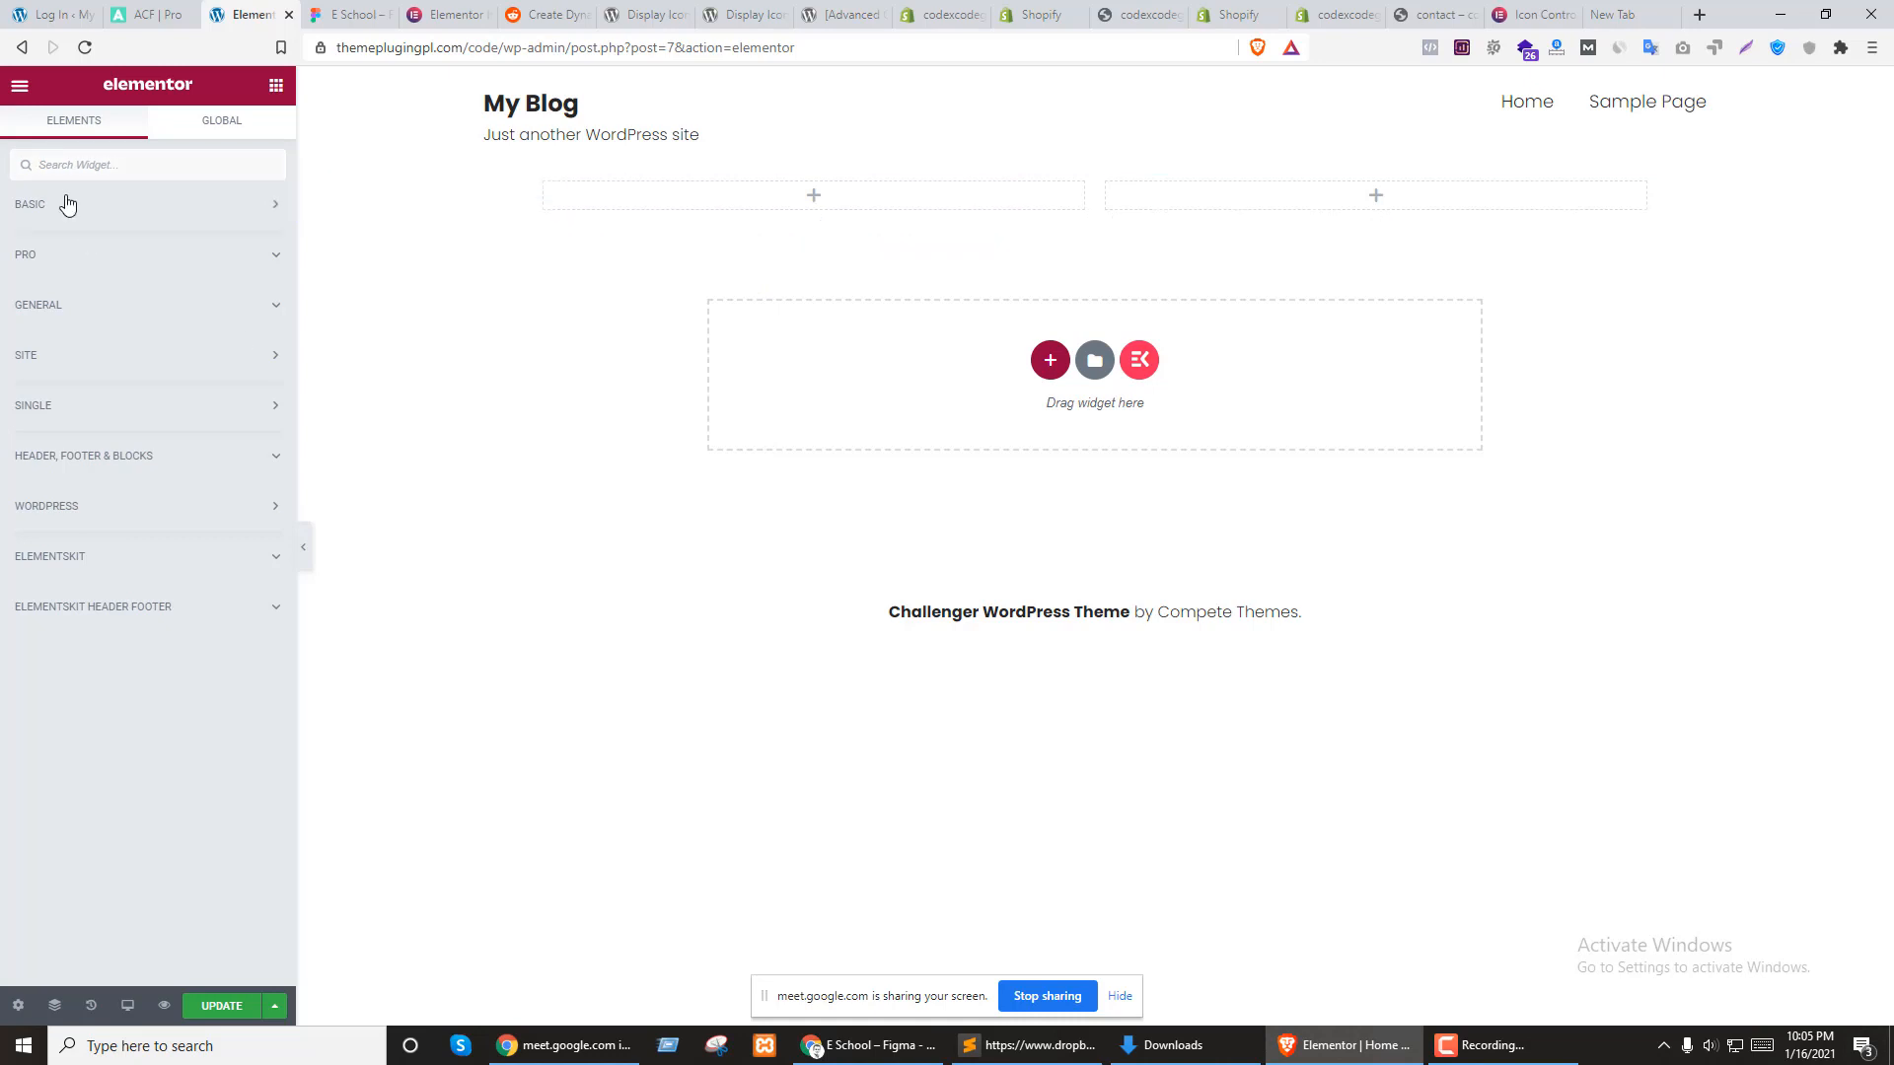
Add a Heading widget to the first column and set its title to "Are you ready to Learn?"
click(253, 205)
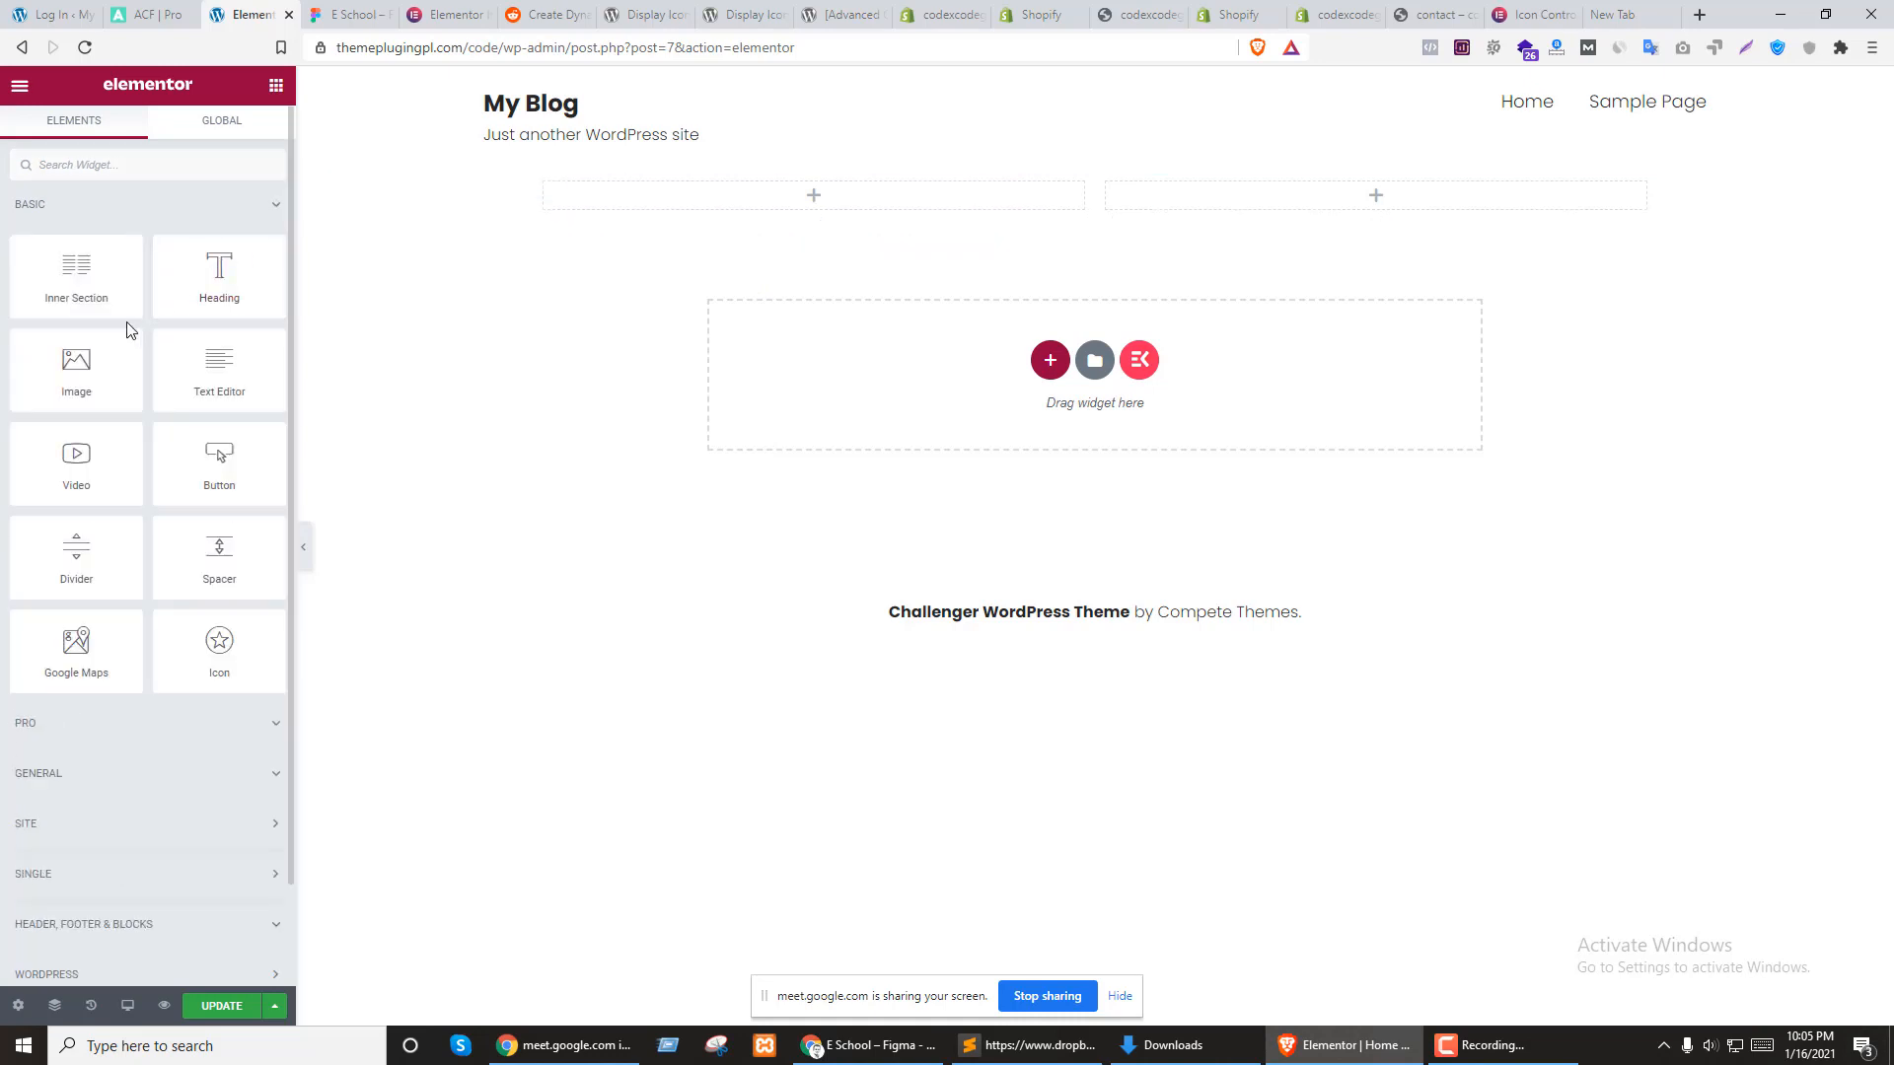
drag(225, 272, 727, 198)
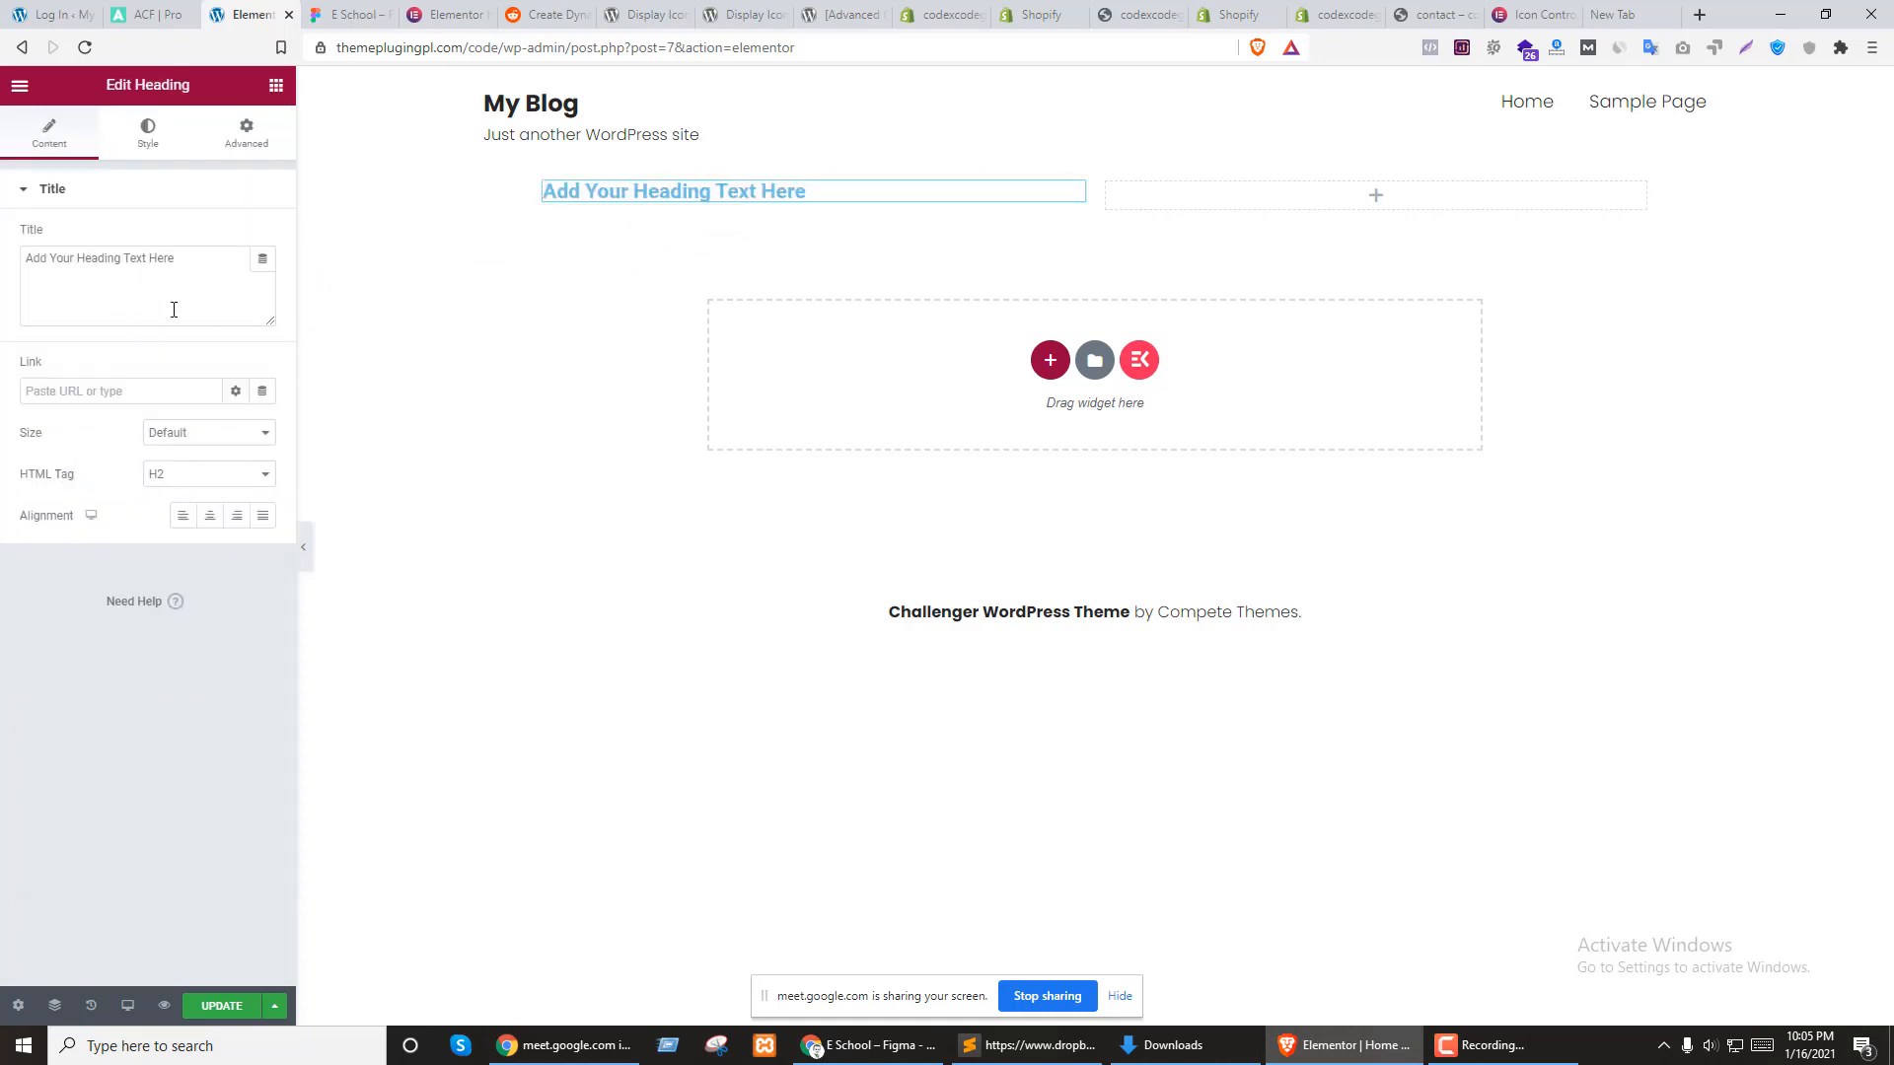
click(123, 274)
key(ctrl+a)
text(Are you ready to Learn?)
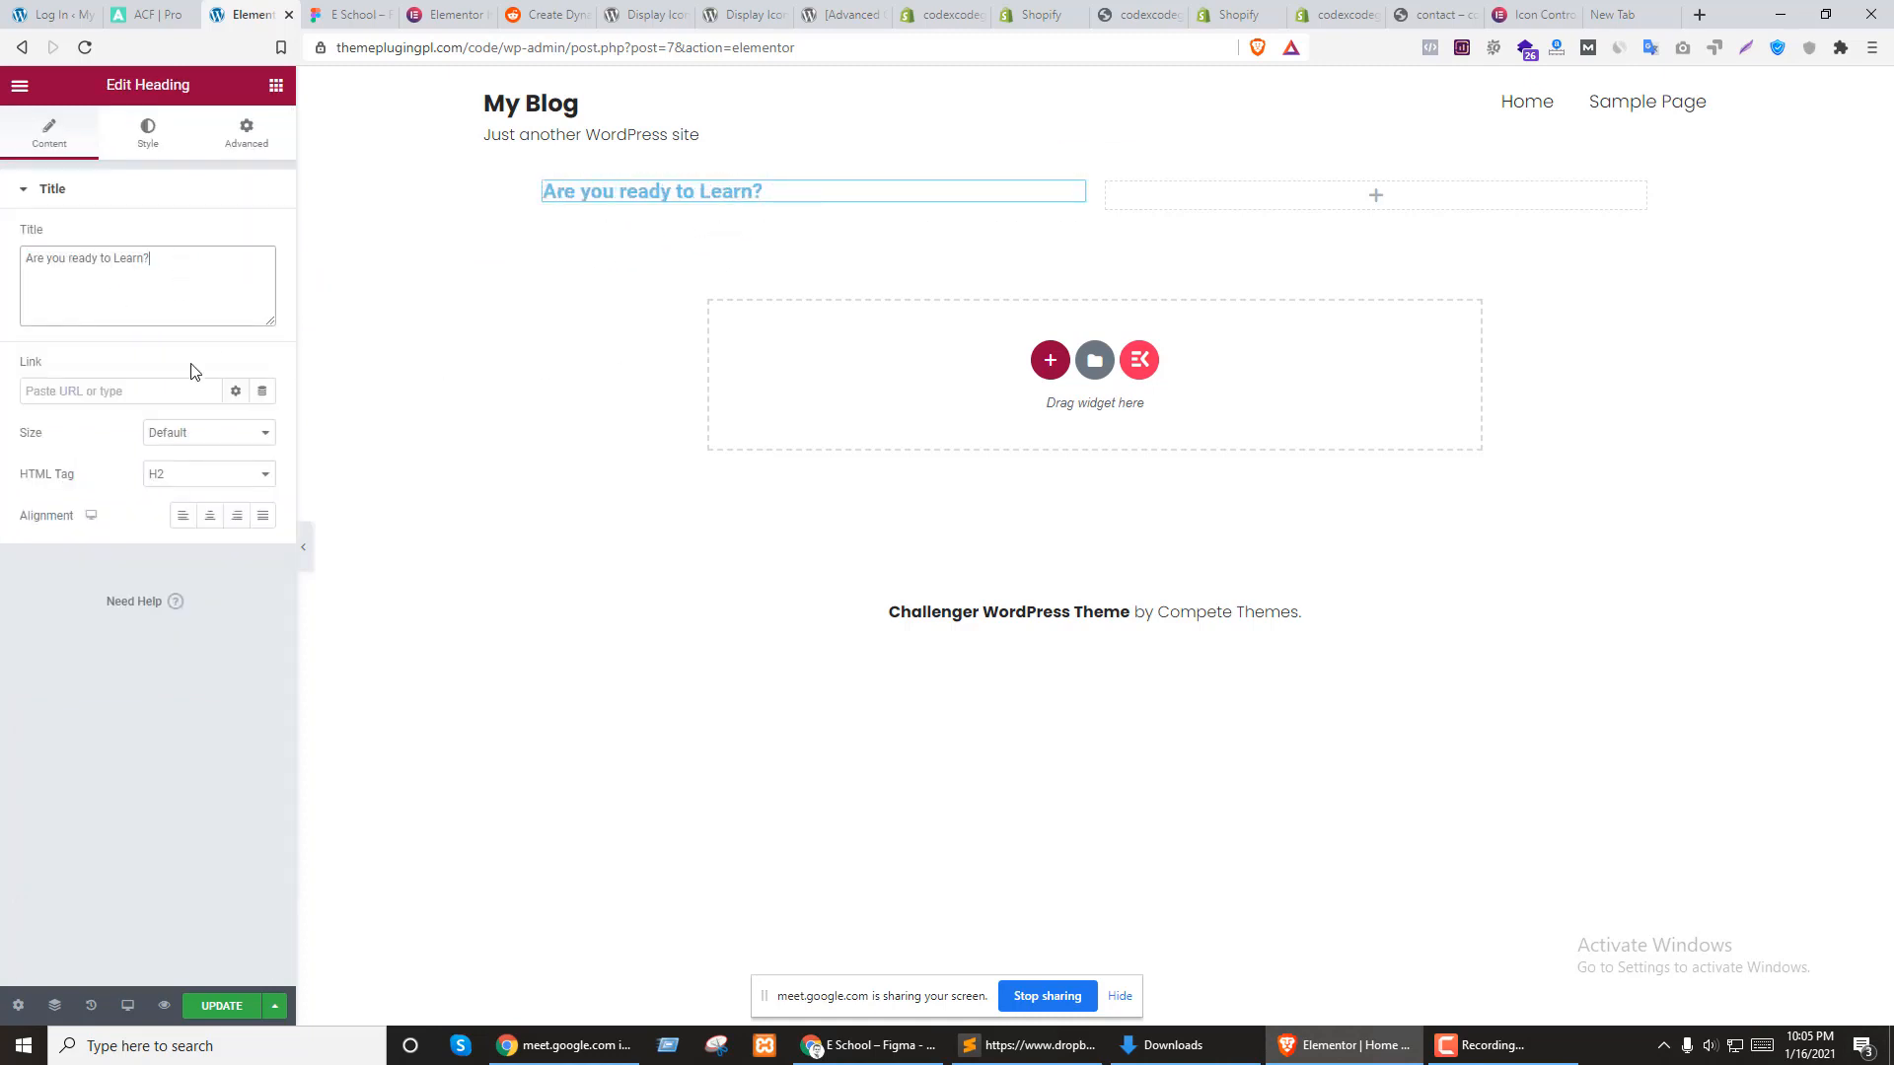
Check the tagline in the Figma design and set the heading's HTML tag to p
click(177, 474)
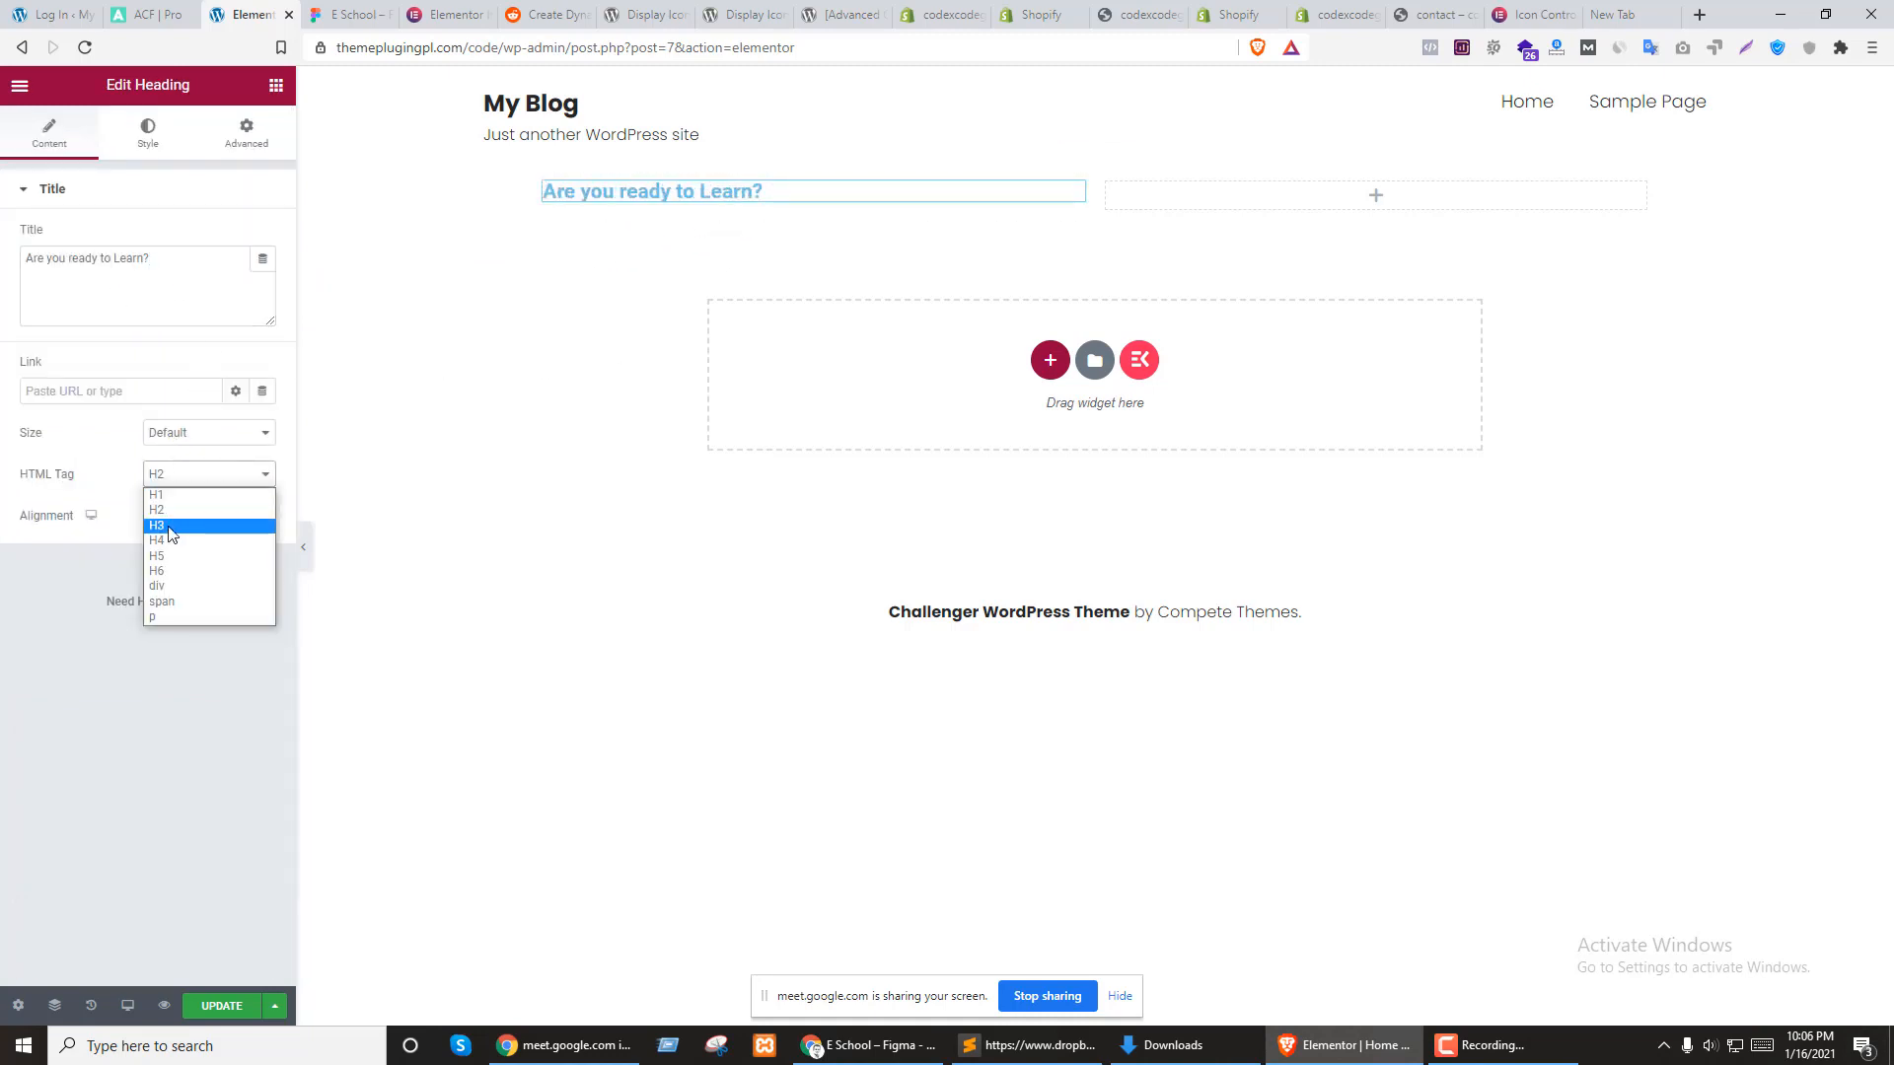
click(171, 526)
key(ctrl+Tab)
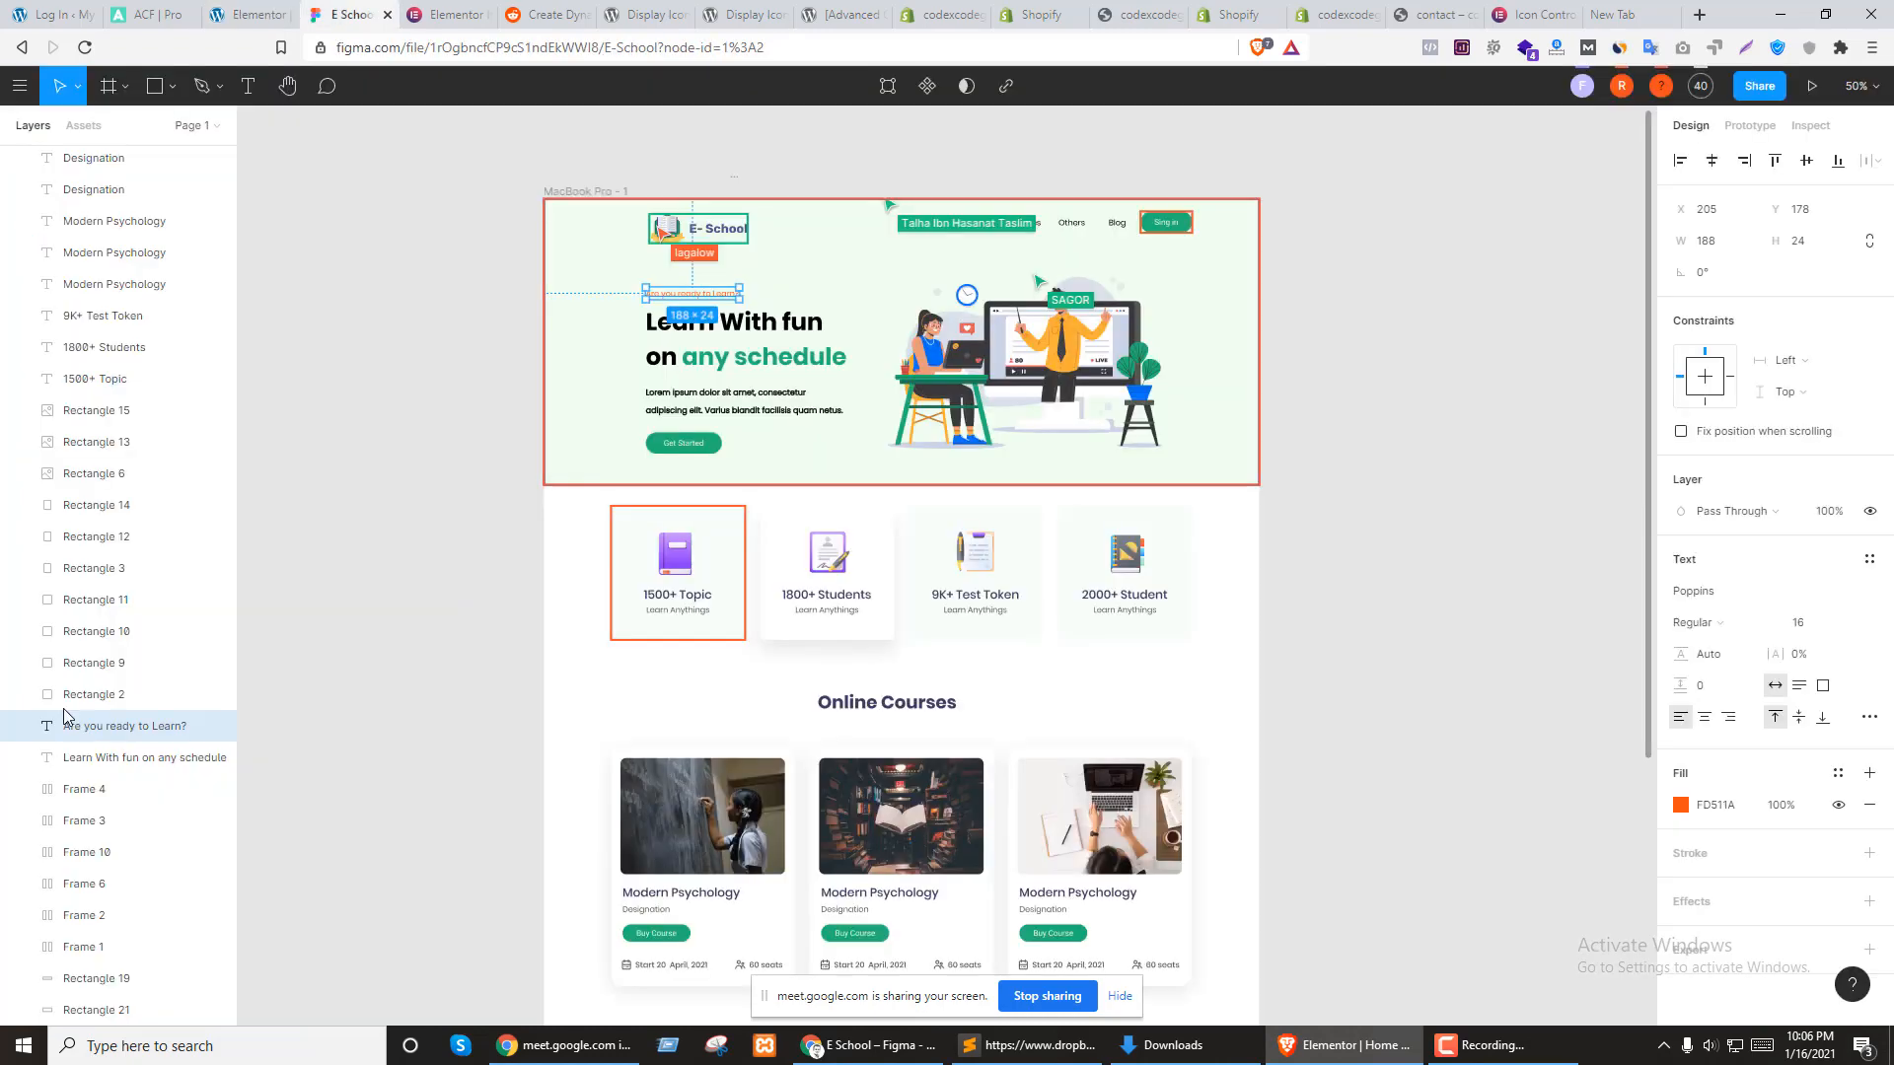
scroll(723, 387, up, 5)
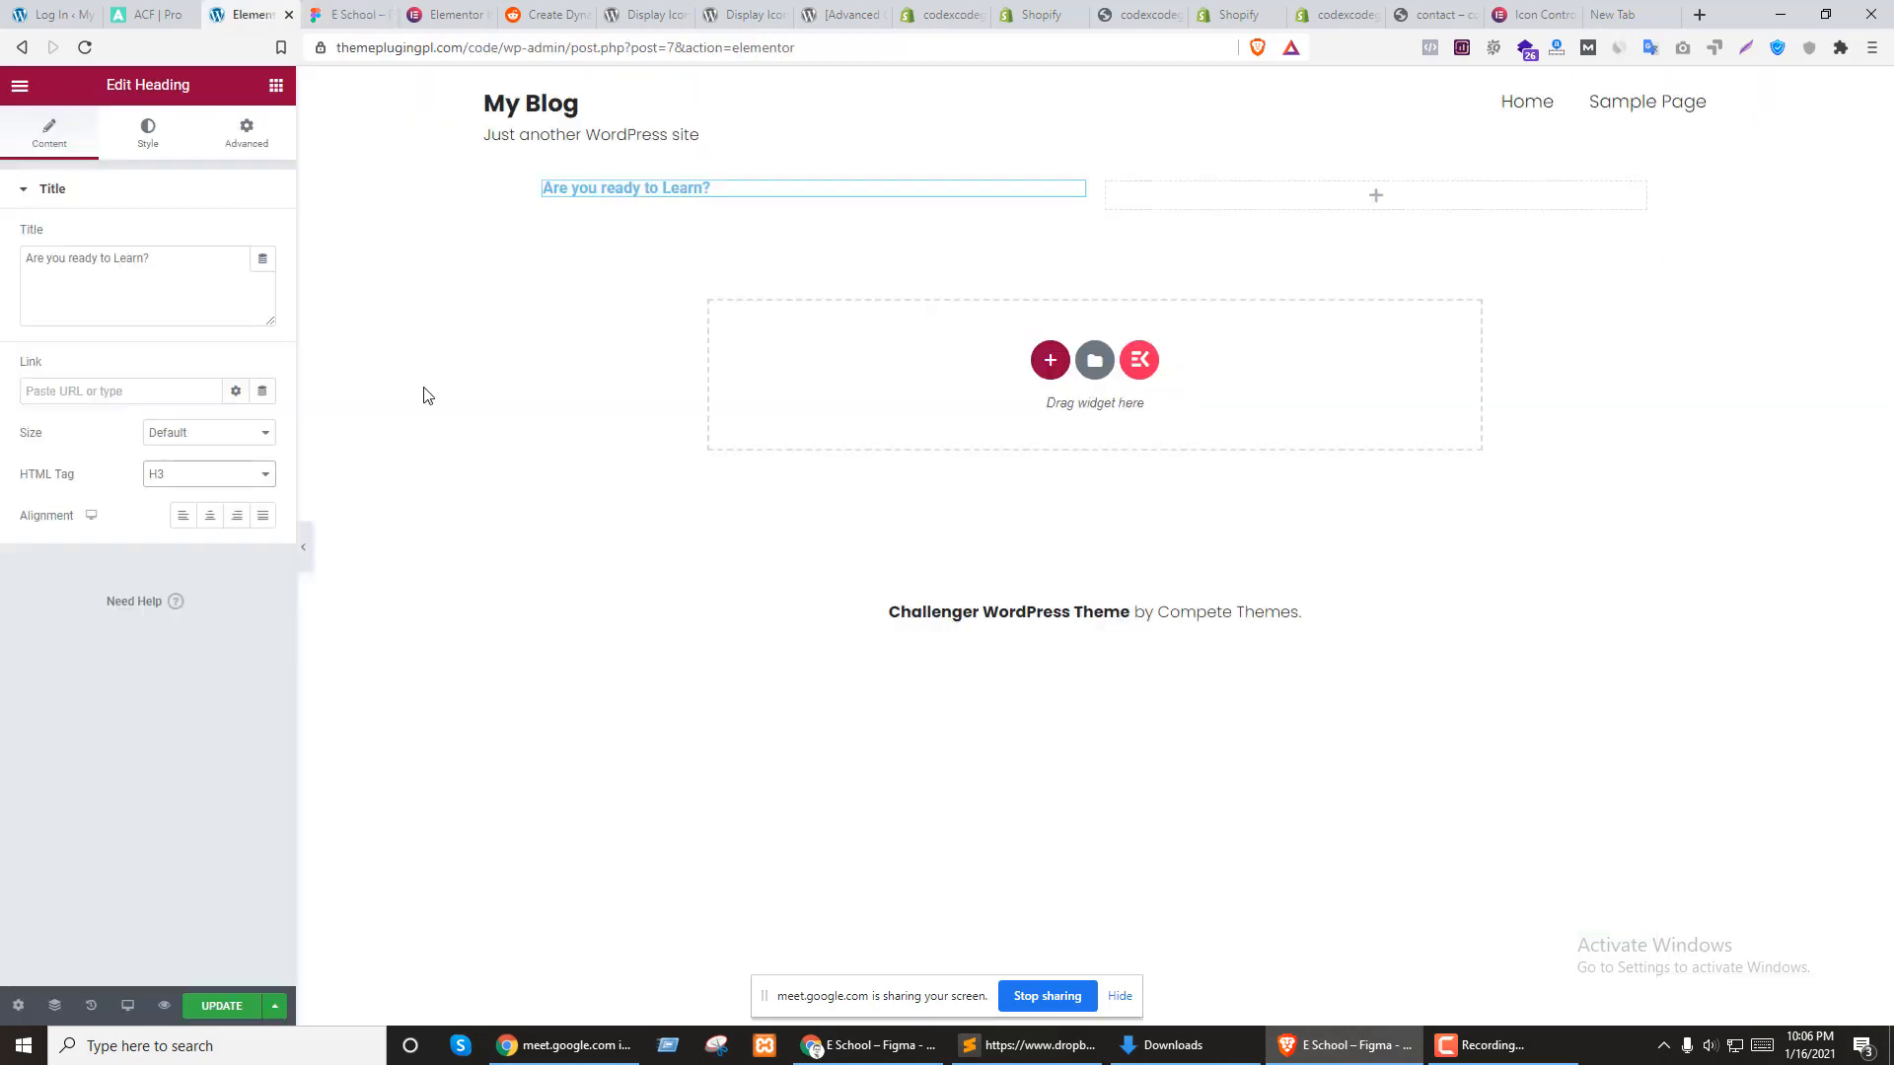
key(ctrl+shift+Tab)
click(182, 474)
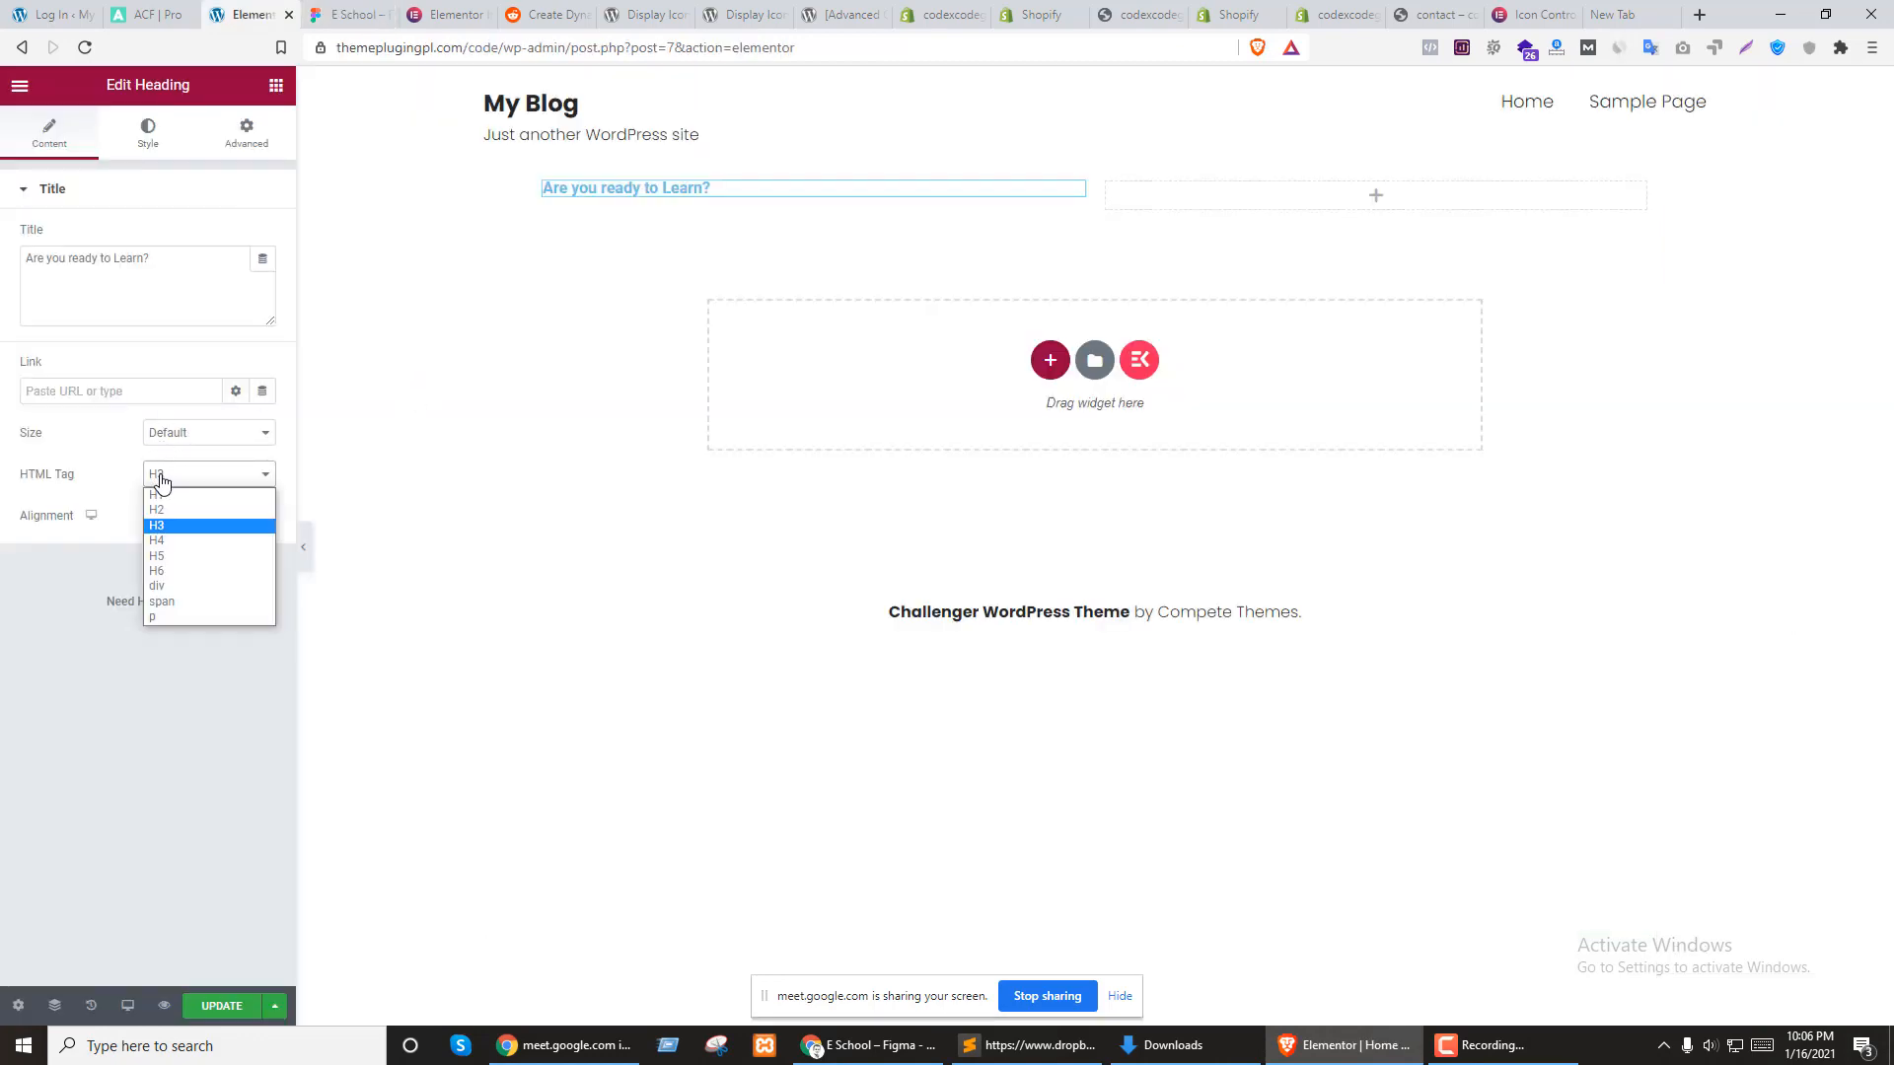
click(157, 618)
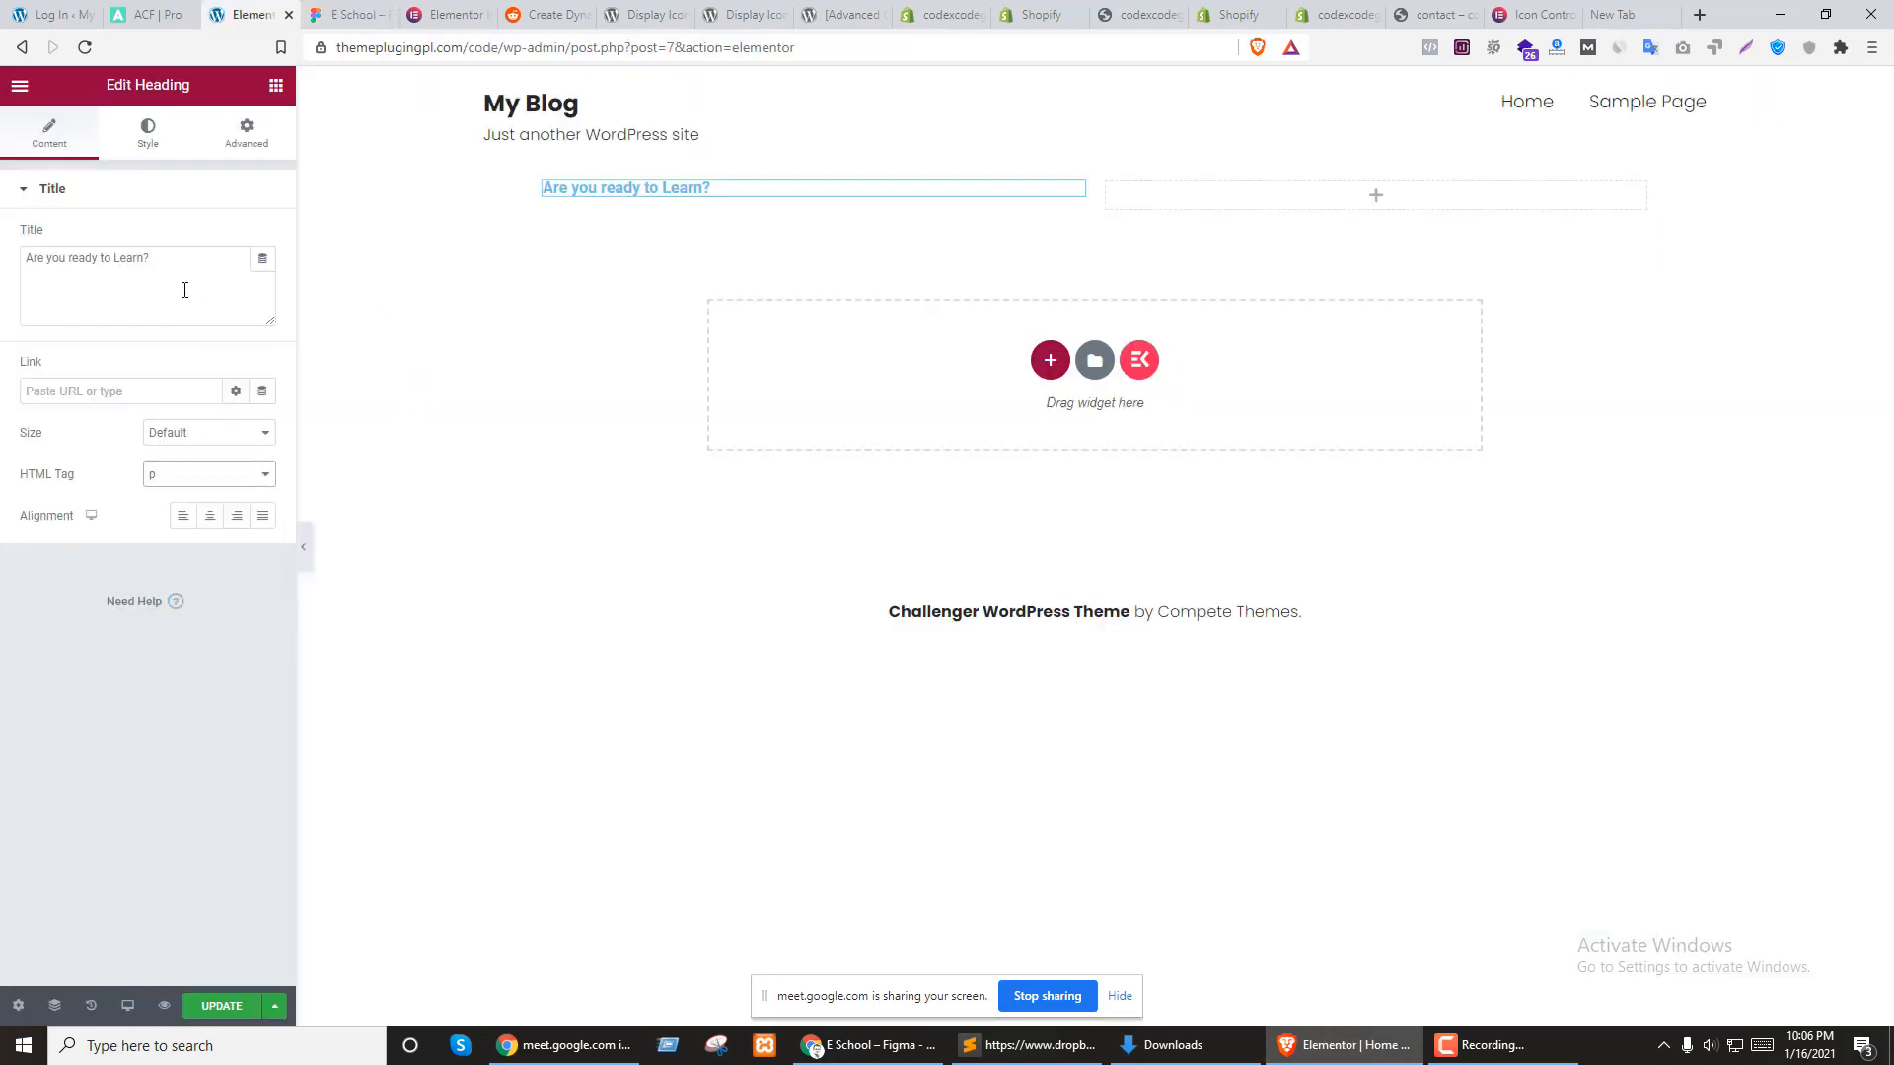
Switch to the Figma design and copy the fill colour code of the "Are you ready to Learn?" text
key(ctrl+Tab)
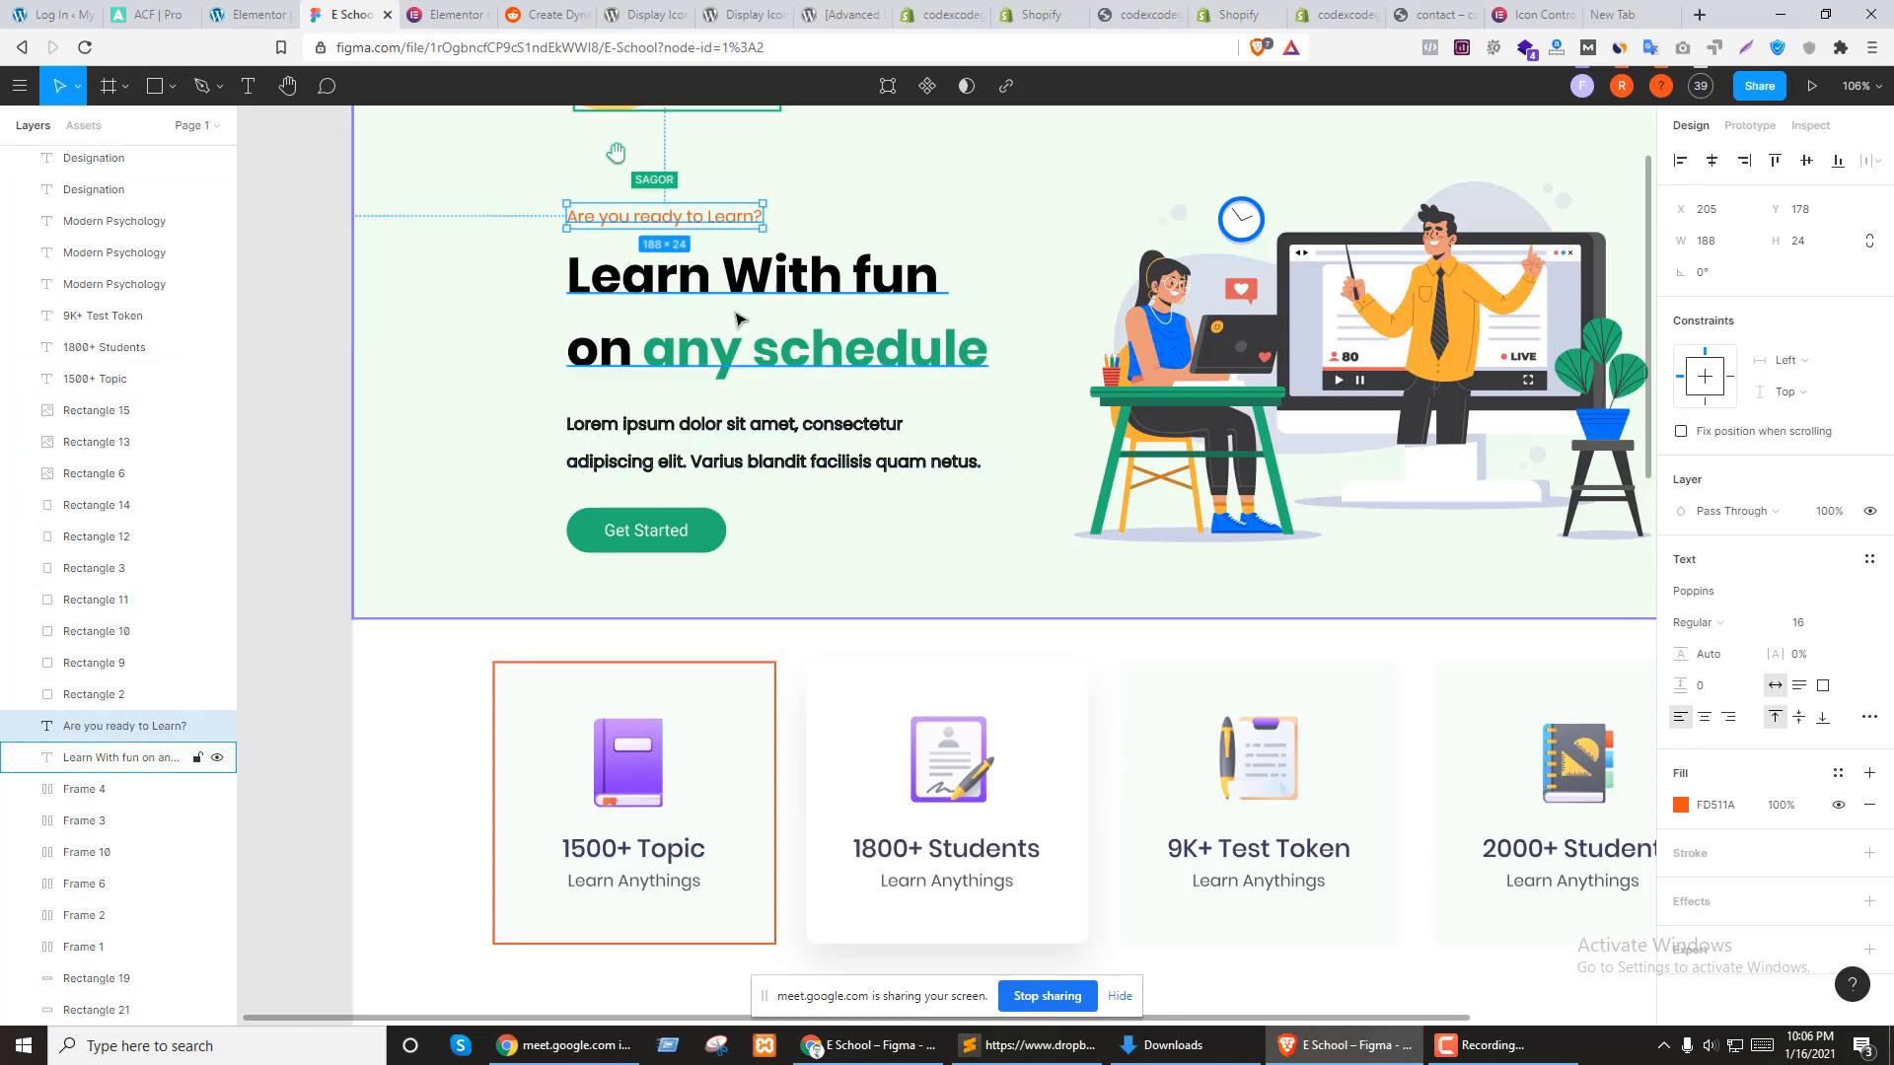
click(1714, 807)
key(ctrl+c)
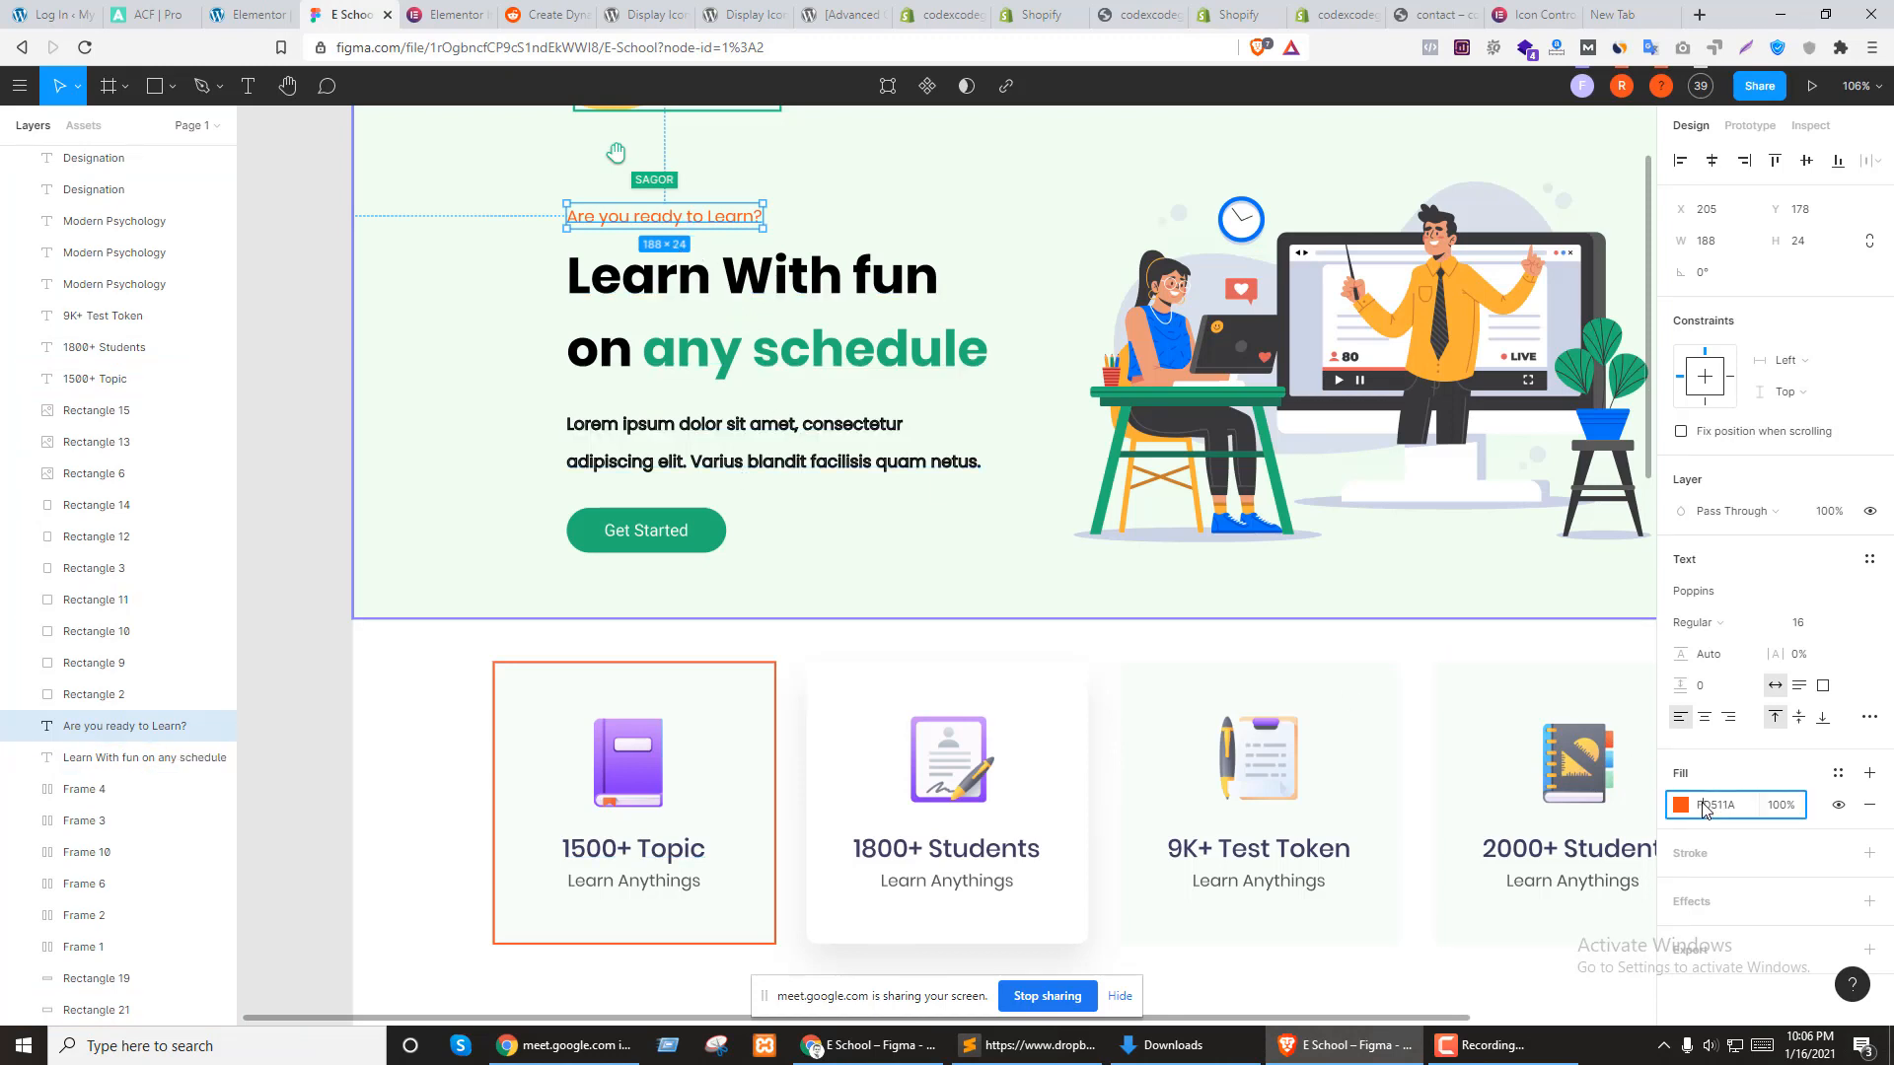
Return to the Elementor page and set the heading's text colour to the copied FD511A
key(ctrl+Tab)
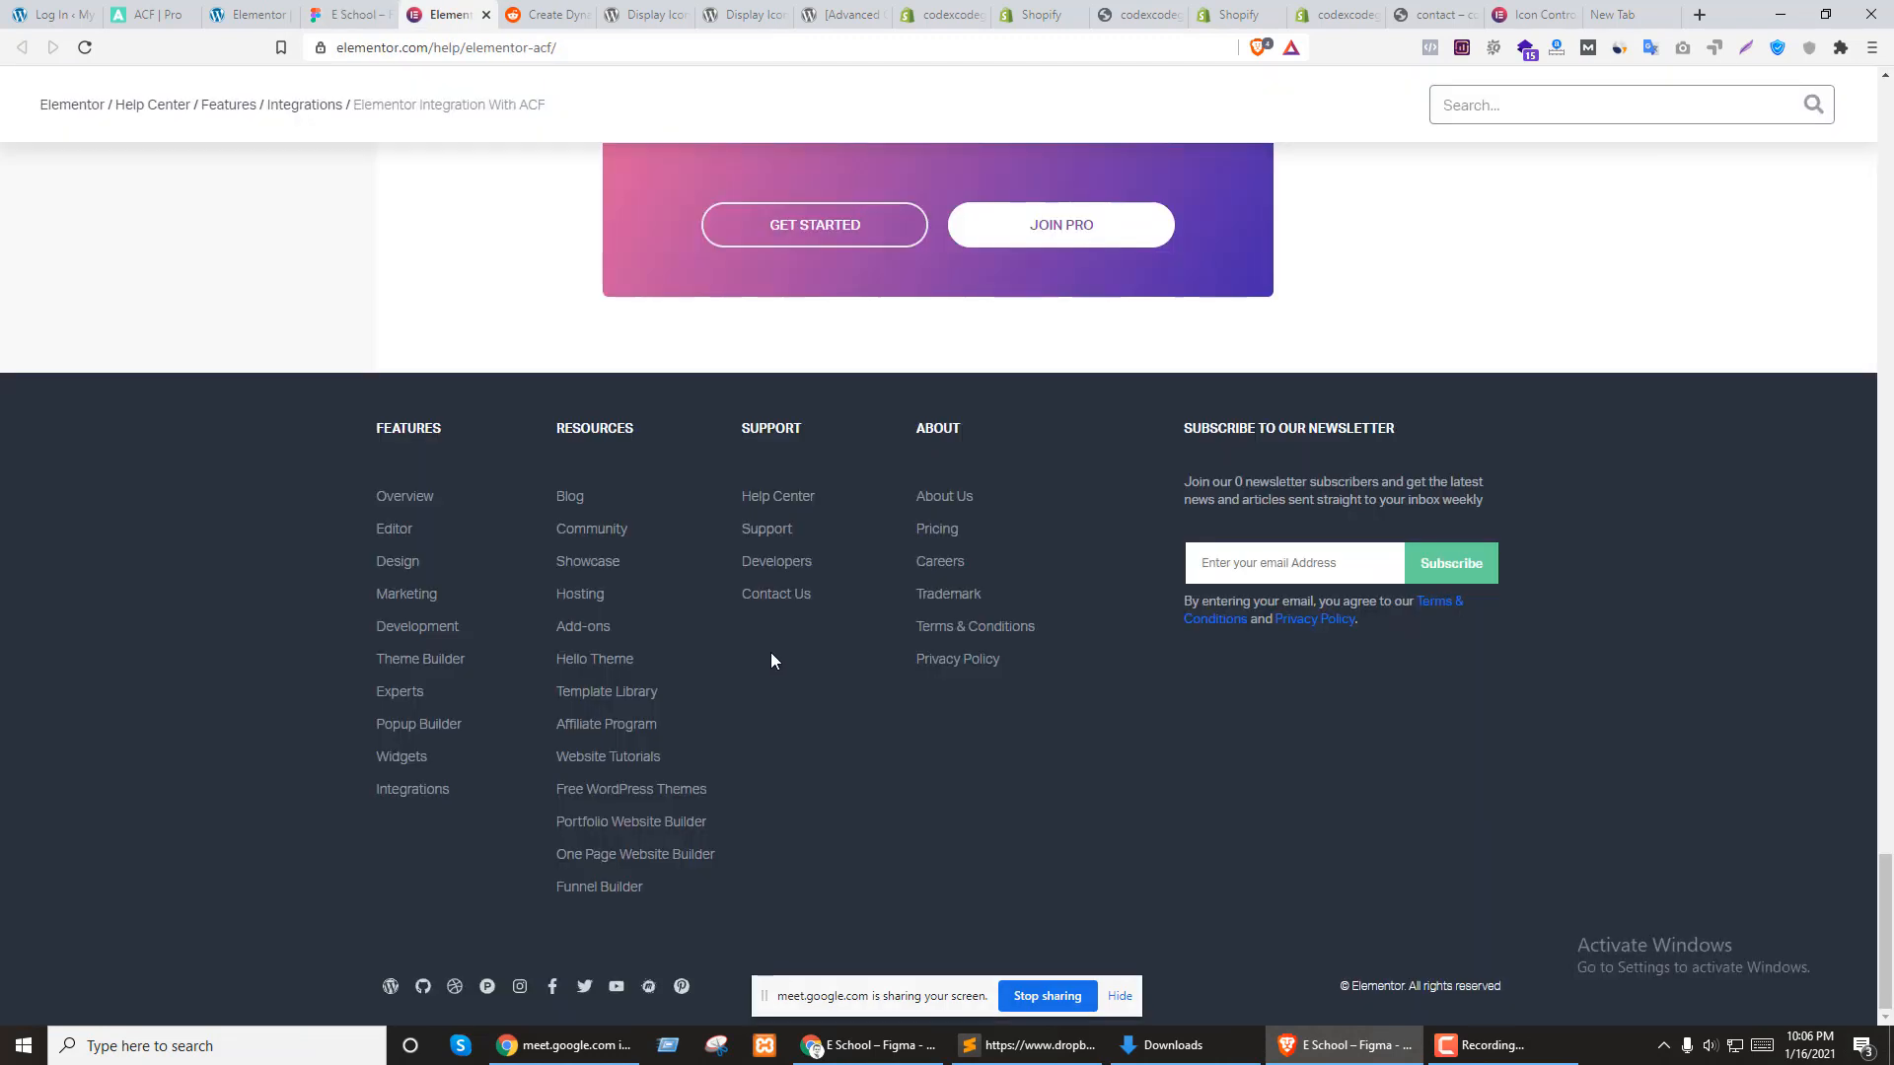
key(ctrl+shift+Tab)
key(ctrl+shift+Tab)
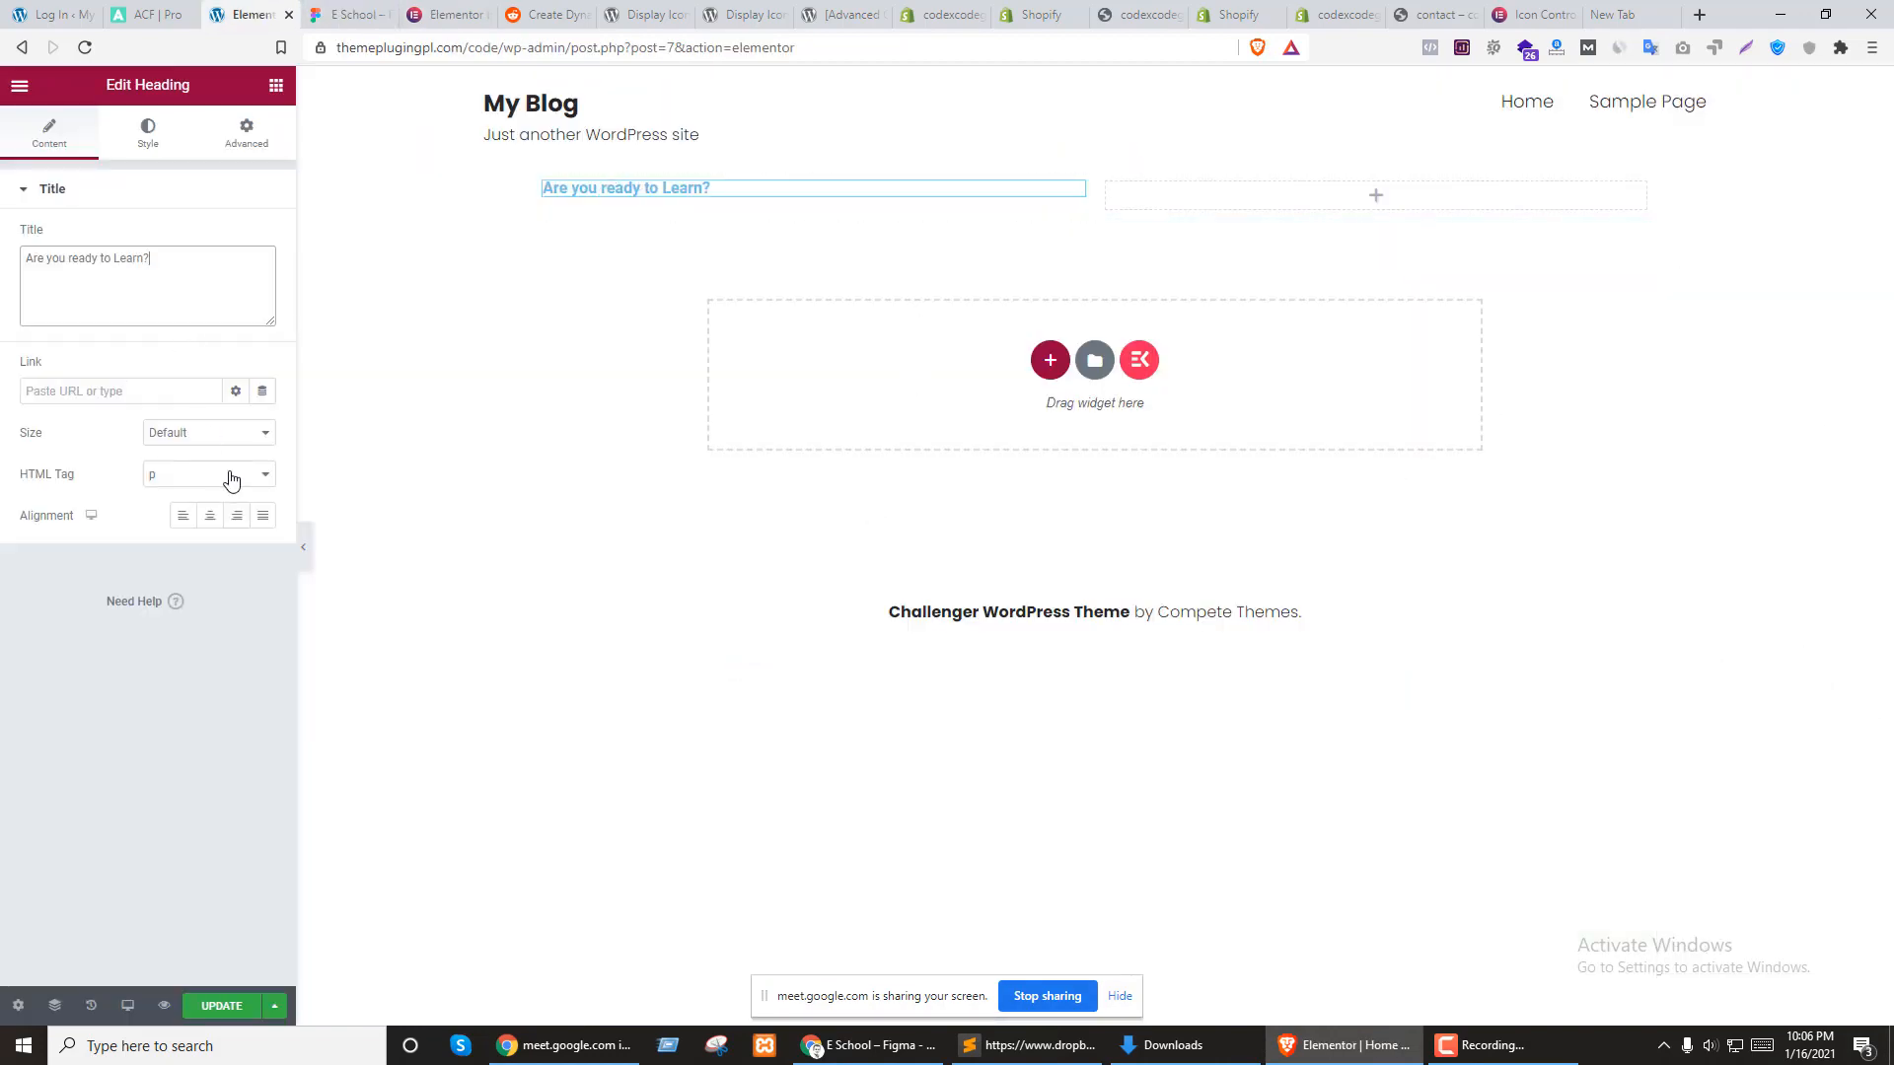
click(145, 138)
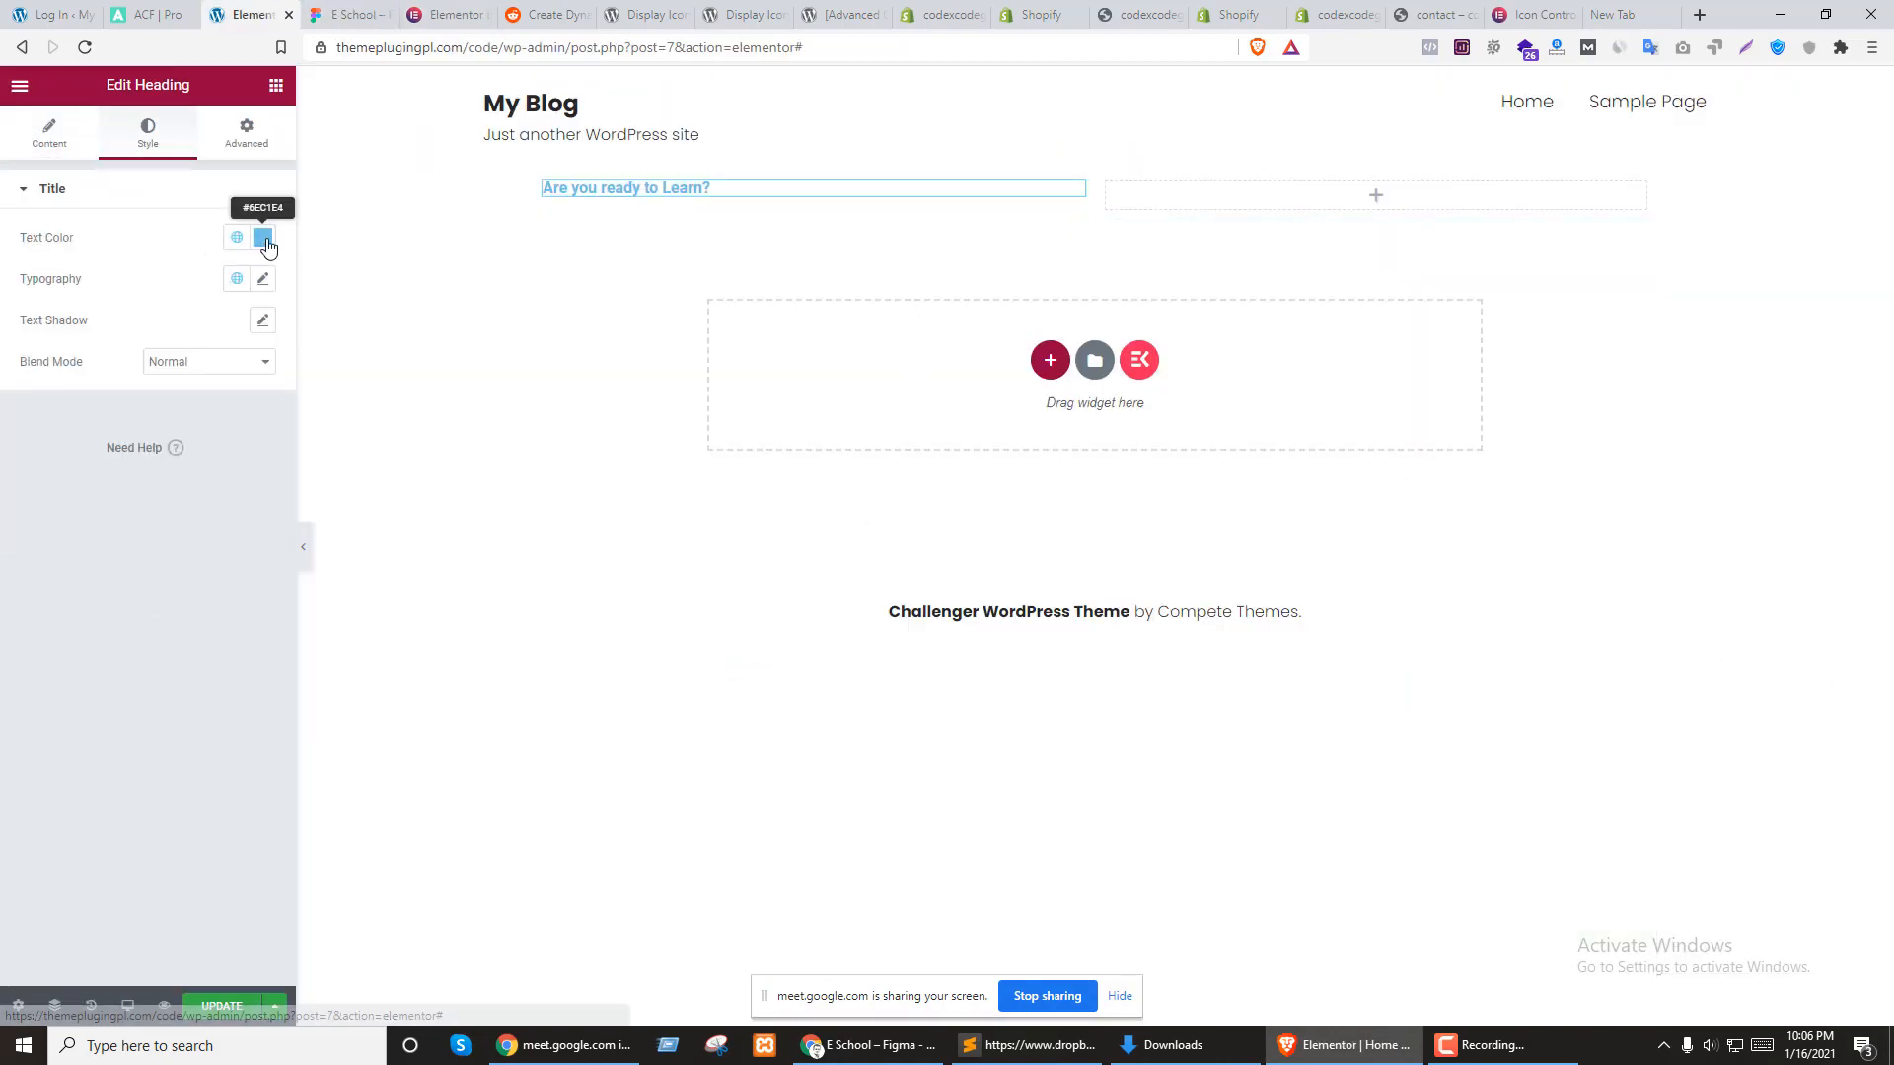
click(262, 237)
key(ctrl+v)
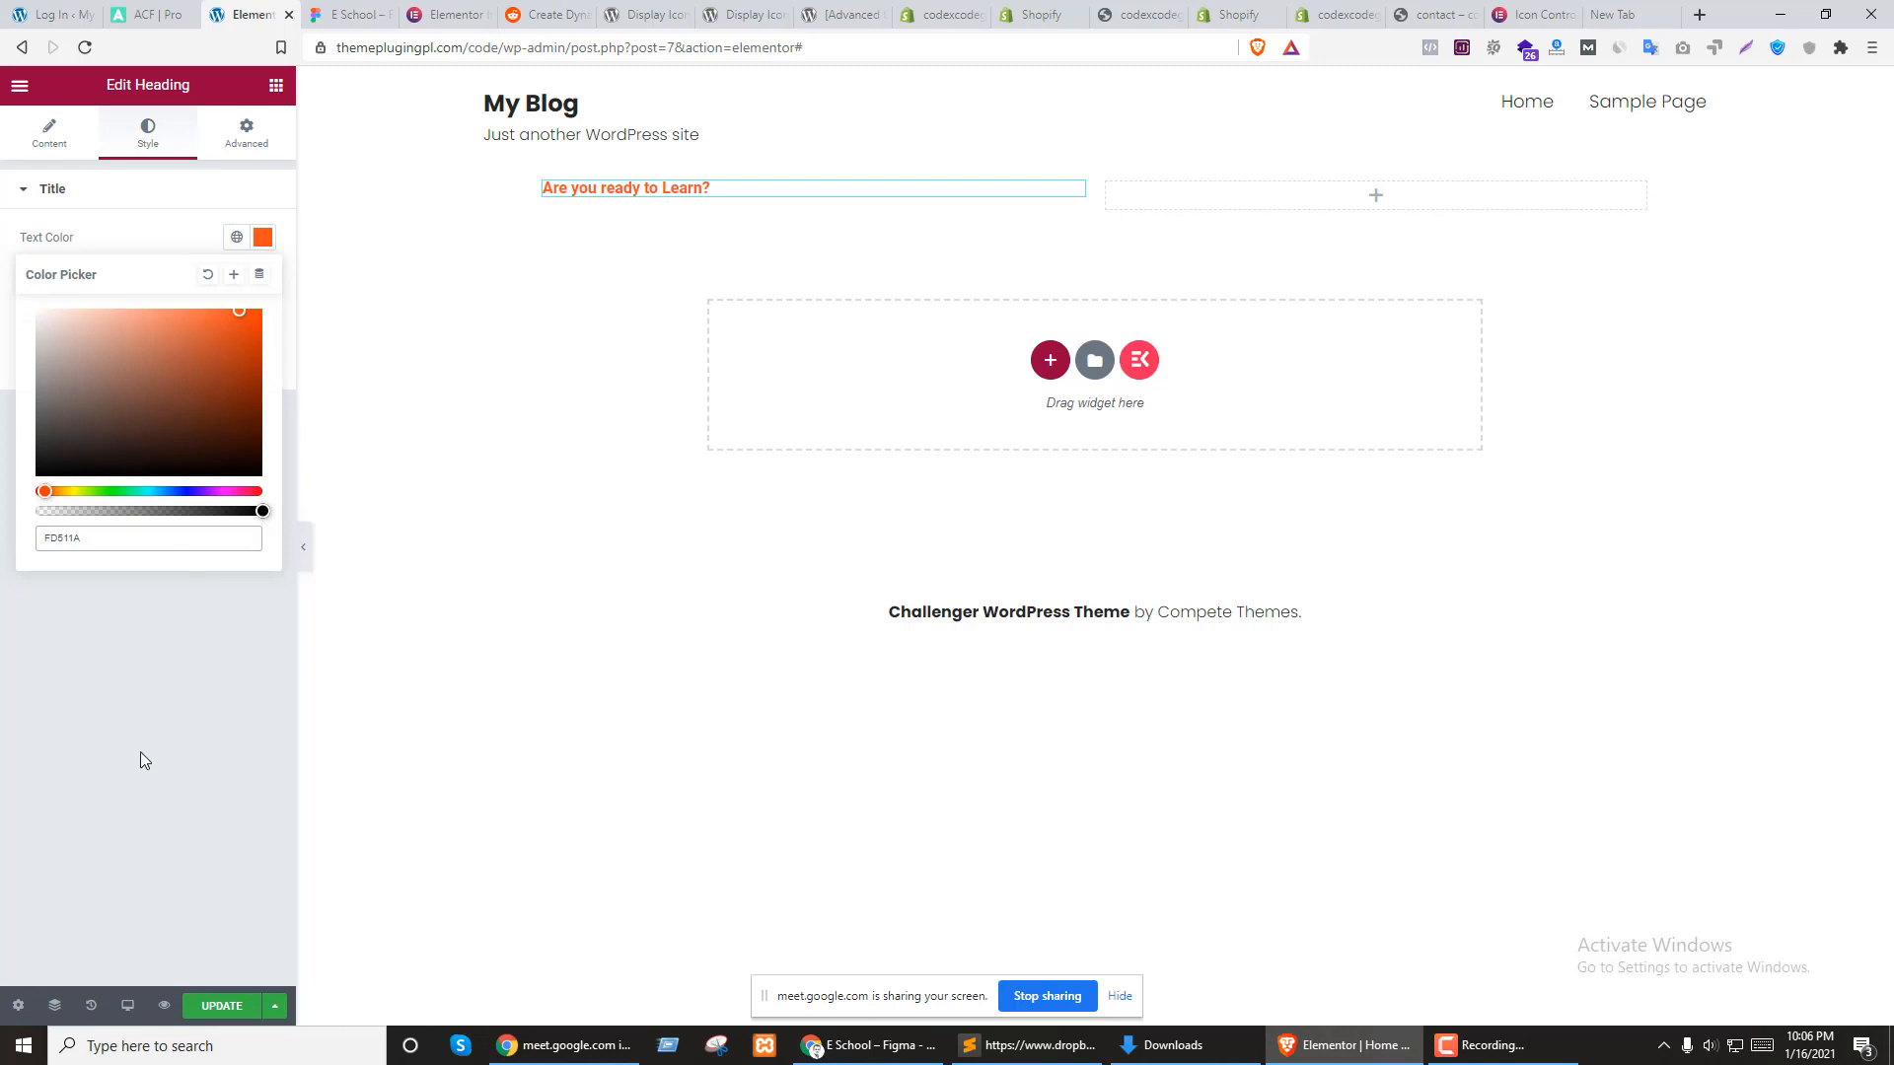
click(138, 720)
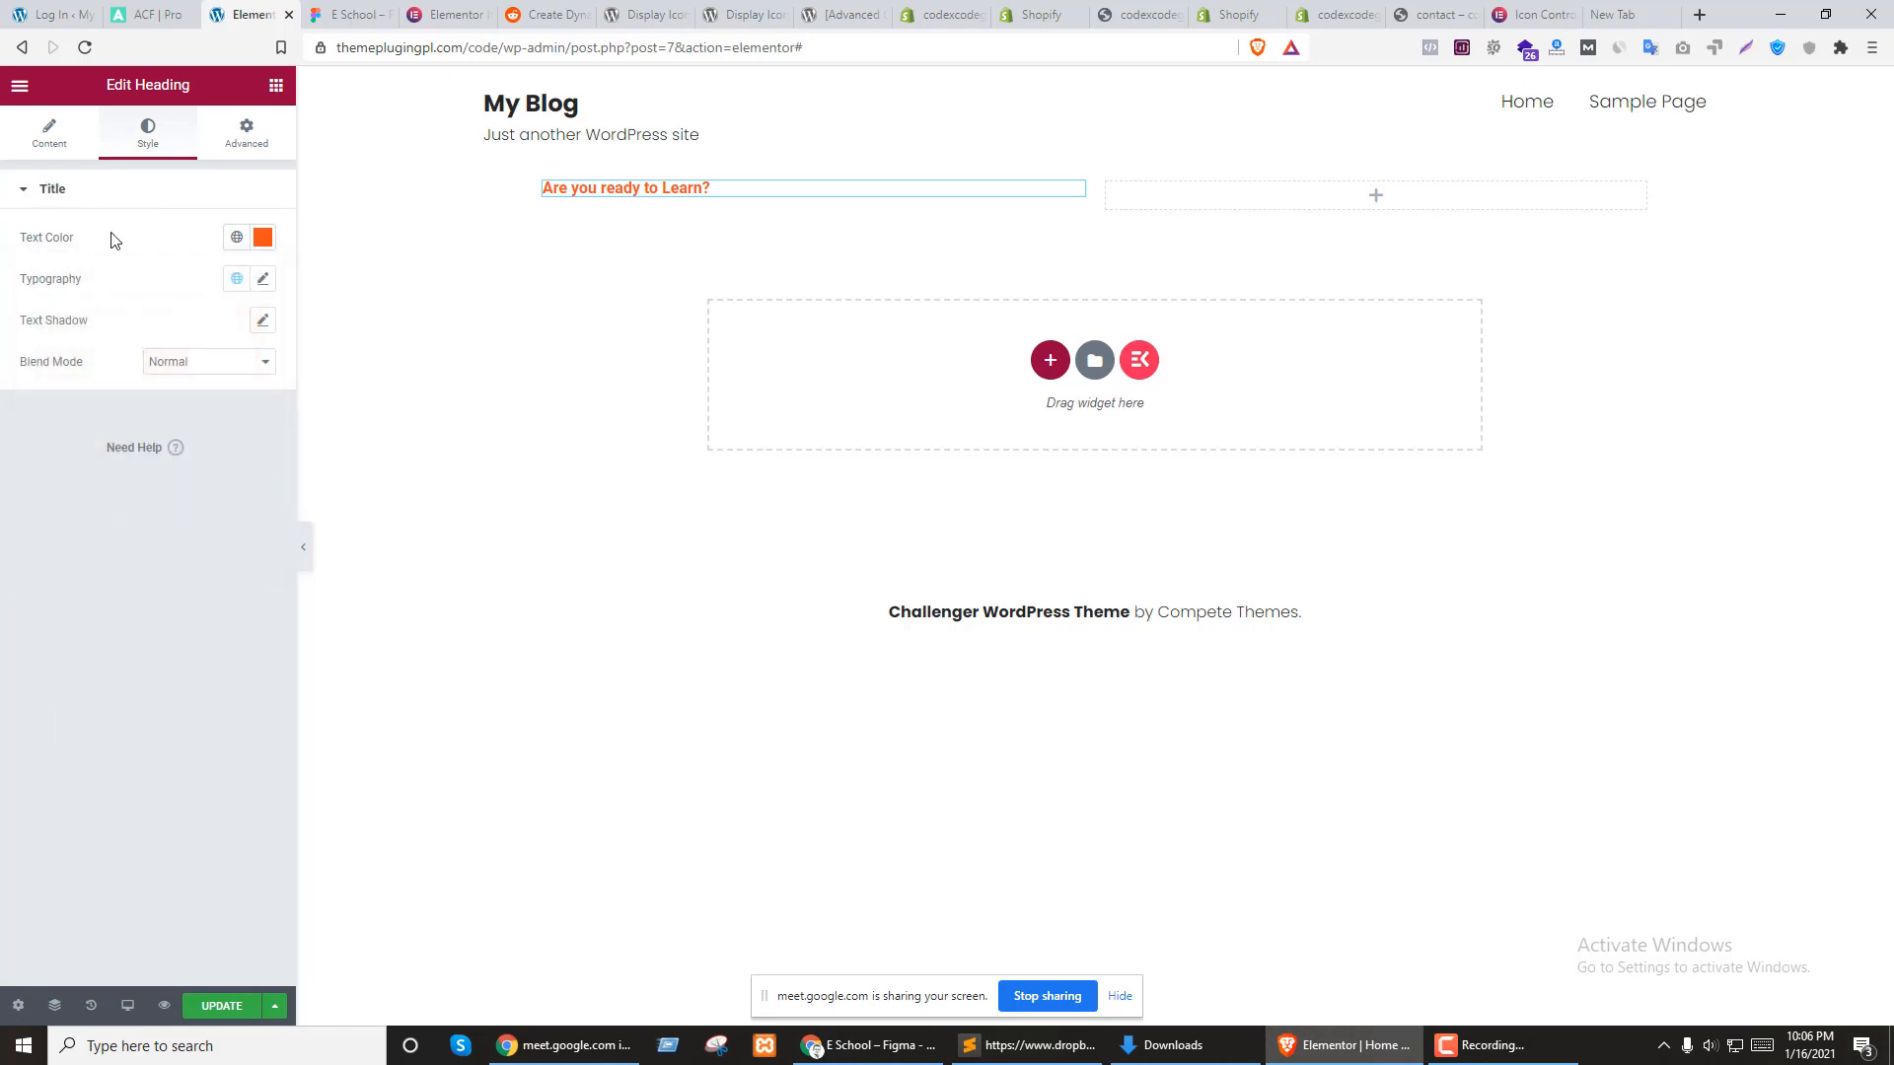
Check the tagline's font in the Figma design and set the heading's font family to Poppins in Elementor
key(ctrl+Tab)
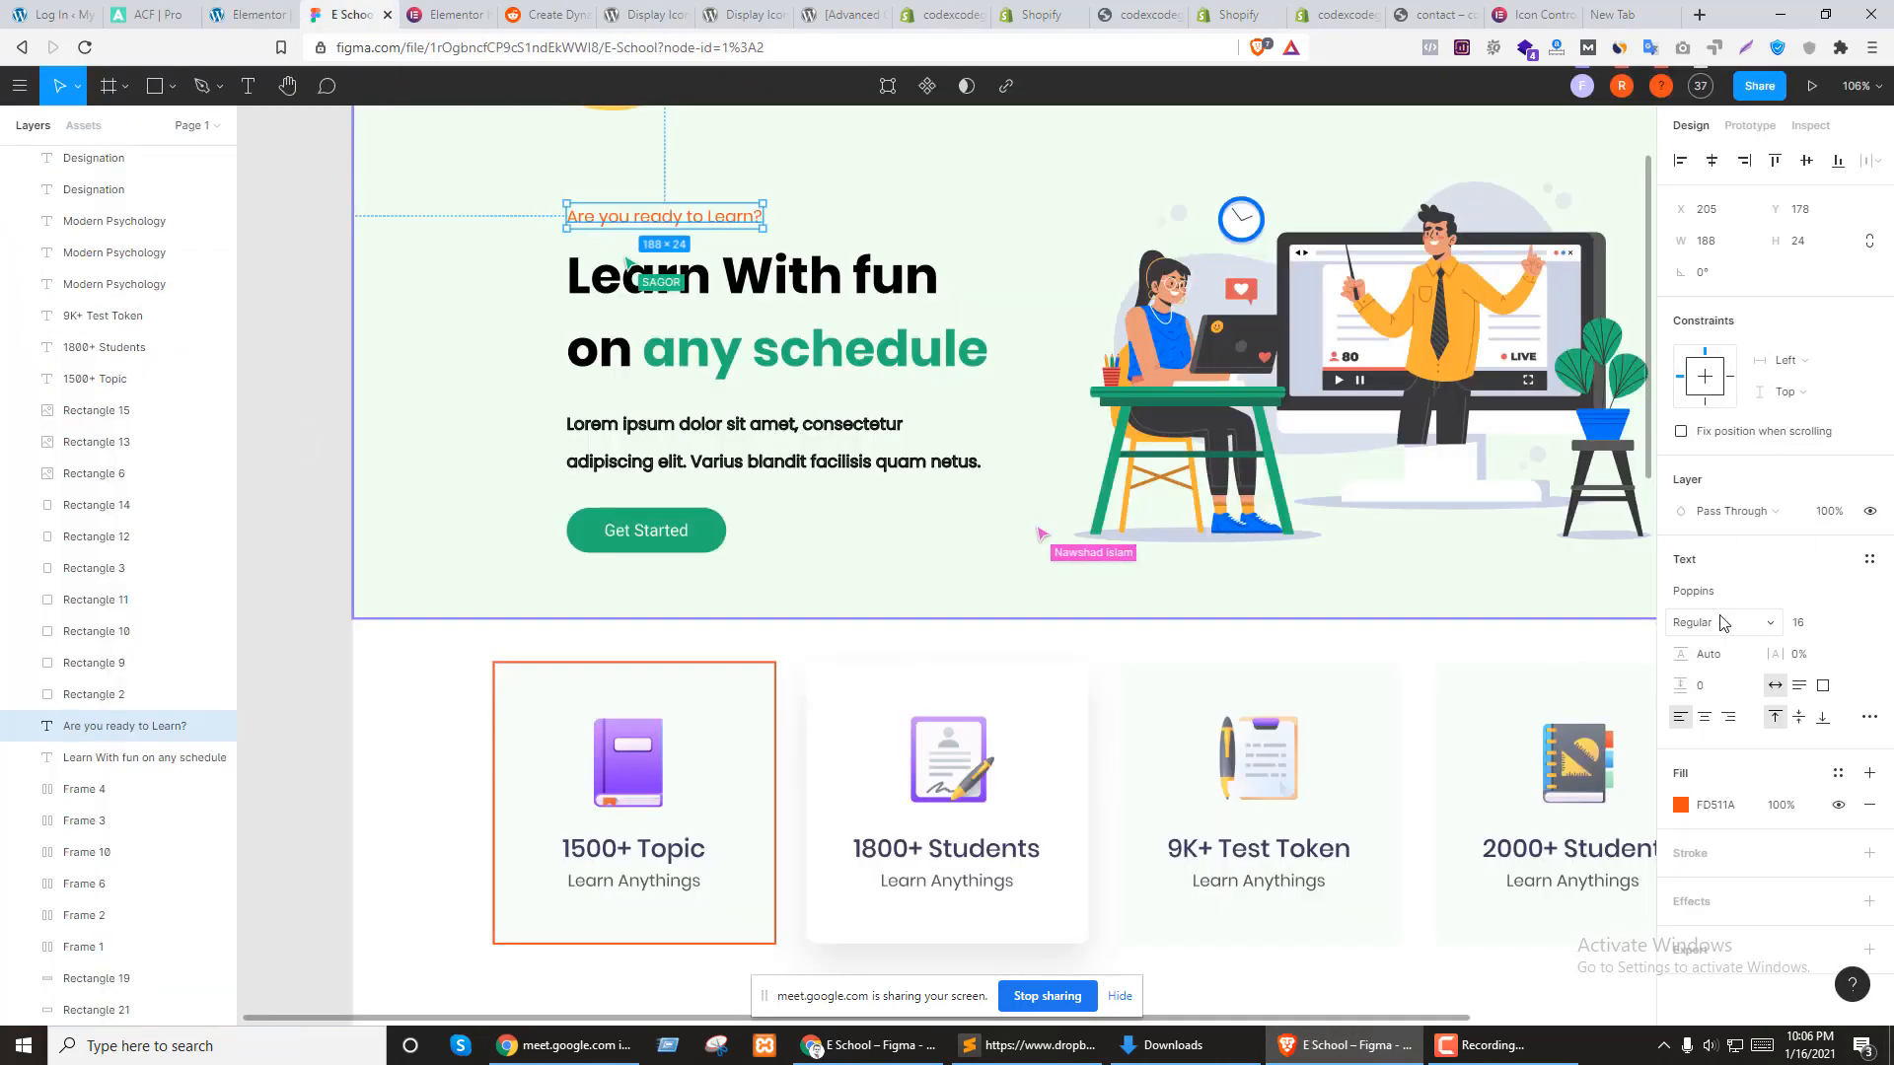
key(ctrl+shift+Tab)
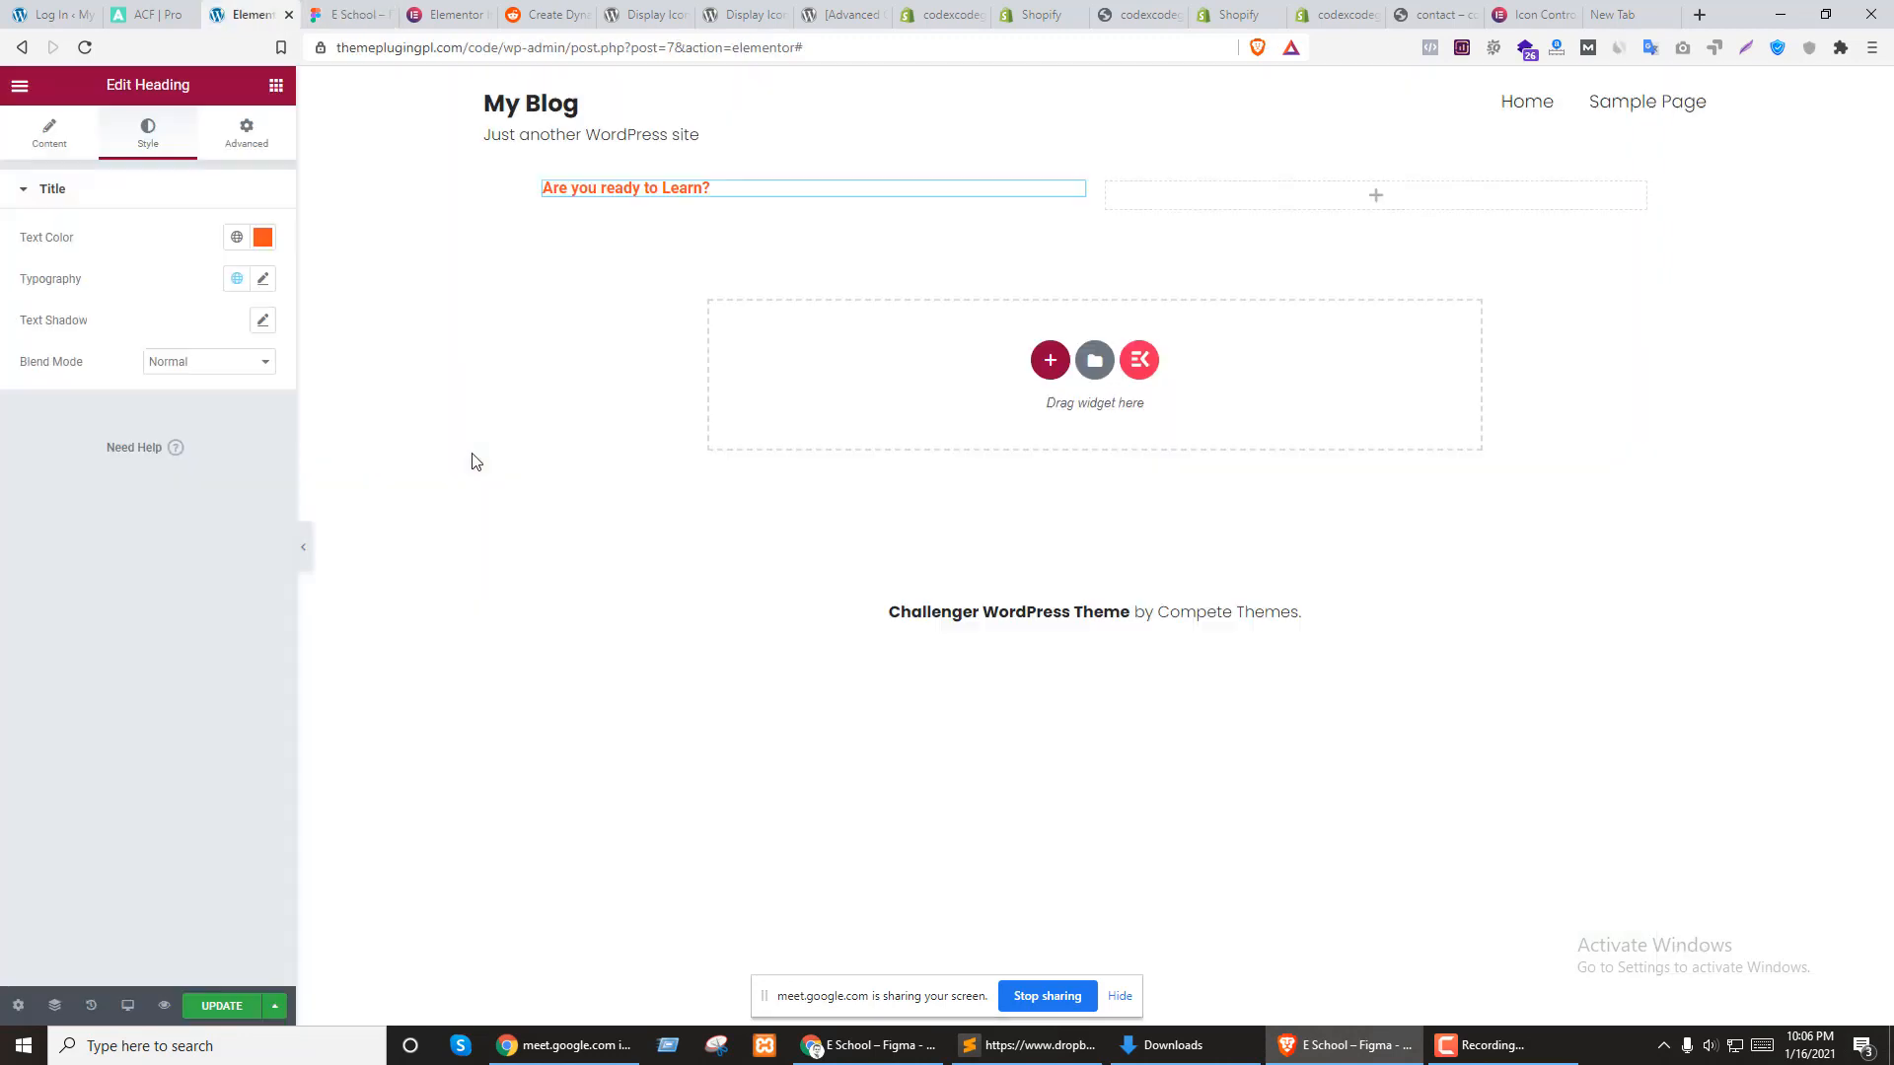
click(262, 279)
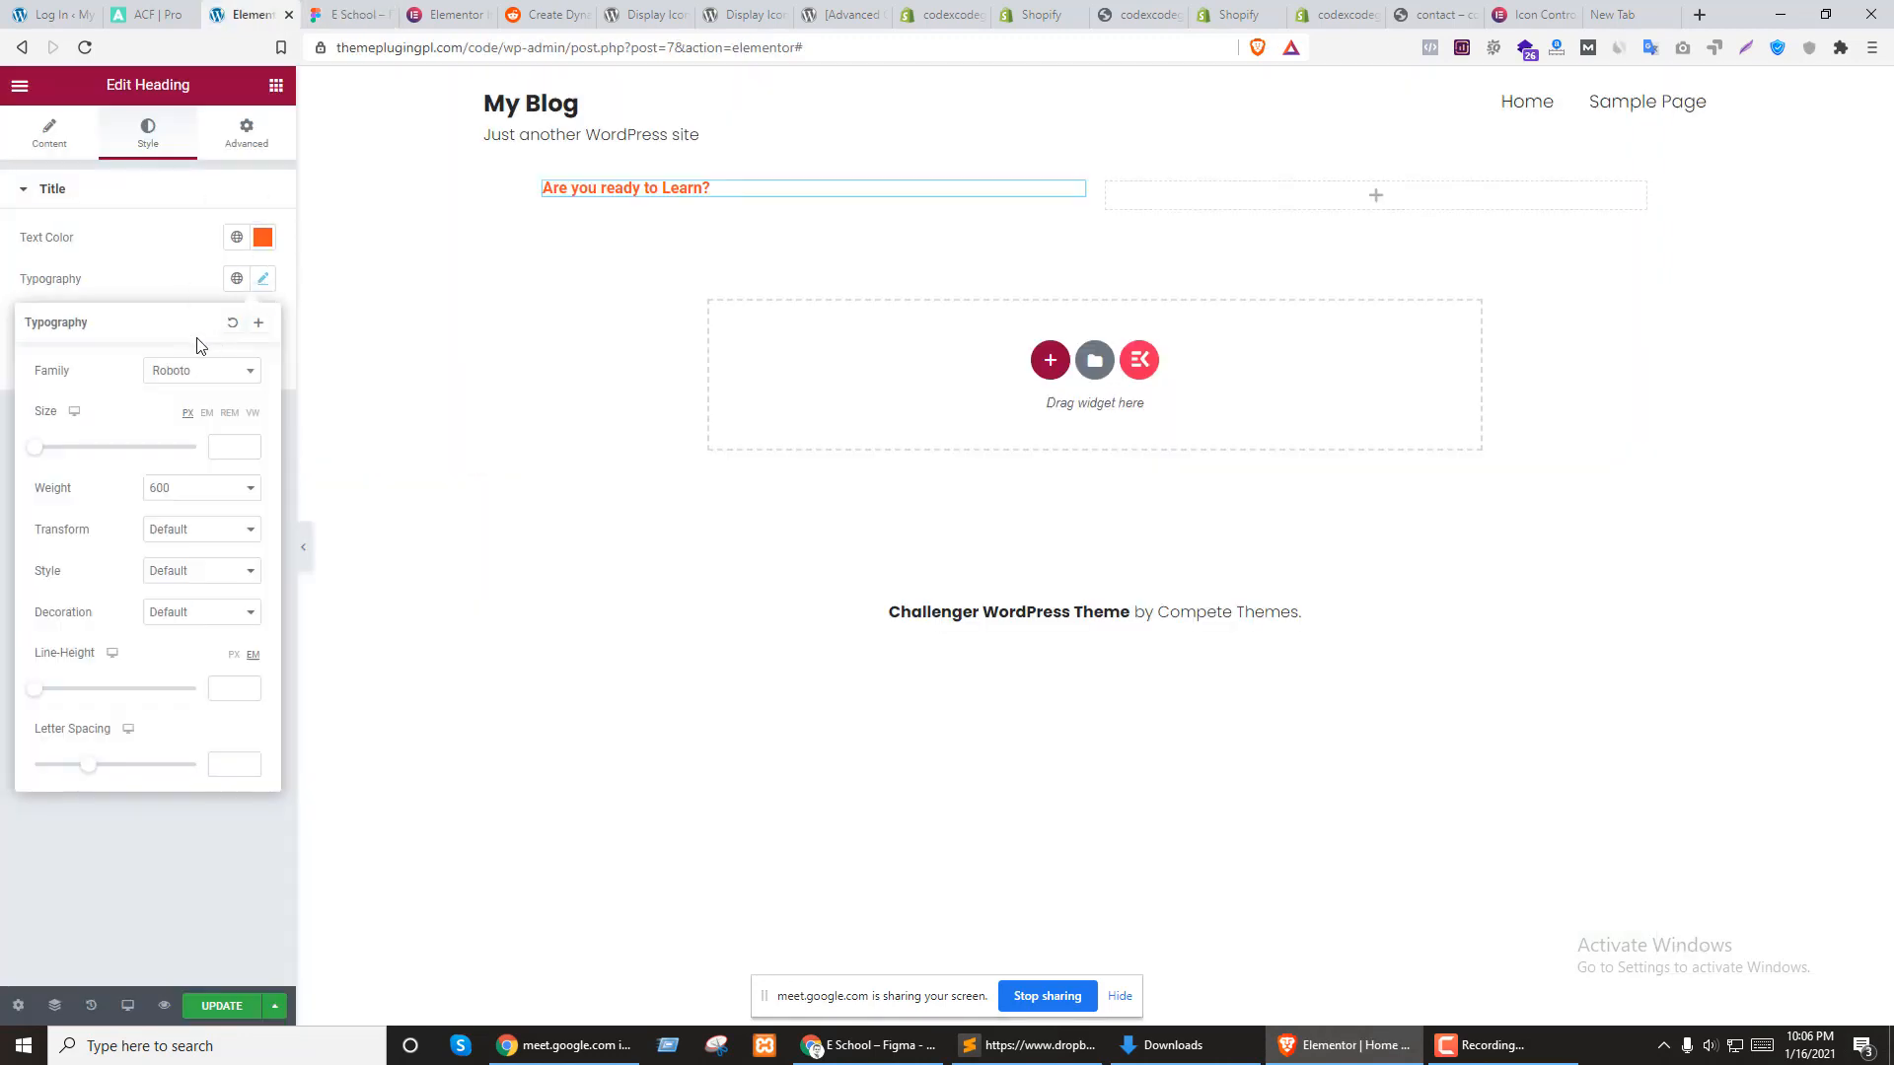
click(206, 374)
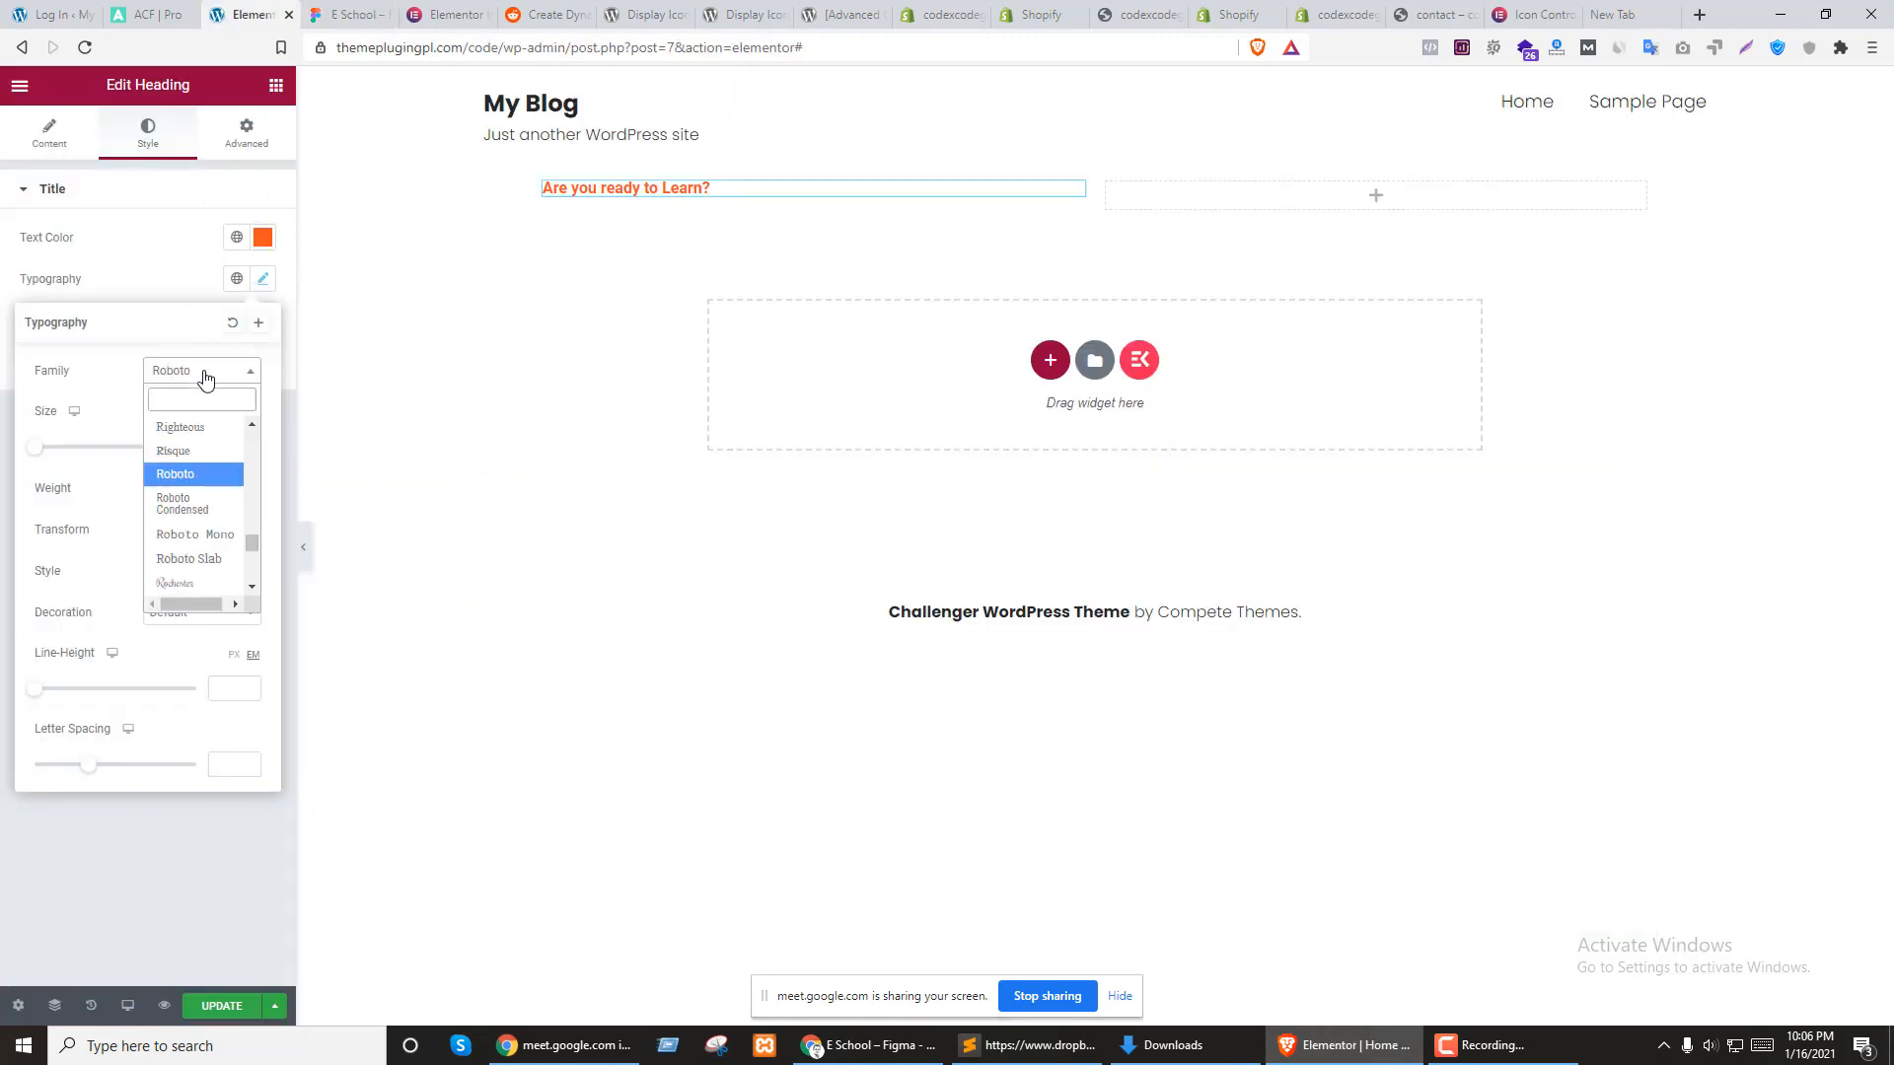
text(pop)
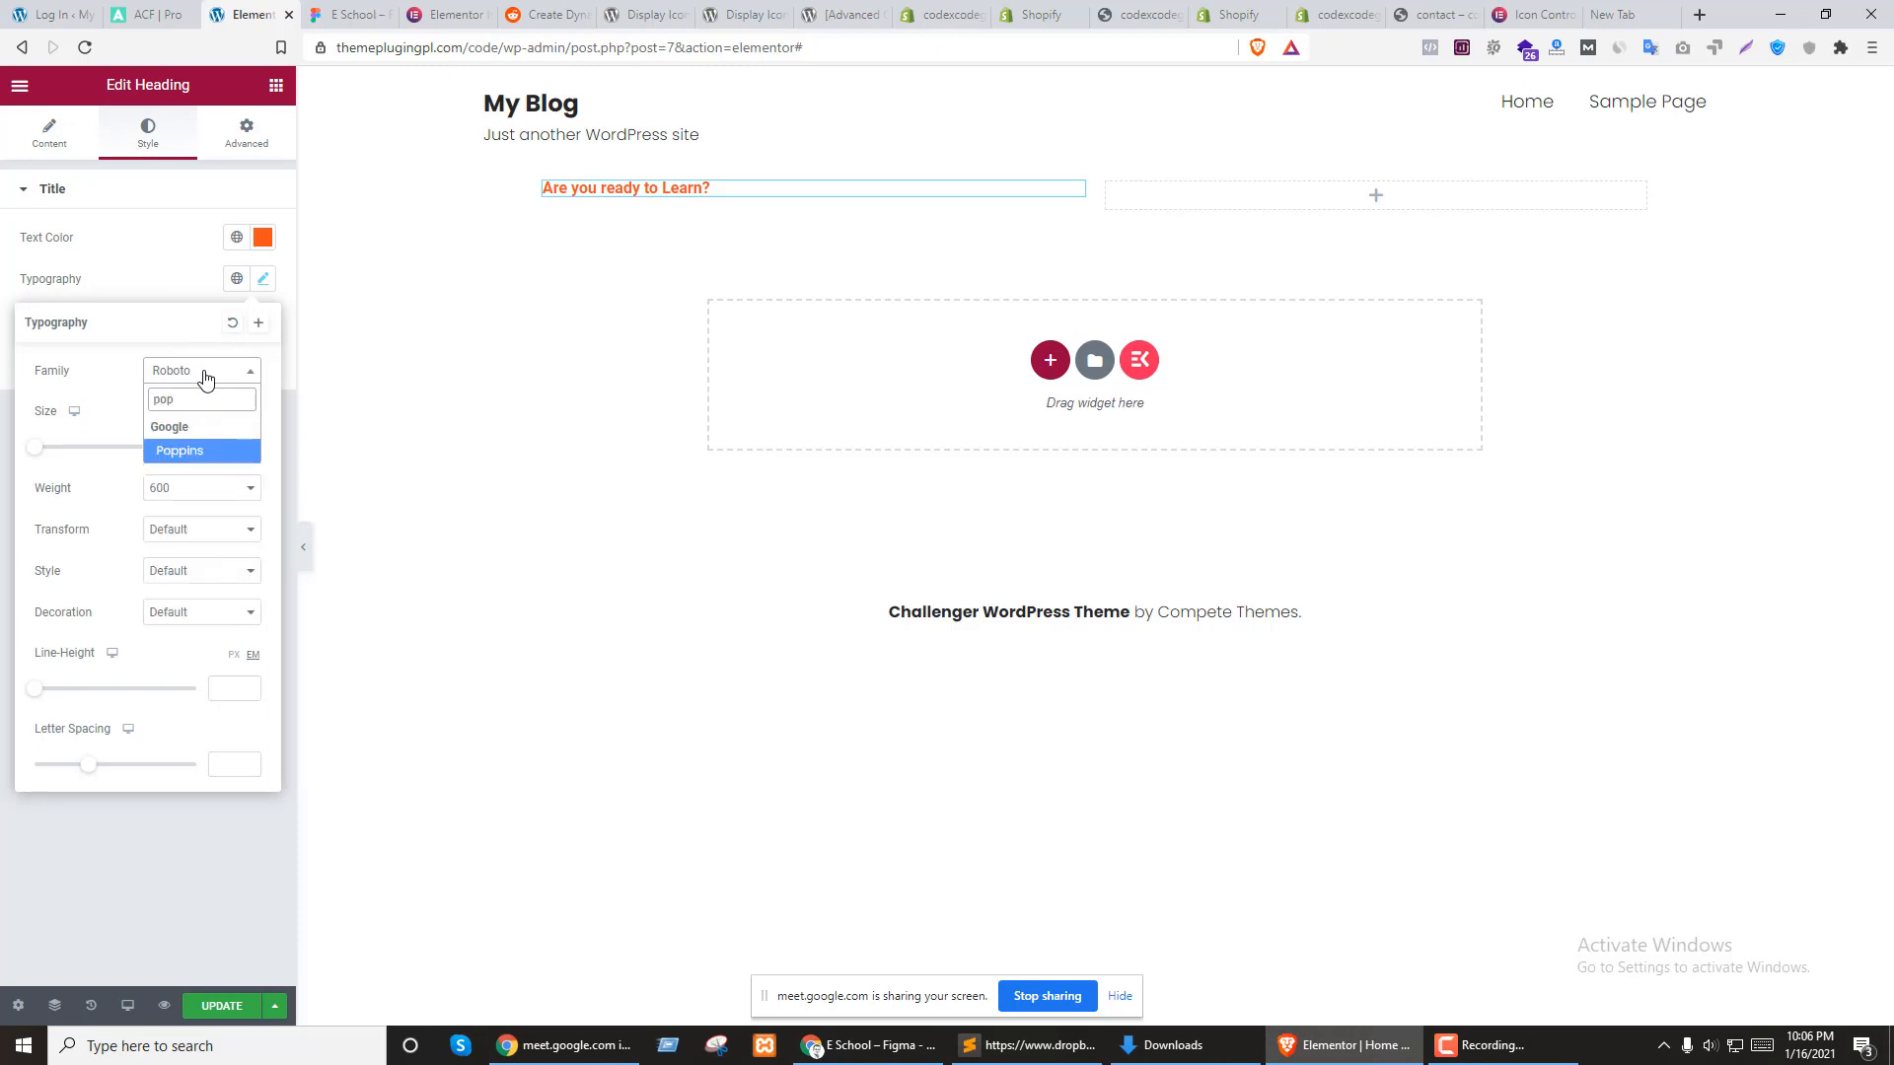
click(190, 454)
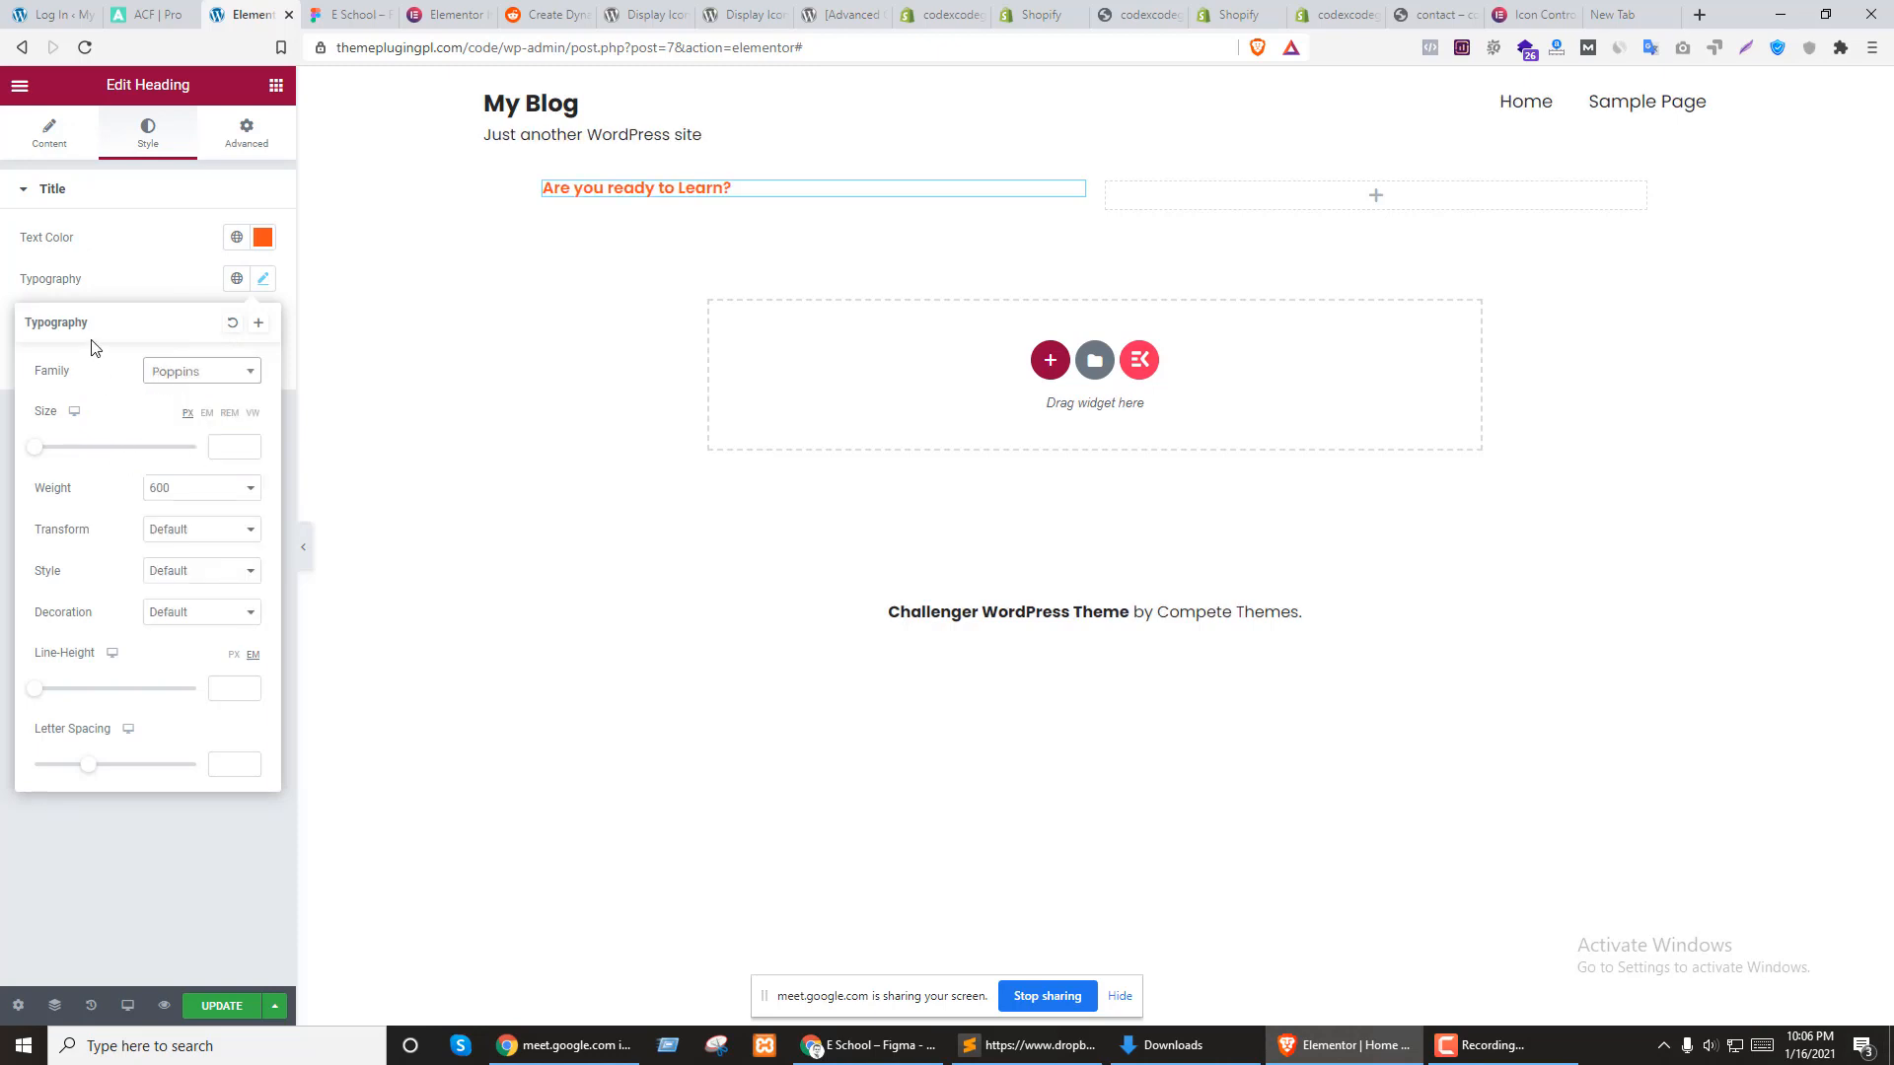
Match the heading's typography to the Figma tagline with a size of 16 px and a weight of 400
key(ctrl+Tab)
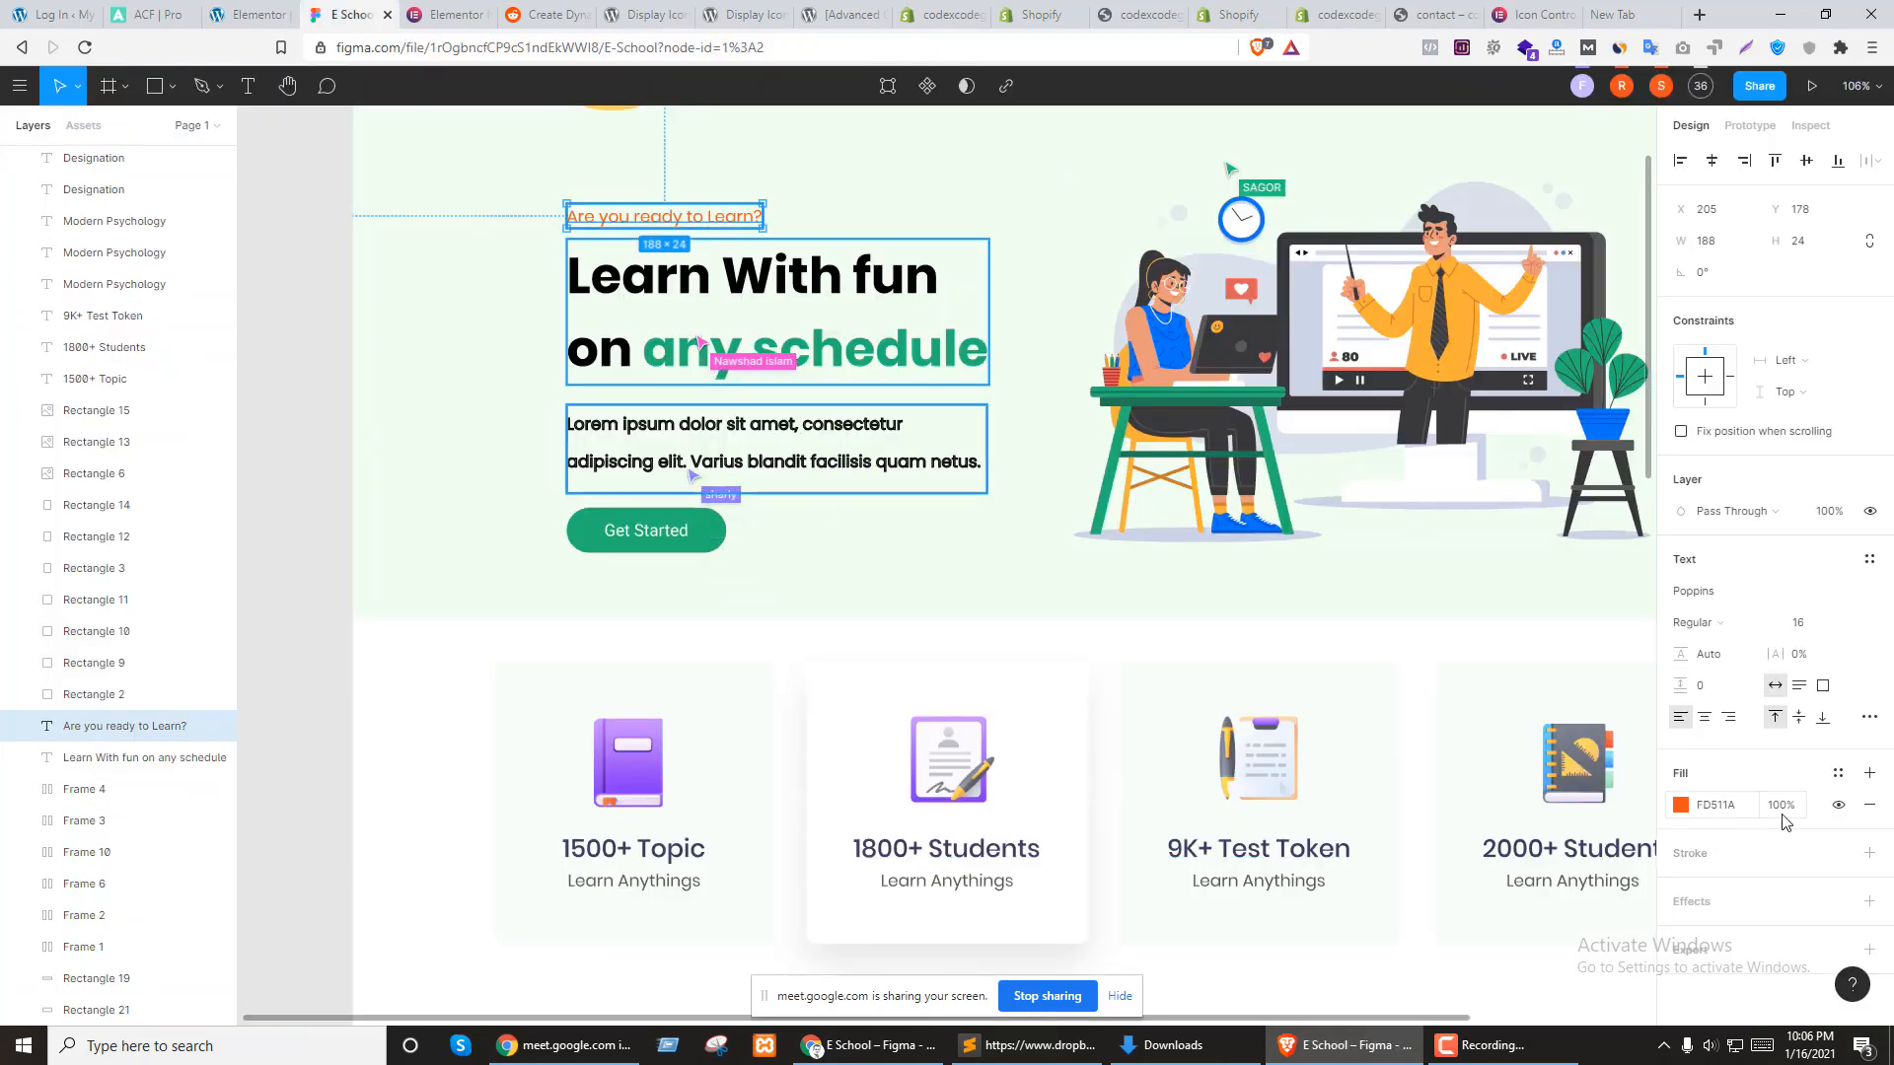
key(ctrl+shift+Tab)
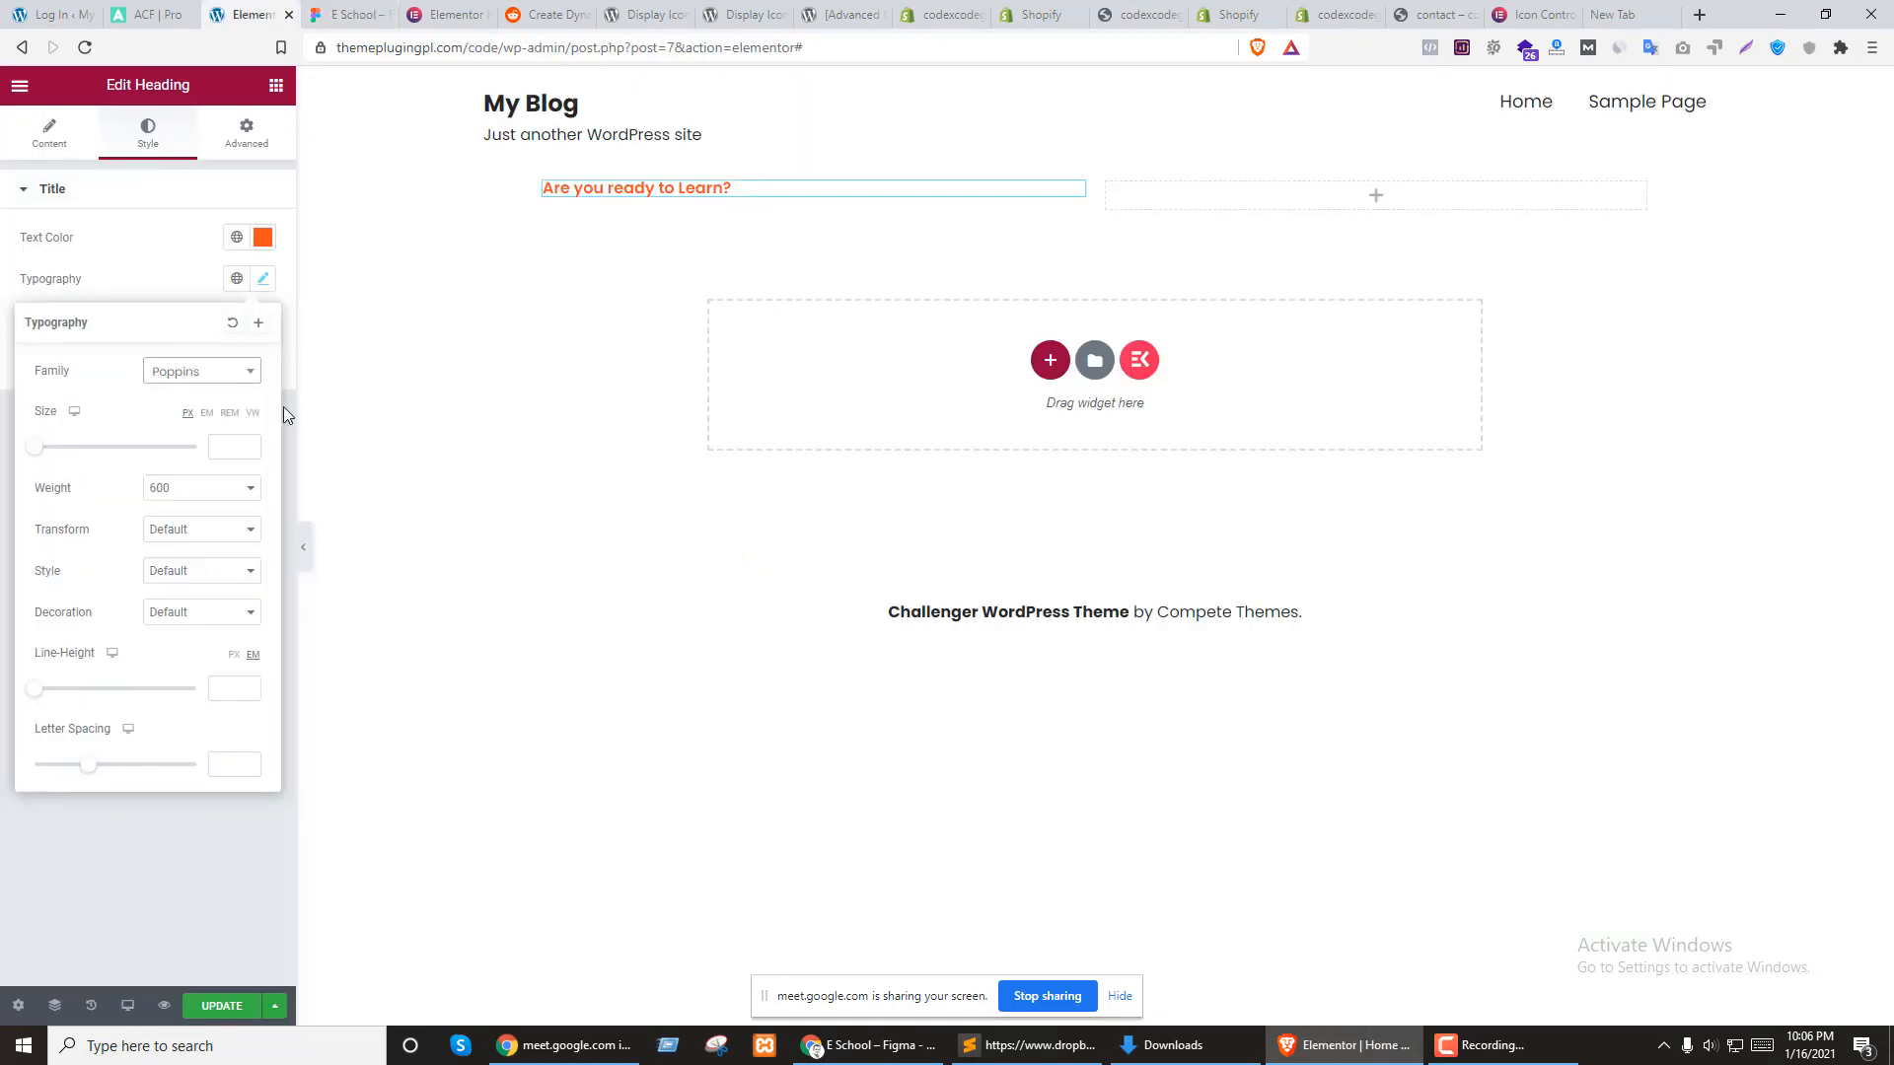
click(233, 447)
text(16)
click(175, 501)
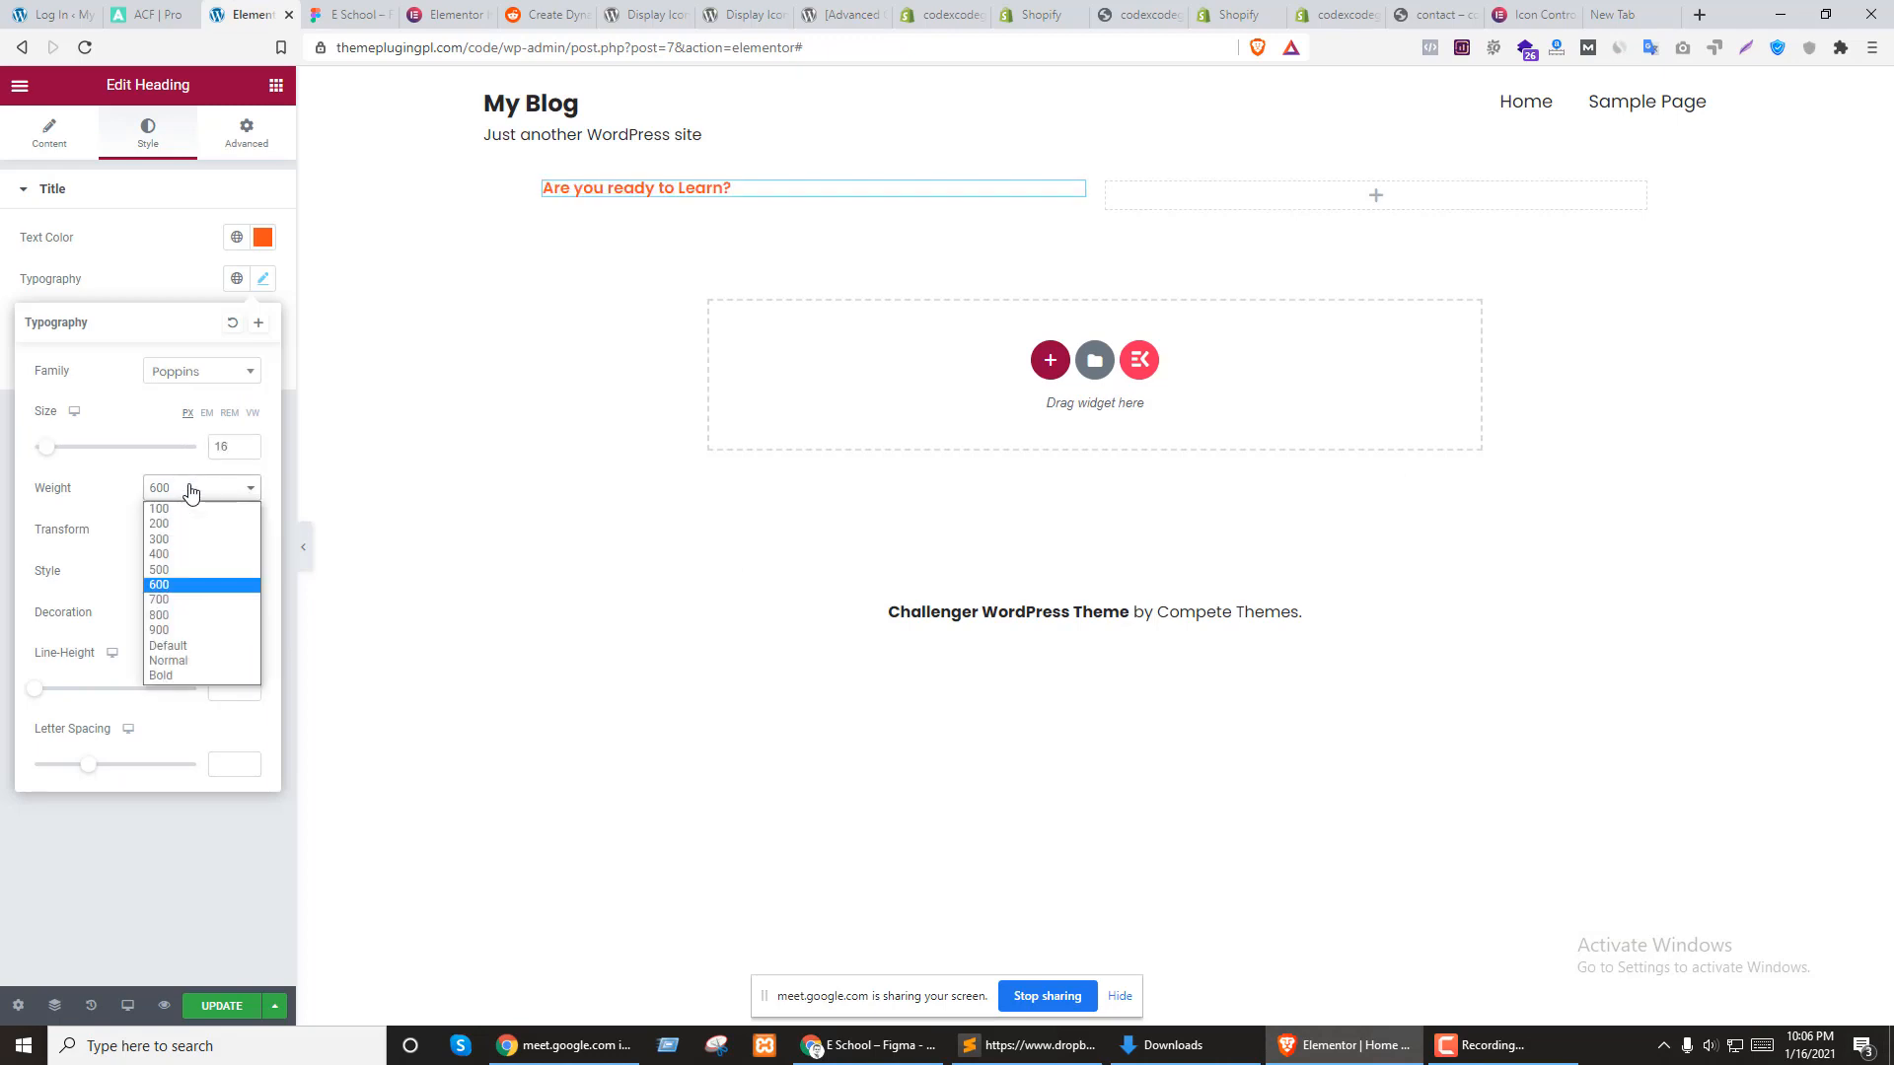
click(164, 552)
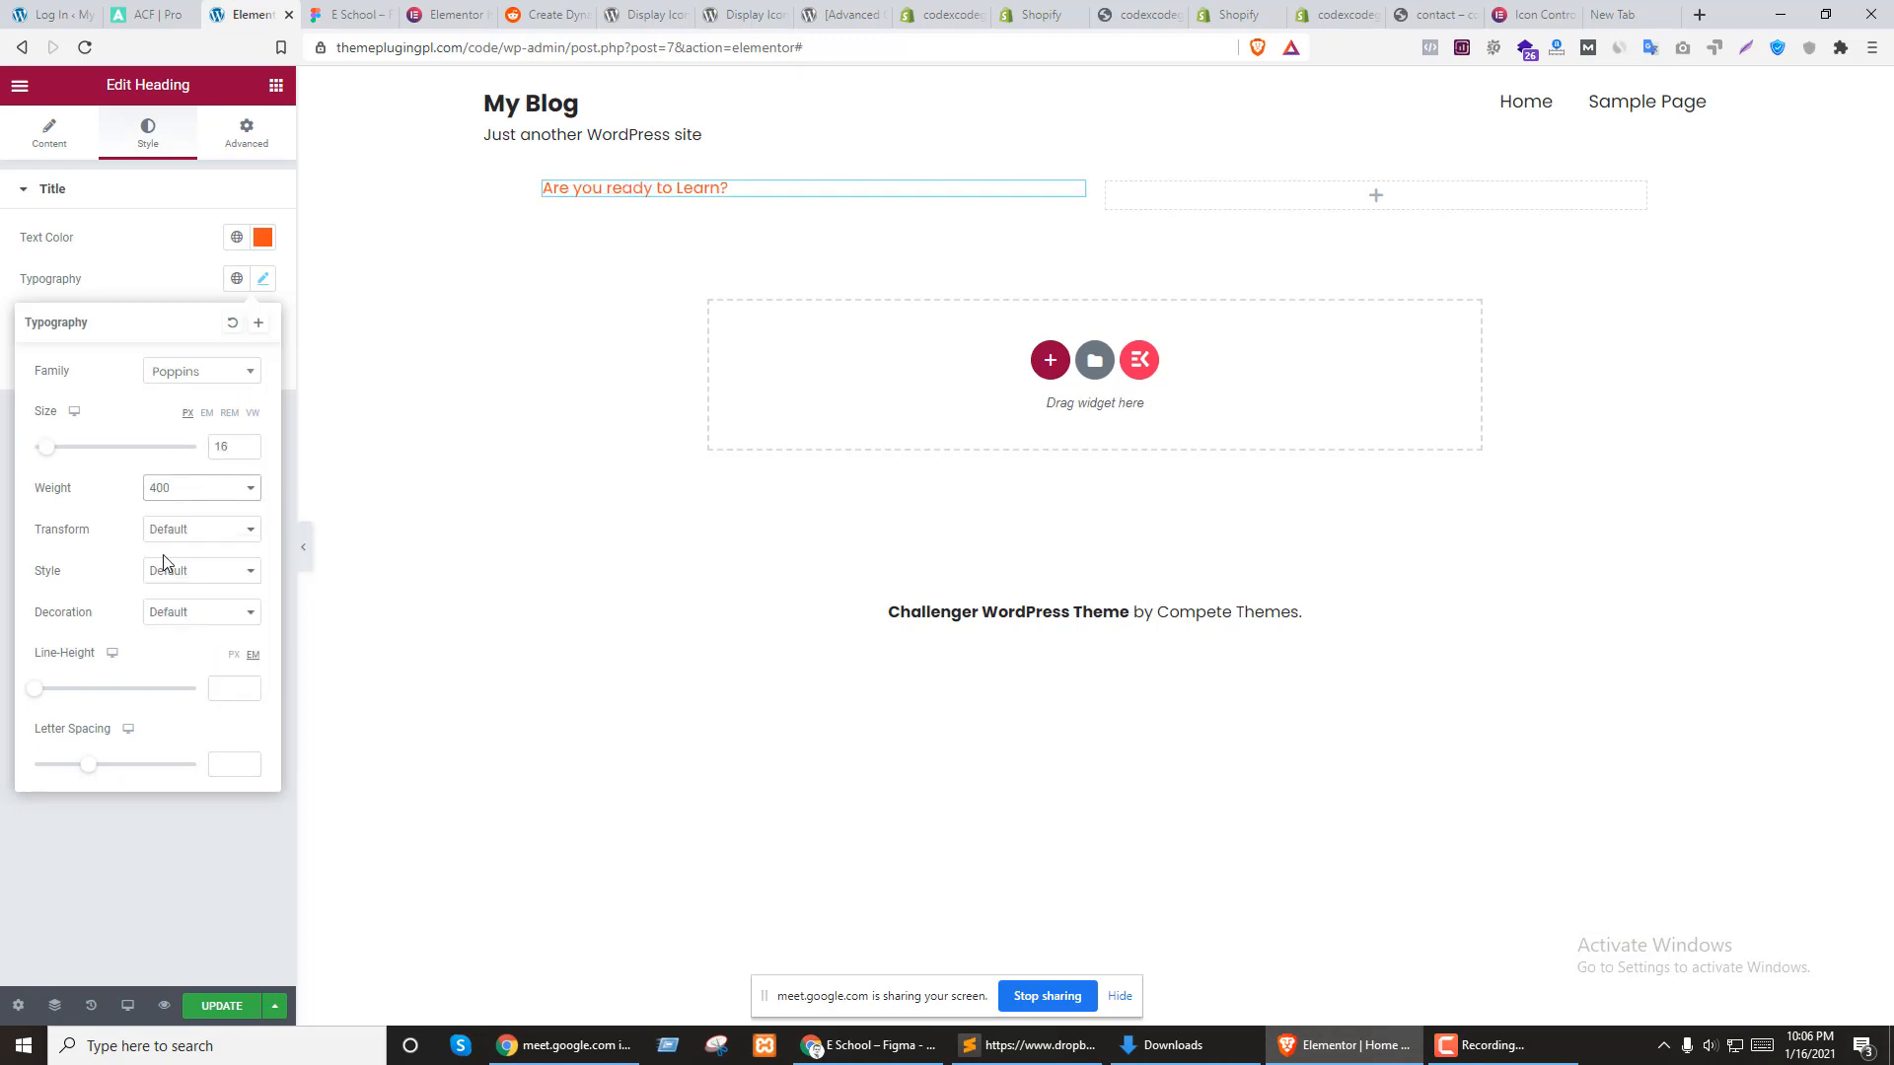
click(133, 251)
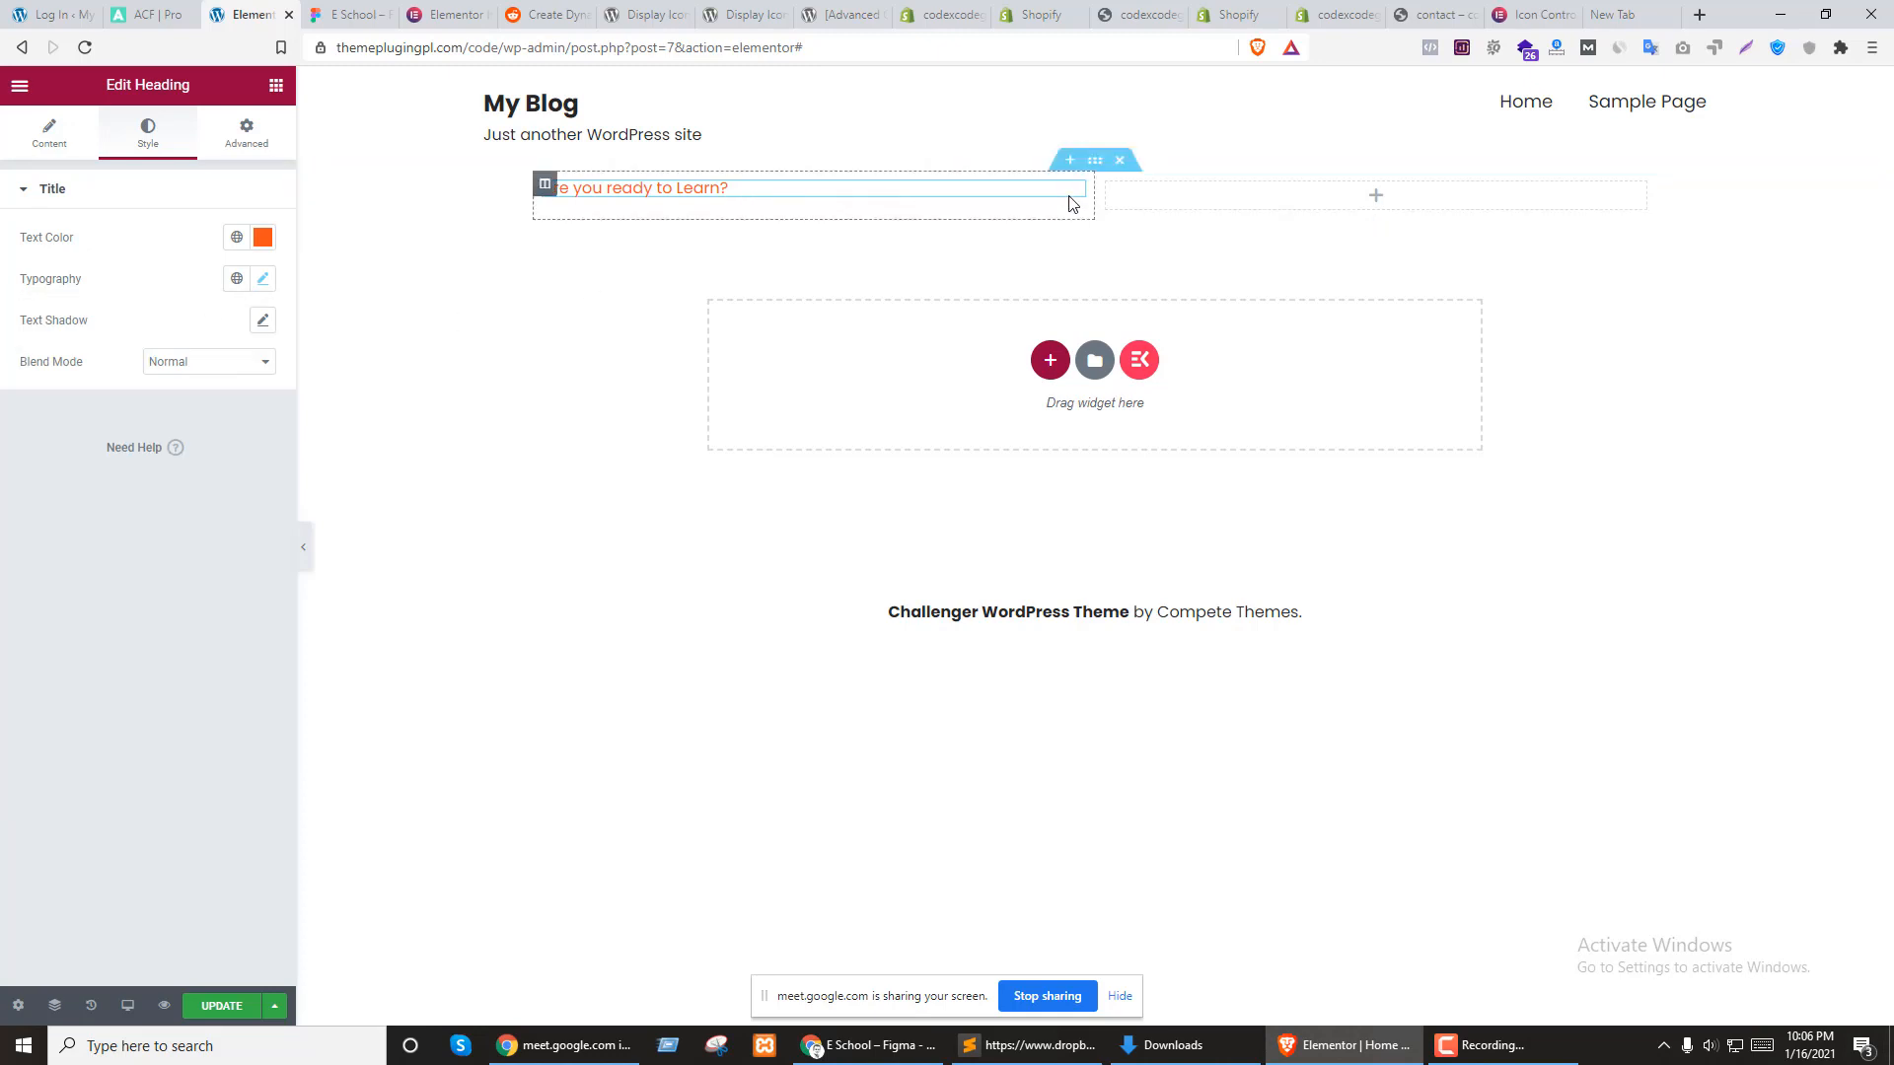
Add a second Heading widget below "Are you ready to Learn?" in the first column
click(277, 85)
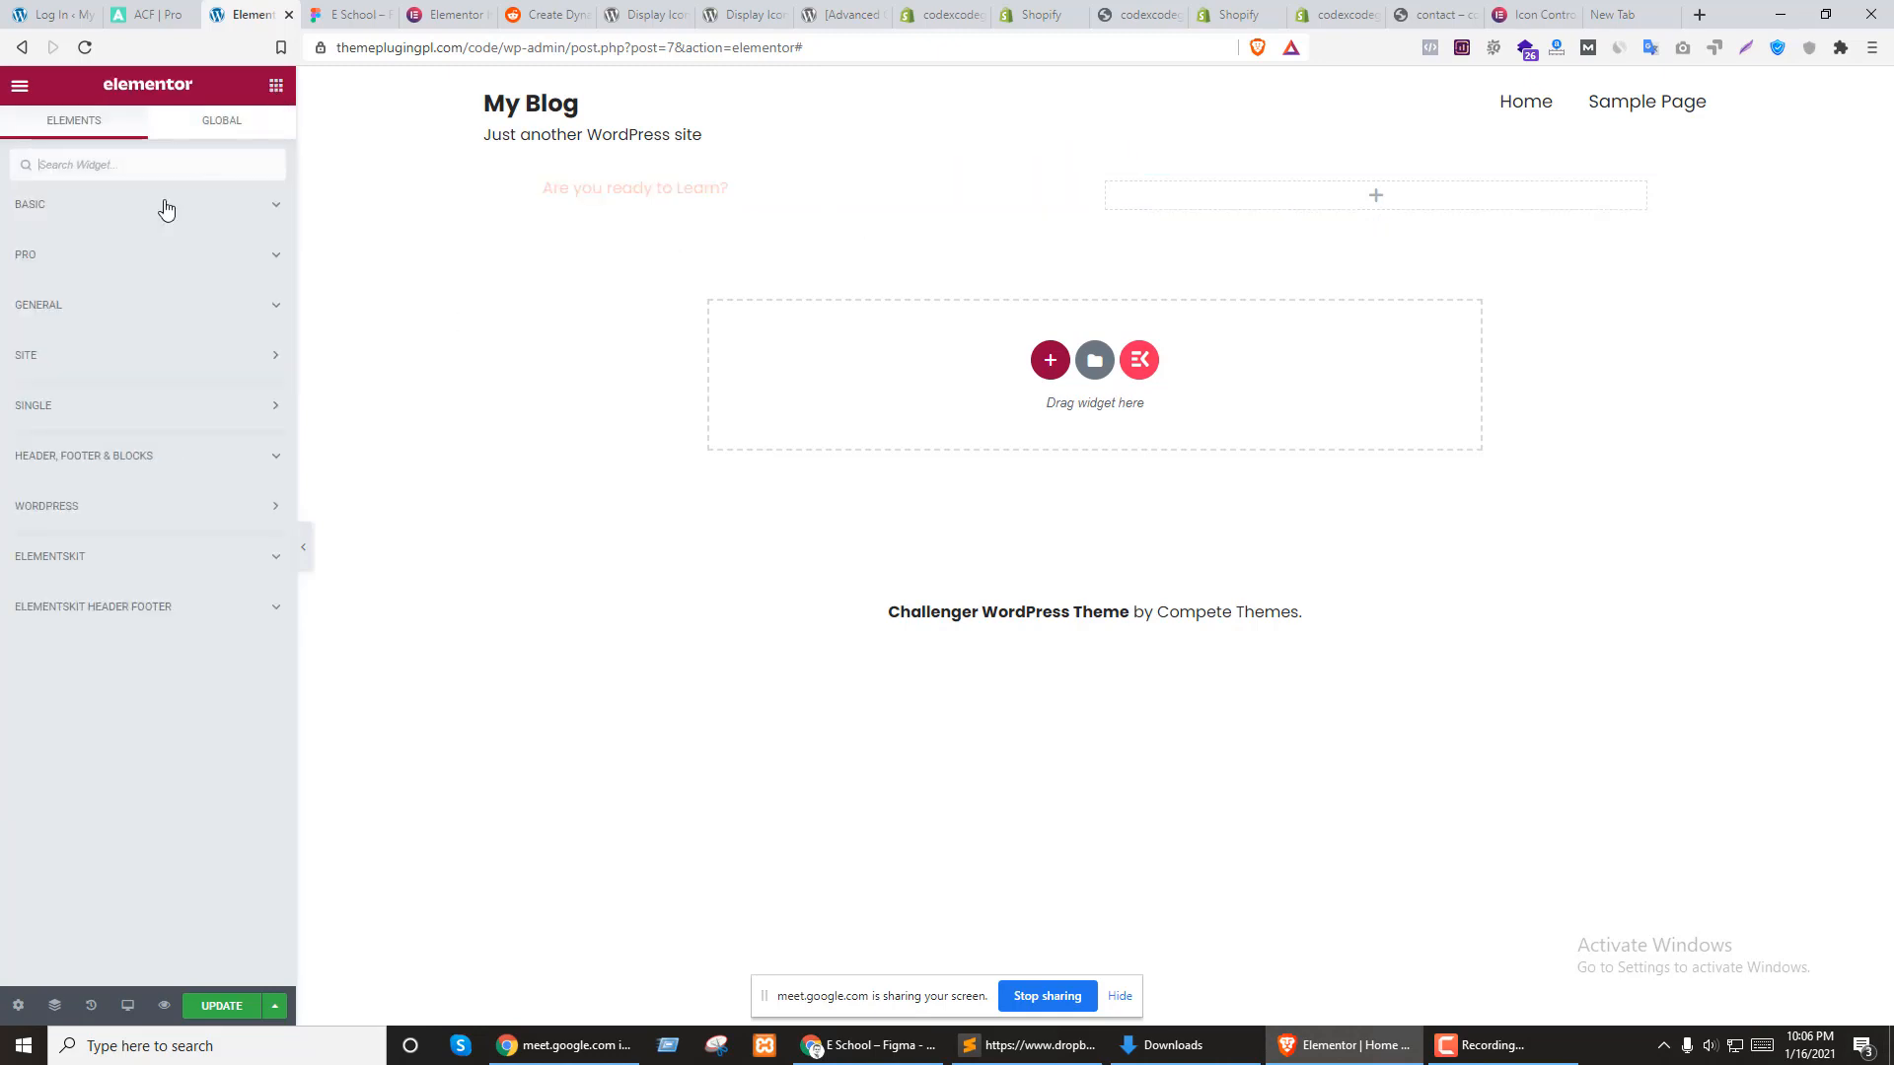
click(18, 203)
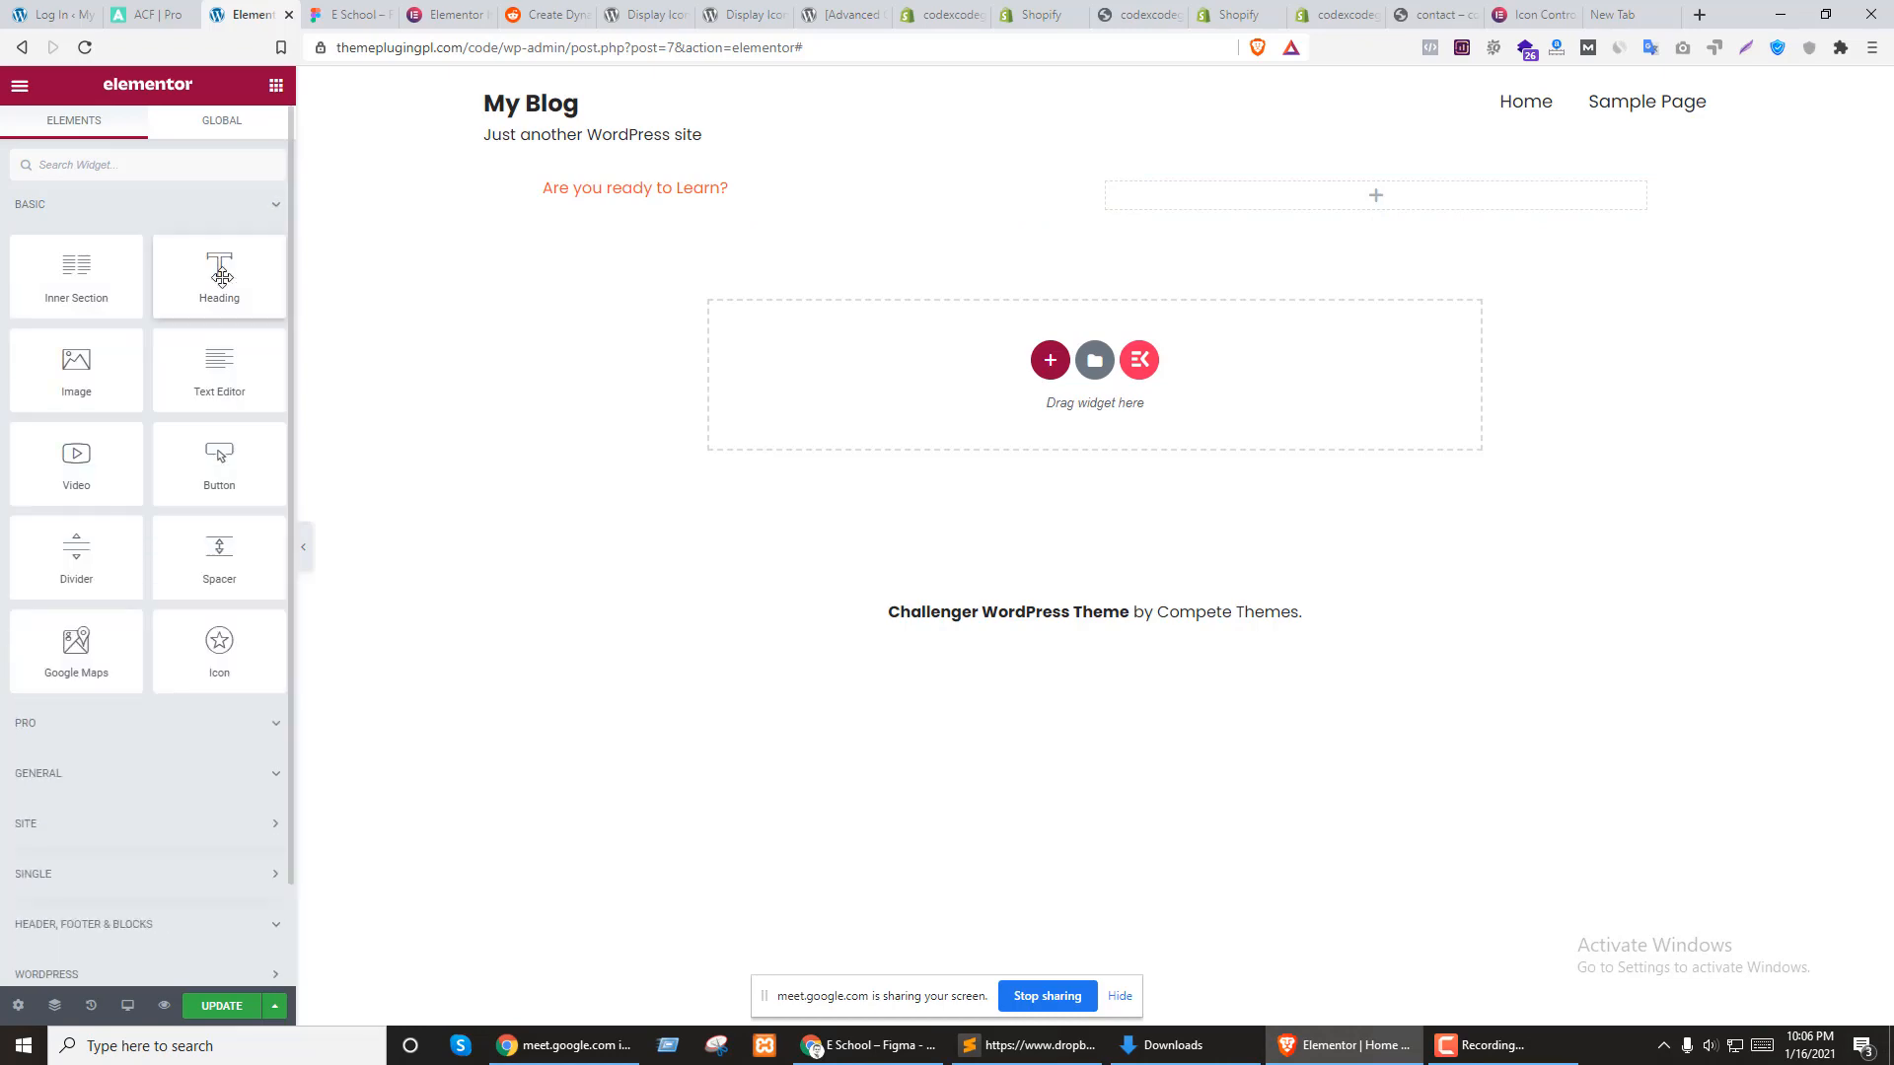
drag(219, 274, 693, 245)
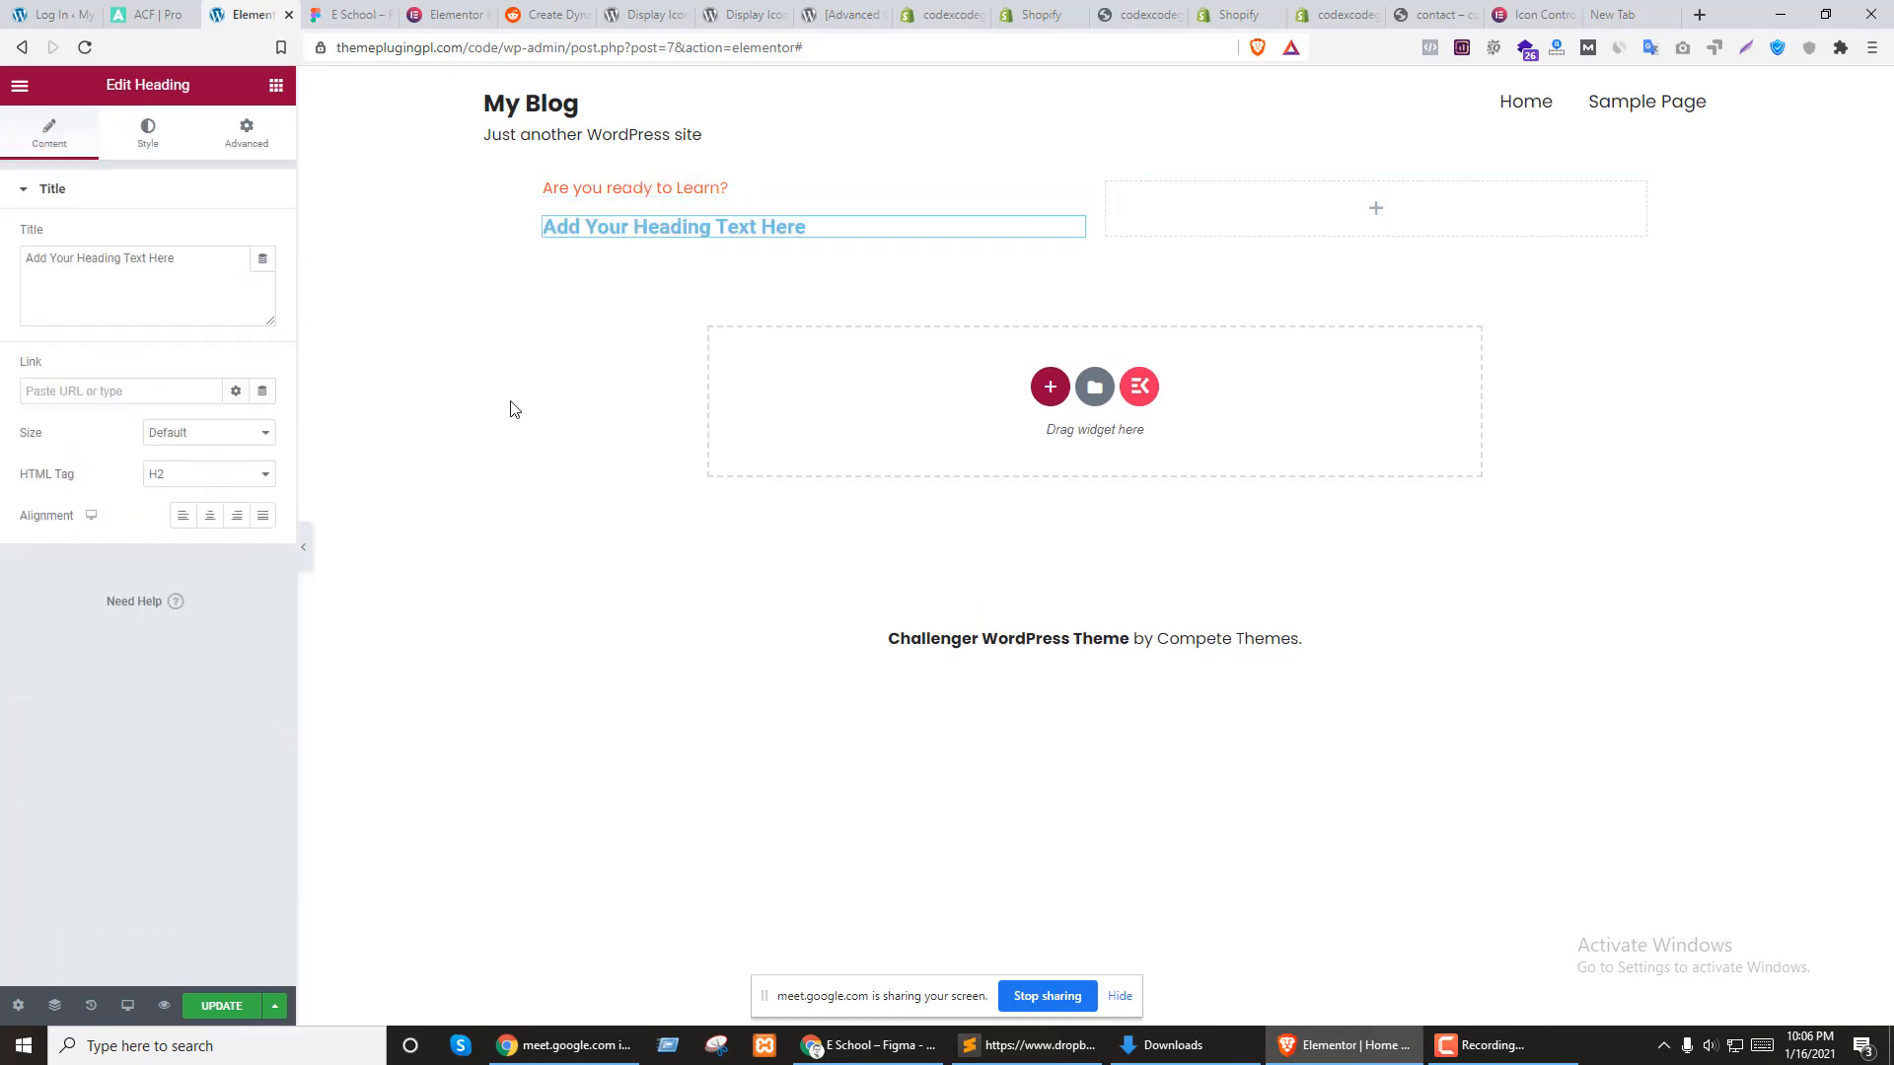
Select the main headline in the Figma design and give the new Elementor heading its title, "Learn With fun" / "on any schedule", on two lines
key(ctrl+Tab)
click(706, 357)
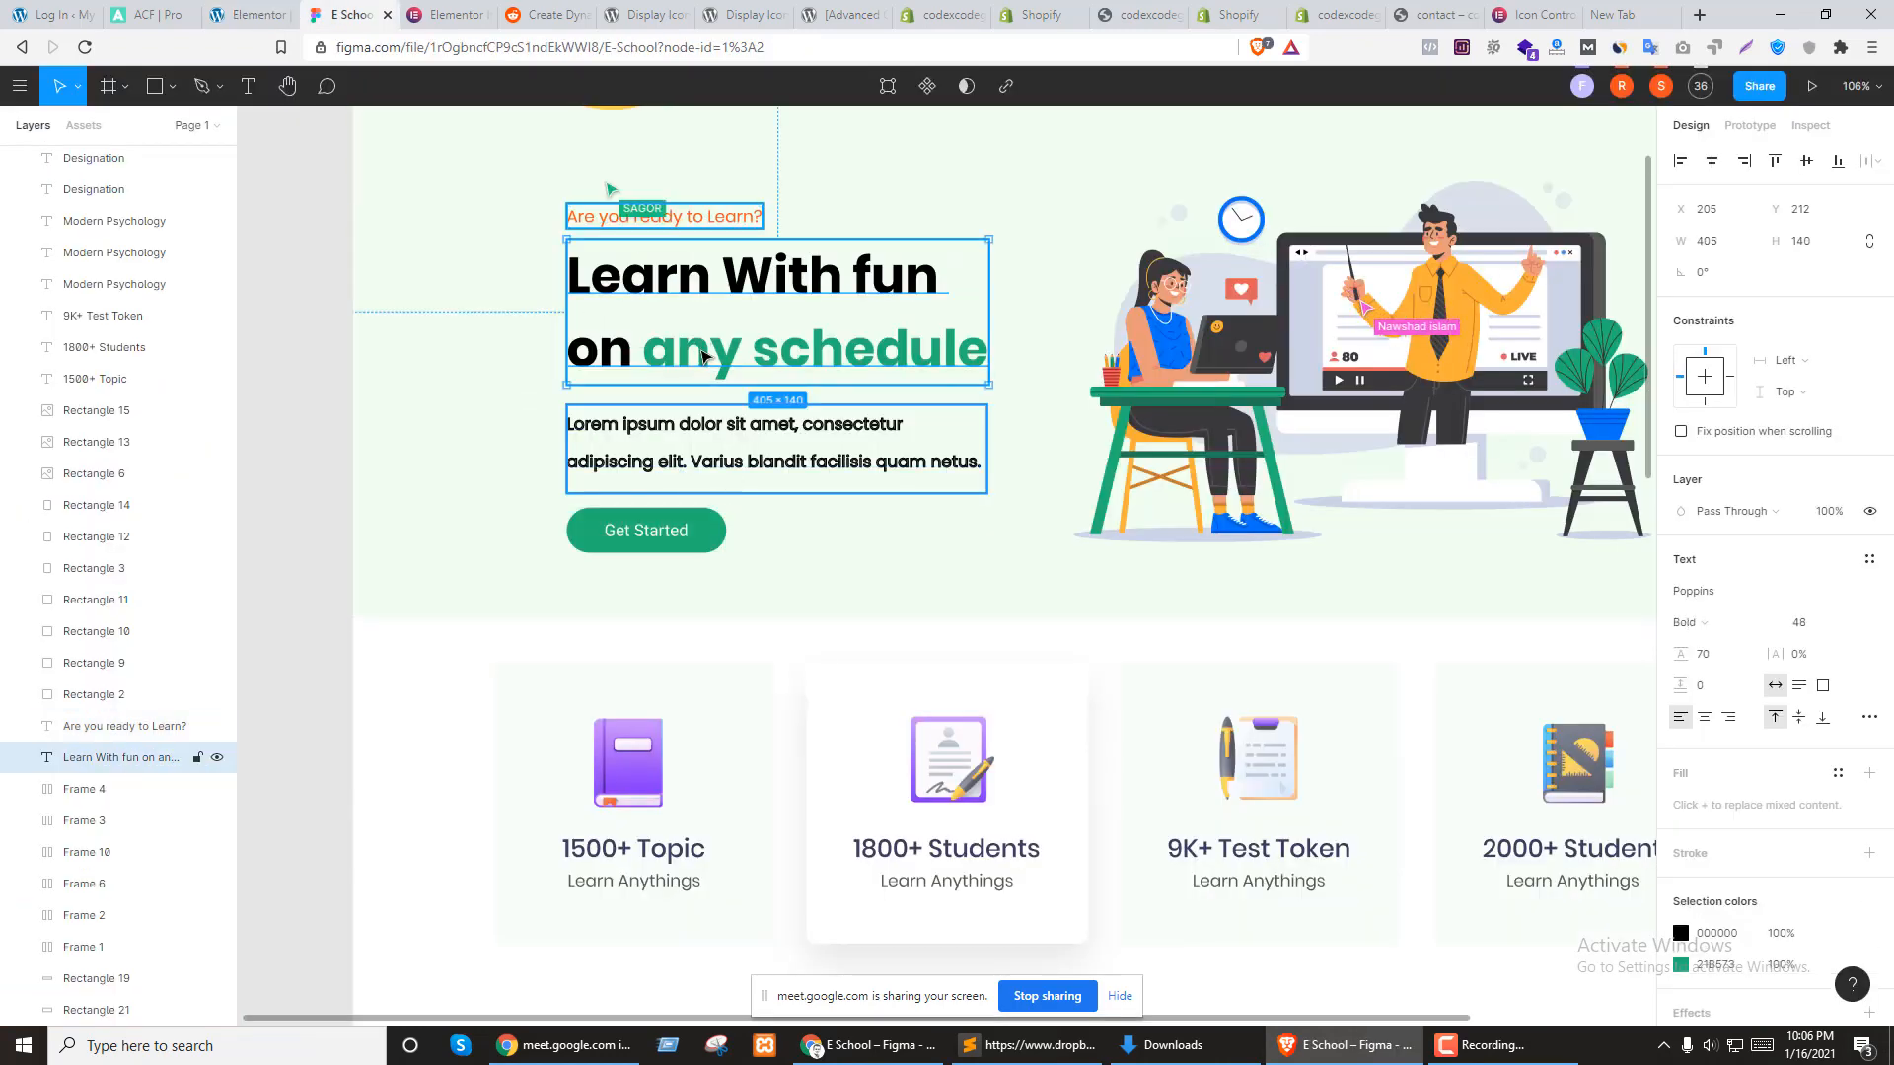
key(ctrl+Tab)
key(ctrl+shift+Tab)
key(ctrl+shift+Tab)
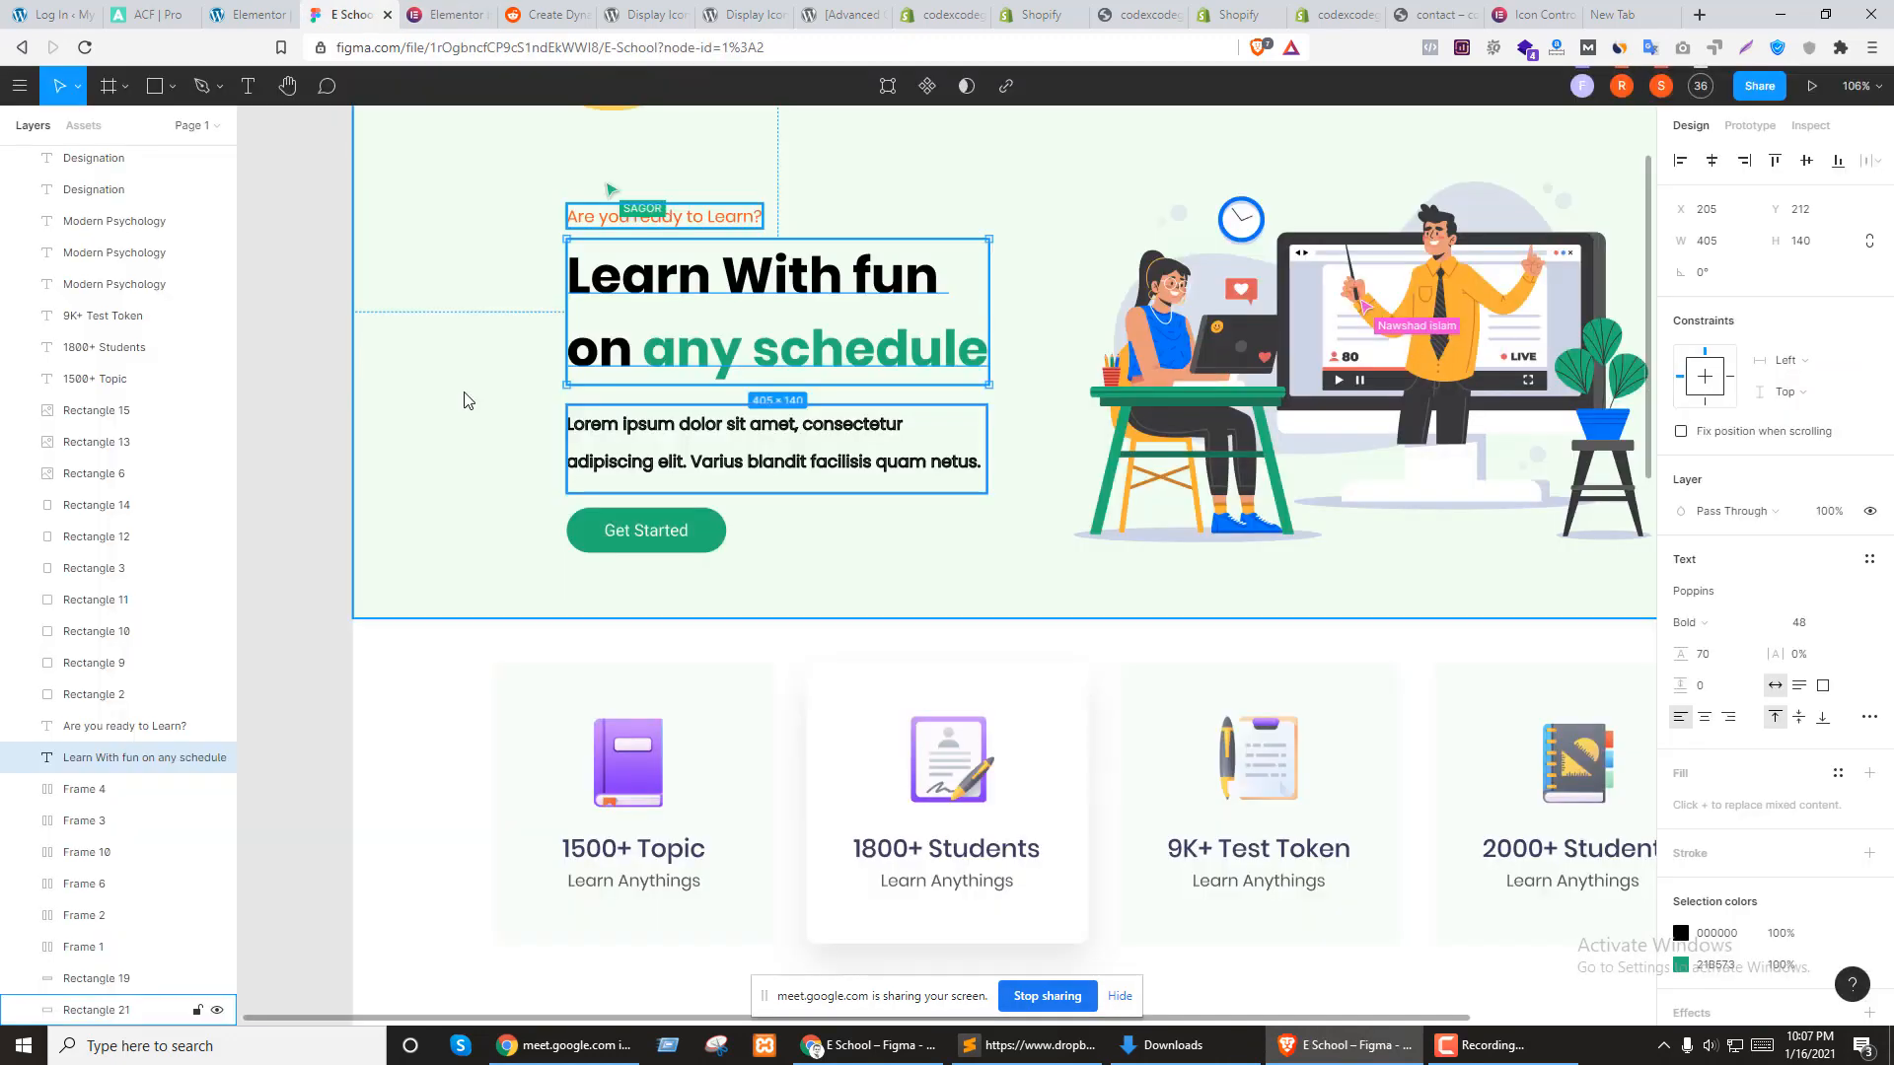
click(143, 277)
key(ctrl+a)
text(Learn With fun on any schedule)
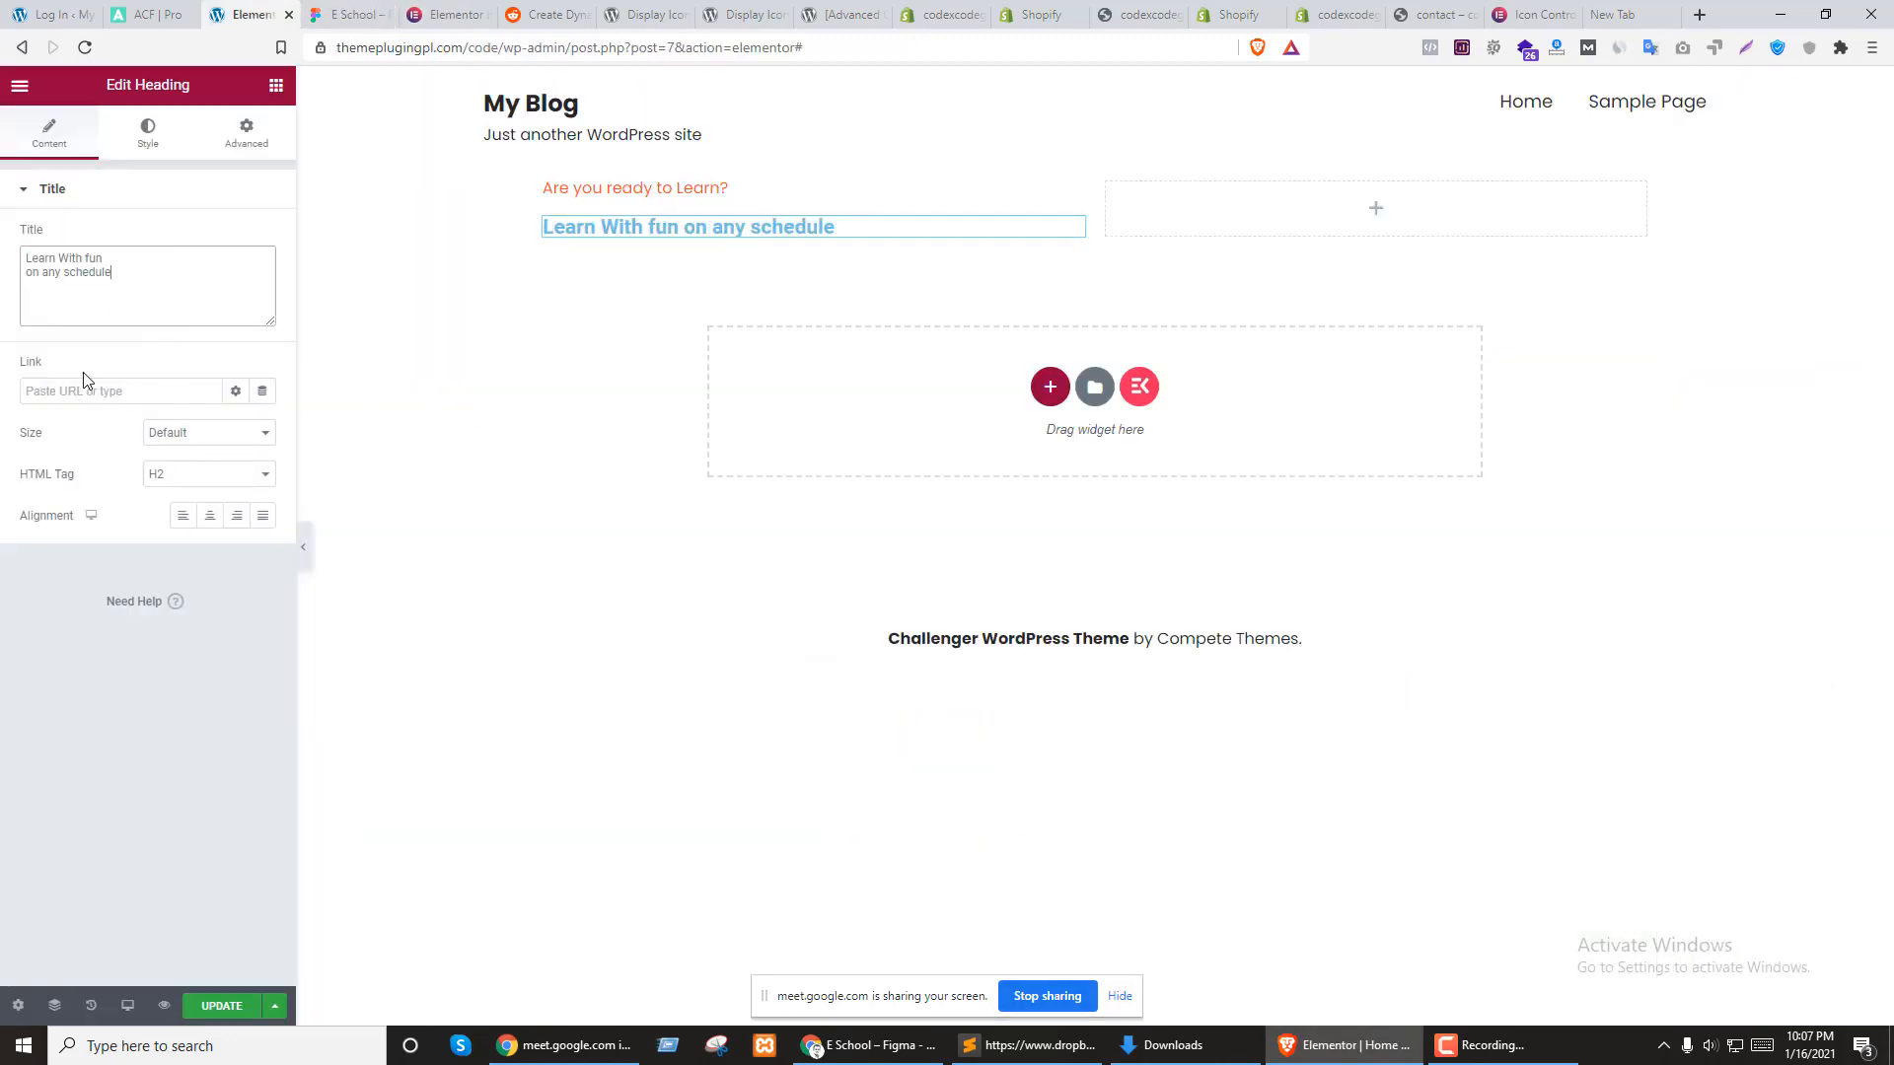
Check the main headline's font size in Figma and set the "Learn With fun on any schedule" heading's size to 48 px in Elementor
key(ctrl+Tab)
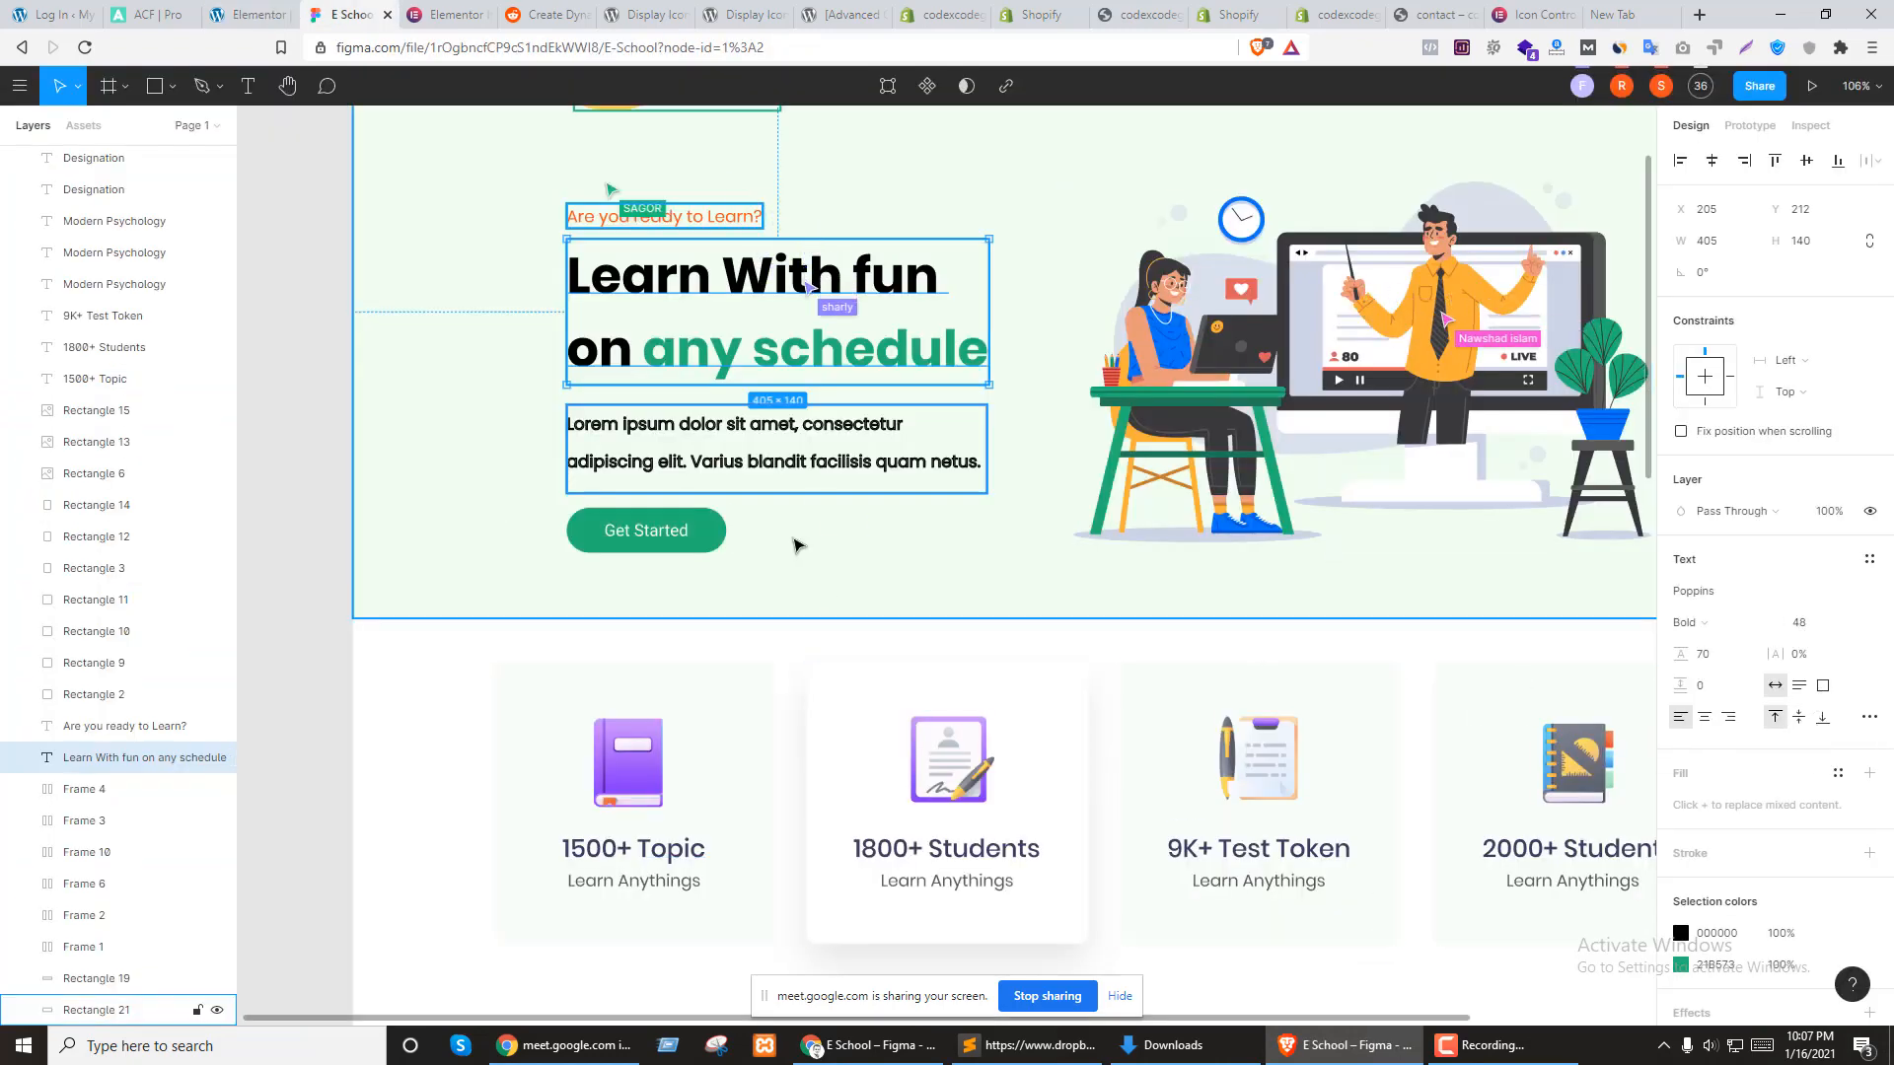
key(ctrl+shift+Tab)
click(150, 138)
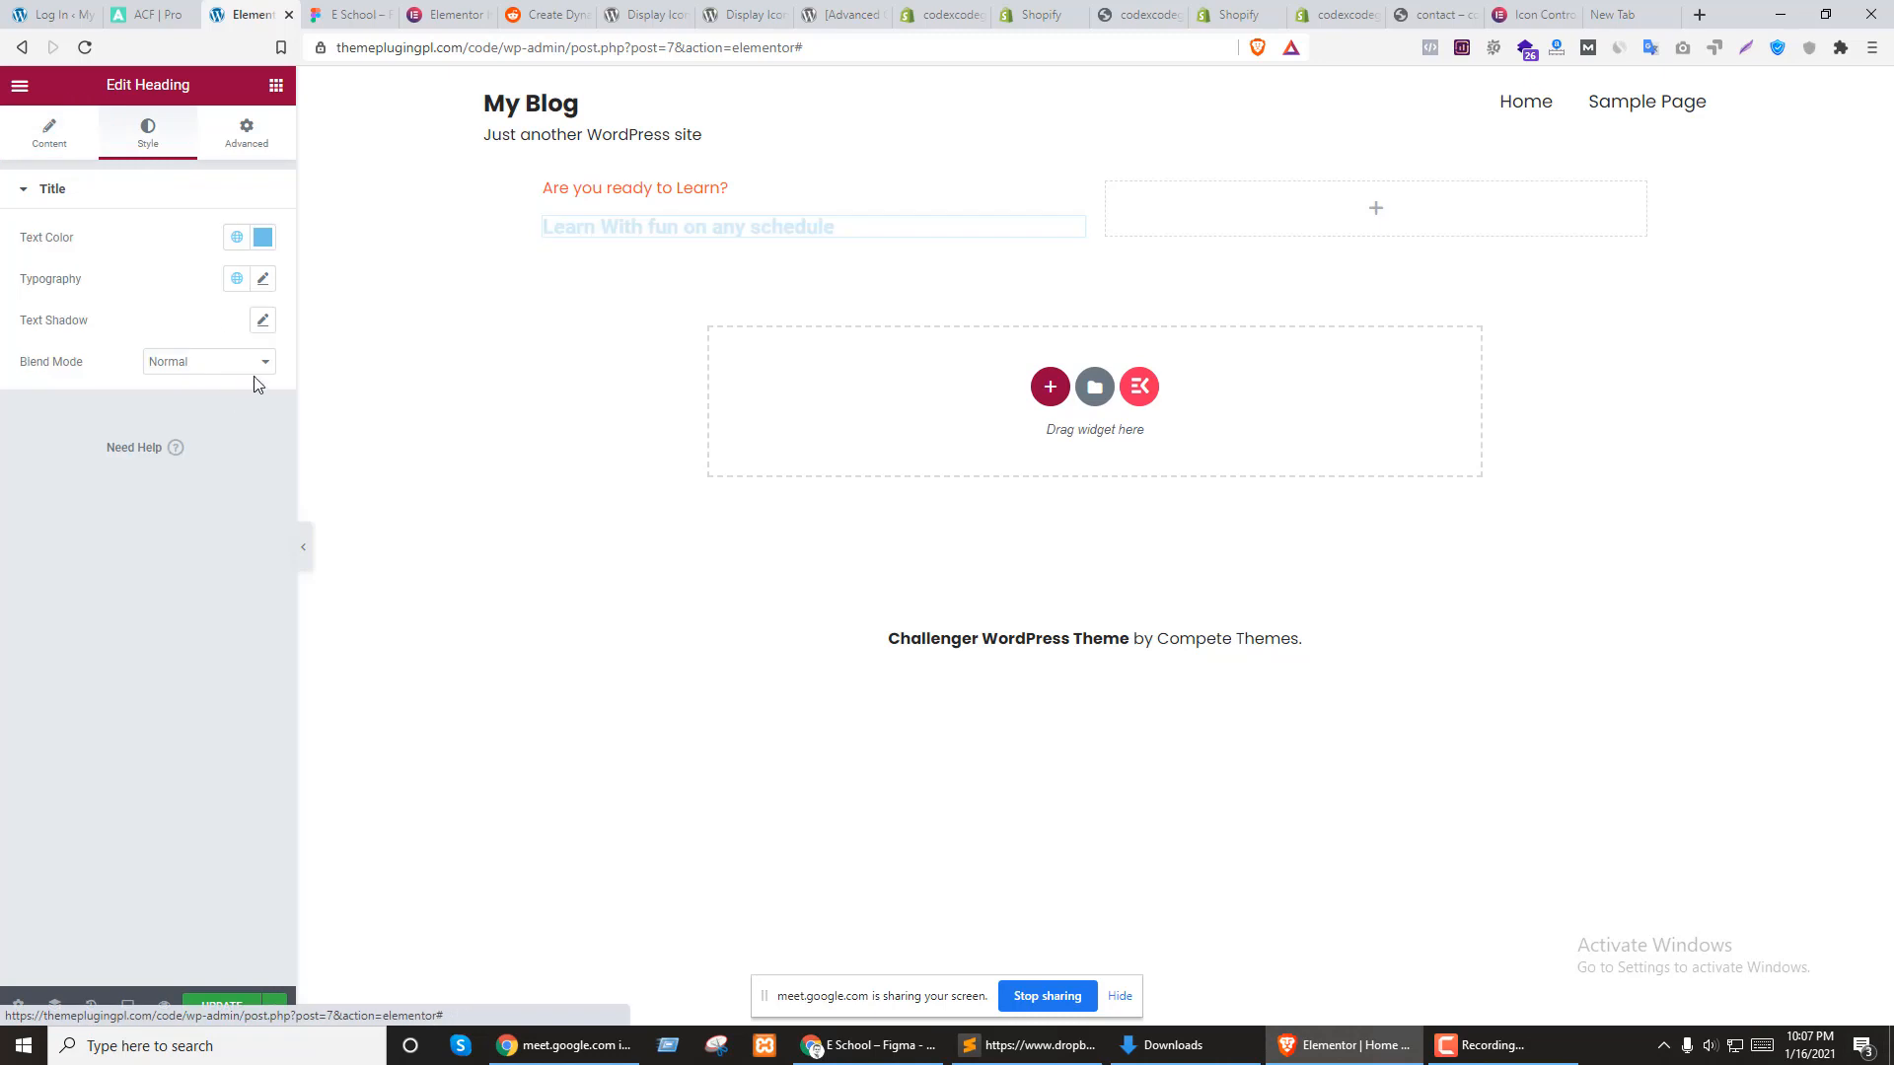
click(265, 279)
click(227, 450)
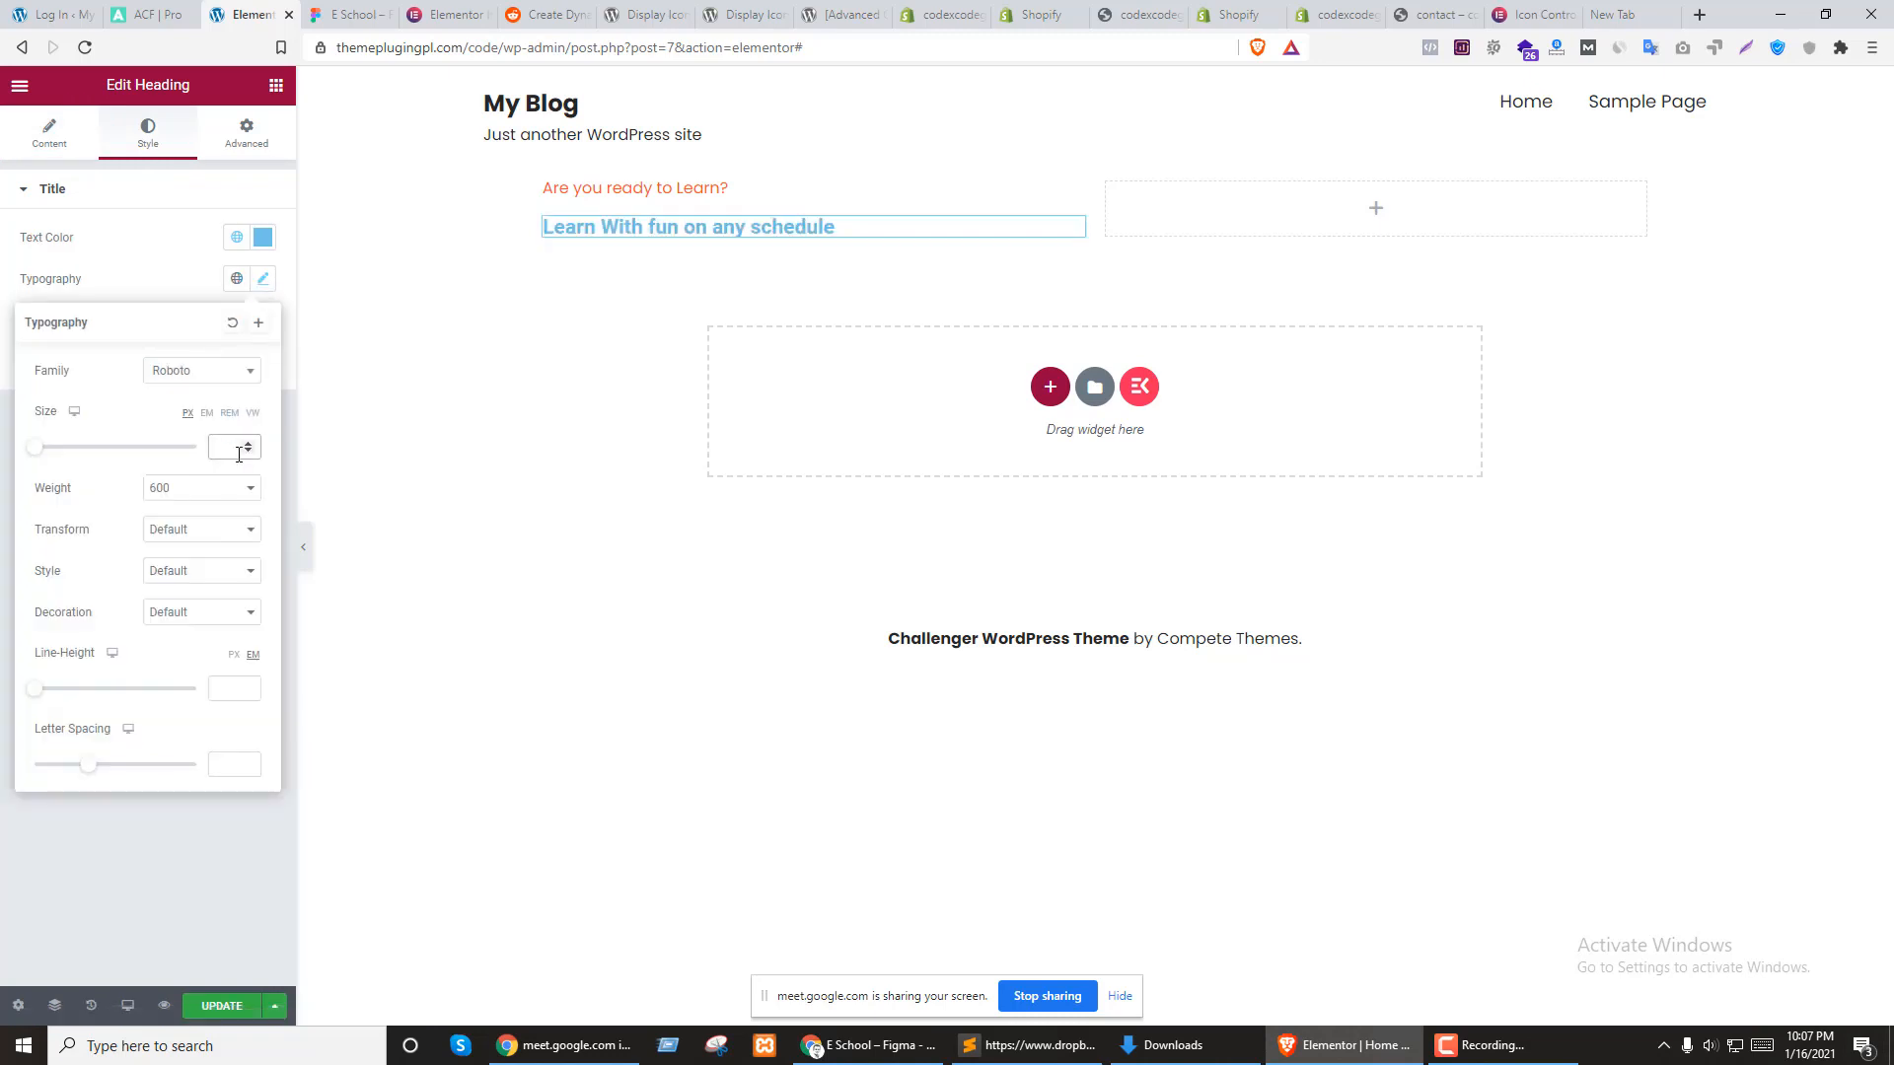
text(1)
text(8)
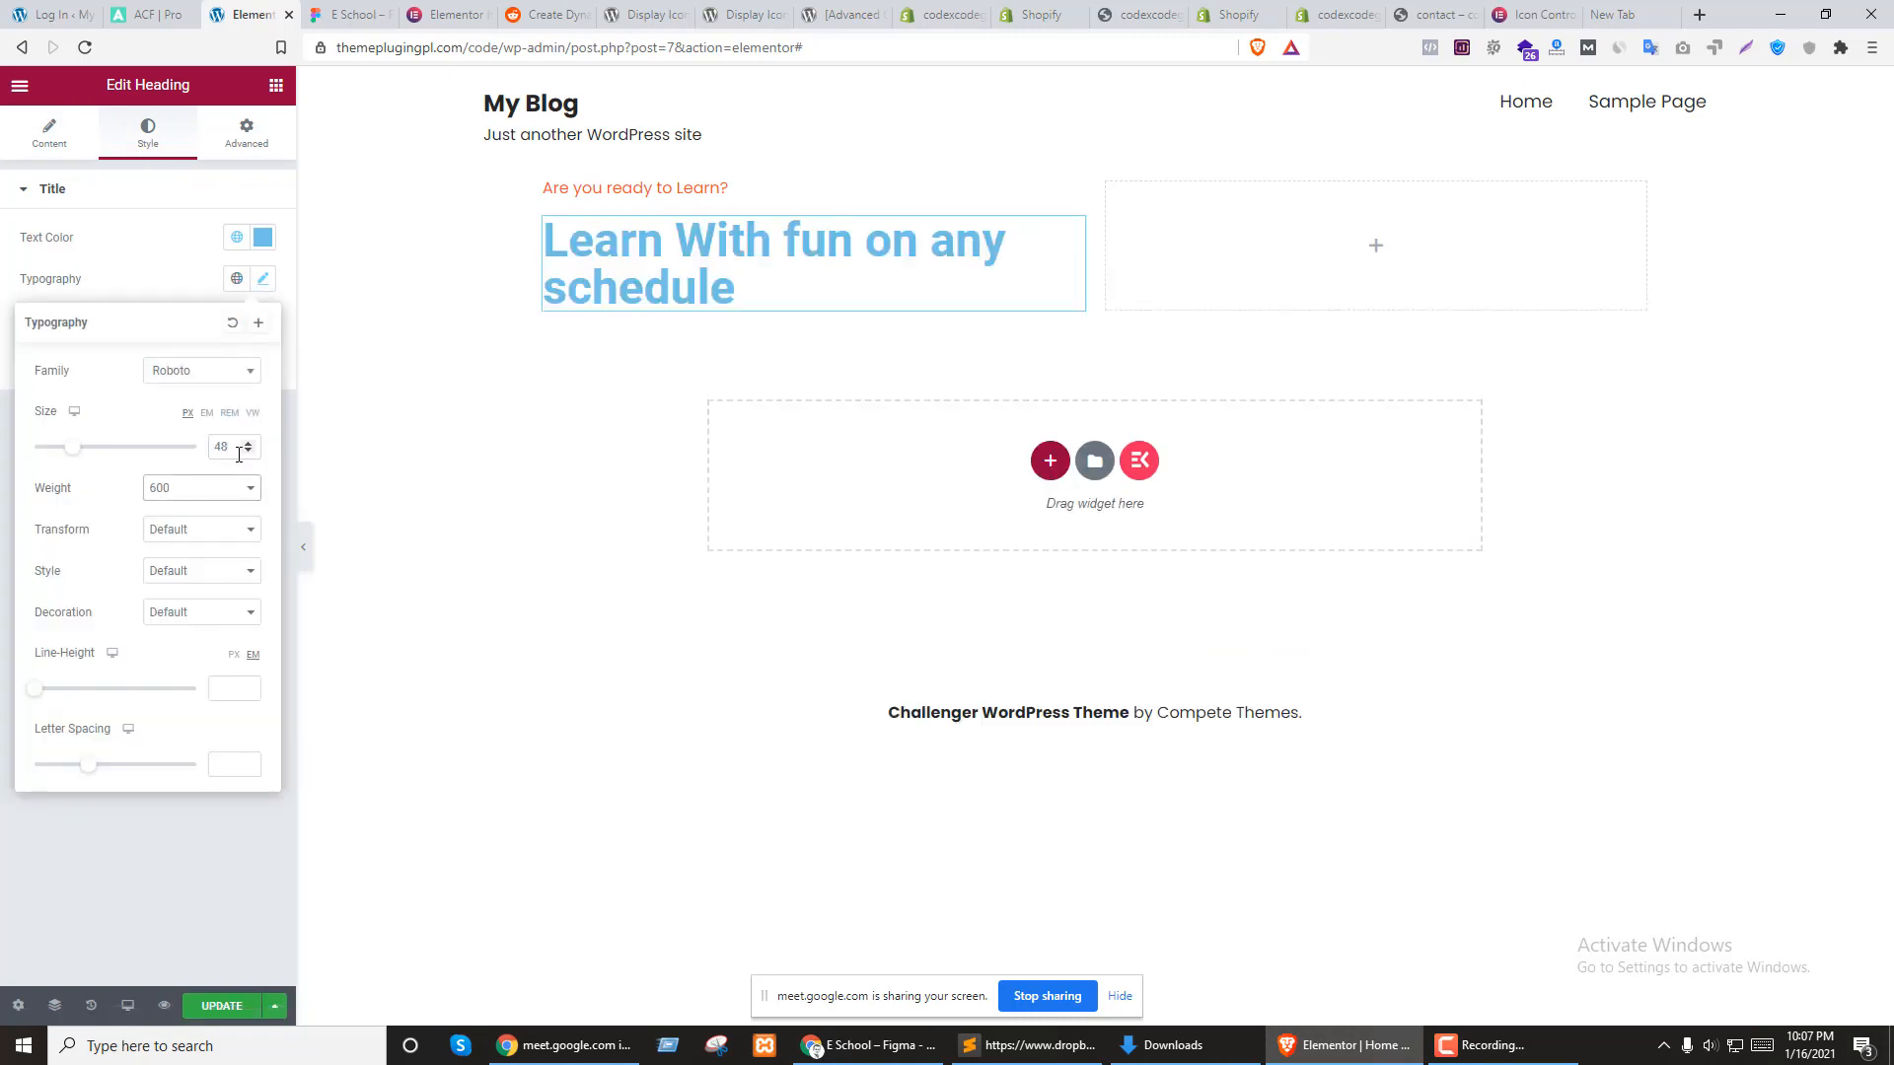
Set the headline's font family to Poppins in its typography settings
click(55, 136)
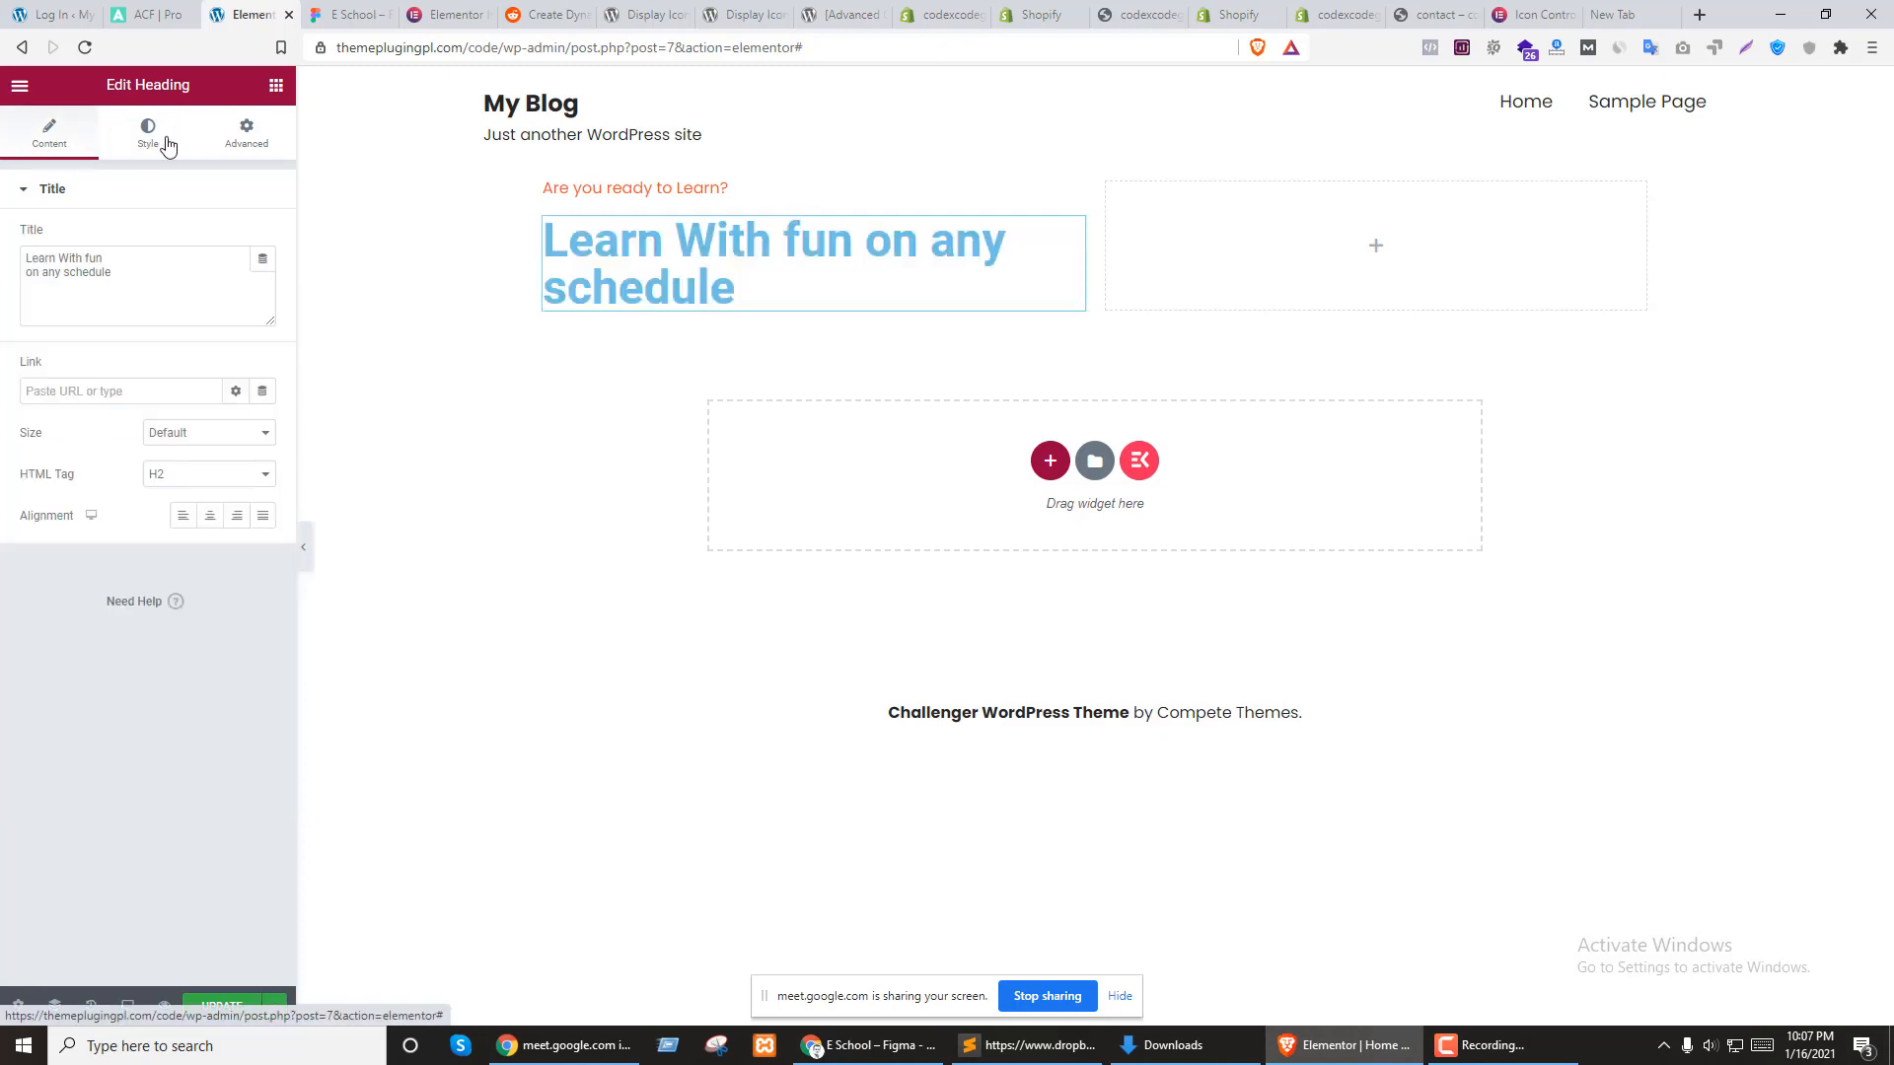
click(149, 138)
click(262, 279)
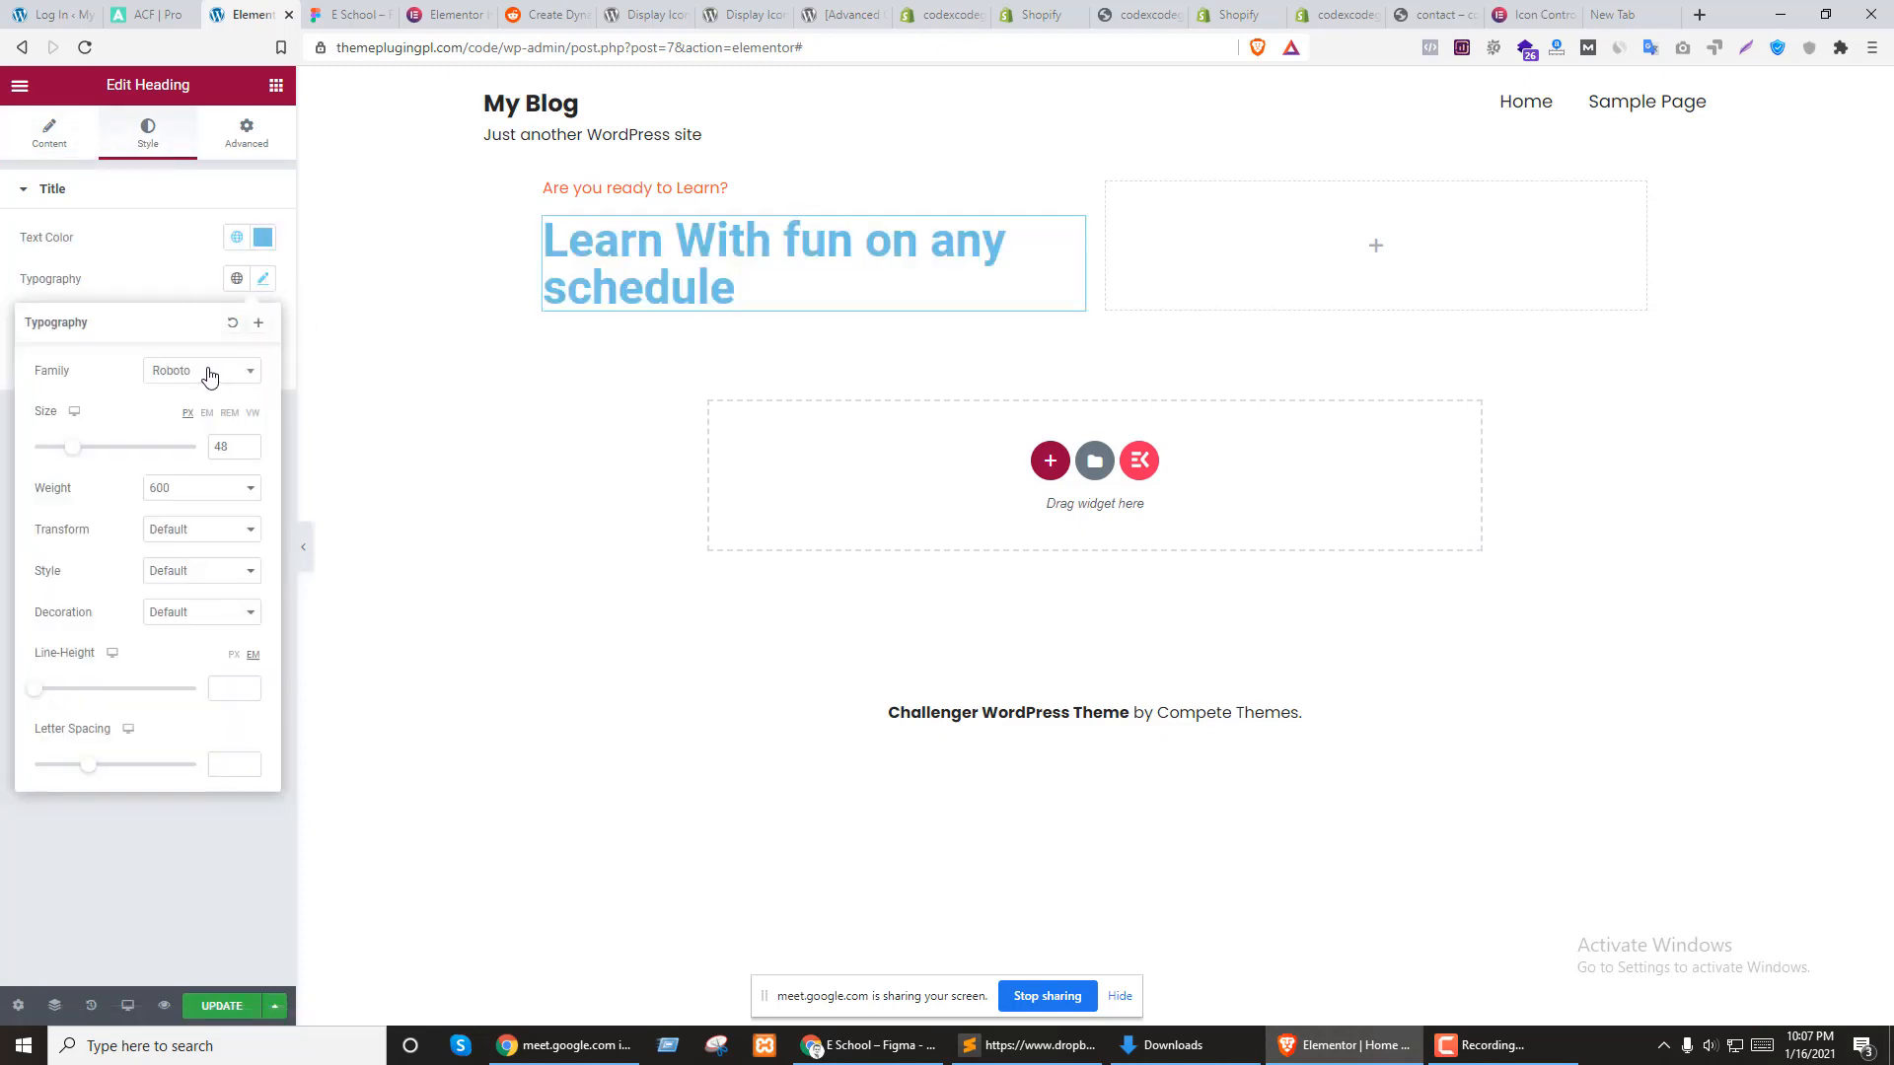
click(211, 373)
text(pop)
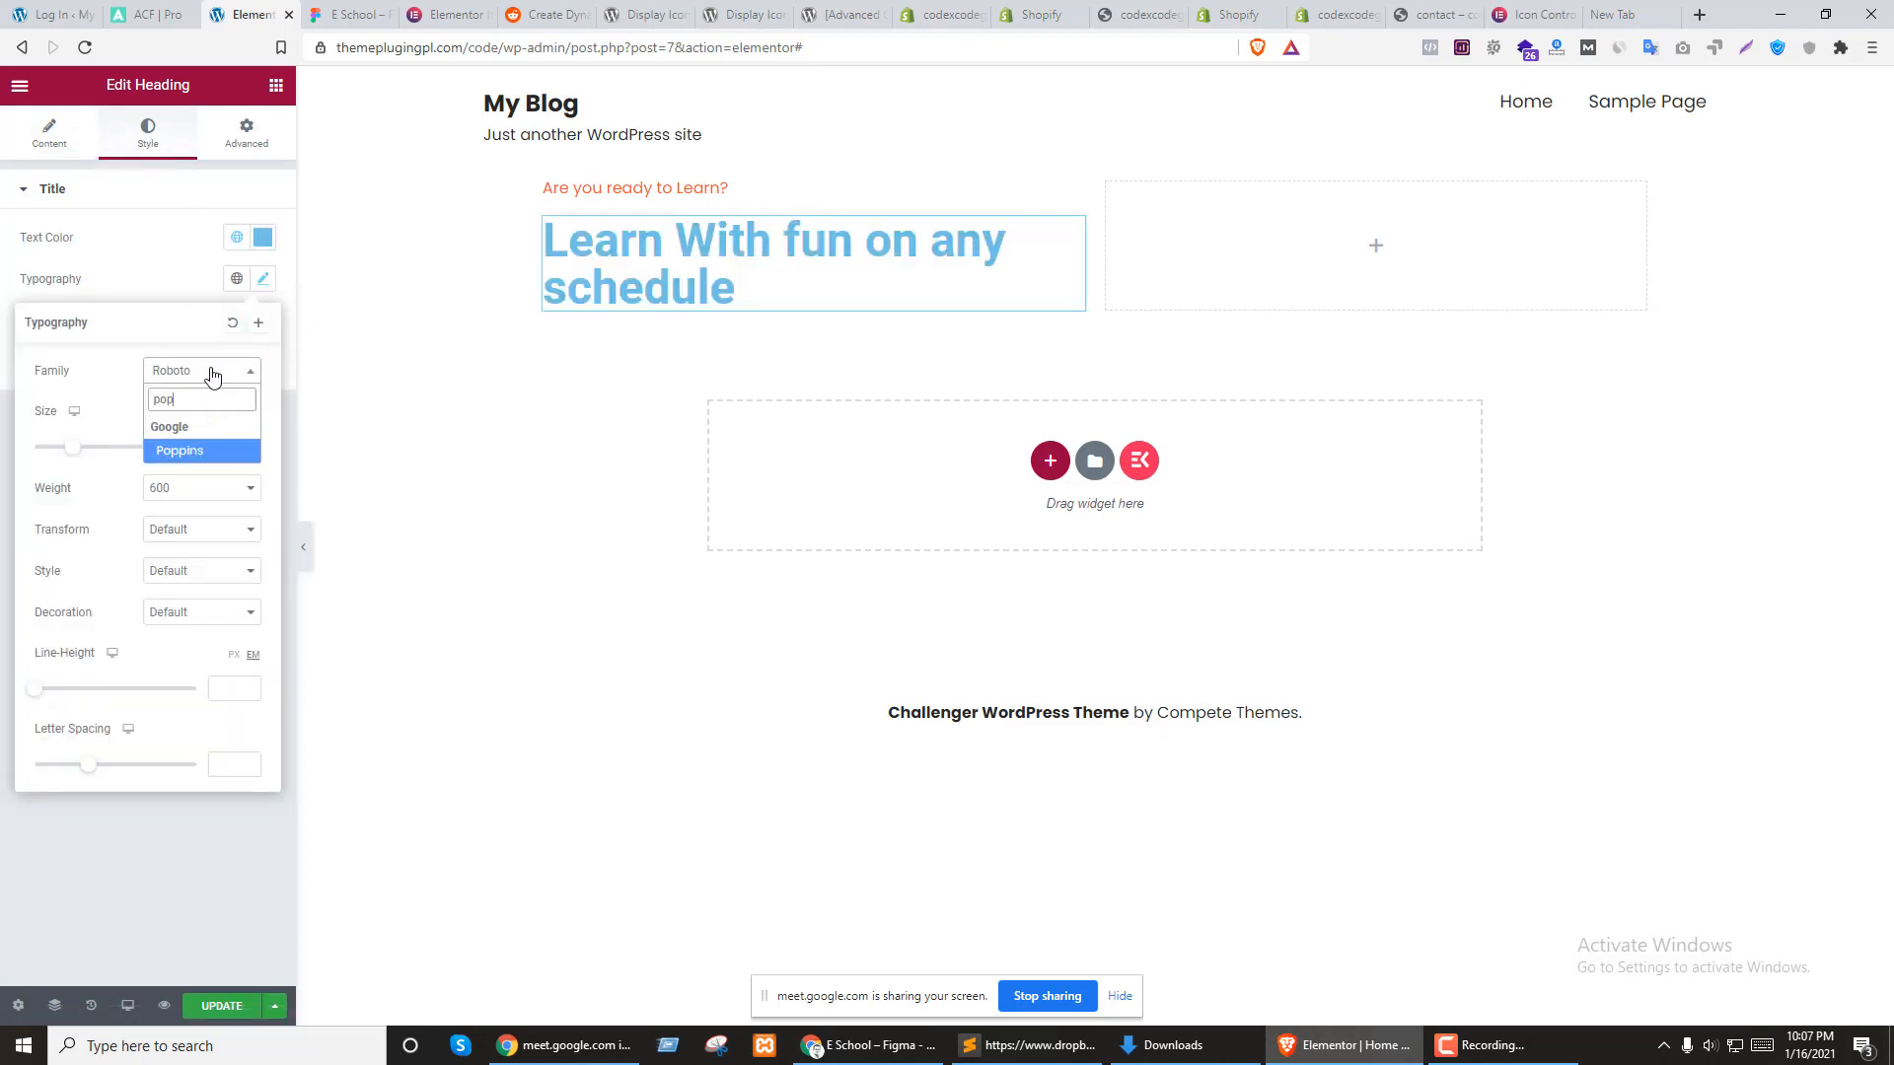
click(179, 454)
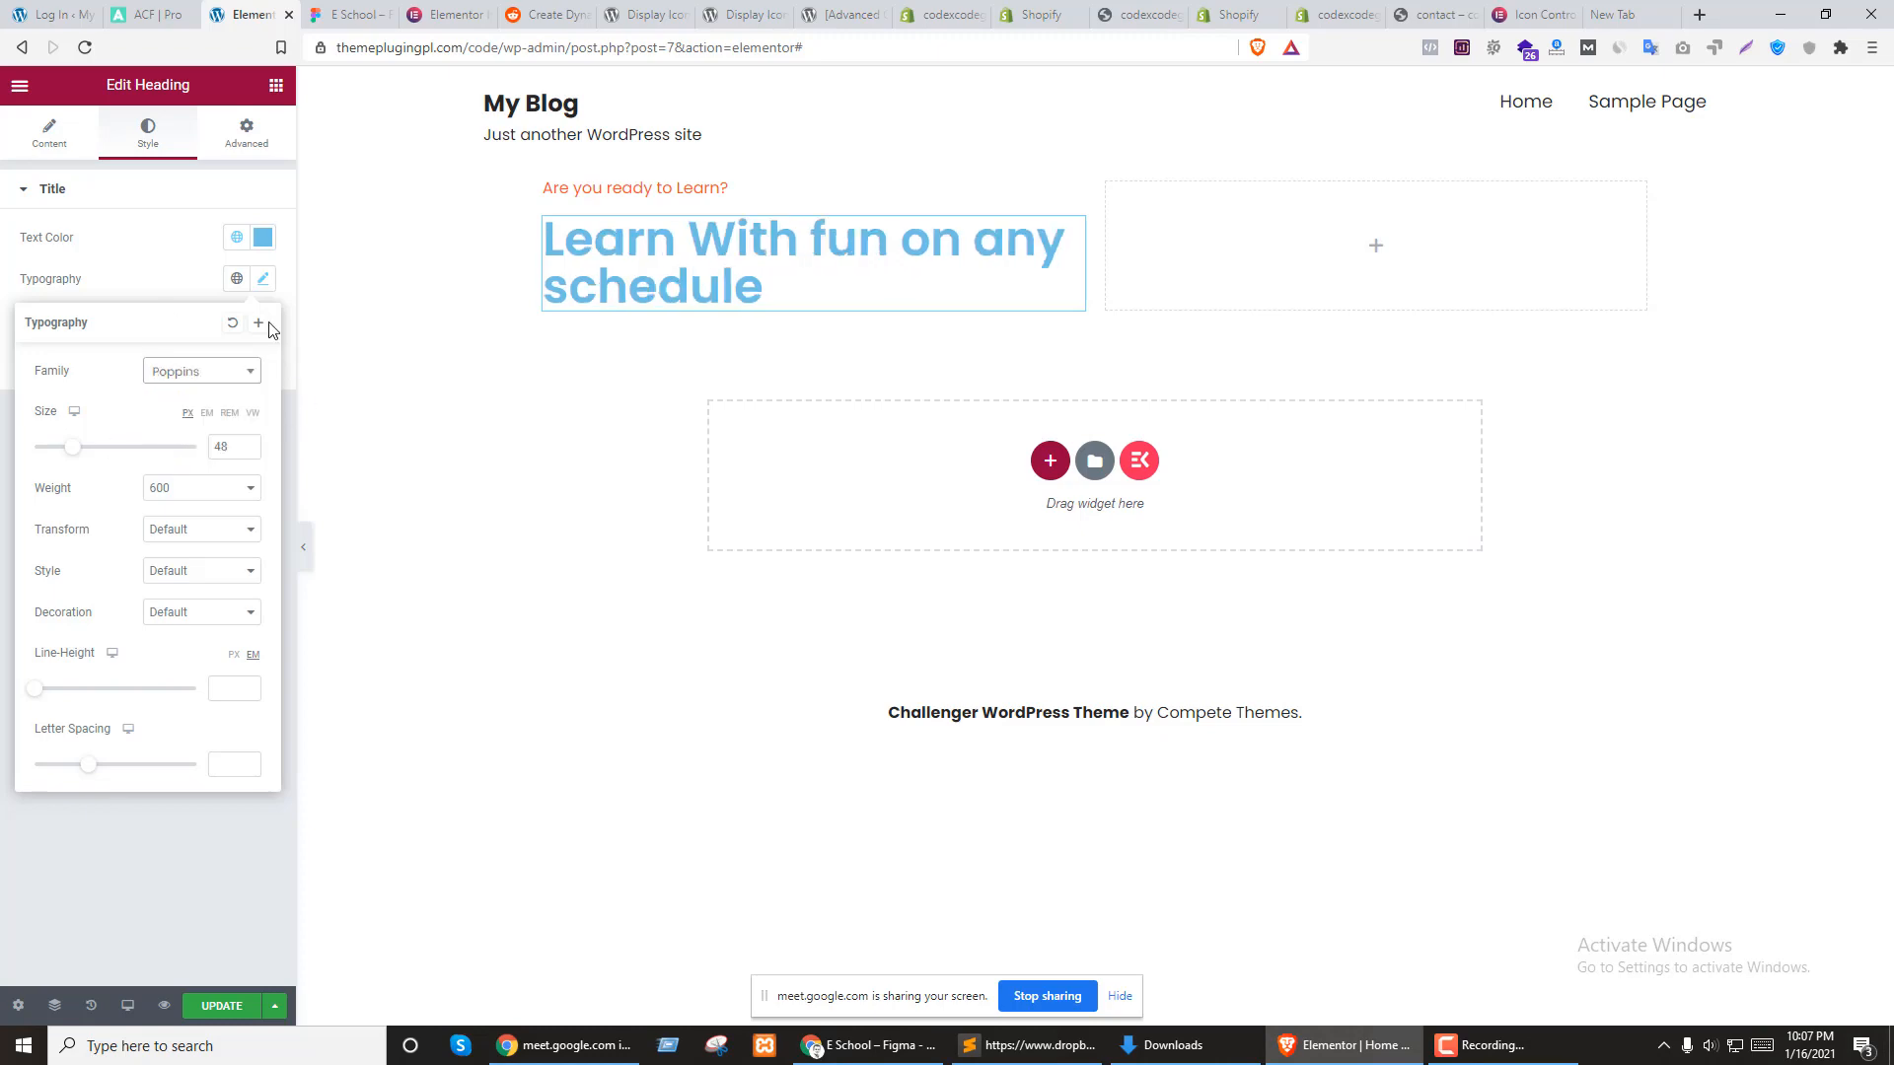
Check the headline's colours in the Figma design and set the Elementor heading's text colour to black, 000
key(ctrl+Tab)
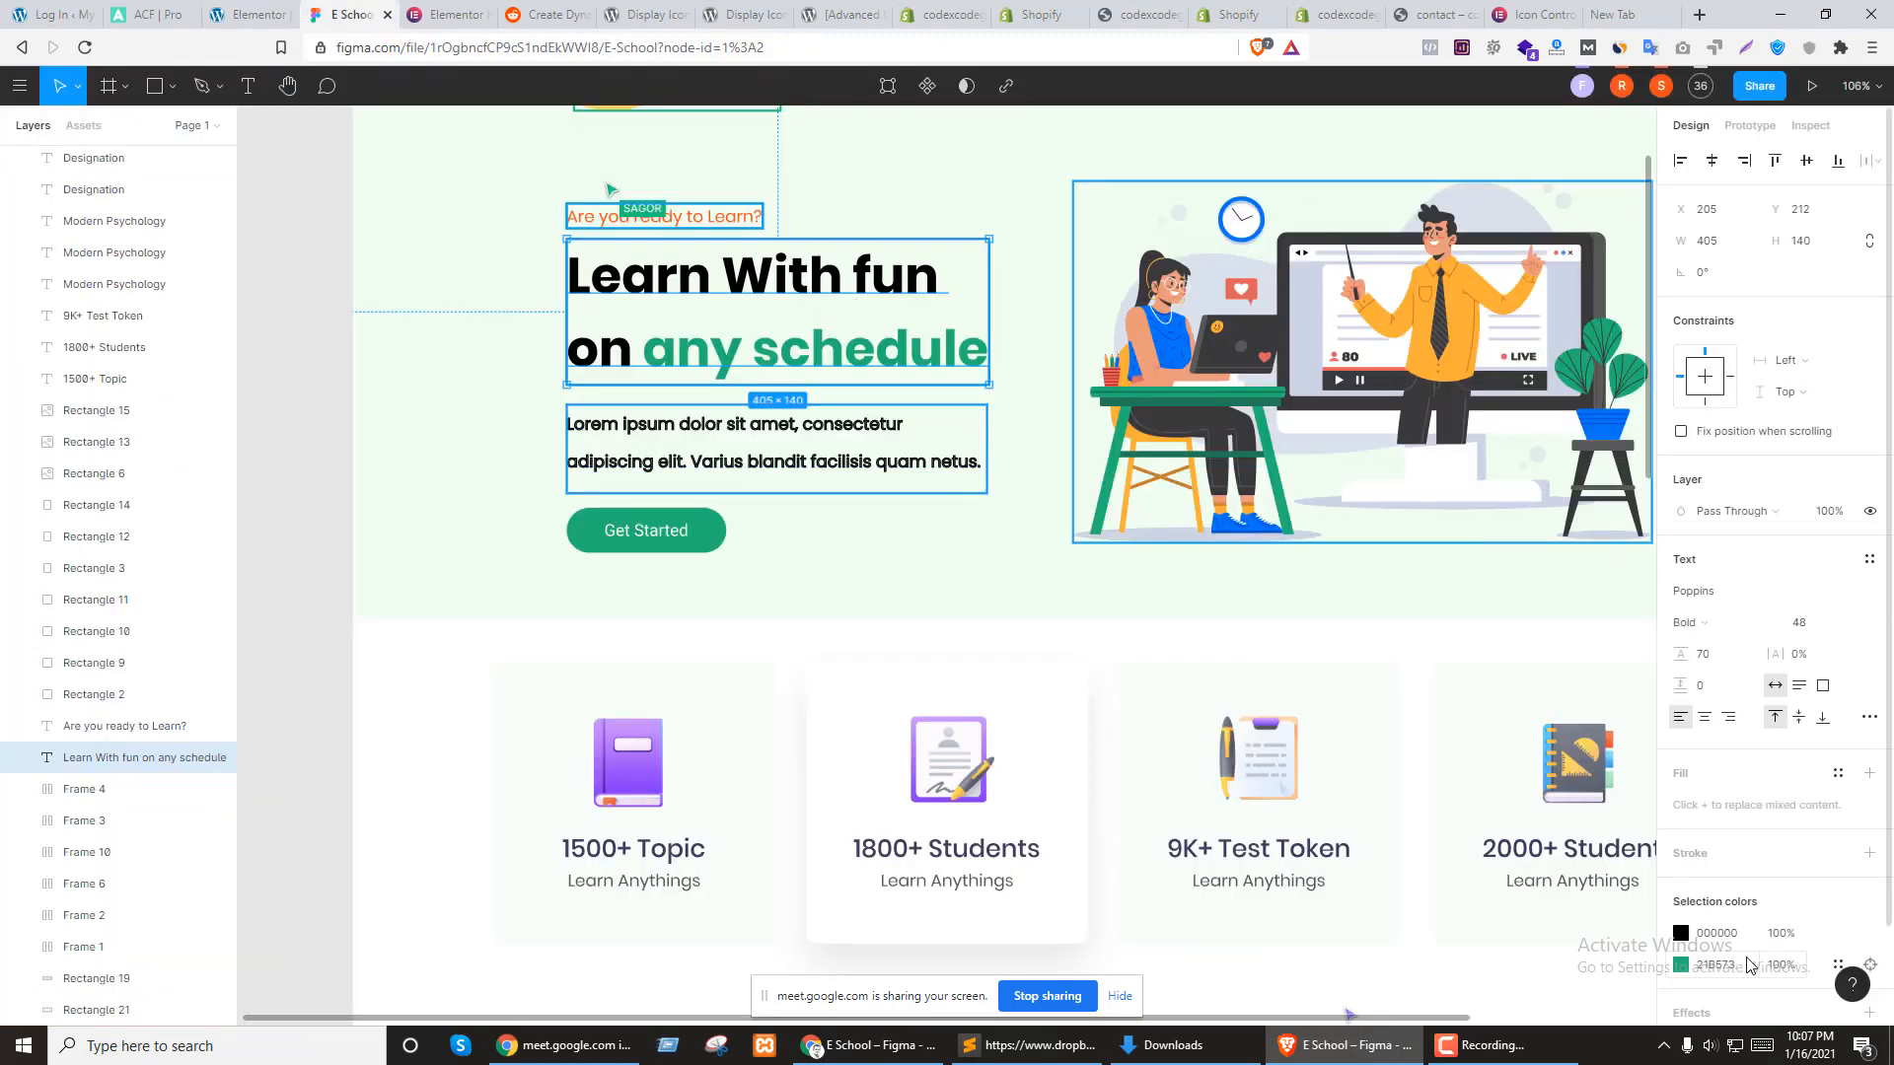
key(ctrl+shift+Tab)
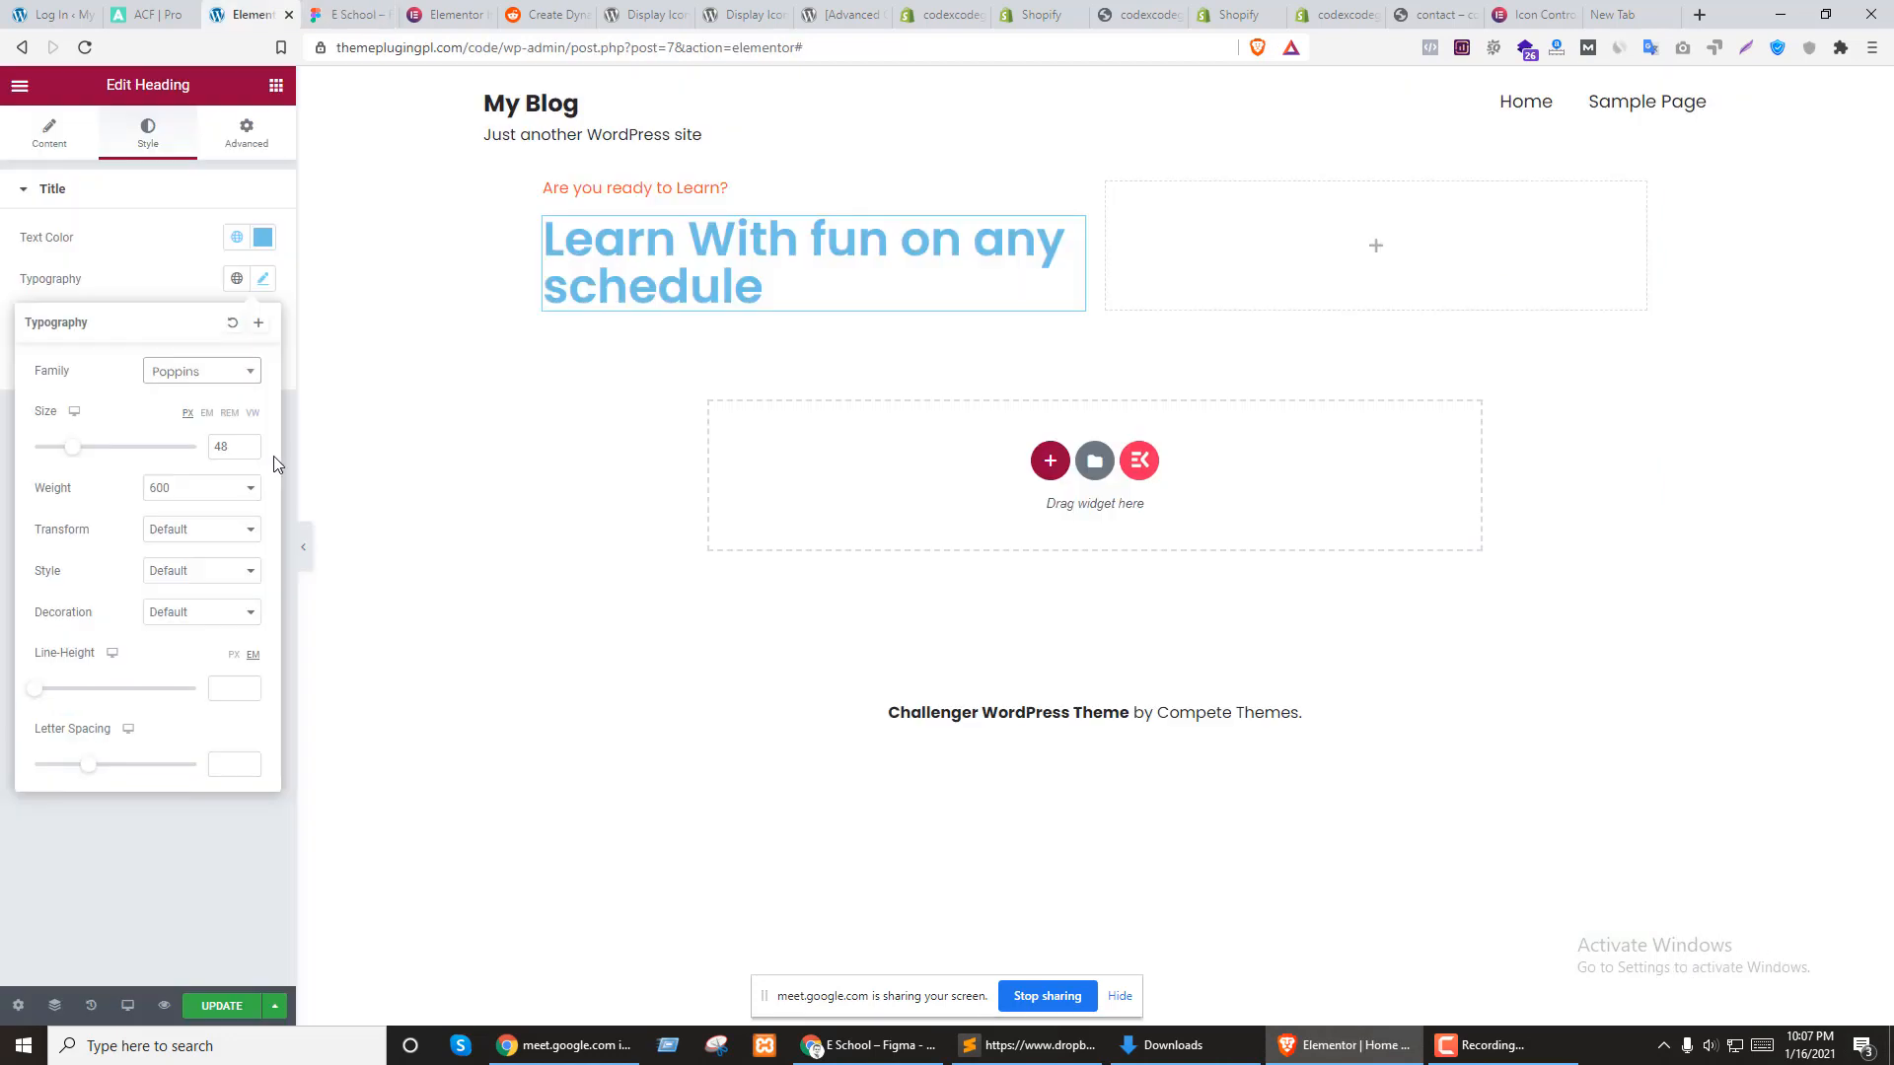
click(262, 238)
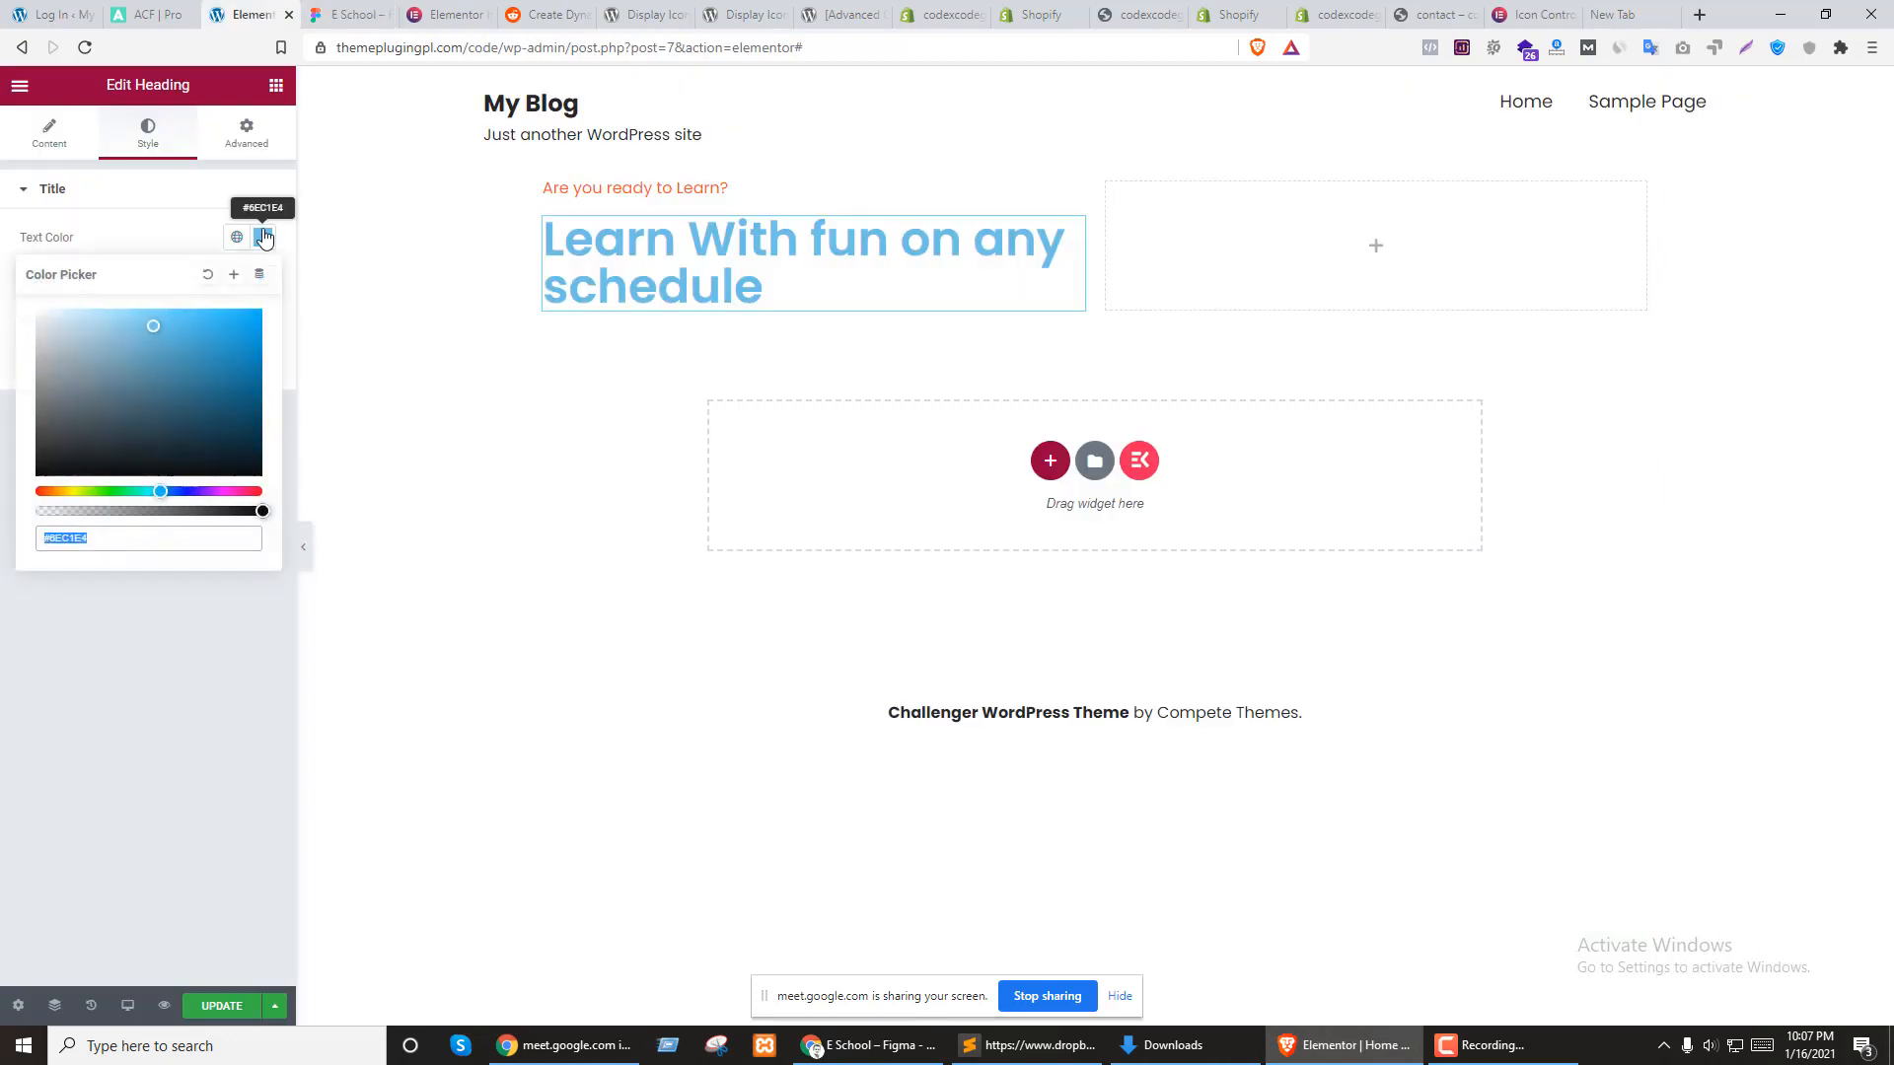
text(000)
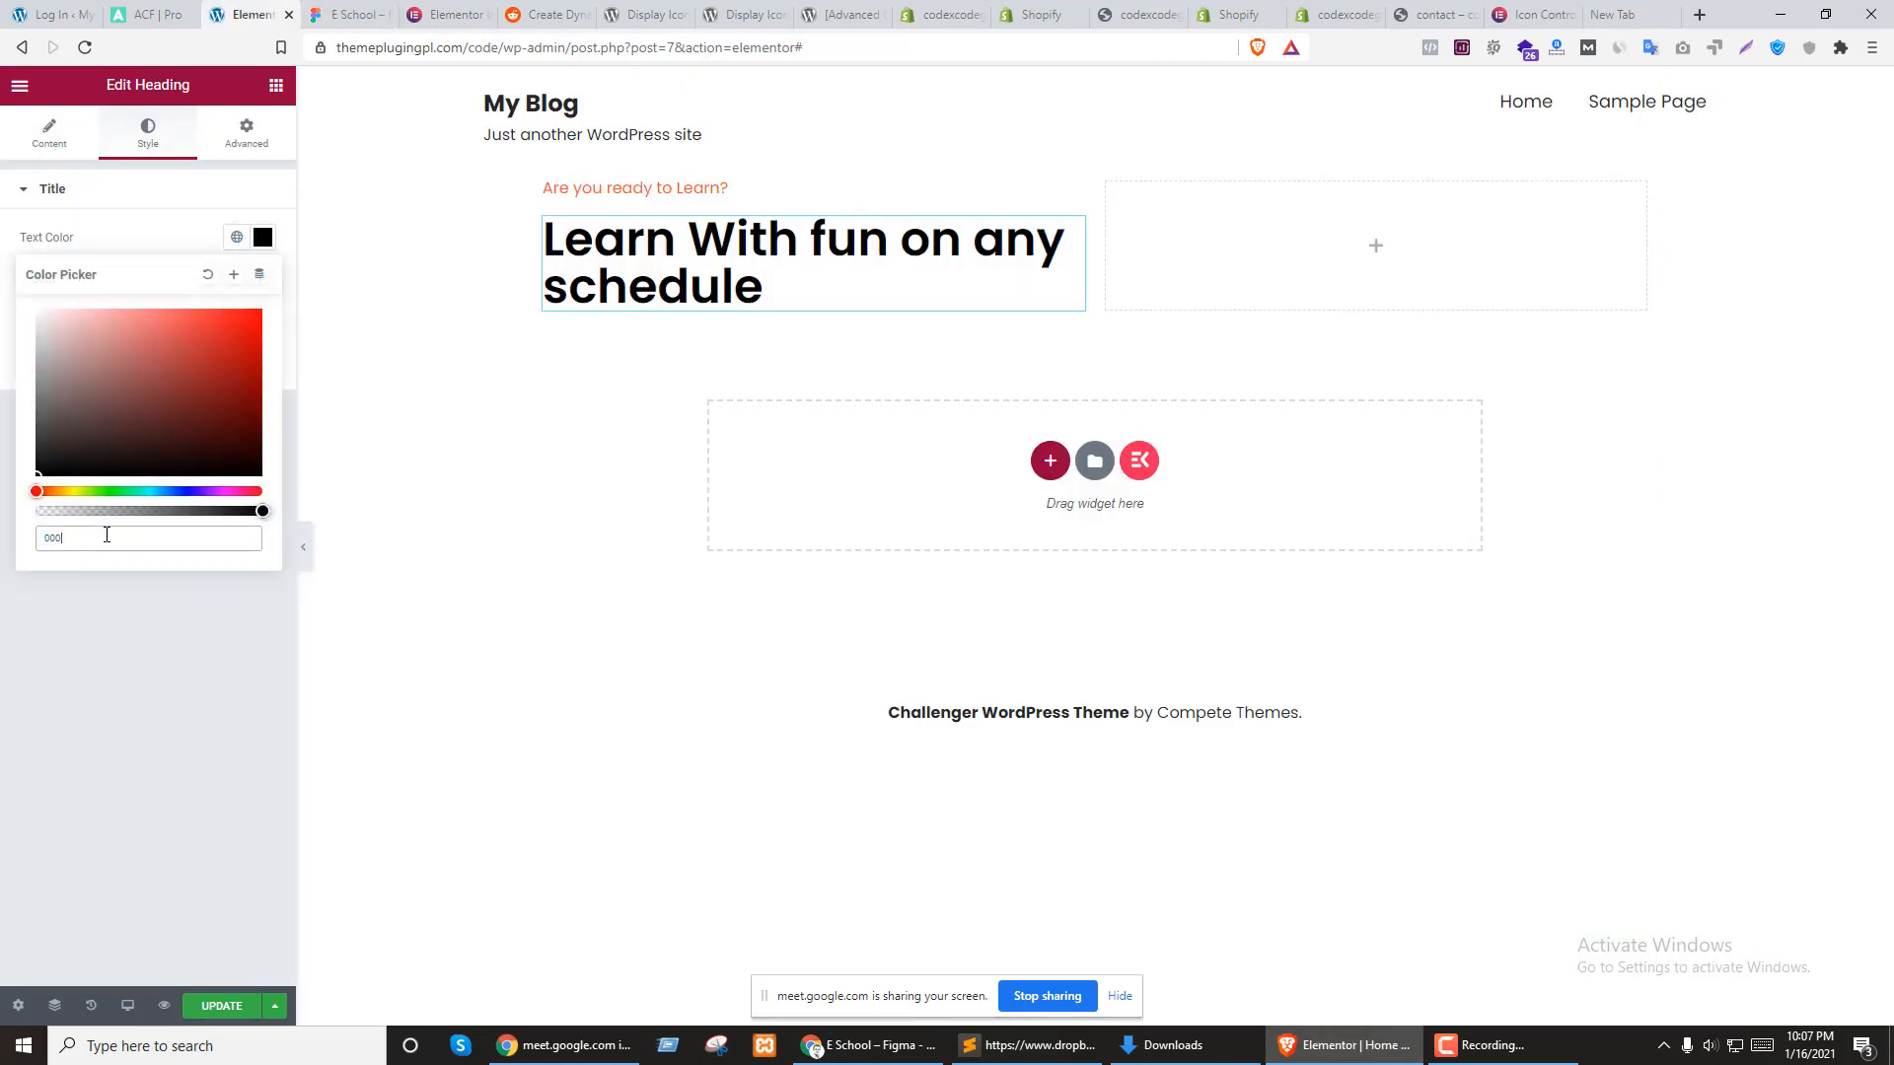
click(116, 191)
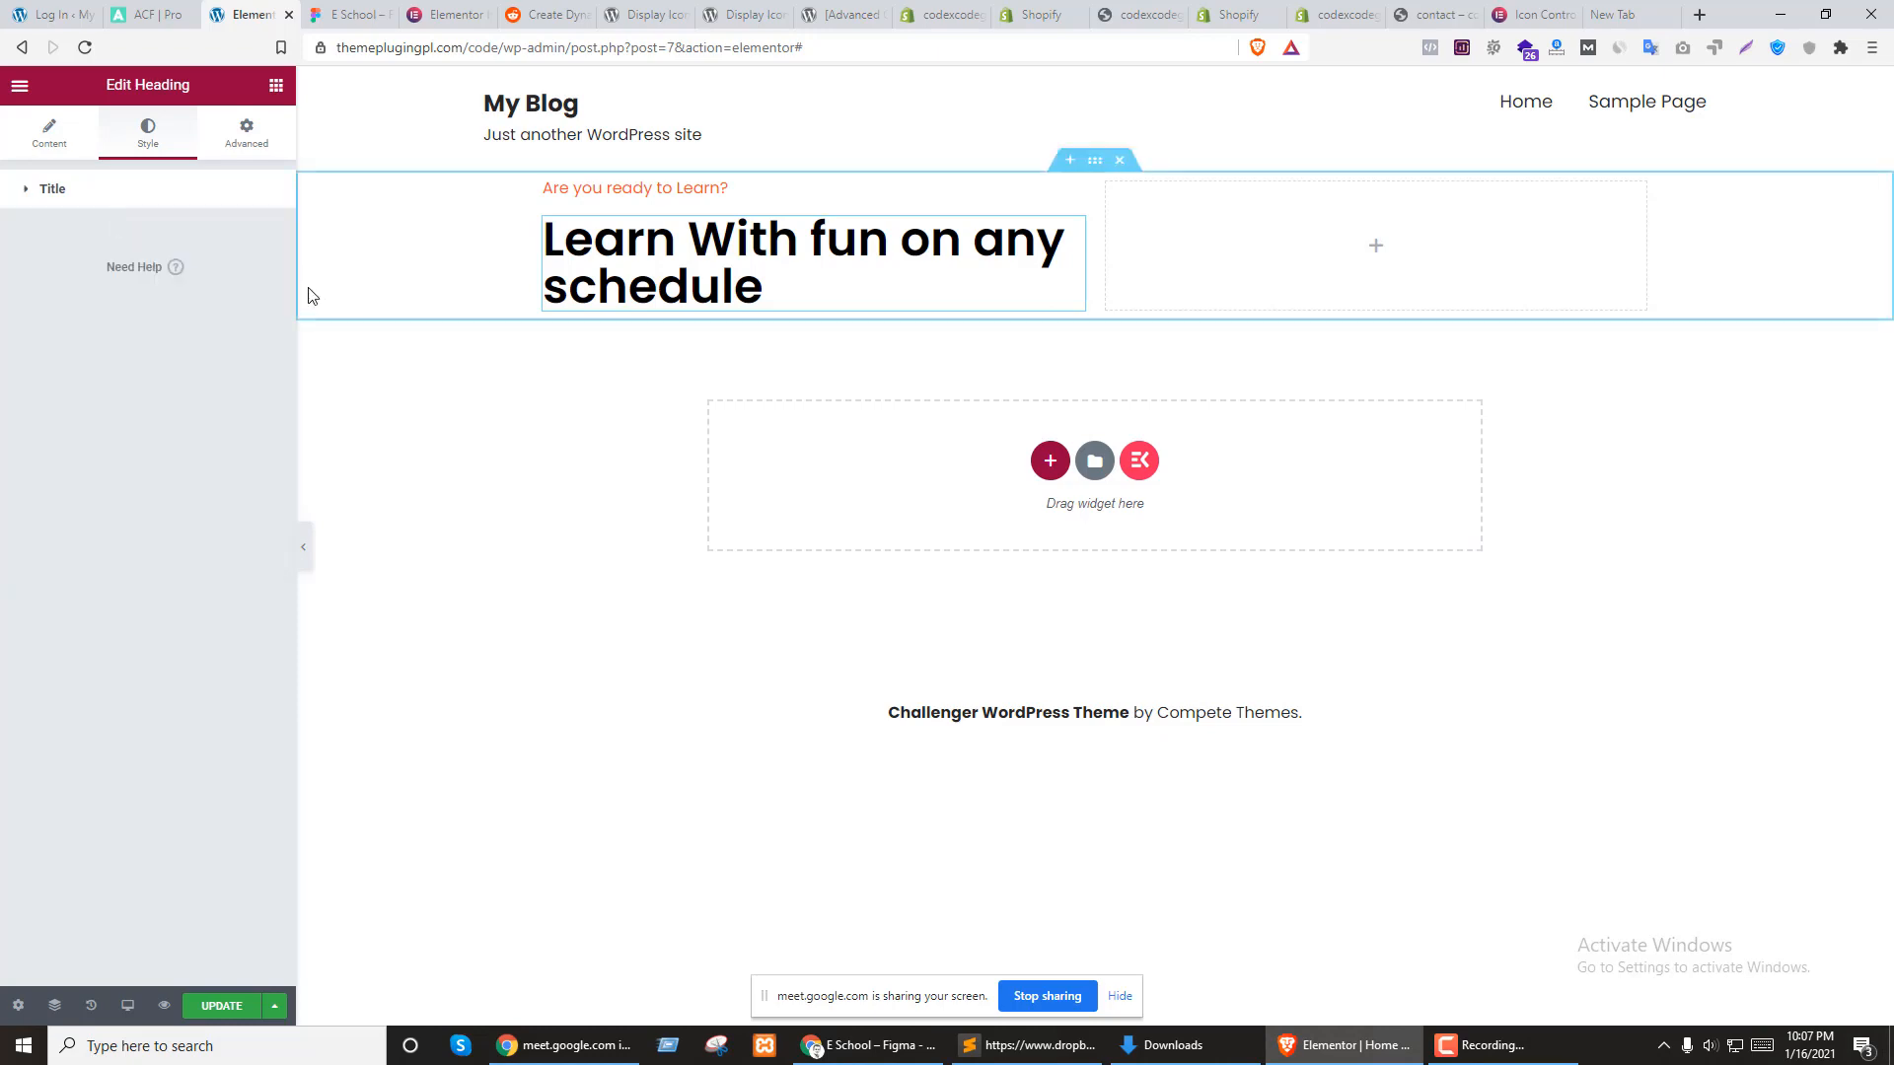
Compare the headline's layout with Figma and break the heading's line before "on" directly on the page
key(ctrl+Tab)
key(ctrl+shift+Tab)
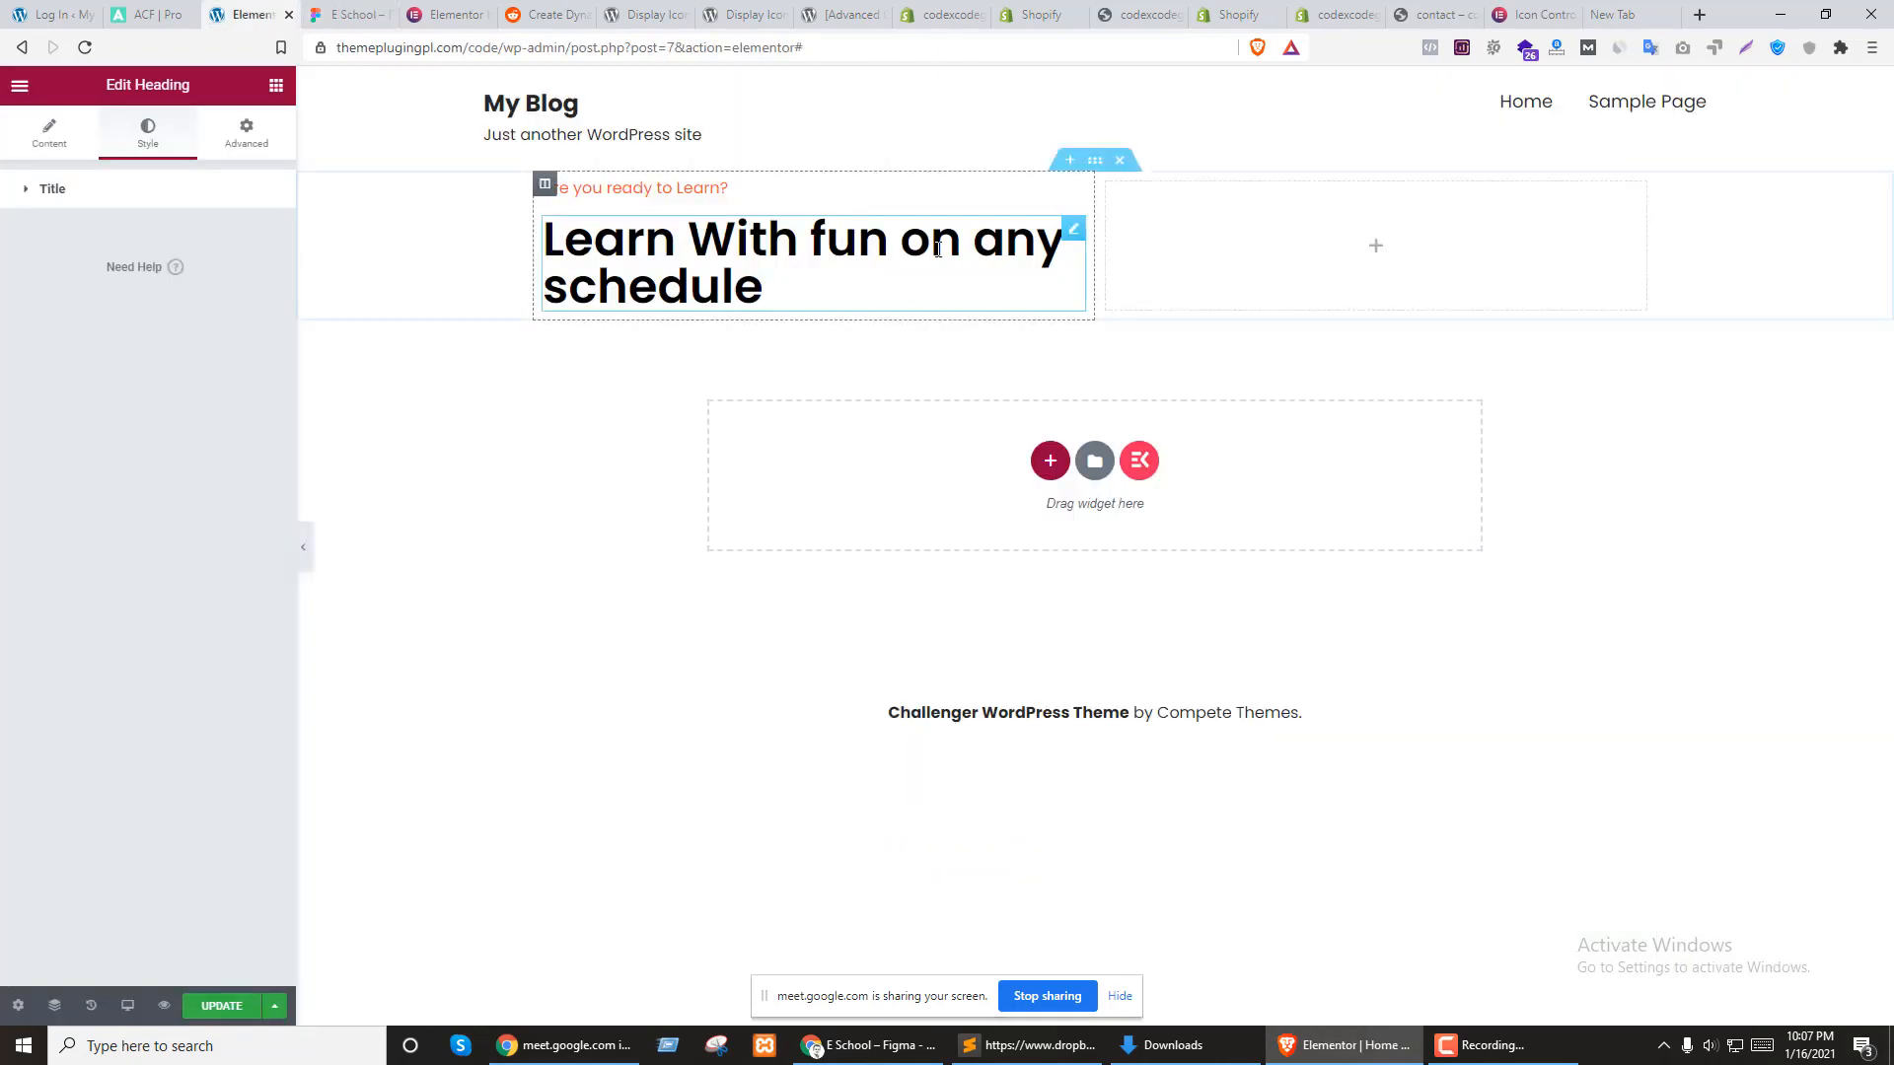
click(913, 239)
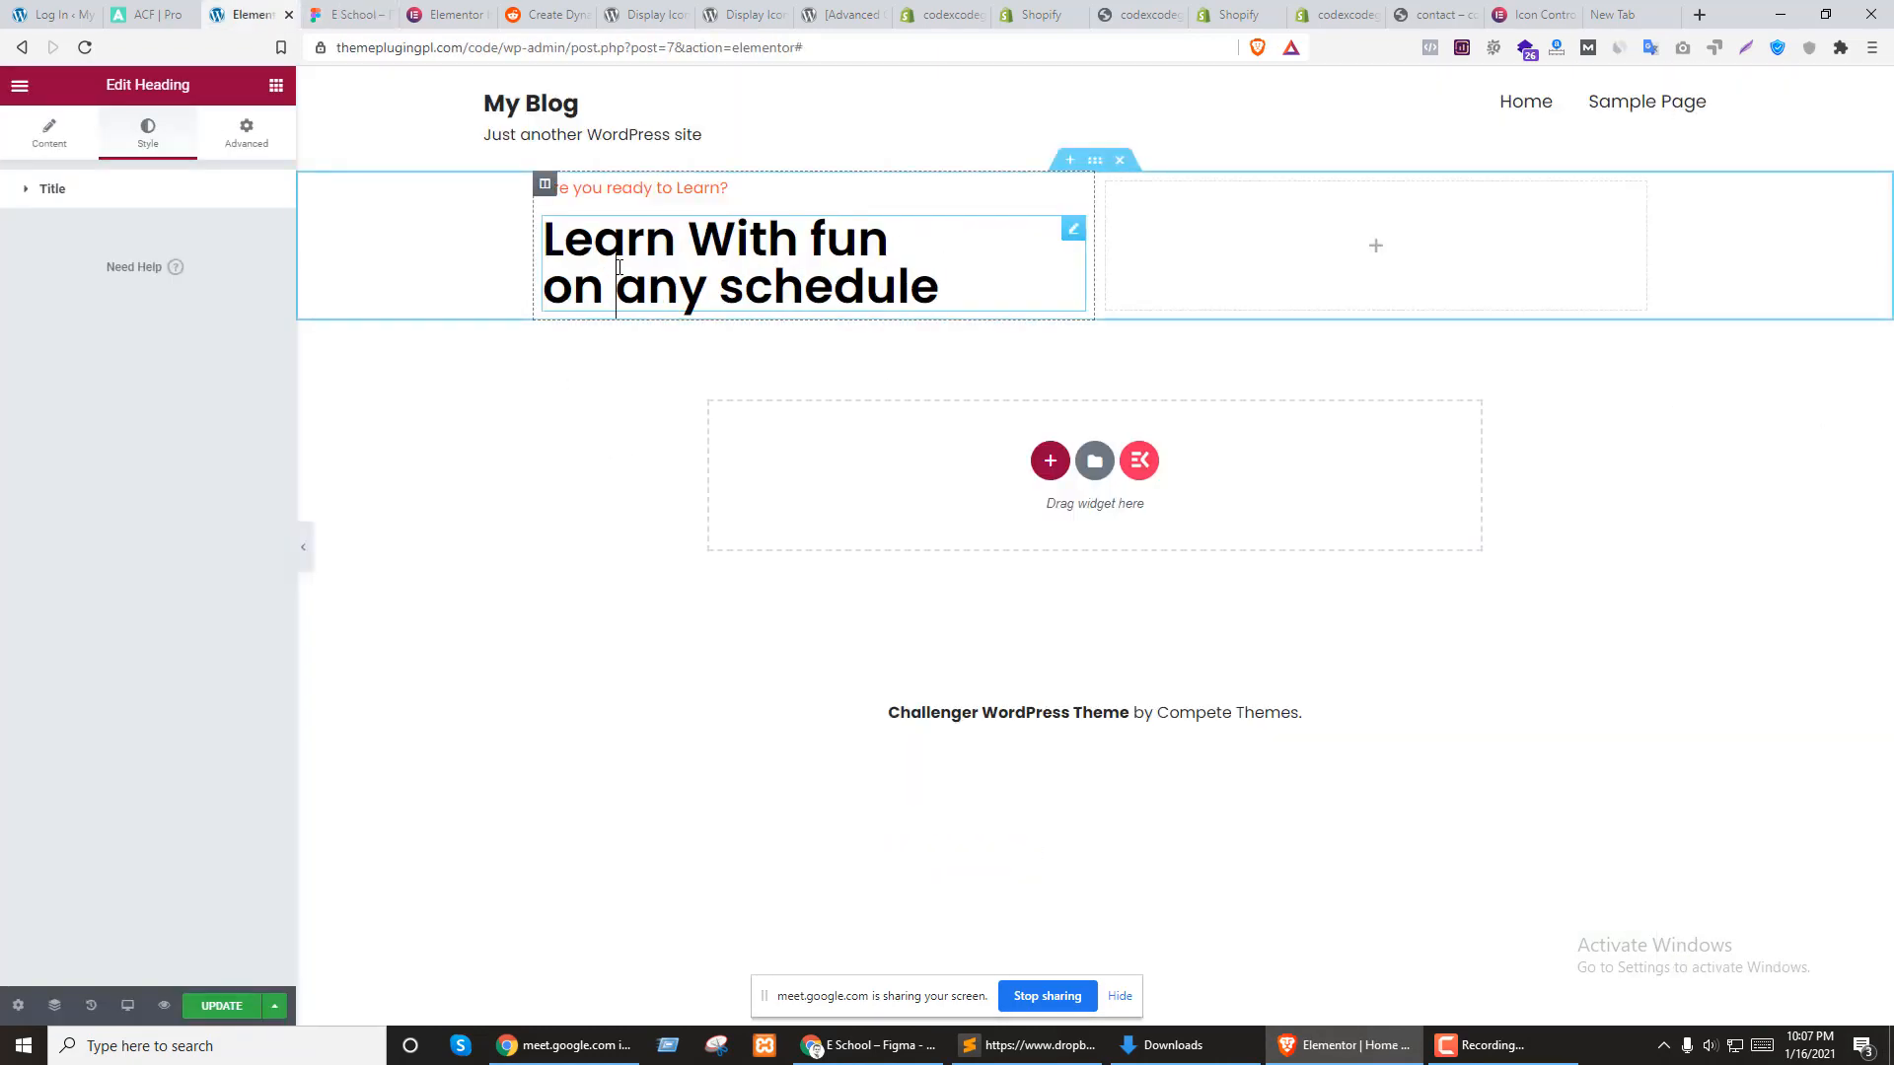
key(BackSpace)
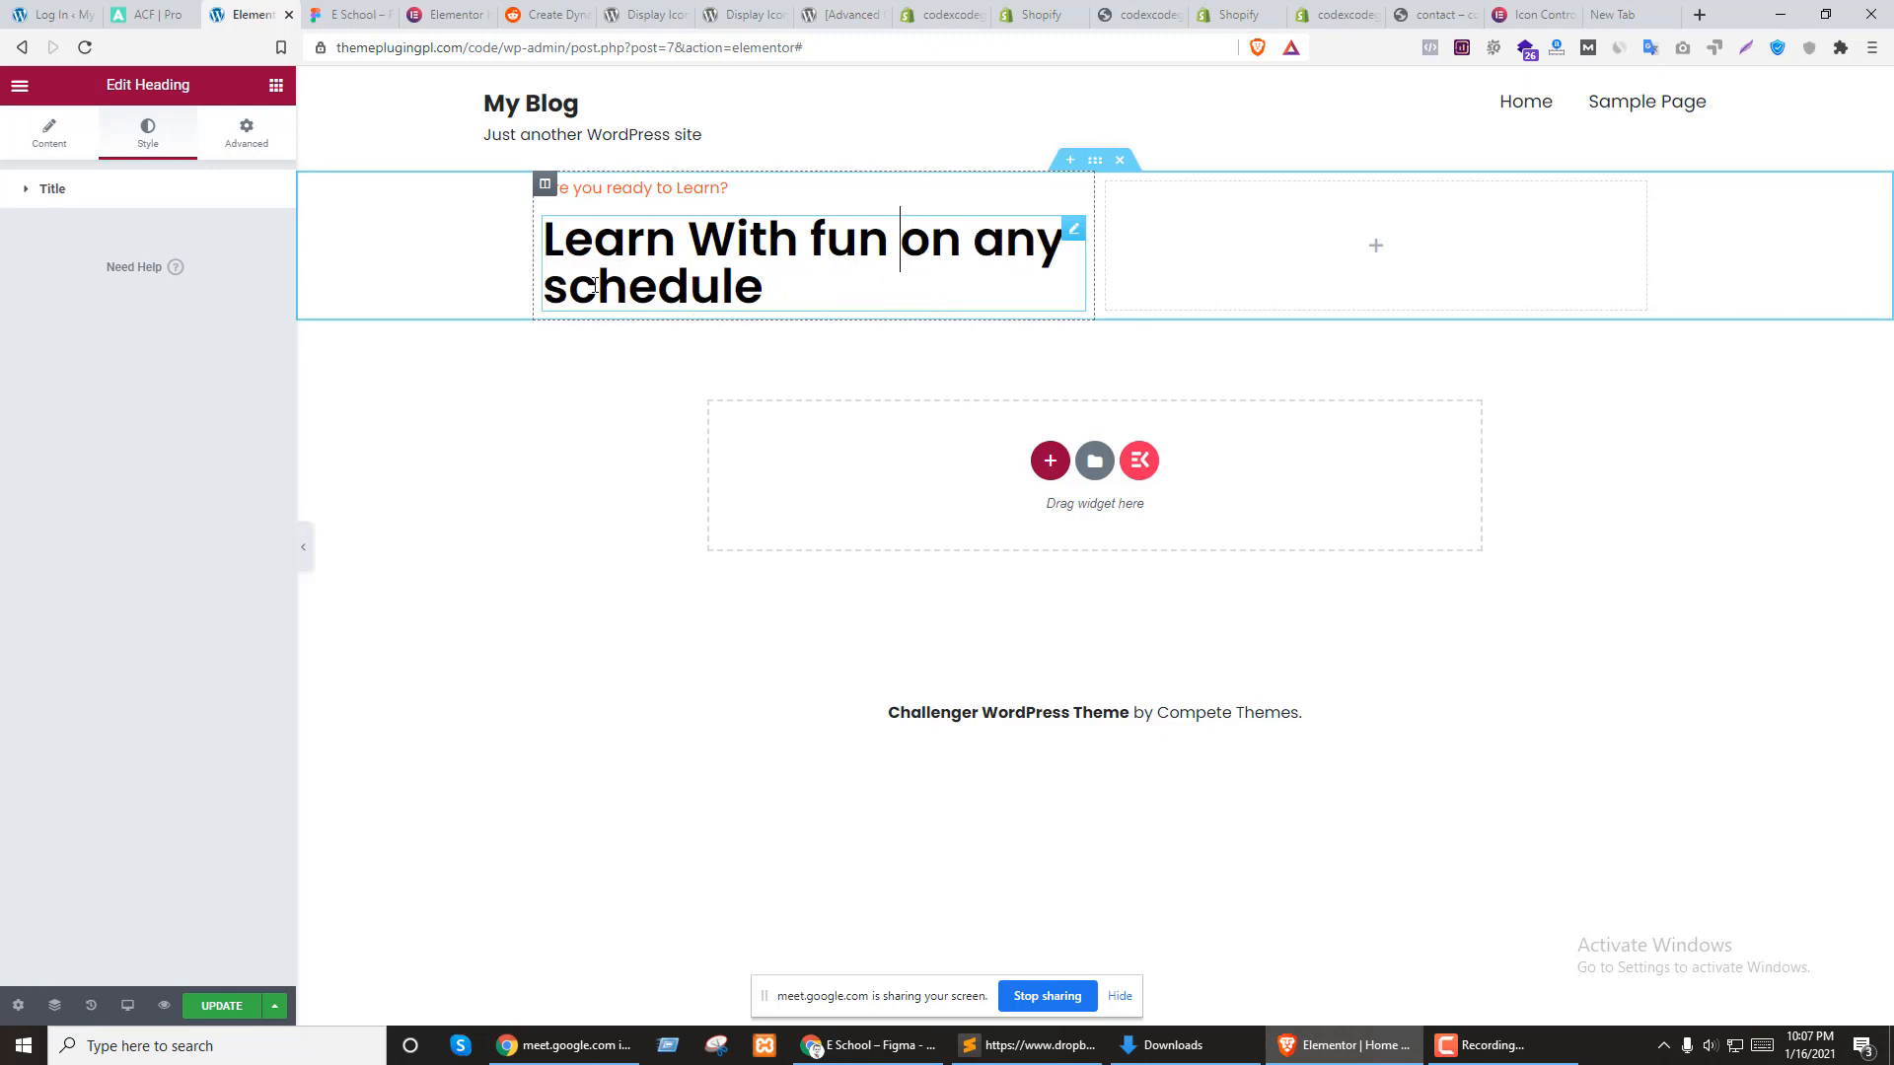
key(Return)
click(482, 473)
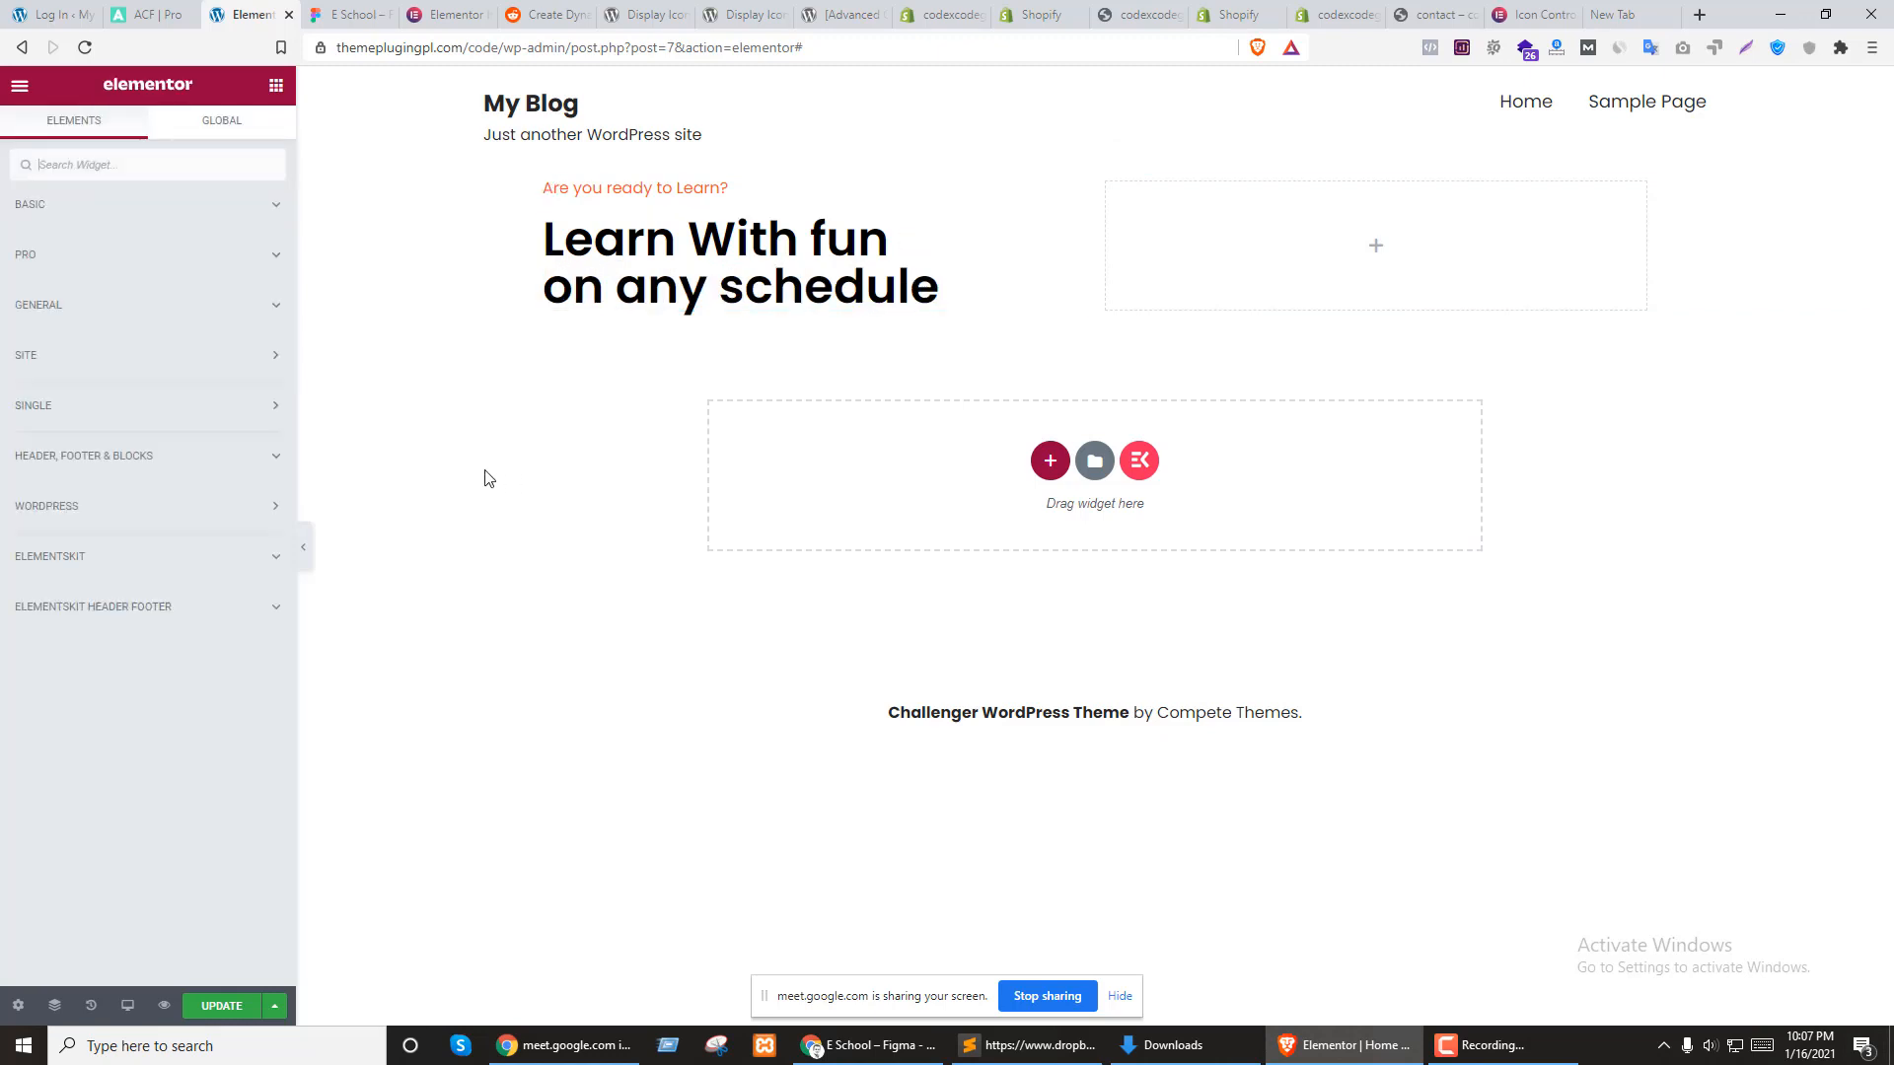
Italicise only the words "any schedule" in the heading so they get their own inline tag
click(723, 276)
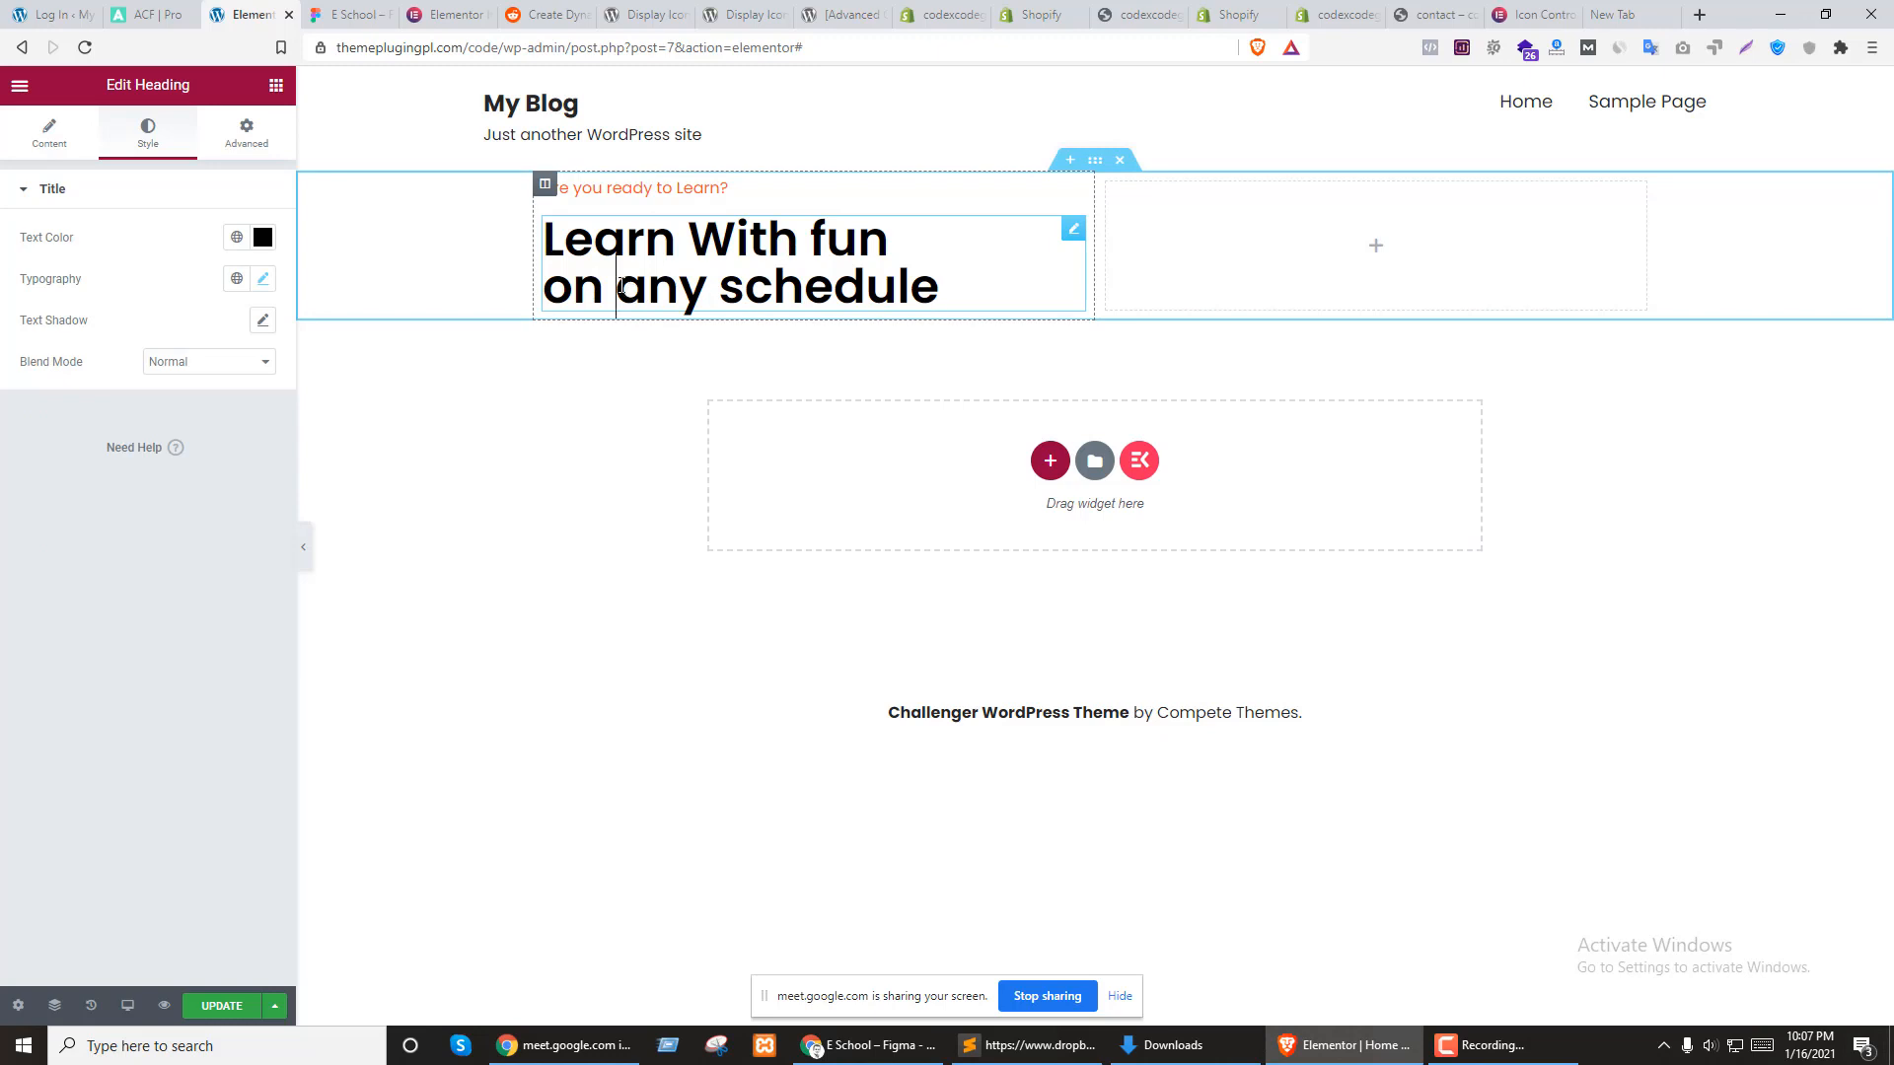
drag(618, 289, 932, 287)
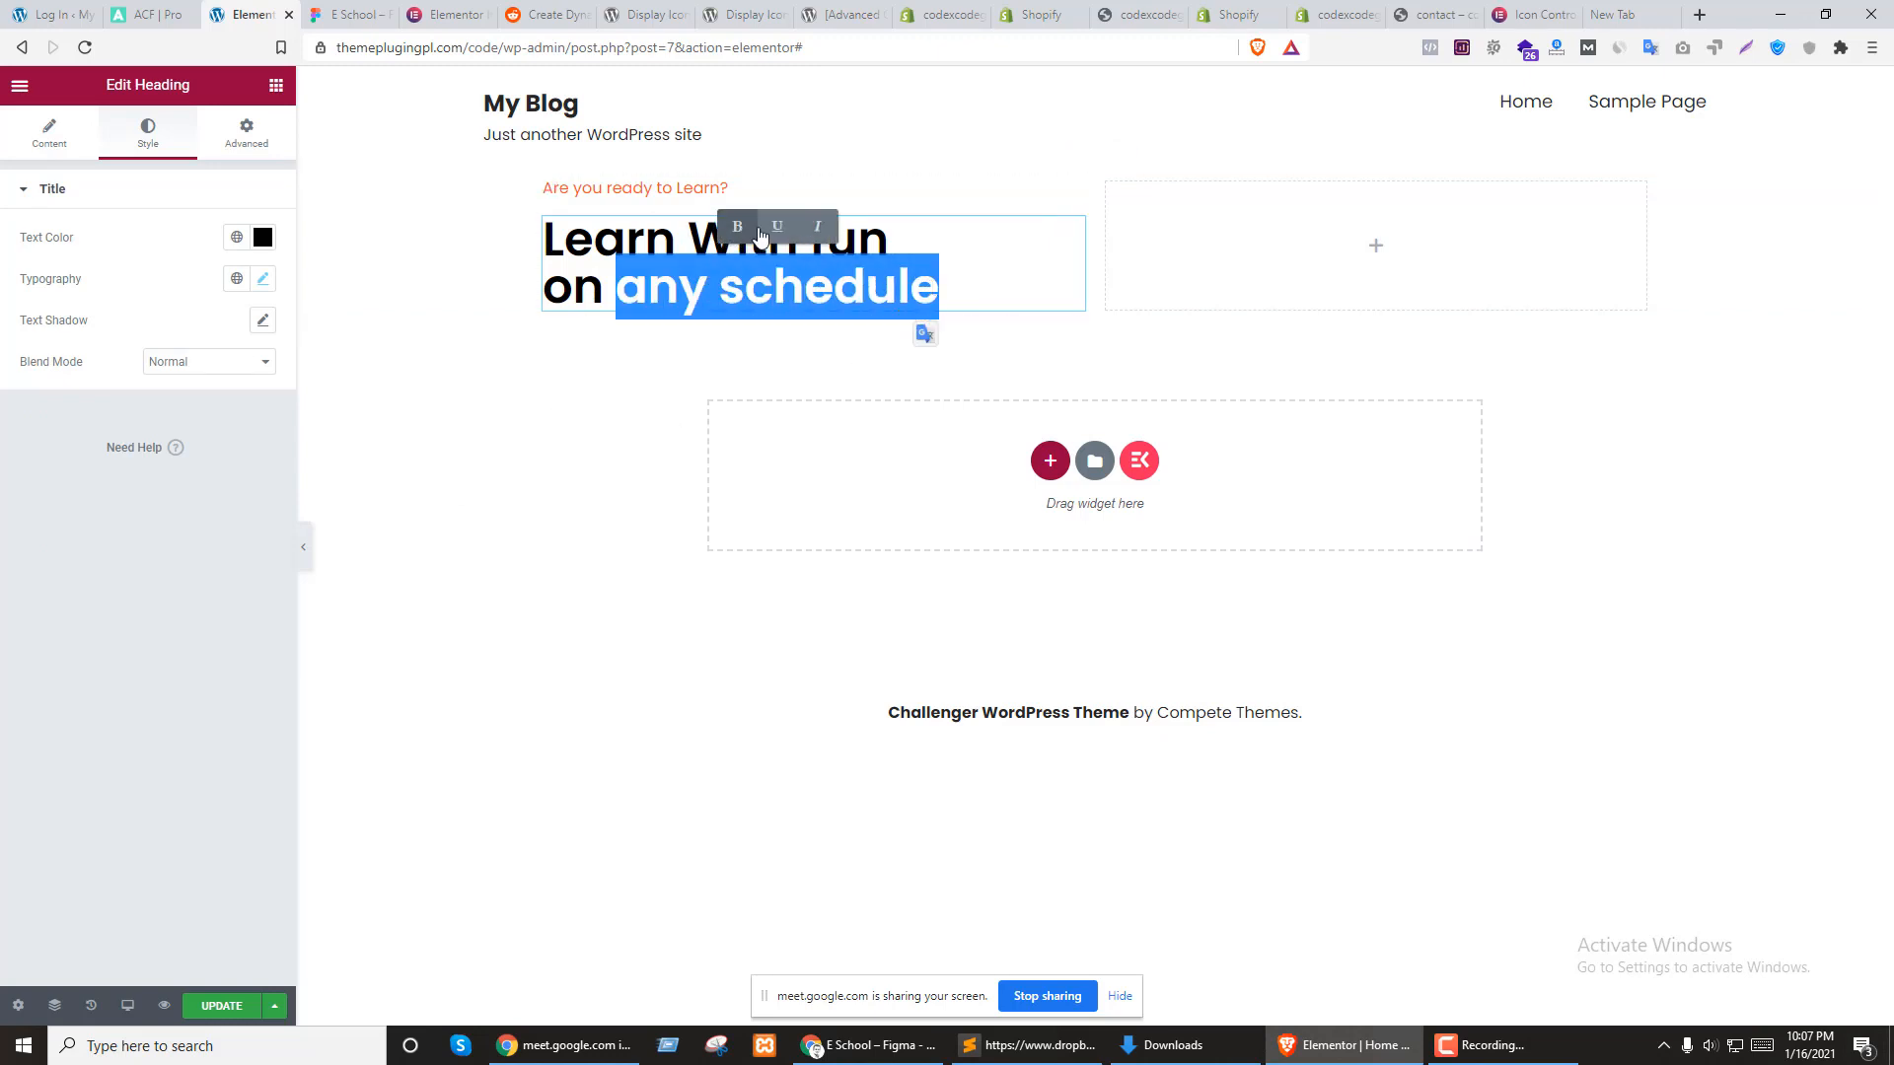
click(824, 234)
click(825, 234)
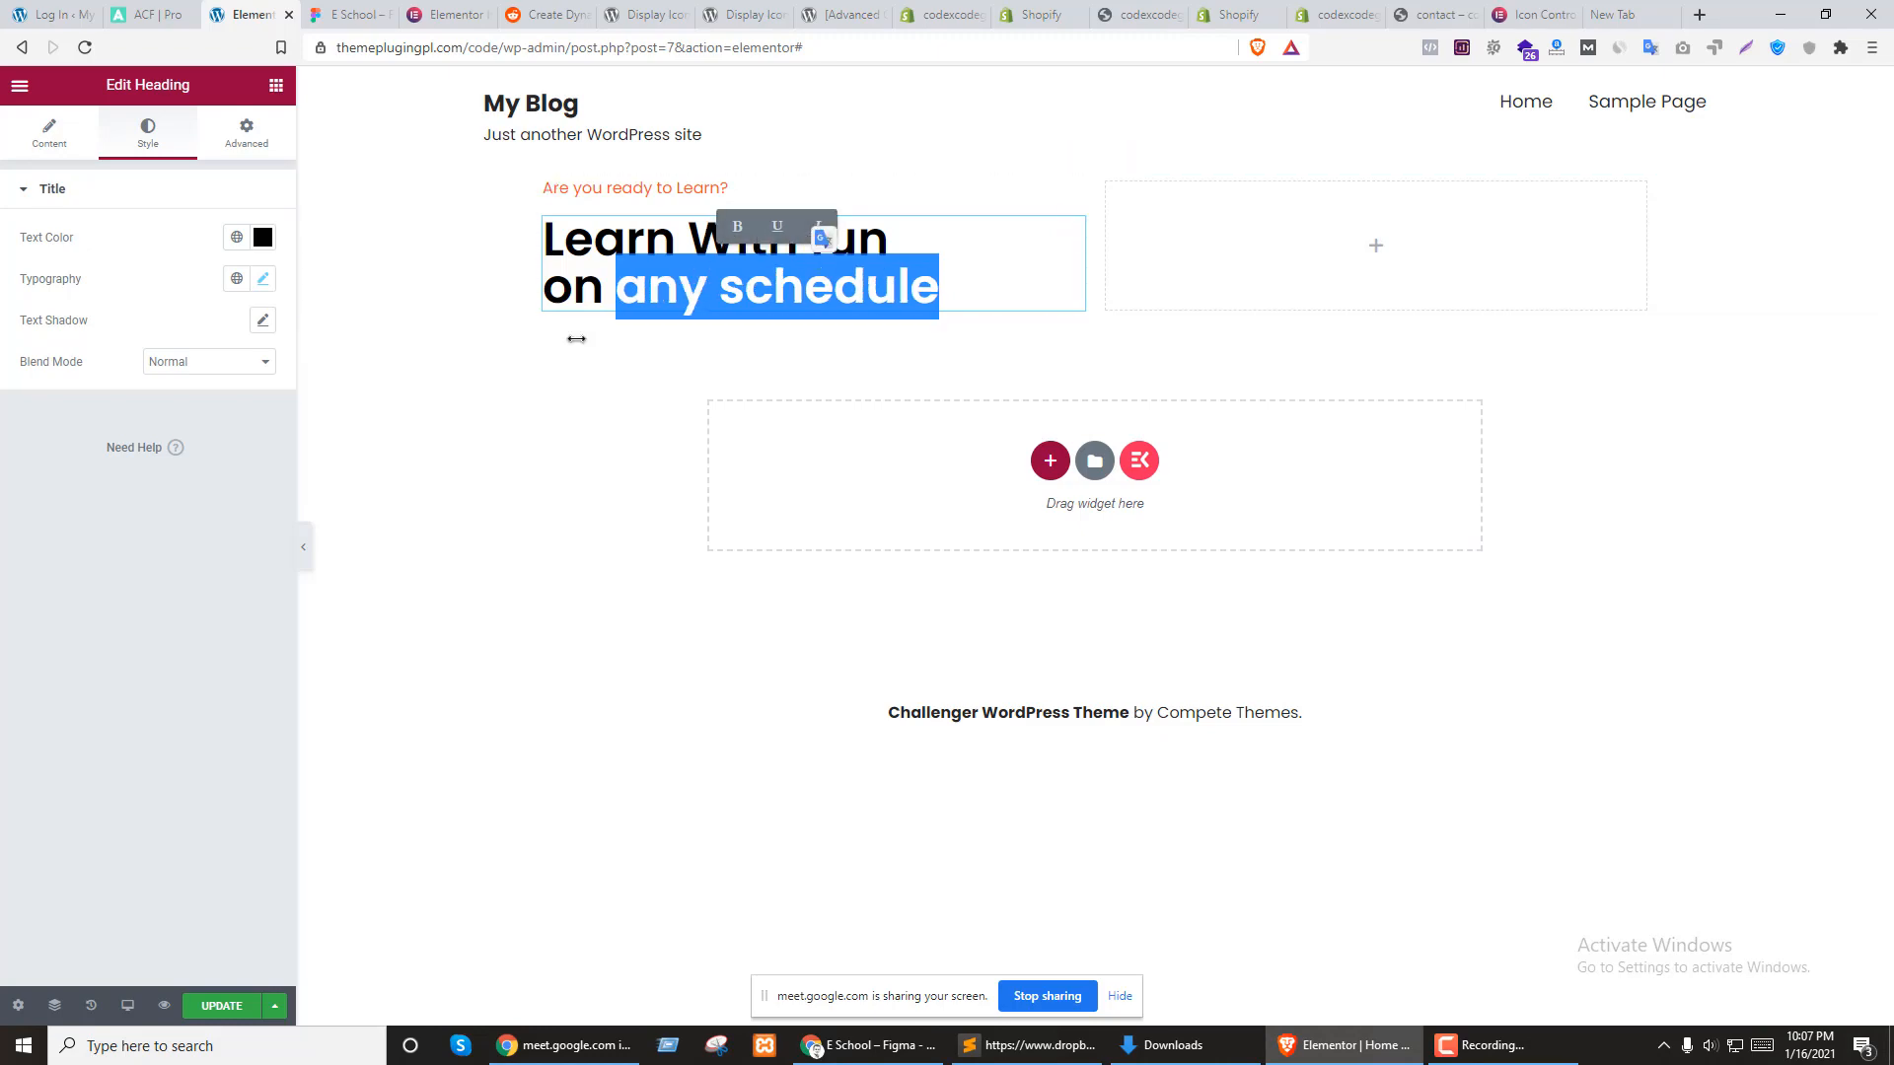
key(ctrl+Tab)
key(ctrl+shift+Tab)
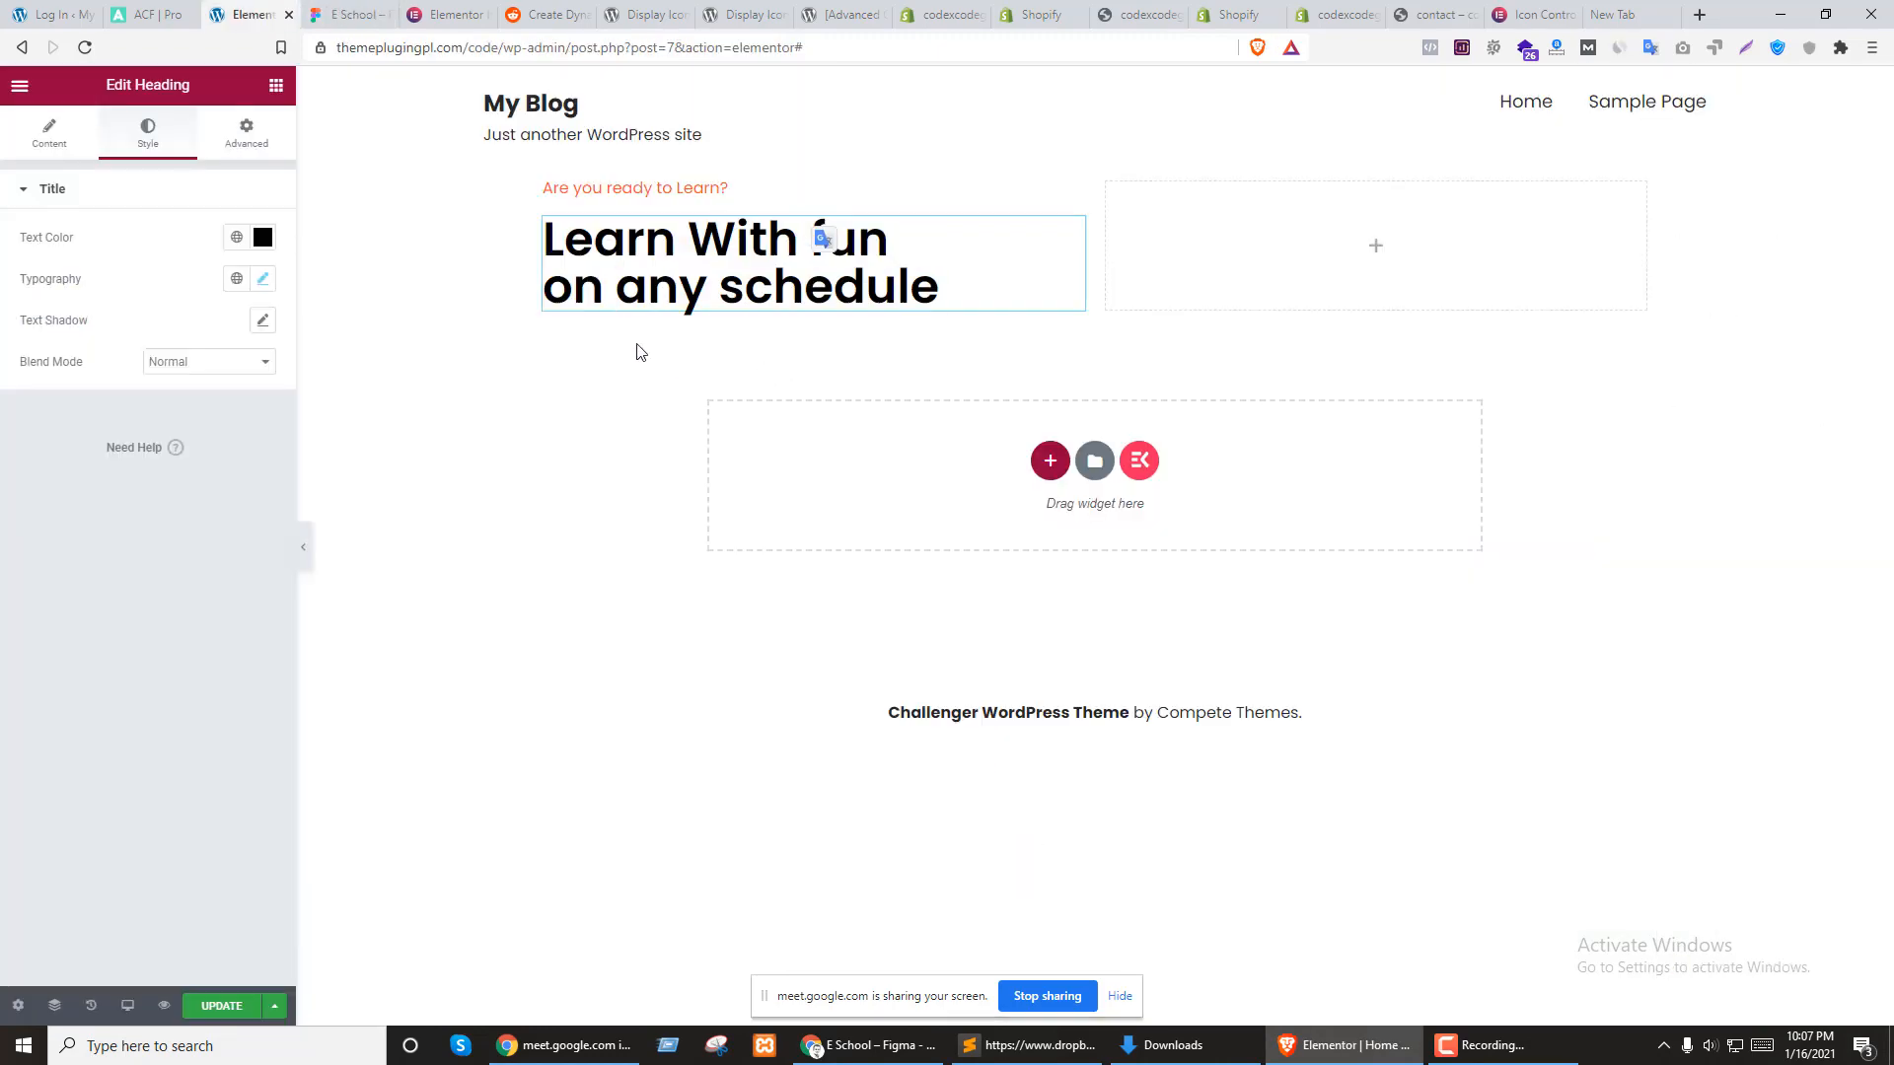
click(630, 286)
drag(629, 286, 950, 284)
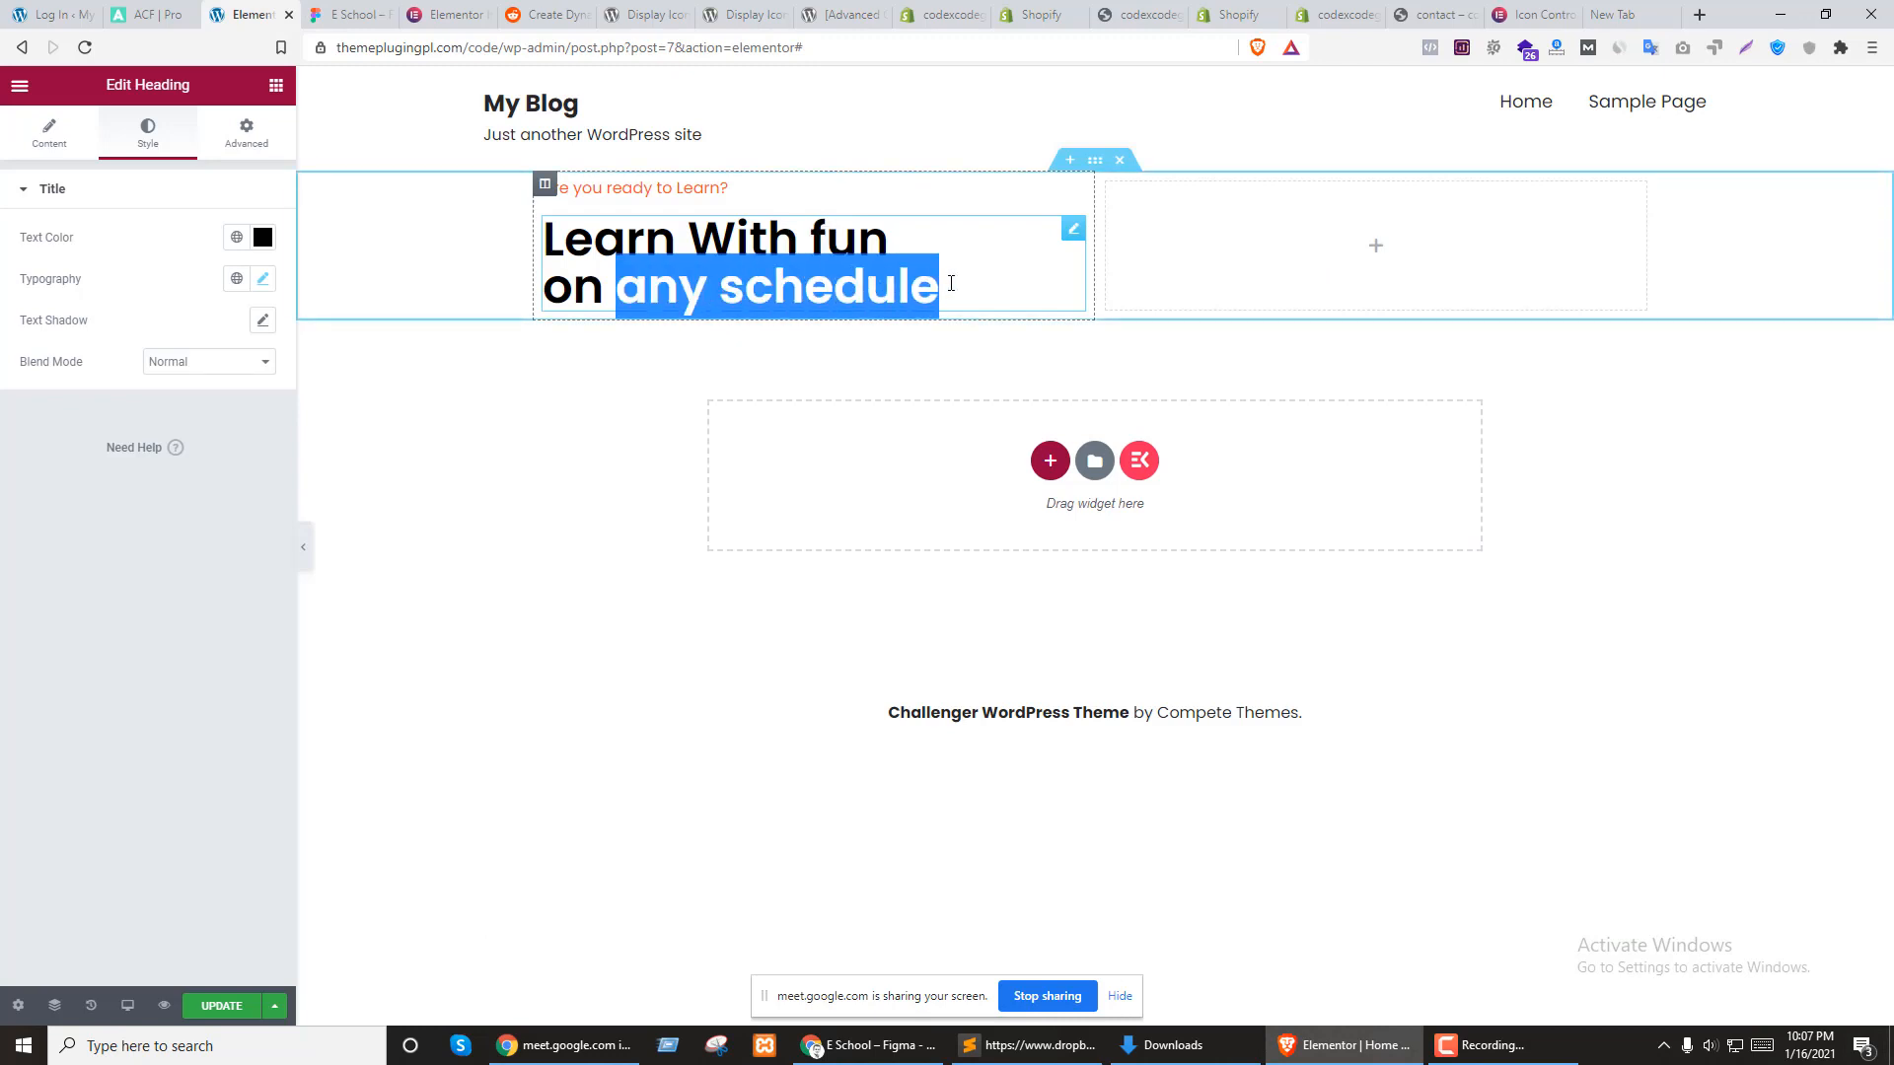
click(818, 227)
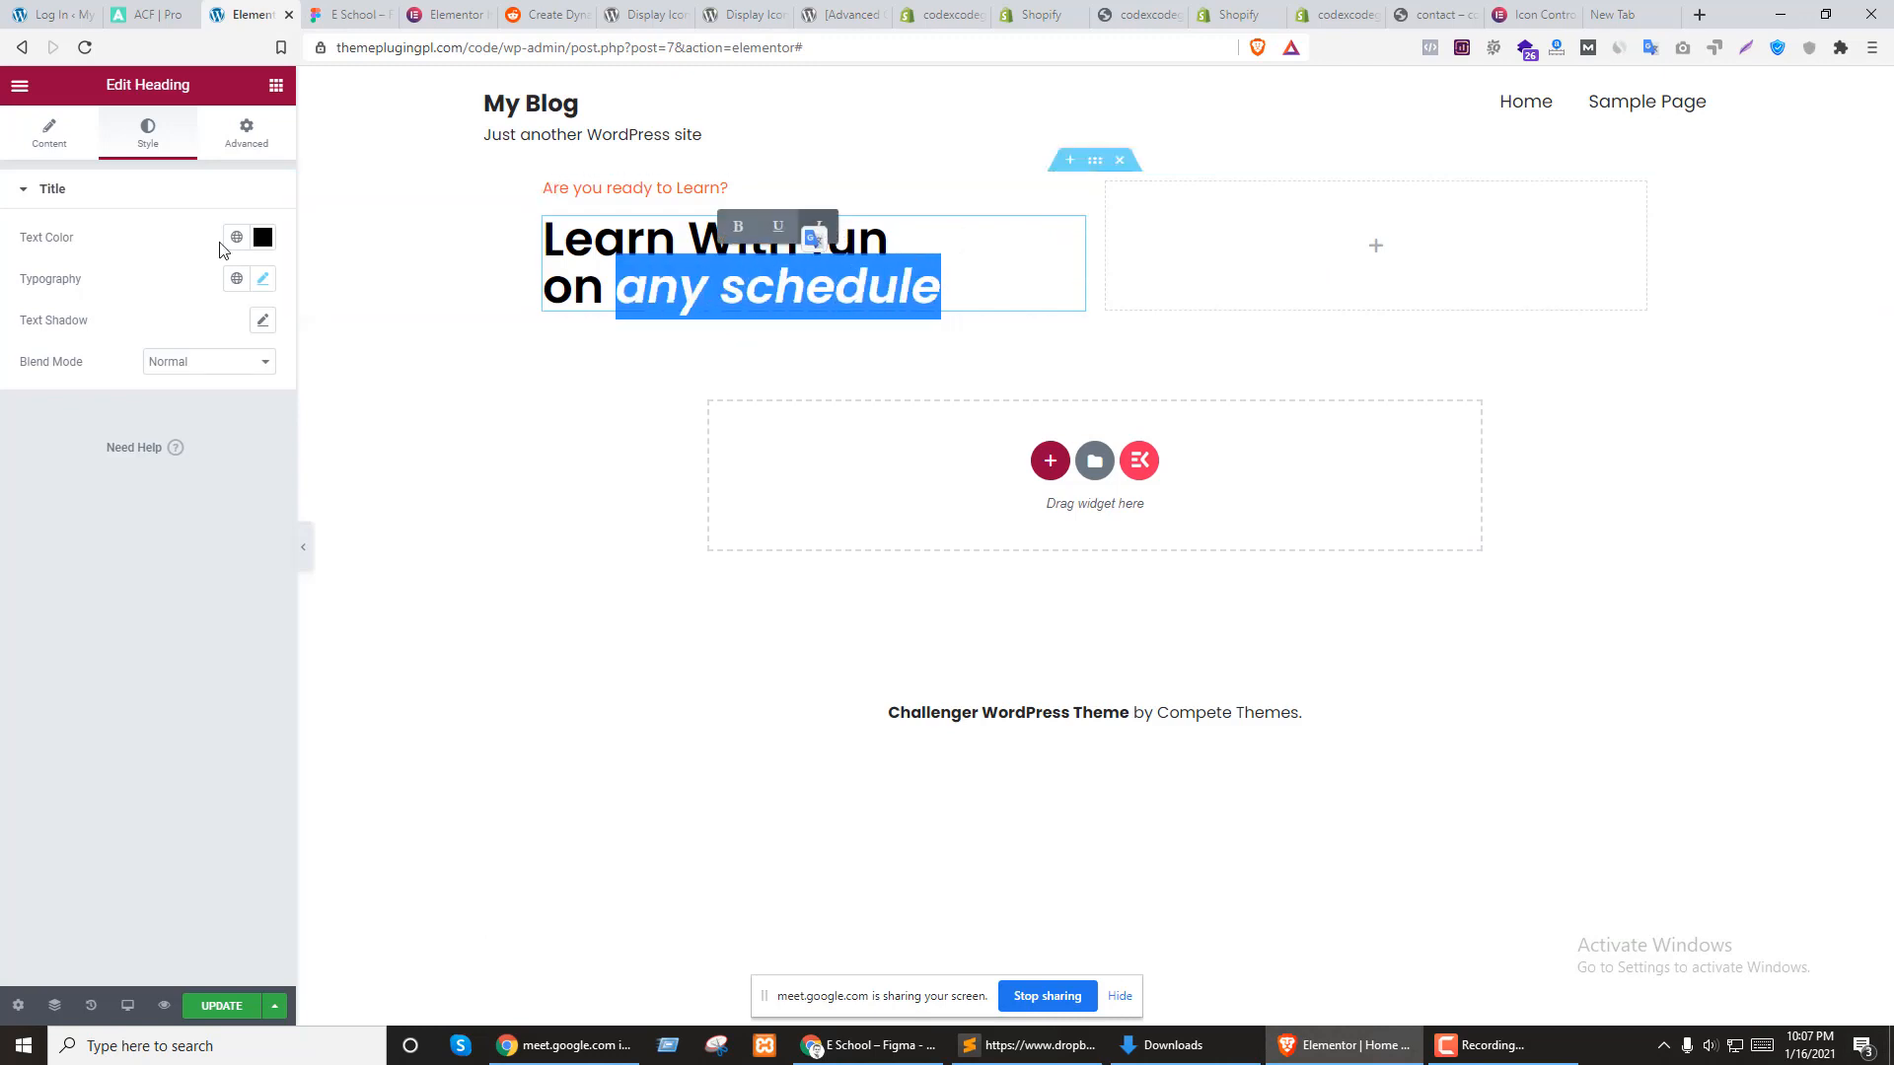
Open the heading's title markup at the italic tag and copy the green colour code 21B573 from the Figma headline
click(33, 138)
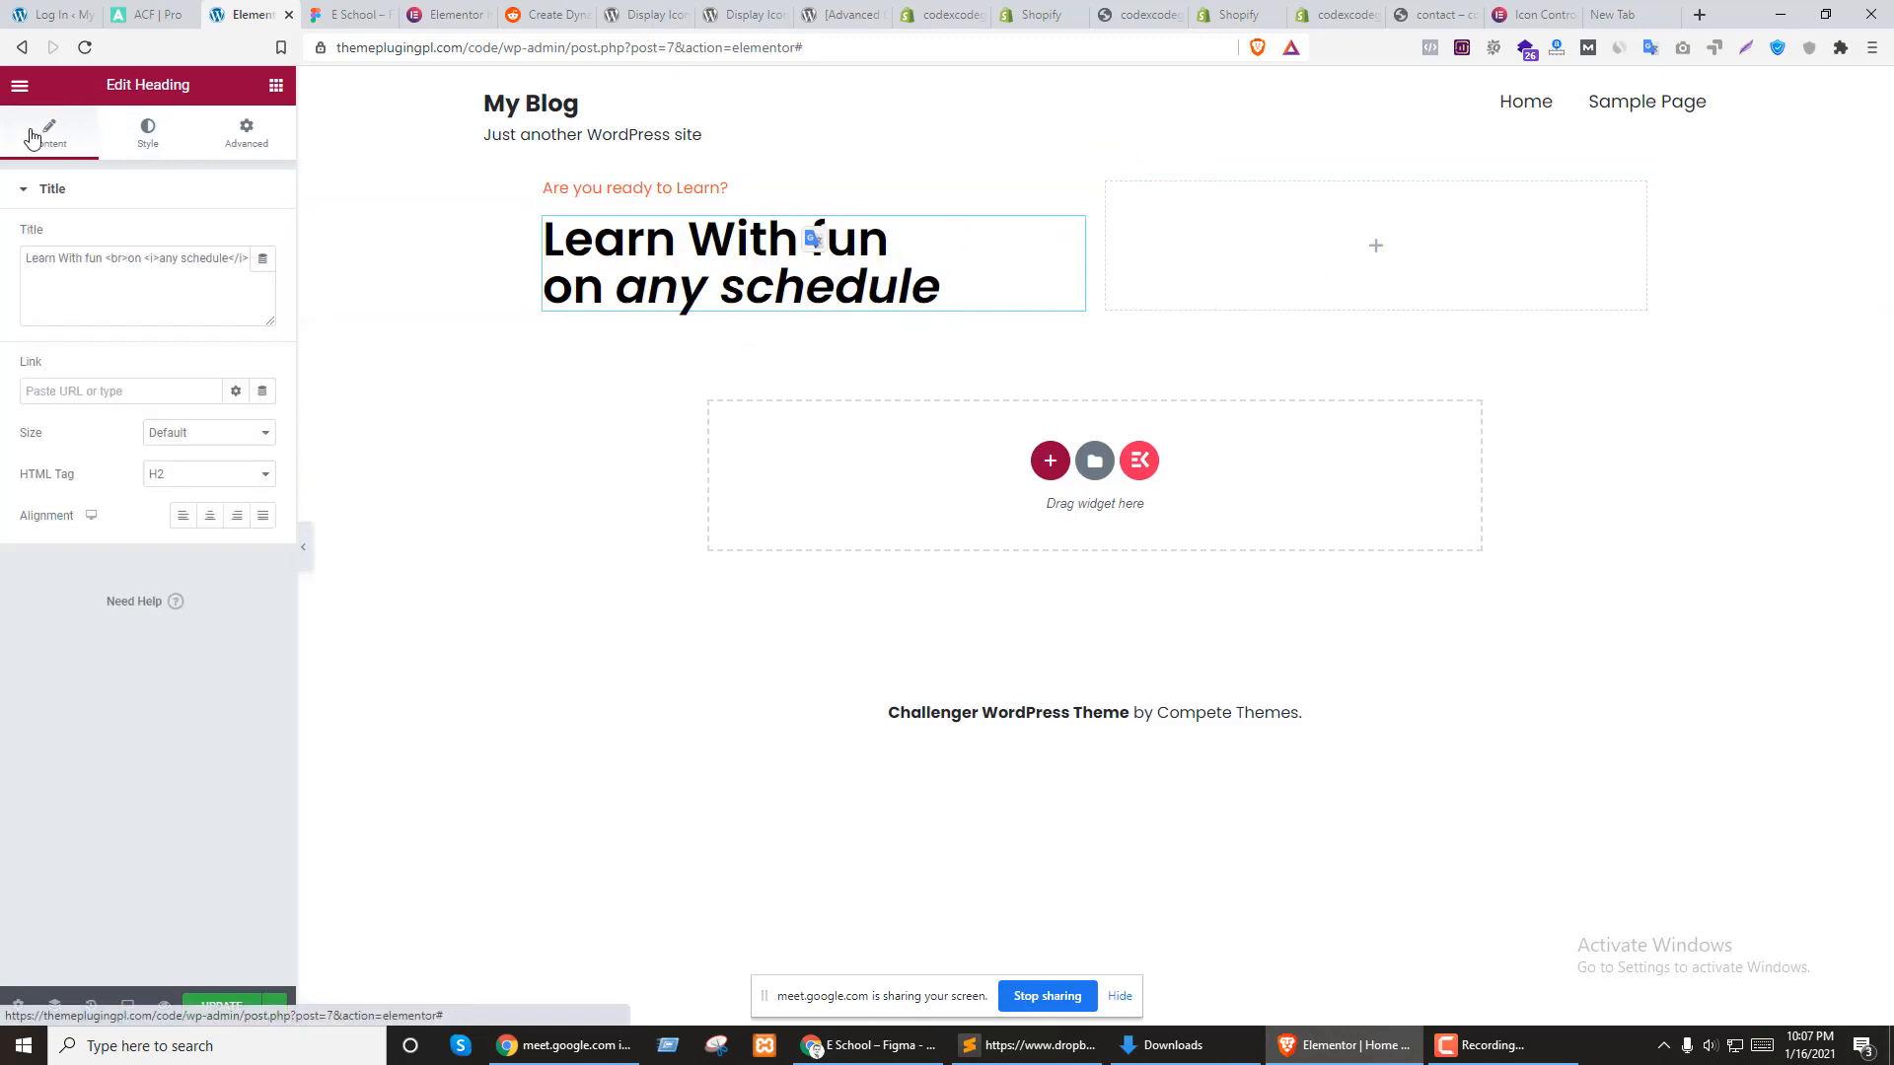
click(129, 259)
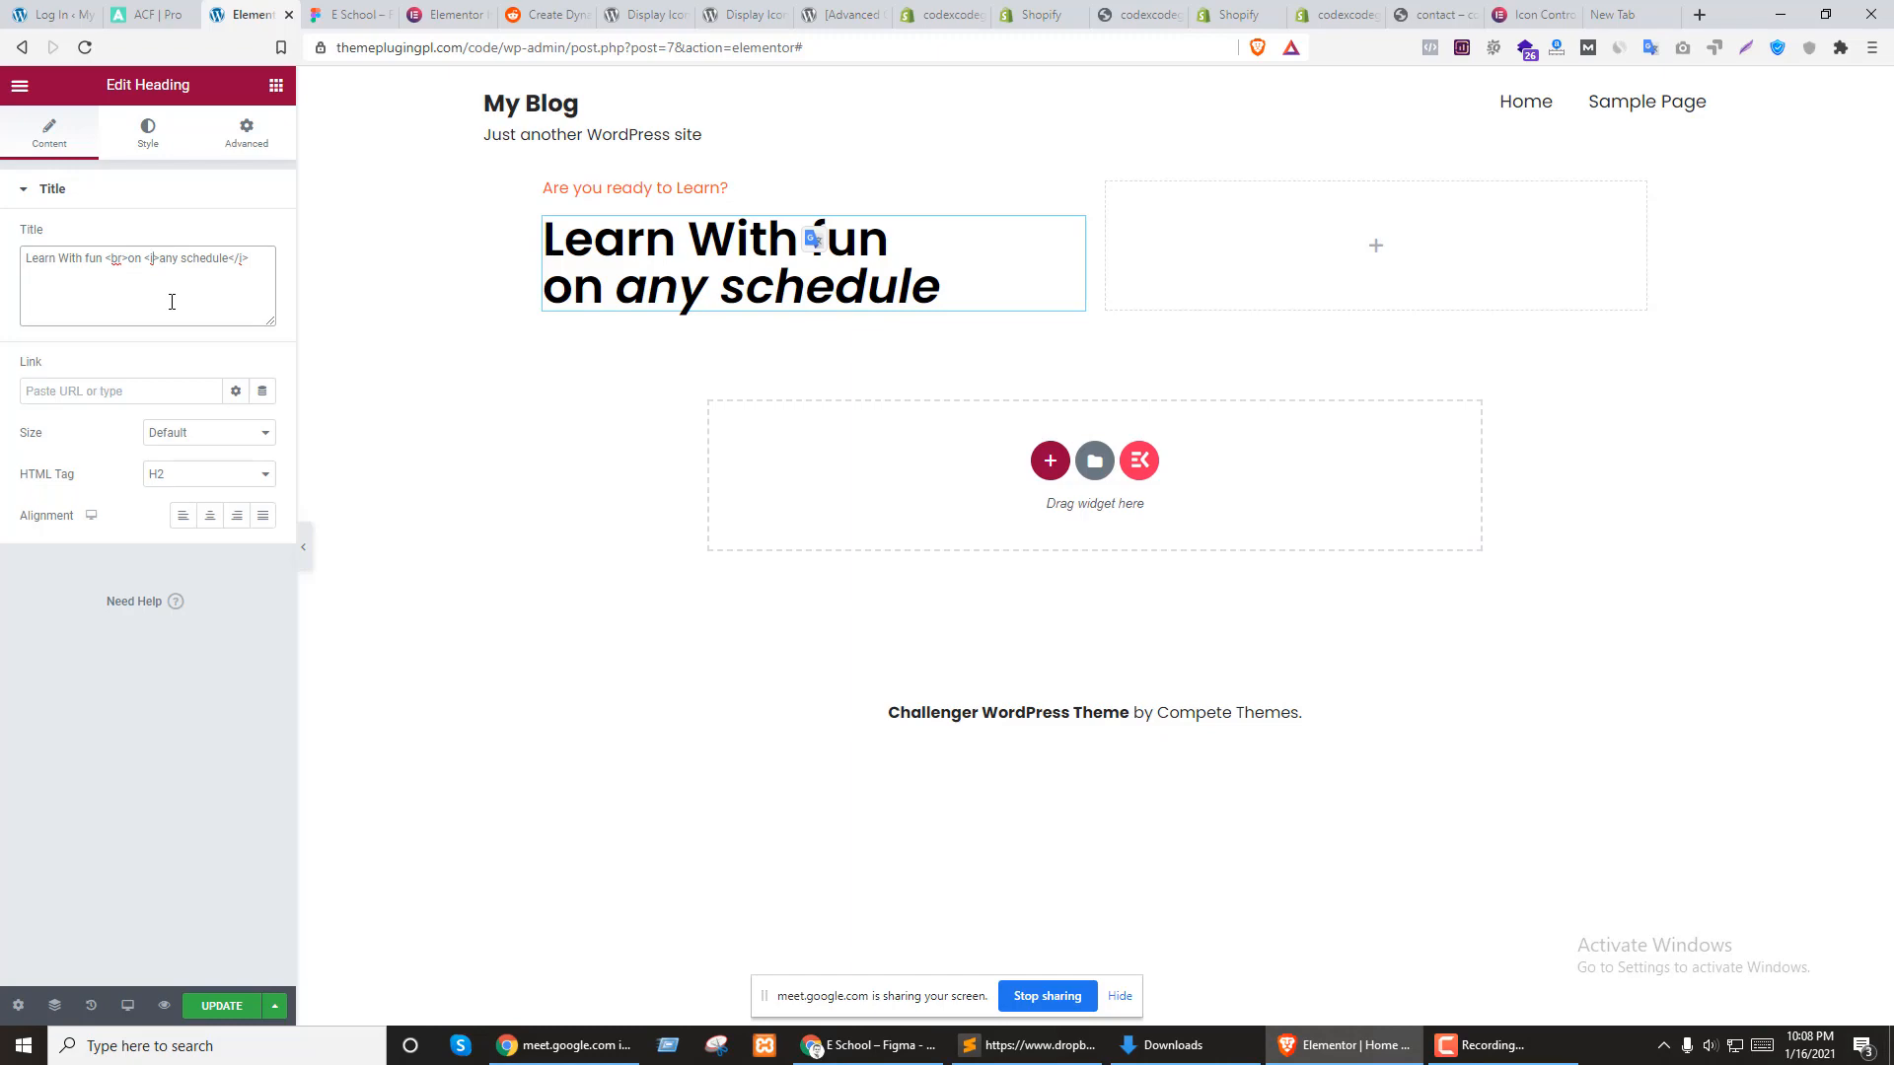
key(ctrl+Tab)
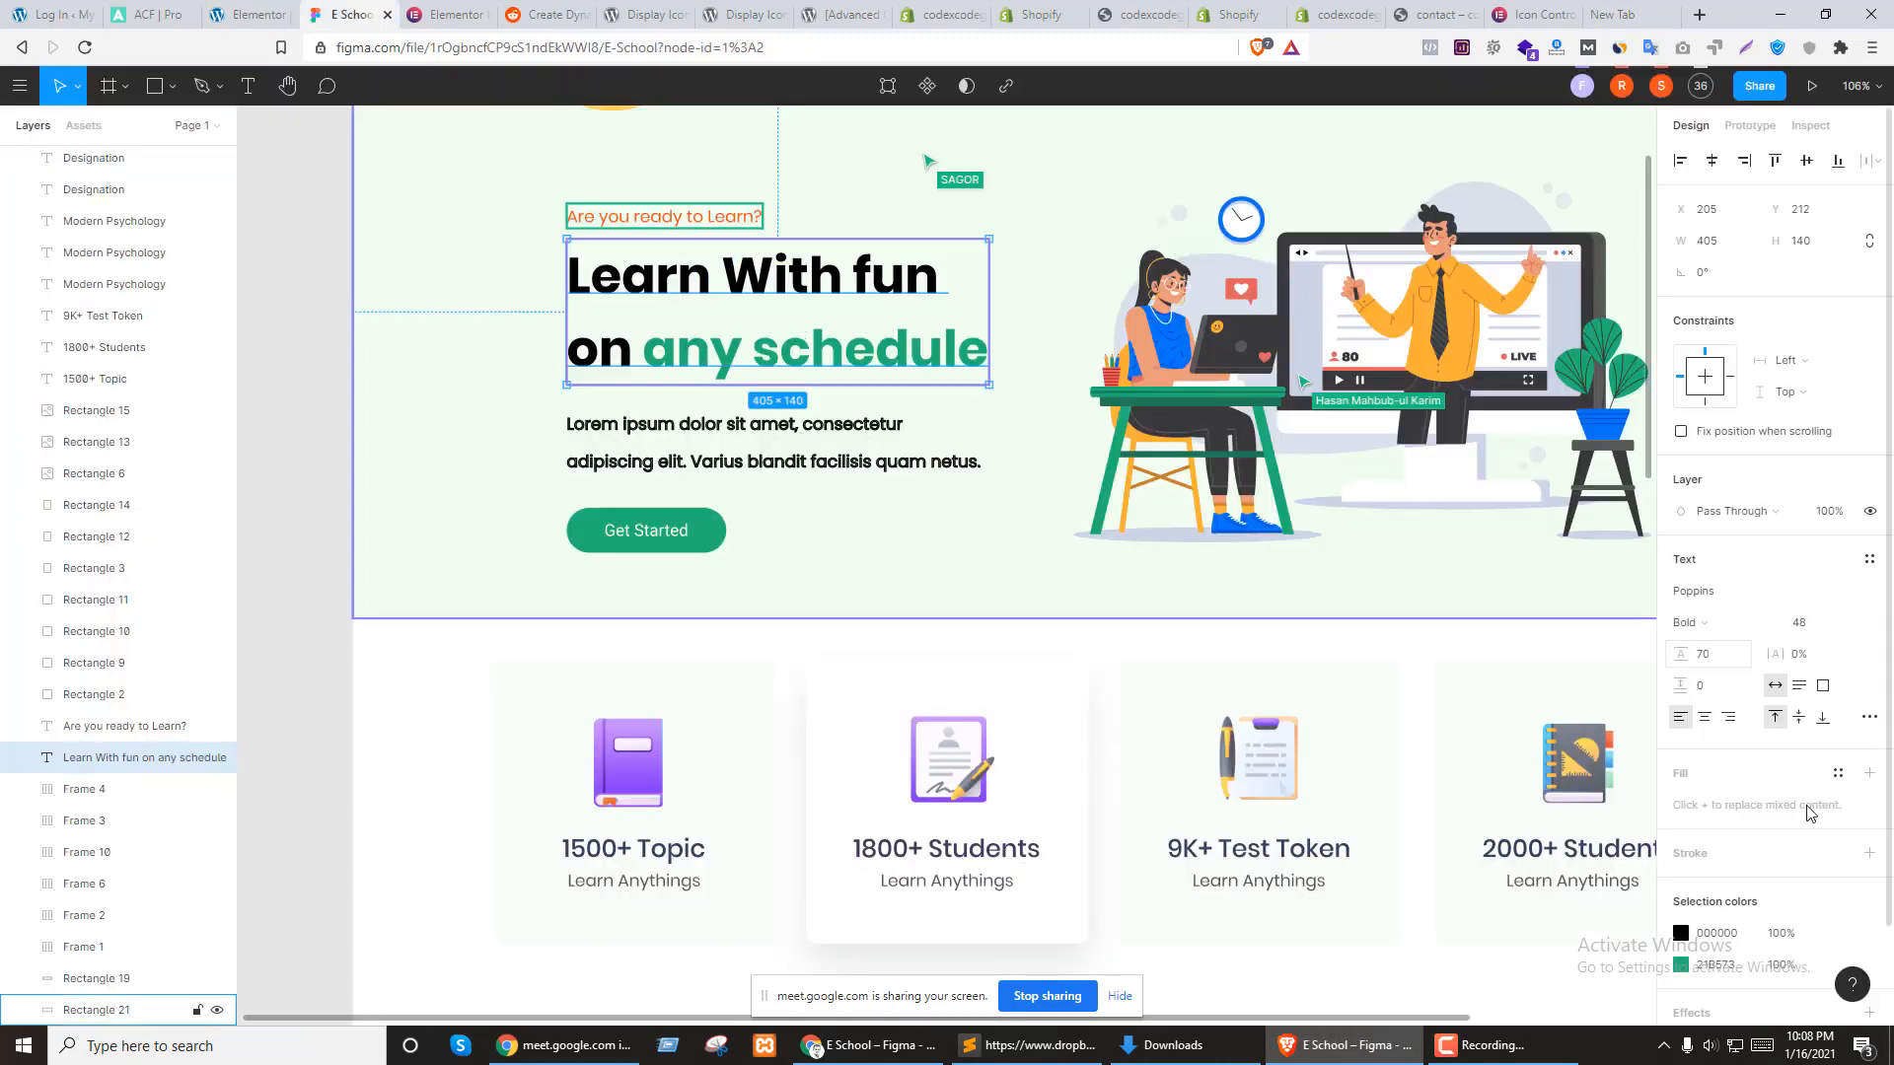
click(1715, 974)
key(ctrl+c)
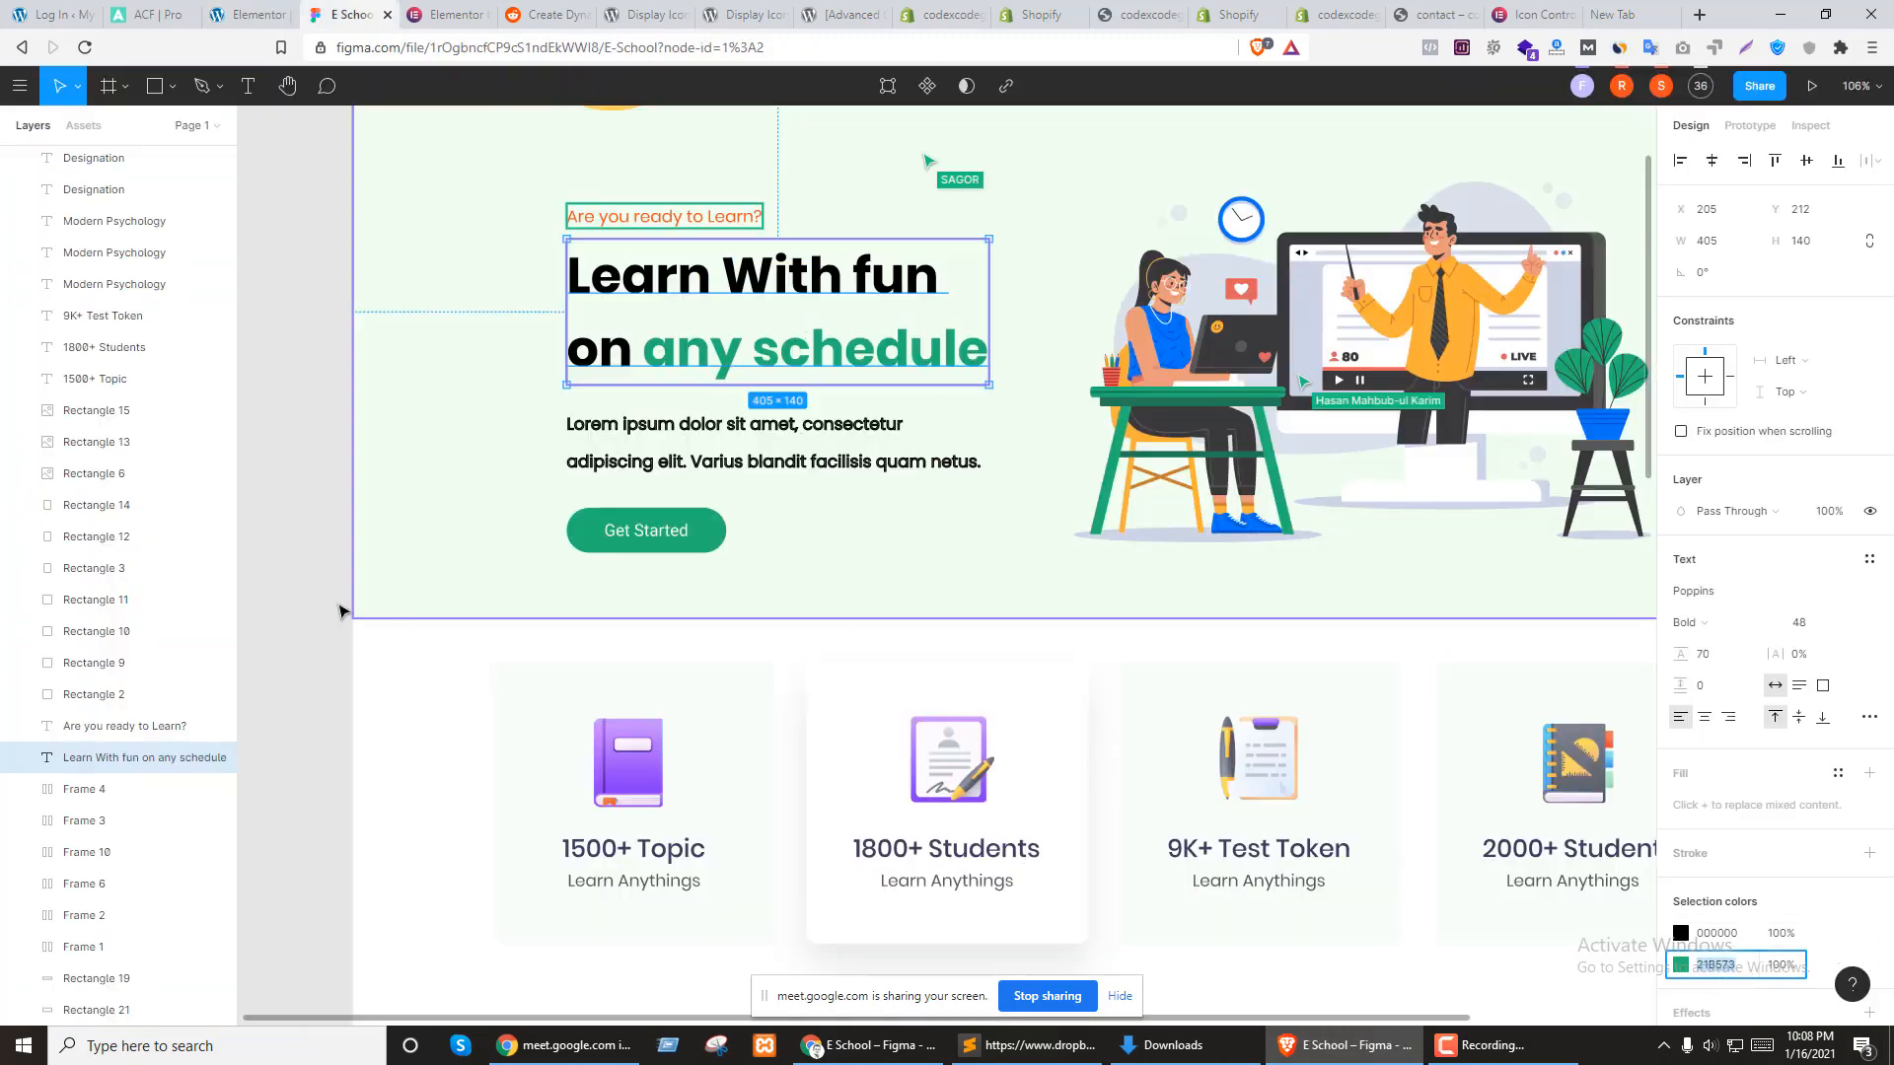
key(ctrl+shift+Tab)
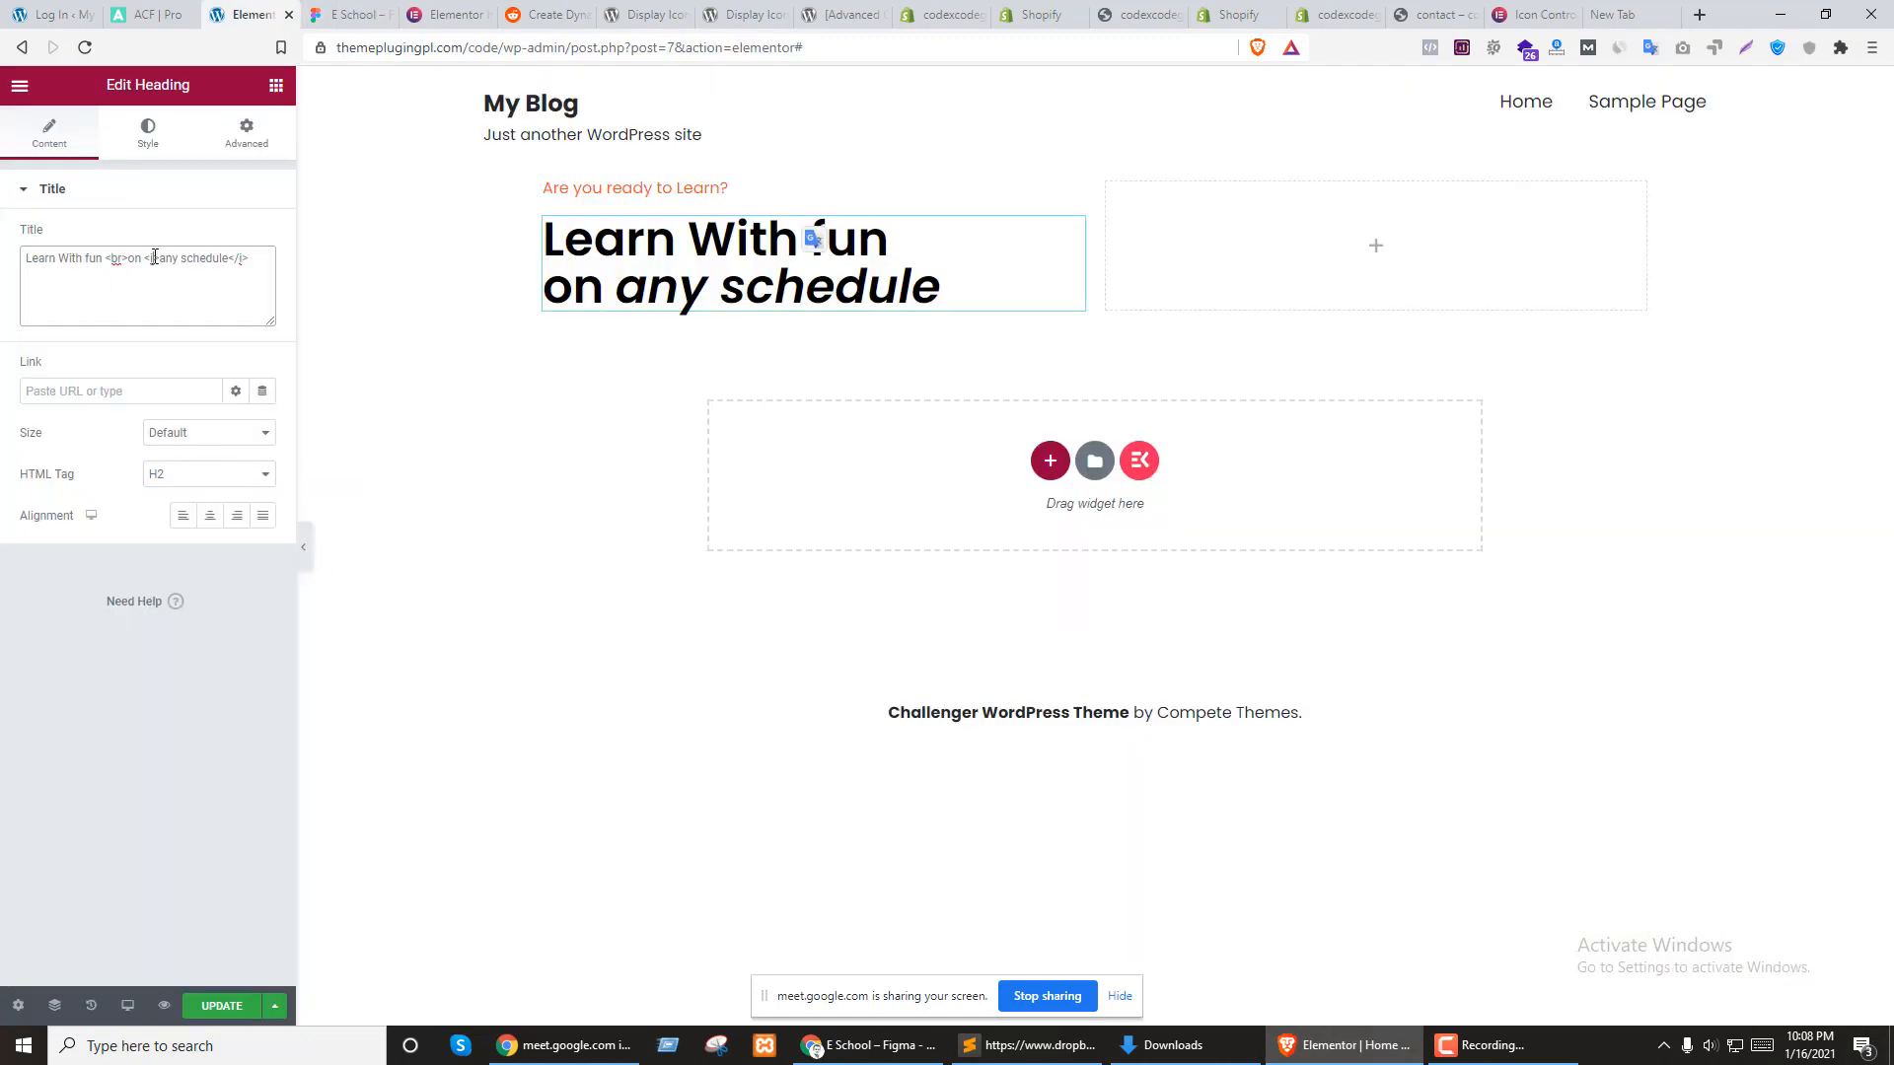
Replace the italic tags around "any schedule" with a span styled "color:#21B573;" in the title markup
key(BackSpace)
text(span style)
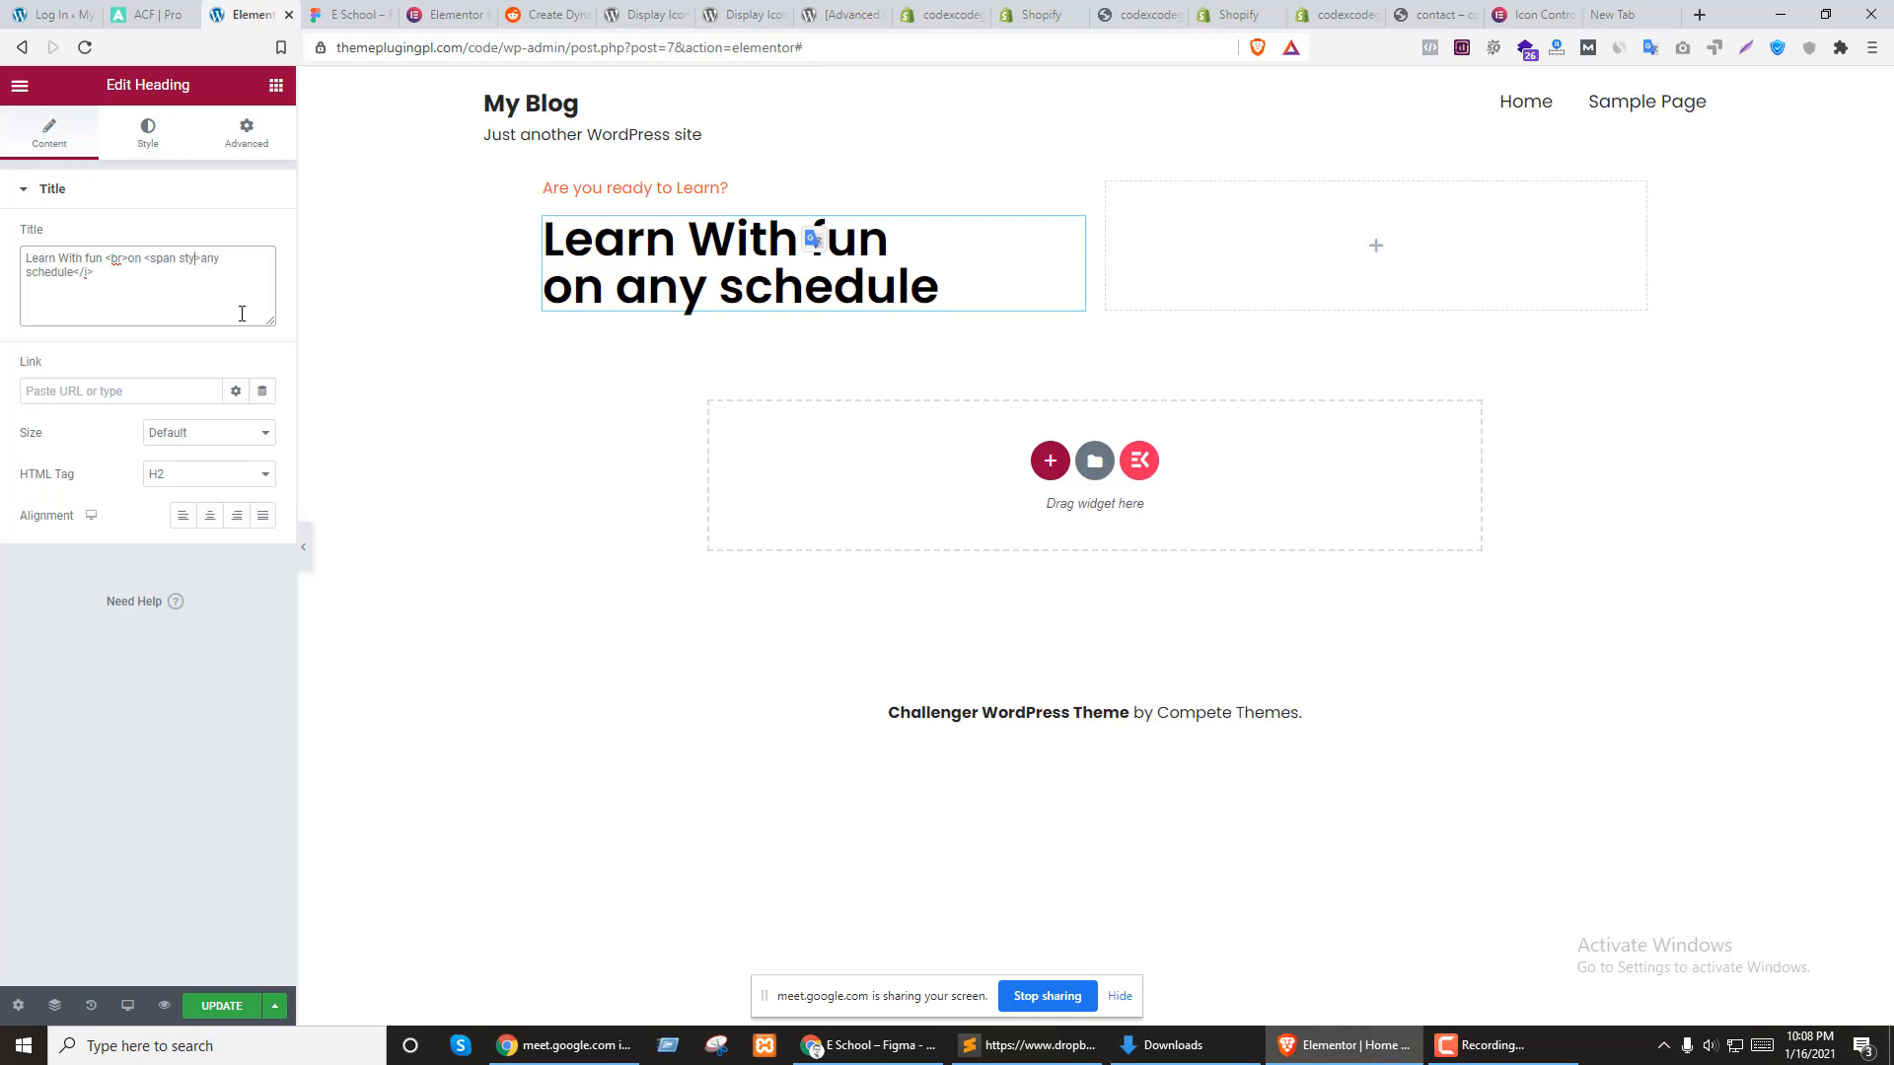
text(="")
key(Left)
text(color:21B573)
key(BackSpace)
key(BackSpace)
key(BackSpace)
key(BackSpace)
key(BackSpace)
key(BackSpace)
key(BackSpace)
key(ctrl+v)
text("color:#)
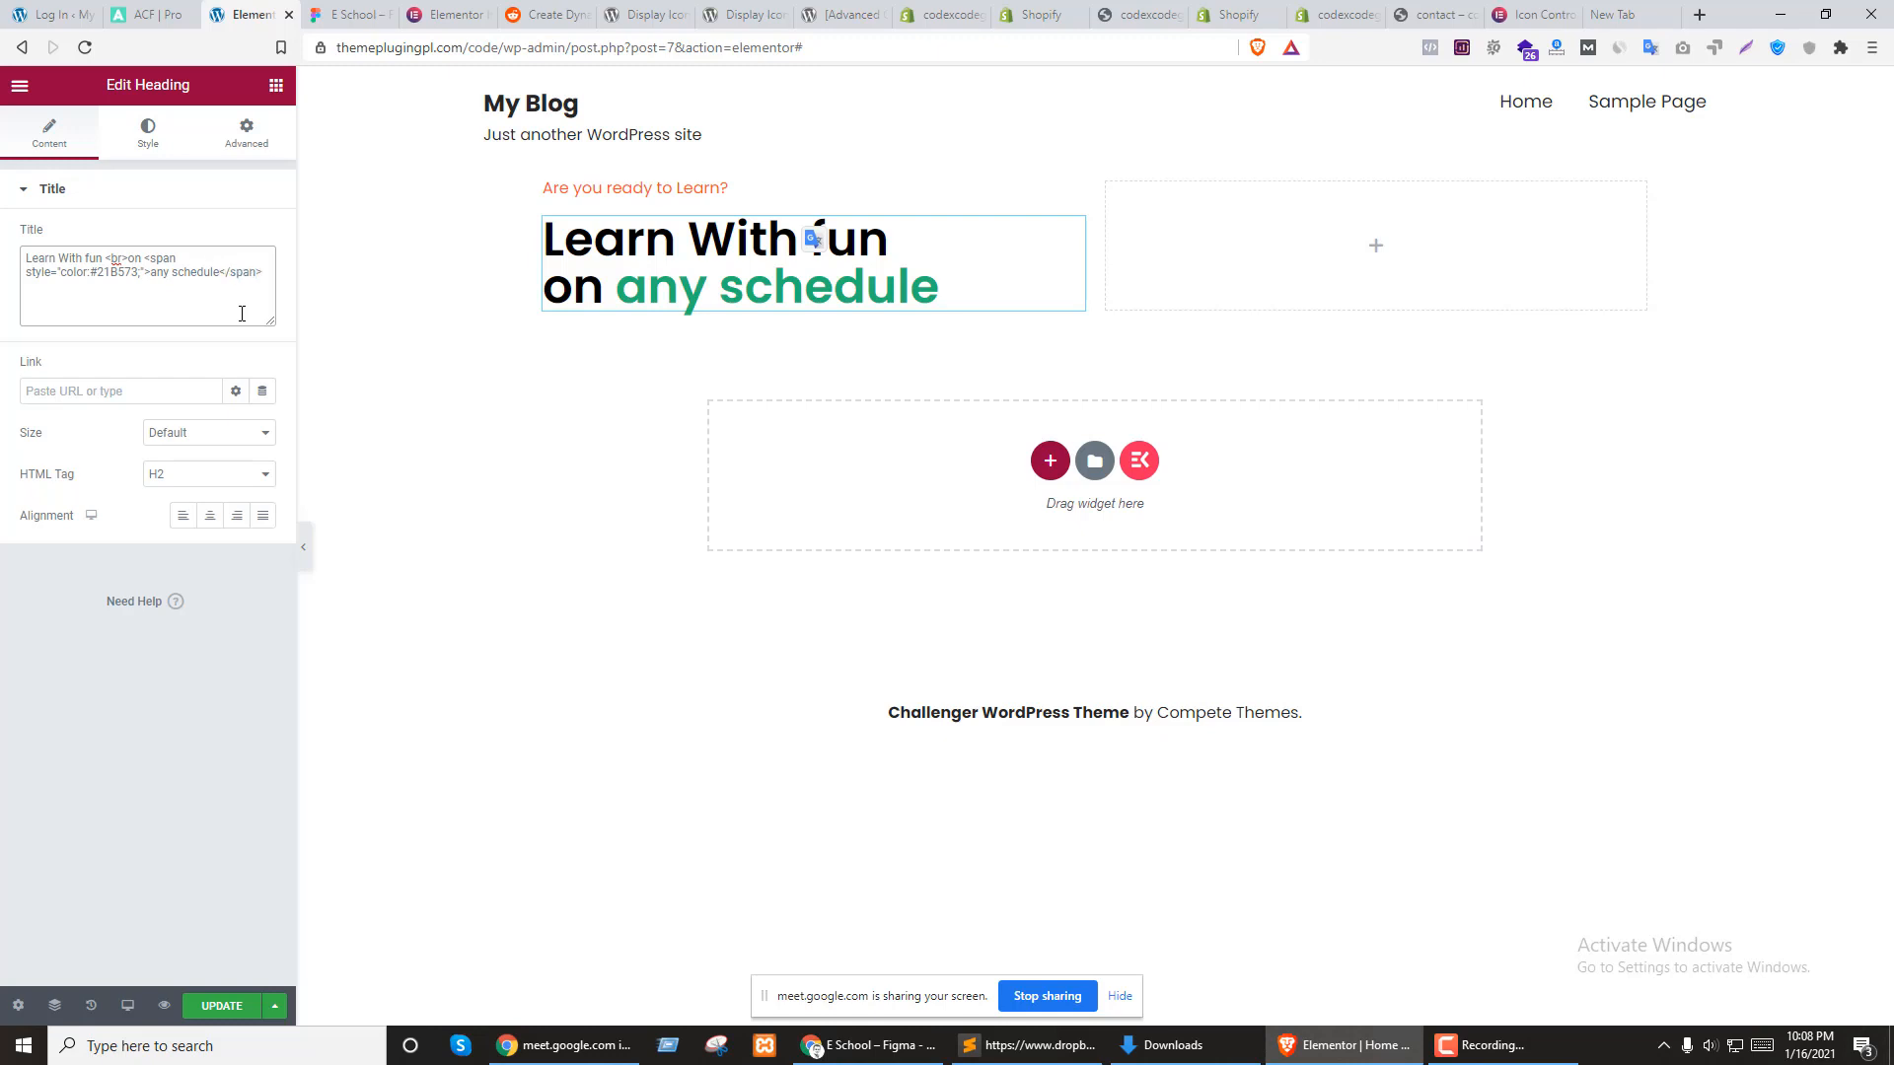
Set the headline's HTML tag to H1
click(169, 477)
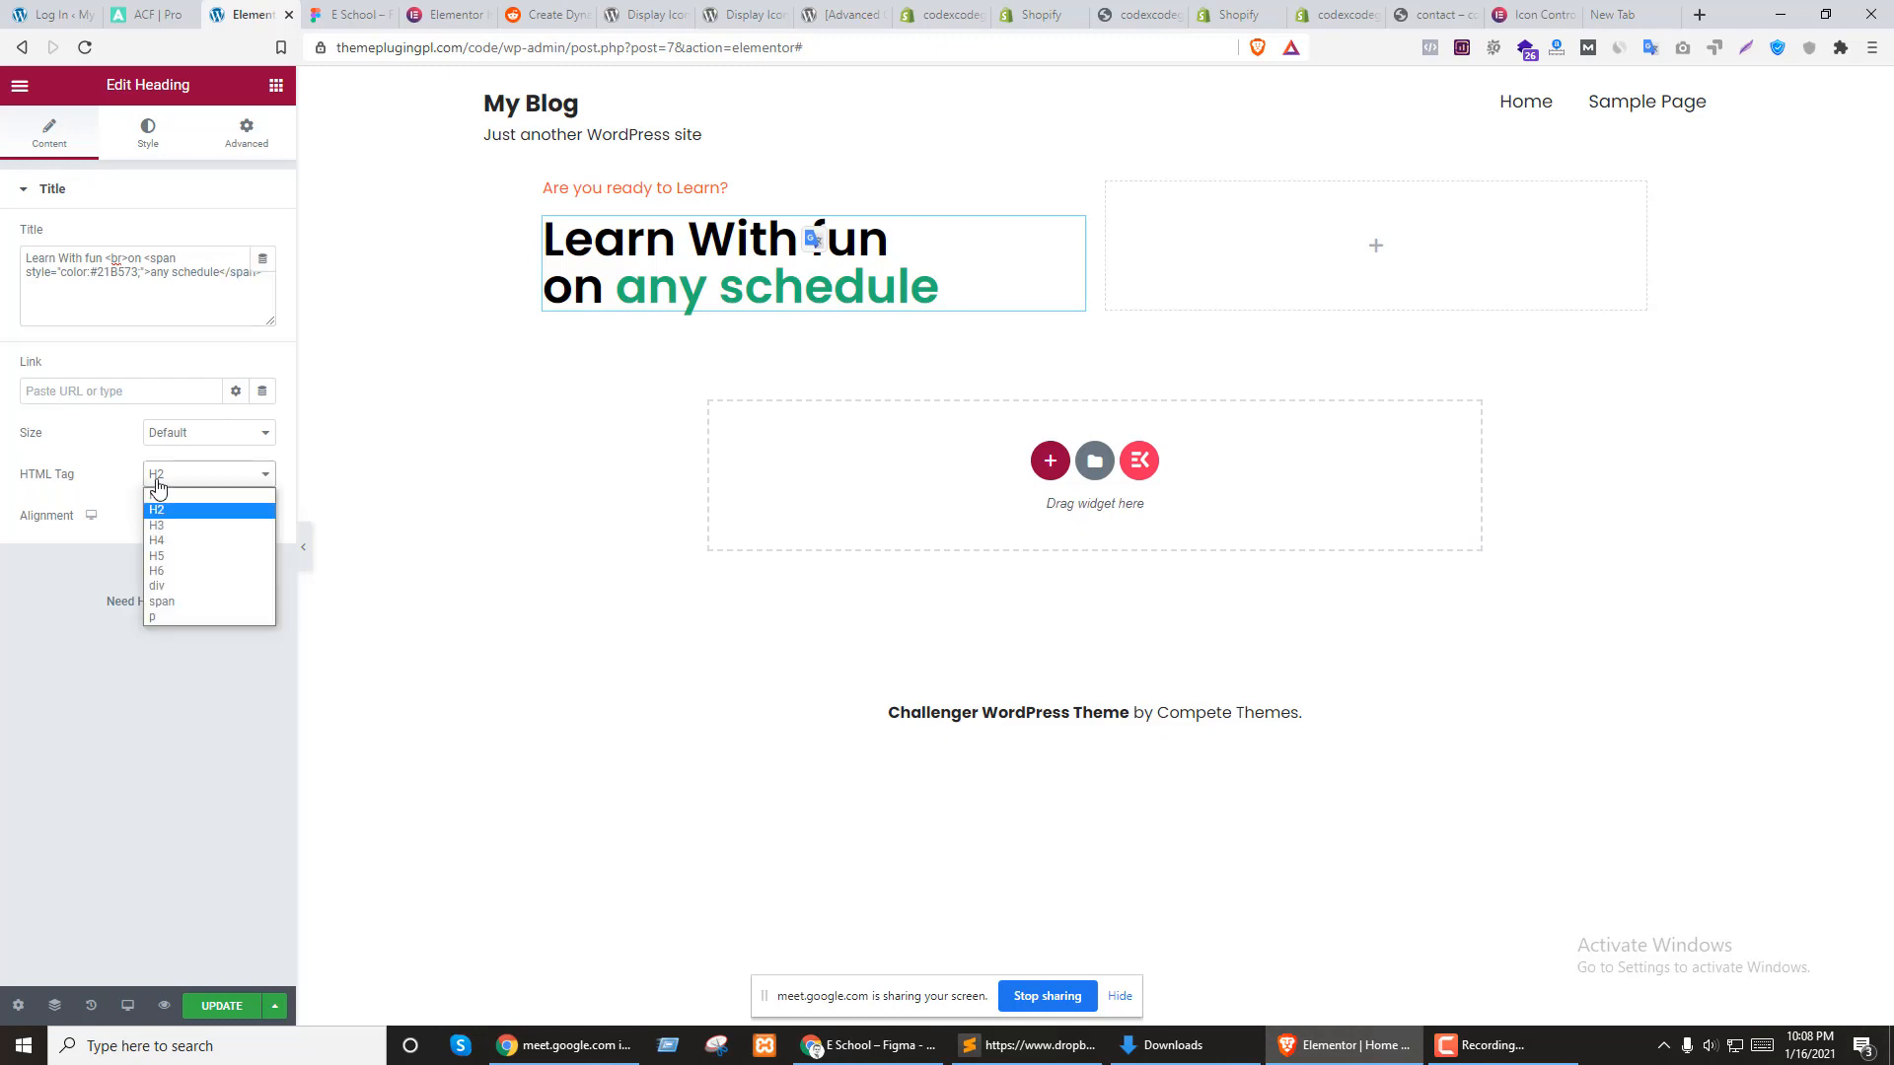
click(161, 495)
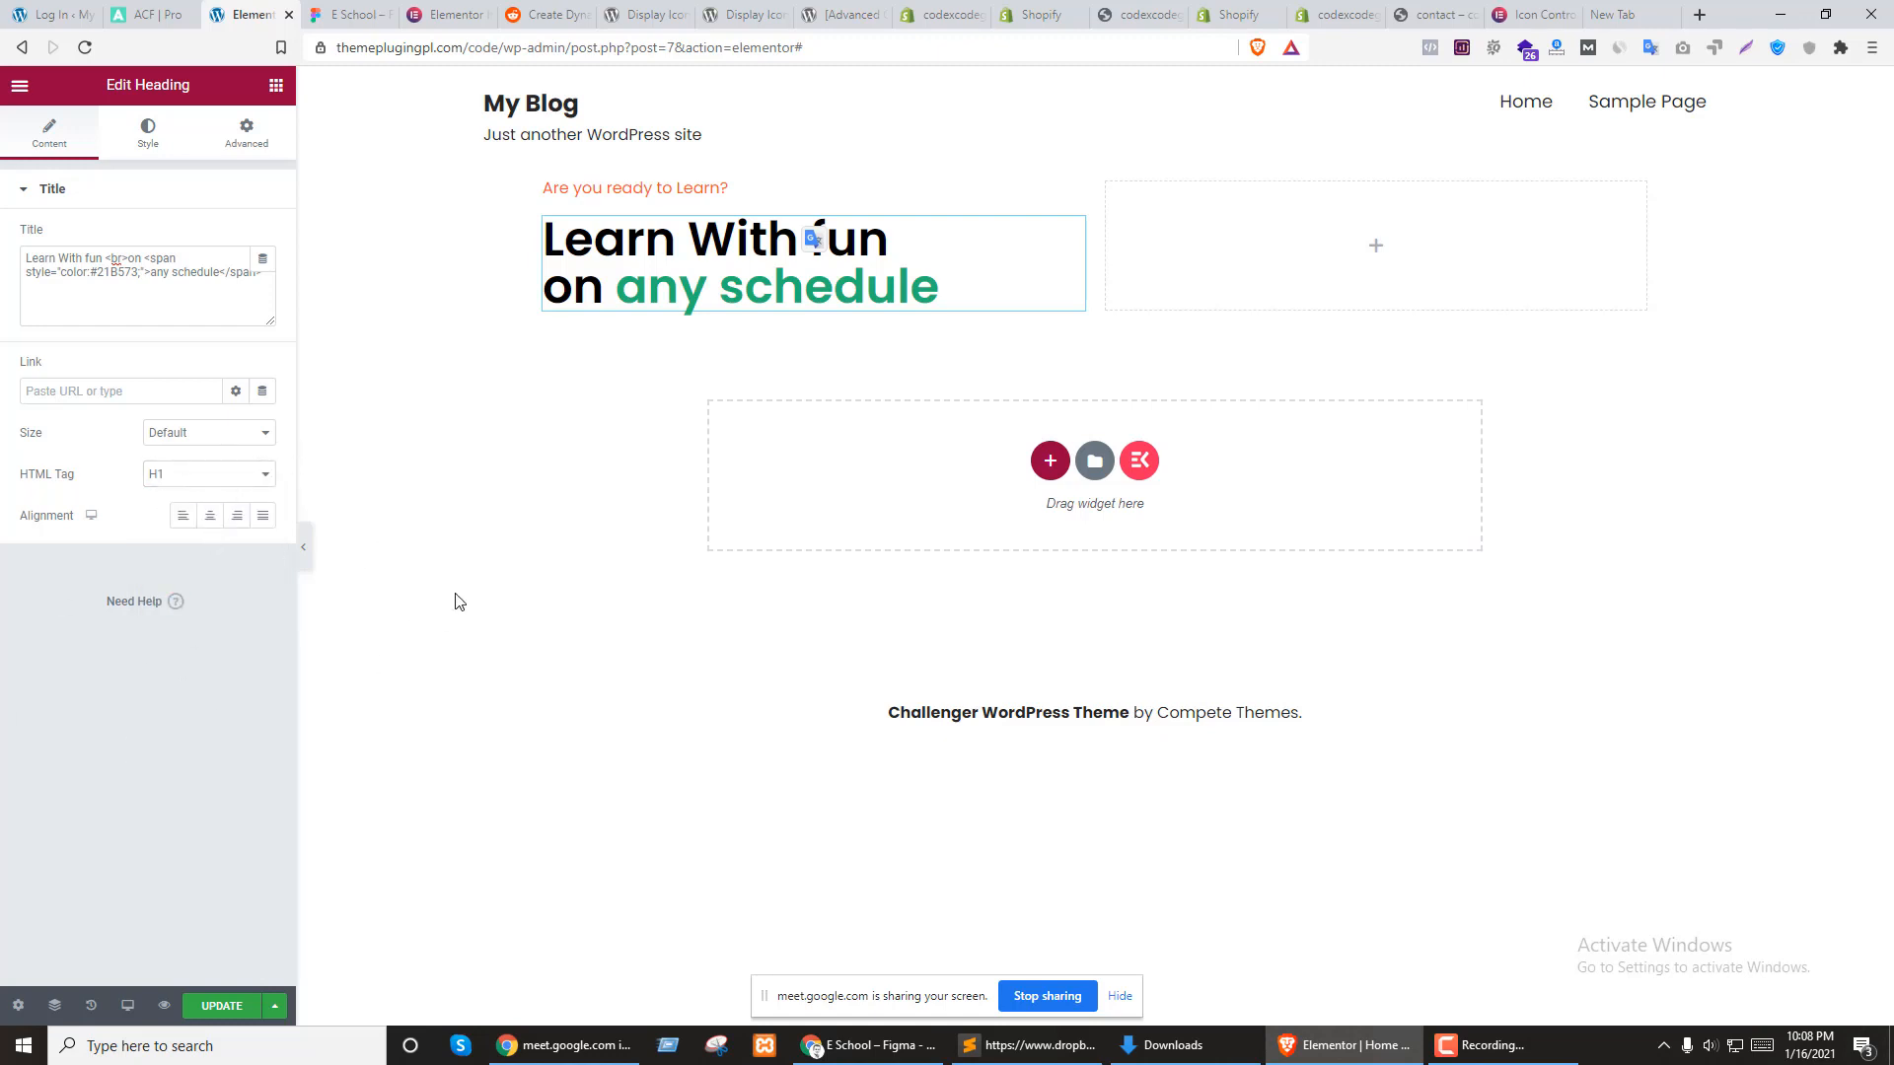
click(146, 138)
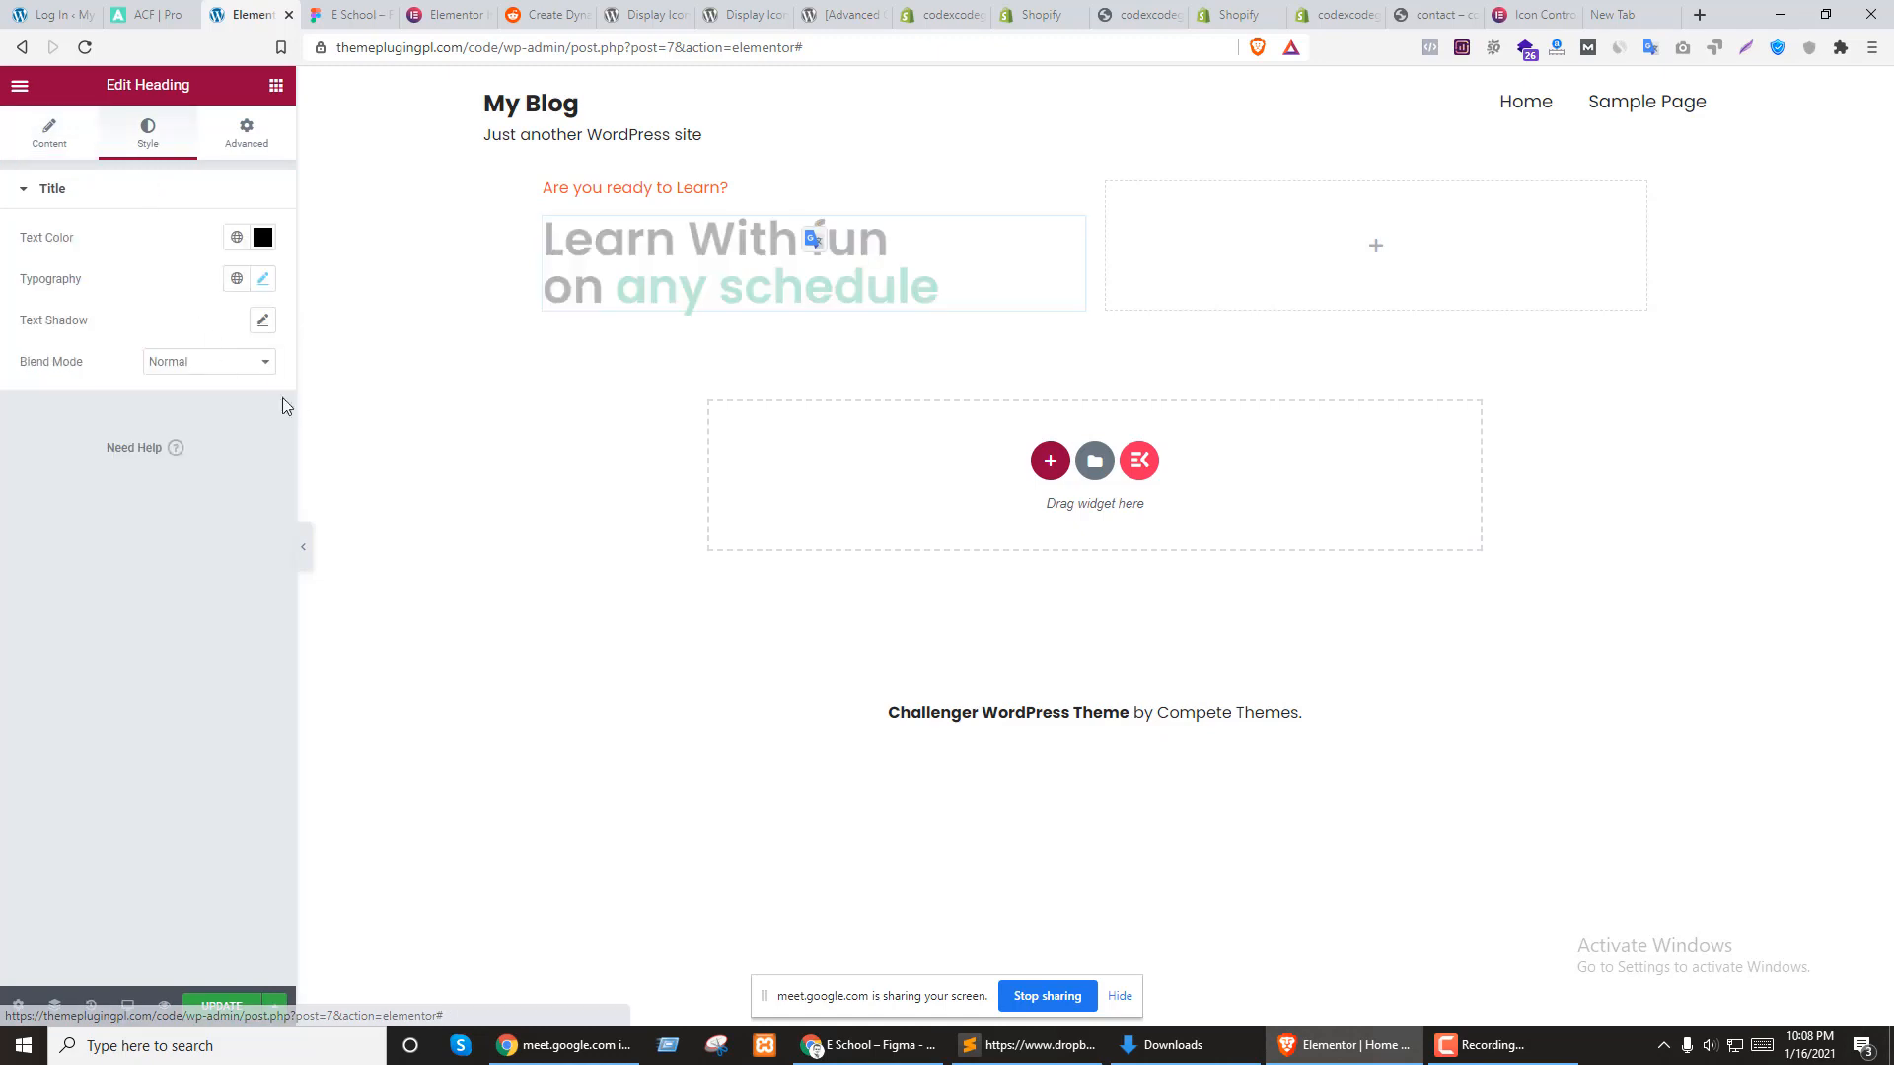
click(263, 319)
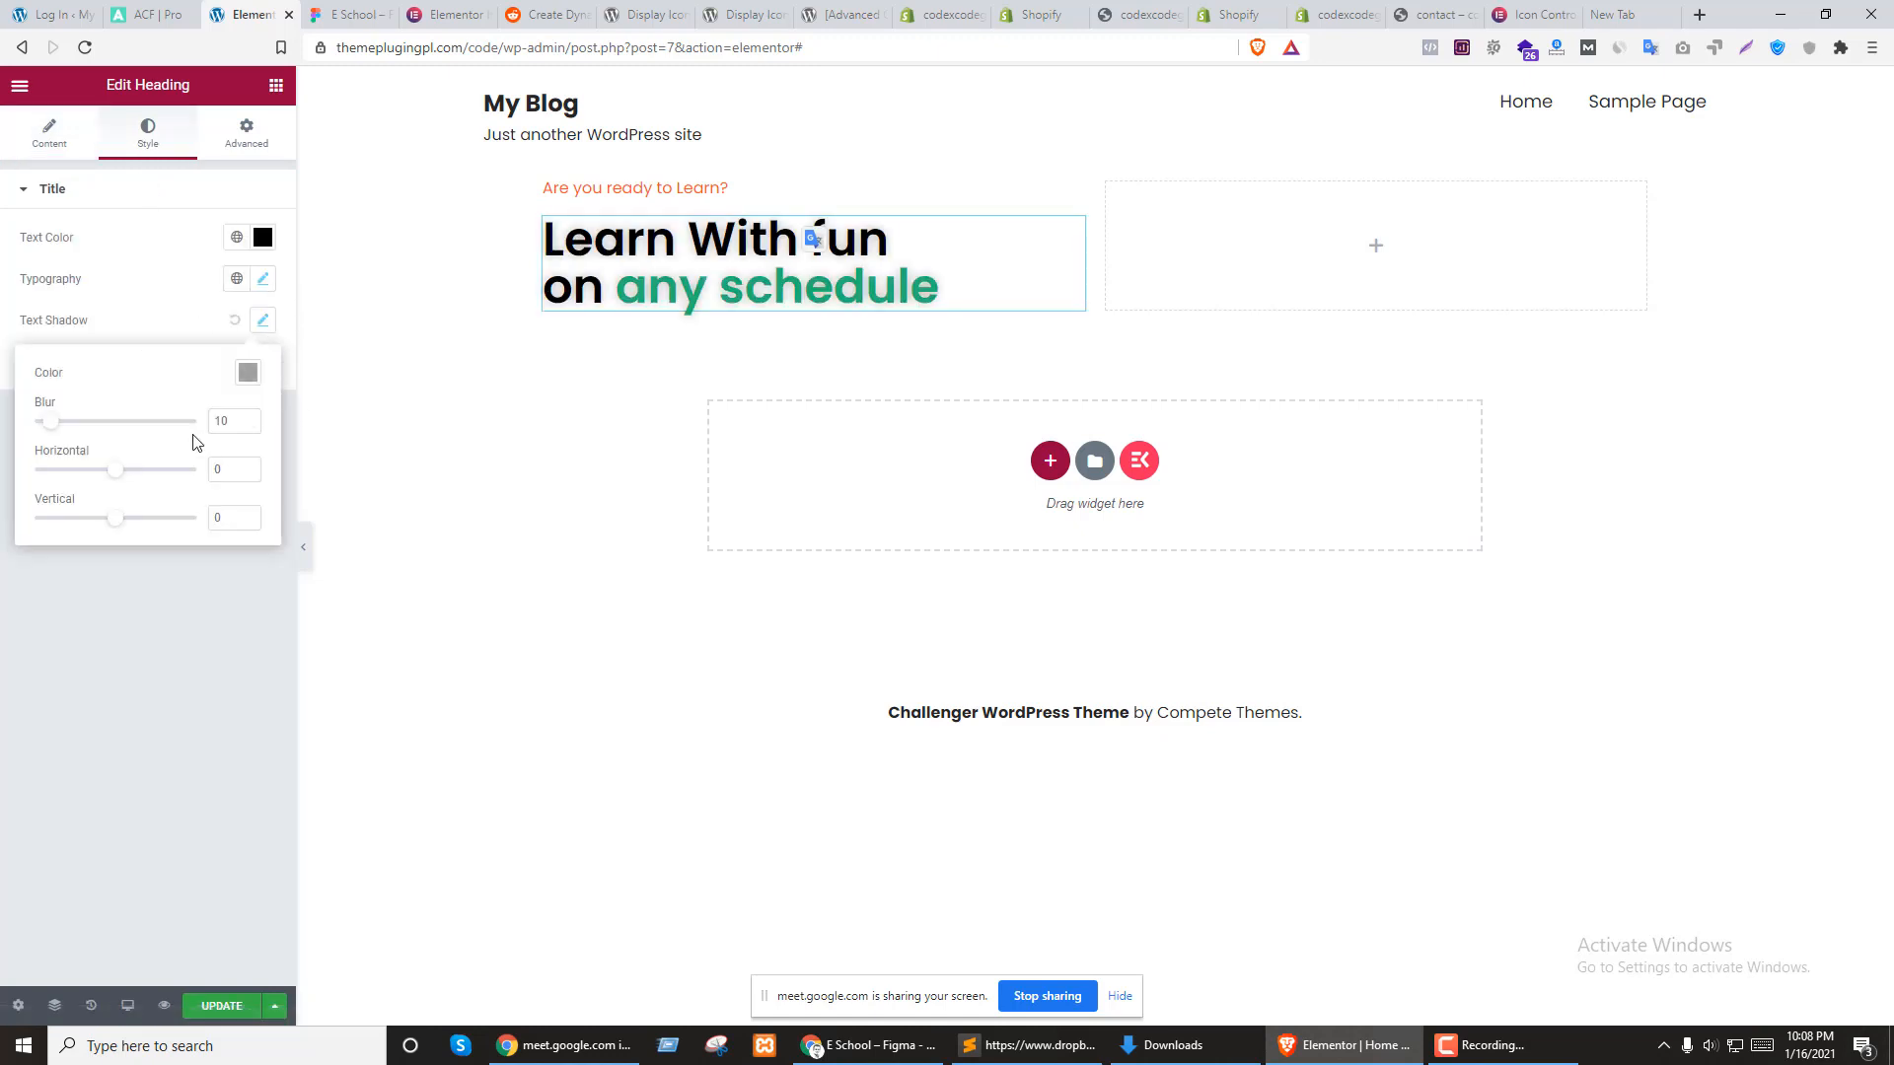
click(260, 280)
click(254, 280)
click(261, 327)
click(264, 277)
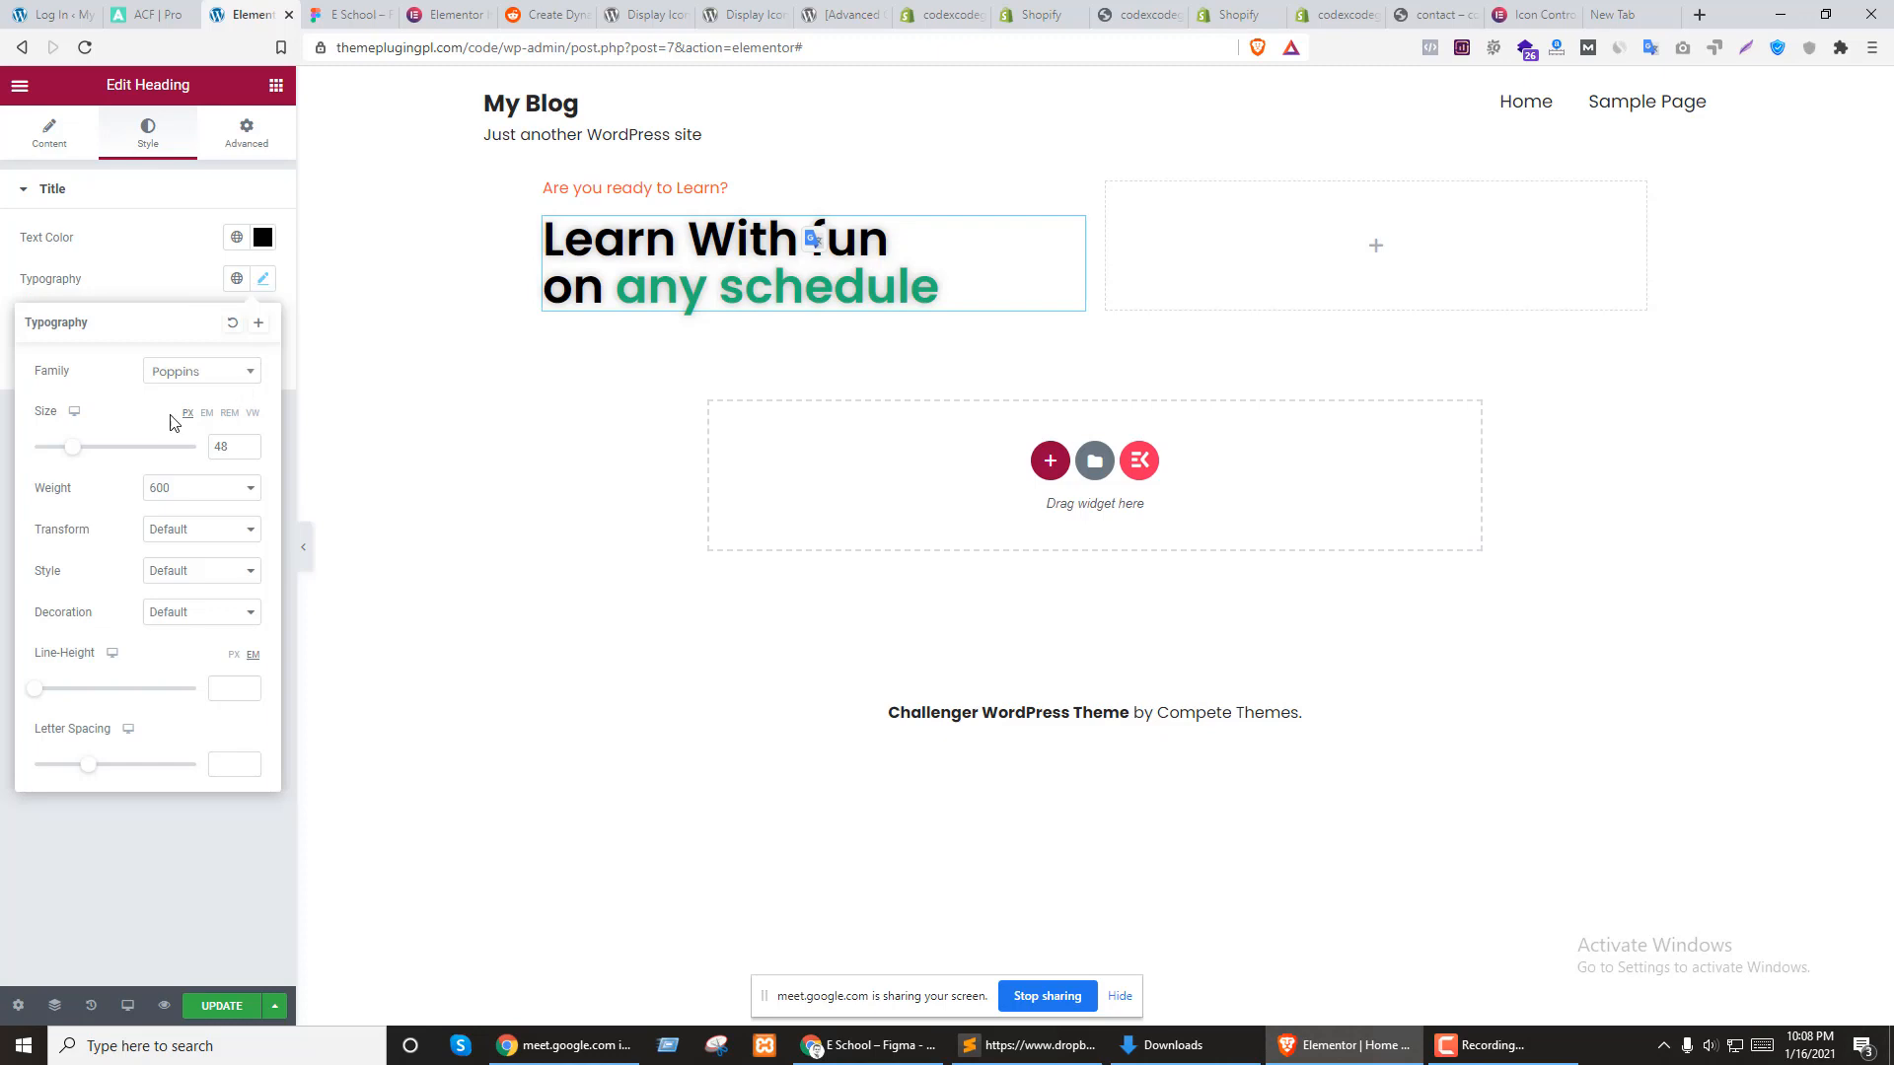
click(262, 279)
click(262, 320)
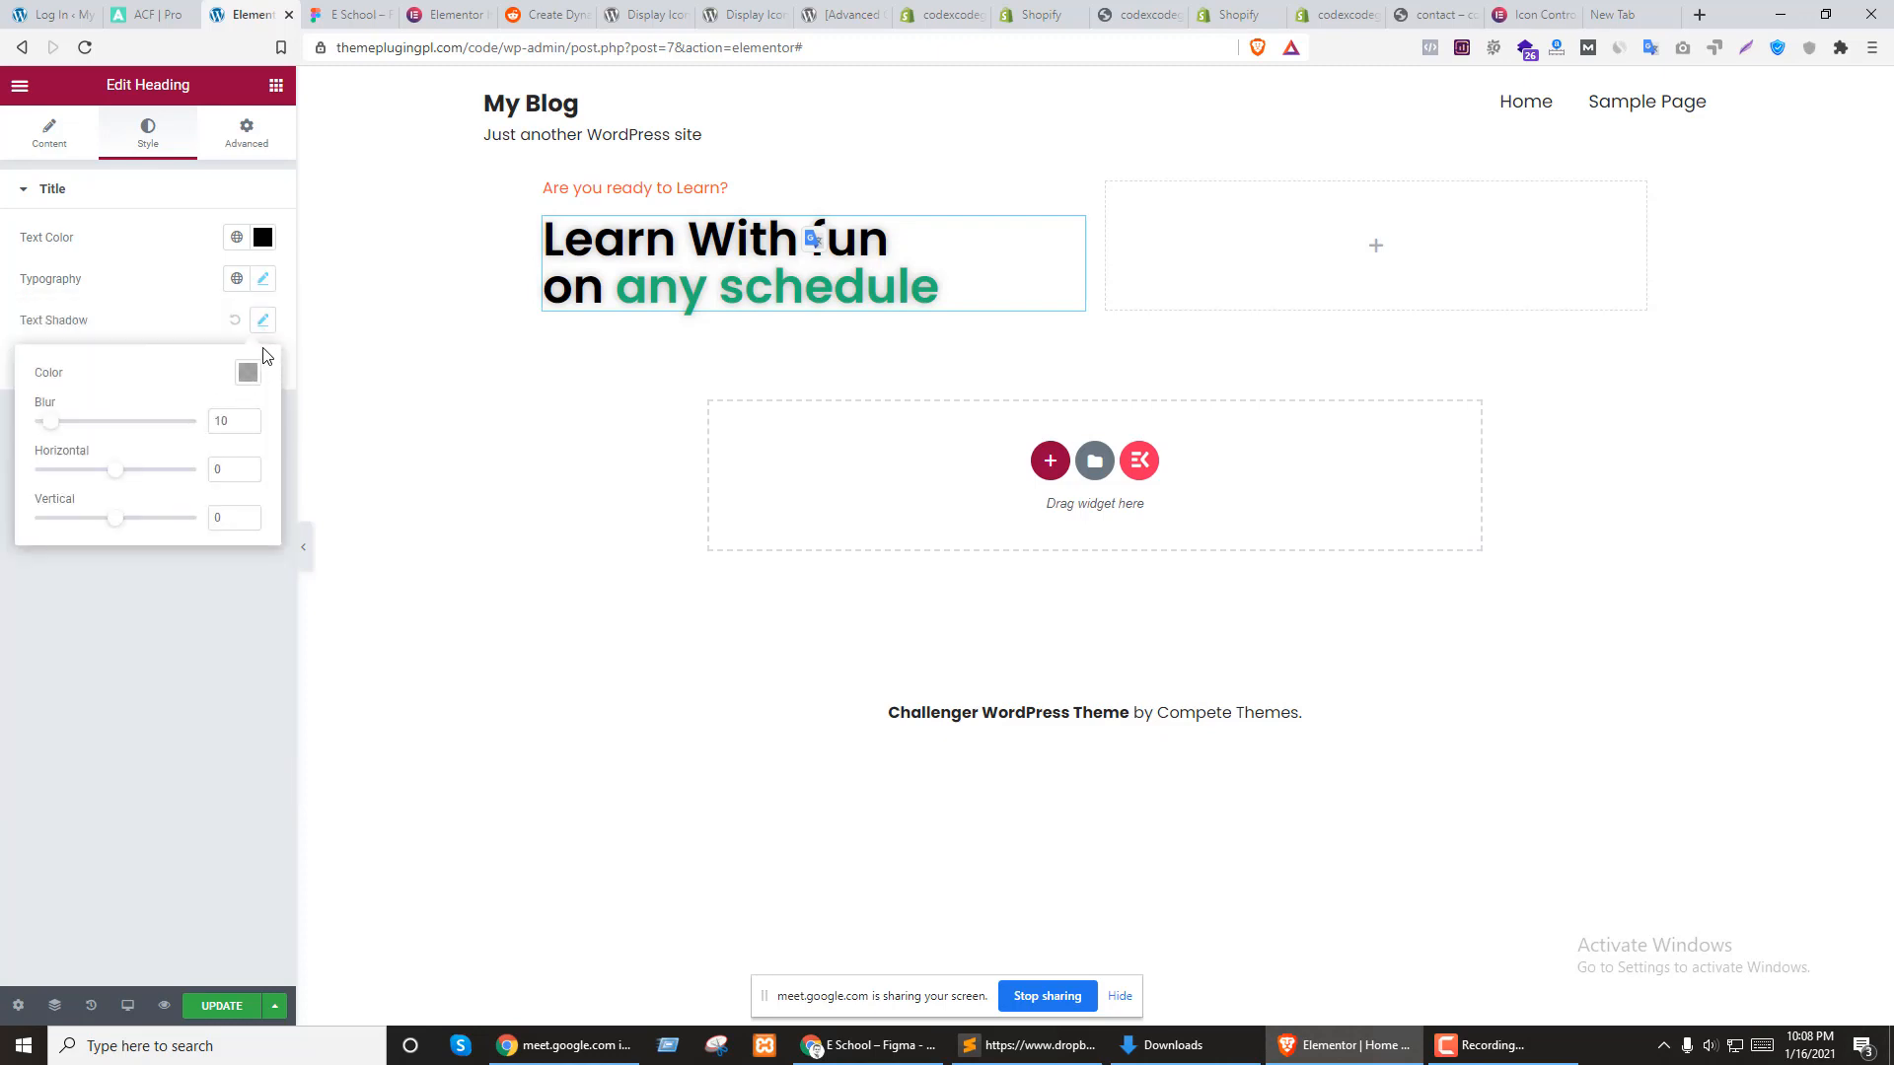
click(262, 320)
Set the font weight of the "Learn With fun on any schedule" headline to 800
click(262, 279)
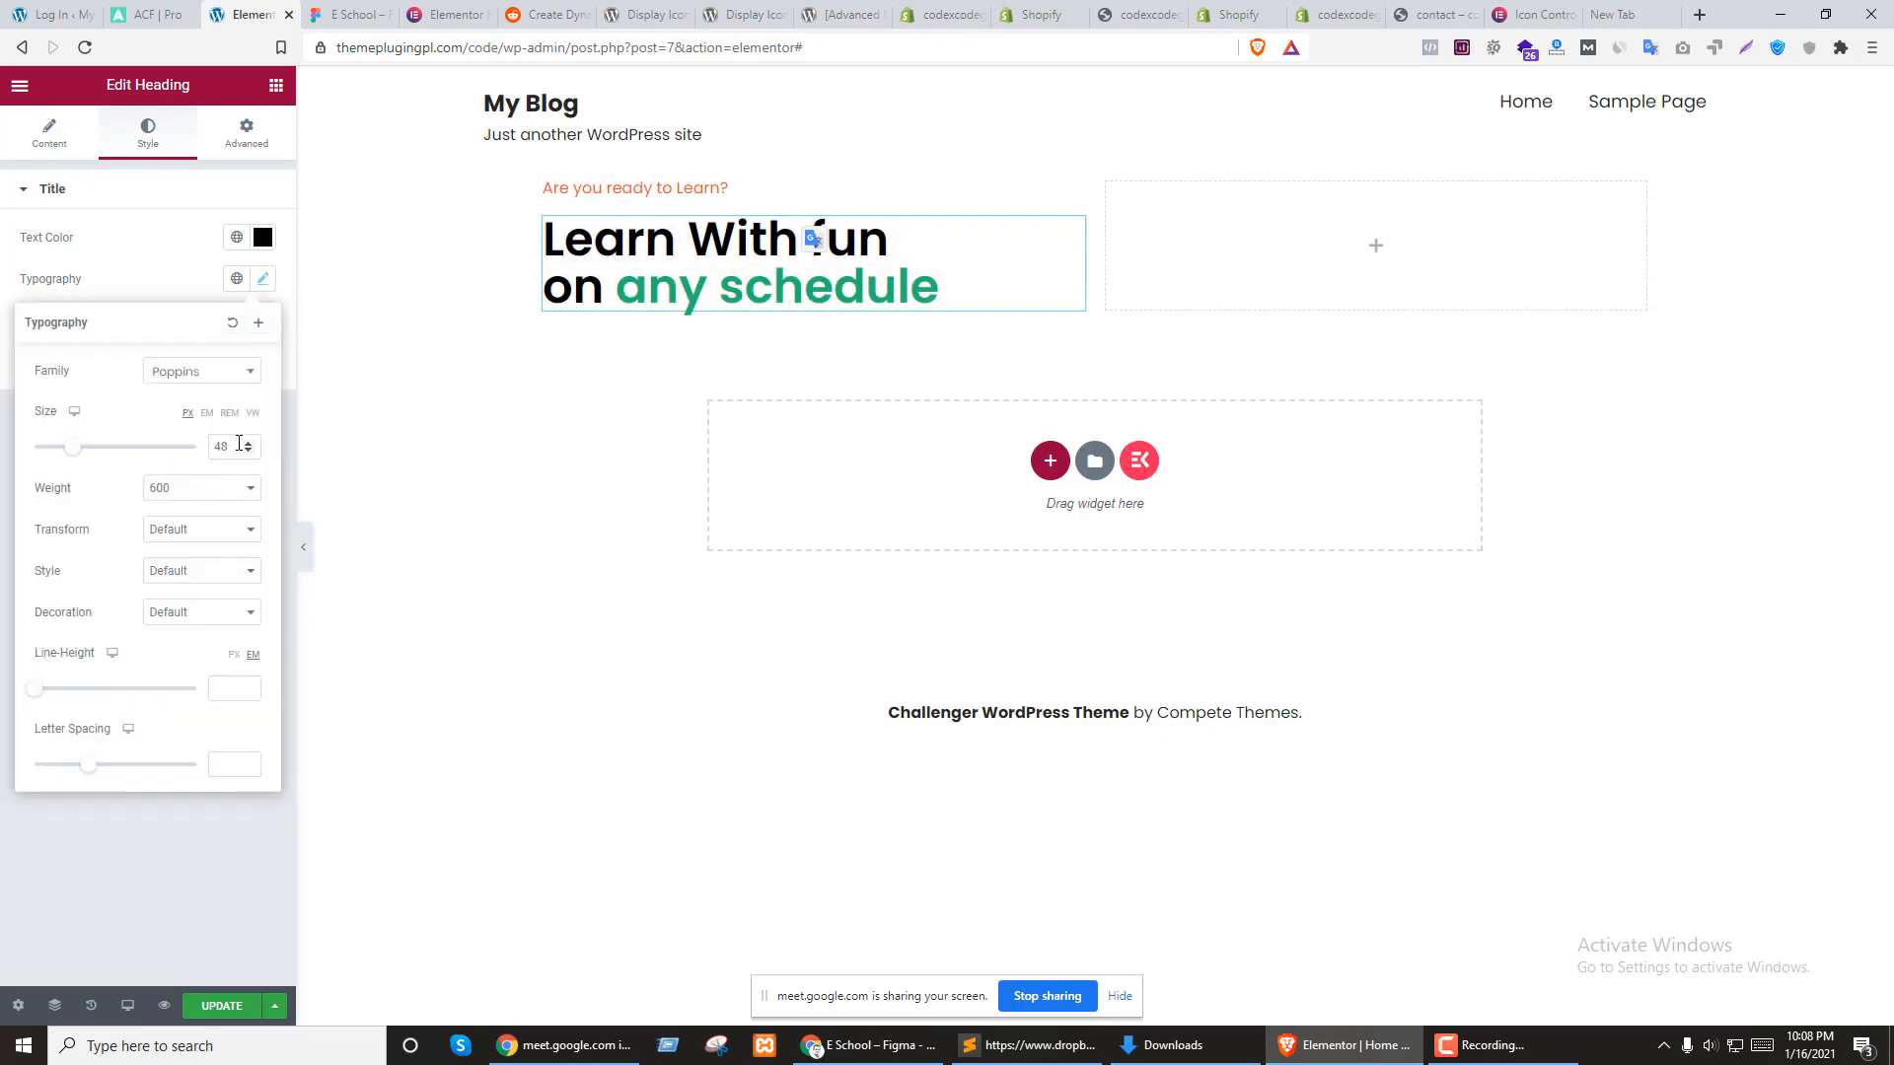
click(169, 487)
click(169, 619)
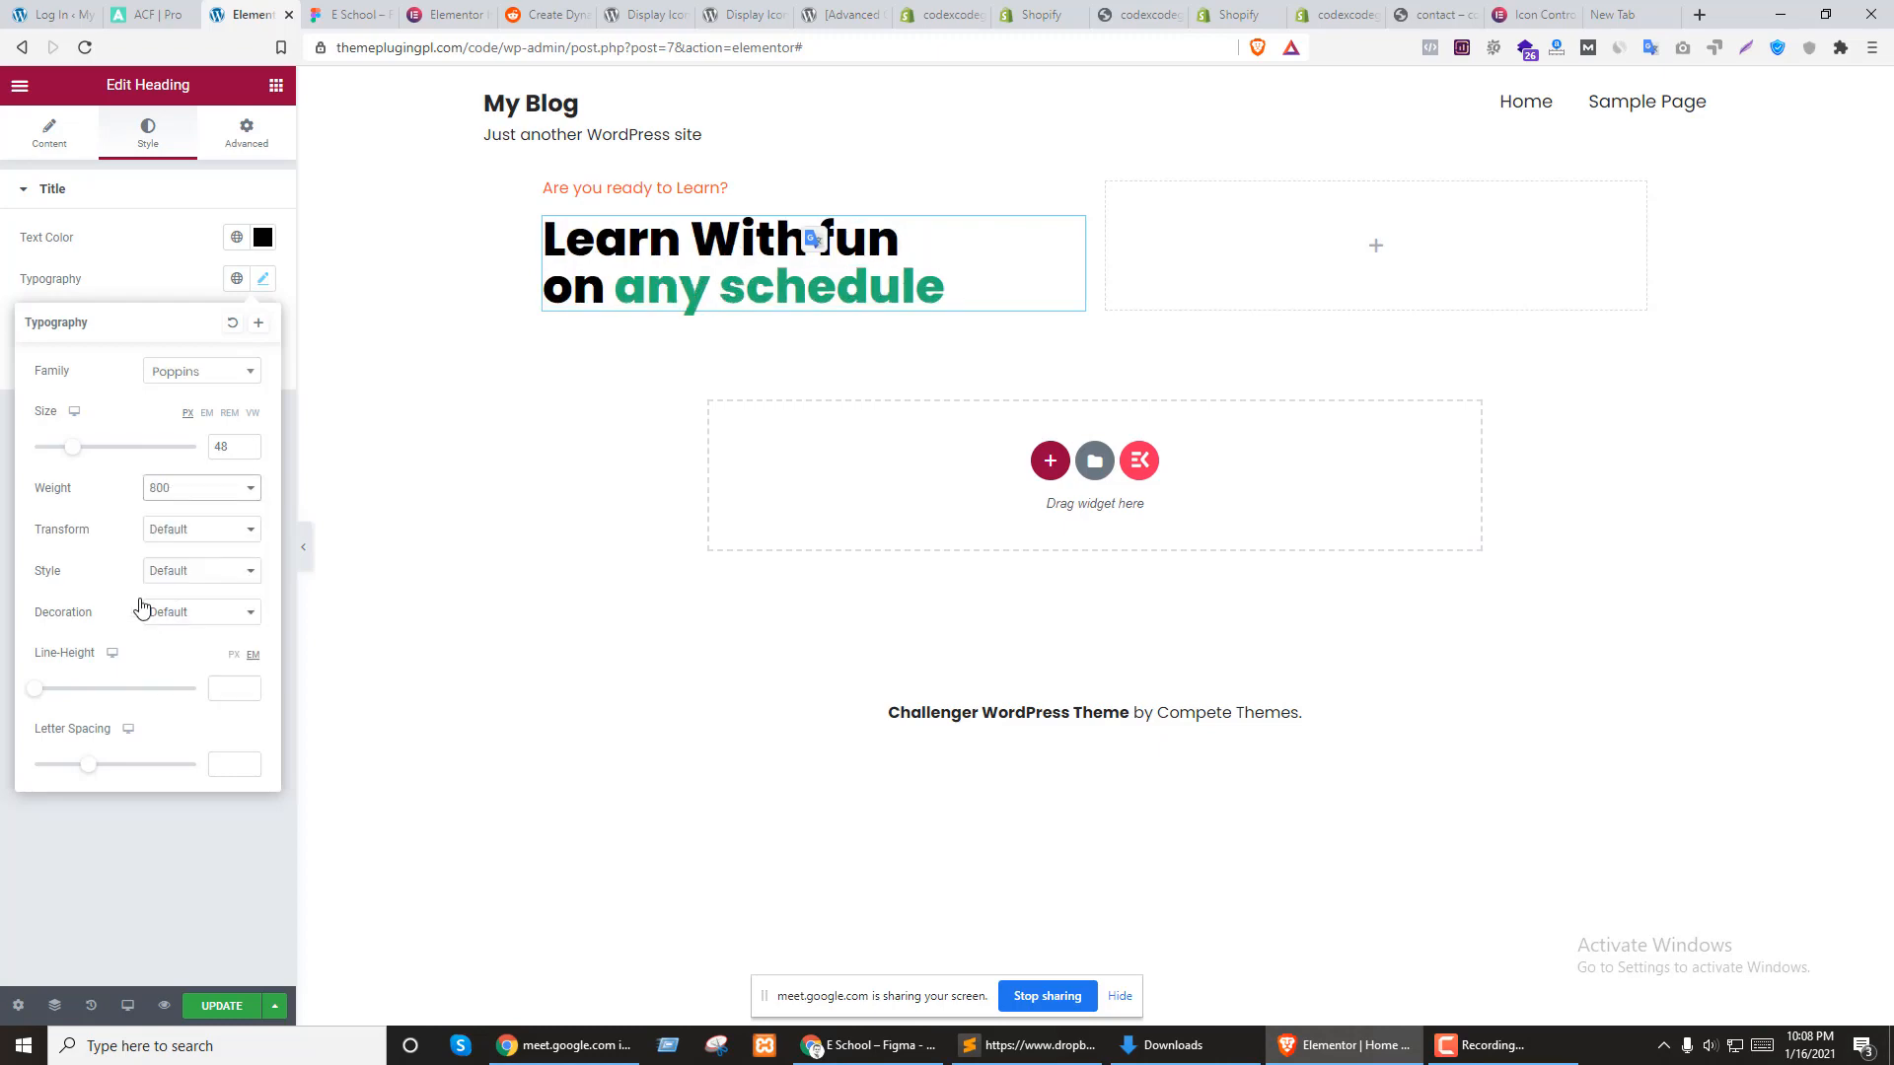
click(147, 260)
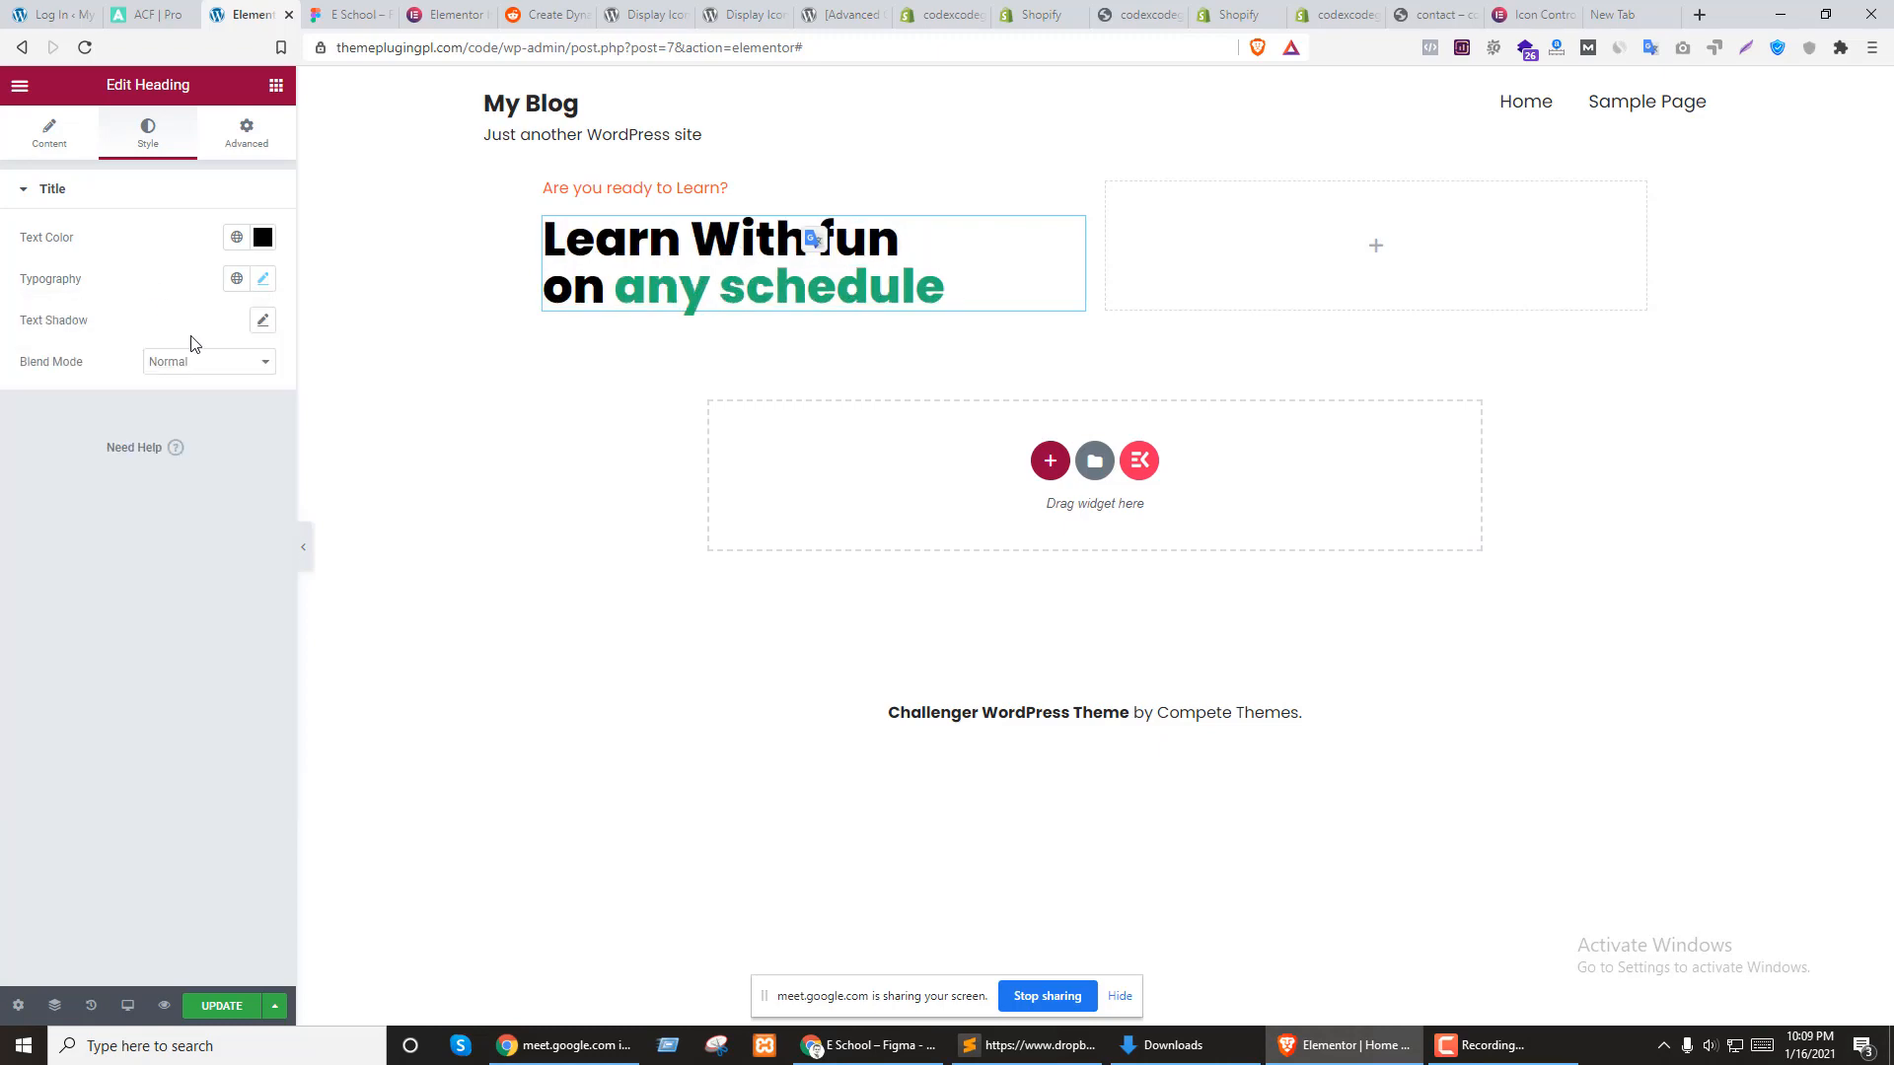
Increase the headline's line height so its two lines are spaced like those in the Figma design
key(ctrl+Tab)
key(ctrl+shift+Tab)
click(262, 280)
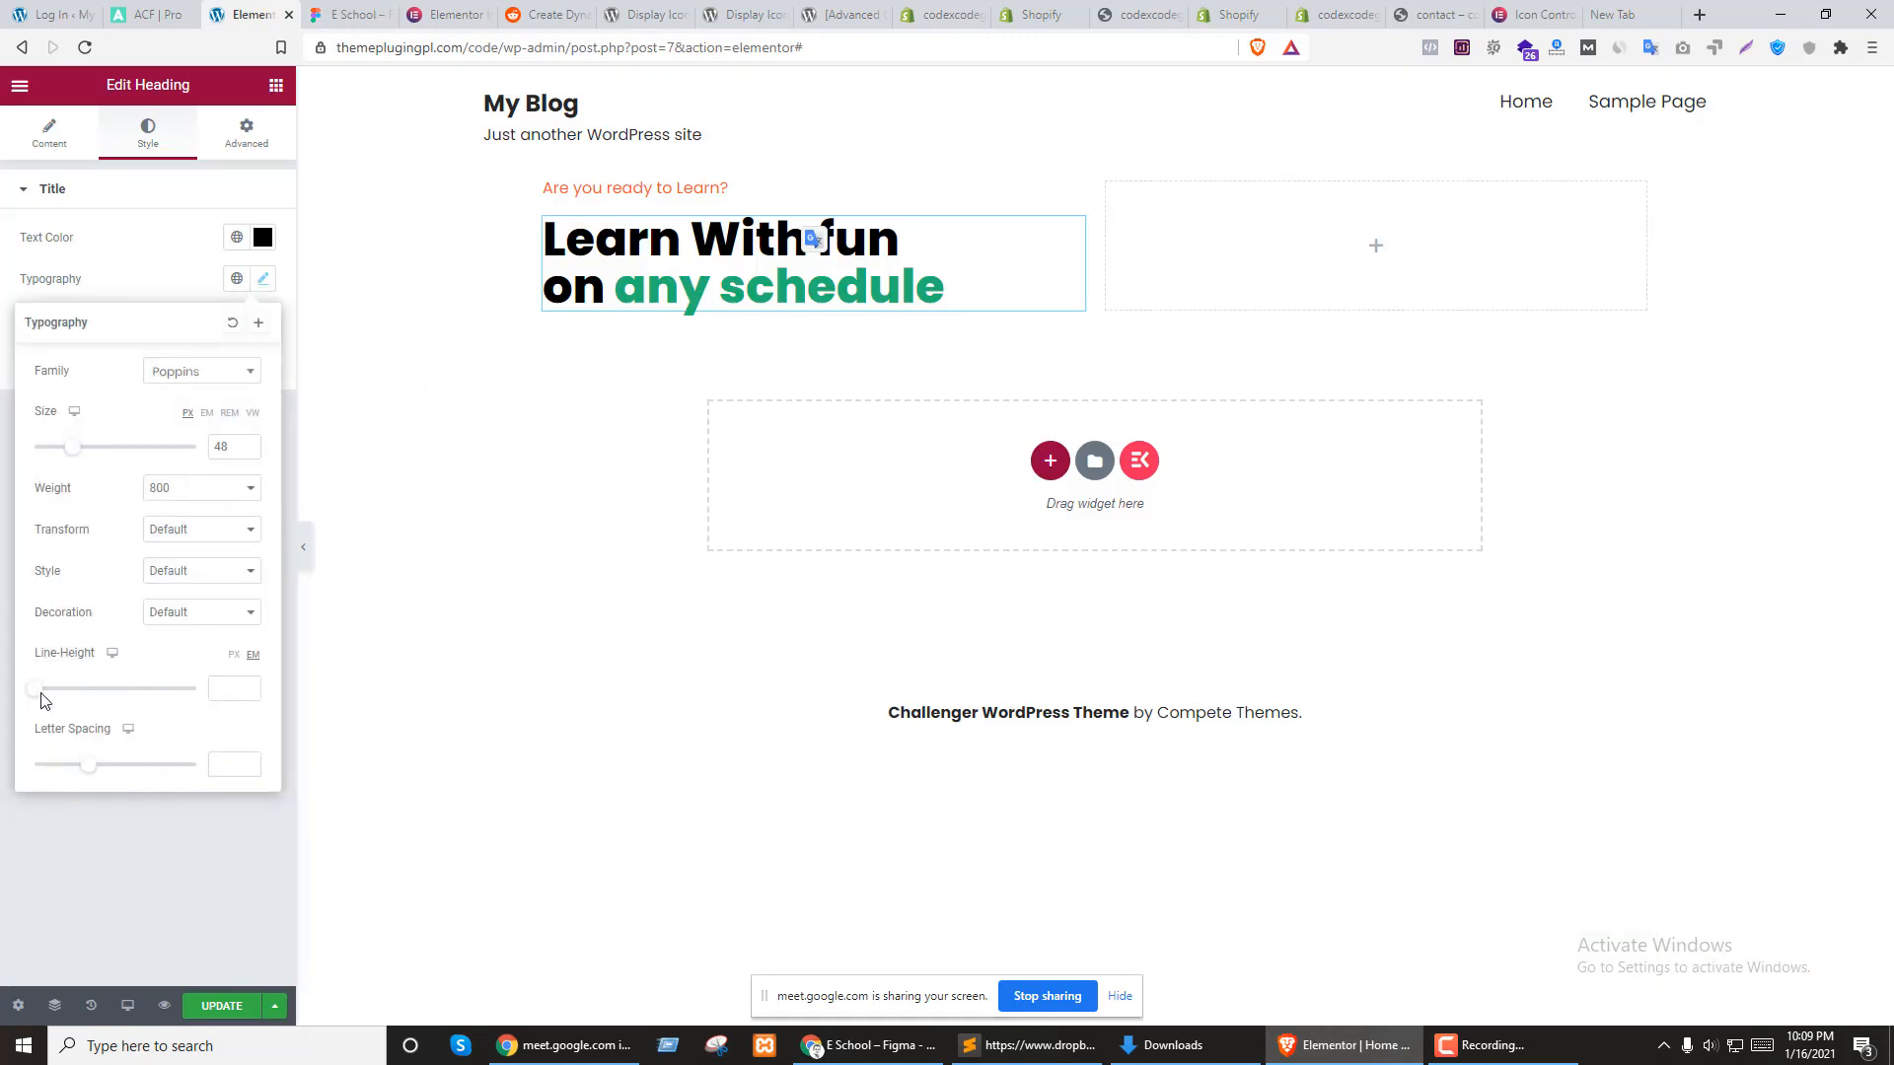
drag(37, 693, 56, 703)
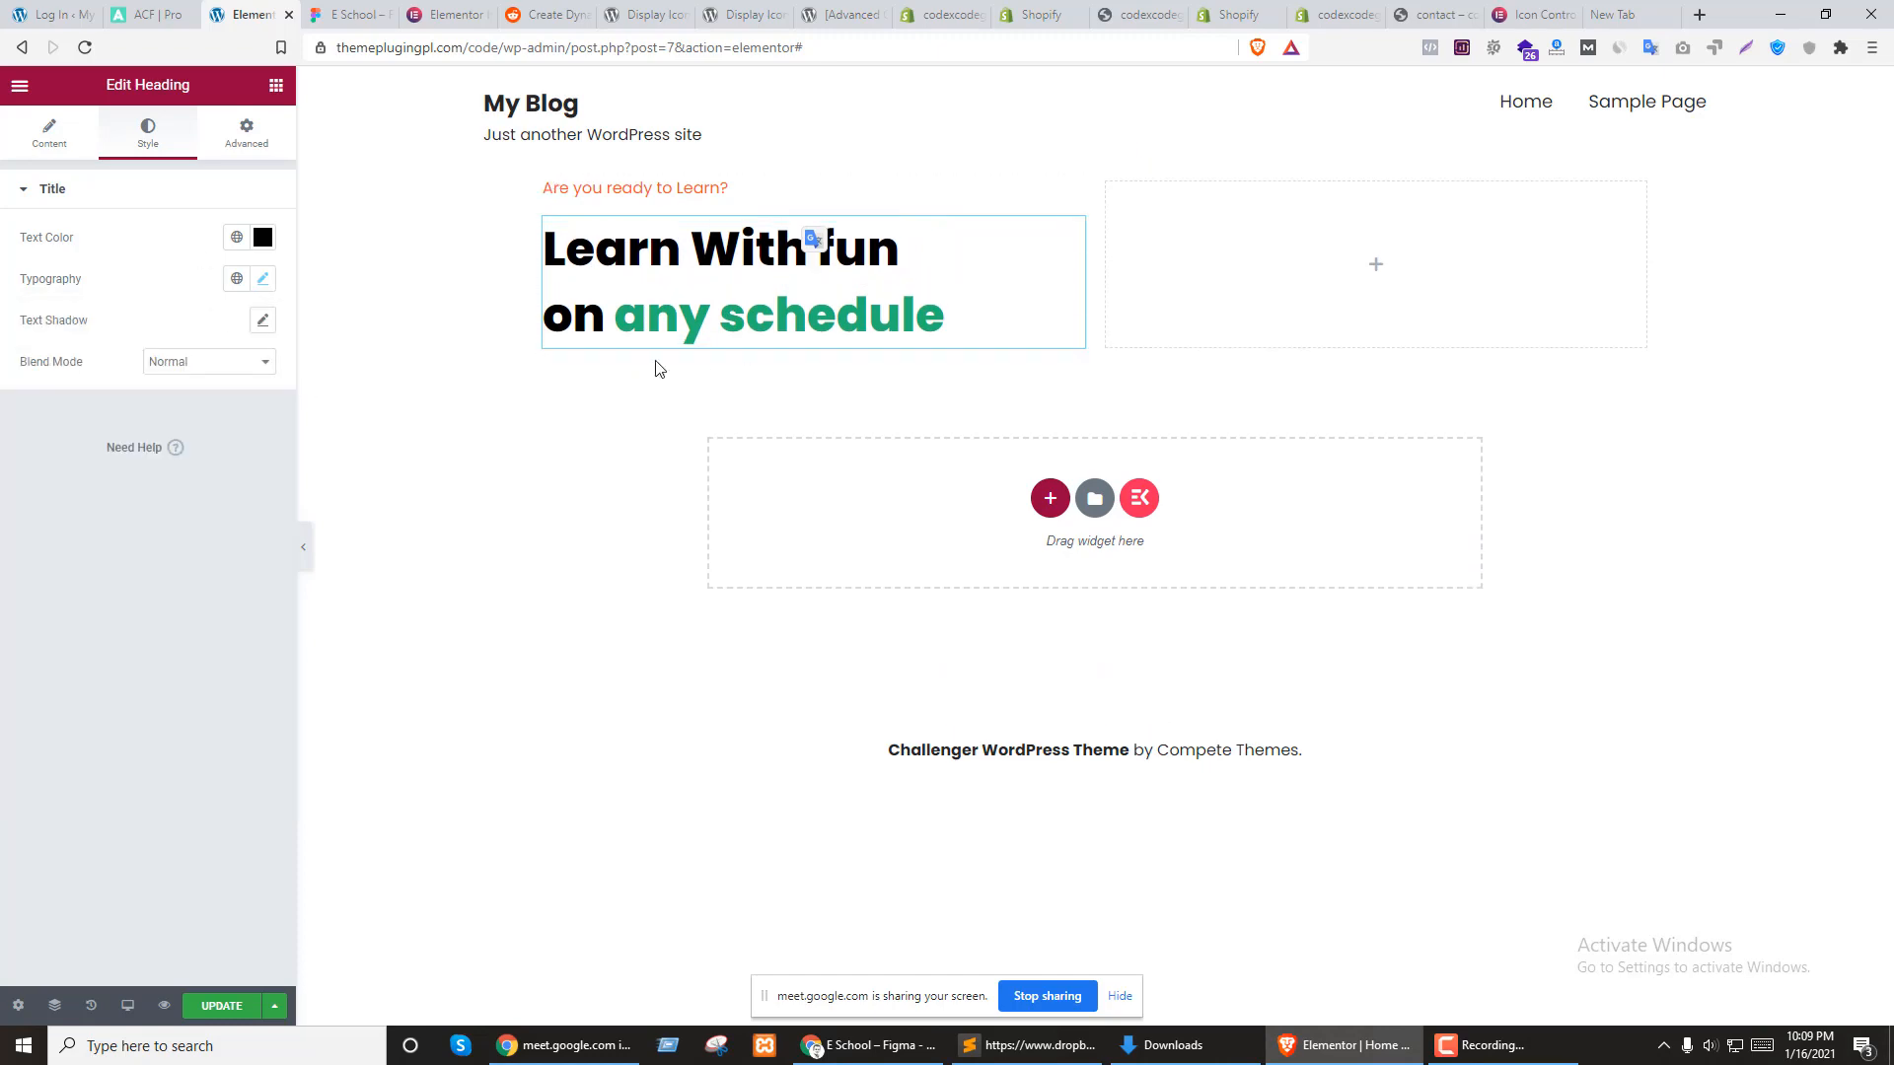
Copy the Lorem ipsum paragraph from the Figma hero and add a Text Editor widget below the headline in Elementor
key(ctrl+Tab)
click(621, 453)
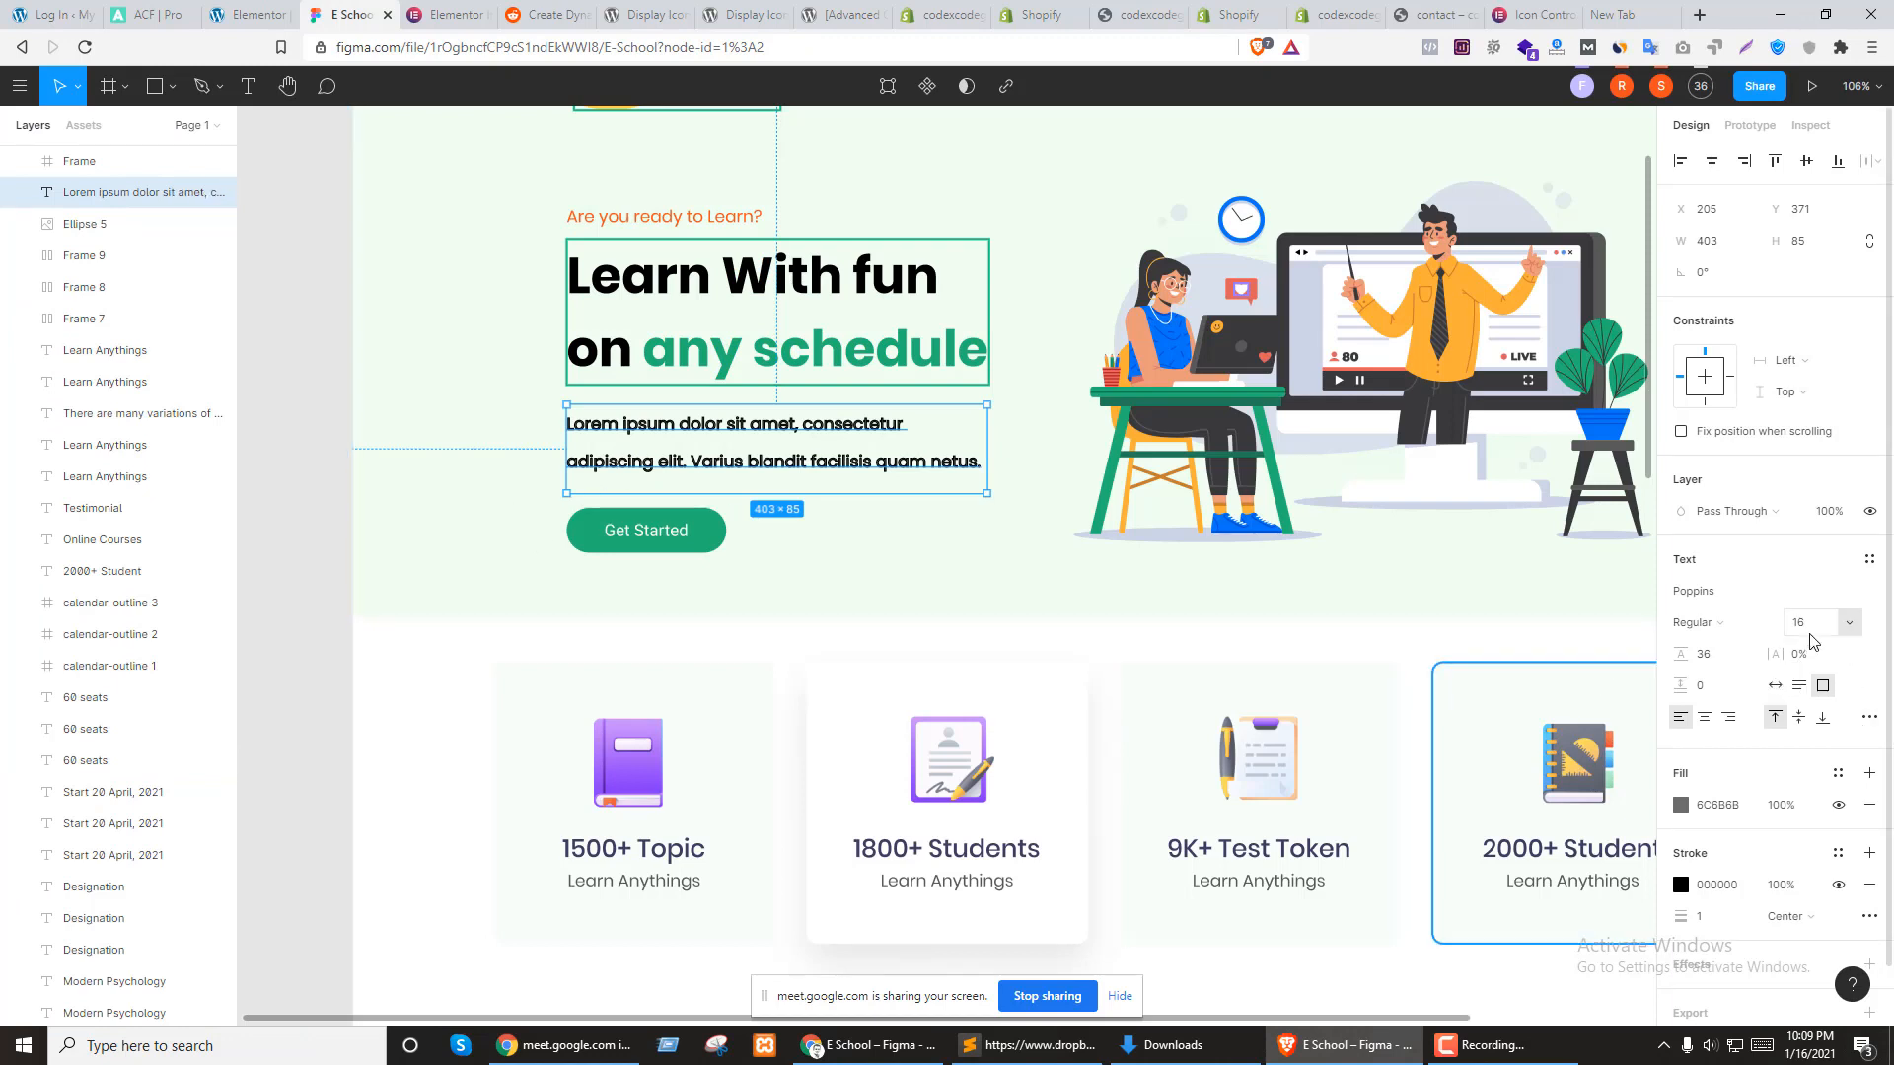
click(247, 14)
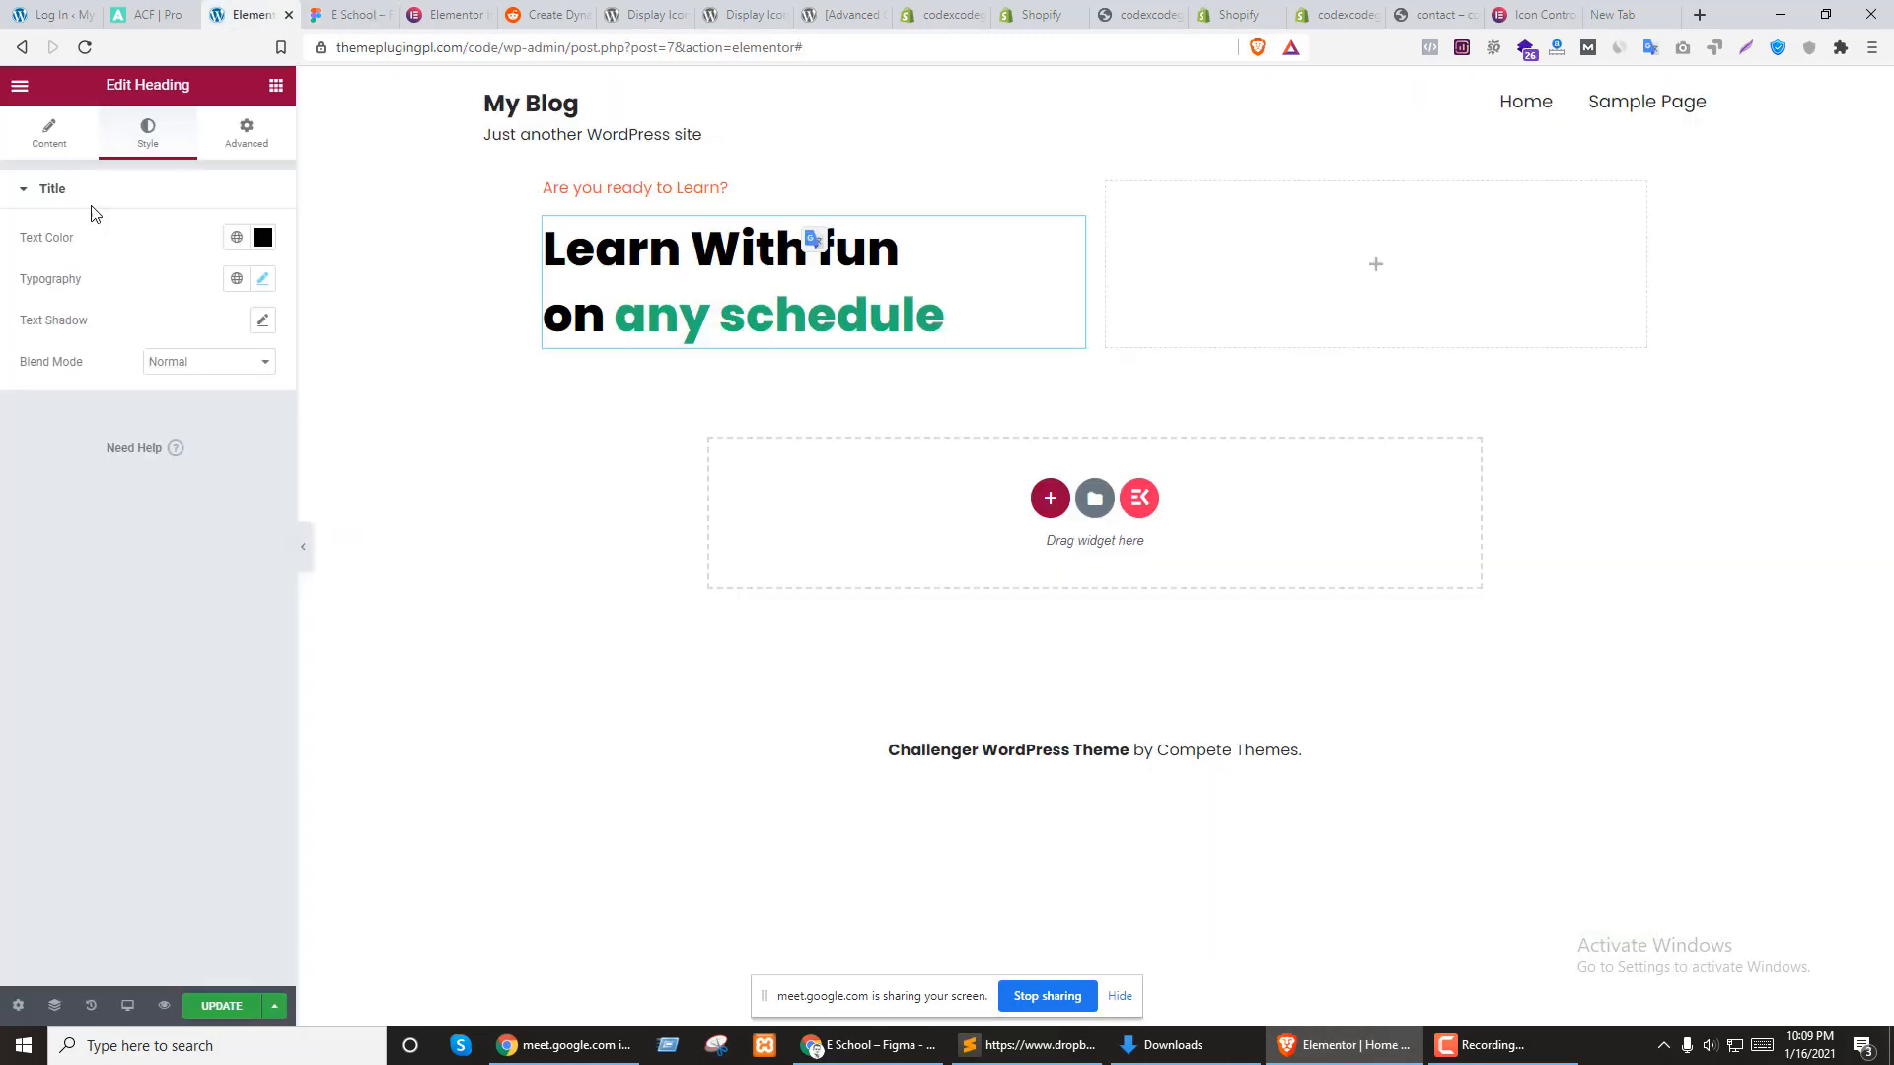
click(275, 87)
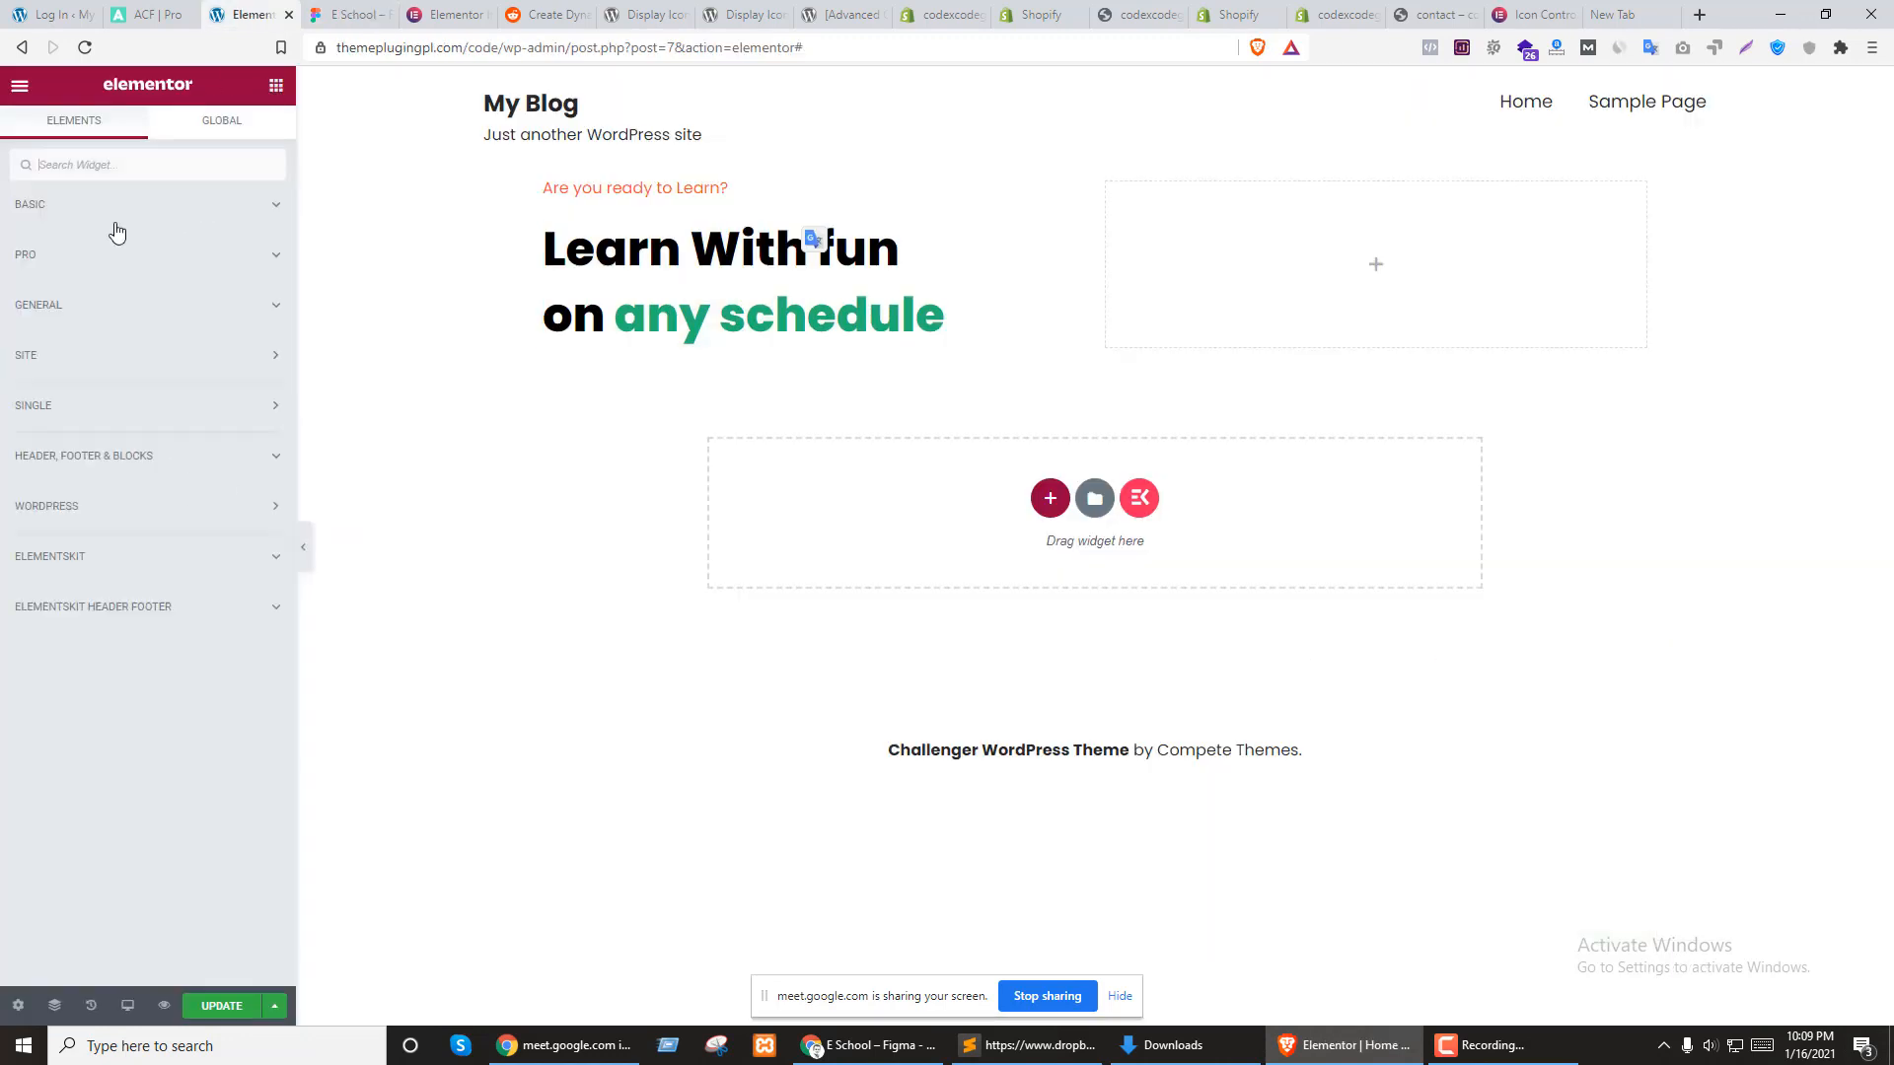
click(37, 215)
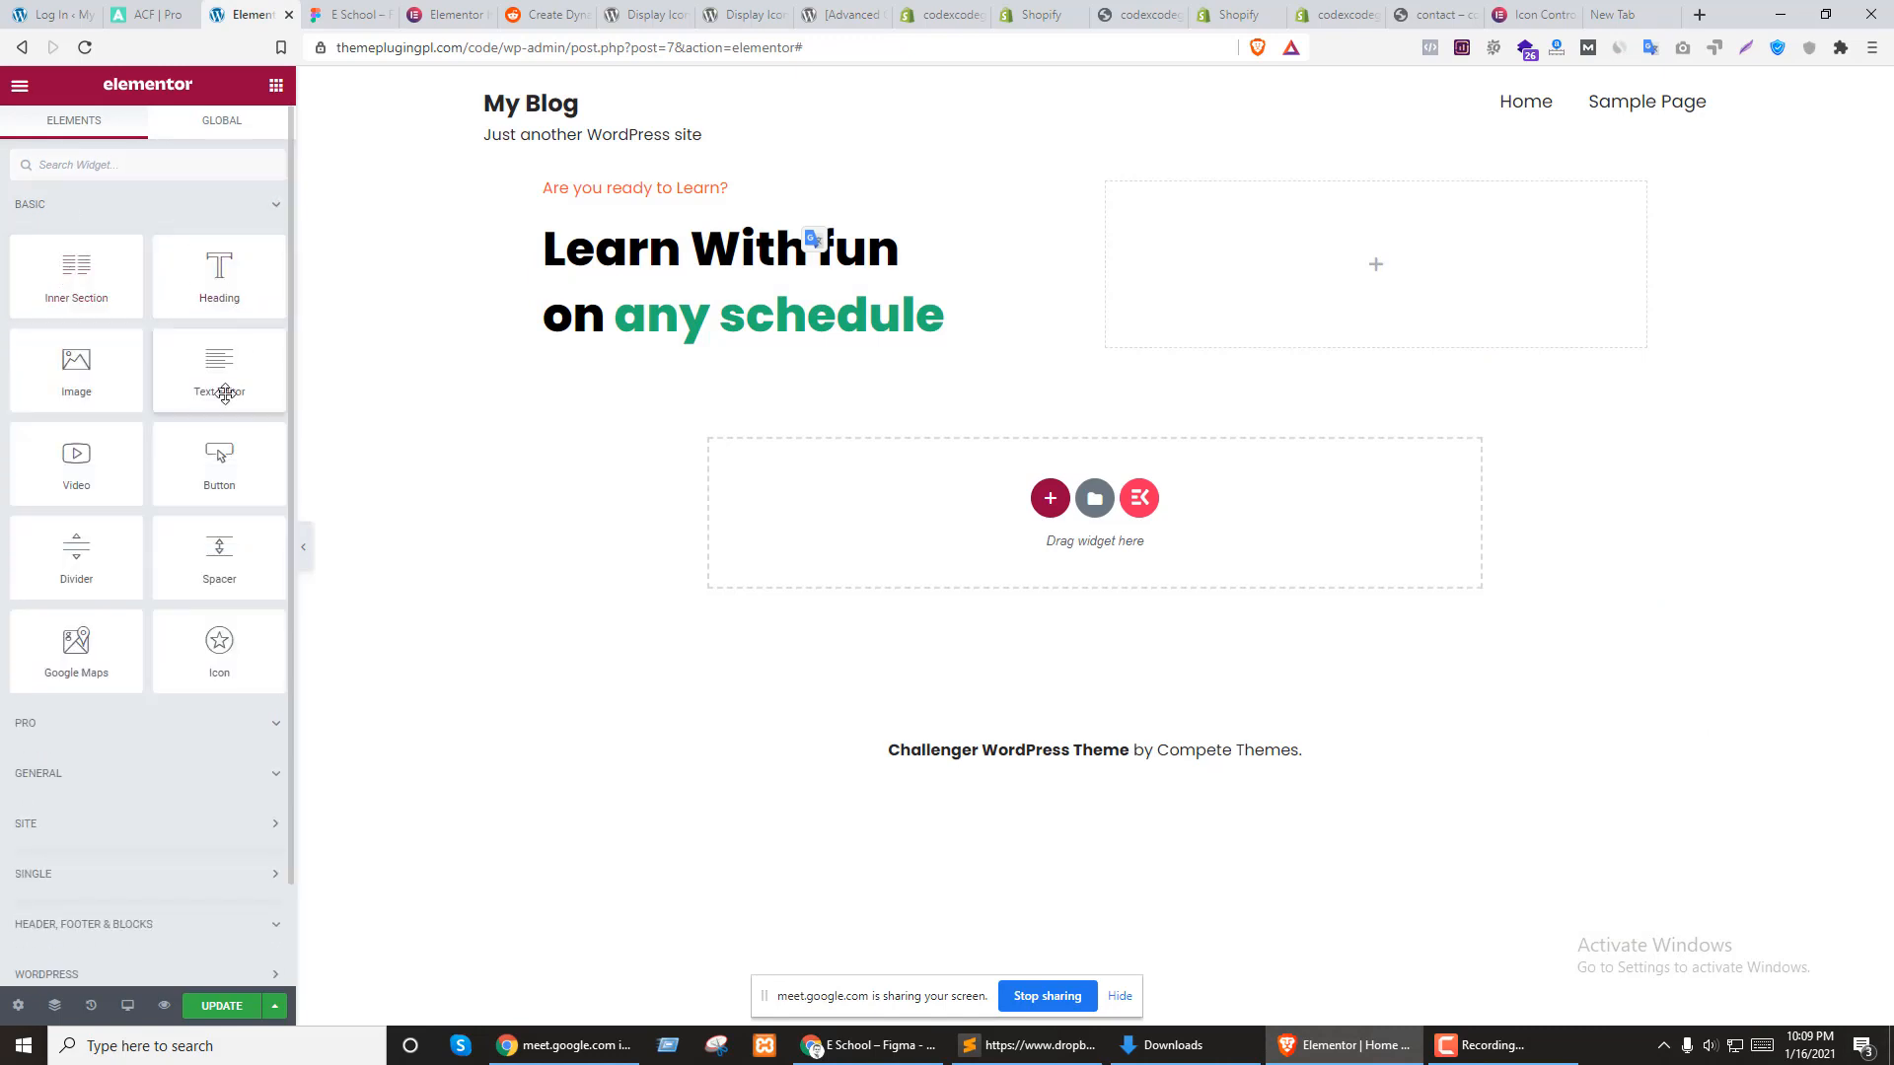
drag(214, 372, 676, 330)
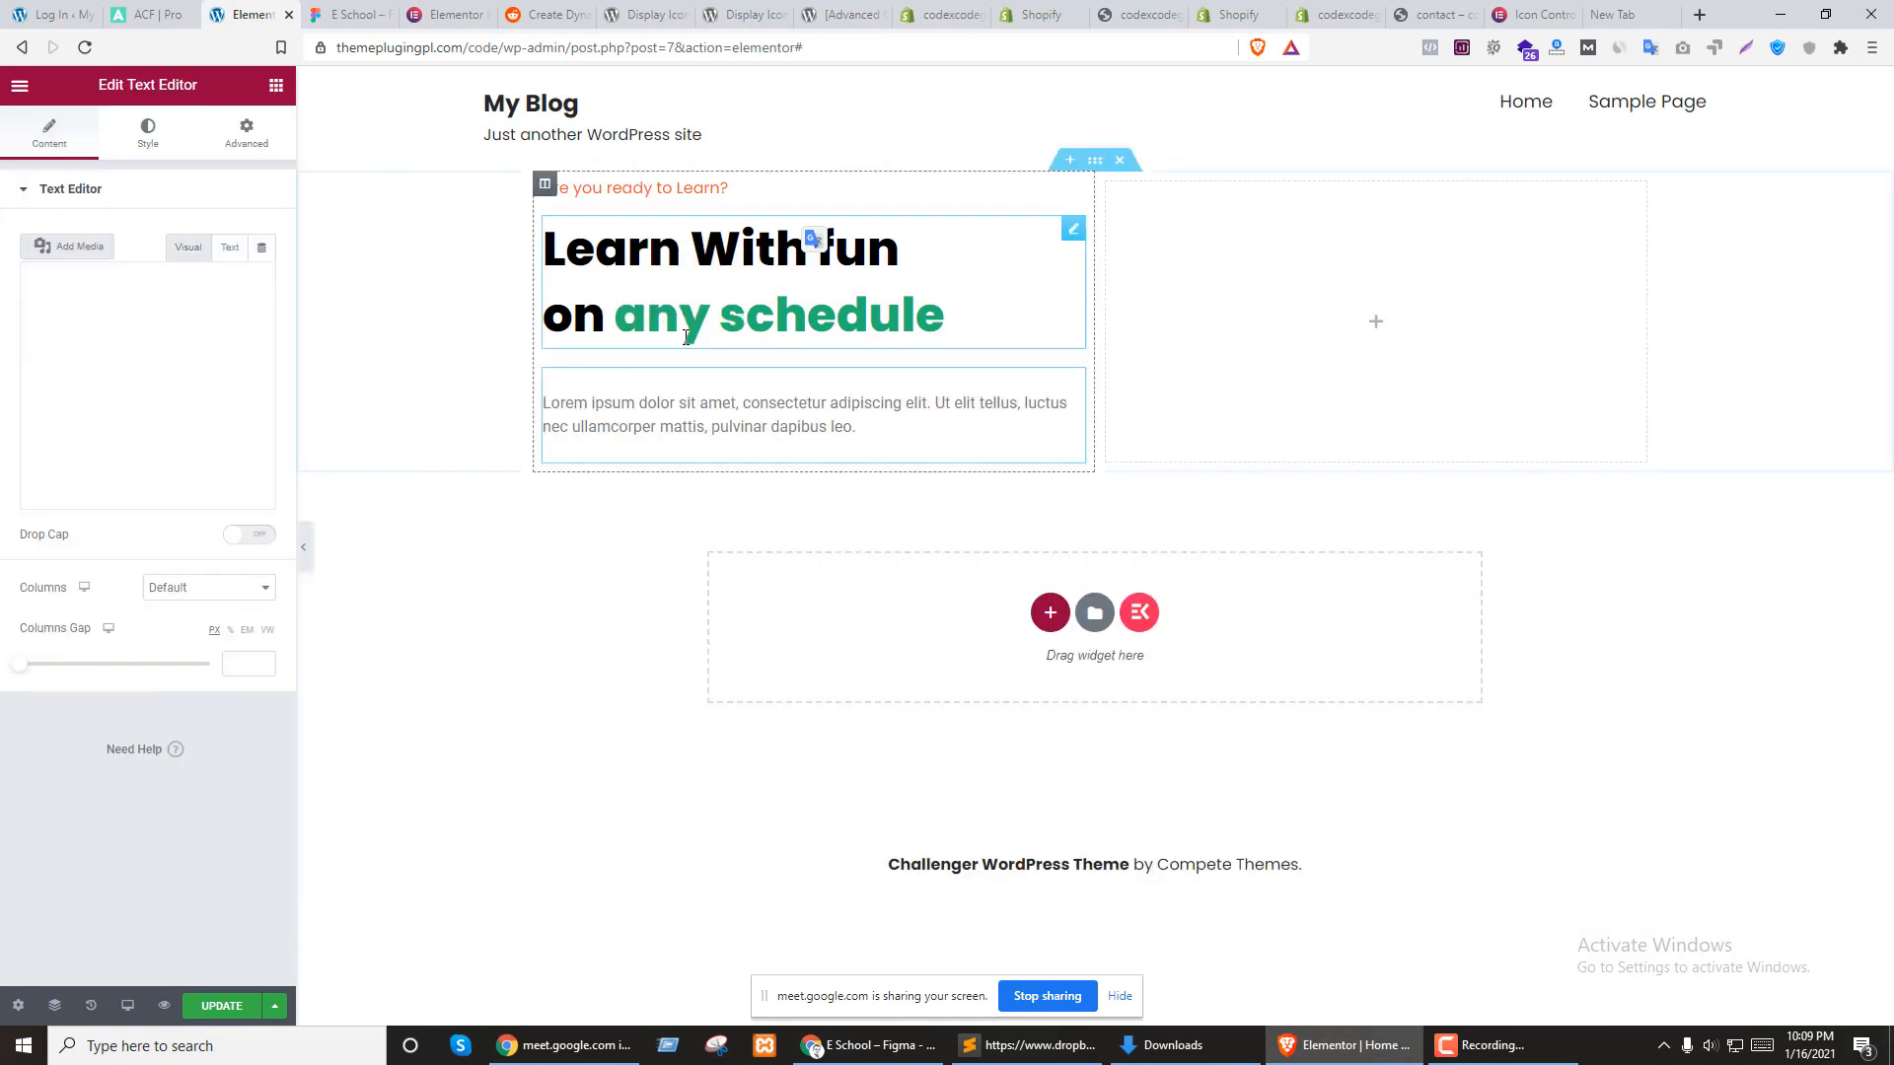
Replace the widget's placeholder markup with "Lorem ipsum dolor sit amet, consectetur adipiscing elit. Varius blandit facilisis quam netus."
click(233, 241)
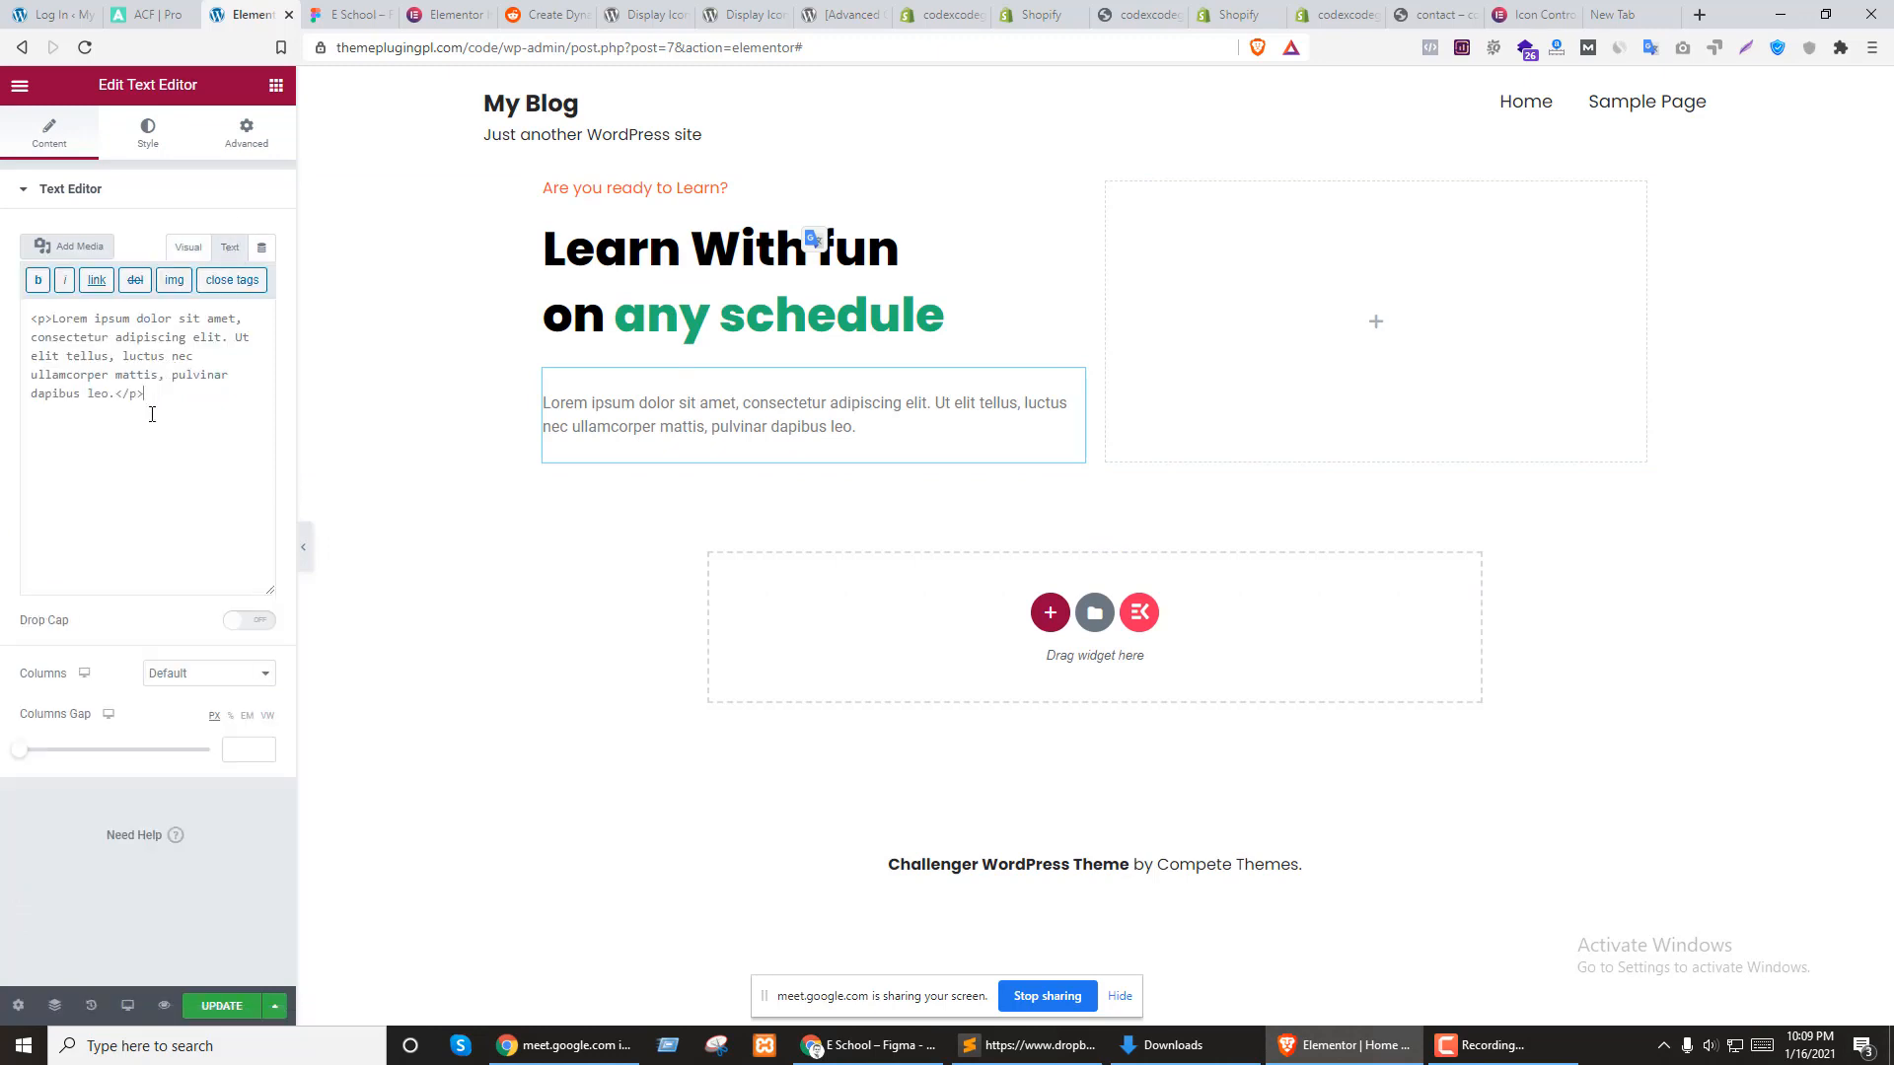
key(ctrl+a)
text(Lorem ipsum dolor sit amet, consectetur adipiscing elit. Varius blandit facilisis quam netus.)
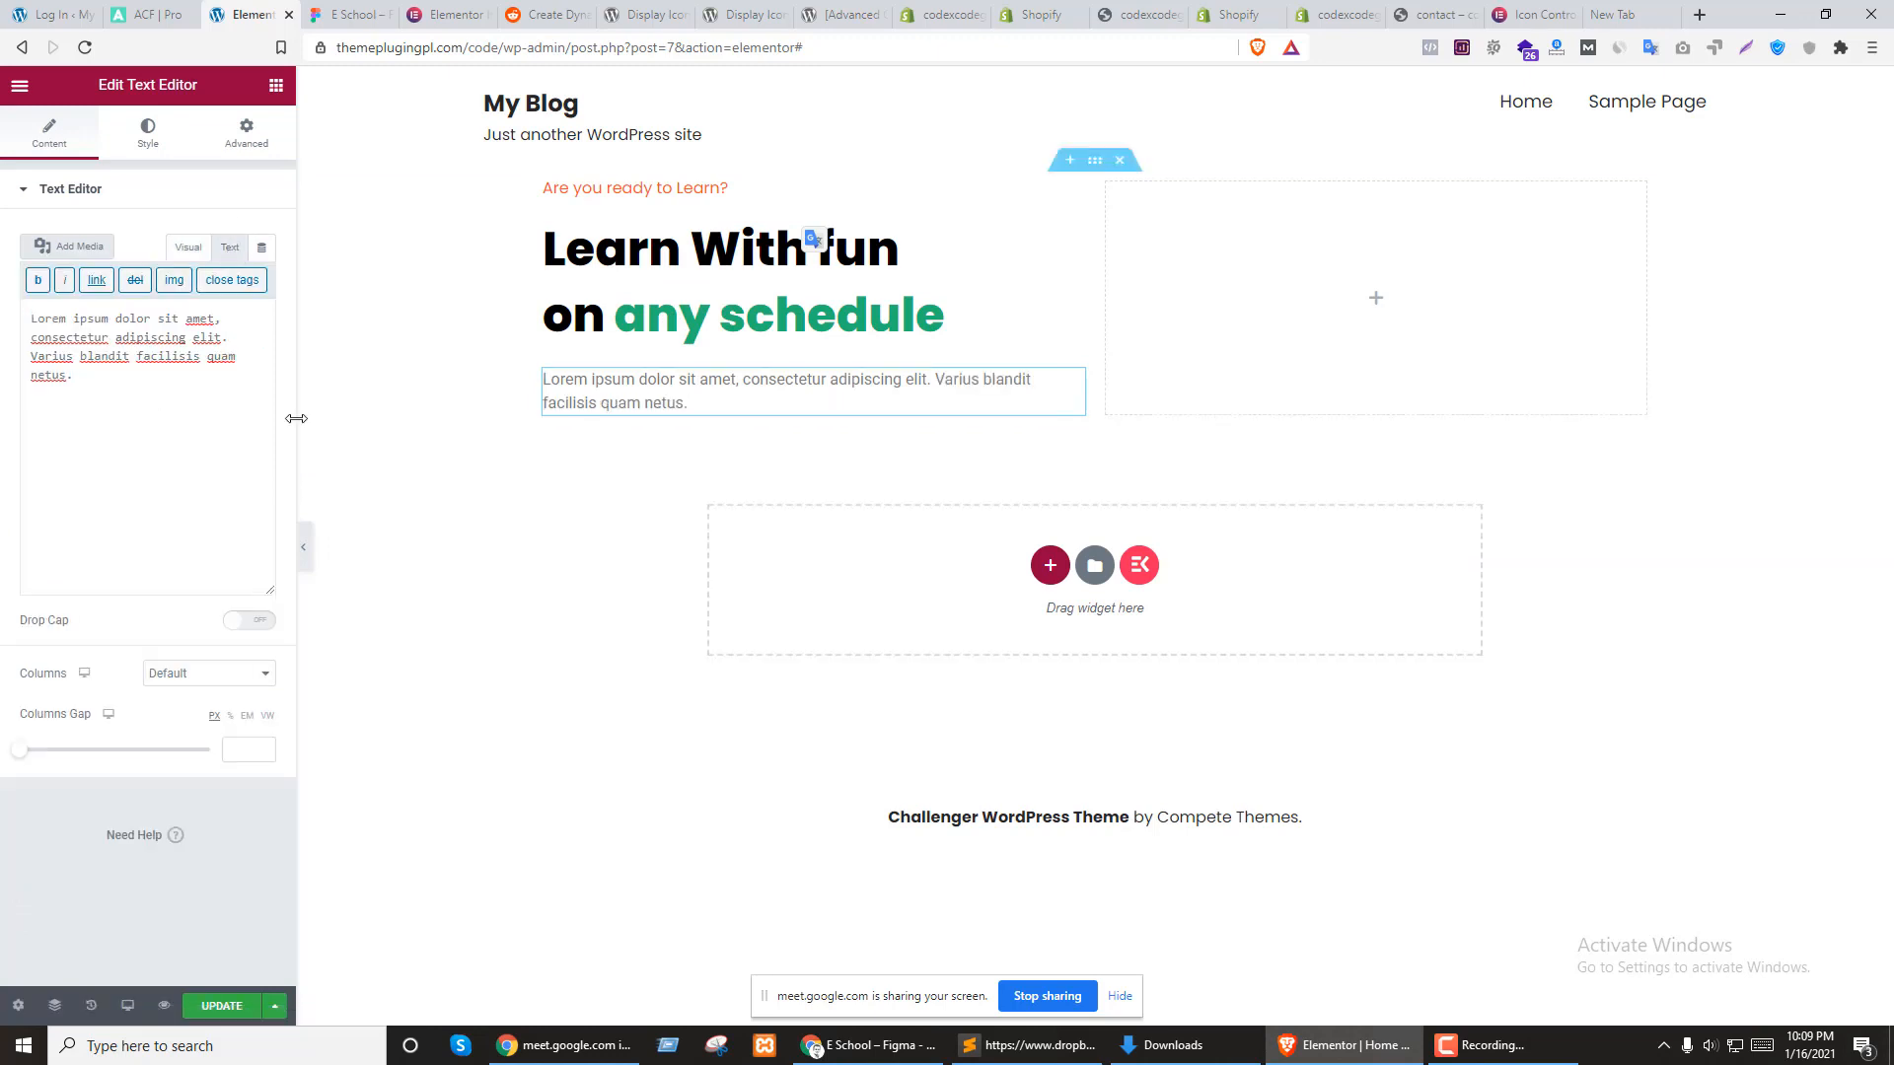
Set the paragraph's text colour to black, #000000
click(146, 126)
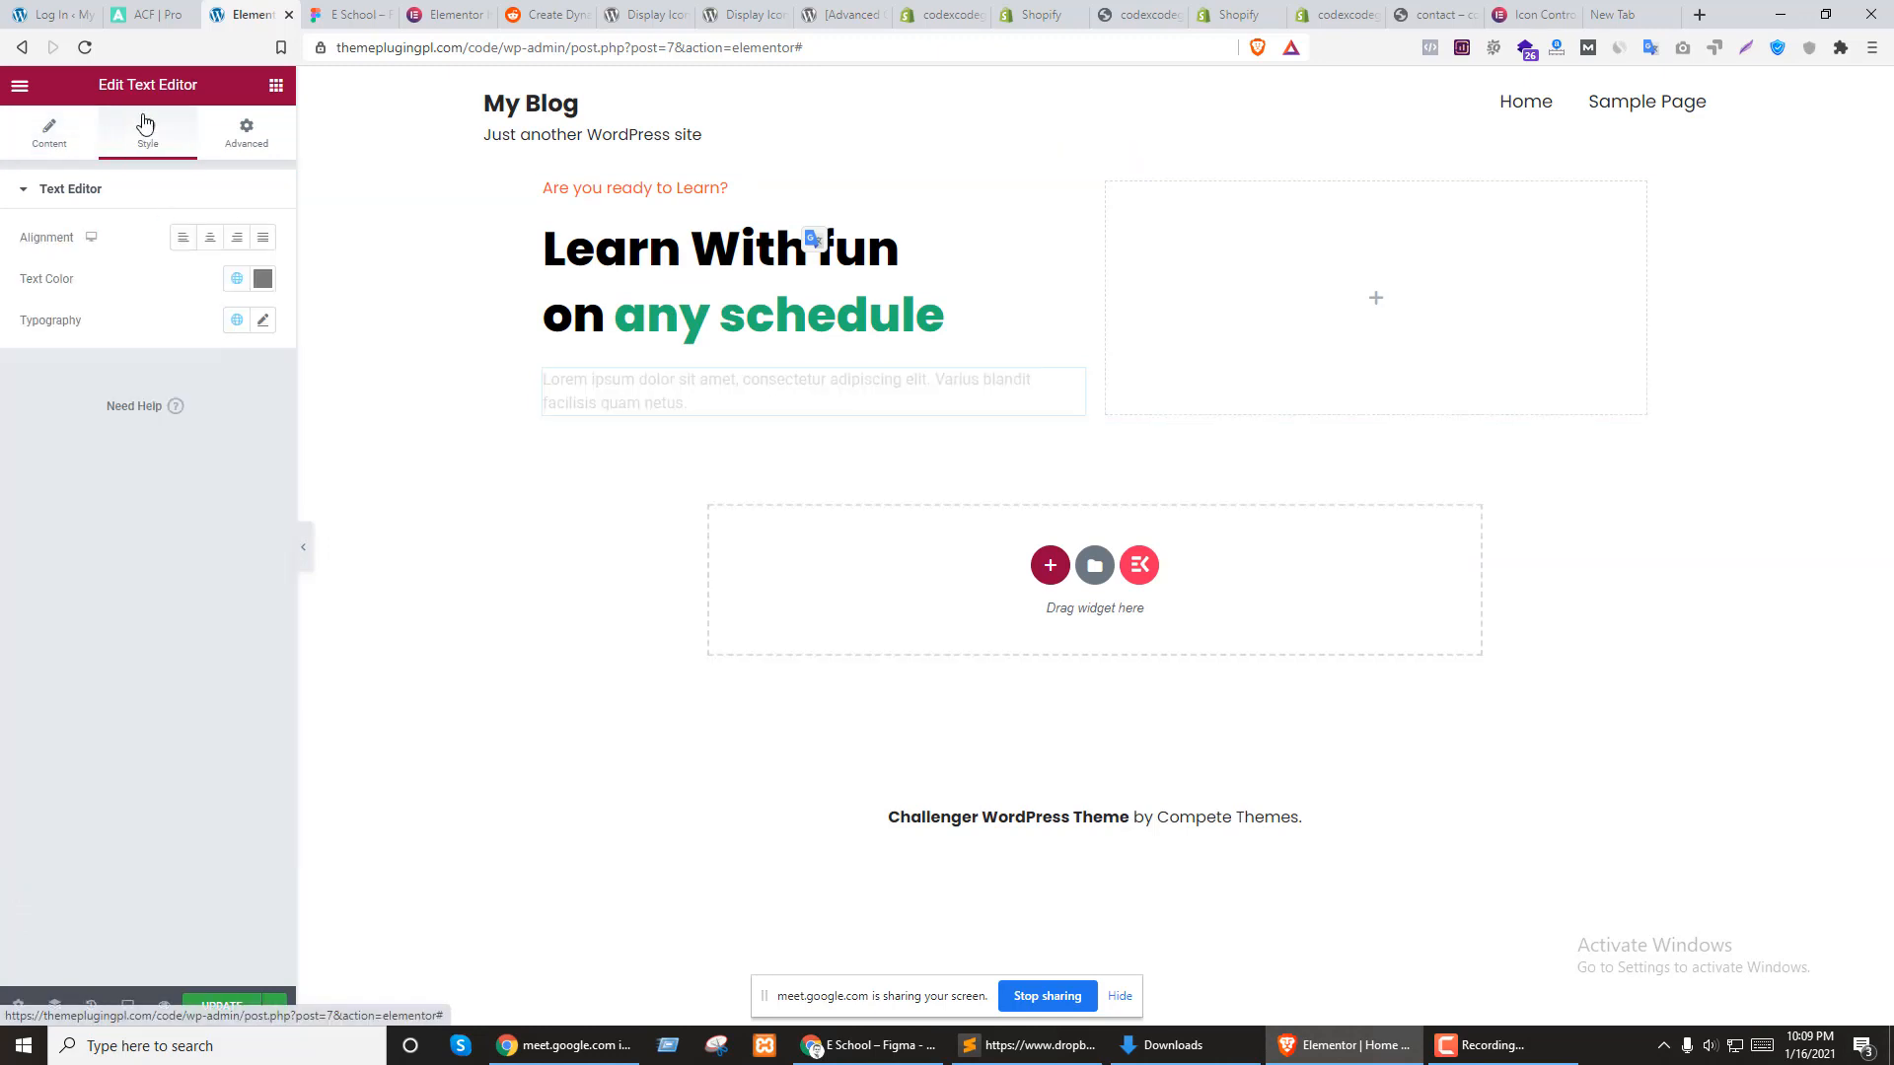
click(262, 279)
drag(8, 535, 3, 591)
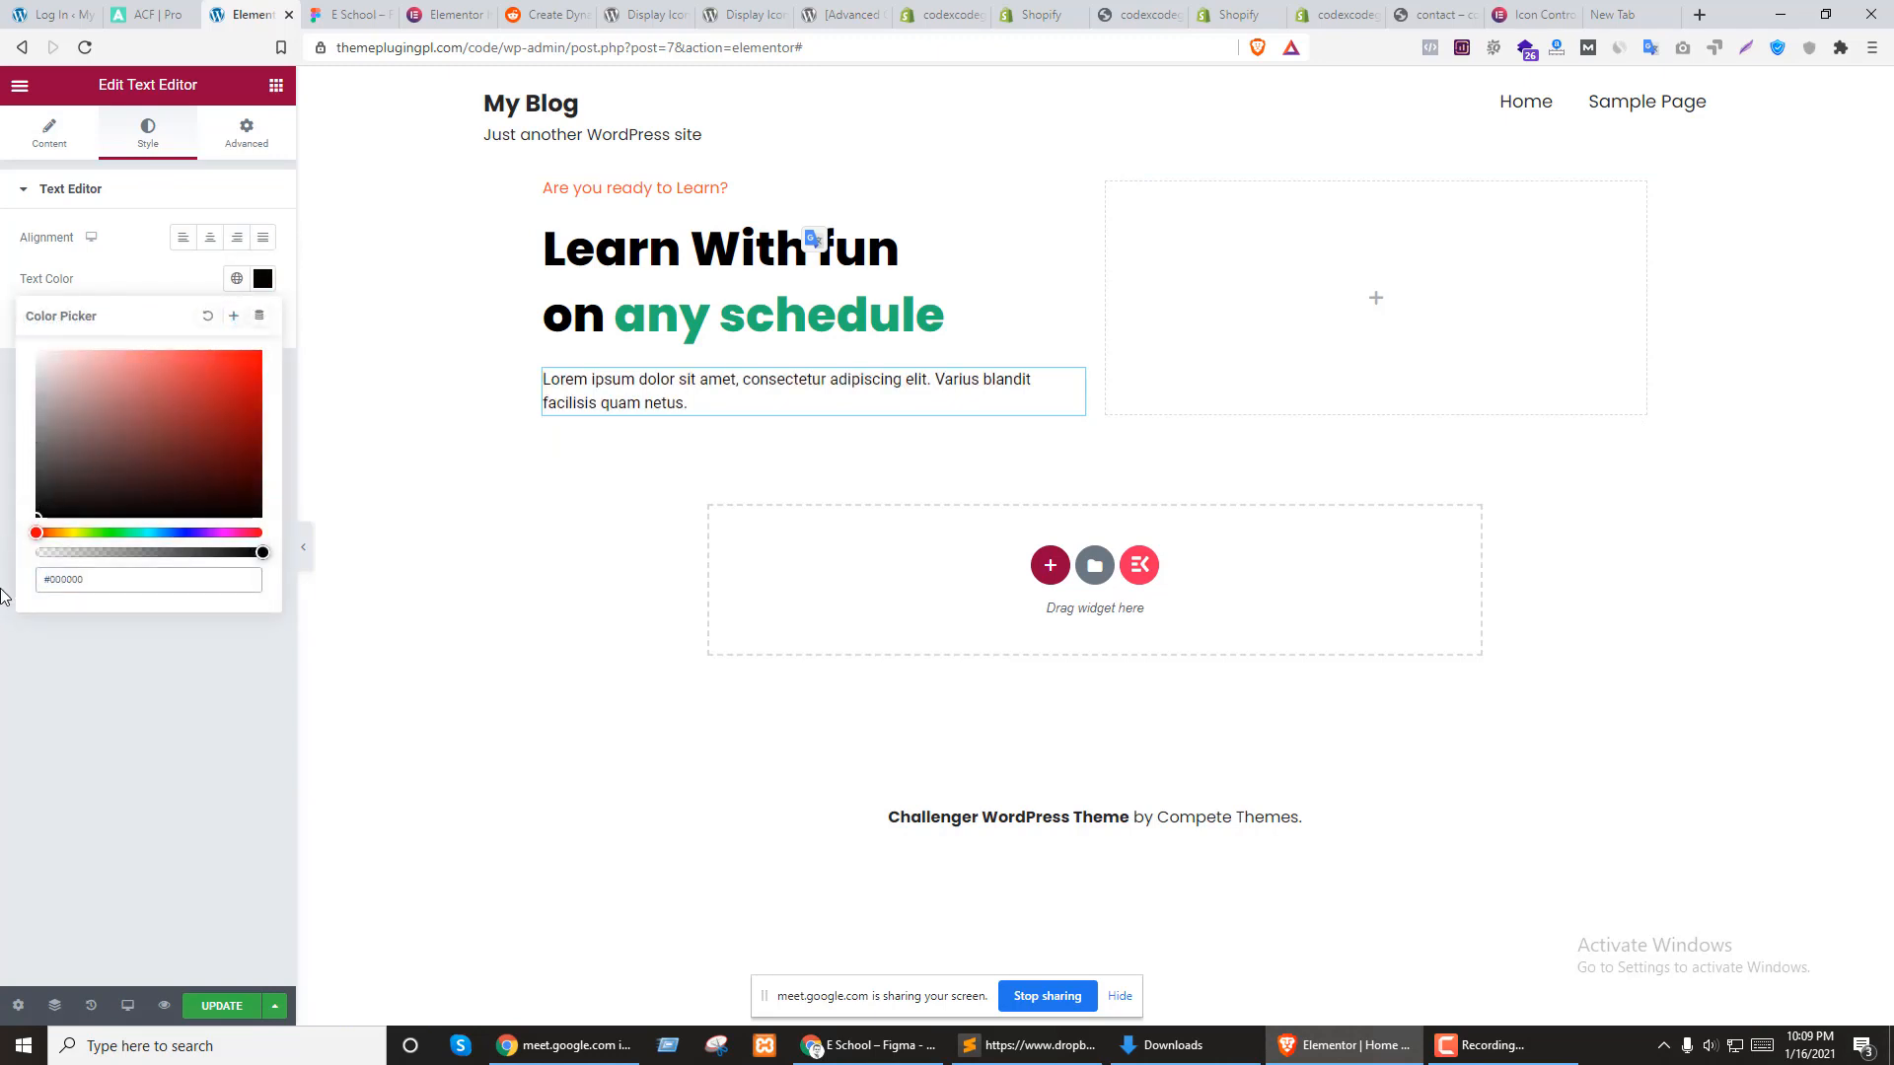
click(262, 278)
Set the paragraph's typography to the Poppins font family at a size of 16 px
click(263, 319)
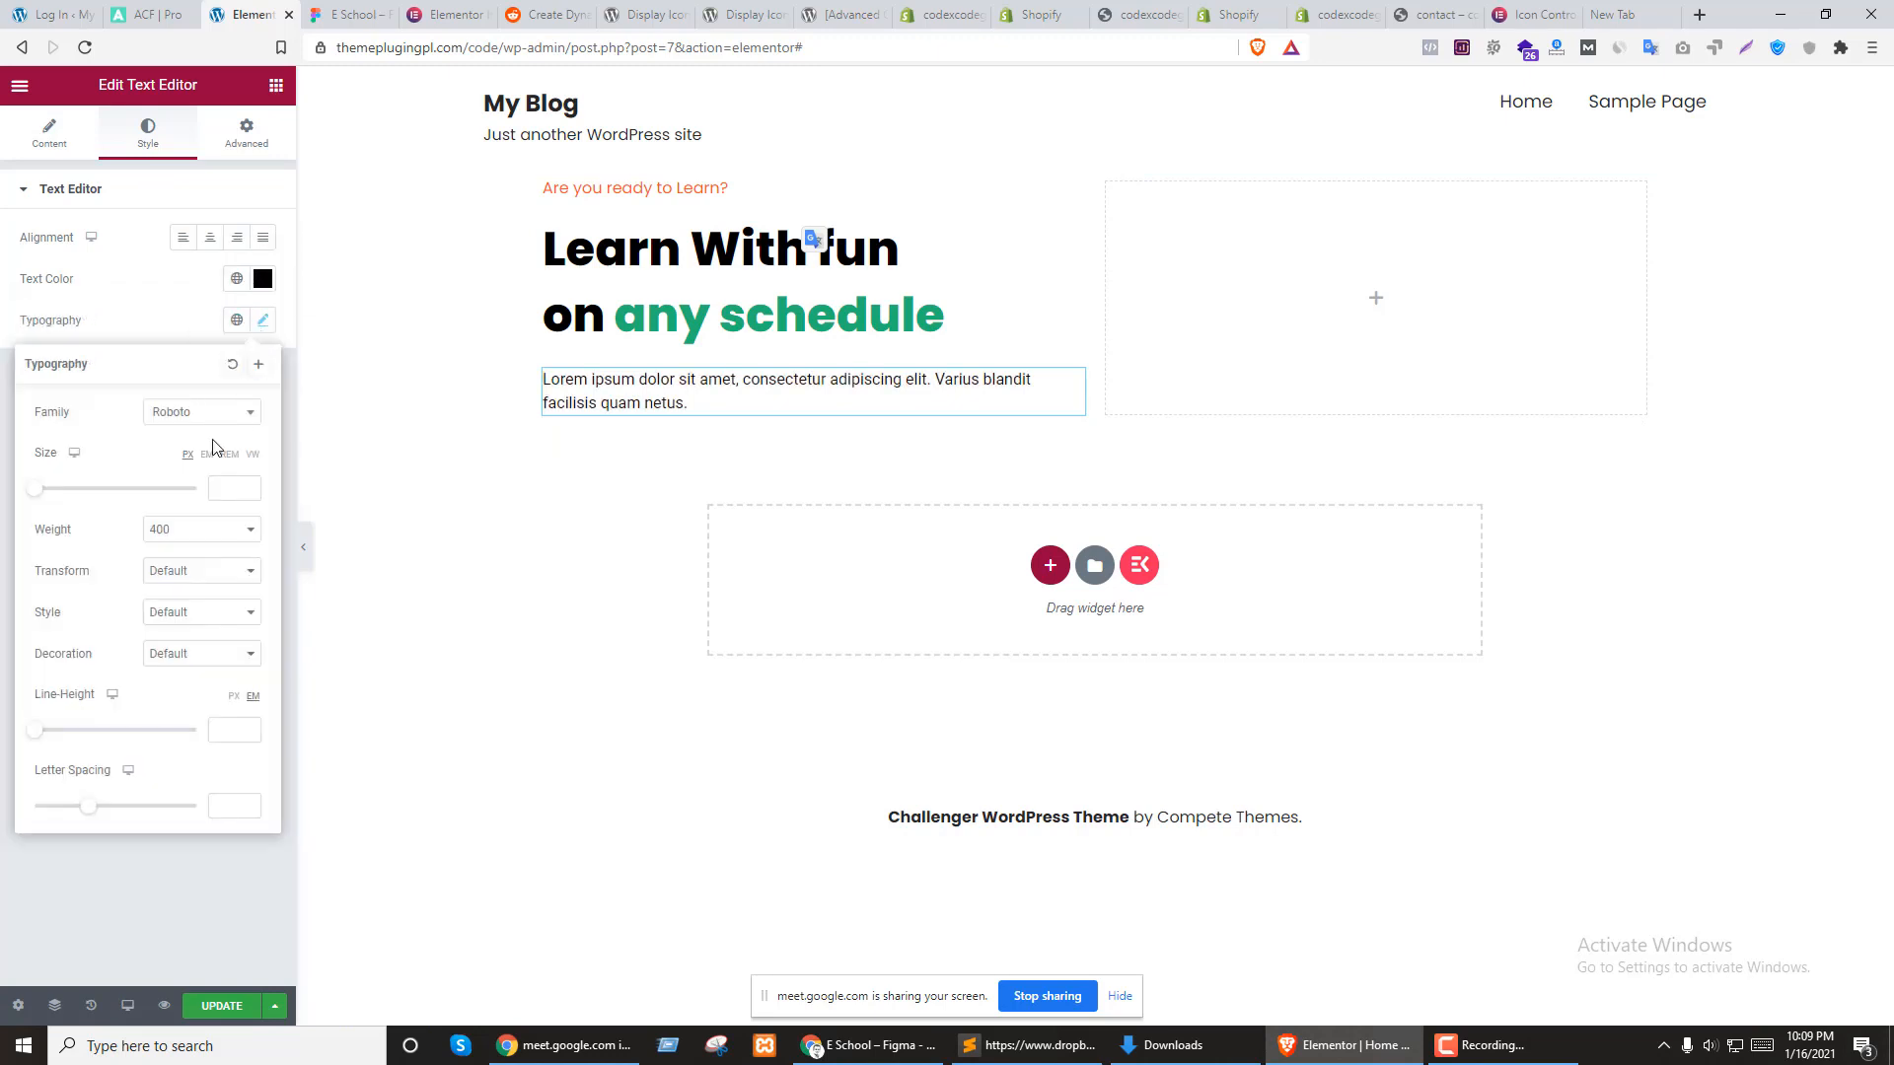
click(235, 488)
text(16)
click(262, 320)
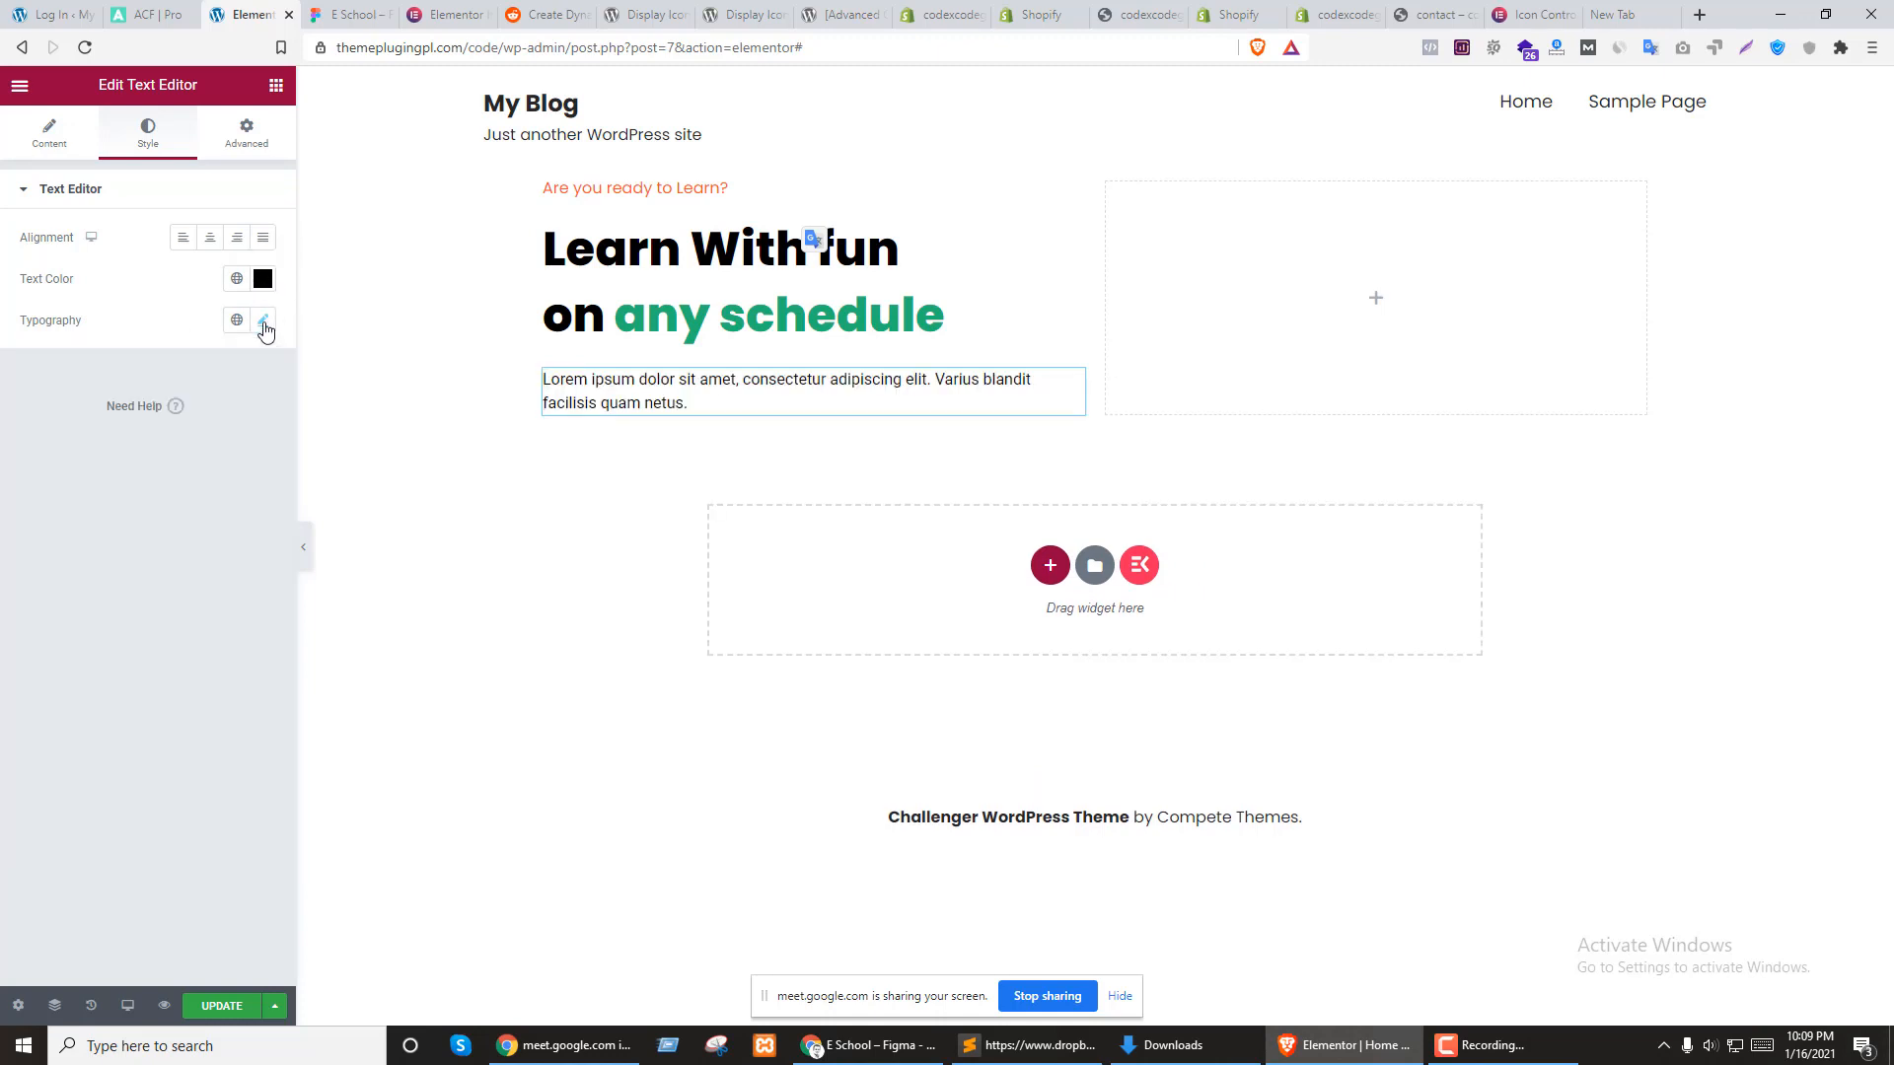
click(262, 320)
click(196, 414)
text(pop)
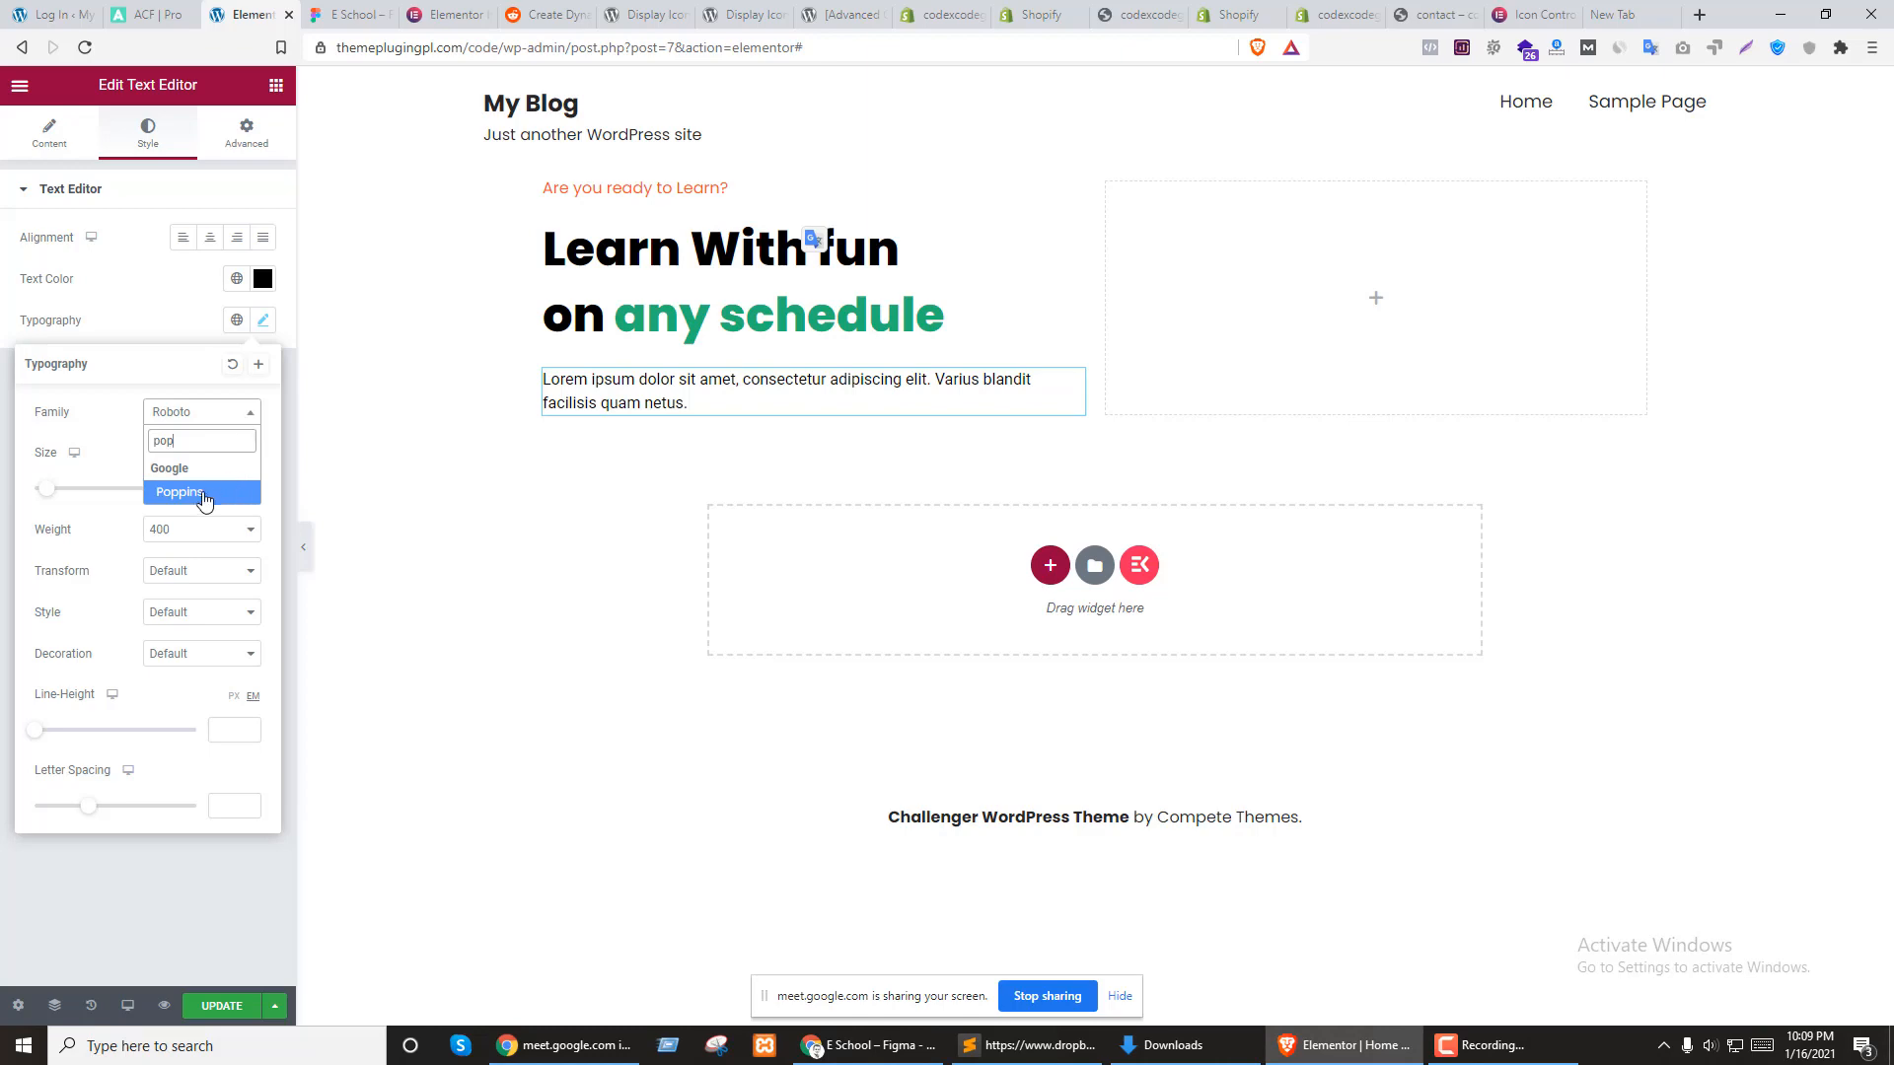
click(183, 493)
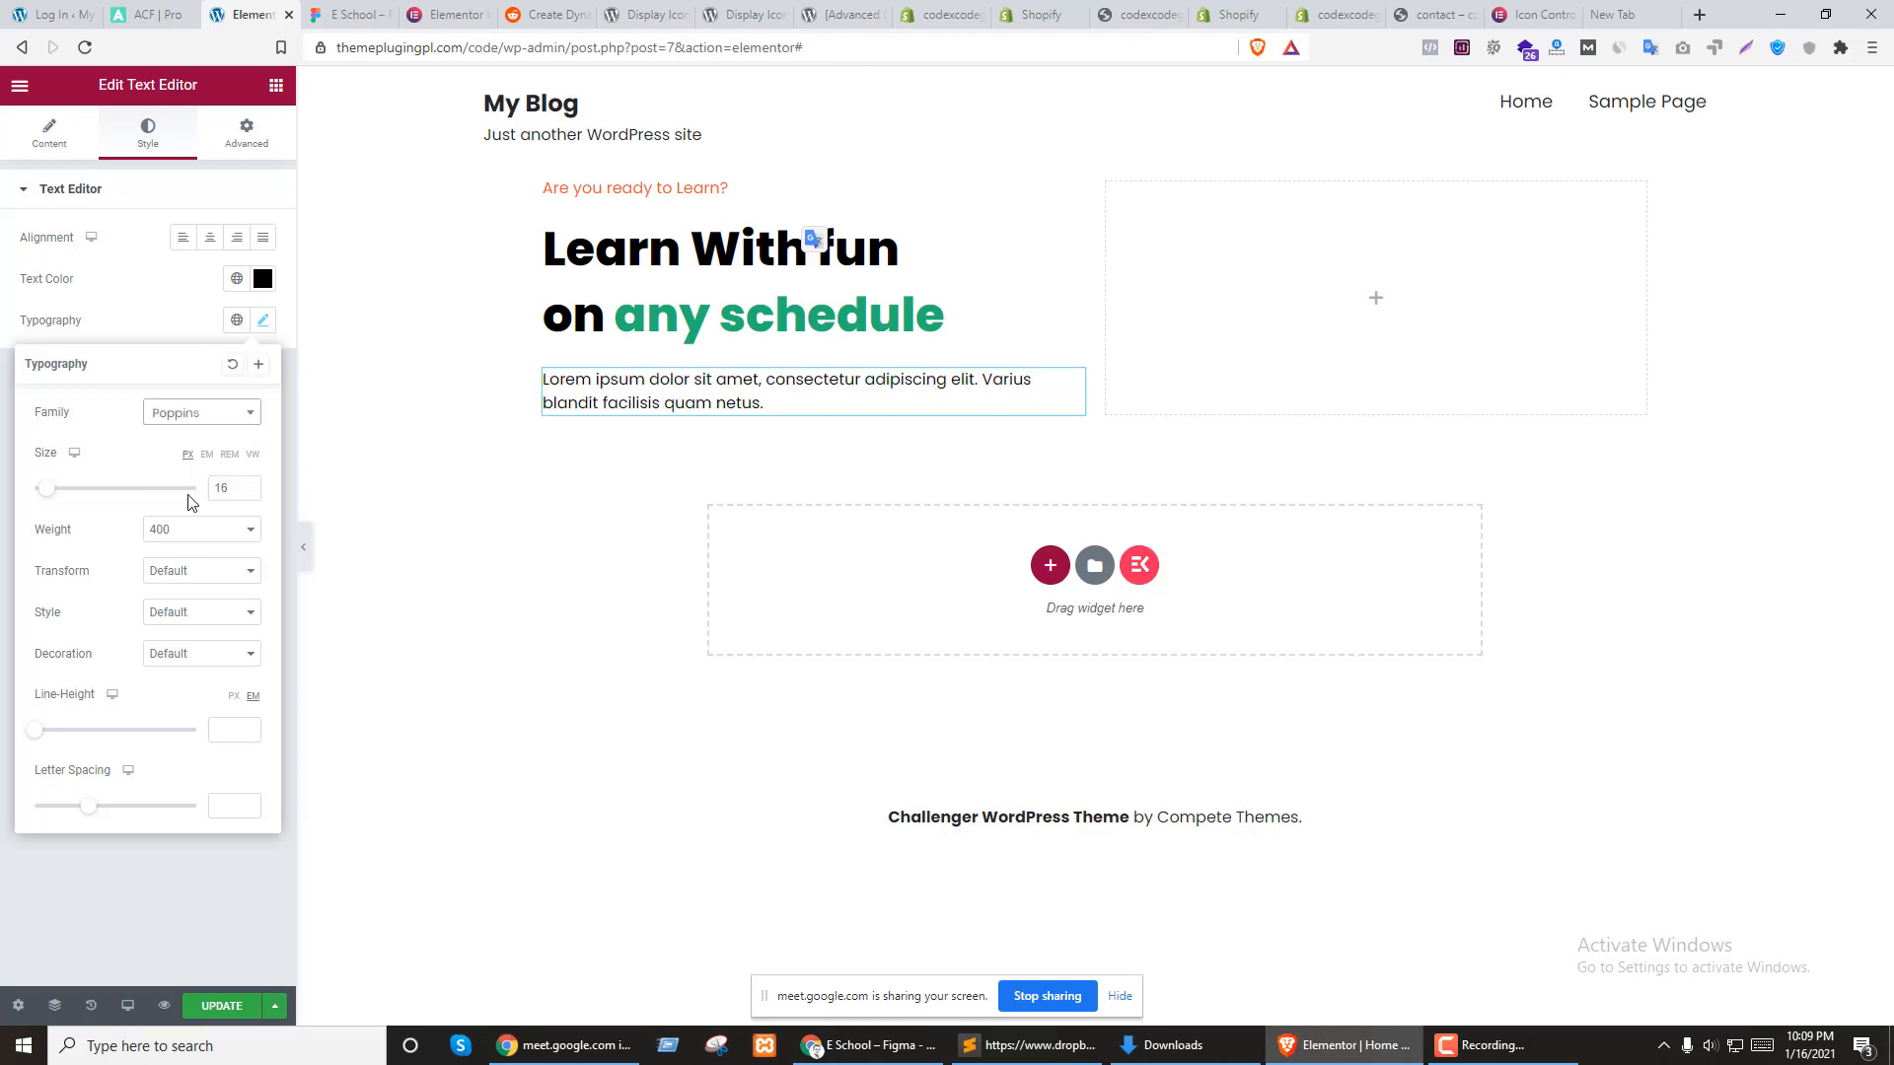
click(158, 296)
Break the paragraph after "consectetur" with a single line break, as in the Figma design
key(ctrl+Tab)
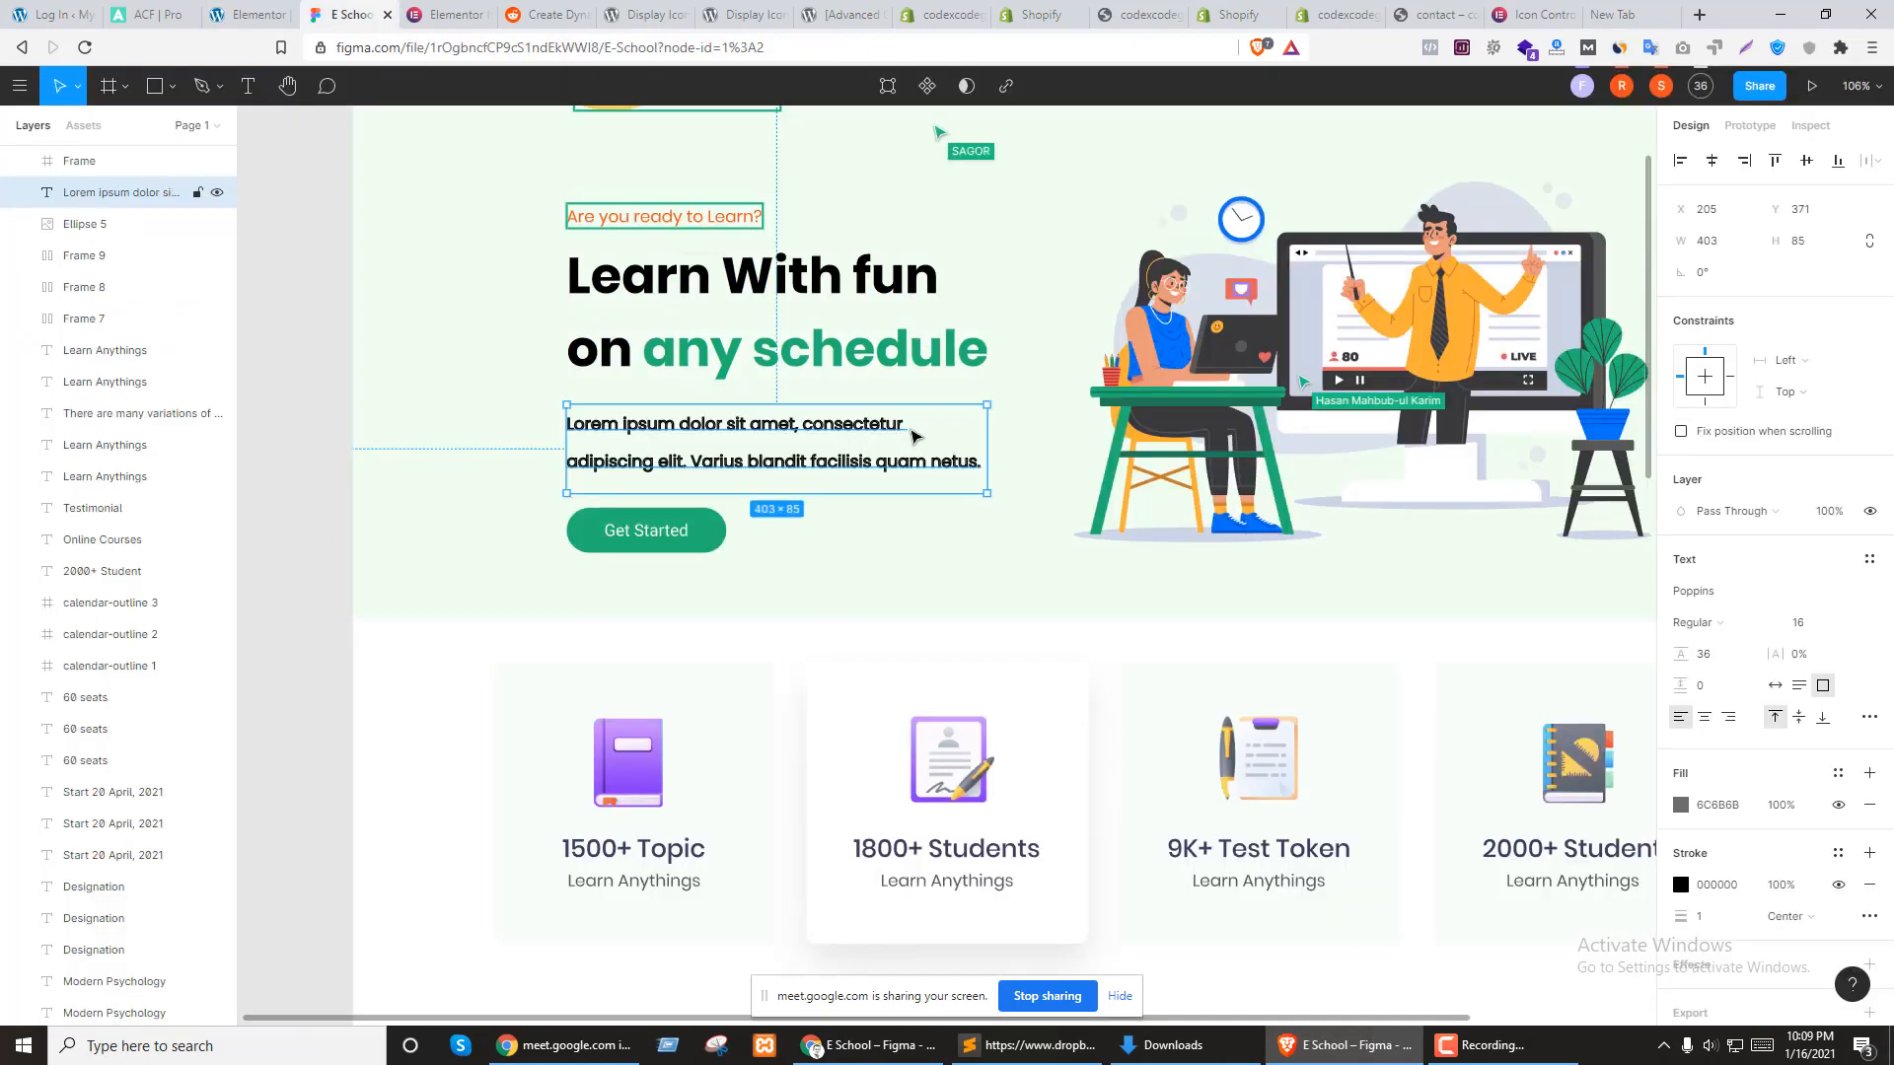
key(ctrl+shift+Tab)
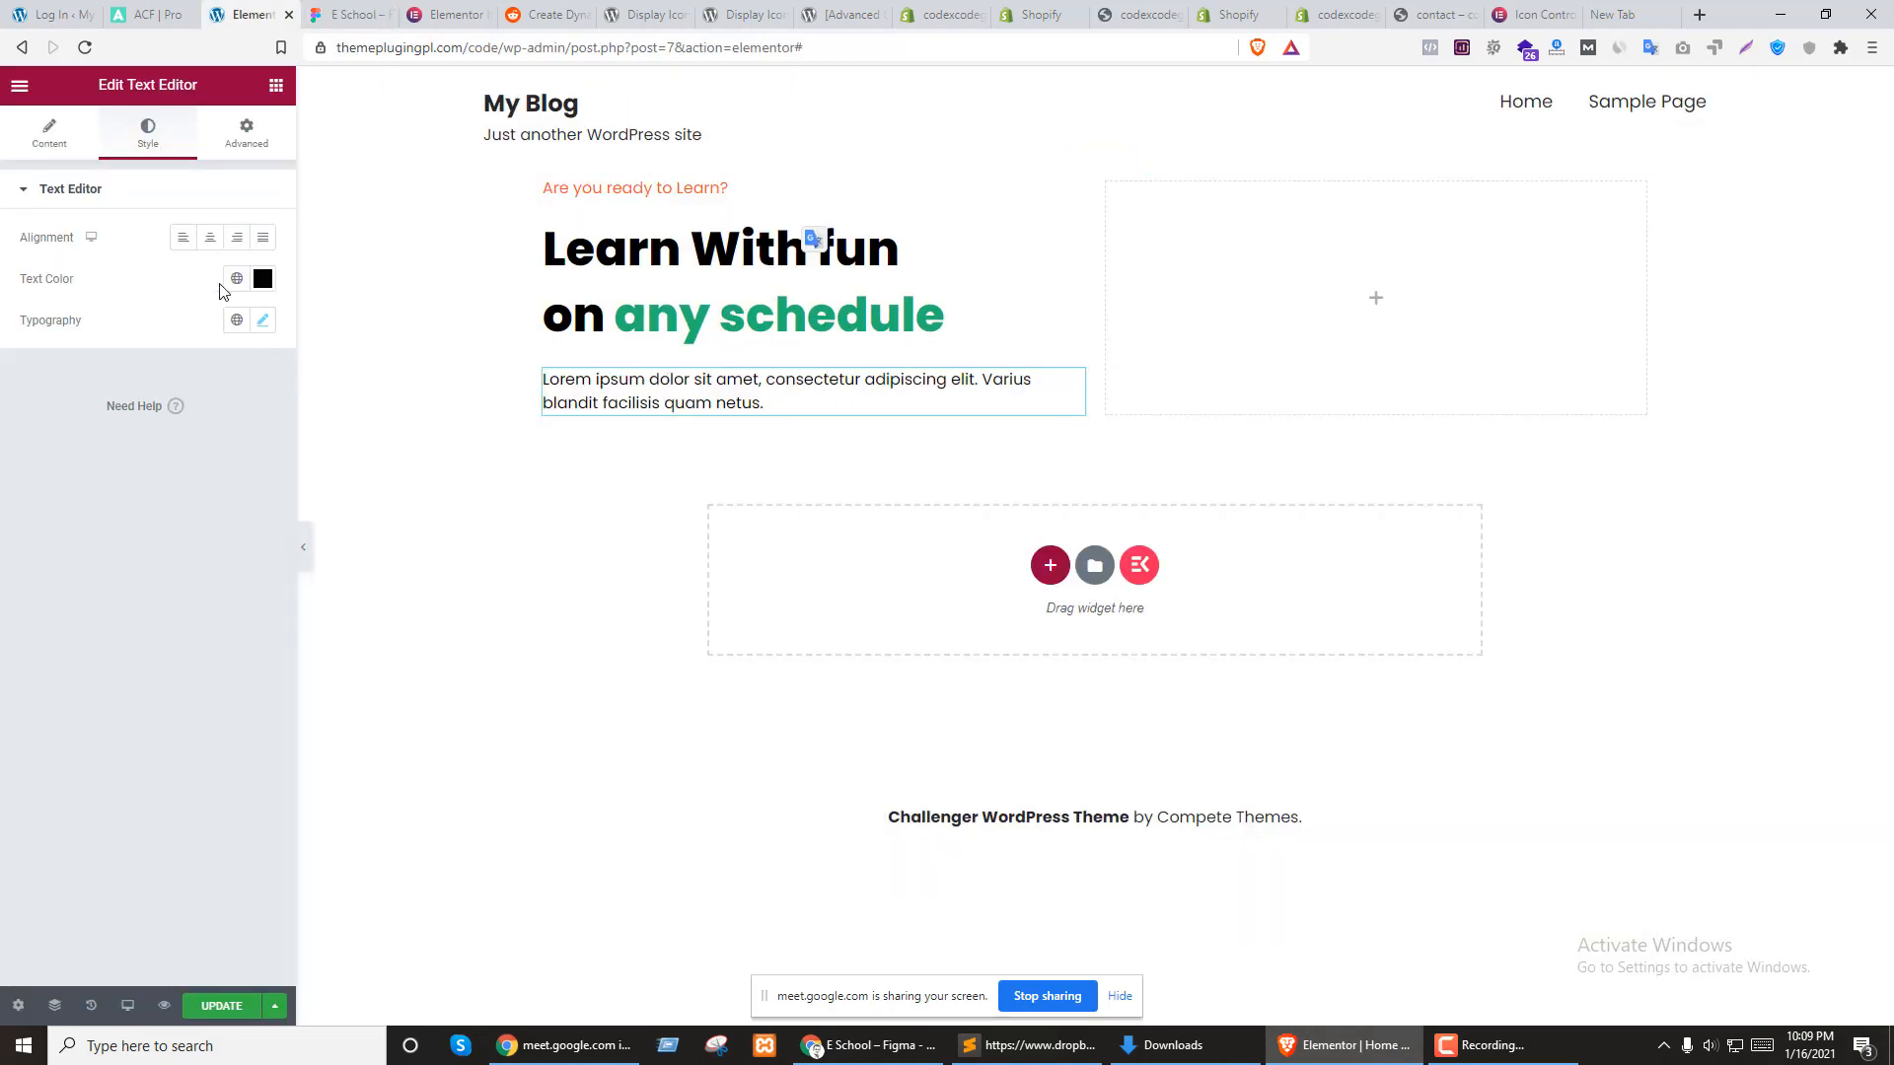
click(50, 133)
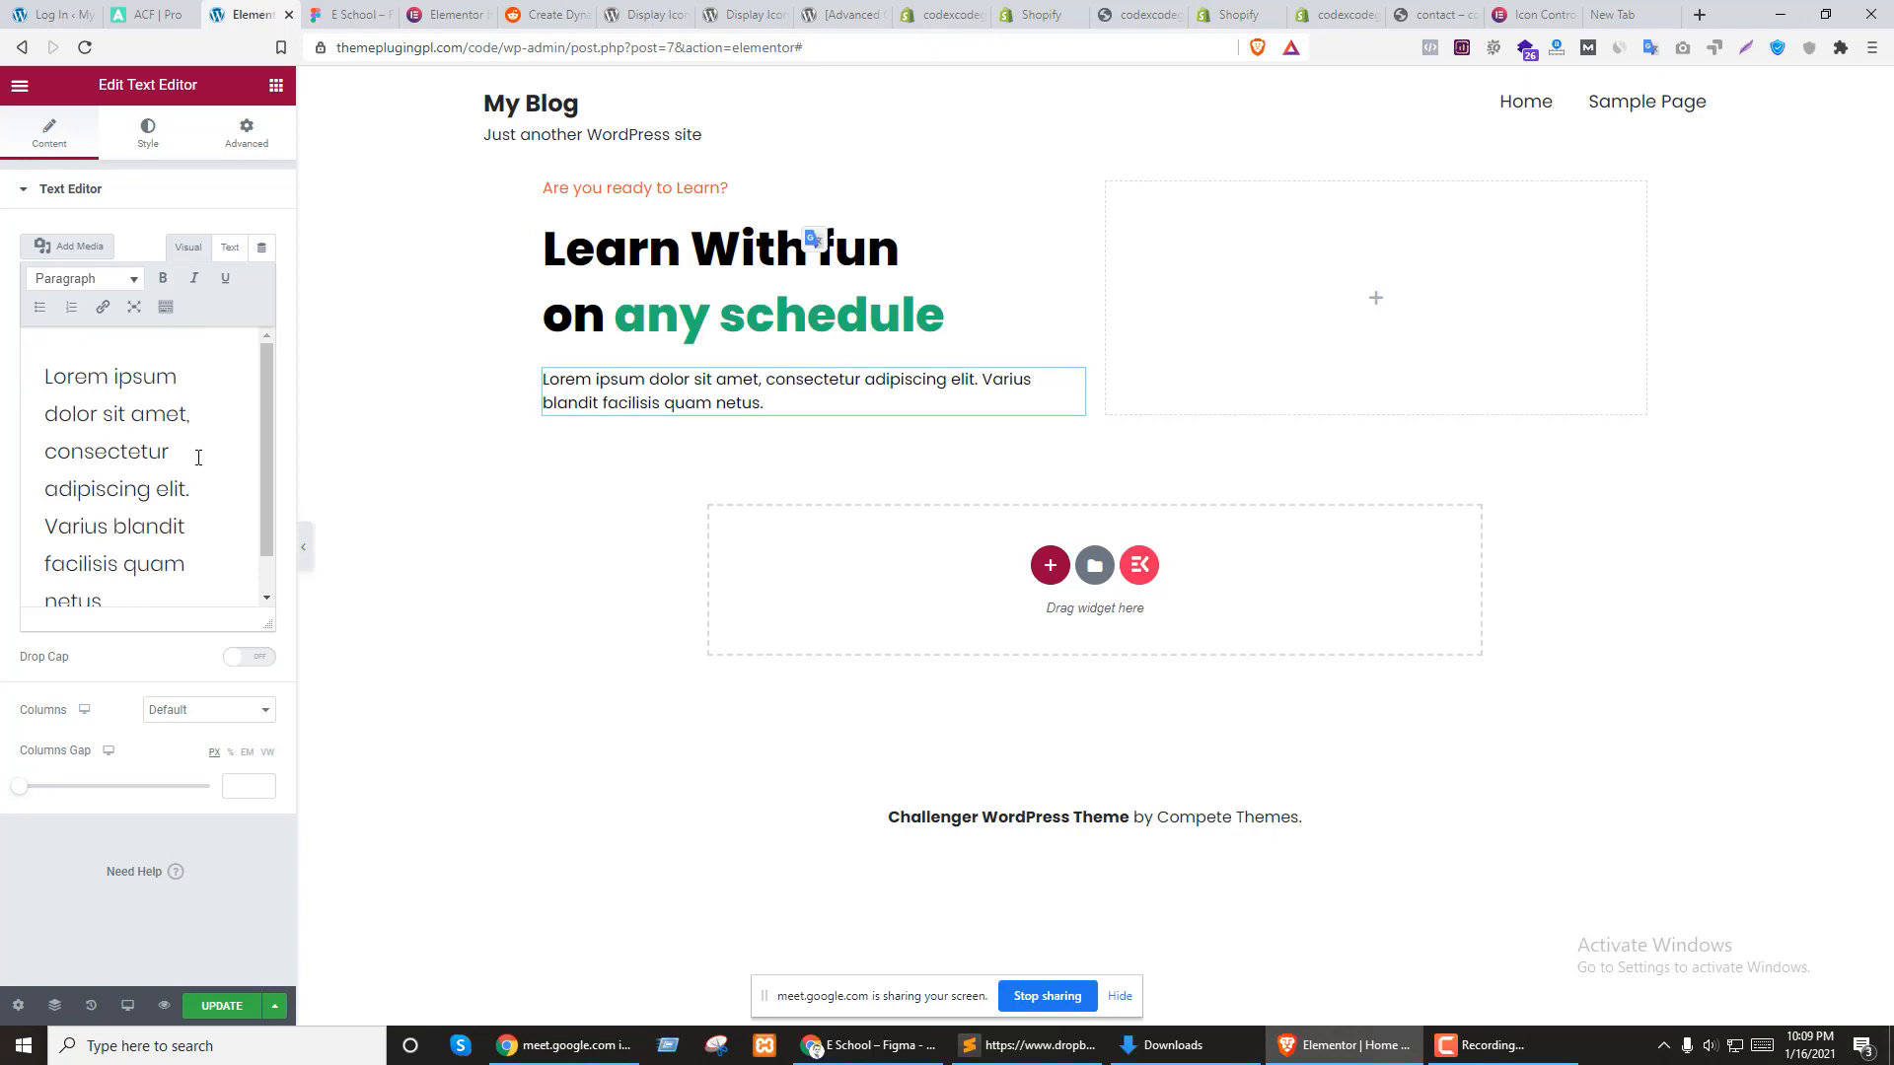
click(217, 458)
key(Delete)
key(Return)
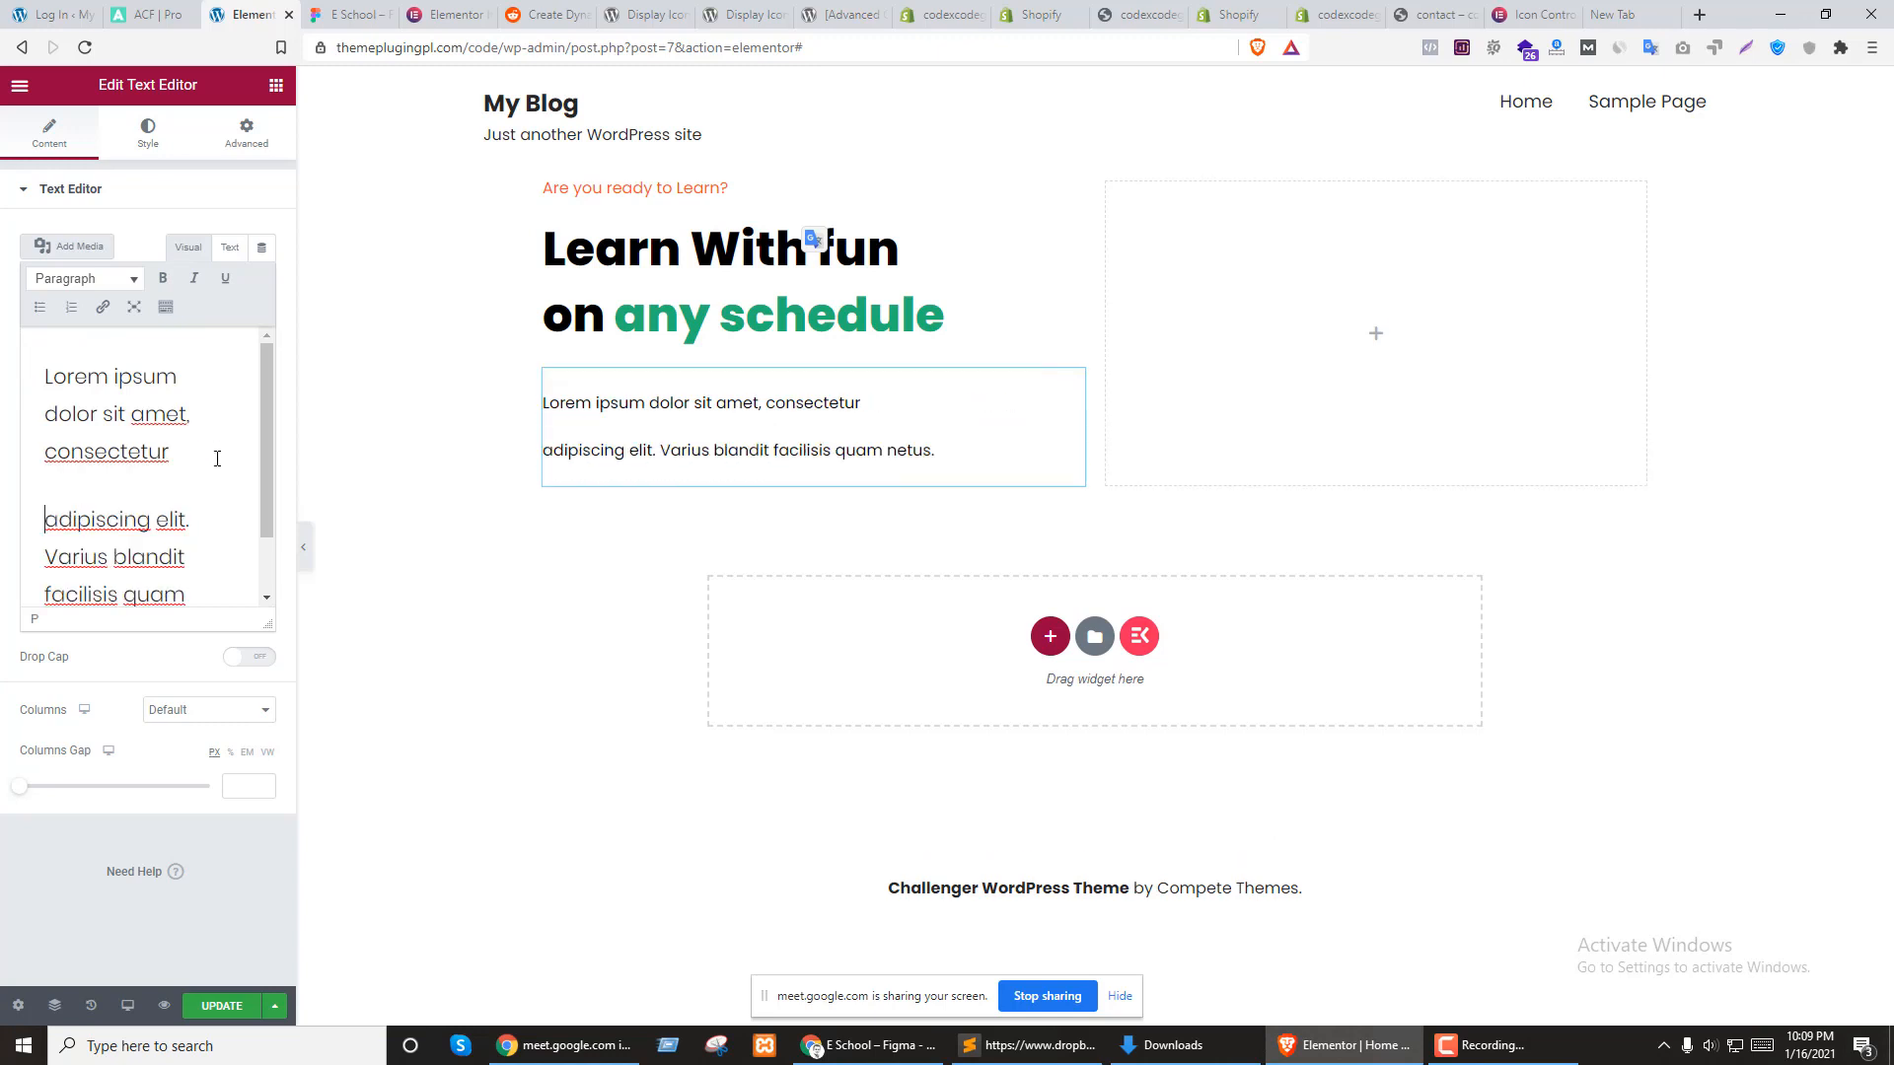
key(BackSpace)
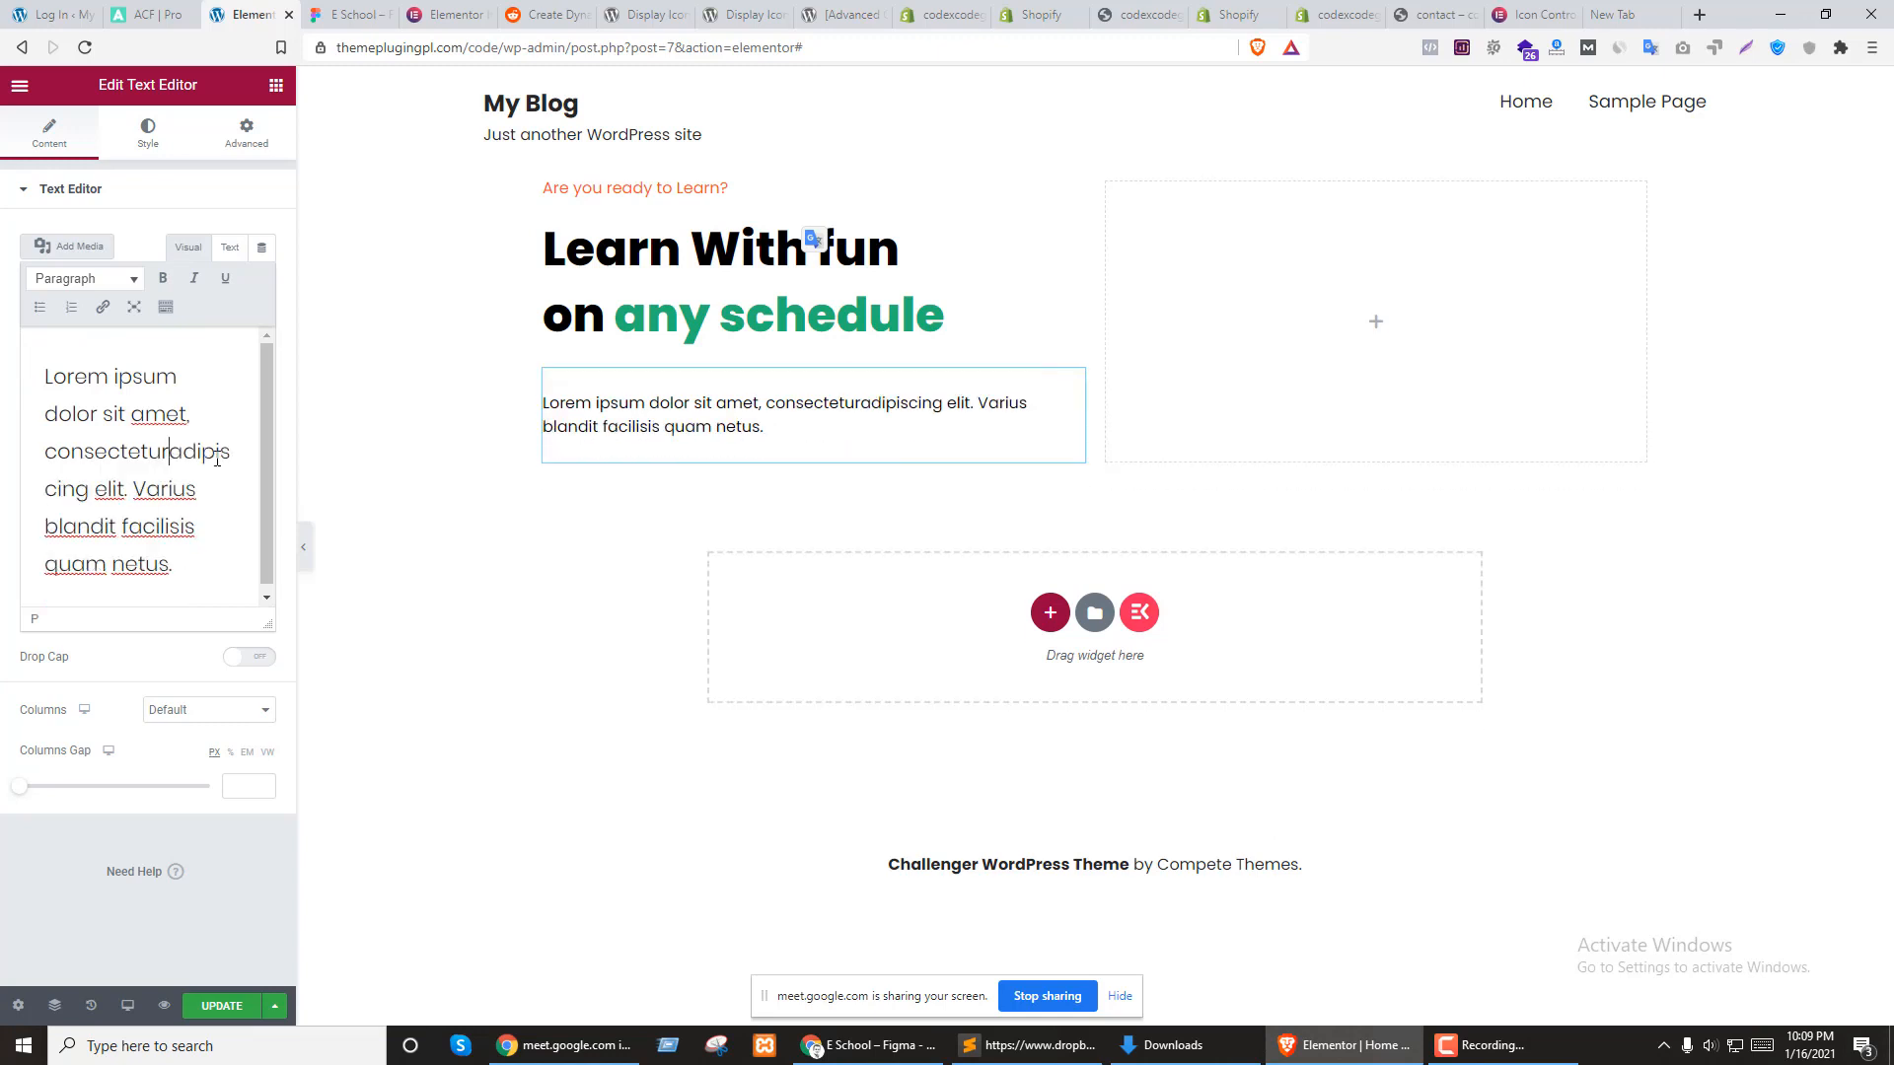
key(shift+Return)
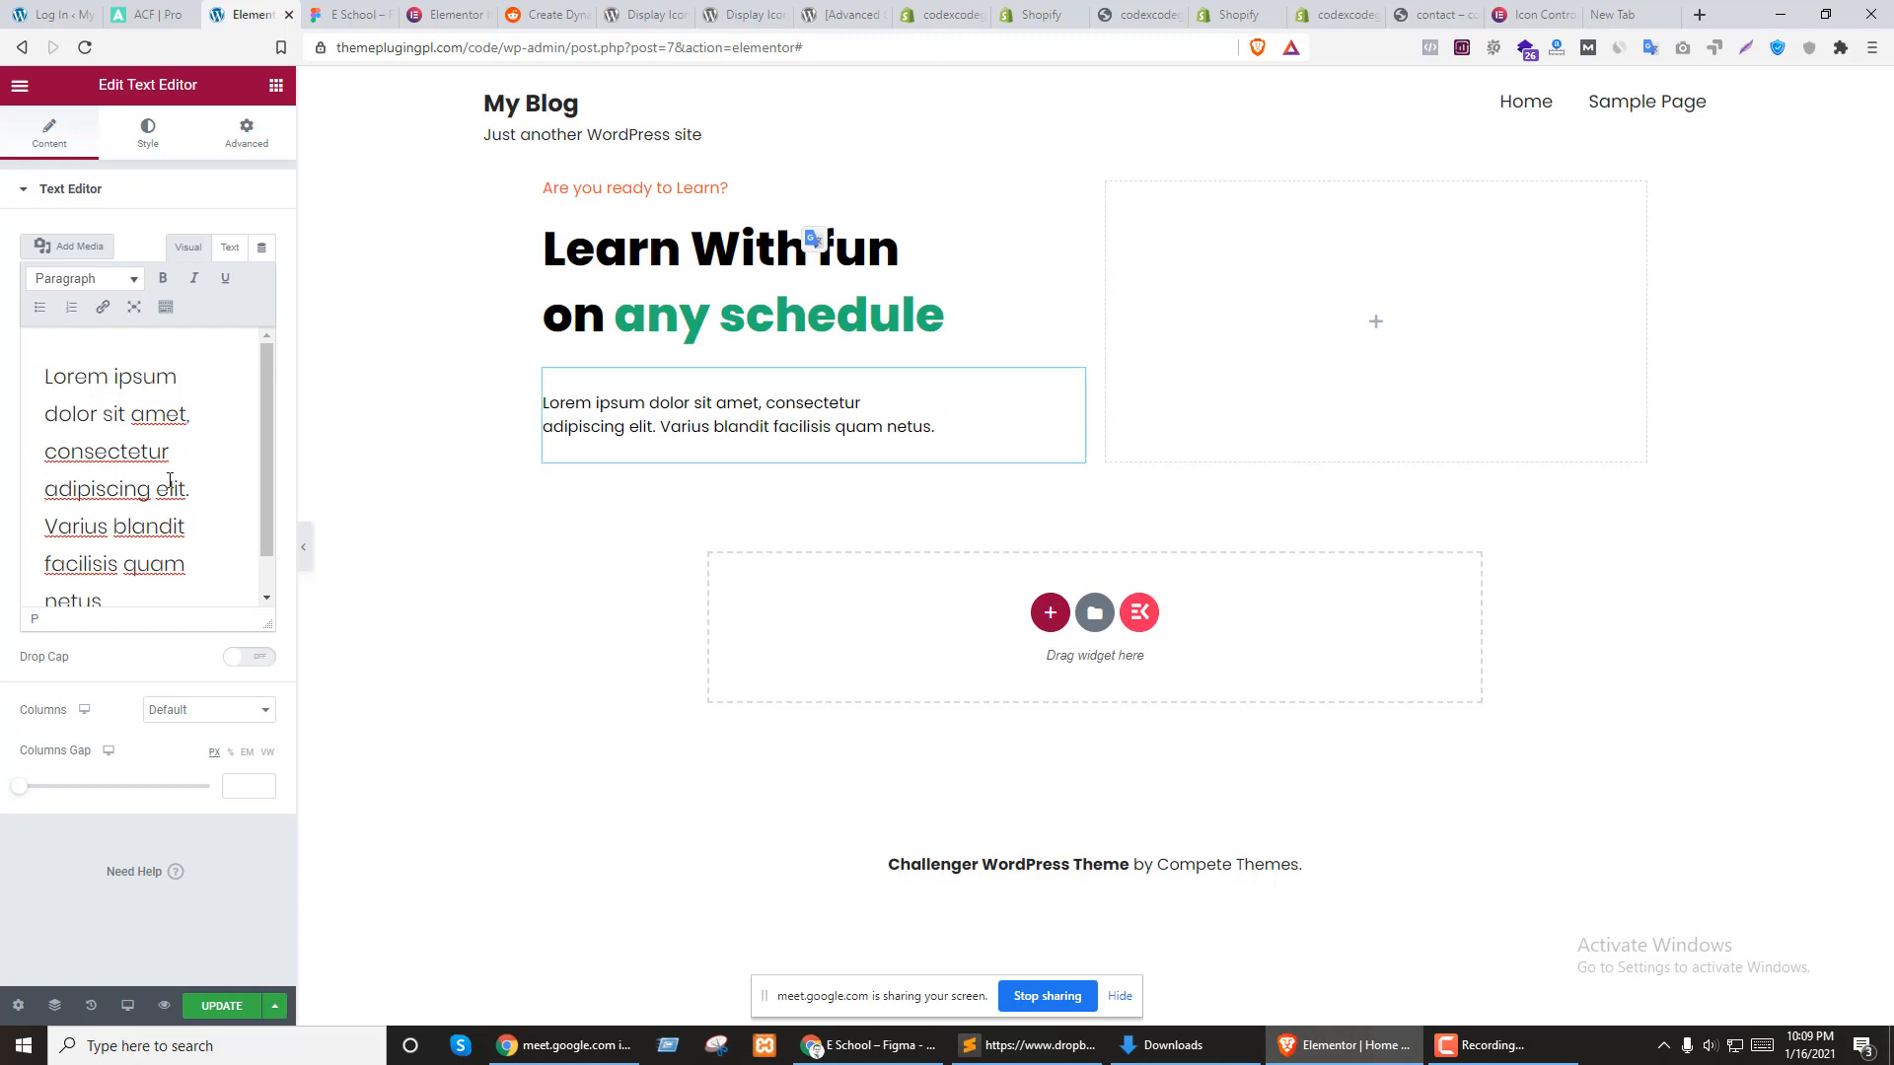
Try a paragraph break before "adipiscing", restoring the single line break and checking it in the text's markup
key(BackSpace)
key(Return)
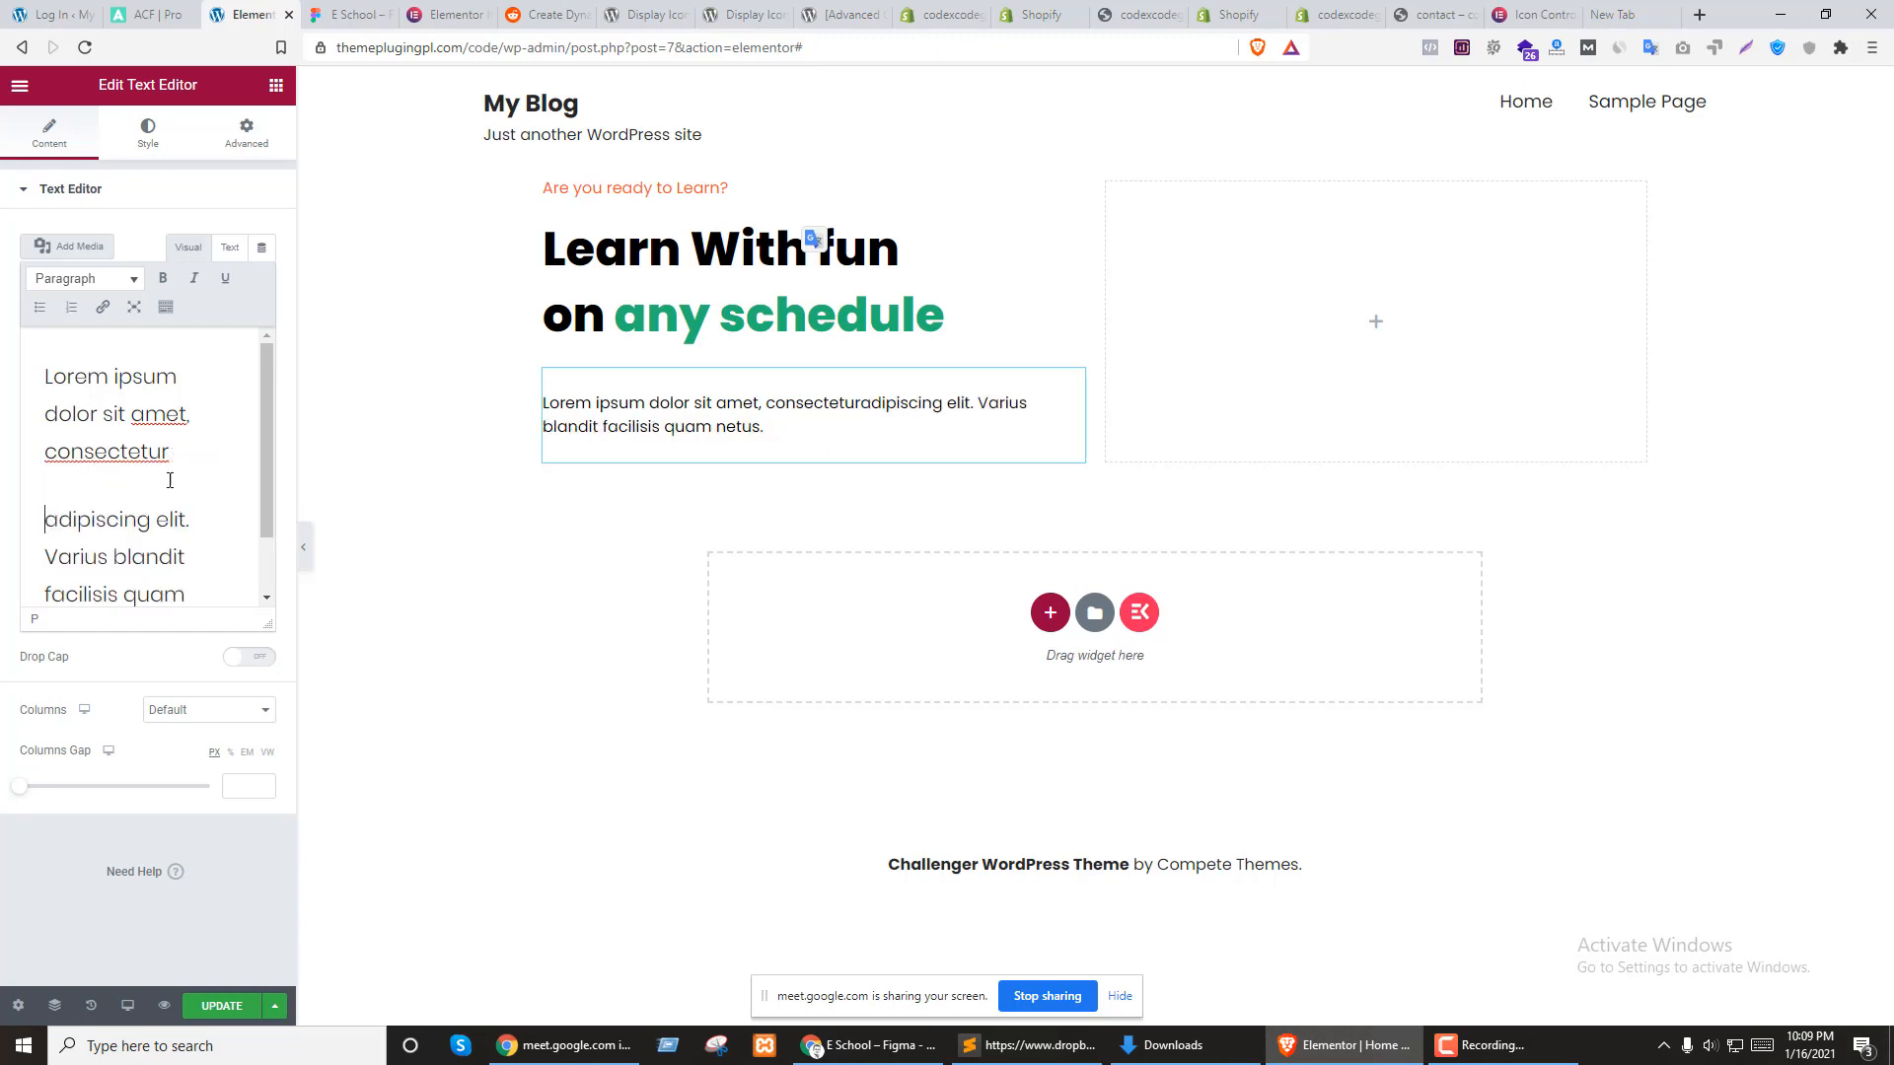
key(BackSpace)
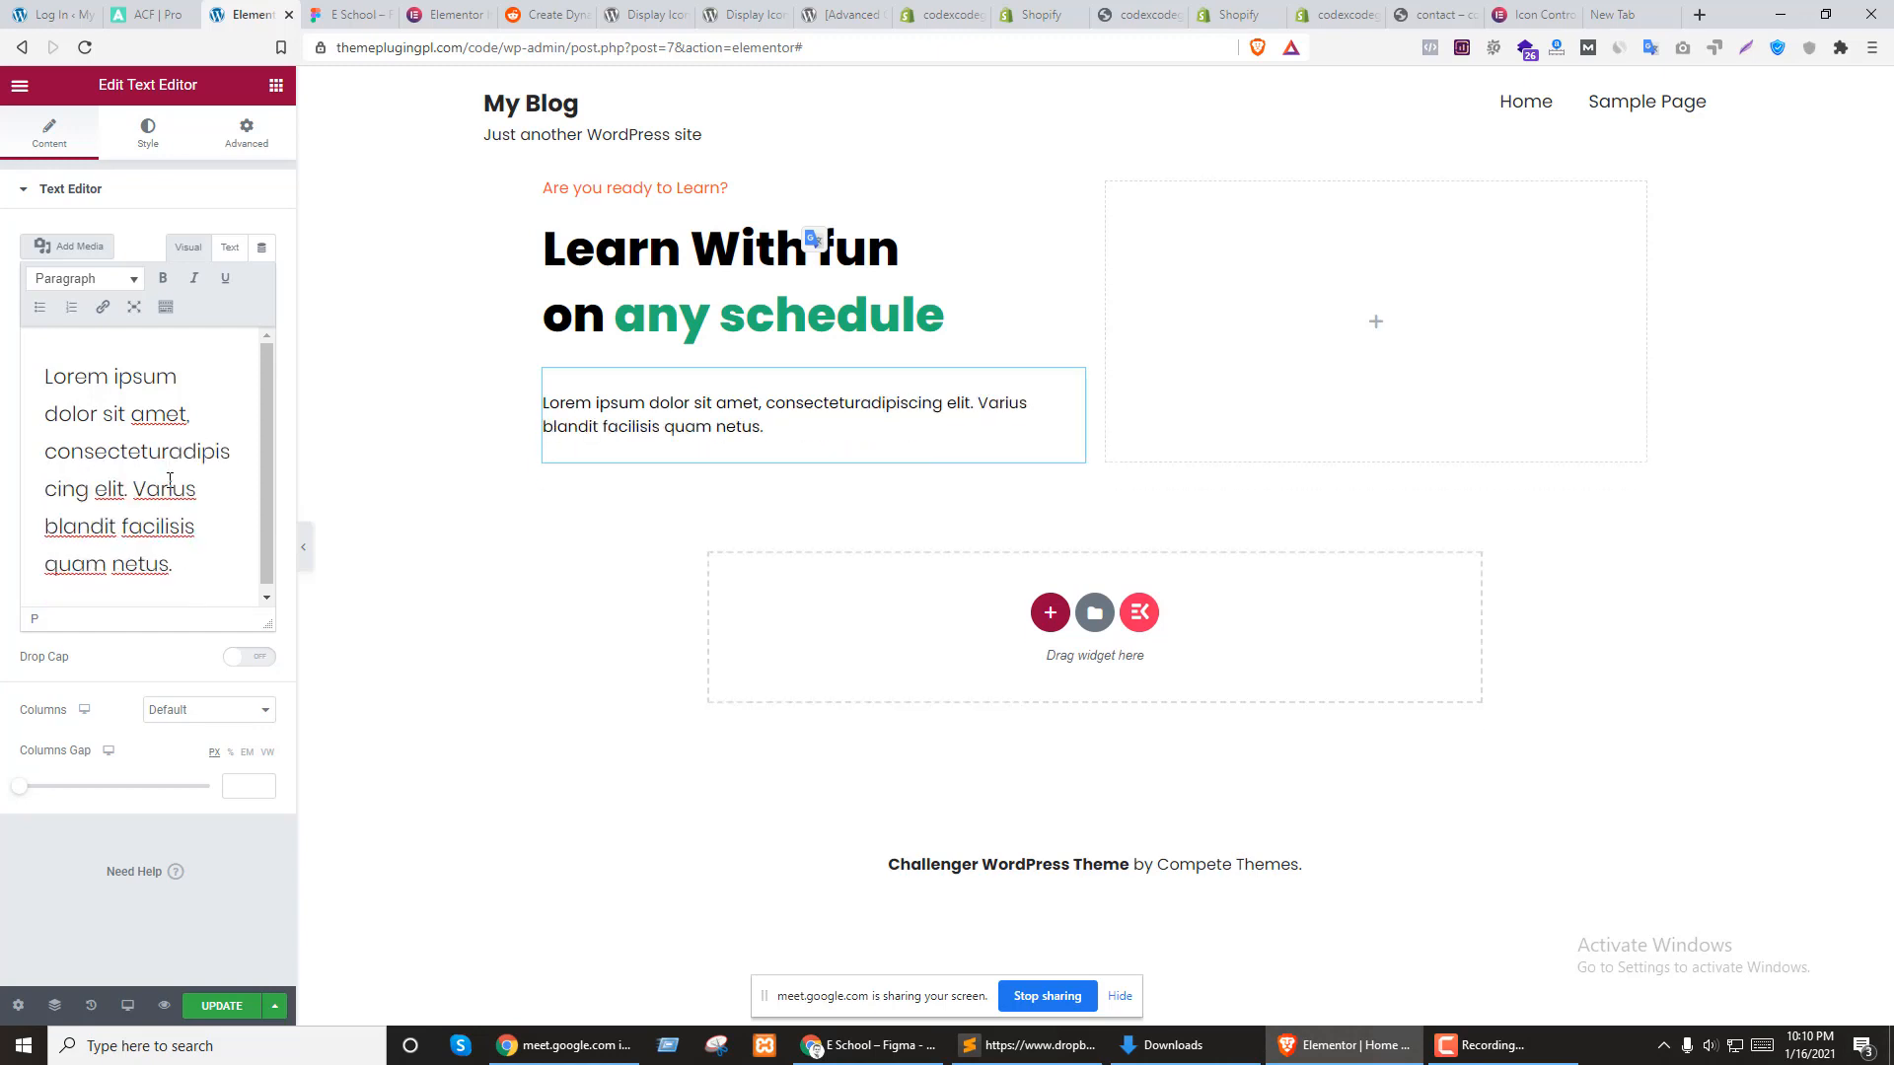
key(shift+Return)
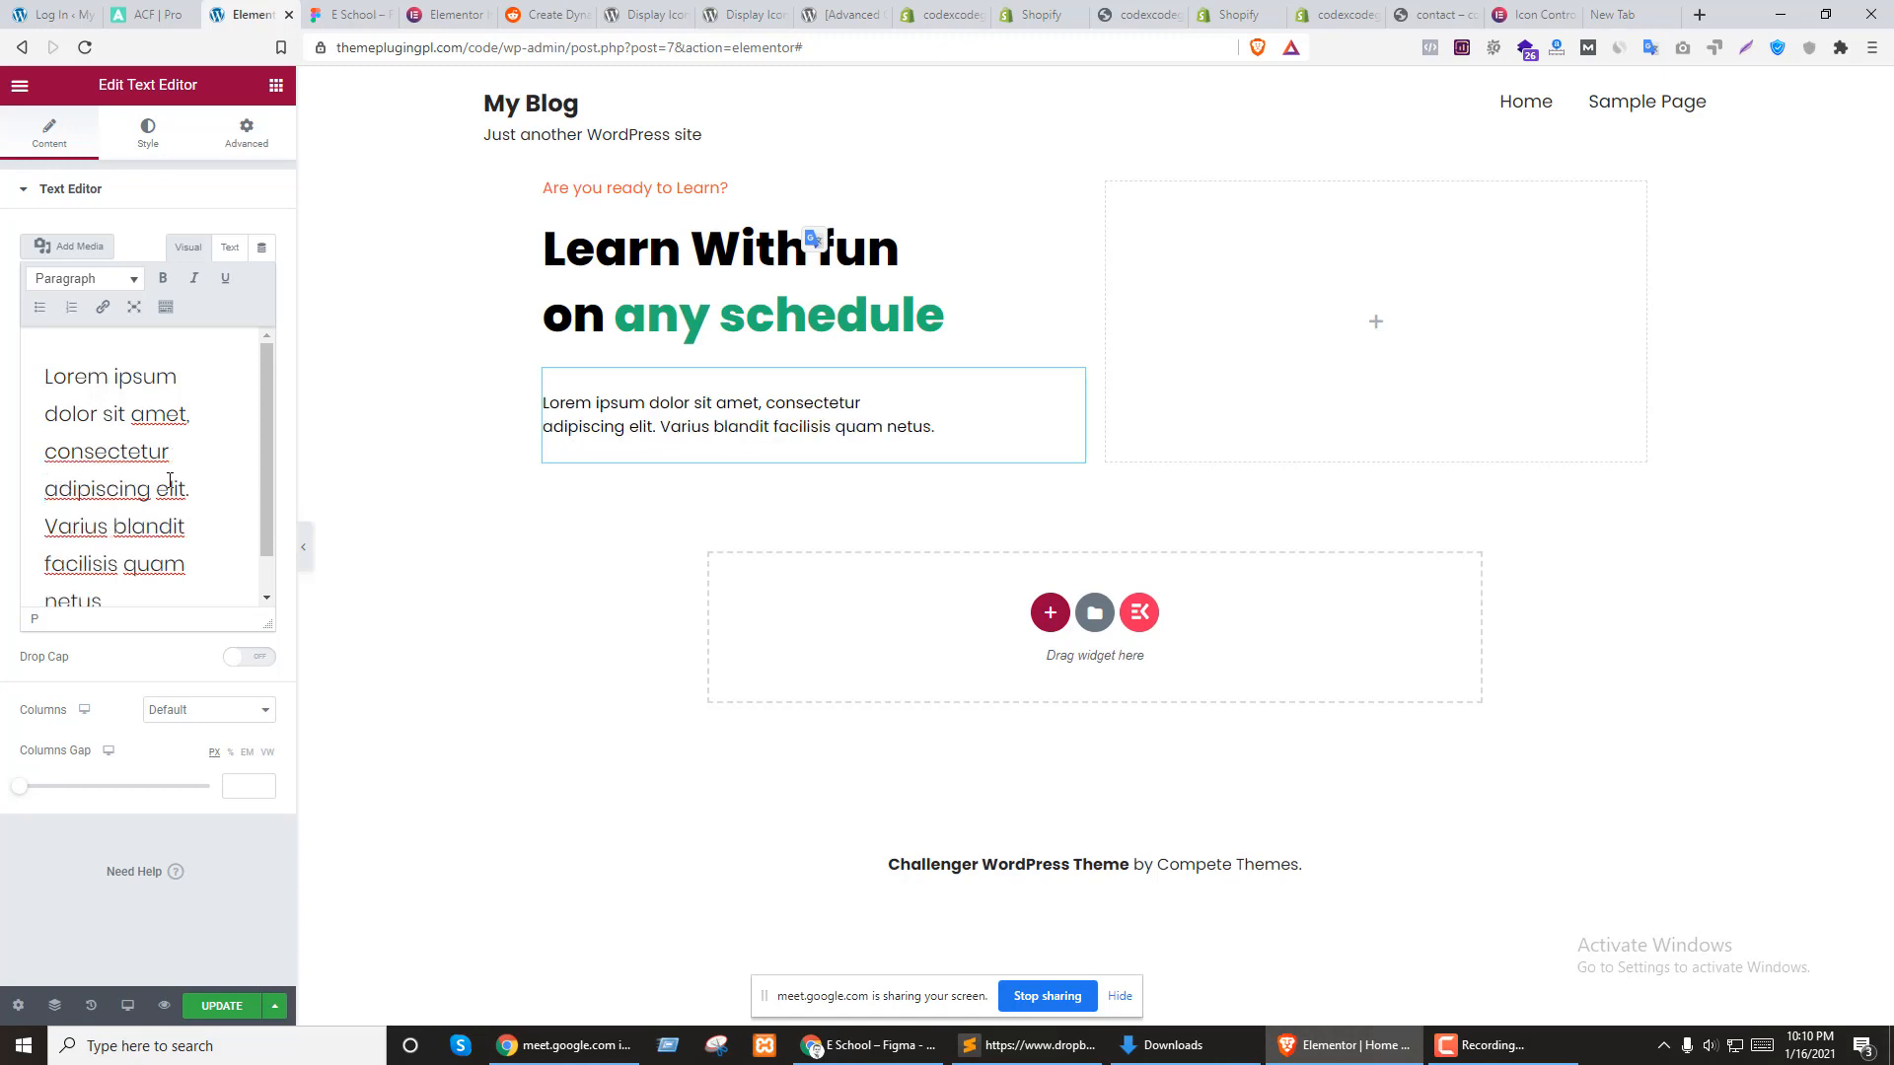
click(229, 248)
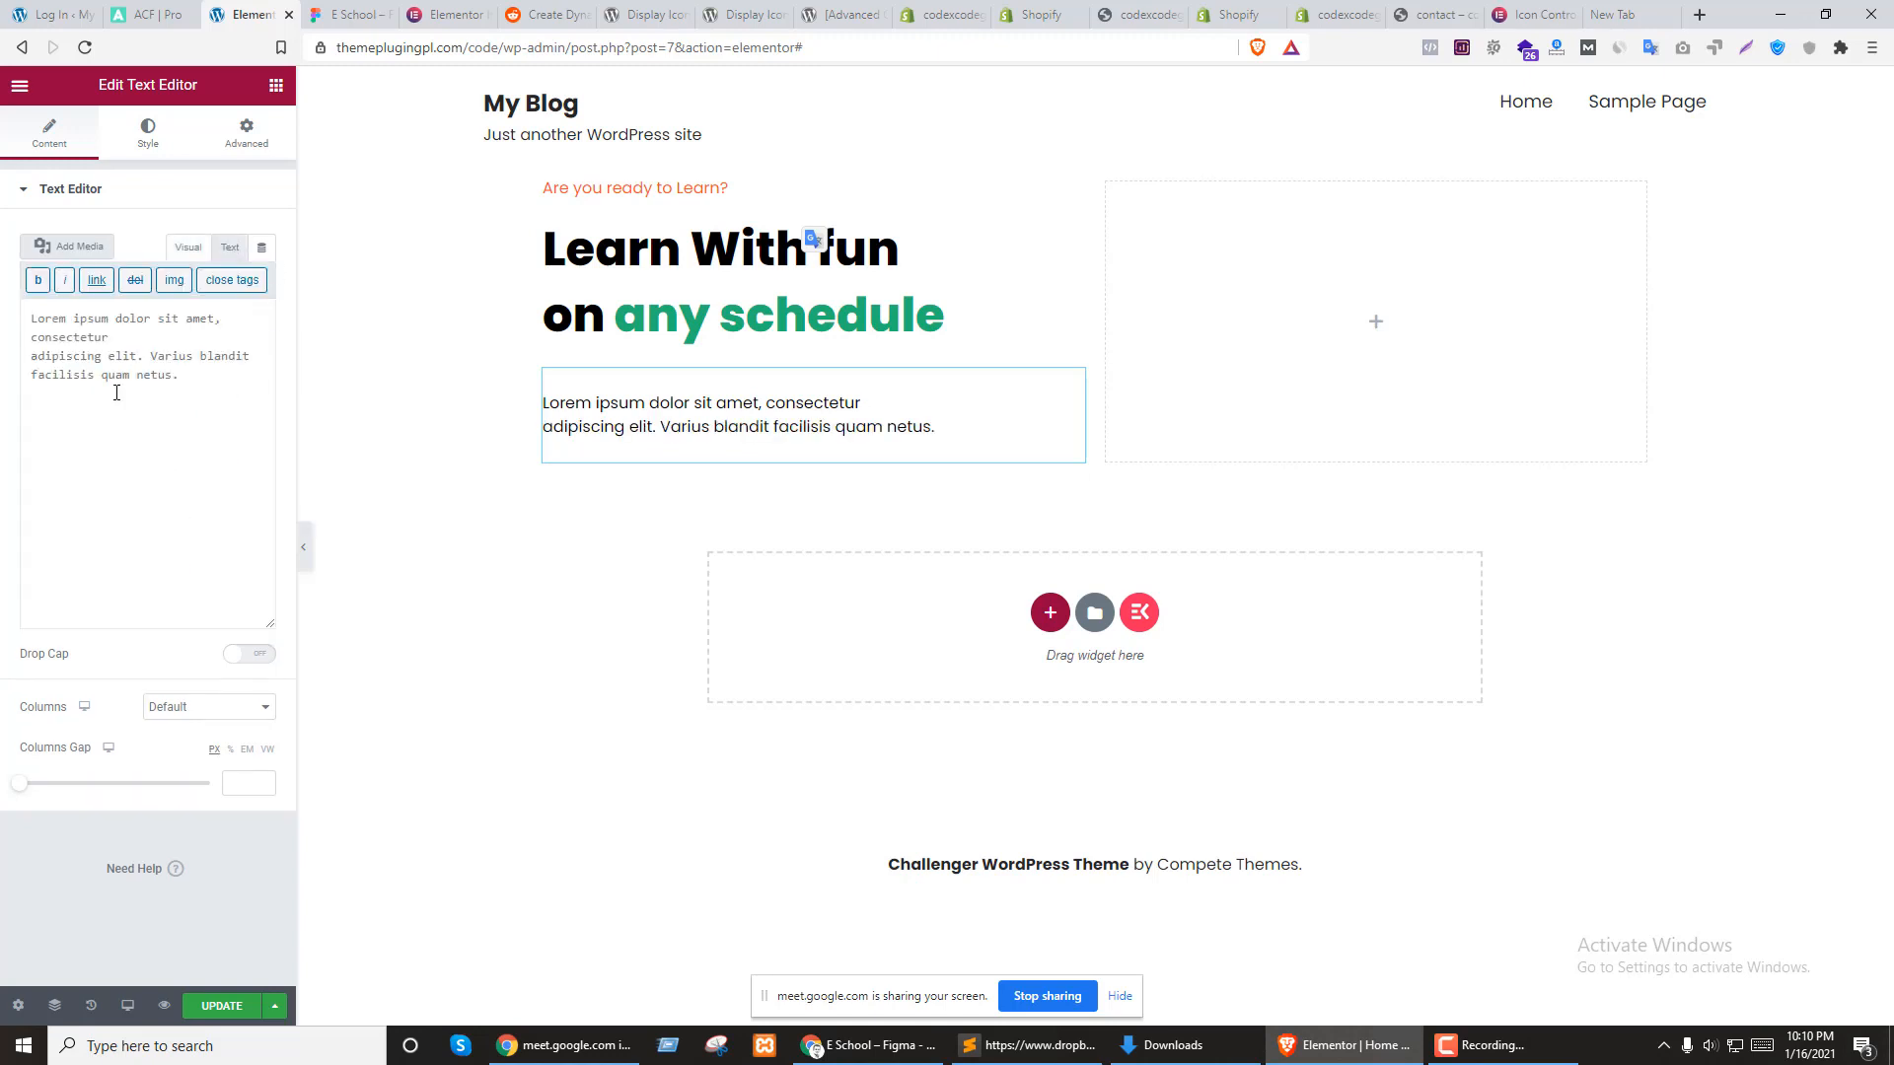
click(189, 248)
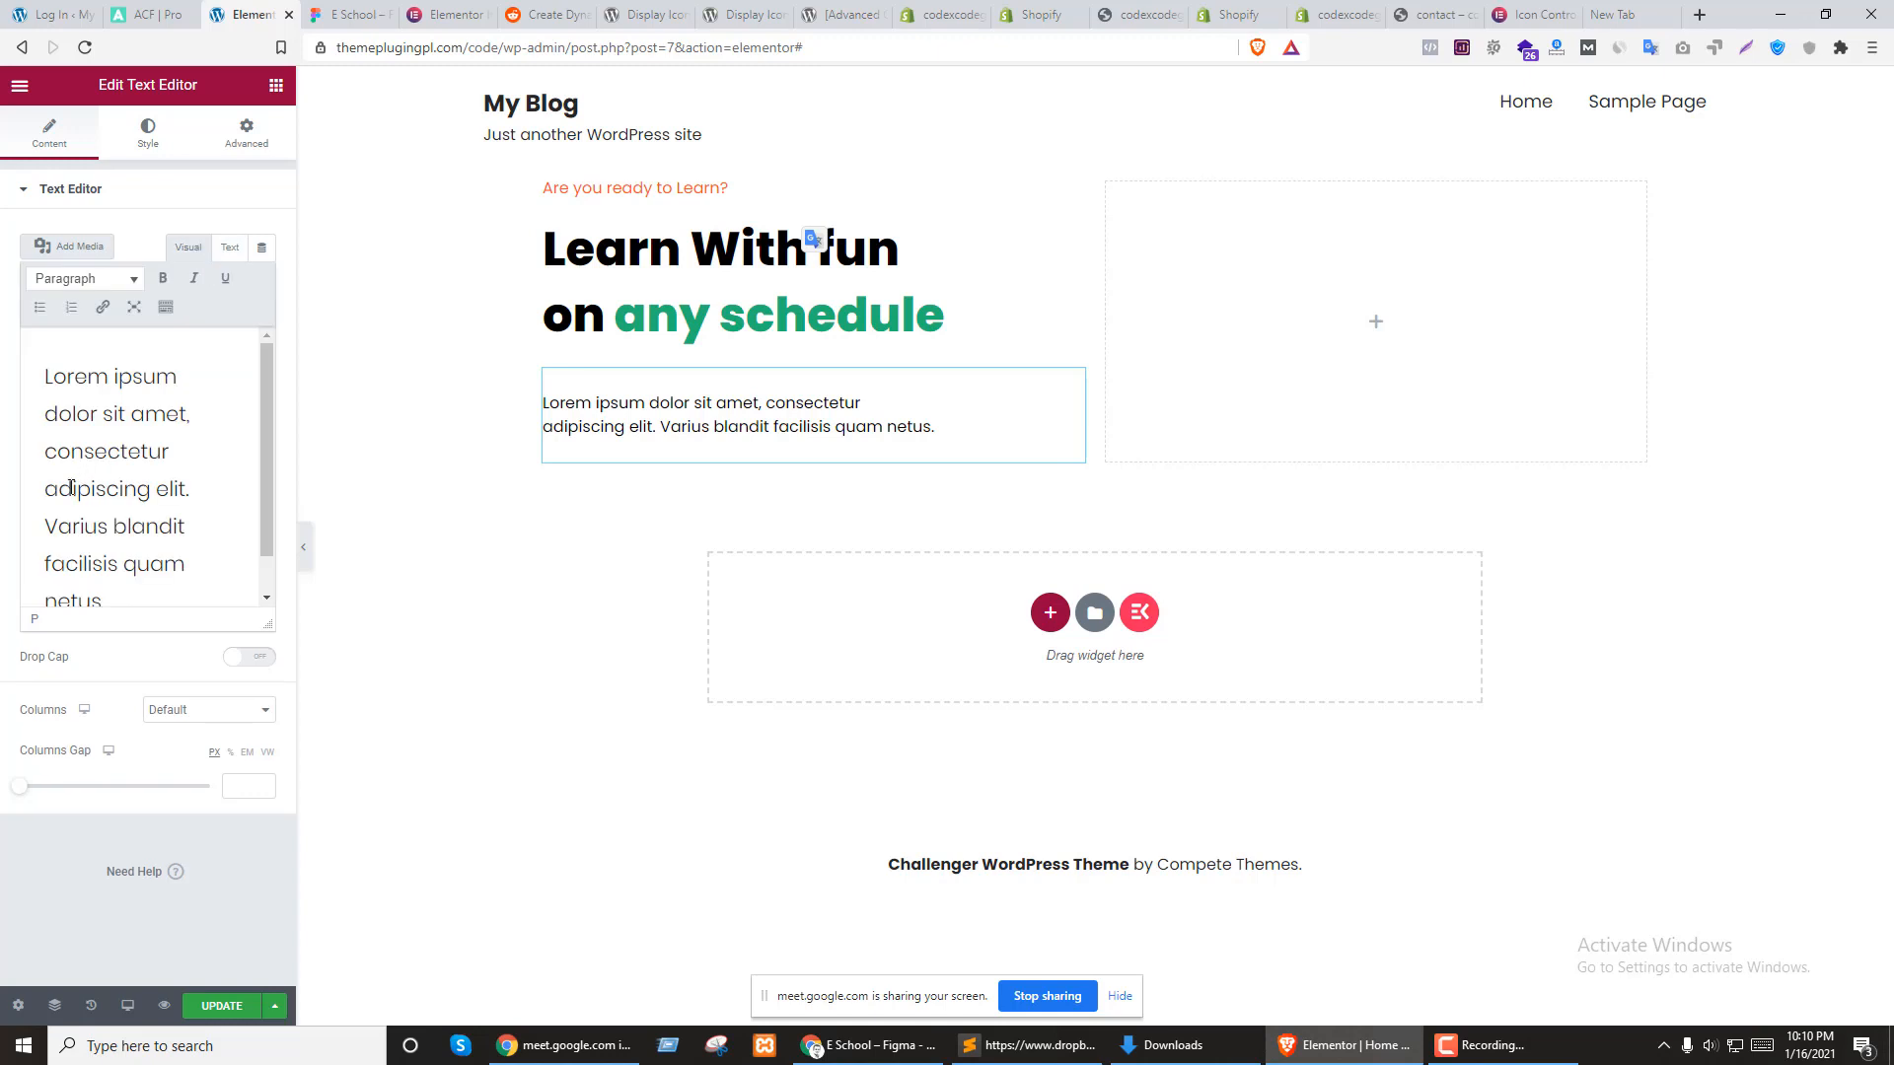
Replace the line break before "adipiscing" with a paragraph break and show the text's markup
click(48, 490)
key(BackSpace)
key(Return)
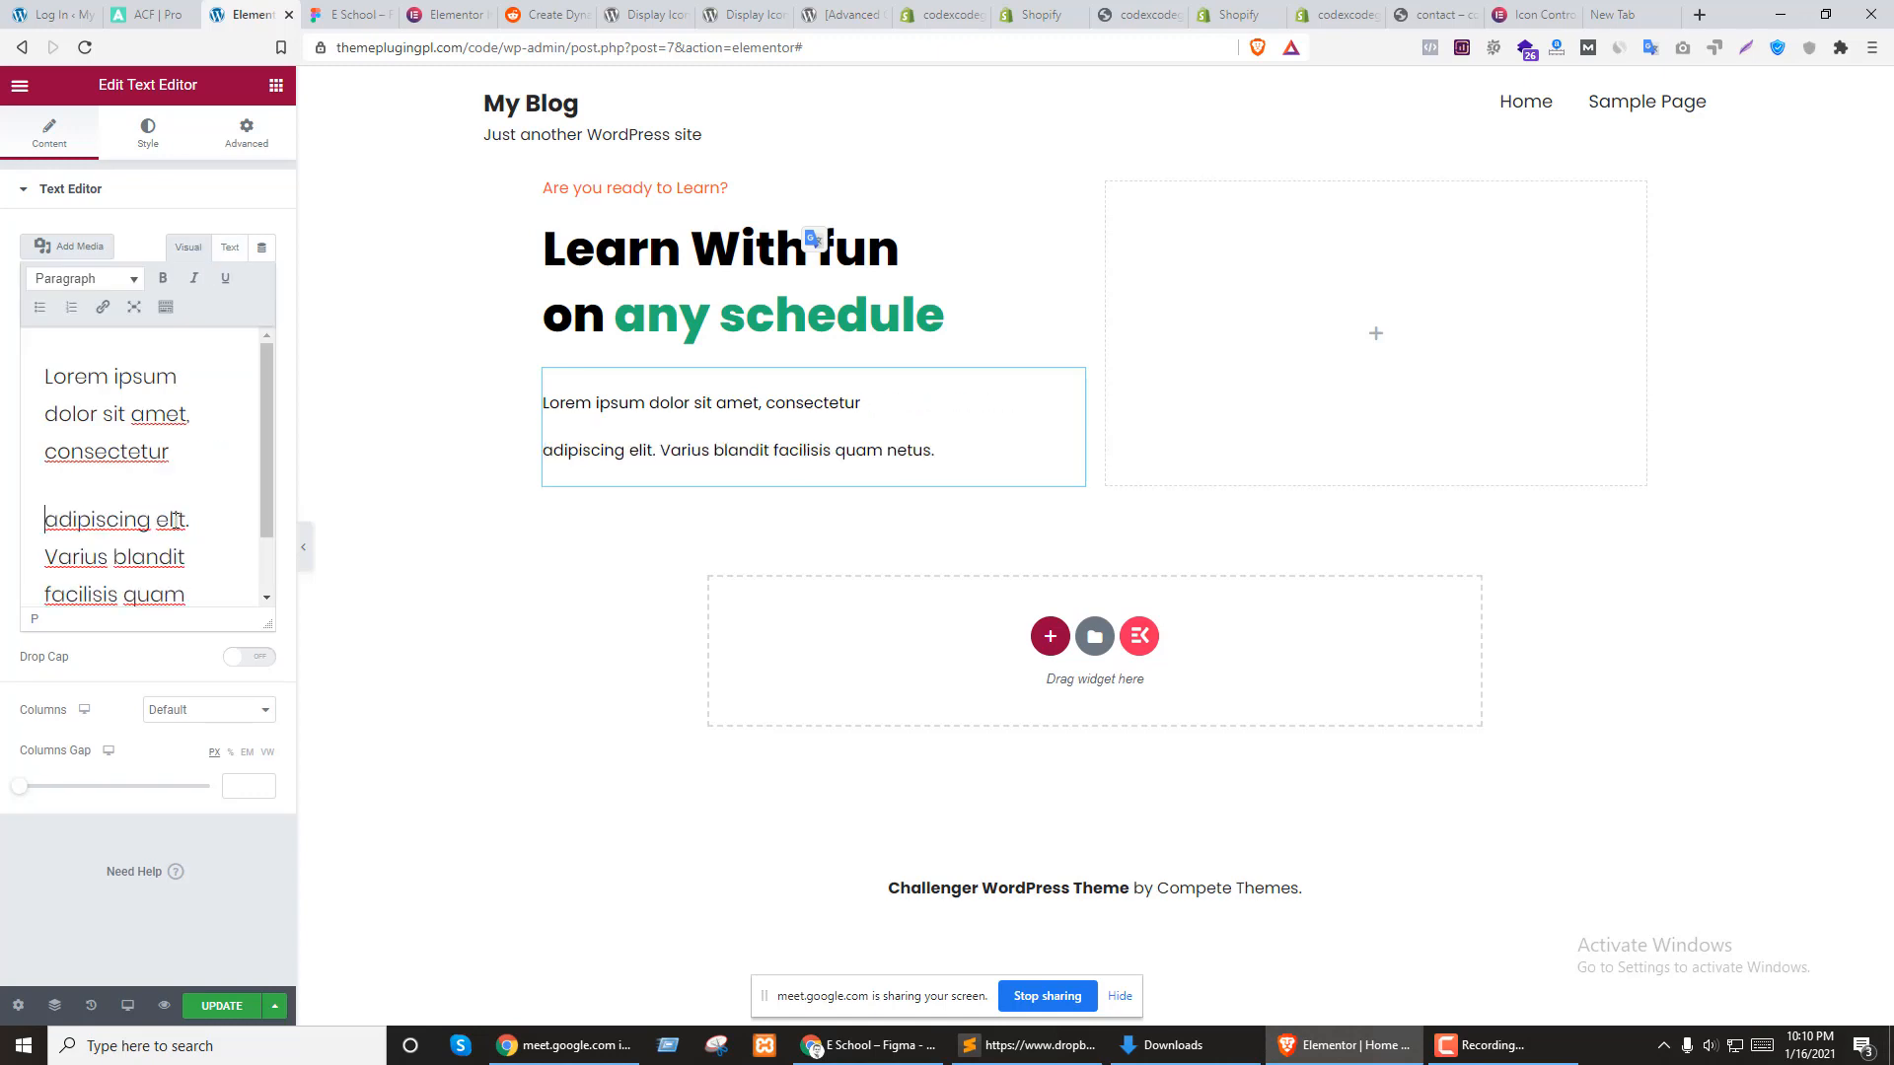
click(230, 249)
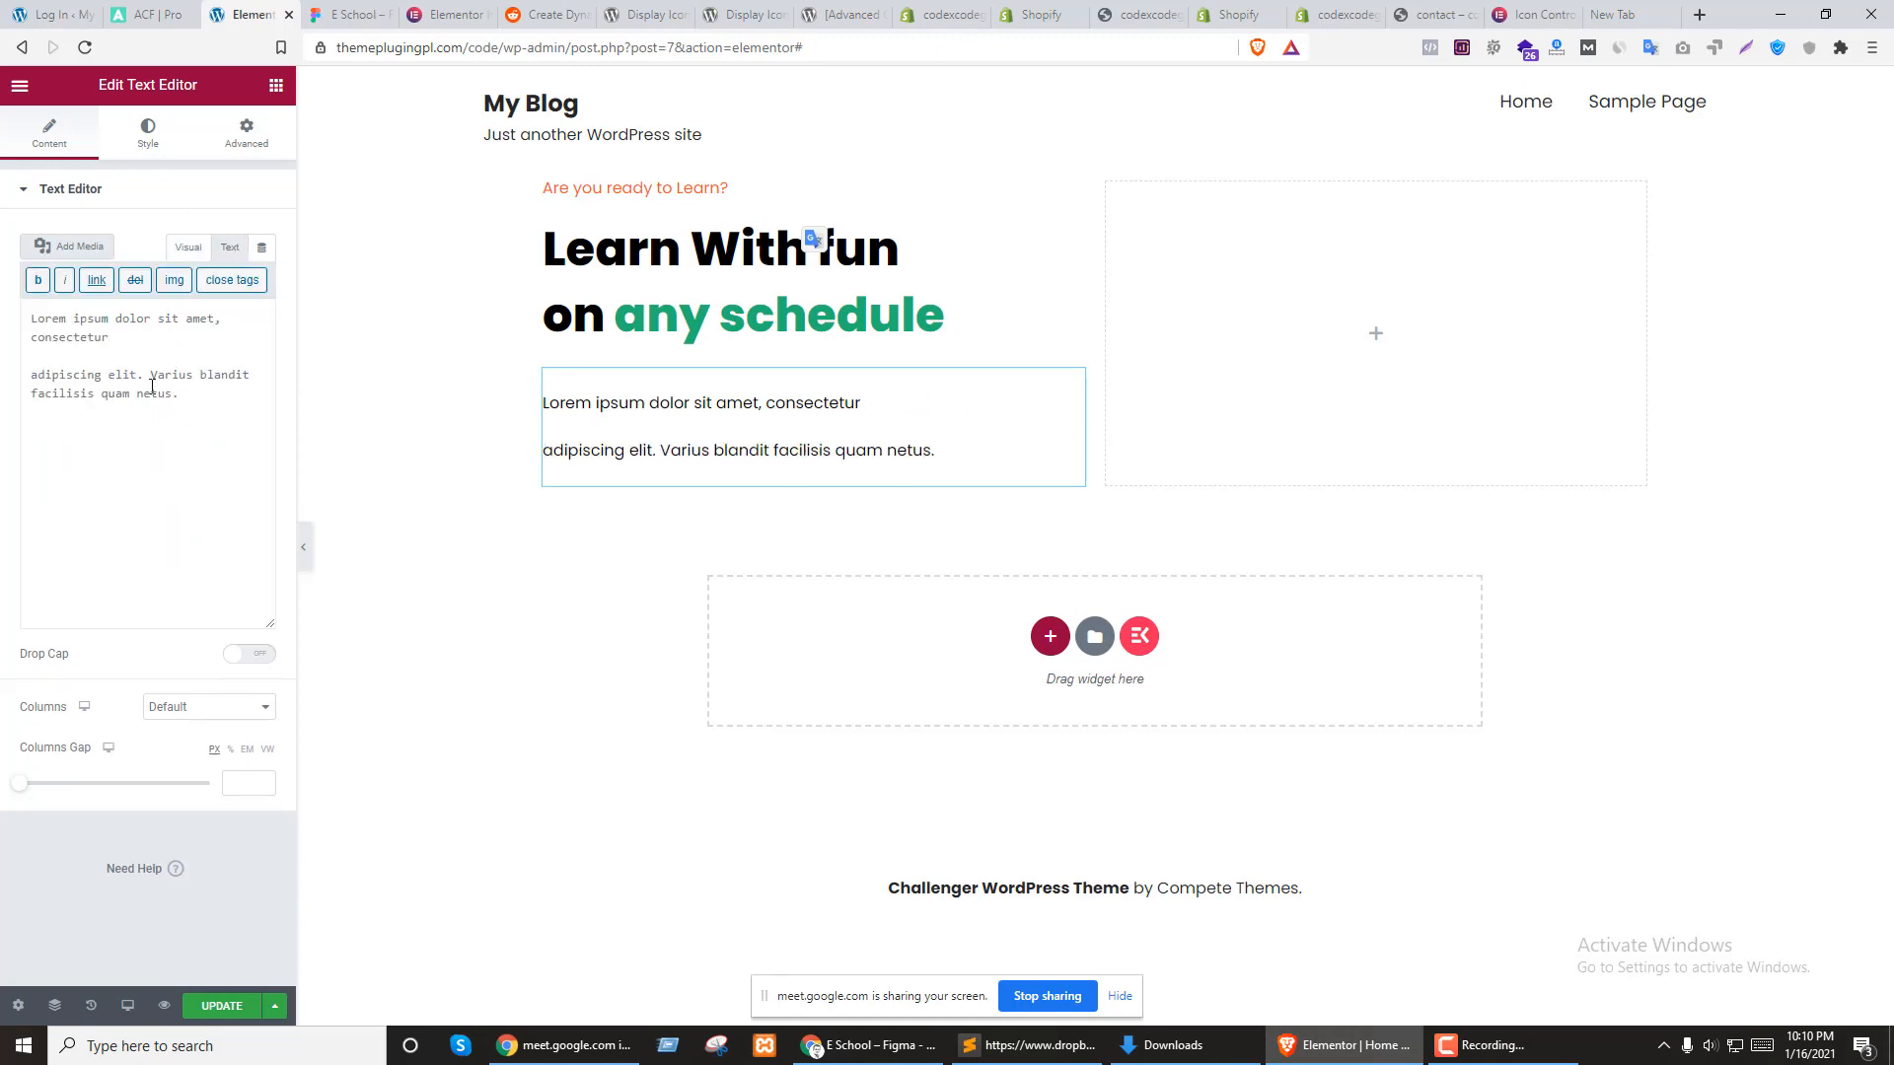
Reduce the paragraph break before "adipiscing" to a single line break and compare the visual and markup views of the text
click(50, 359)
key(BackSpace)
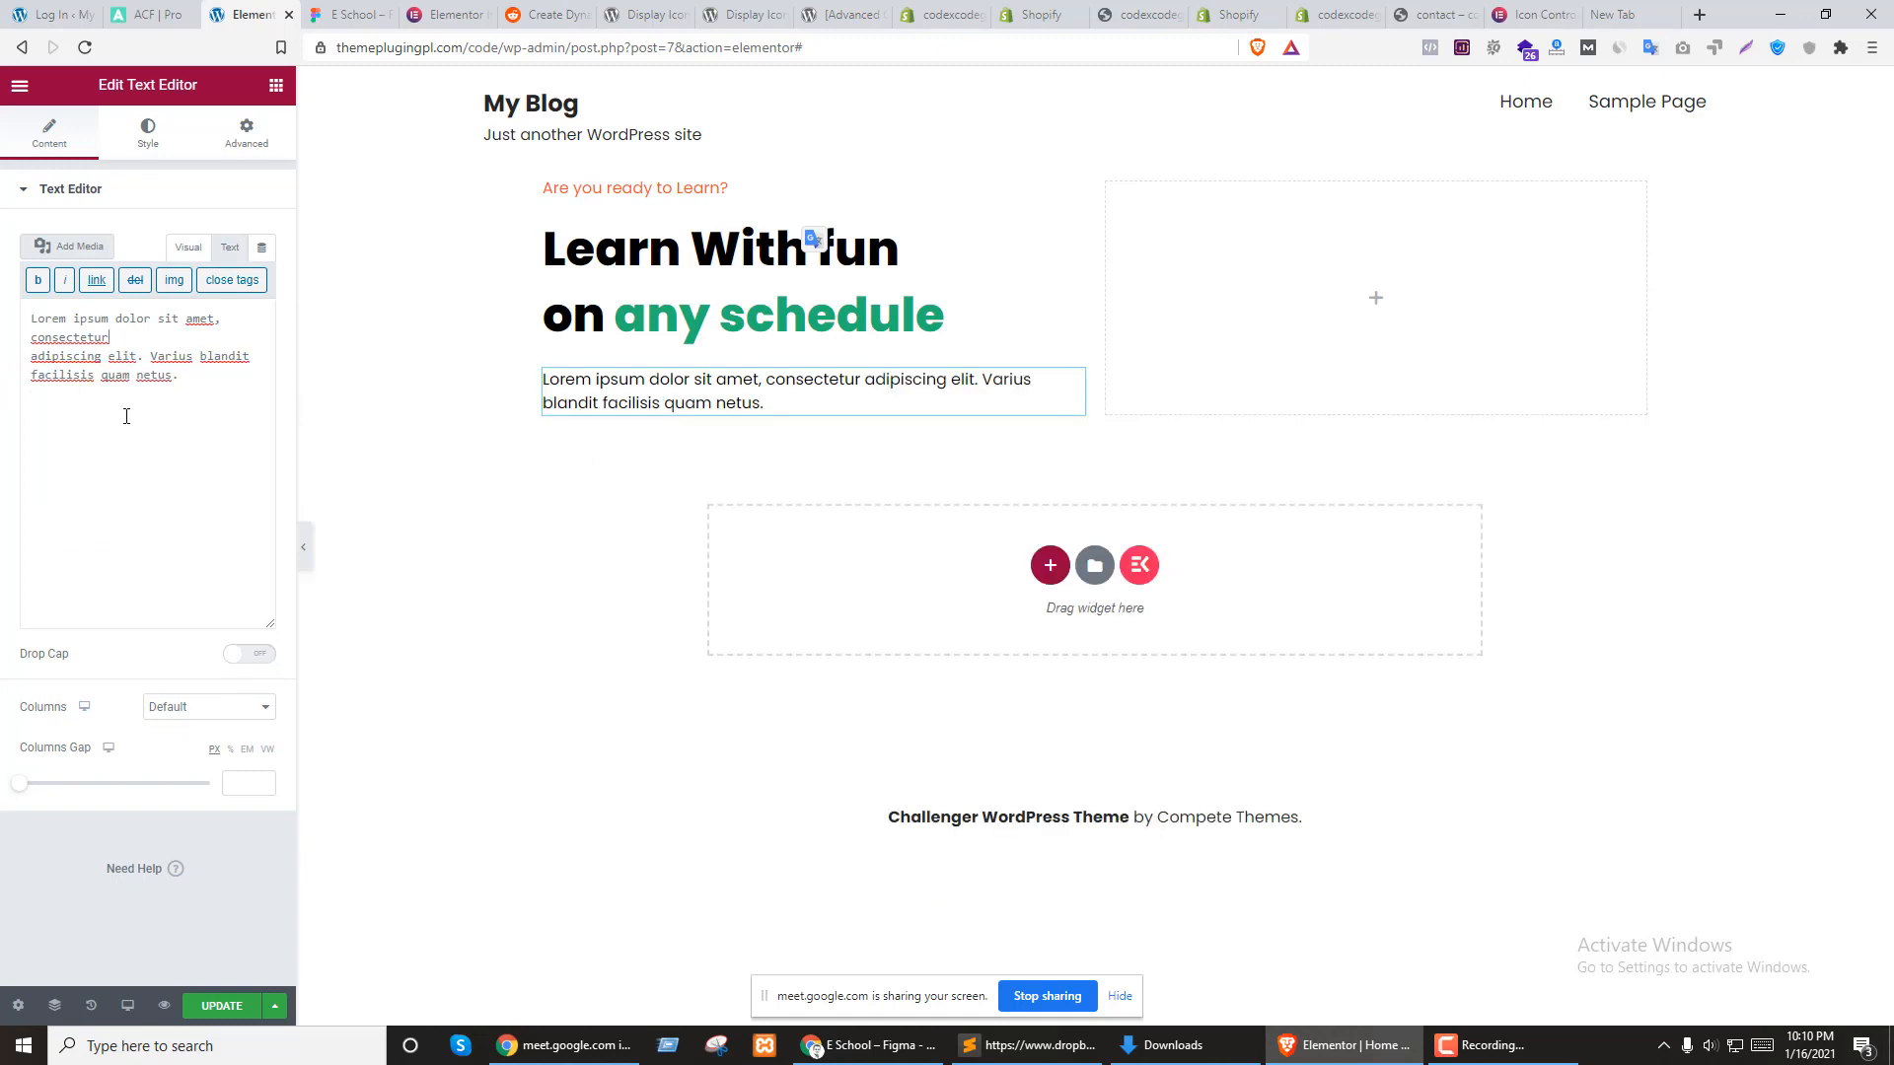
key(Delete)
key(Return)
key(Delete)
key(Return)
click(192, 247)
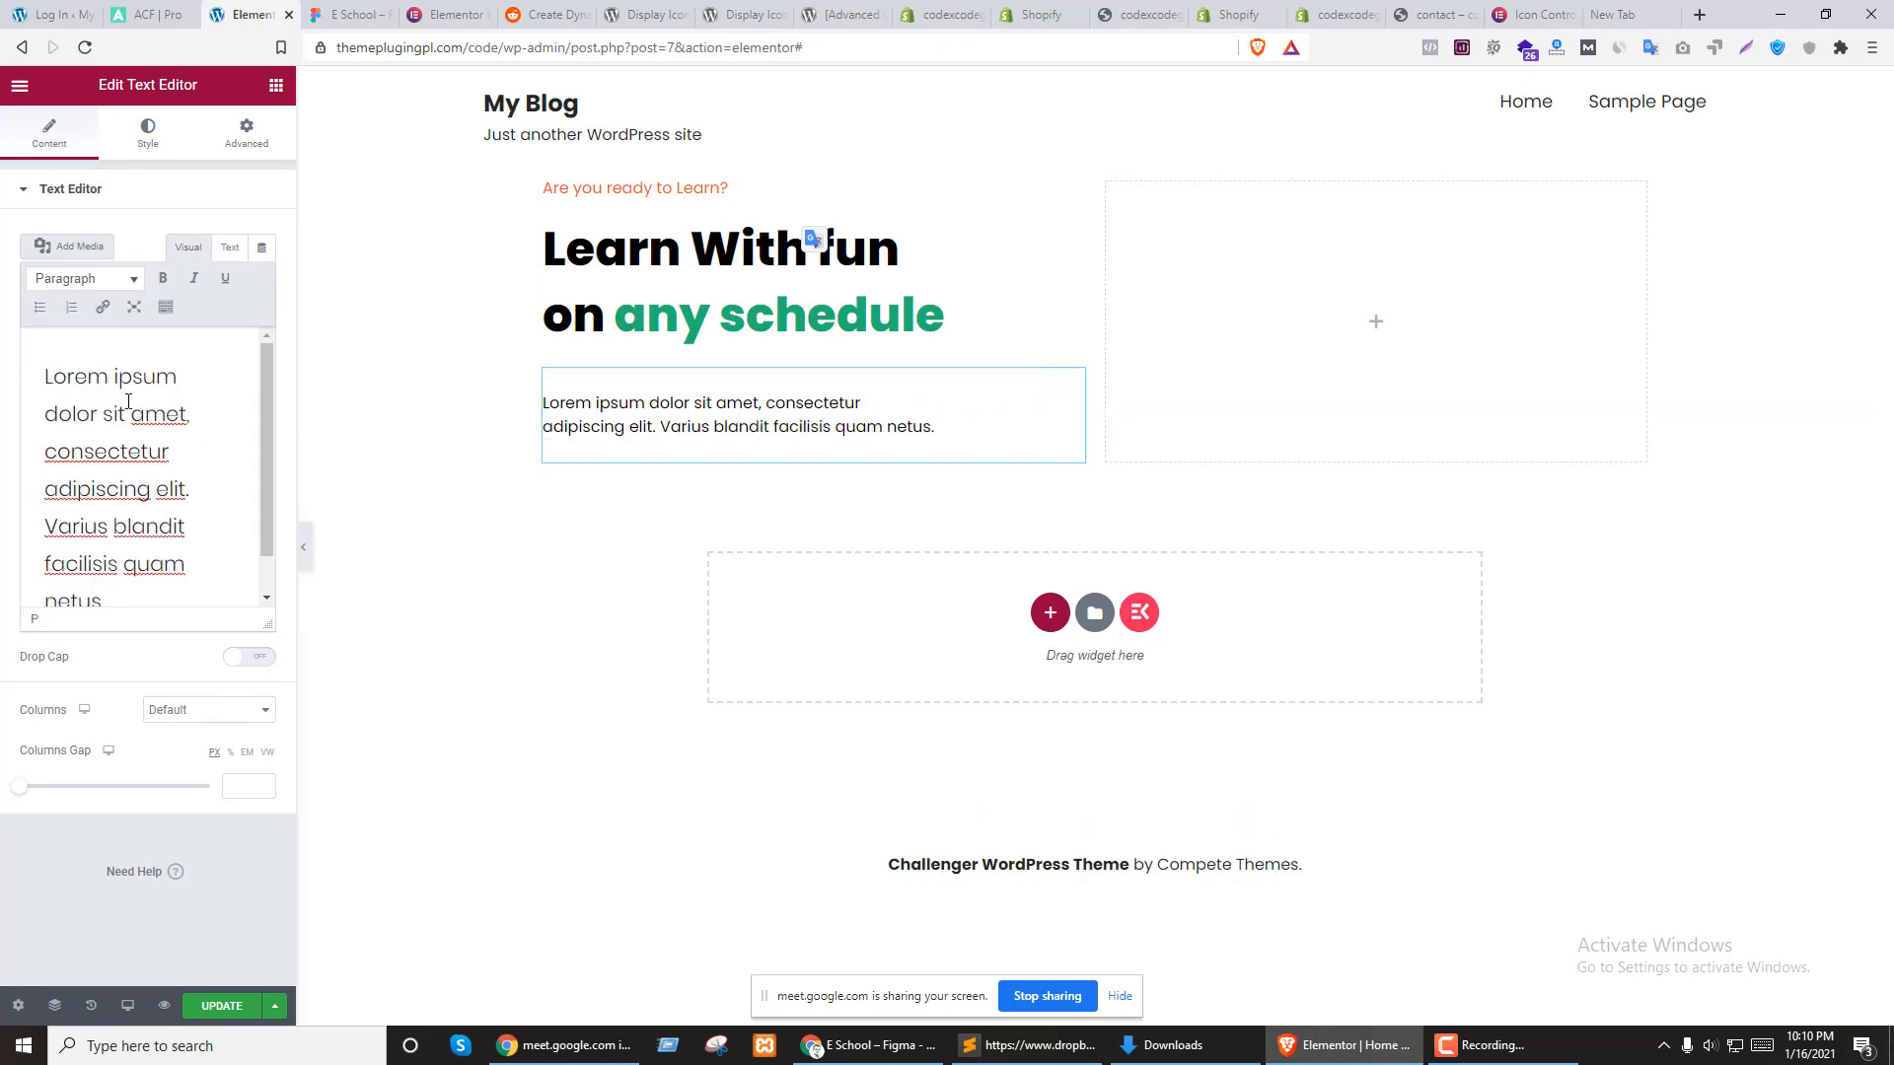
click(236, 251)
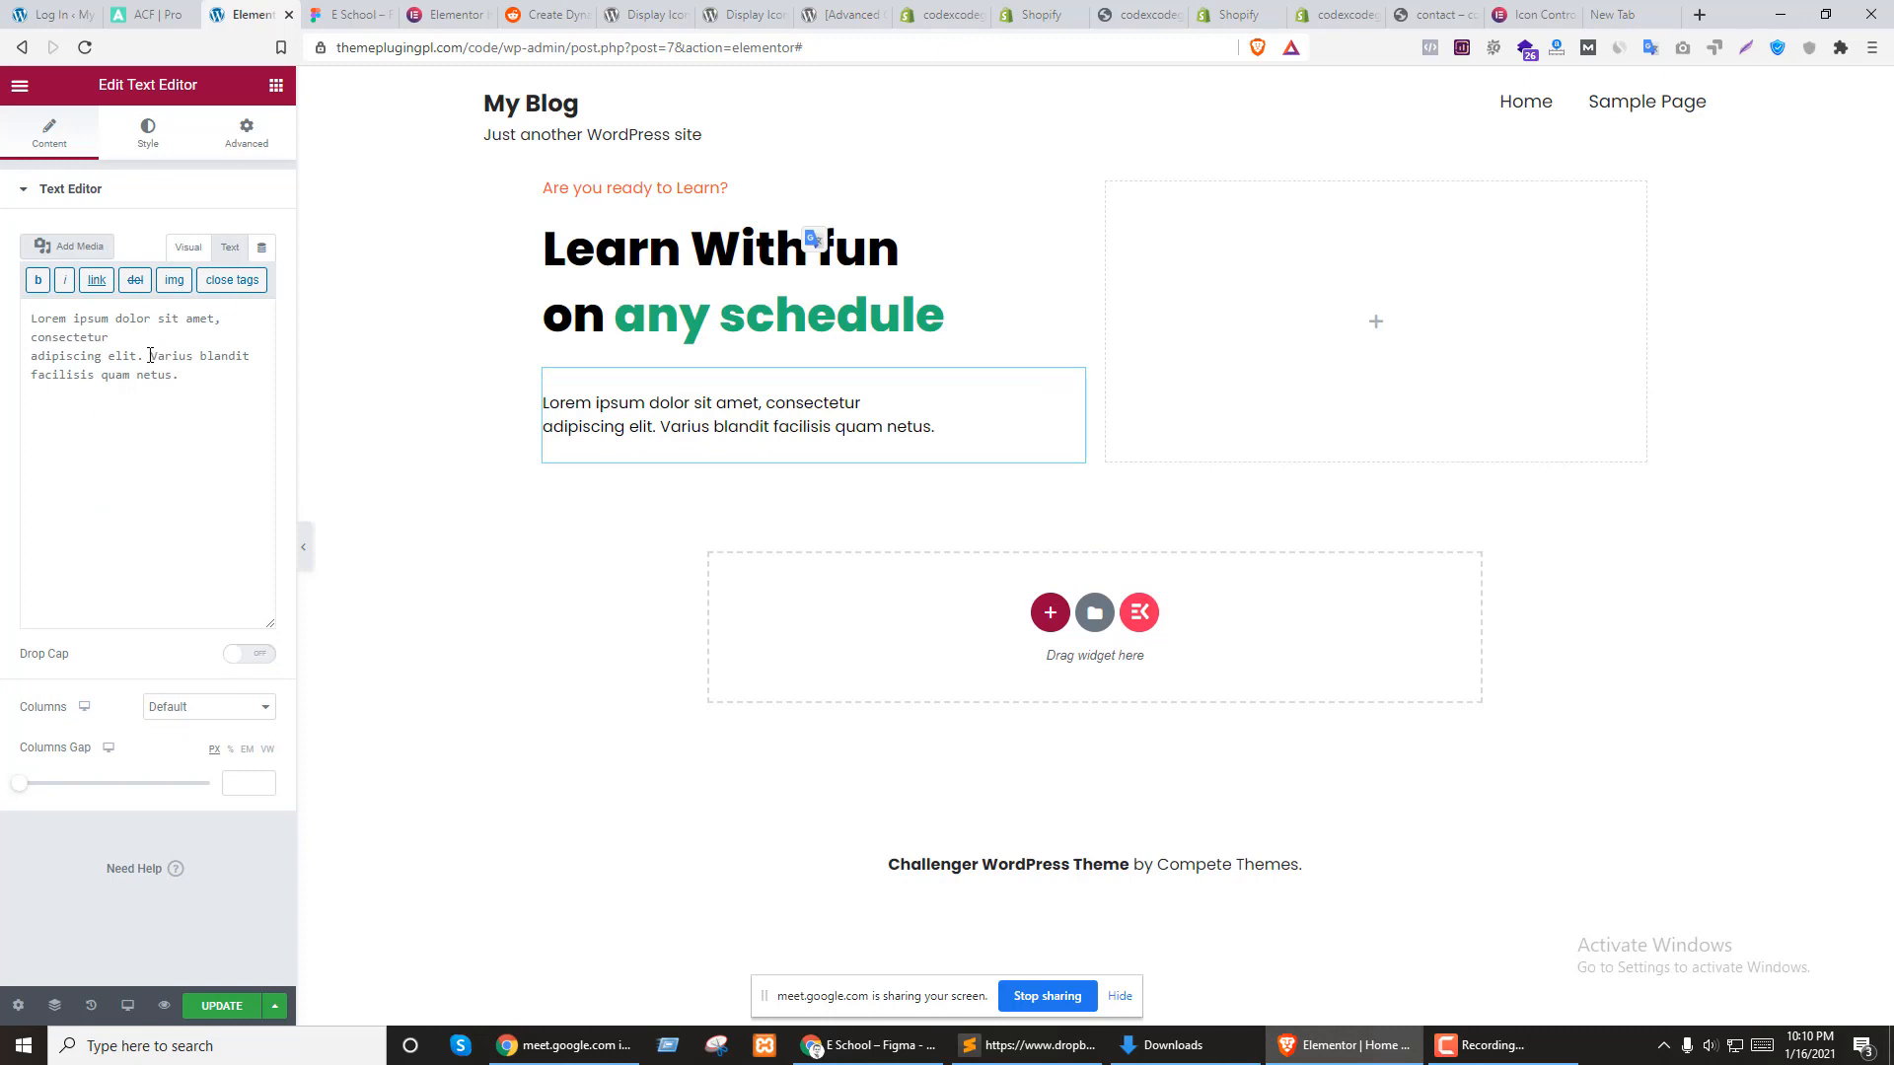
click(150, 355)
click(191, 250)
click(228, 251)
Set the paragraph widget's padding and margin to 0 on all sides
click(246, 138)
click(50, 367)
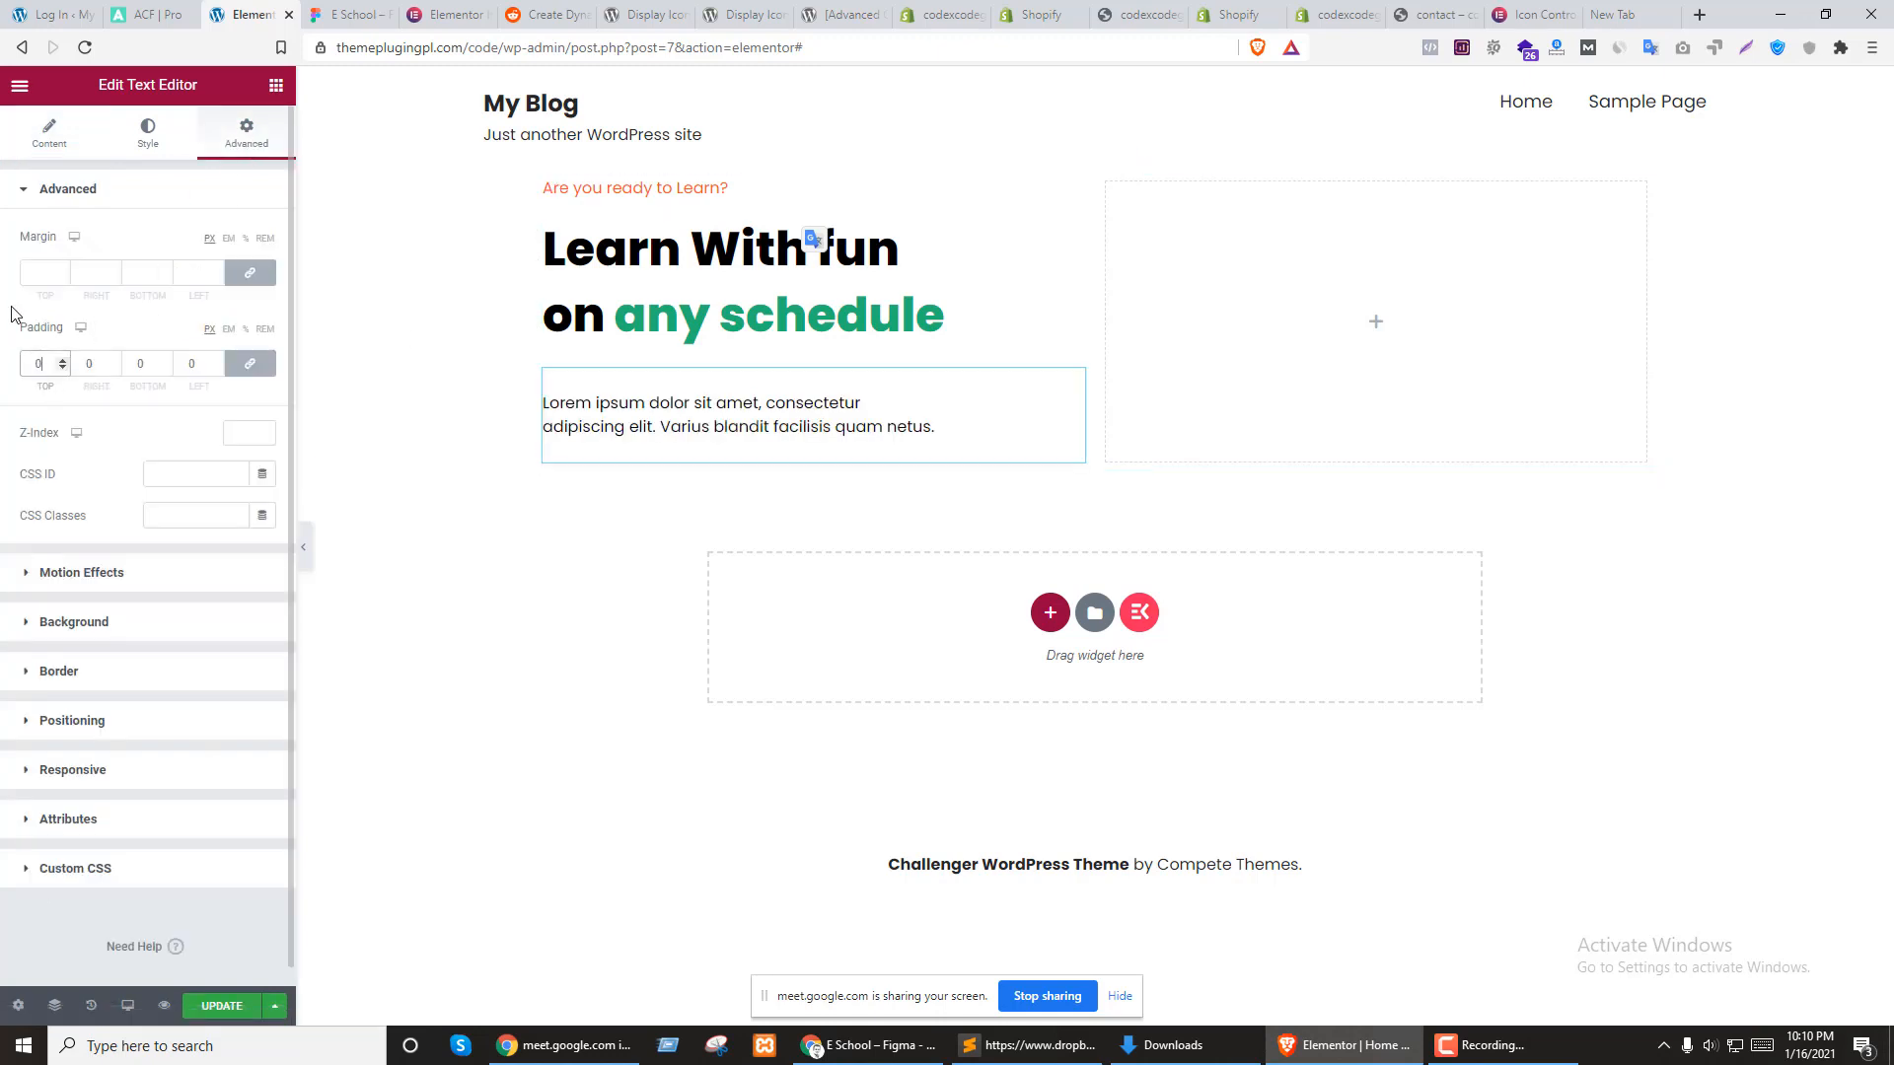
click(29, 272)
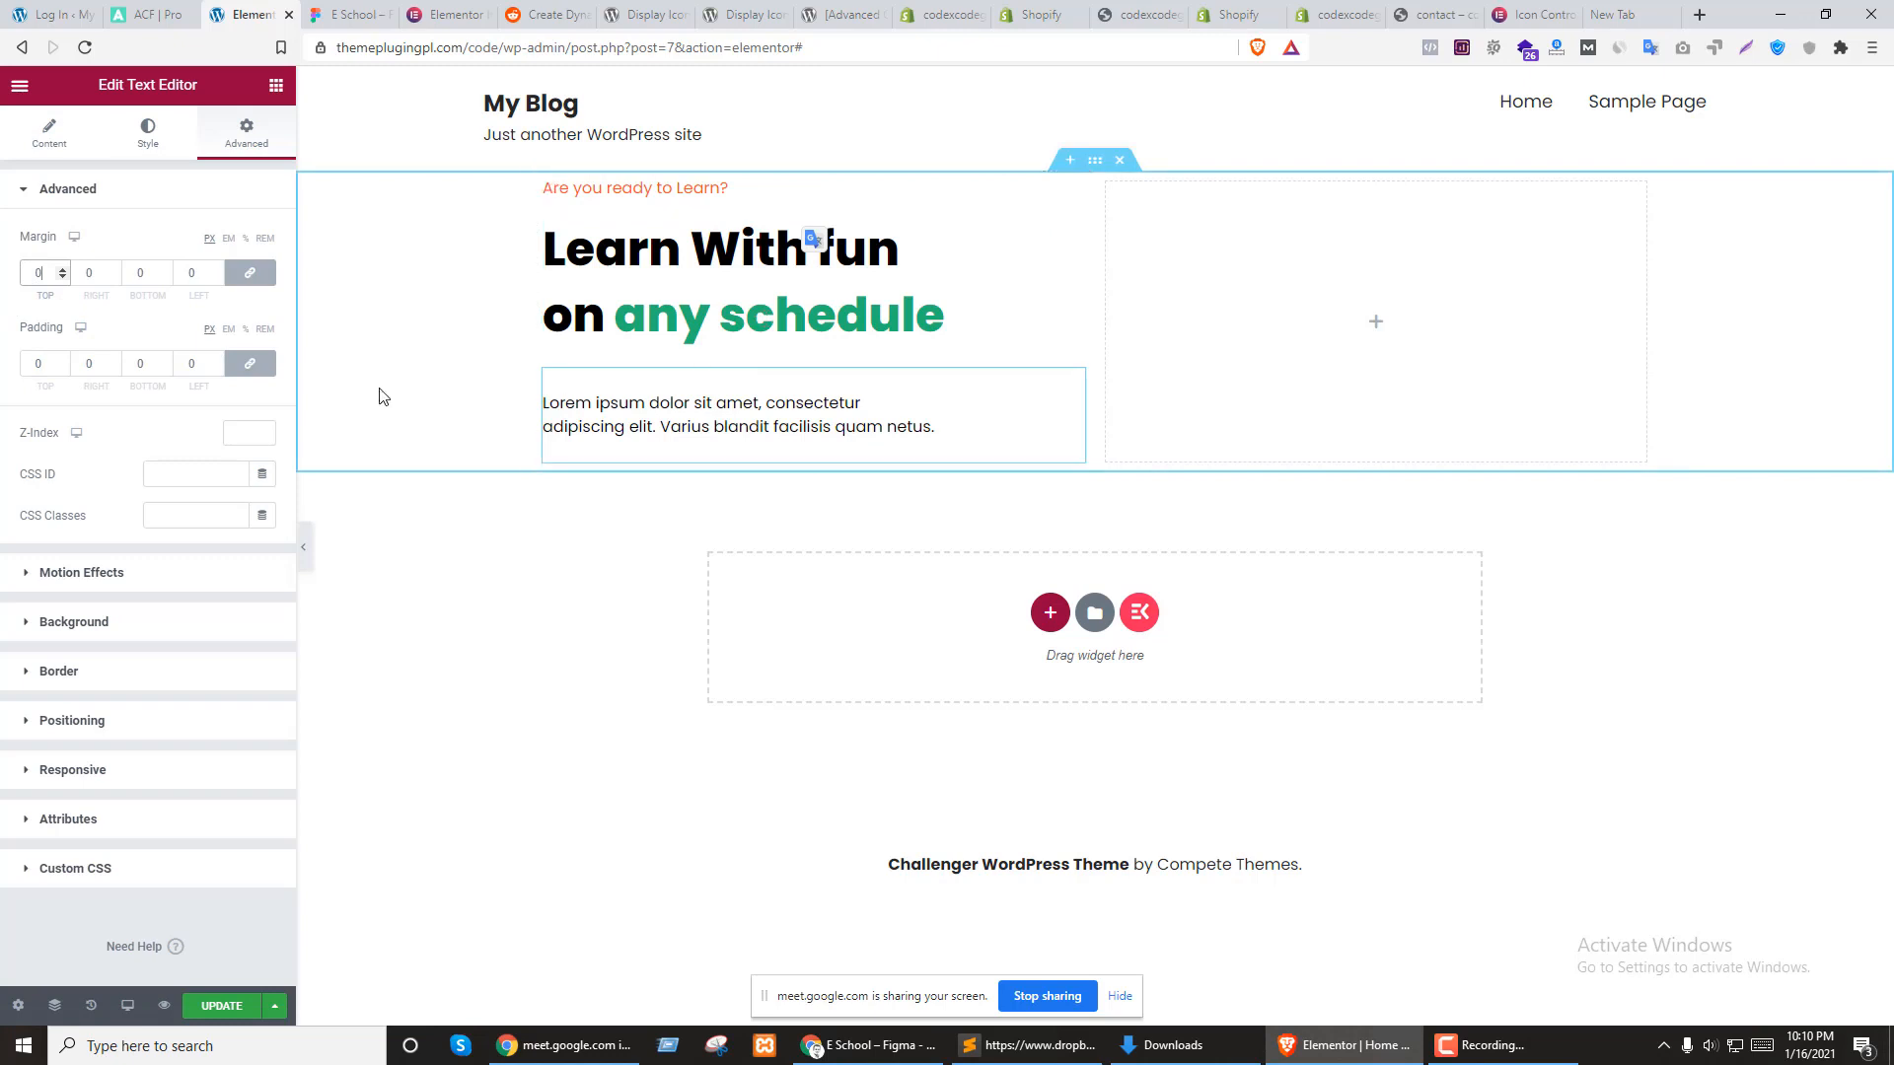
Set the paragraph typography's line height to 1.7 em
click(148, 133)
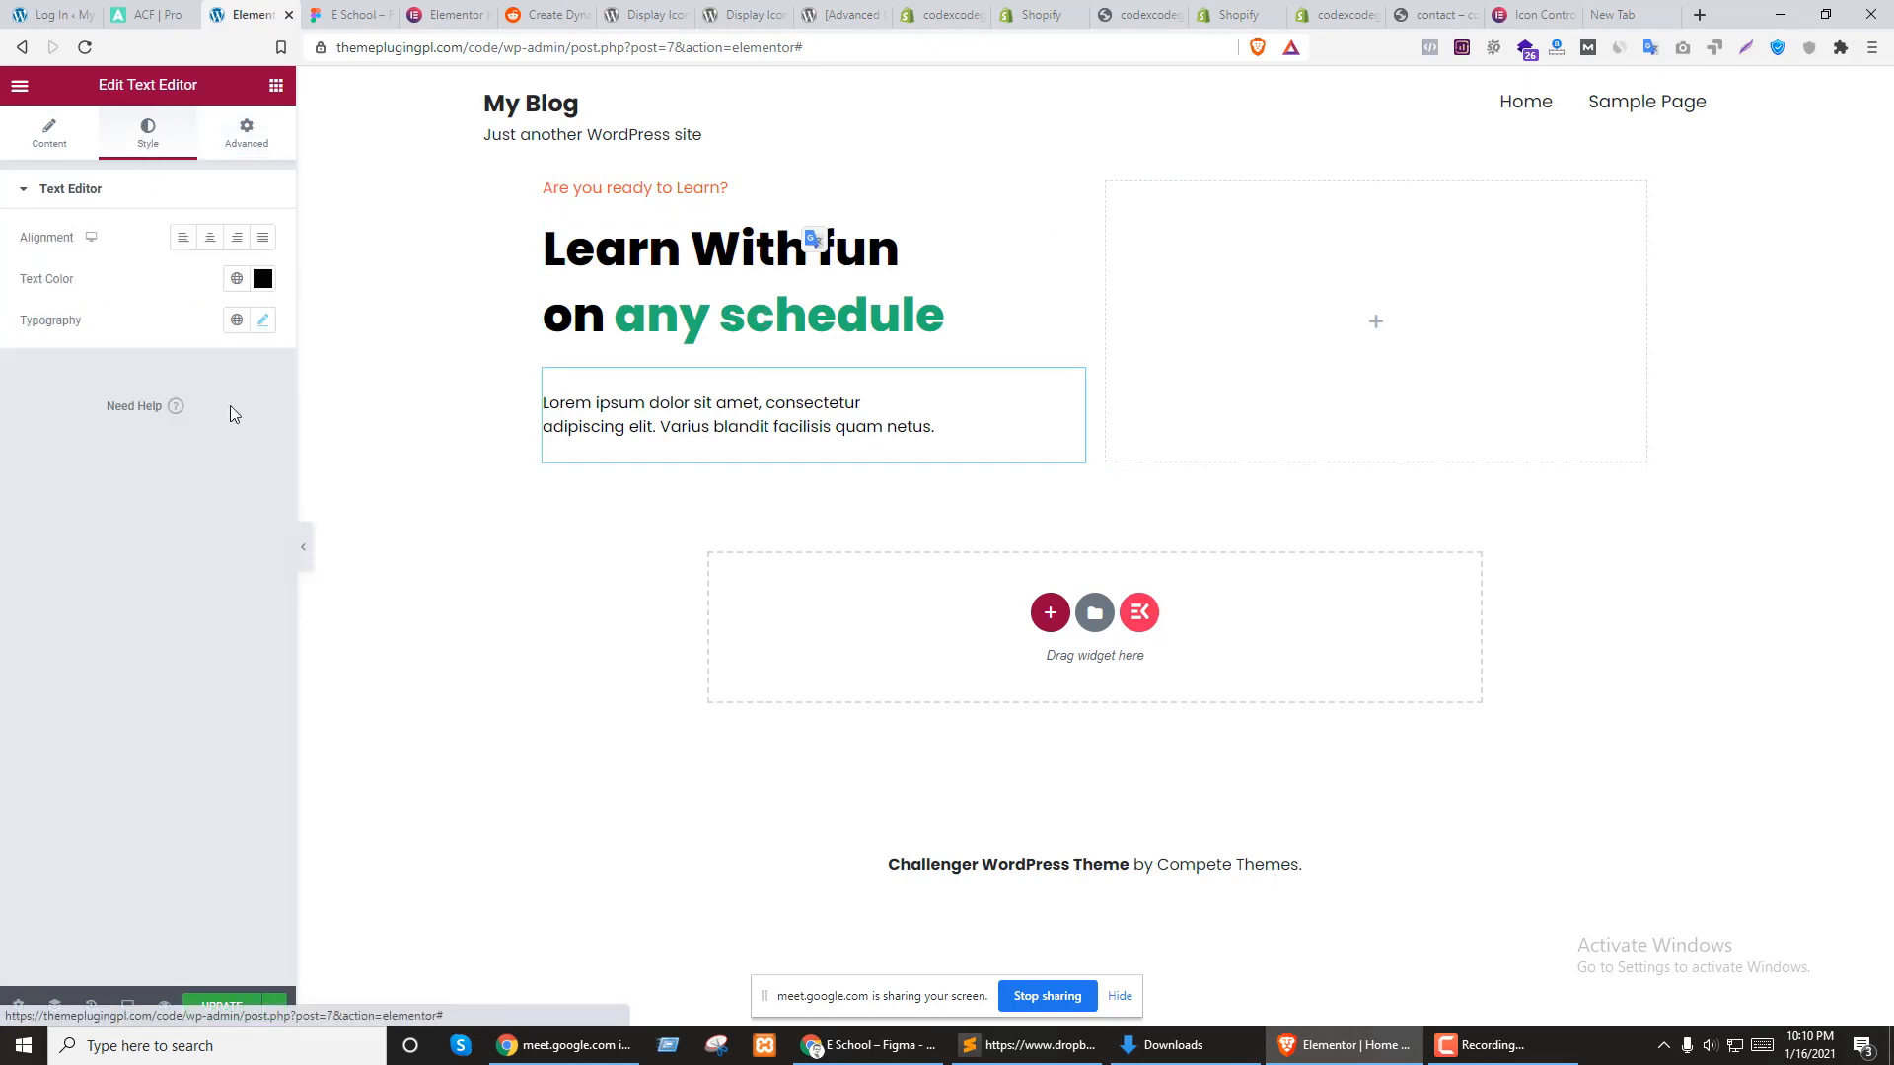
click(264, 322)
drag(35, 730, 58, 738)
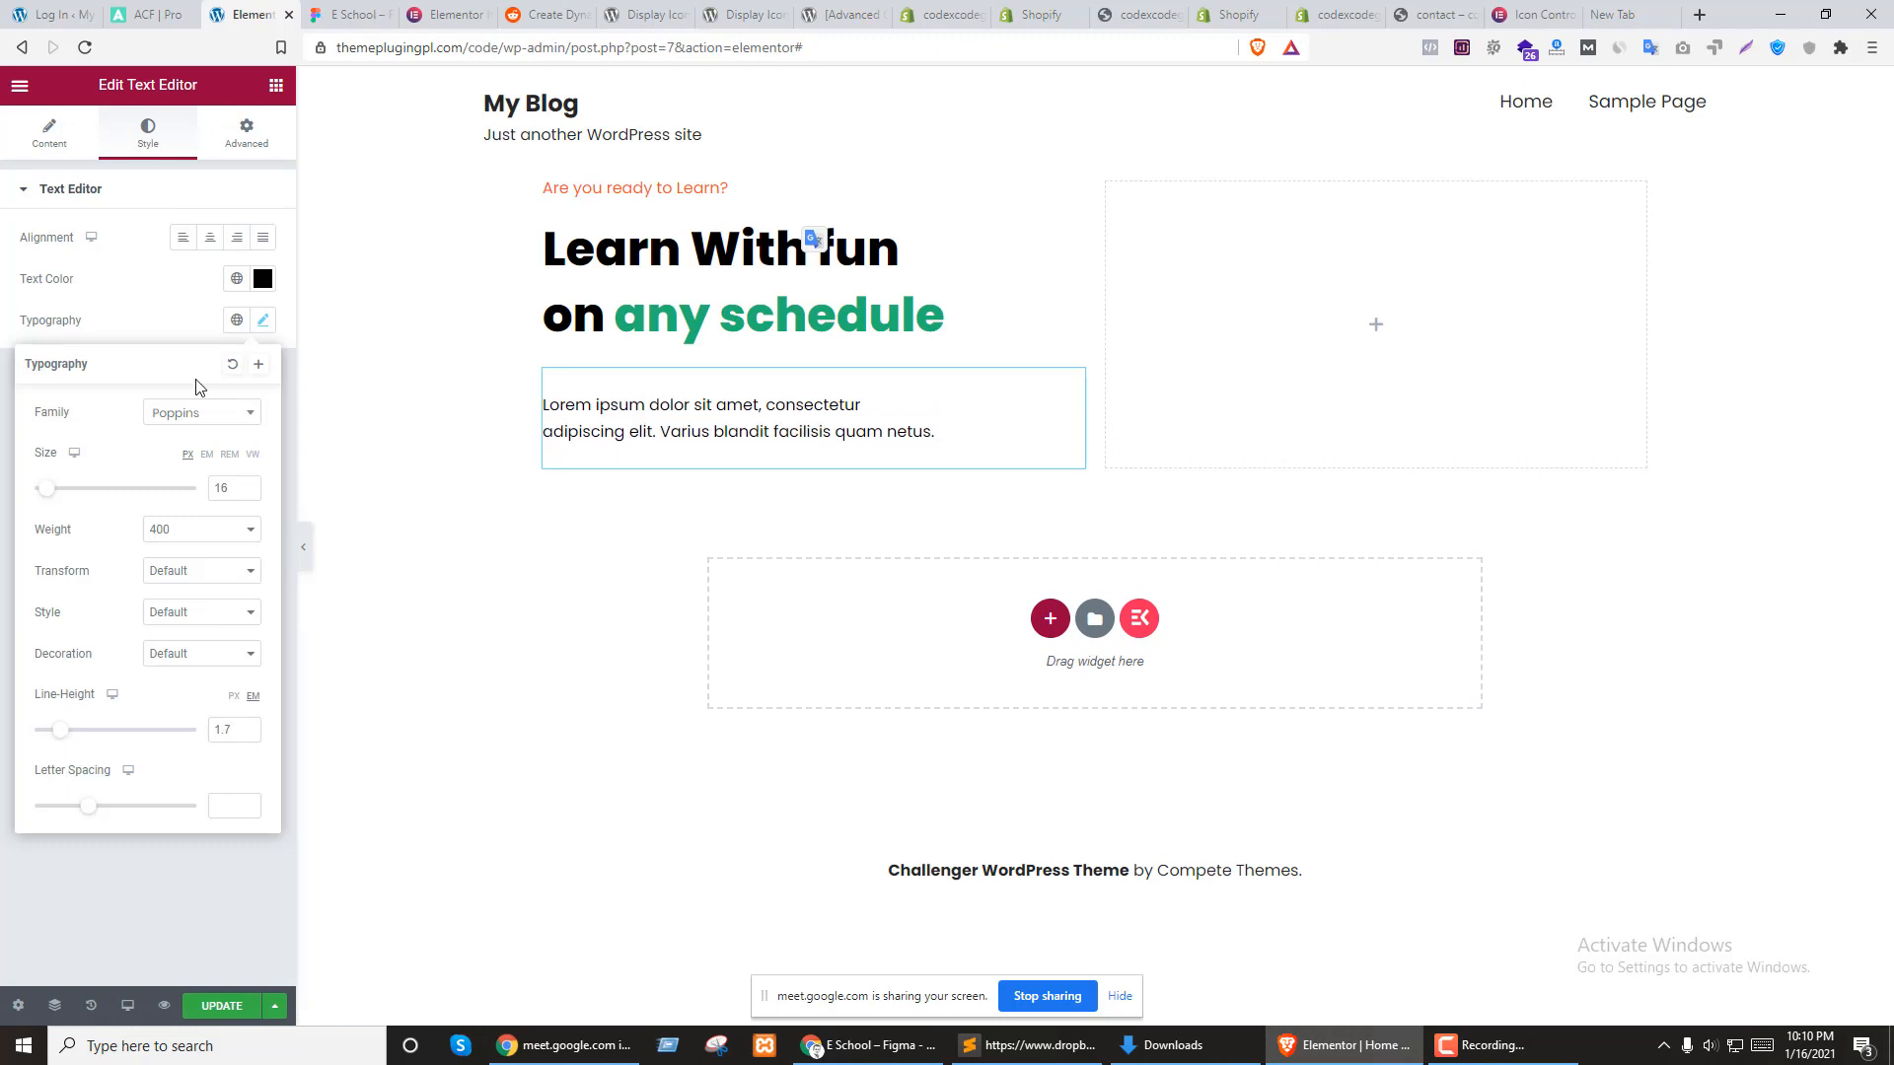
Set the padding of the "Learn With fun on any schedule" heading to 0 on all sides
click(631, 261)
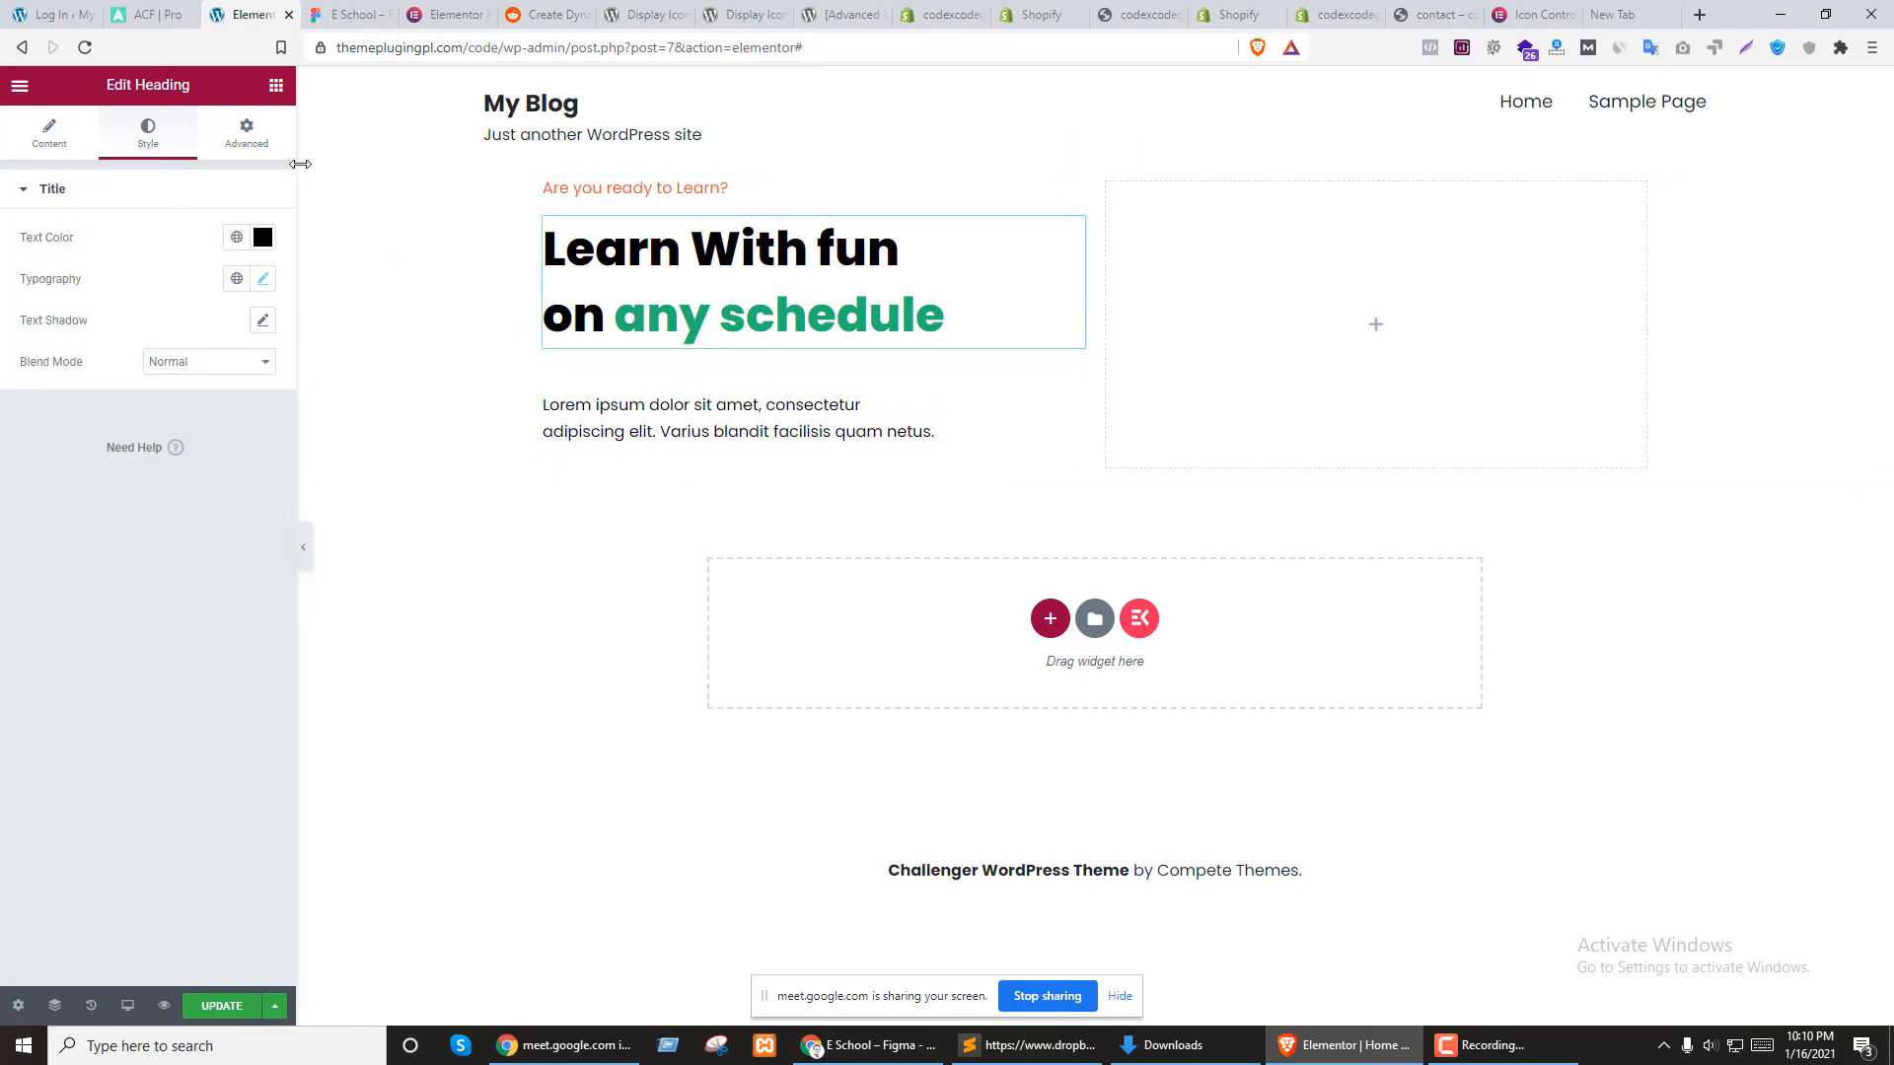
click(245, 133)
click(41, 364)
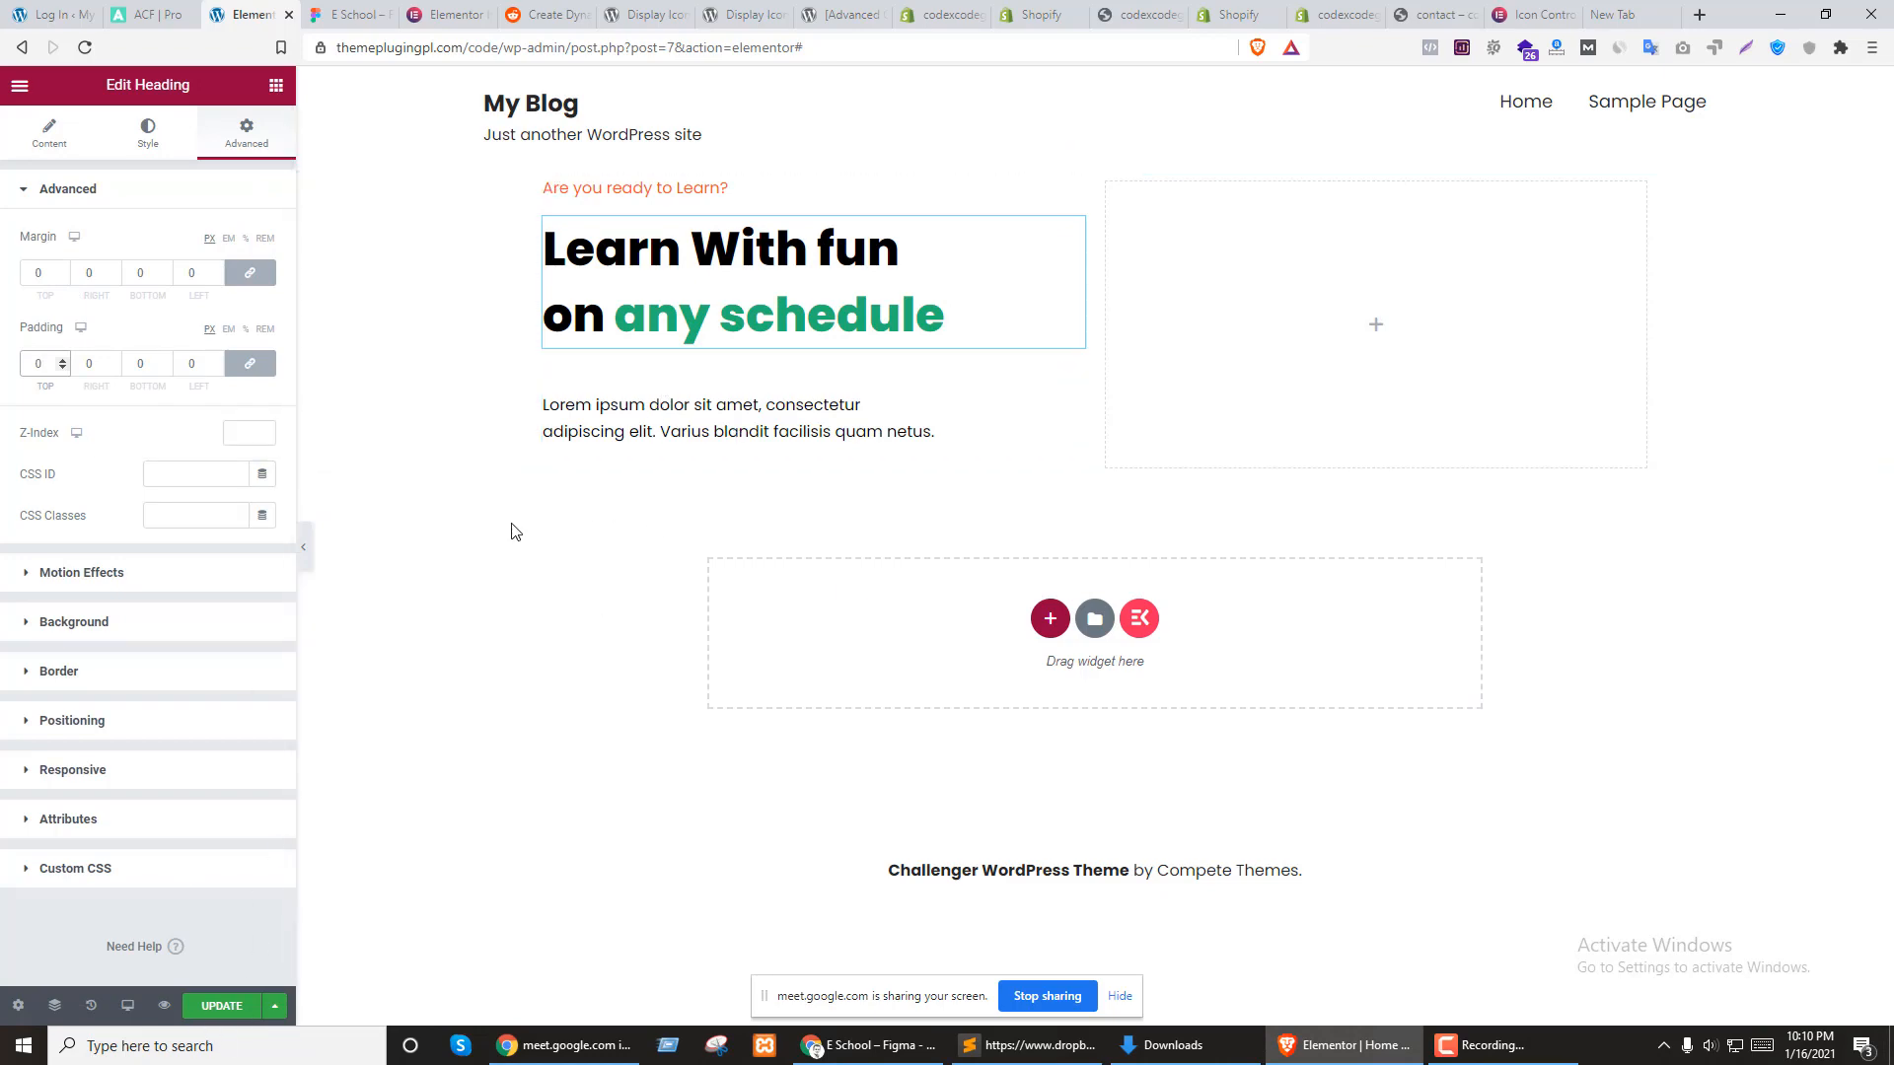
Check the hero layout in the Figma design and add a Button widget below the paragraph in Elementor
key(ctrl+Tab)
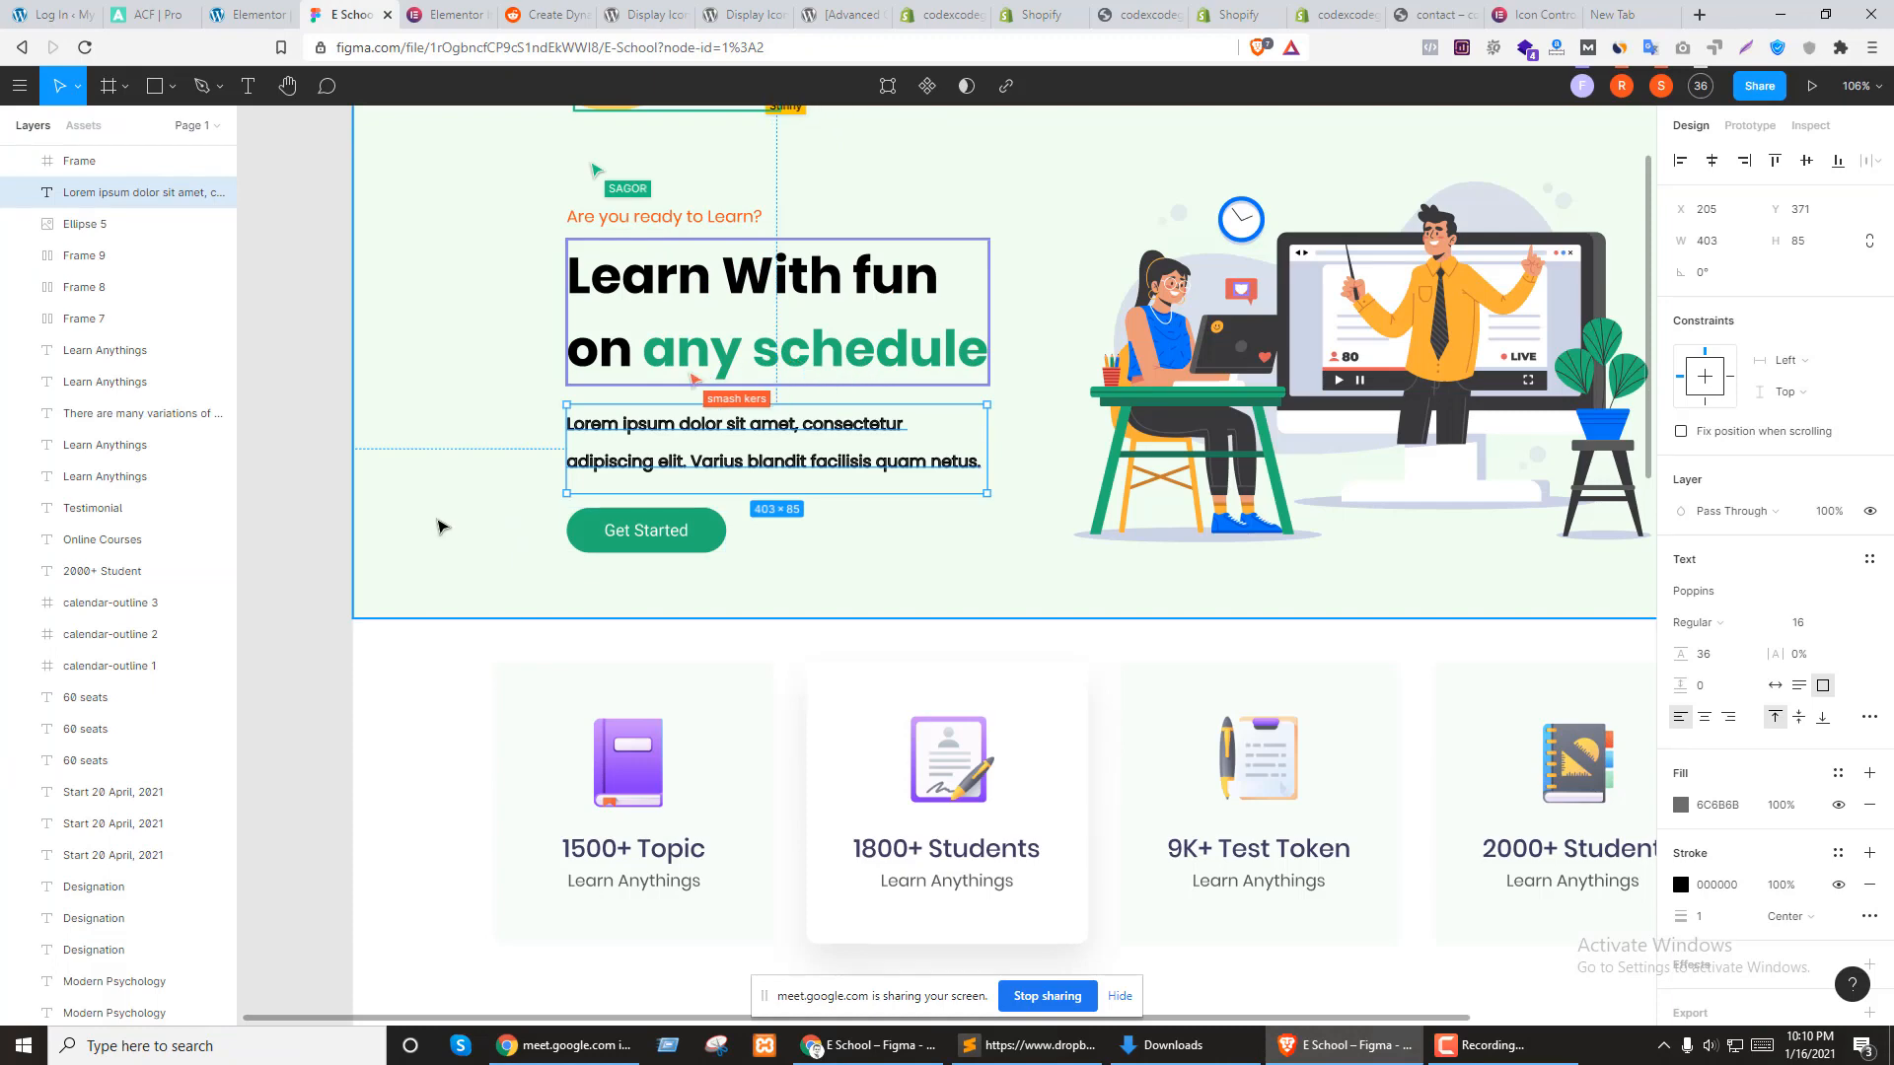
key(ctrl+shift+Tab)
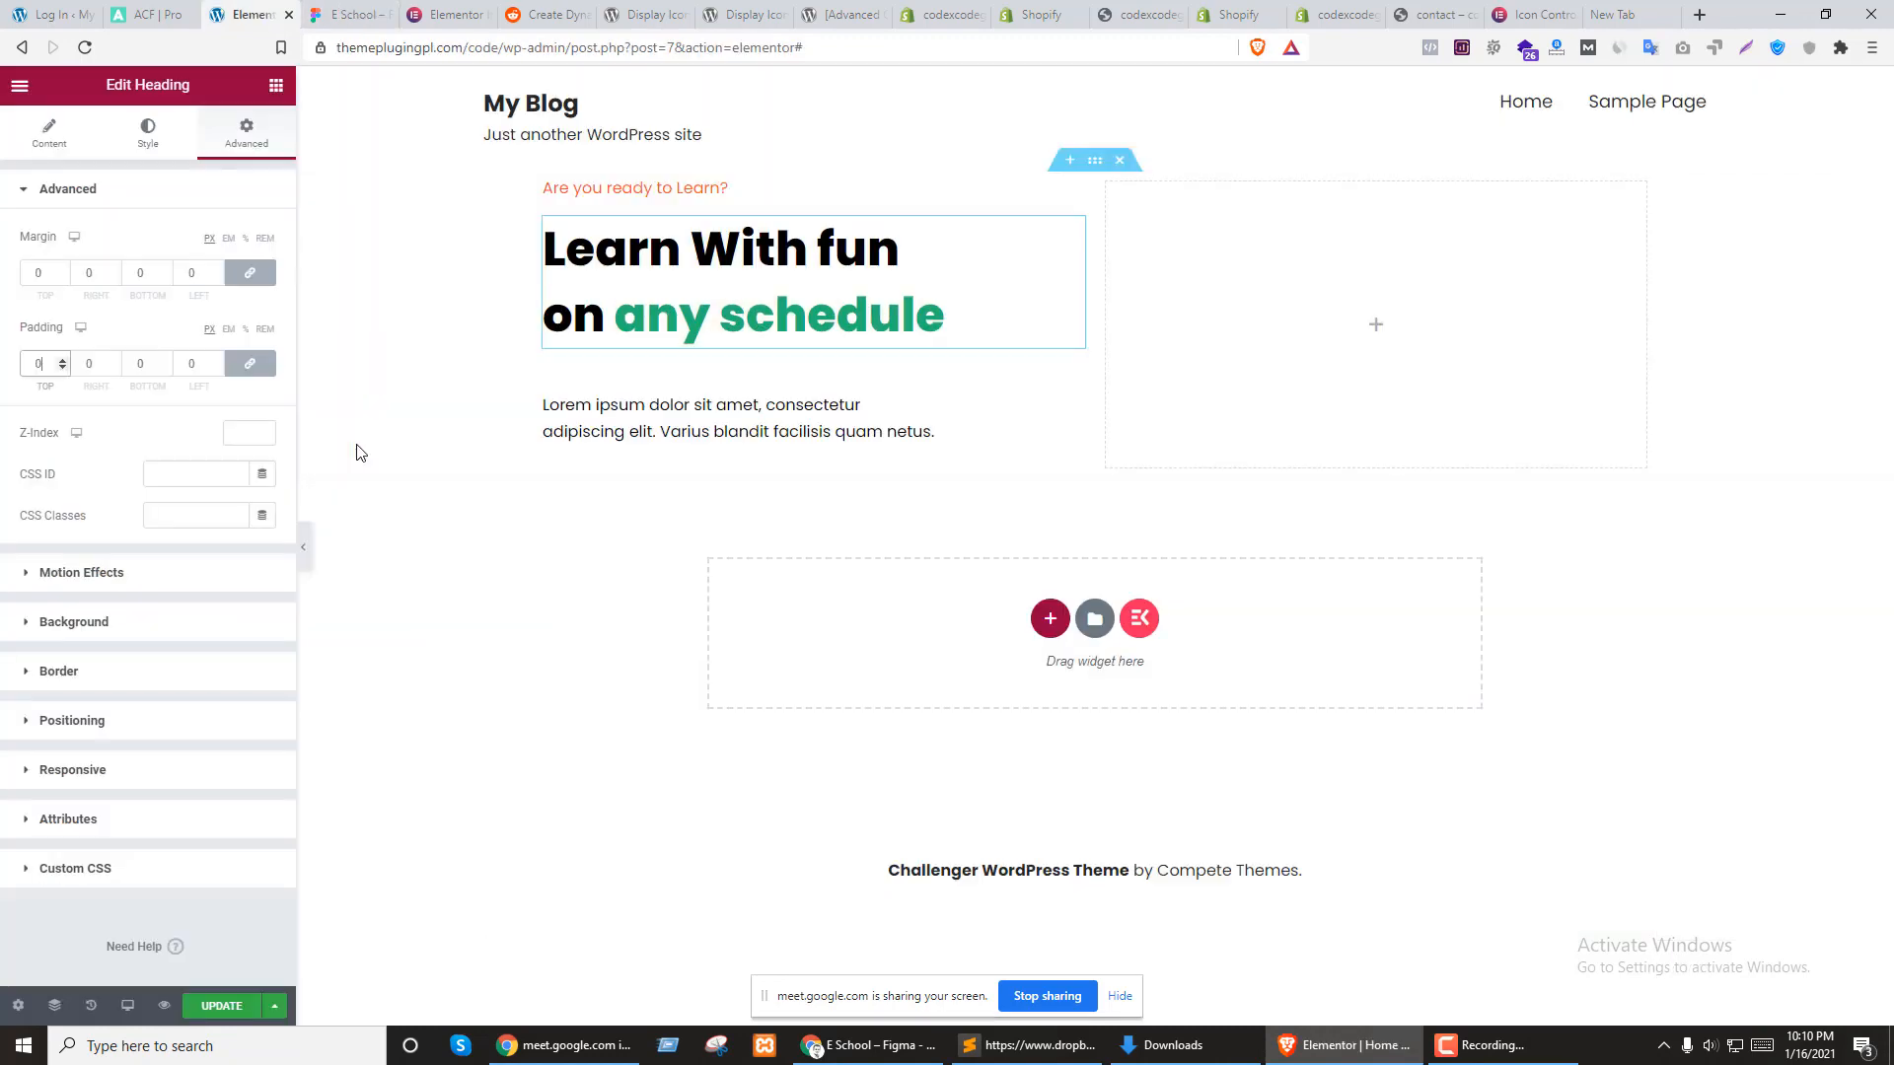
click(277, 85)
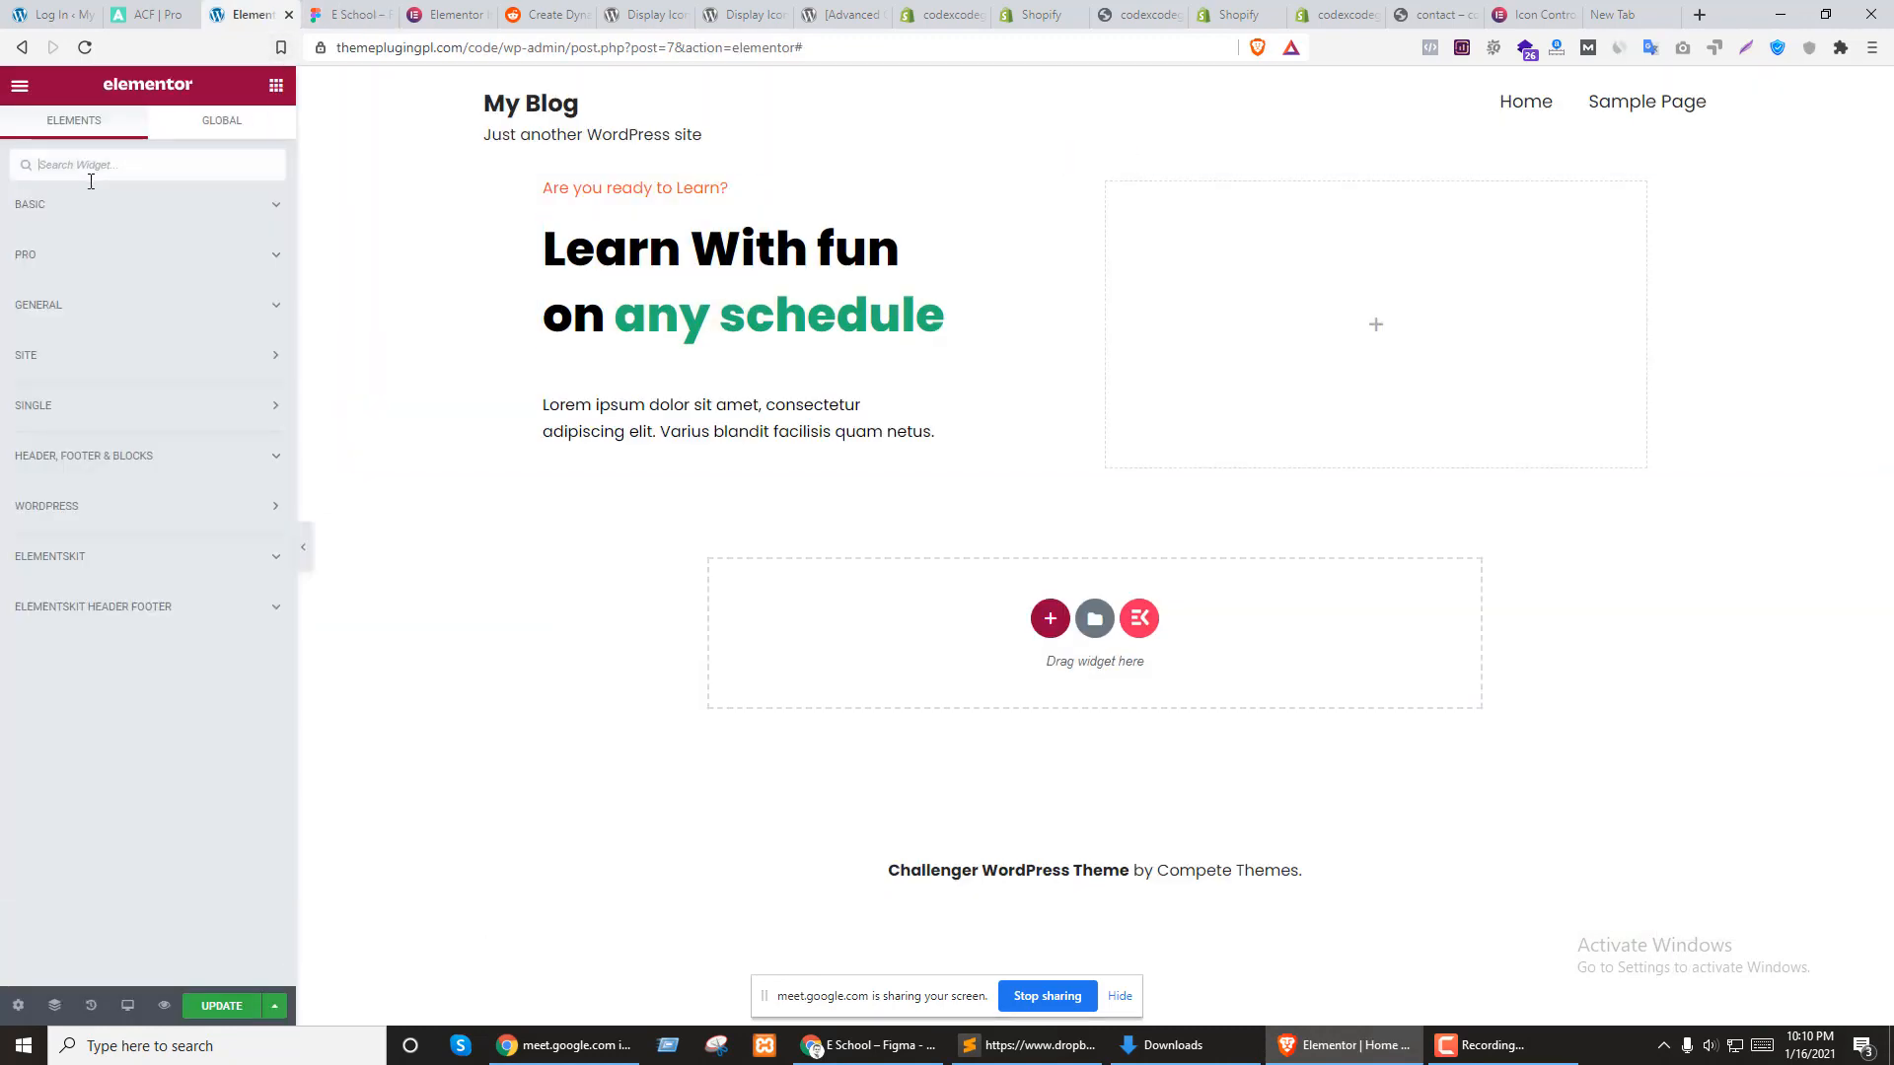
click(128, 210)
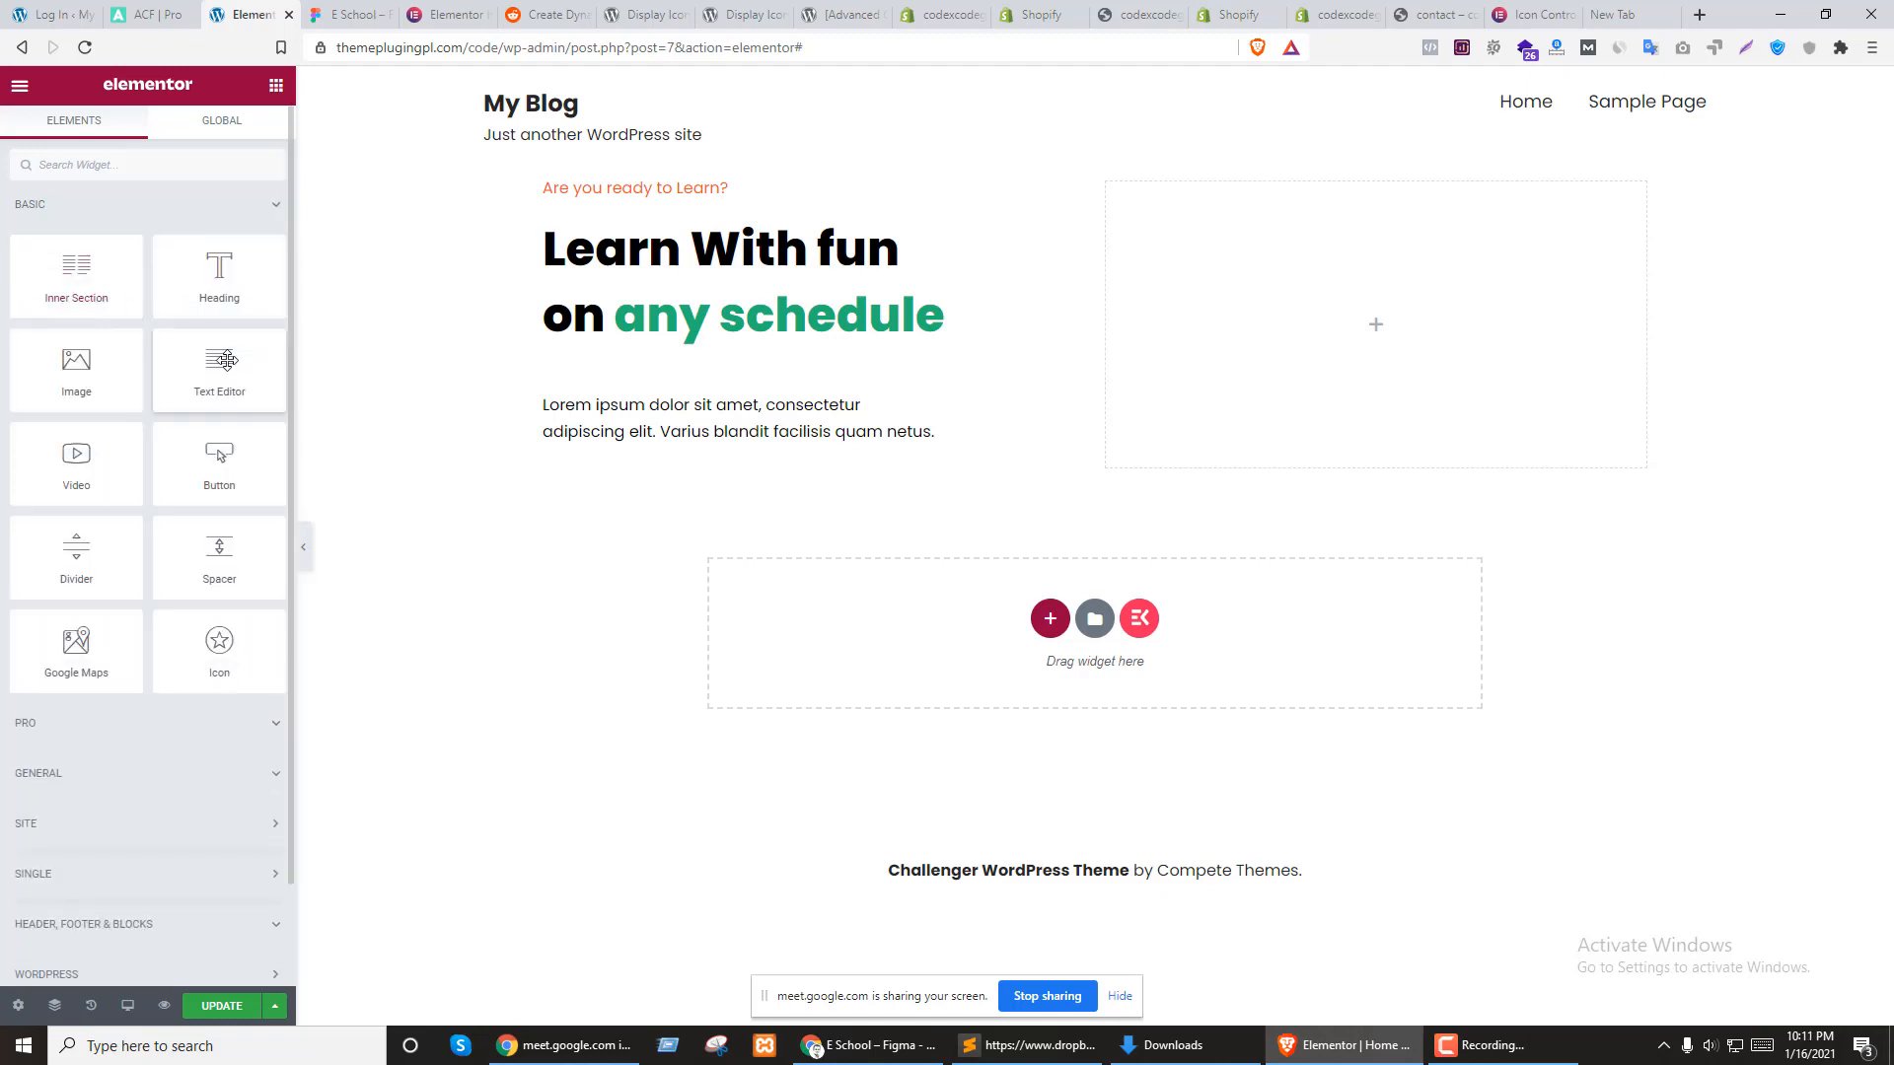
drag(219, 459, 656, 448)
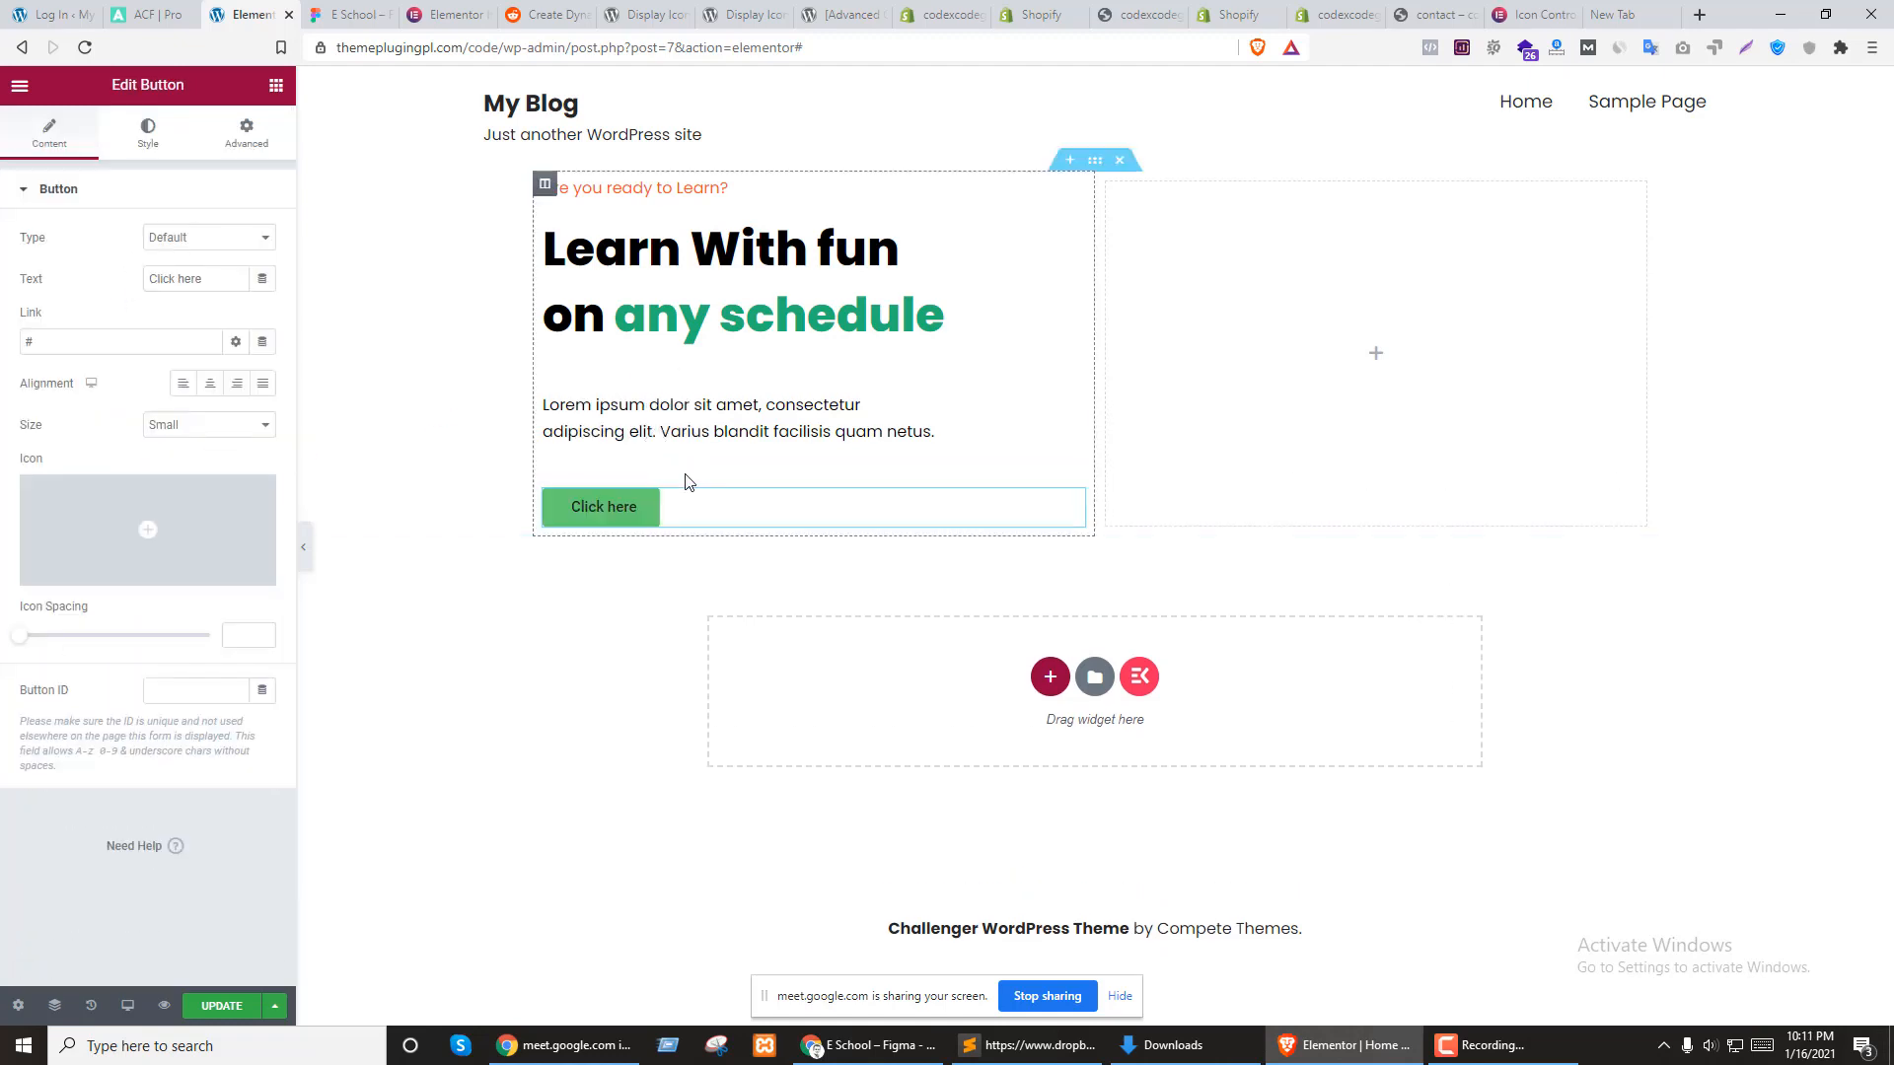
Set the new button's text to "Get Started"
click(188, 278)
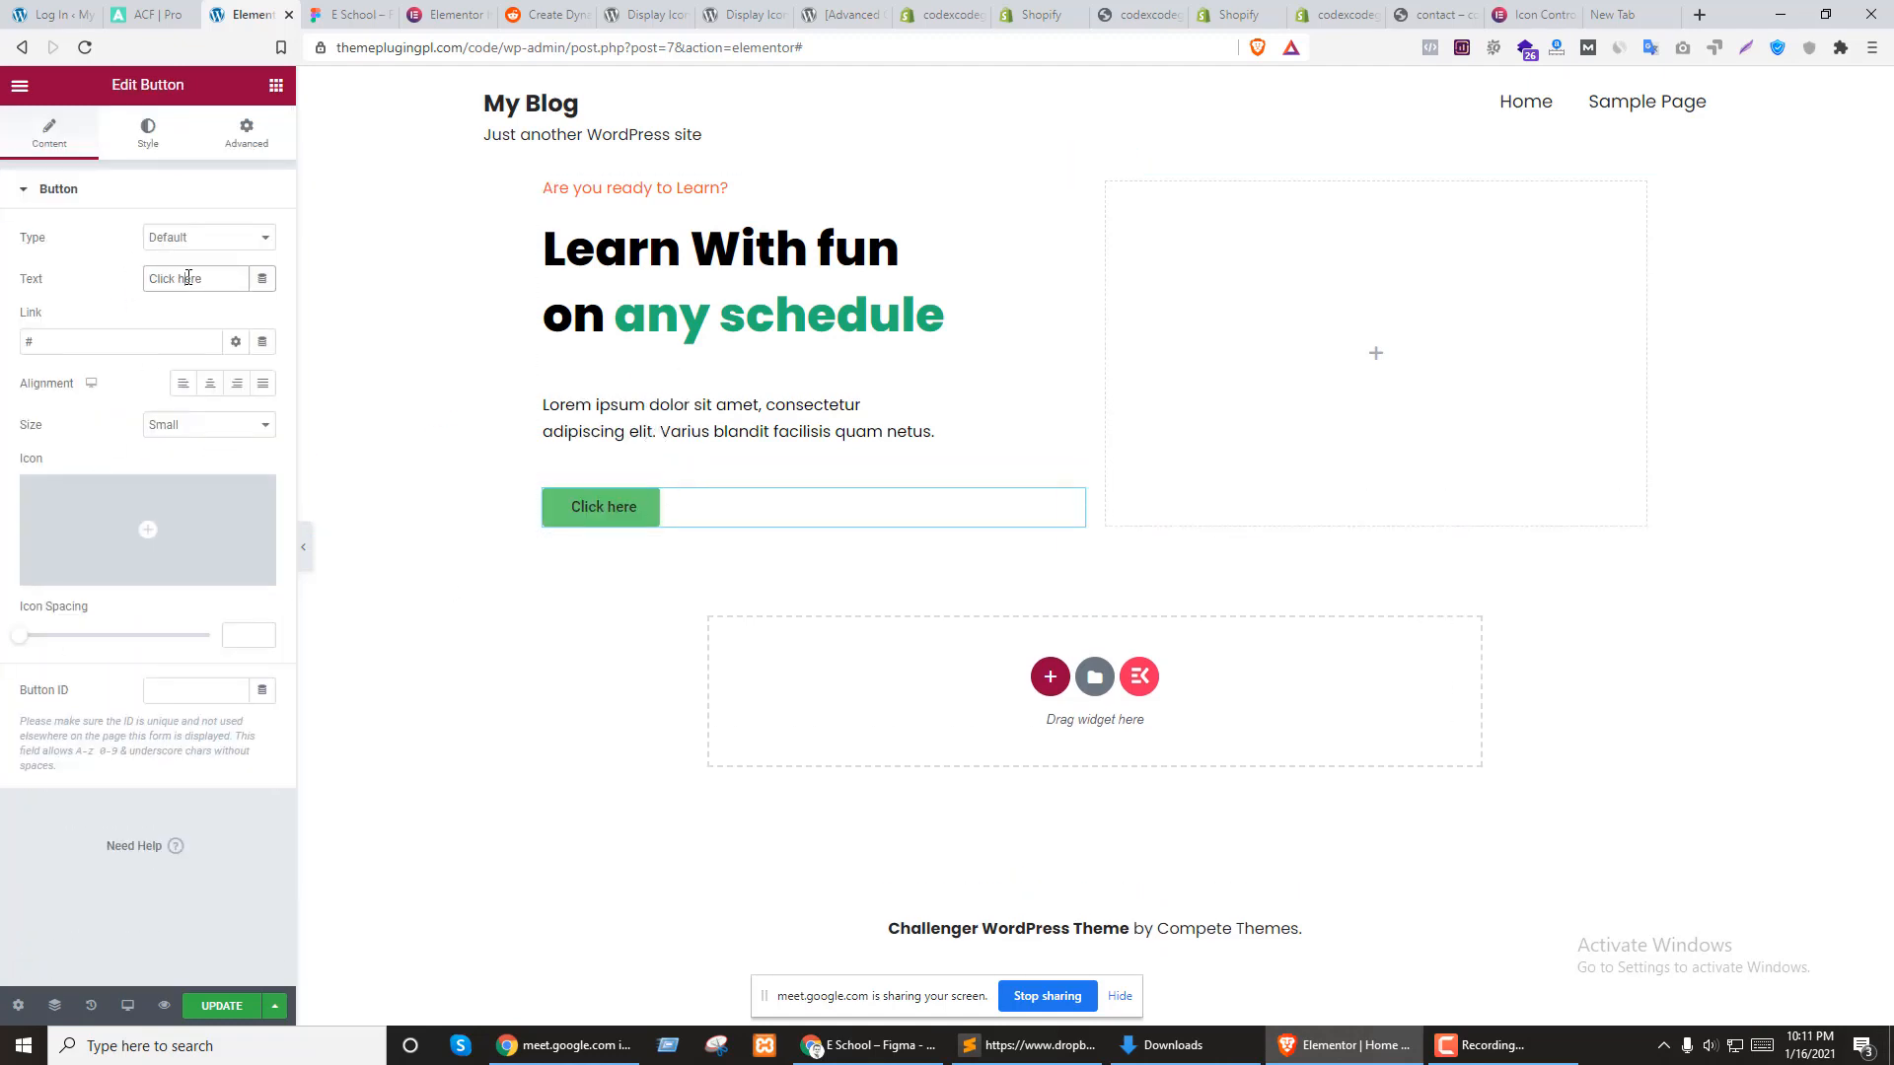
key(ctrl+a)
text(Get )
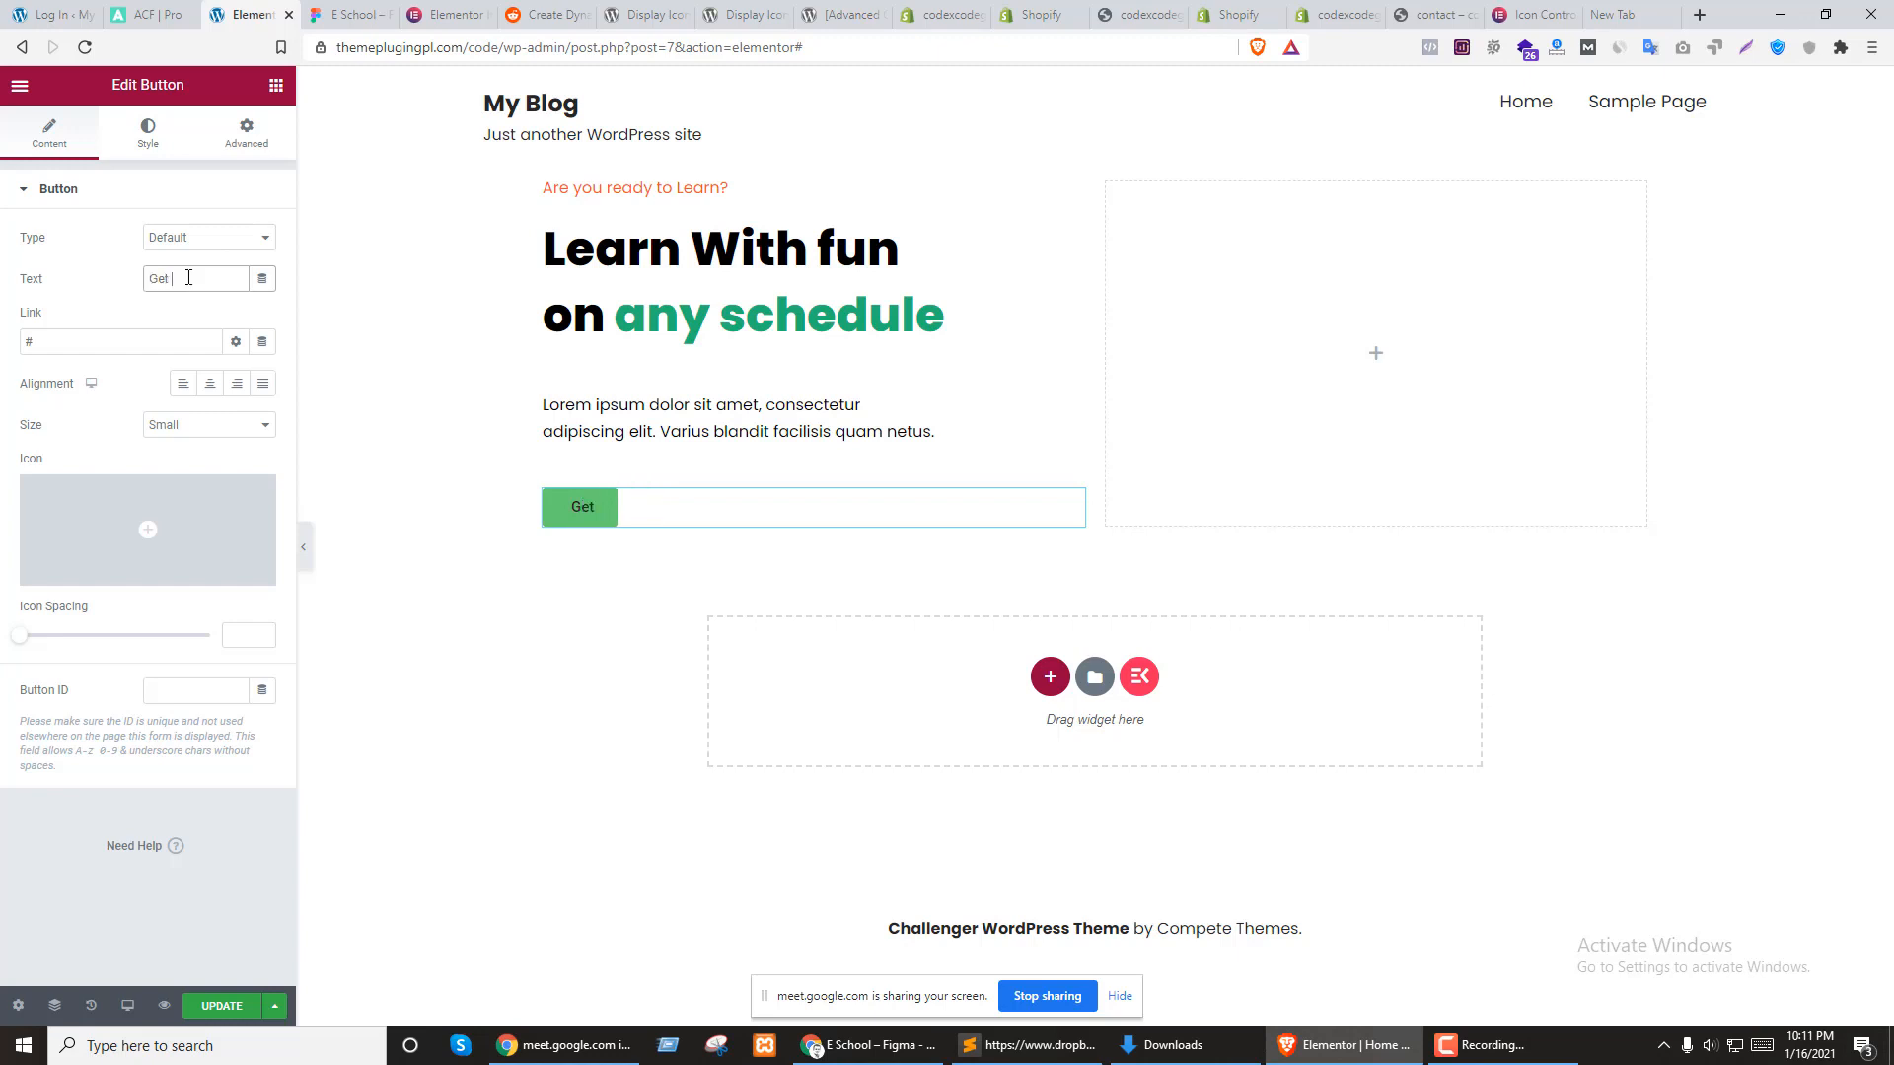
text(Started)
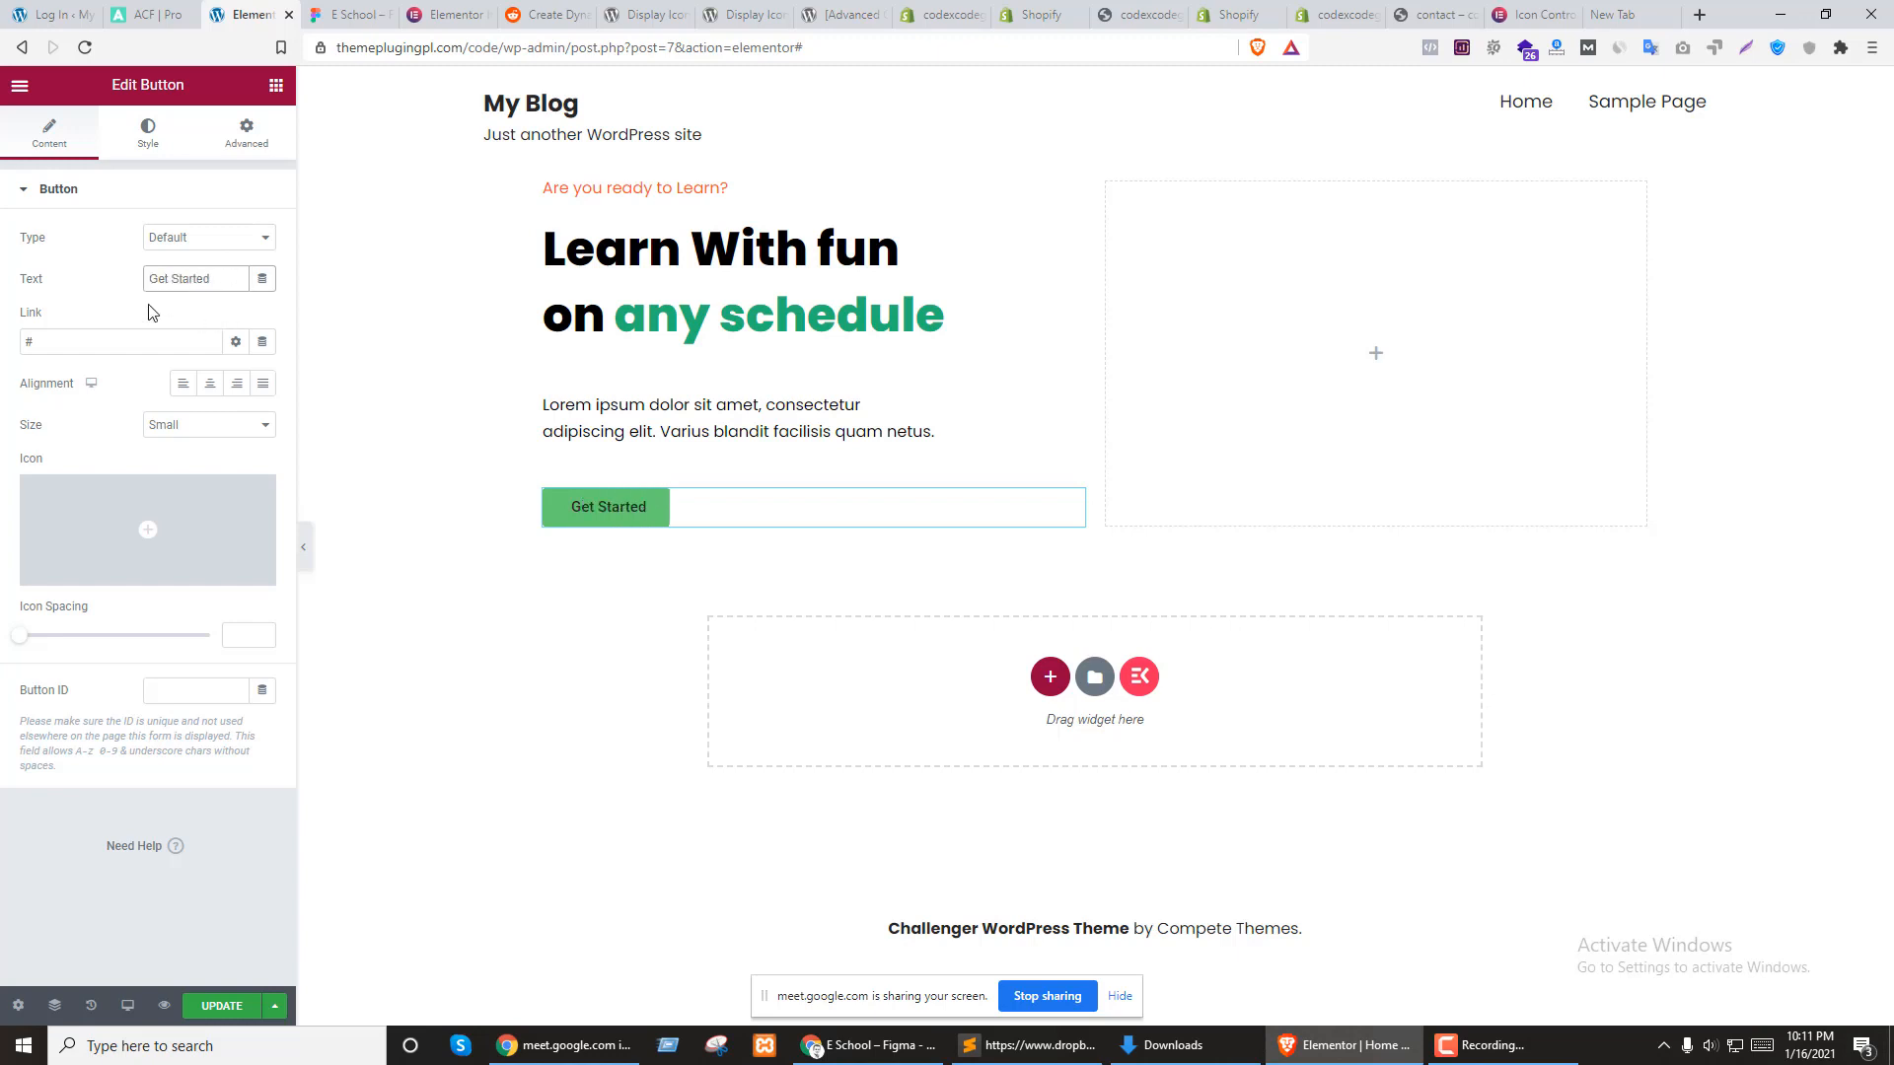
click(146, 306)
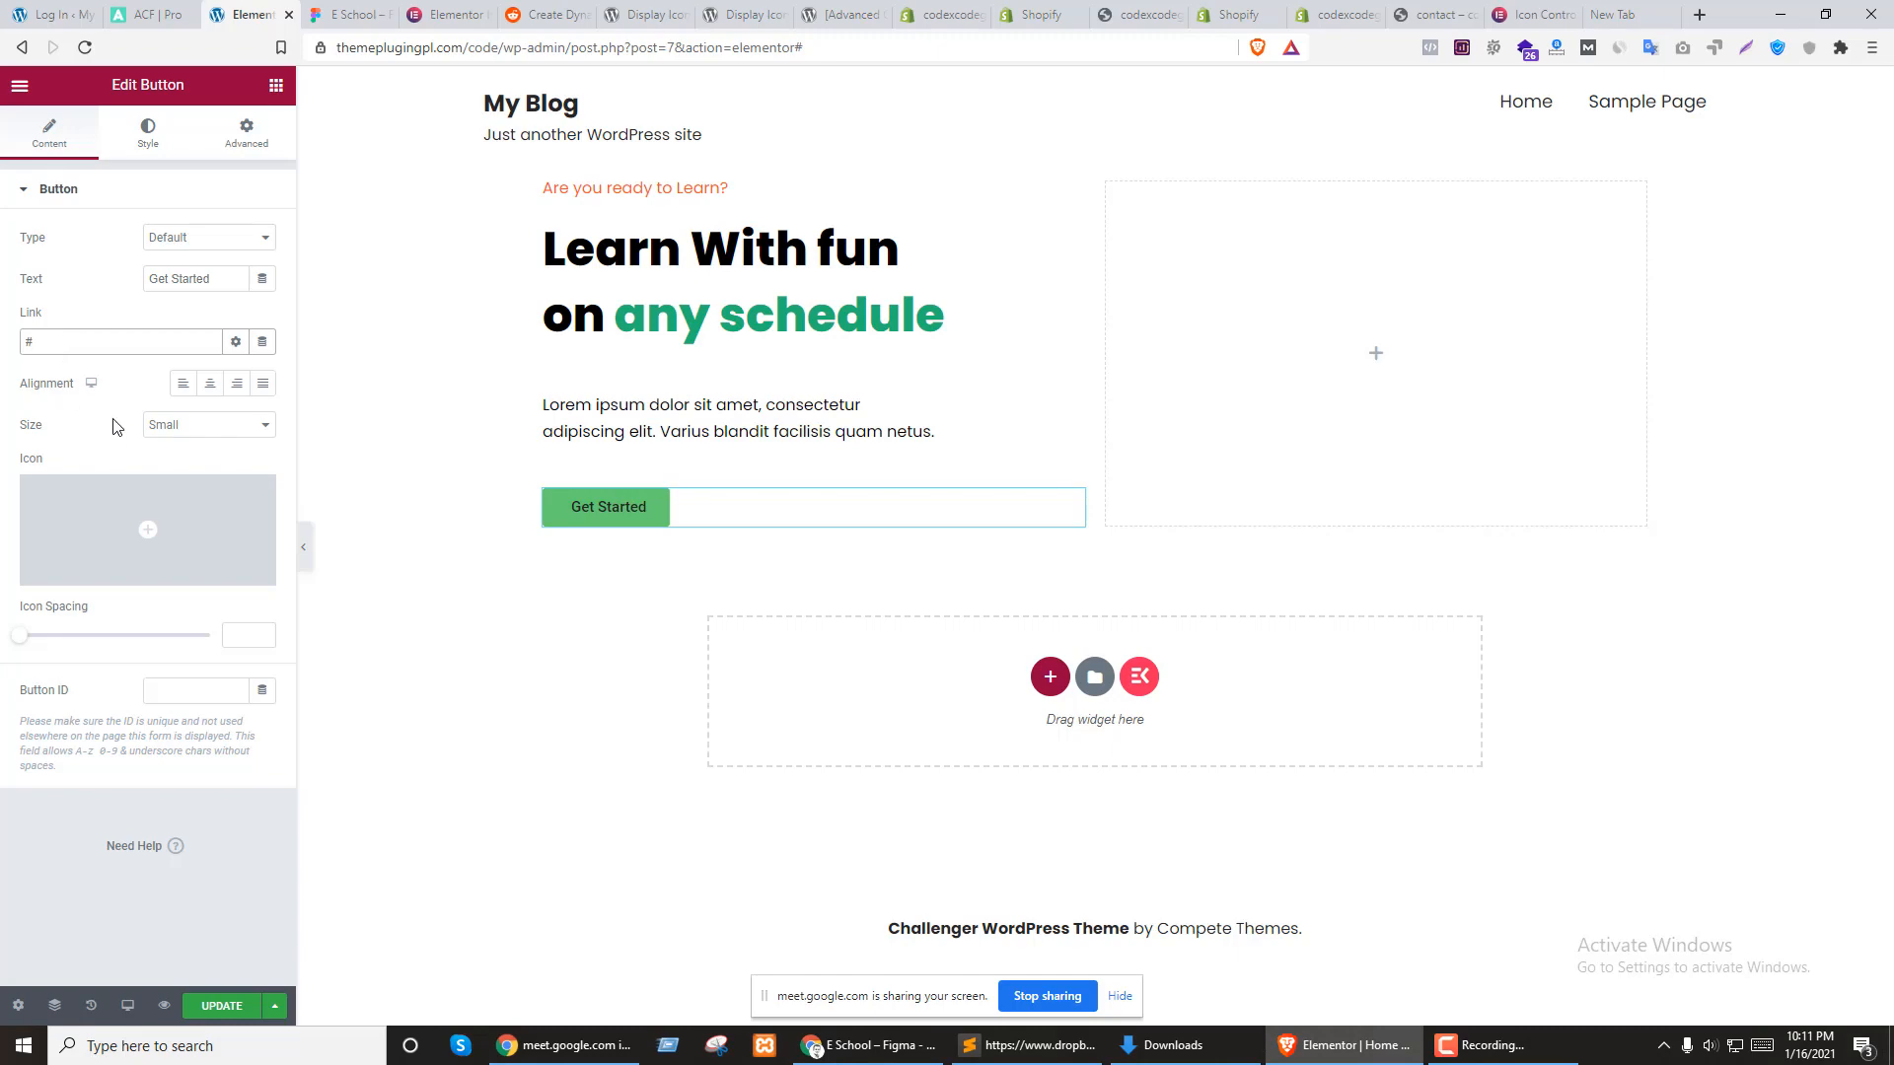
Switch to the Figma design and copy the fill colour 21B573 of the Get Started button frame
key(ctrl+Tab)
click(690, 543)
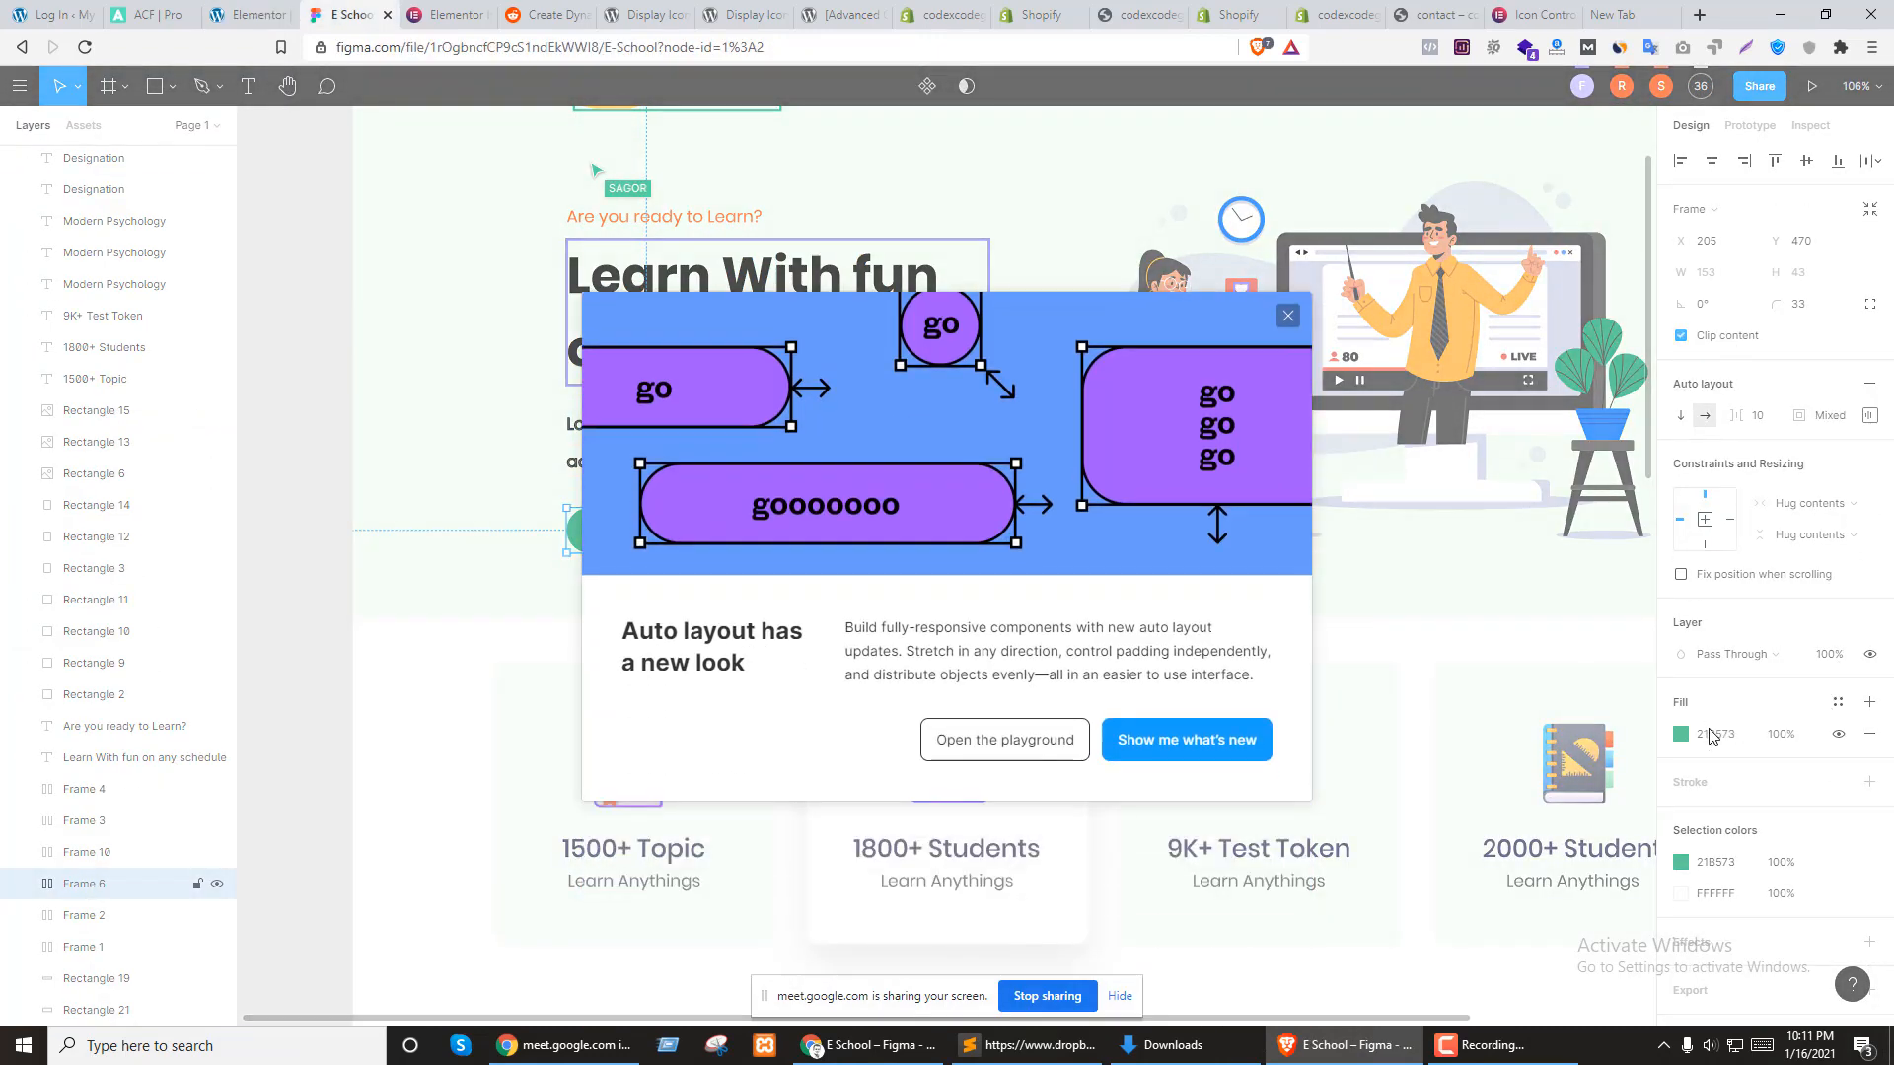
key(Escape)
click(1711, 736)
key(ctrl+c)
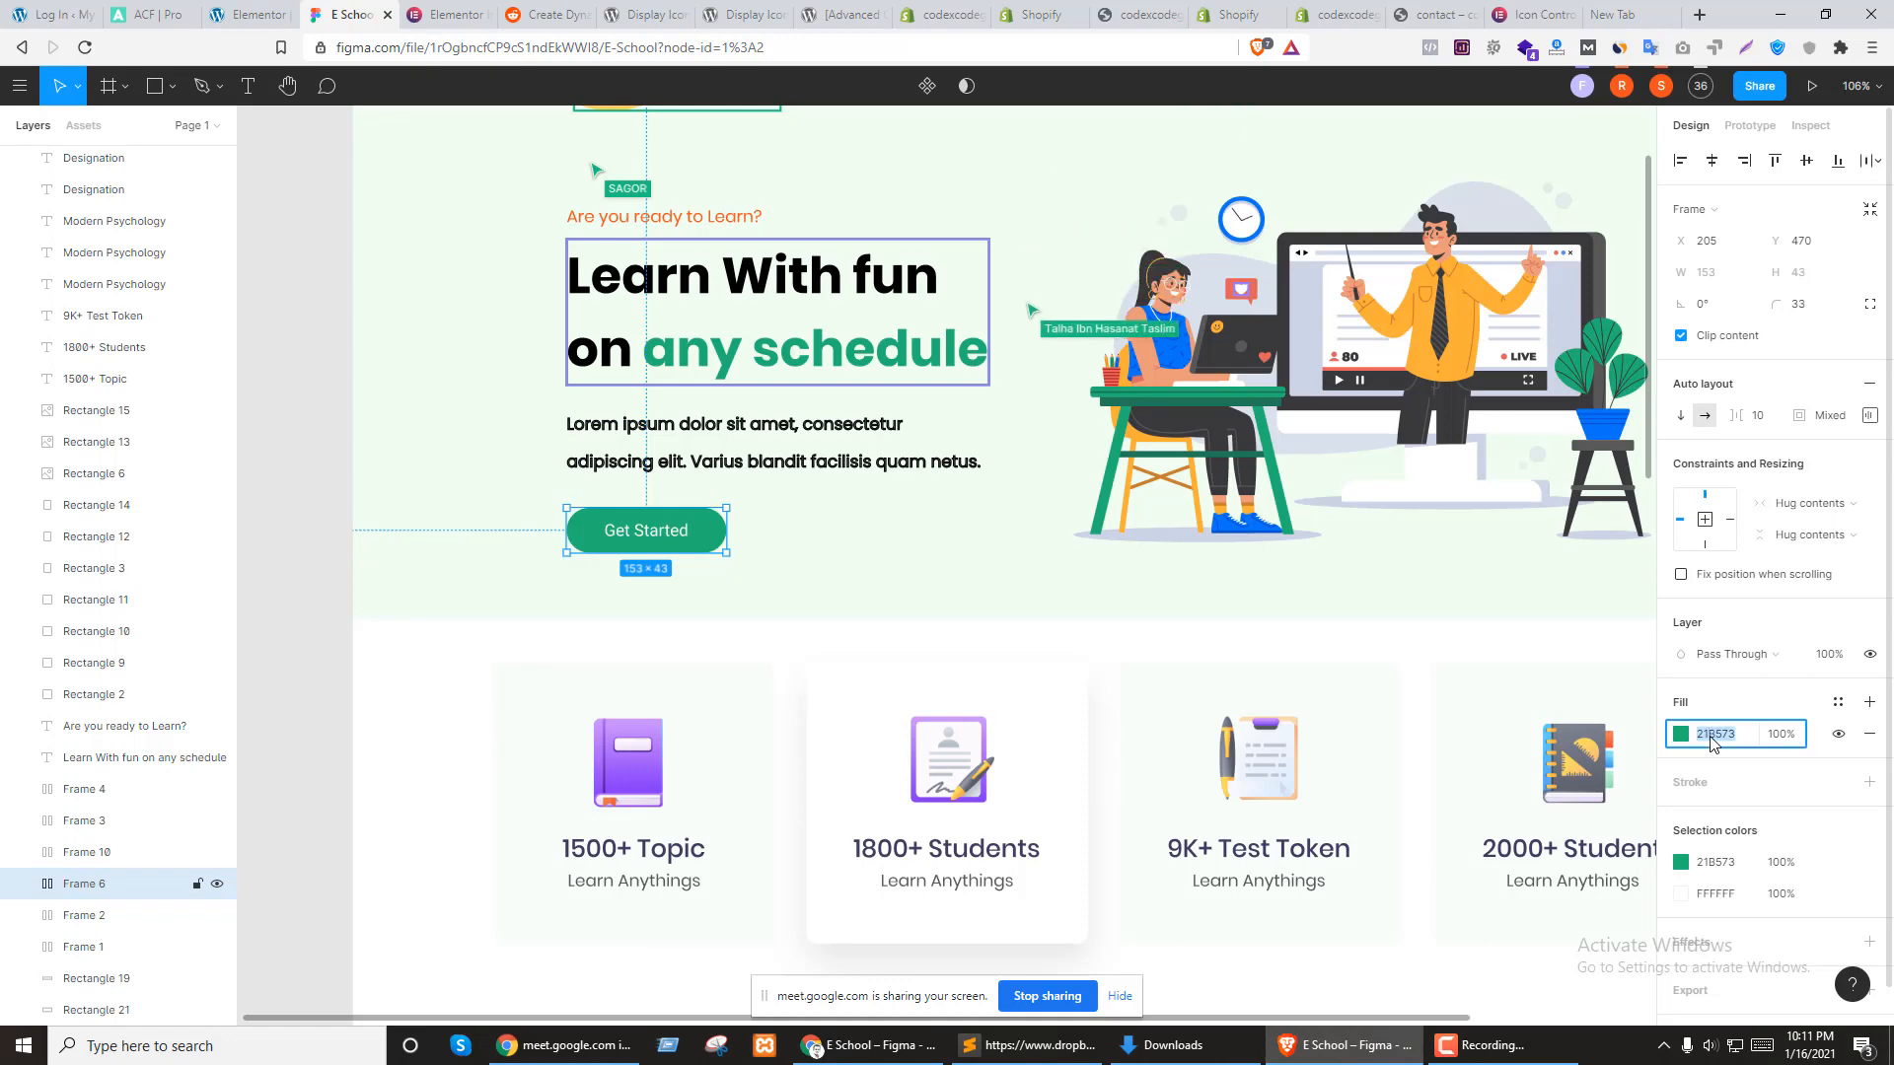
Back in Elementor, set the button's background colour to the copied 21B573 and its text colour to white
key(ctrl+Tab)
key(ctrl+shift+Tab)
key(ctrl+shift+Tab)
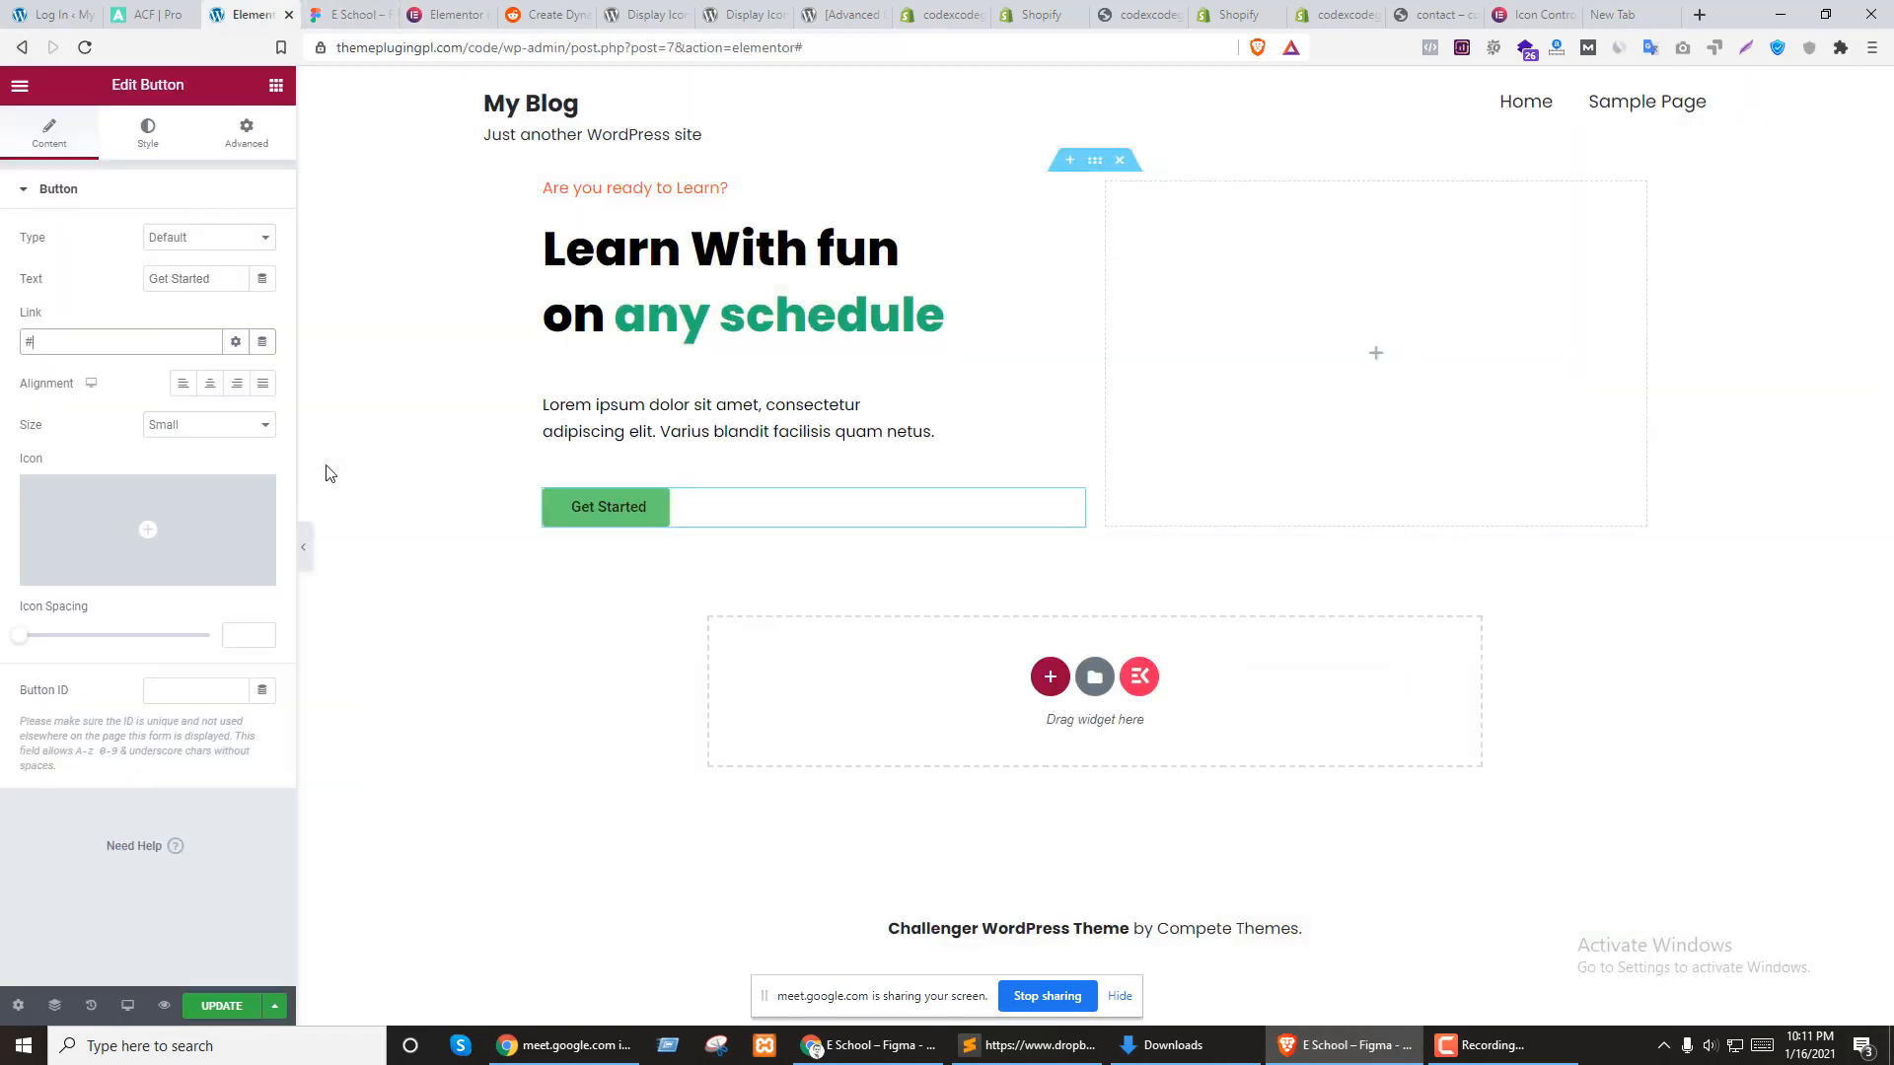
click(150, 133)
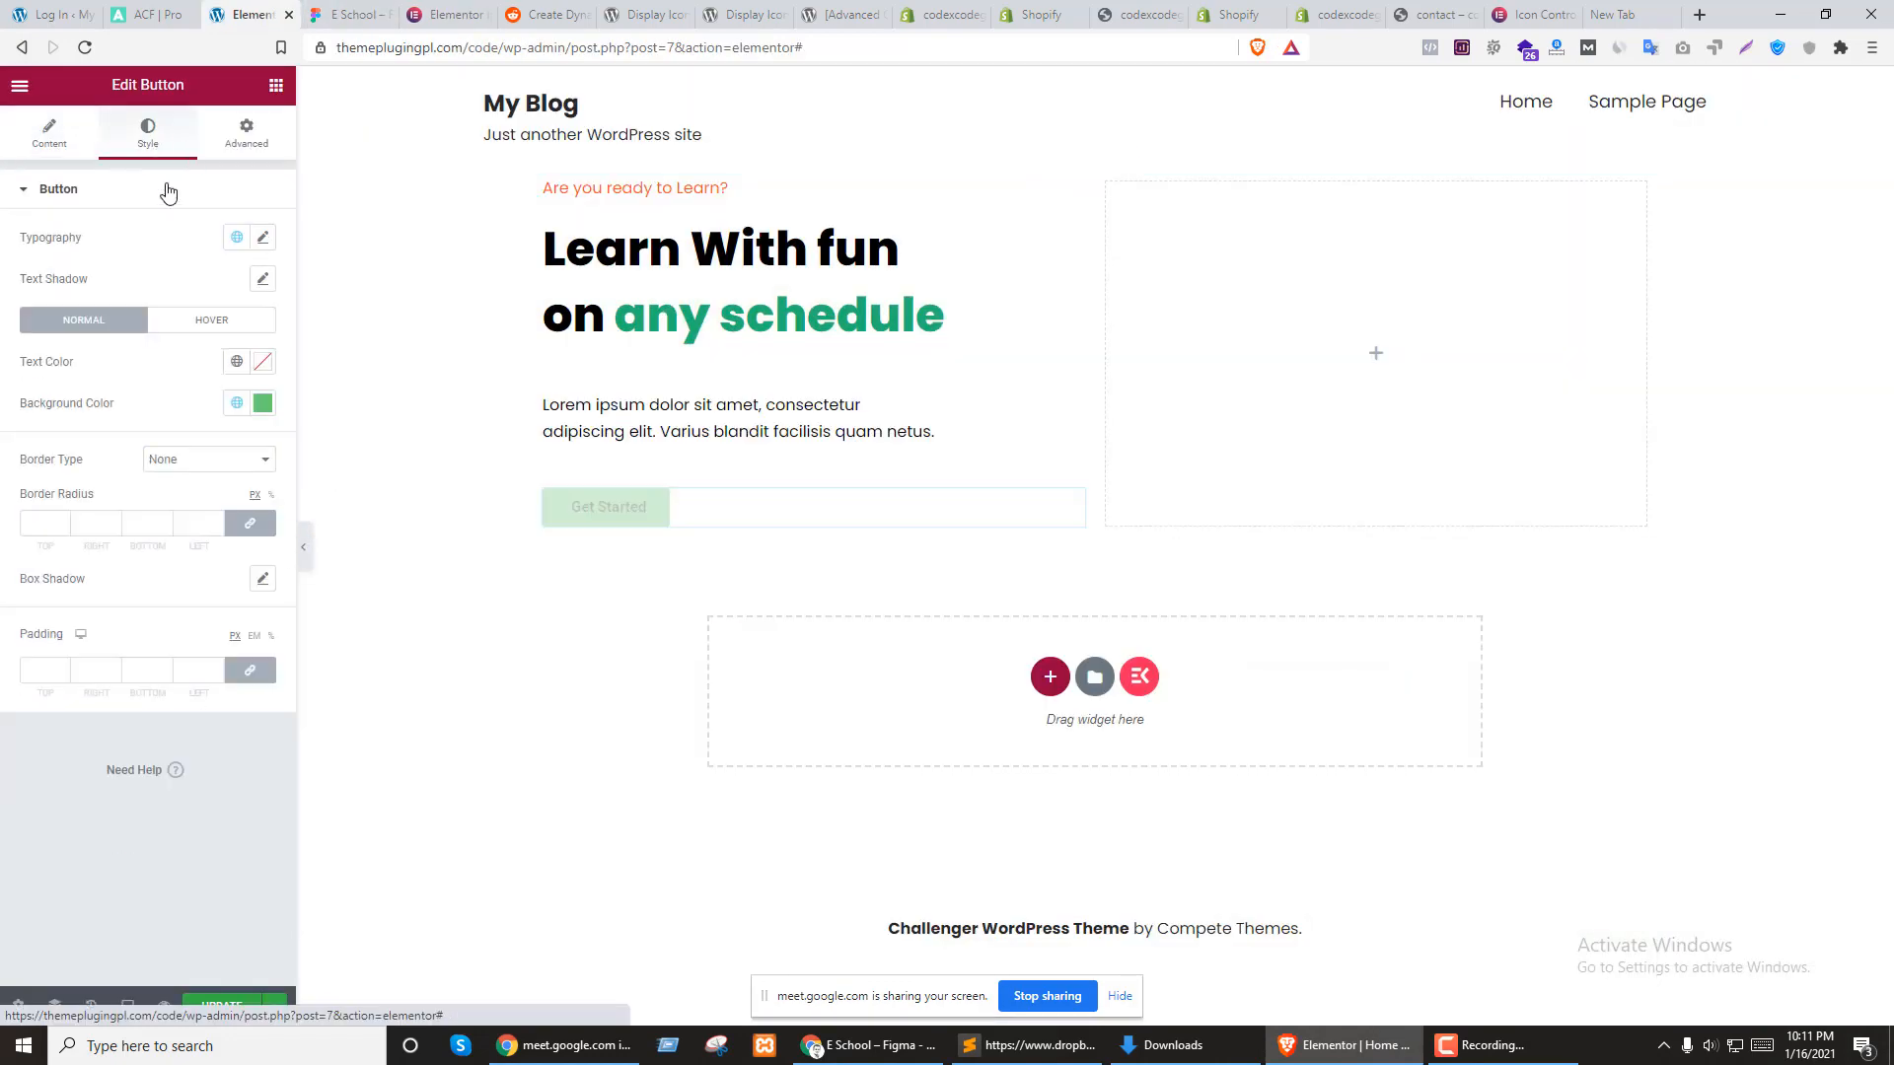
click(263, 403)
key(ctrl+v)
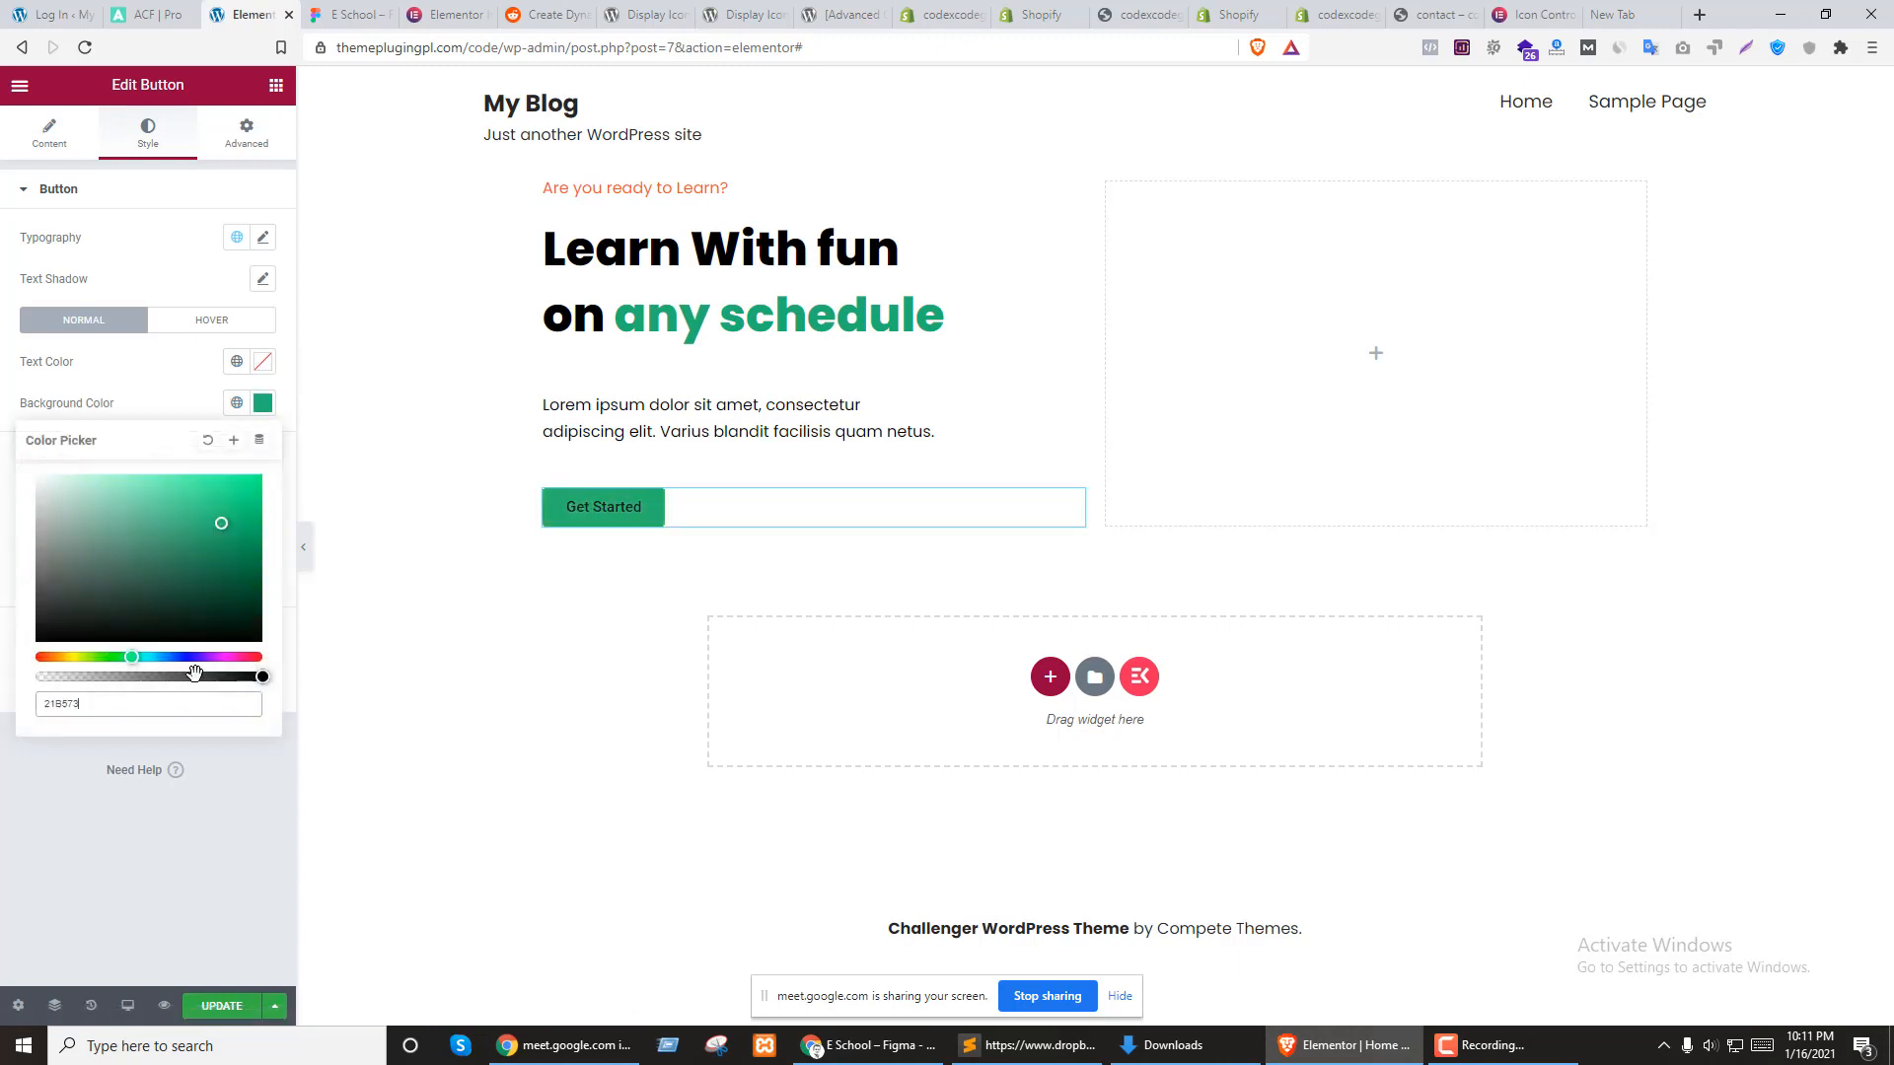
click(263, 362)
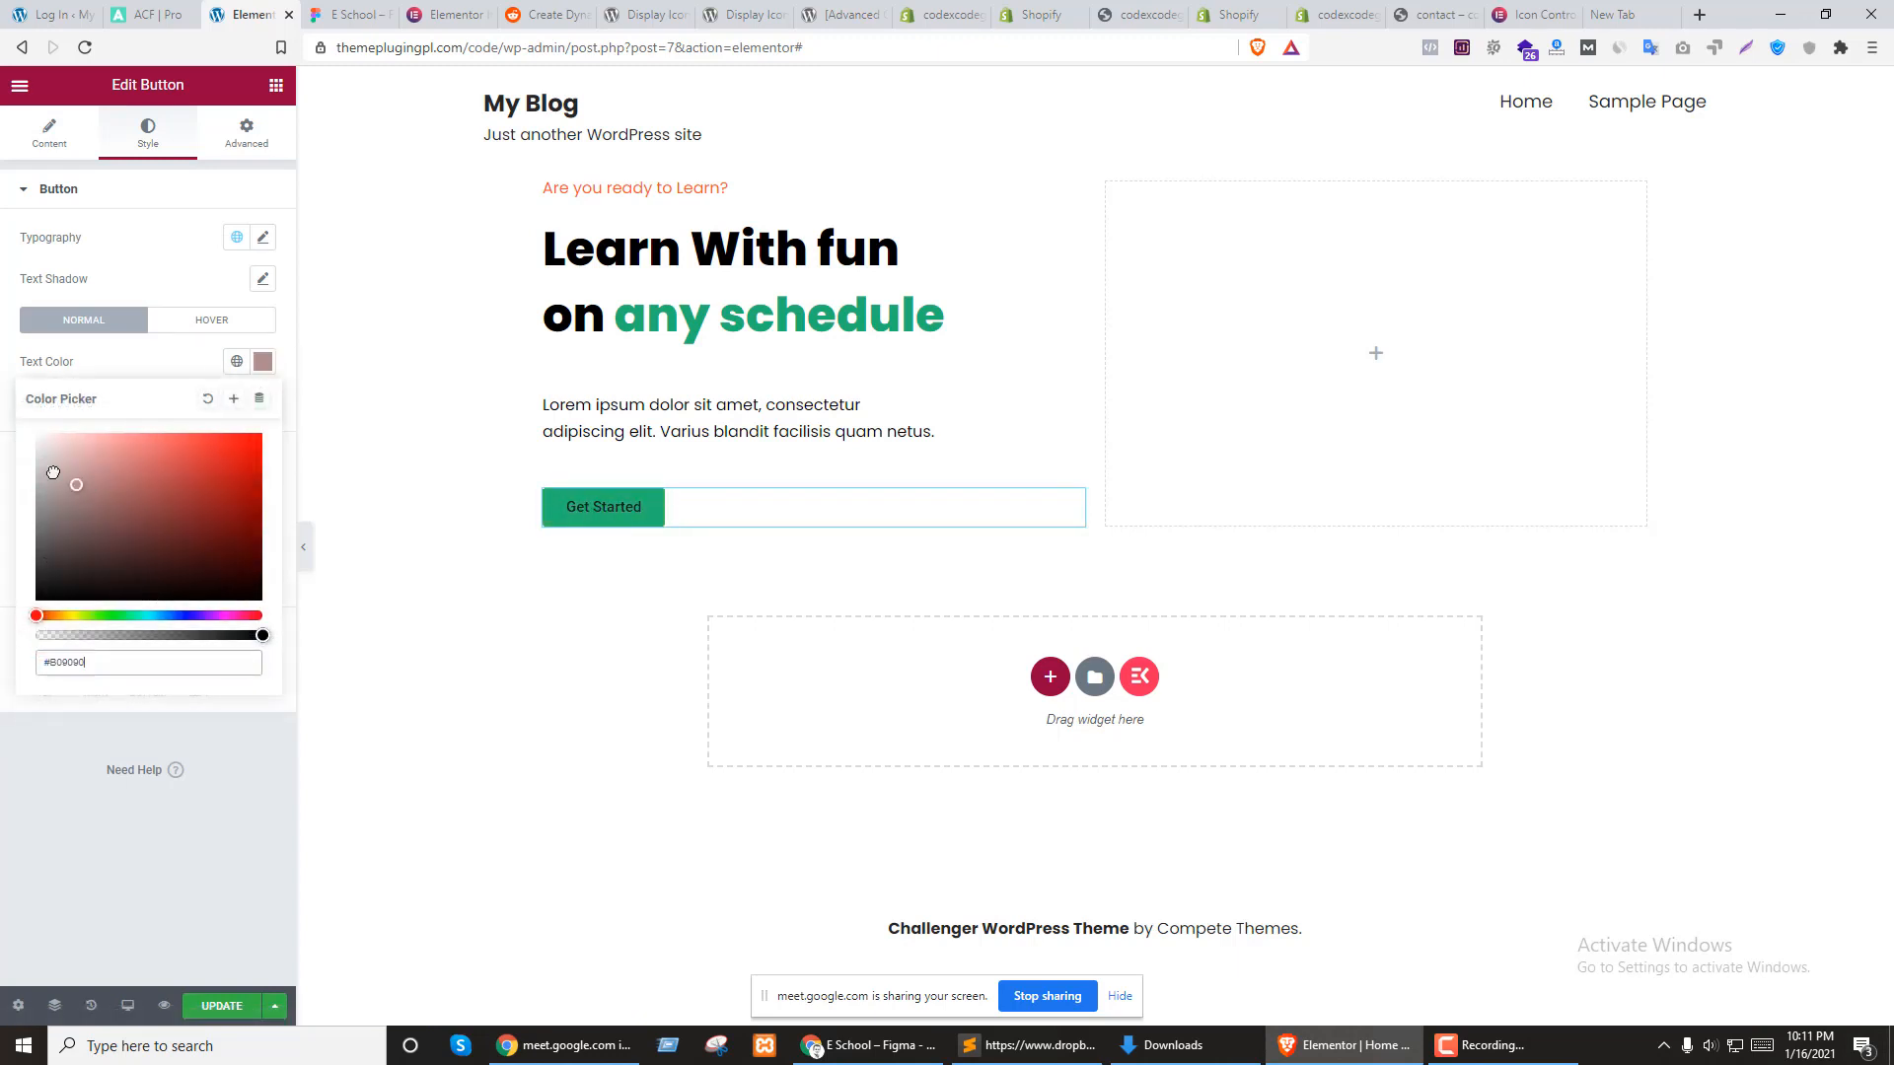
click(83, 365)
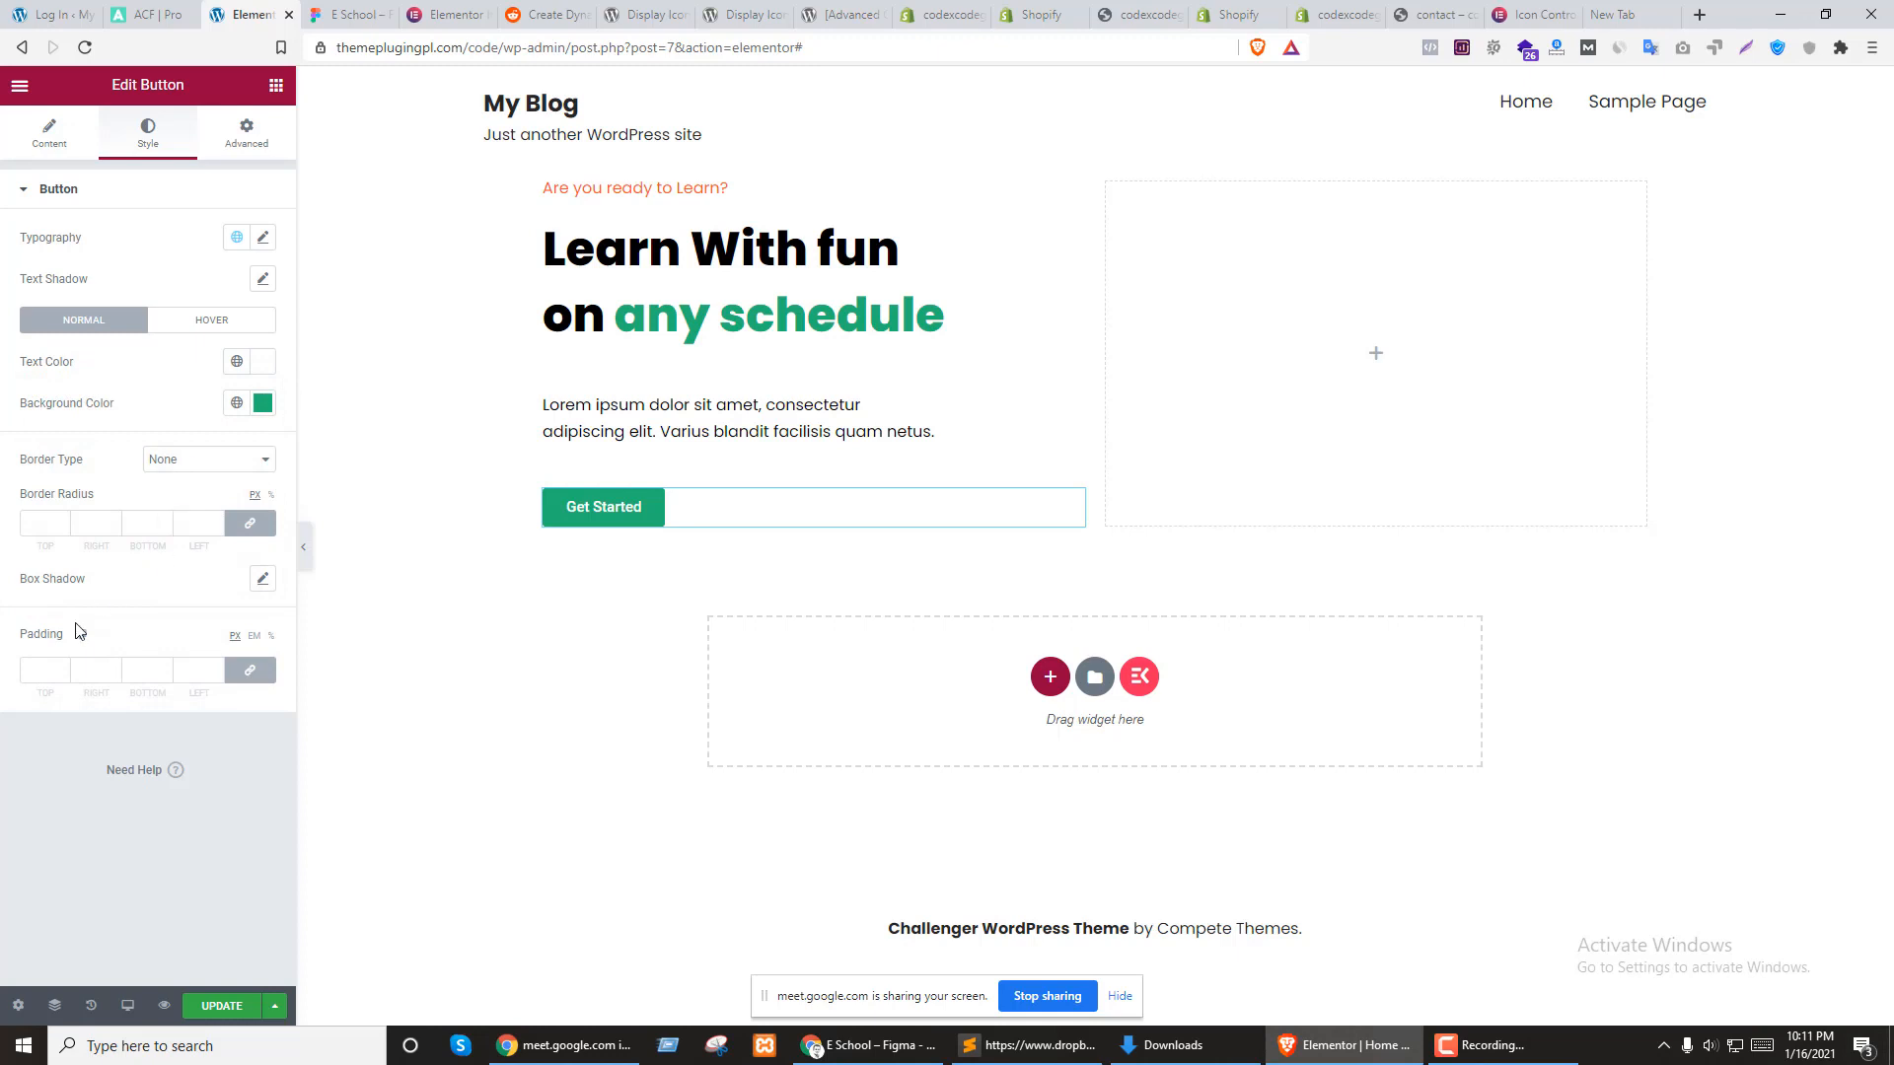
Set the button's border radius to 30 px and its padding to 12 px on all sides
click(48, 519)
text(30)
click(50, 672)
text(12)
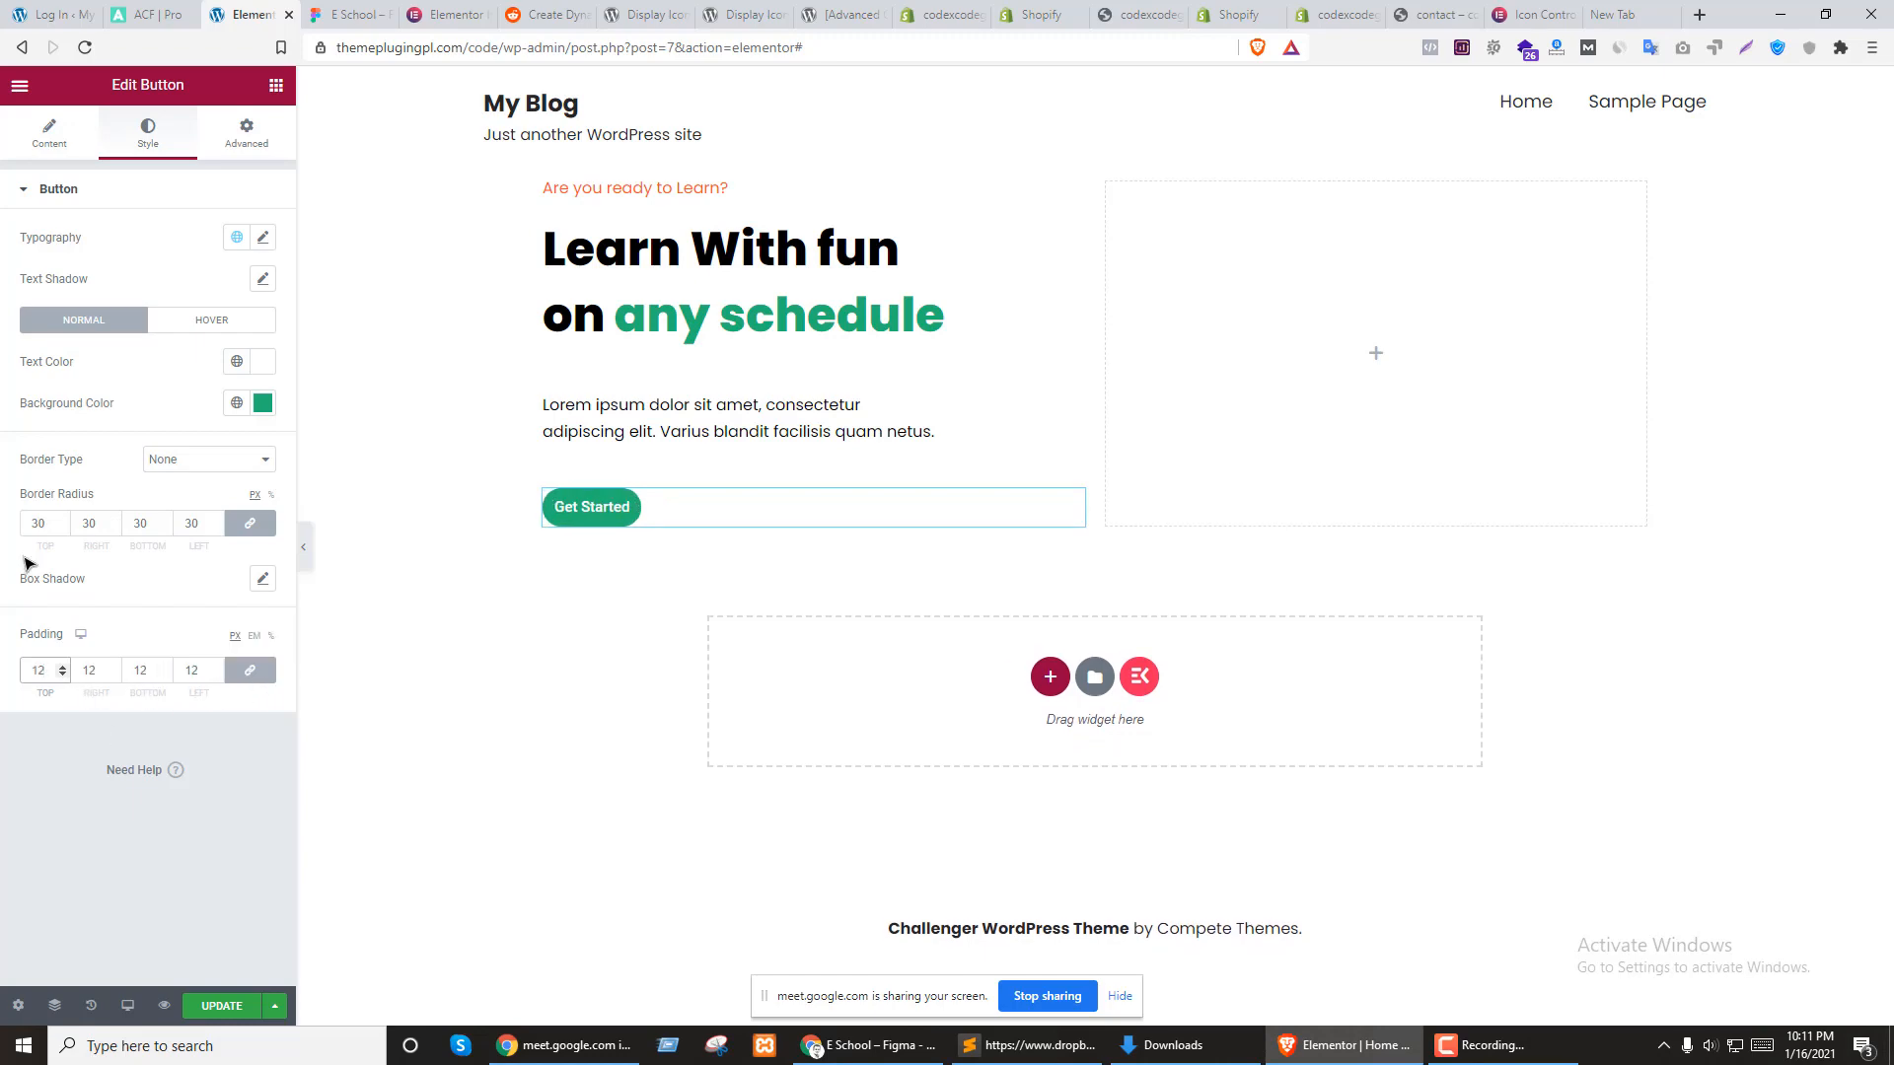
Examine the Get Started frame's size, corner radius and auto layout in Figma and add a 1 px black inside stroke to it
key(ctrl+Tab)
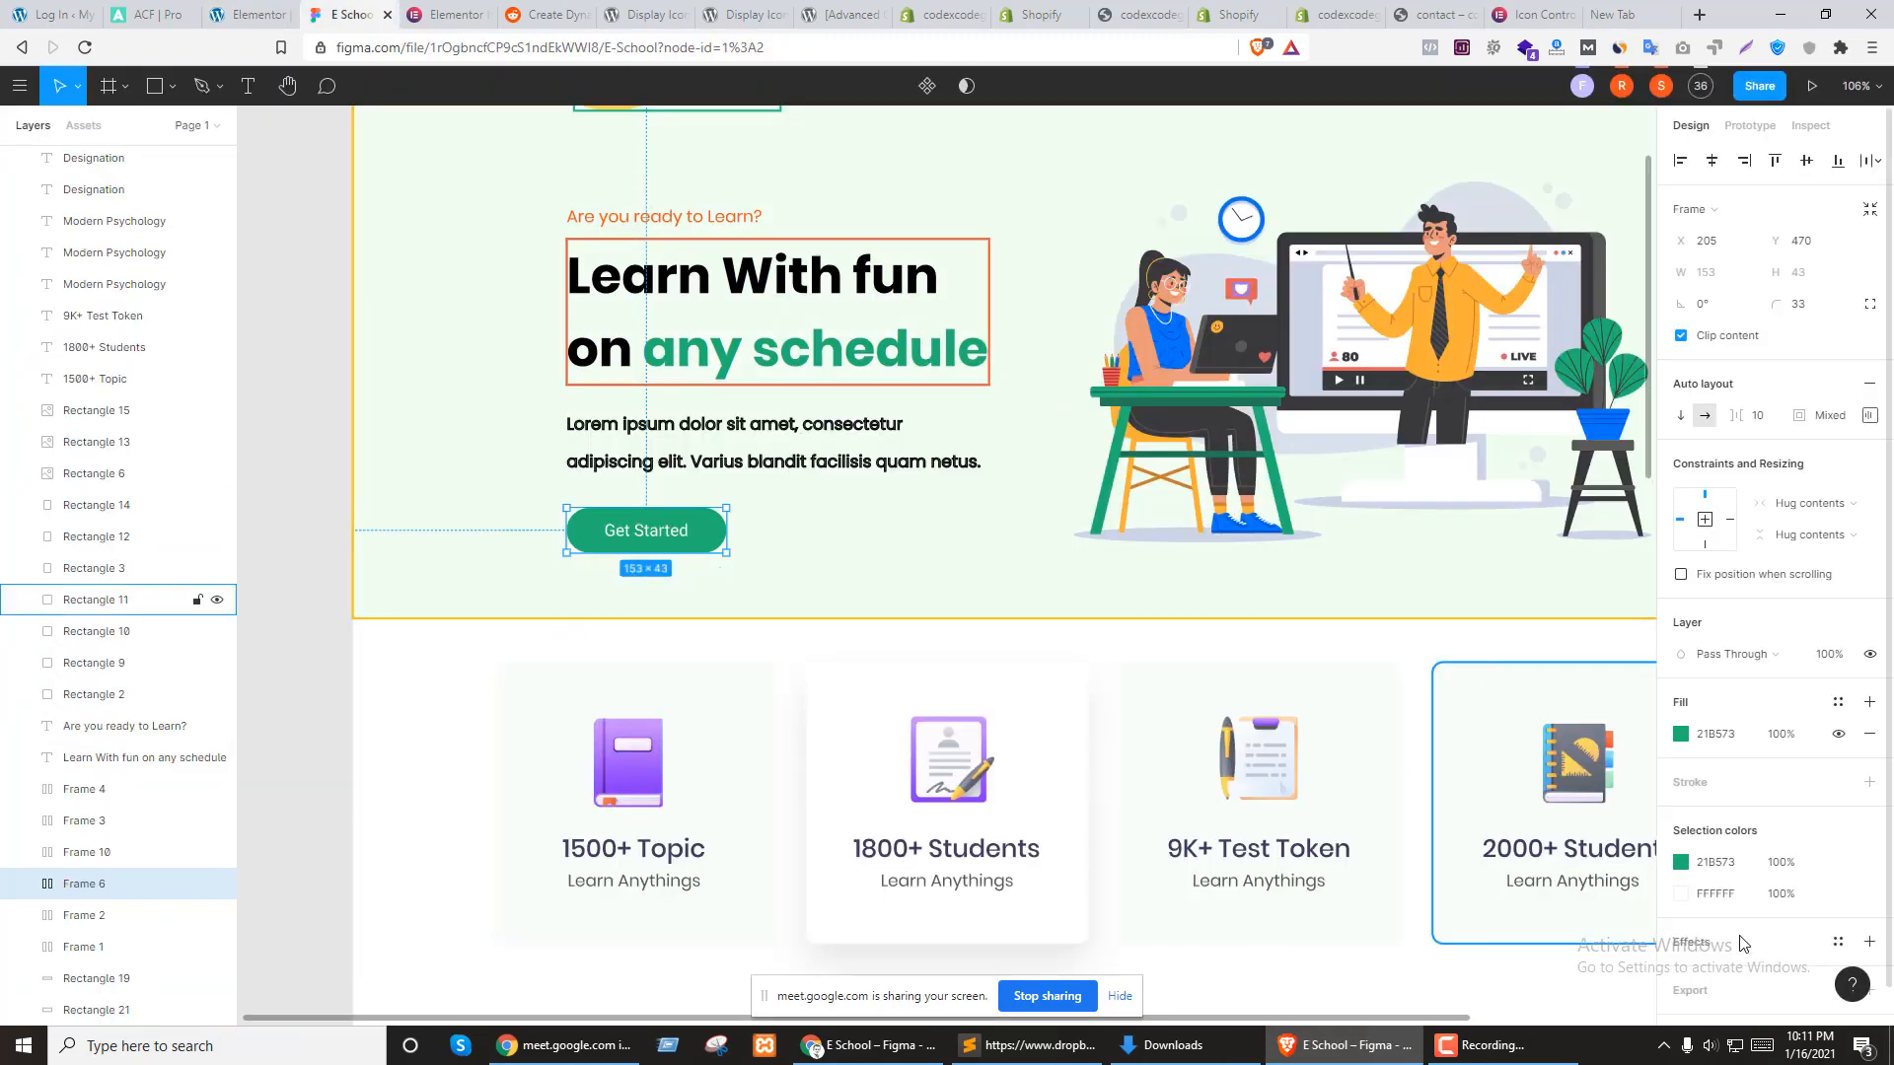
scroll(1803, 582, down, 1)
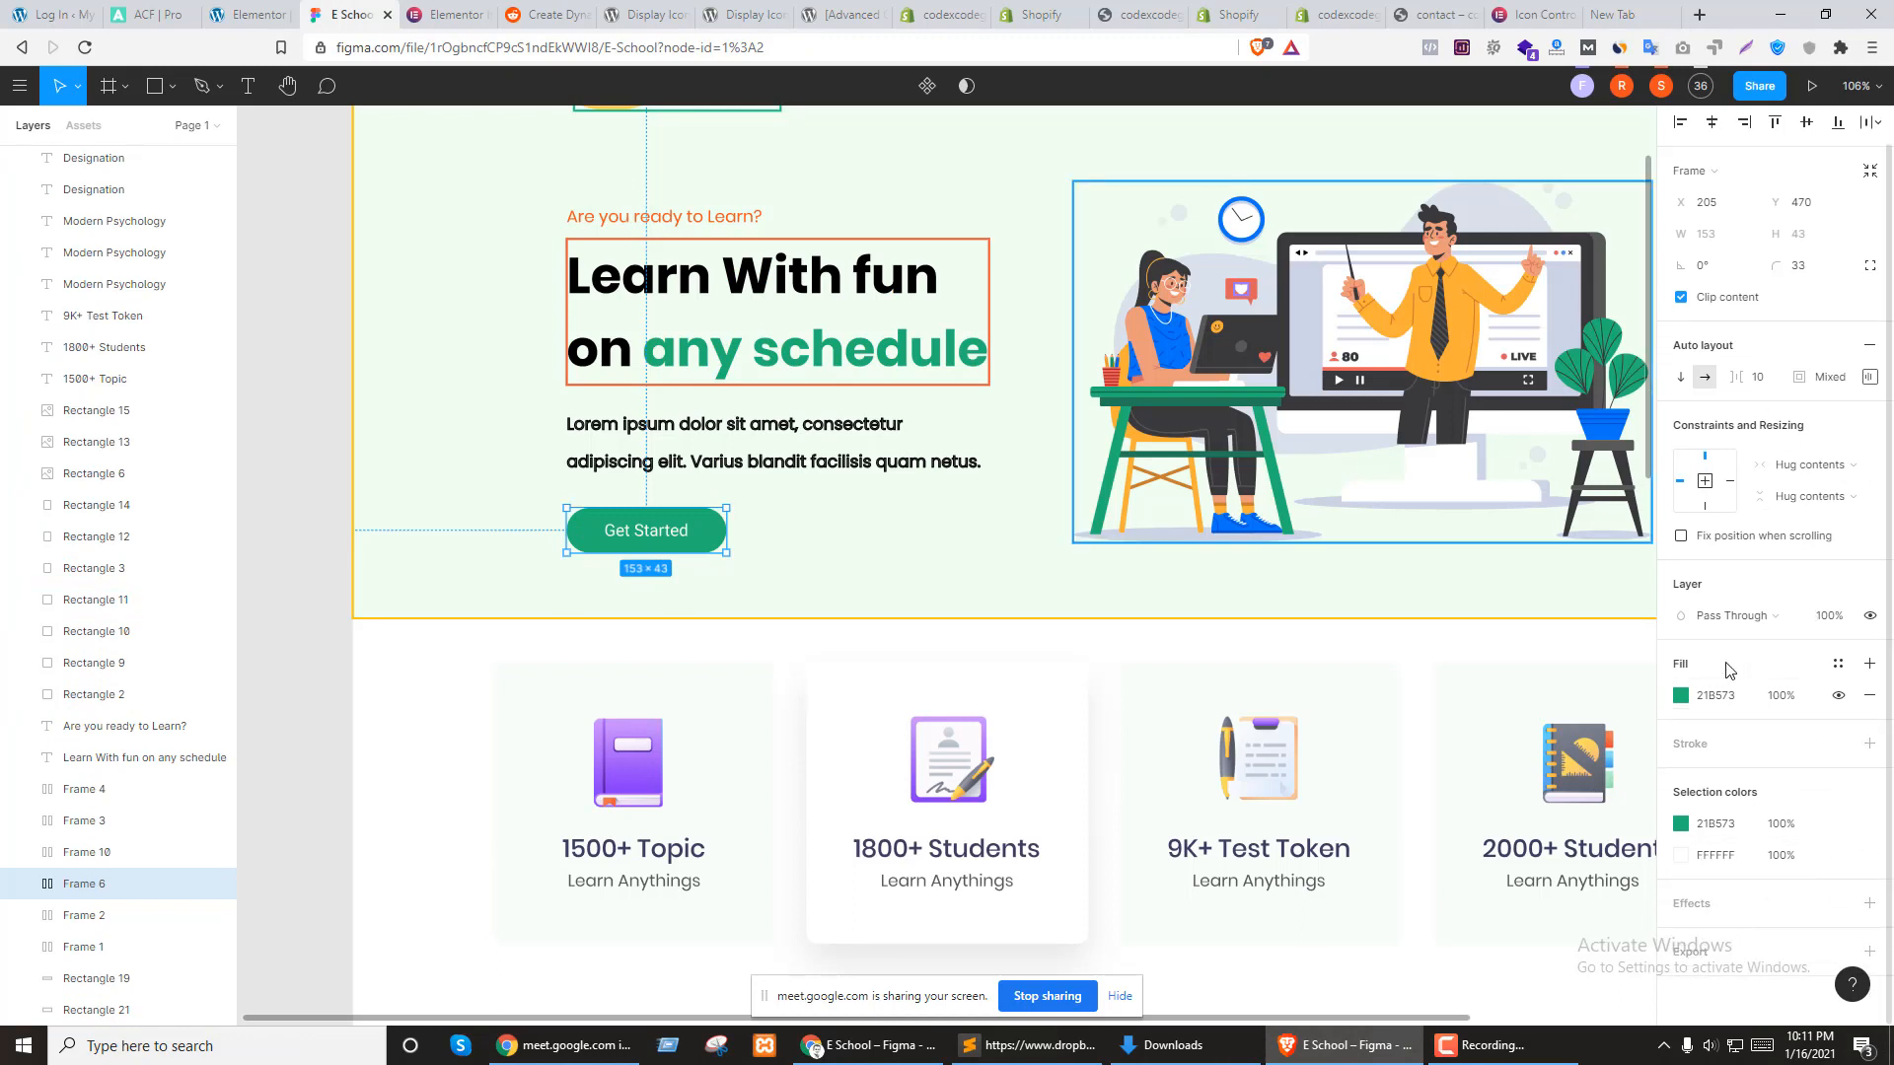
scroll(1763, 573, up, 1)
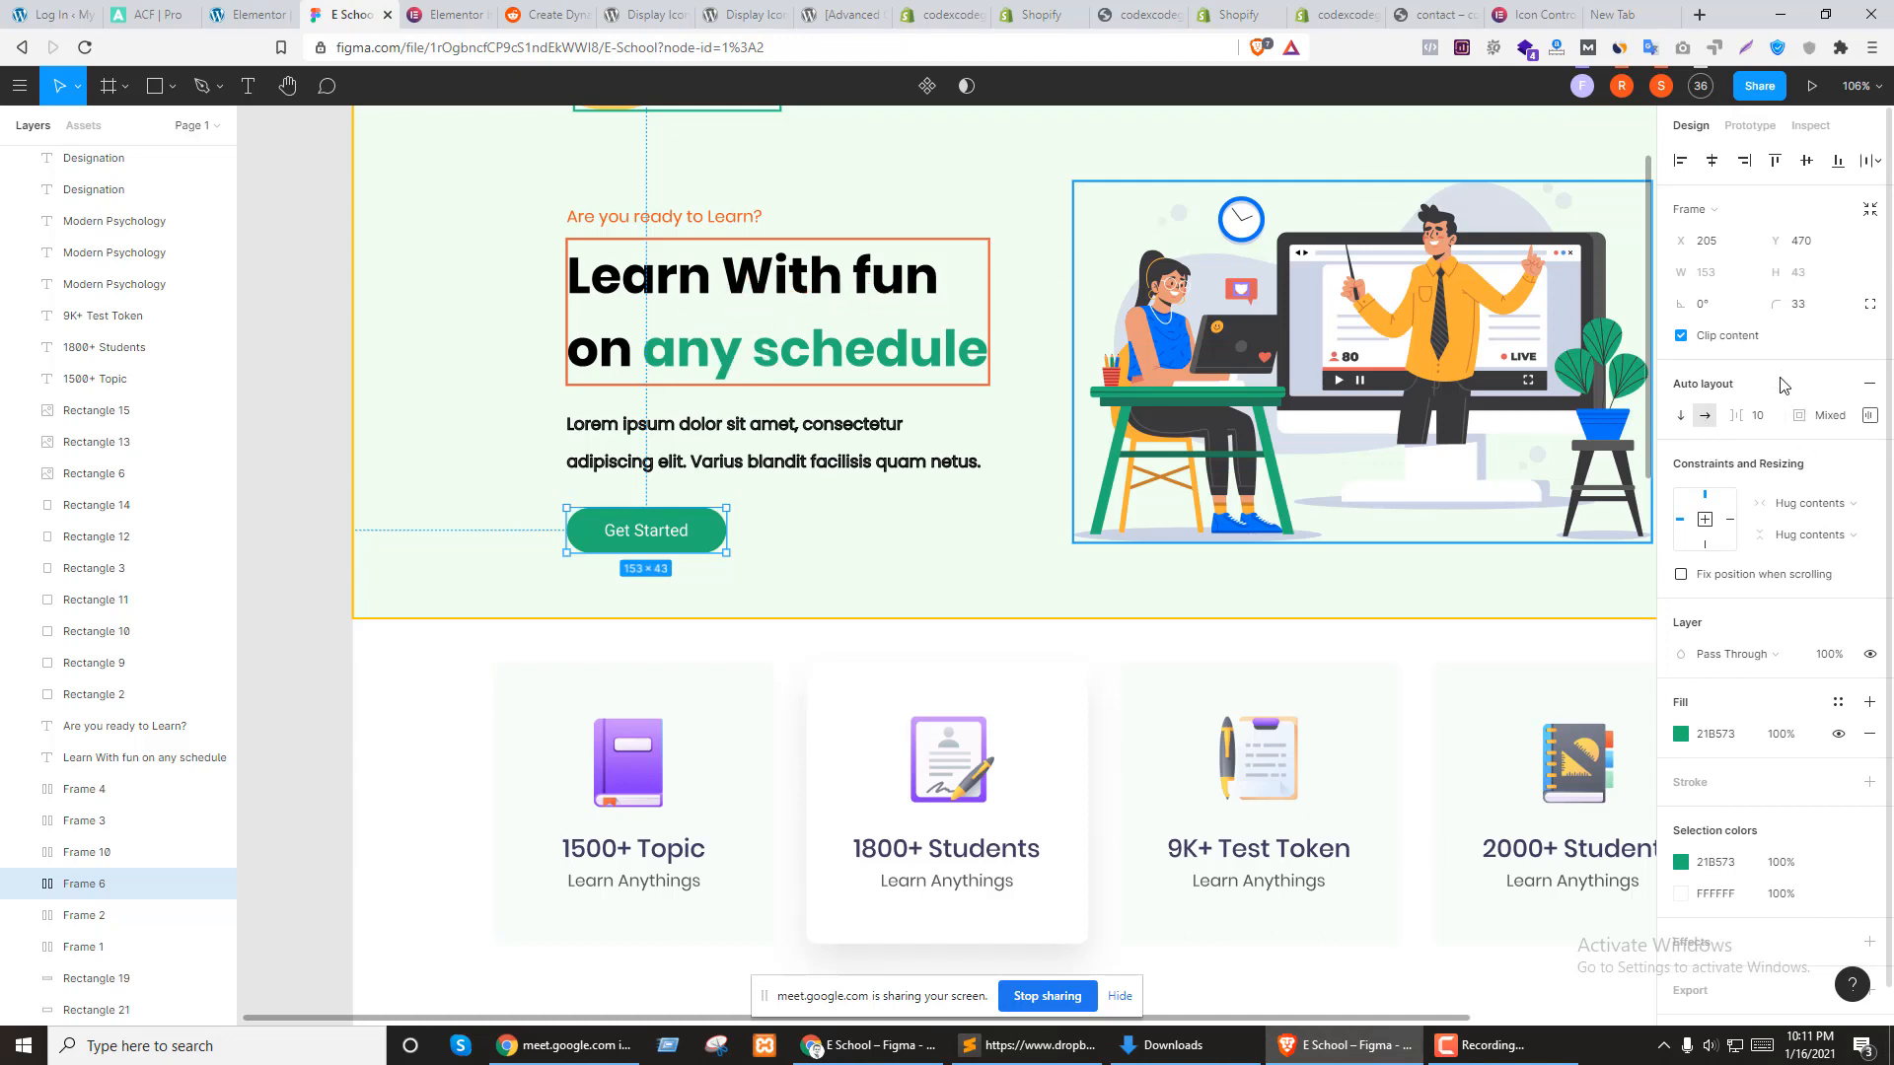
scroll(1781, 387, down, 1)
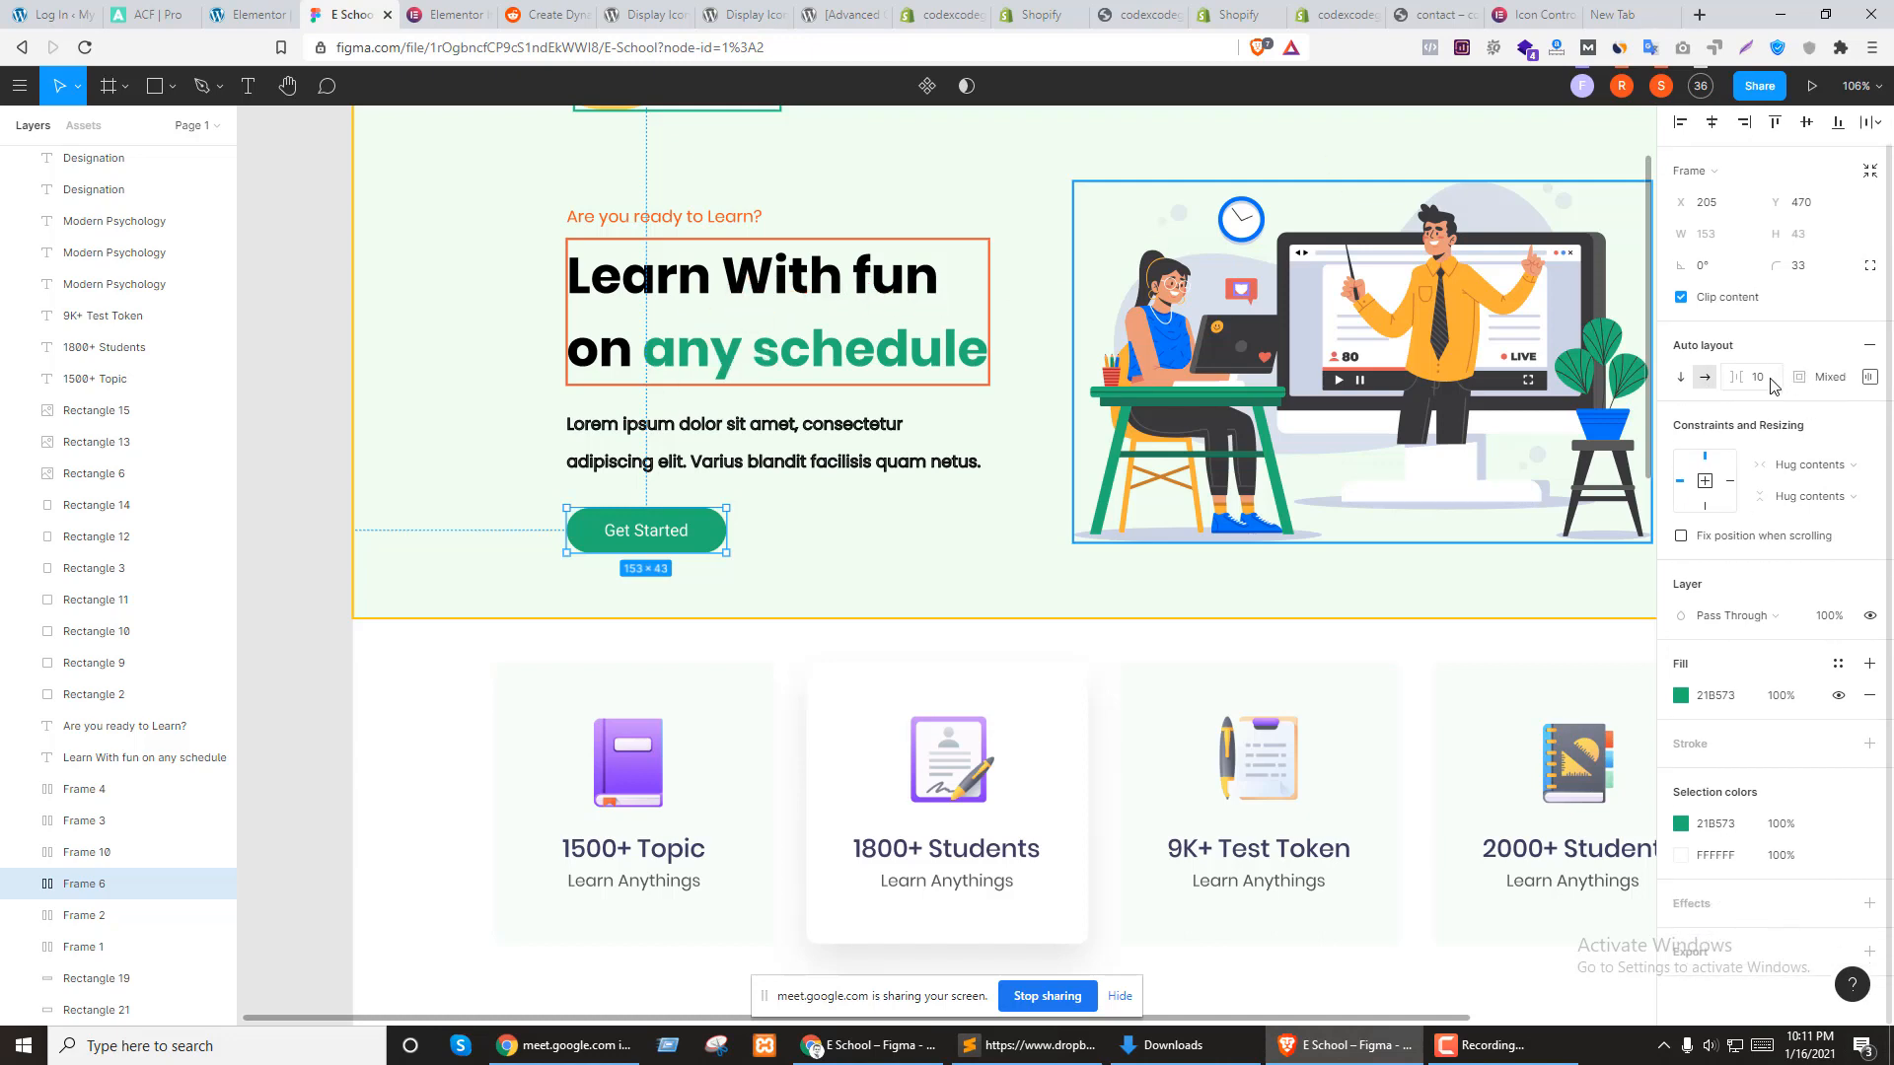
click(1712, 751)
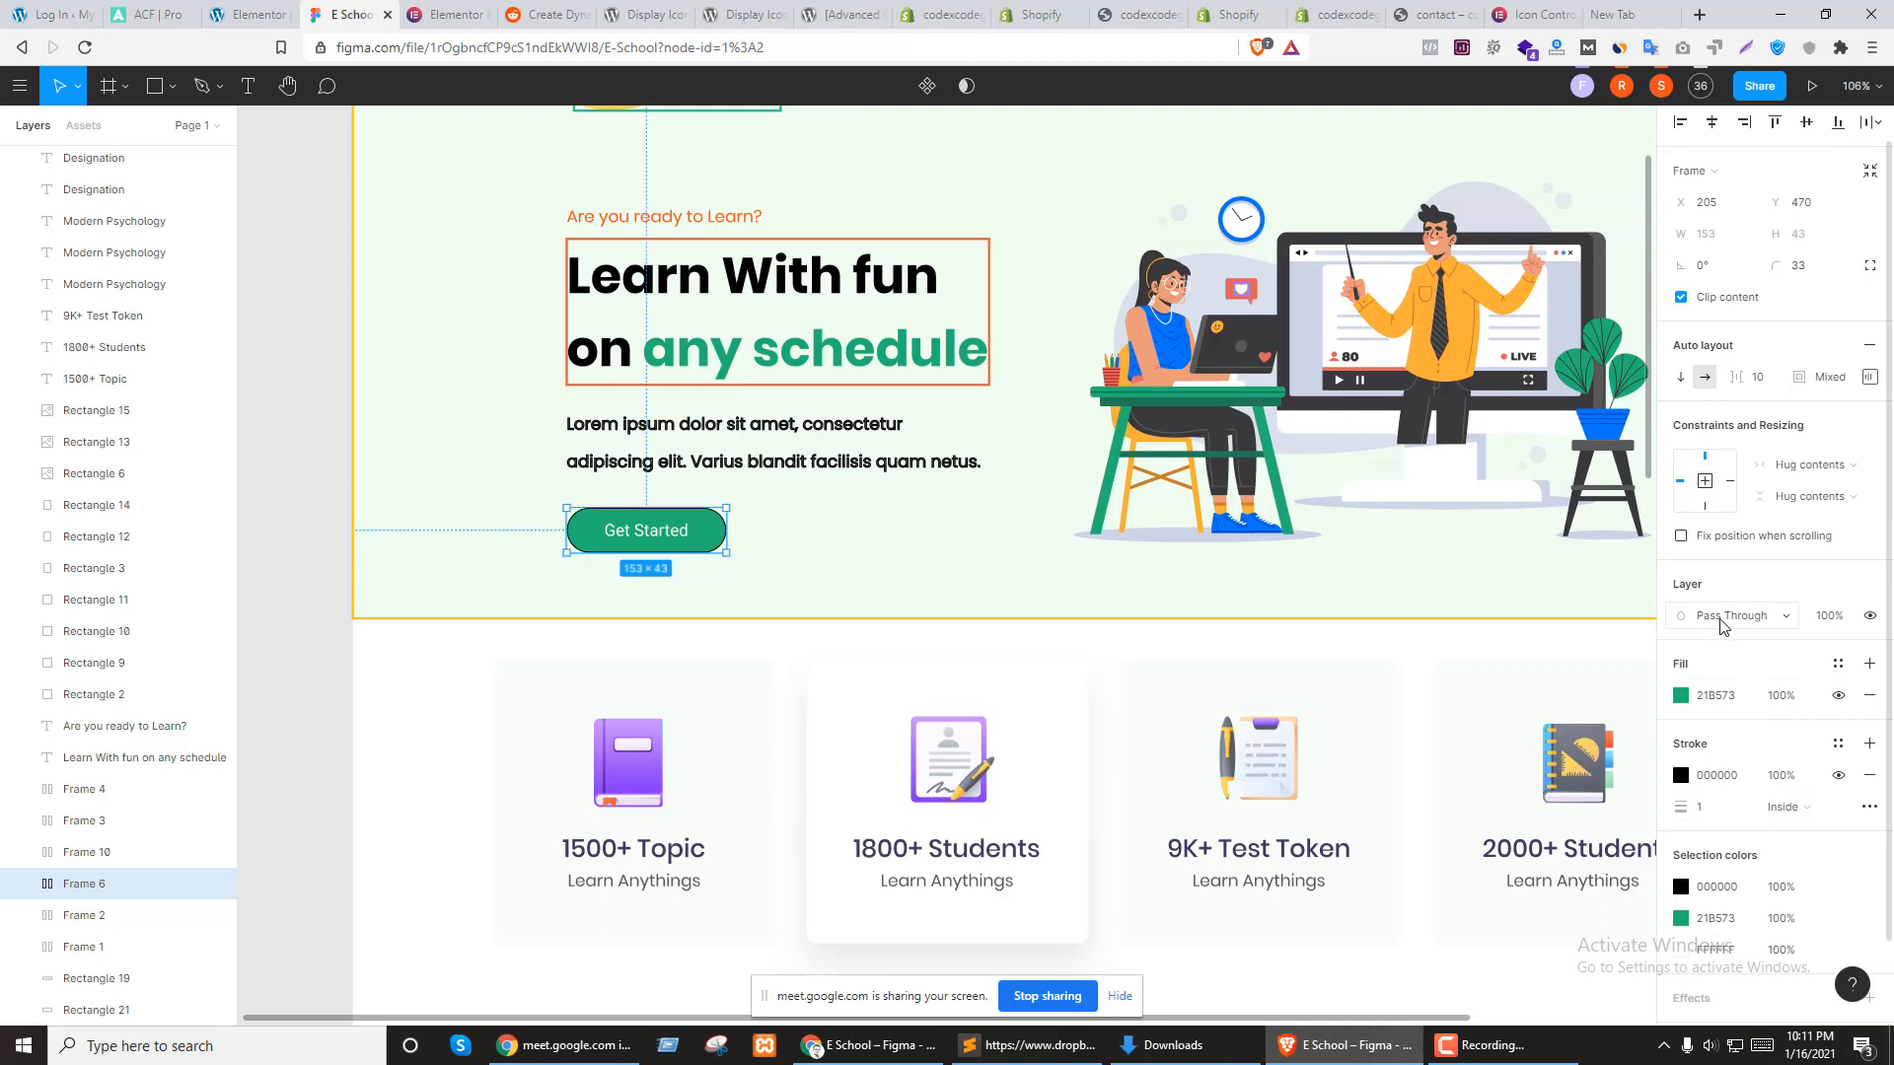
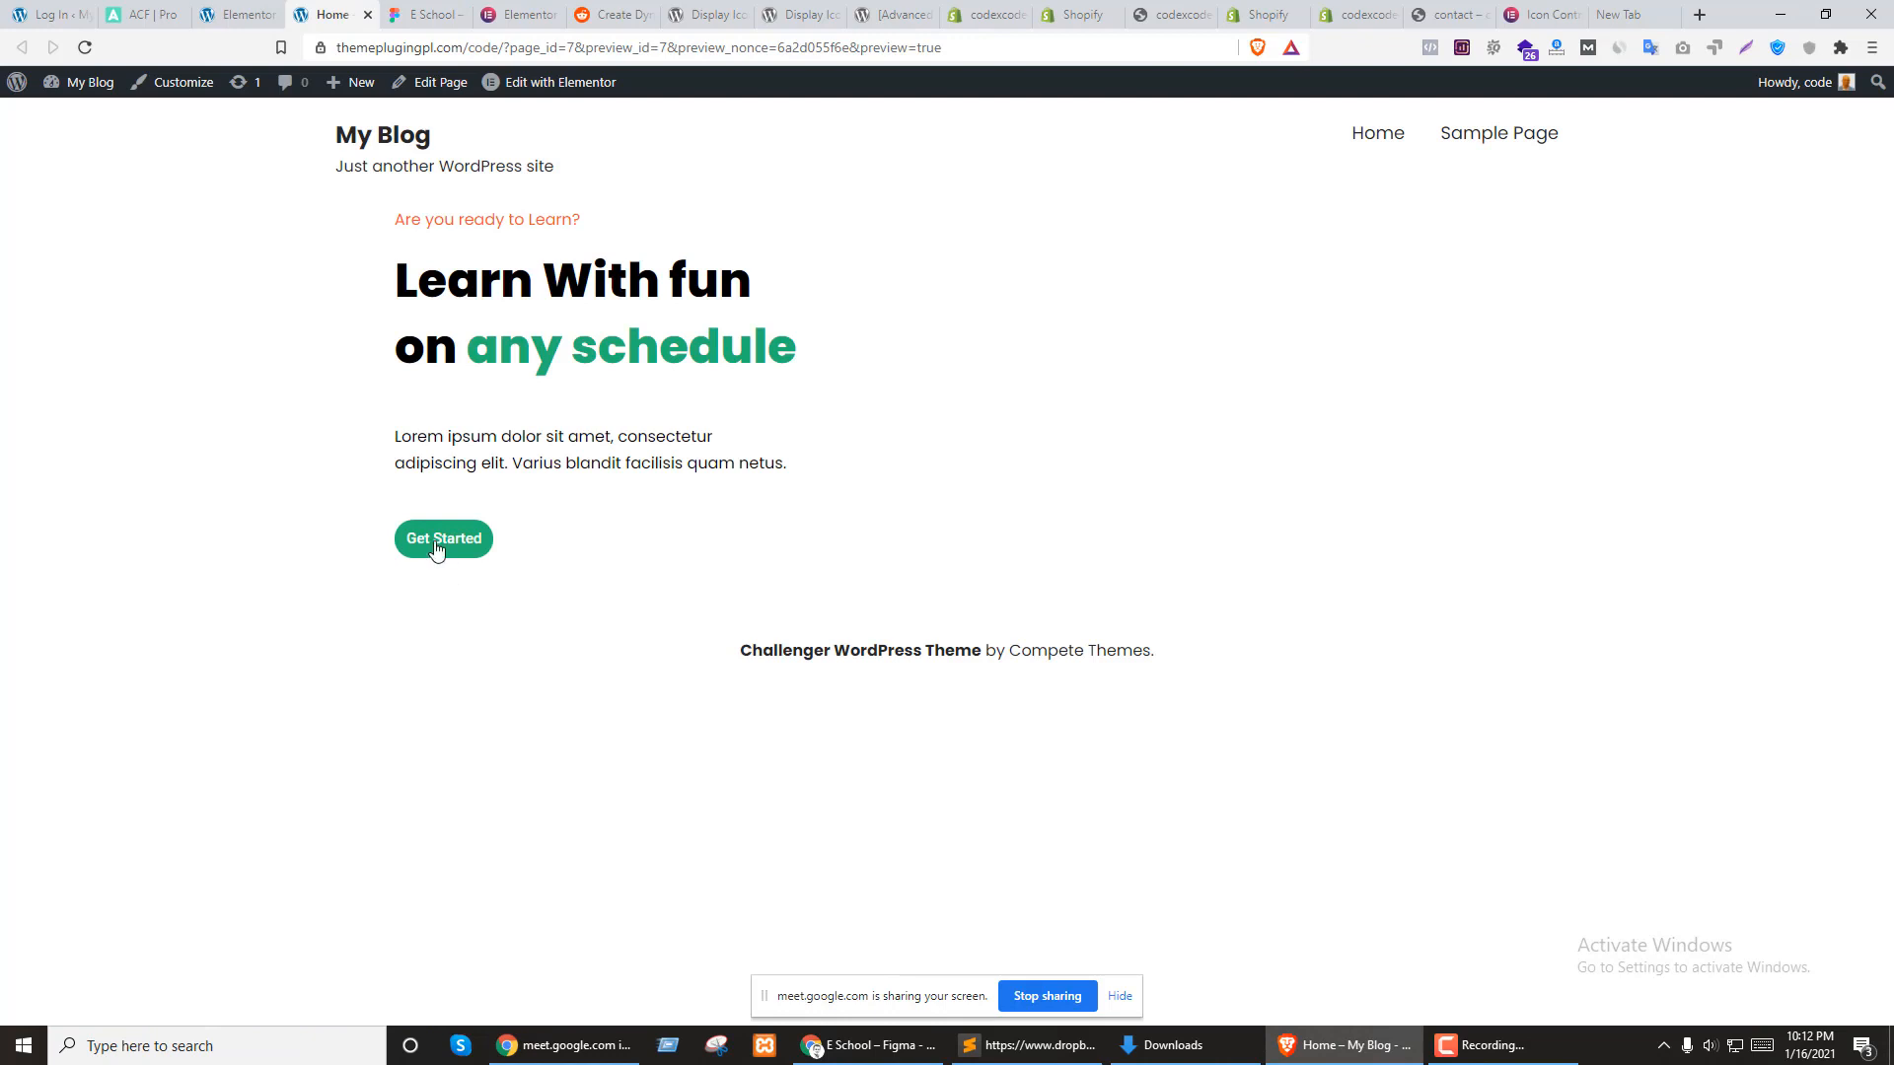
Inspect the Get Started button on the previewed page and select its link element in DevTools to view its styles
right_click(434, 541)
click(489, 749)
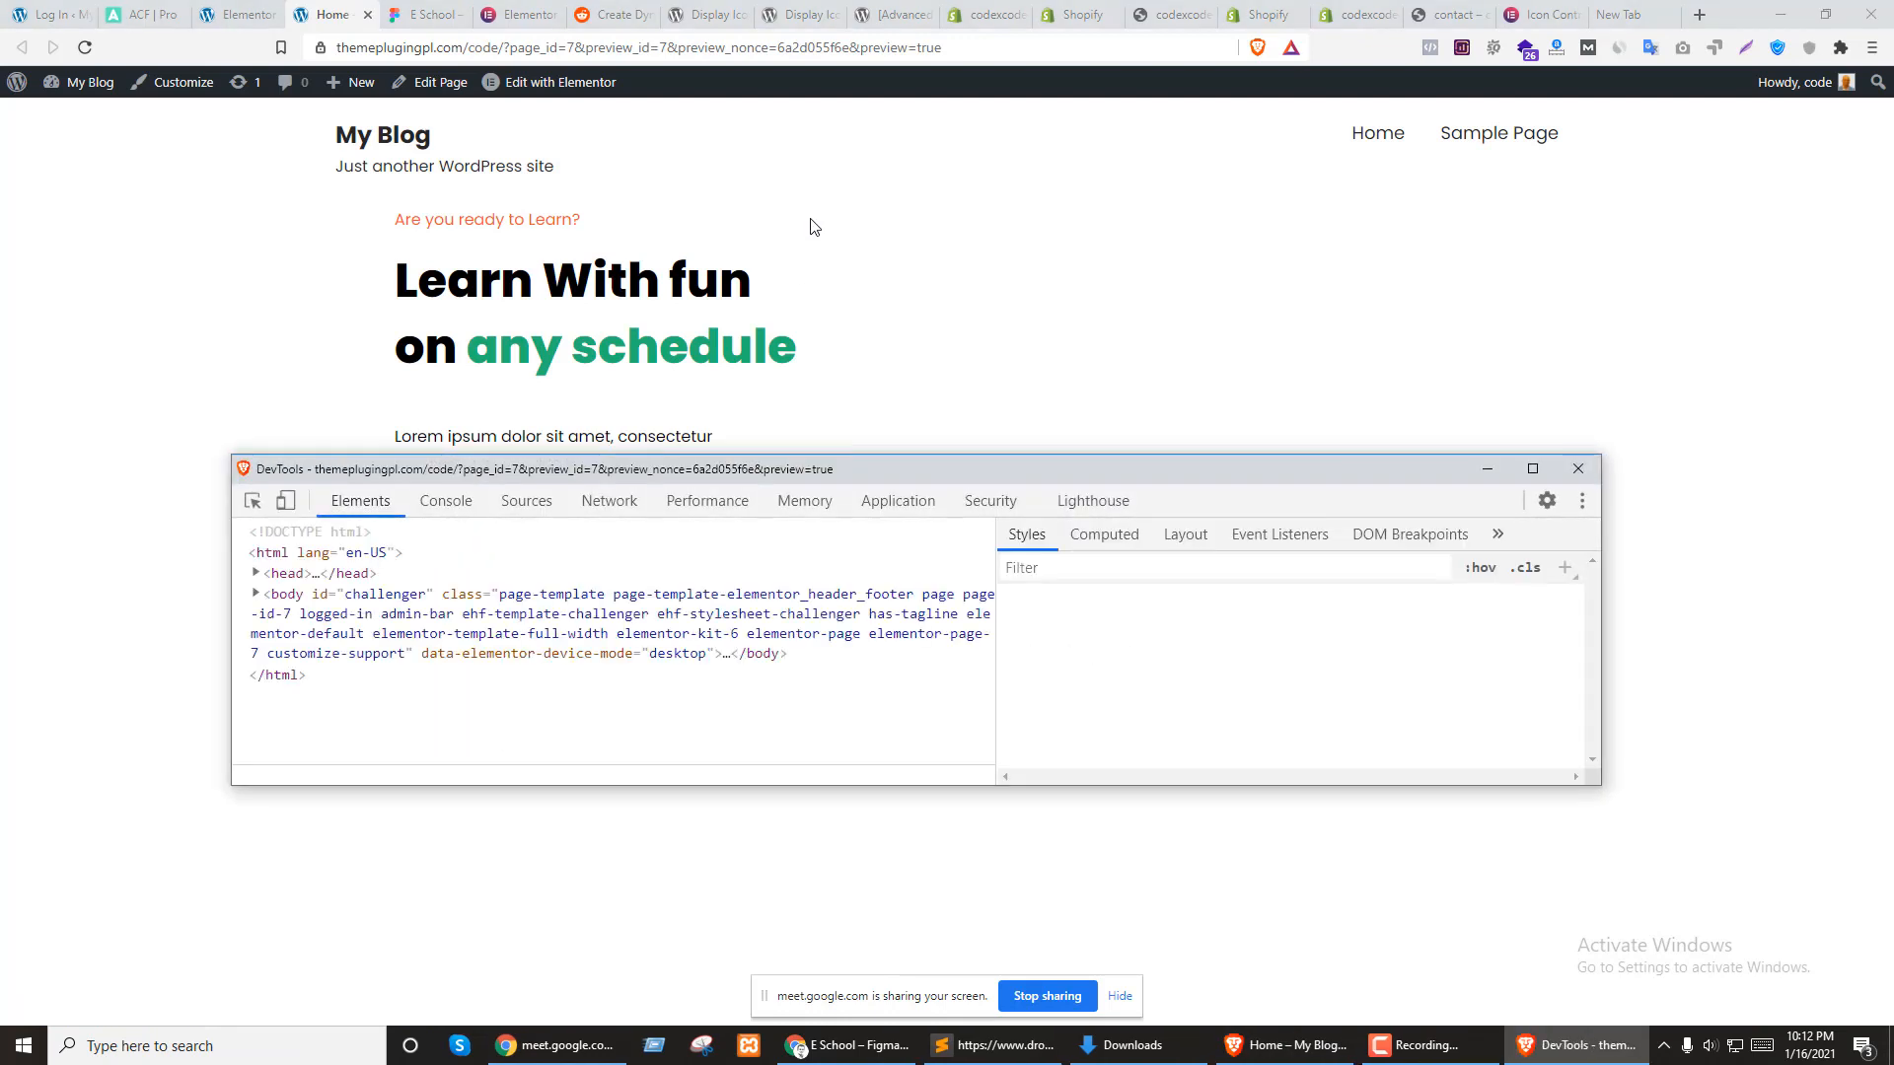
drag(650, 478, 687, 649)
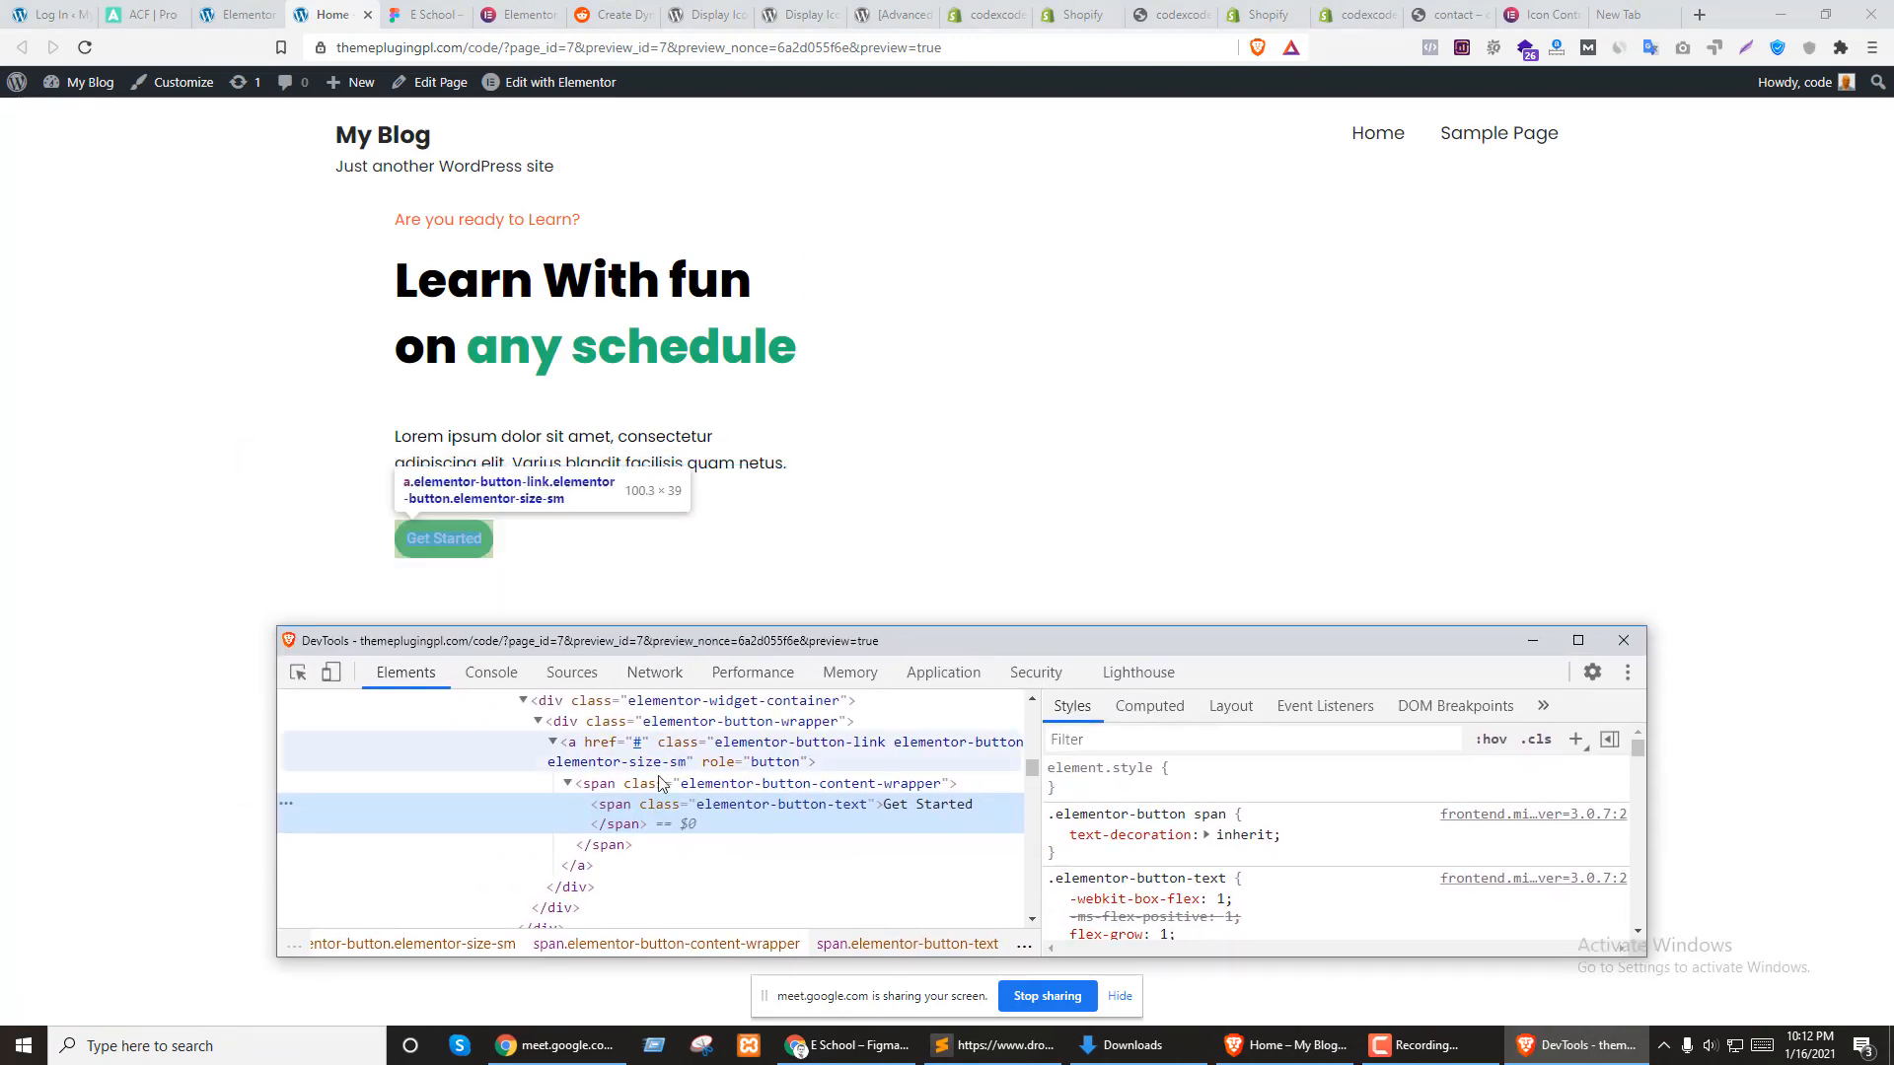
click(690, 751)
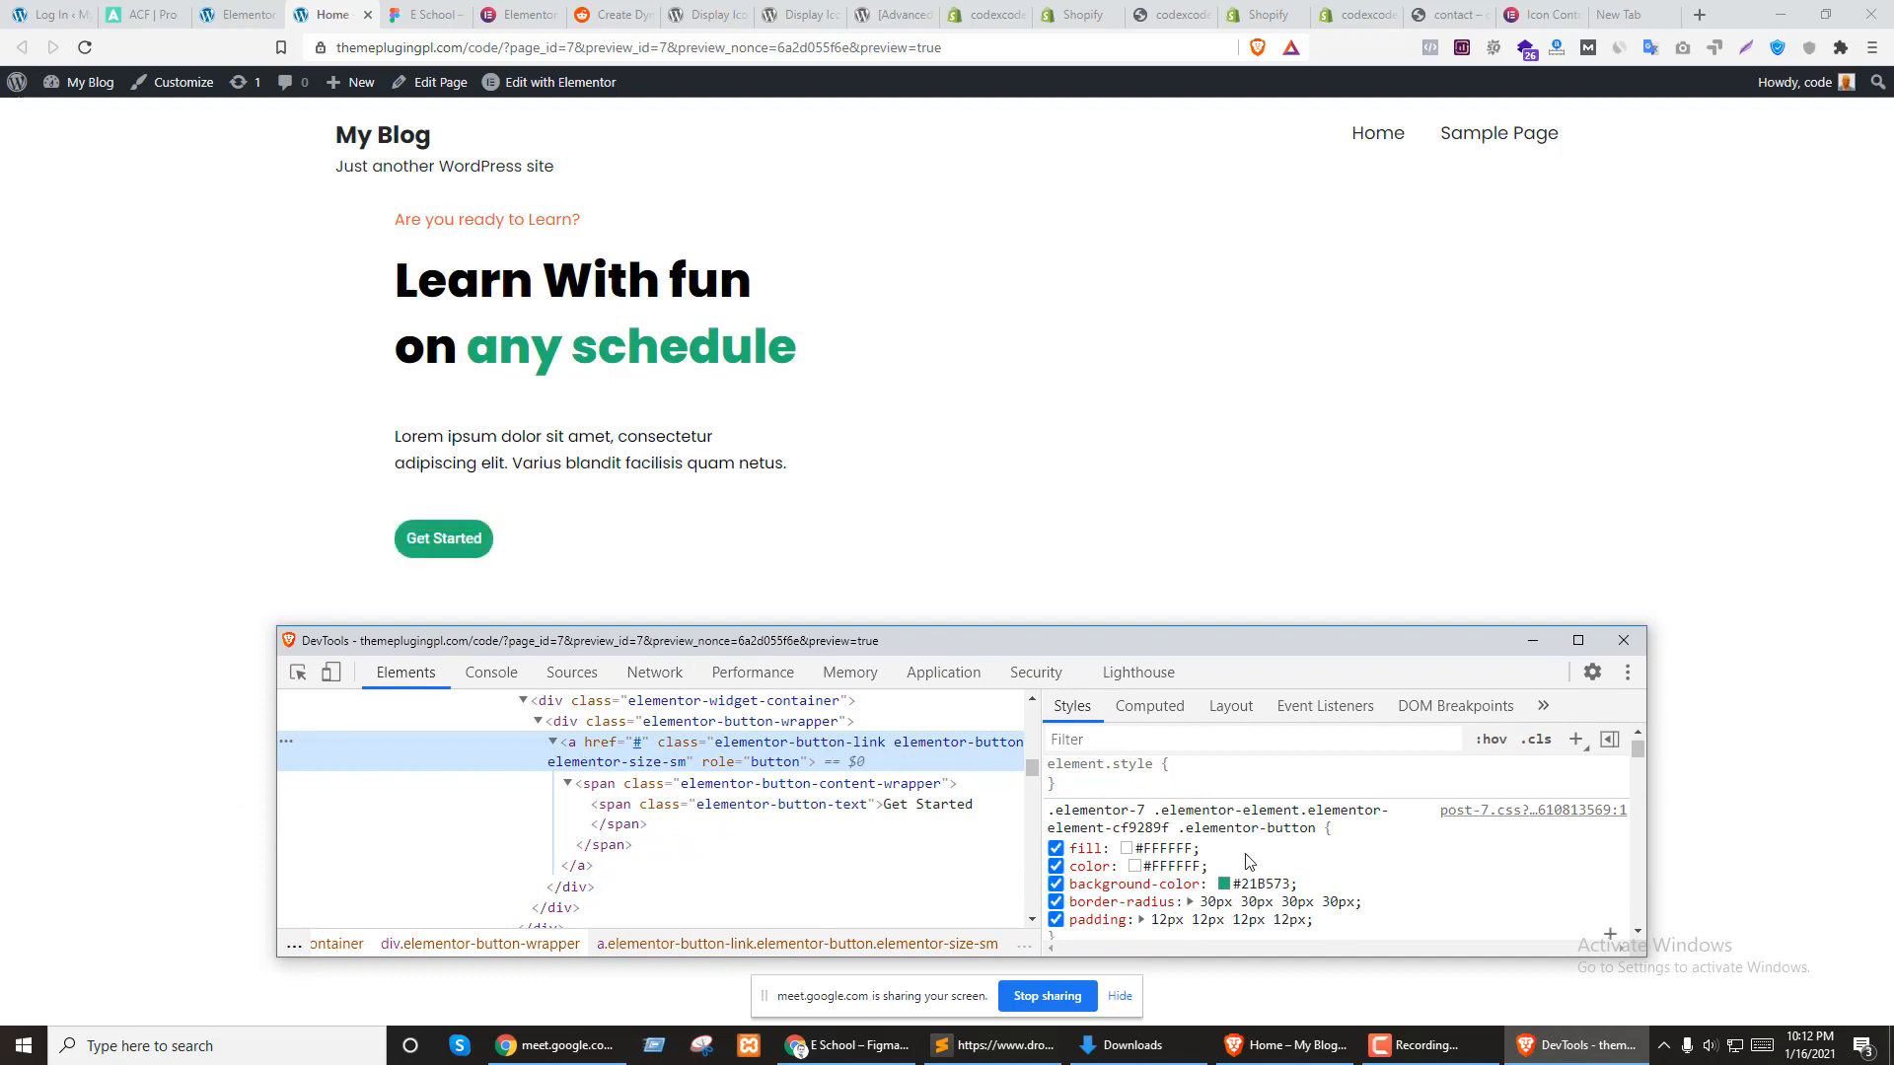
In the link element's padding rule in DevTools, raise the button's left and right padding to 30 px each
scroll(1177, 910, down, 1)
click(1180, 829)
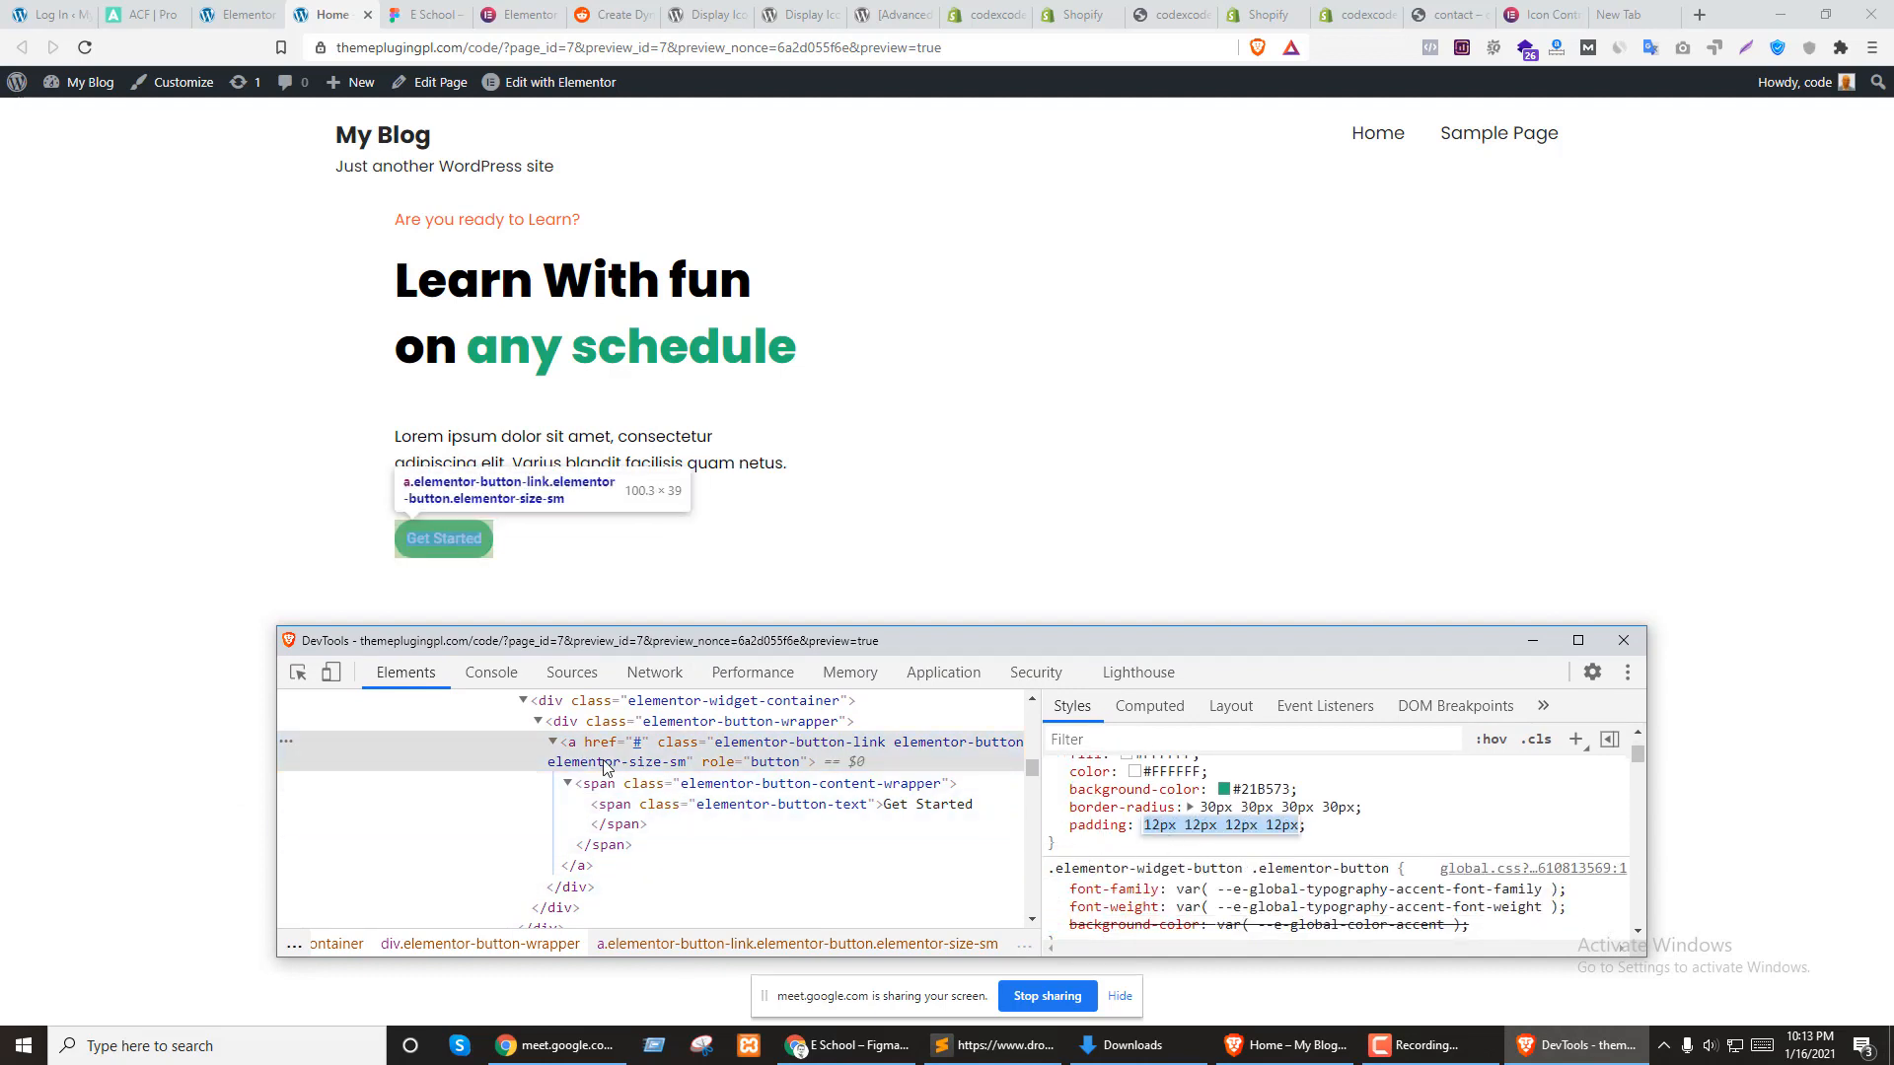
key(Home)
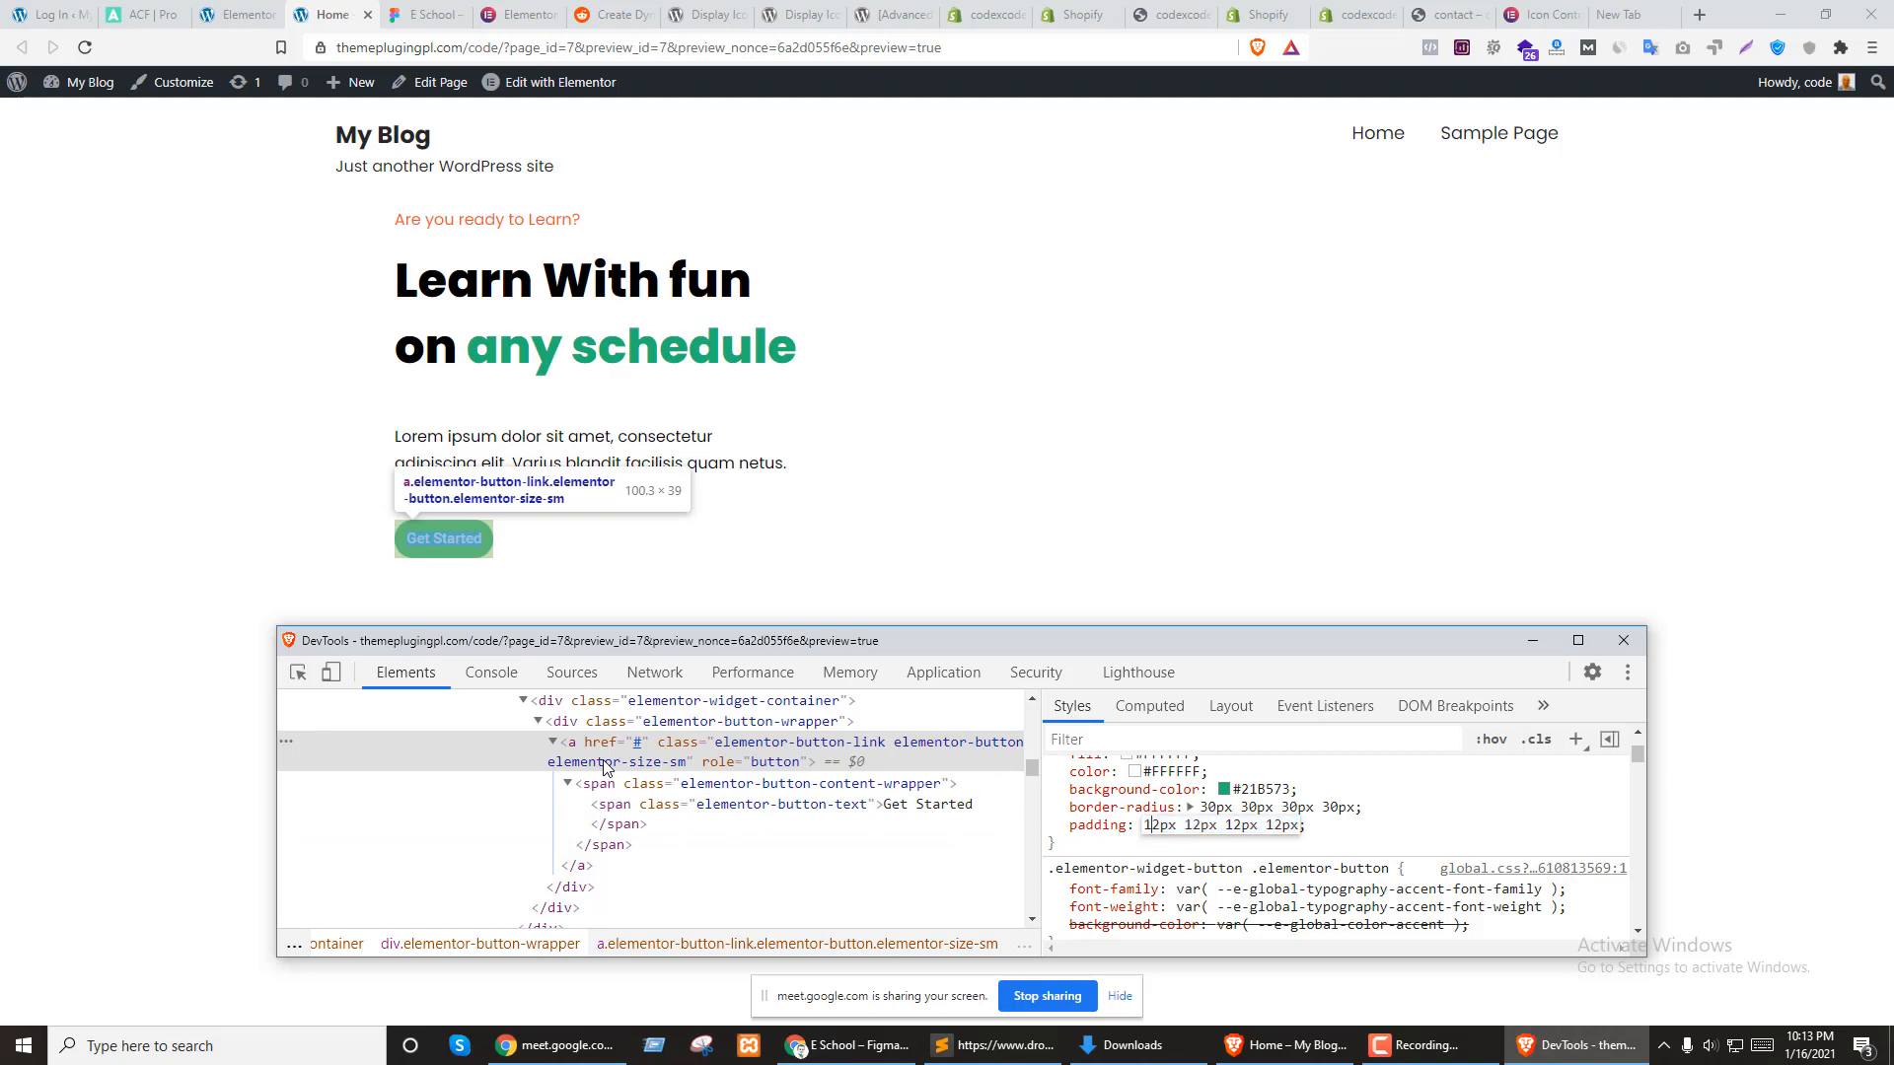
key(Up)
key(Up)
key(Up)
key(Up)
key(Up)
key(Up)
key(Up)
key(Up)
key(Up)
key(Up)
key(Up)
key(Up)
key(Up)
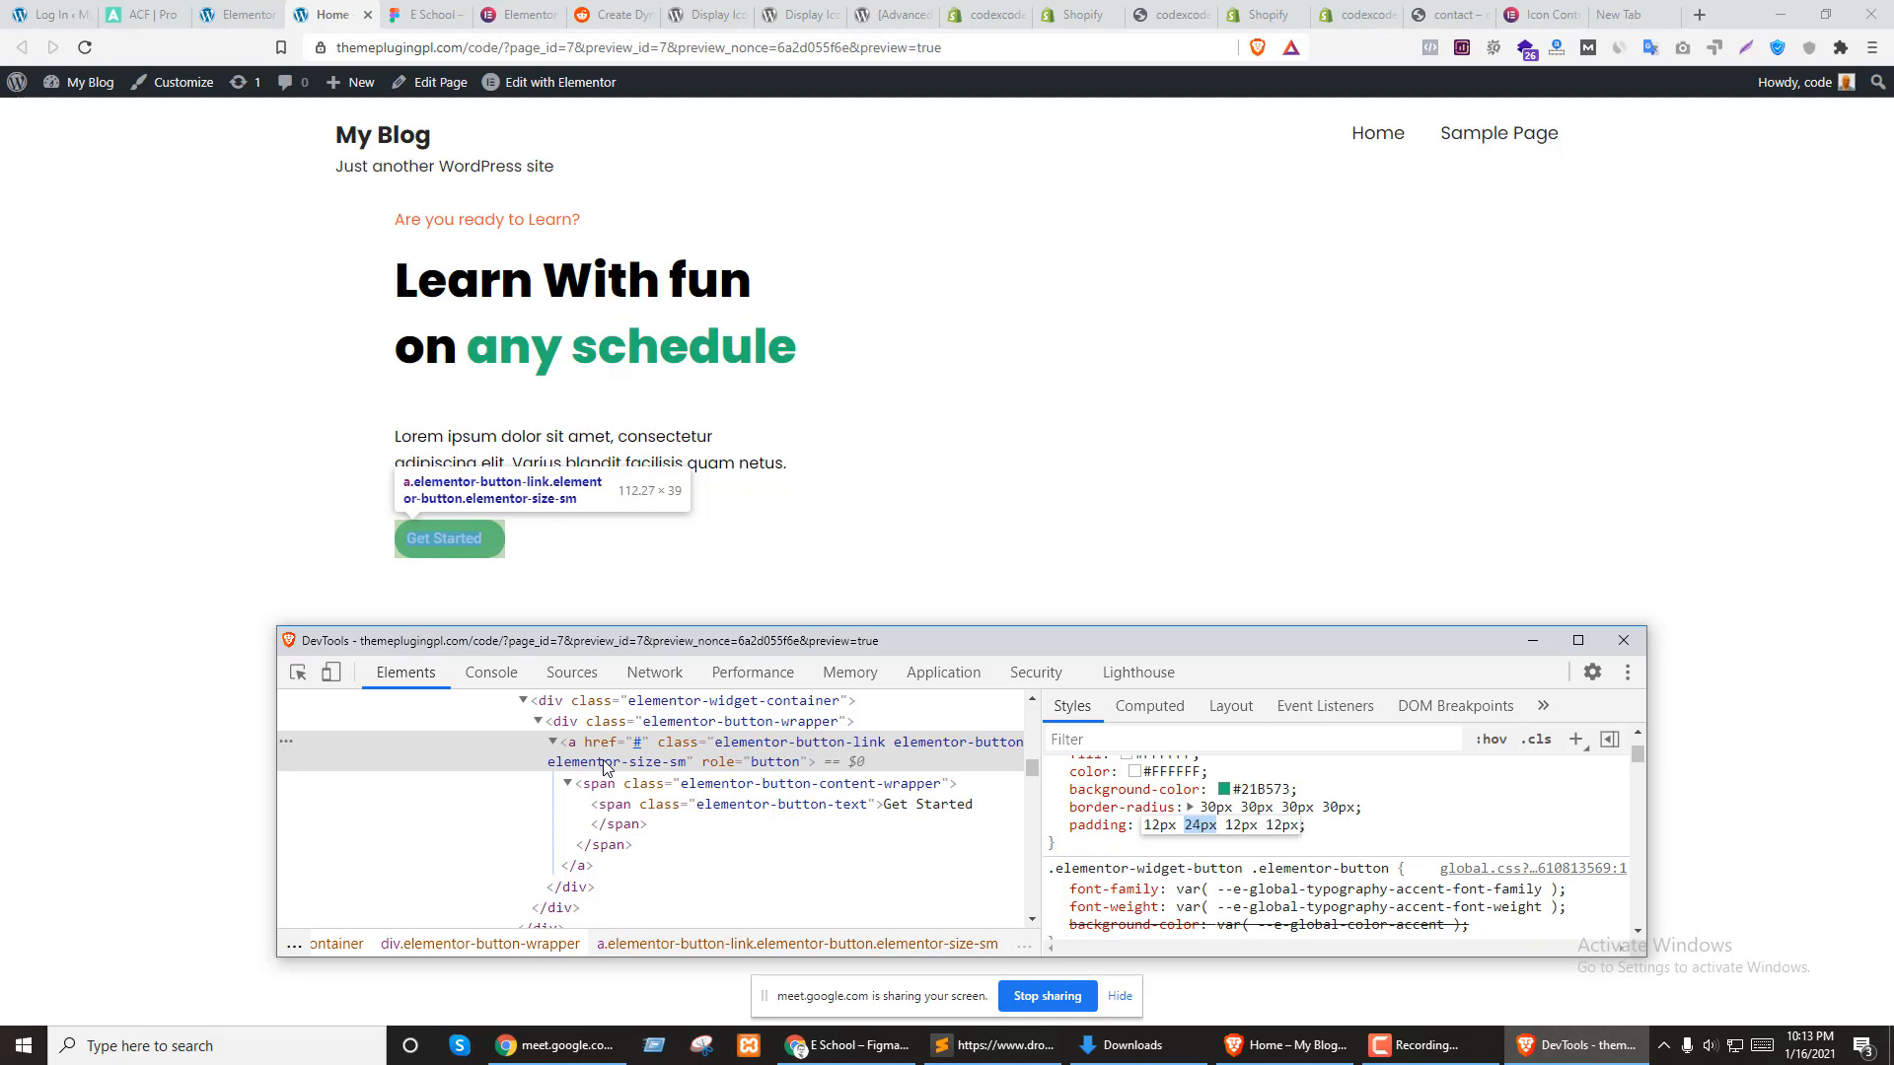
key(Right)
key(Right)
key(Right)
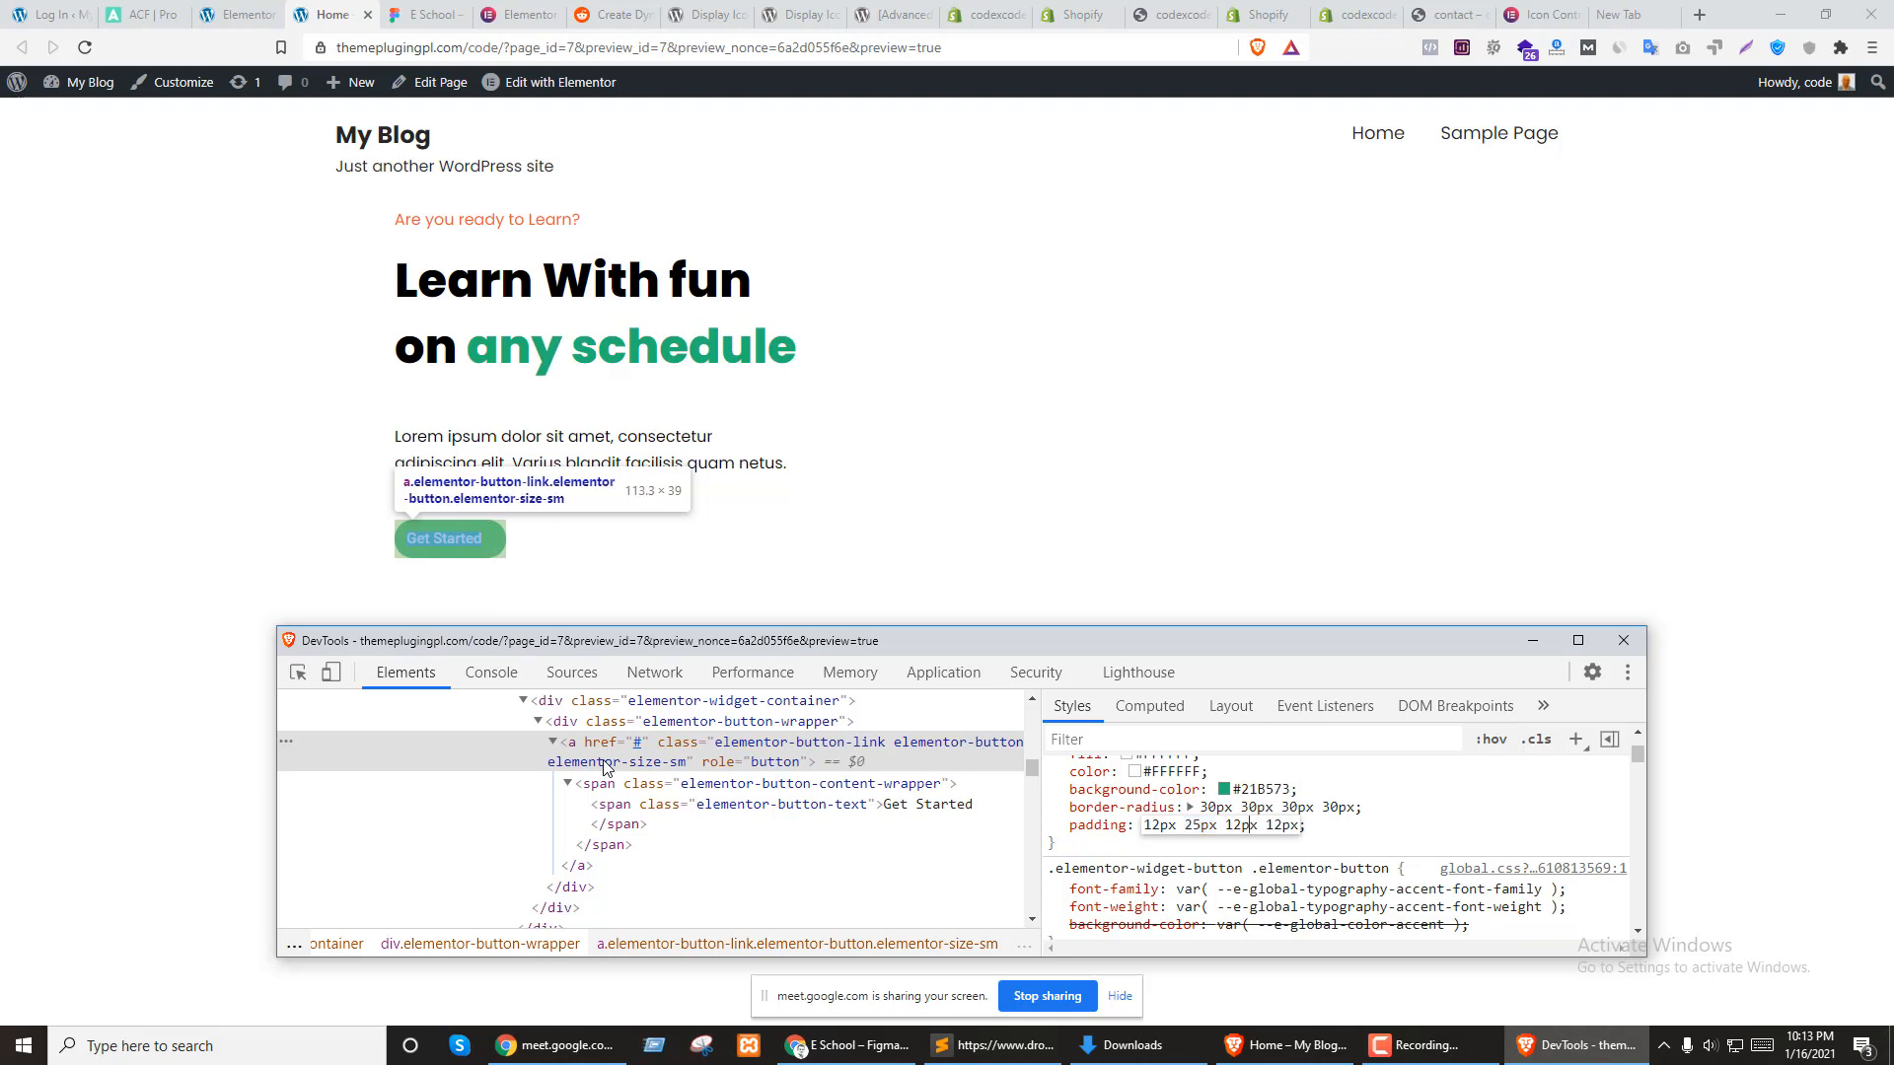
key(Up)
key(Up)
key(Up)
key(Up)
key(Up)
key(Up)
key(Up)
key(Up)
key(Up)
key(Up)
key(Up)
key(Up)
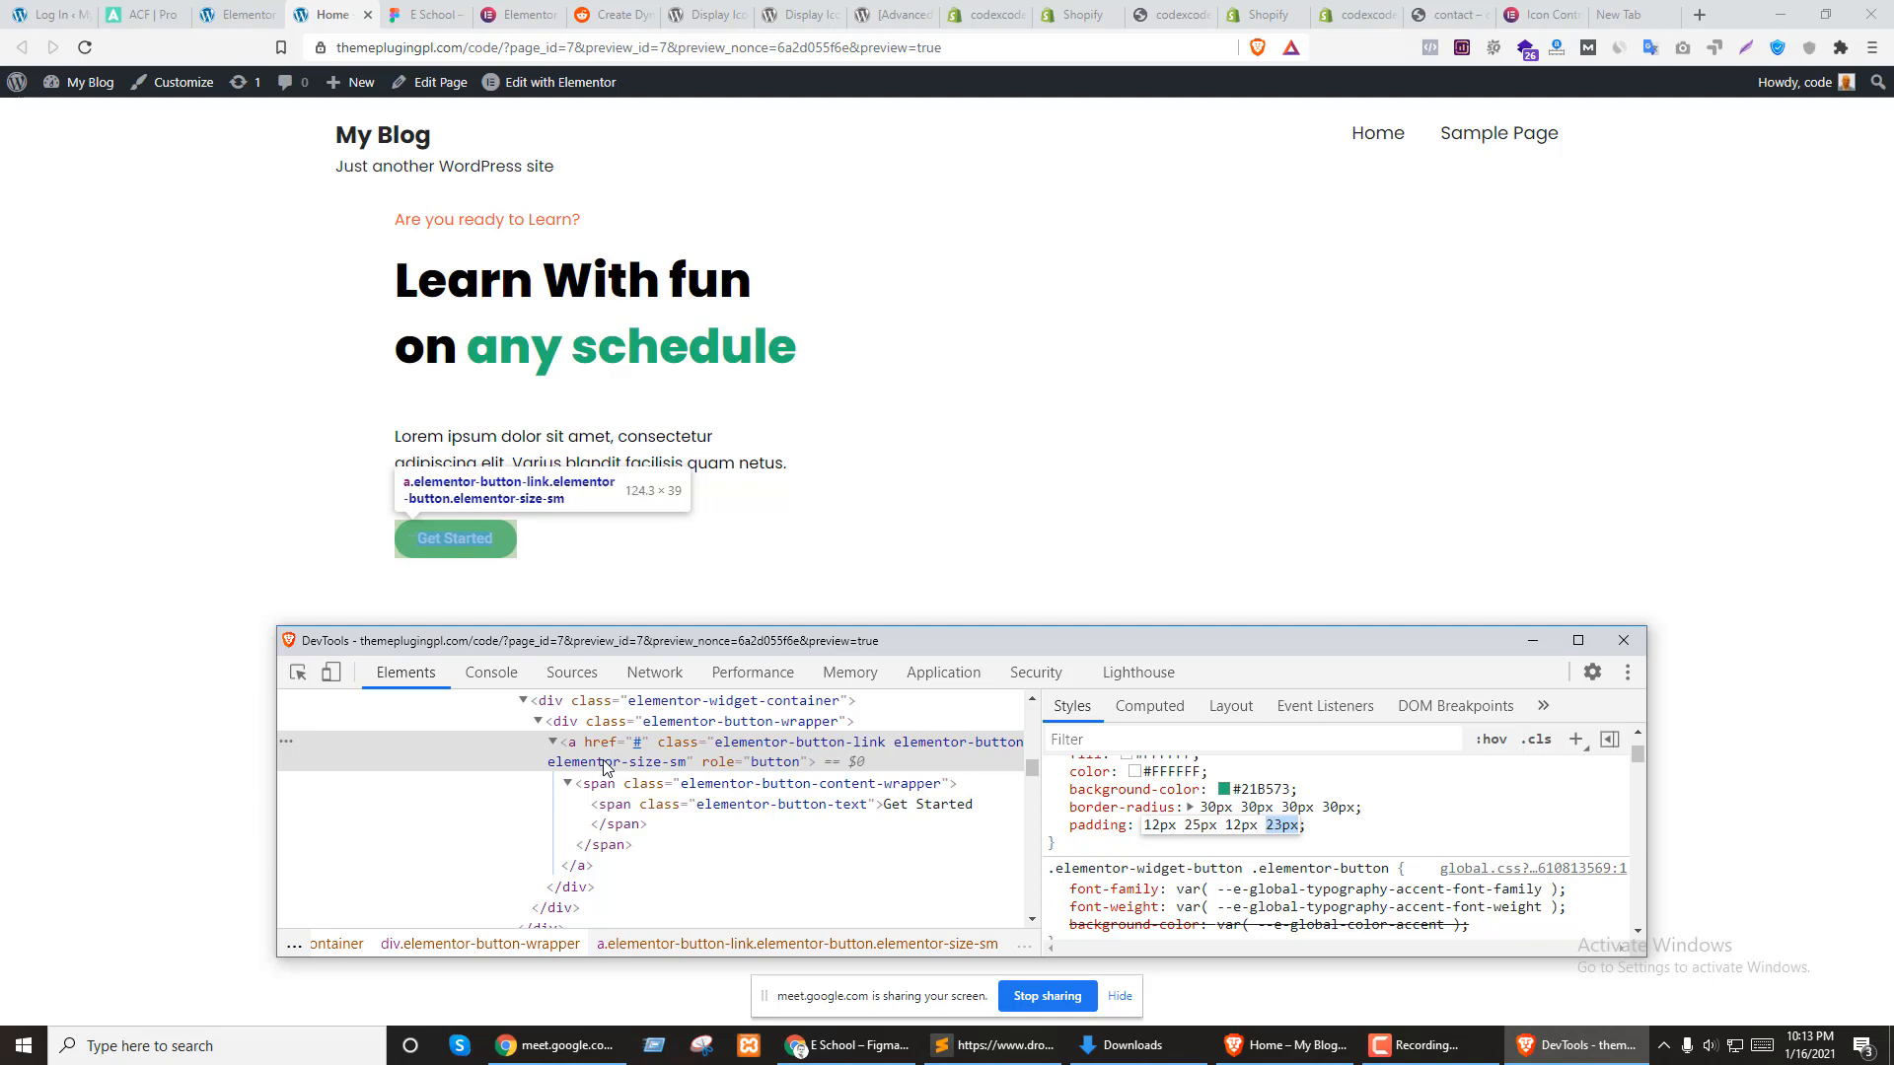
key(Up)
key(Up)
key(Up)
key(Up)
key(Up)
key(Up)
key(Left)
key(Up)
key(Up)
key(Up)
key(Up)
key(Up)
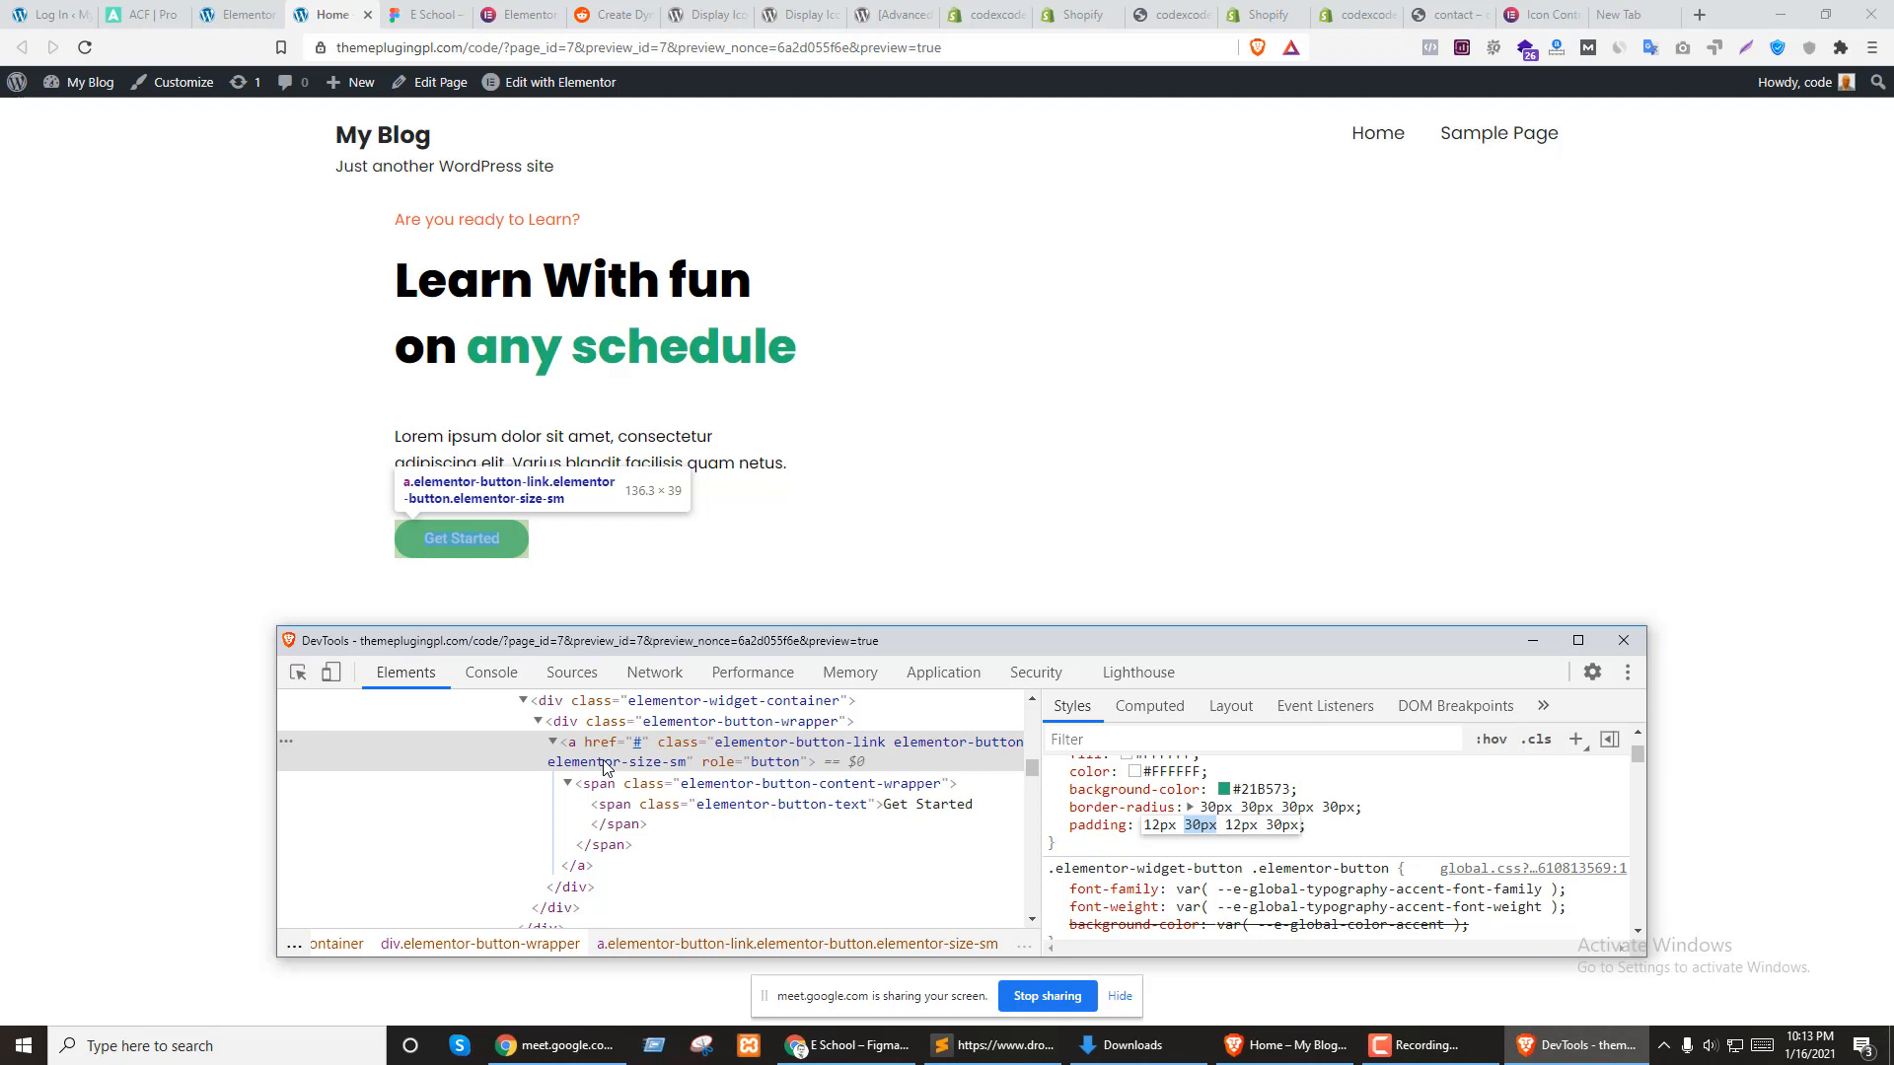
Raise the button's top and bottom padding to 19 px each in the same DevTools rule
key(Left)
key(Left)
key(Up)
key(Up)
key(Up)
key(Up)
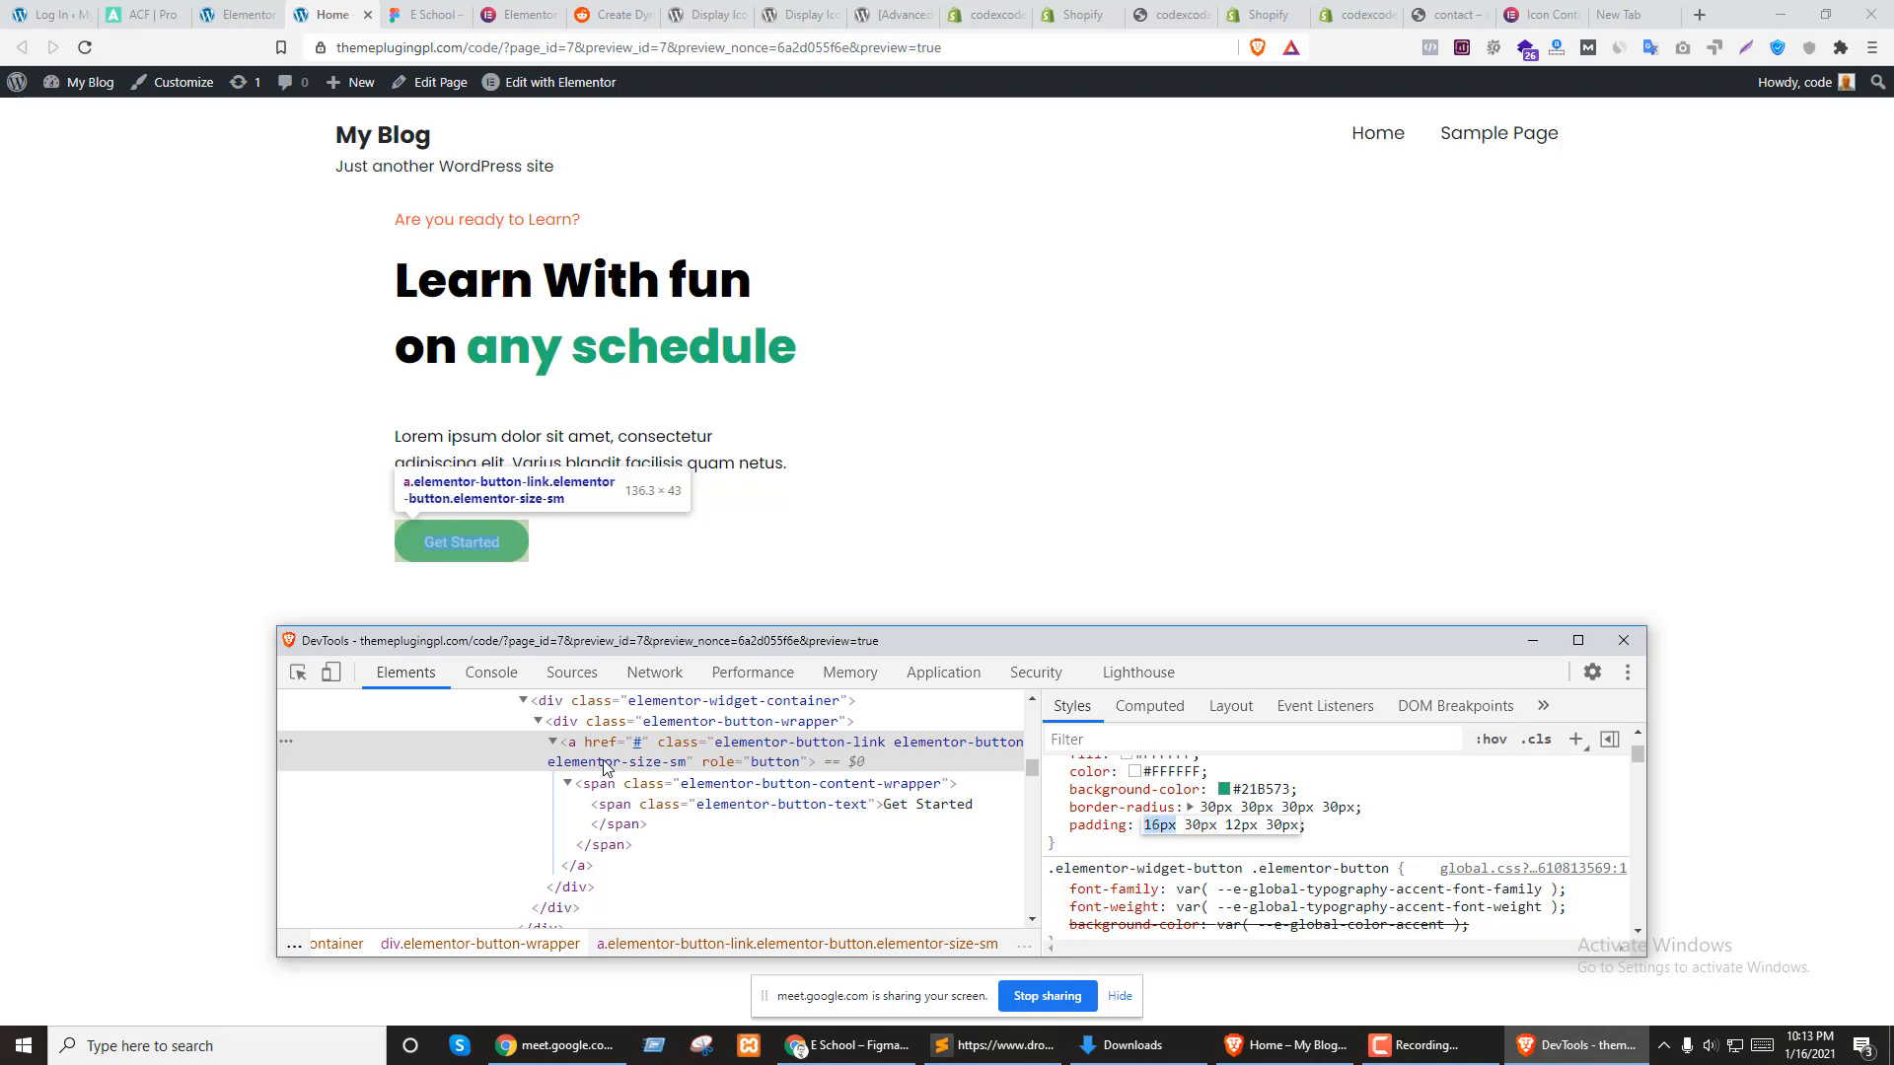
key(Down)
key(Up)
key(Up)
key(Up)
key(Up)
key(Up)
key(Up)
key(Up)
key(Up)
key(Up)
key(Right)
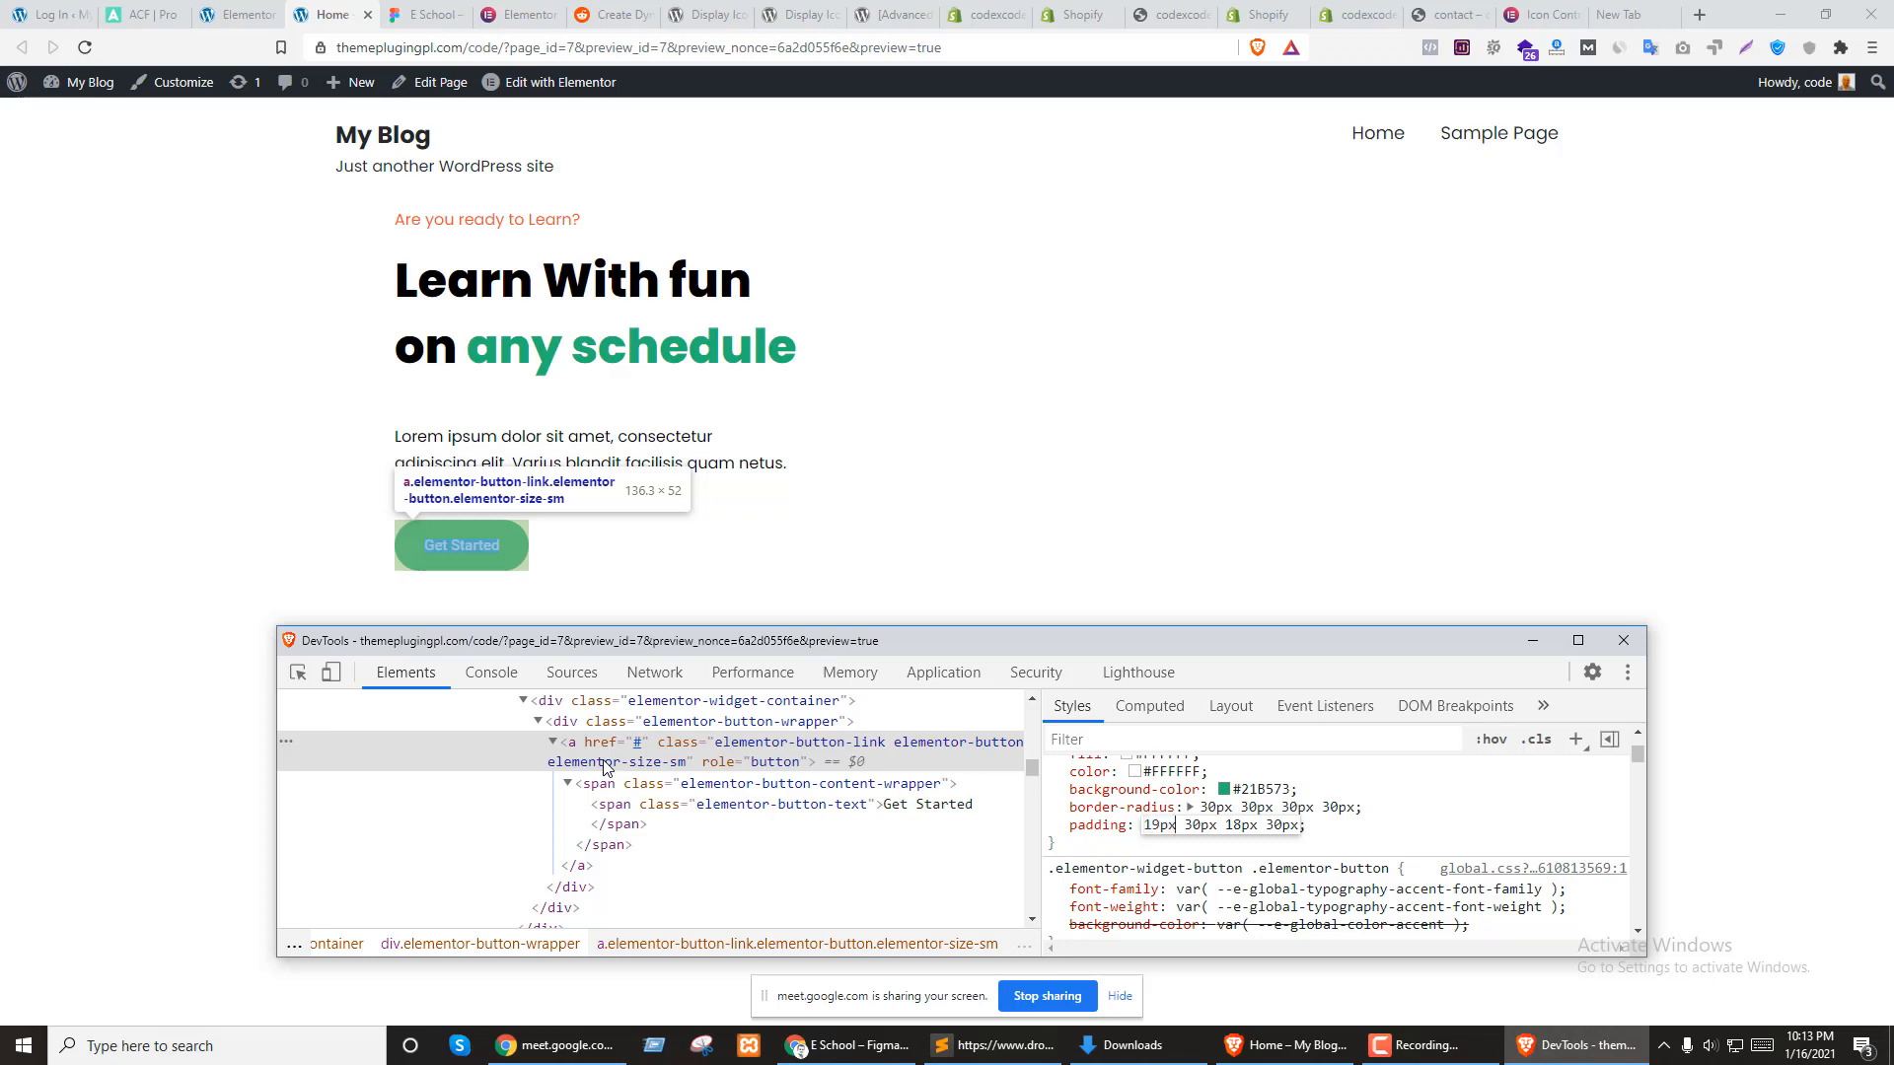
key(Up)
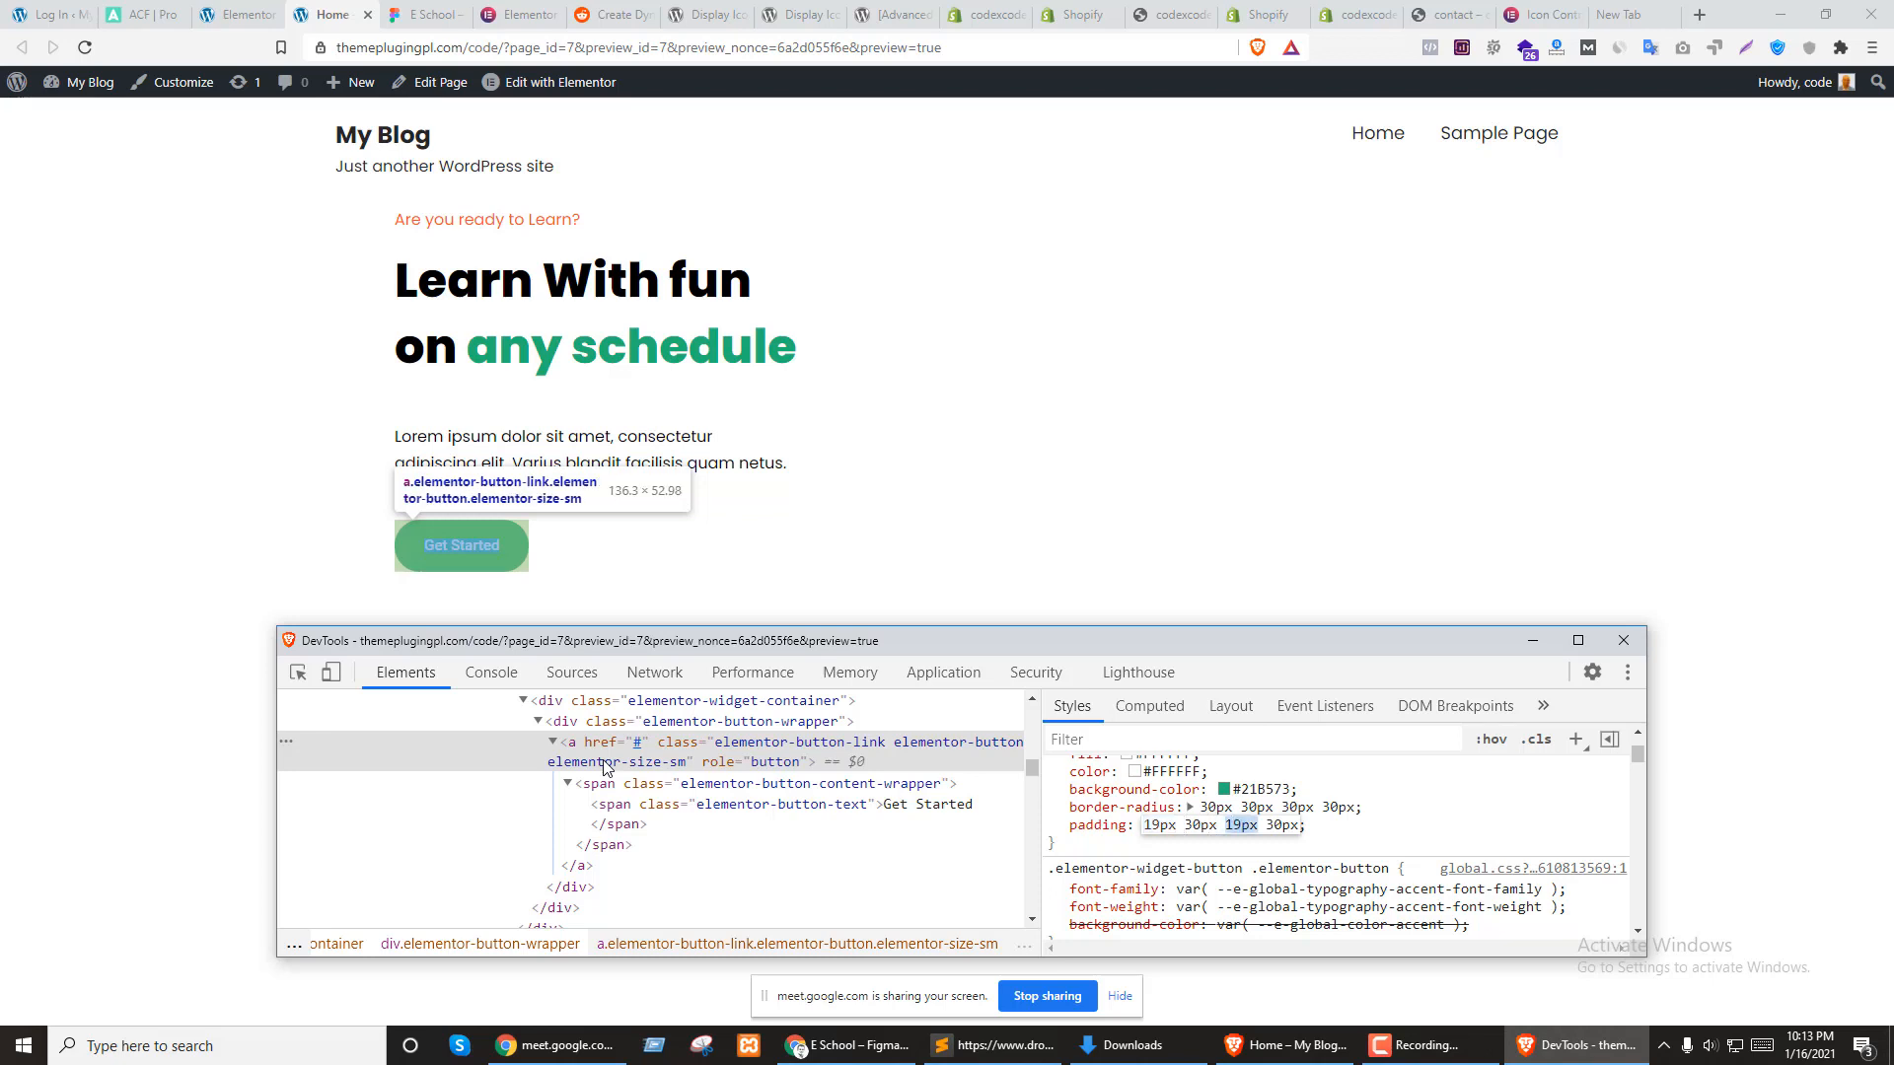
key(Left)
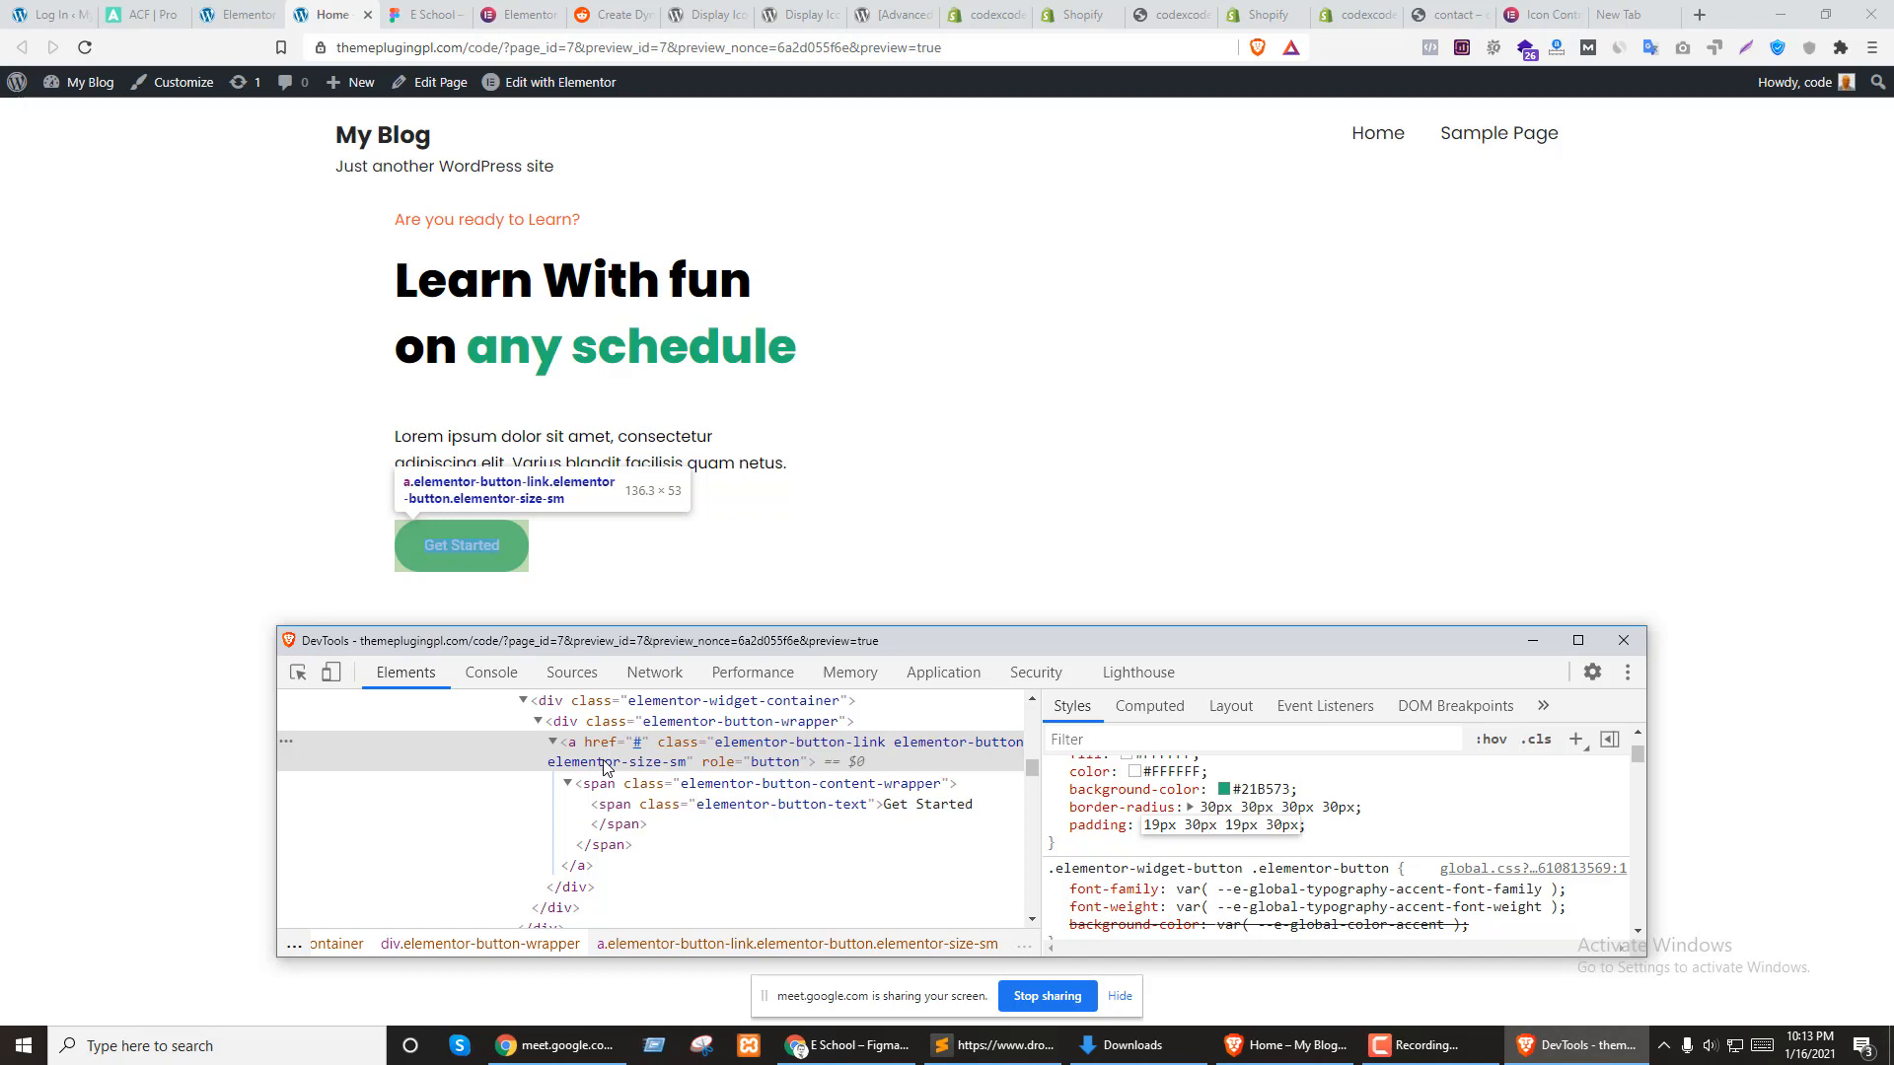
click(1419, 813)
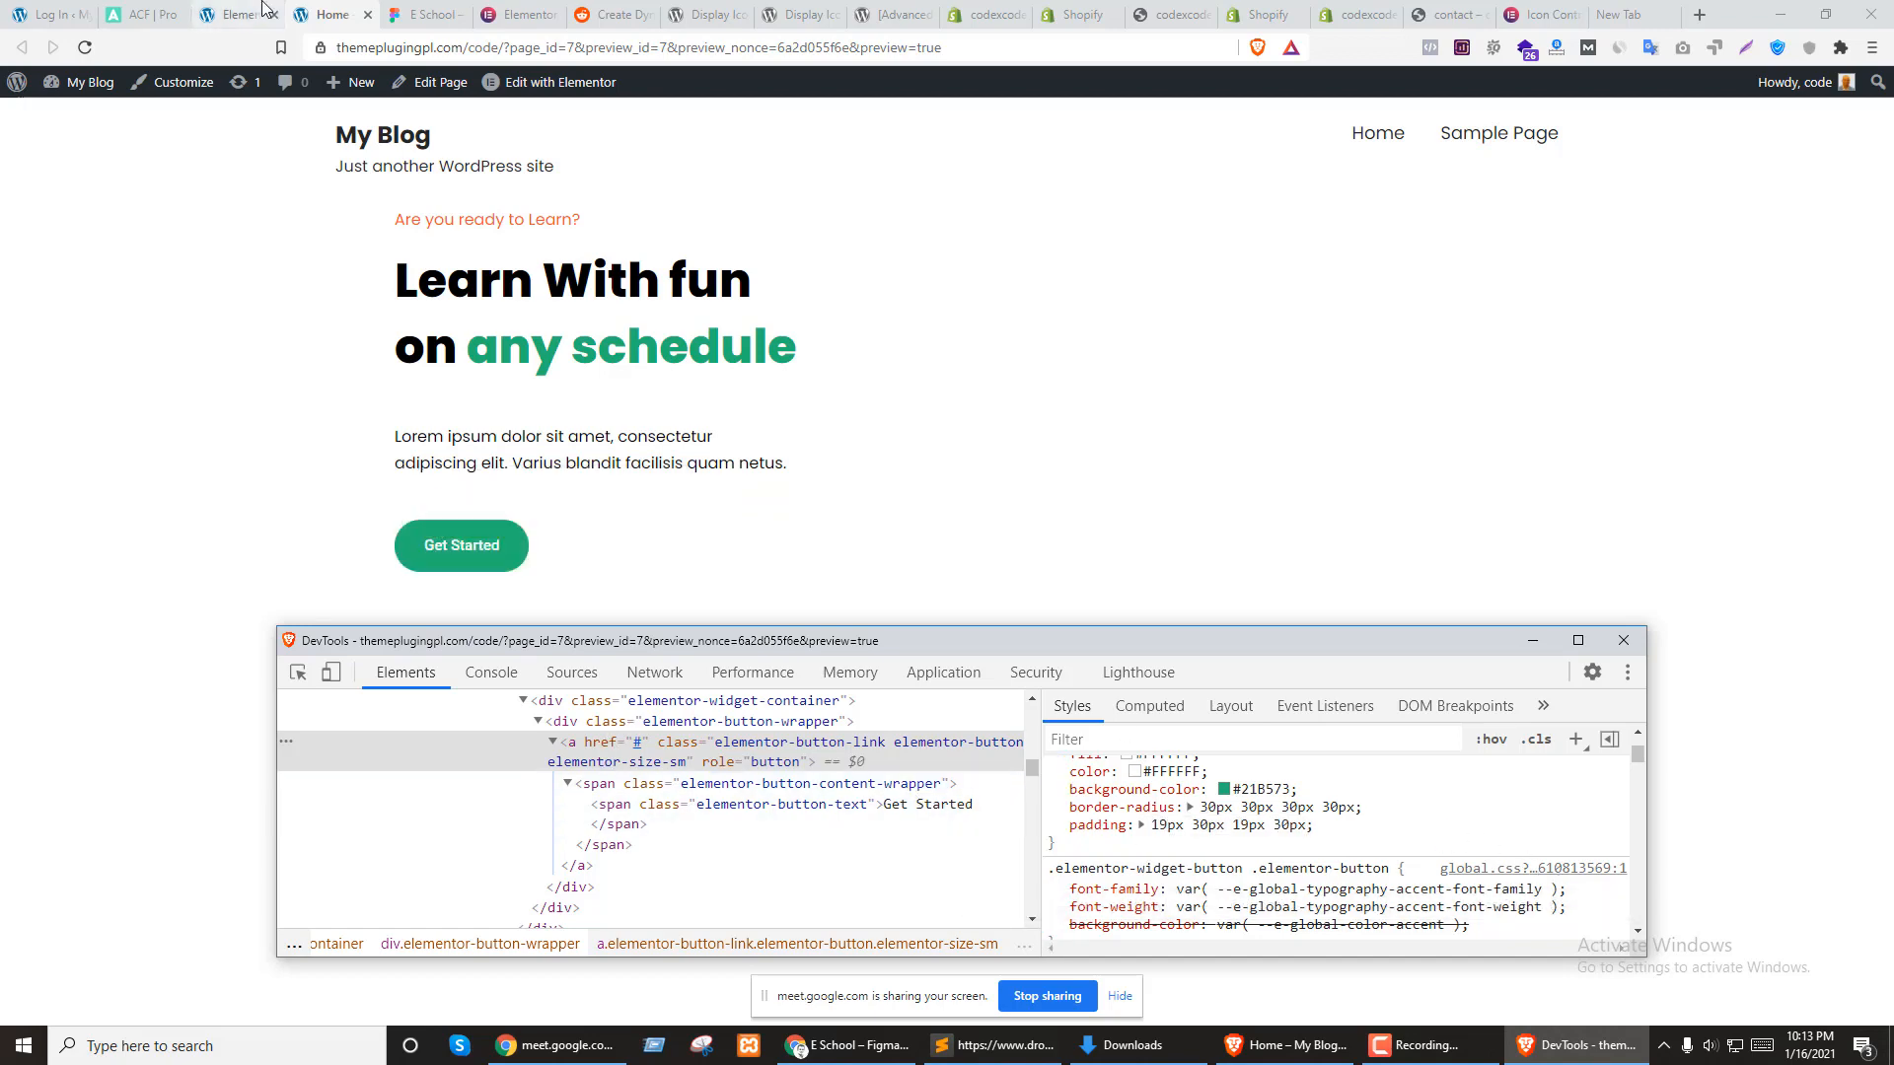
Check the Get Started frame's size in the Figma design, and return to DevTools for the previewed page
click(426, 13)
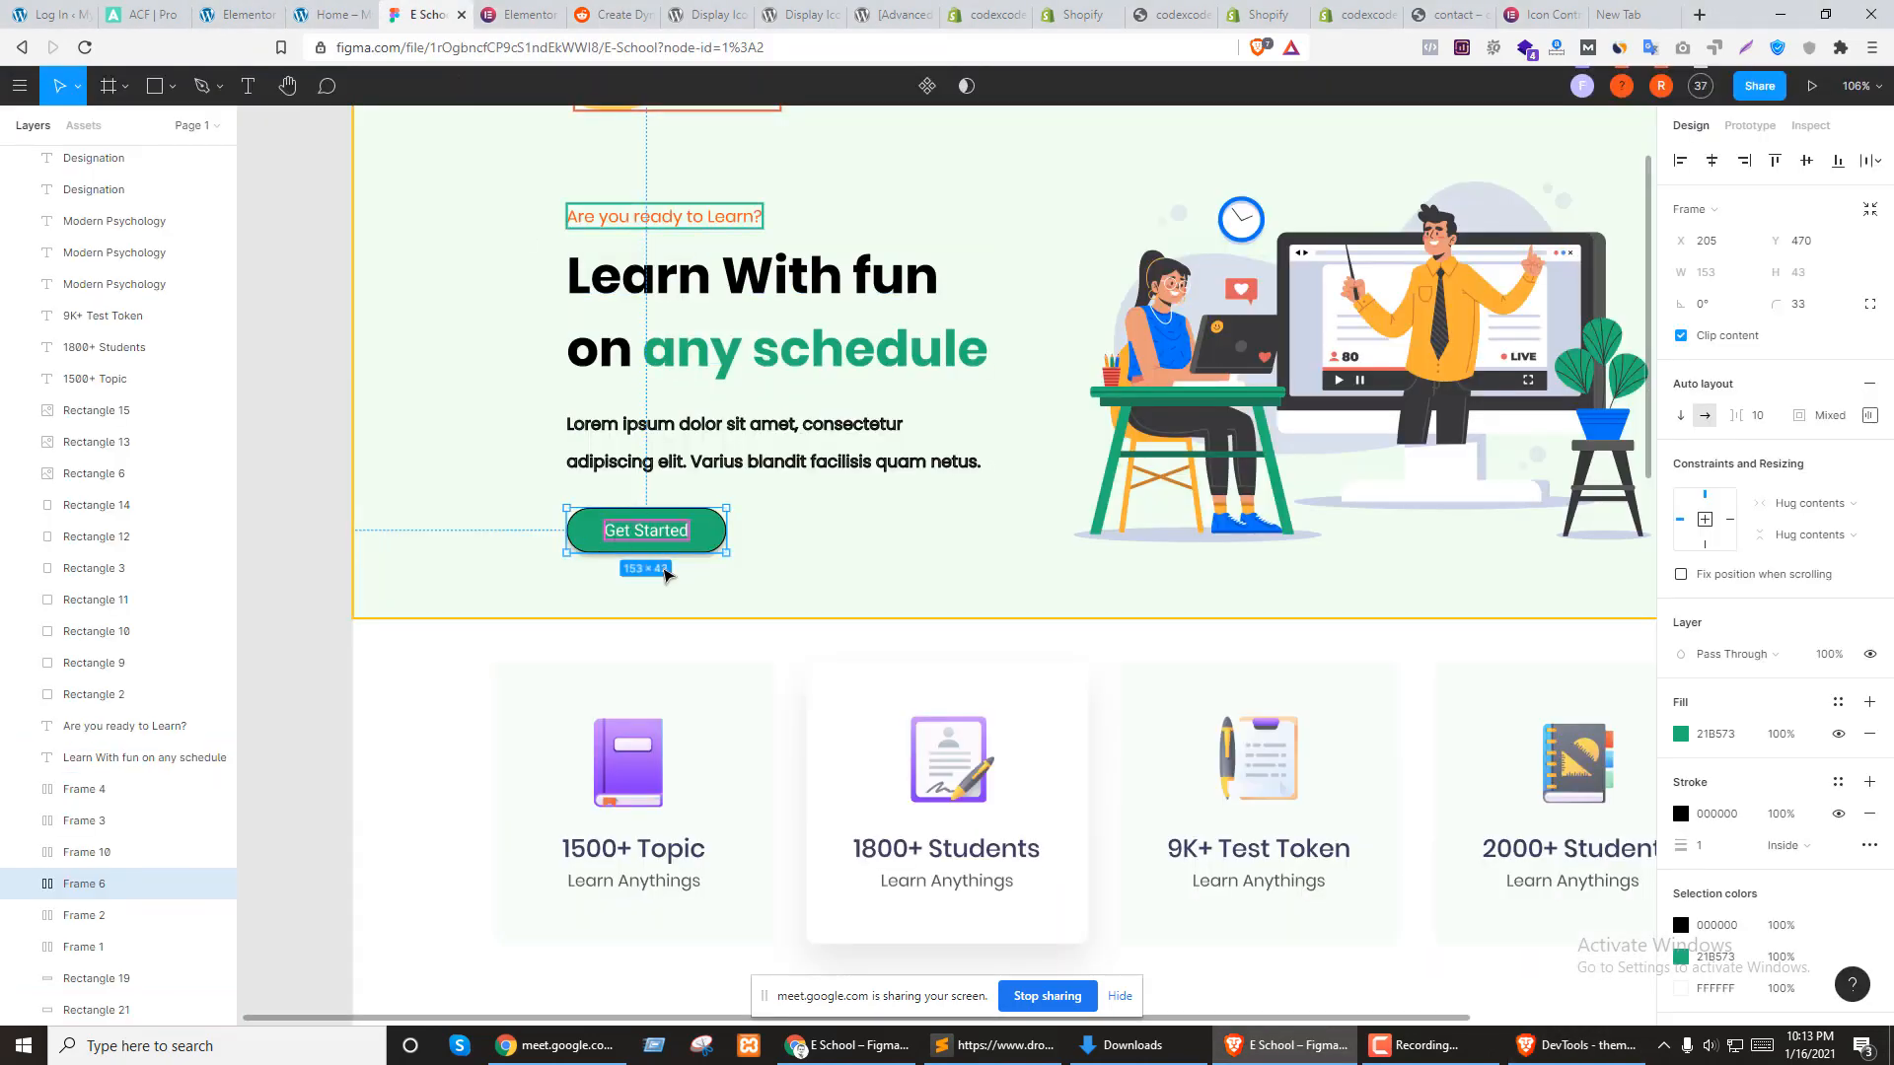
click(325, 11)
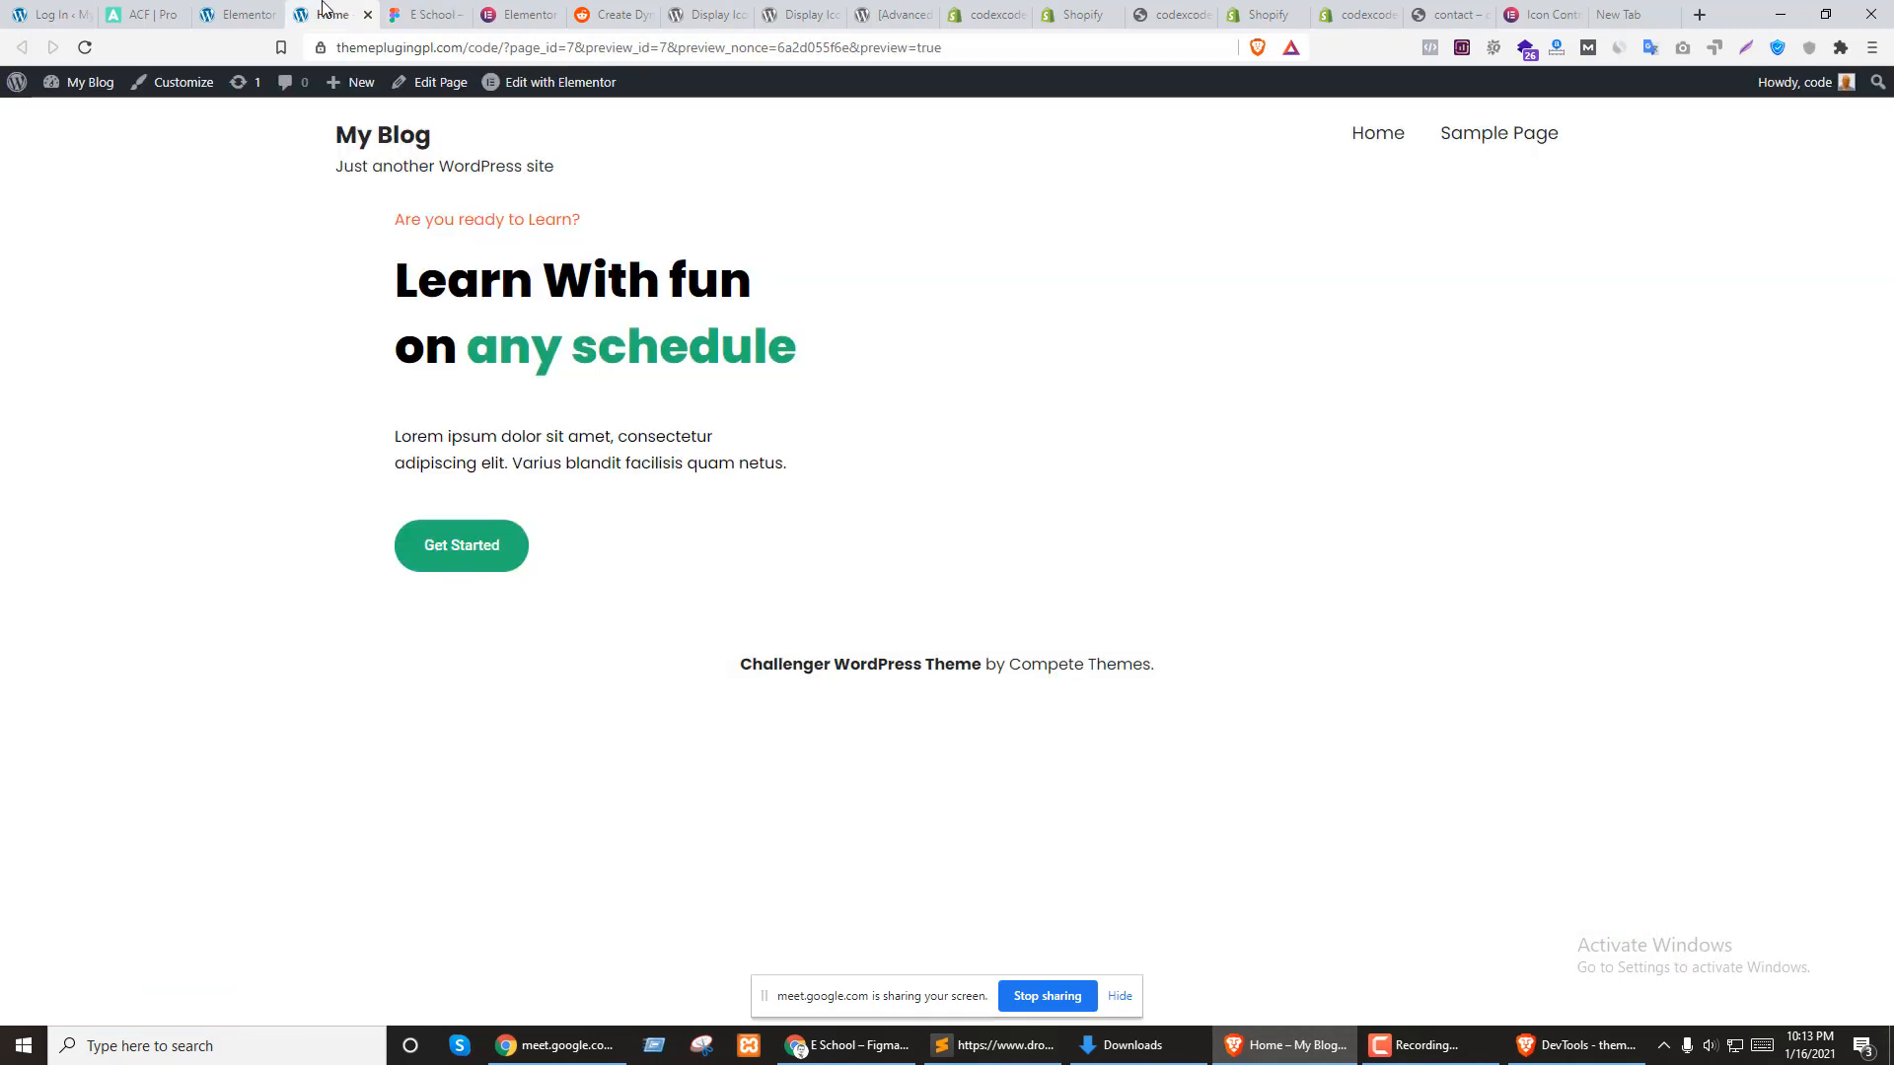
click(1575, 1046)
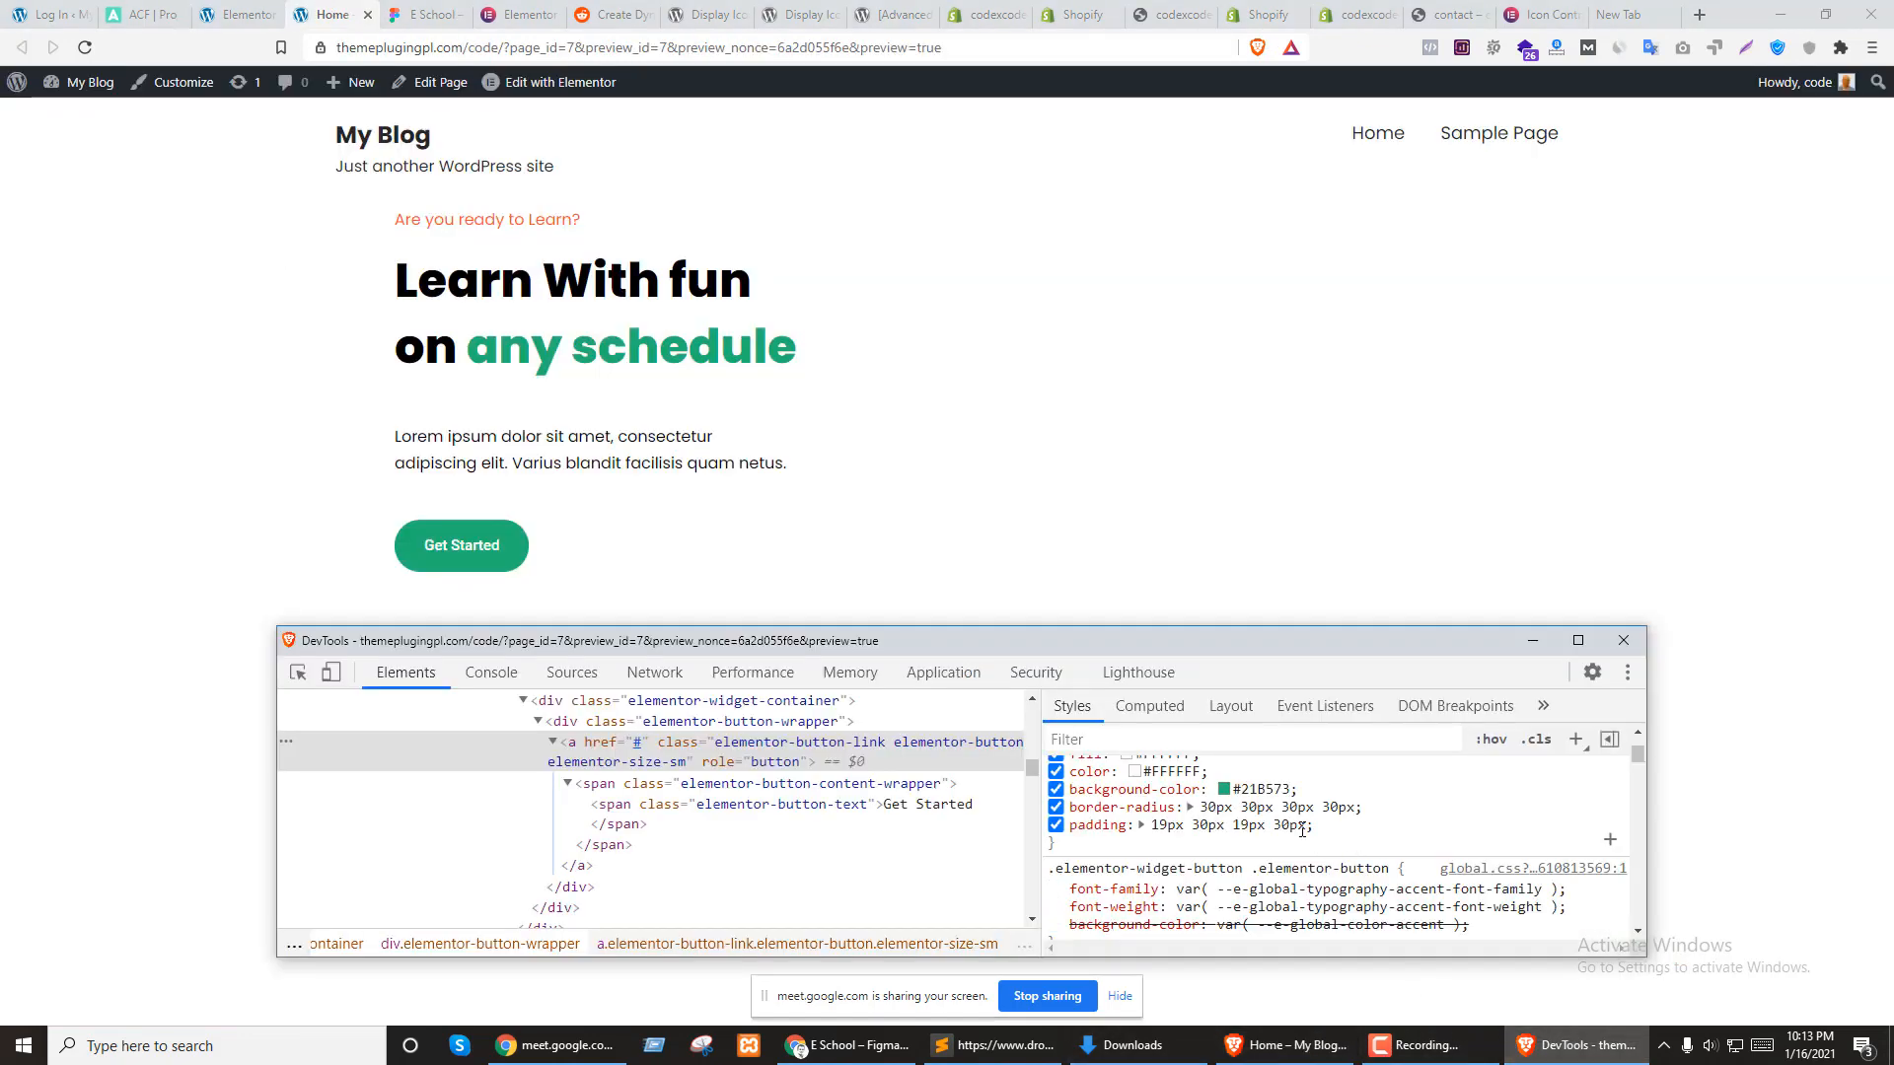
Raise the button's left and right padding to 38 px in DevTools, and switch back to the Elementor editor
click(1209, 807)
click(1156, 826)
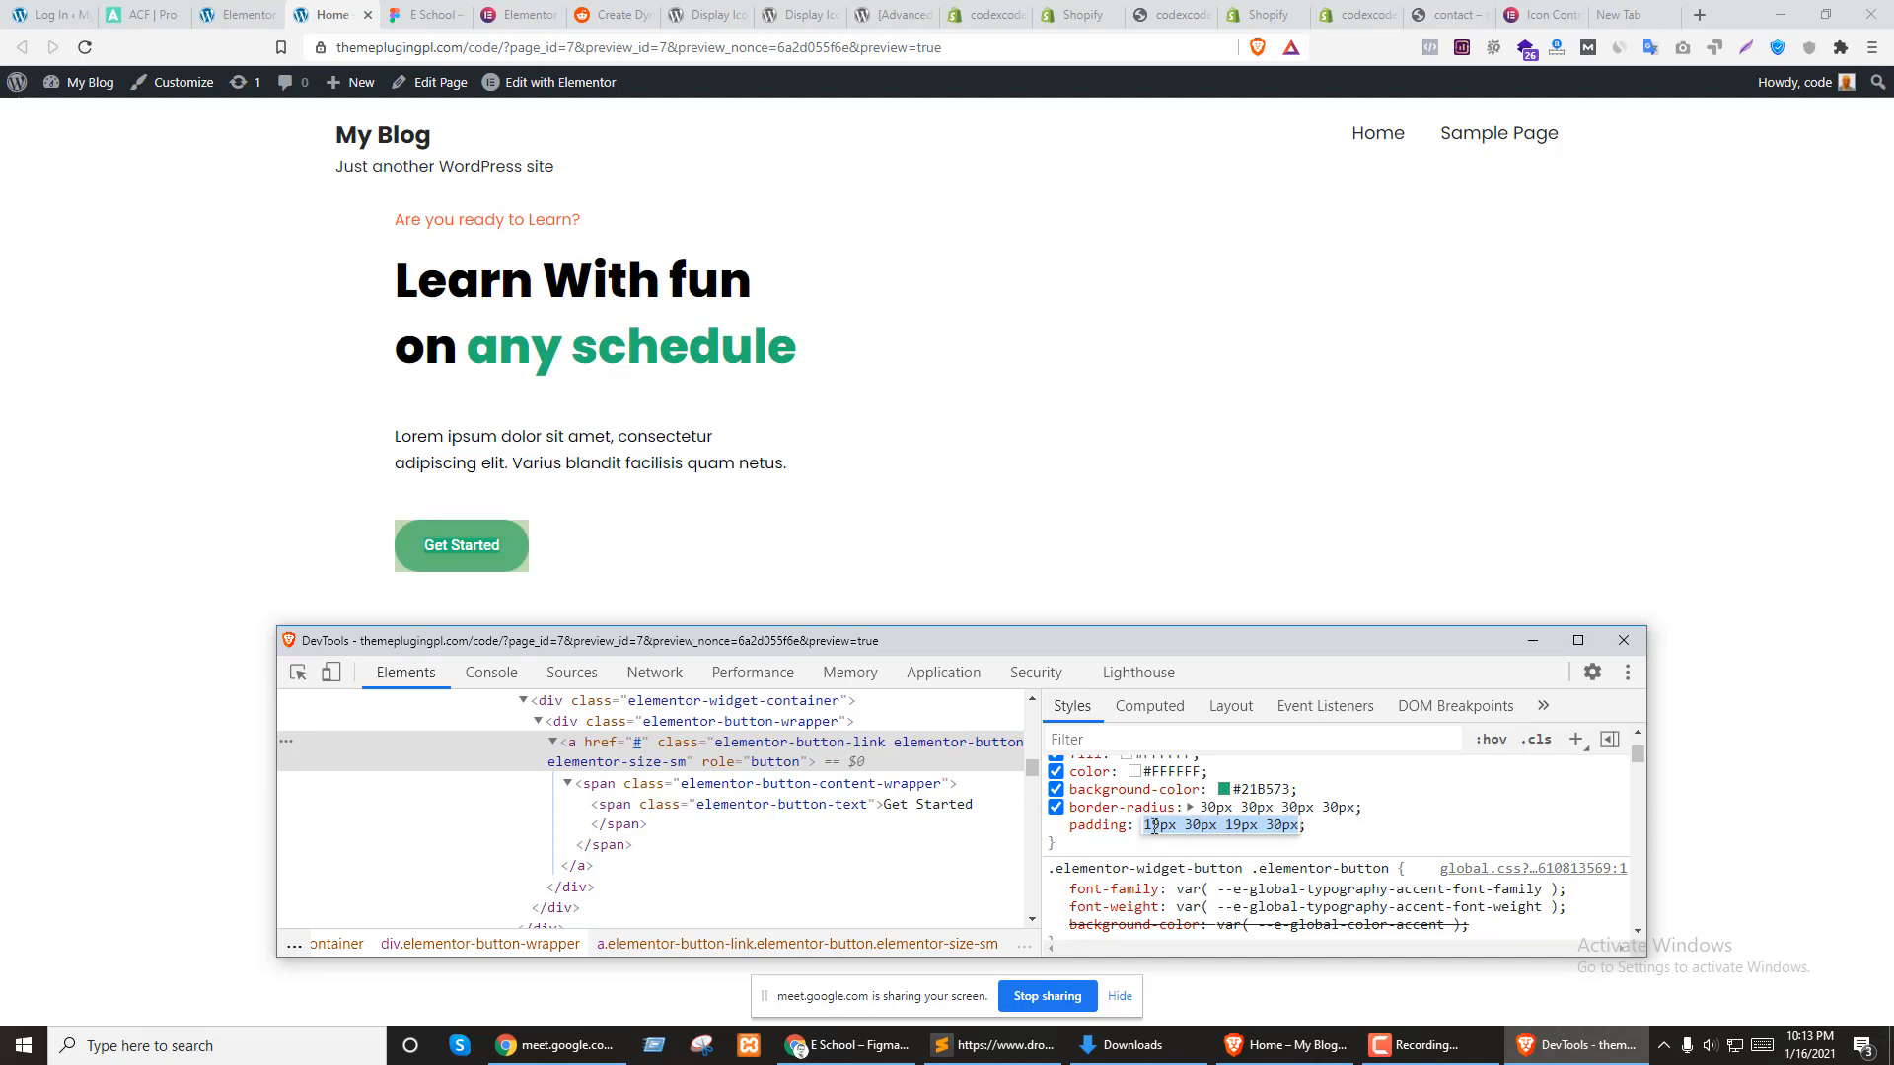
click(1154, 826)
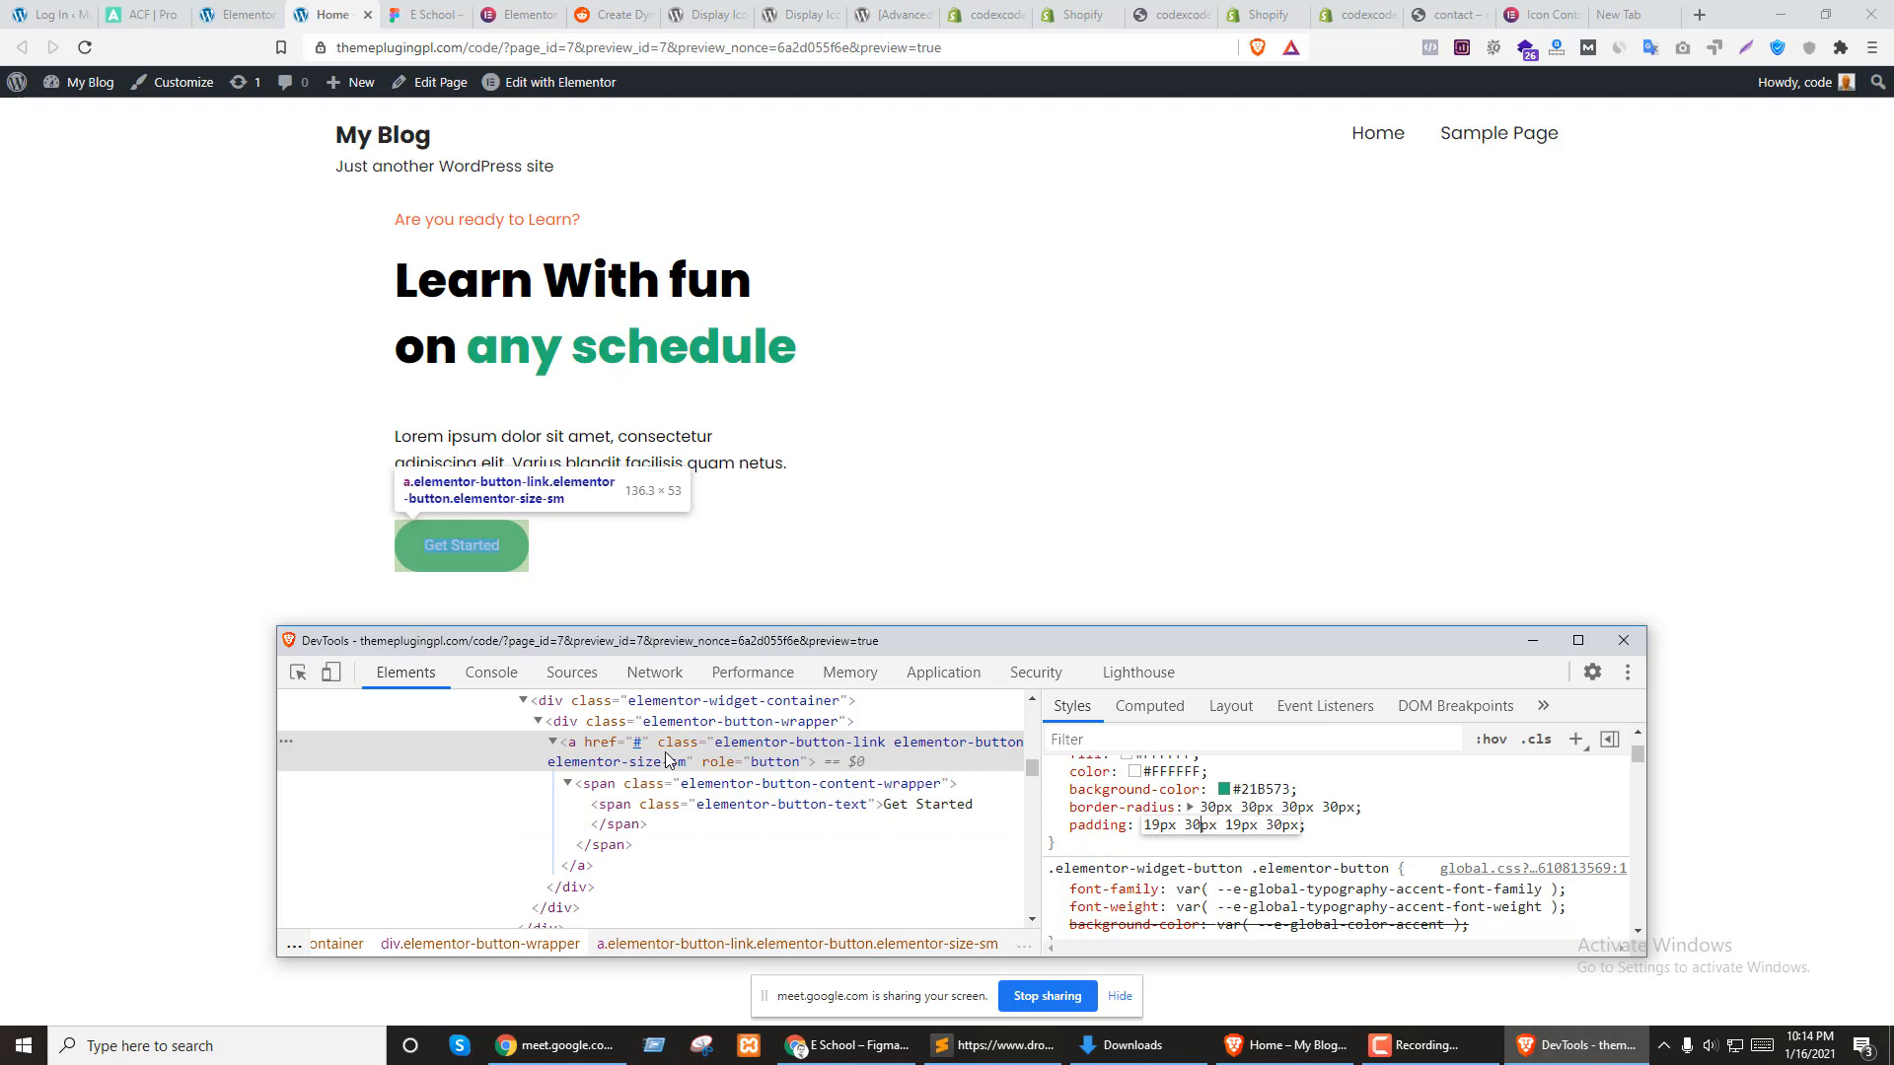
key(Up)
key(Up)
key(Up)
key(Up)
key(Up)
key(Up)
key(Up)
key(Up)
key(Up)
key(Up)
key(Up)
key(Up)
key(Up)
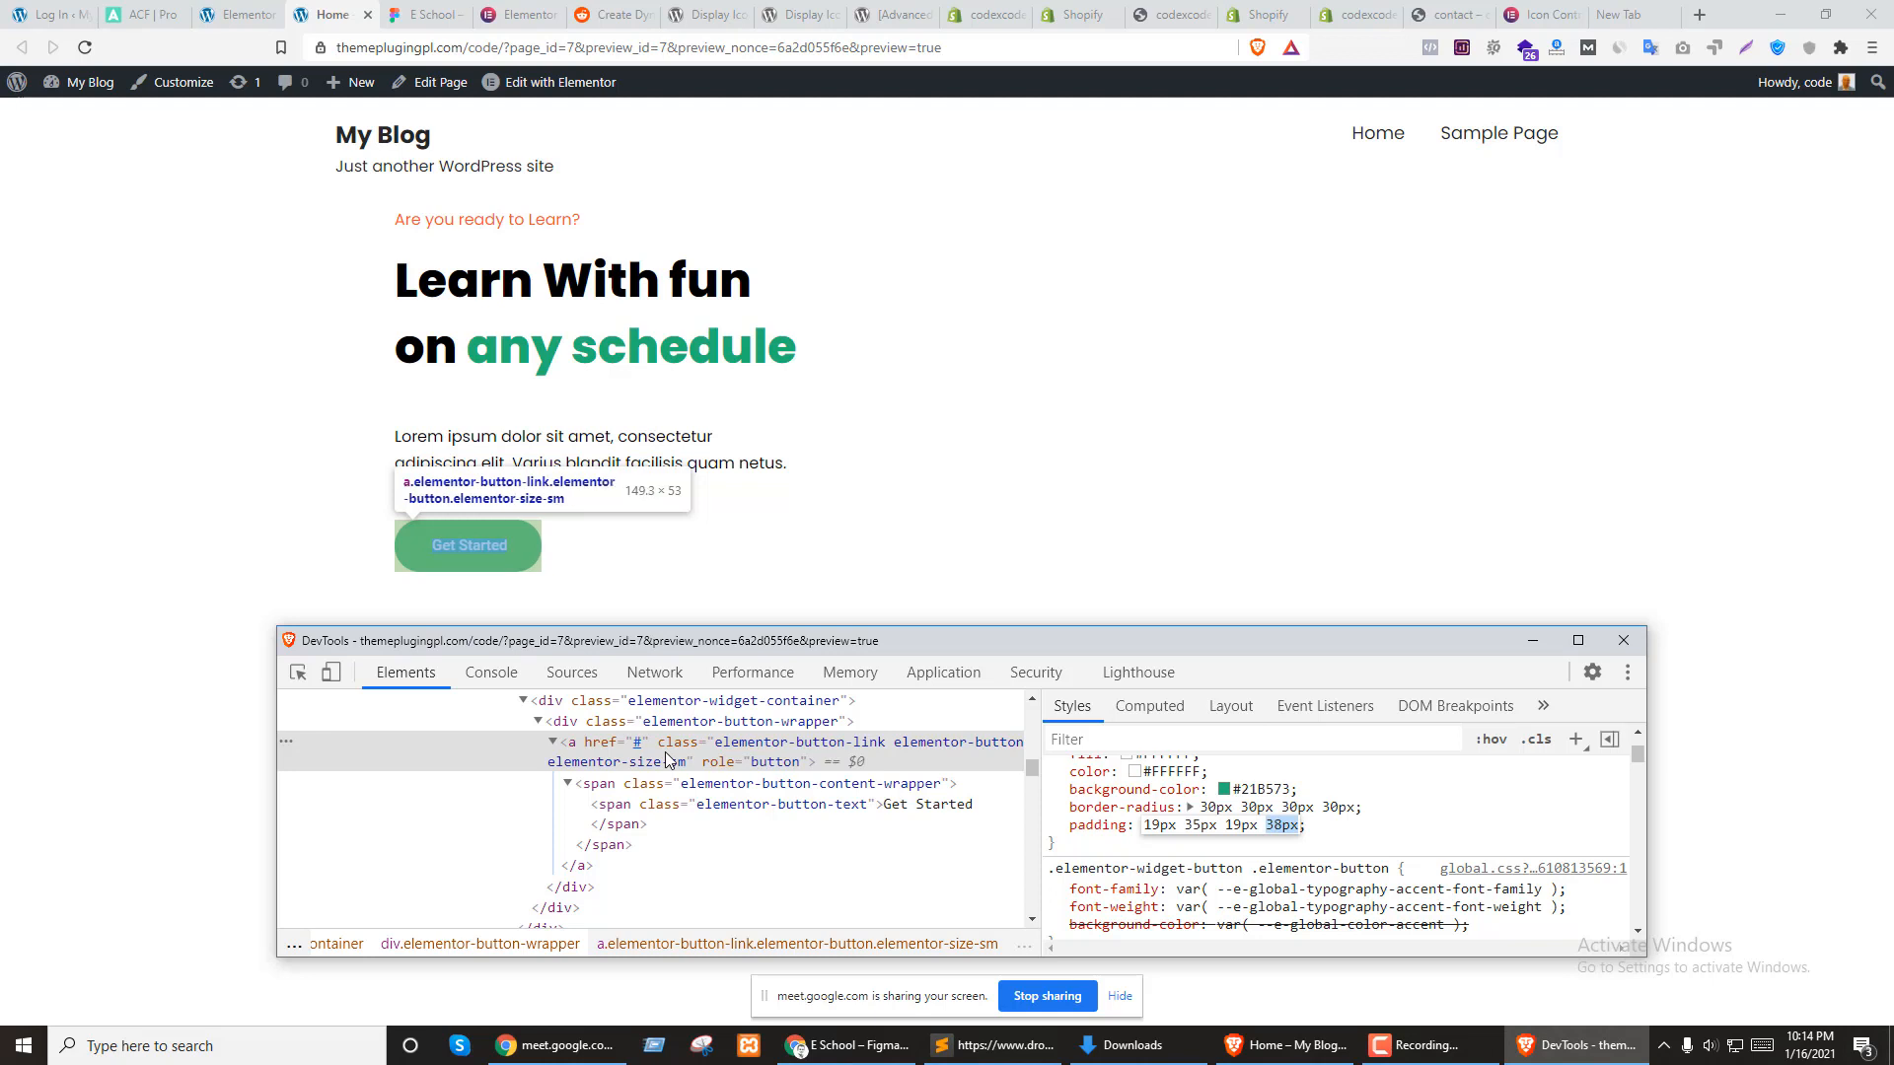
key(Left)
key(Up)
key(Up)
key(Up)
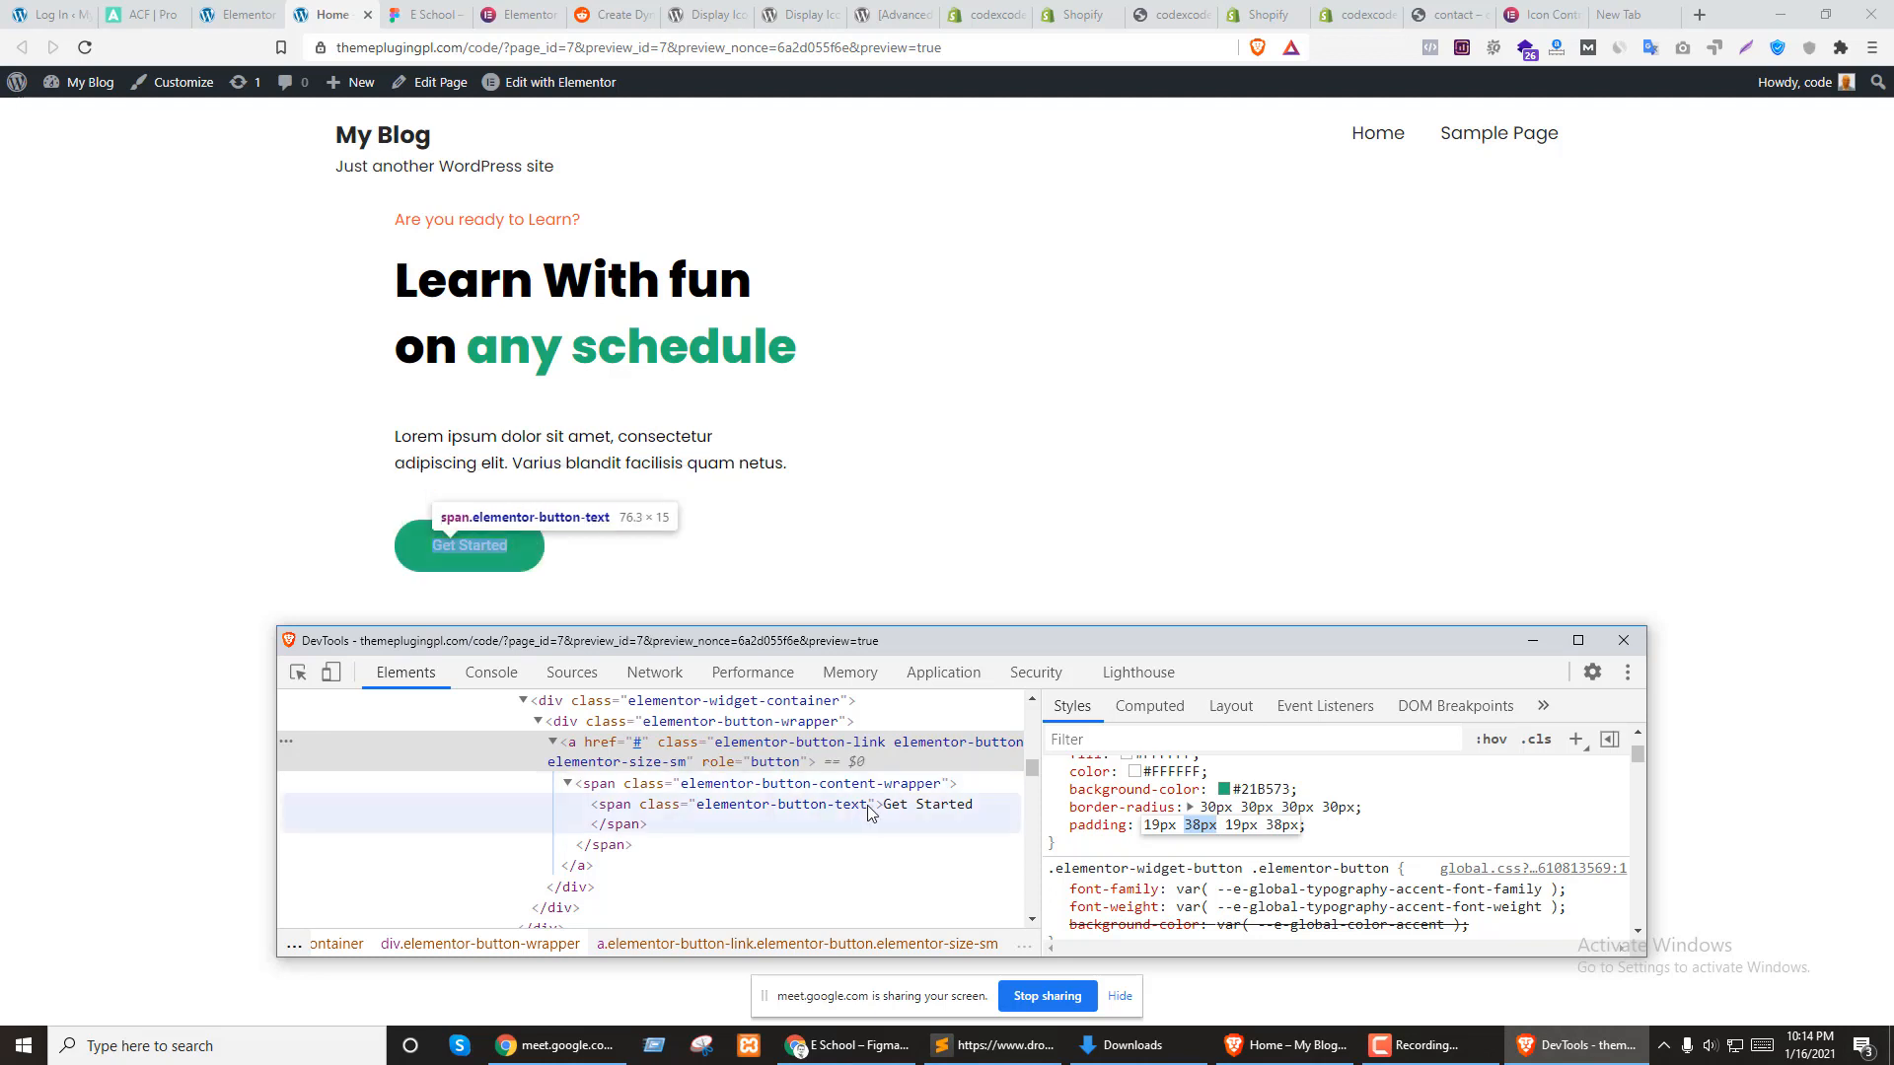
click(1387, 808)
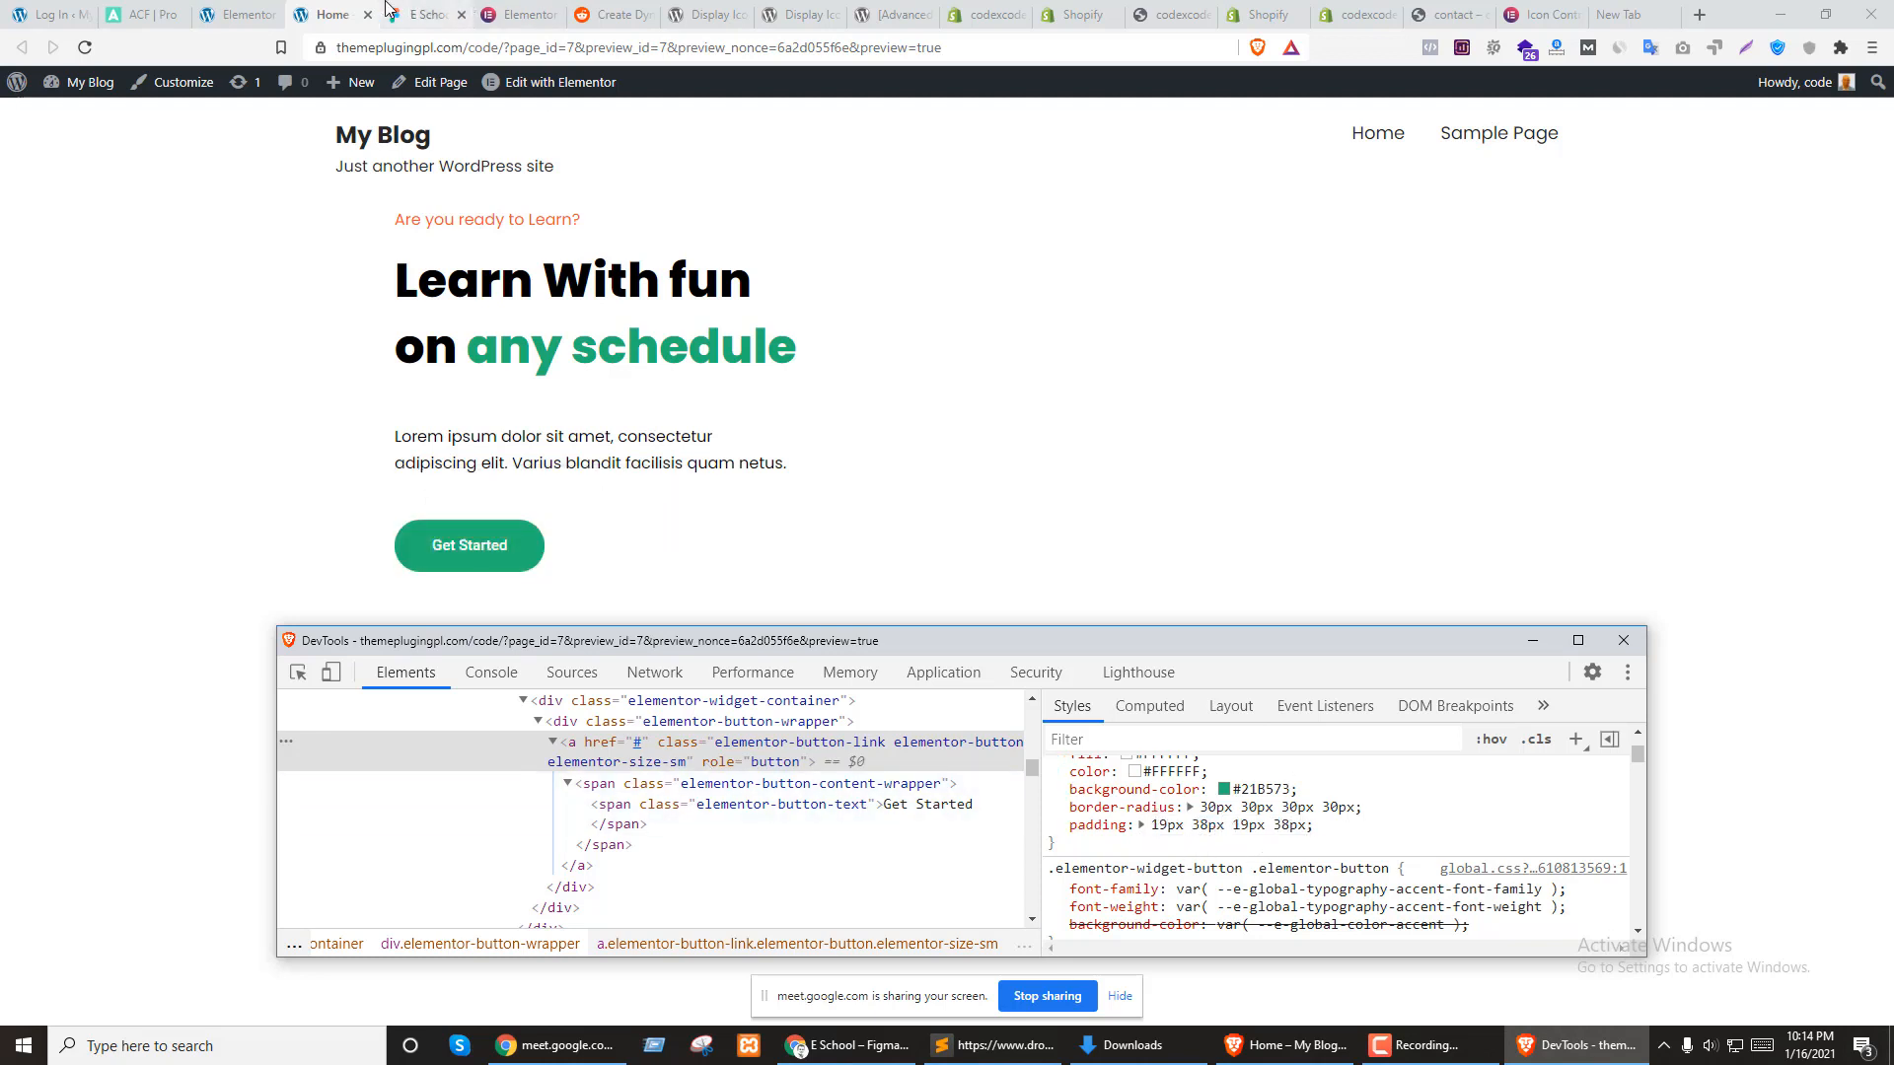
click(237, 14)
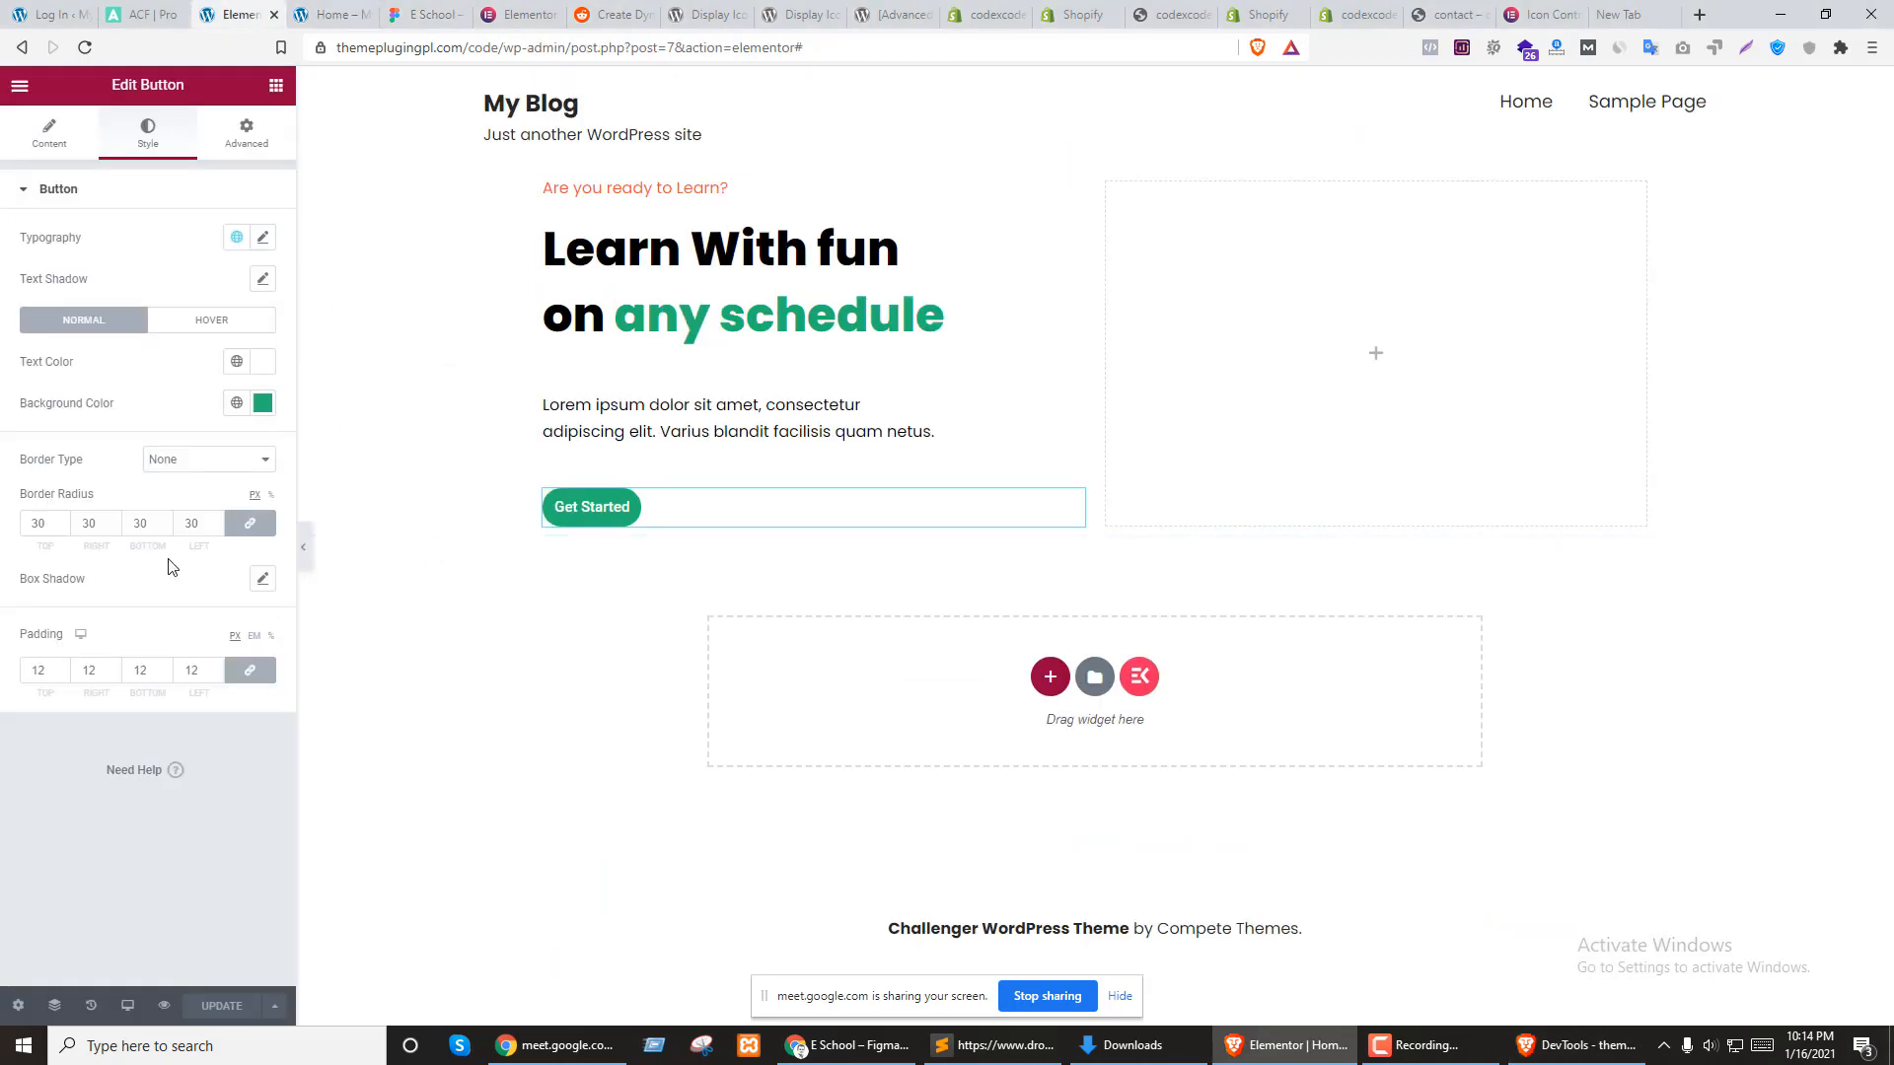
click(250, 523)
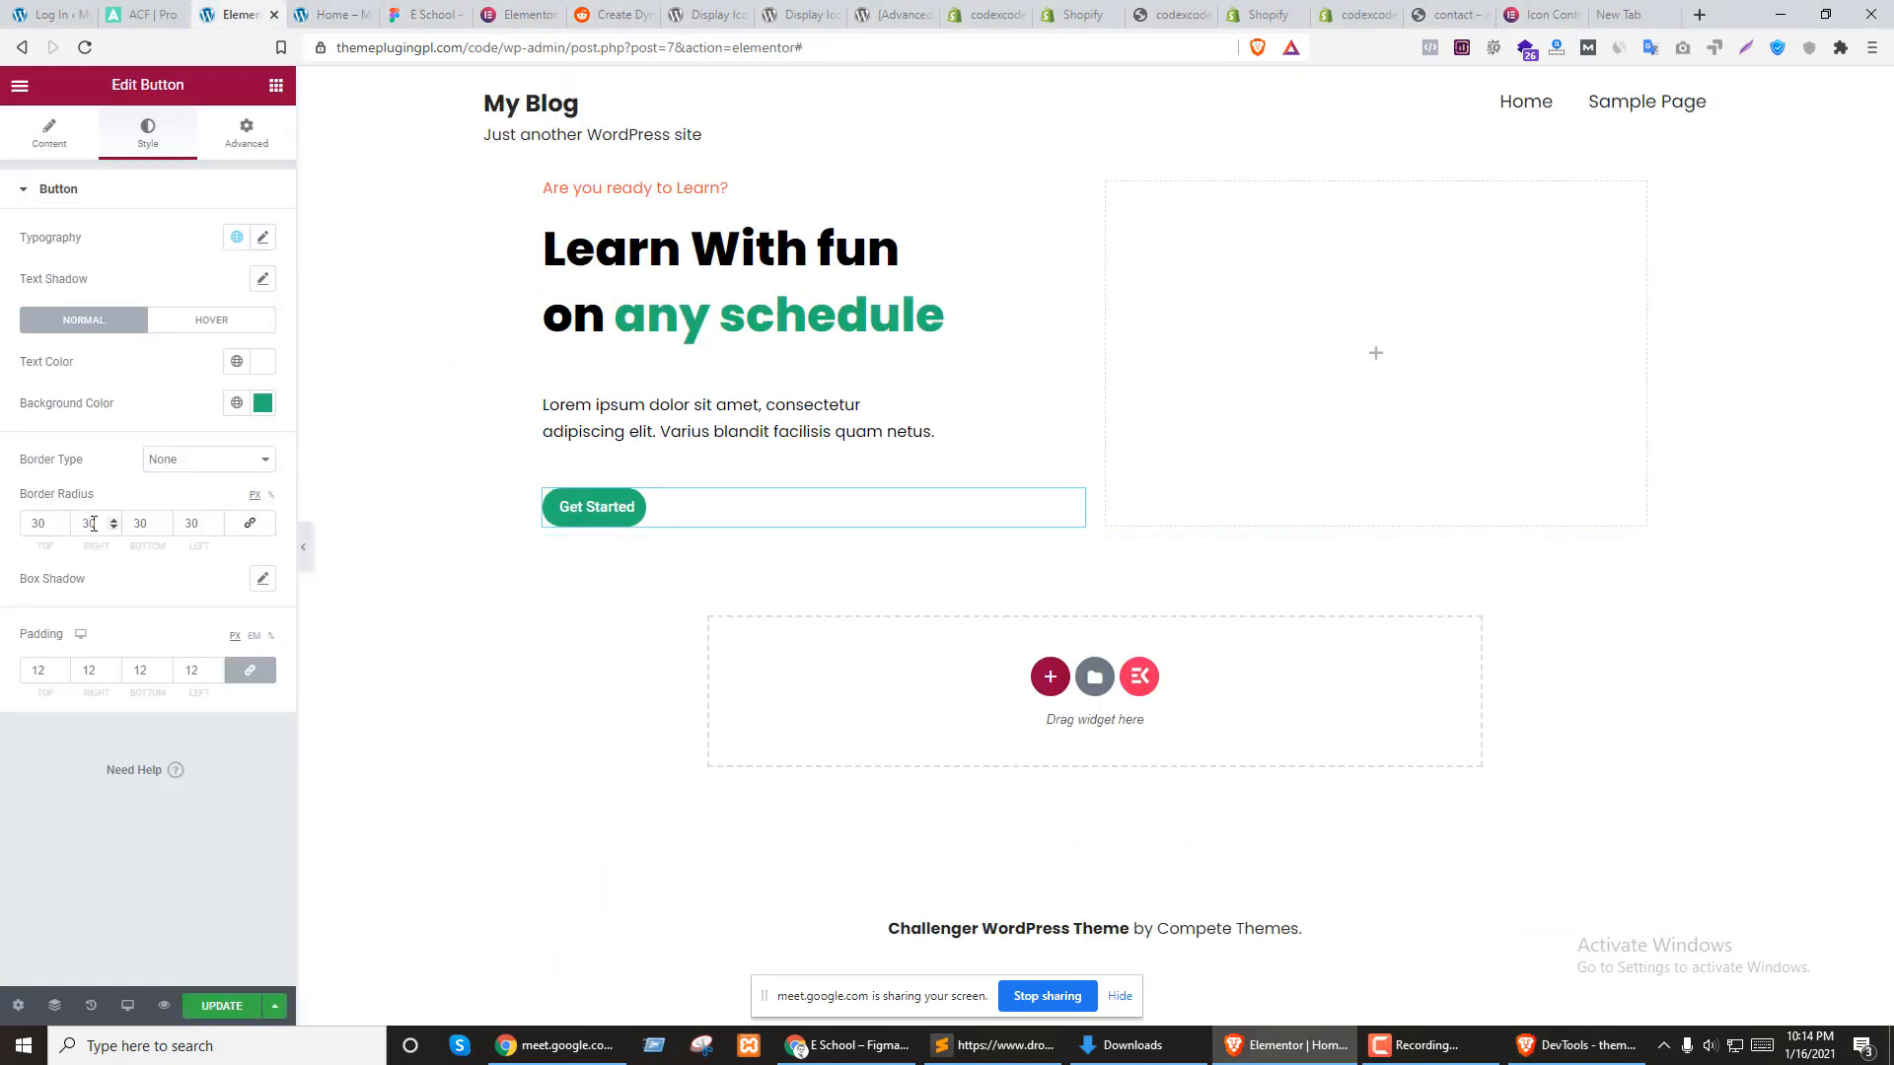
drag(94, 524, 99, 525)
text(8)
drag(191, 525, 16, 524)
text(8)
text(19)
text(1)
drag(45, 524, 17, 518)
text(0)
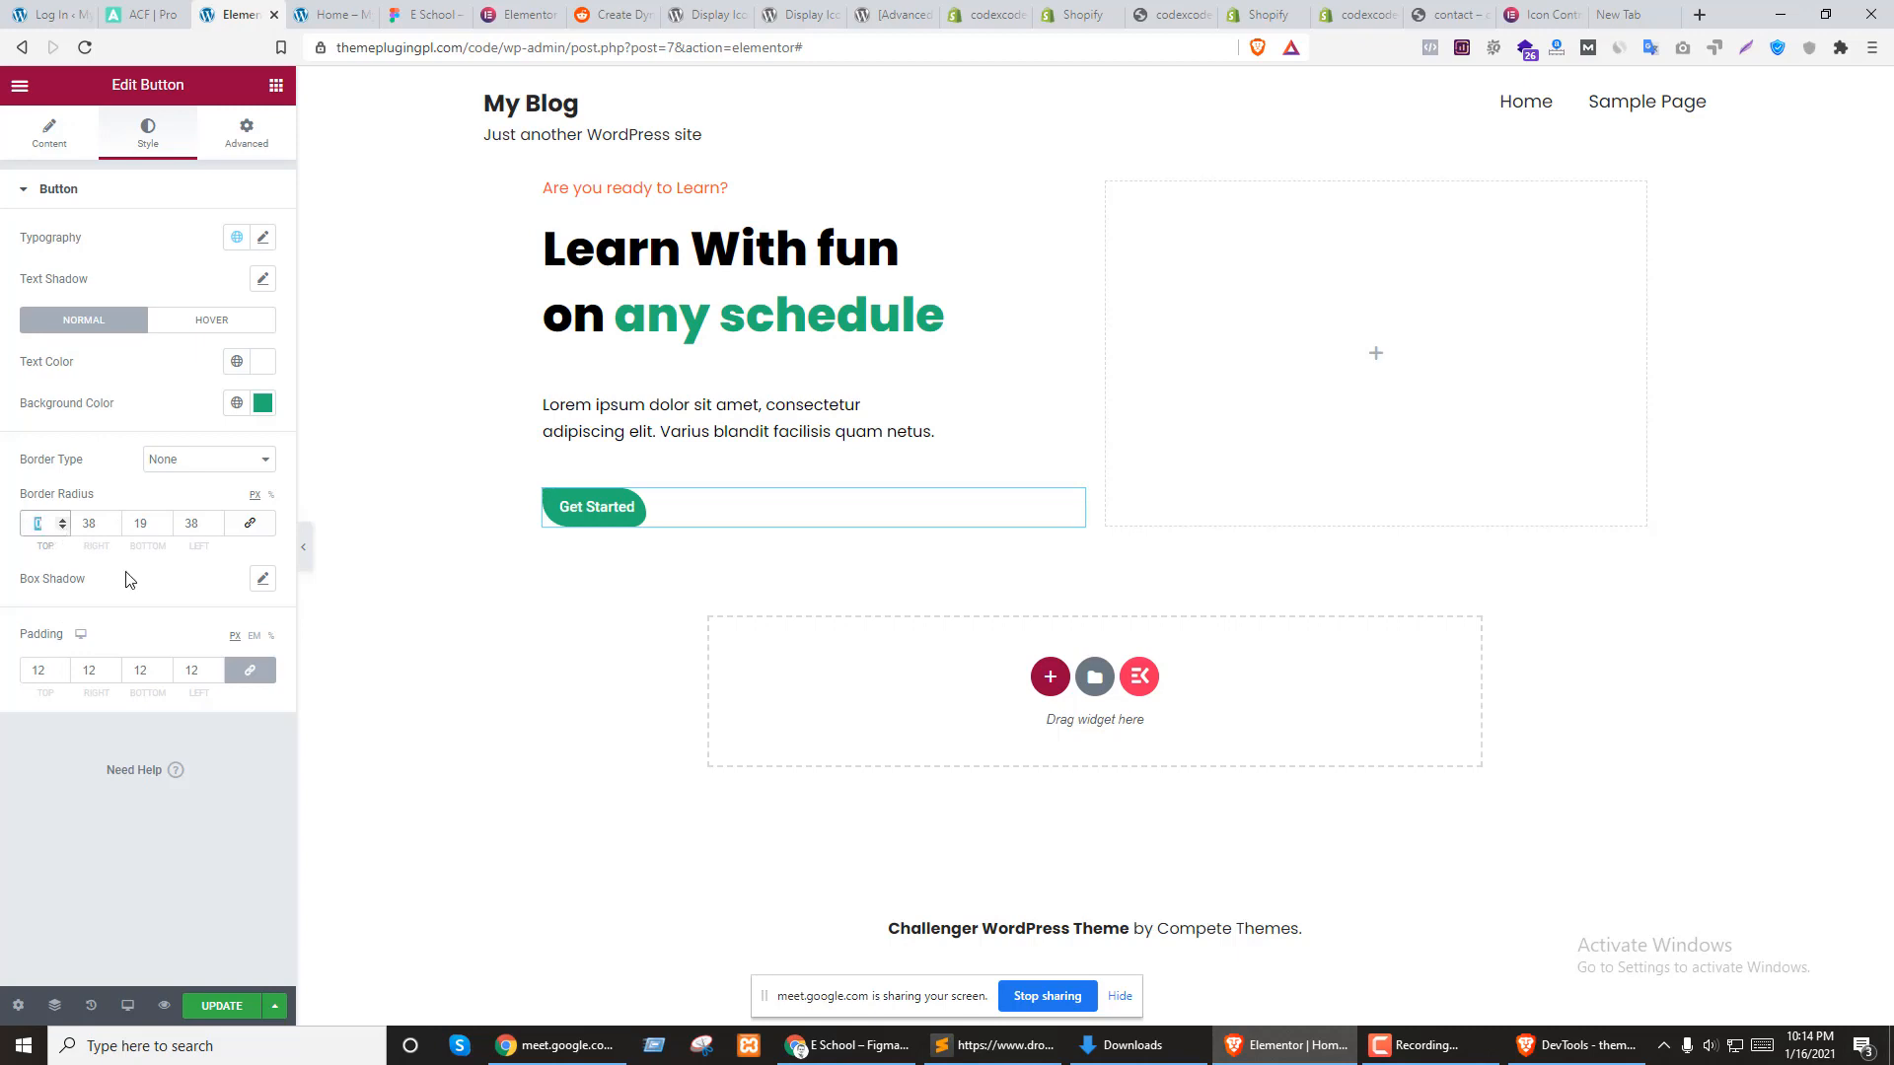
click(249, 523)
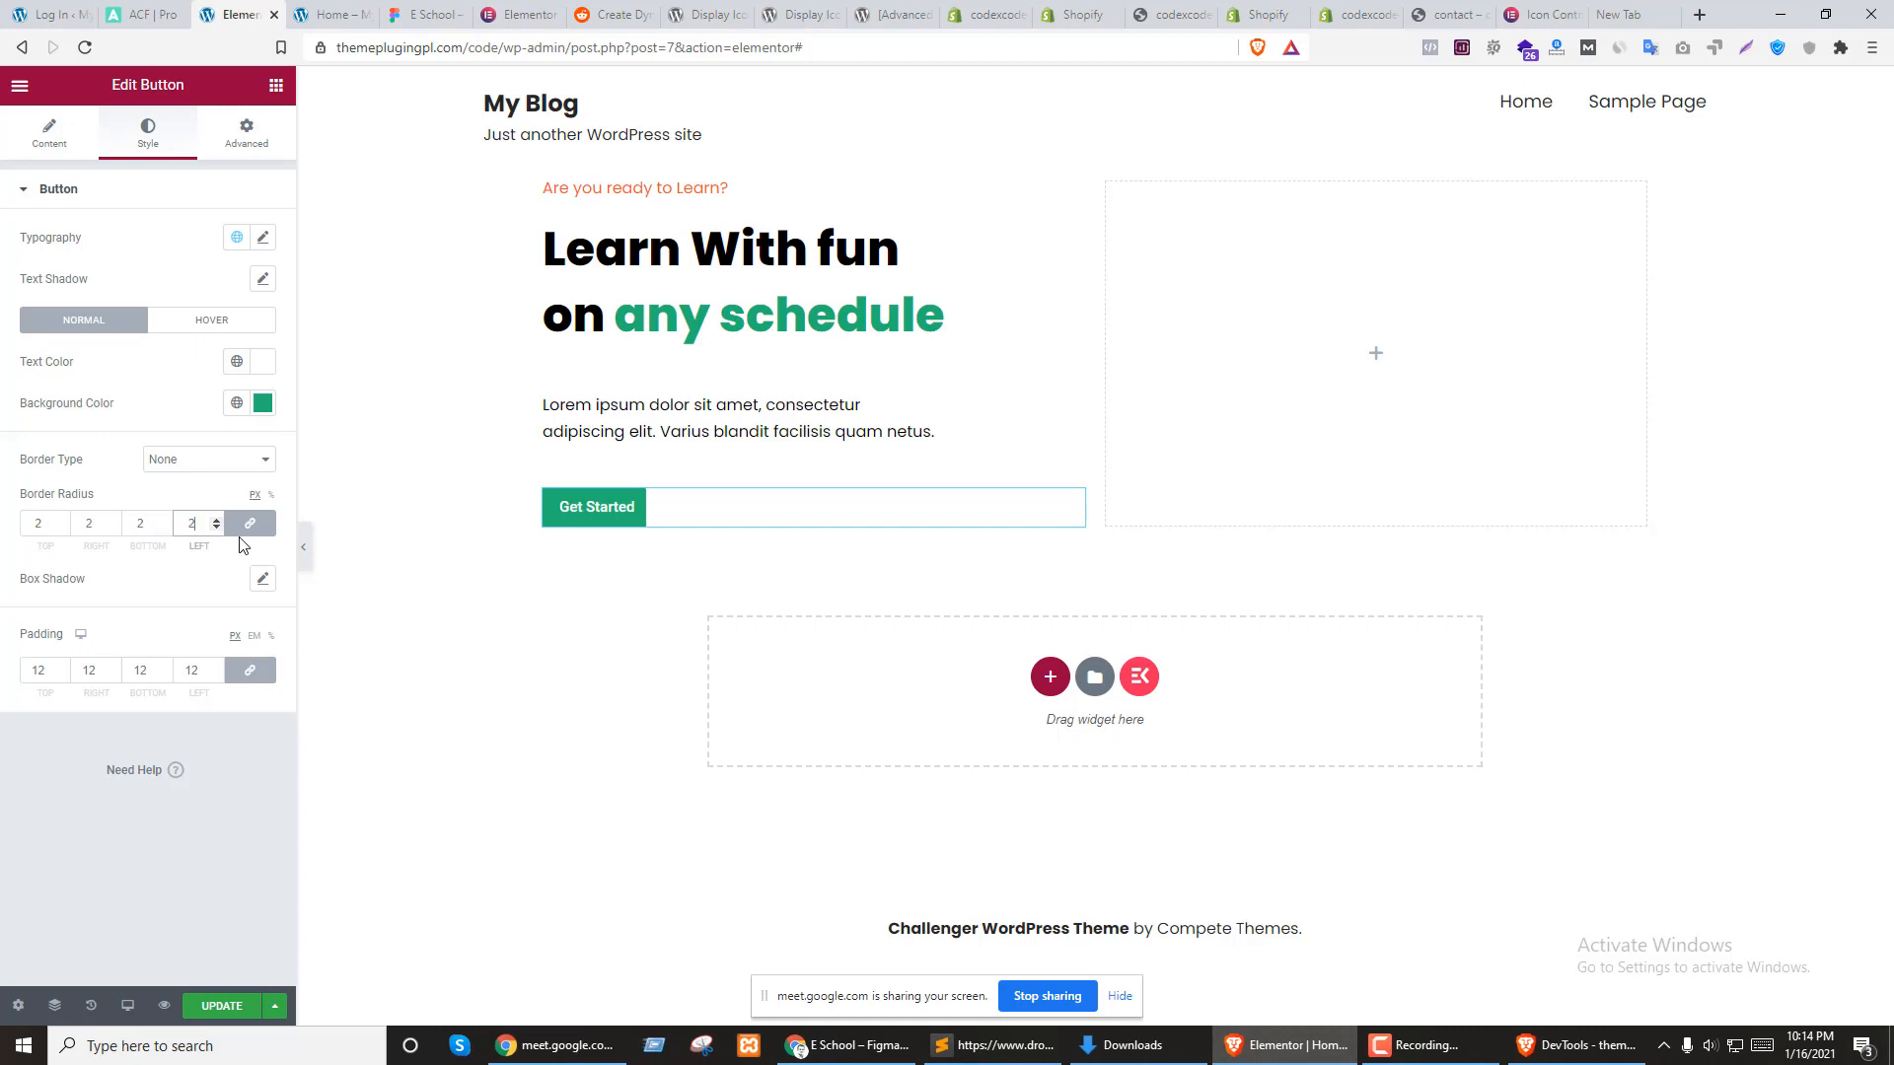
text(30)
Unlink the button's padding values and set left and right to 38 px, top and bottom to 19 px
click(250, 670)
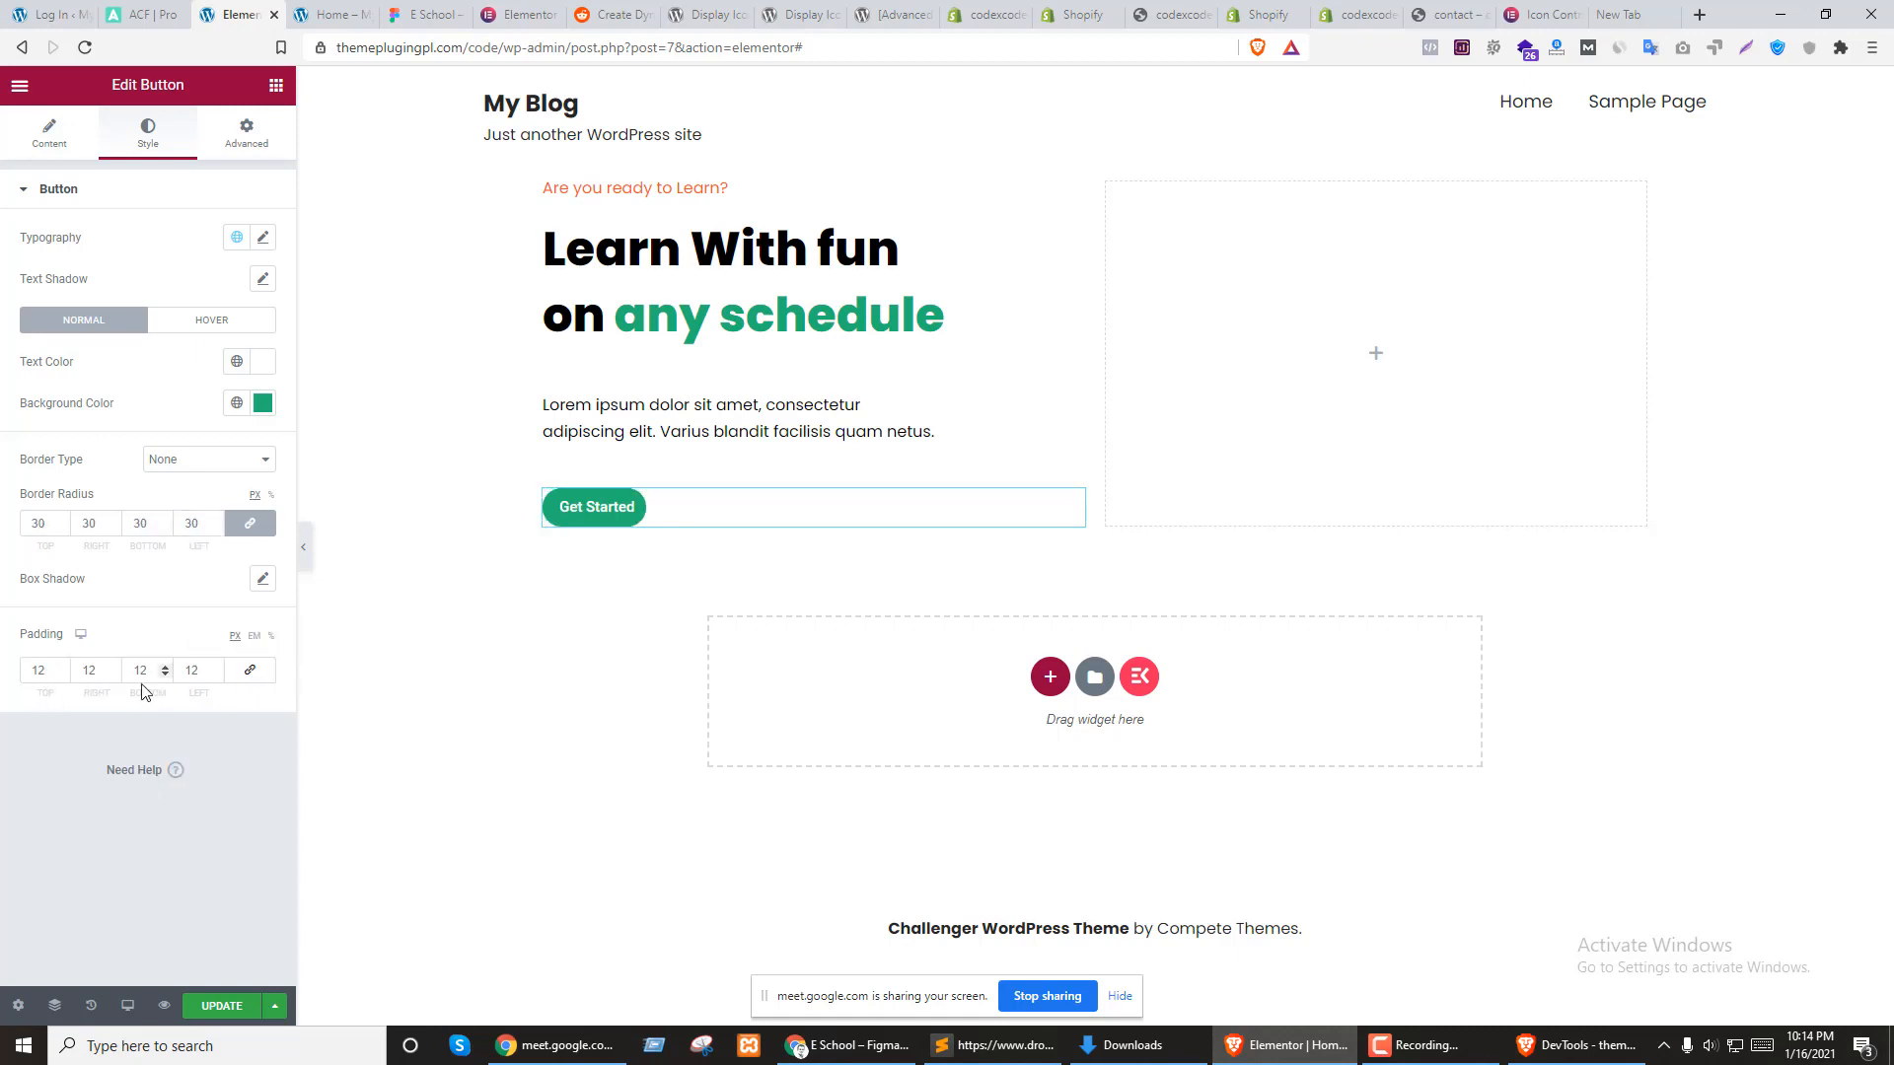
double_click(89, 671)
text(38)
key(Tab)
key(Tab)
text(38)
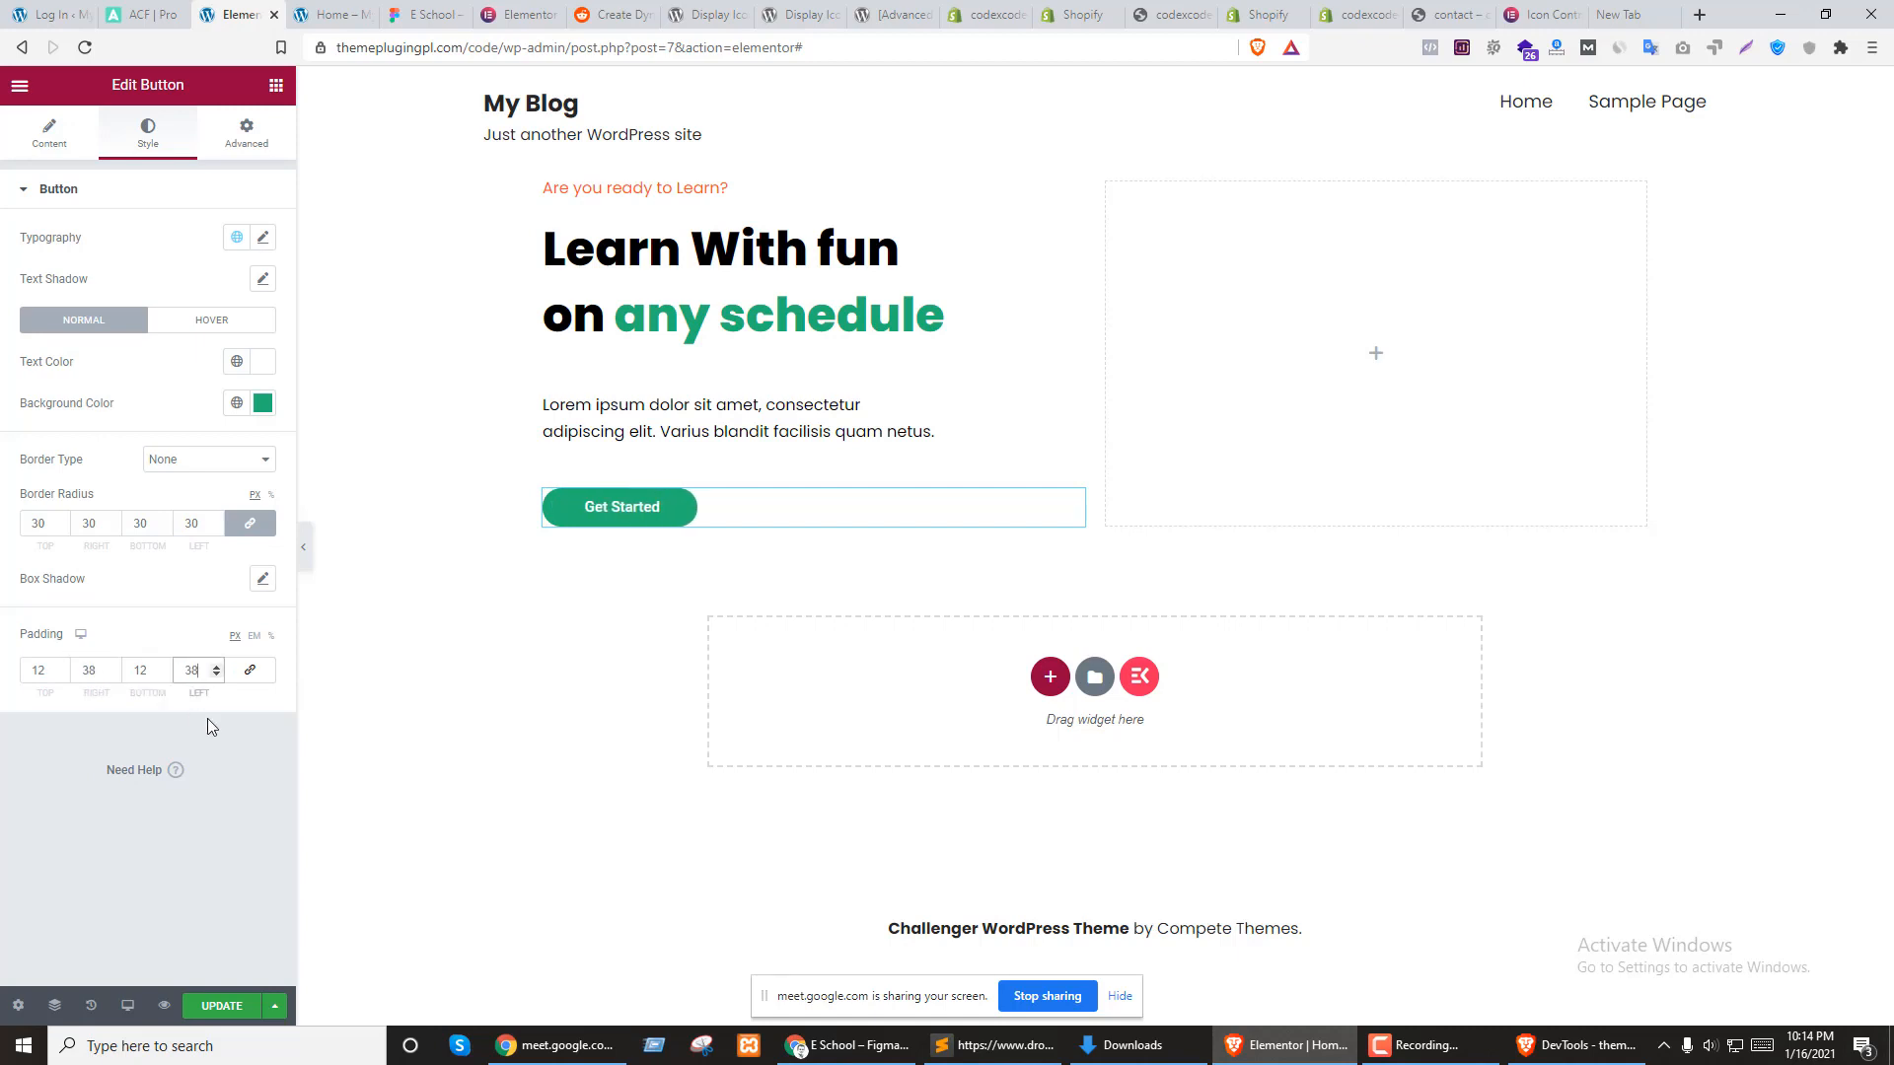
drag(59, 670, 14, 671)
text(19)
key(Tab)
key(Tab)
text(19)
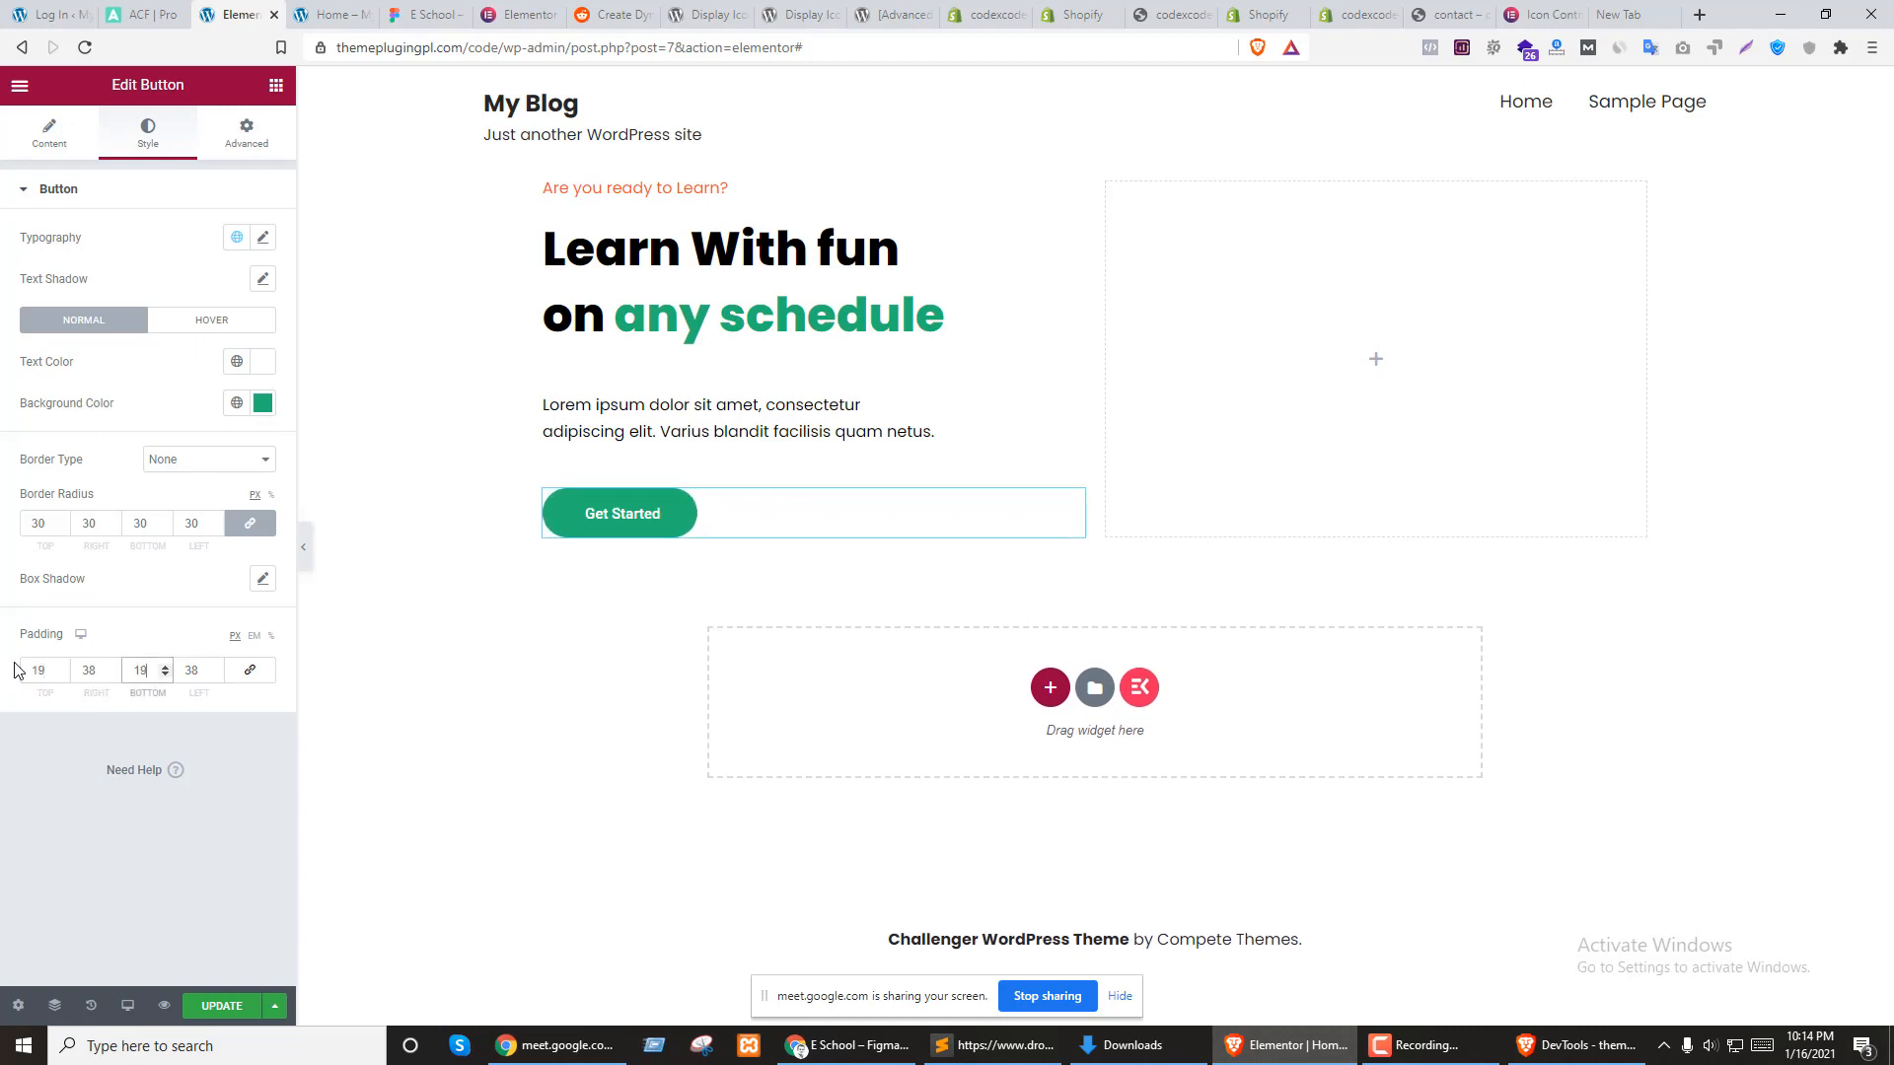
click(73, 849)
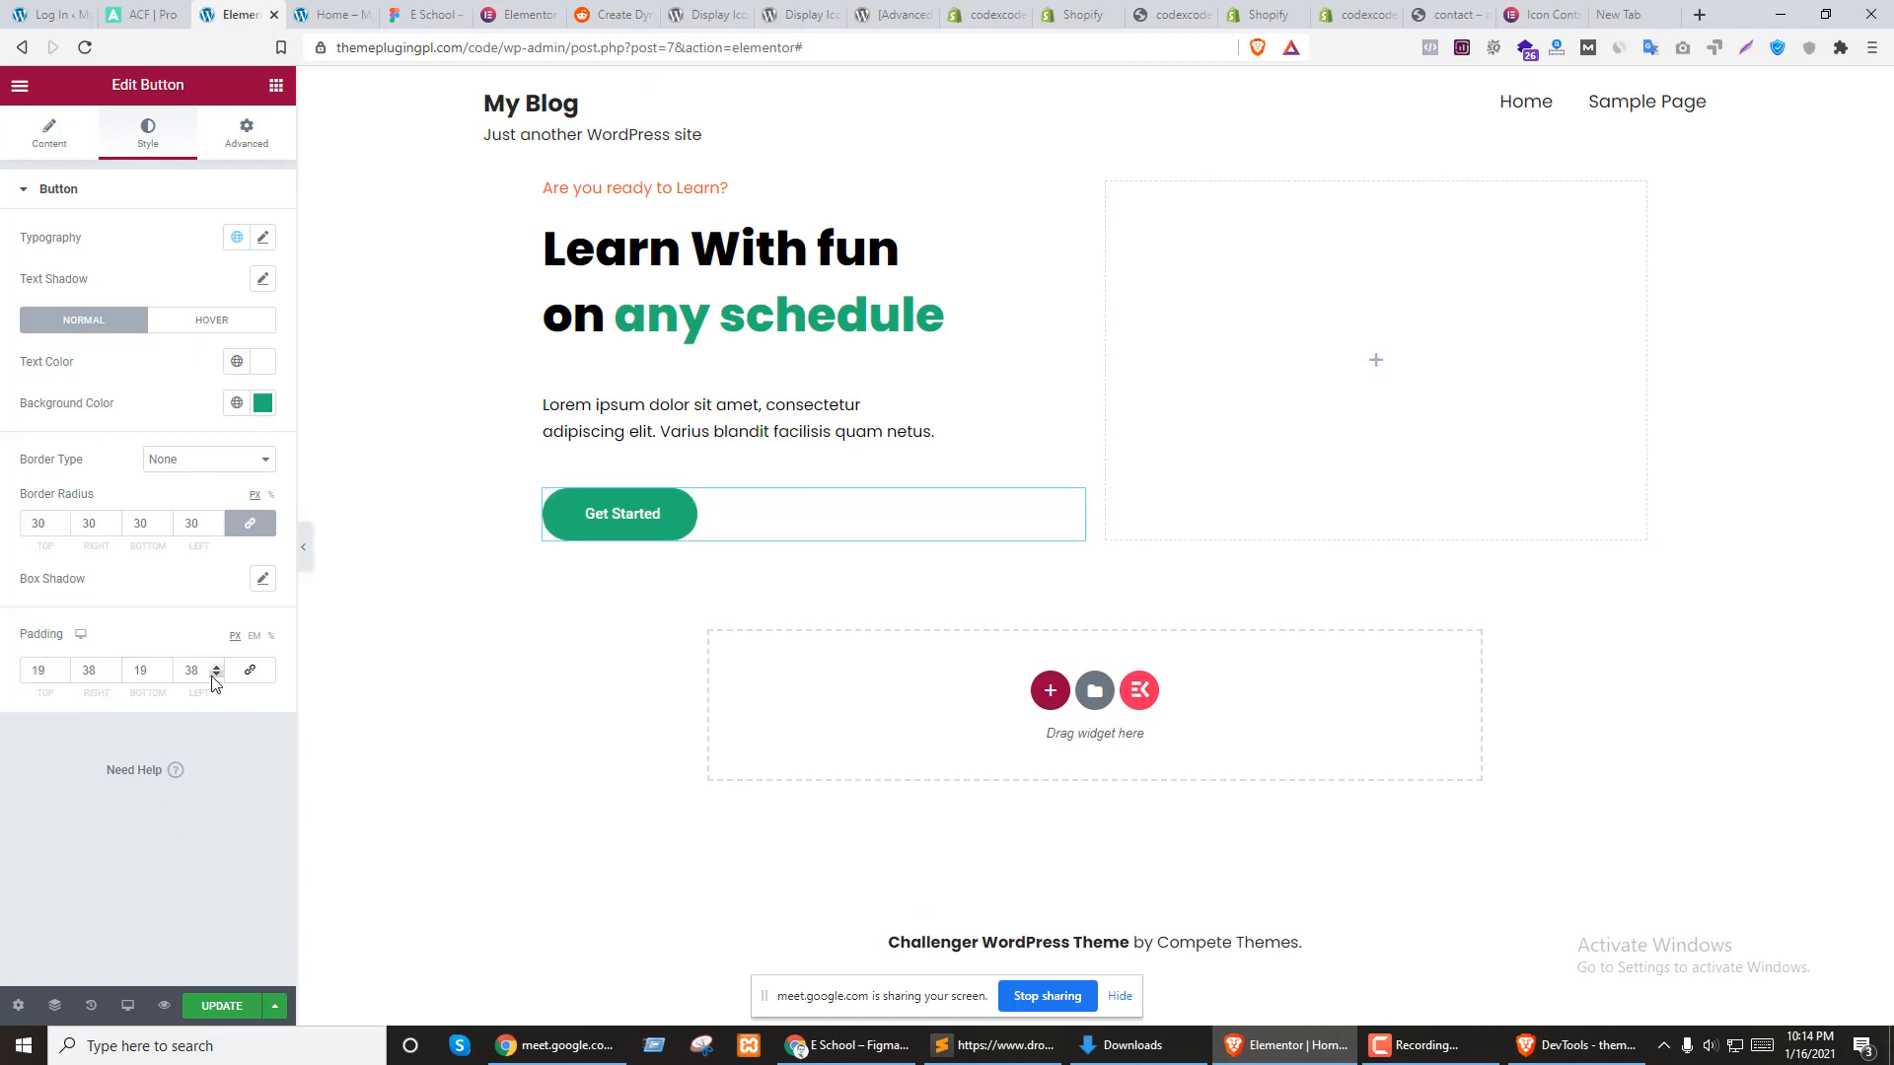
Set the button's typography to Poppins, size 16 px and weight 400, and collapse the Button style section
click(262, 278)
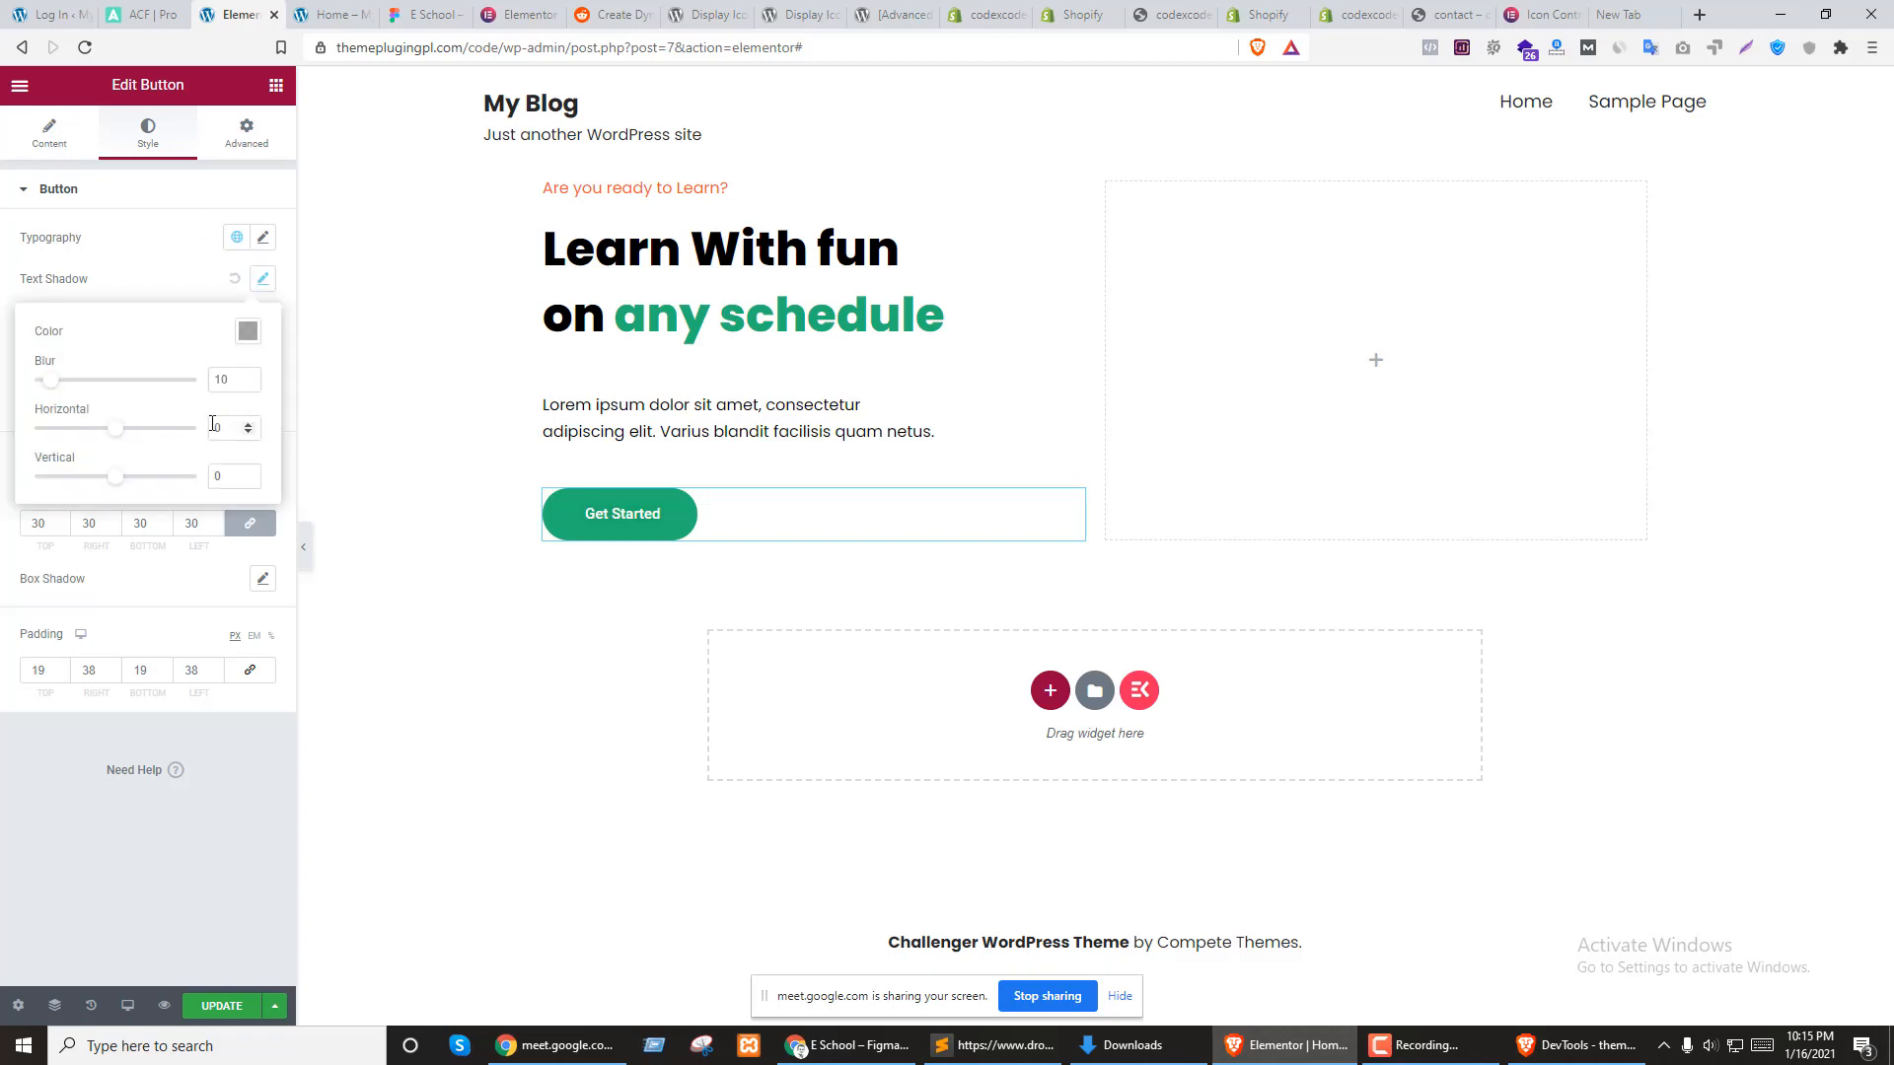
click(261, 277)
click(260, 239)
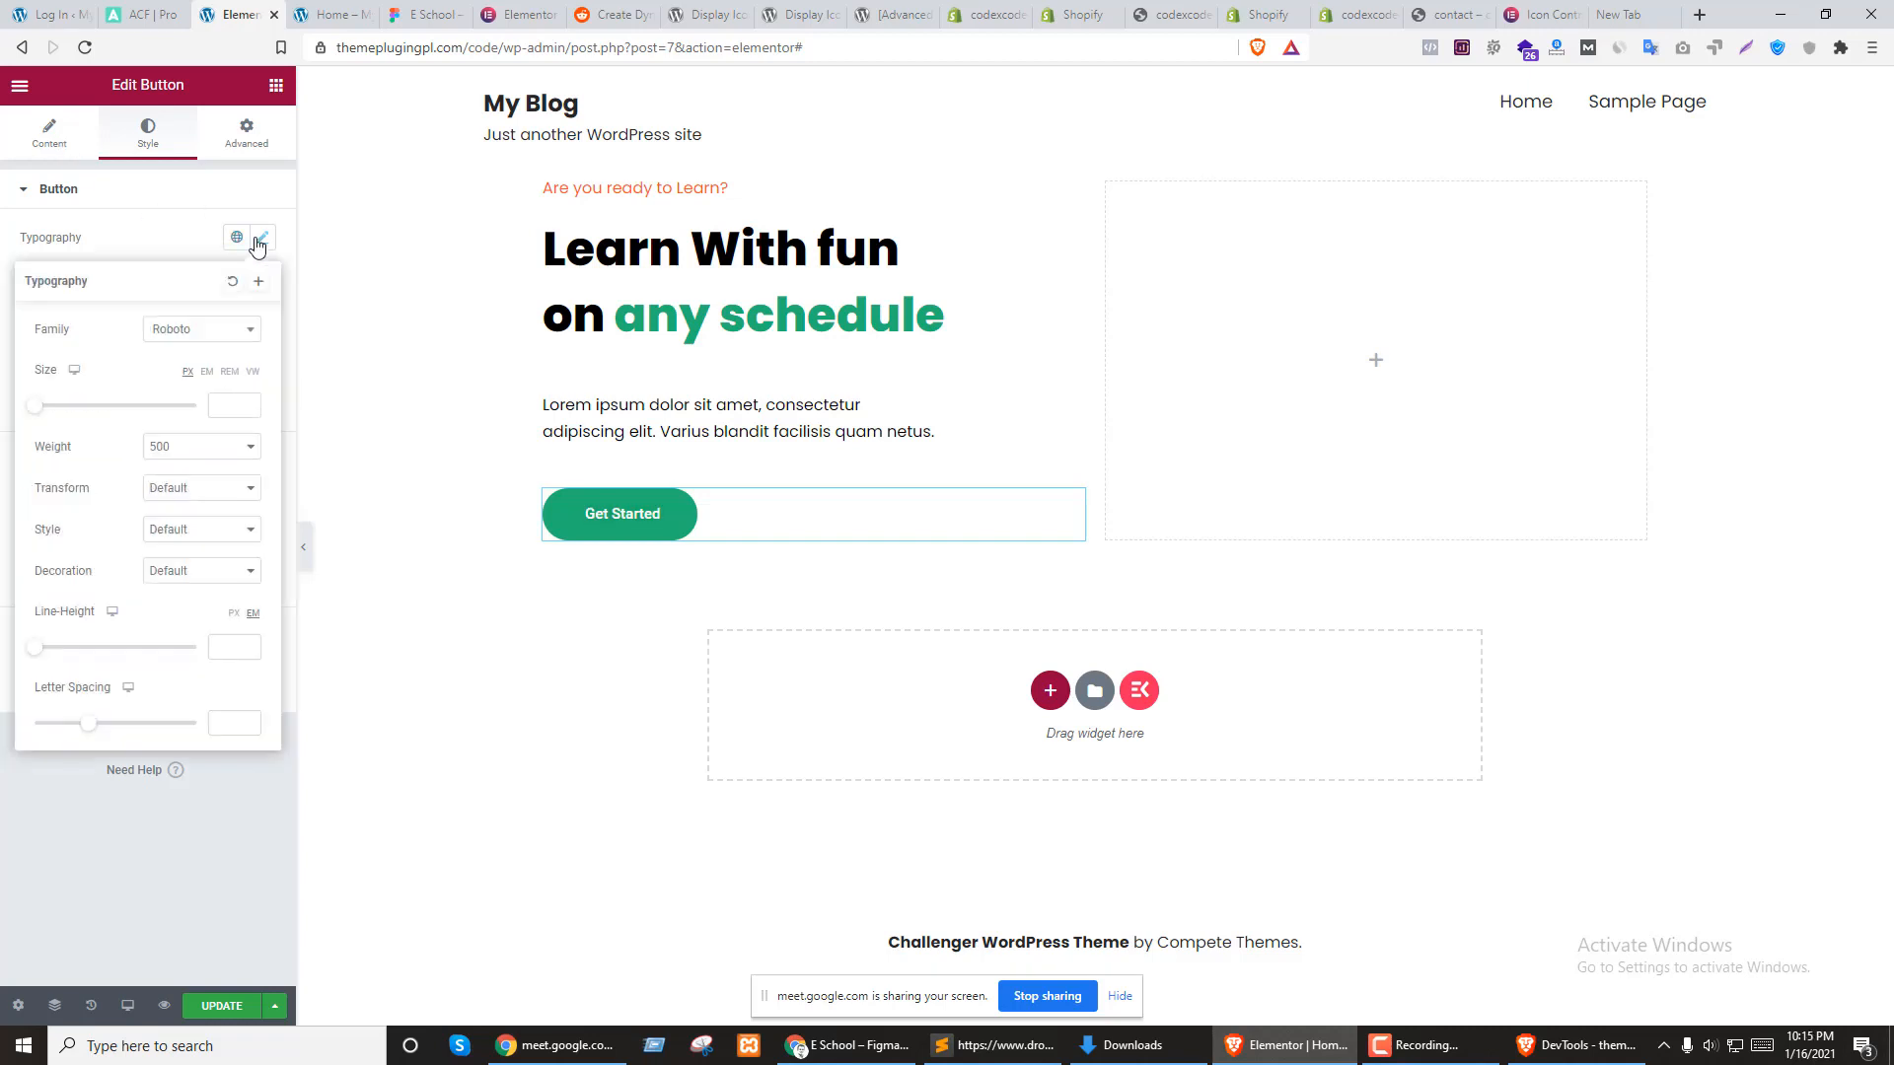
click(197, 330)
text(pop)
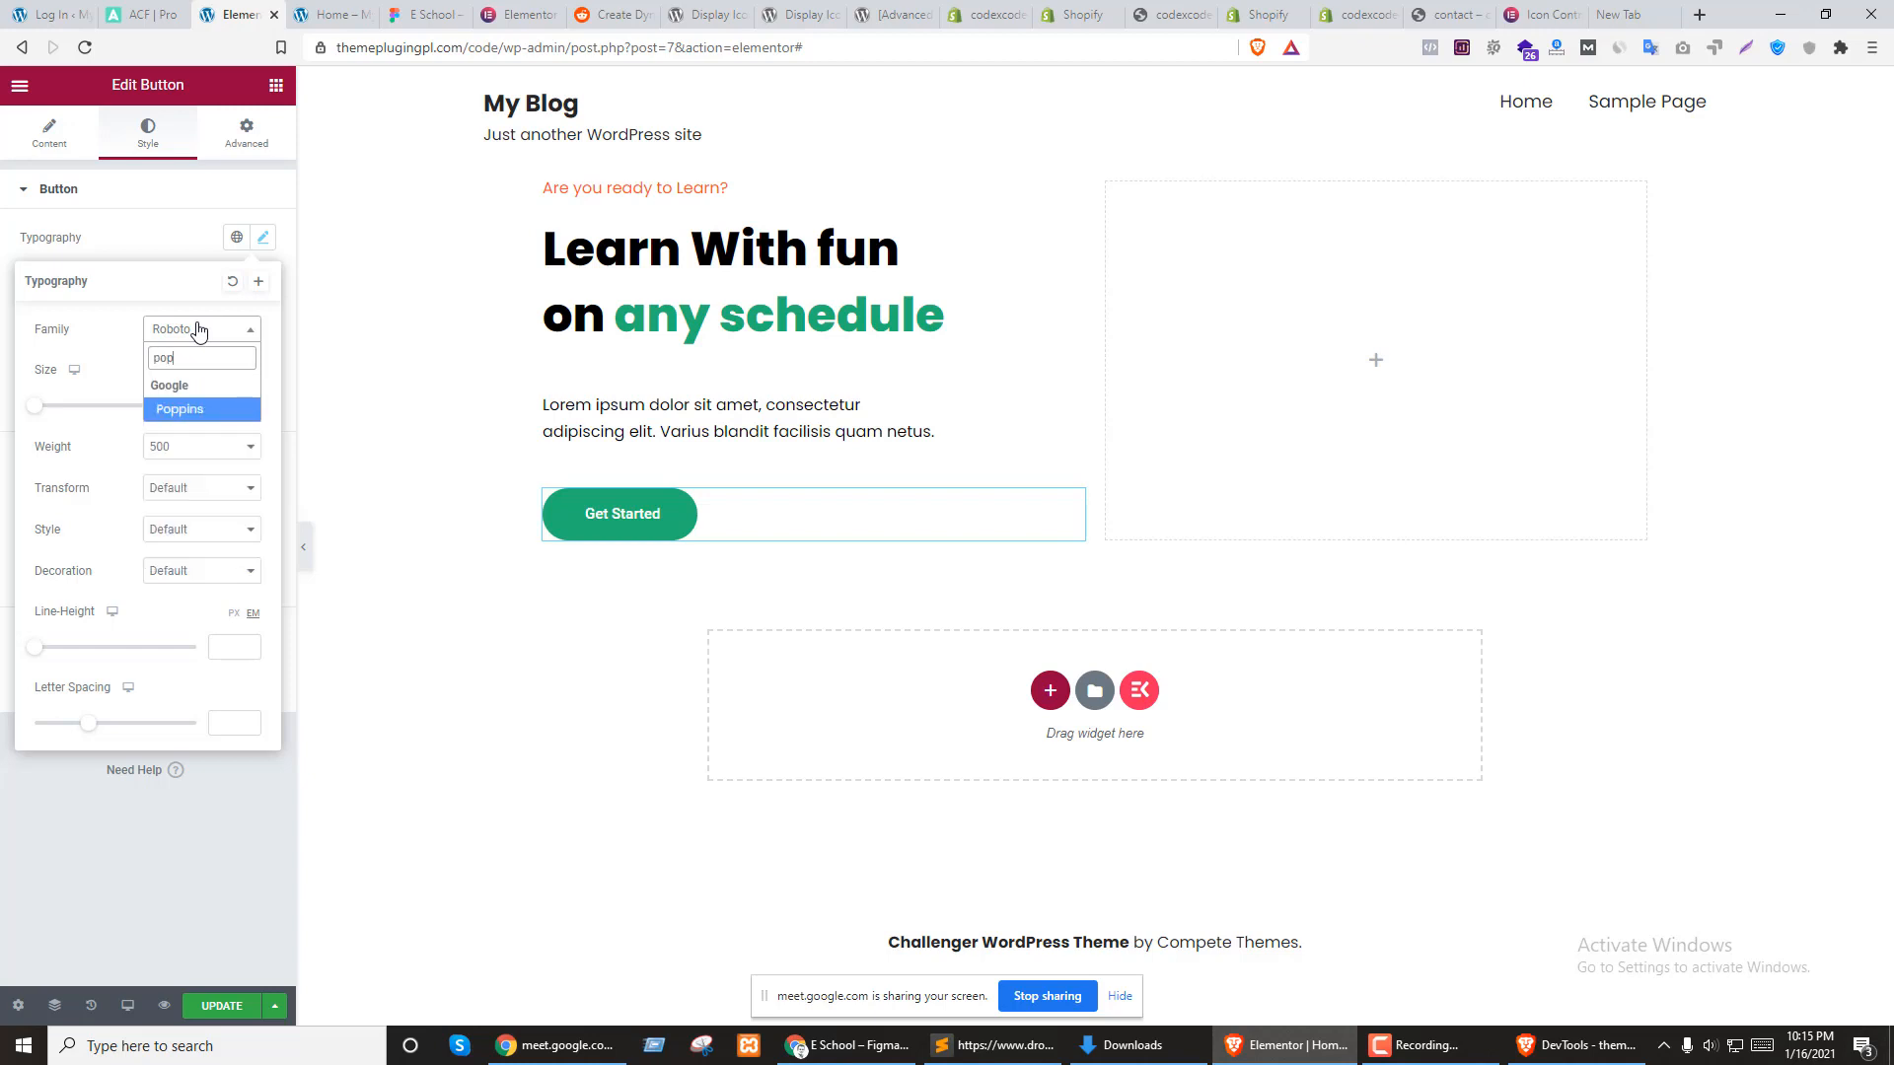
click(200, 419)
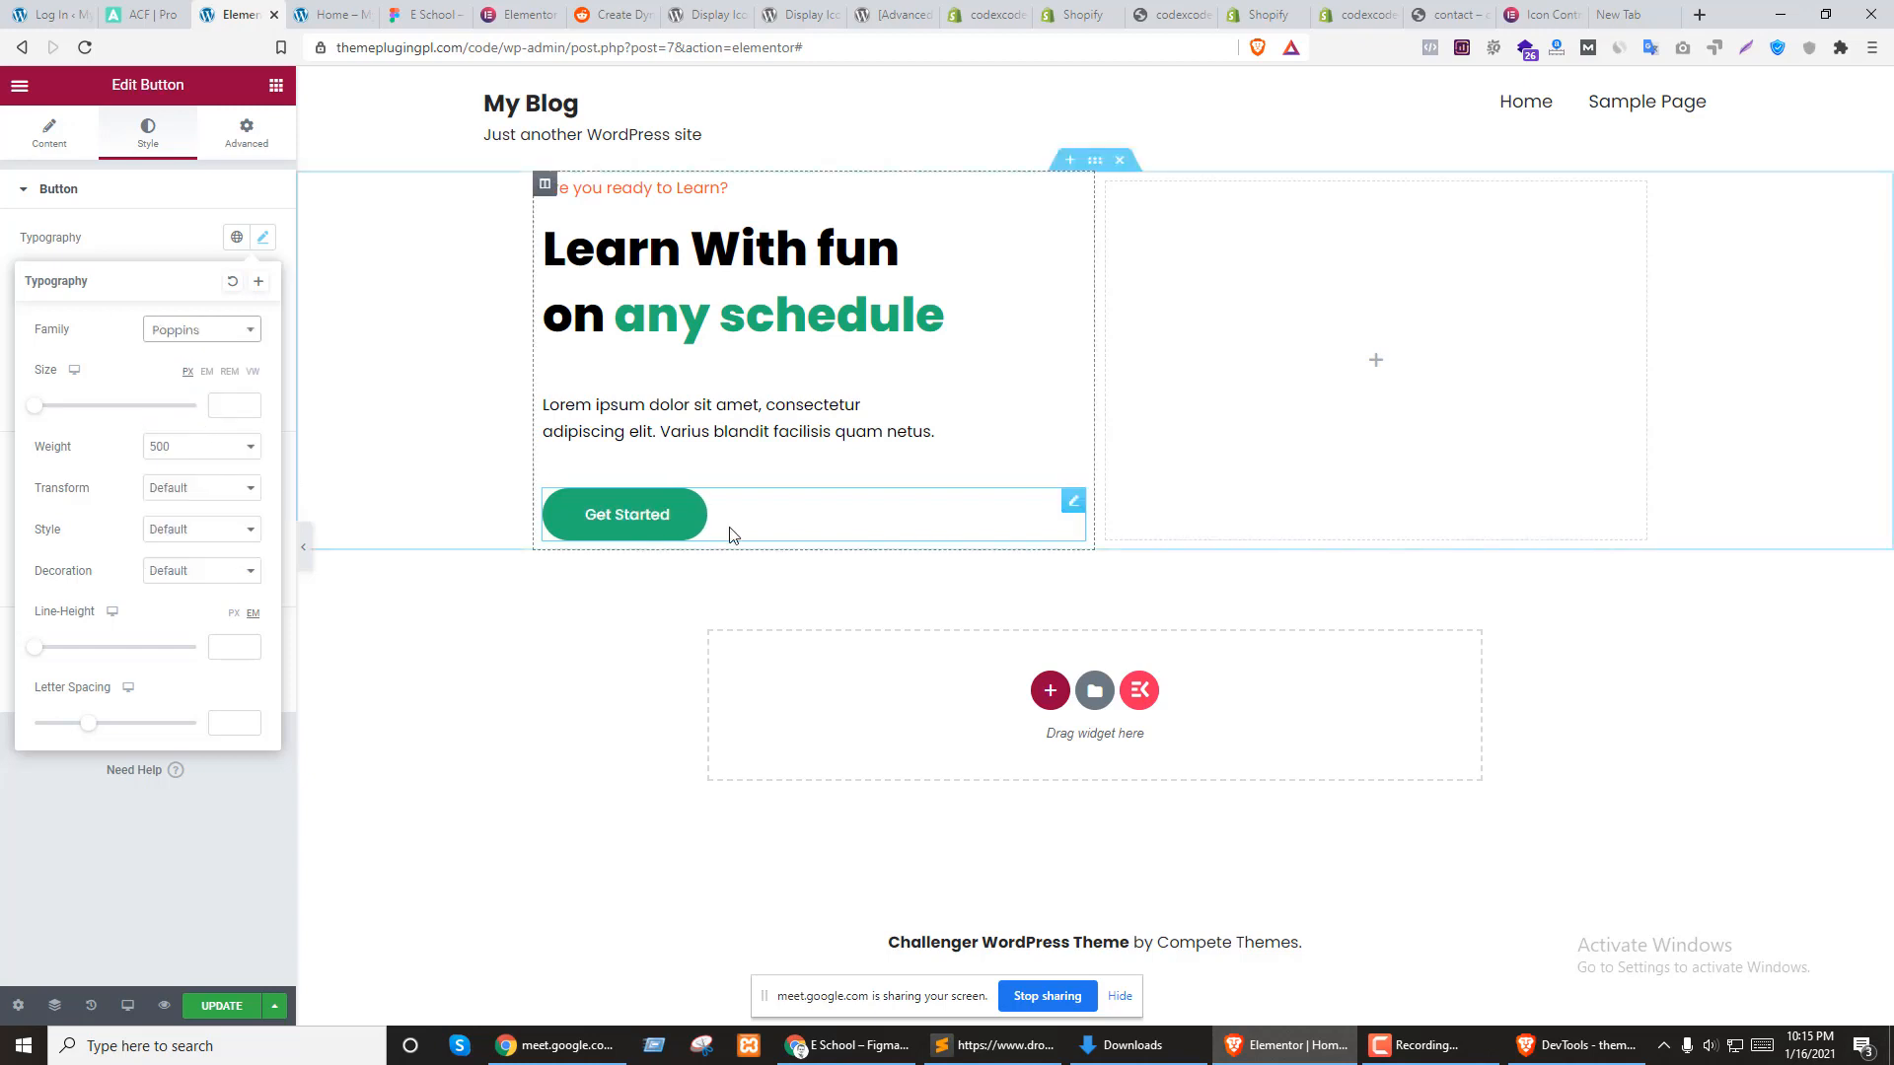
click(229, 410)
text(16)
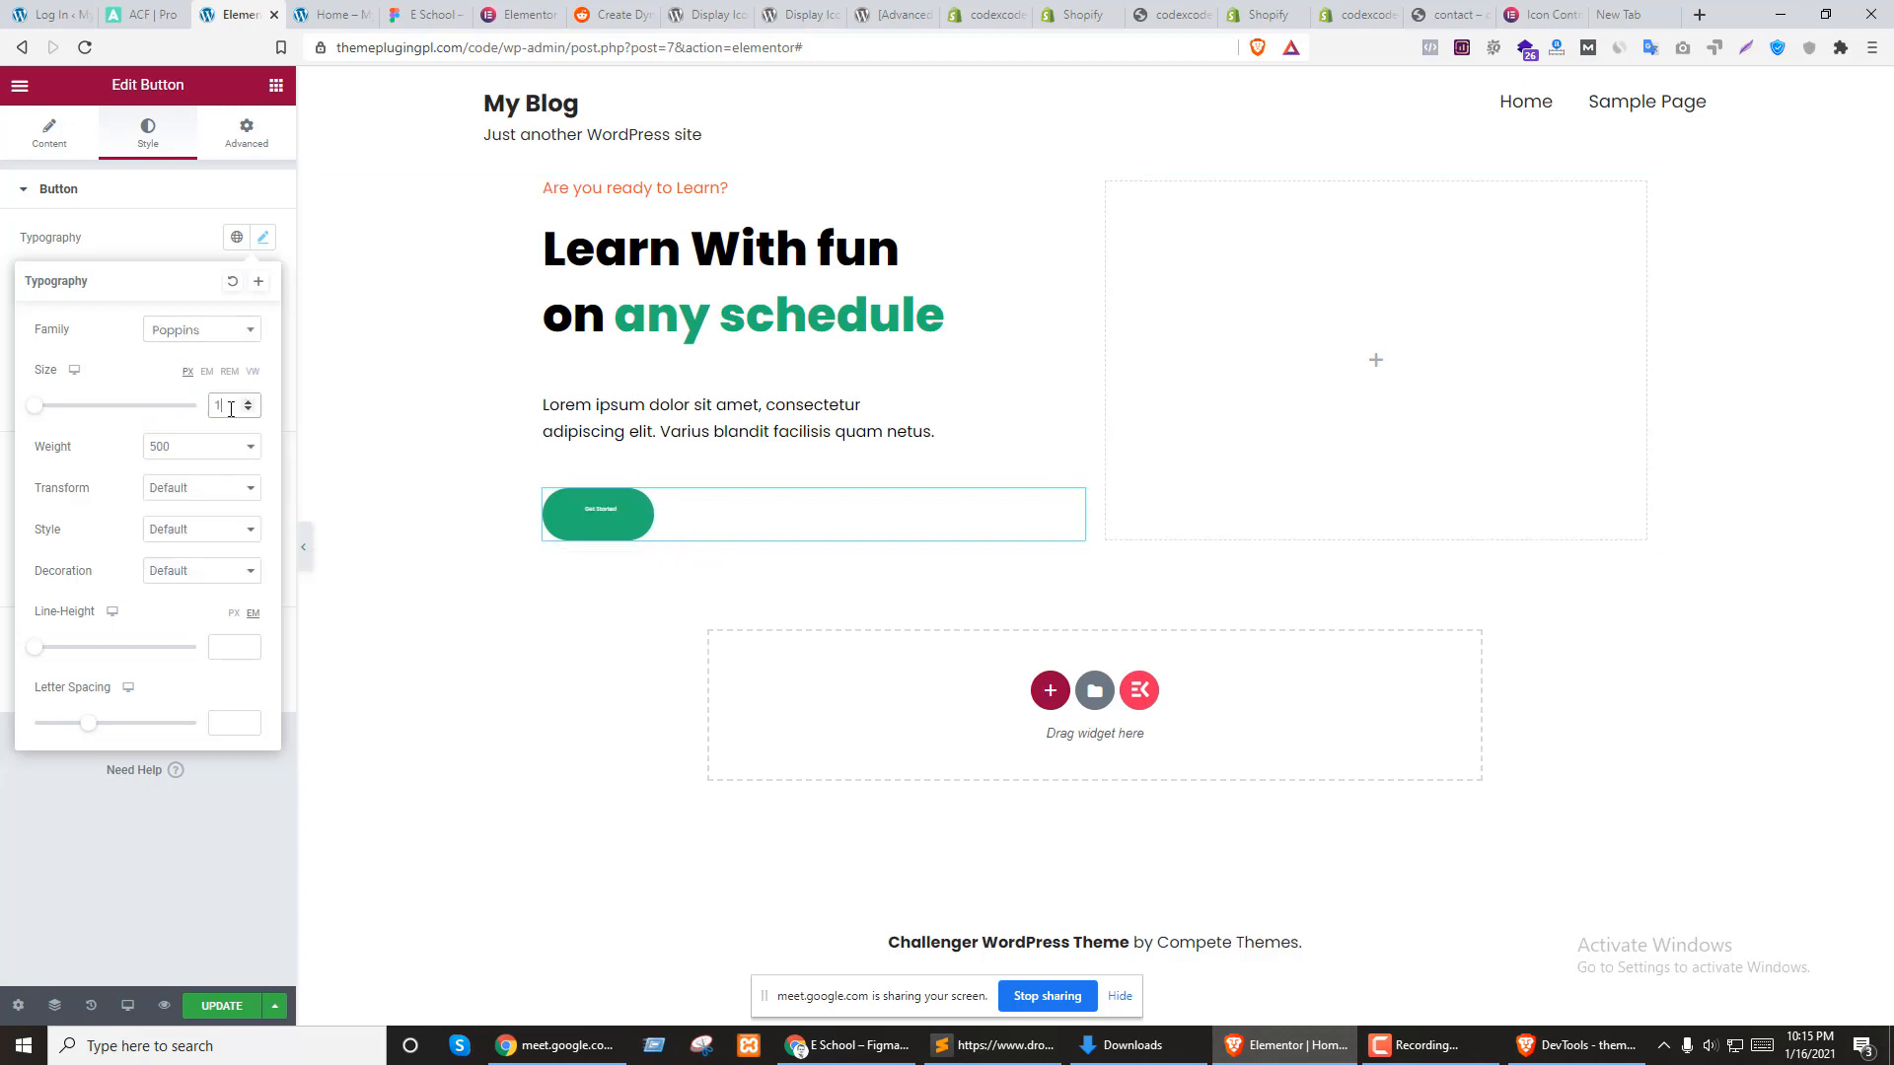
click(202, 446)
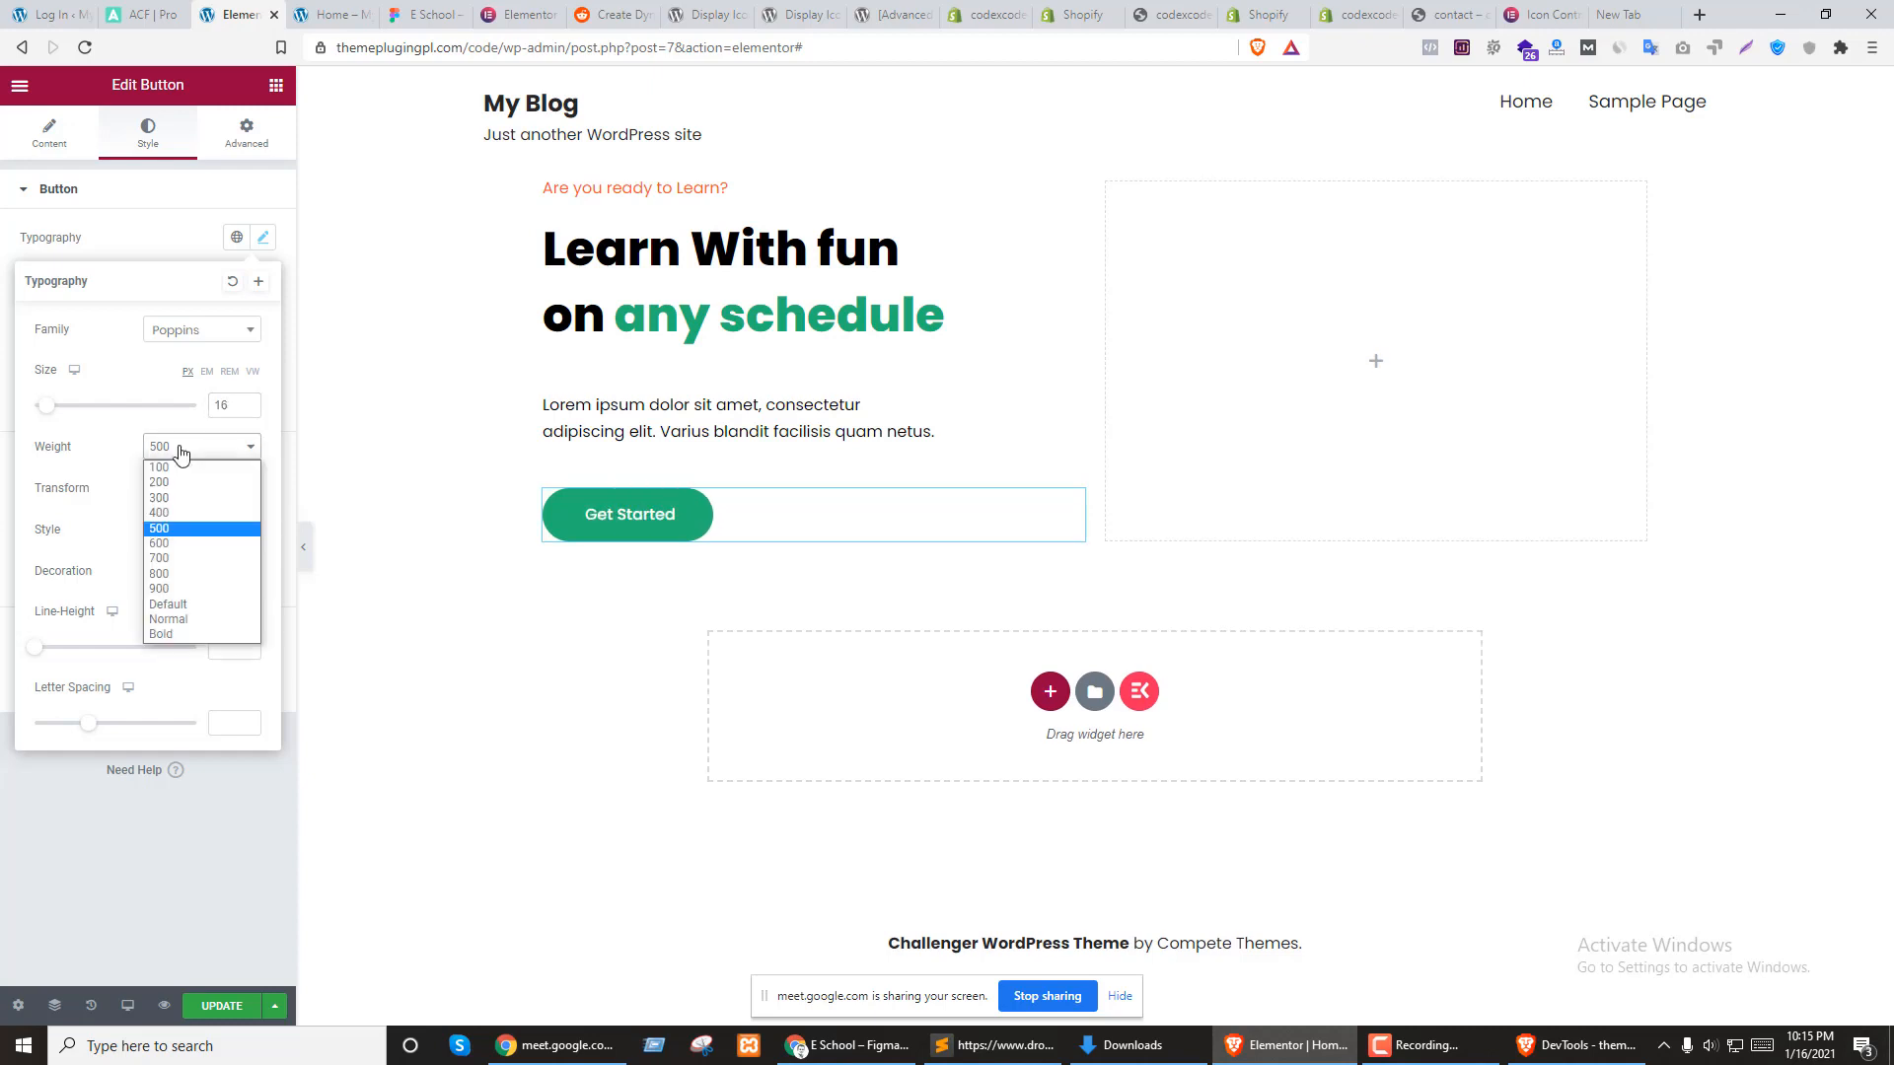
click(163, 512)
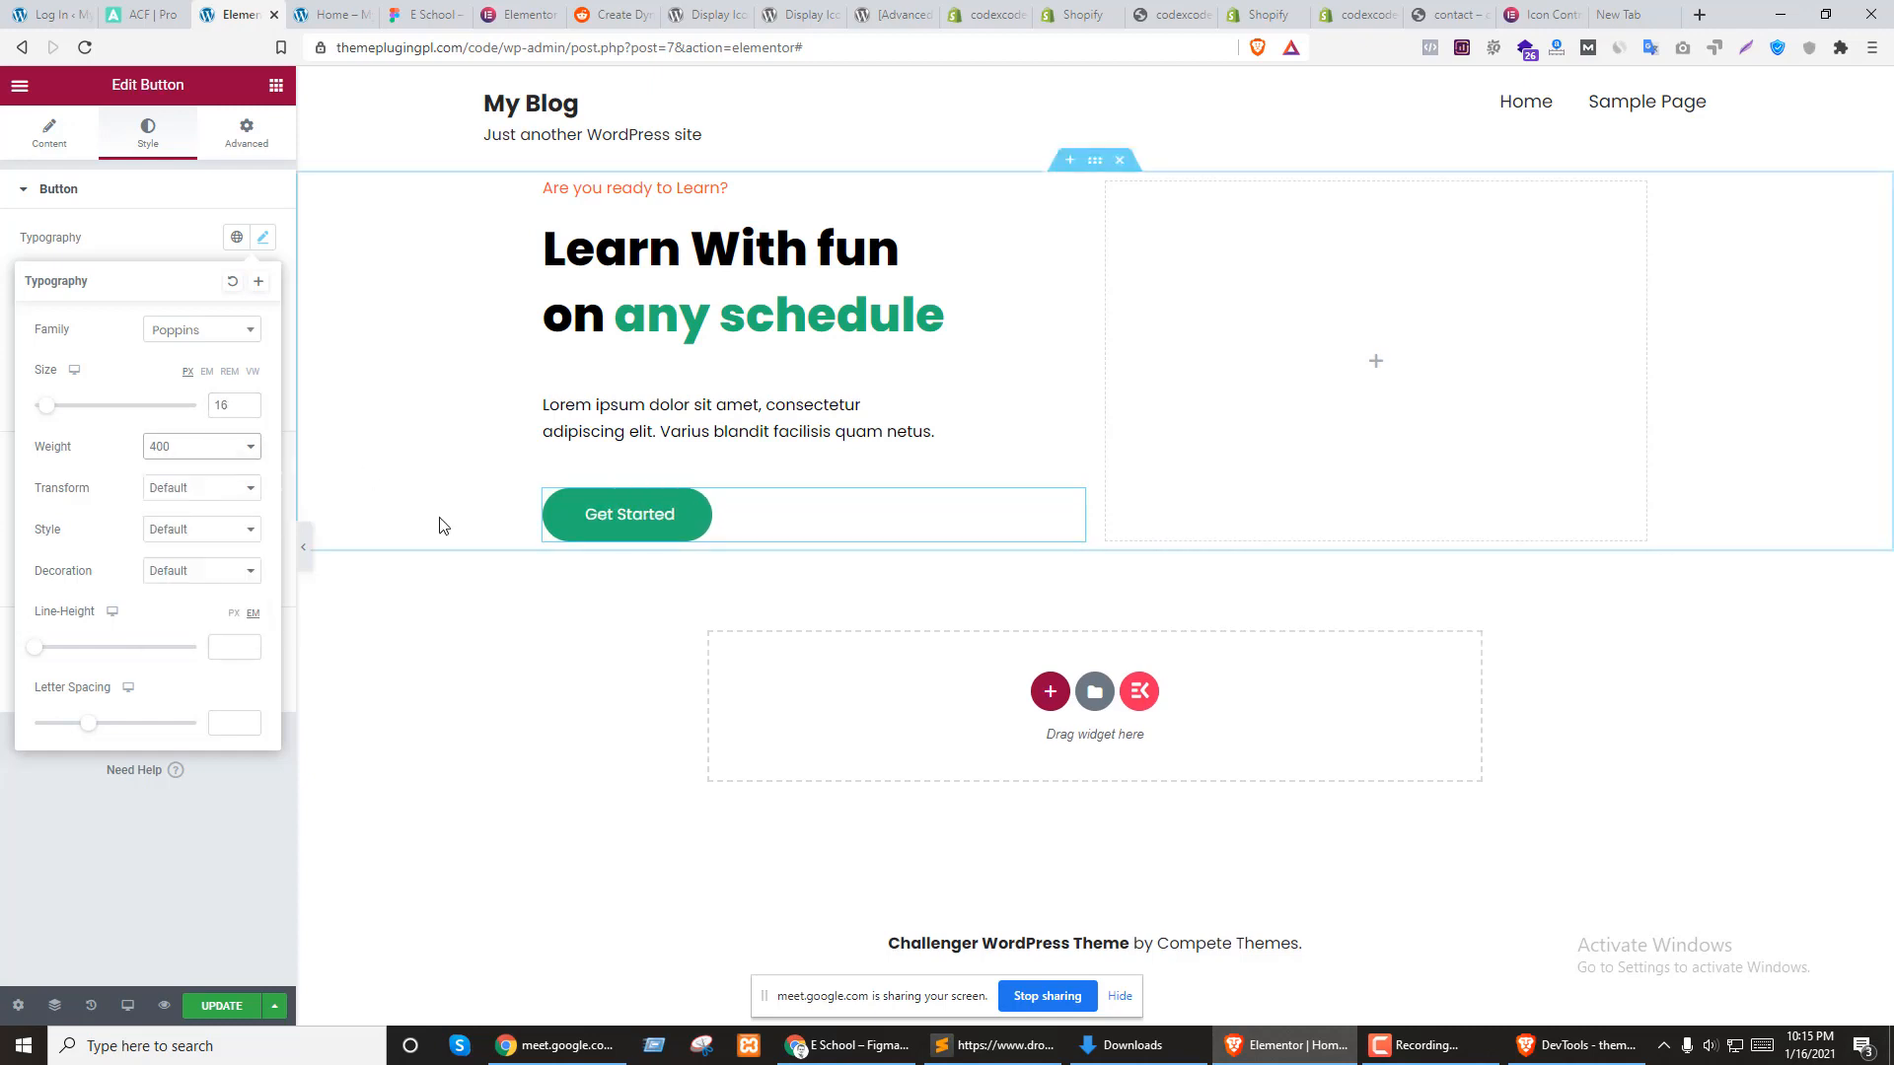
click(153, 221)
click(81, 192)
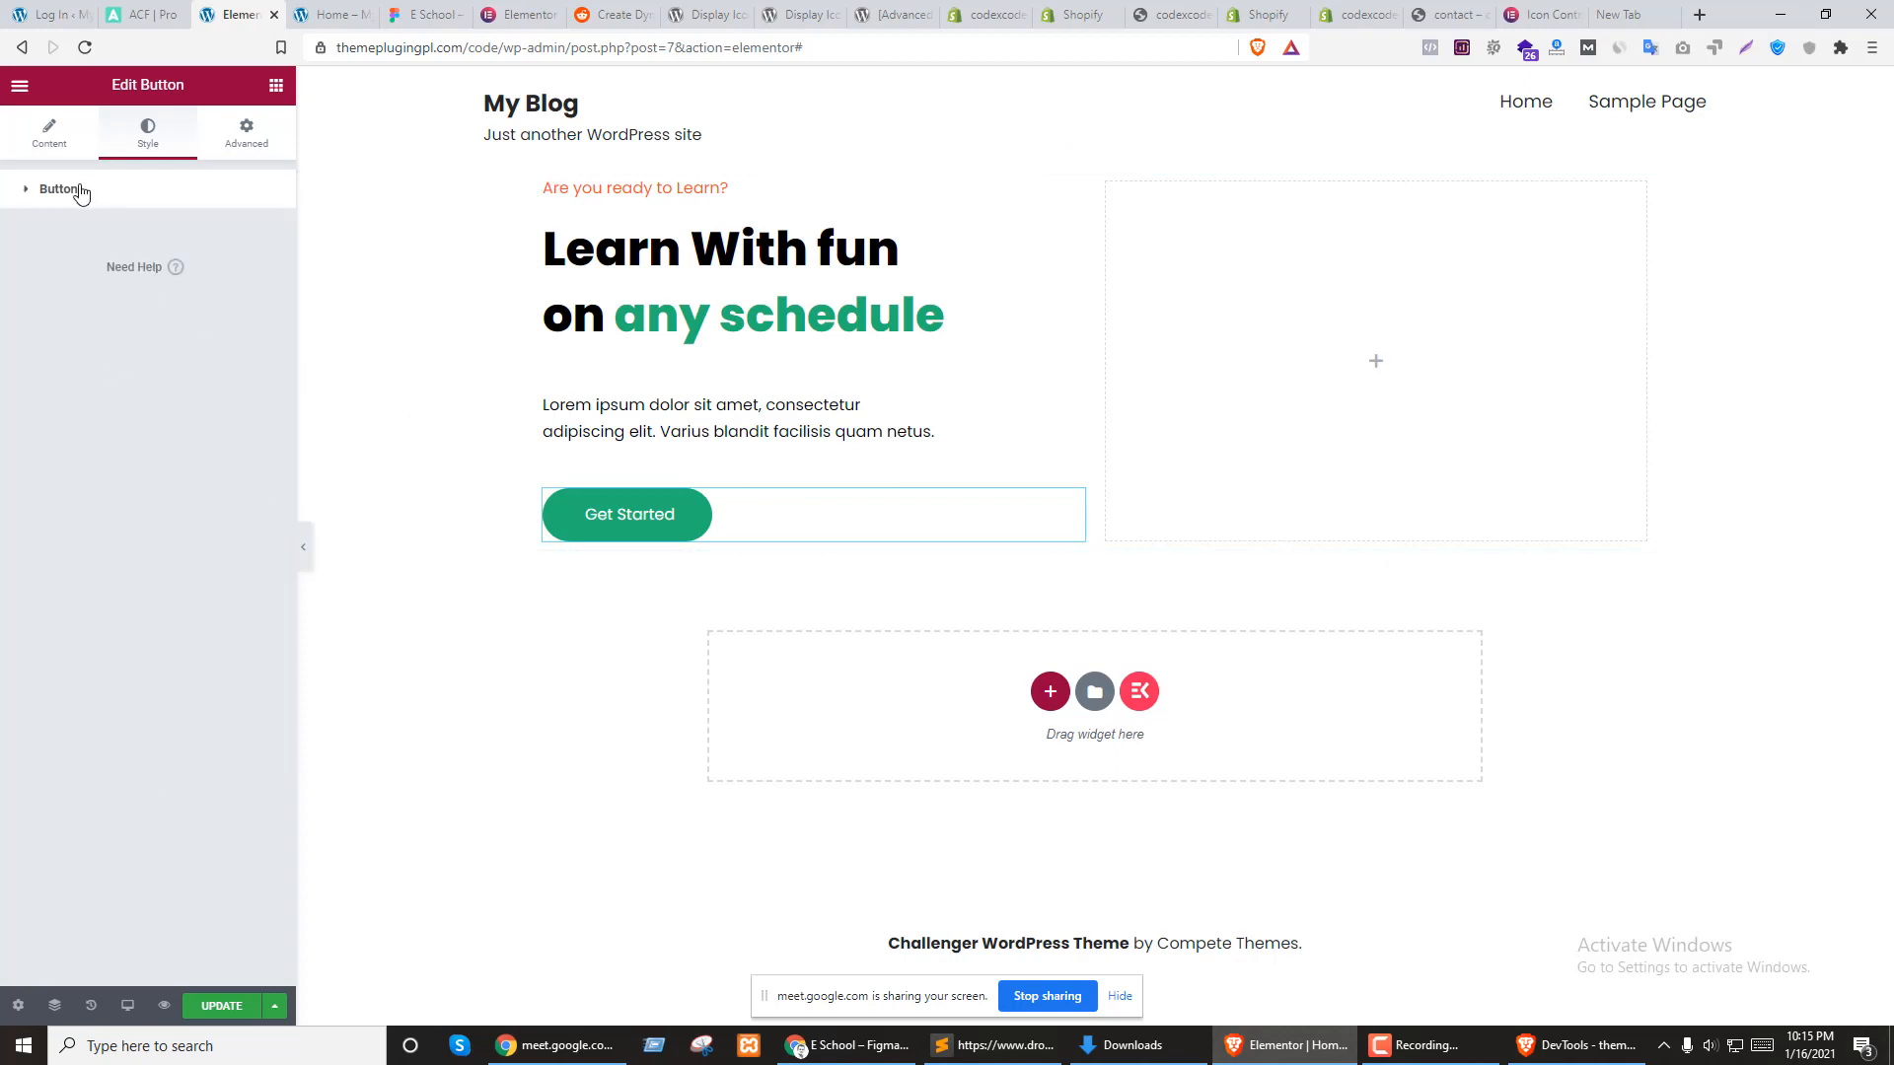
Save the page with the updated button styling and reload the page preview
click(81, 191)
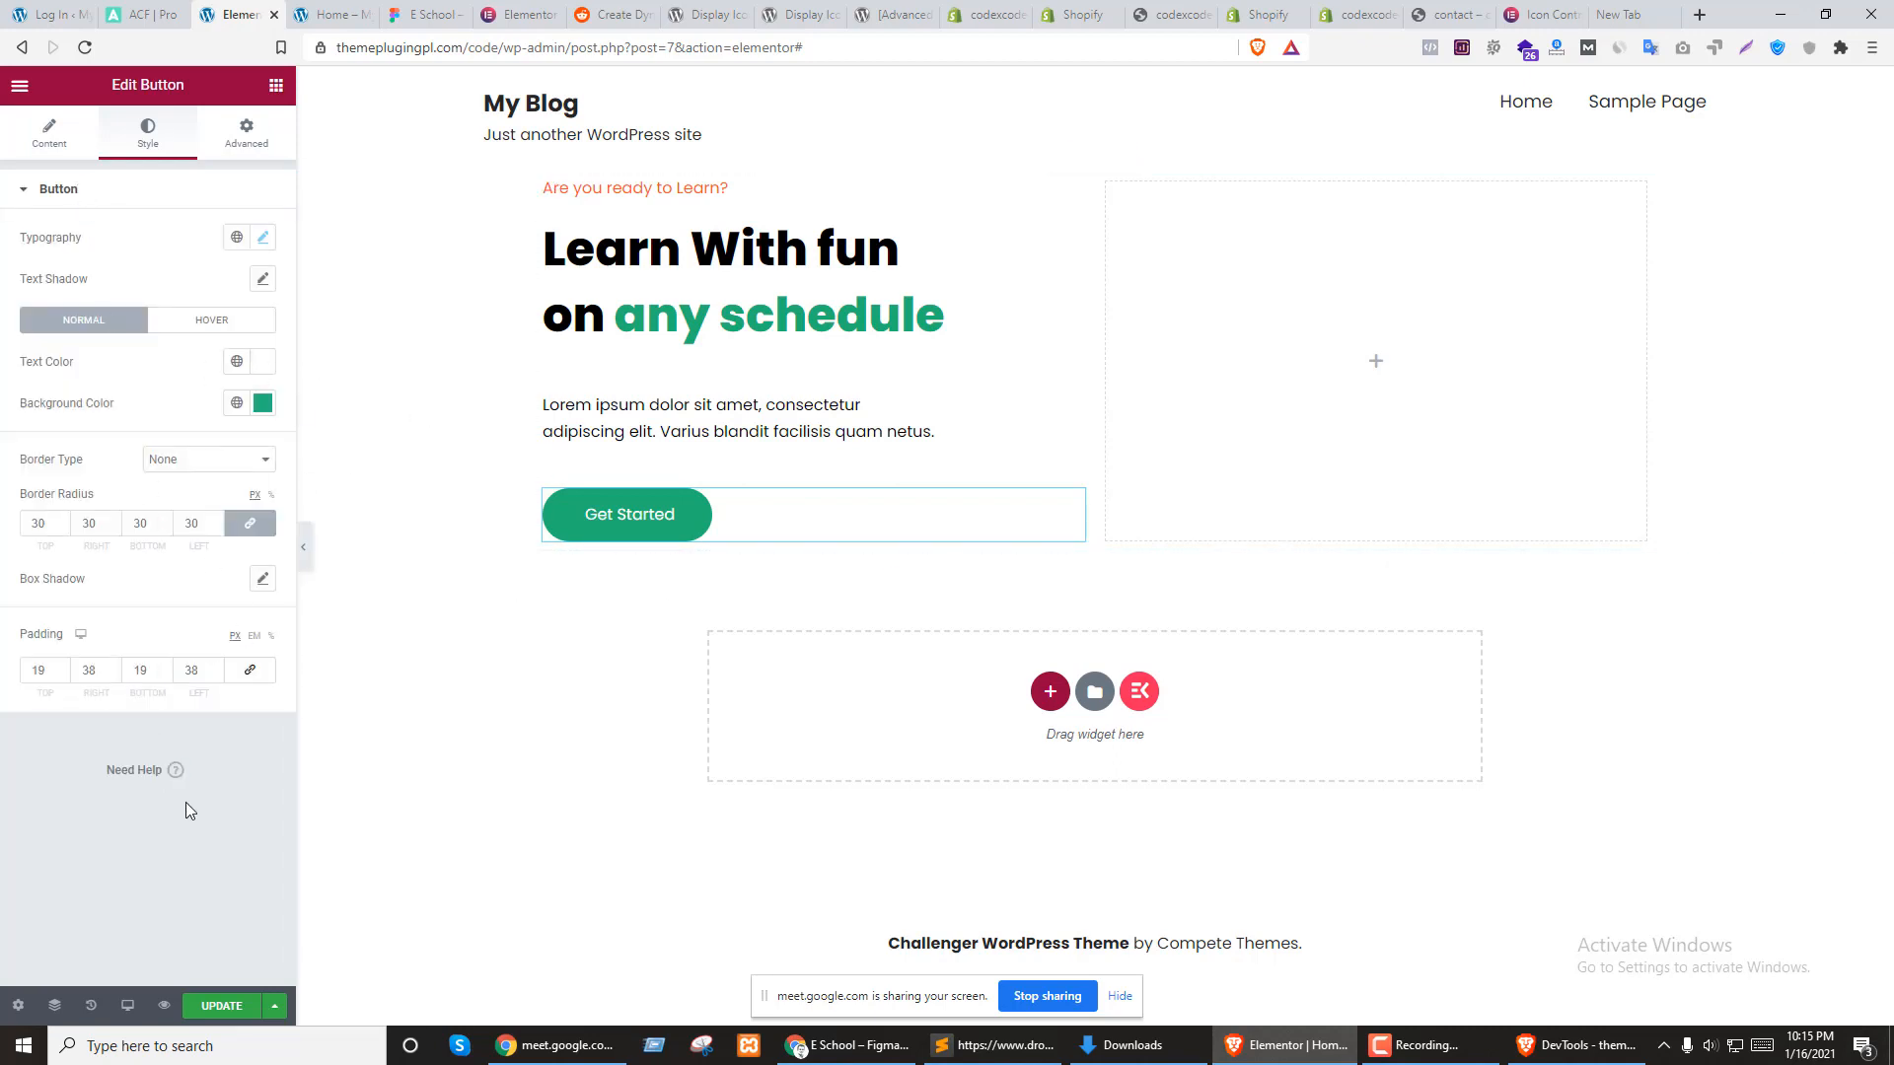
key(ctrl+s)
key(ctrl+Tab)
key(F5)
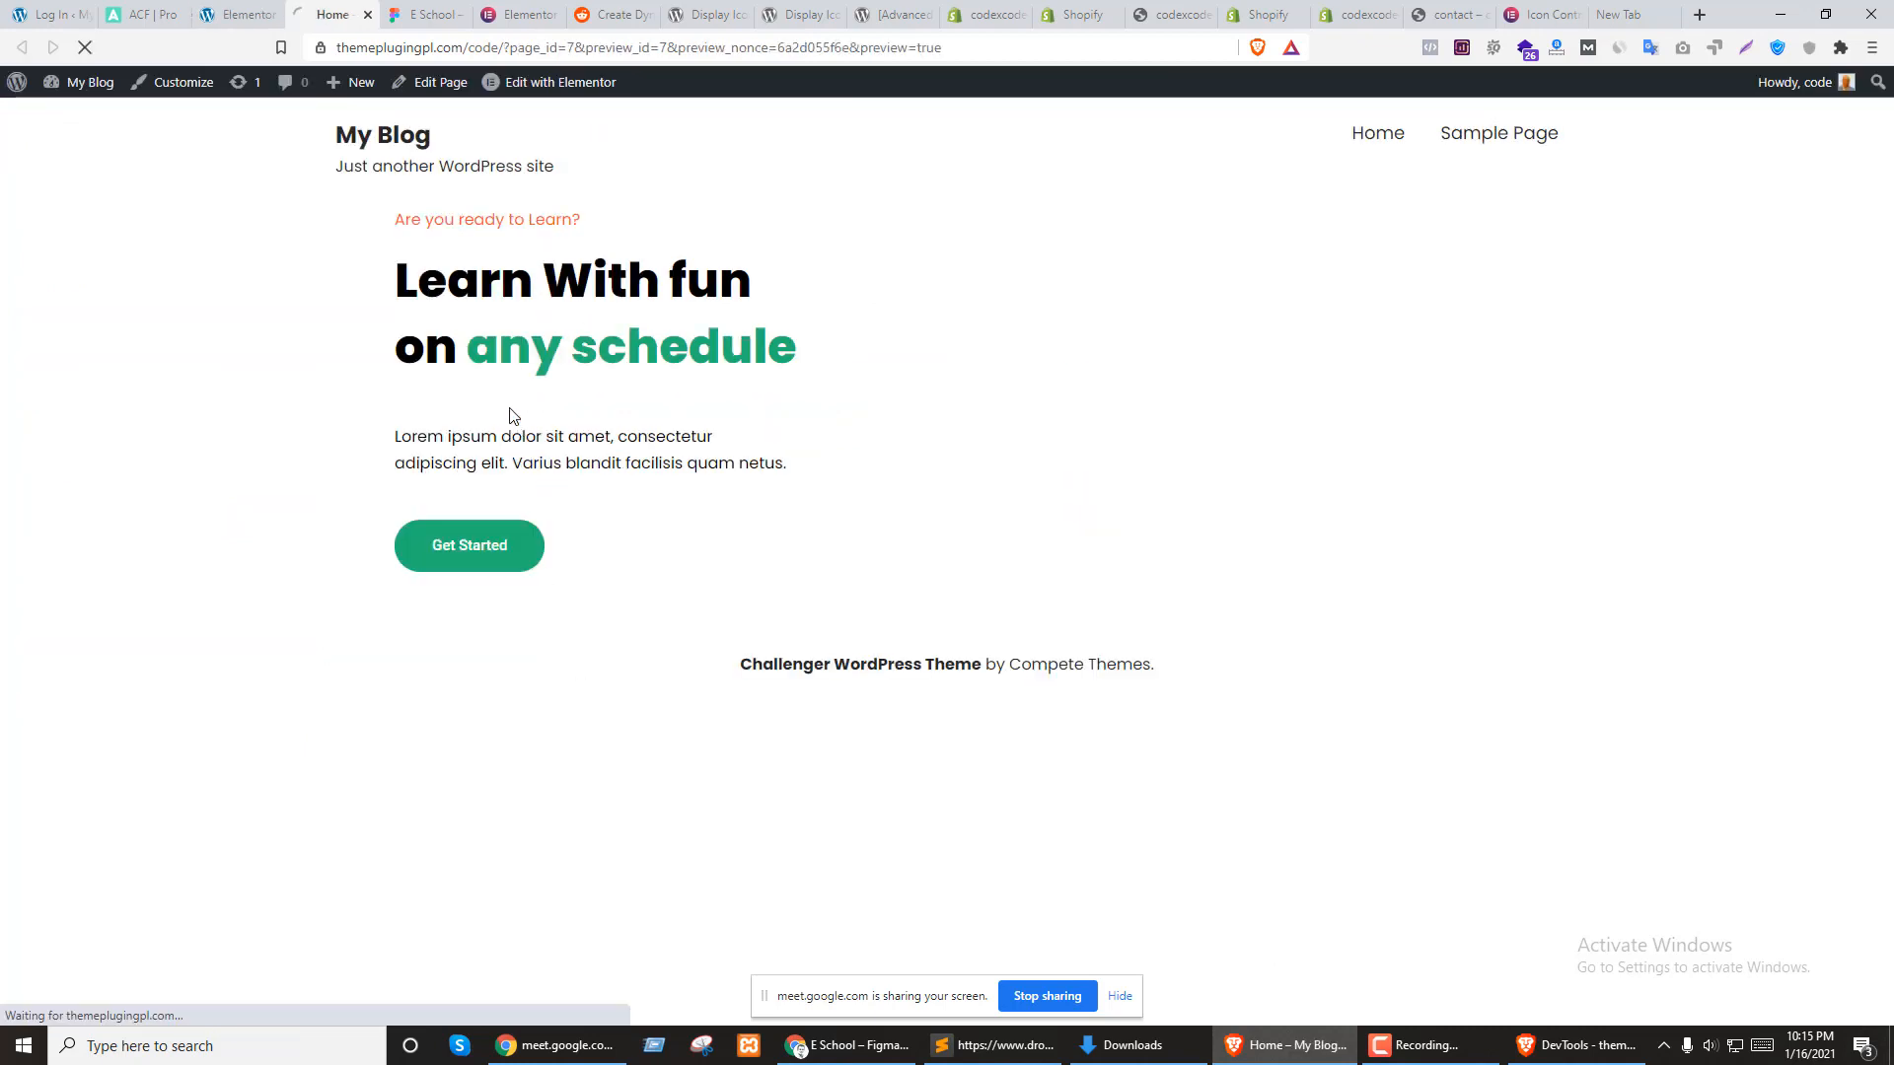
Inspect the headline and paragraph widgets in DevTools to examine the CSS rules that set their bottom spacing
right_click(475, 351)
click(528, 578)
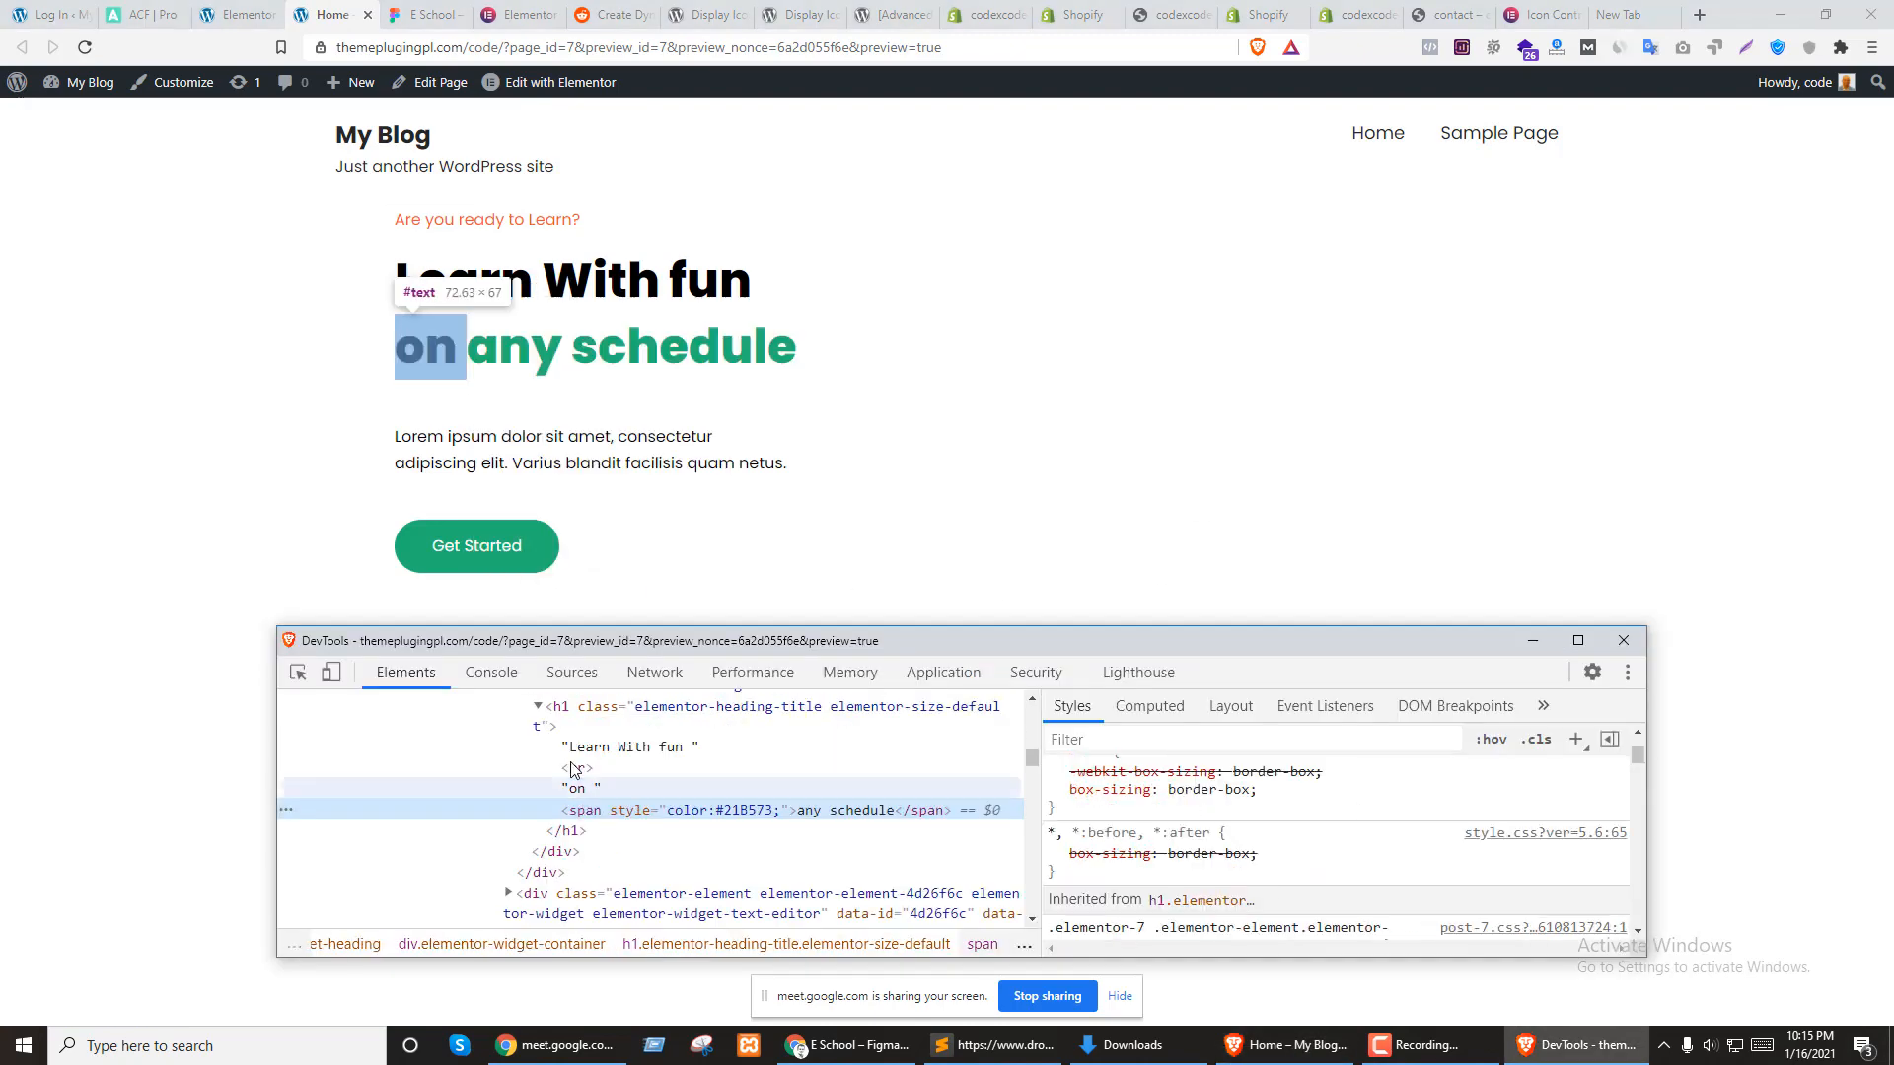
click(555, 714)
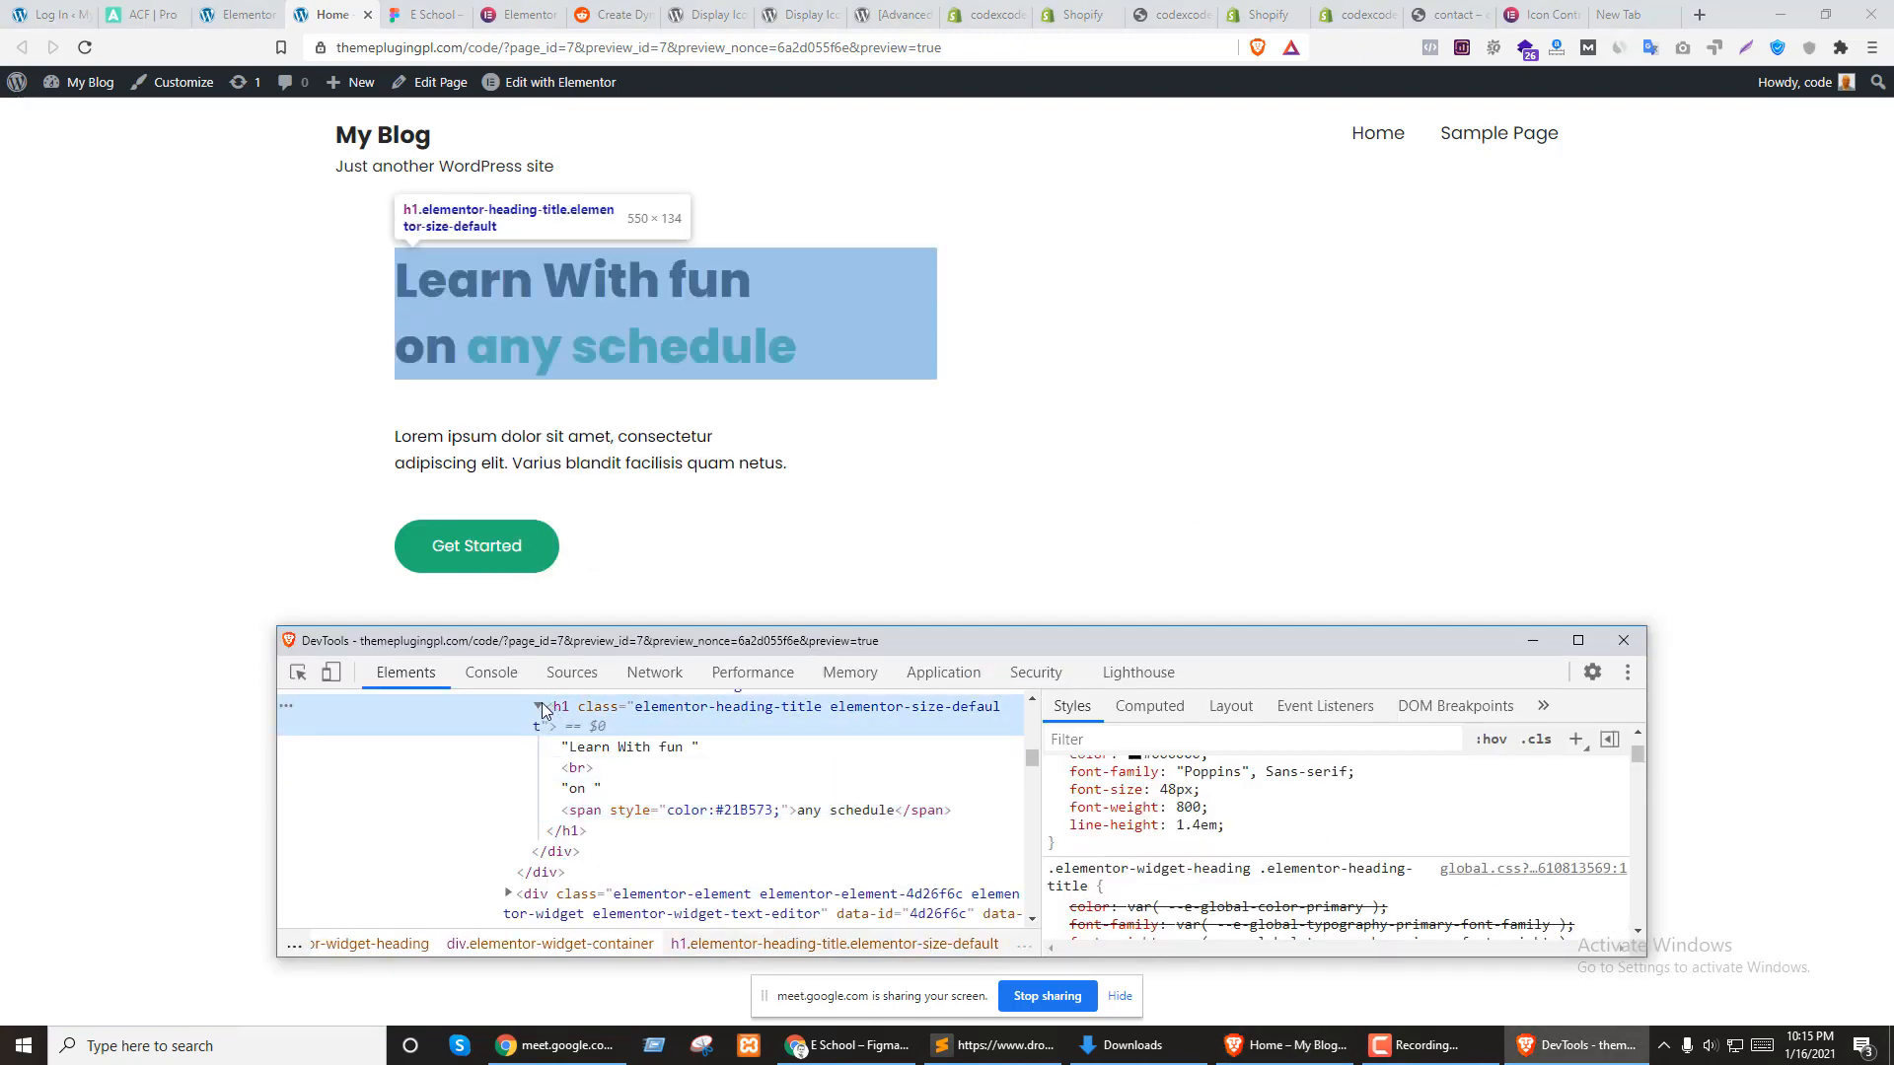
click(539, 706)
click(555, 747)
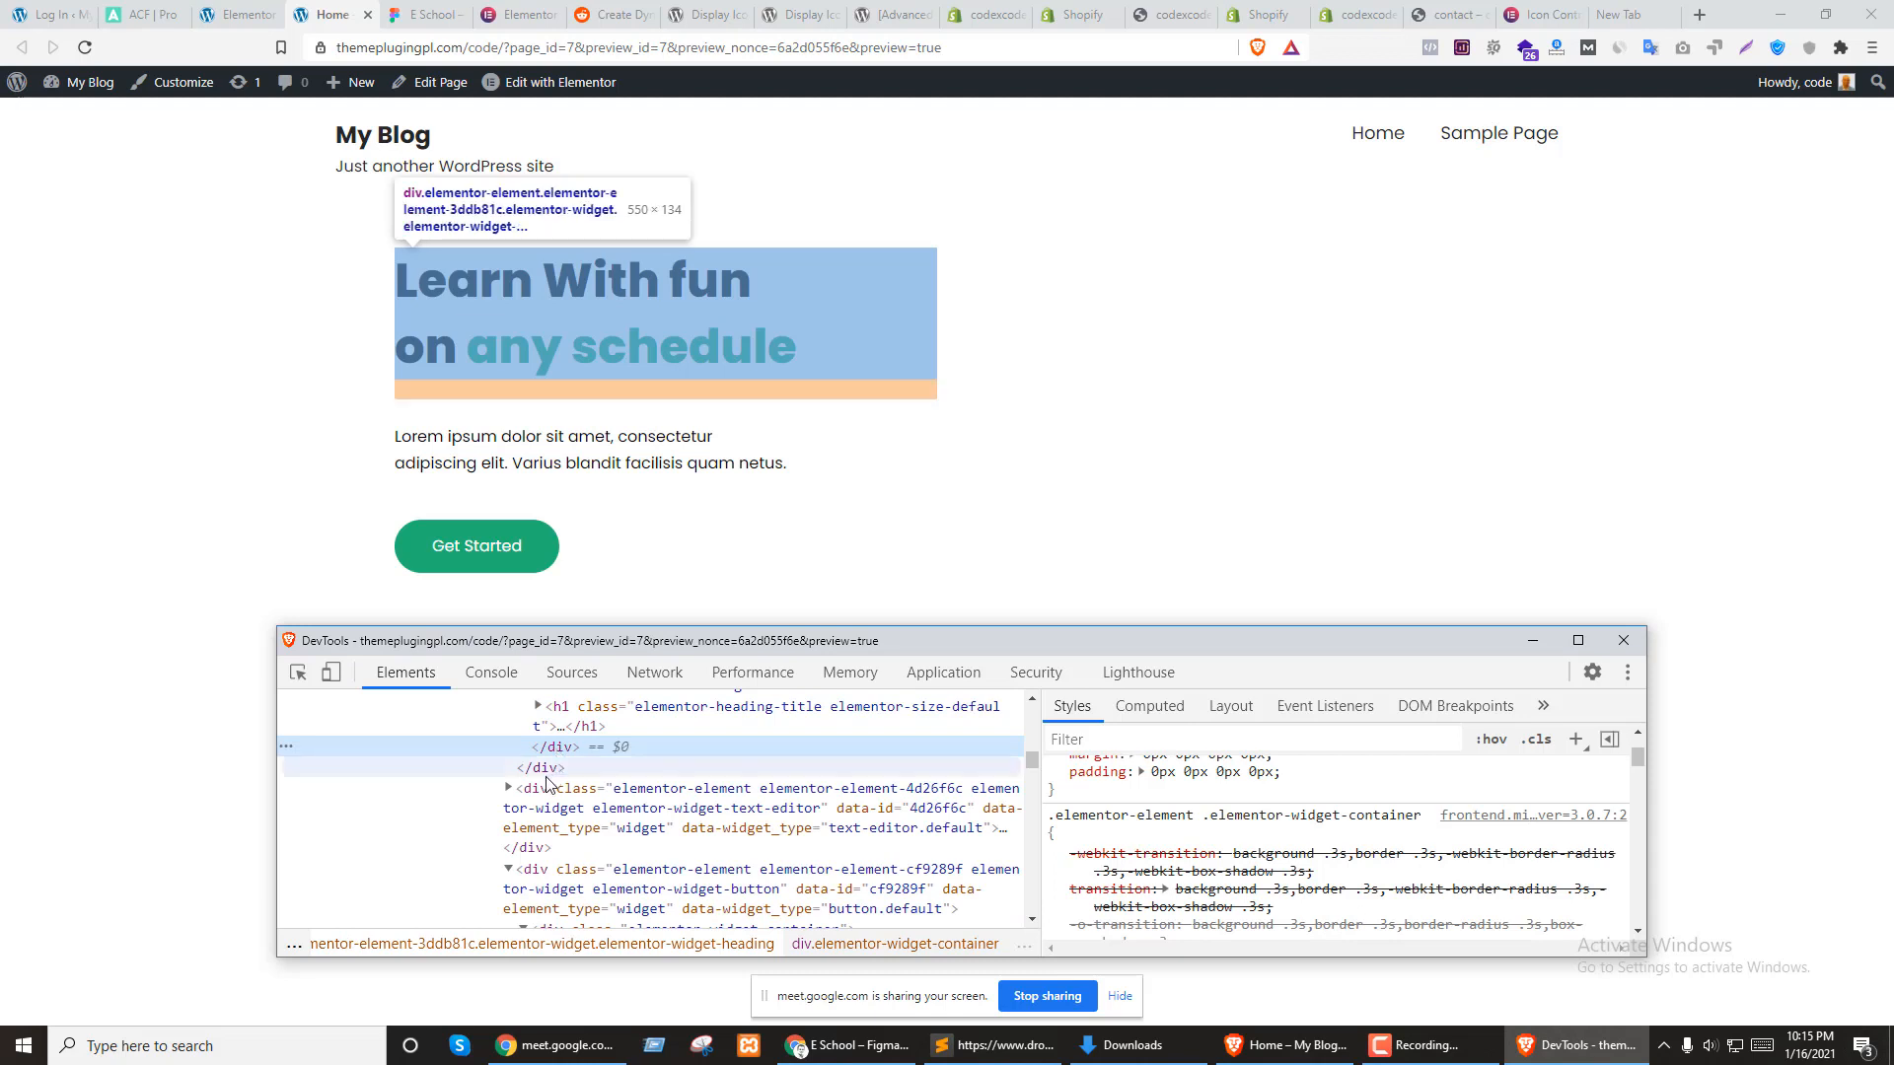
click(544, 769)
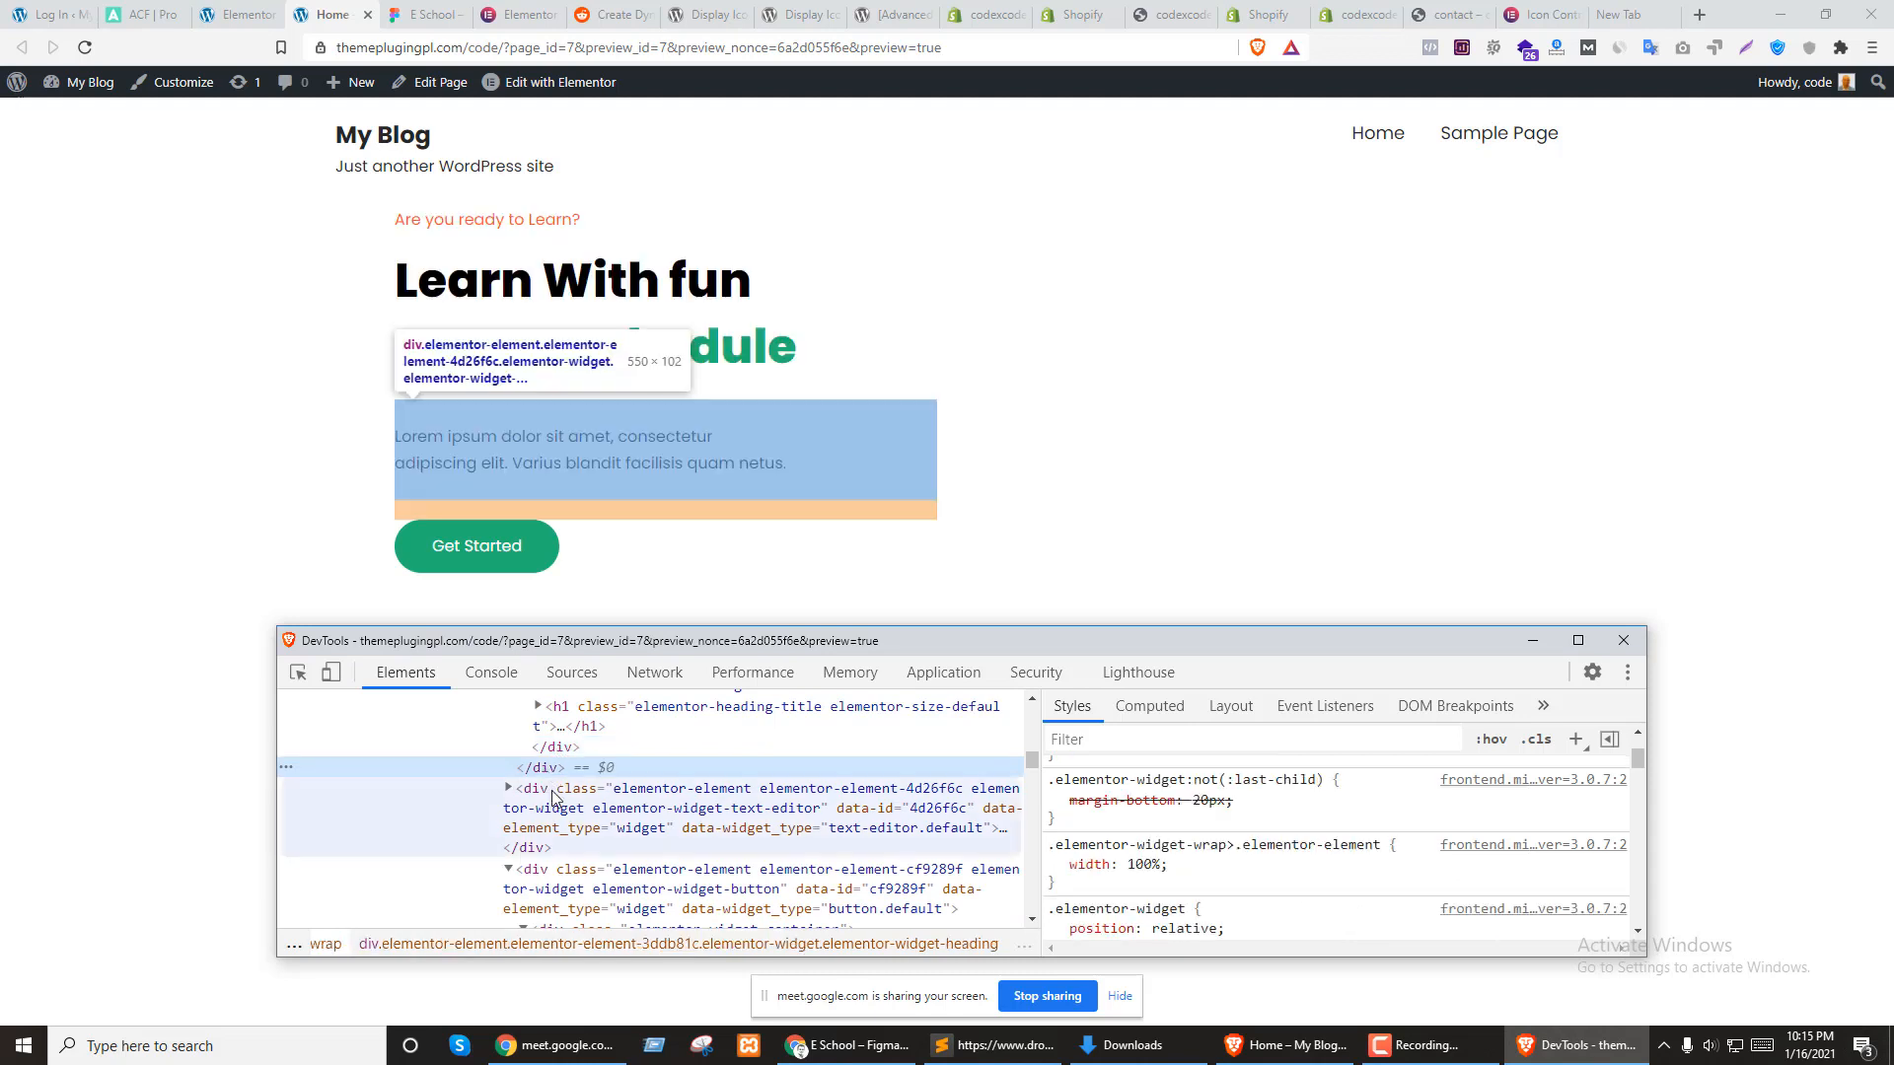
click(554, 795)
key(Right)
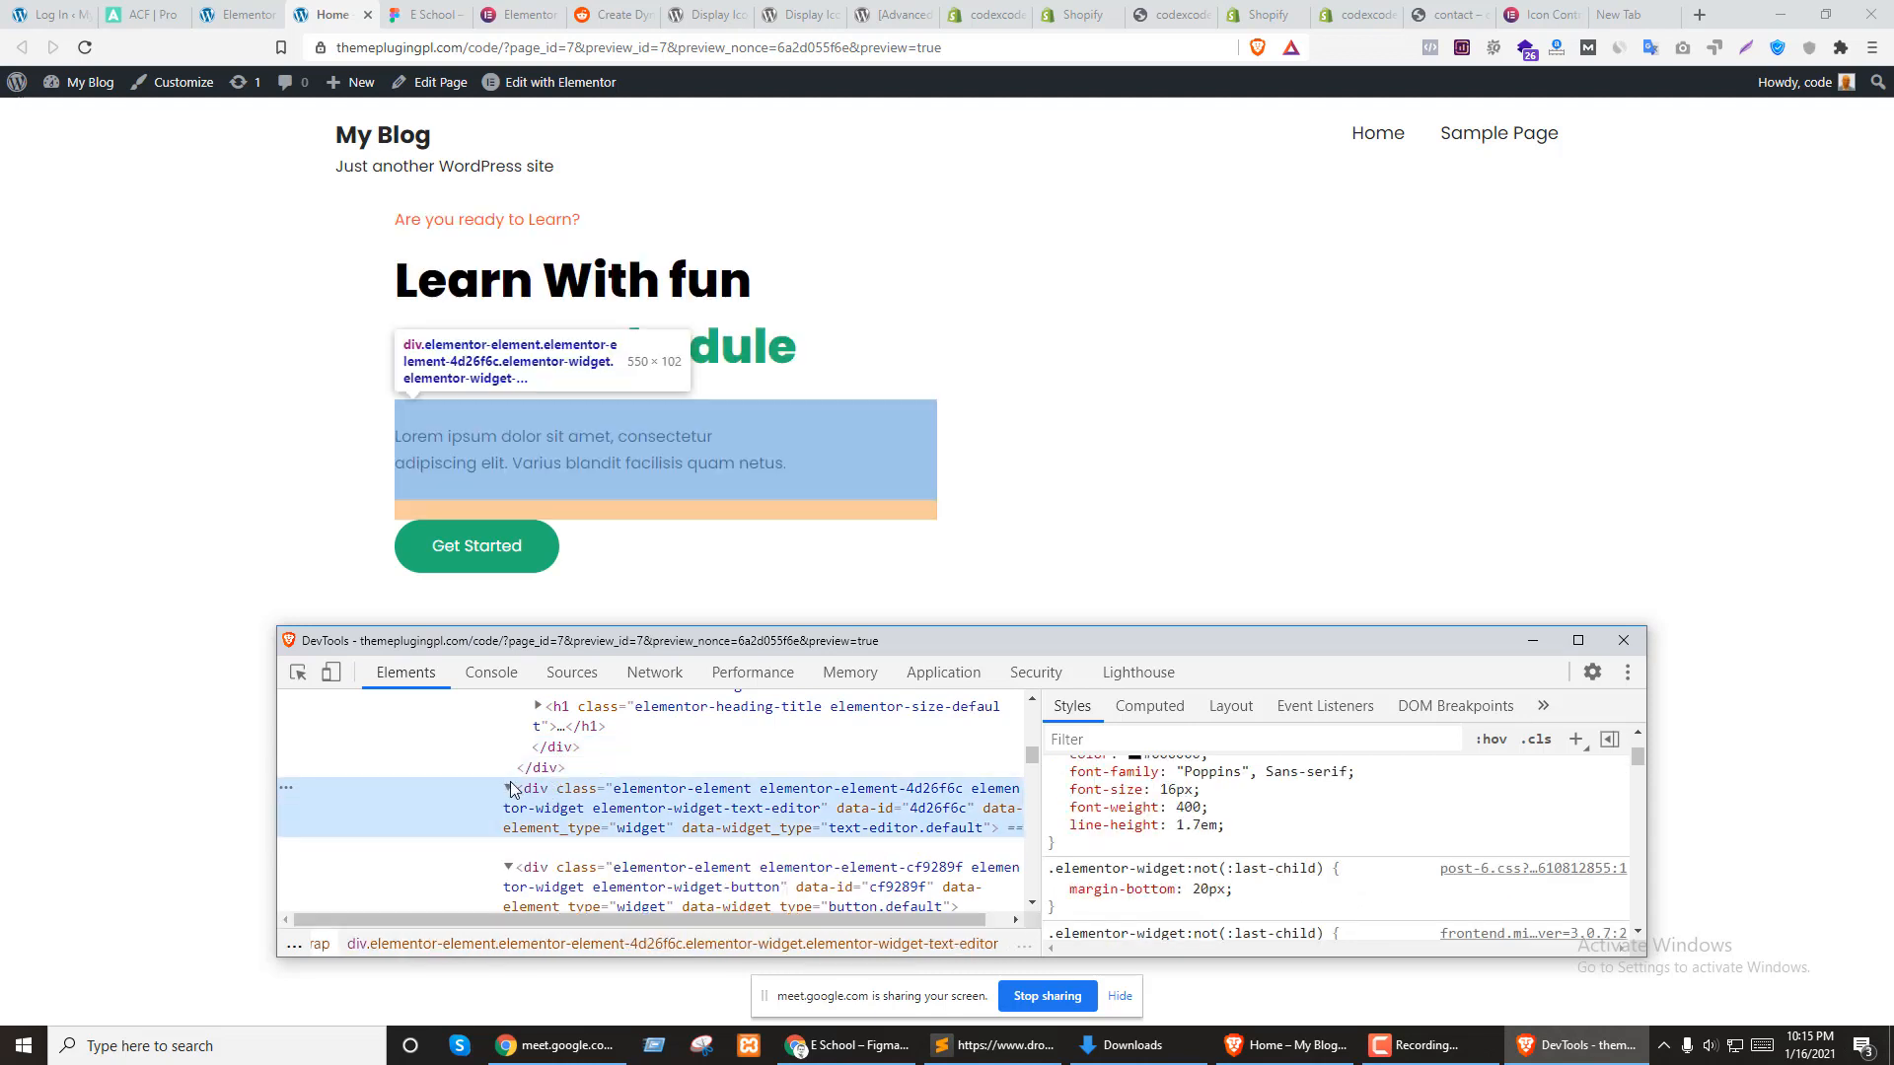
click(571, 850)
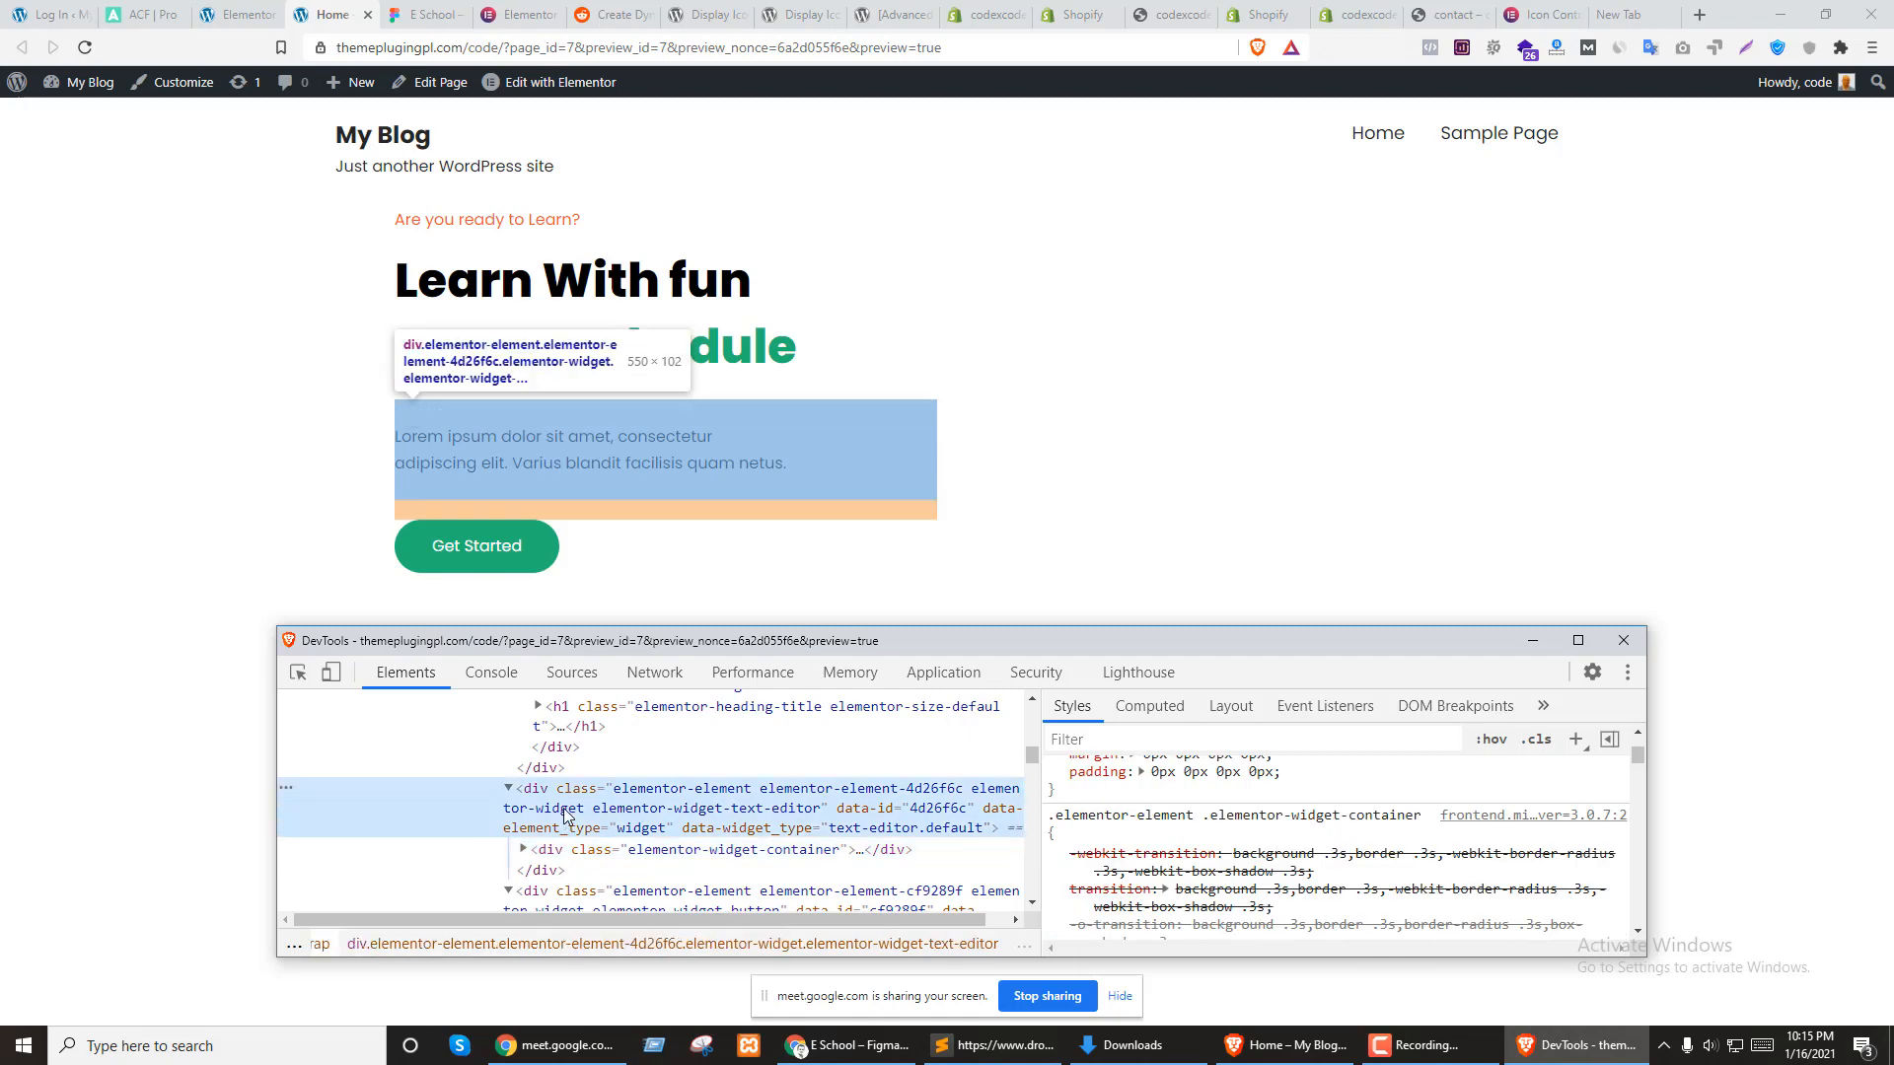
click(569, 811)
scroll(1256, 838, down, 3)
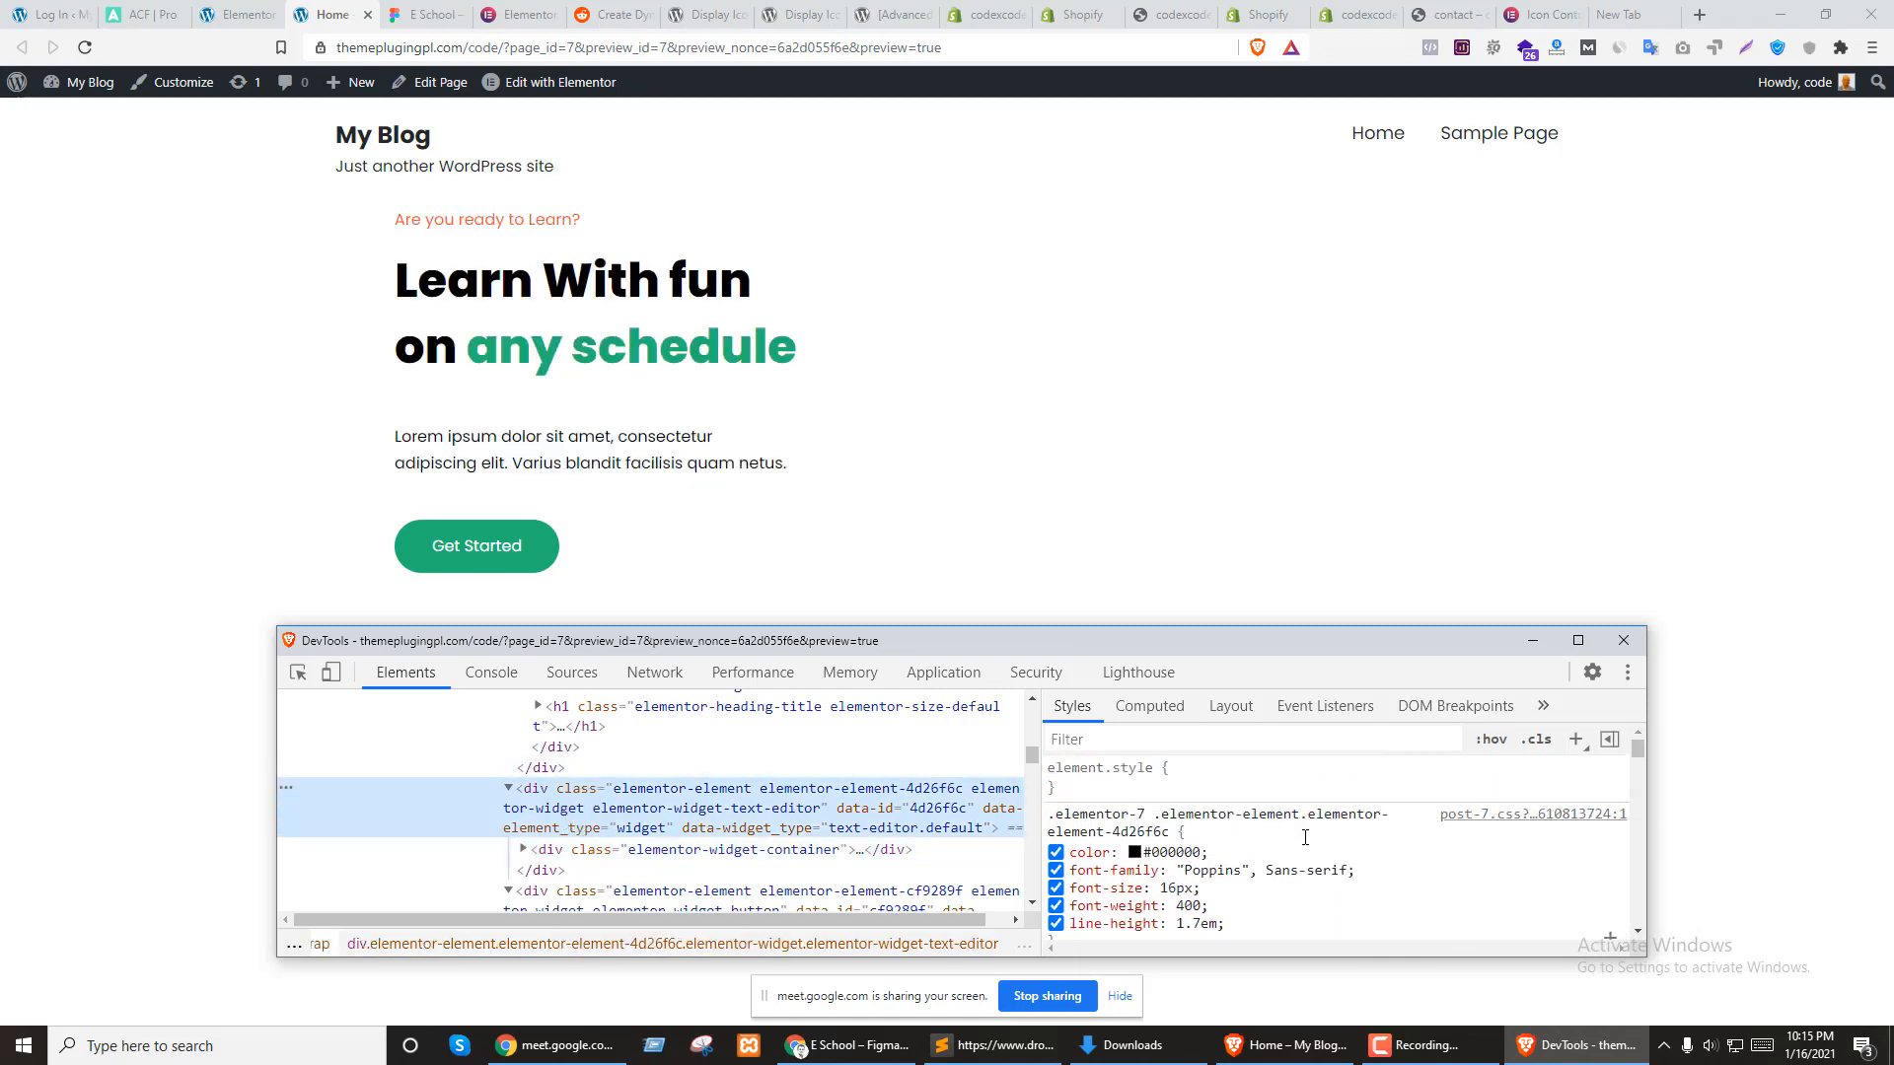
scroll(1207, 835, up, 3)
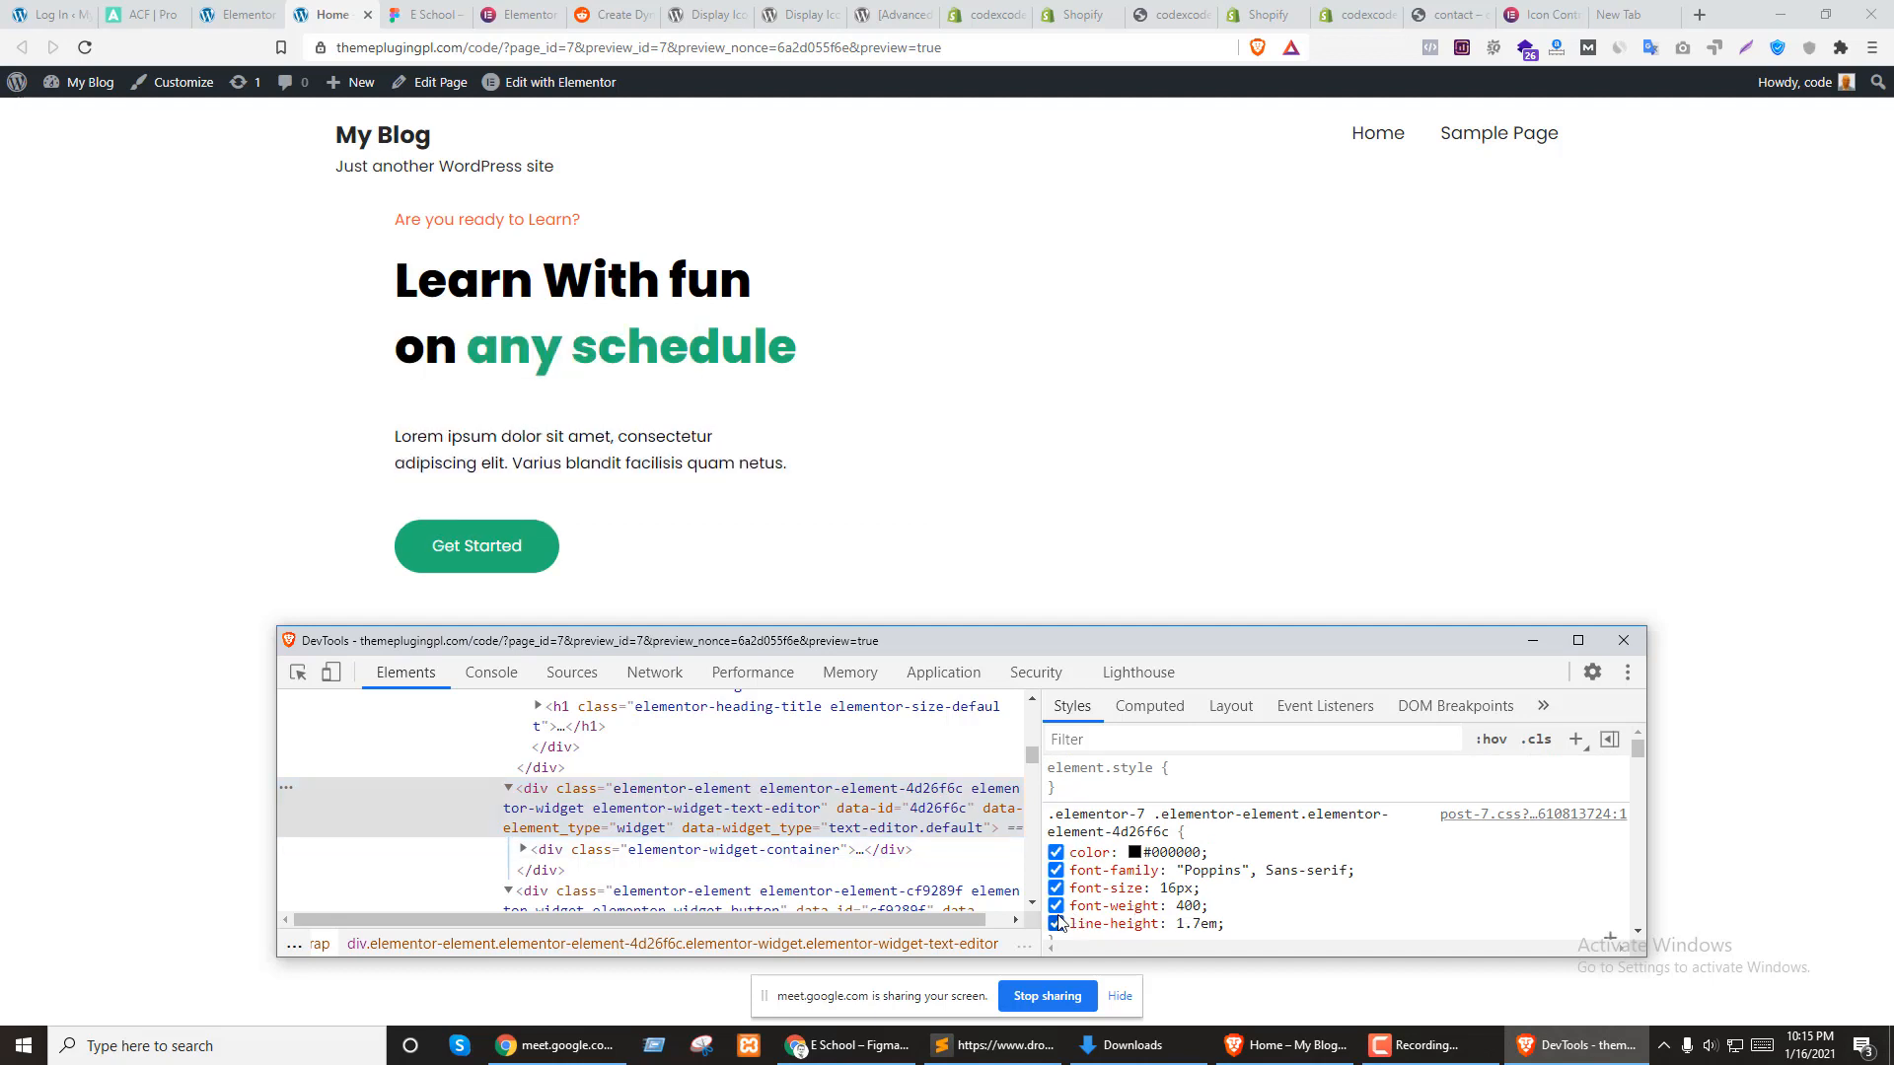
In DevTools, set margin-bottom to 0 in the headline widget's .elementor-widget:not(:last-child) rule
click(570, 769)
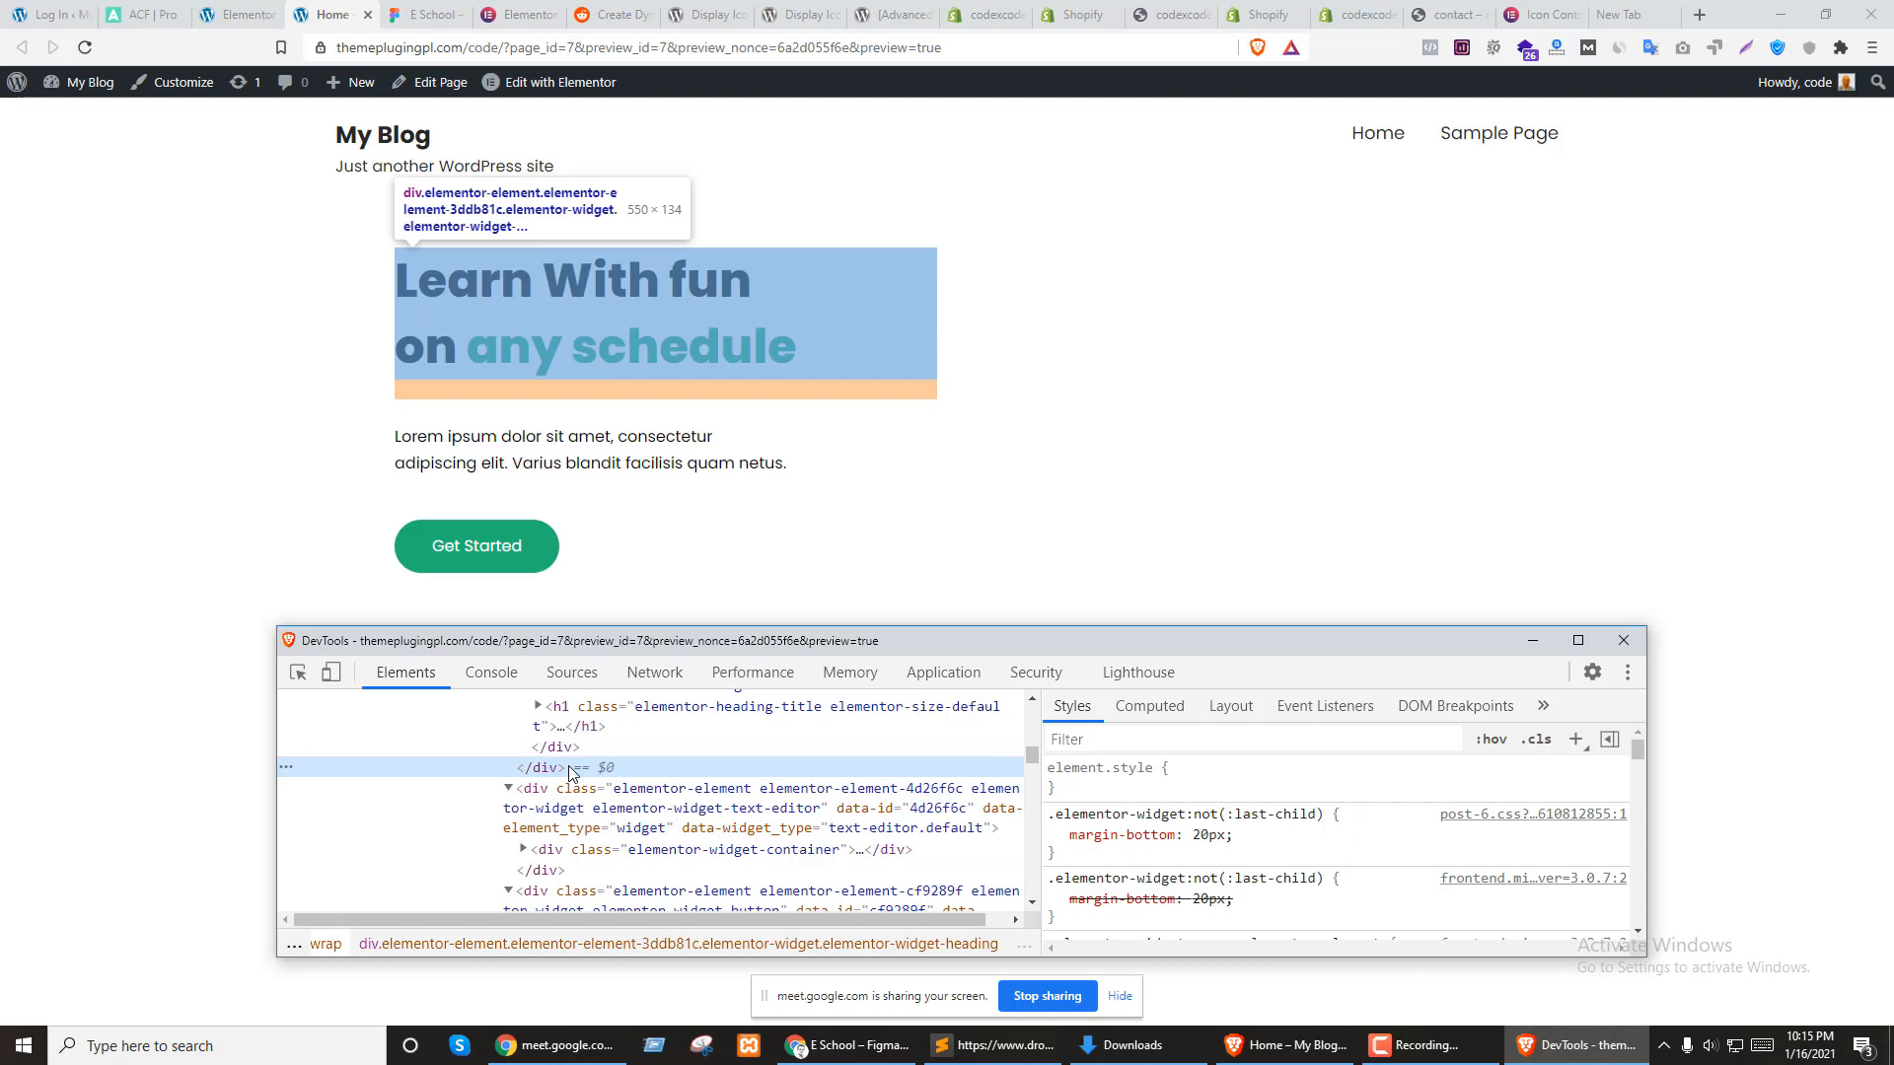
click(1208, 835)
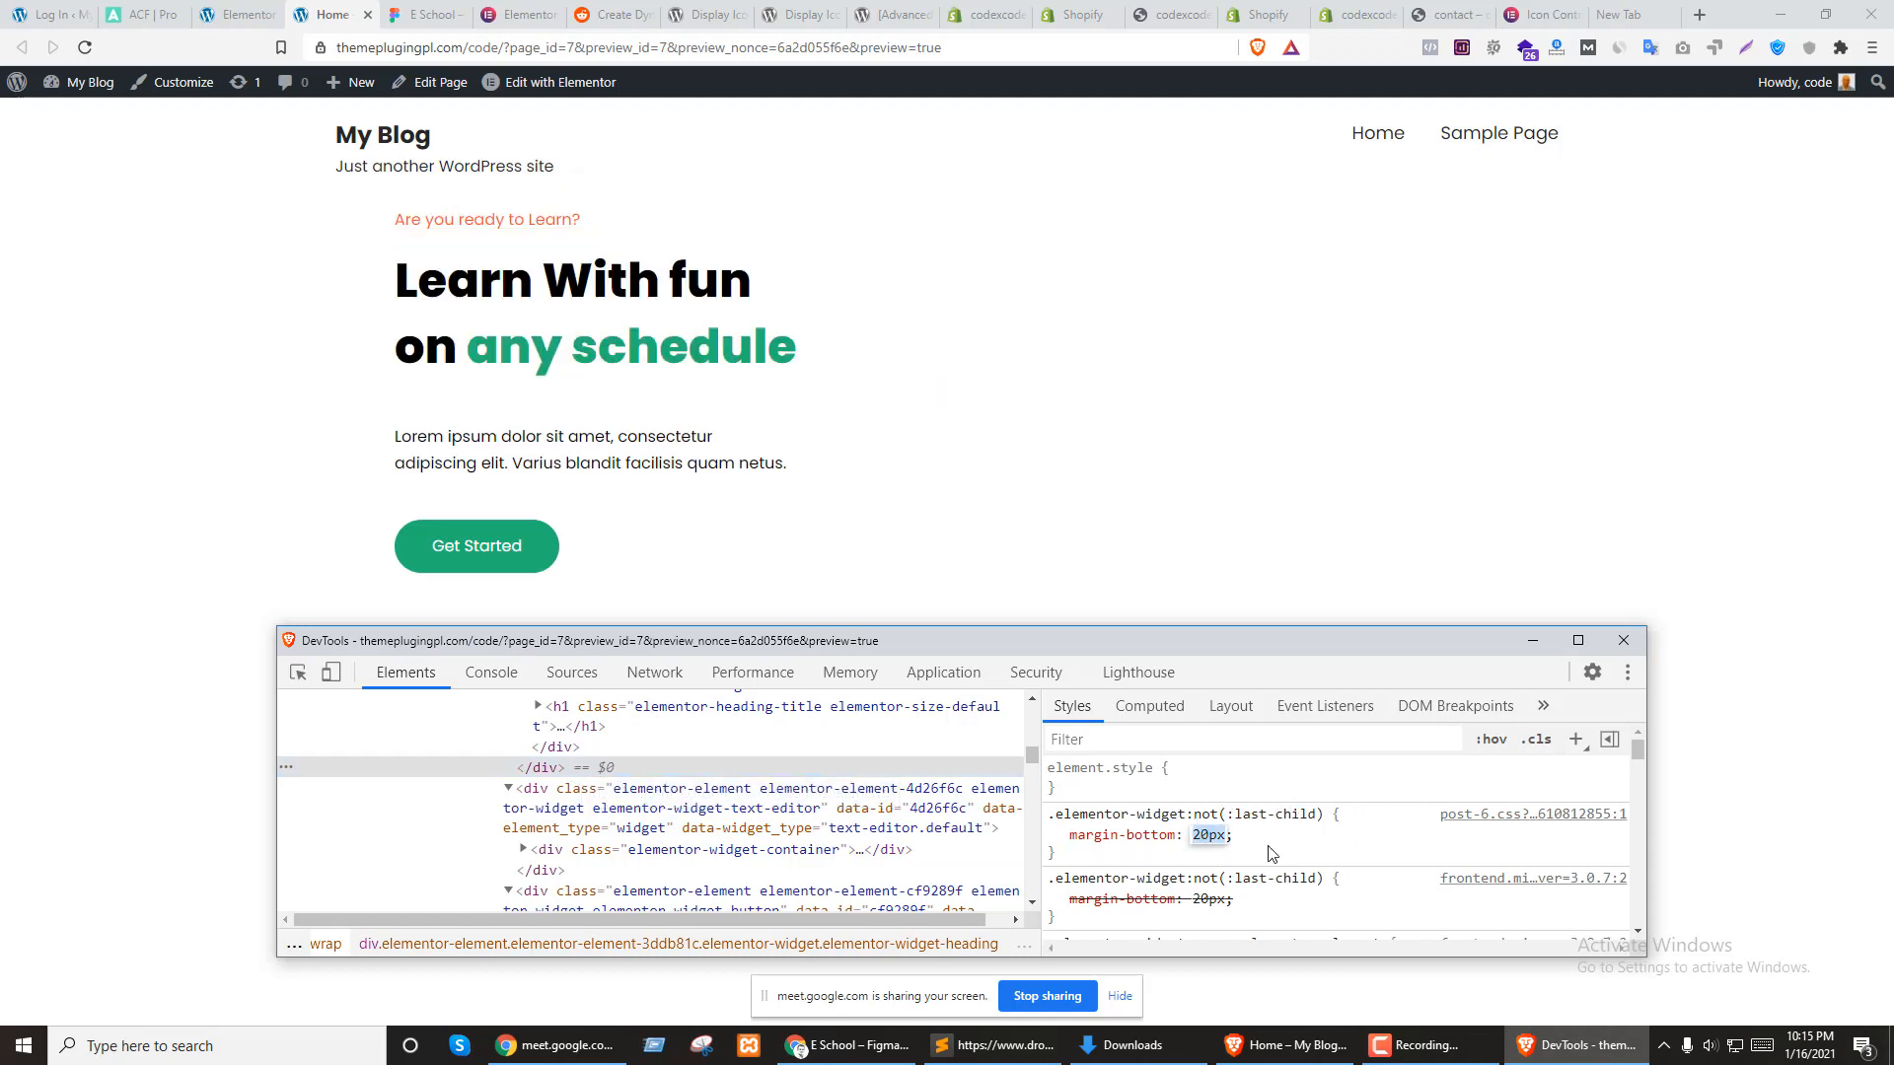
text(0)
key(Return)
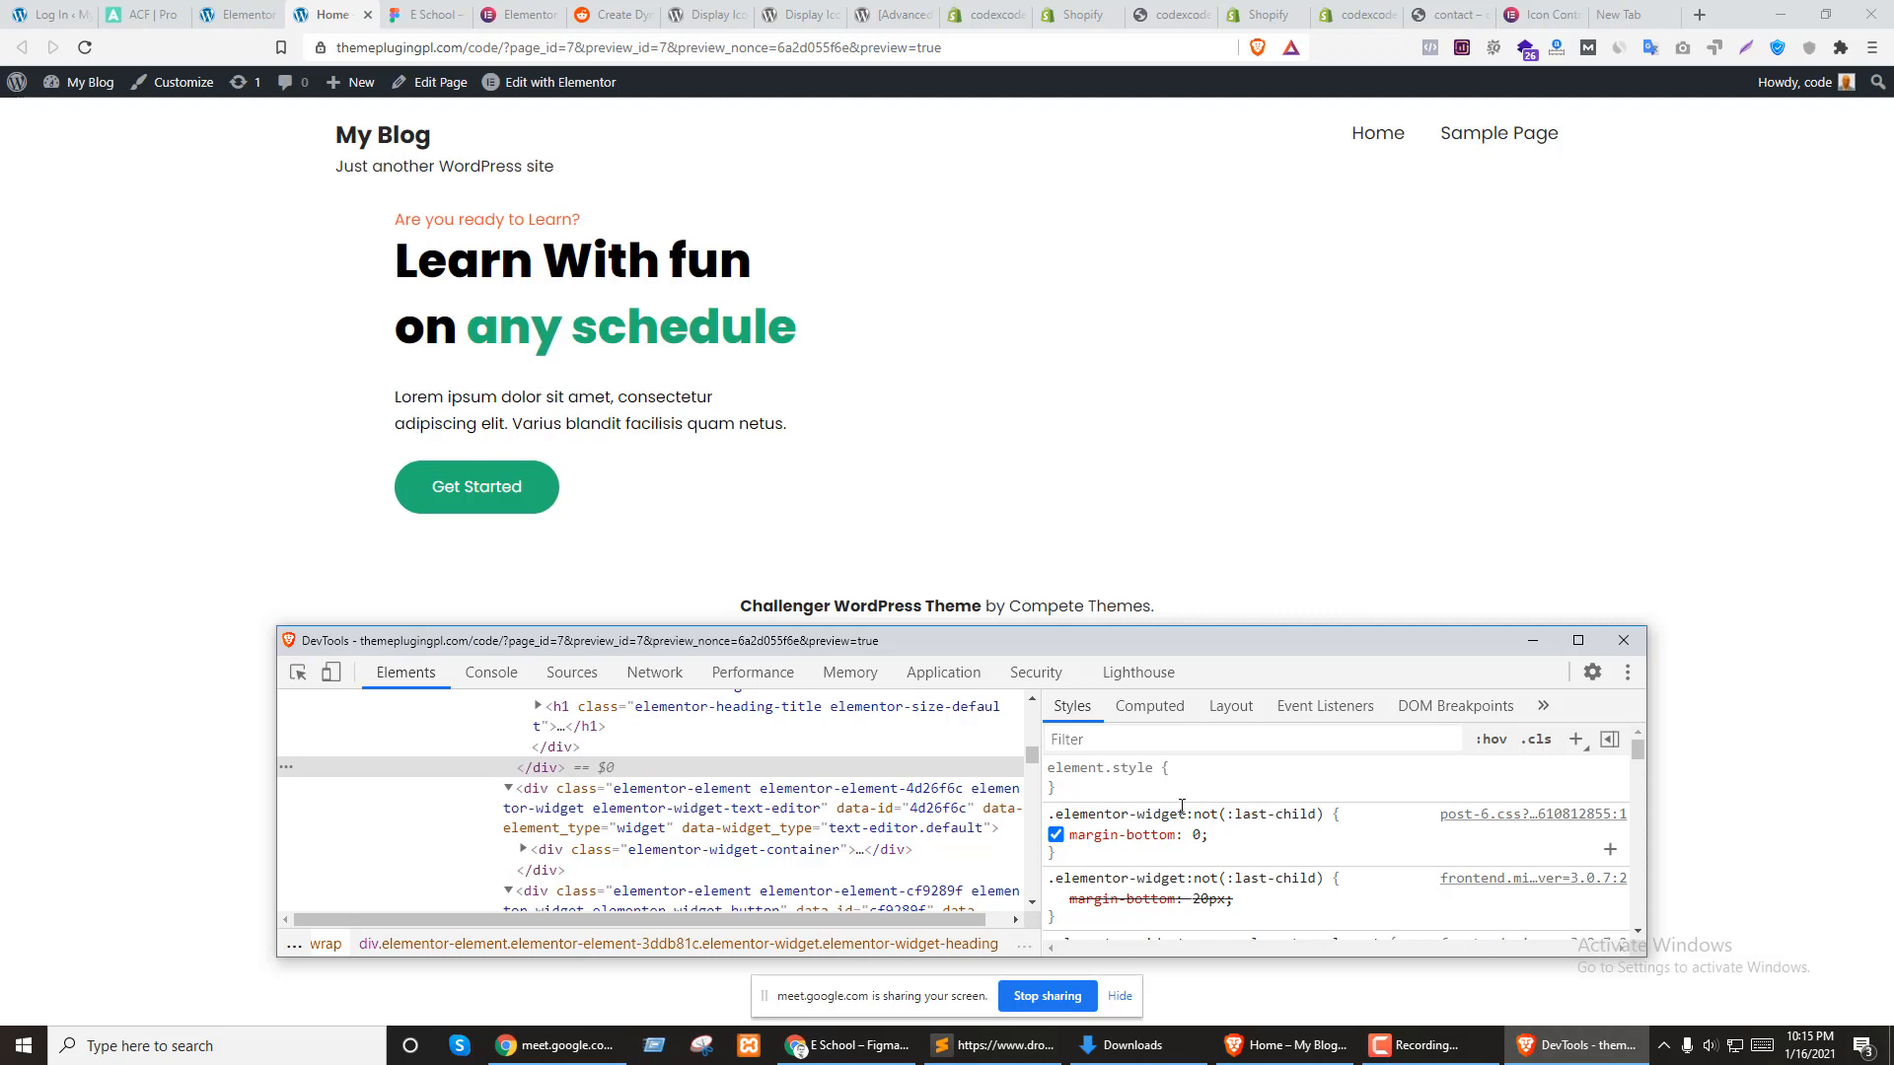
Copy the .elementor-widget:not(:last-child) rule from DevTools and paste it into the button's custom CSS in the Elementor editor
drag(1184, 814, 1048, 814)
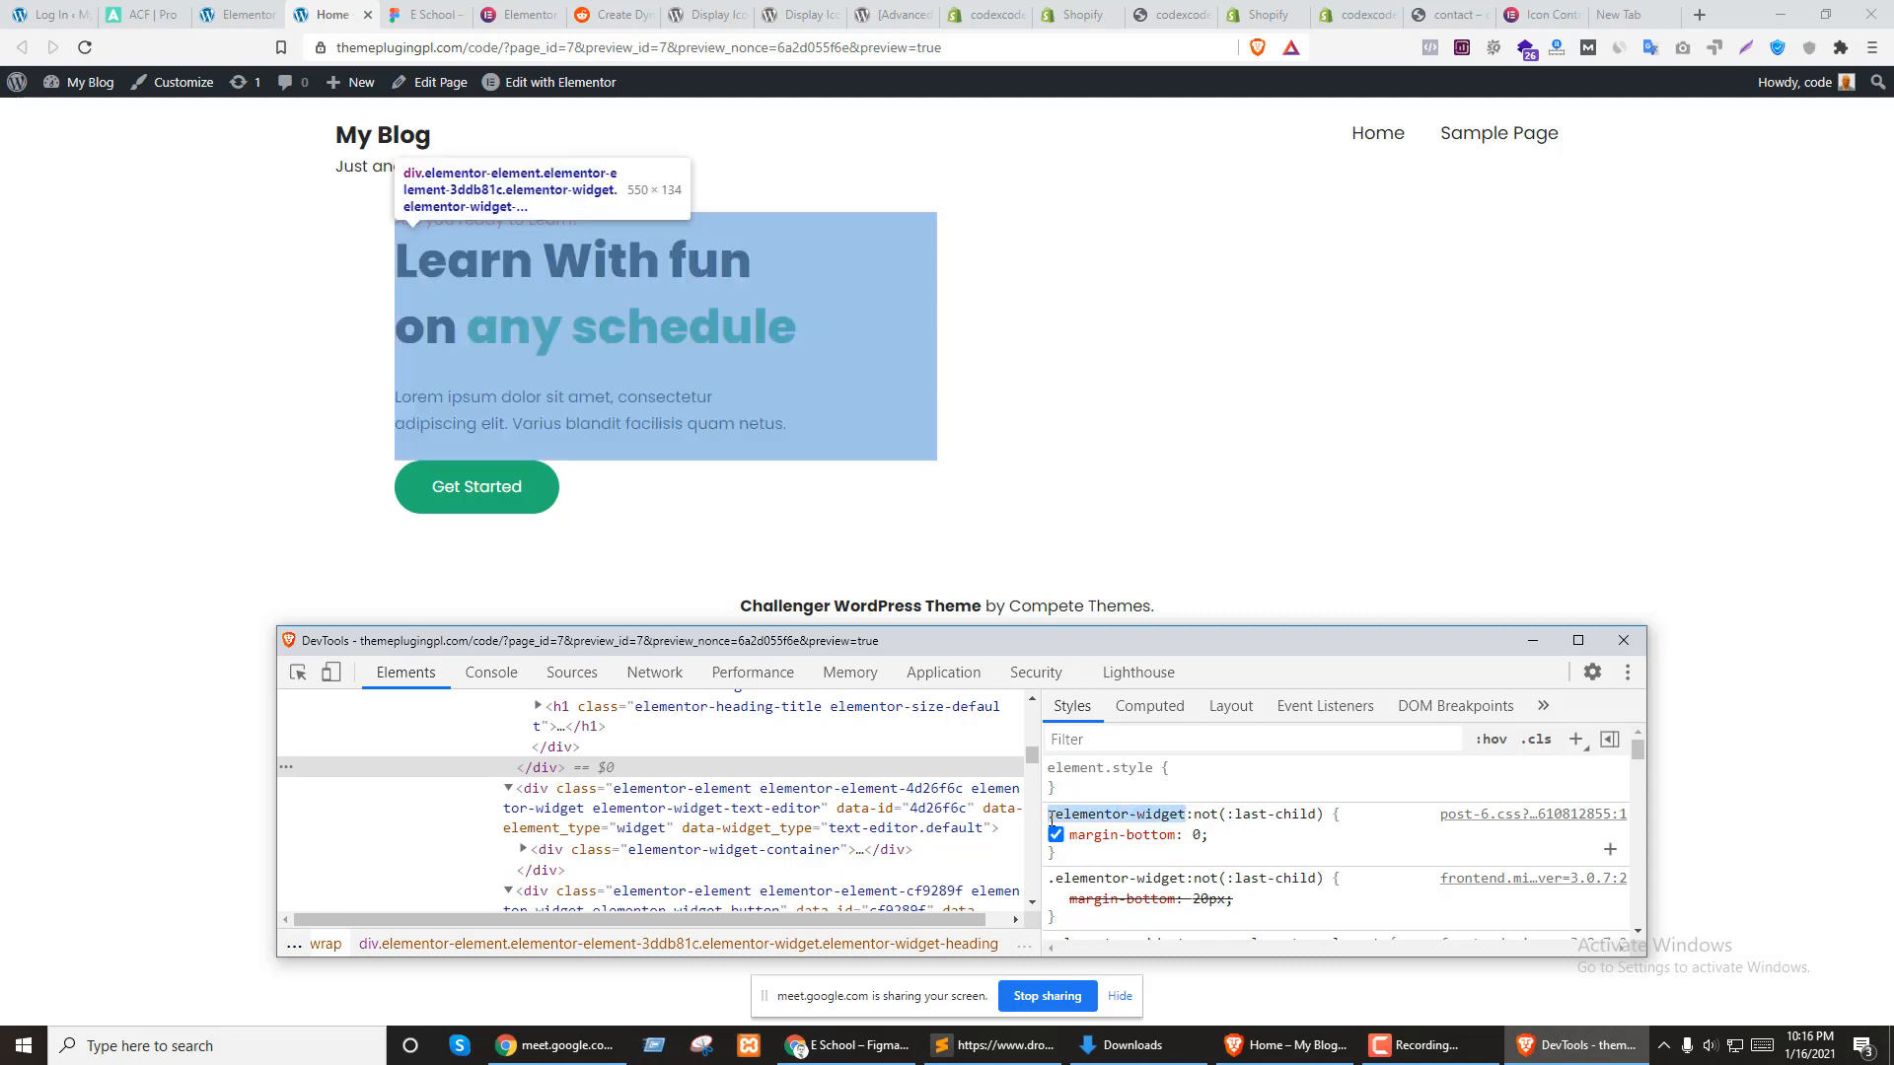
triple_click(1048, 817)
key(ctrl+c)
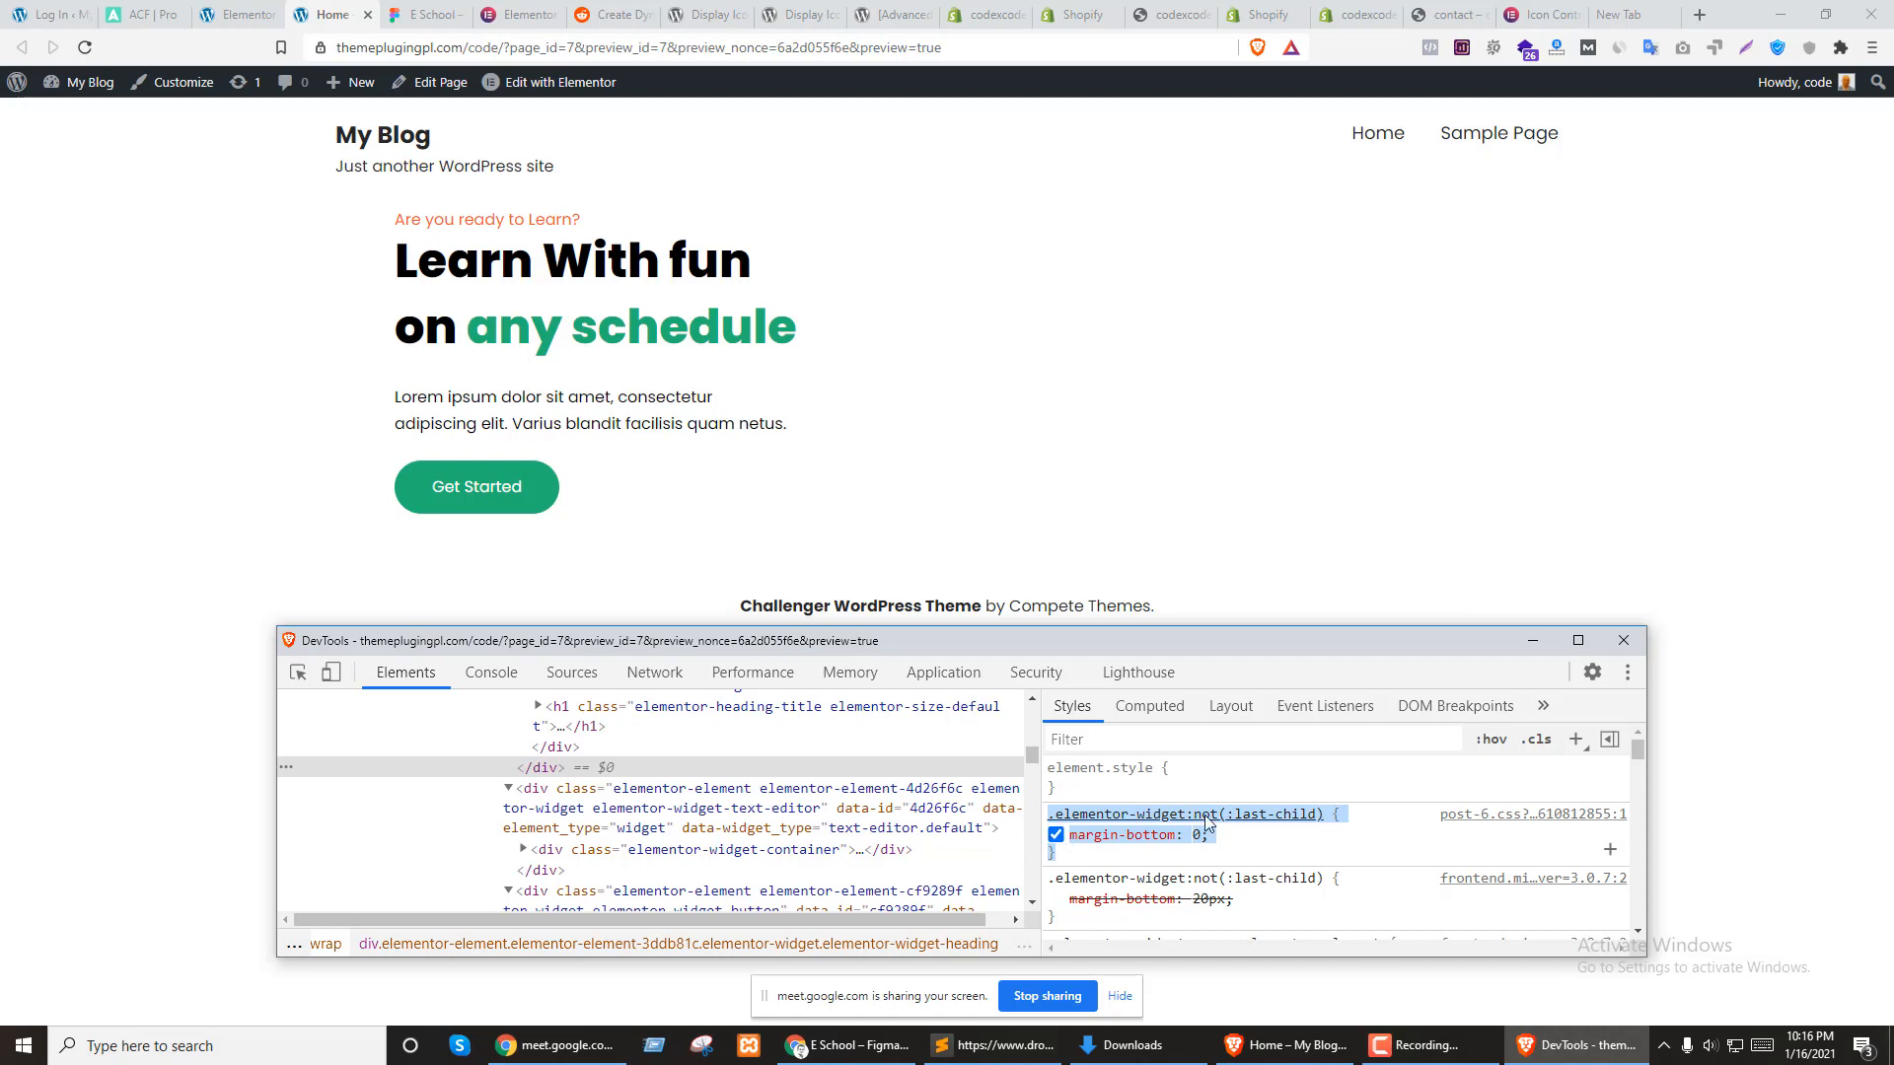
click(242, 14)
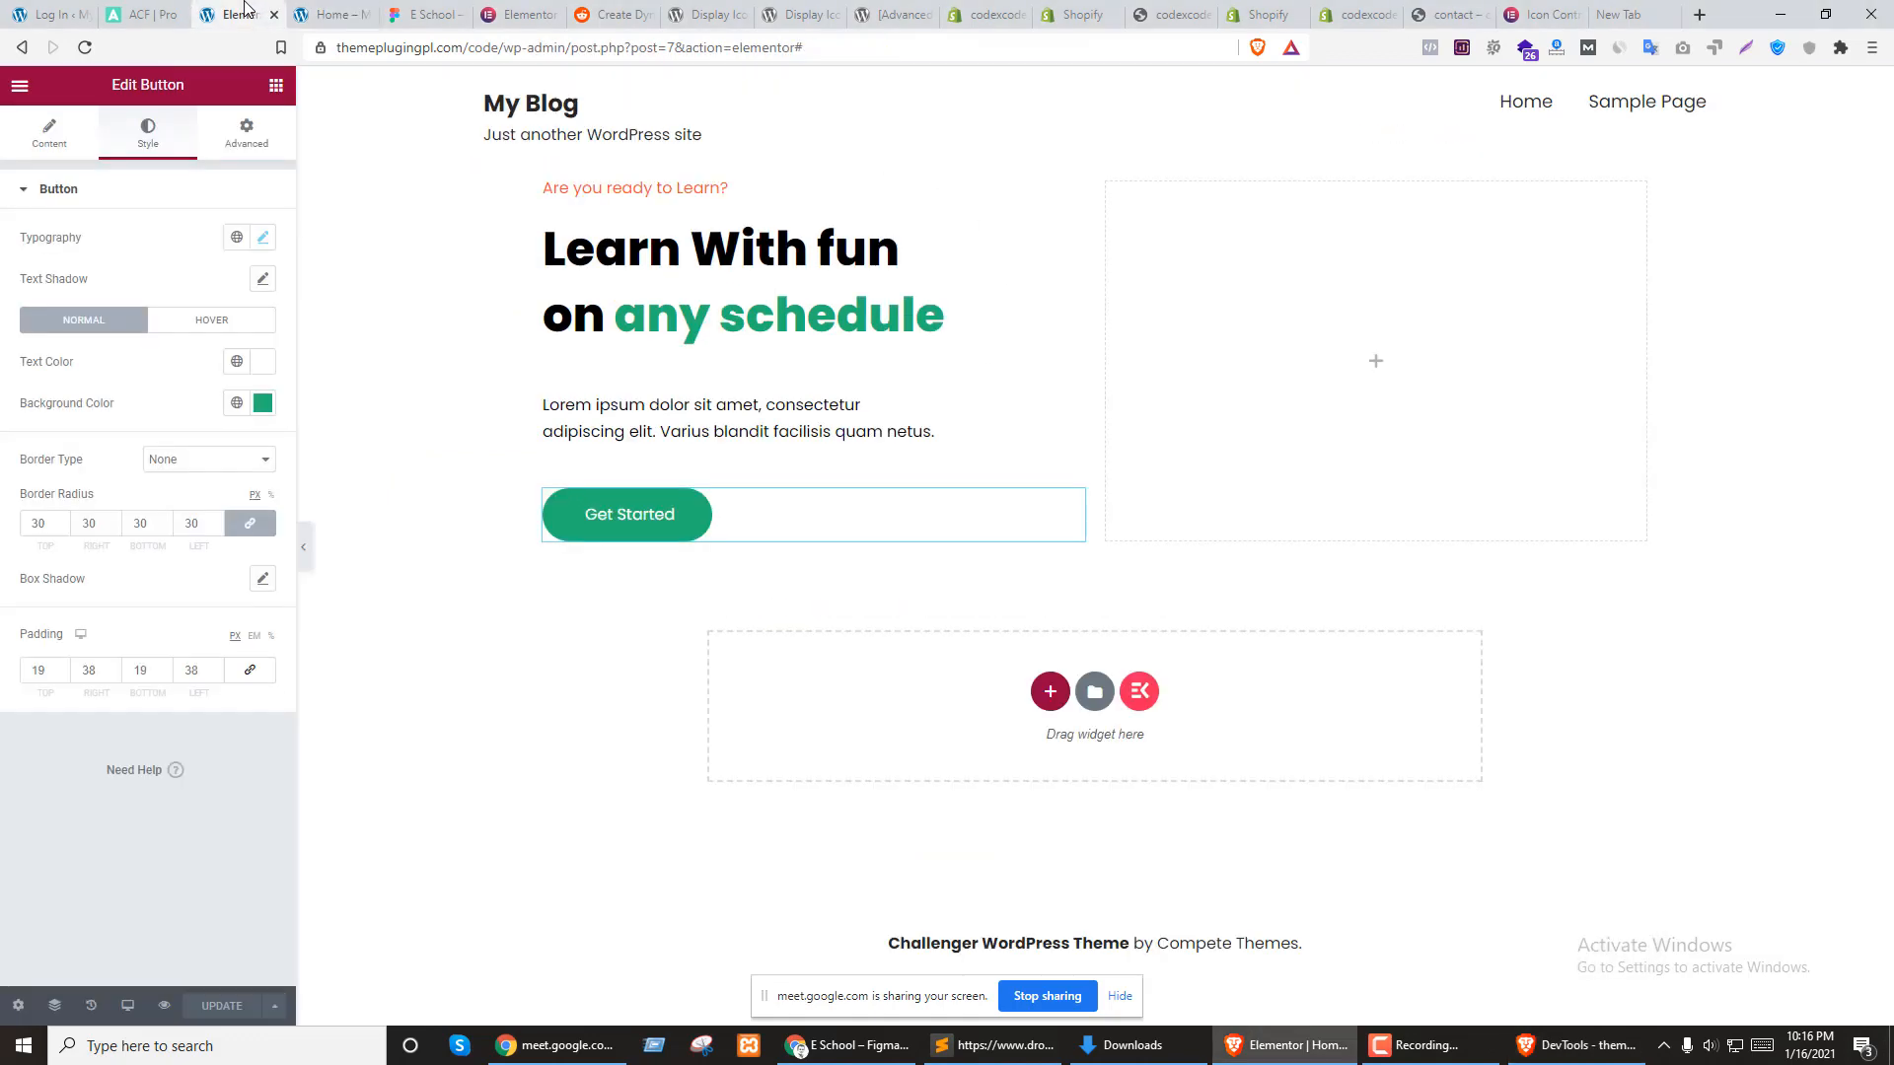
click(246, 133)
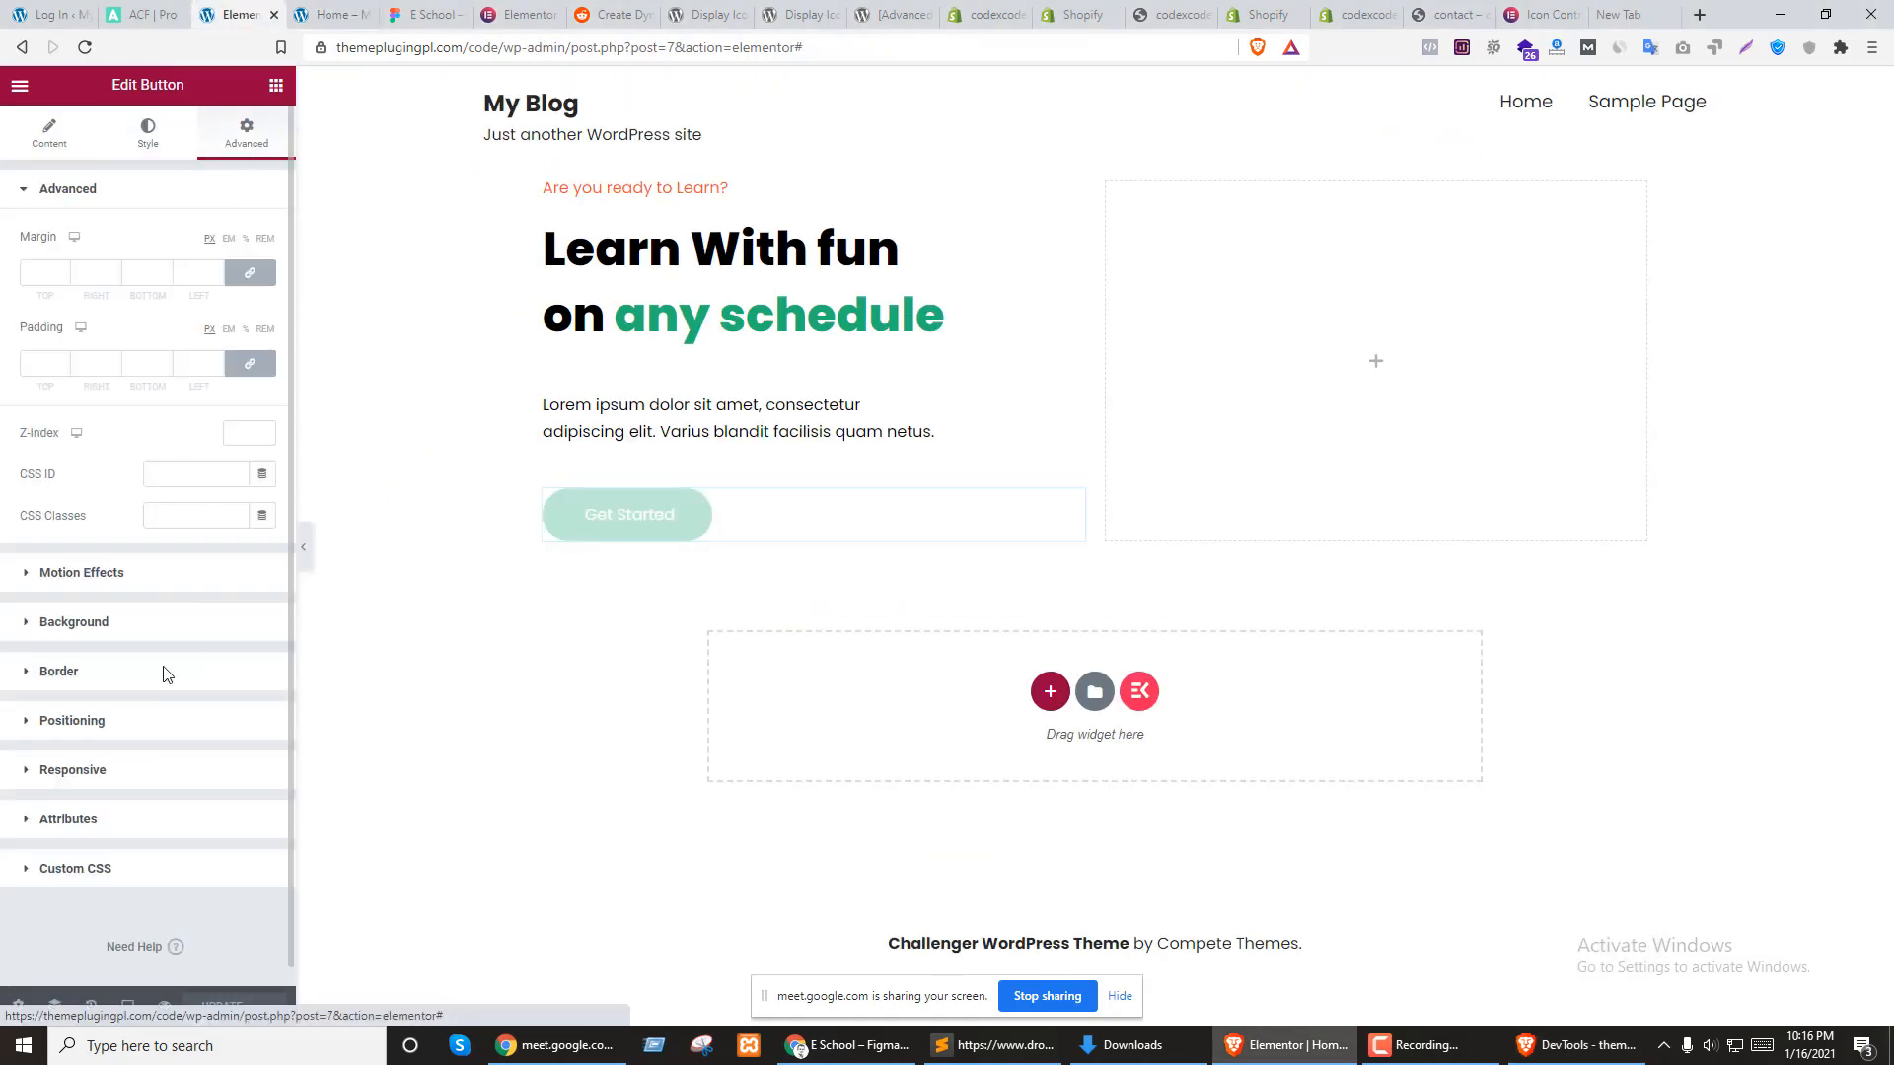
click(57, 868)
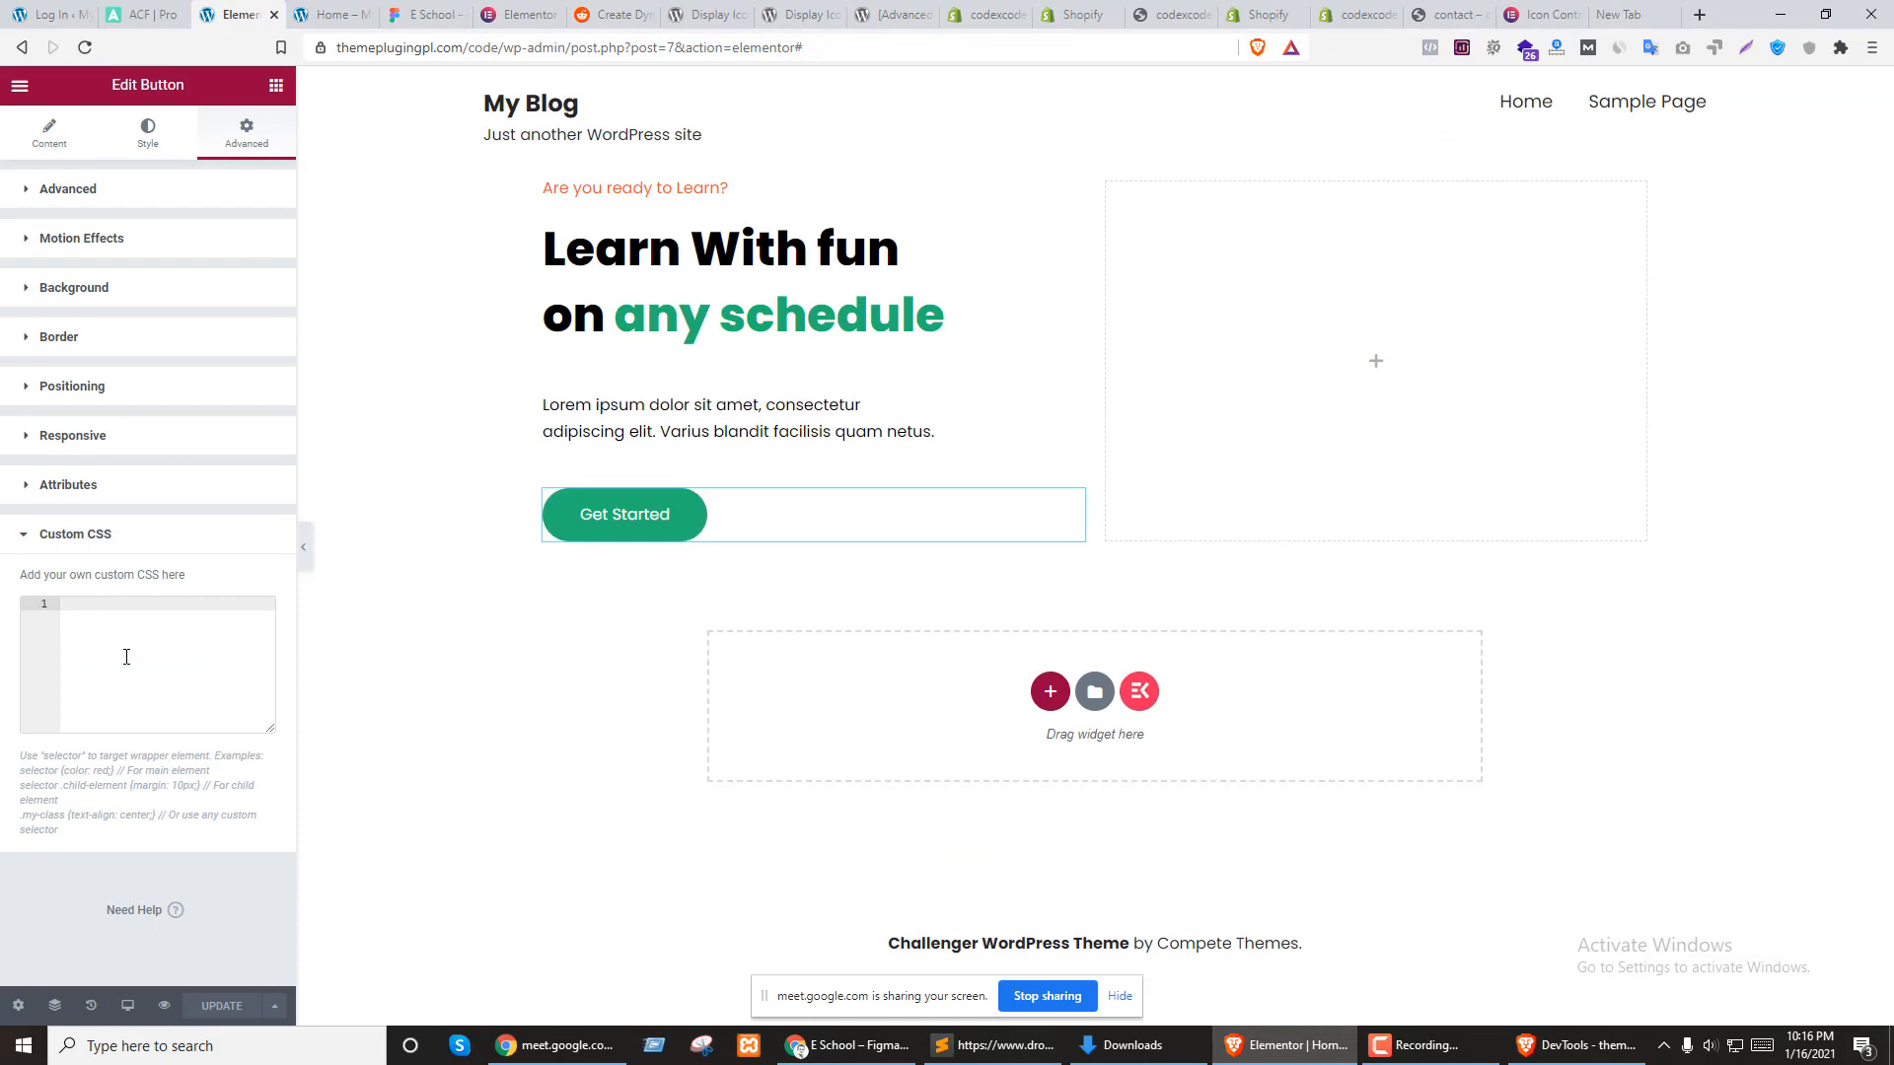
key(ctrl+v)
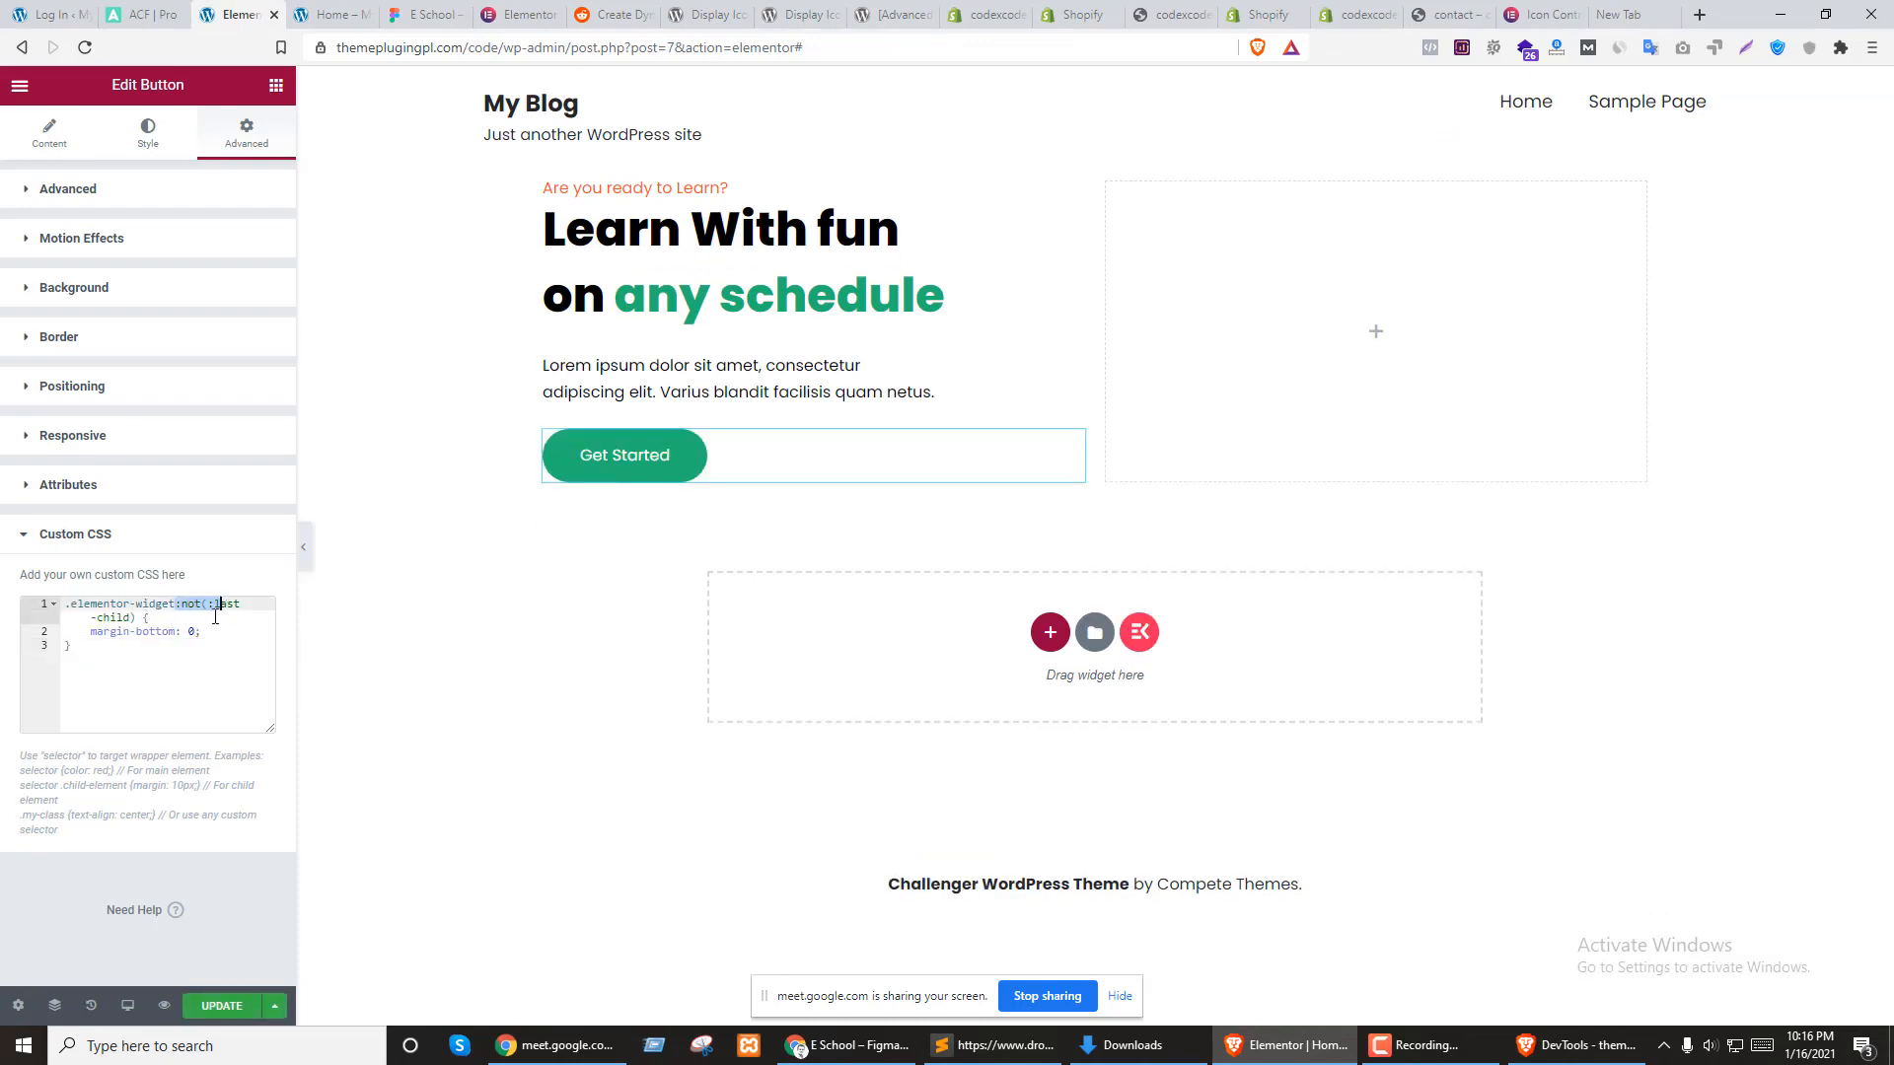
Remove :not(:last-child) from the custom CSS selector, leaving only .elementor-widget
drag(216, 615, 149, 621)
key(BackSpace)
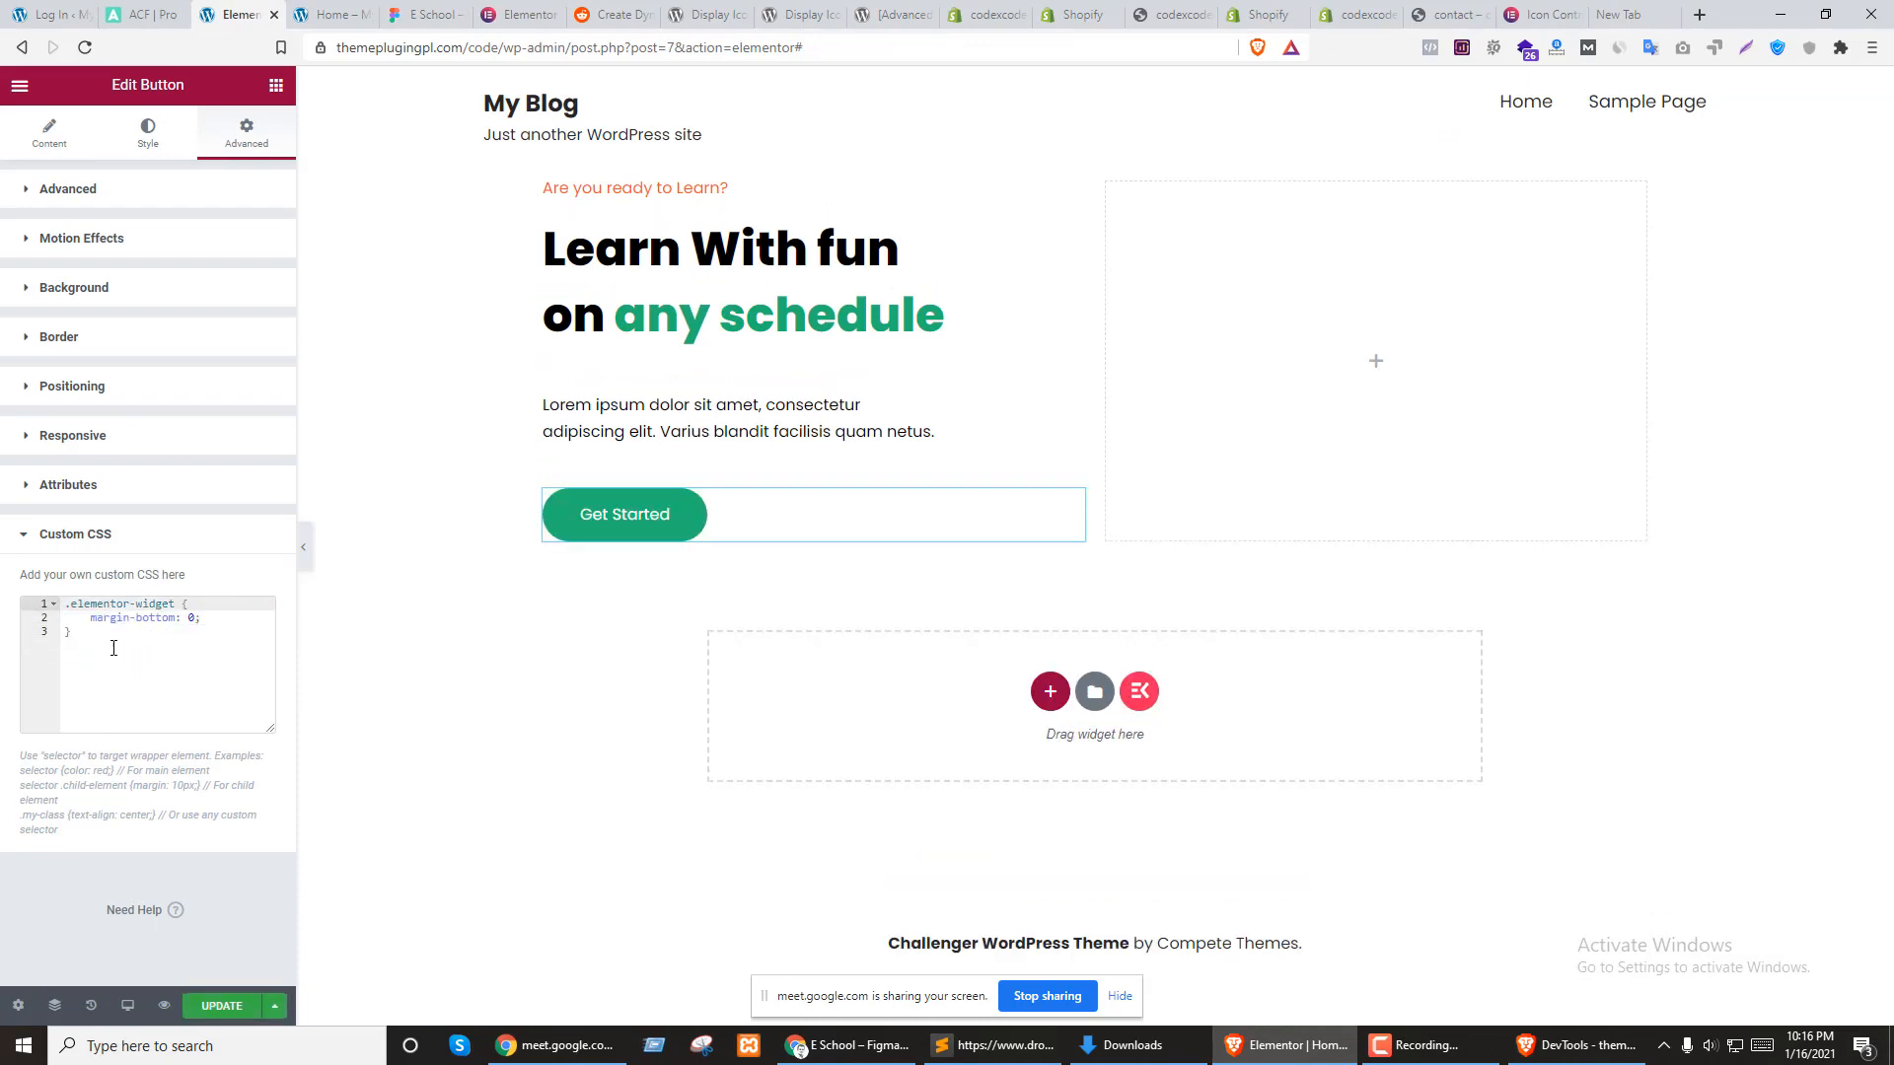
click(173, 635)
click(182, 607)
click(156, 655)
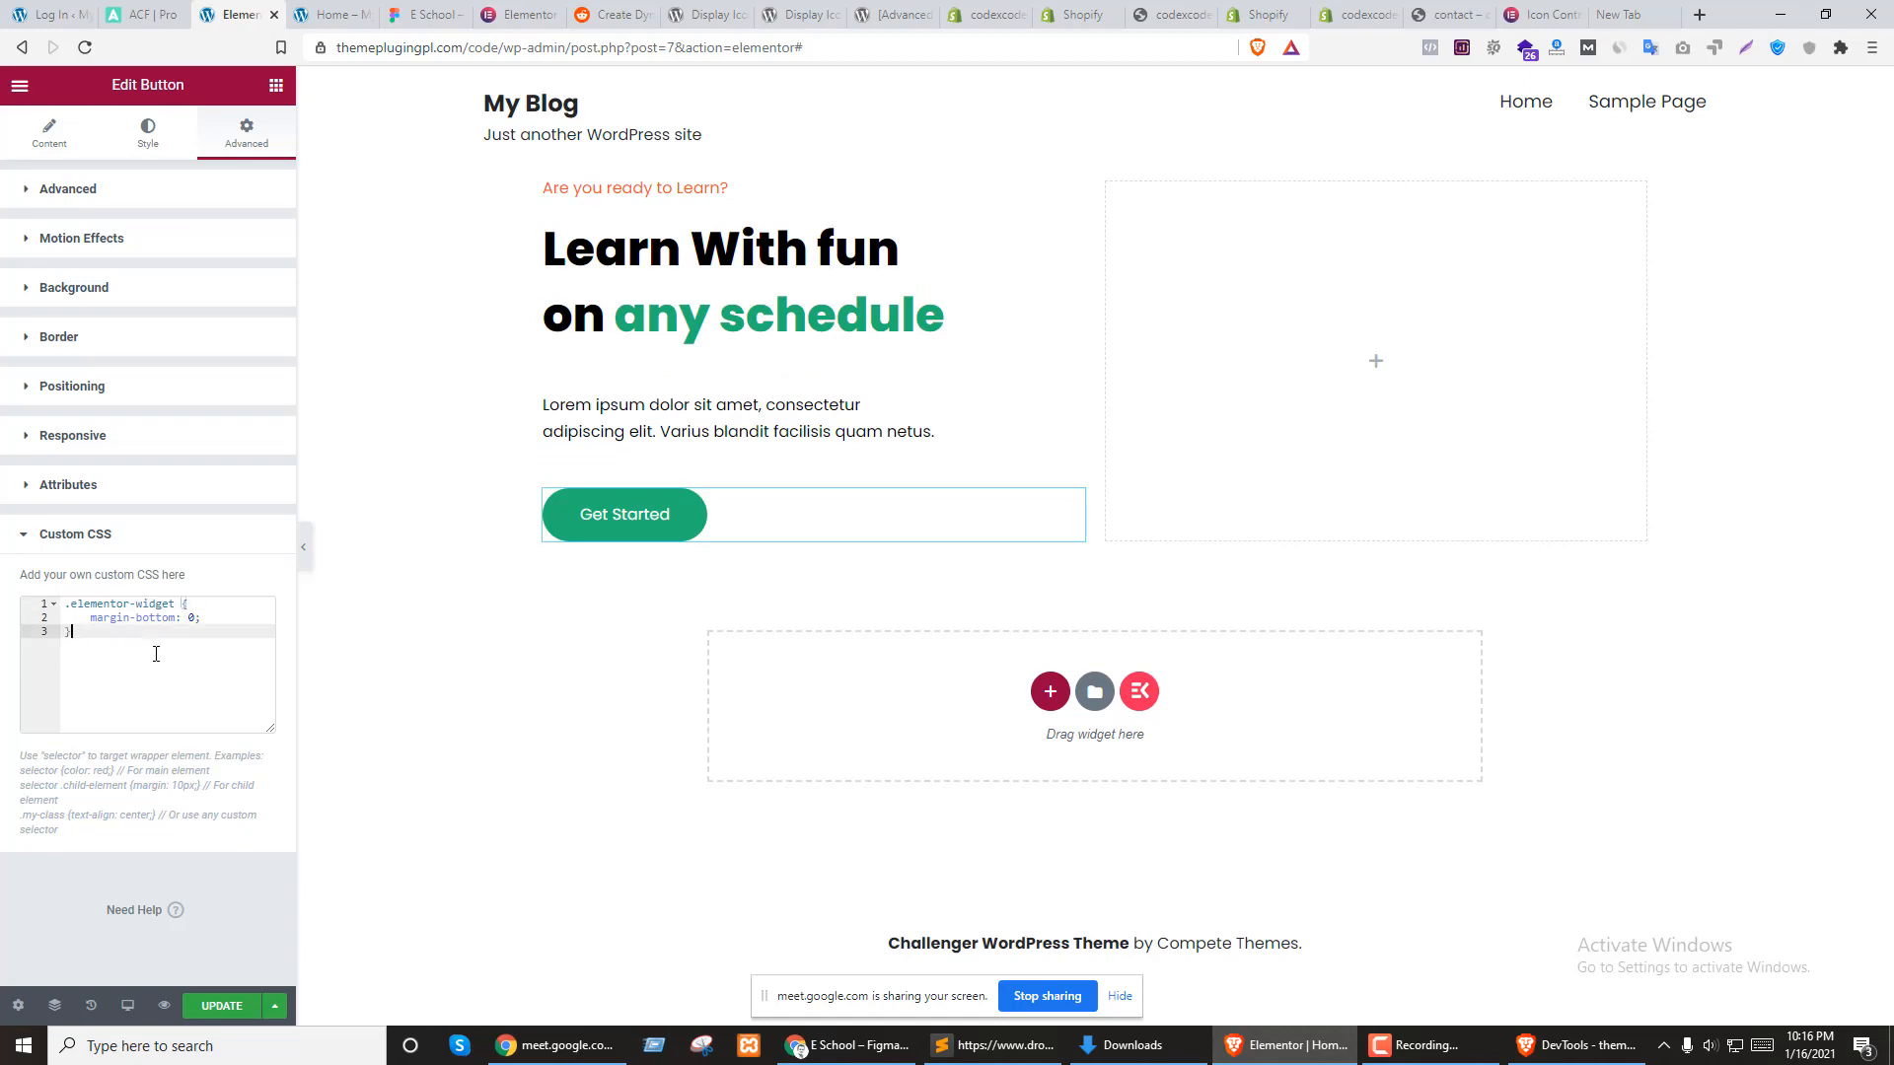
Add !important to the margin-bottom: 0 declaration in the button's custom CSS
click(195, 619)
text(!)
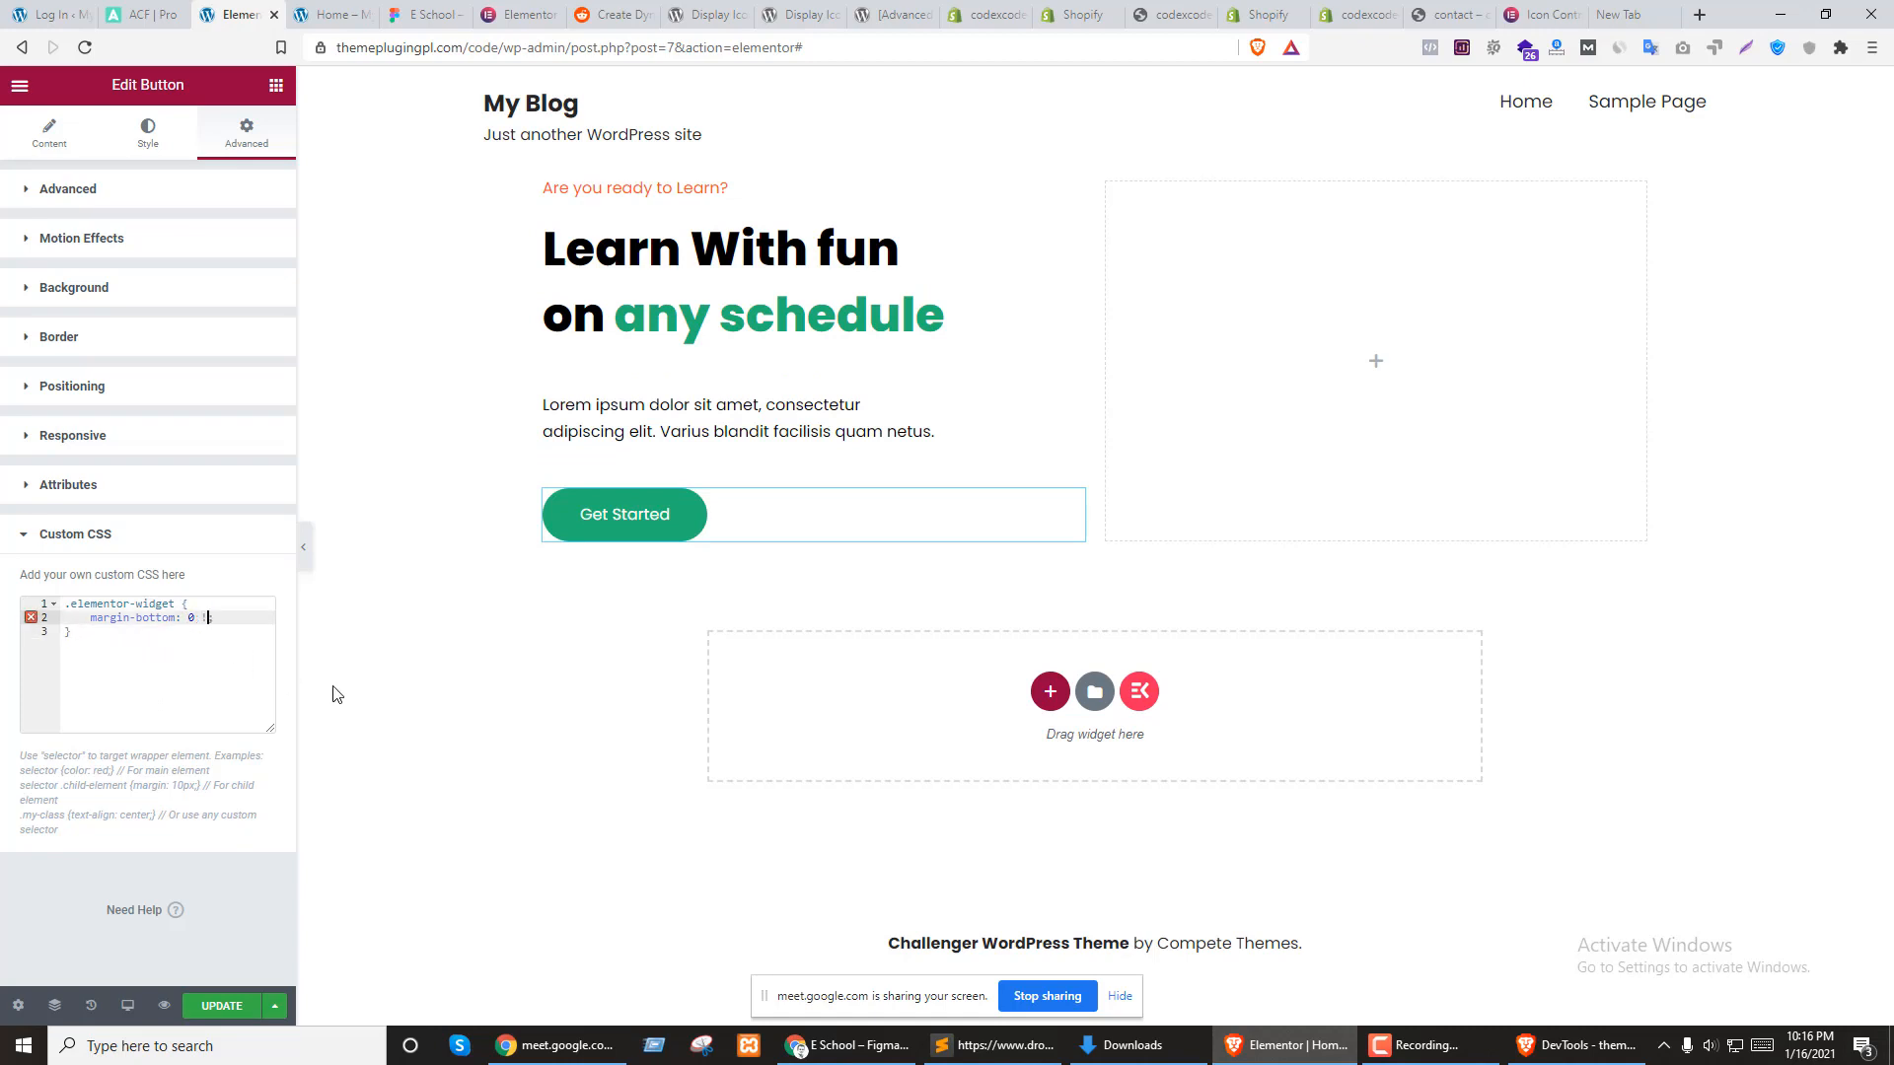
text(im)
key(BackSpace)
key(BackSpace)
key(BackSpace)
key(BackSpace)
text(!i)
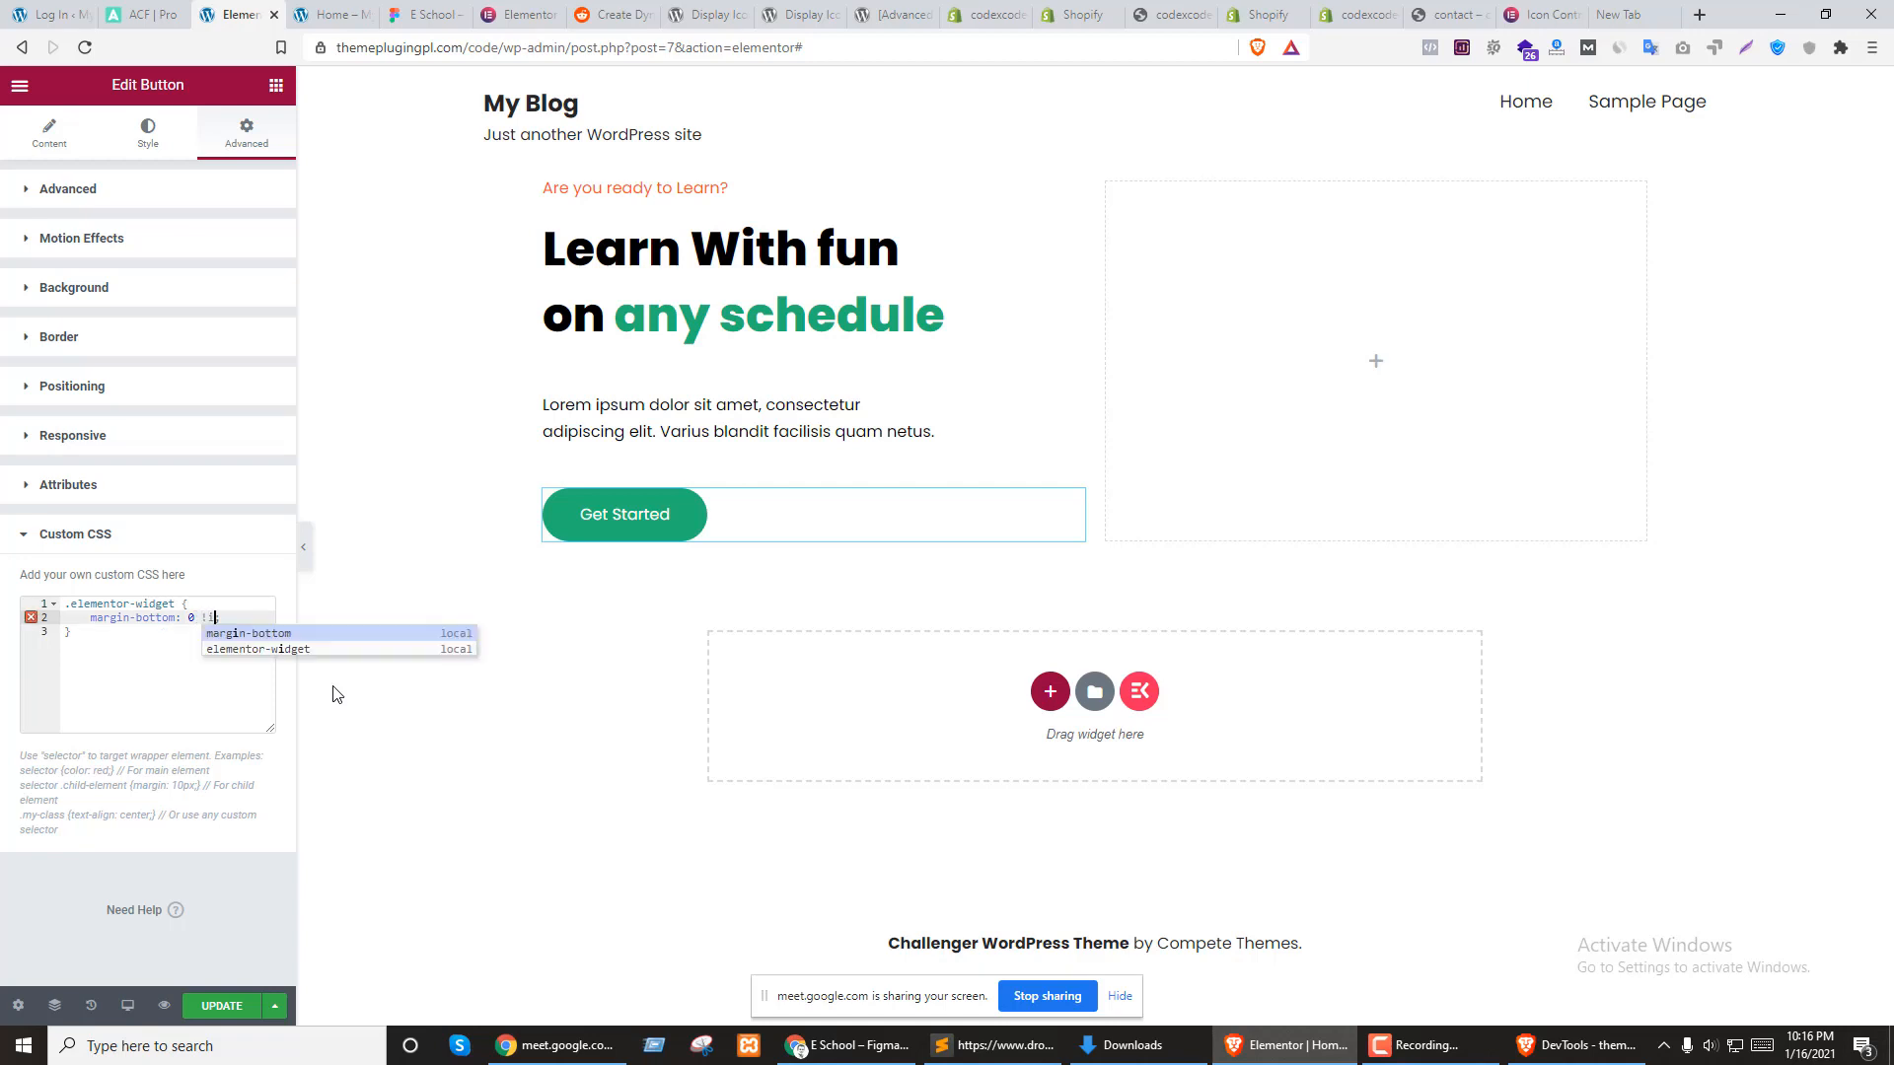
text(mporta)
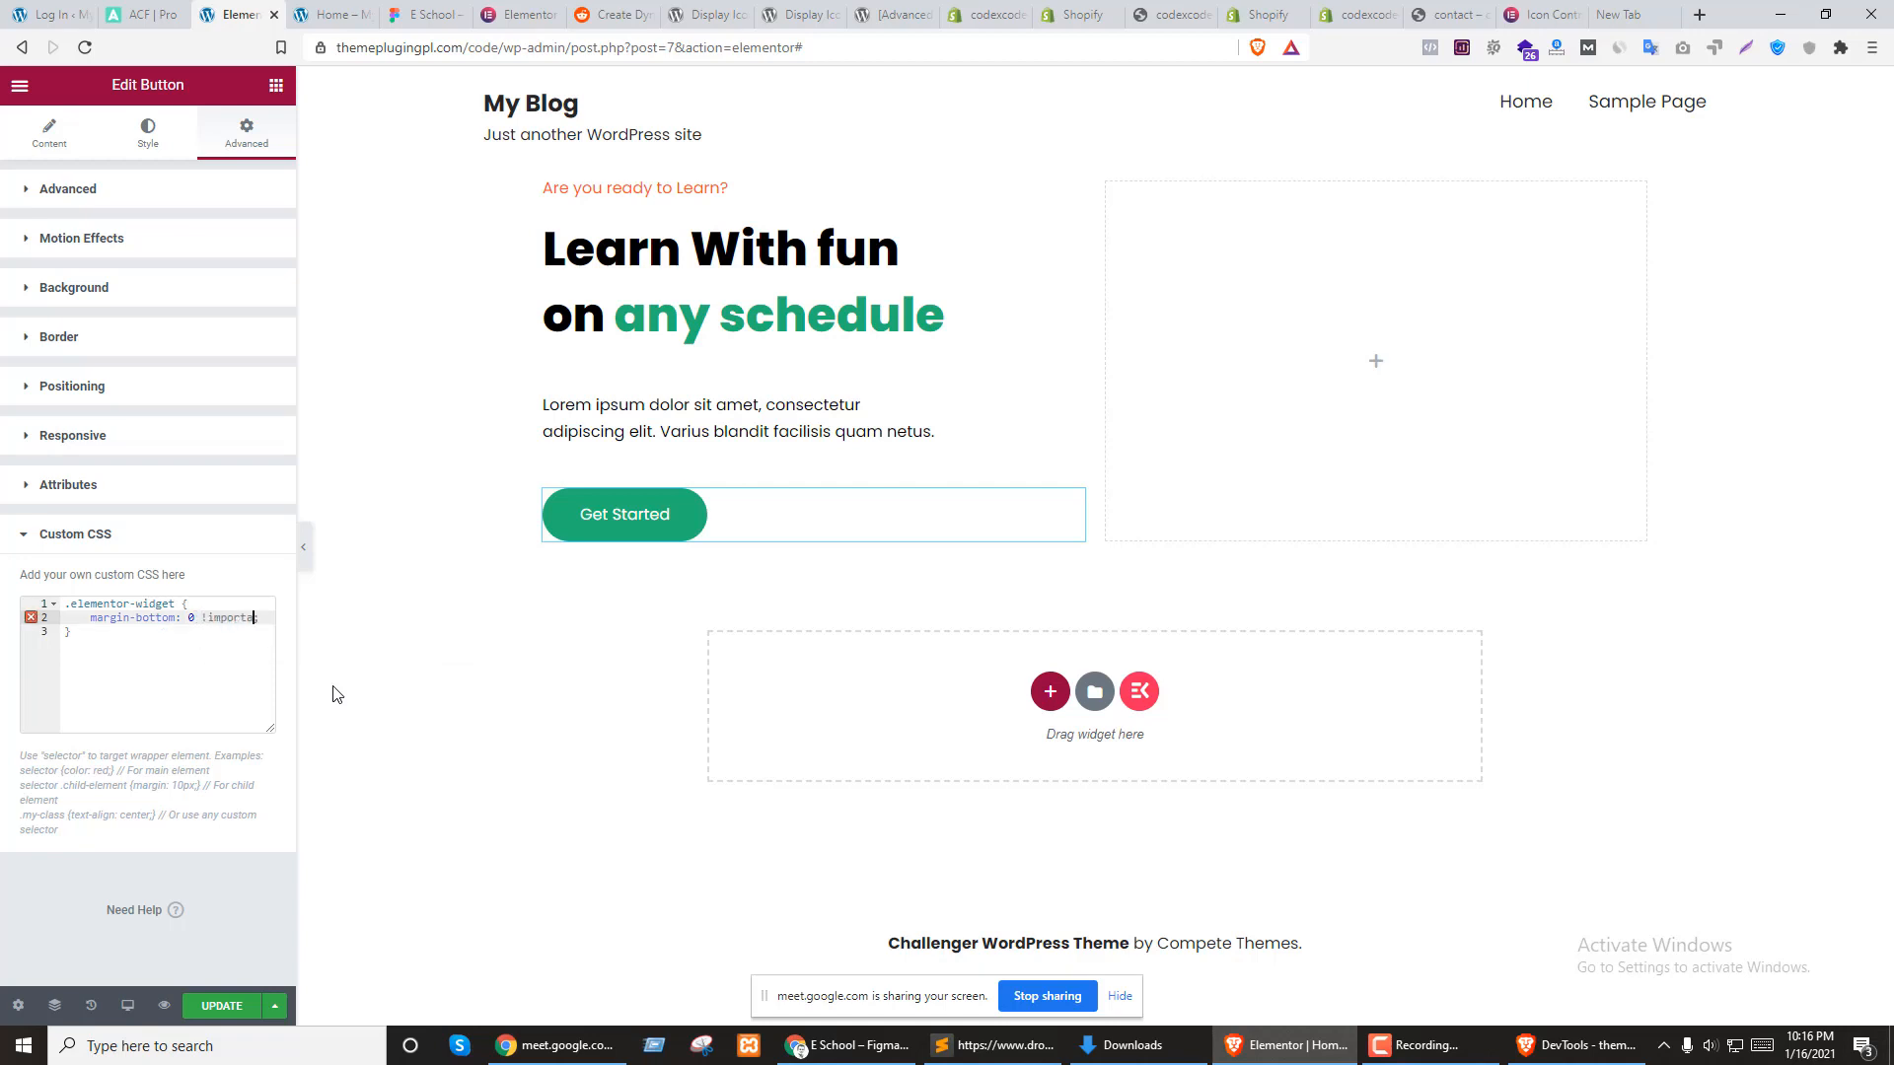
text(nt)
Add .elementor-widget:not(:last-child) as the rule's second selector, keeping only the margin-bottom: 0 !important declaration
key(Up)
key(Up)
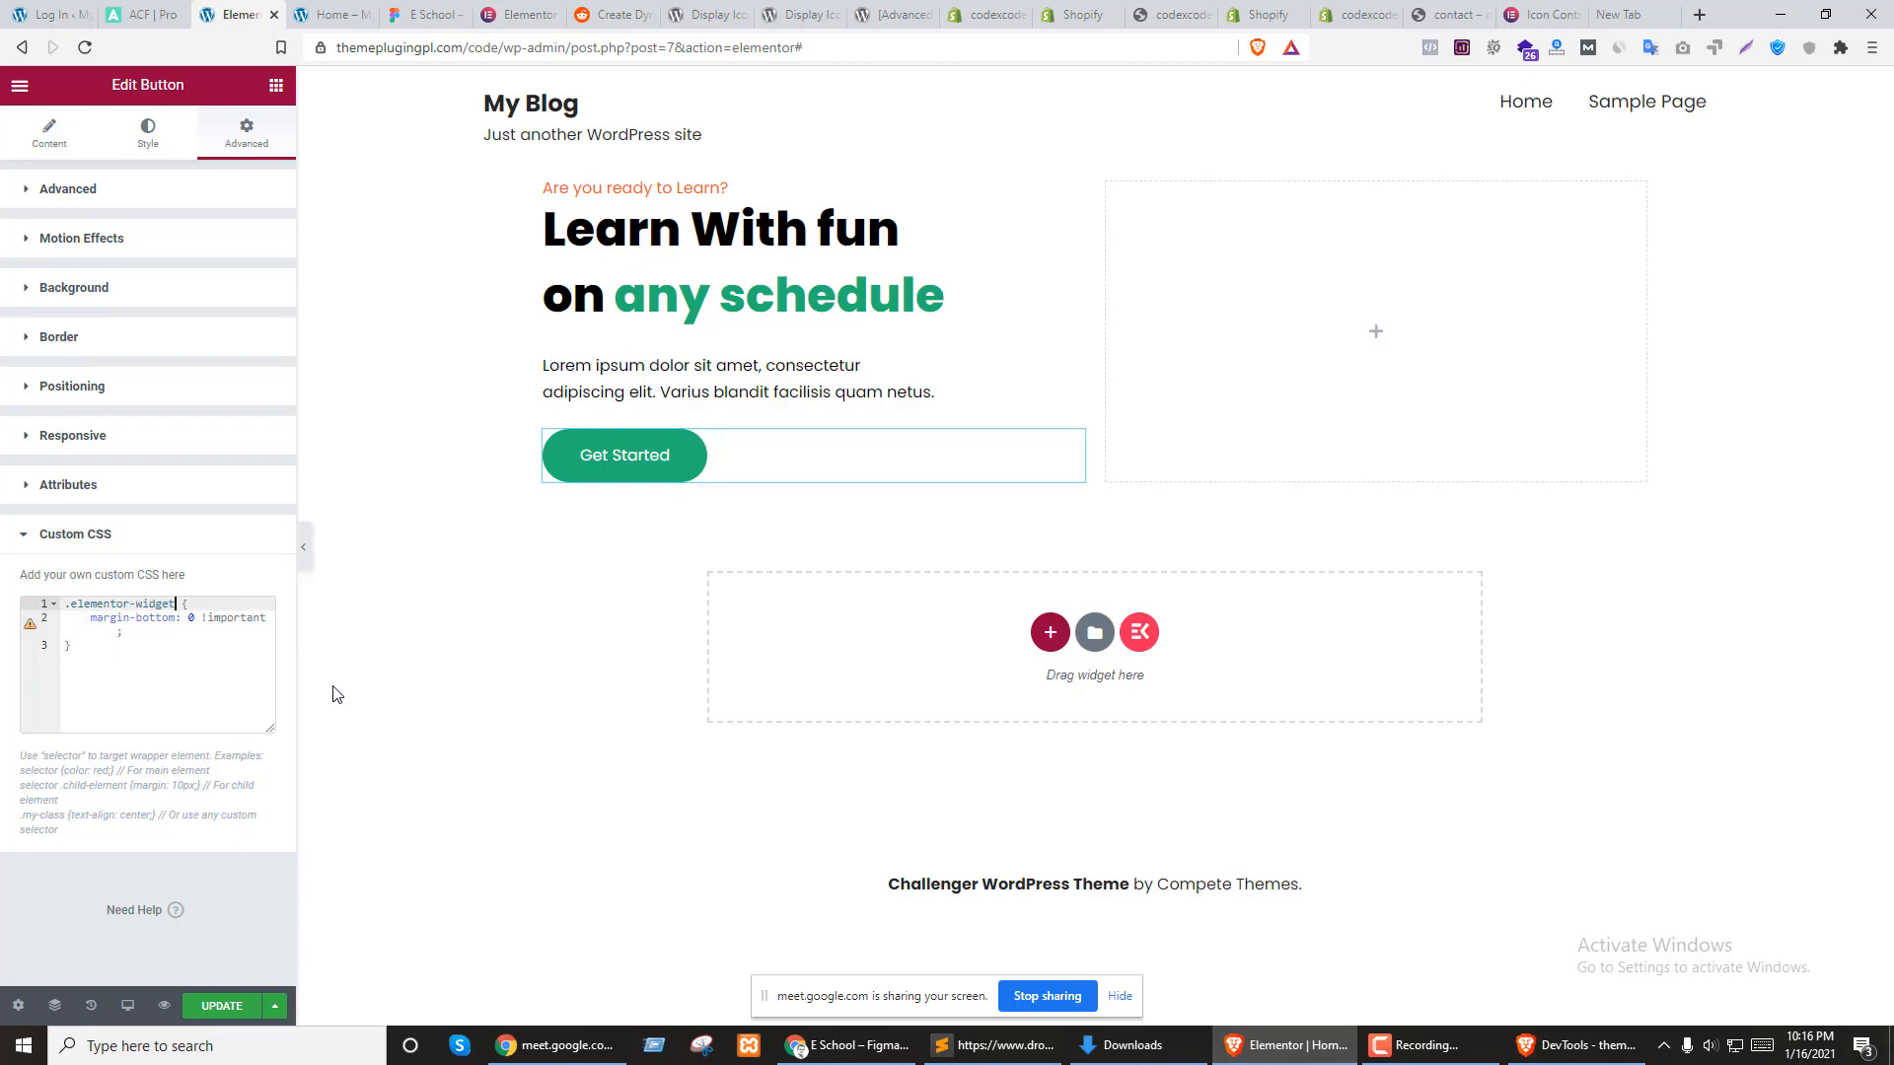
text(,)
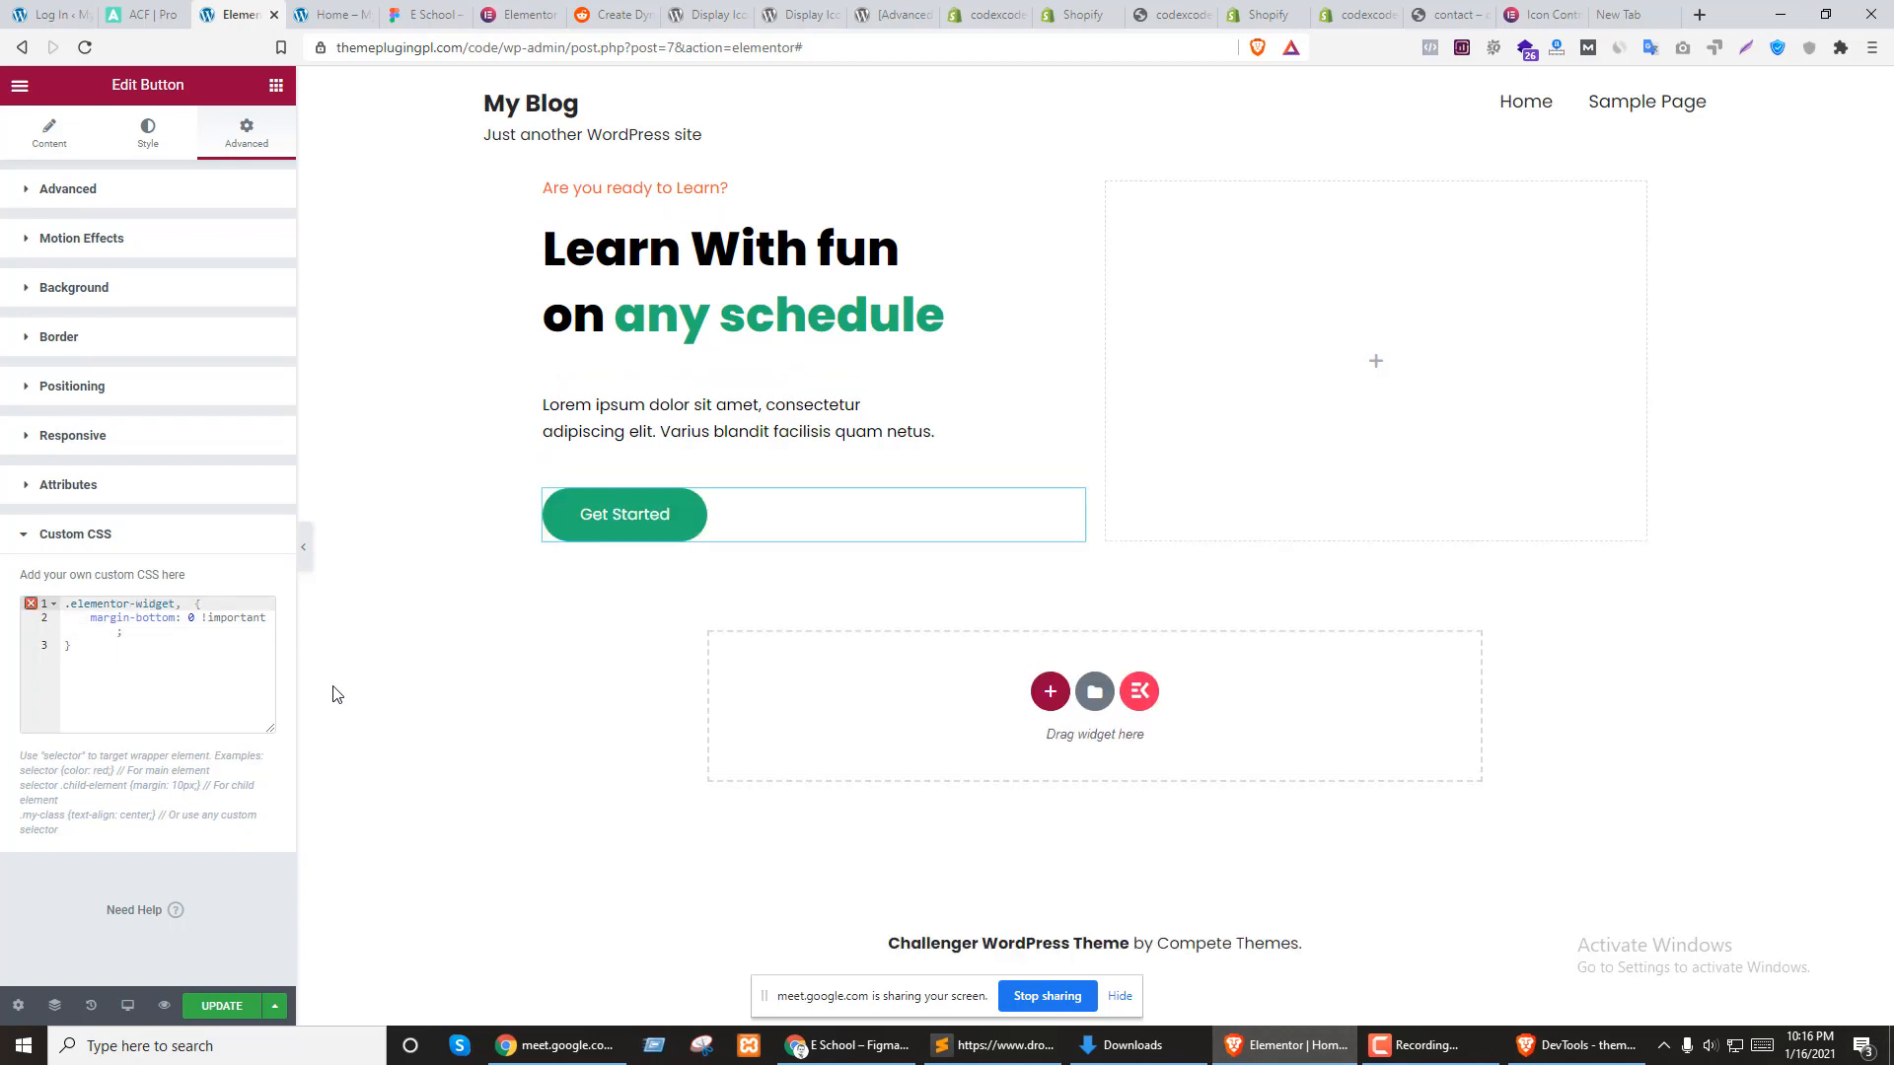
key(ctrl+v)
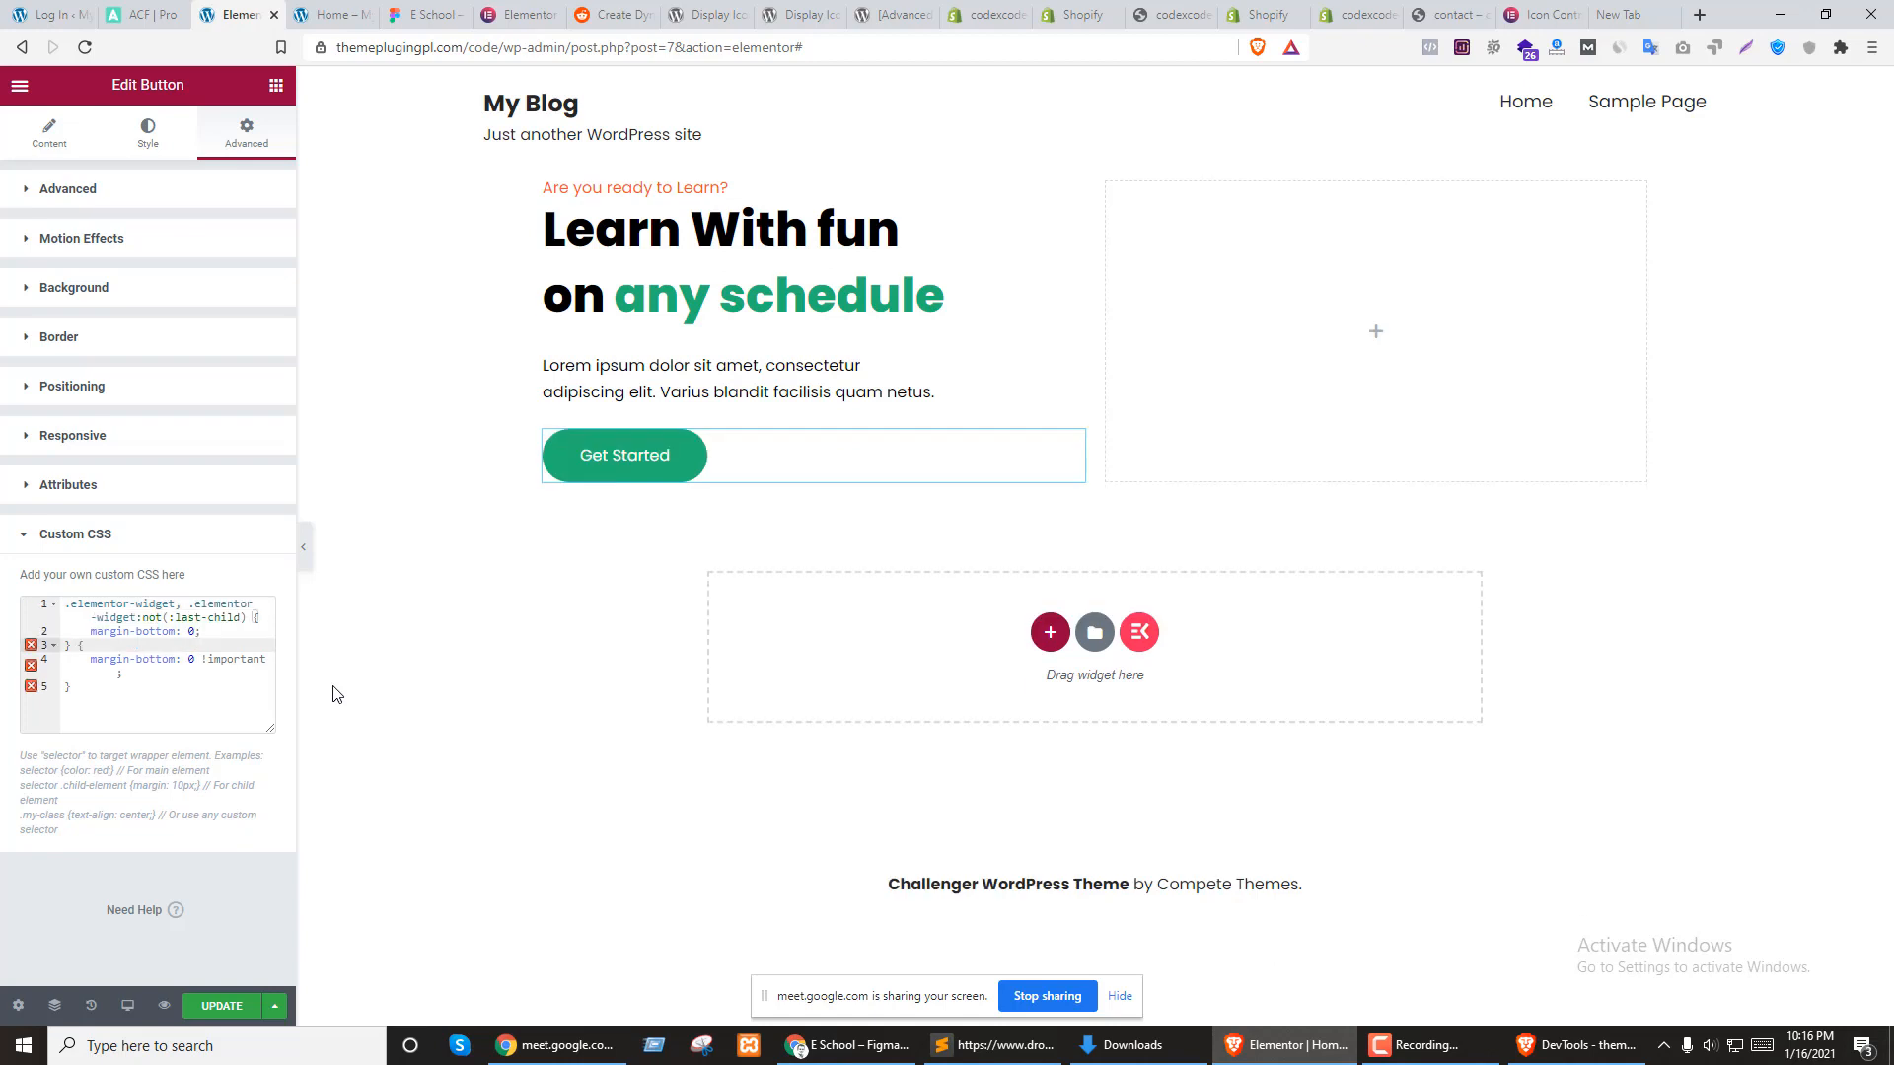
key(shift+Up)
key(BackSpace)
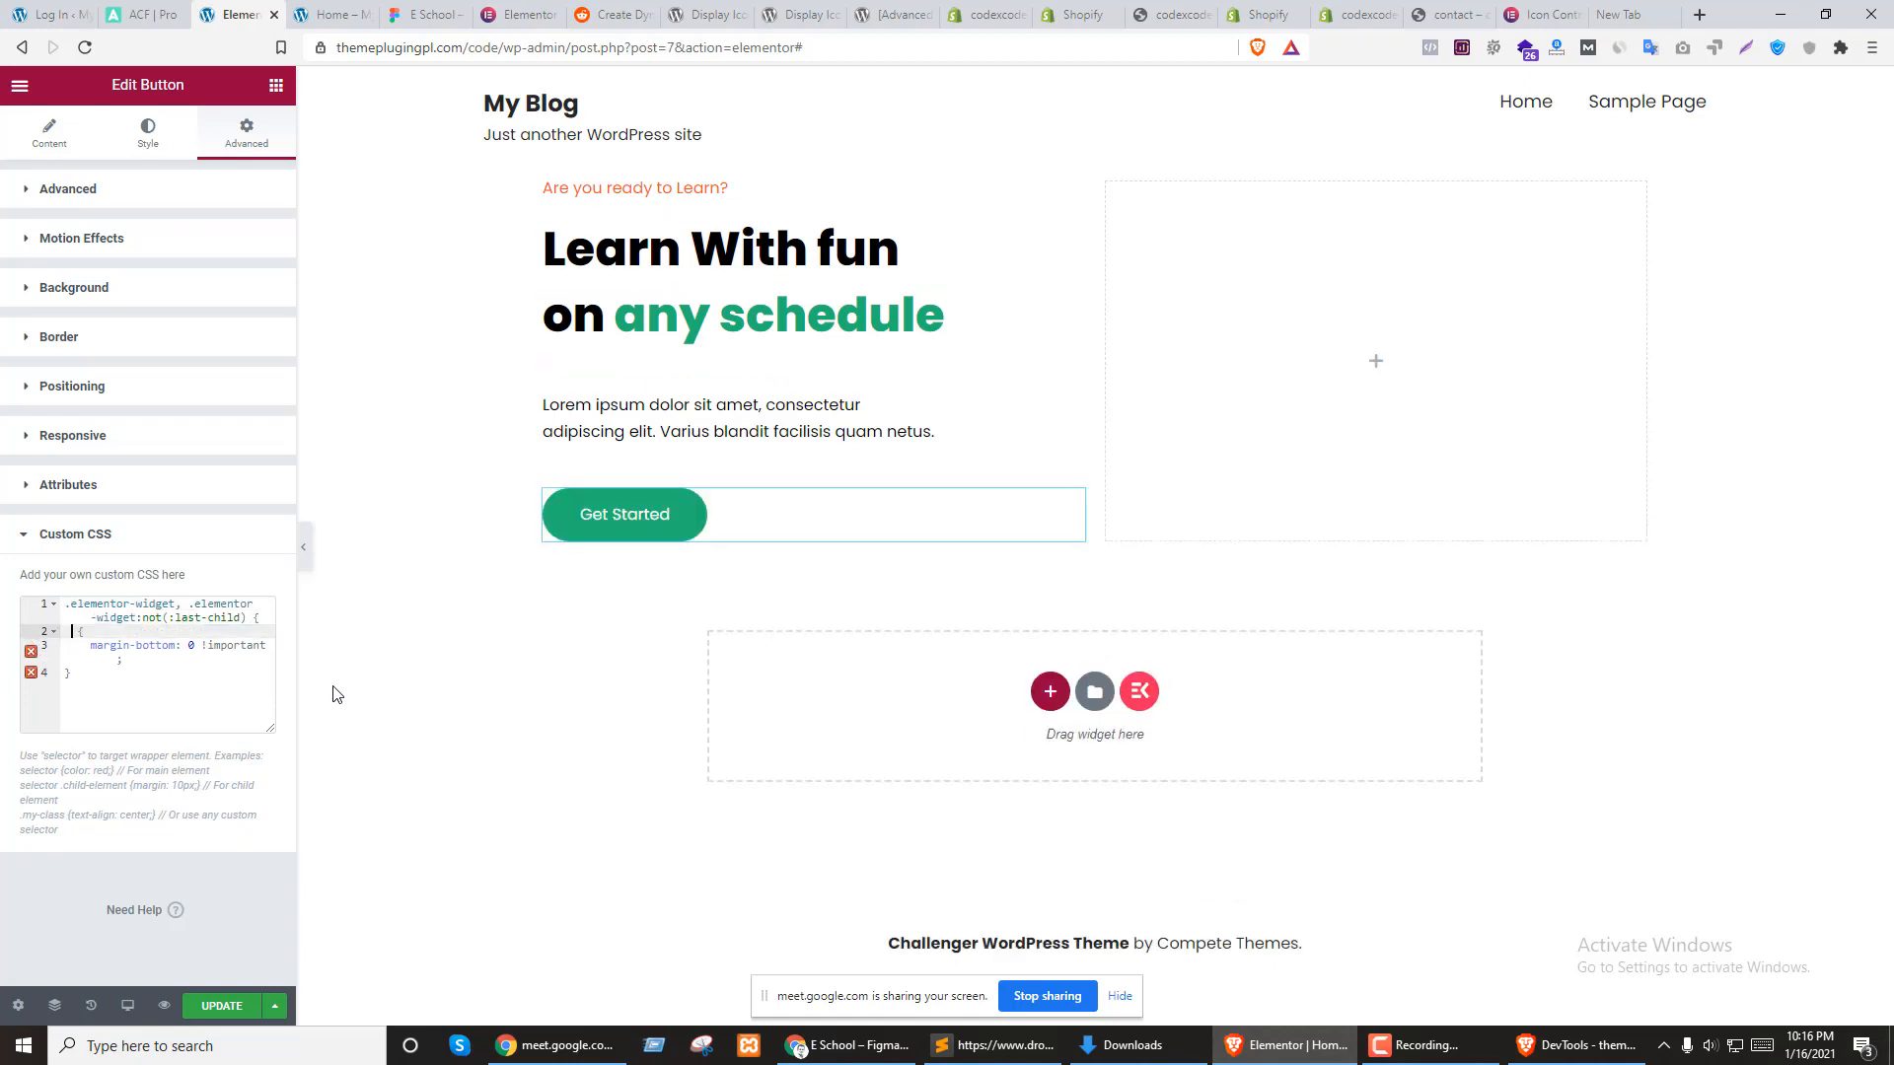
key(BackSpace)
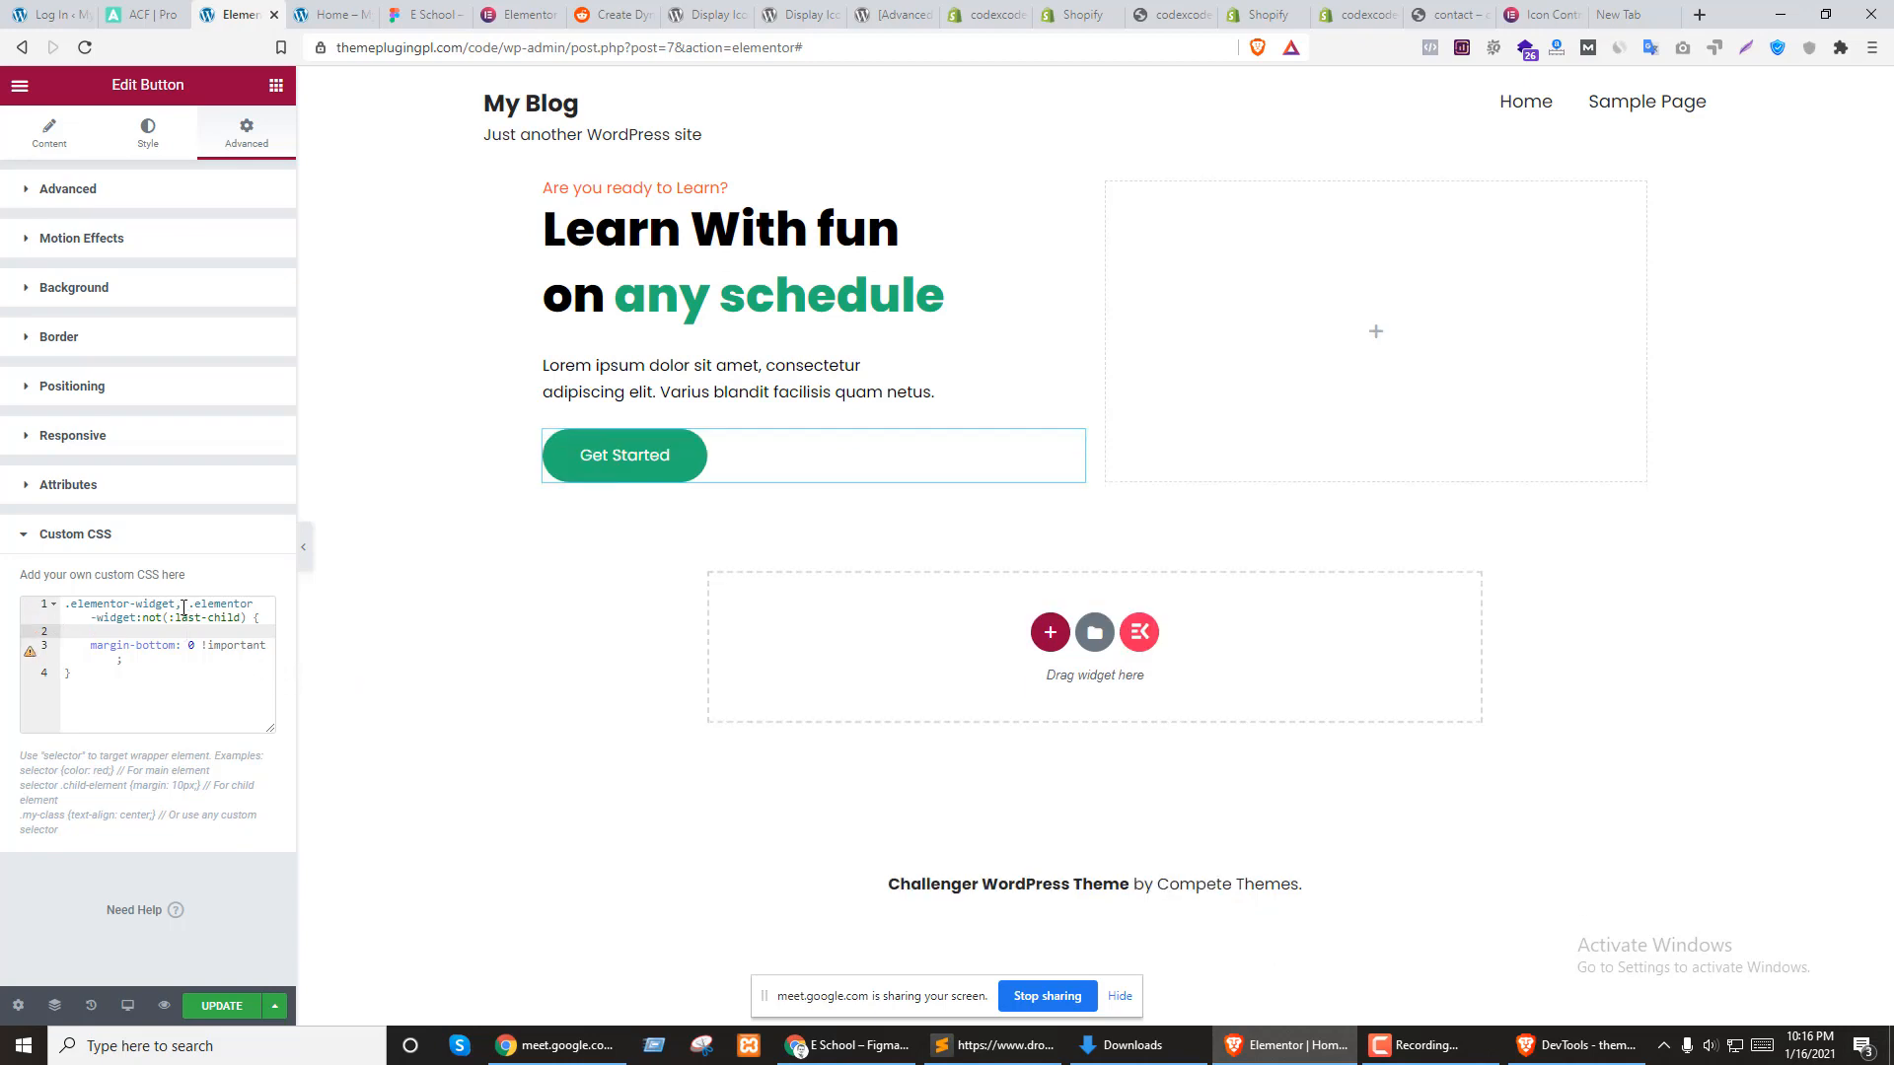
drag(176, 604, 24, 611)
click(121, 647)
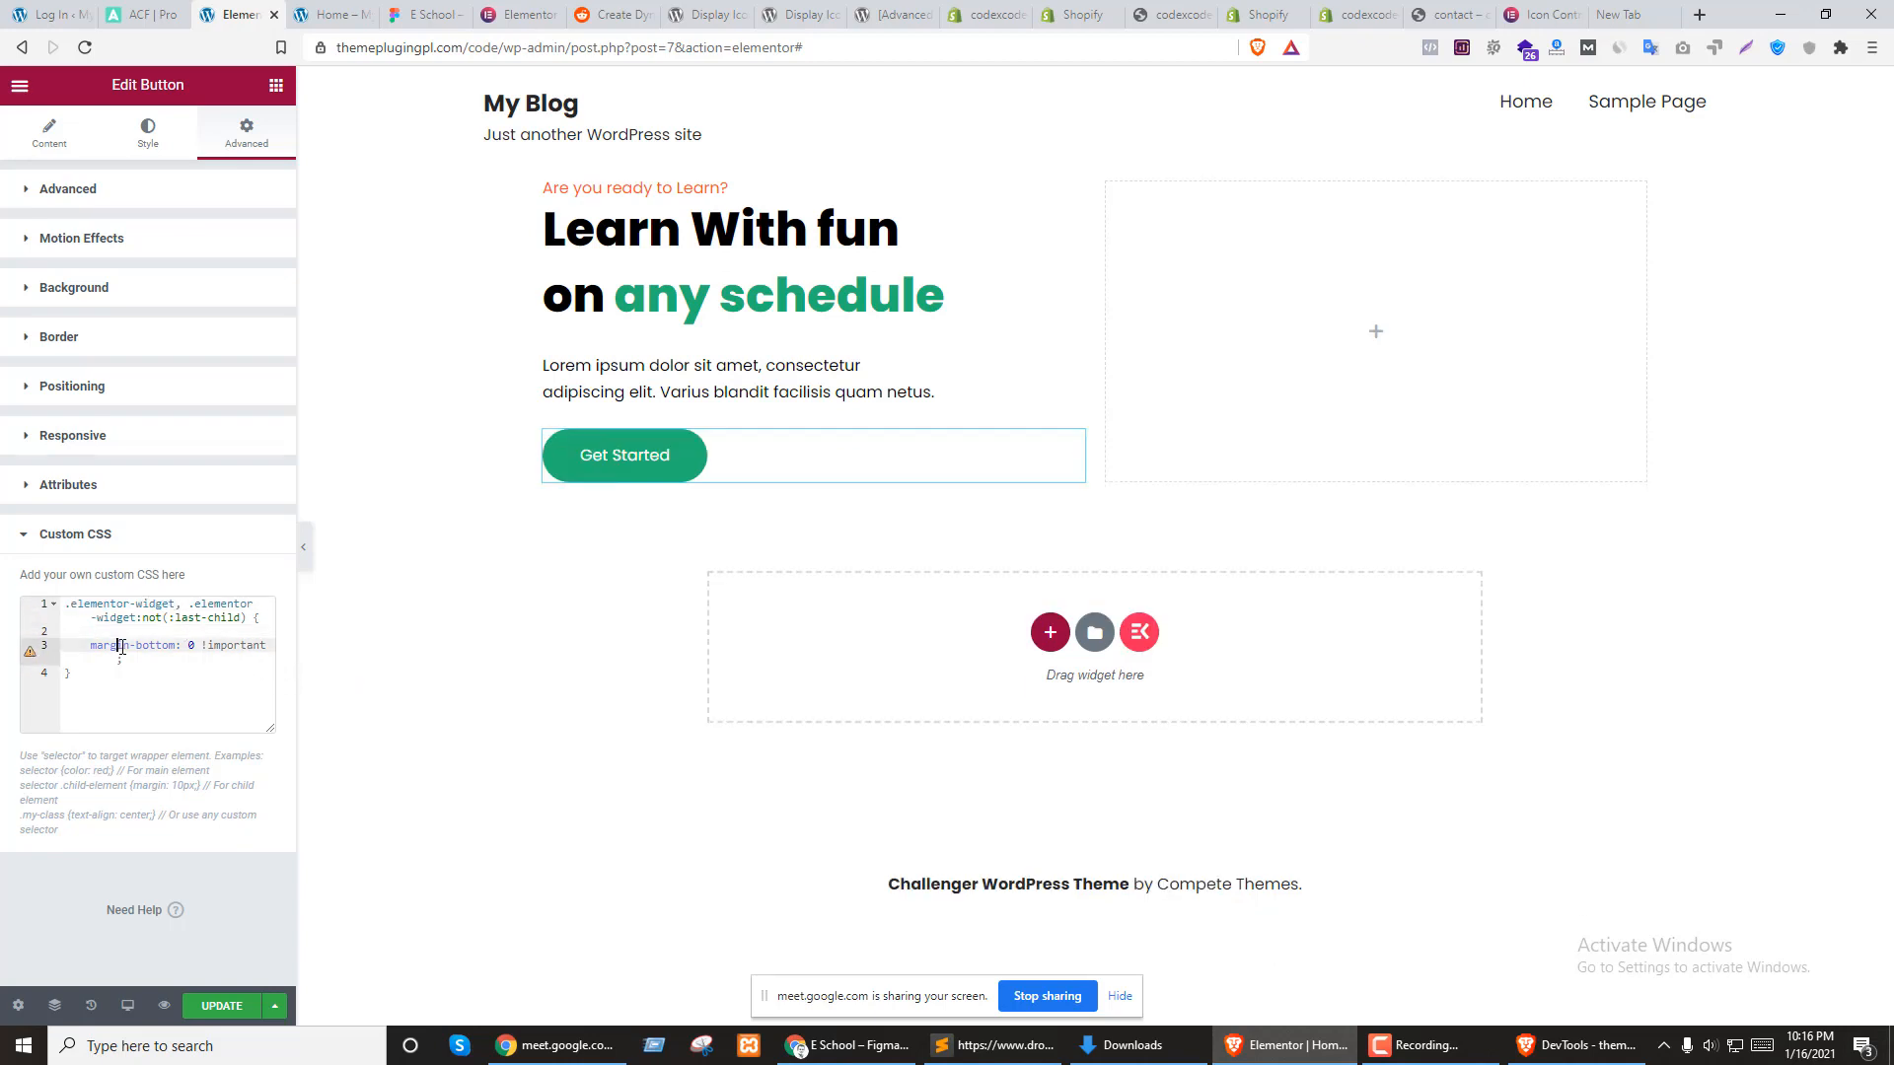
click(164, 619)
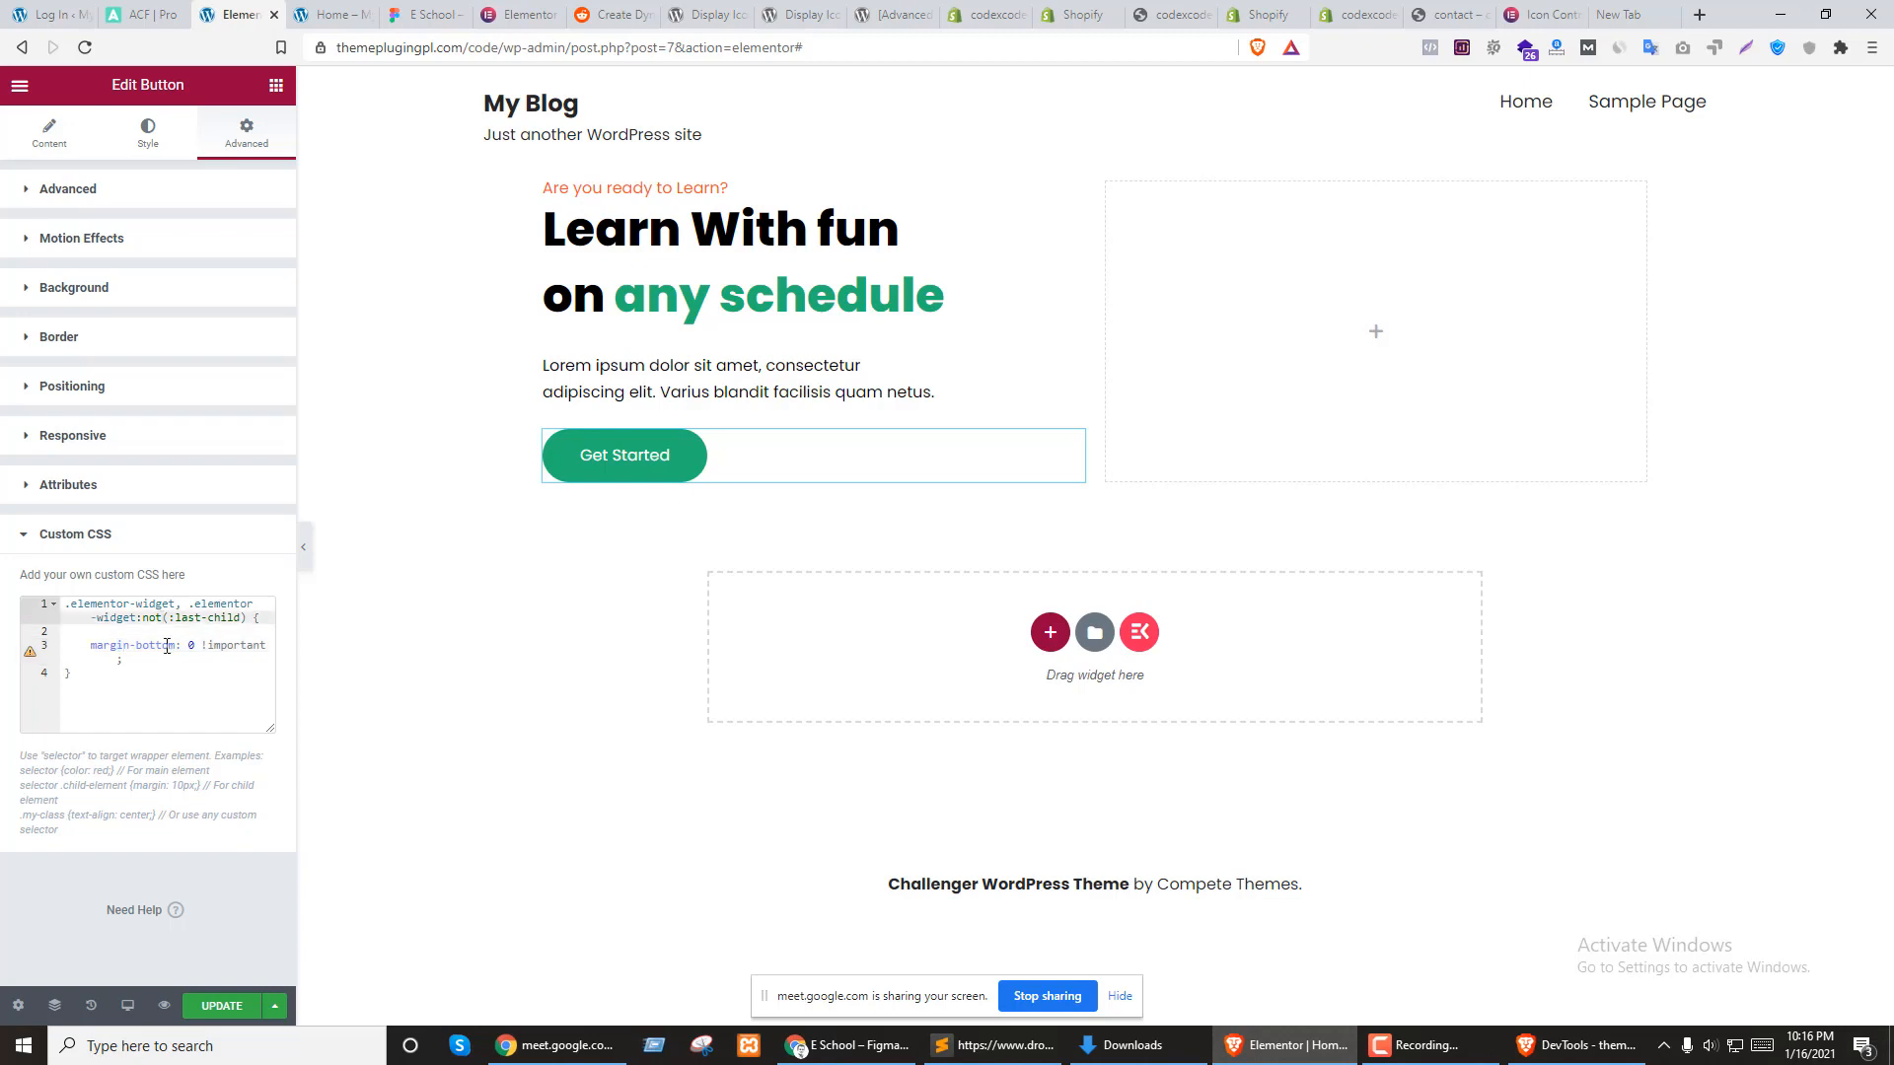
click(167, 646)
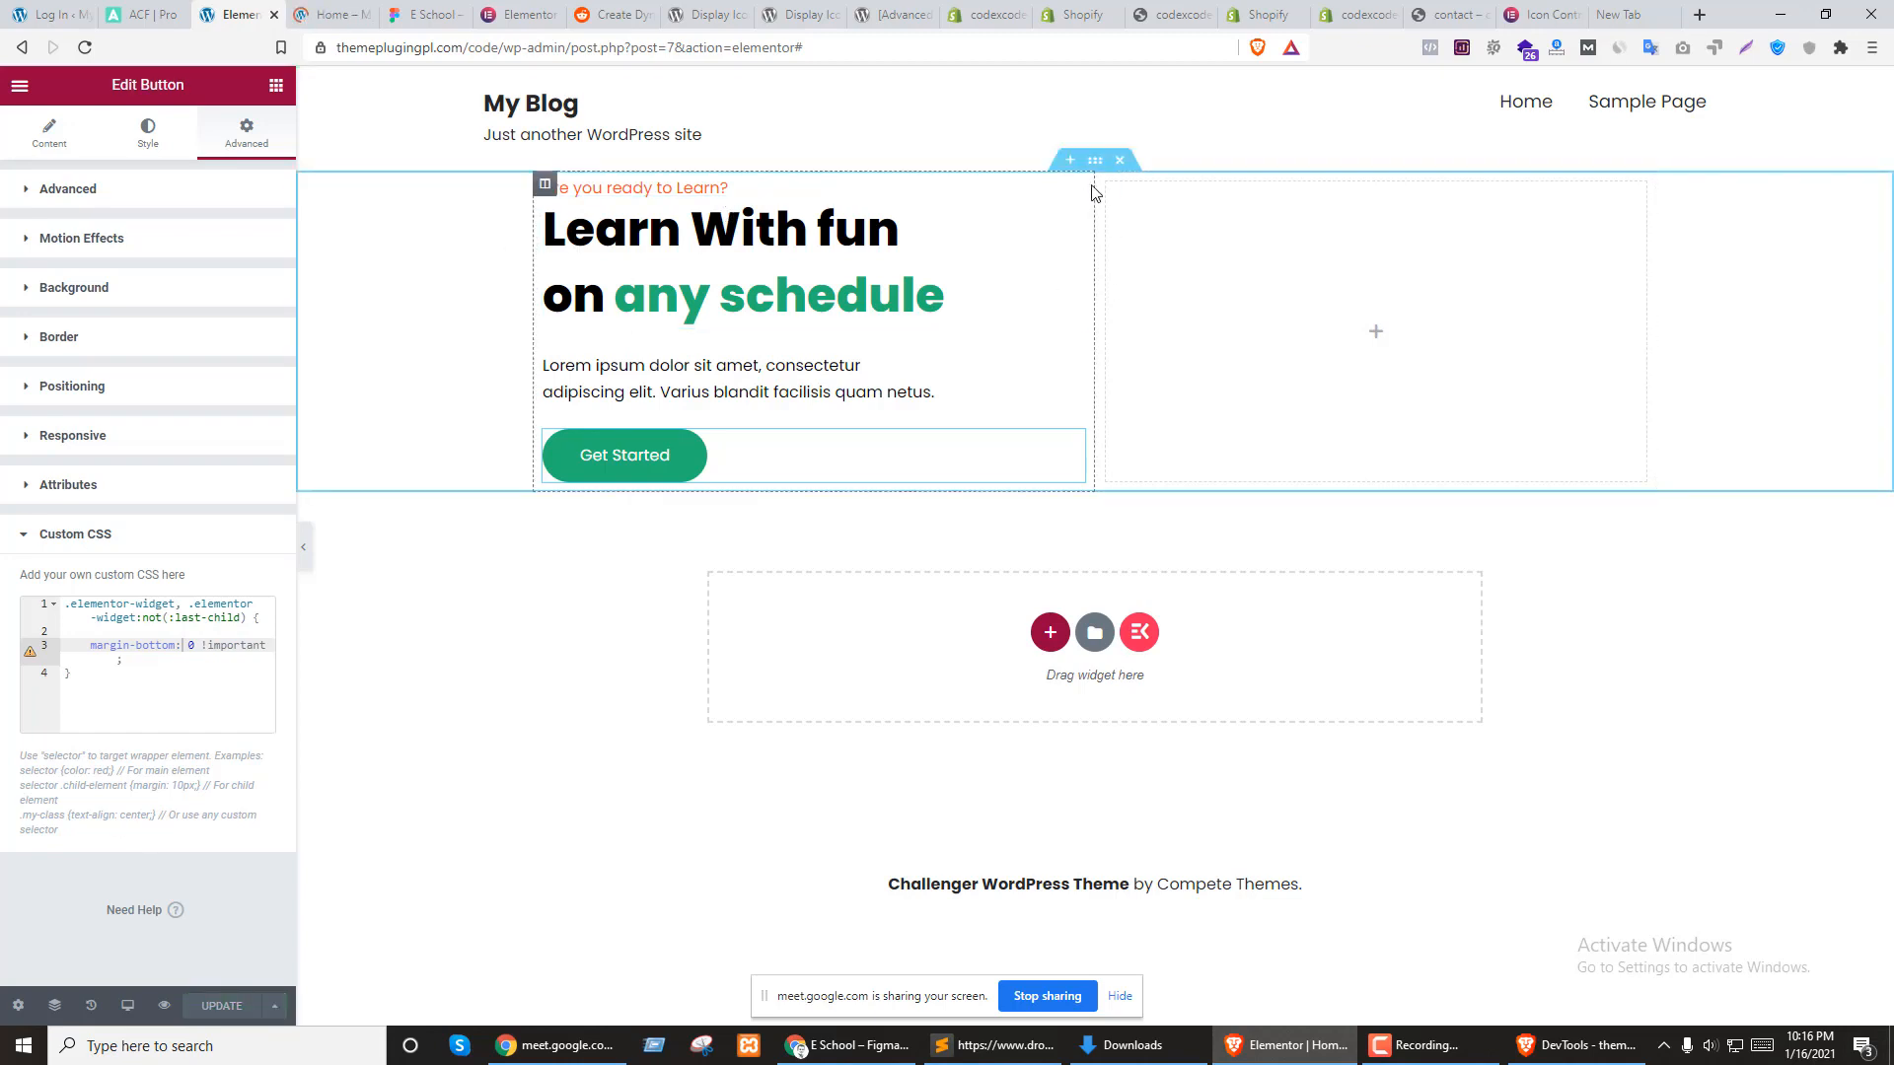
Set the hero section's top and bottom padding to 50 px each
click(1095, 159)
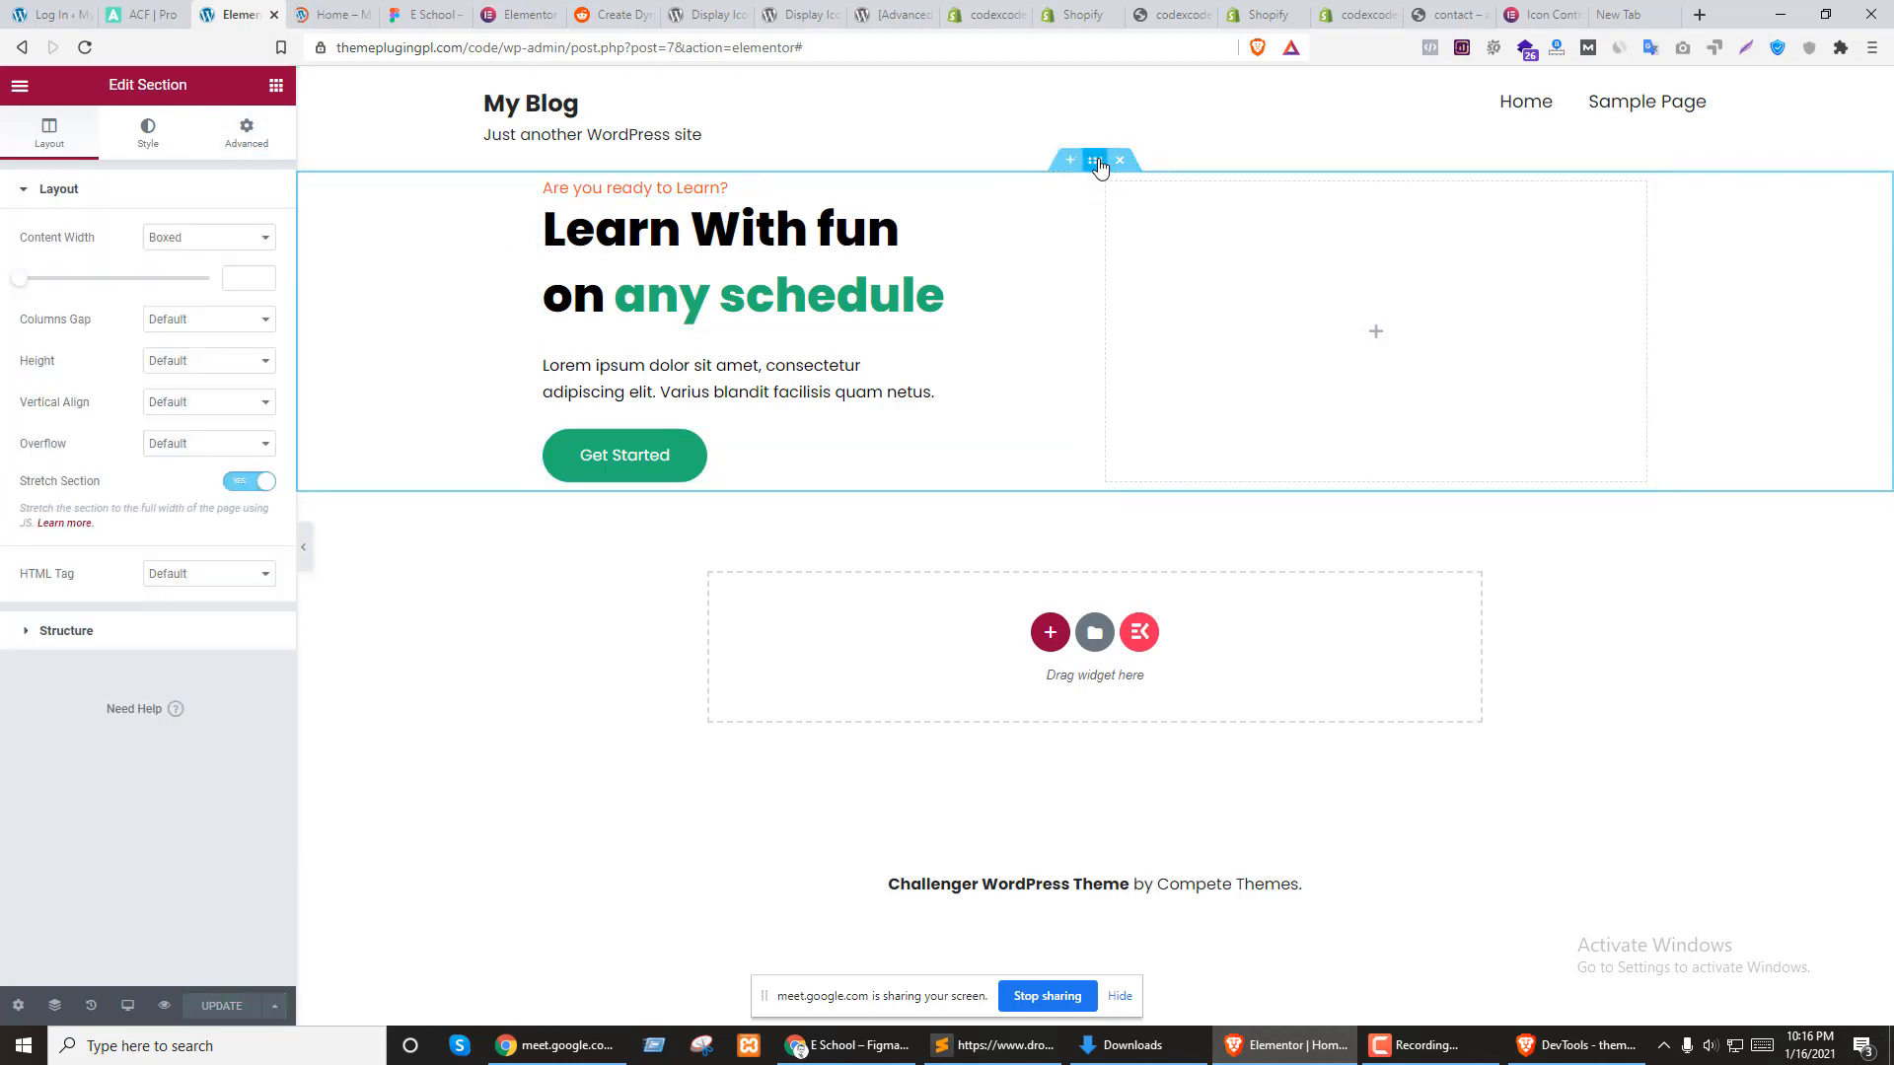
click(250, 148)
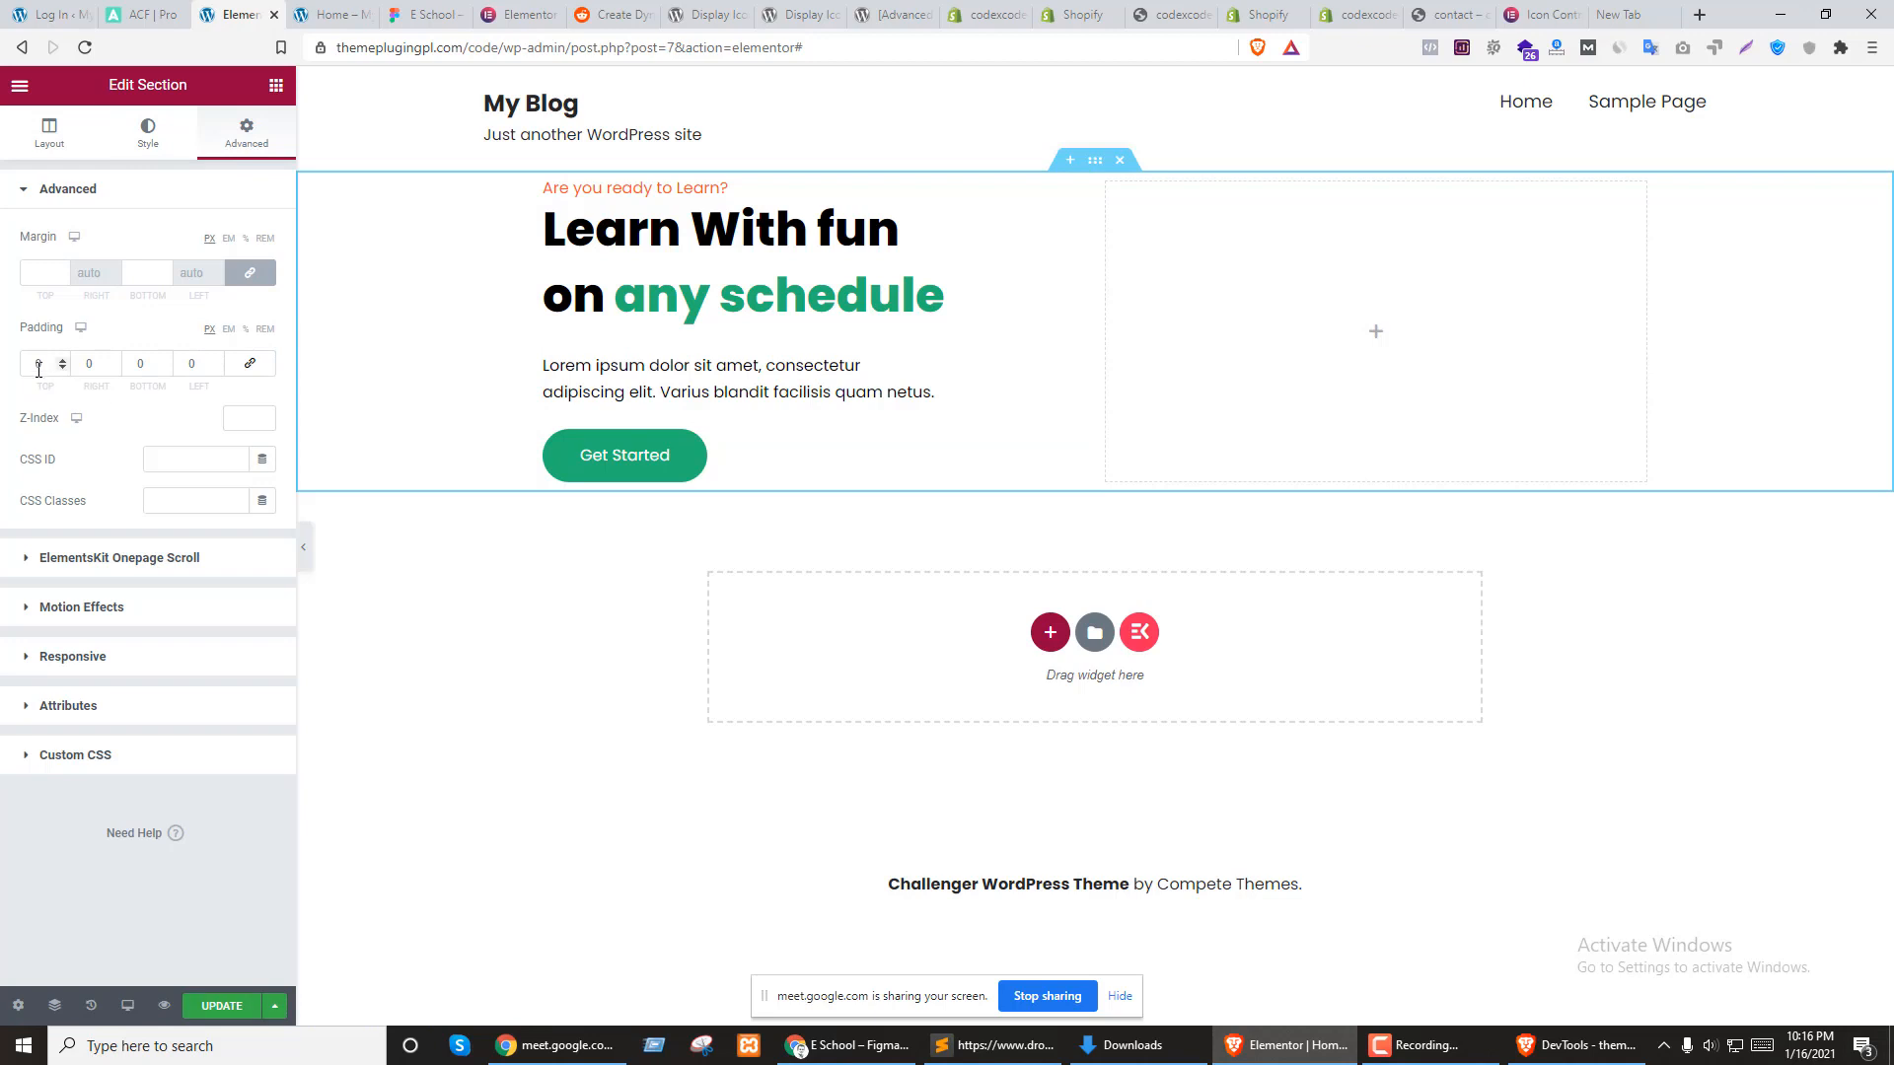
text(30)
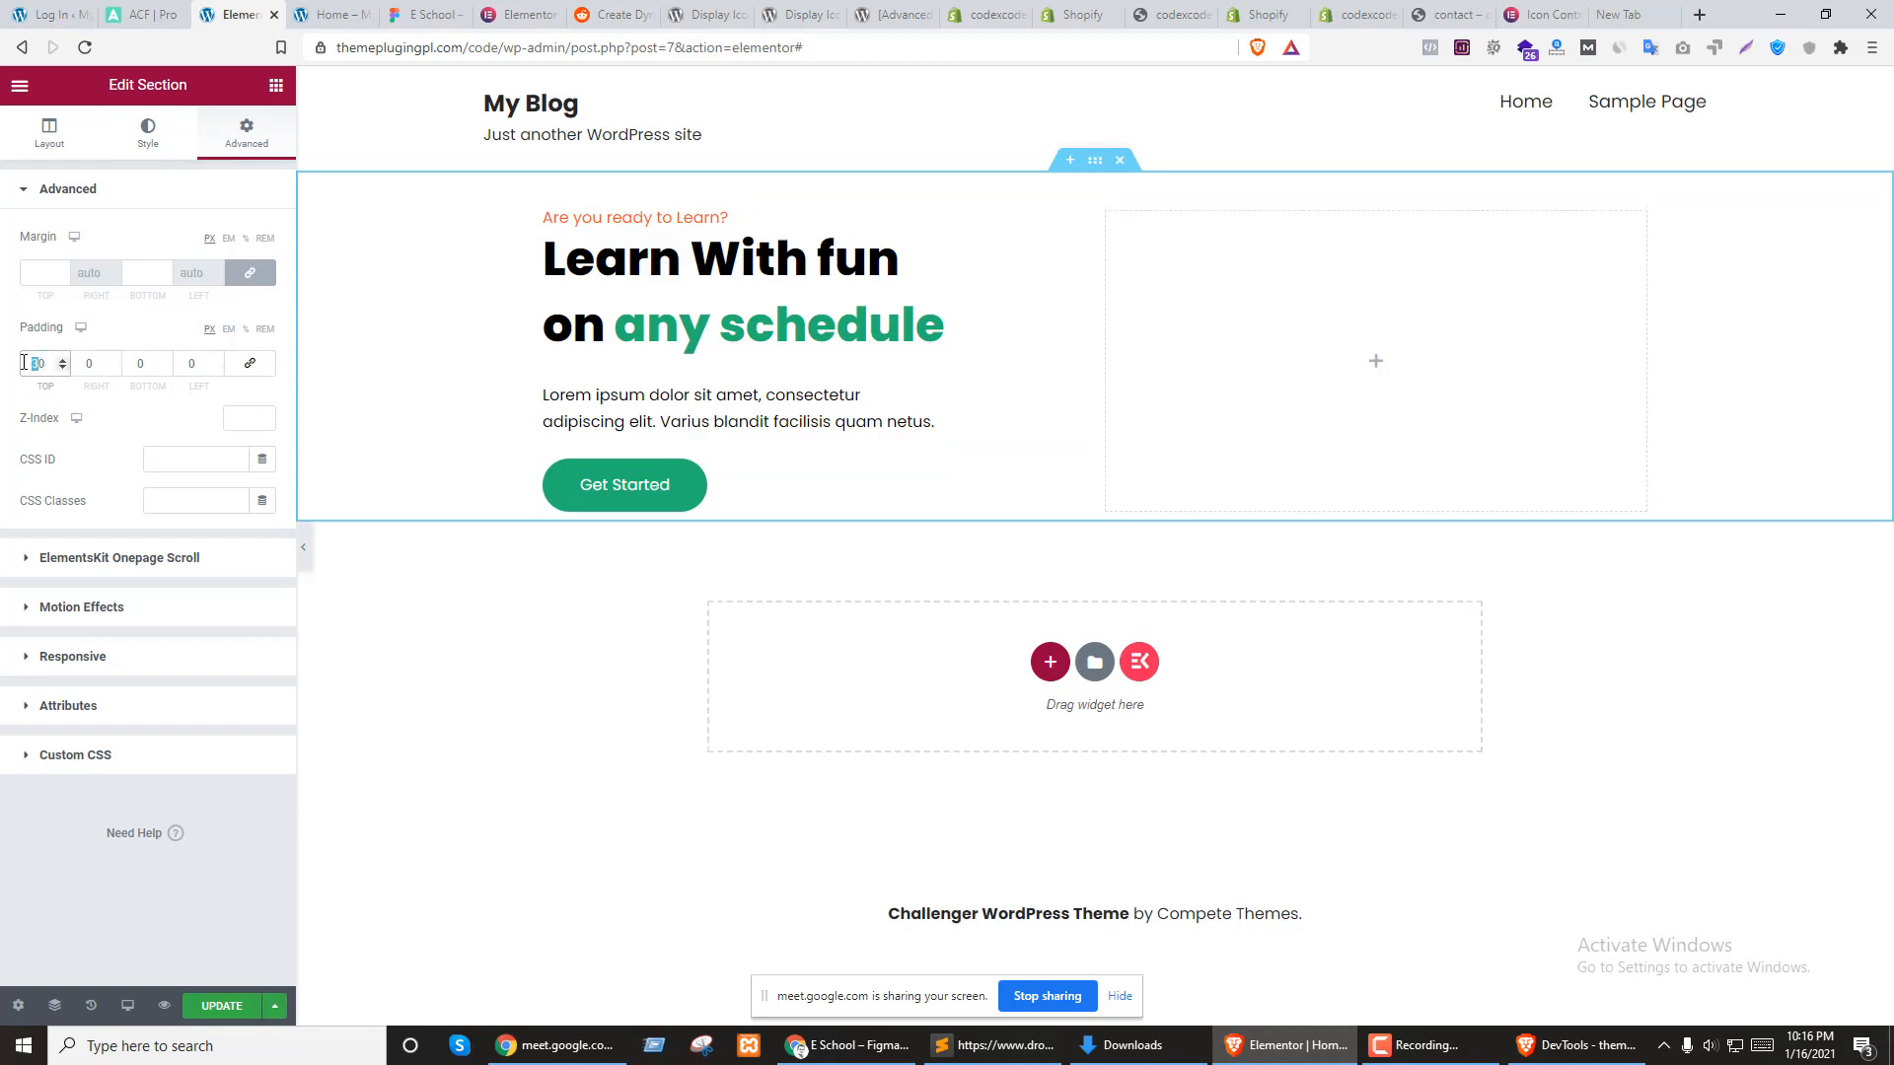
text(5)
click(136, 364)
text(5)
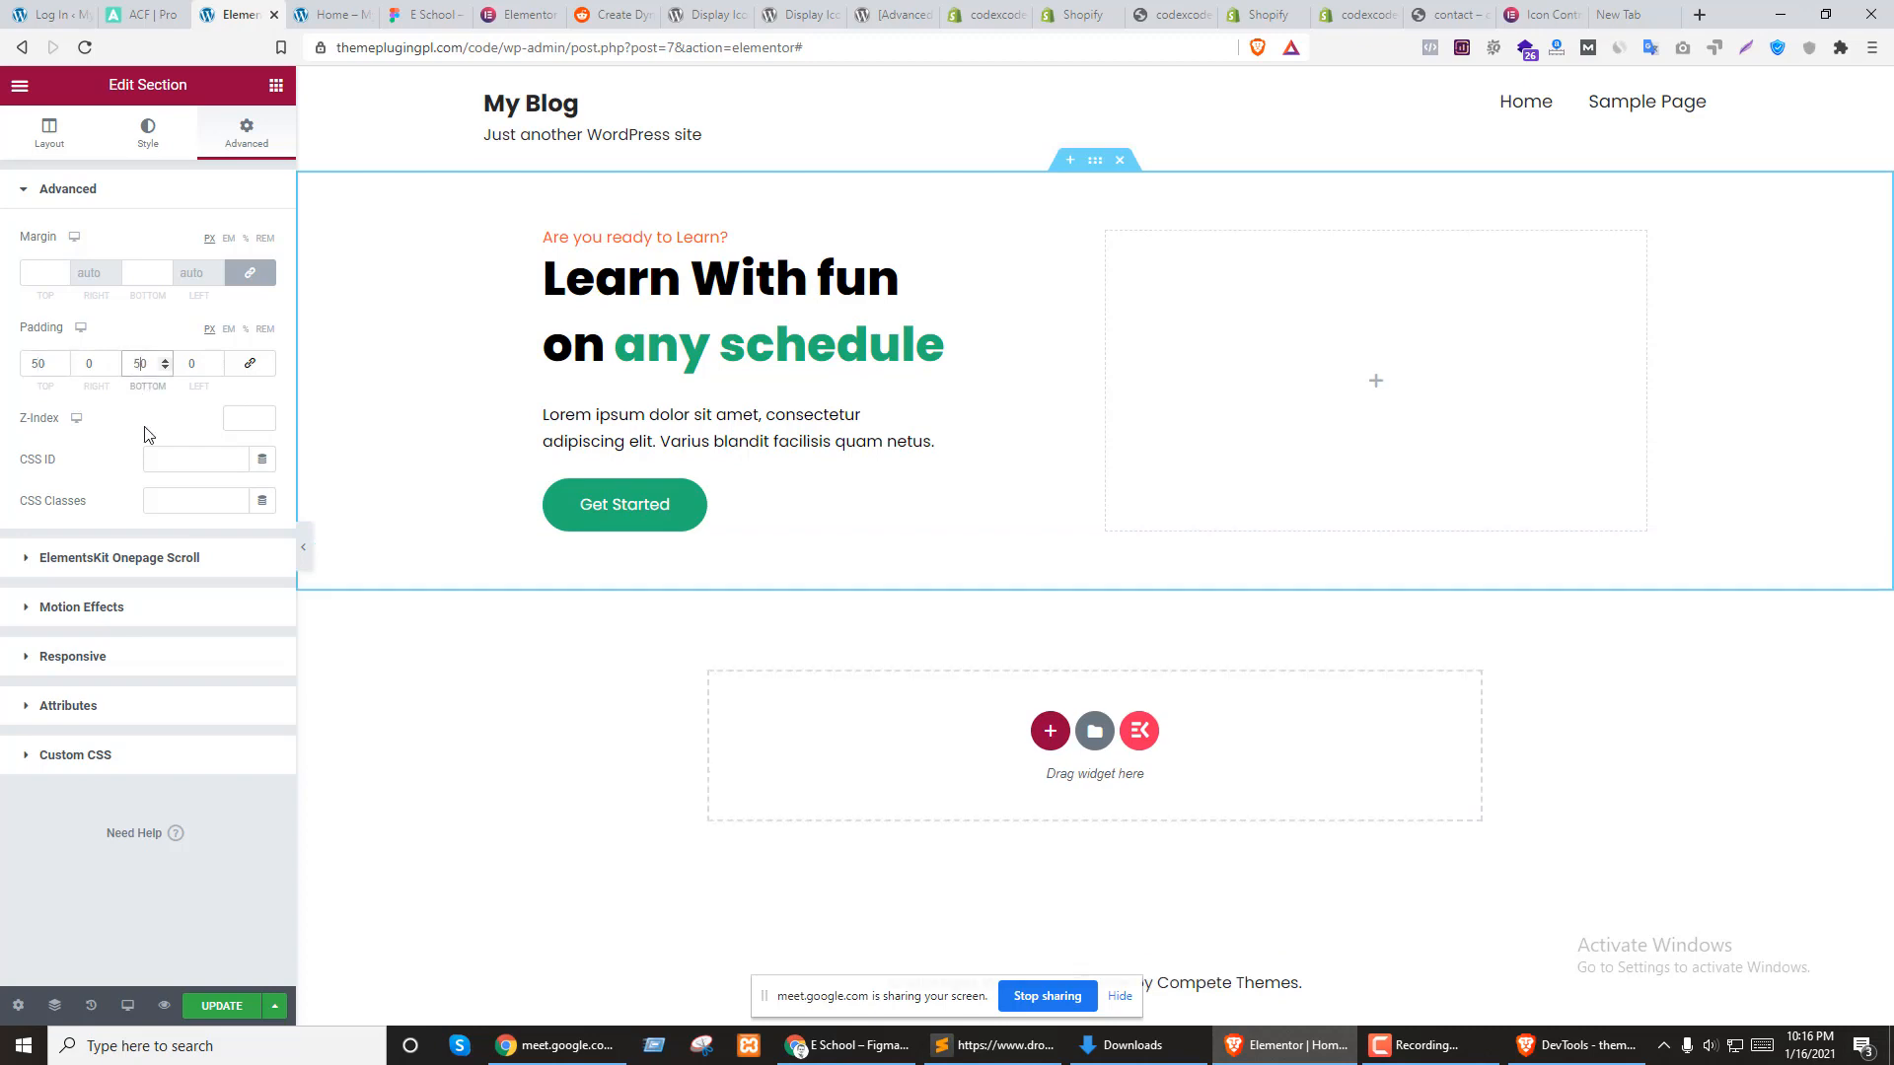
Add an Image widget to the hero section's empty column and open its media library
click(1376, 385)
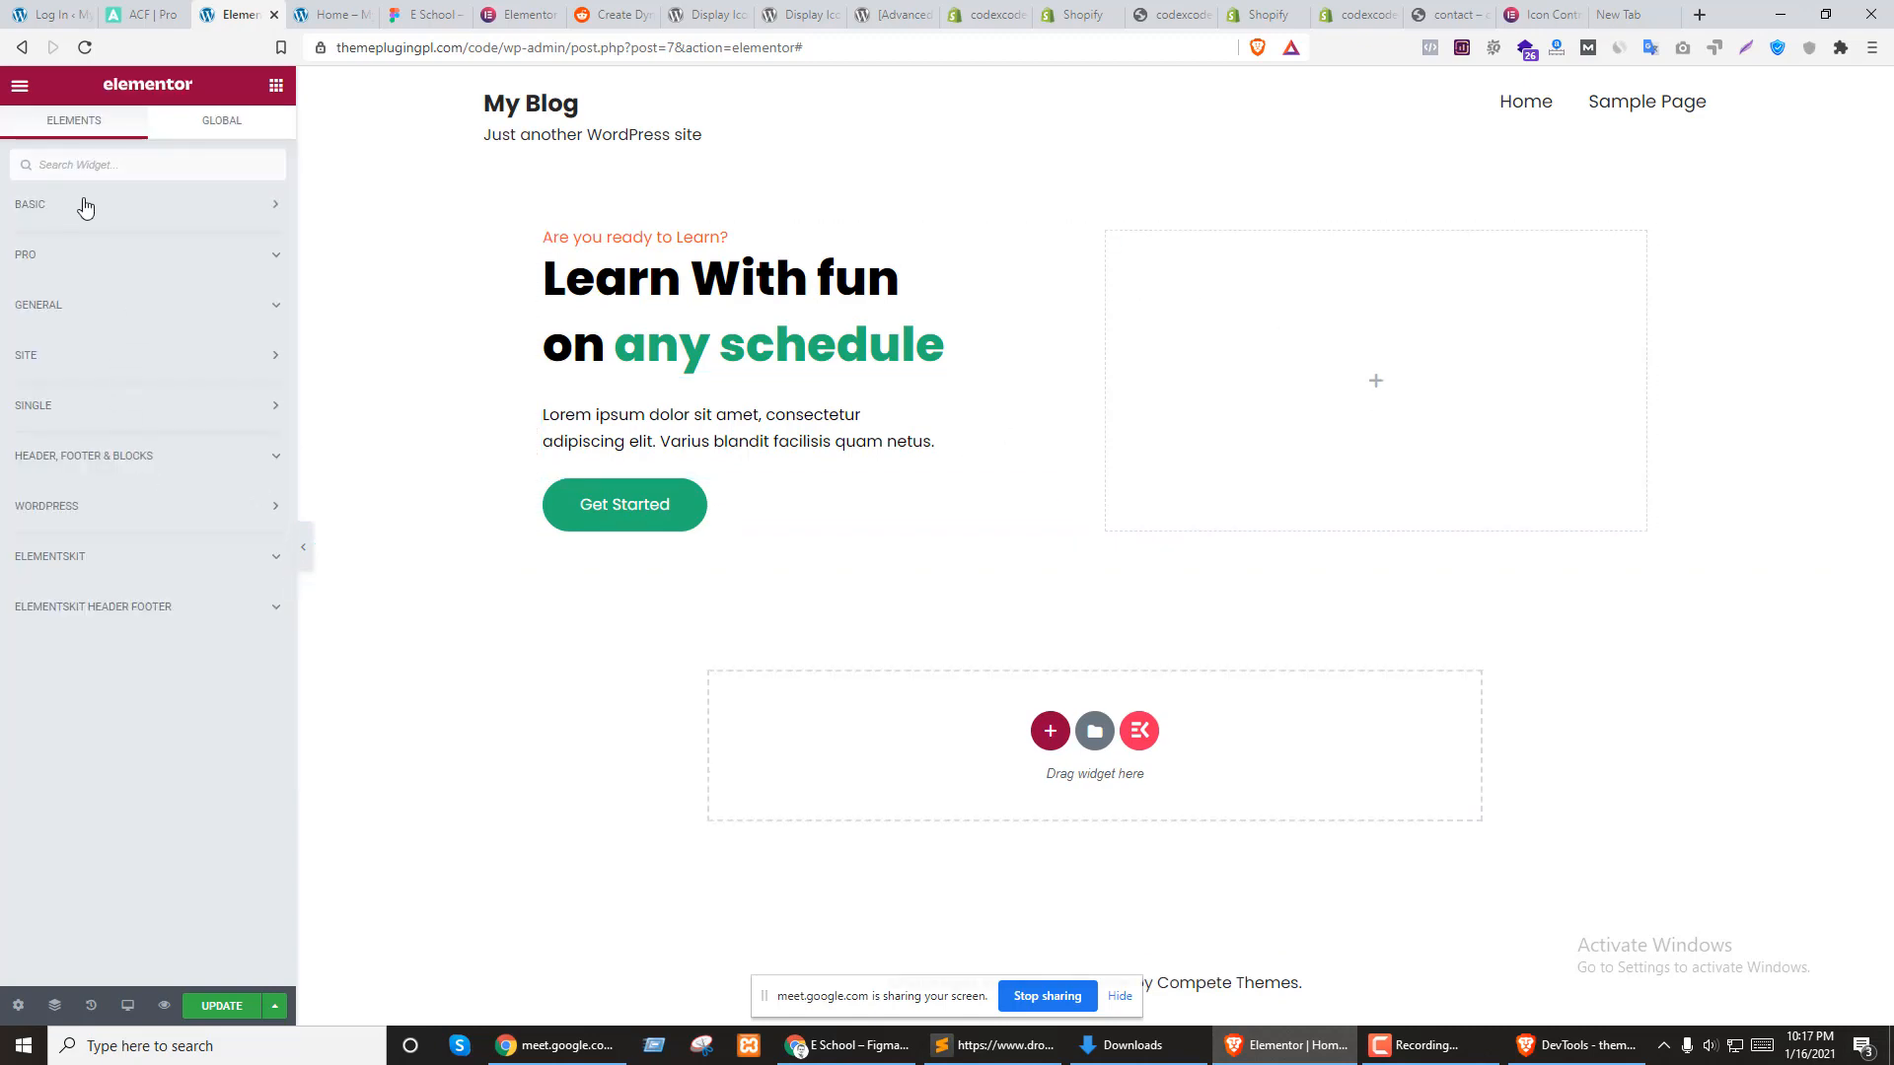
click(138, 207)
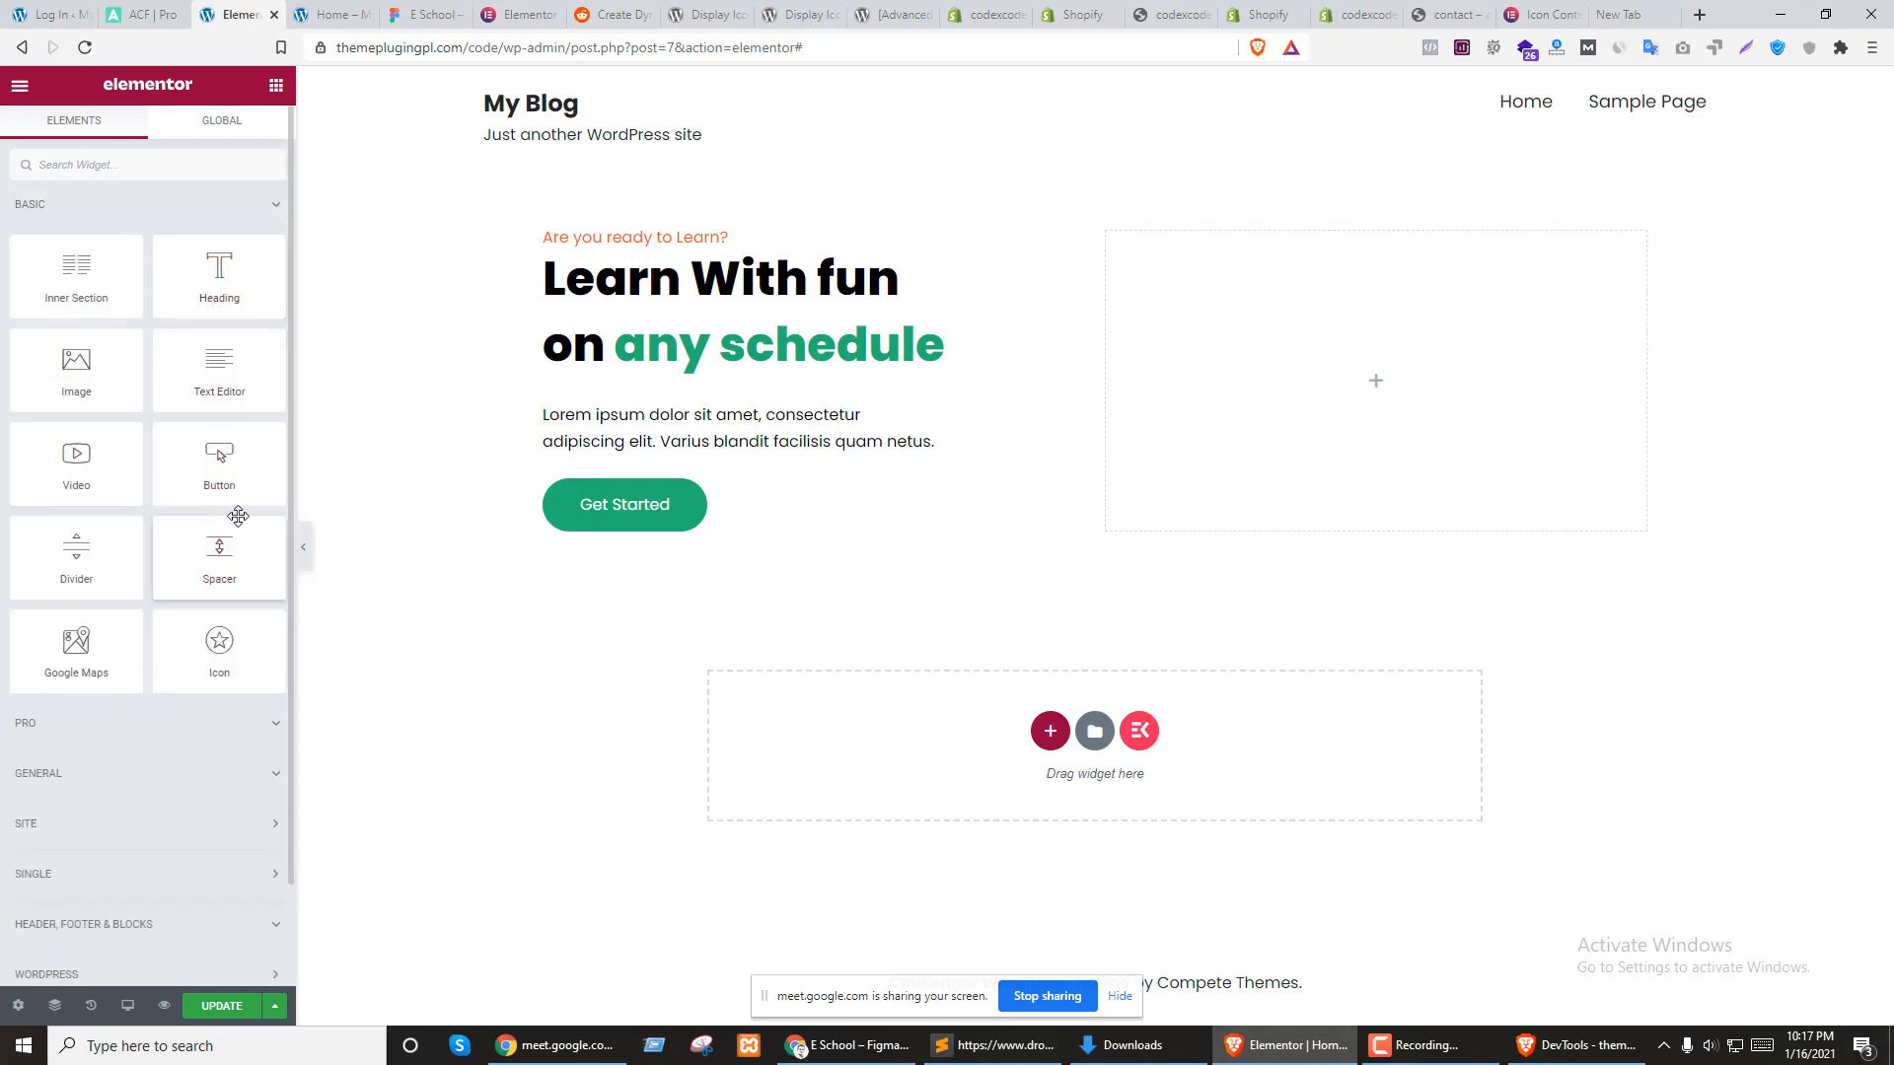
drag(65, 381, 1248, 378)
click(148, 300)
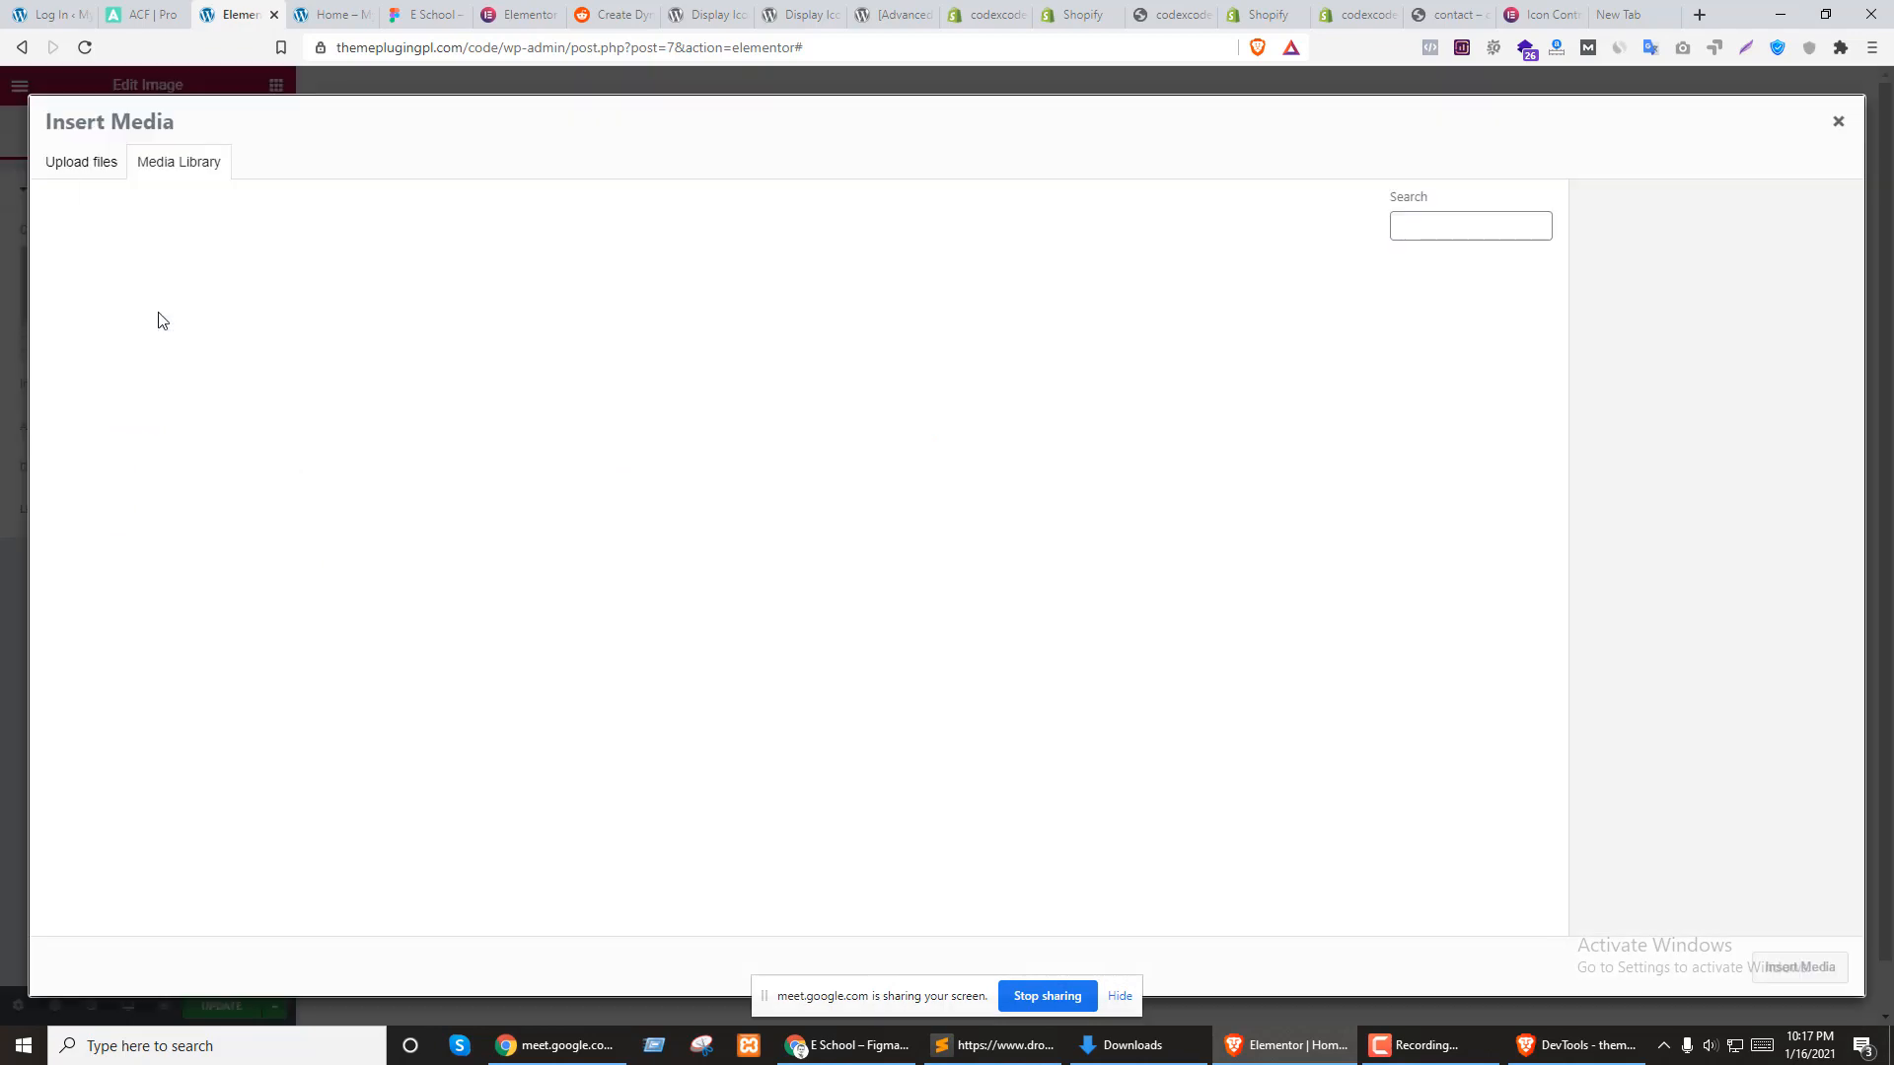
Switch to the E-School Figma file and export the hero illustration frame as Frame.png into the Downloads folder
click(424, 14)
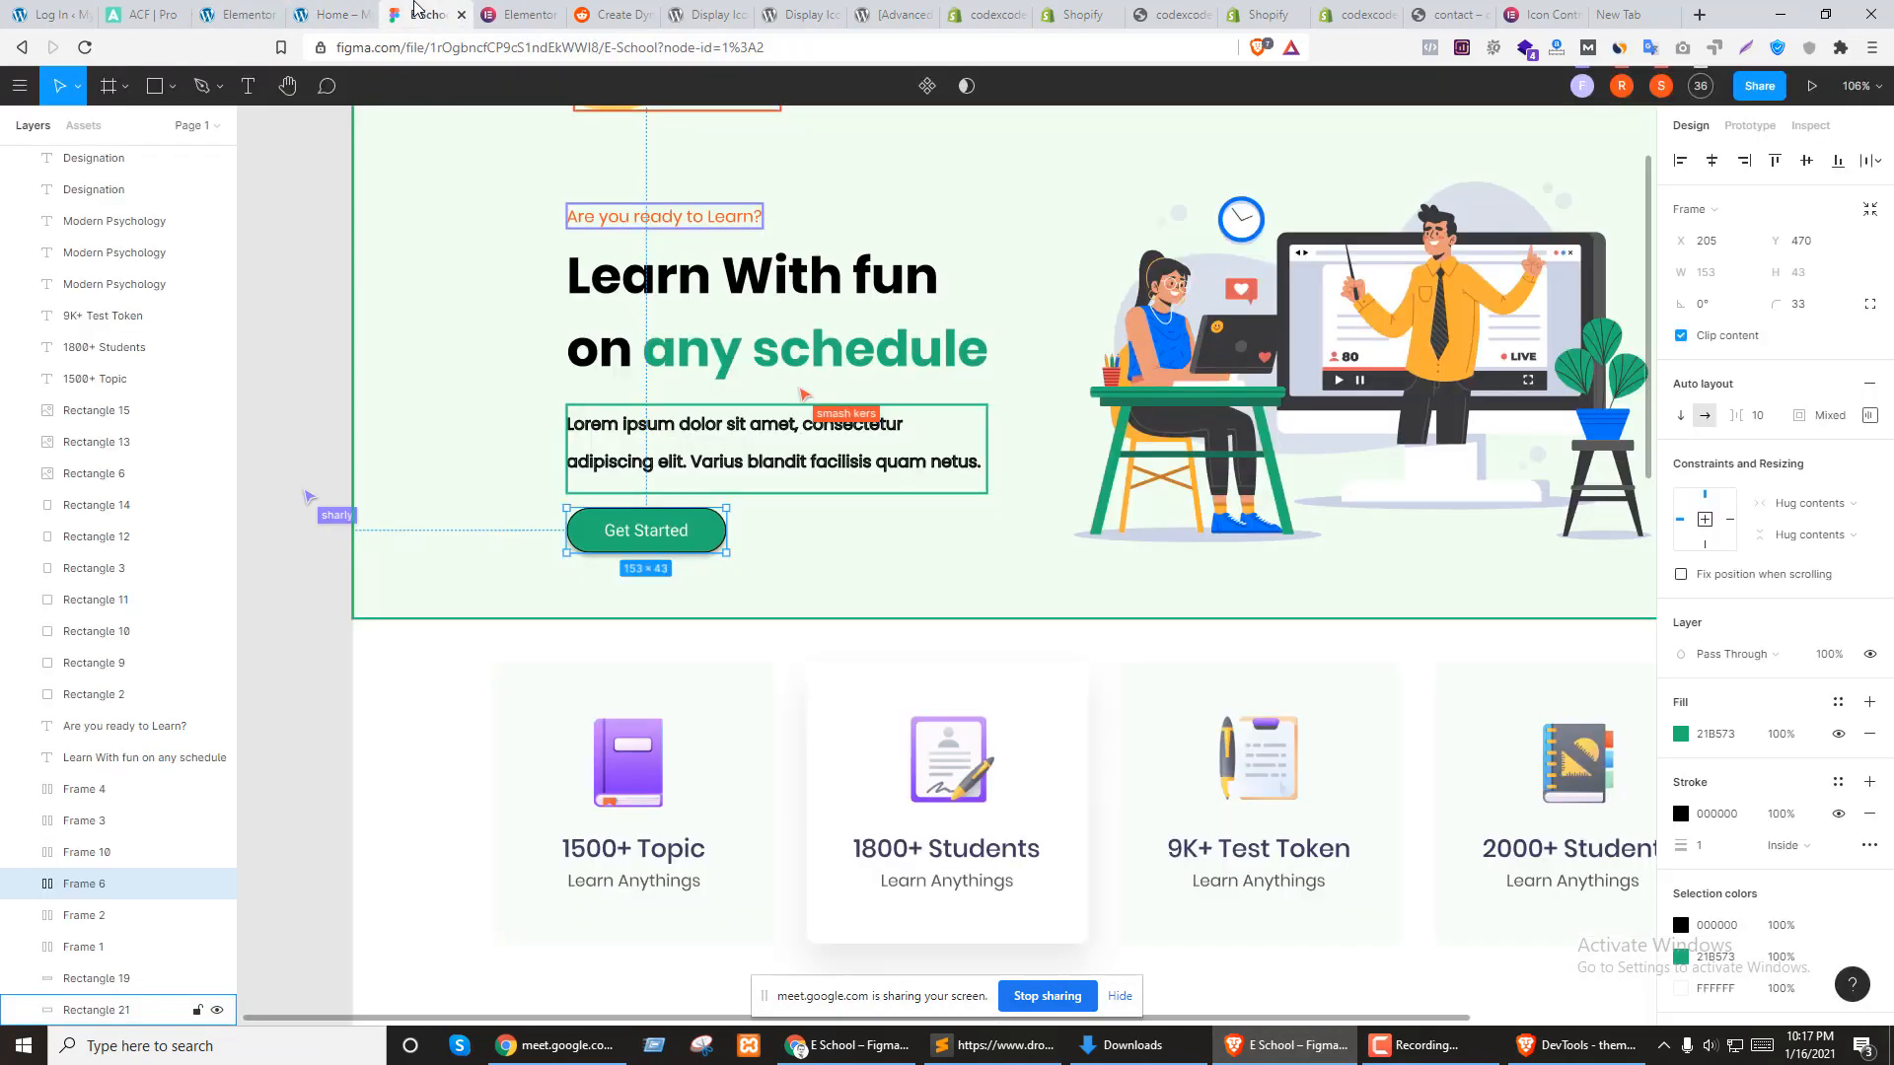
click(1281, 326)
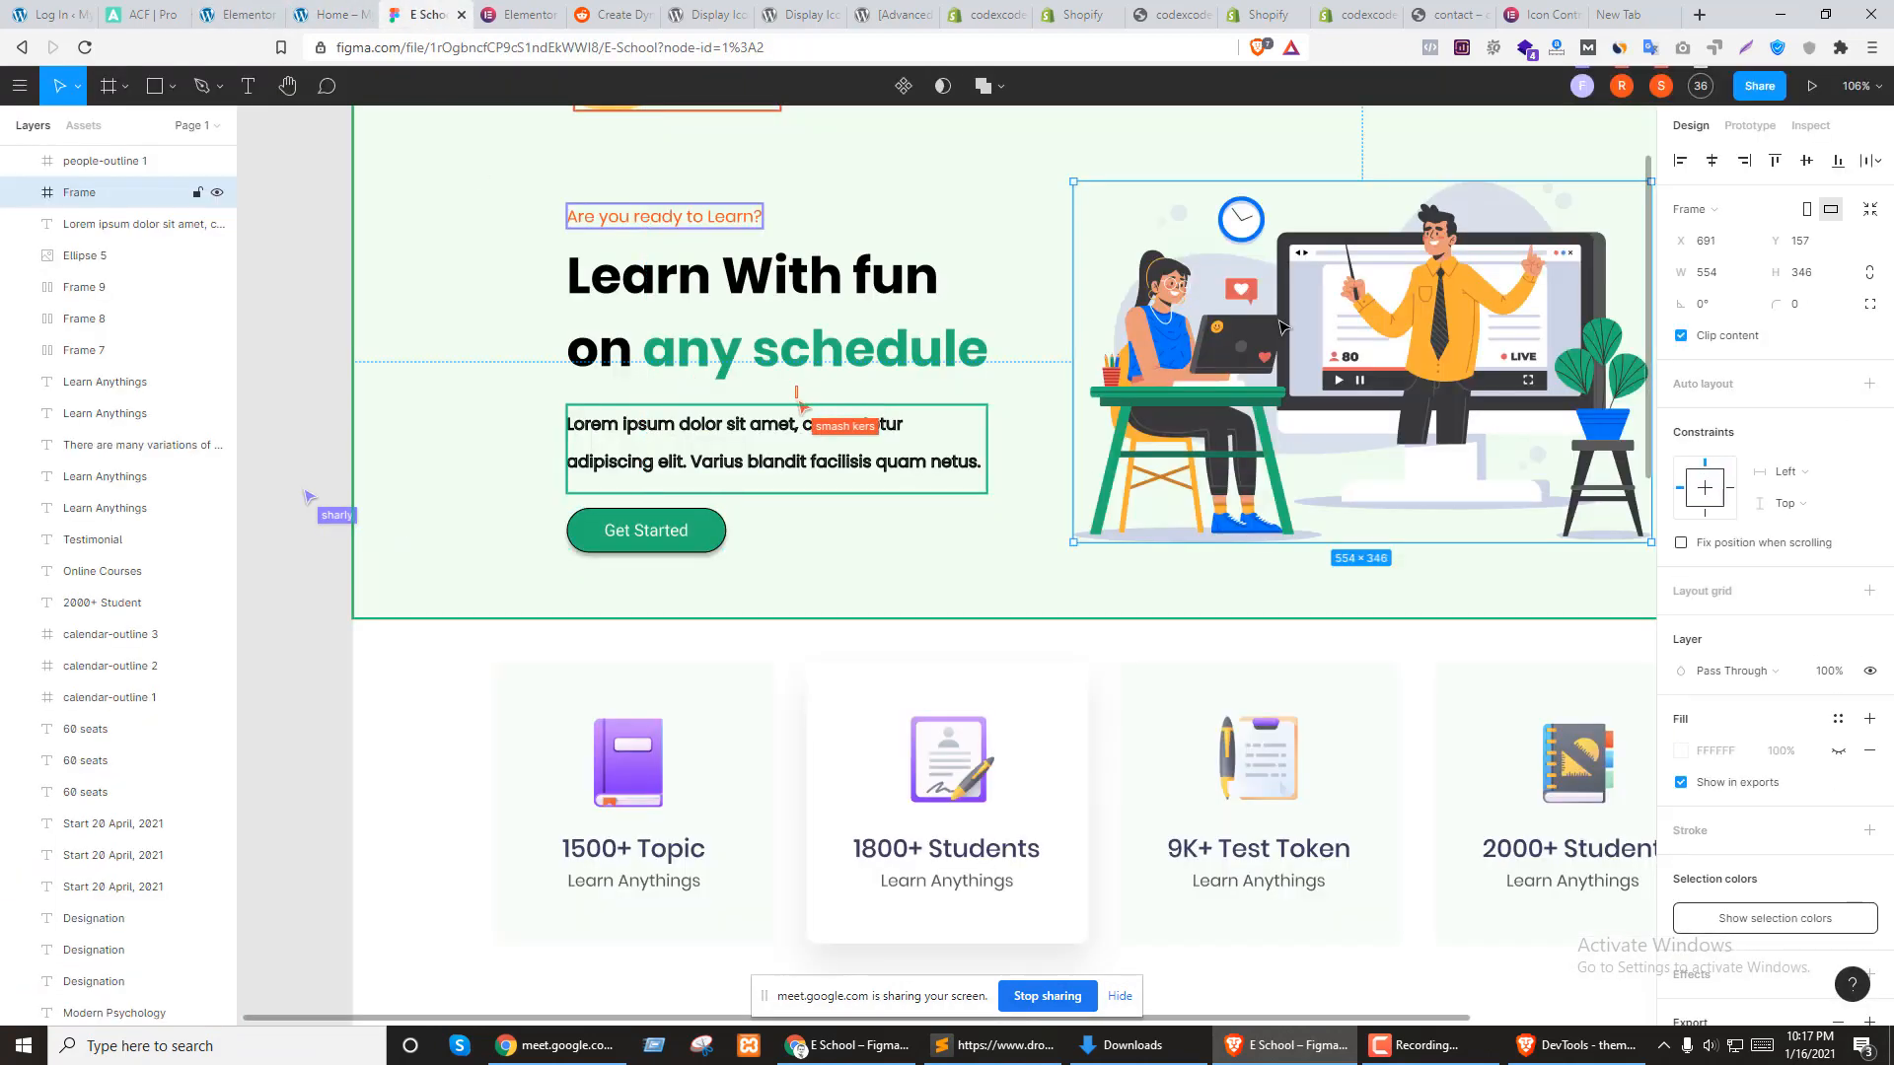
scroll(1859, 817, down, 2)
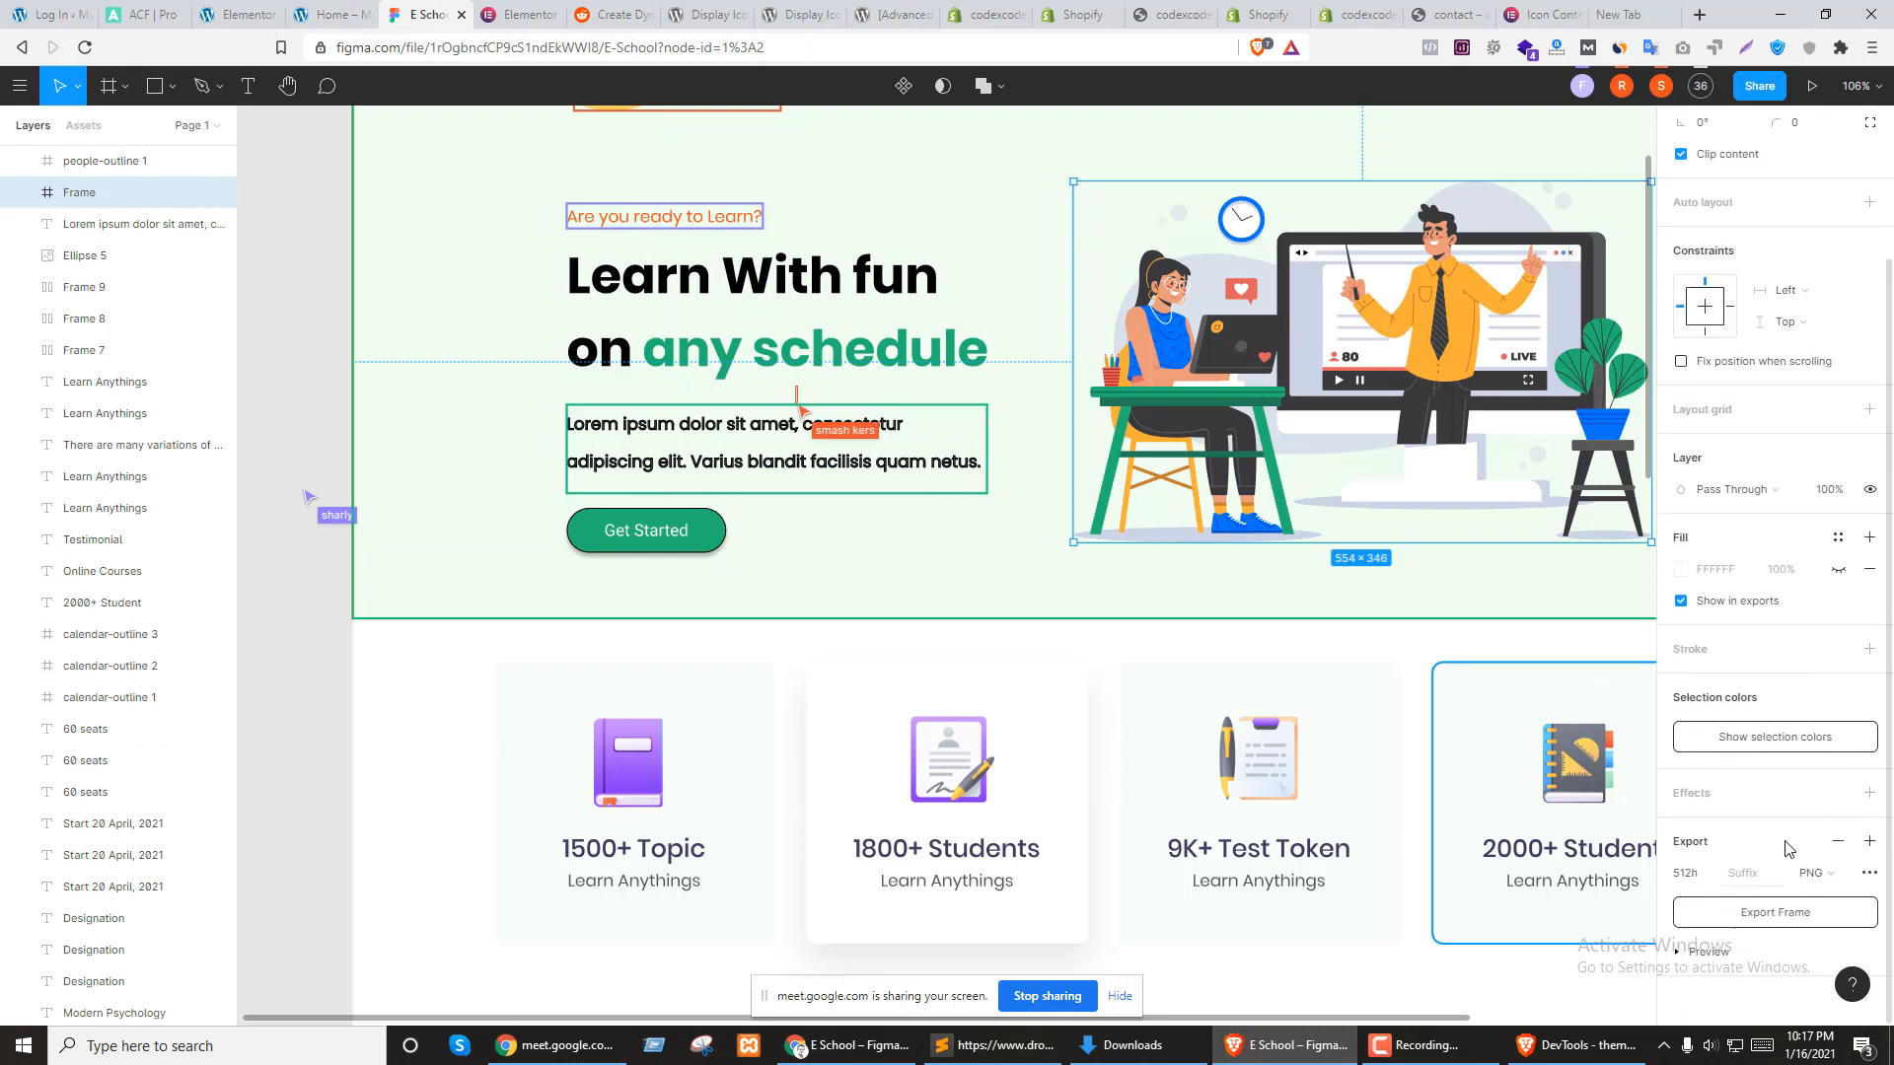
right_click(1207, 297)
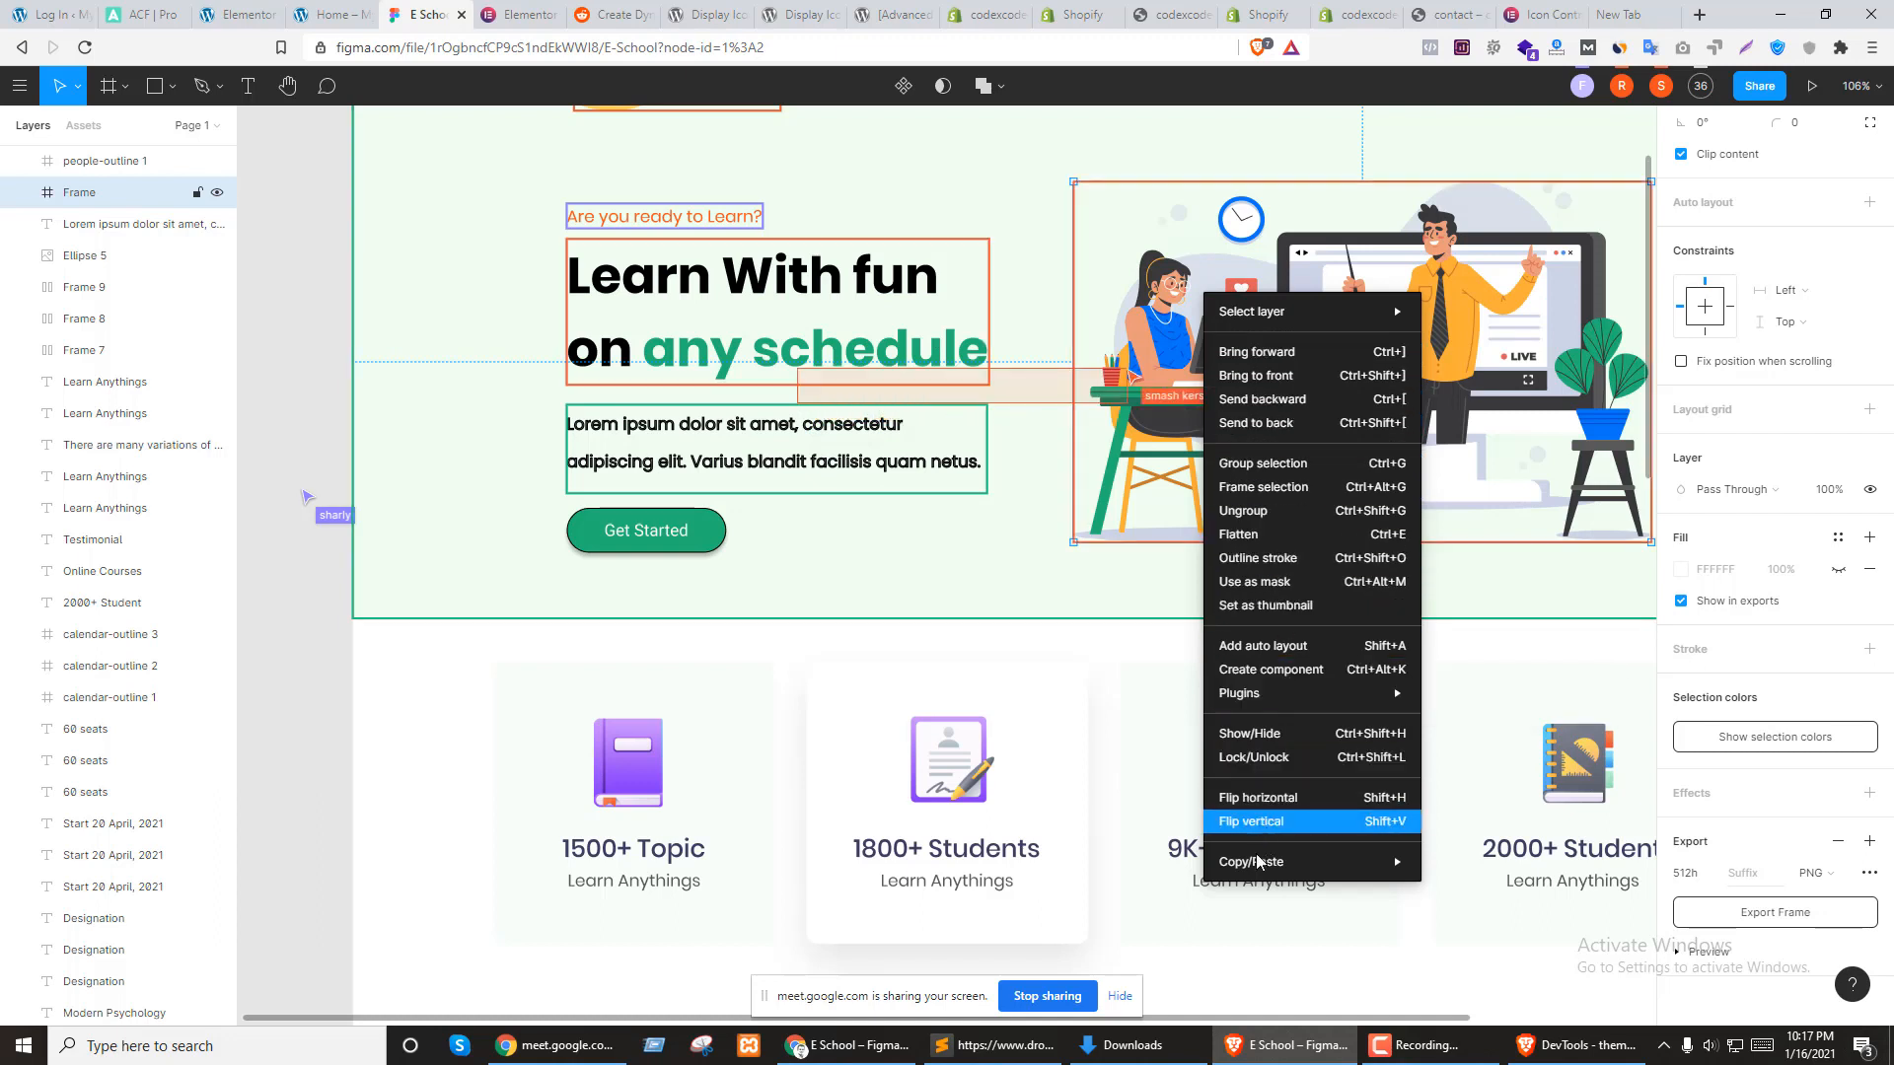
mouse_move(1257, 862)
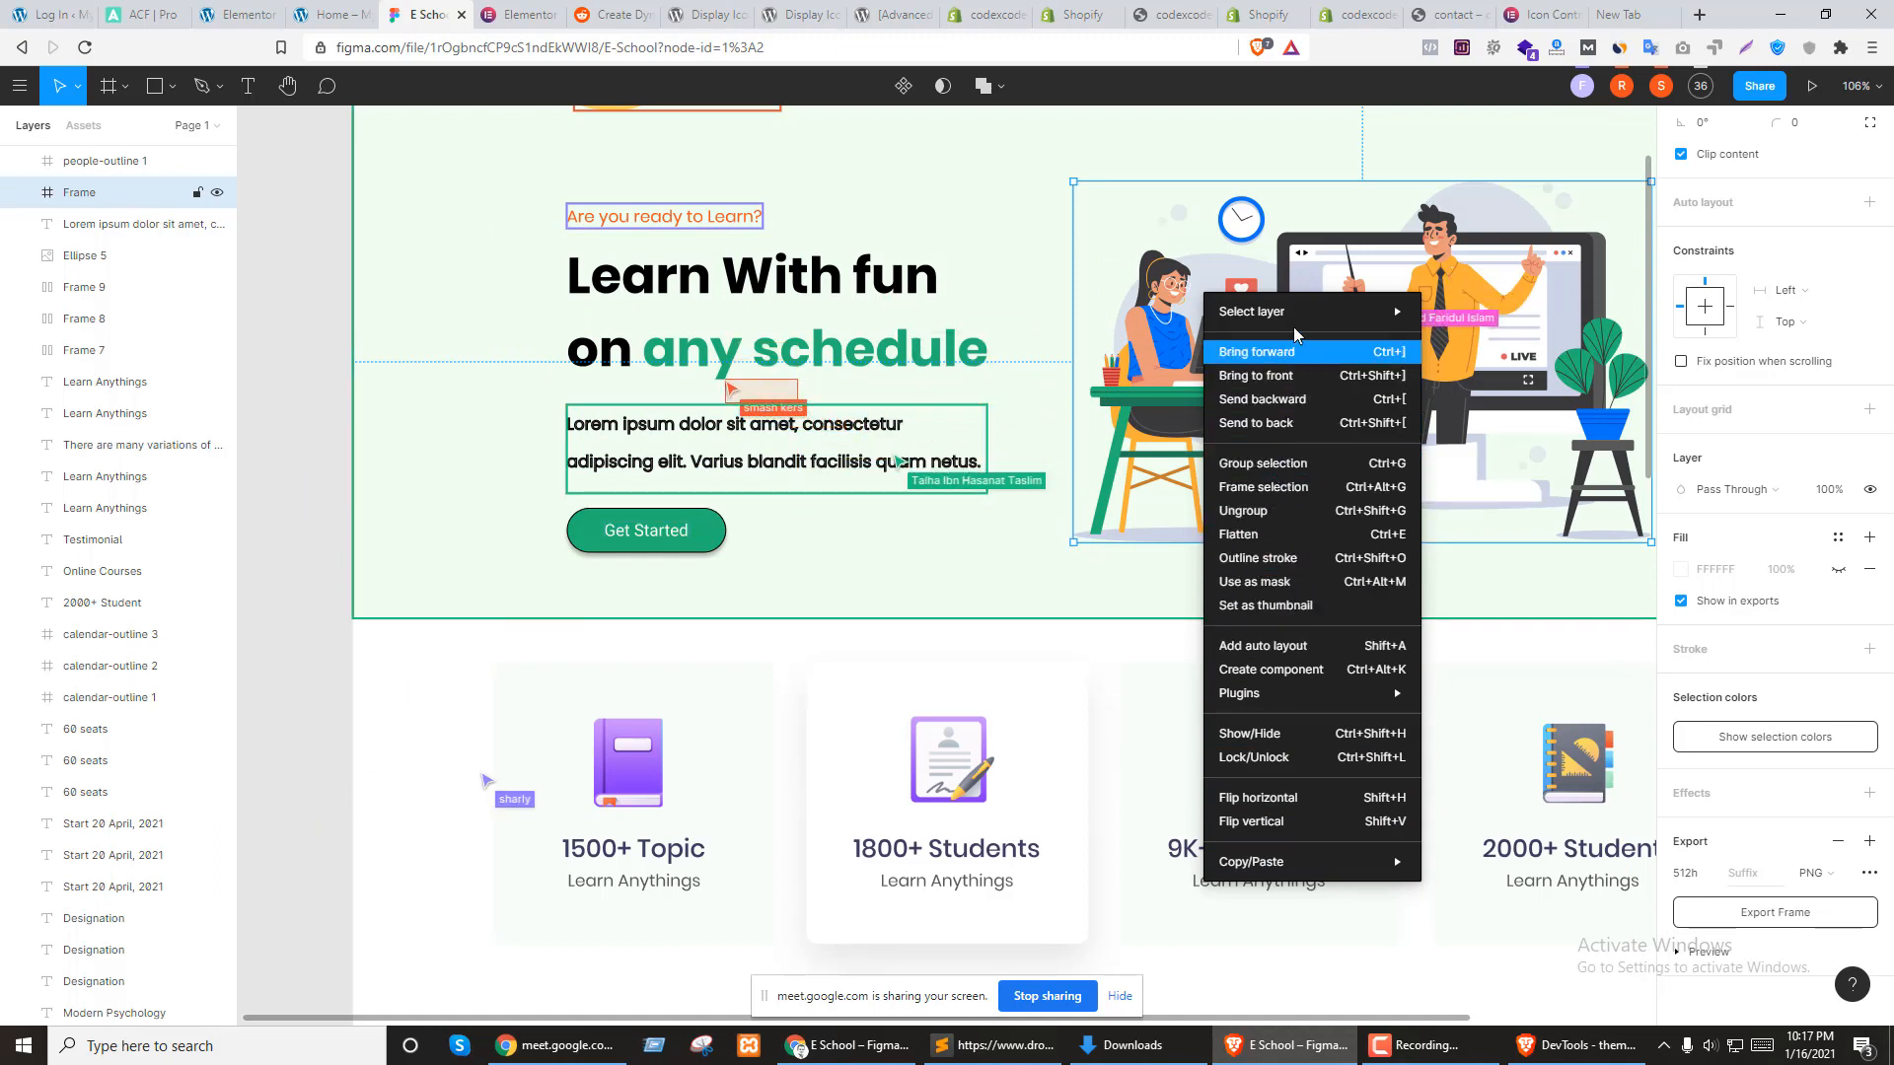
mouse_move(1292, 313)
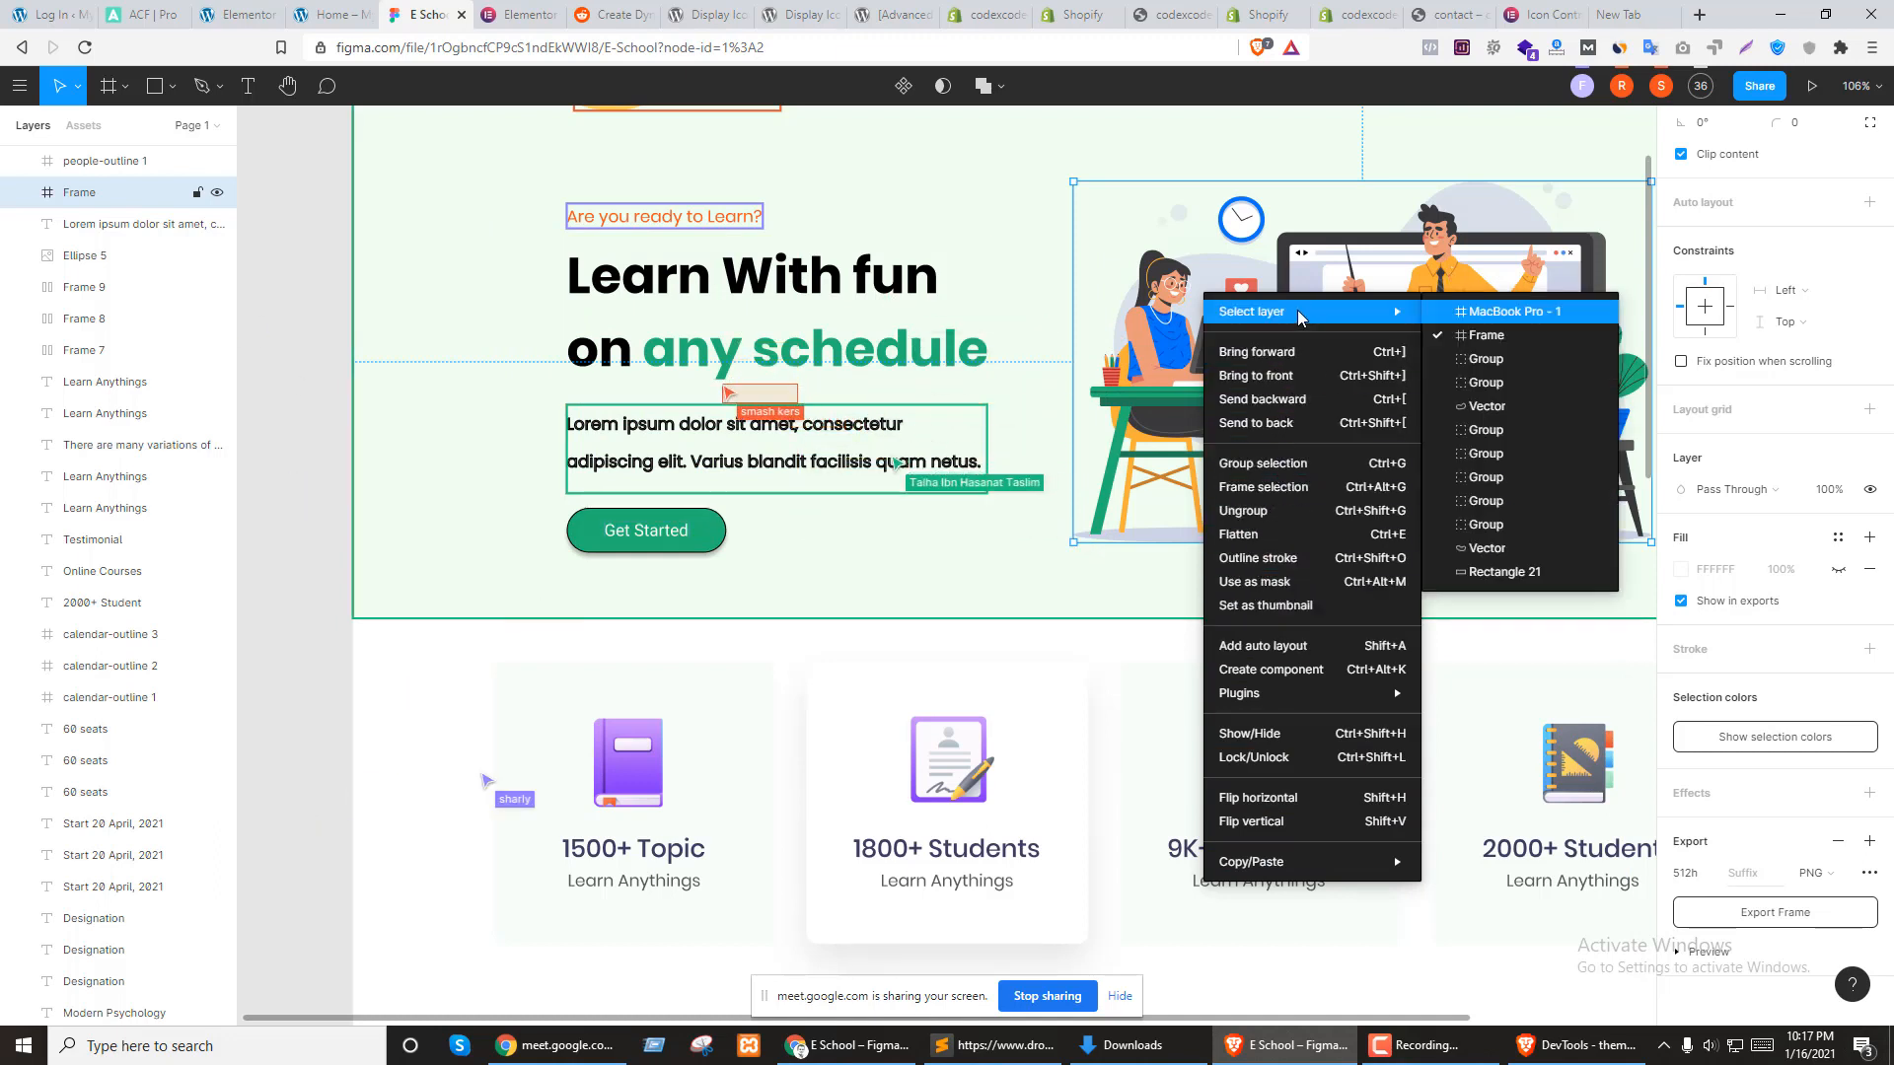
click(1490, 335)
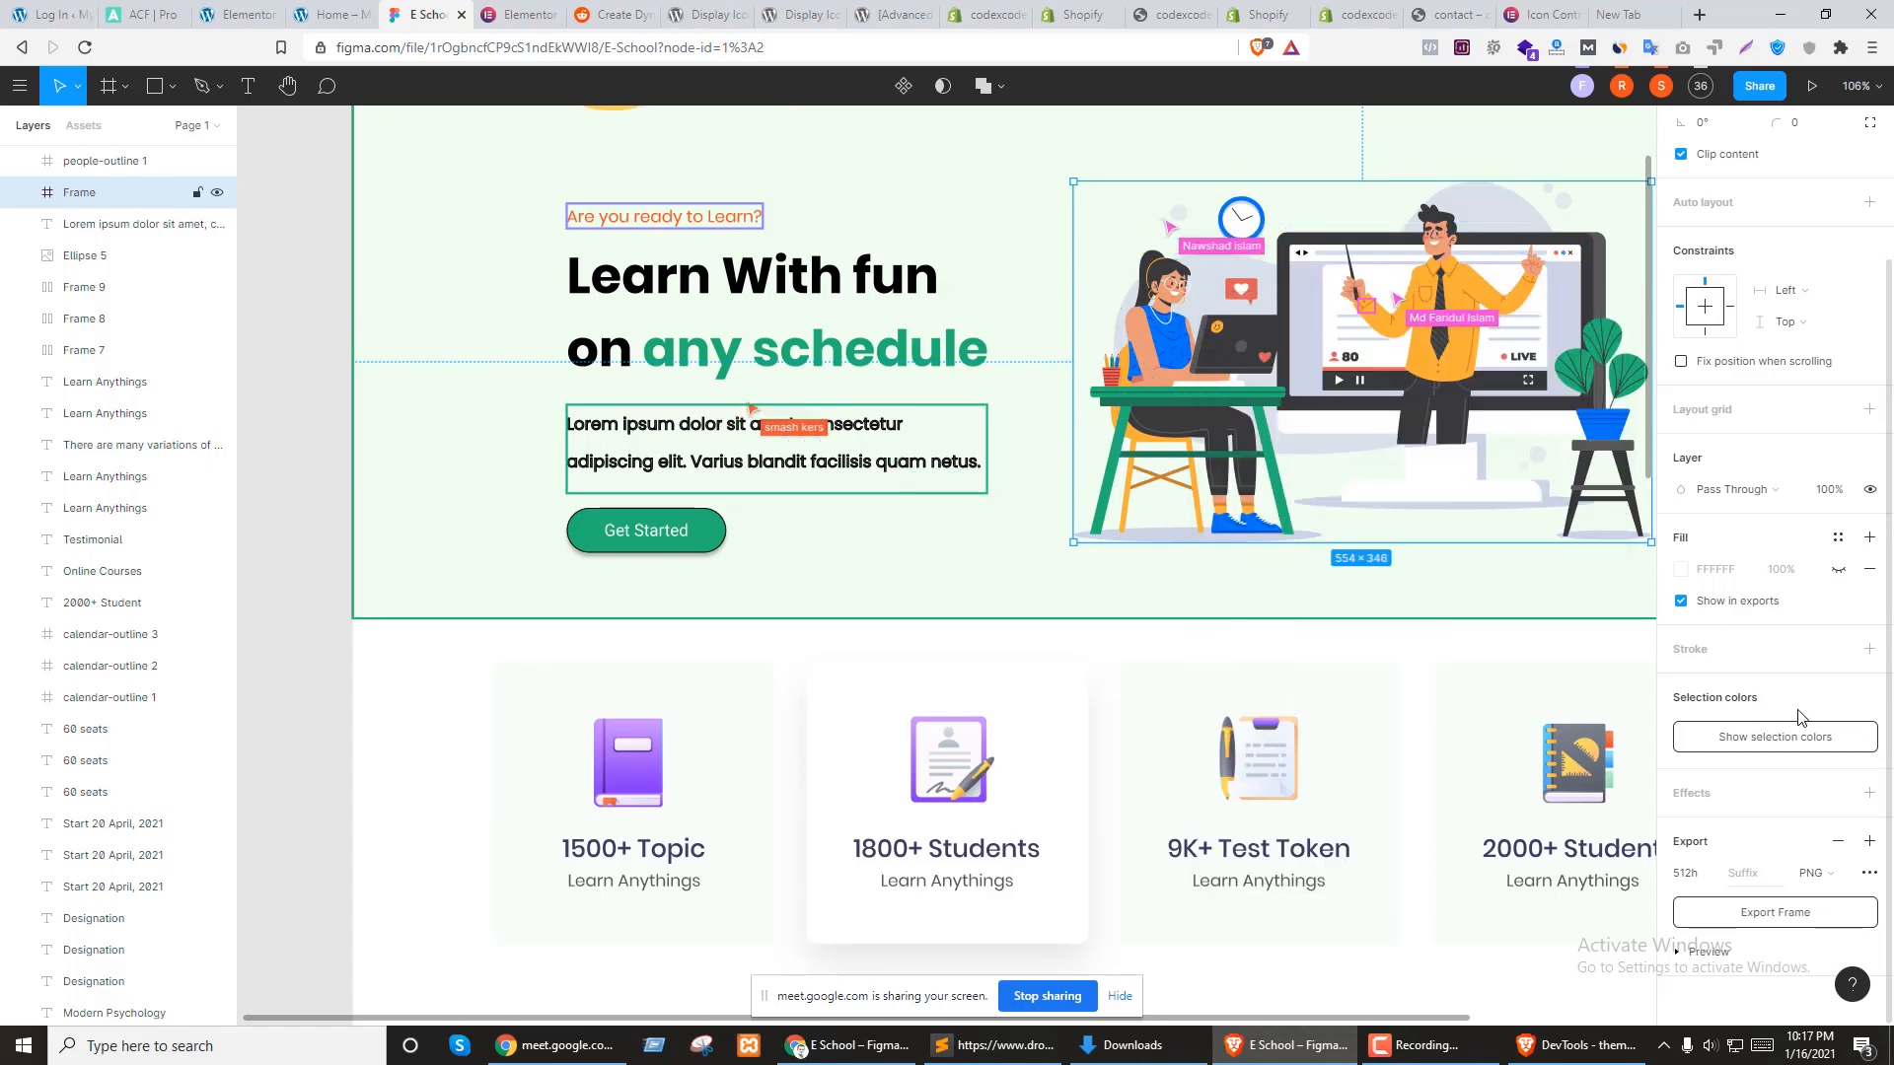
click(1773, 915)
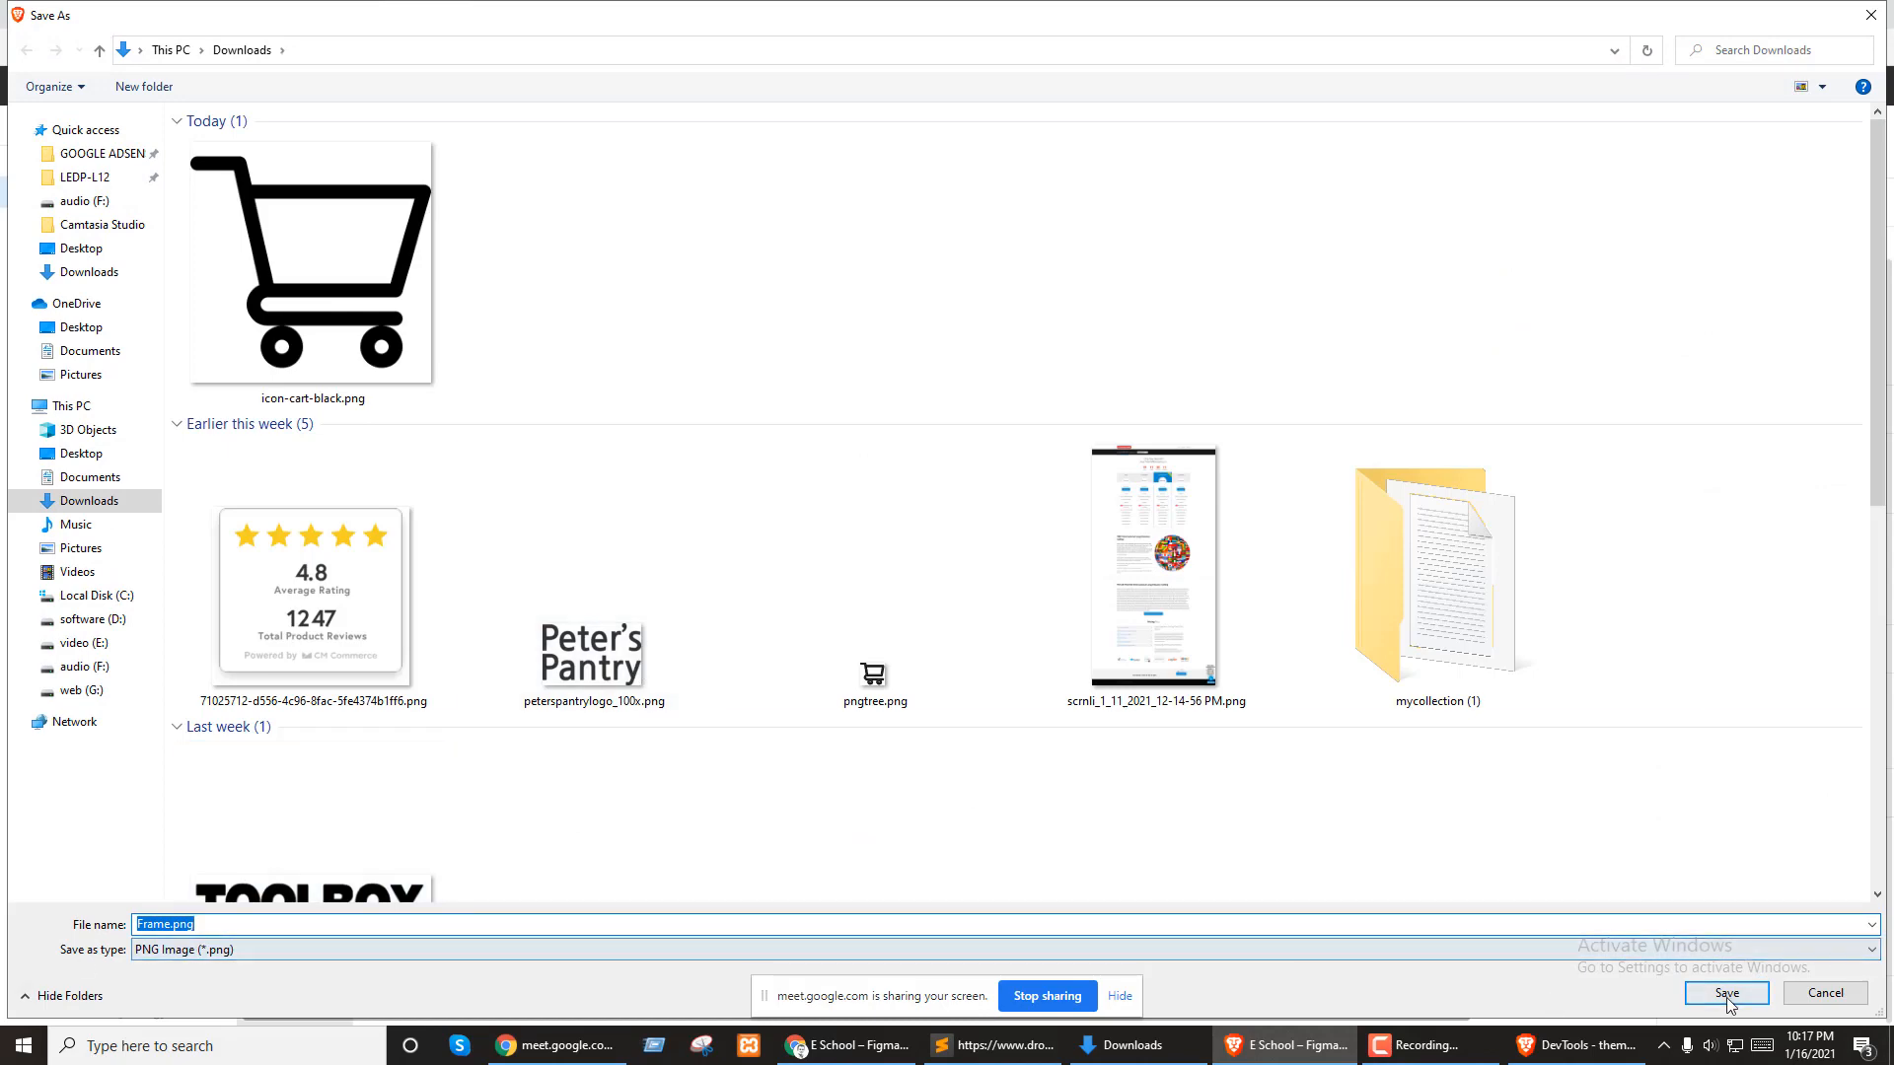
click(1726, 994)
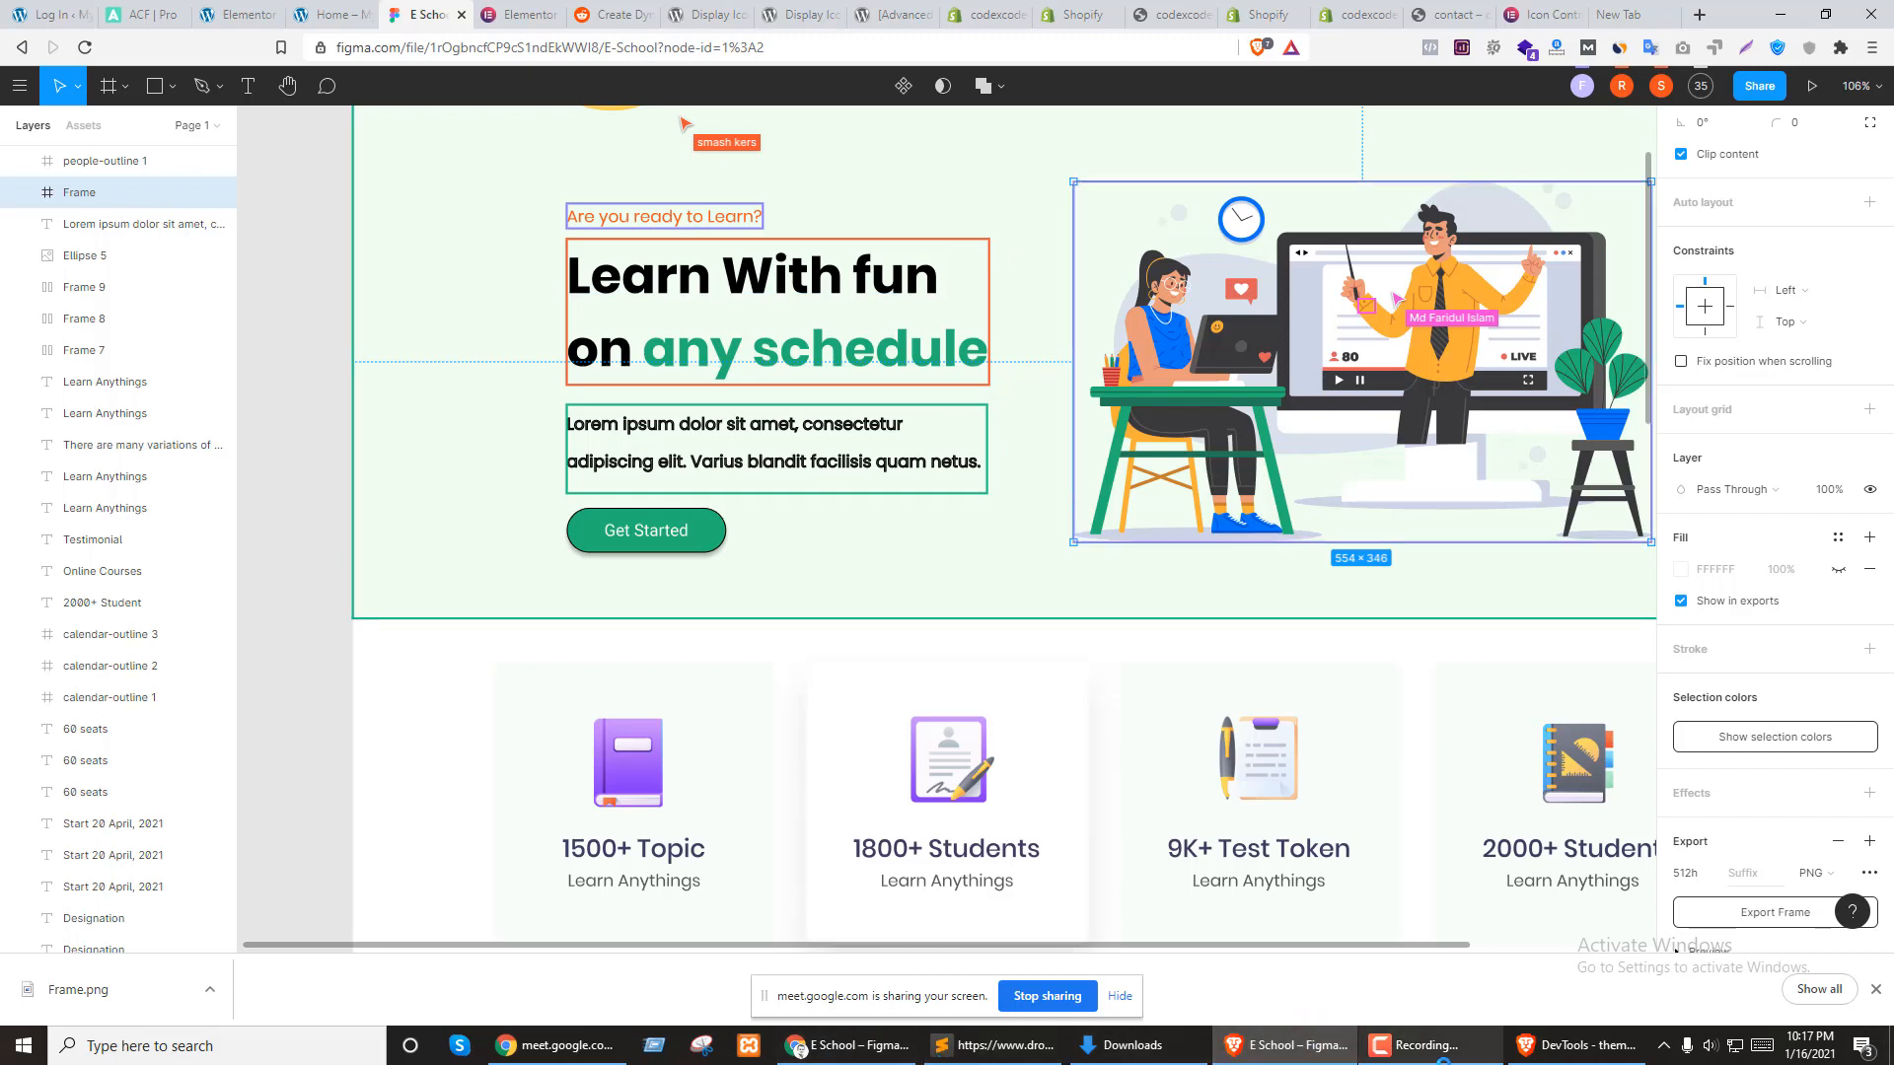
Return to the Elementor editor, upload Frame.png to the media library and insert it into the Image widget
click(332, 14)
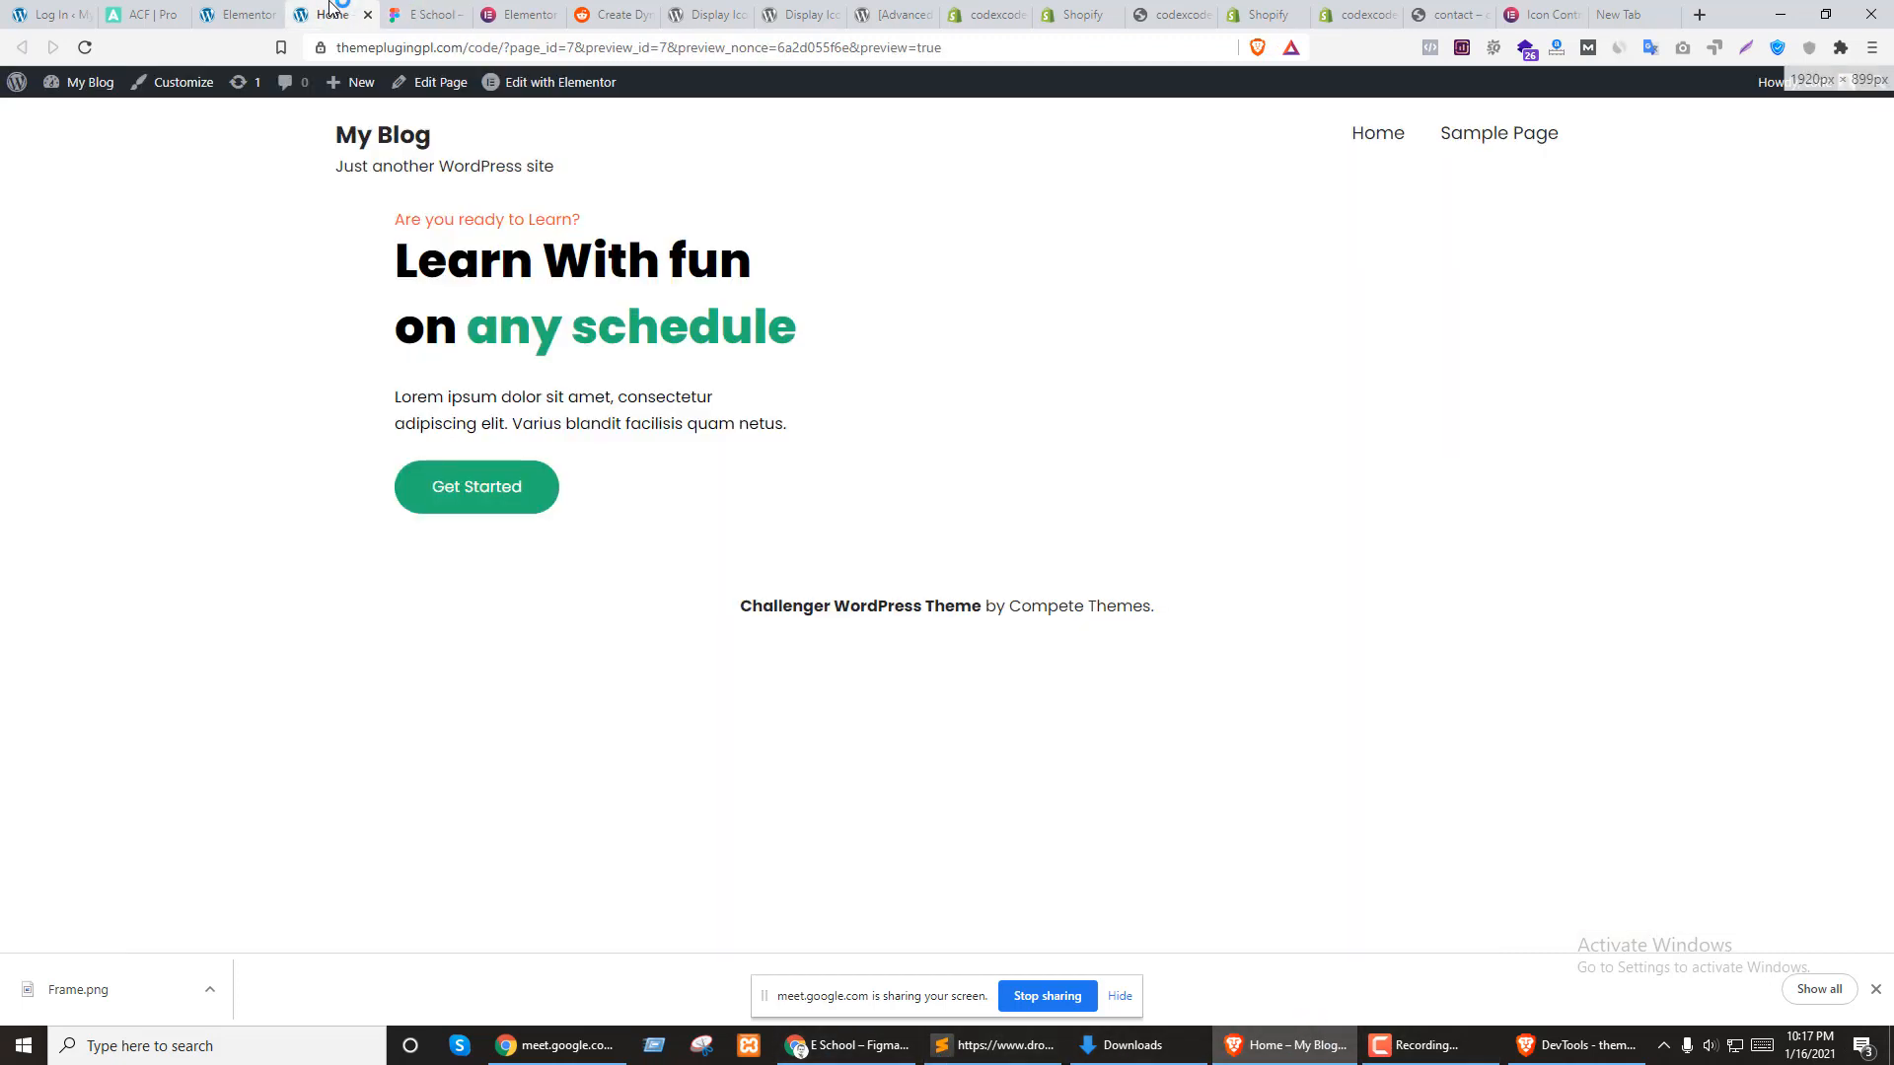
click(242, 10)
drag(48, 989, 552, 493)
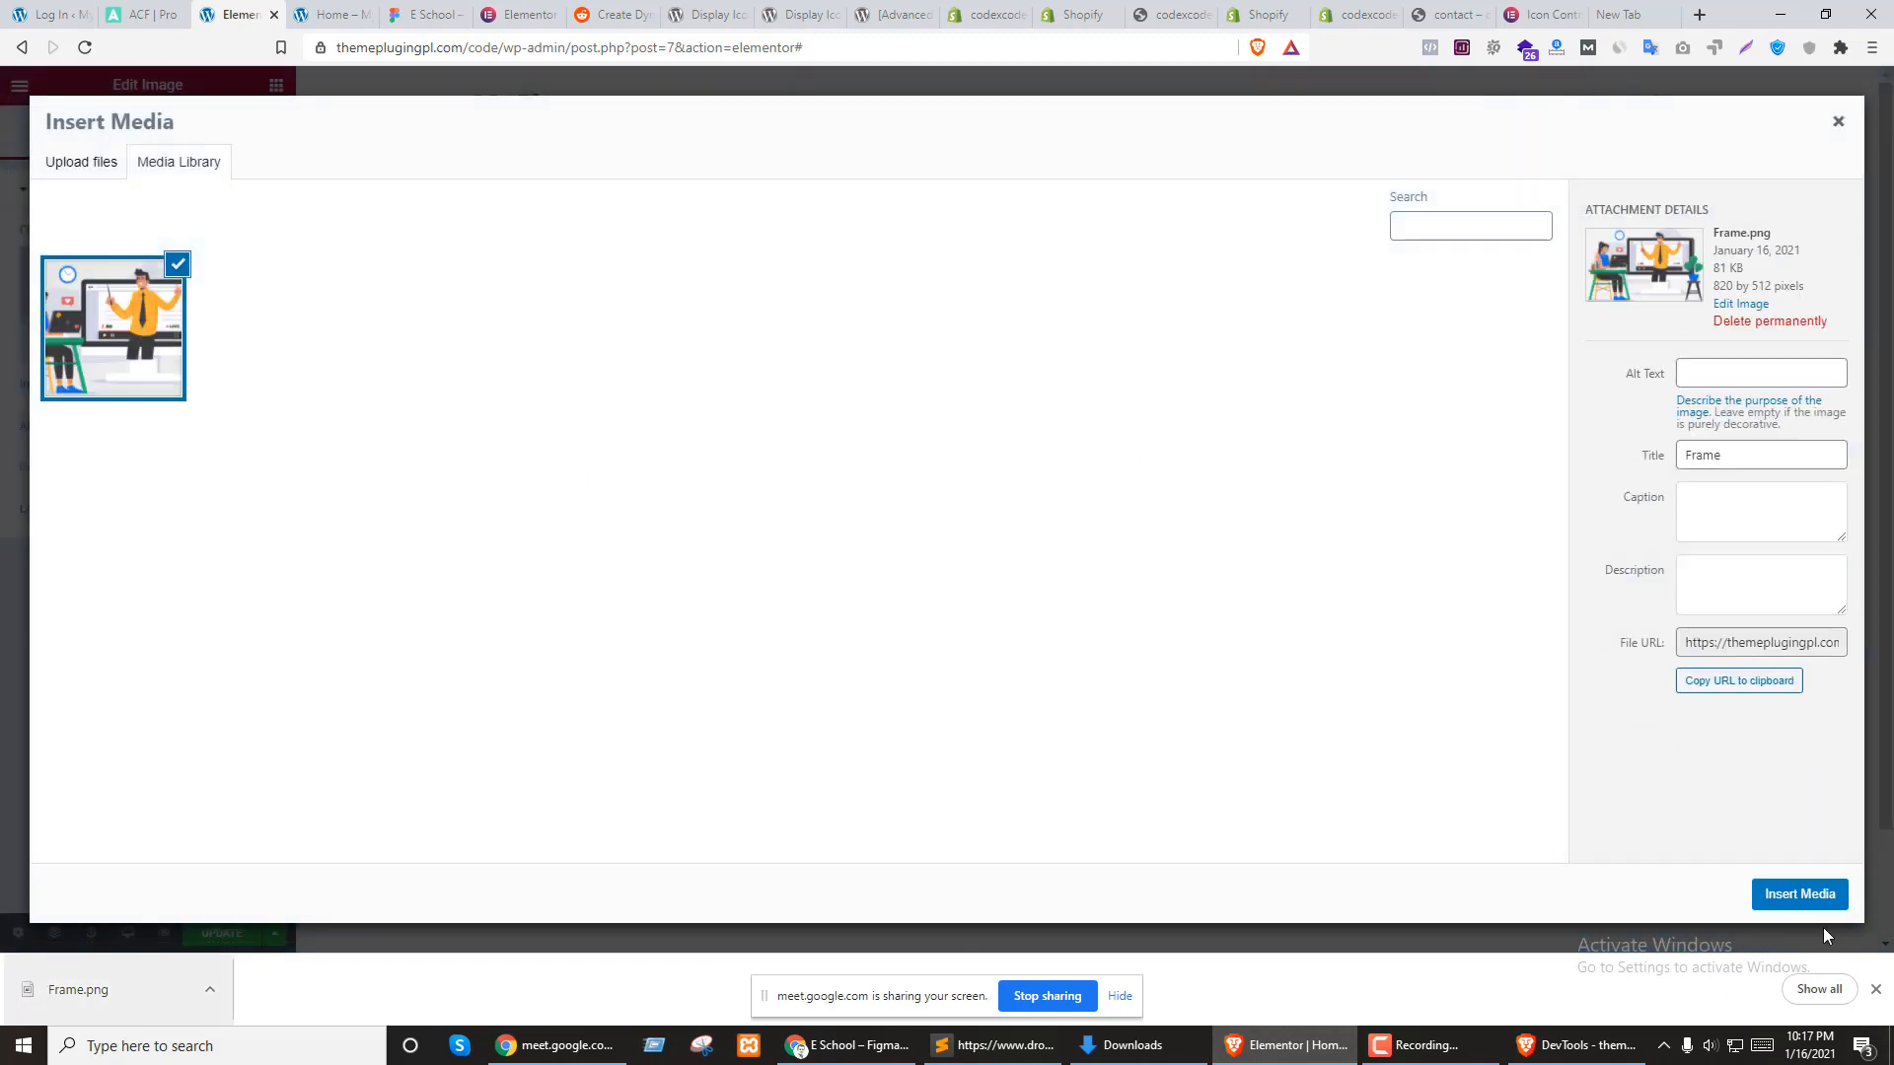
click(1800, 893)
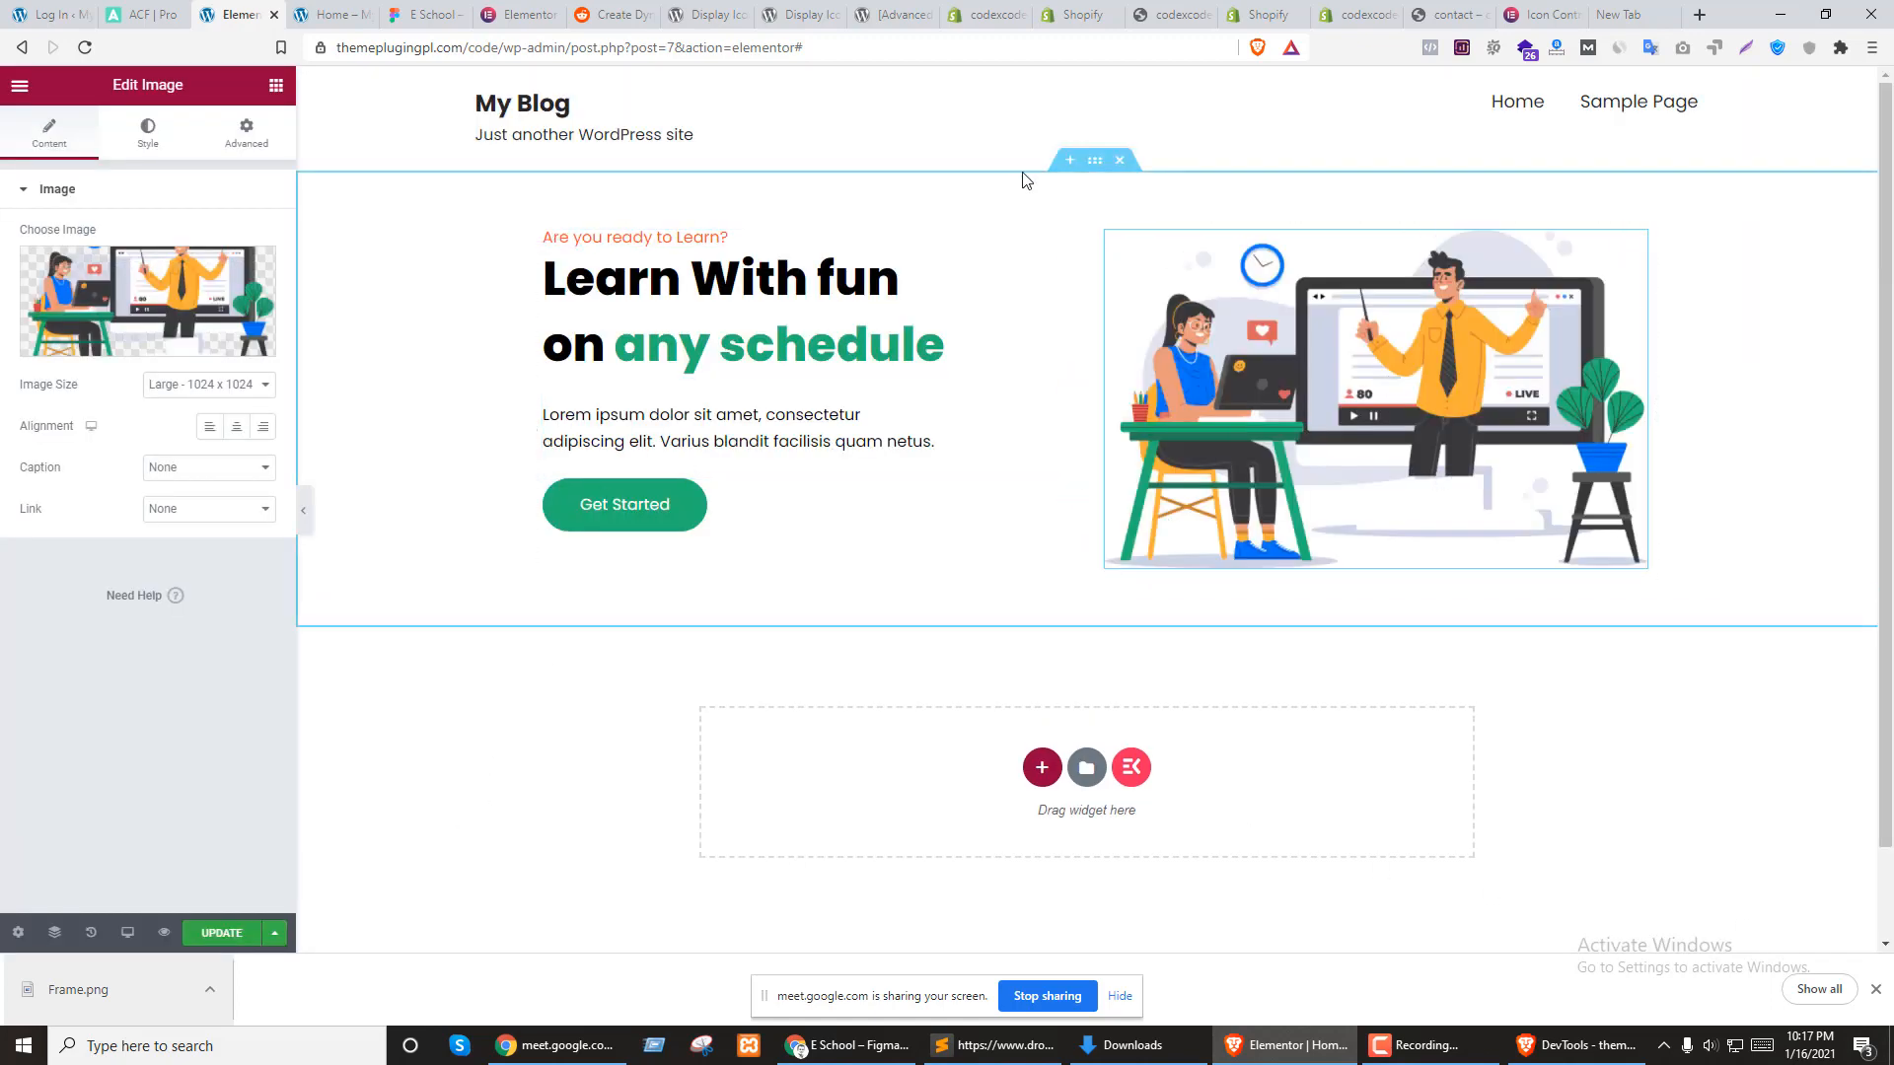
Switch to Figma and copy the fill colour code F0FFF0 from the hero's background rectangle
click(396, 12)
scroll(421, 221, up, 2)
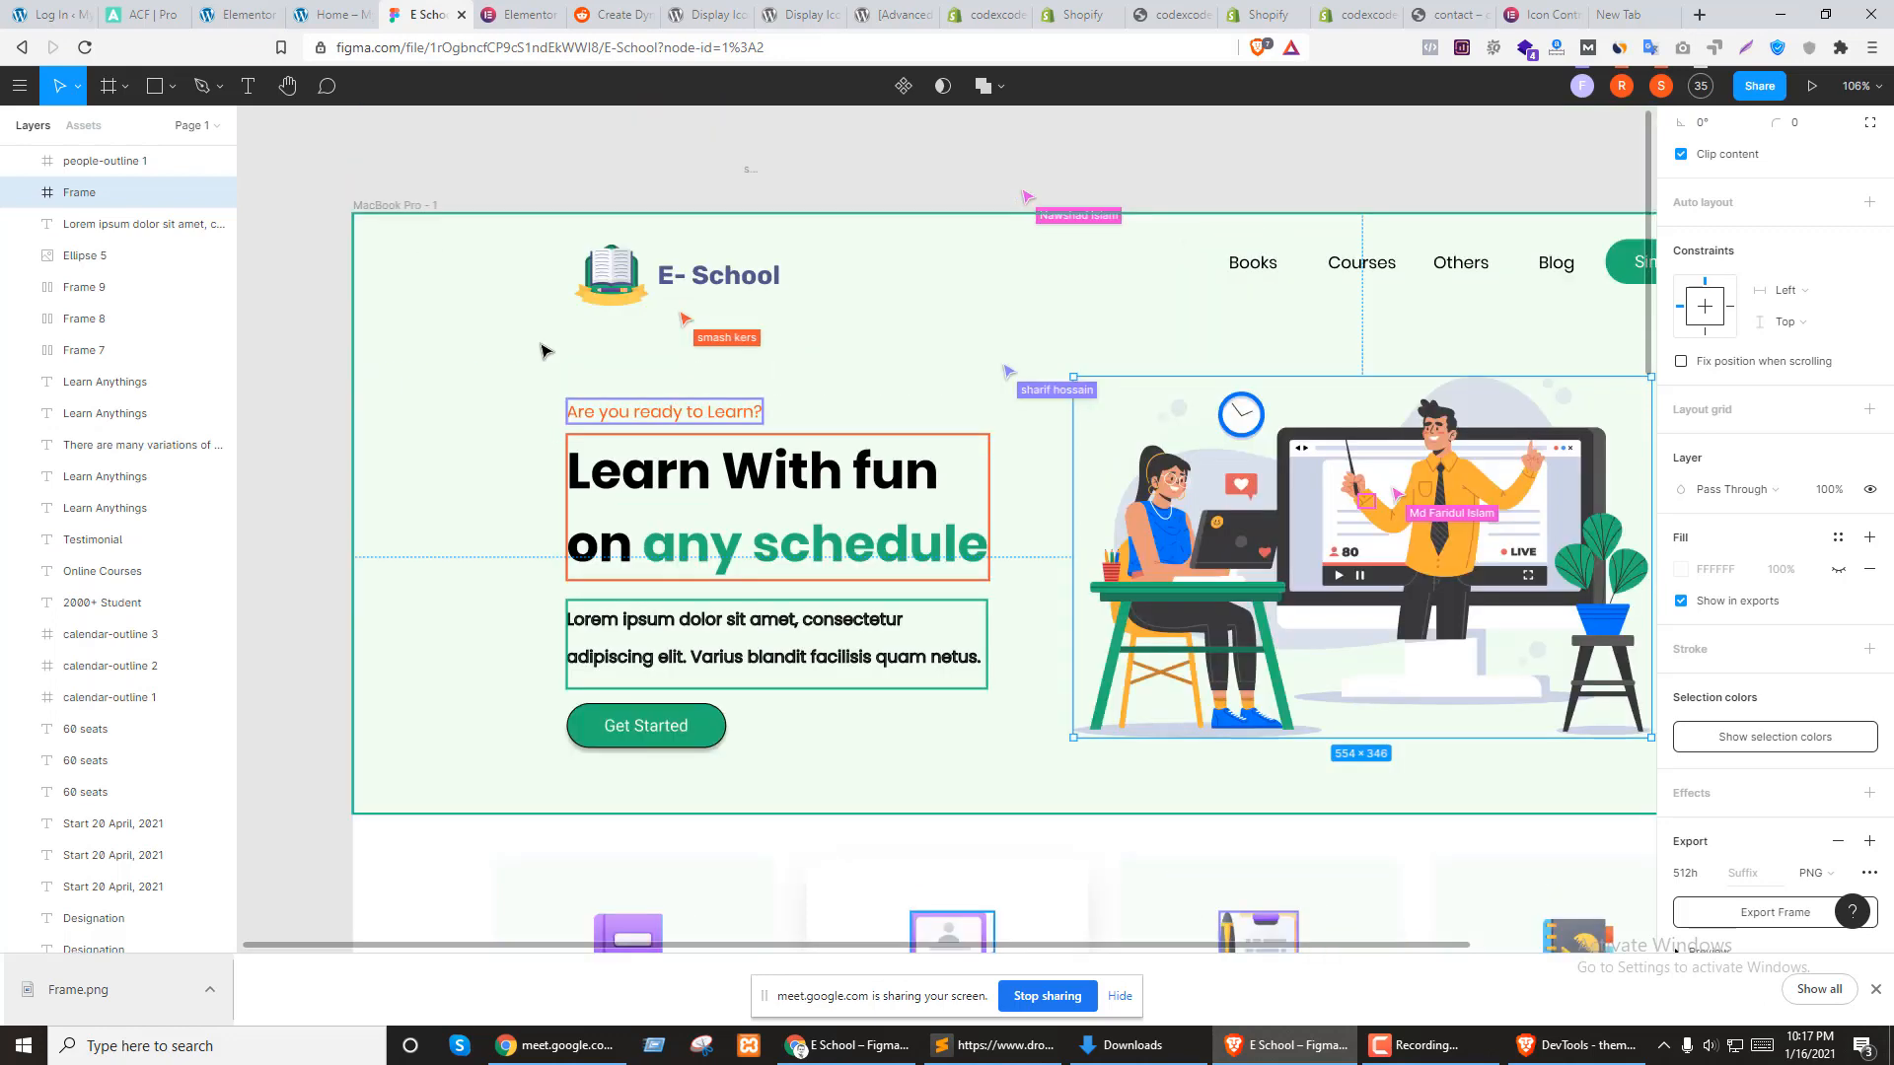
click(388, 264)
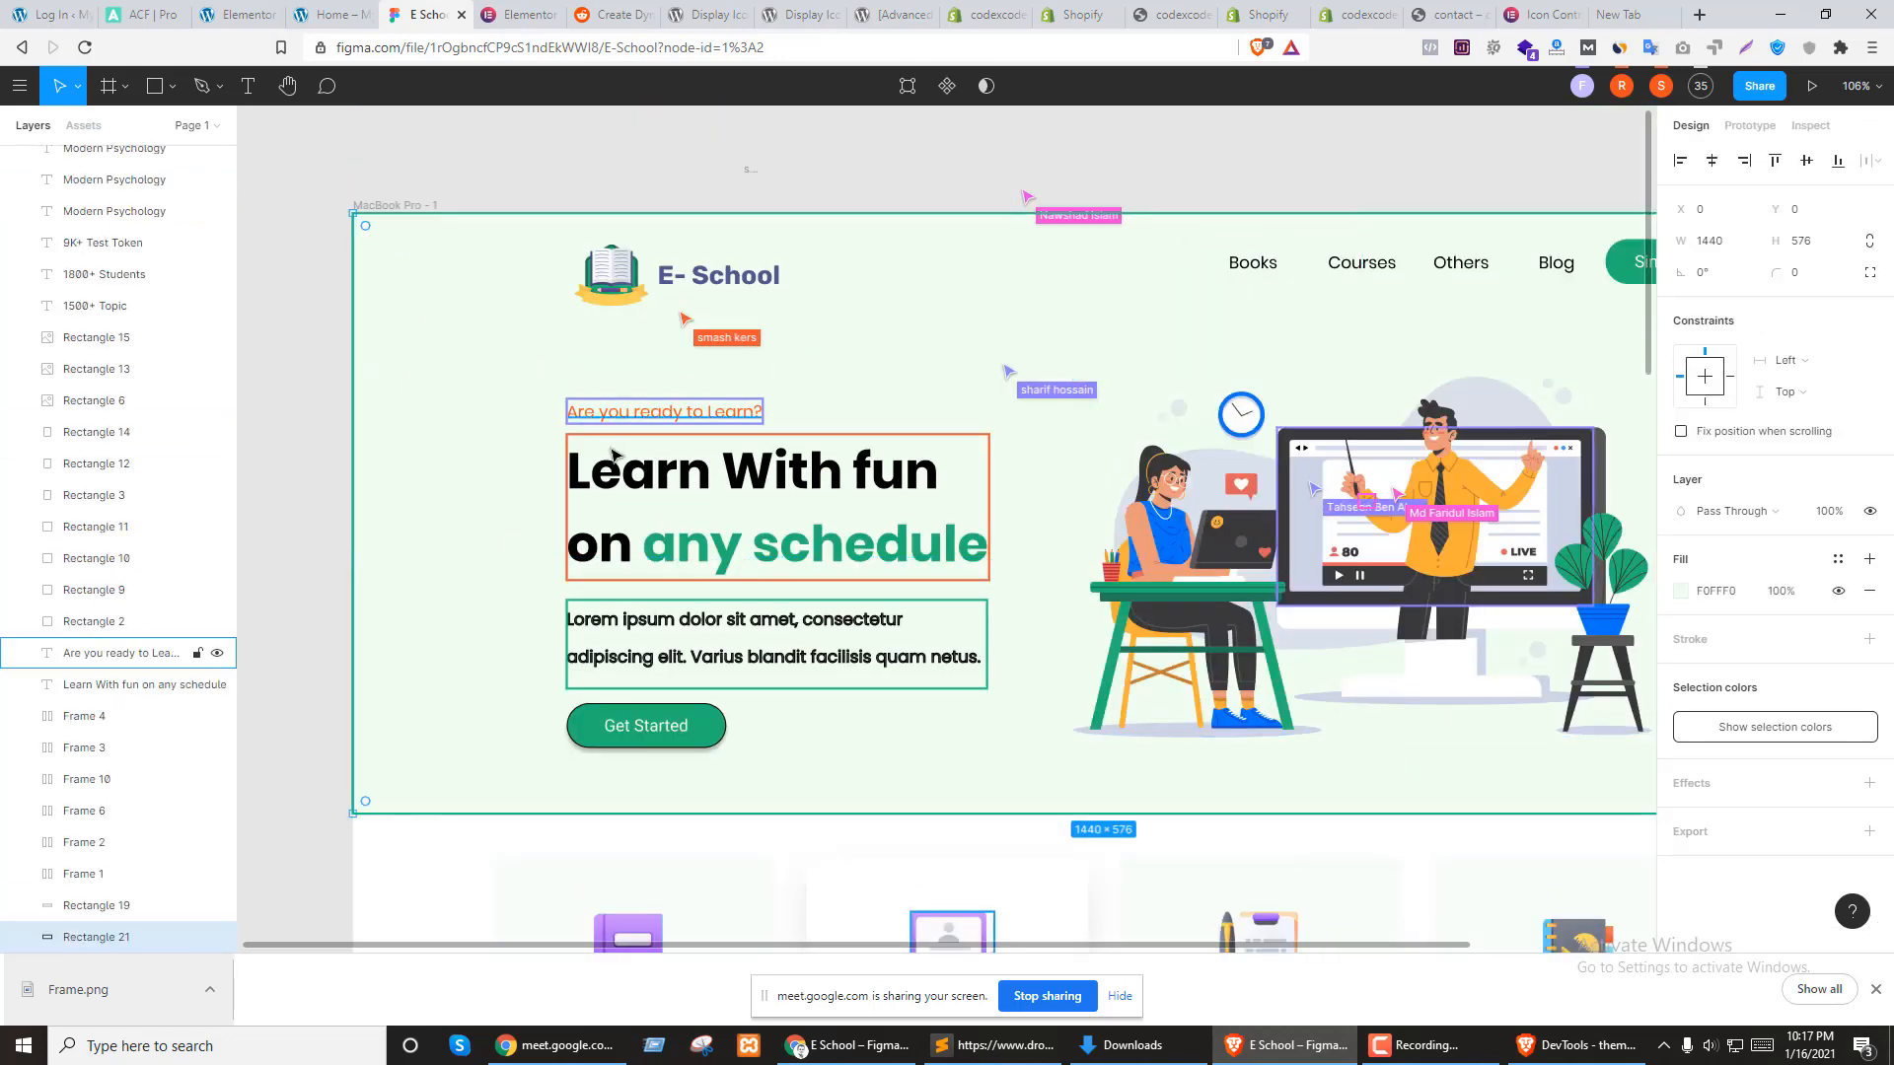
click(1717, 592)
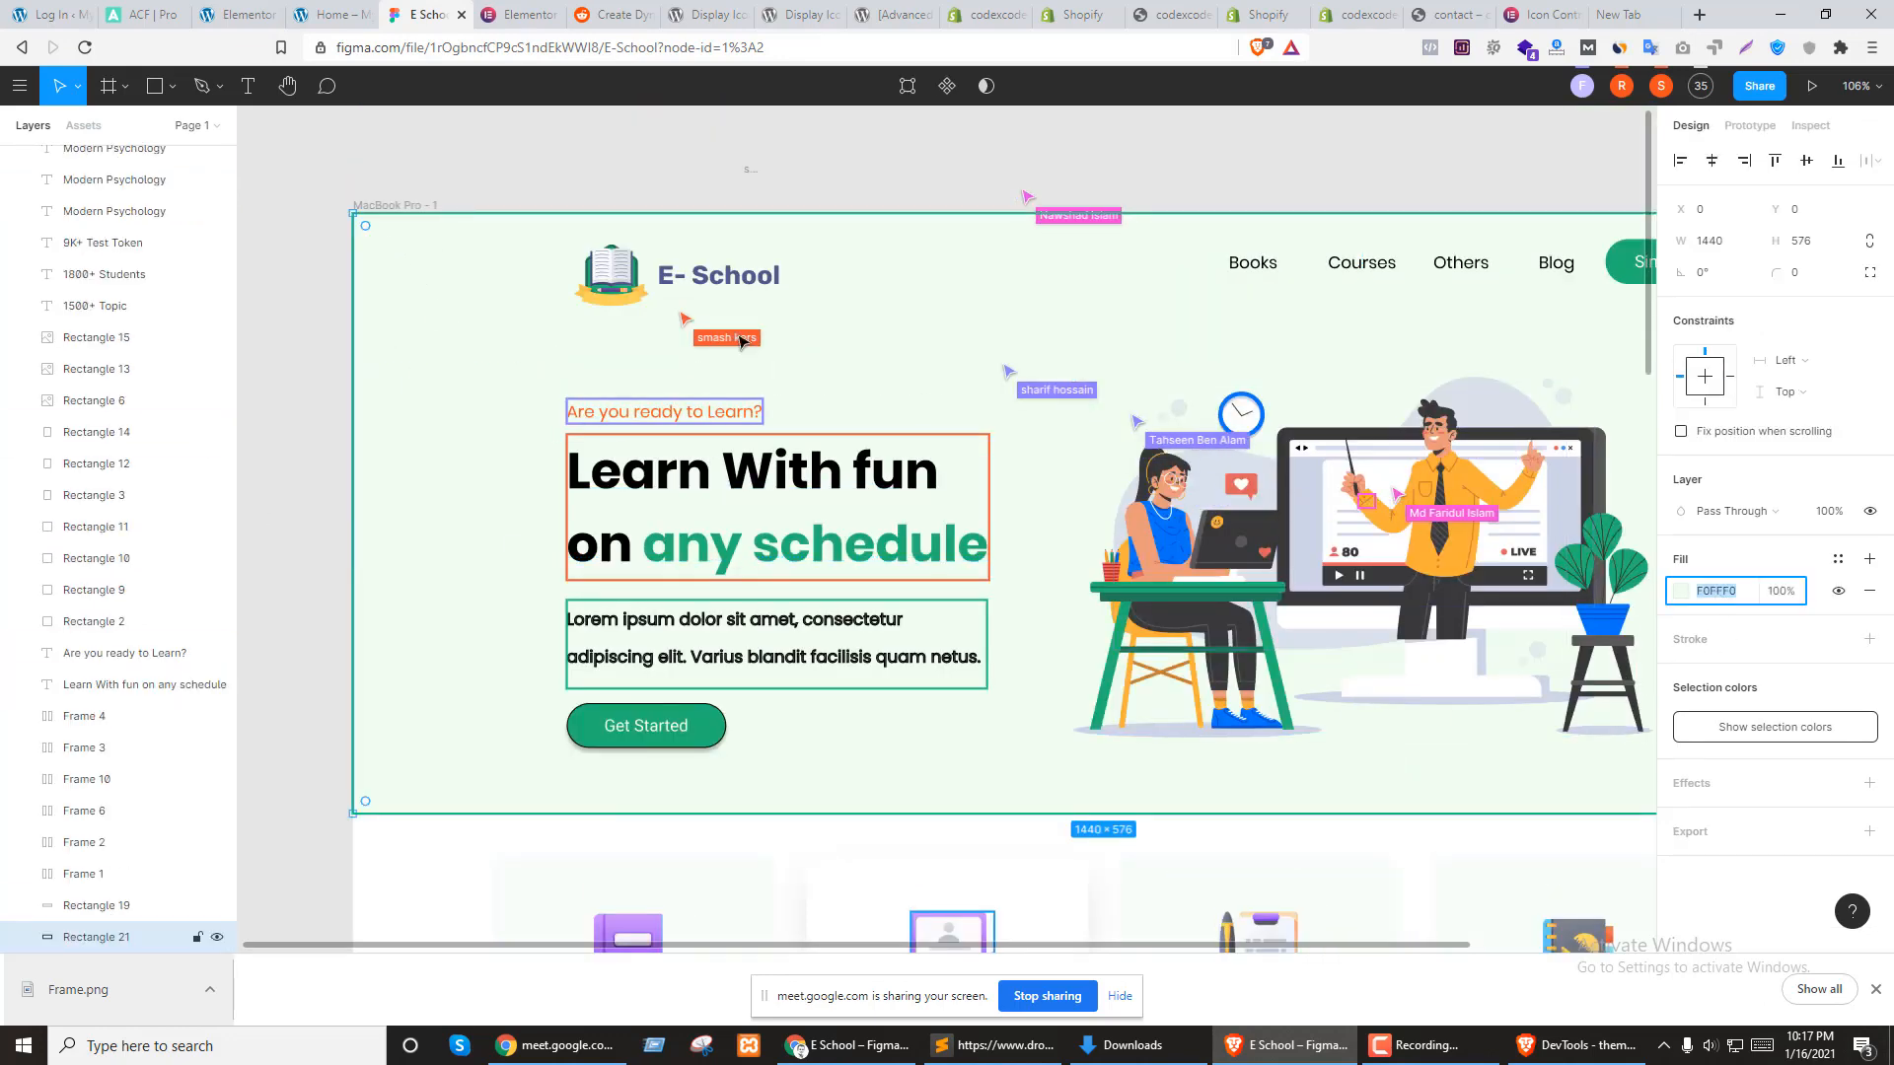
Back in the Elementor editor, give the hero section a Classic background with colour F0FFF0 and update the page
click(338, 15)
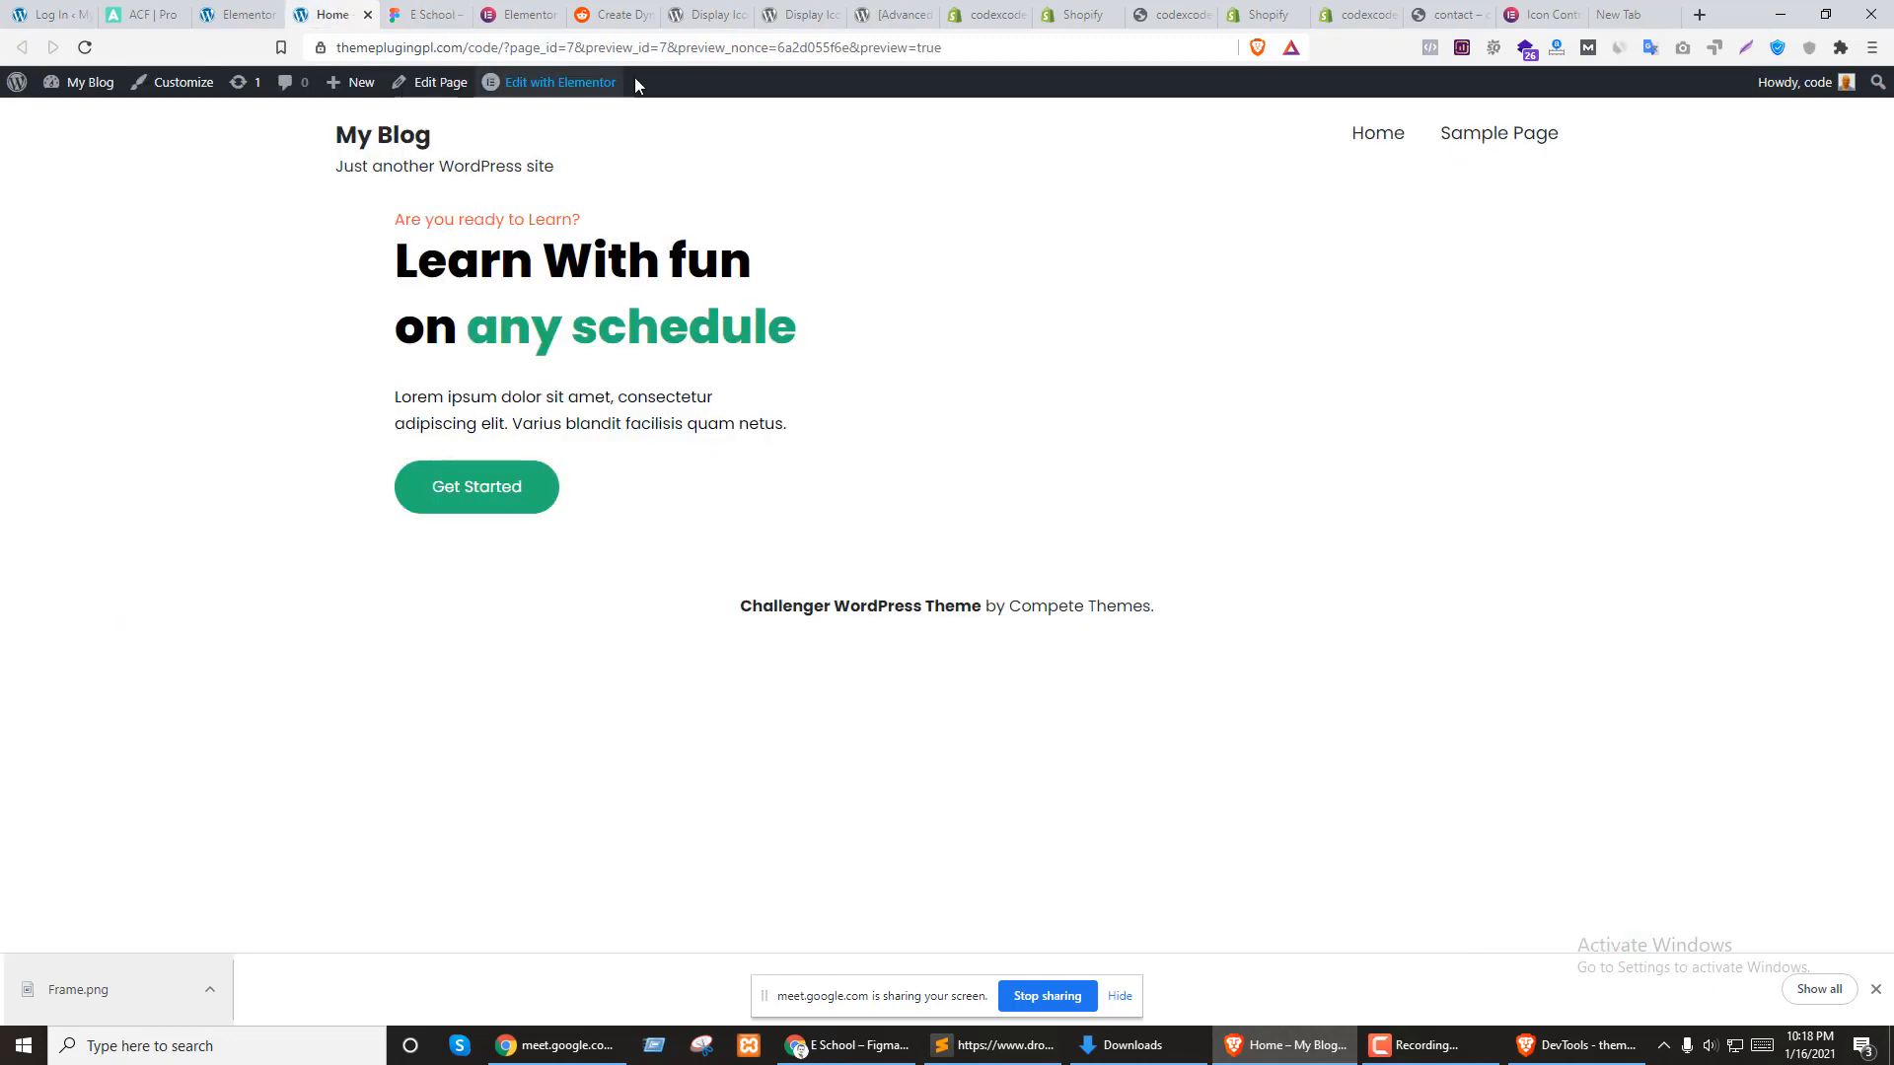
click(237, 15)
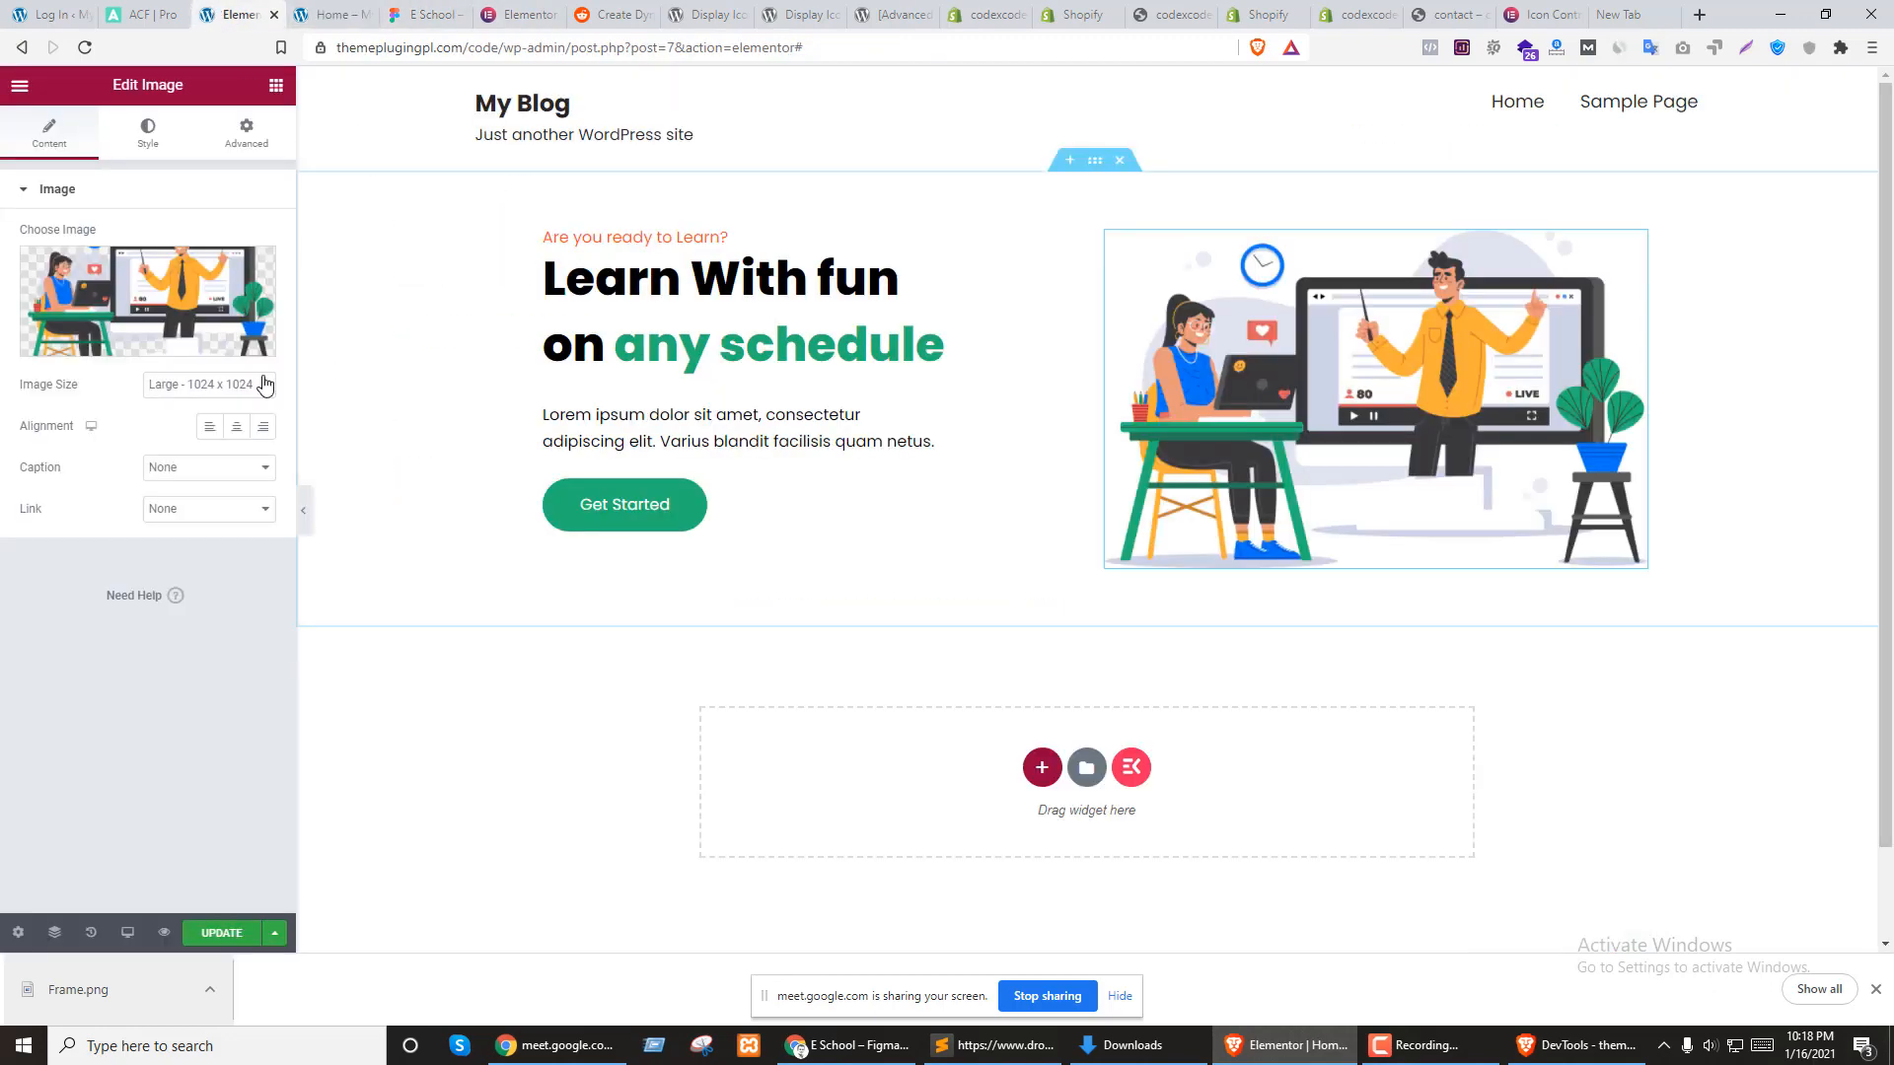
click(1069, 160)
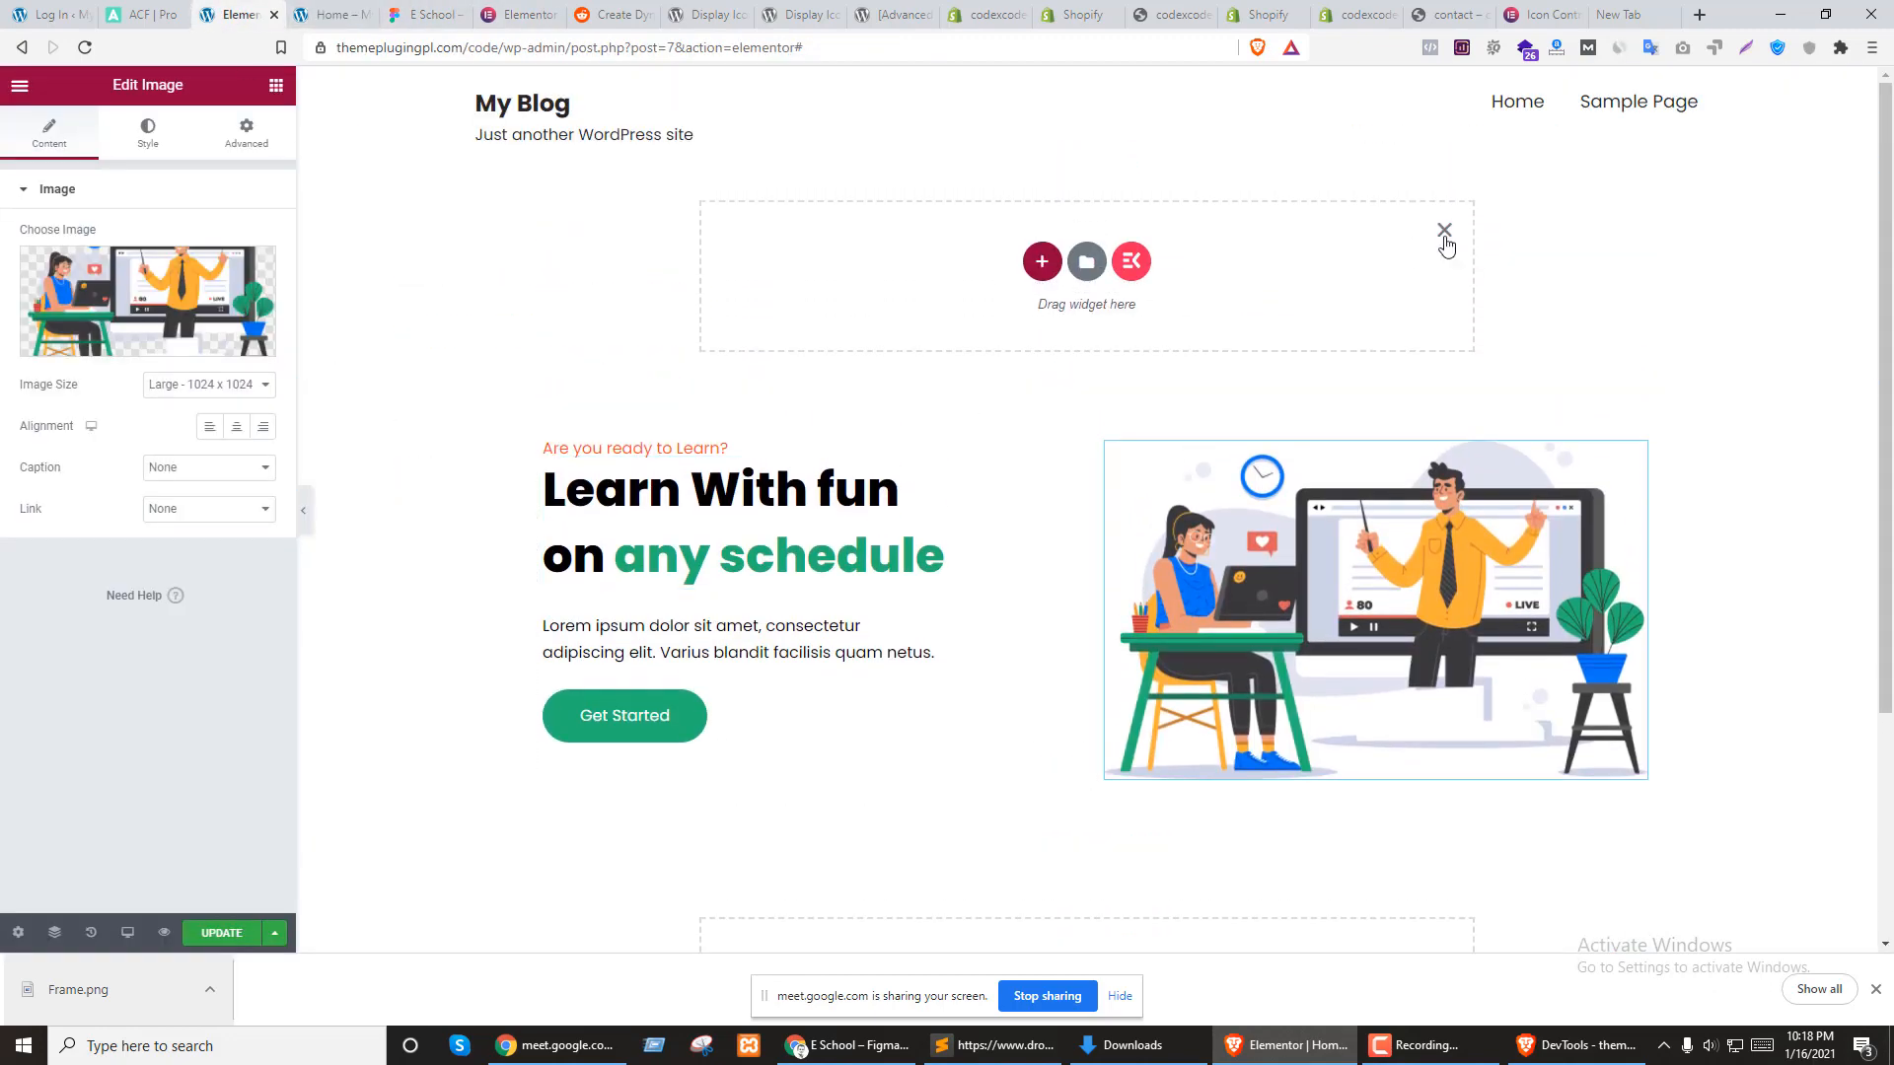
click(1444, 230)
click(1095, 160)
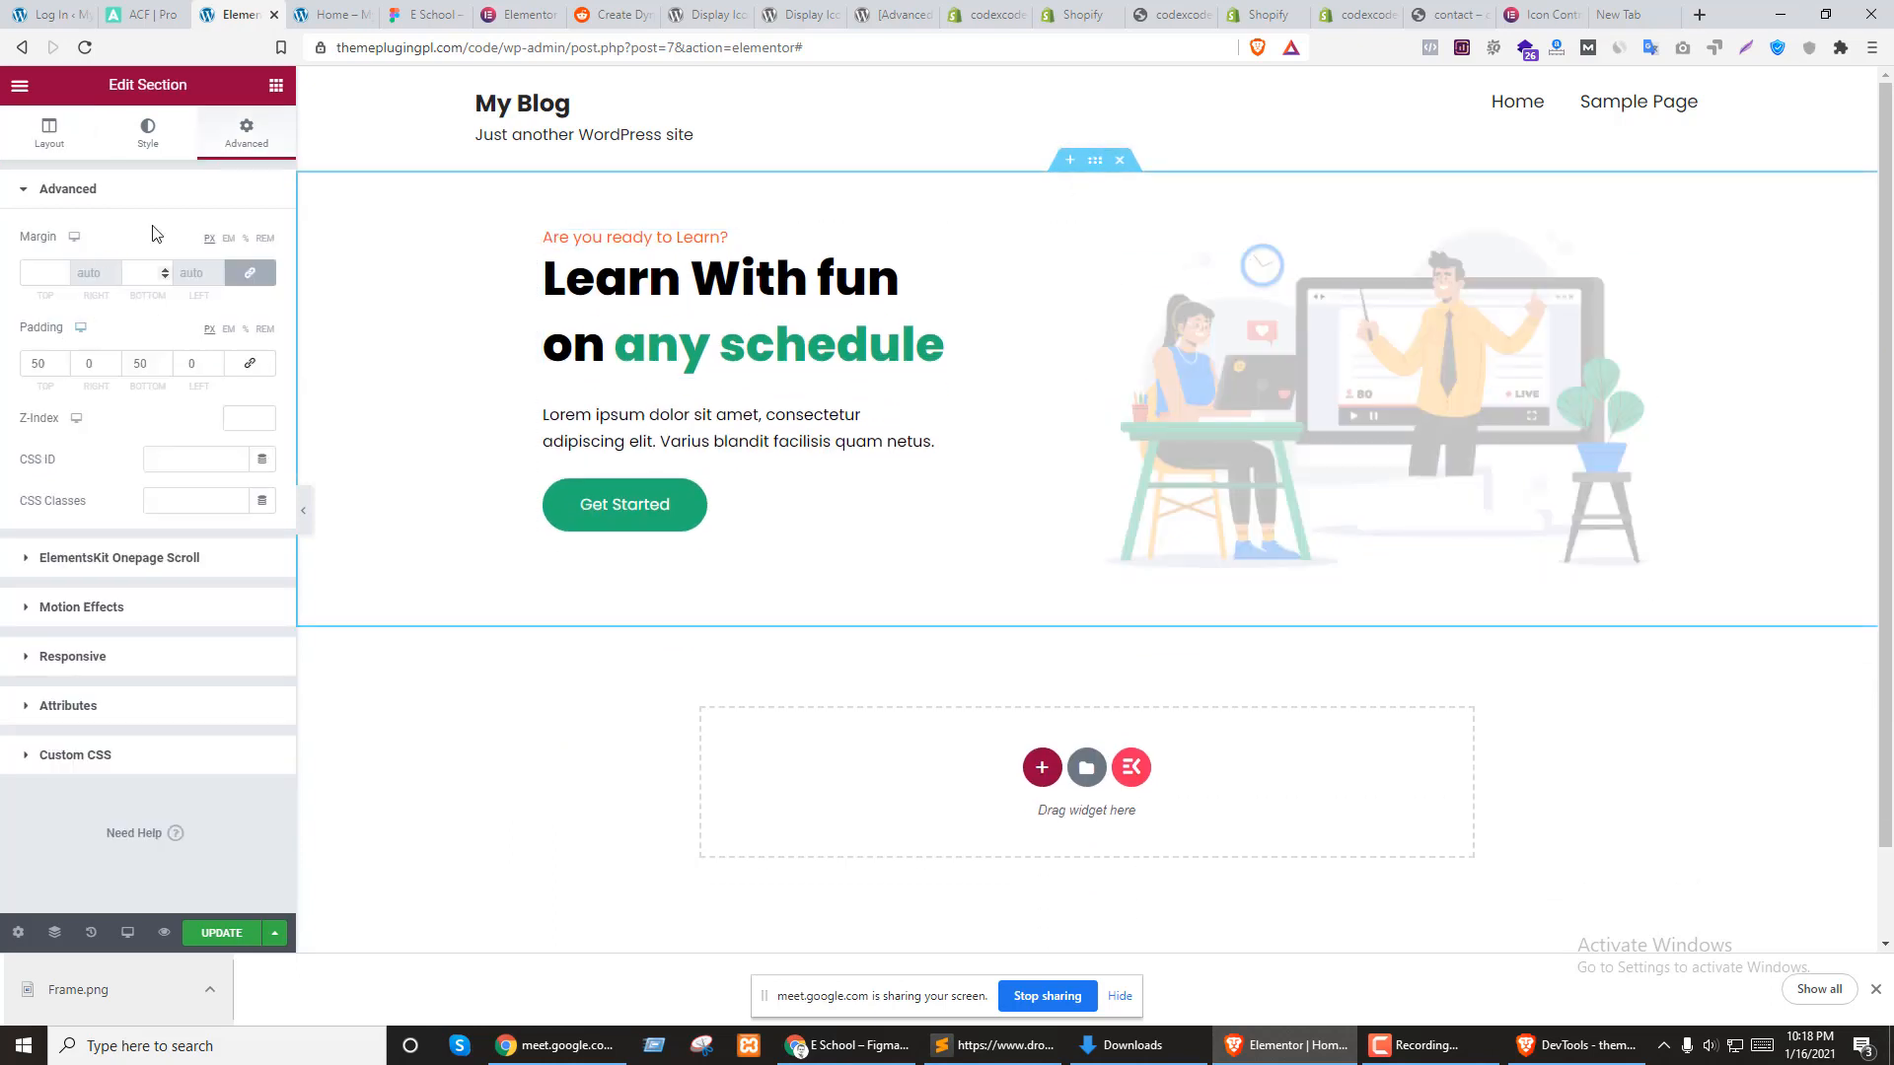
click(148, 130)
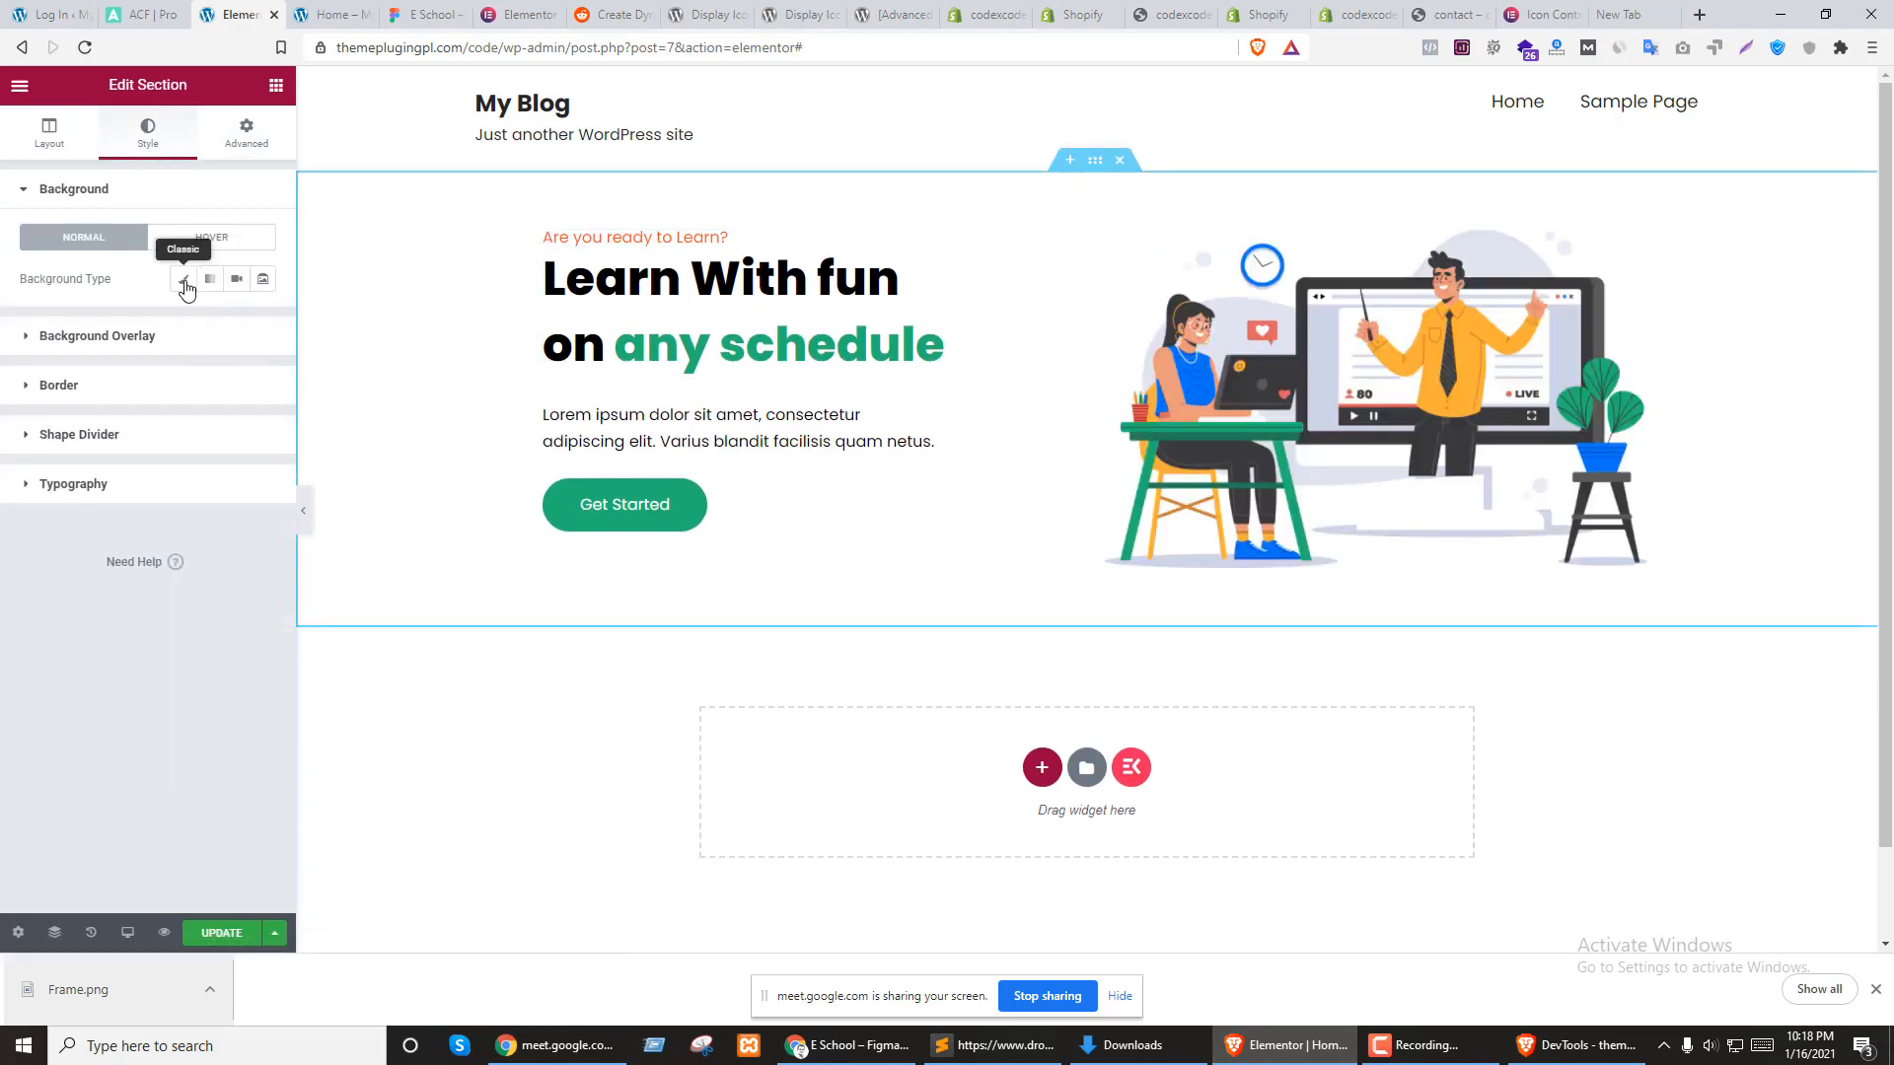
click(184, 279)
click(262, 319)
key(ctrl+v)
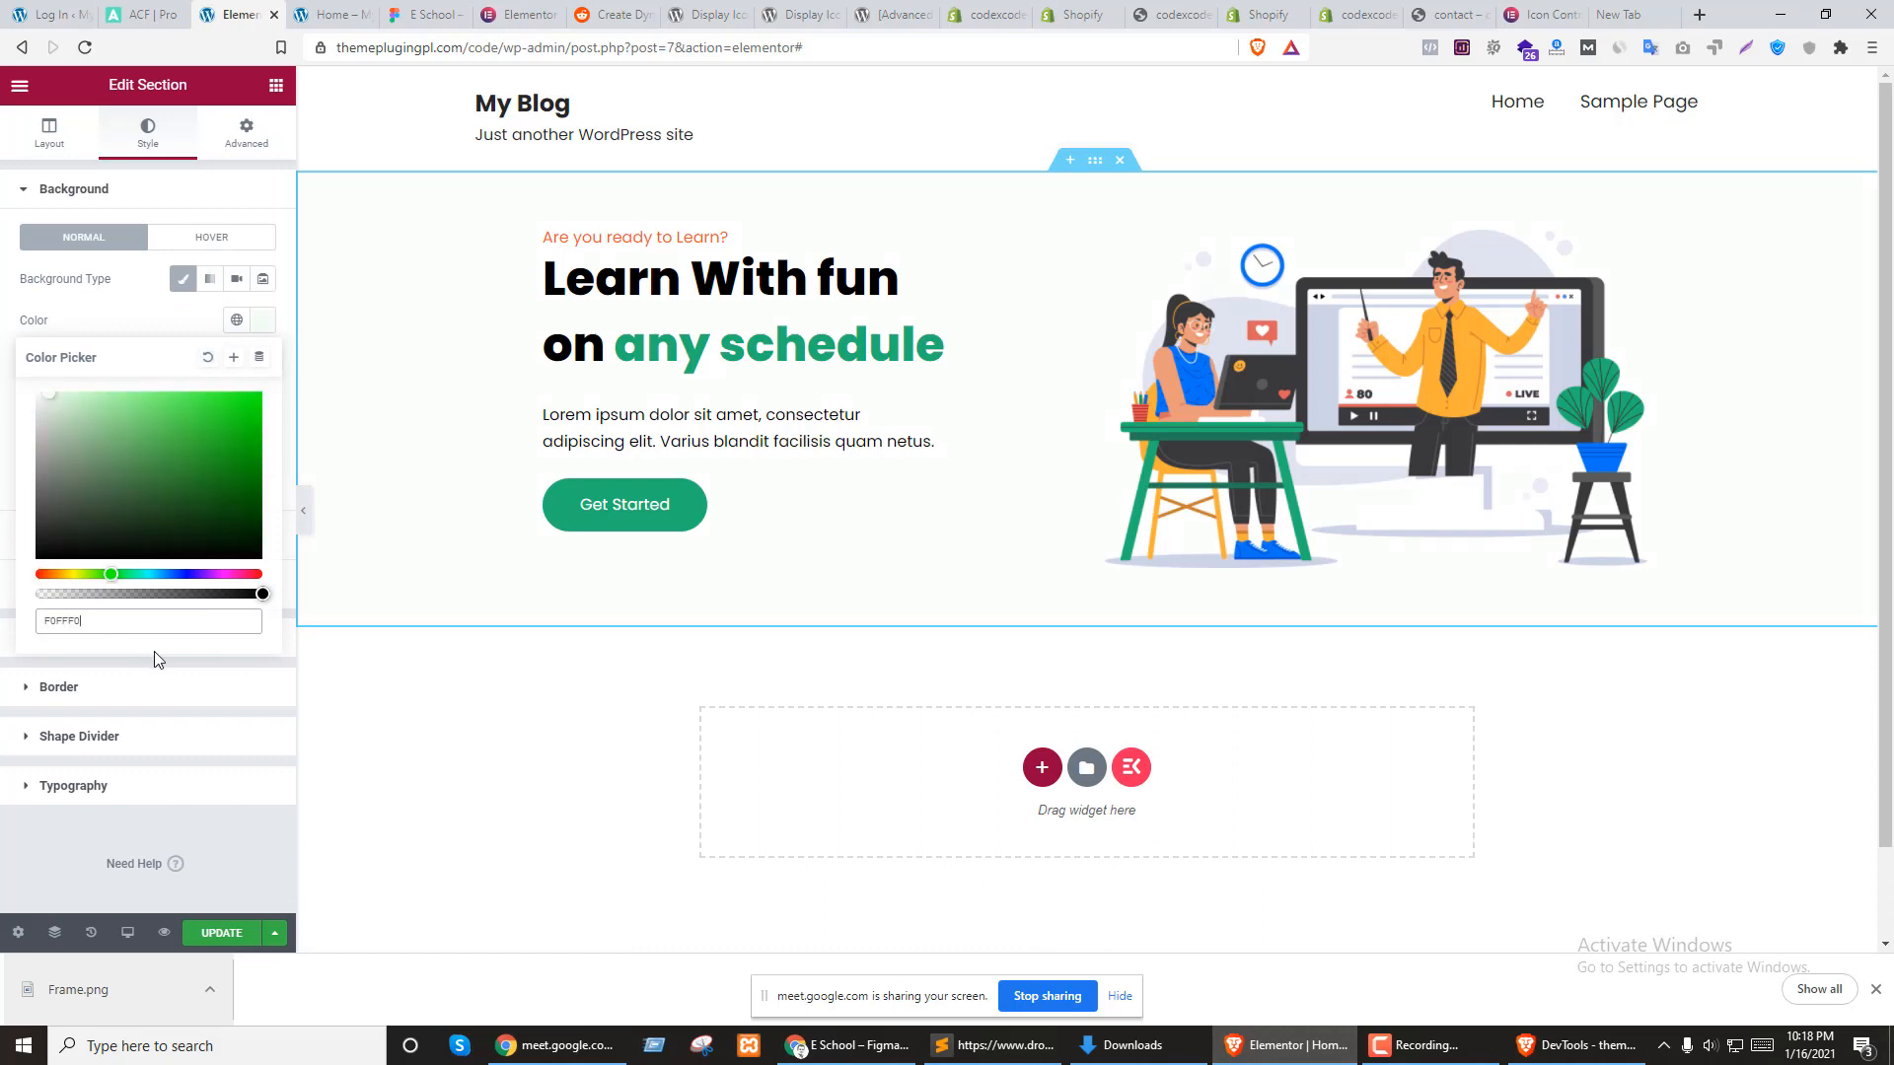
click(112, 317)
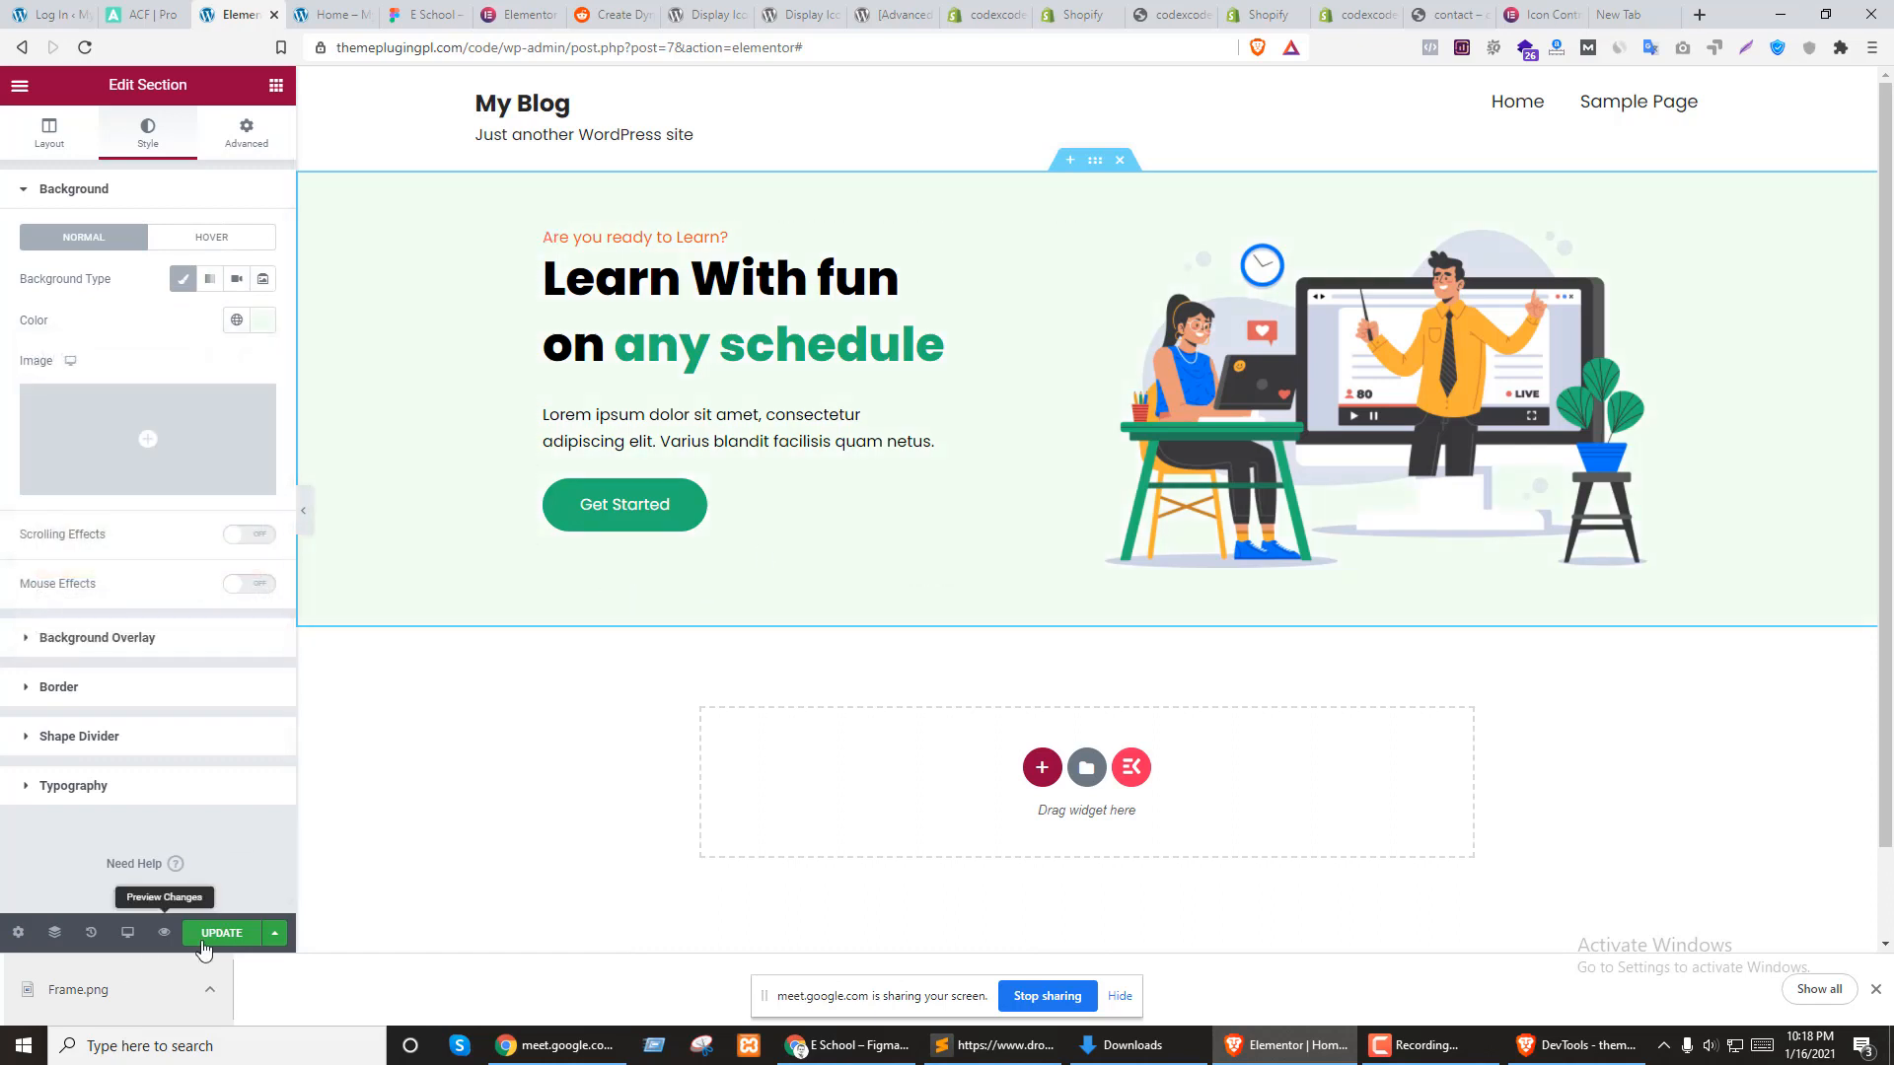
click(206, 944)
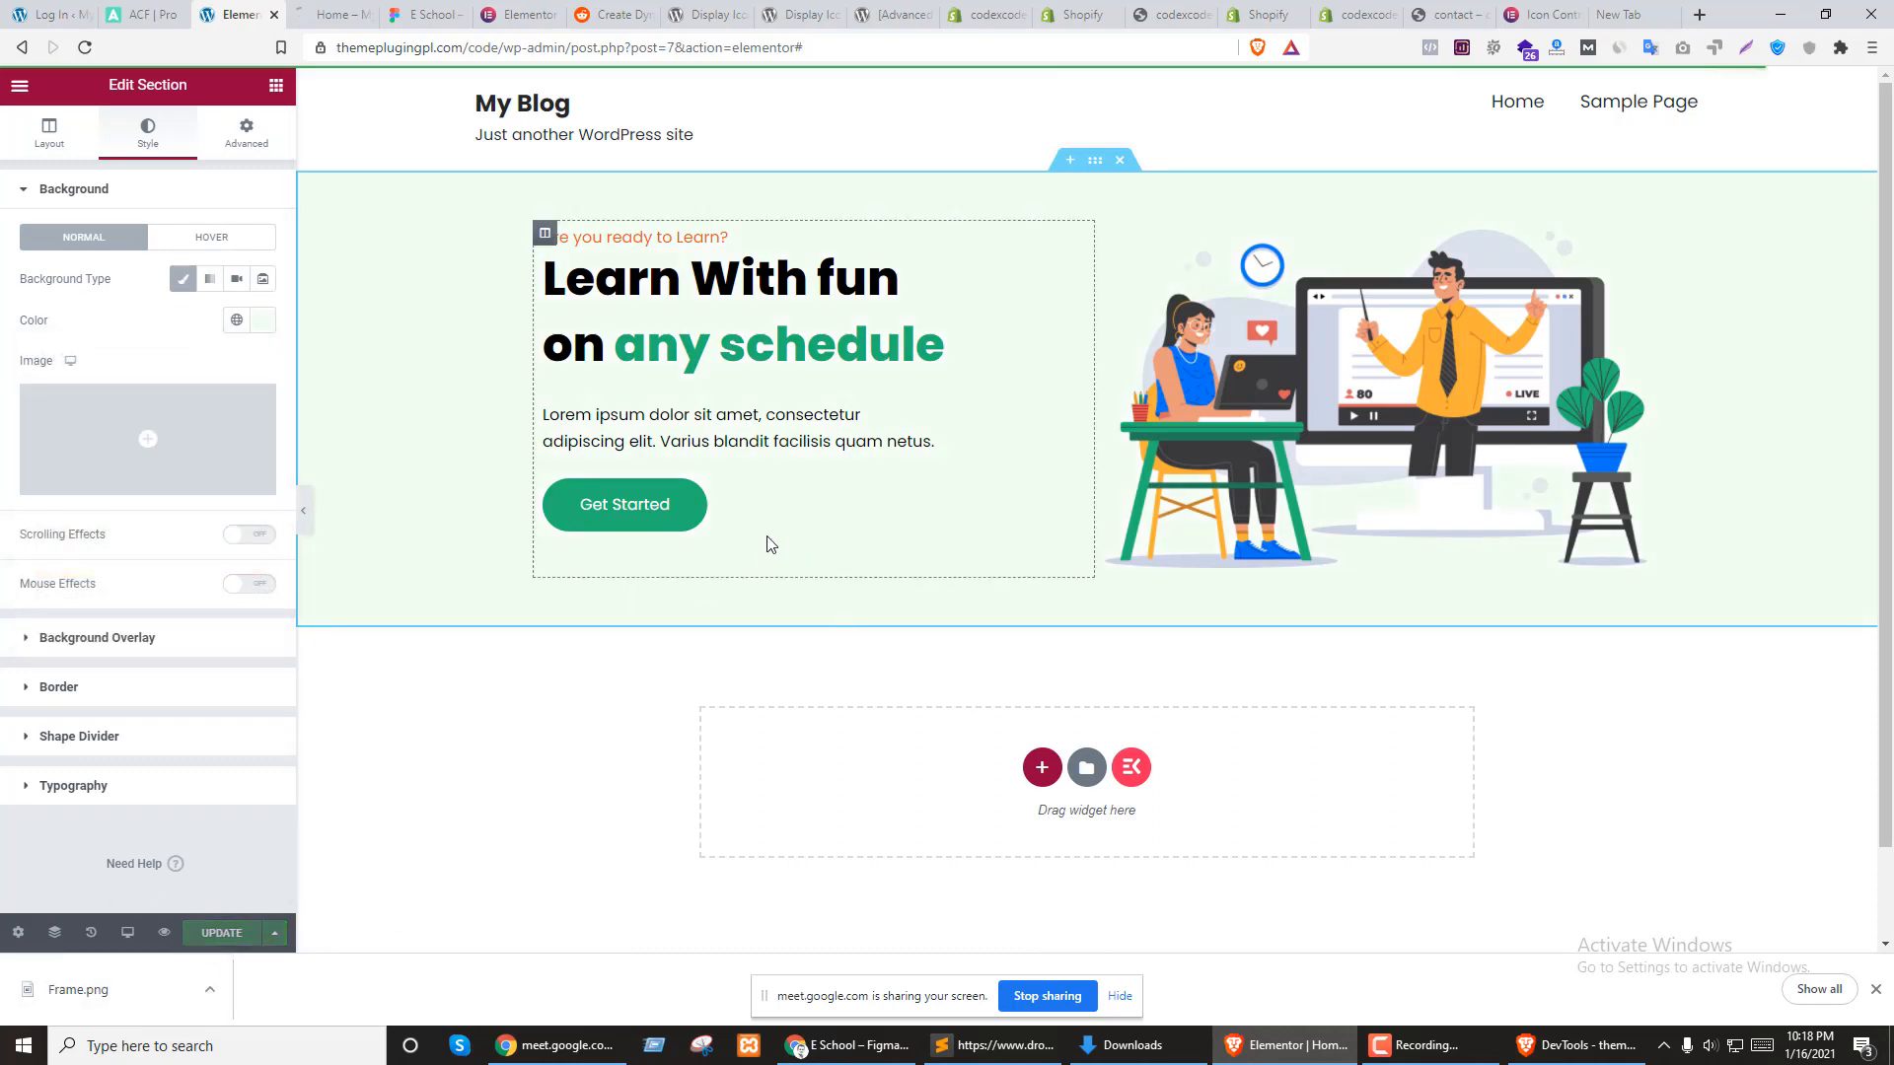
Examine the feature cards and Online Courses section beneath the hero in the Figma design
scroll(839, 607, down, 1)
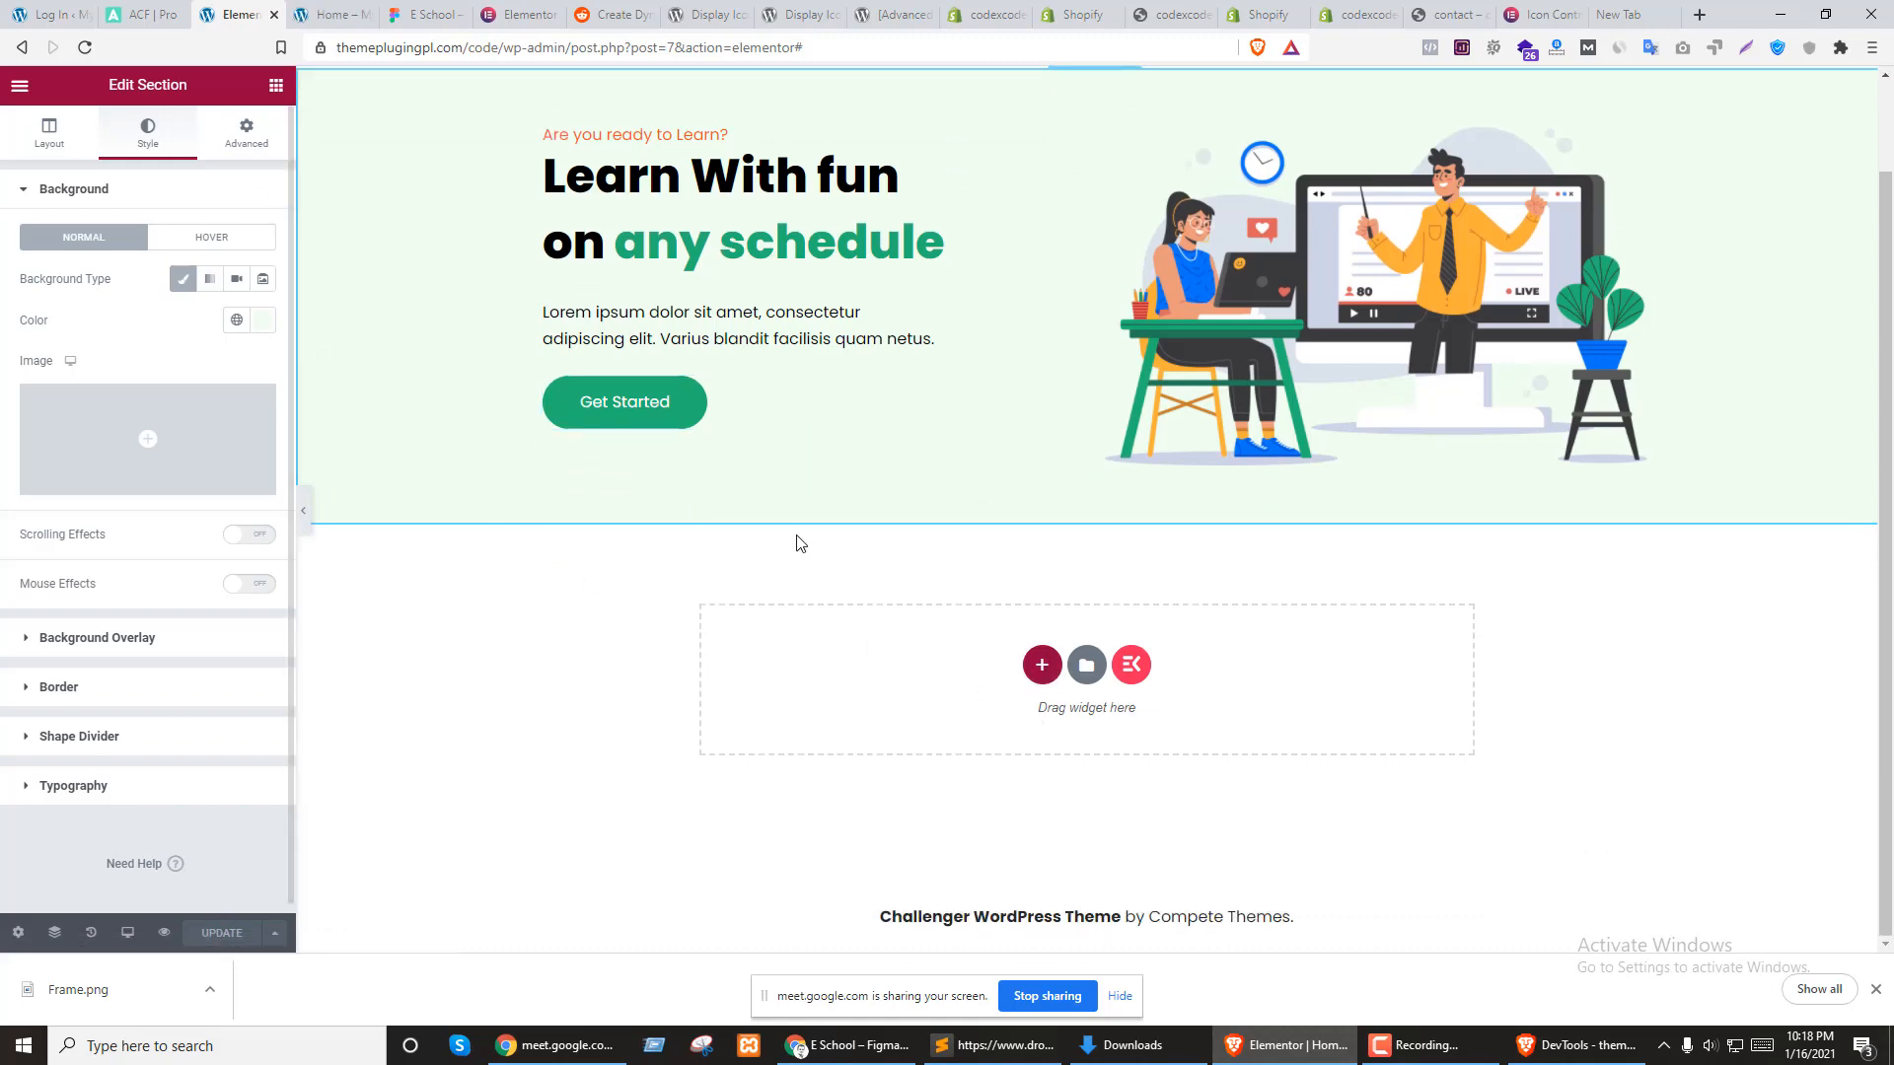
click(432, 12)
scroll(880, 550, down, 4)
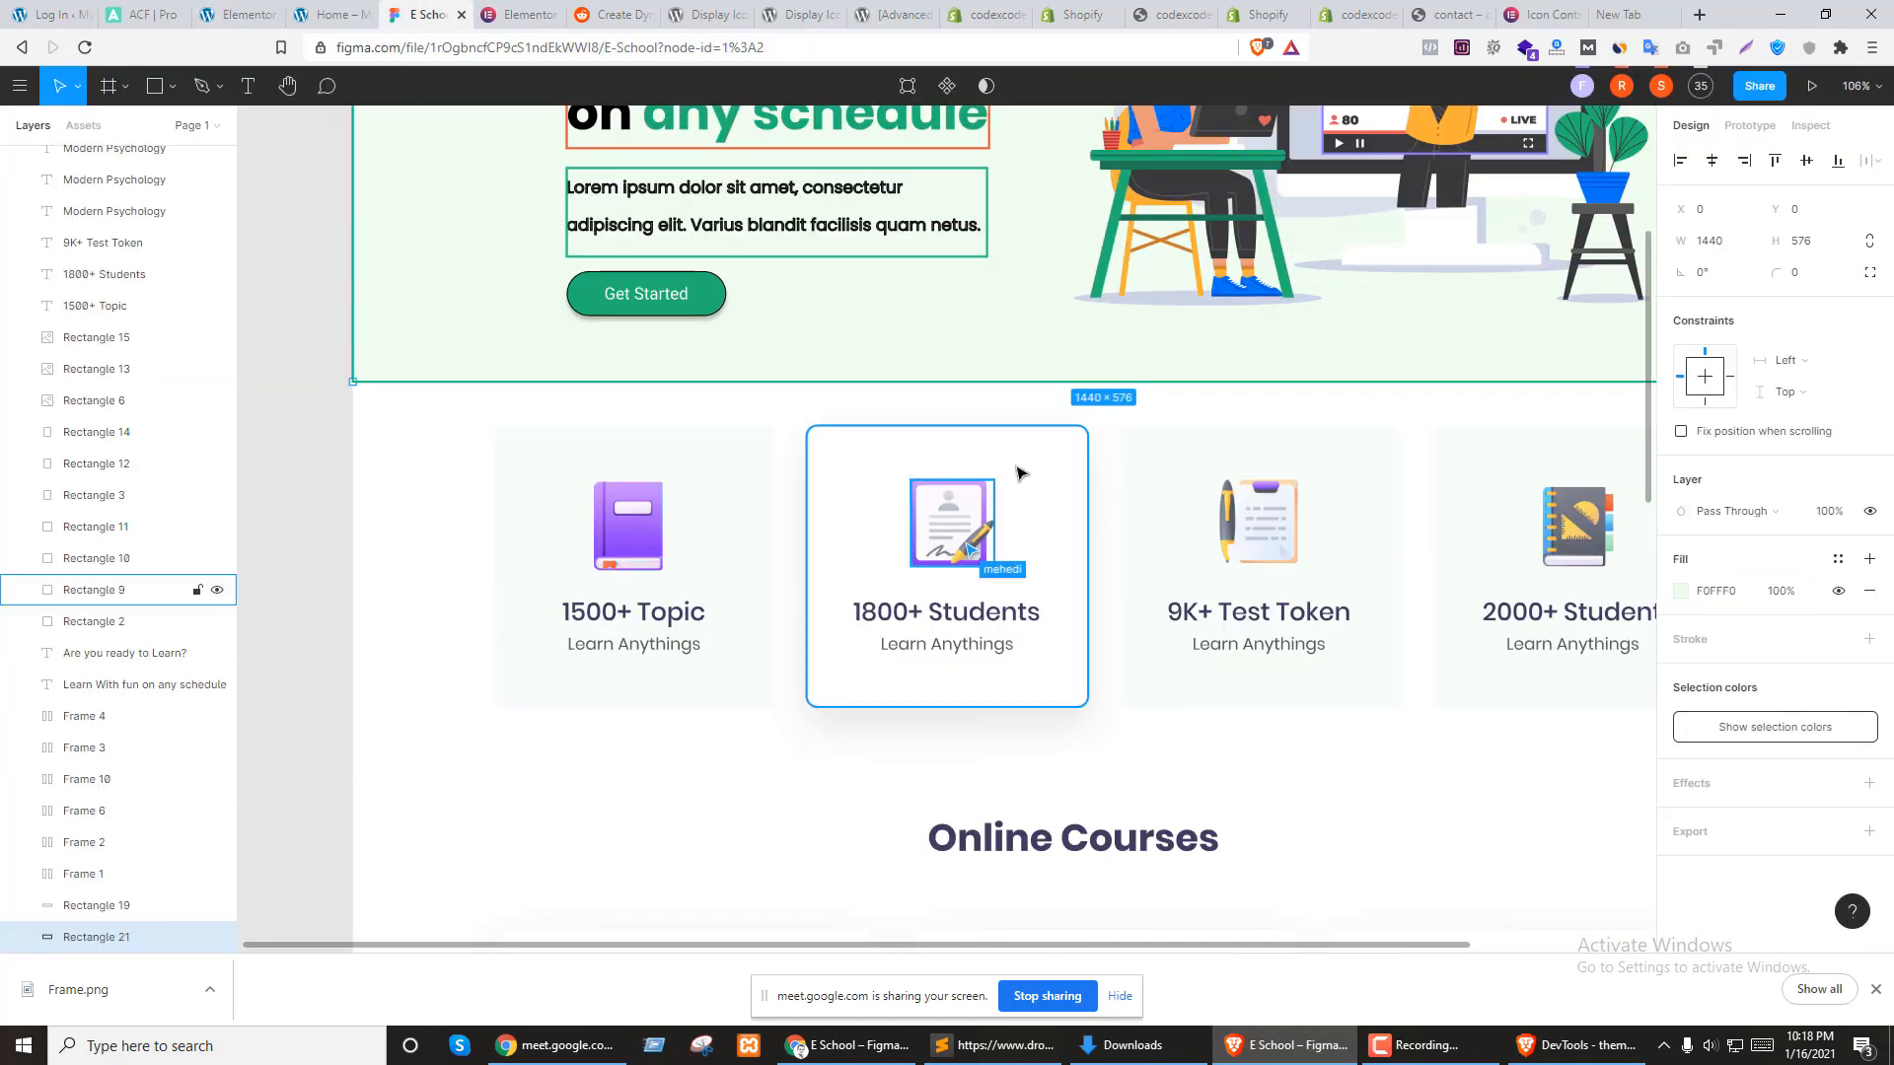
scroll(665, 651, down, 5)
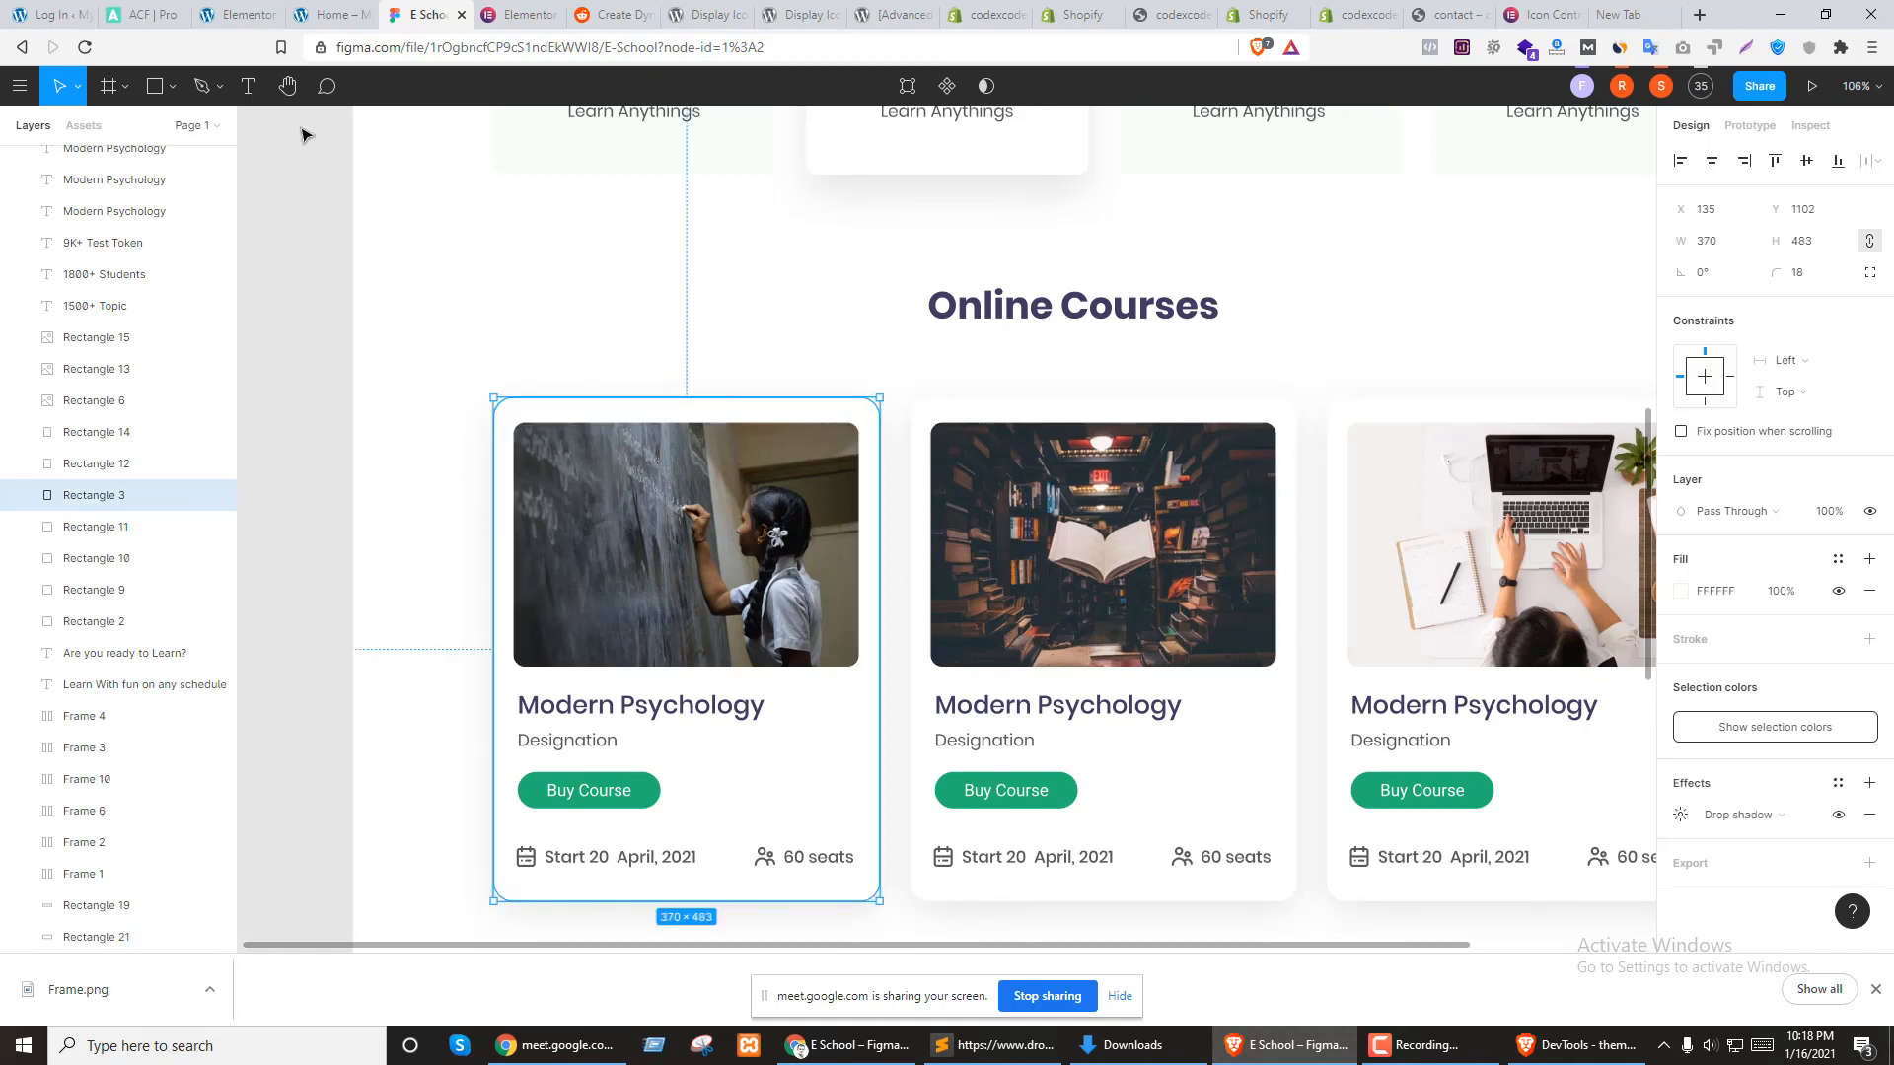
Open the WordPress dashboard from the home page preview and return to the Elementor editor
click(241, 14)
click(329, 12)
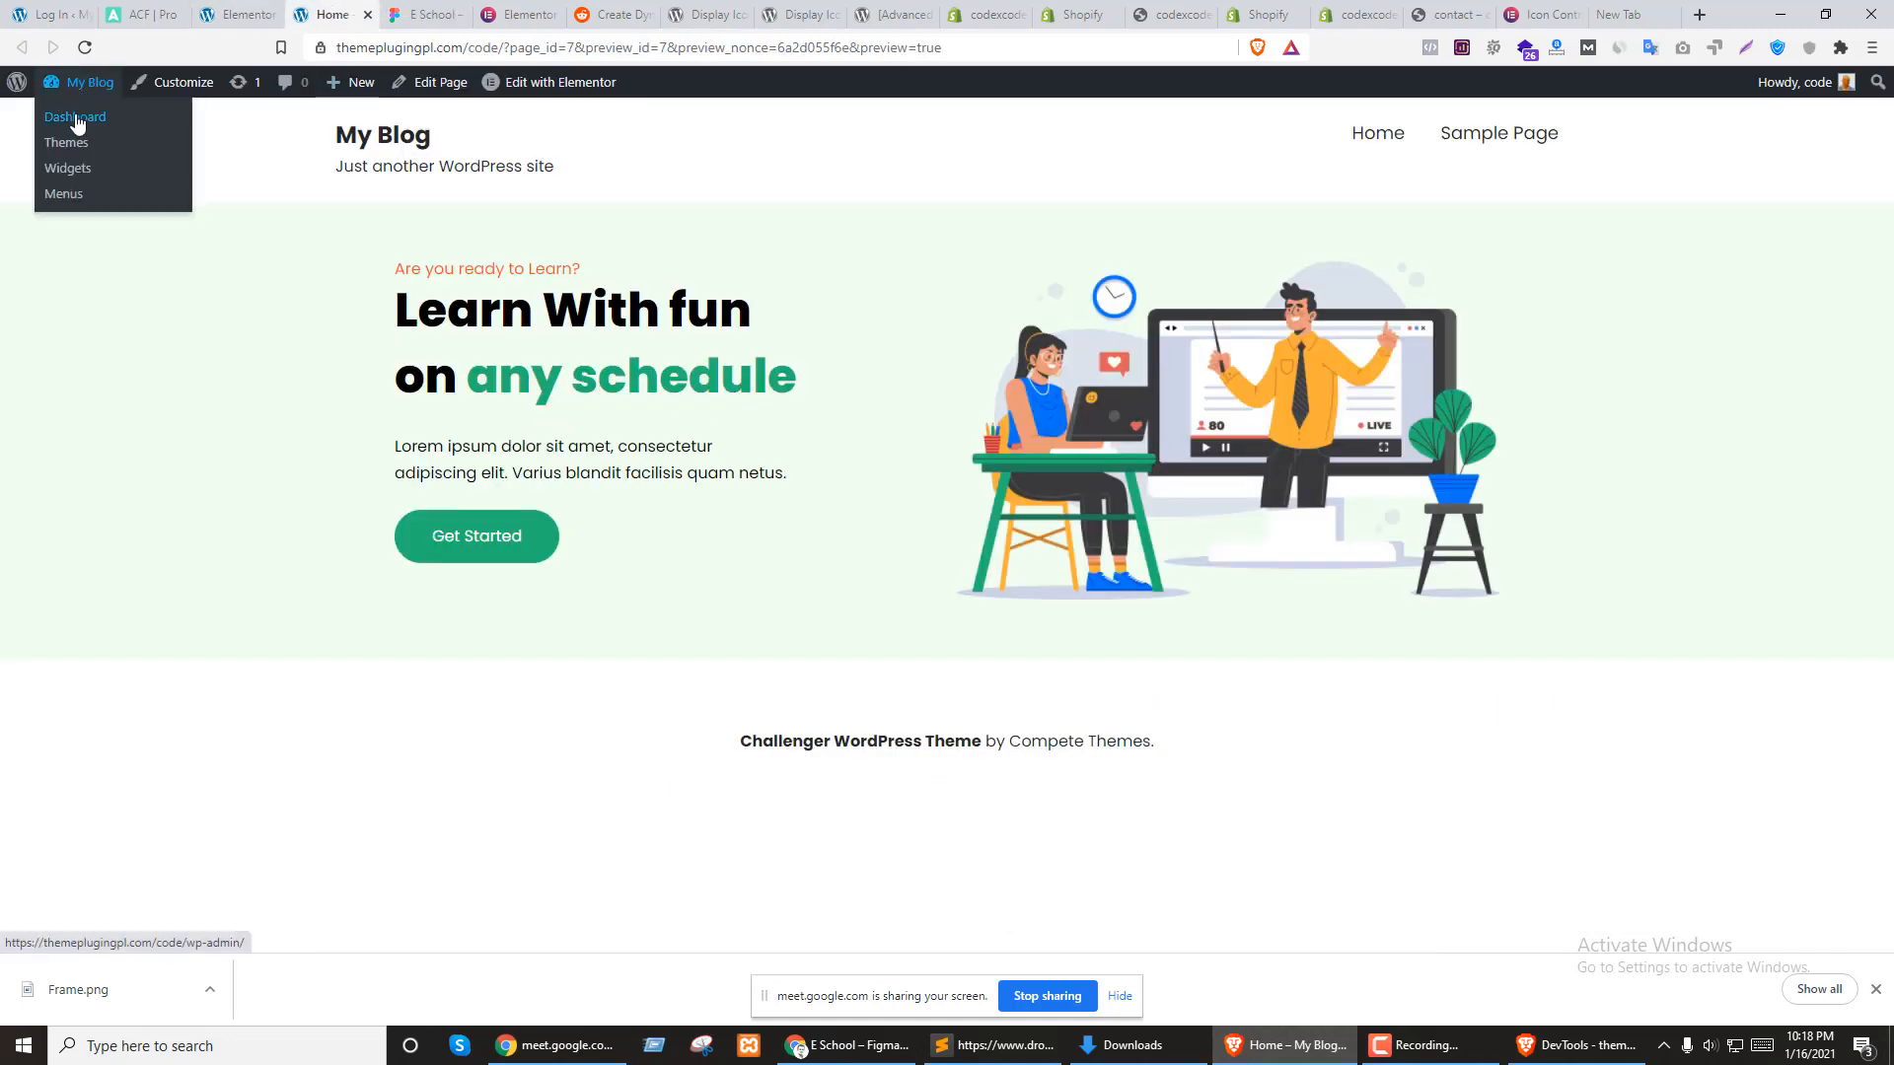
click(74, 113)
click(242, 14)
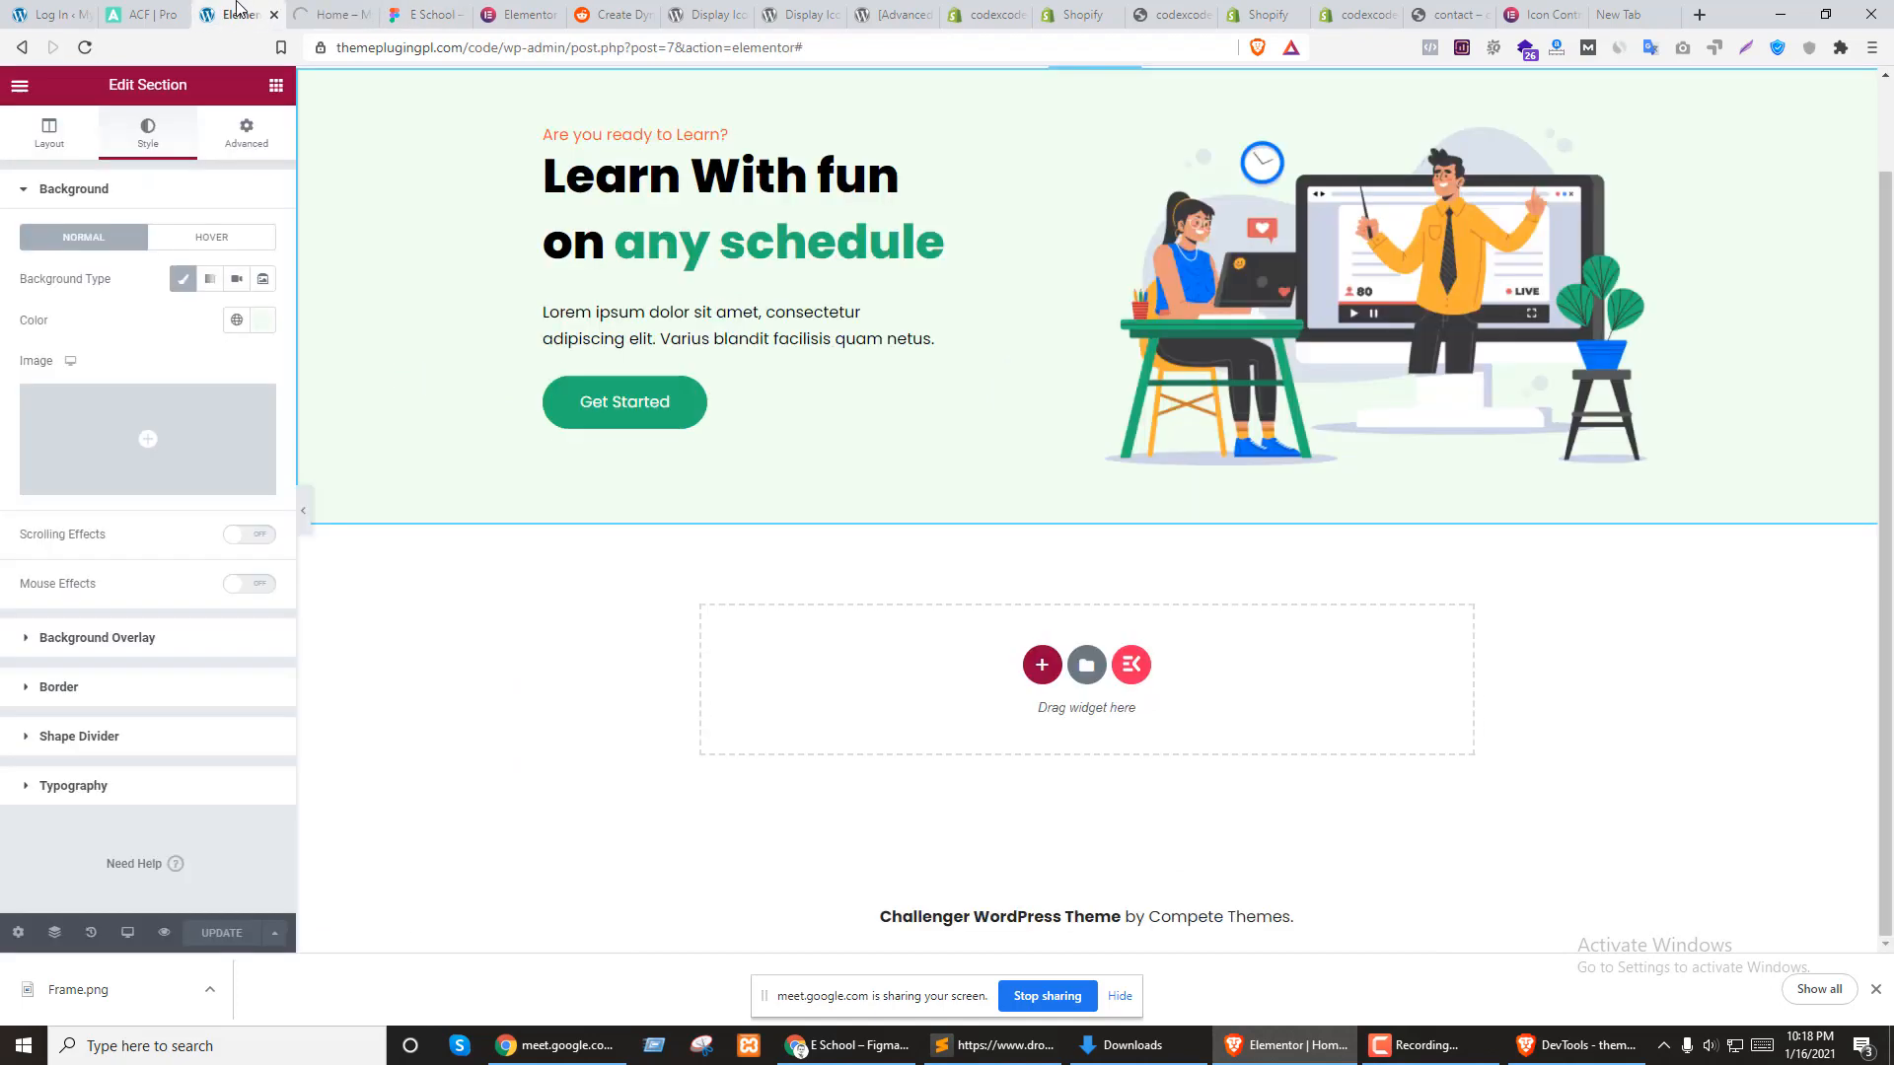
Open the post Categories page in the WordPress dashboard and compare it with the Online Courses cards in the Figma design
click(497, 6)
click(434, 13)
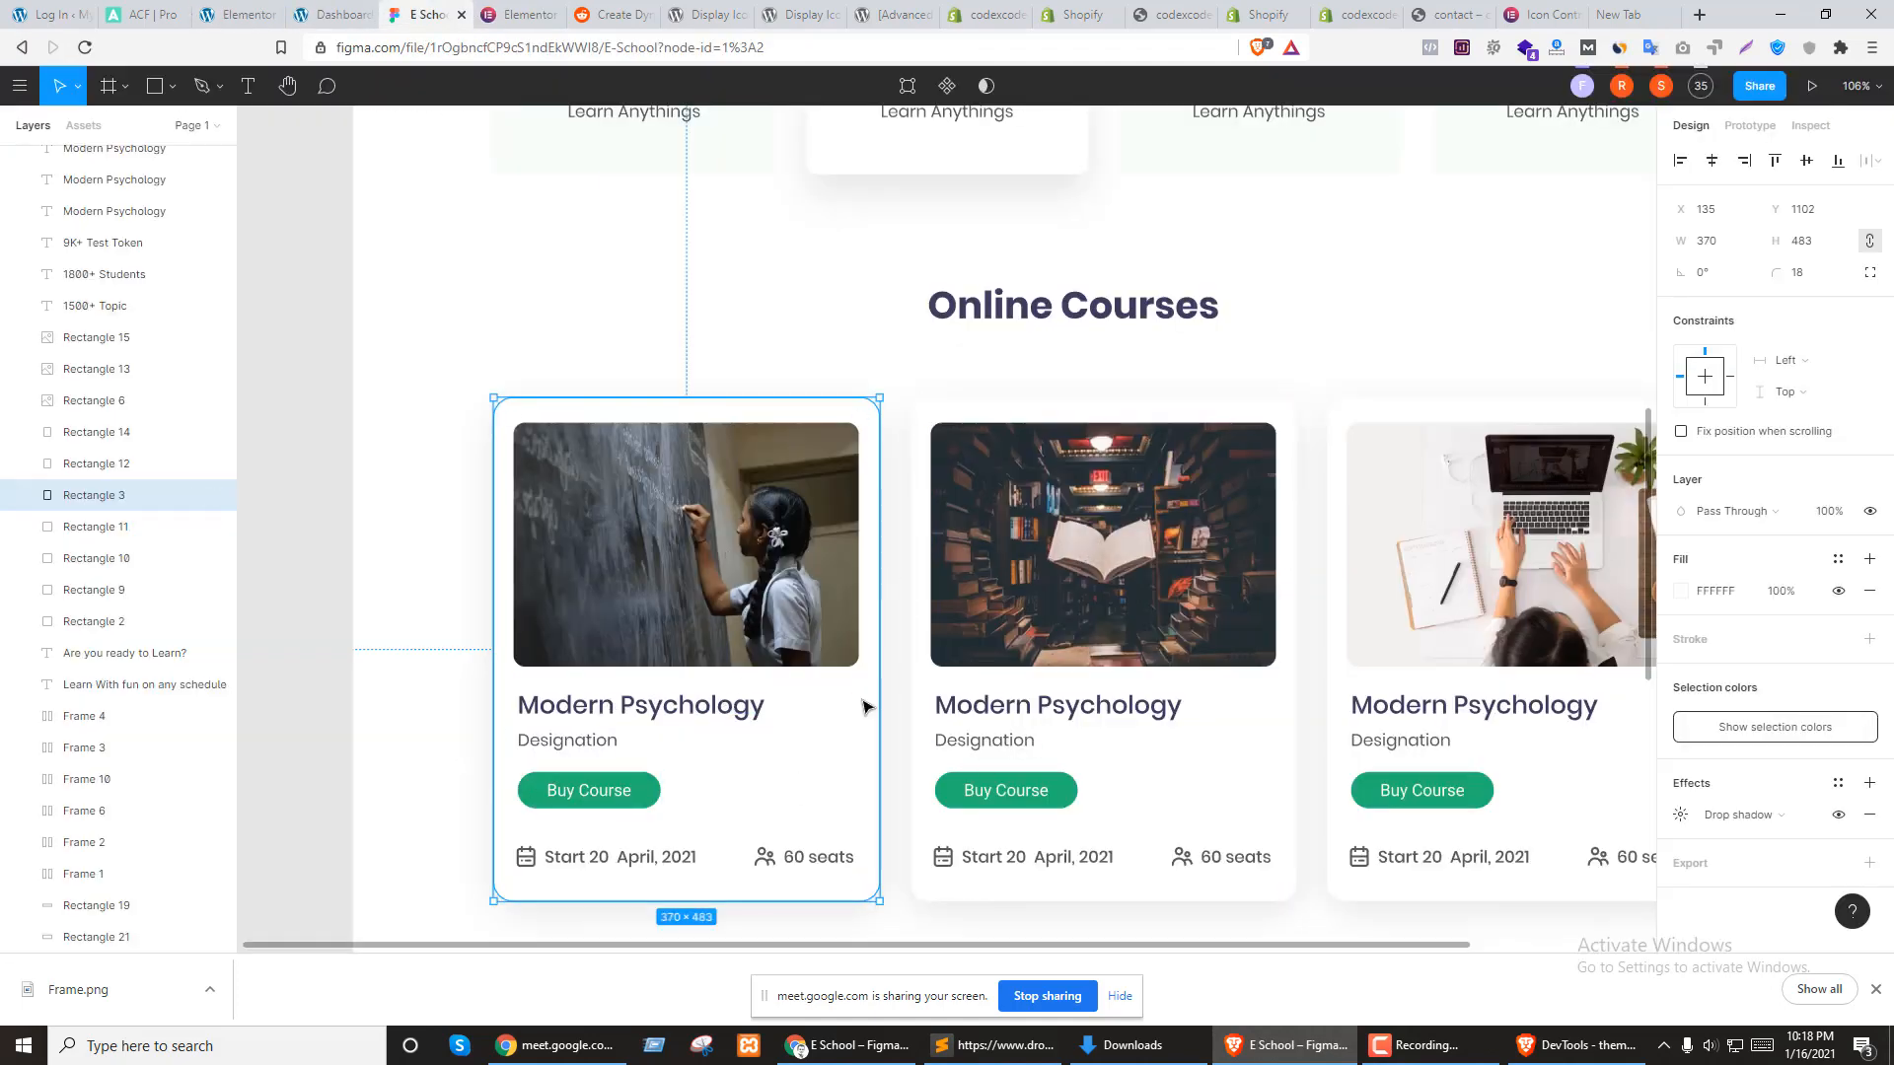
click(241, 12)
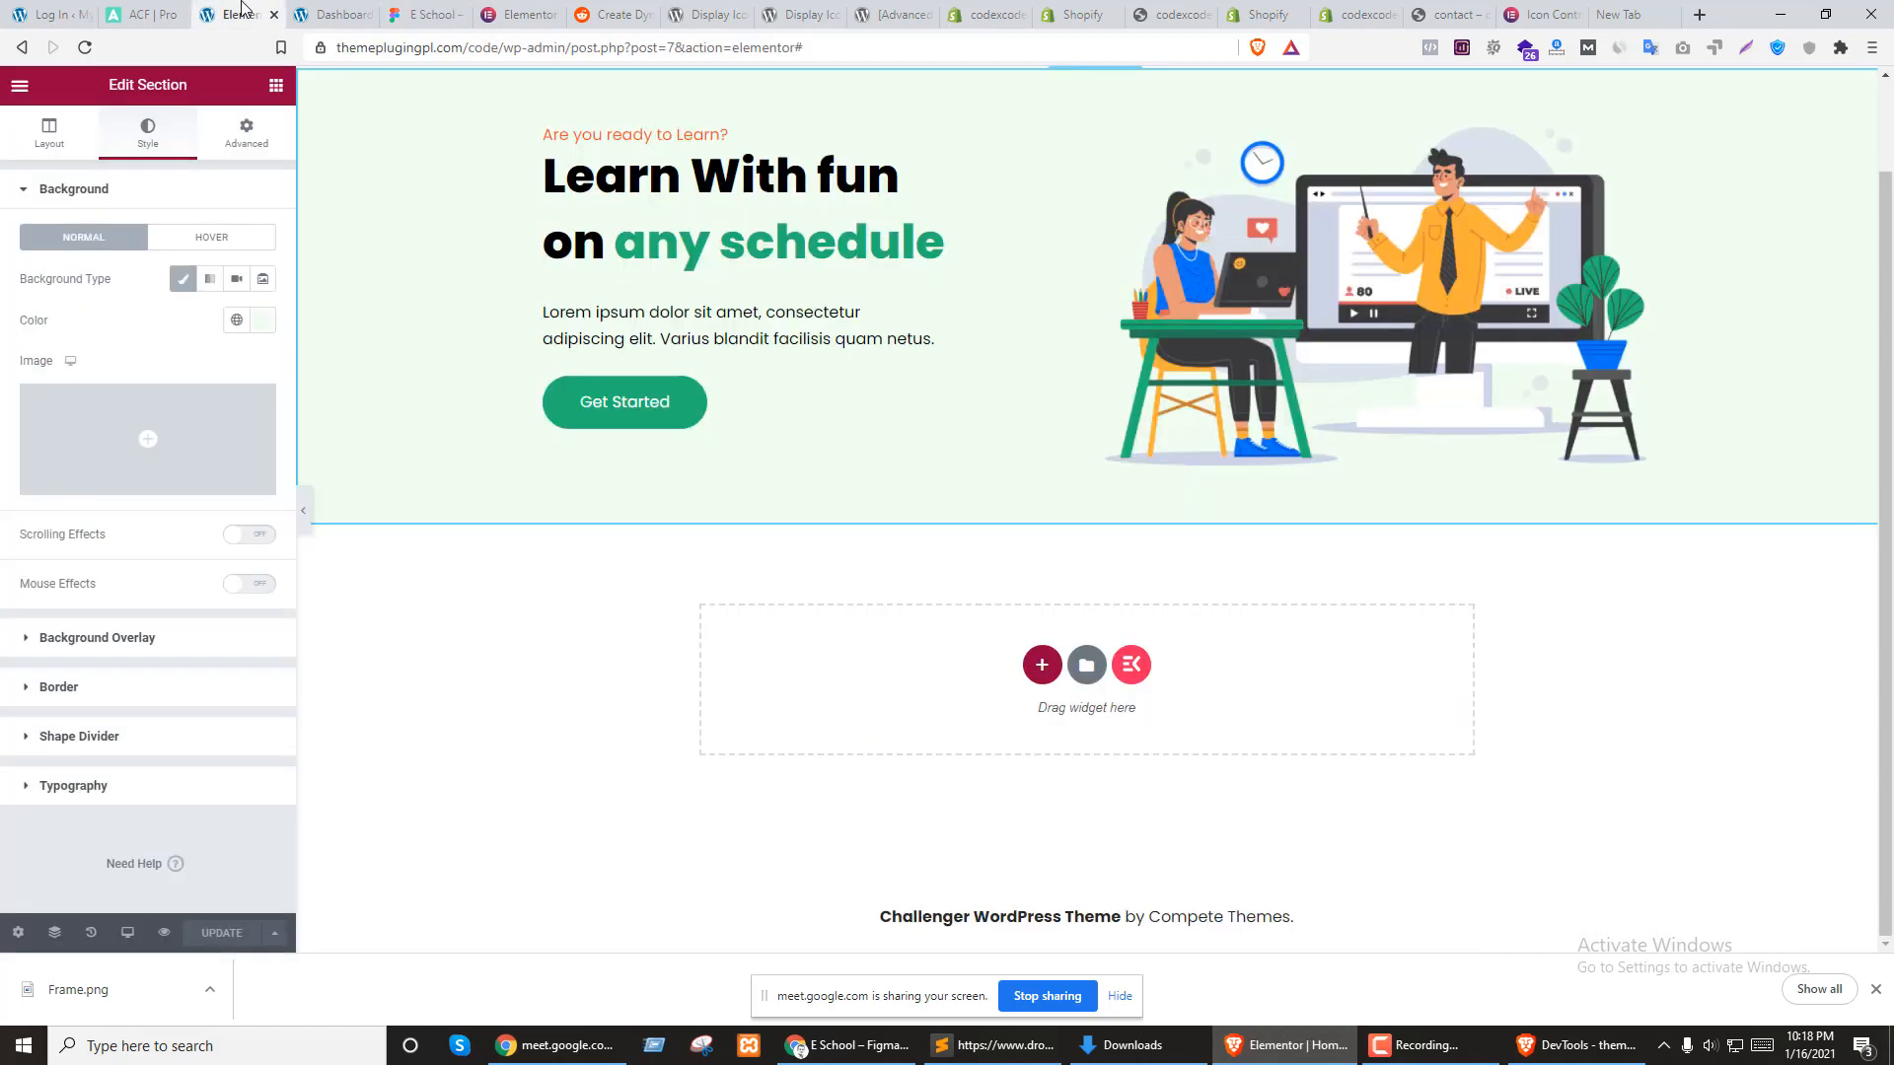
click(296, 10)
mouse_move(118, 244)
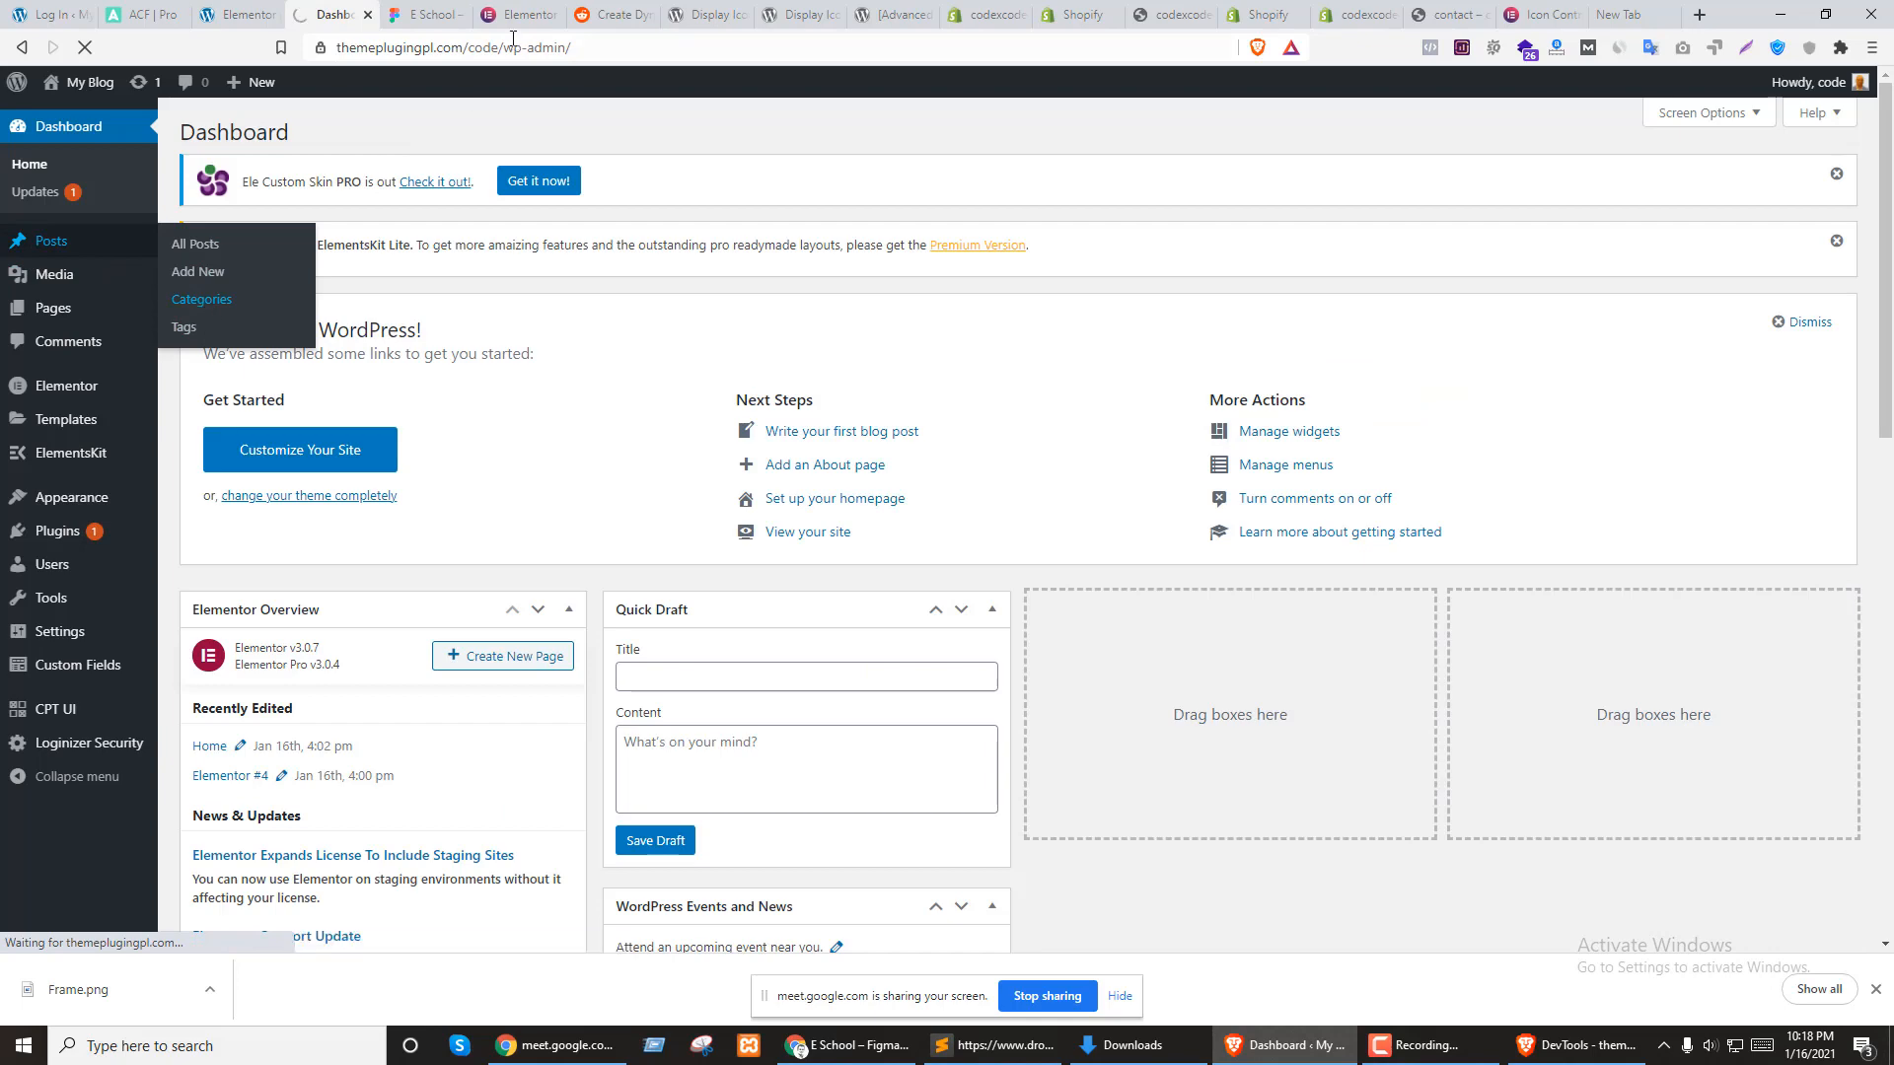
click(435, 10)
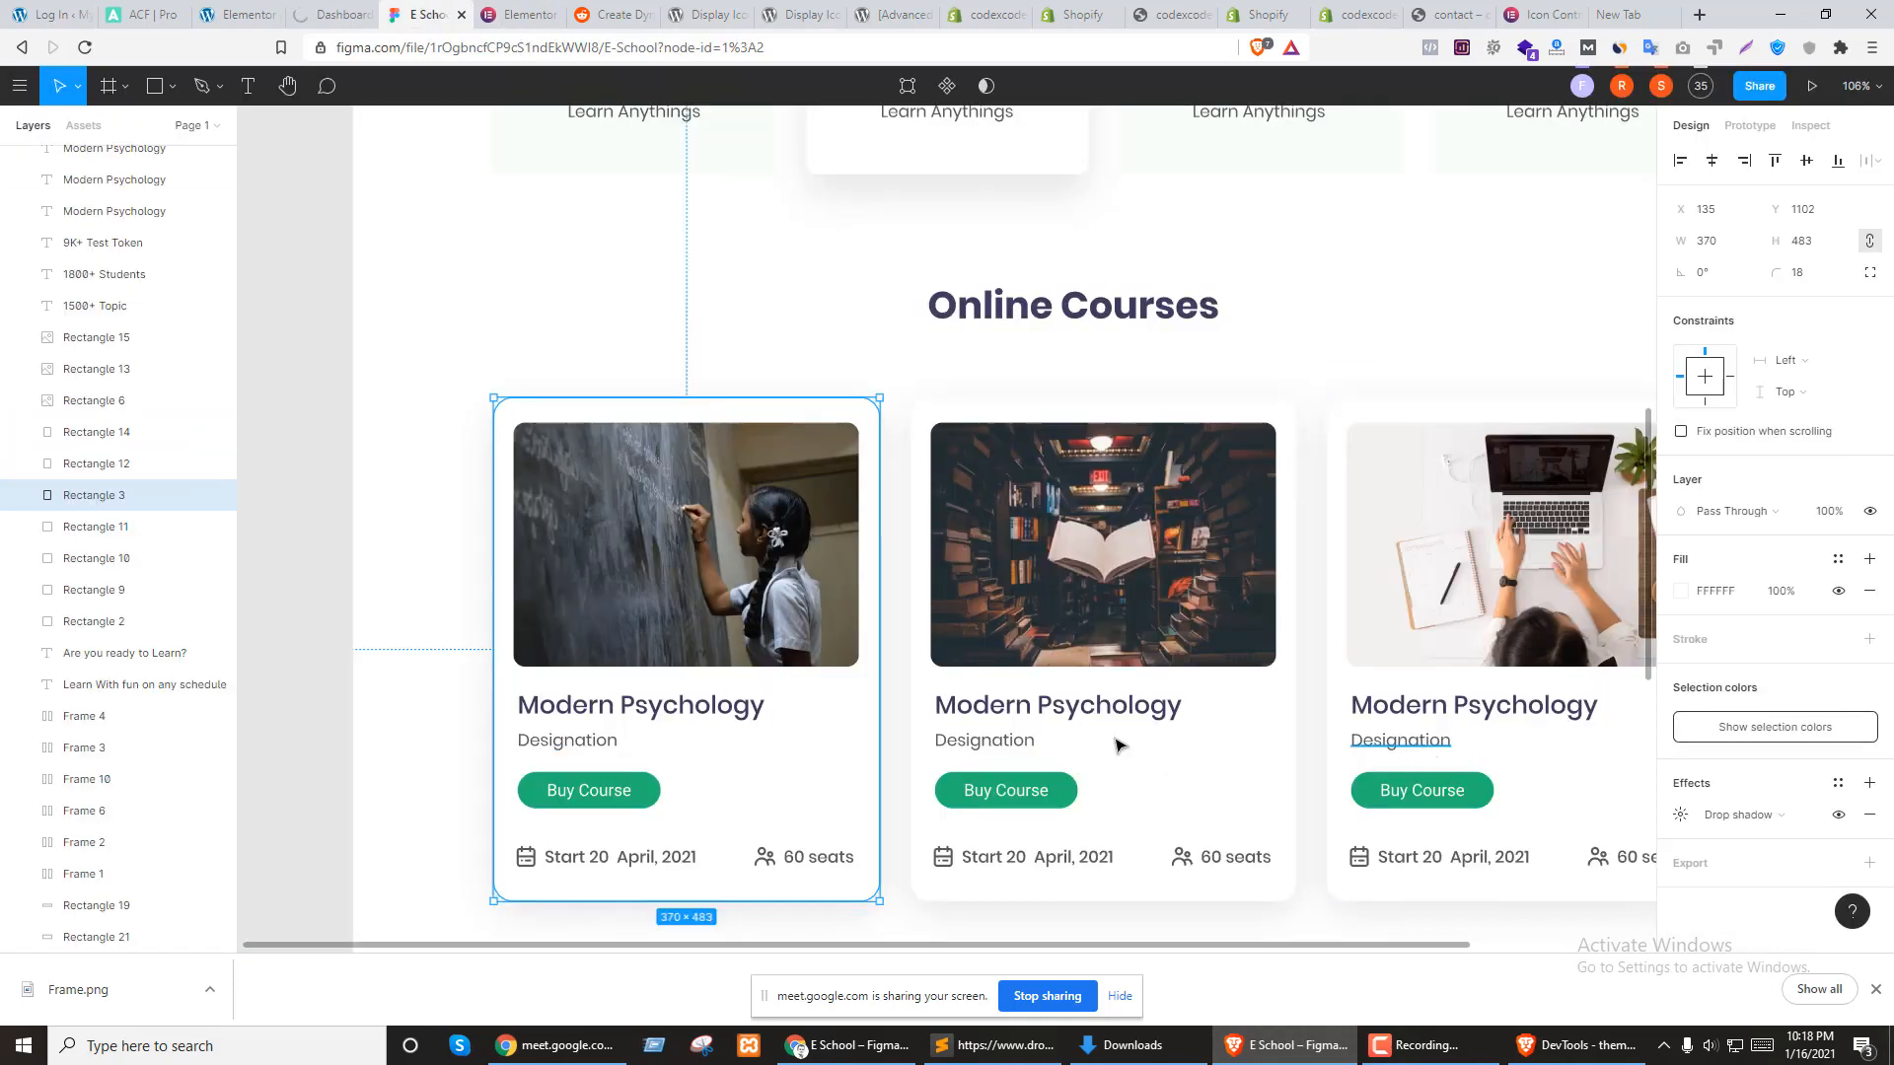
click(318, 8)
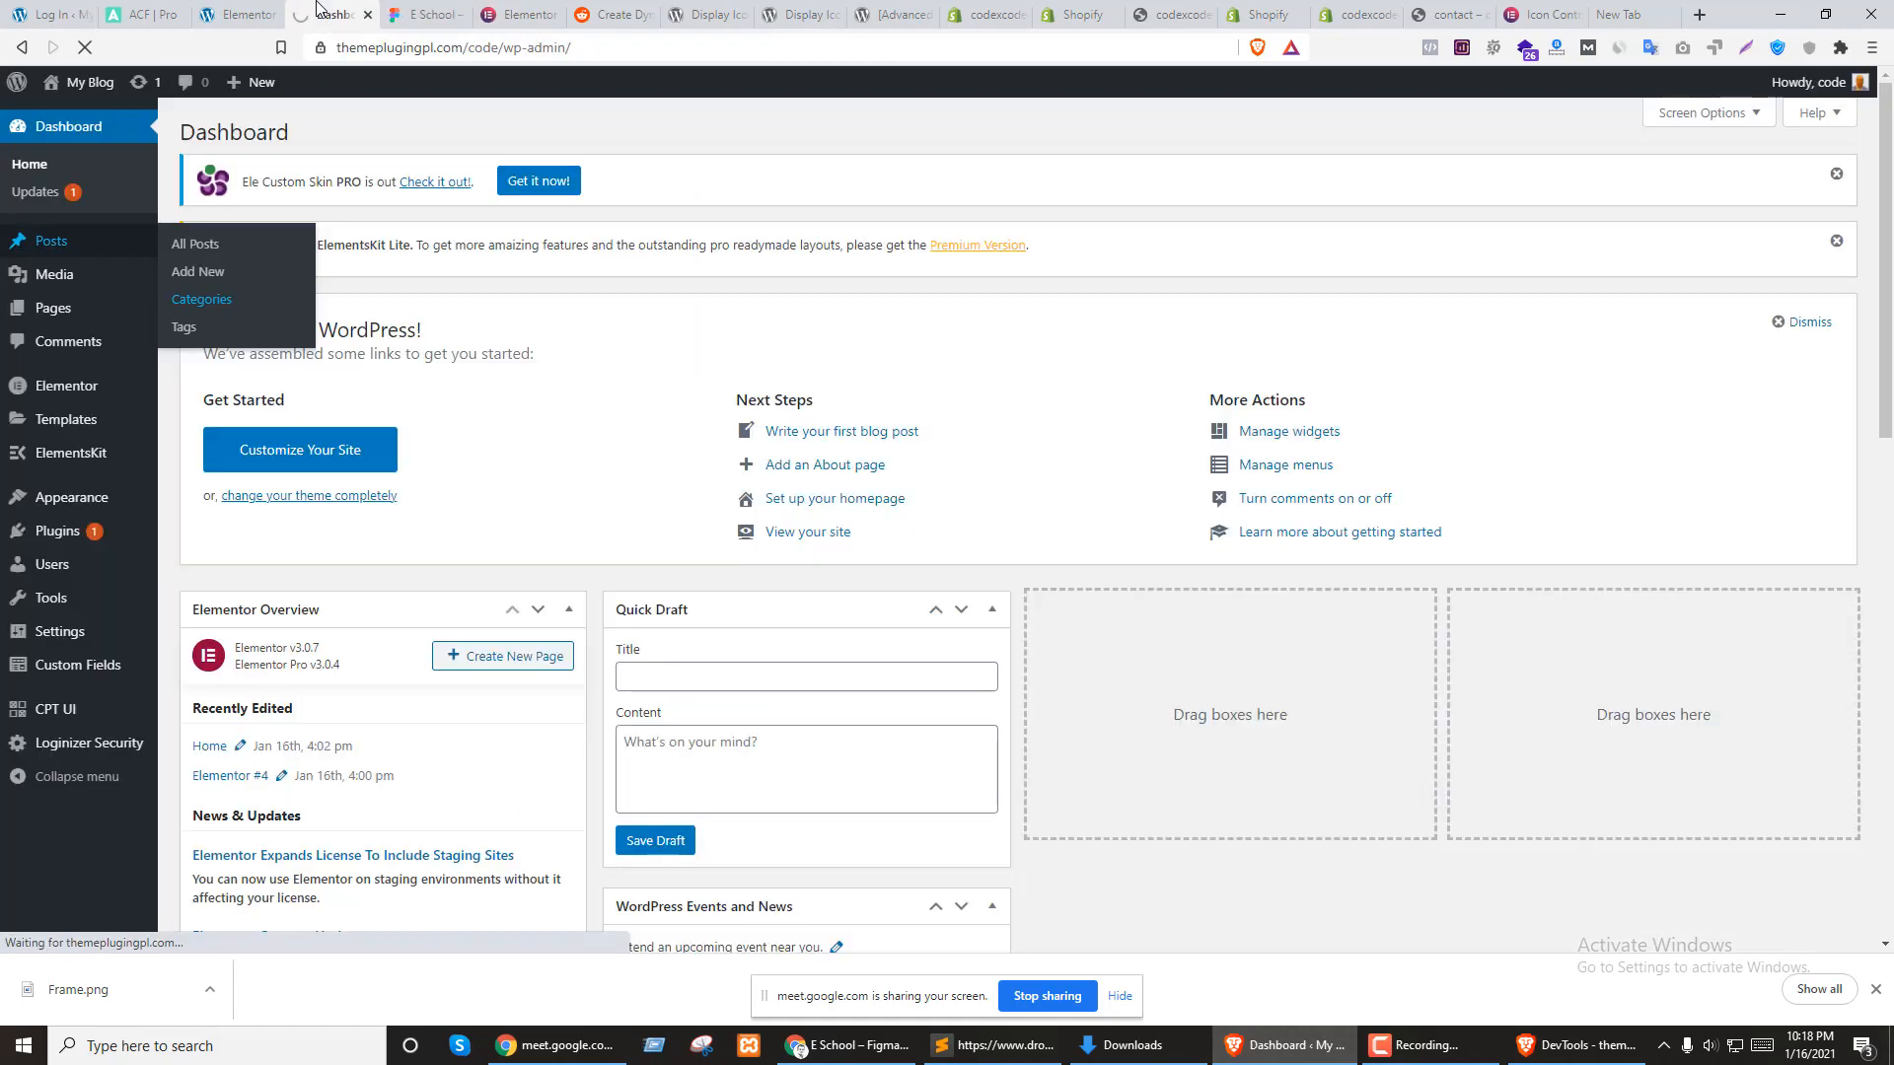
click(426, 14)
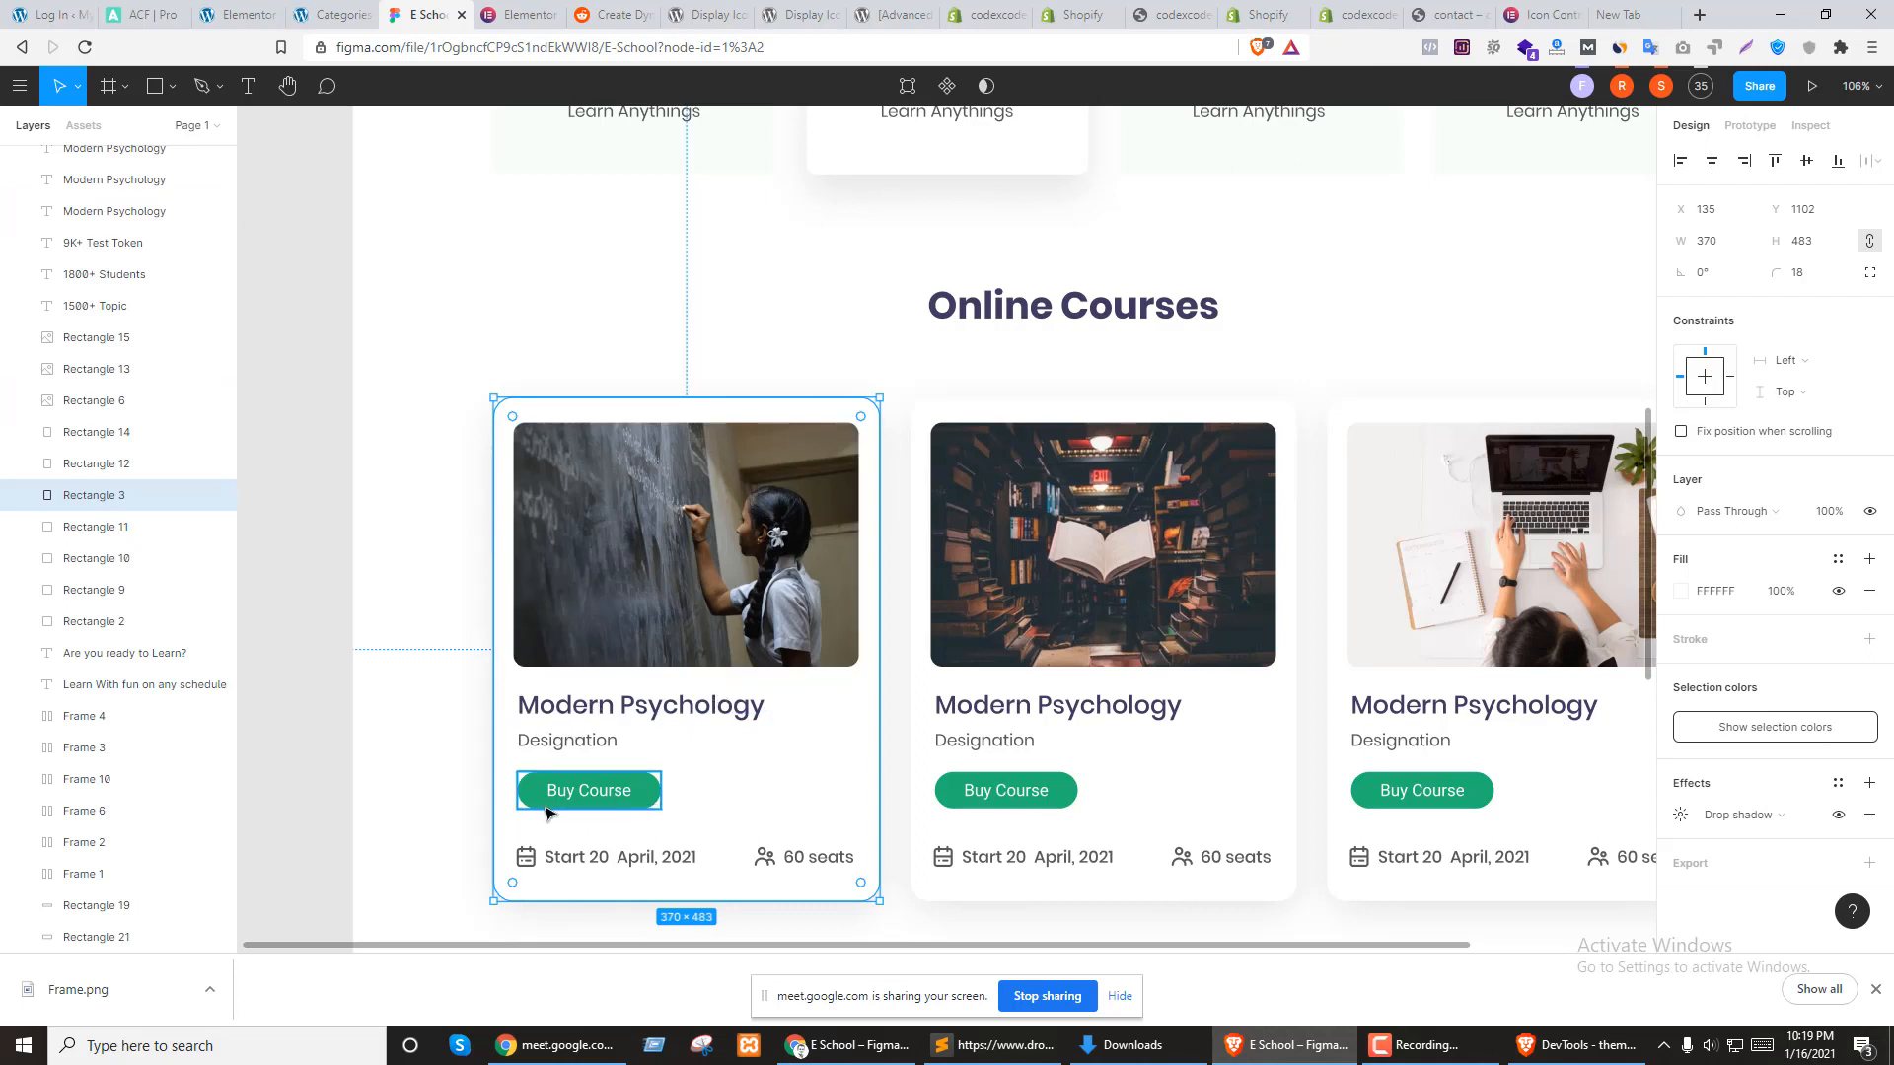
click(325, 14)
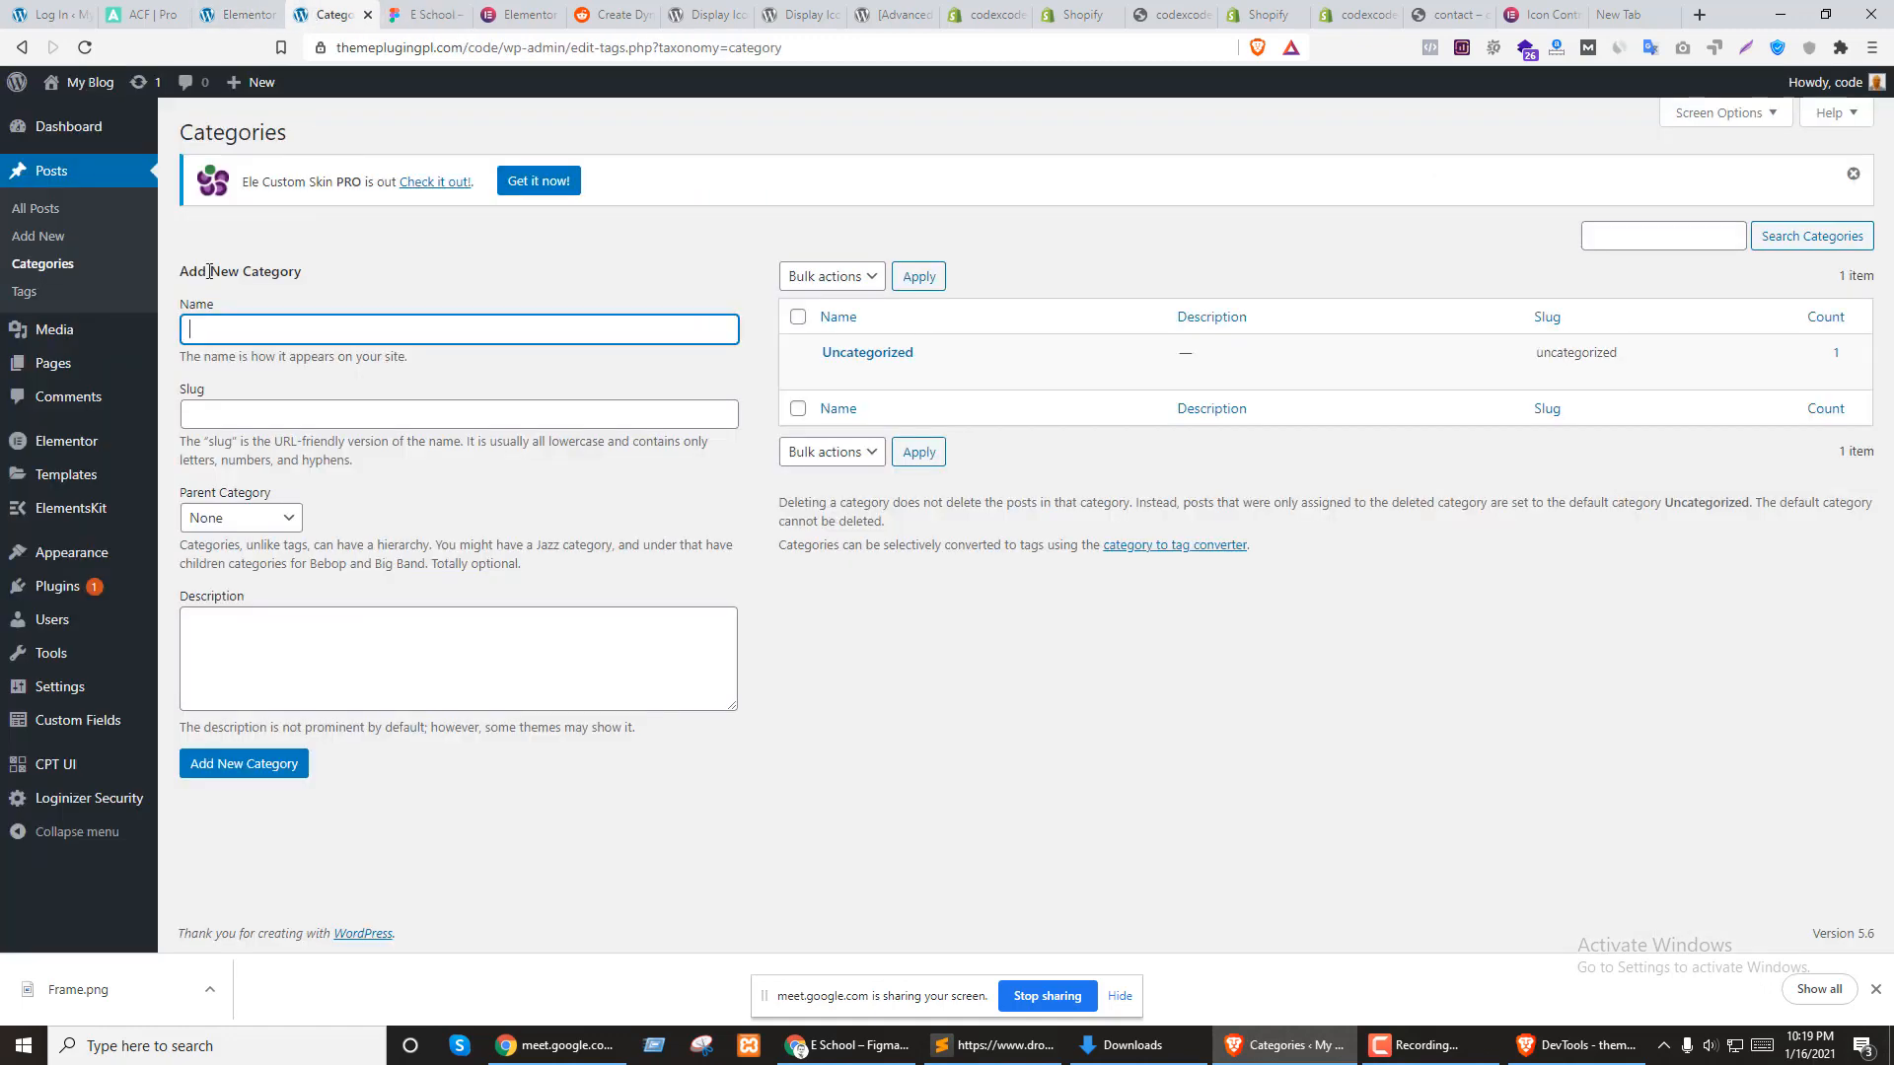
click(399, 8)
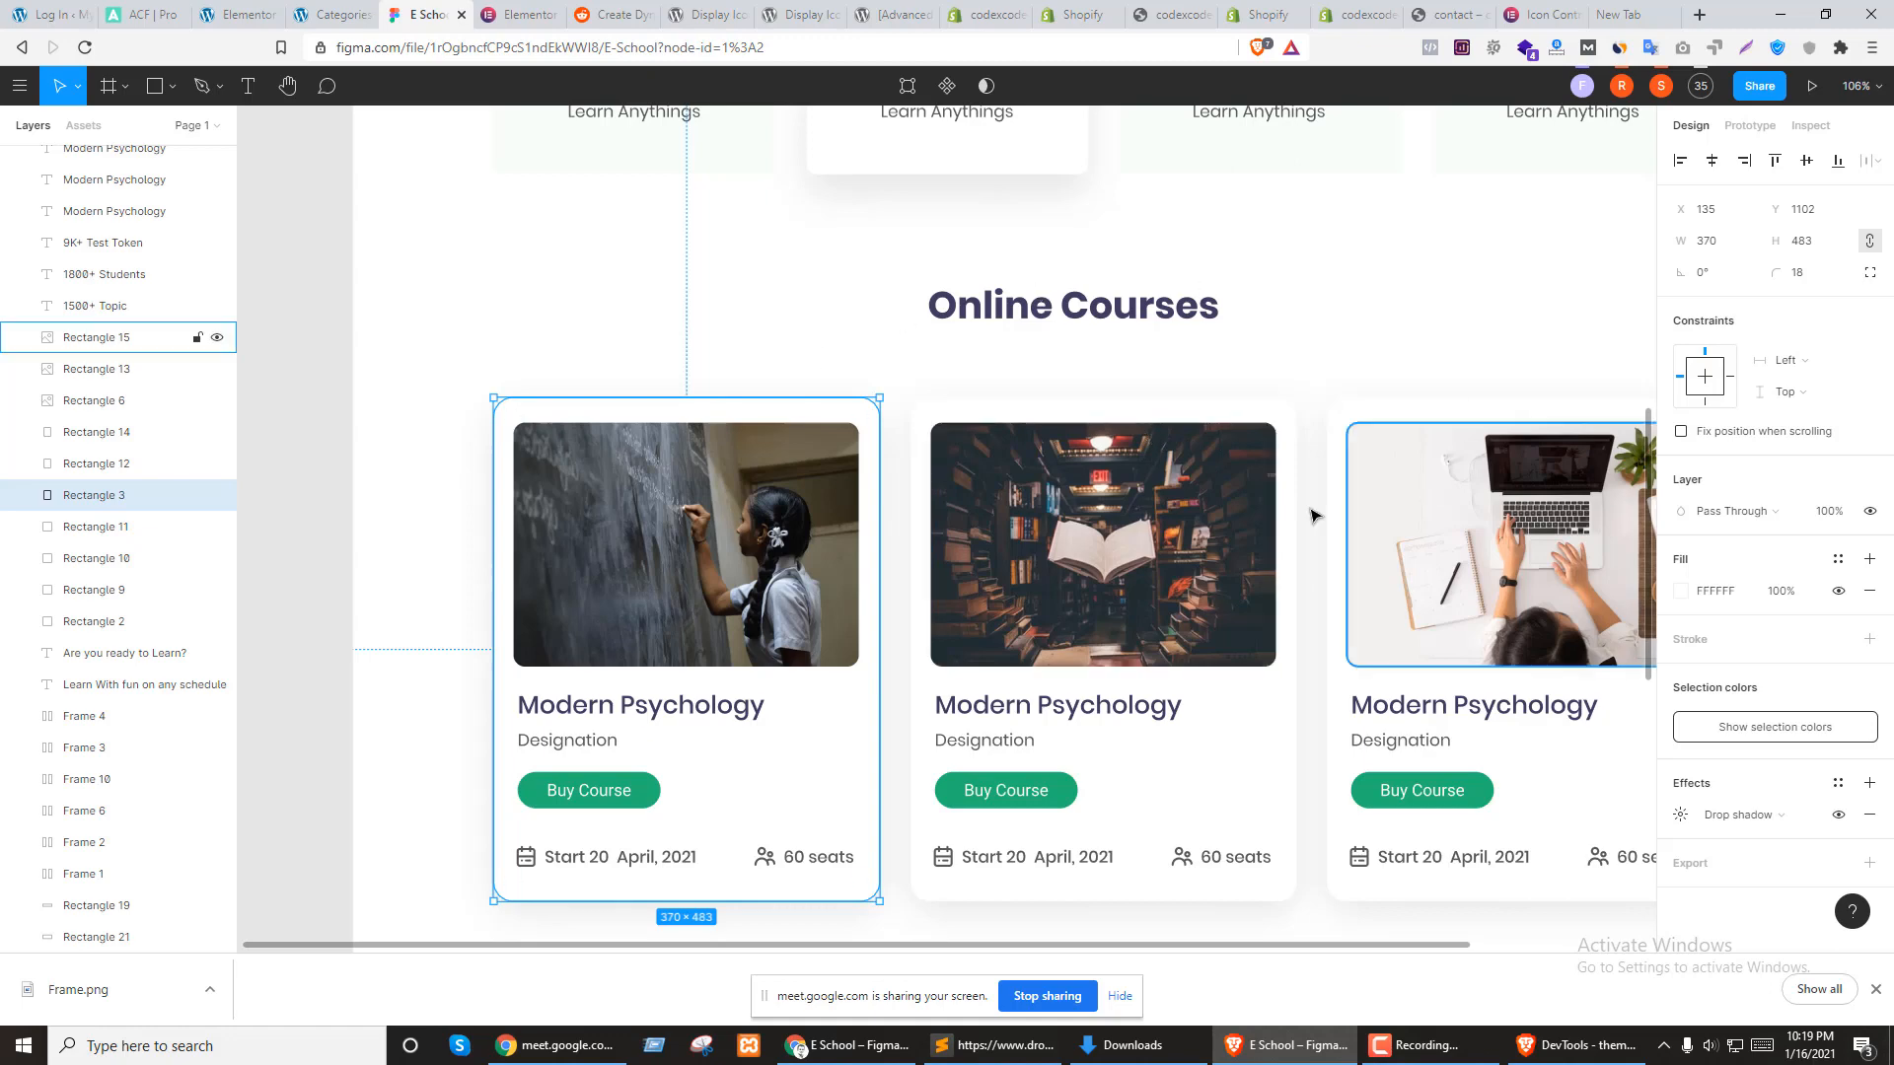
Back in the WordPress dashboard, open CPT UI's Add/Edit Post Types page in a new browser tab and switch to it
click(331, 14)
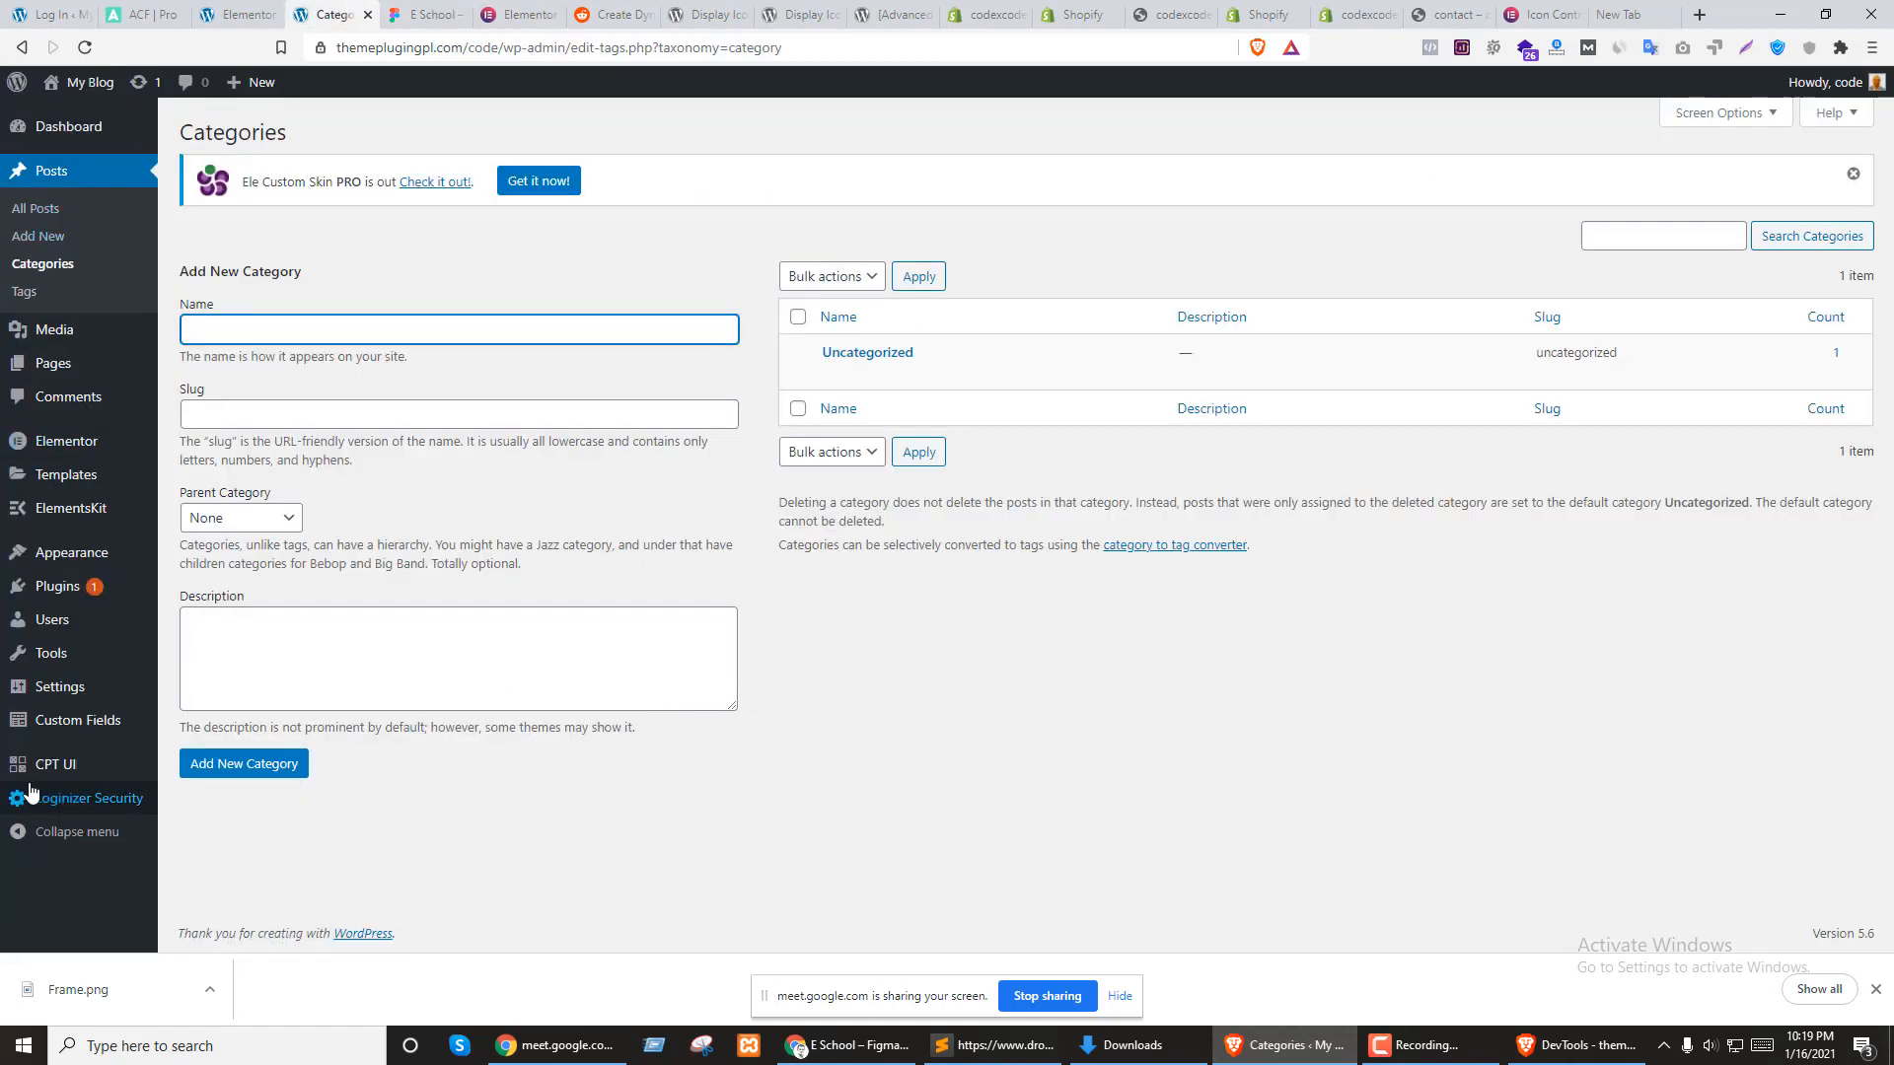
mouse_move(35, 774)
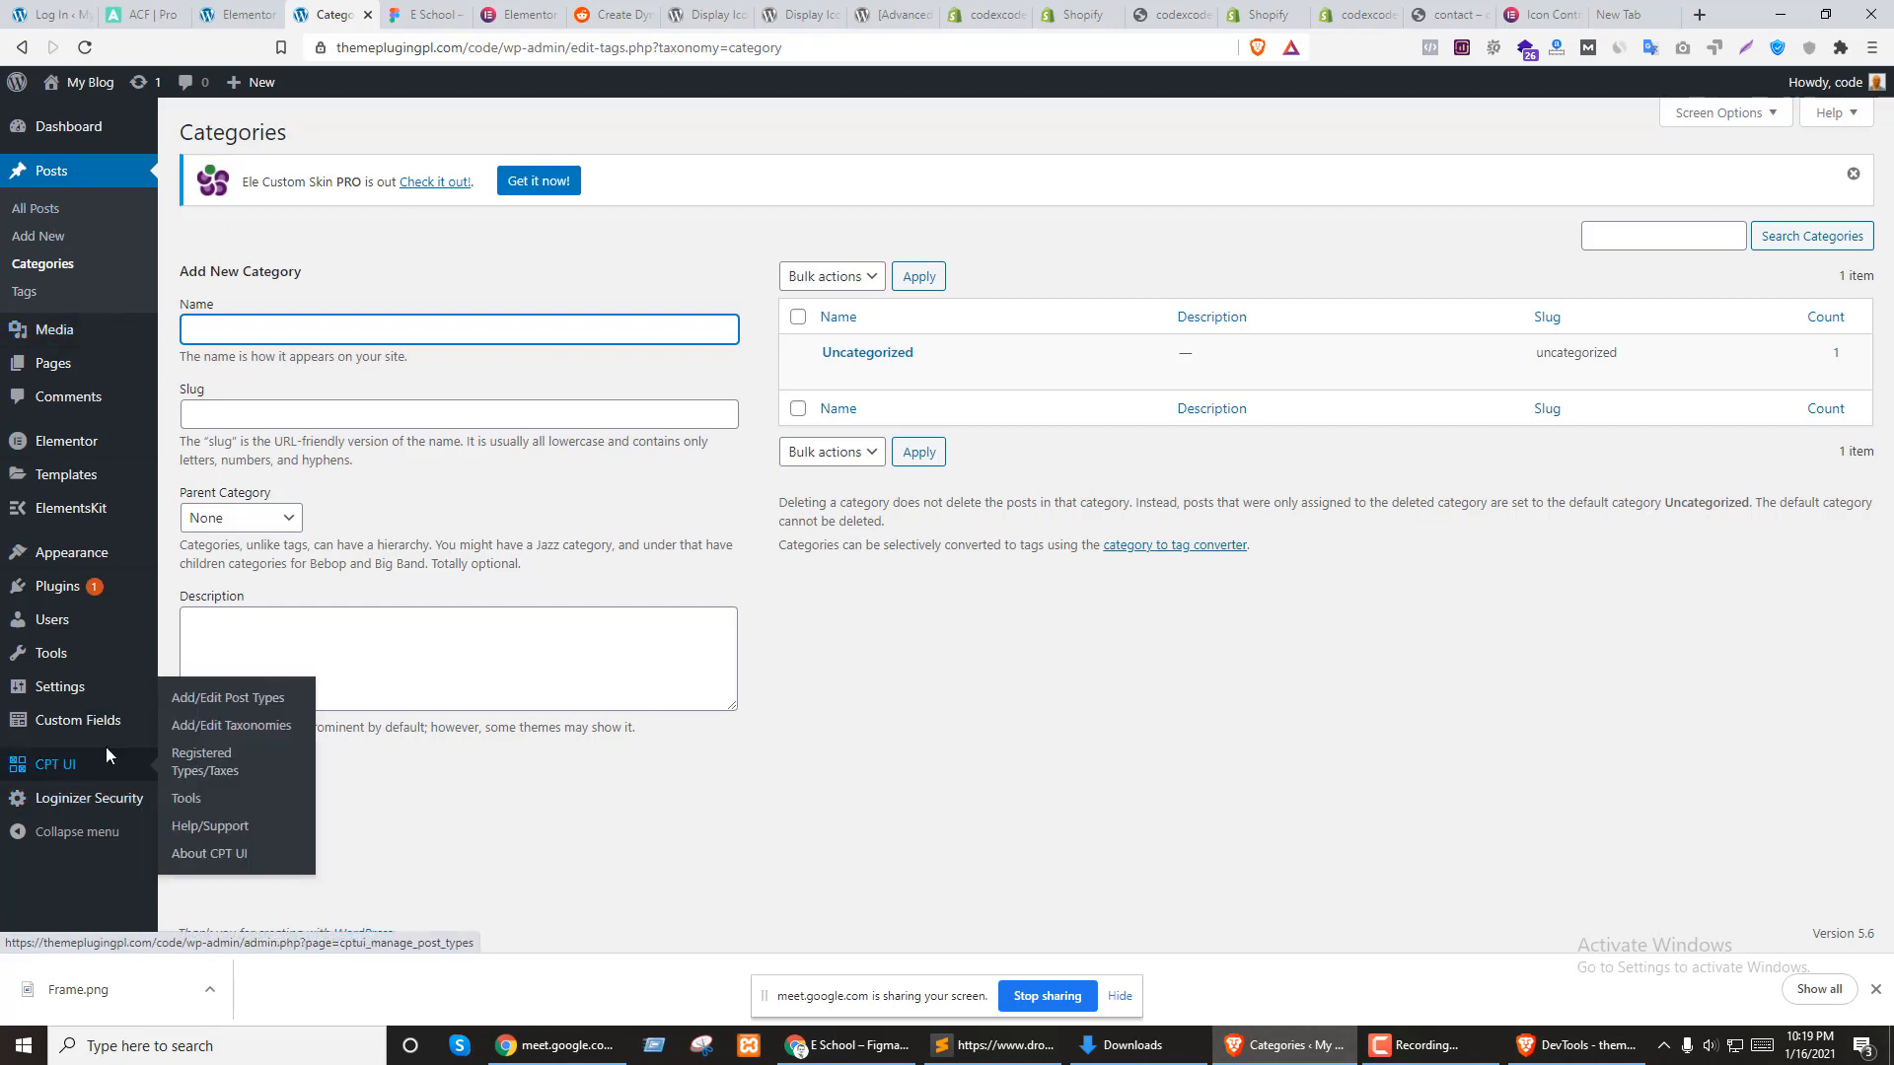
middle_click(229, 707)
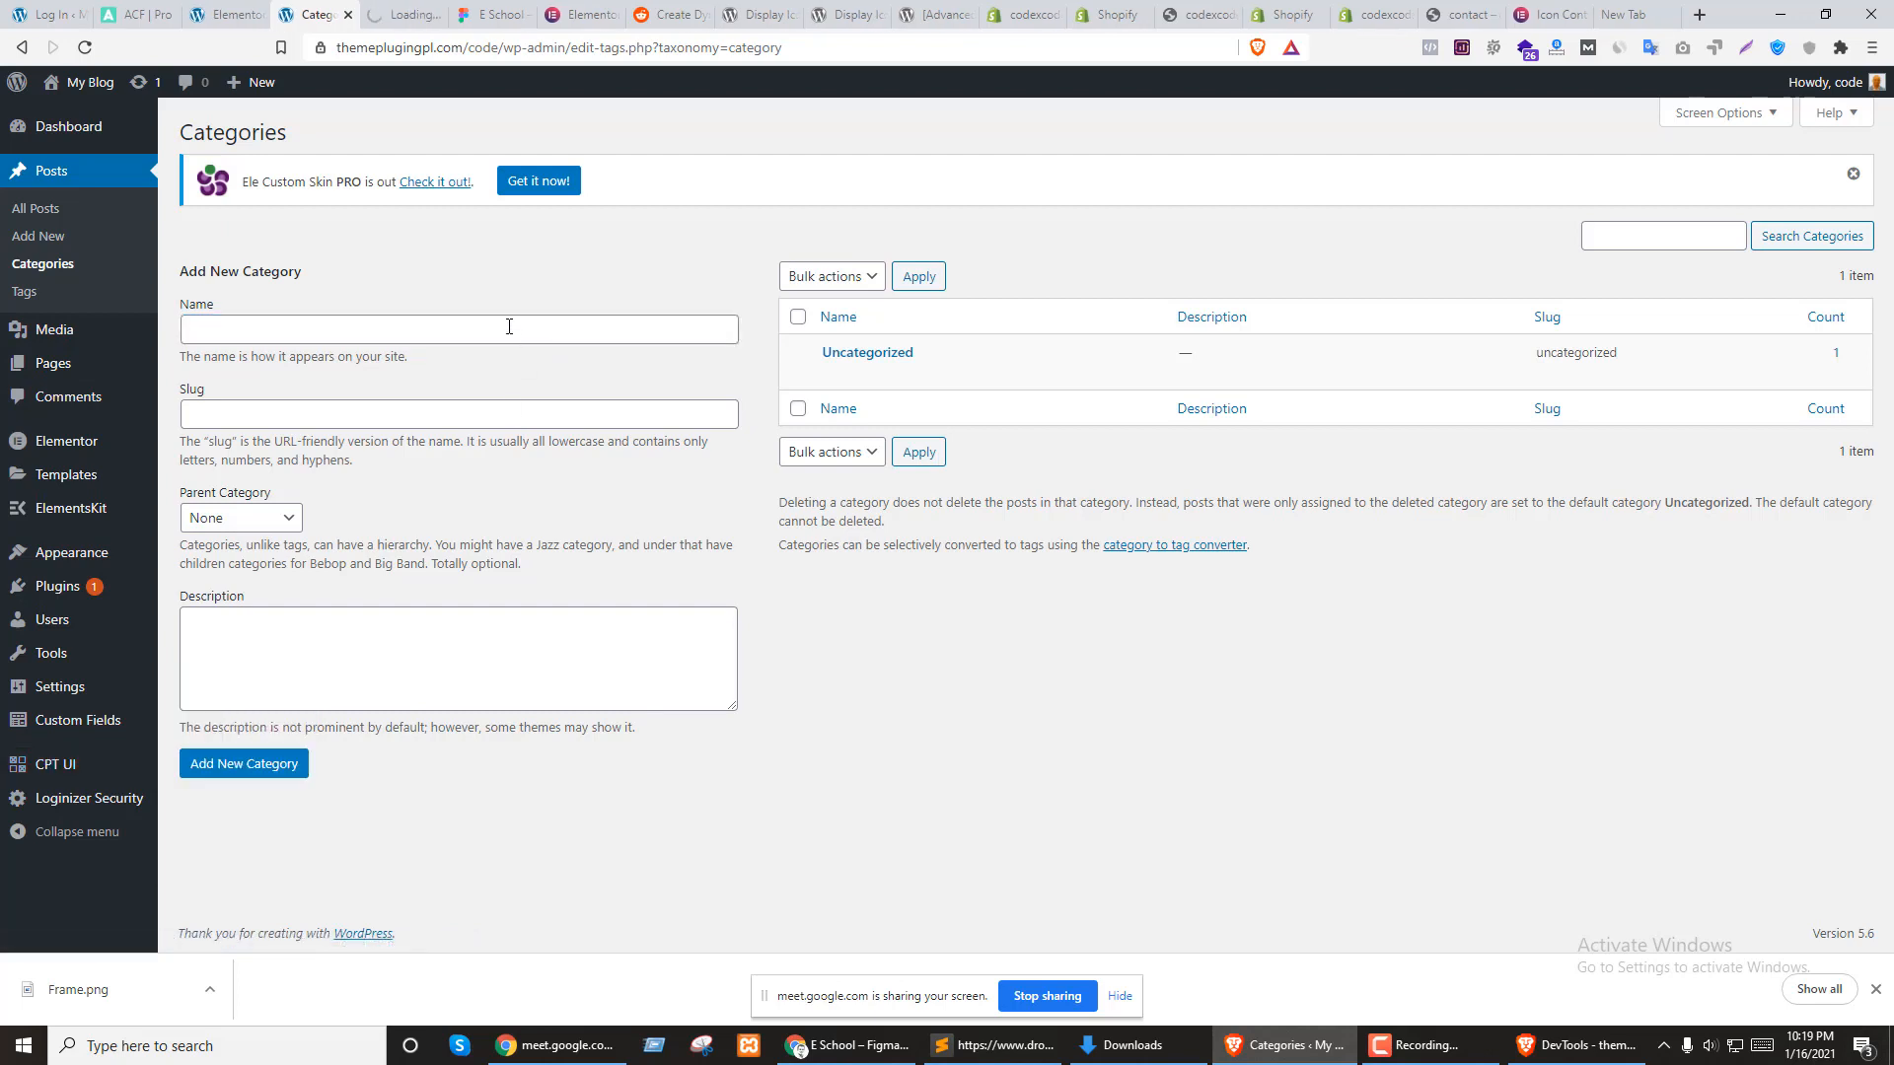
click(403, 13)
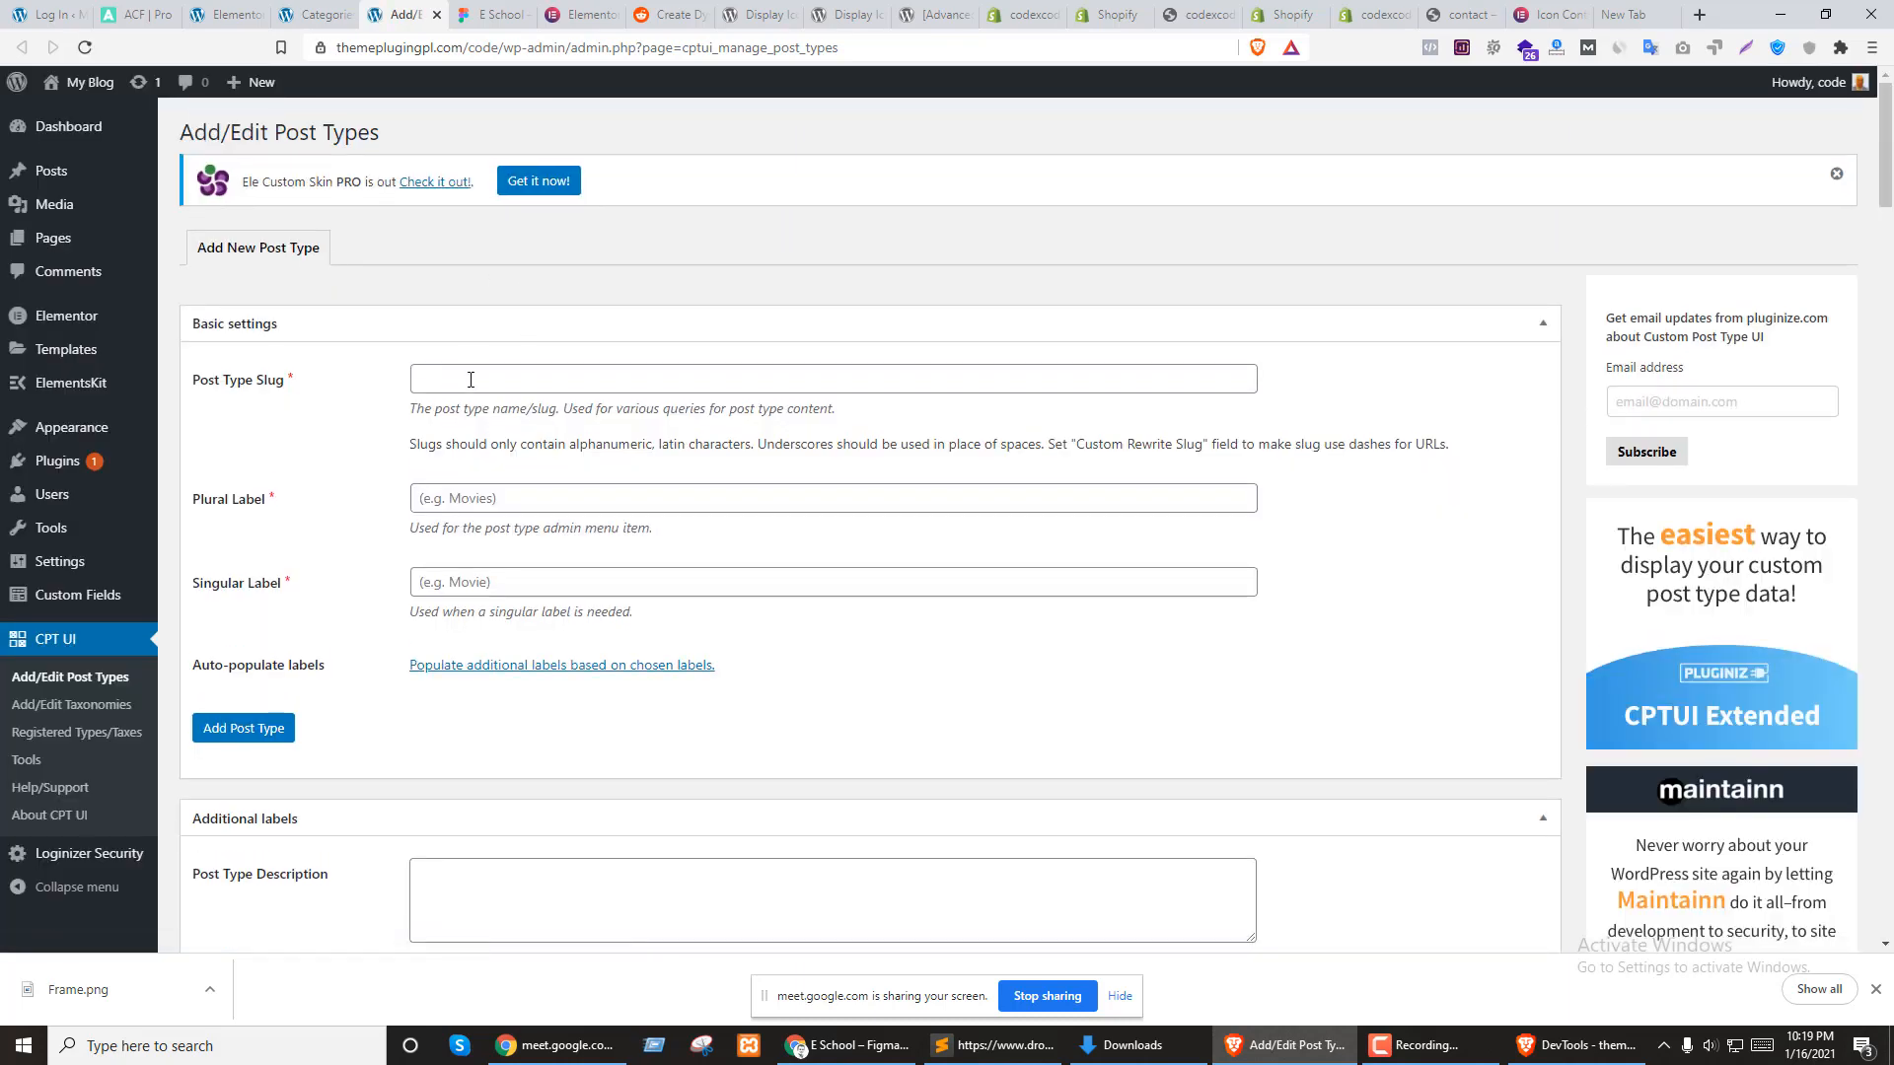
Define a new post type with slug course, plural label Course and singular label Course
click(471, 380)
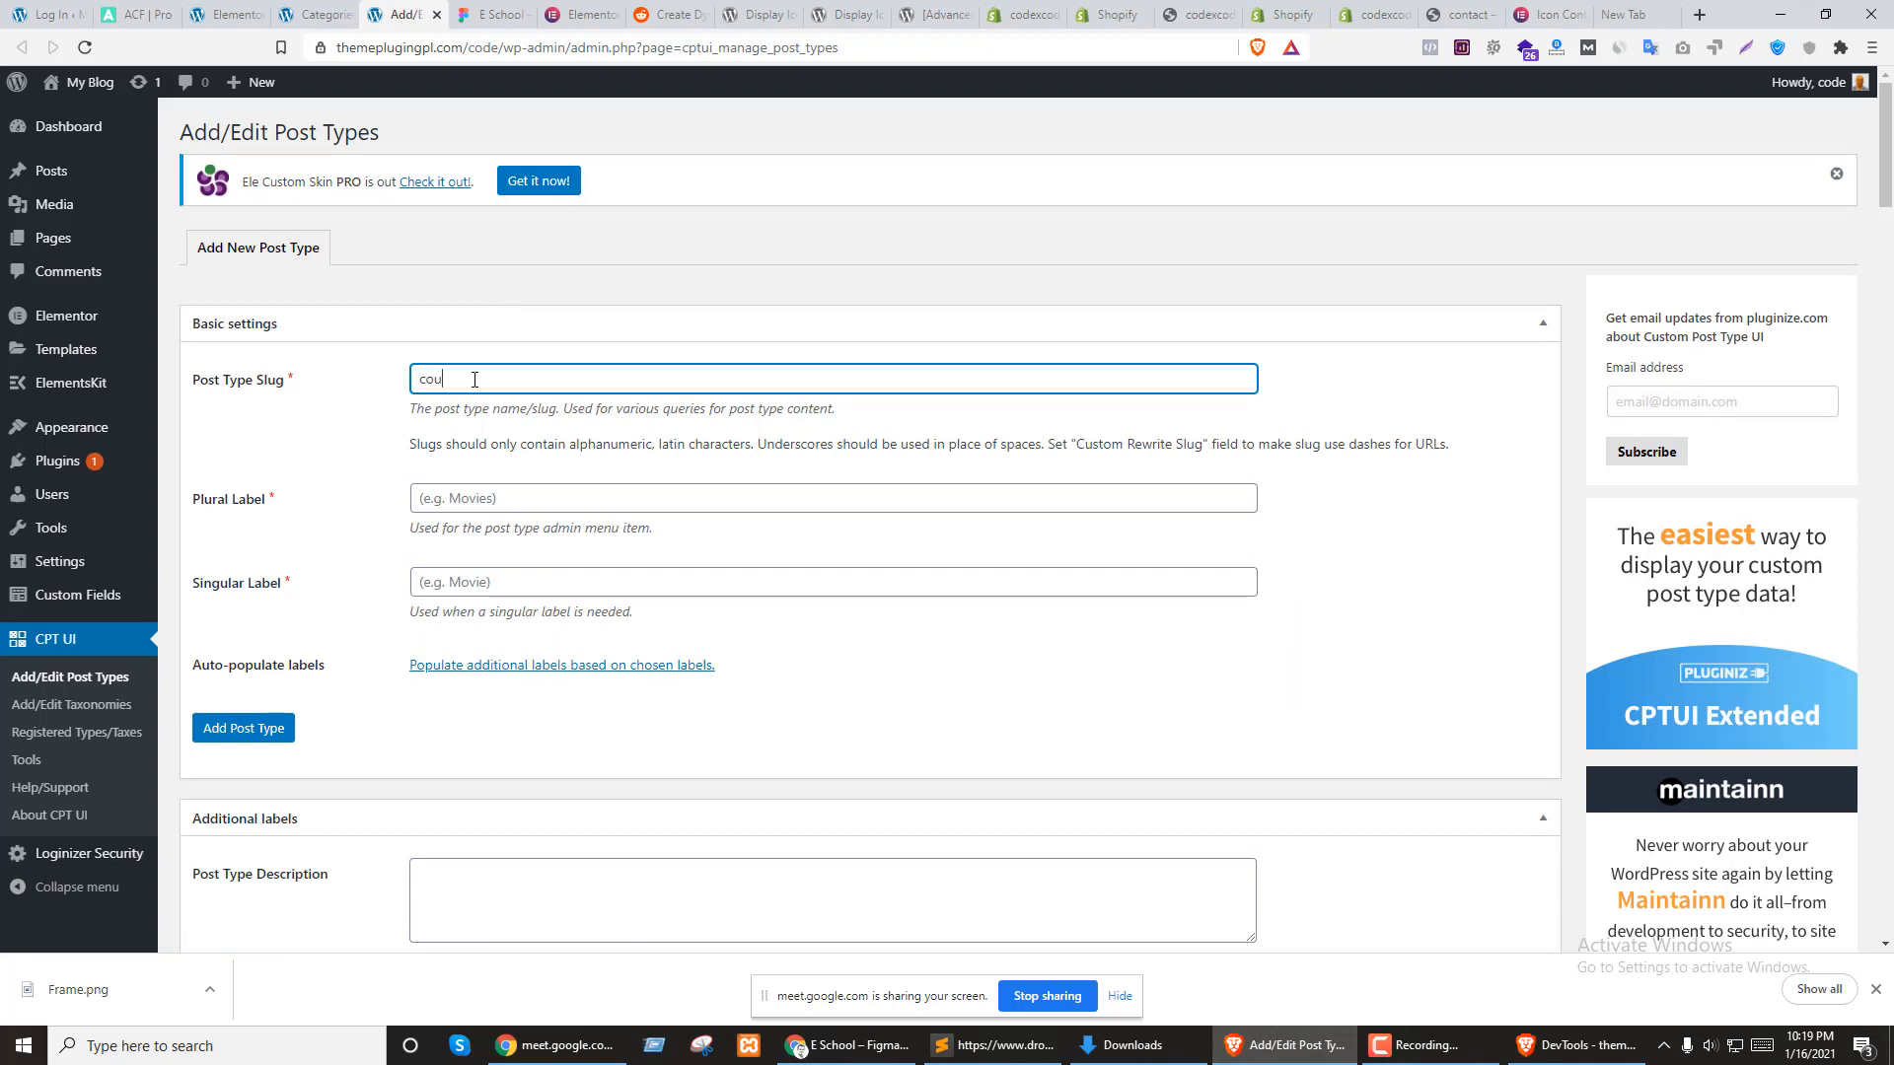
click(314, 432)
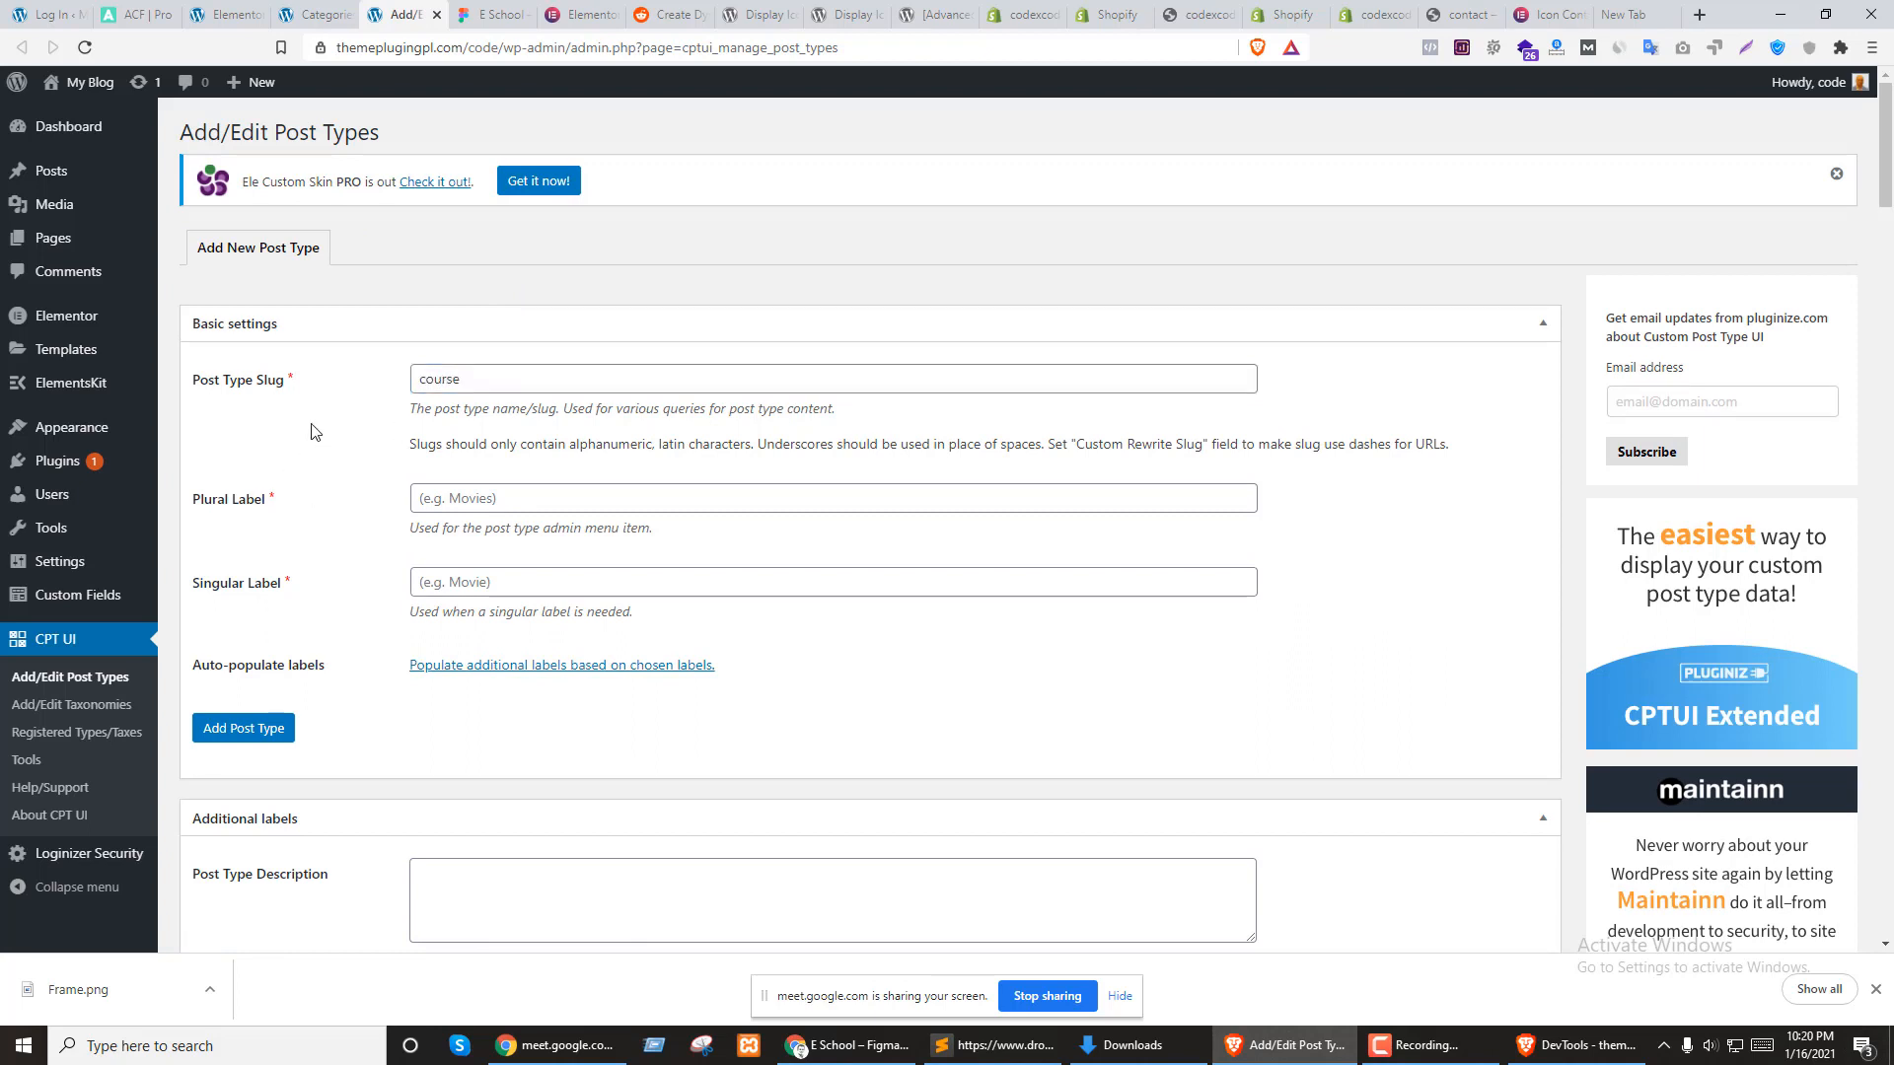
click(513, 496)
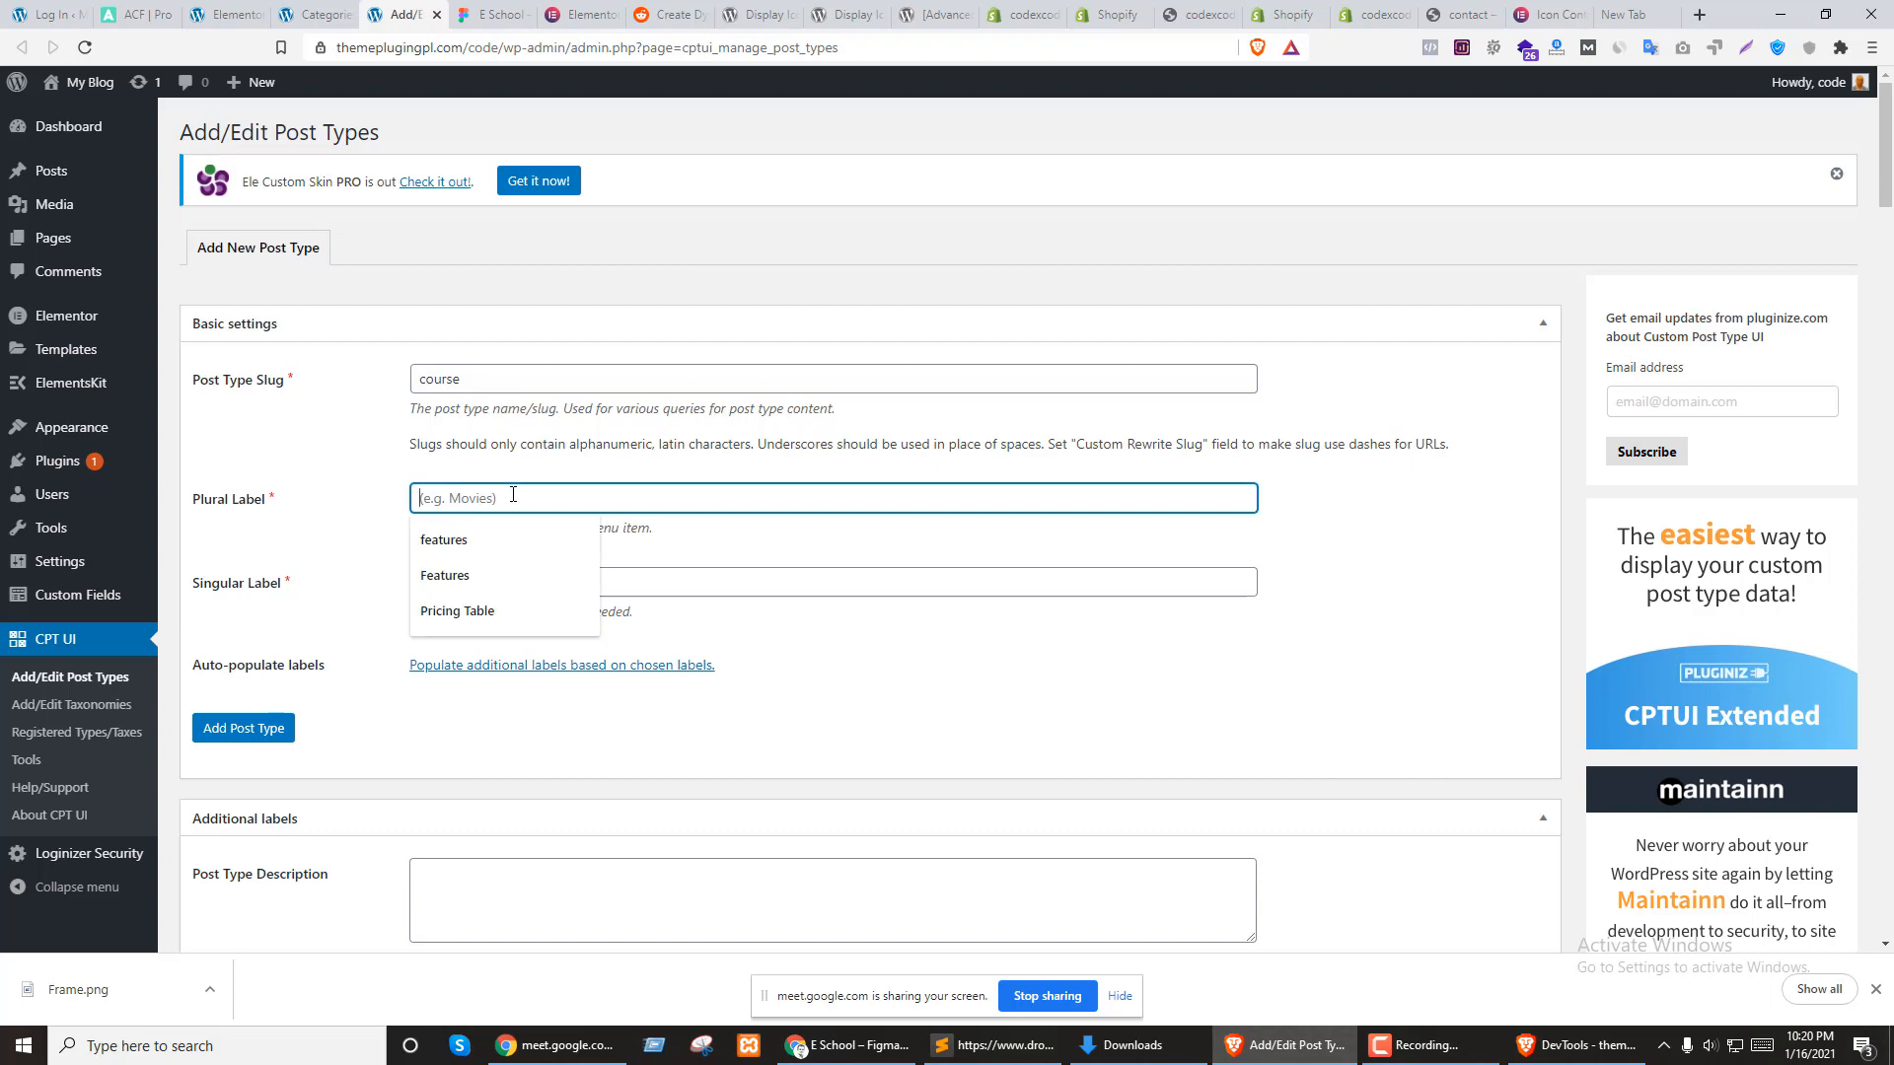
text(Course)
key(Tab)
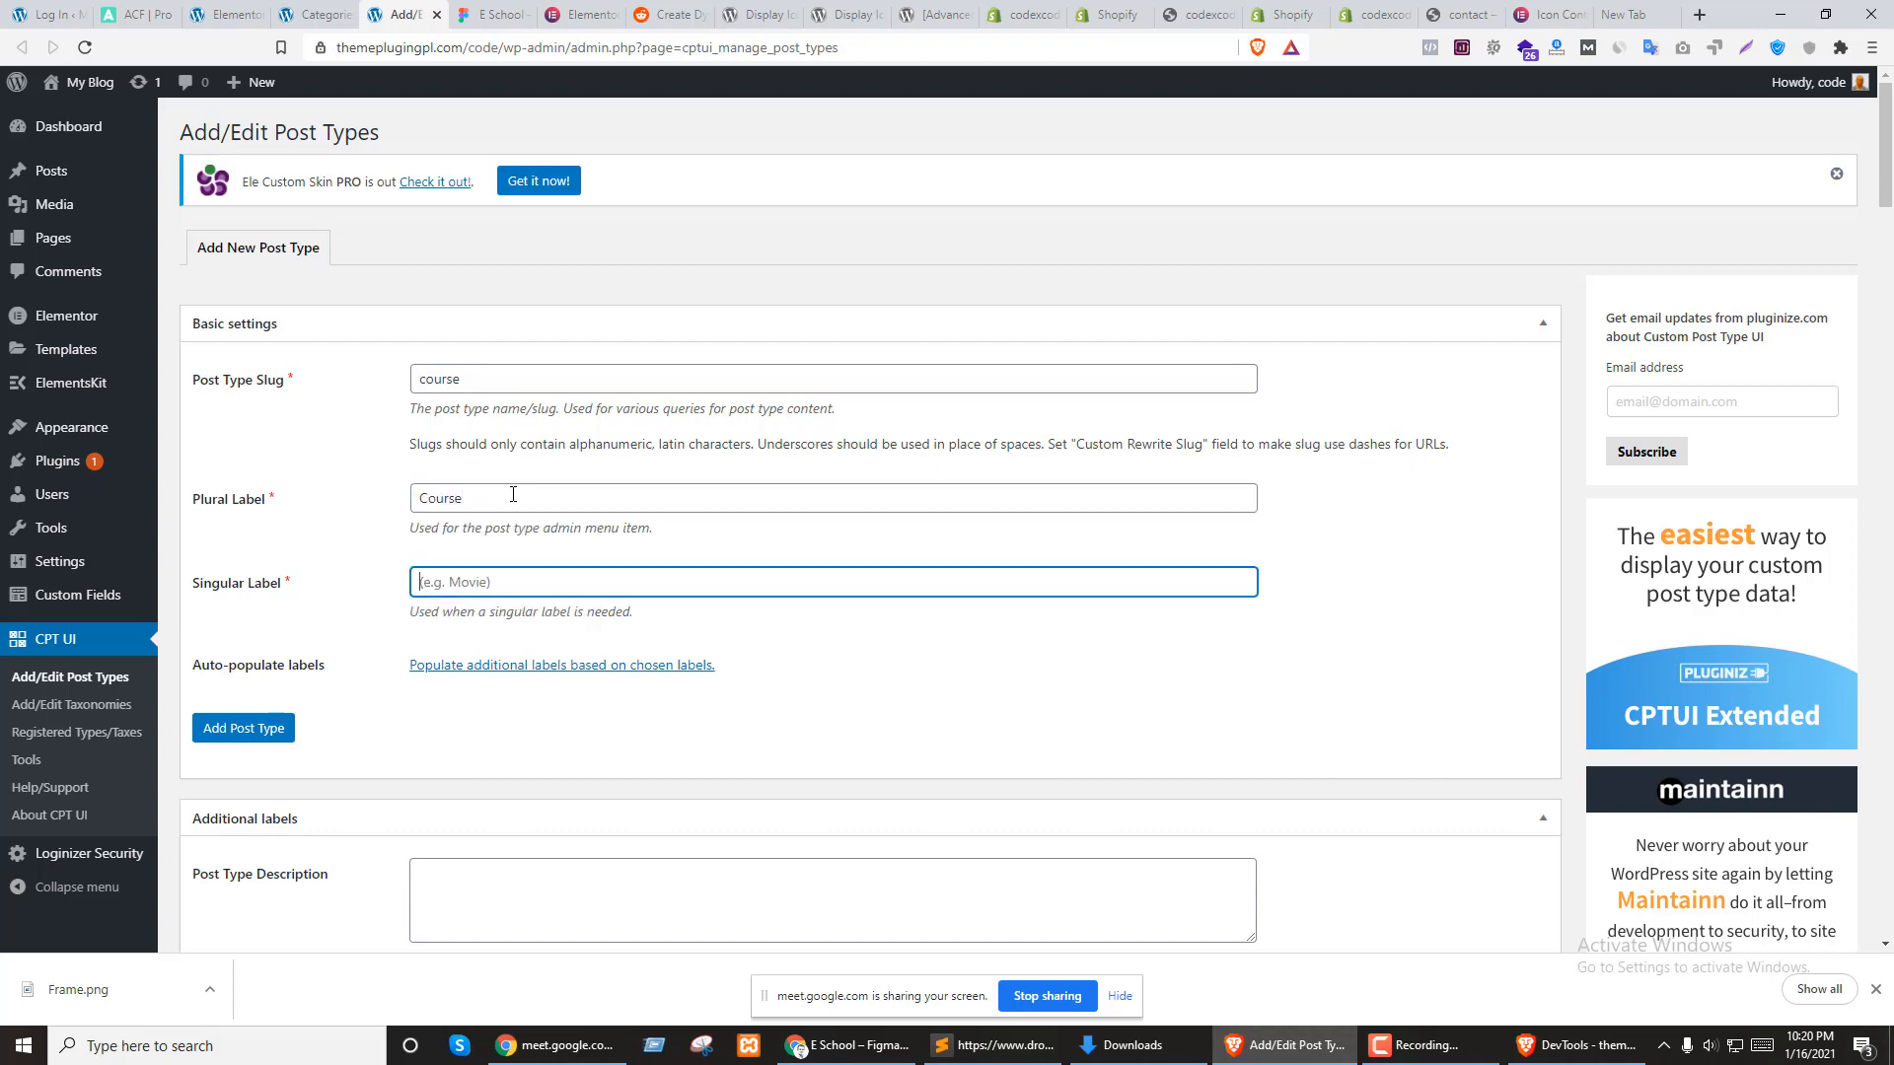
text(Course)
Check the post type's Supports options against the Figma course cards, keep Title, Editor and Featured Image, and add the post type
scroll(338, 617, down, 20)
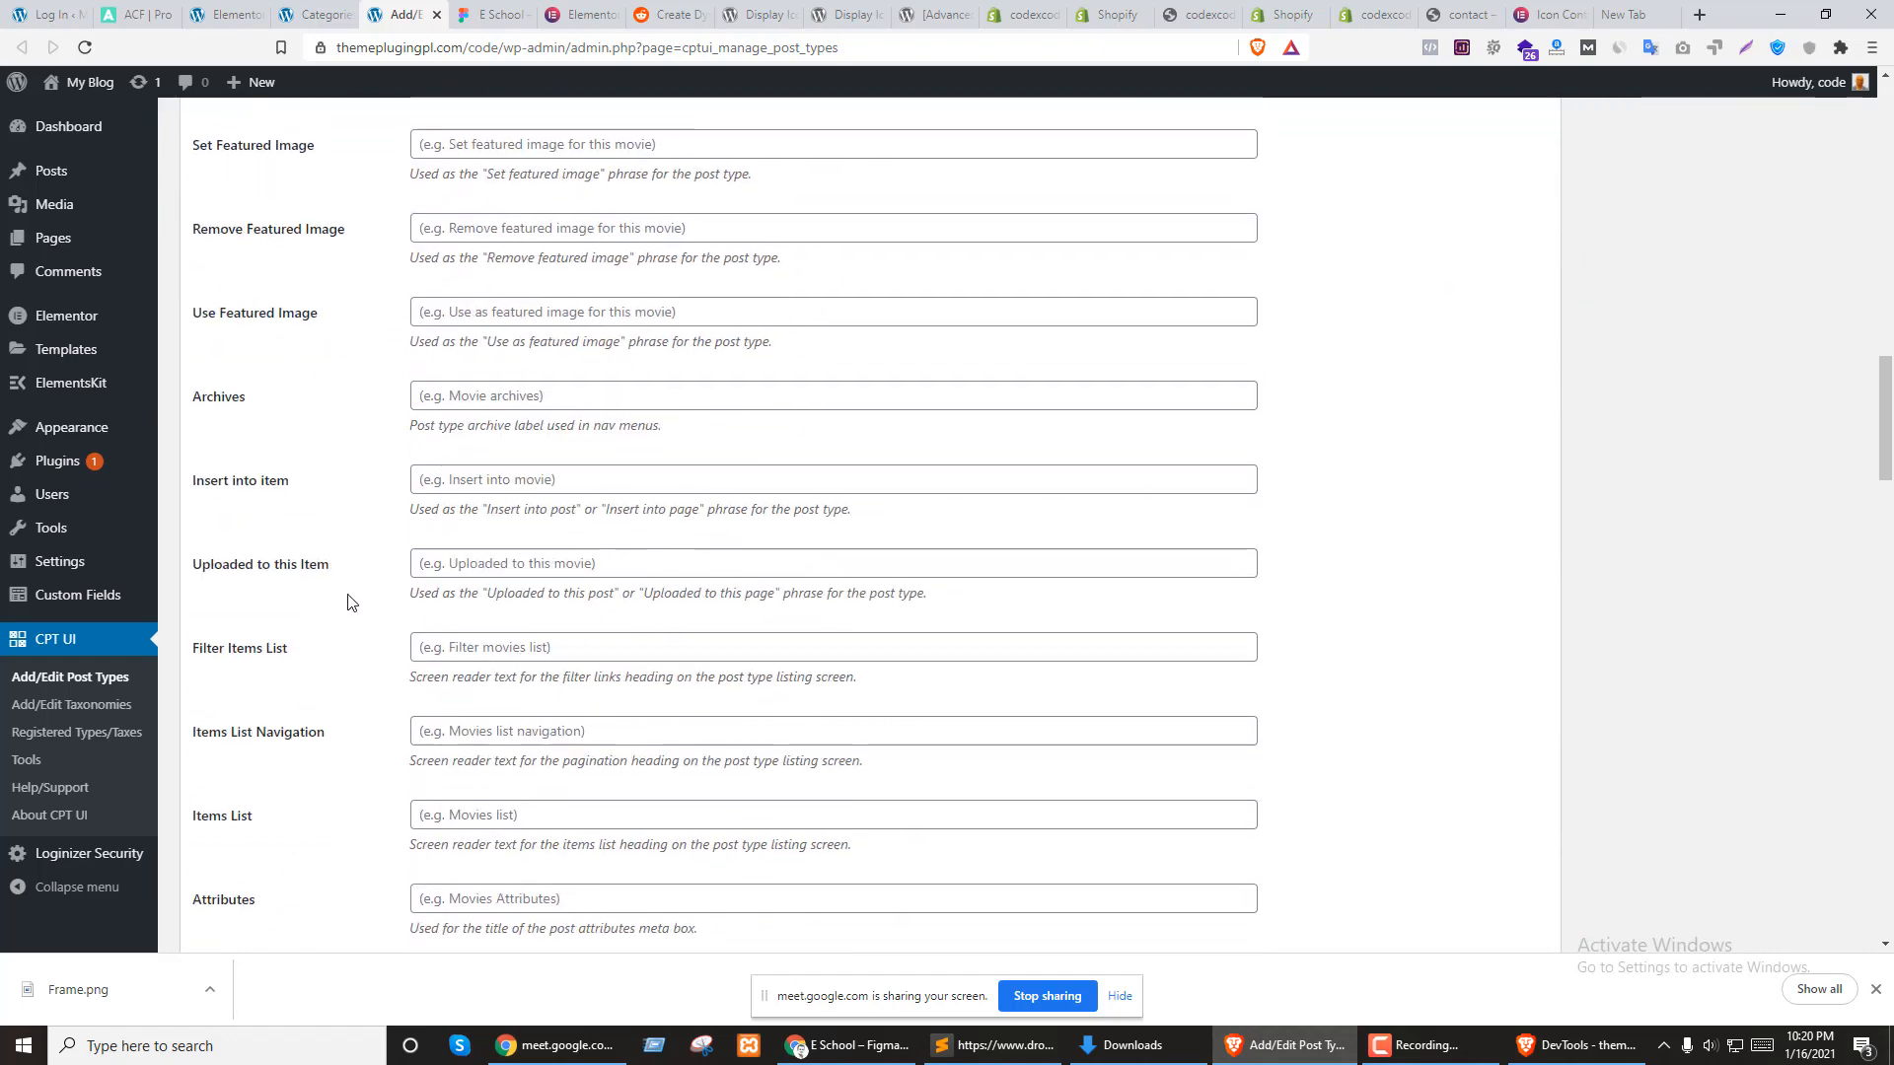
scroll(624, 618, down, 15)
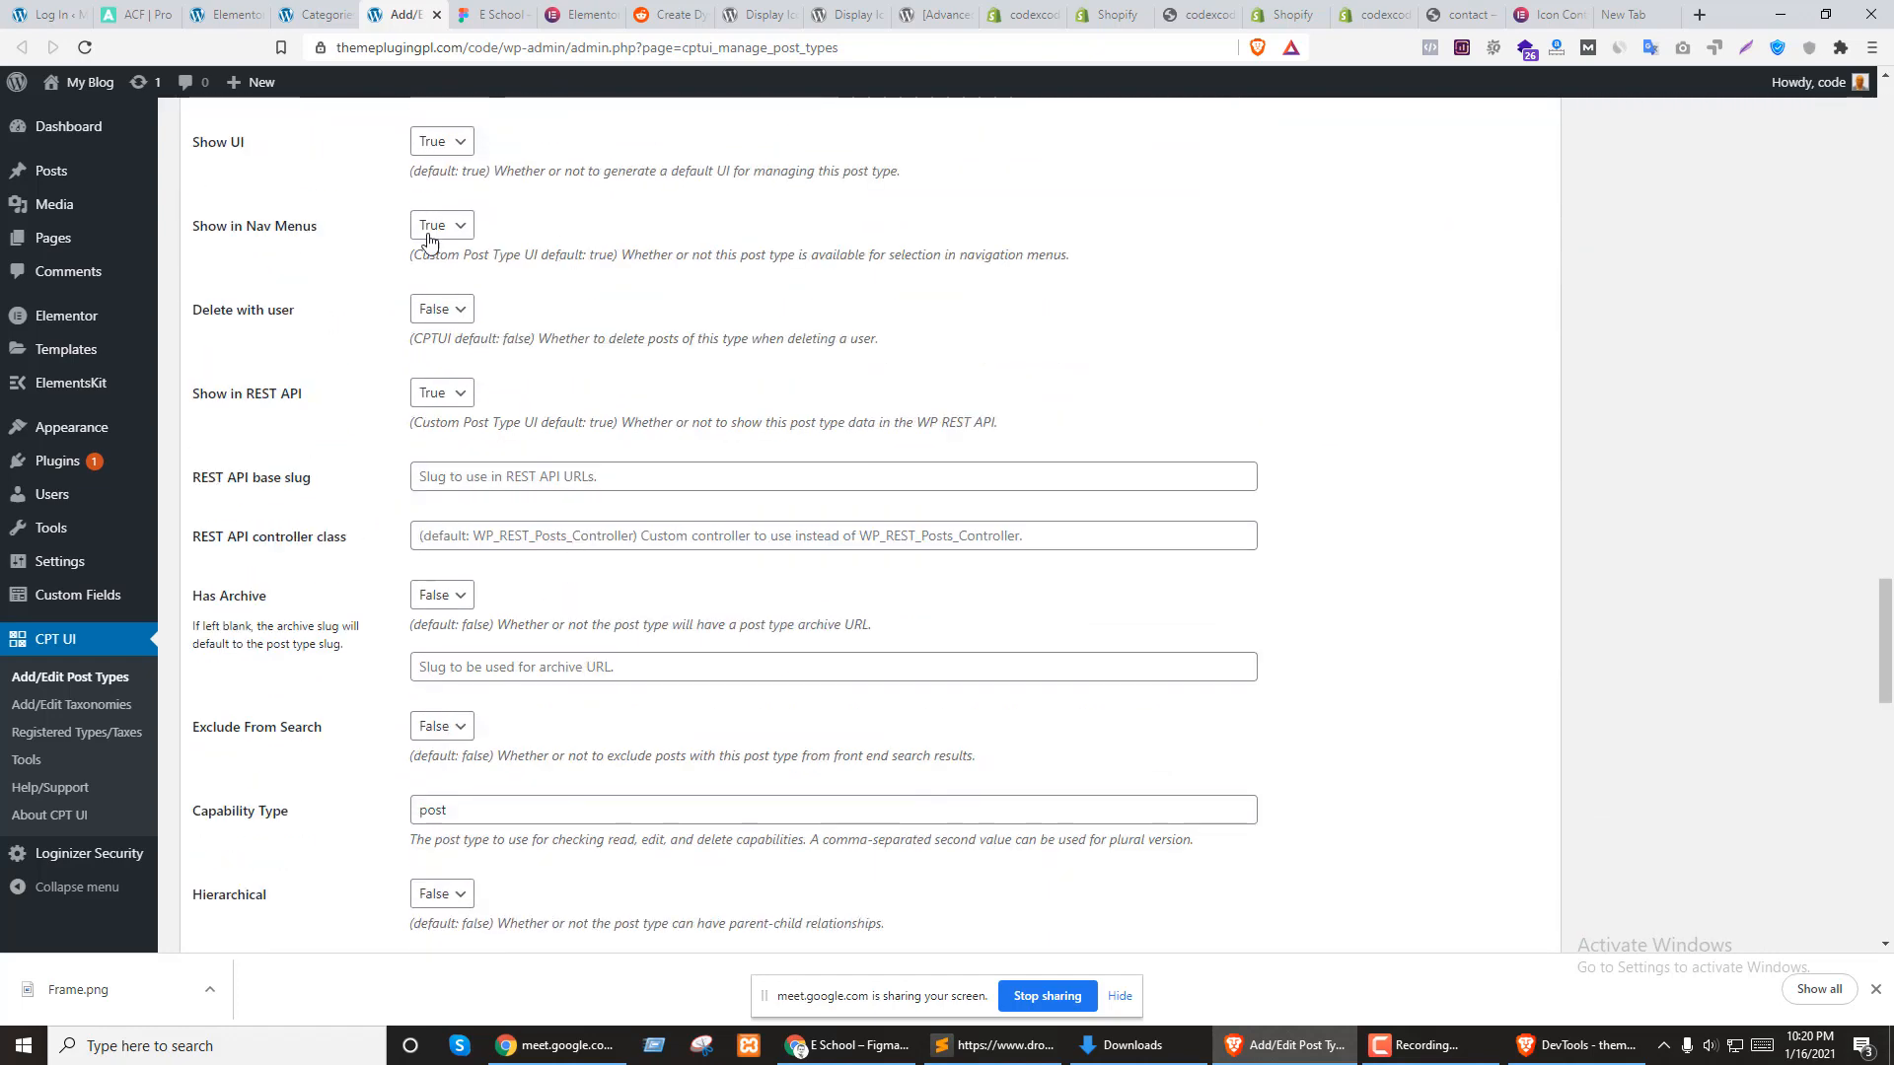
scroll(316, 322, down, 20)
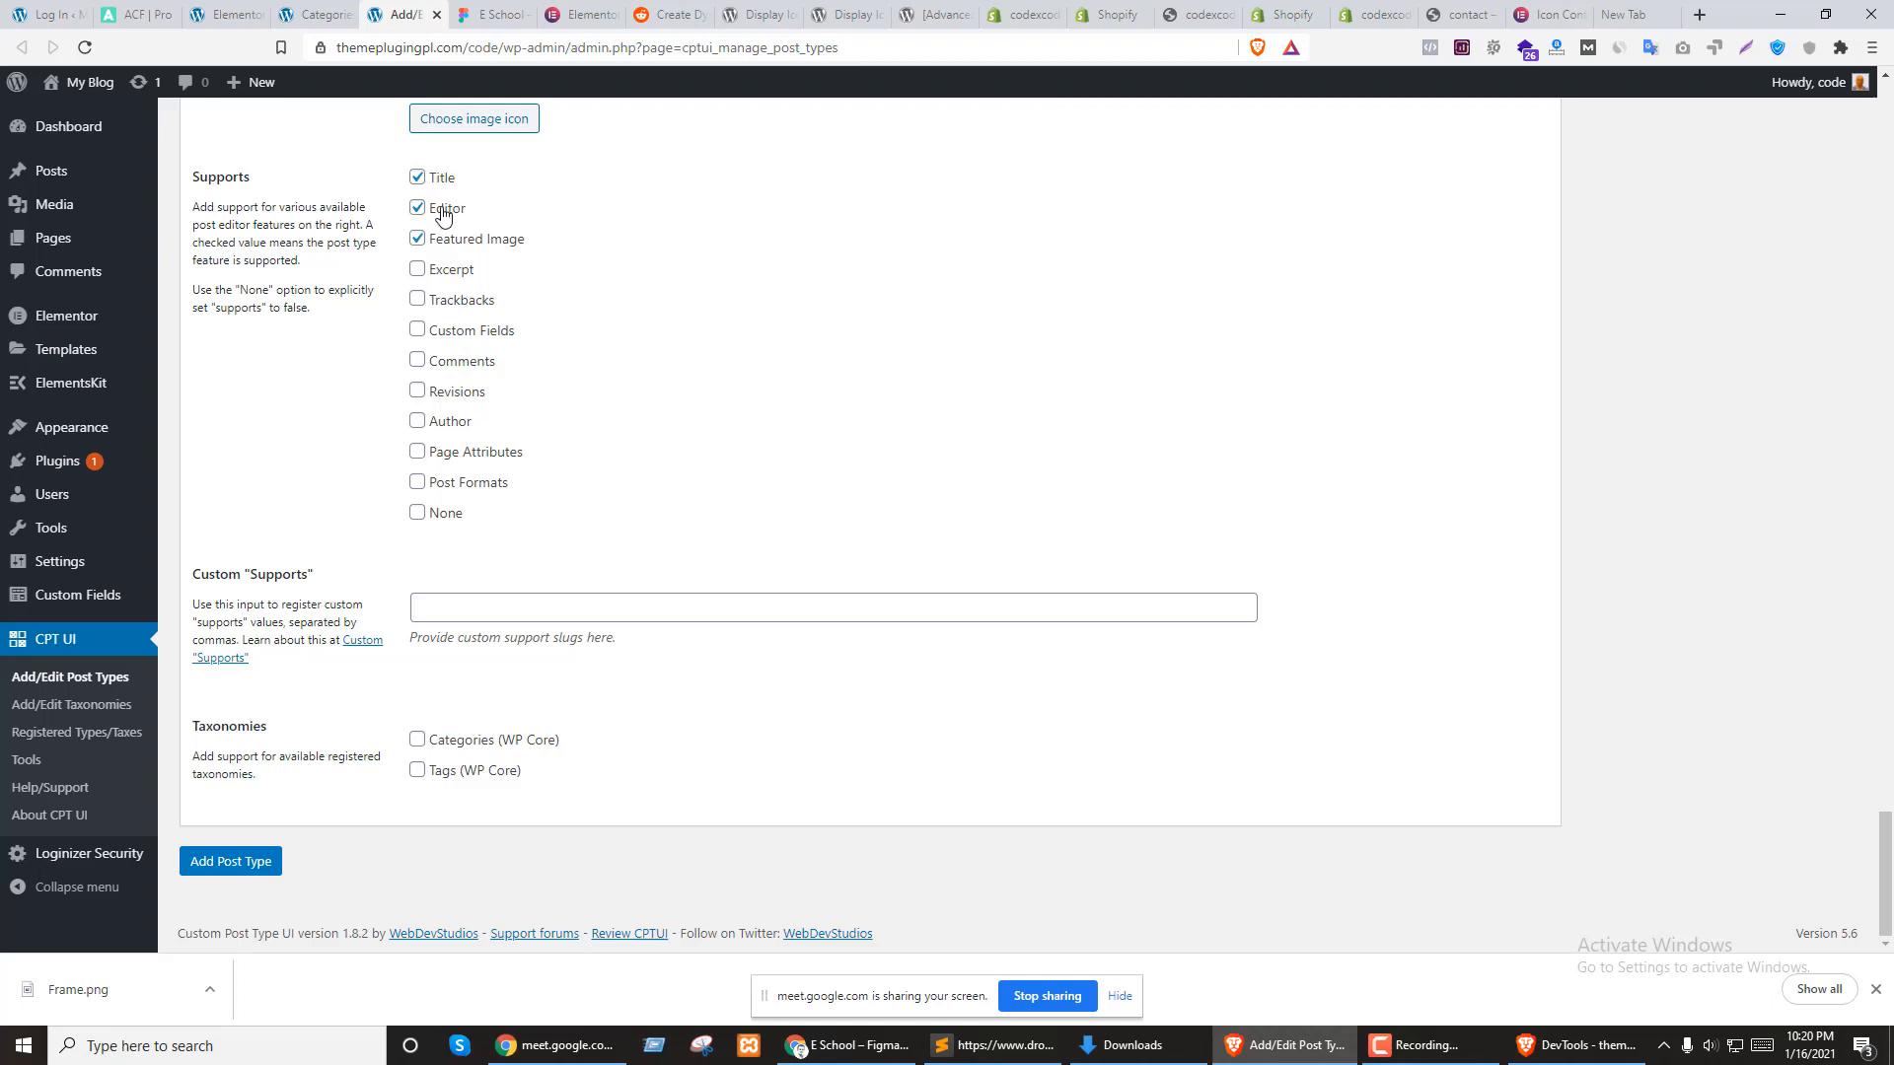
click(458, 9)
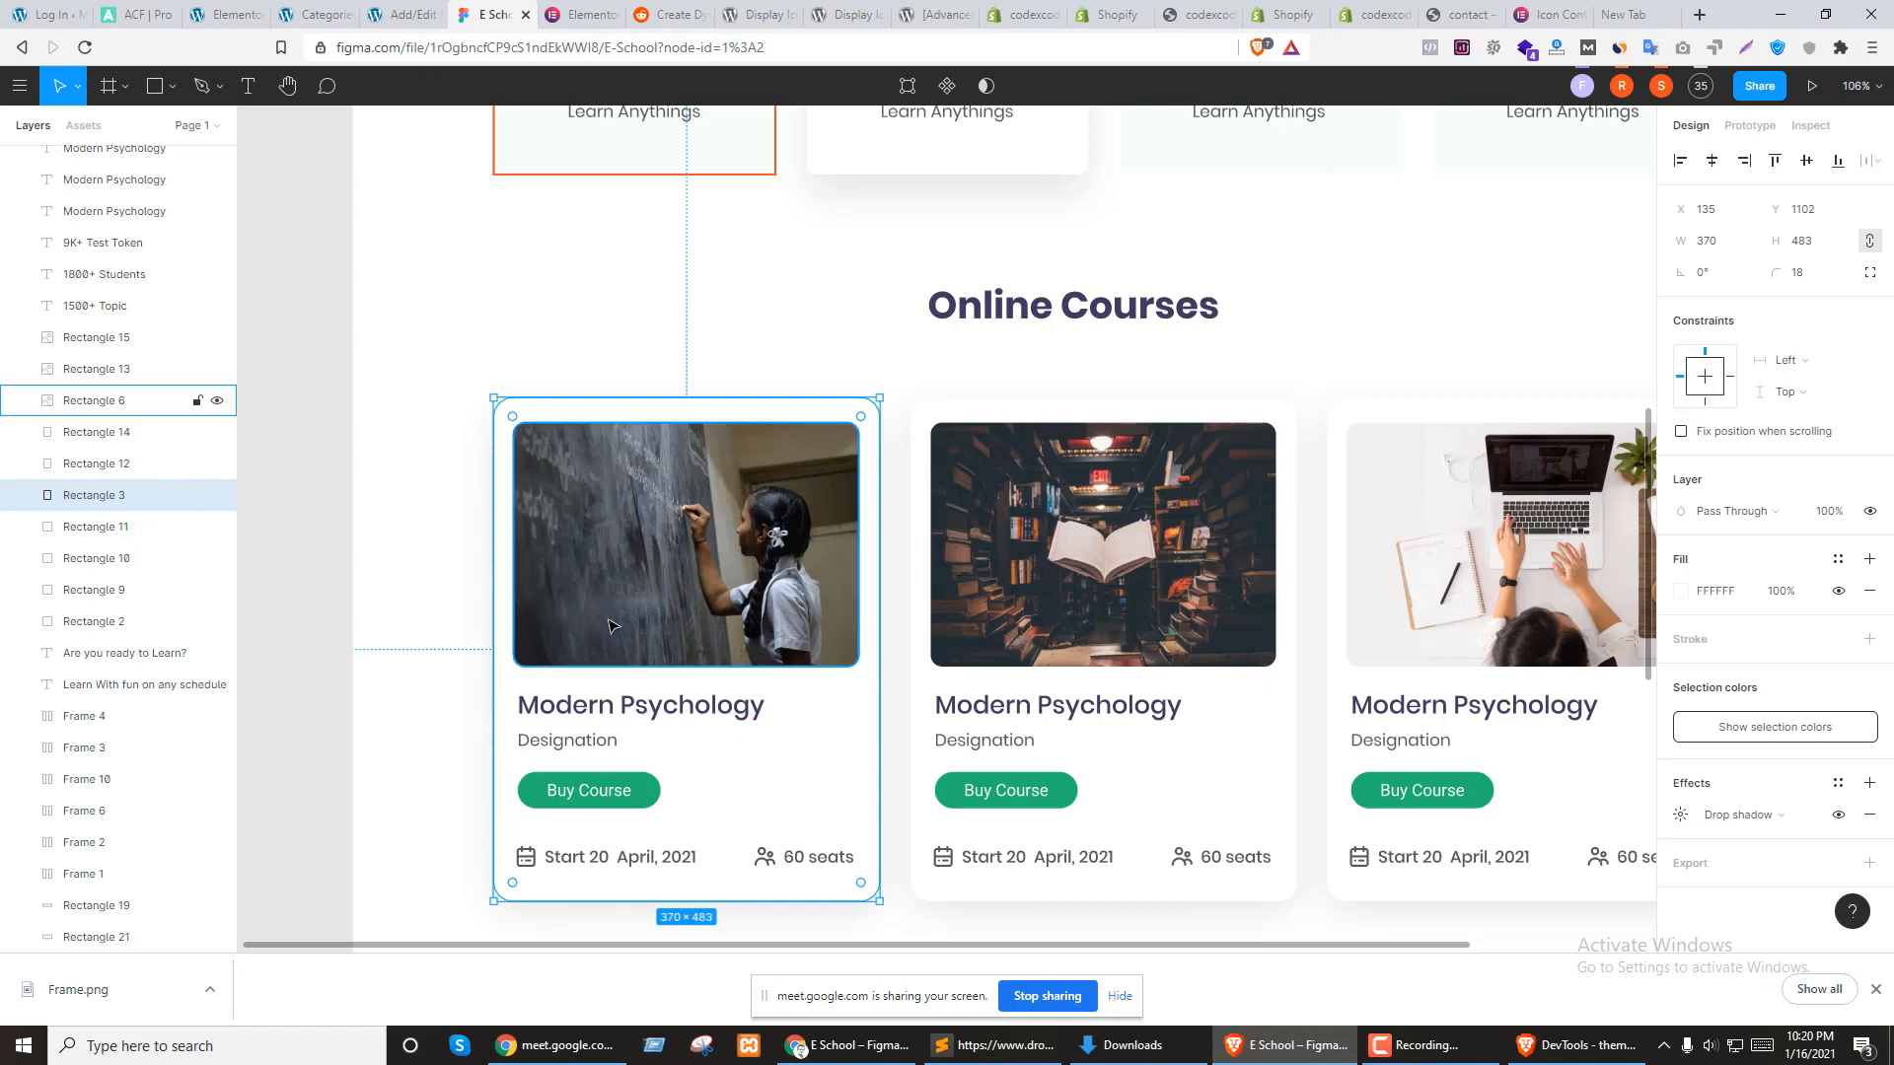
click(402, 14)
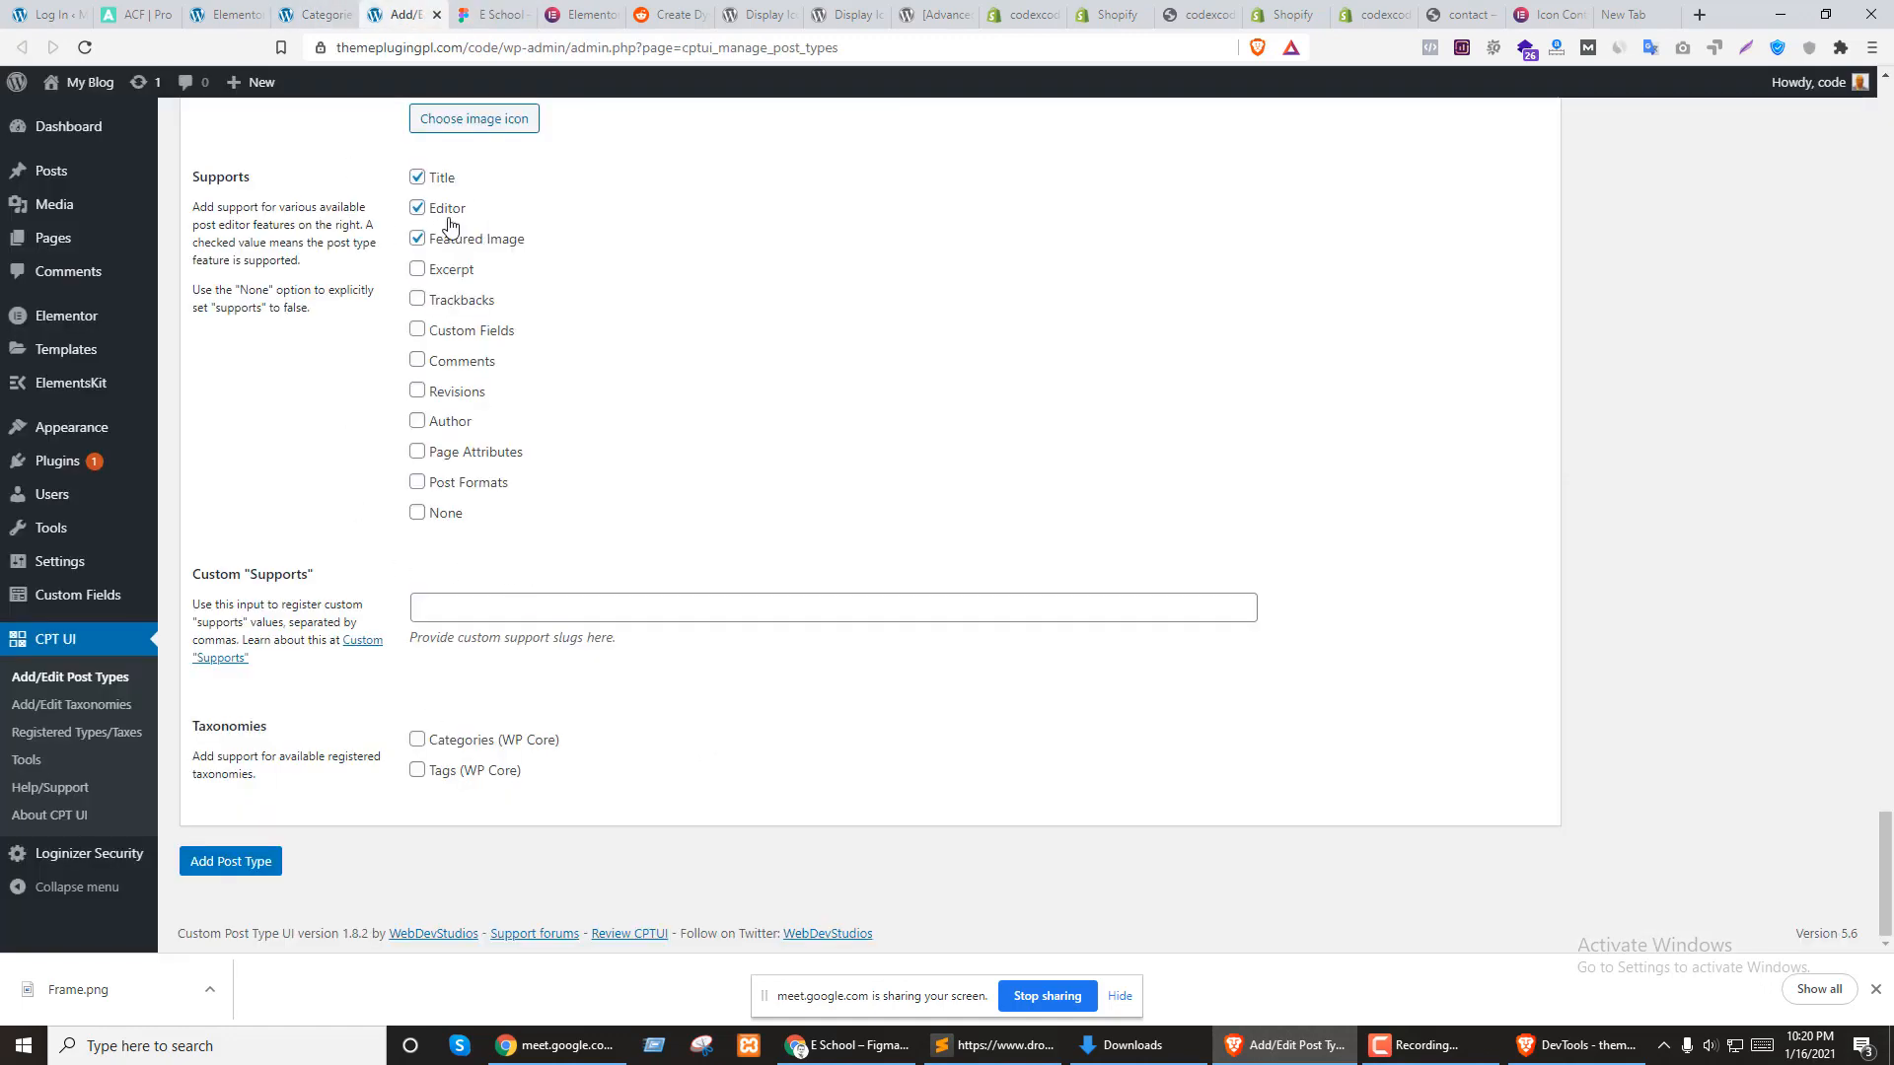
click(493, 14)
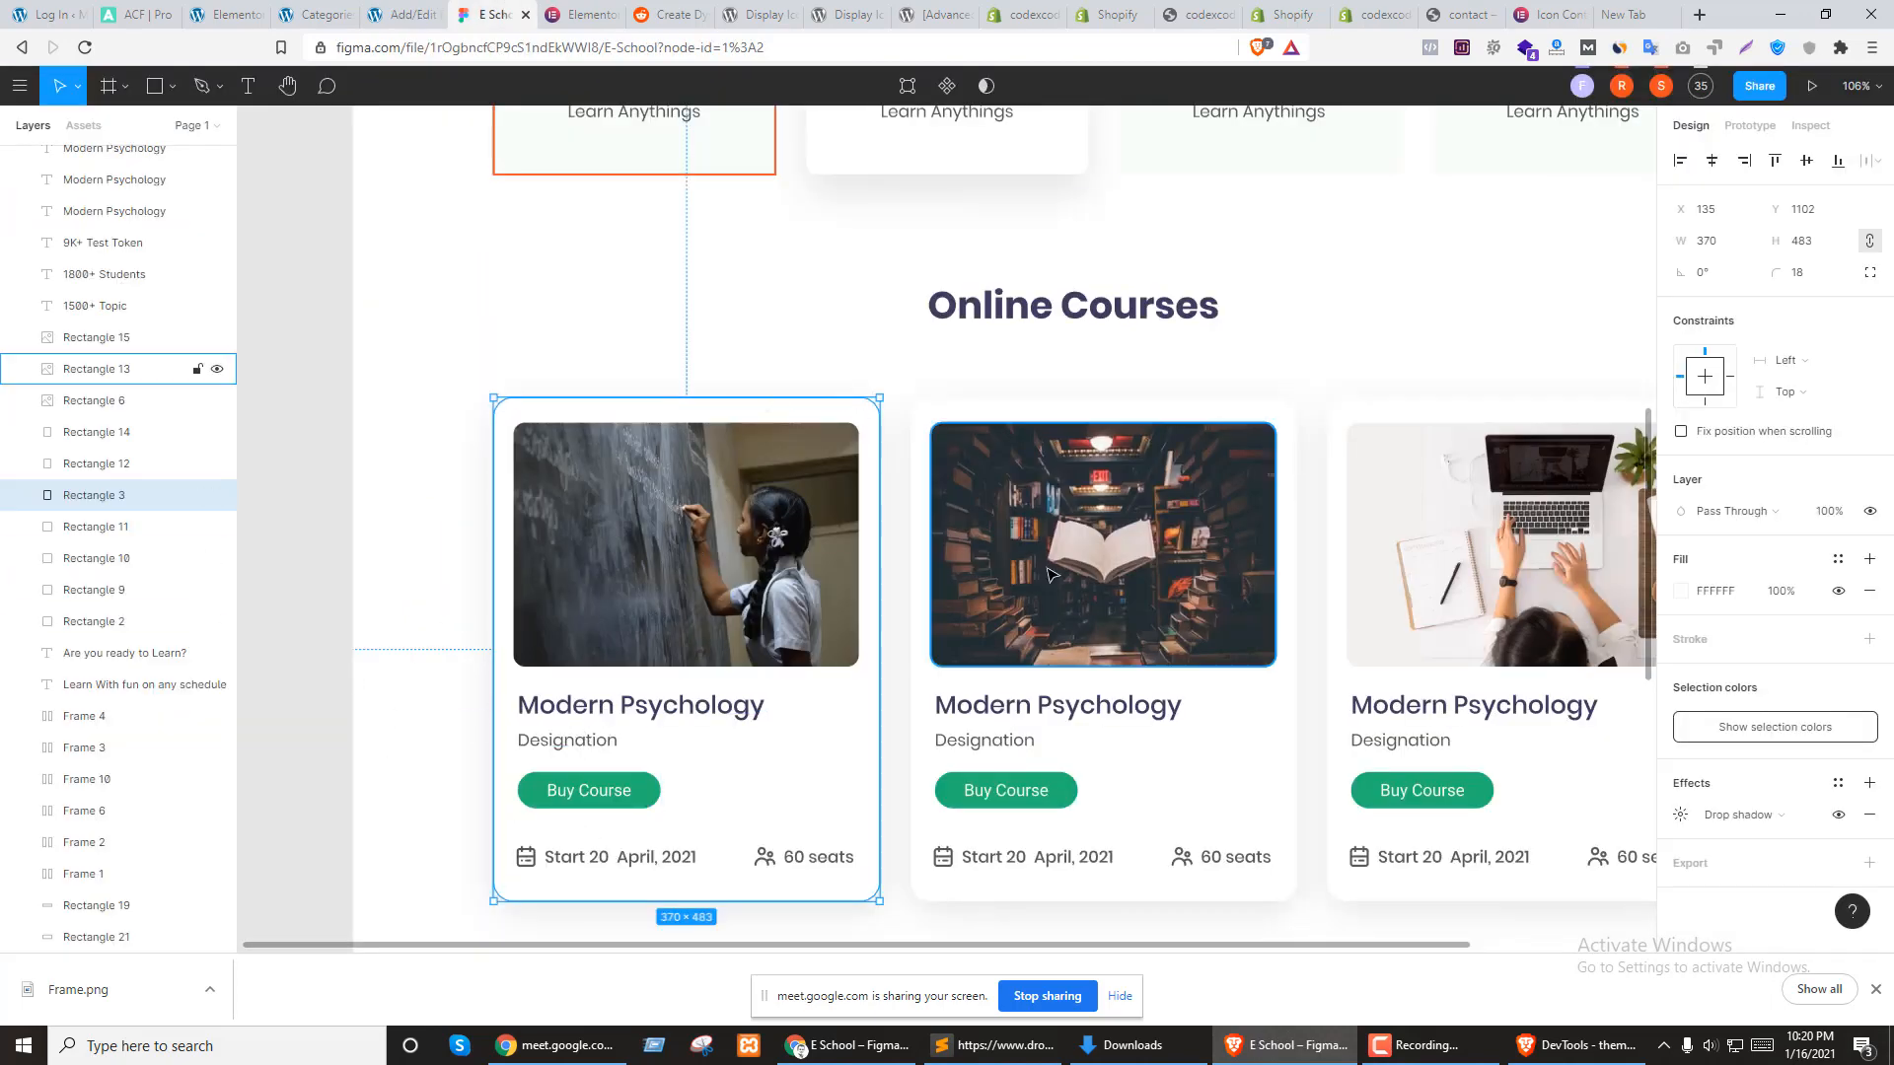
click(395, 14)
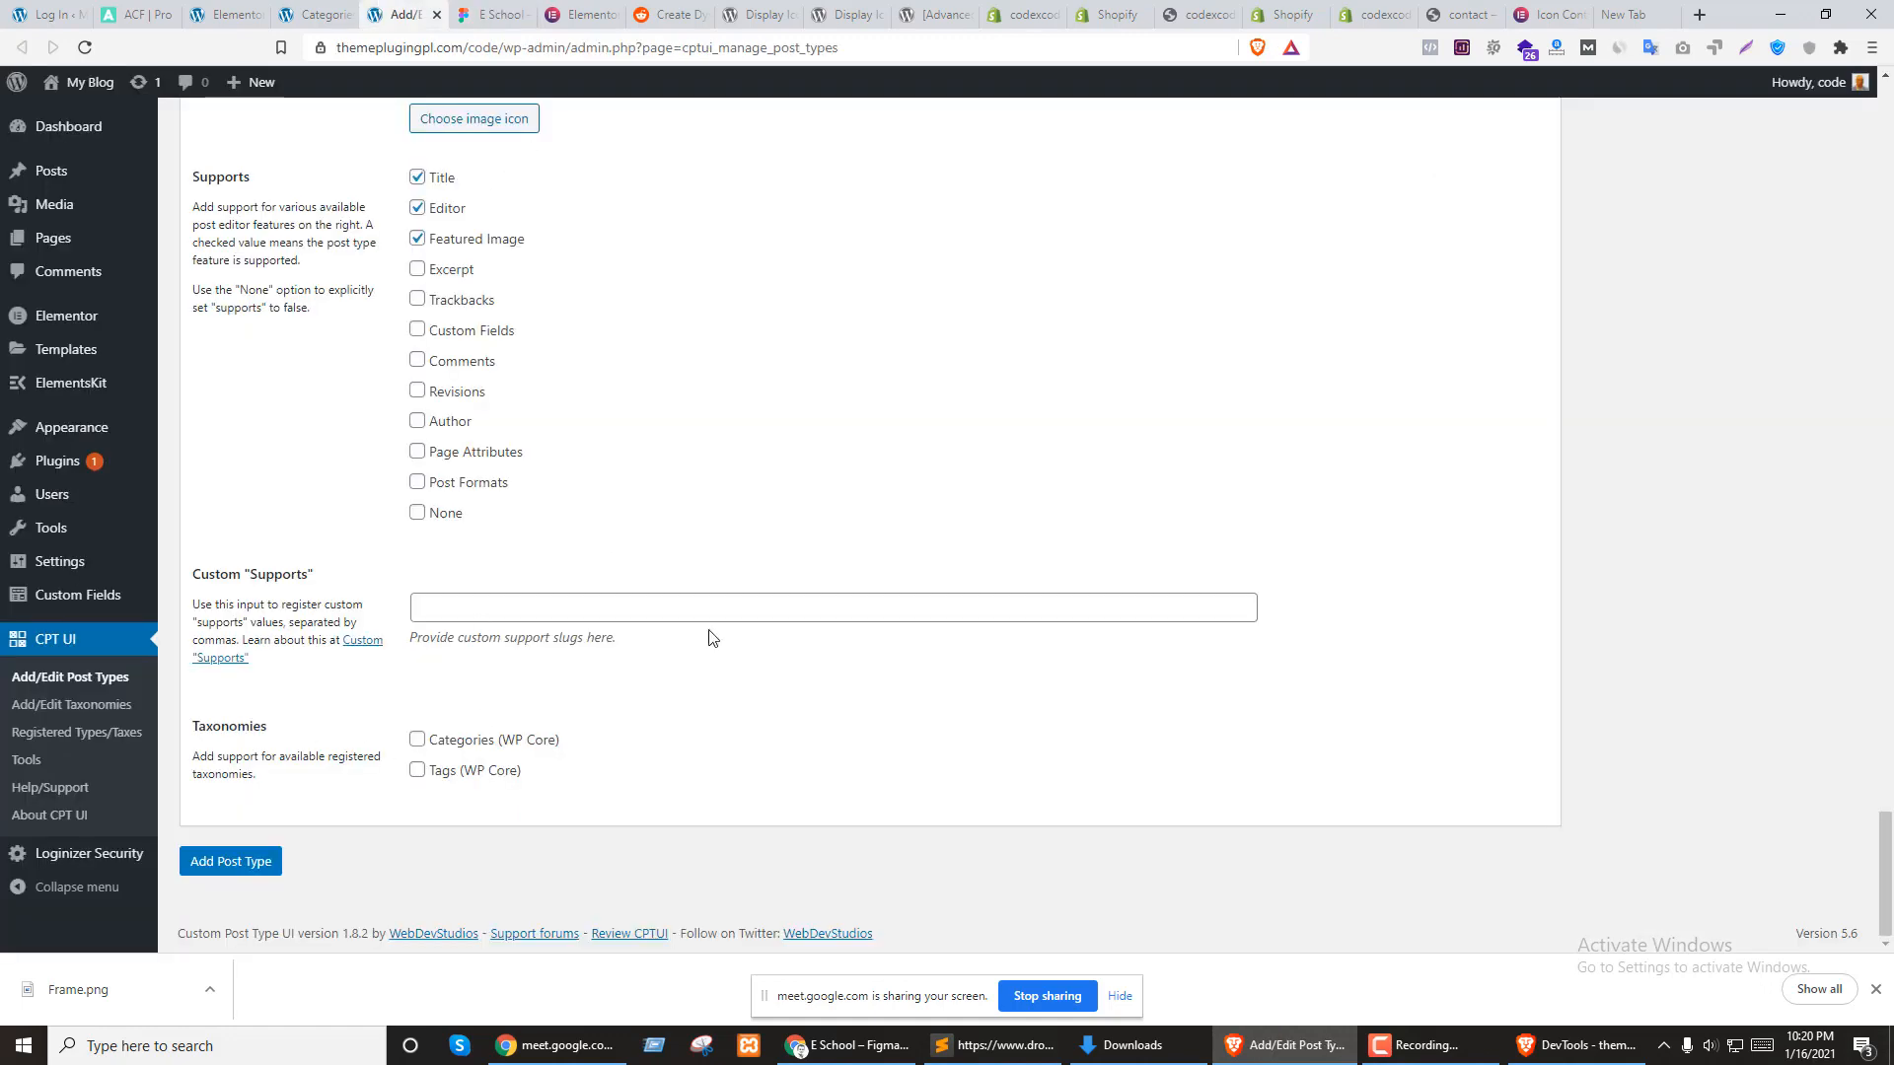
click(230, 860)
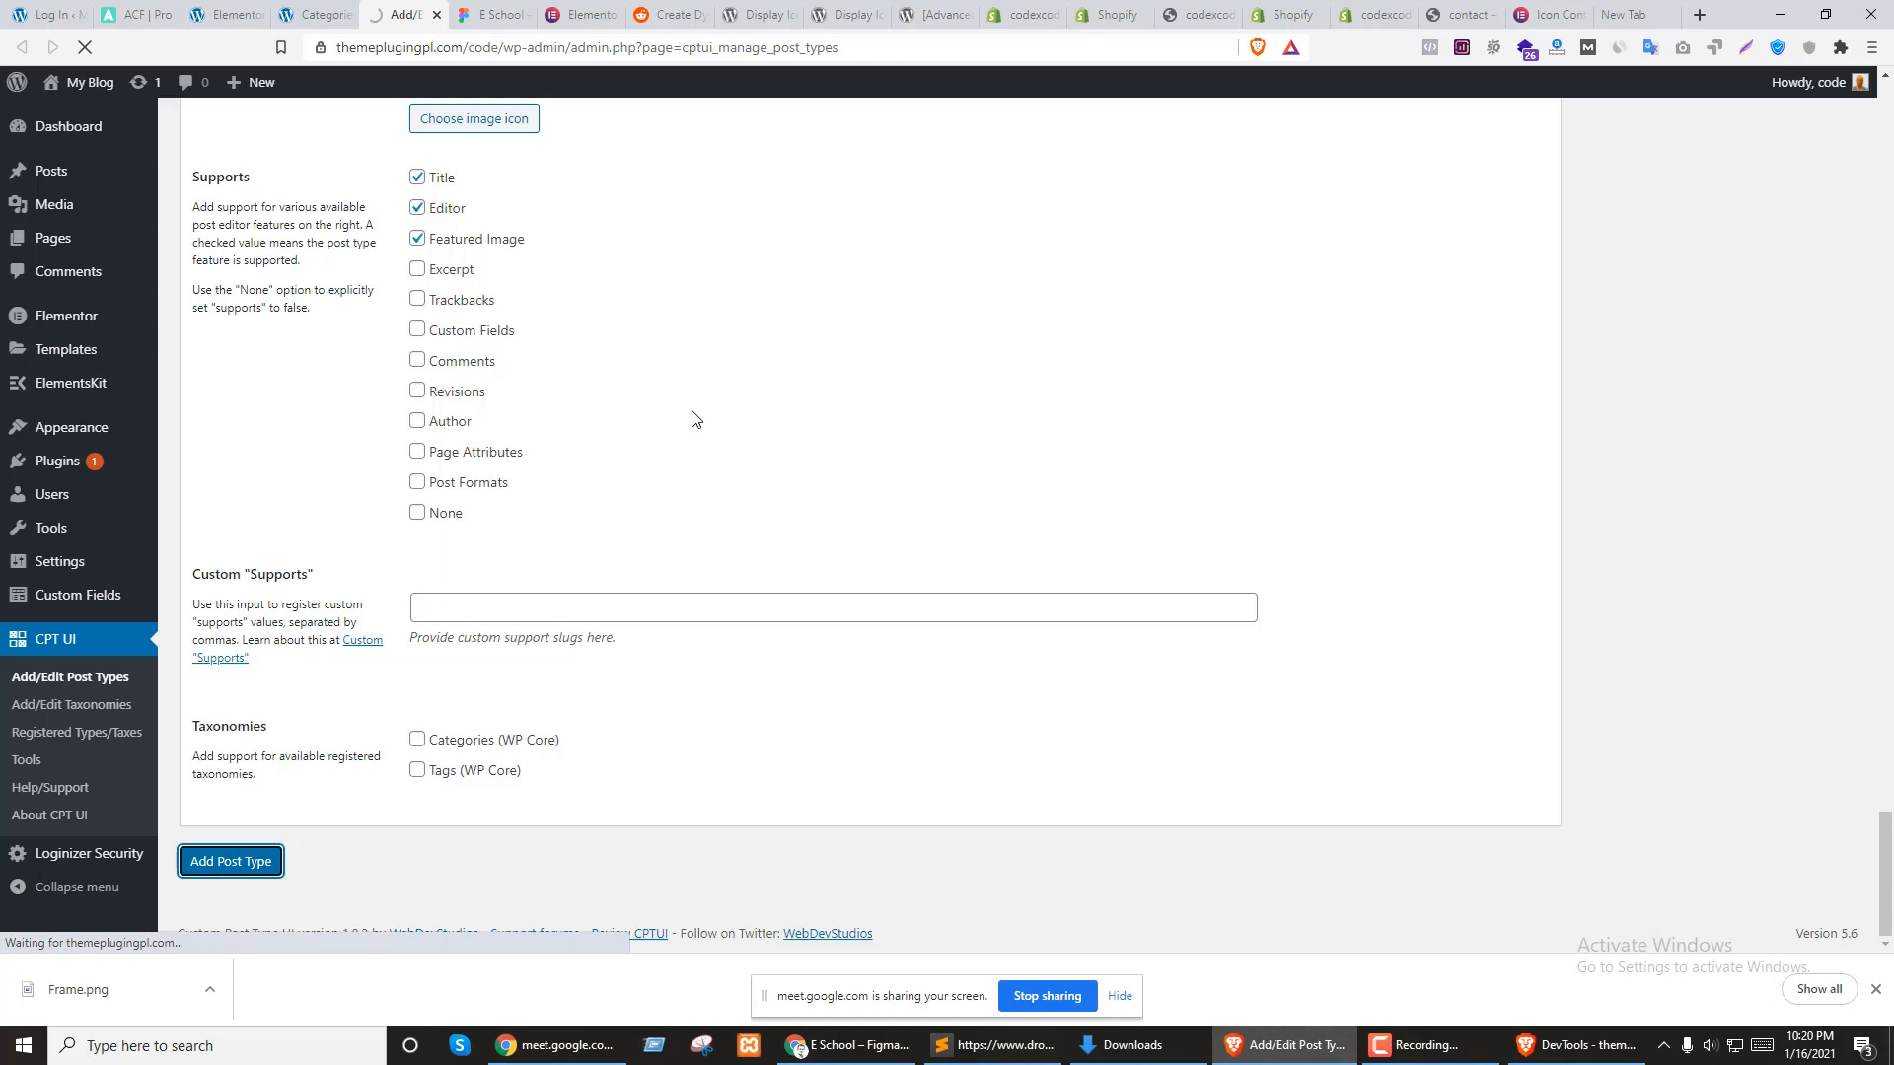
Review the Figma course cards and compare the dashboard's Posts submenu with the Course submenu
click(498, 14)
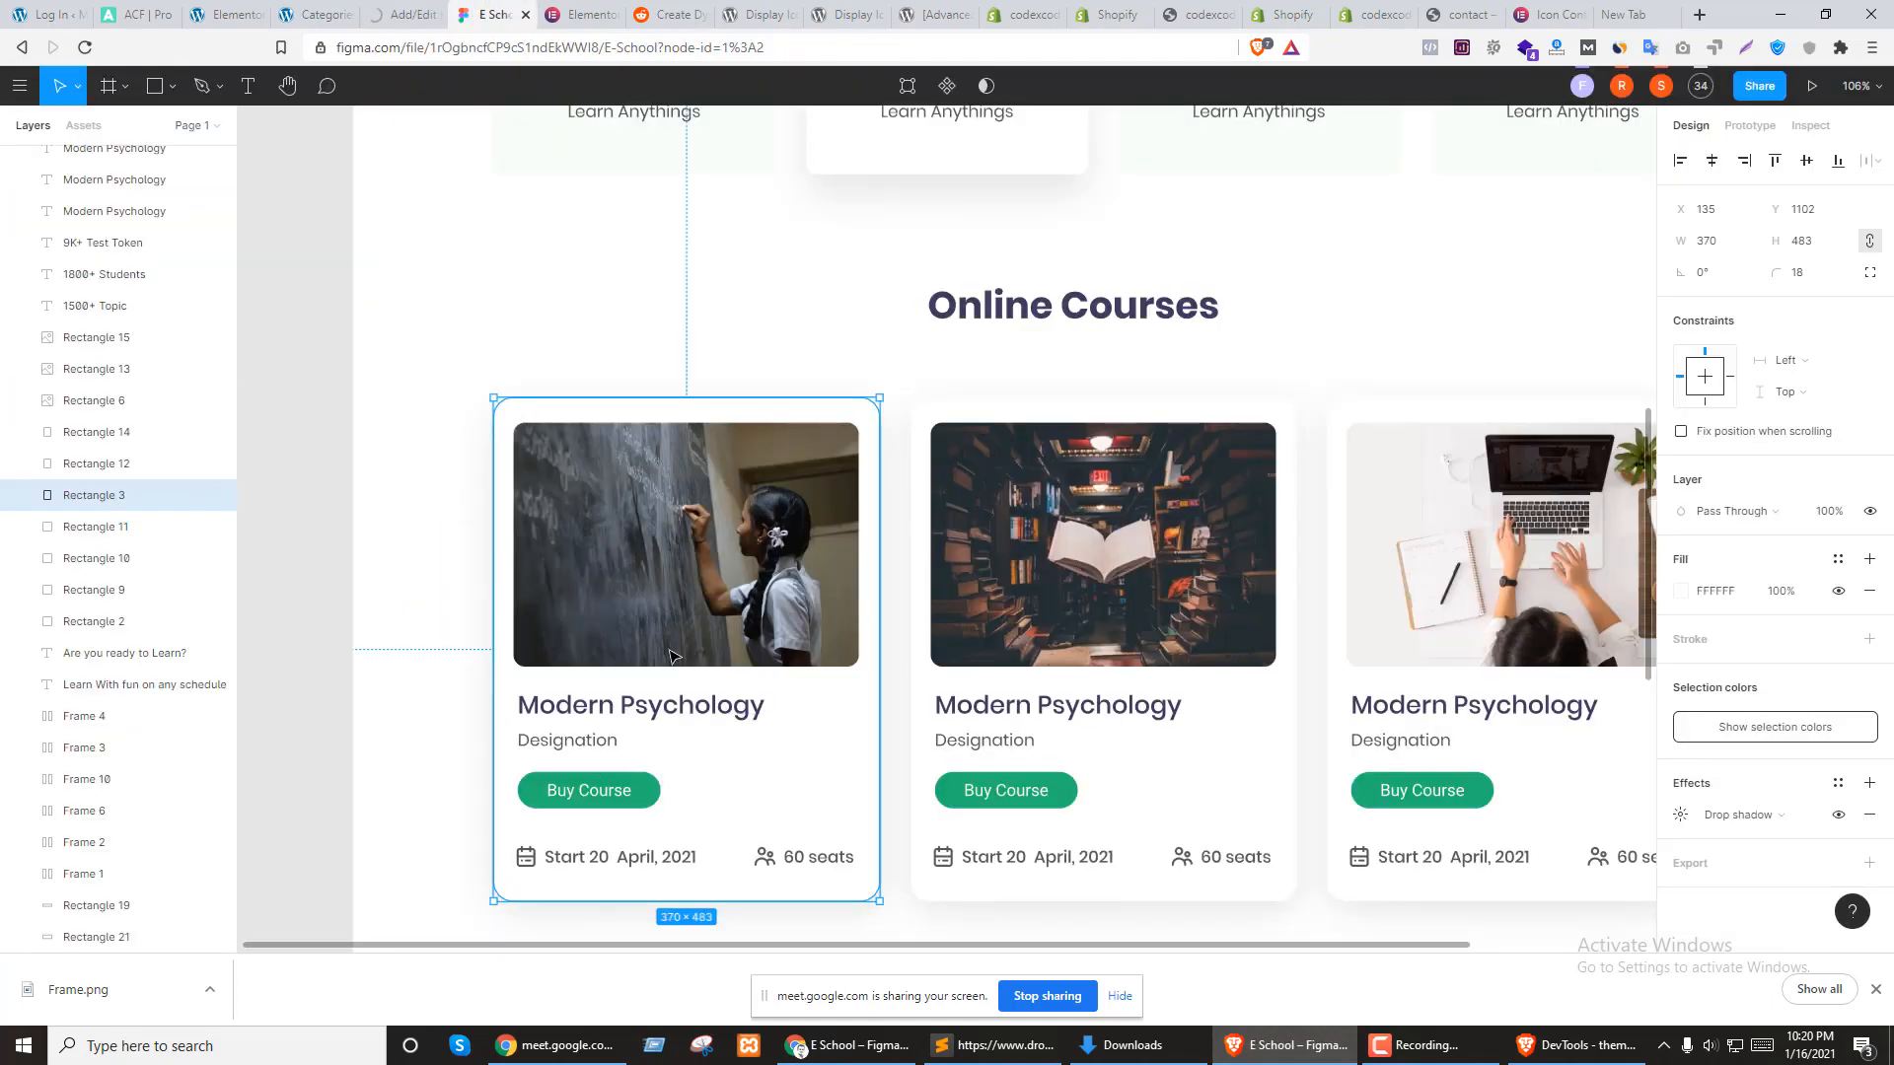
click(400, 14)
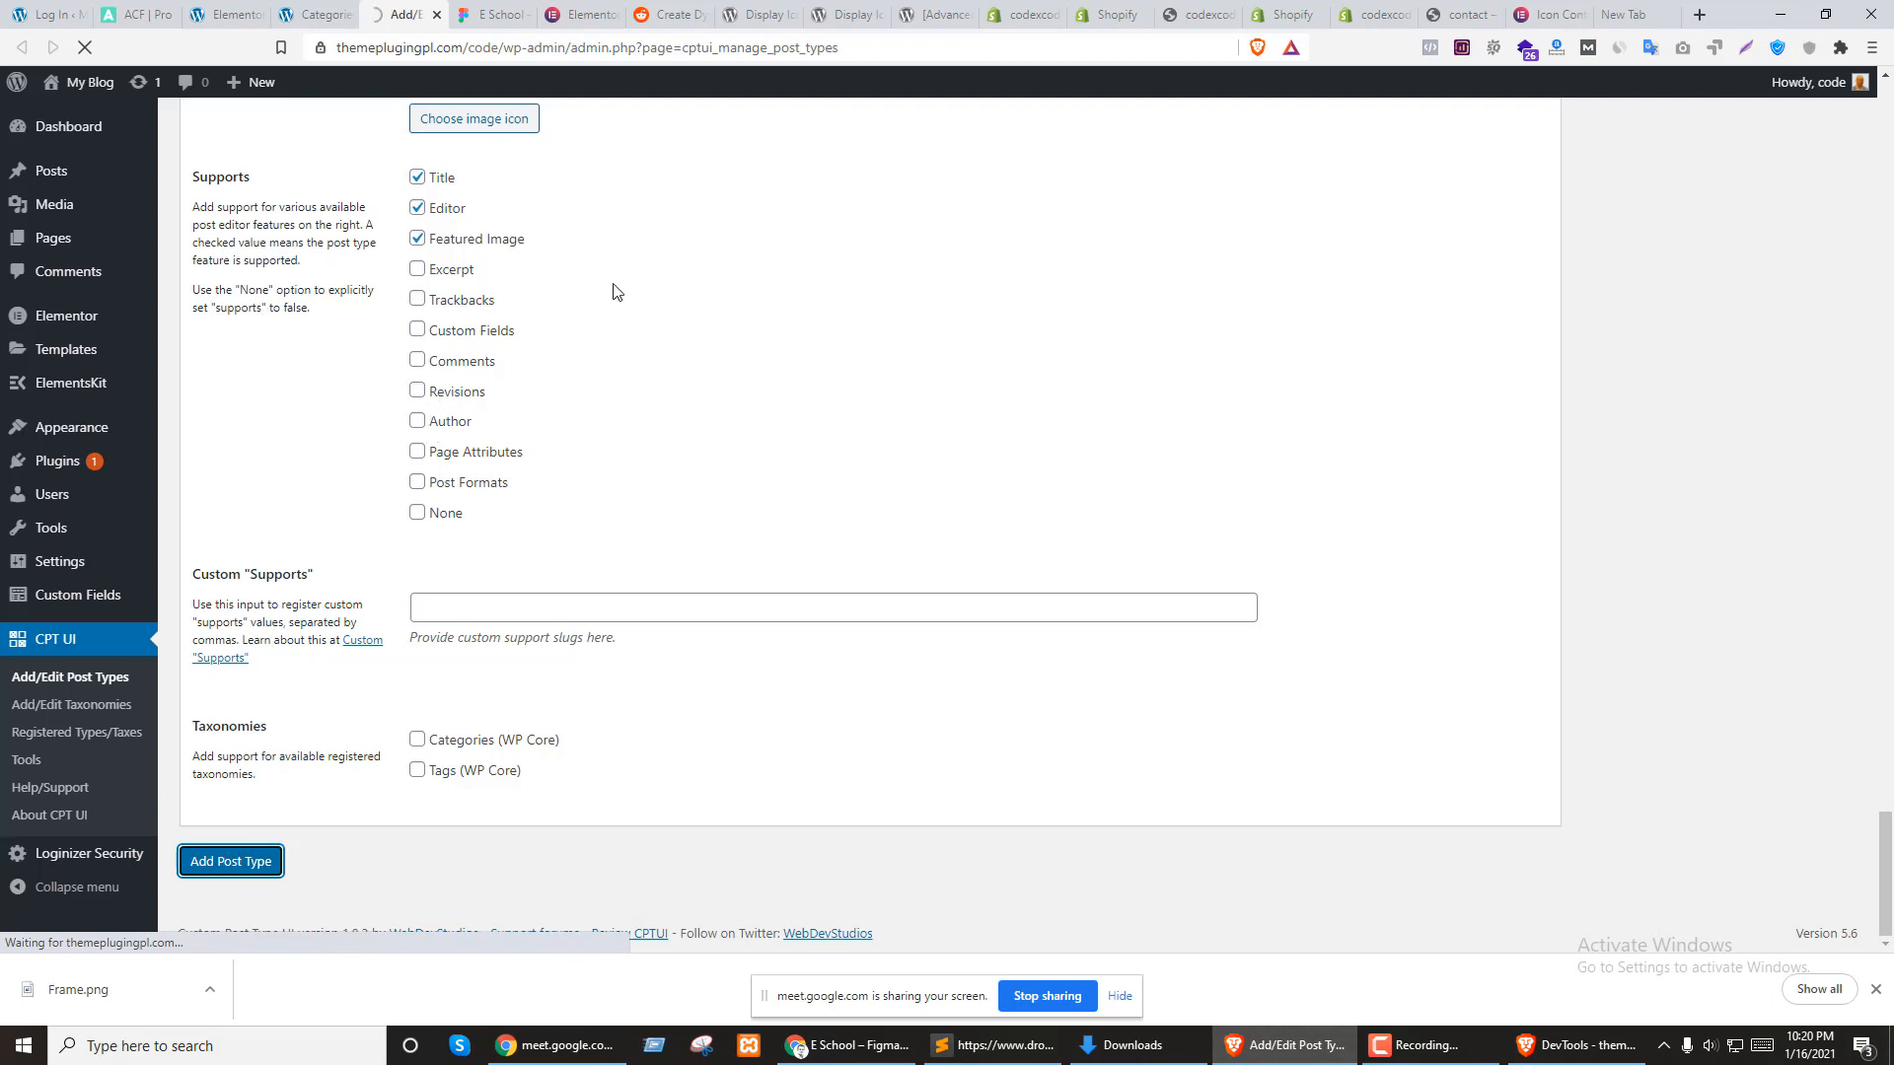
mouse_move(37, 172)
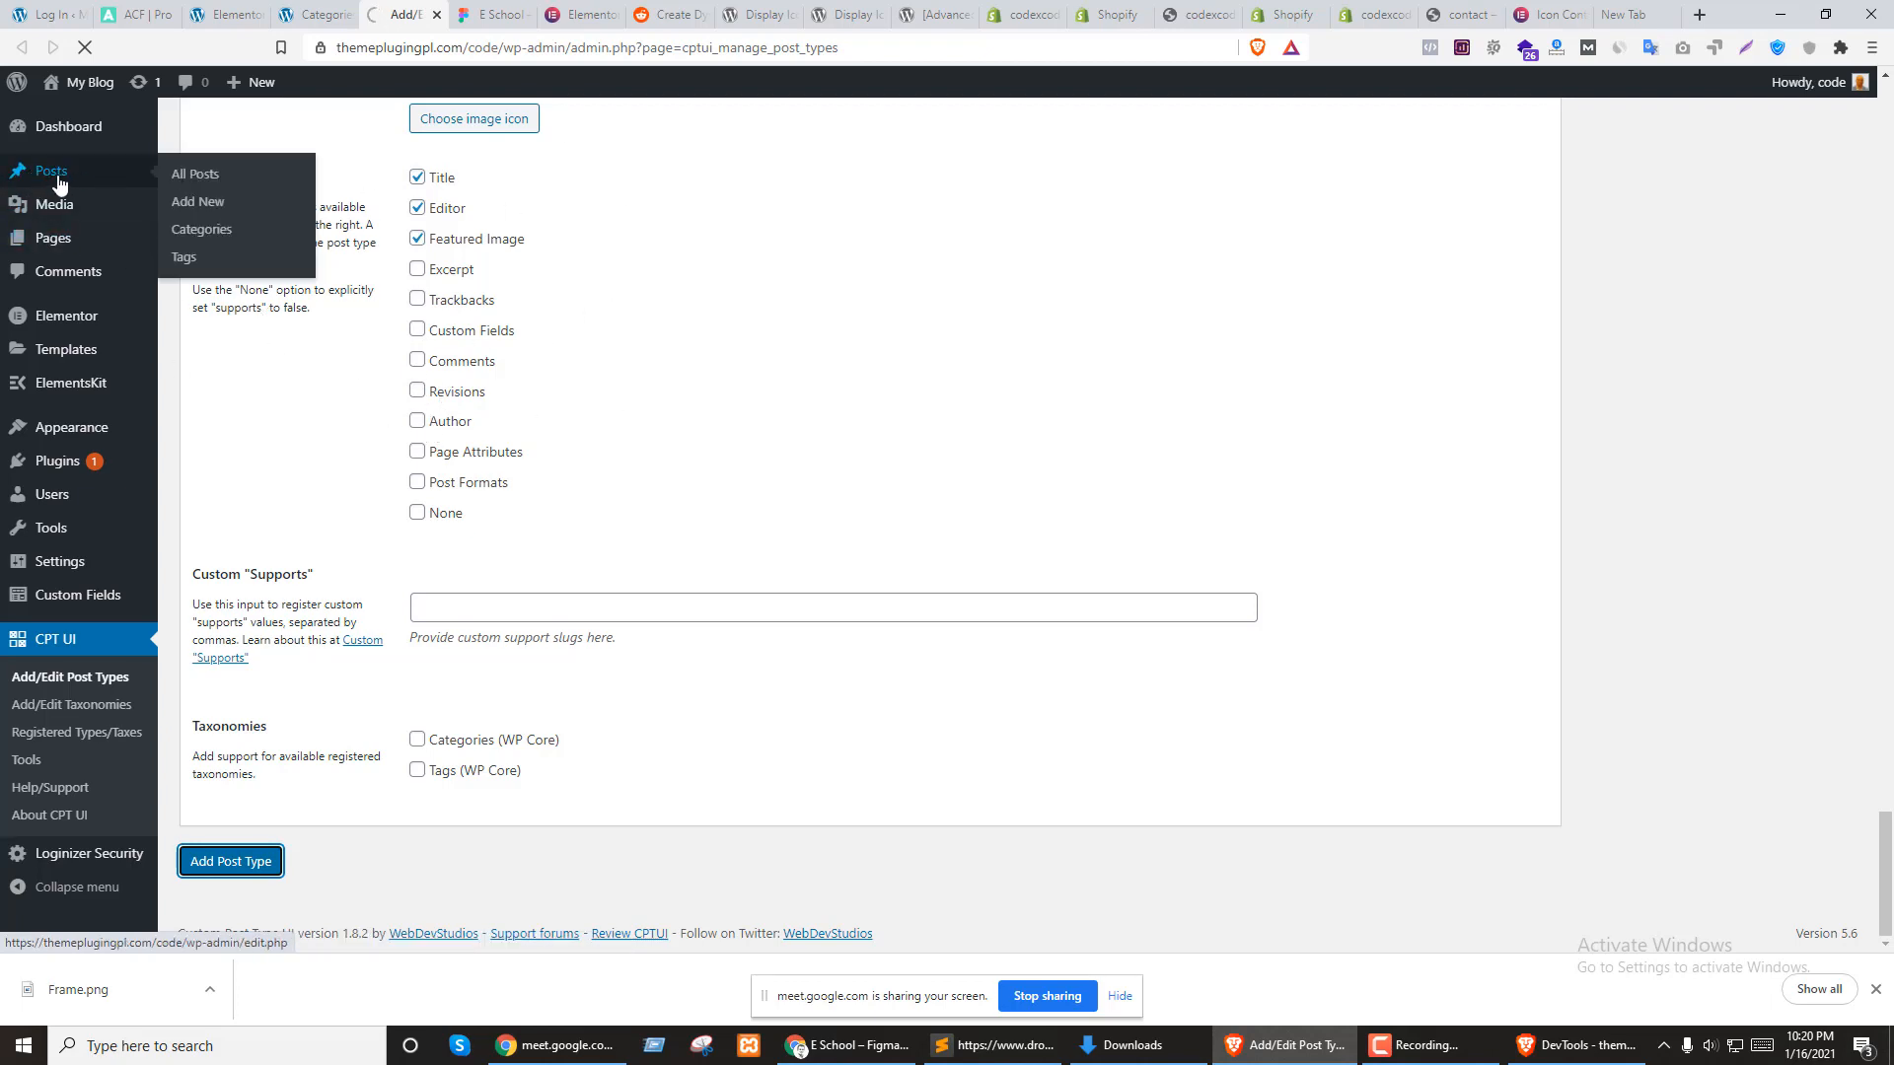
click(766, 215)
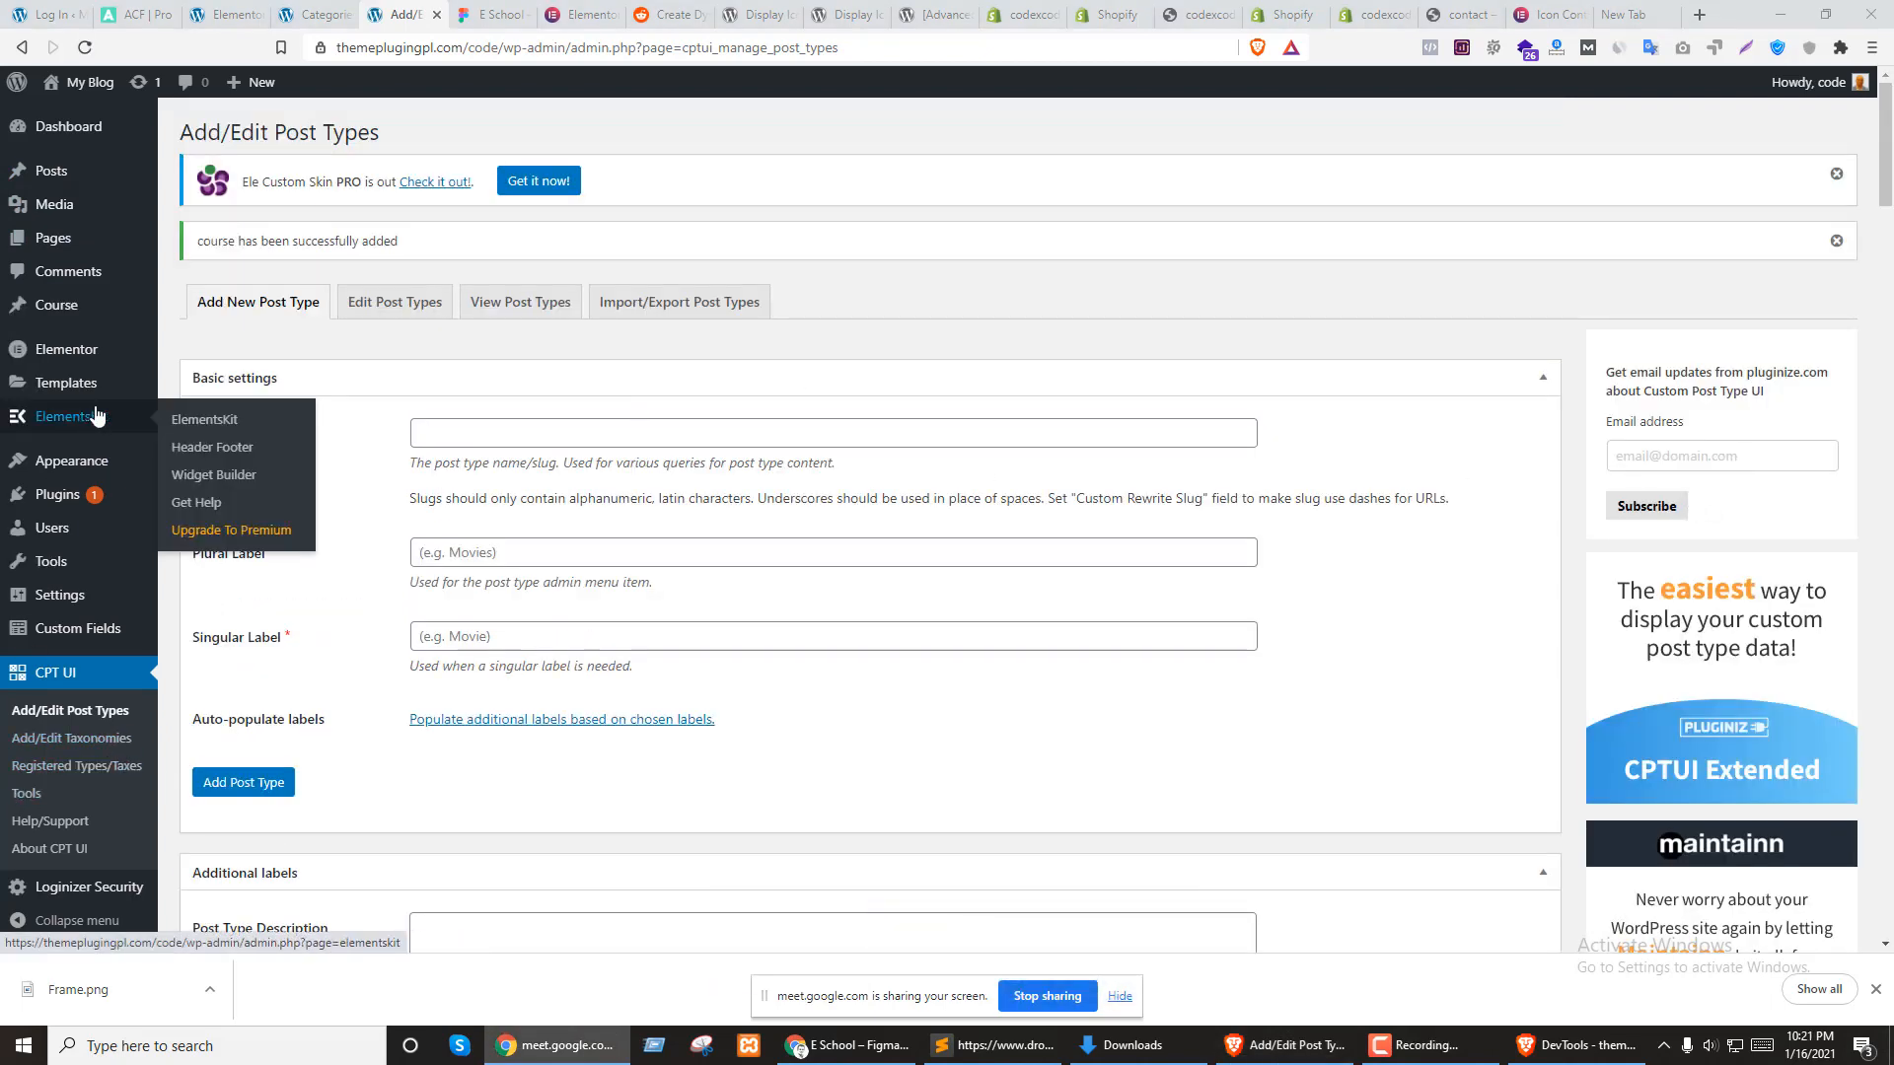
mouse_move(37, 318)
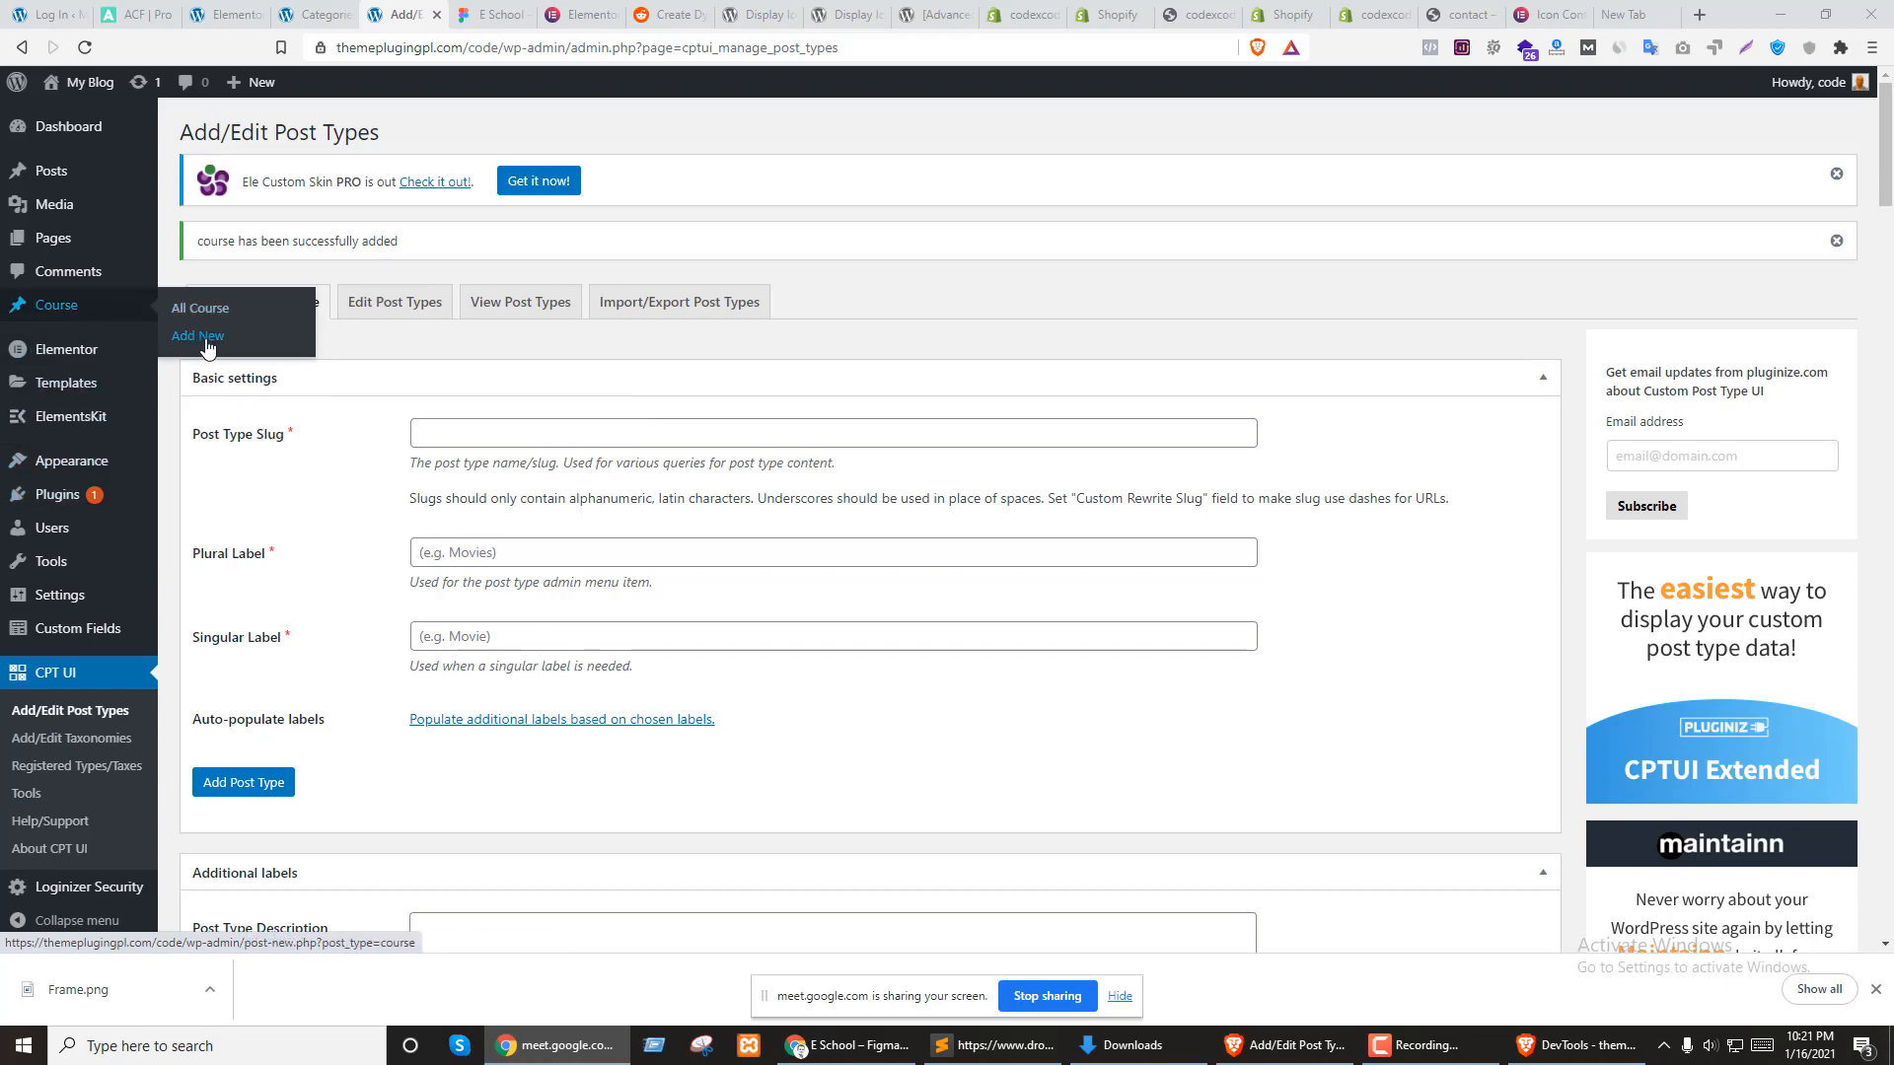
Start a new taxonomy on CPT UI's Add/Edit Taxonomies page and give it the plural label Course Category
click(64, 746)
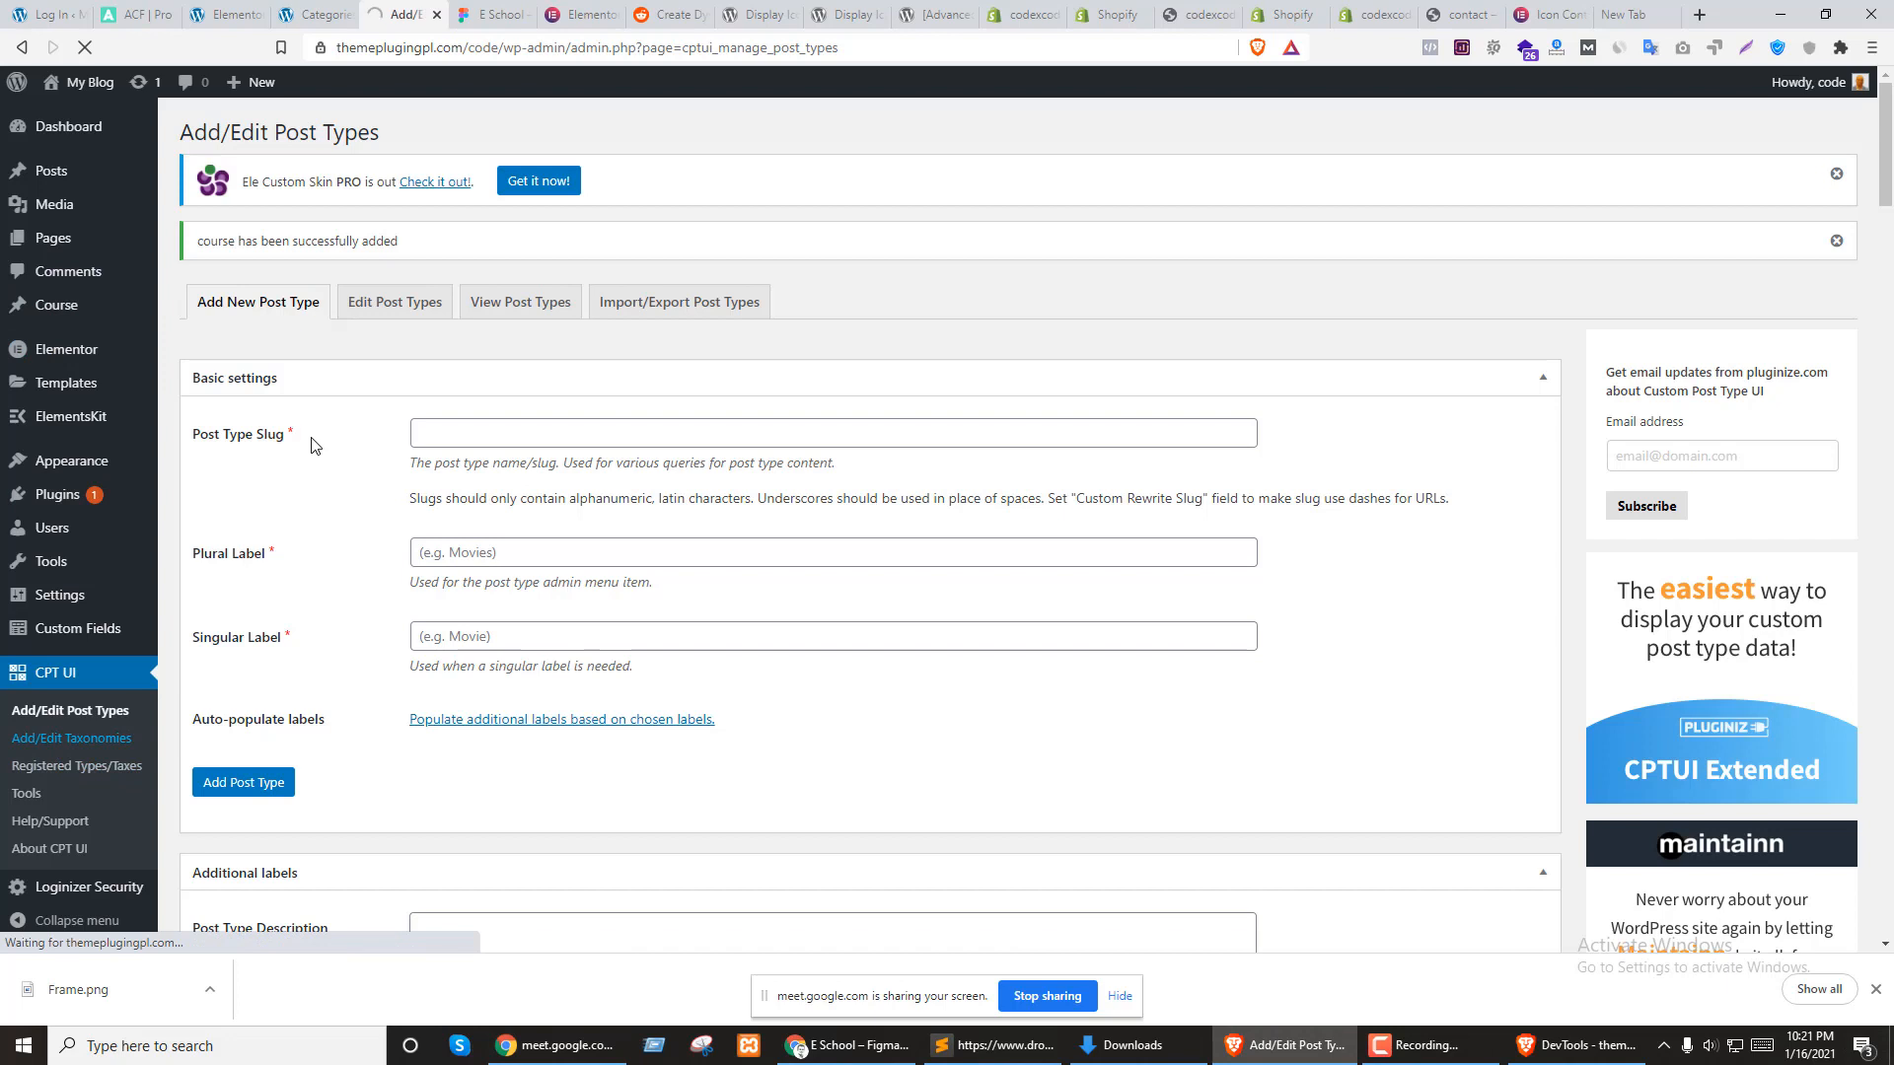
click(480, 369)
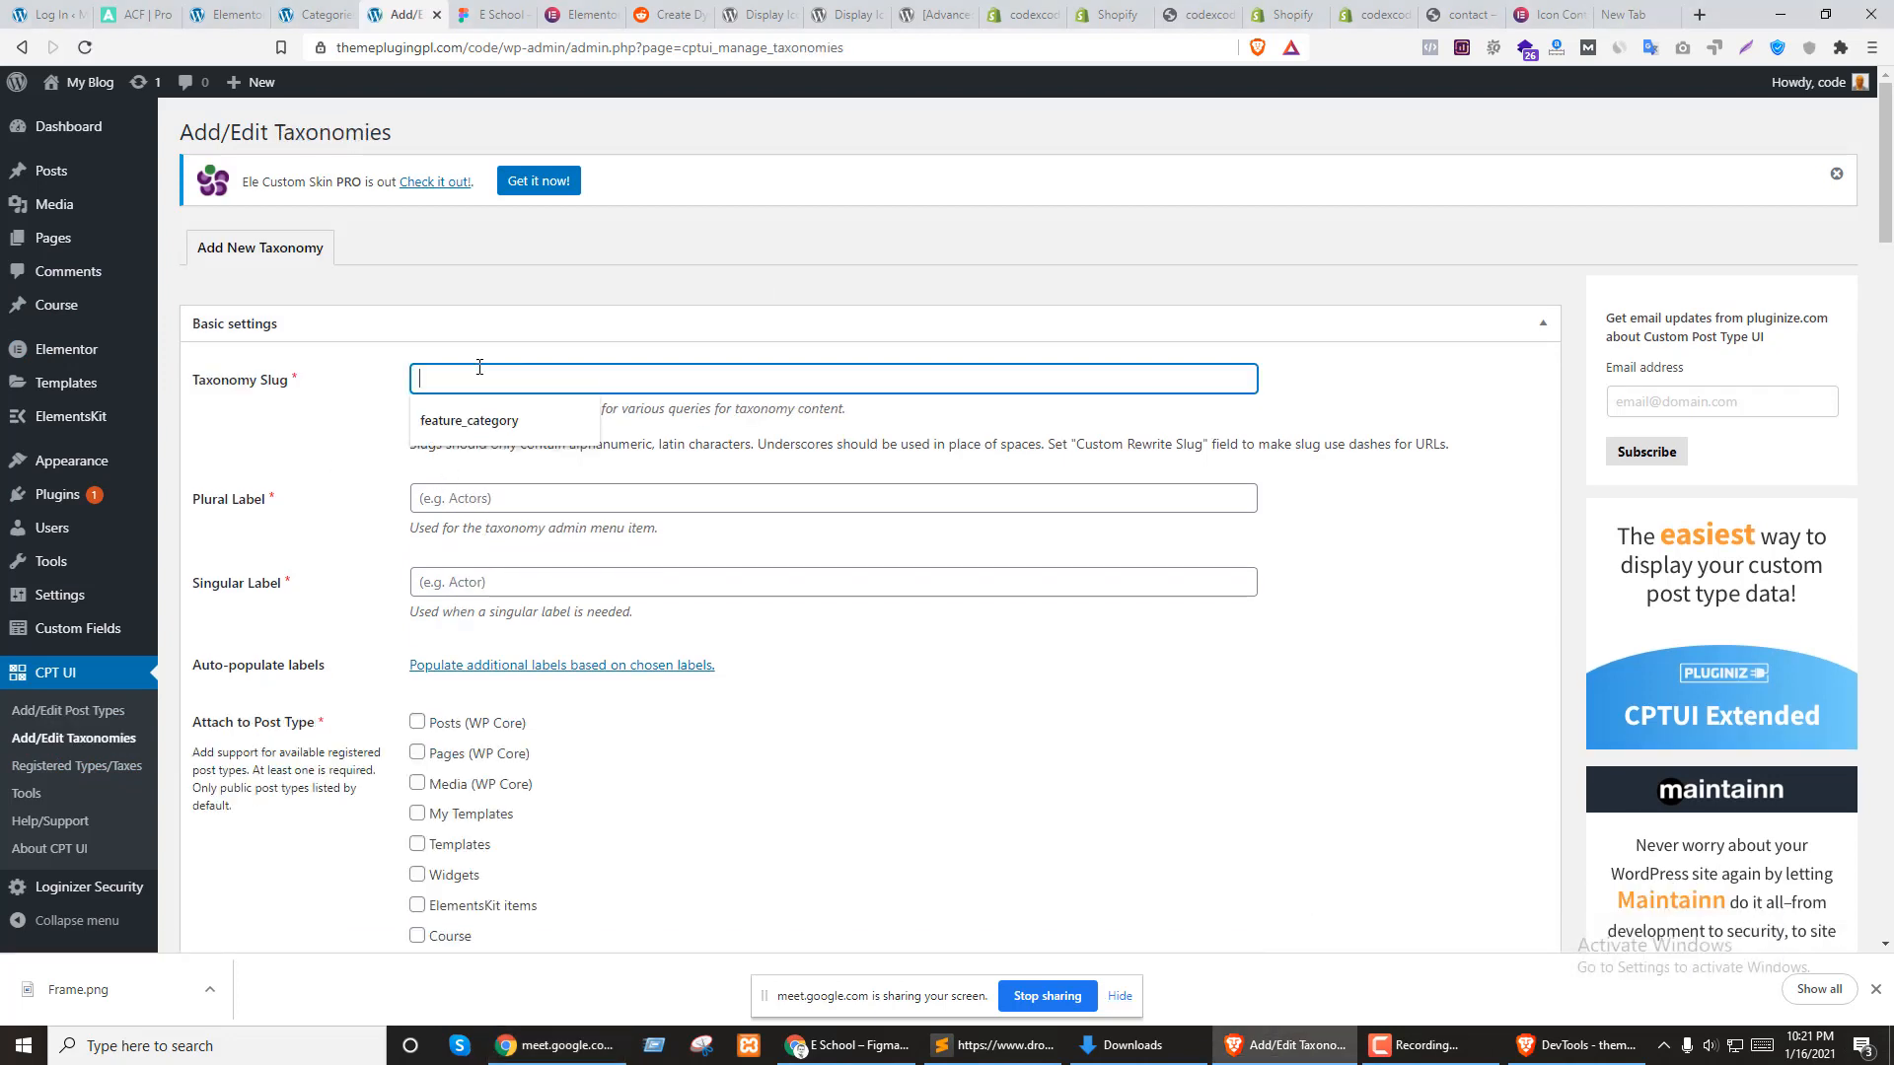
text(c)
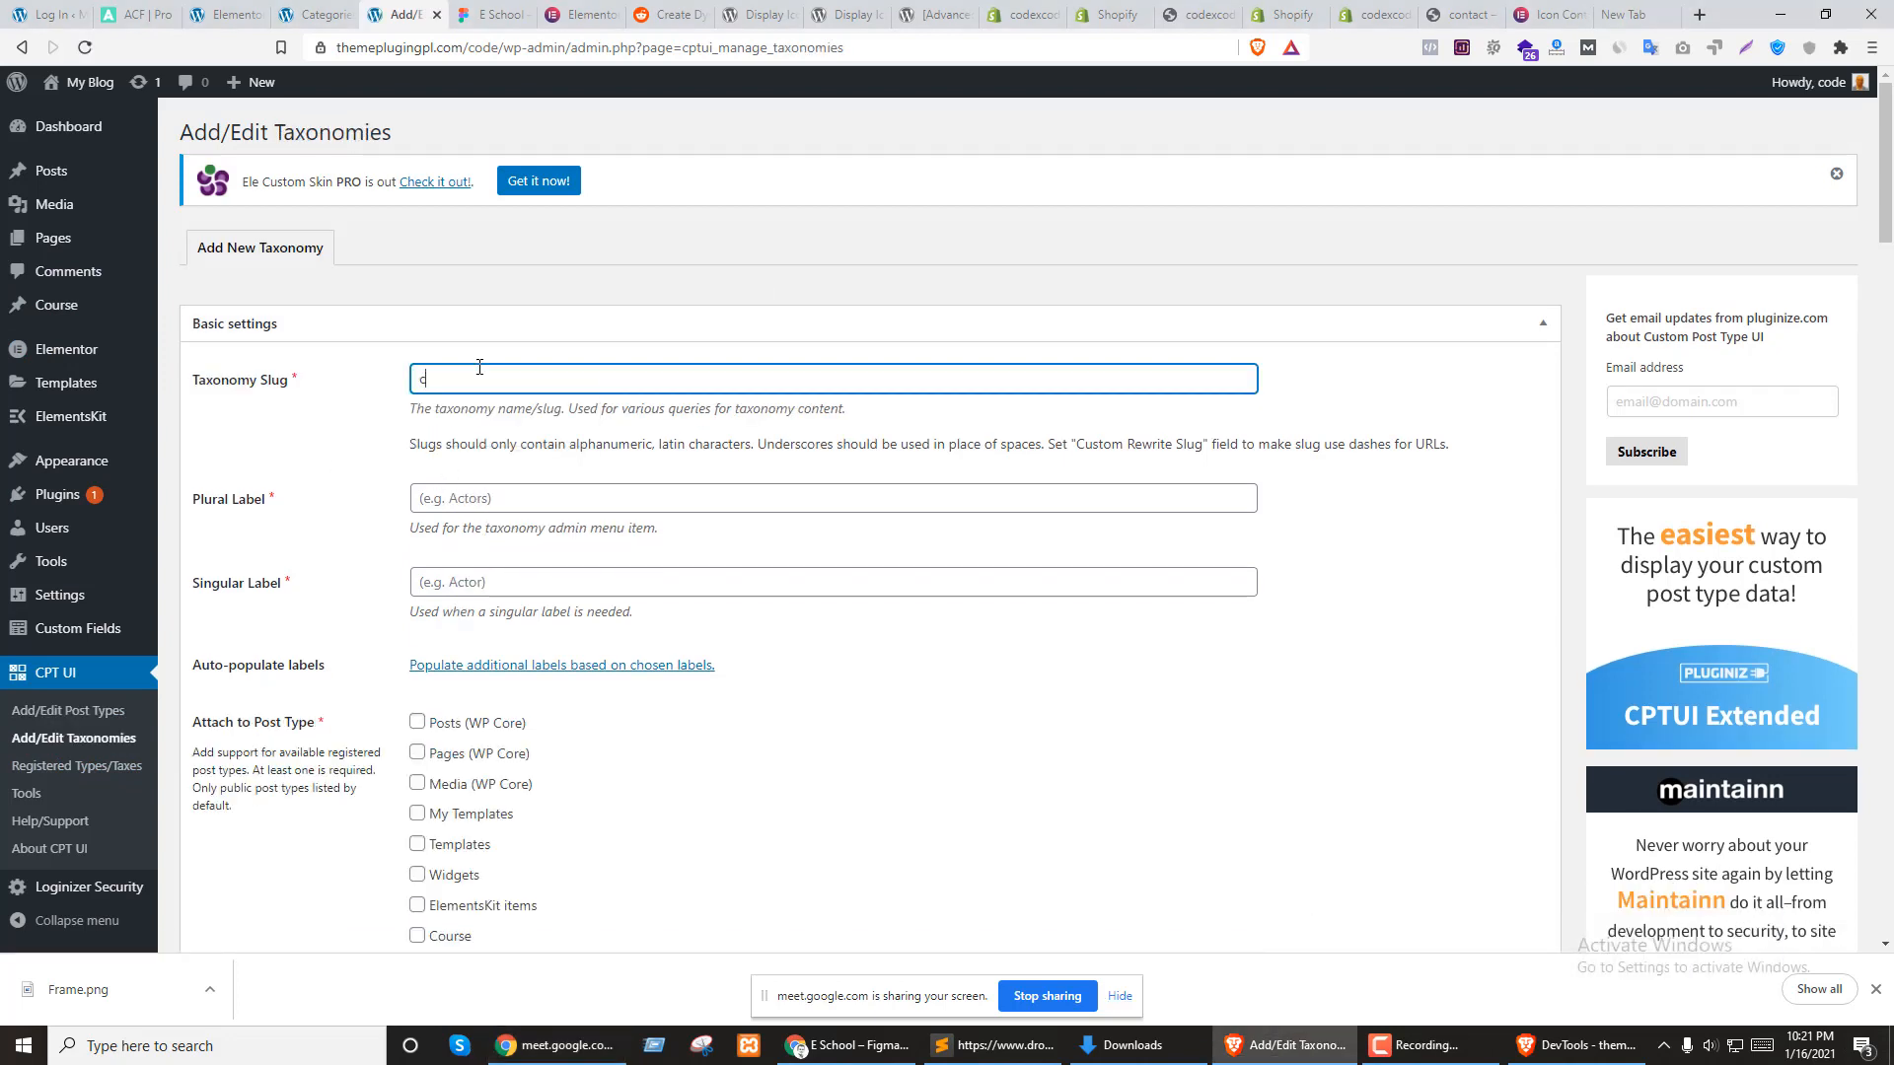
click(567, 490)
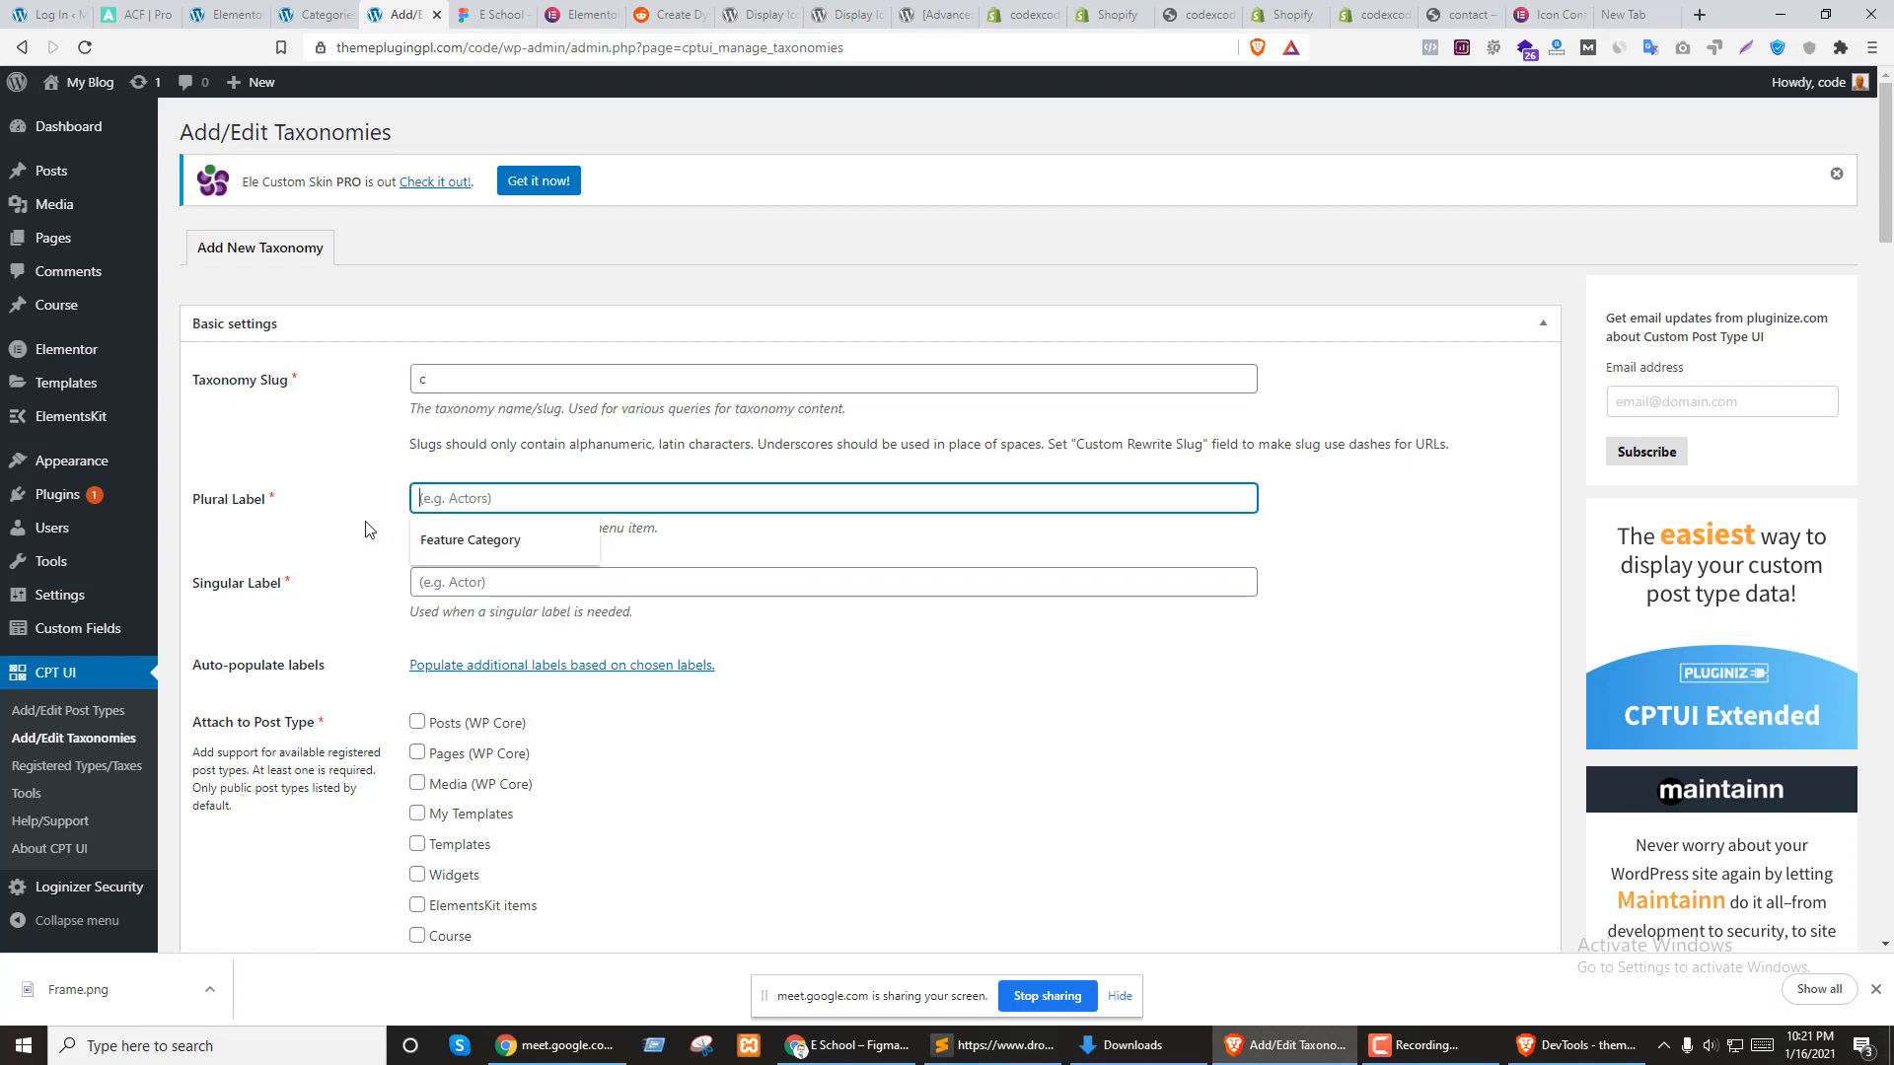
click(434, 540)
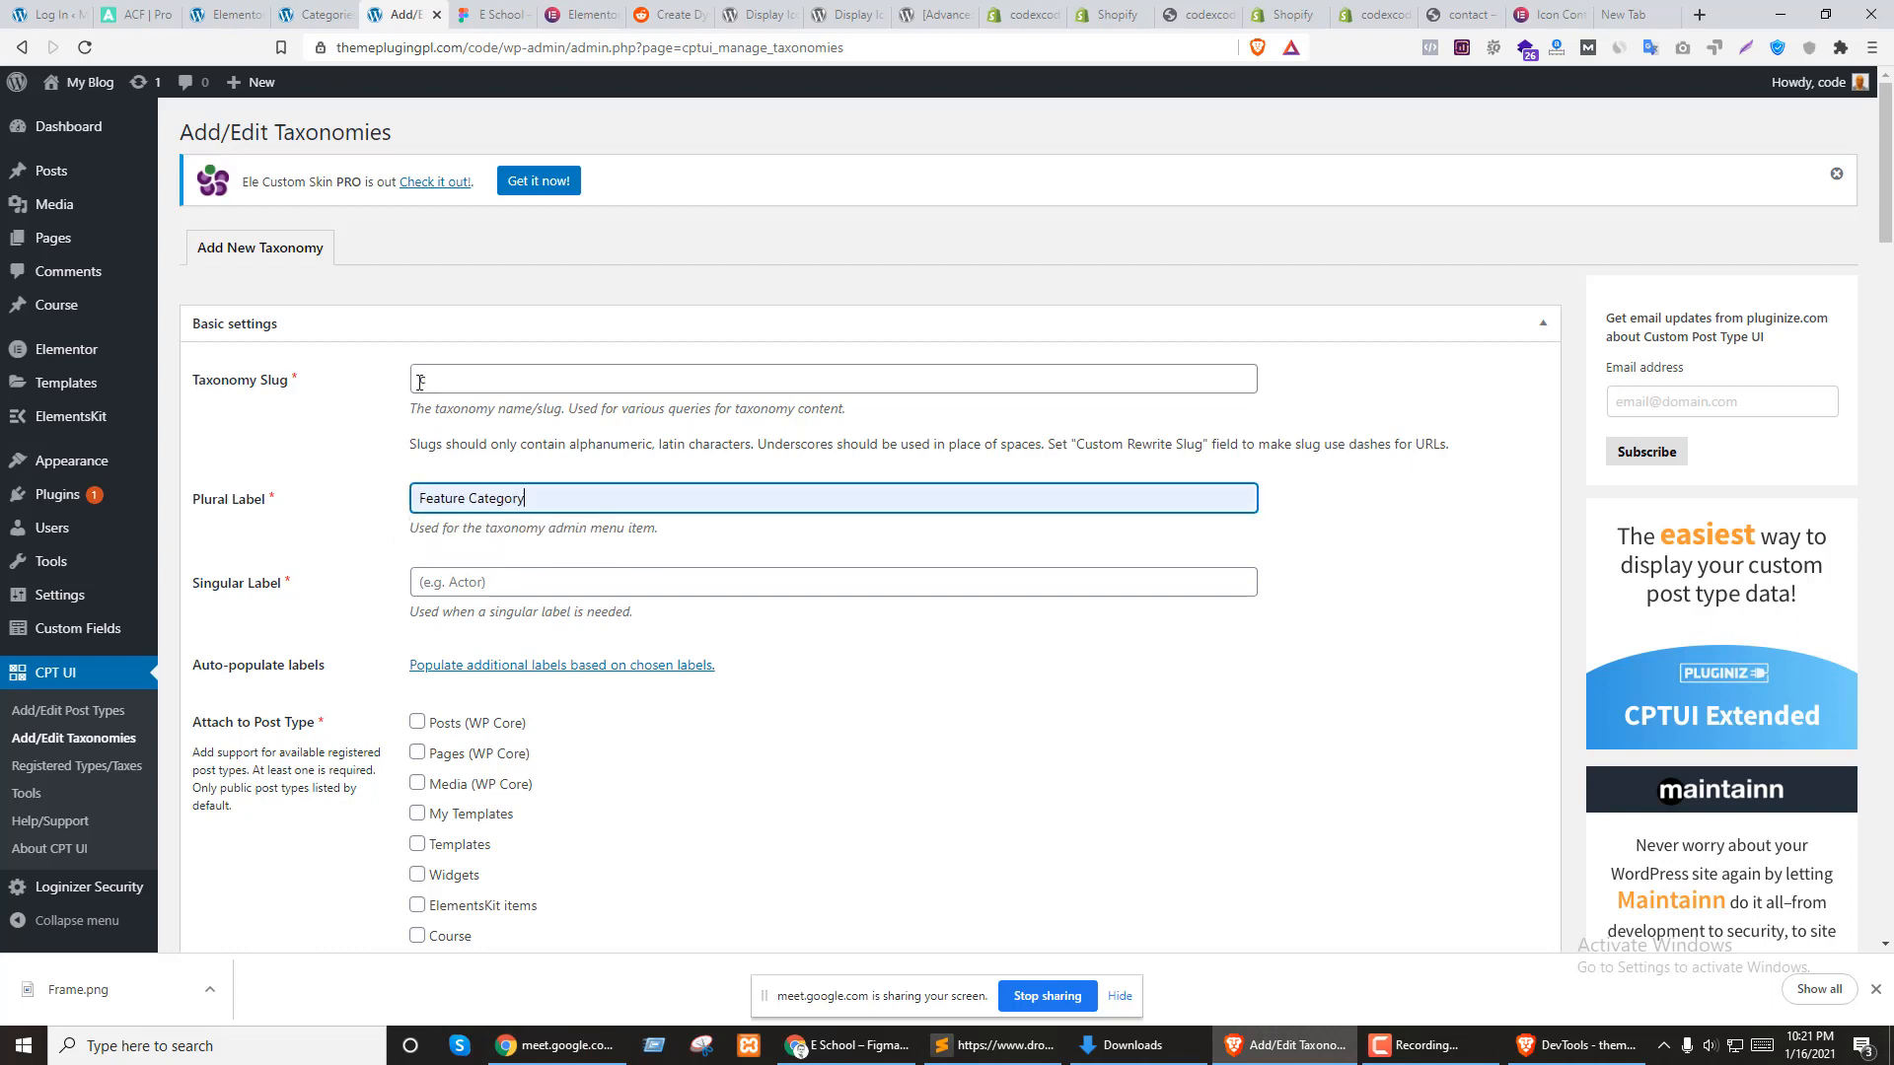
double_click(458, 498)
text(Course)
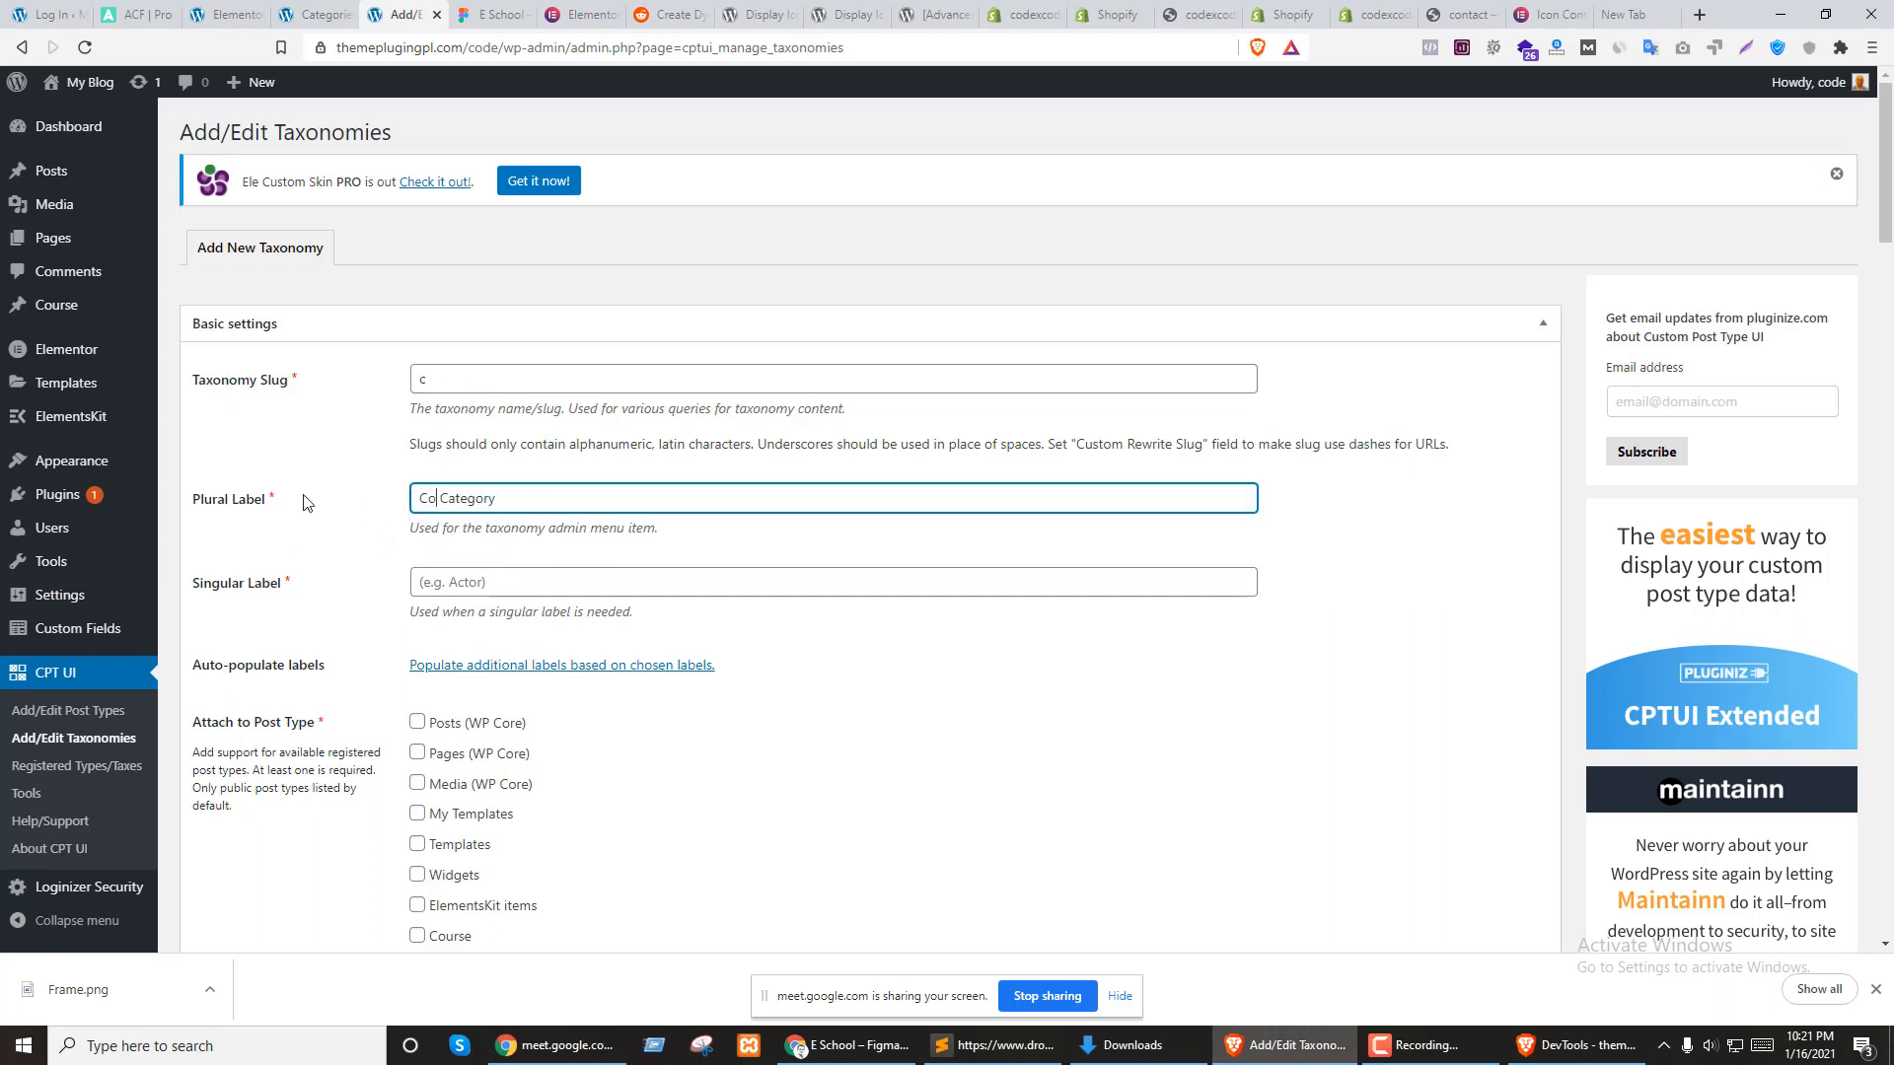
Reuse Course Category as the taxonomy's singular label and set its slug to course_category
key(ctrl+a)
key(ctrl+c)
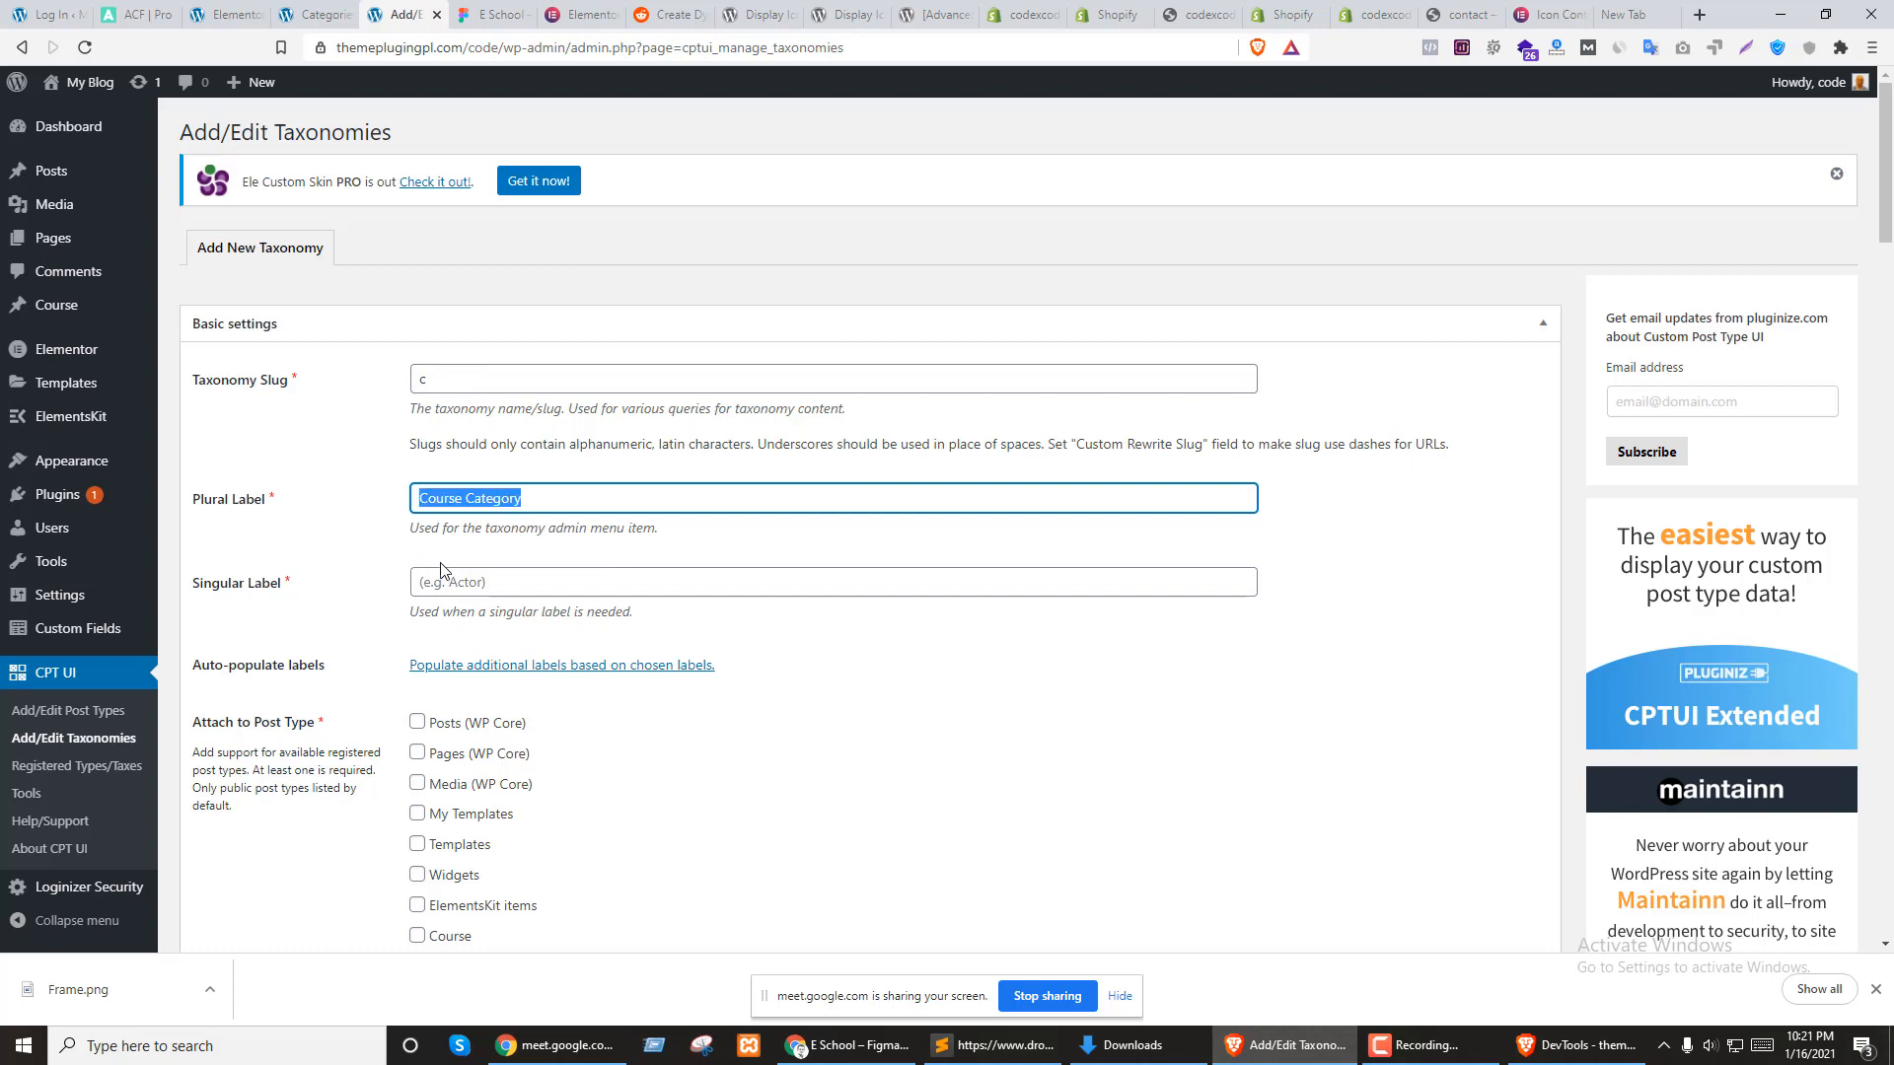
click(505, 584)
key(ctrl+v)
click(545, 383)
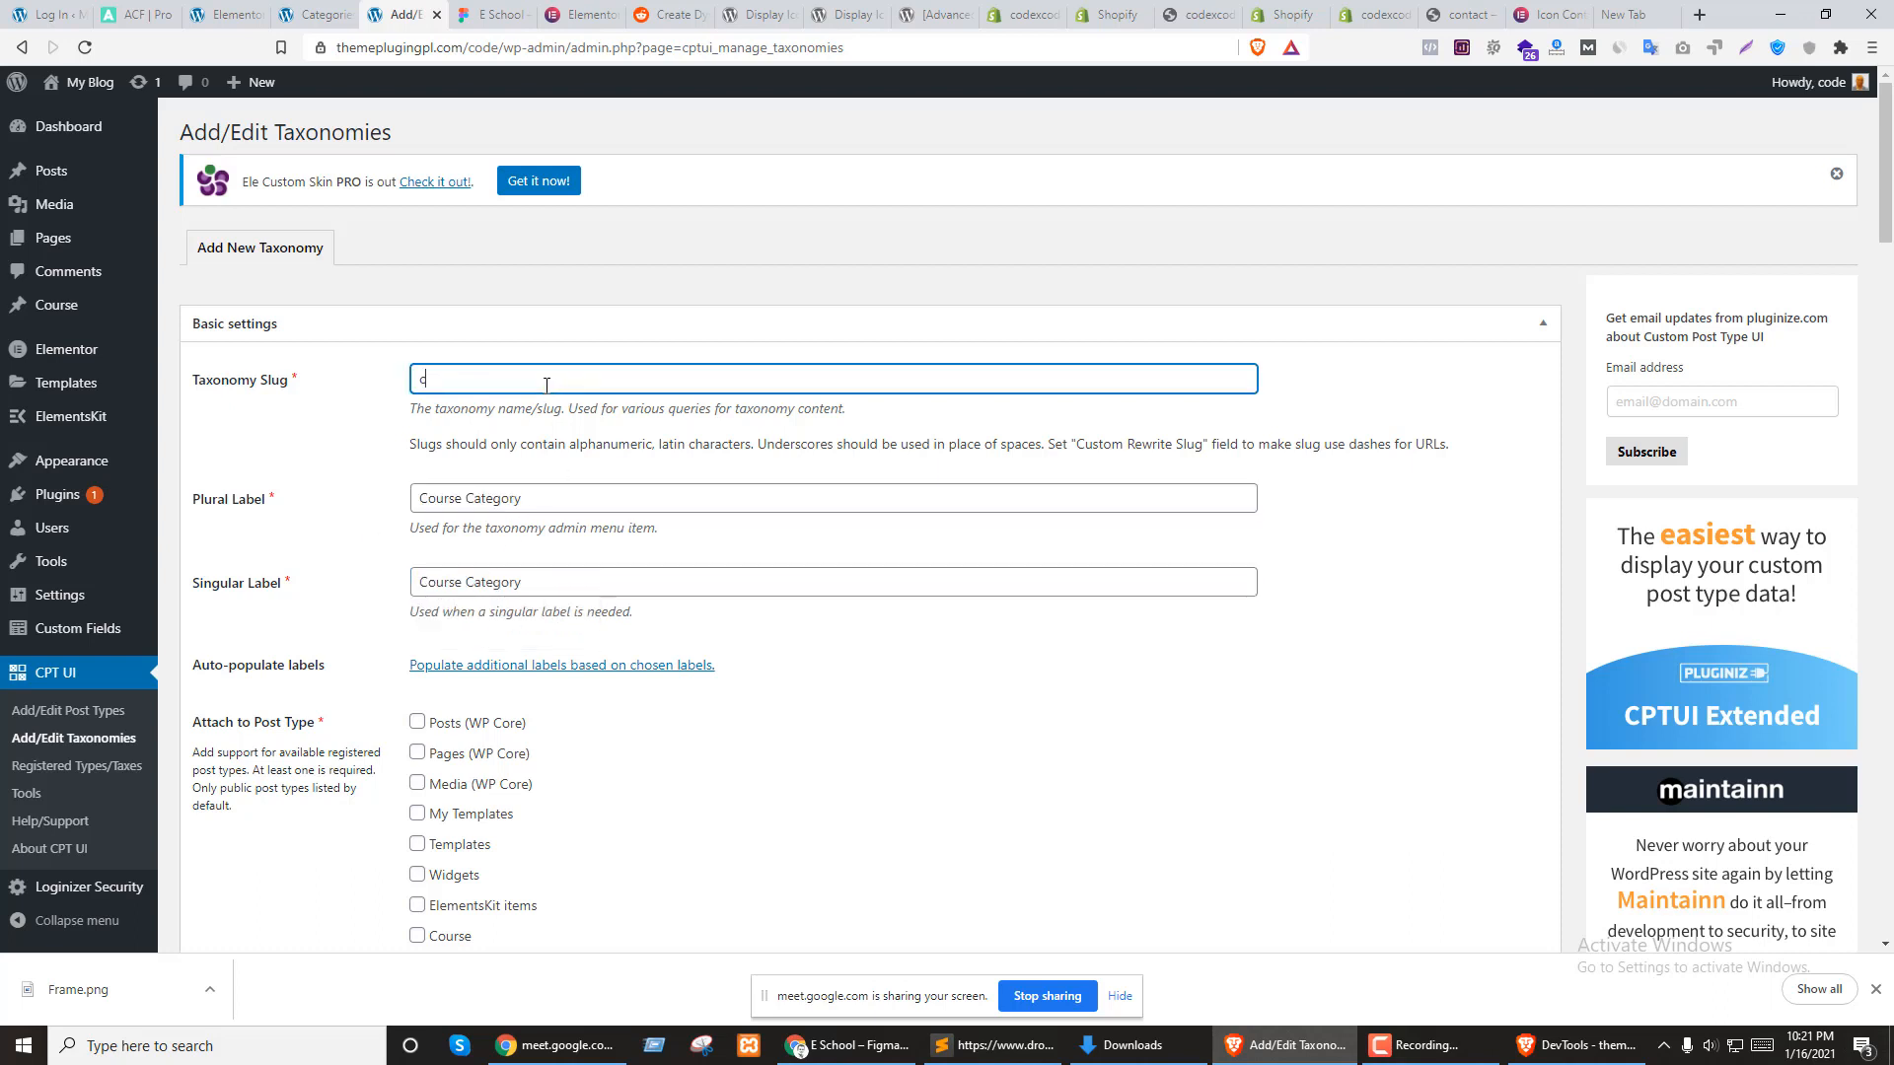
text(course_category)
click(406, 415)
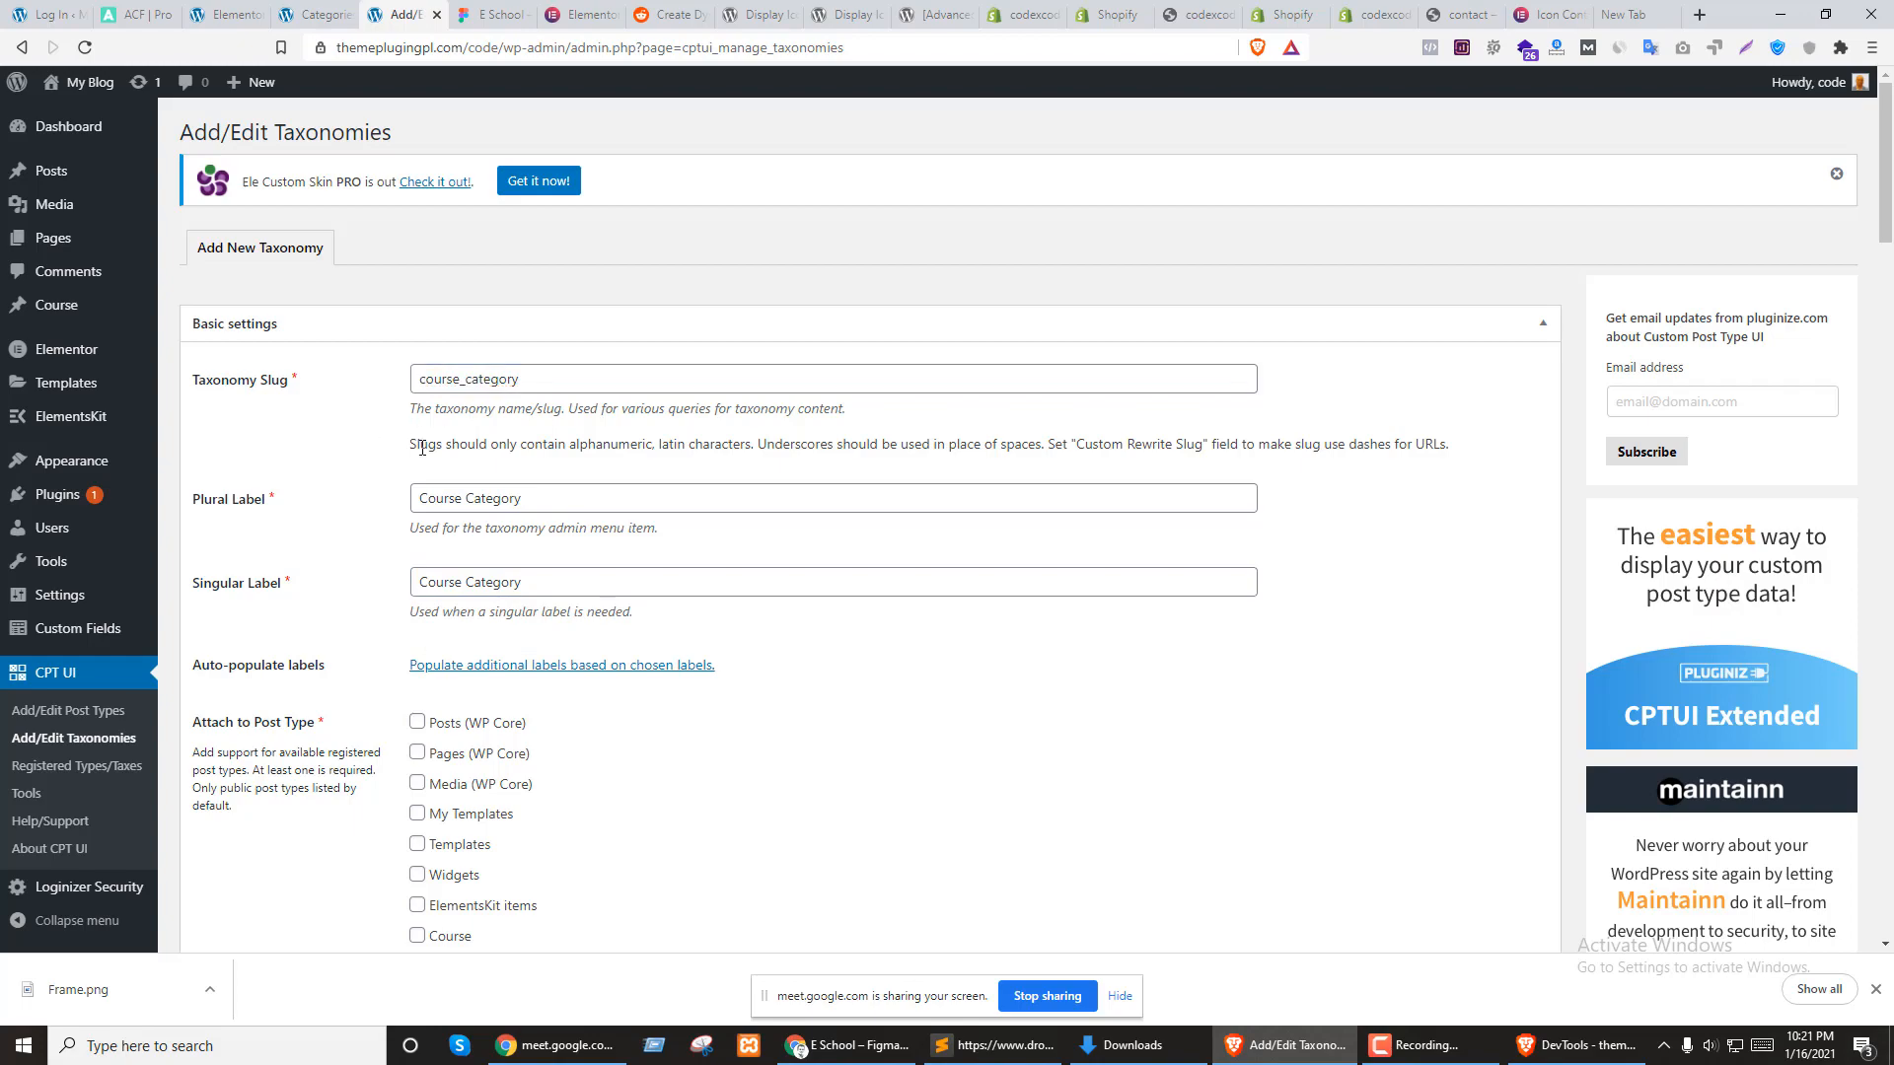
Attach the taxonomy to the Course post type and set Hierarchical to True
scroll(470, 605, down, 4)
click(418, 541)
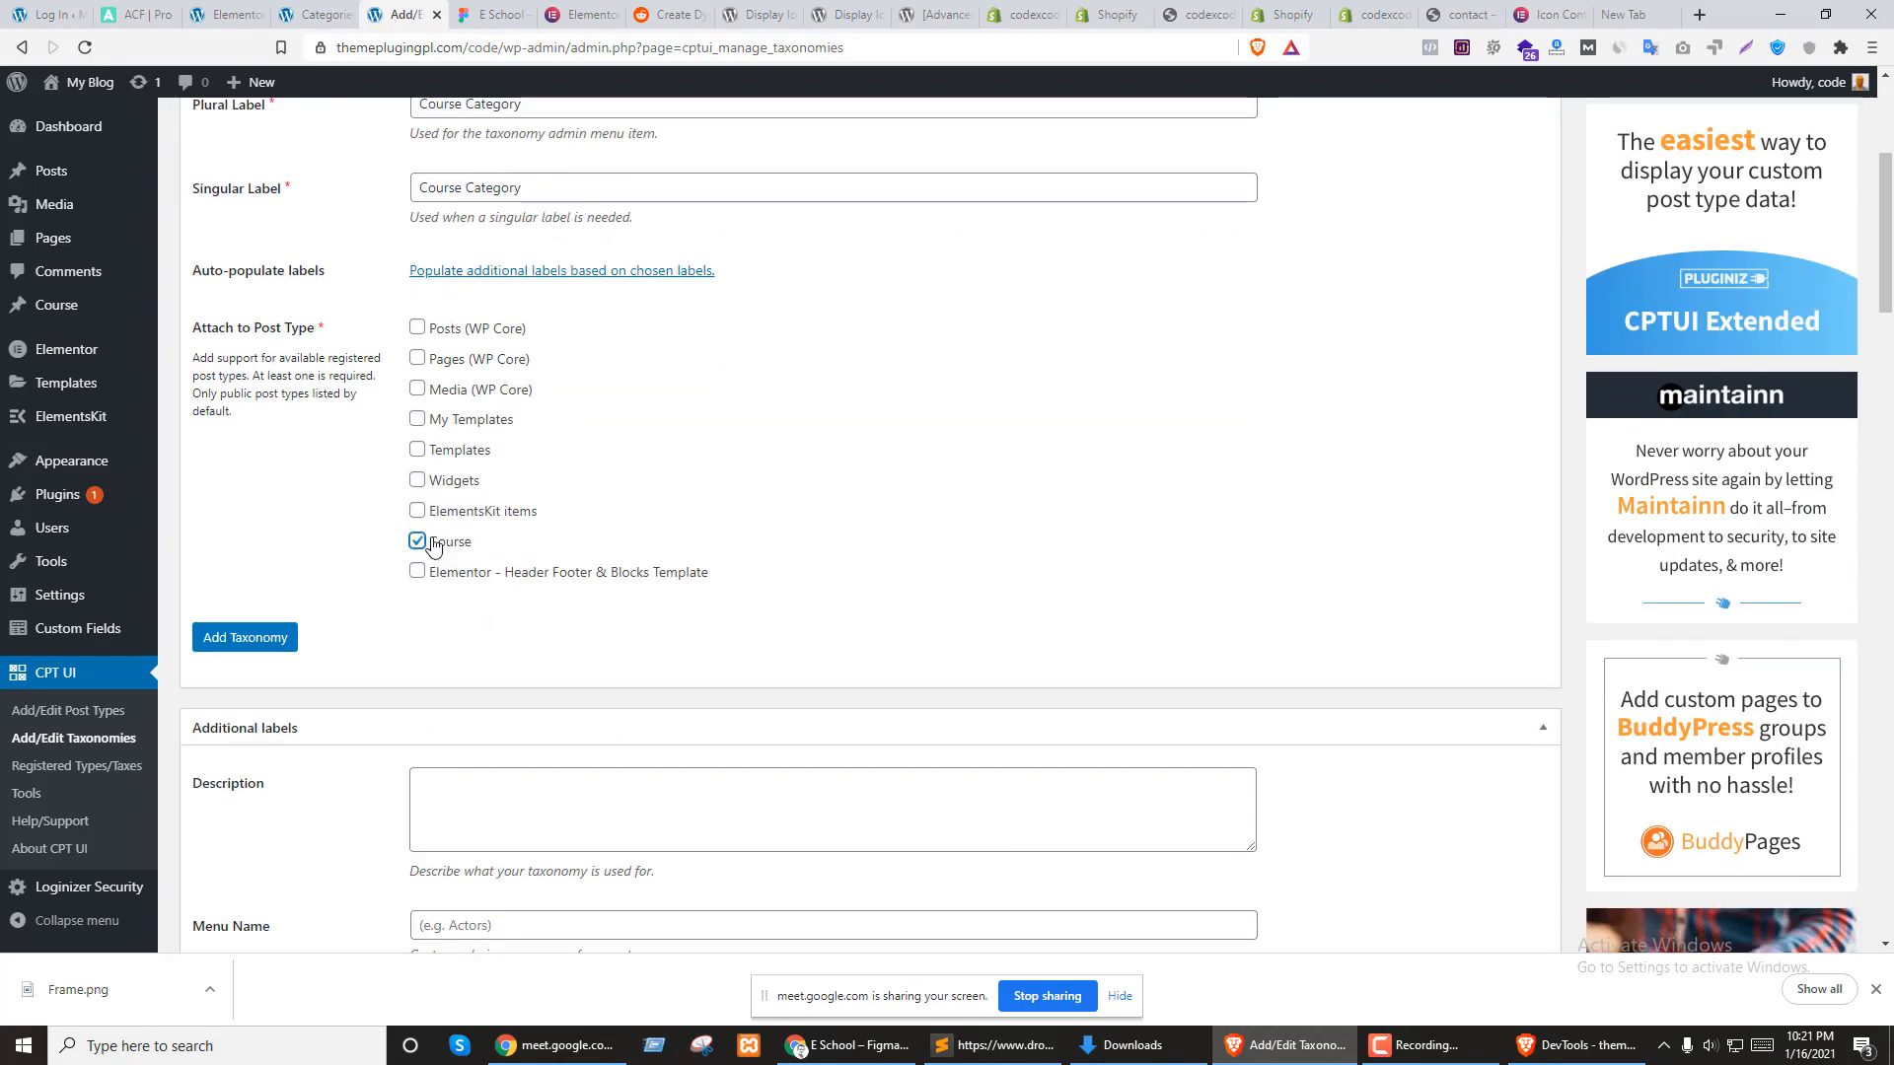
scroll(249, 661, down, 15)
scroll(252, 661, down, 13)
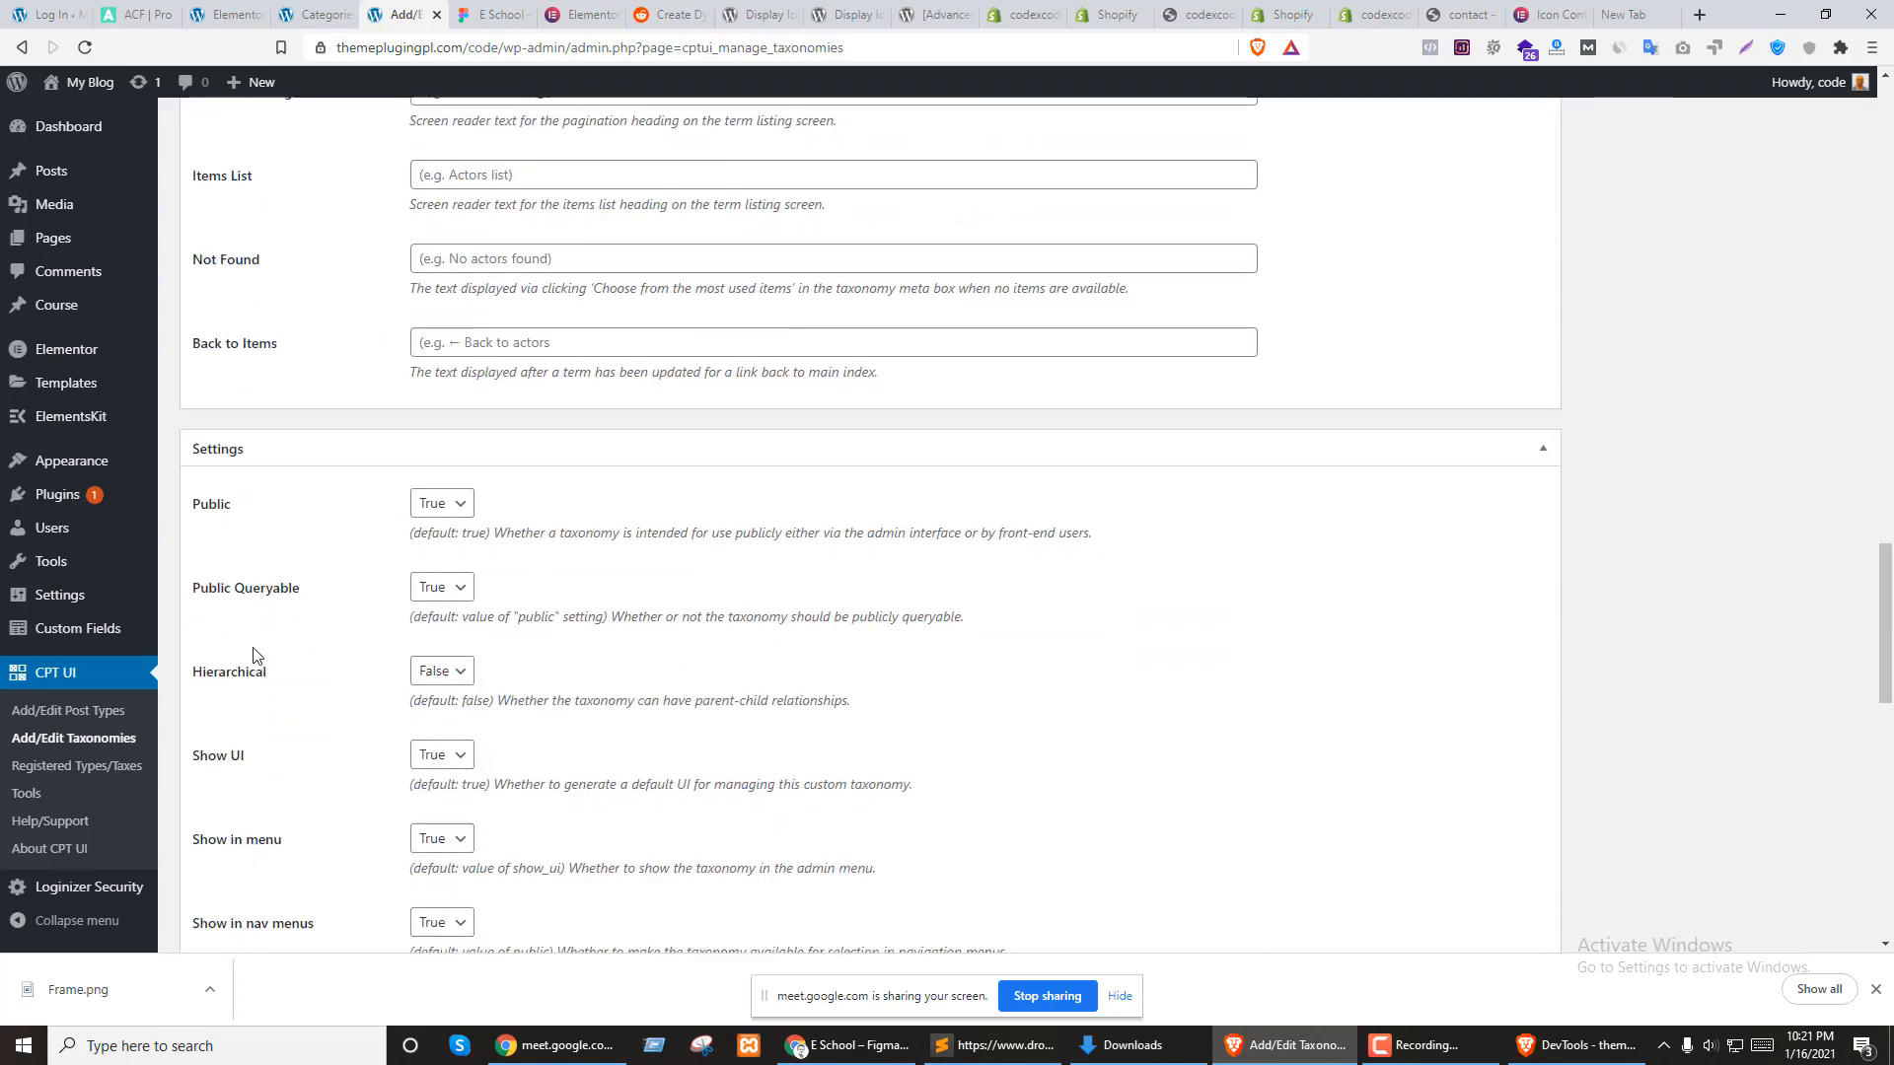
scroll(499, 440, up, 4)
click(445, 397)
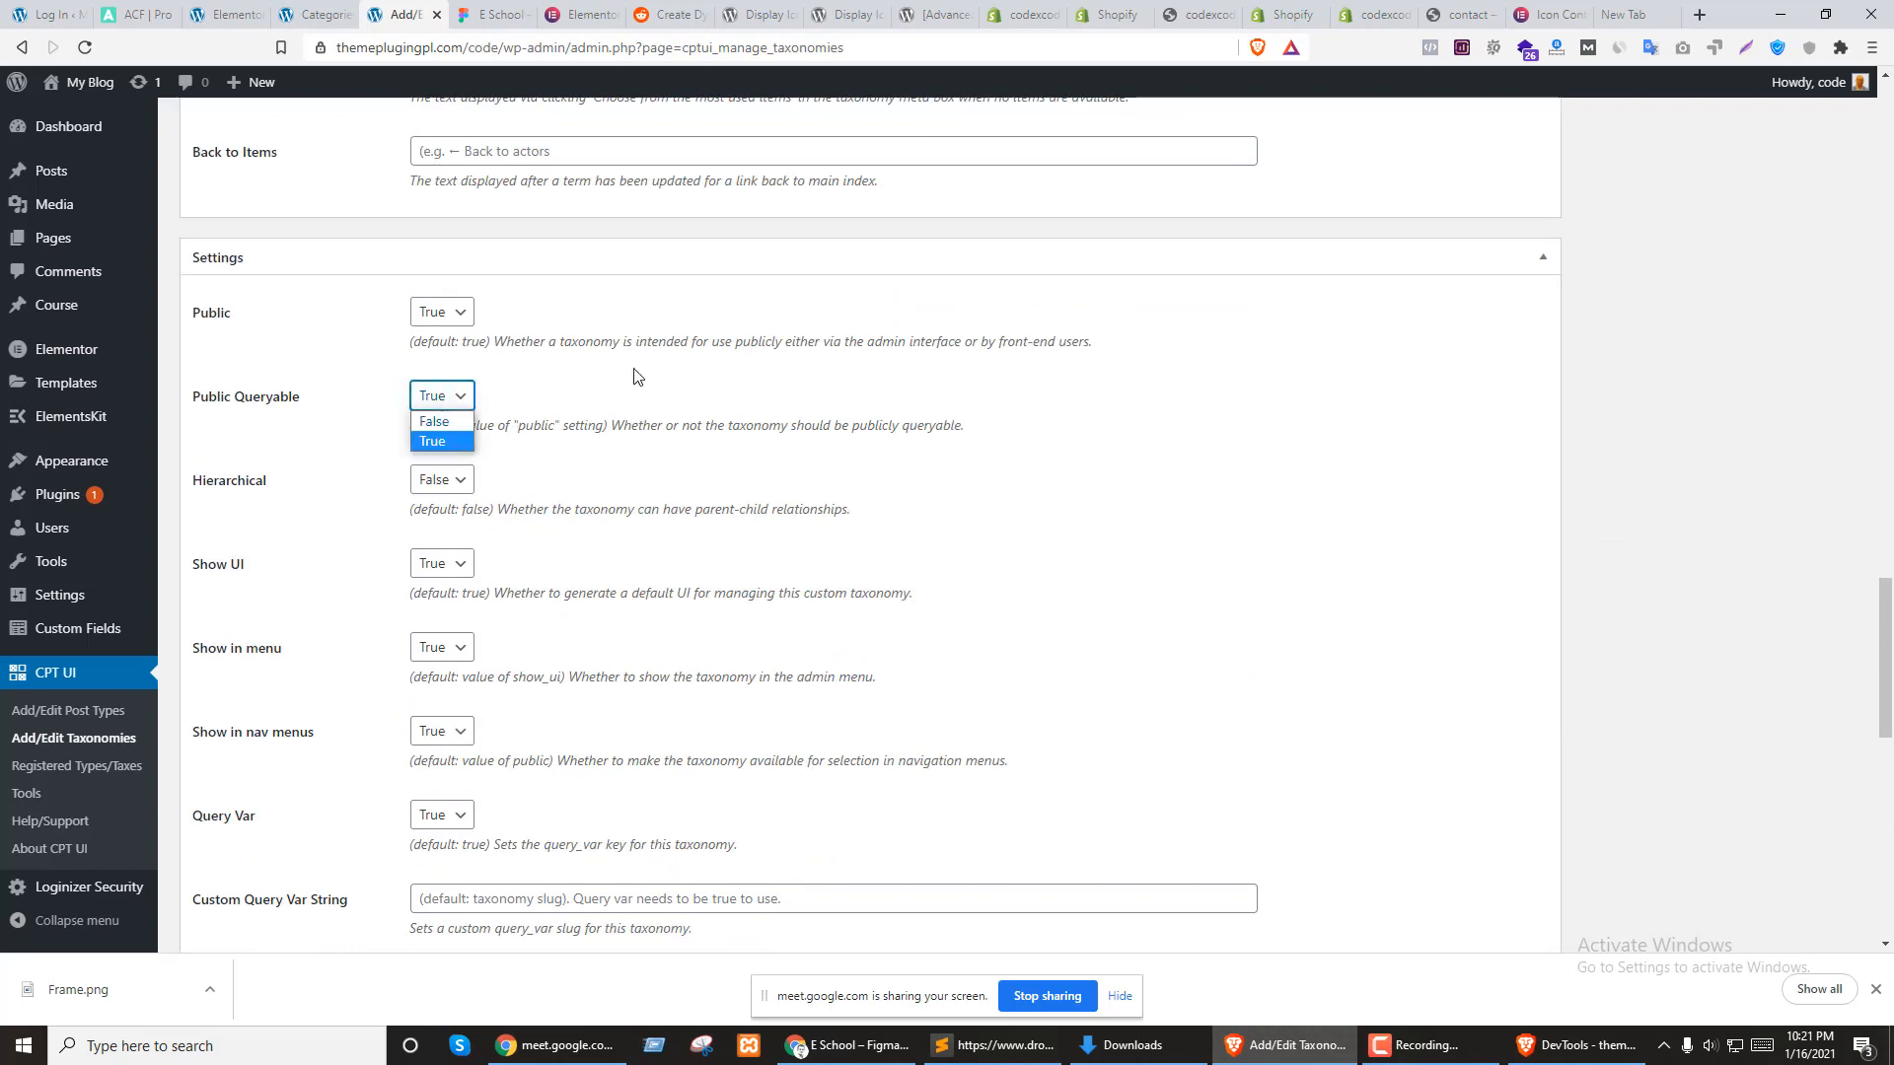
scroll(553, 474, down, 3)
scroll(463, 345, up, 1)
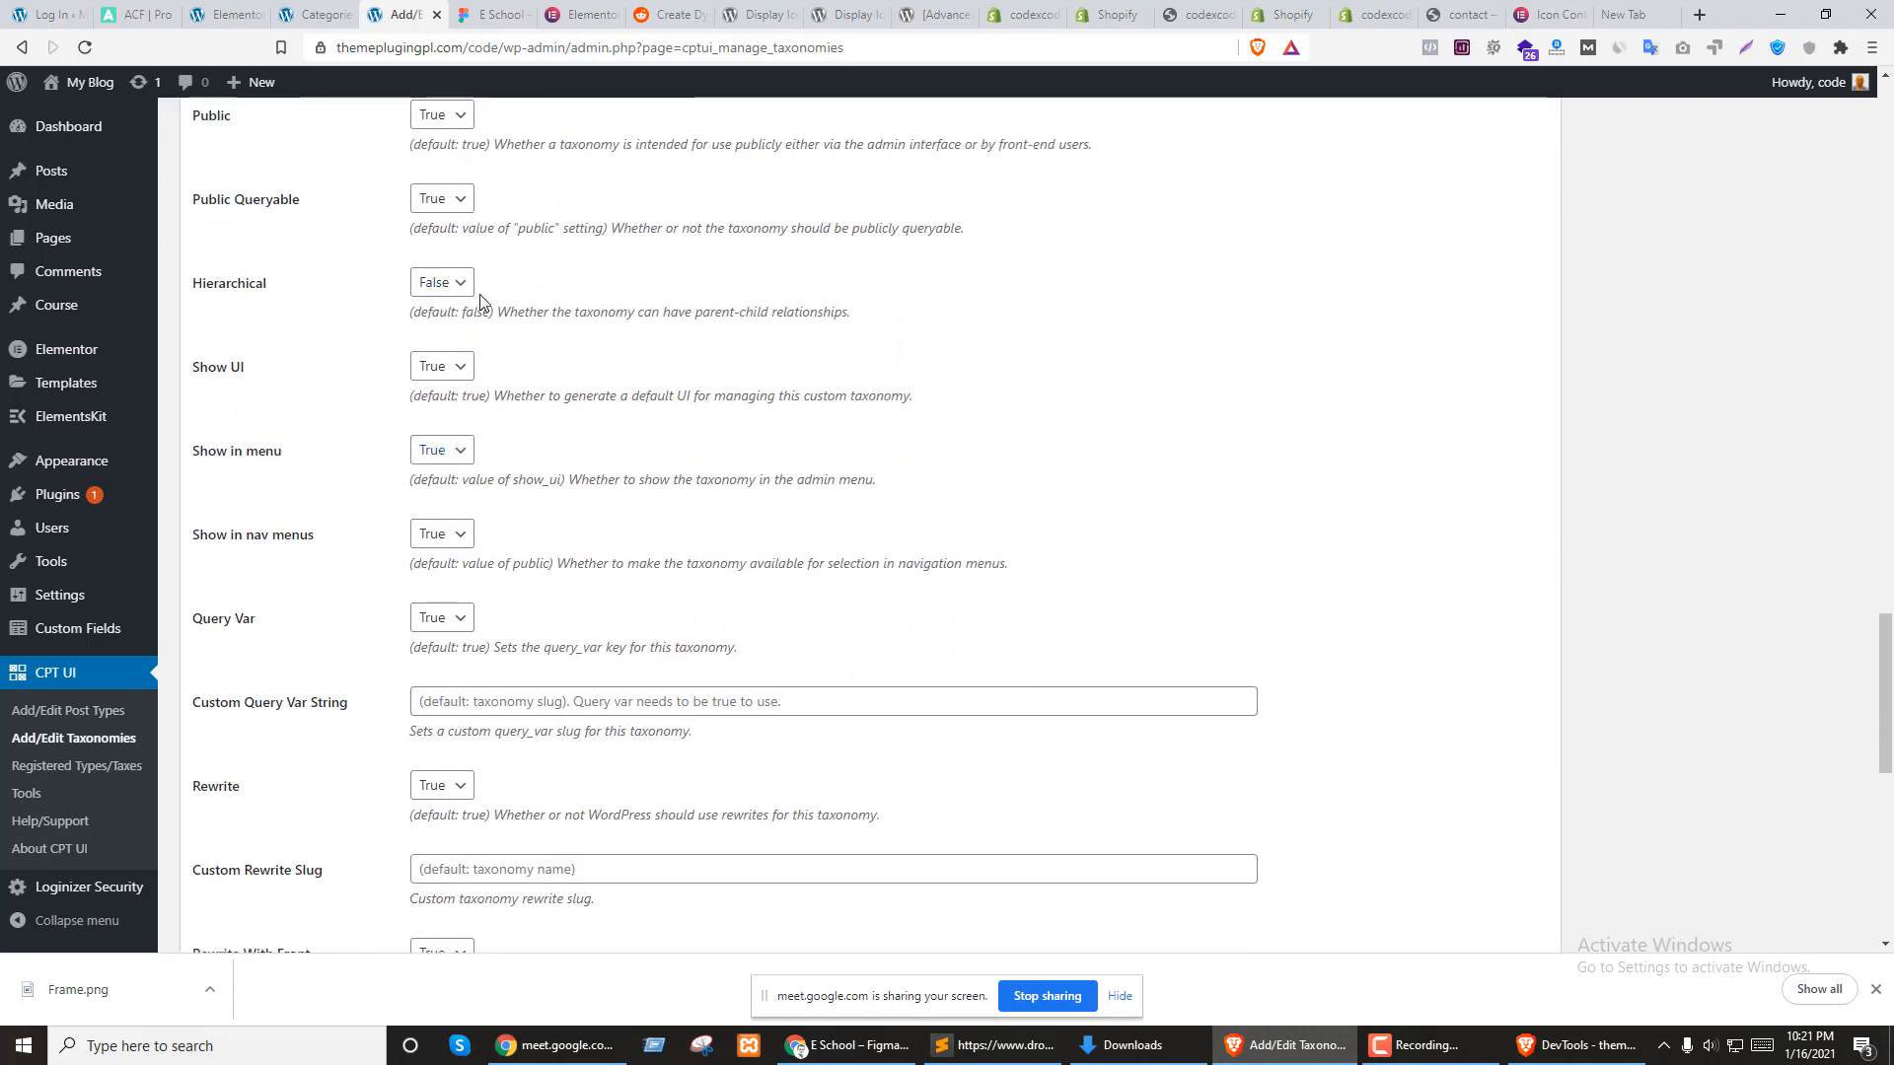
click(449, 285)
click(434, 327)
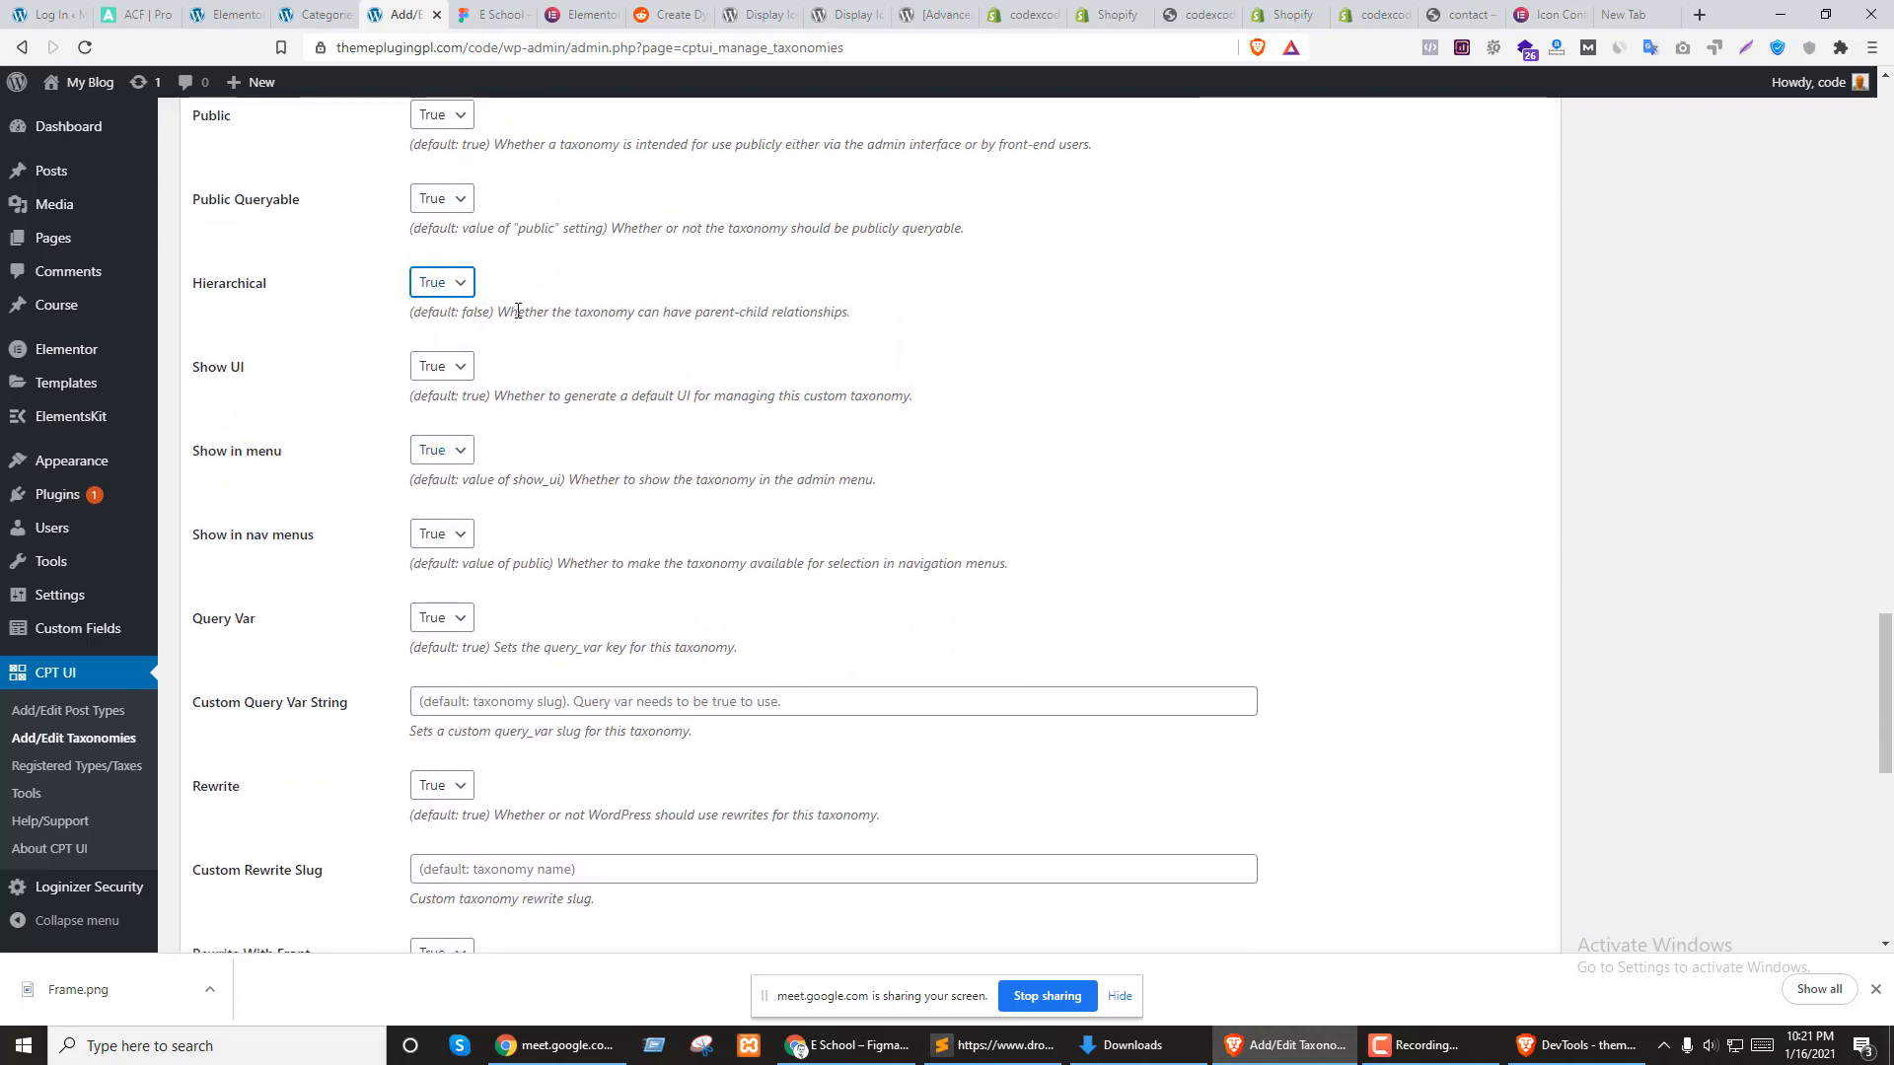
mouse_move(63, 175)
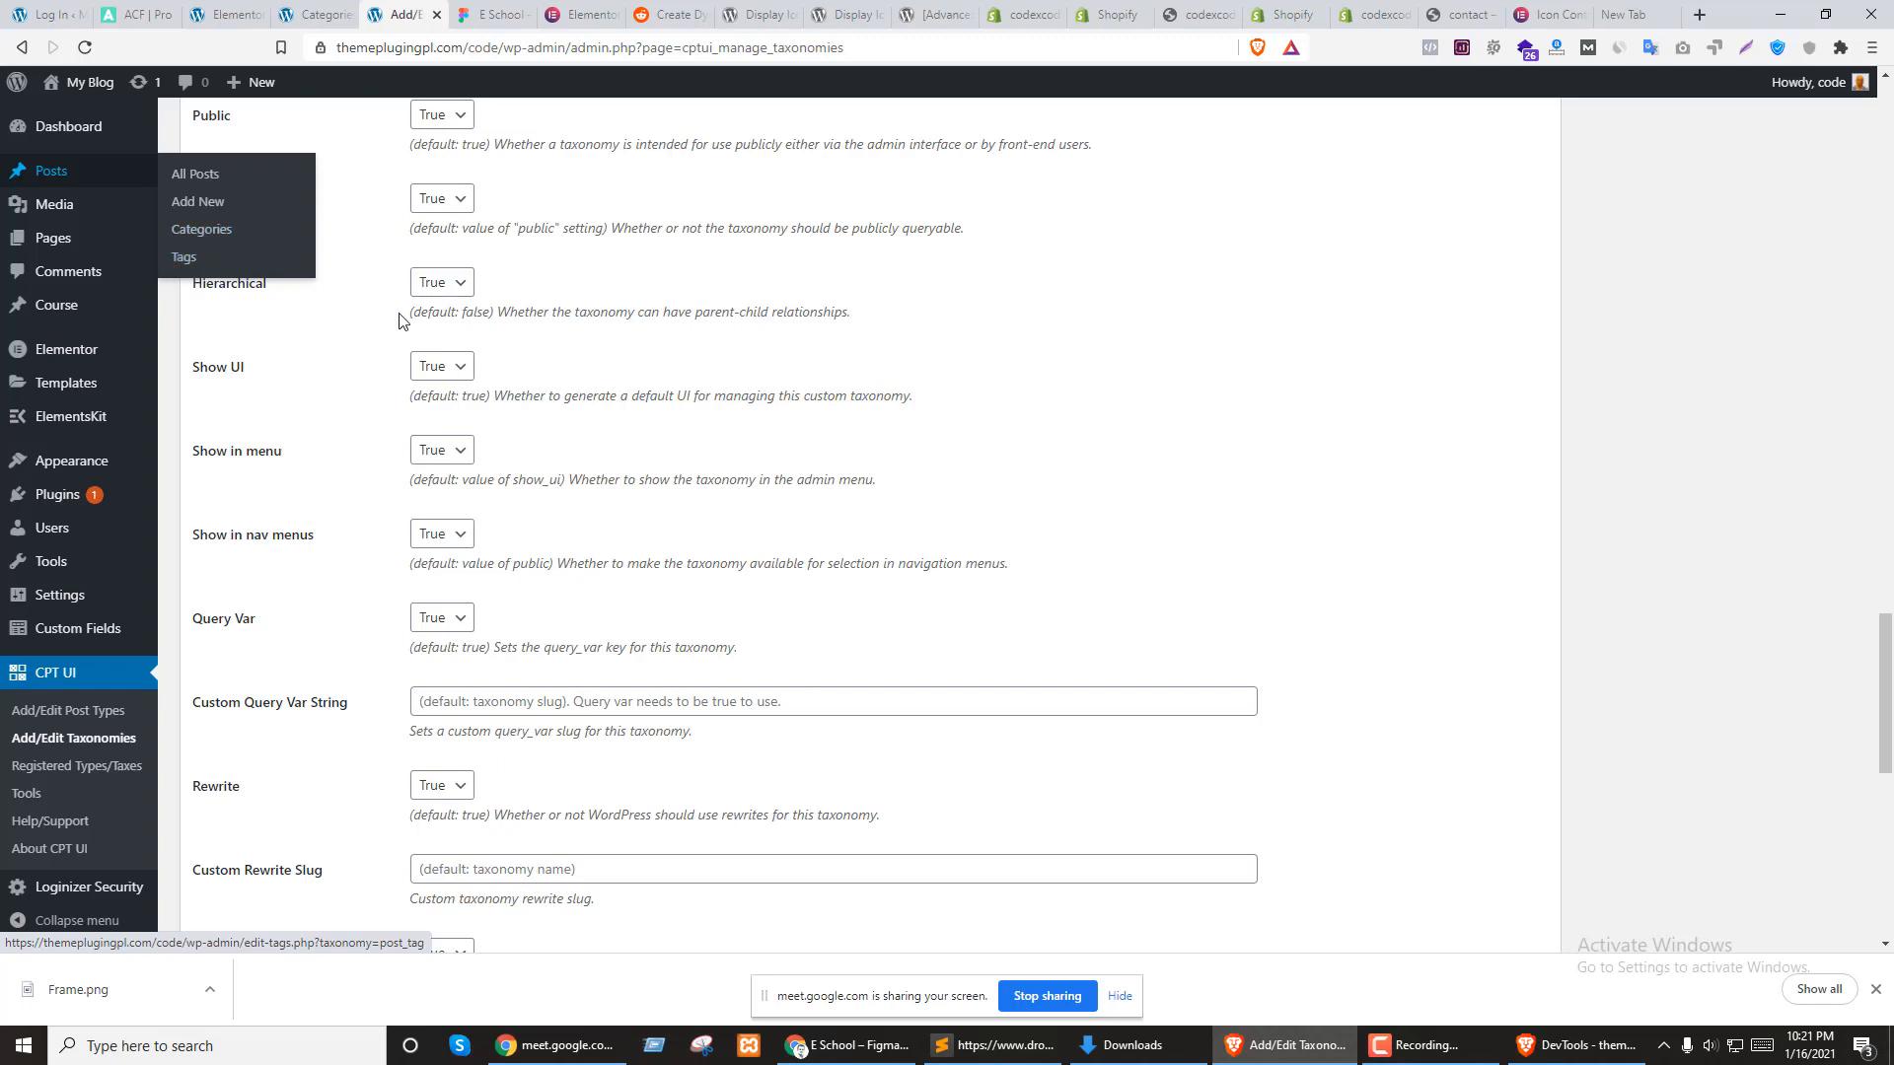
click(446, 285)
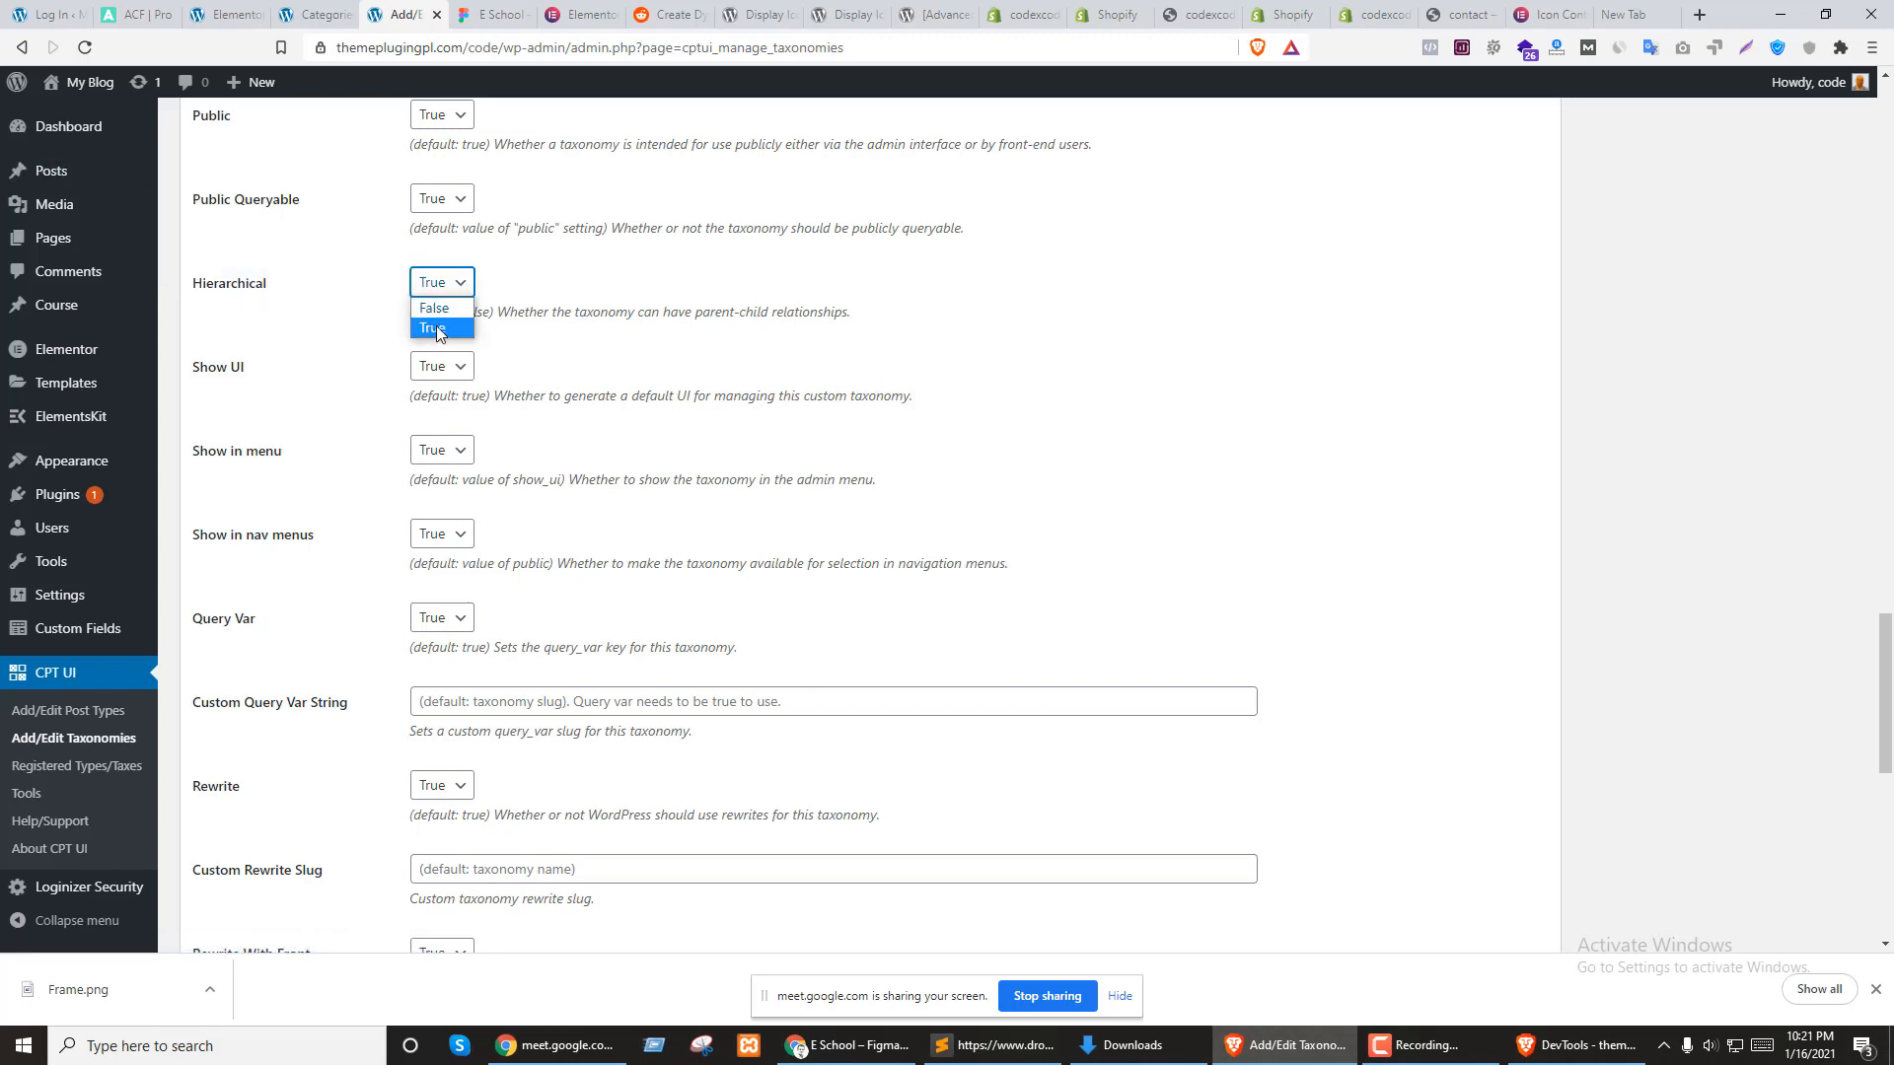
click(436, 329)
Set Rewrite Hierarchical, Show Admin Column and Show in quick/bulk edit panel to True, and add the taxonomy
scroll(549, 589, down, 7)
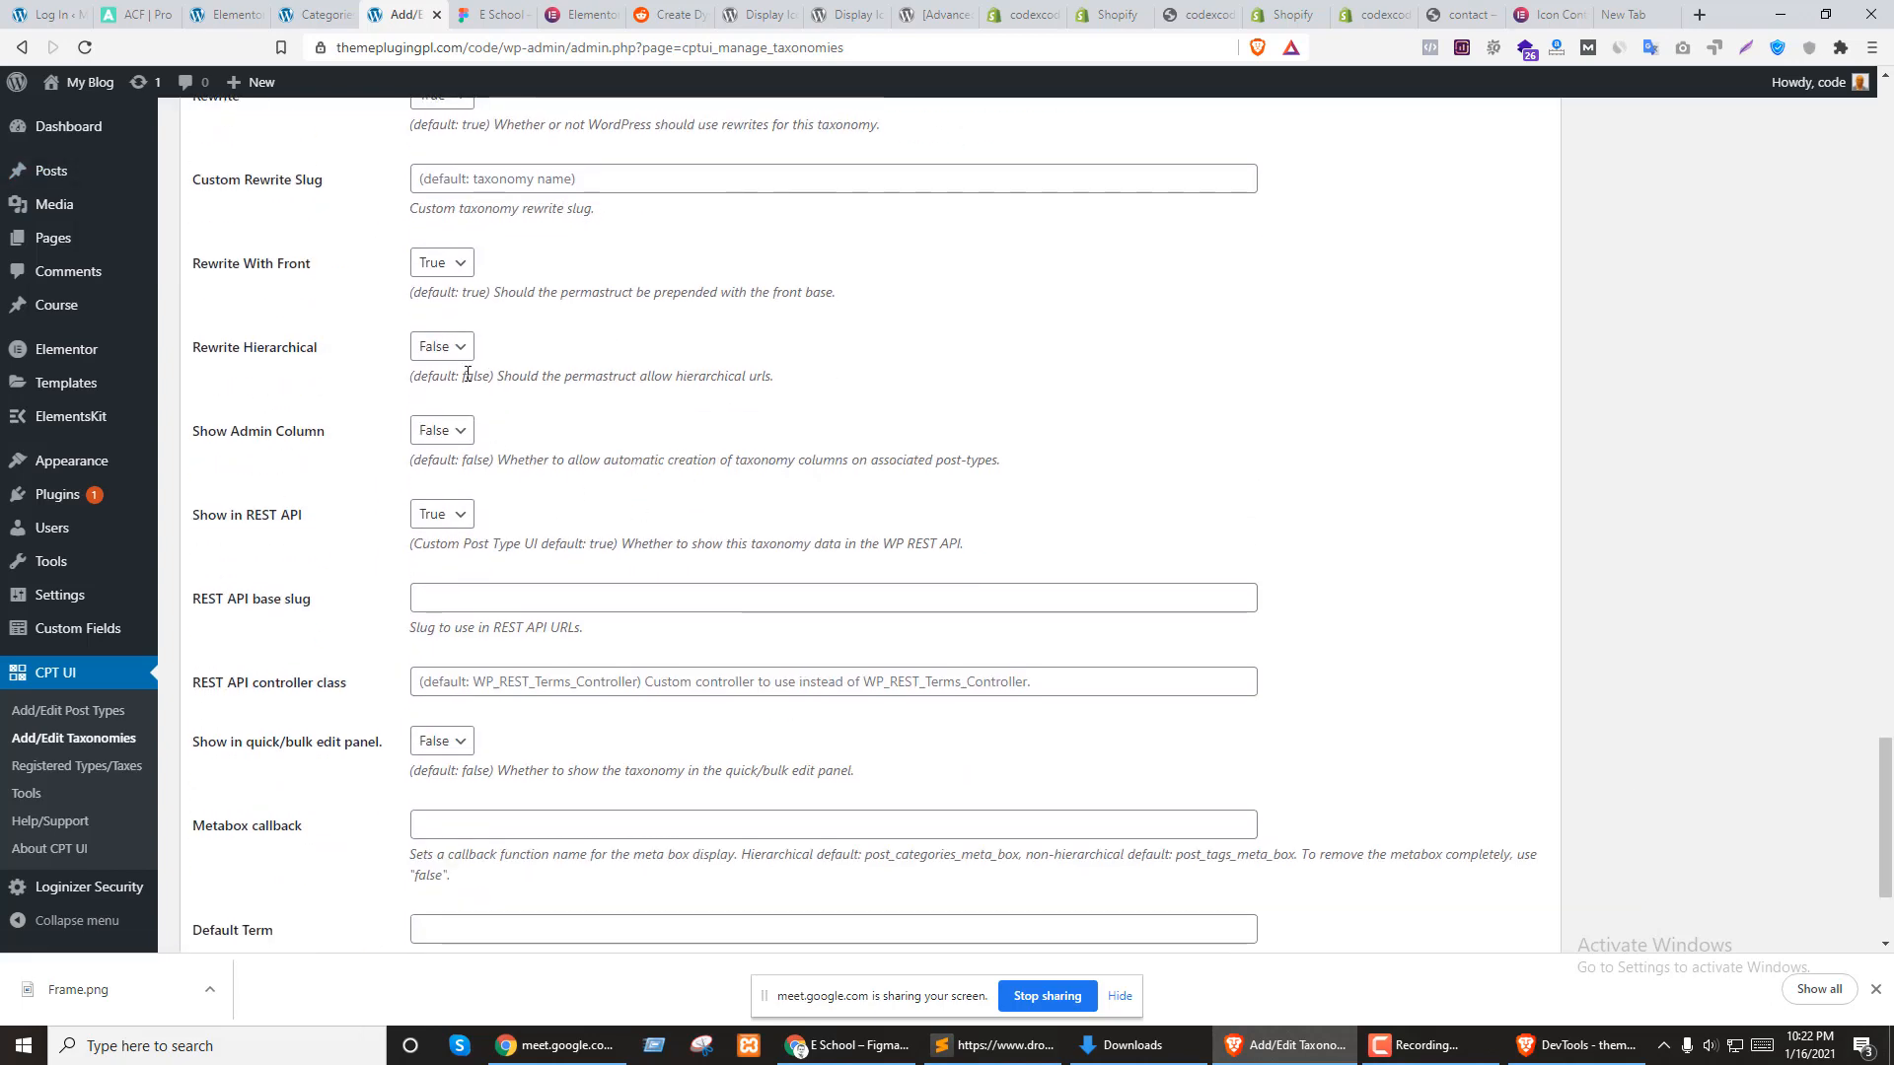
click(449, 353)
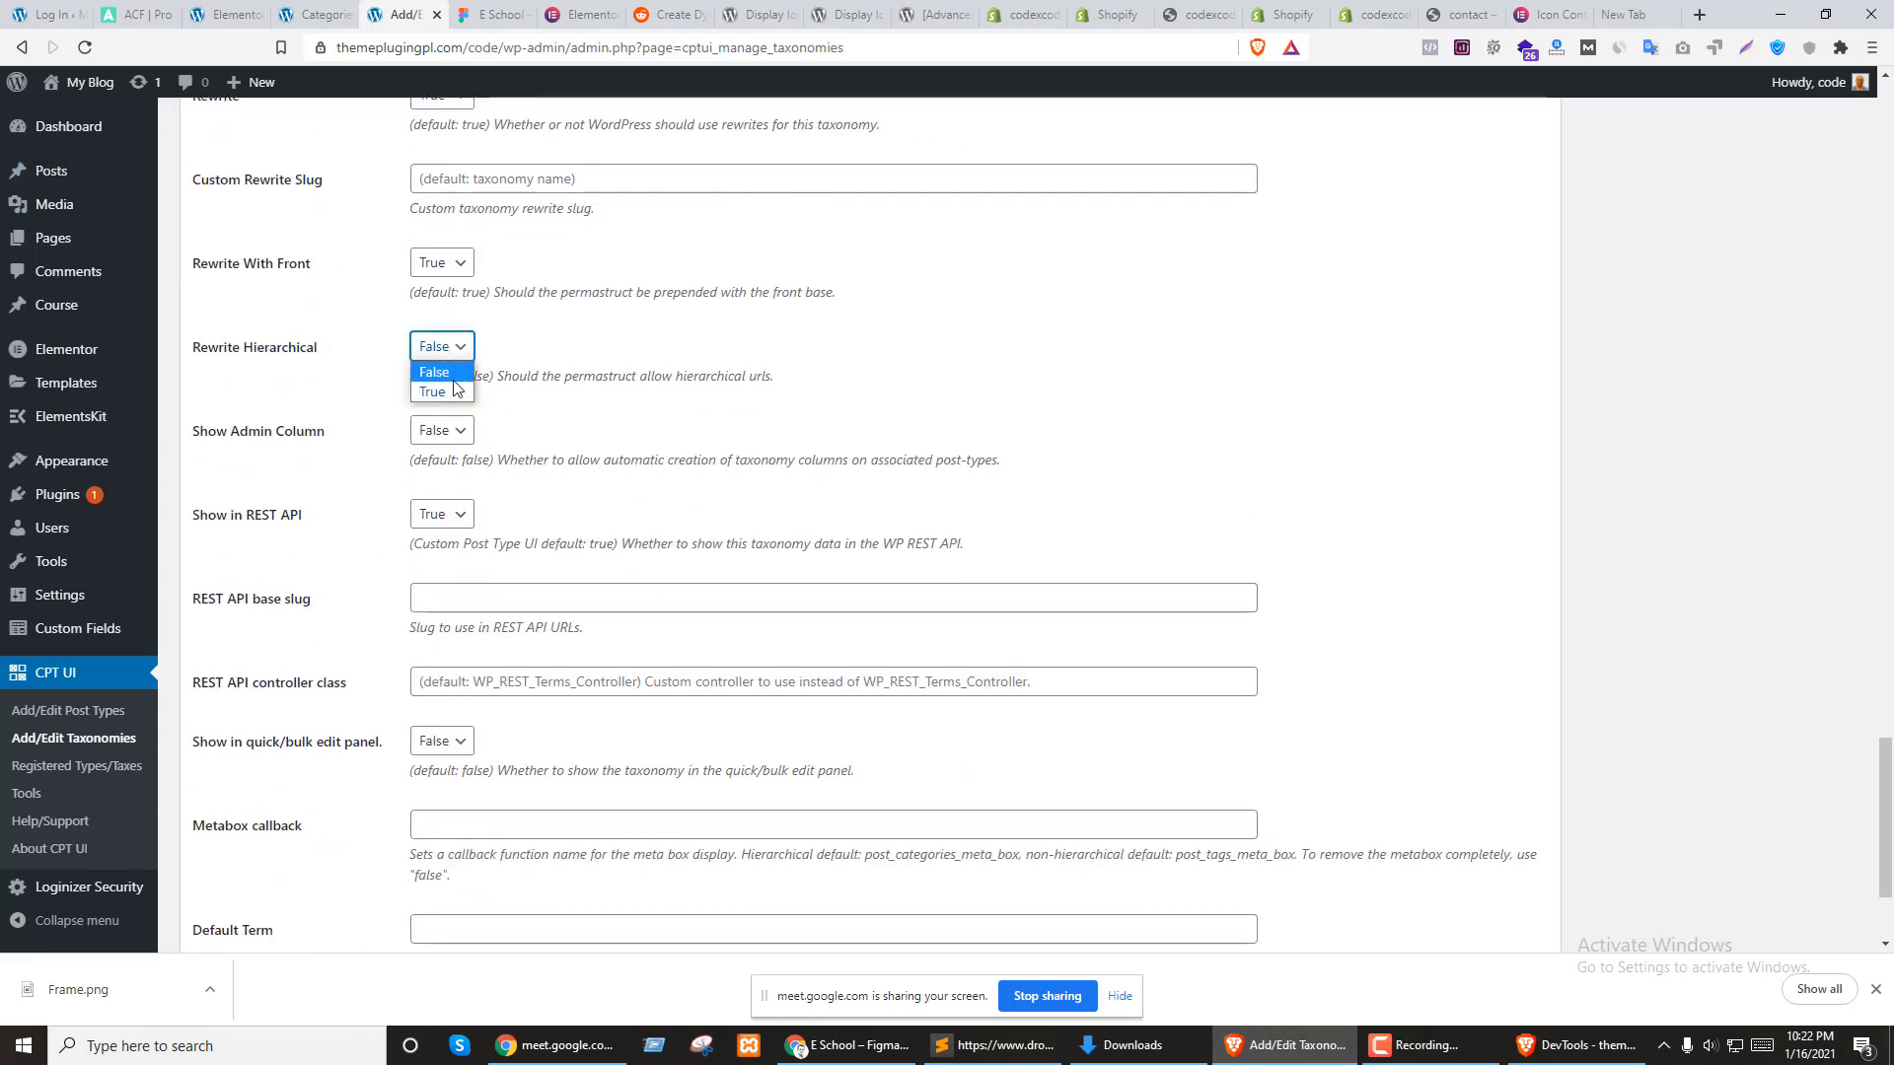
click(446, 430)
click(442, 473)
scroll(743, 601, down, 3)
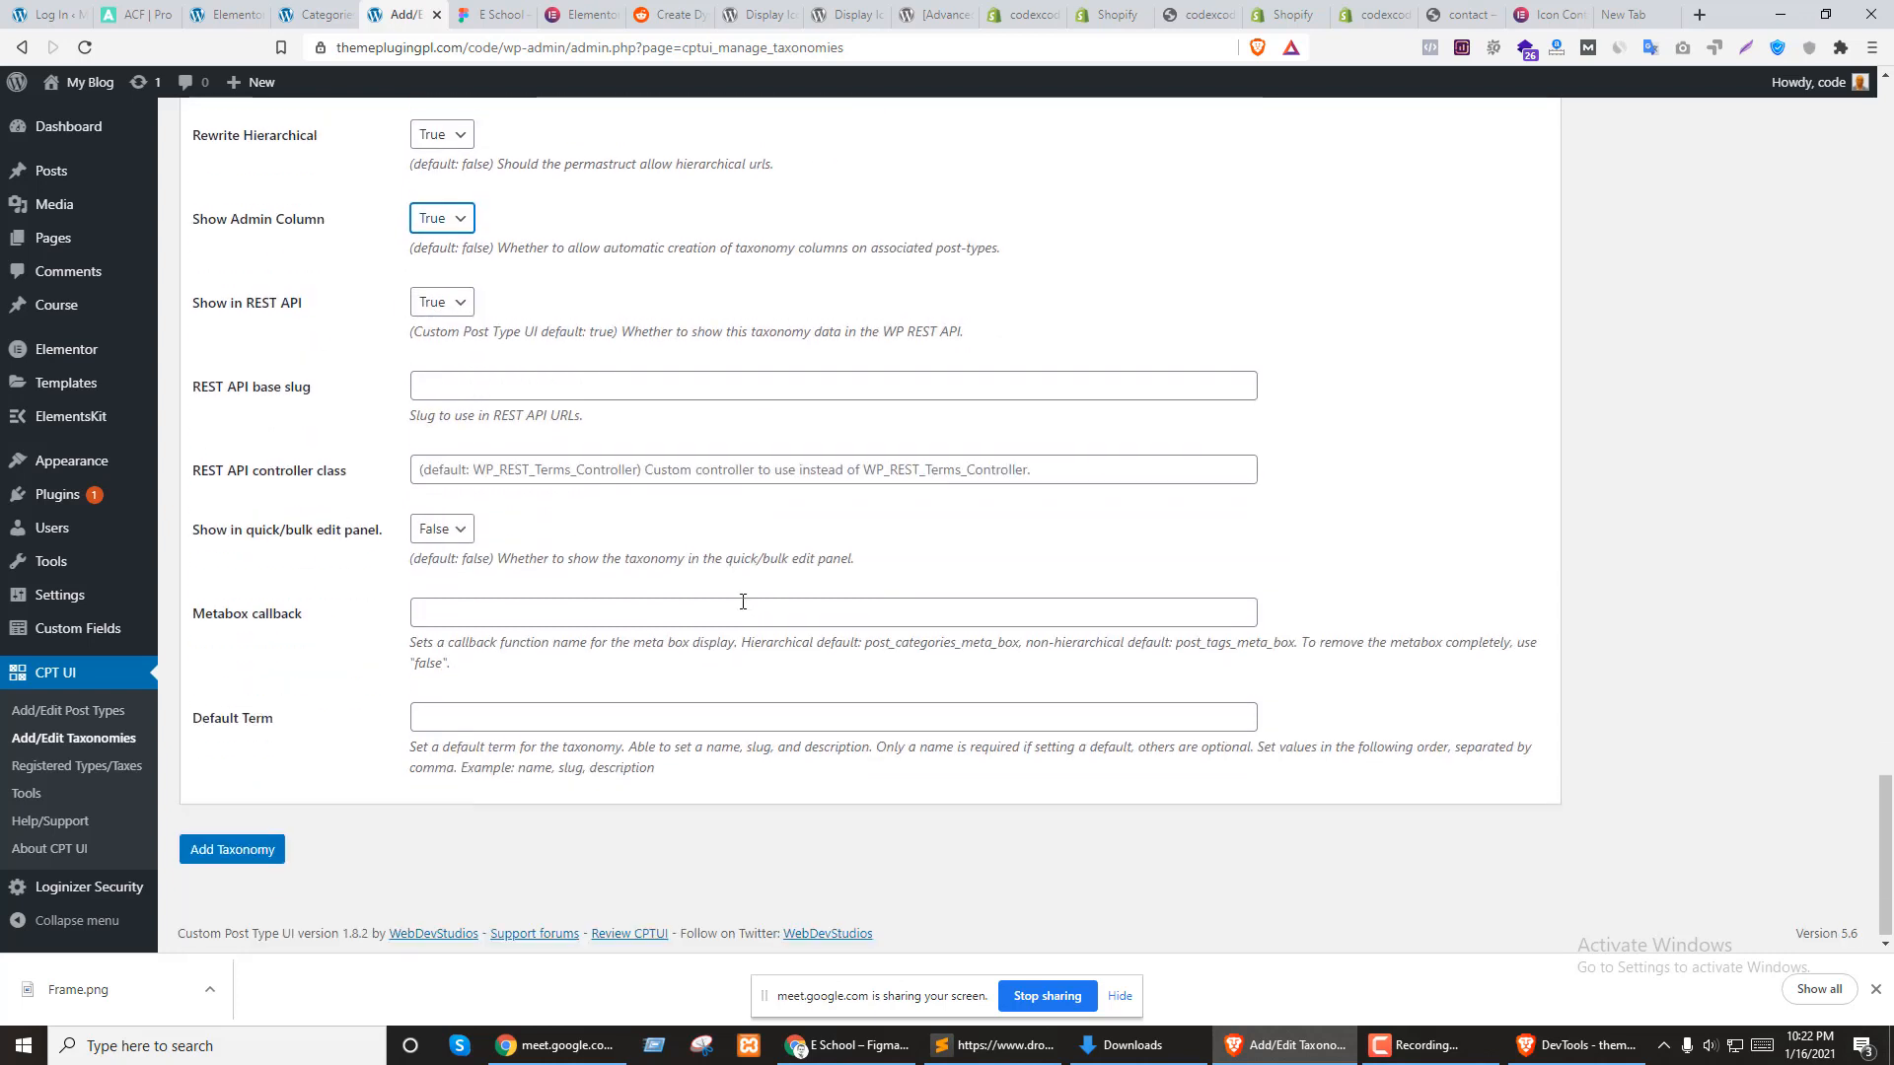
click(440, 530)
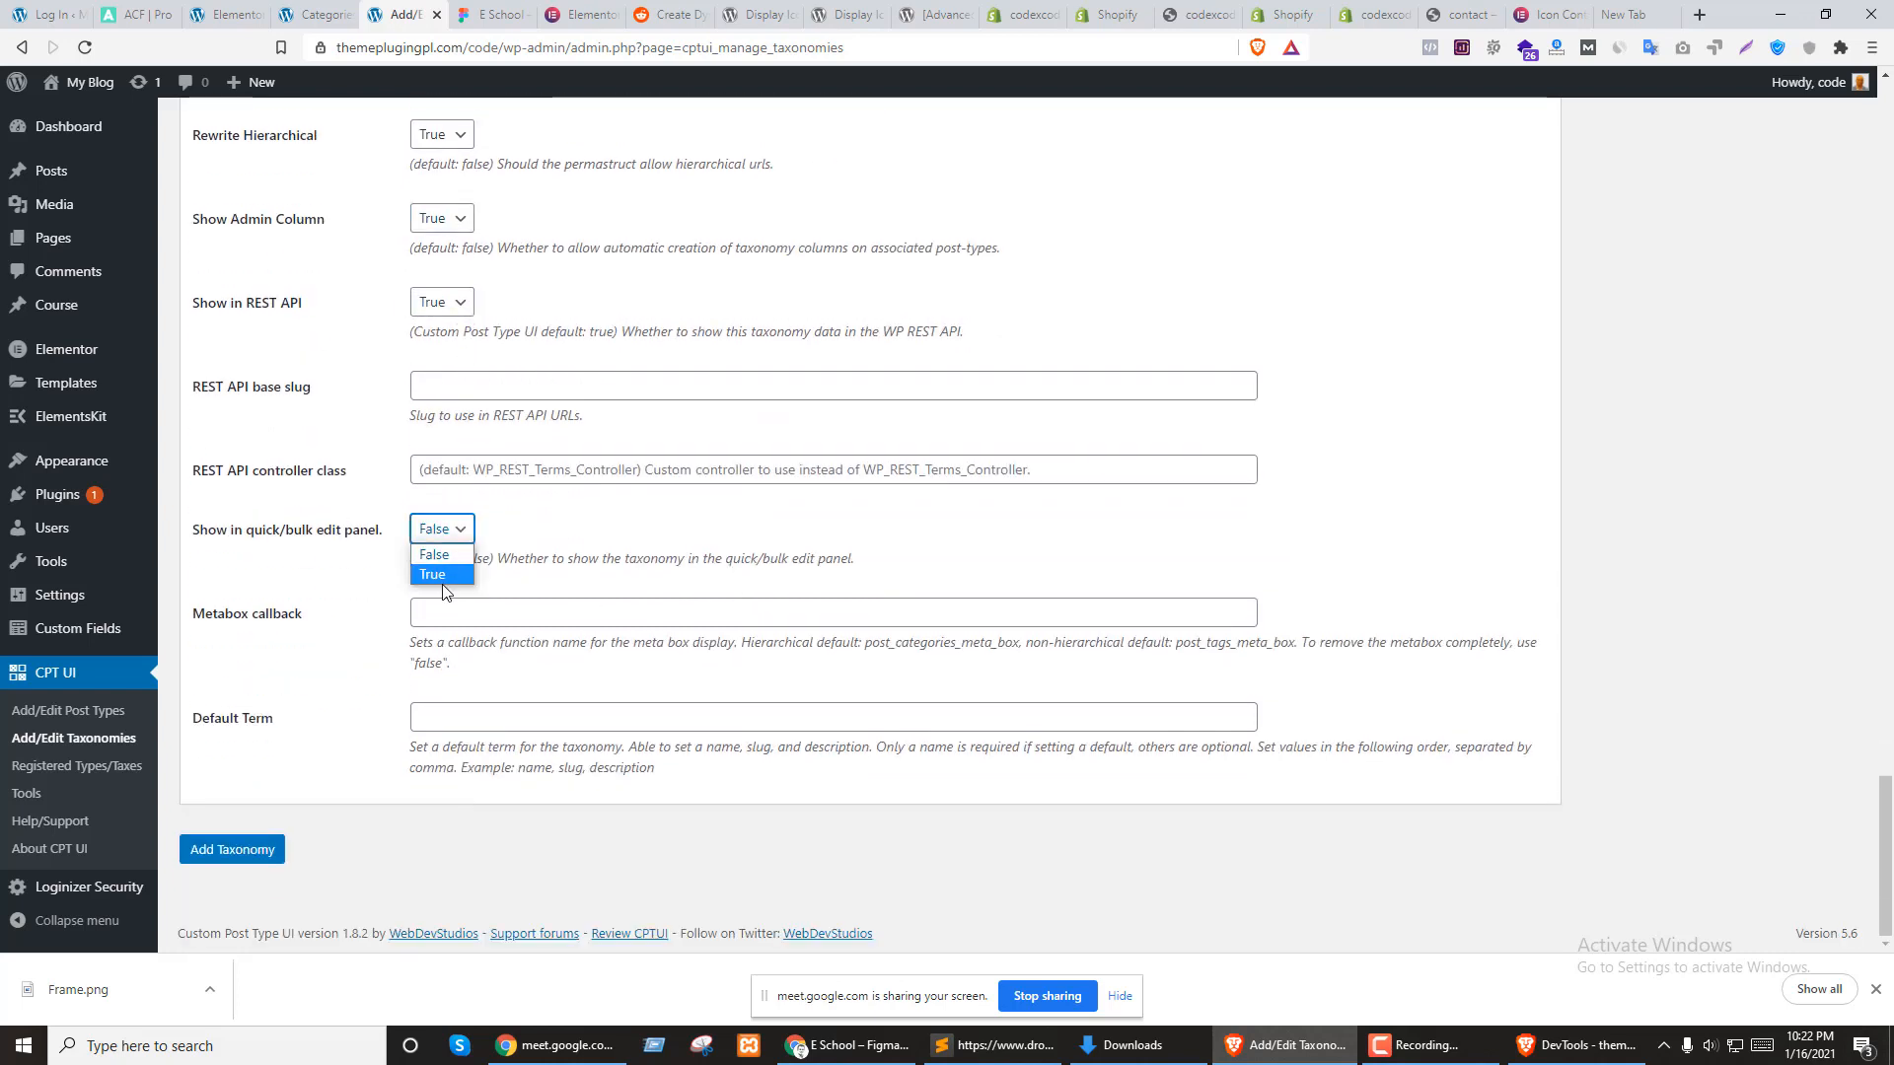
click(442, 580)
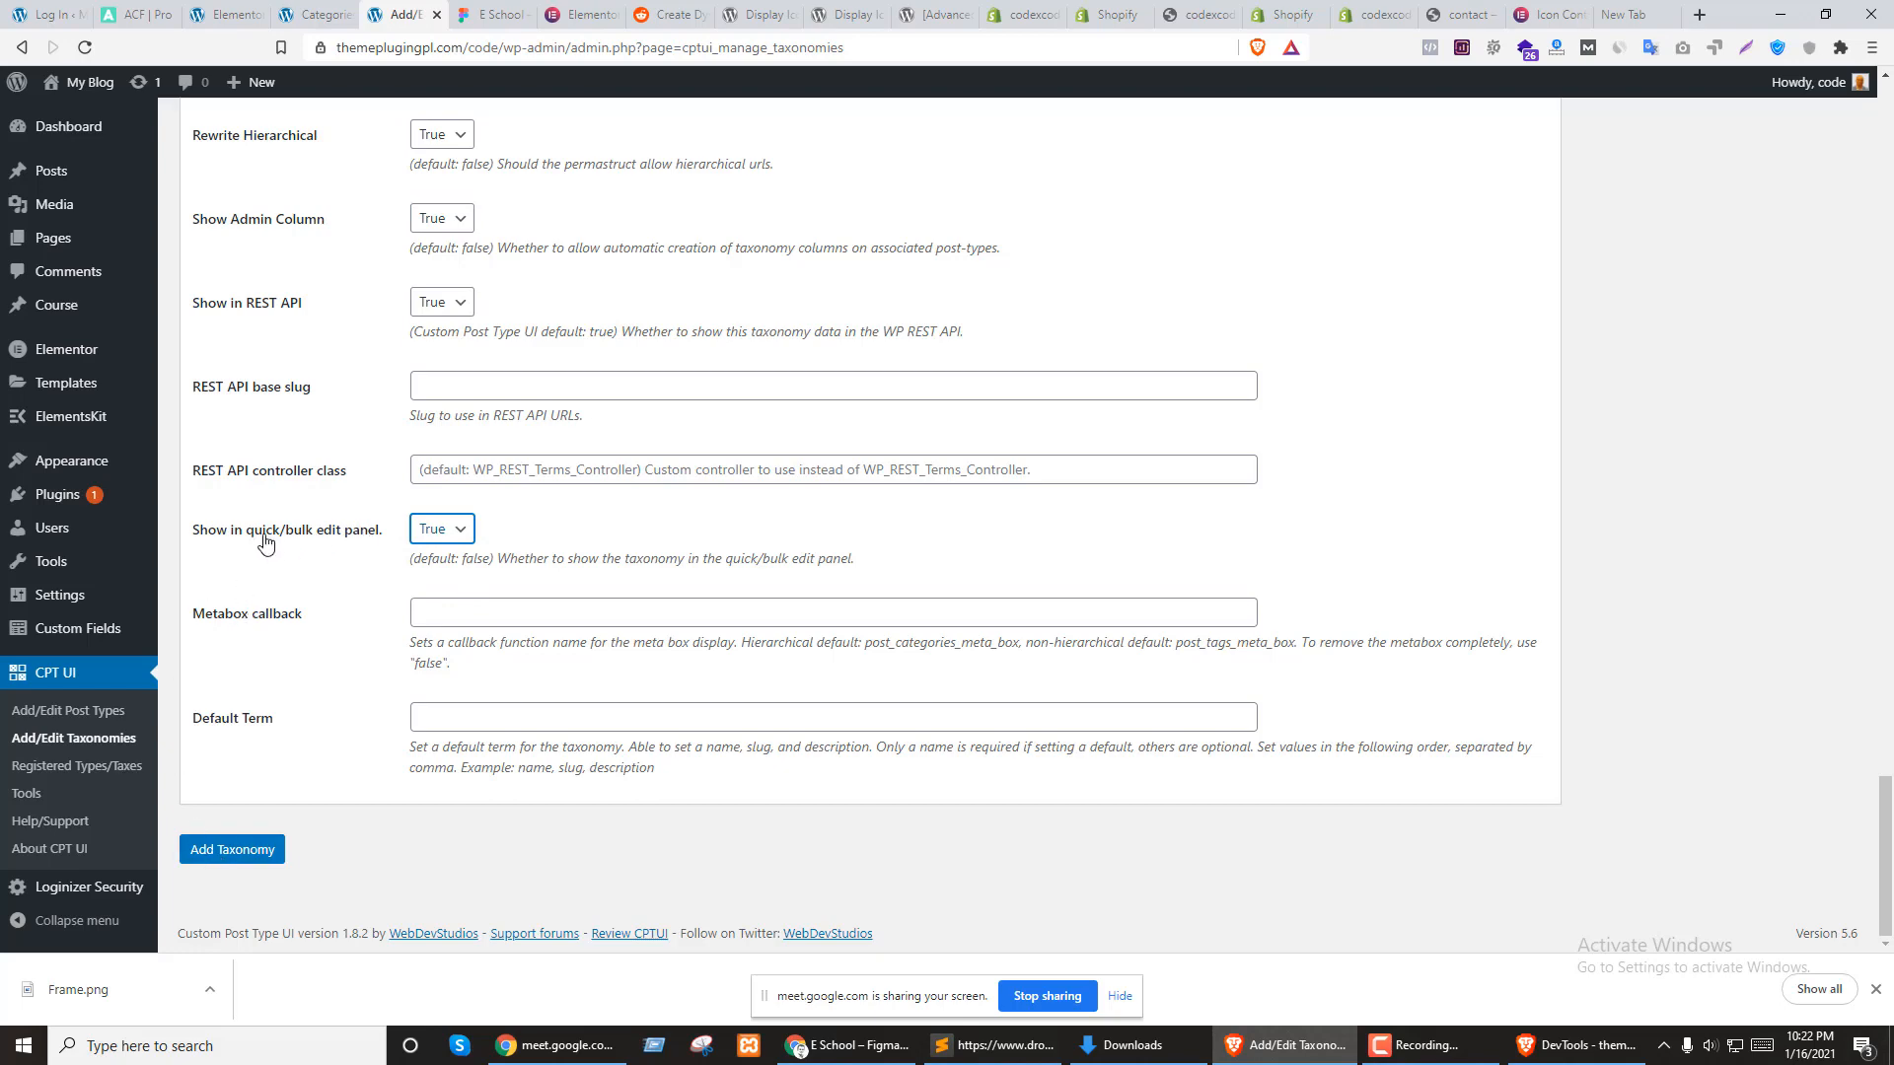
click(194, 853)
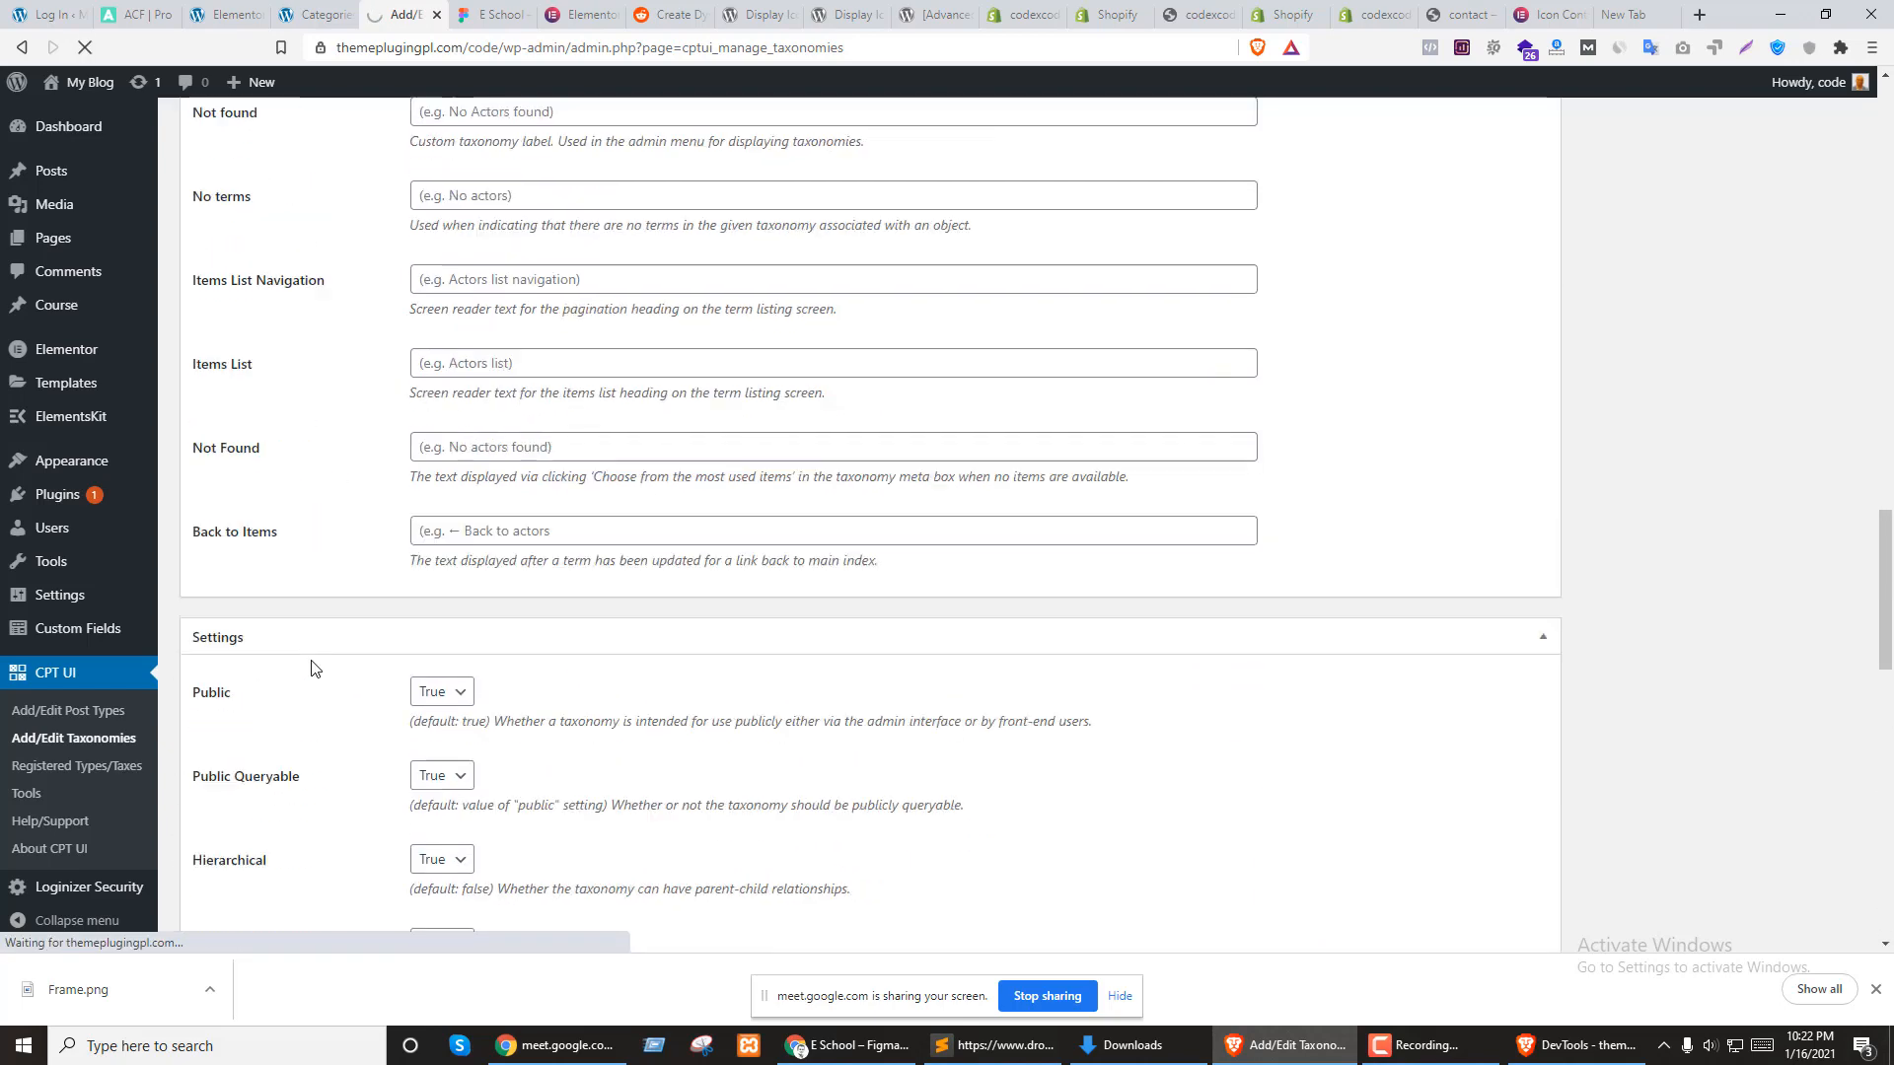
Open the Course Category page in a new browser tab and the Add new Course form in the current one
scroll(315, 669, up, 20)
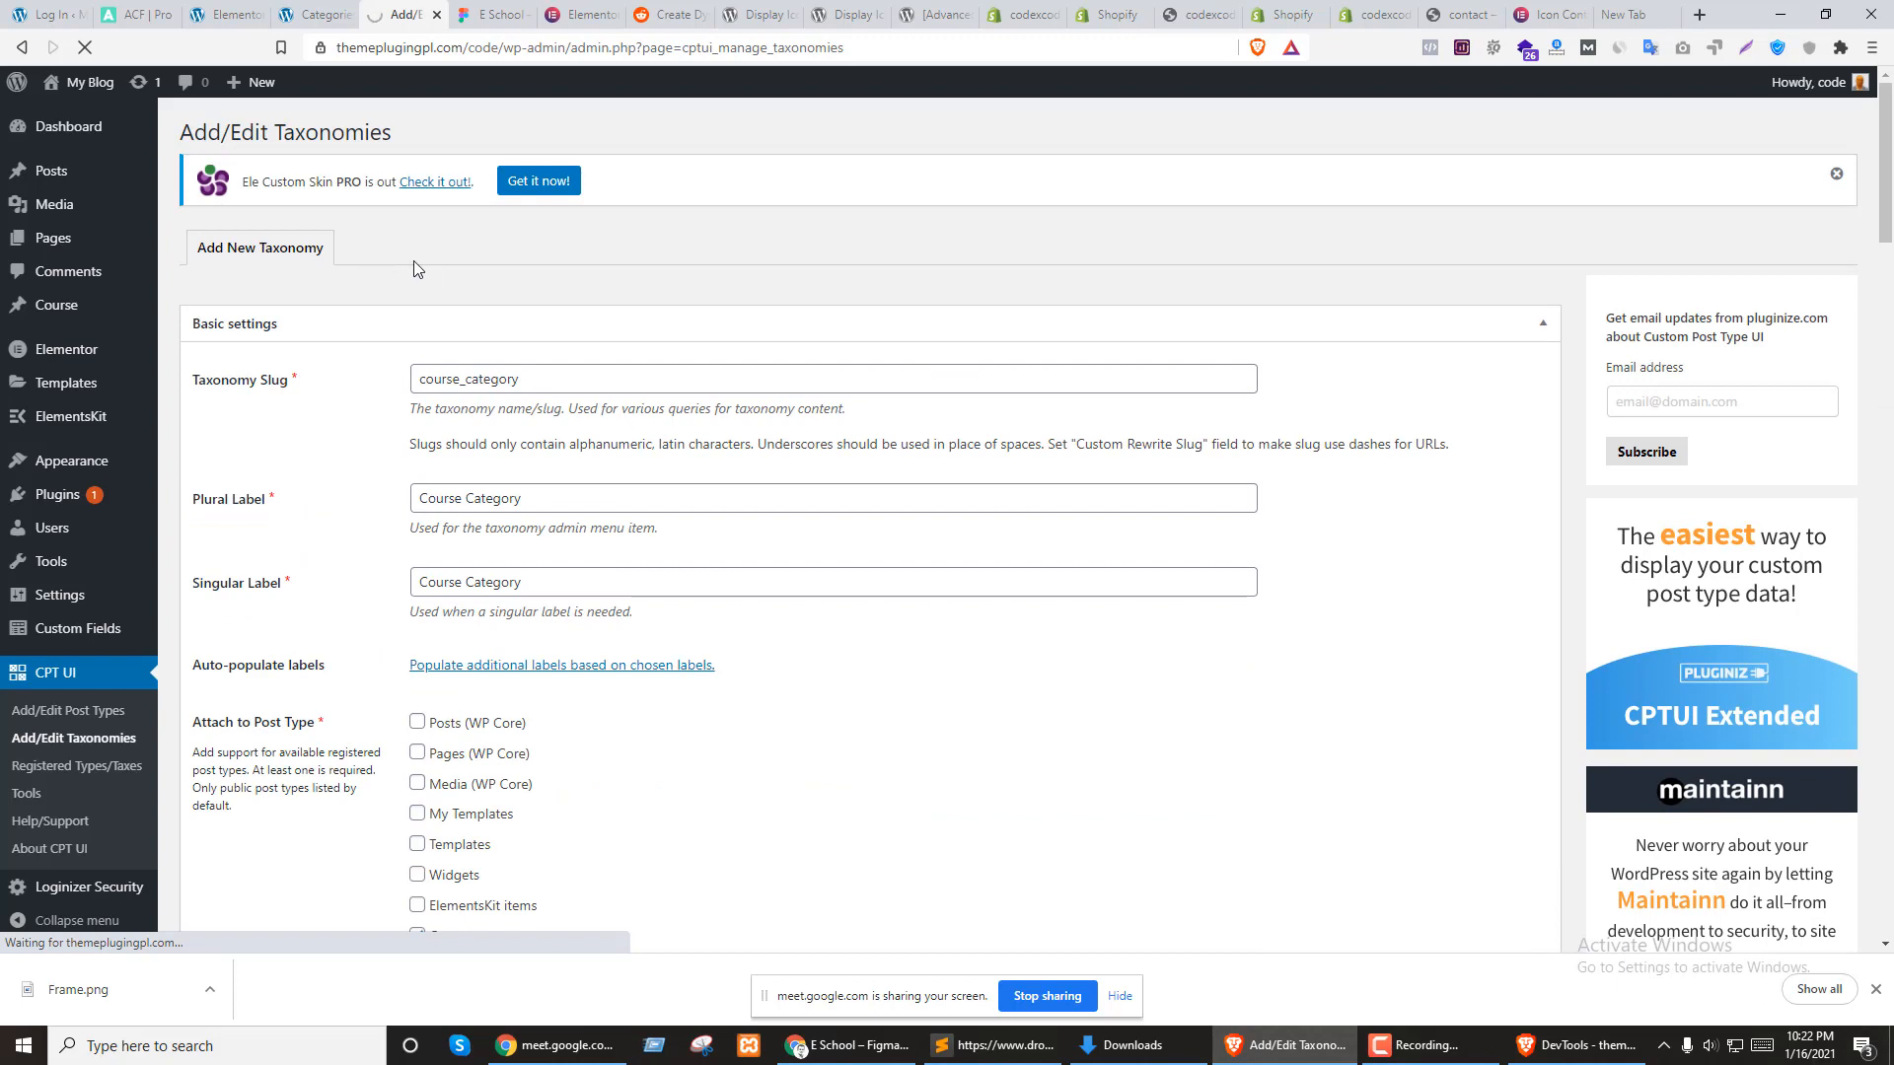
mouse_move(56, 308)
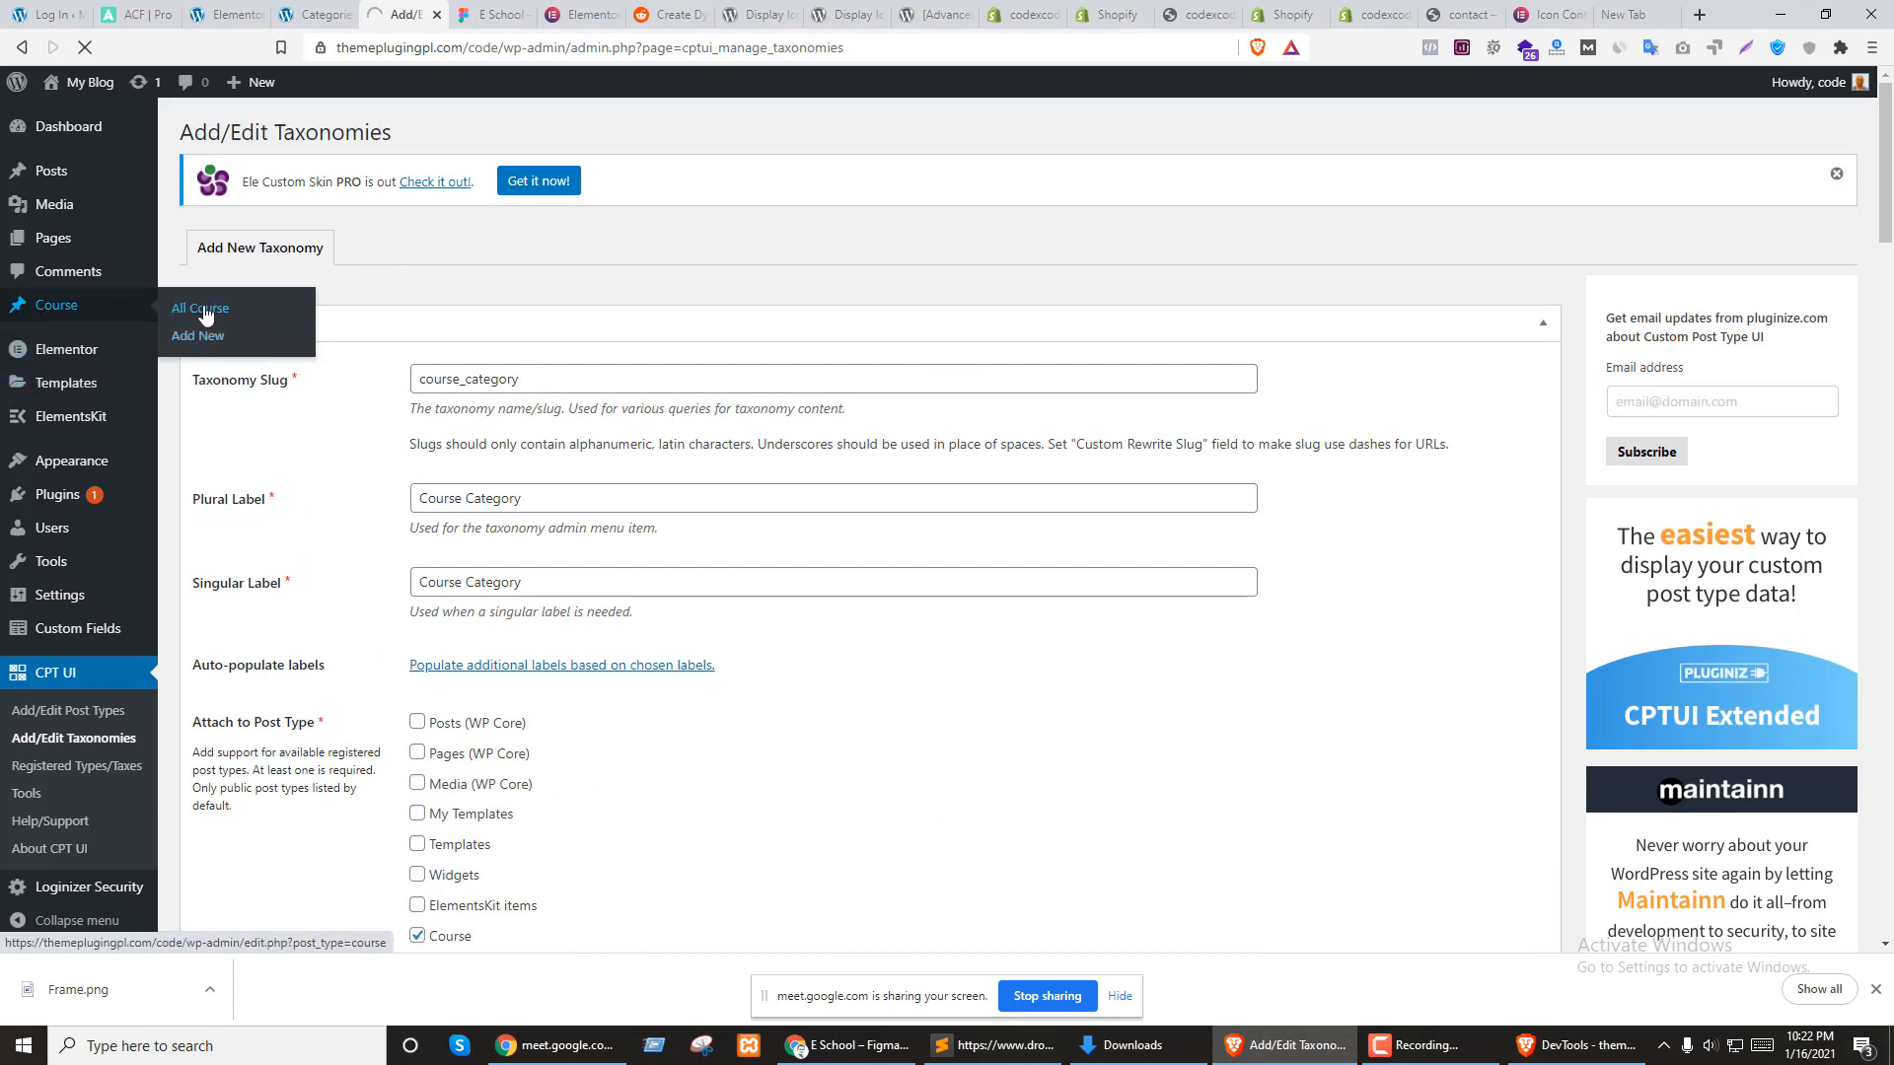
click(493, 13)
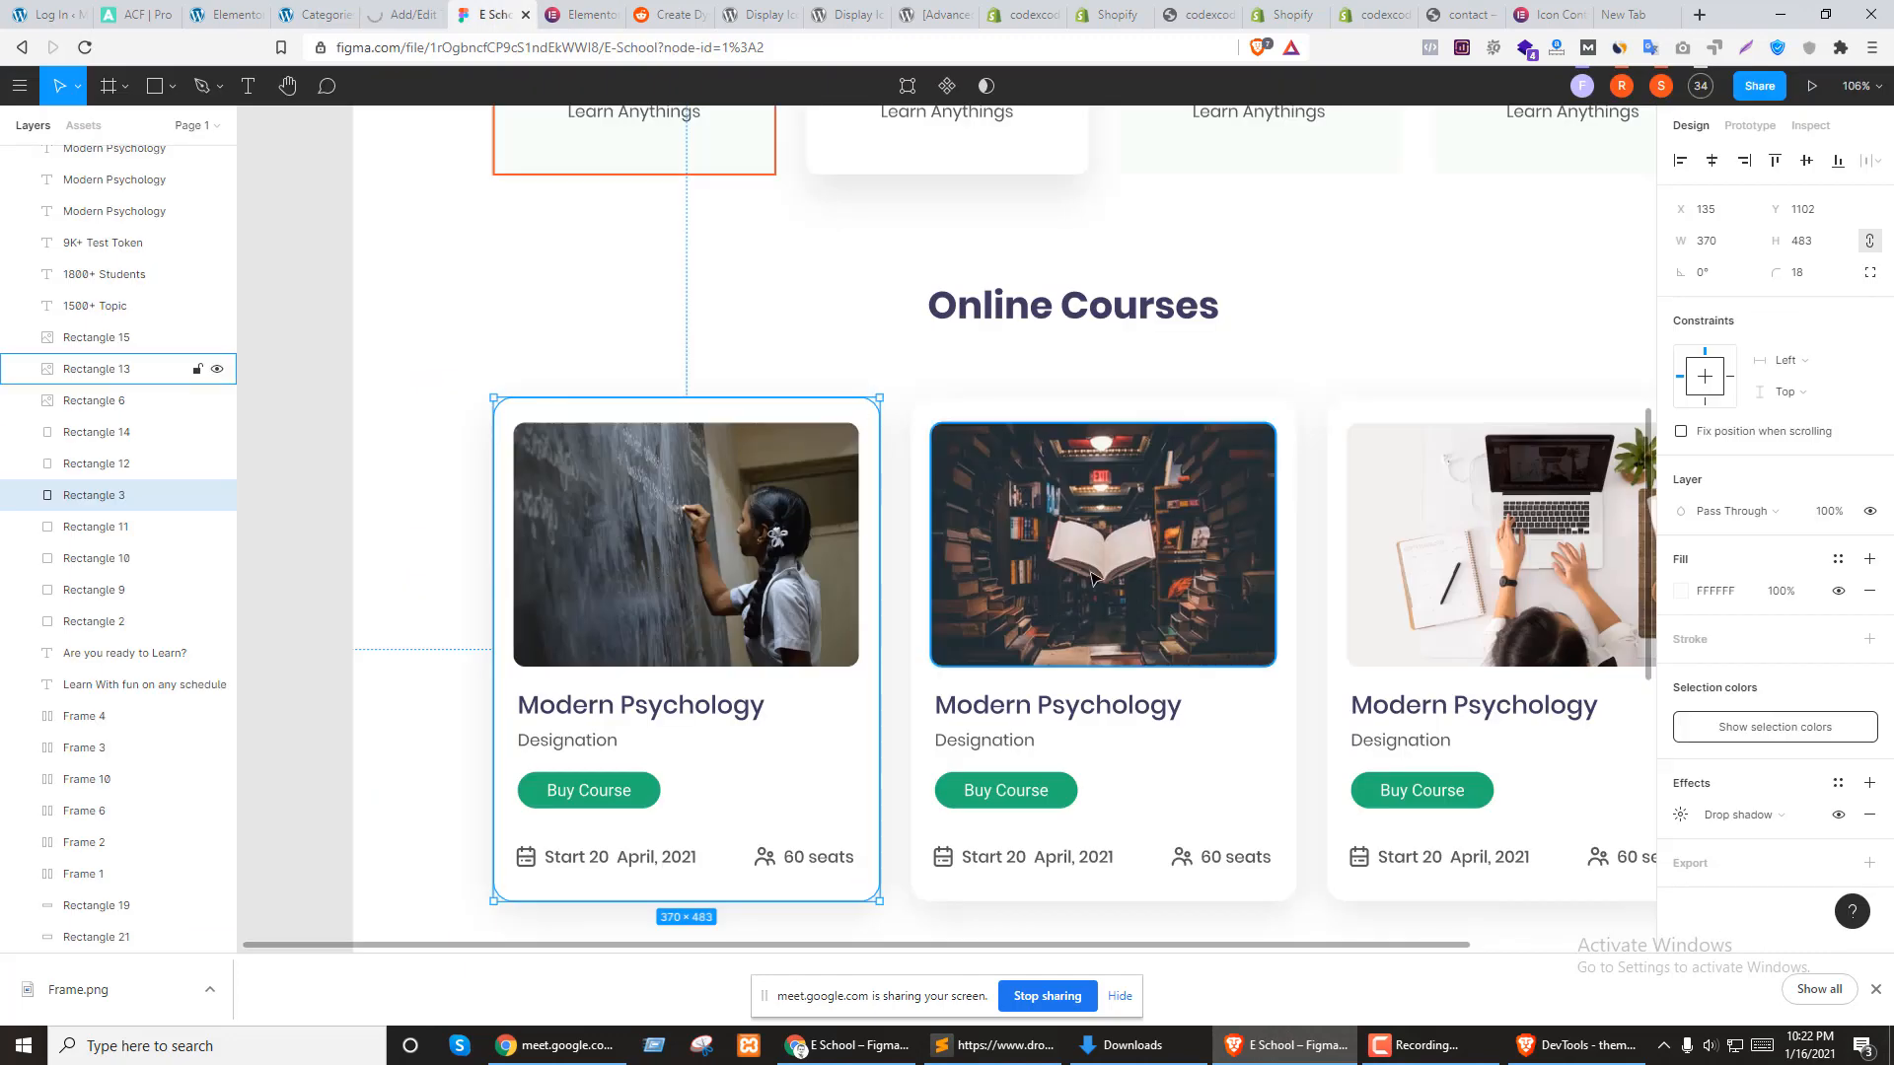
click(417, 12)
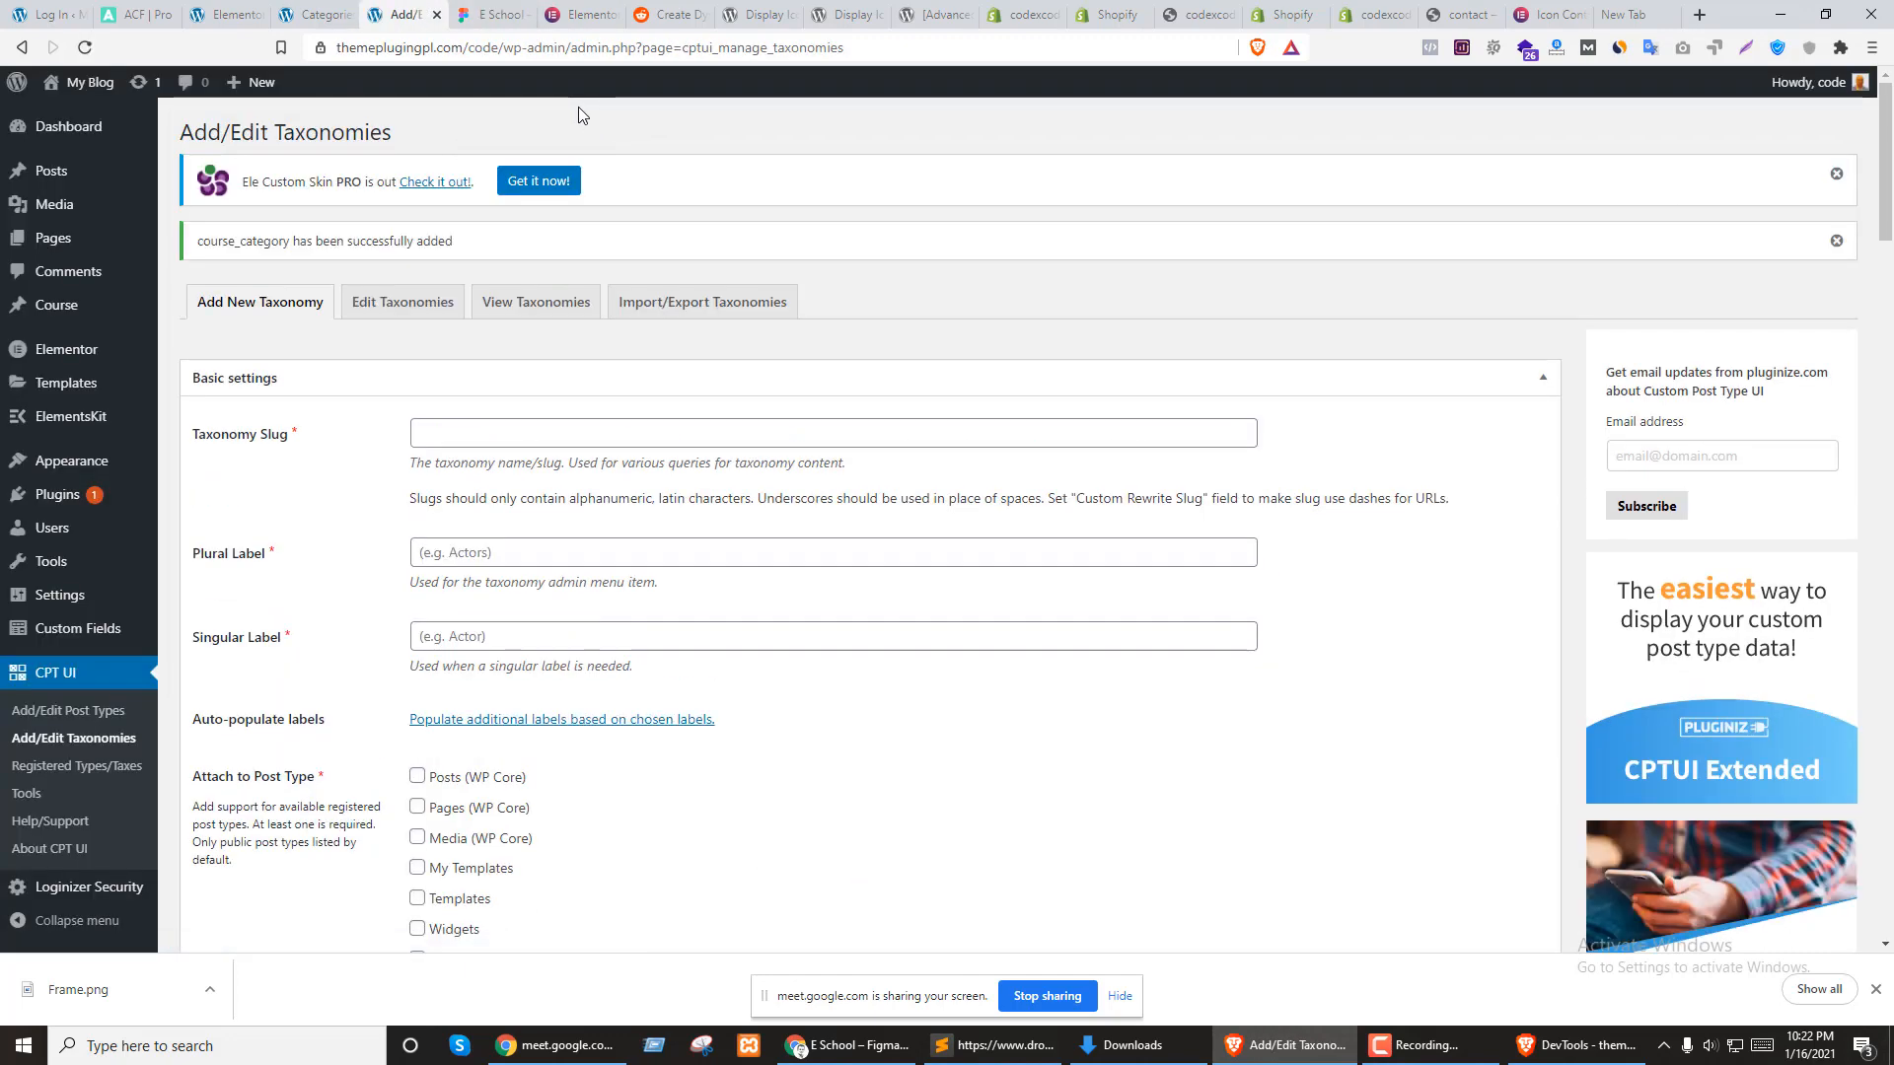
mouse_move(37, 314)
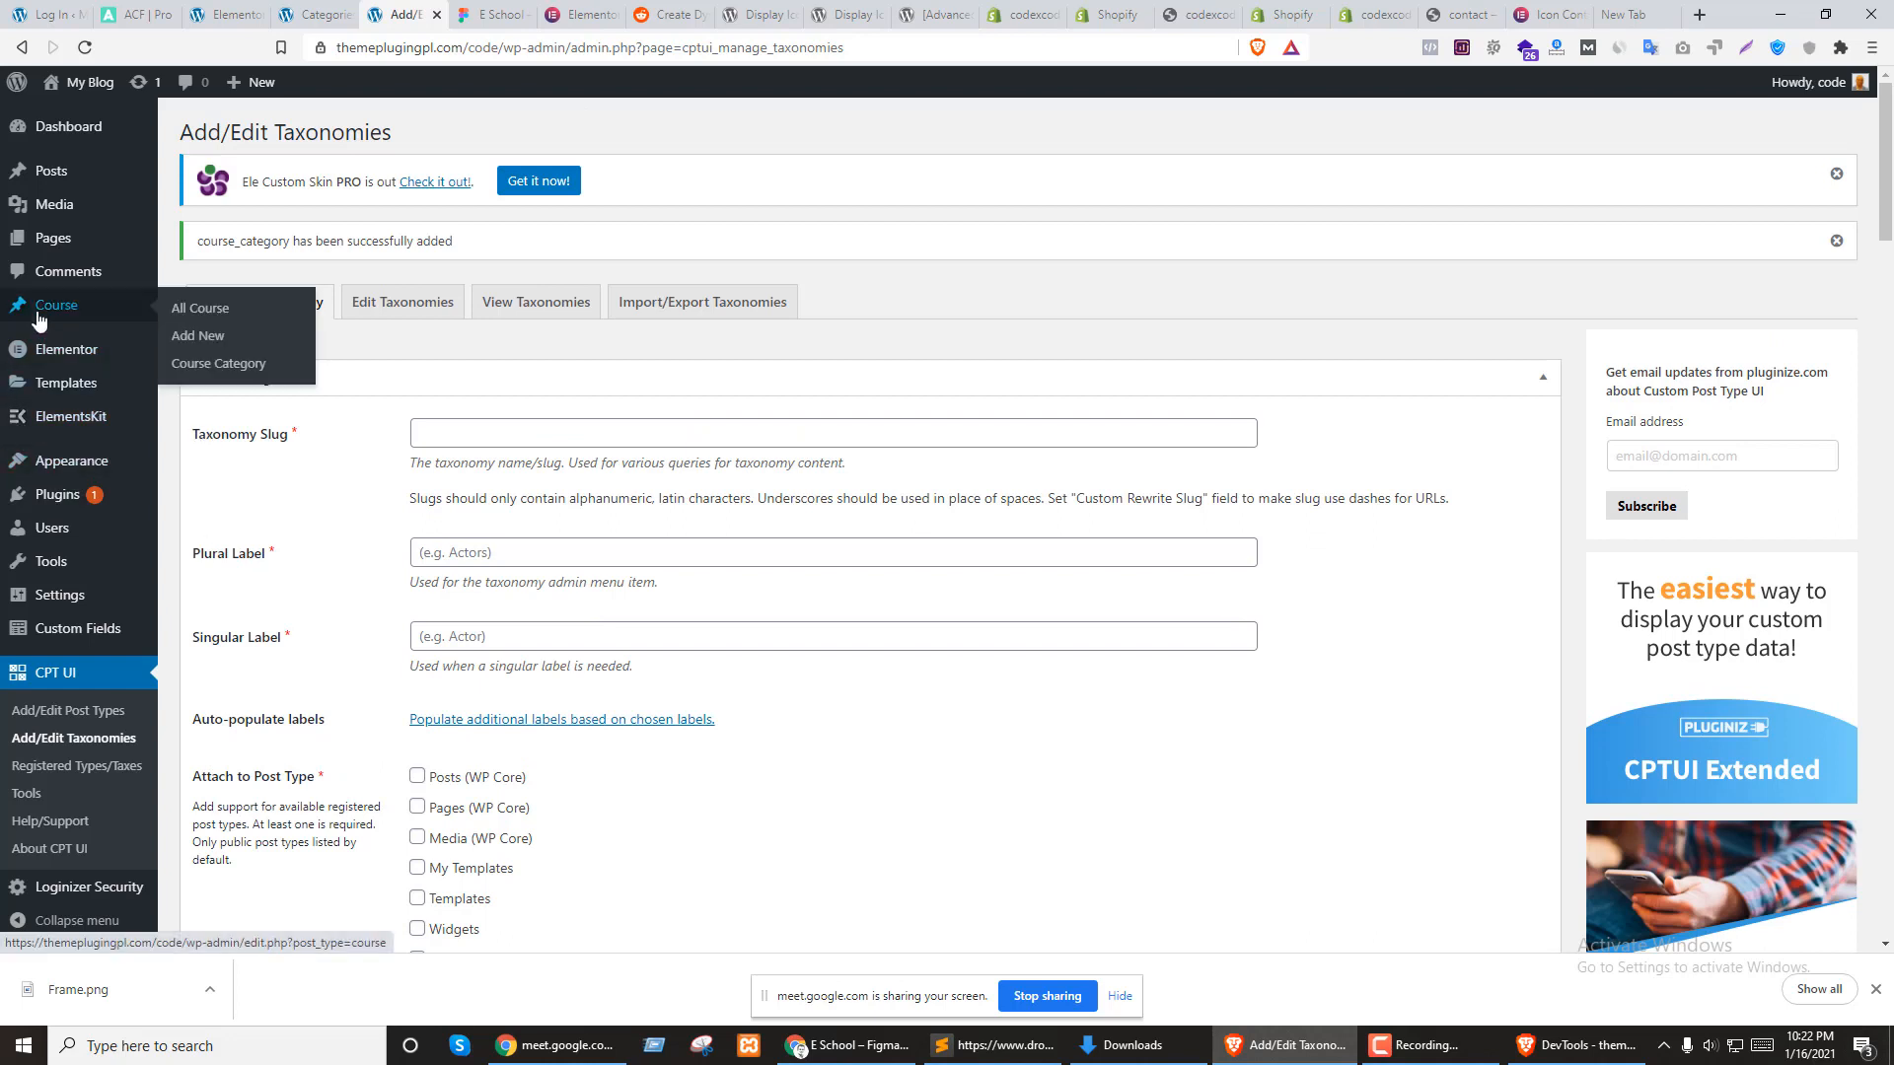
ctrl+click(188, 363)
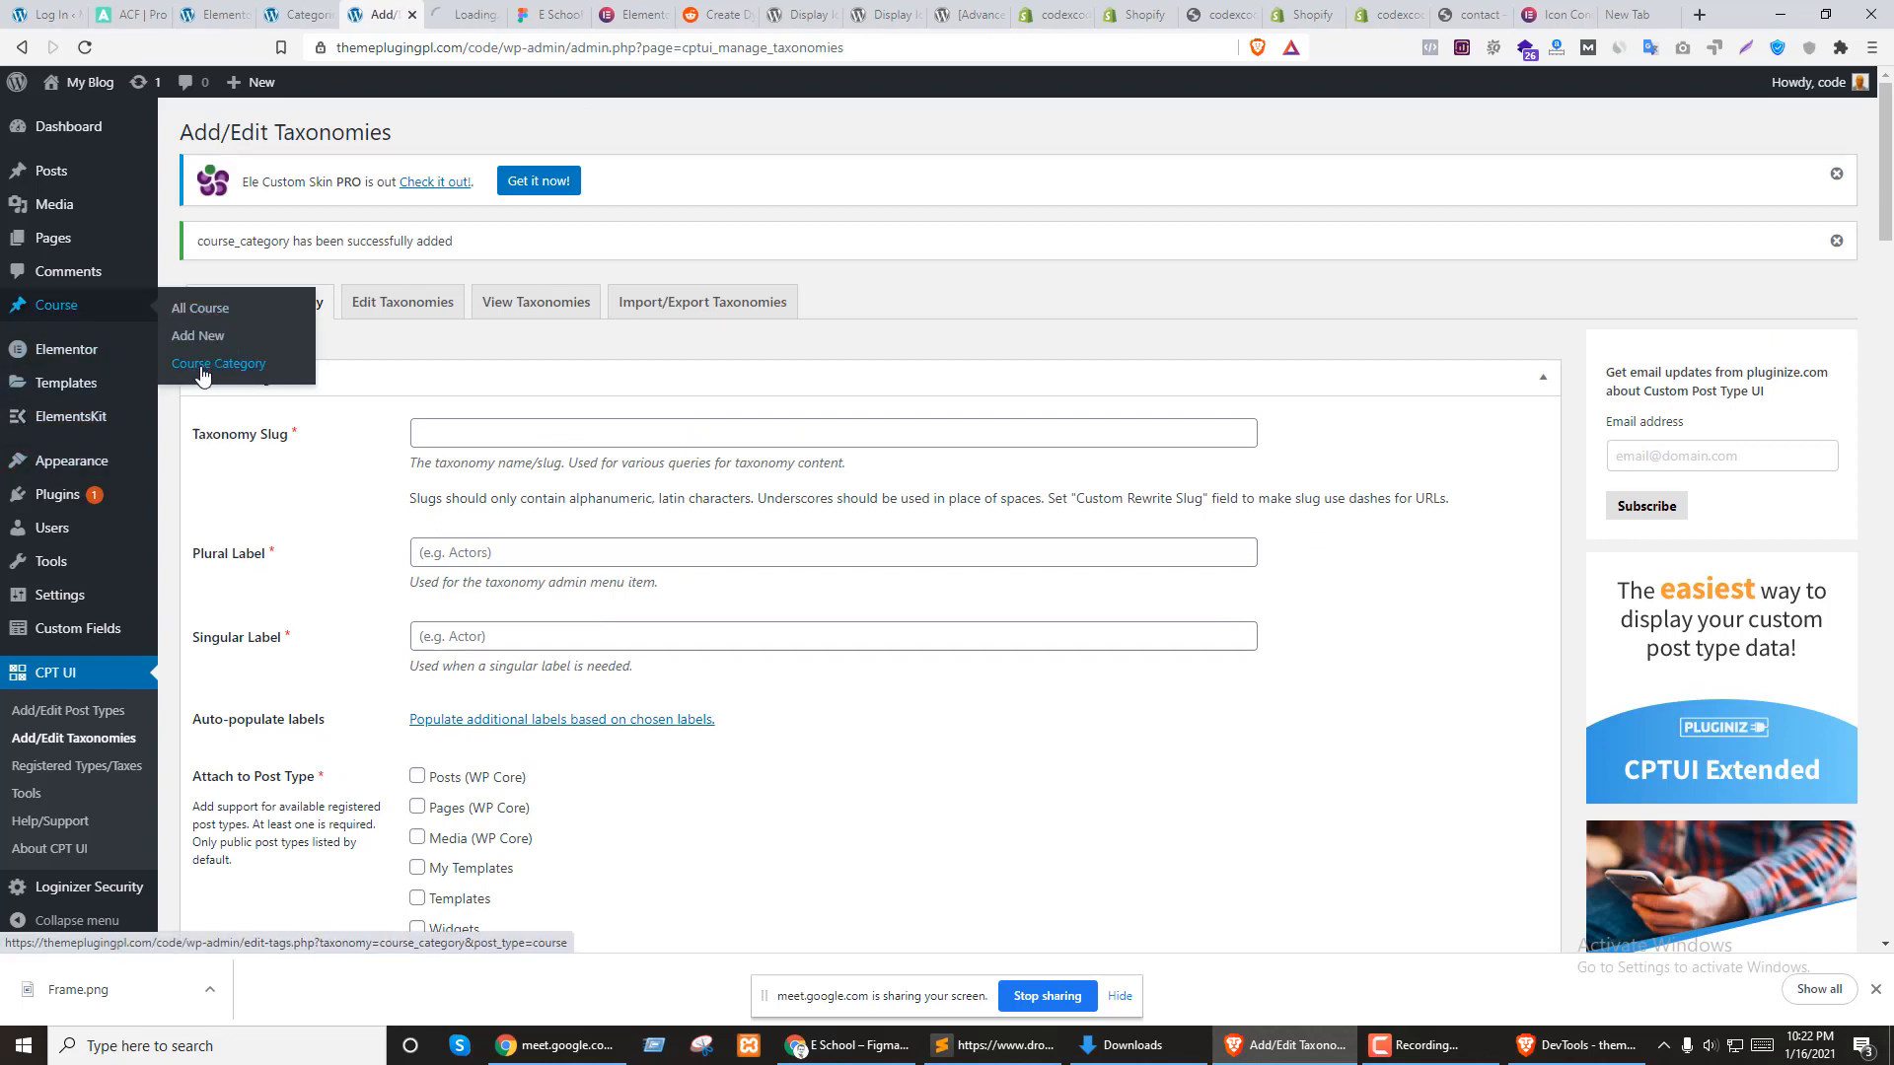
click(184, 336)
Check the category text below the title on the first Online Courses card in the Figma design
click(441, 8)
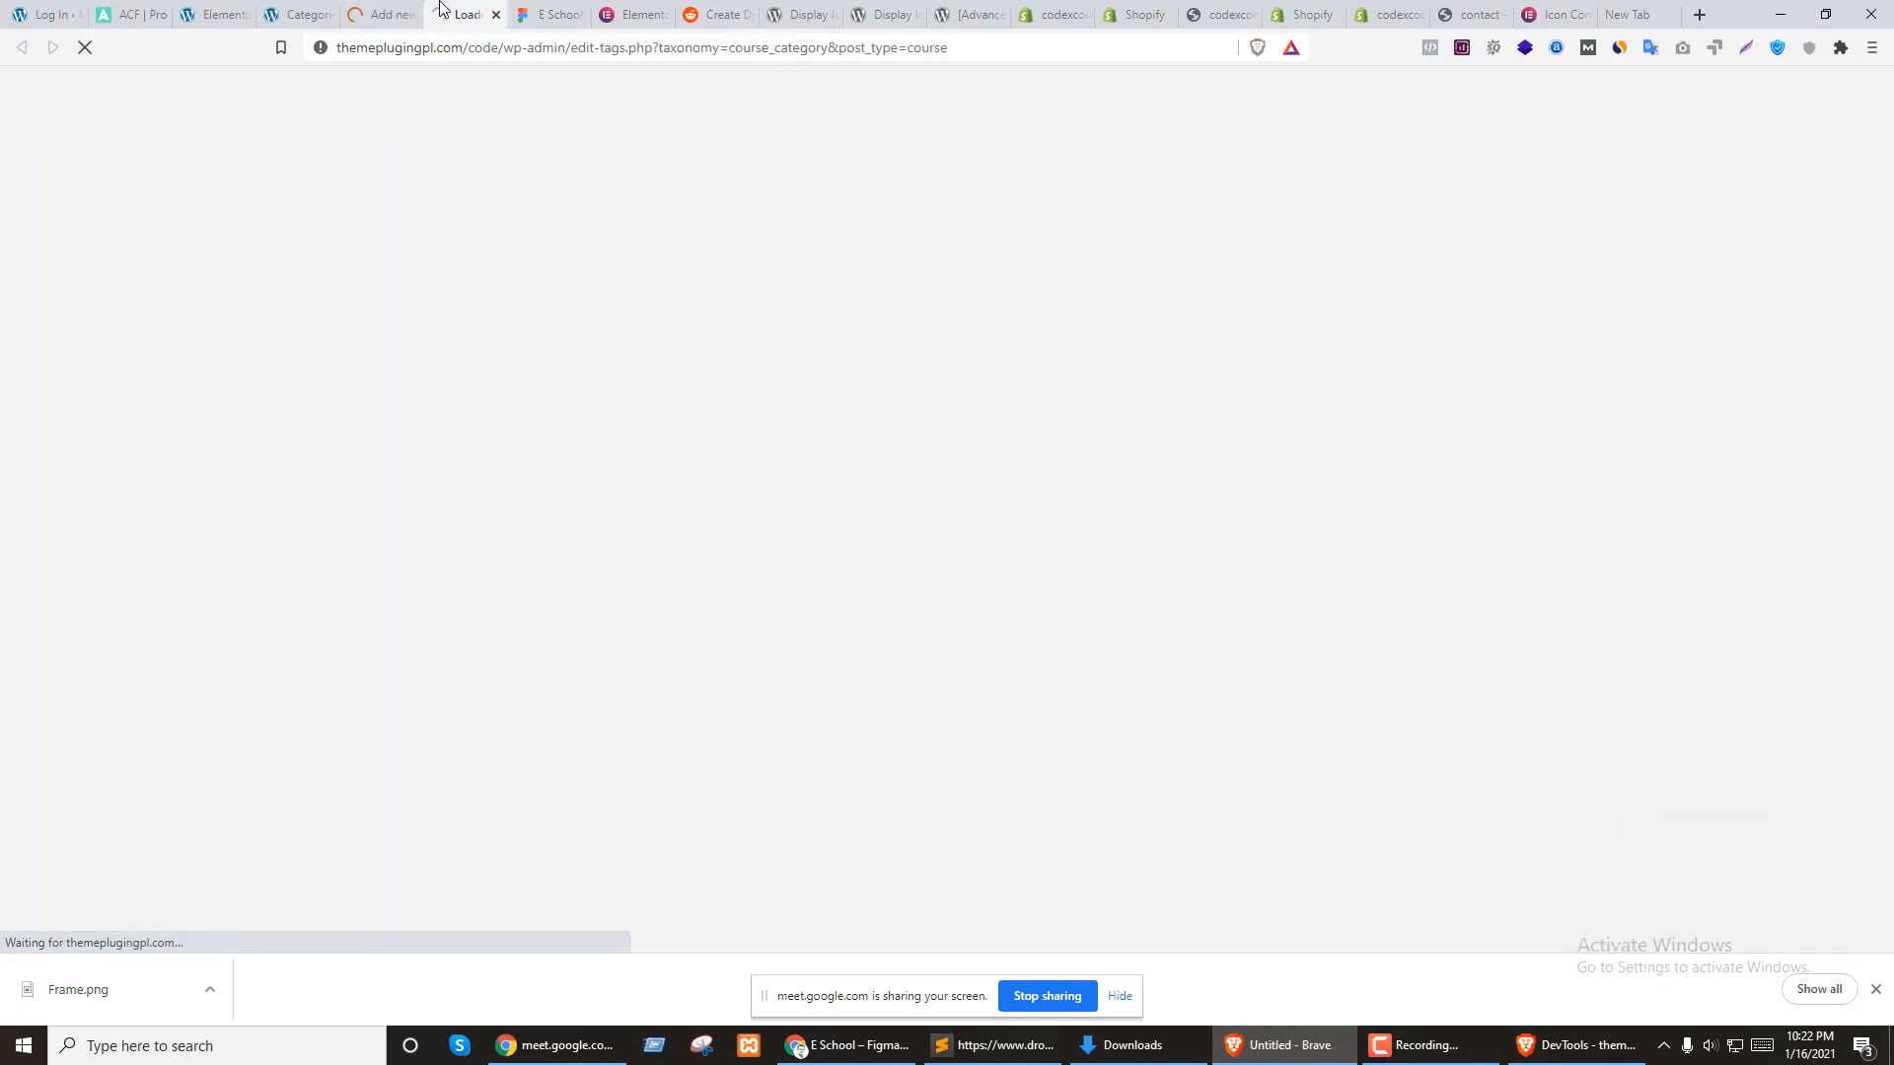
click(391, 8)
click(466, 9)
click(599, 8)
scroll(675, 524, up, 5)
click(538, 10)
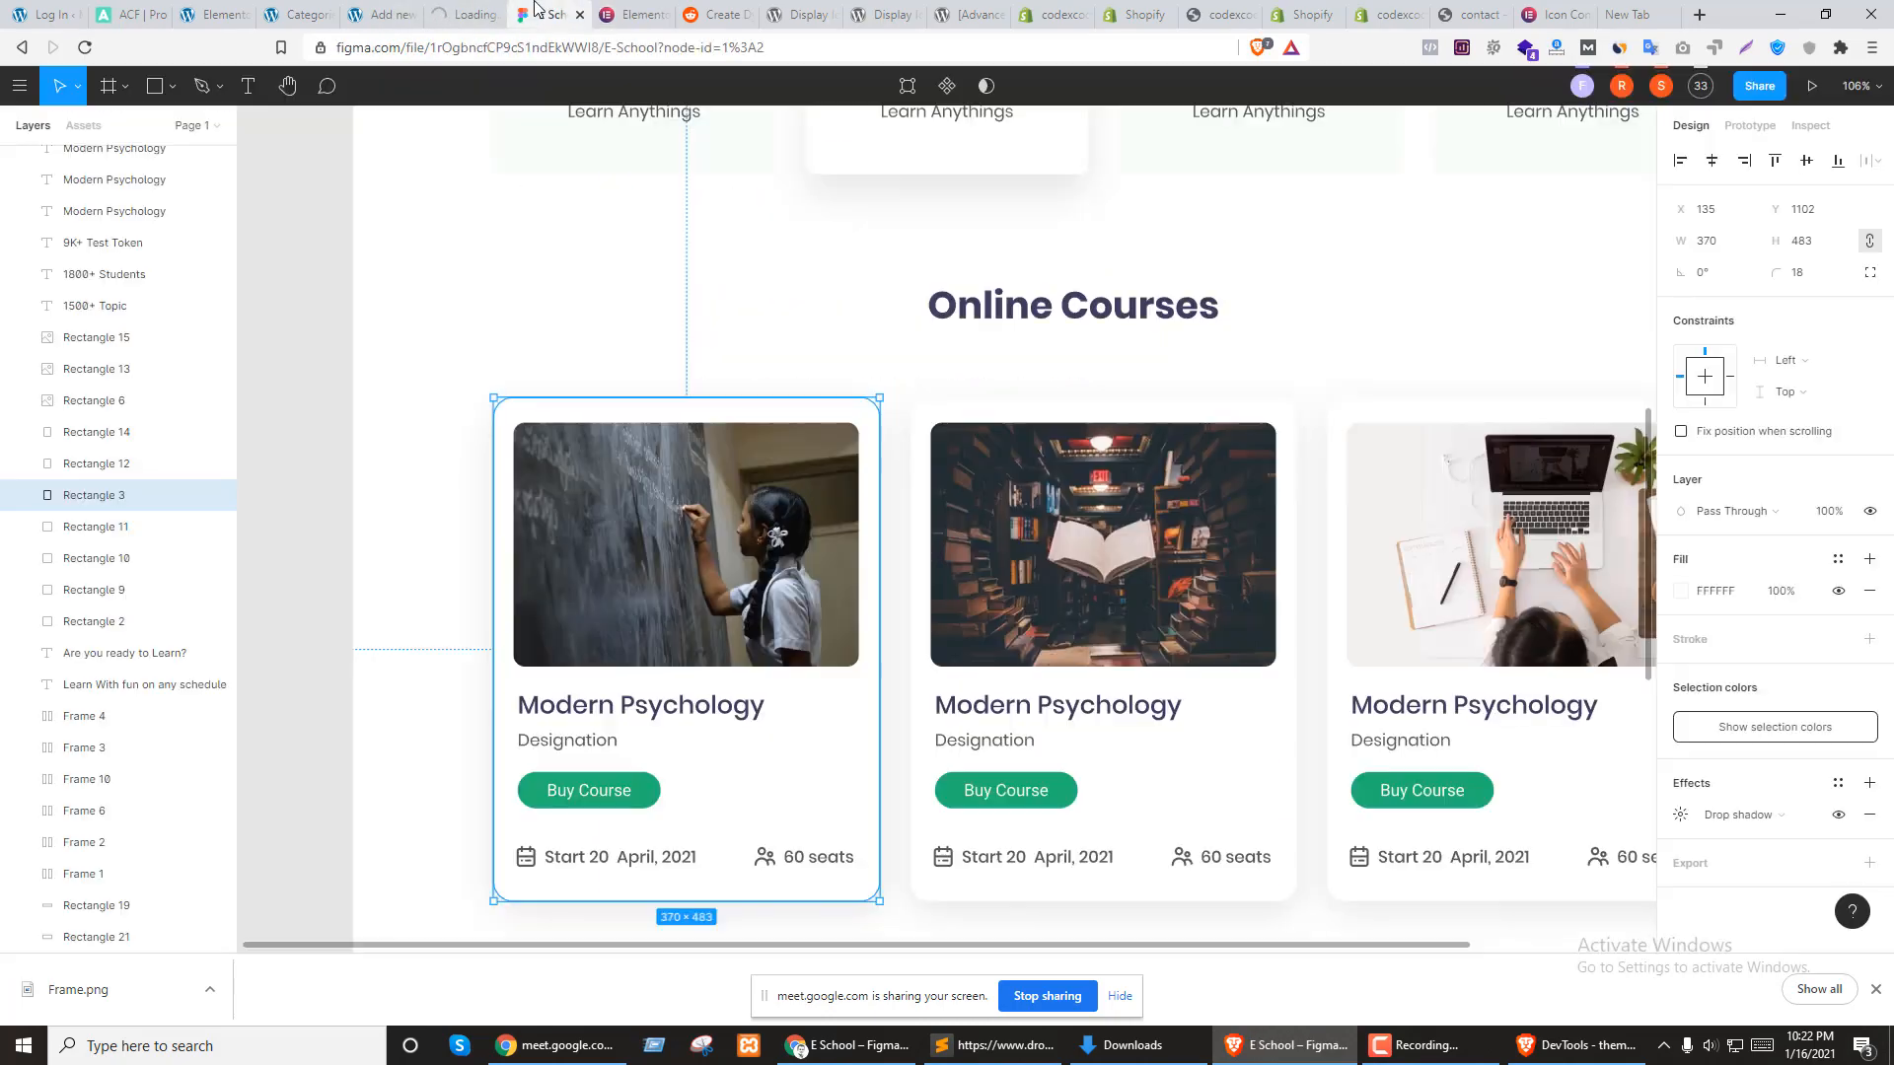
click(570, 741)
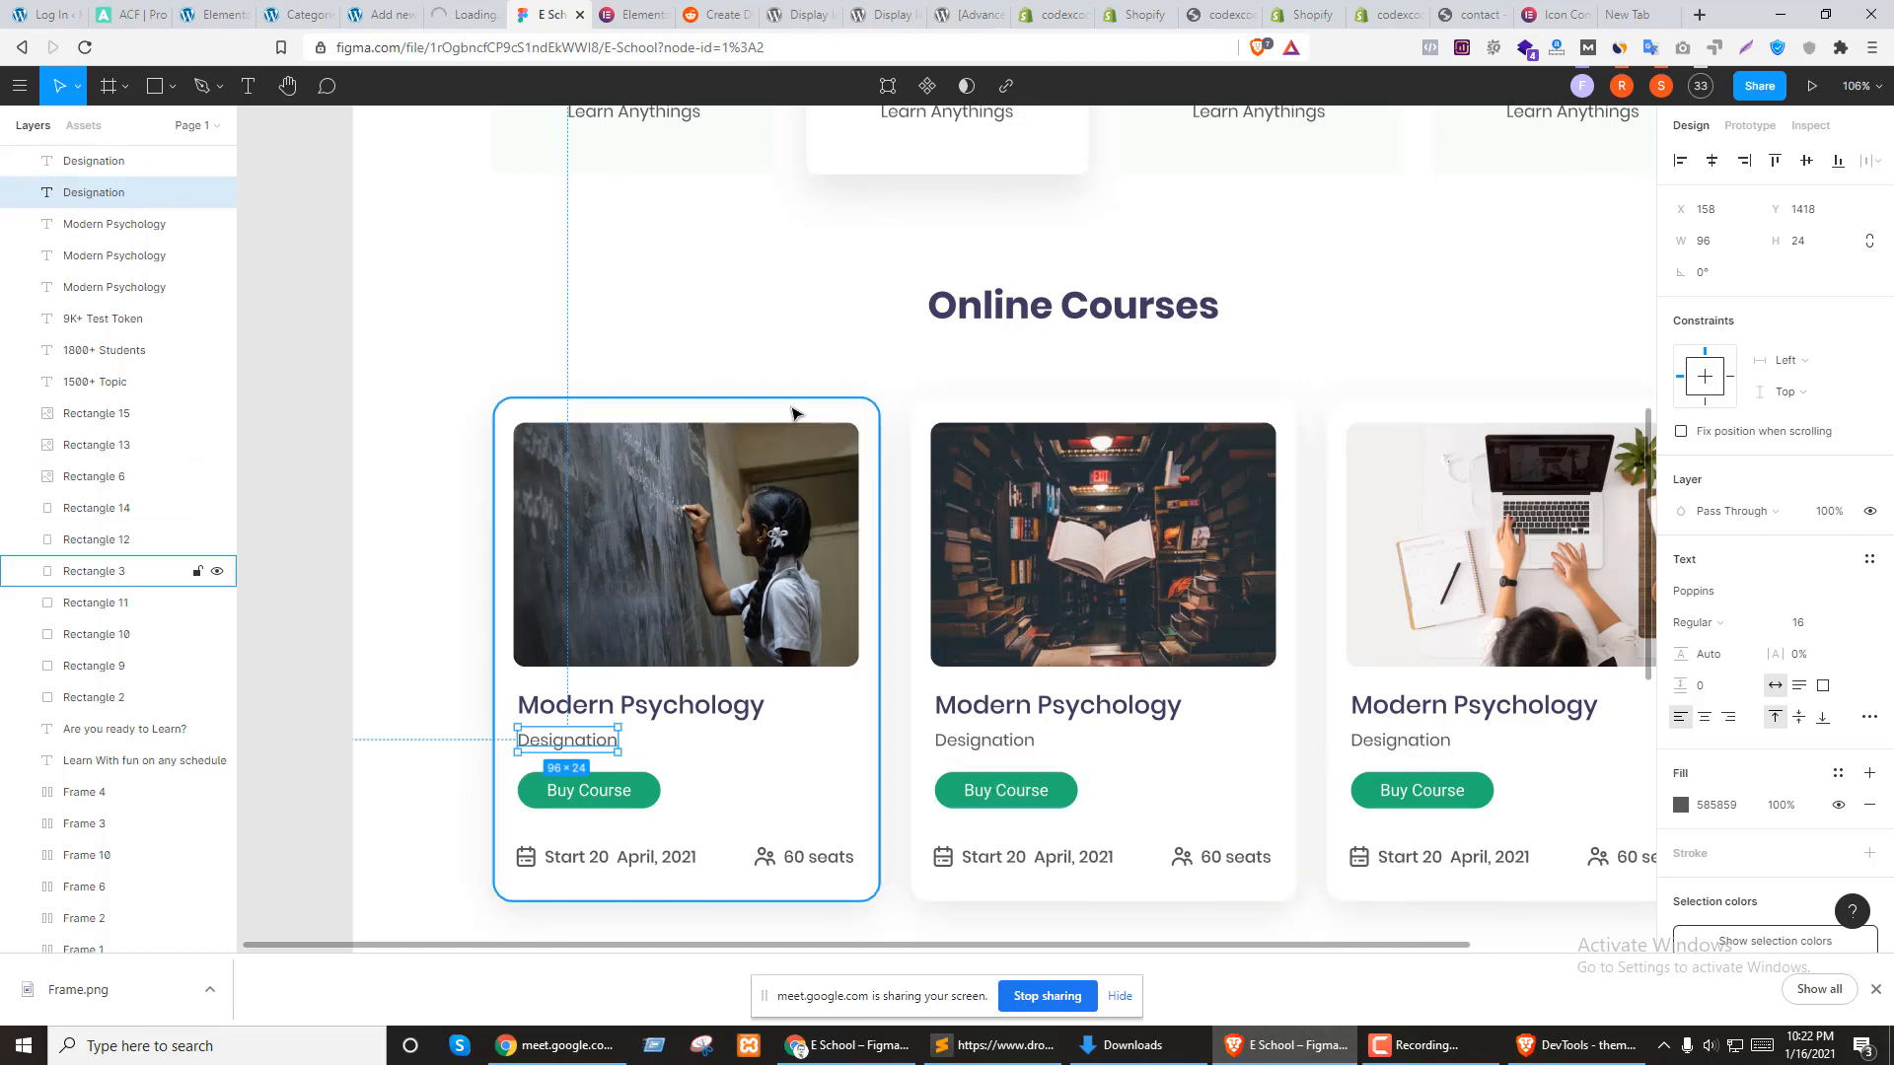
Add a course category named Designation in WordPress, and switch to the Add new Course tab
click(469, 14)
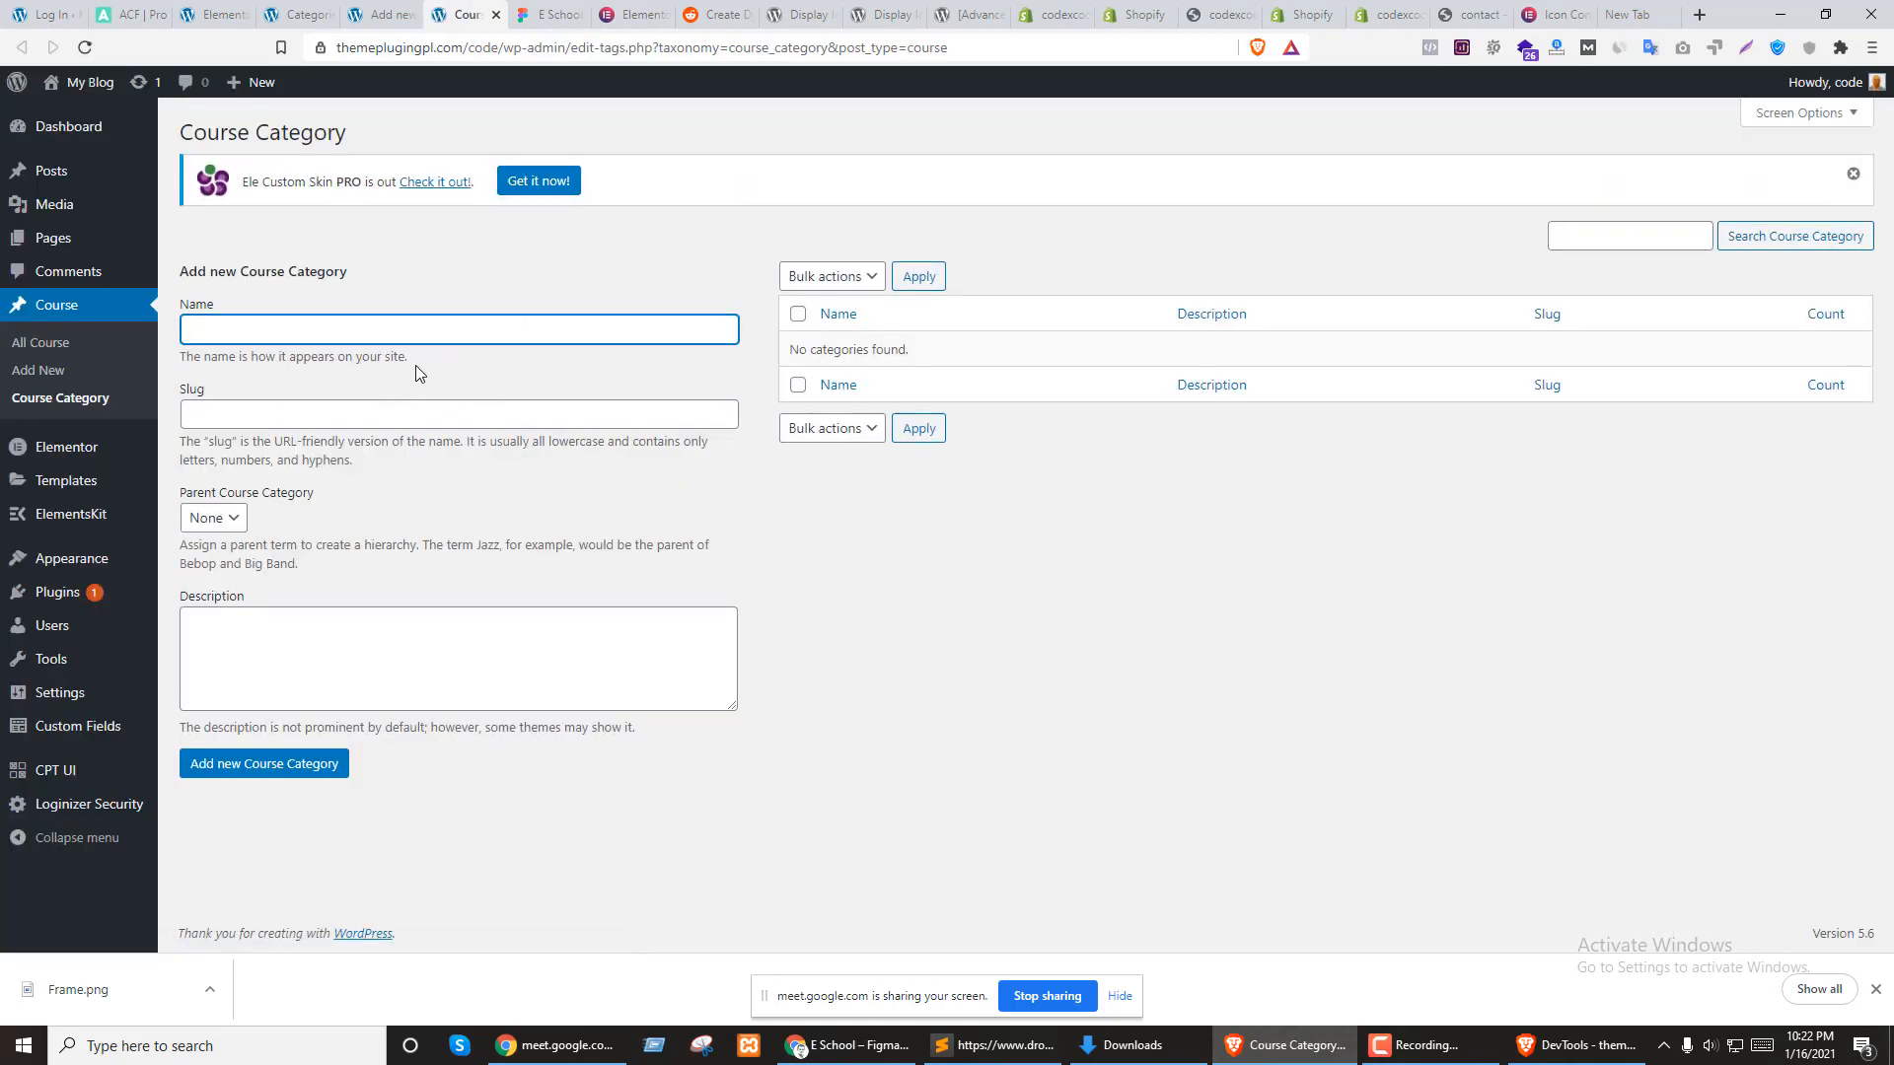
text(Designation)
click(799, 625)
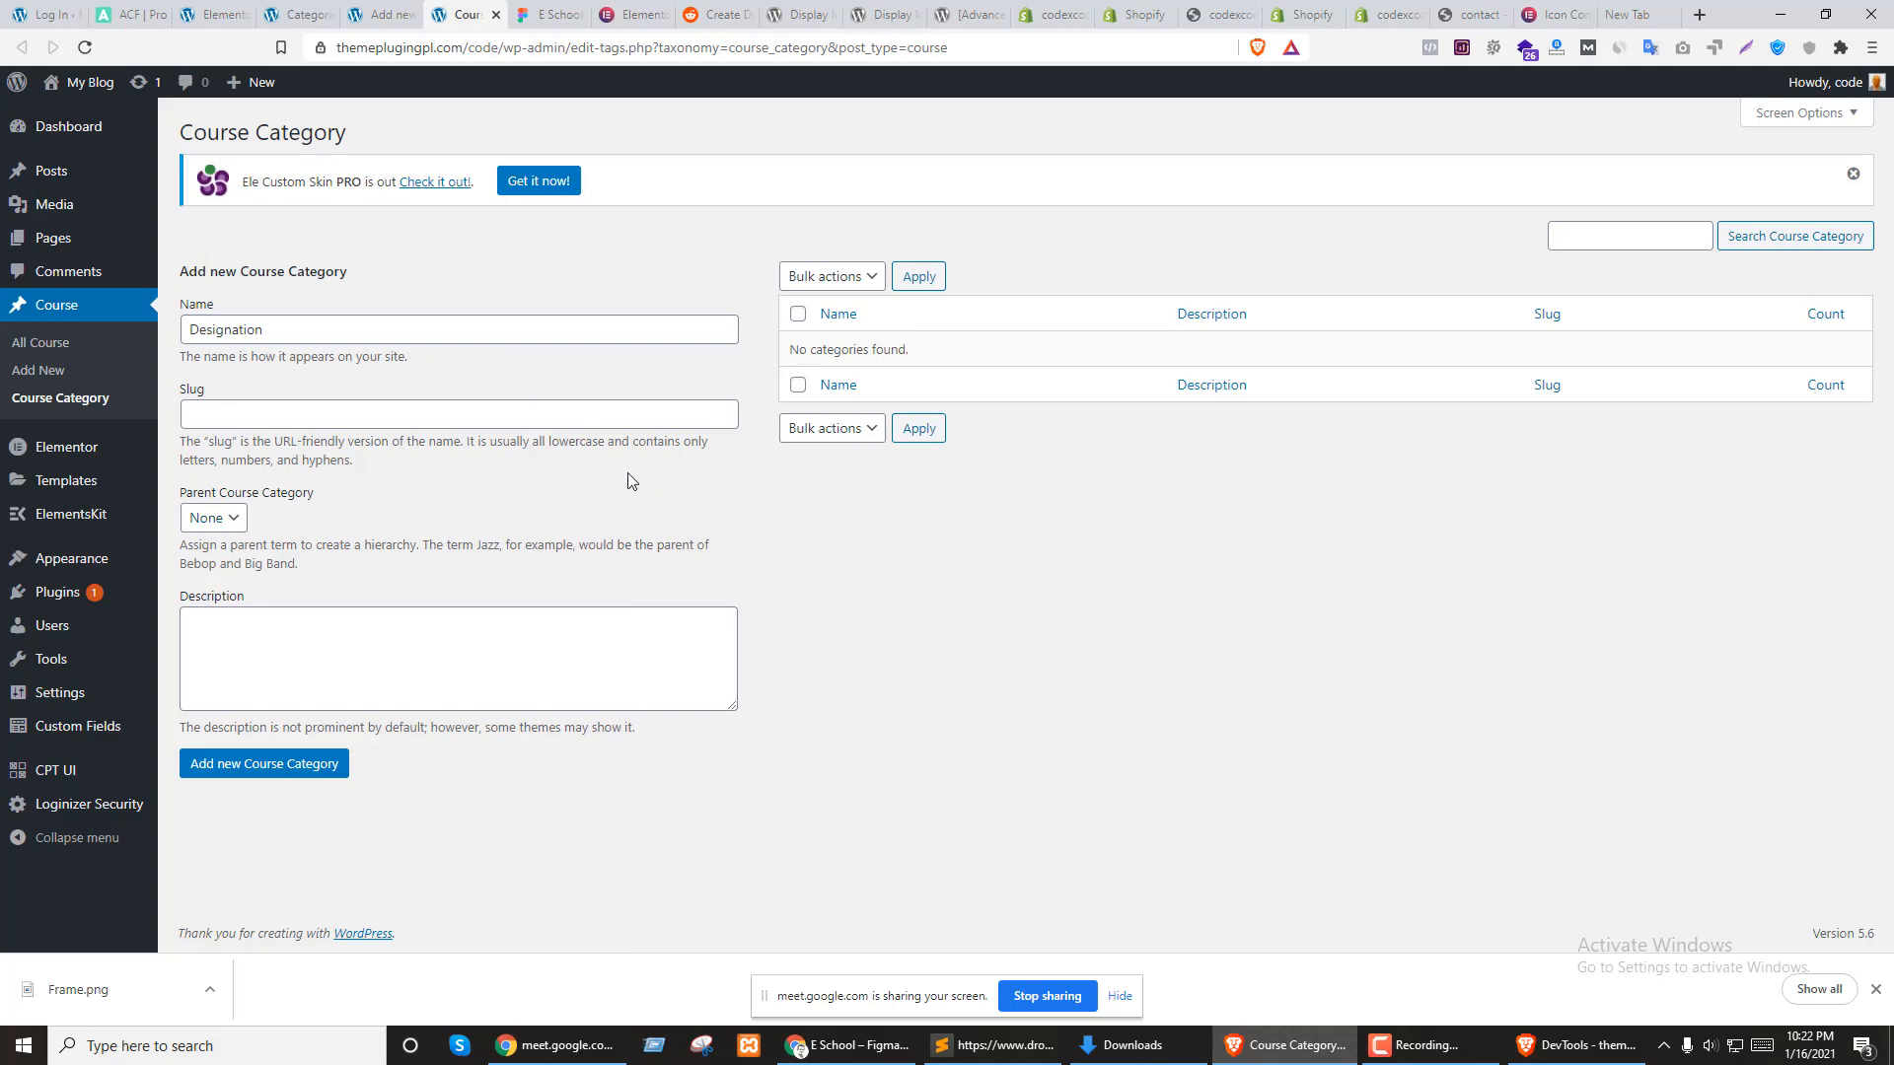
click(263, 765)
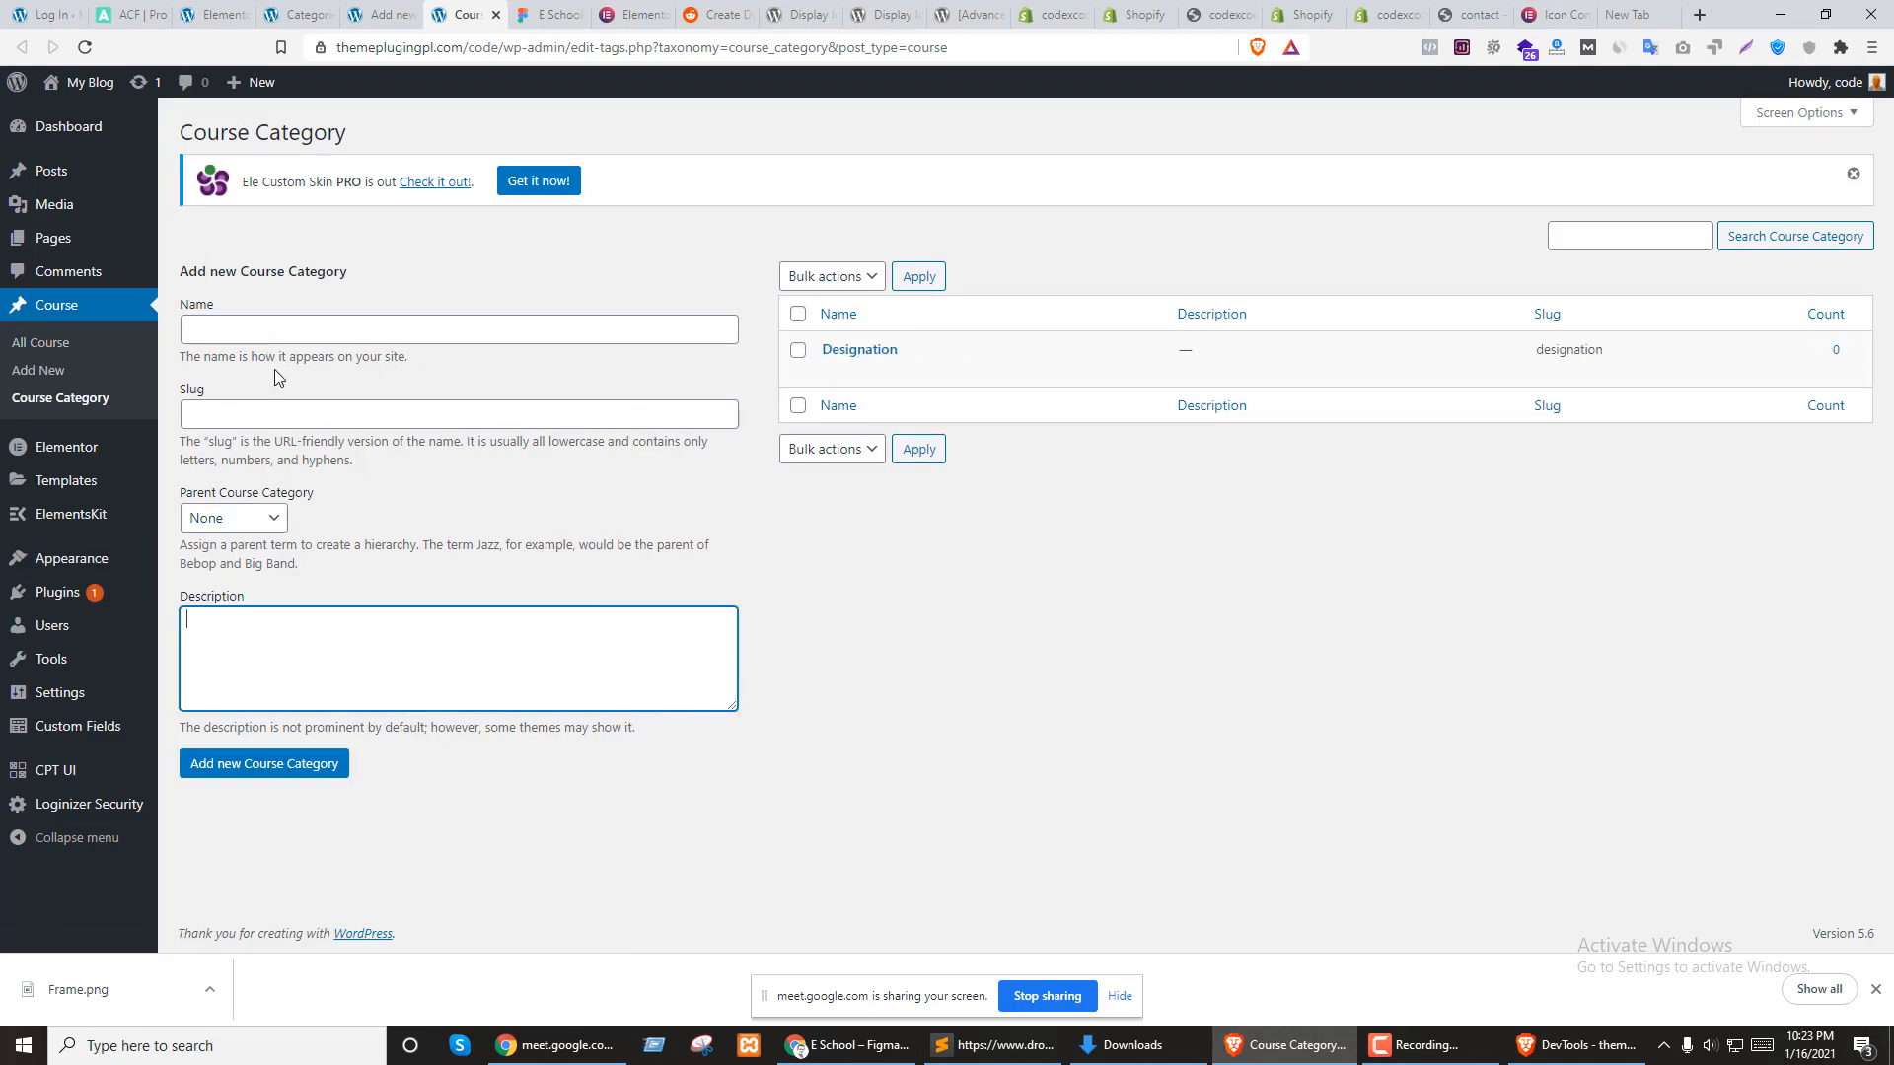
click(378, 10)
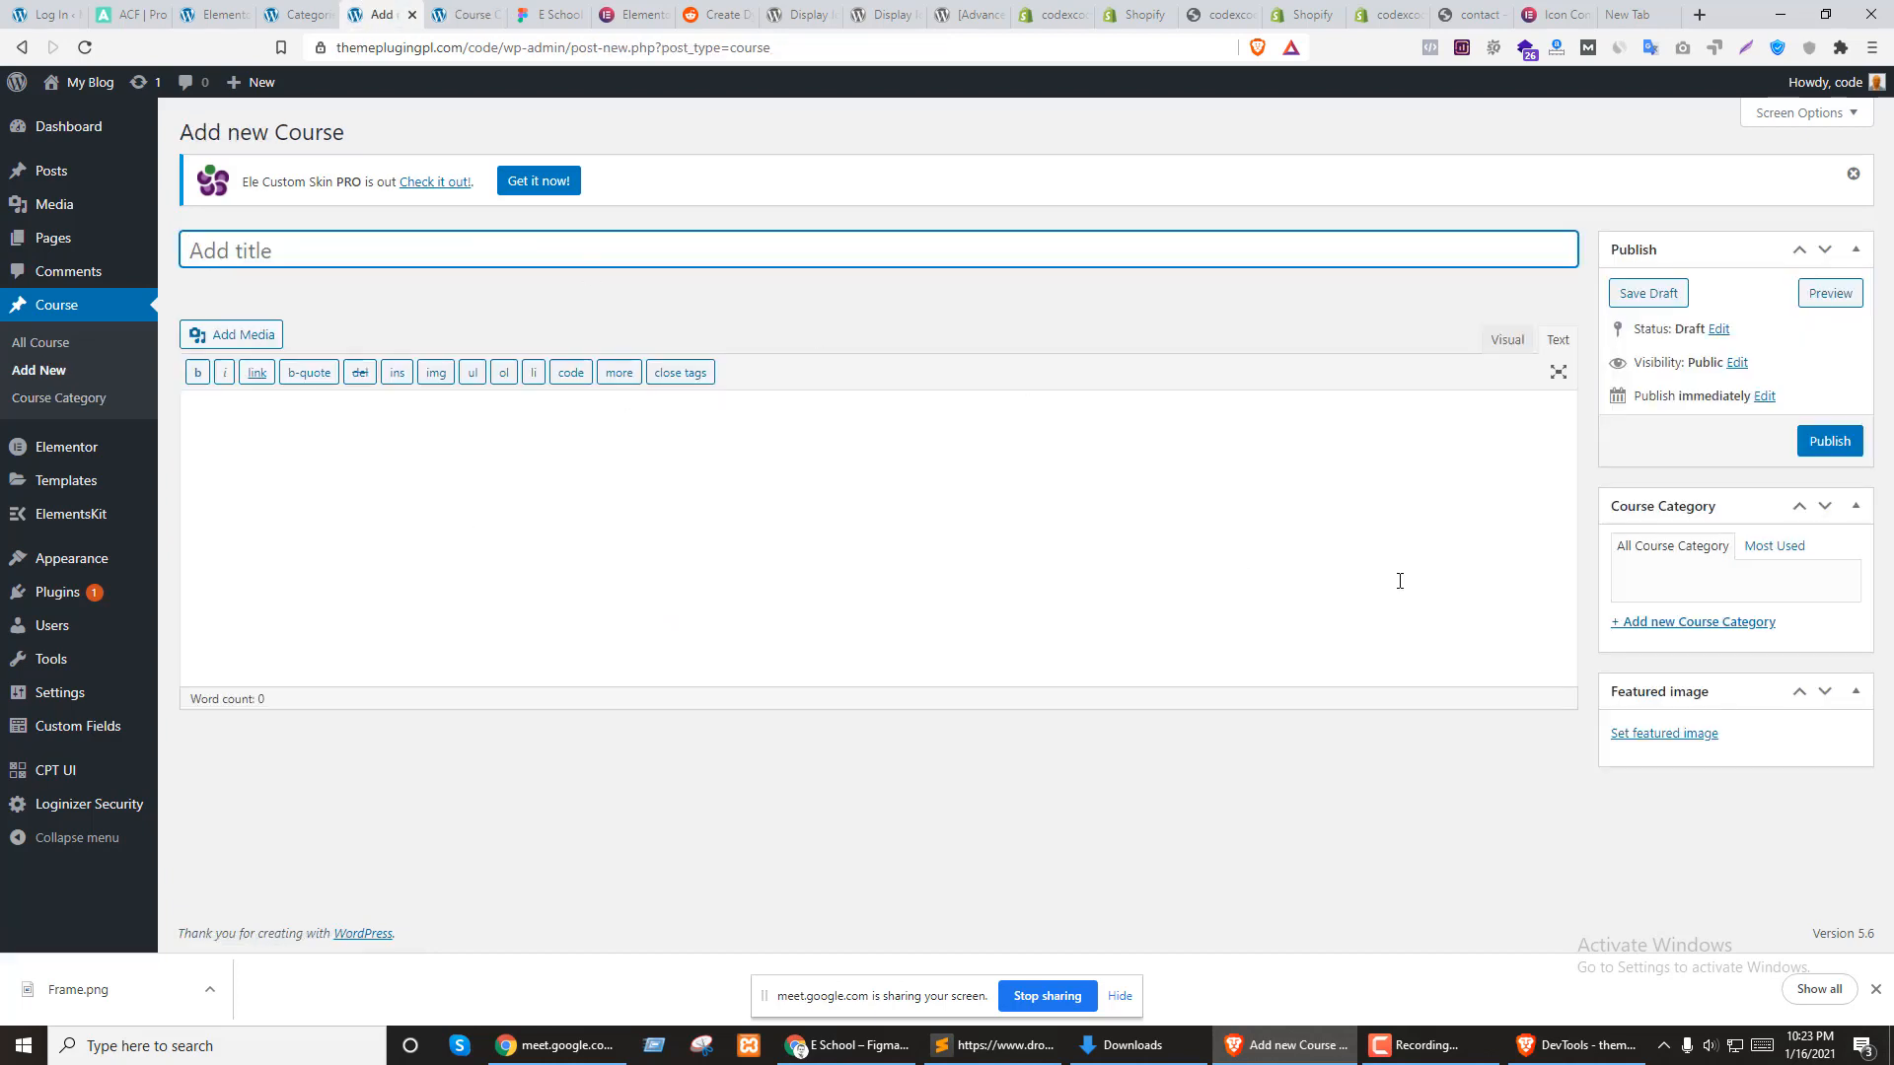
Reload the Add new Course form to refresh its categories, and open two more Add new Course forms in new browser tabs
click(85, 47)
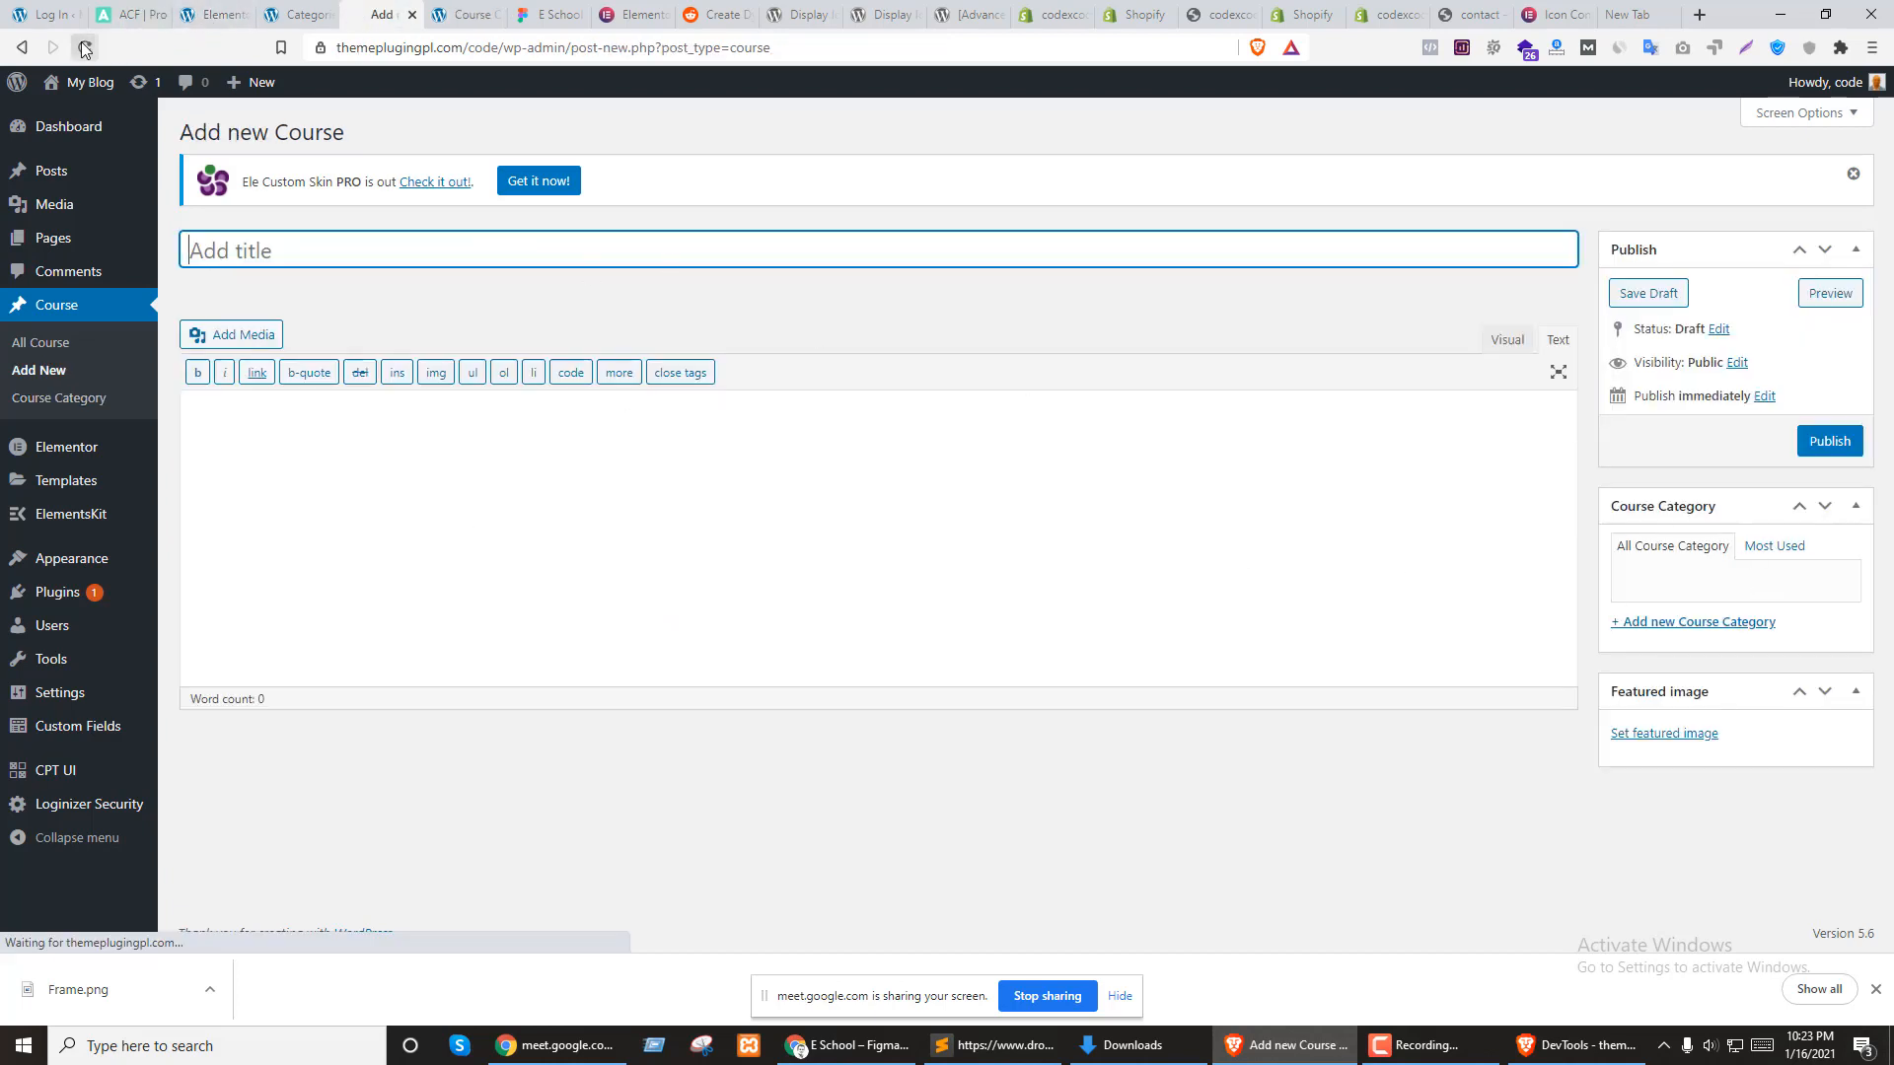
click(24, 378)
middle_click(25, 378)
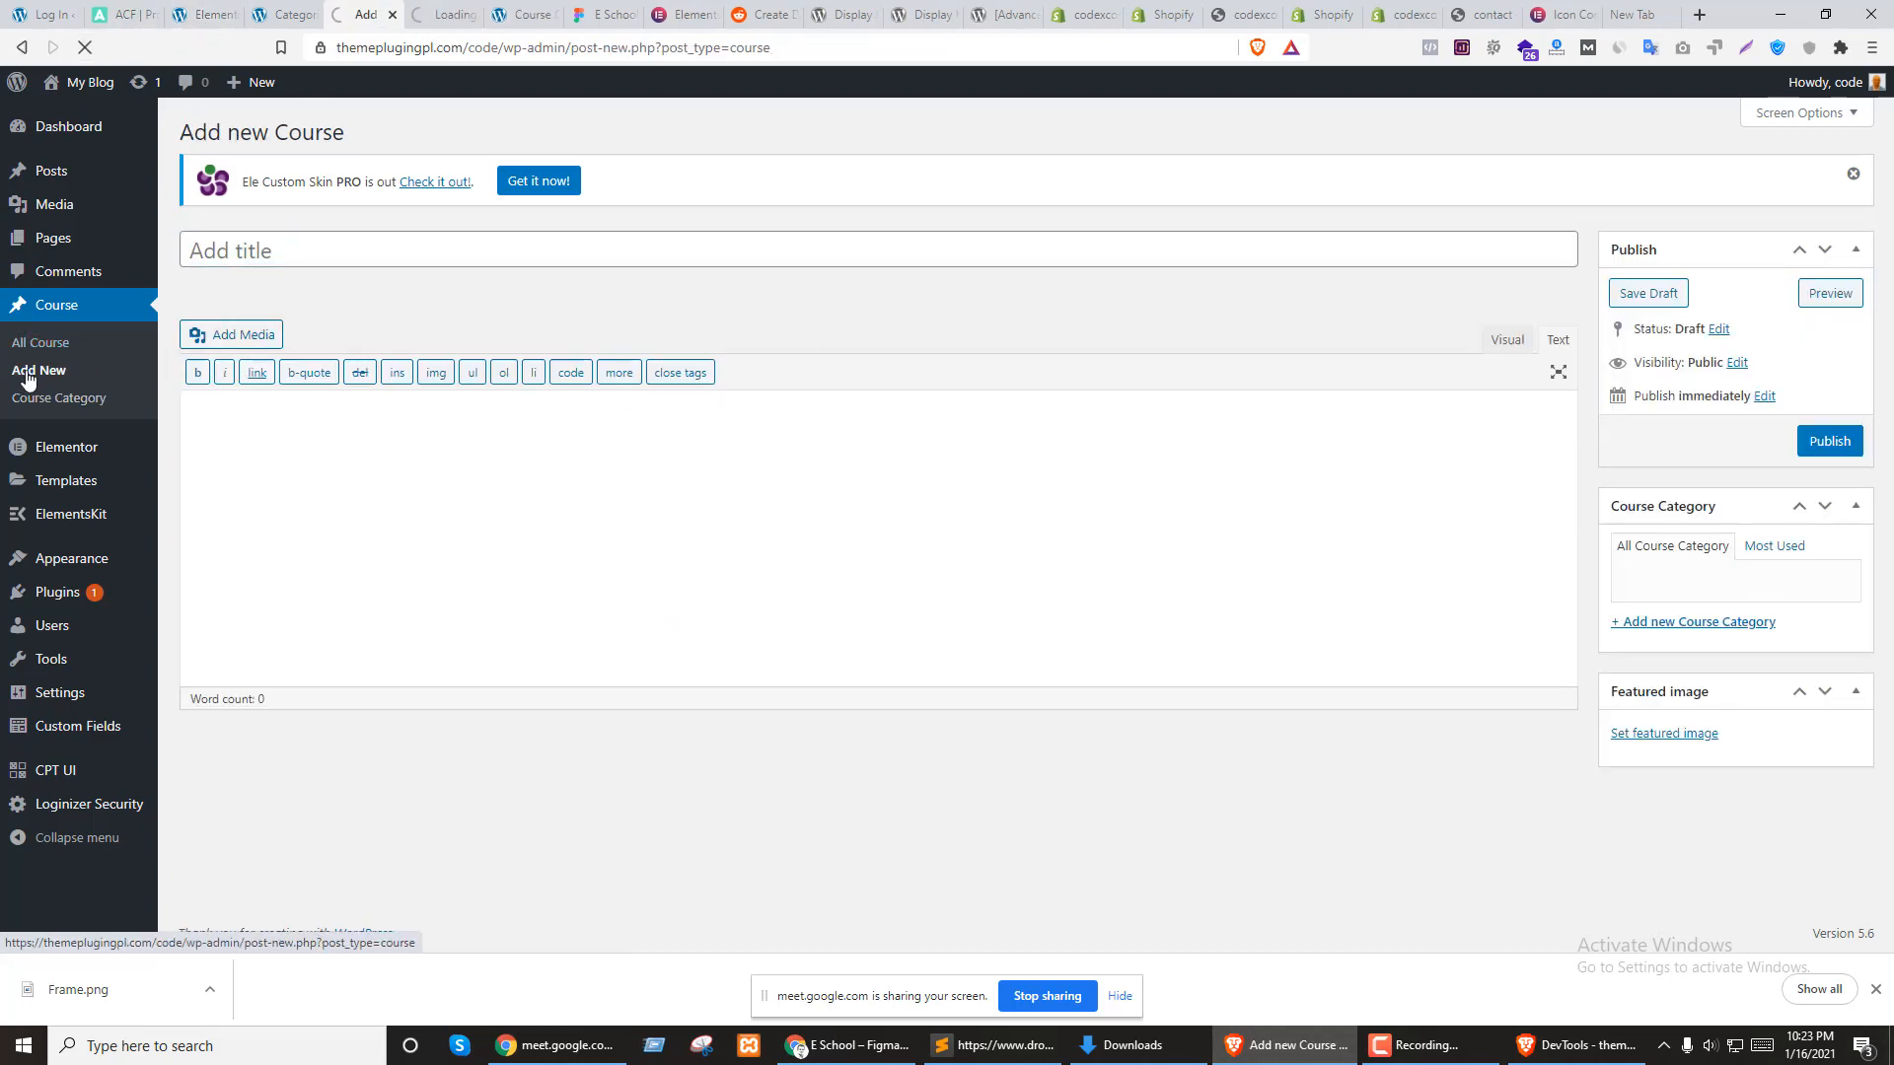
middle_click(24, 377)
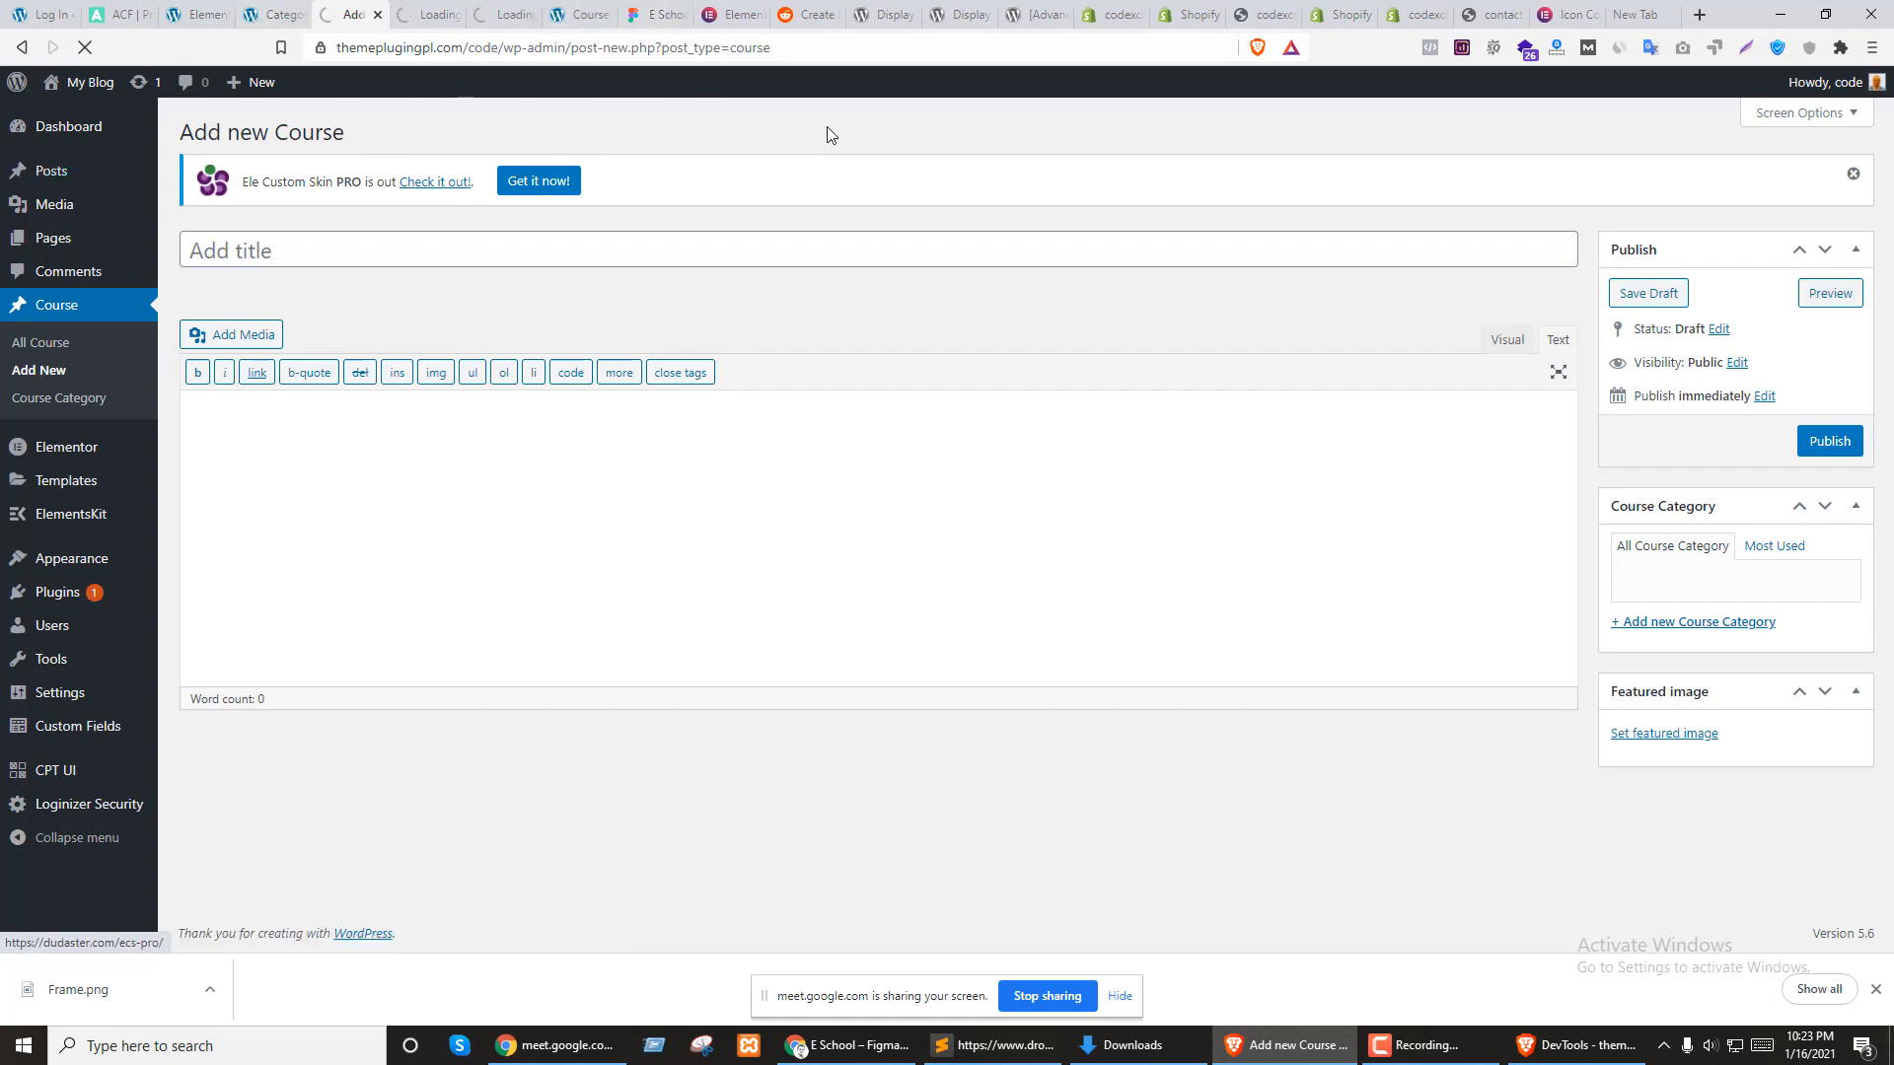
Look up the first Online Courses card's title in the Figma design, and enter Modern Psychology as the WordPress course title
click(655, 14)
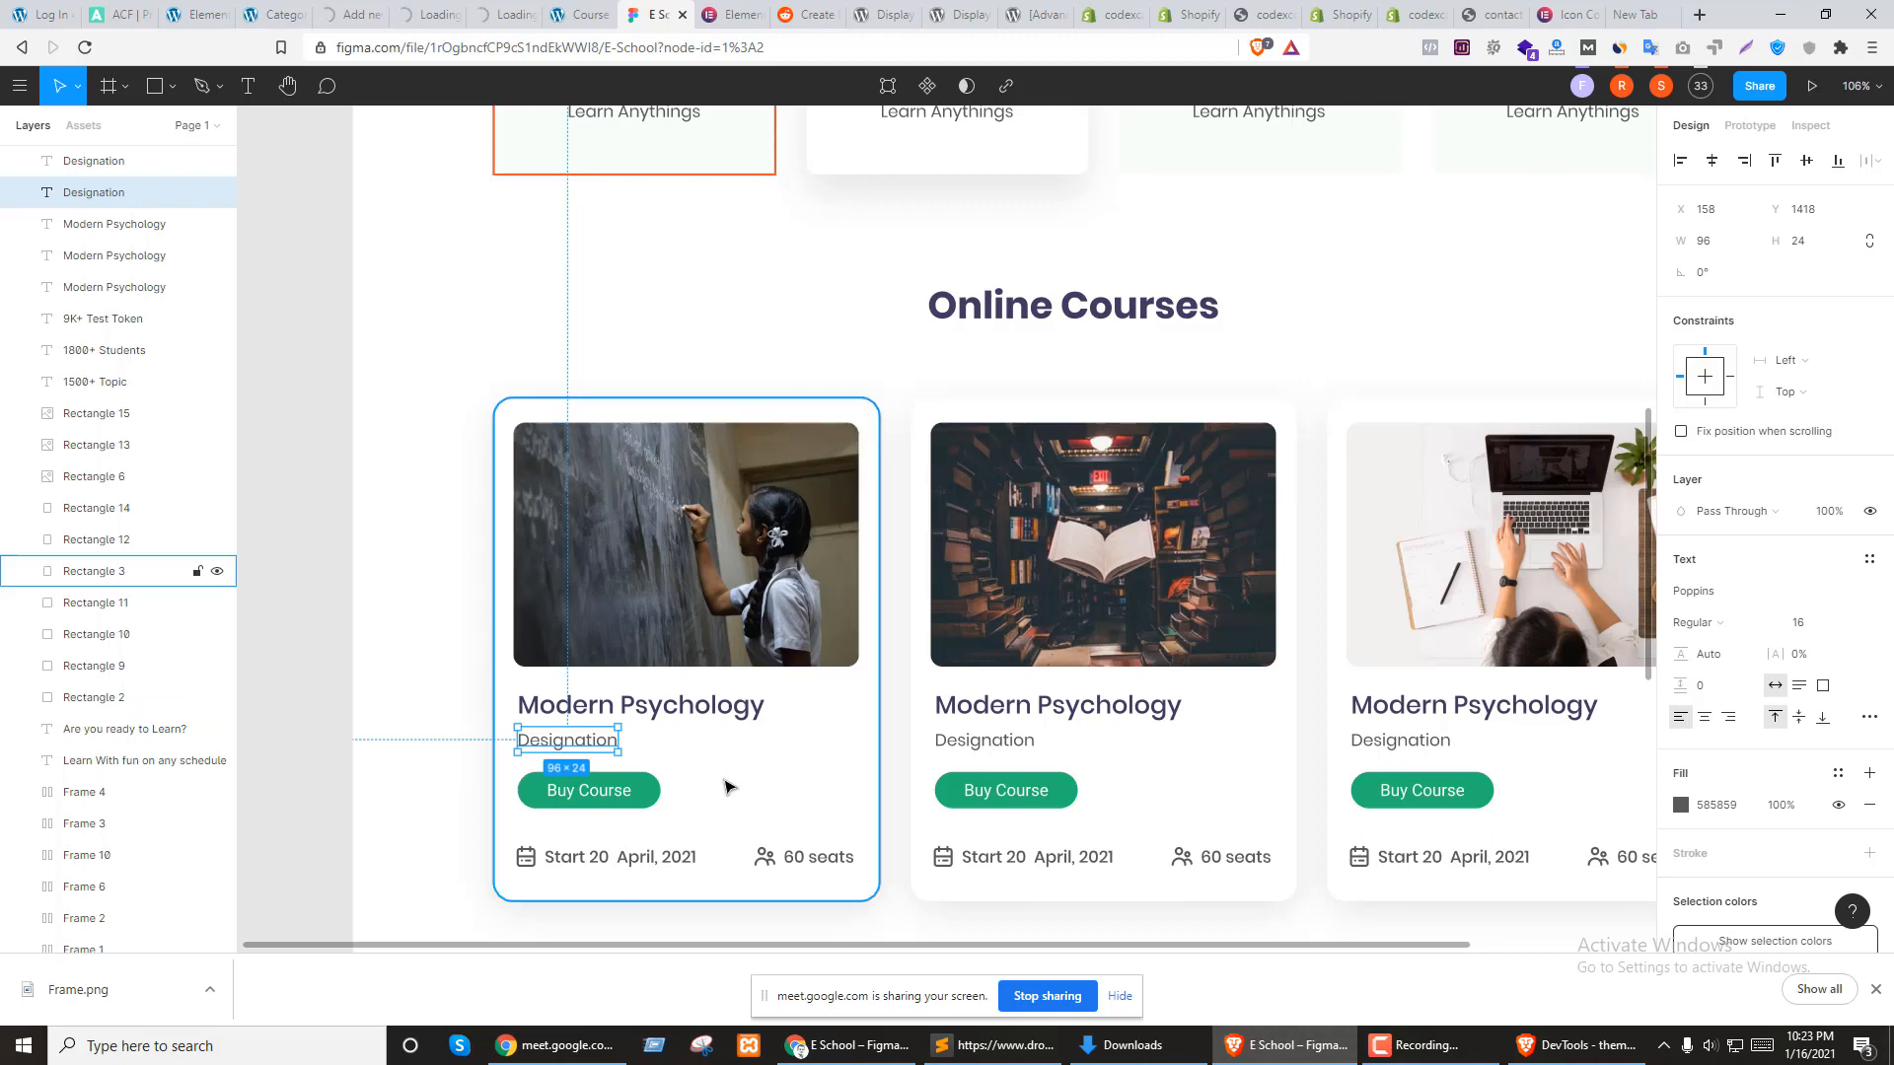
click(730, 706)
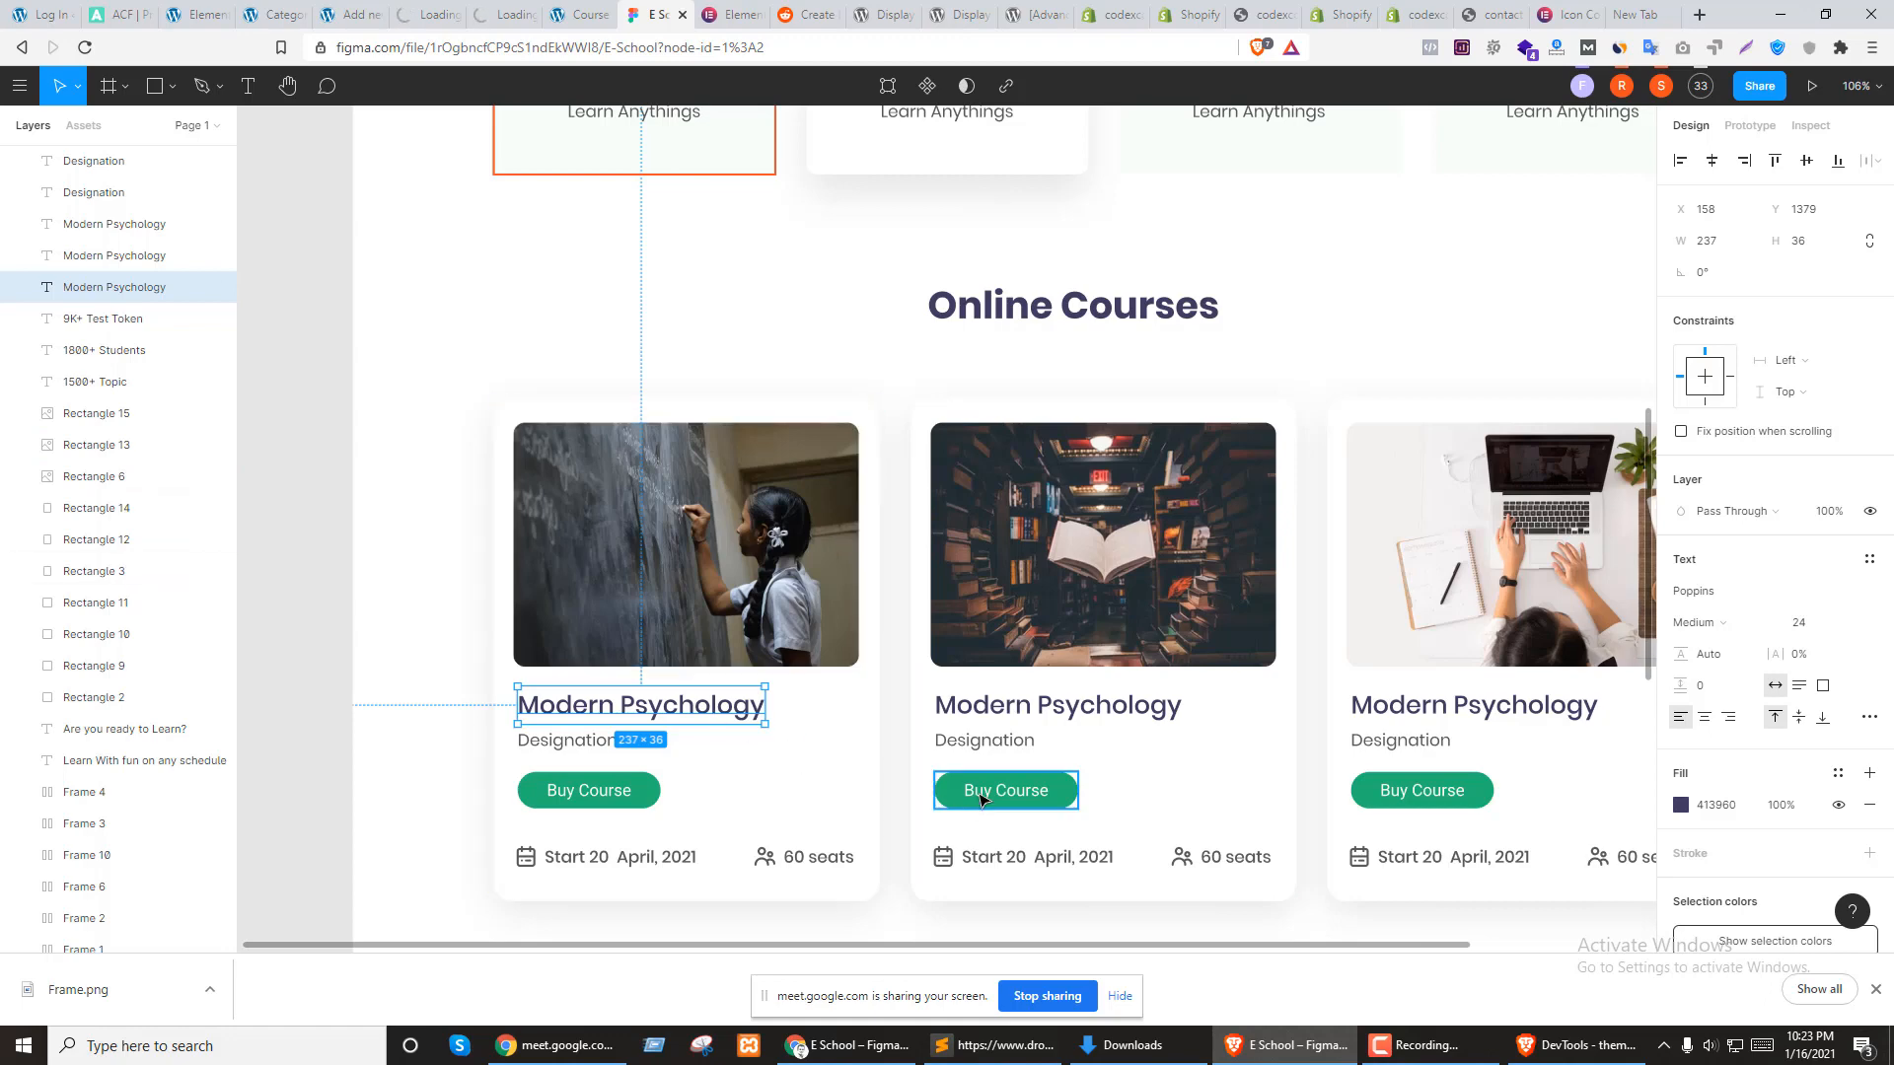
click(426, 14)
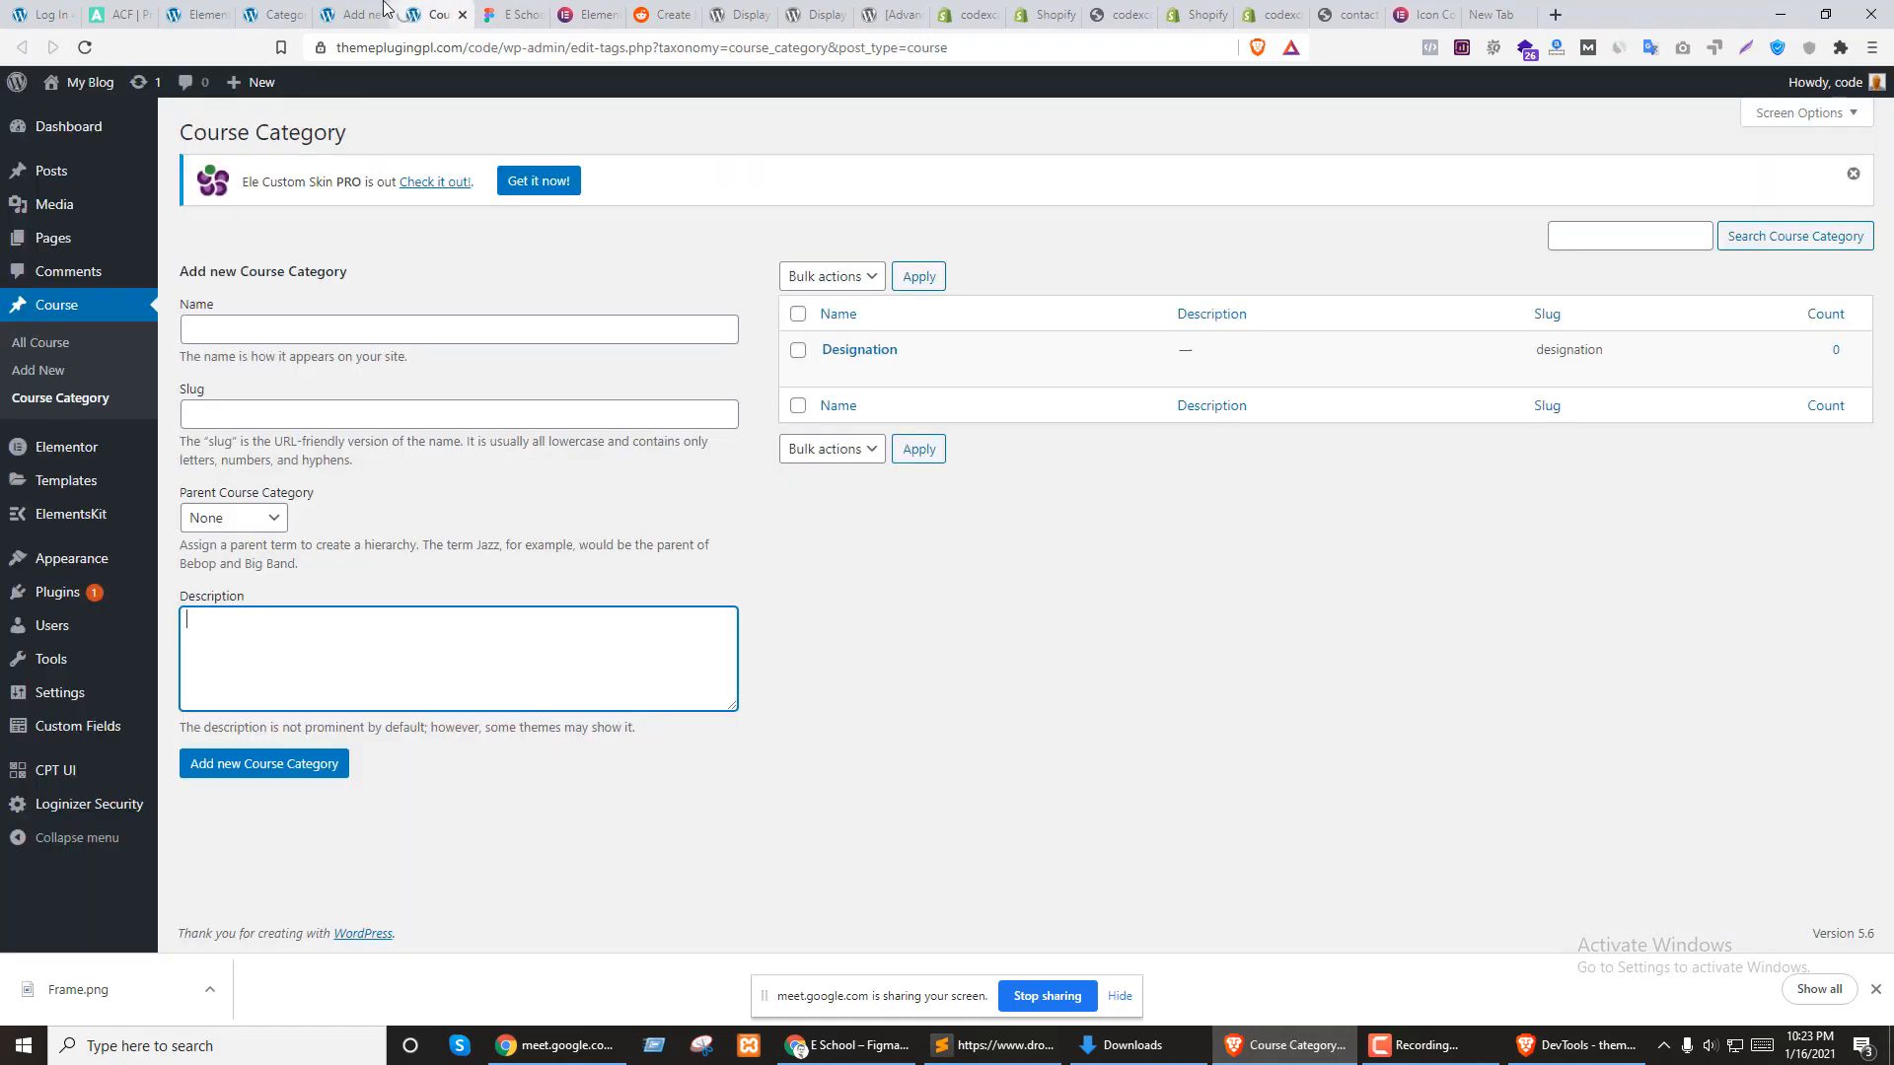
click(384, 10)
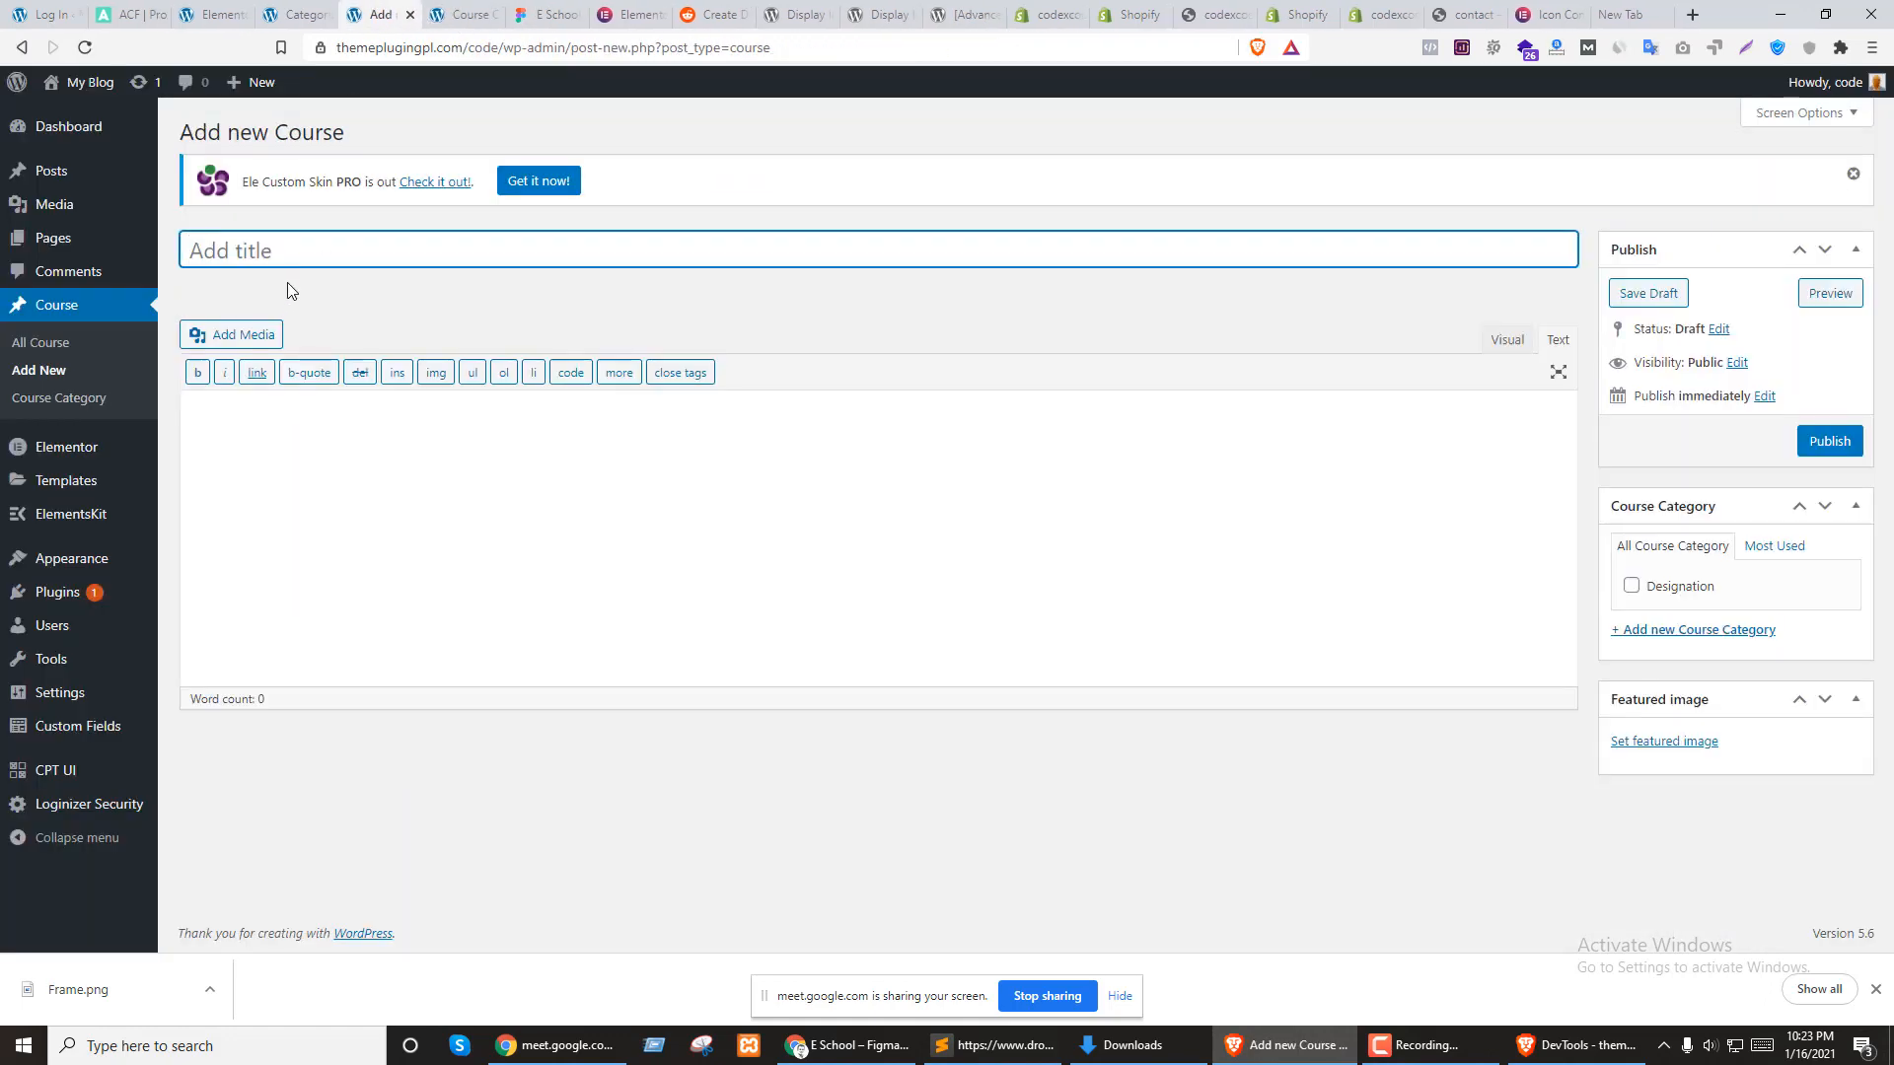
text(Modern Psychology)
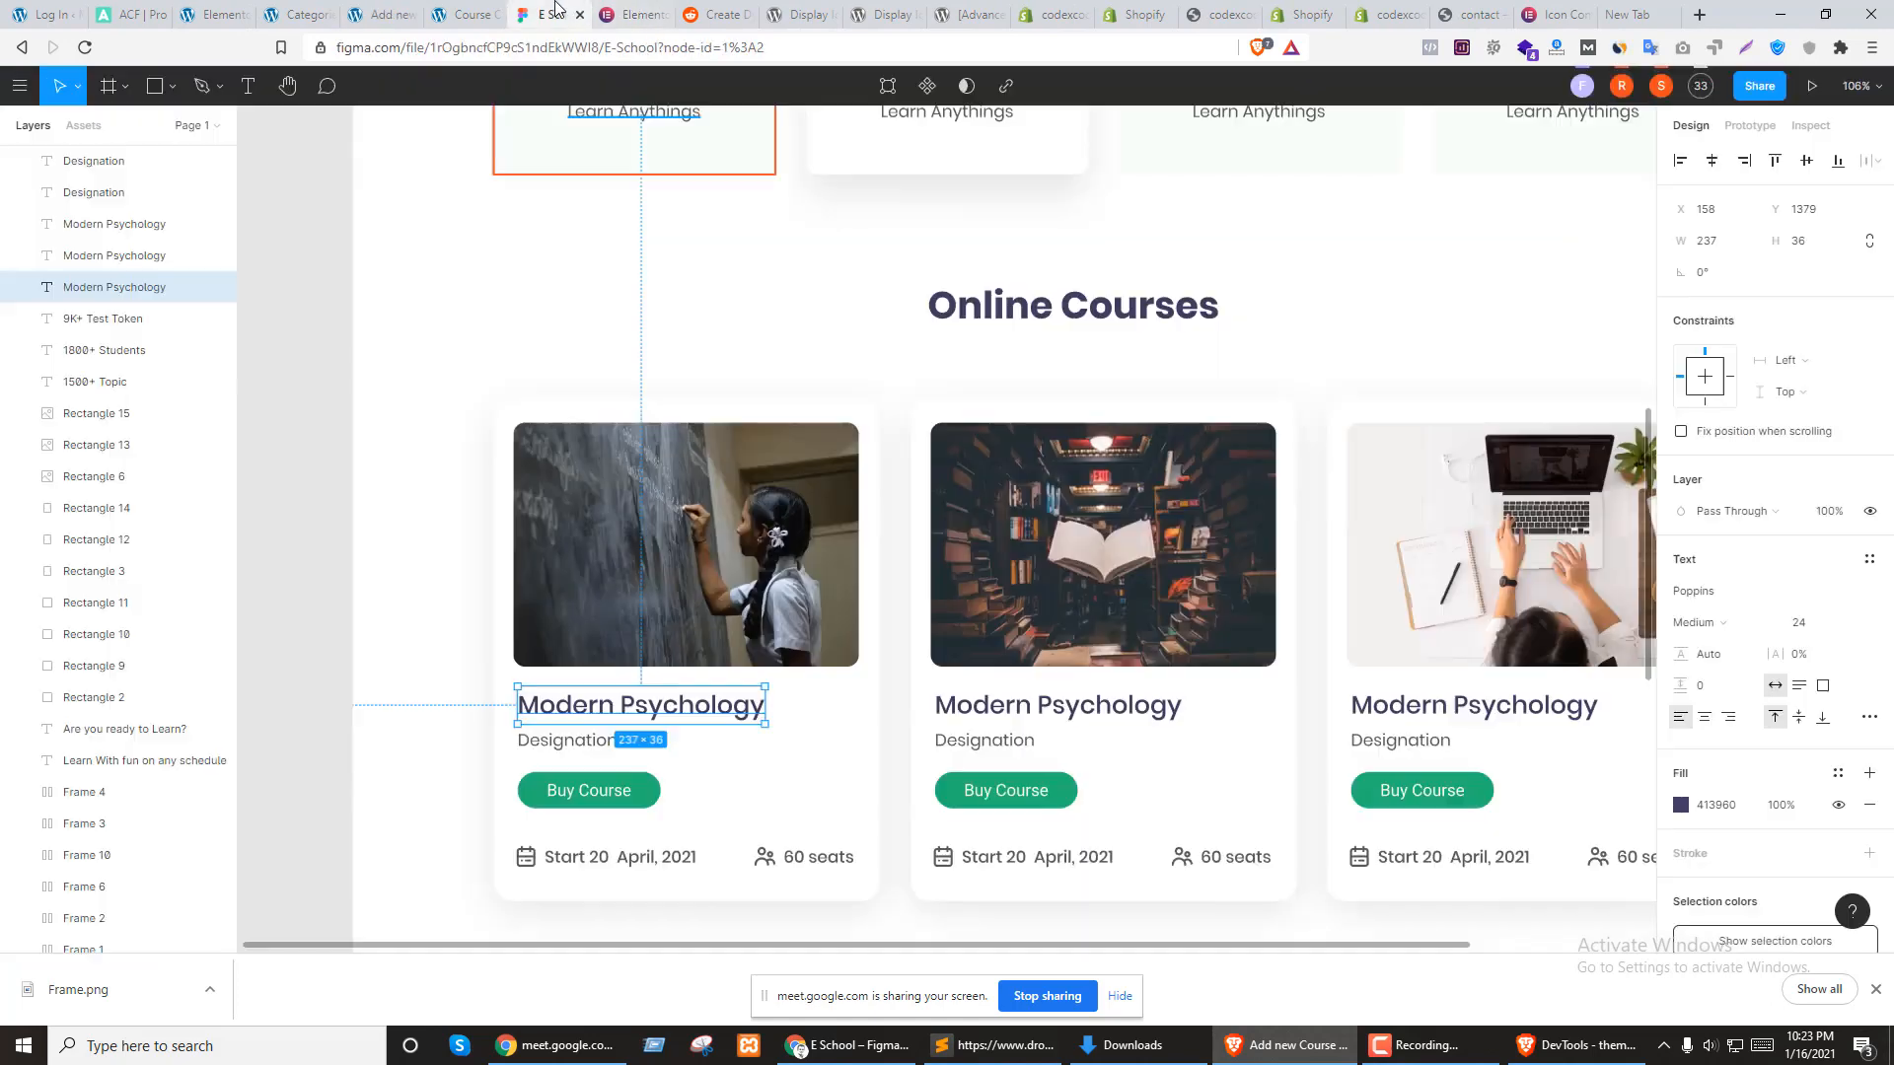
Inspect the Buy Course button on the first Online Courses card in Figma, and return to the WordPress course form
click(552, 14)
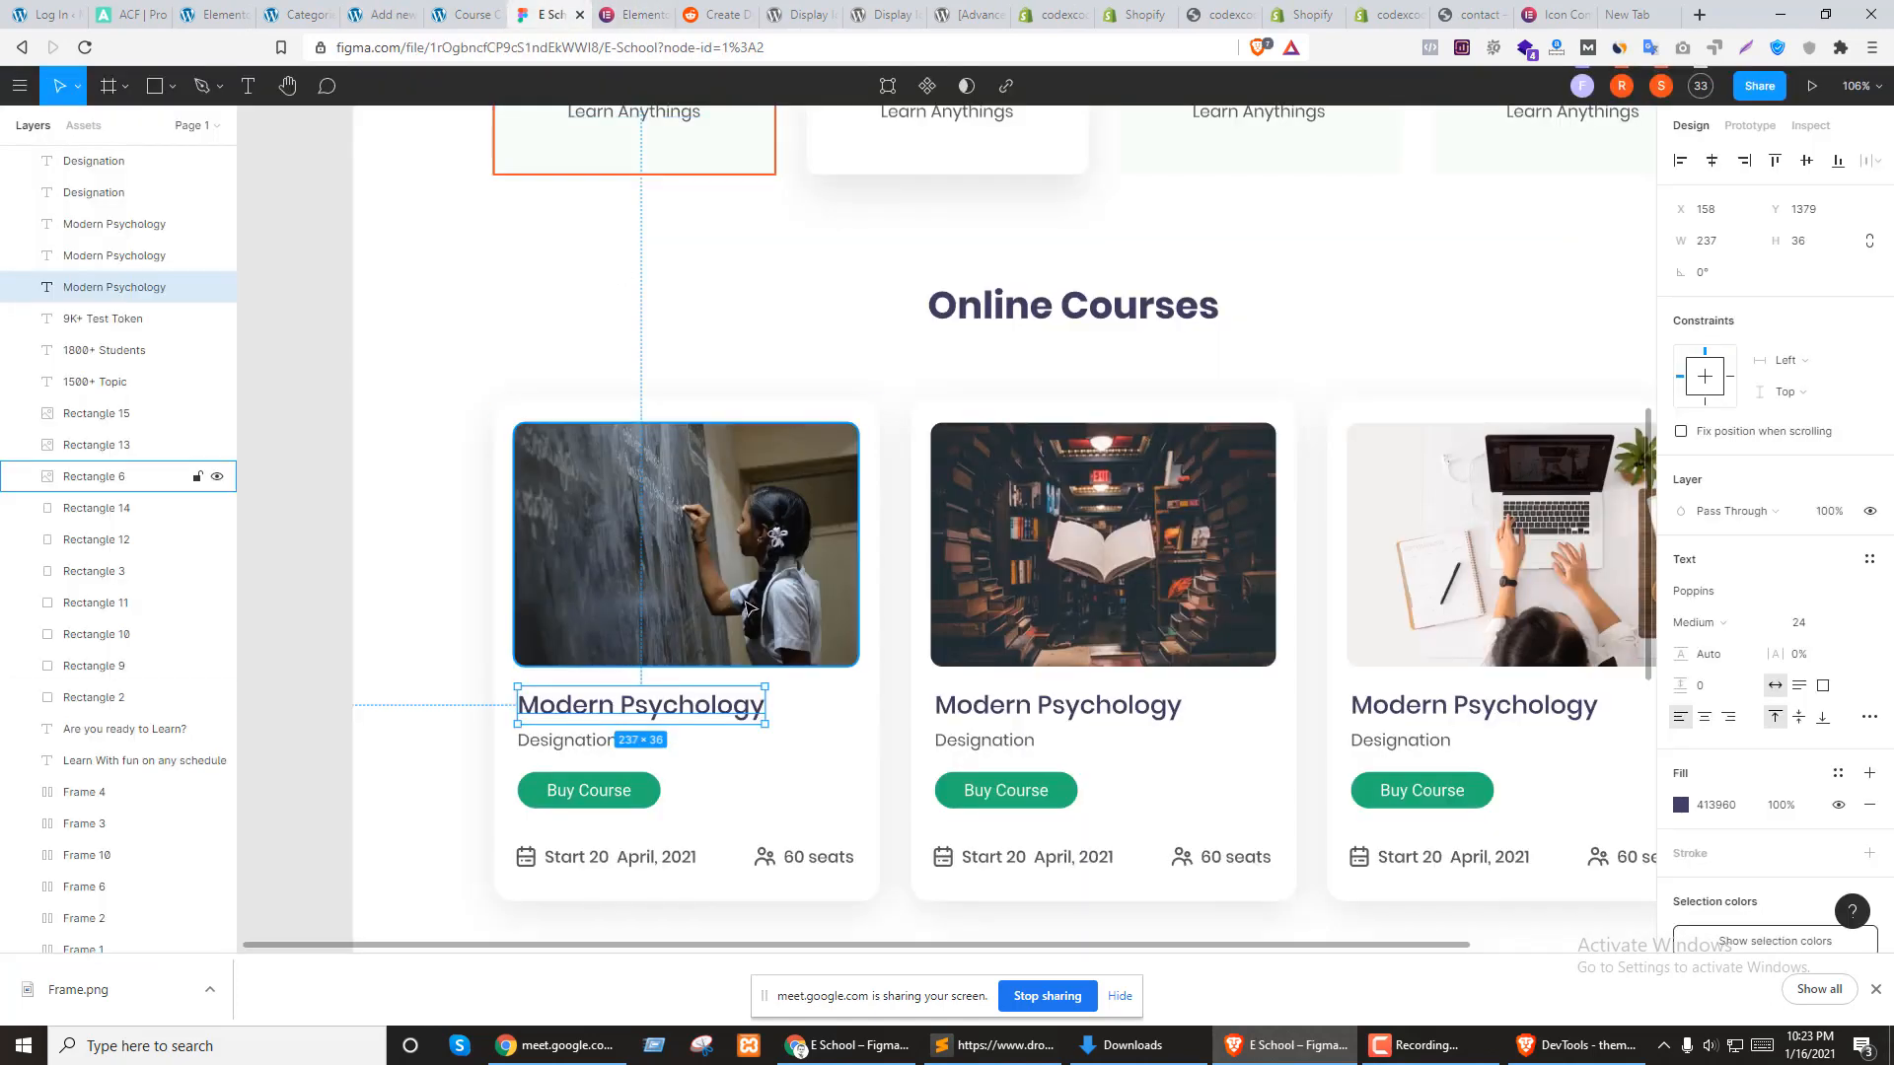
click(583, 795)
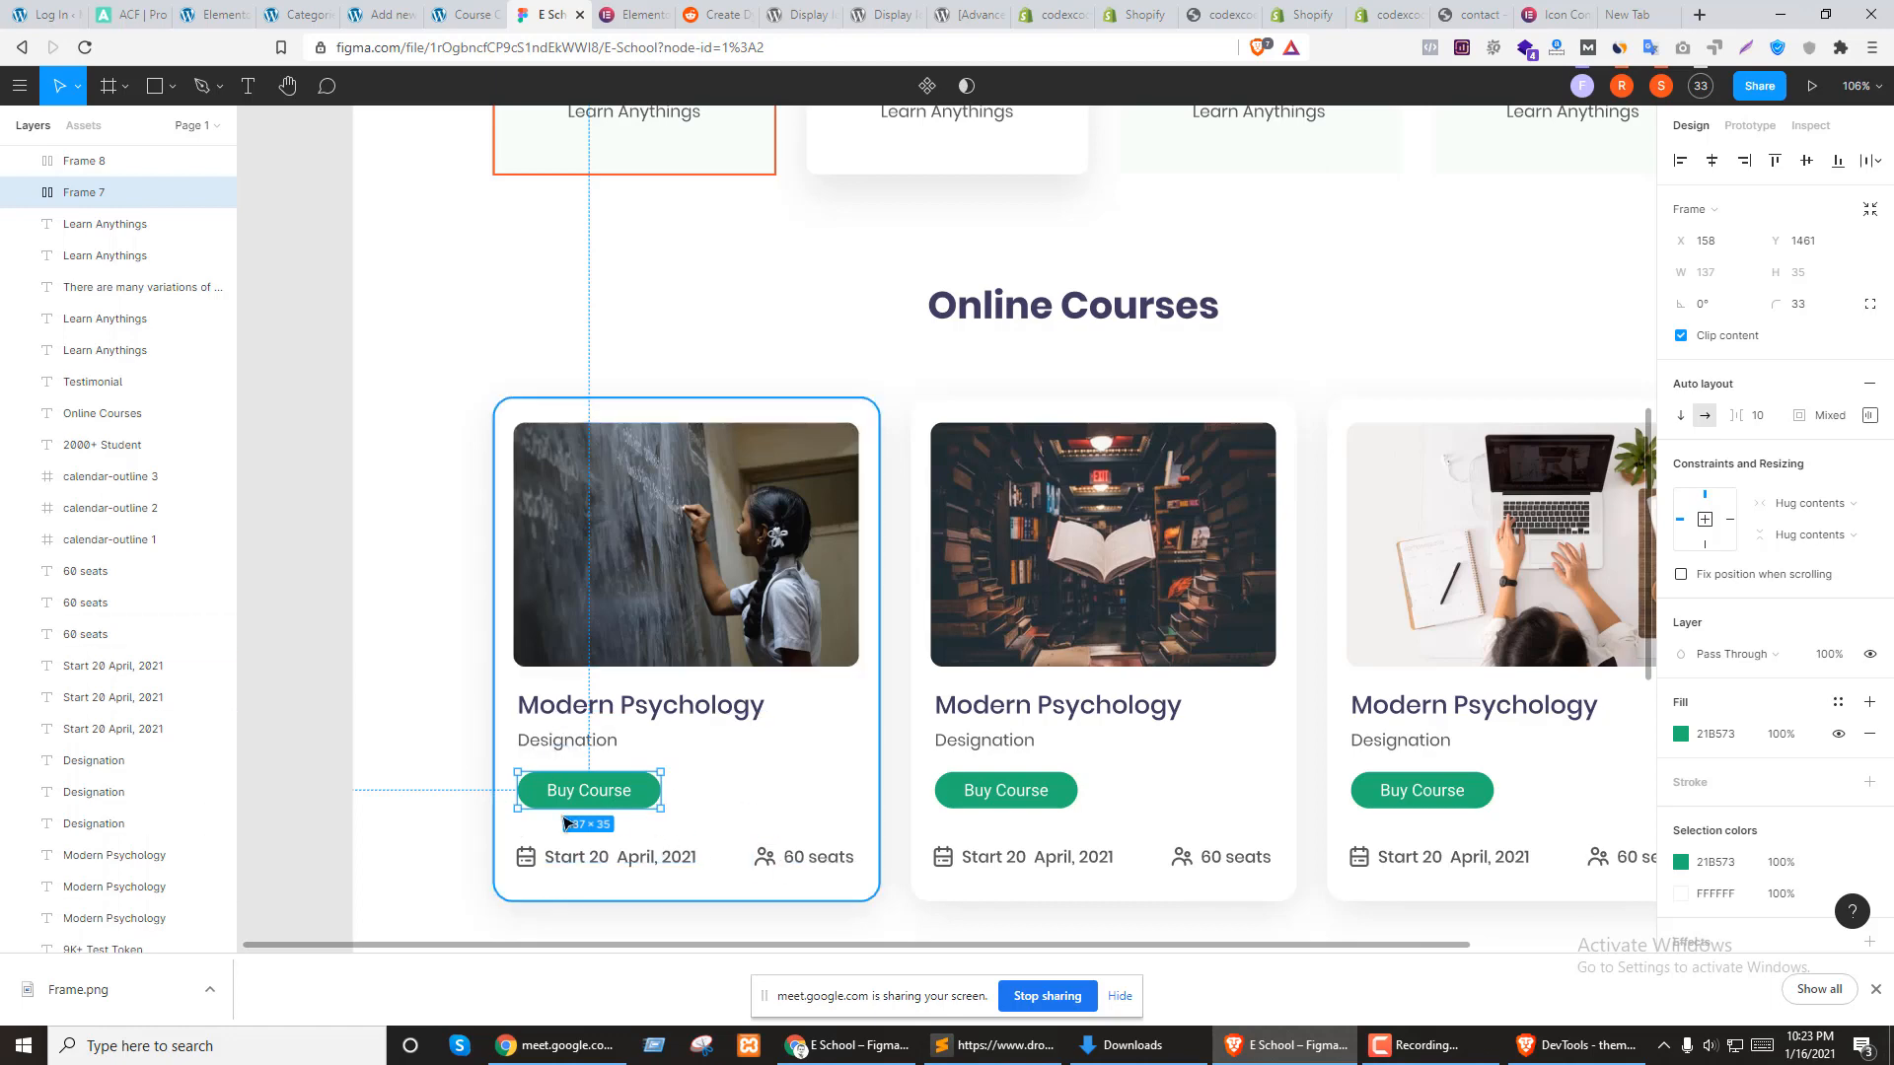
click(446, 10)
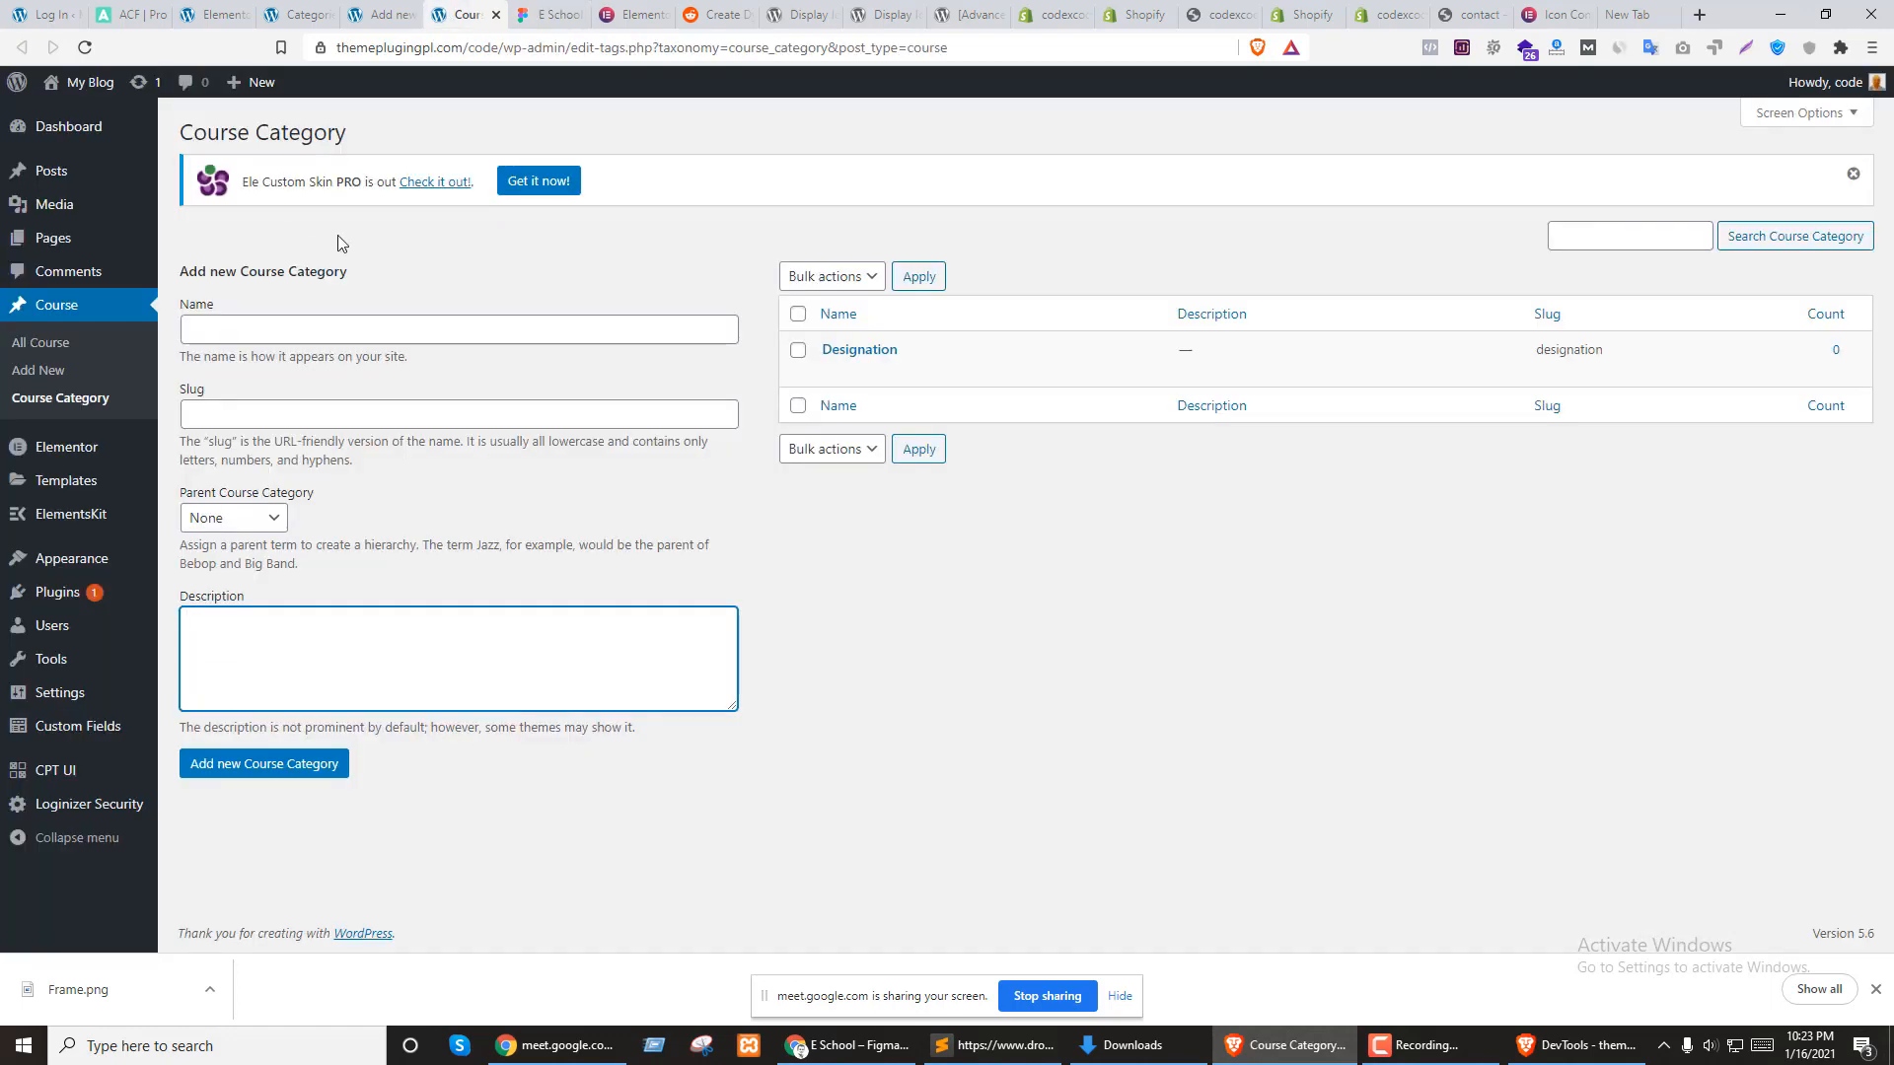
click(376, 12)
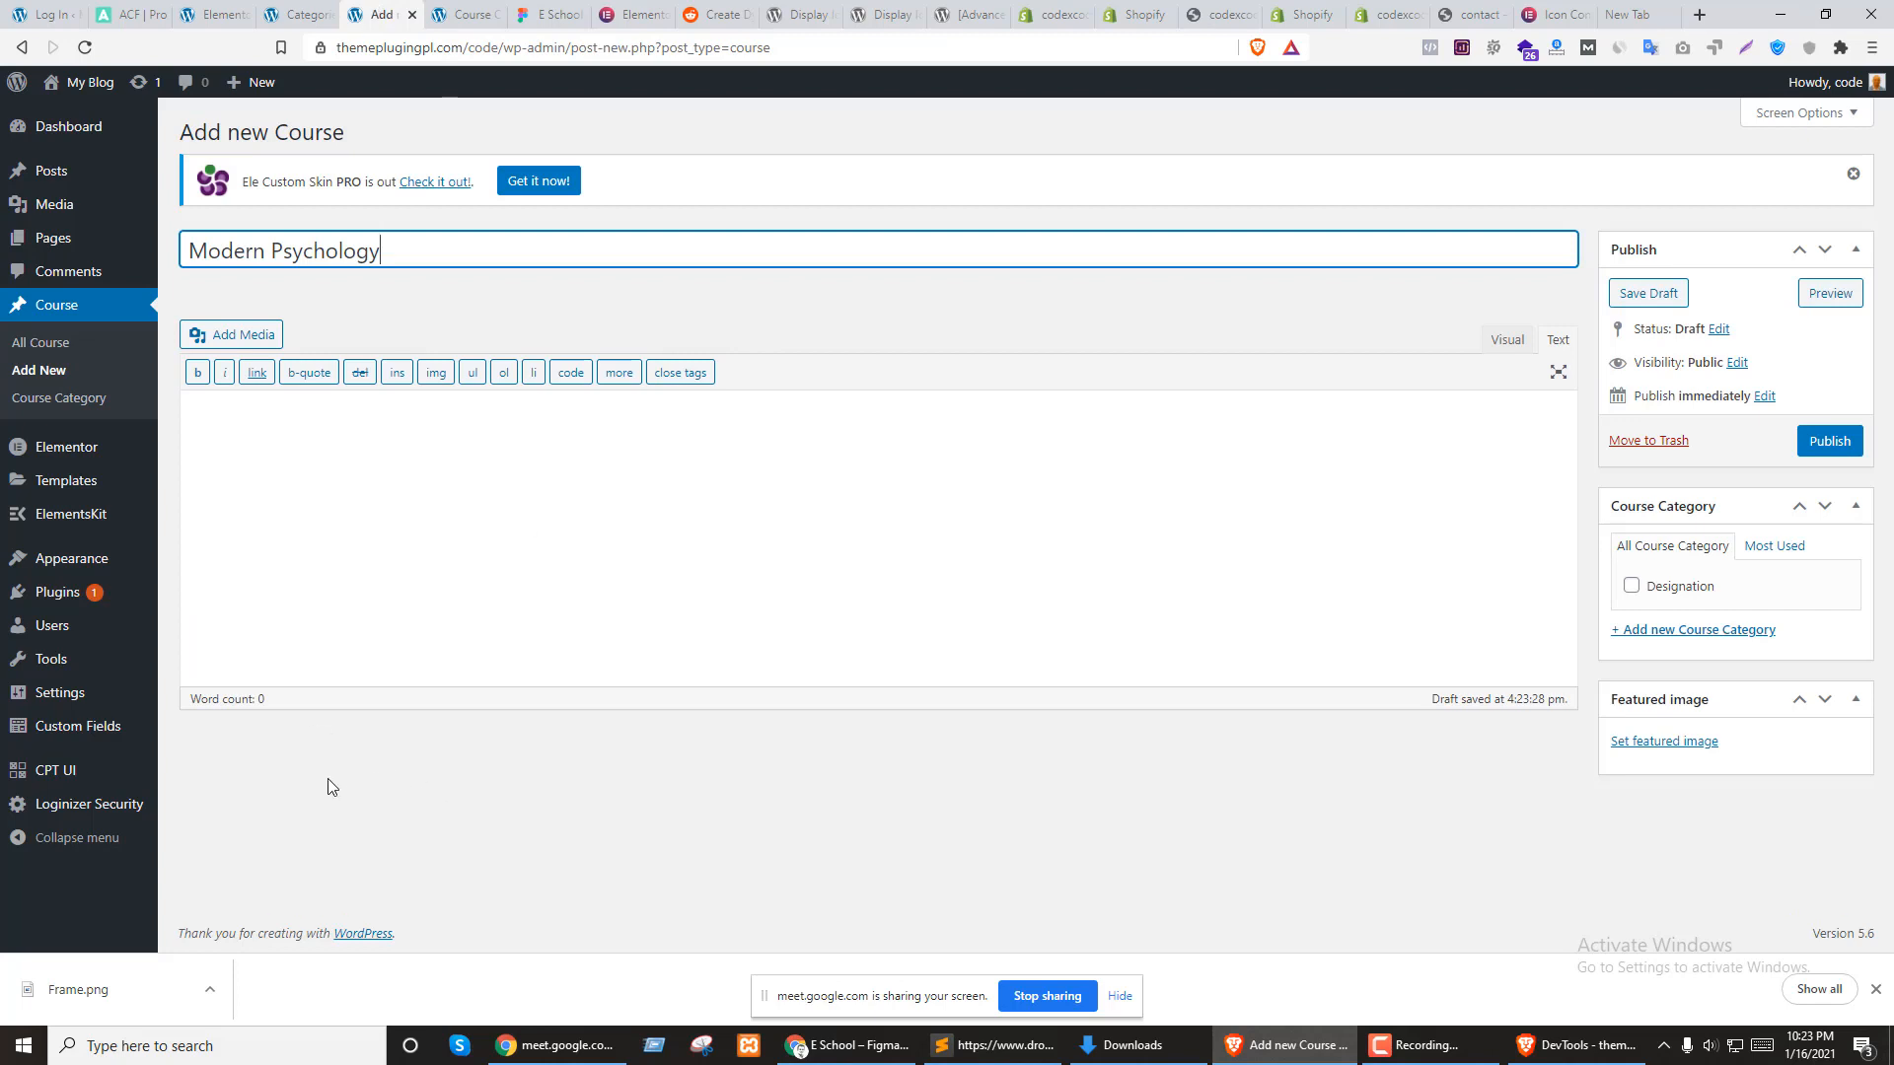
click(363, 775)
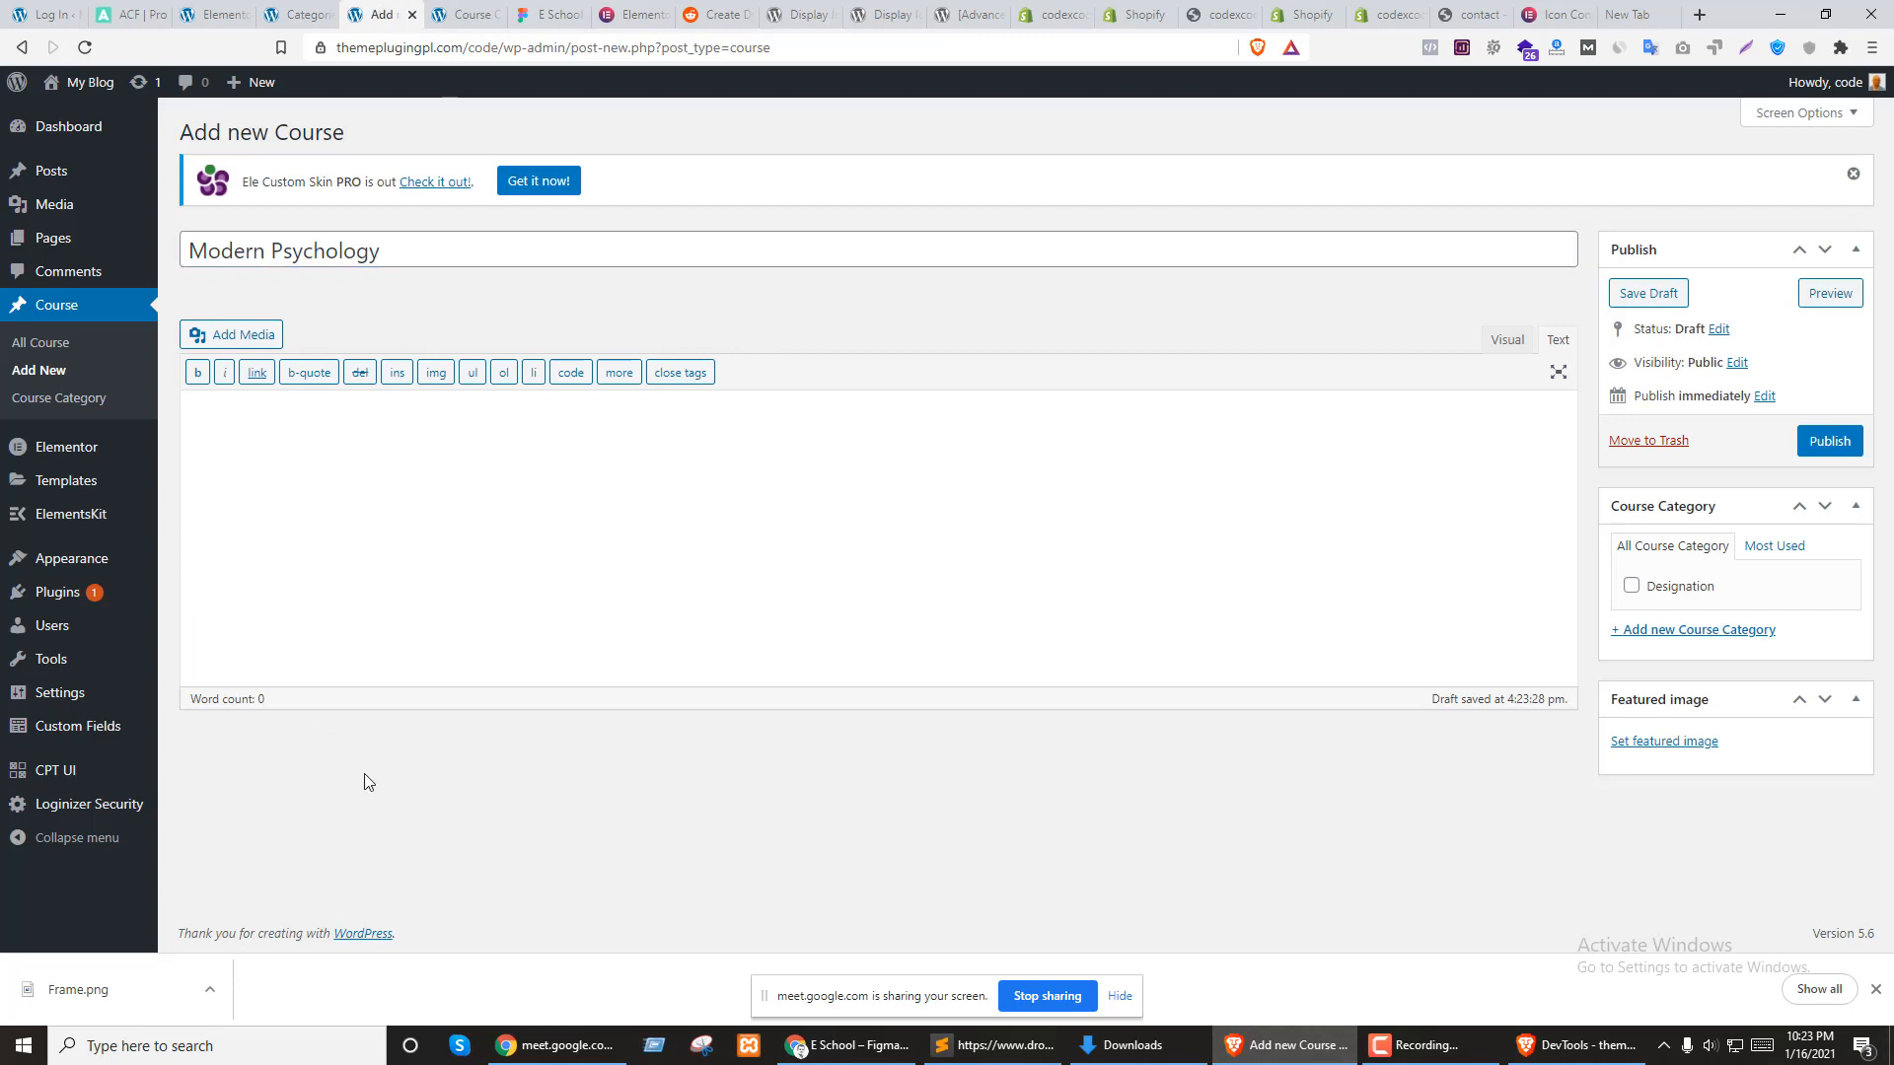
Open the course's featured image picker, and export the first Online Courses card's photo from Figma as Rectangle 6.jpg in JPG format
click(1658, 744)
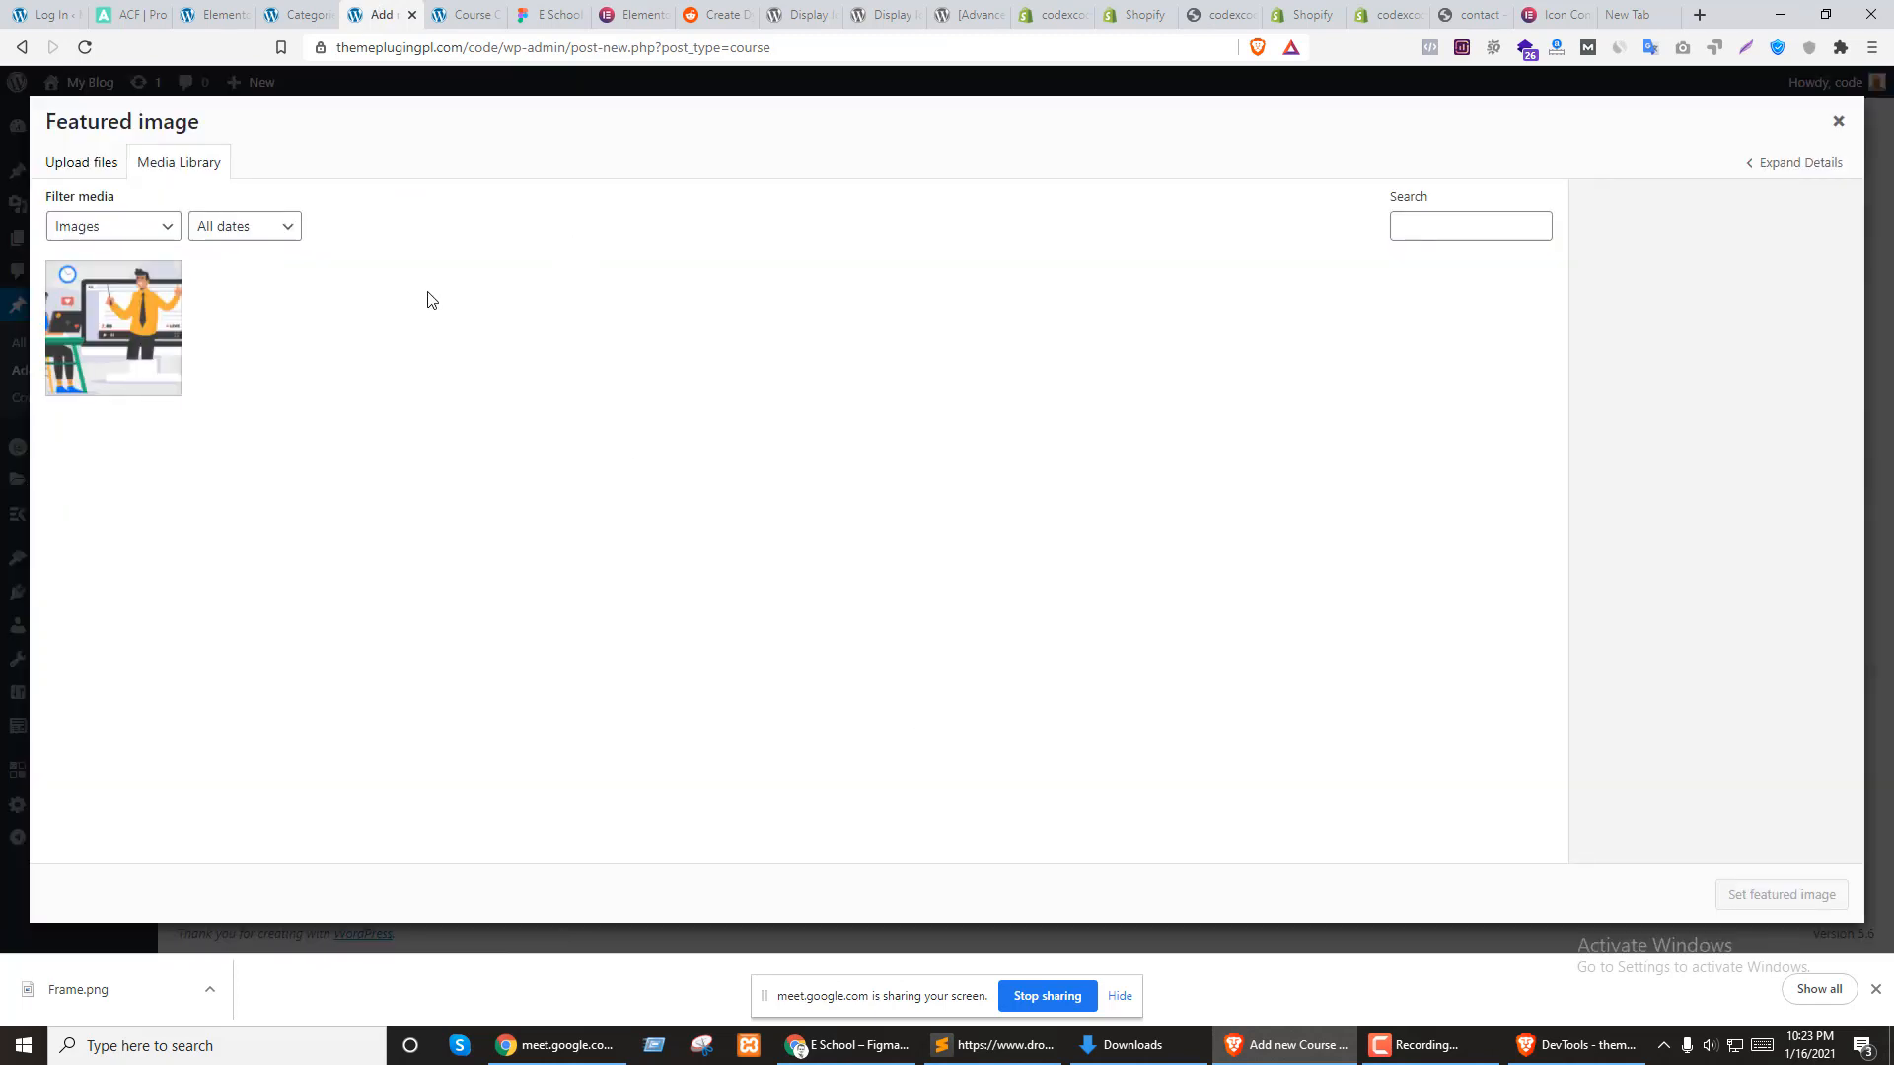
click(552, 13)
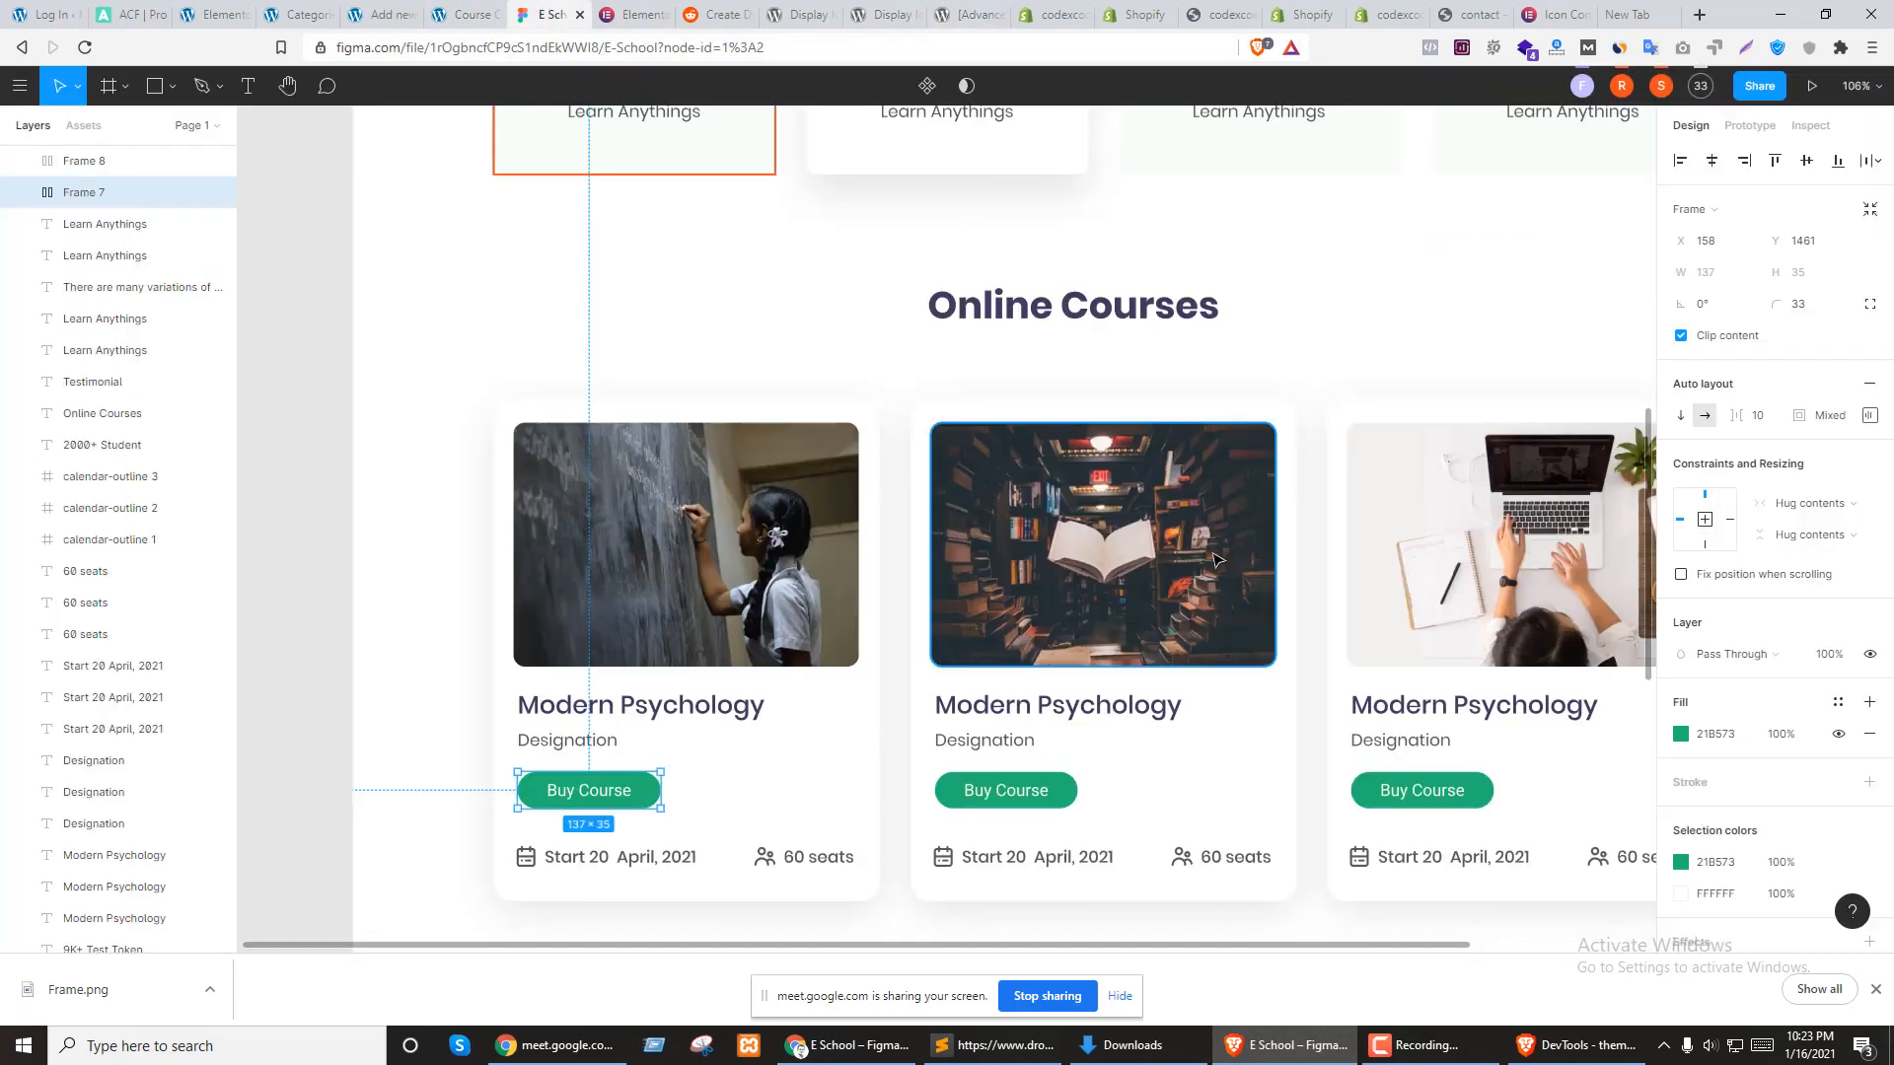
click(631, 523)
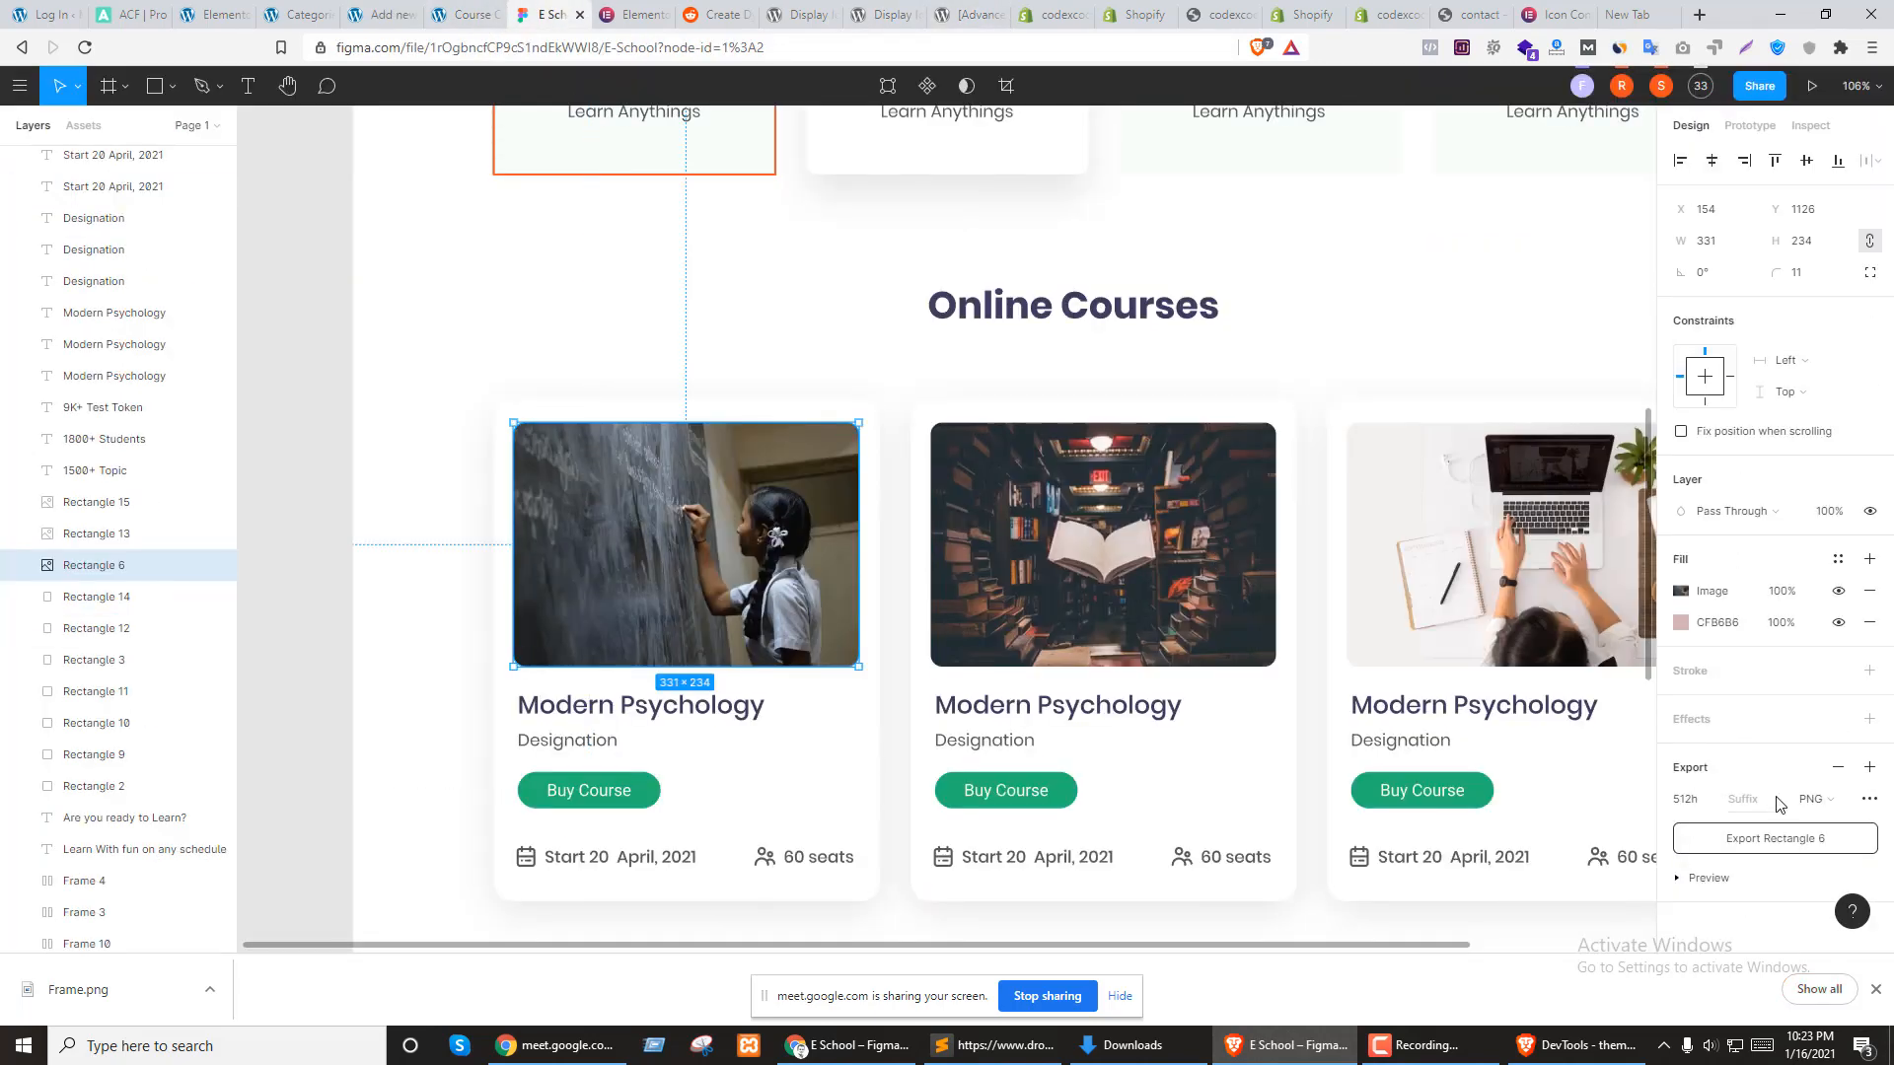
click(1824, 799)
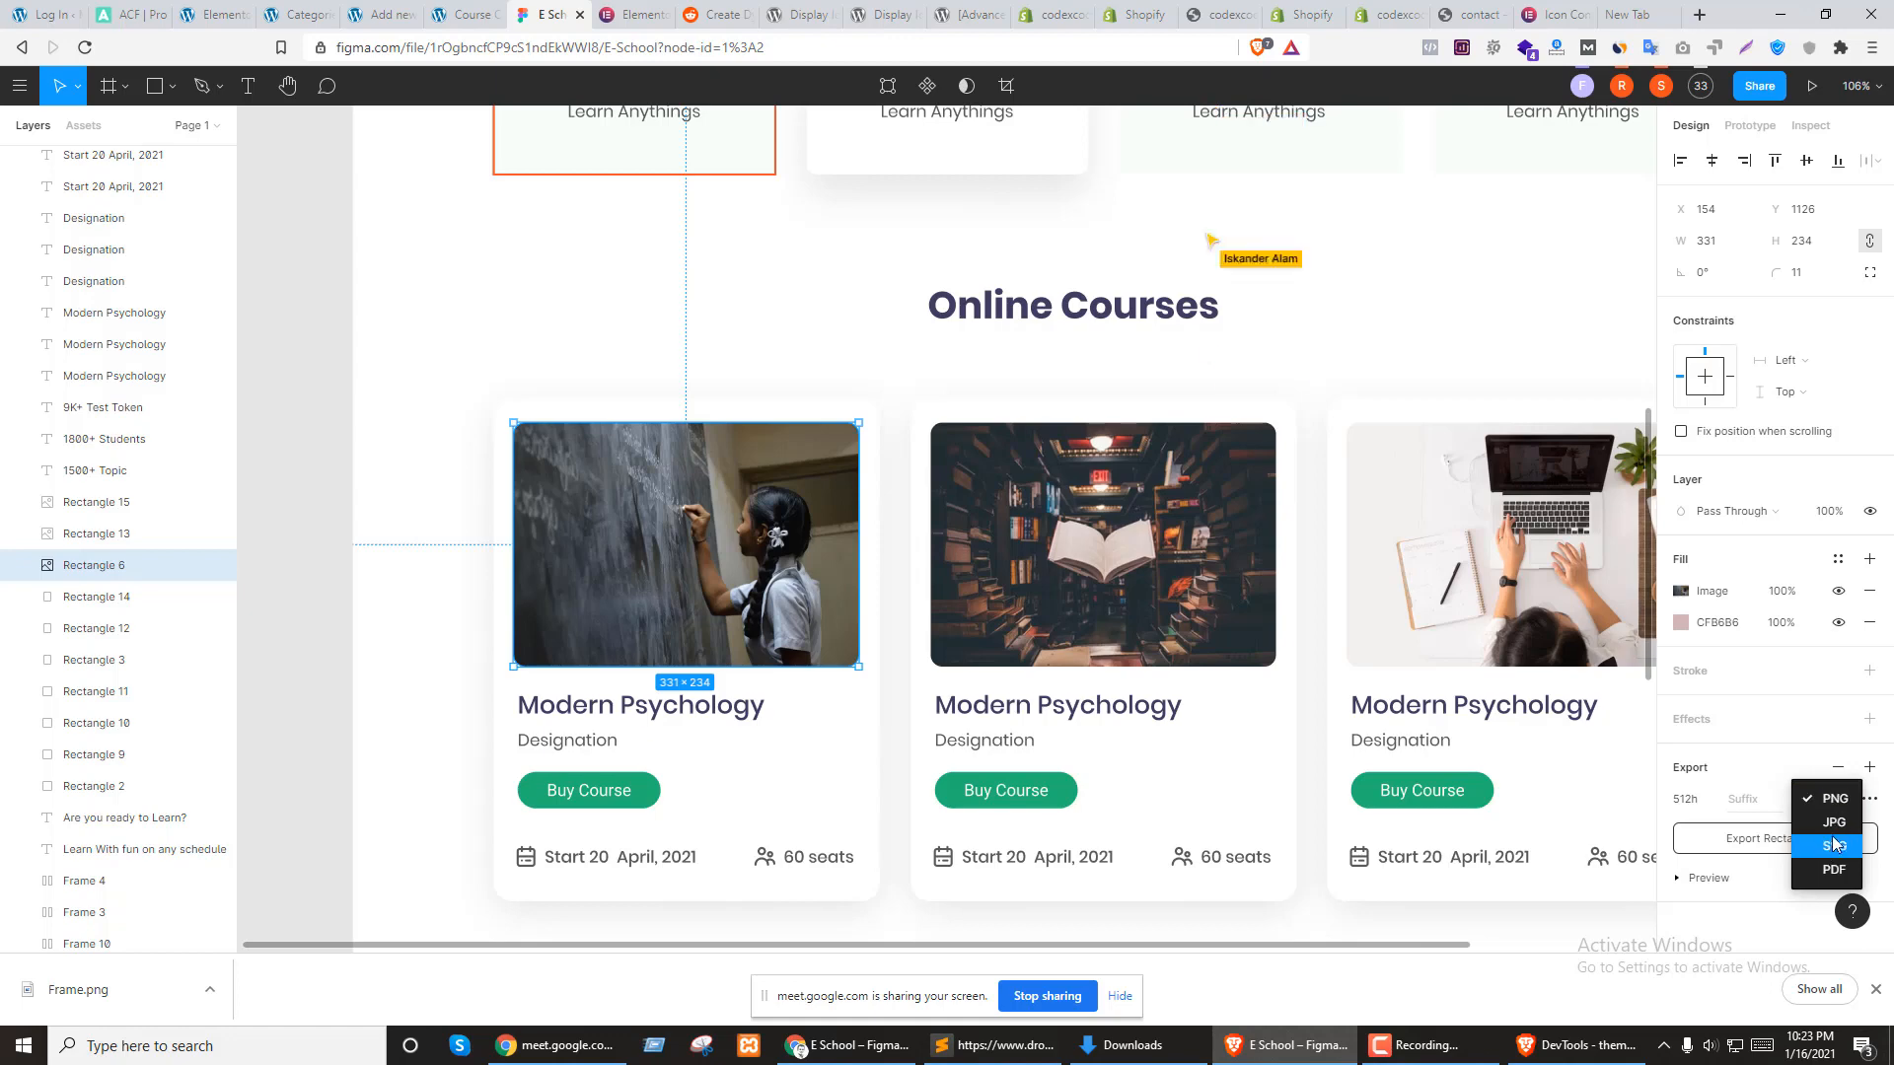
click(1830, 825)
click(1803, 839)
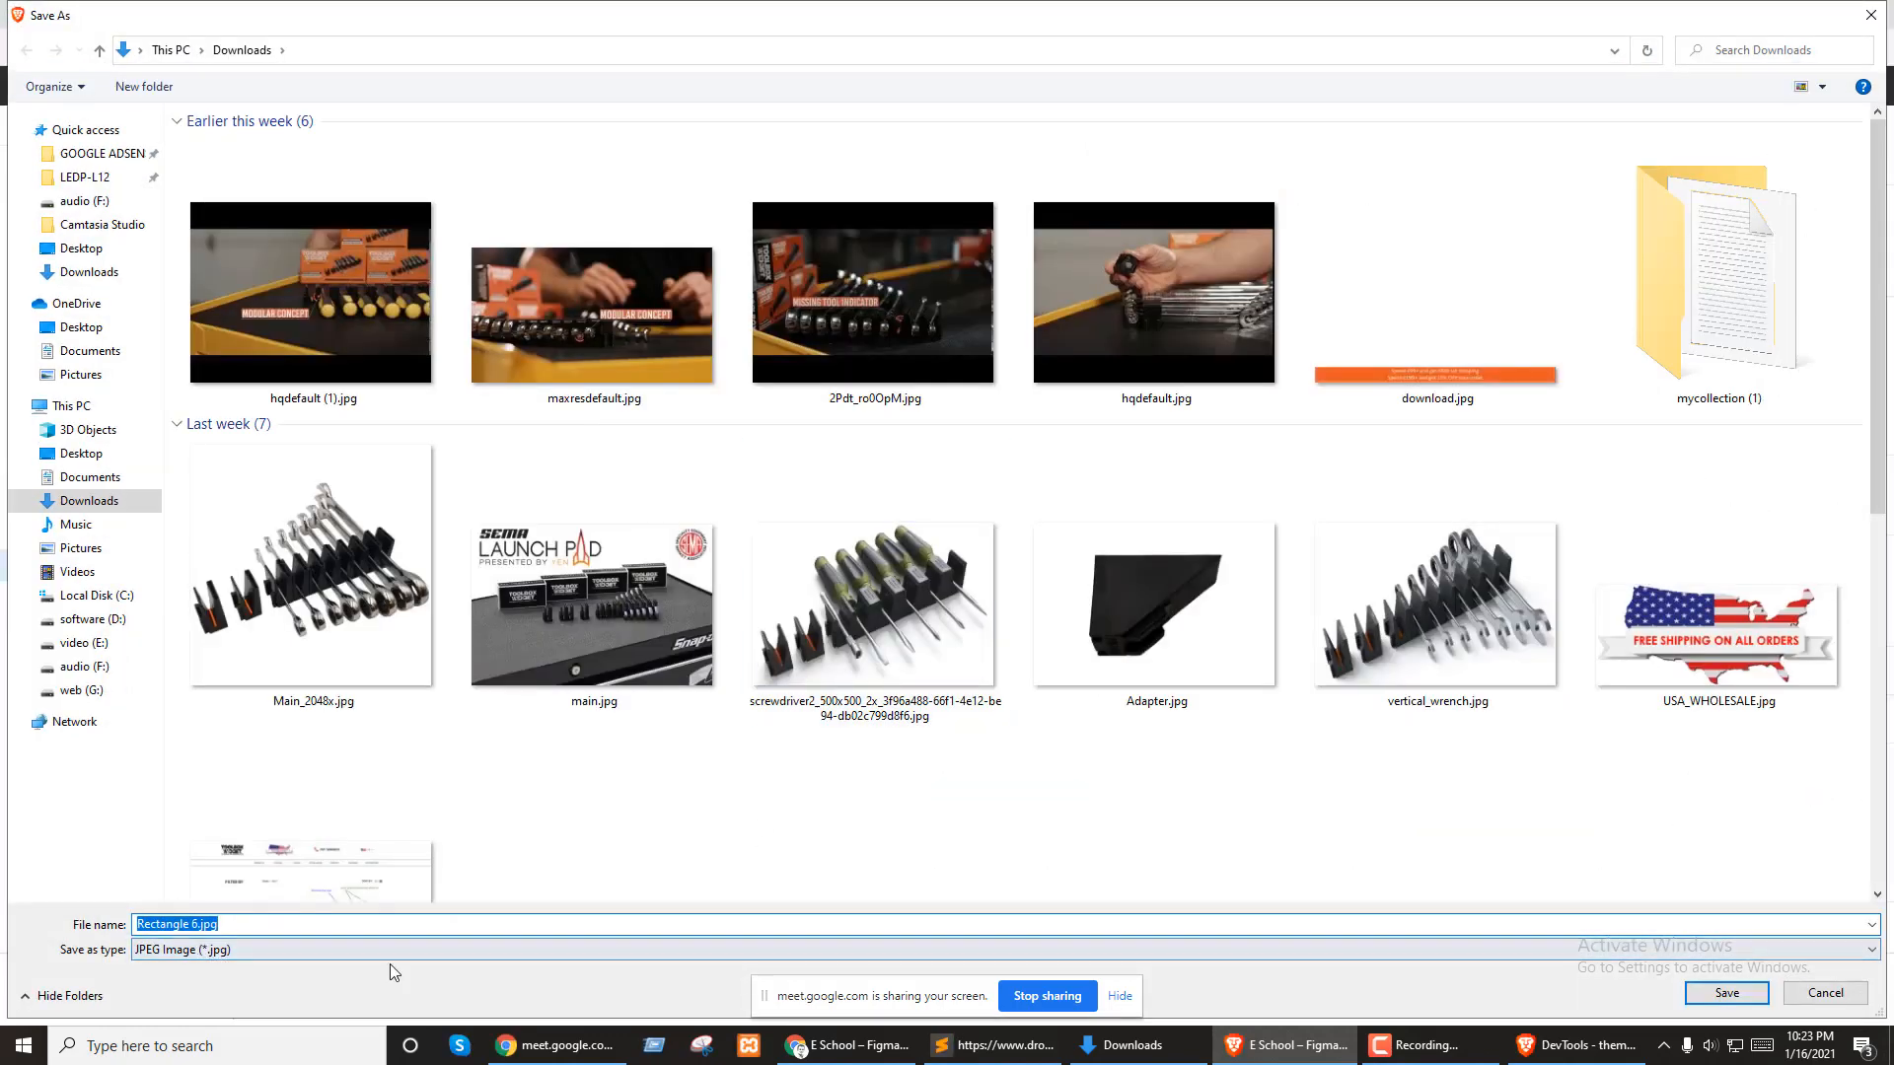
click(1713, 992)
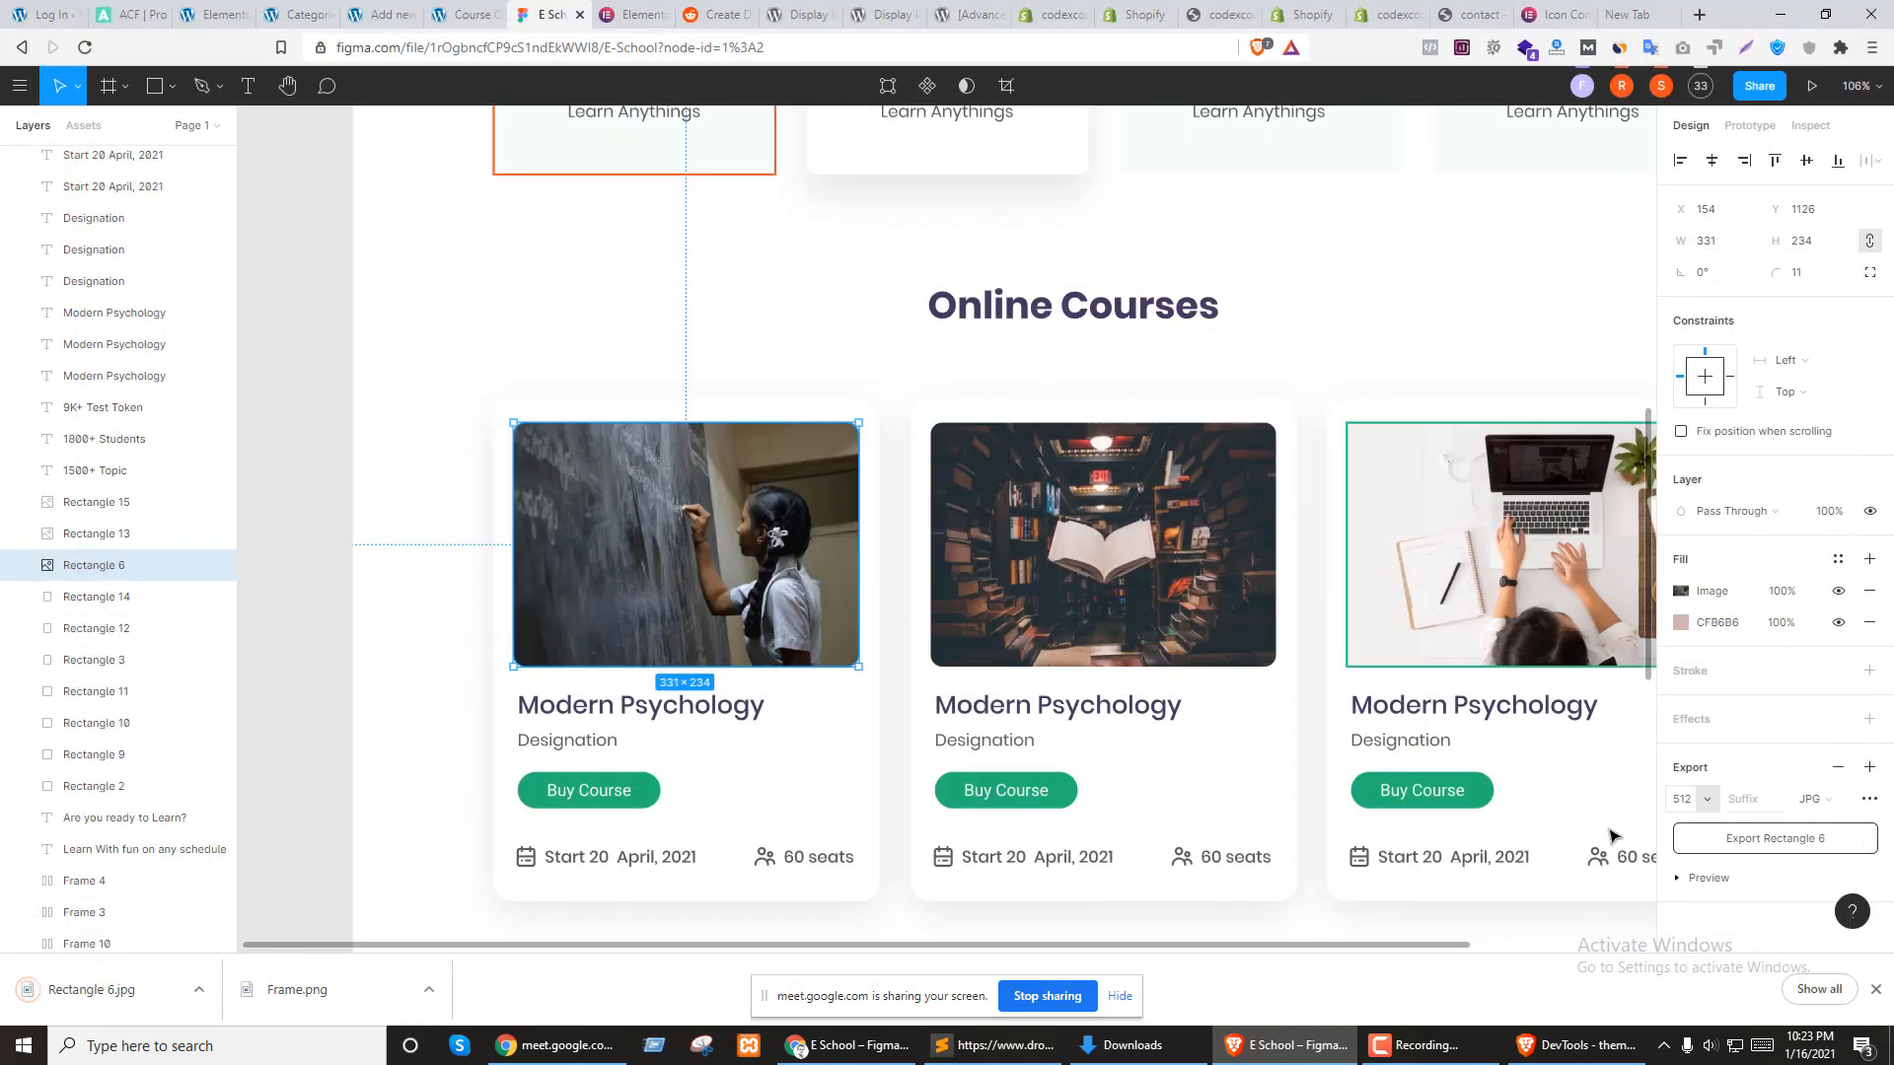
Export the open-book library image, Rectangle 13, as a PNG and save it in Downloads
key(shift+Tab)
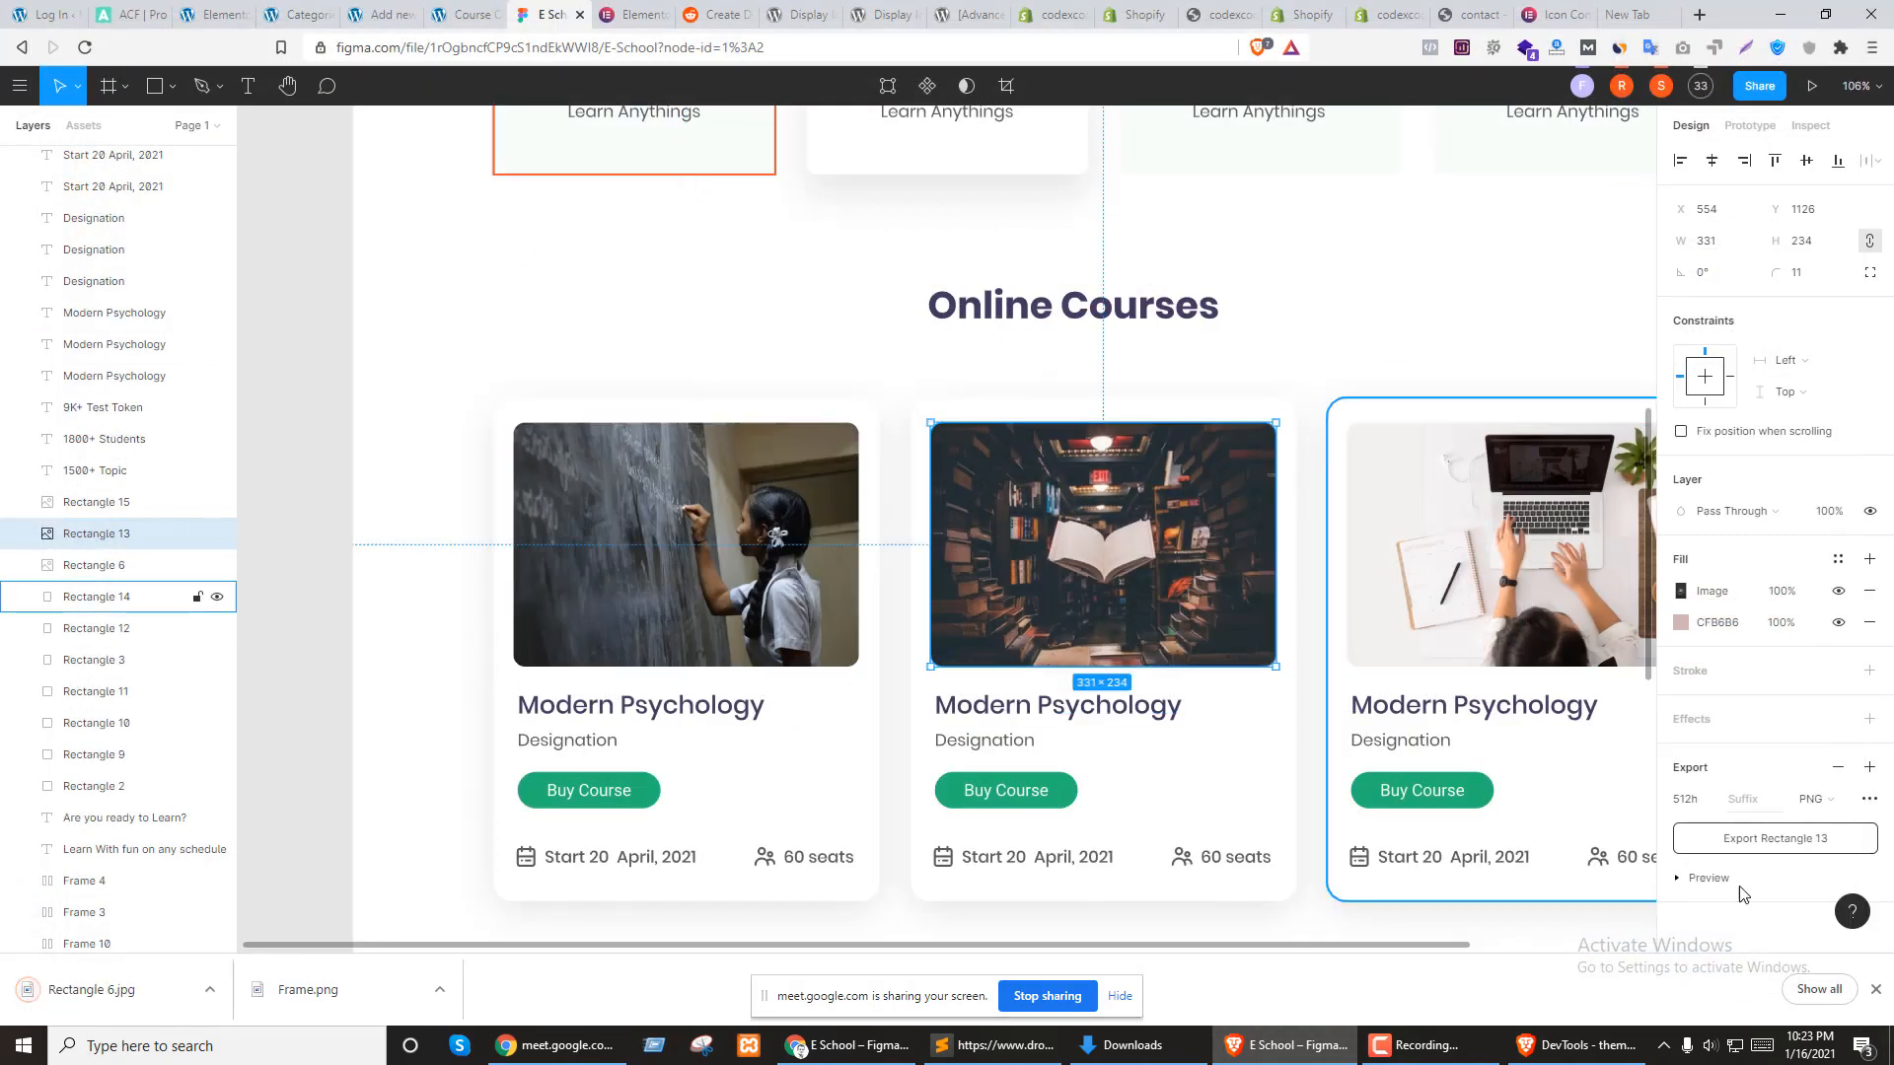
click(1813, 799)
click(1765, 847)
click(1757, 840)
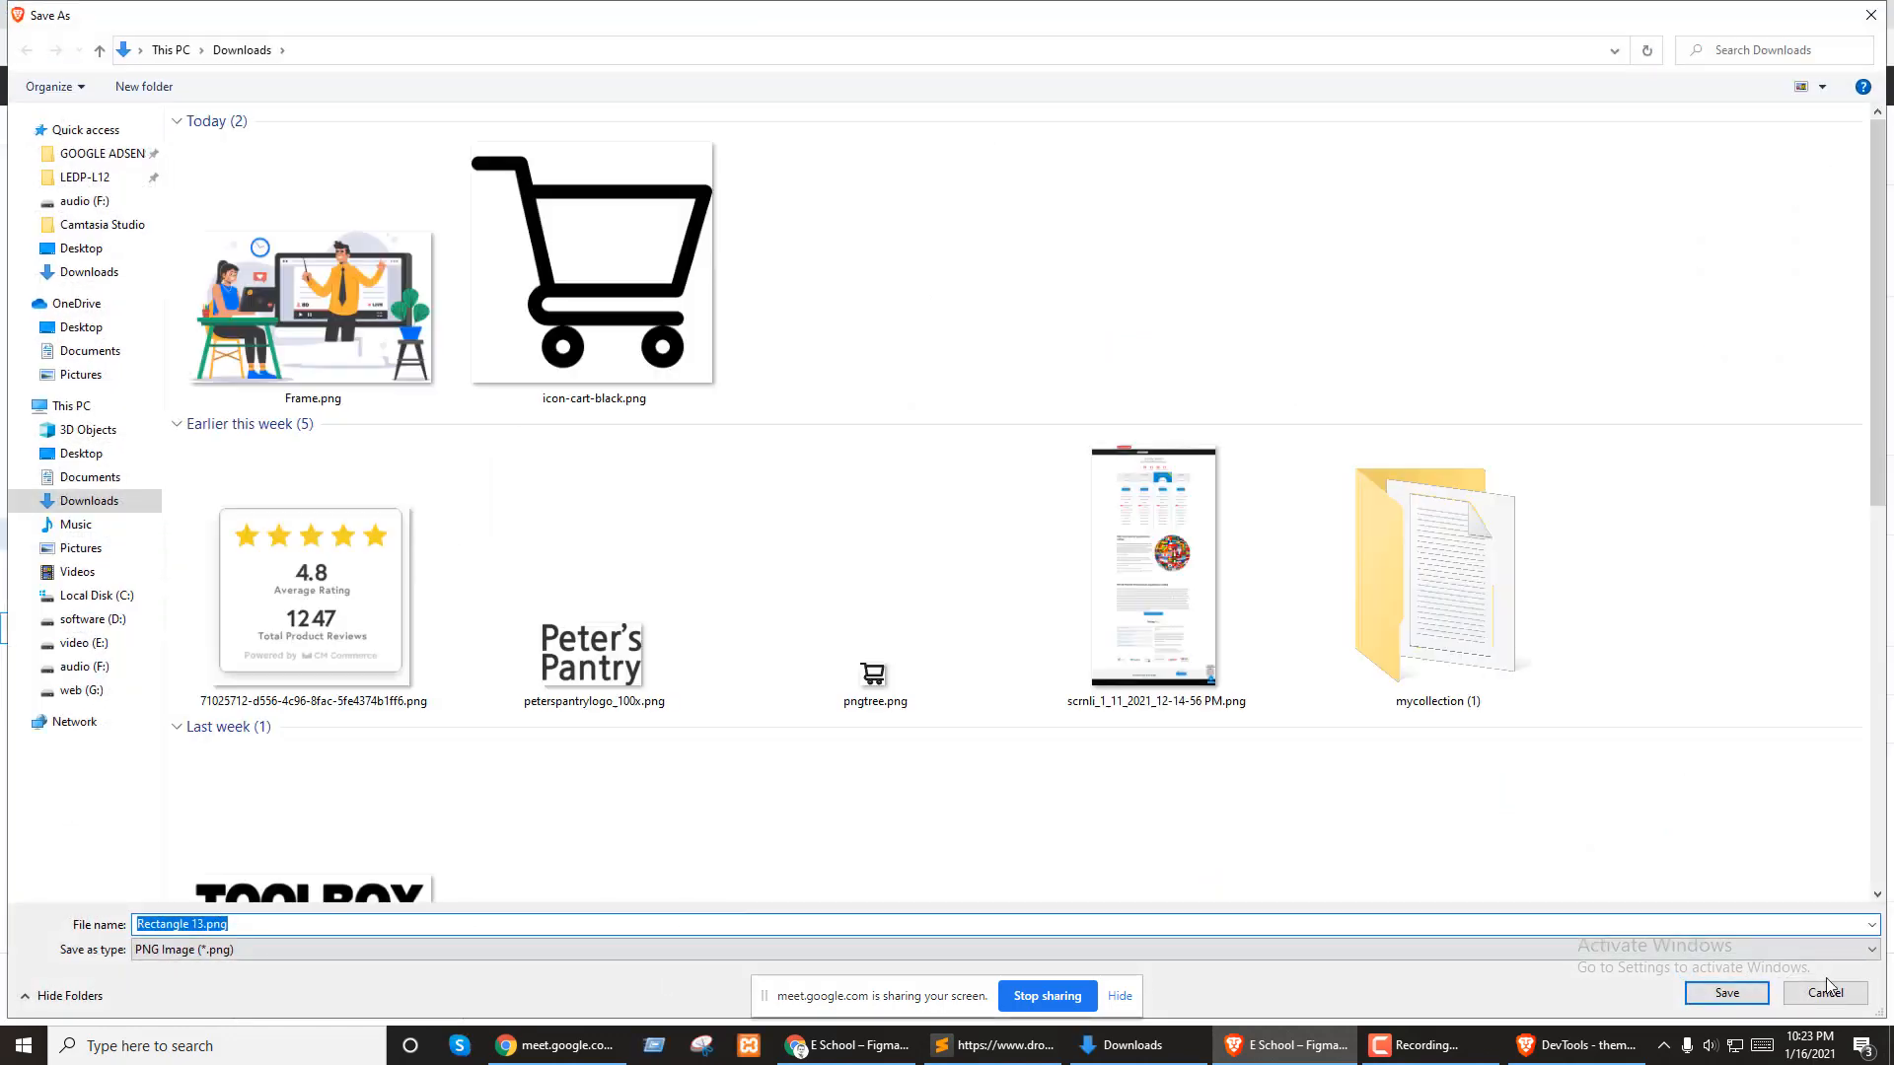
click(1726, 993)
Export the laptop desk image, Rectangle 15, as a PNG and save it in Downloads
click(1479, 587)
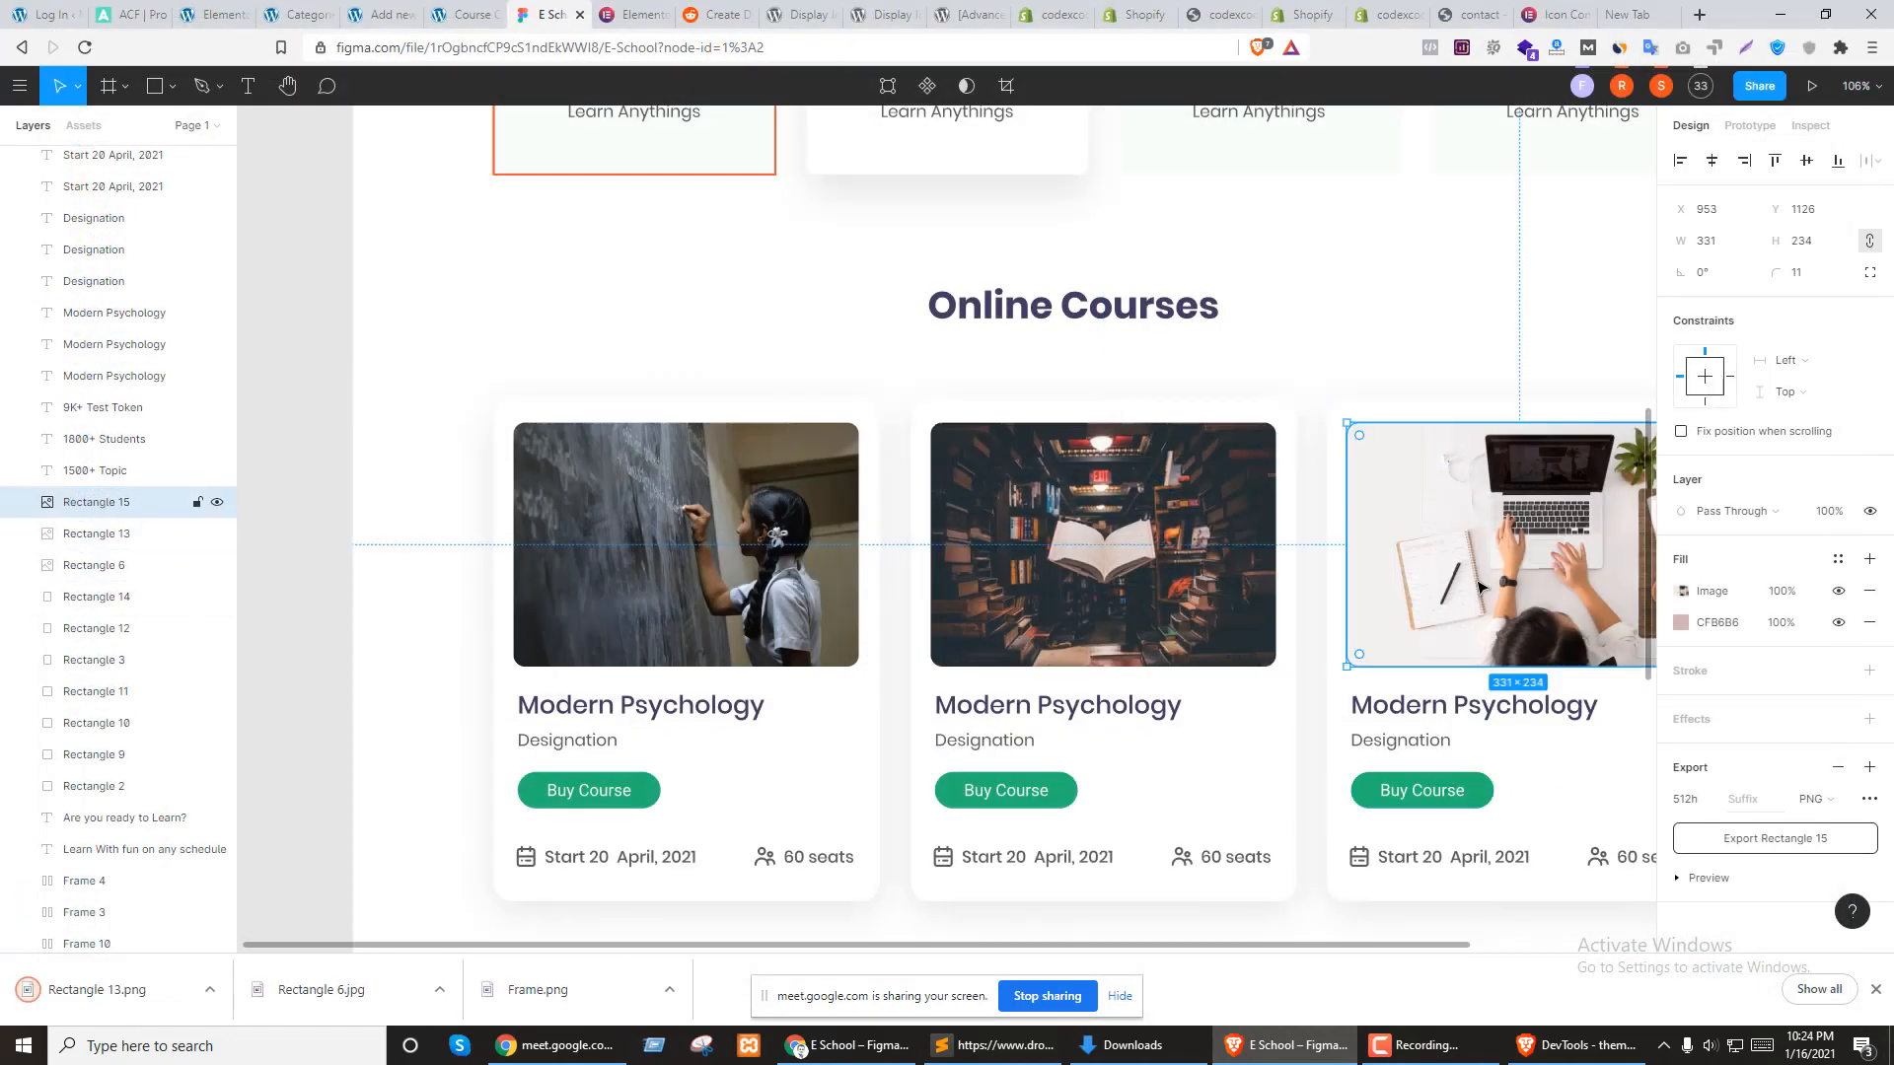
click(1776, 838)
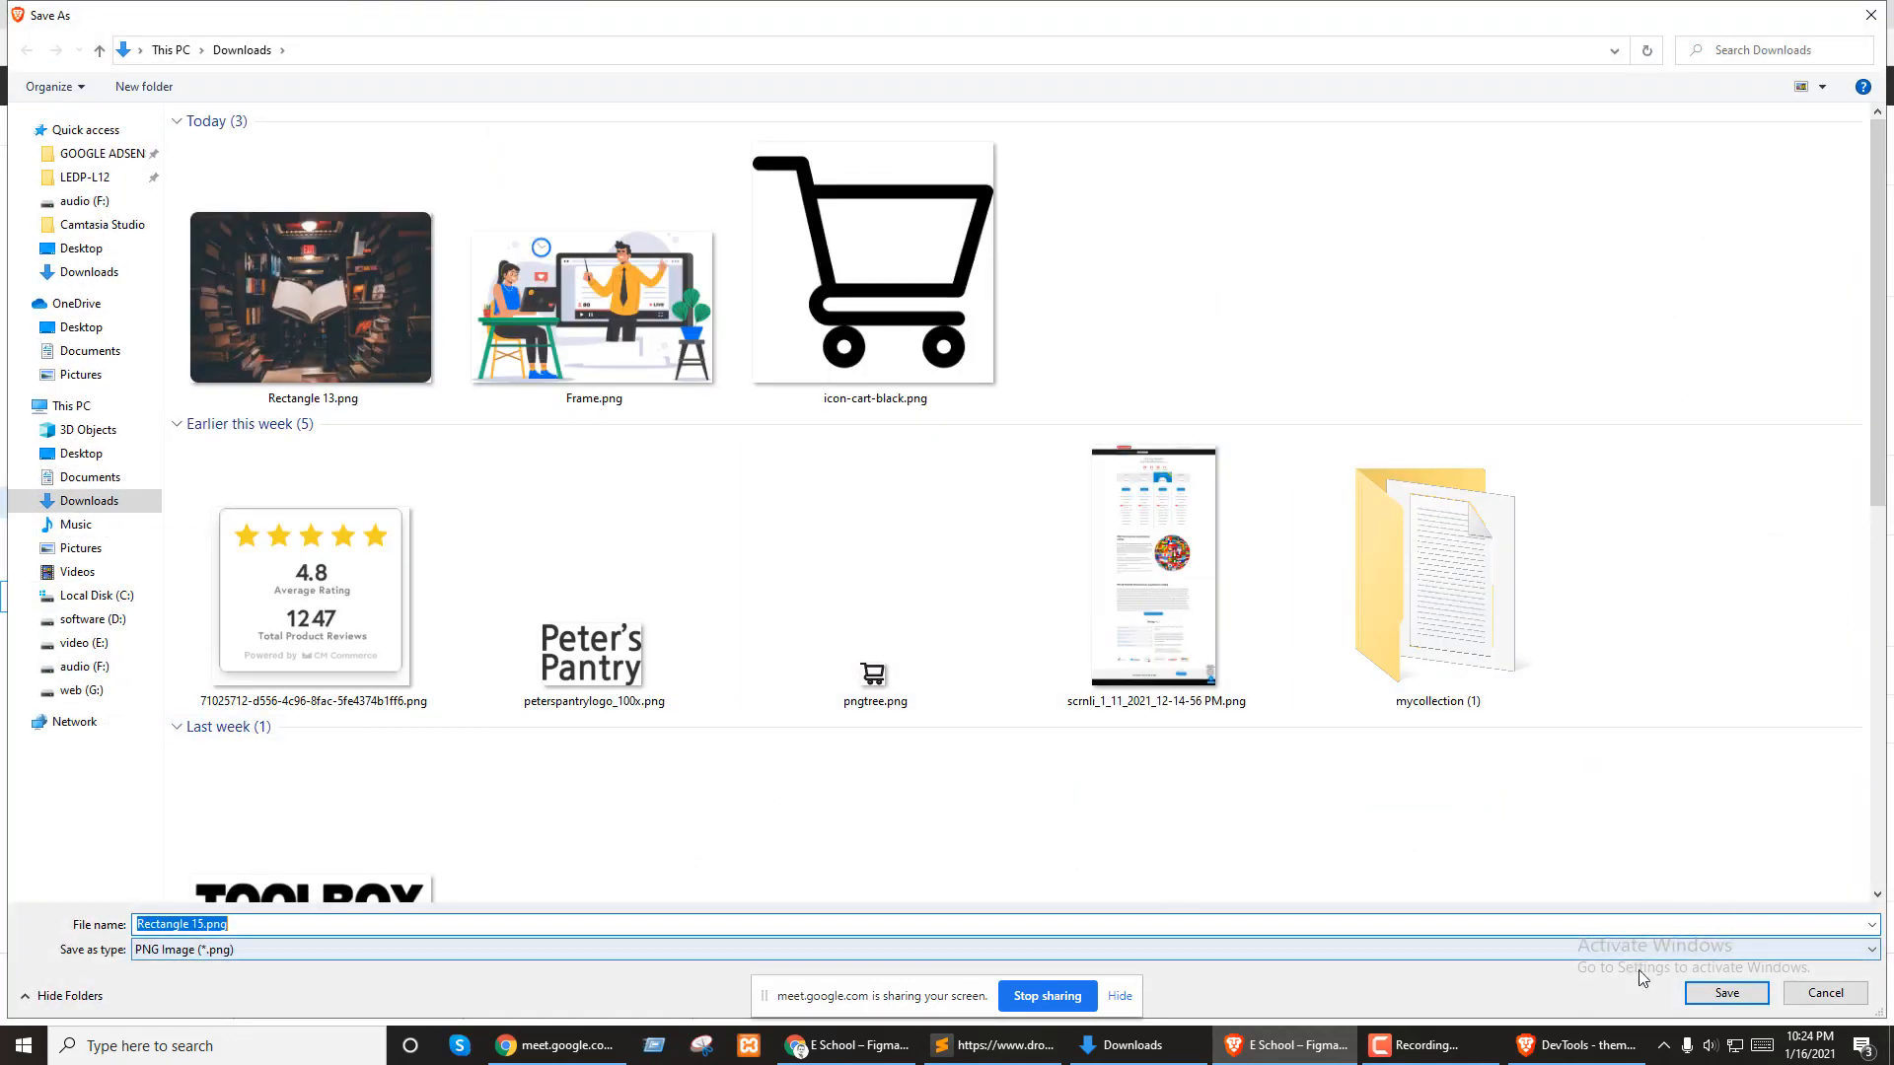
click(1726, 992)
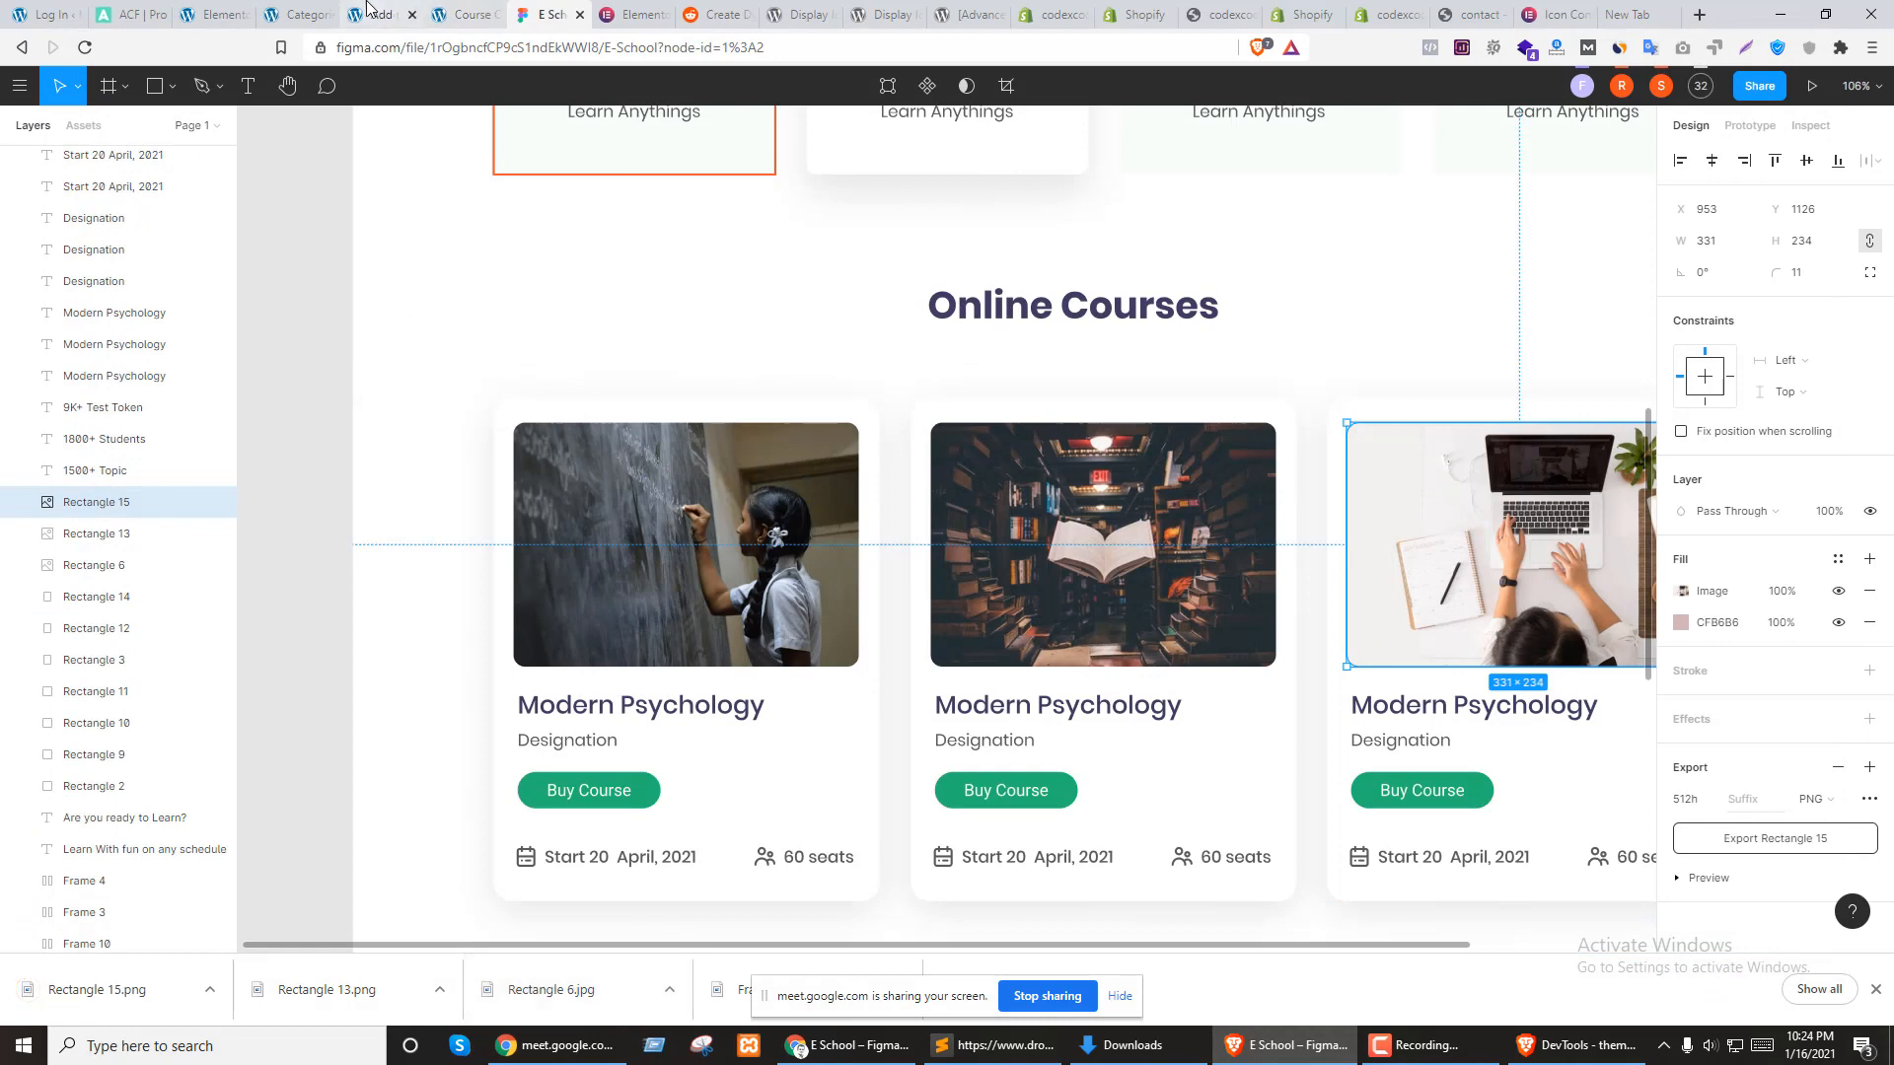
In the WordPress course's featured image window, upload Rectangle 6.jpg, Rectangle 13.png and Rectangle 15.png, and set the chalkboard picture as featured image
click(301, 14)
click(385, 14)
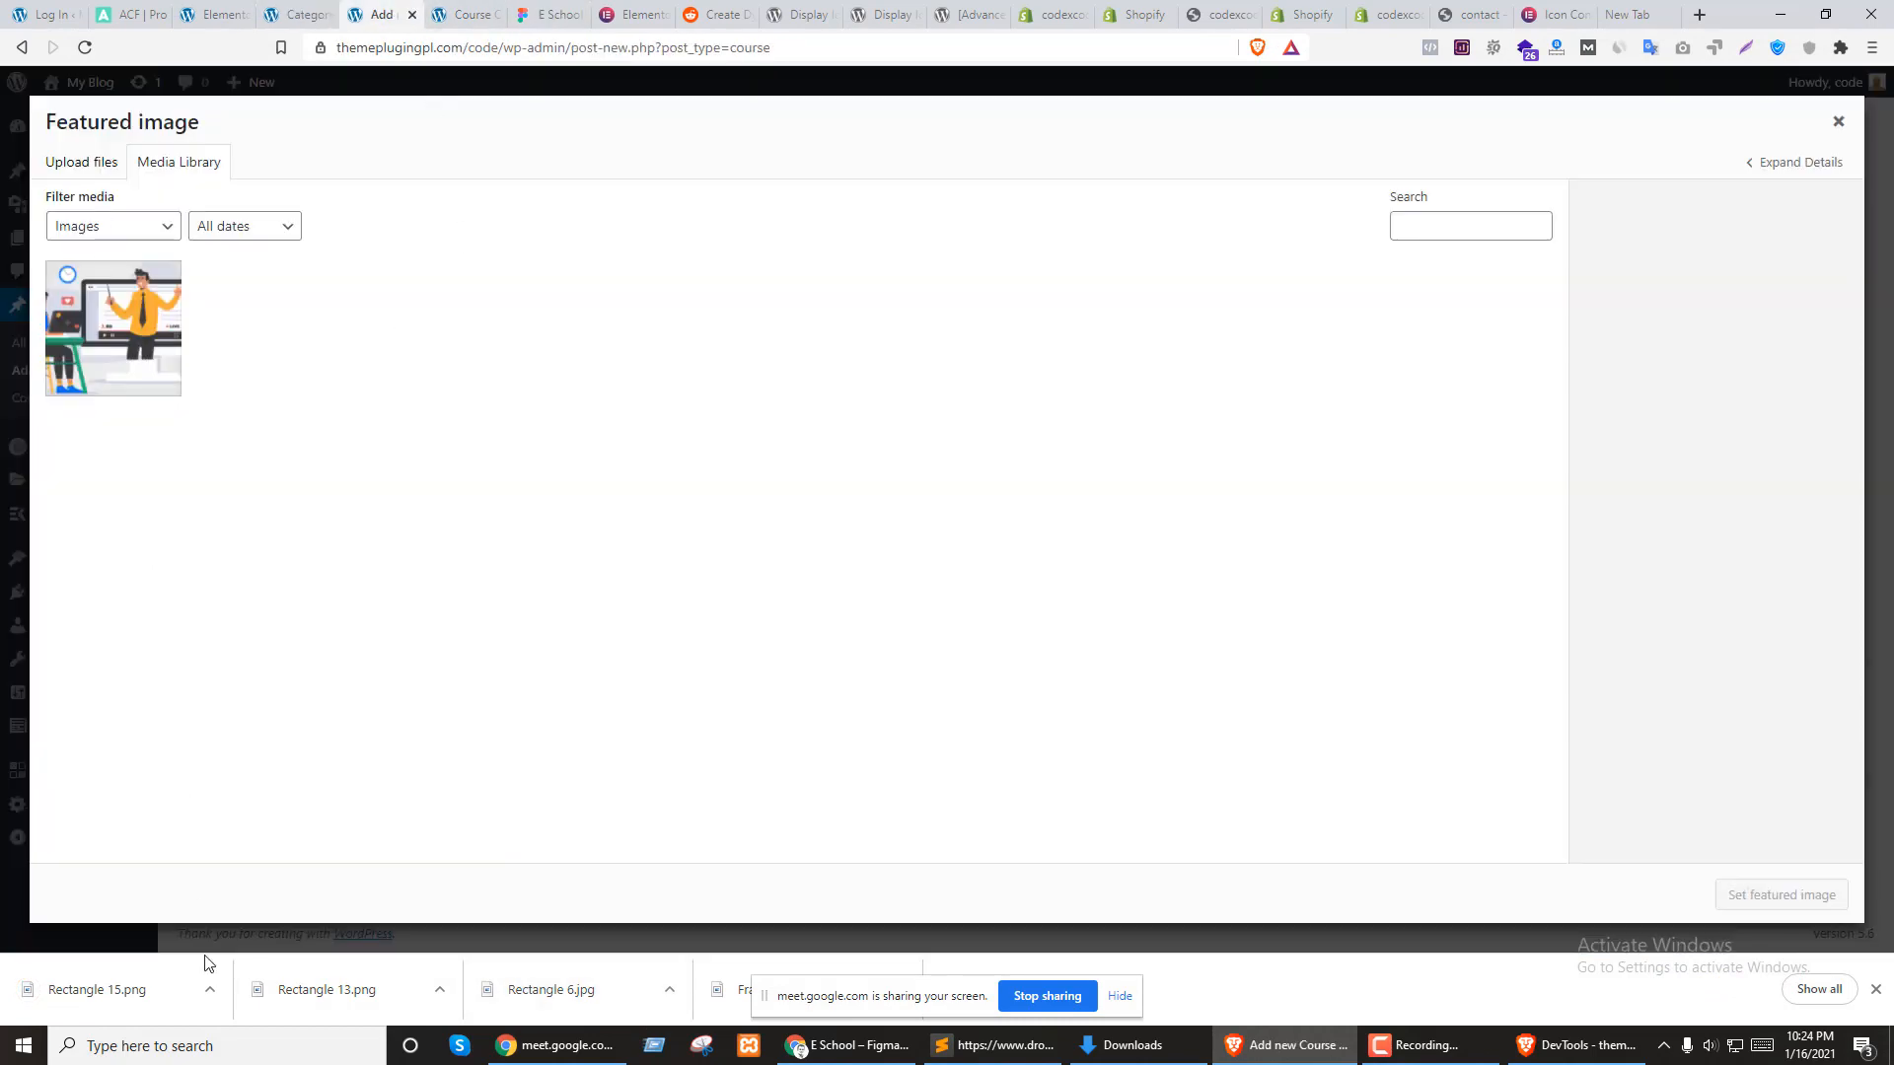
drag(646, 988, 516, 614)
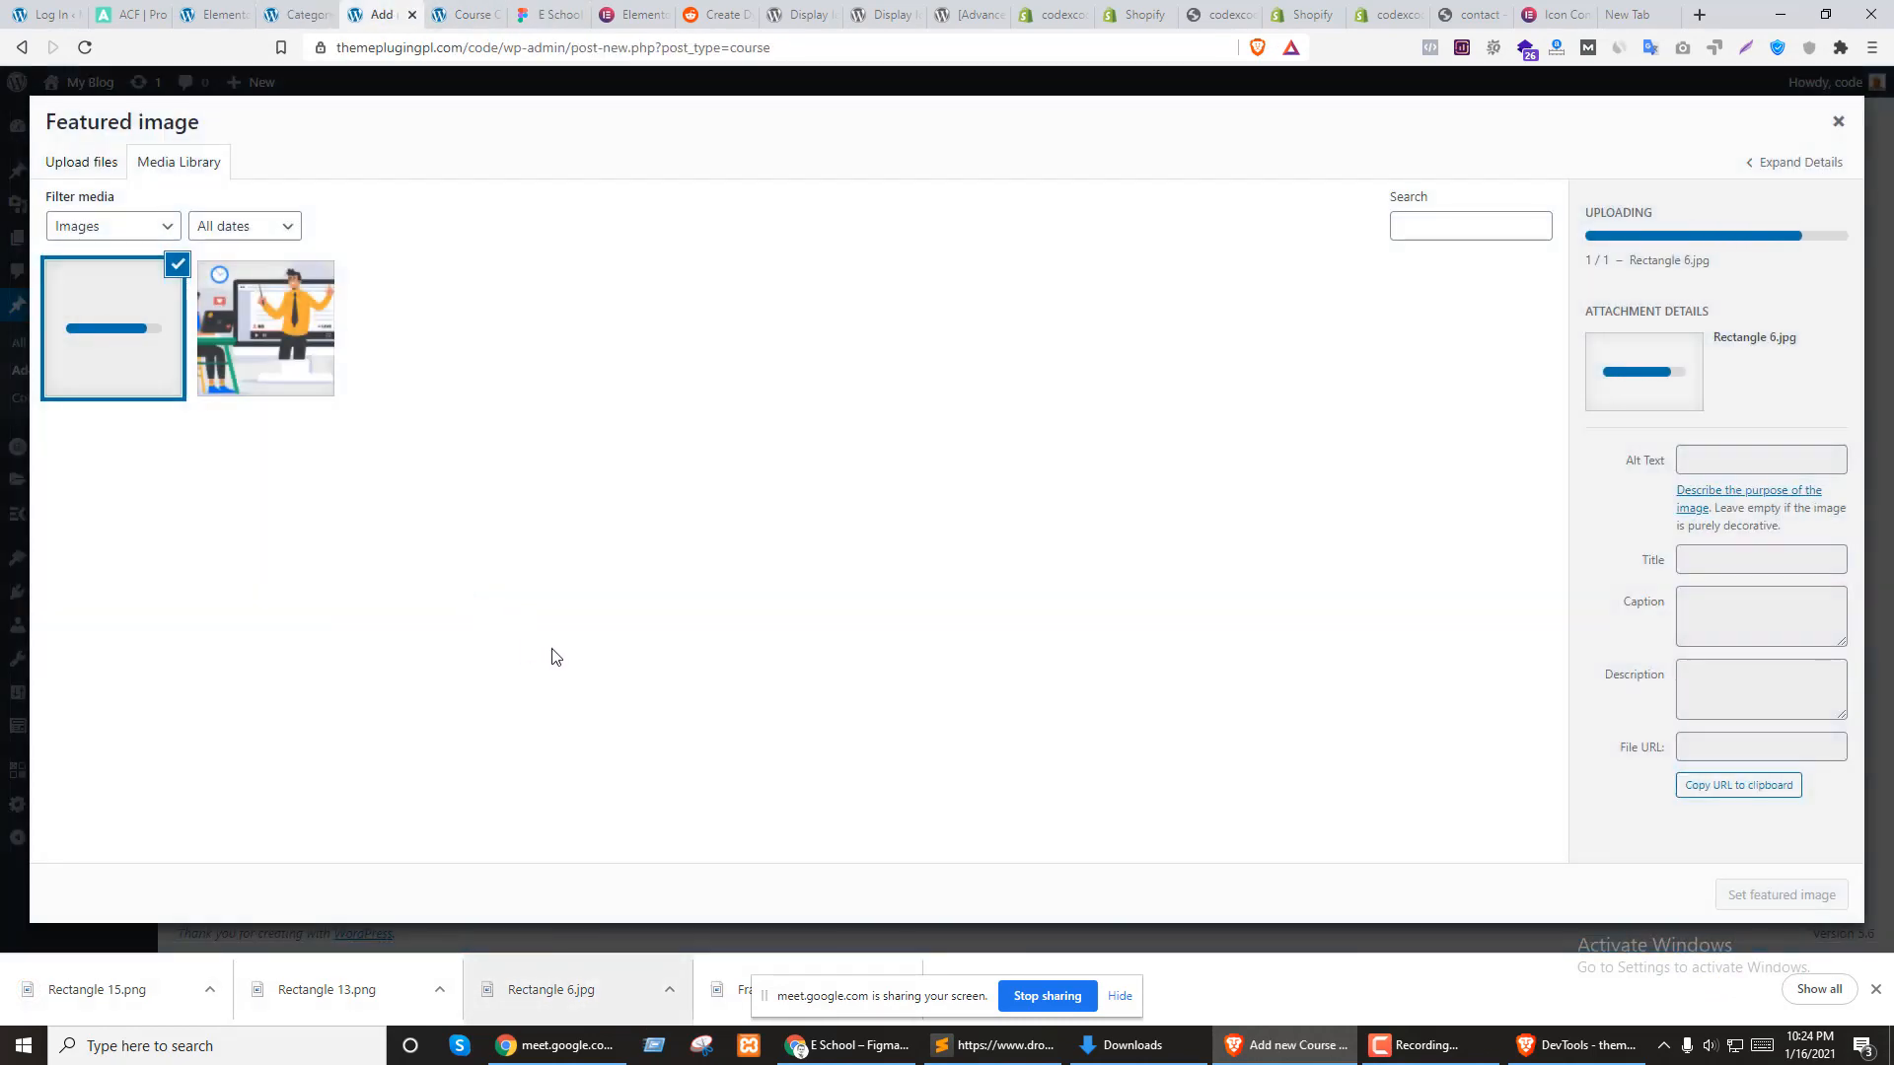
drag(326, 990, 473, 671)
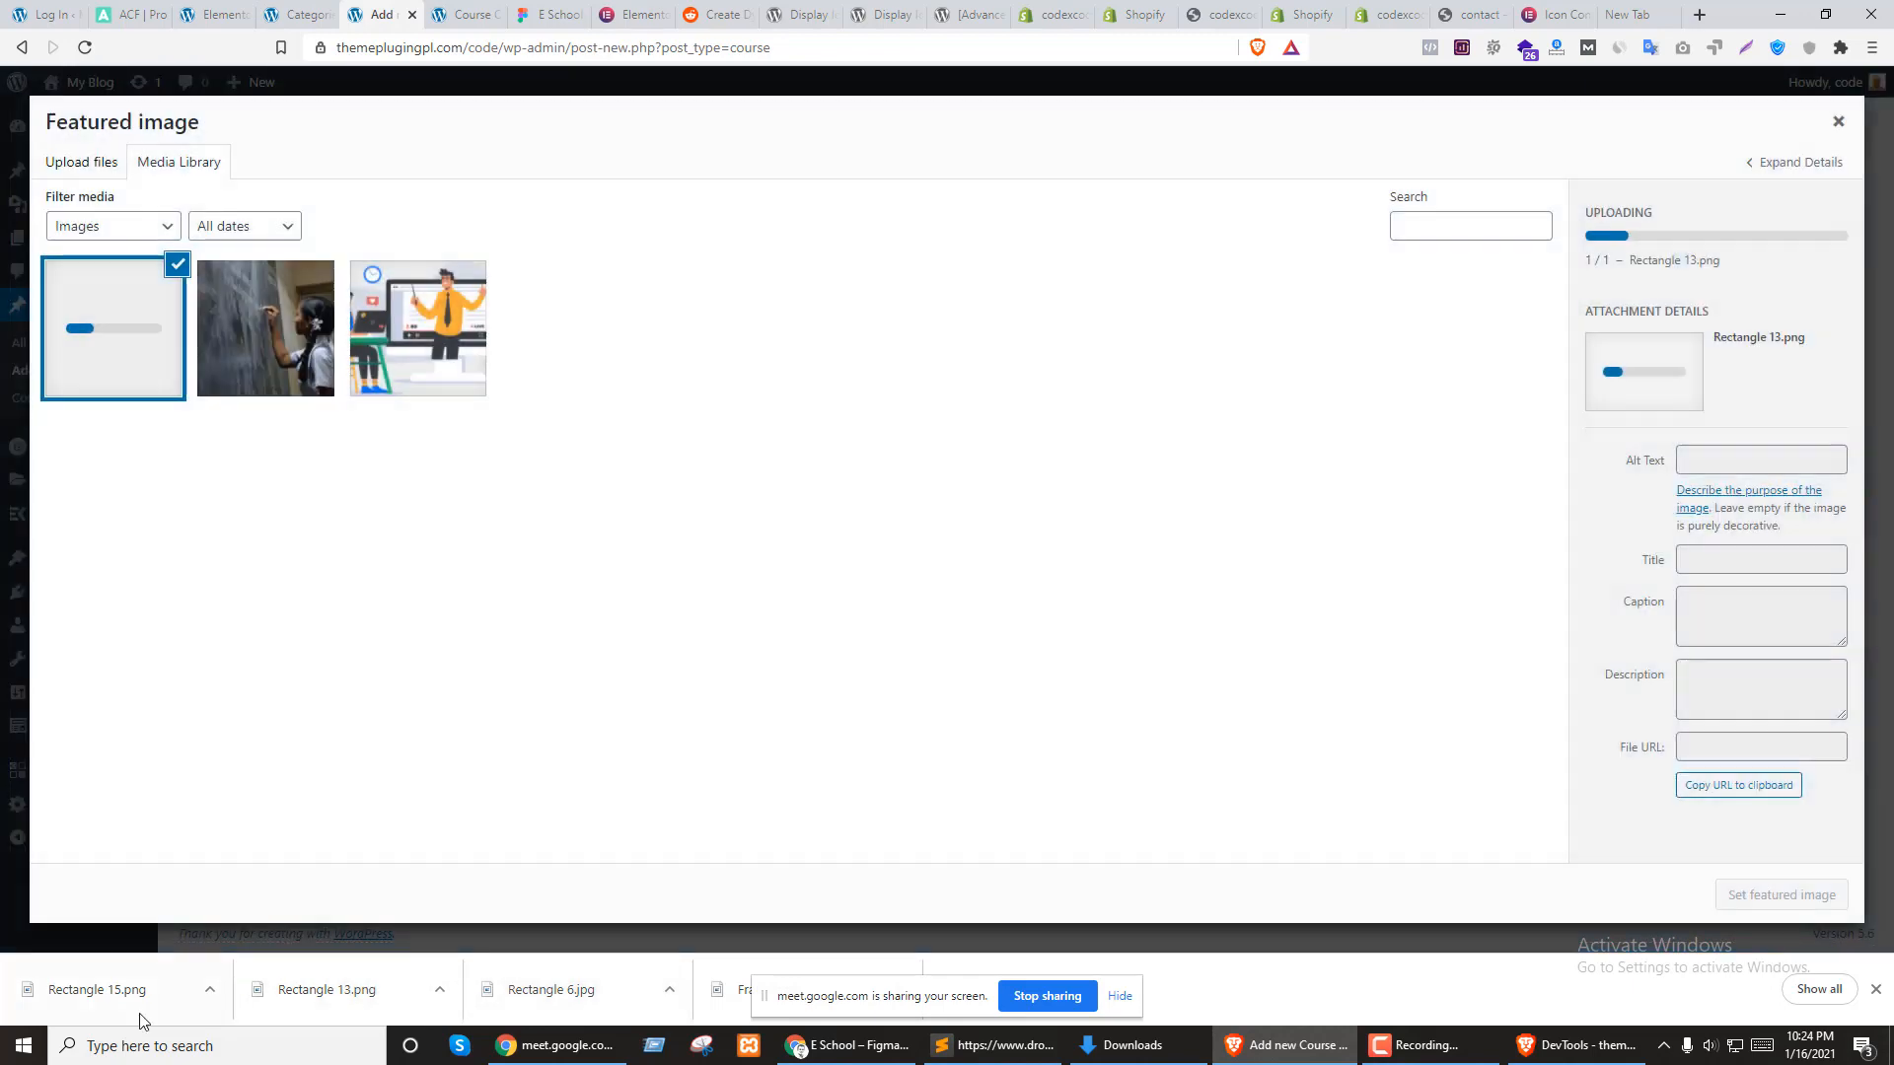
drag(83, 1008, 337, 582)
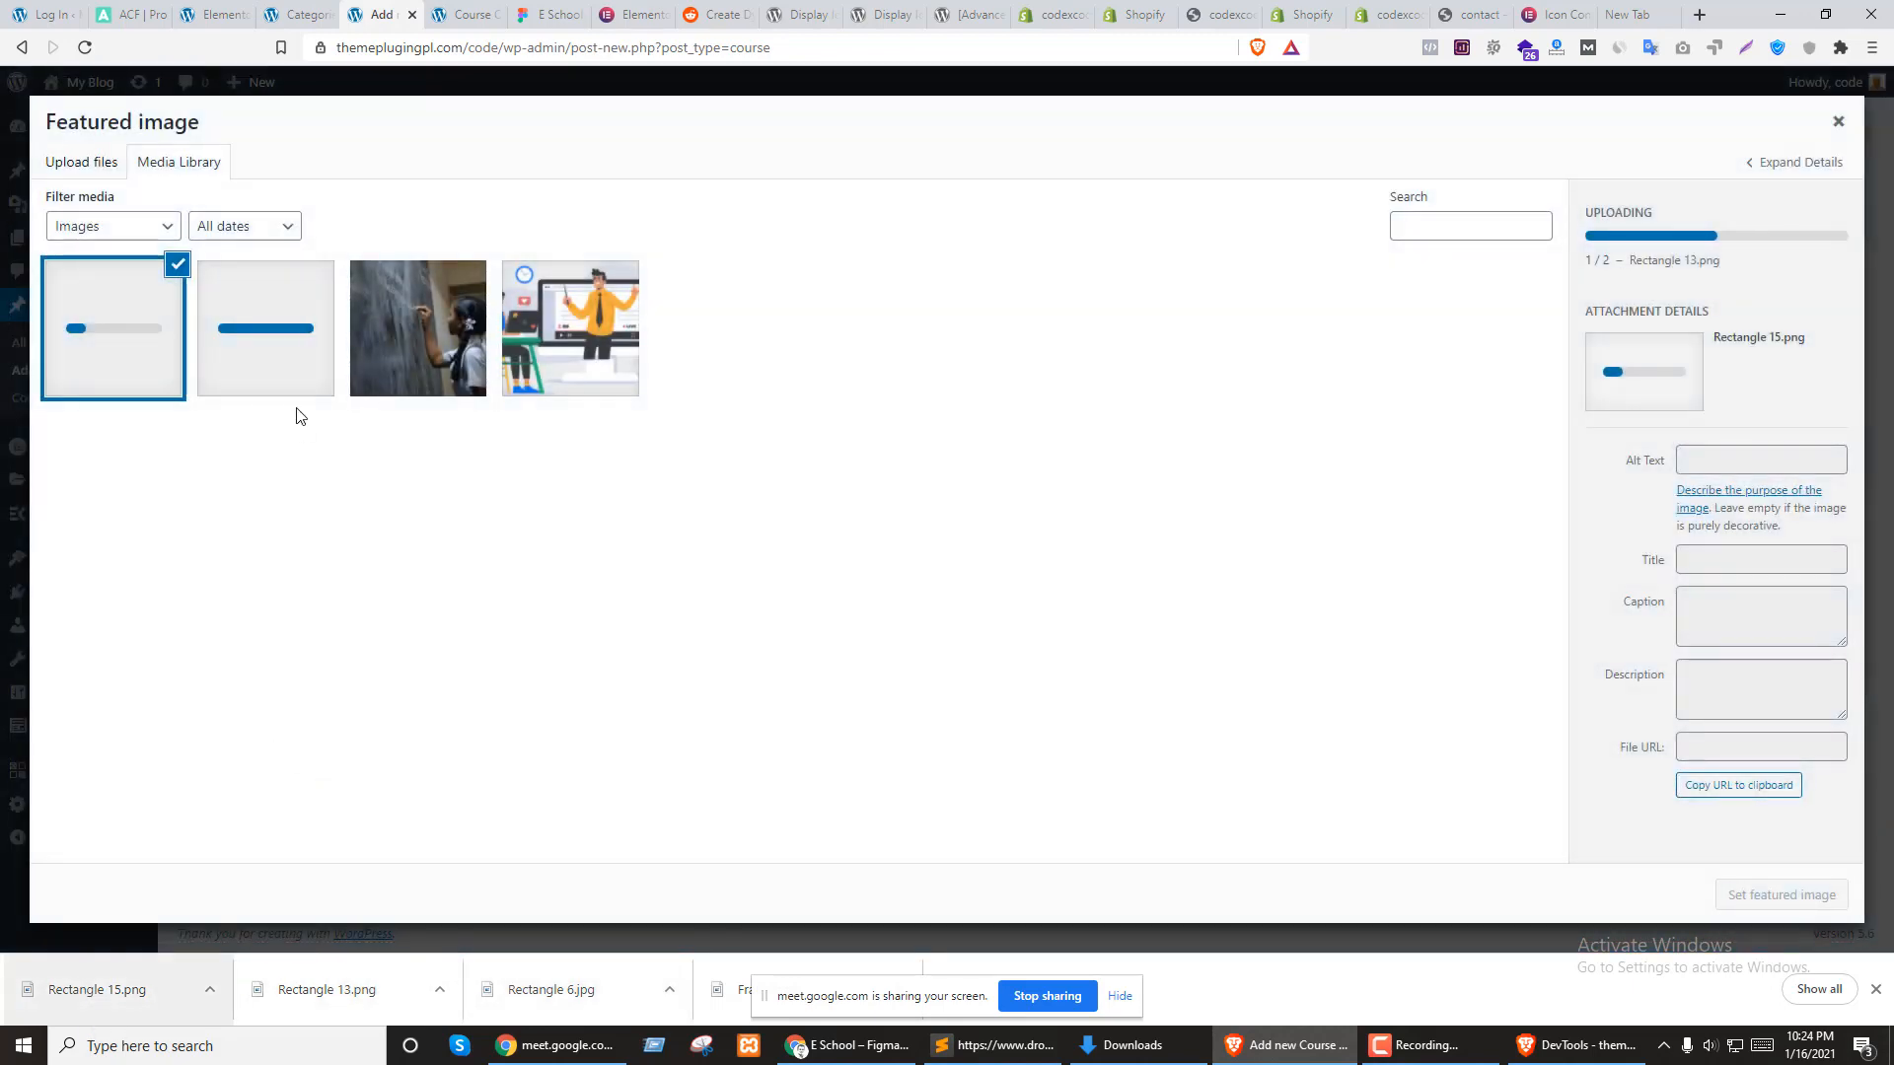
click(462, 292)
click(1756, 890)
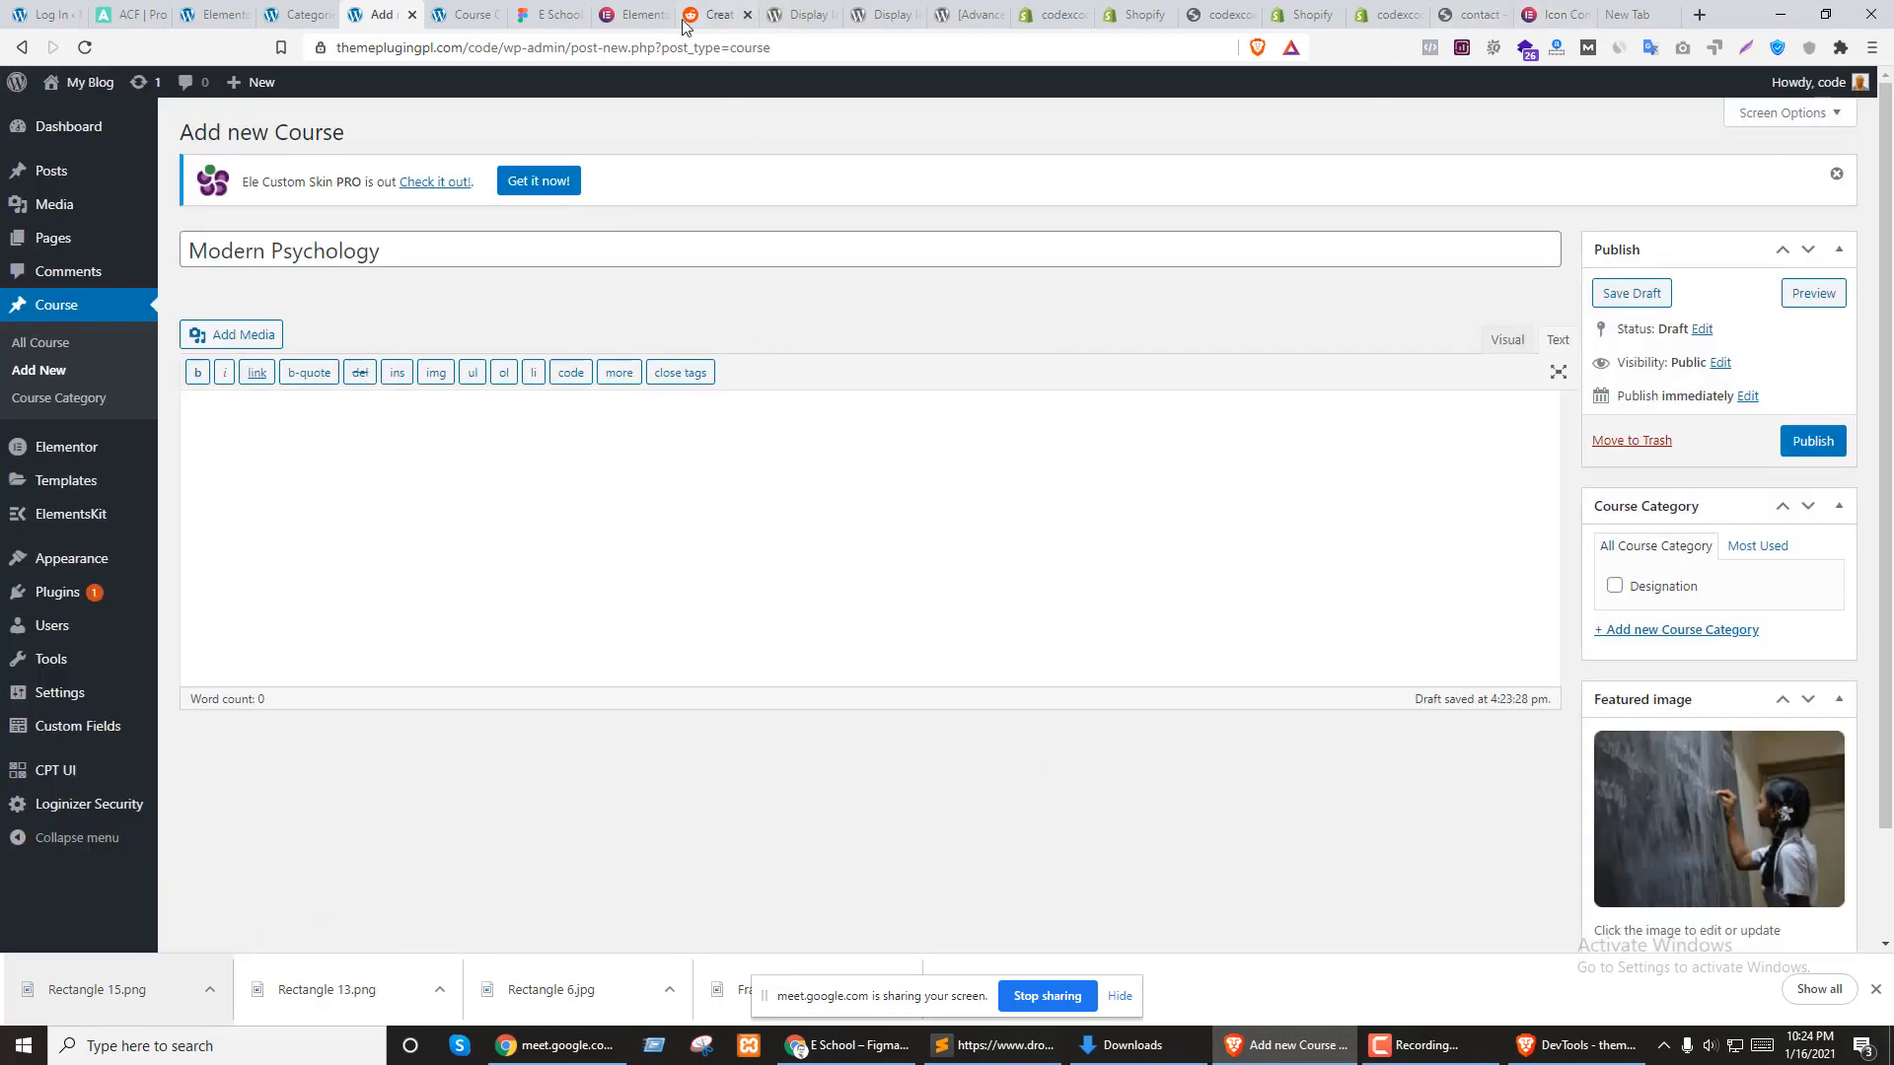
Open the Elementor Help Center and copy the community sentence "Connect with Elementor users of all levels to learn, support & inspire one another."
click(557, 14)
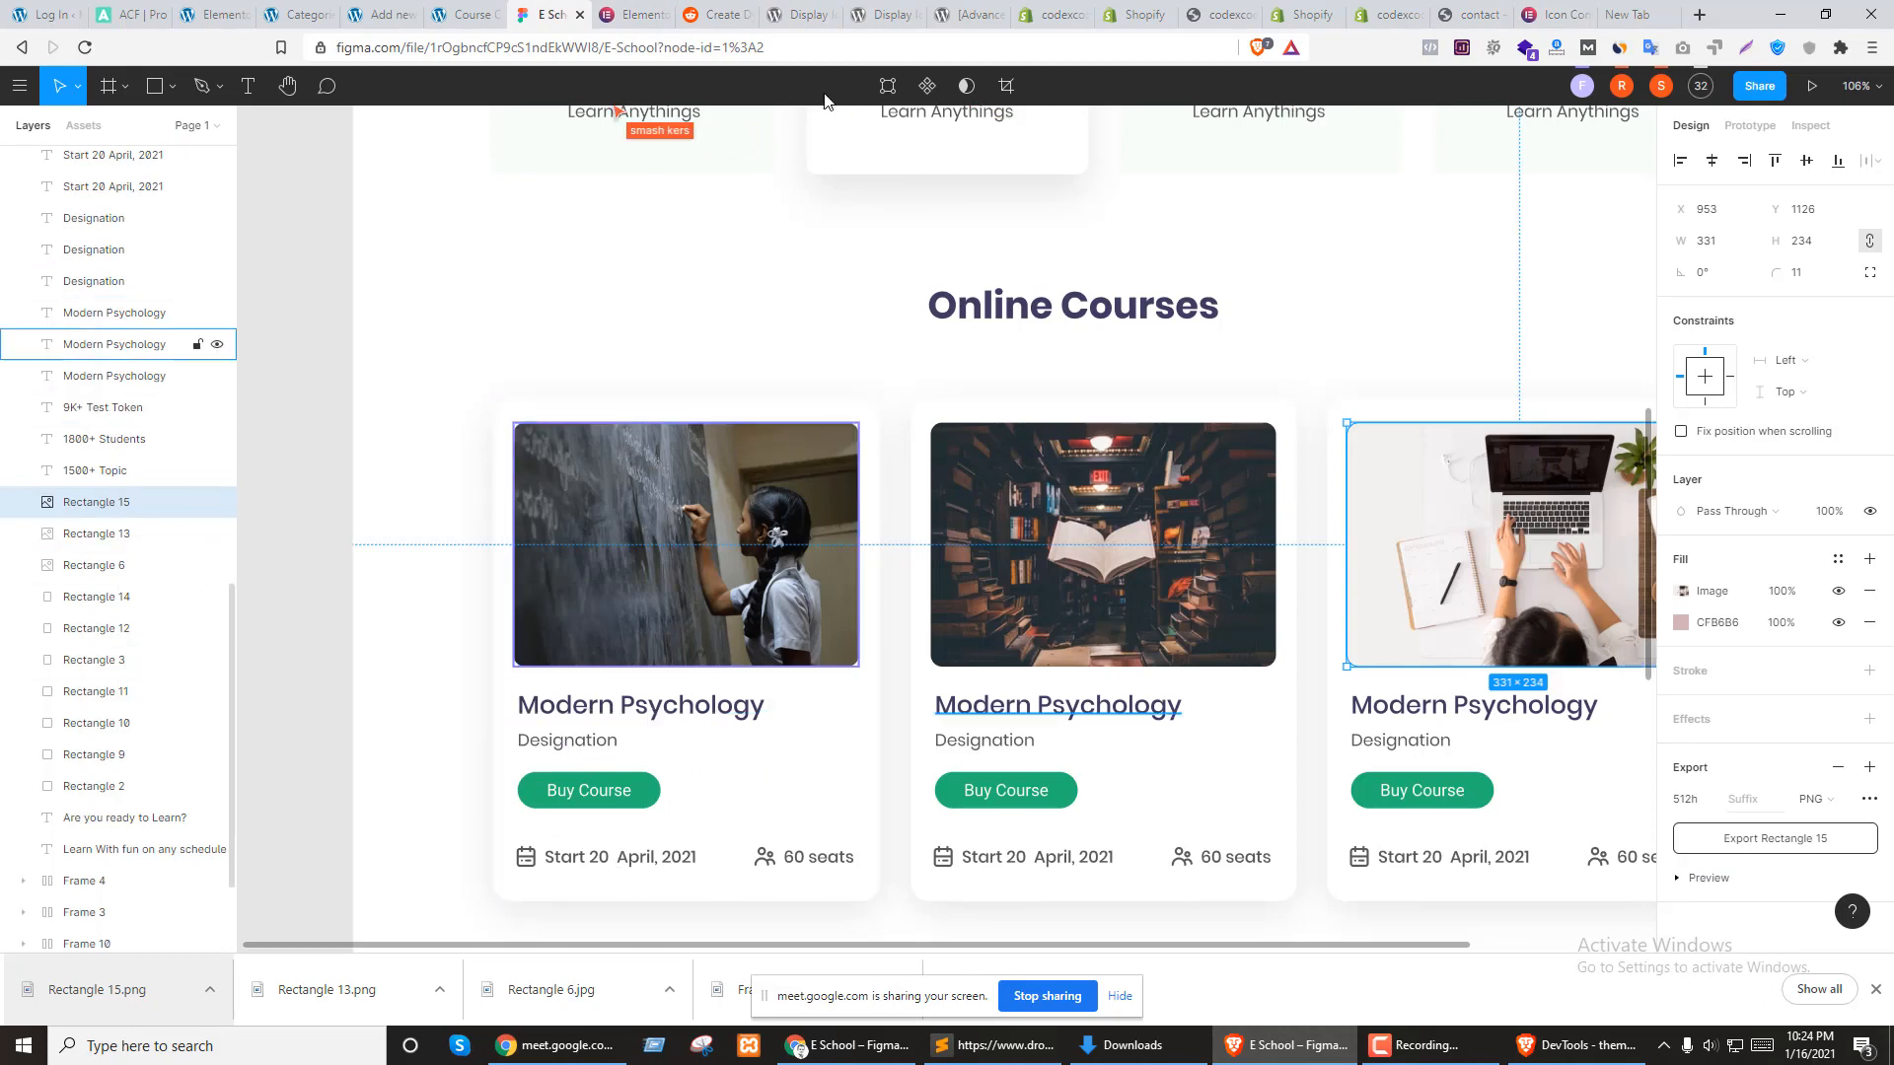
click(1555, 12)
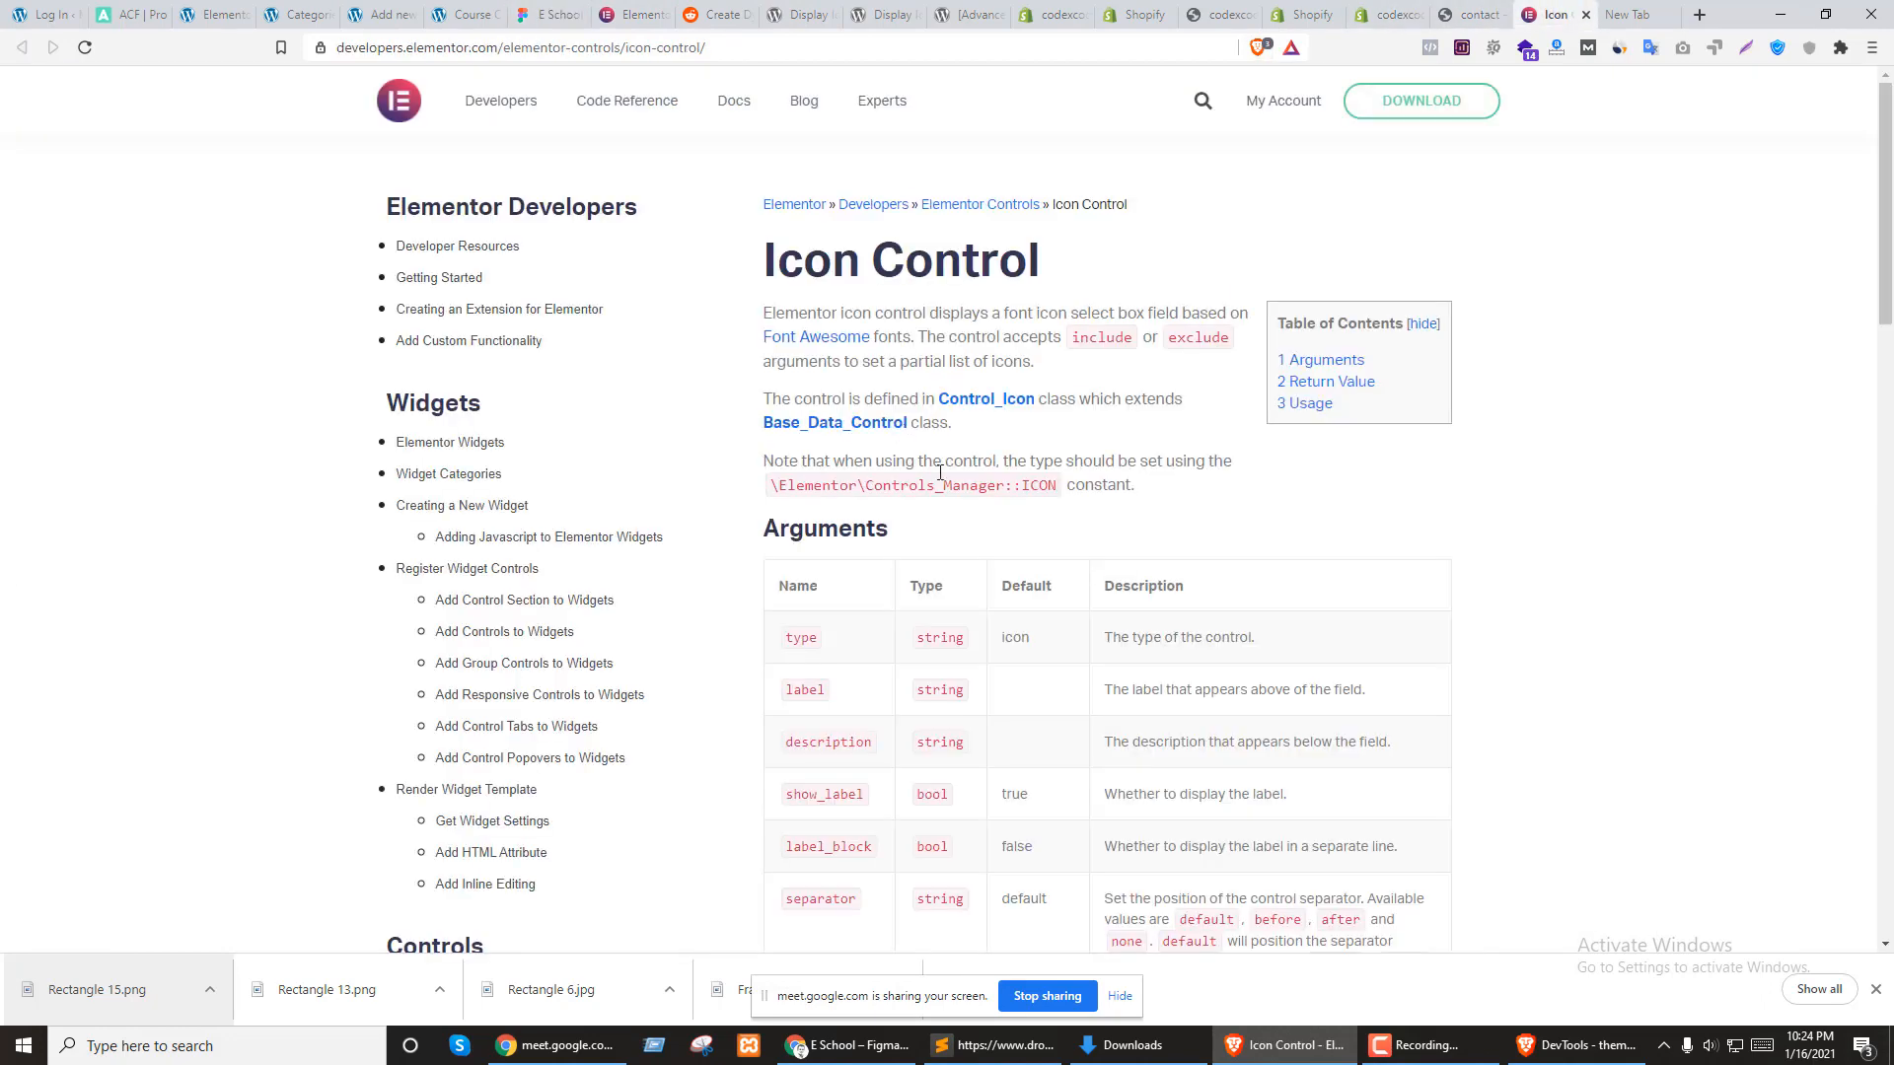
scroll(940, 472, down, 15)
scroll(969, 459, up, 3)
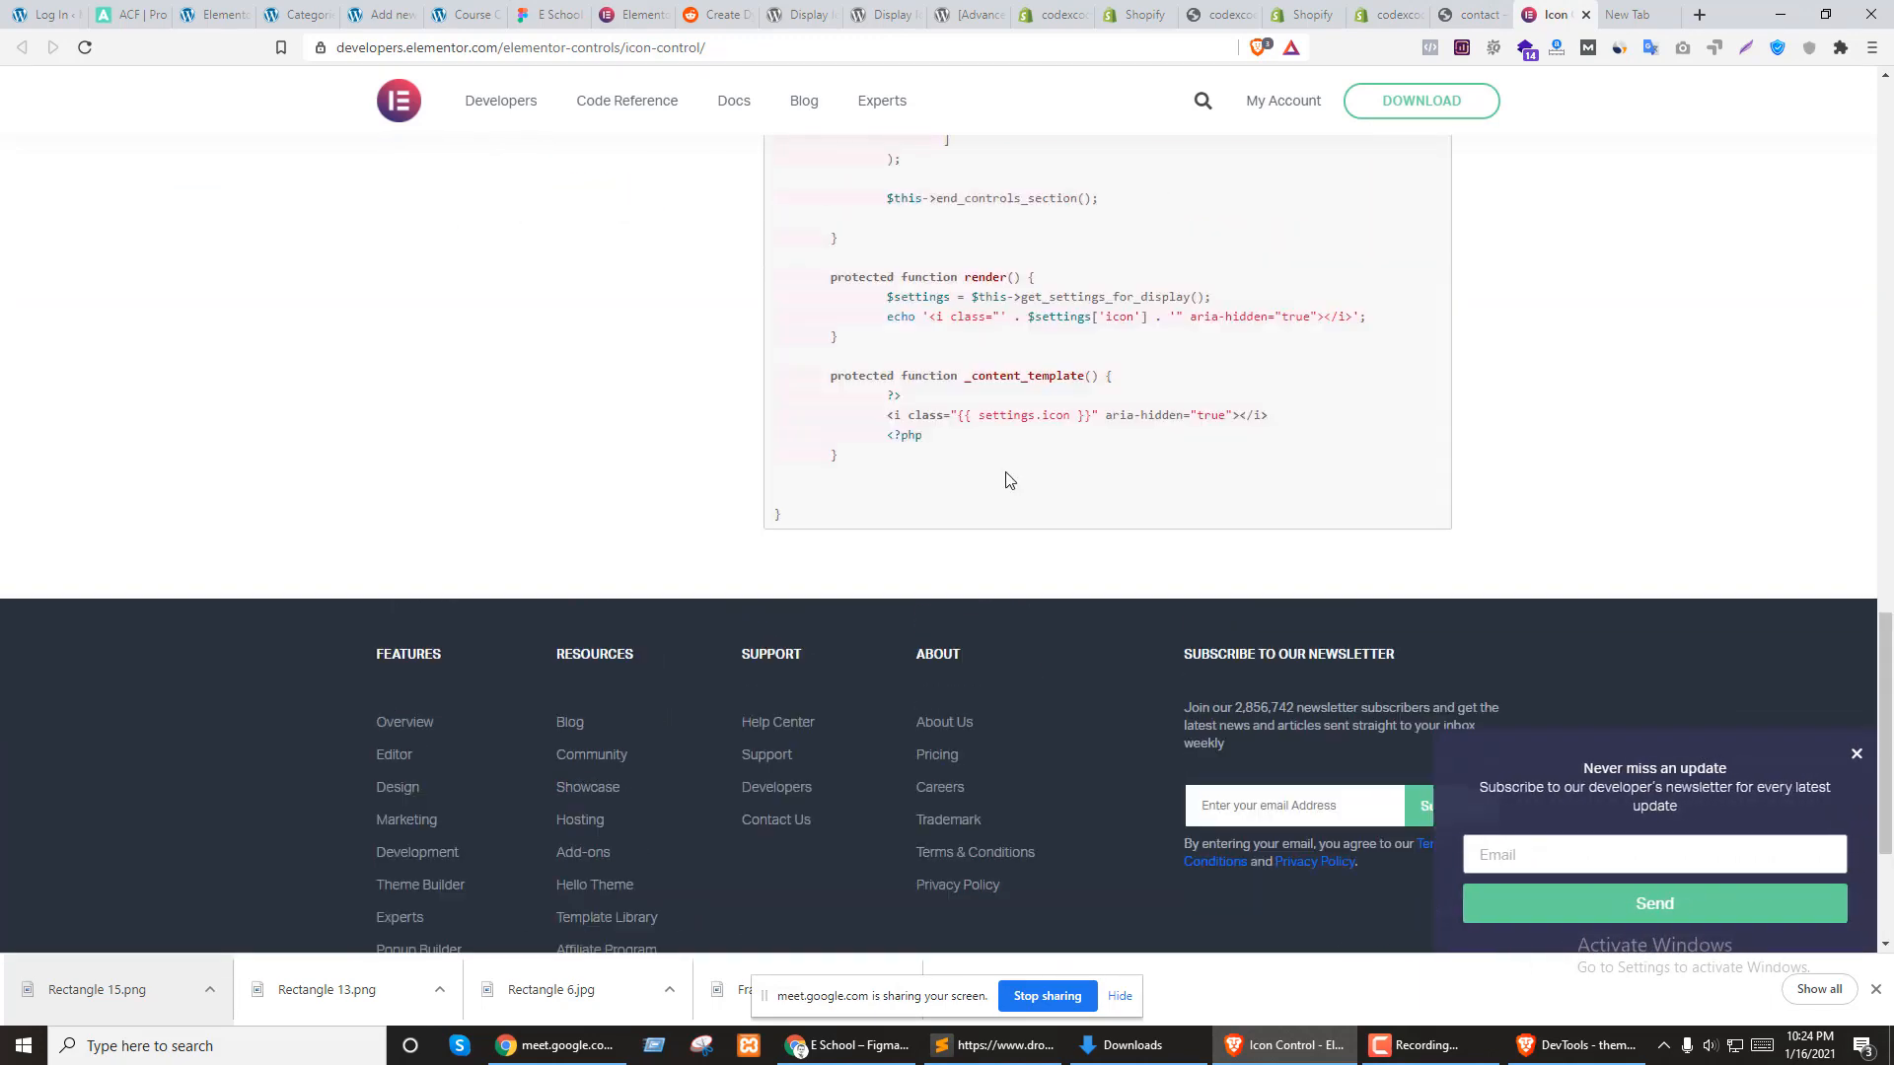
scroll(1005, 479, up, 15)
click(743, 102)
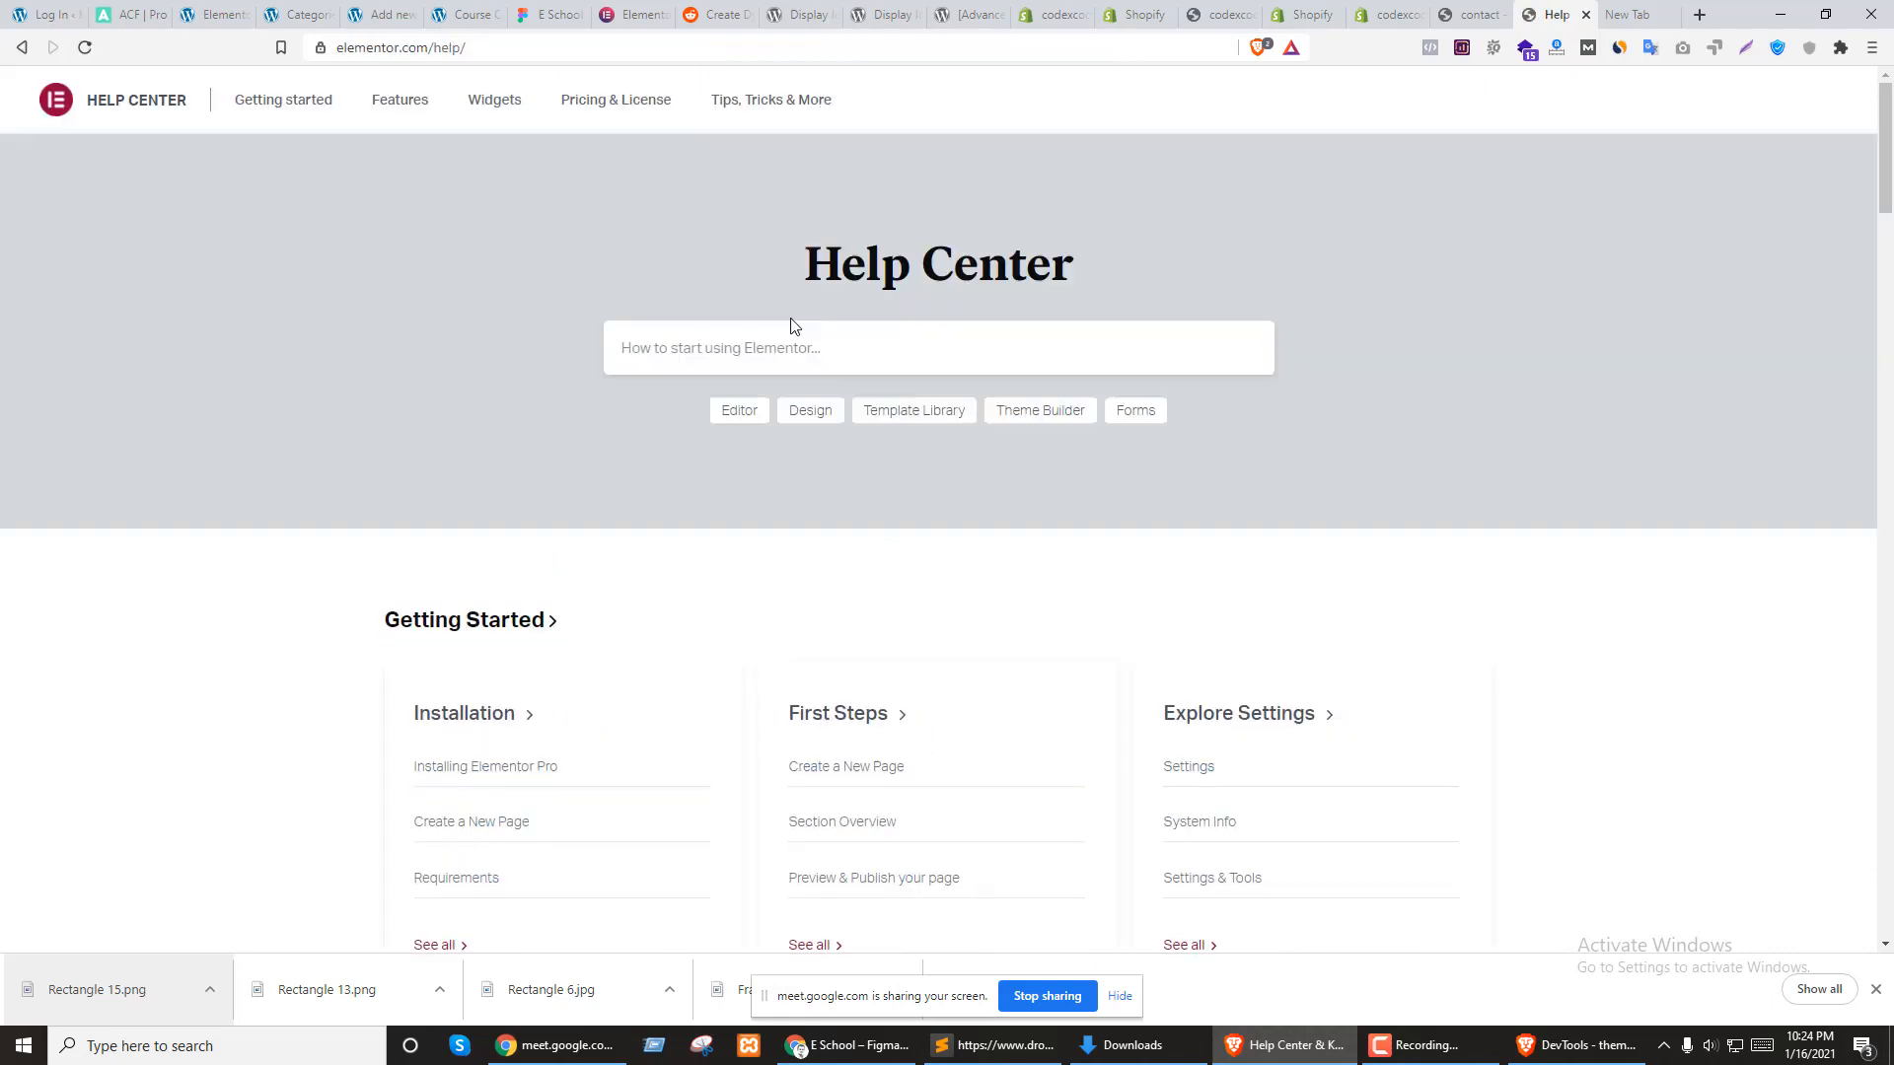
scroll(828, 363, down, 20)
scroll(909, 441, down, 20)
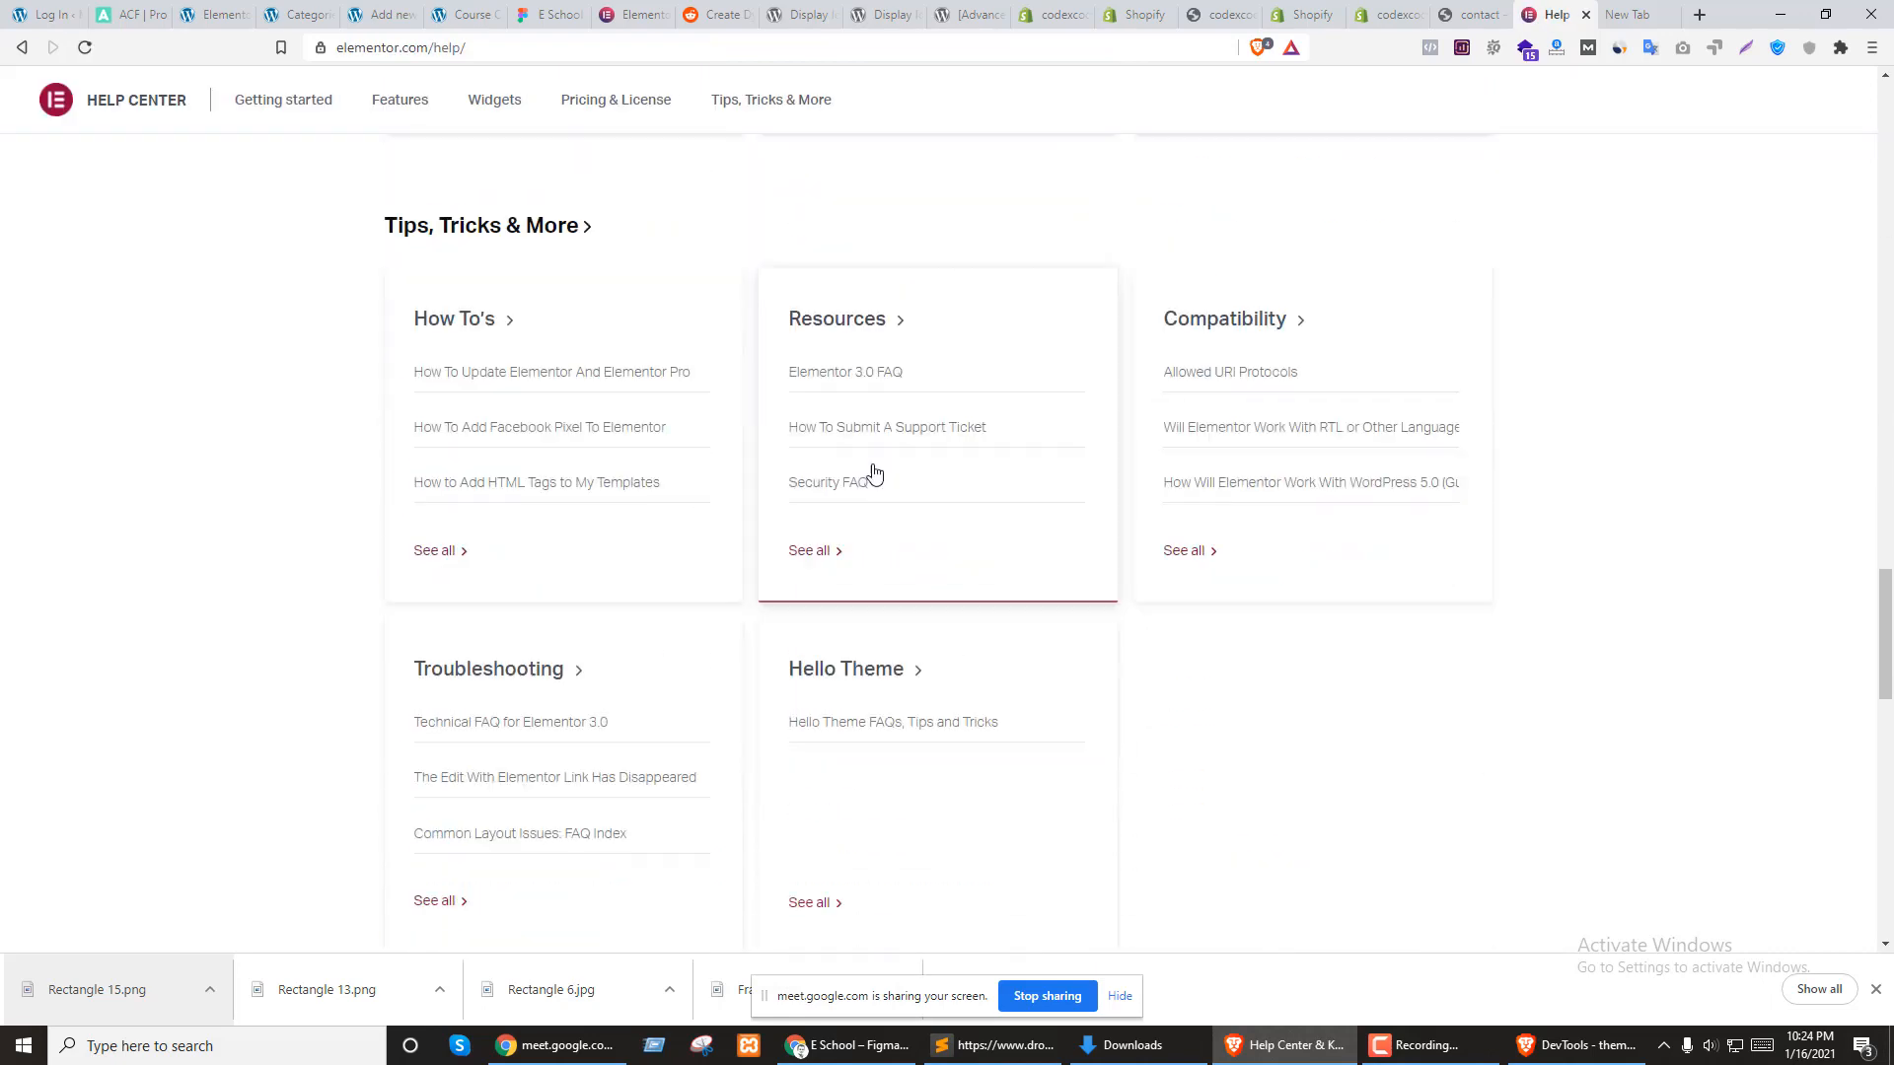
scroll(365, 481, up, 5)
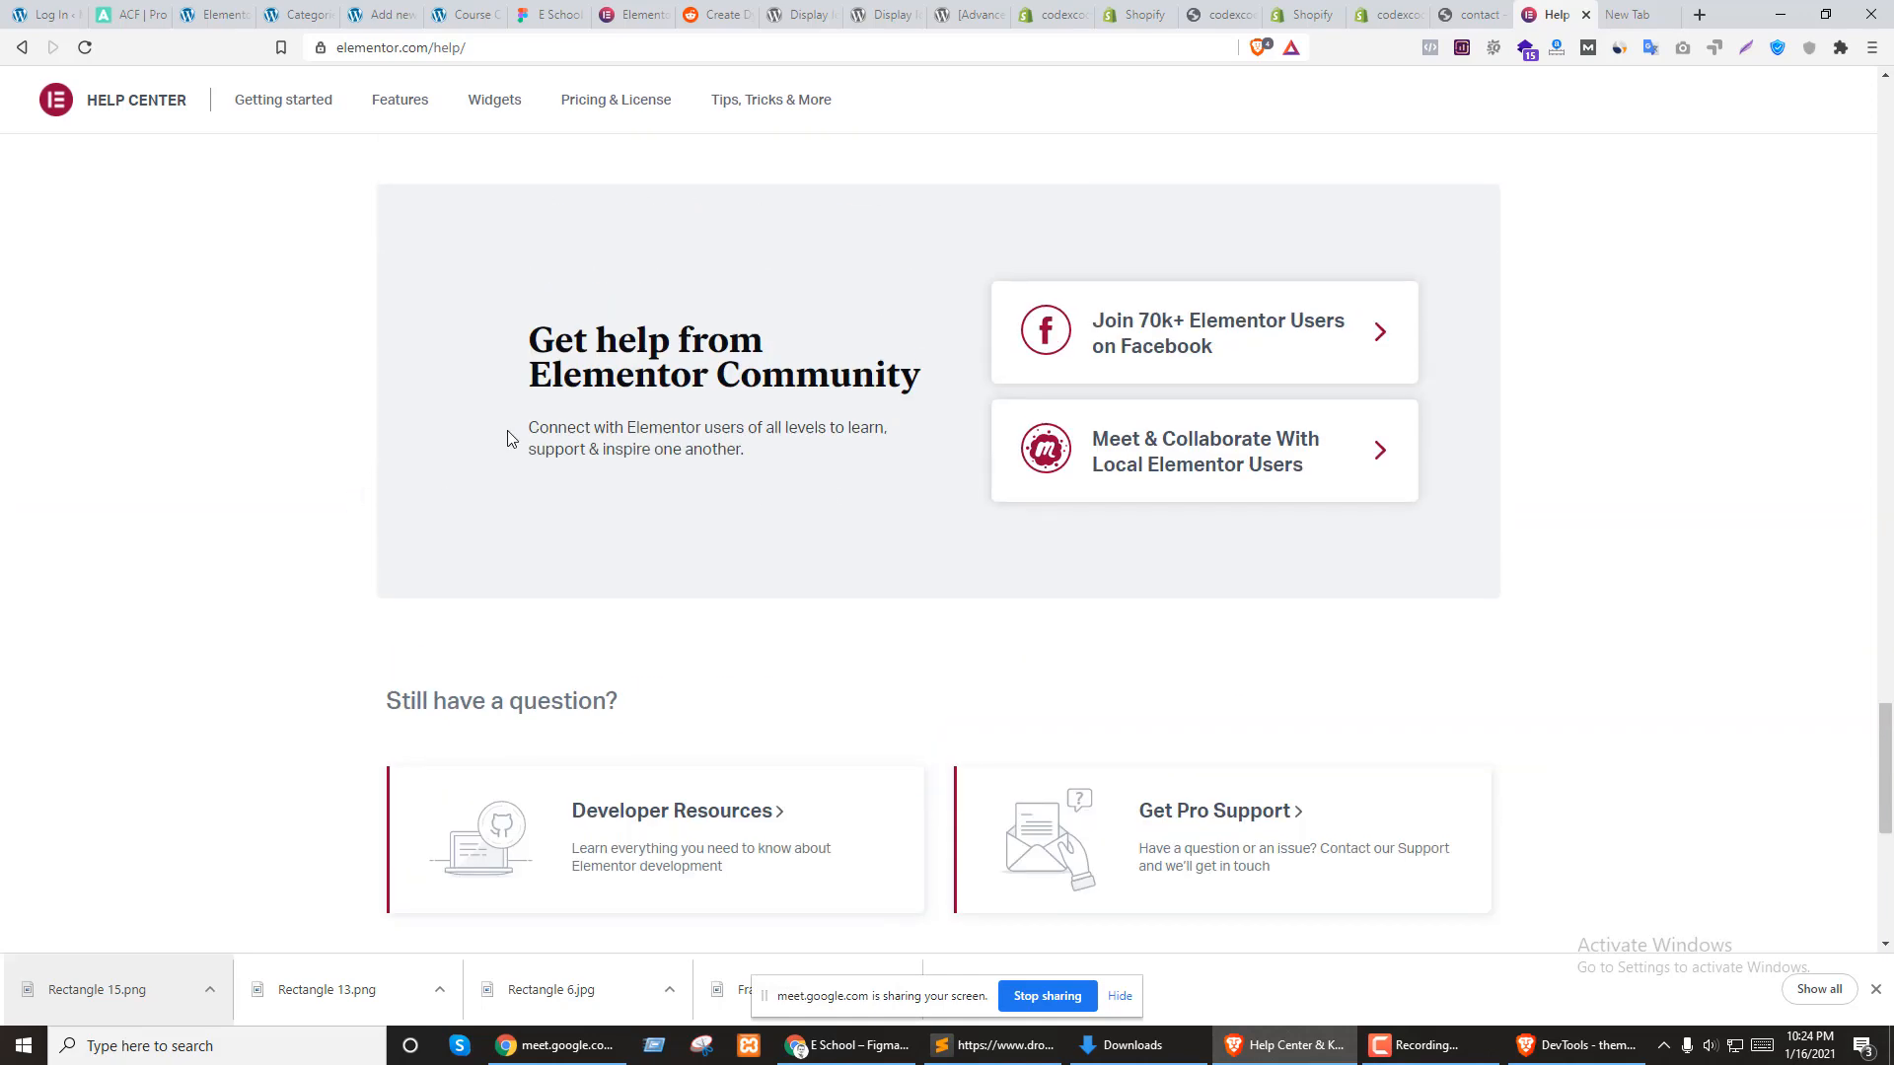
drag(510, 438, 763, 451)
key(ctrl+c)
Fill the Modern Psychology course's content with the copied sentence, repeated five times
click(392, 9)
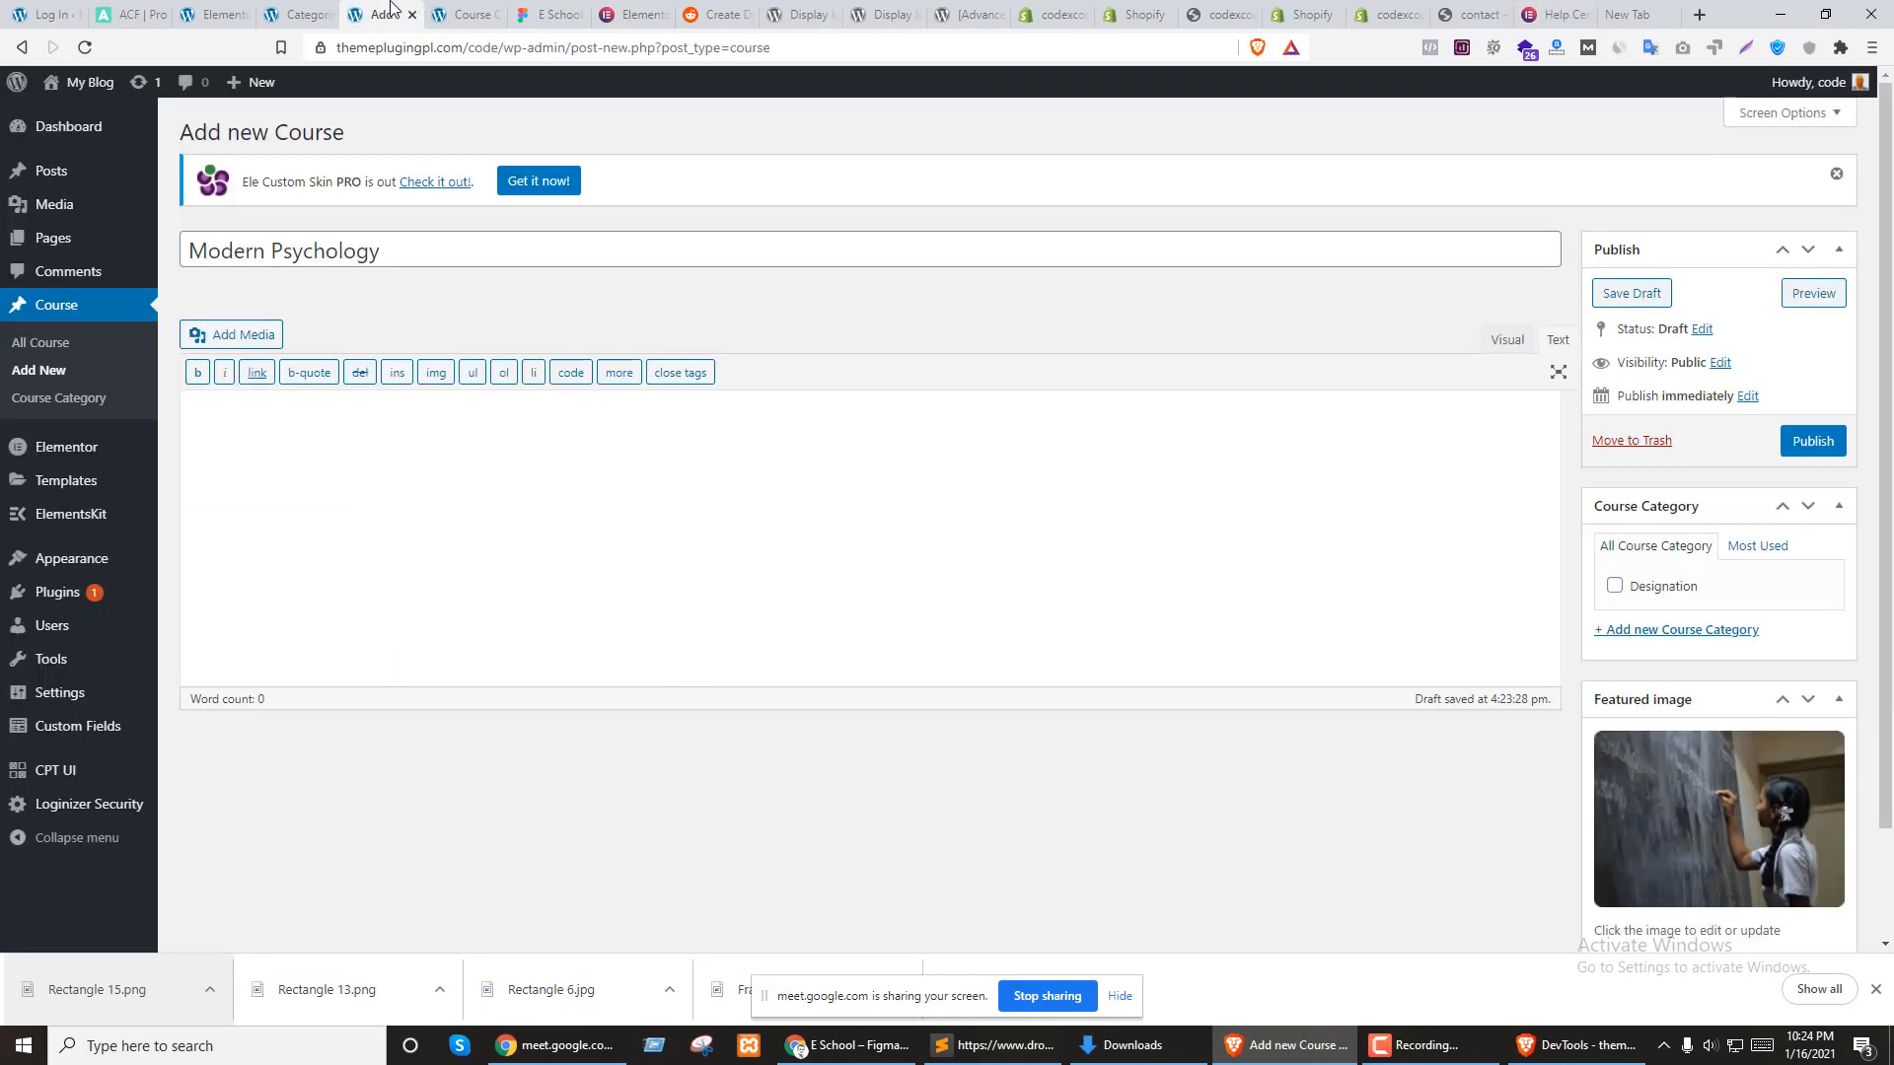
key(ctrl+v)
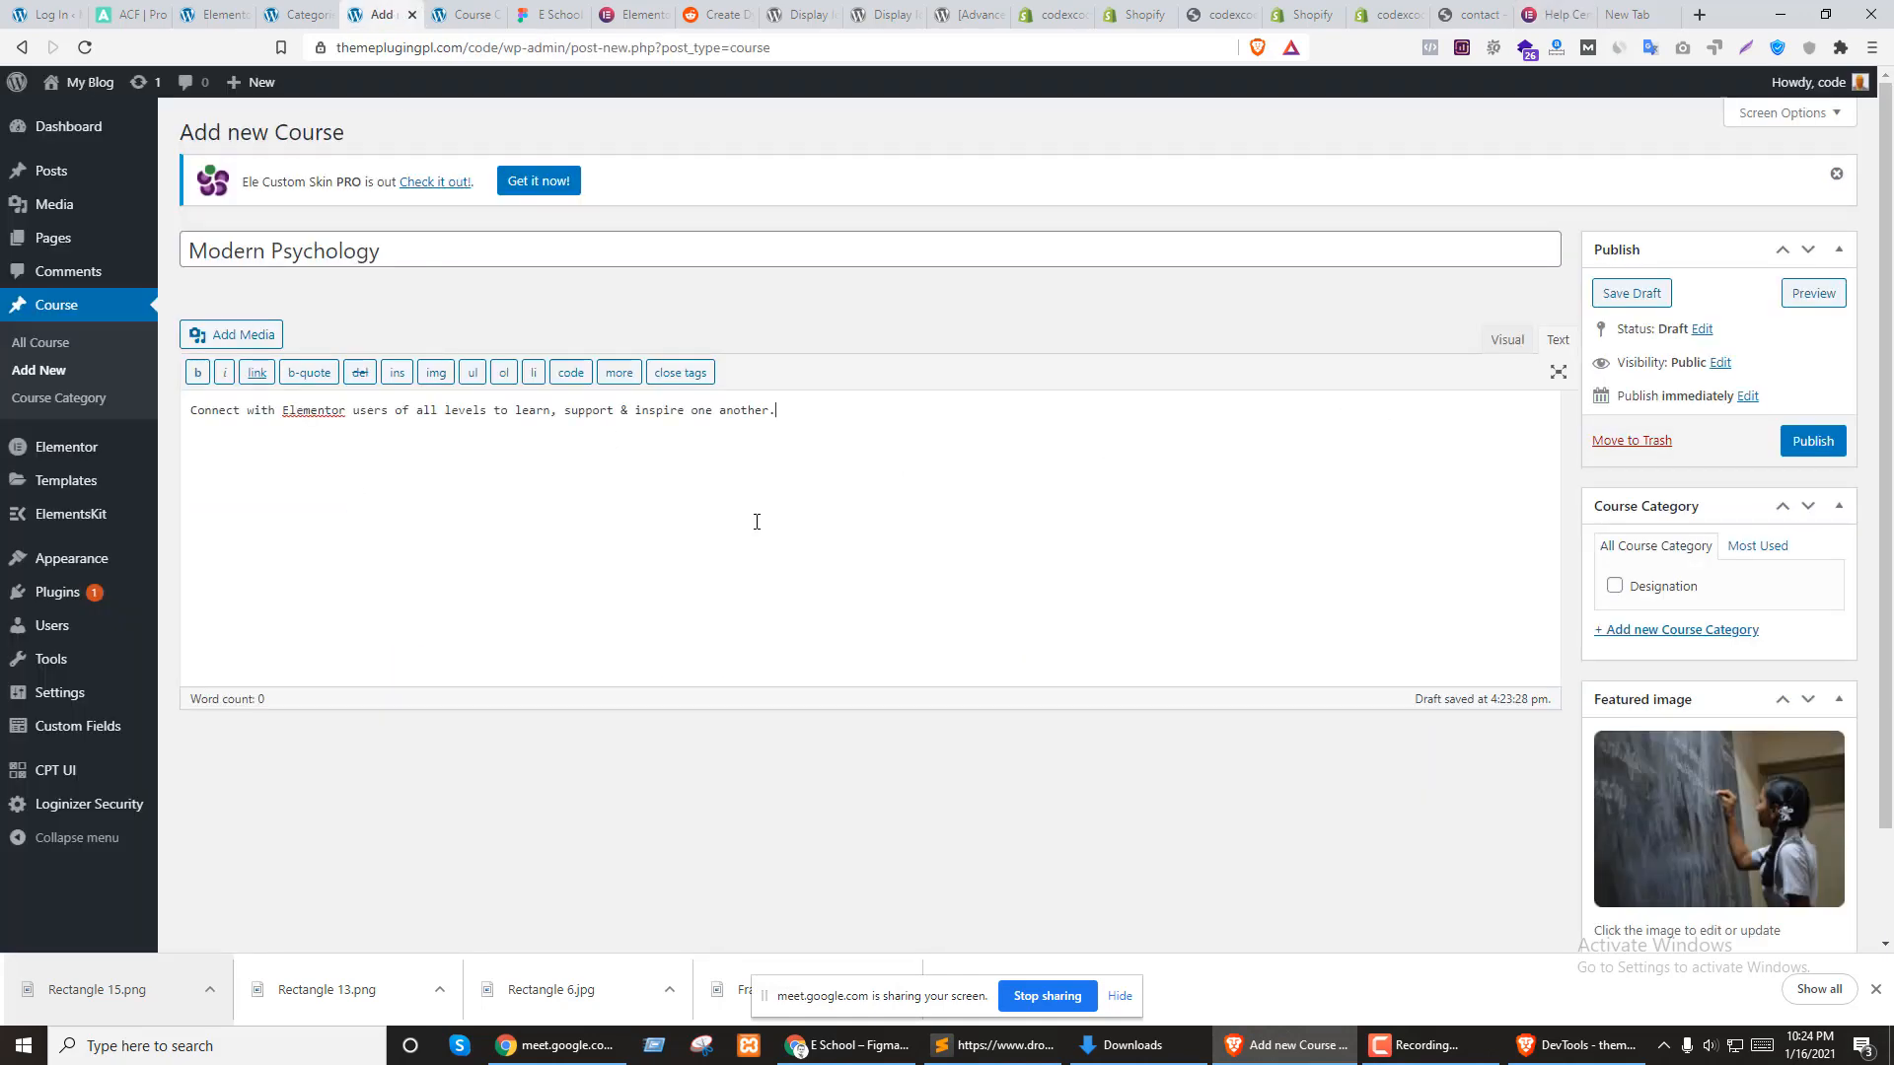
key(ctrl+v)
key(ctrl+v)
key(ctrl+v)
key(ctrl+v)
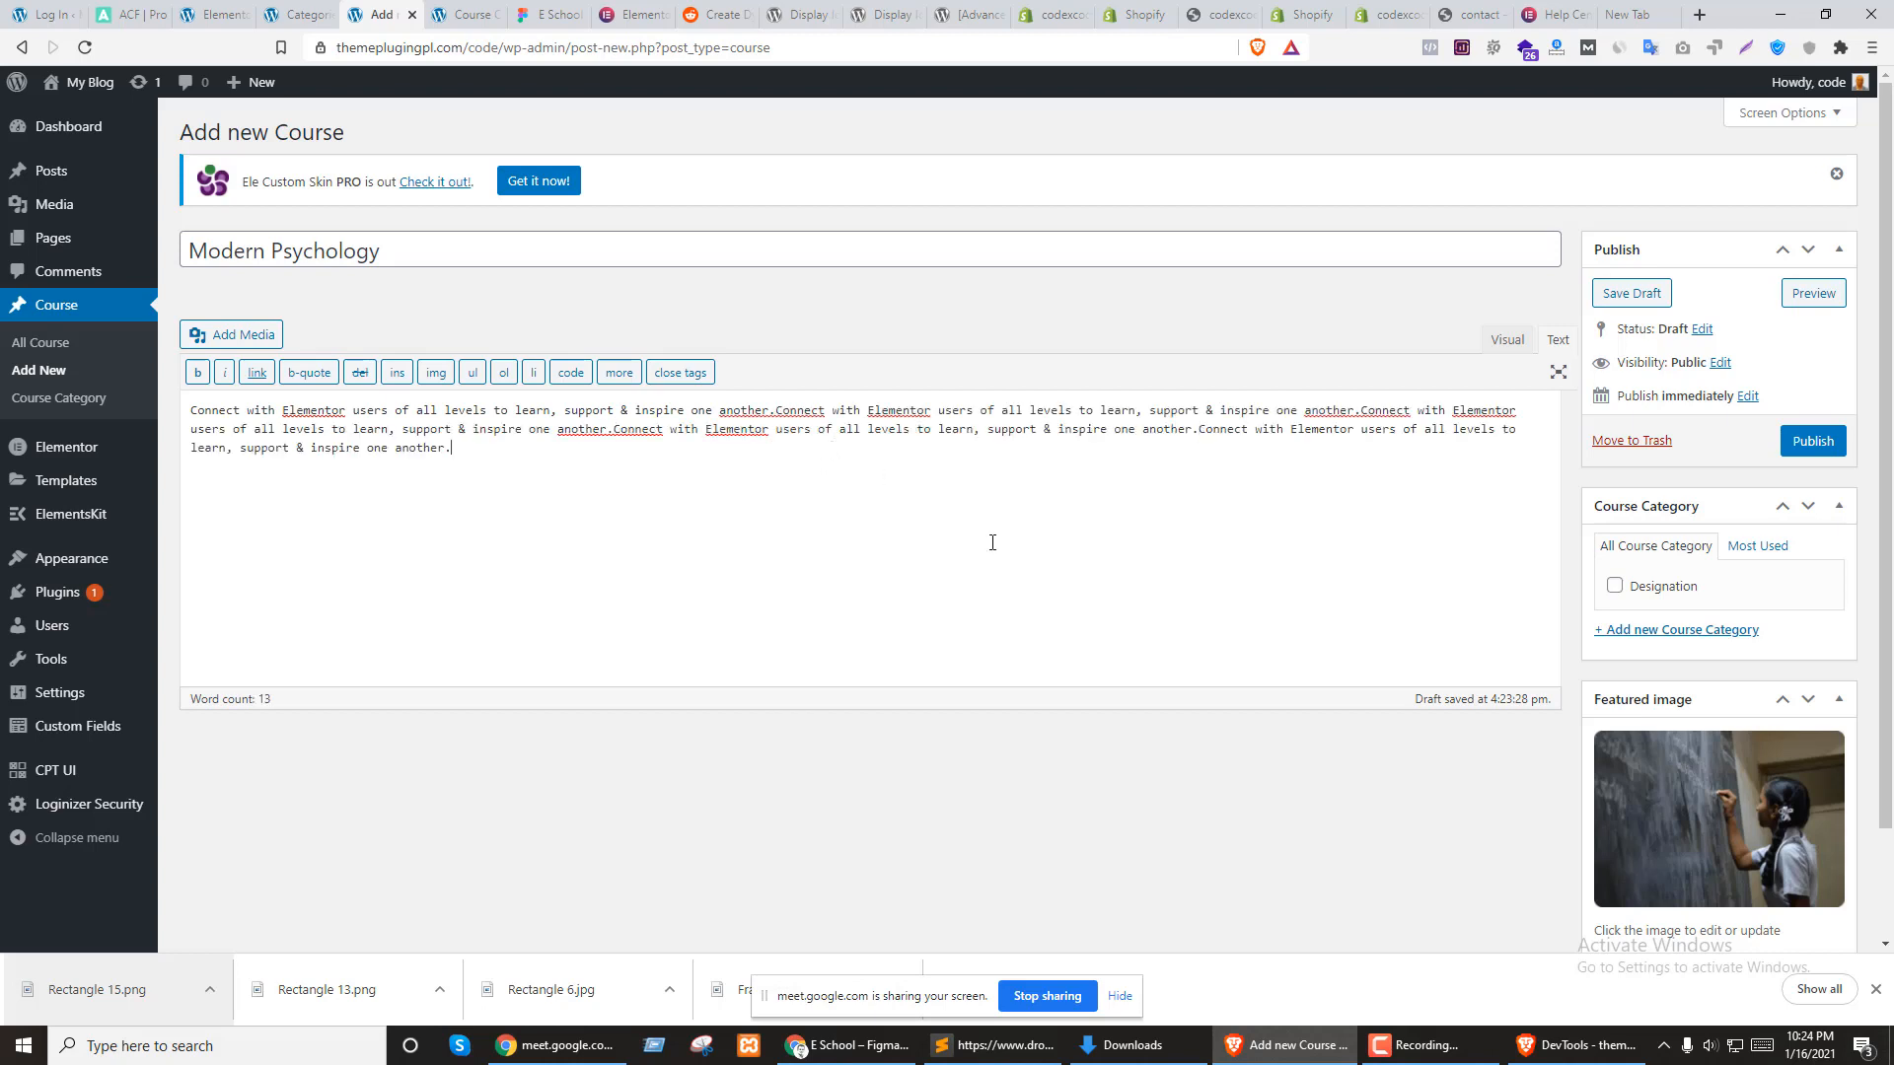
Assign the Modern Psychology course to the Designation category and publish it
click(1662, 589)
click(1811, 442)
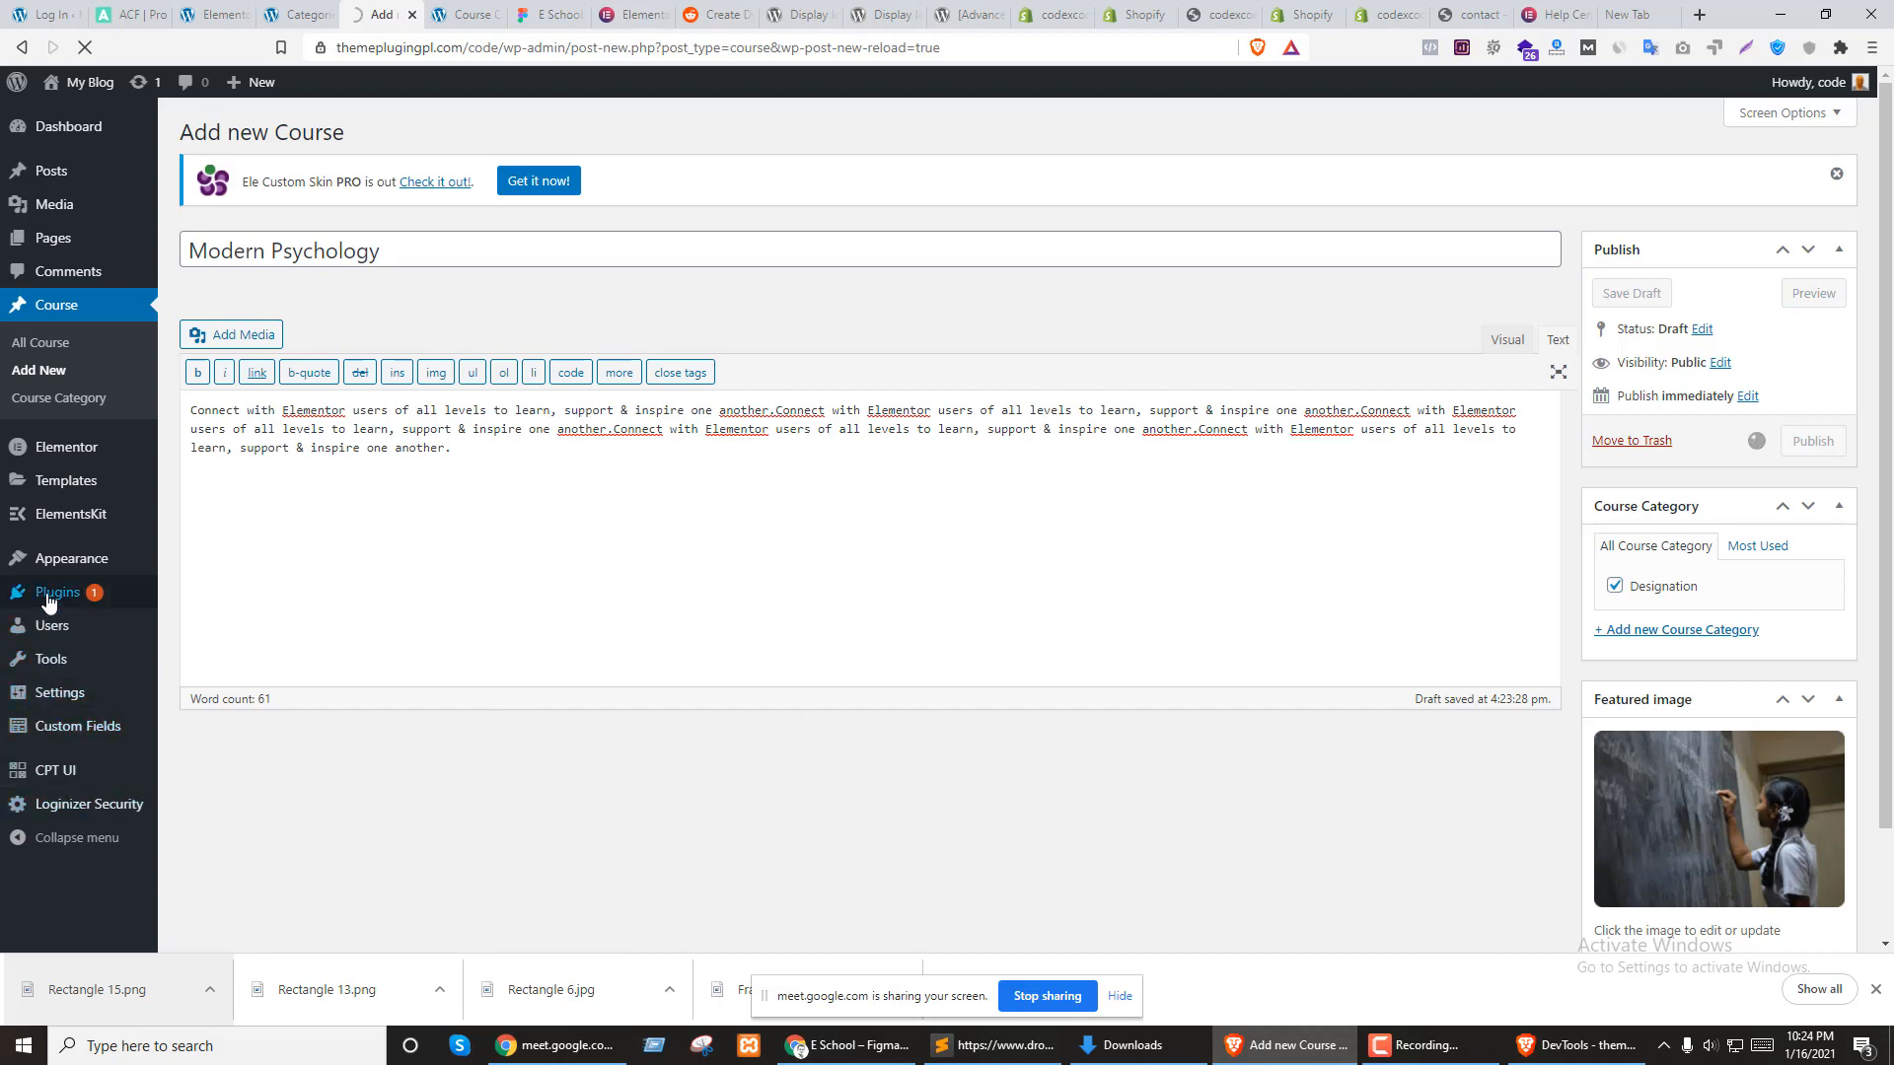
Create a new custom field group in a separate tab and title it "Course Filed"
mouse_move(79, 727)
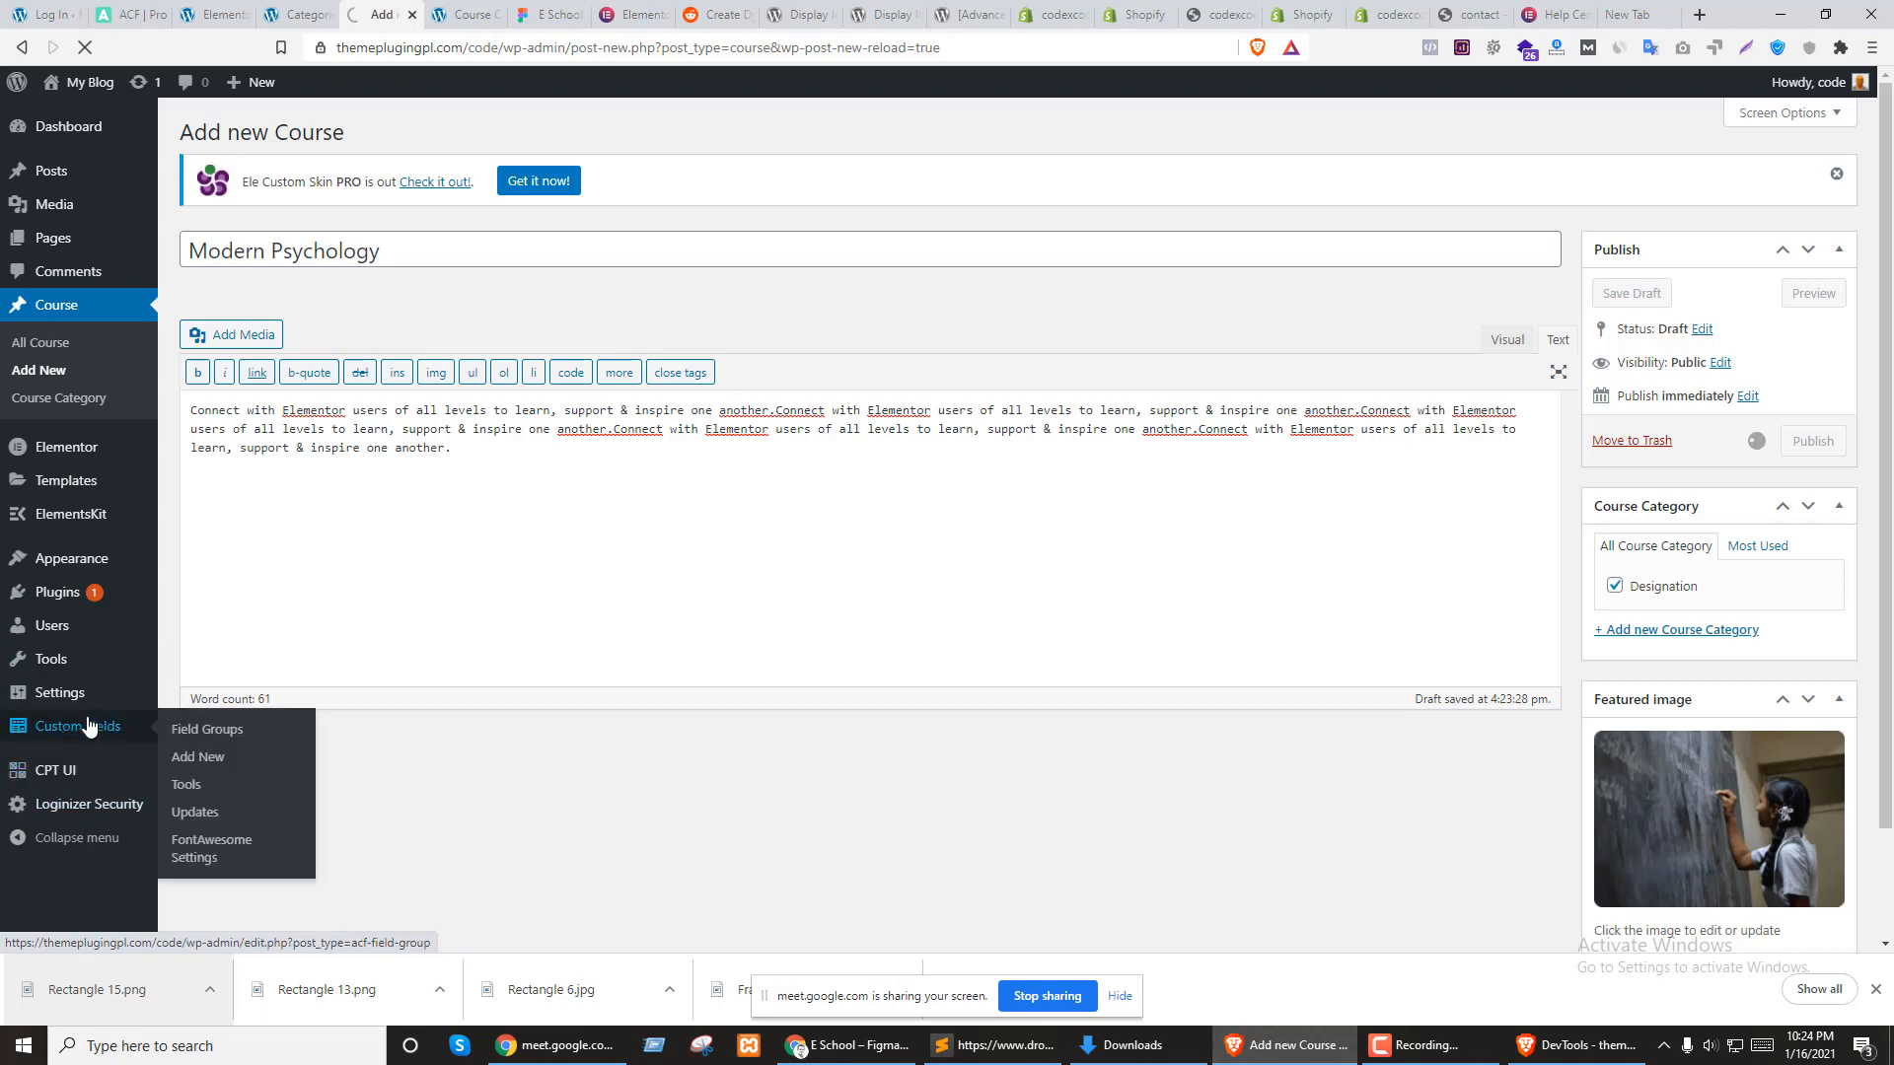
middle_click(195, 766)
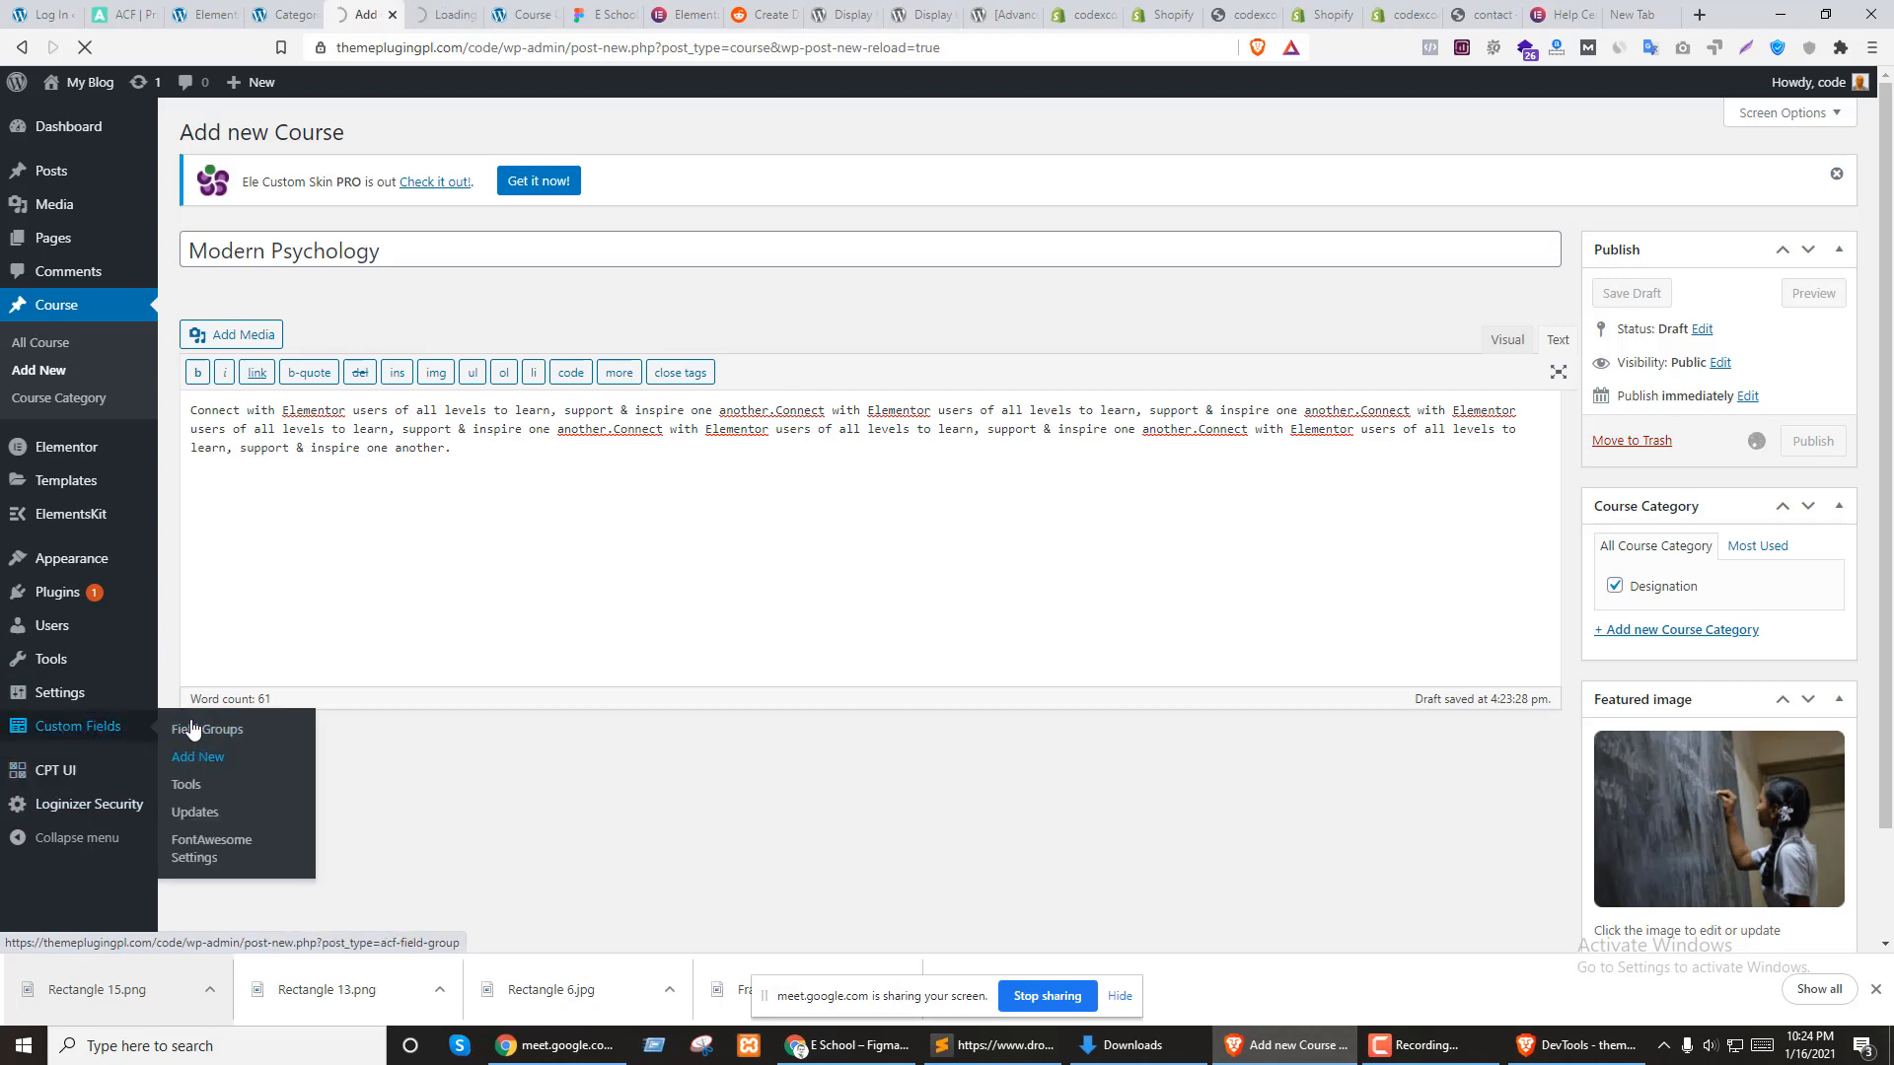
click(431, 7)
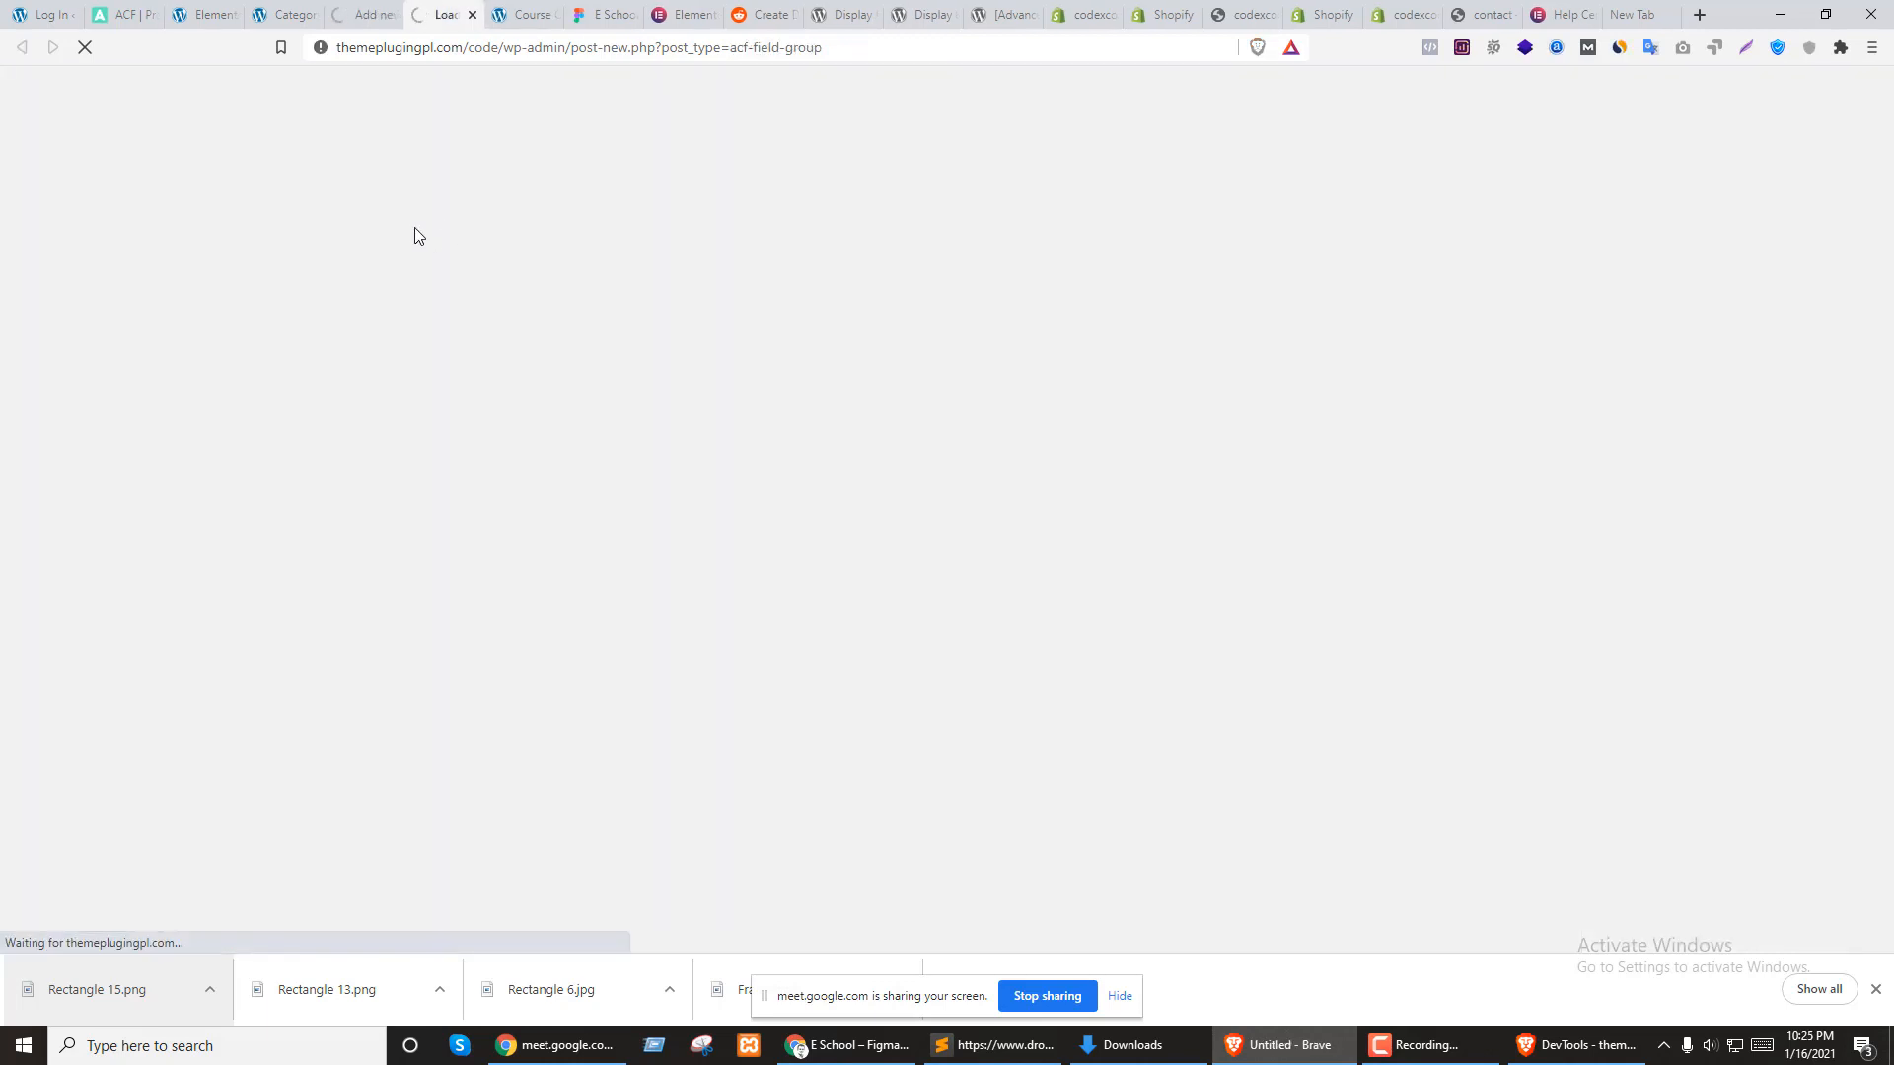
click(602, 14)
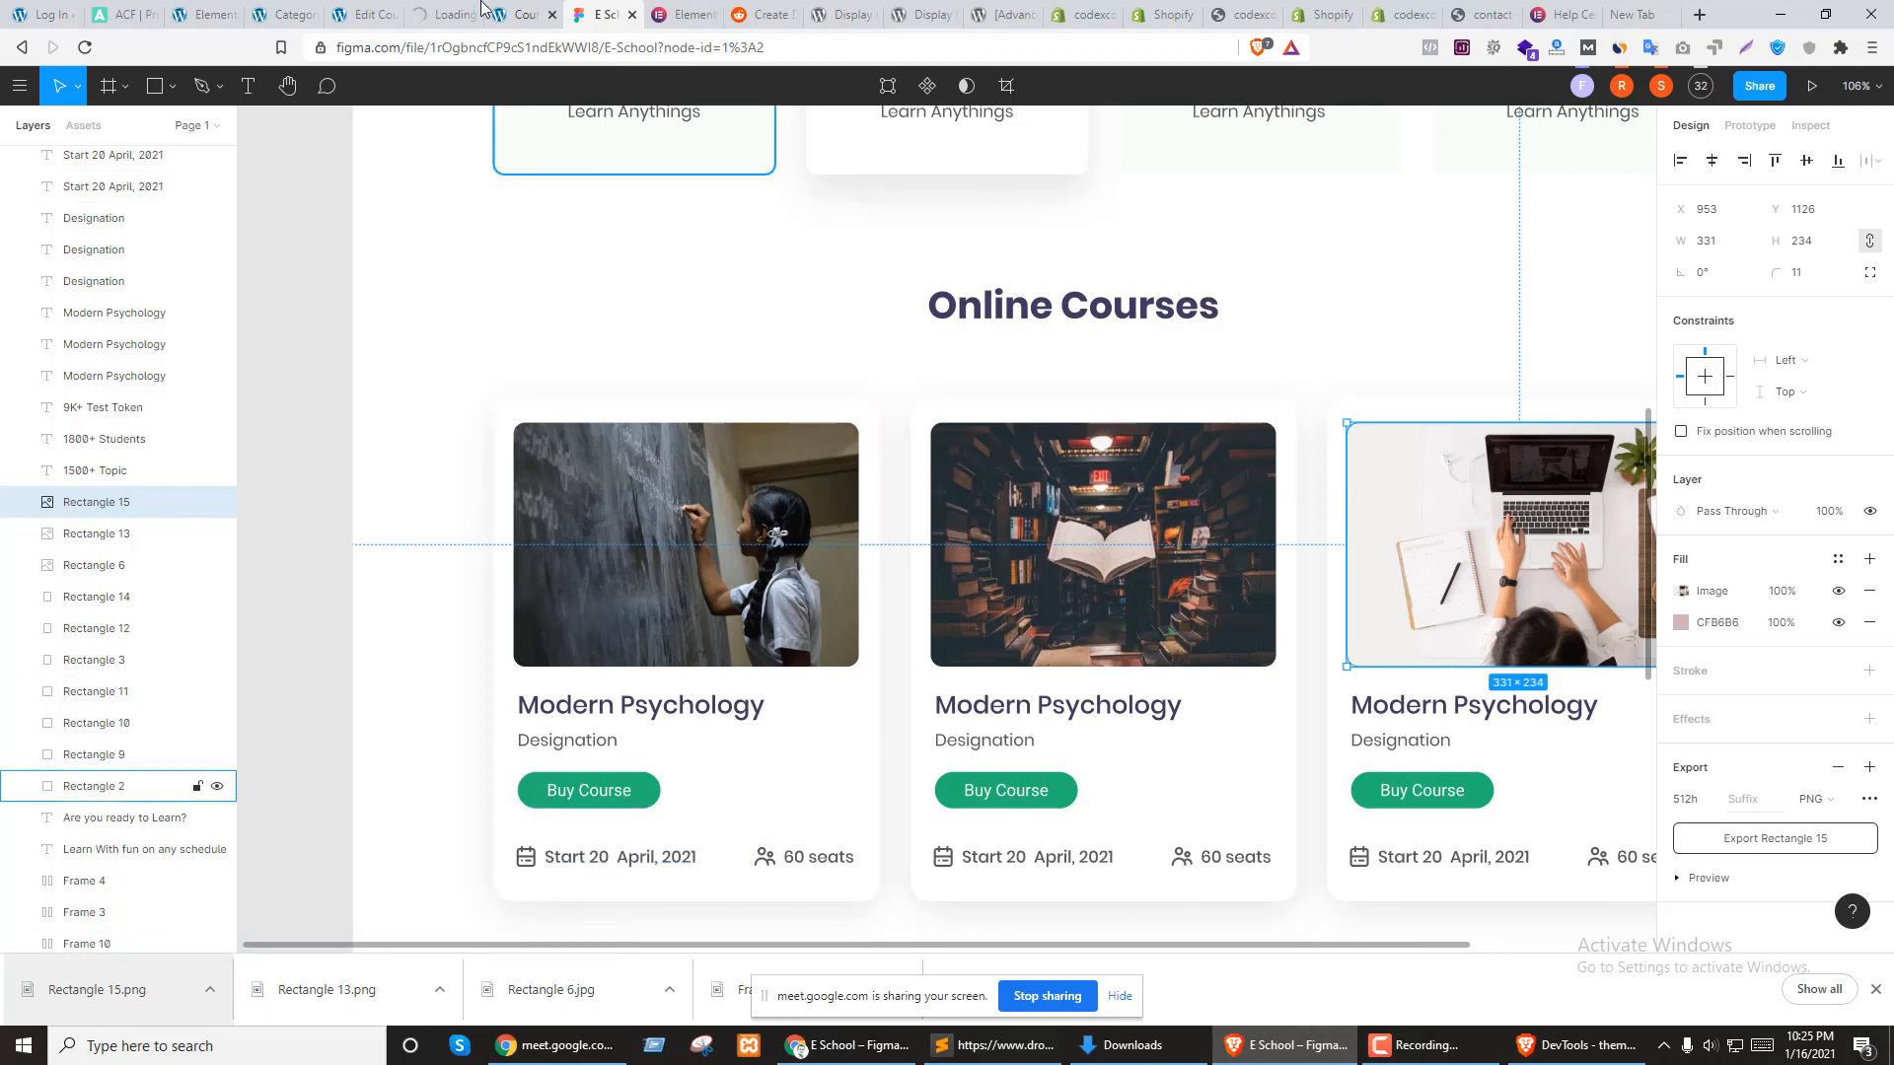
click(419, 10)
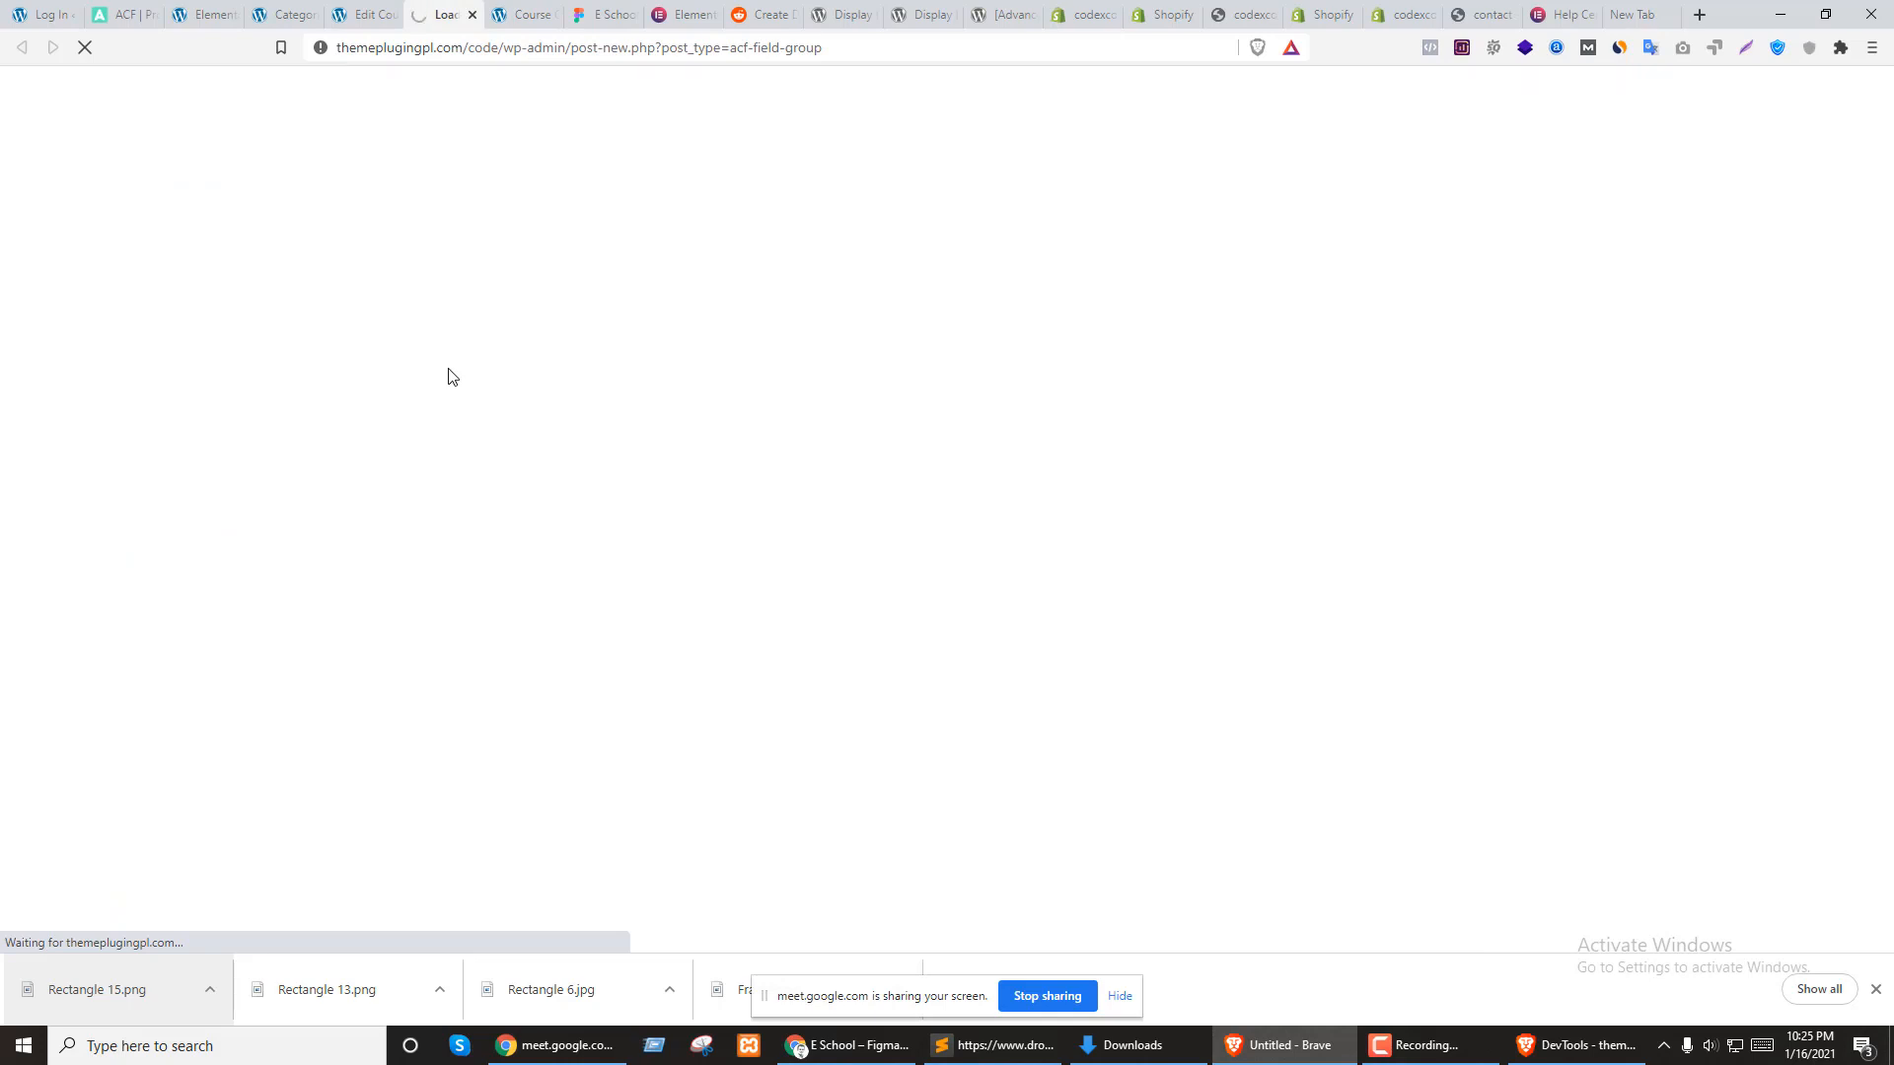
click(602, 14)
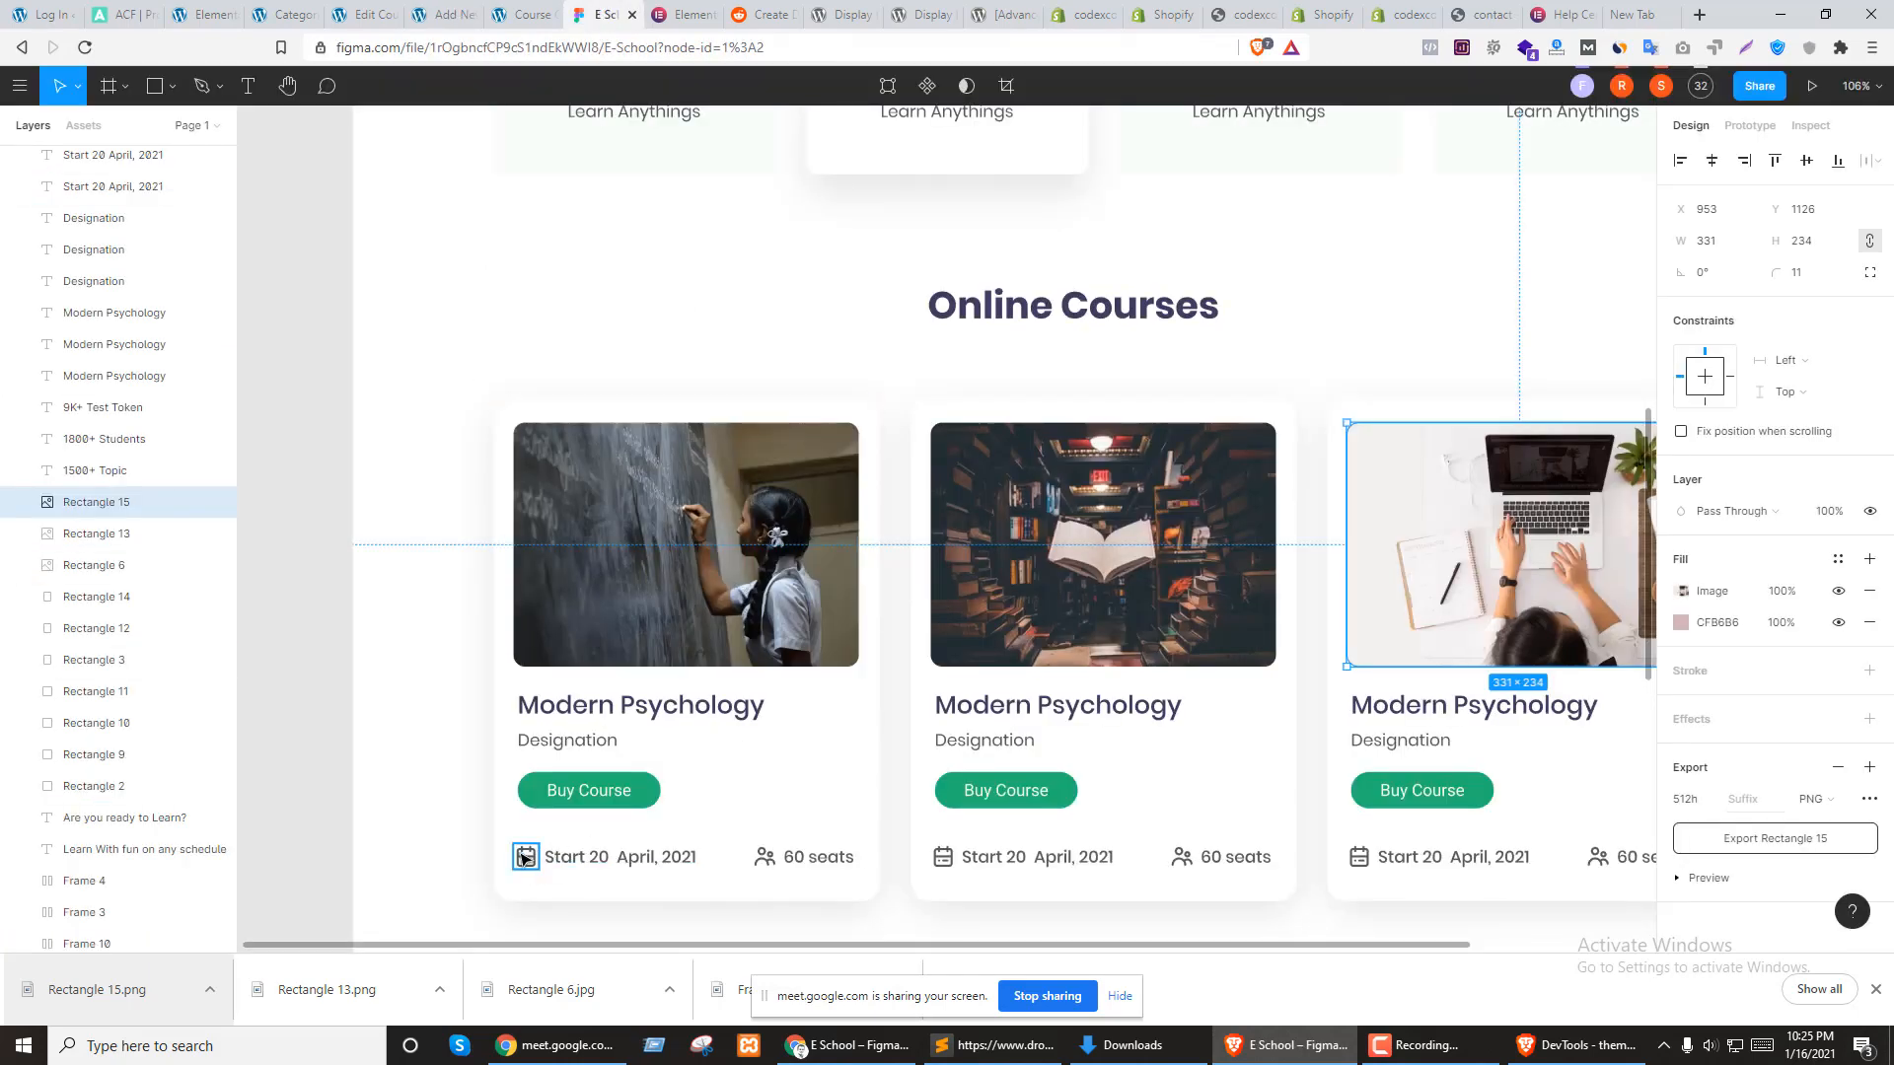
click(444, 12)
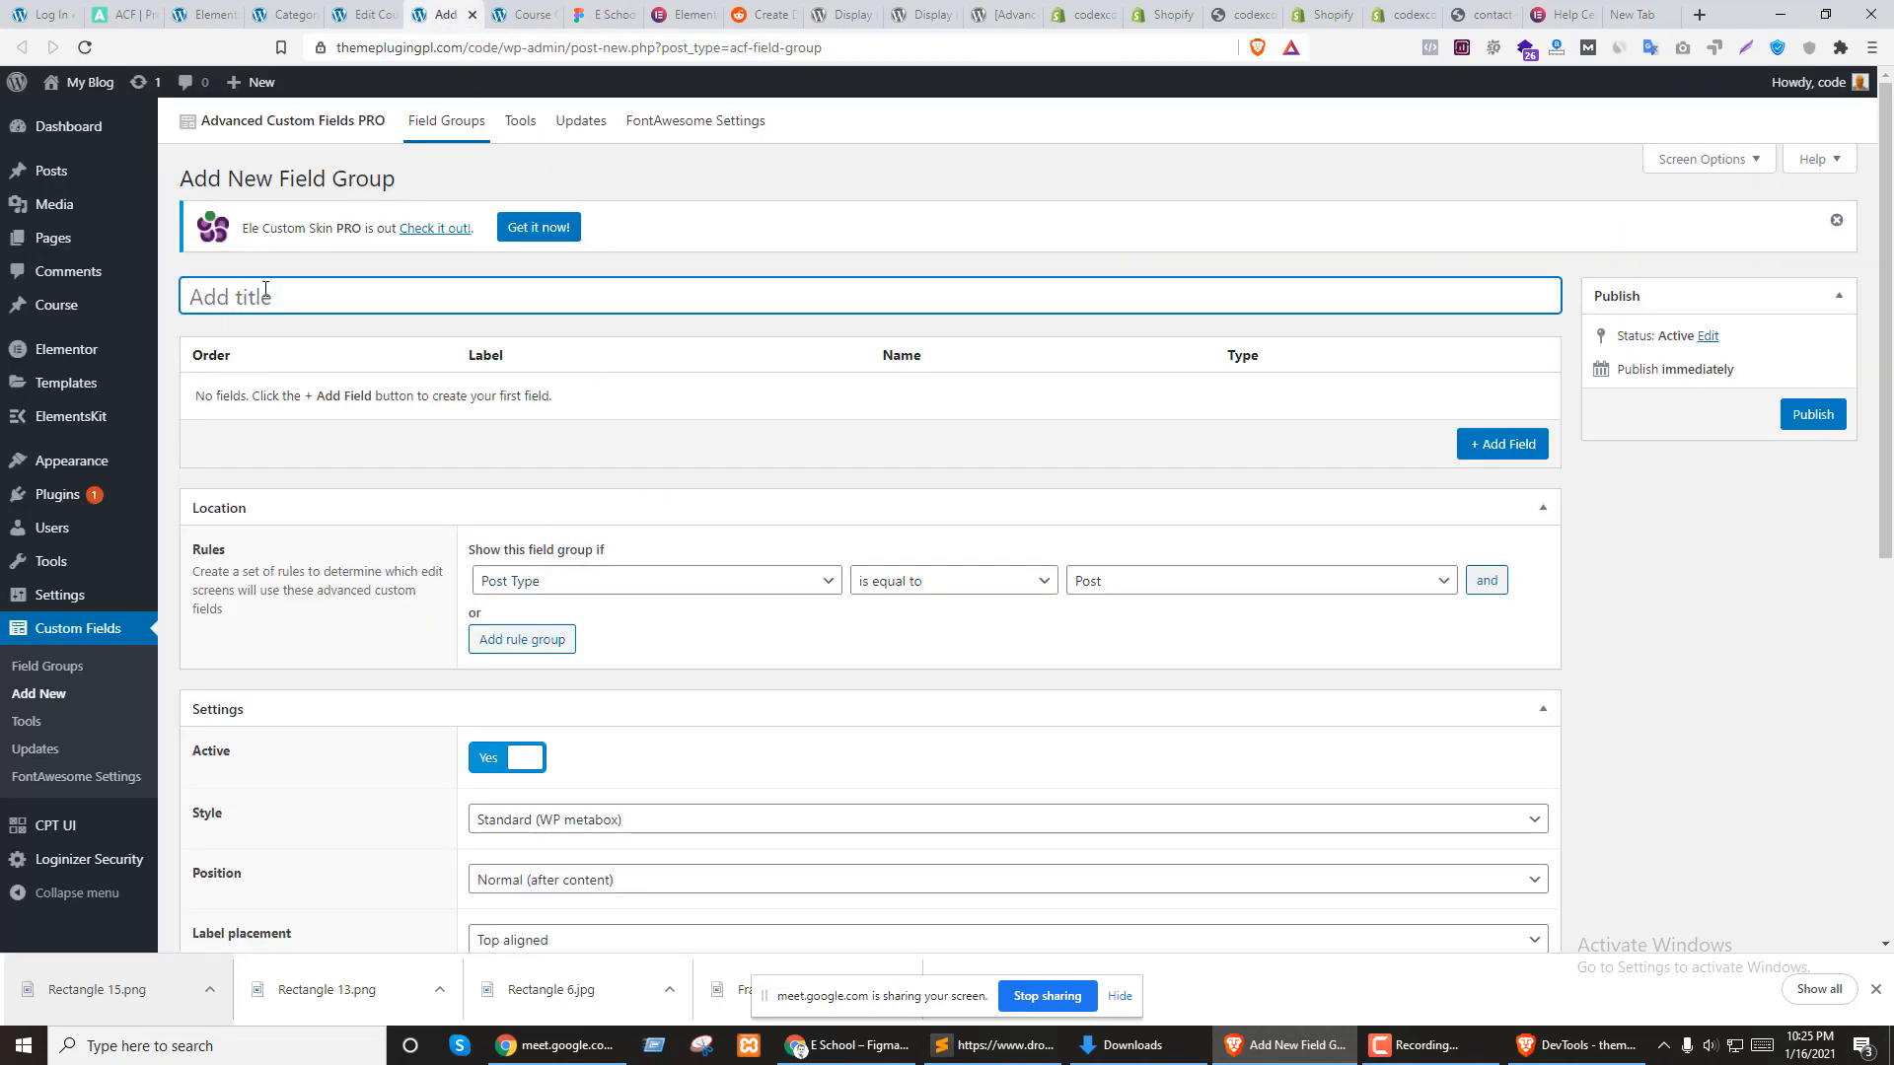
text(Course Filed)
click(577, 437)
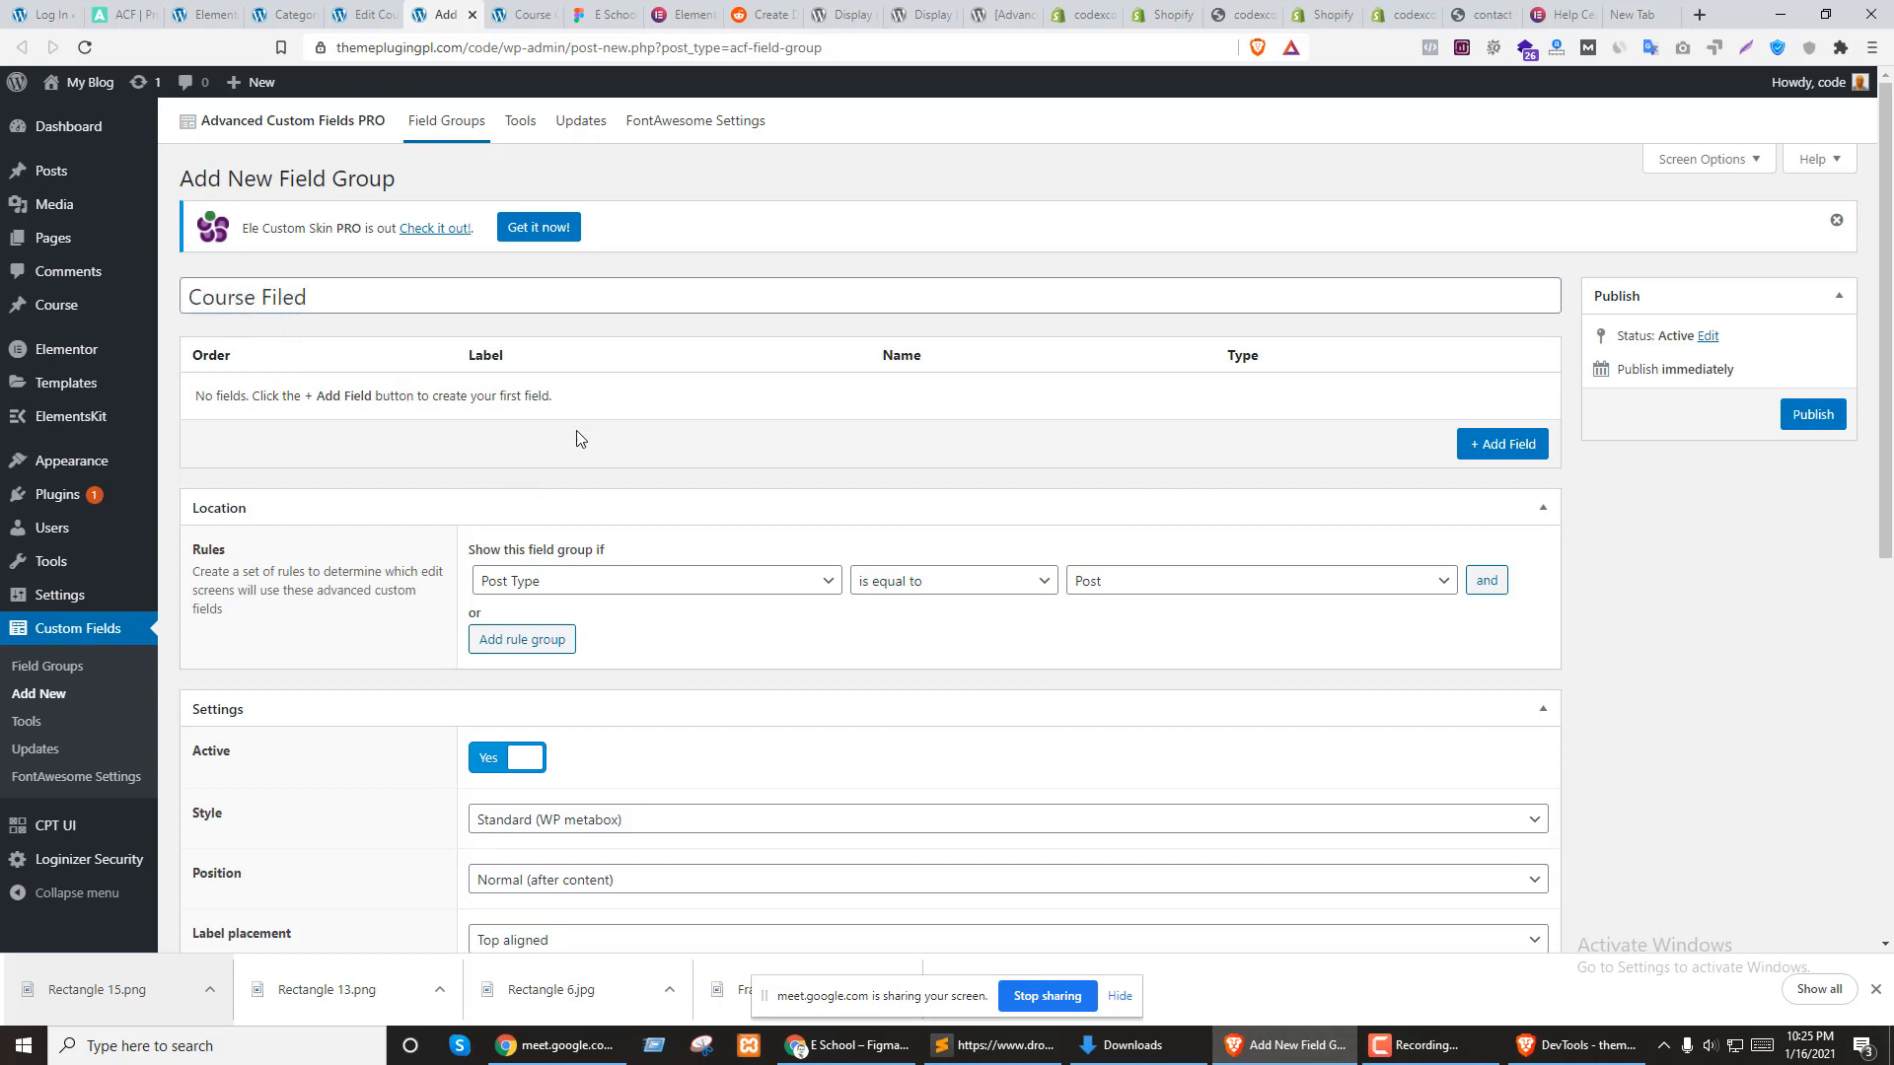
Set the field group's location rule to Post Type is equal to Course
click(927, 580)
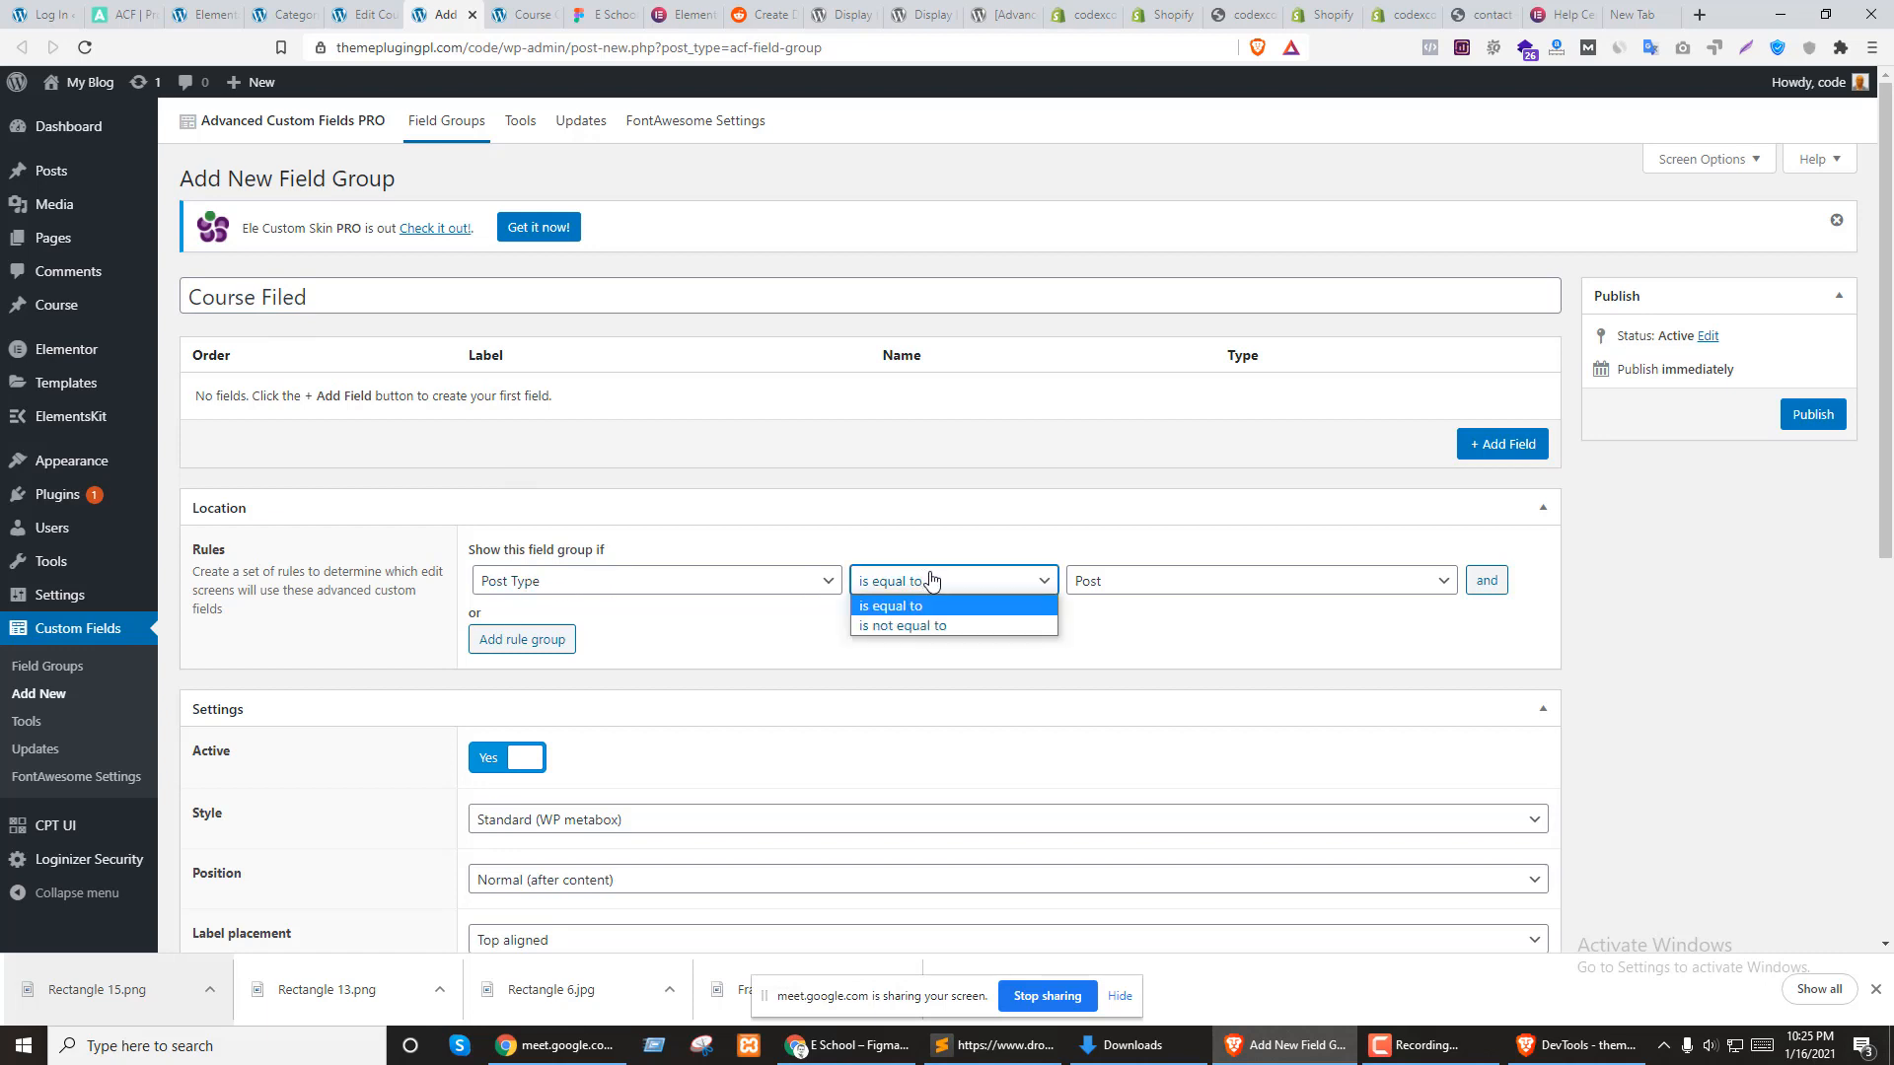
click(1136, 579)
click(1097, 705)
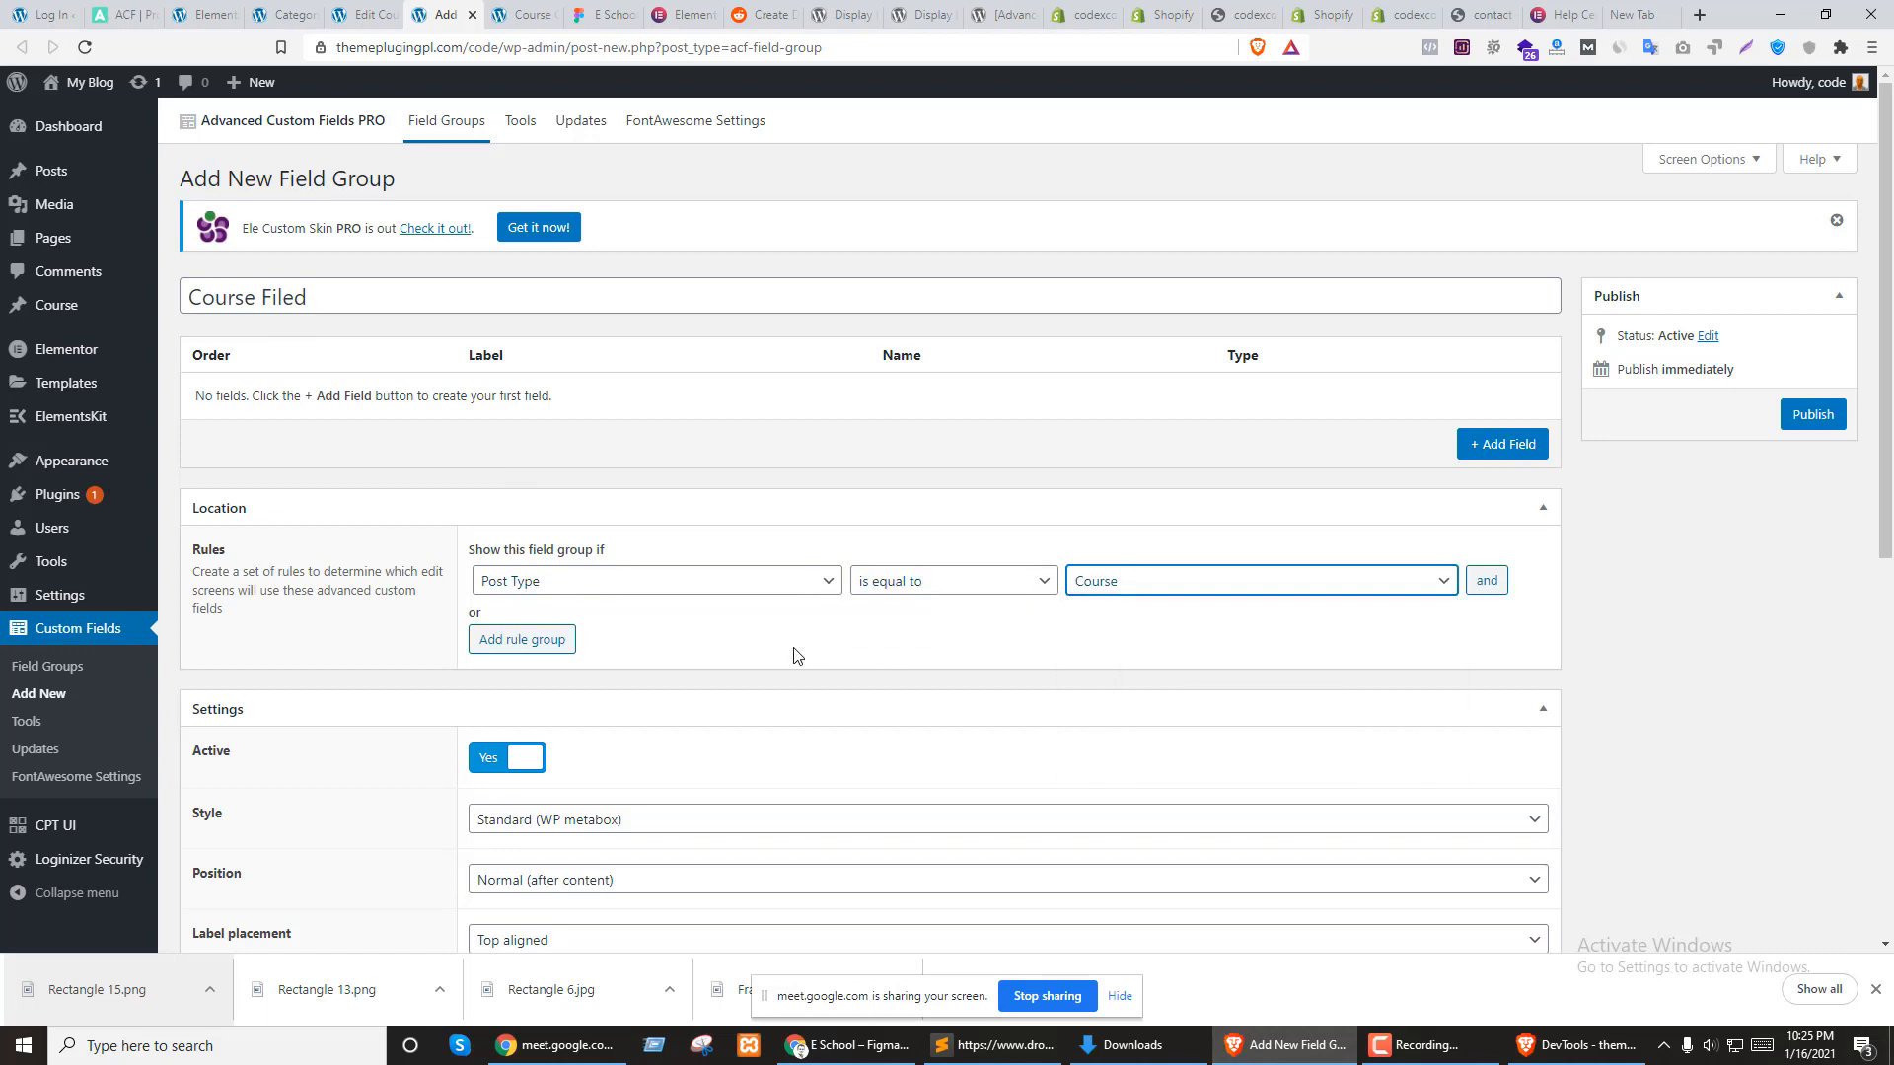
click(590, 583)
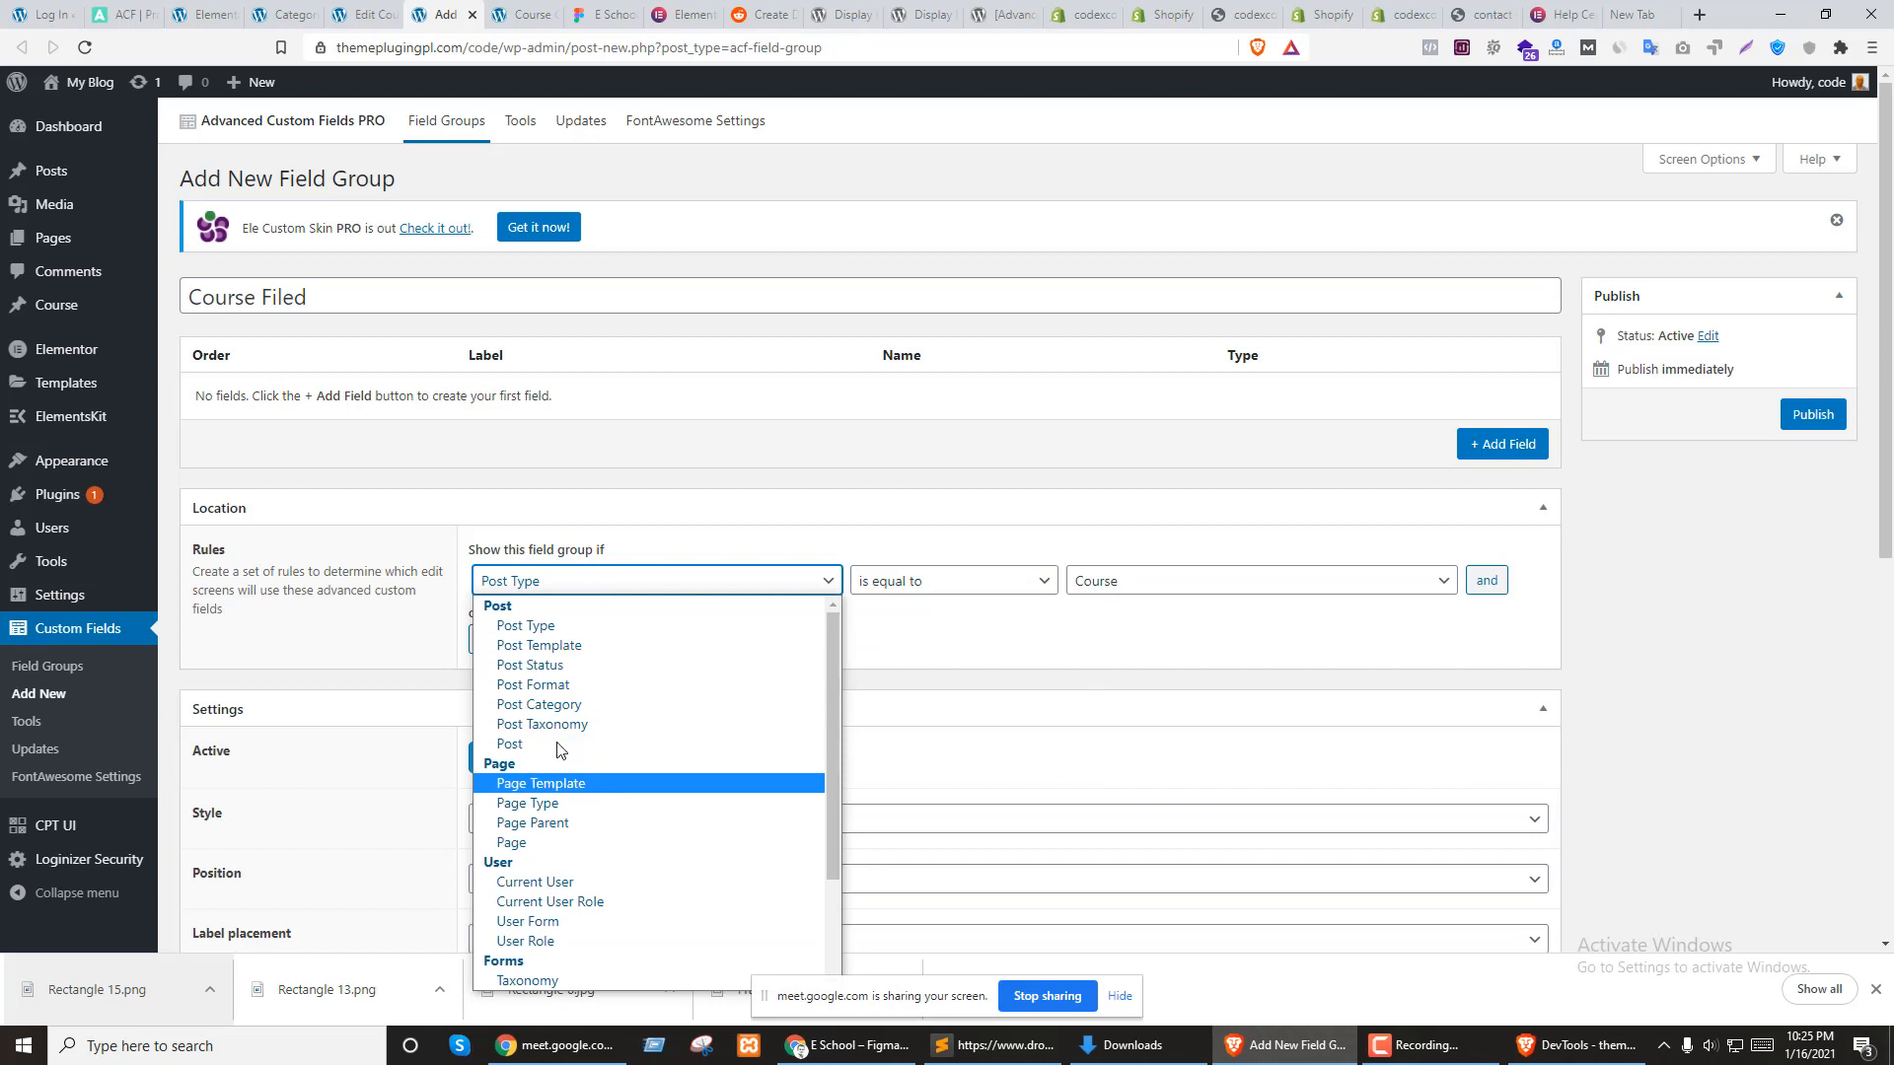
click(957, 679)
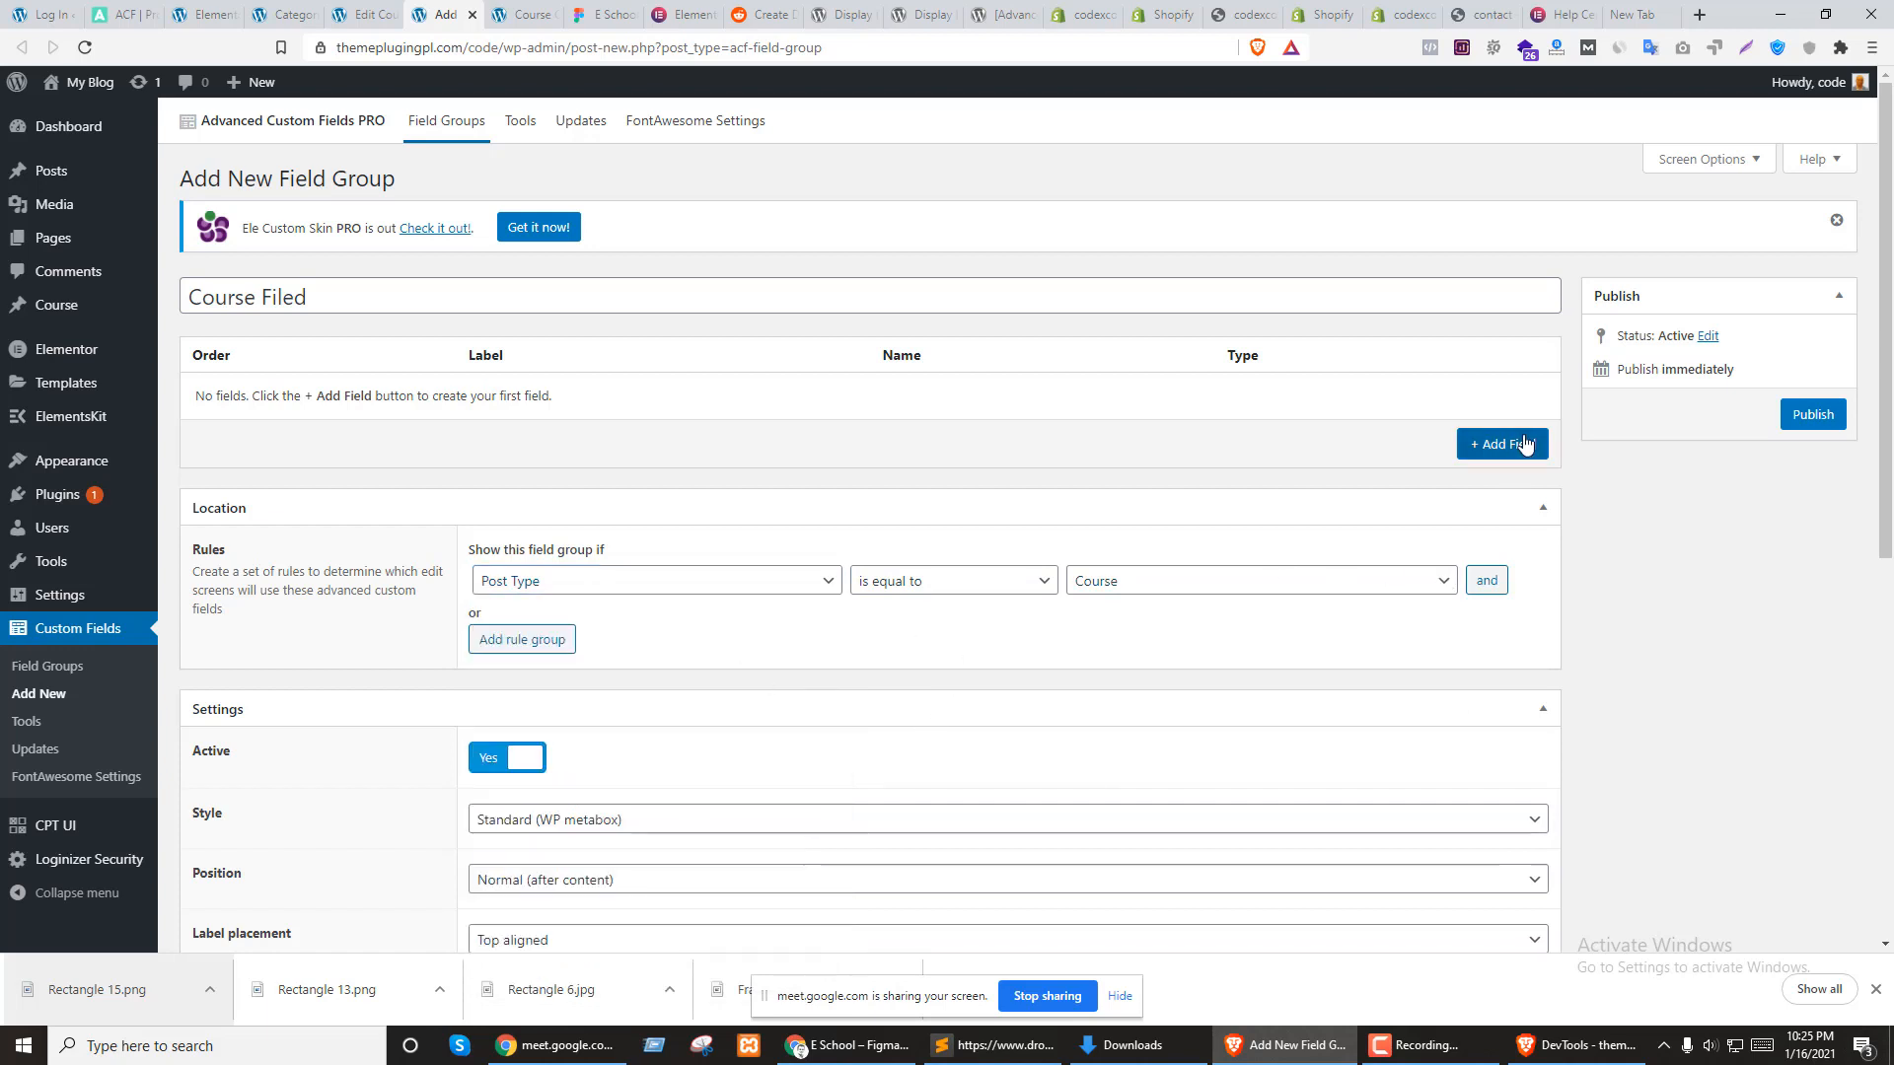
Add the first field to the Course Filed group and label it "Buy Now Link", checking the course cards in Figma
click(1490, 444)
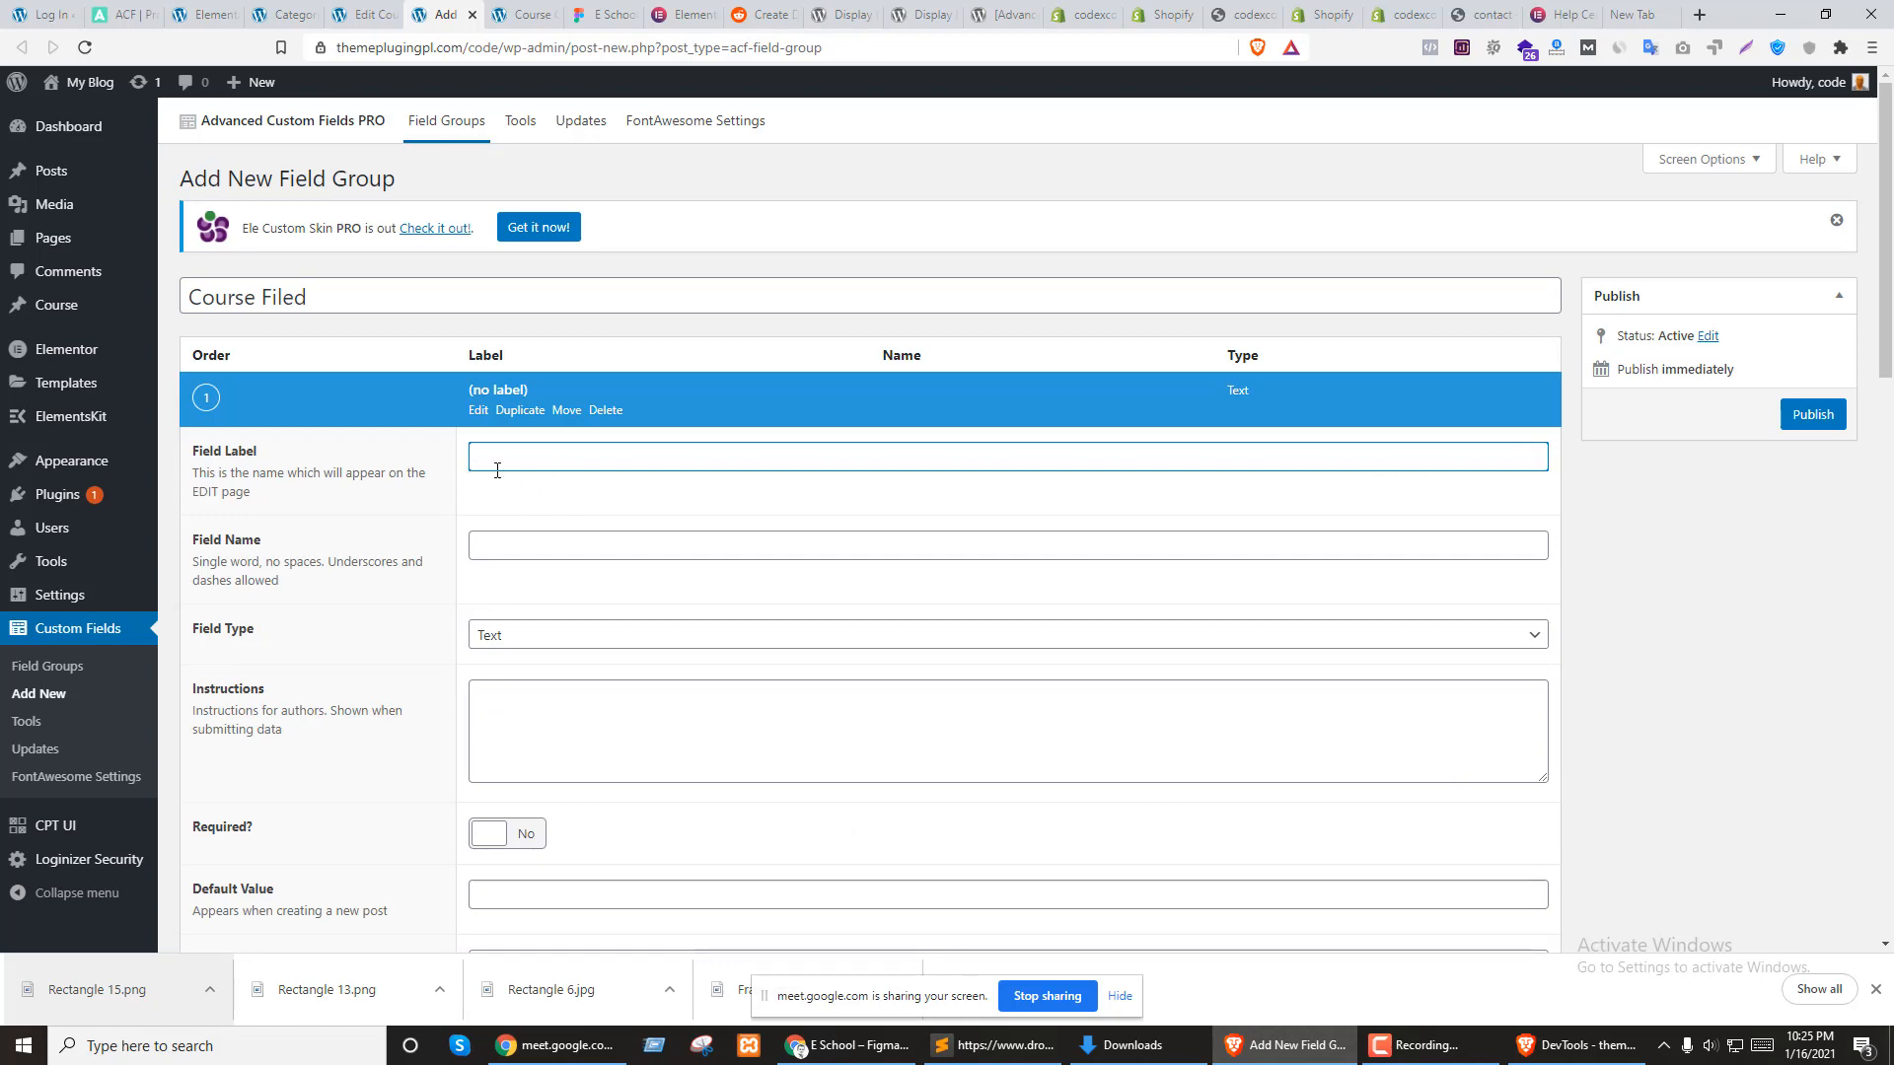
click(506, 12)
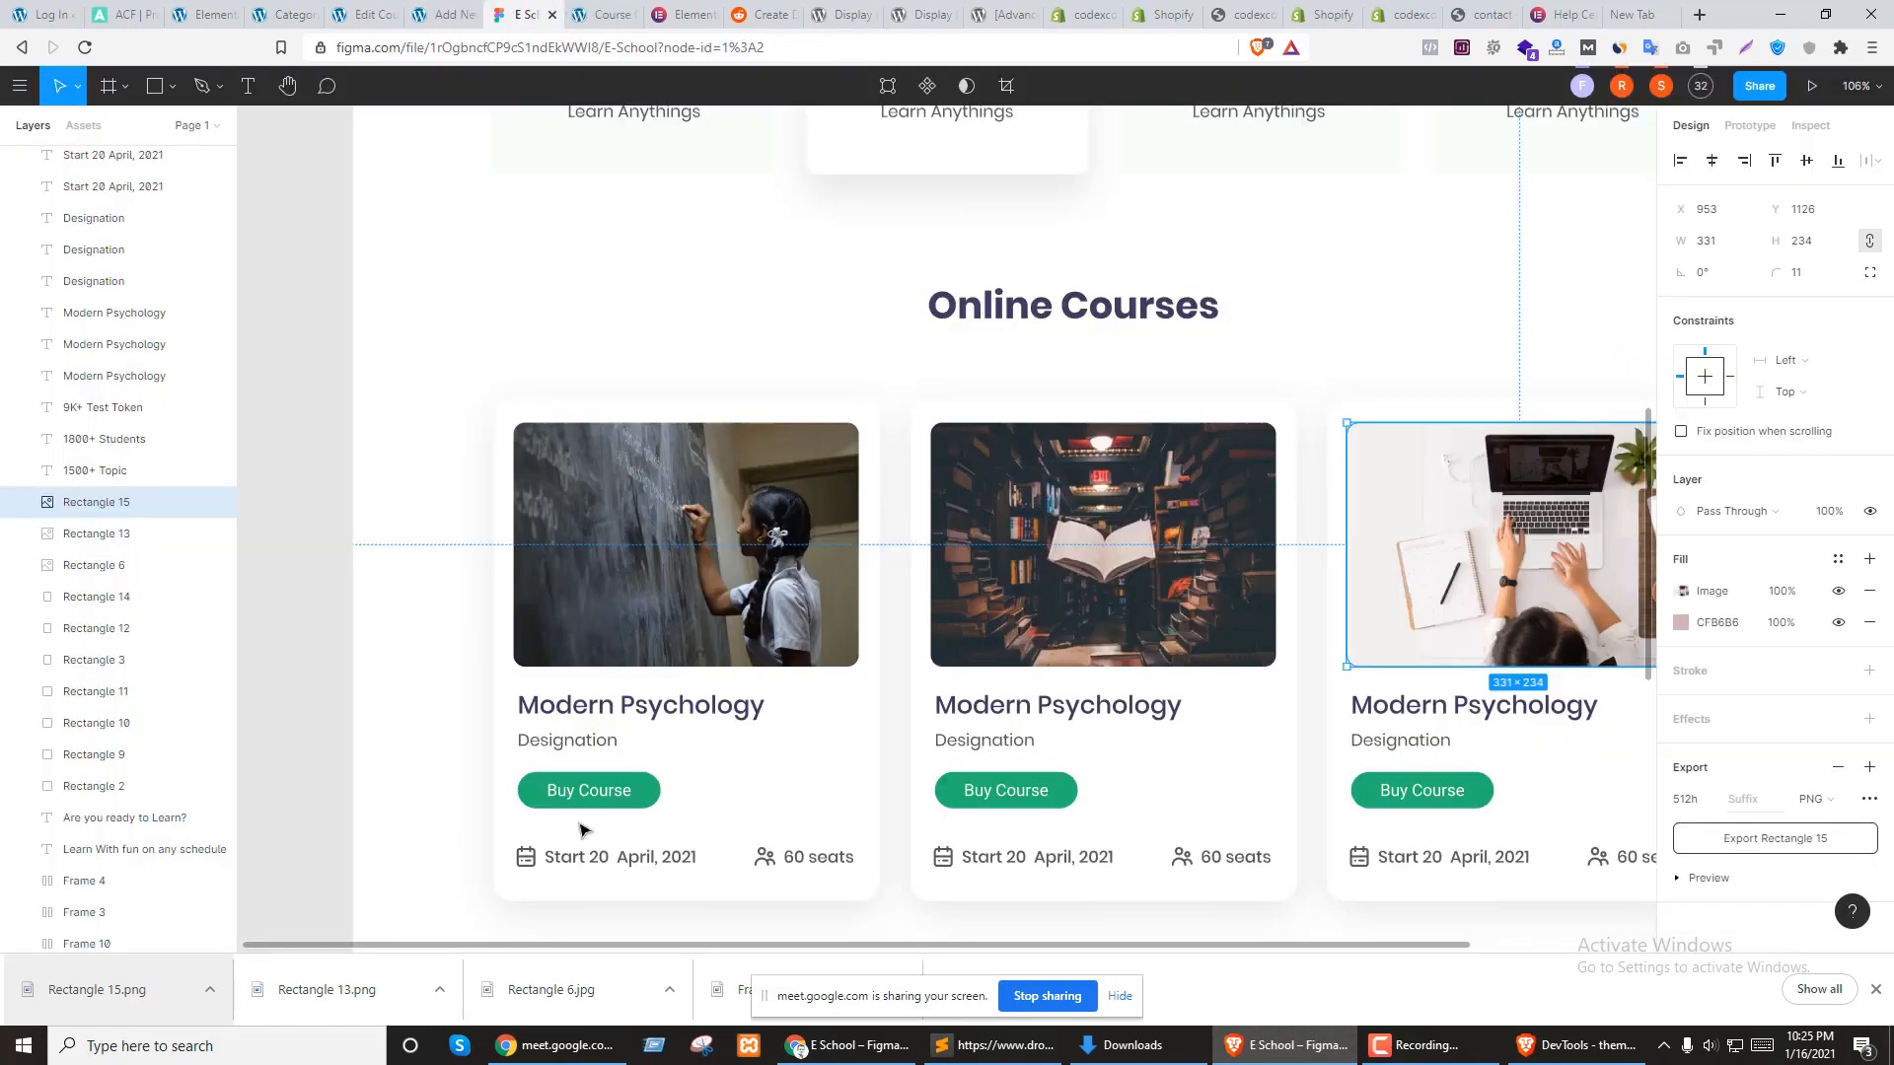
key(ctrl+shift+Tab)
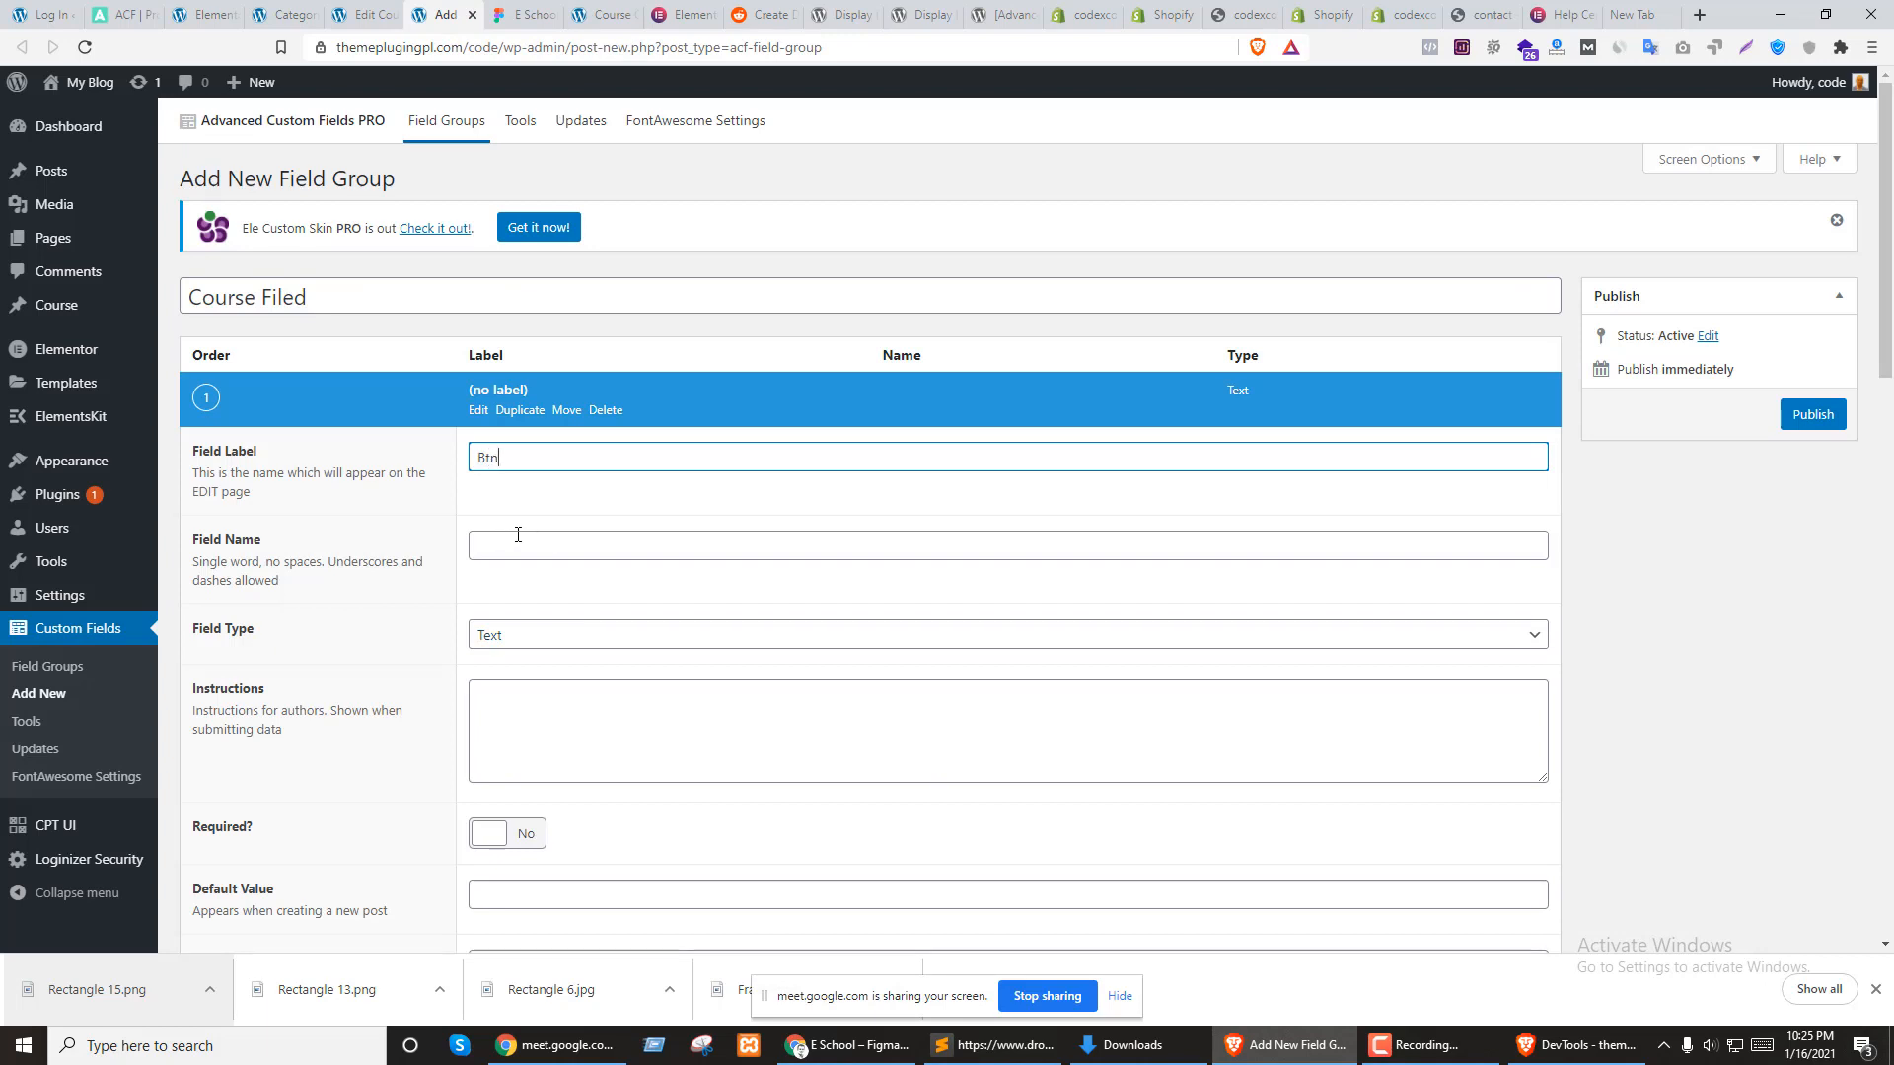
key(ctrl+a)
key(ctrl+Tab)
key(ctrl+shift+Tab)
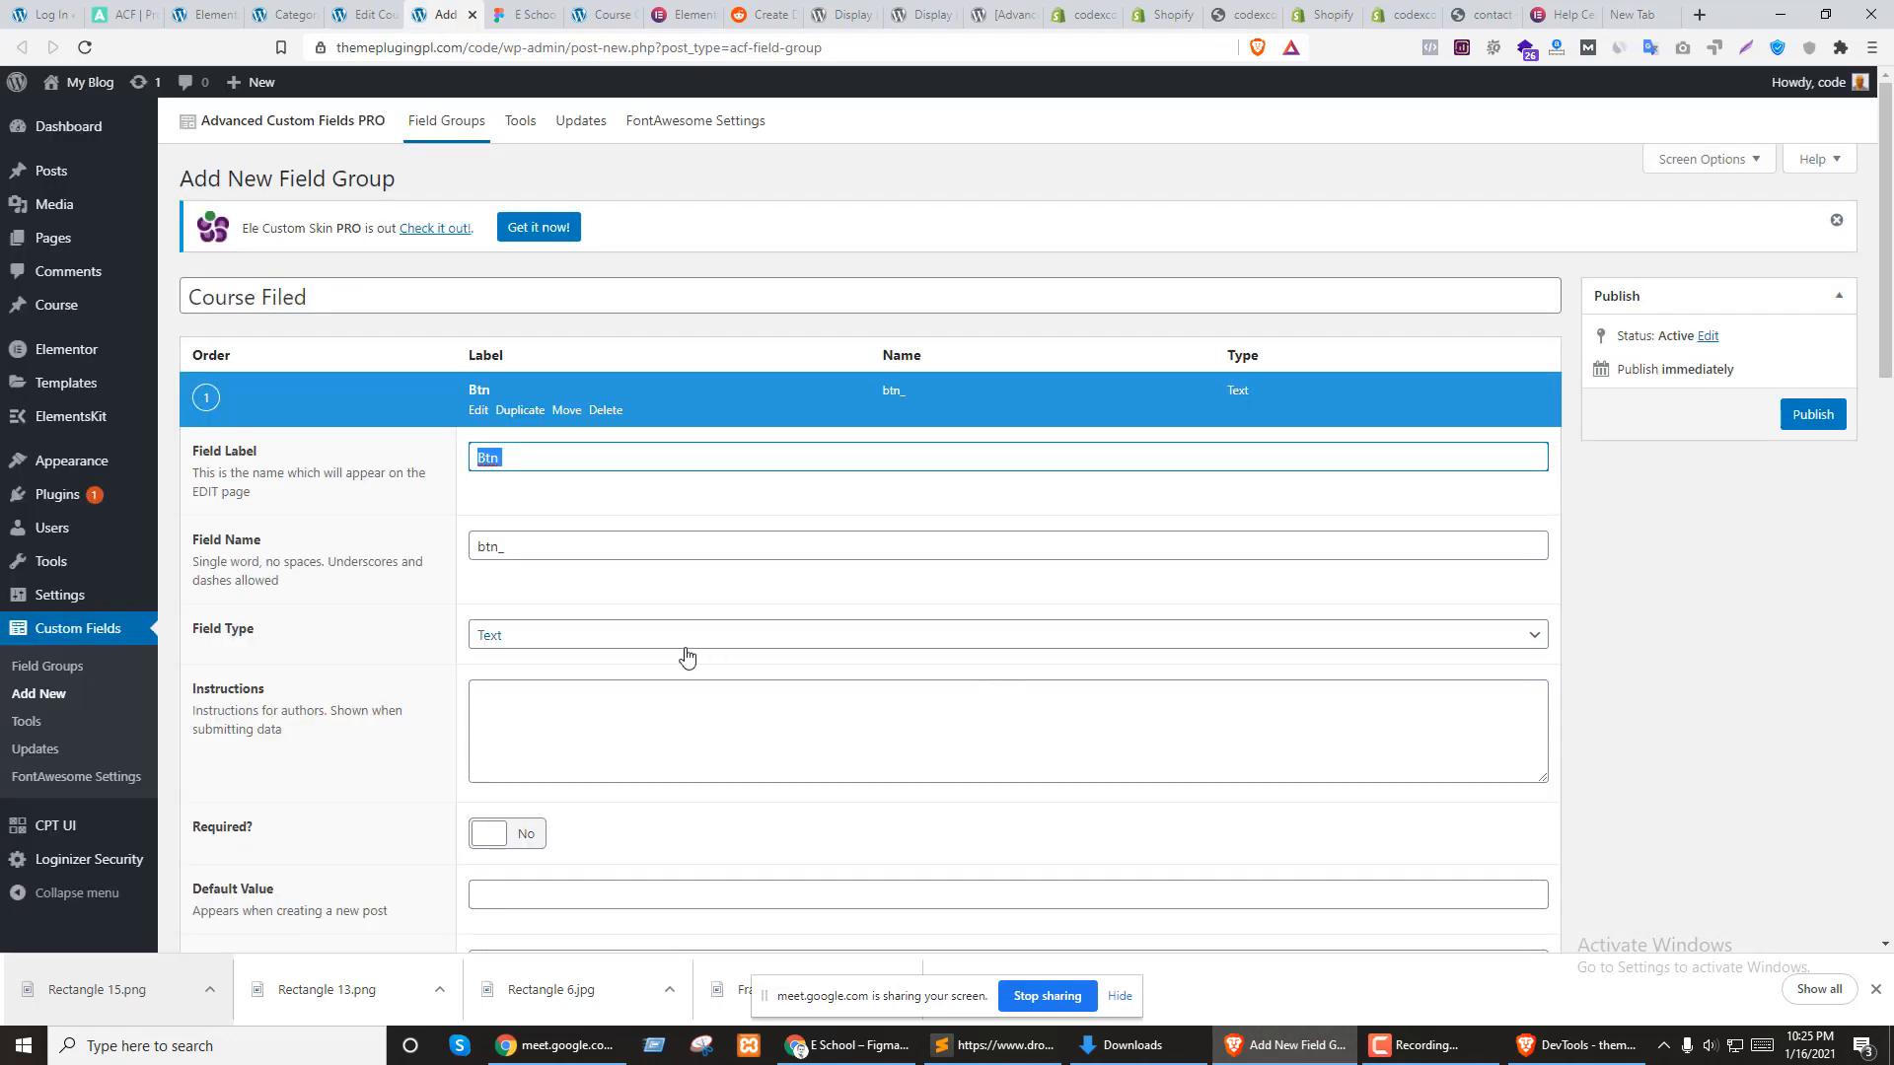
text(Buy )
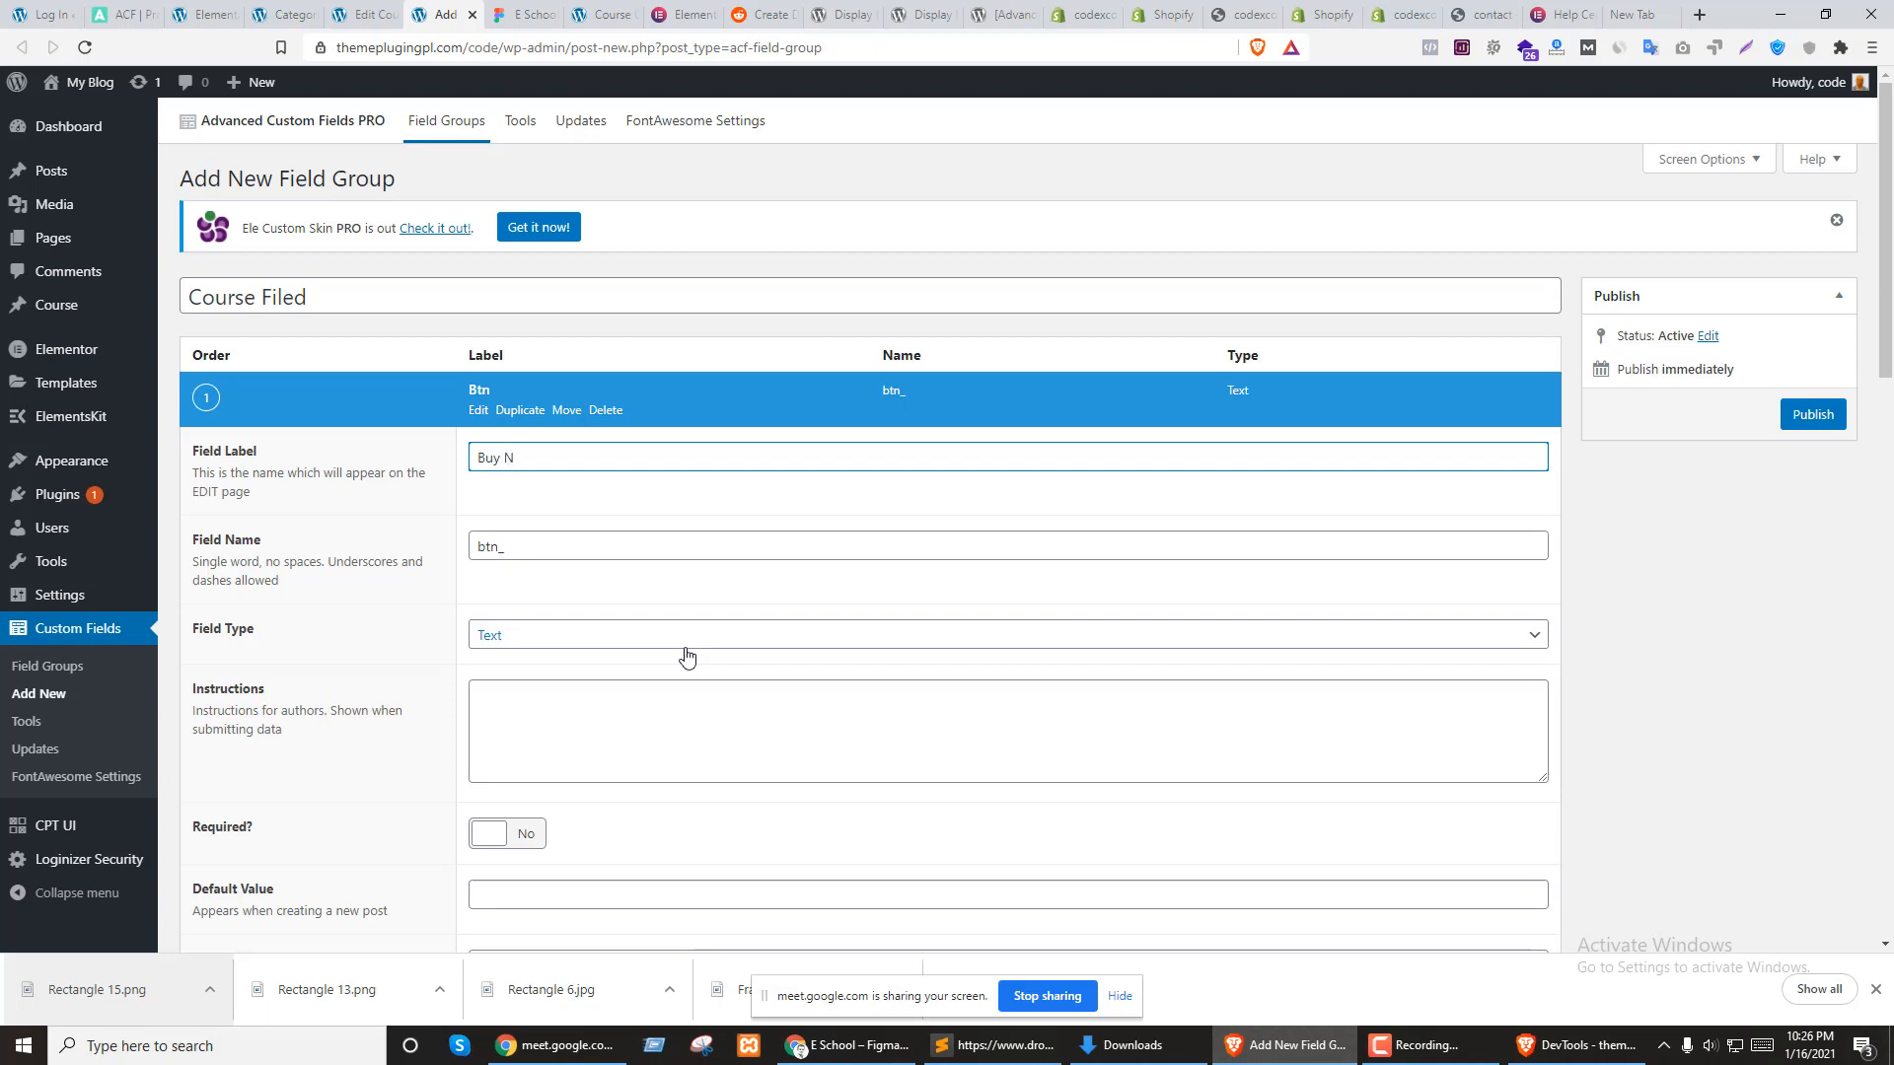
text(Now Link)
Copy the label "Buy Now Link" into the first field's name
key(ctrl+a)
key(ctrl+c)
key(Tab)
key(ctrl+v)
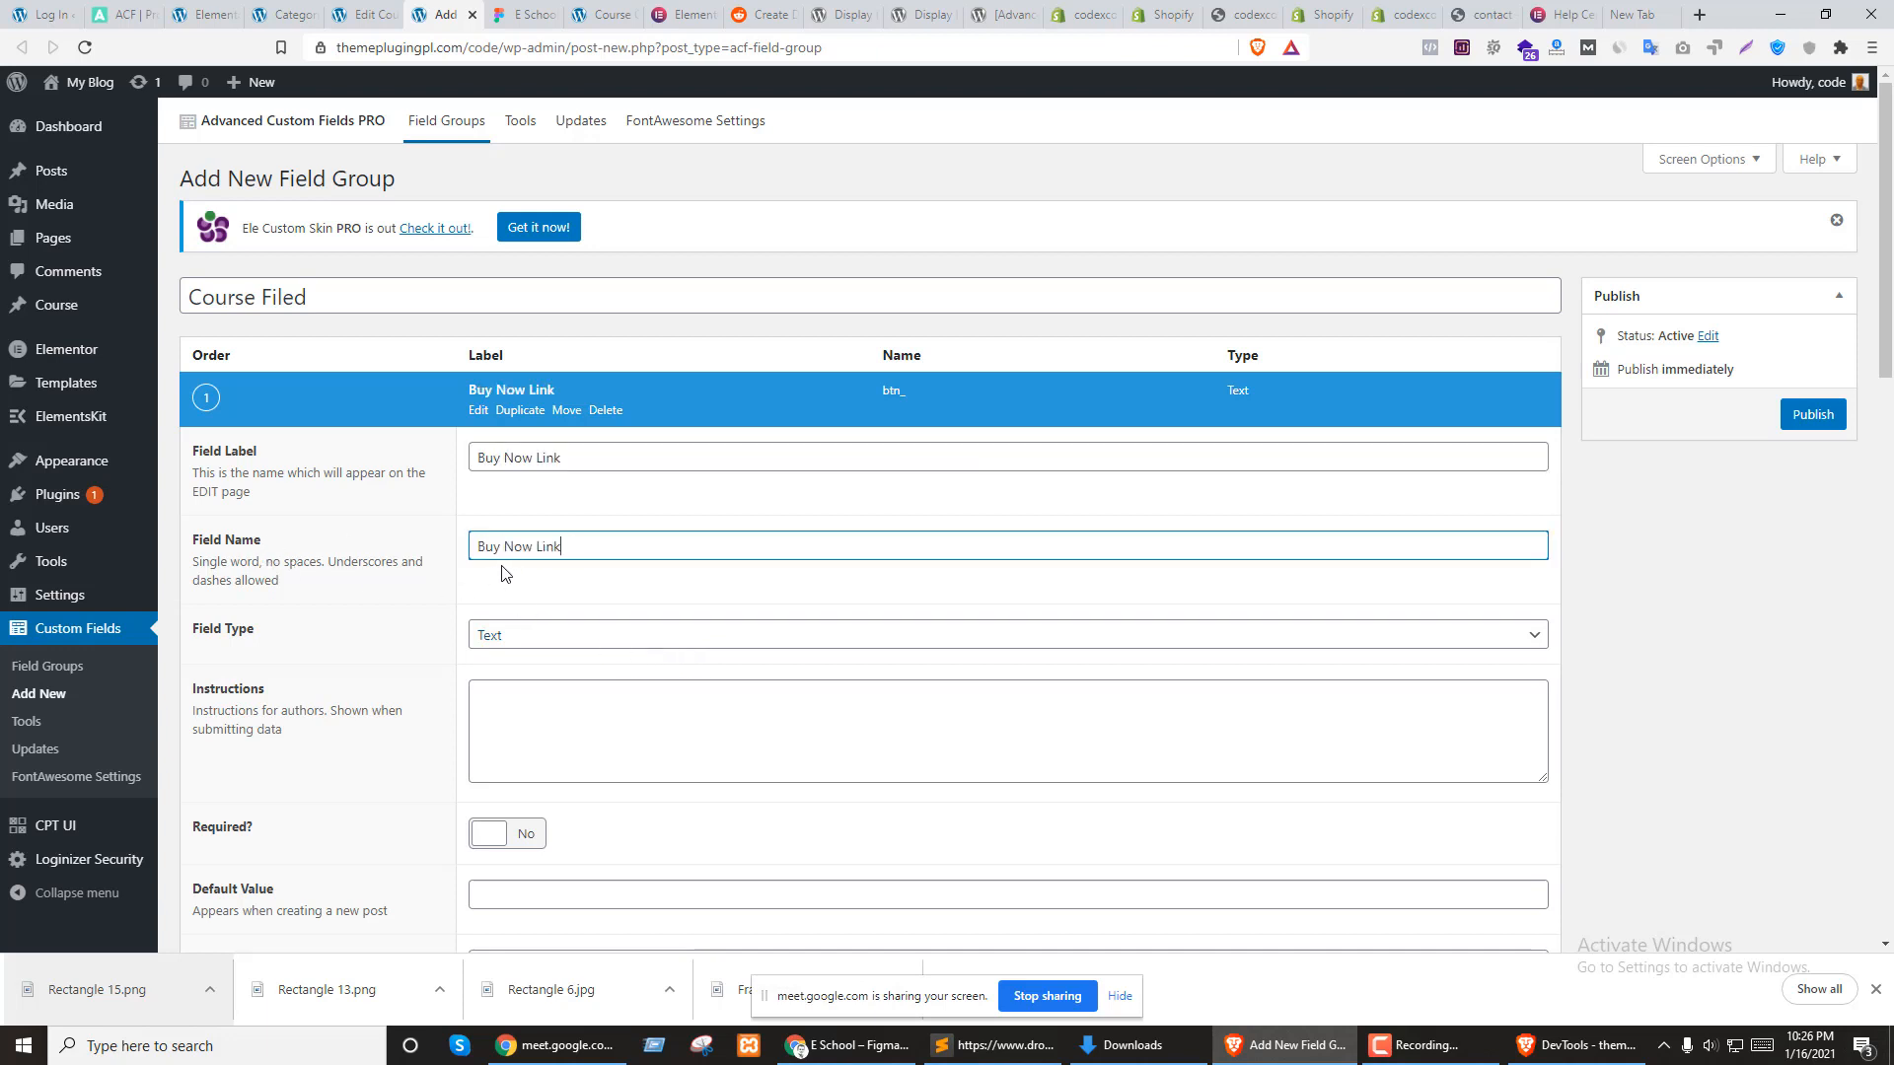
click(532, 585)
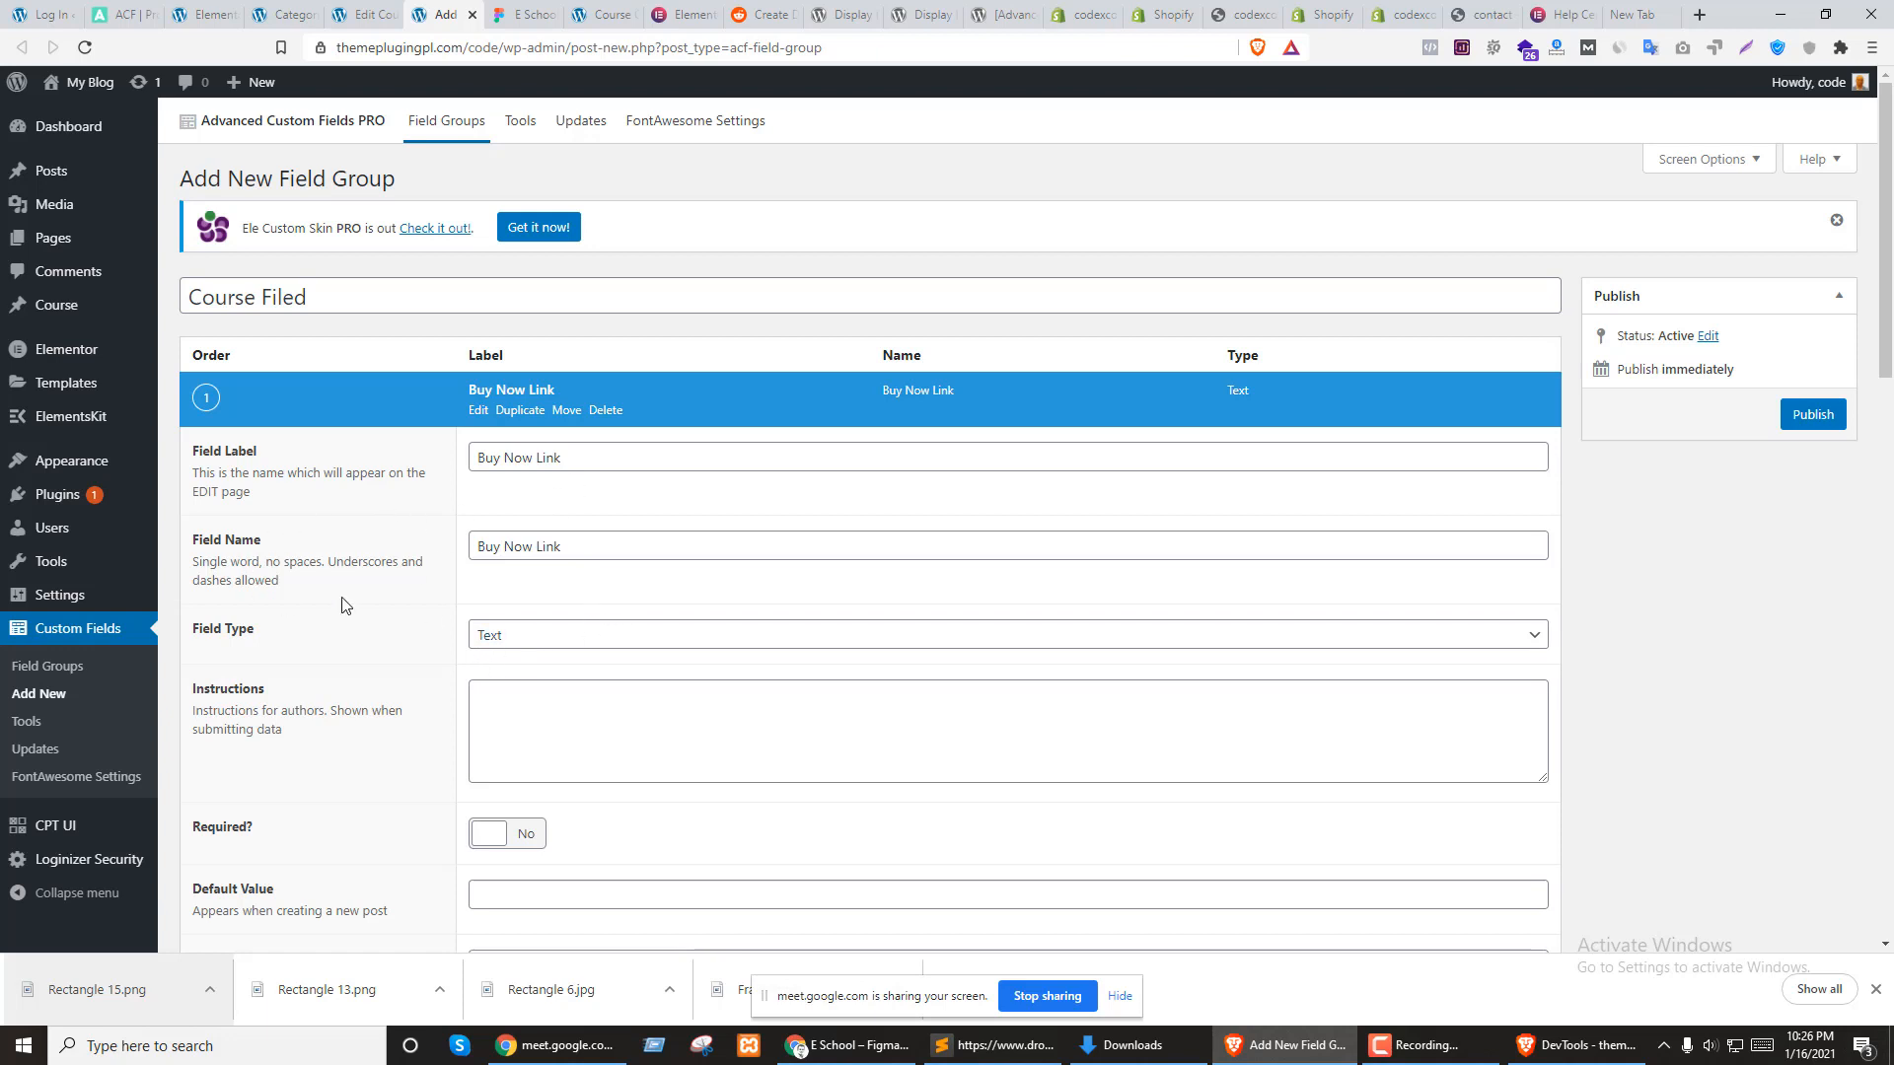
Set the Buy Now Link field's type to Url and make the field required
scroll(534, 595, down, 2)
click(541, 438)
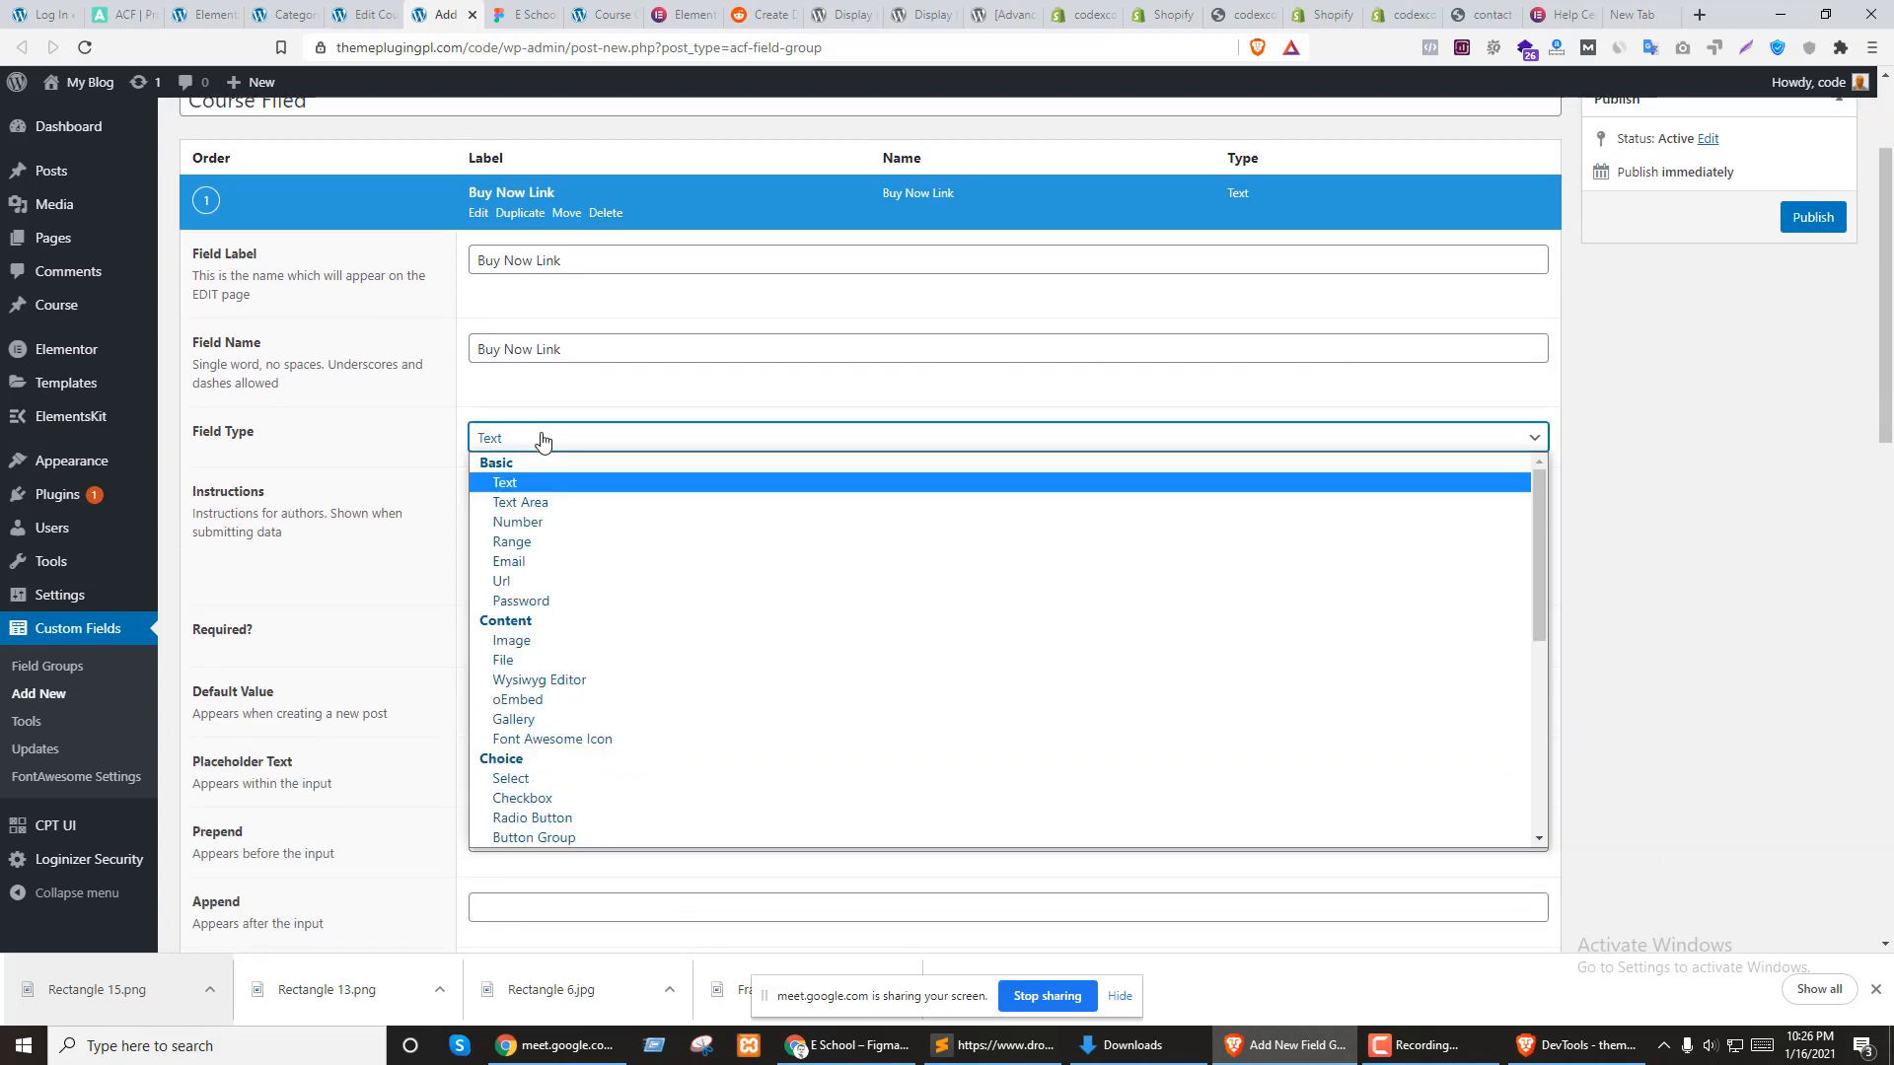
click(498, 581)
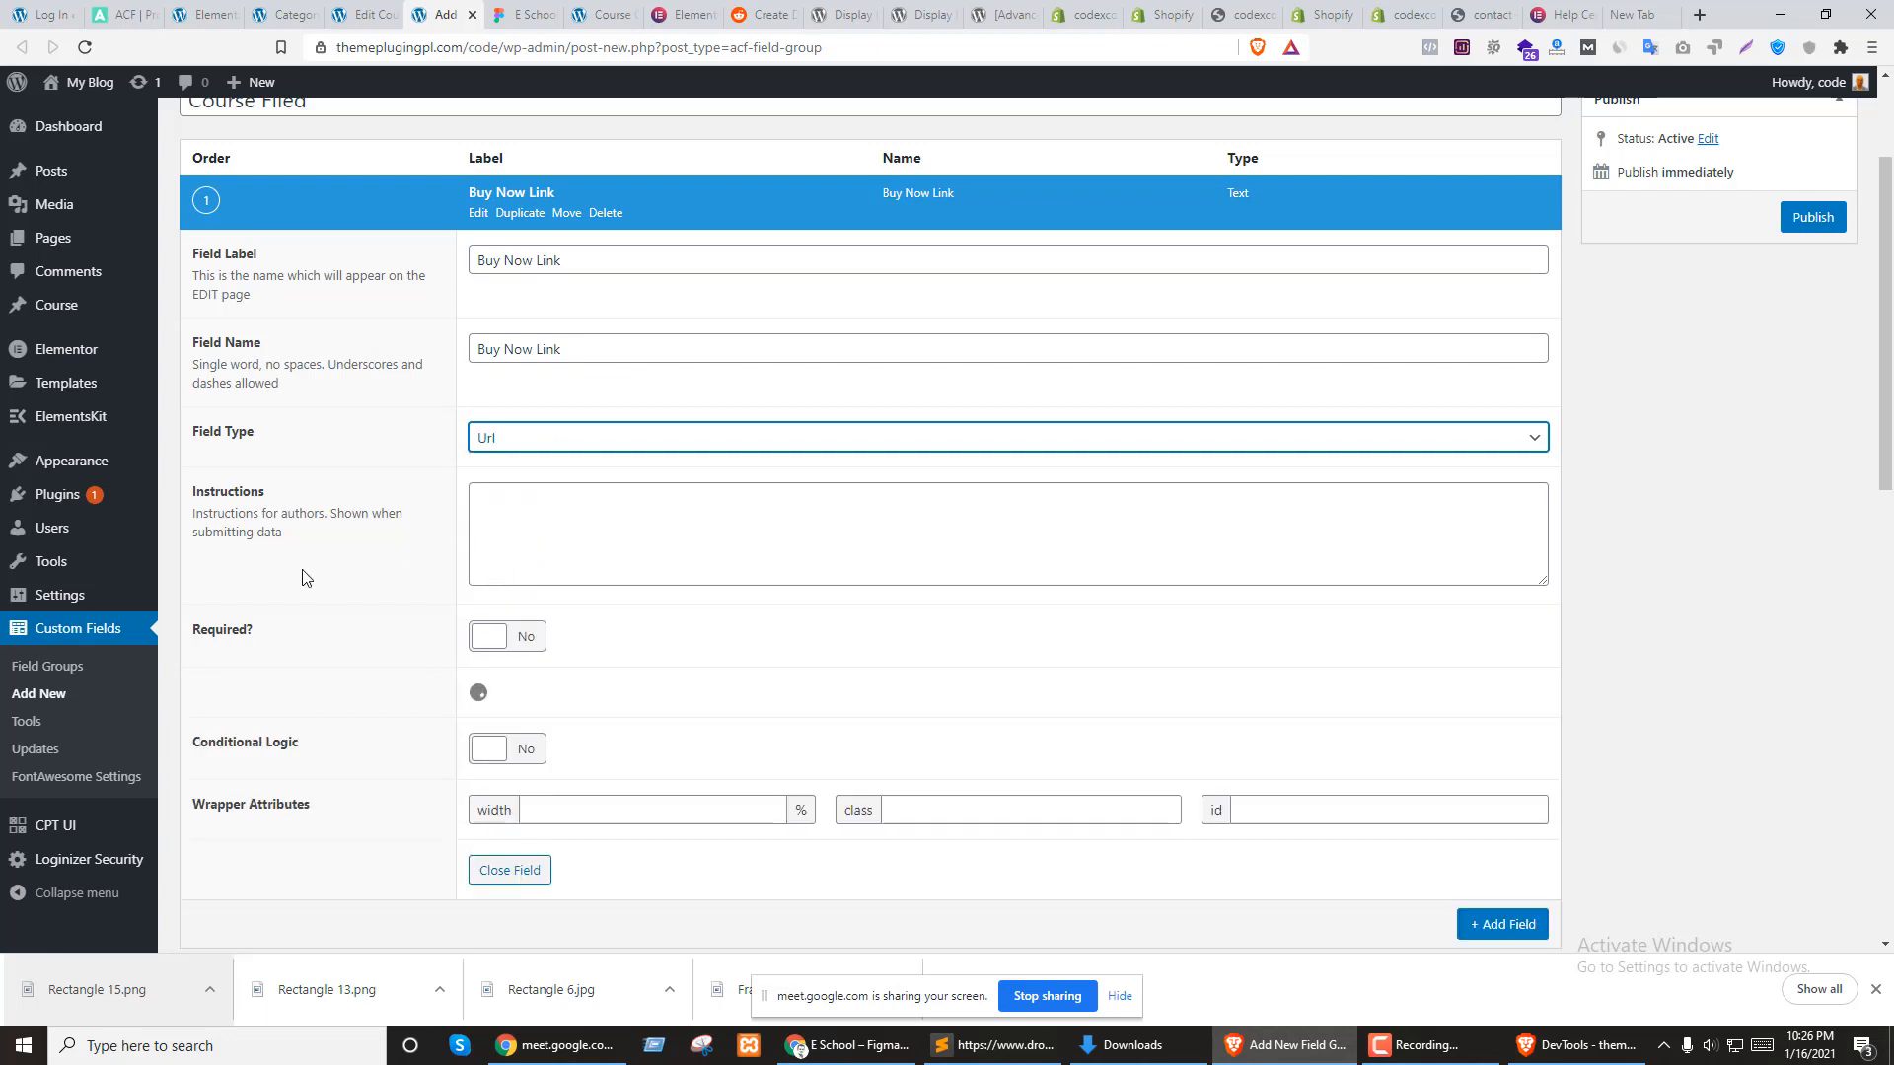
scroll(303, 577, down, 2)
click(523, 442)
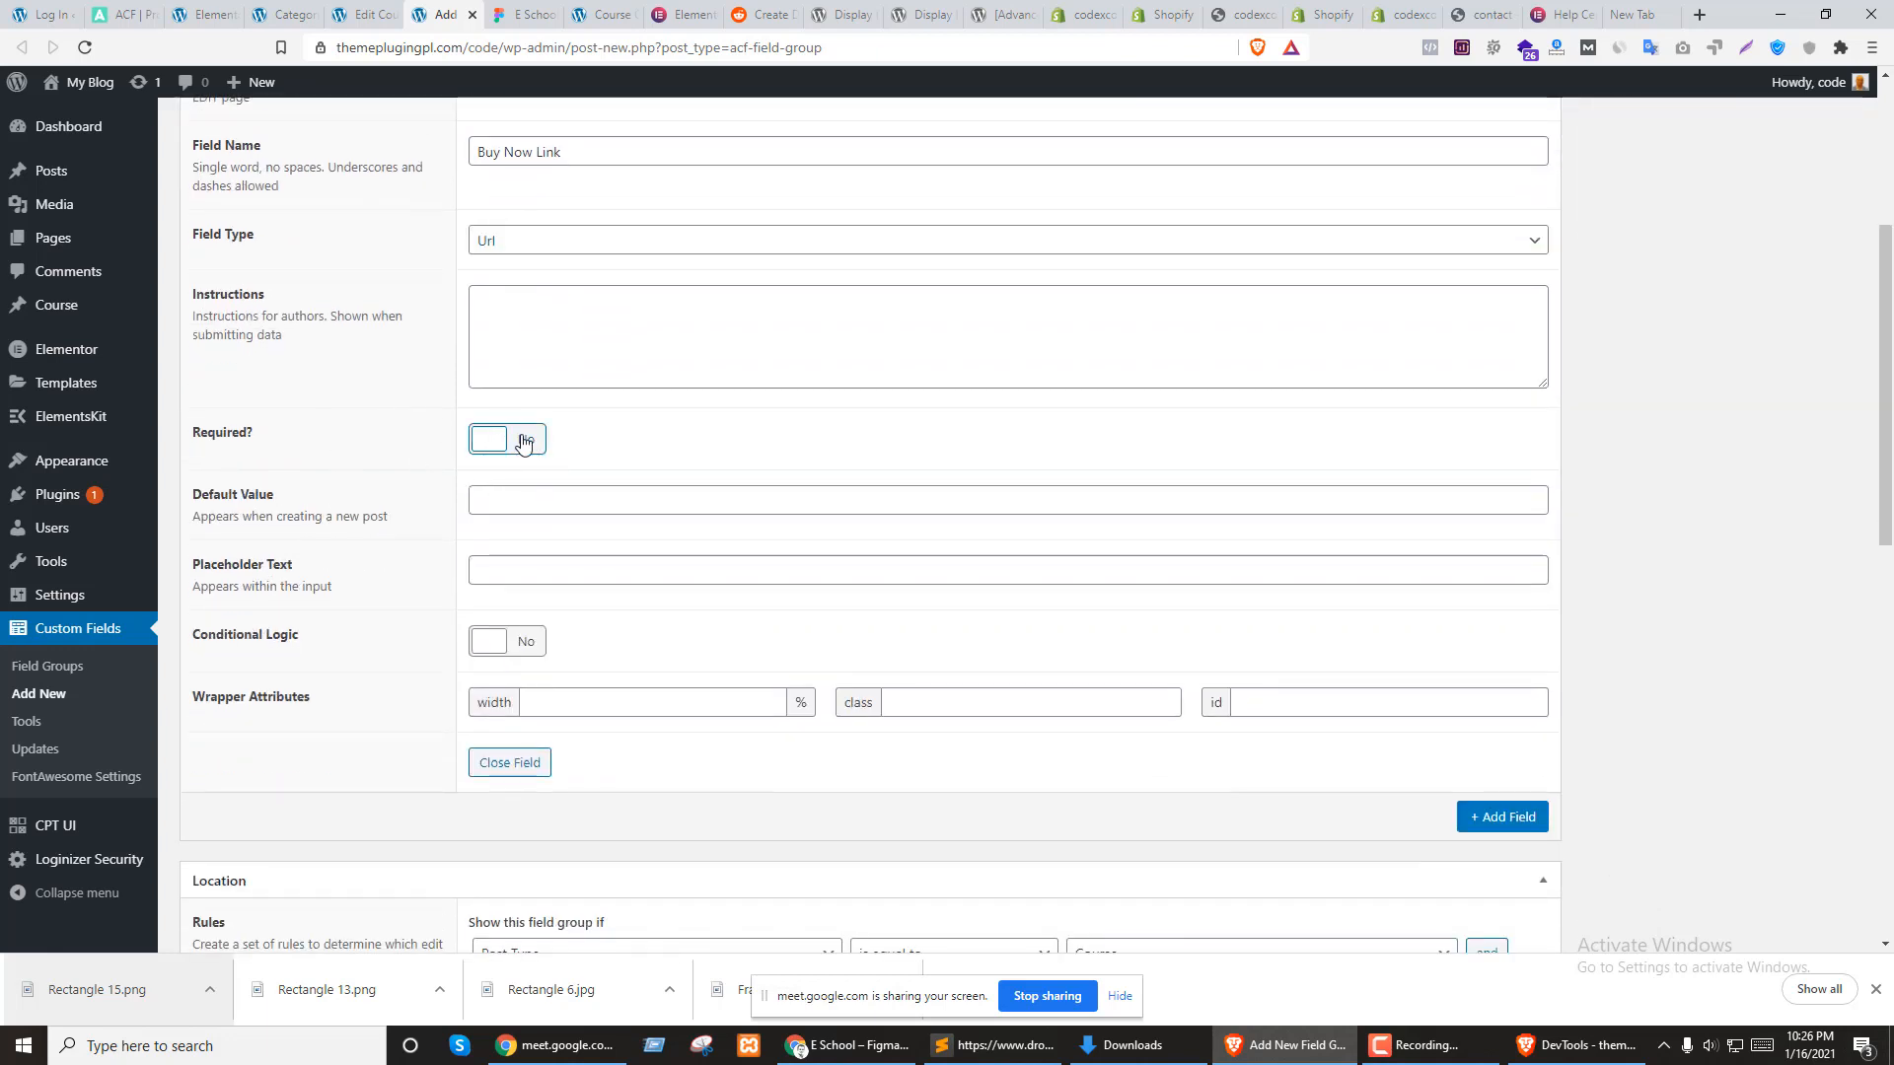
Give the Buy Now Link field the default value "#" and a wrapper width of 50%
click(525, 496)
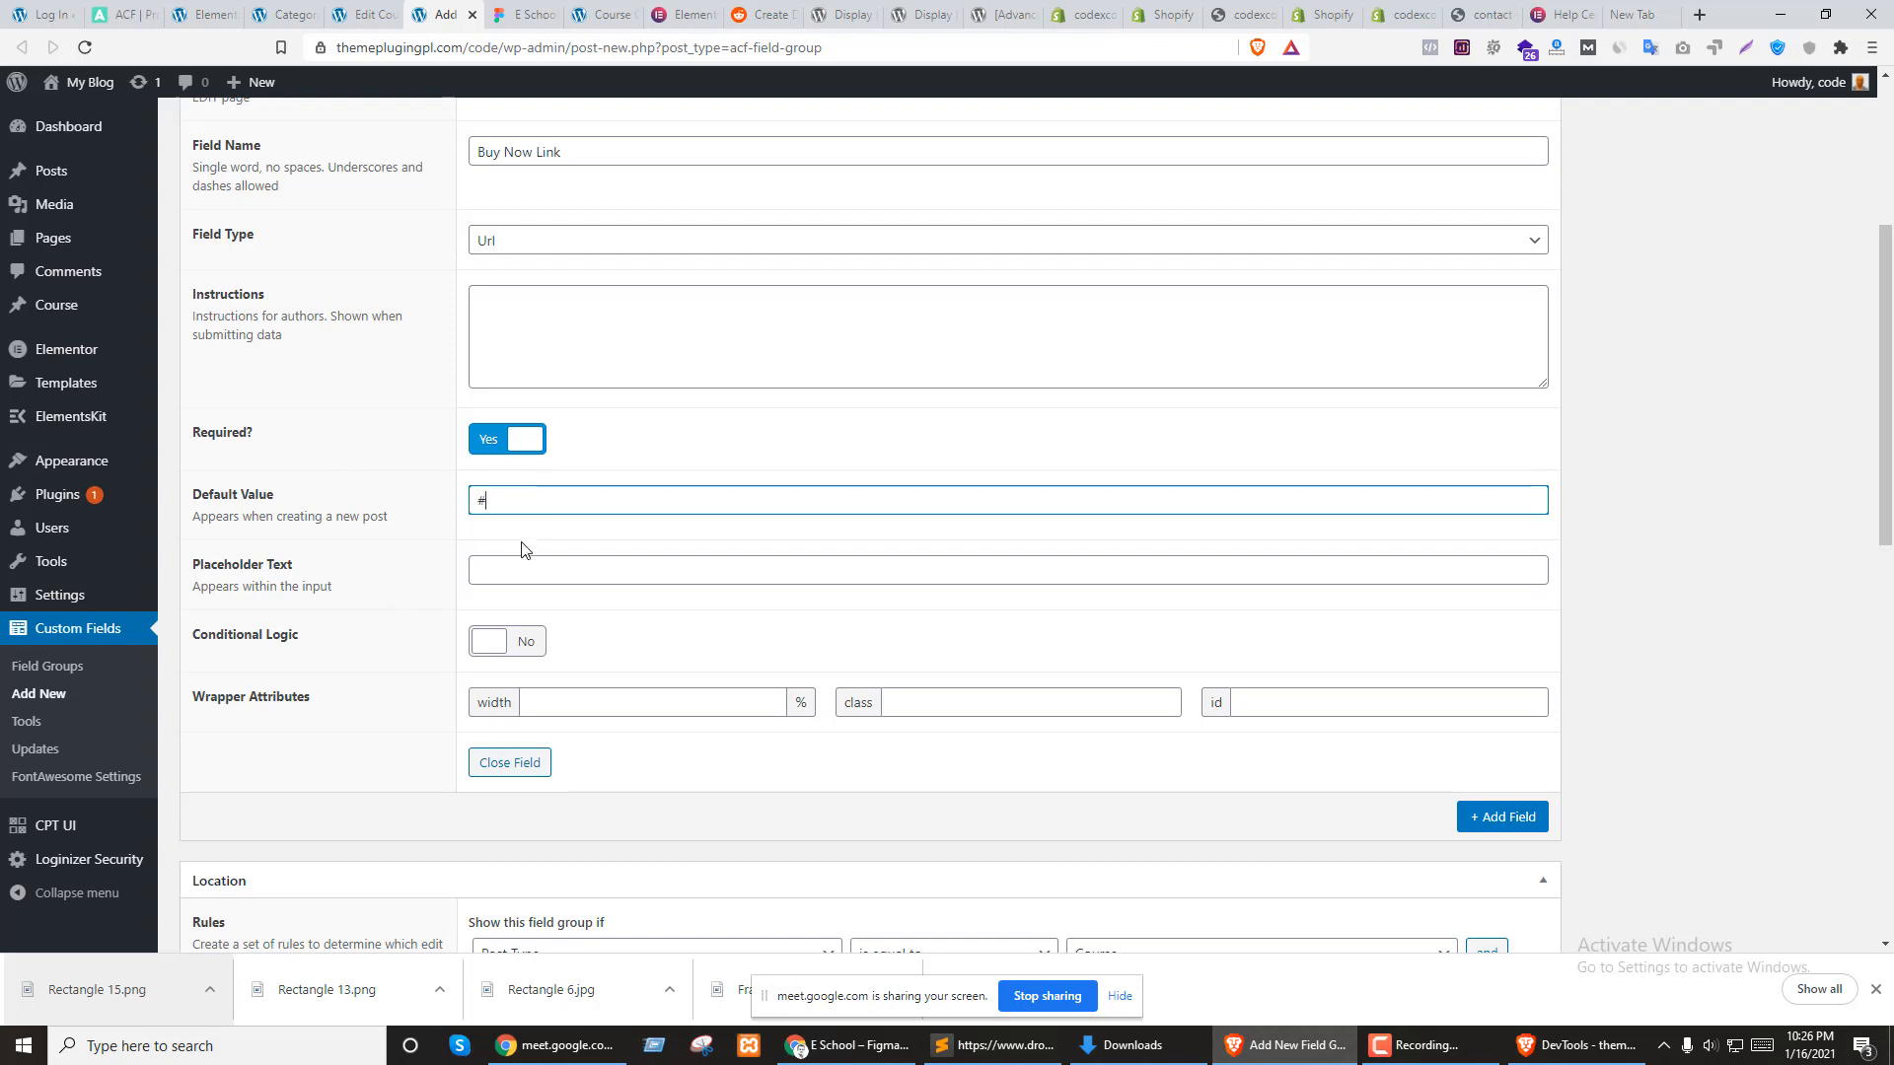
scroll(396, 590, down, 1)
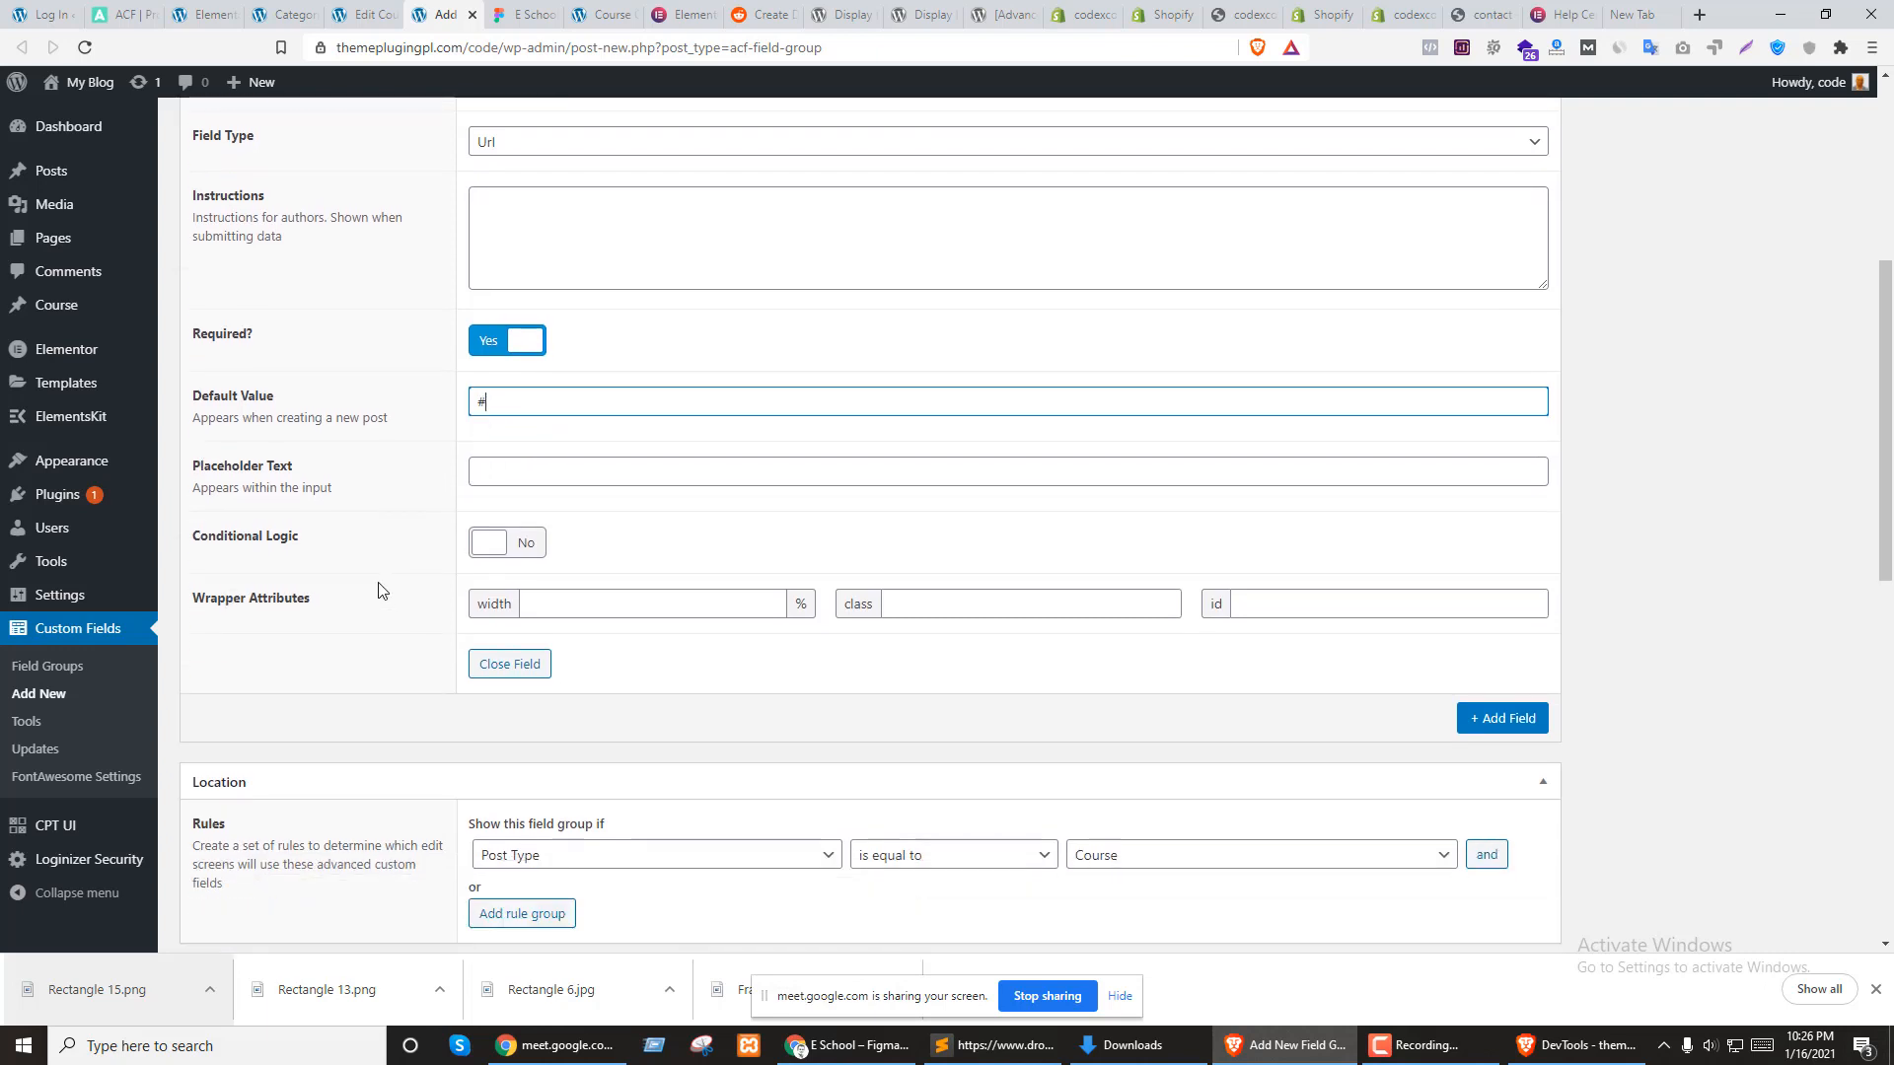
click(602, 601)
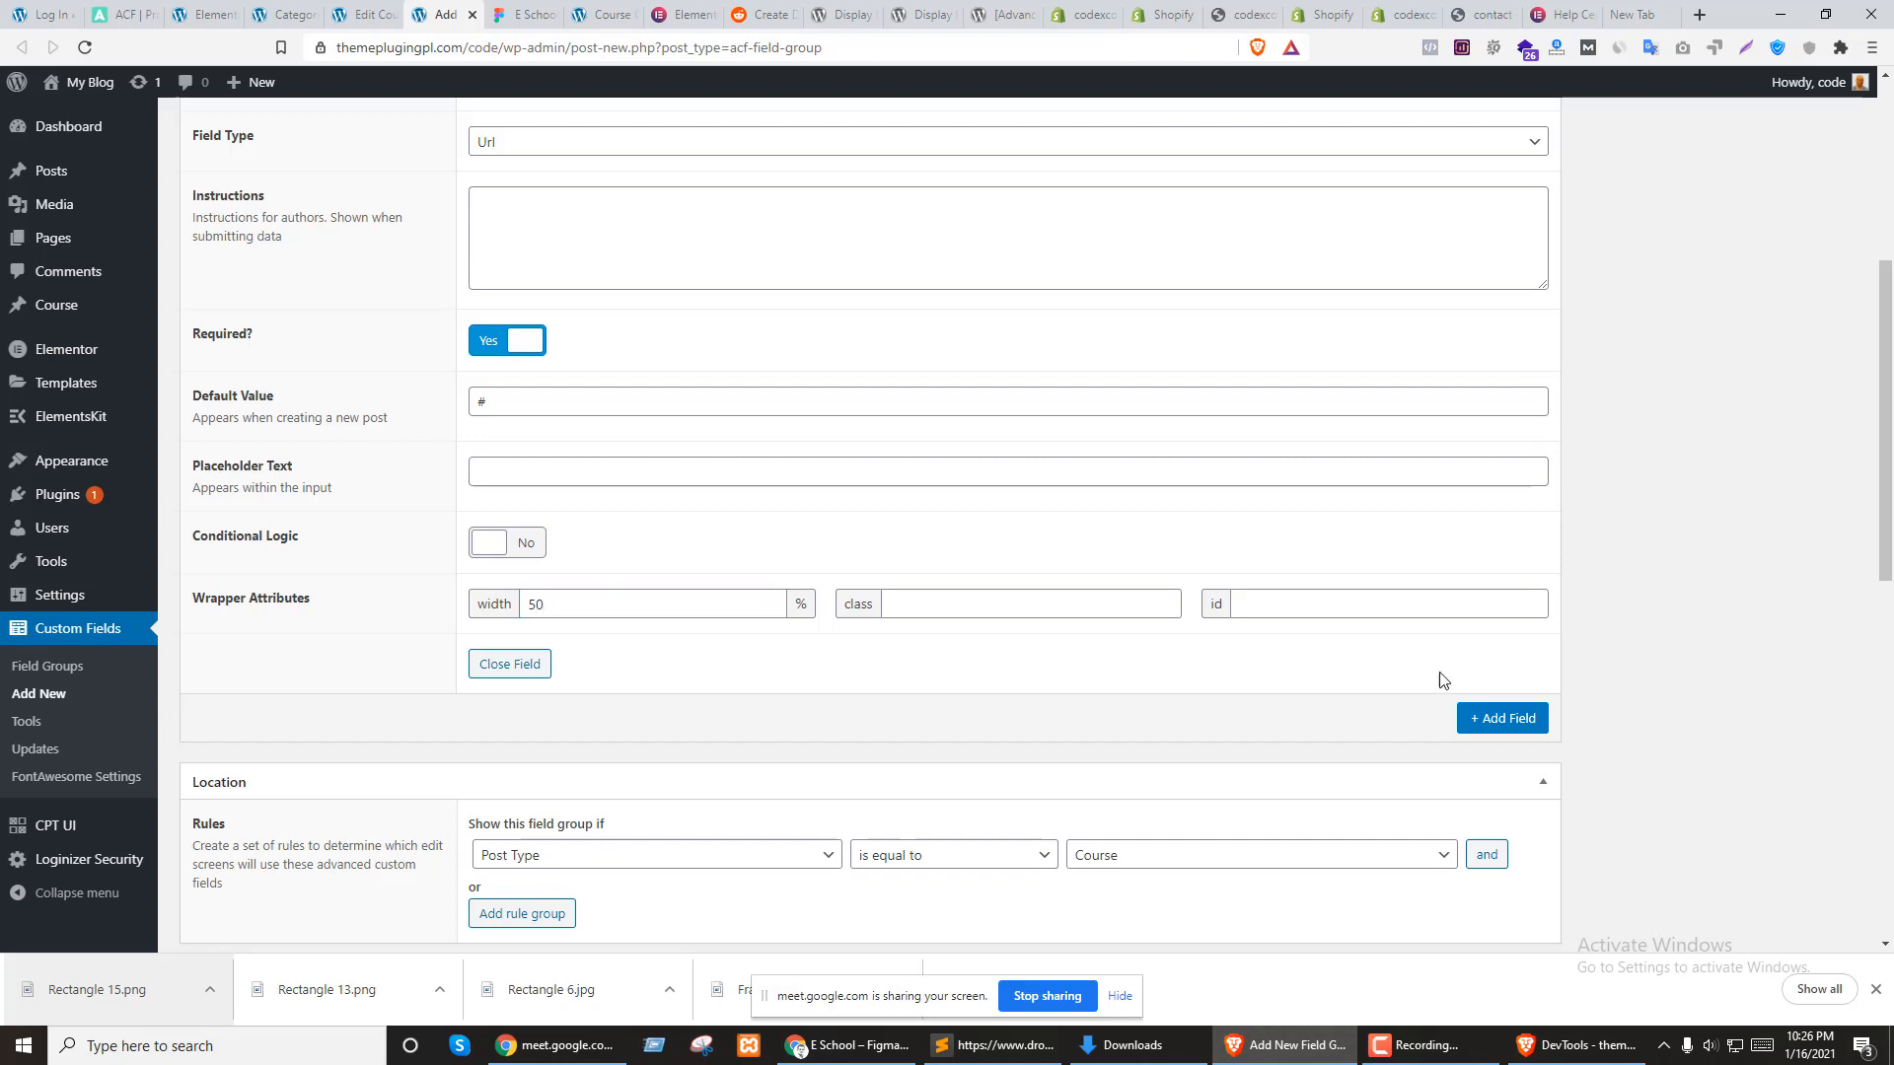
Add a second field to the group and label it "How Many Seats"
click(1524, 727)
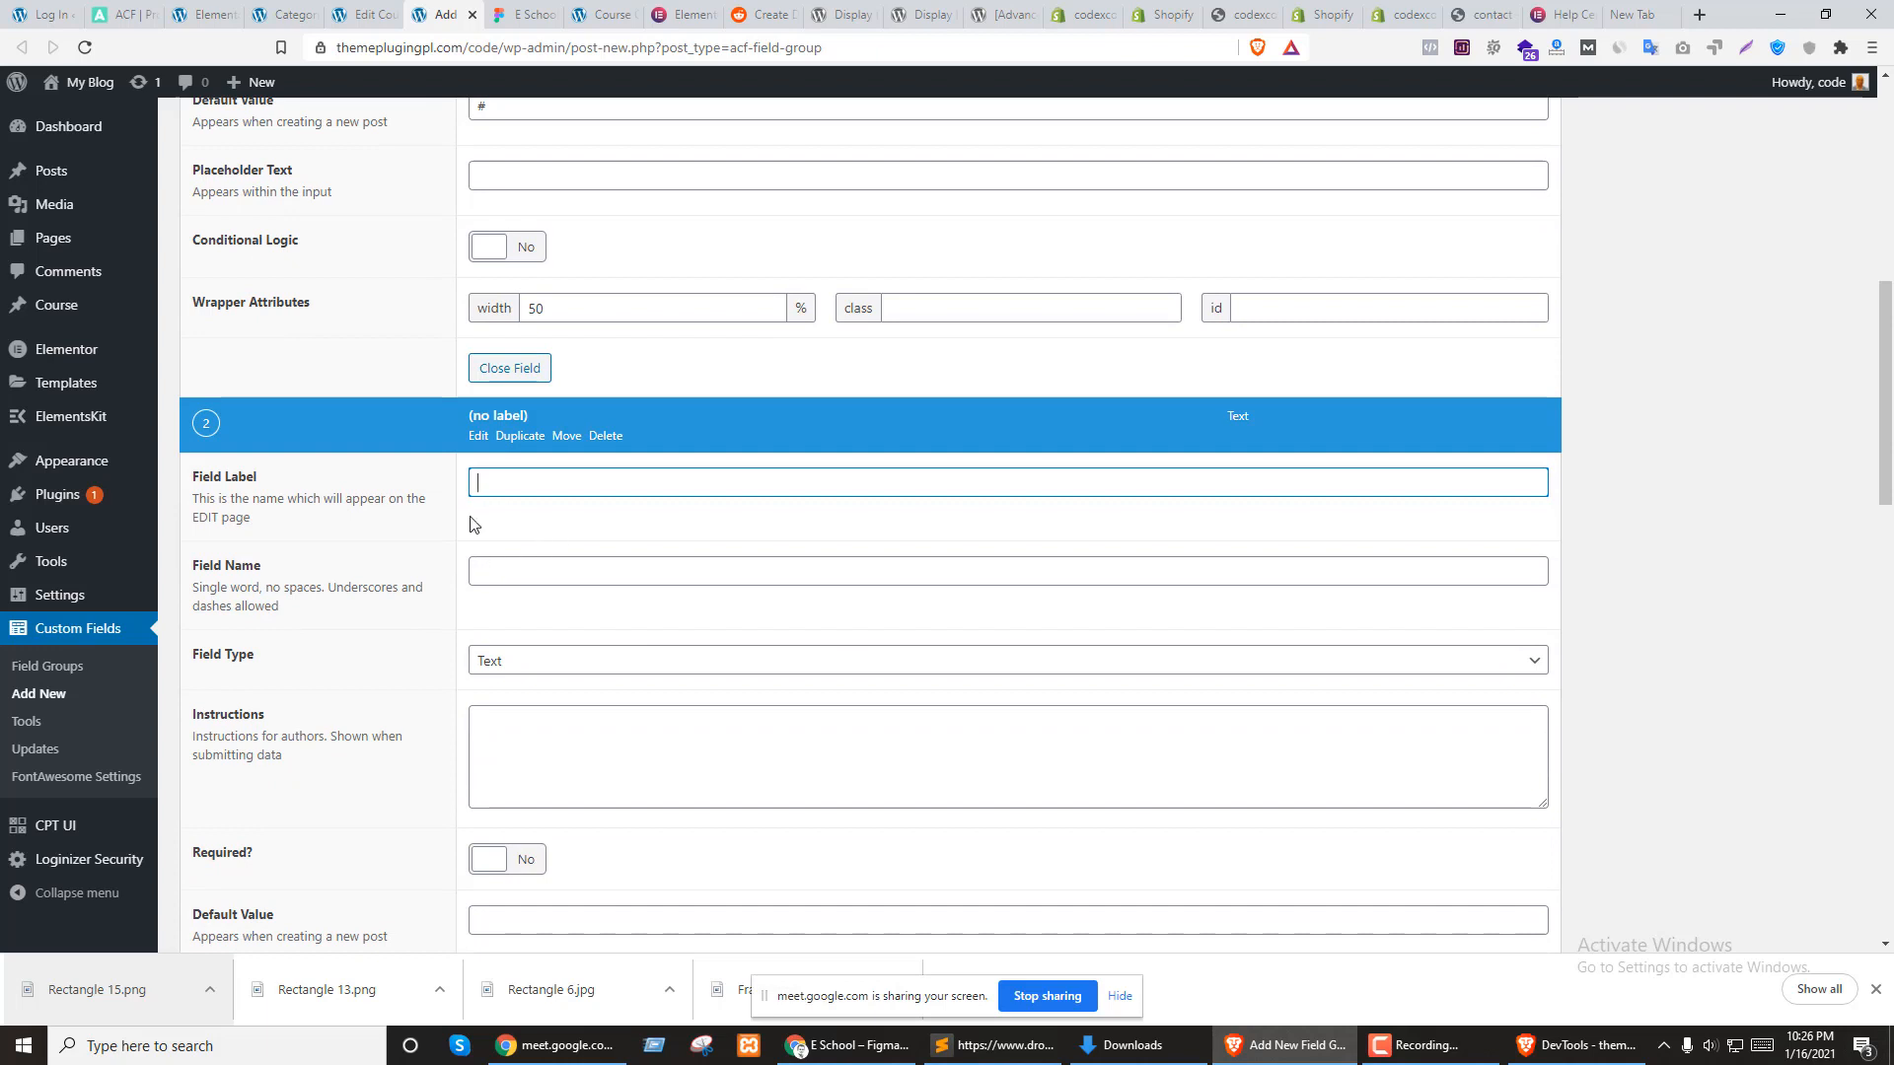
text(How M)
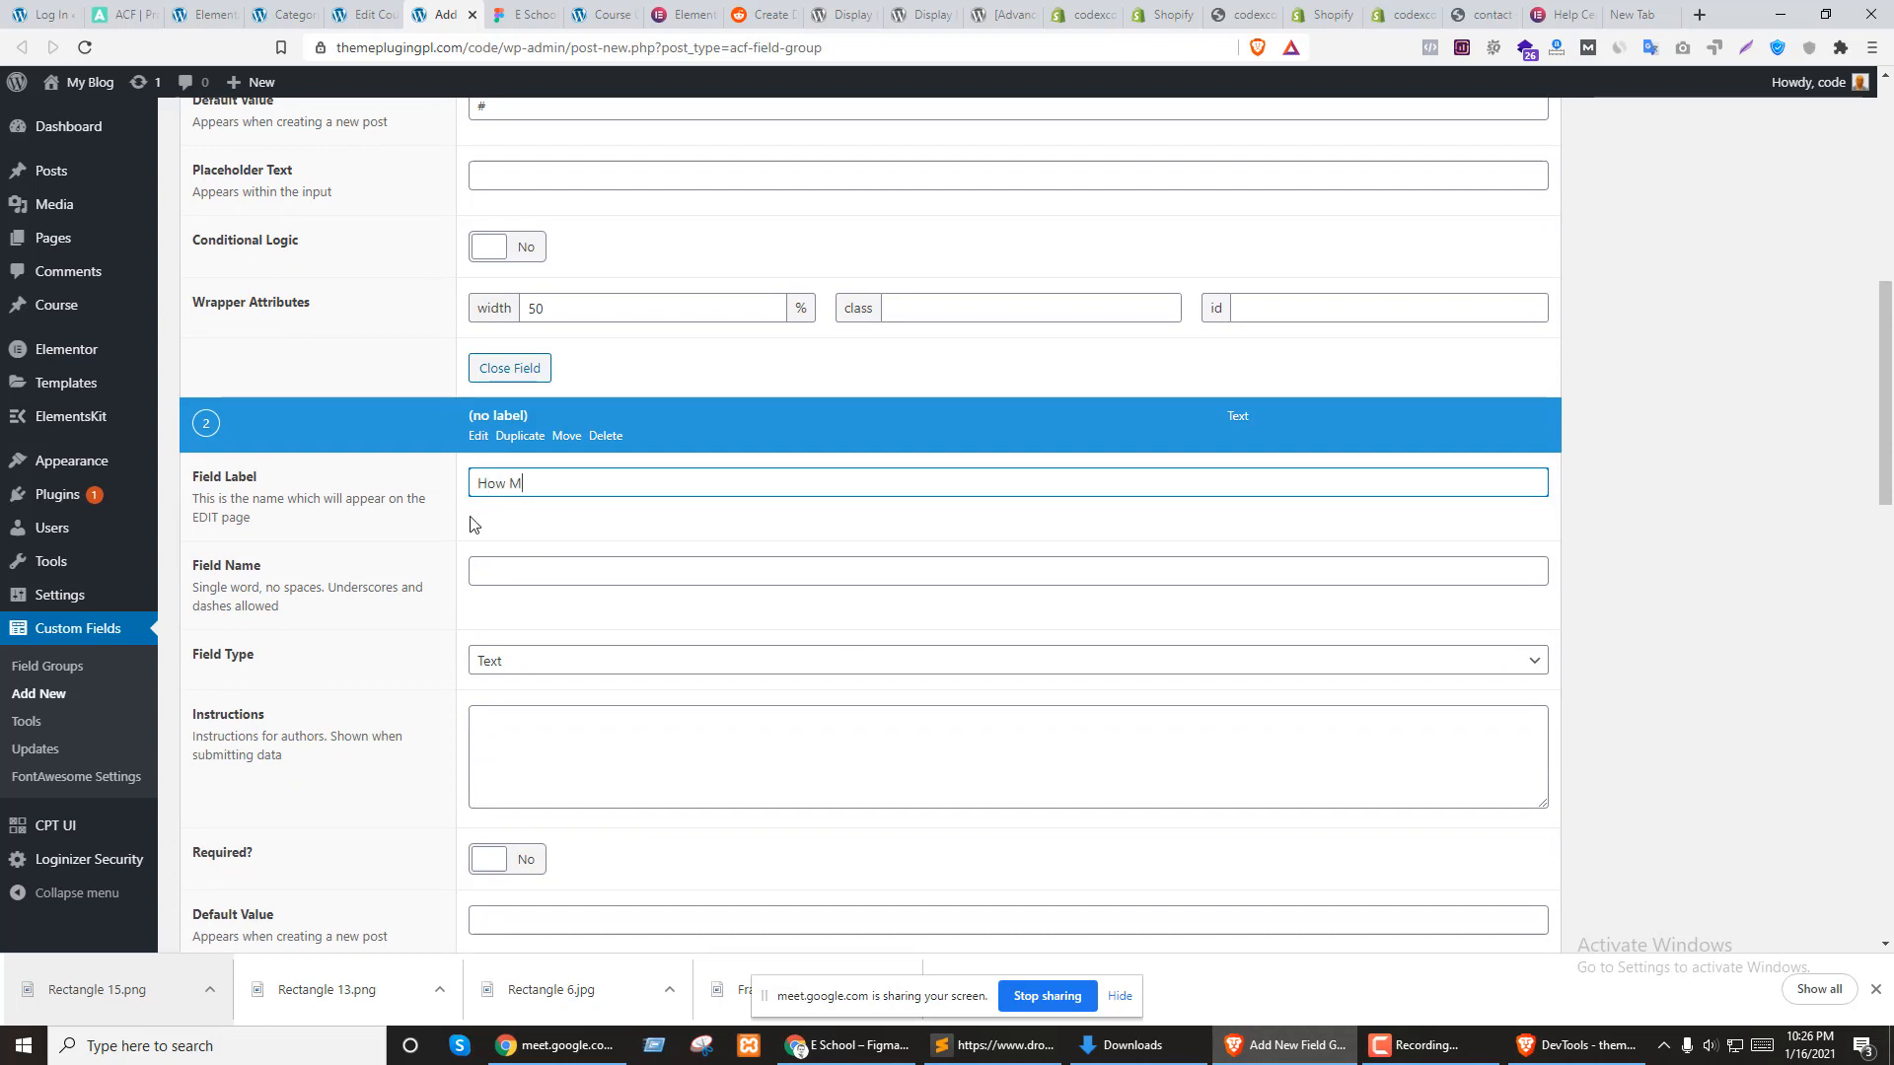
text(any Seats)
click(378, 532)
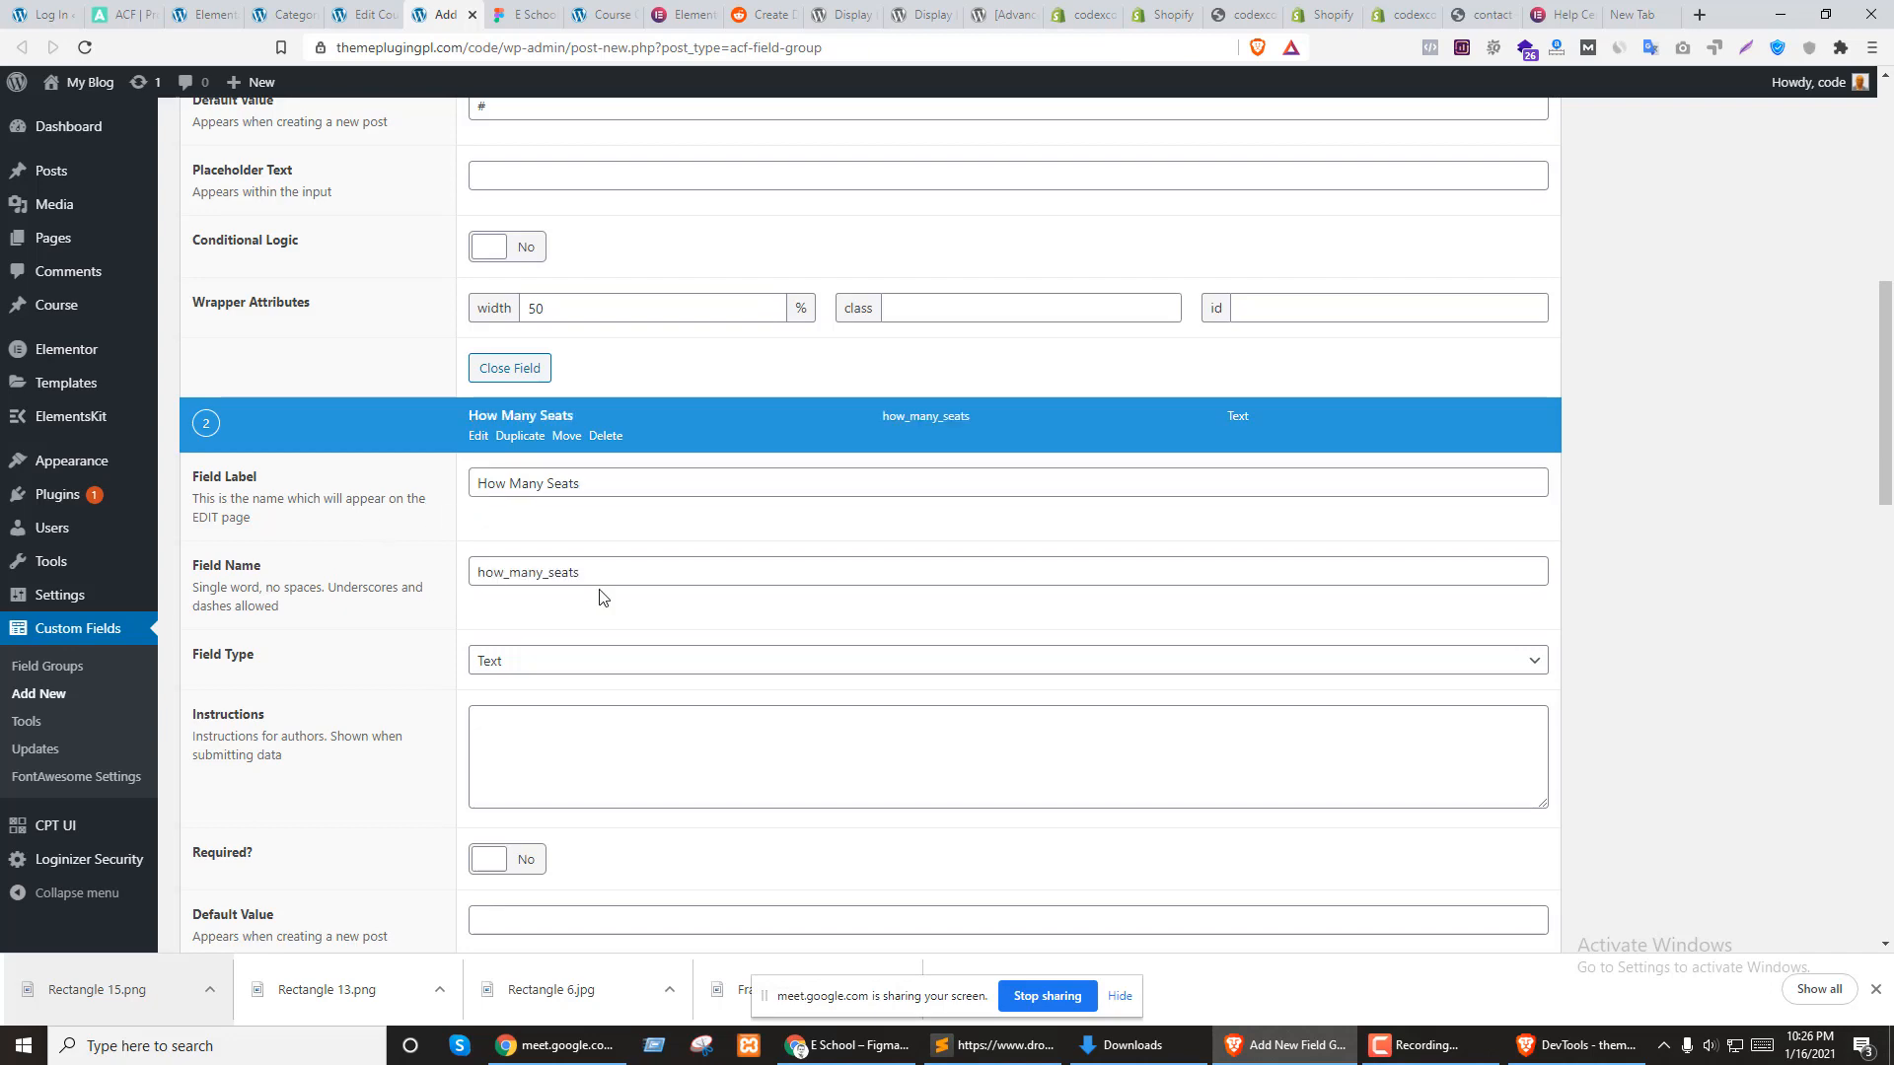
Set the How Many Seats field's type to Number and its default value to 60
click(505, 662)
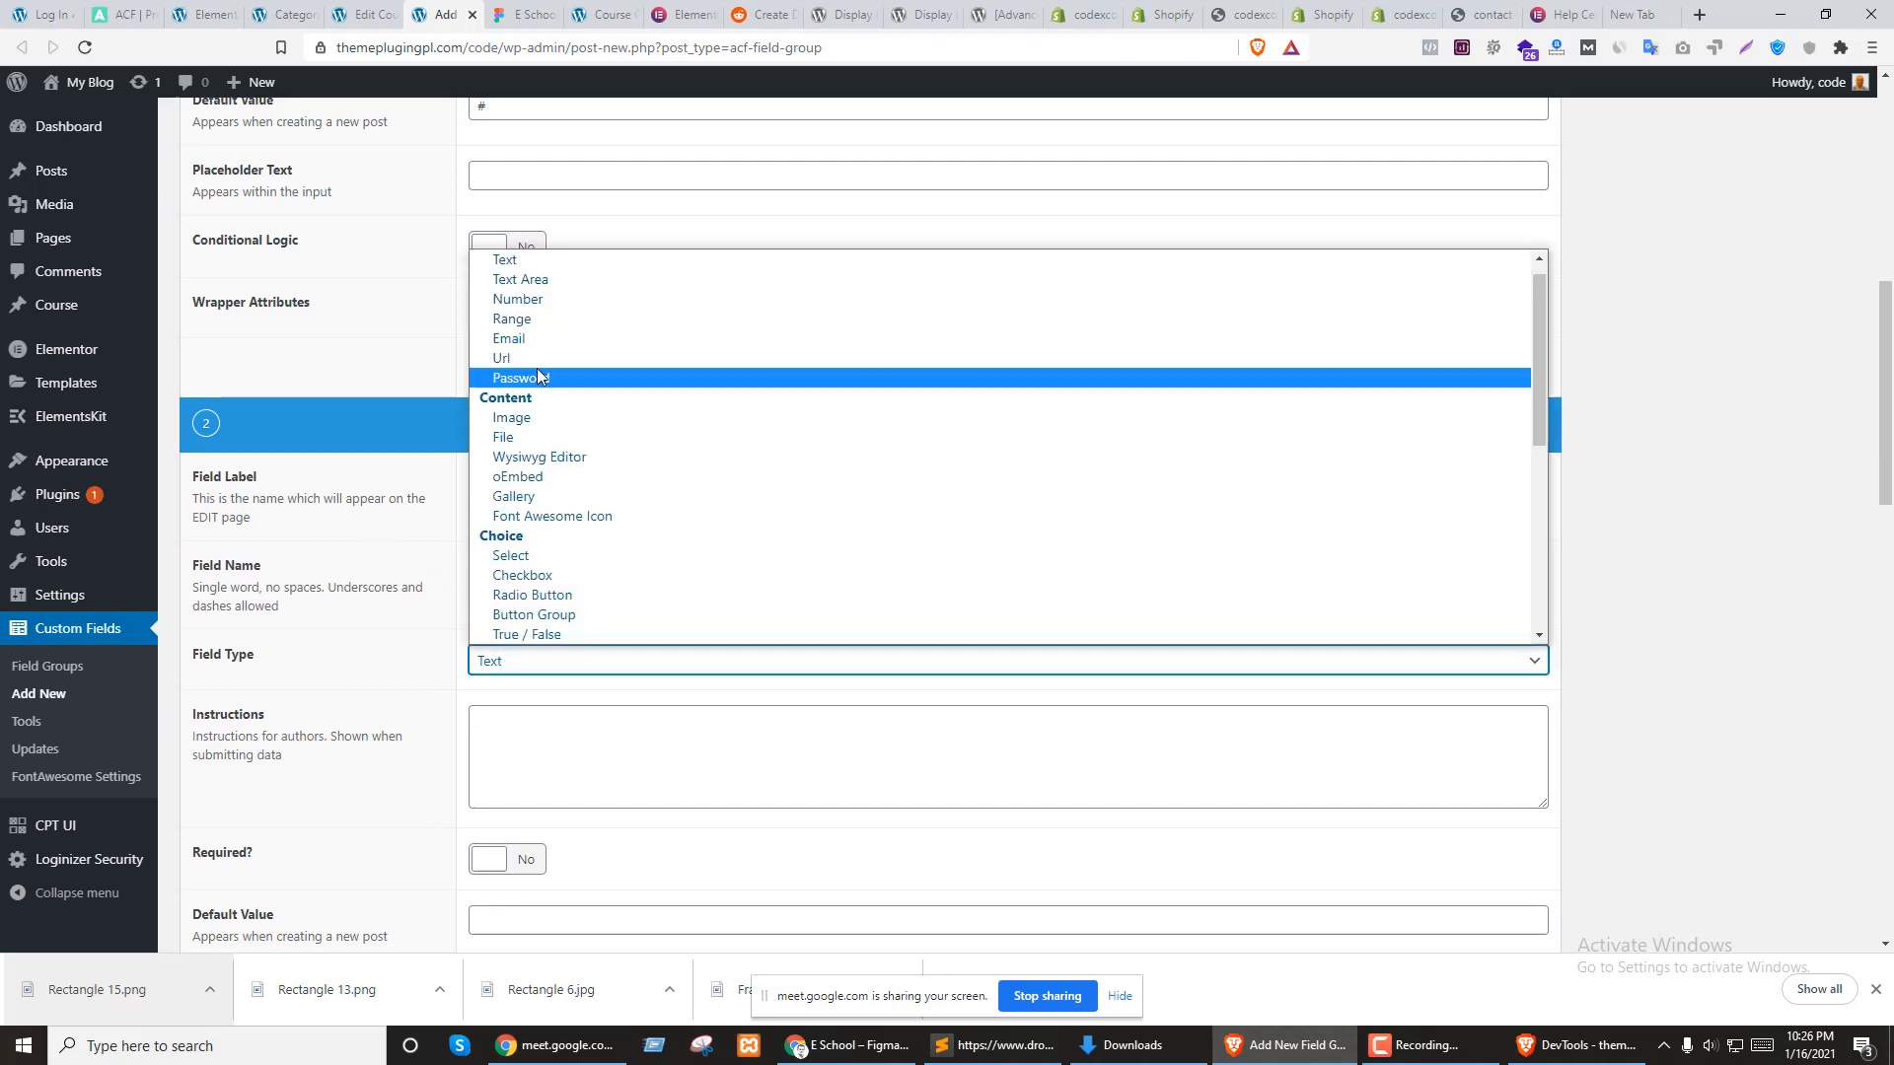
click(540, 319)
scroll(632, 536, down, 4)
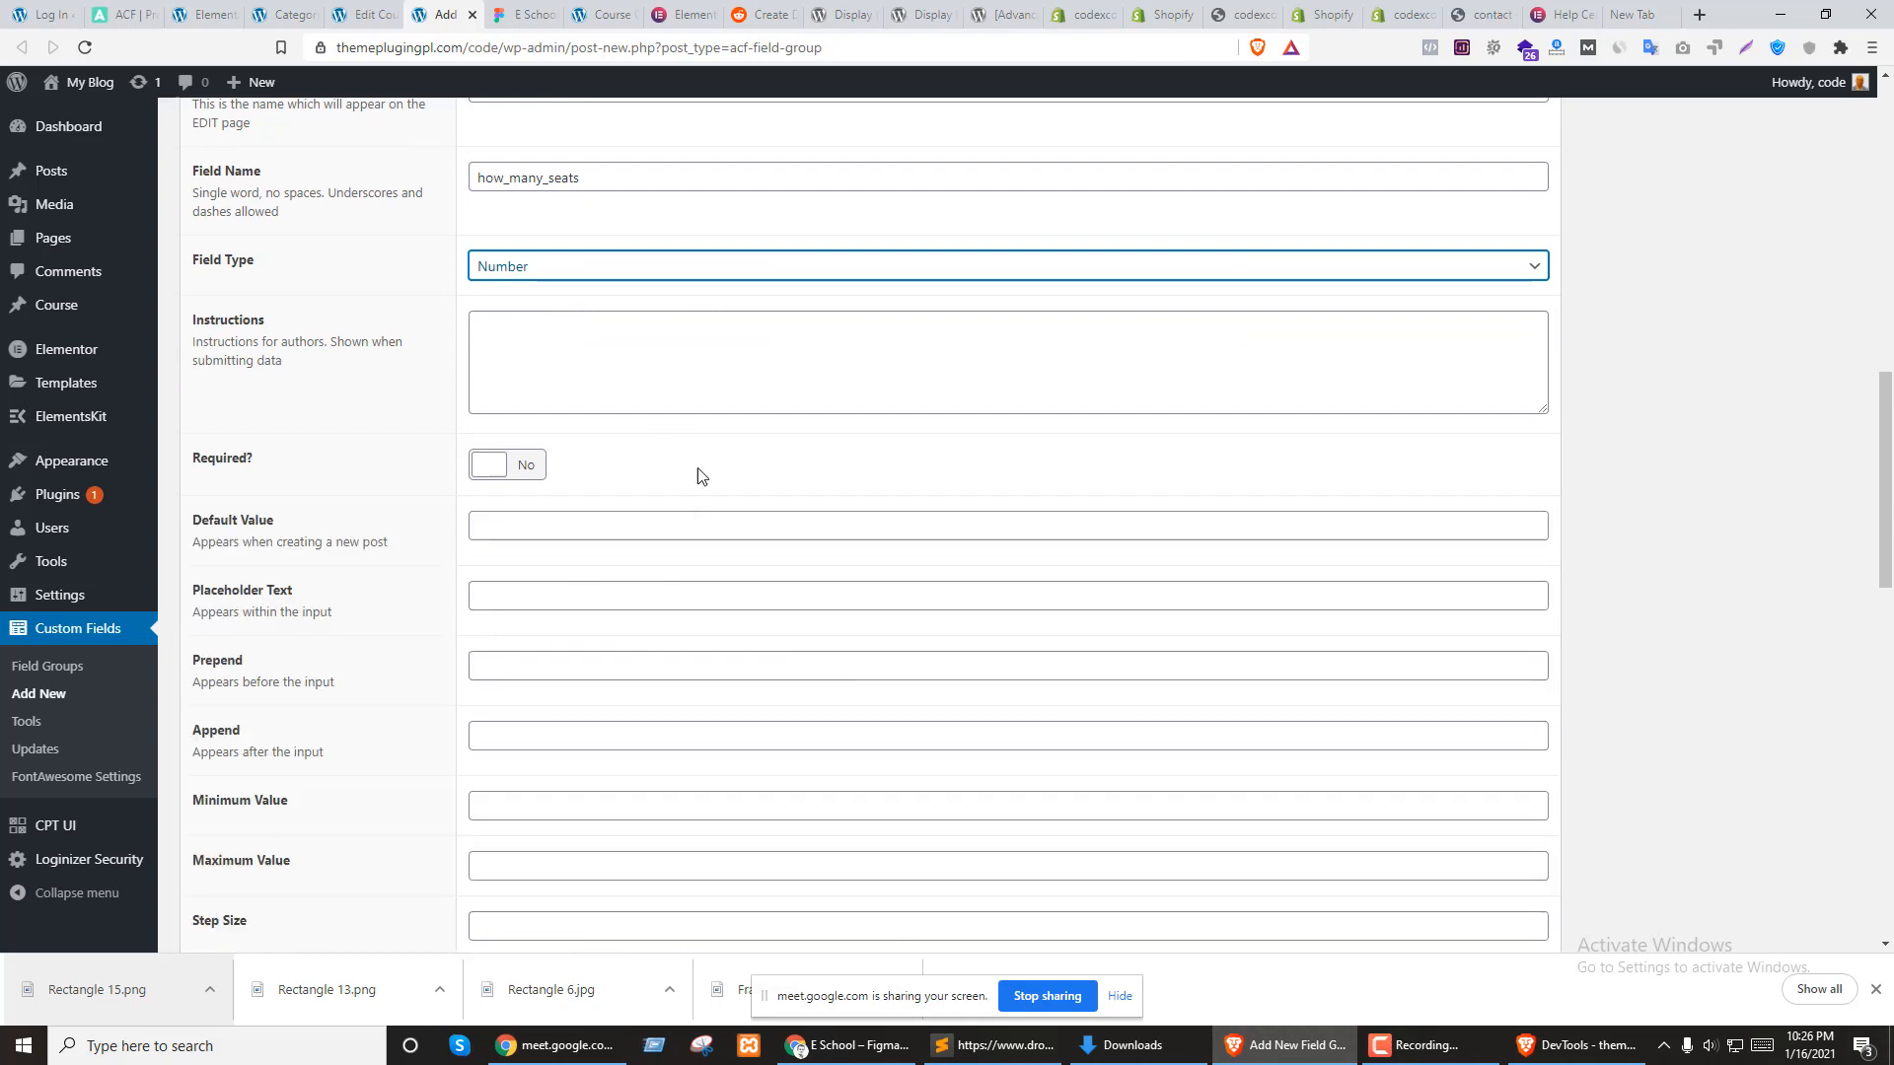
click(550, 532)
text(60)
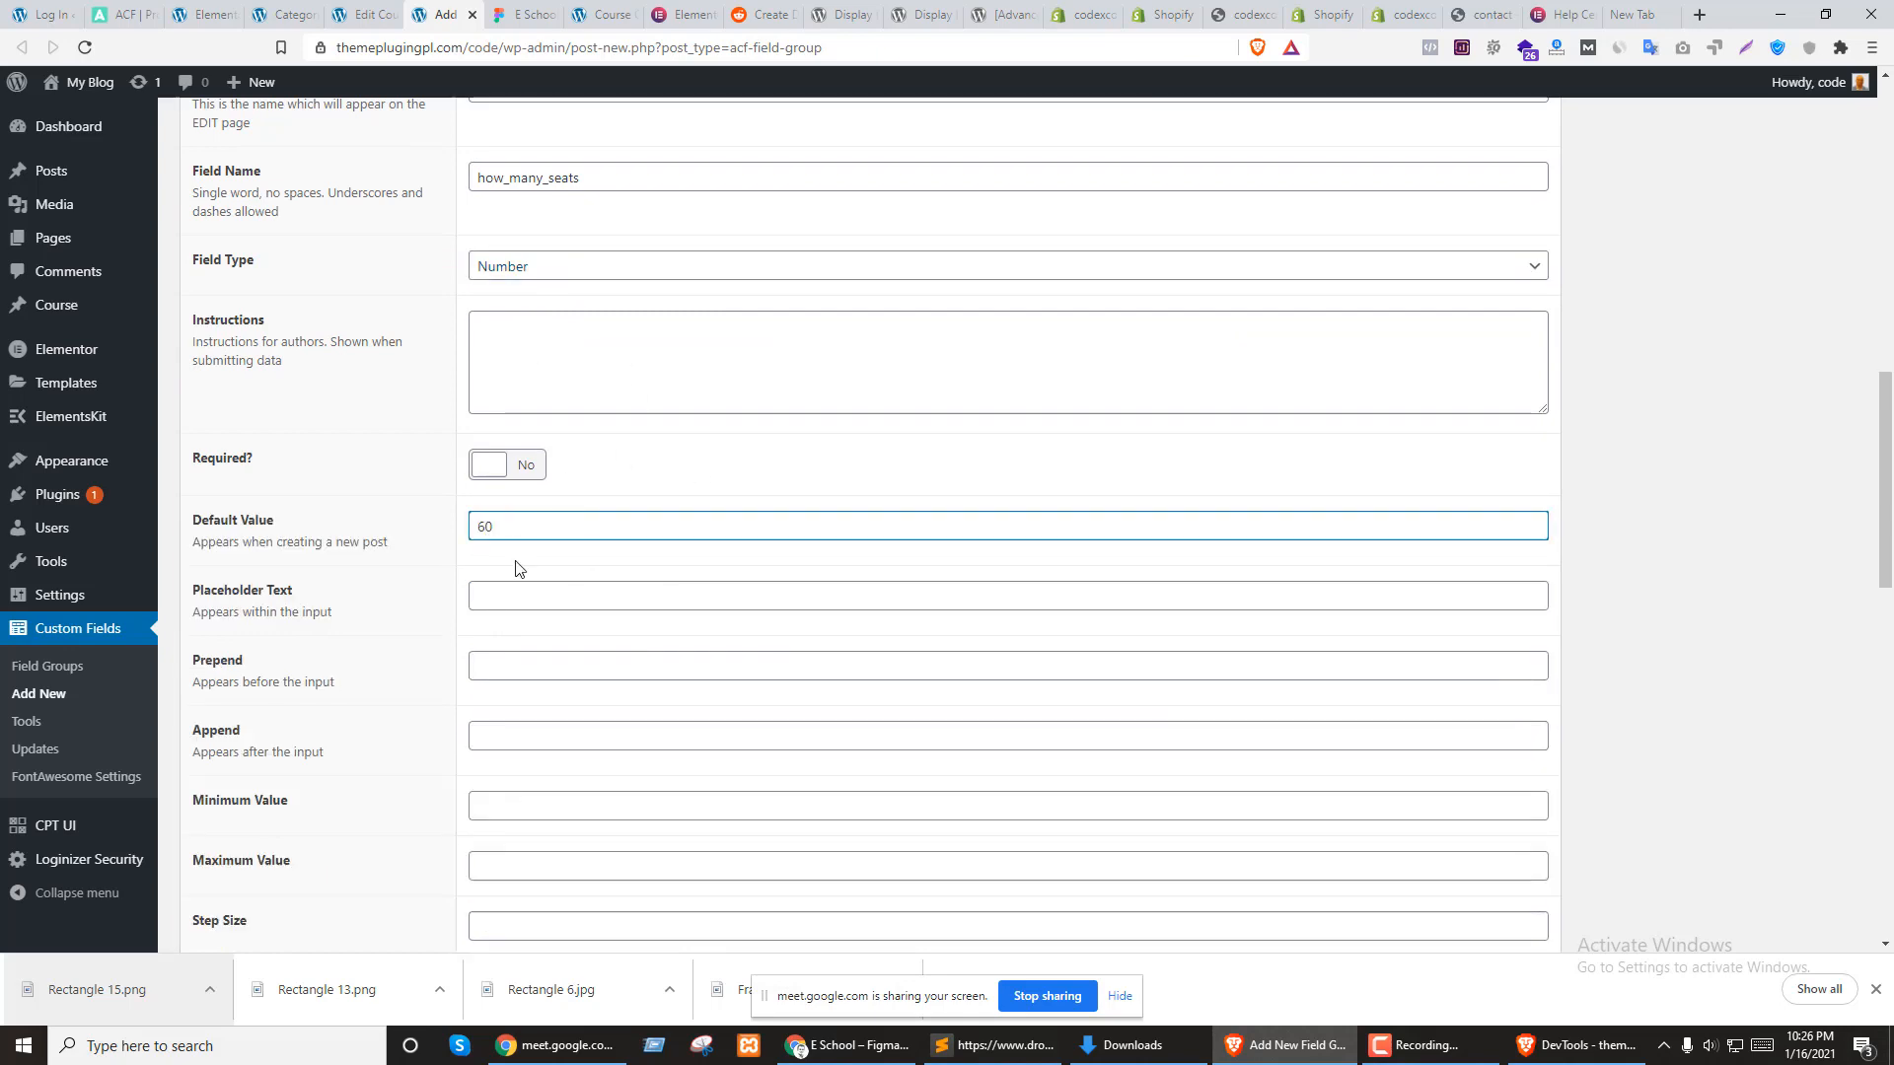
Check the start date on the Figma course cards and add a third field of type Date Picker
scroll(441, 663, down, 5)
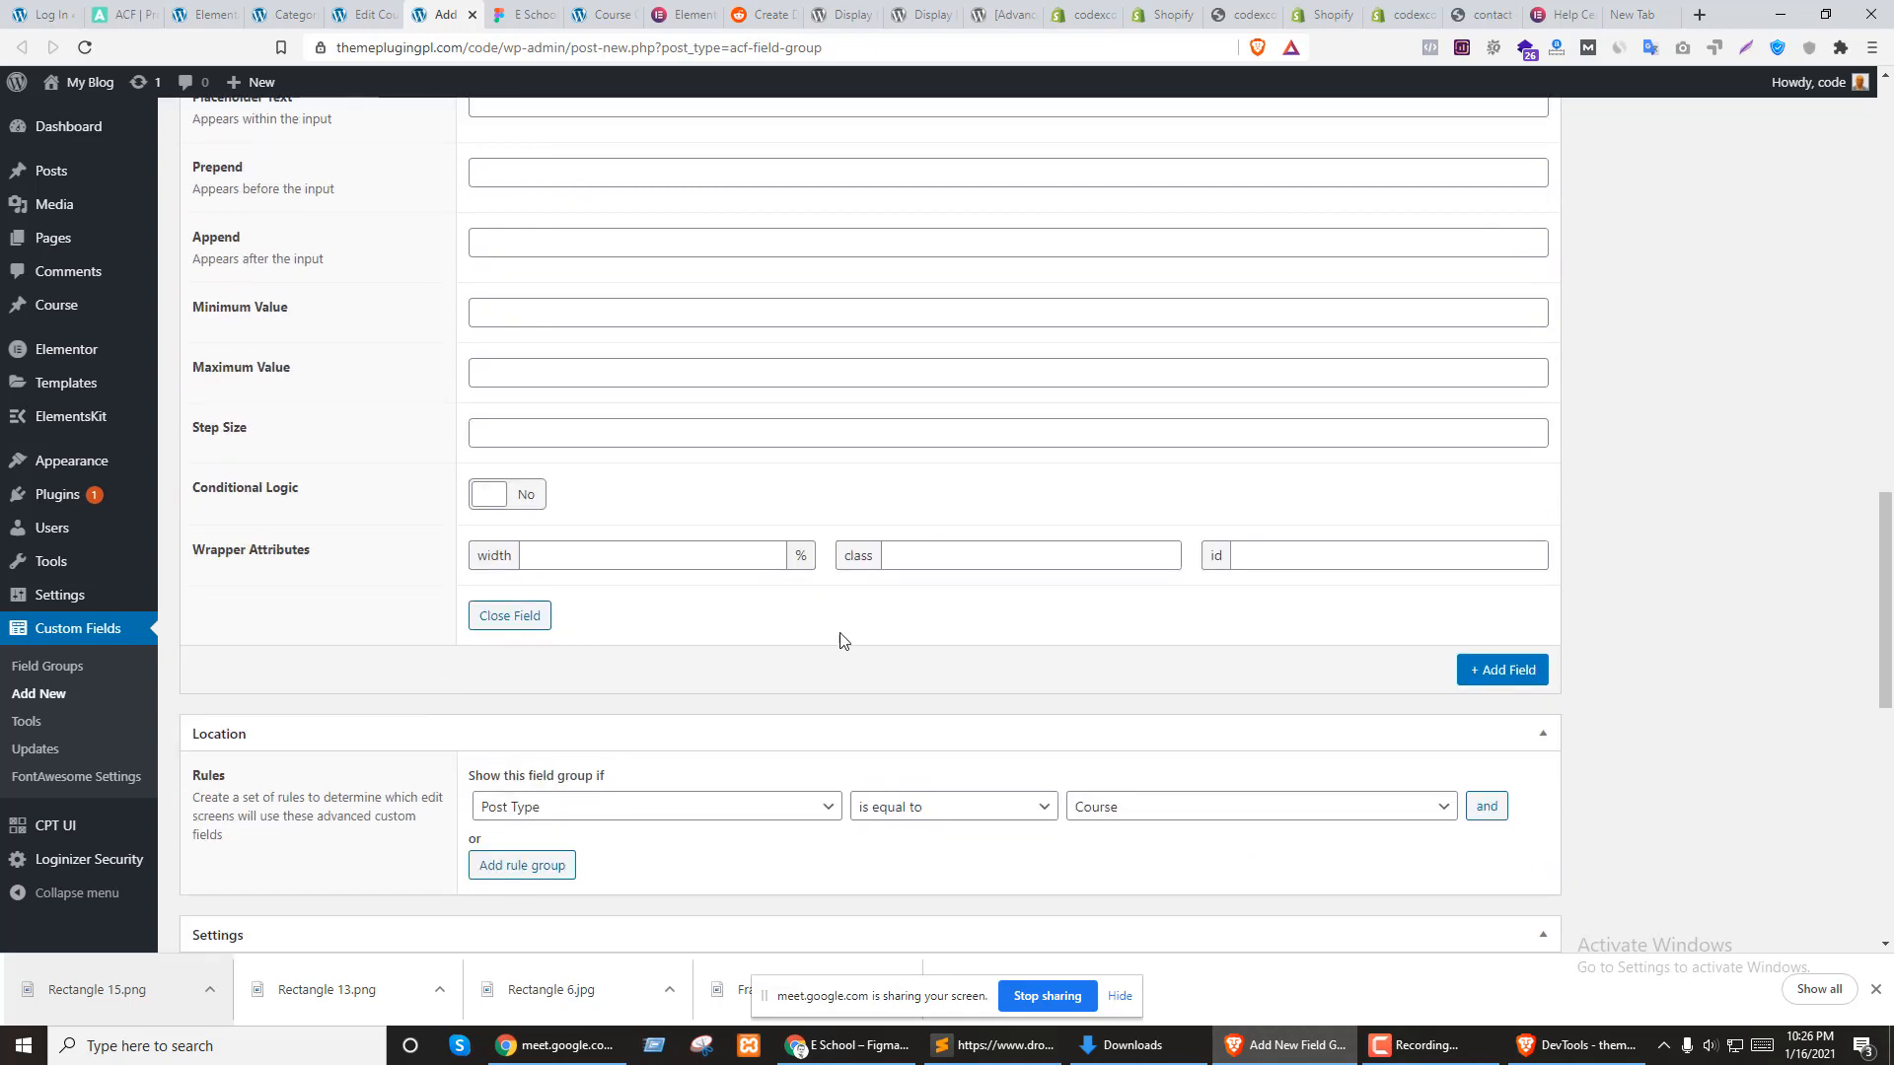
key(ctrl+Tab)
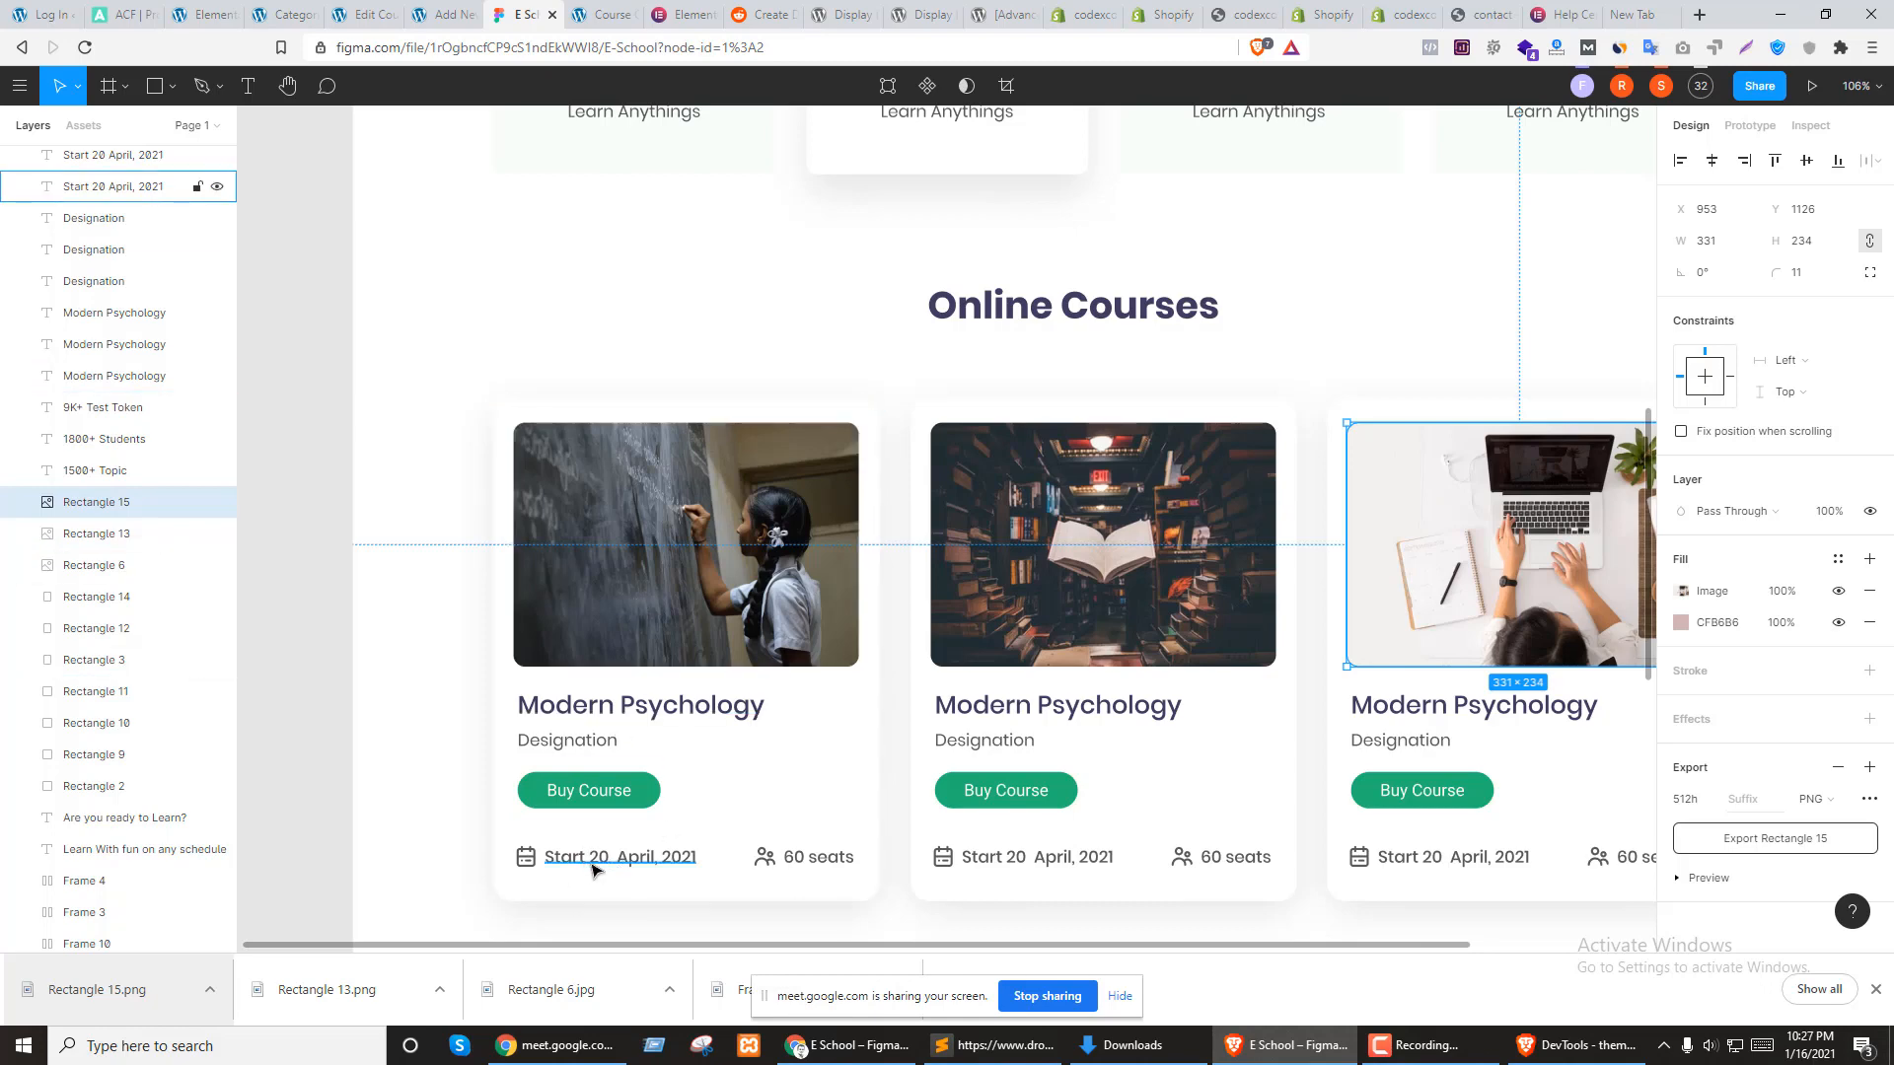
key(ctrl+shift+Tab)
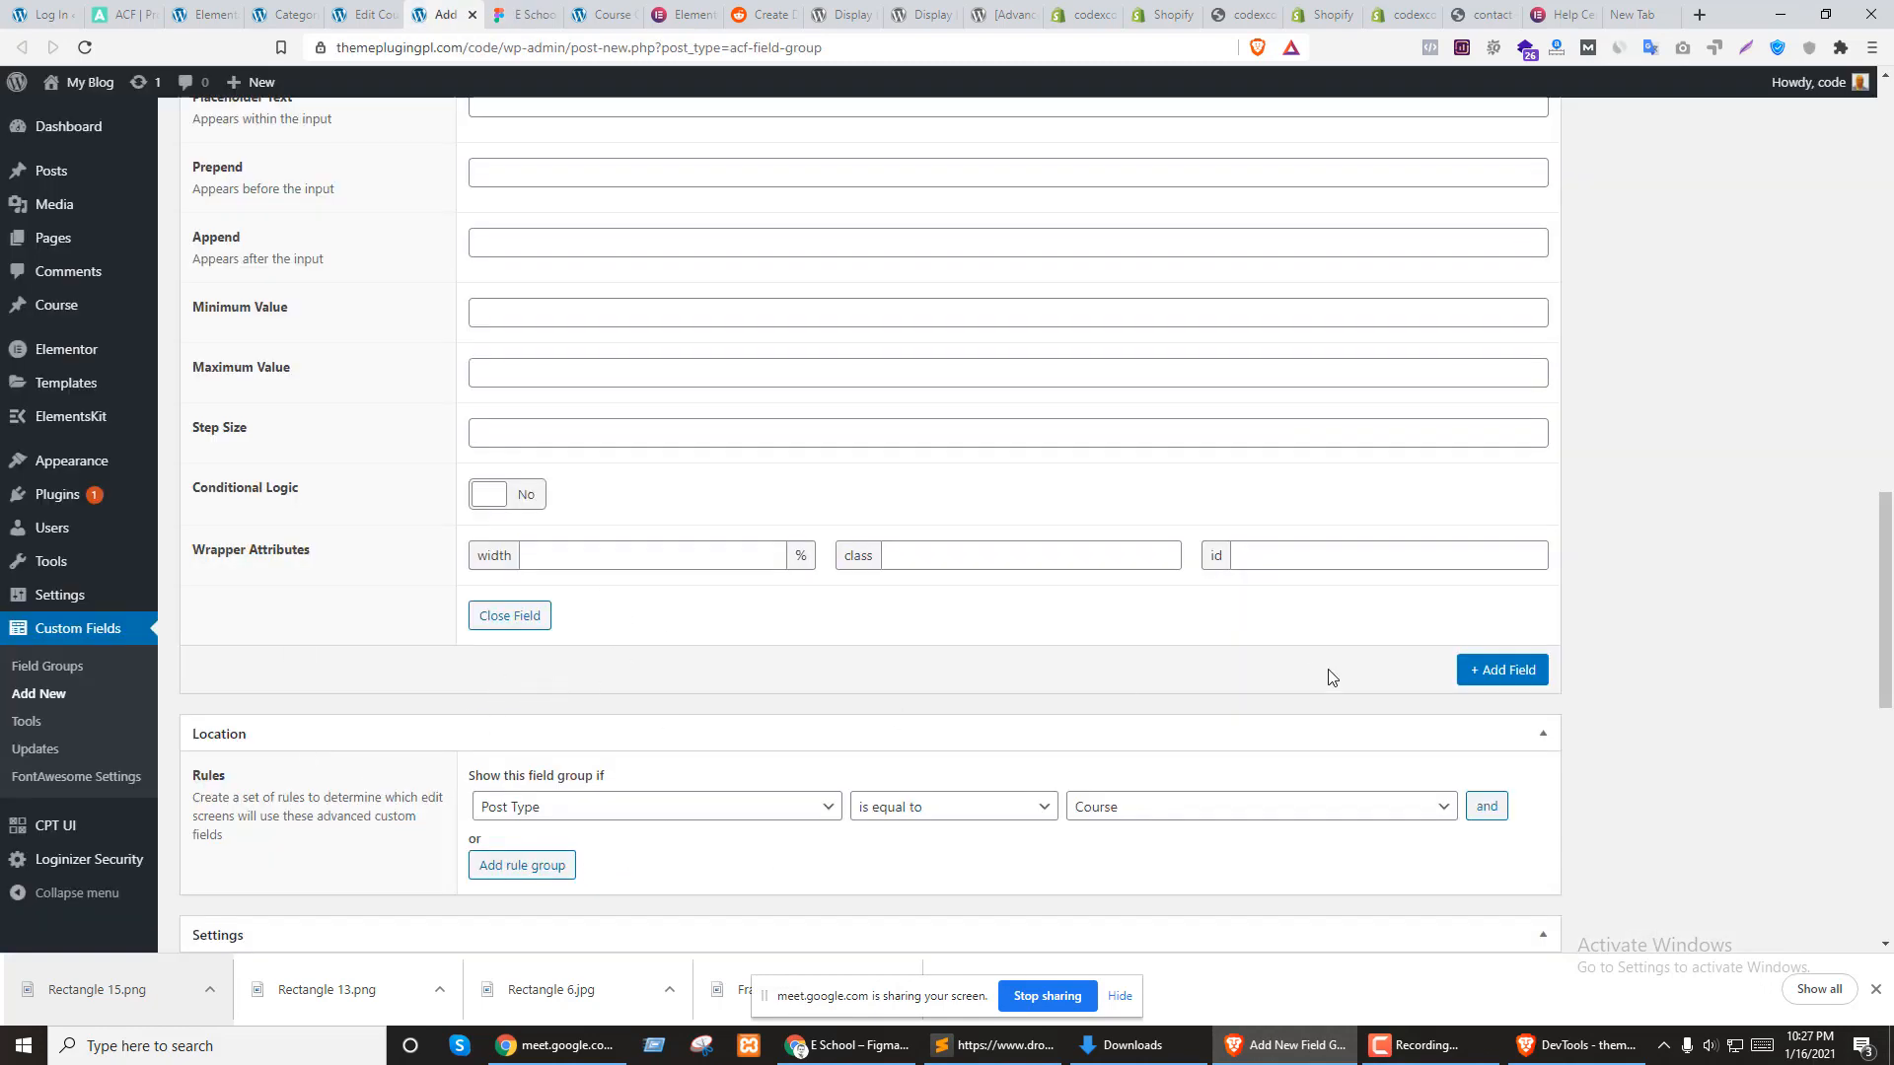
click(1494, 670)
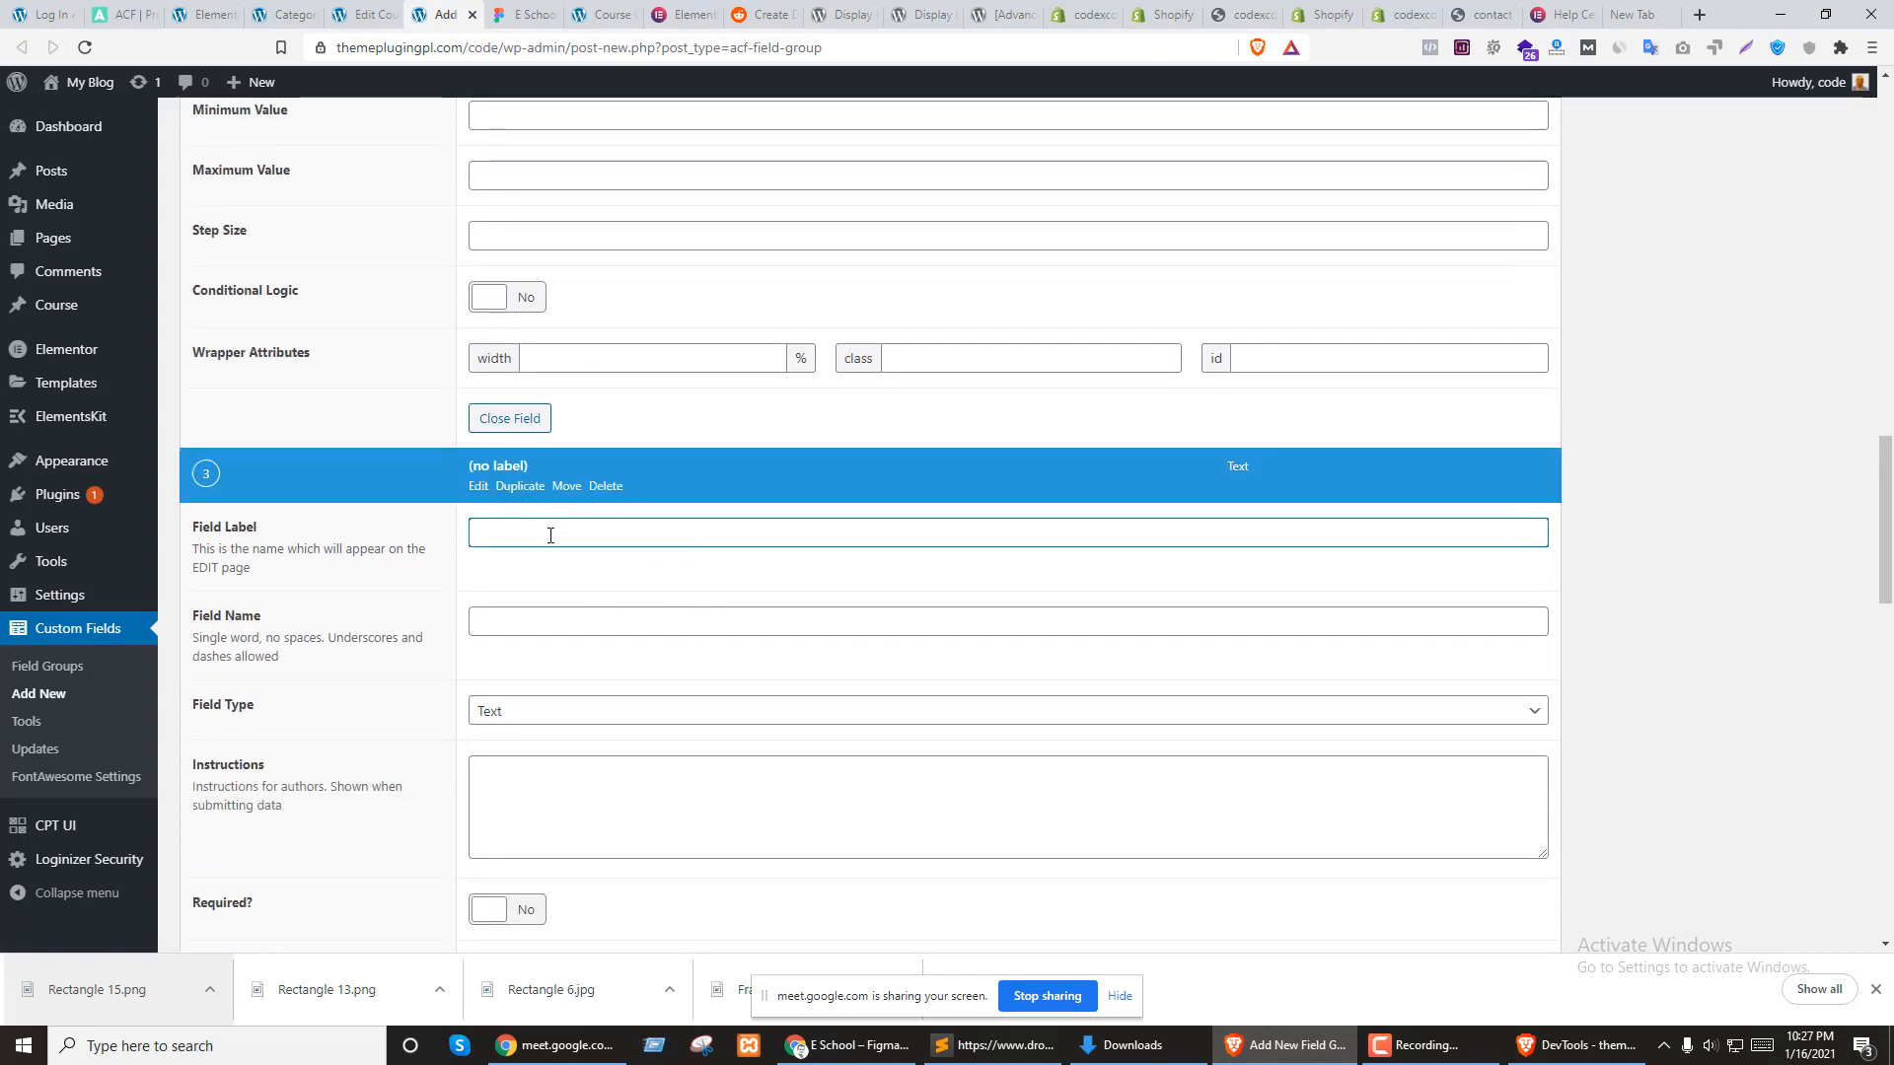
click(530, 718)
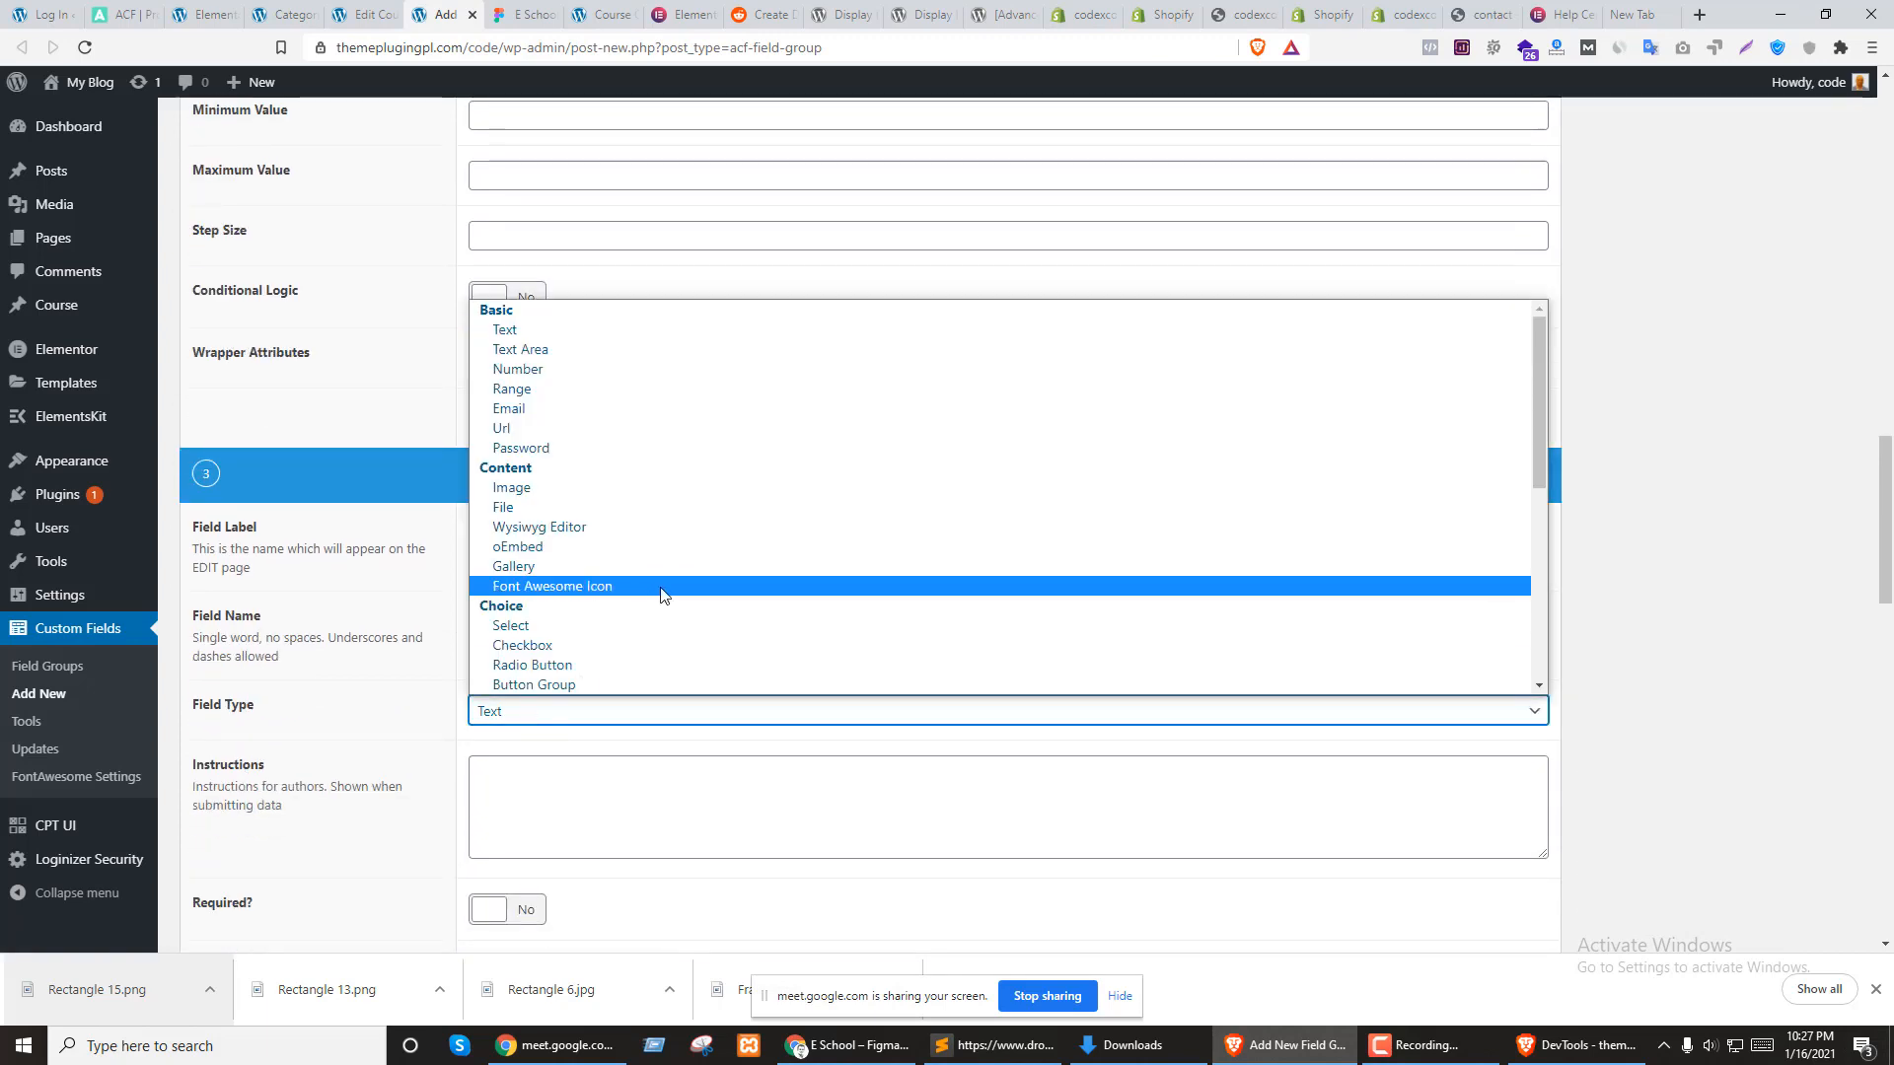
key(d)
scroll(611, 542, down, 3)
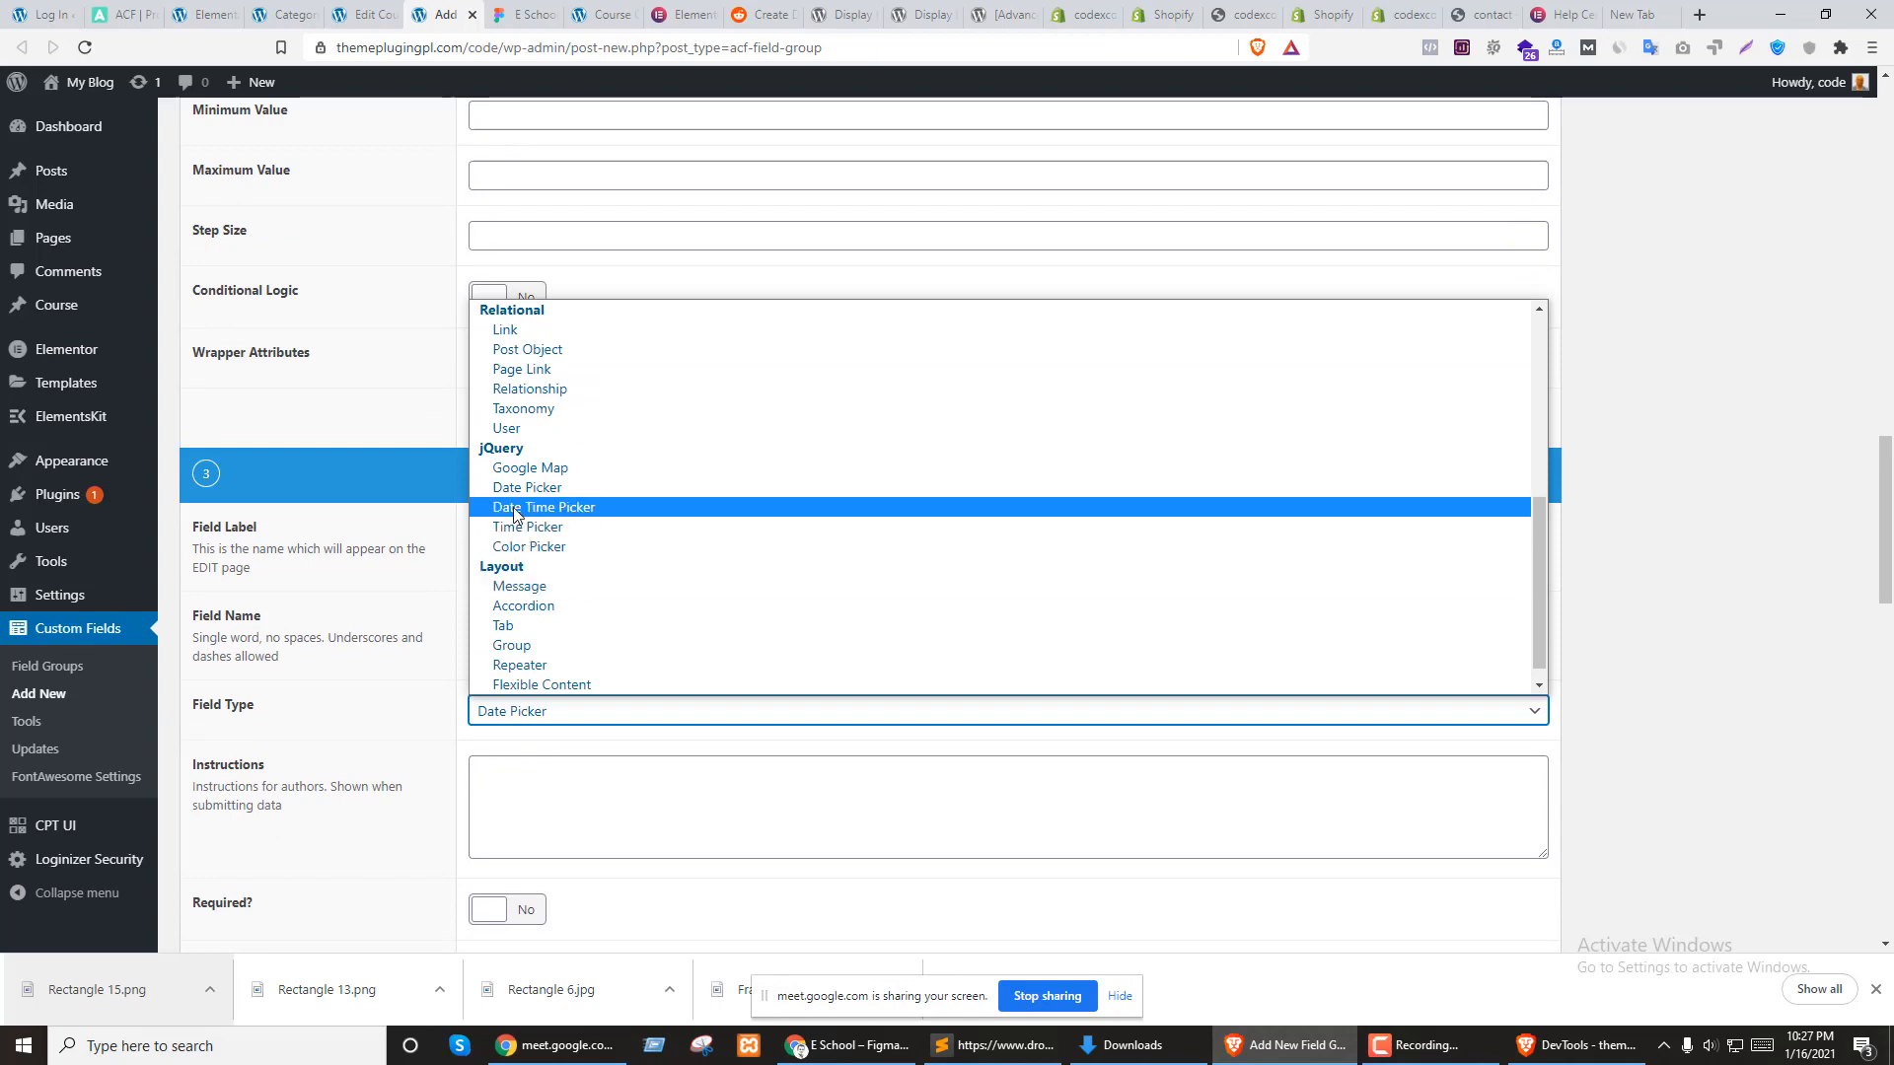
key(ctrl+Tab)
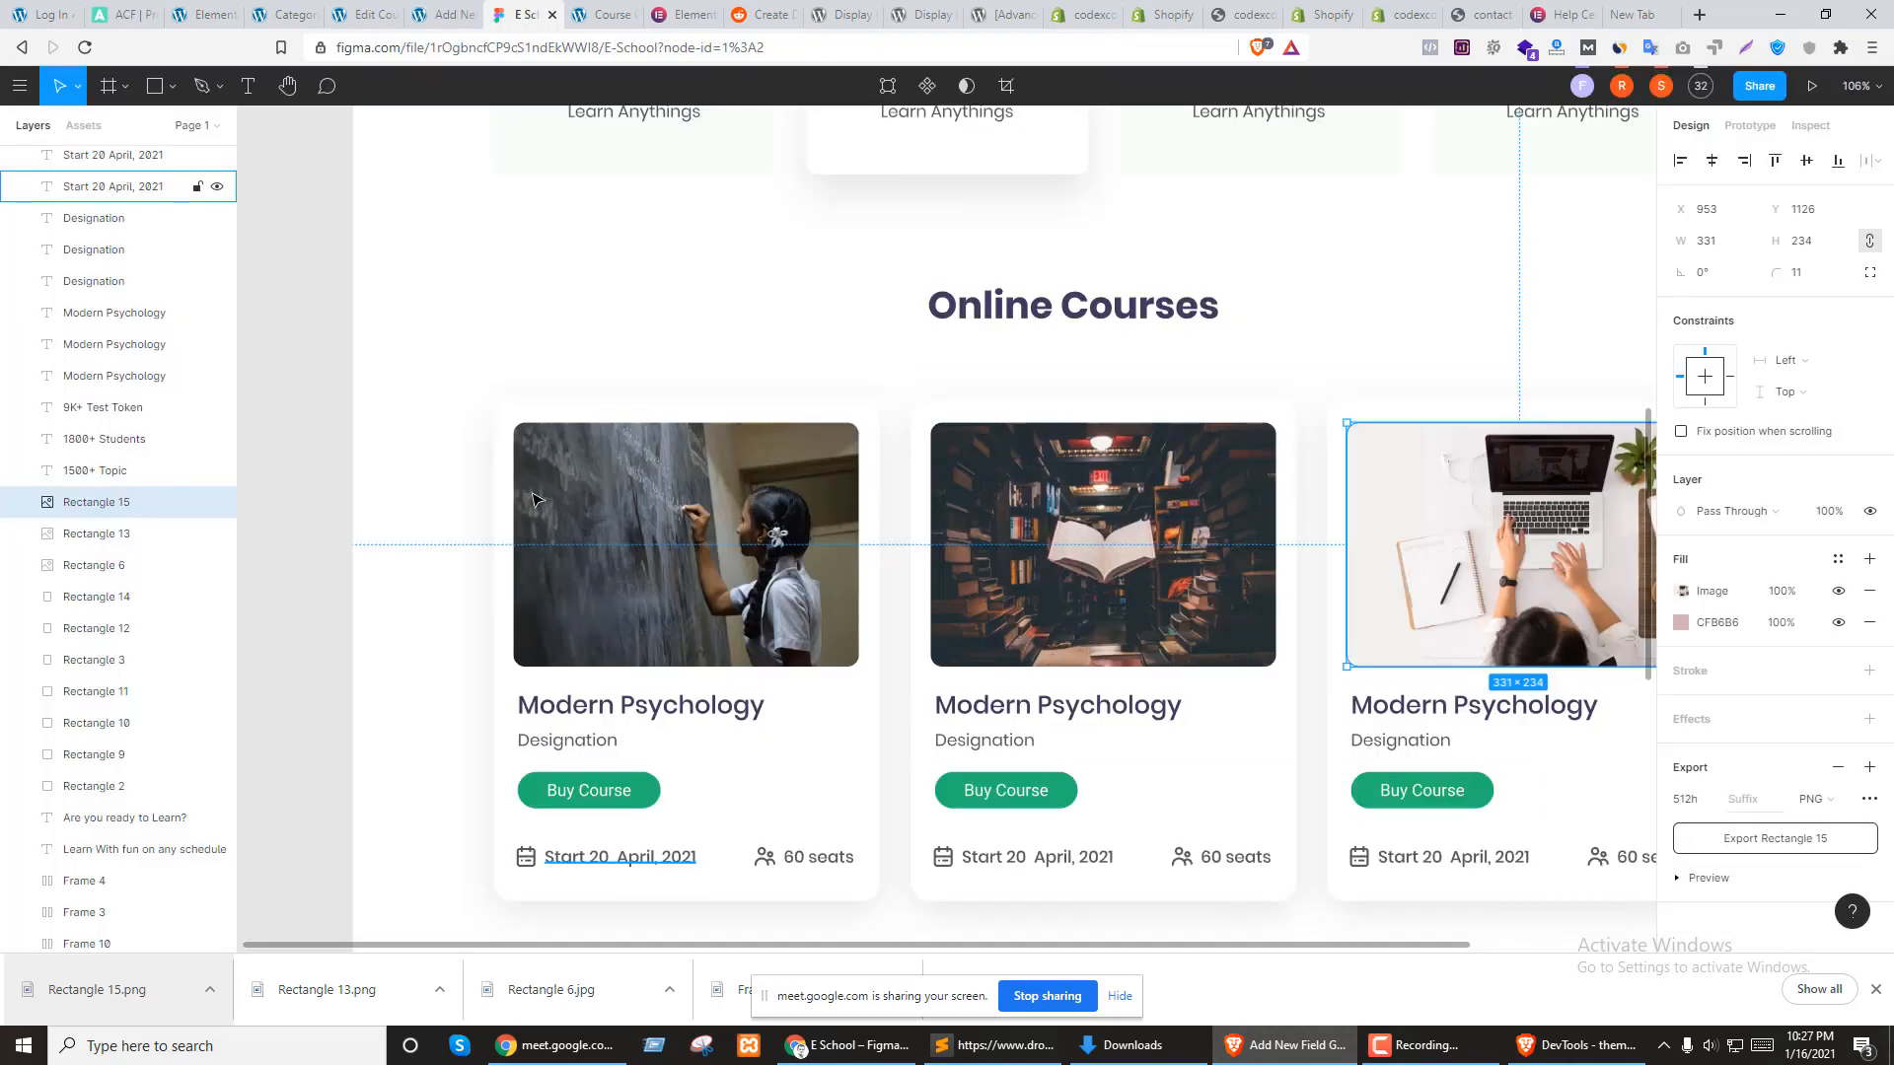
key(ctrl+shift+Tab)
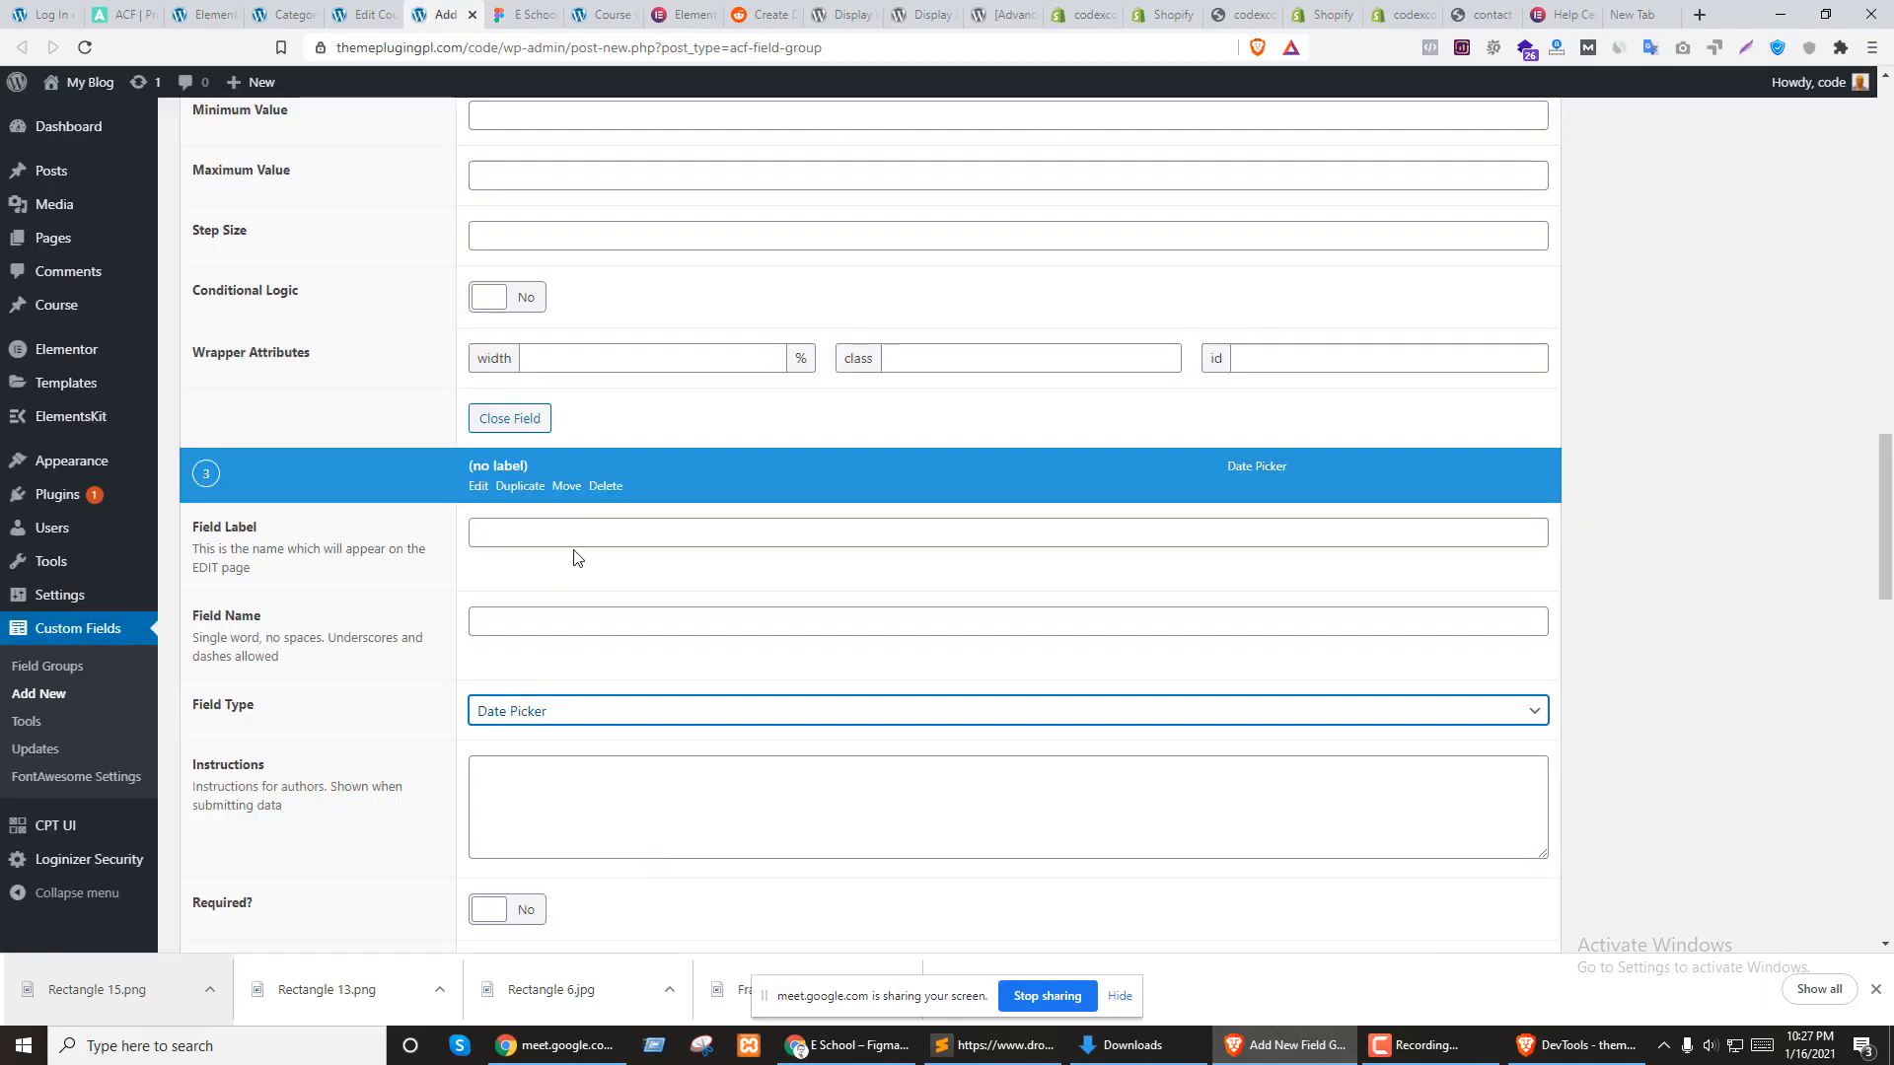
click(534, 709)
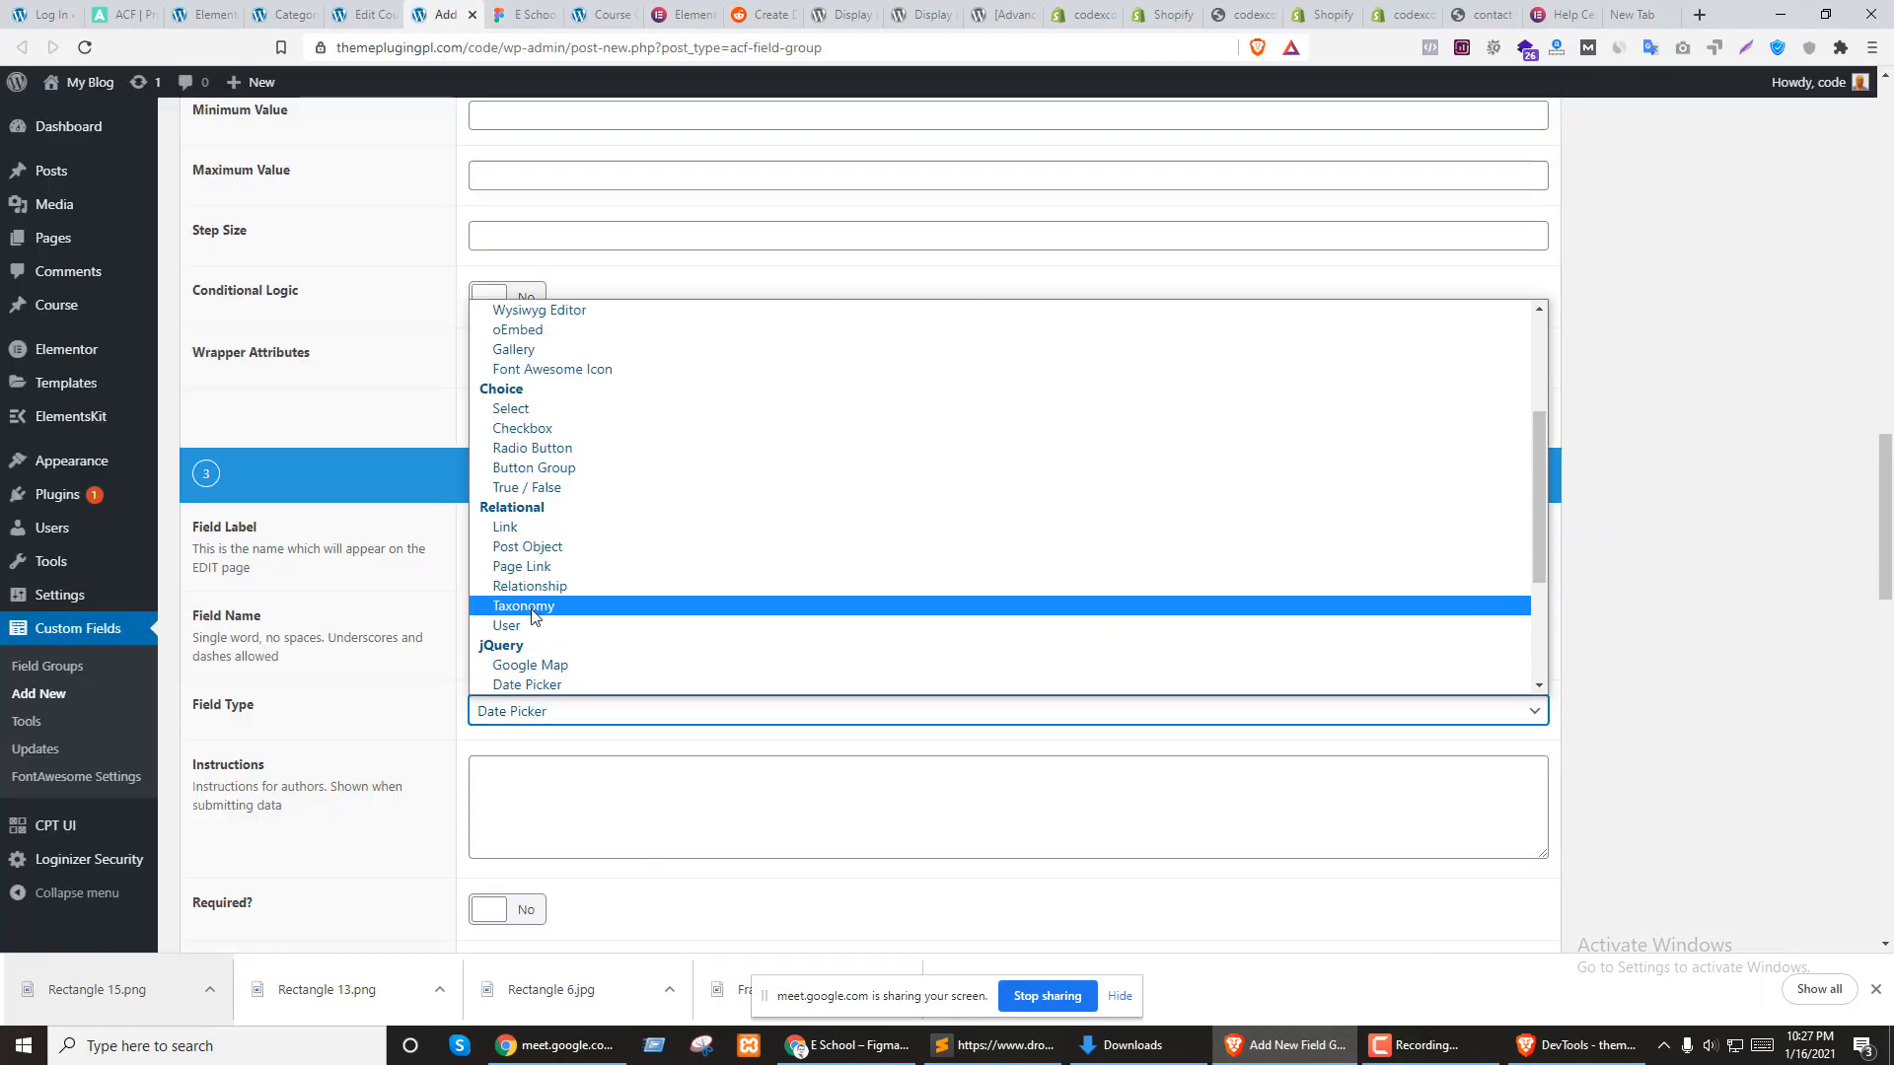
click(540, 685)
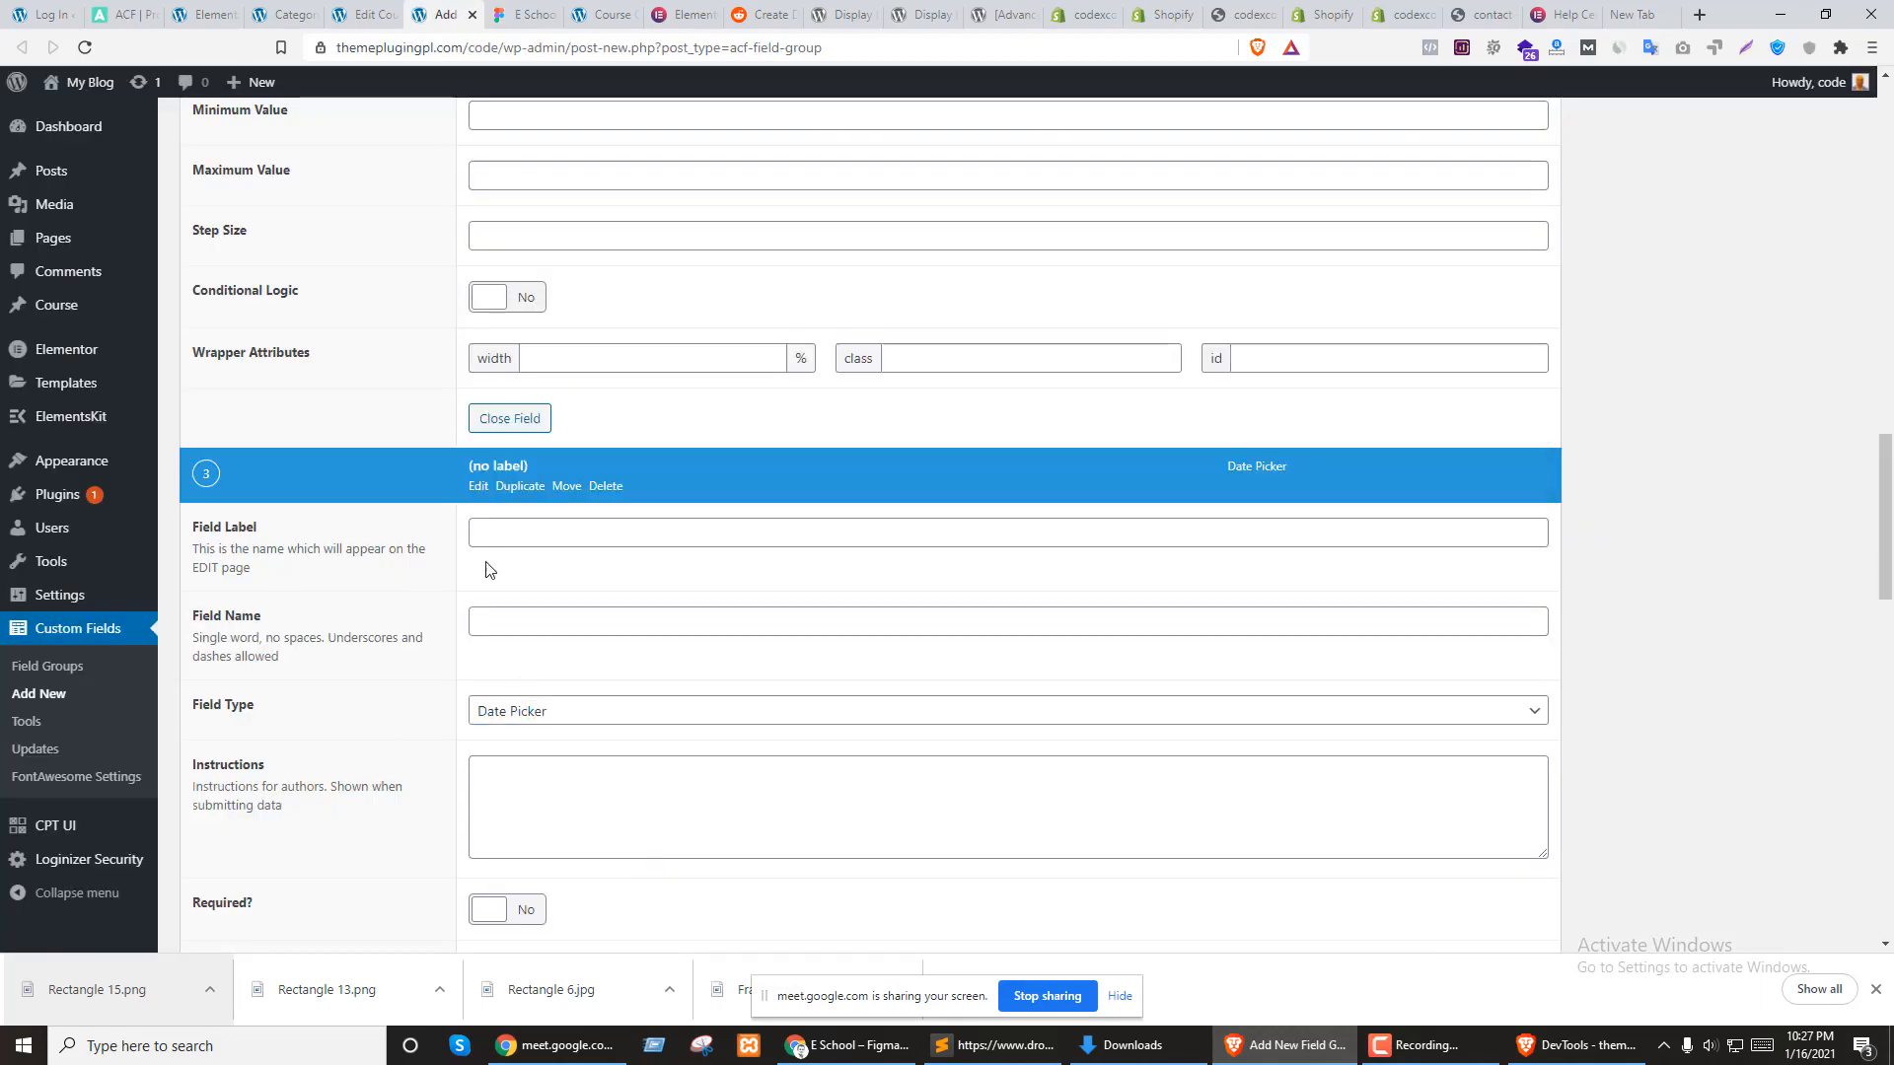
Label the Date Picker field "Start Date" and have its field name filled in from the label
click(503, 531)
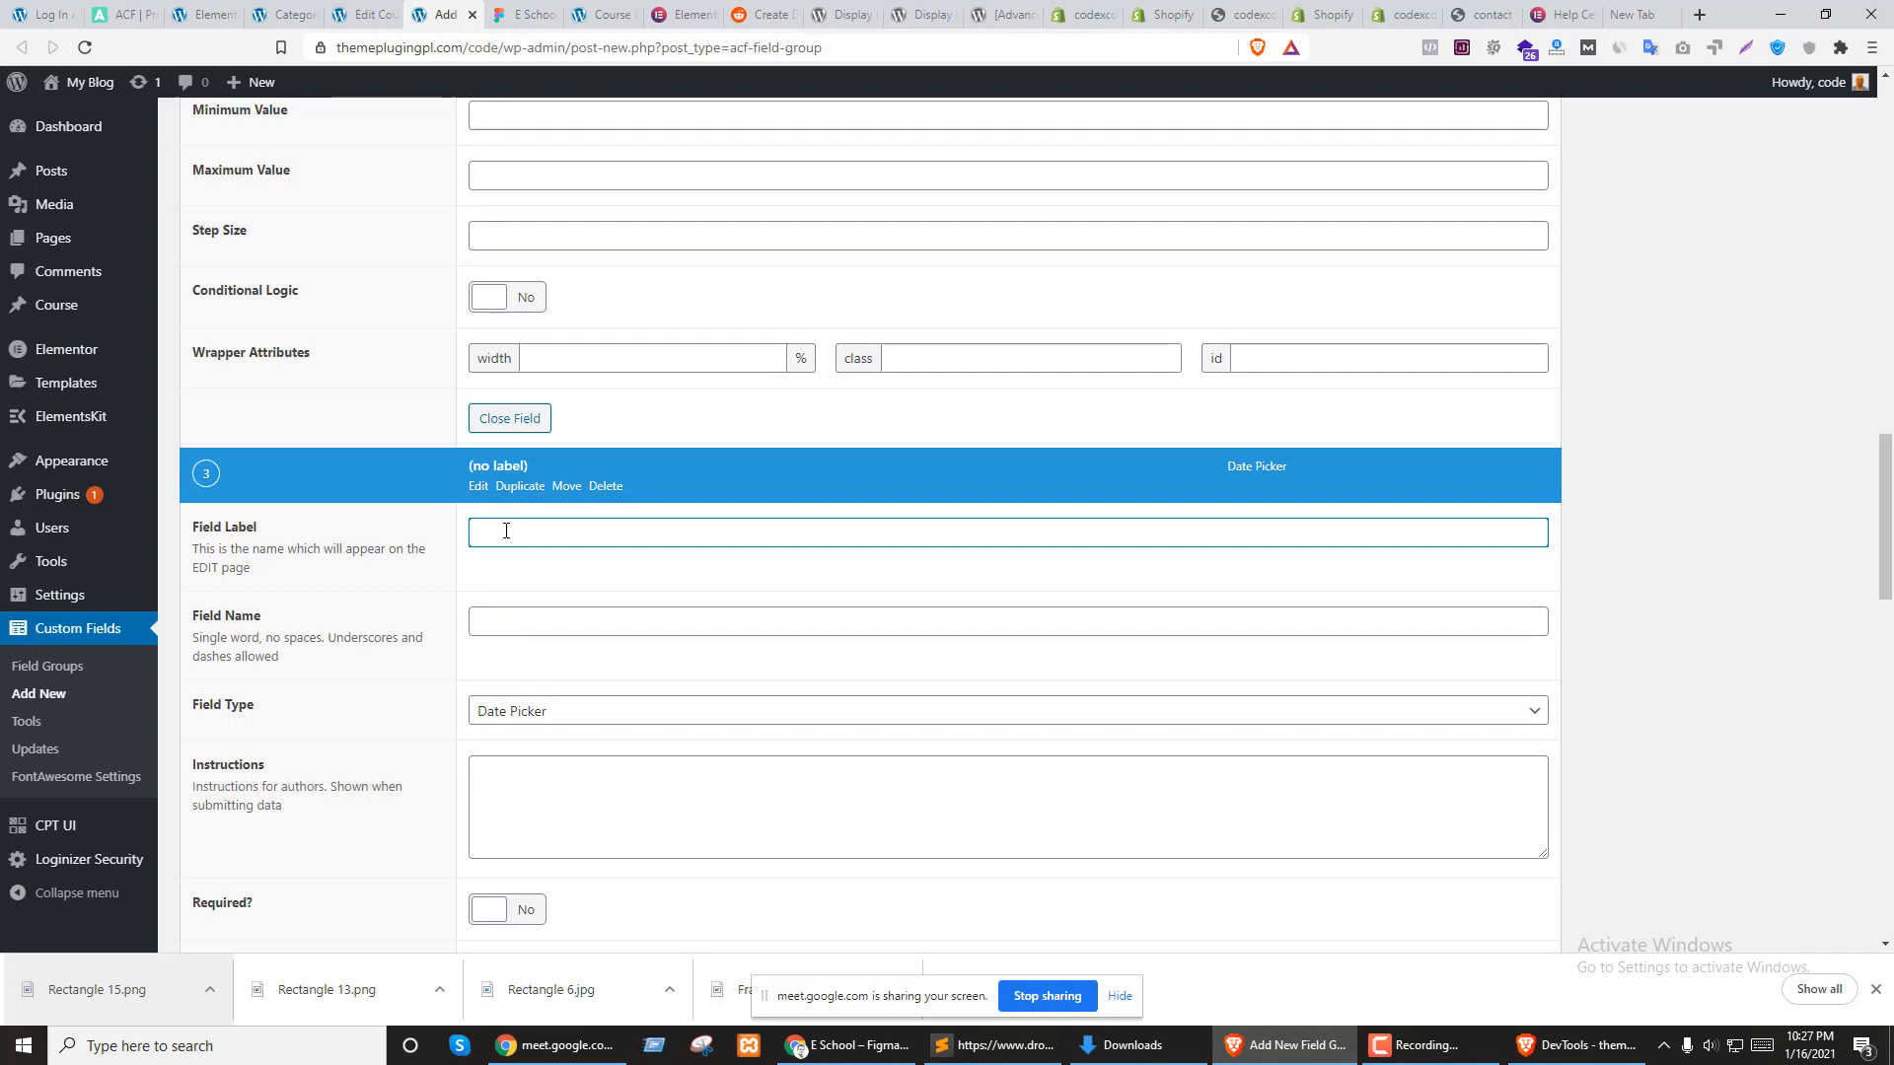
key(ctrl+Tab)
key(ctrl+shift+Tab)
scroll(495, 370, down, 4)
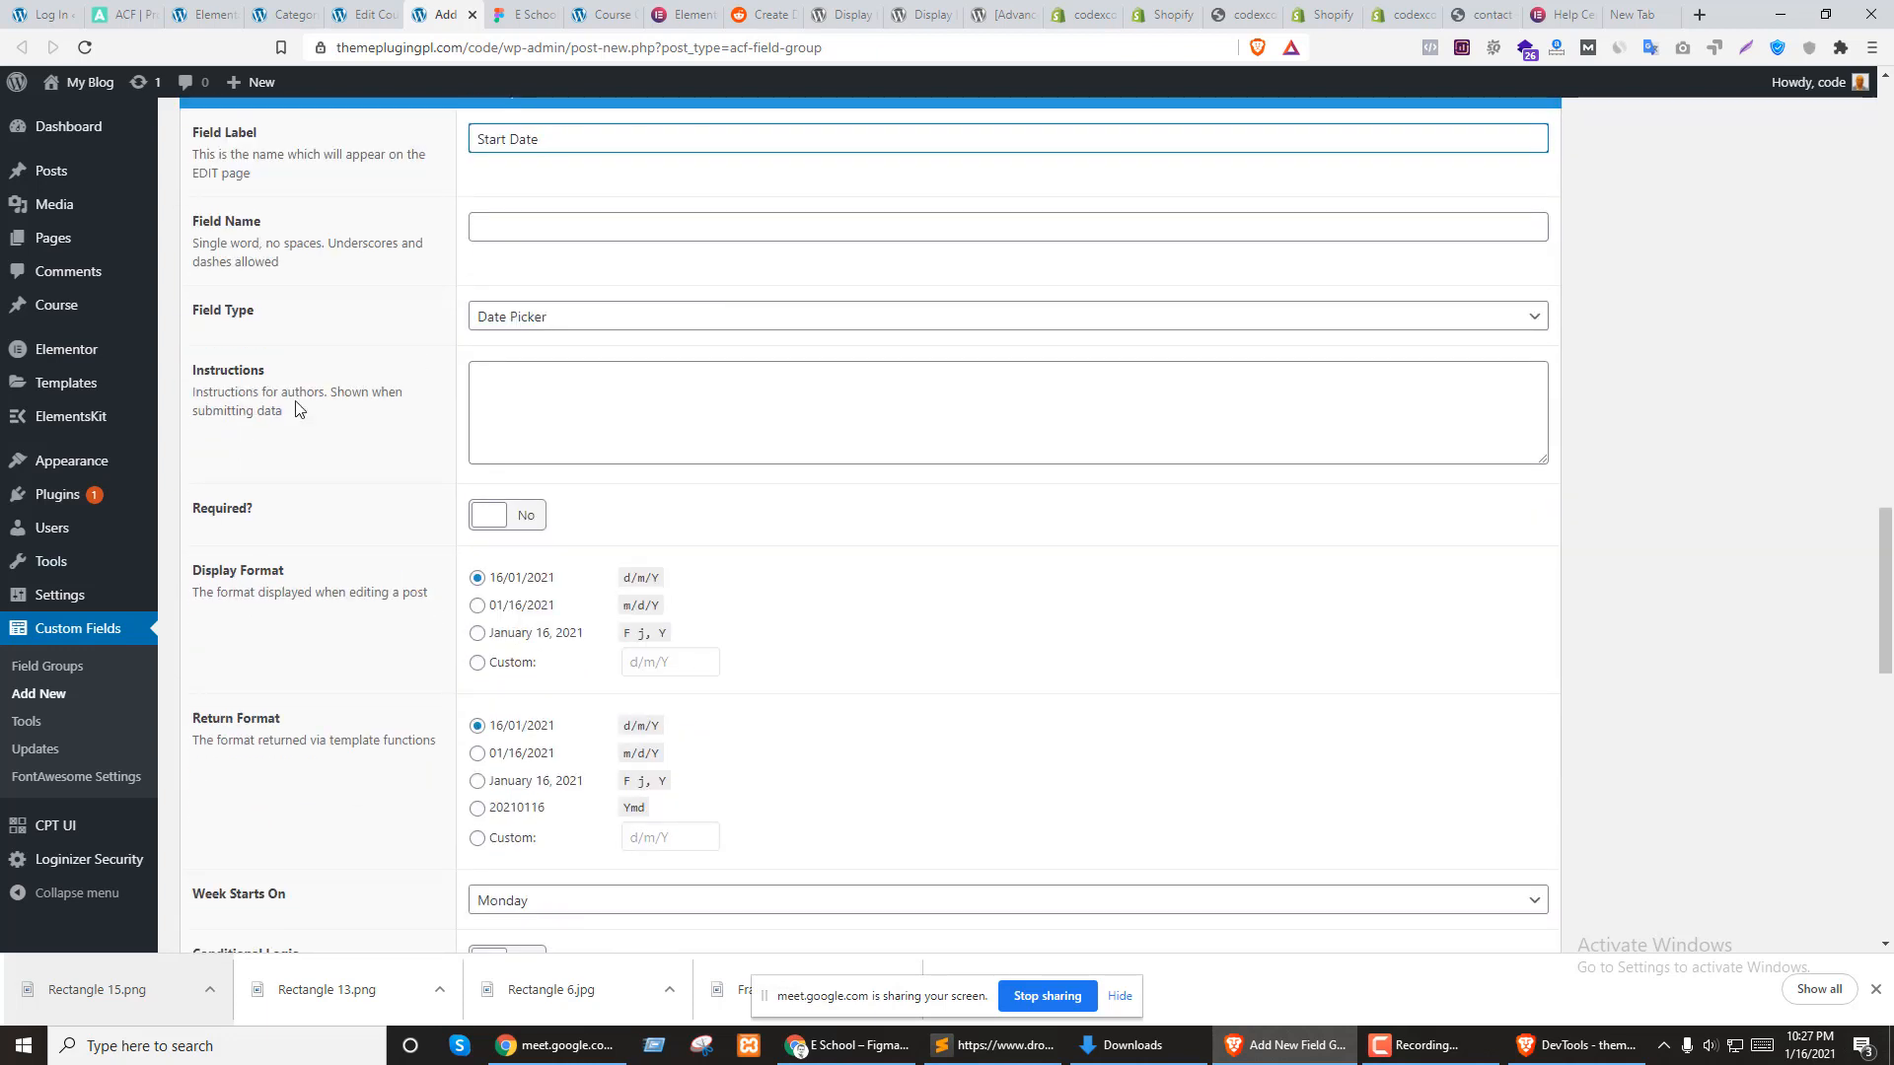
scroll(355, 365, up, 1)
click(567, 387)
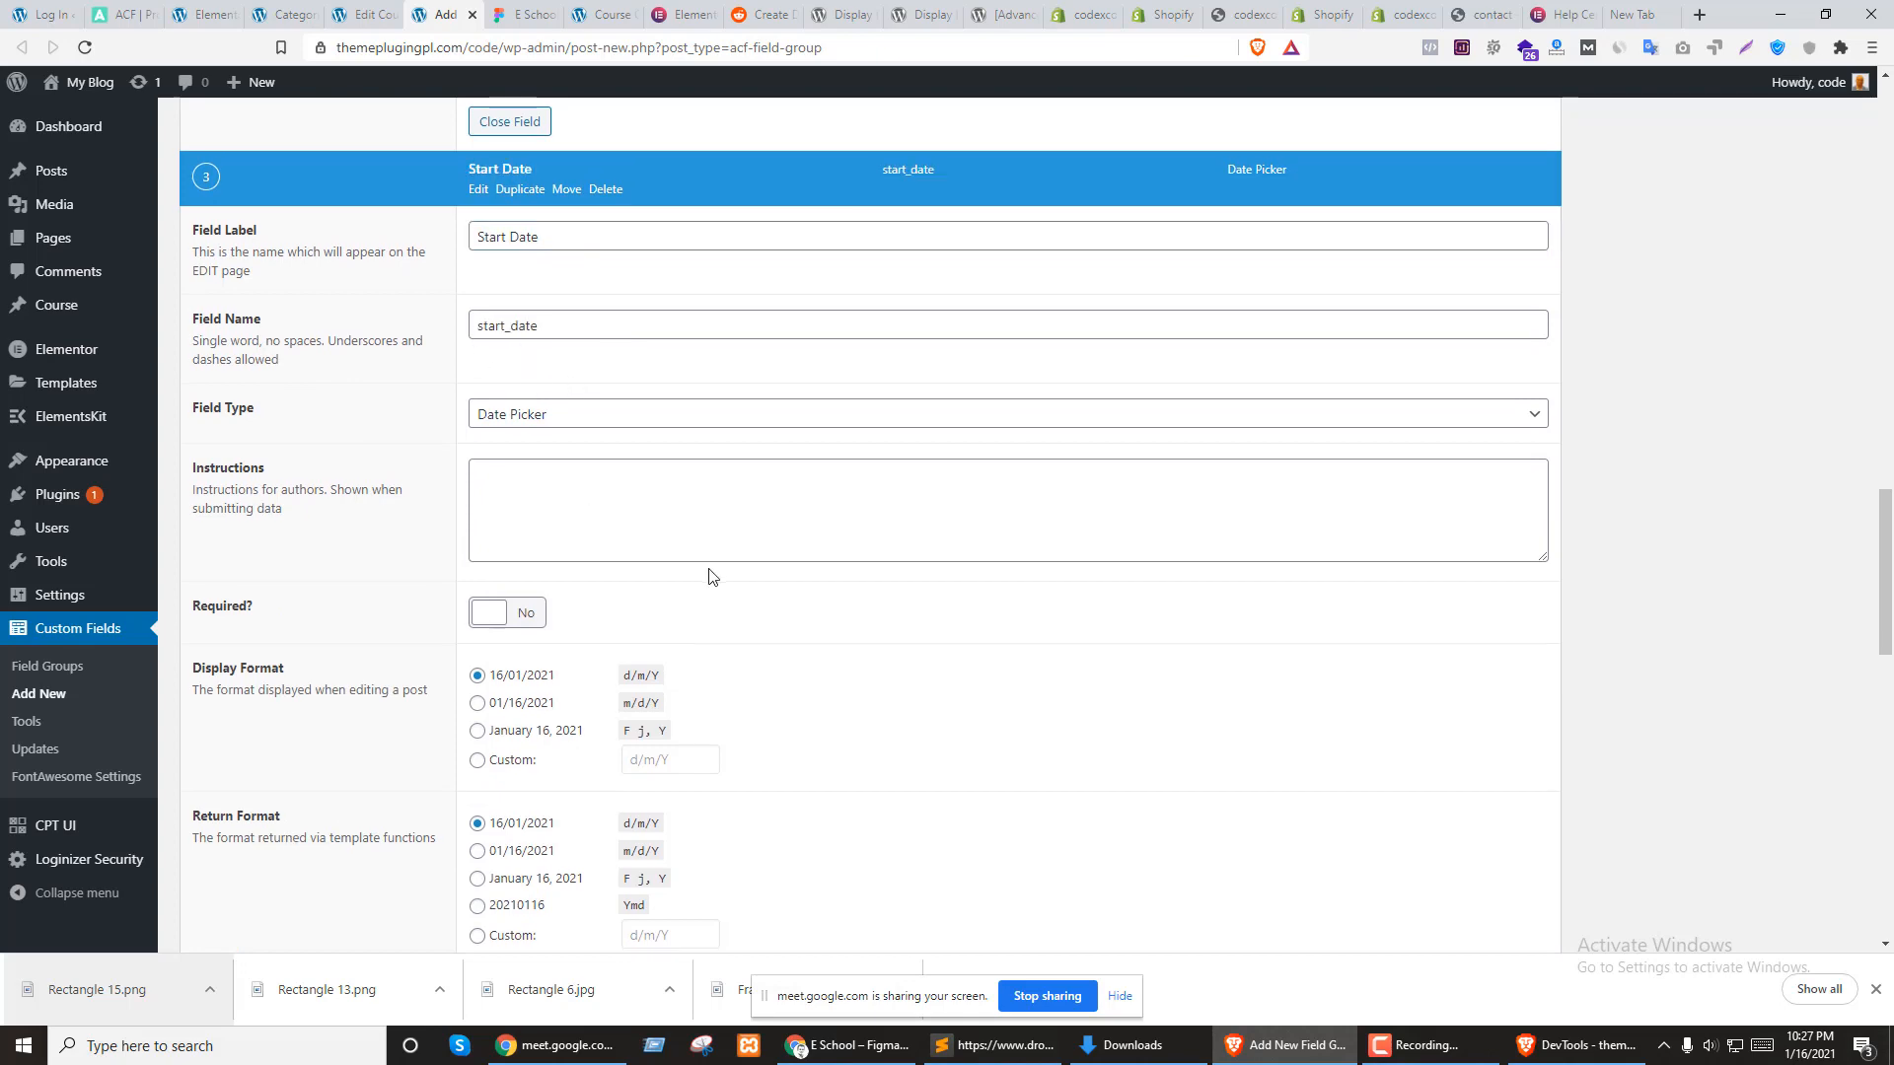
Compare with the start date on the Figma course cards and set Start Date's display and return formats to F j, Y
scroll(709, 577, down, 3)
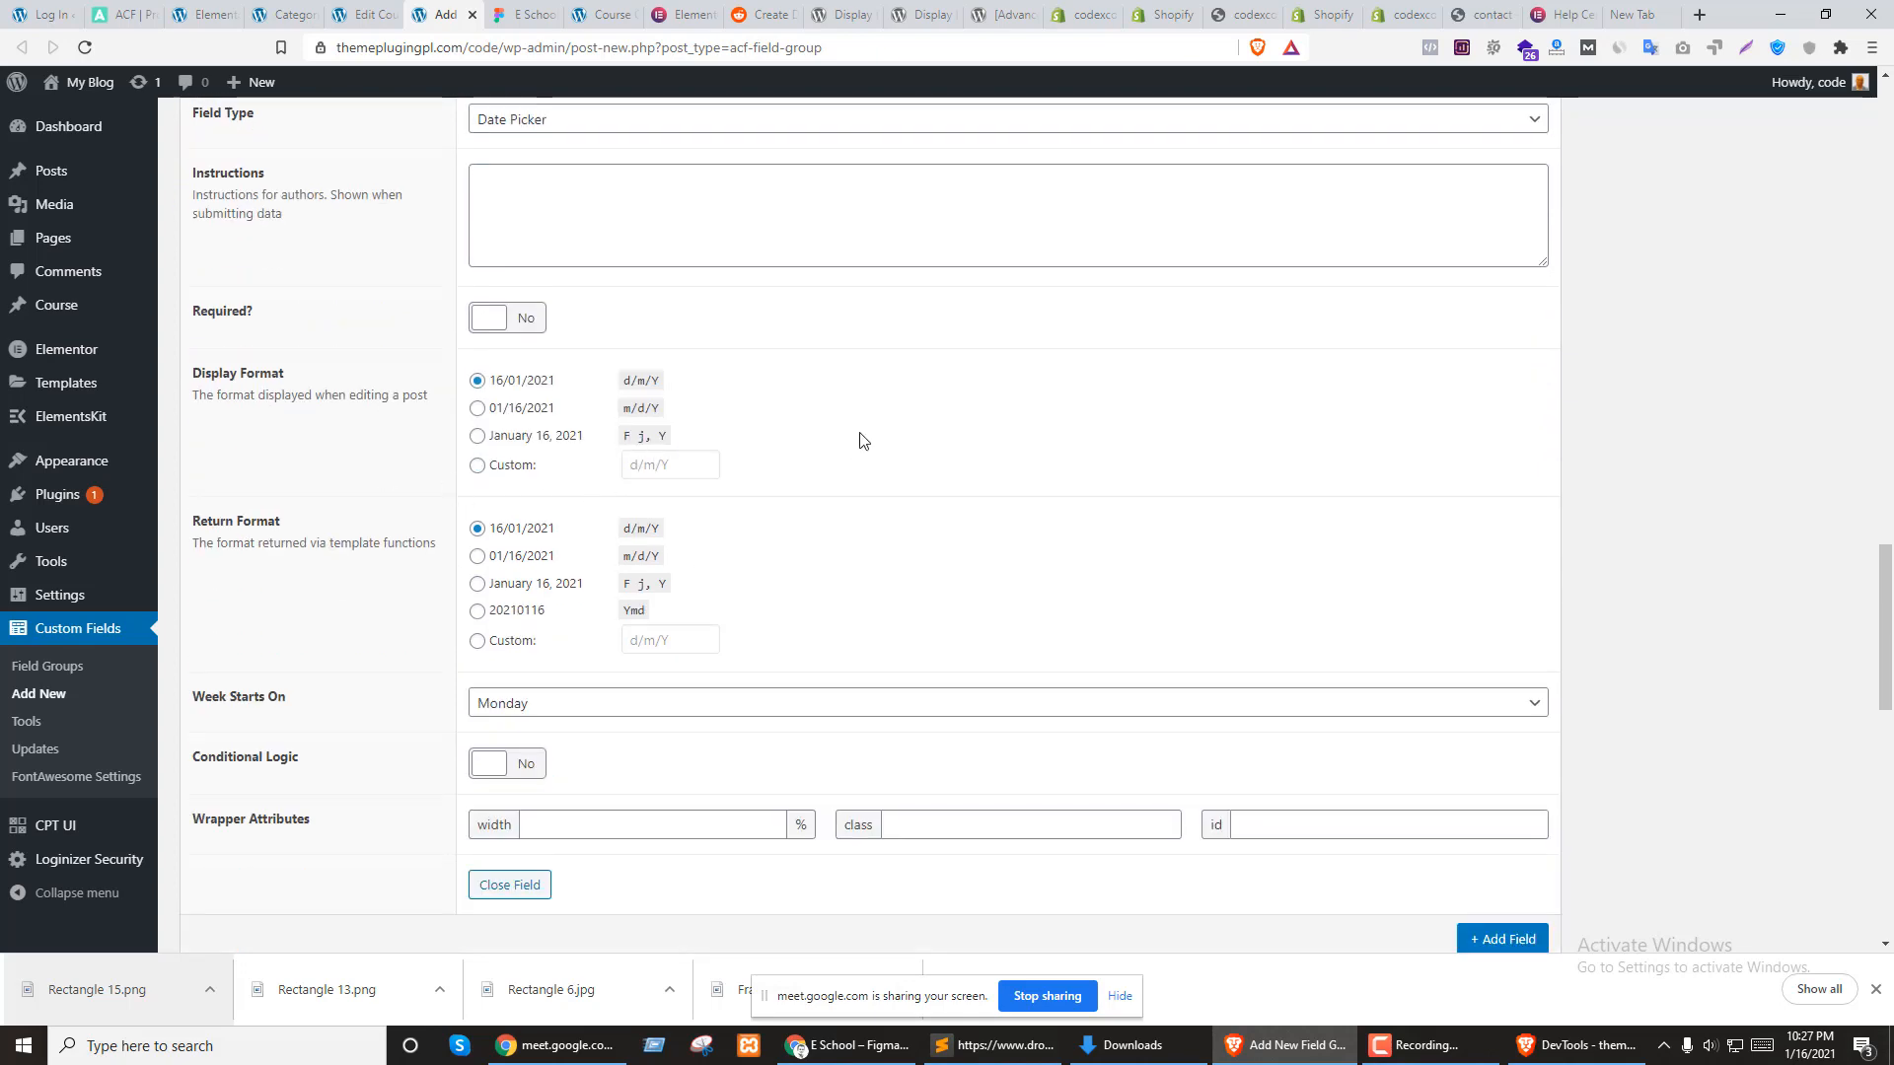
key(ctrl+Tab)
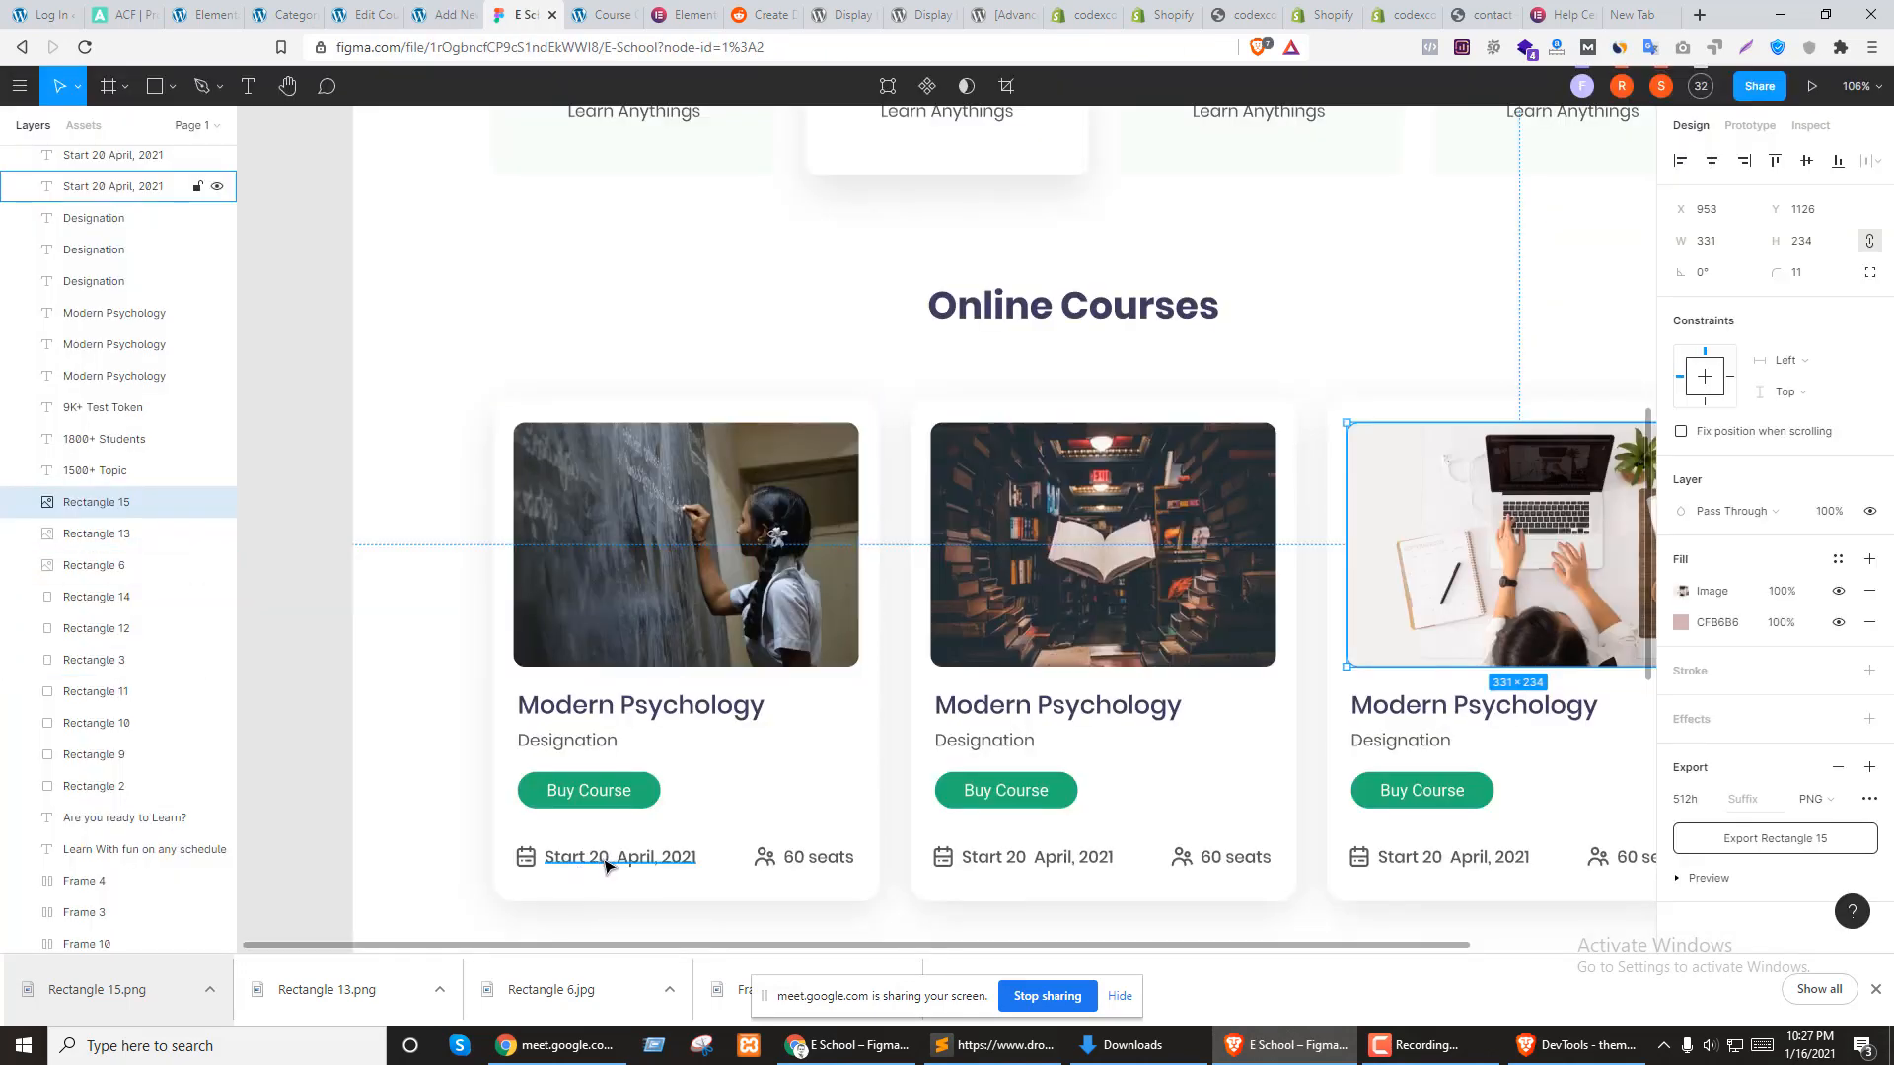
key(ctrl+shift+Tab)
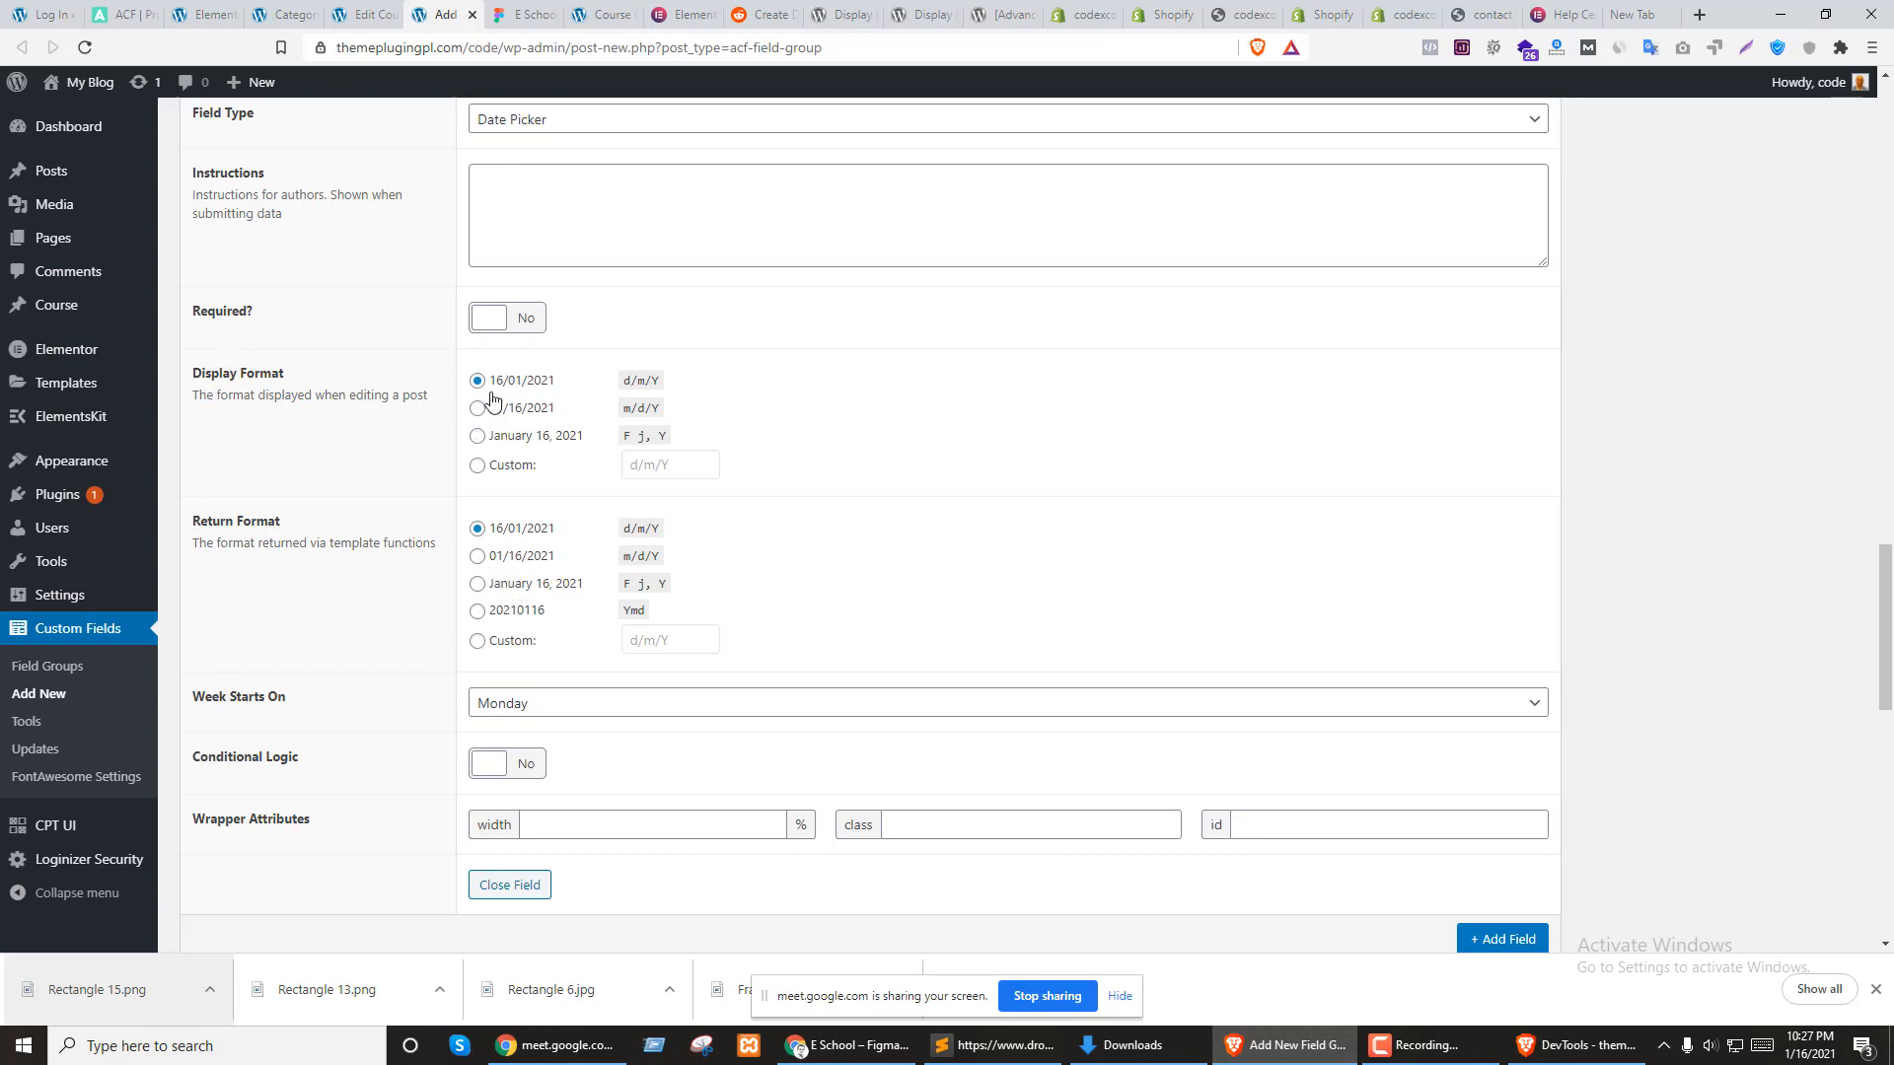
click(520, 442)
click(524, 592)
Recheck the date on the Figma cards and set the Start Date field's return format to the custom pattern "j F, Y"
key(ctrl+Tab)
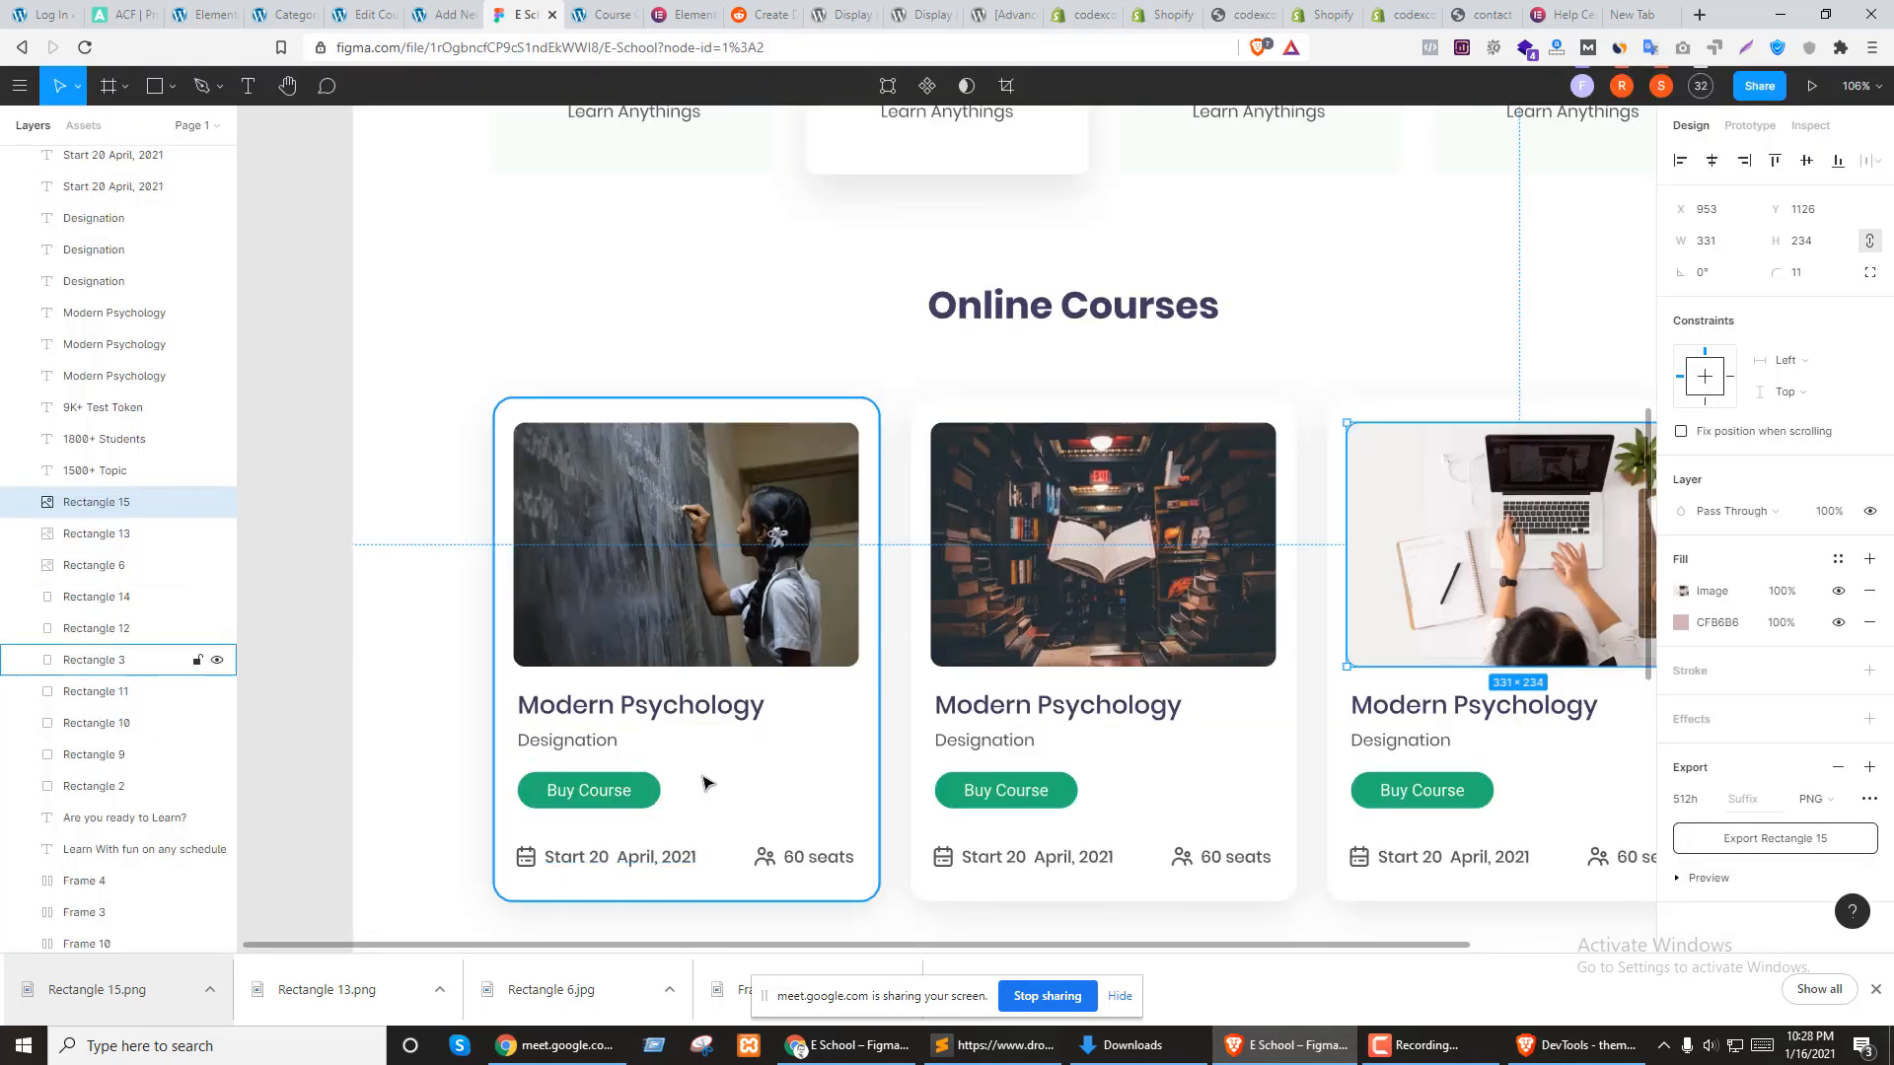
key(ctrl+shift+Tab)
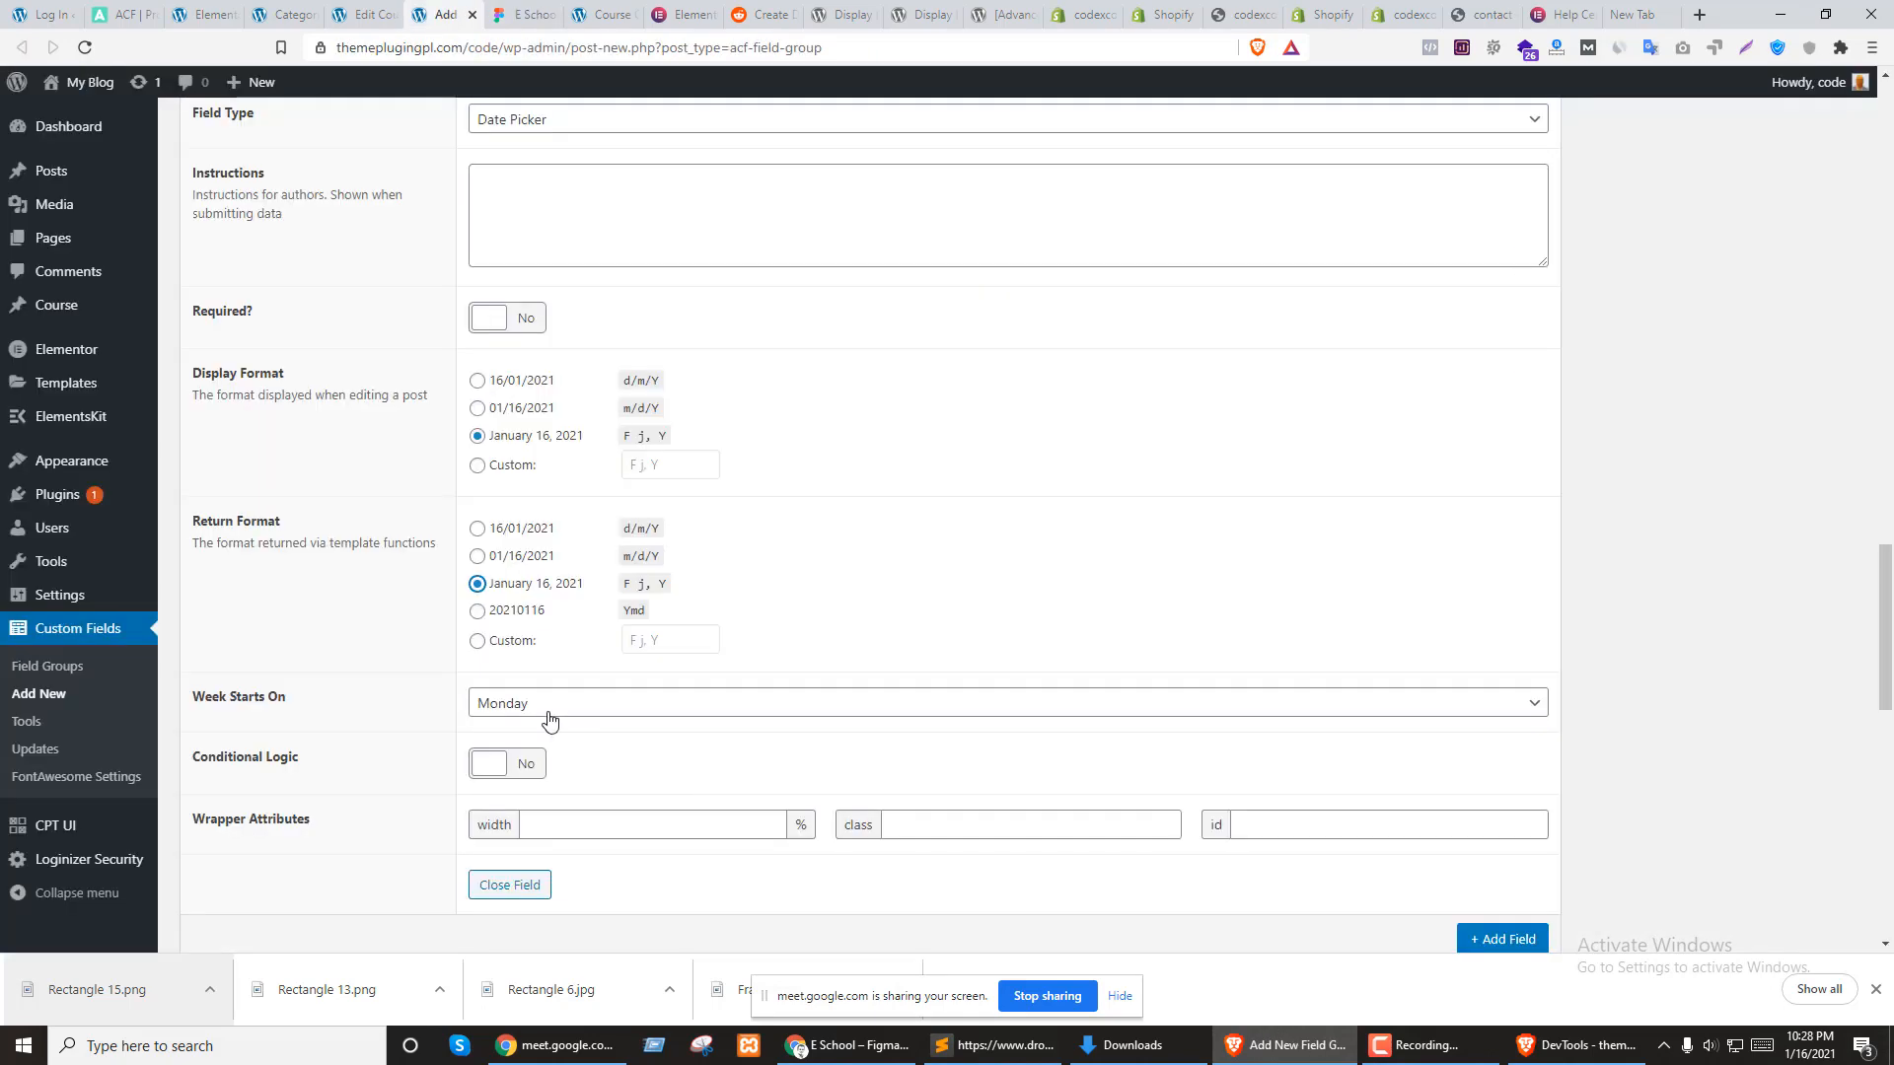
click(641, 643)
click(485, 647)
click(644, 643)
click(631, 641)
text(j)
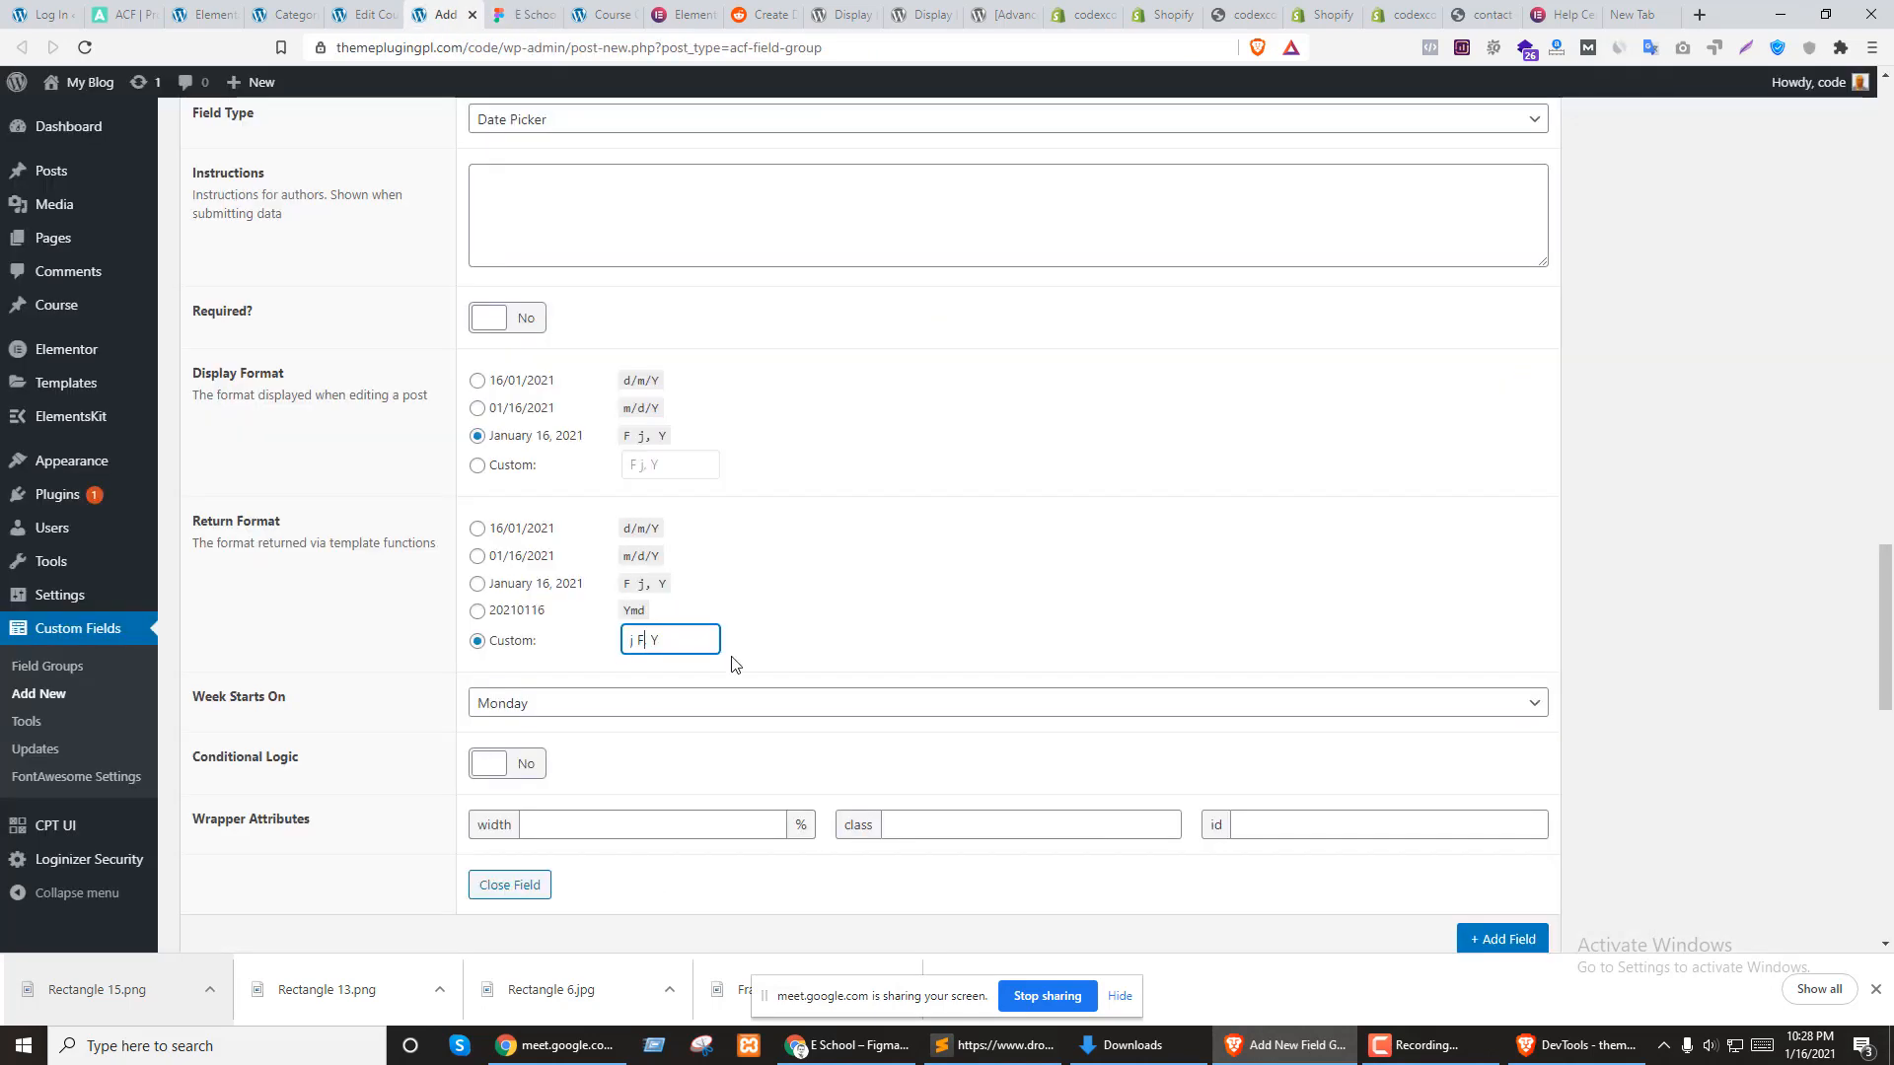
text(,)
click(797, 634)
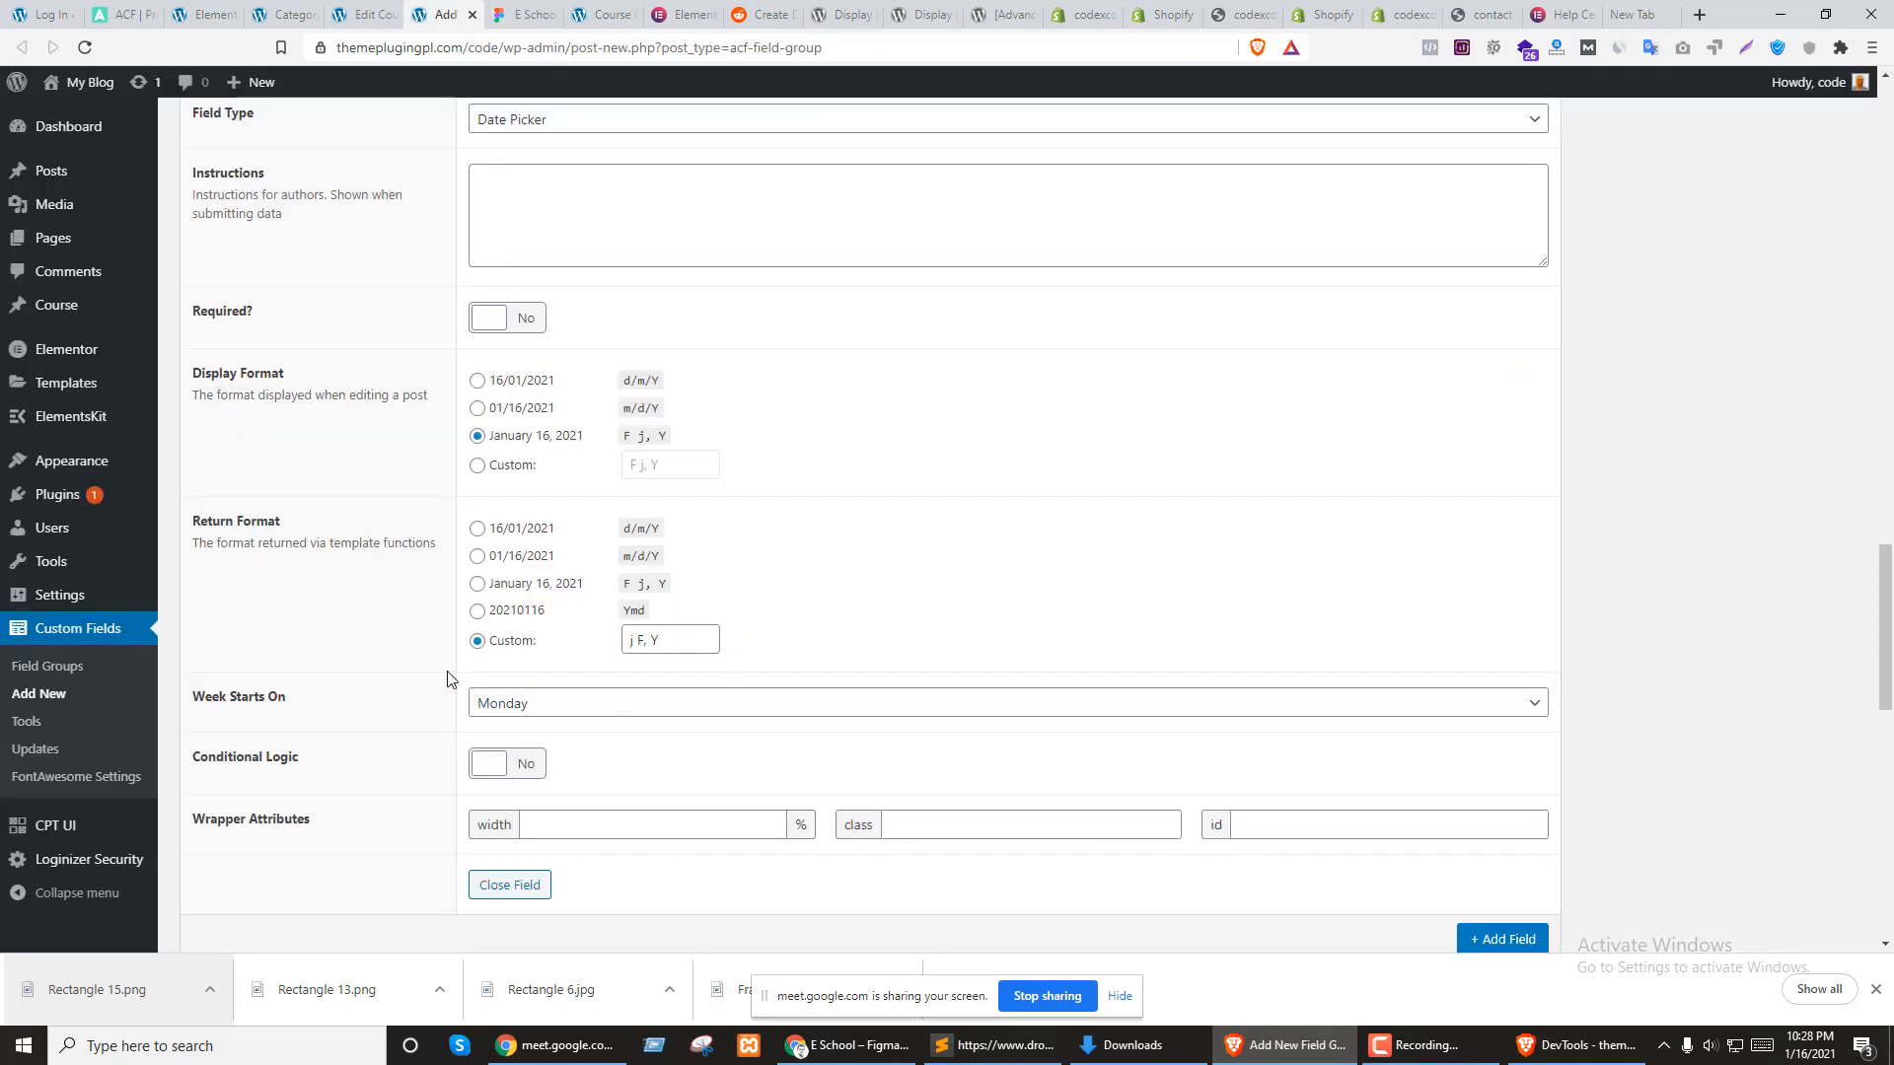
Publish the Course Filed field group and reload the Modern Psychology course's edit page to check its custom fields
scroll(444, 676, down, 2)
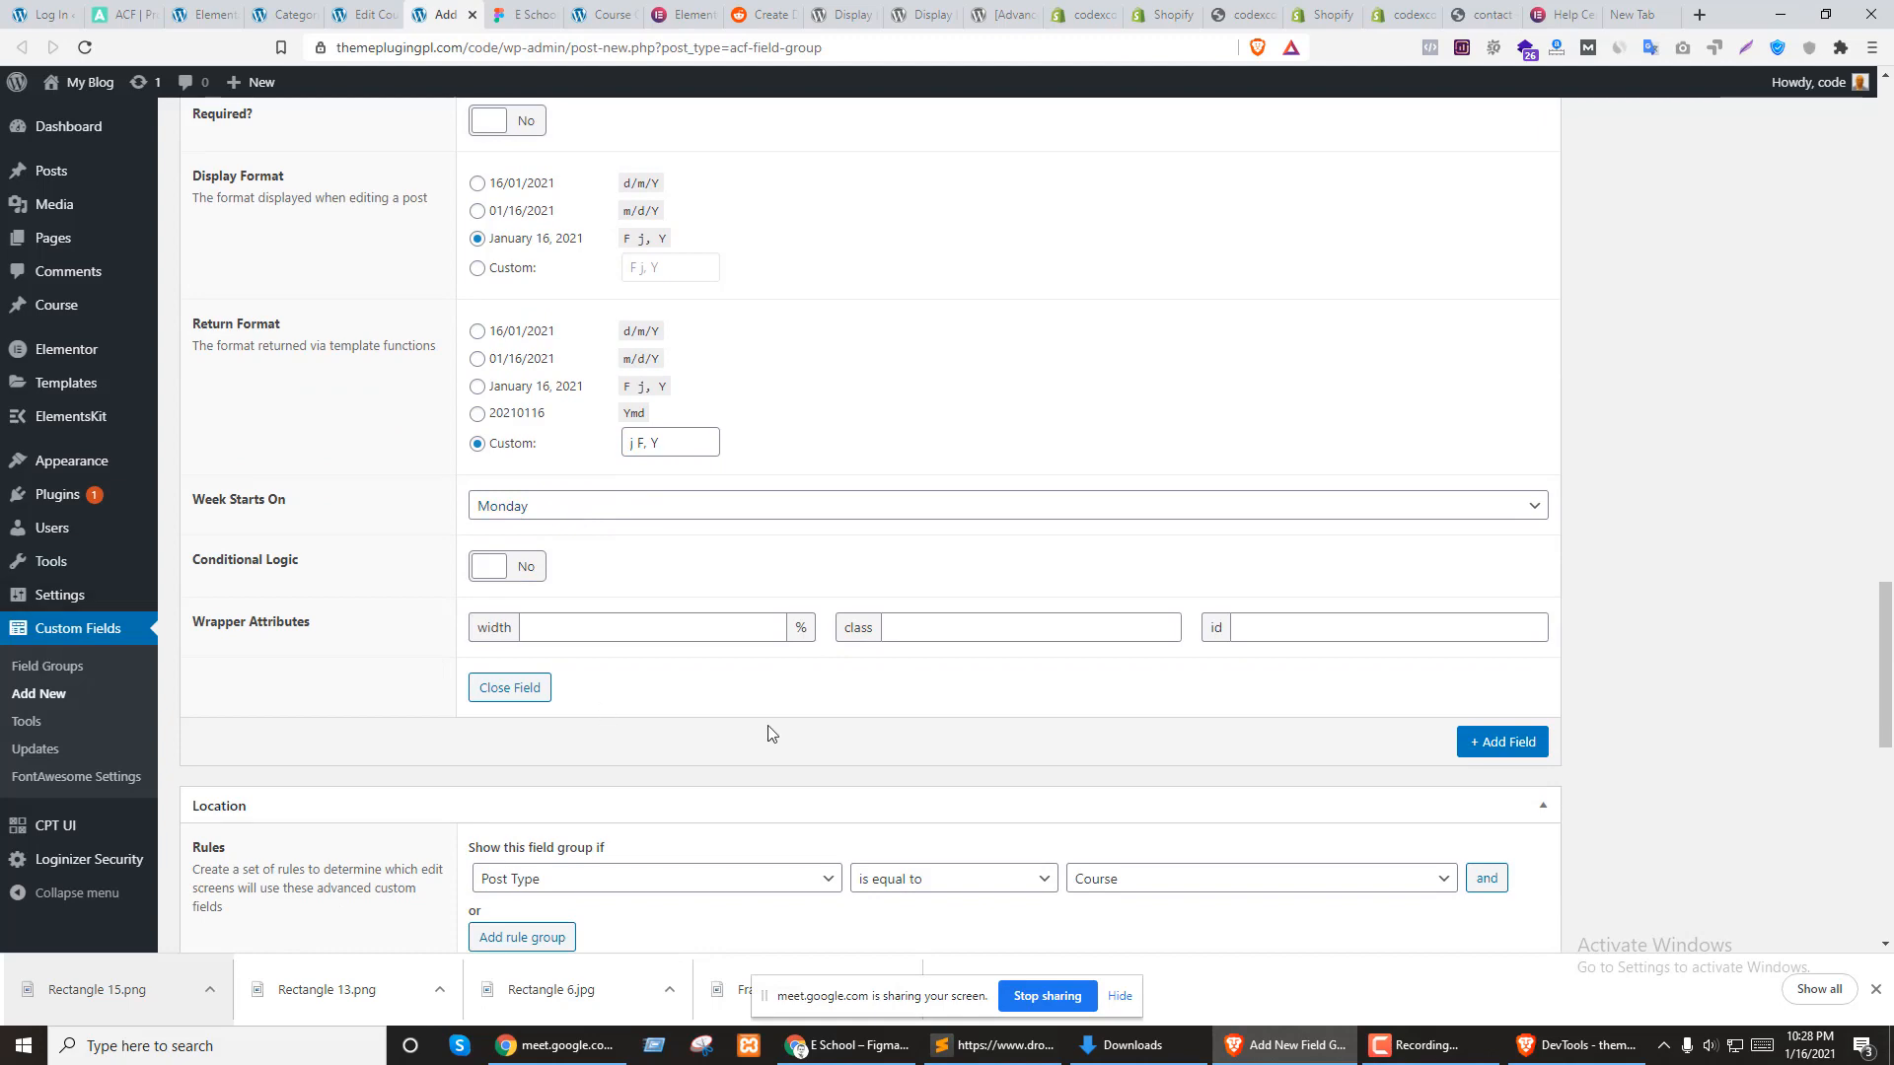
scroll(765, 731, up, 15)
scroll(573, 618, up, 15)
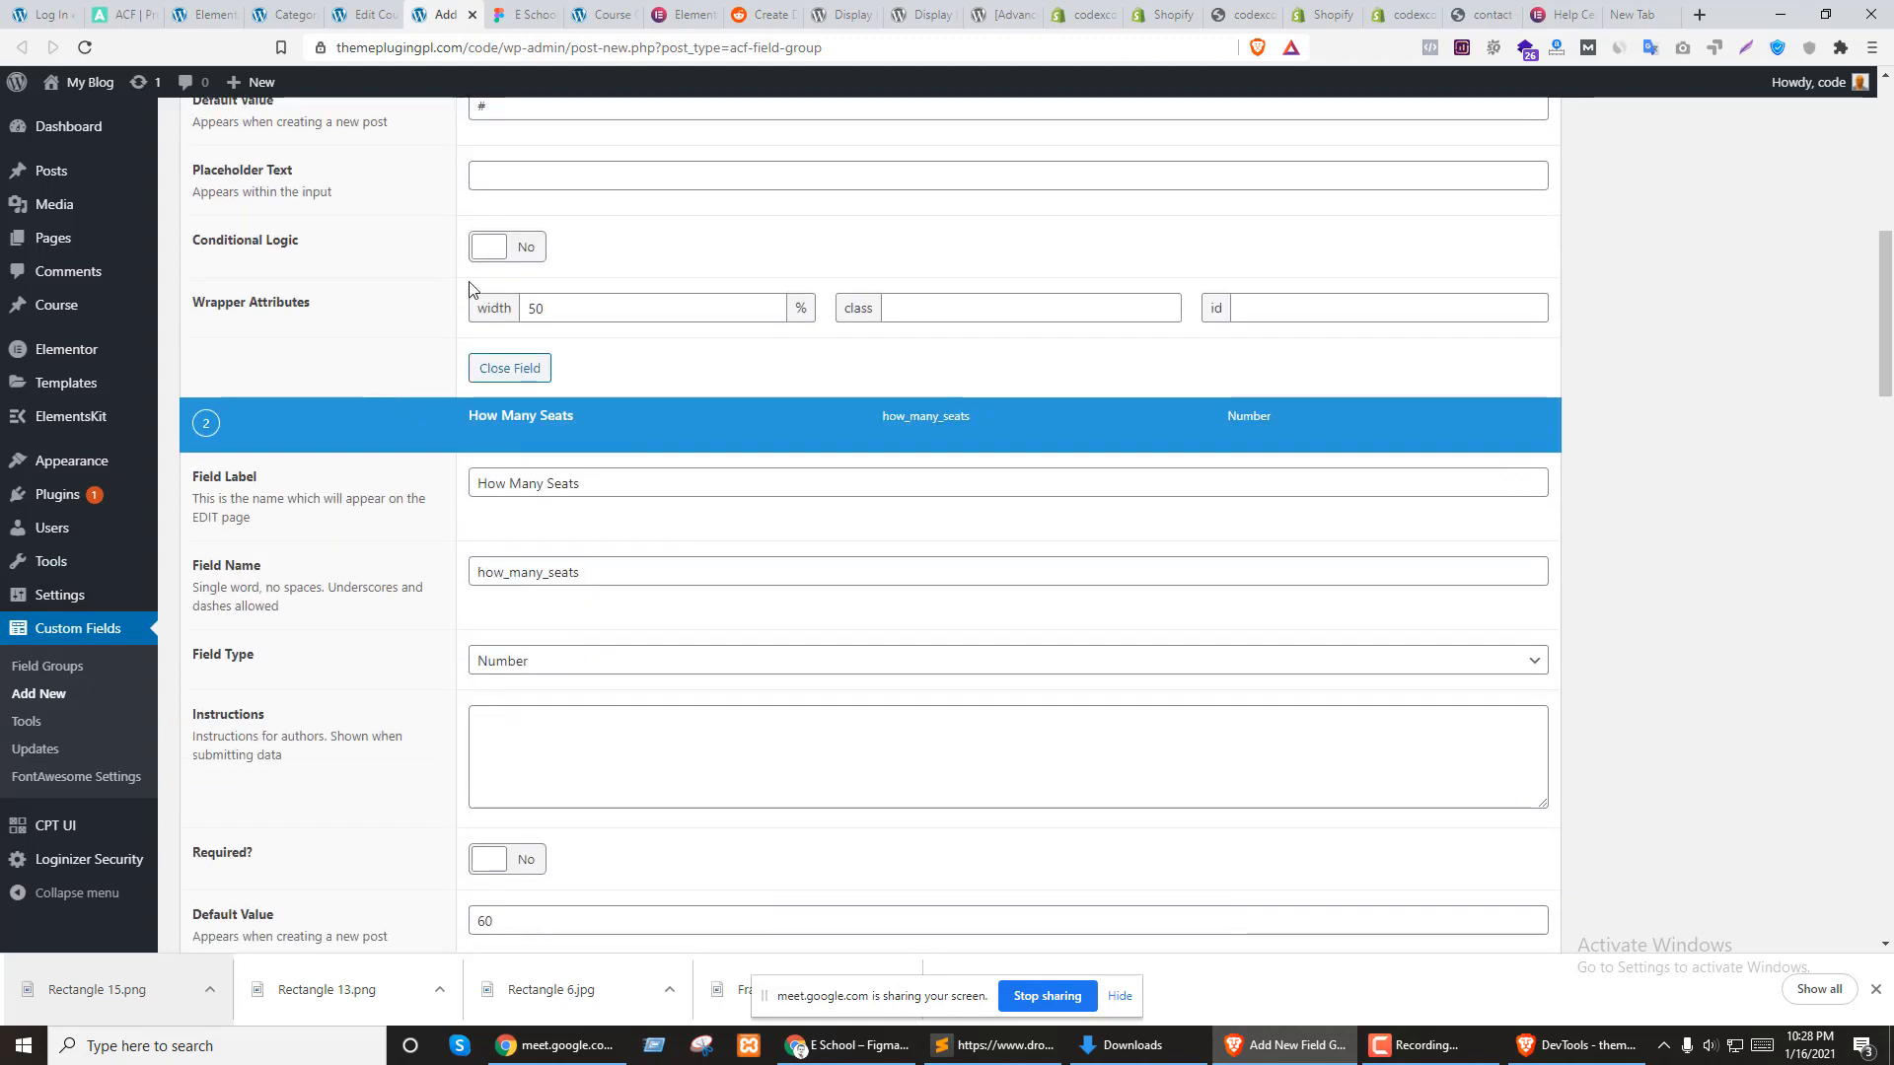
click(1820, 410)
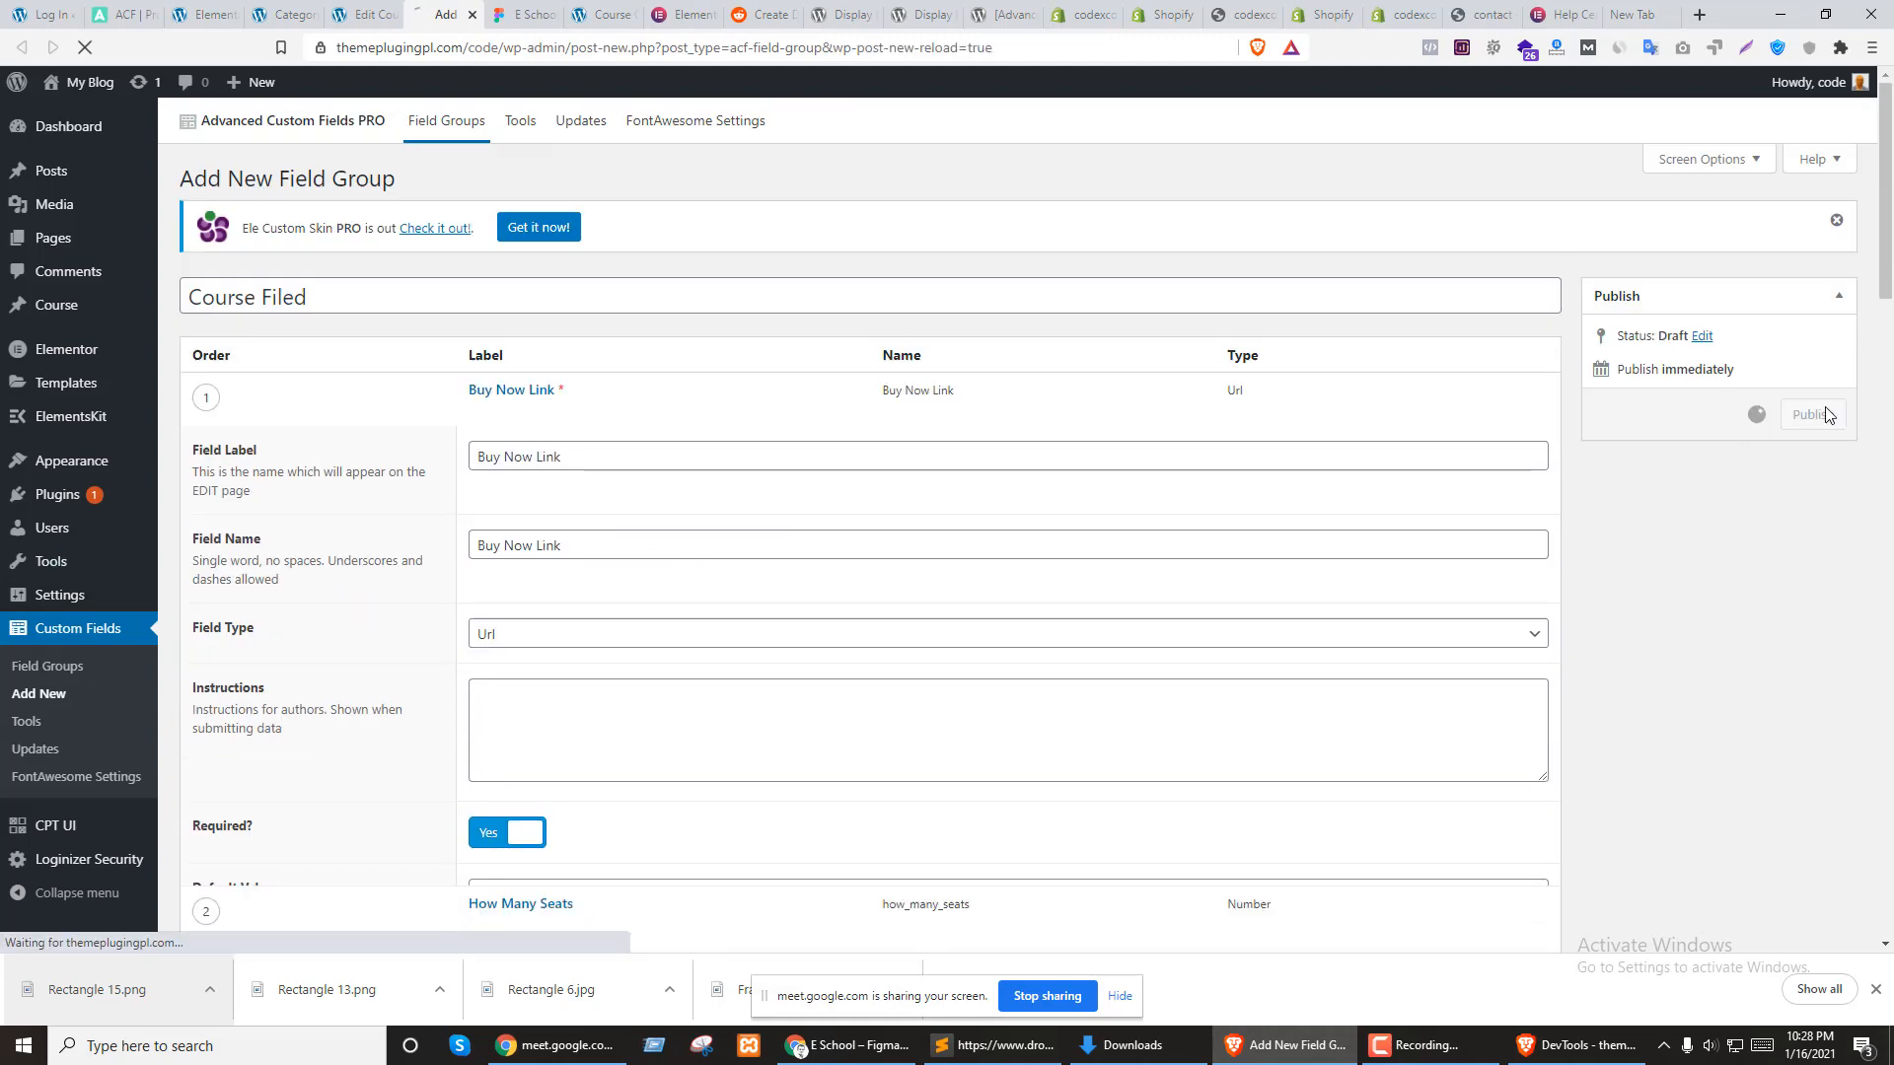
click(355, 14)
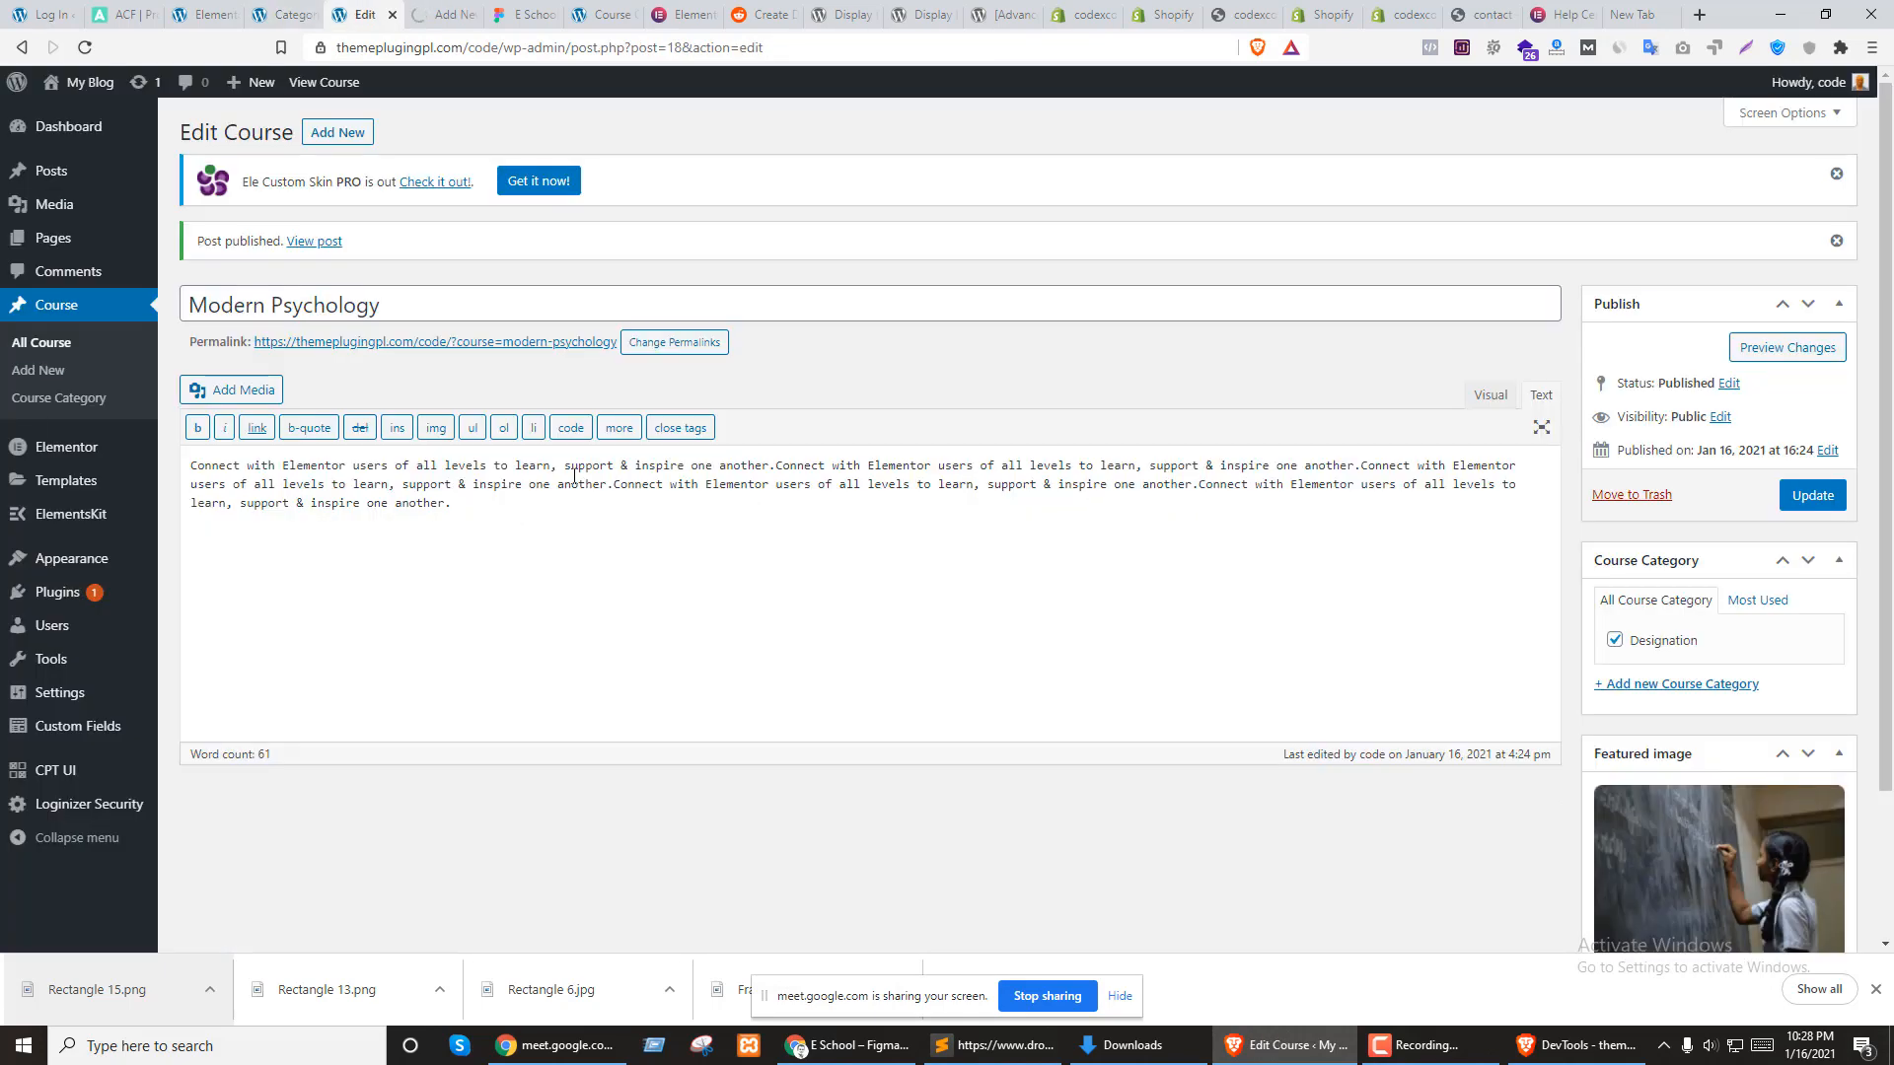
key(F5)
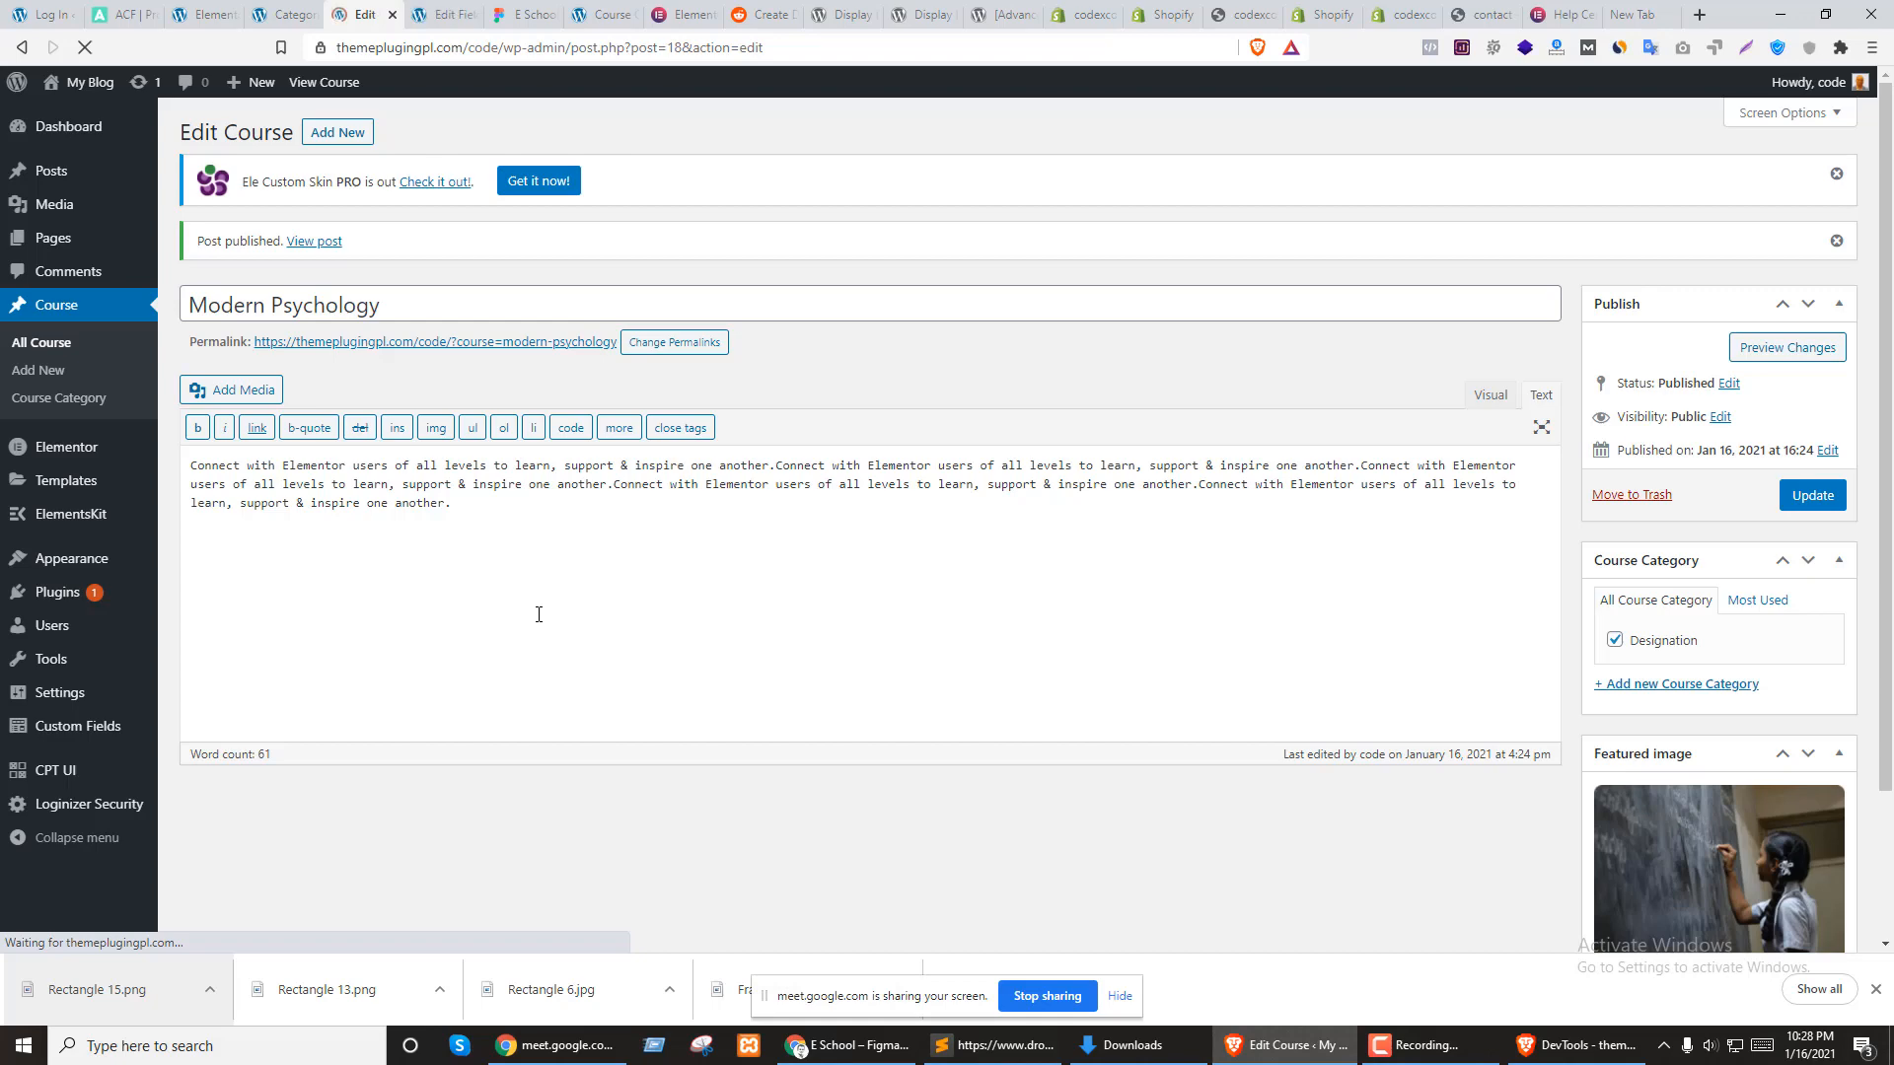
scroll(539, 614, down, 3)
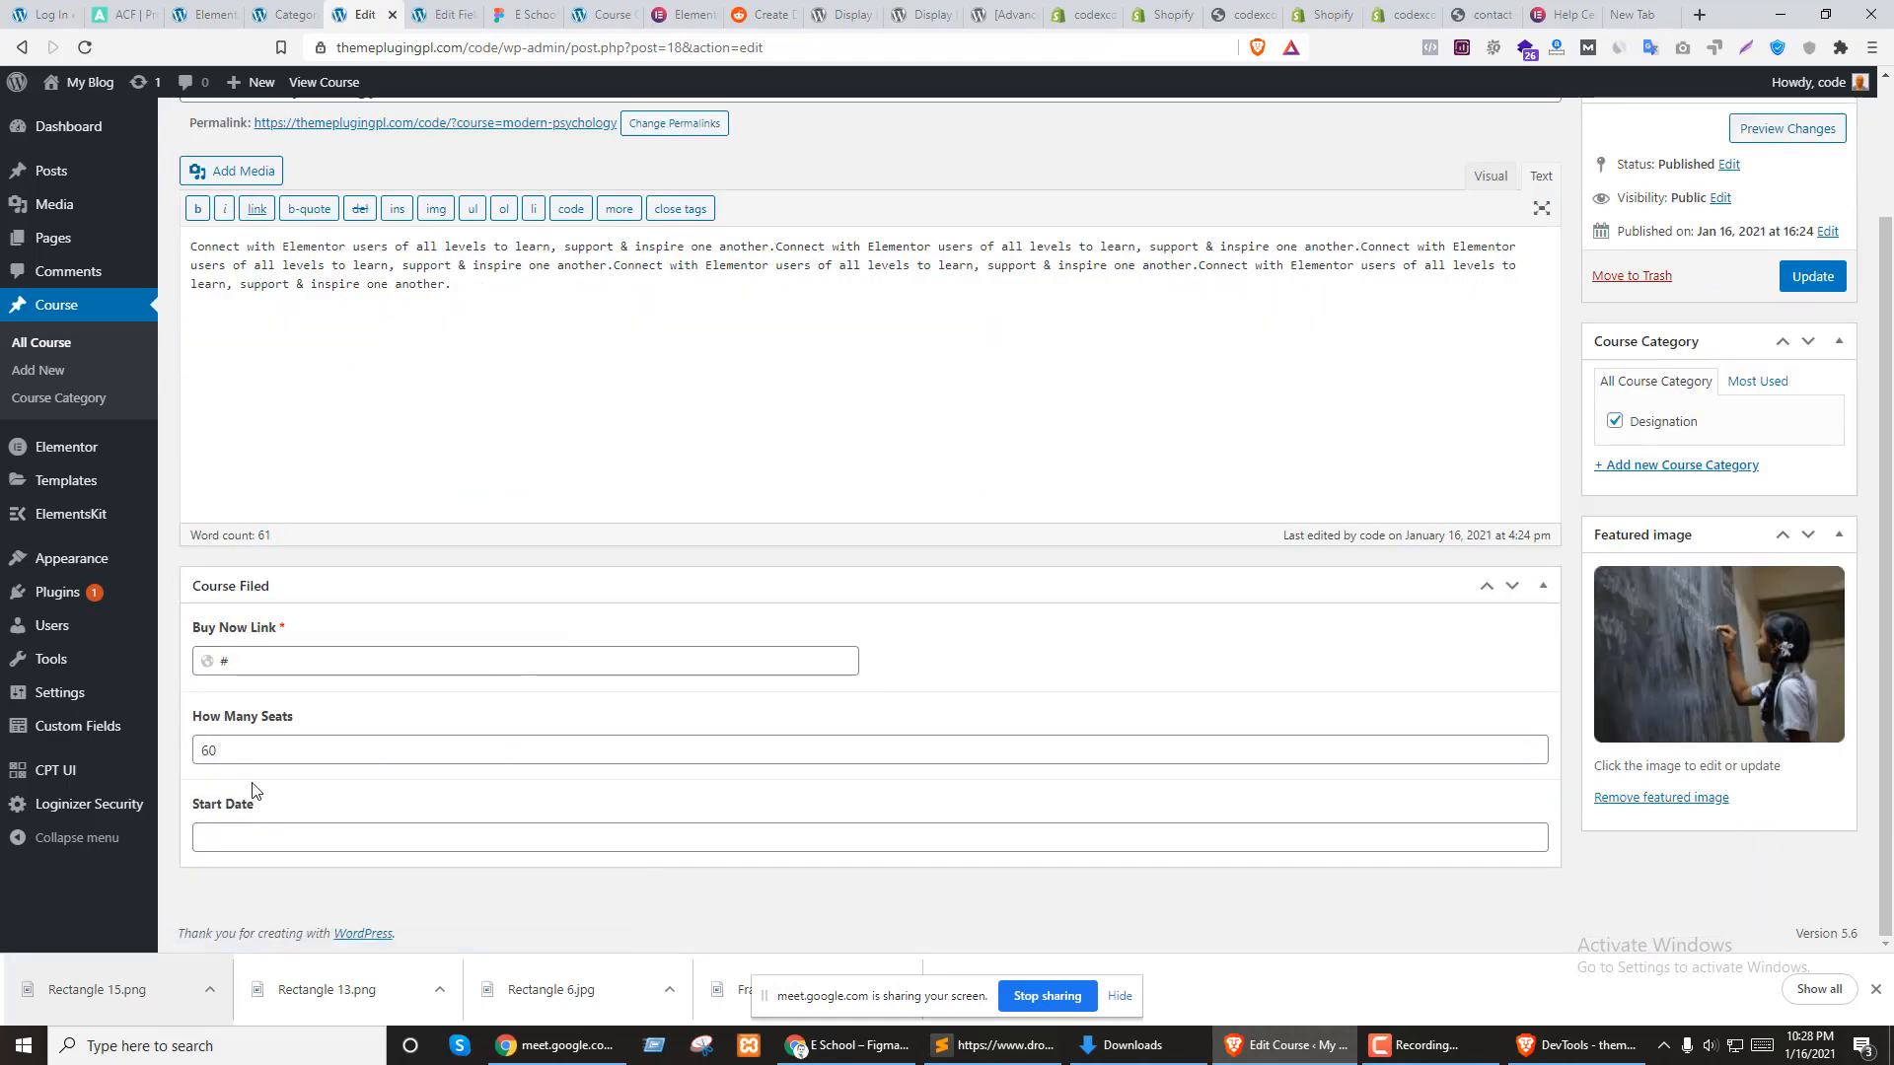
Set the How Many Seats field's wrapper width to 50% in the field group
key(ctrl+Tab)
click(478, 520)
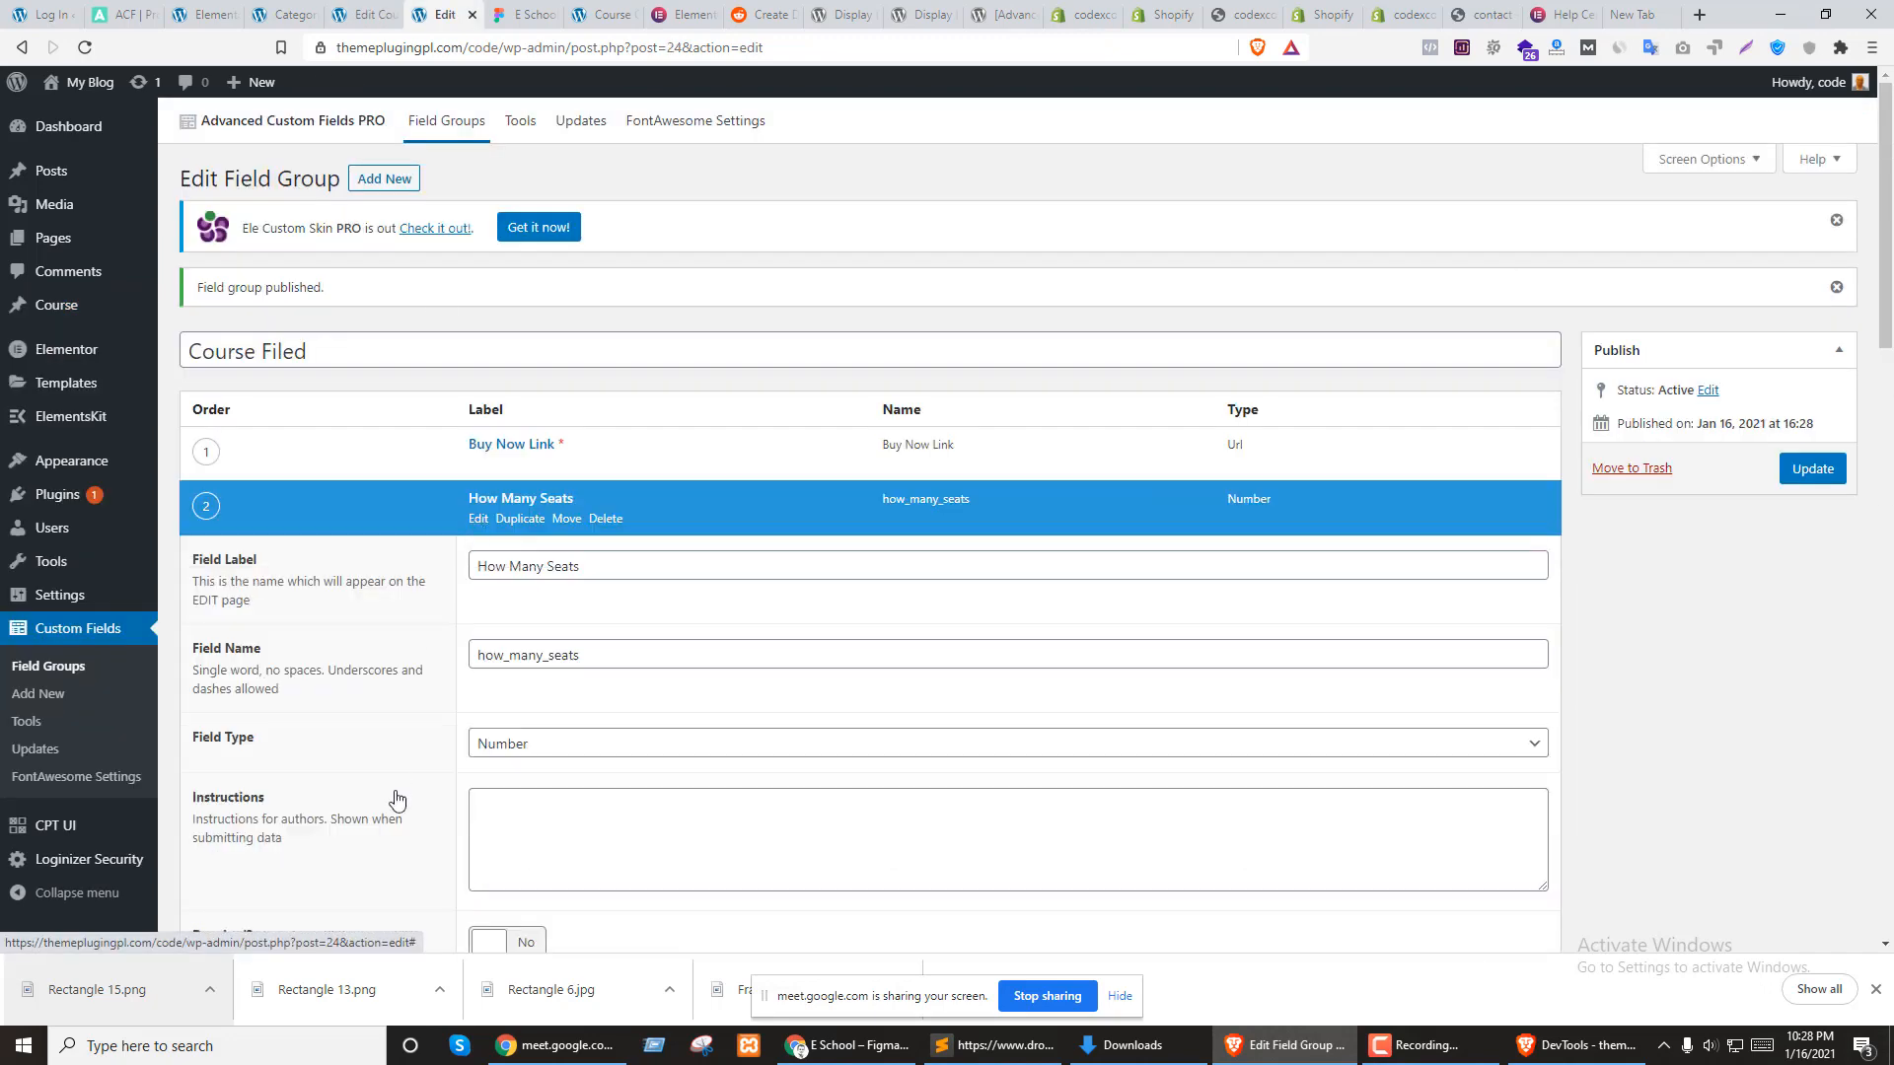
scroll(596, 723, down, 8)
click(740, 825)
text(50)
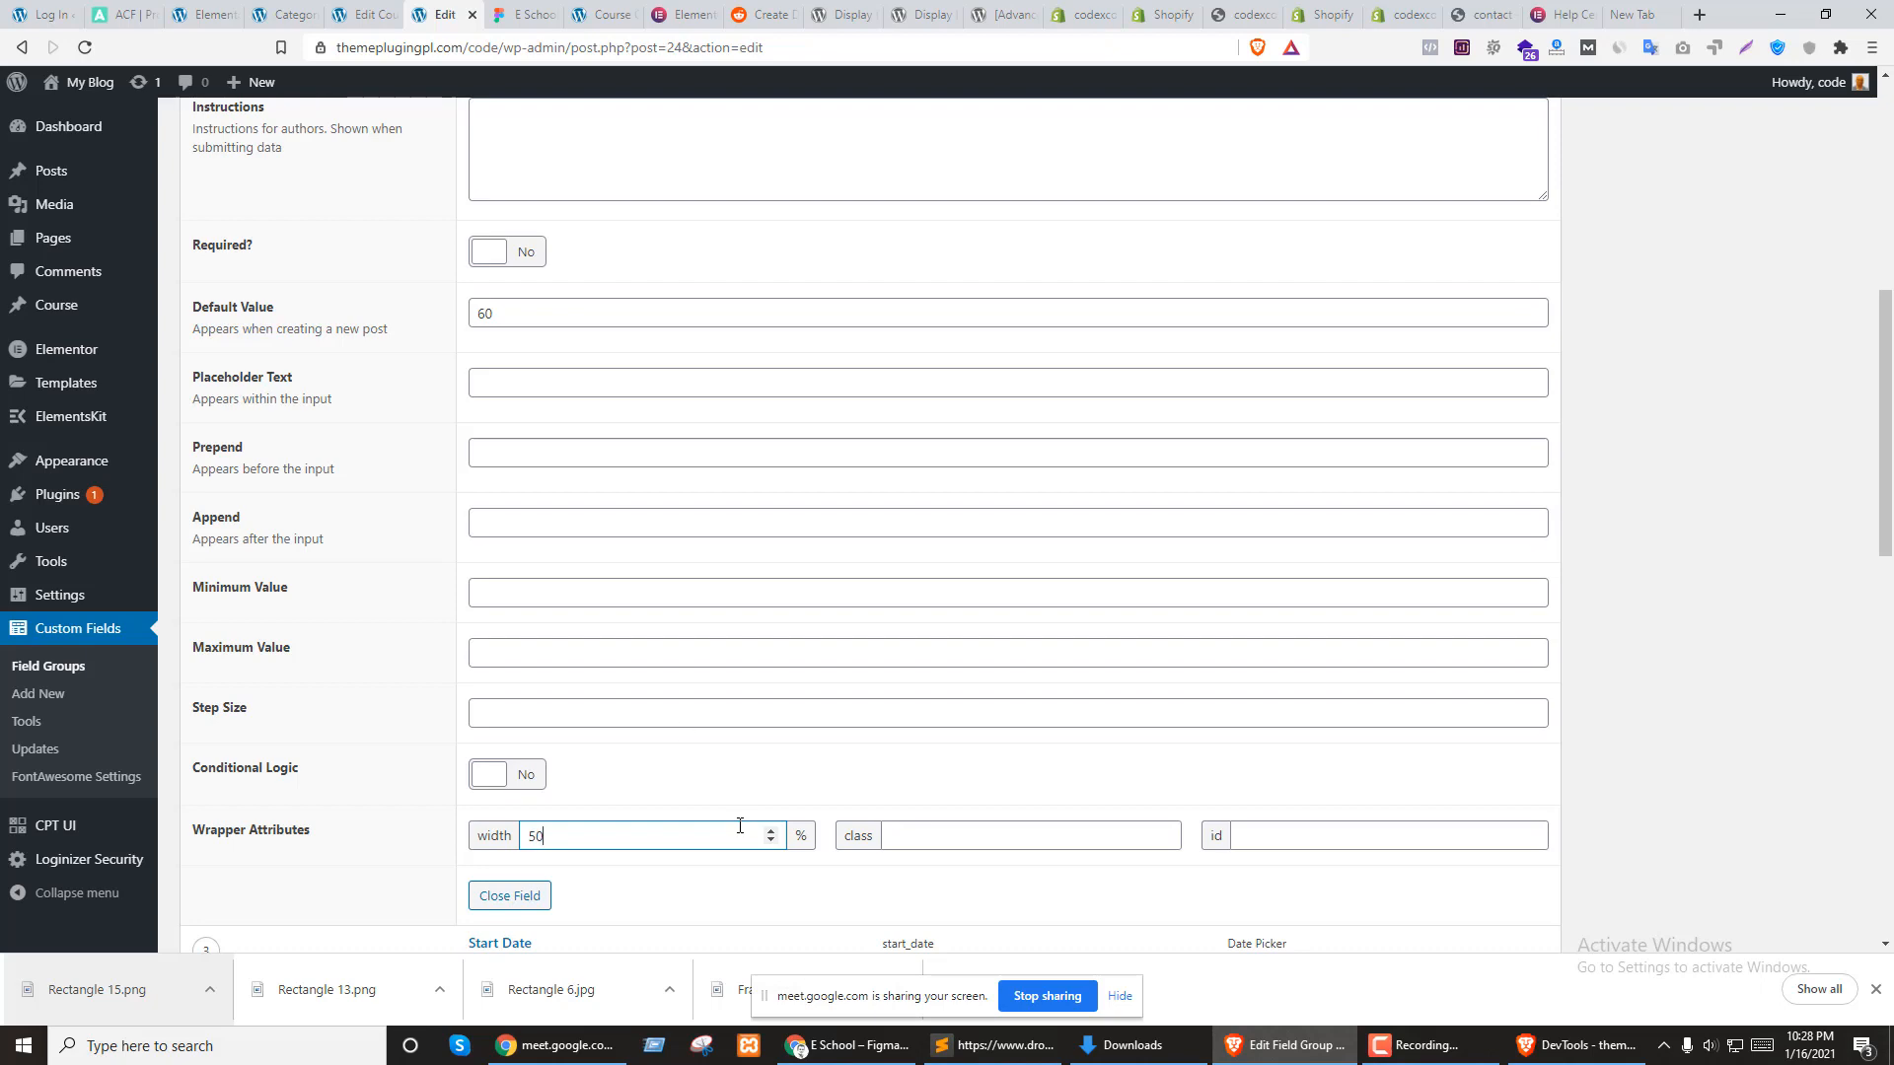
Set the Start Date field's wrapper width to 50% and update the field group
scroll(676, 719, down, 10)
scroll(592, 632, down, 3)
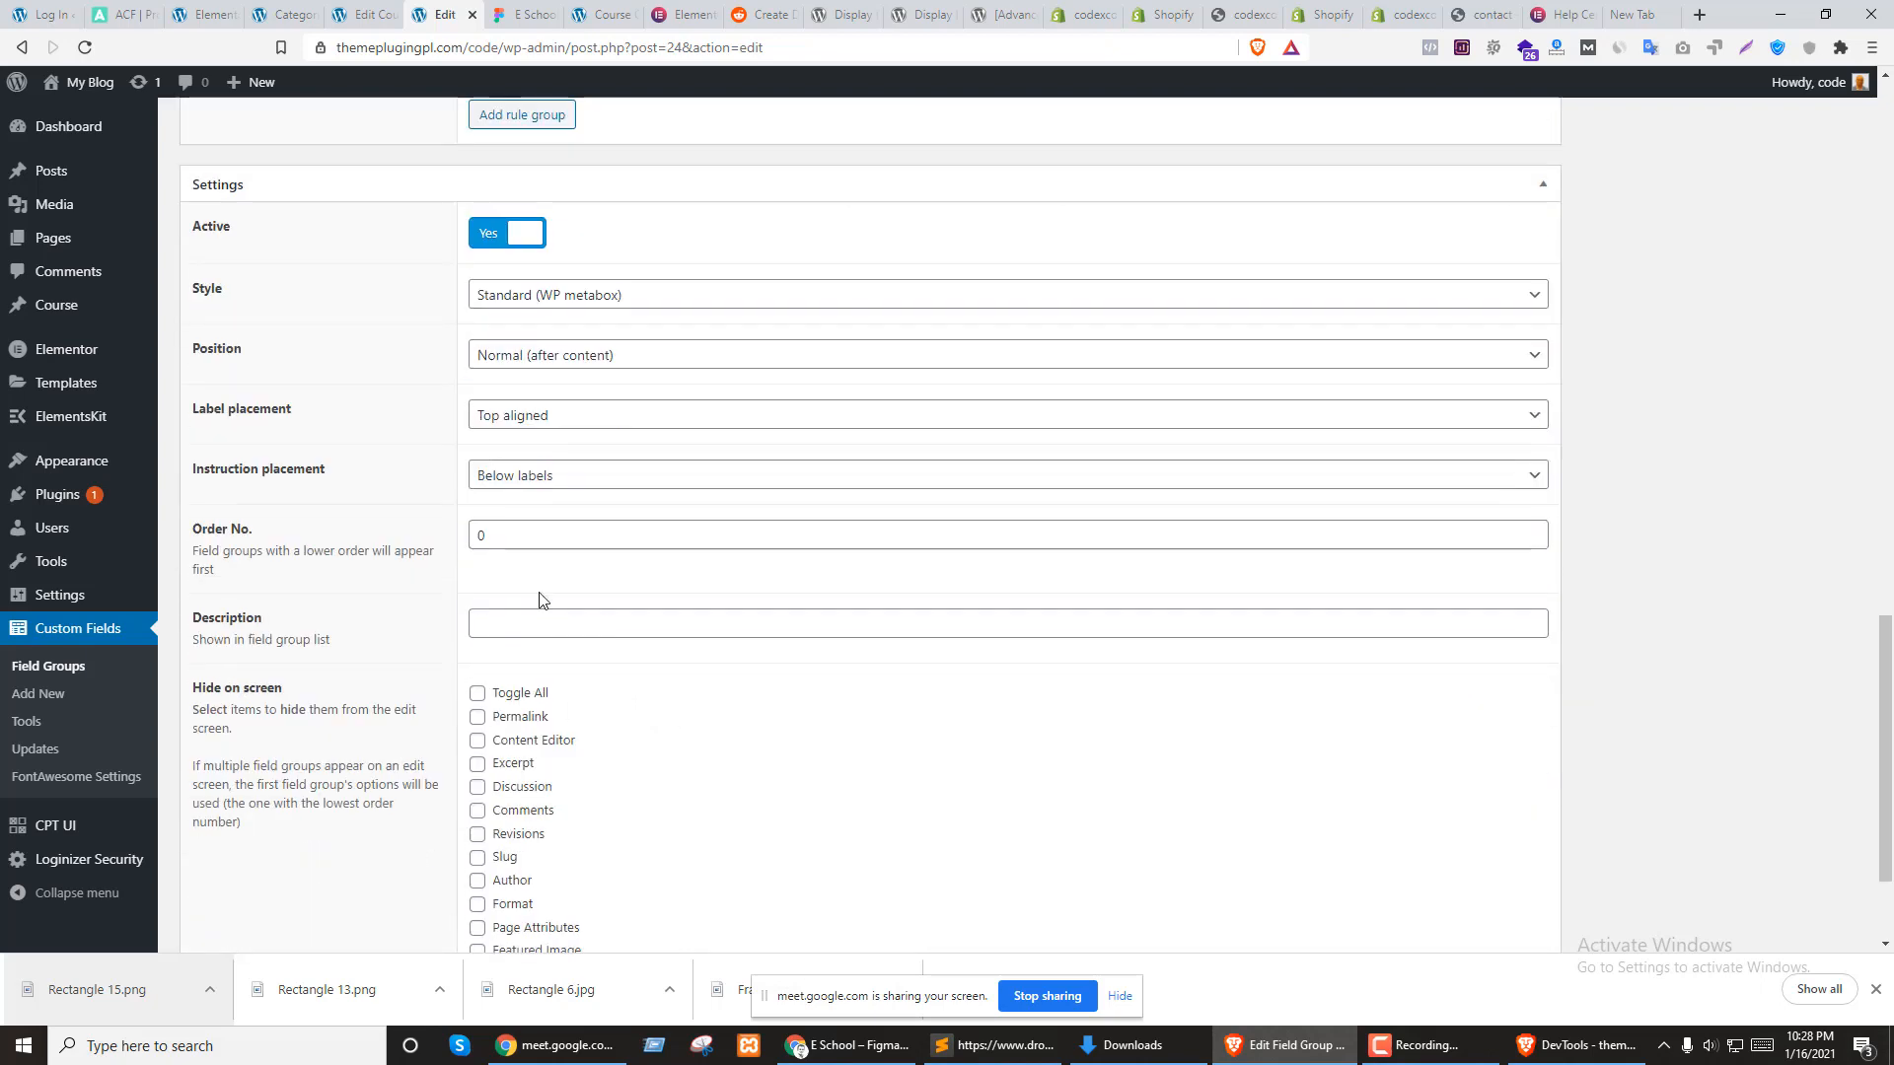
scroll(582, 618, up, 5)
scroll(614, 681, up, 3)
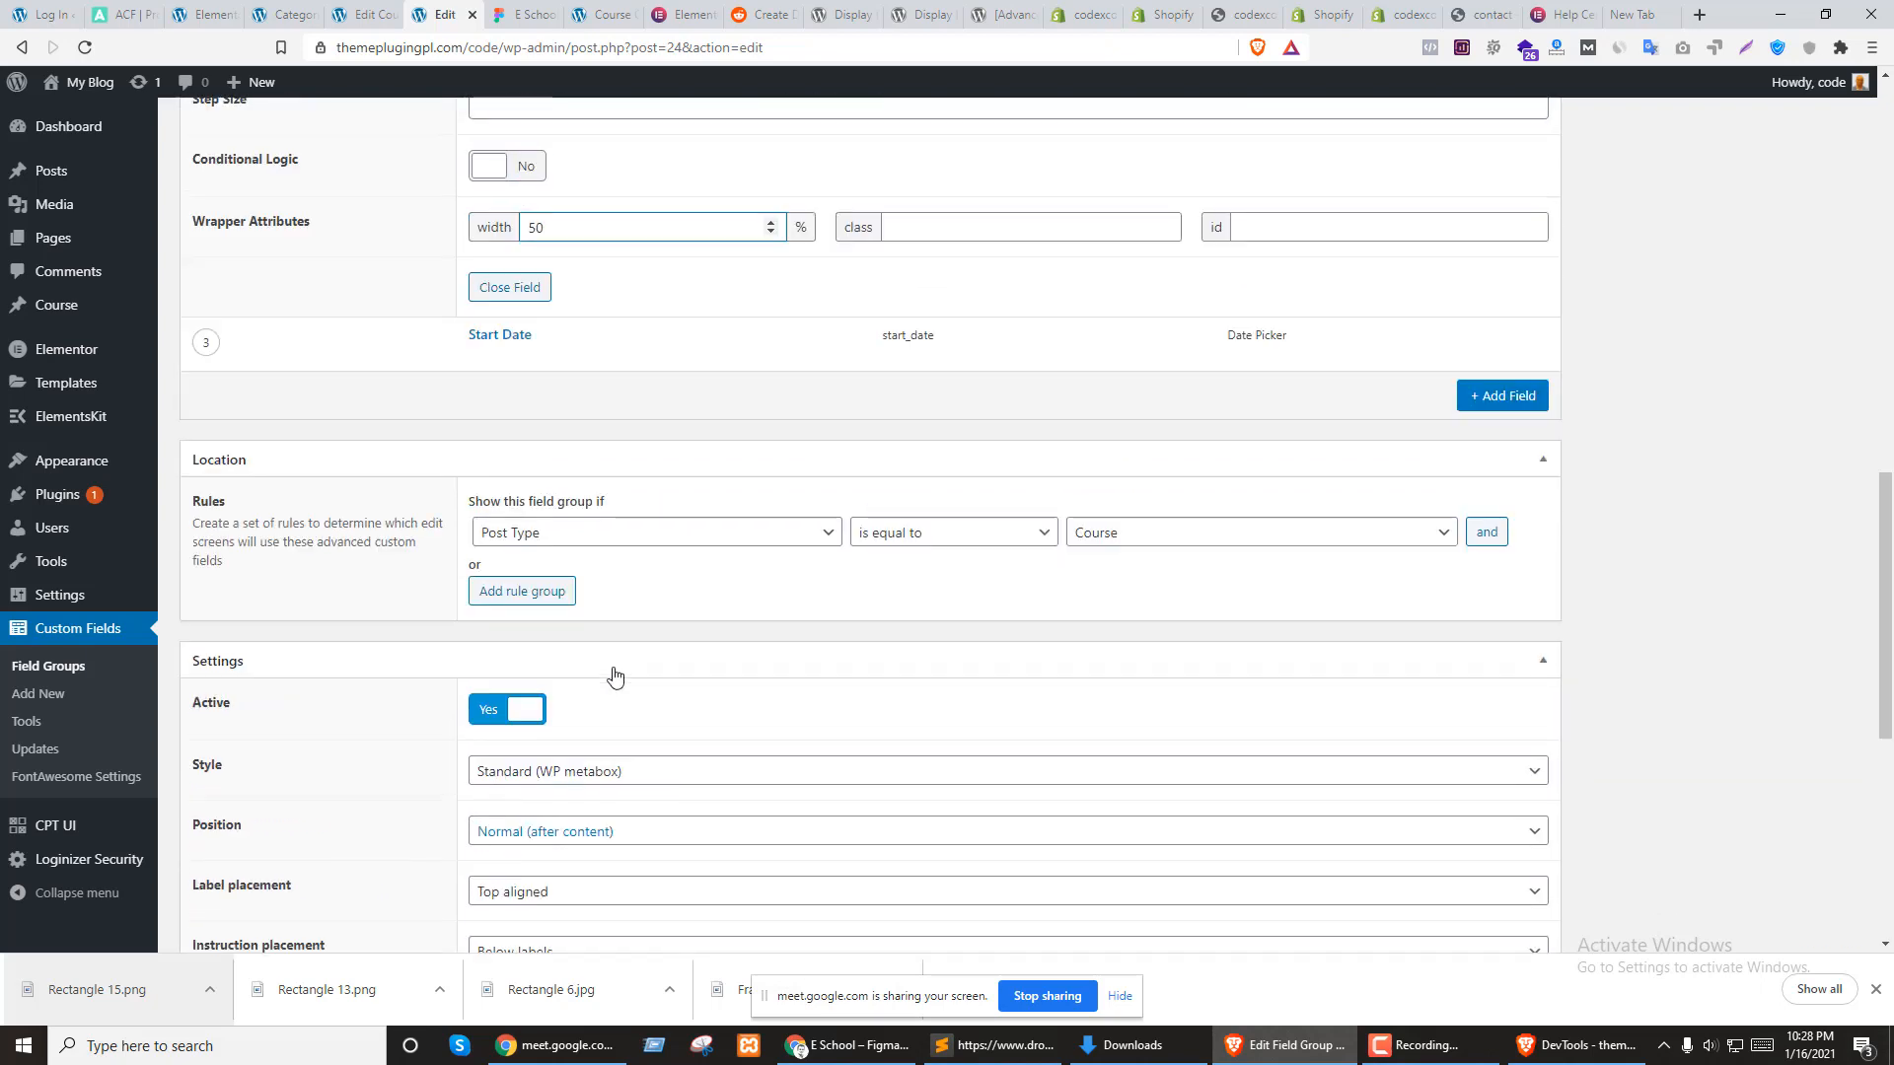
scroll(690, 493, up, 4)
scroll(747, 546, down, 4)
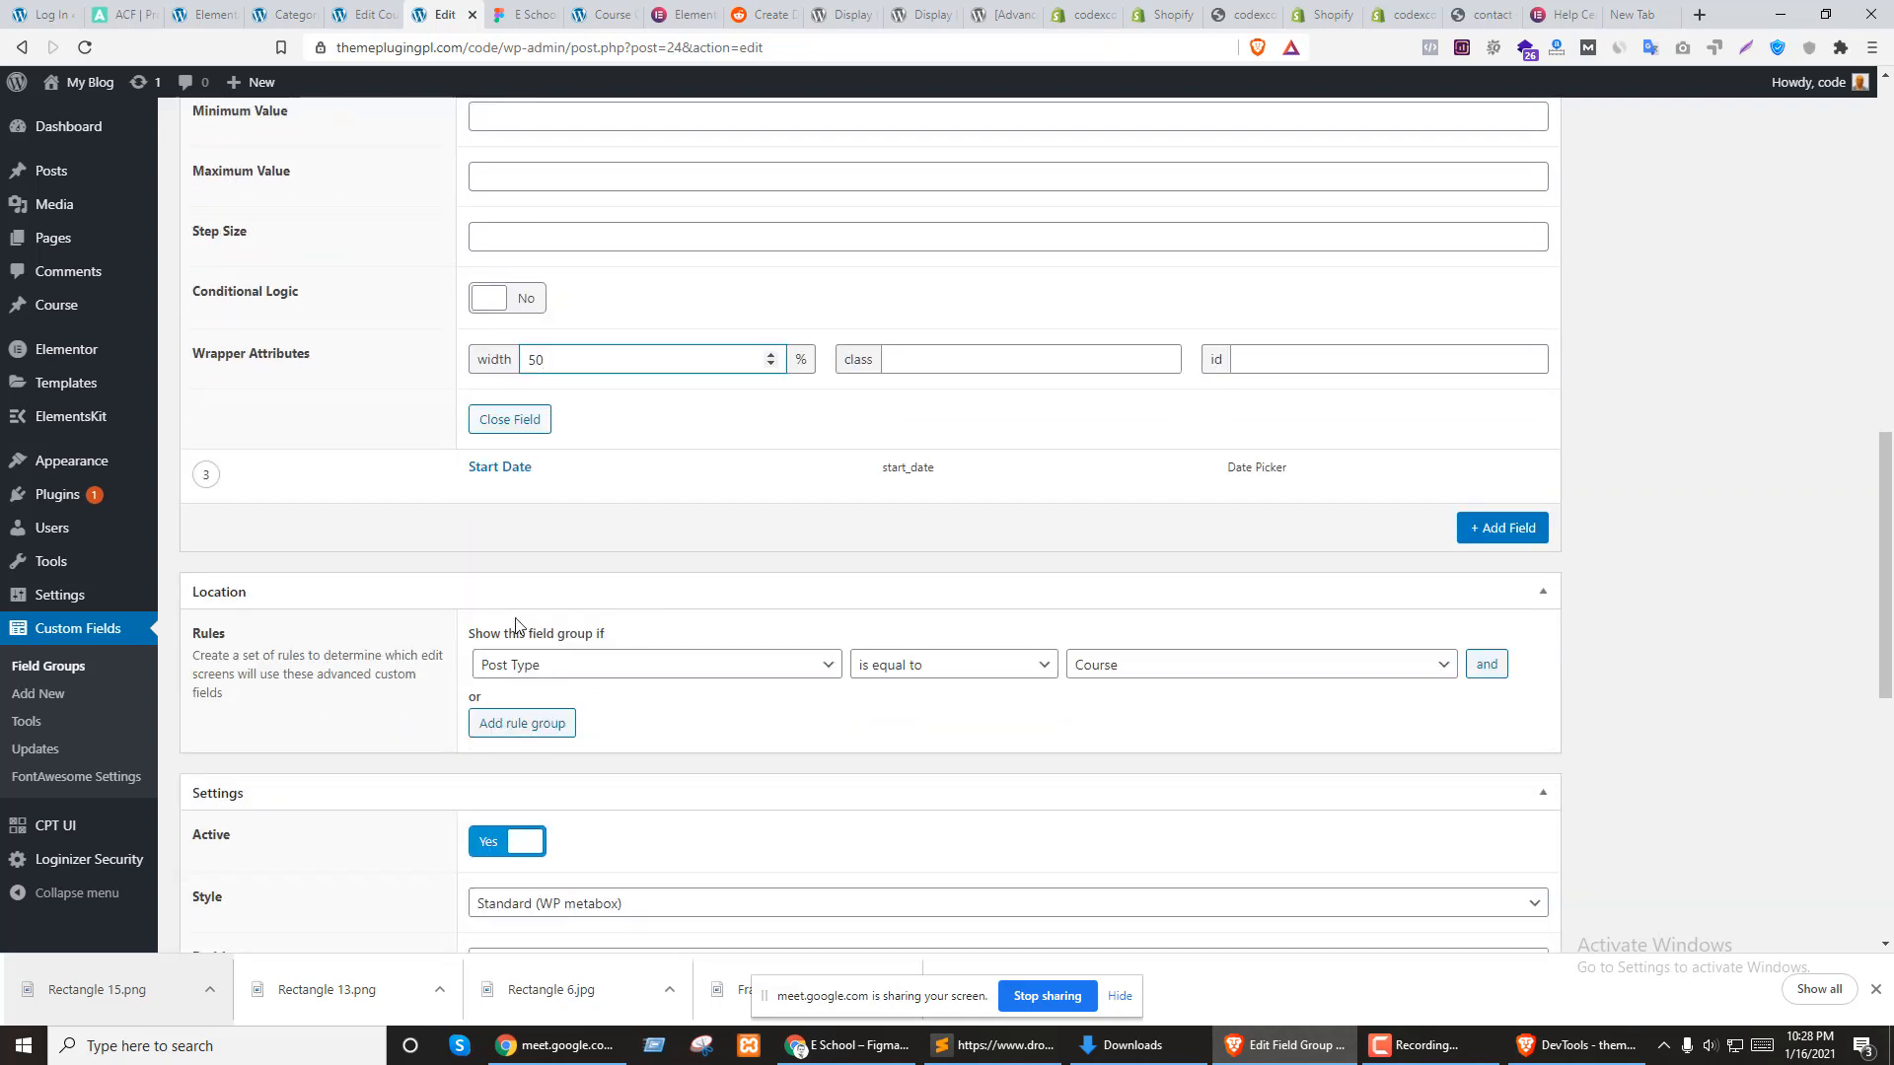
click(486, 489)
scroll(562, 715, down, 7)
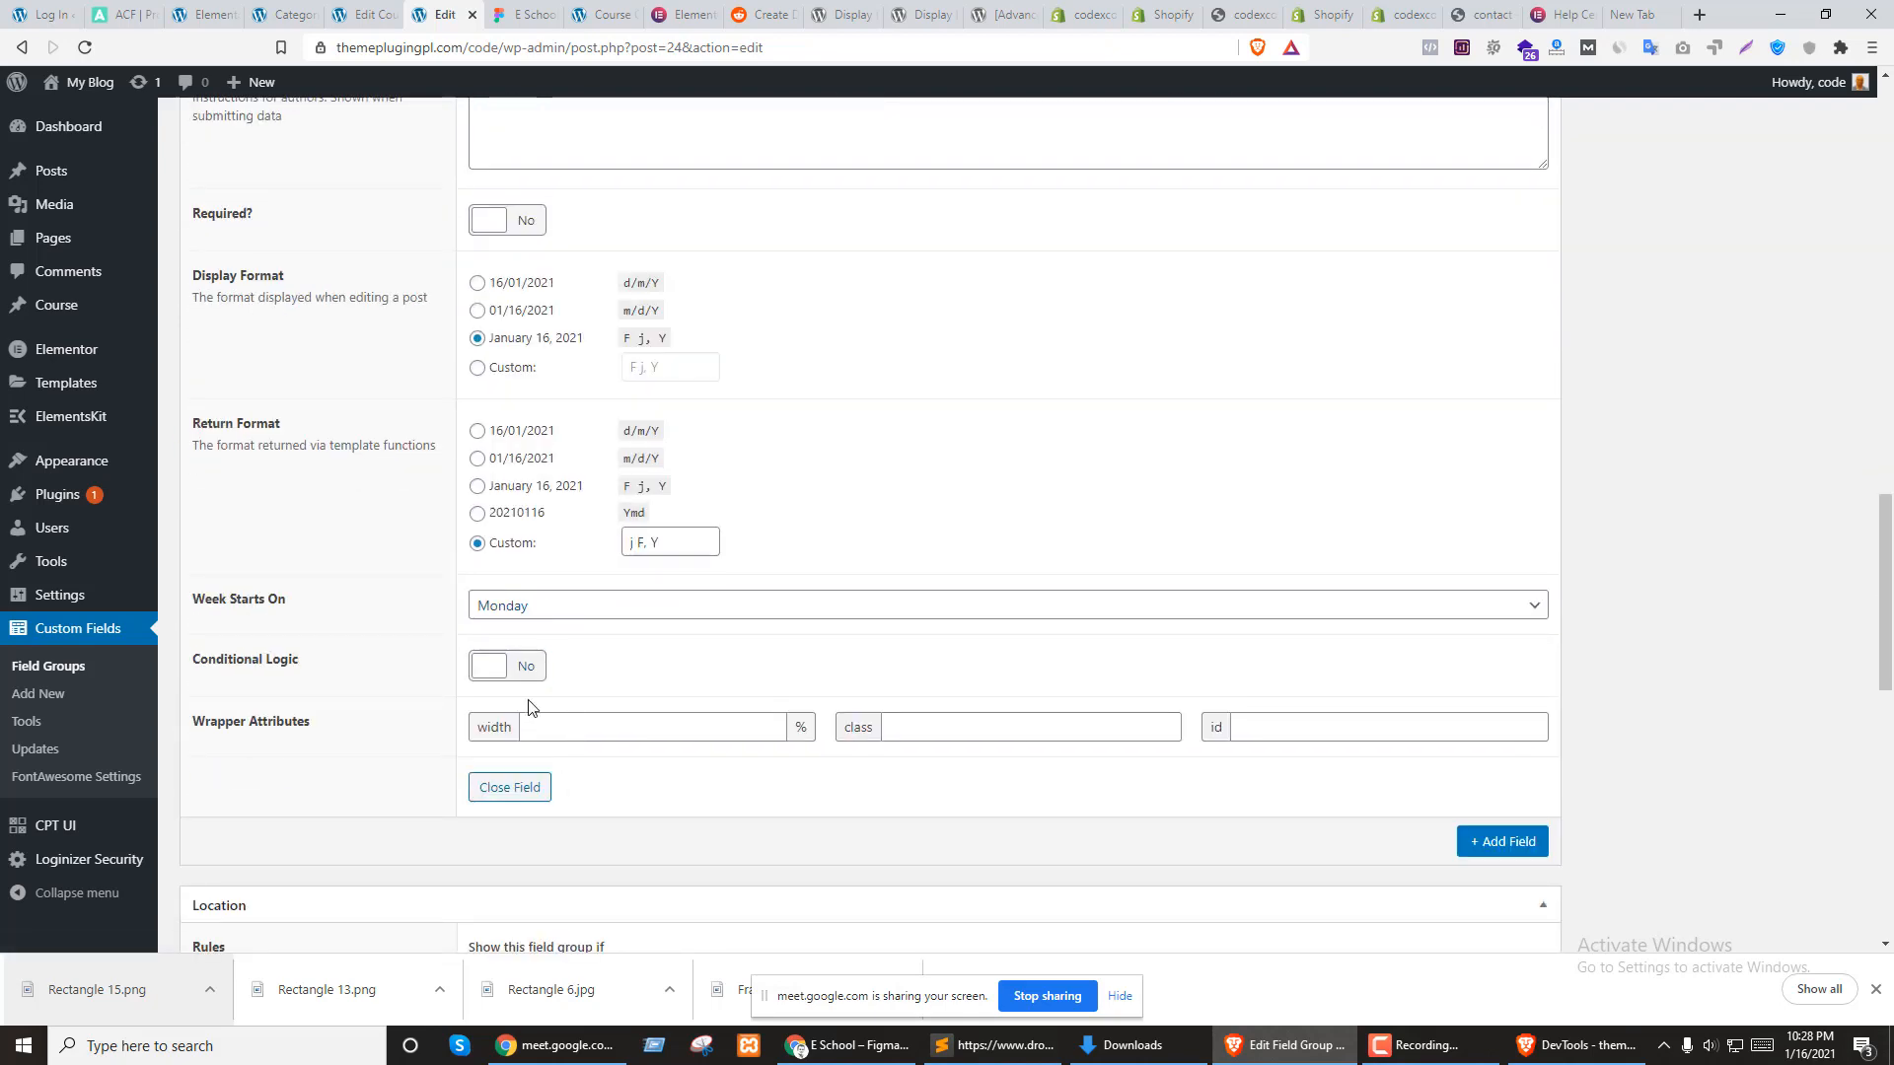
click(647, 731)
text(50)
scroll(648, 730, up, 20)
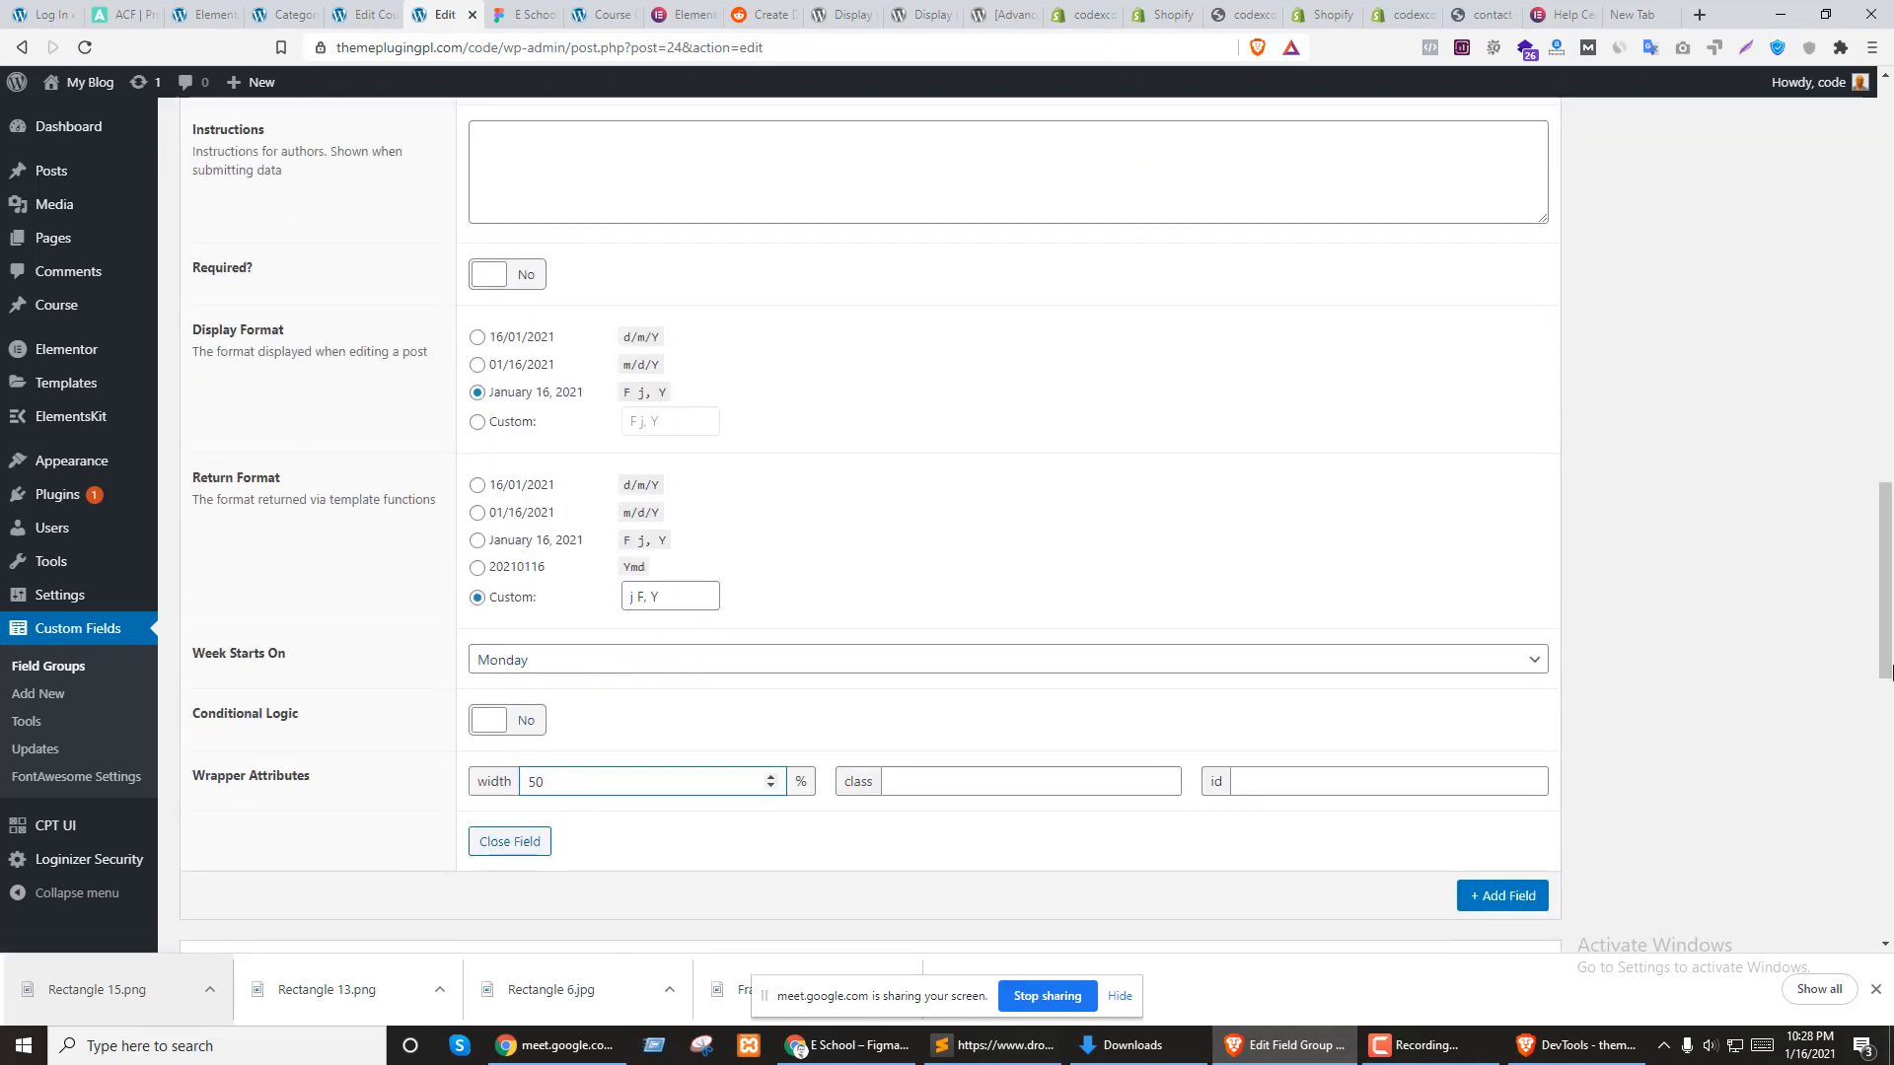
click(1813, 468)
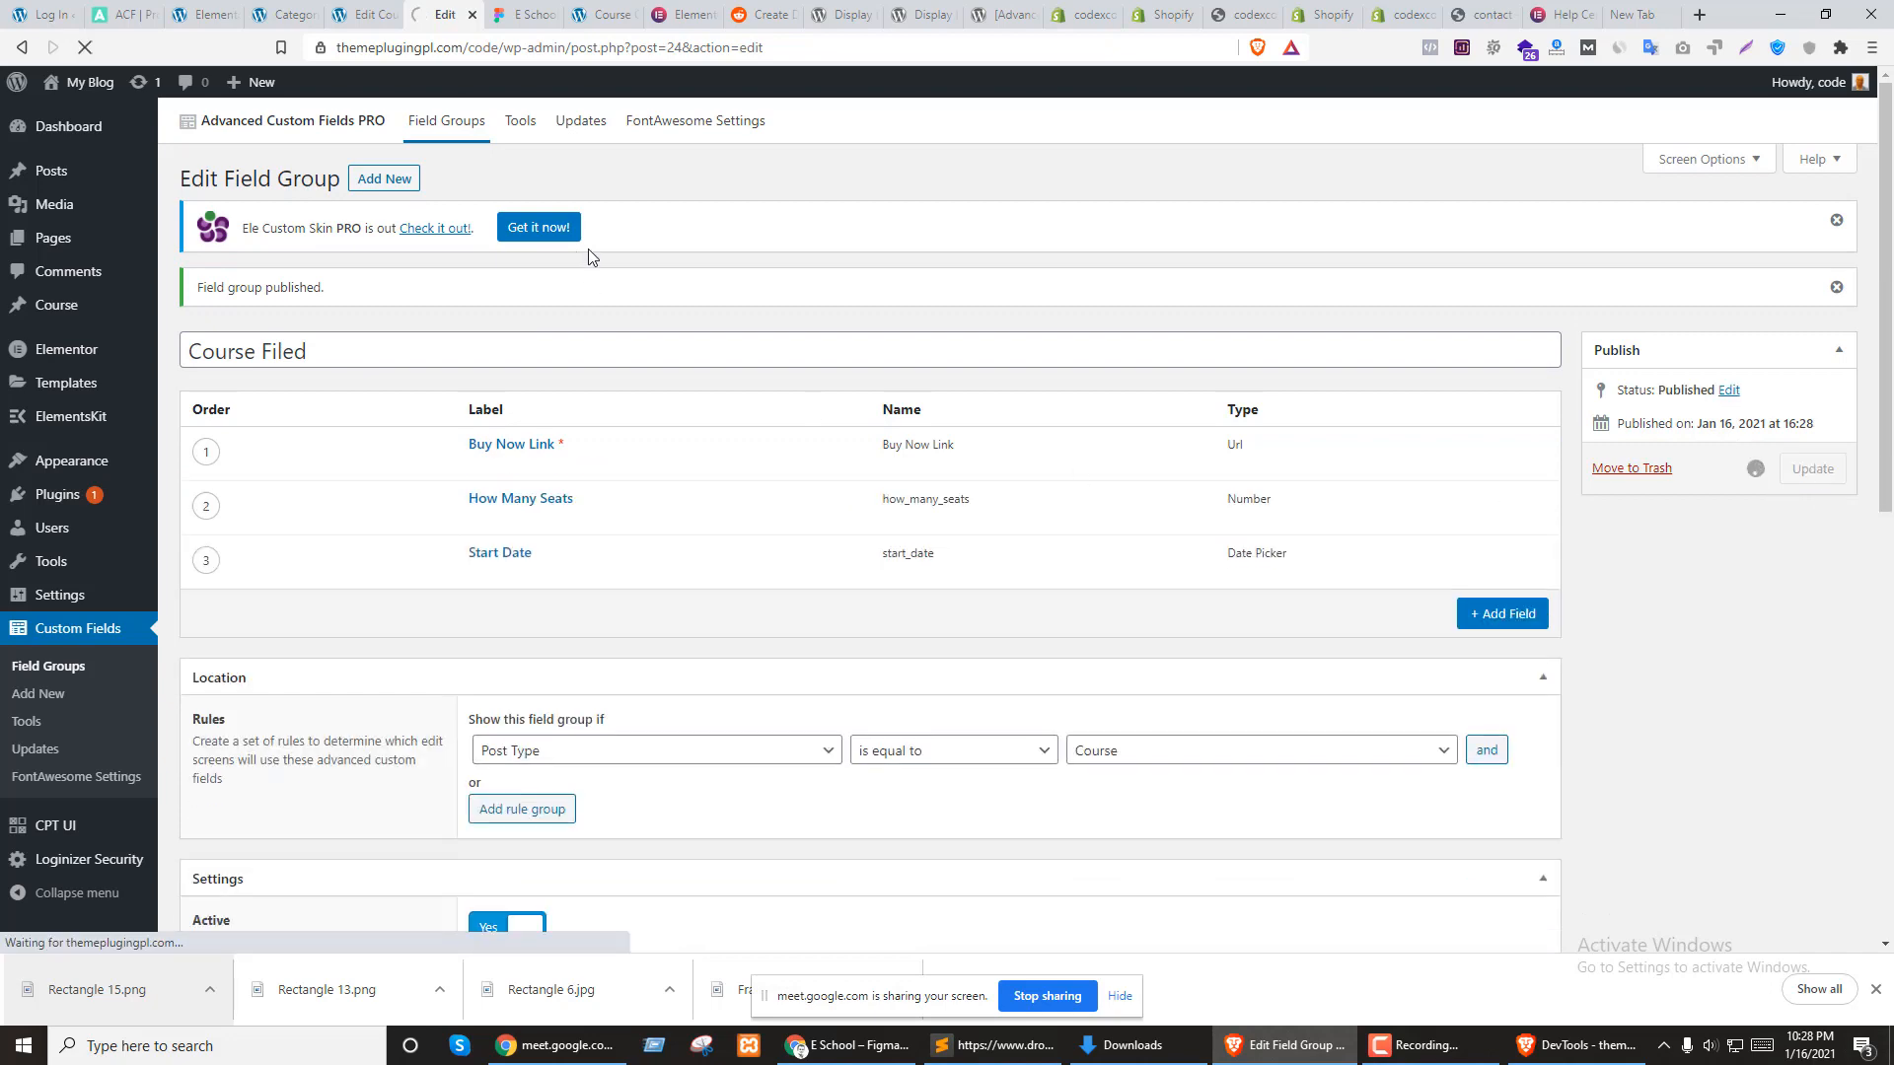
Reload the Modern Psychology course, set its Start Date to January 30, 2021 and try to update the post
key(ctrl+shift+Tab)
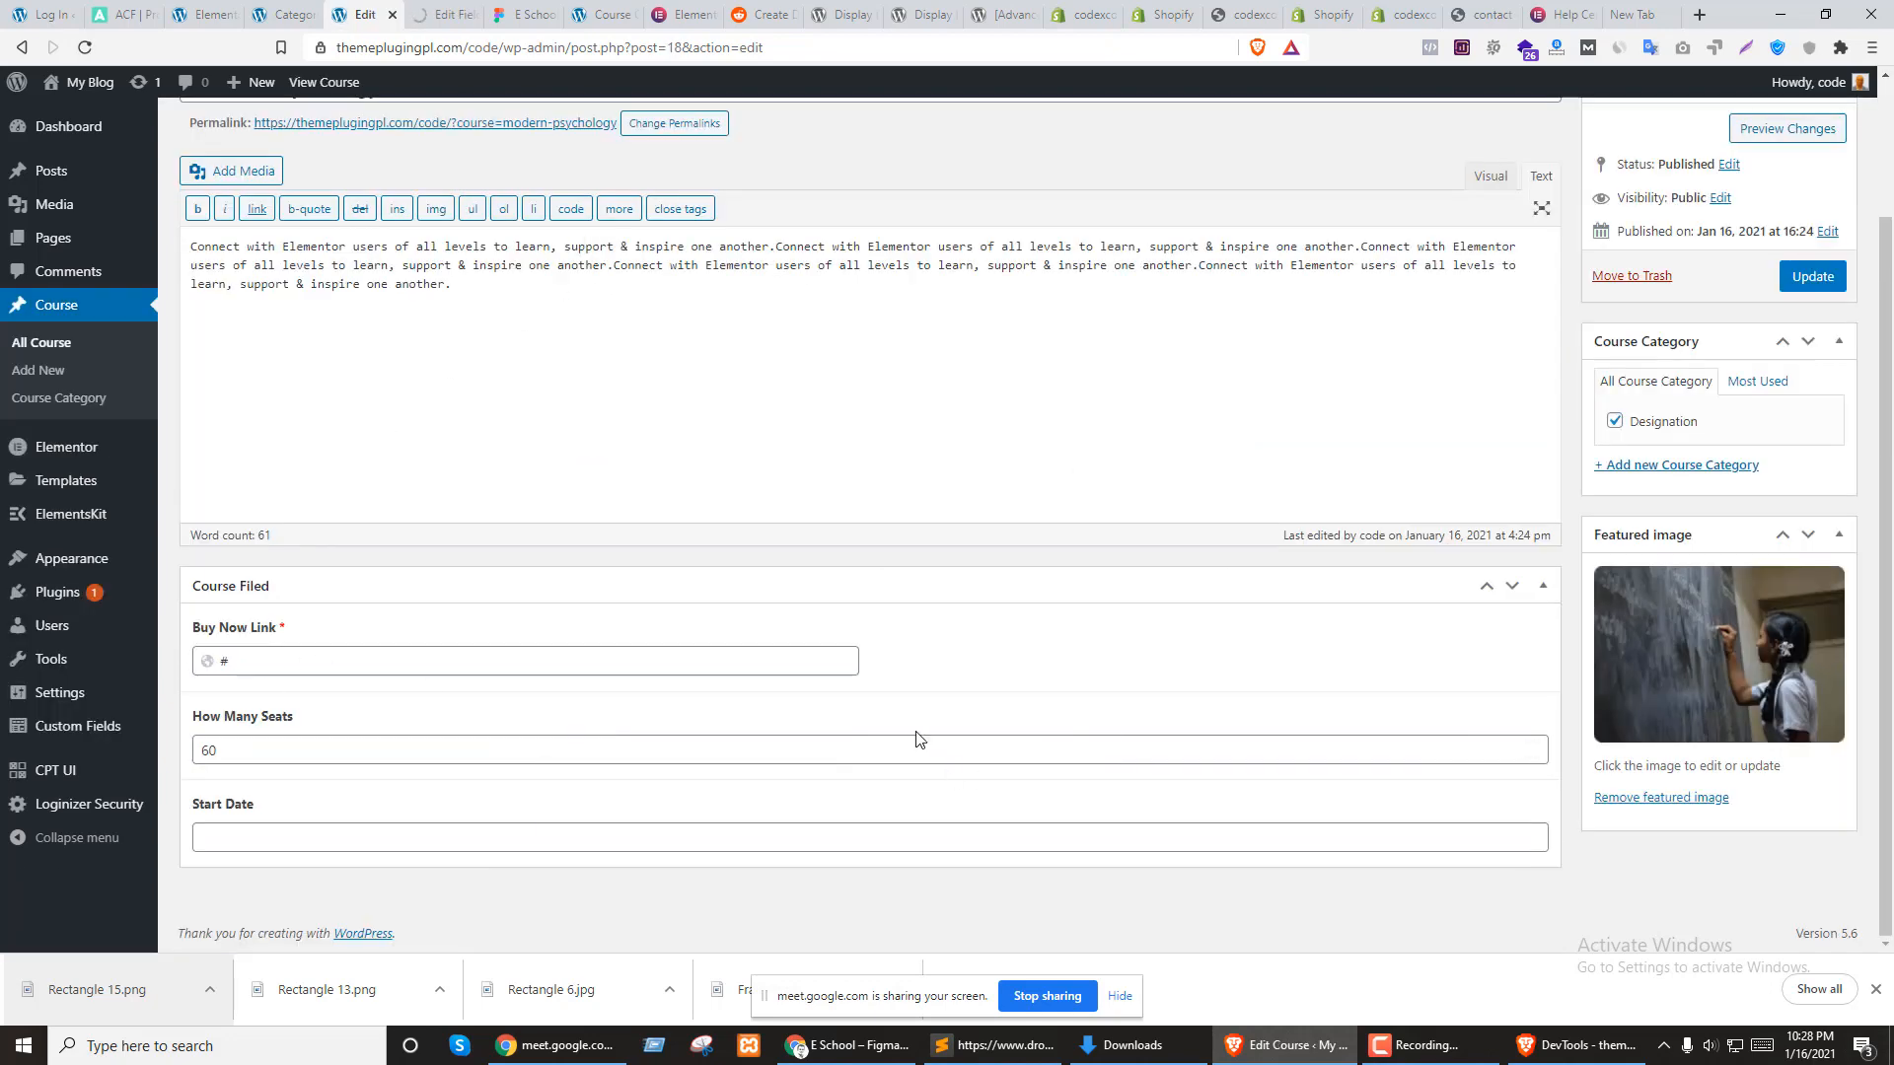
key(F5)
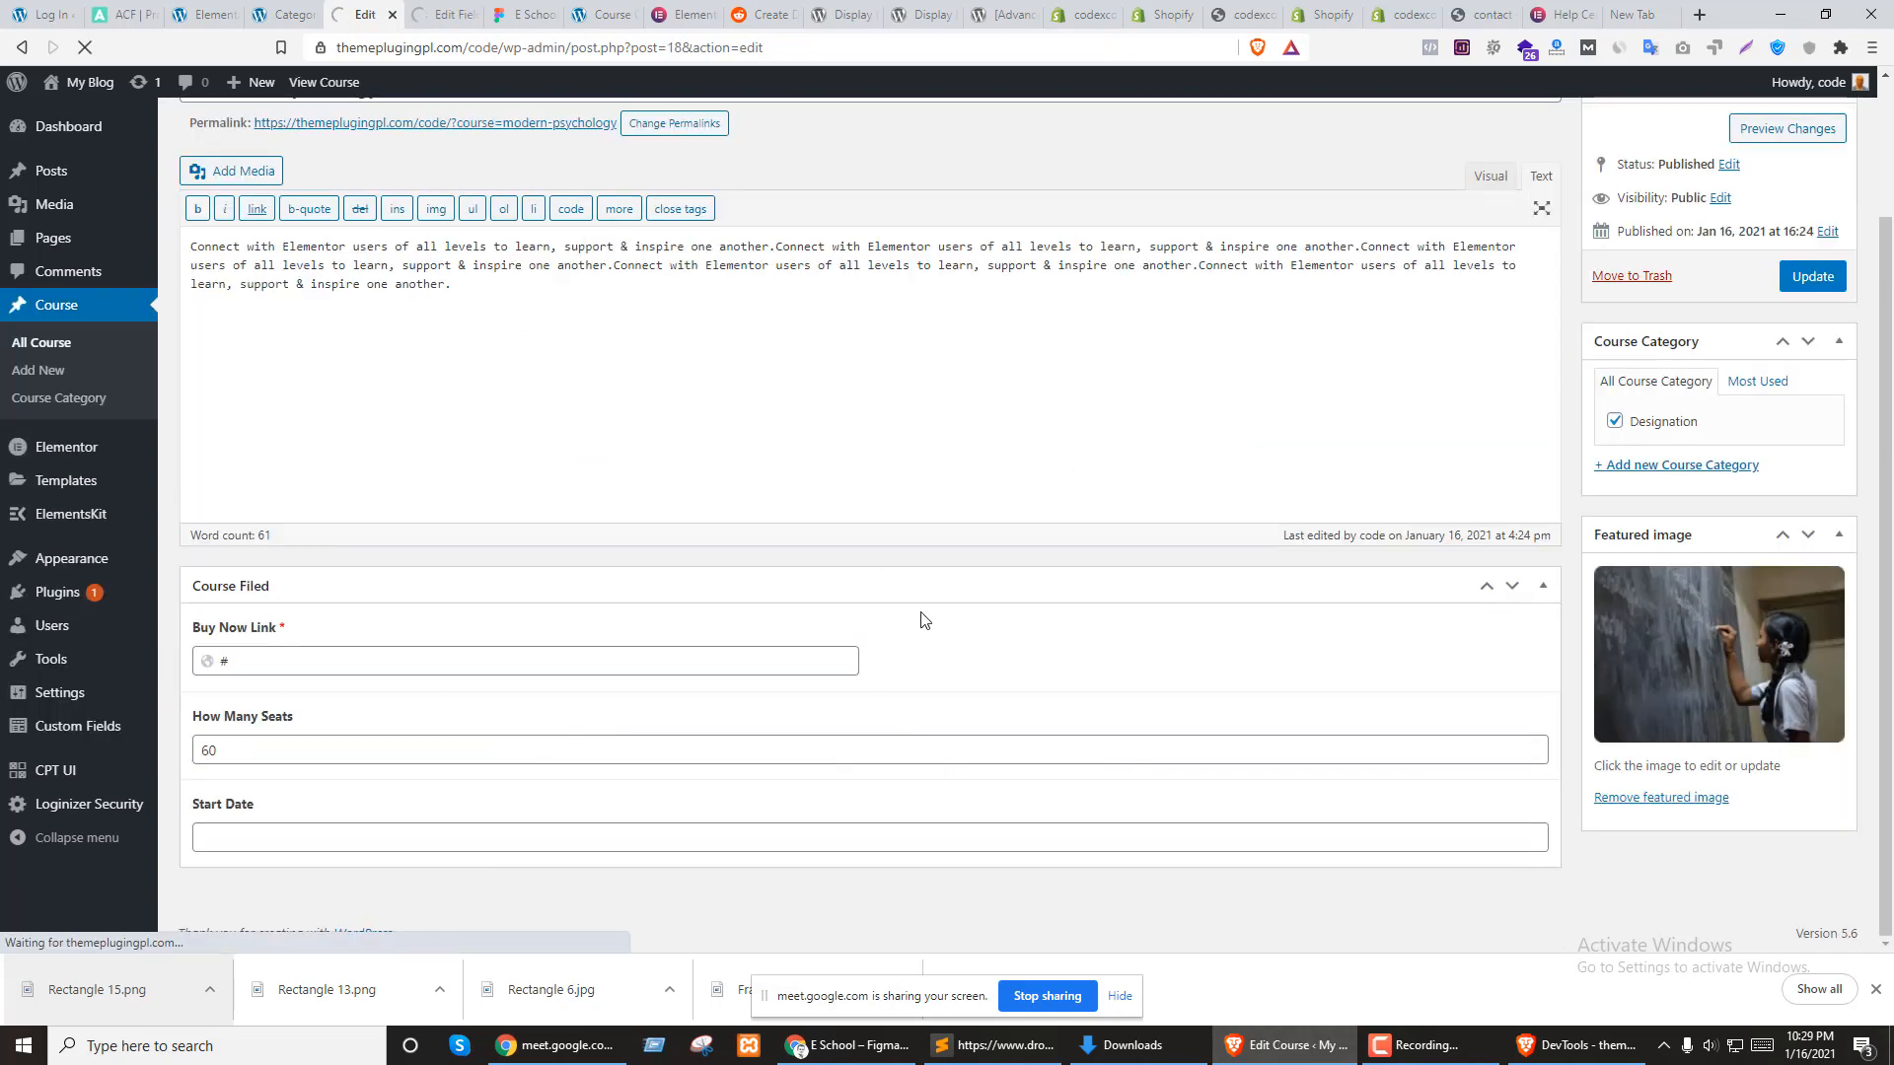
click(237, 834)
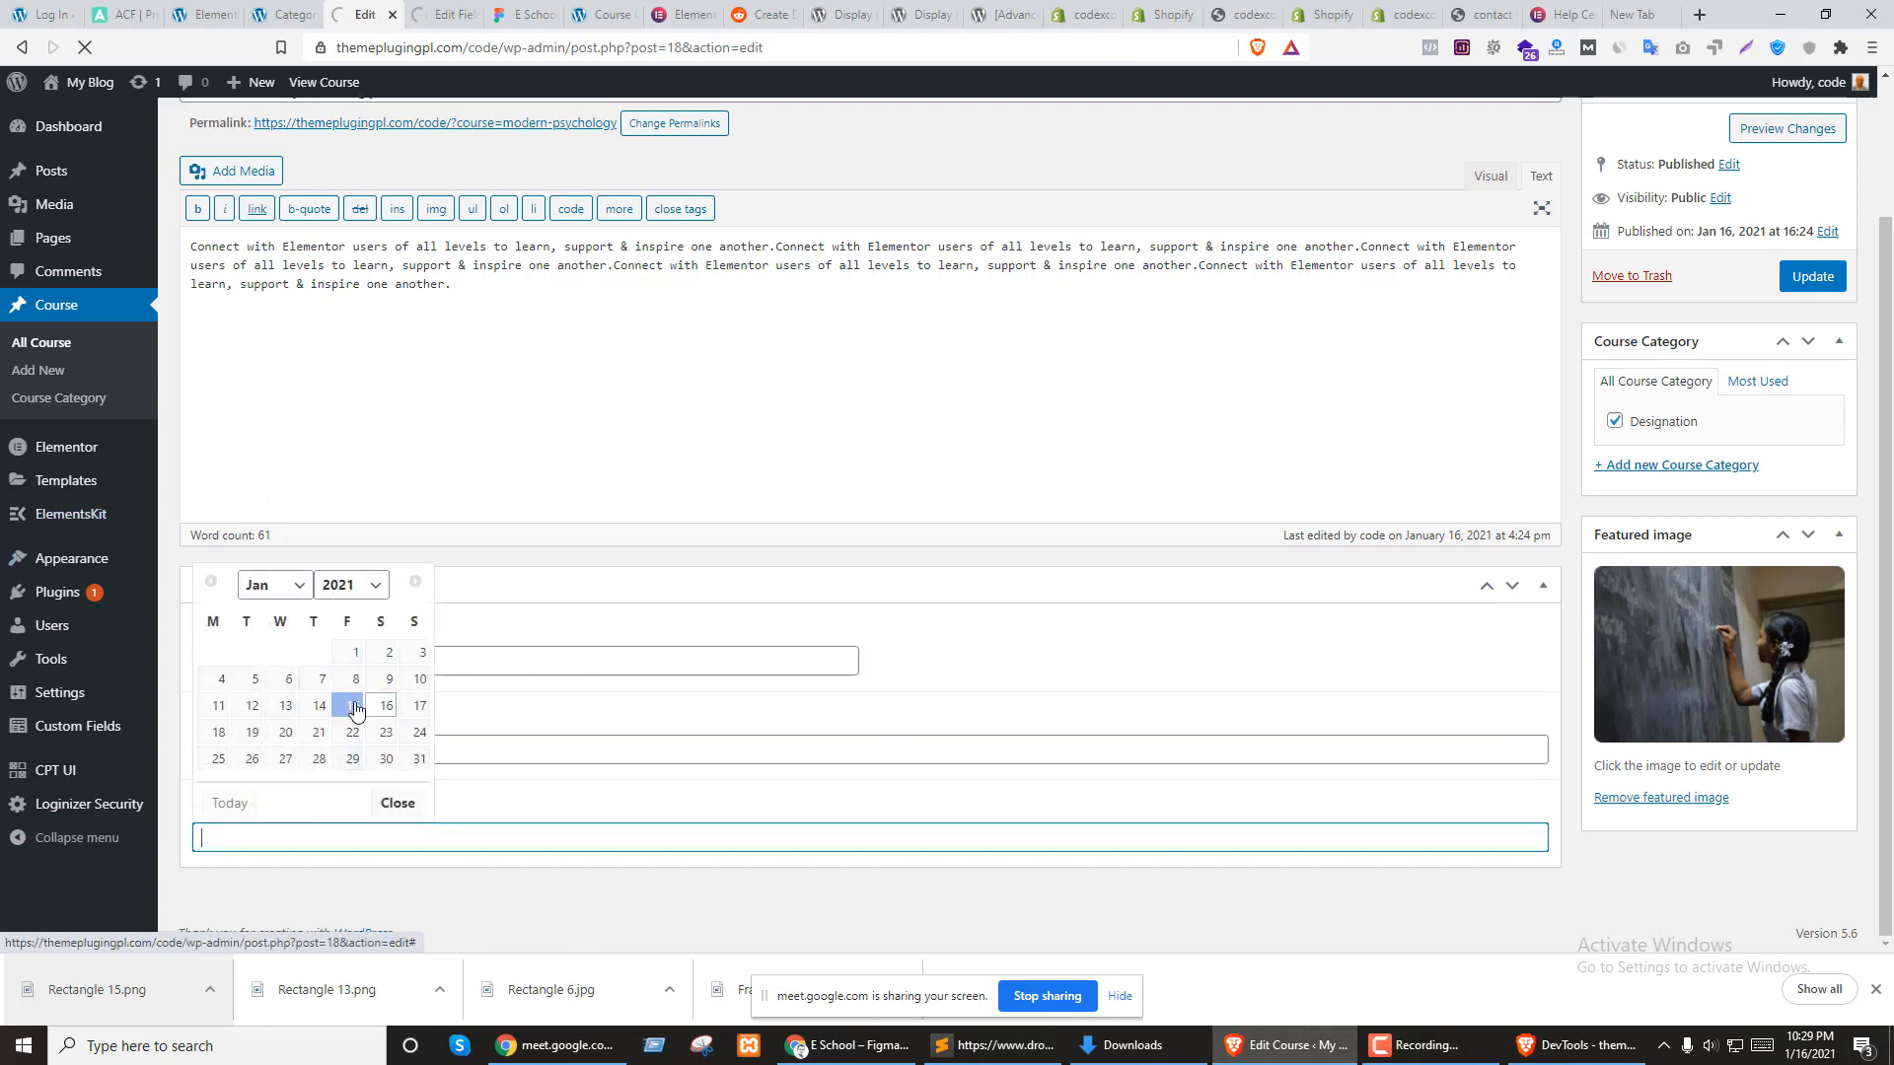
click(398, 803)
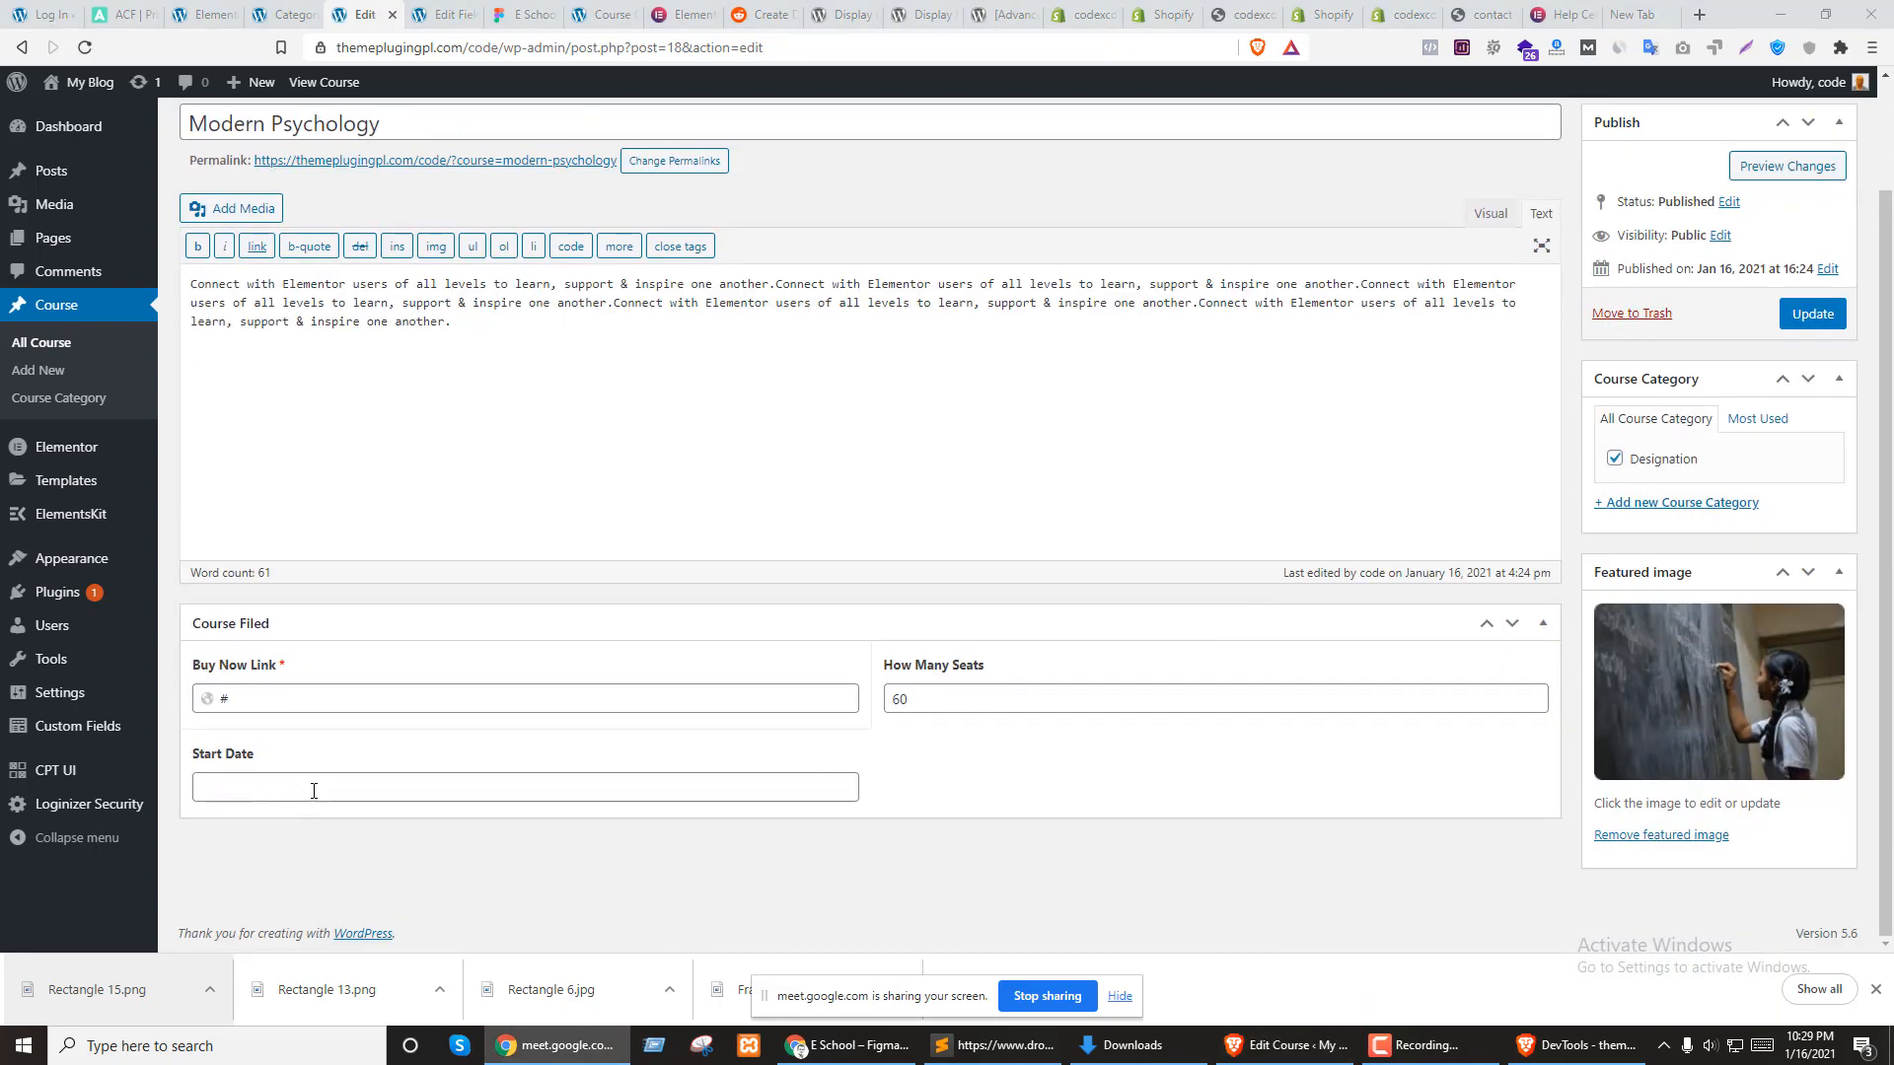
click(314, 790)
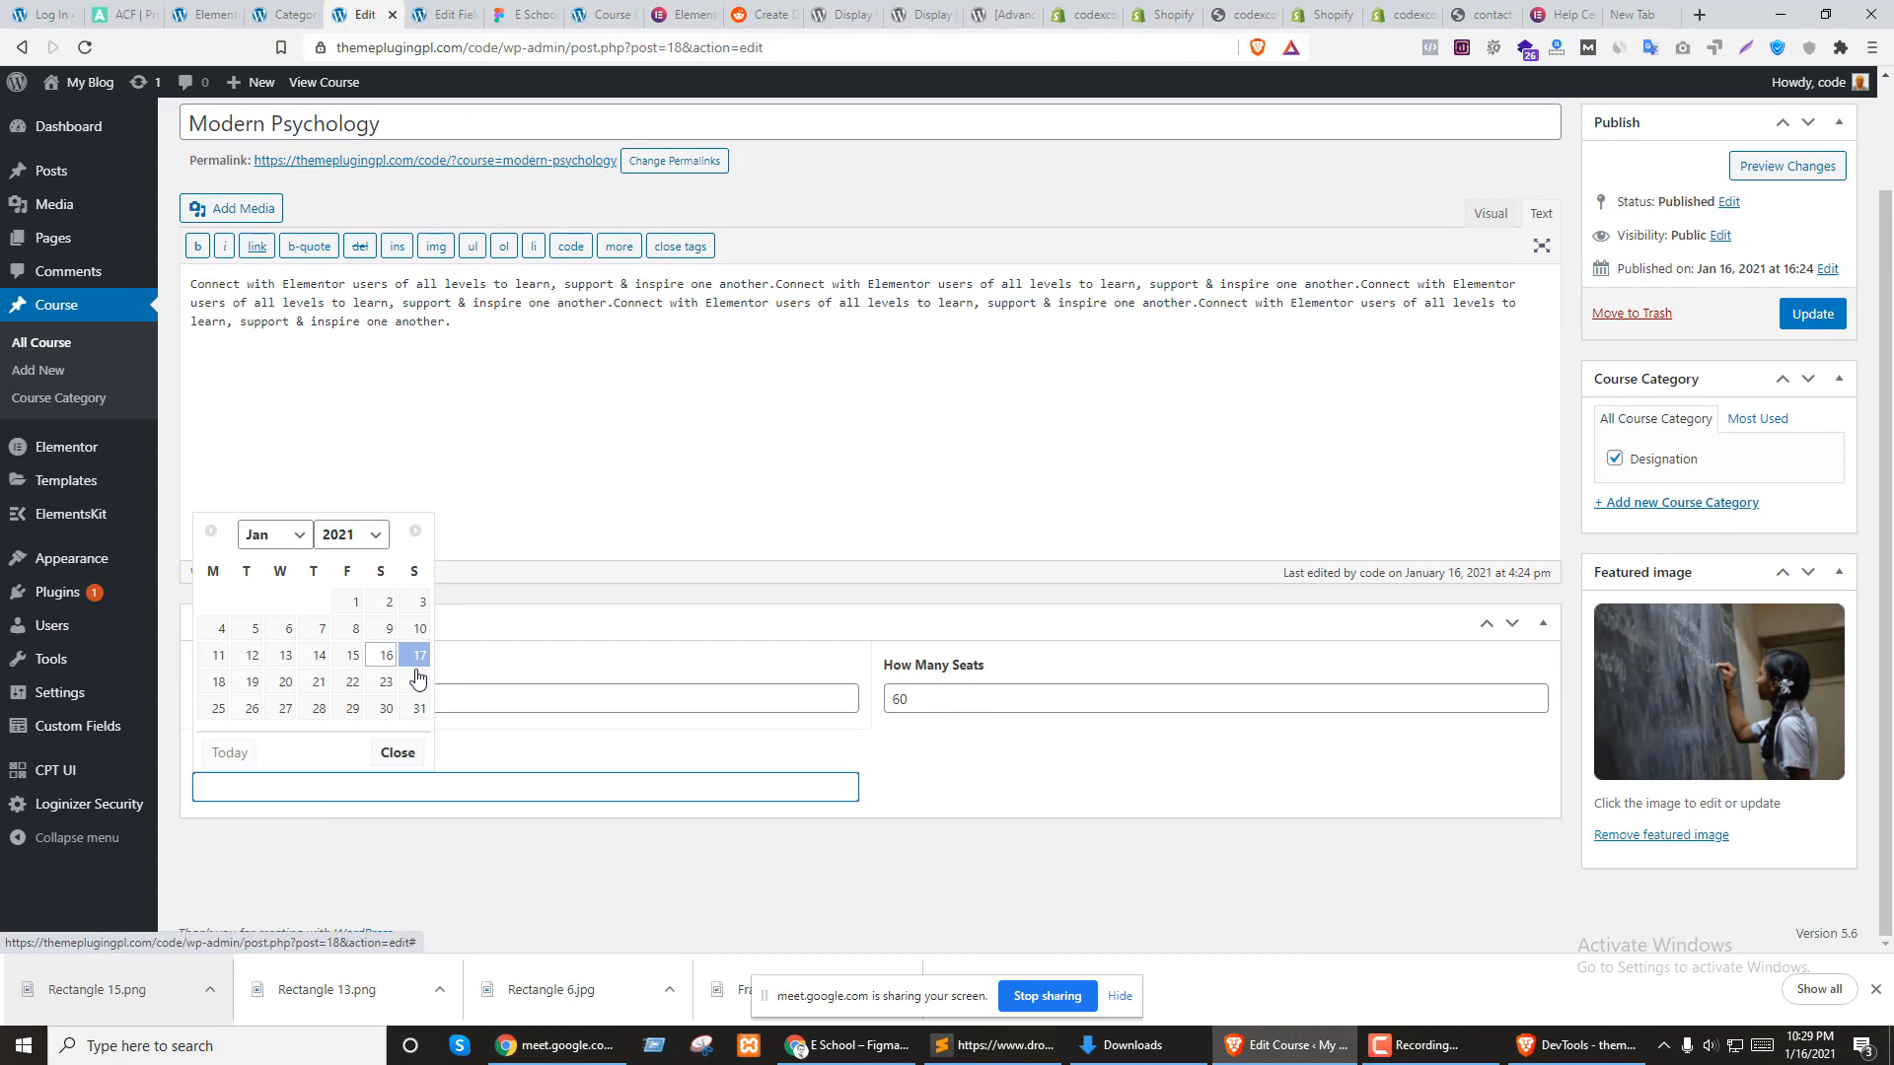
click(386, 709)
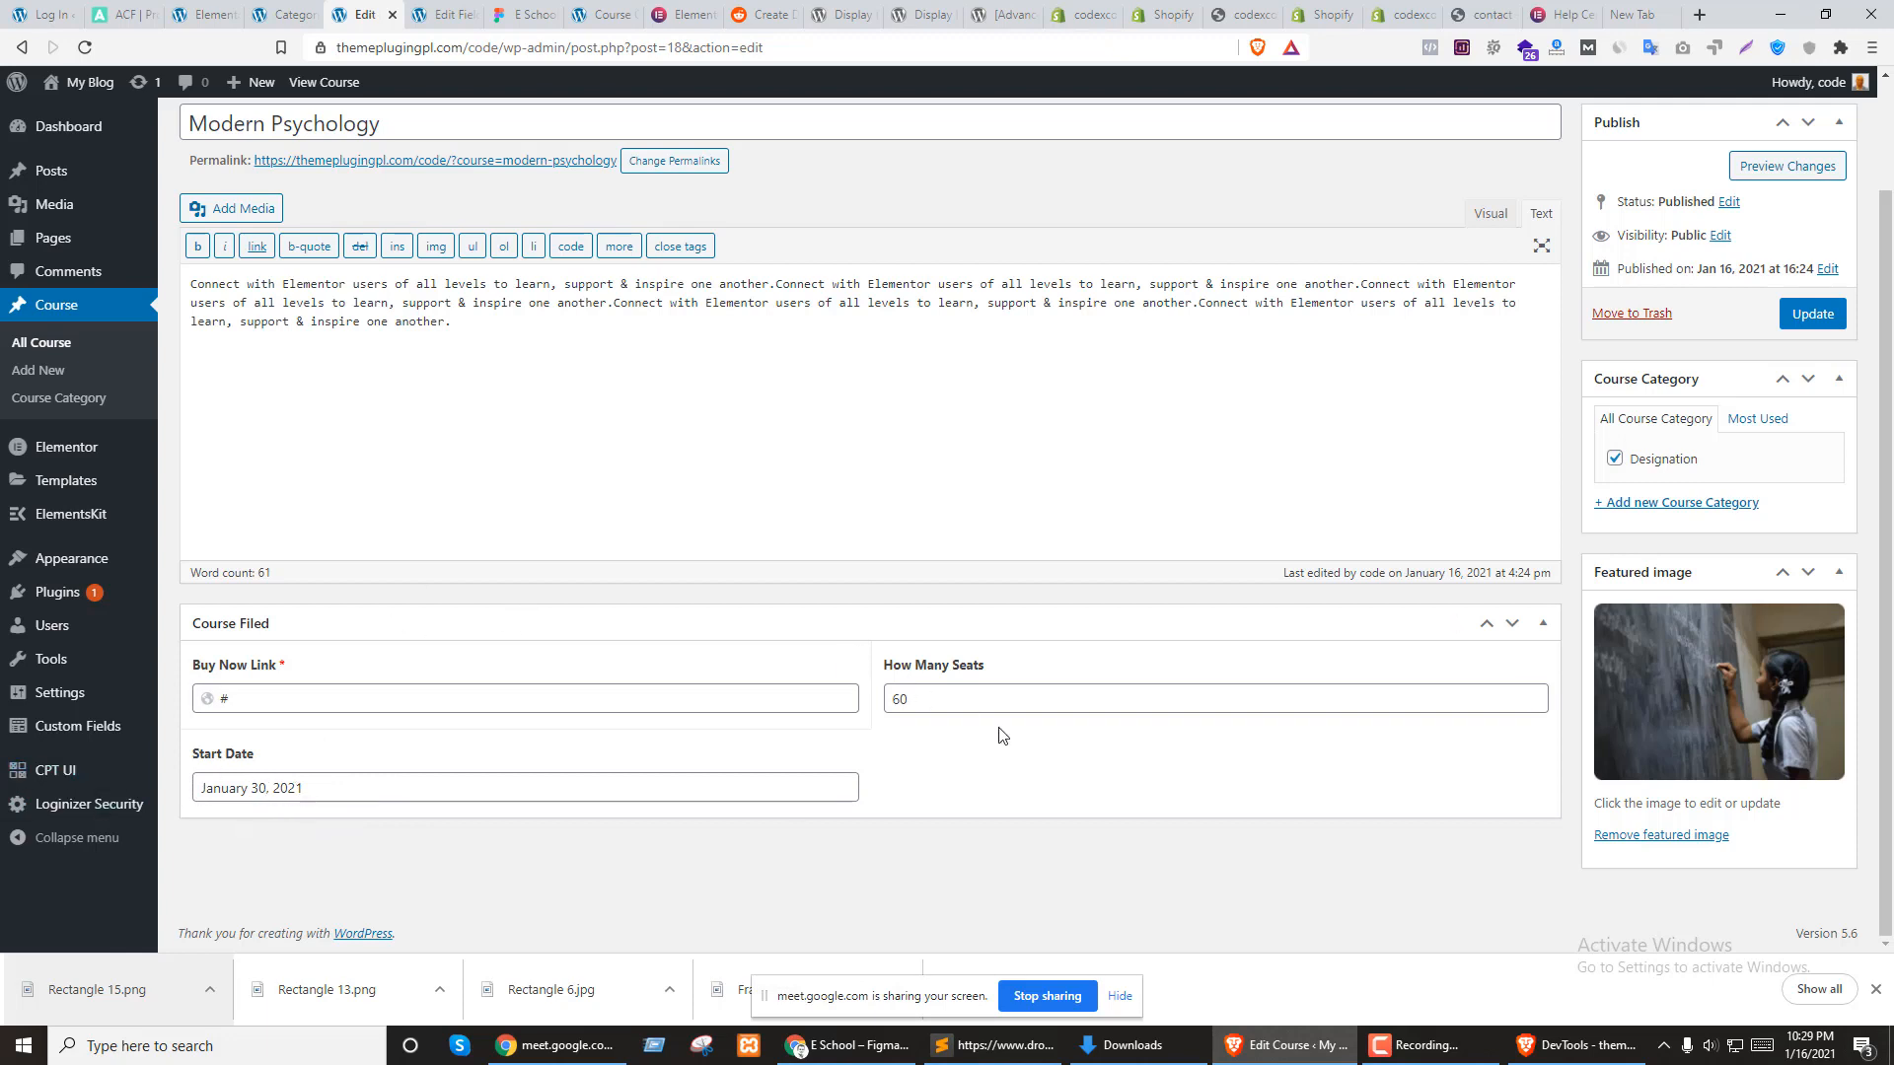
scroll(253, 353, up, 2)
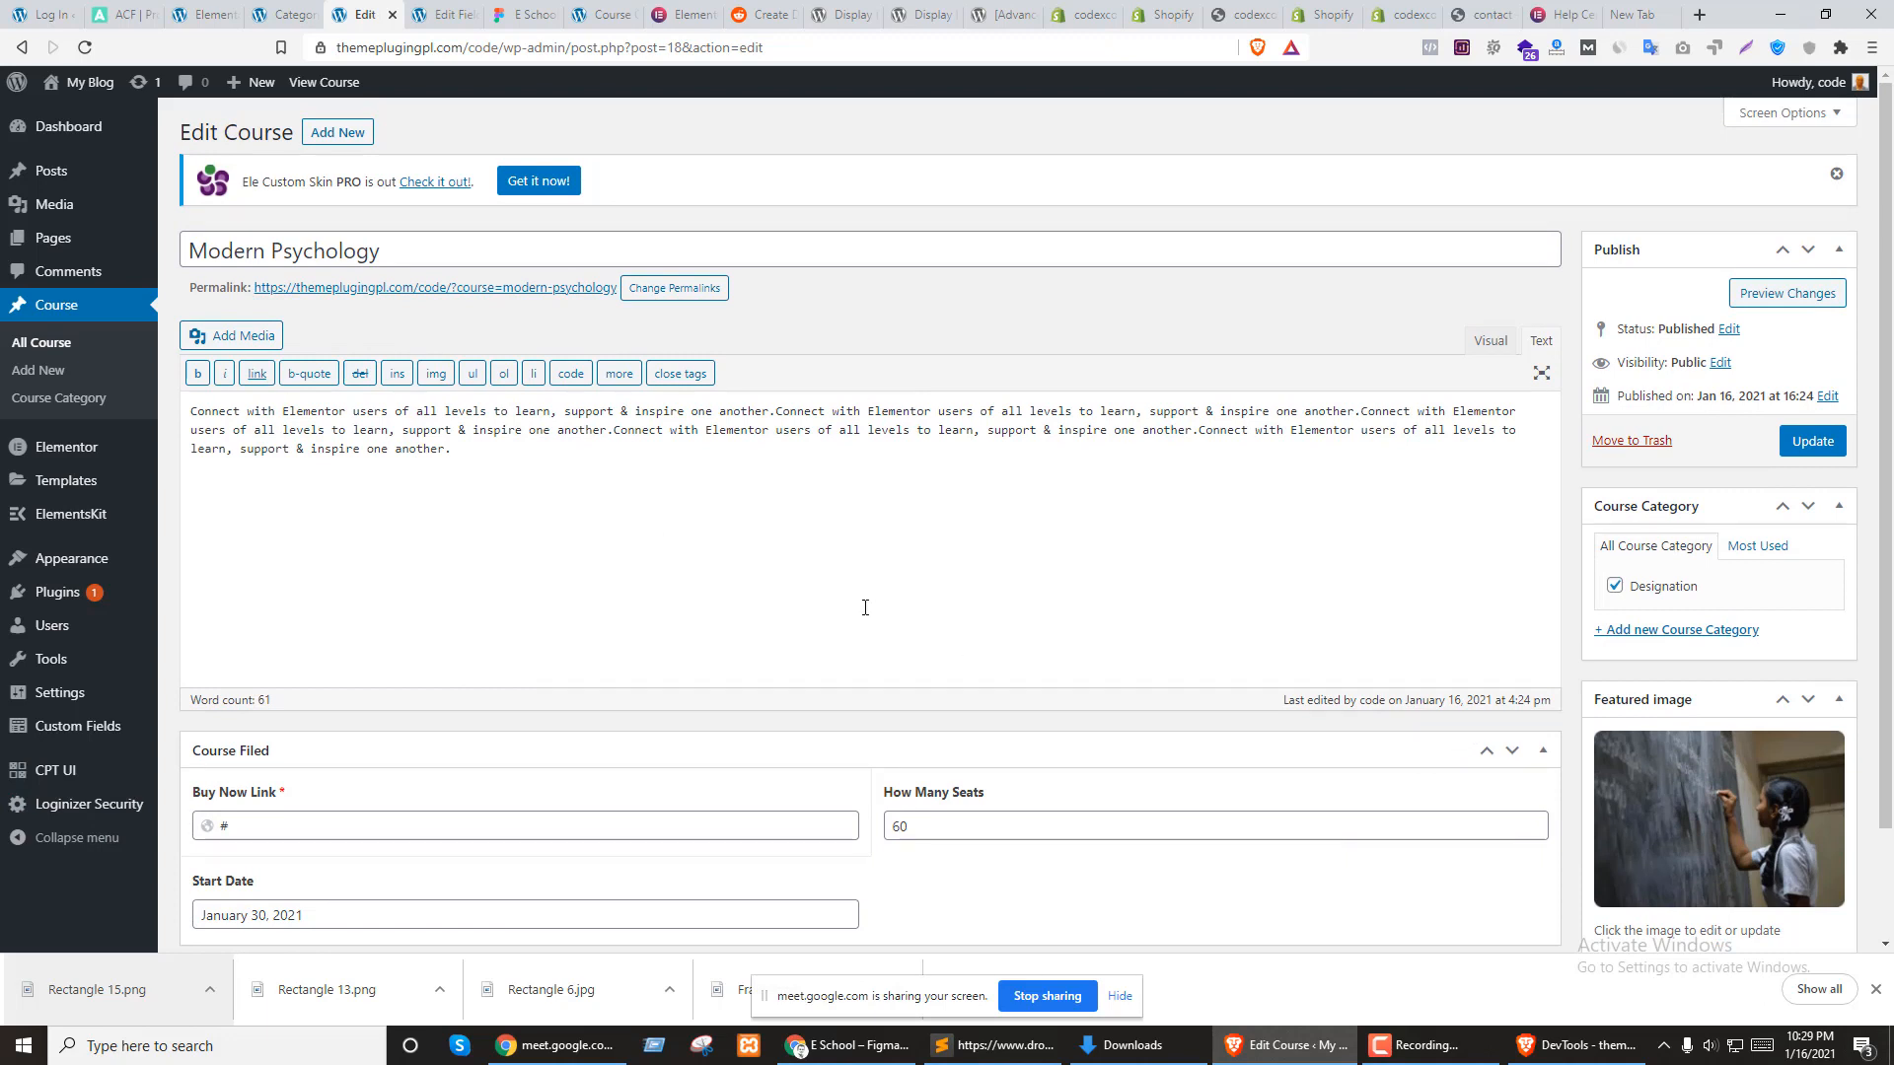
click(1812, 442)
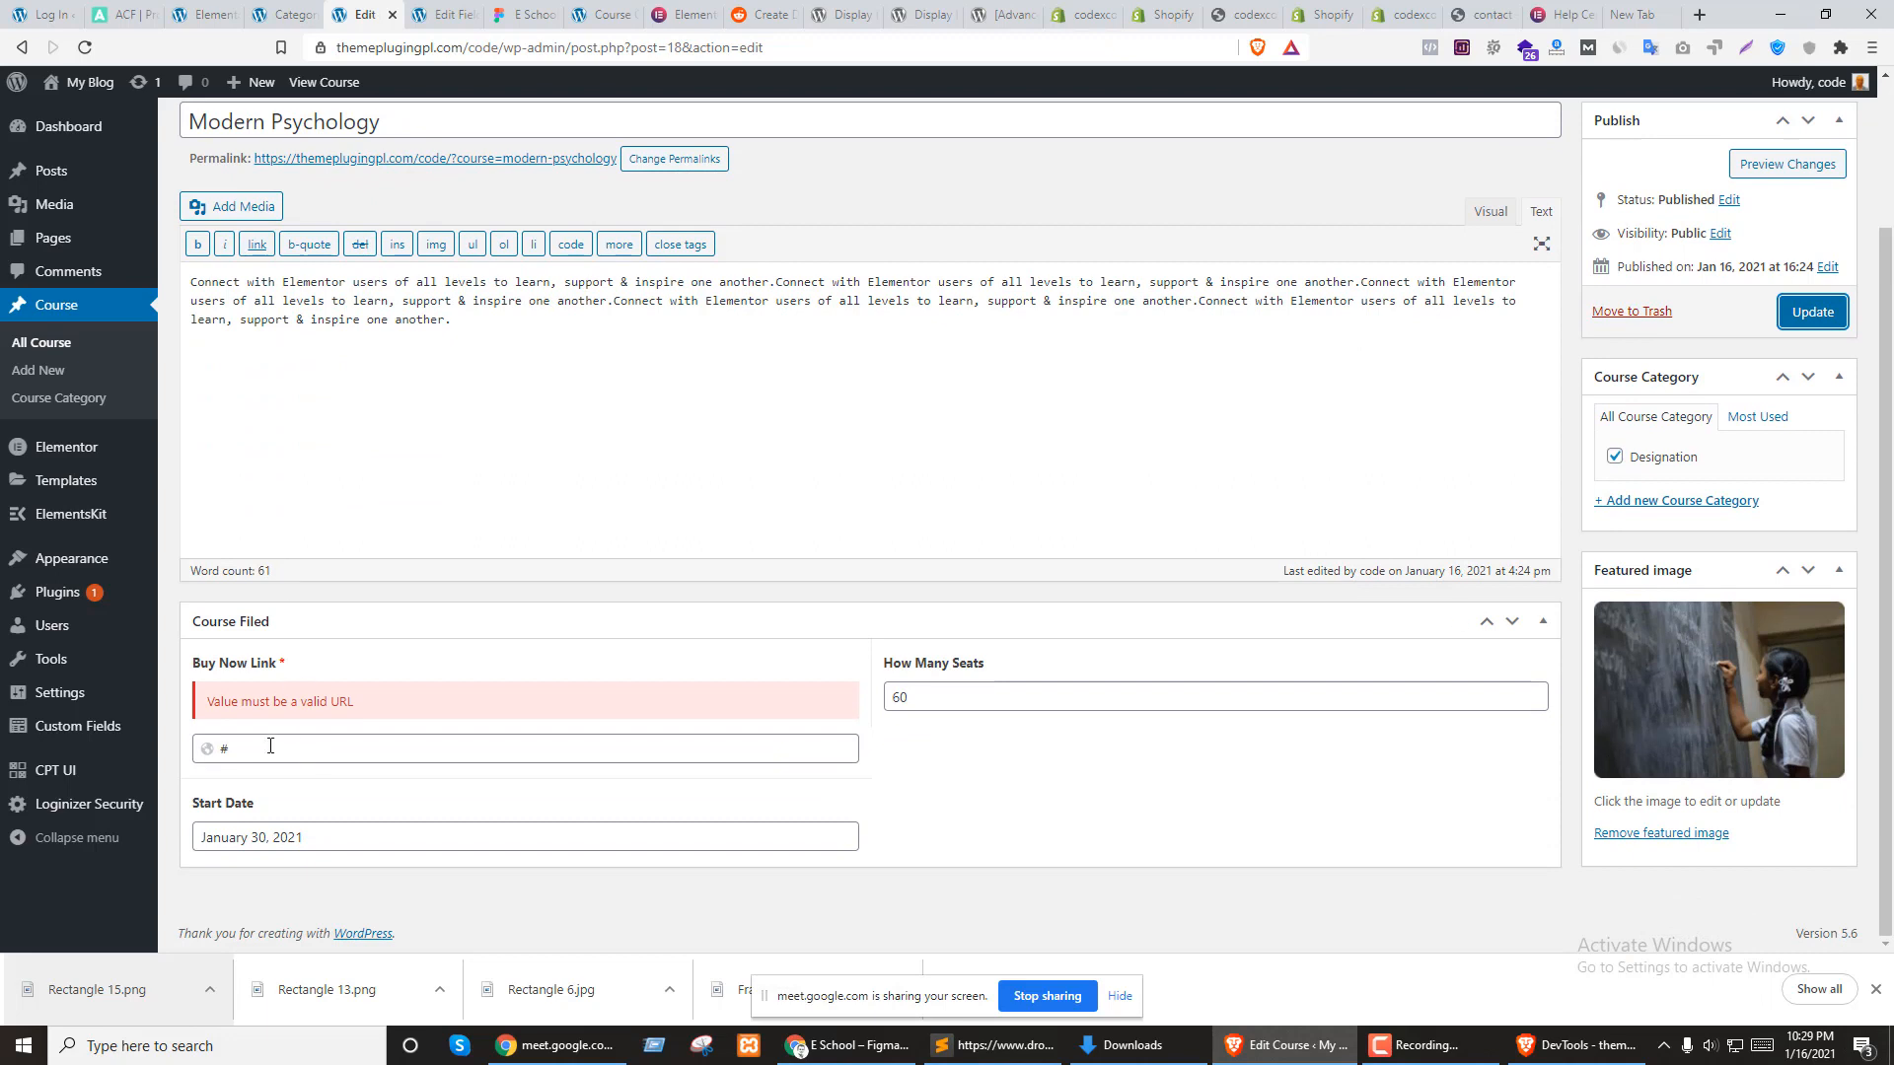
double_click(219, 750)
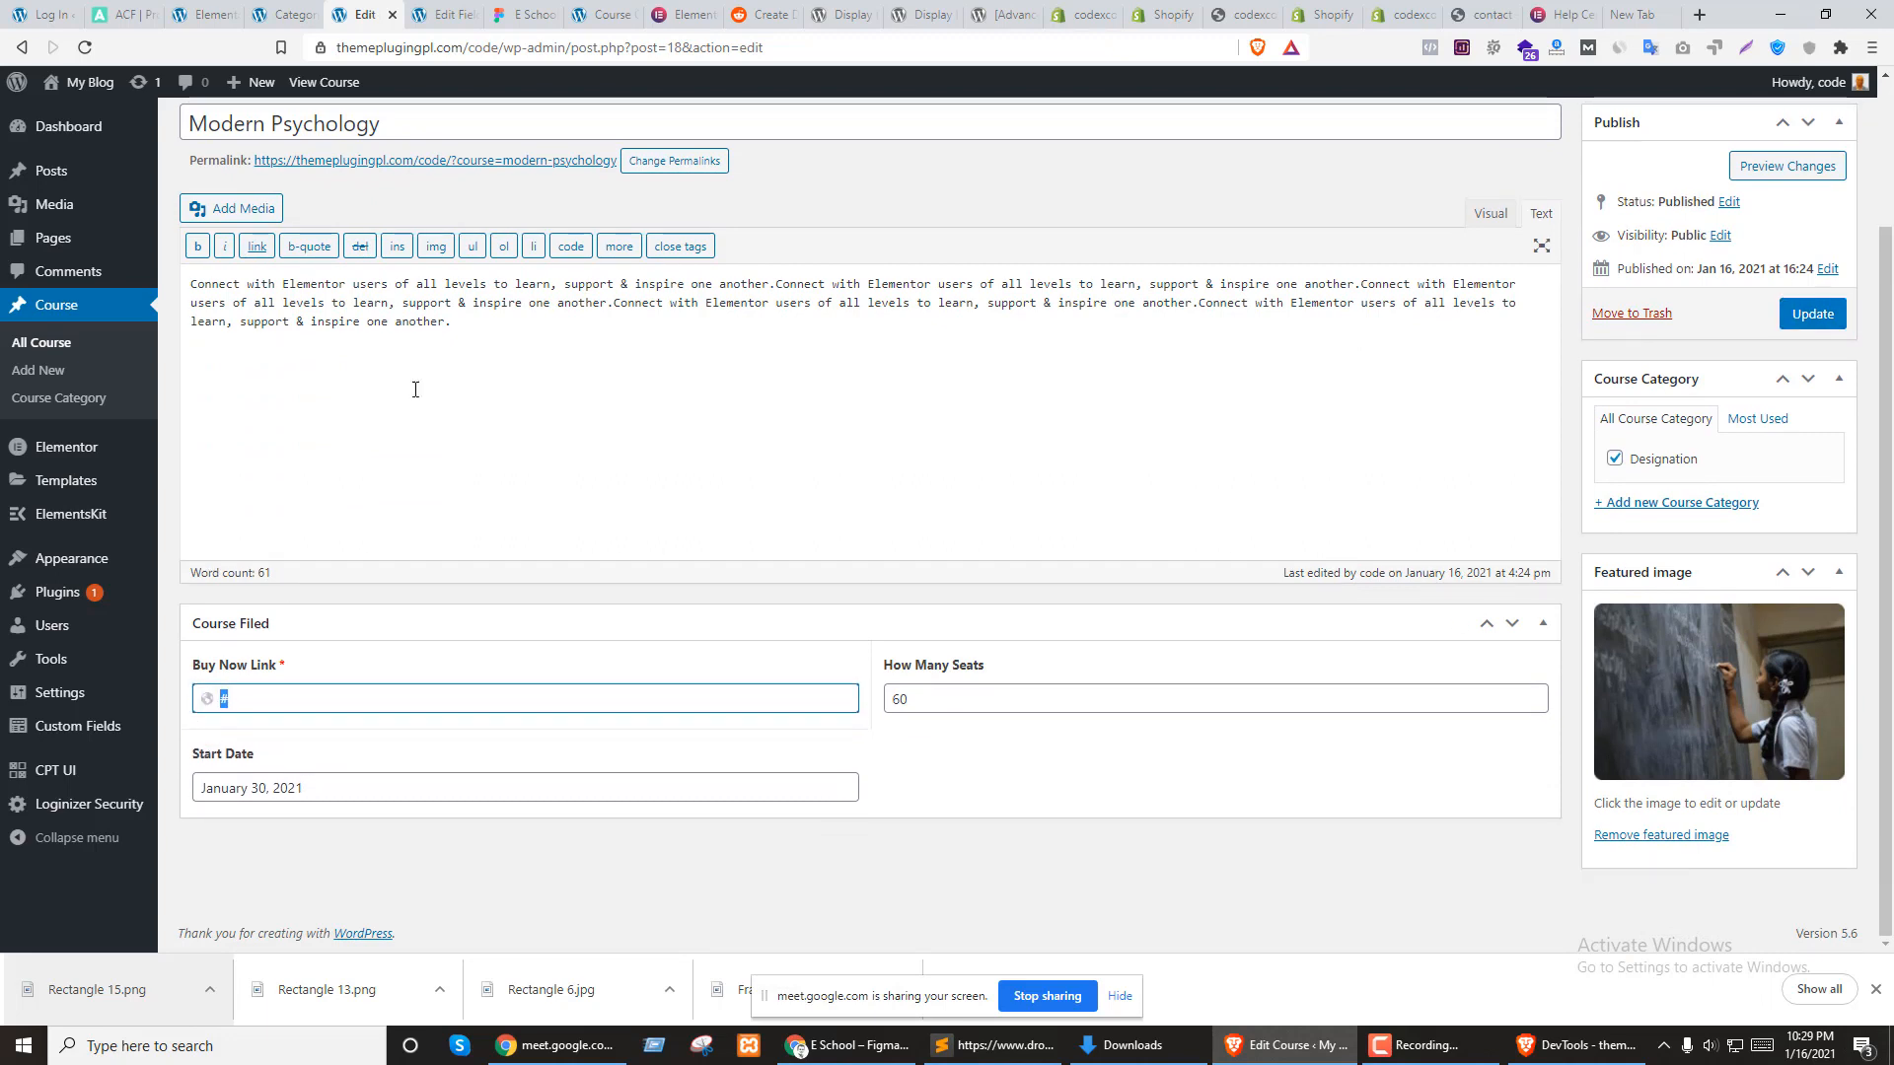
click(604, 8)
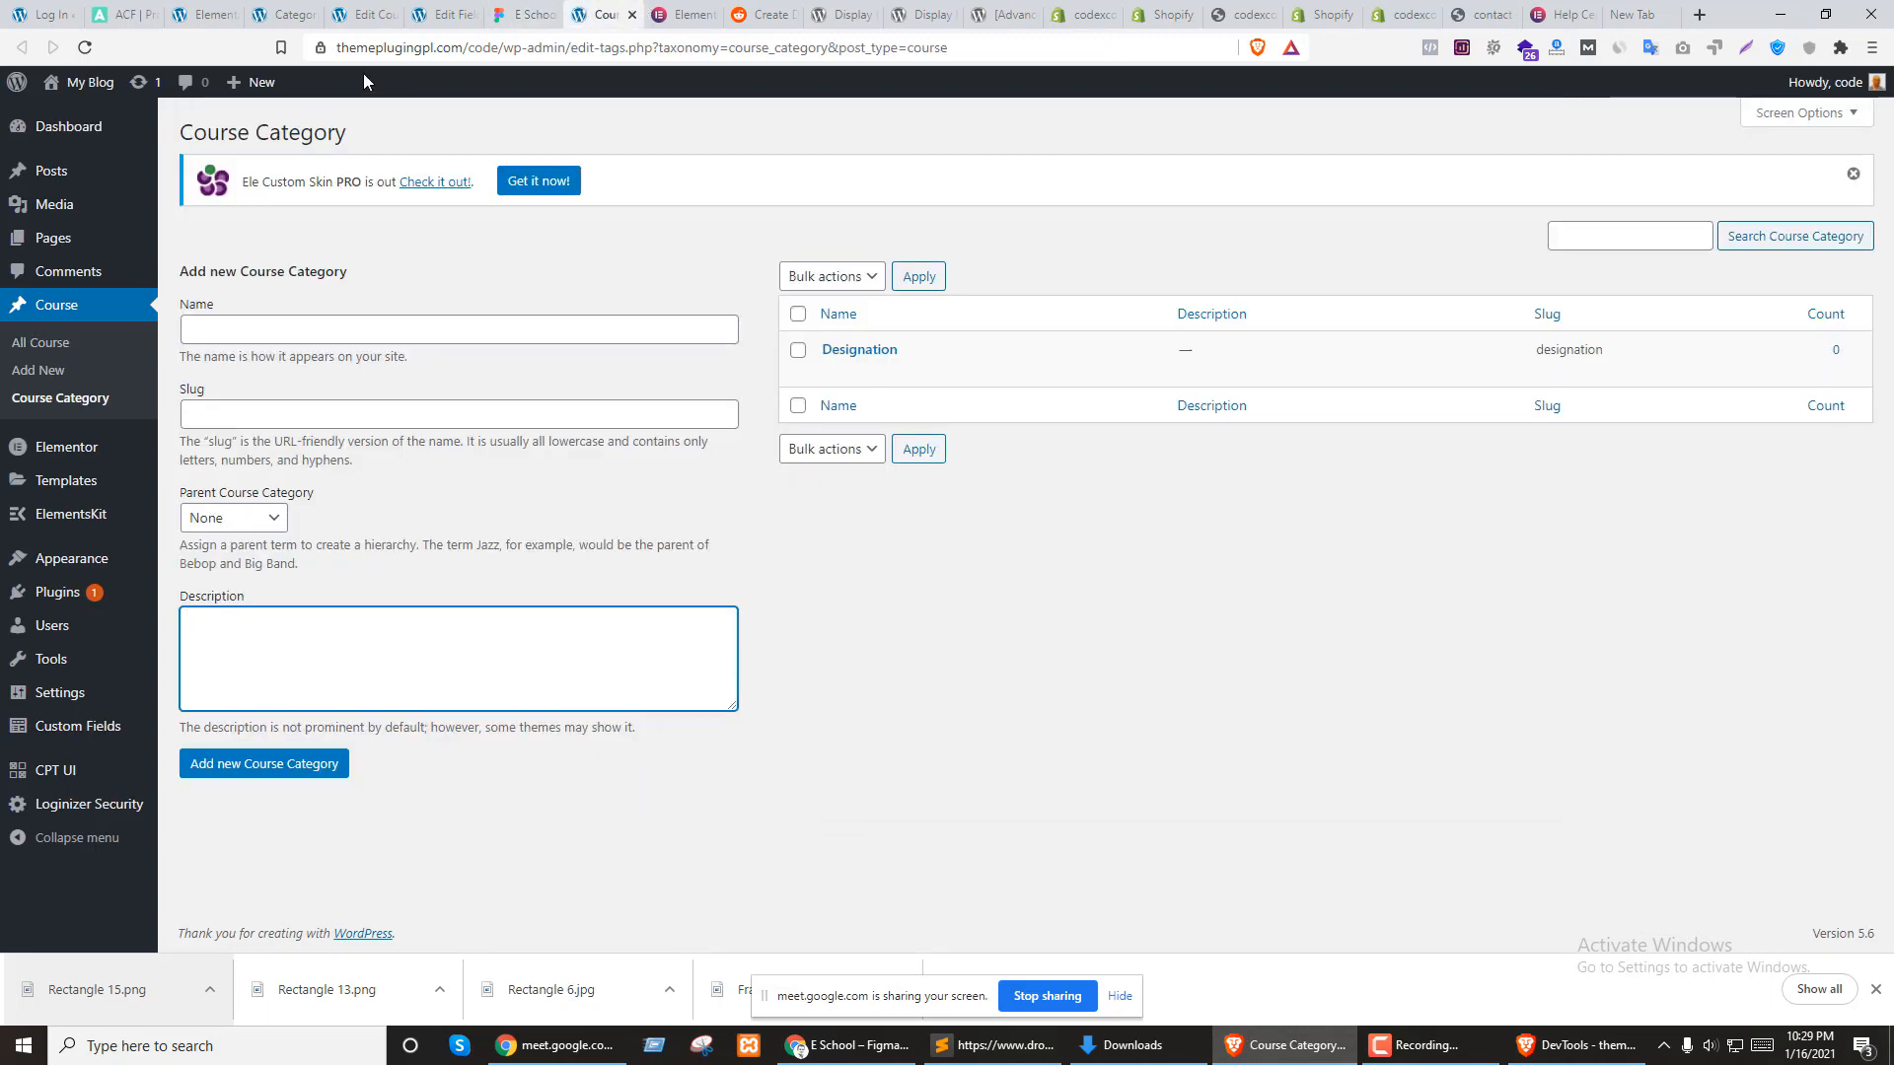
click(474, 48)
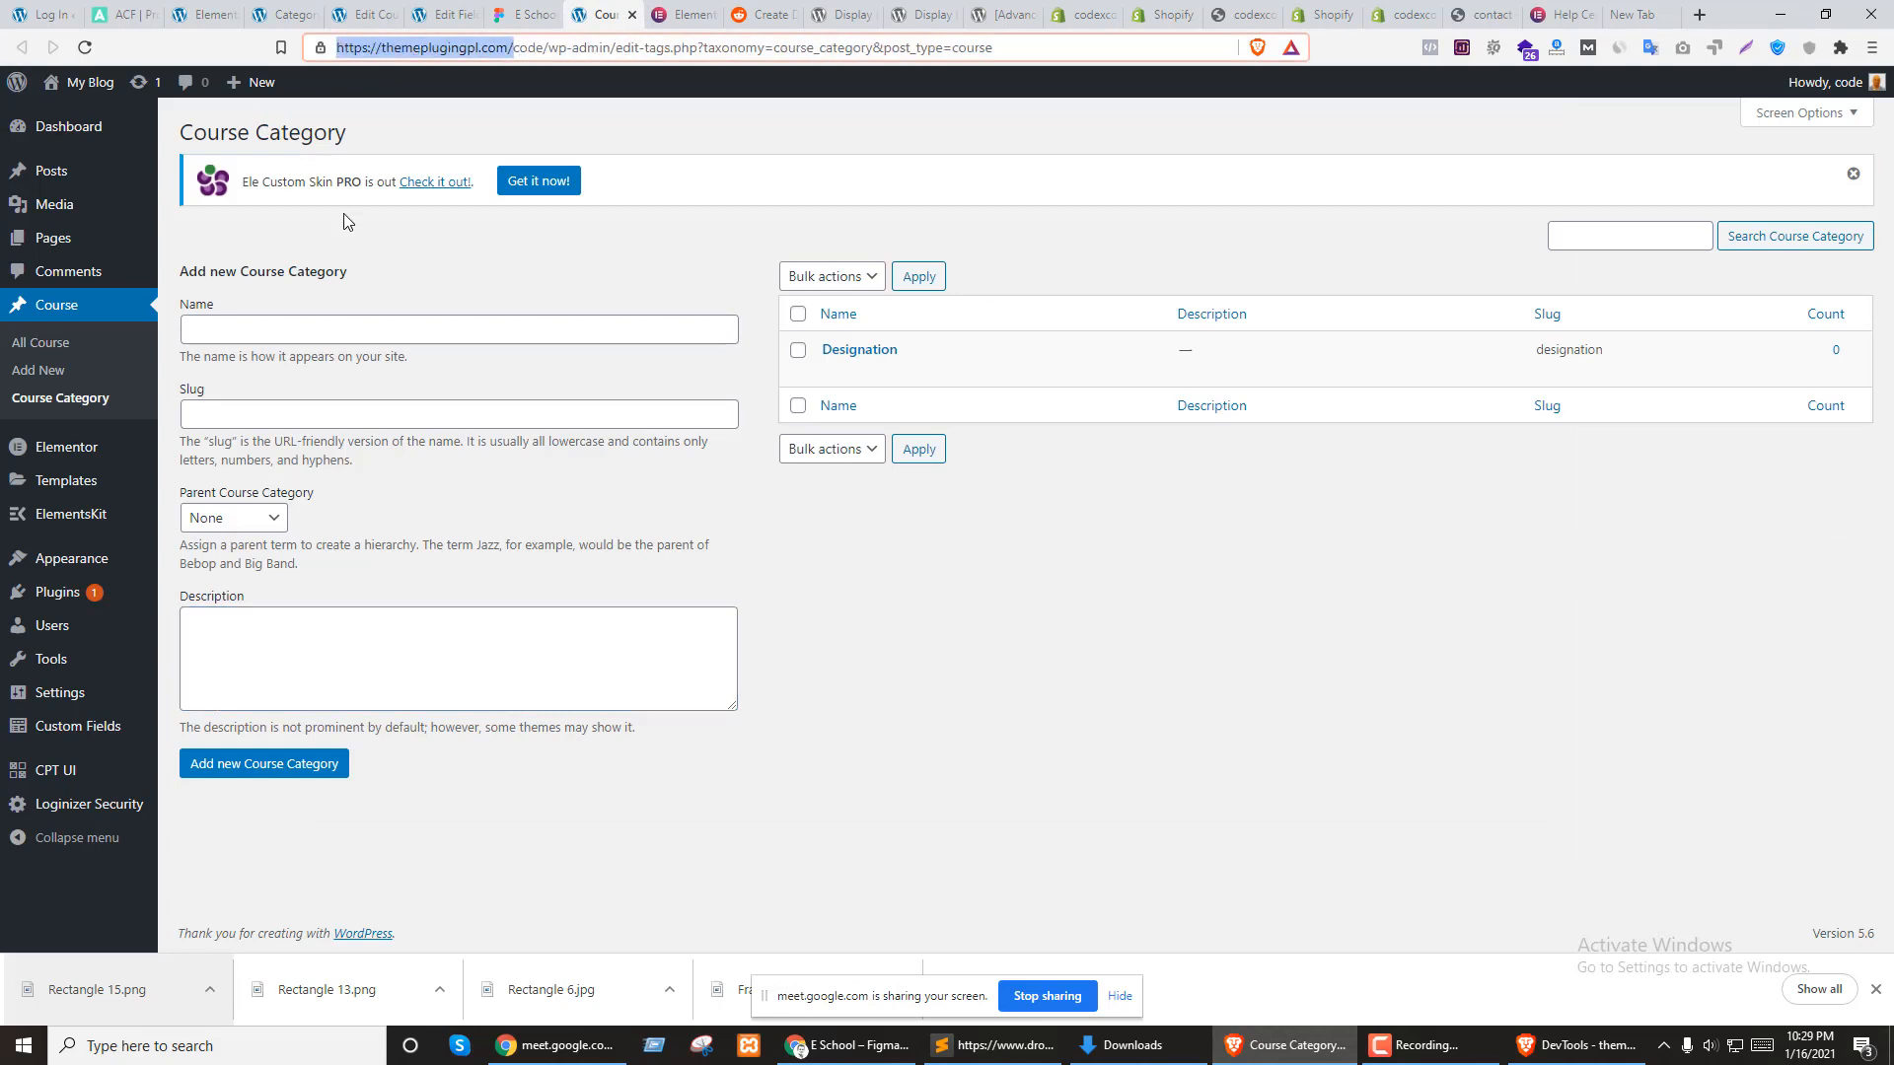
click(370, 8)
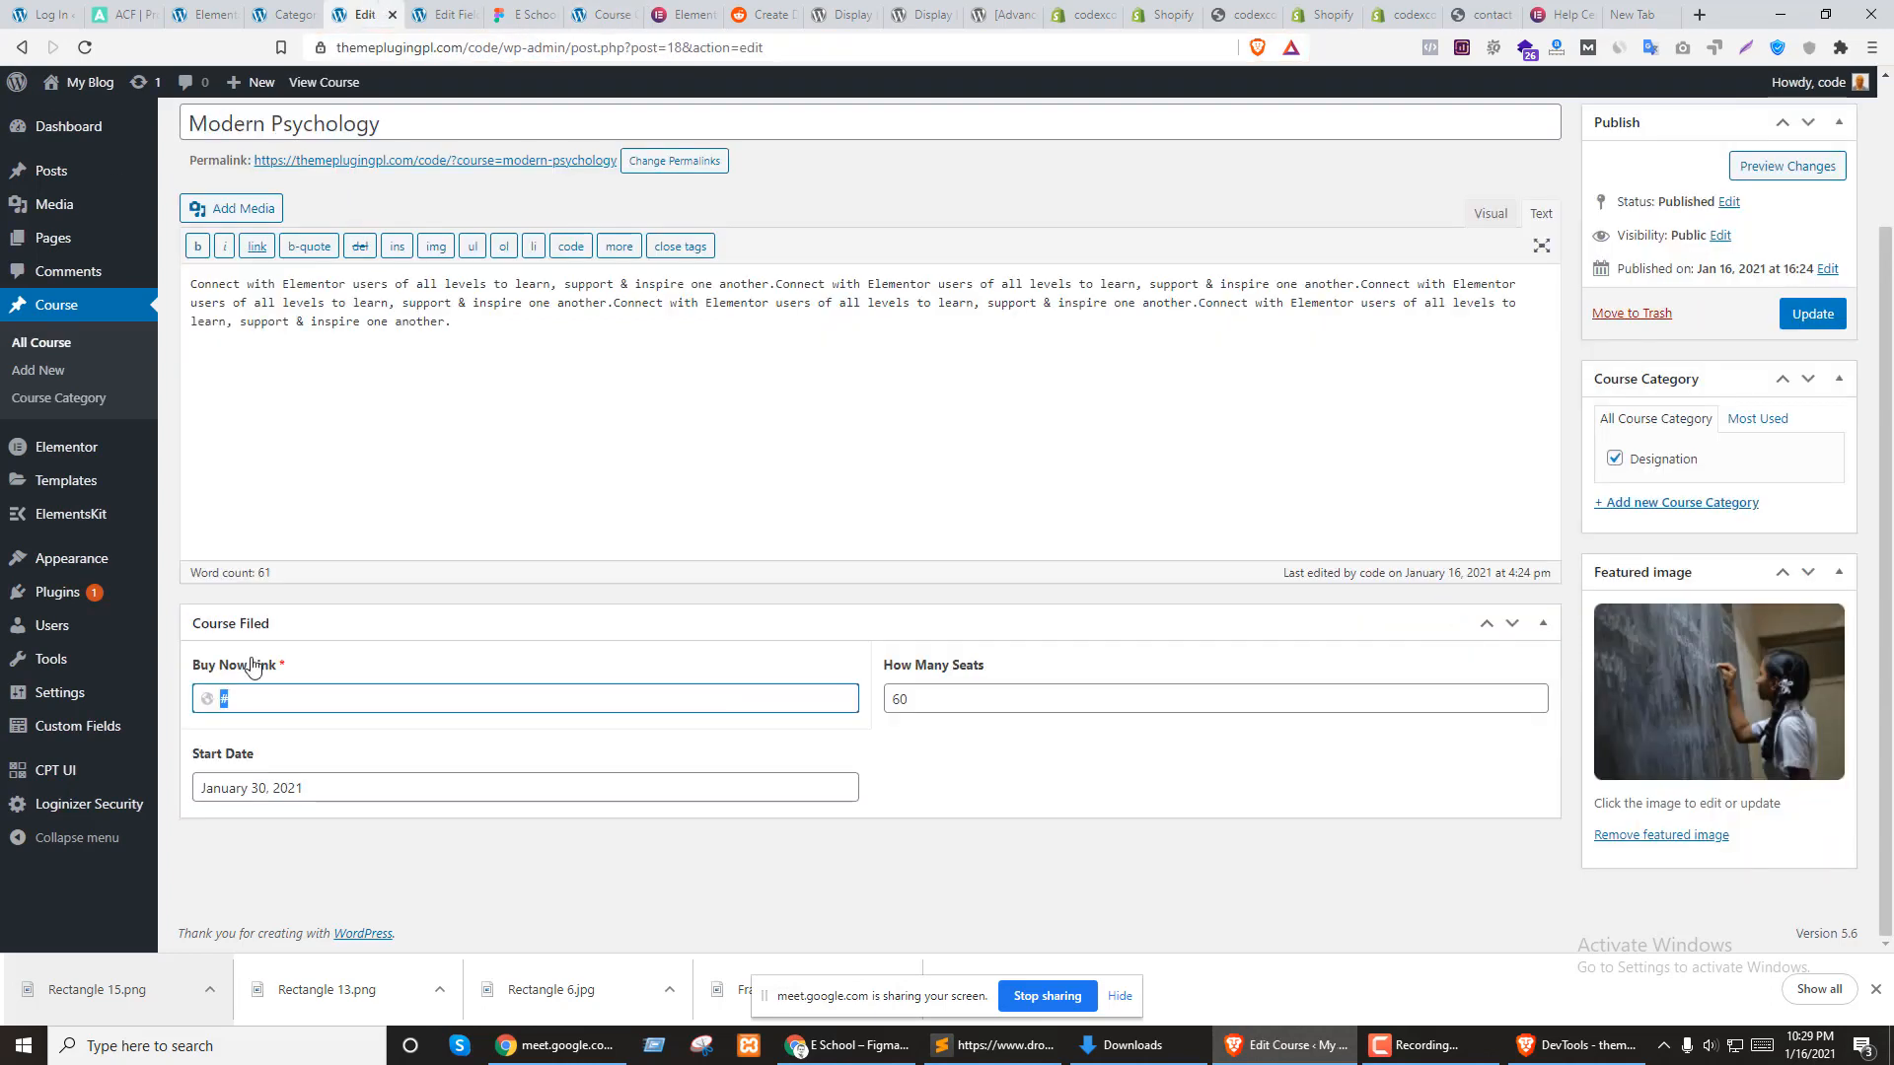
text(https://themeplugingpl.com/)
click(1813, 313)
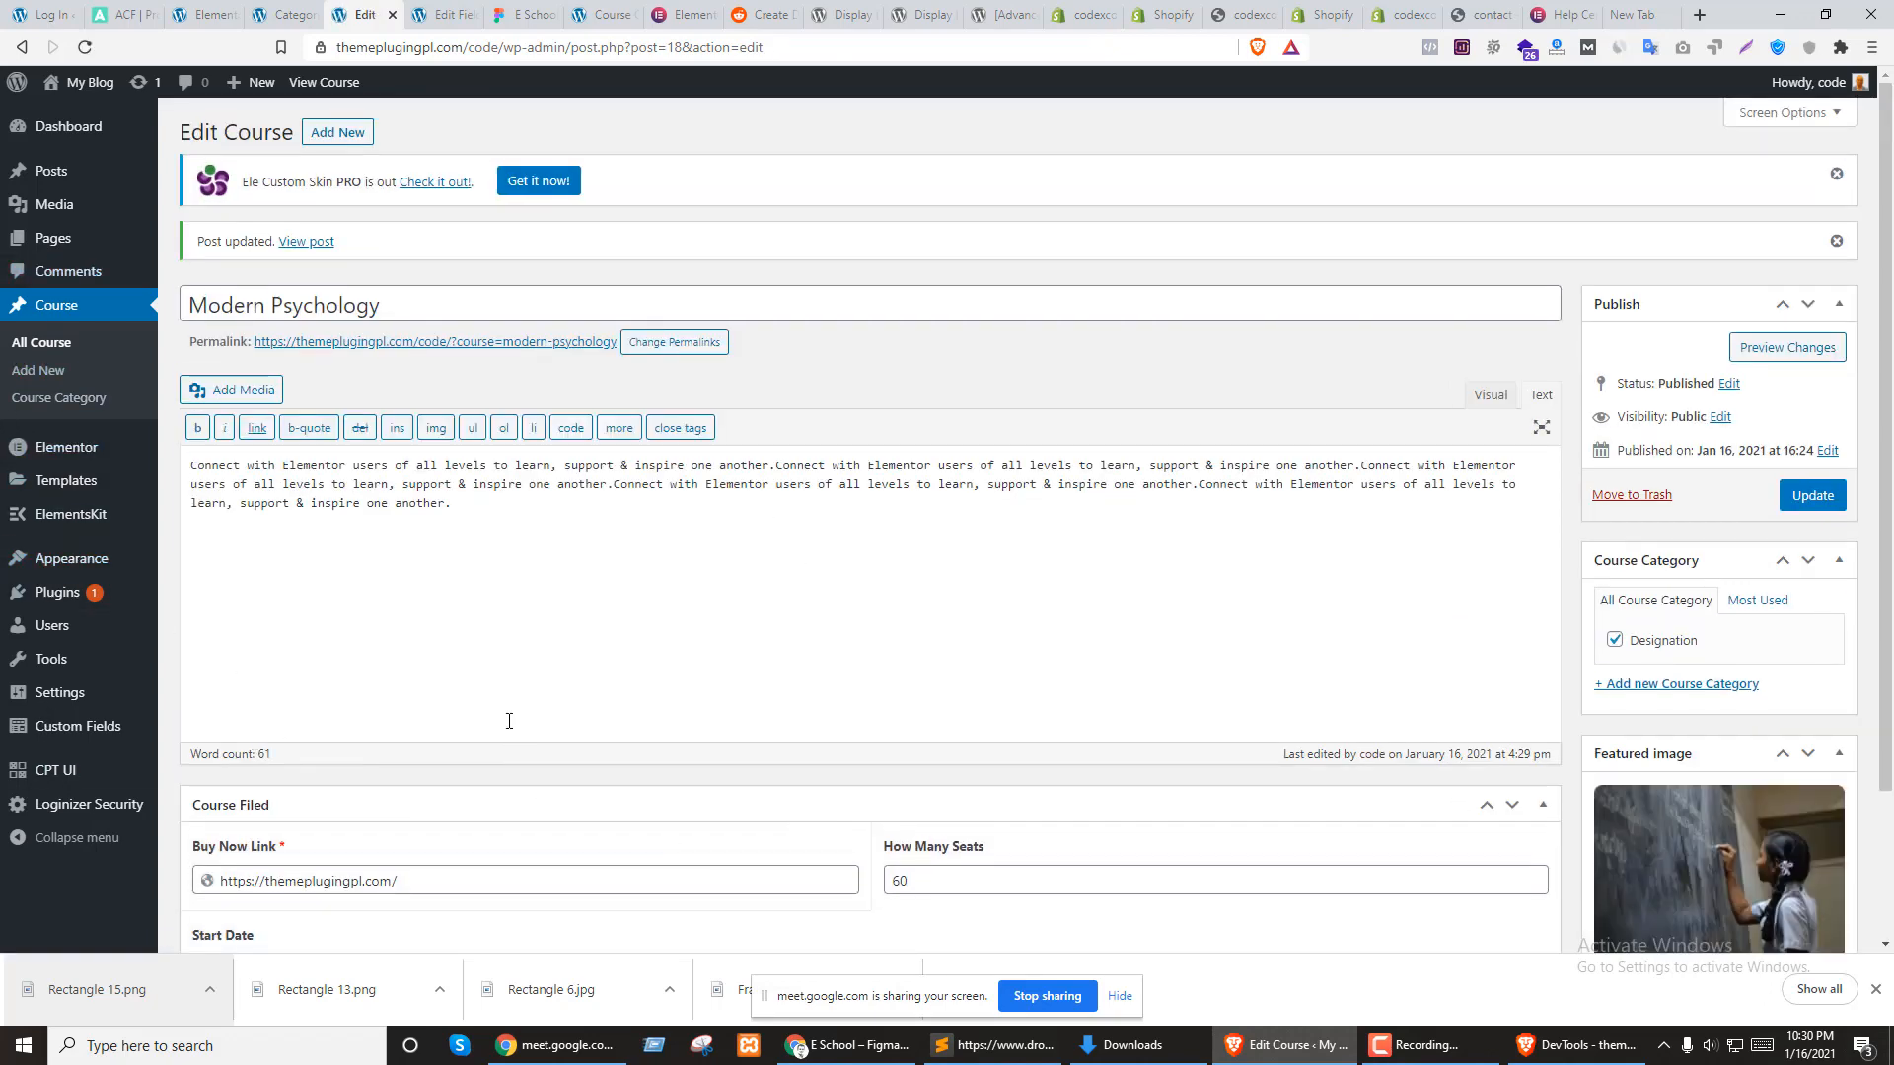
scroll(635, 682, down, 3)
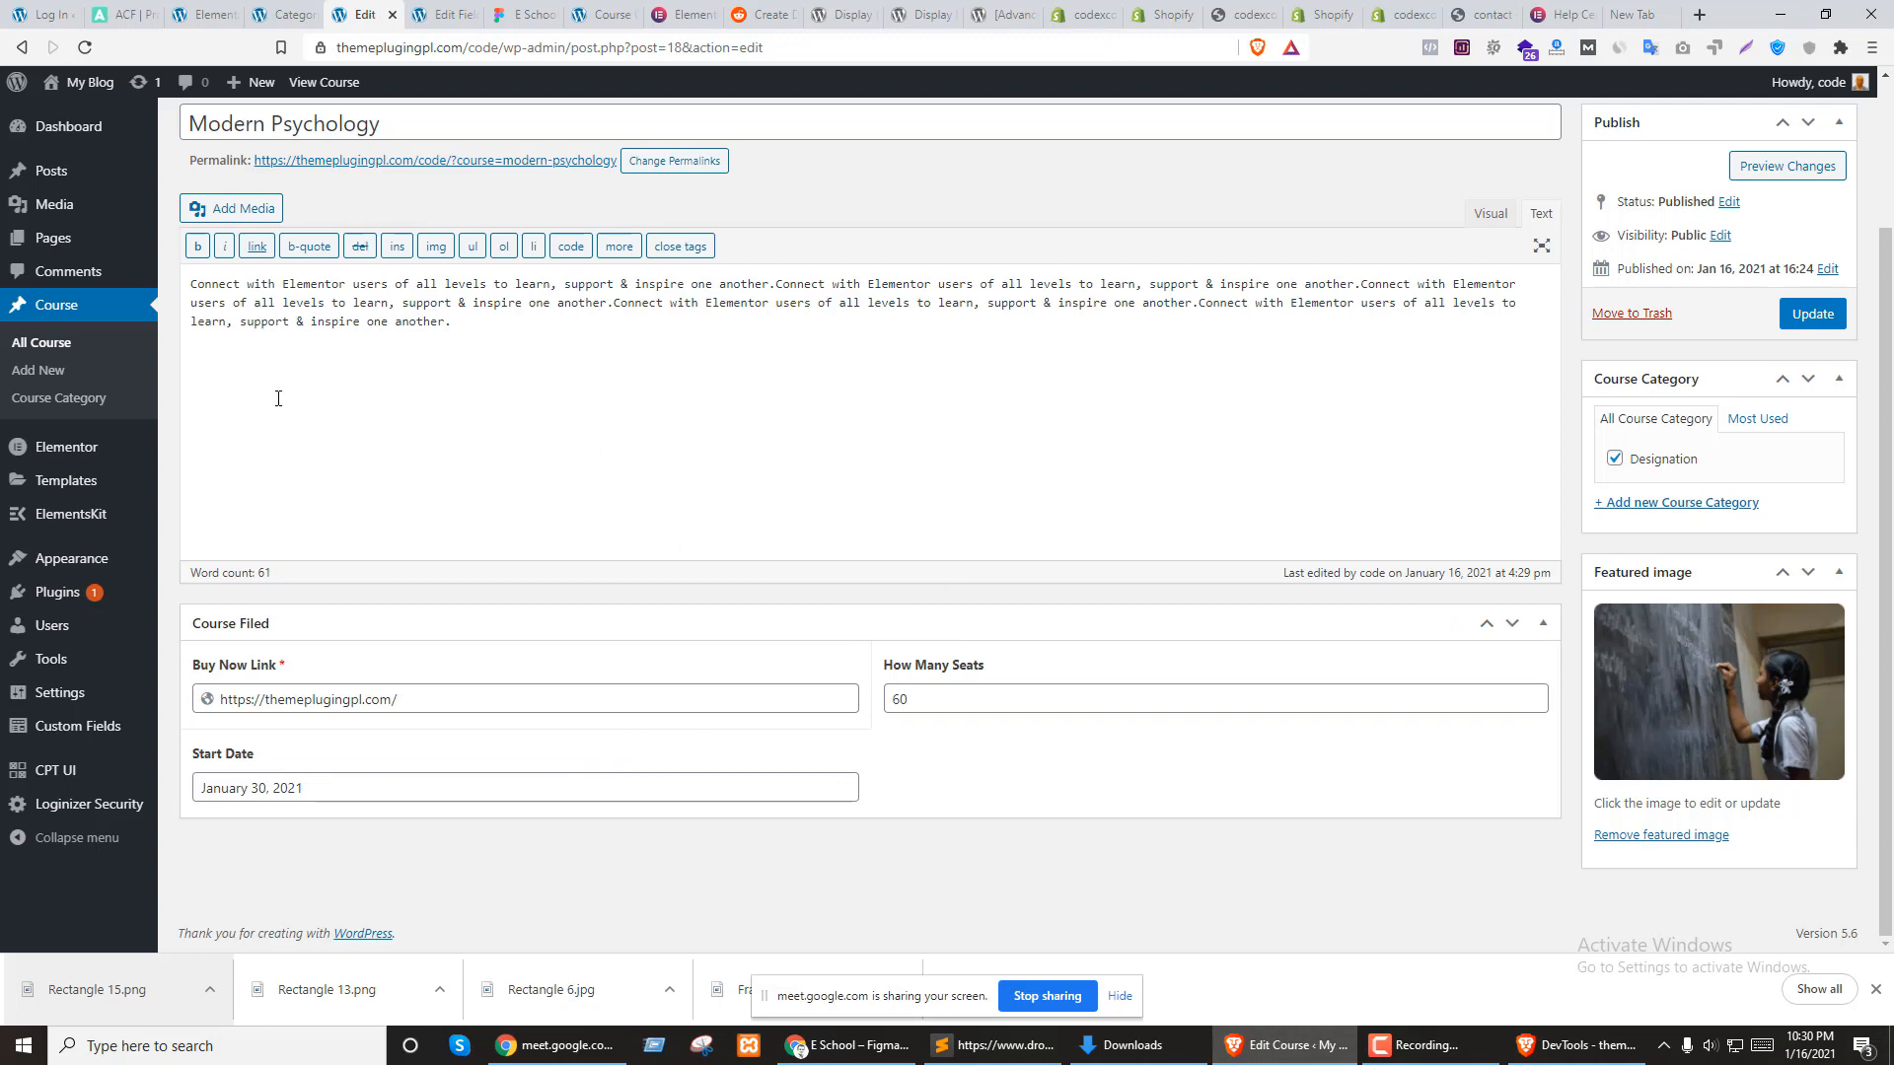
Open the list of all courses and bring up the Add Plugins page in a separate browser tab
click(43, 351)
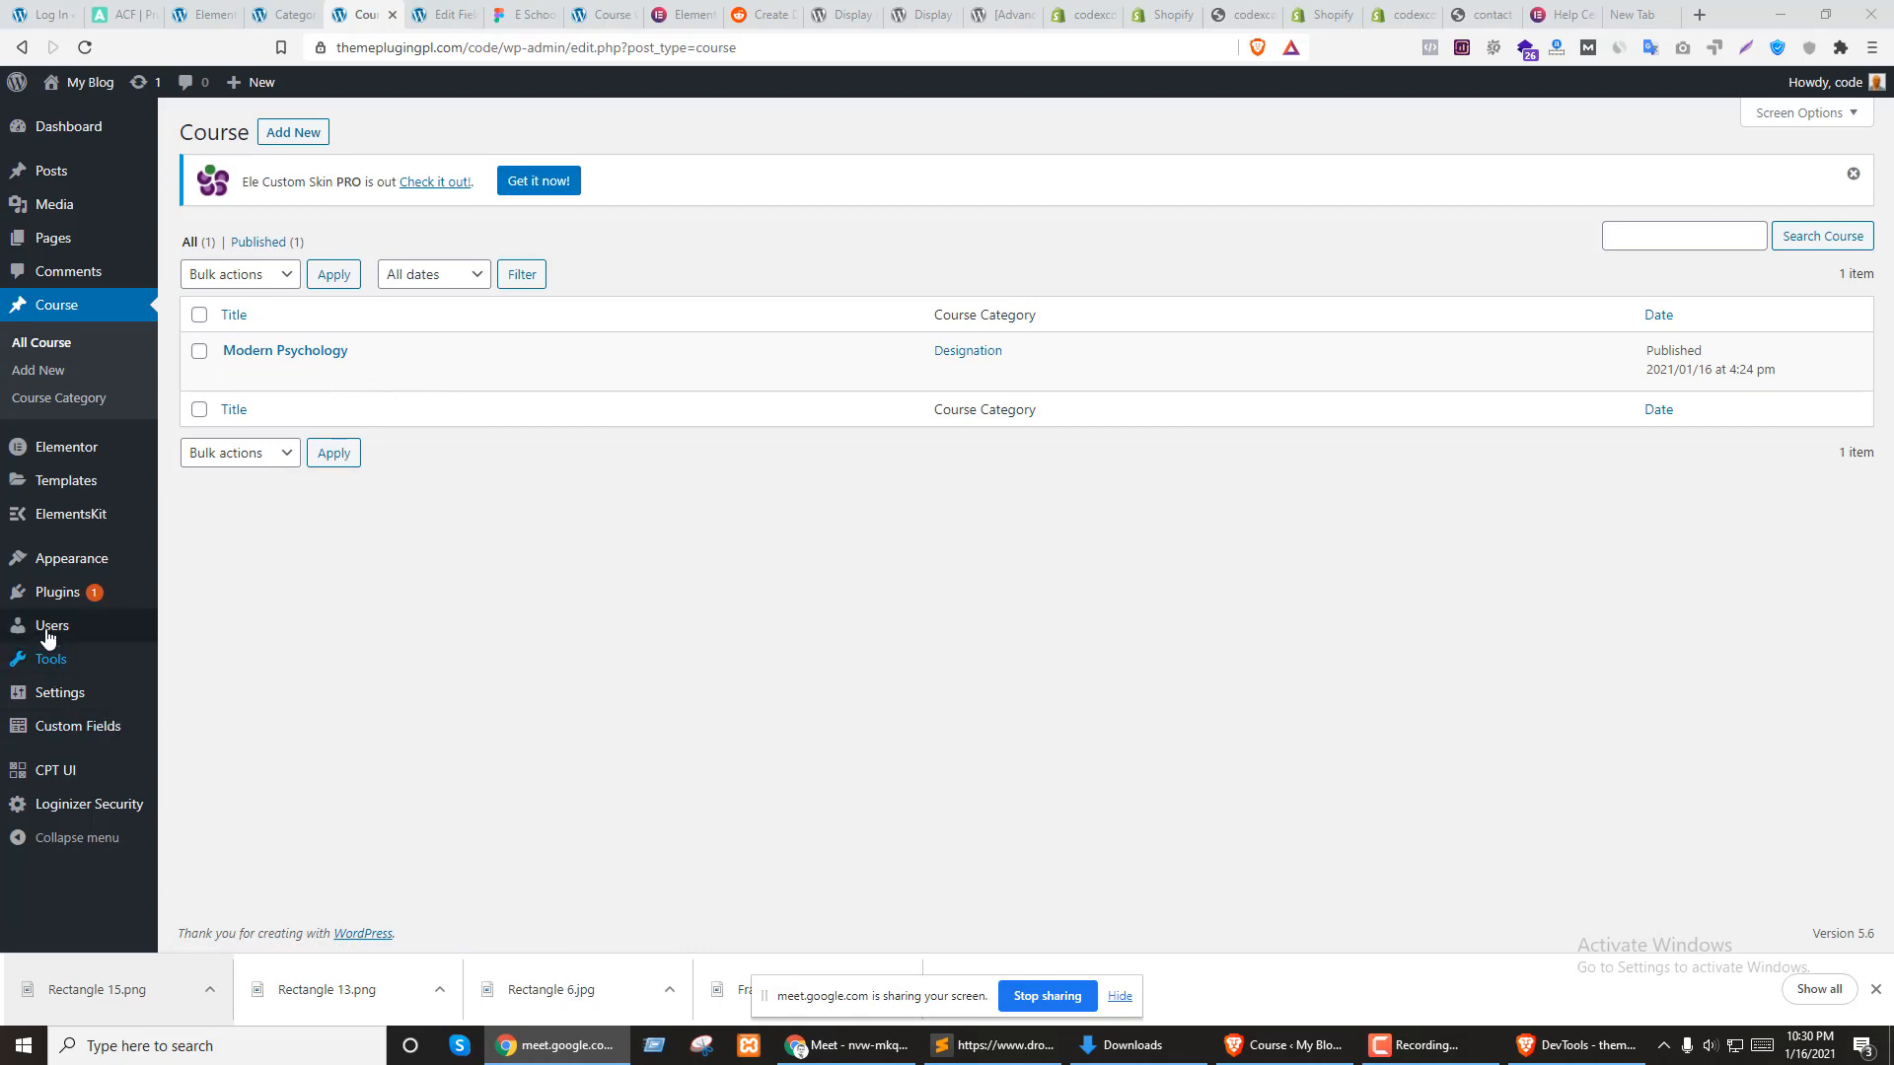
mouse_move(59, 592)
click(177, 632)
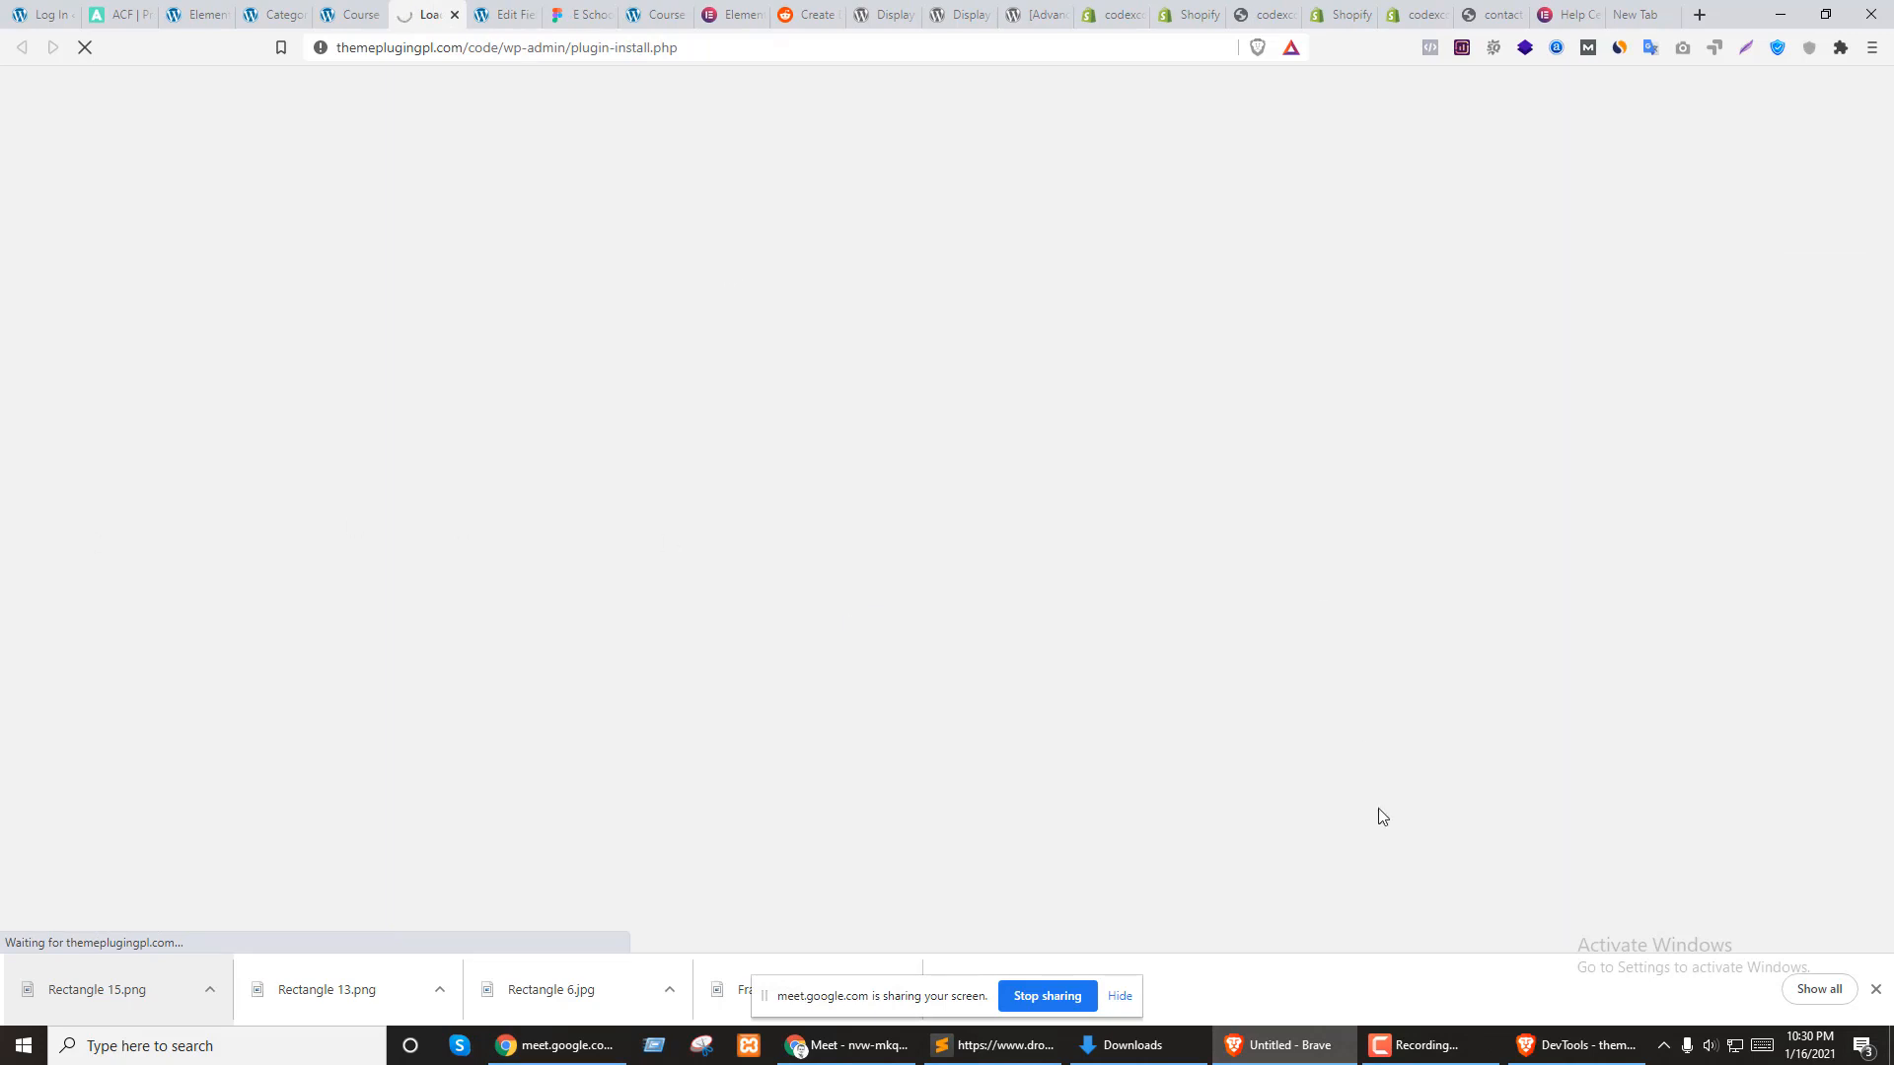
click(1875, 988)
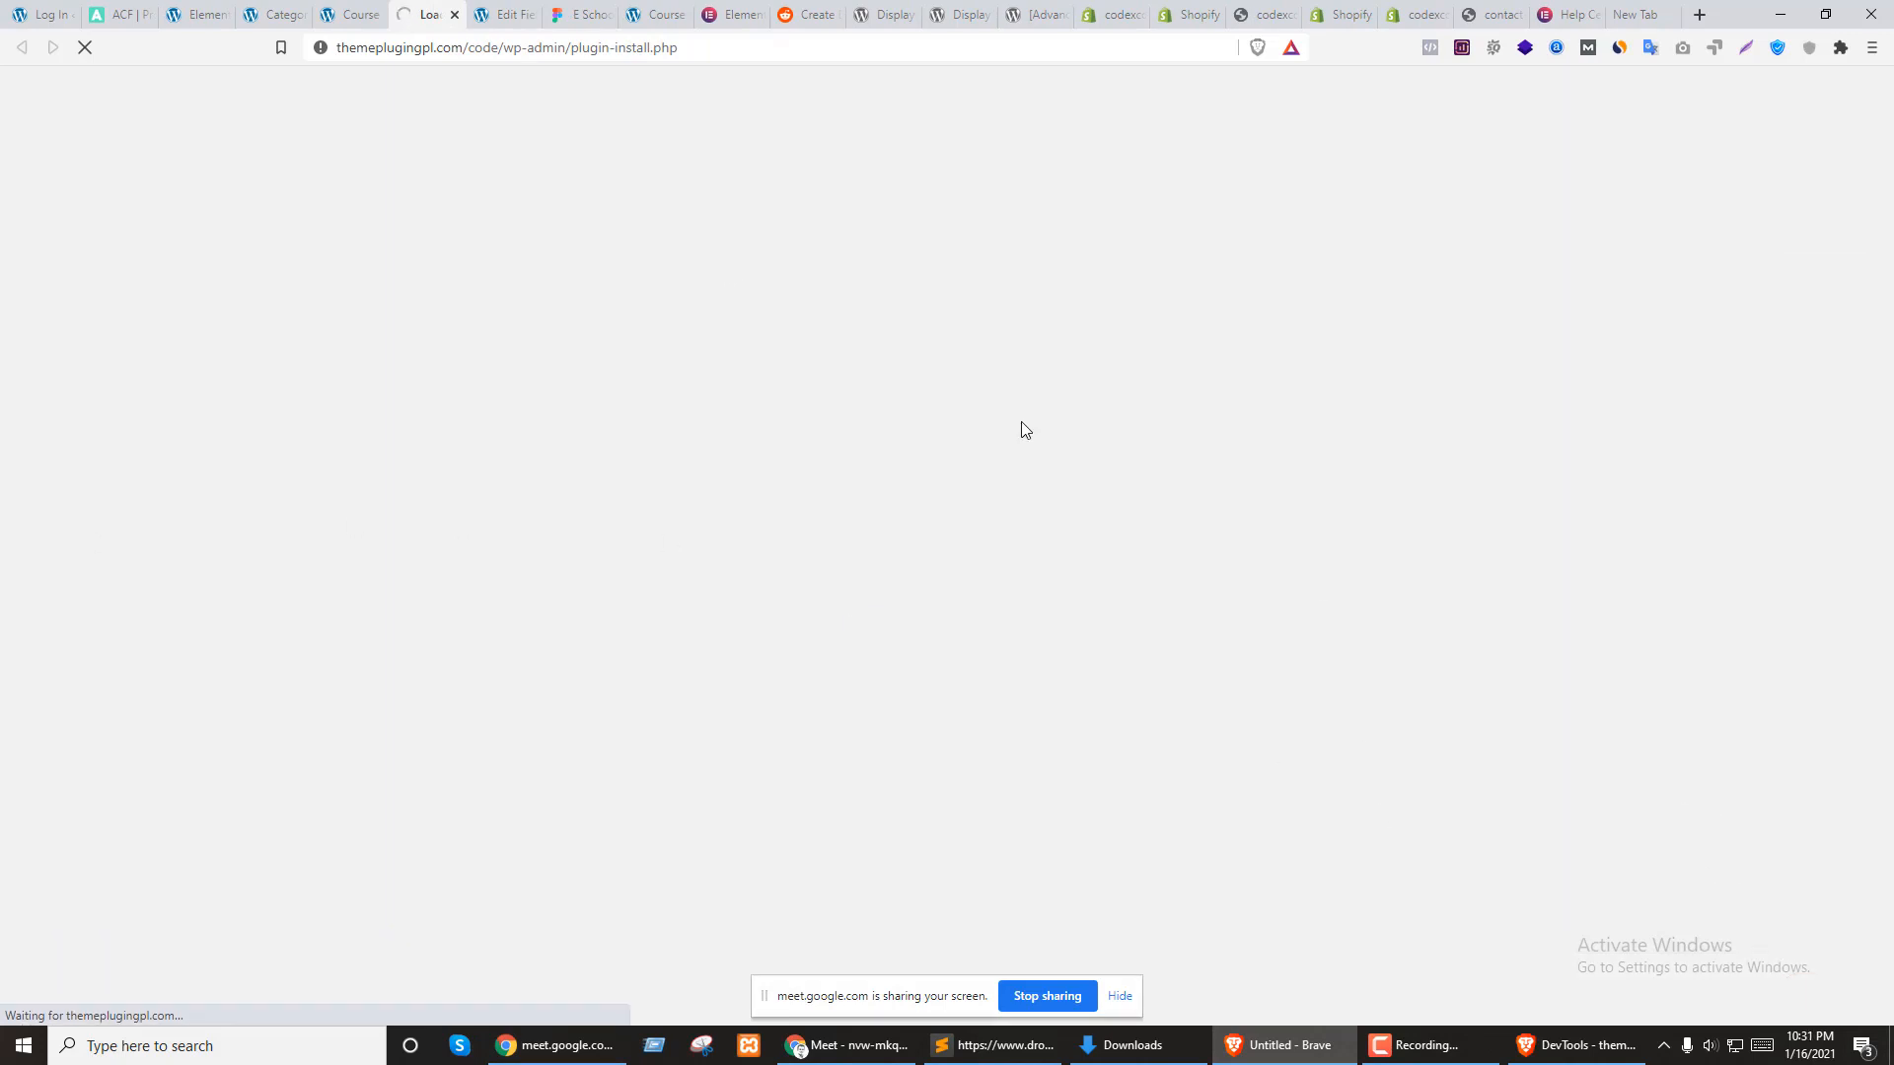
click(1120, 996)
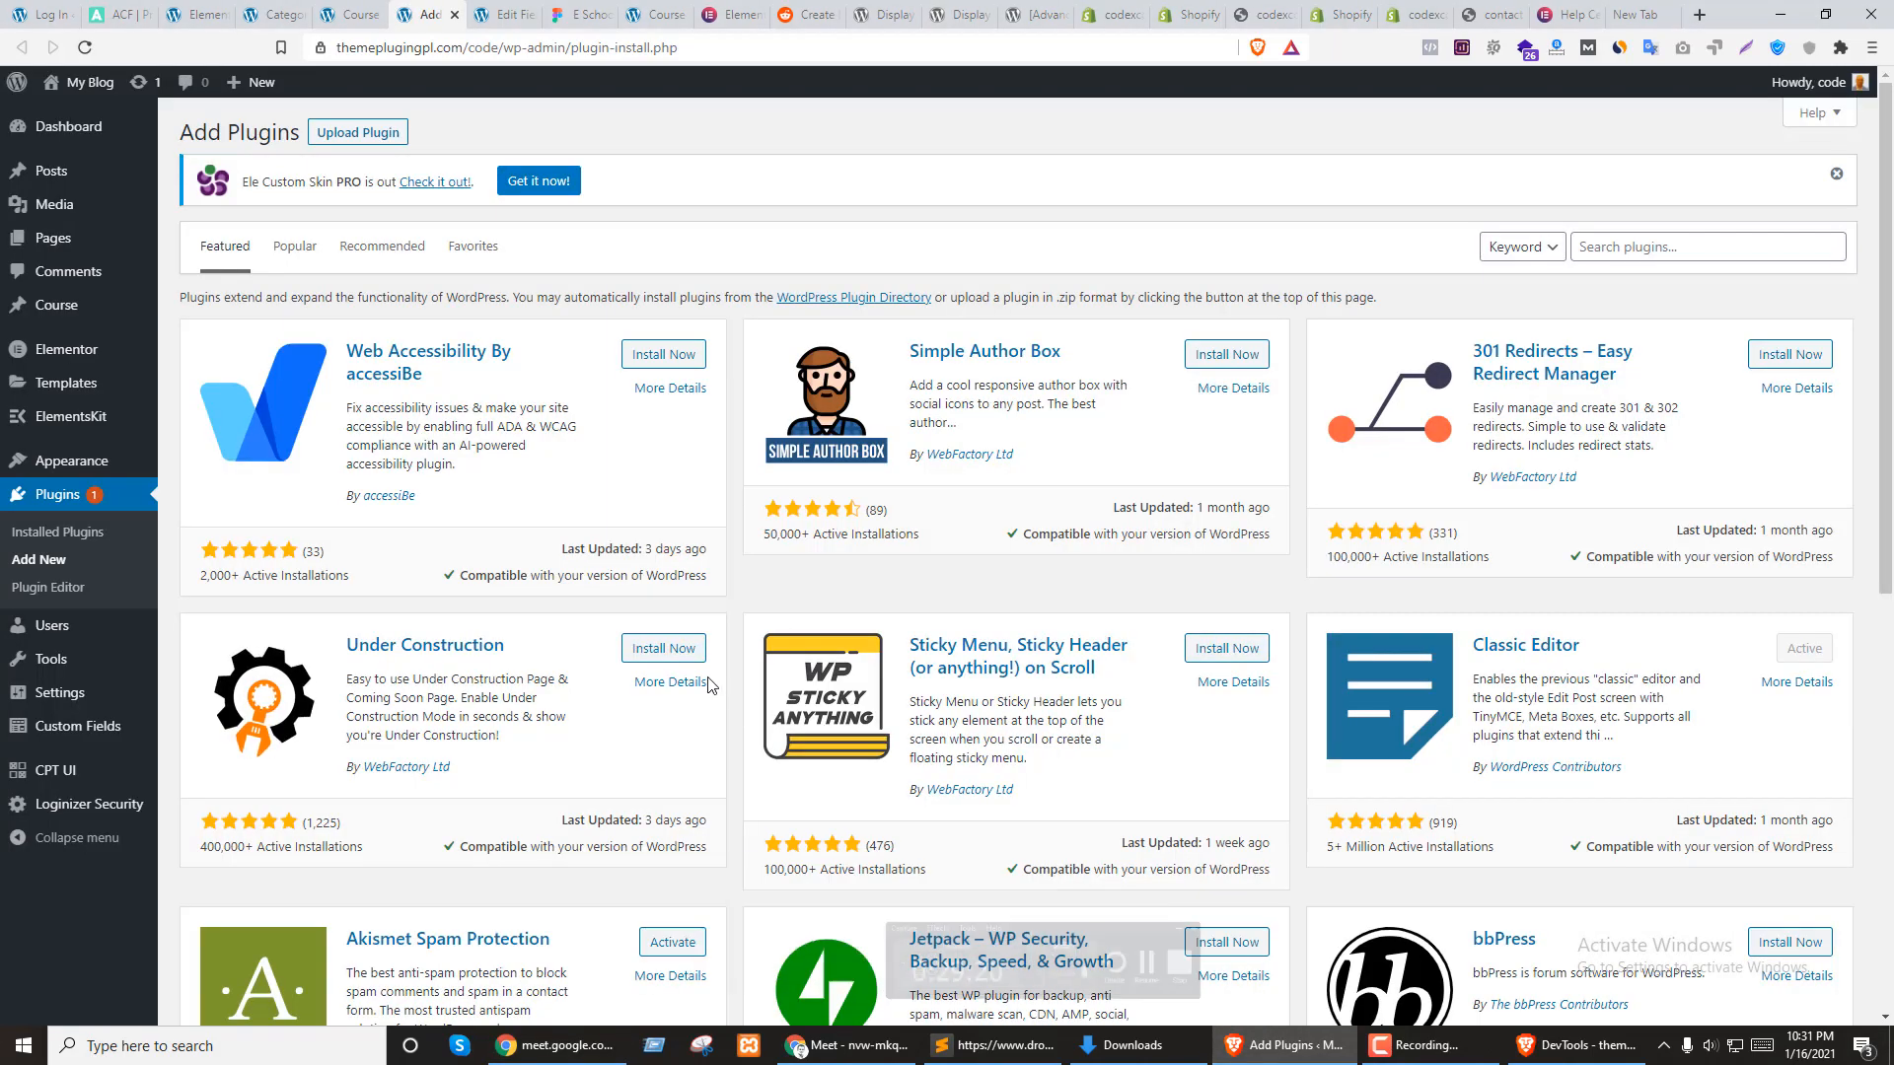
Search the plugin directory for "duplicate post"
click(1621, 244)
text(d)
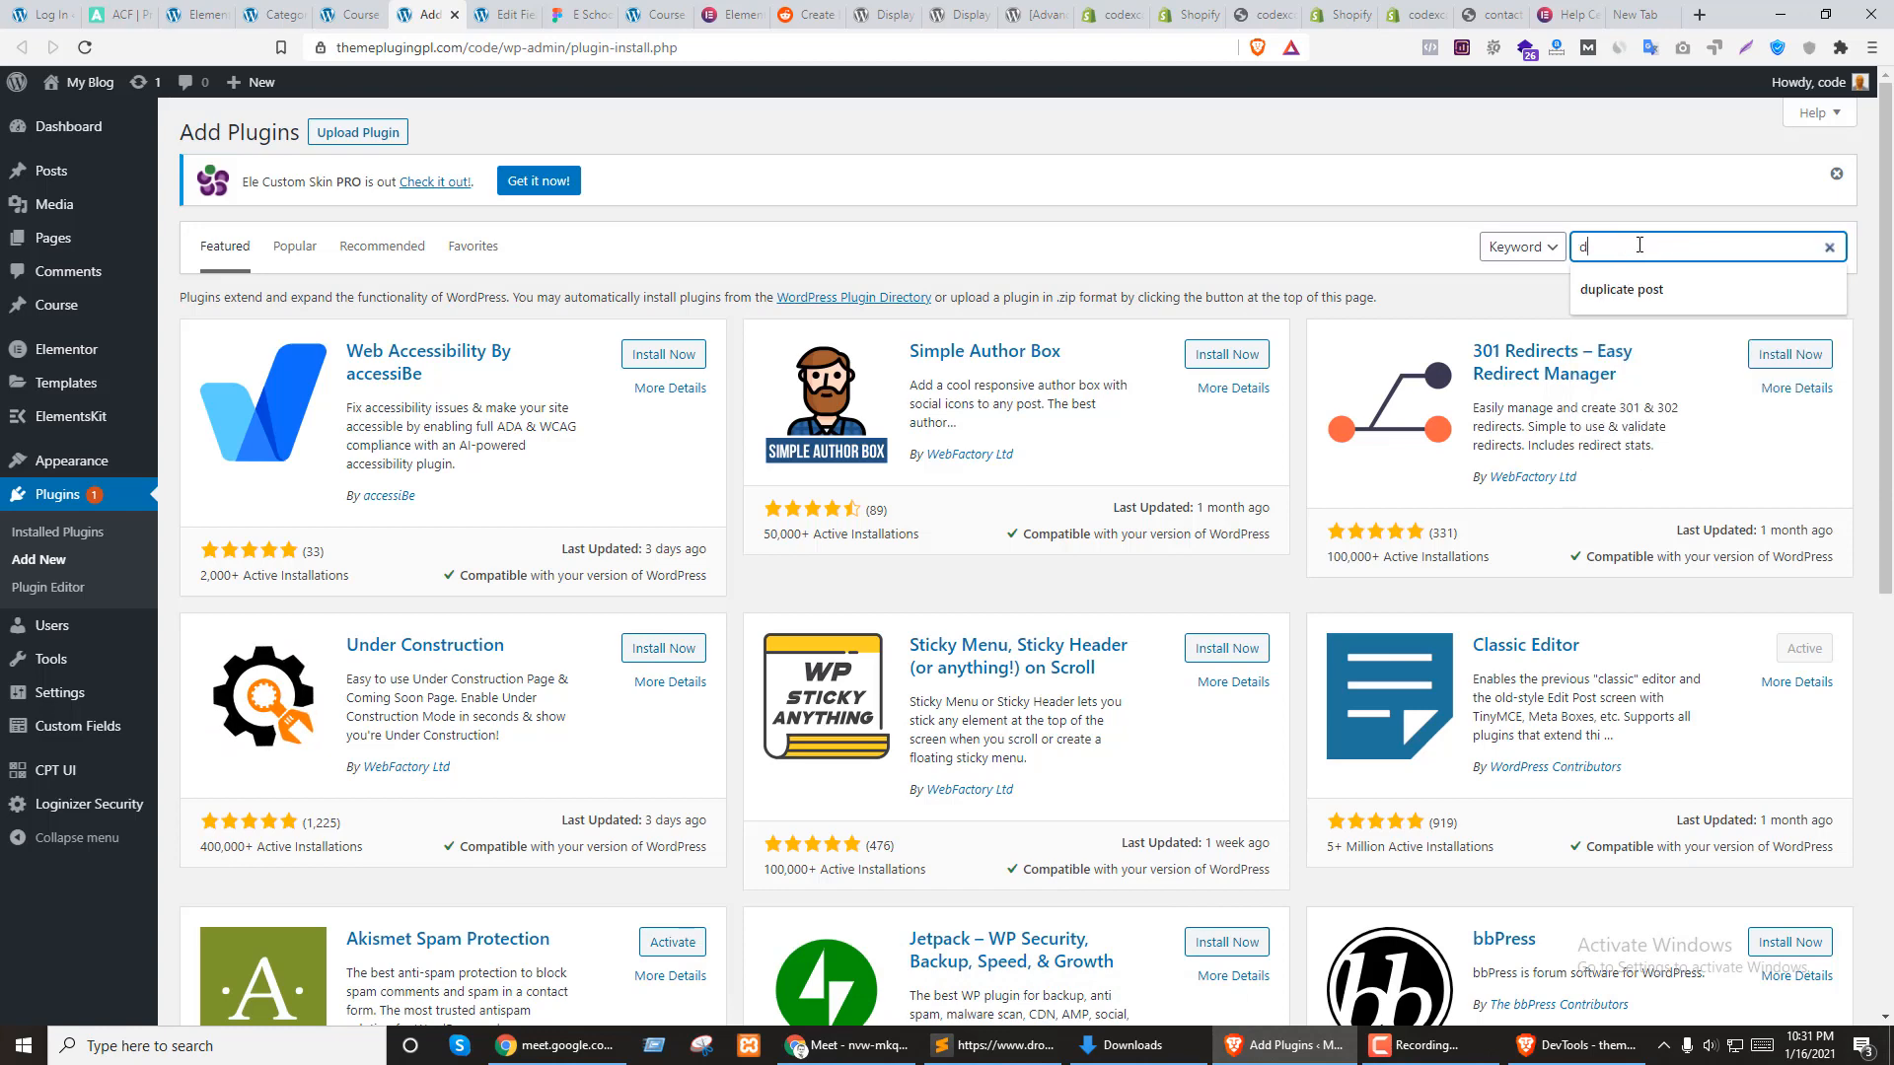
text(ul)
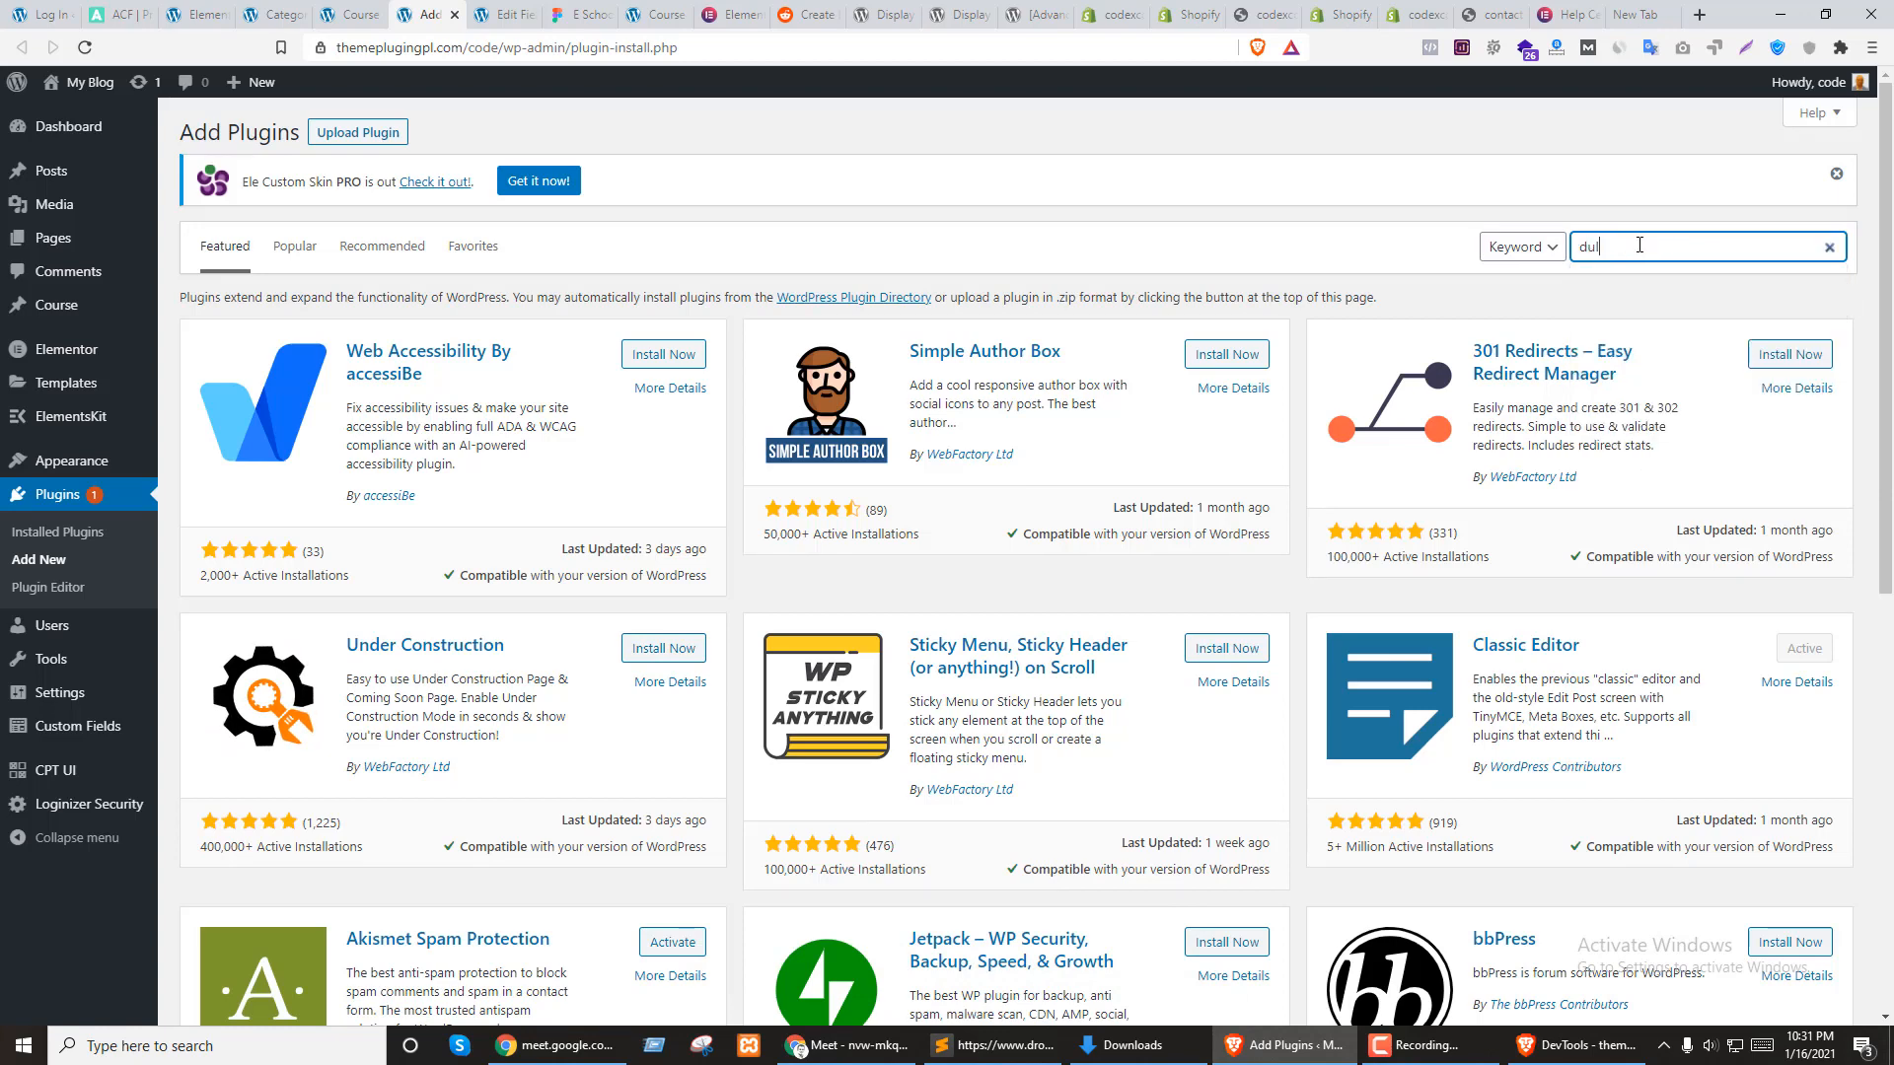
text(i)
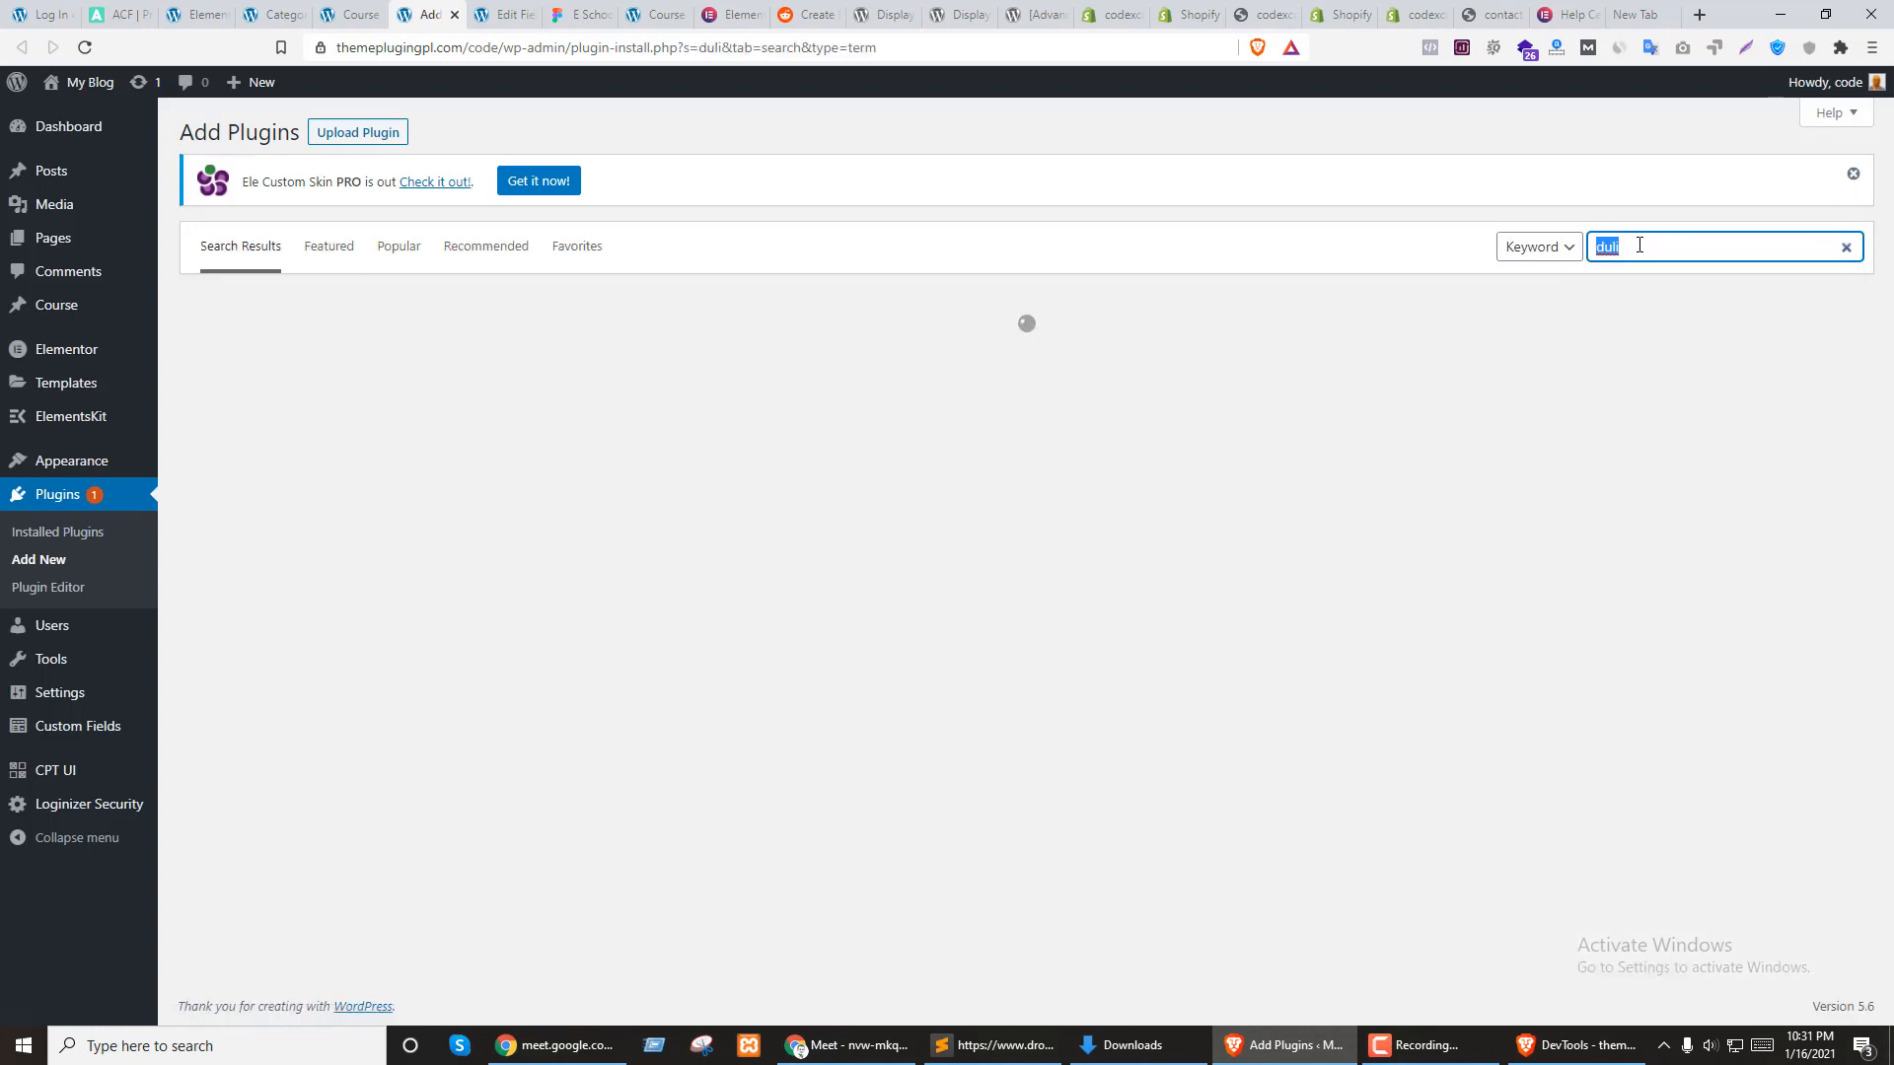
key(BackSpace)
key(BackSpace)
text(plicate )
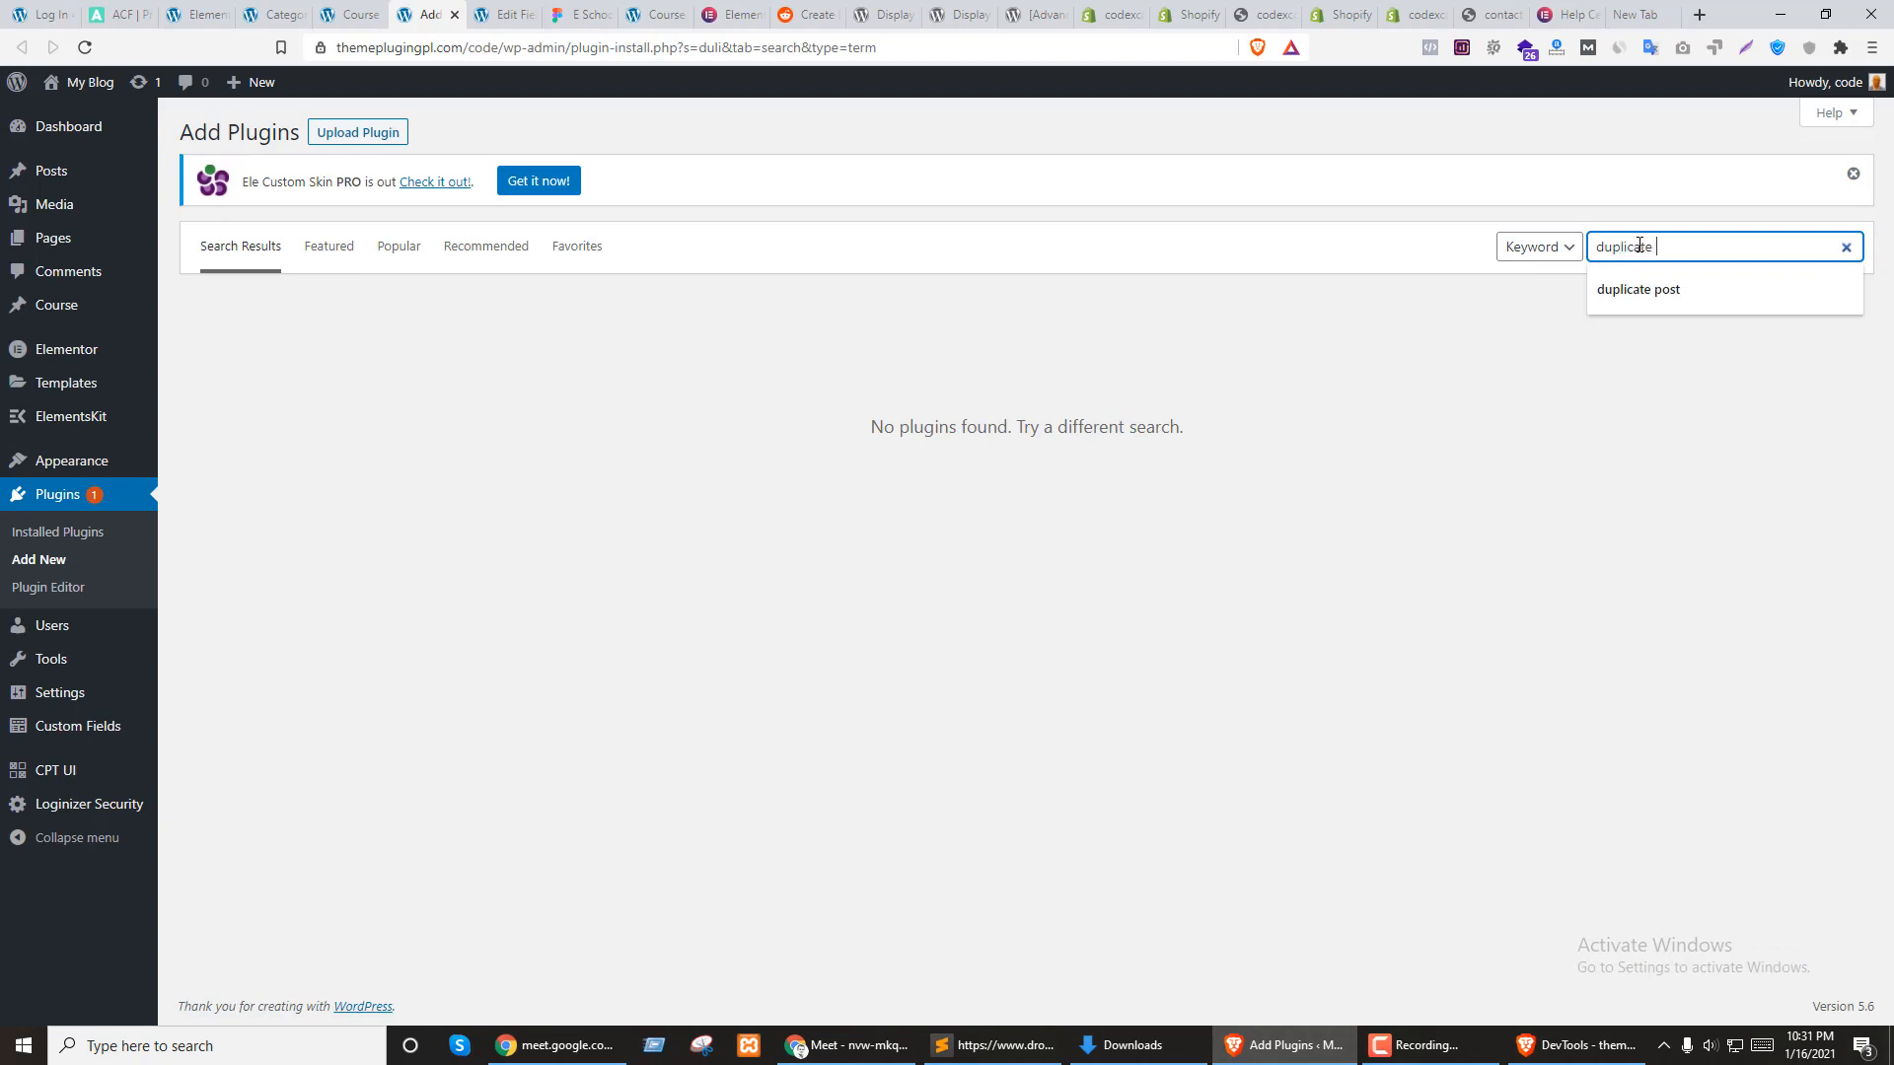
text(post)
right_click(1641, 265)
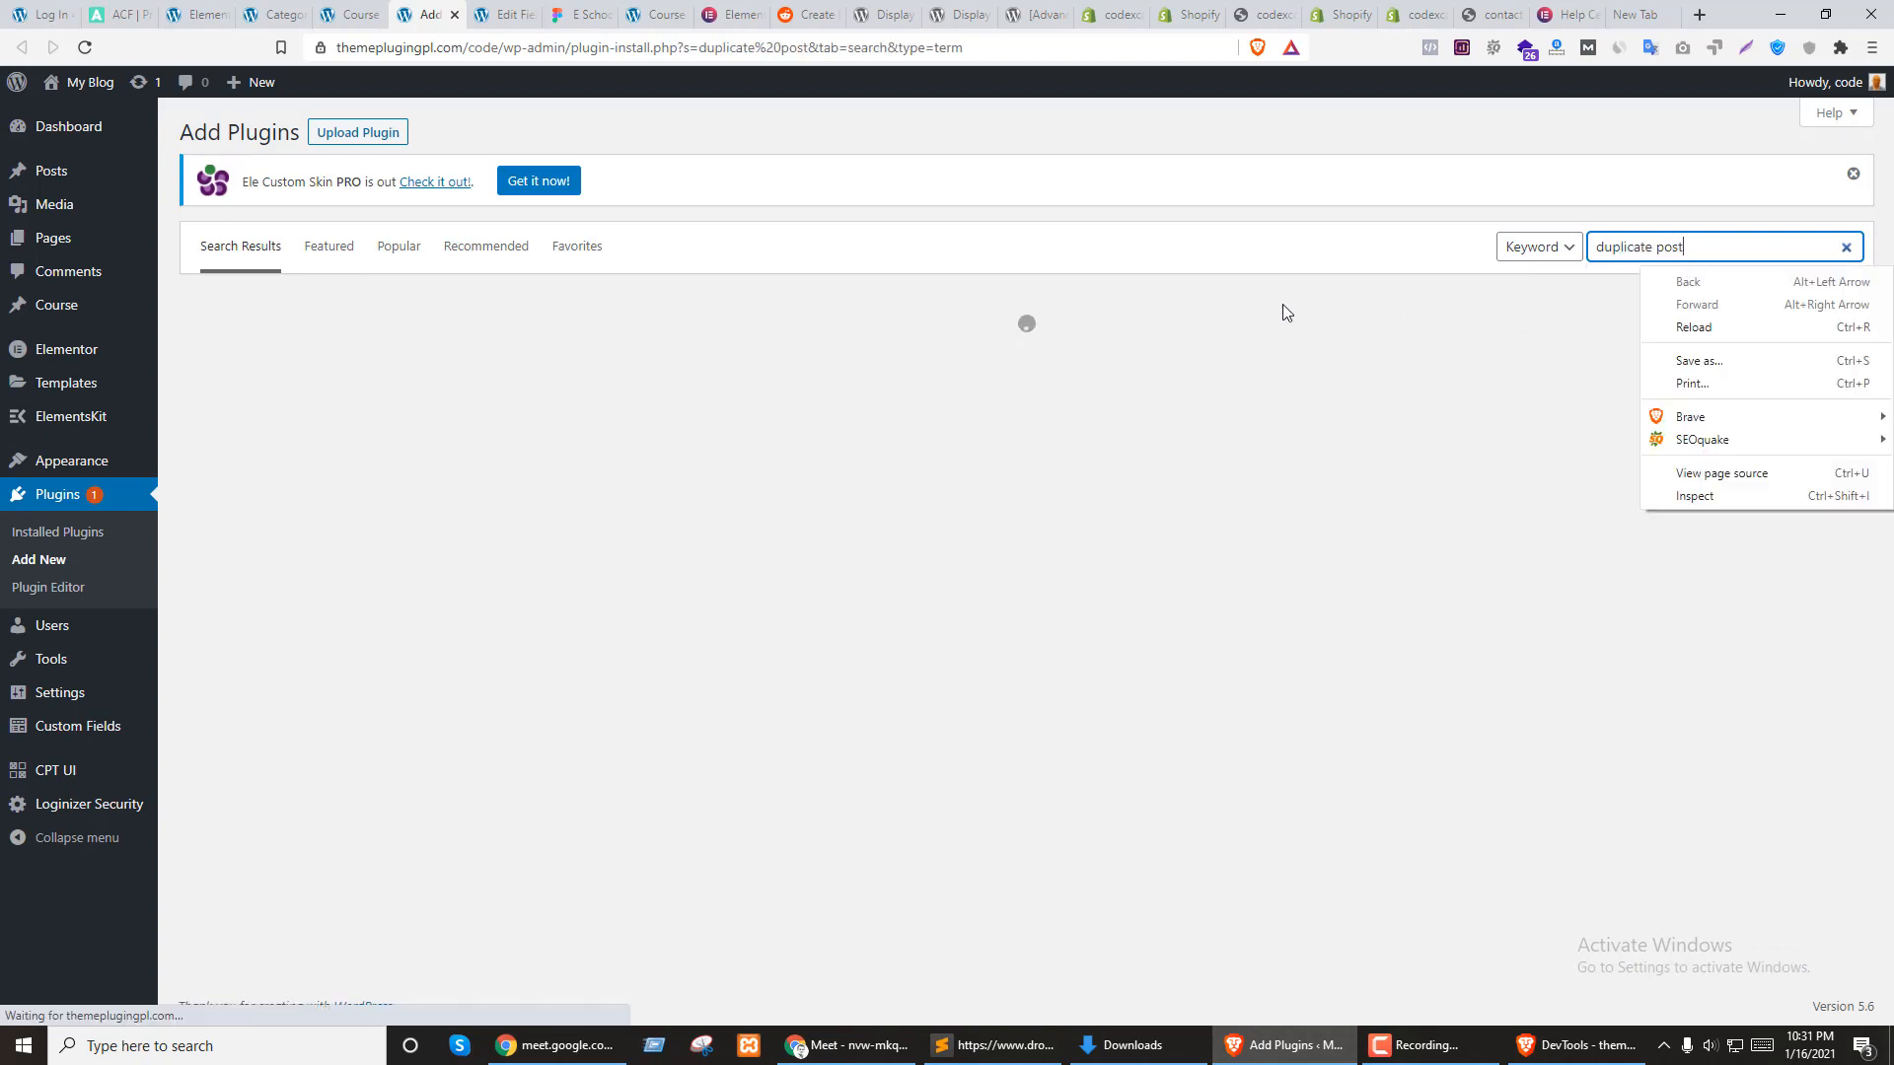
click(1166, 238)
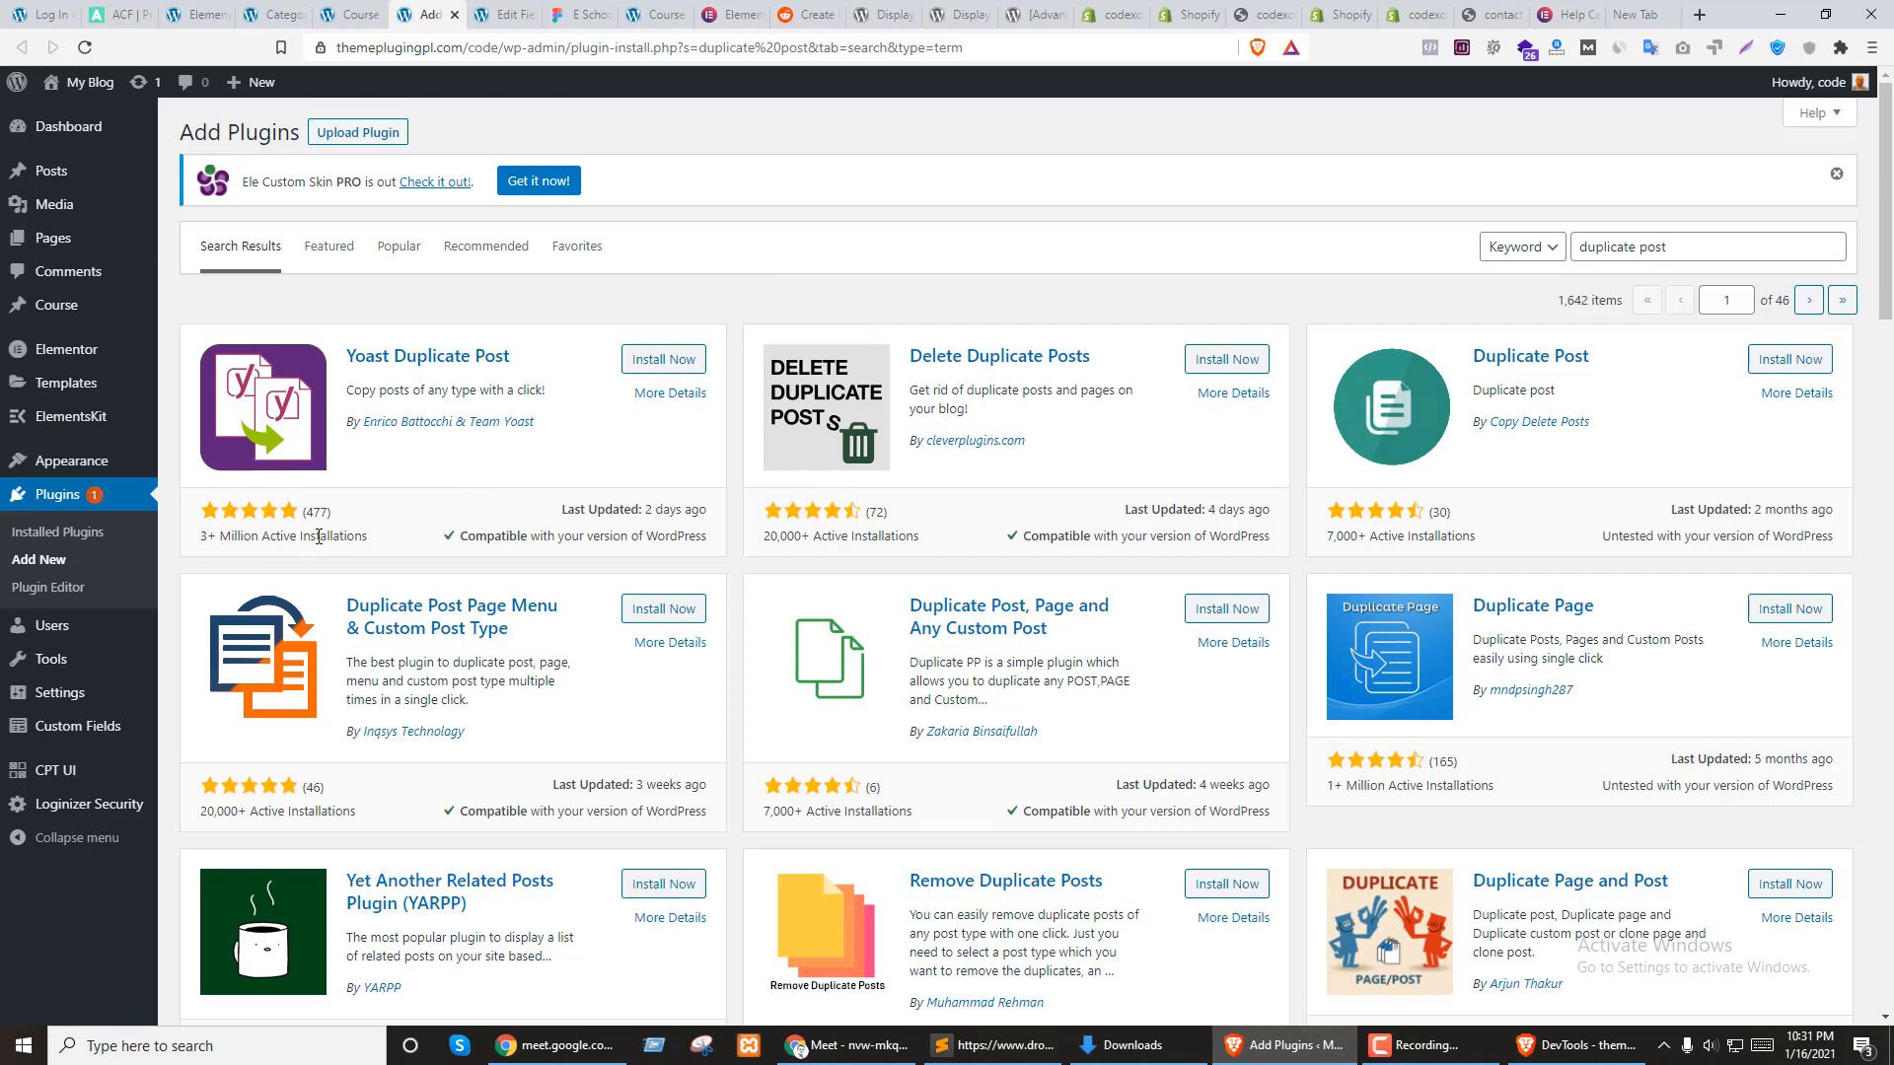
Install and activate the Yoast Duplicate Post plugin, and reload the course list to check the Modern Psychology entry's actions
click(653, 362)
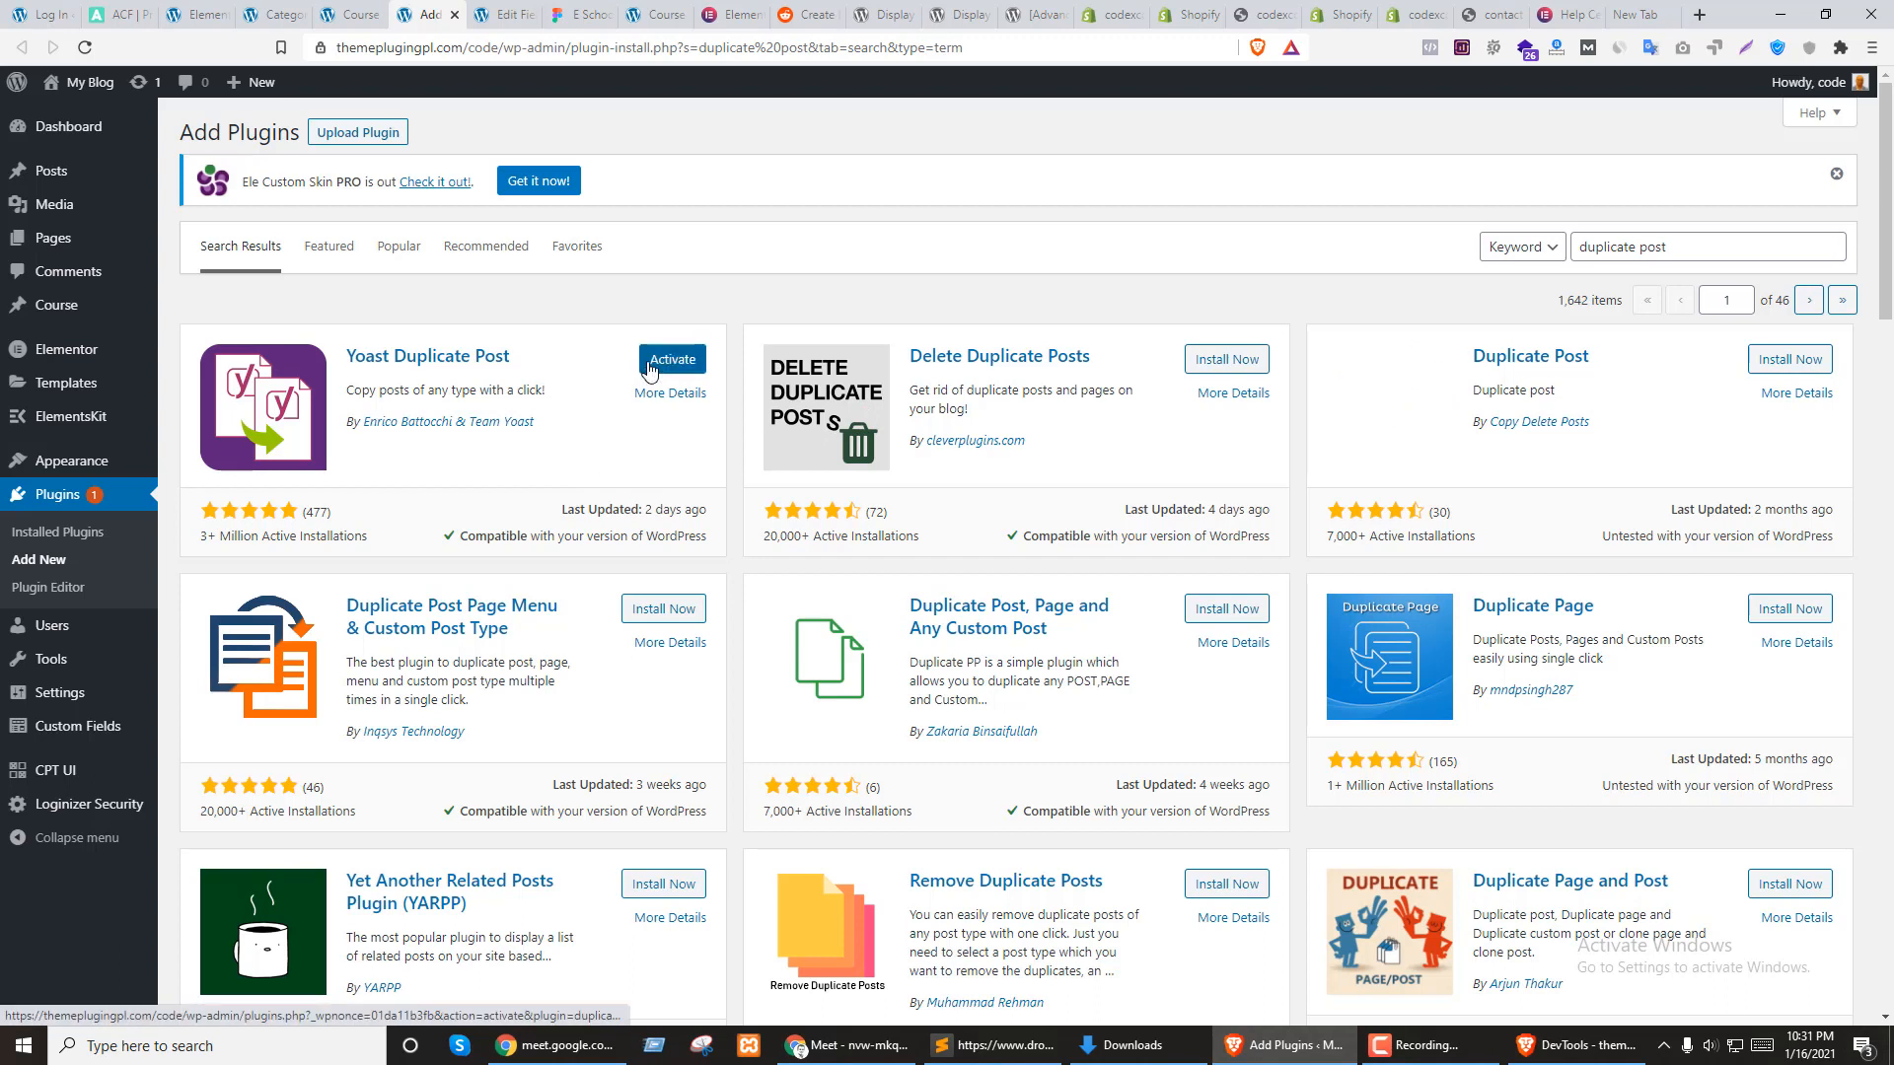
click(652, 366)
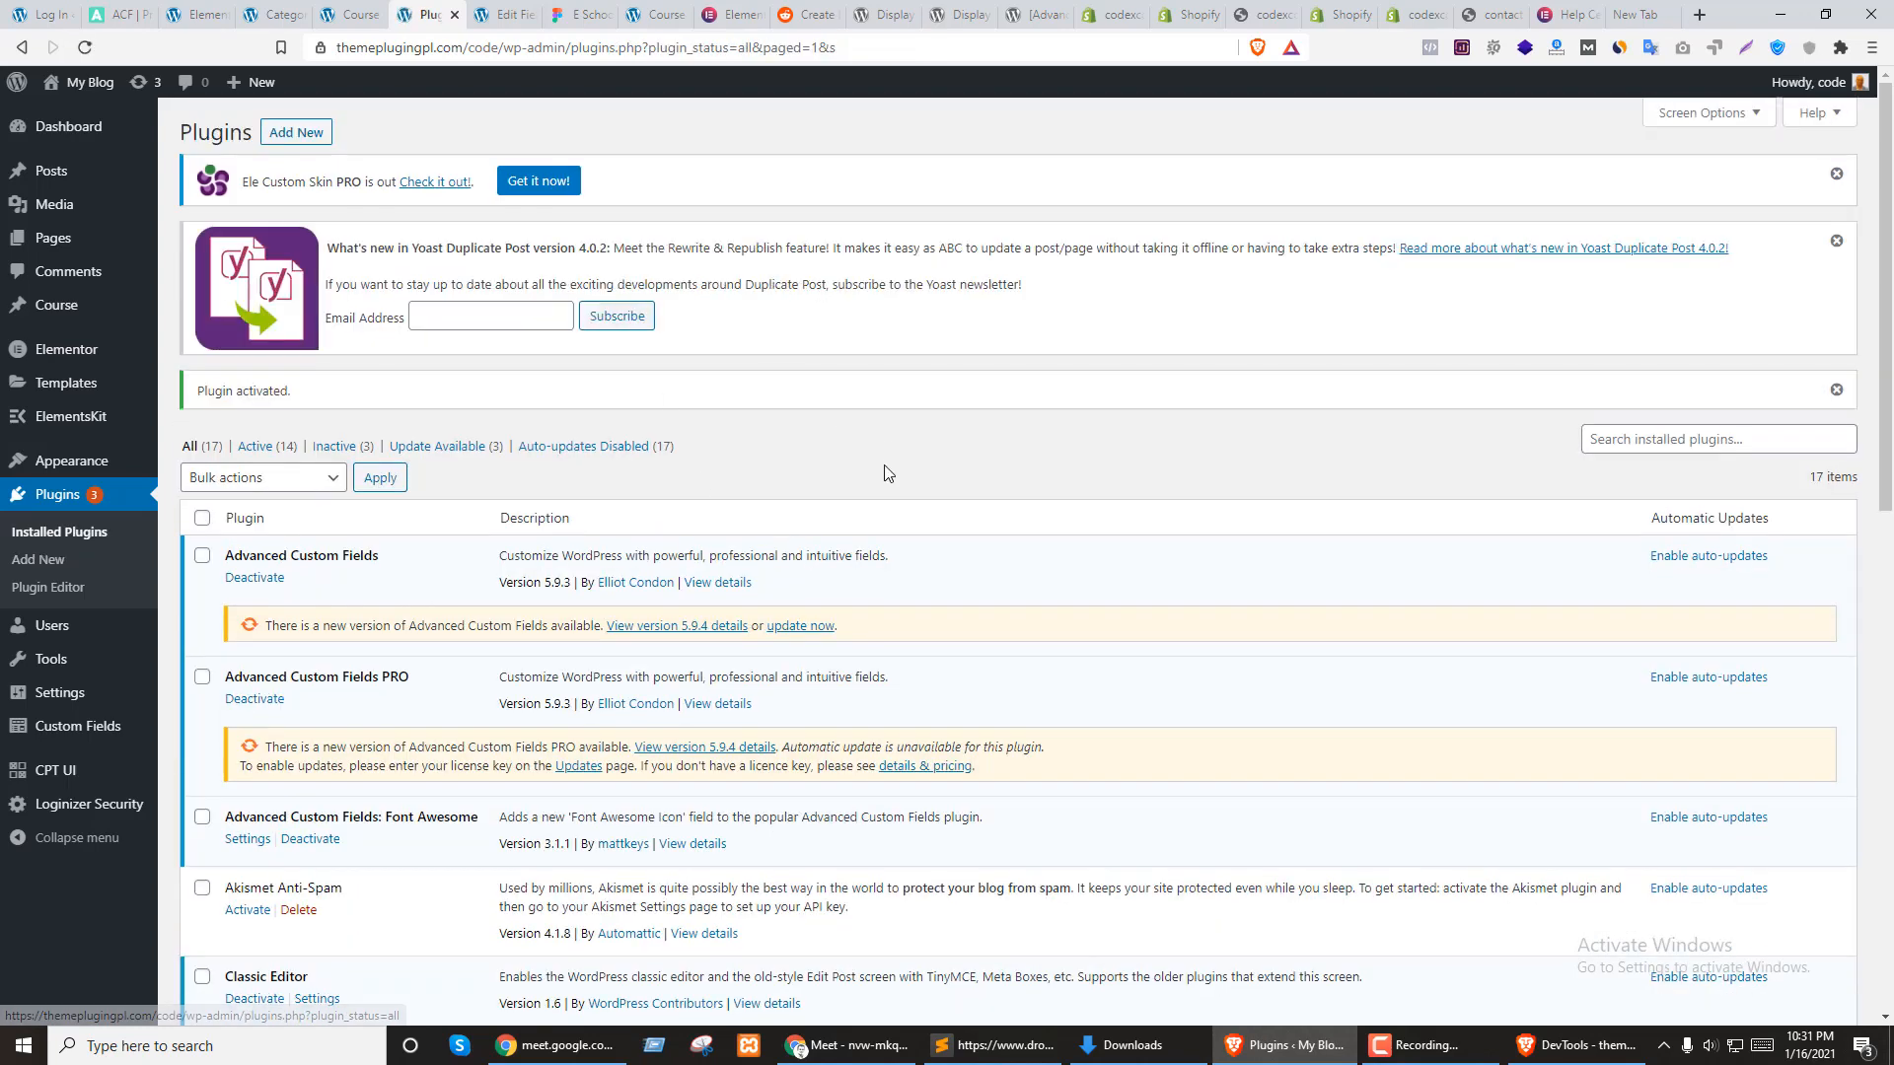
key(ctrl+shift+Tab)
key(F5)
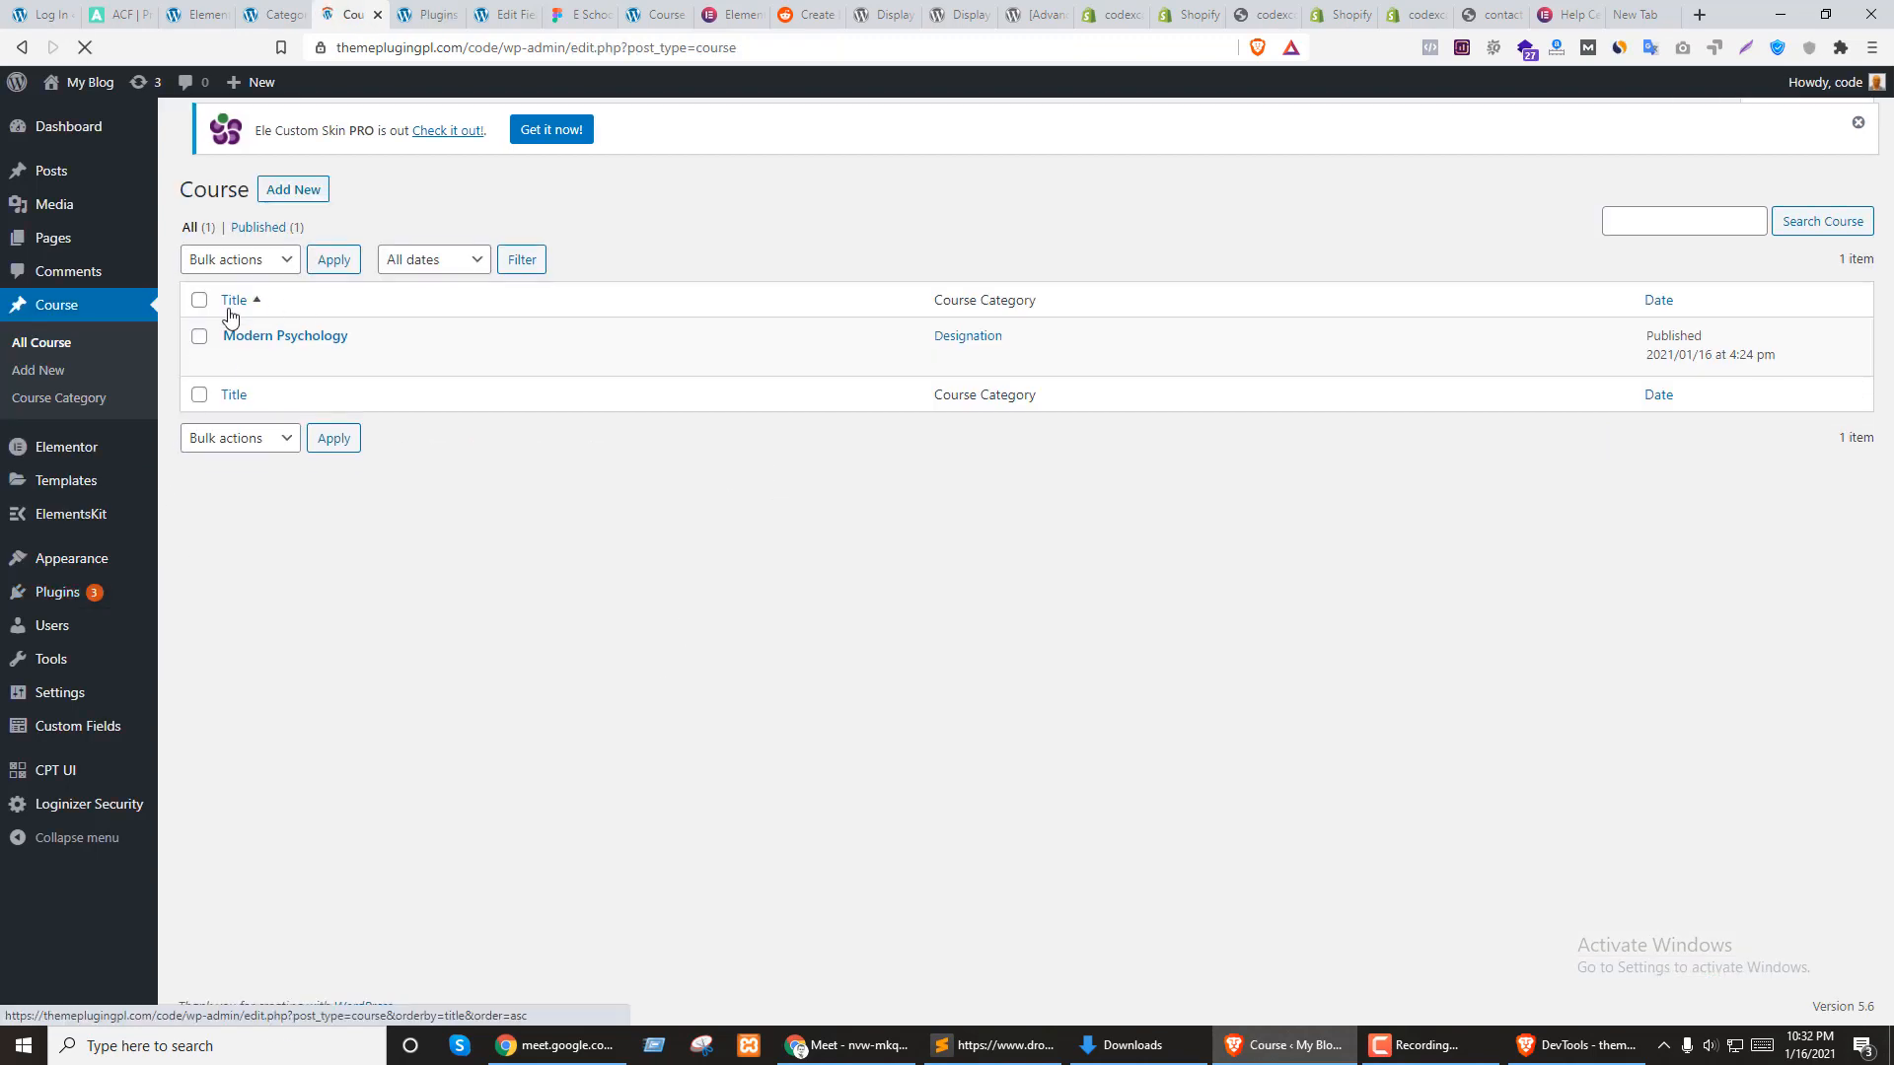
mouse_move(338, 372)
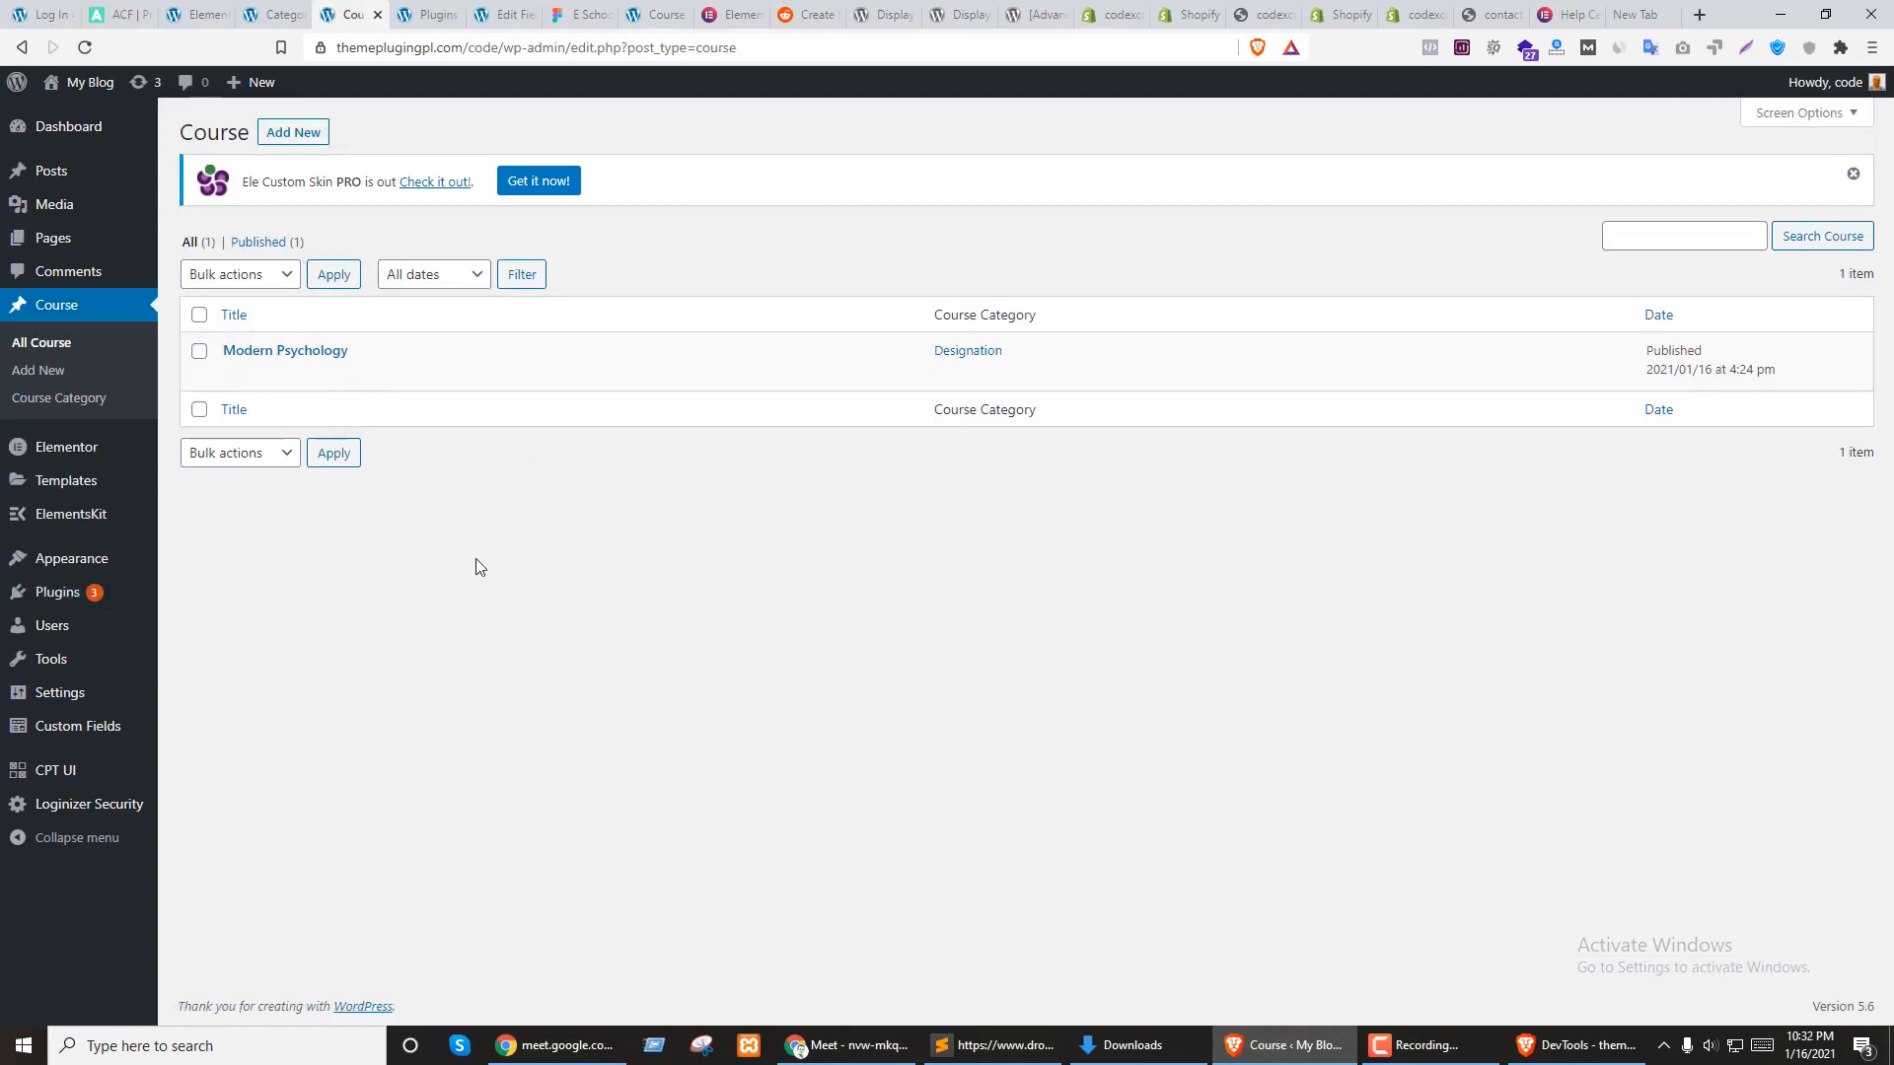
Open the Yoast Duplicate Post plugin's settings from the installed plugins, reloading the course list meanwhile
key(ctrl+Tab)
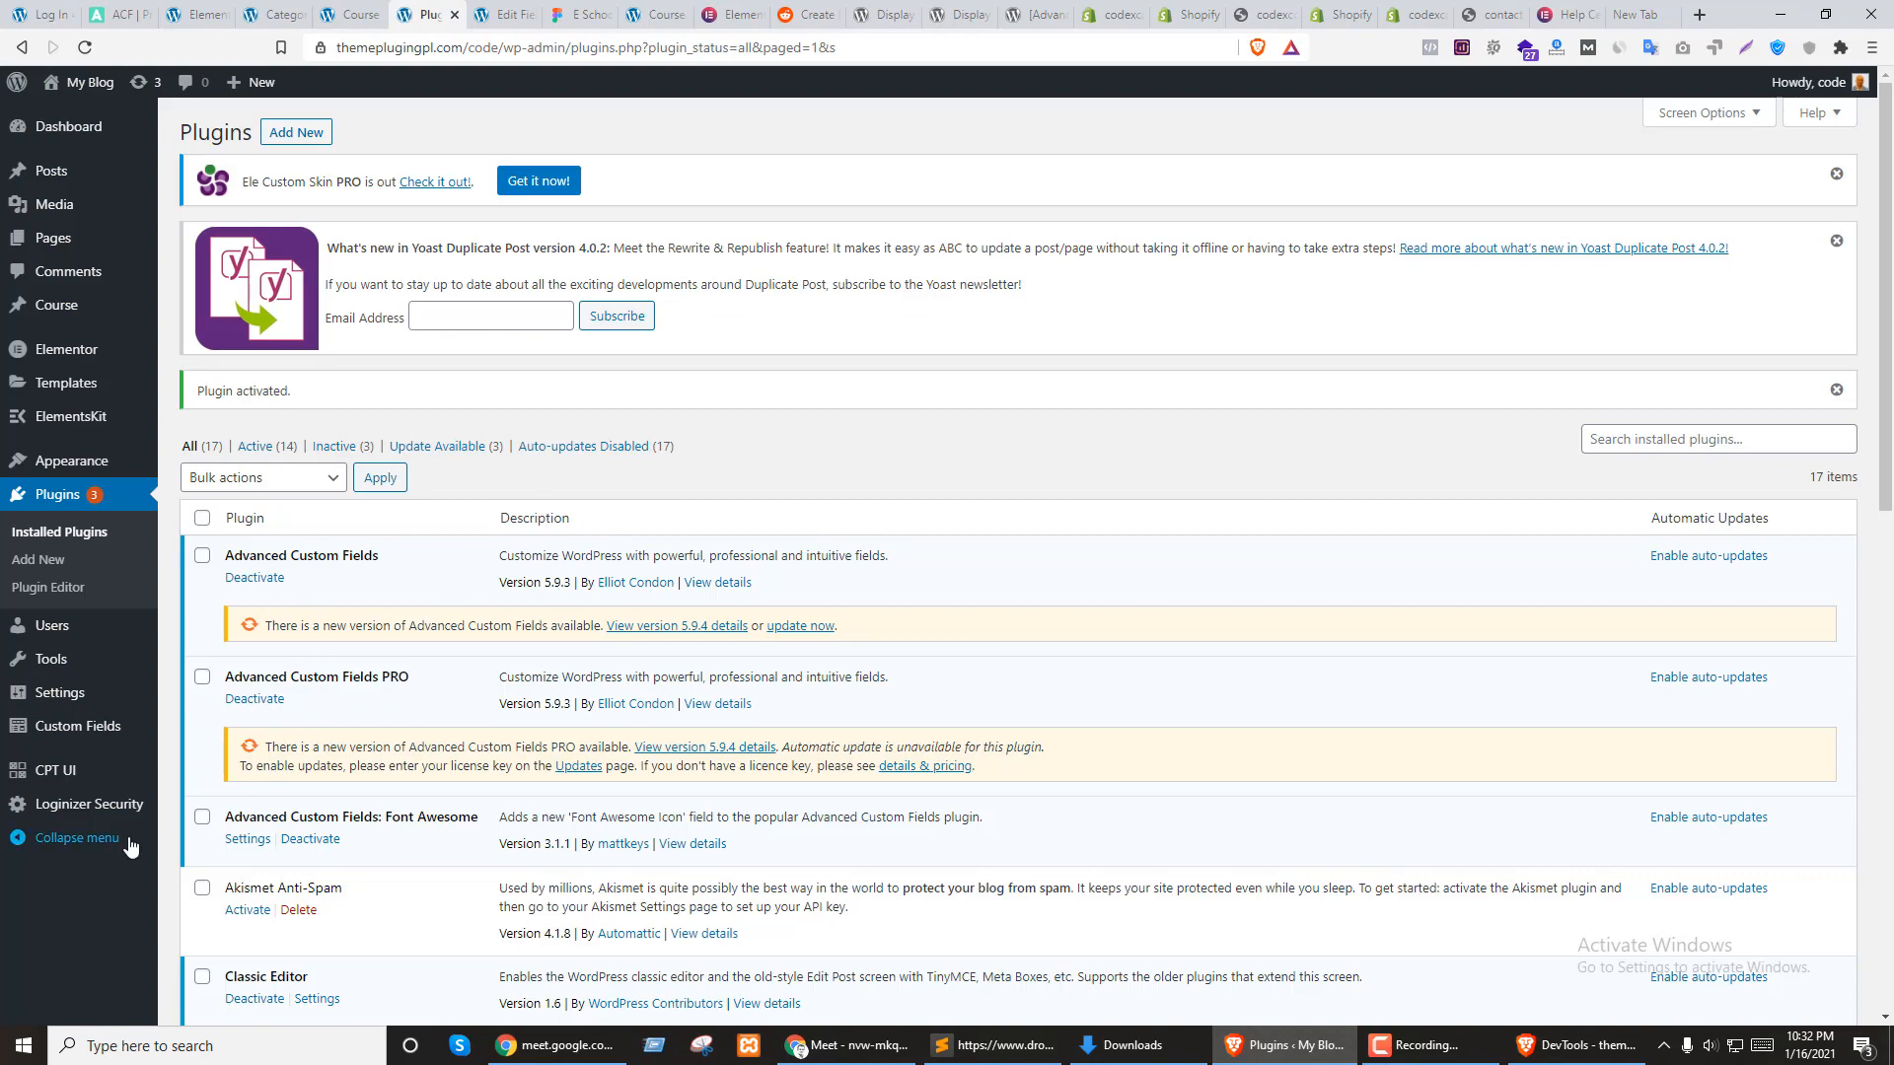
scroll(612, 537, down, 7)
scroll(631, 534, down, 4)
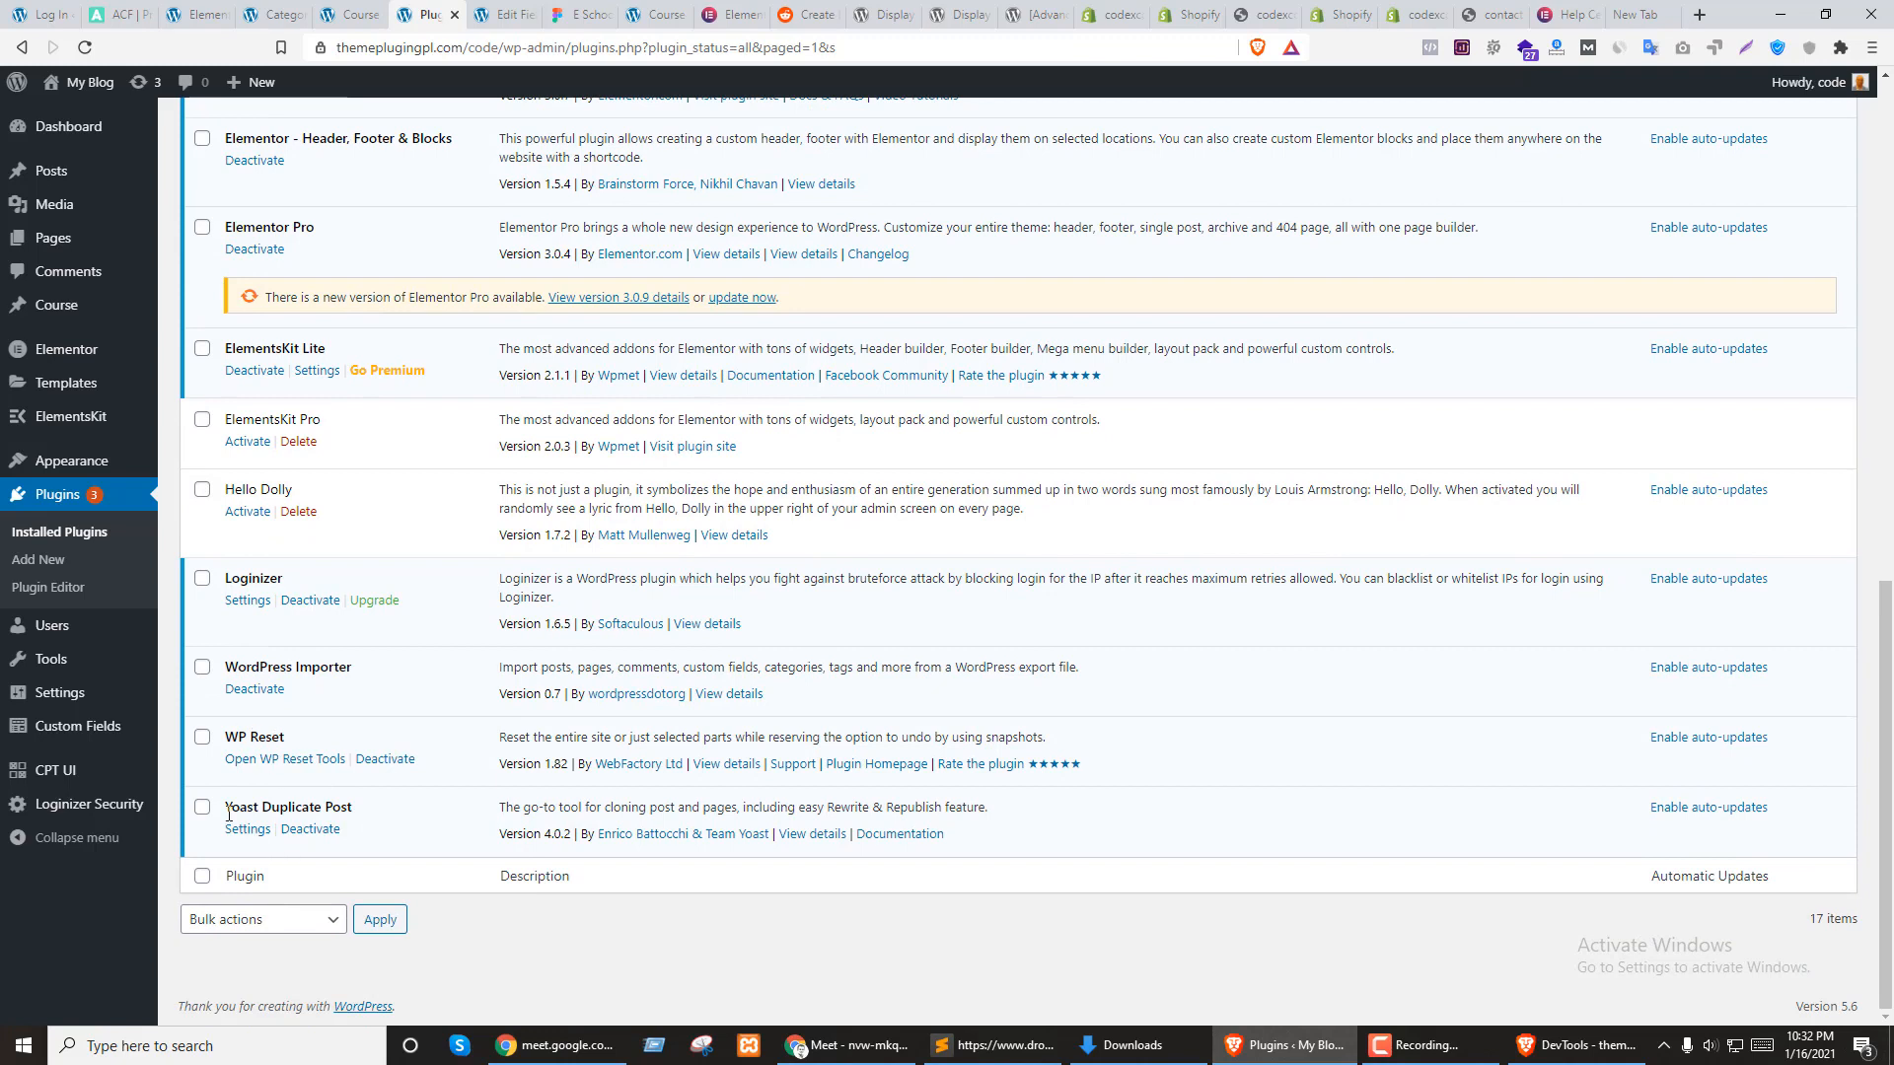
click(245, 829)
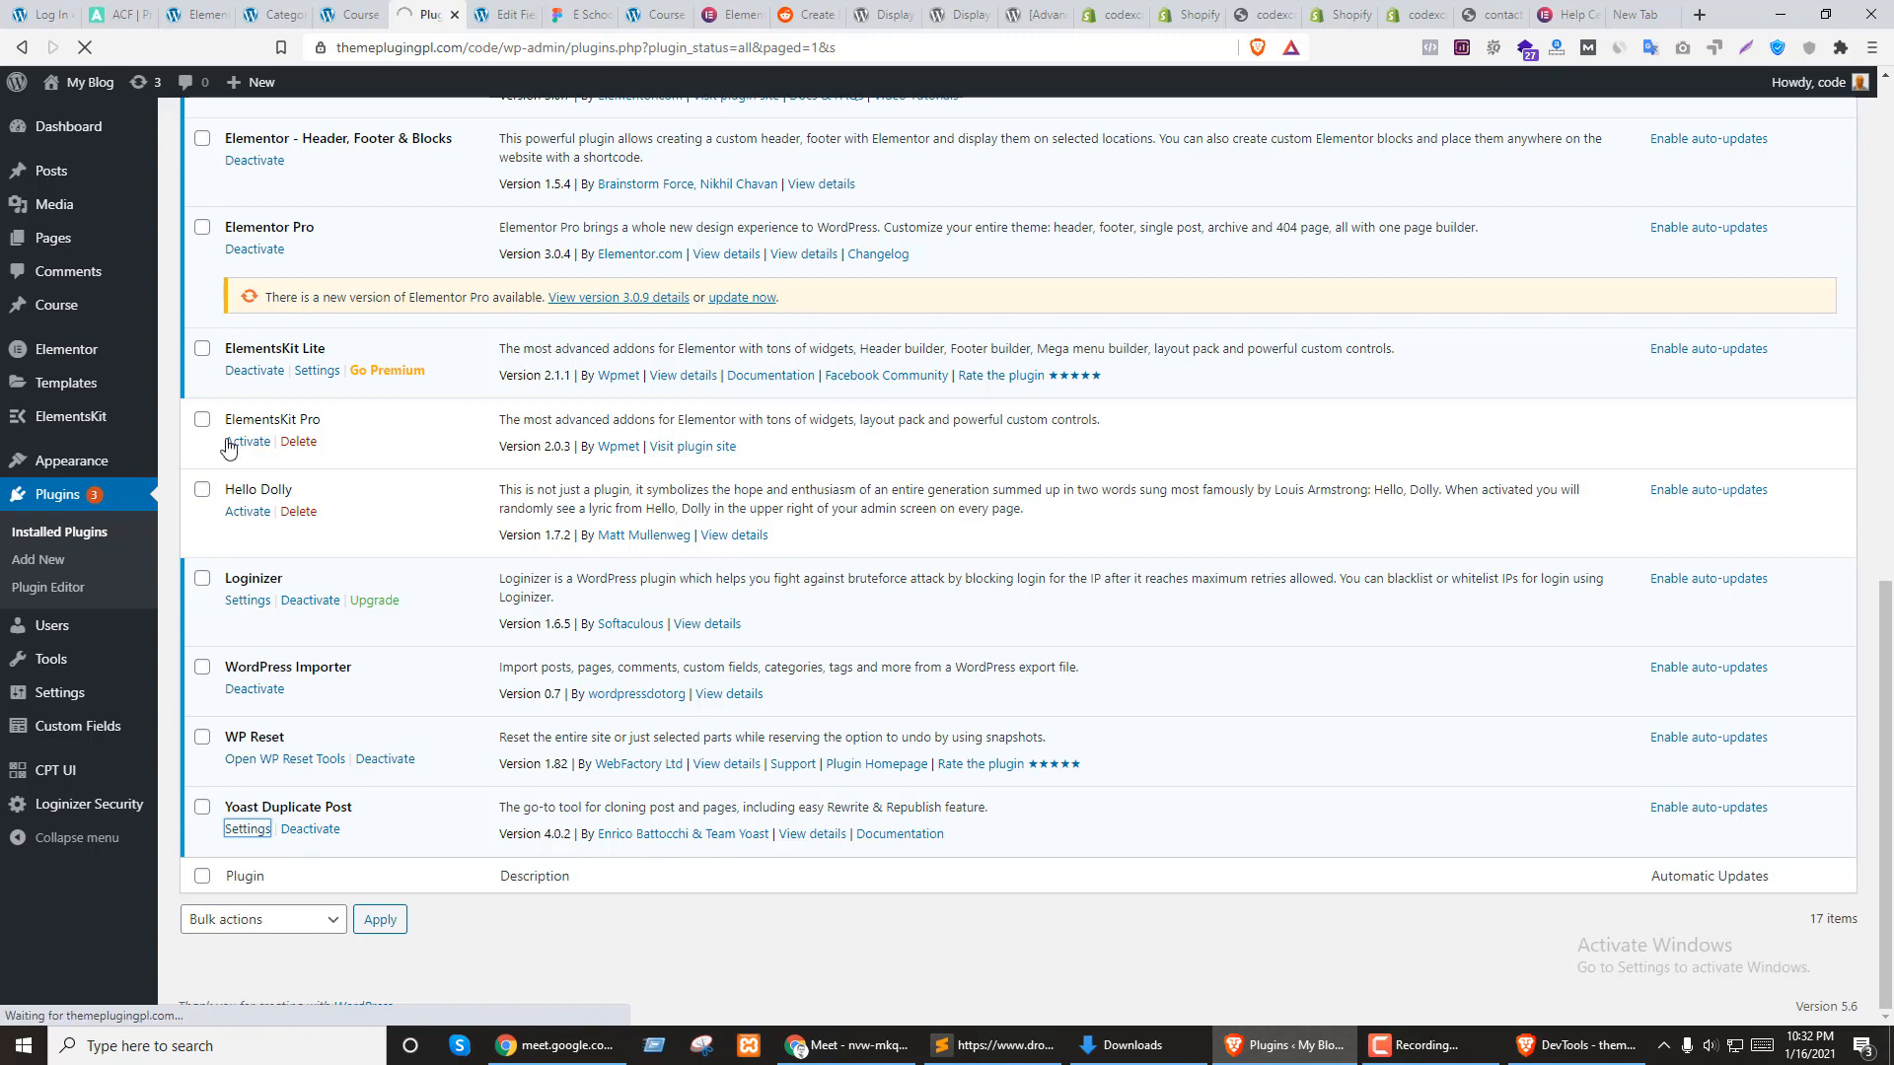
scroll(89, 416, up, 4)
scroll(296, 533, down, 4)
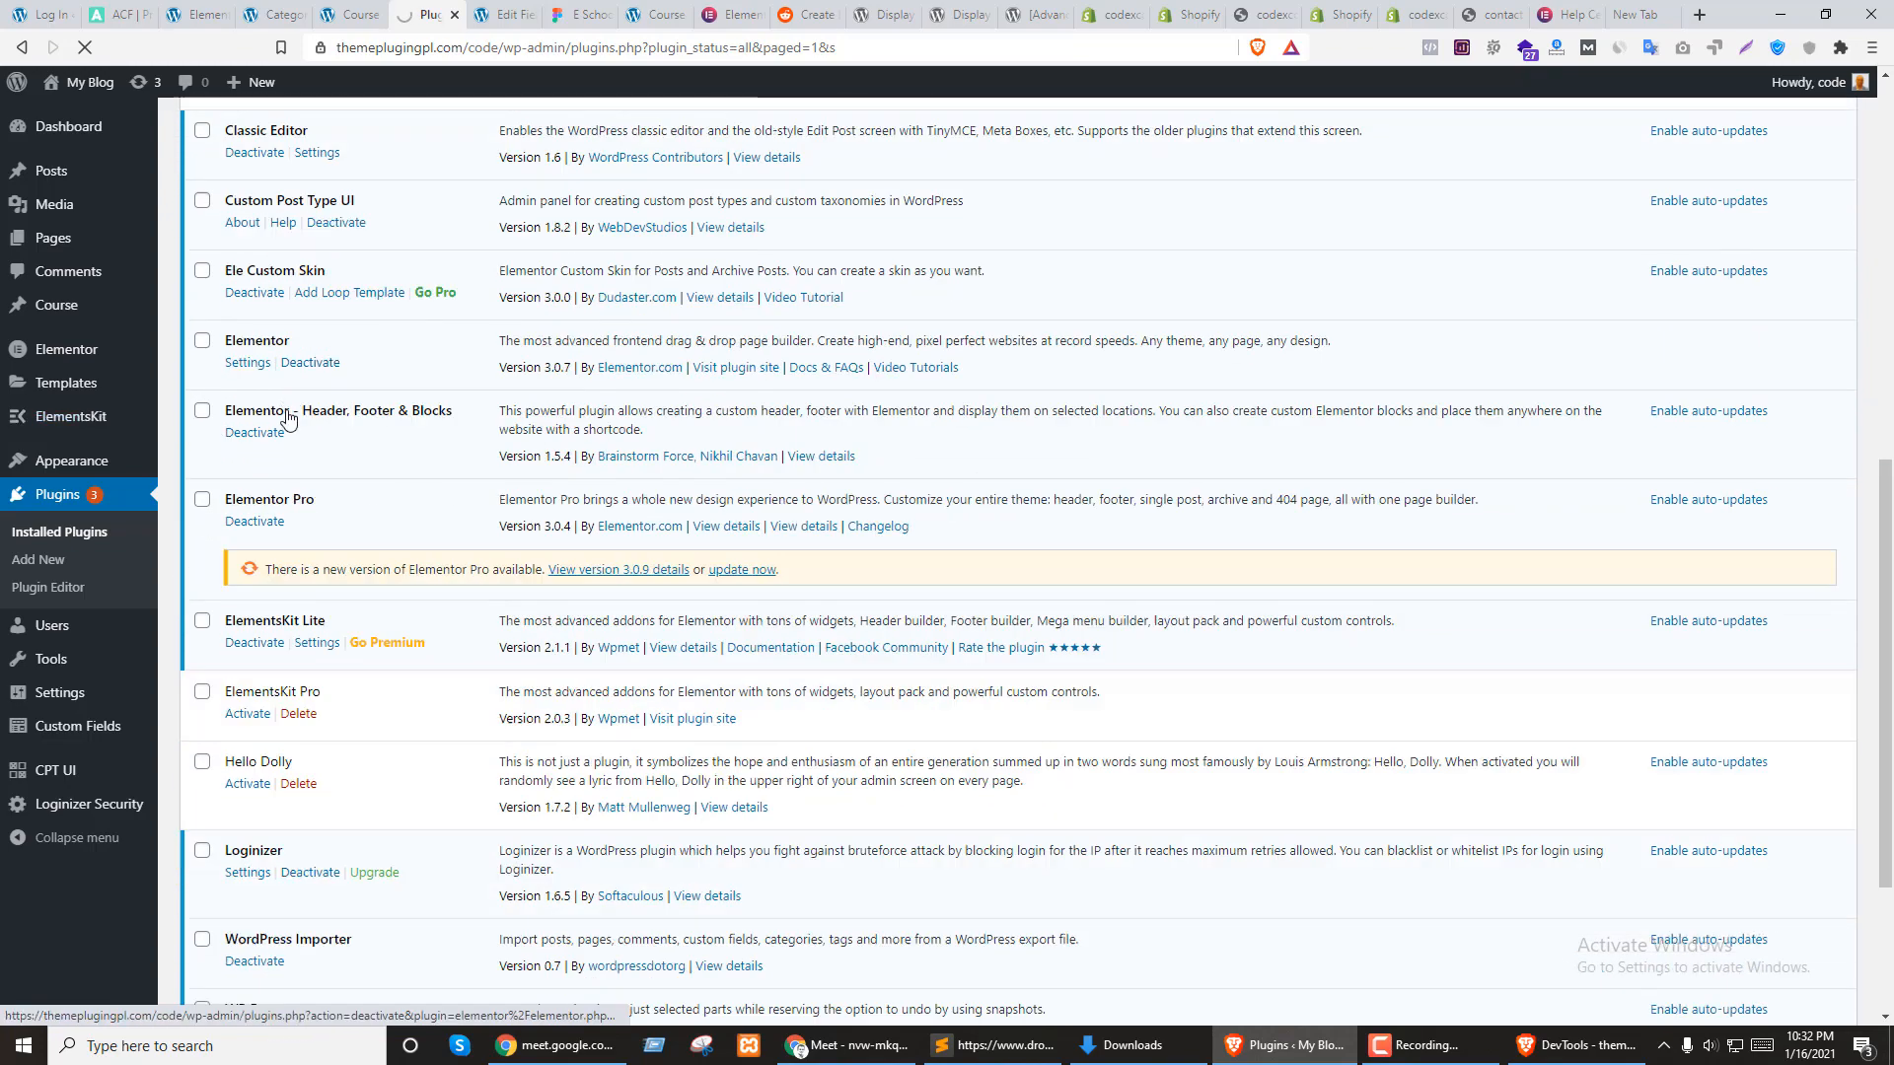
key(ctrl+shift+Tab)
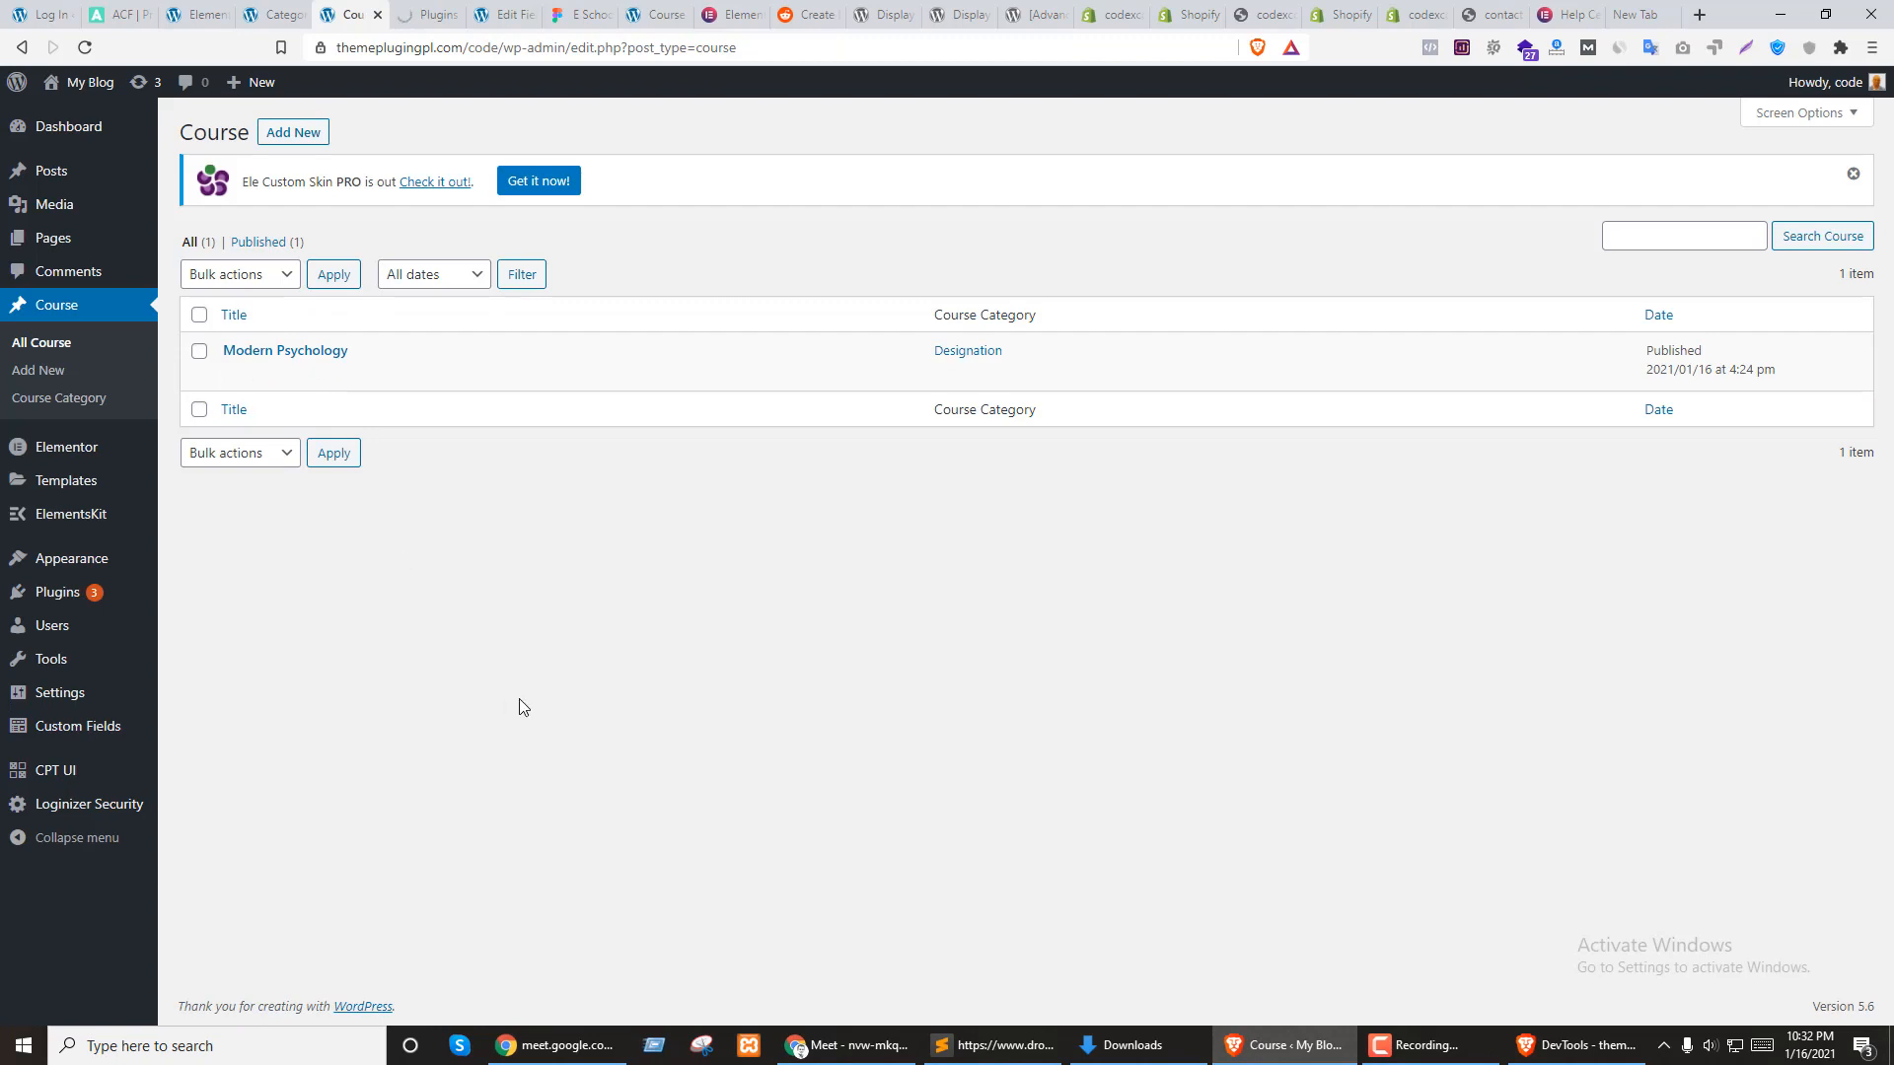
key(F5)
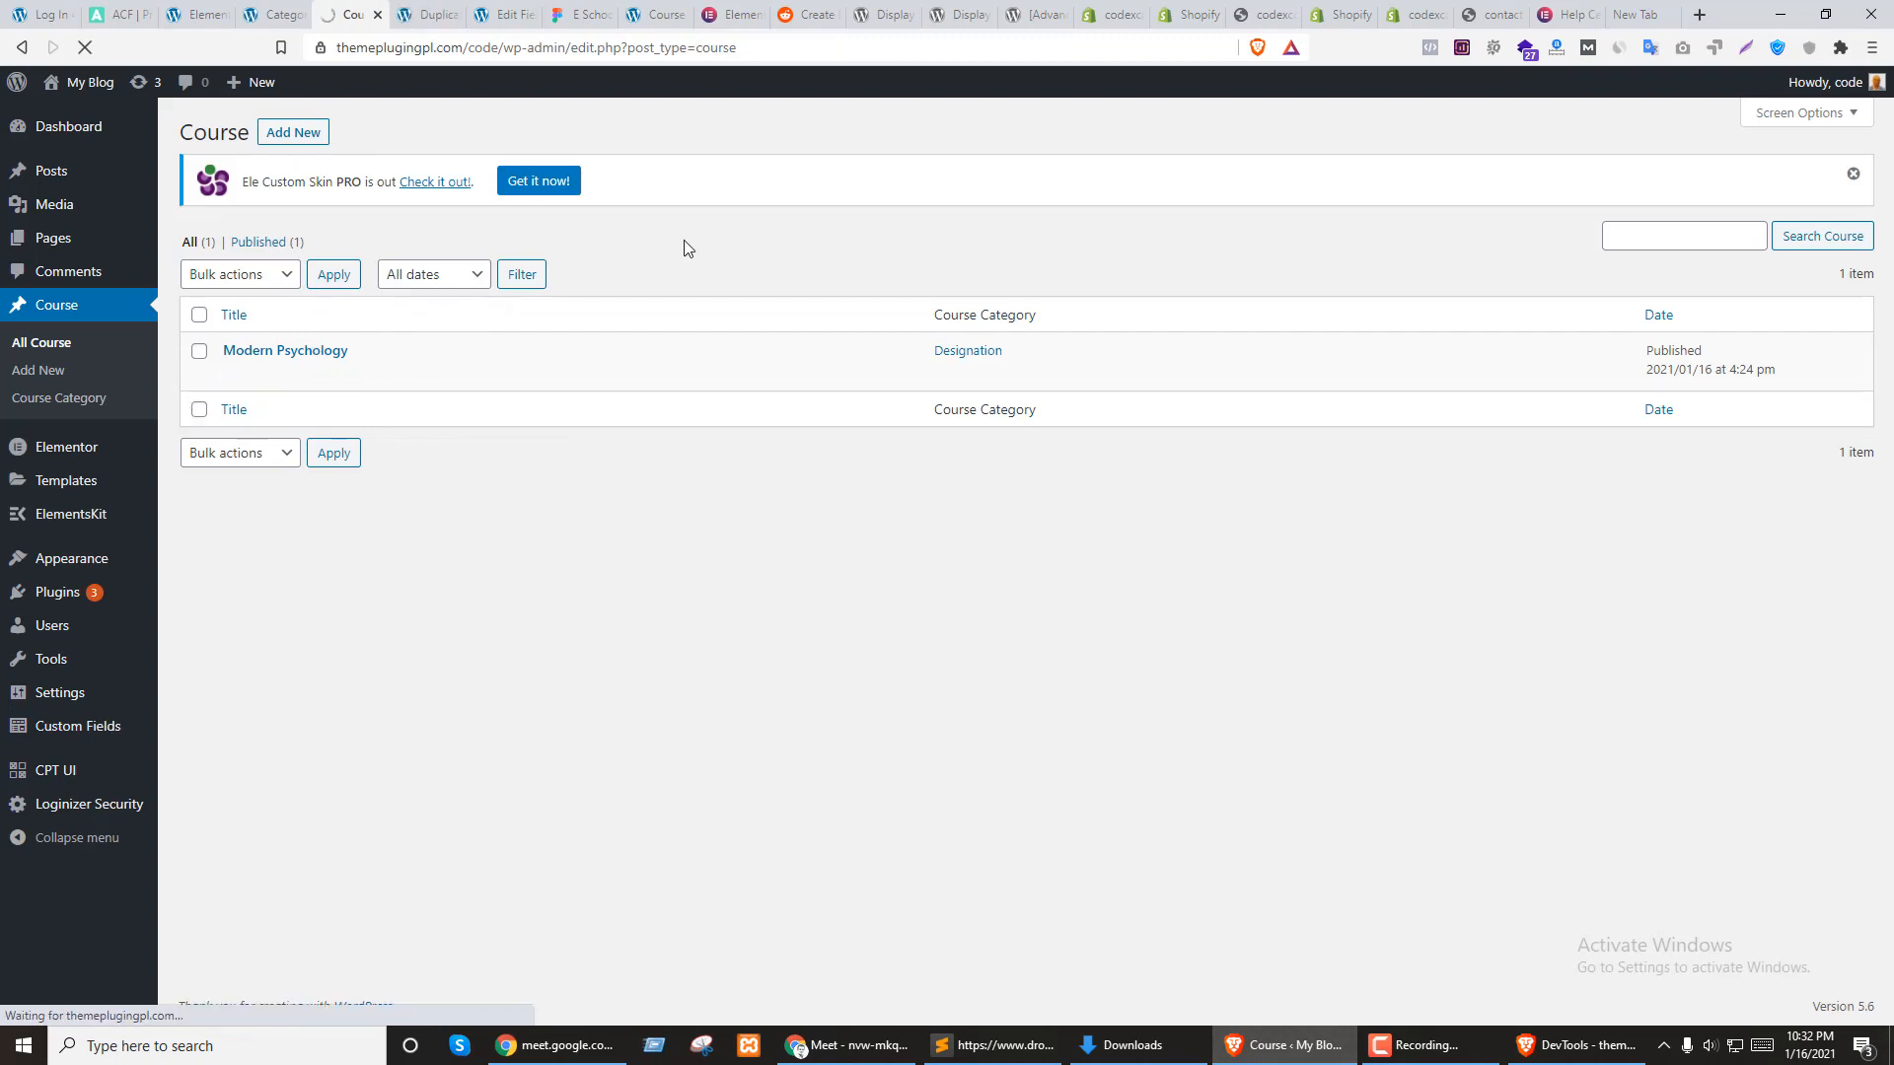
key(ctrl+Tab)
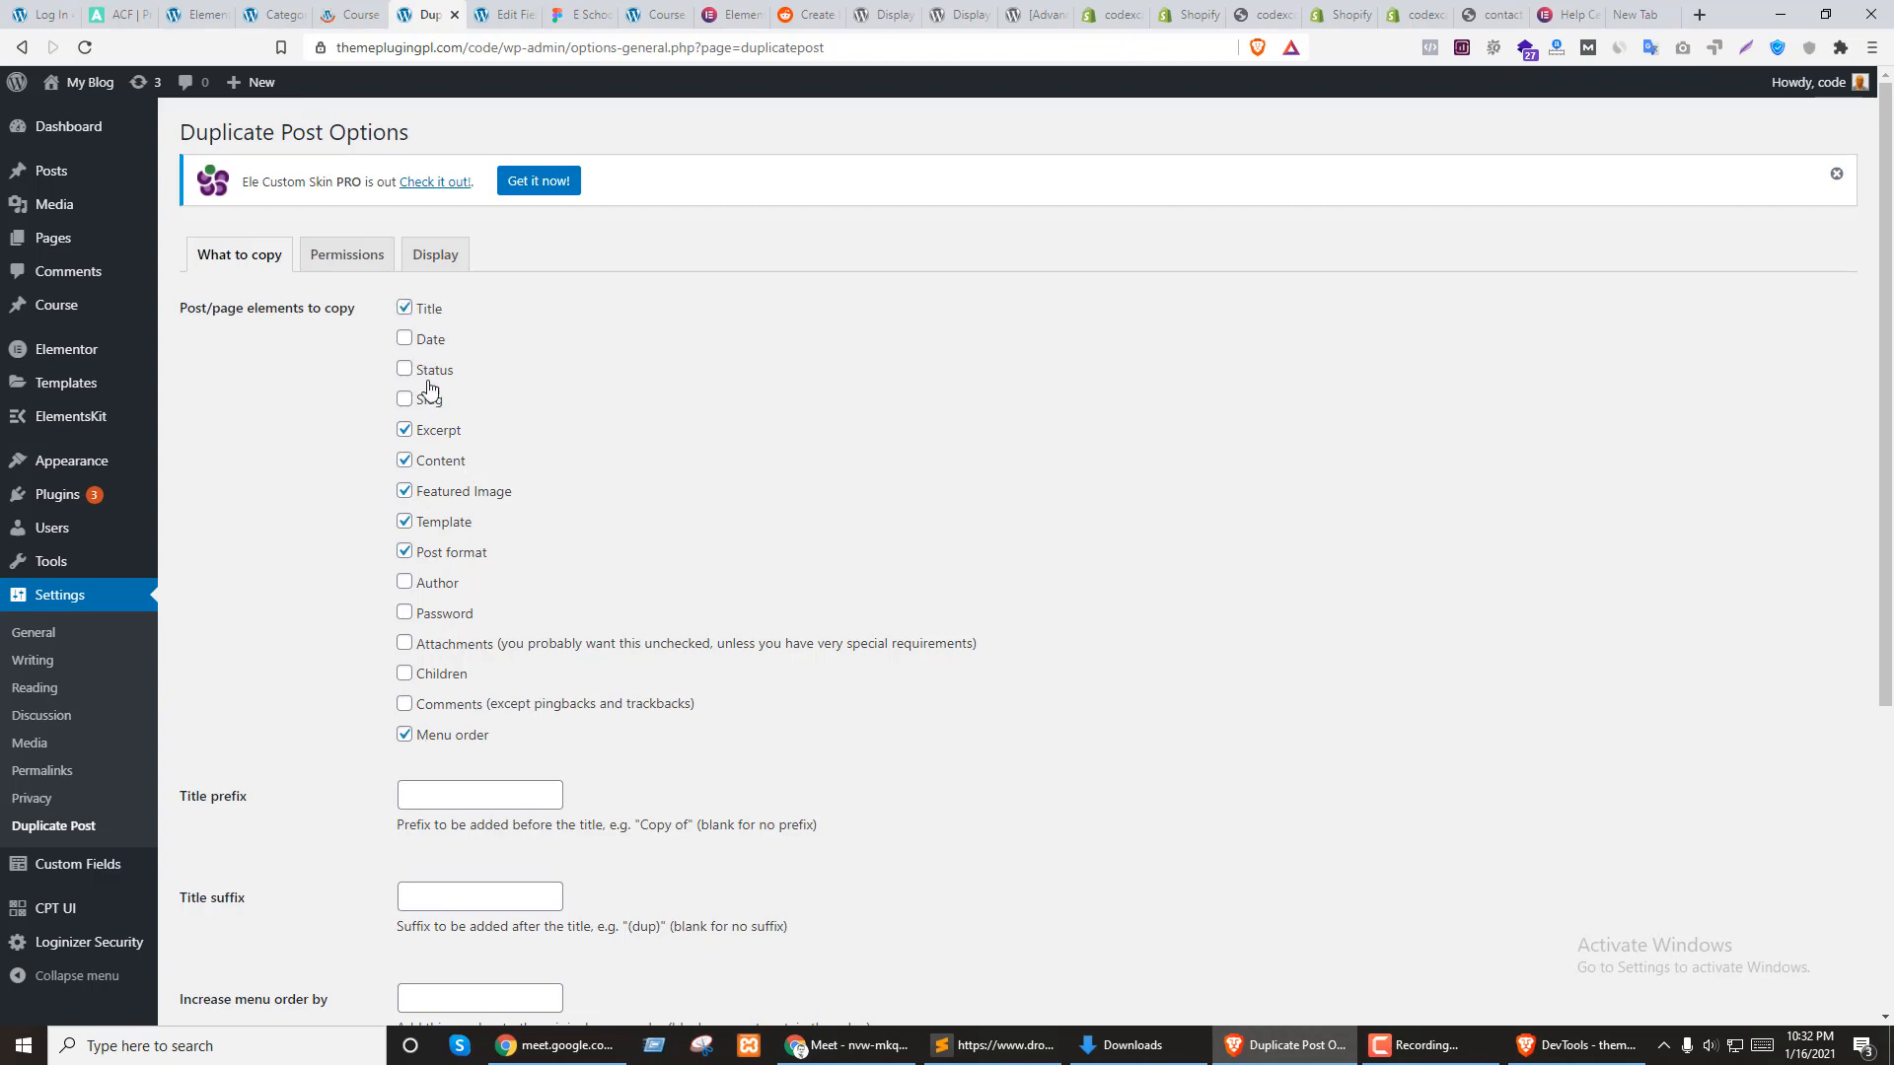
Include Date, Status, Slug, Author, Password, Attachments, Children and Comments in the elements Duplicate Post copies, and save the changes
scroll(464, 634, down, 5)
scroll(464, 631, up, 5)
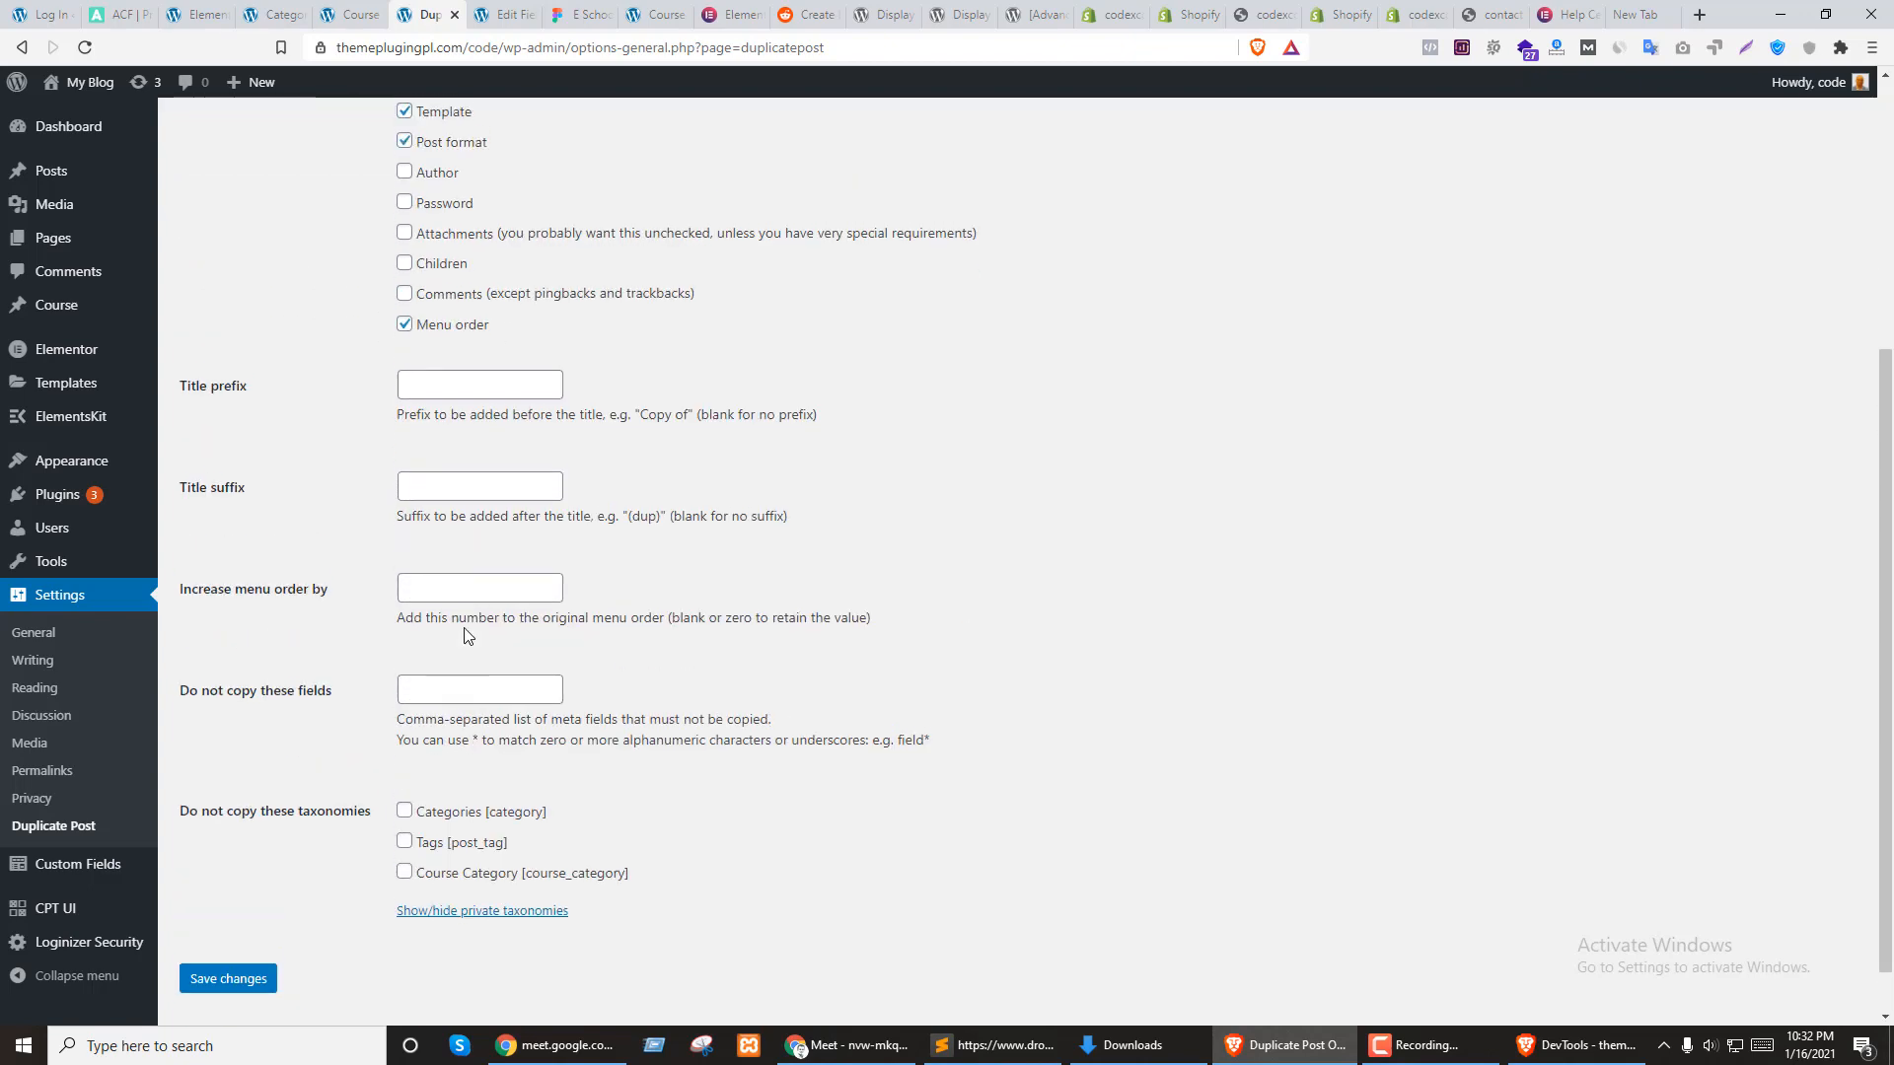
scroll(484, 623, down, 5)
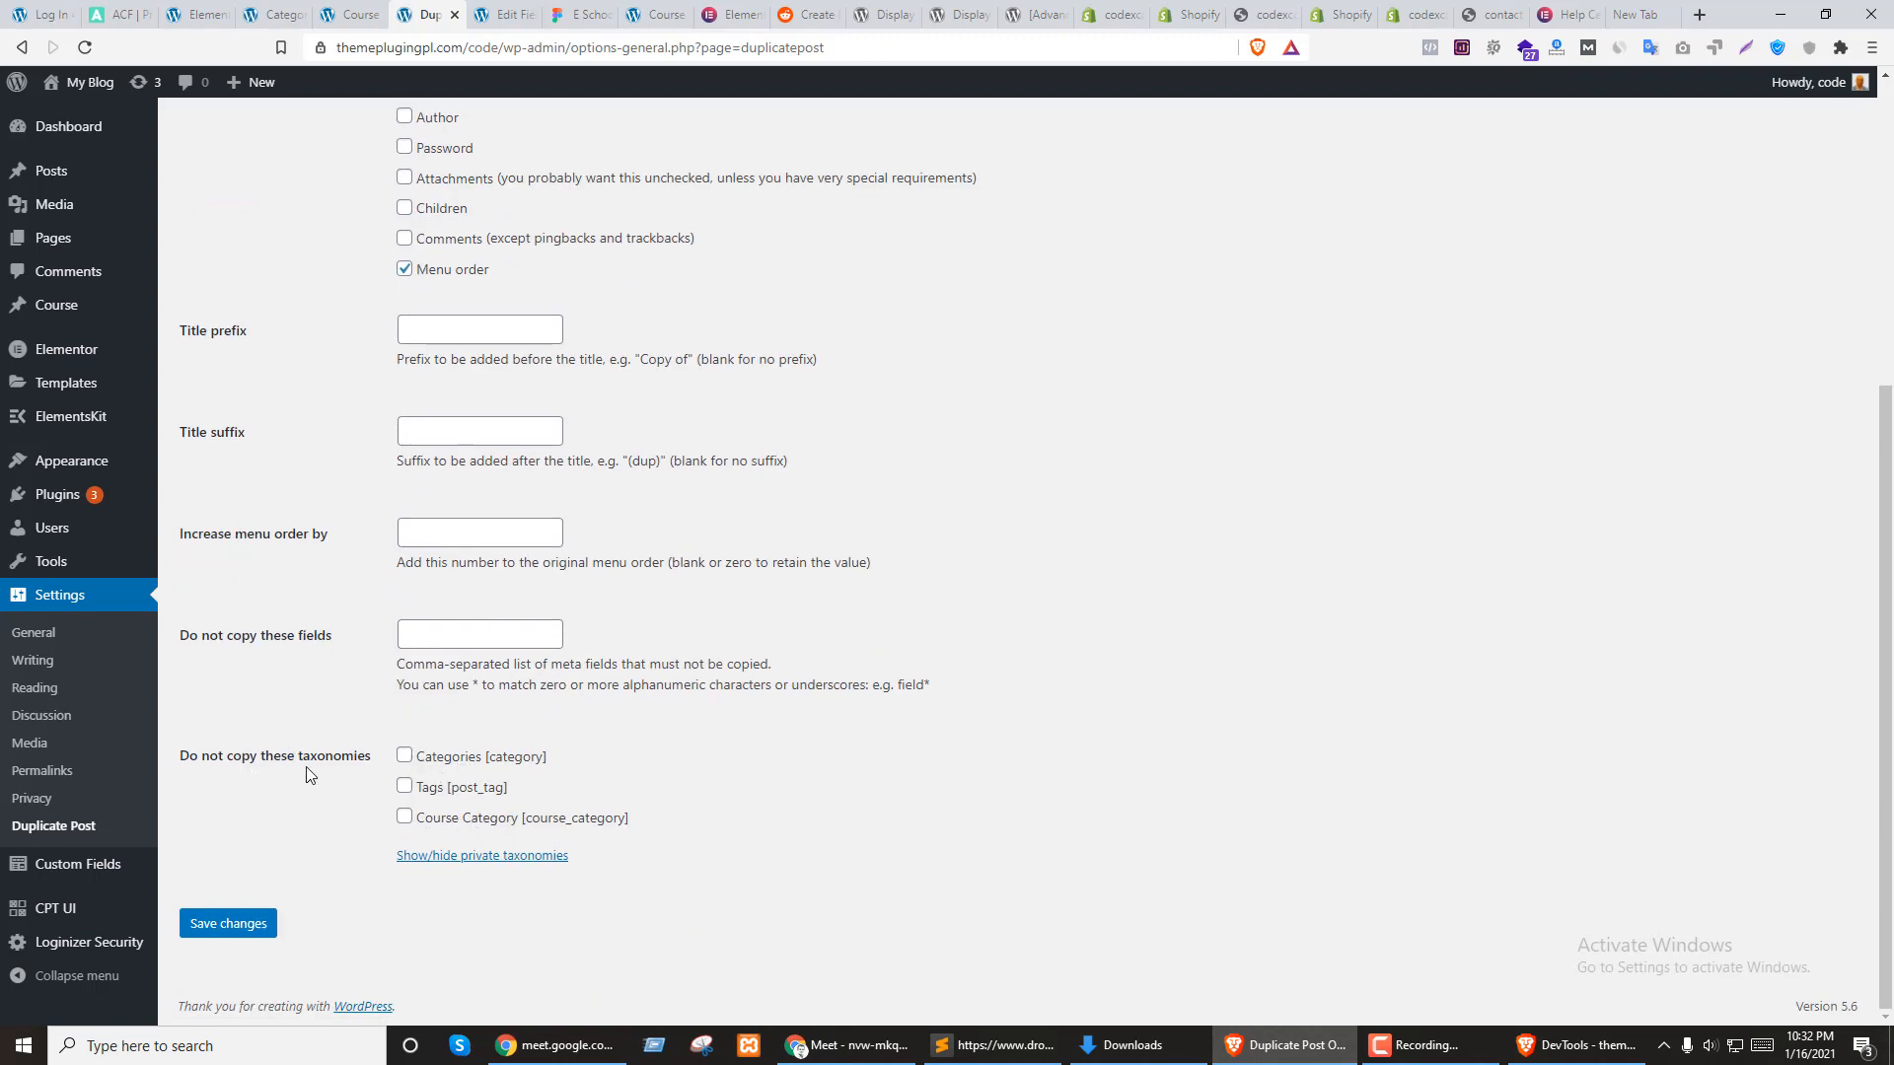
click(642, 789)
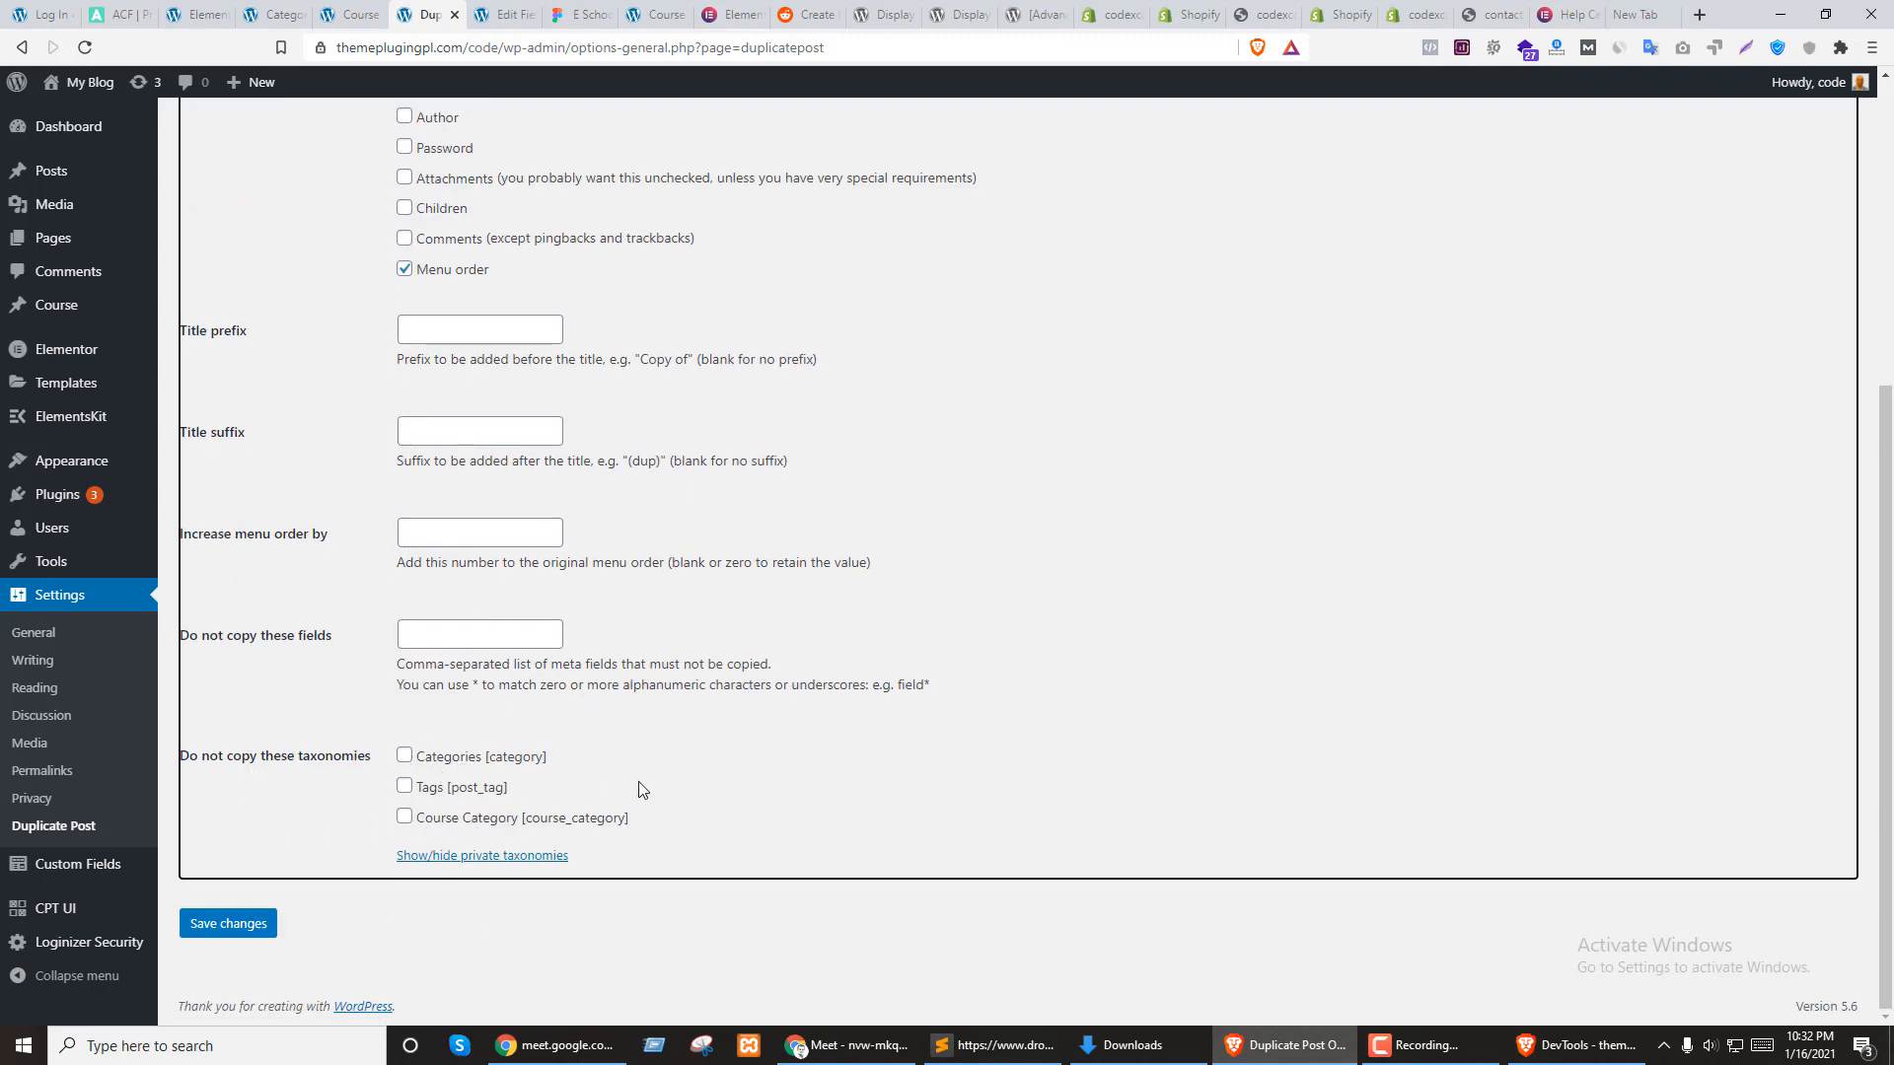
scroll(602, 612, up, 5)
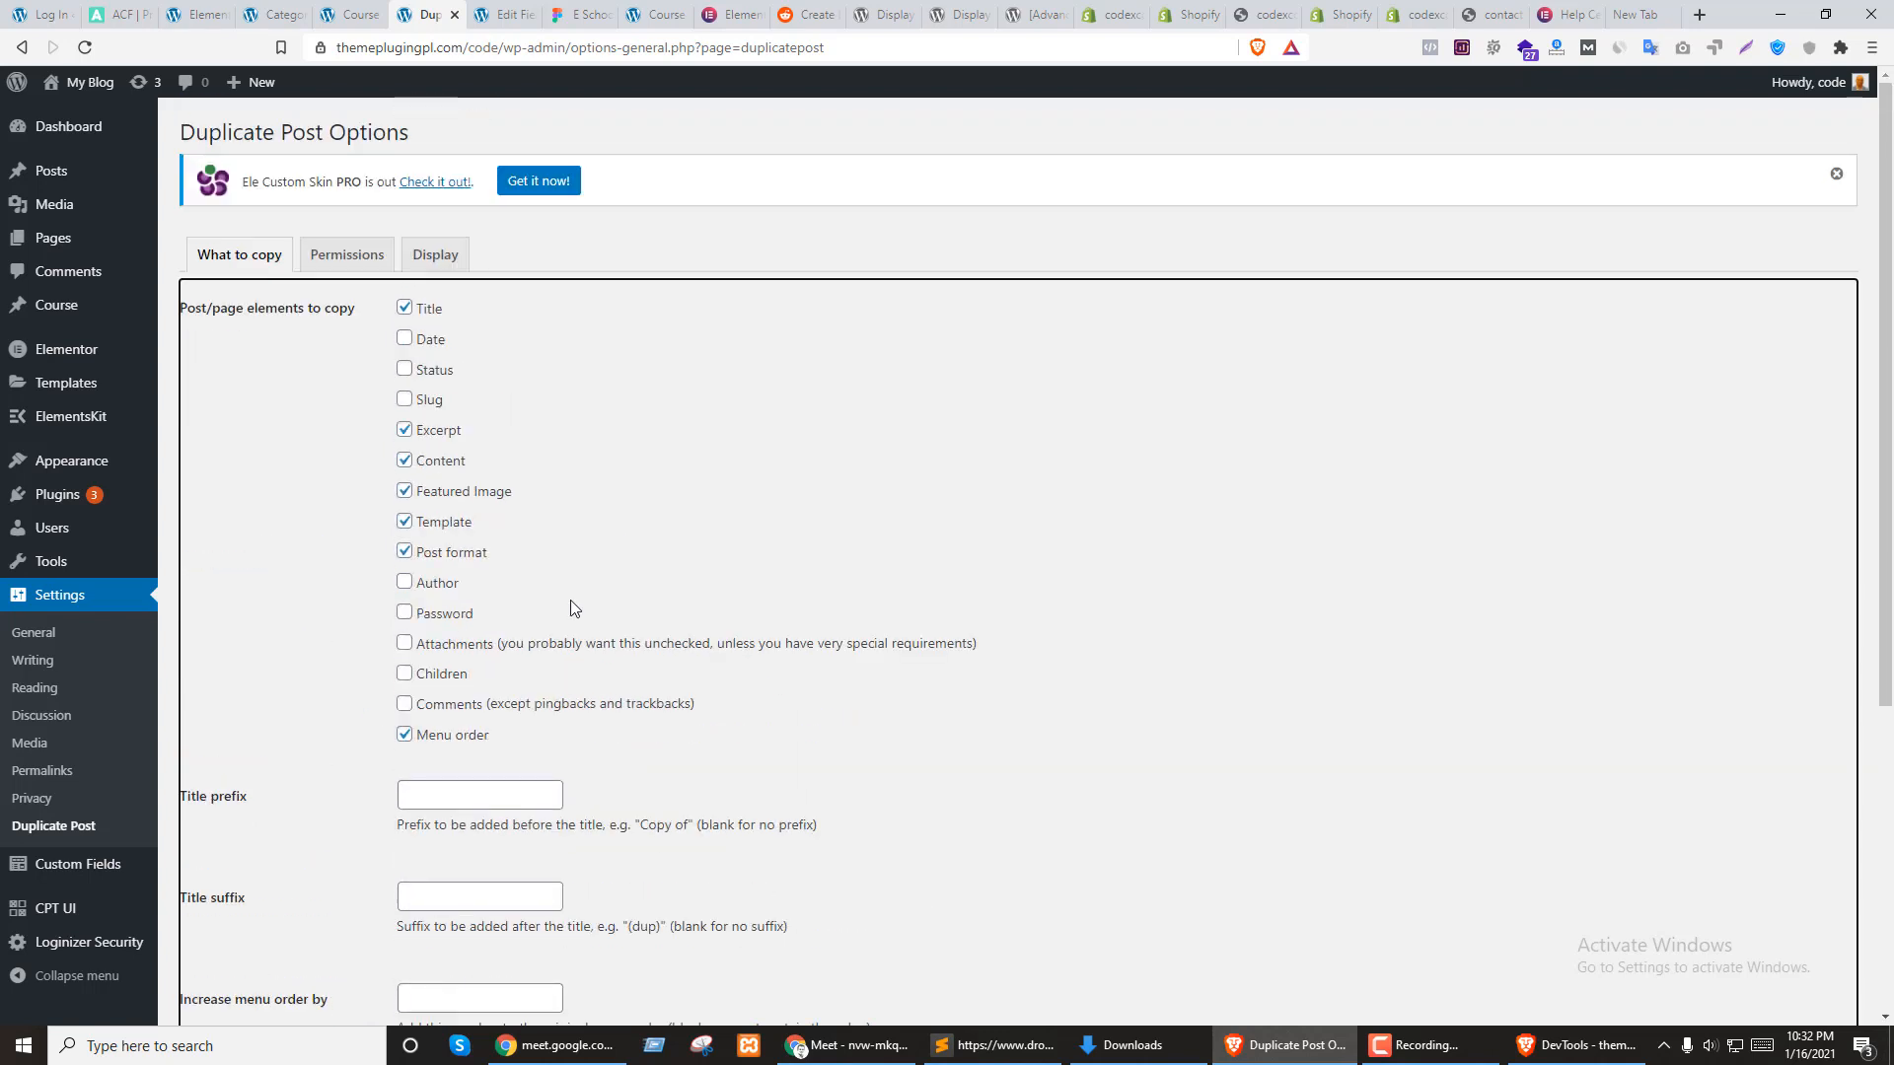
click(405, 339)
click(404, 369)
click(404, 400)
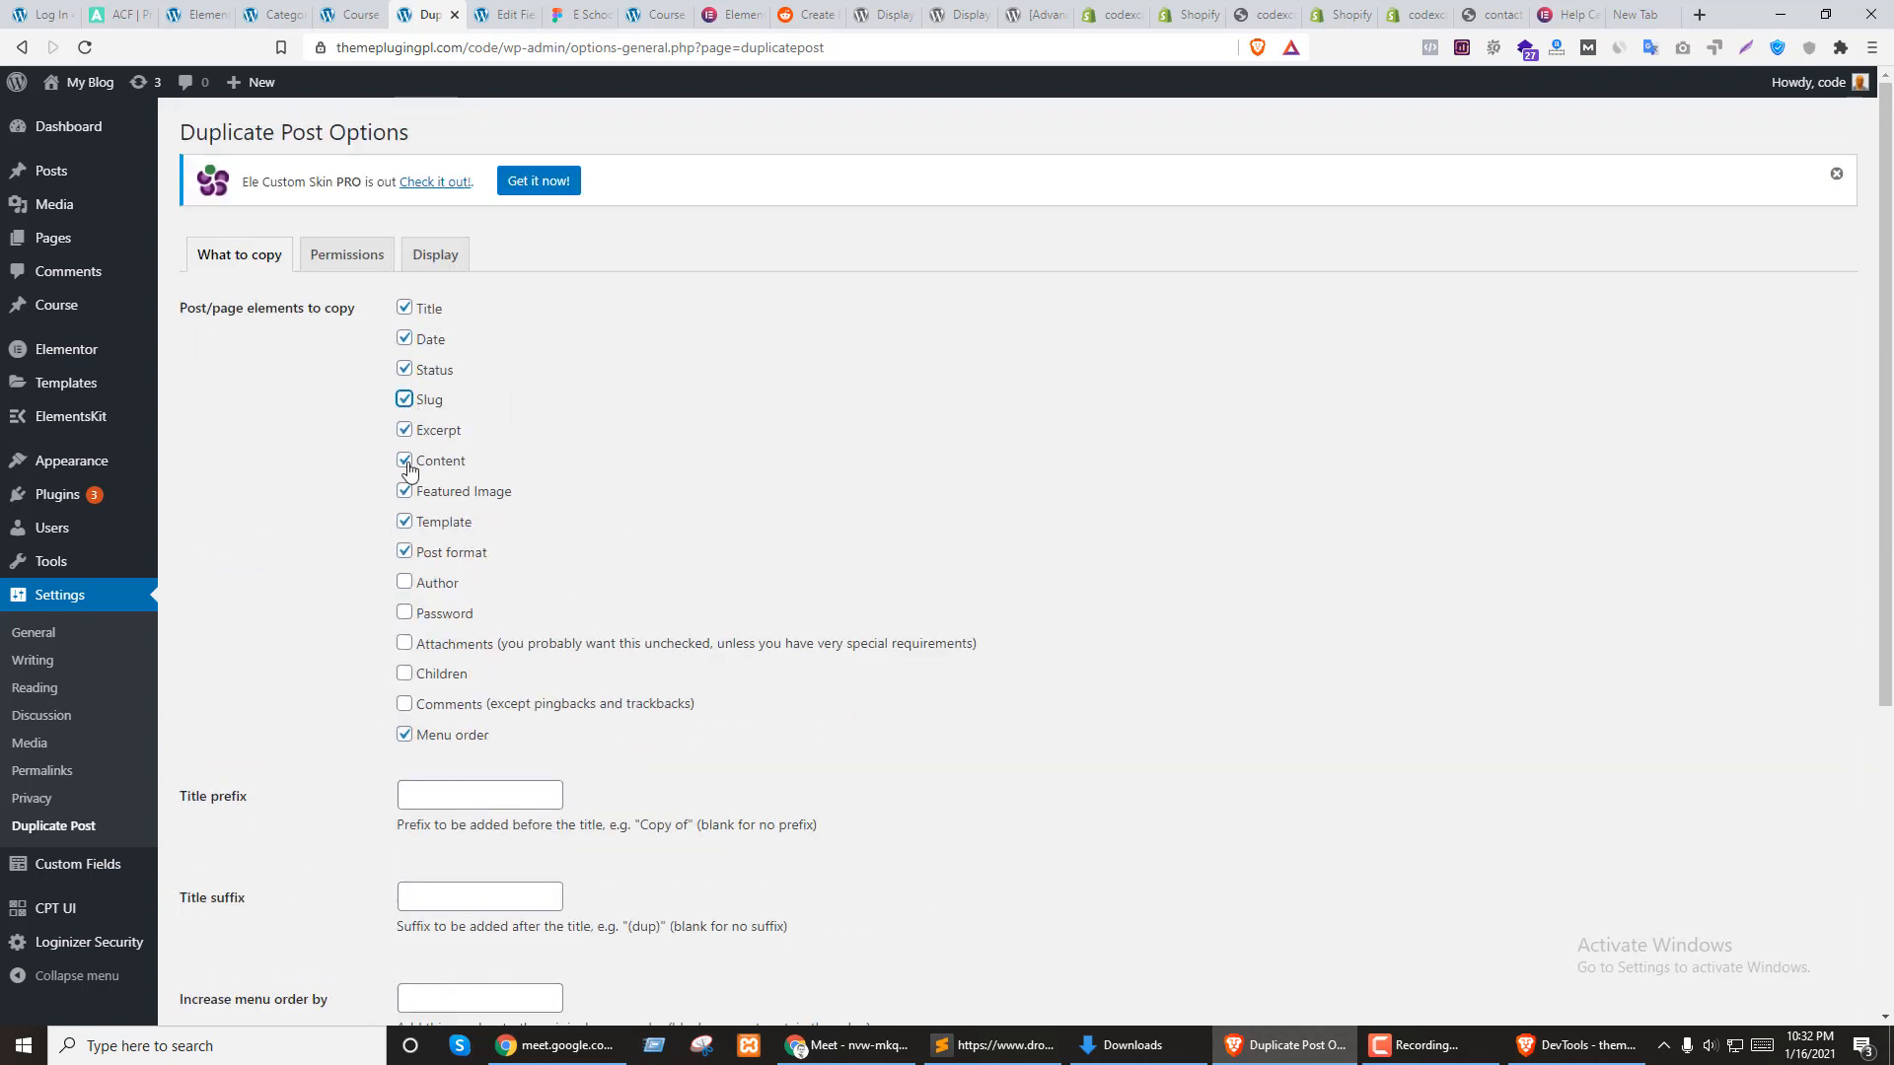
click(405, 582)
click(405, 612)
click(405, 643)
click(405, 674)
click(403, 703)
scroll(371, 353, down, 5)
click(233, 924)
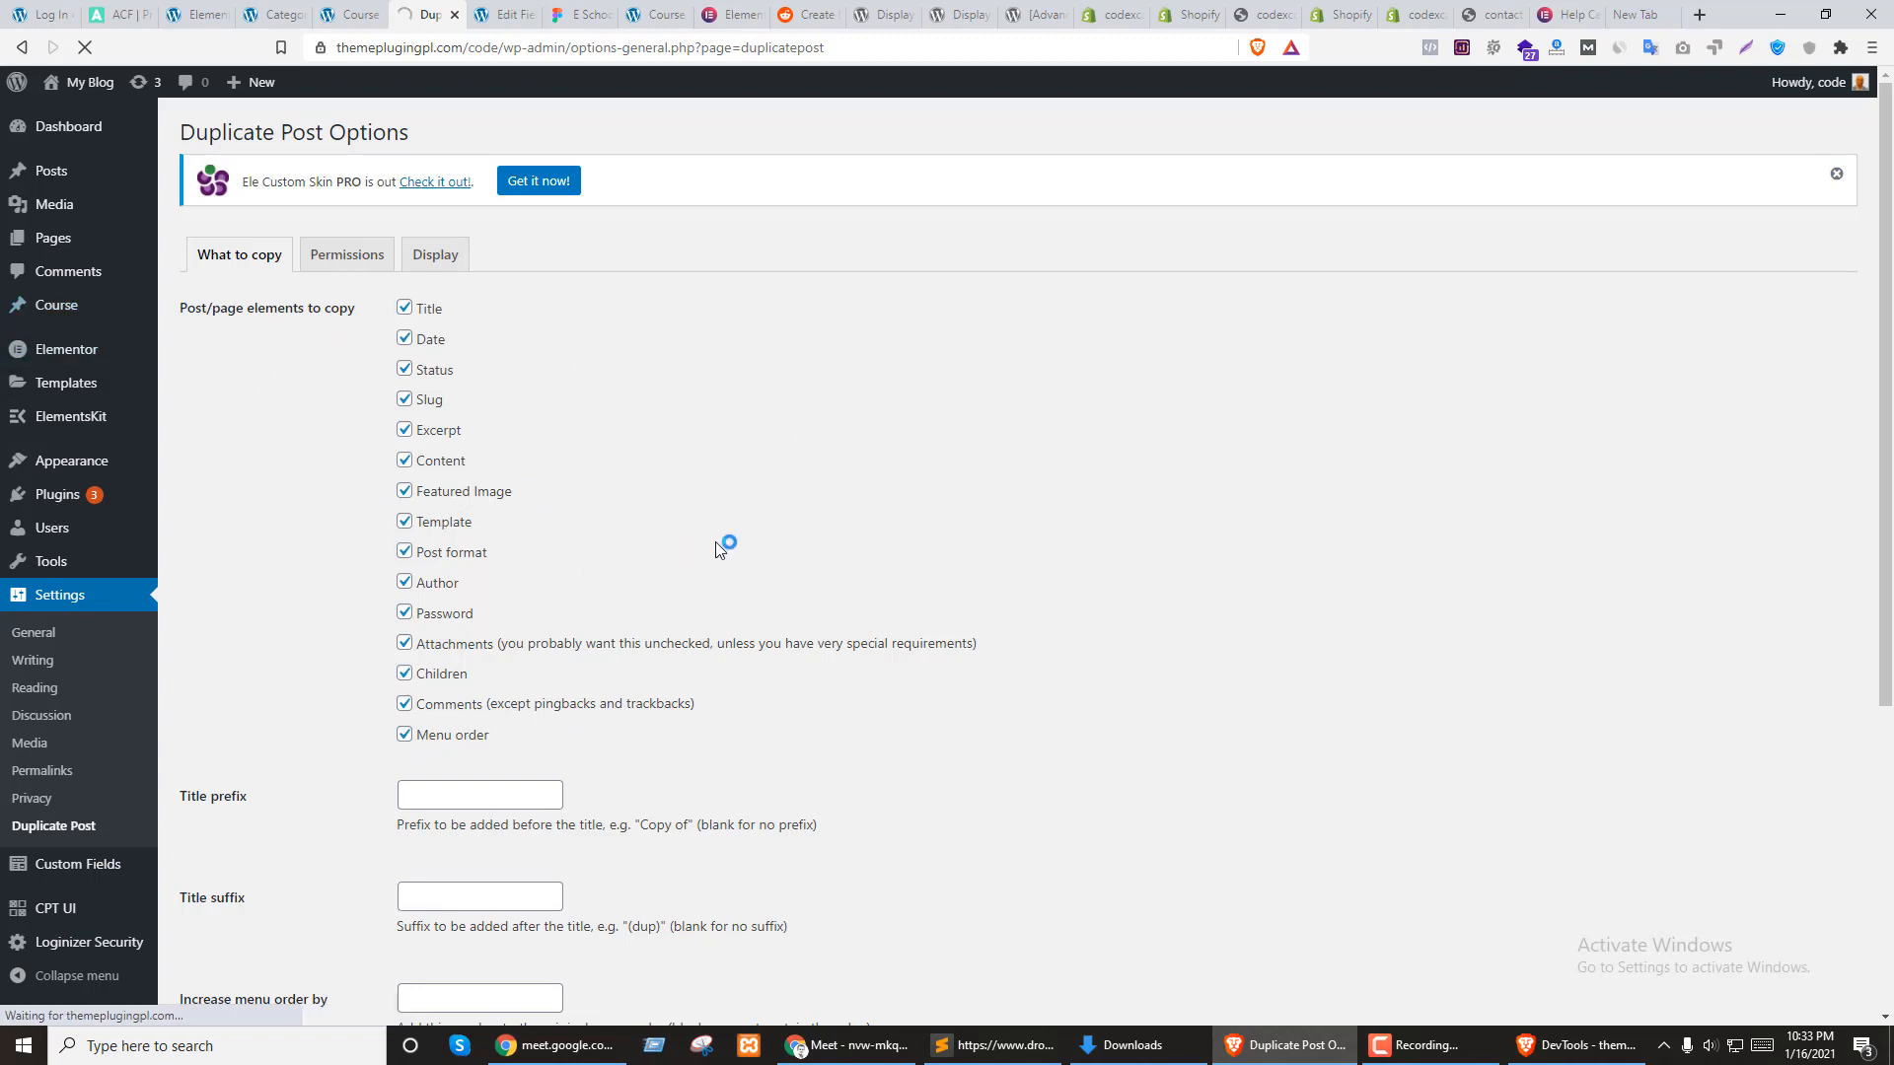
Enable Duplicate Post for the Course post type in its permissions and save the changes
key(ctrl+shift+Tab)
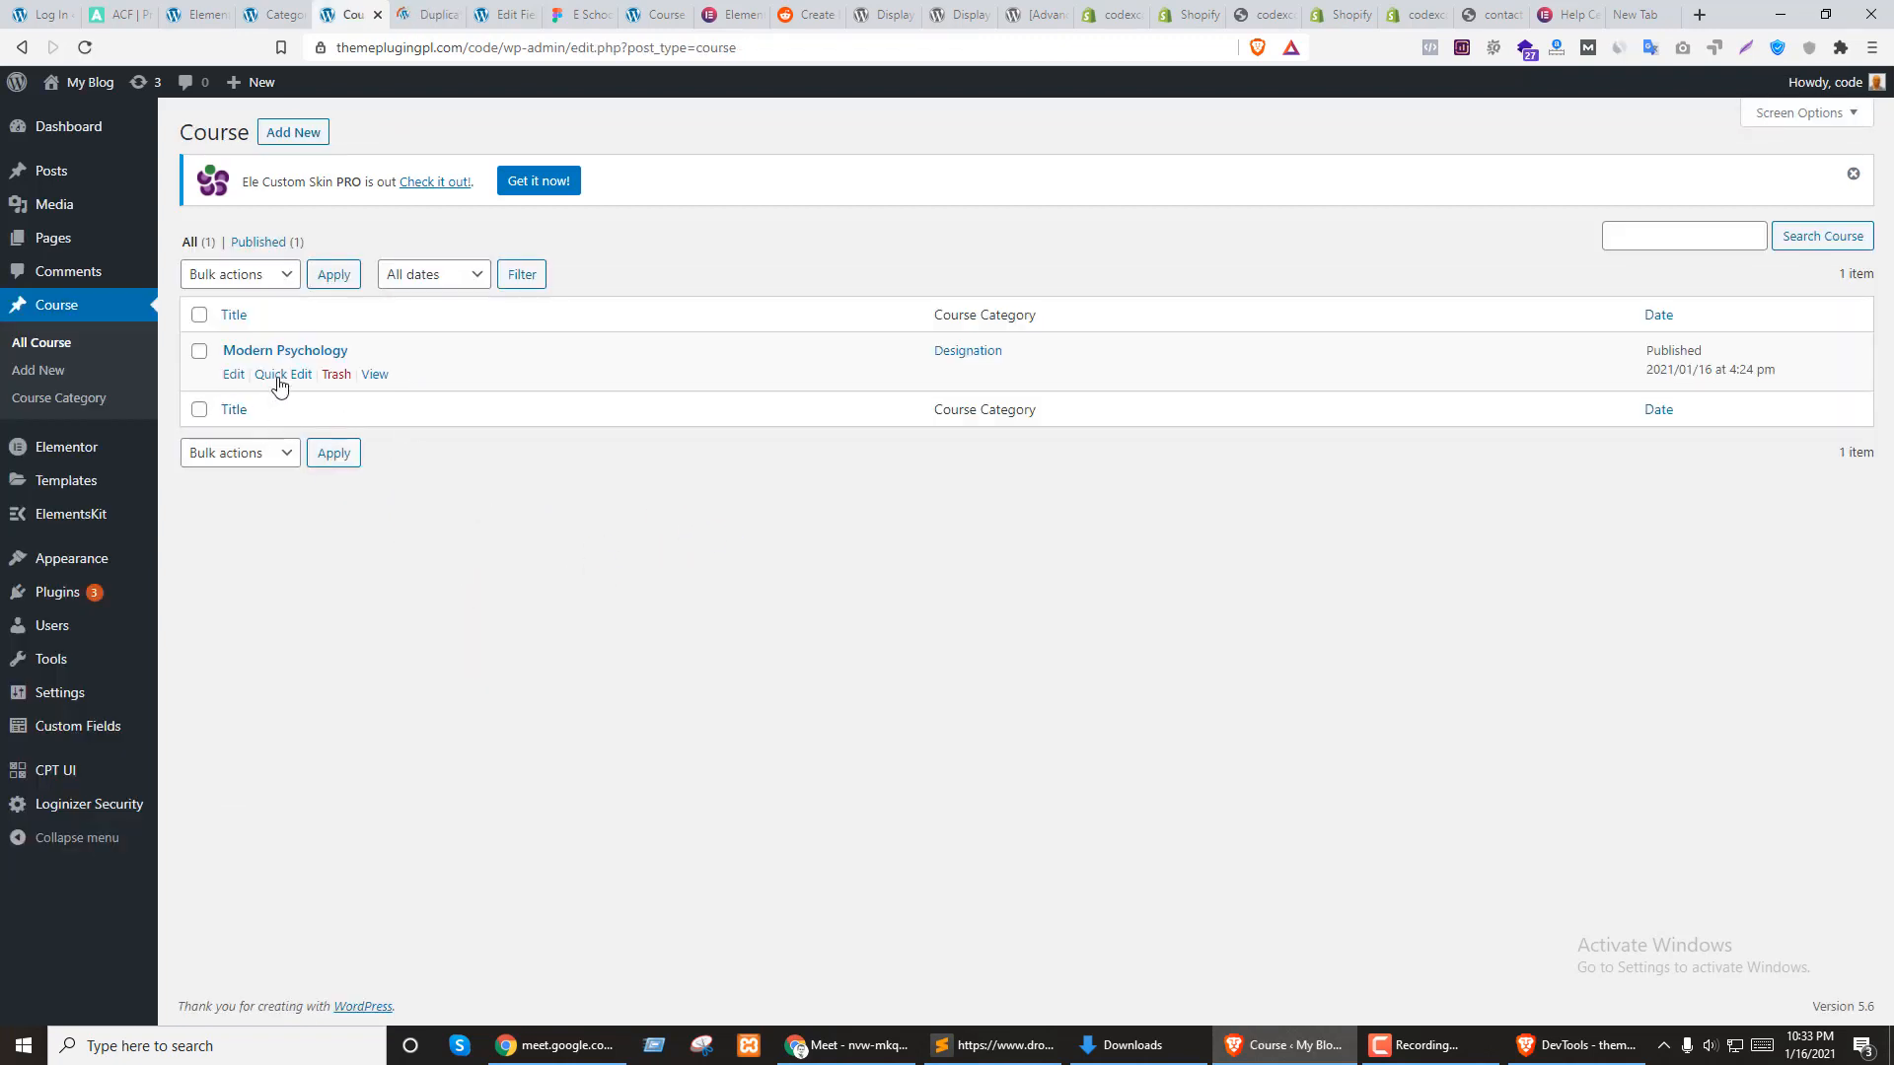
key(ctrl+Tab)
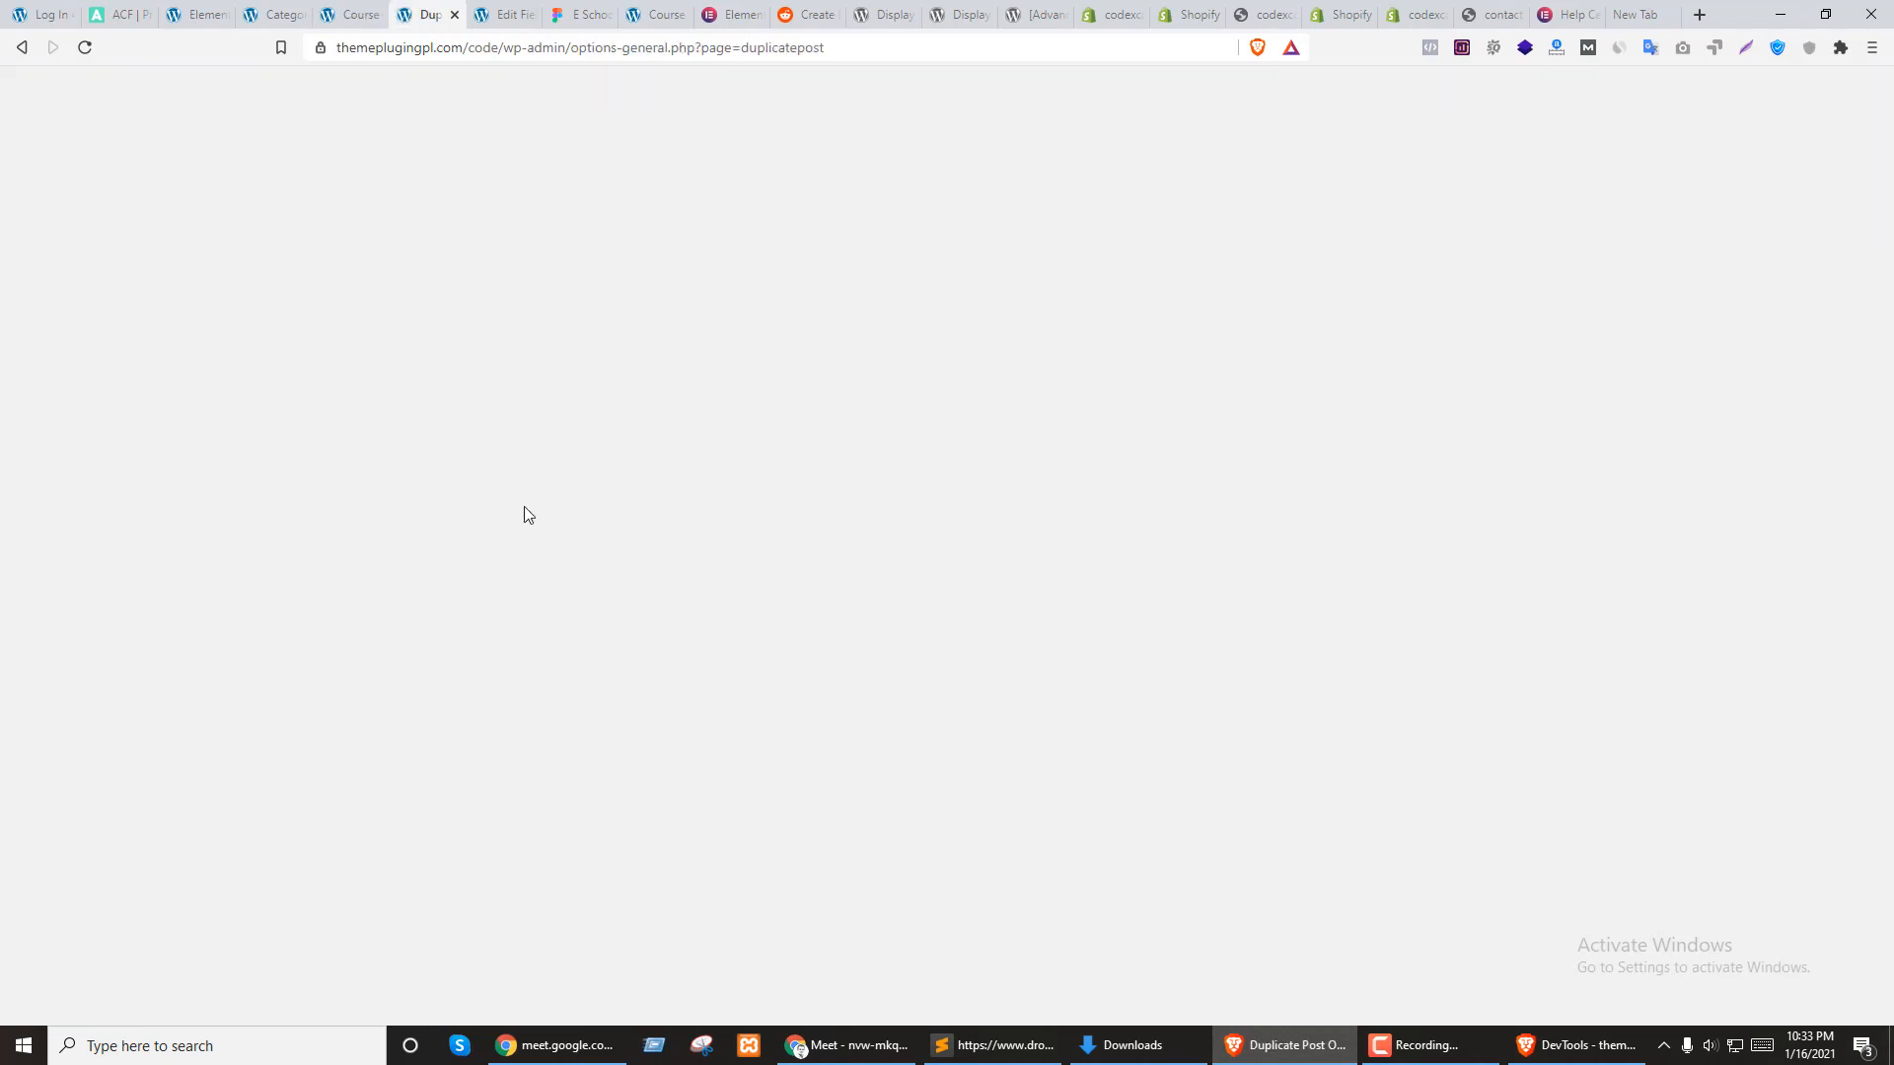
click(345, 310)
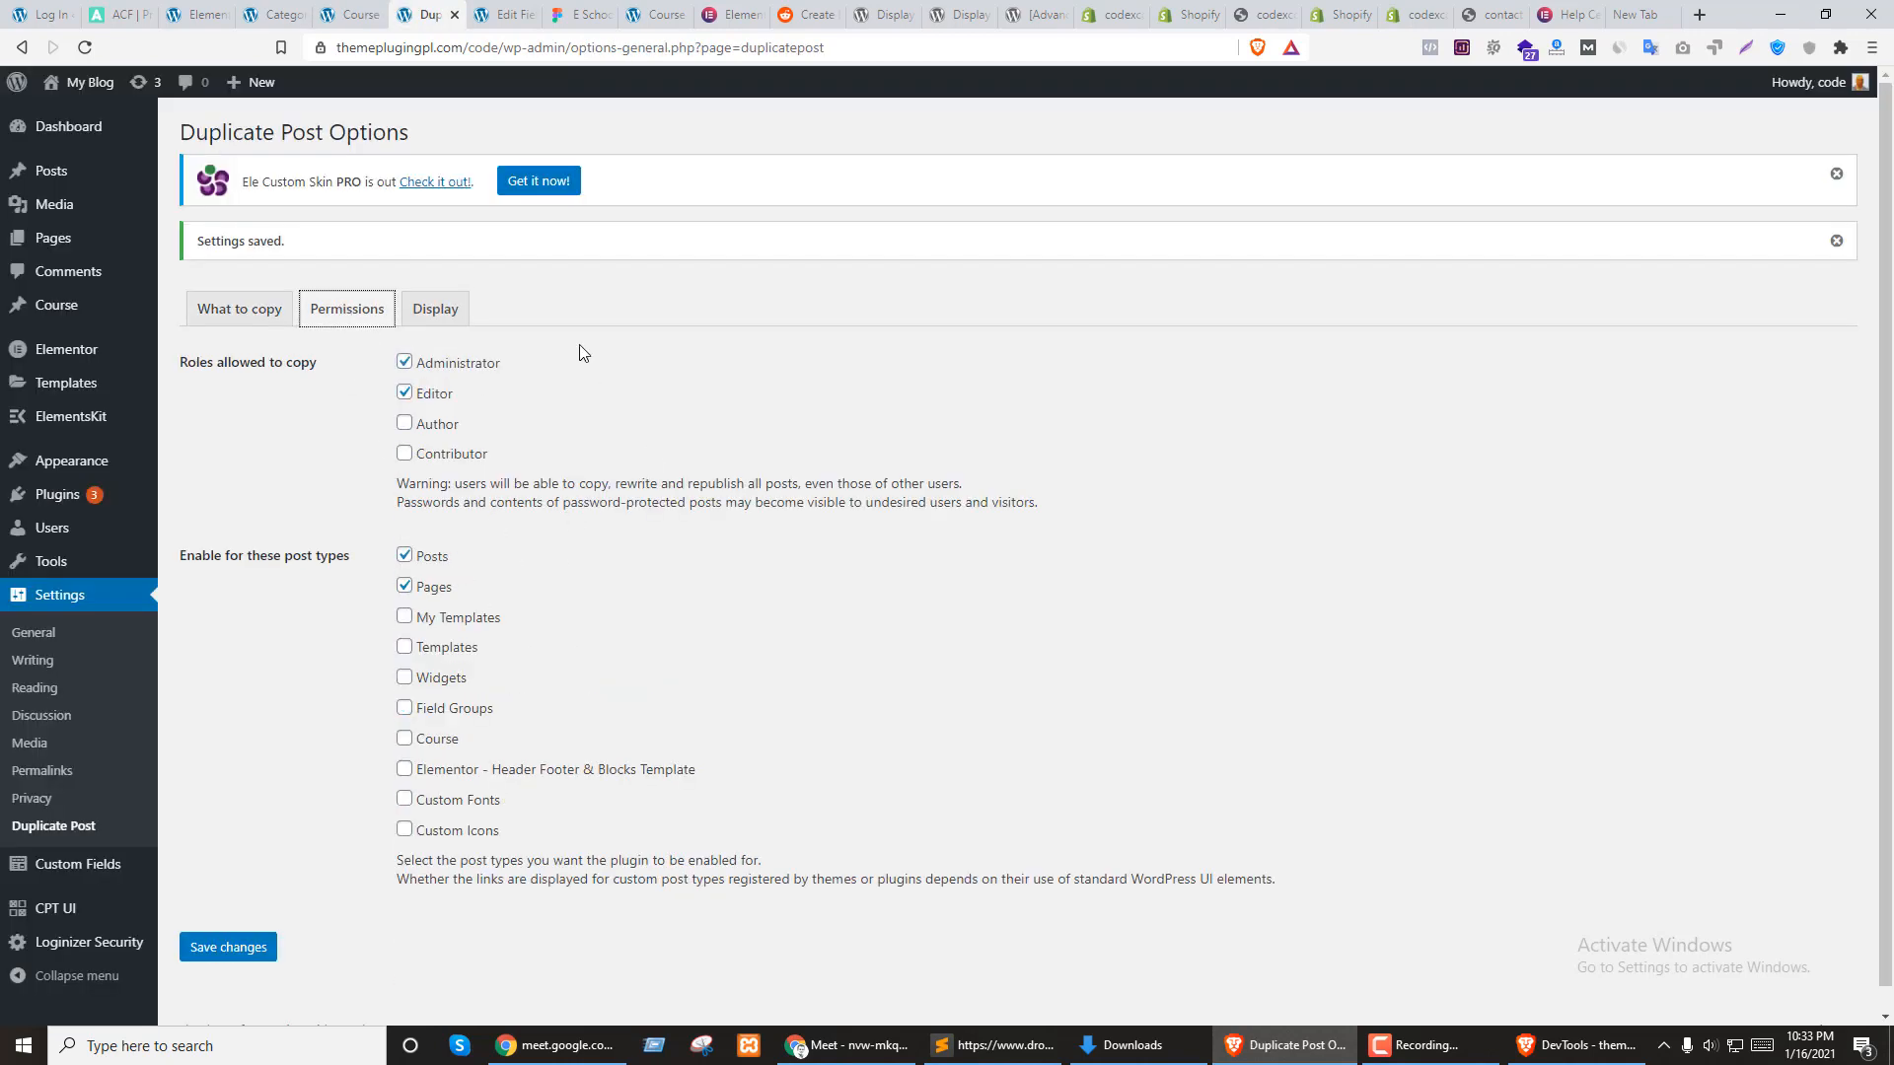
click(405, 740)
click(231, 957)
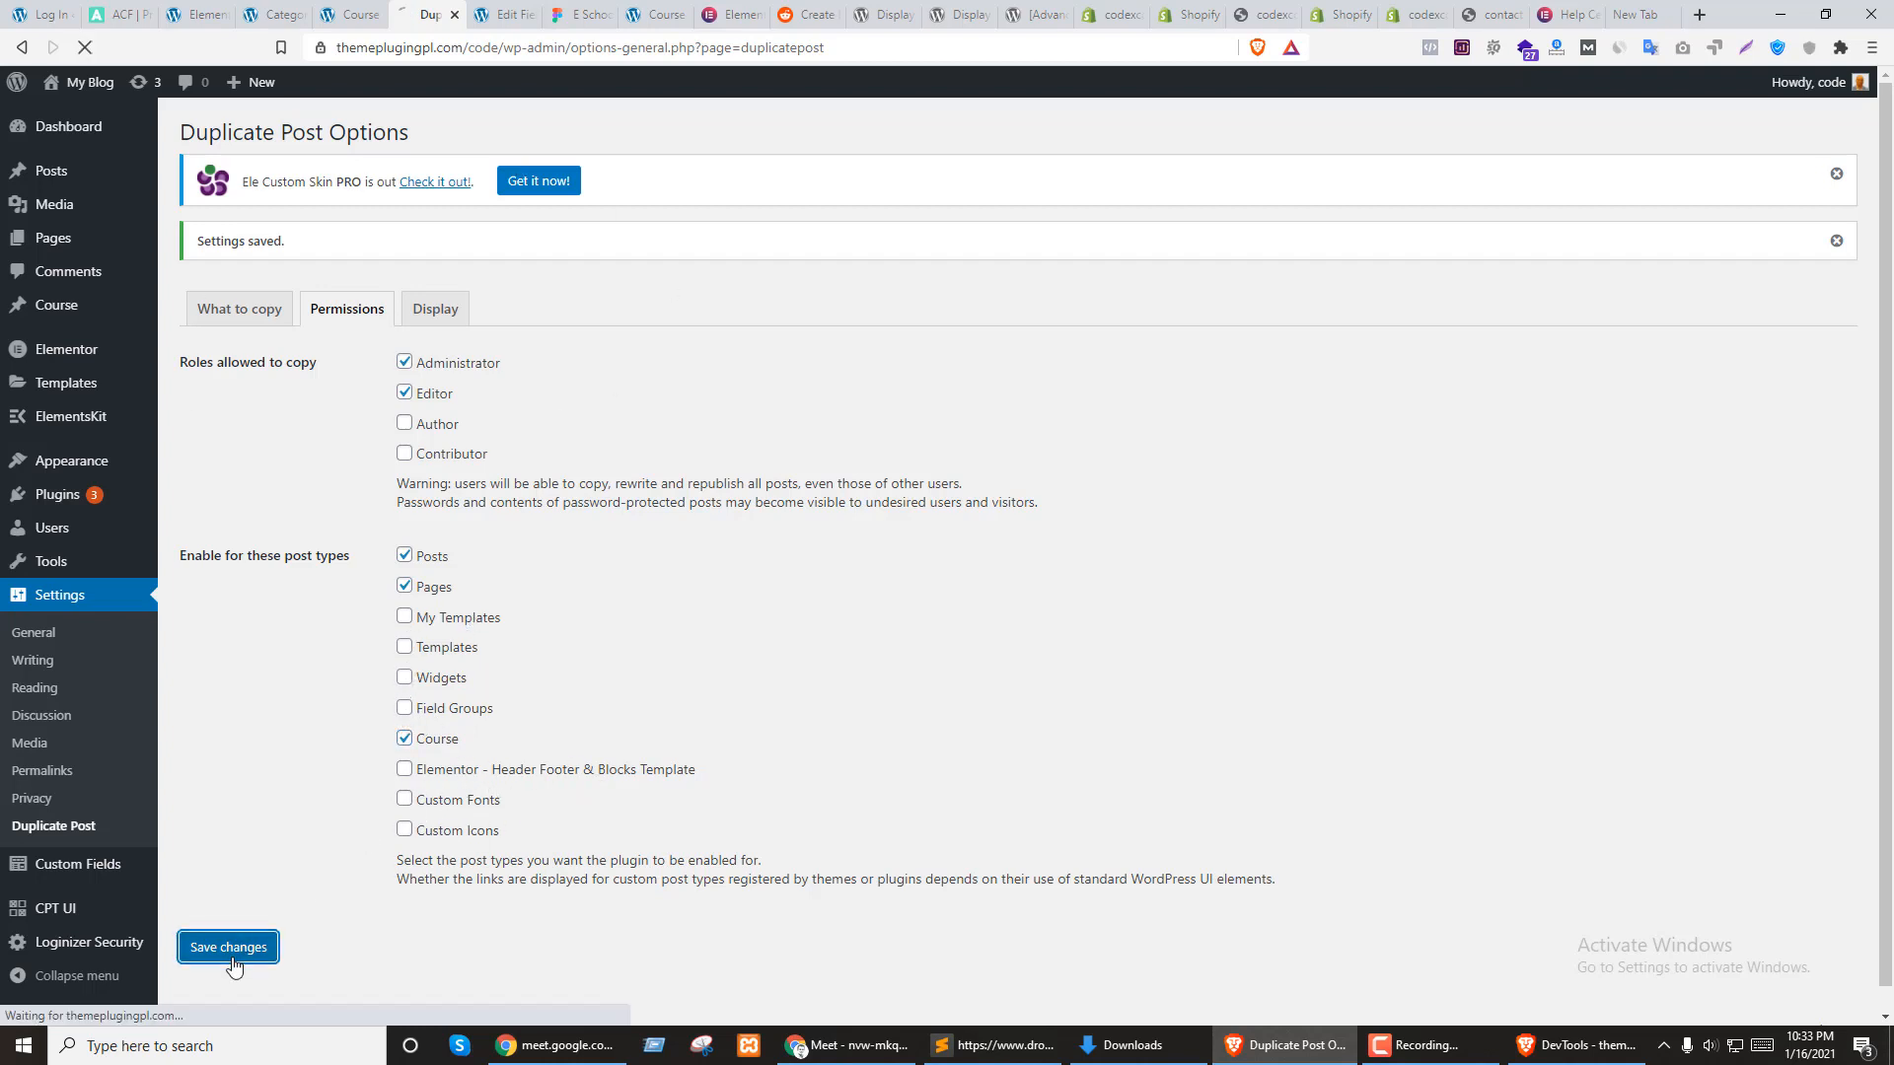
Review Duplicate Post's display options and check the reloaded course list for Modern Psychology's cloning action
click(403, 363)
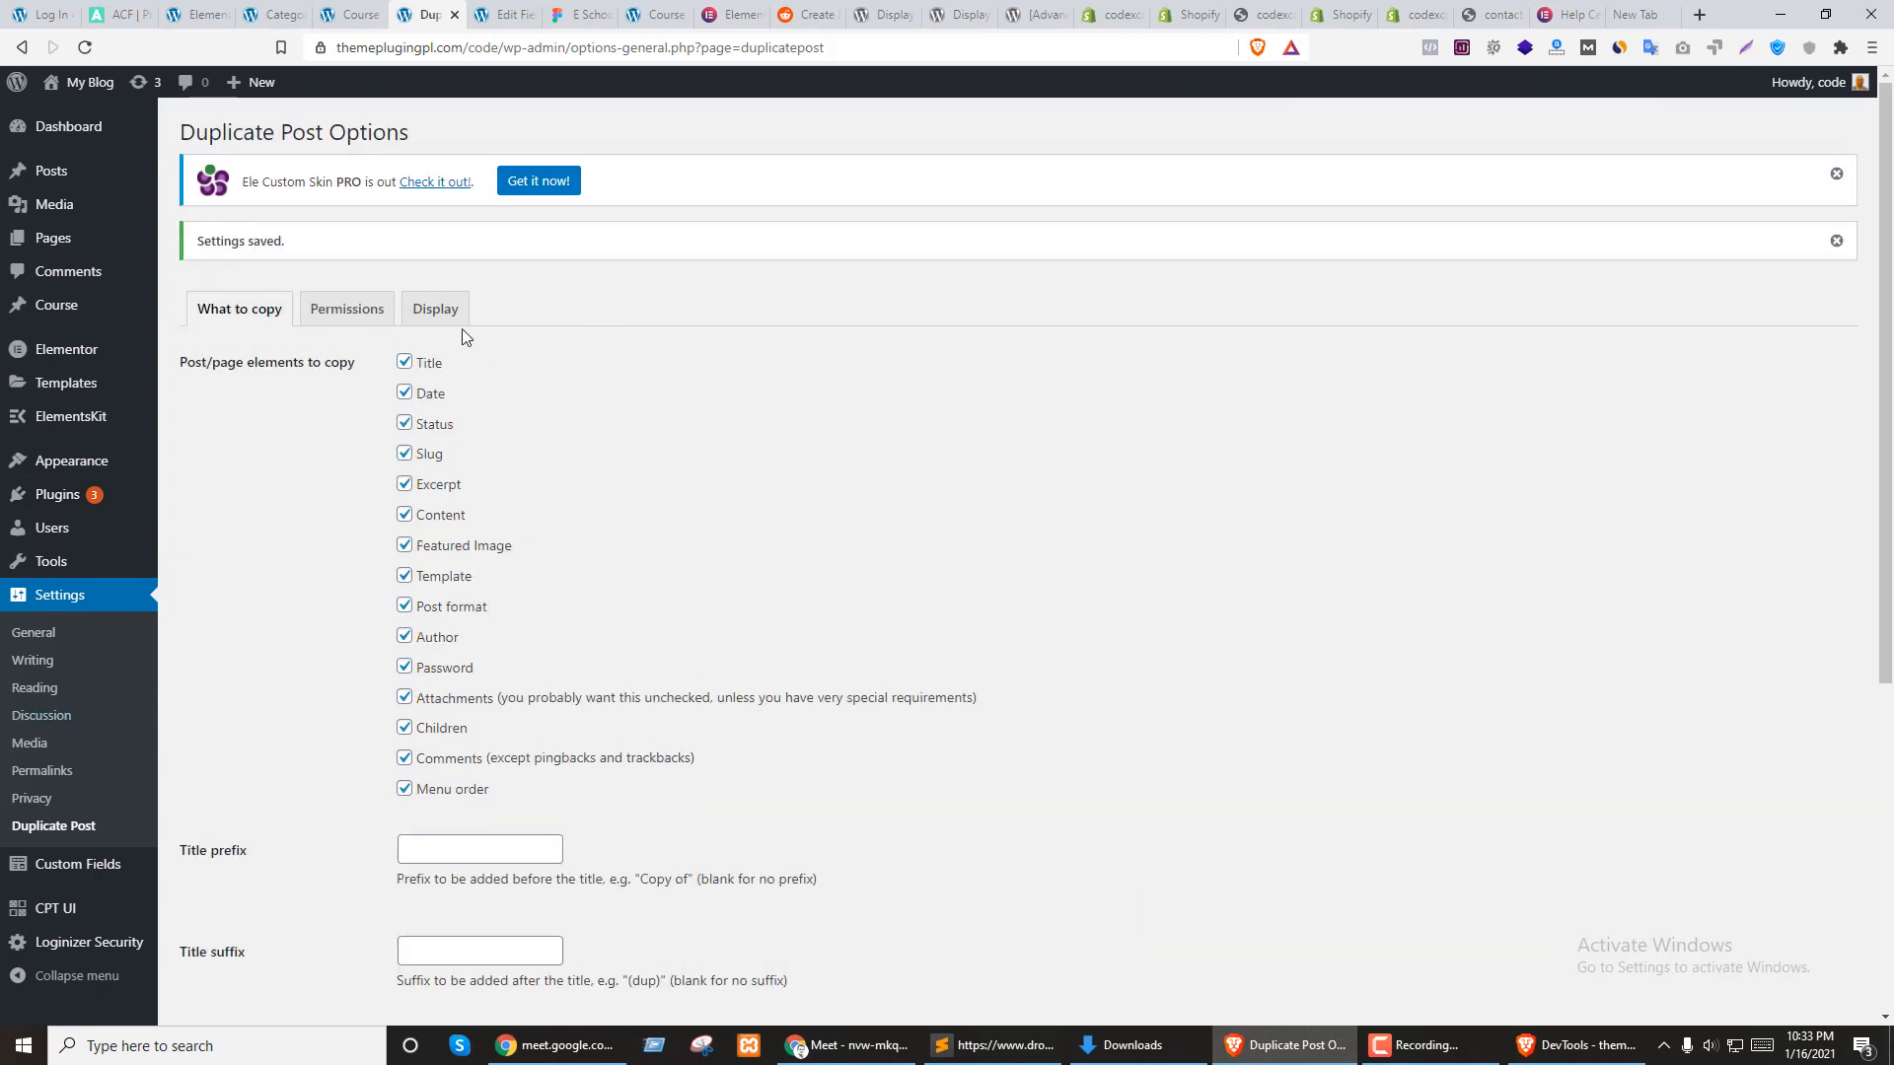
click(452, 318)
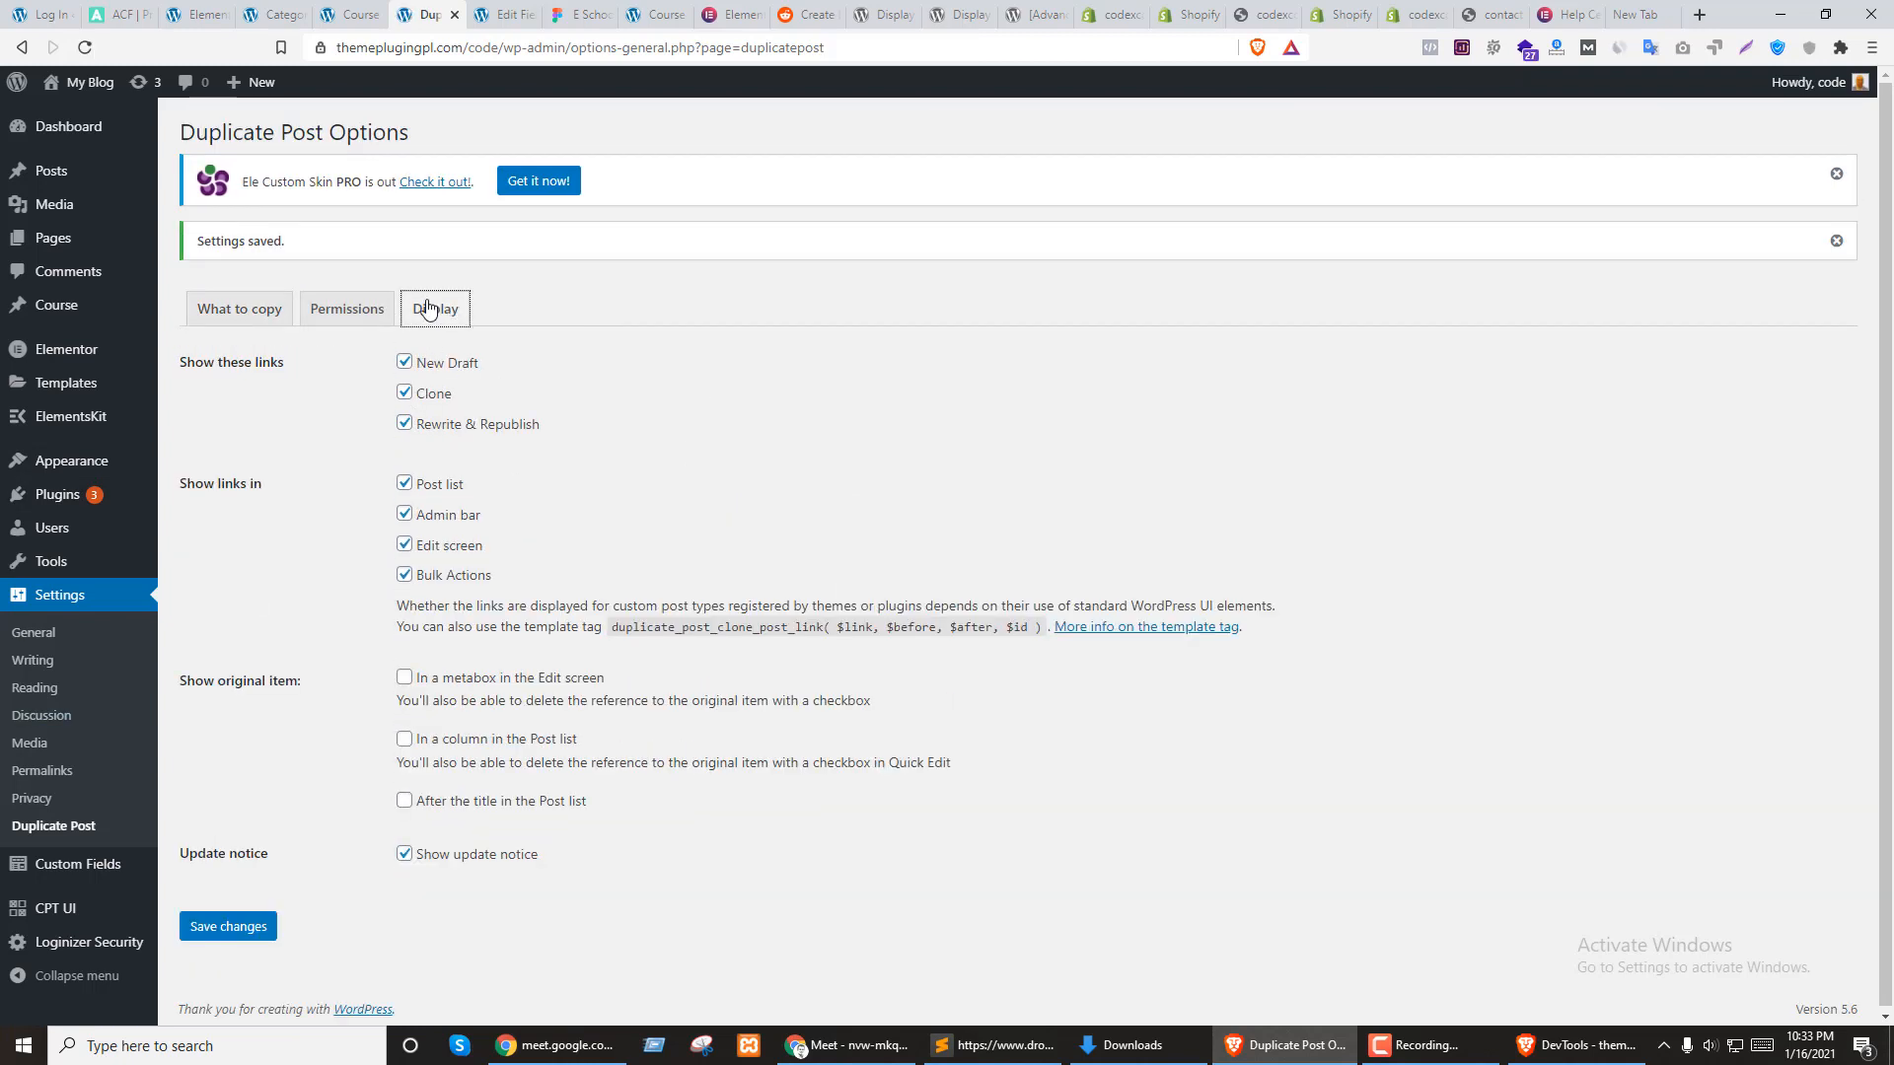
key(ctrl+shift+Tab)
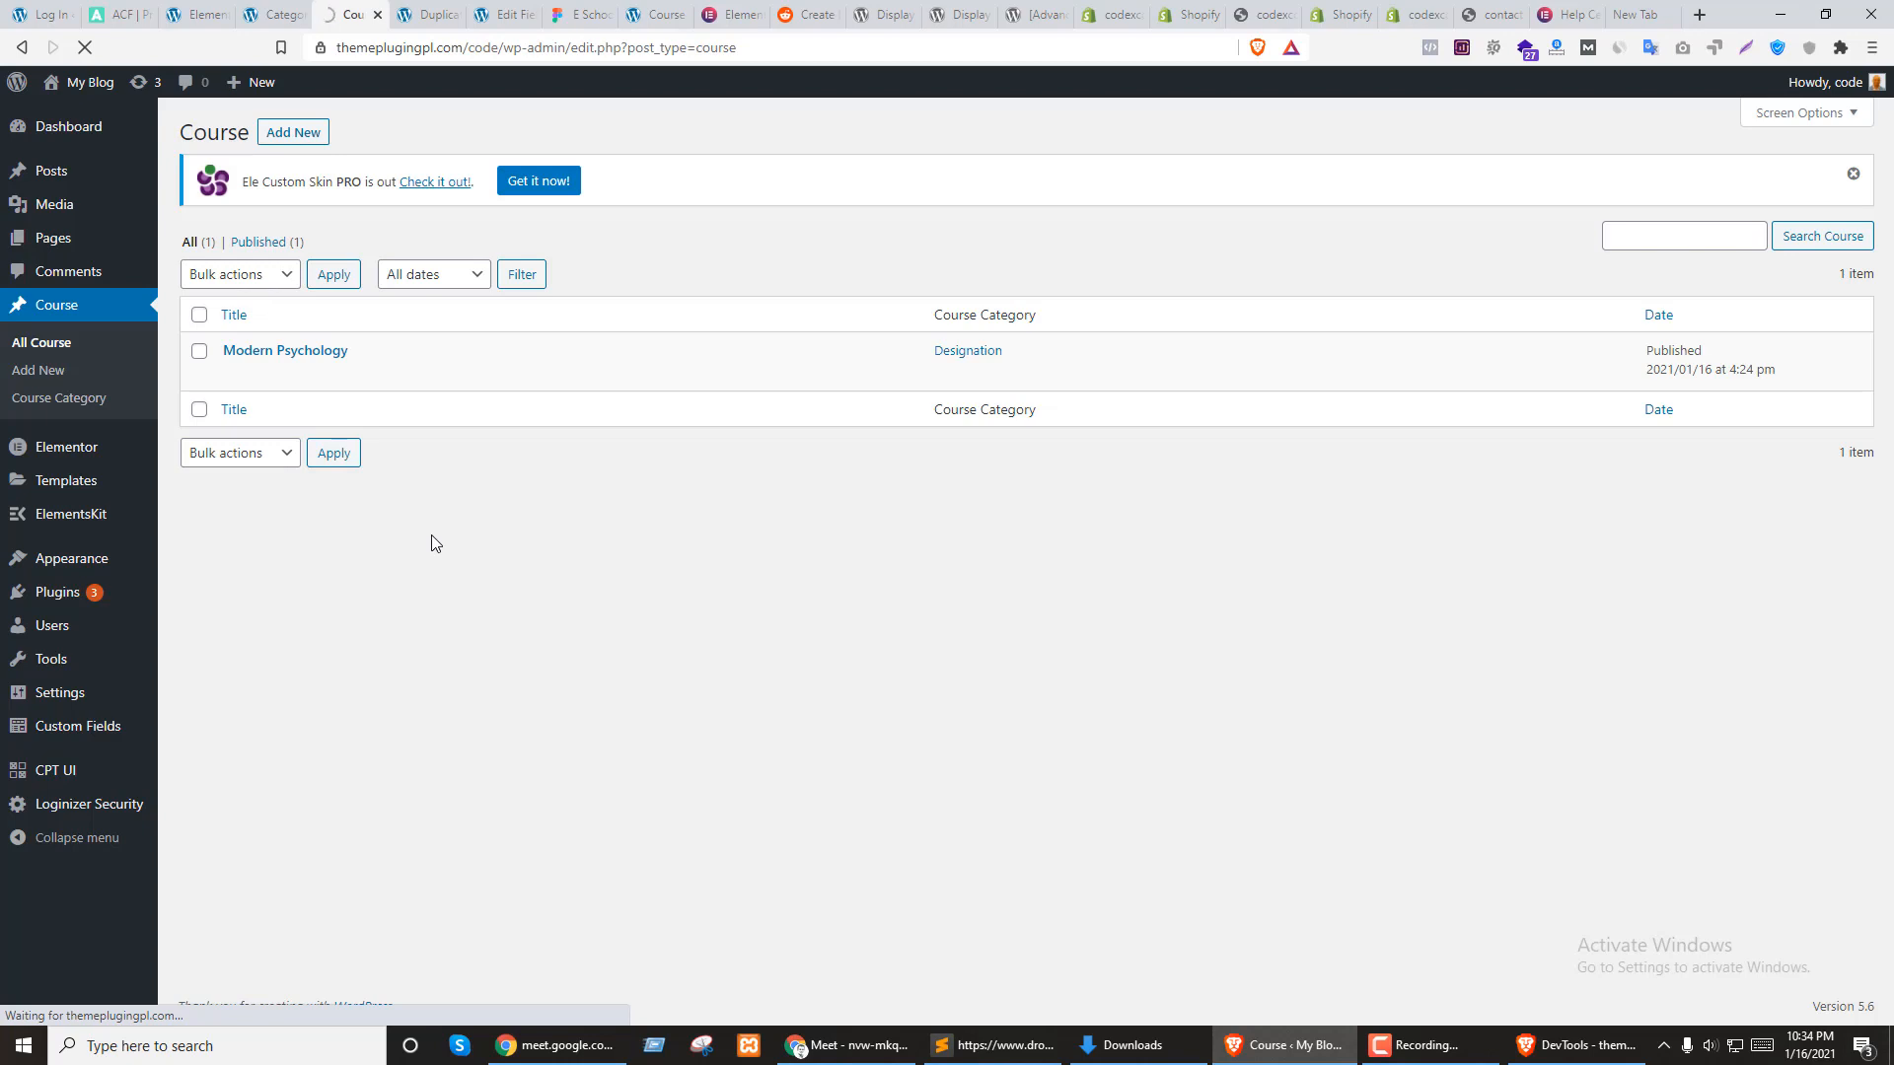
mouse_move(404, 371)
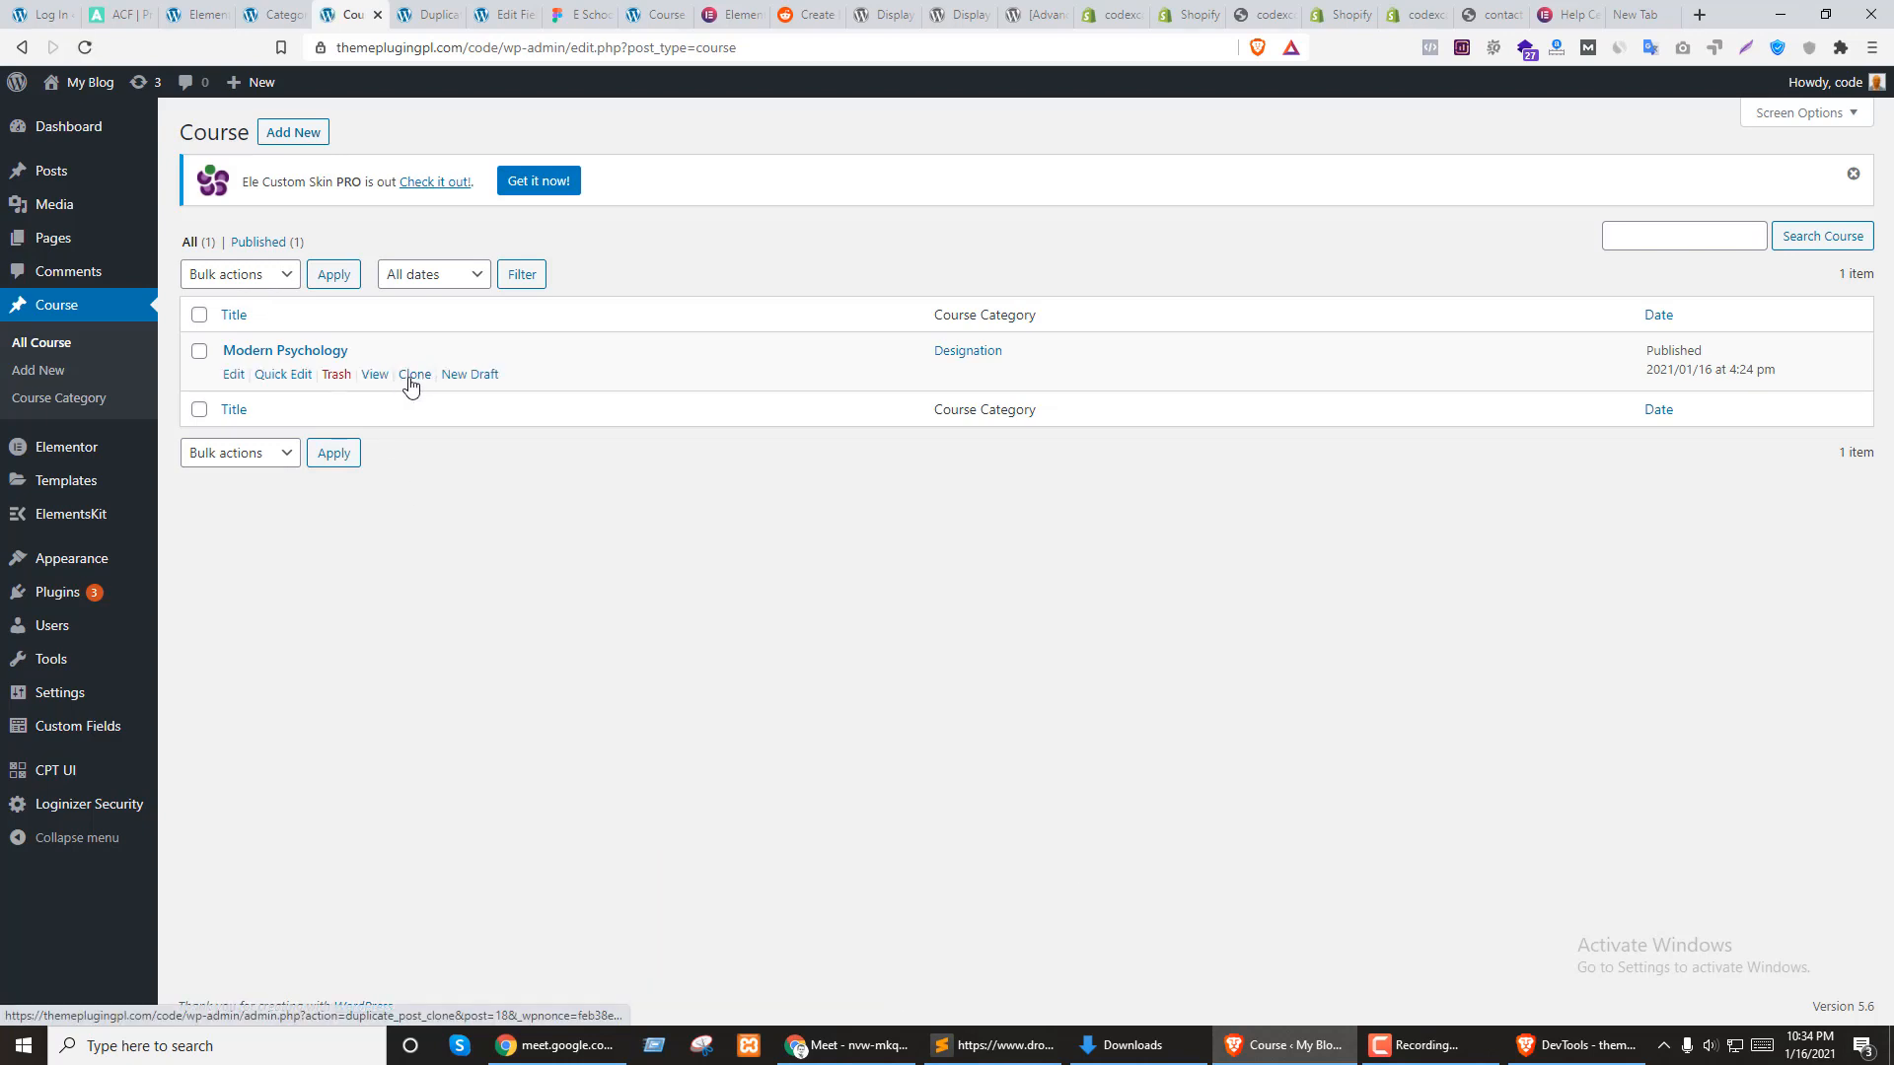
Clone the Modern Psychology course twice from the course list
click(411, 382)
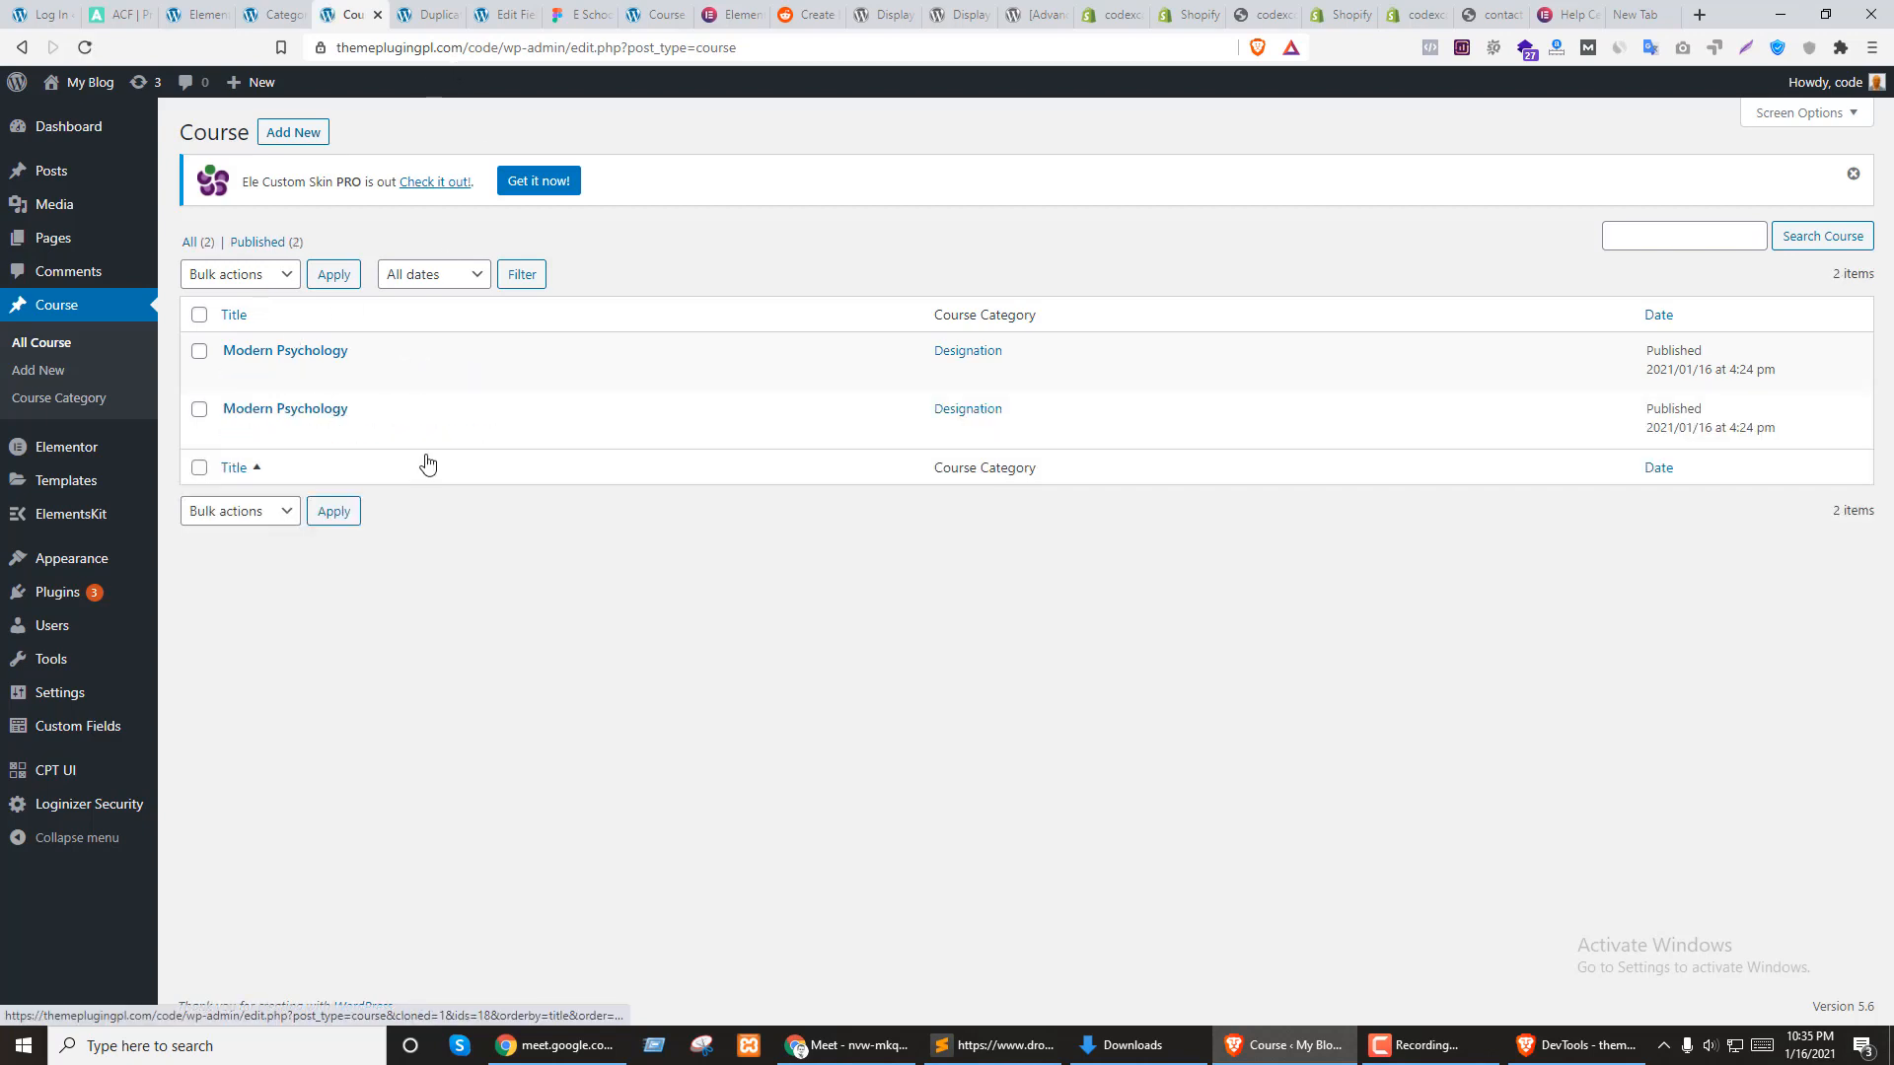
click(415, 432)
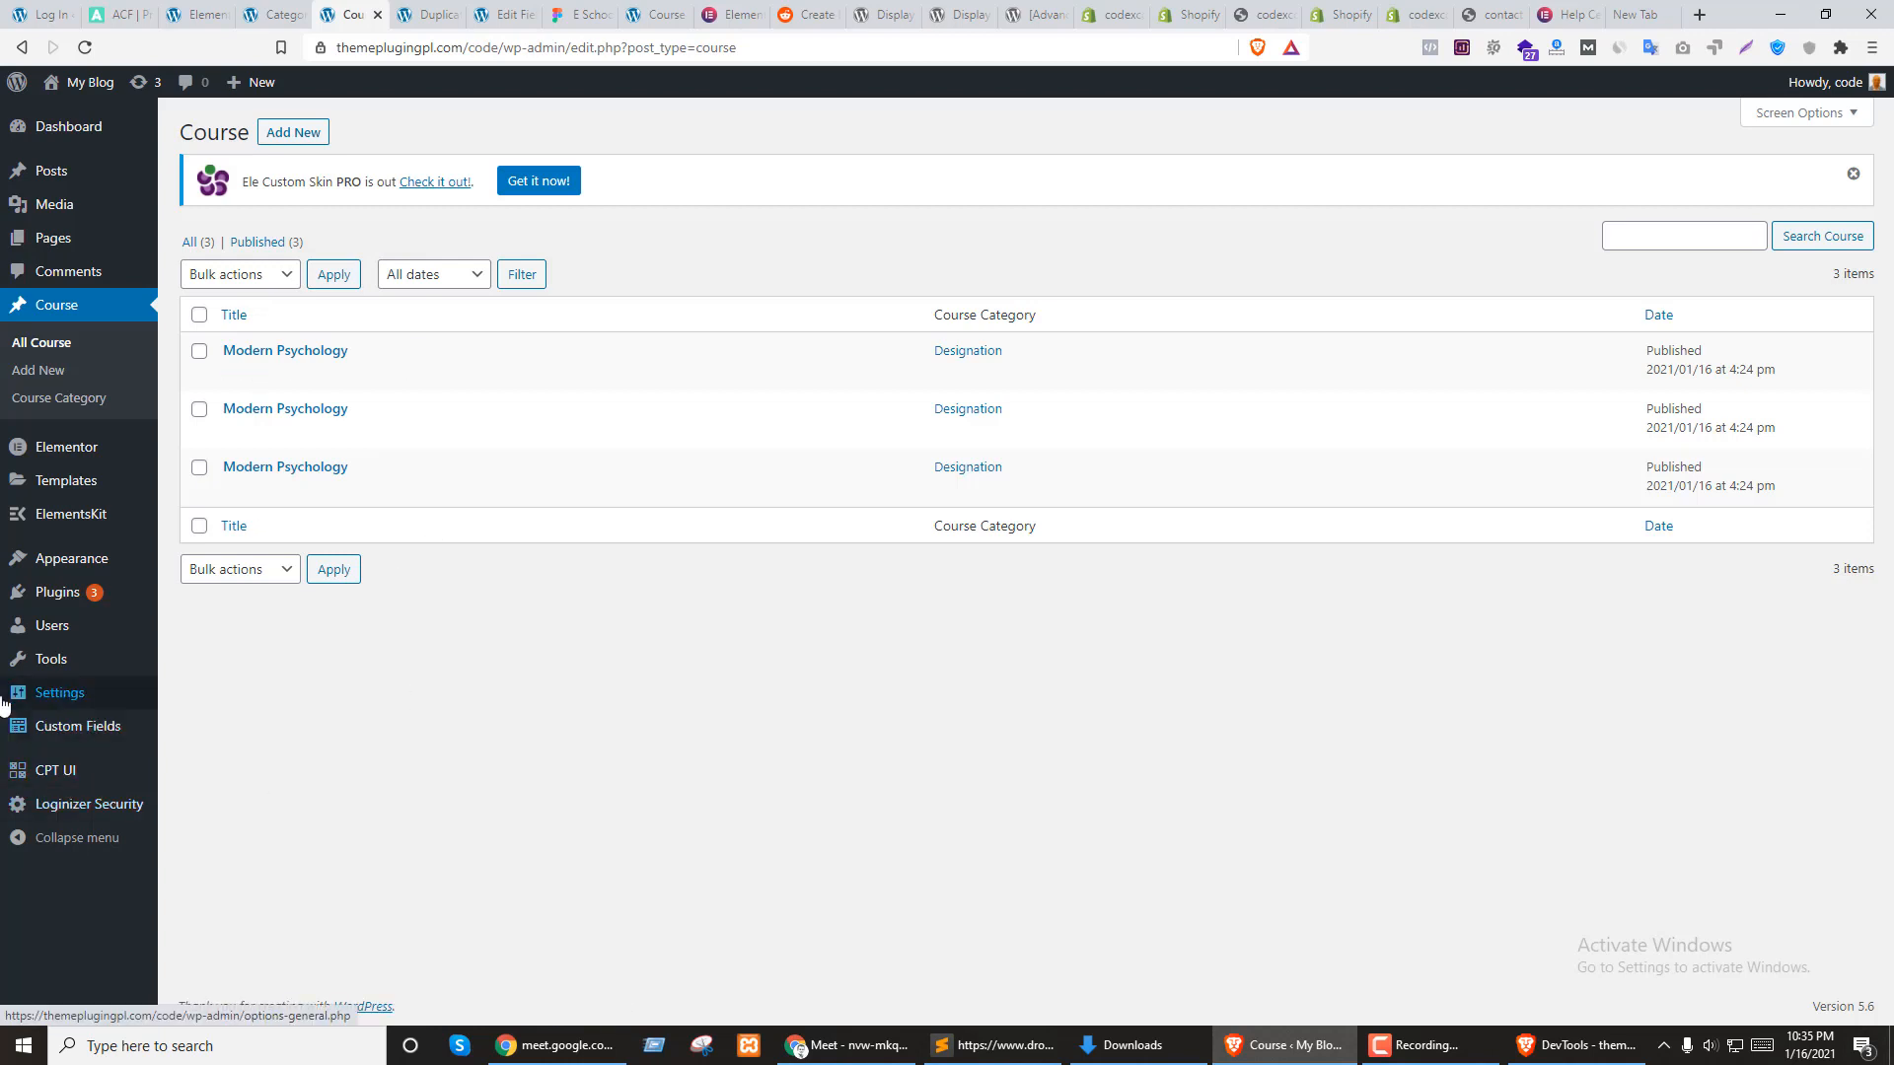
Create a new Loop template named "course" in the Theme Builder
mouse_move(47, 575)
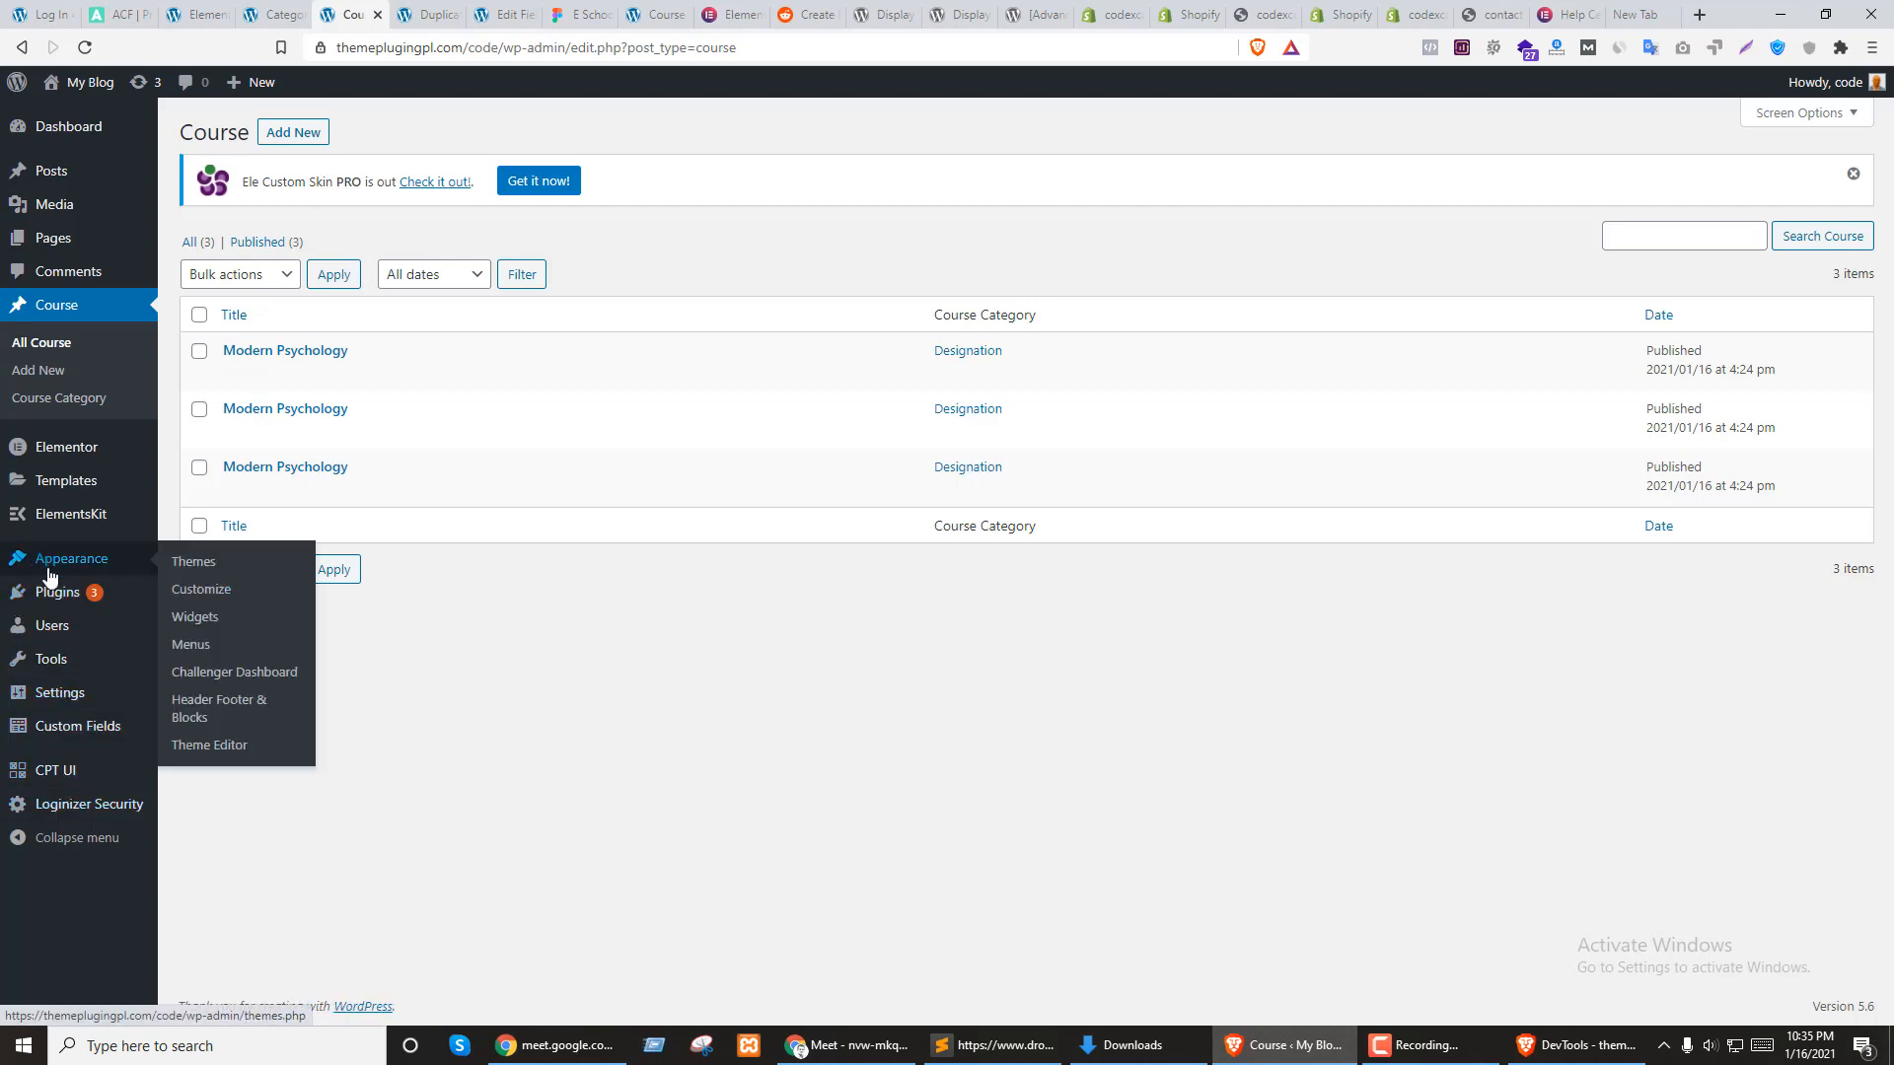
mouse_move(54, 479)
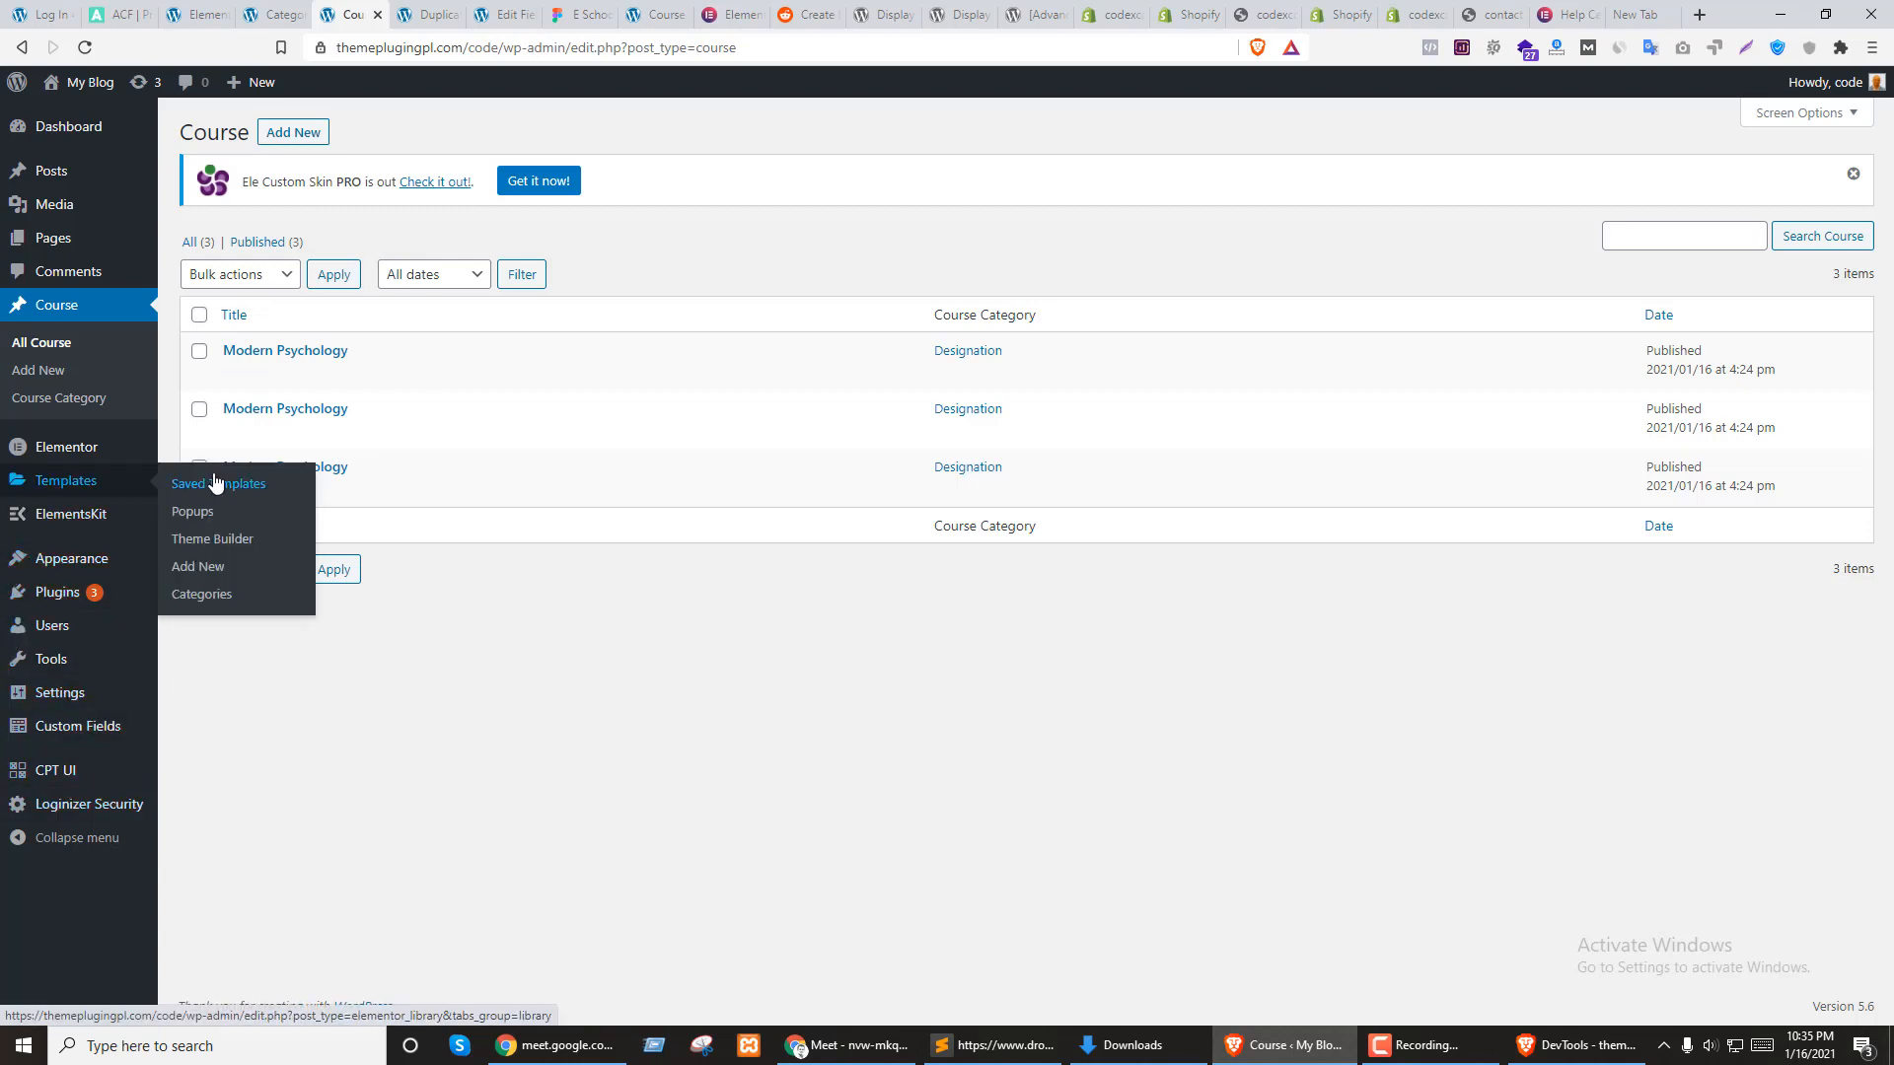
click(206, 555)
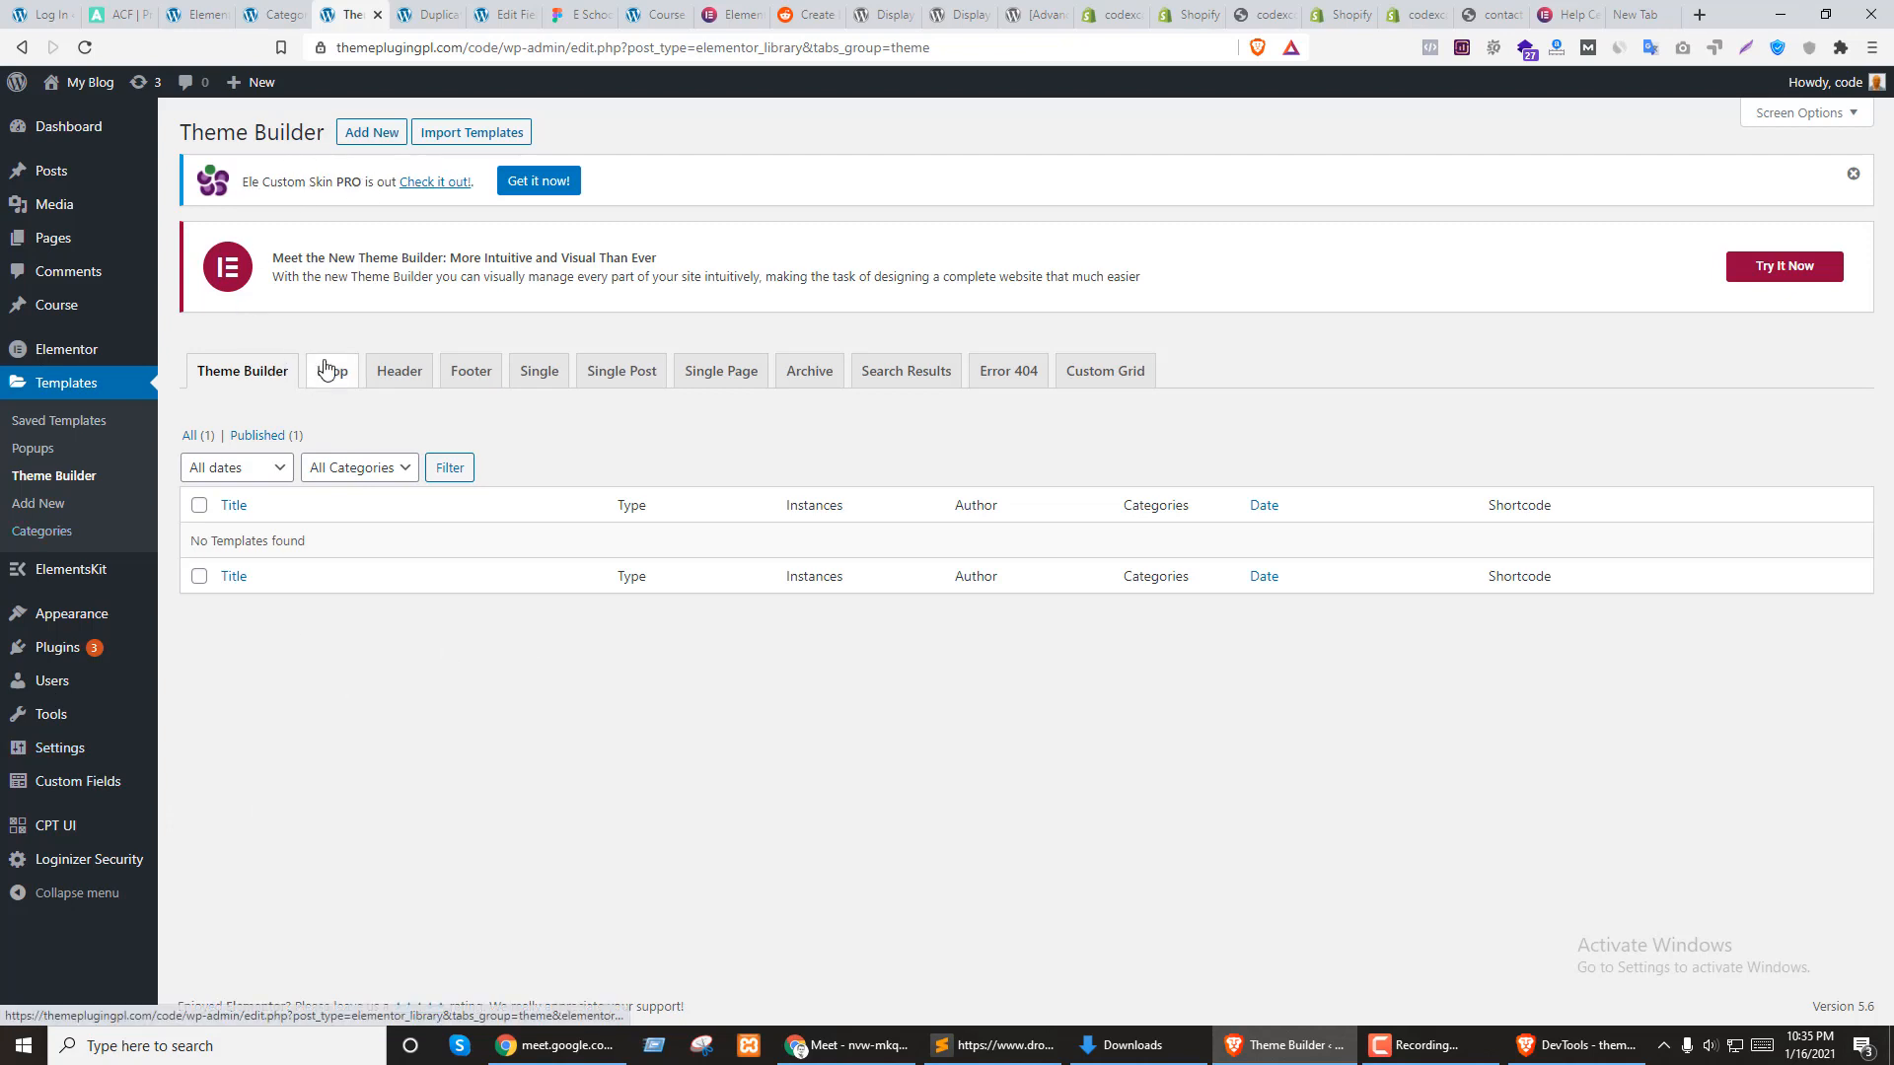
click(377, 132)
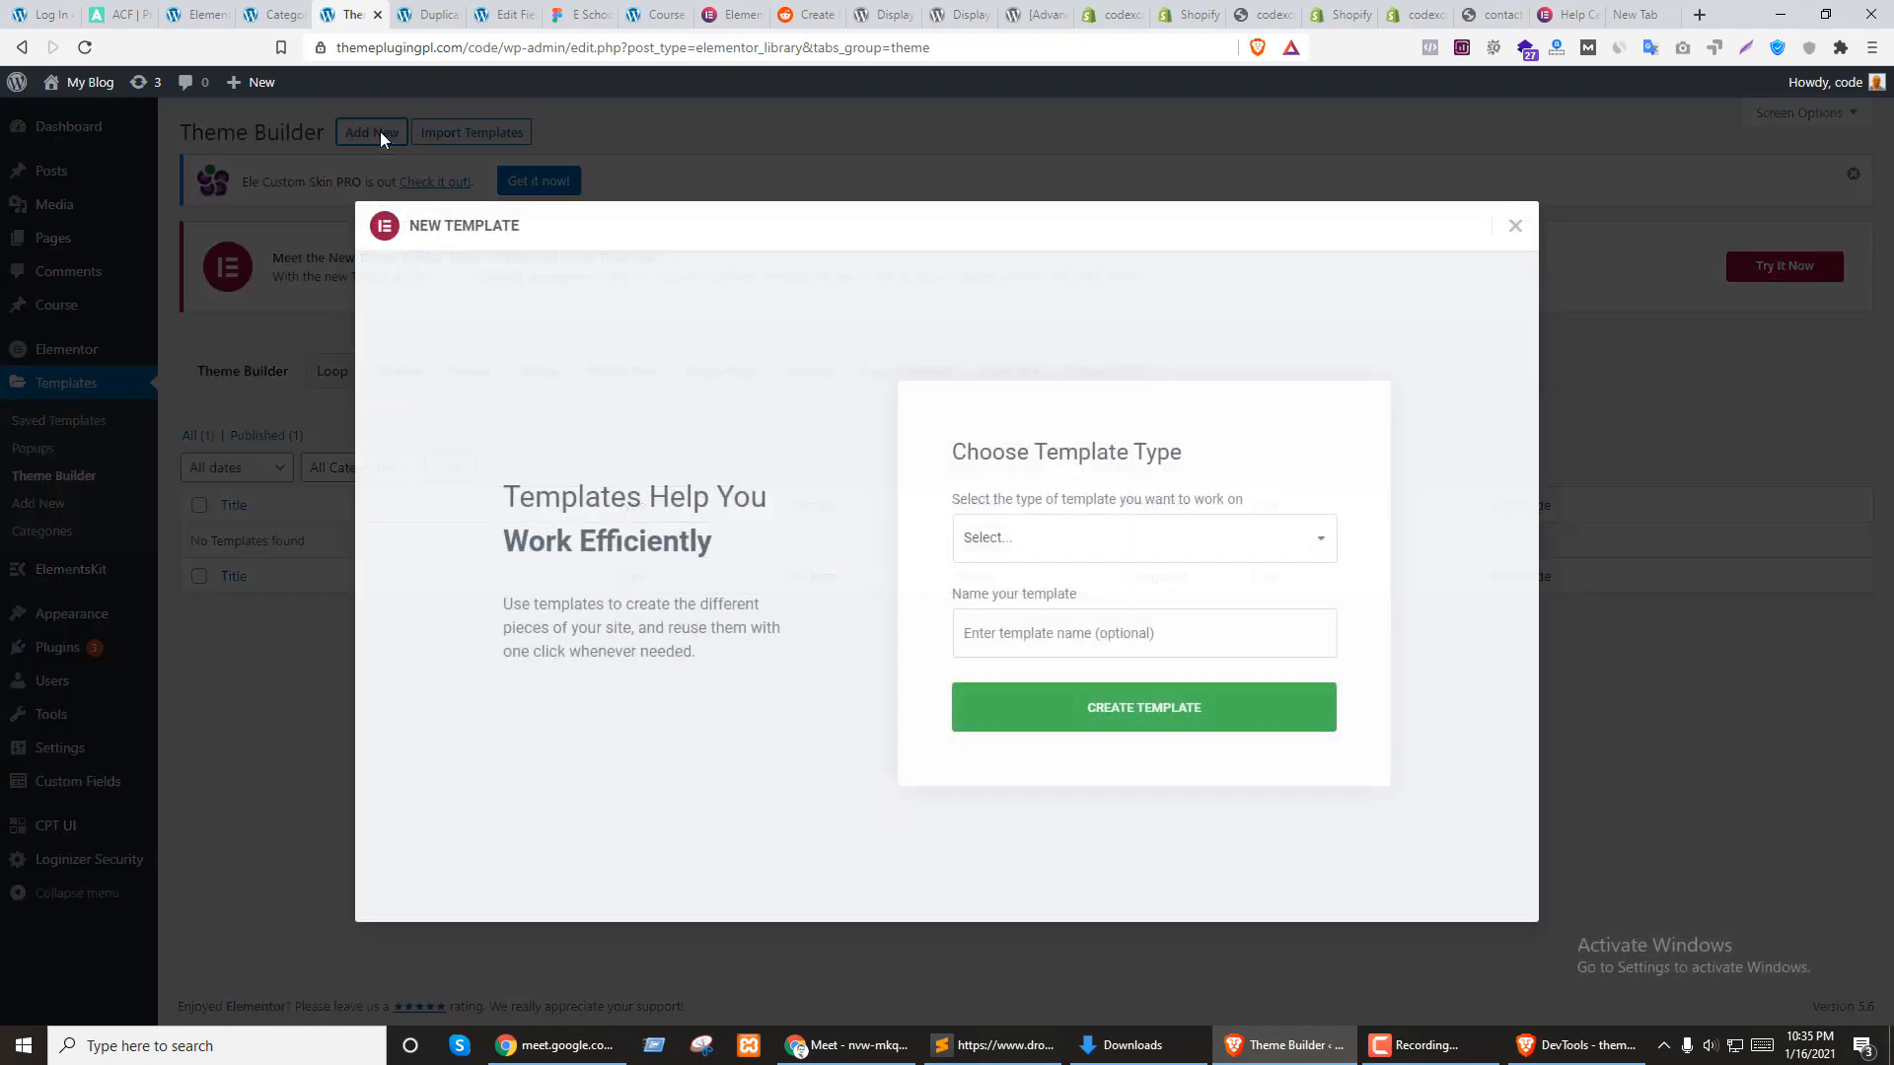
click(1080, 541)
click(1036, 622)
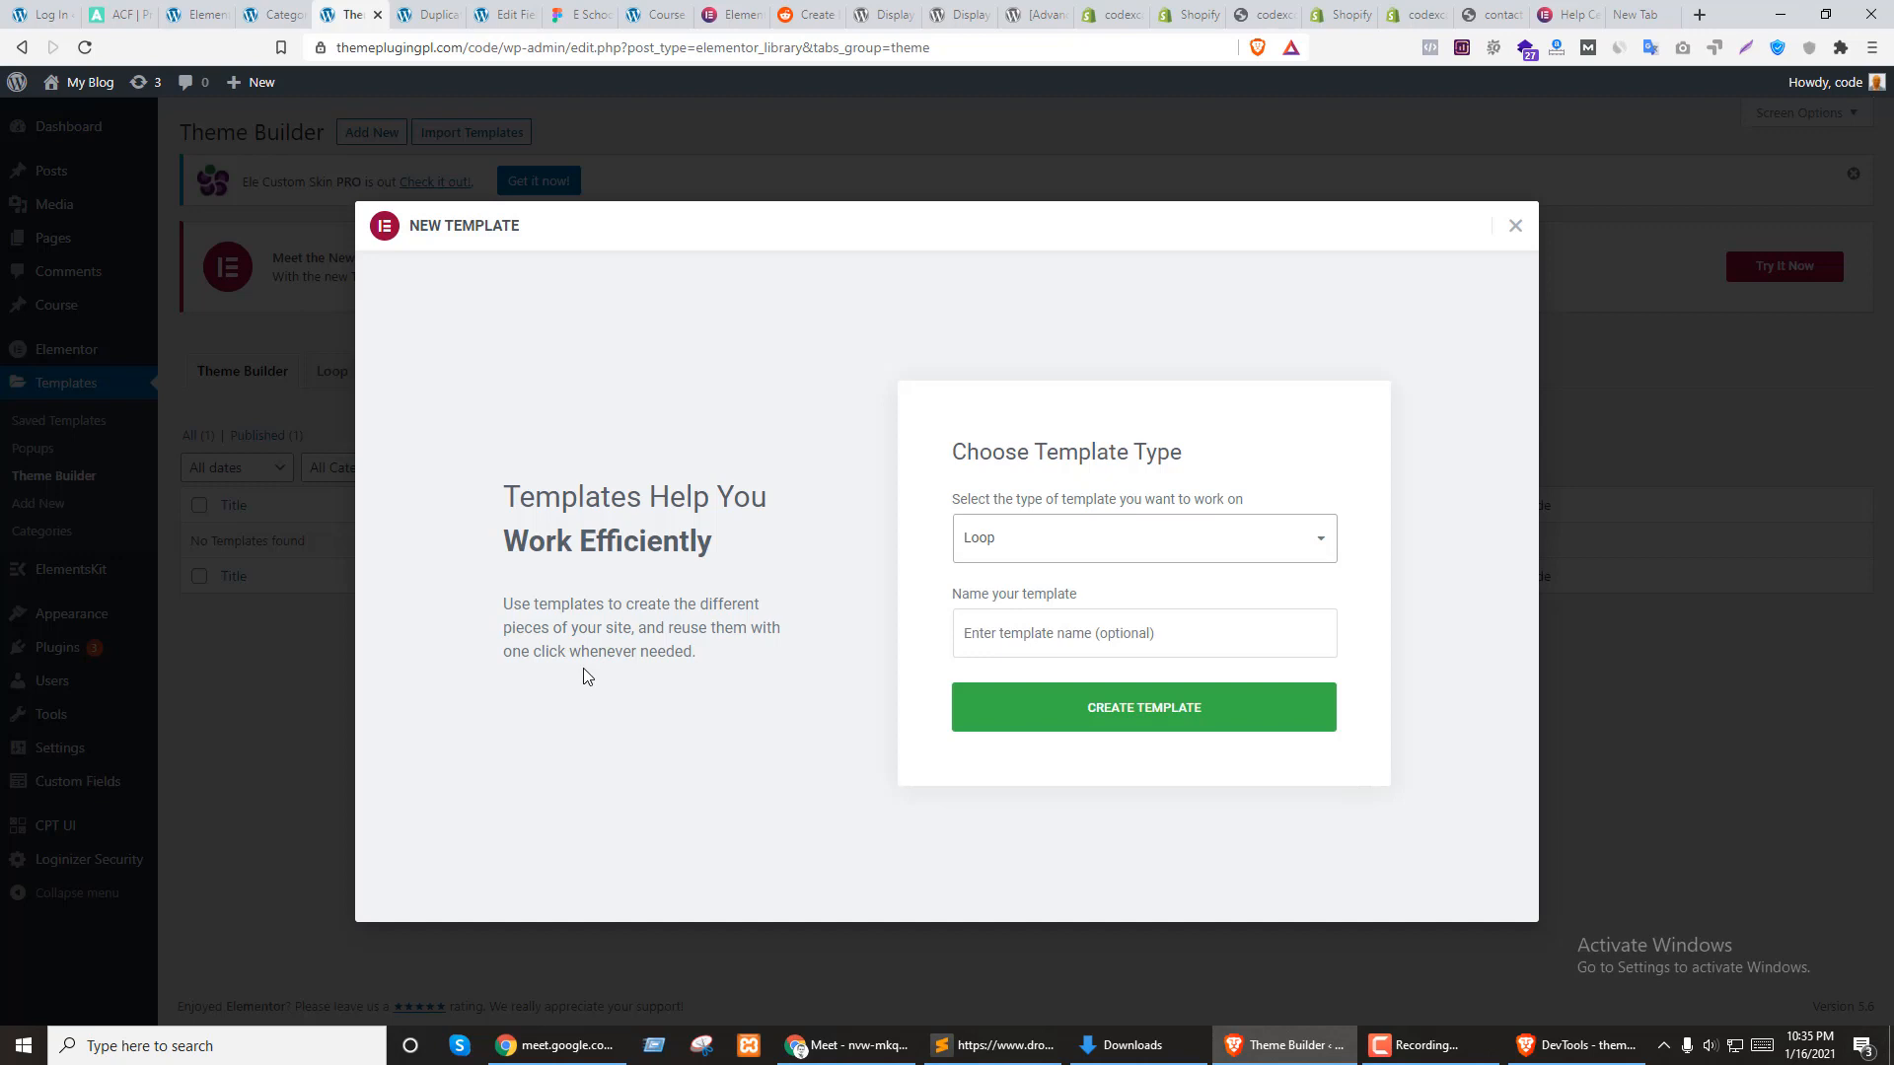
click(1075, 636)
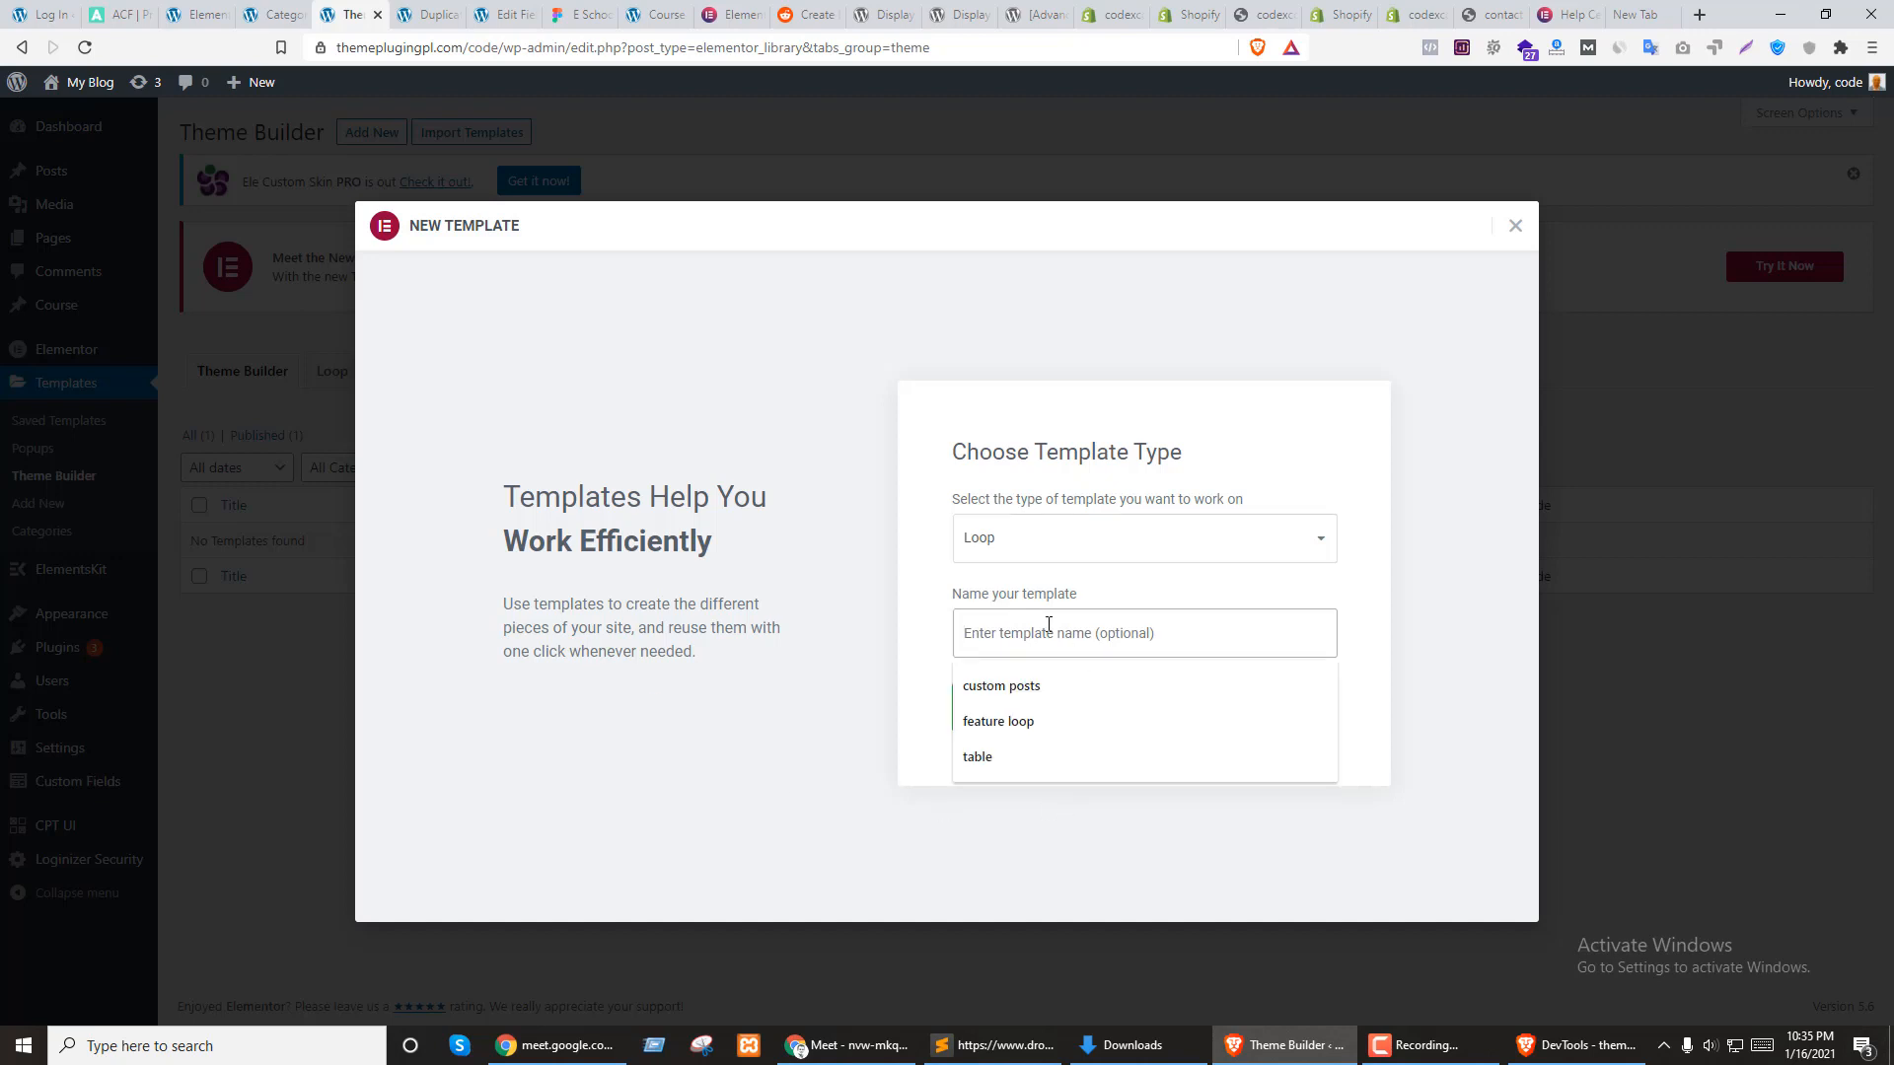
text(course)
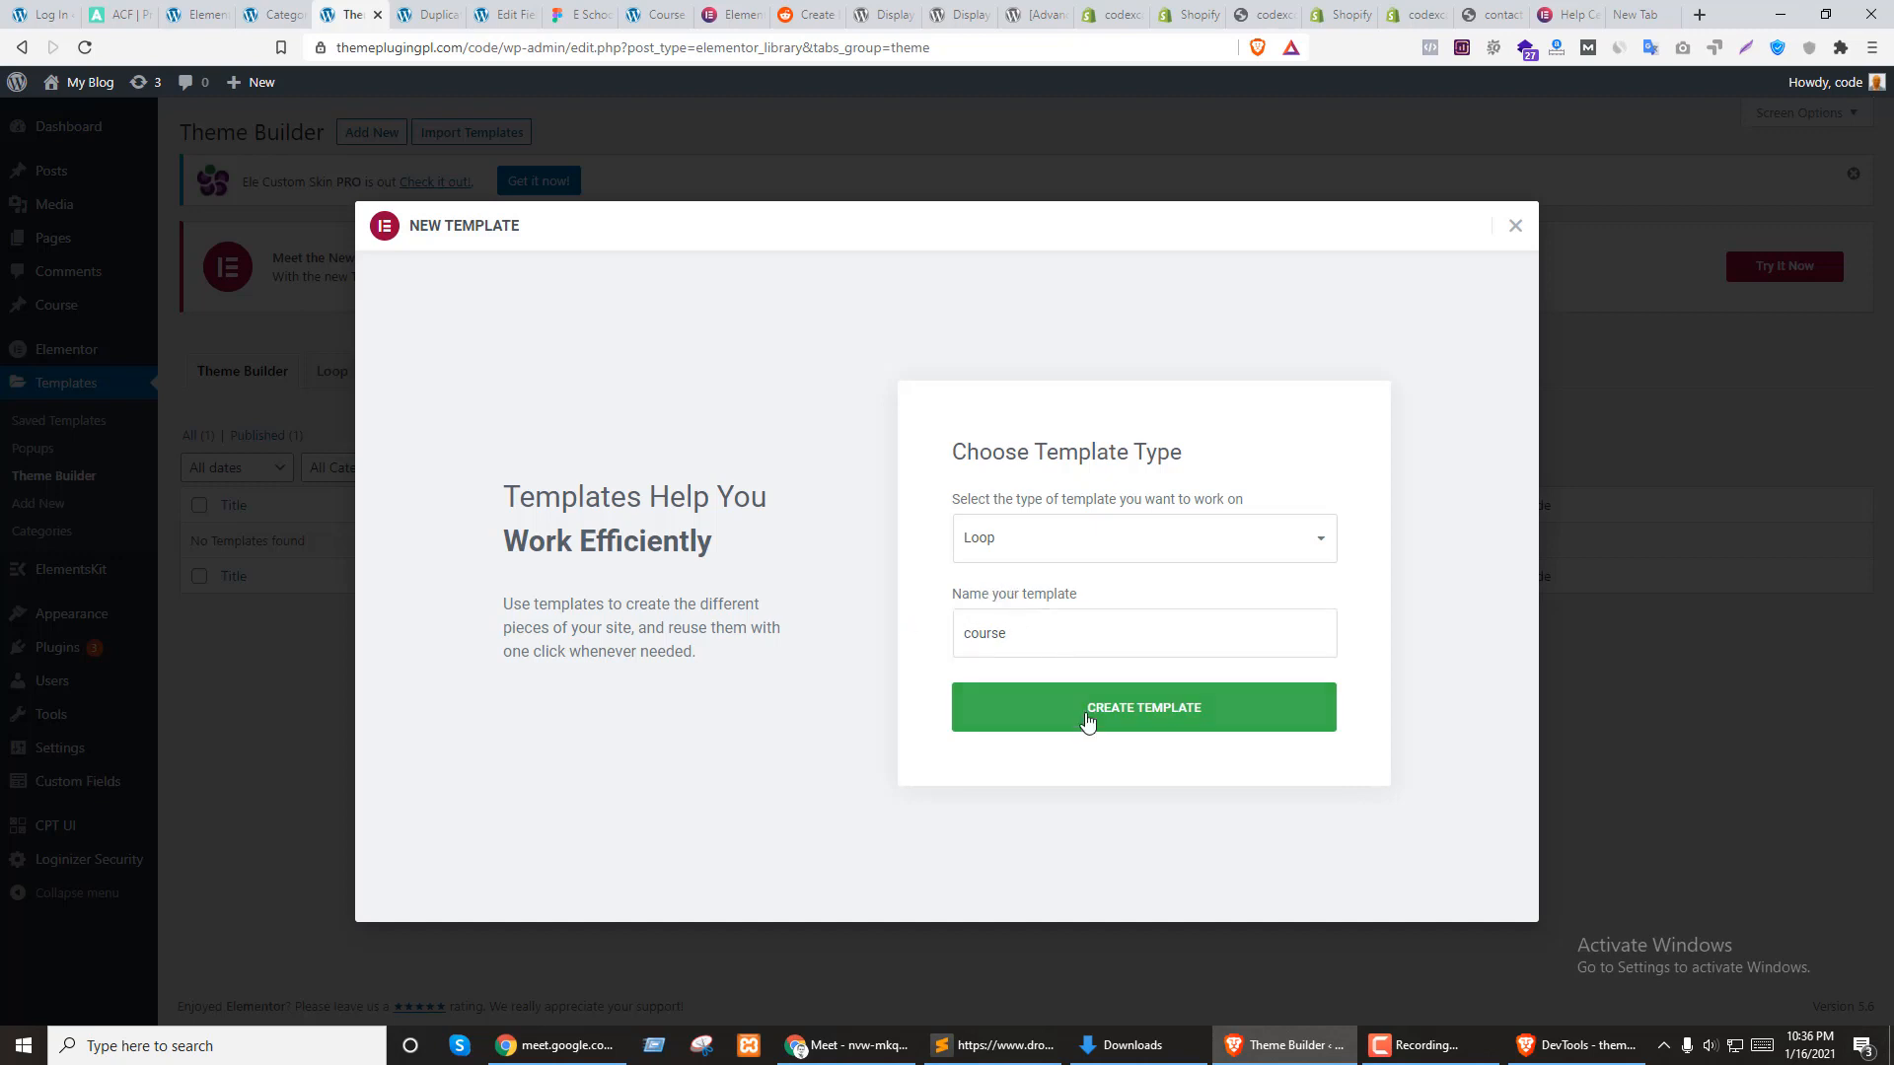
click(1136, 718)
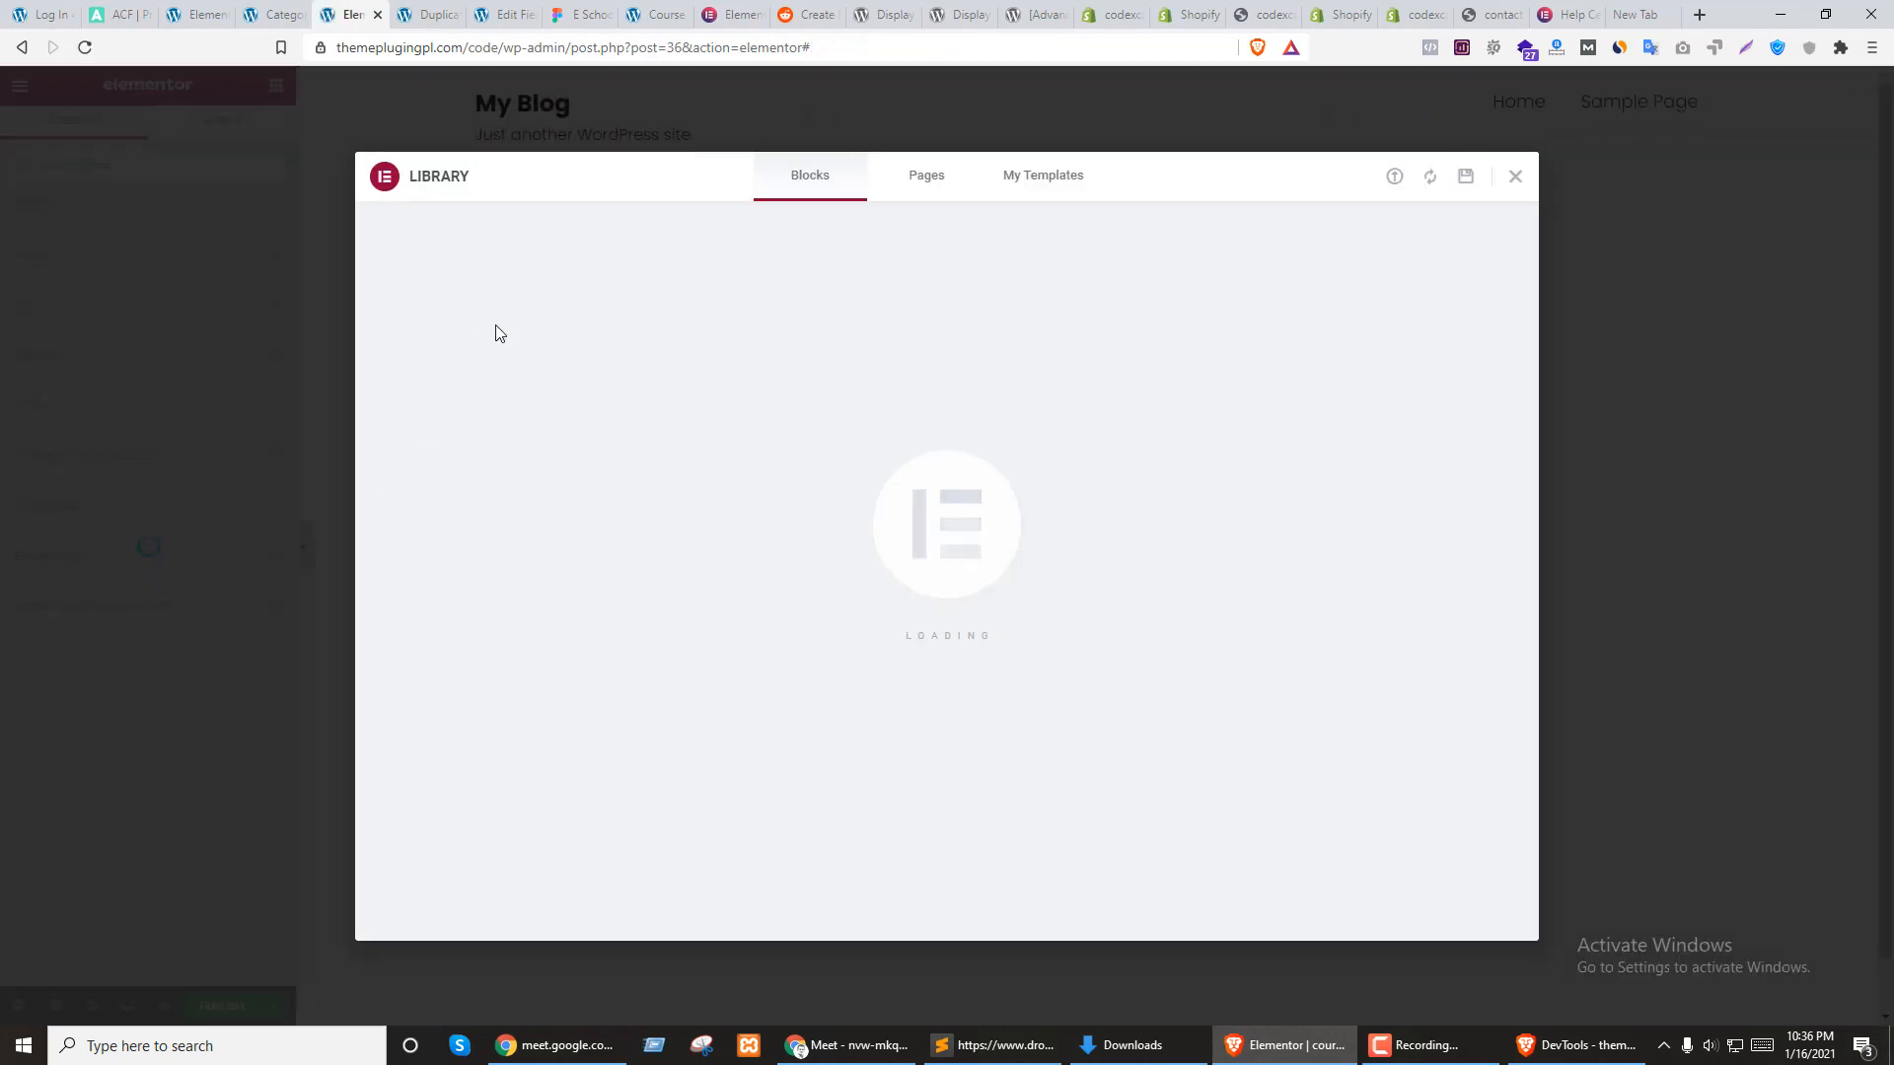
Dismiss the template library, add a single-column section to the course template, and show the available widgets
click(1515, 176)
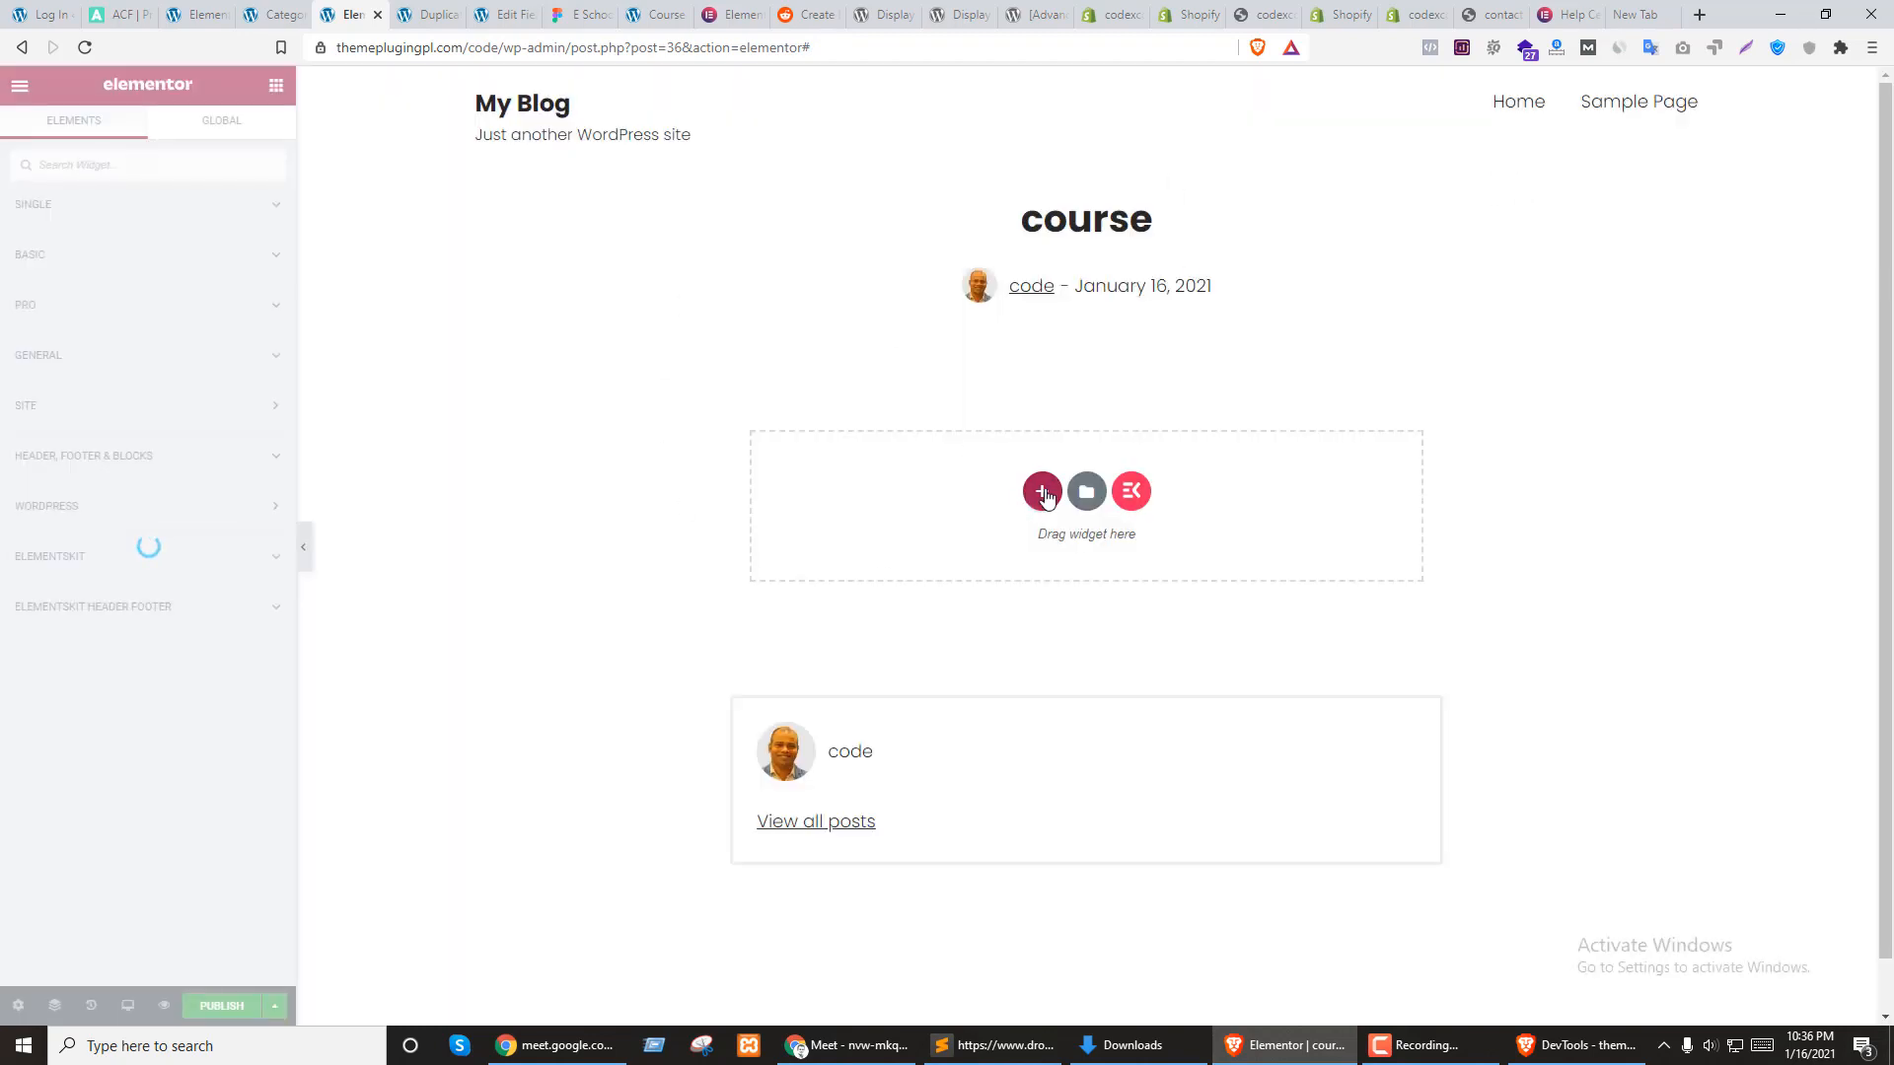
click(1041, 491)
click(857, 548)
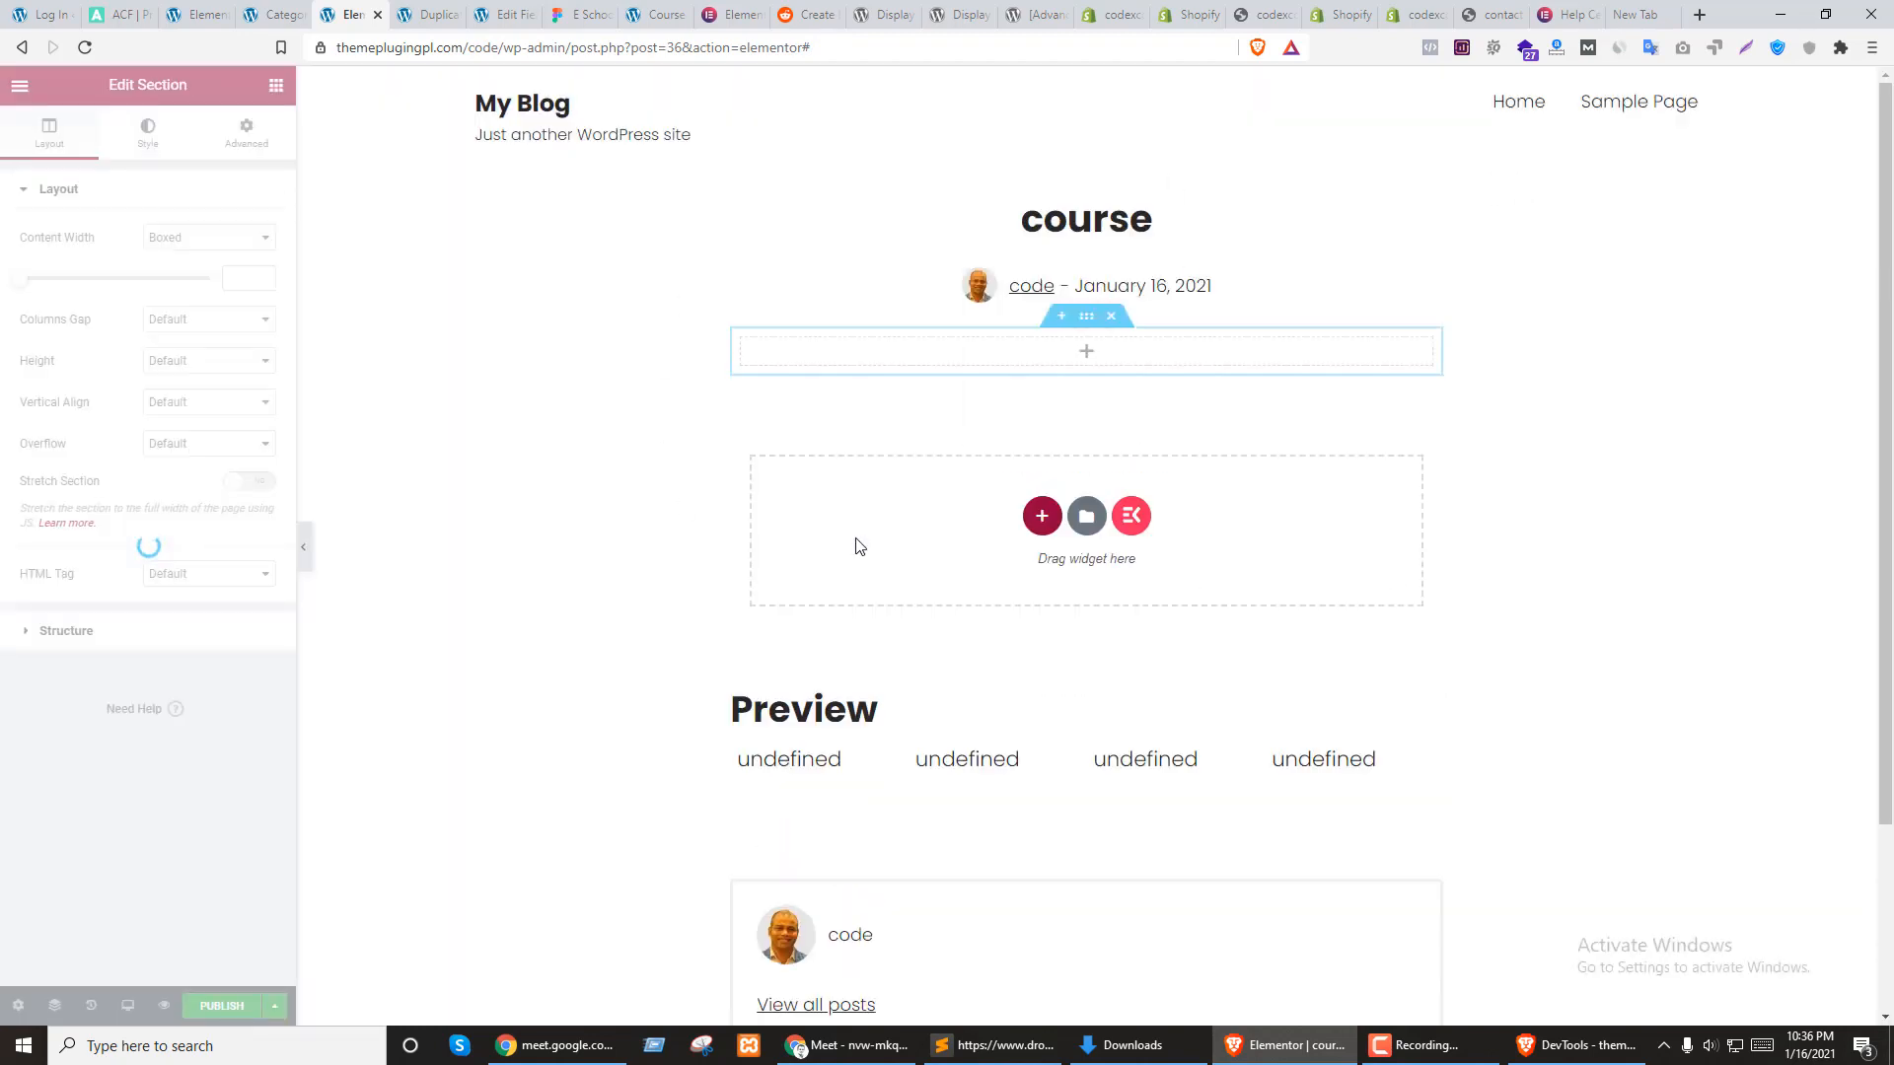
click(1086, 353)
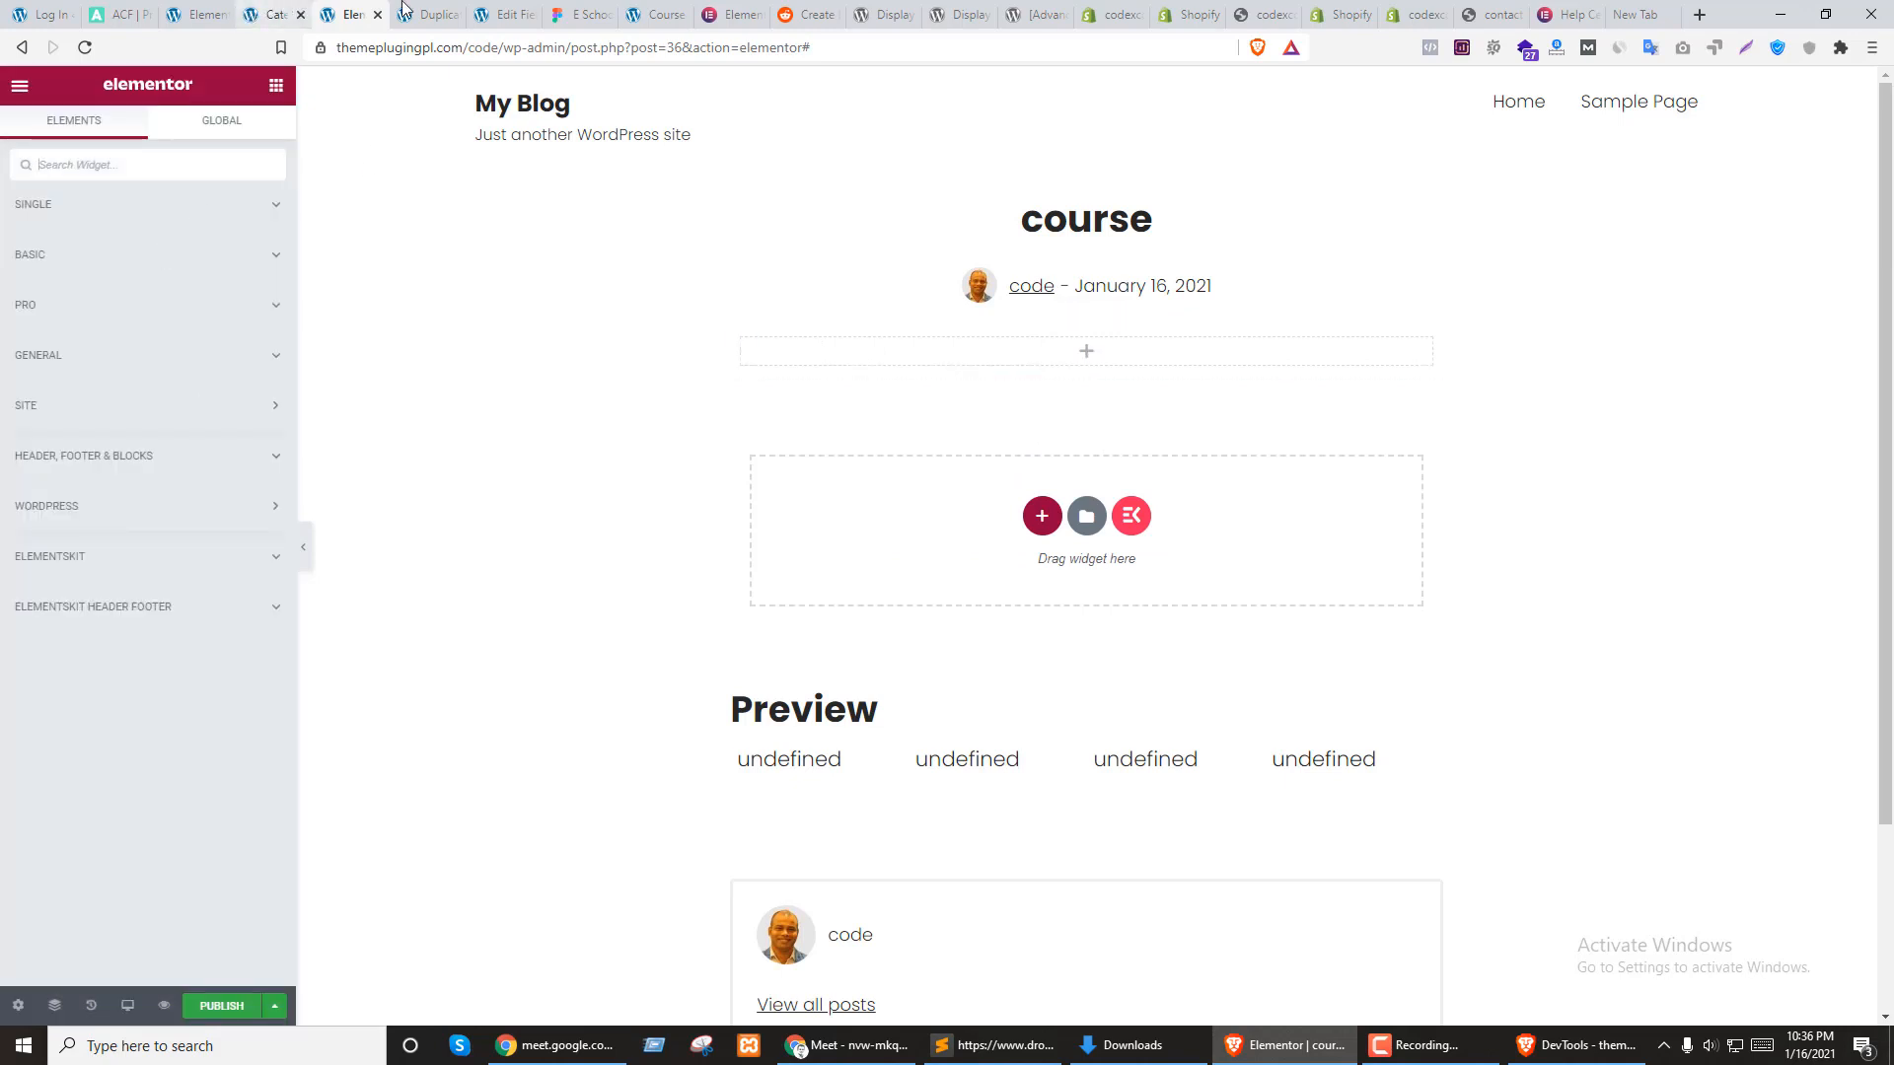
Place the Figma design's browser tab beside the Elementor editor and inspect the first Online Courses card's drop shadow settings
drag(584, 14, 429, 14)
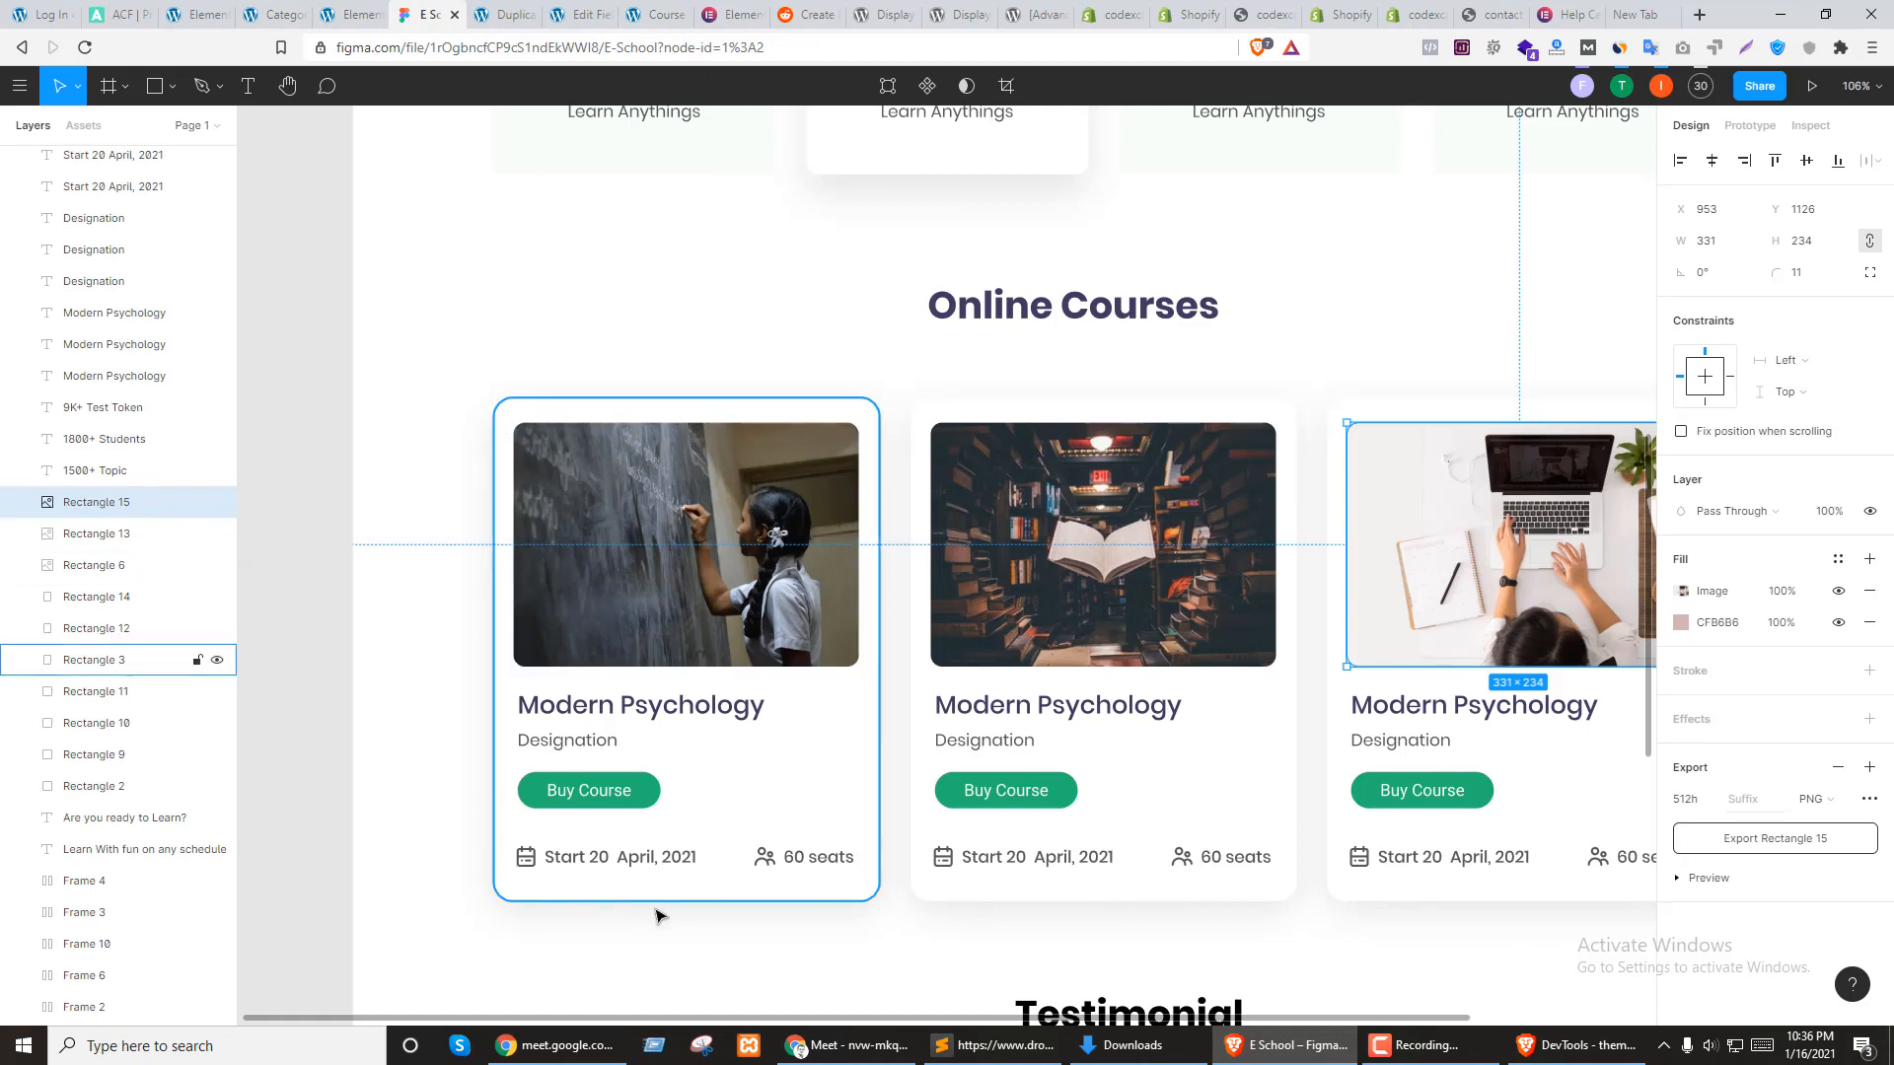
click(864, 891)
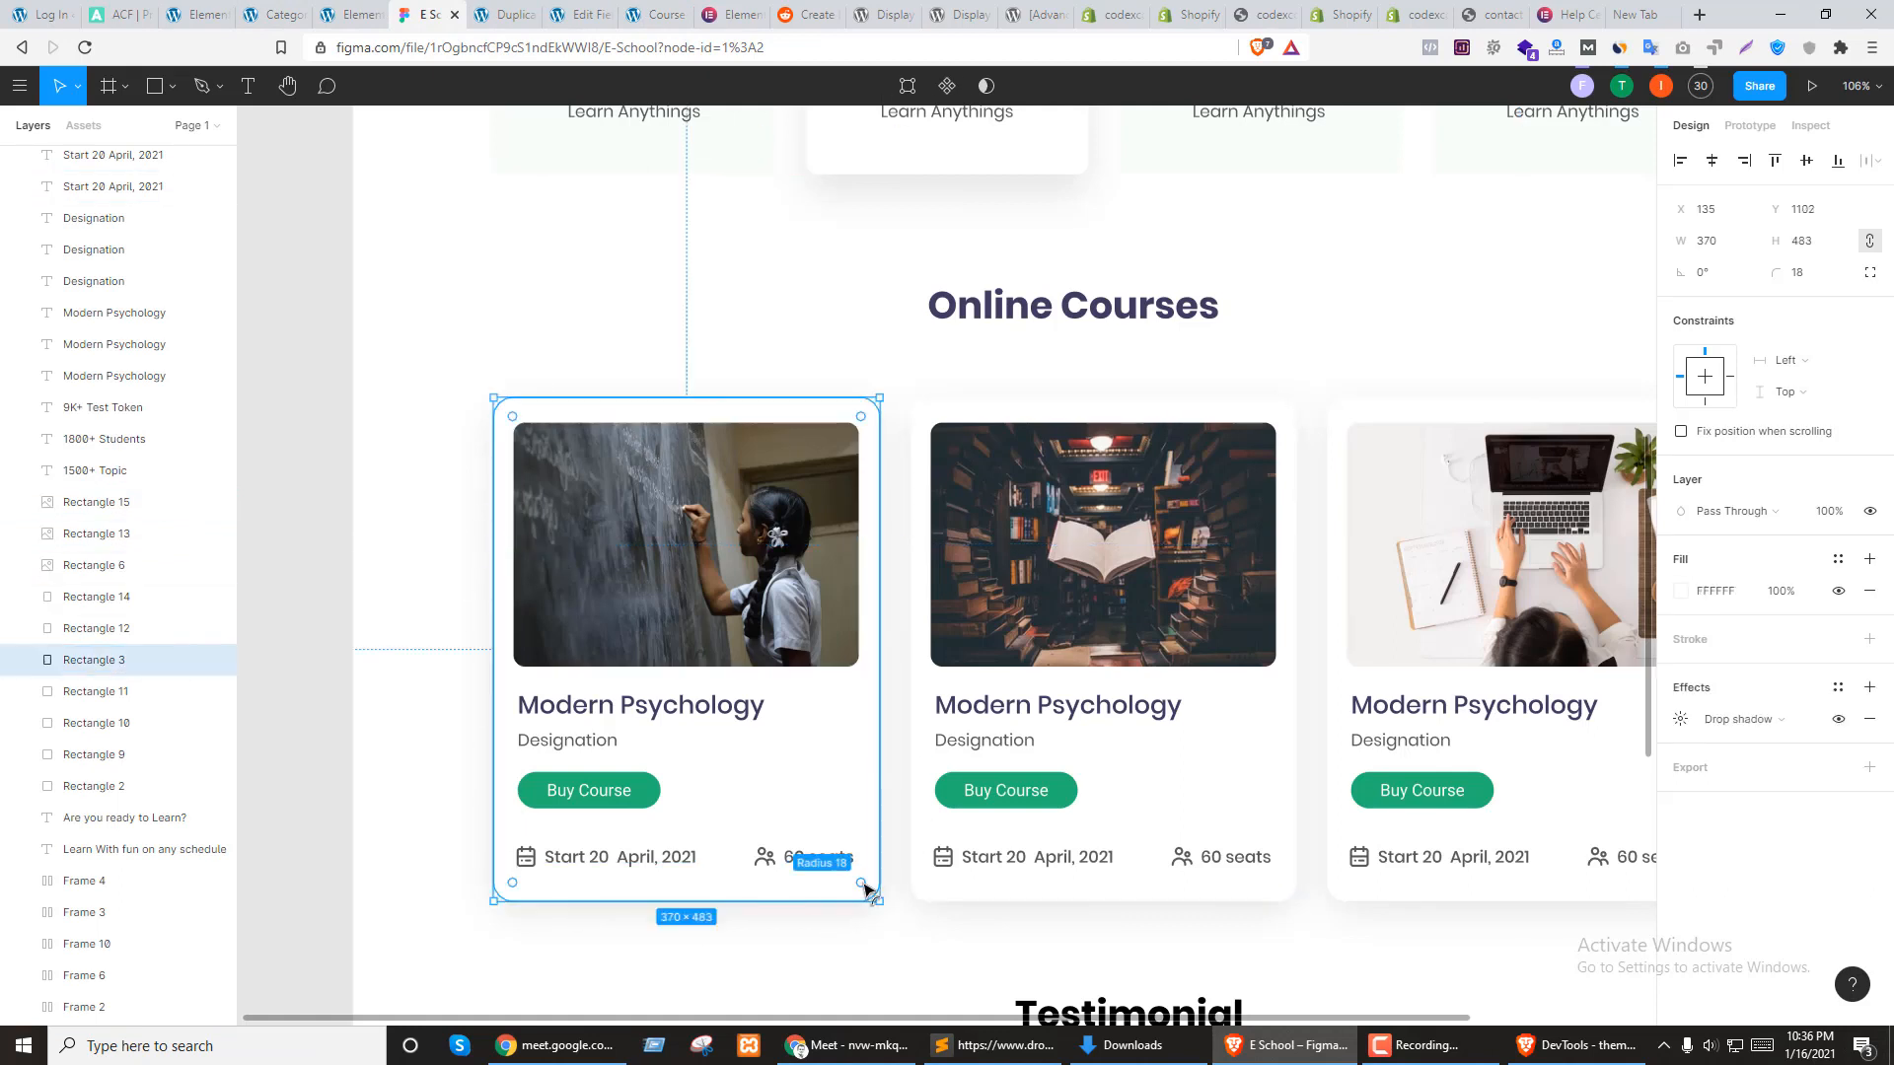
click(1807, 723)
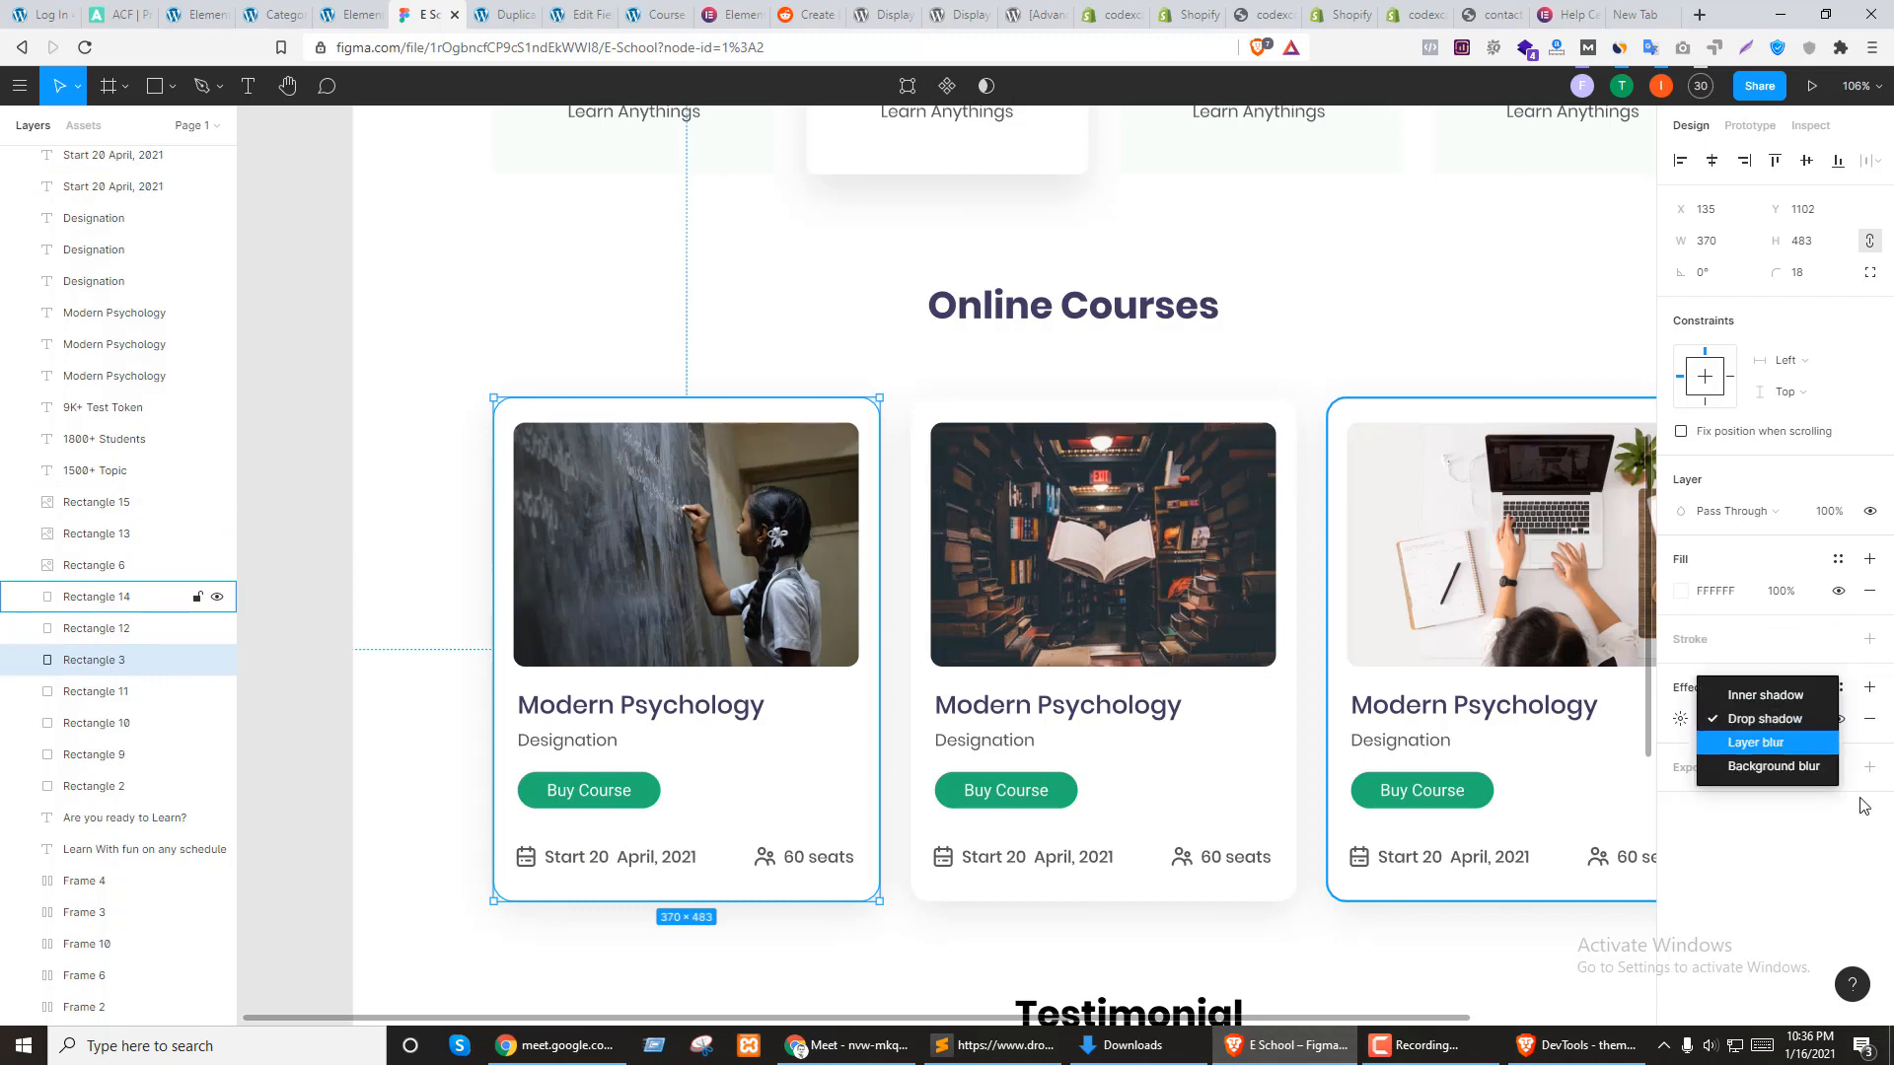
click(1824, 817)
click(1839, 720)
click(1839, 720)
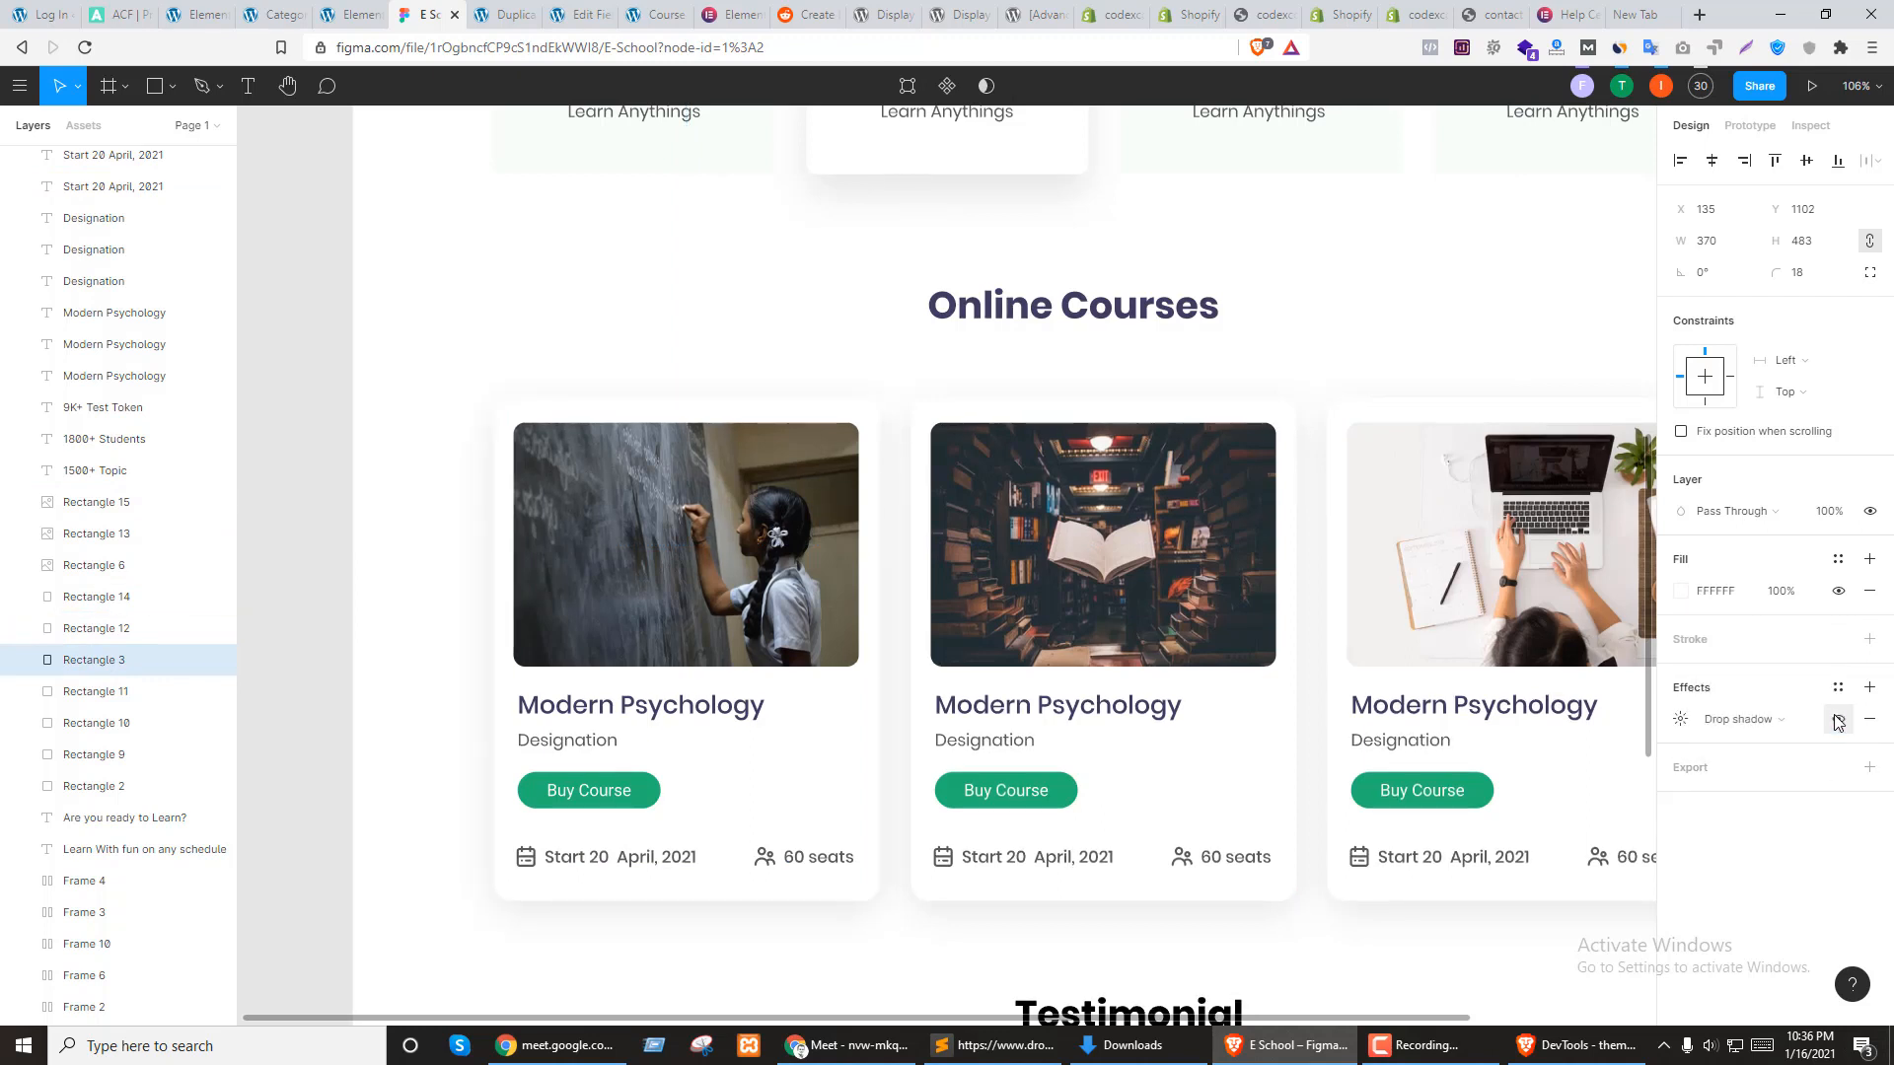
click(1681, 721)
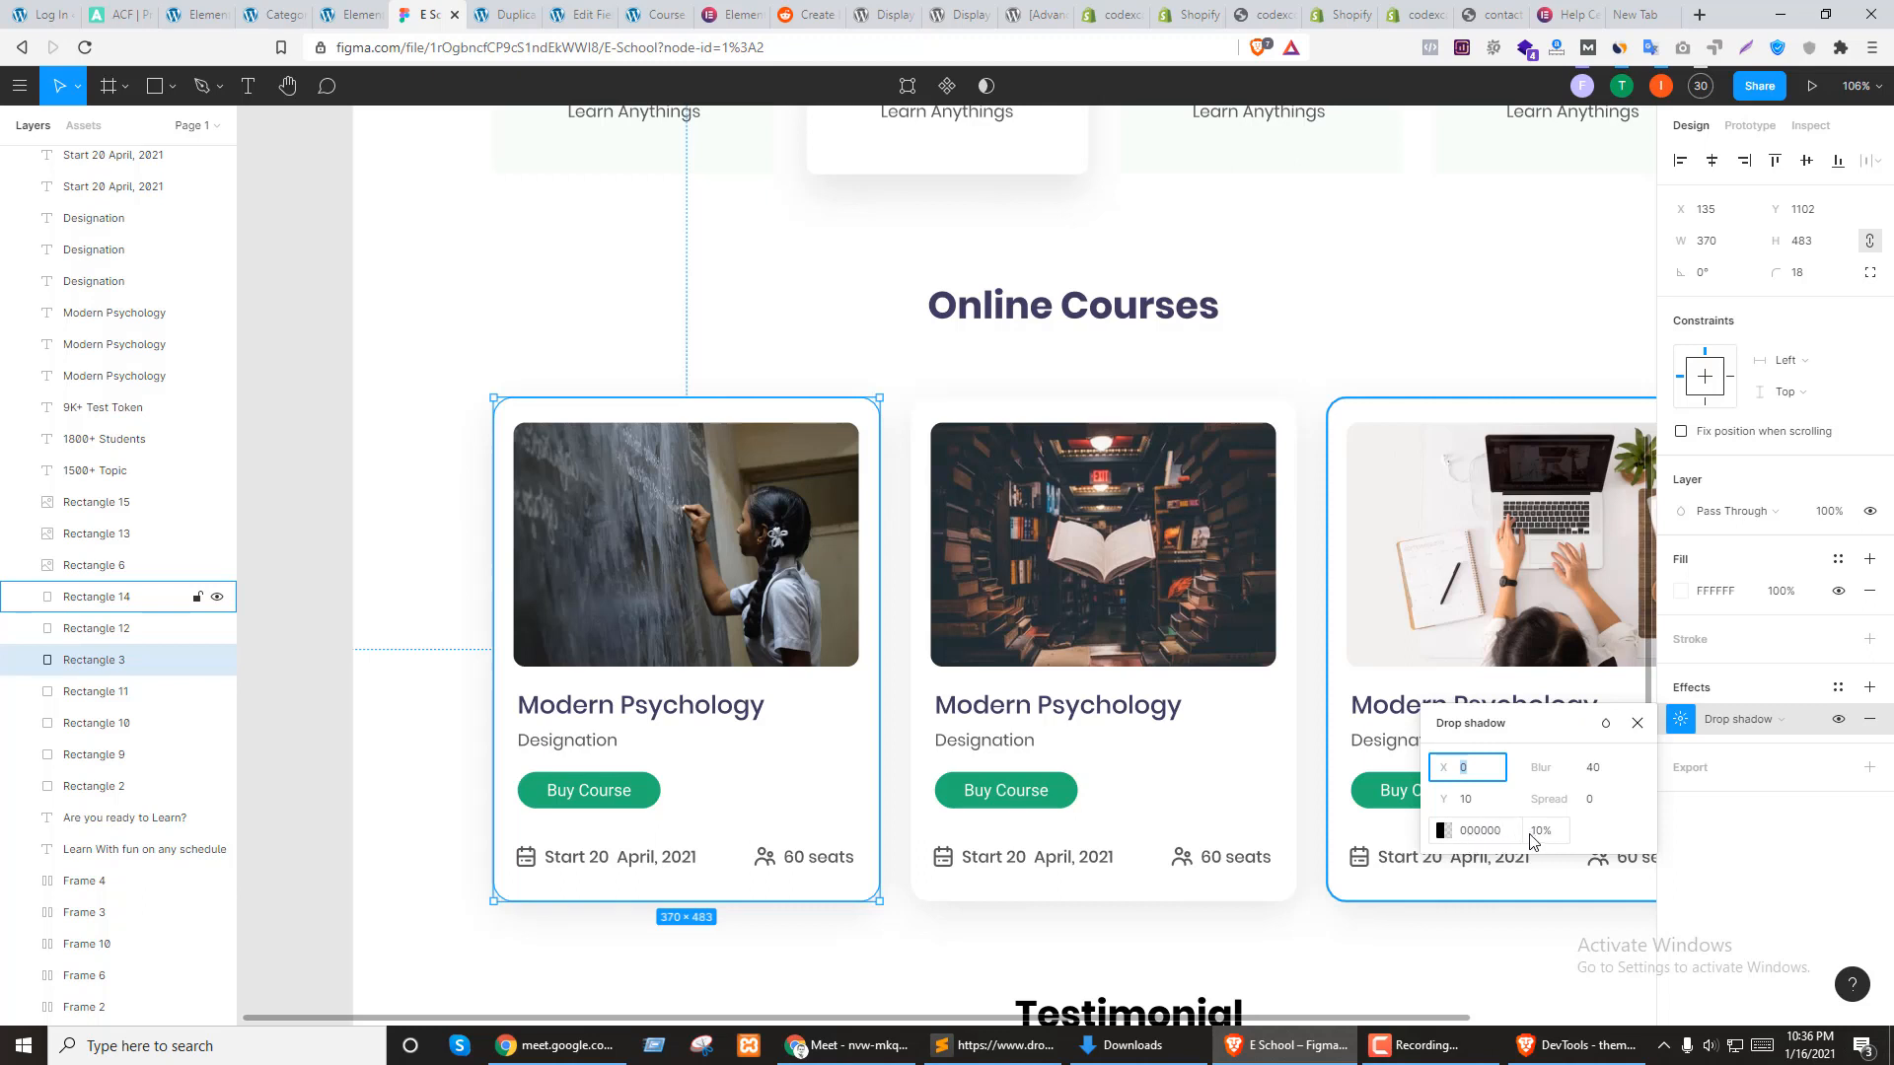
Return to the Elementor editor and give the empty section a box shadow with a horizontal offset of 10 and a blur of 40
click(347, 14)
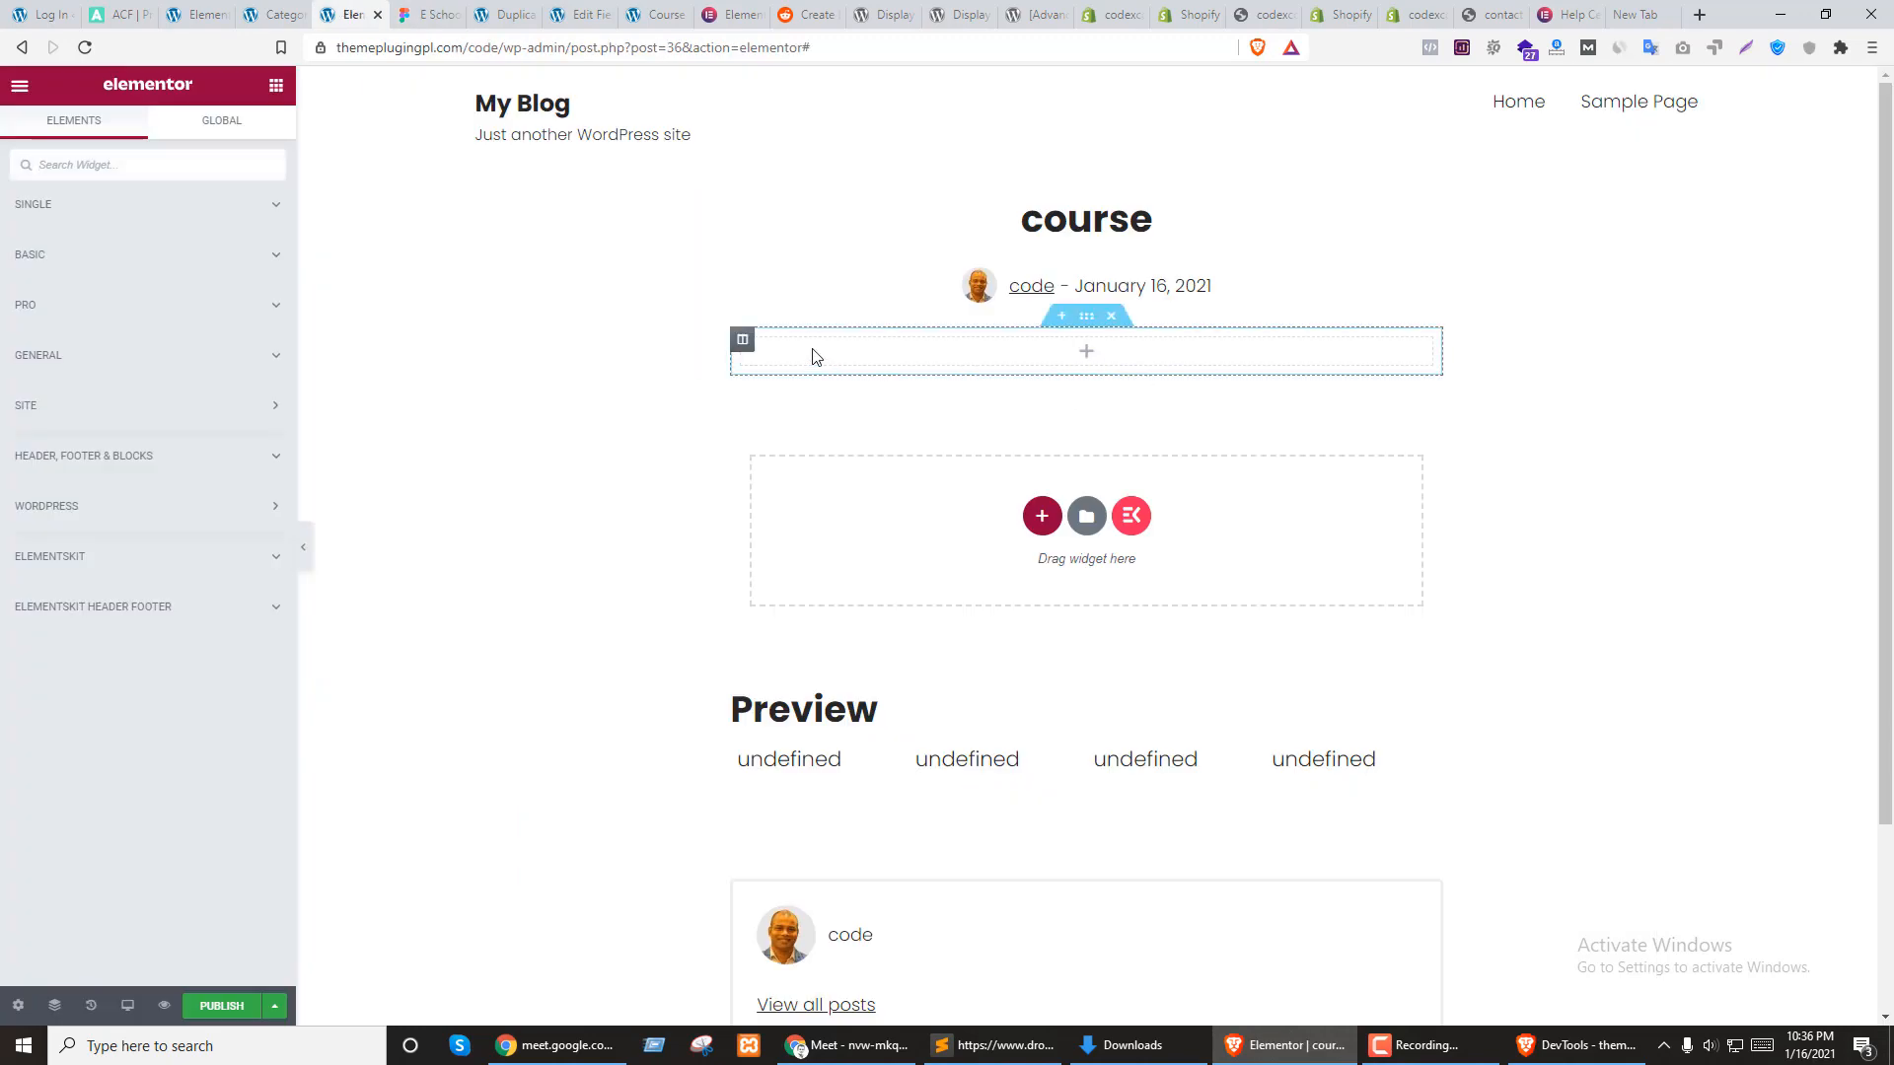
click(1089, 327)
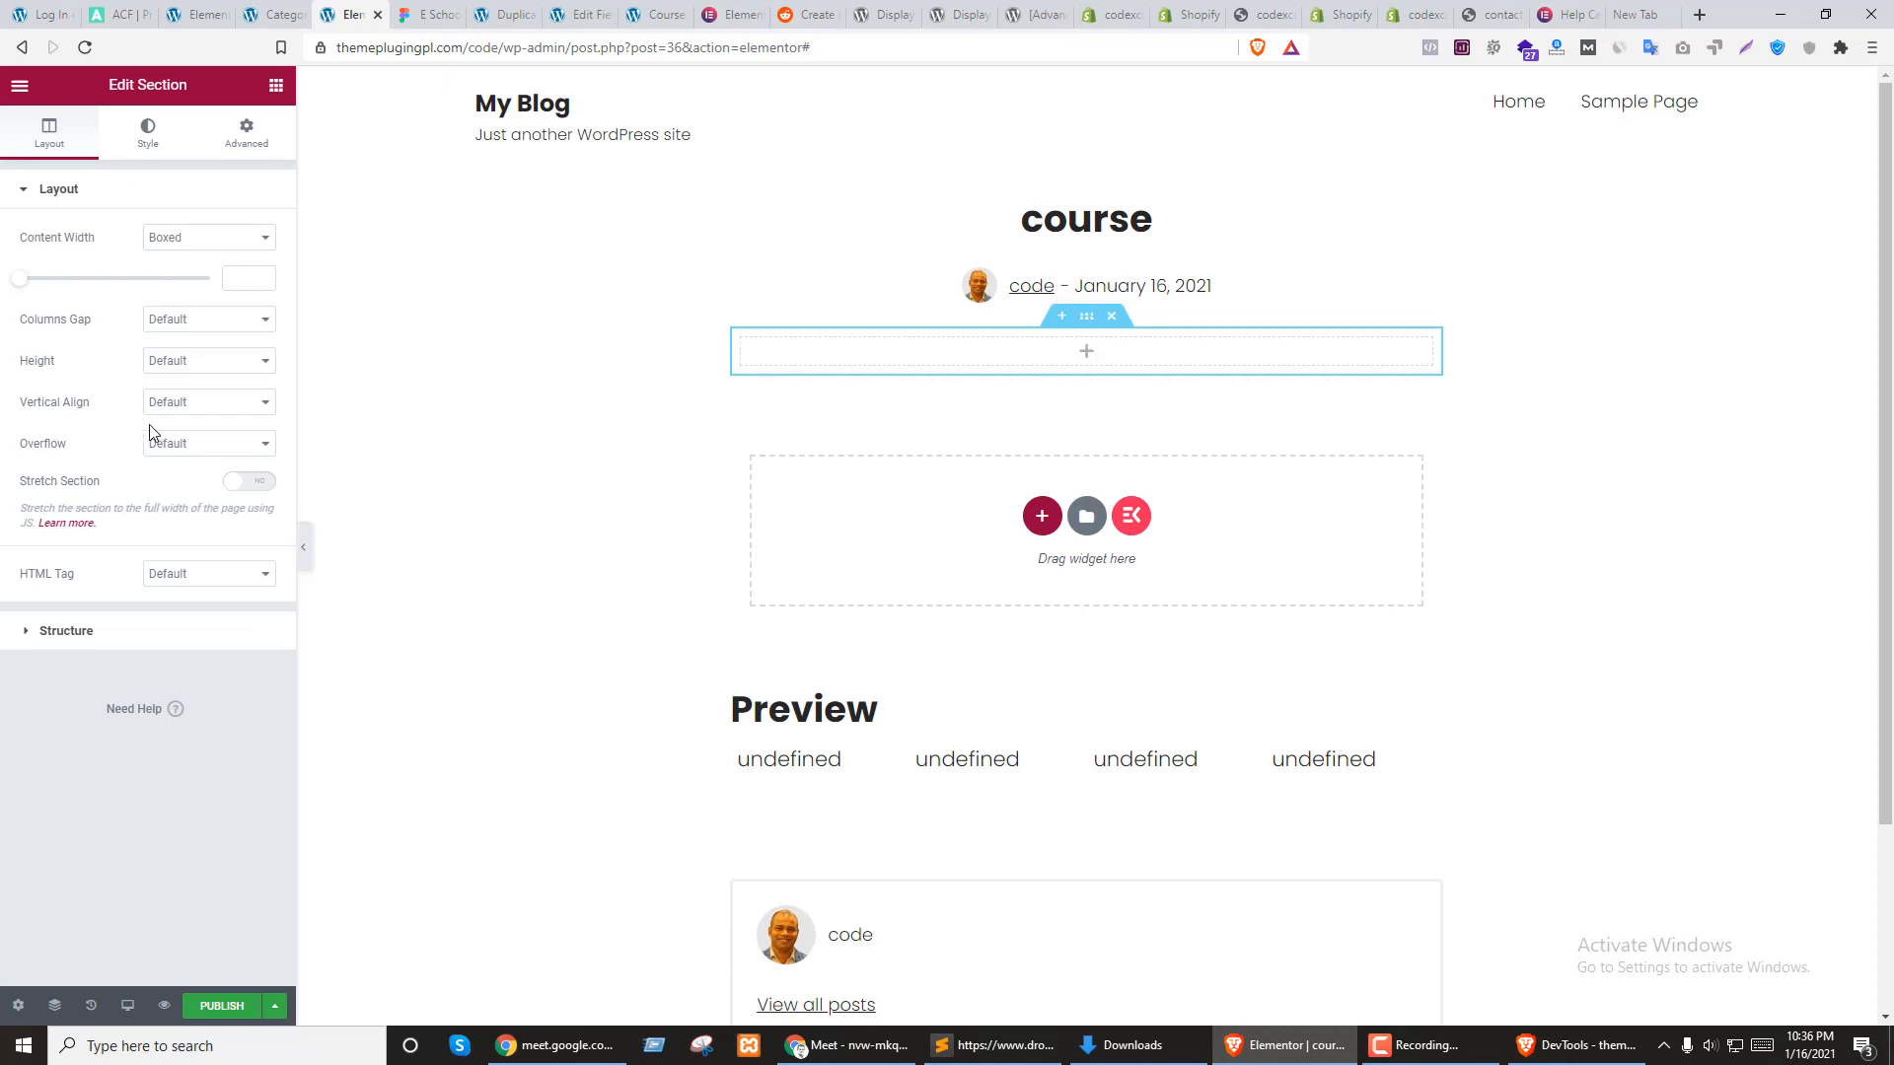
click(249, 134)
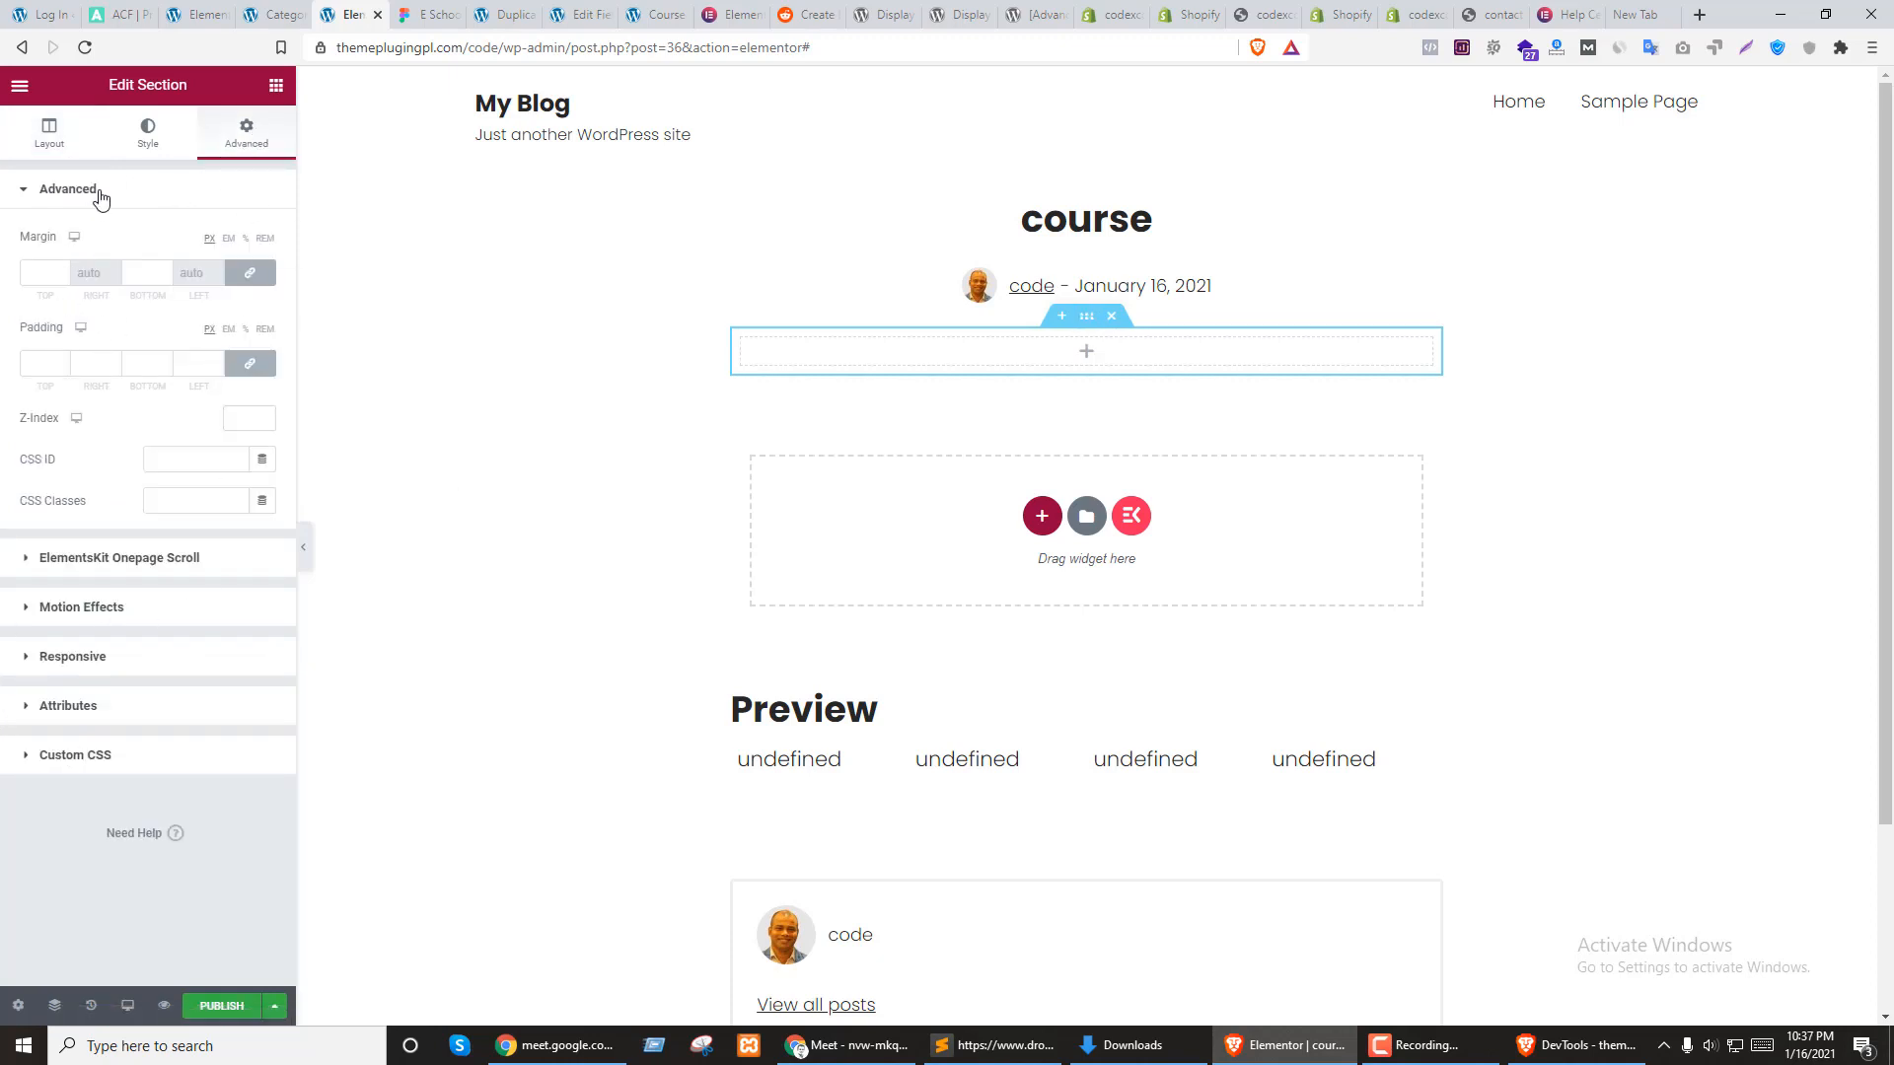
click(148, 133)
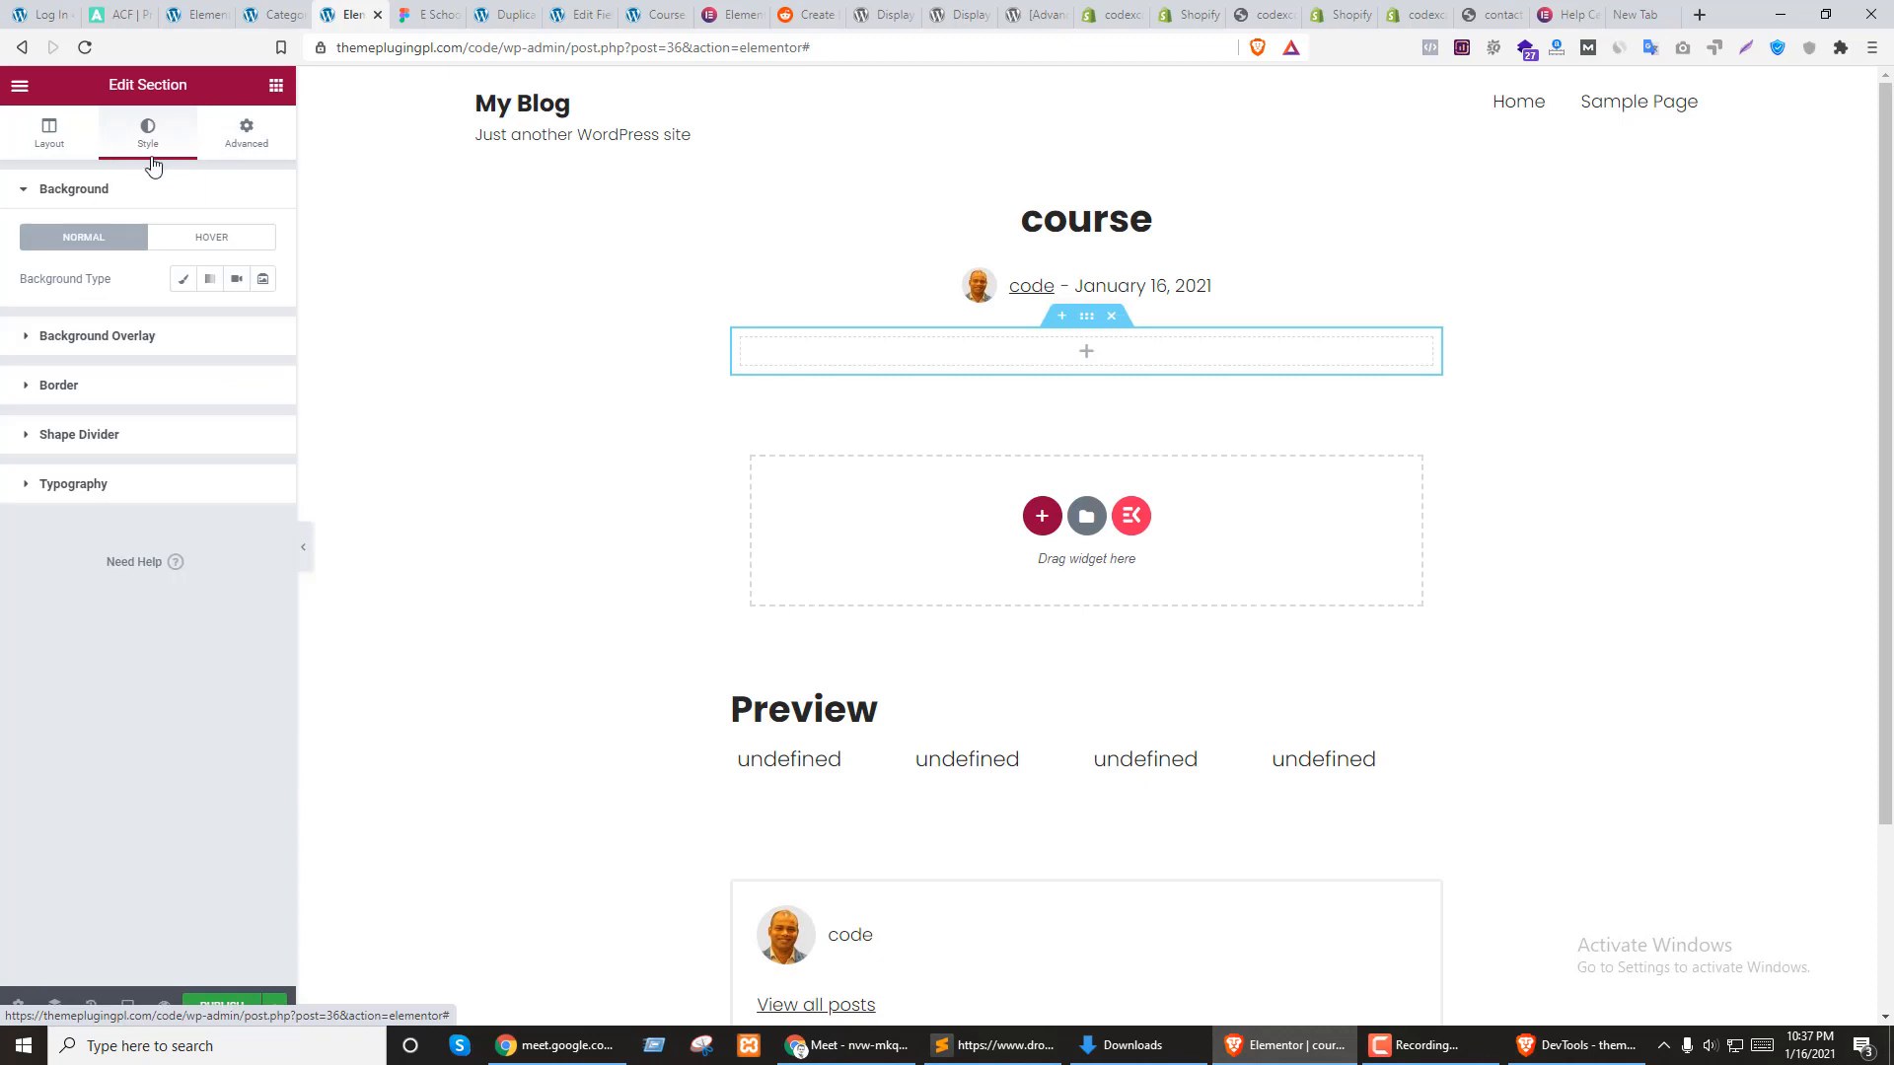
click(50, 394)
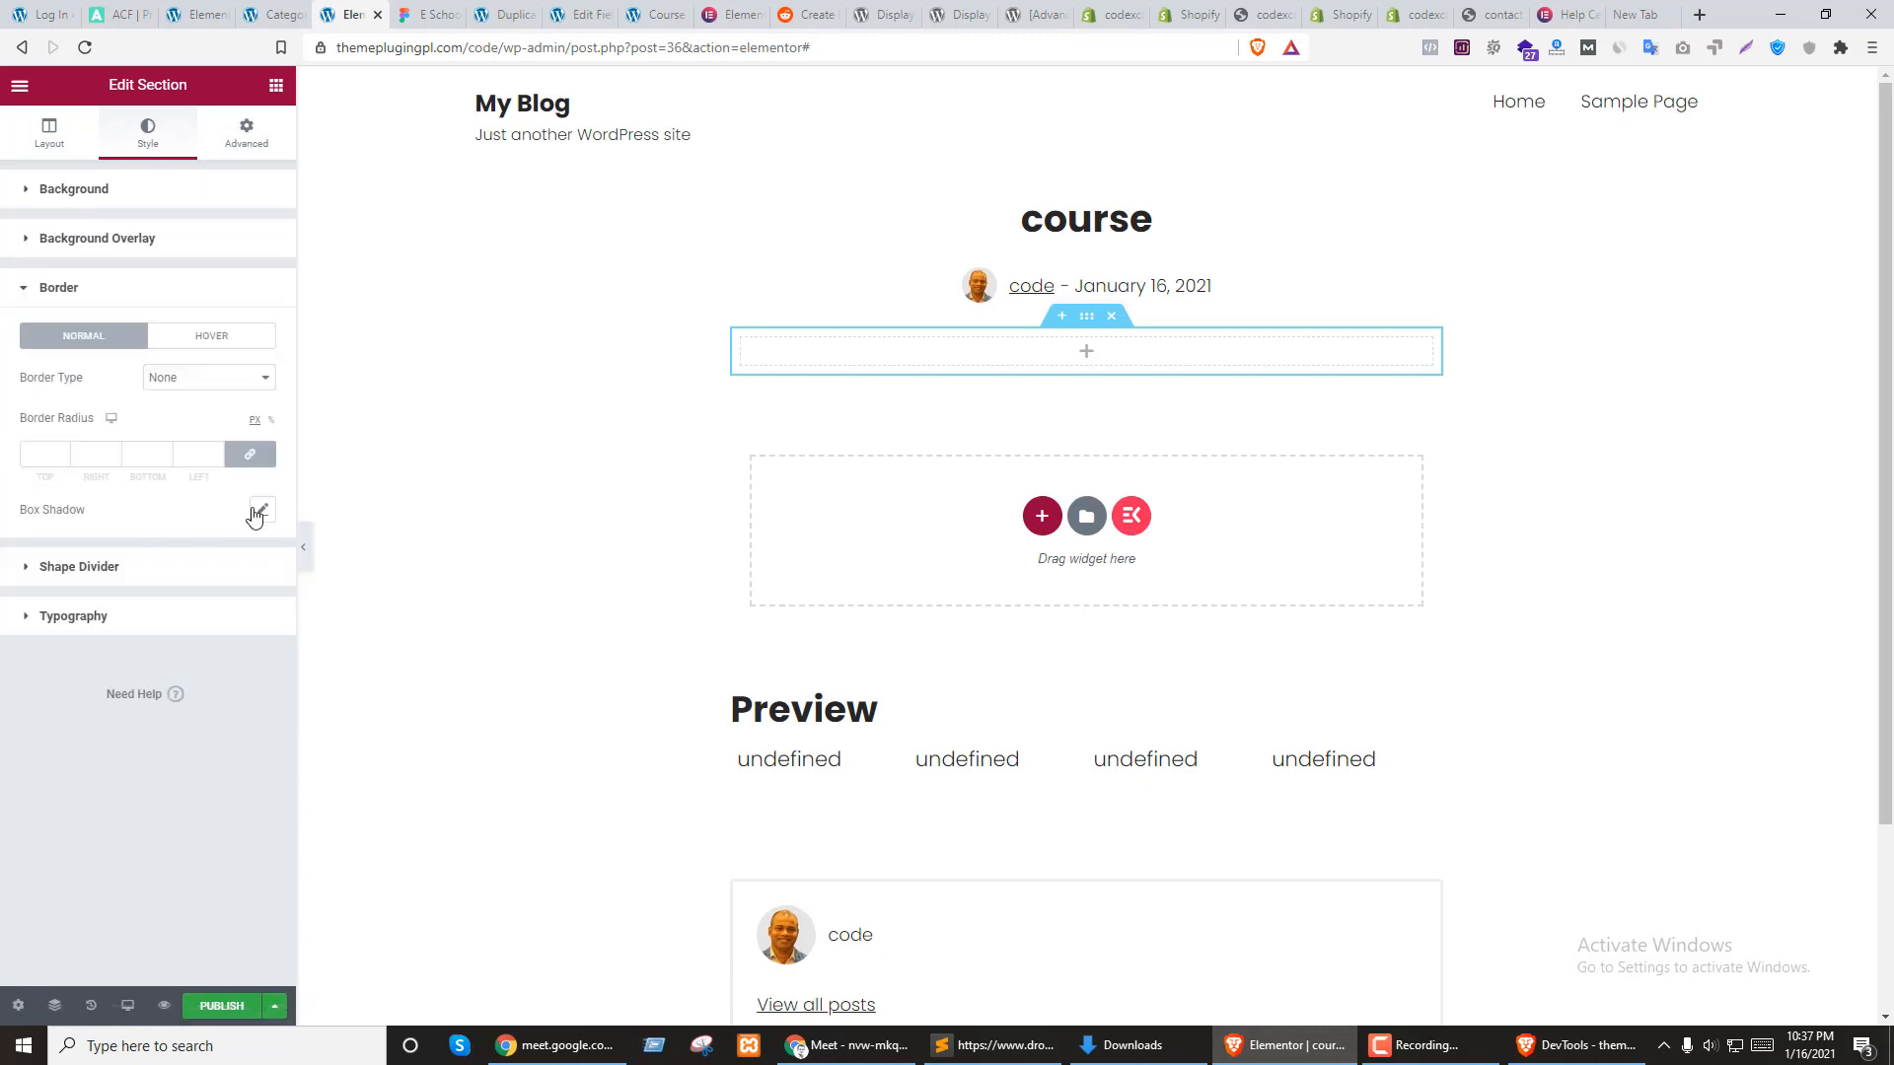
click(259, 510)
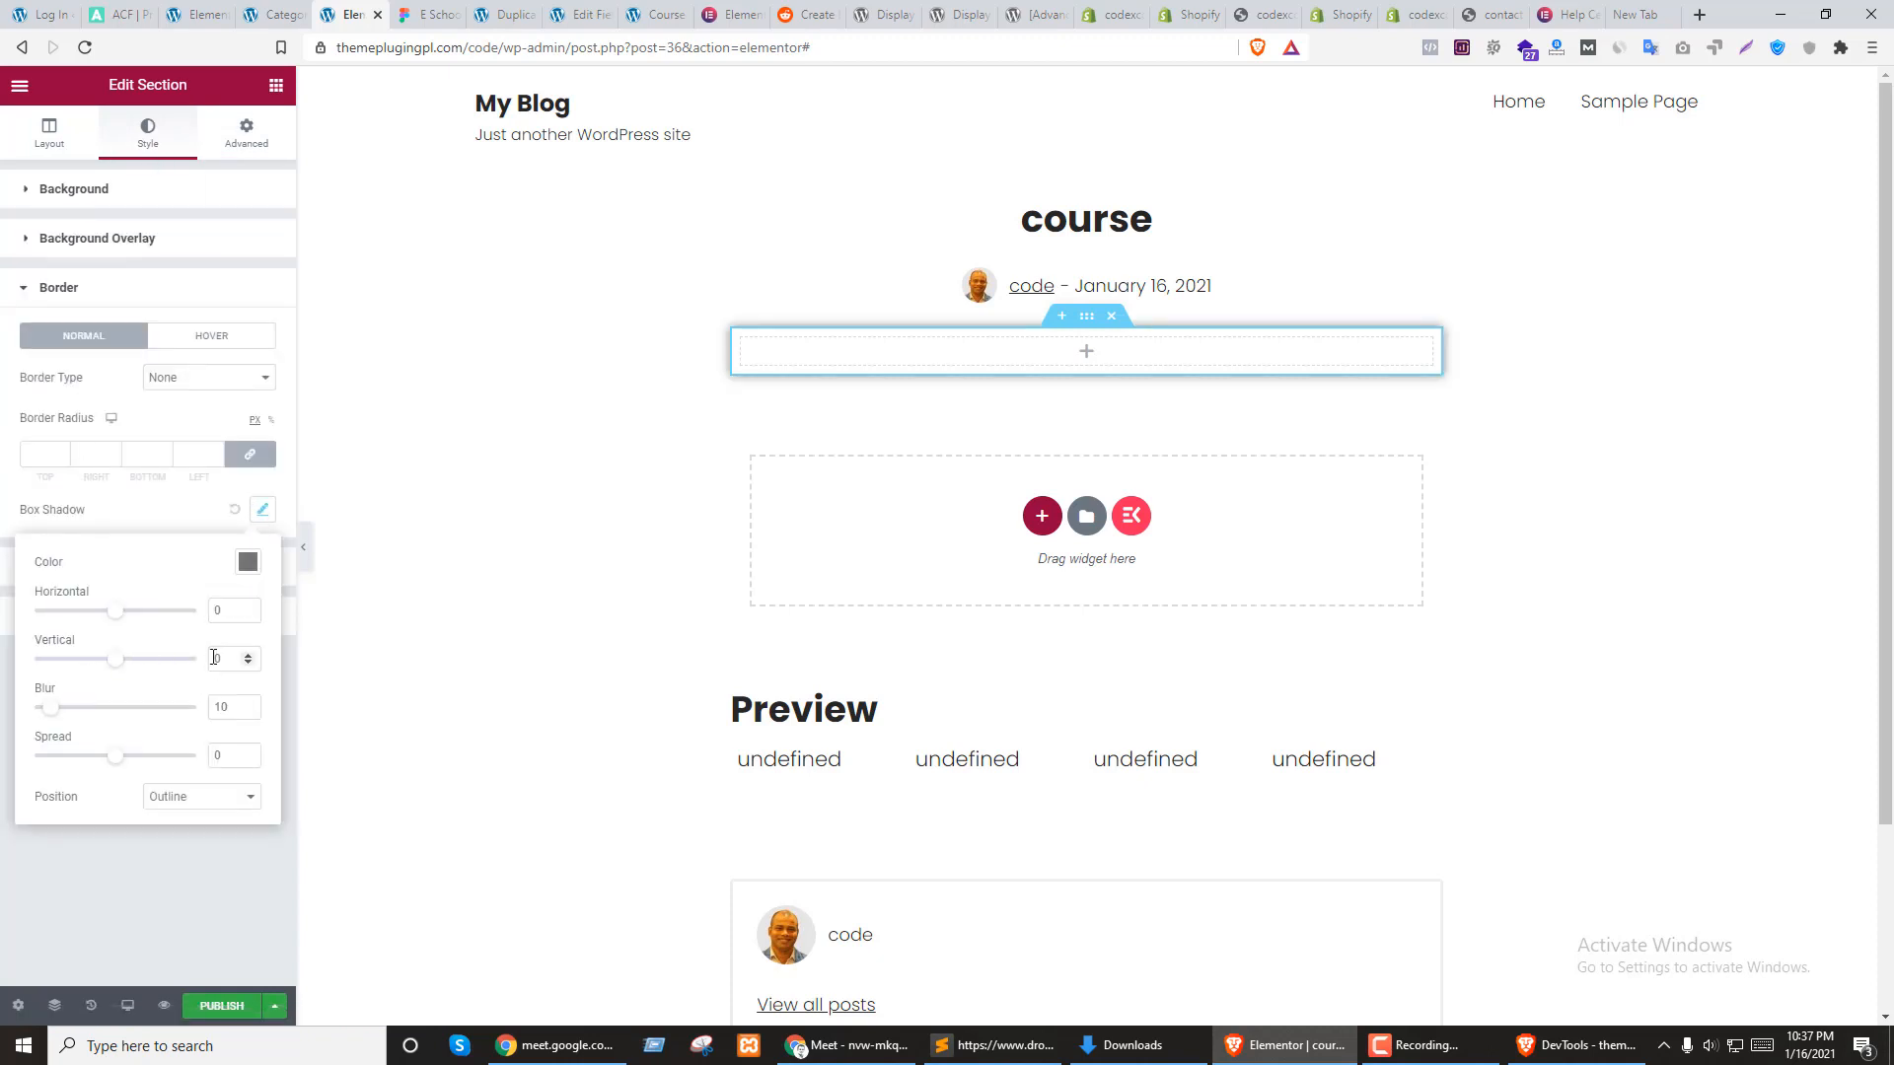
click(226, 612)
text(10)
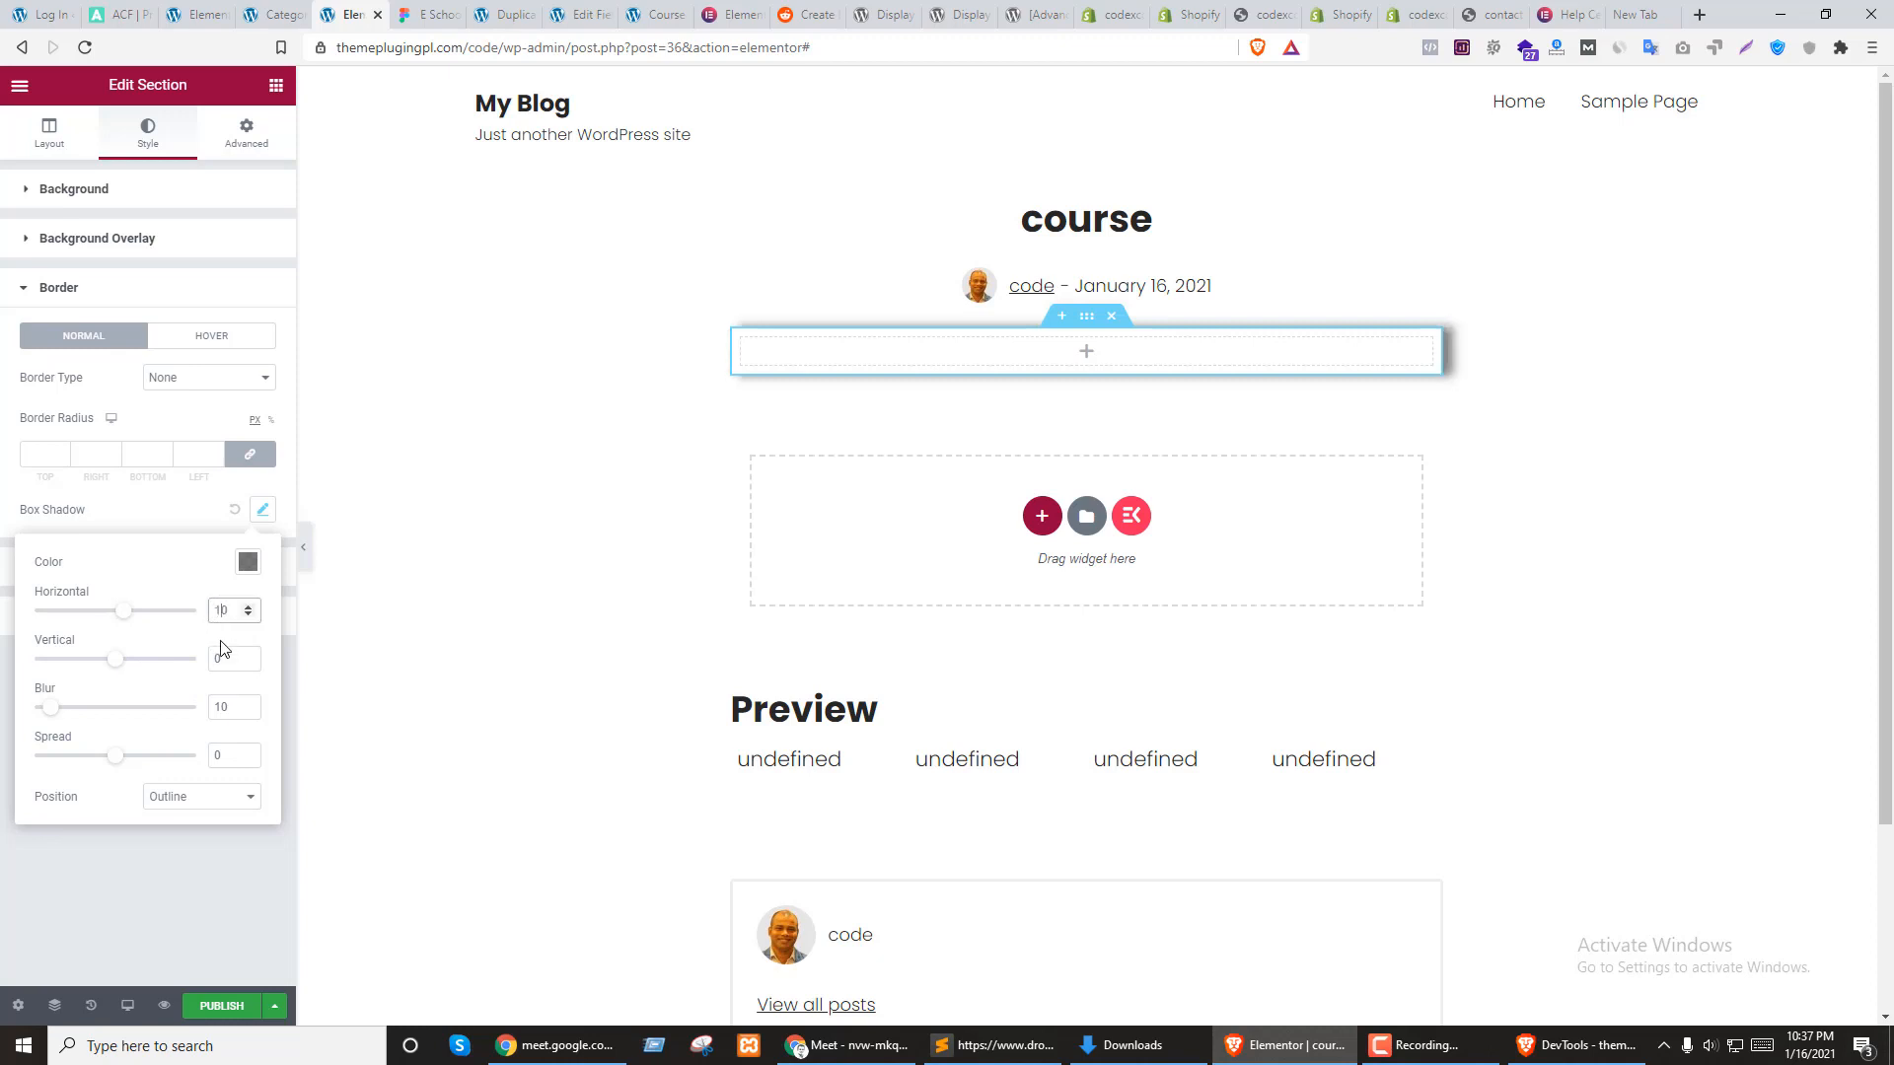
click(220, 710)
text(4)
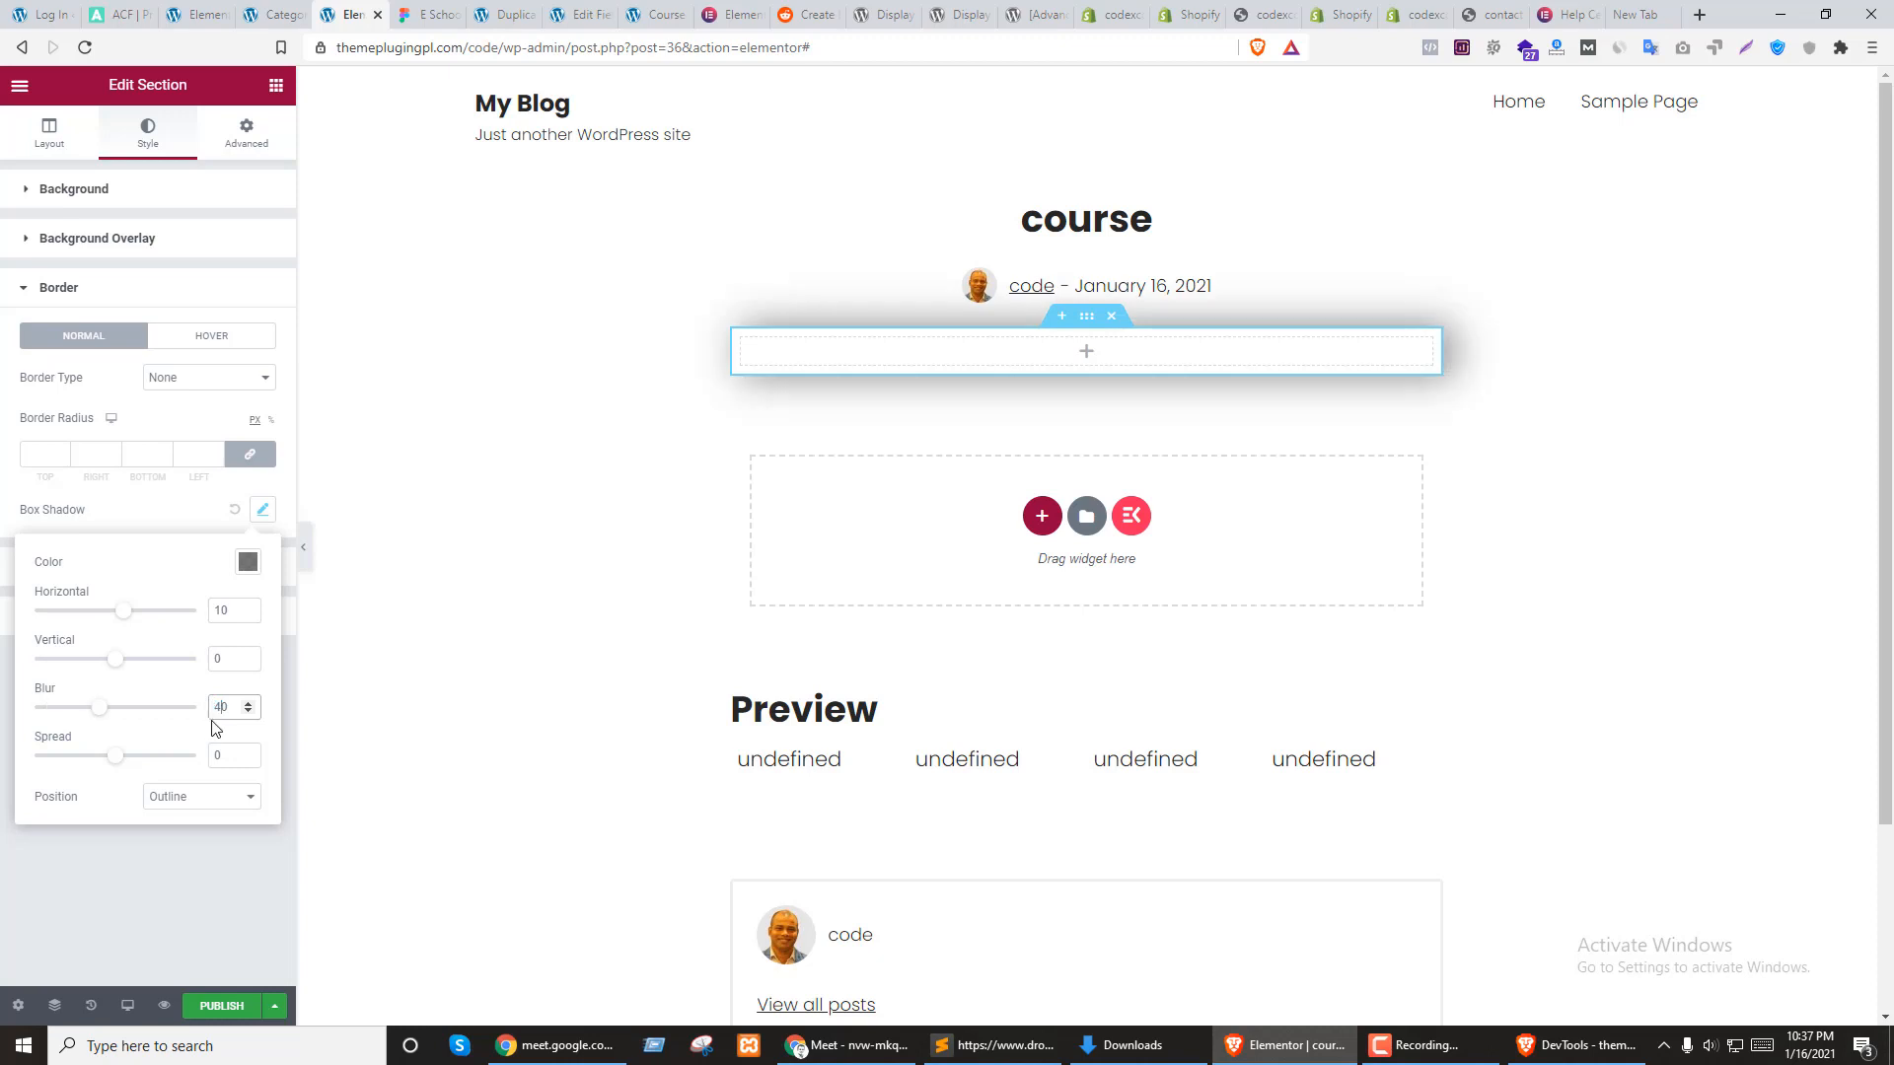
Set the section's box shadow color to rgba(0, 0, 0, 0.1) and compare the section with the Figma course card
click(248, 562)
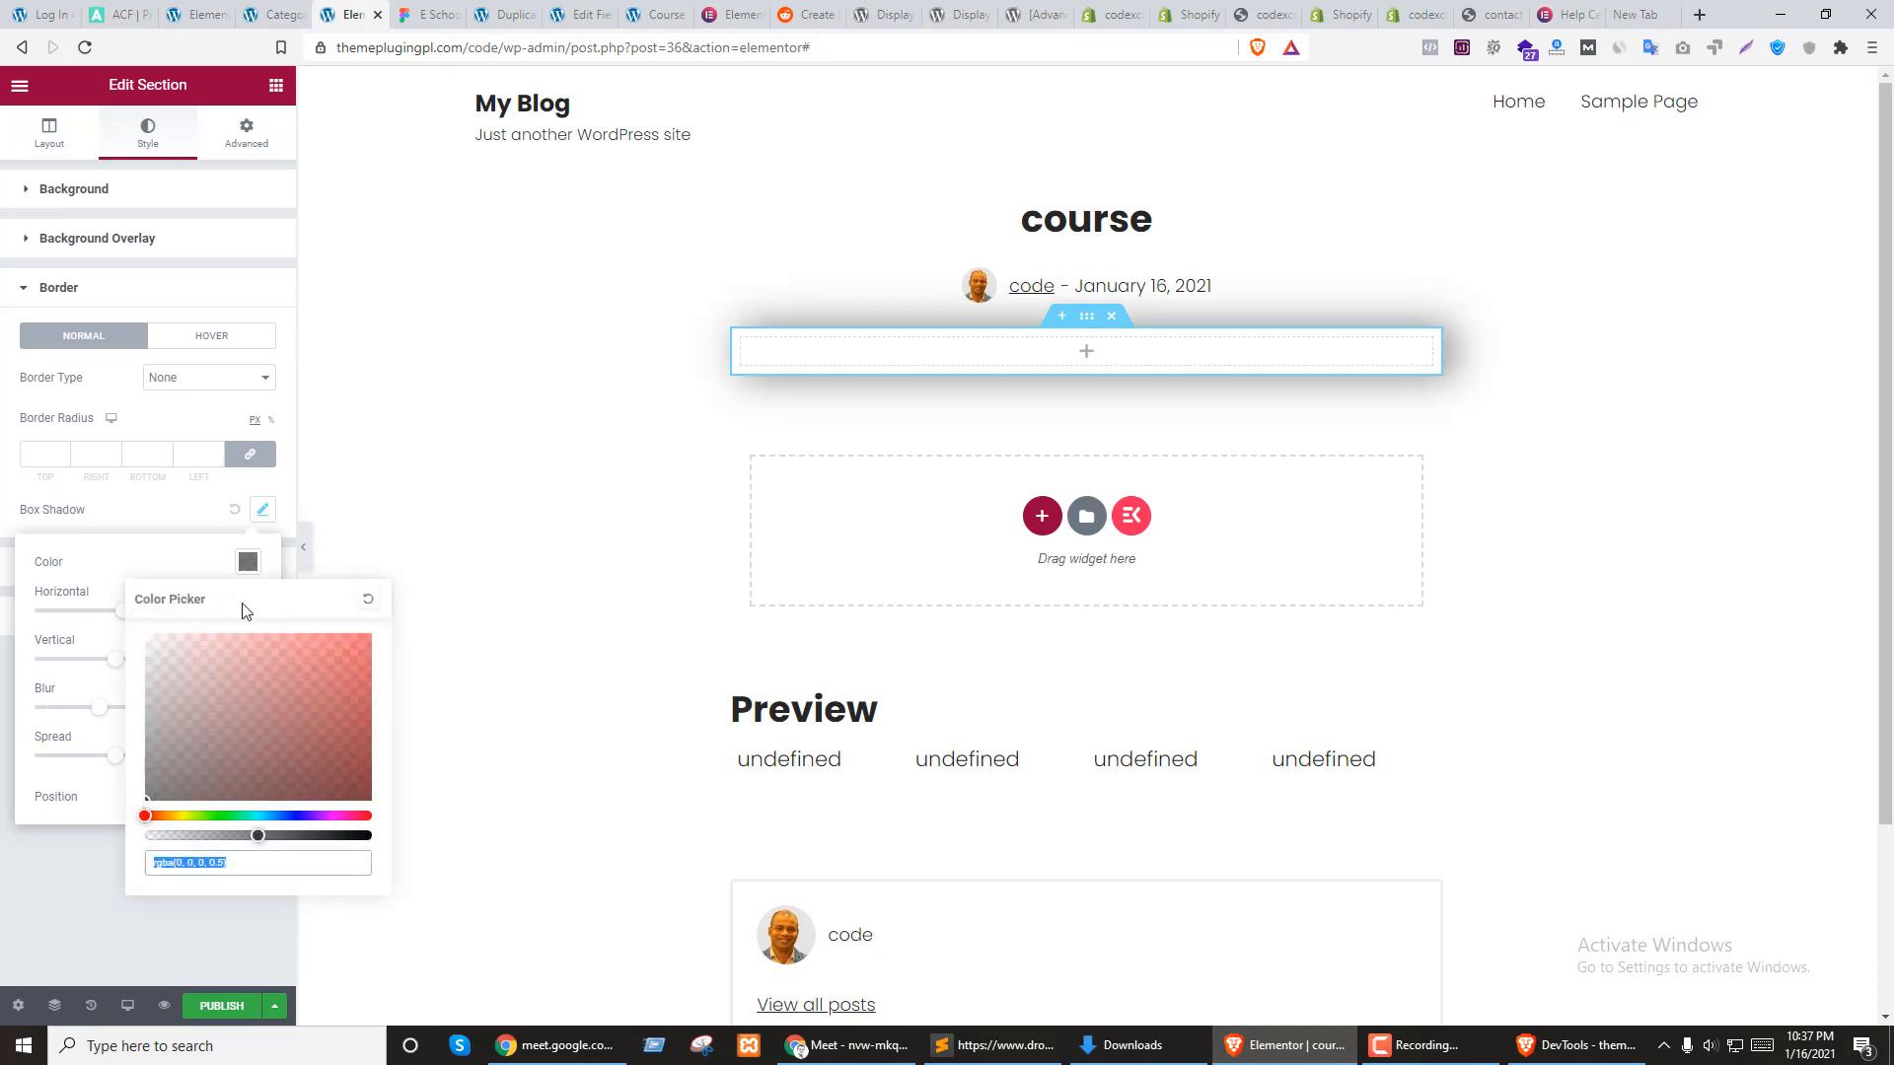
drag(179, 731, 138, 830)
drag(258, 835, 167, 837)
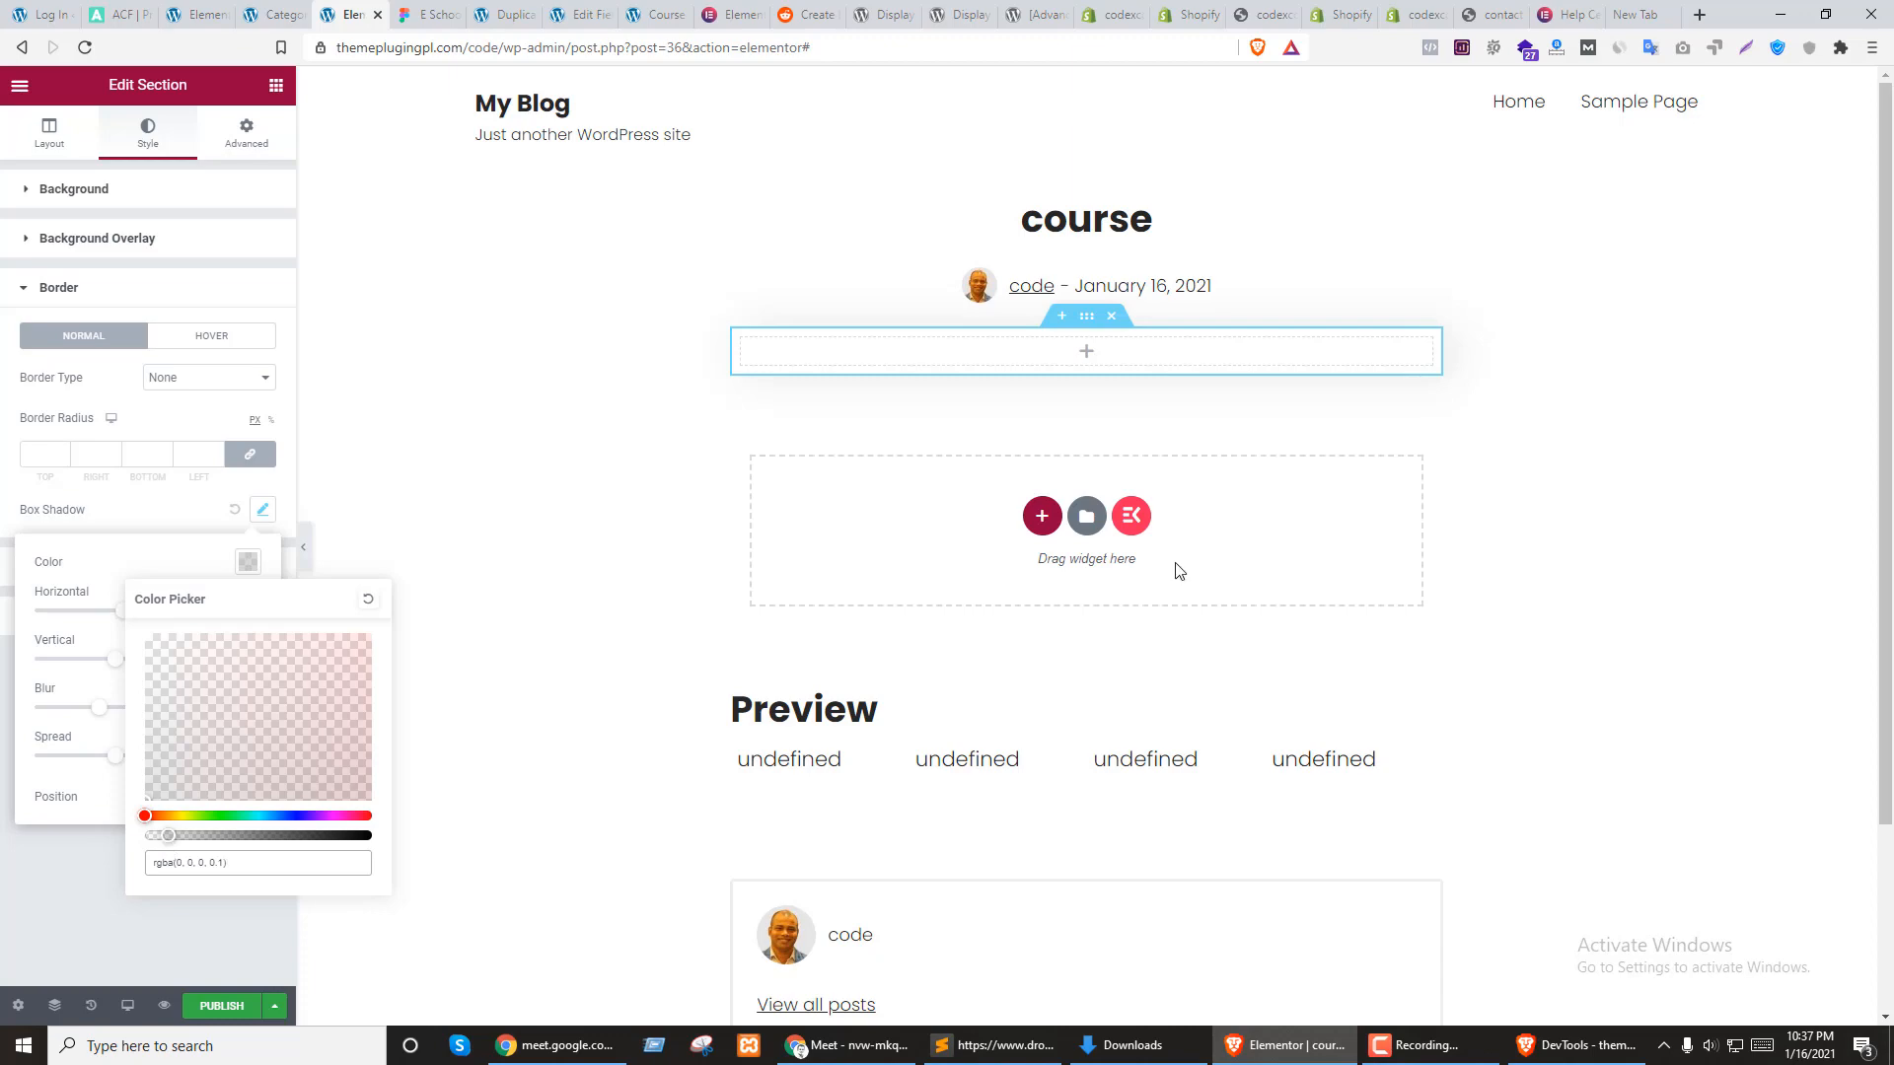
click(196, 500)
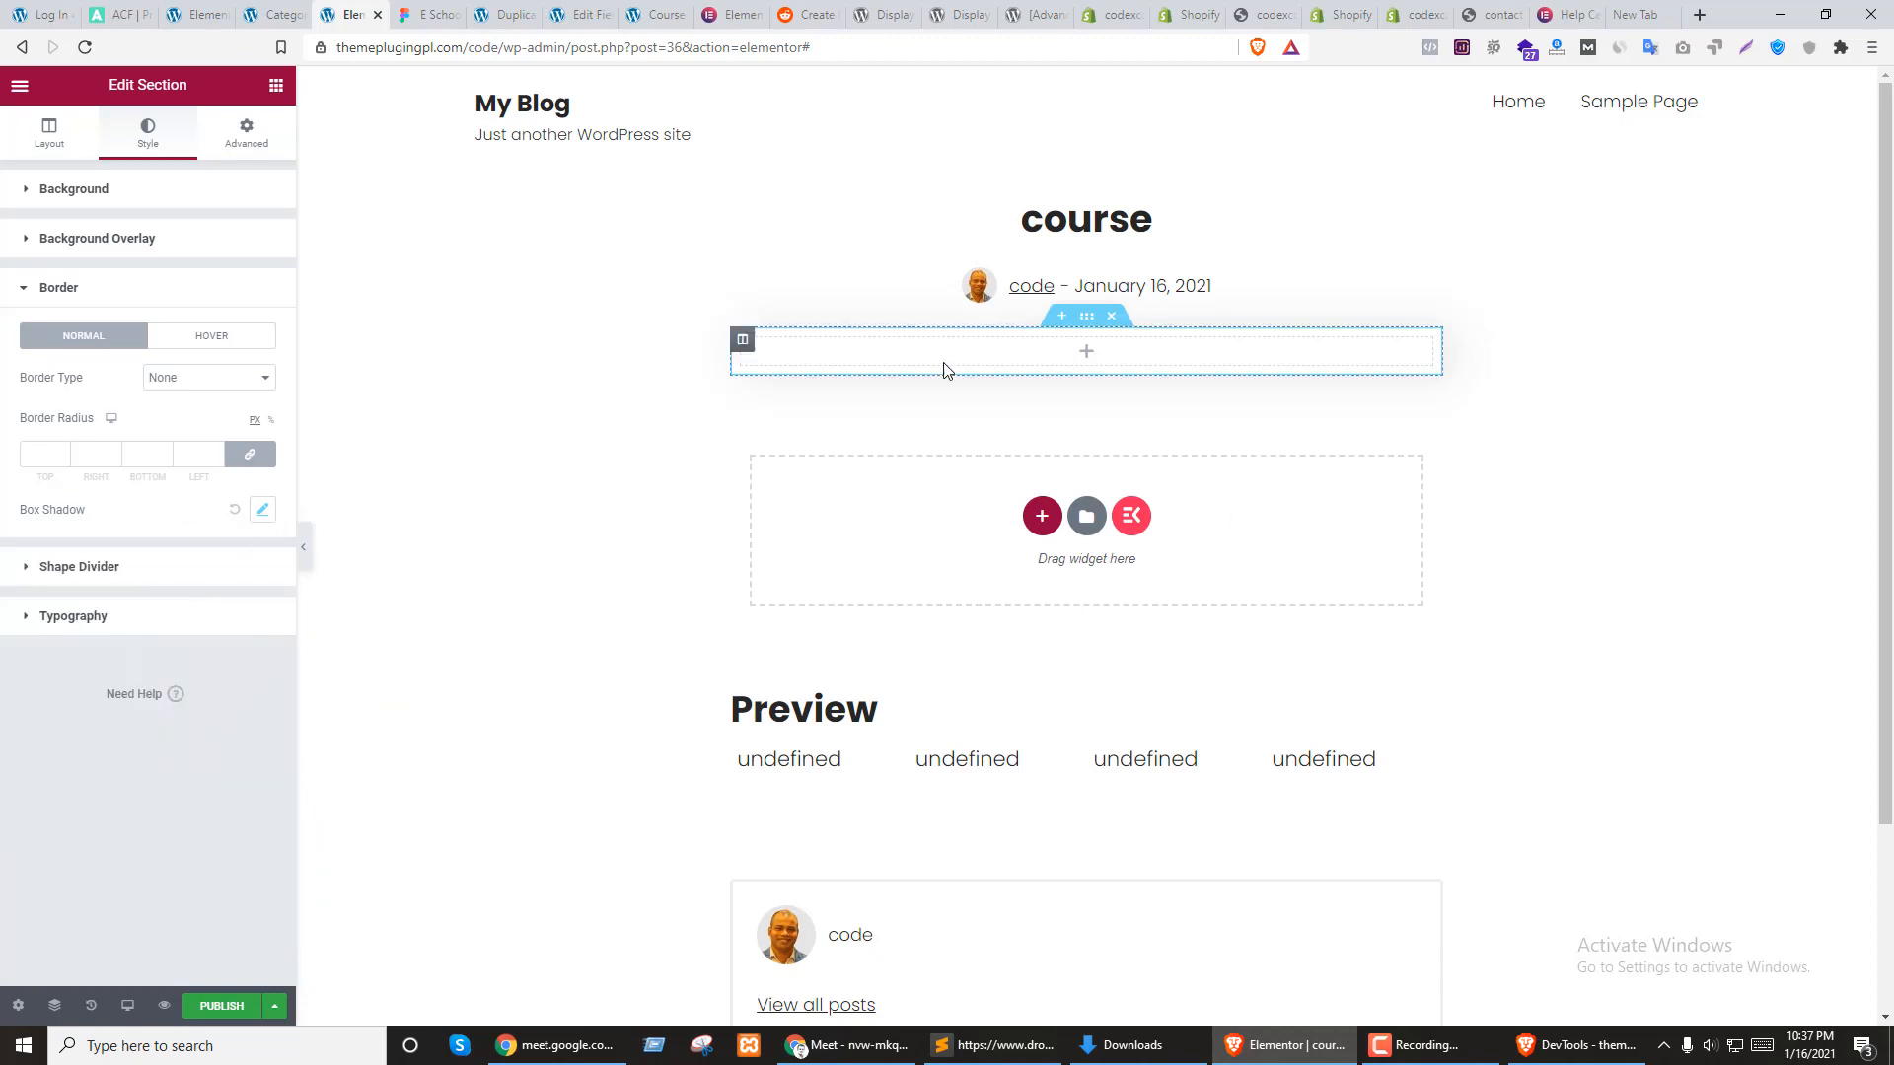
key(ctrl+Tab)
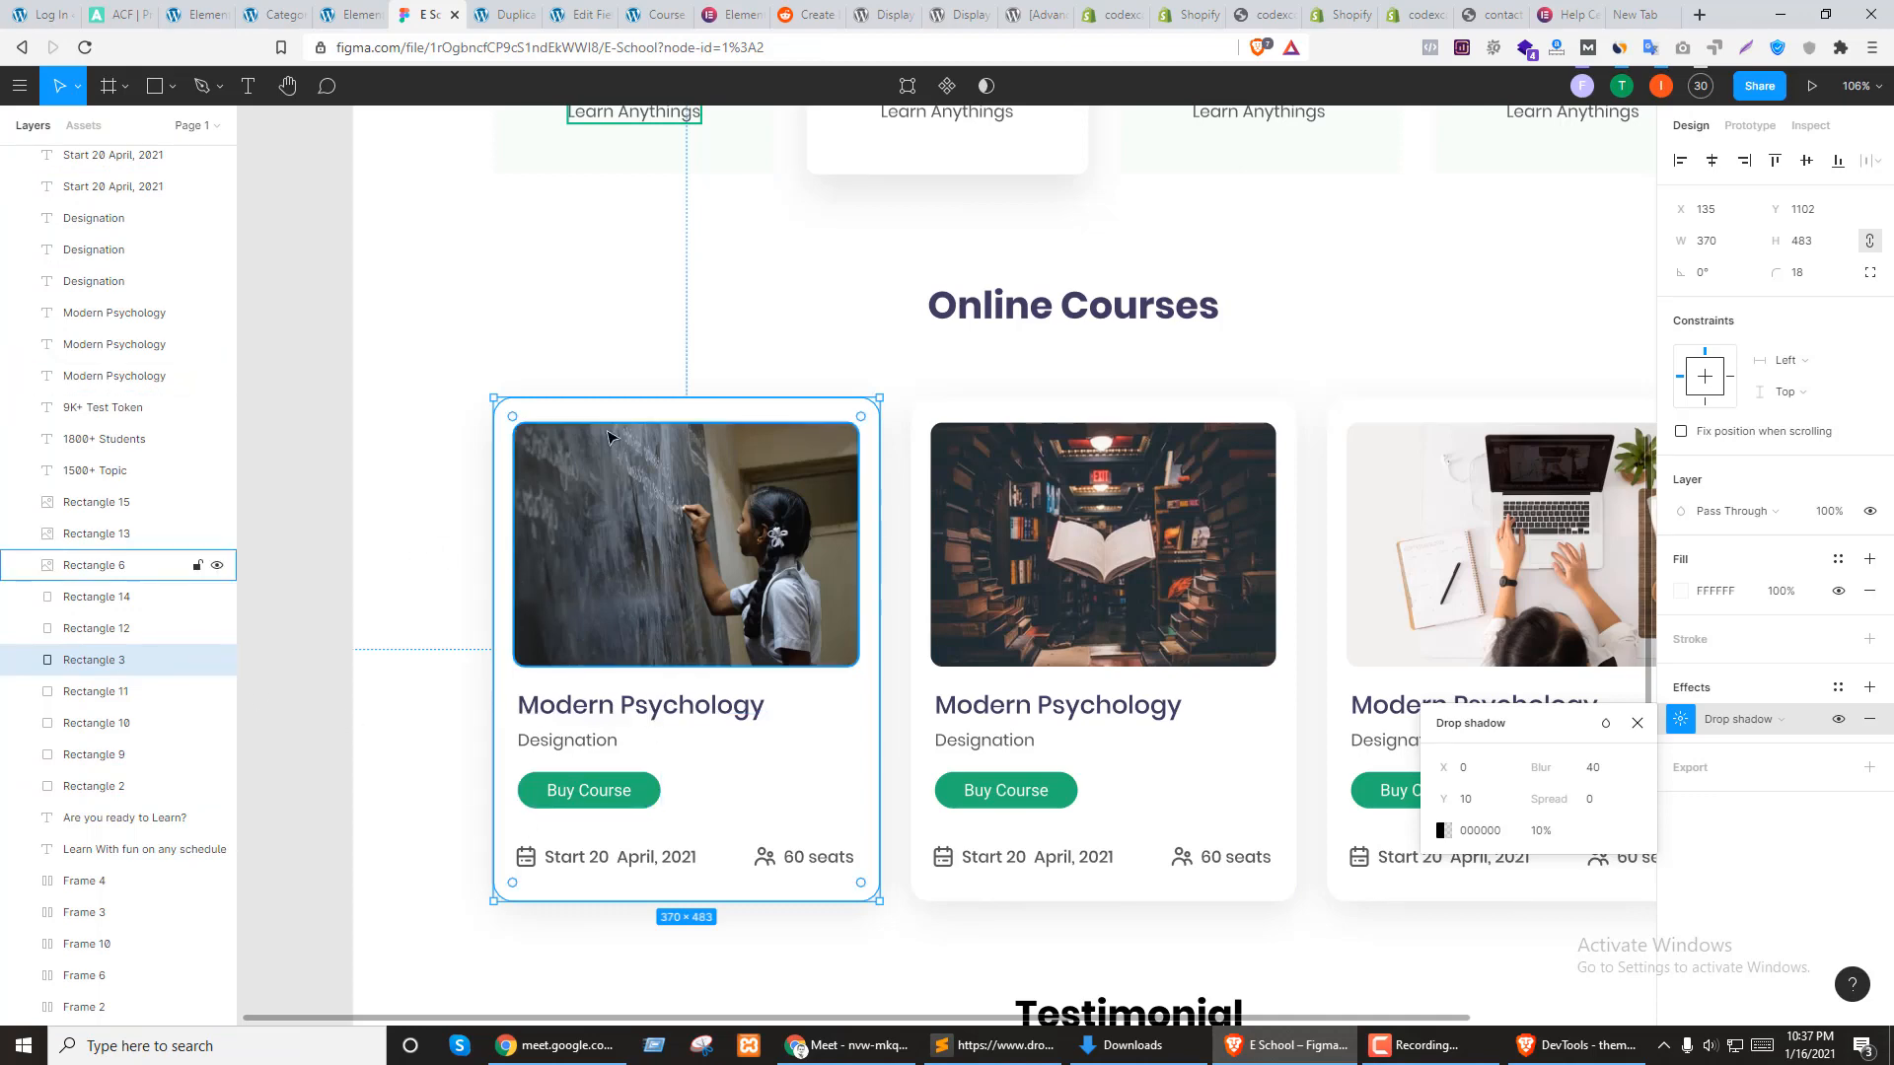
key(ctrl+shift+Tab)
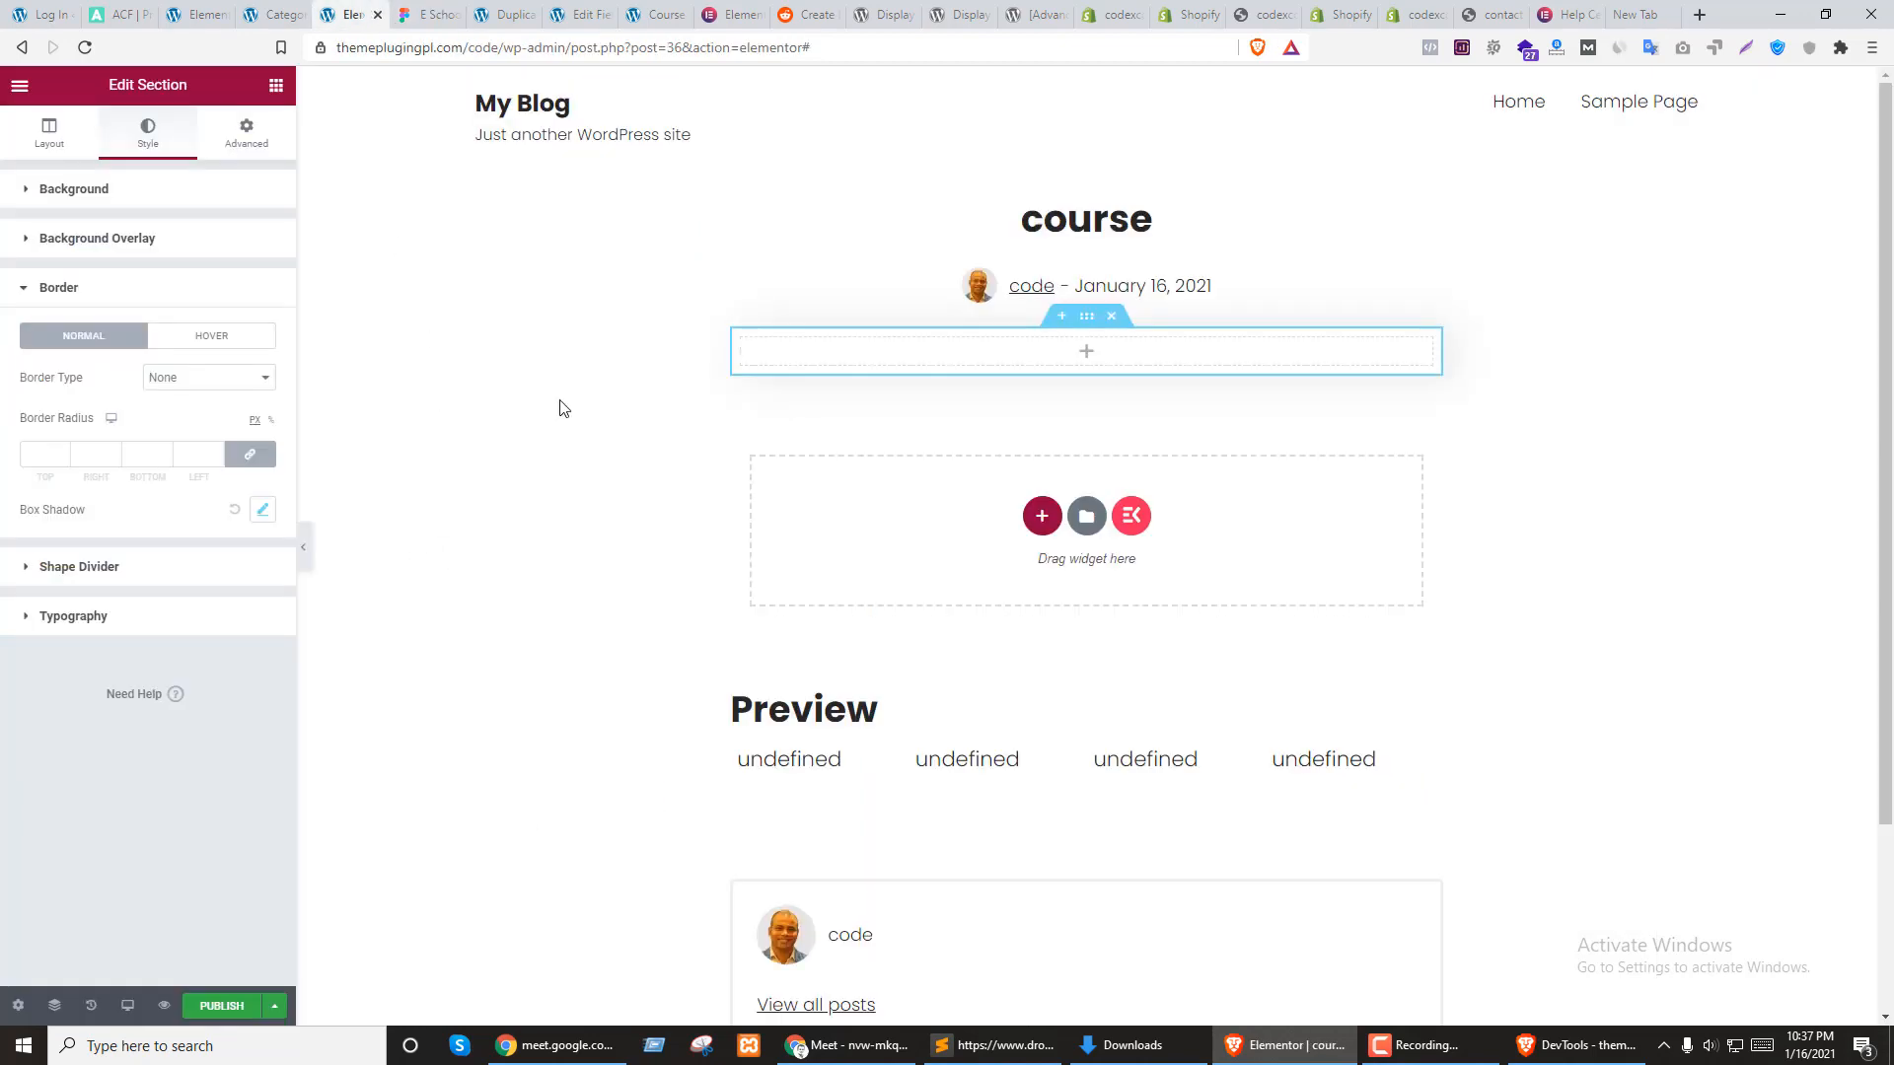
Insert a Featured Image widget into the section and keep its image size at Large - 1024 x 1024
click(1085, 352)
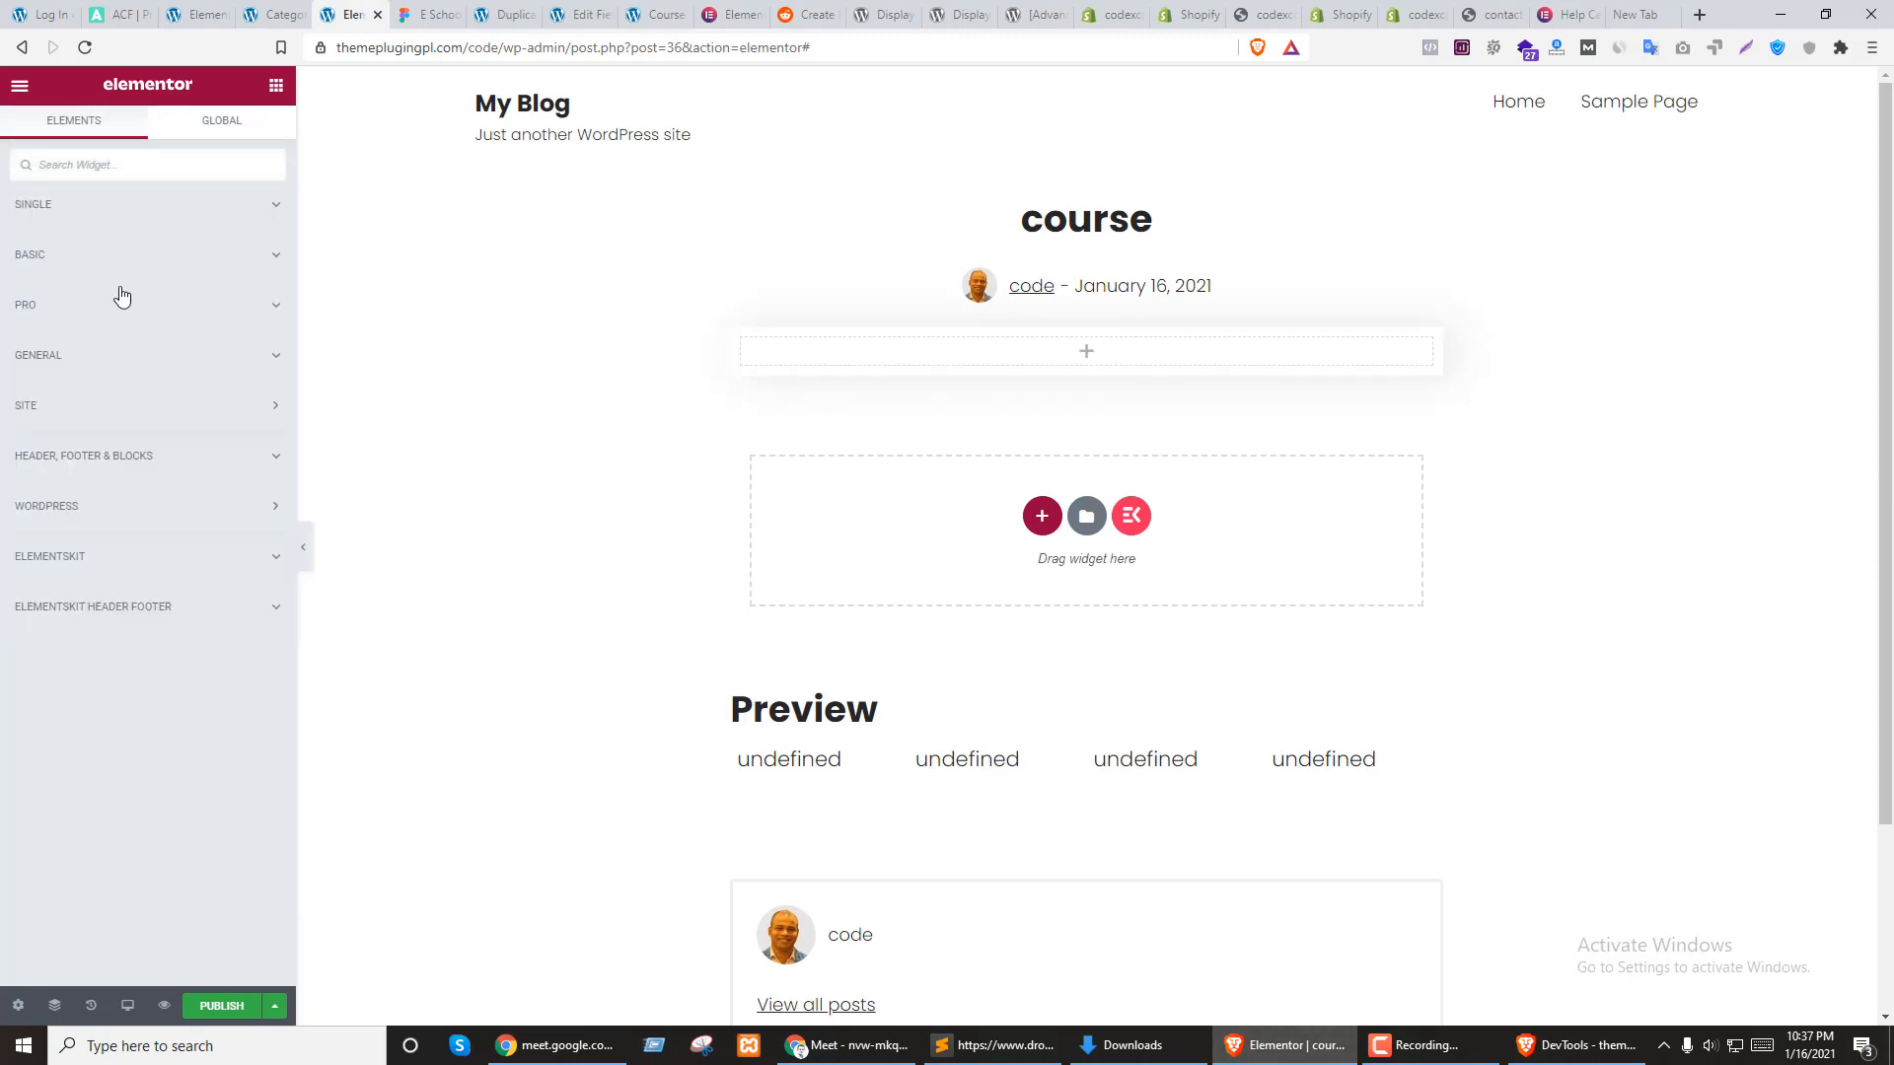
click(217, 209)
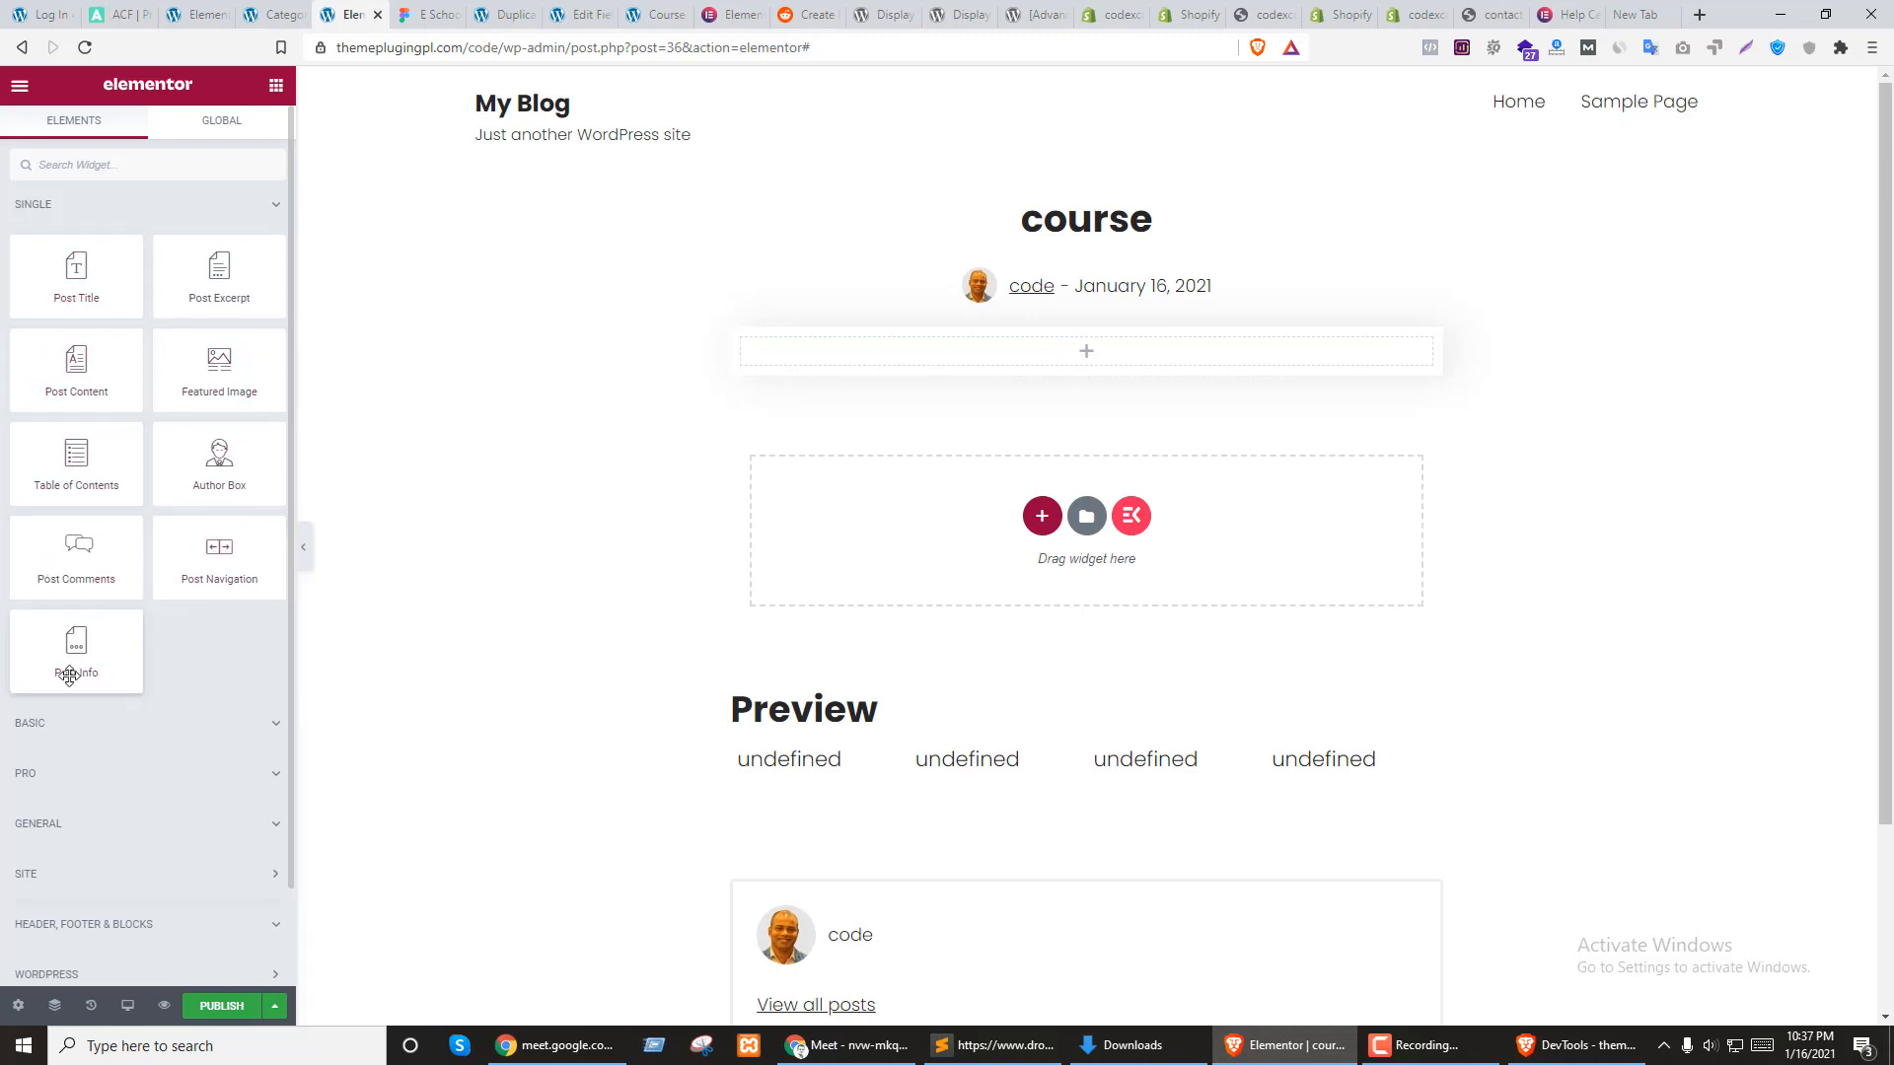
drag(213, 365, 985, 363)
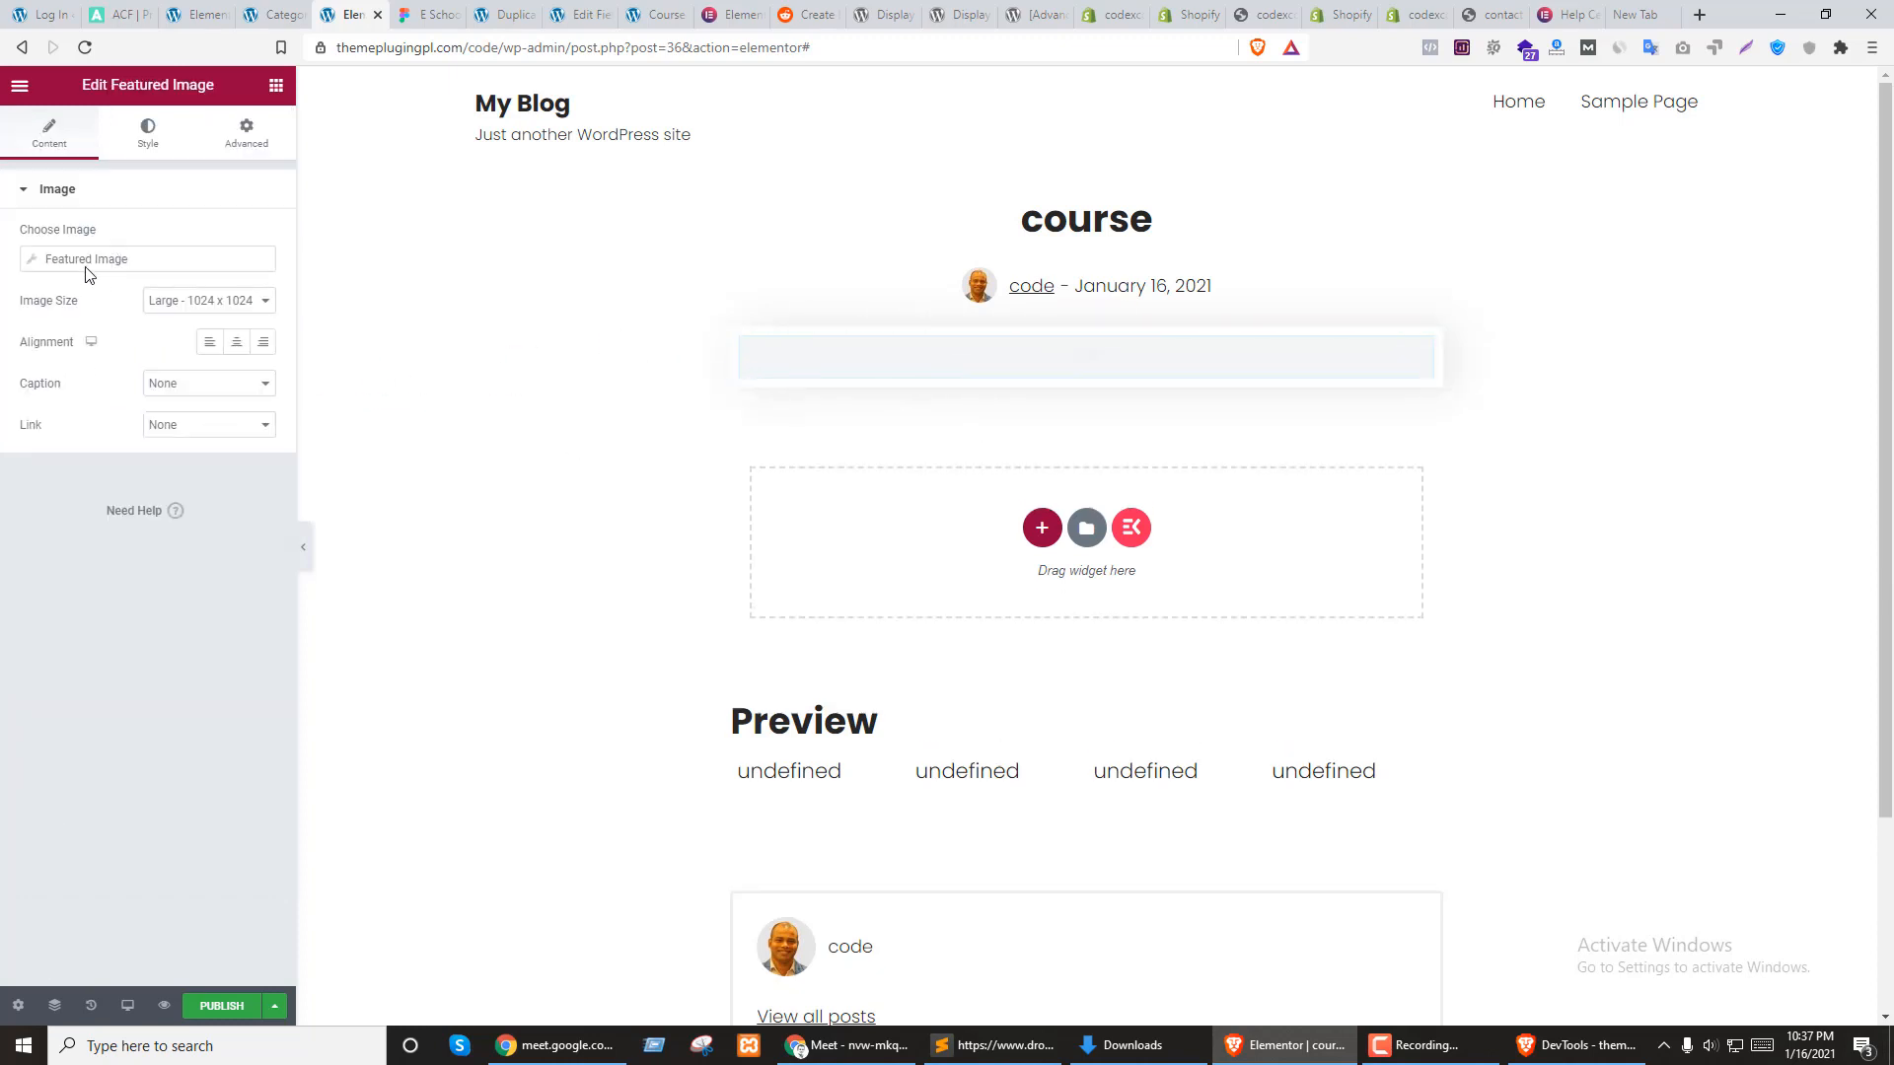
click(209, 303)
click(216, 303)
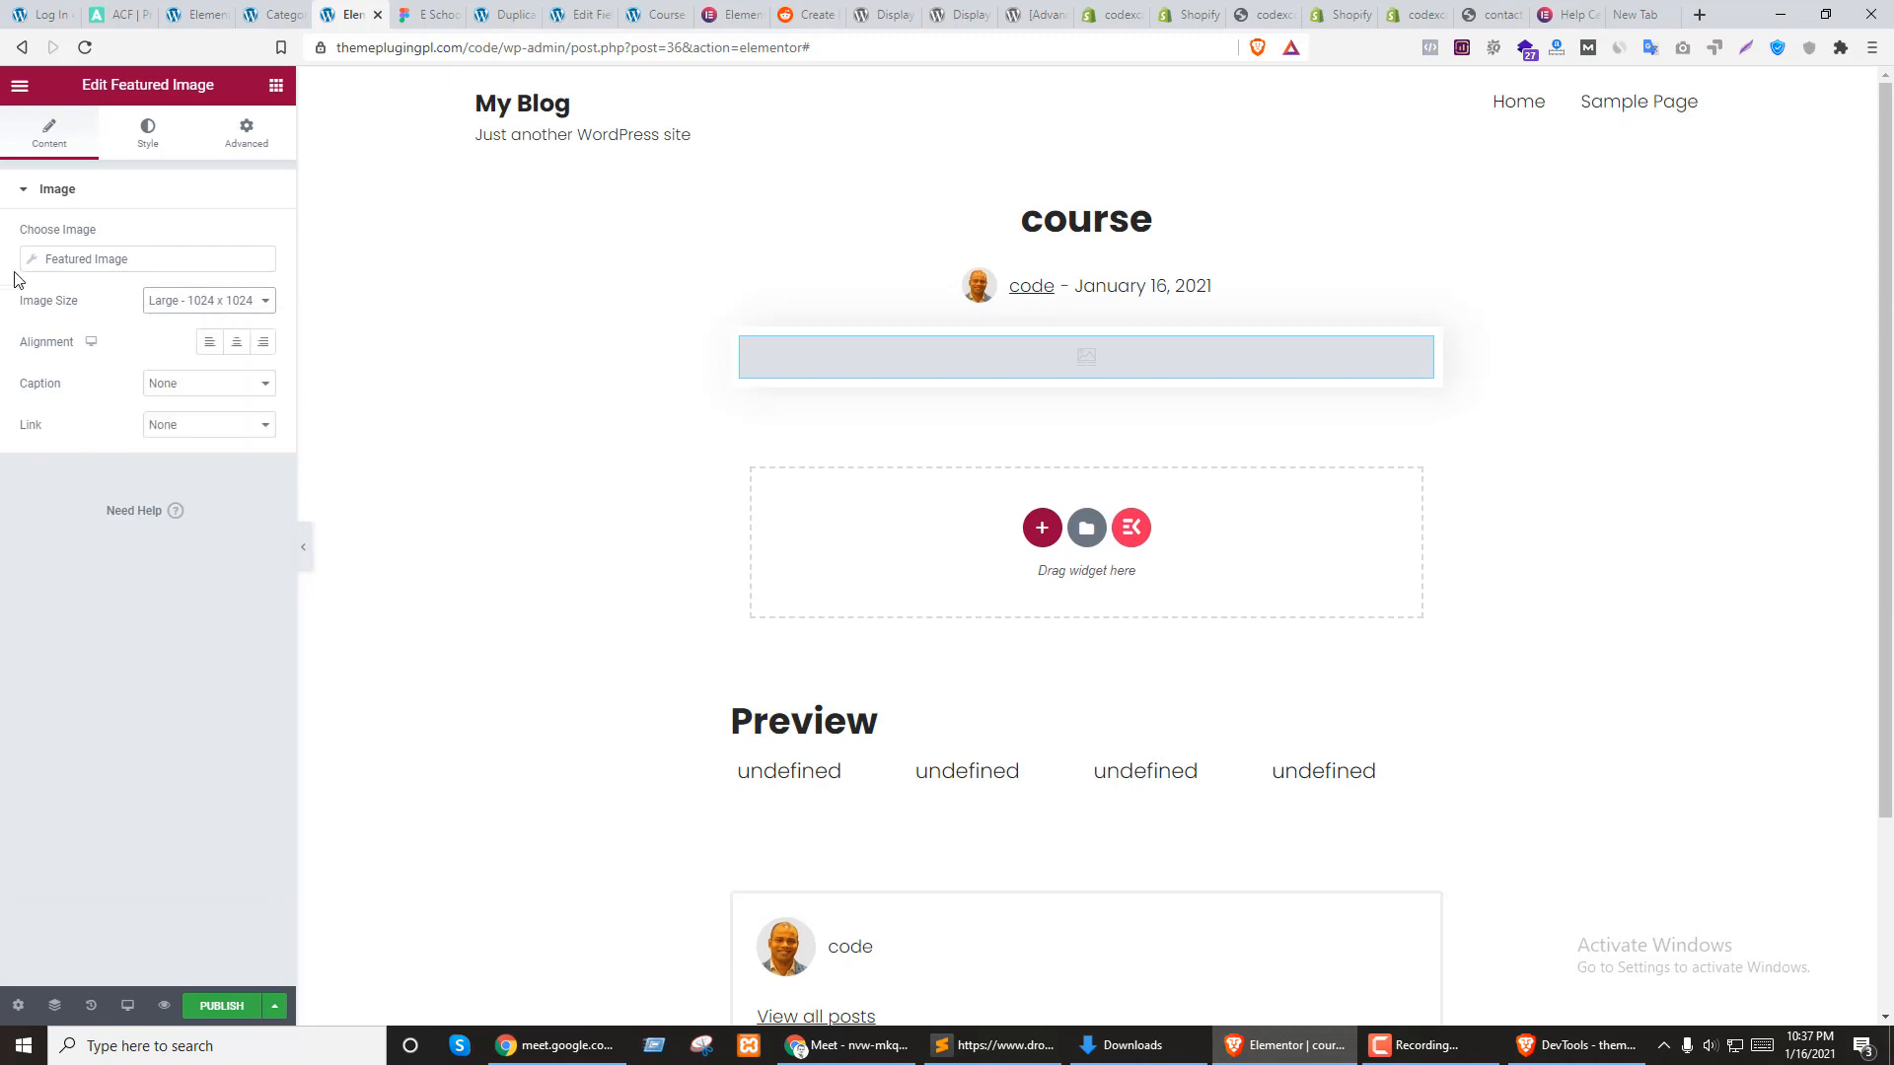
click(106, 260)
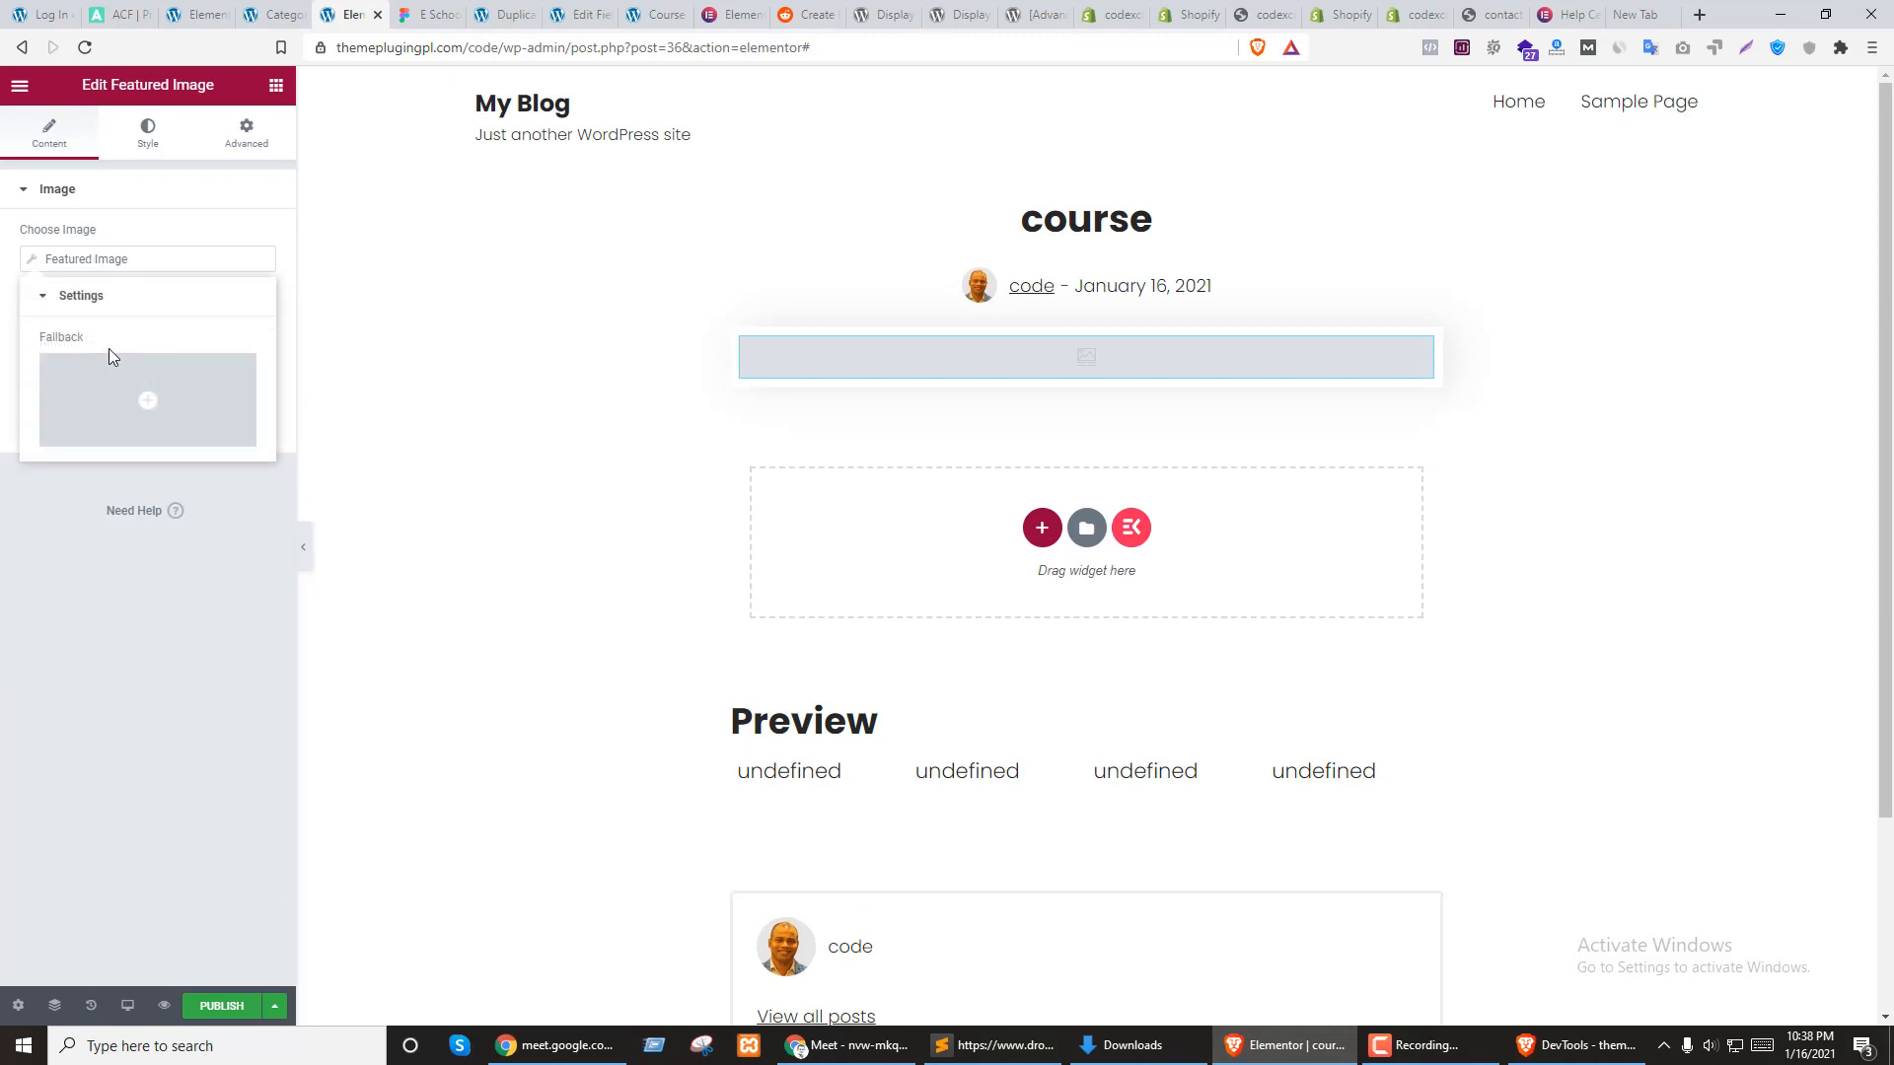
click(72, 297)
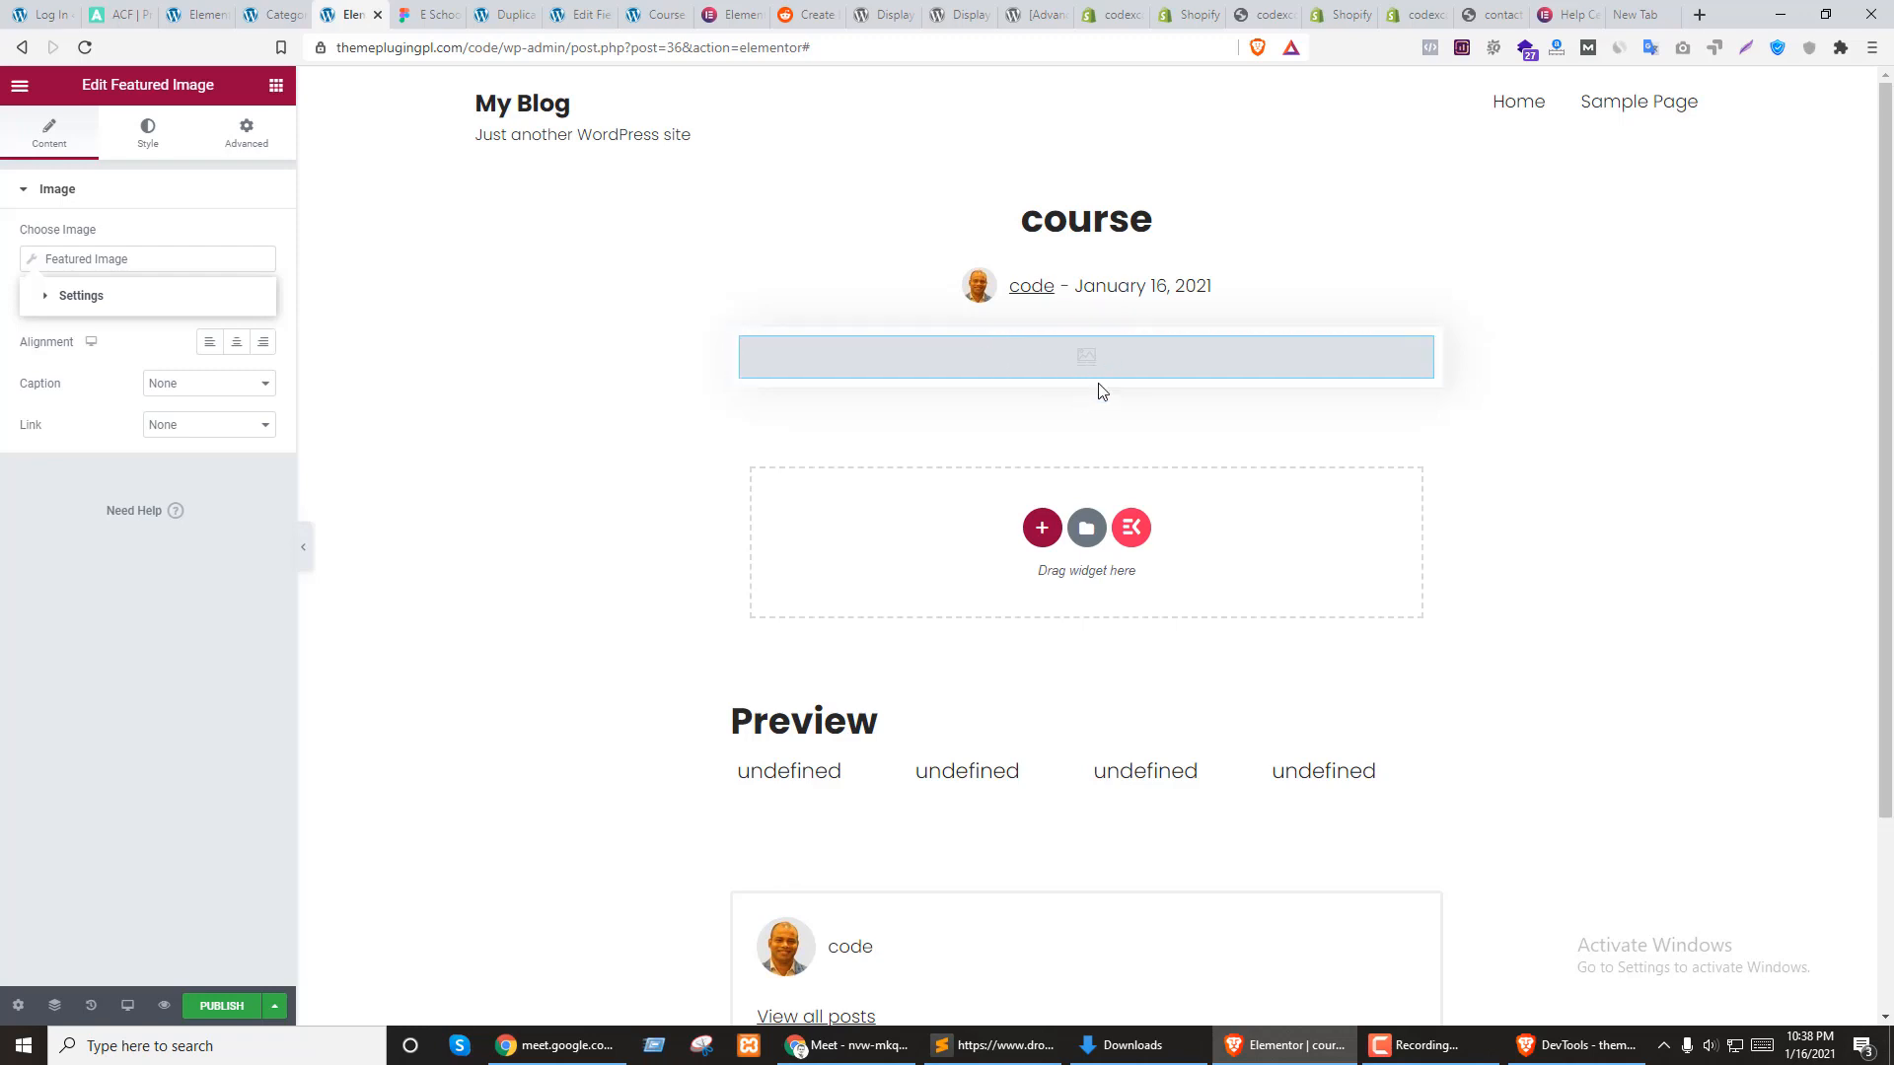
click(108, 660)
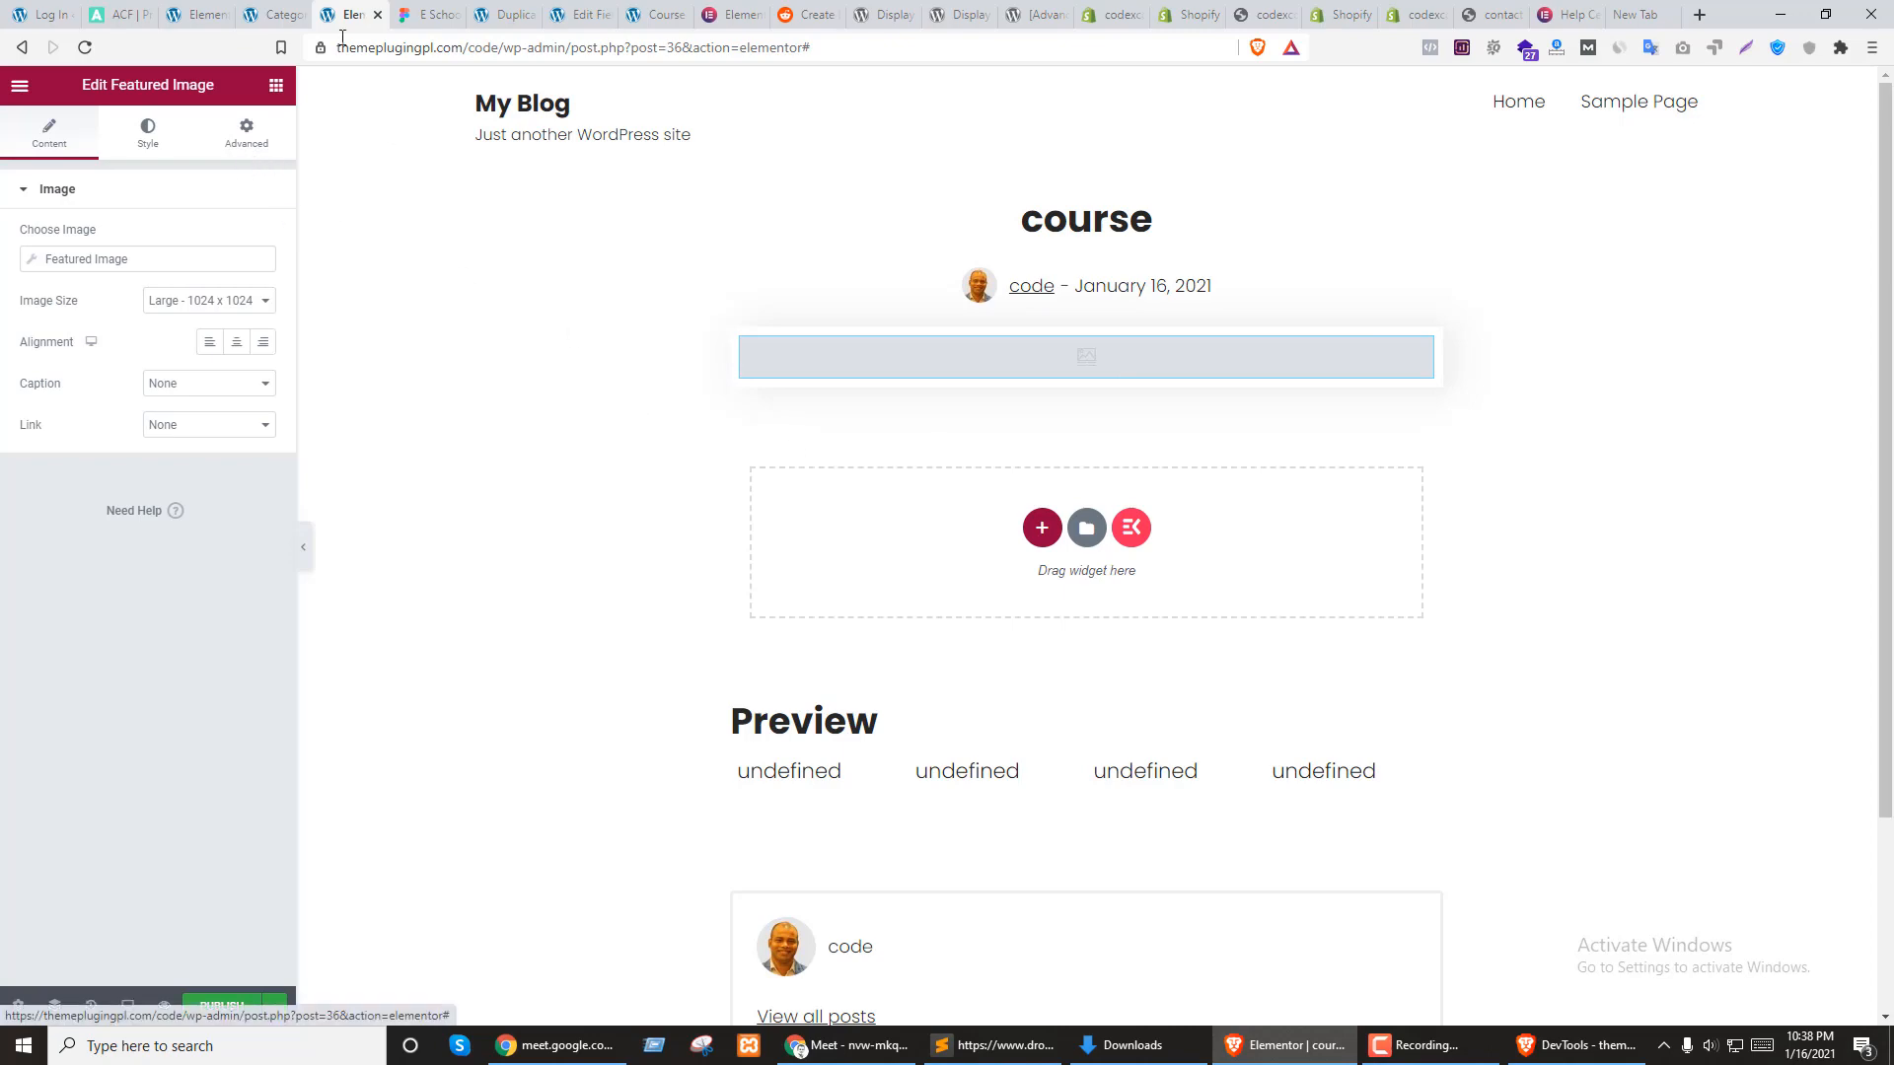
click(197, 13)
click(252, 12)
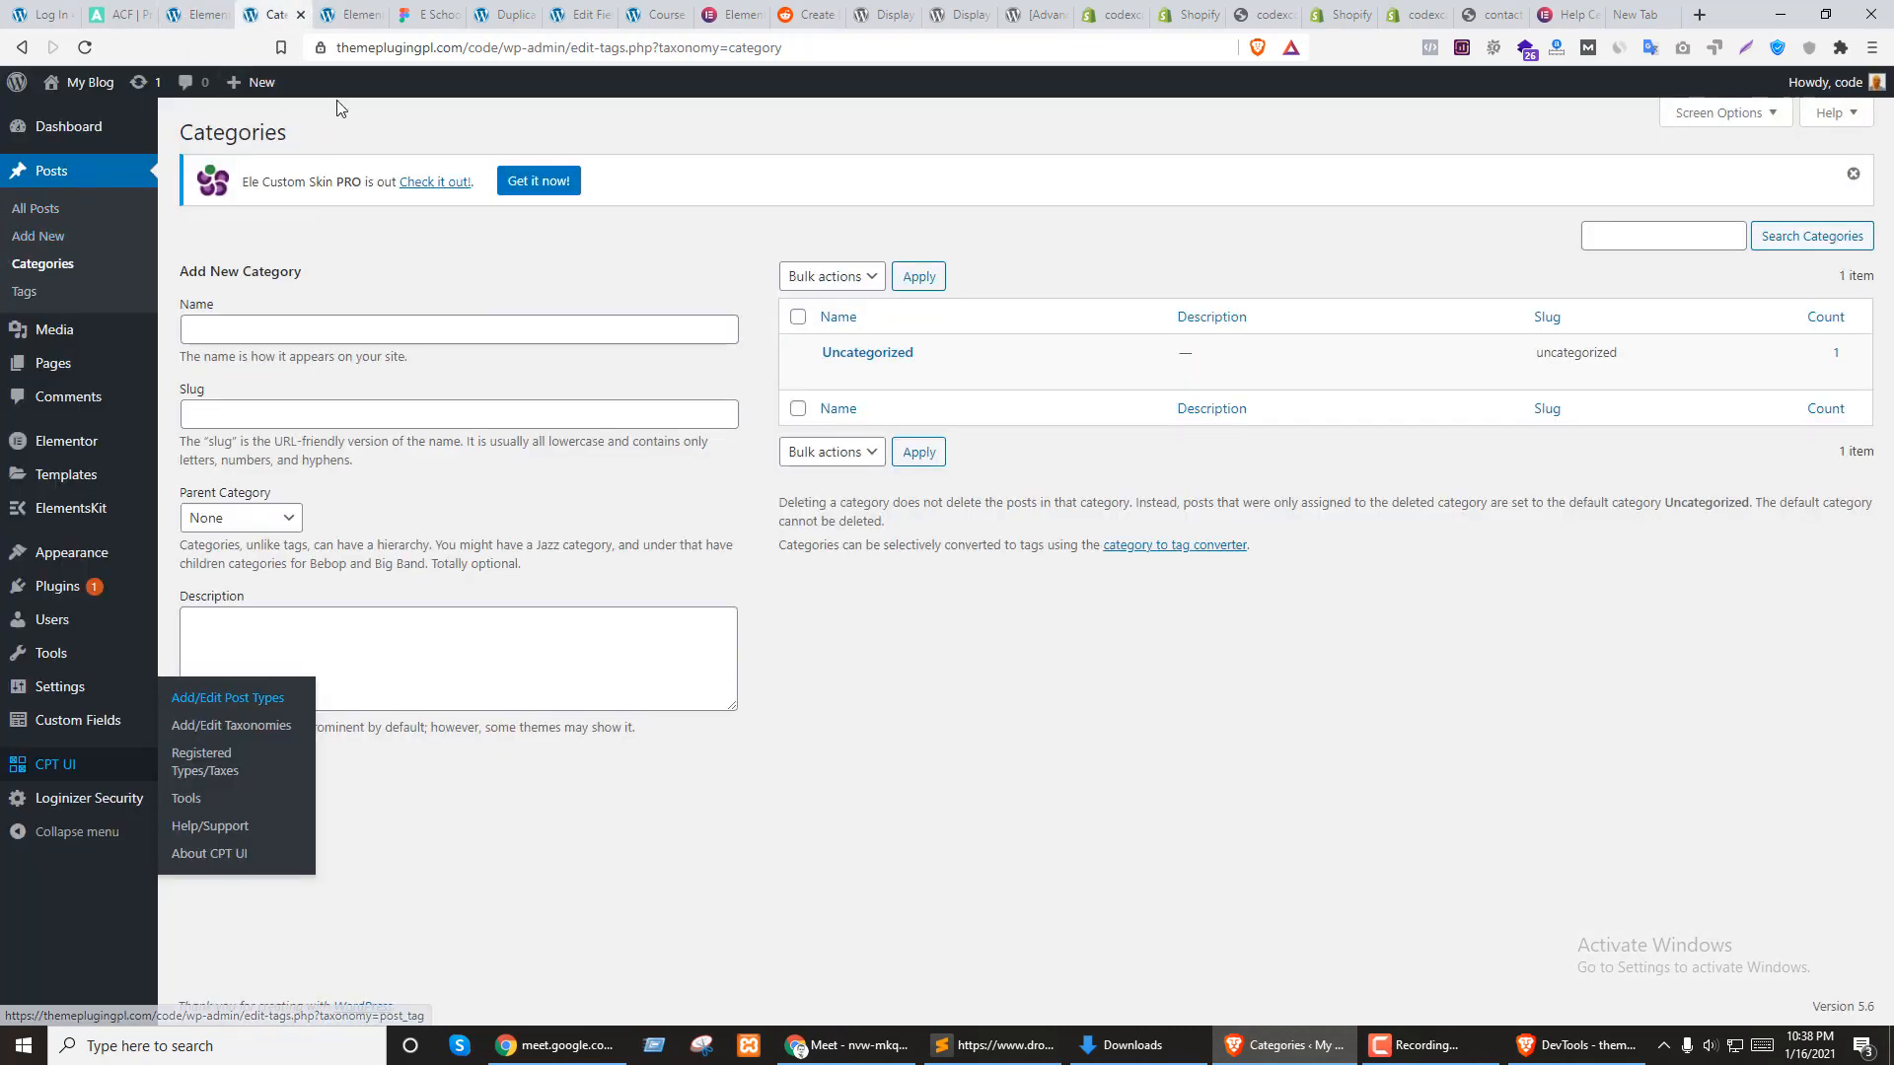
click(353, 14)
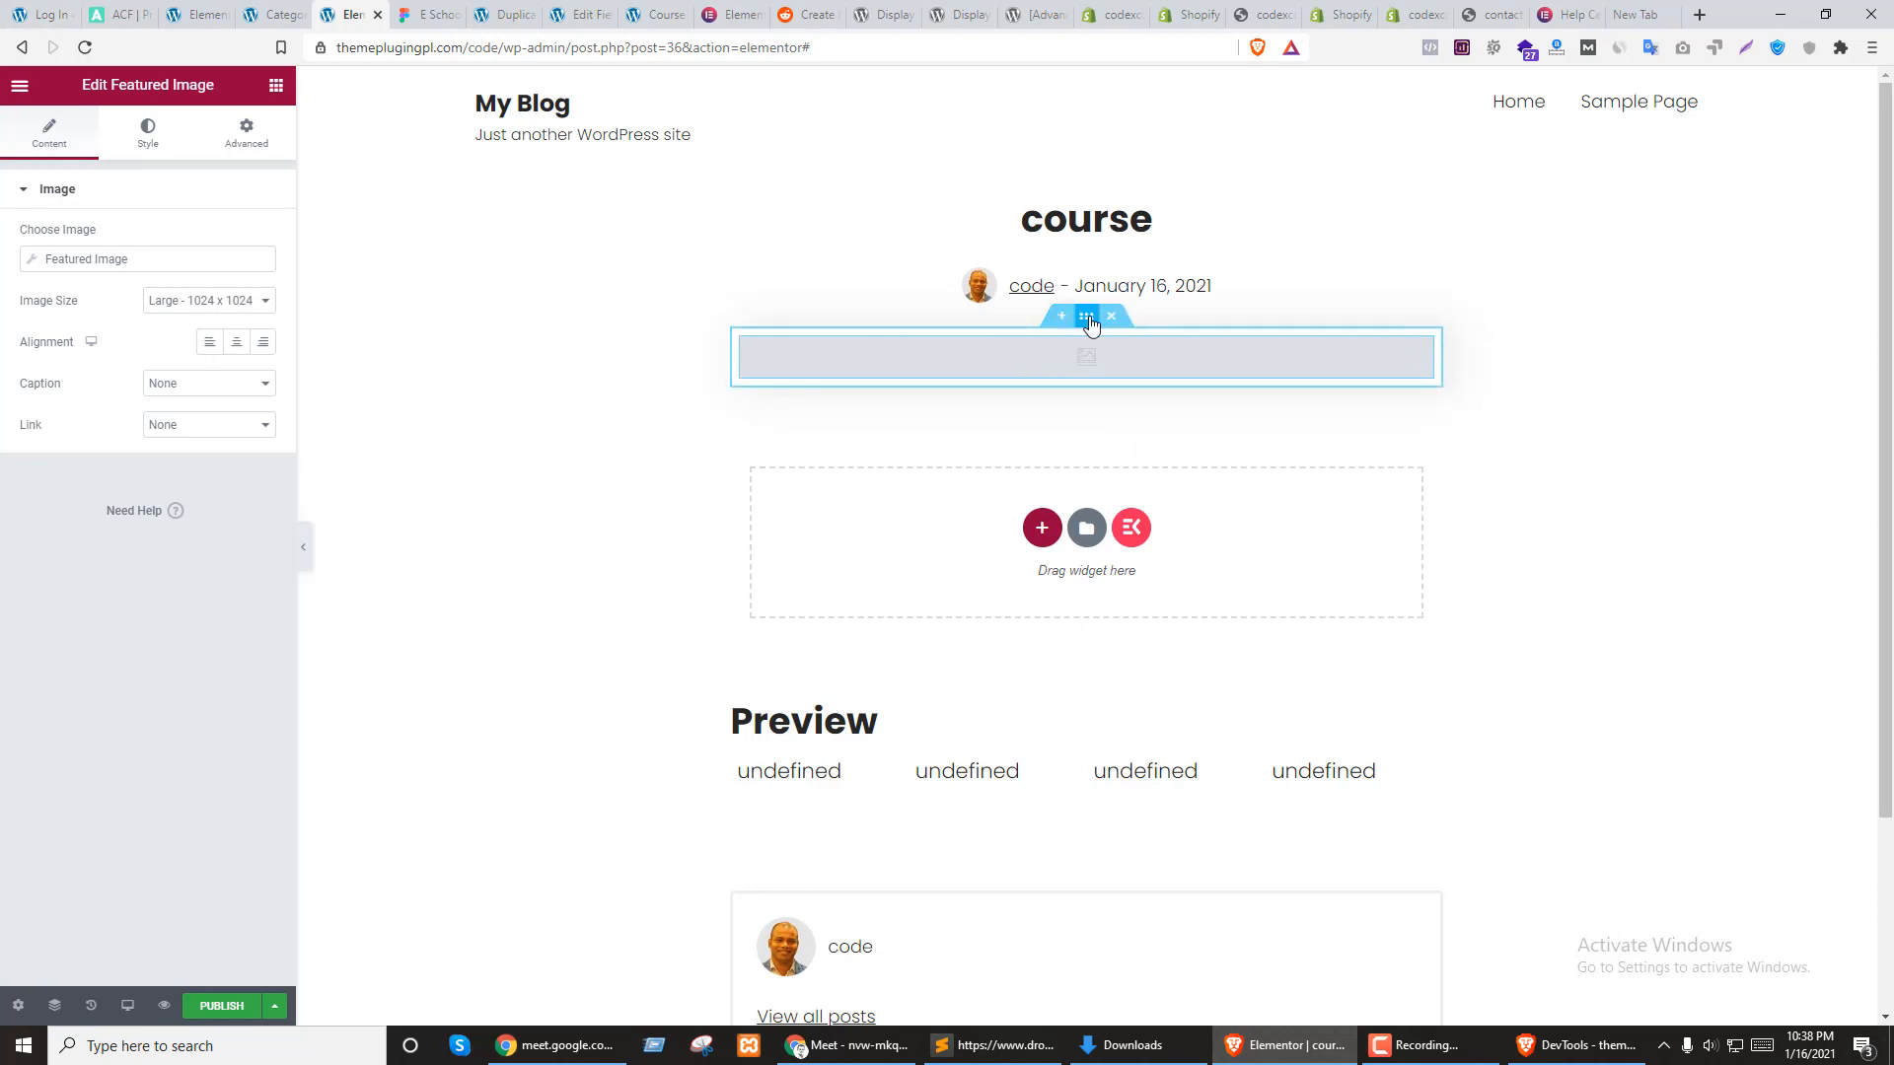
Set the card section's padding to 15 px on all sides
click(1089, 320)
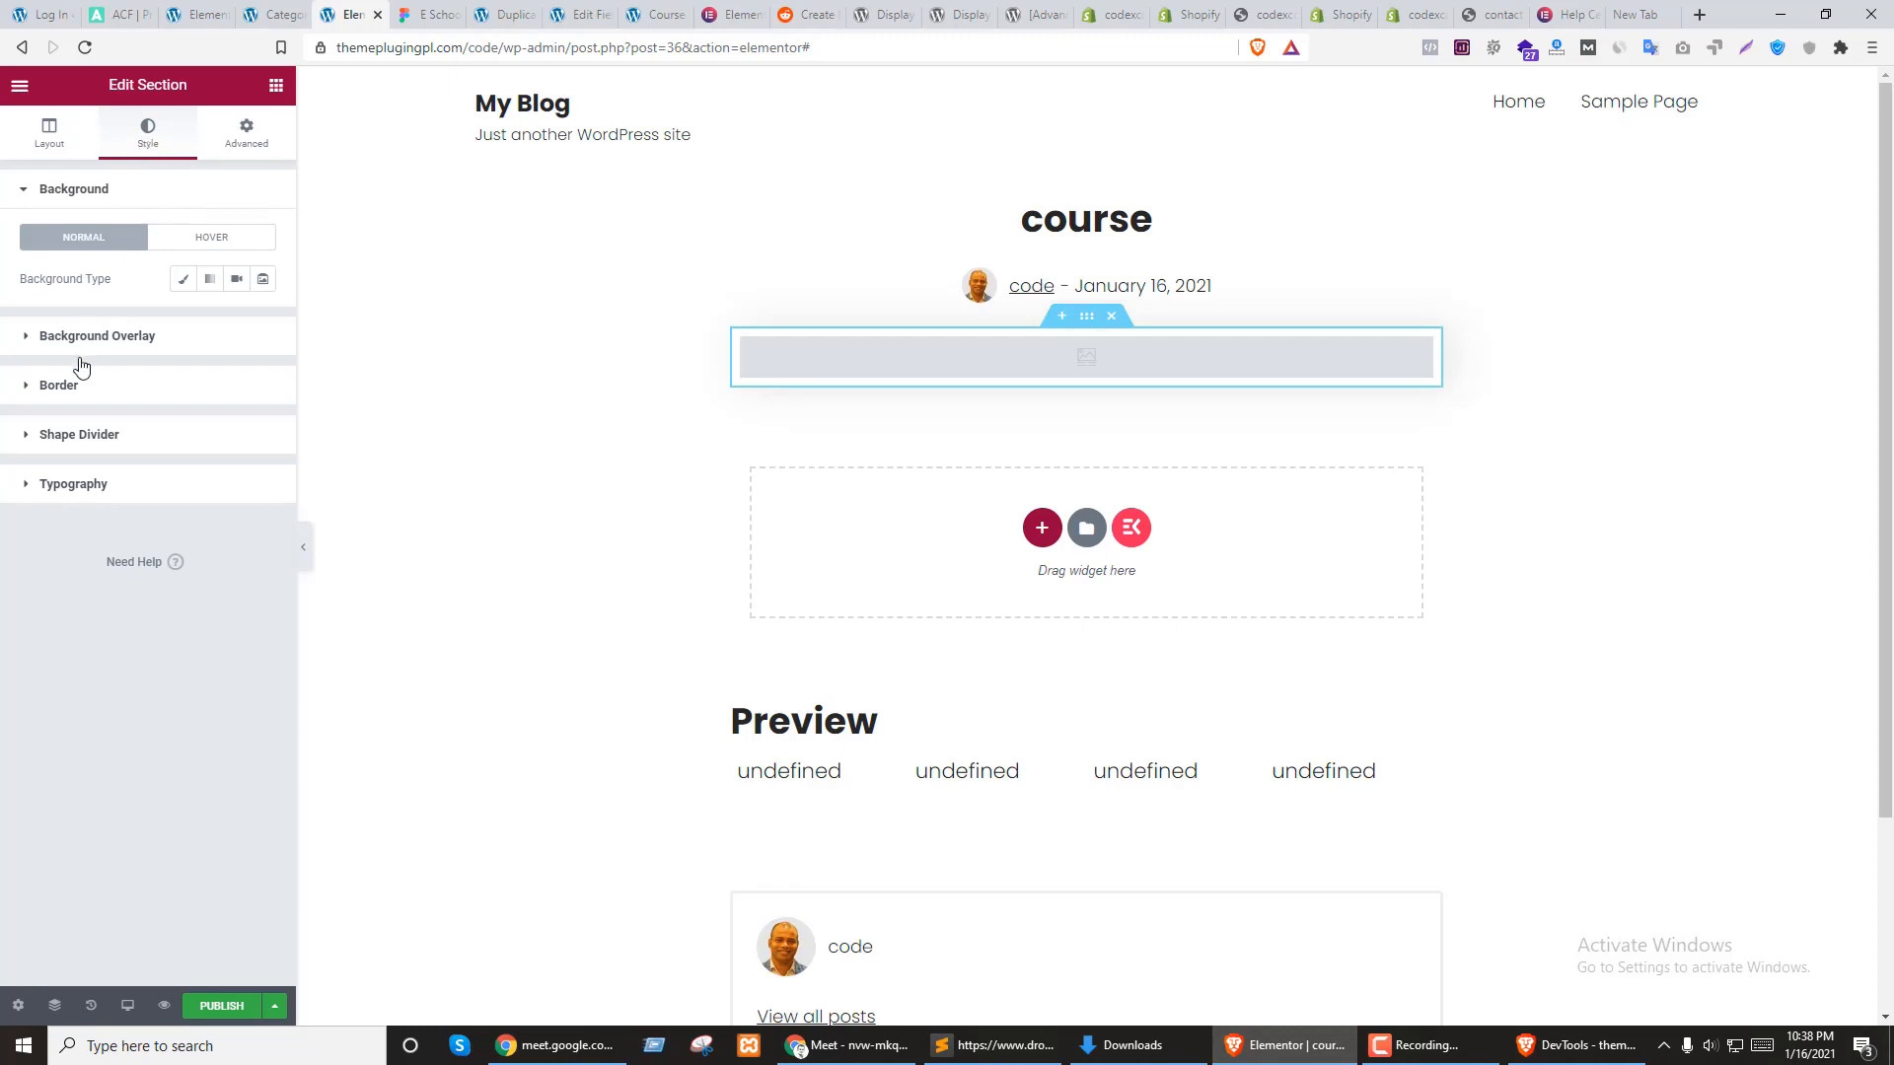
click(245, 132)
click(38, 362)
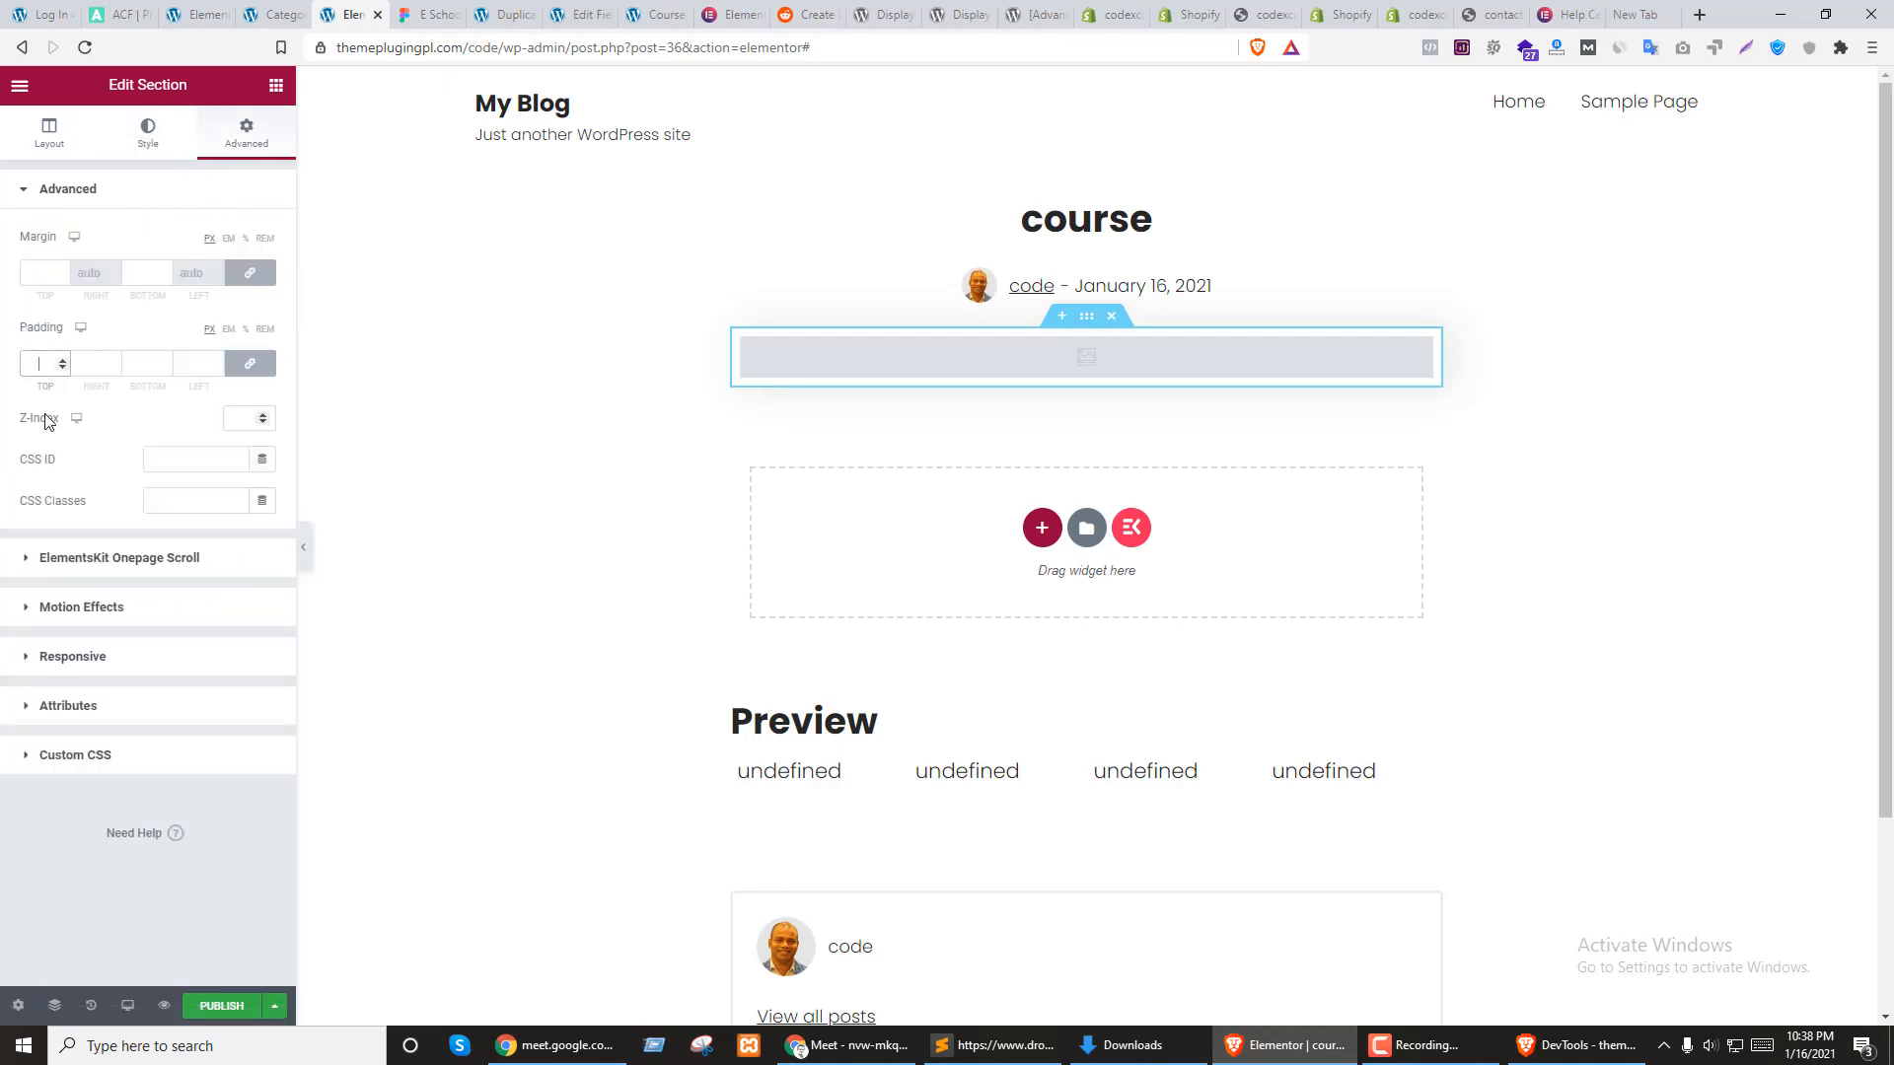
text(15)
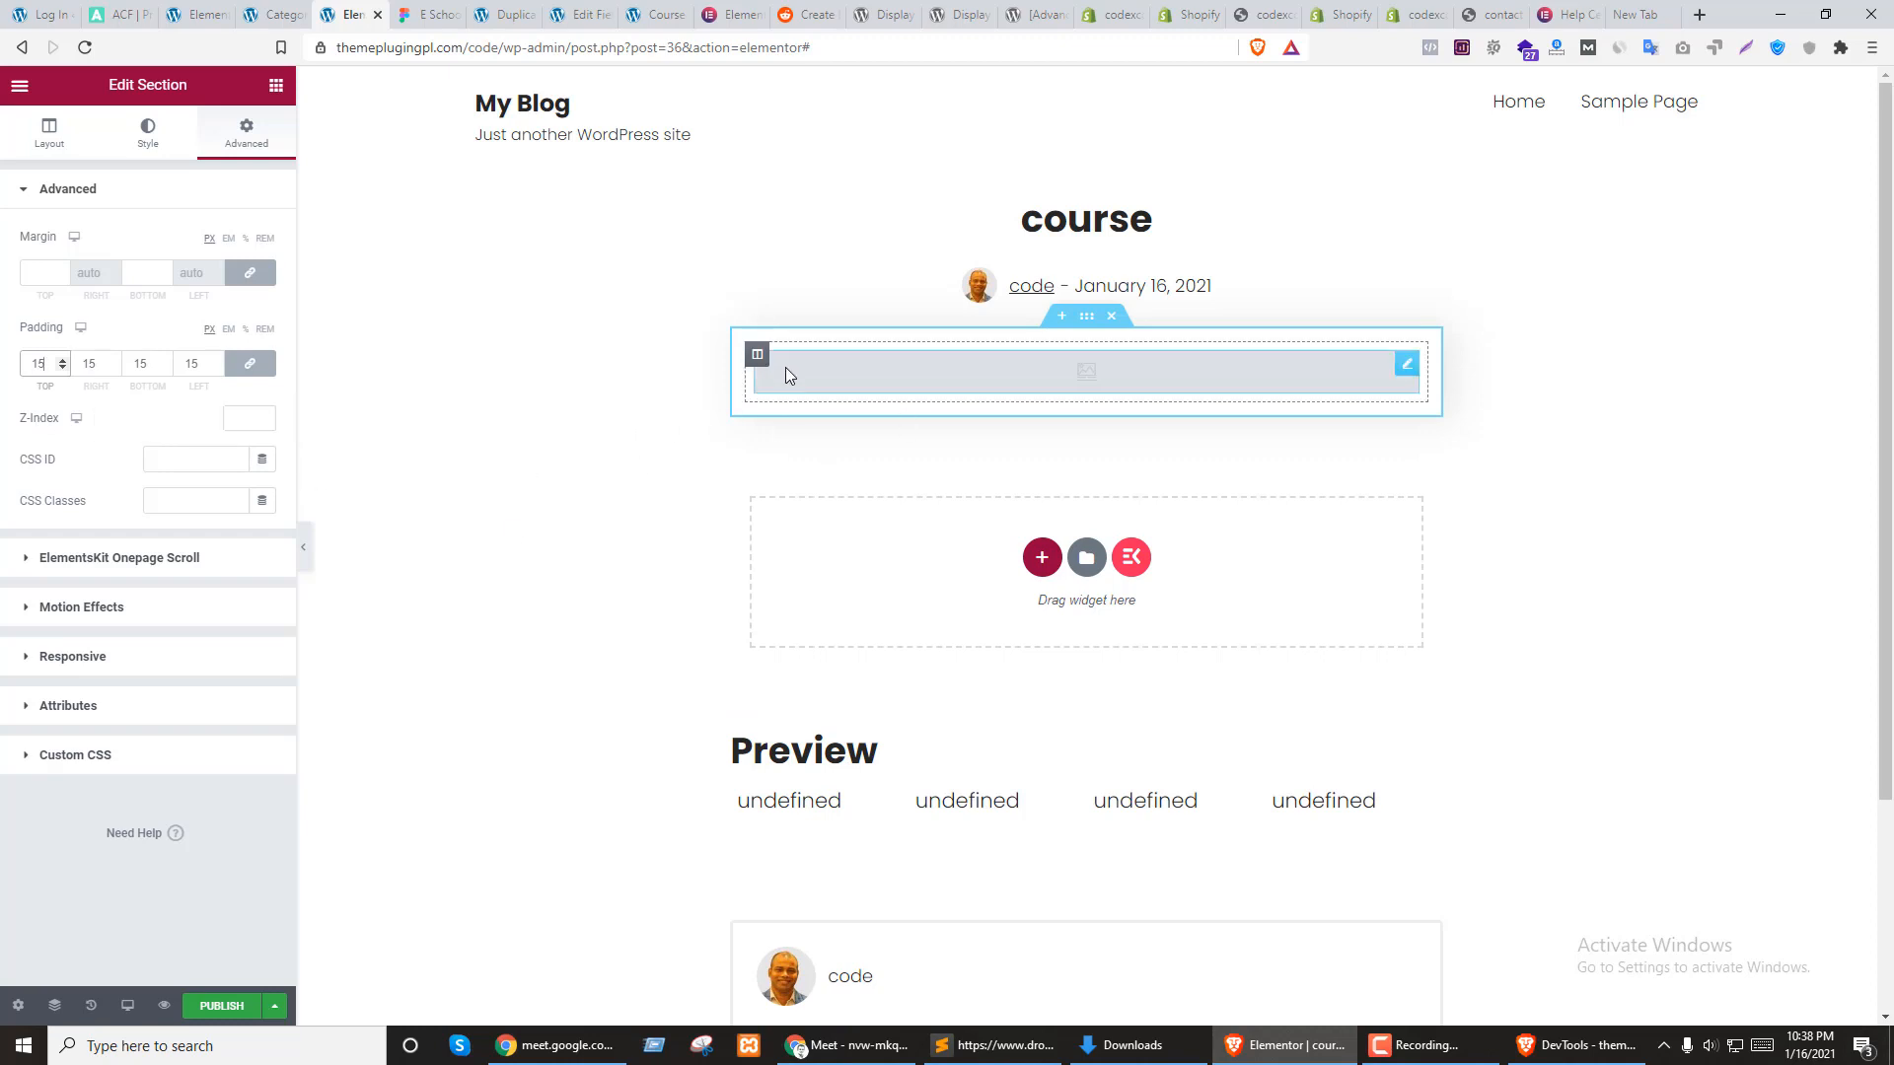
Set the padding and margin of the column inside the card section to 0 px on all sides
click(757, 356)
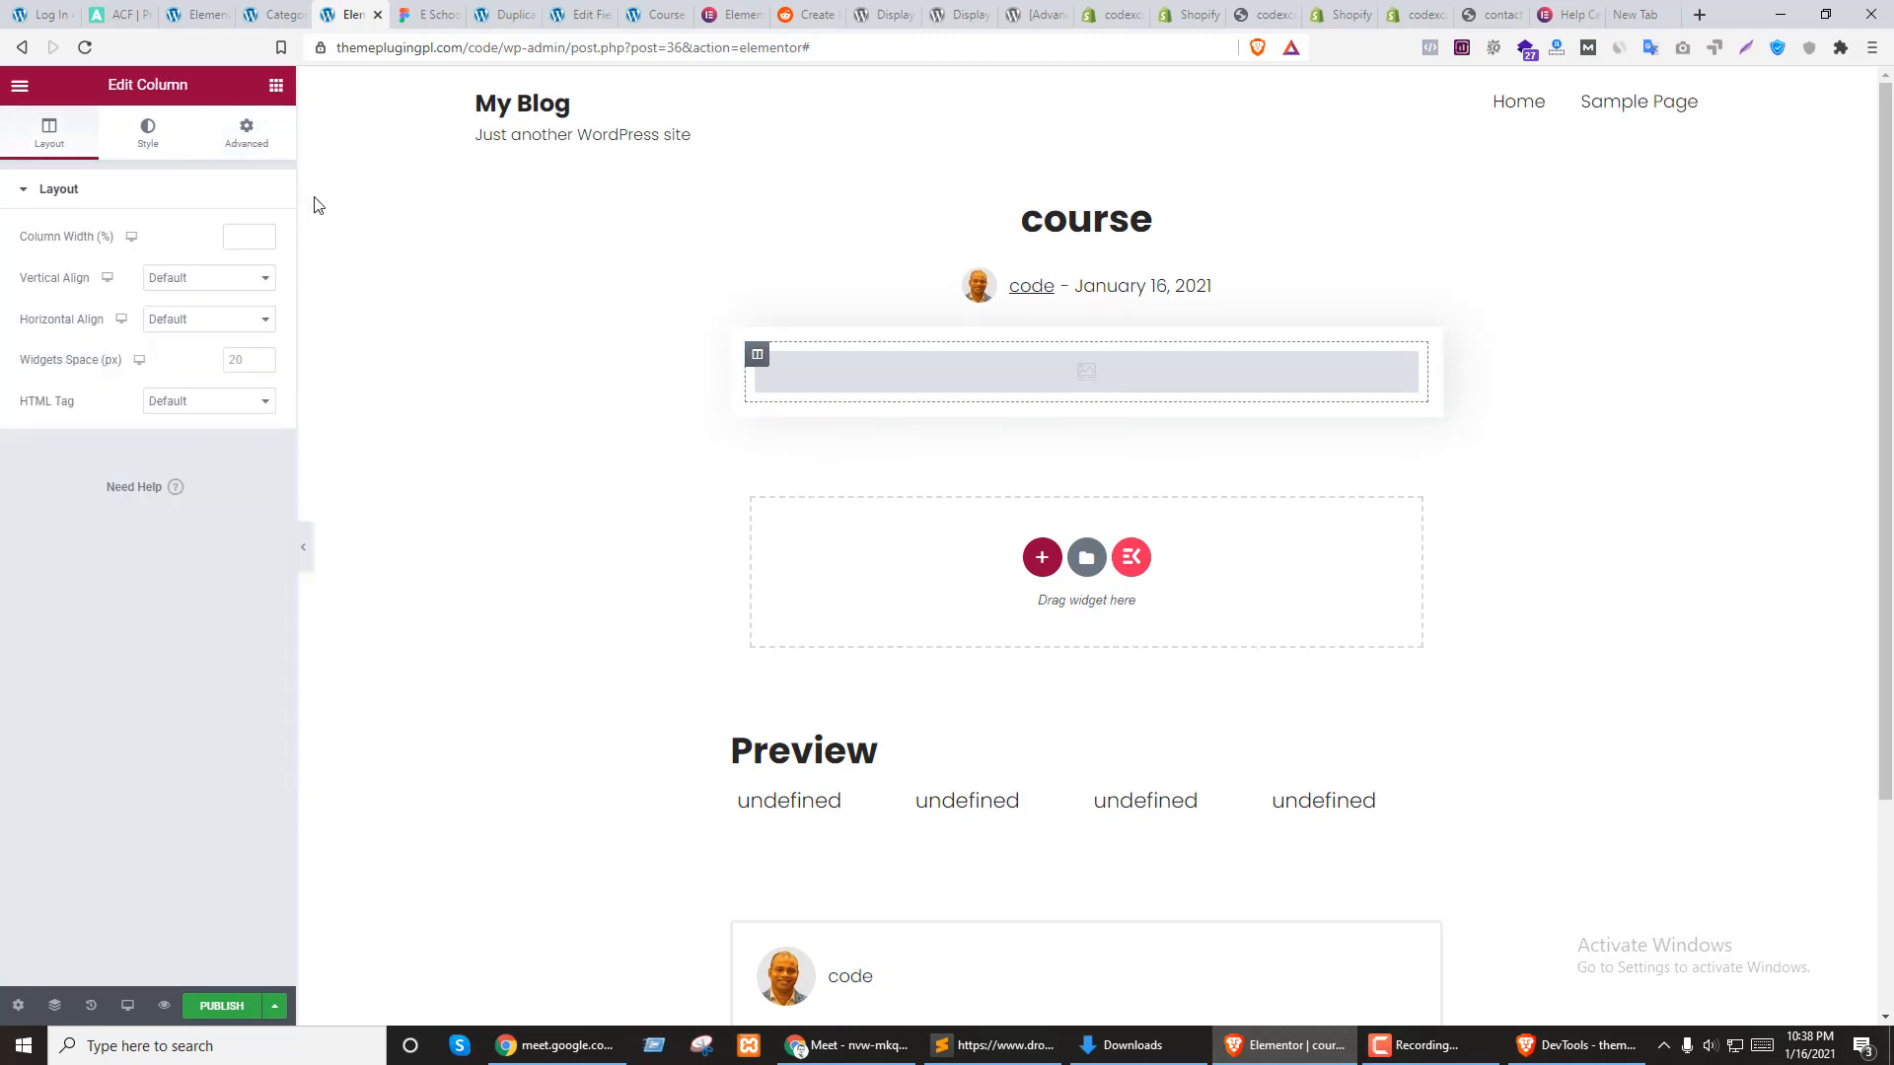
click(246, 131)
click(39, 362)
text(0)
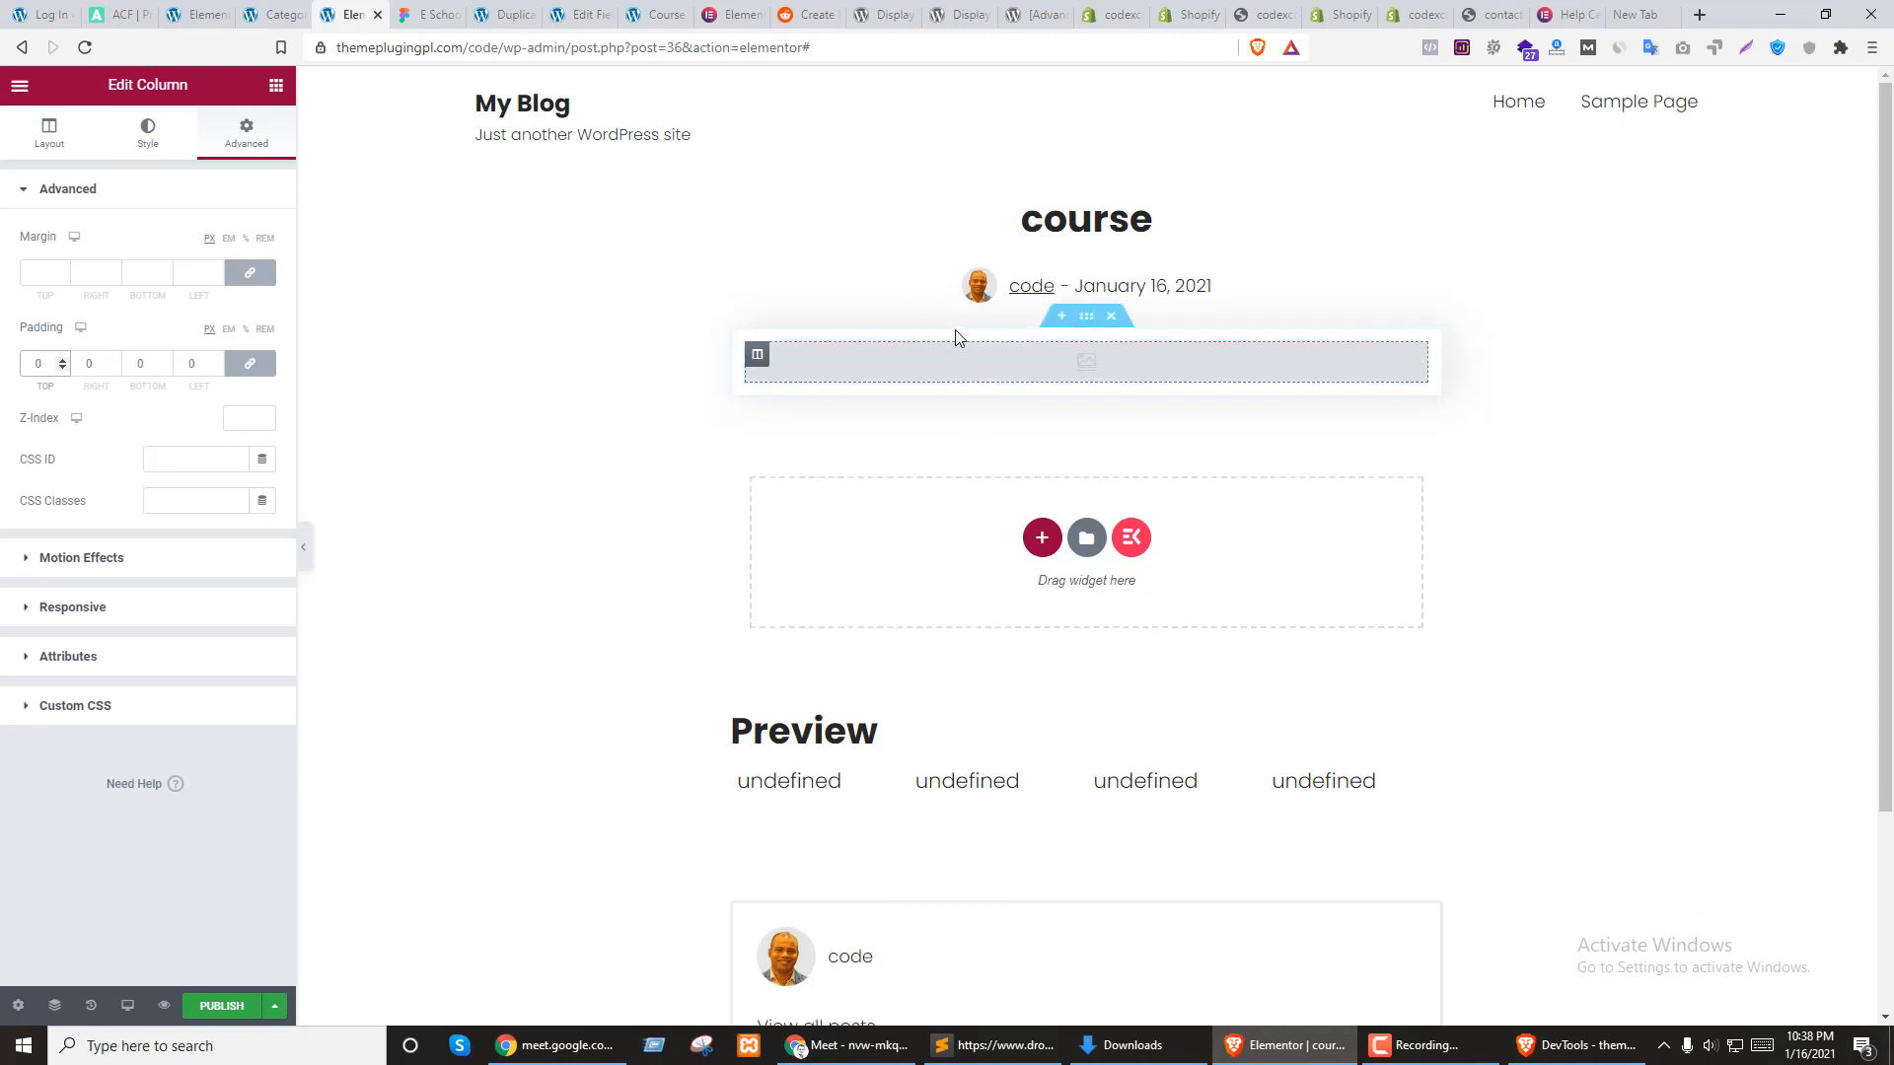
click(52, 270)
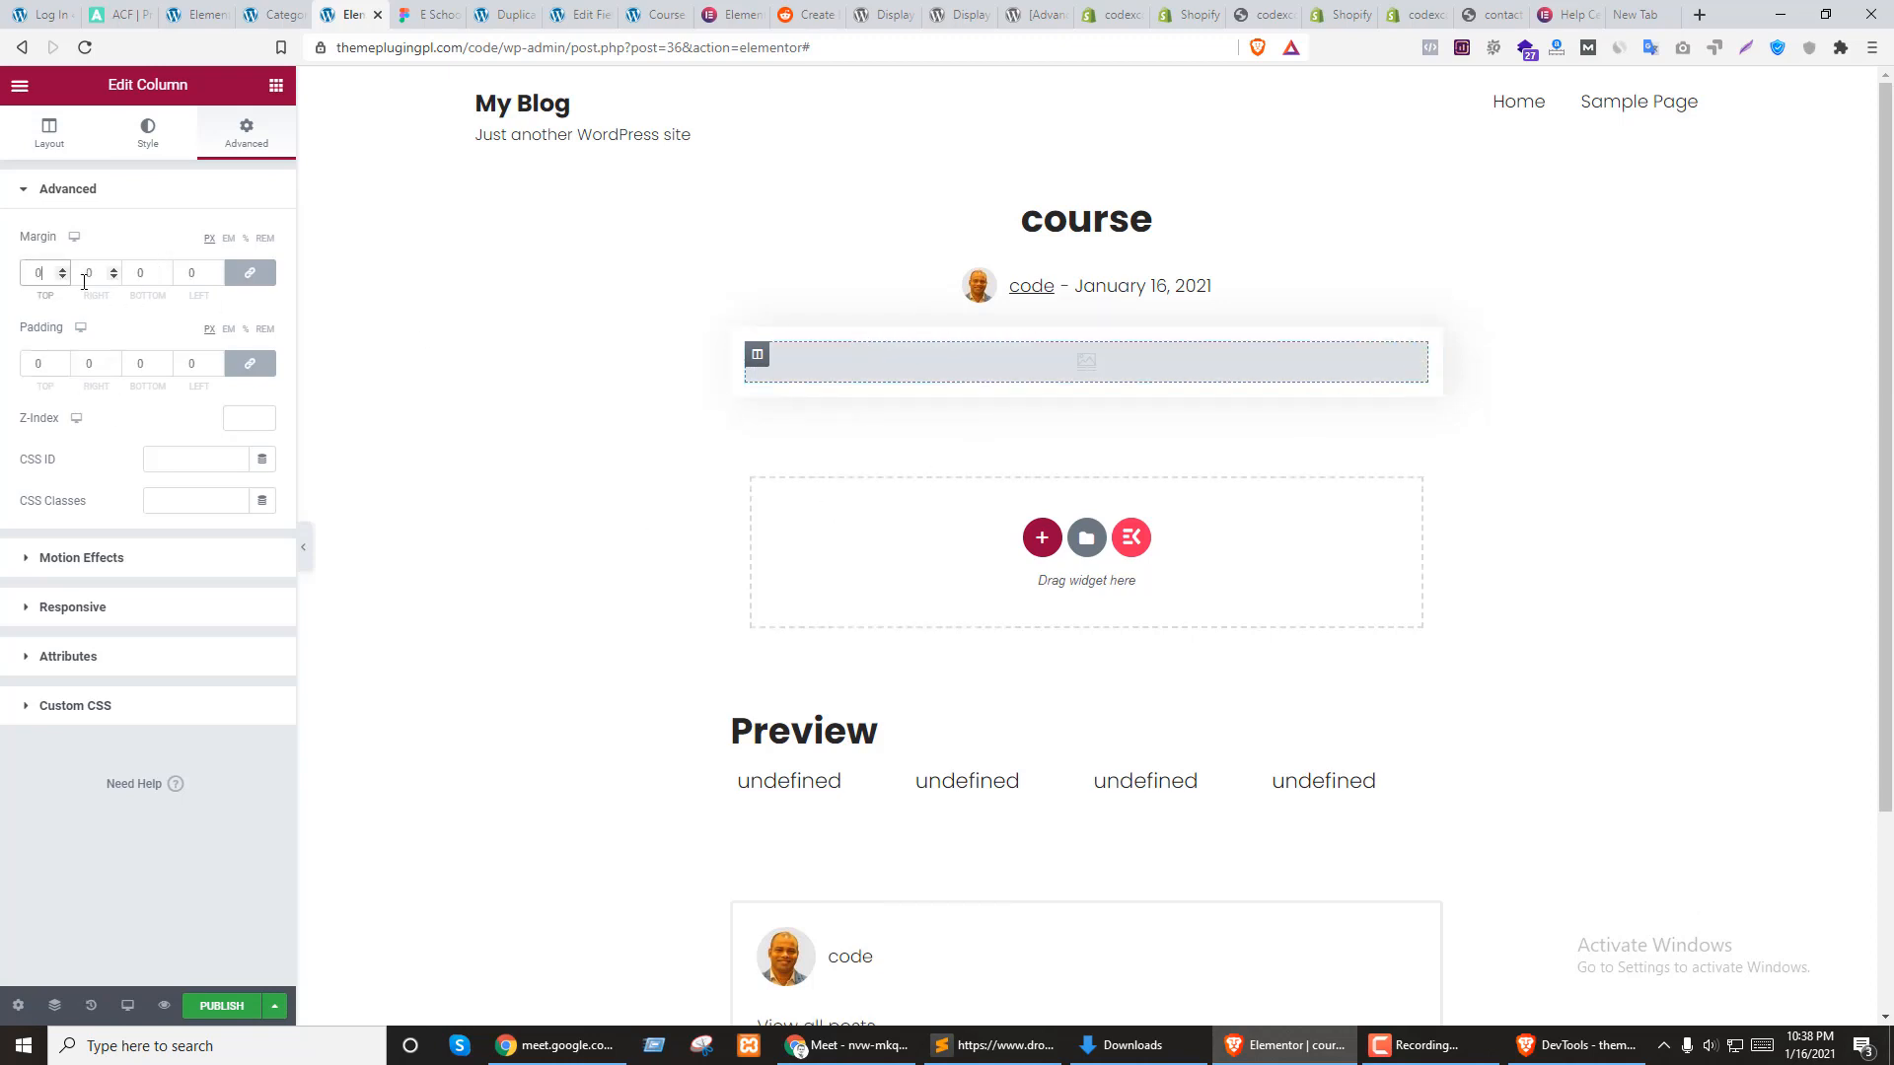
click(549, 818)
Insert a Post Title widget below the featured image and set its HTML tag to H2
click(275, 86)
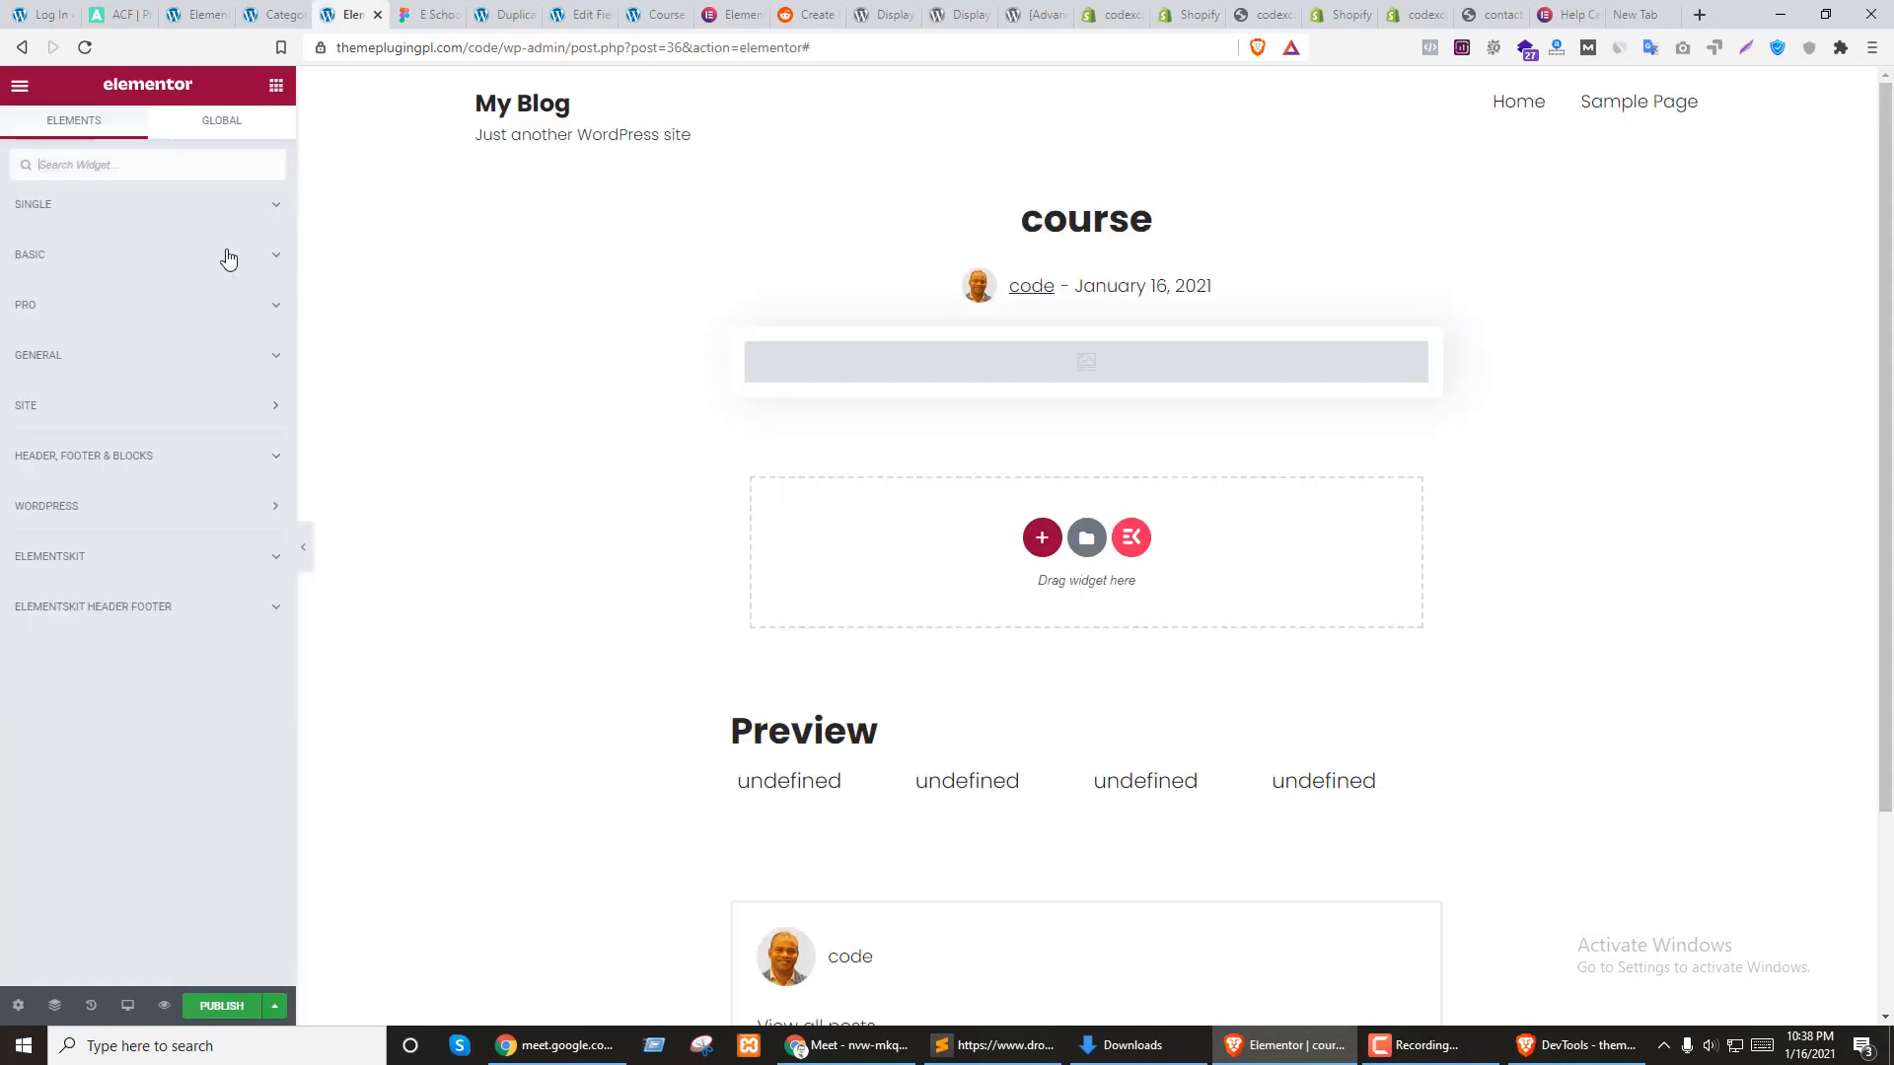
click(61, 209)
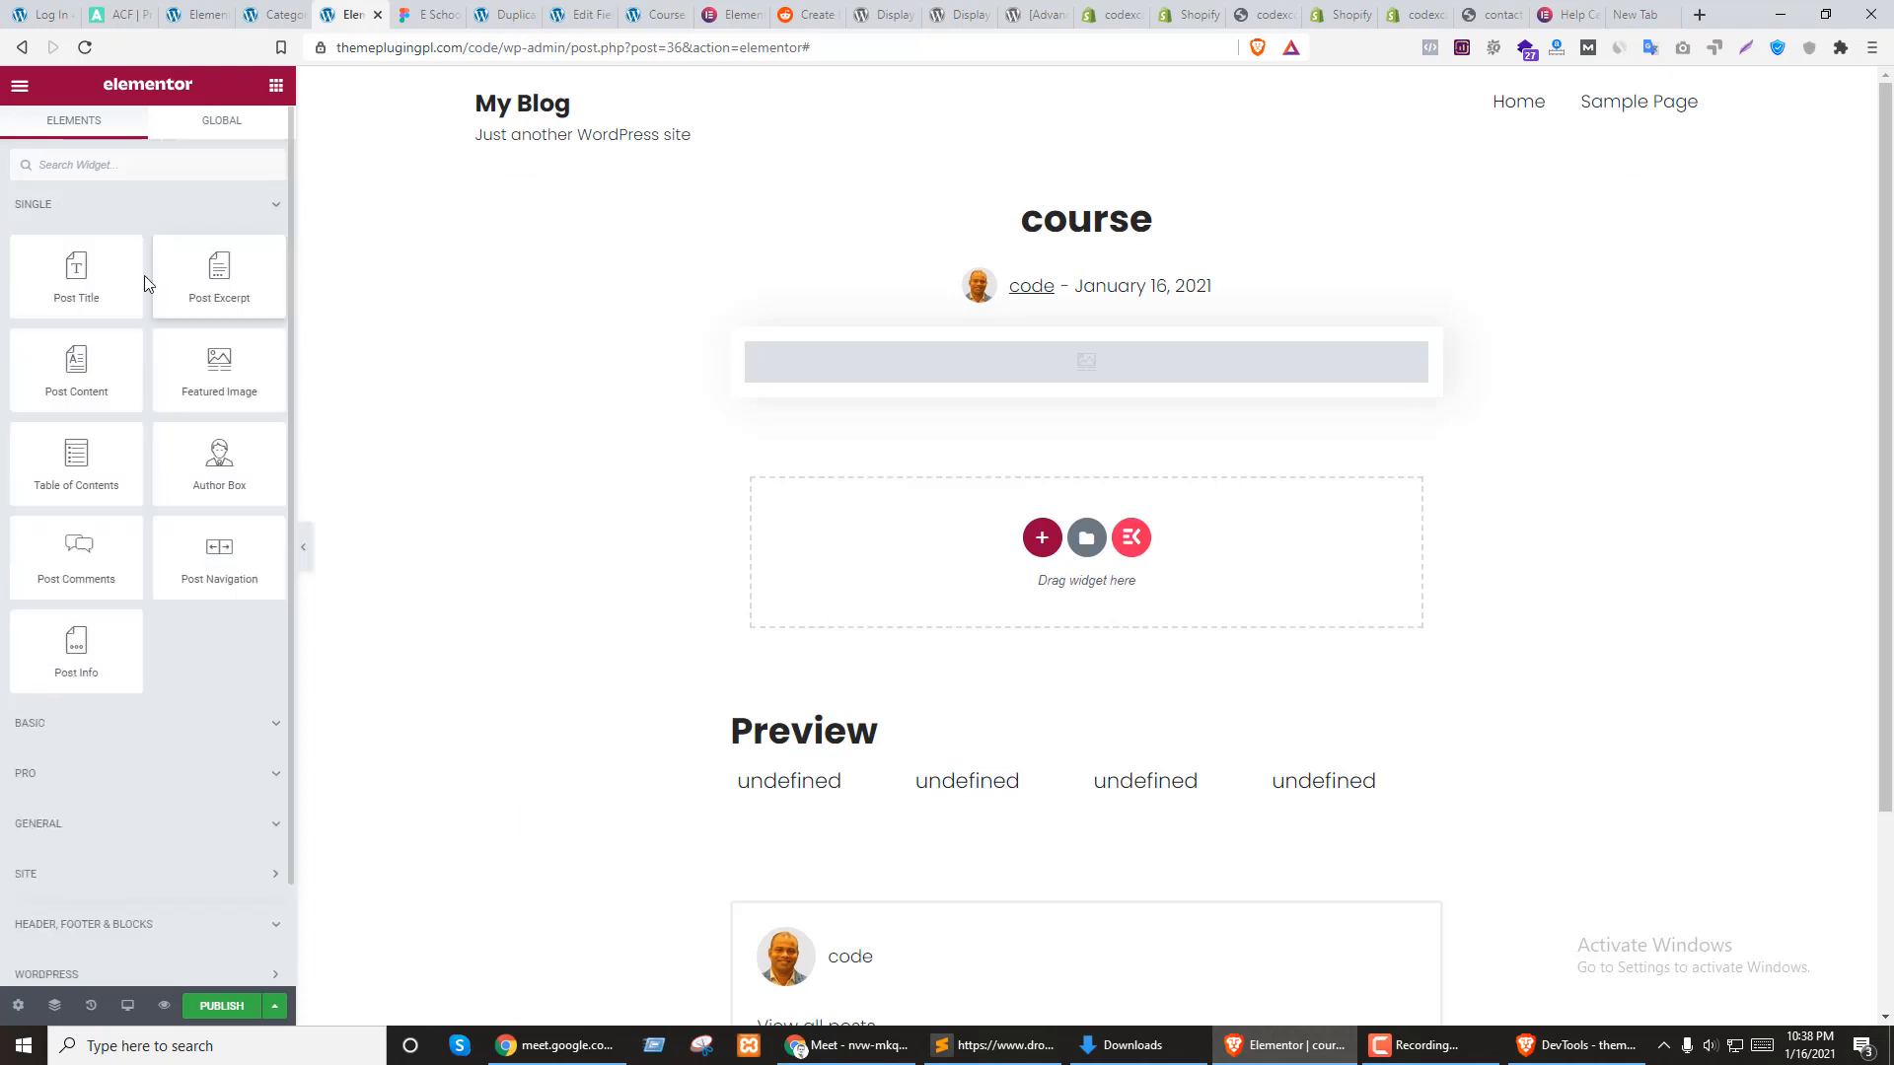
drag(77, 277, 979, 388)
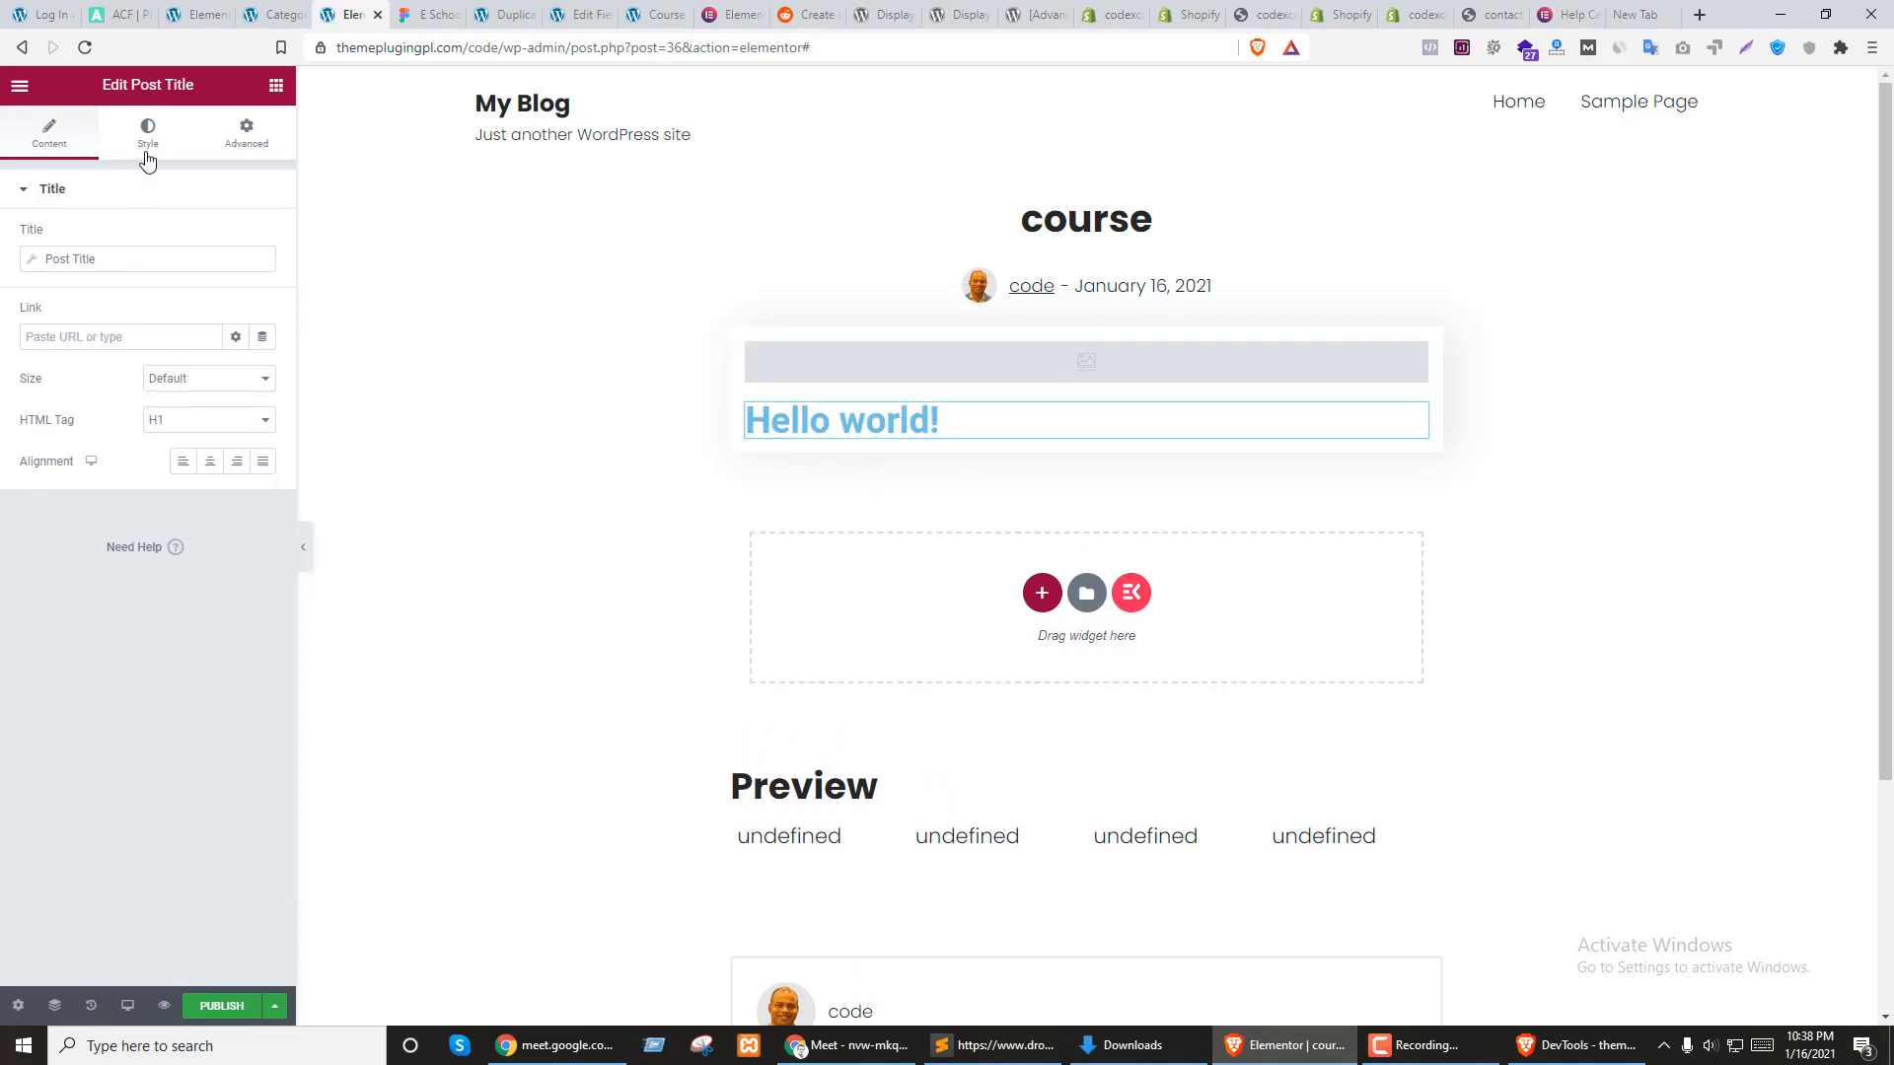
click(173, 424)
click(177, 440)
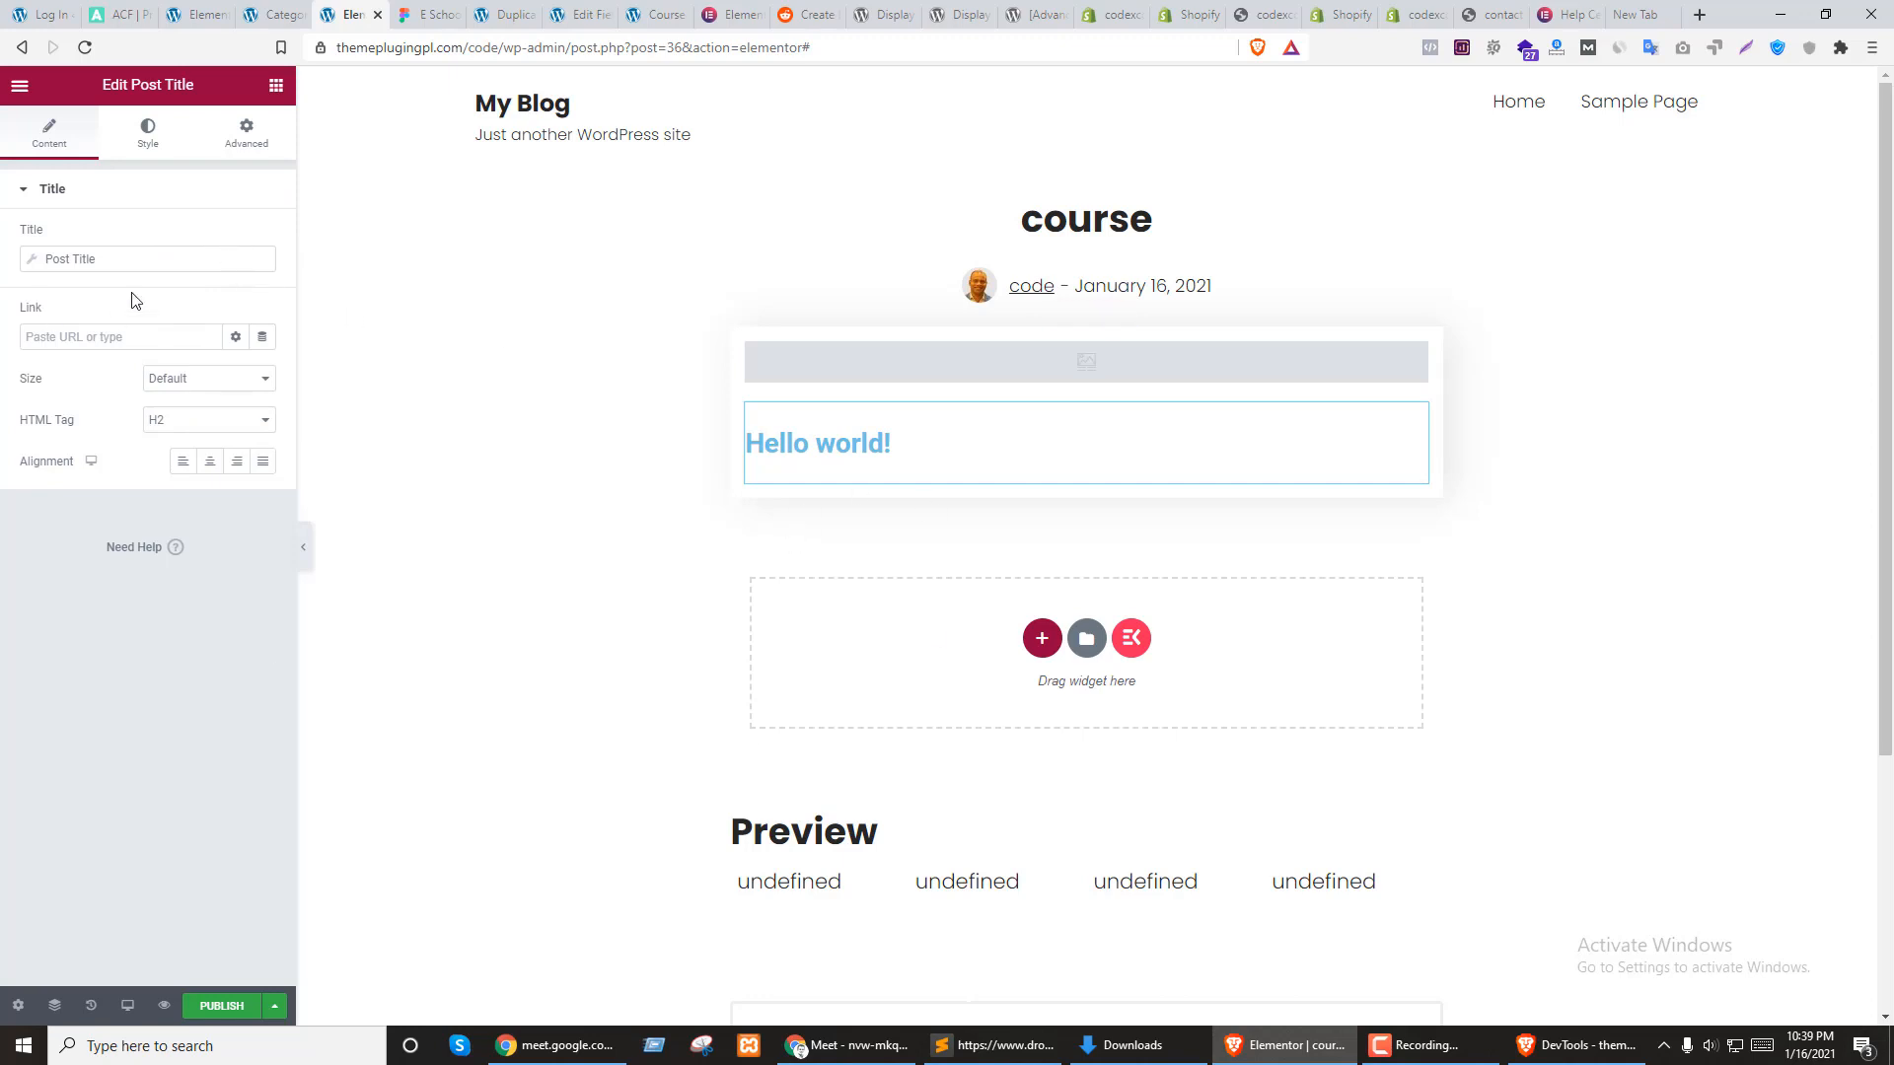
Set the Post Title widget's padding to 0 px on all sides
click(246, 131)
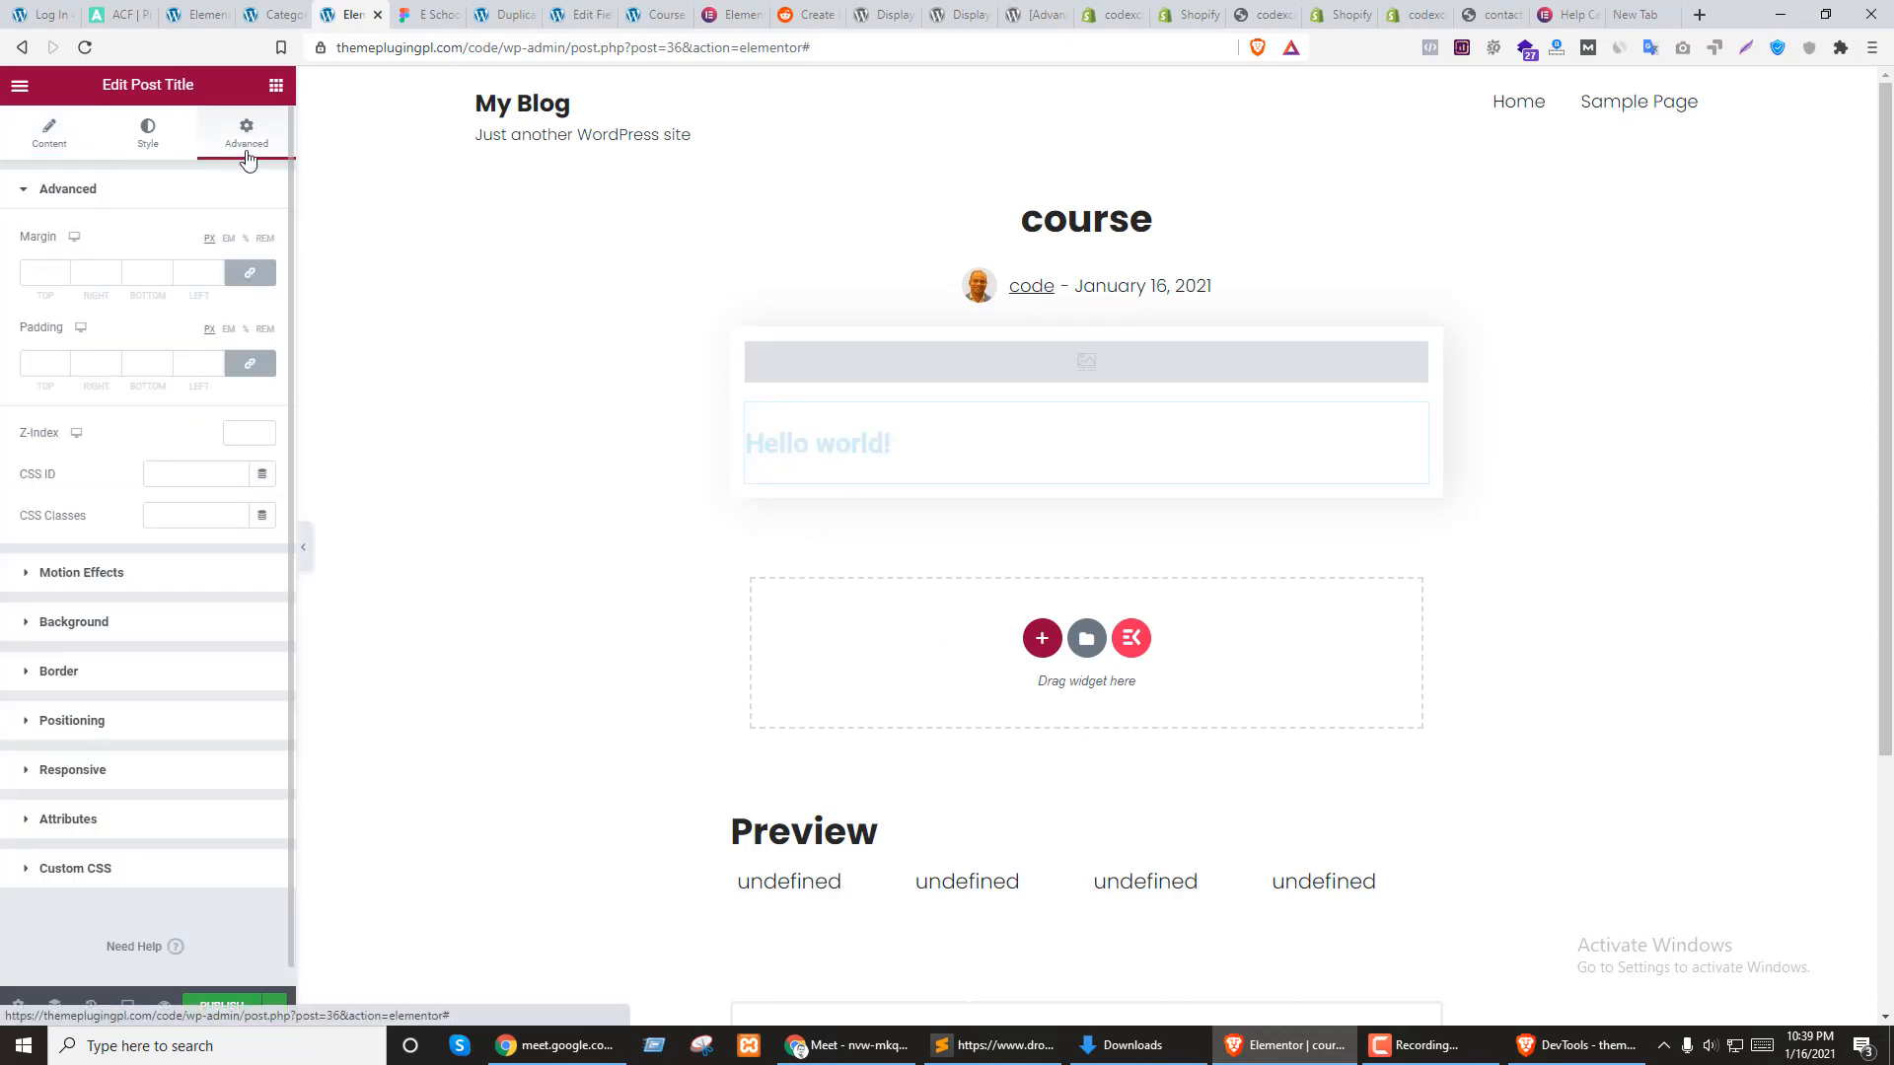
click(139, 138)
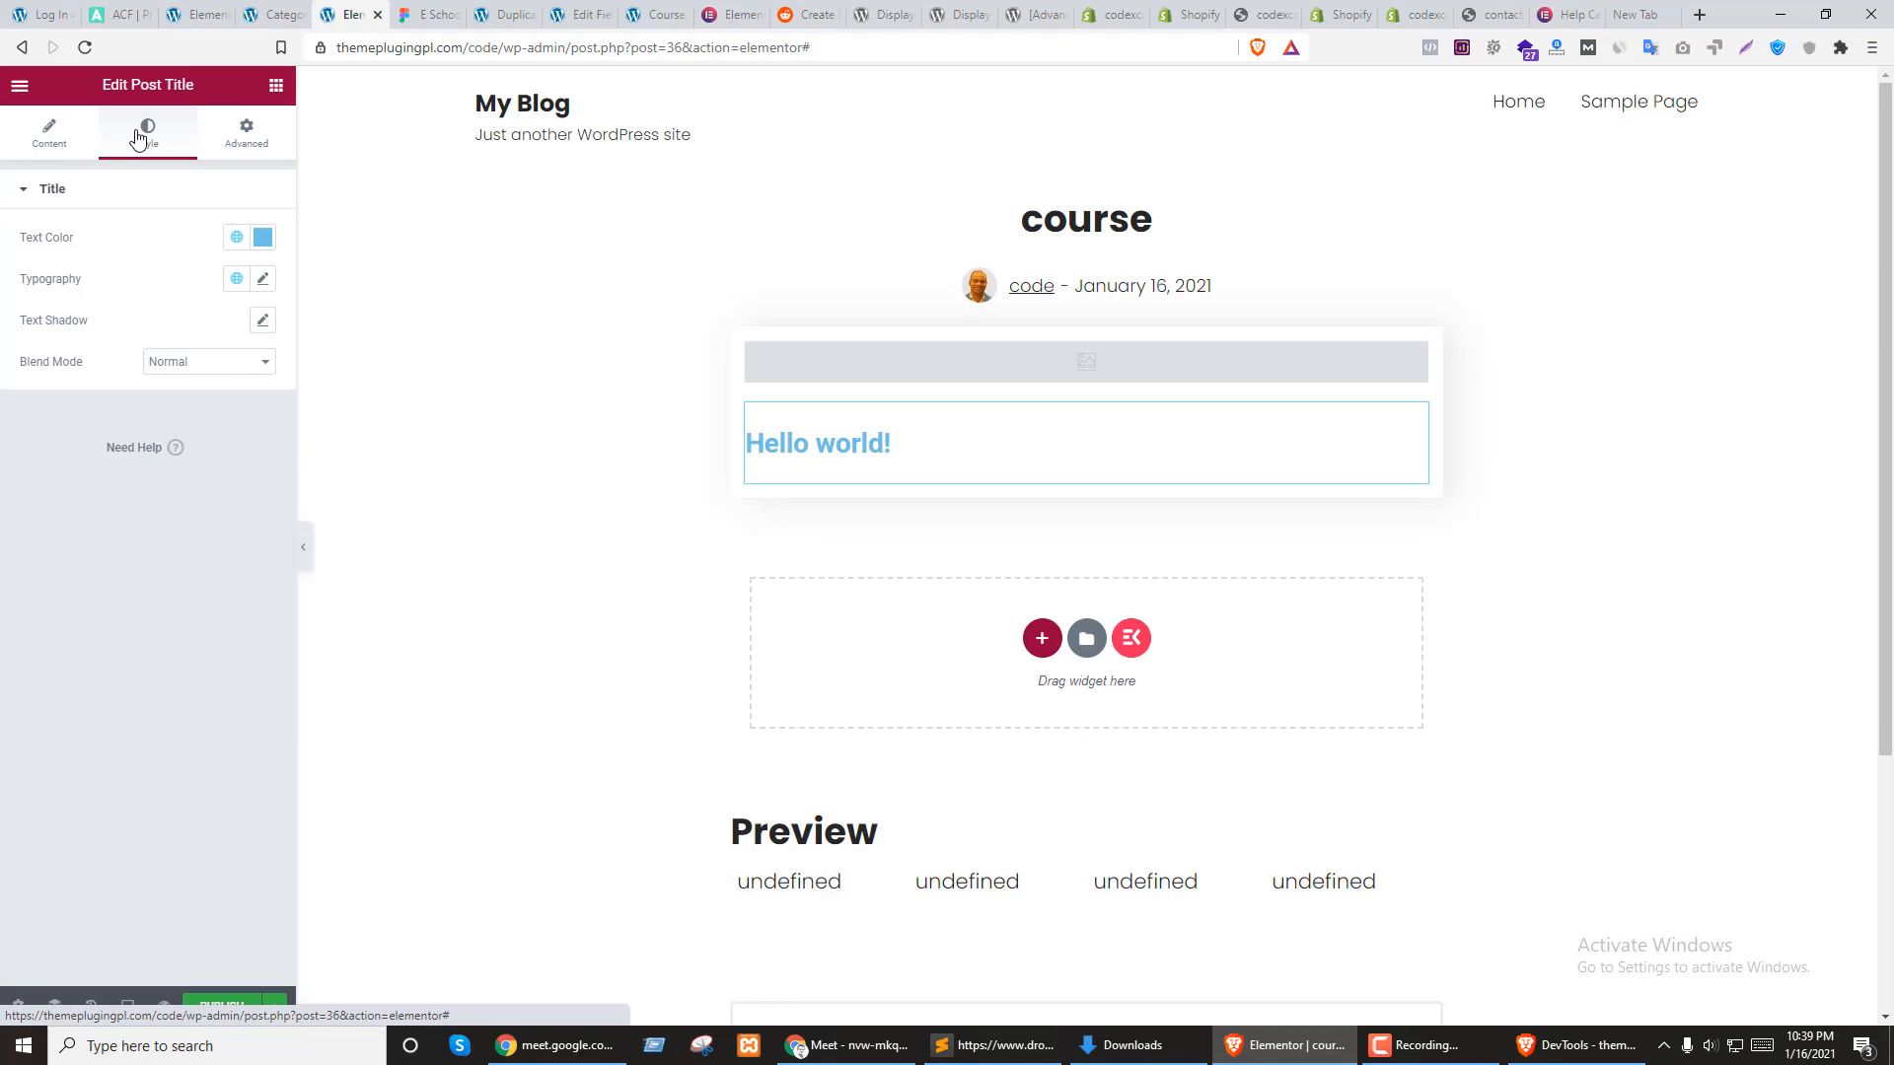
click(251, 134)
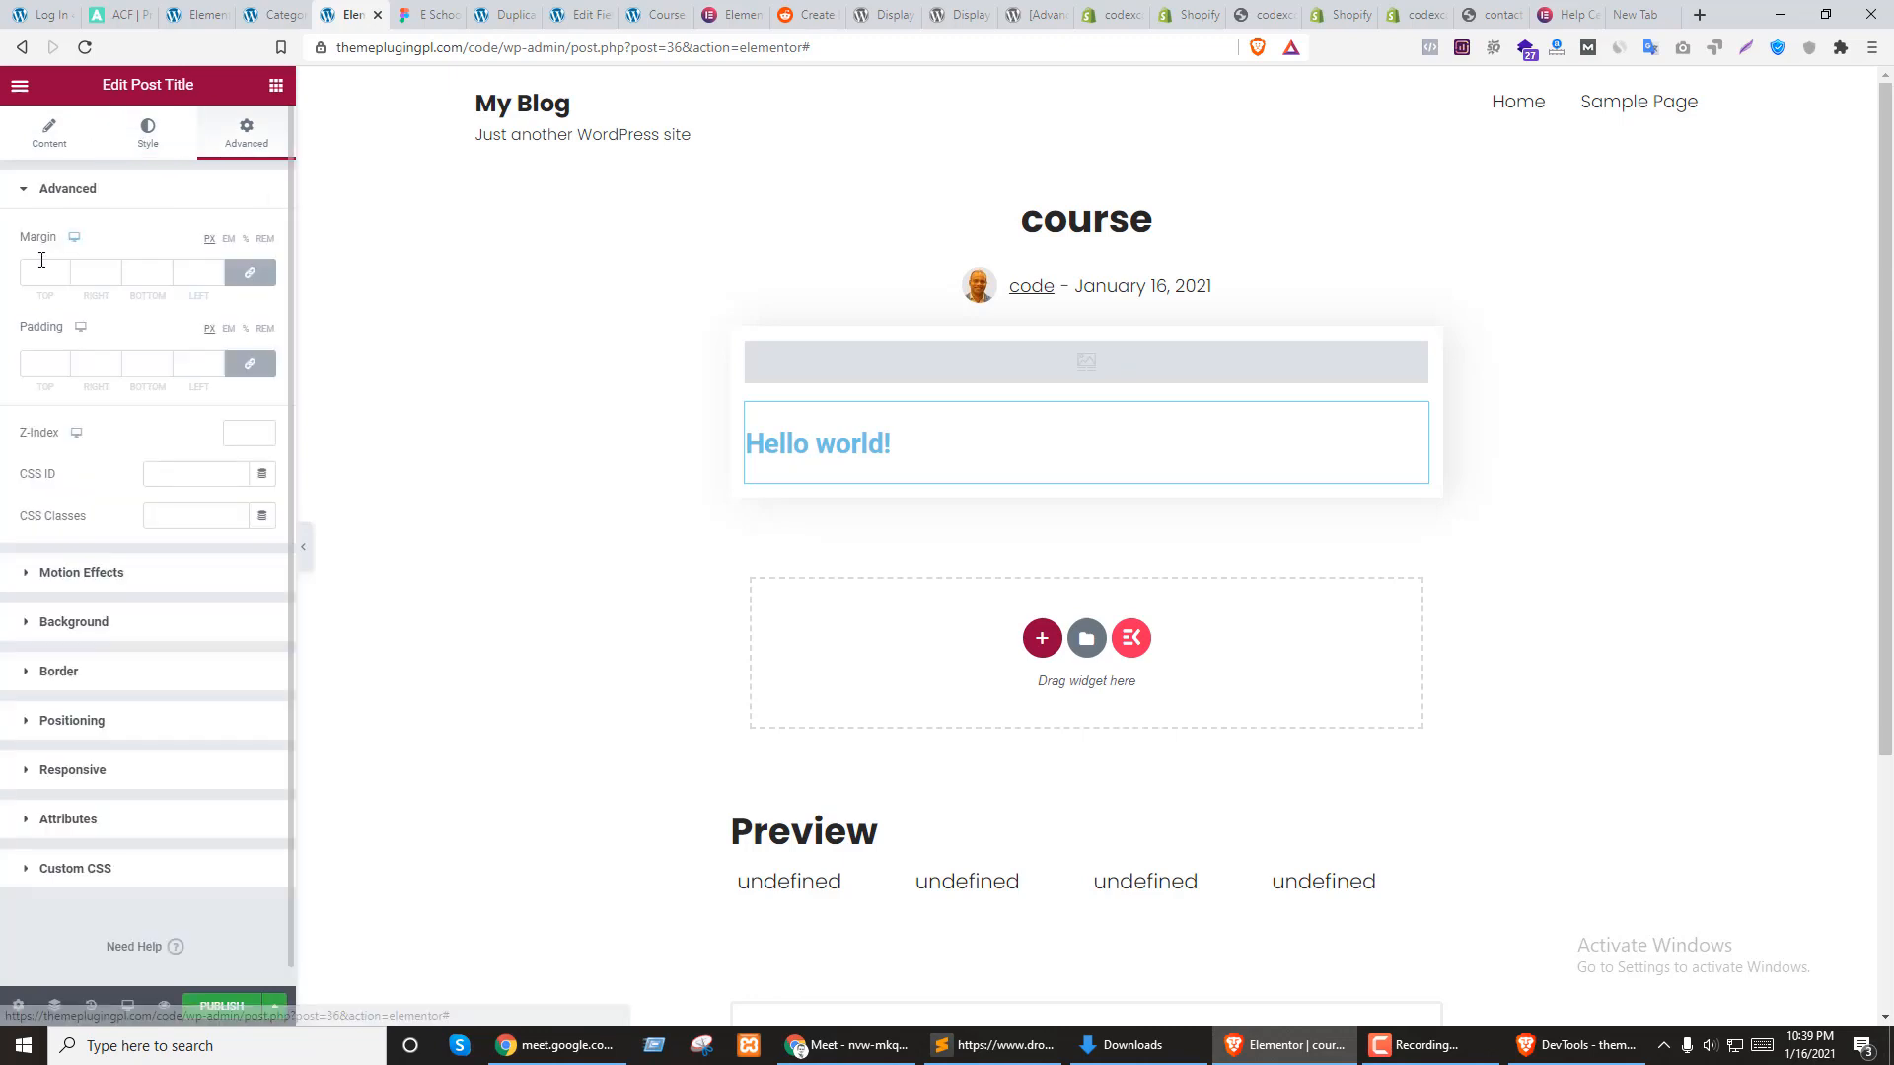
click(36, 365)
text(0)
Copy the fill color 413960 from the Modern Psychology title in Figma and apply it as the Post Title's text color
click(134, 136)
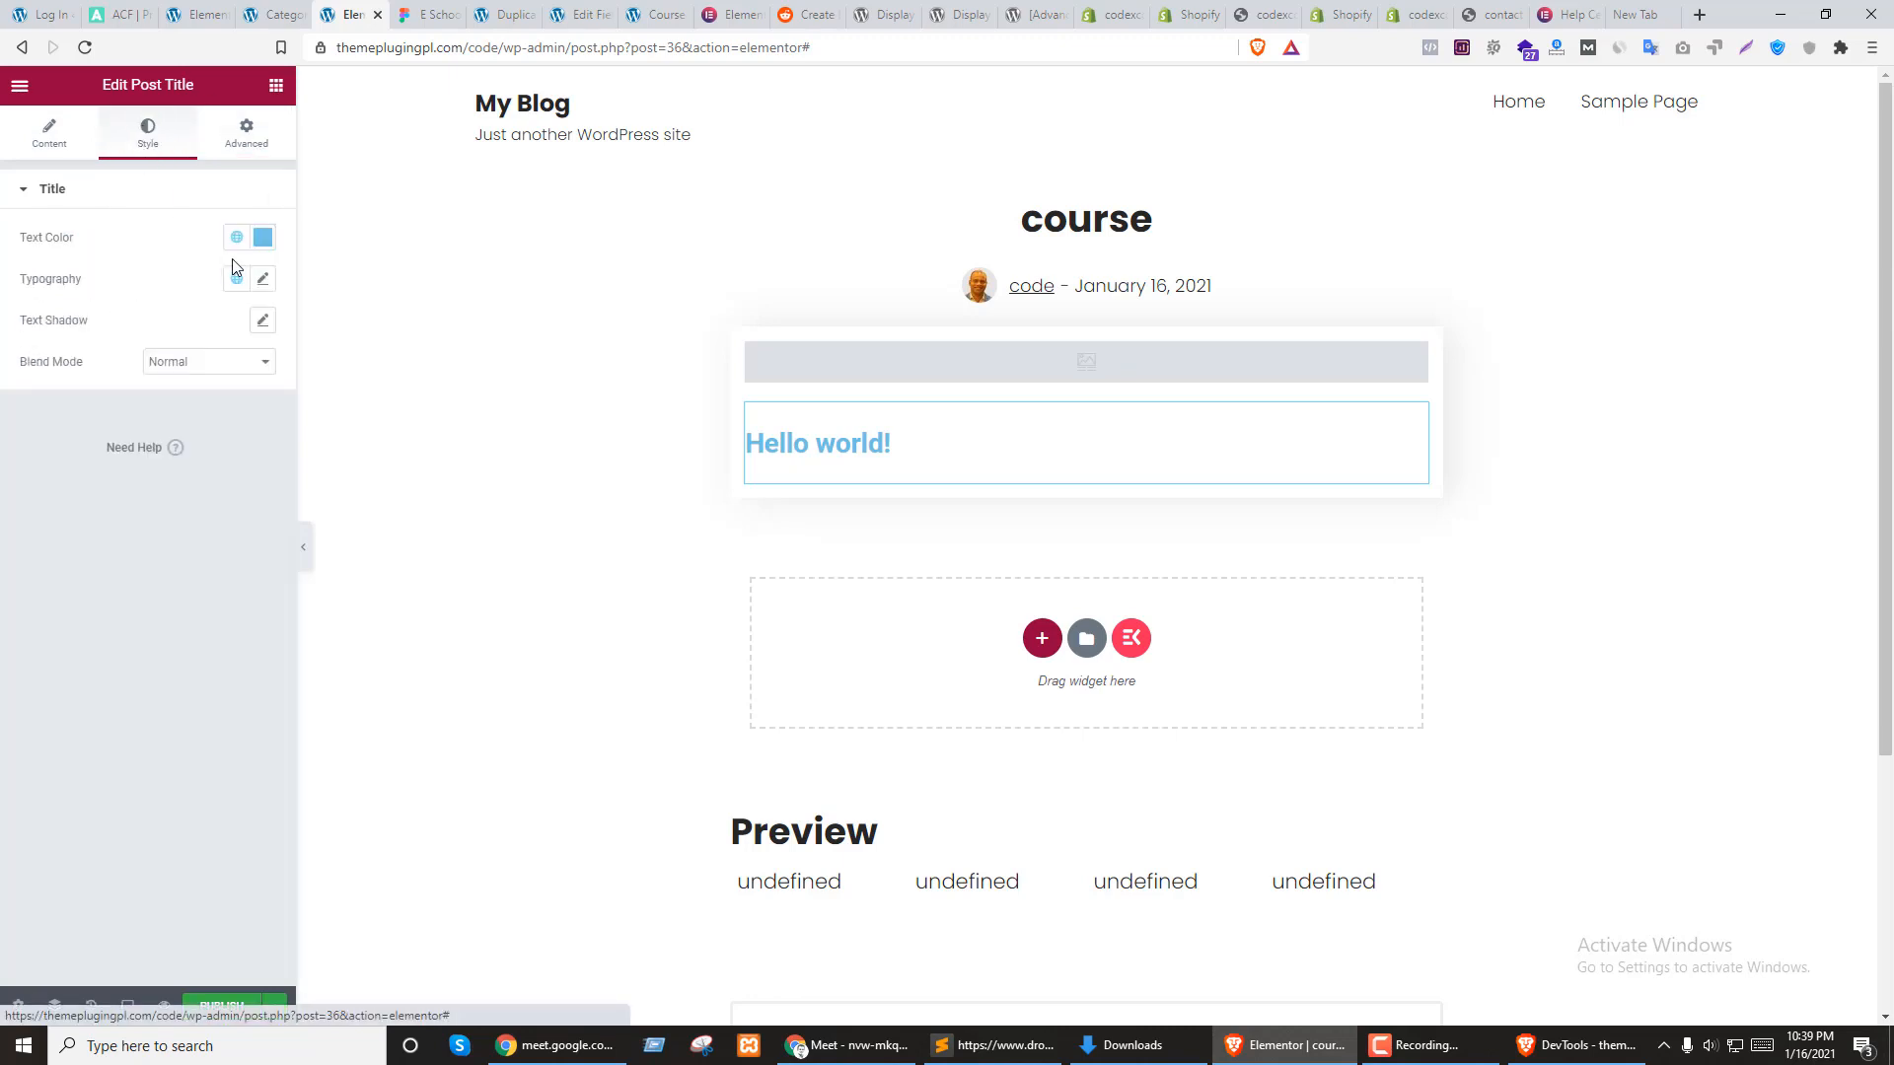
click(263, 237)
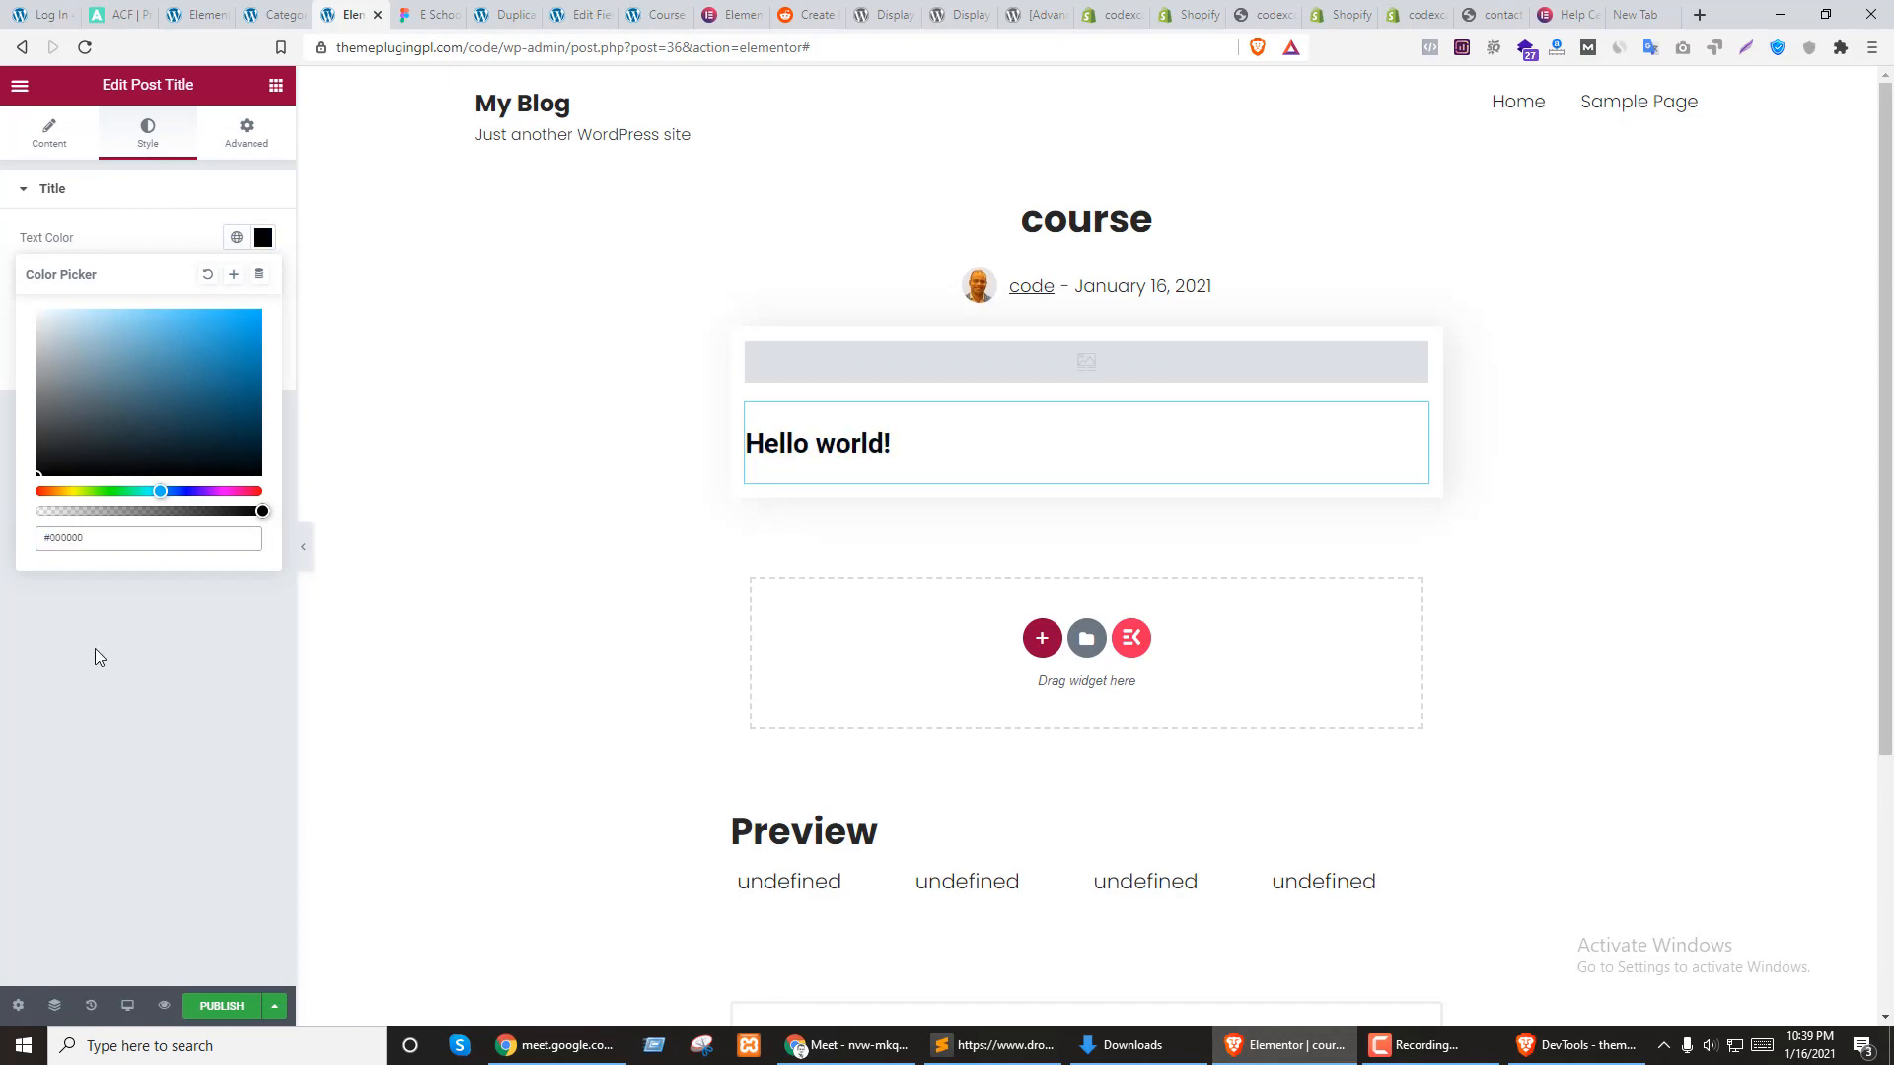
key(ctrl+Tab)
click(556, 712)
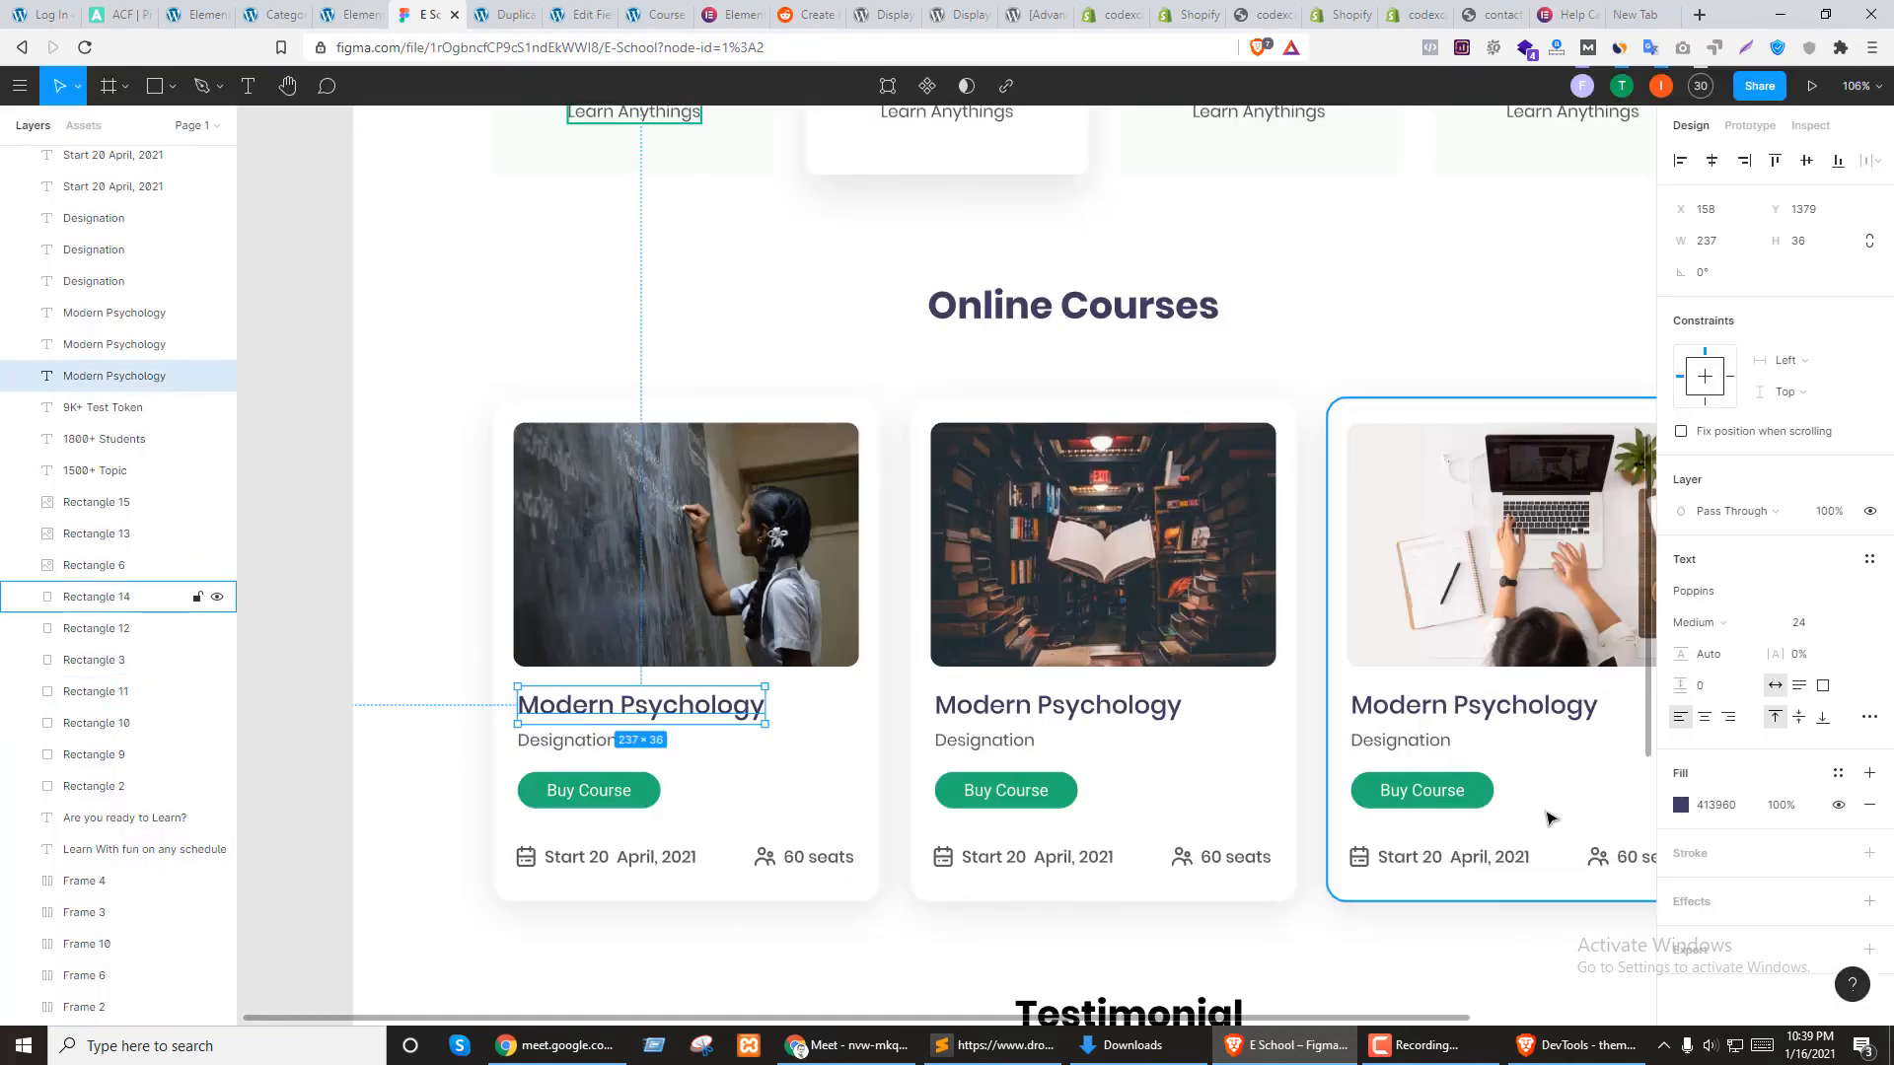
click(1717, 807)
key(ctrl+c)
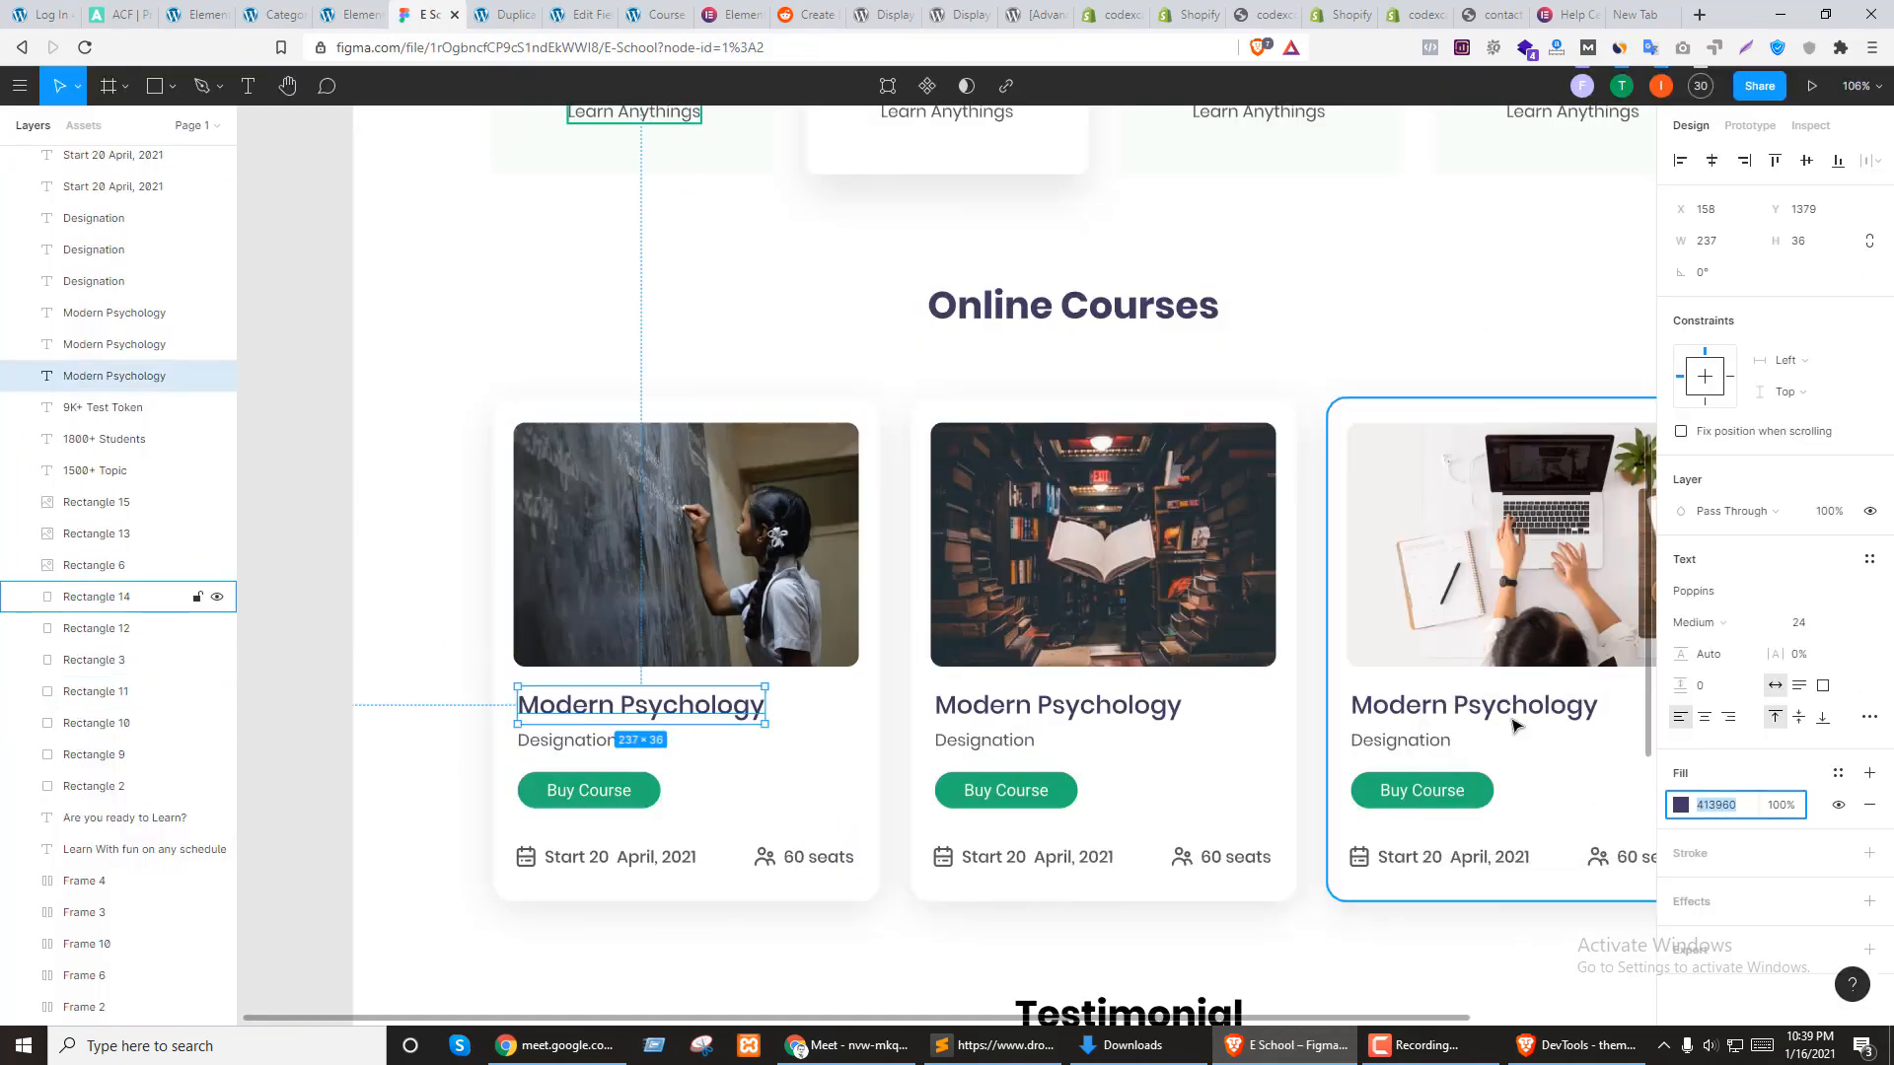
key(ctrl+shift+Tab)
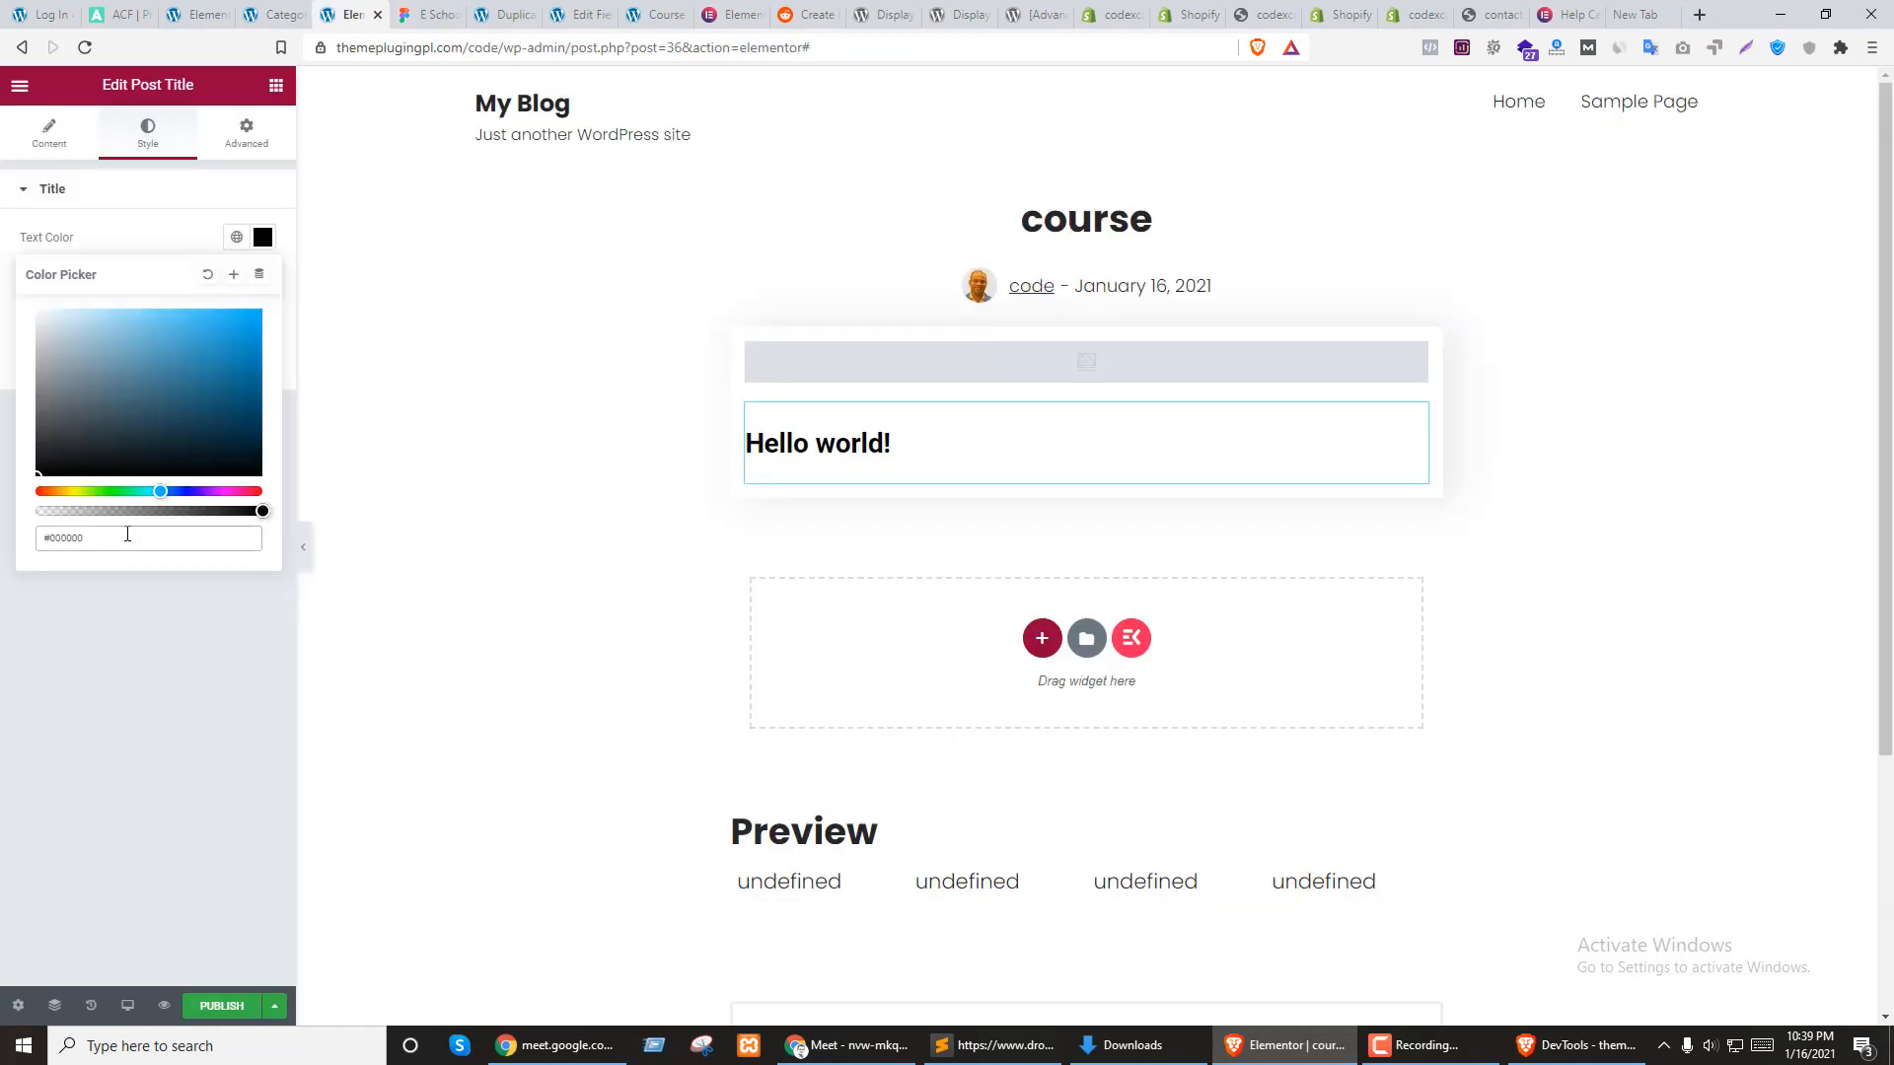
key(ctrl+a)
key(ctrl+v)
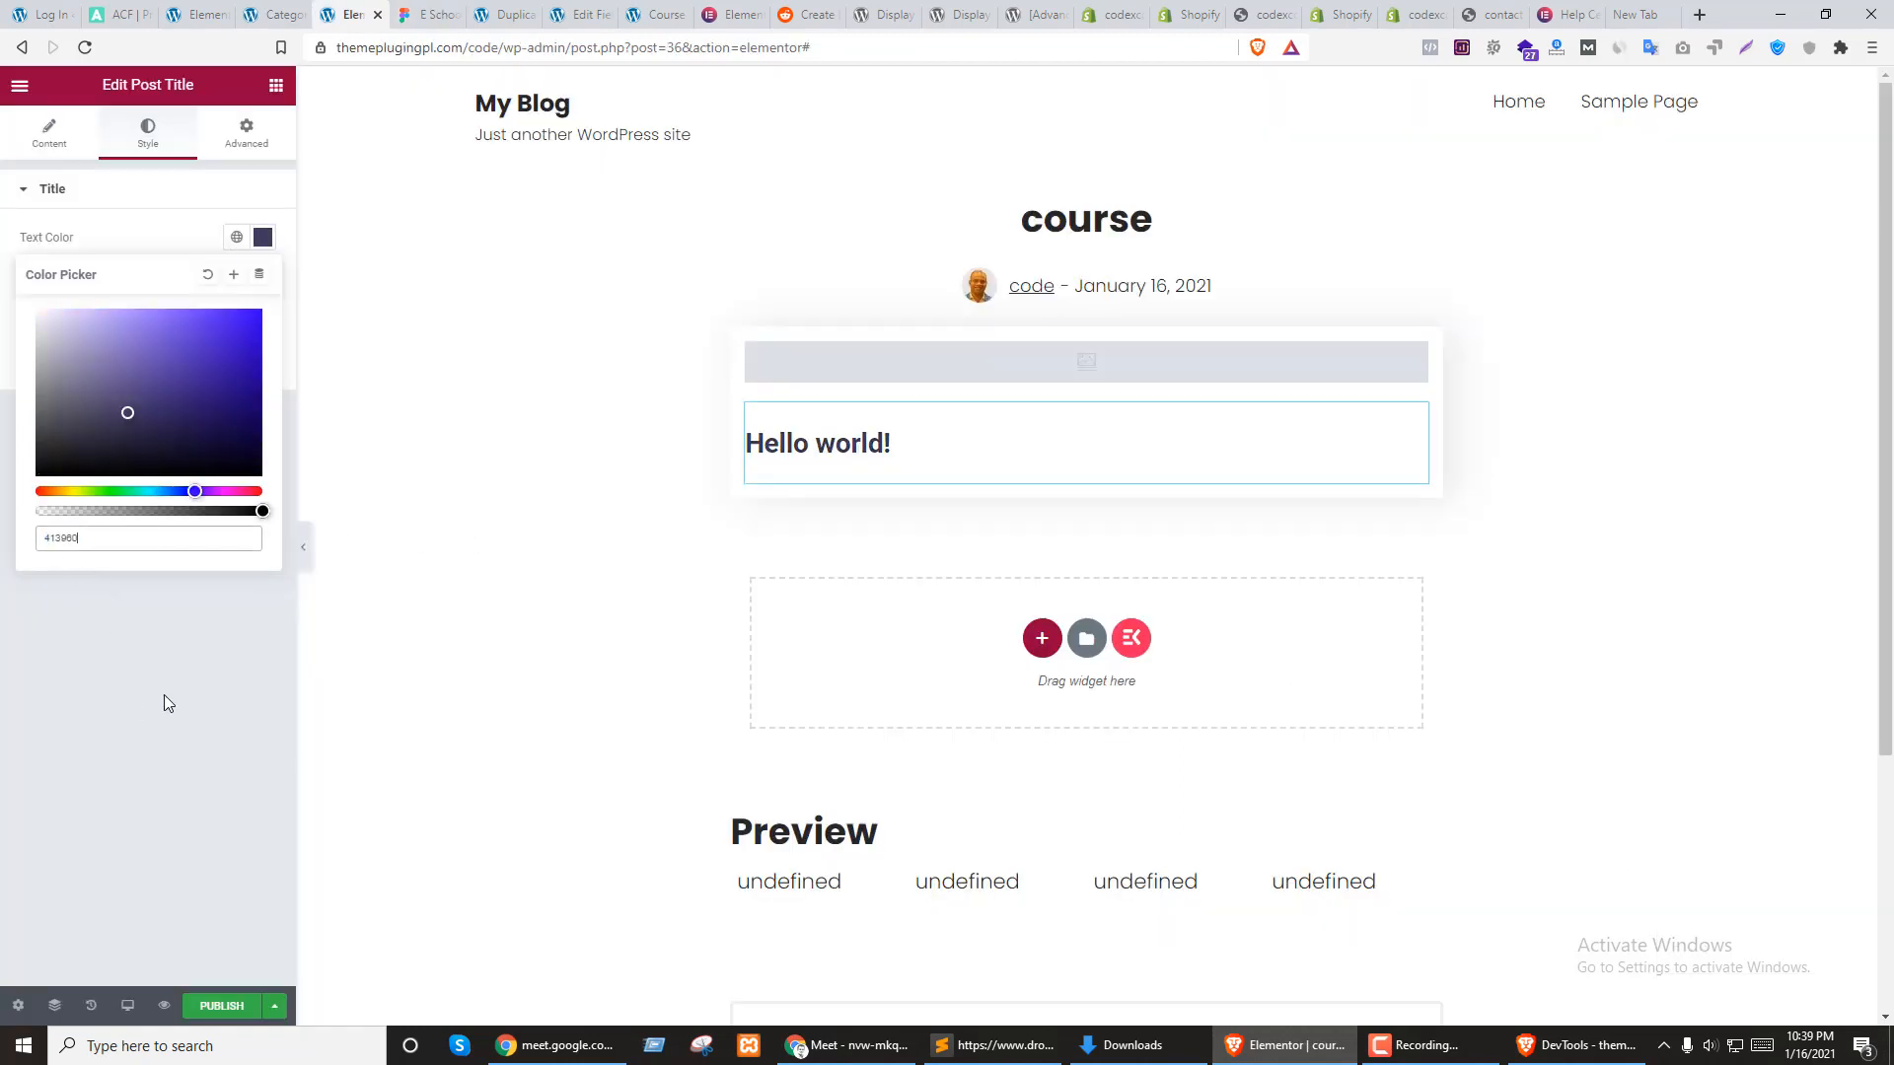
click(132, 690)
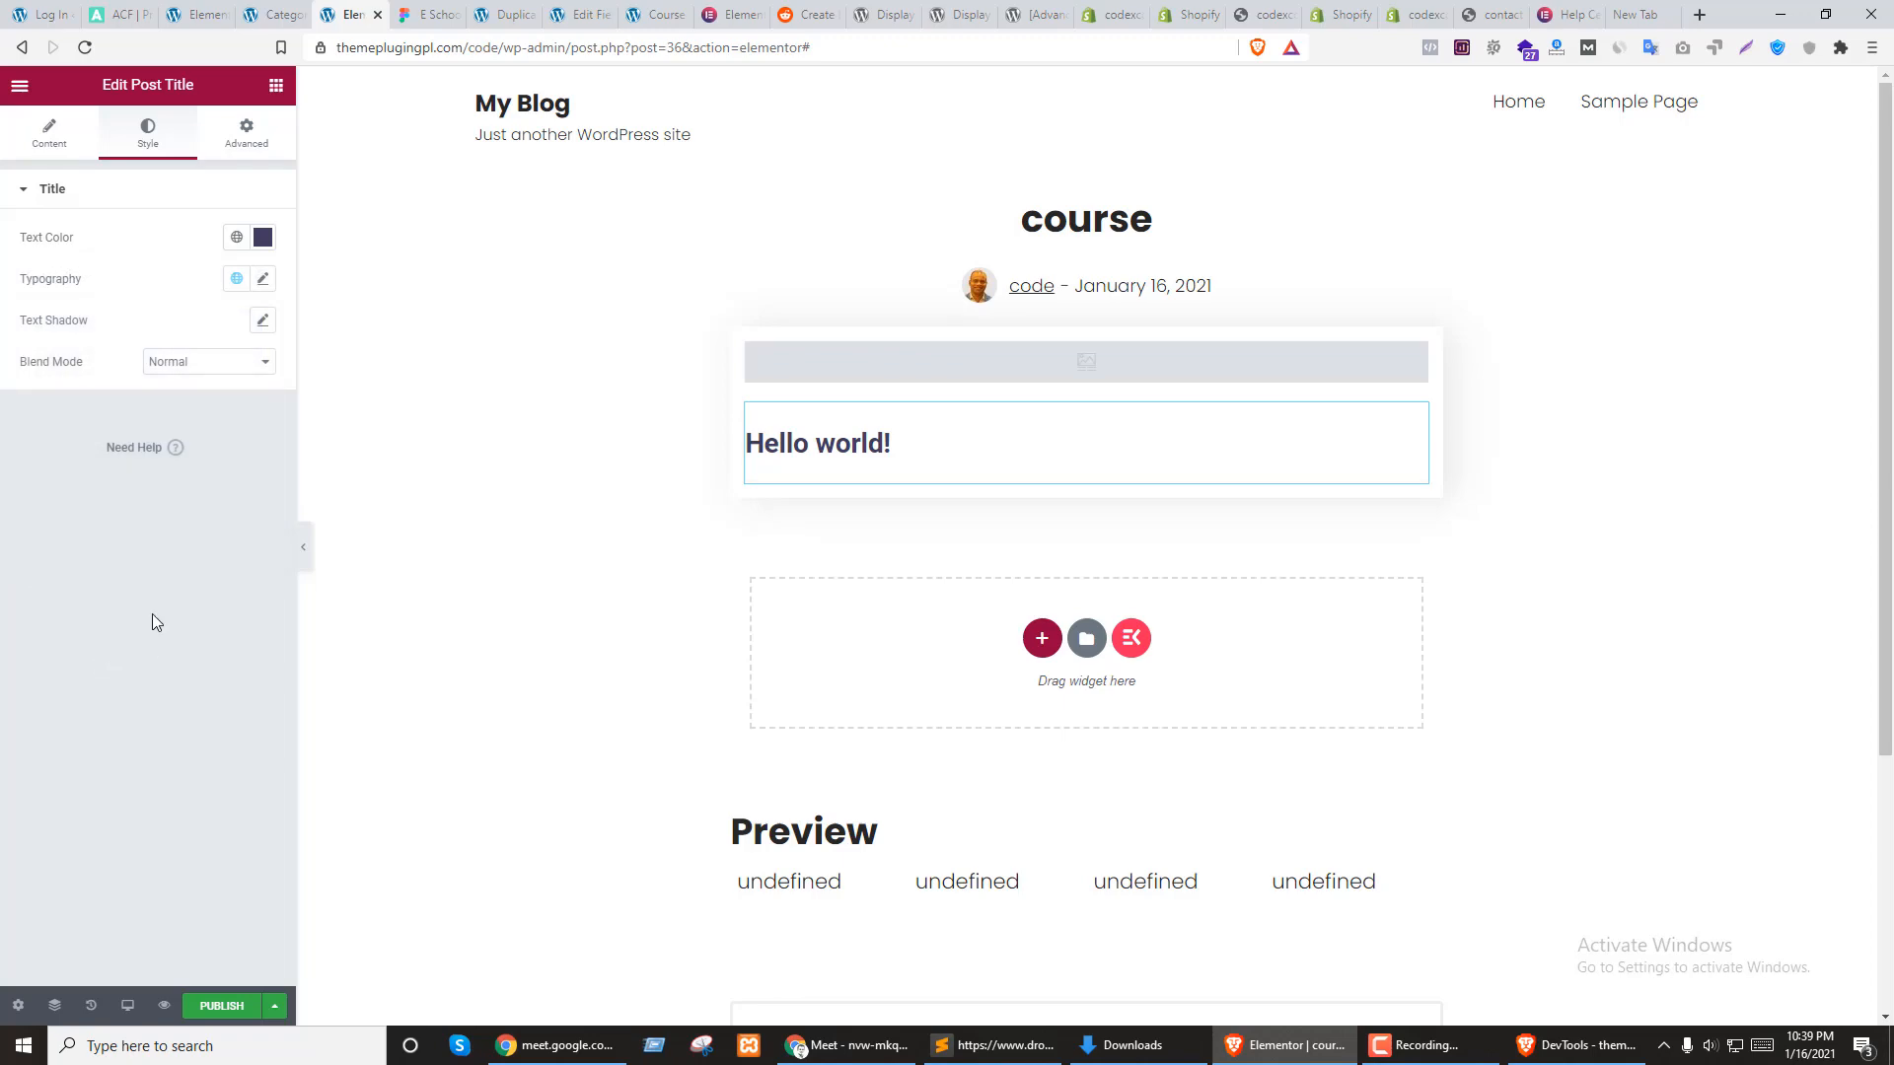
Check the title's font settings in Figma and set the Post Title typography to Poppins, size 24 px and weight 700
key(ctrl+Tab)
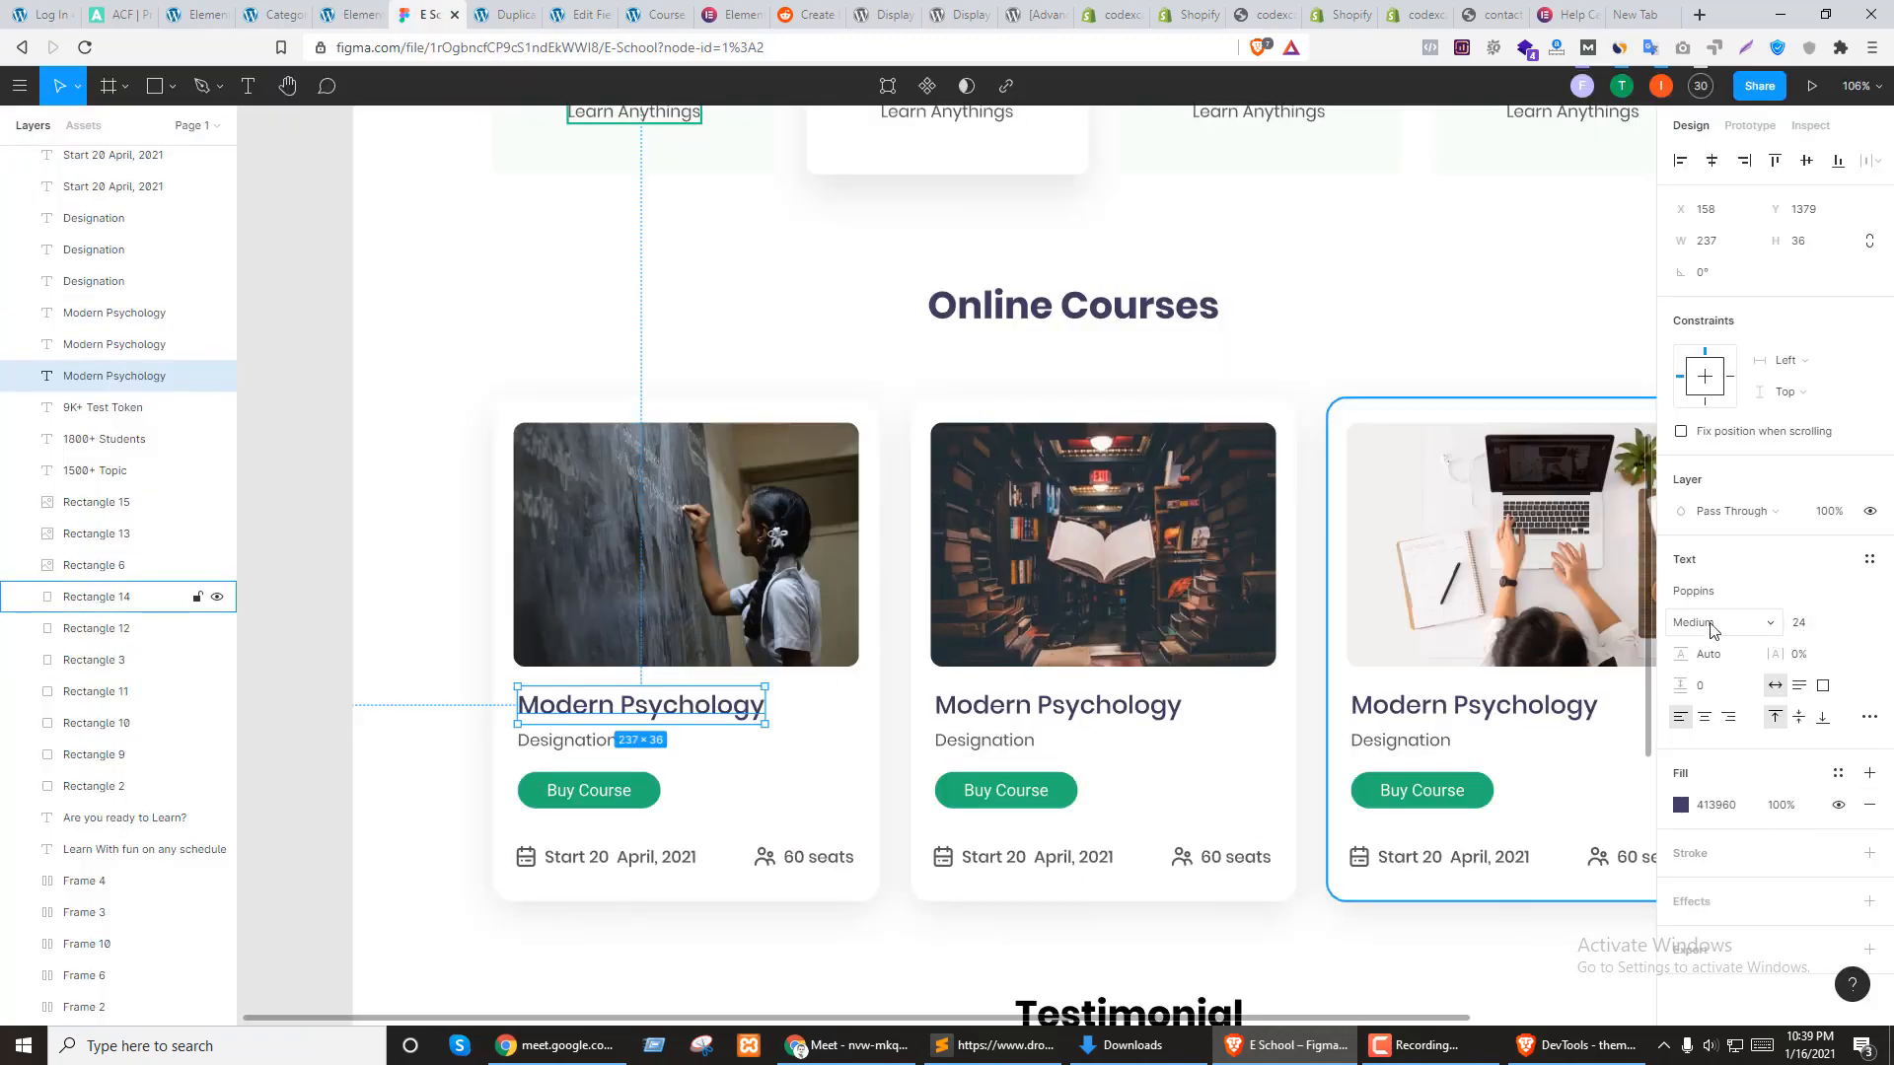
key(ctrl+shift+Tab)
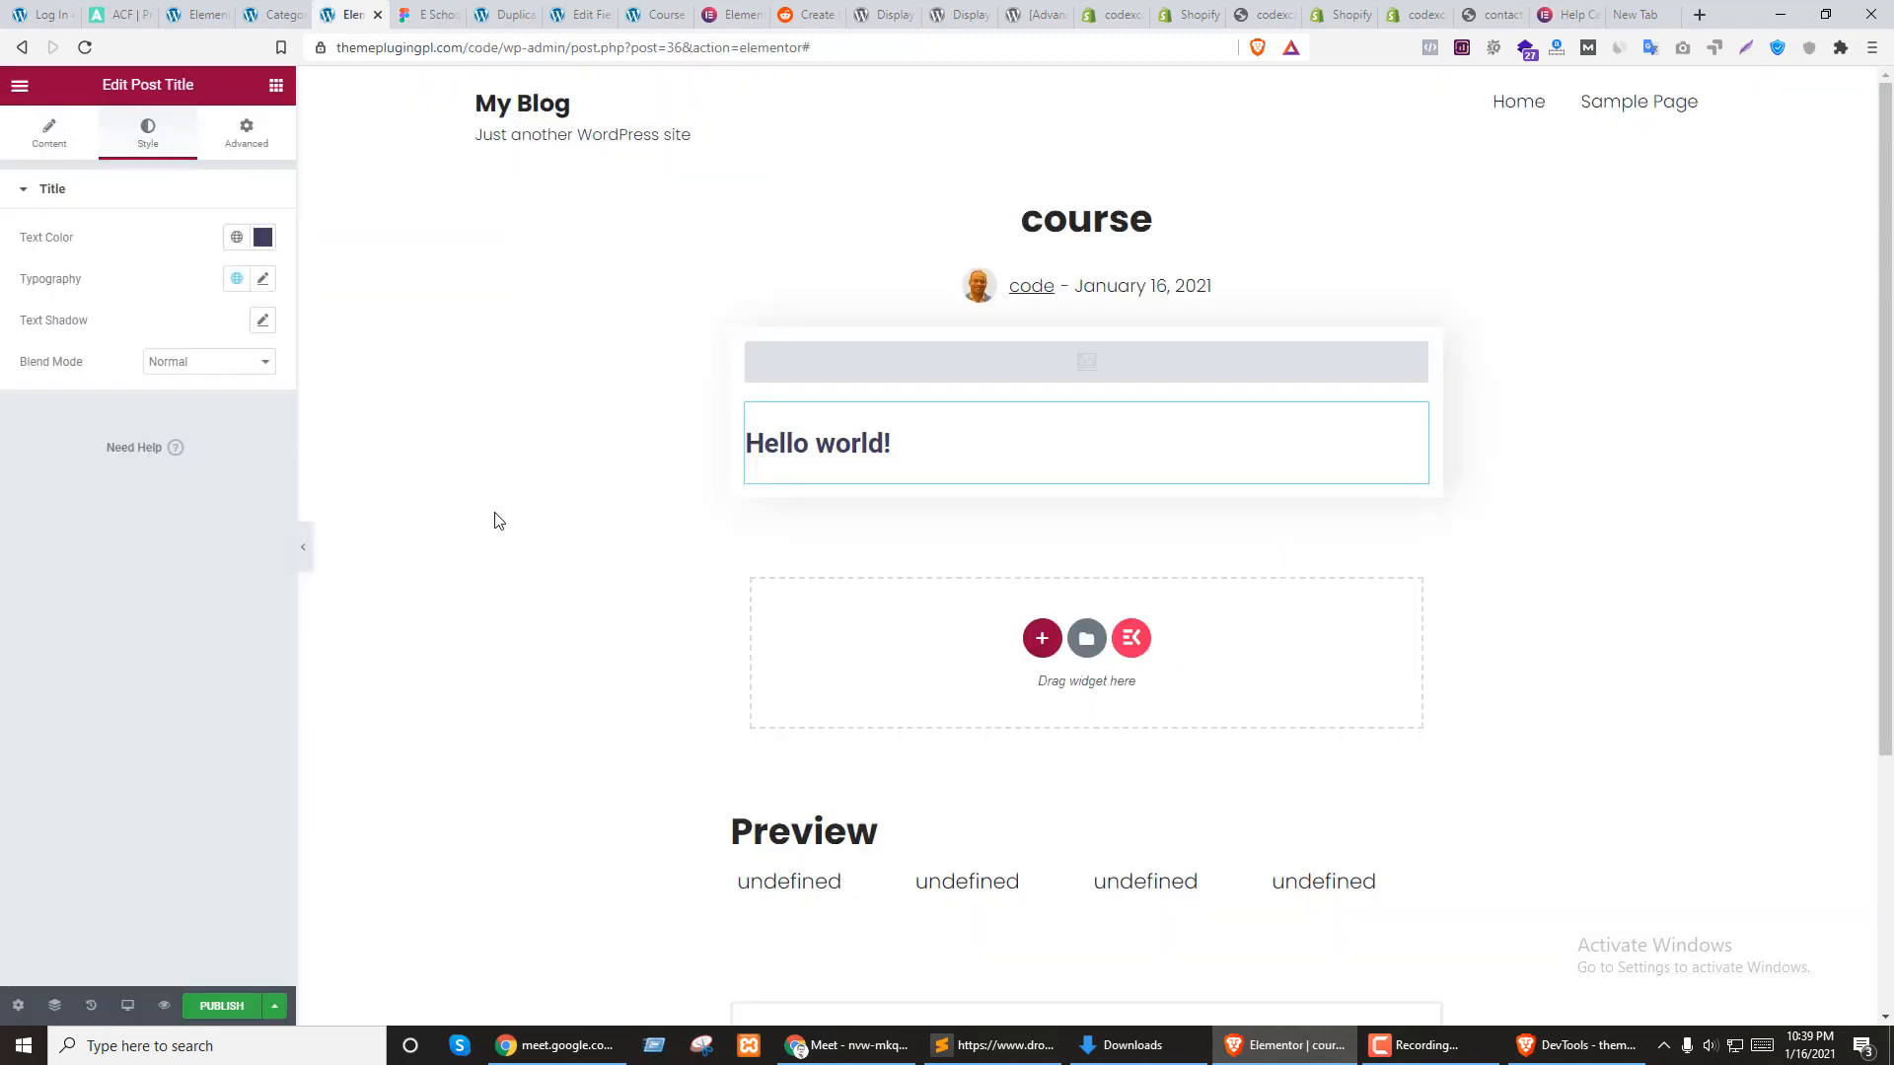
click(263, 281)
click(202, 375)
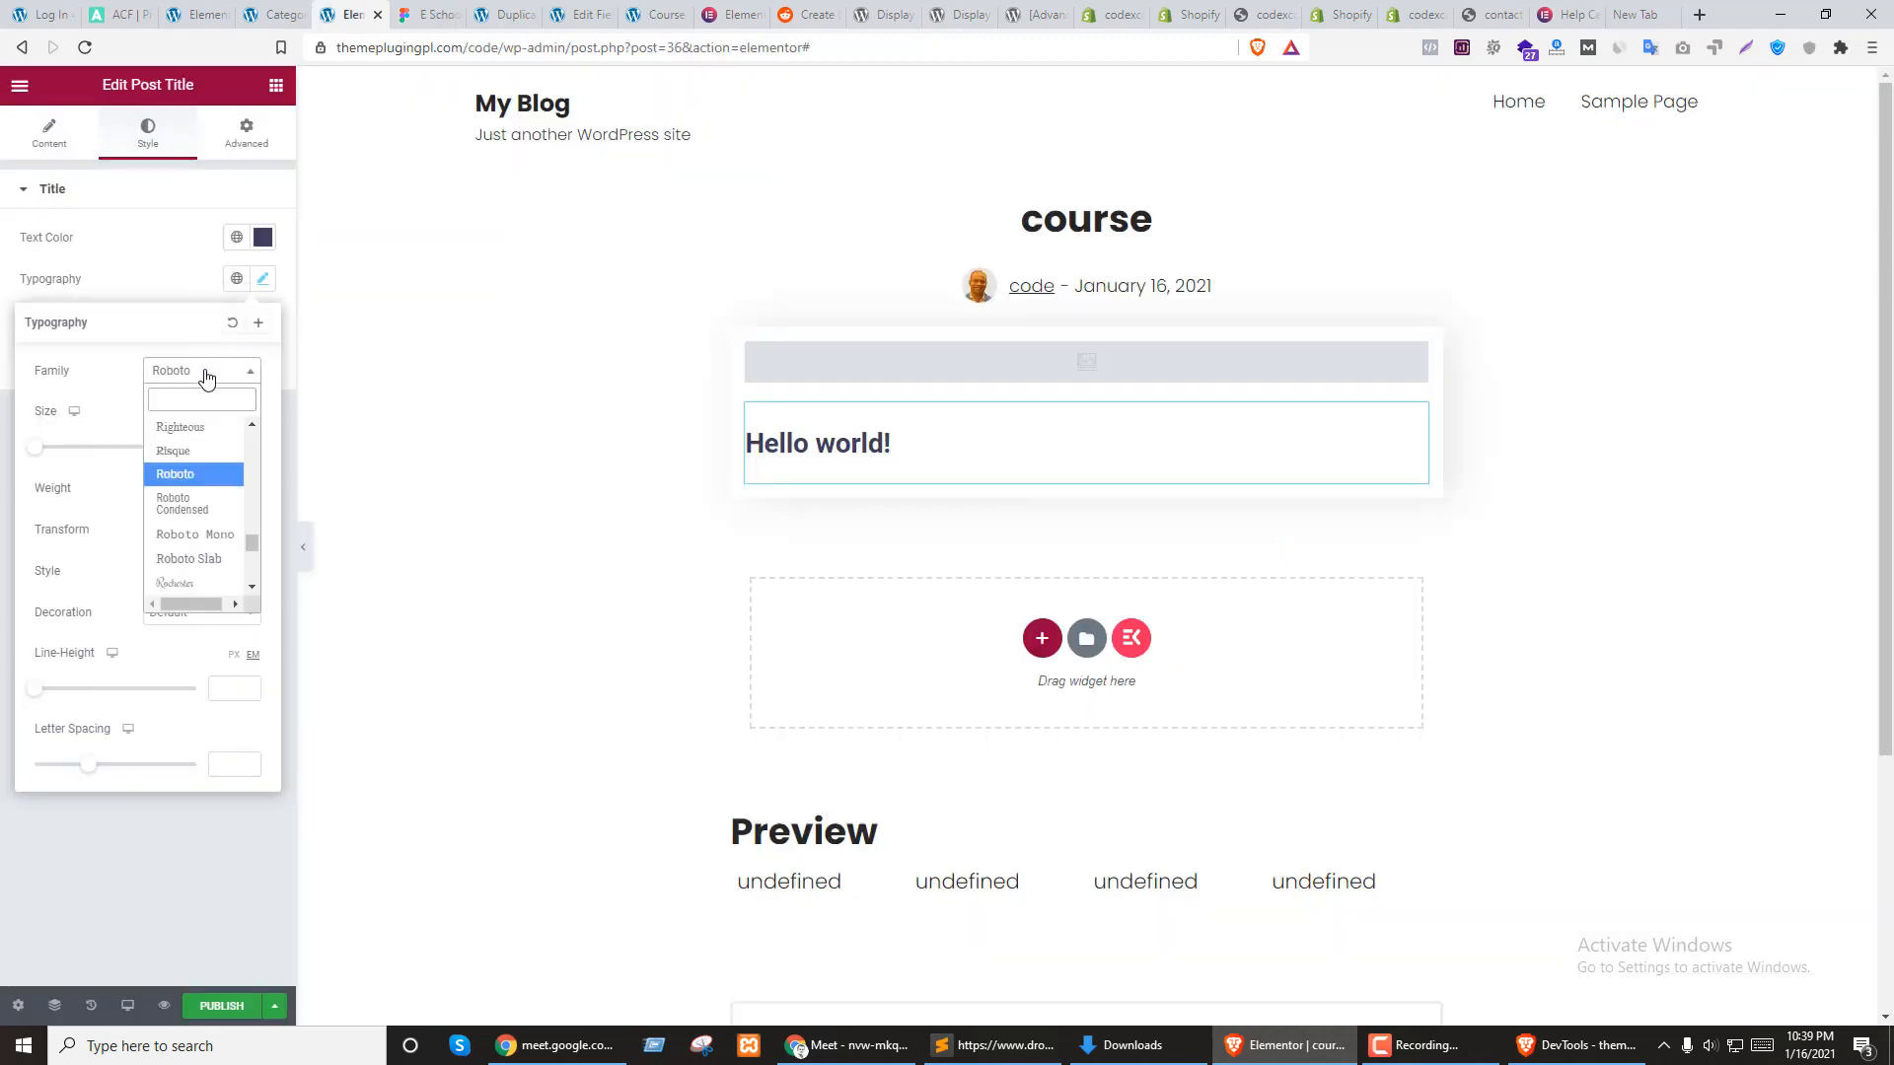
text(POP)
click(180, 450)
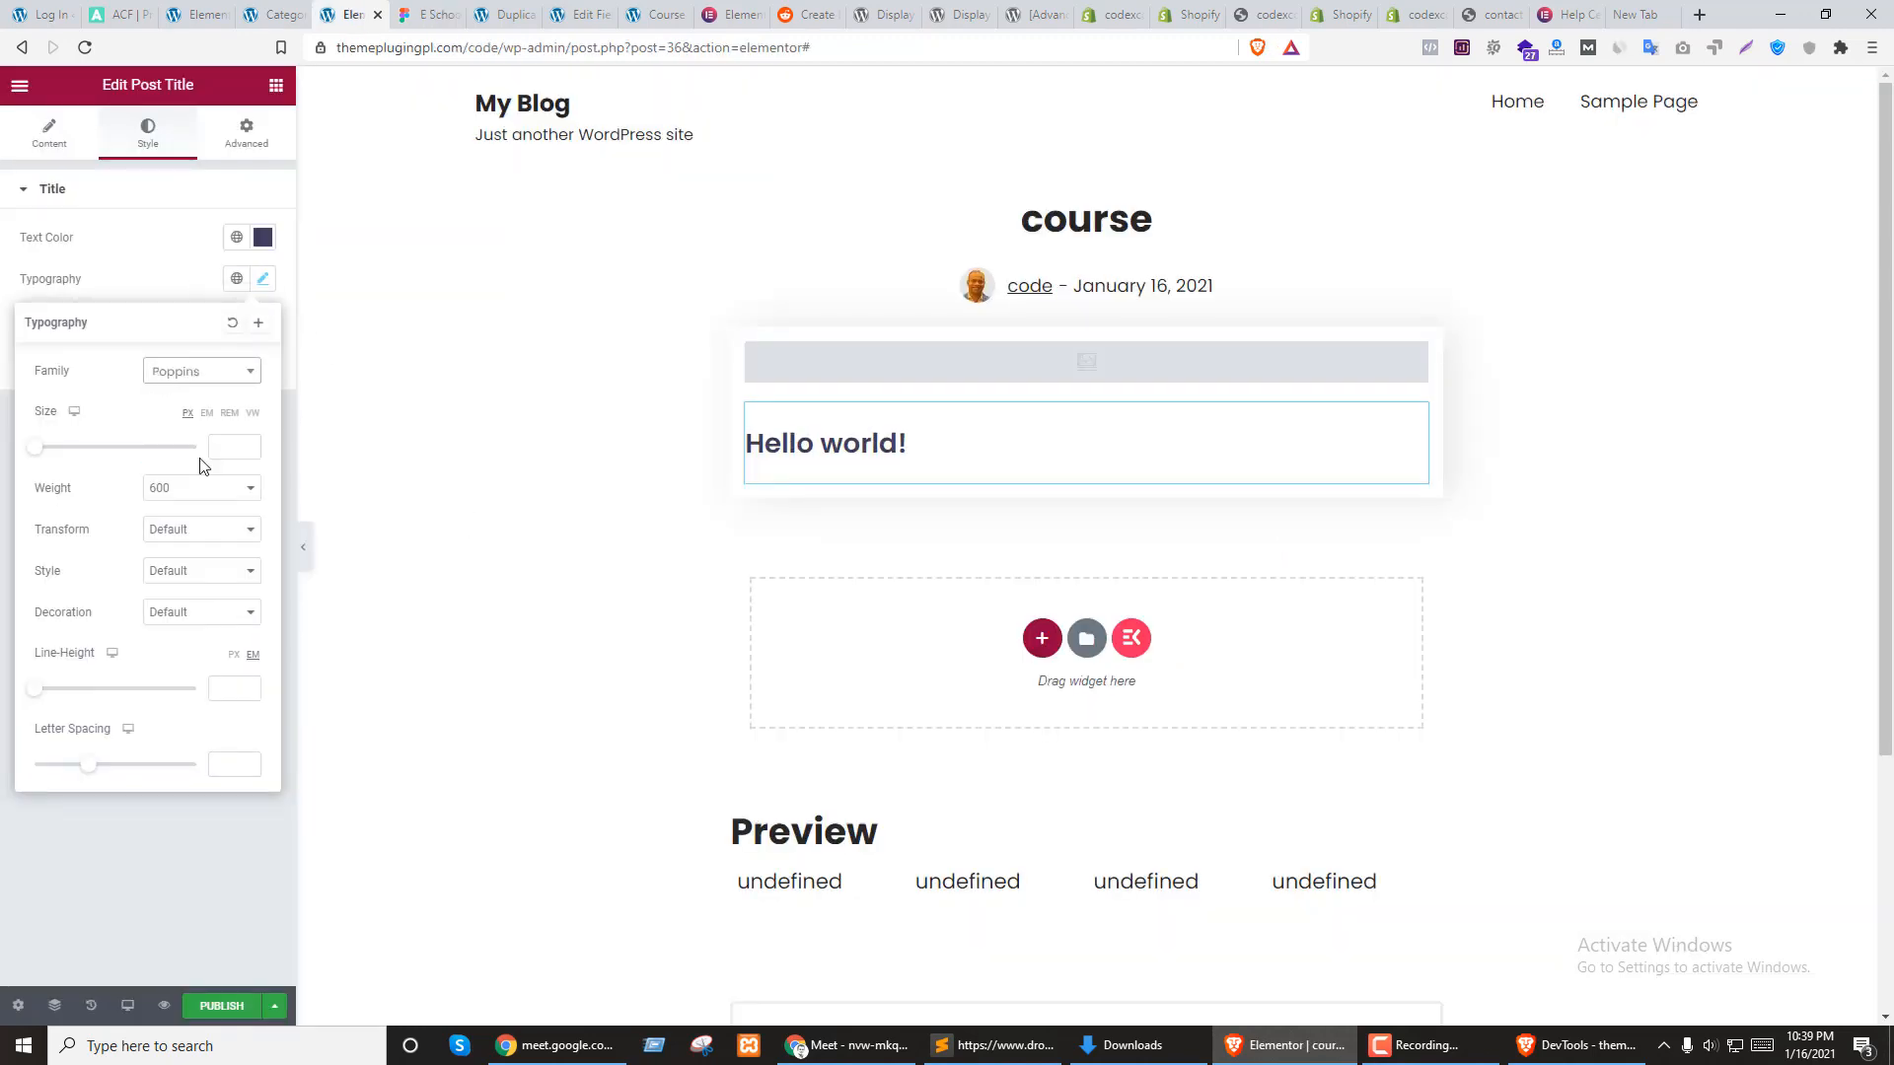
click(218, 449)
text(24)
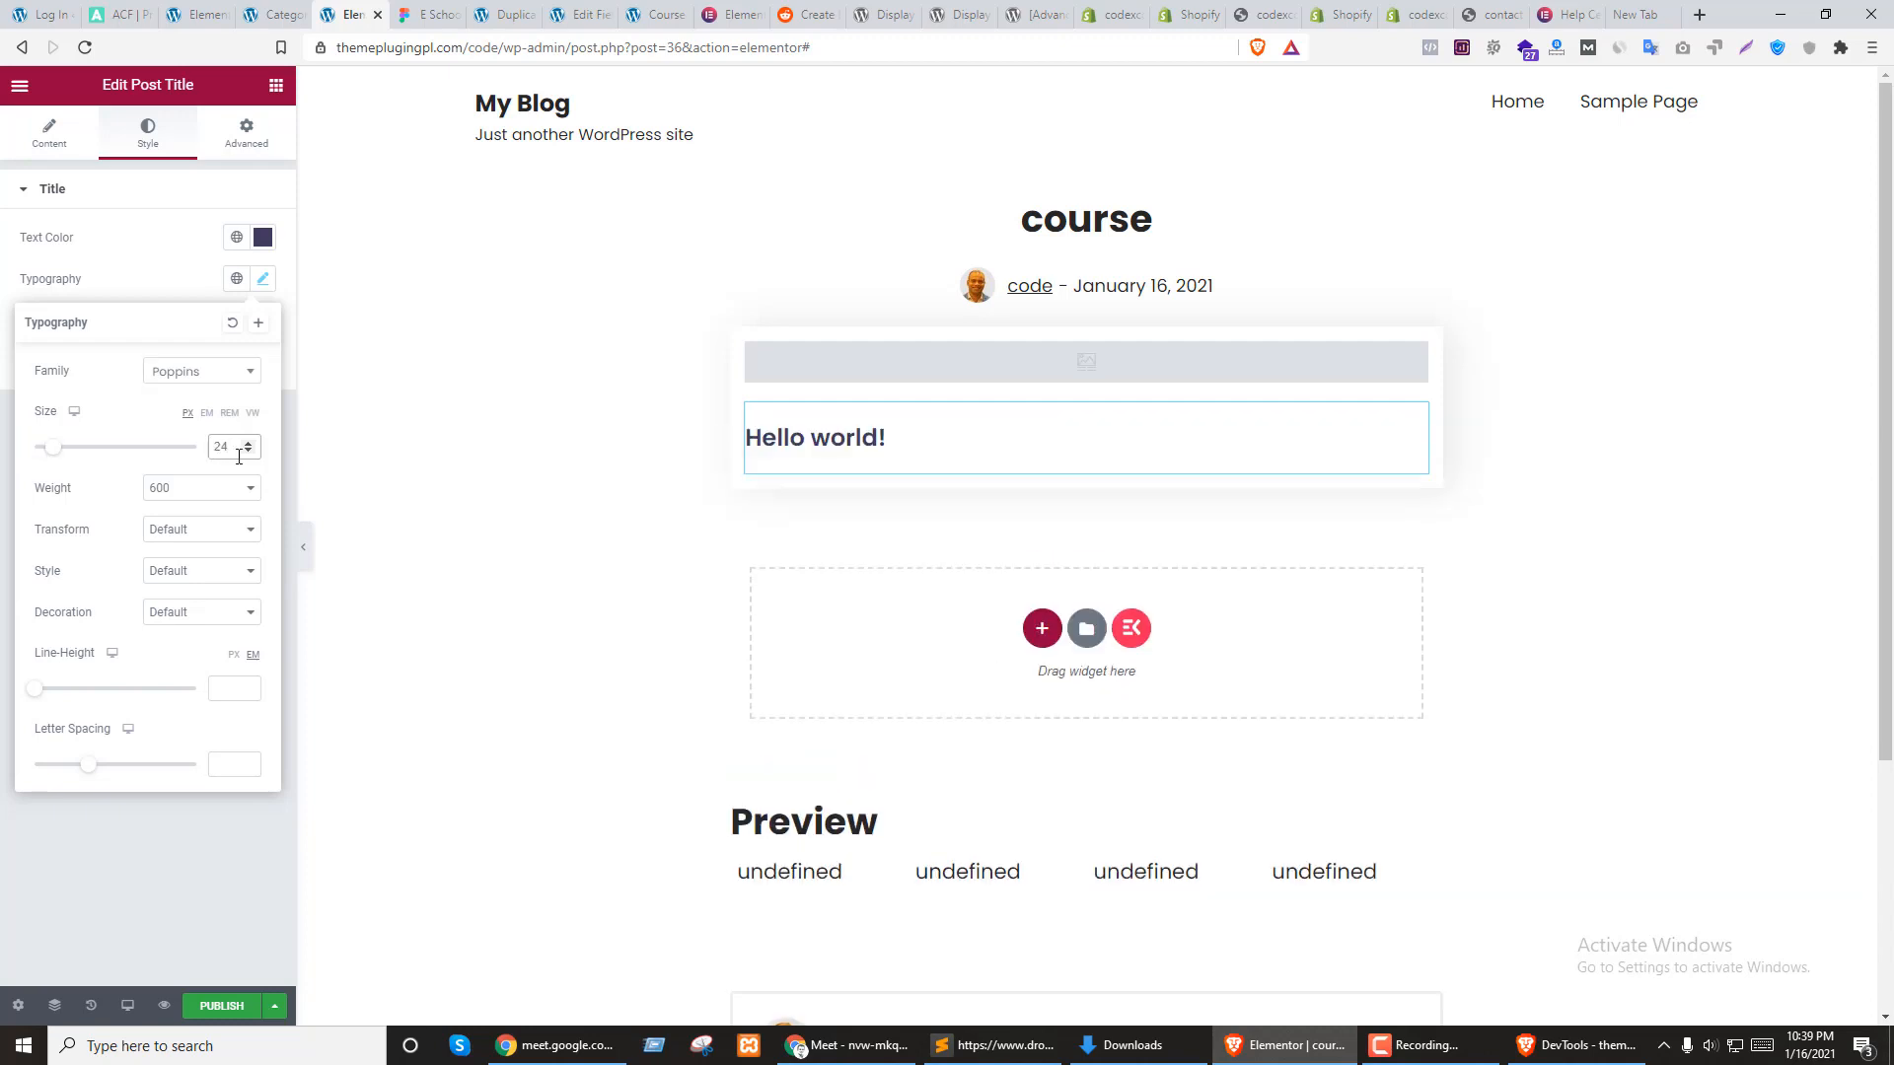
click(190, 490)
click(158, 608)
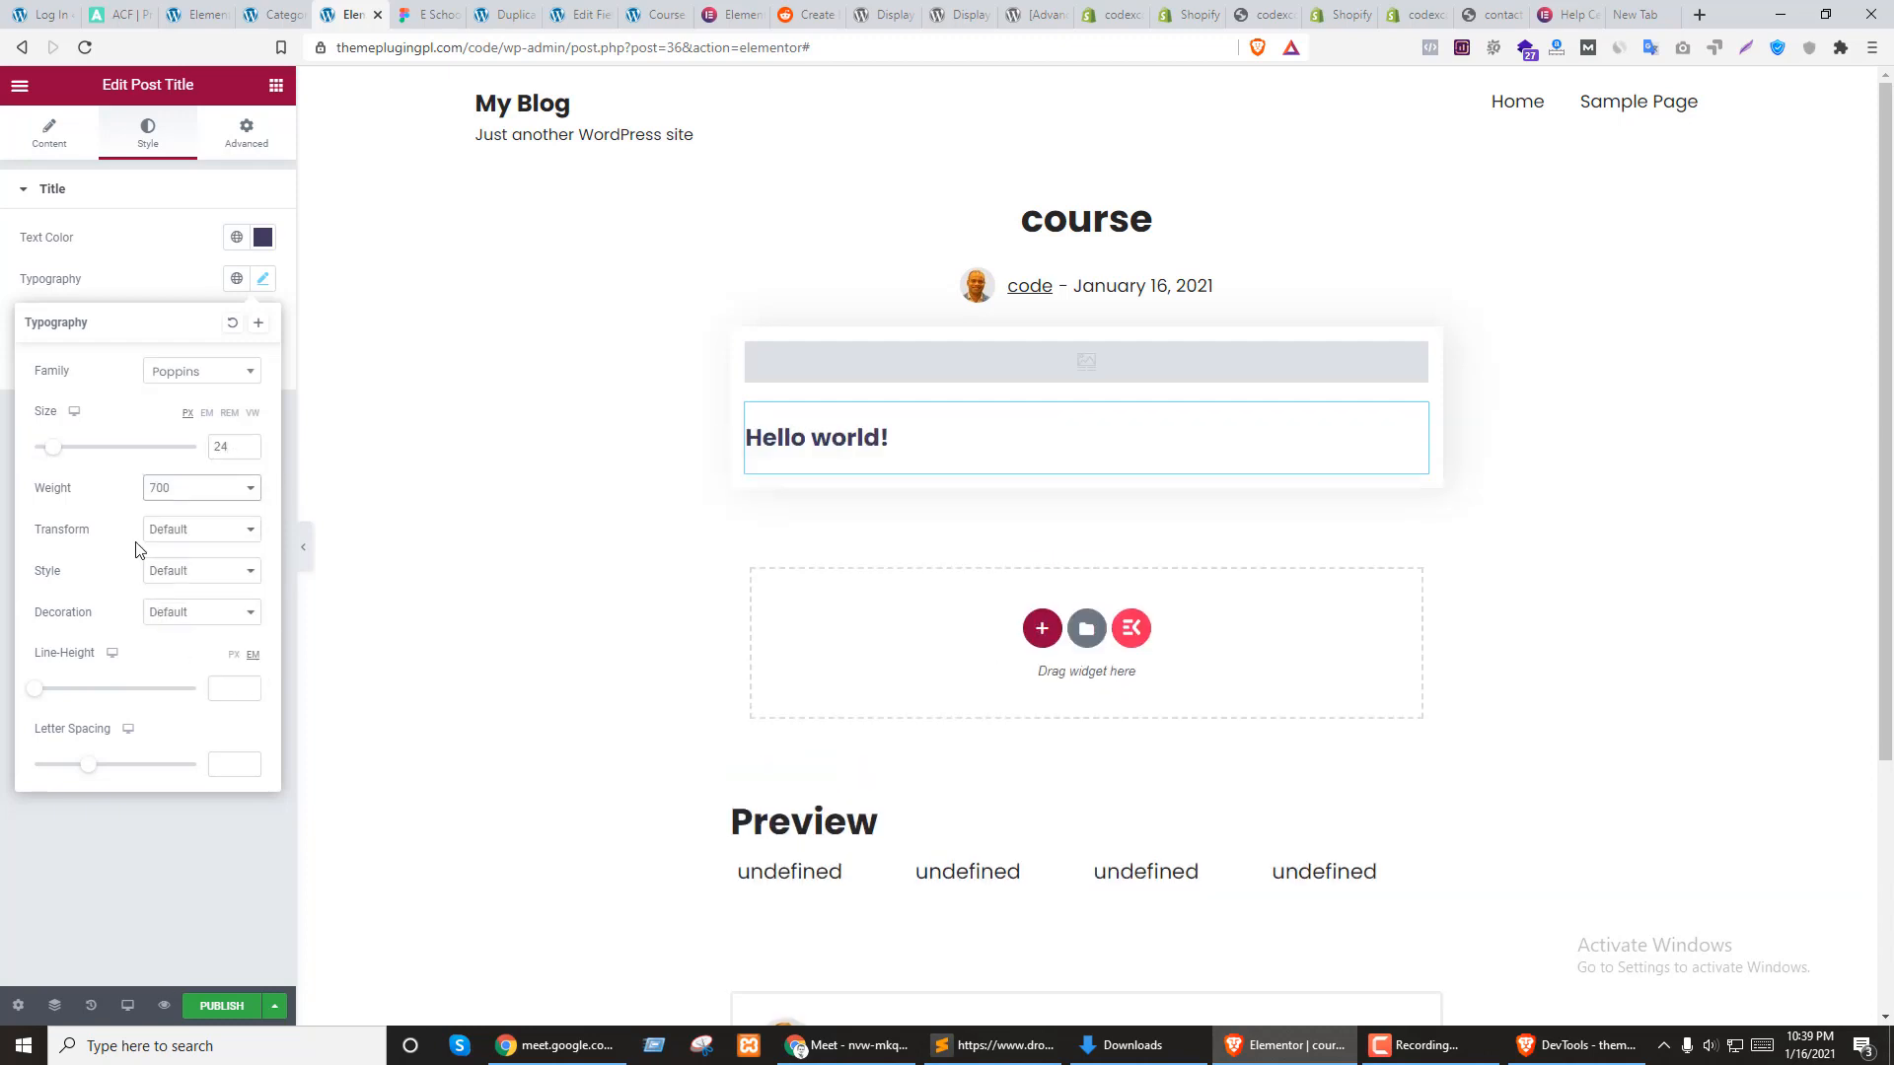
click(168, 294)
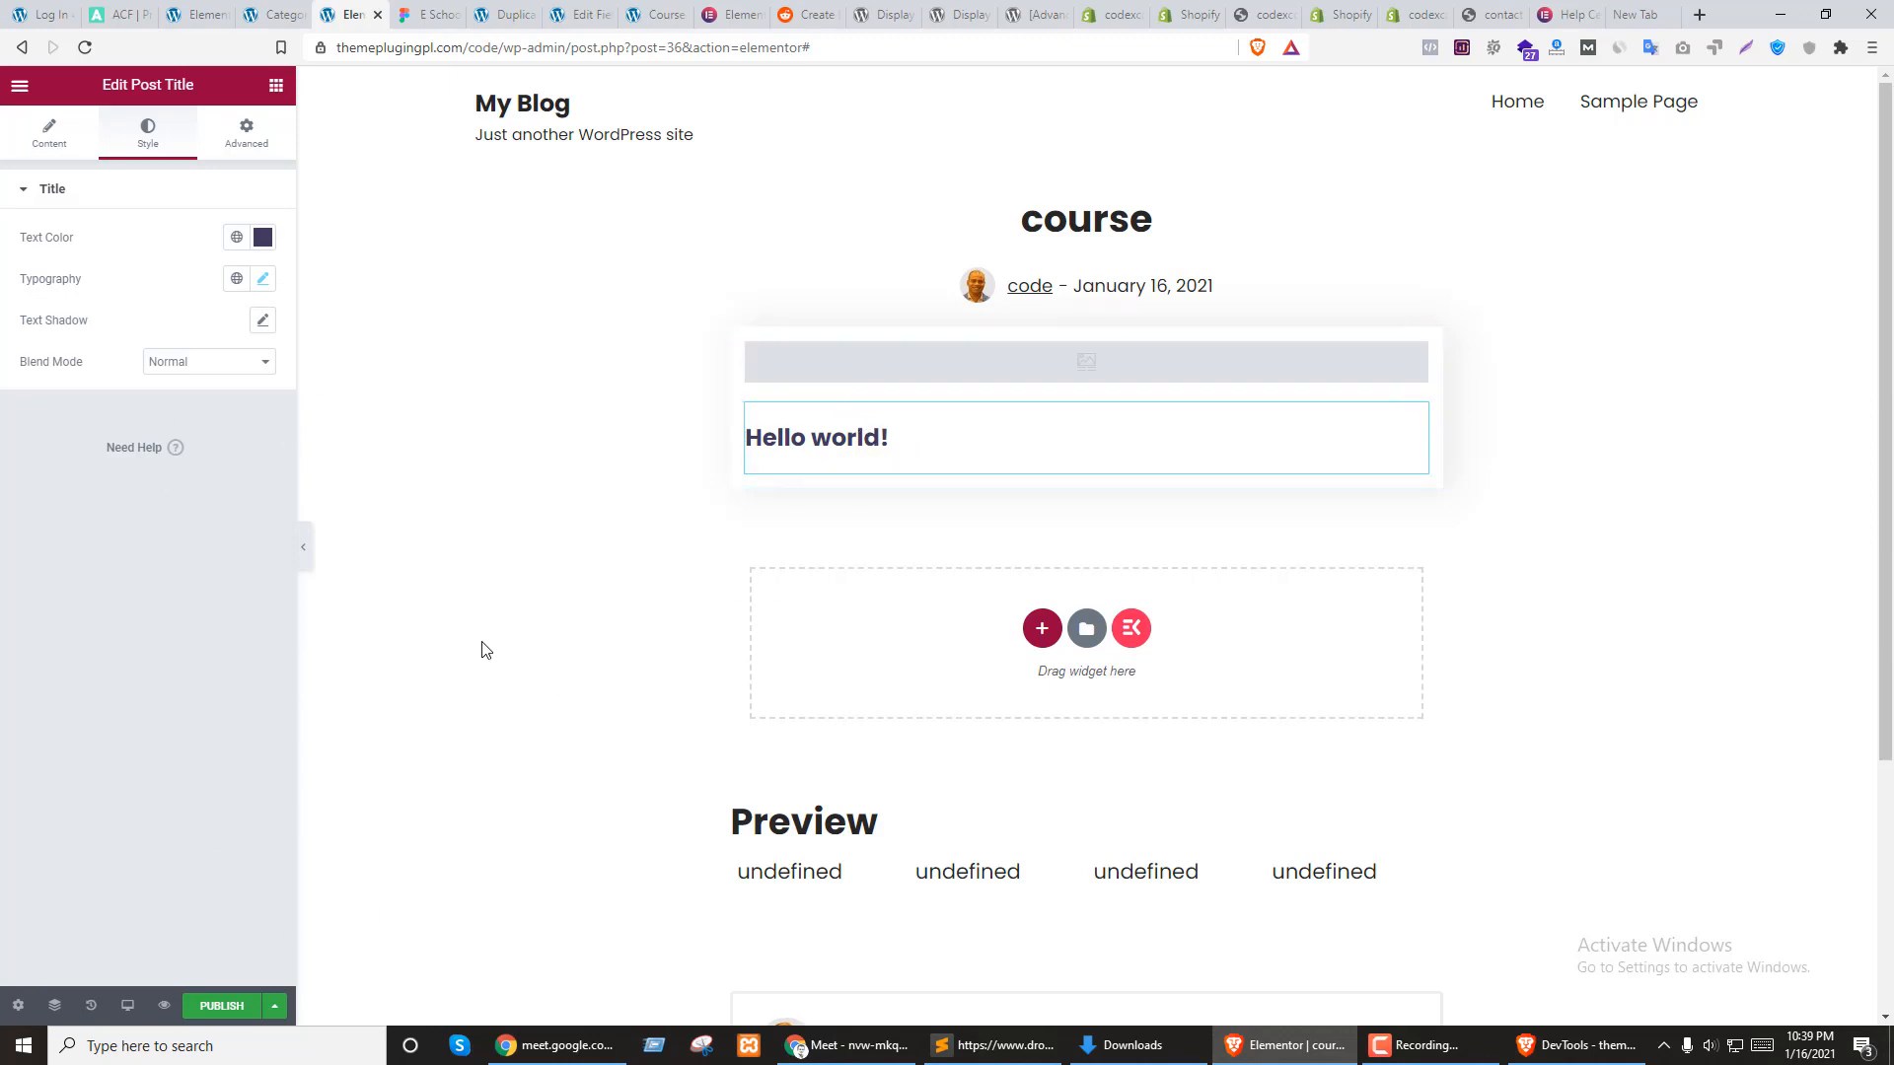
key(ctrl+Tab)
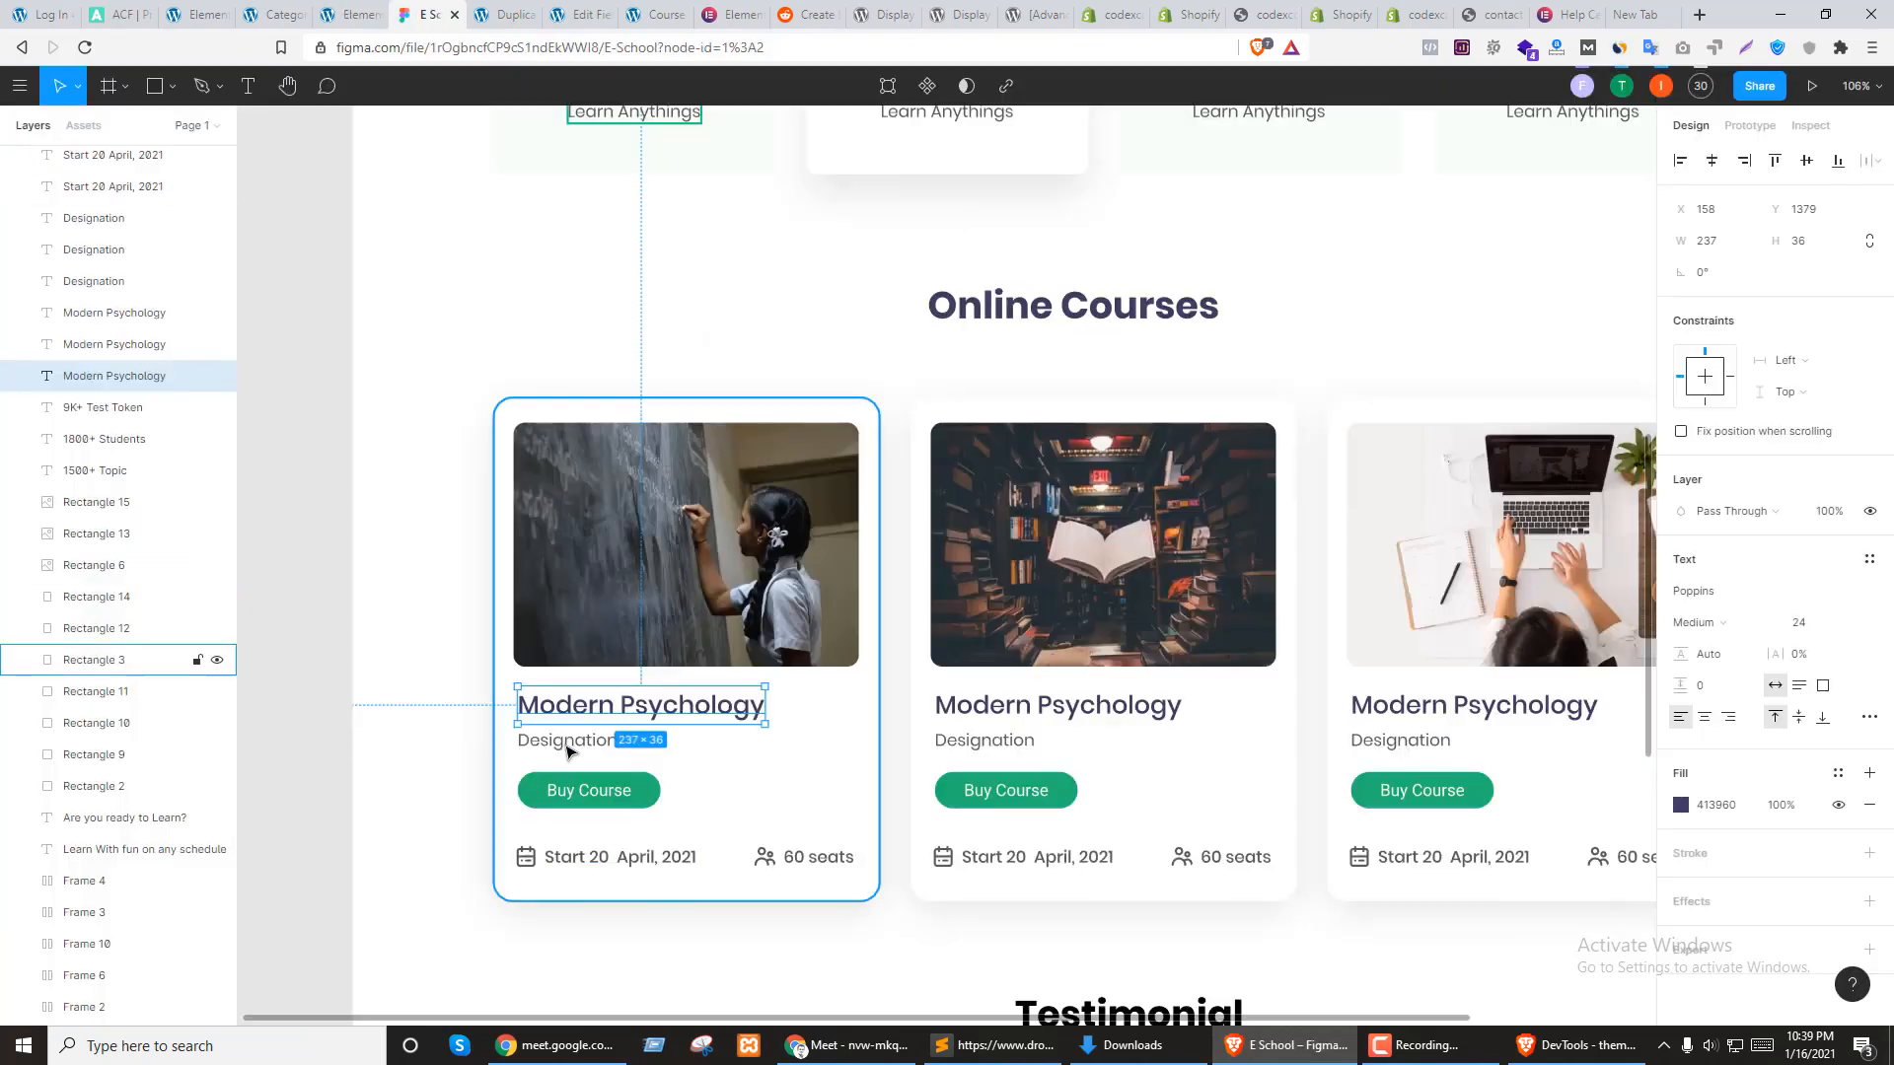
key(ctrl+shift+Tab)
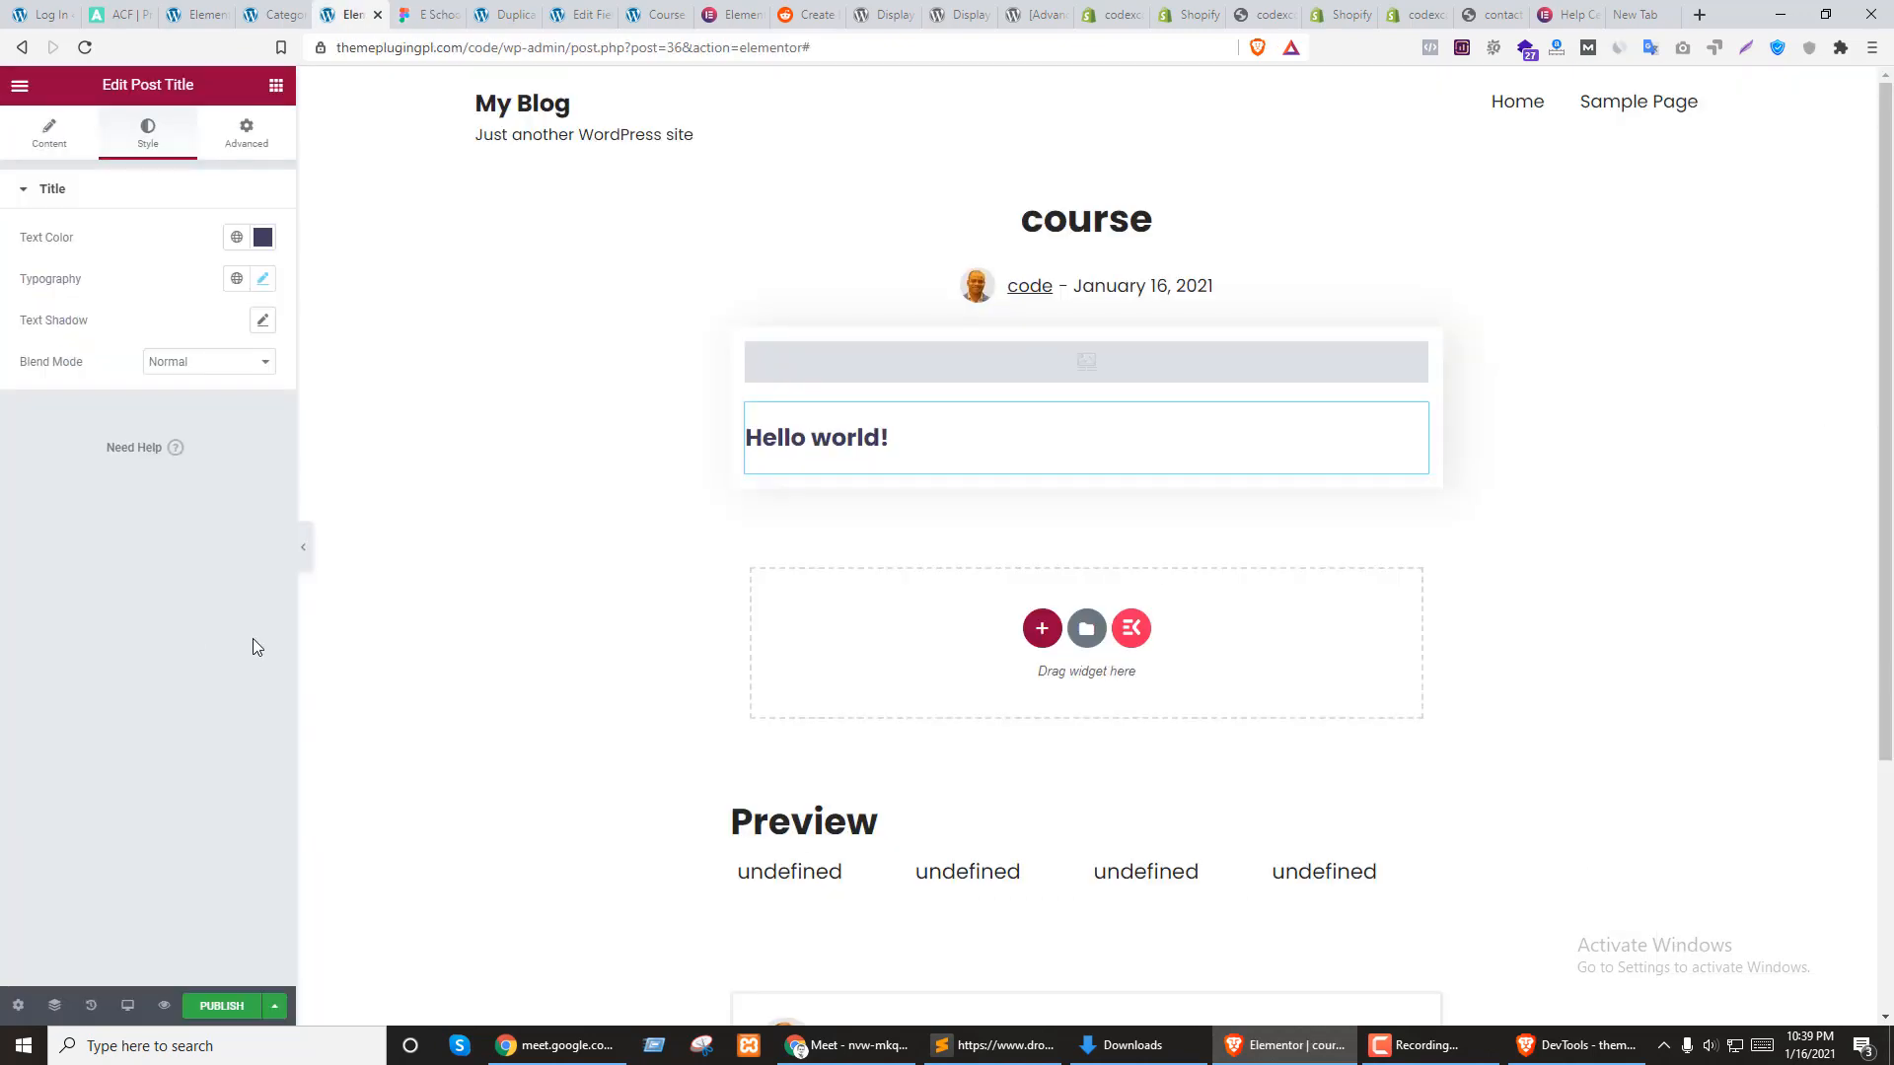
click(277, 85)
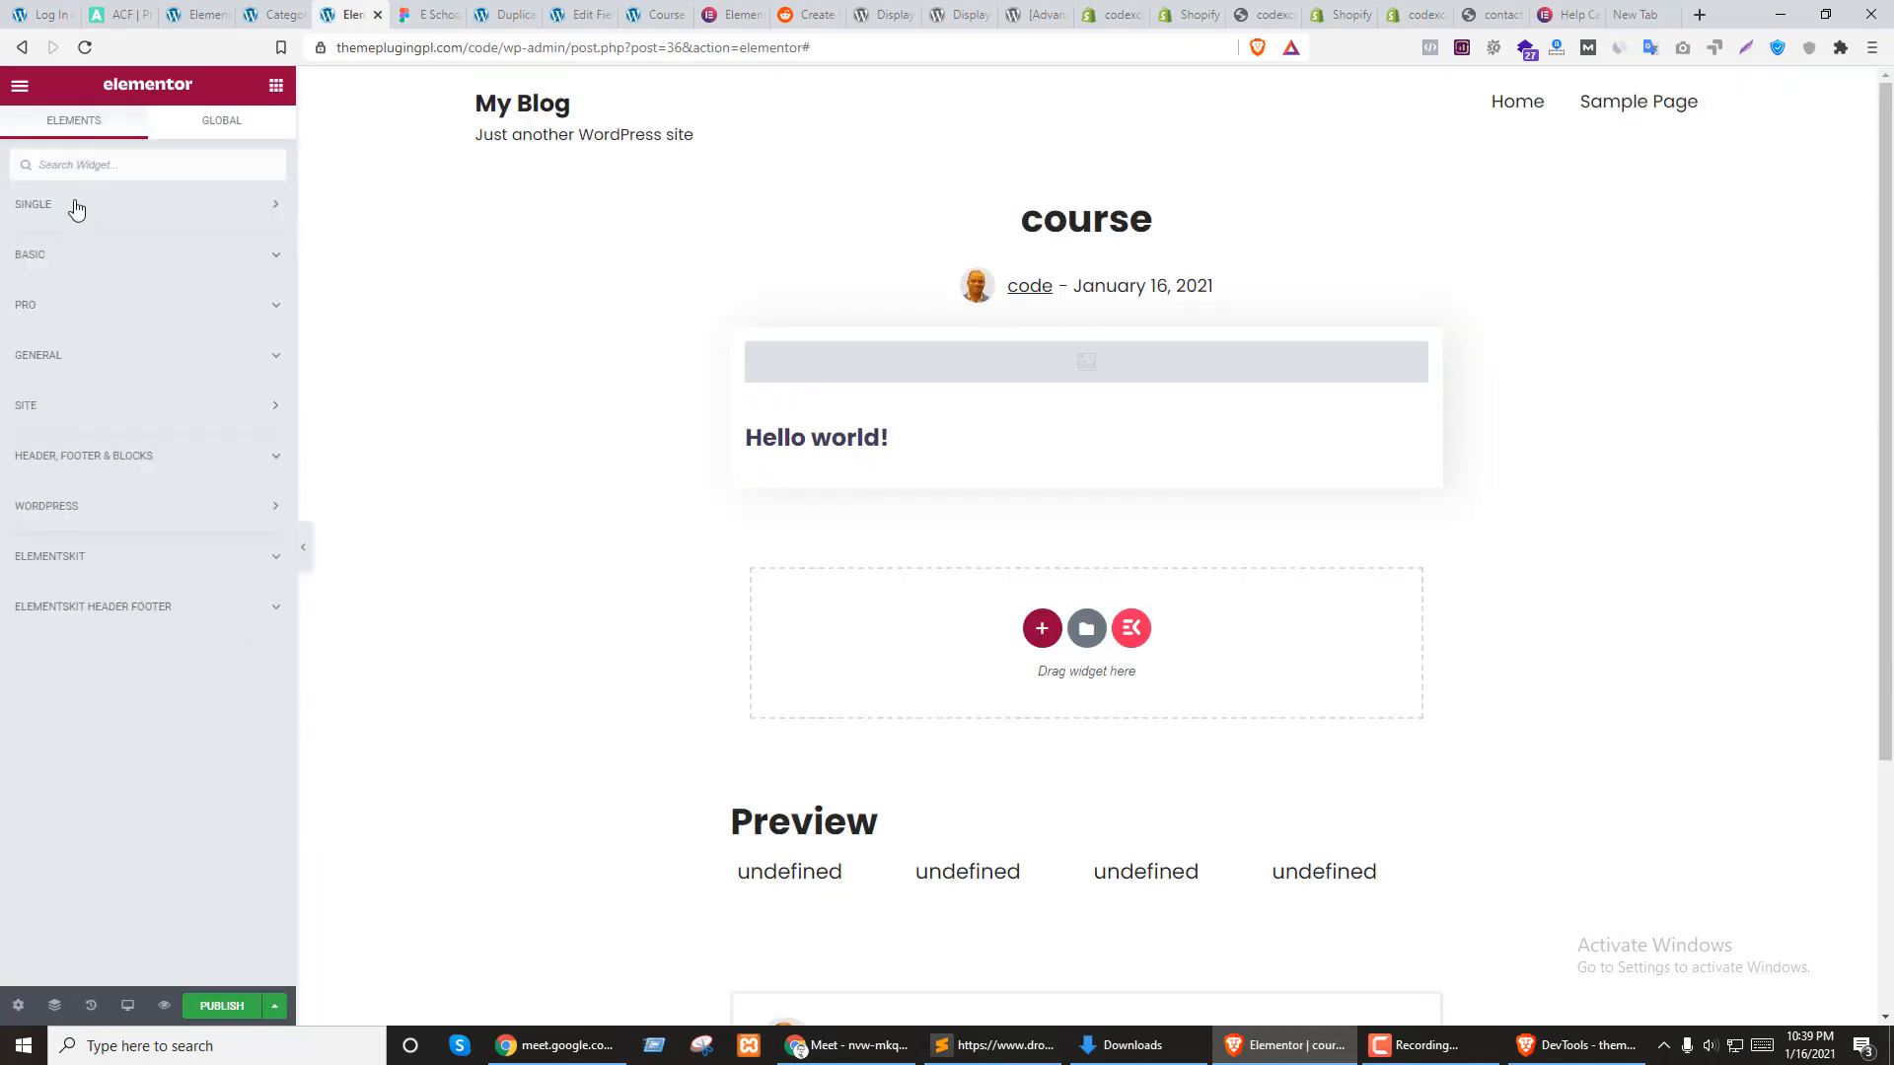
click(115, 204)
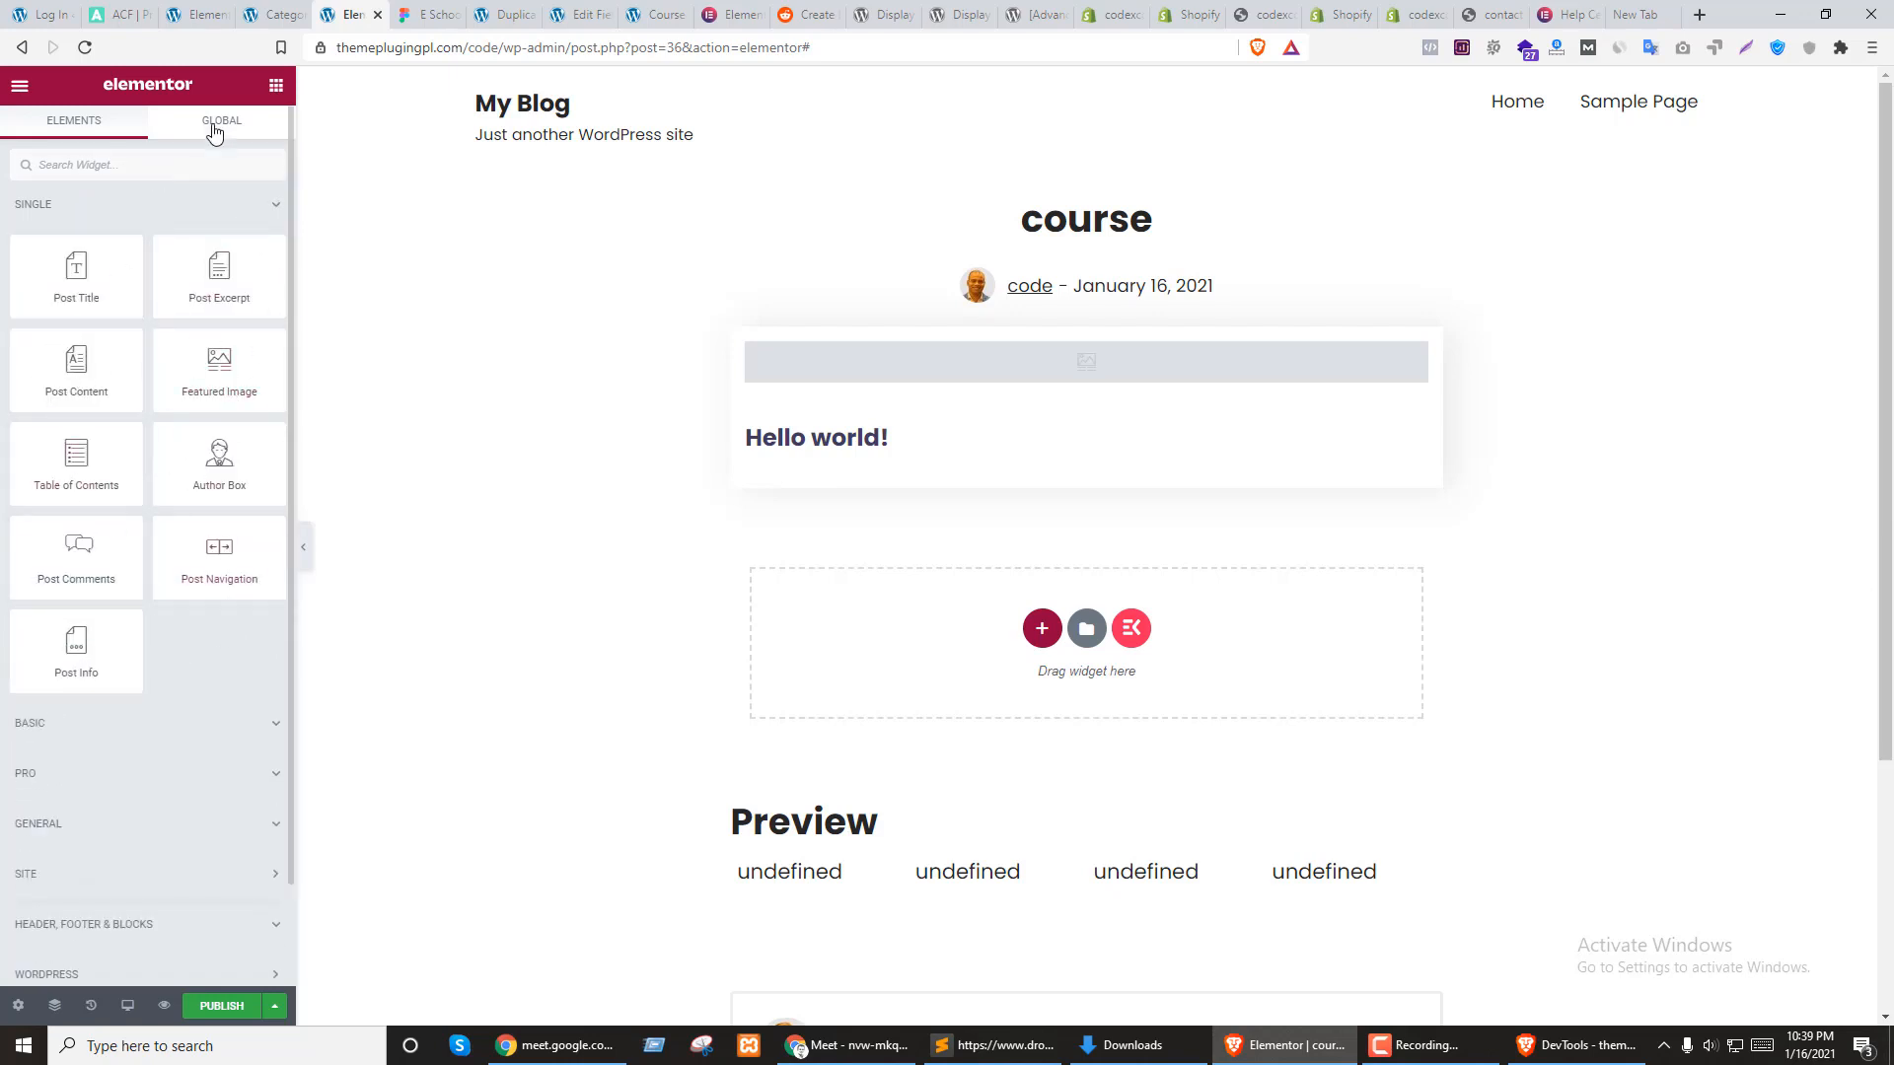
text(CAT)
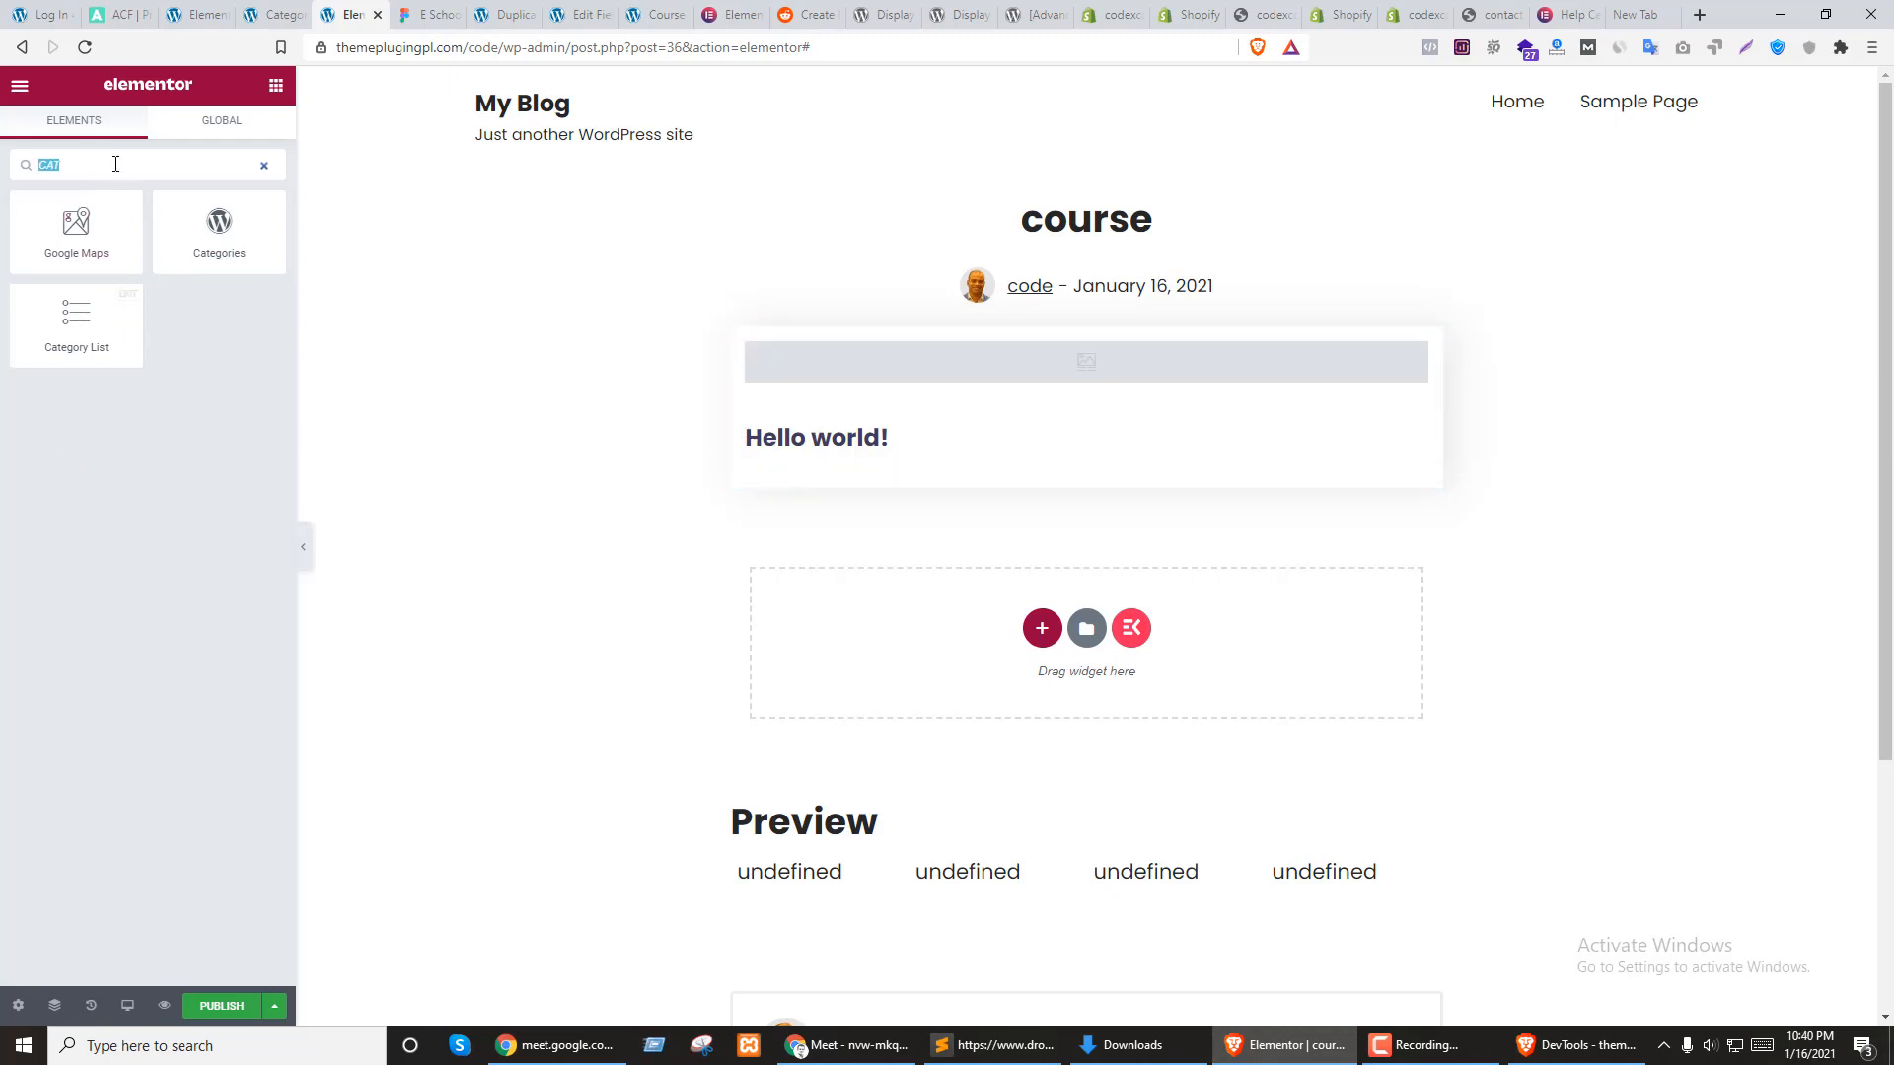
text(MET)
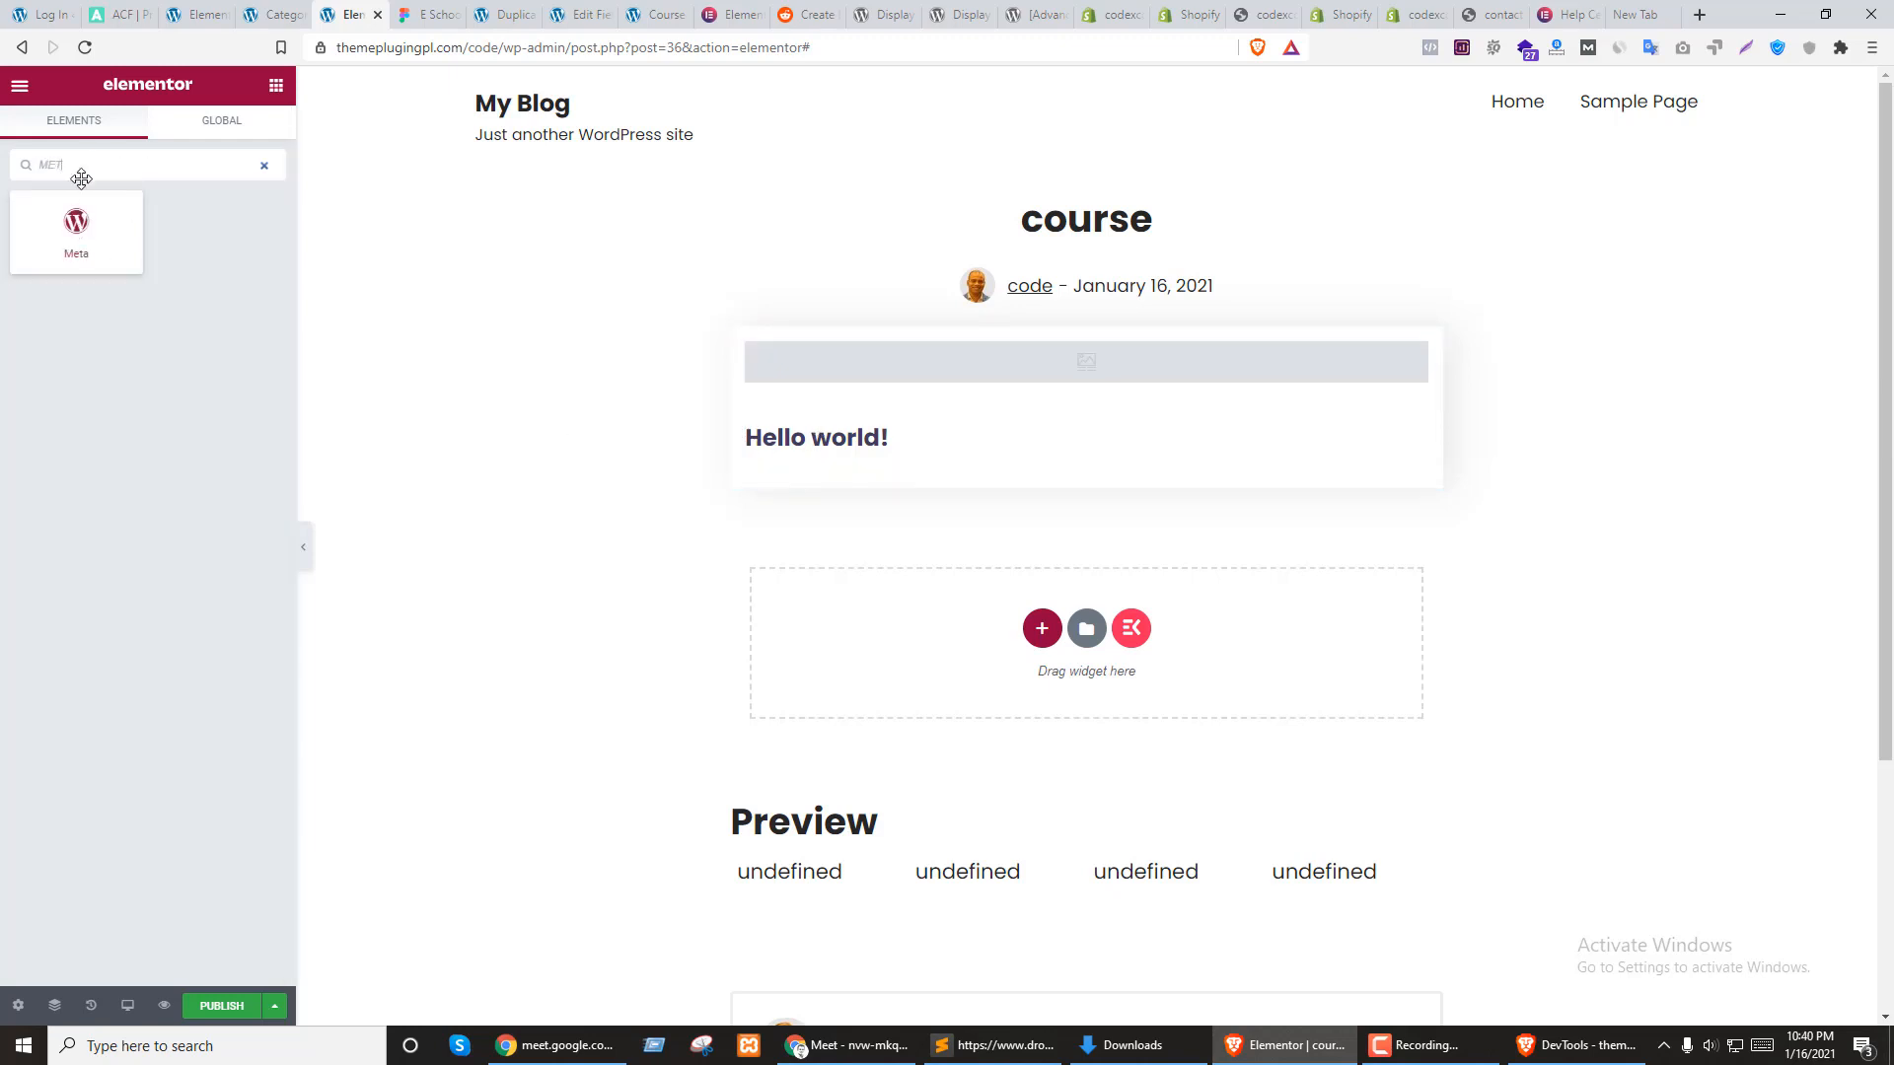
drag(74, 232, 933, 465)
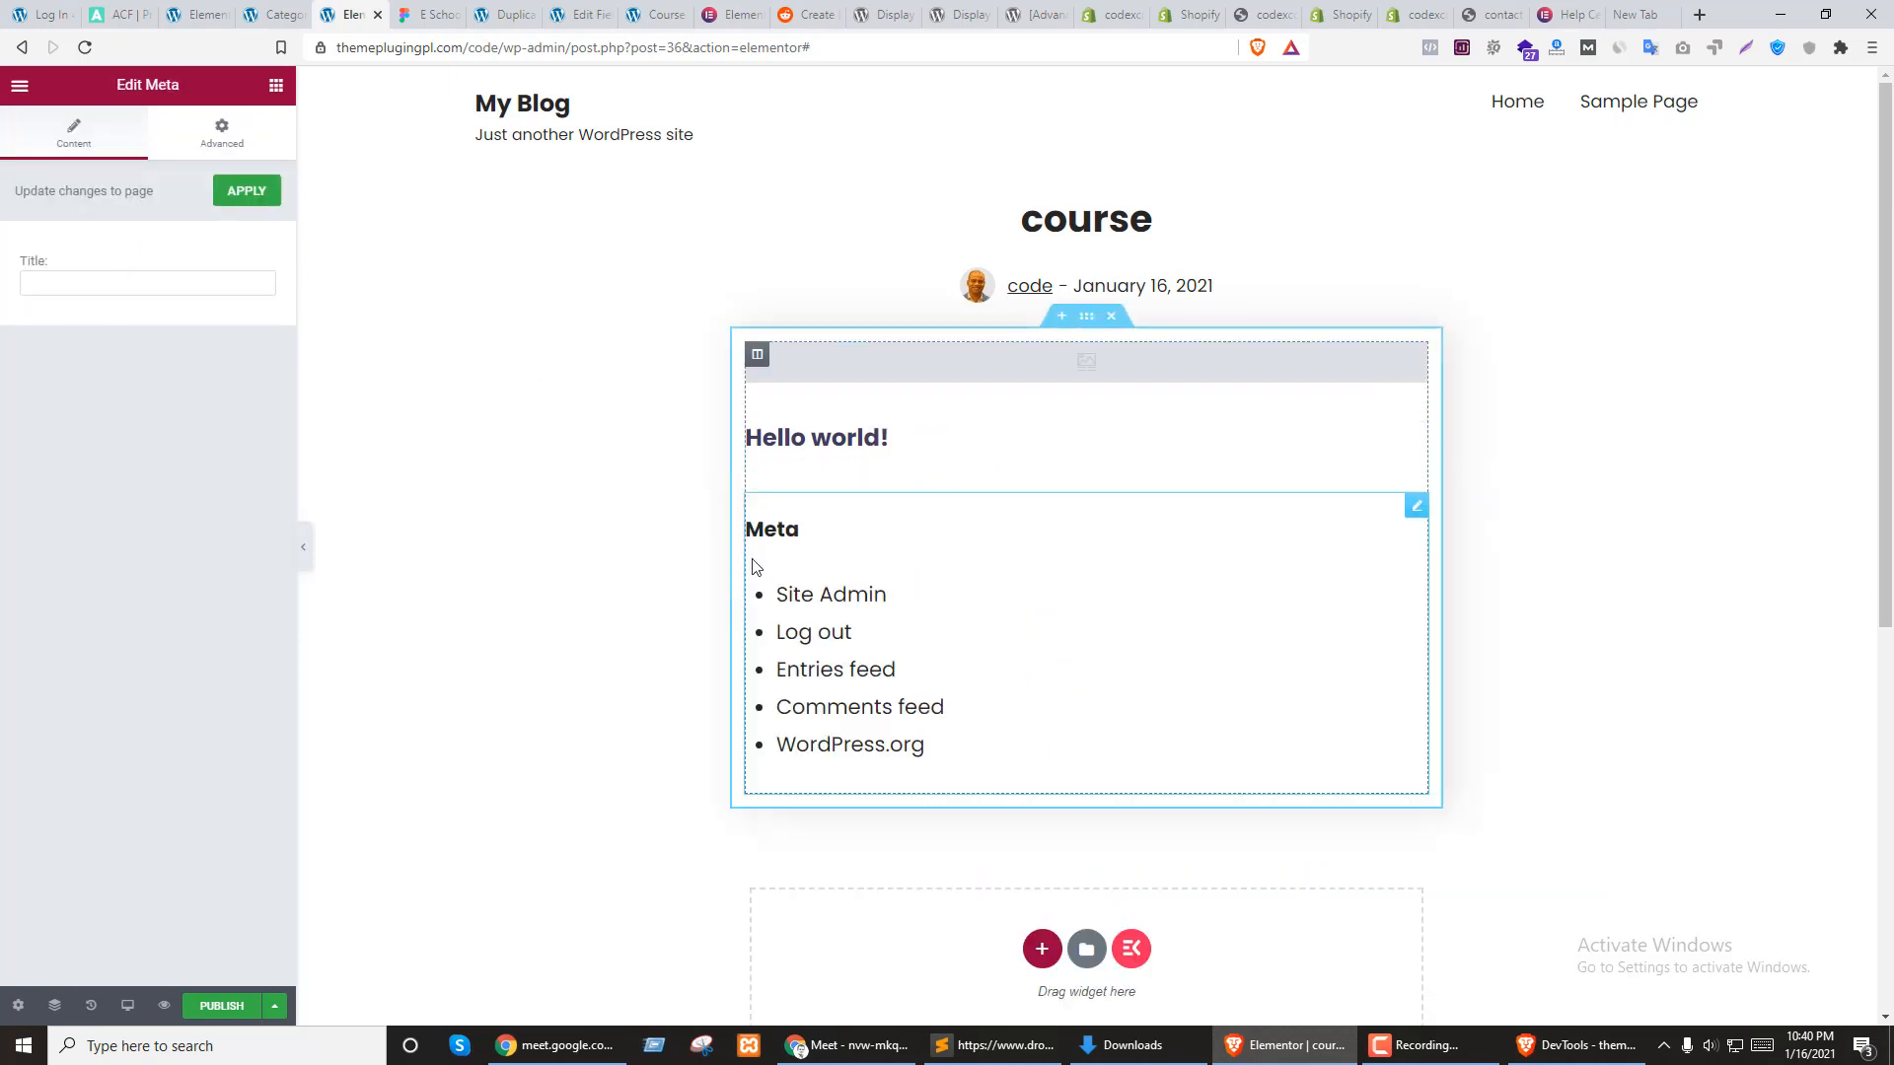
right_click(1427, 514)
click(1480, 794)
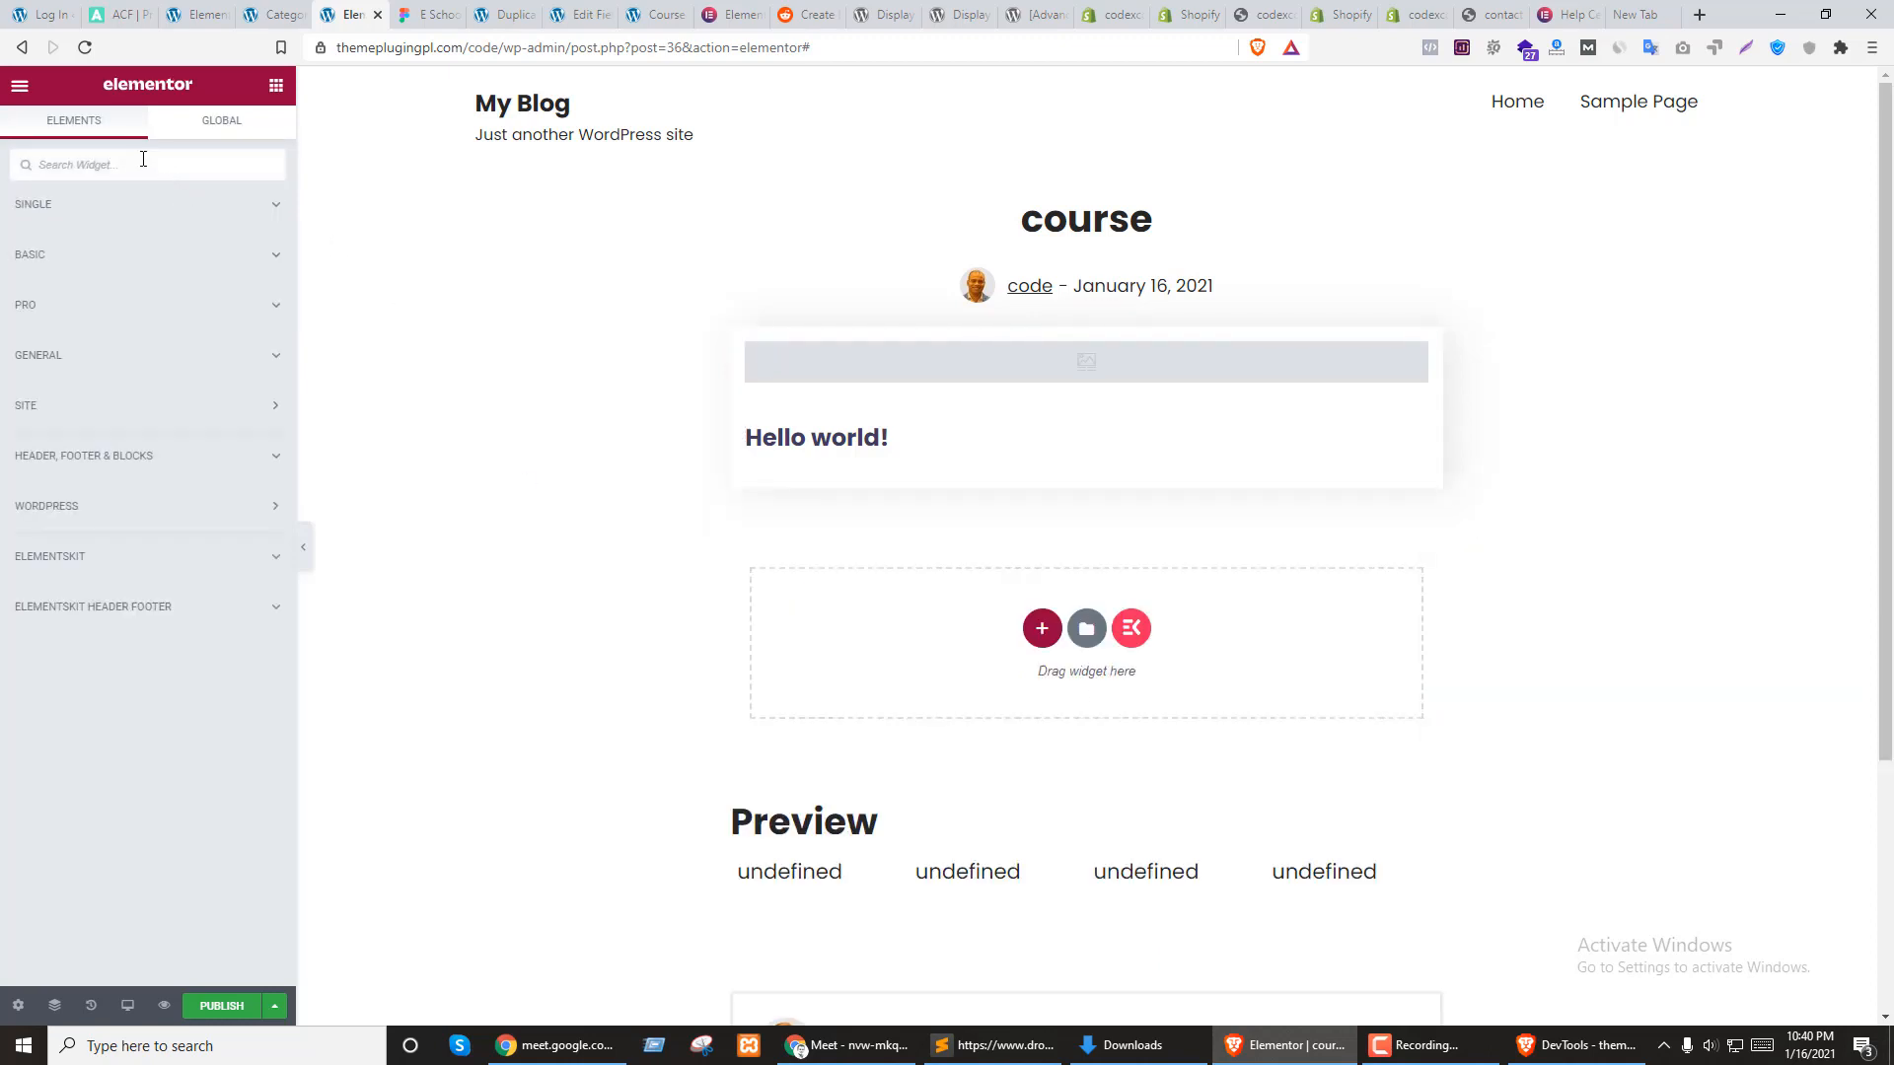
Insert a Post Info widget below the post title and compare it with the course card in Figma
click(146, 209)
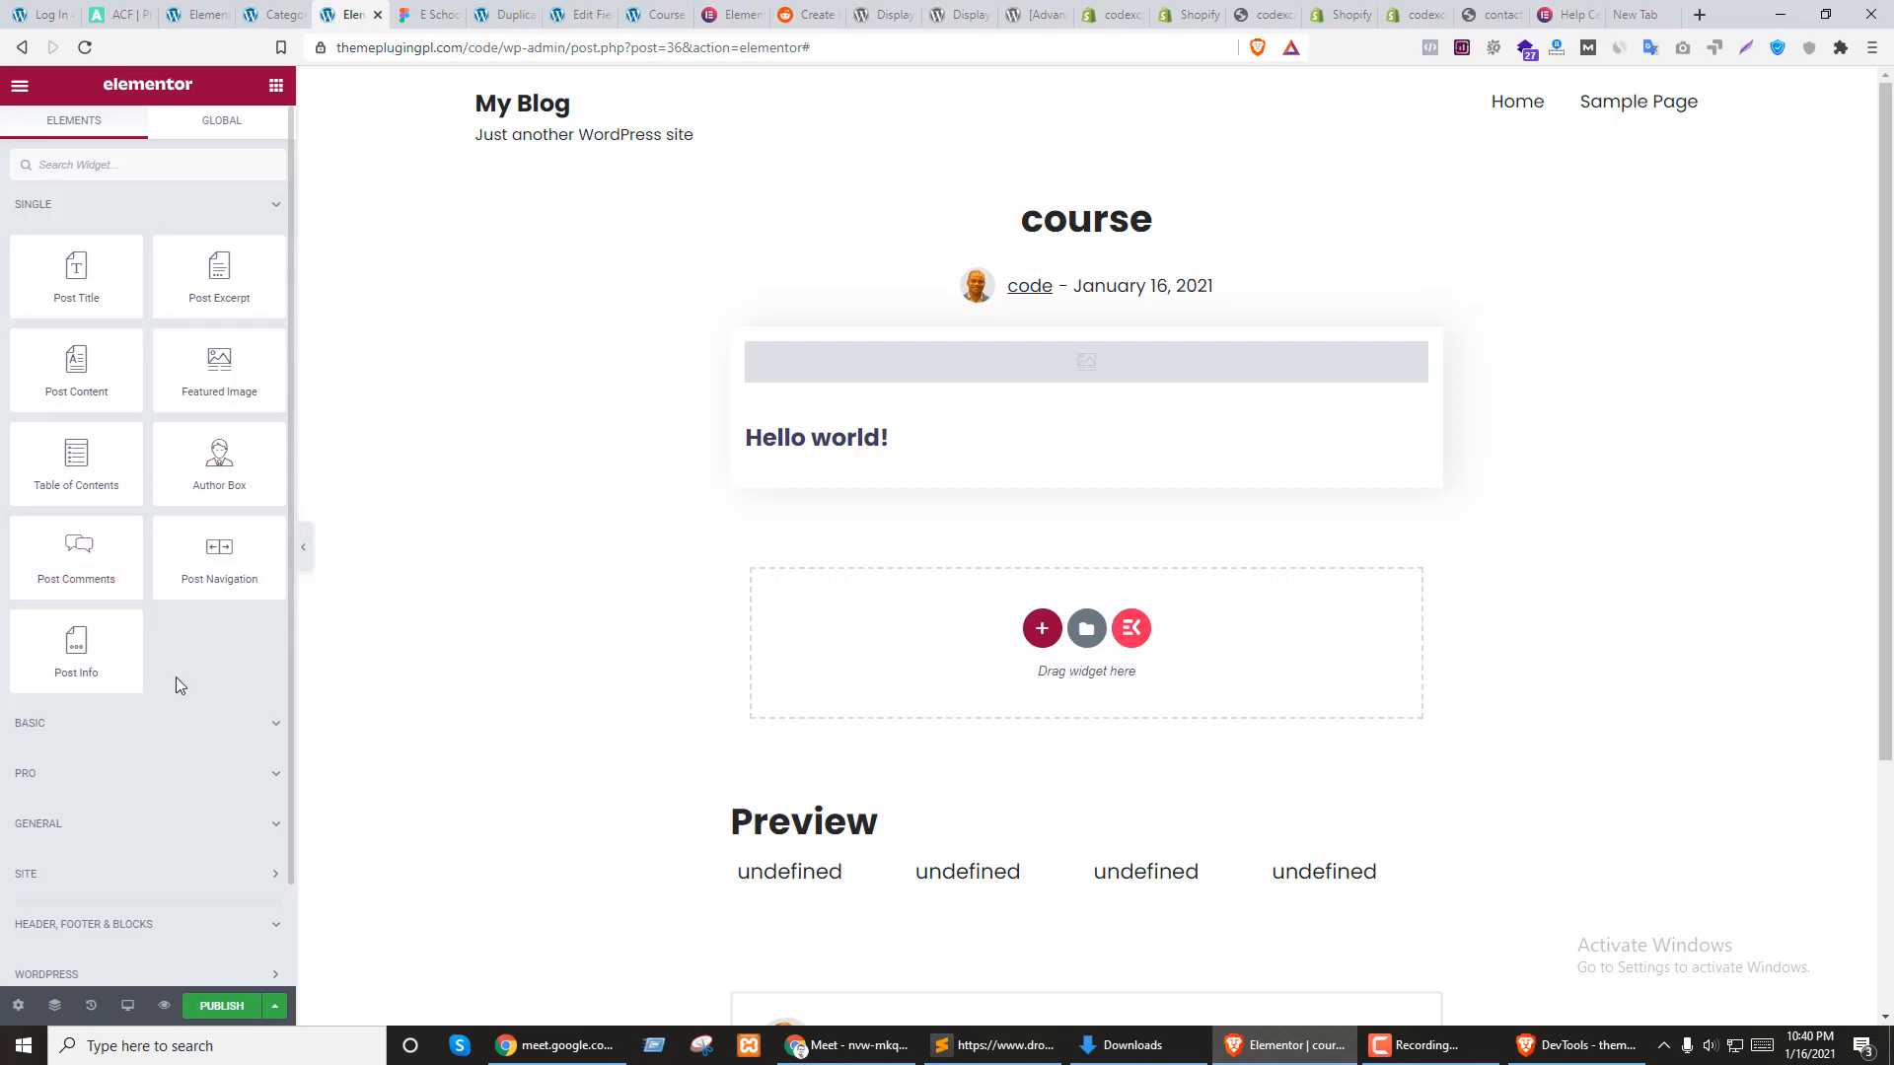
drag(83, 653, 881, 472)
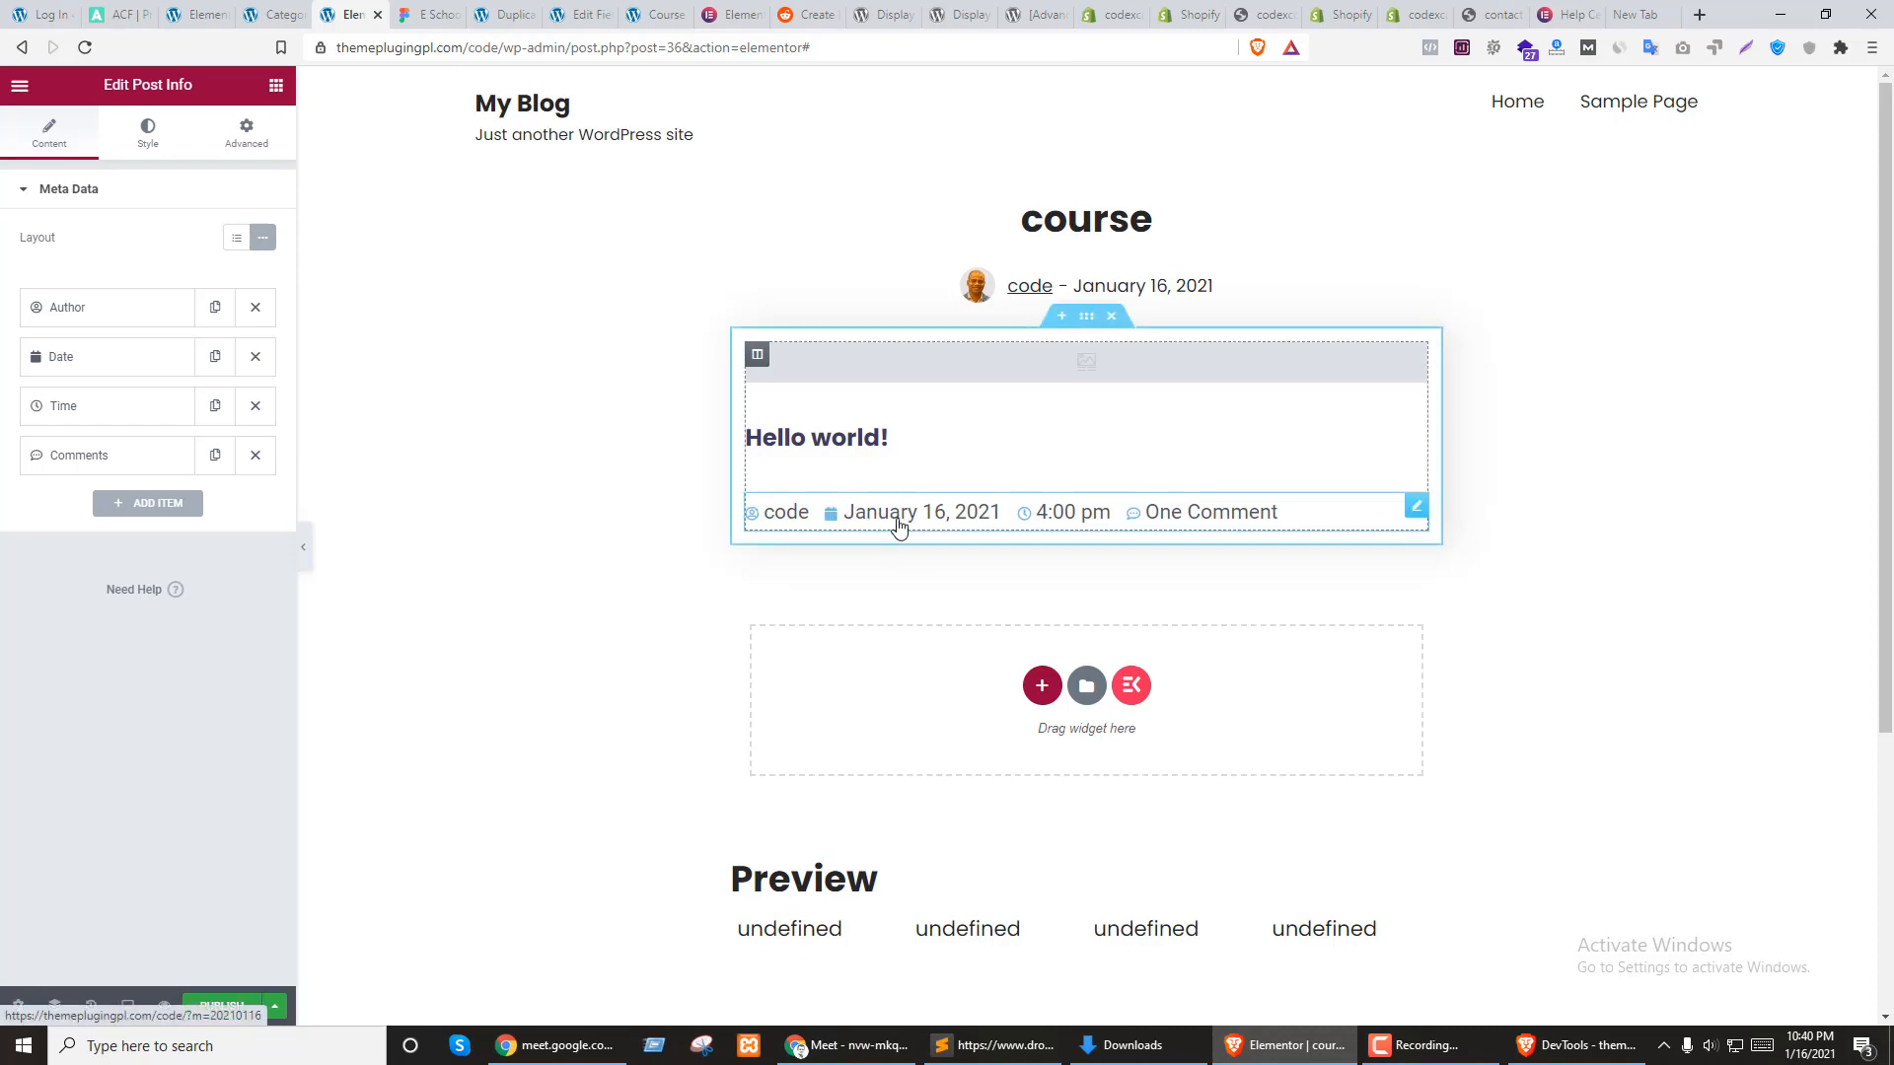
click(422, 13)
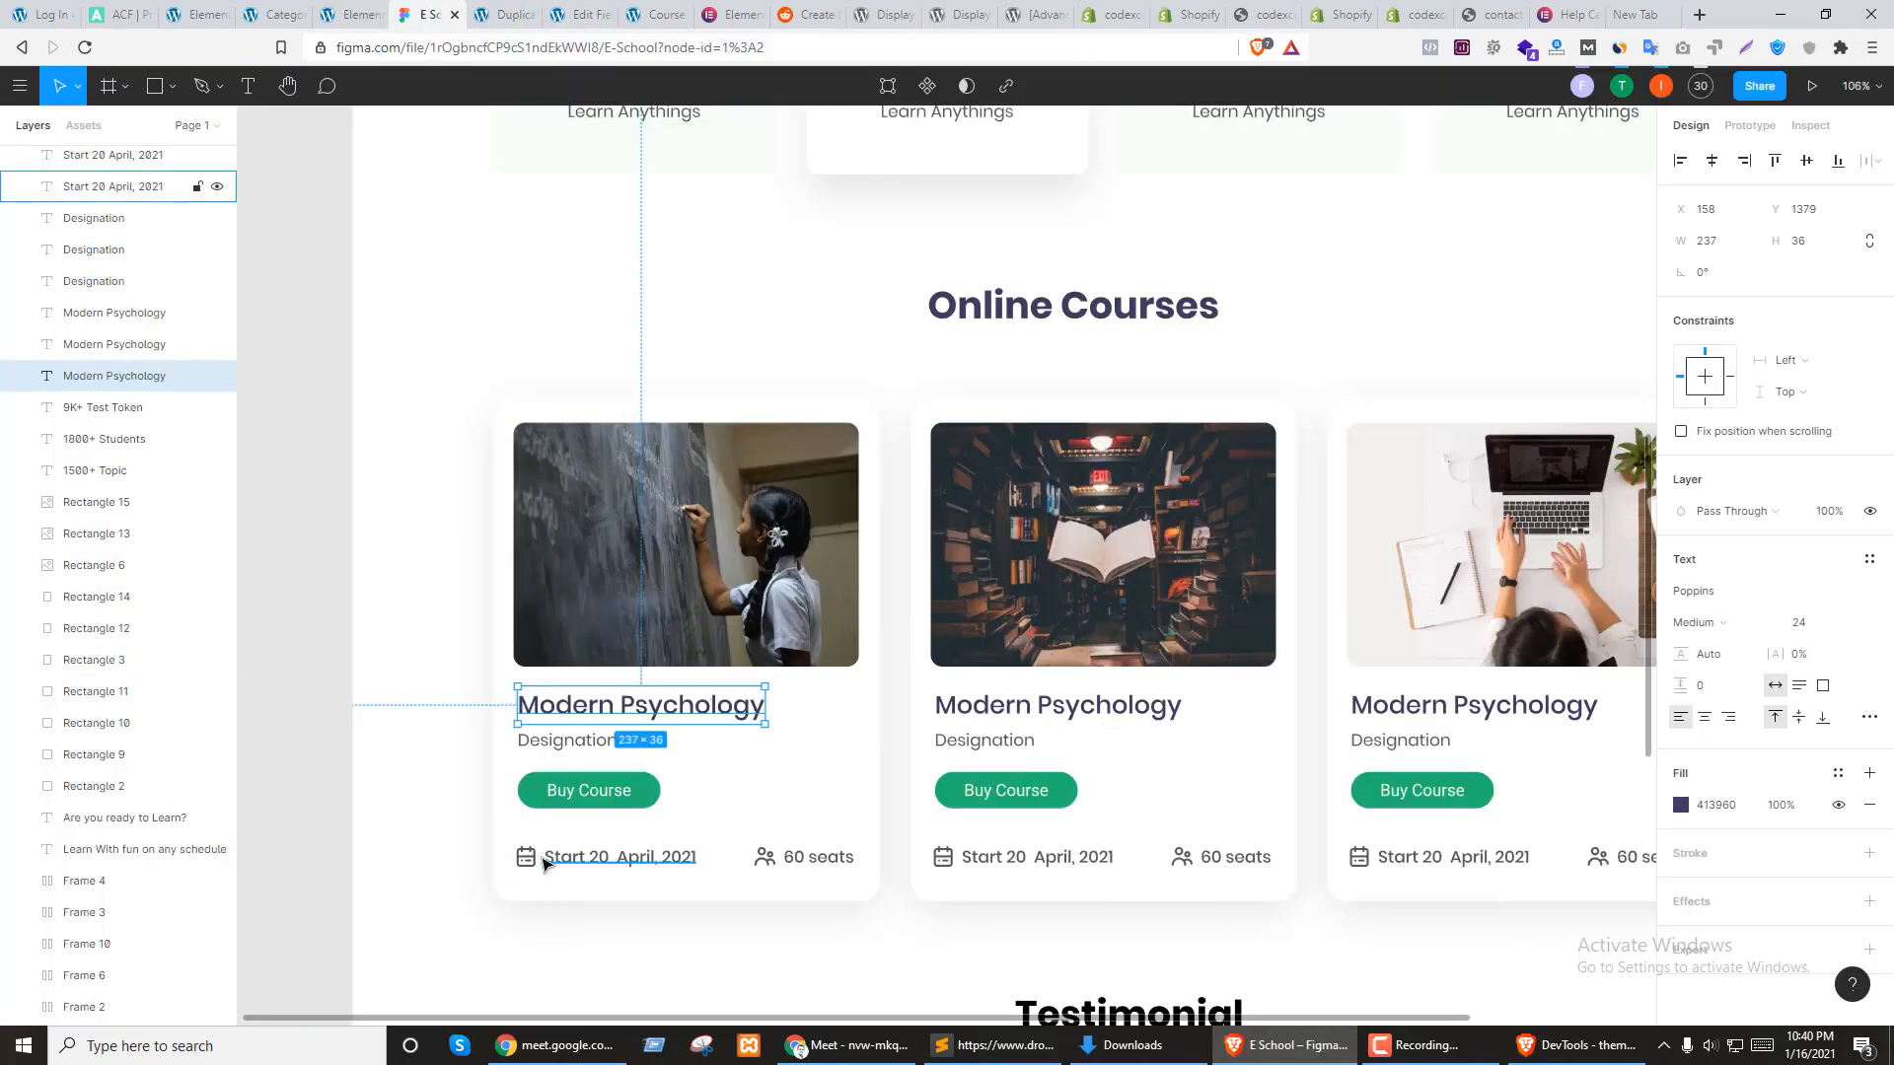
click(349, 14)
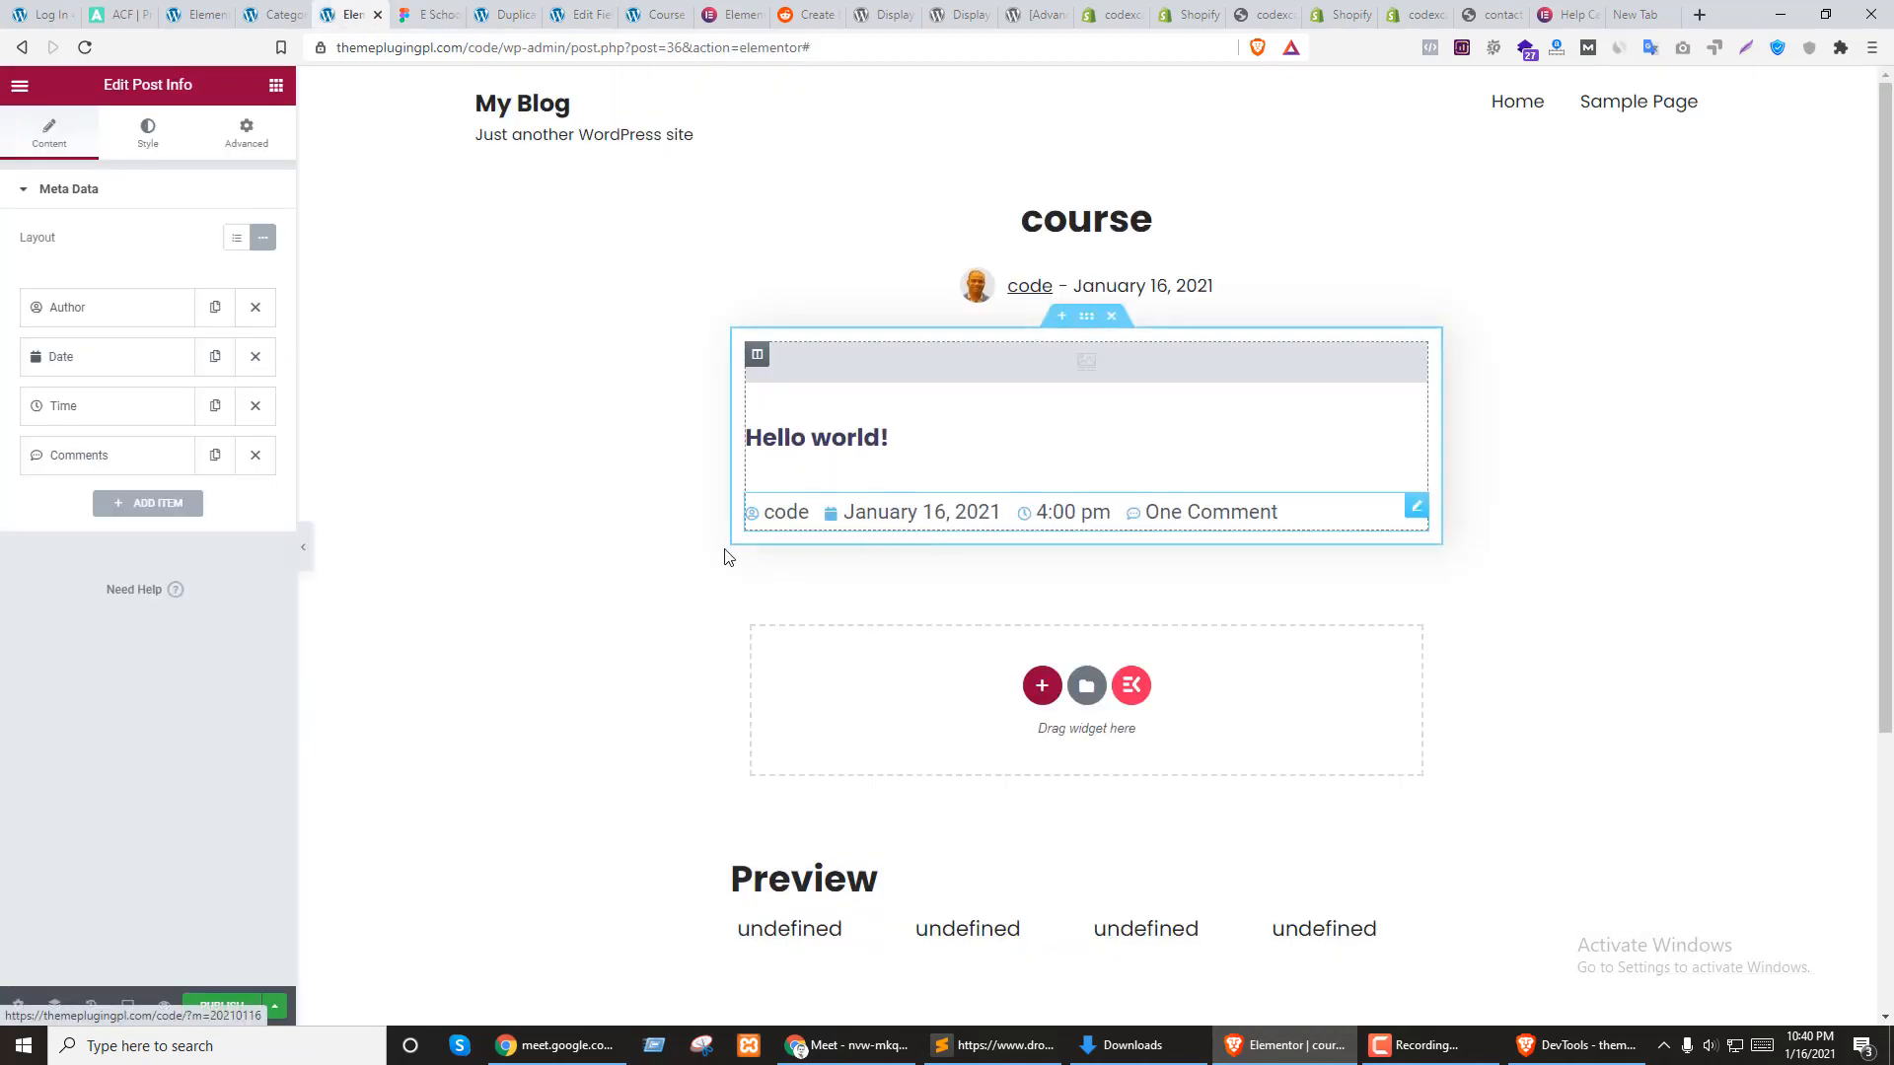
Change the Comments item of the Post Info widget to type Terms with the Course Category taxonomy
click(90, 466)
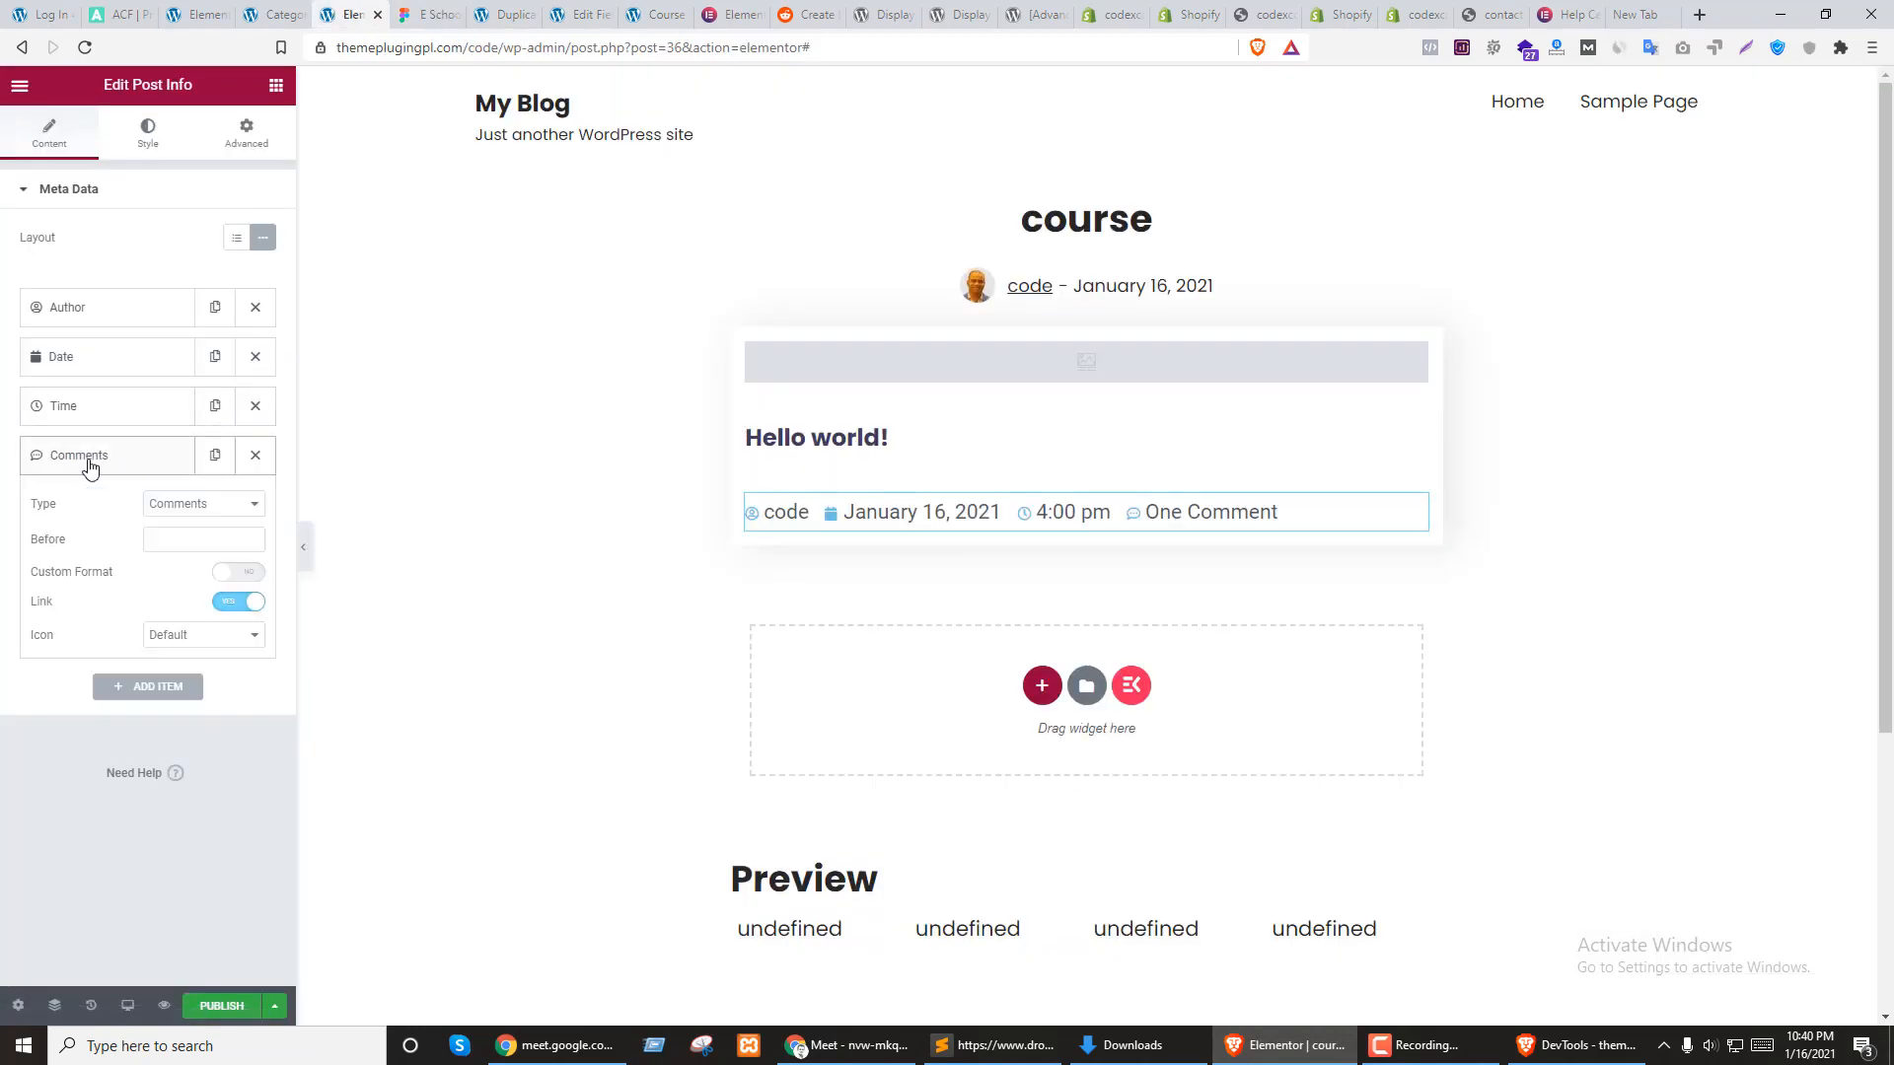
click(207, 503)
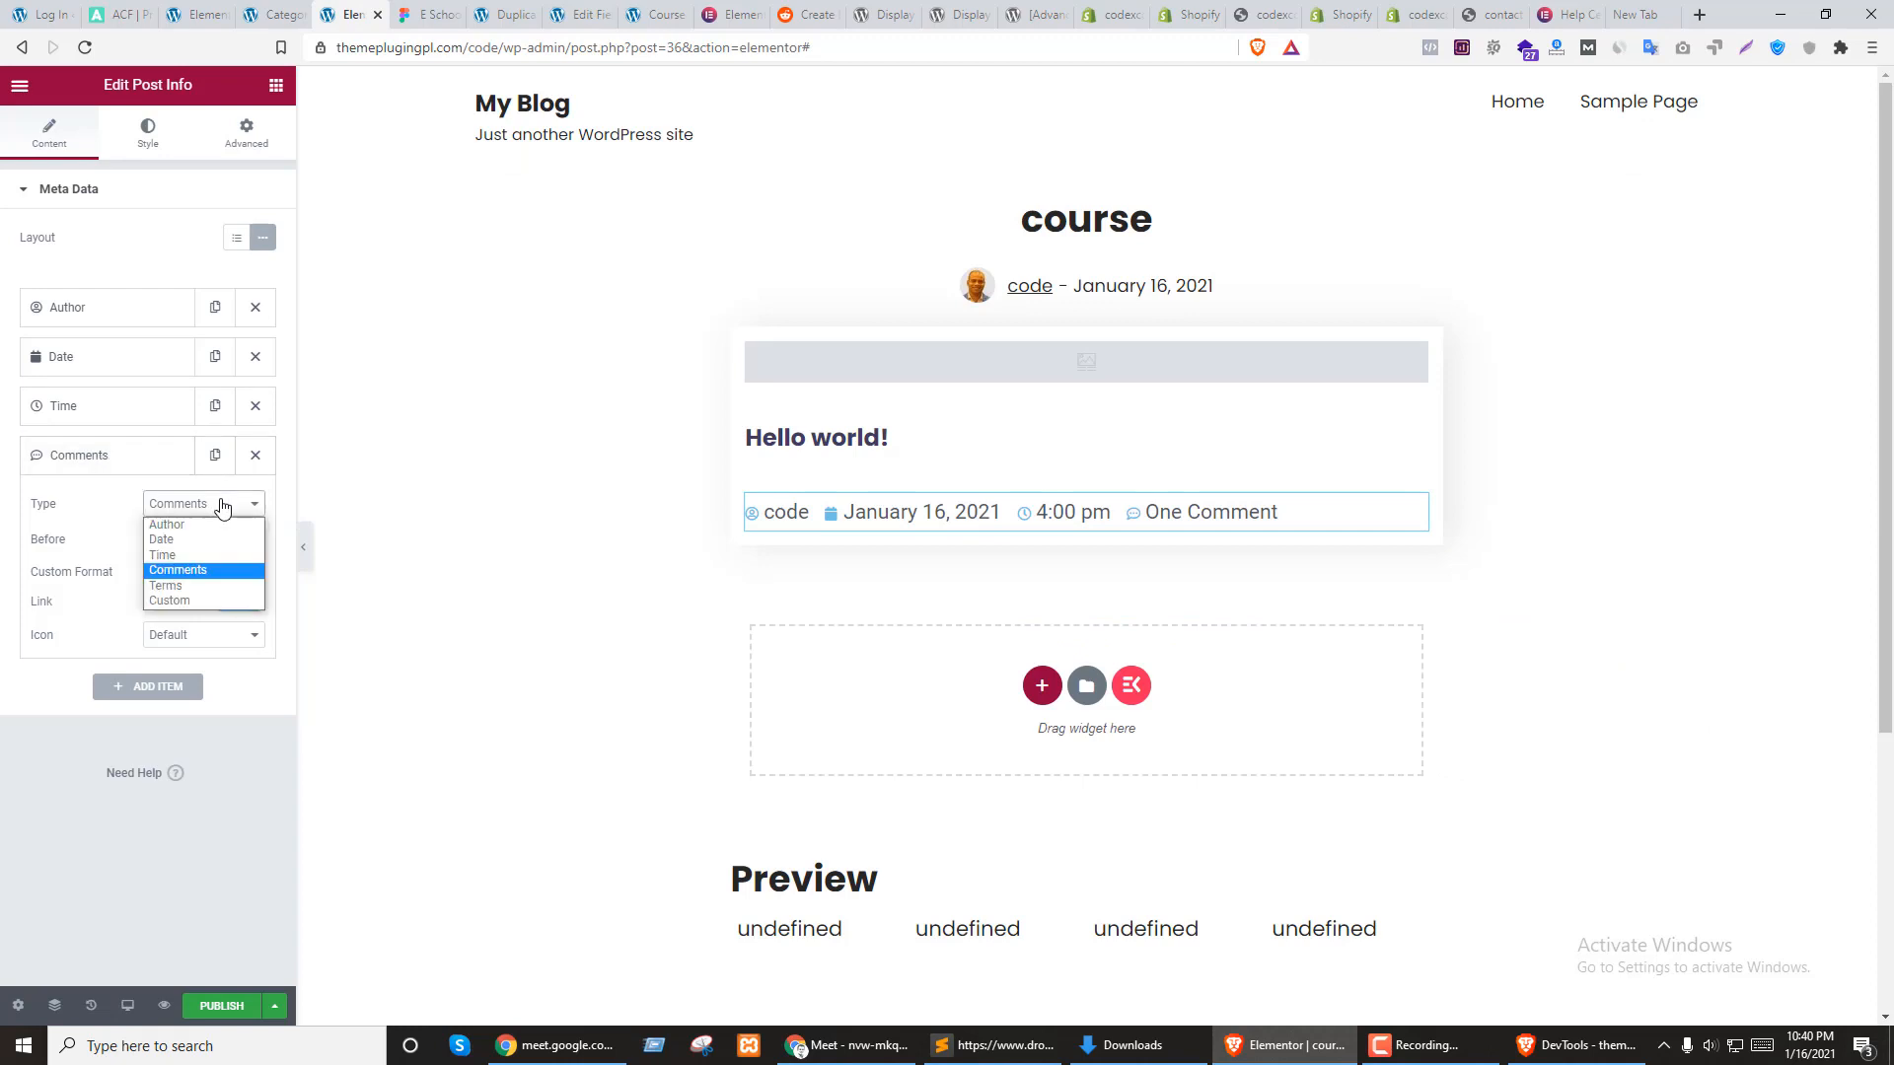
click(174, 587)
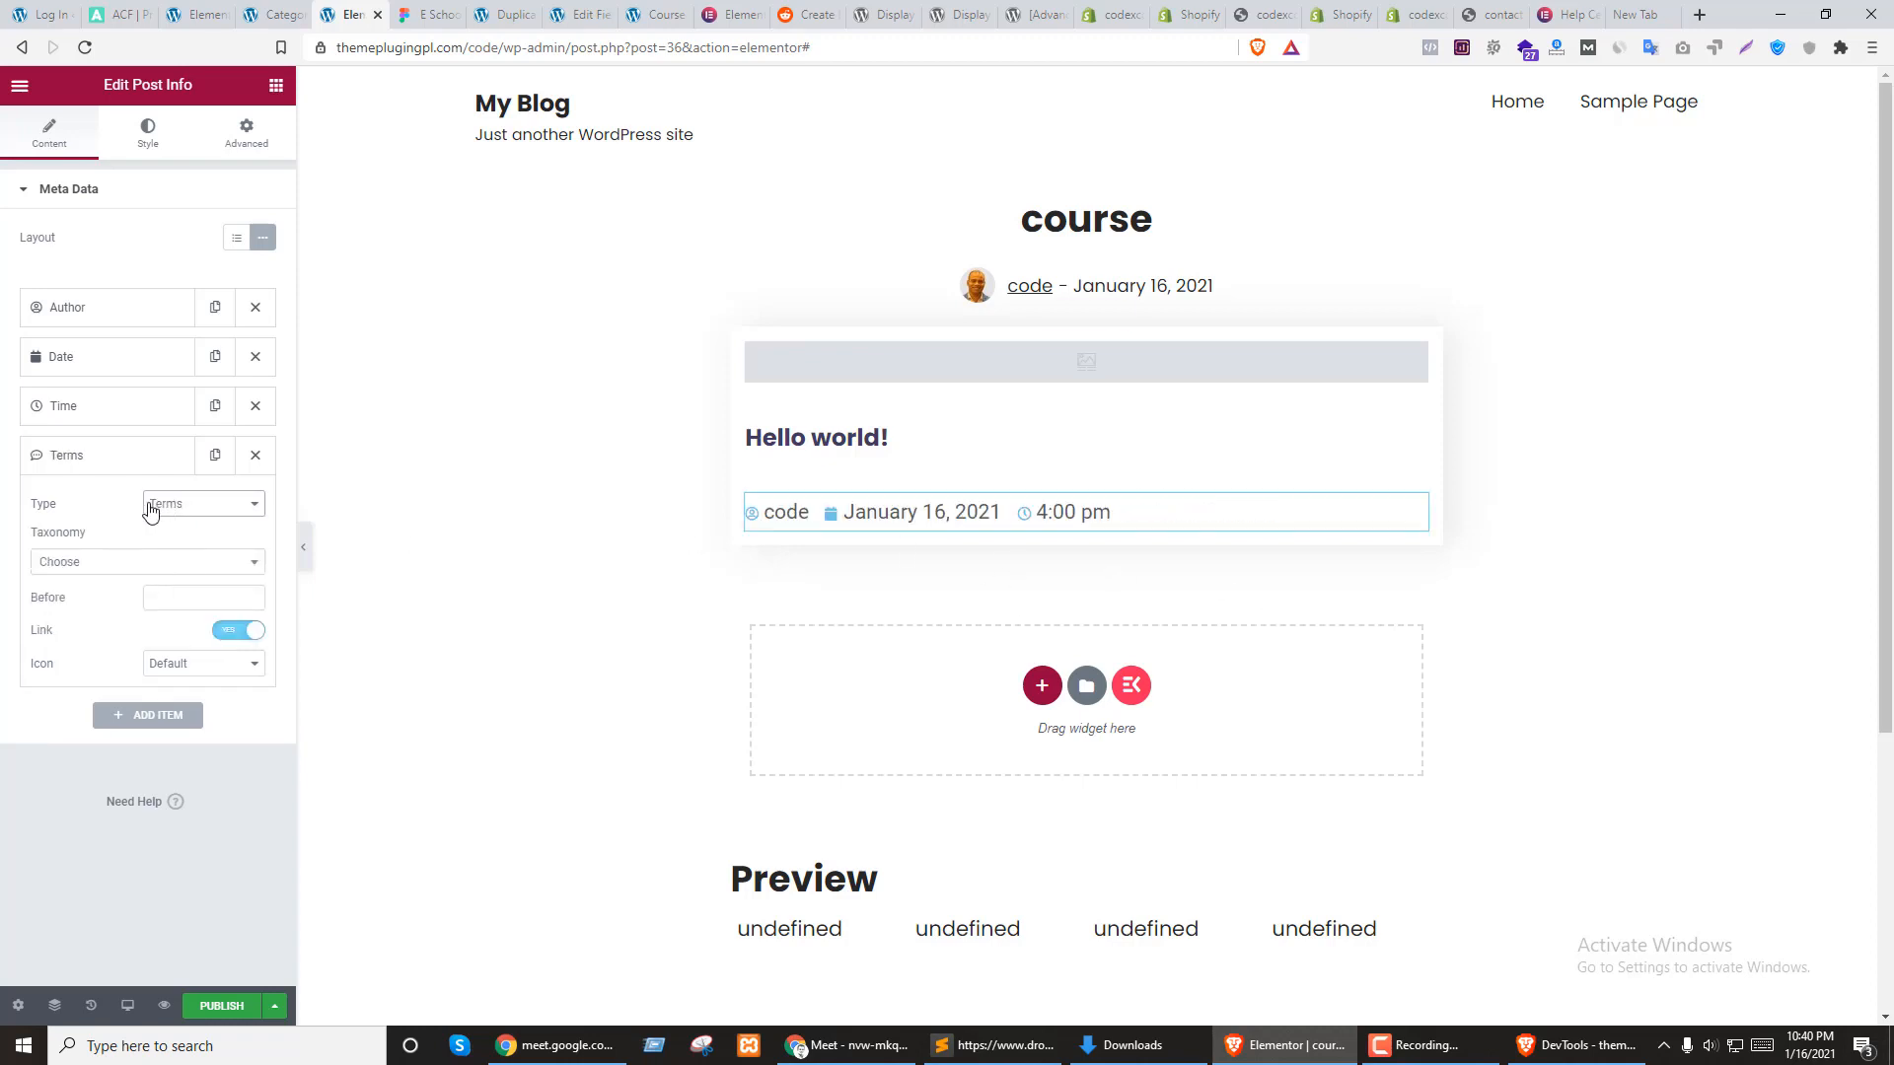
click(103, 567)
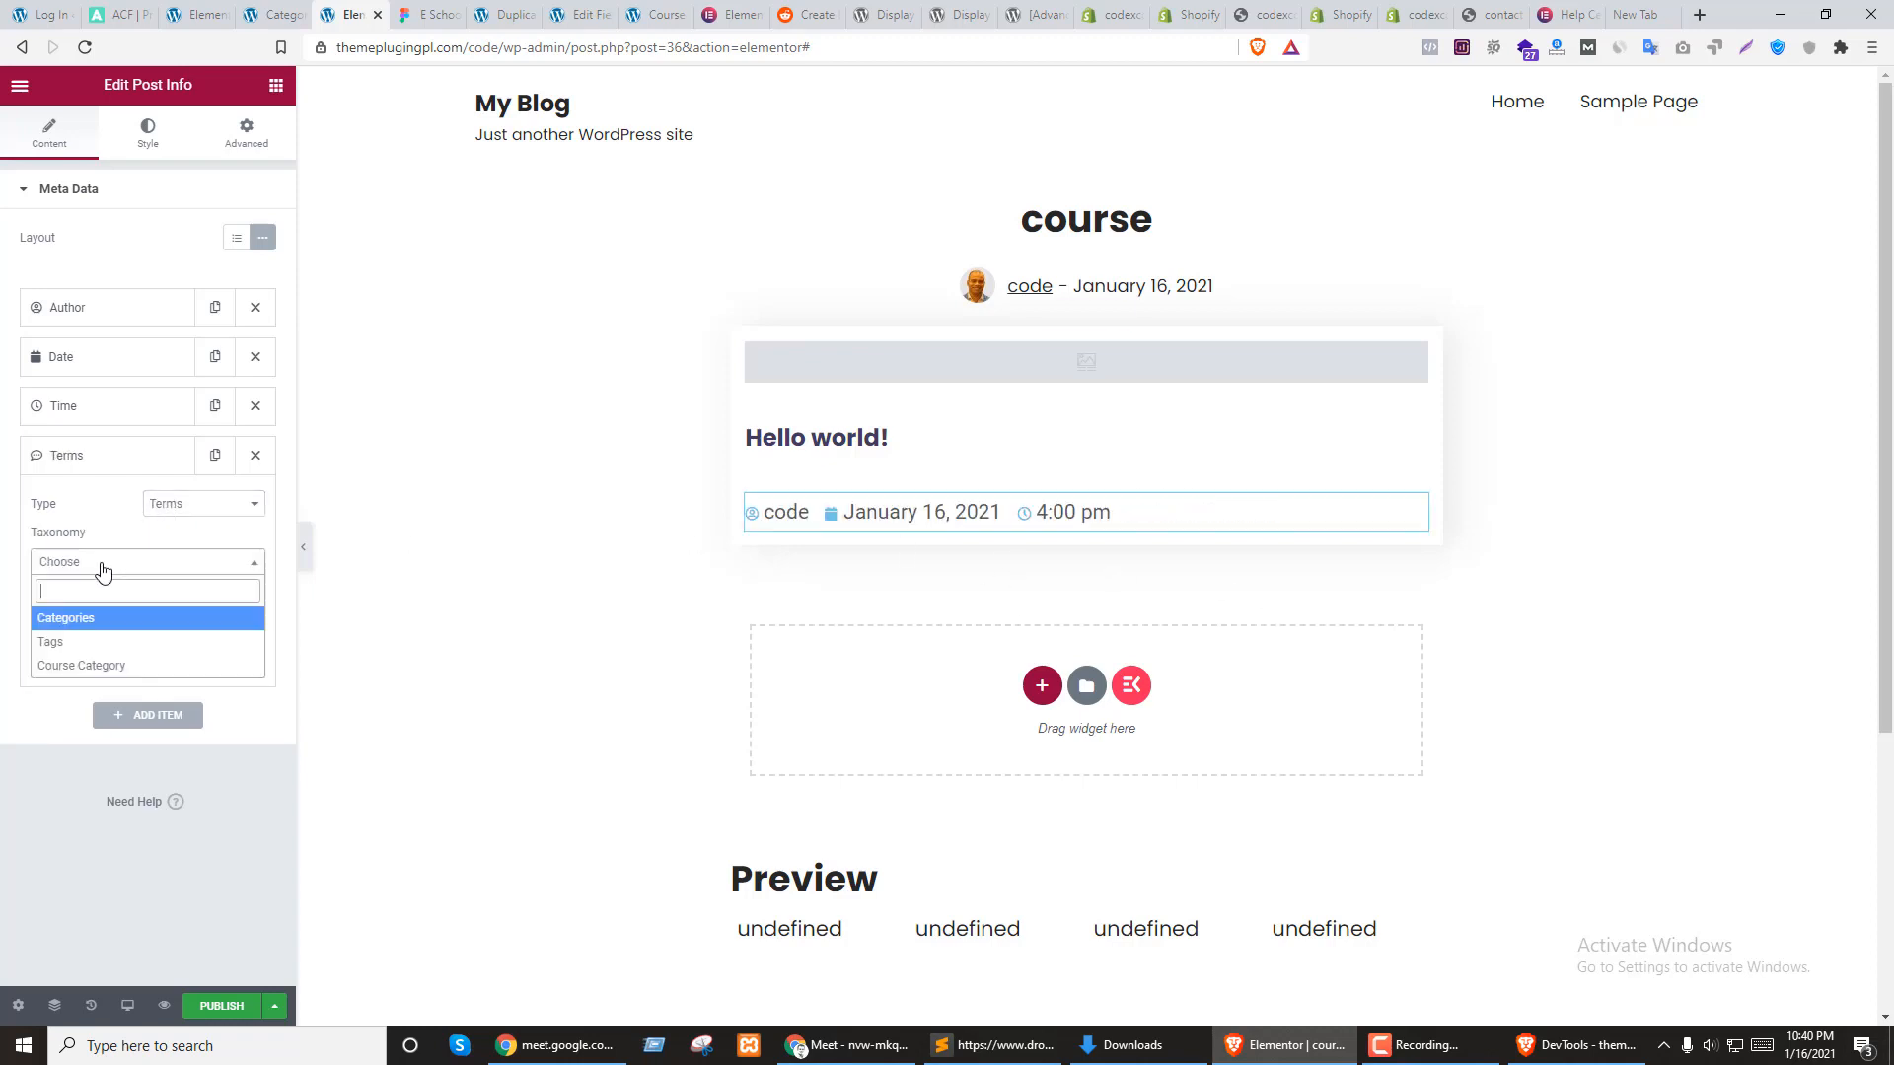
click(73, 667)
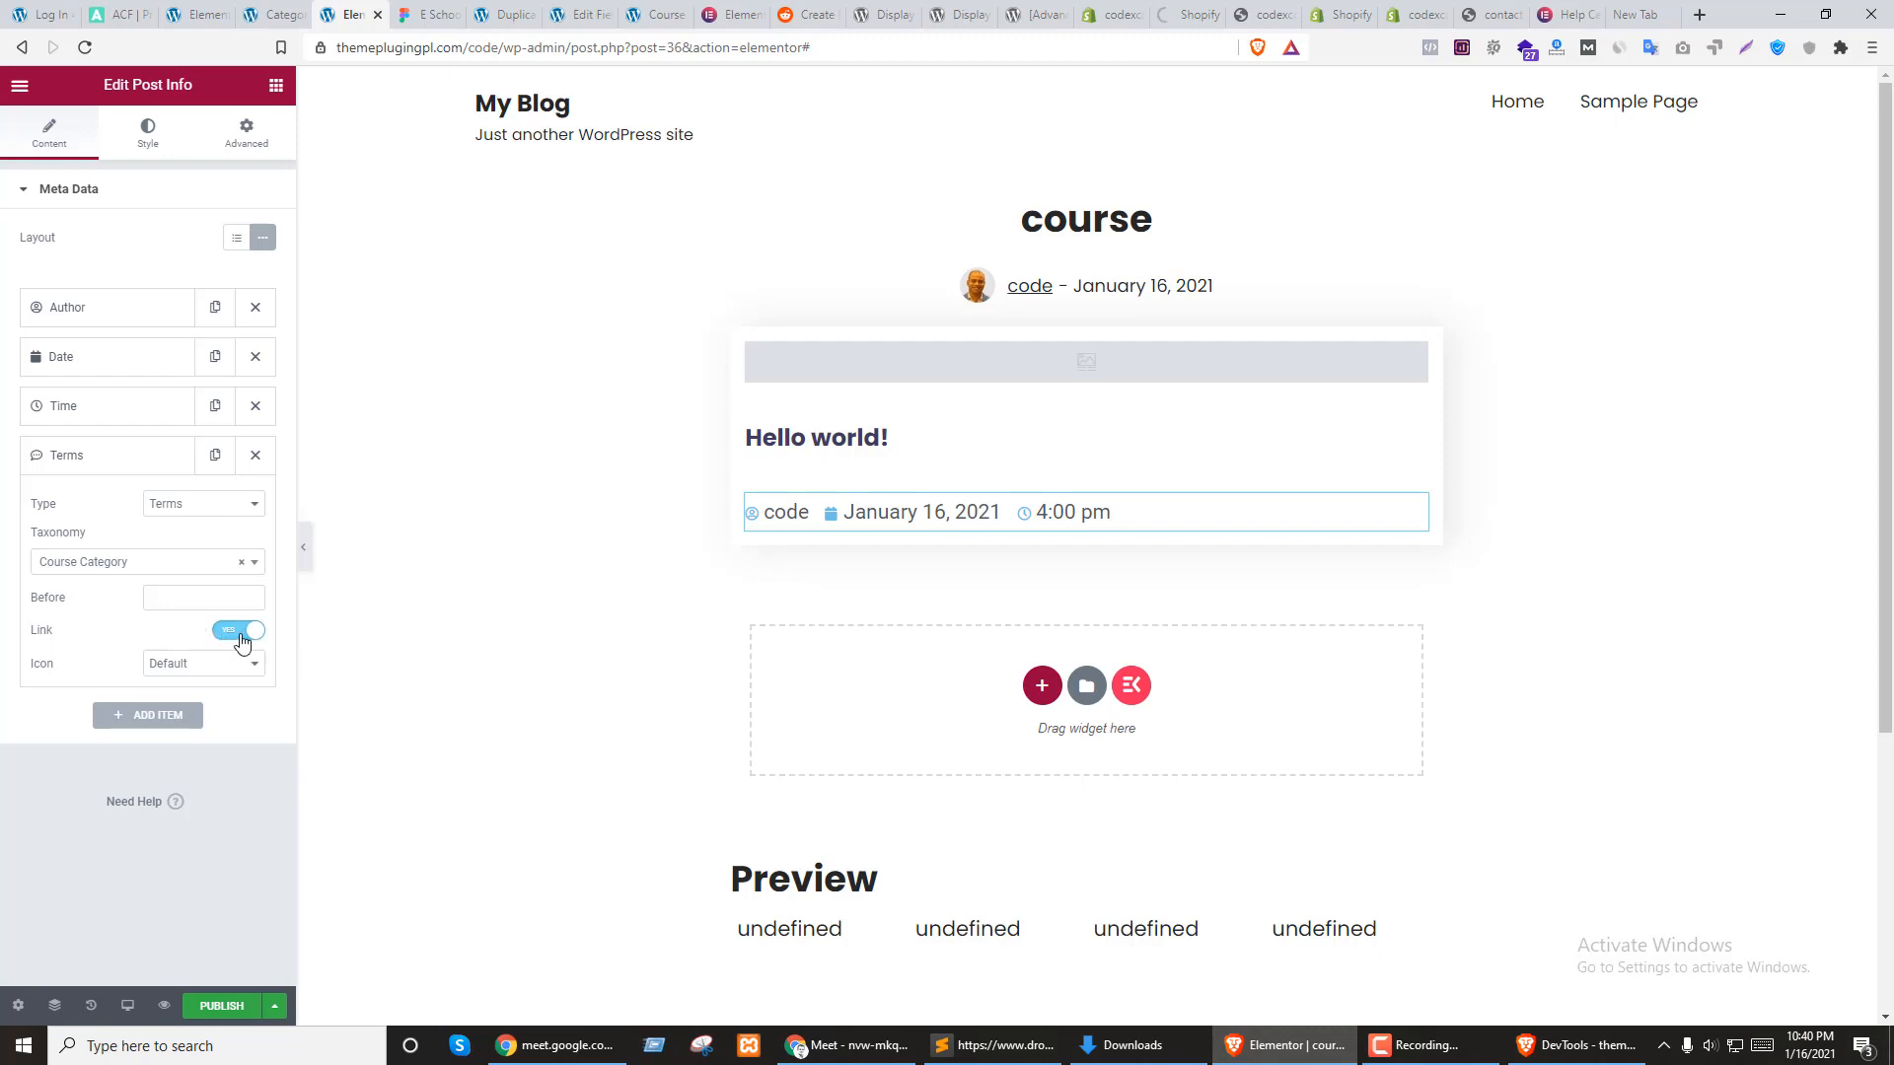
Remove the Date, Time and Author items from the Post Info widget
click(256, 356)
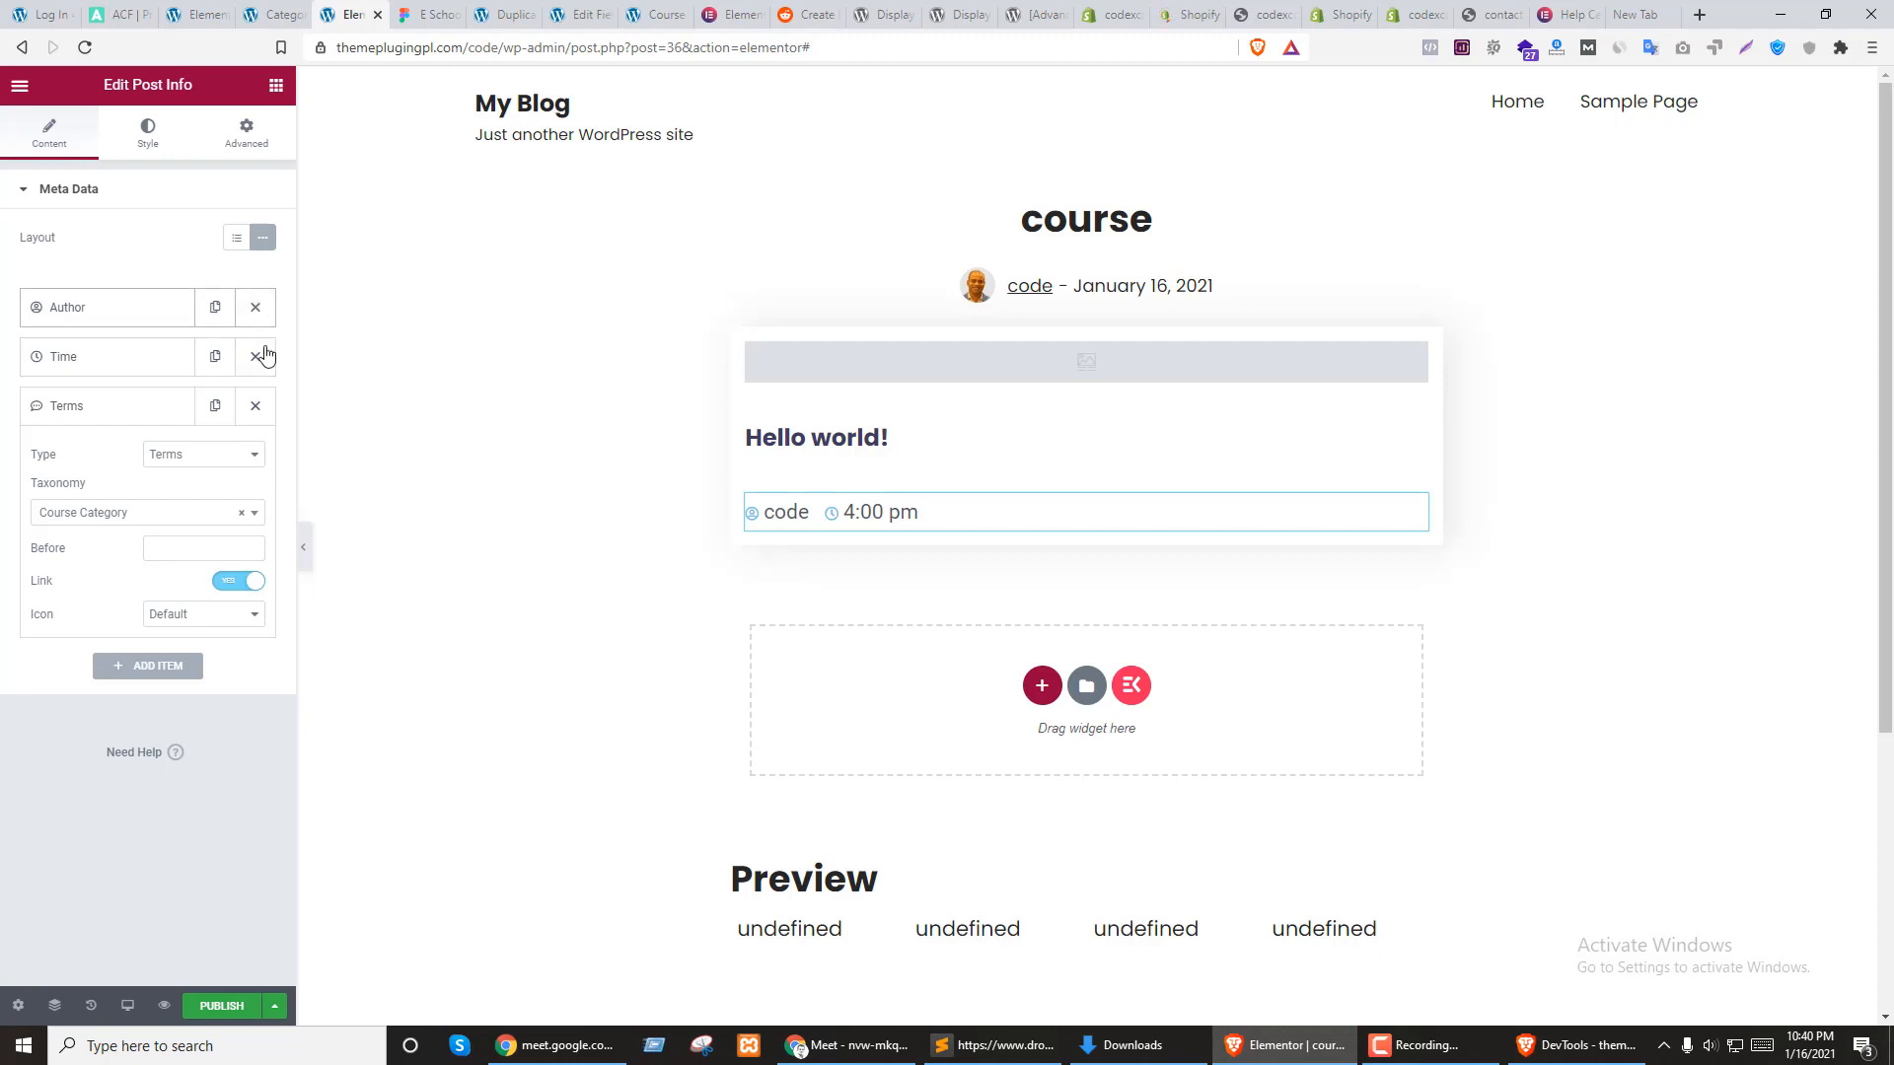
click(255, 358)
click(255, 312)
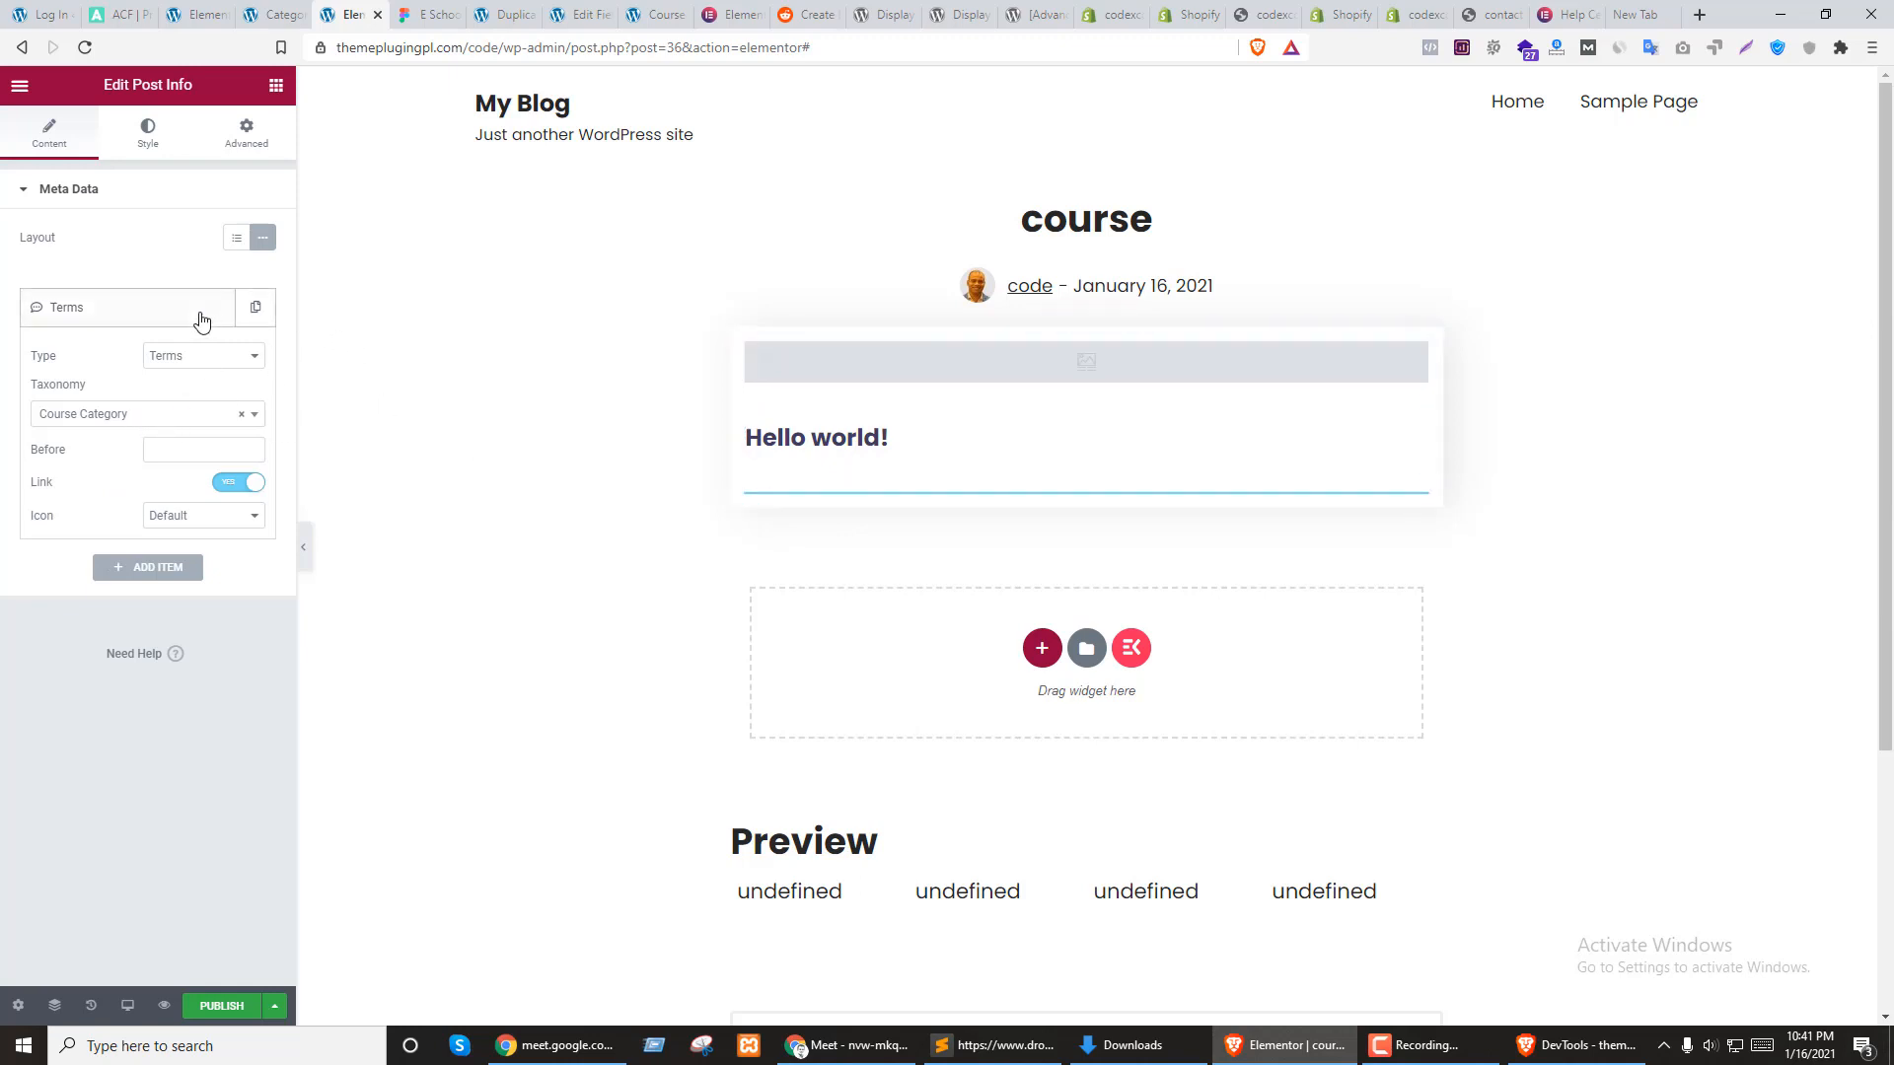
Try the Categories taxonomy on the Terms item and switch it back to Course Category
click(198, 361)
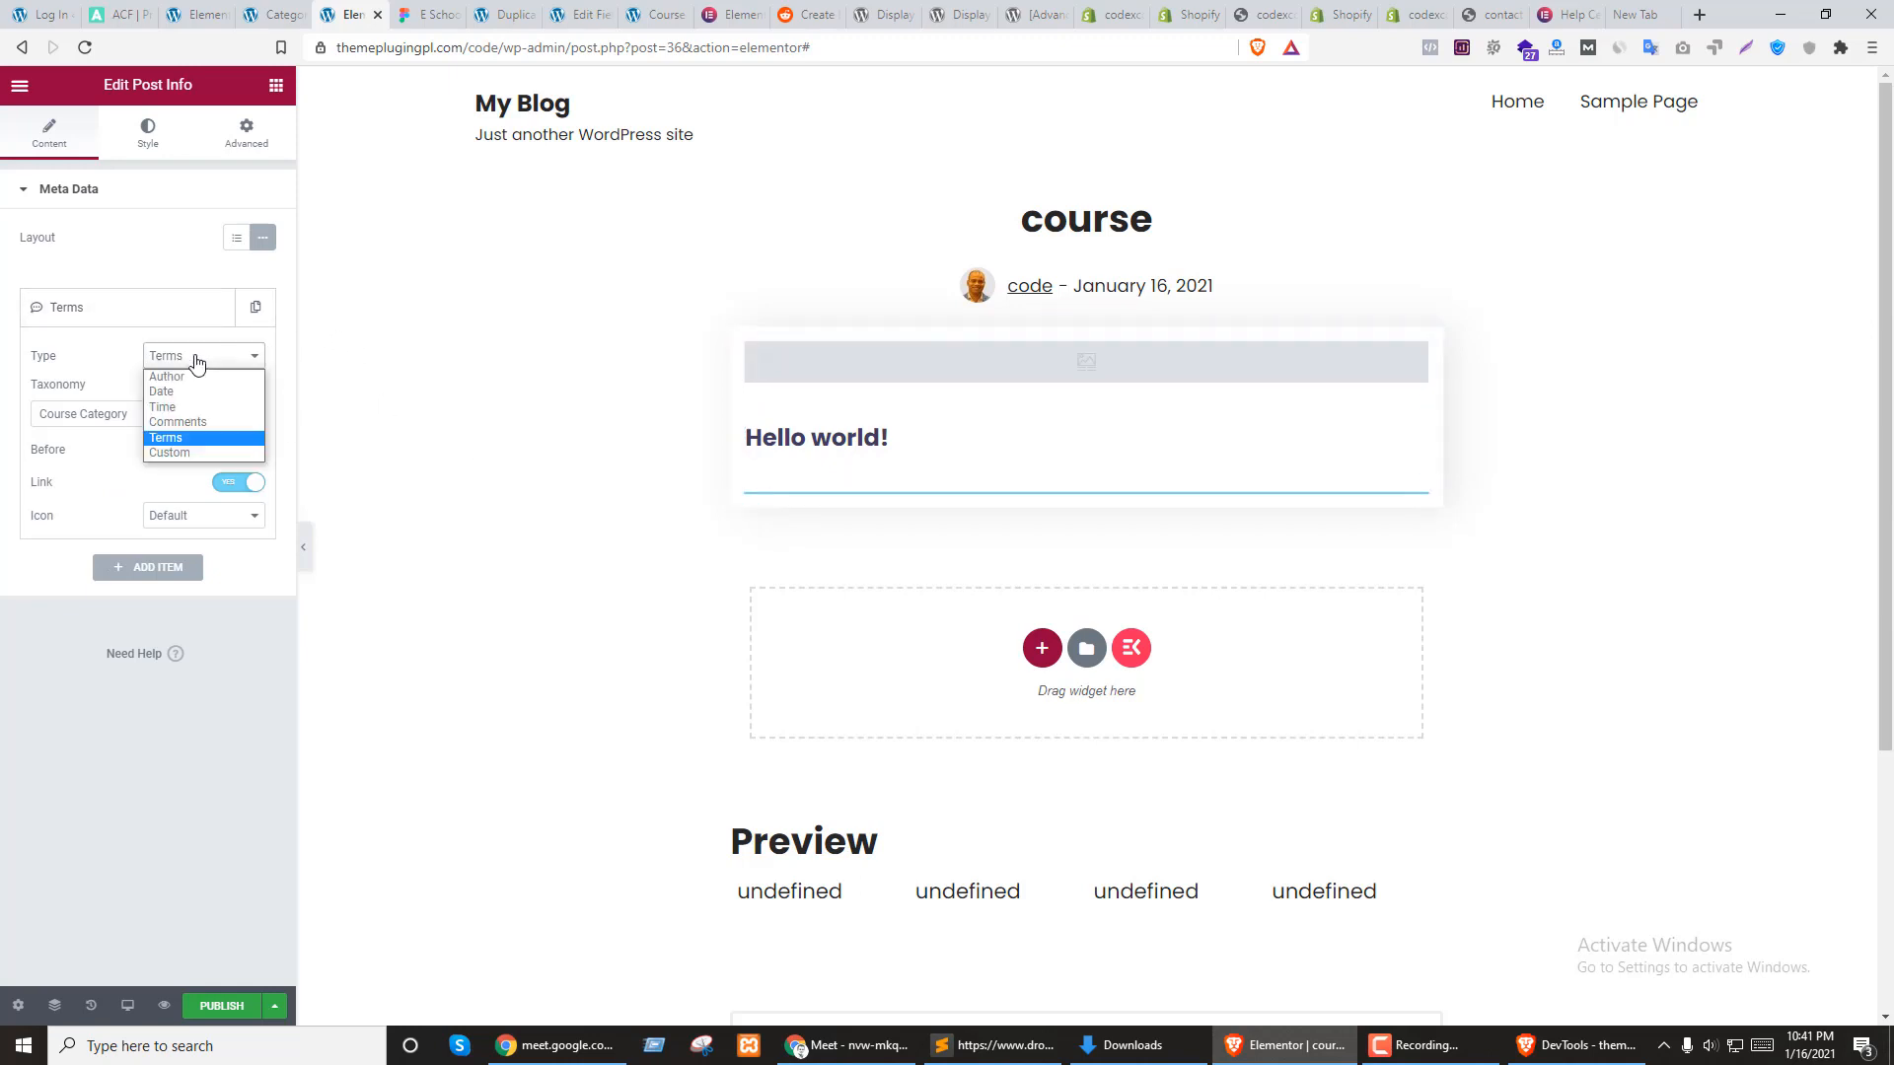
click(171, 439)
click(122, 416)
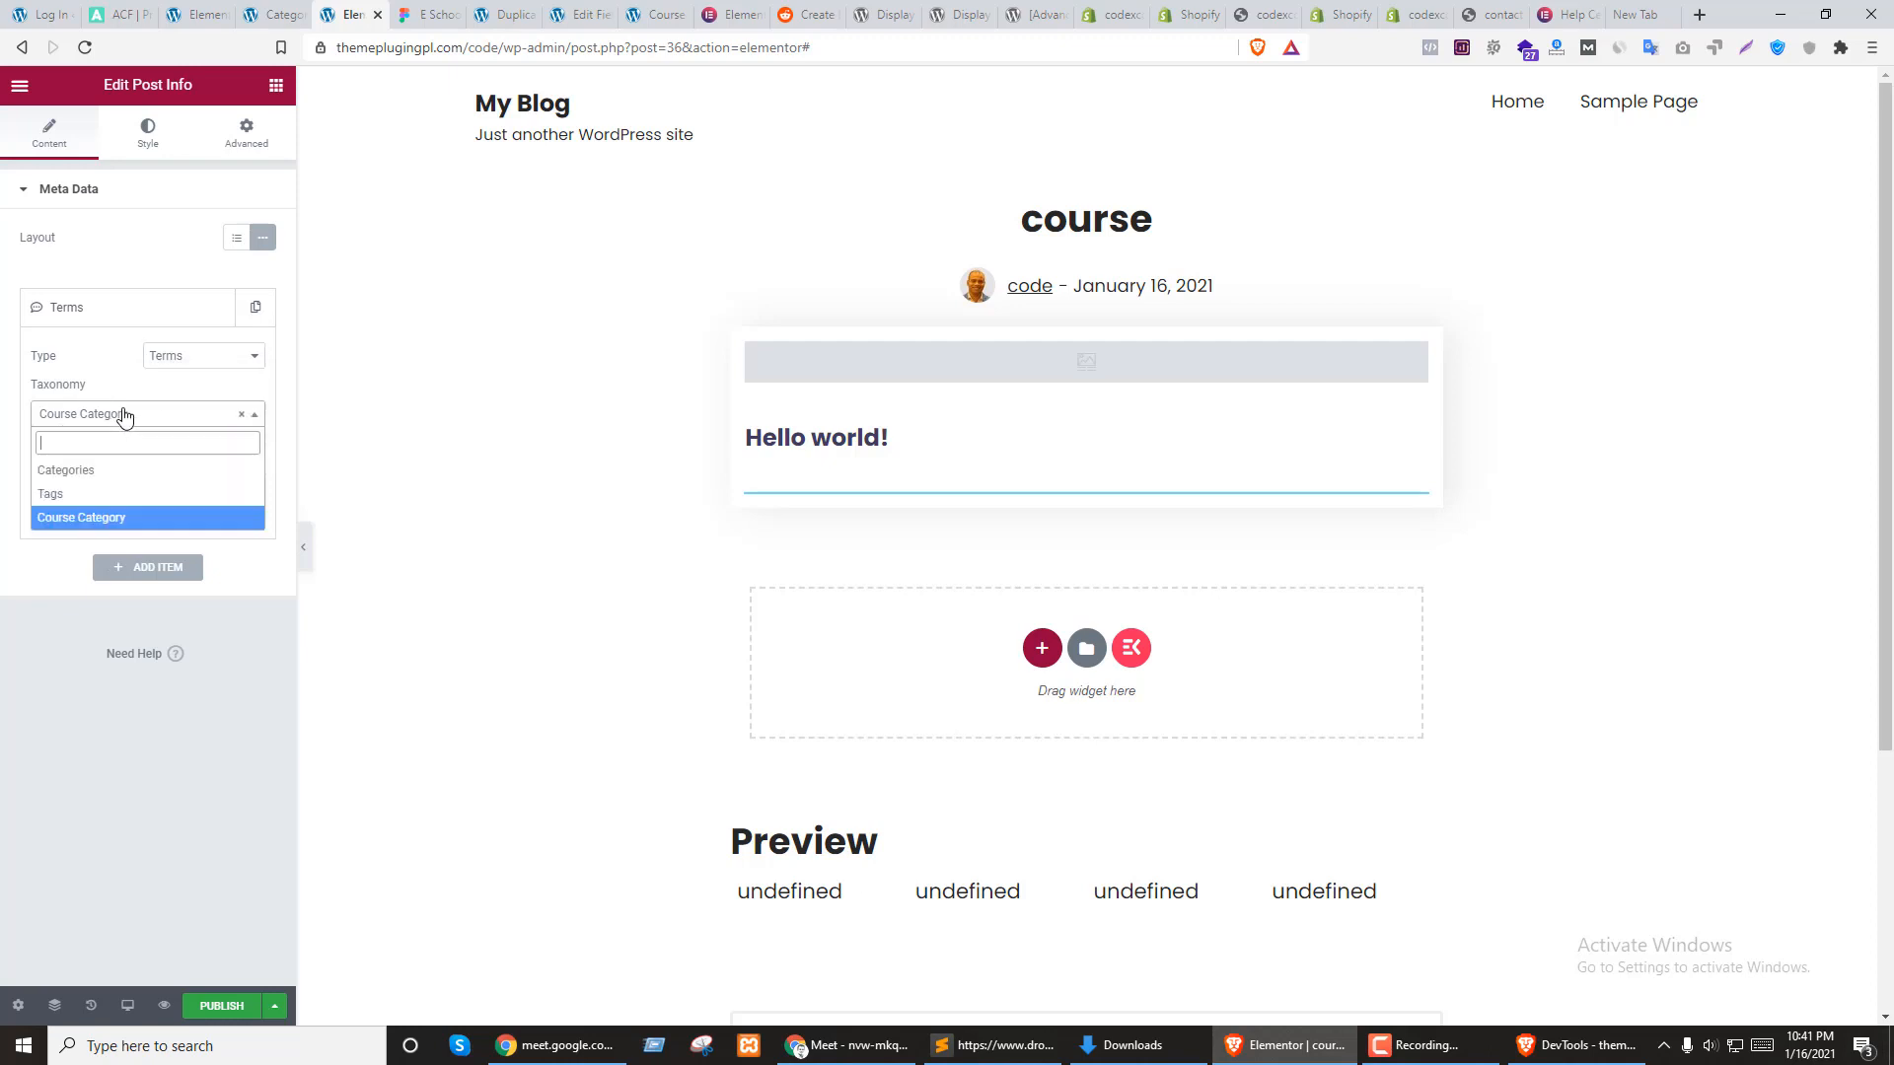
click(81, 472)
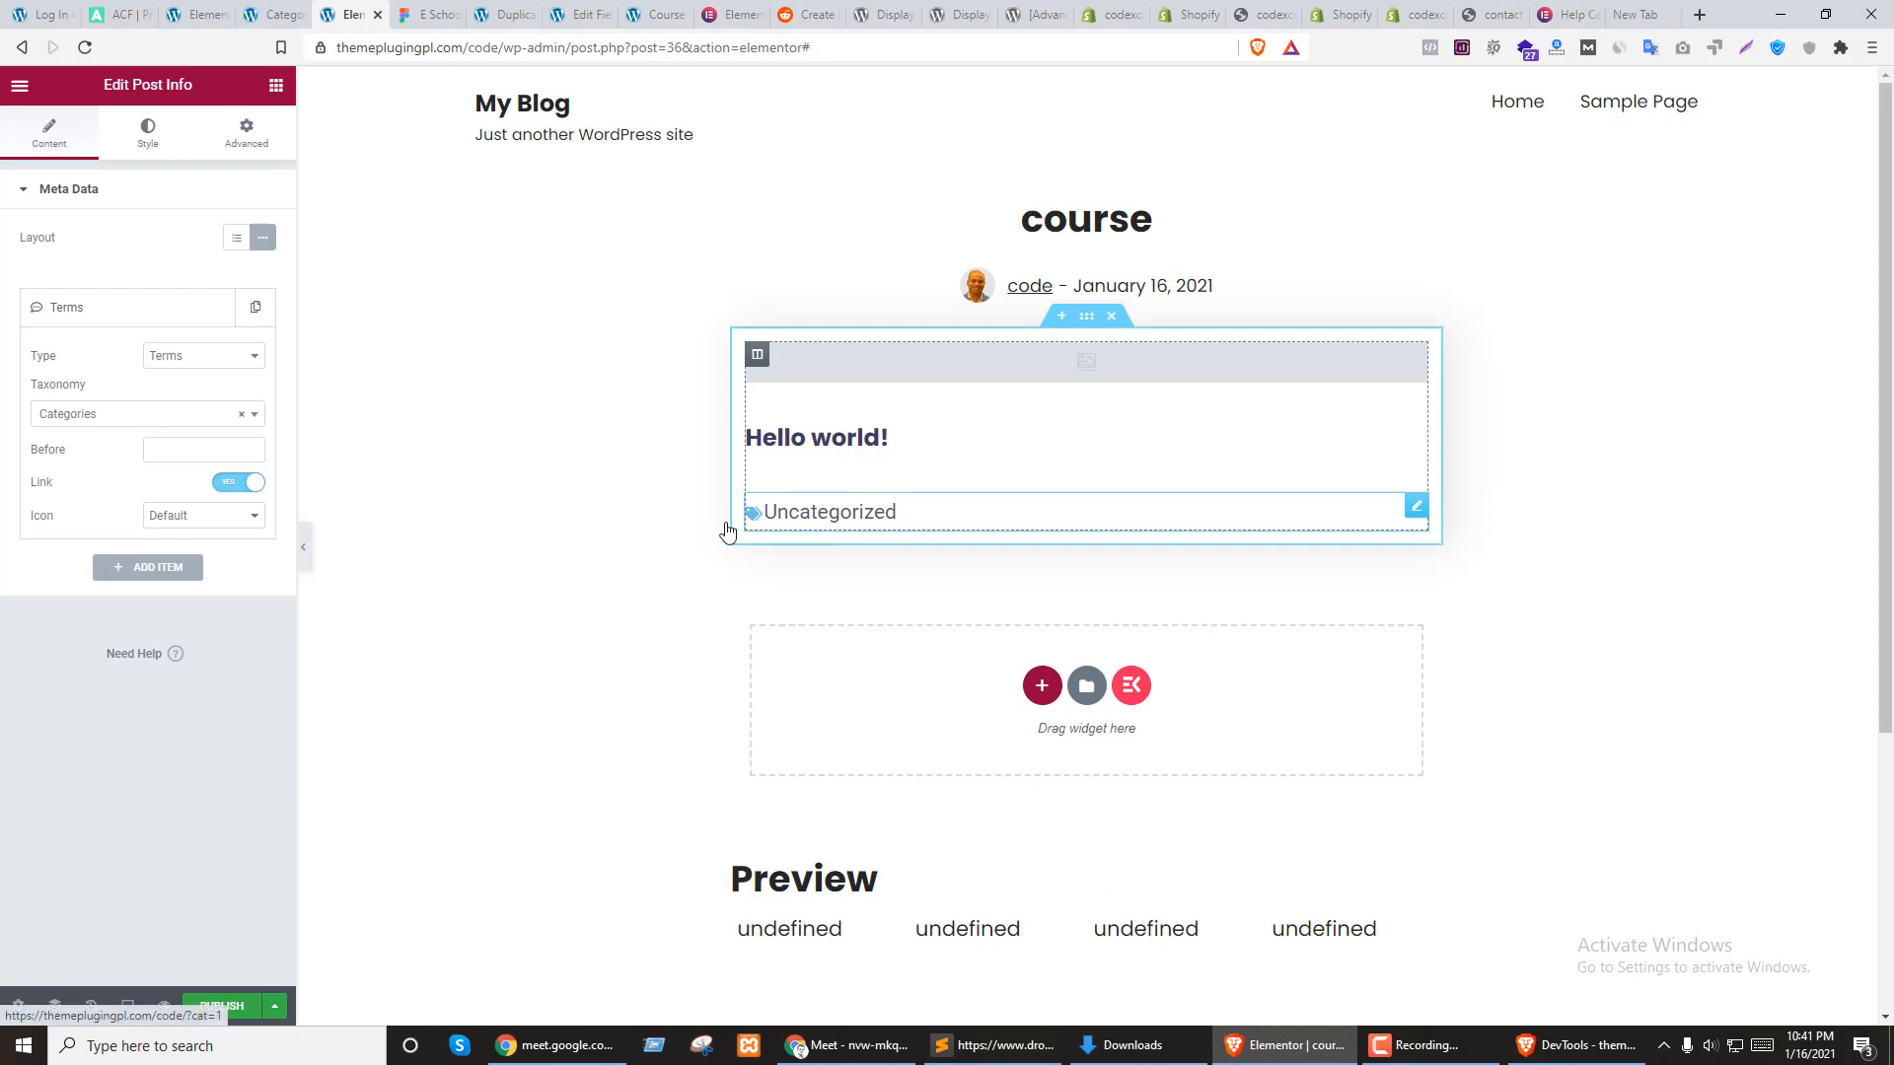
click(127, 412)
click(73, 515)
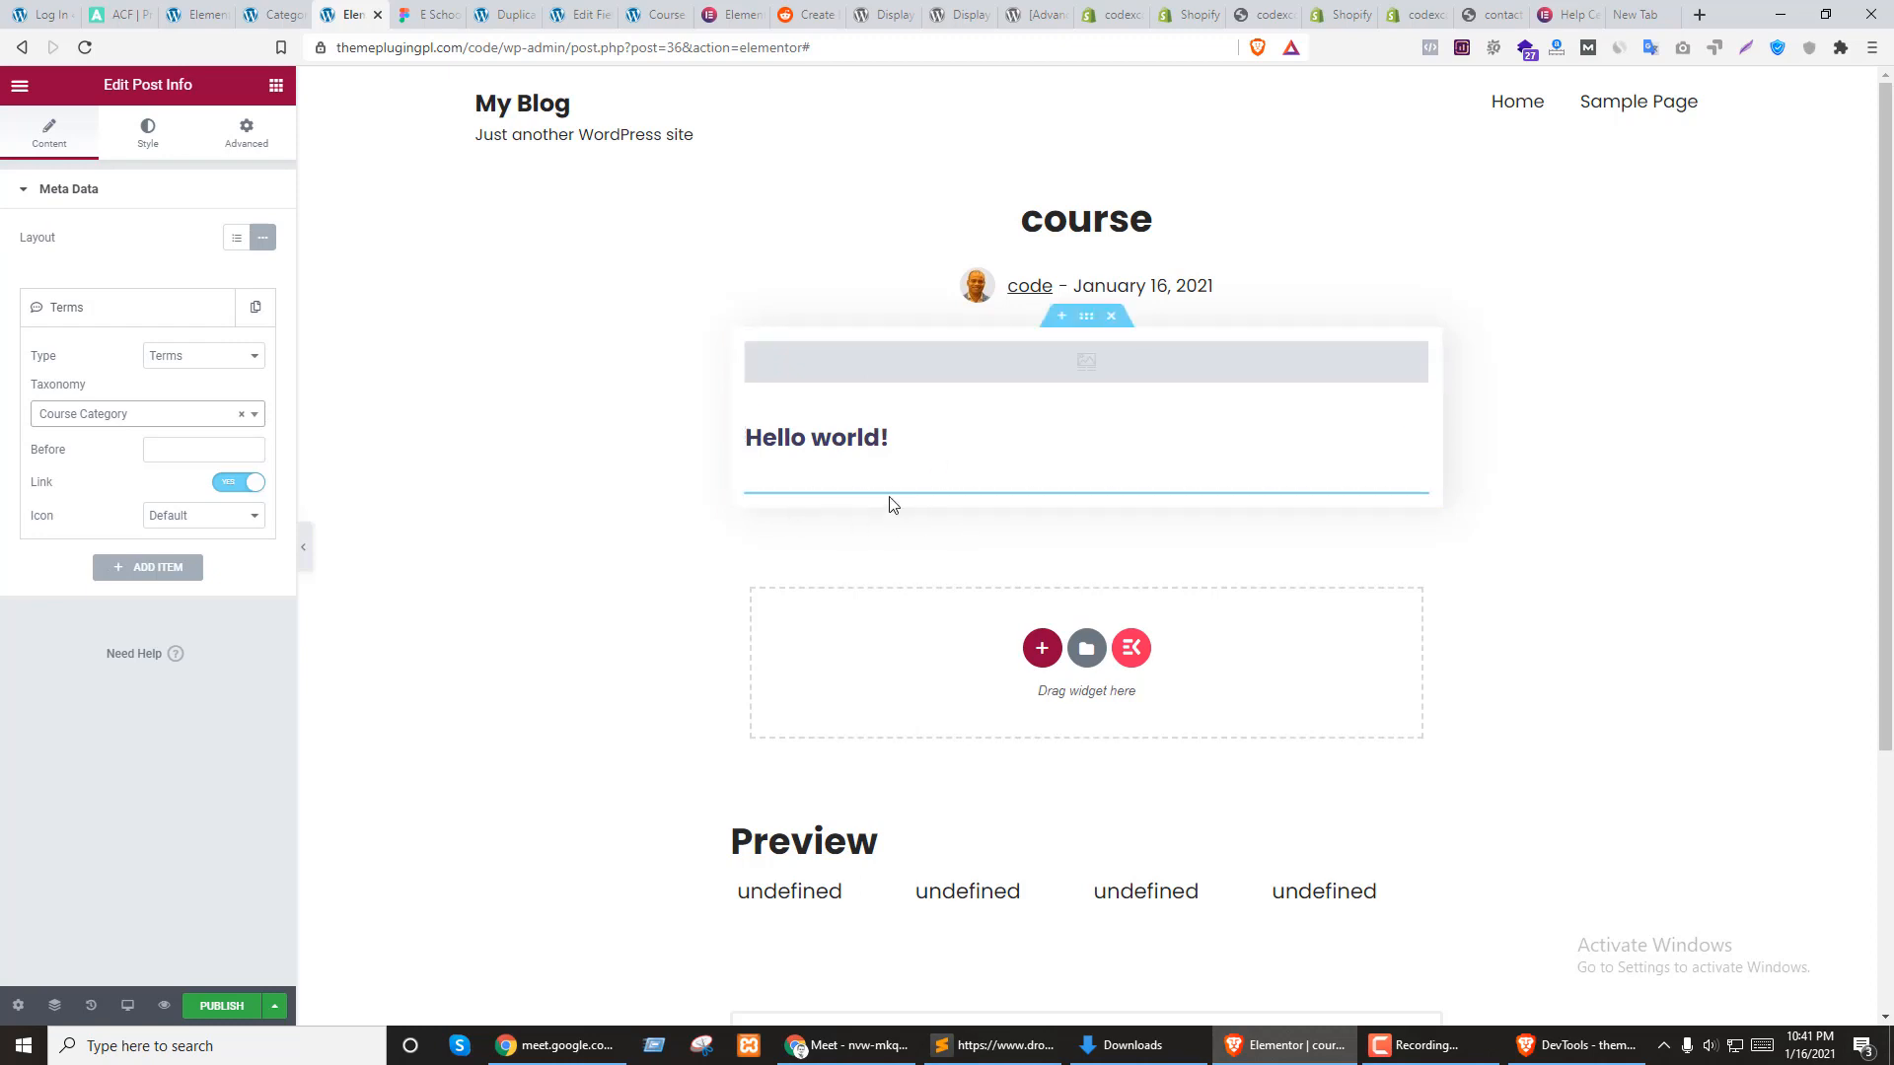
Try a custom icon for the Terms item and set its icon to None
click(198, 515)
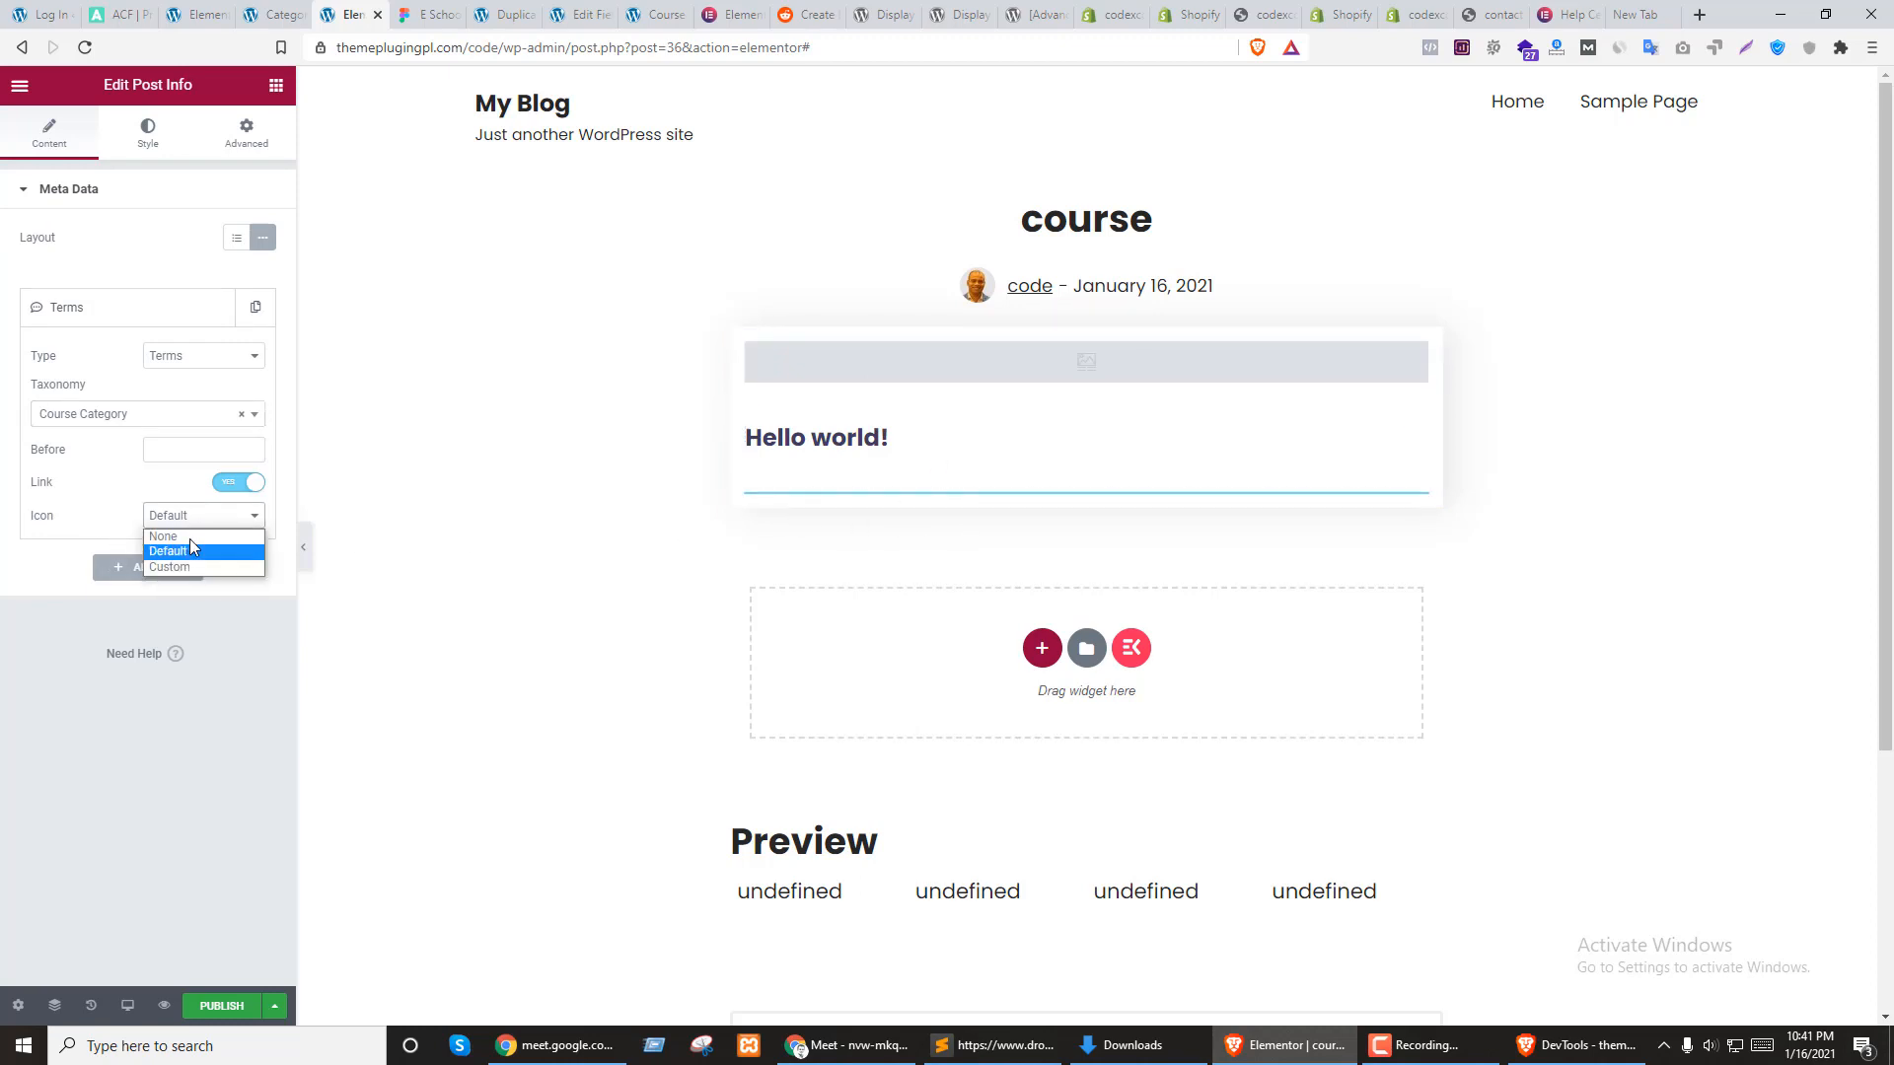
click(187, 564)
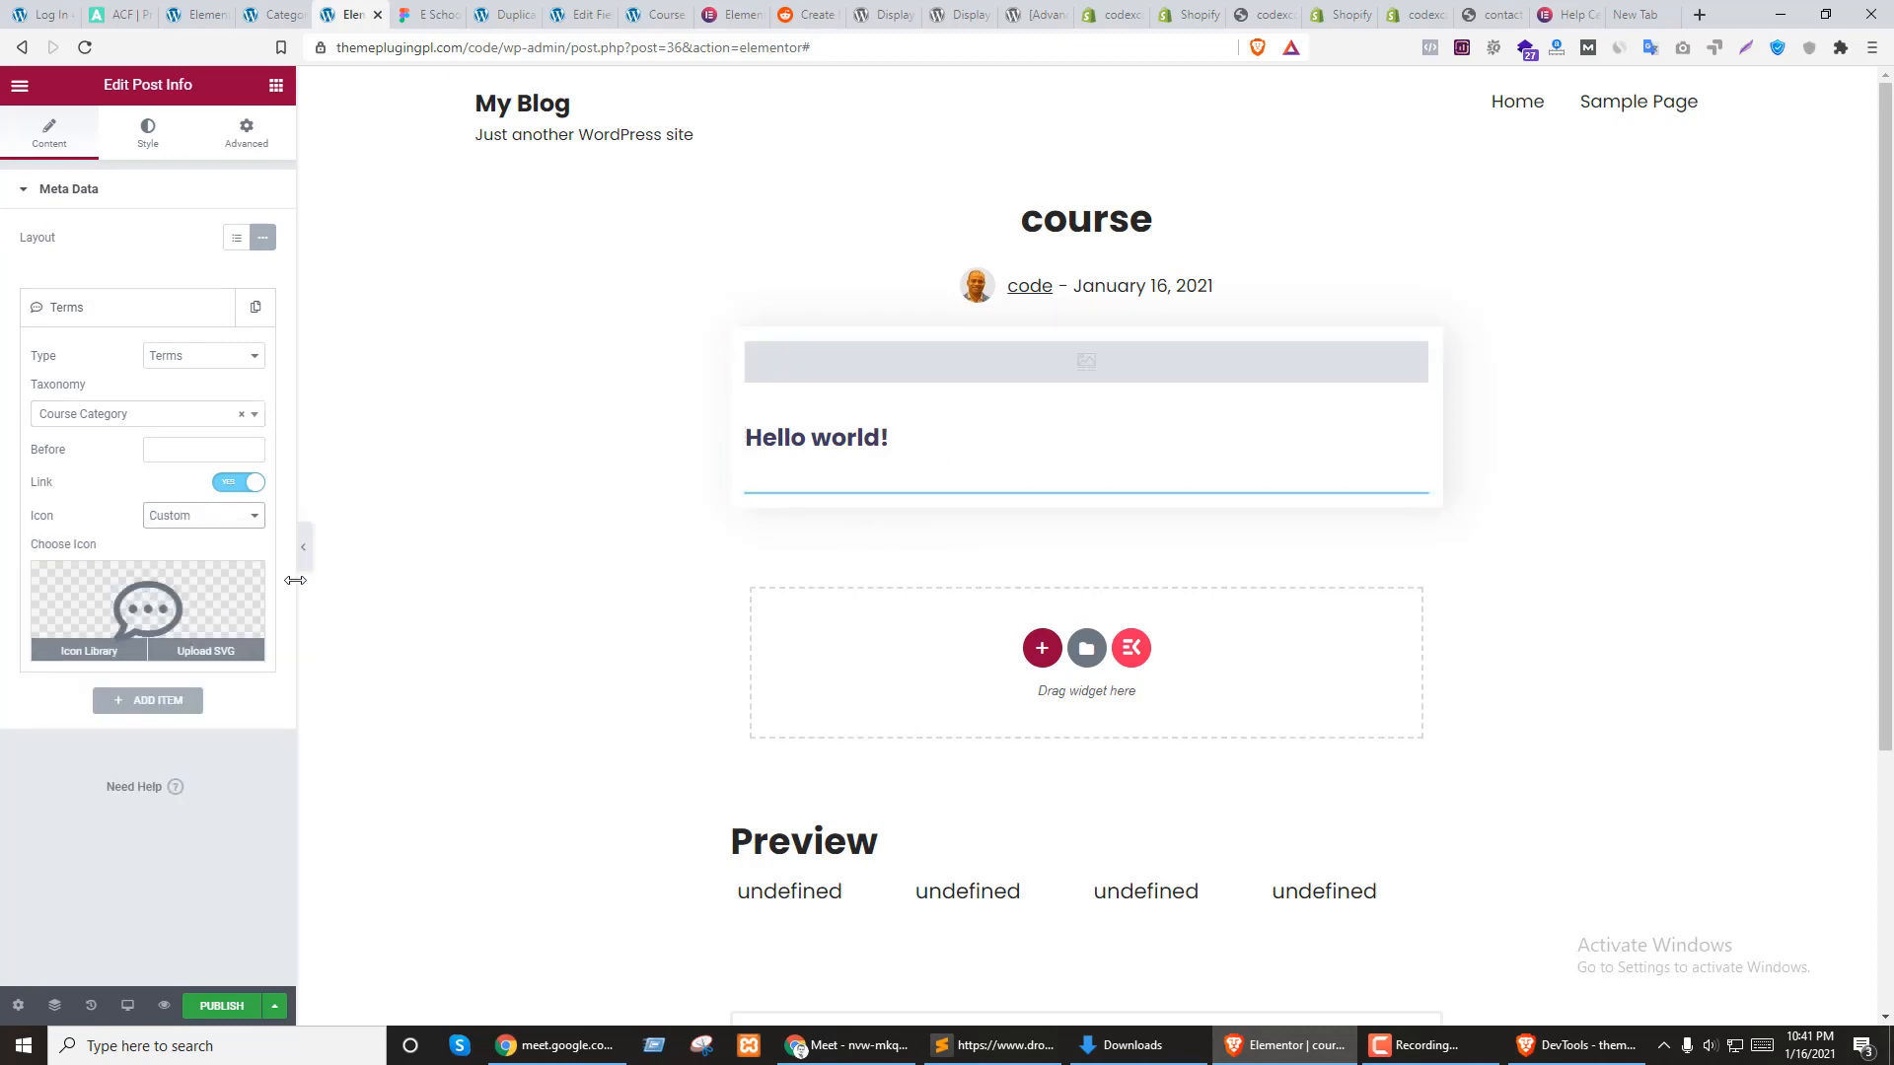
click(198, 515)
click(183, 534)
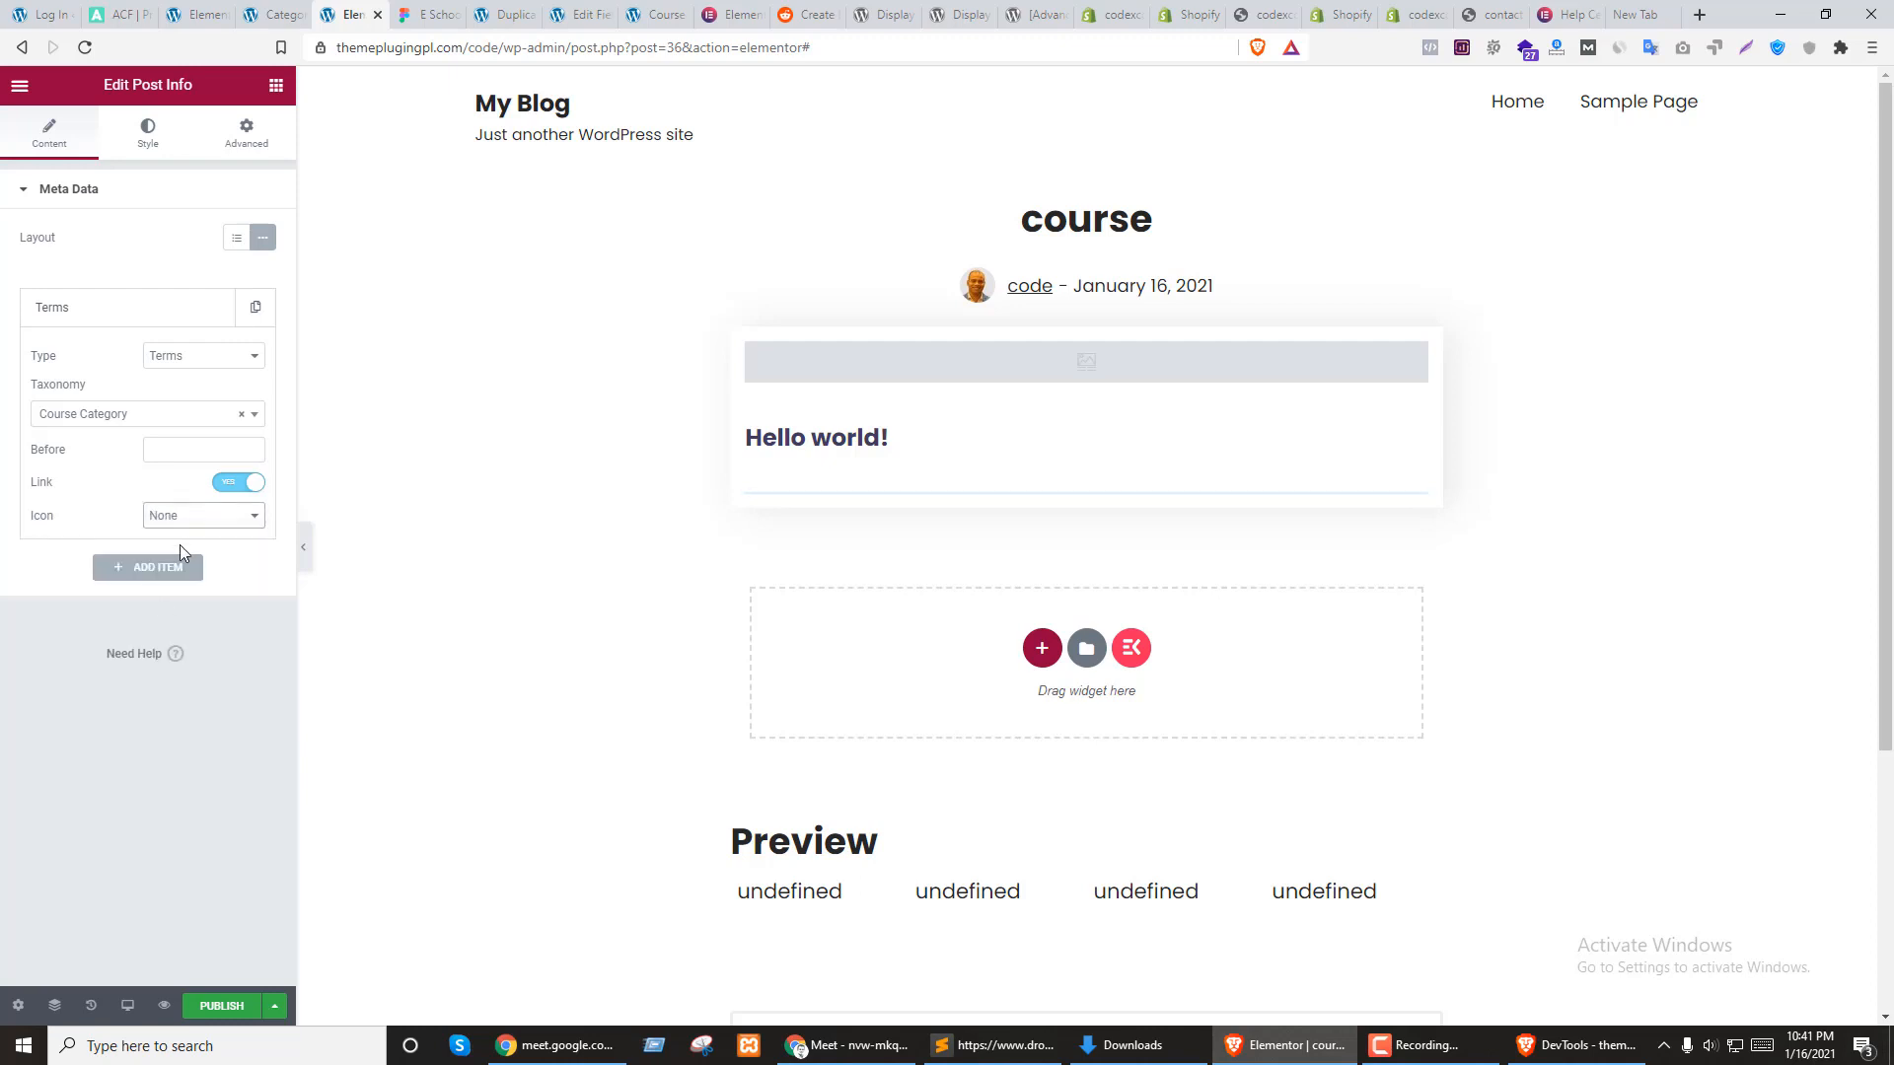
click(177, 653)
click(340, 14)
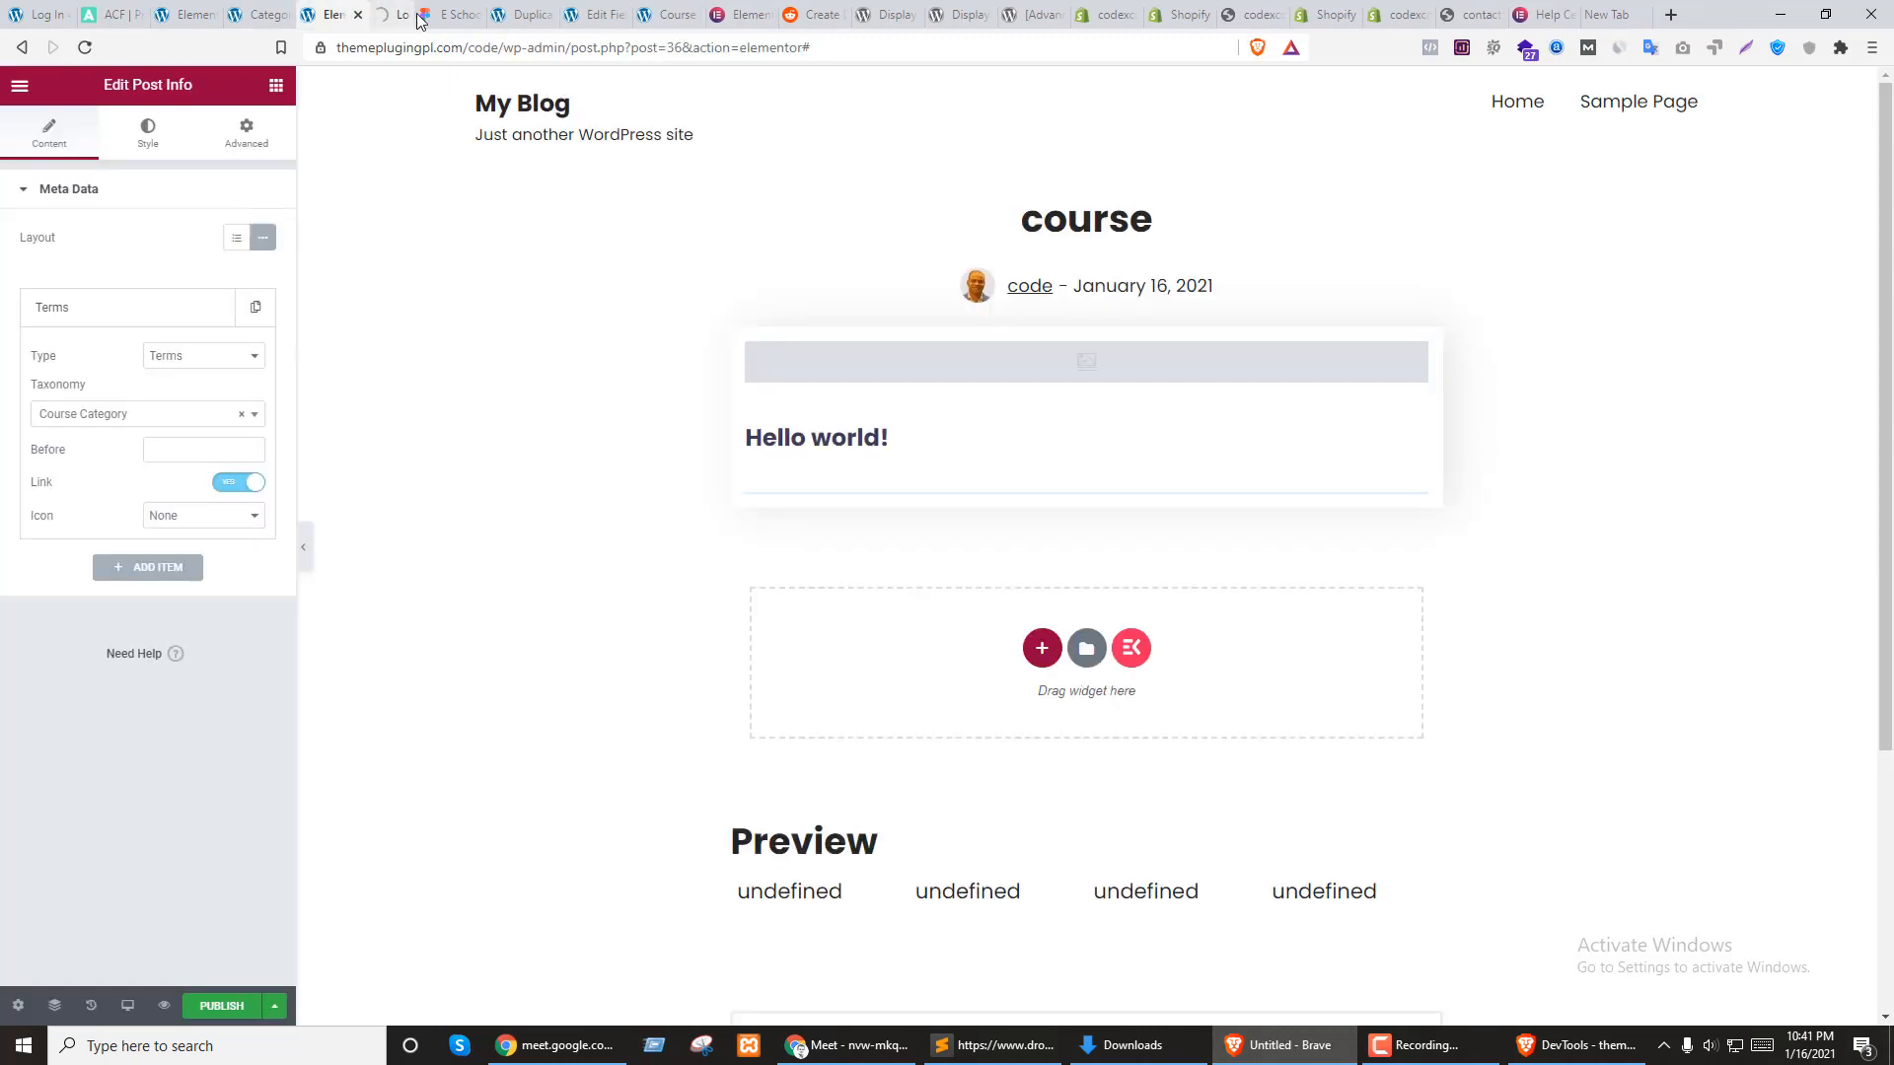
click(415, 16)
click(244, 484)
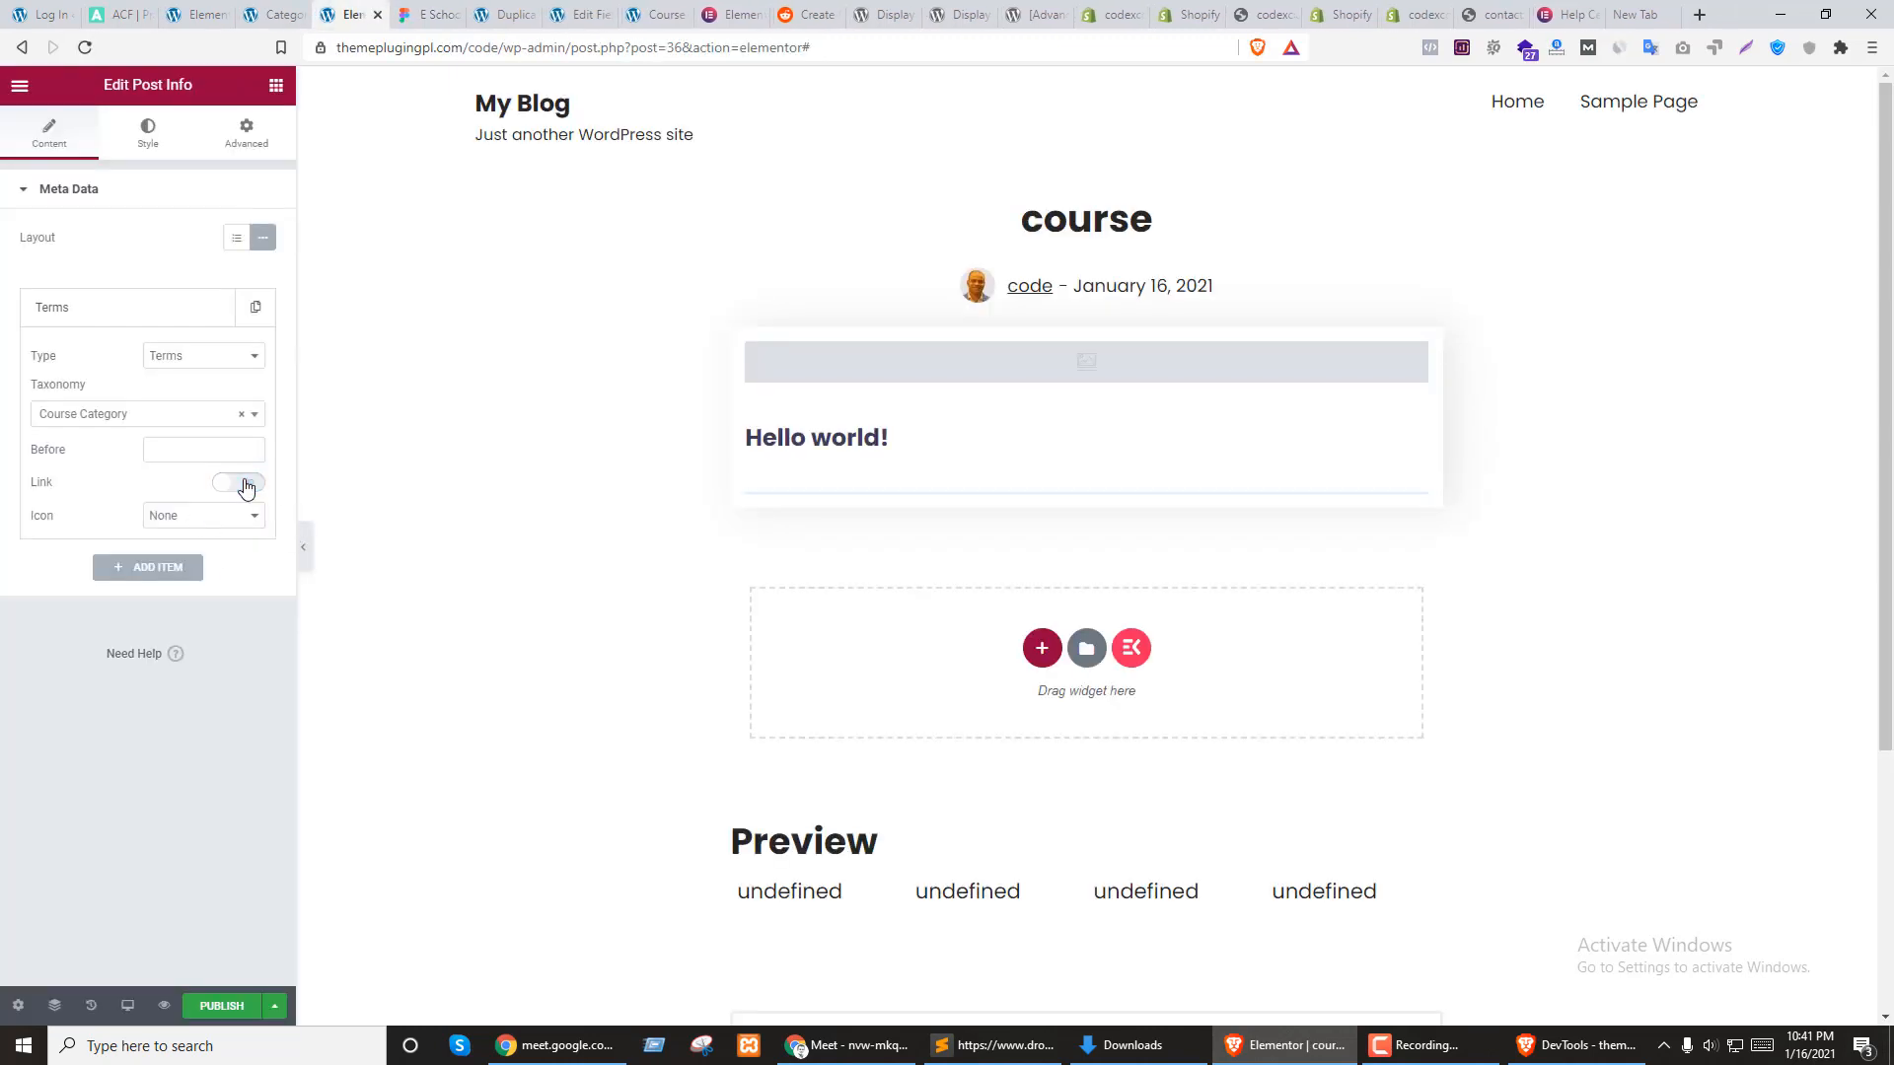
click(245, 484)
Publish the course template without adding any display condition
click(147, 138)
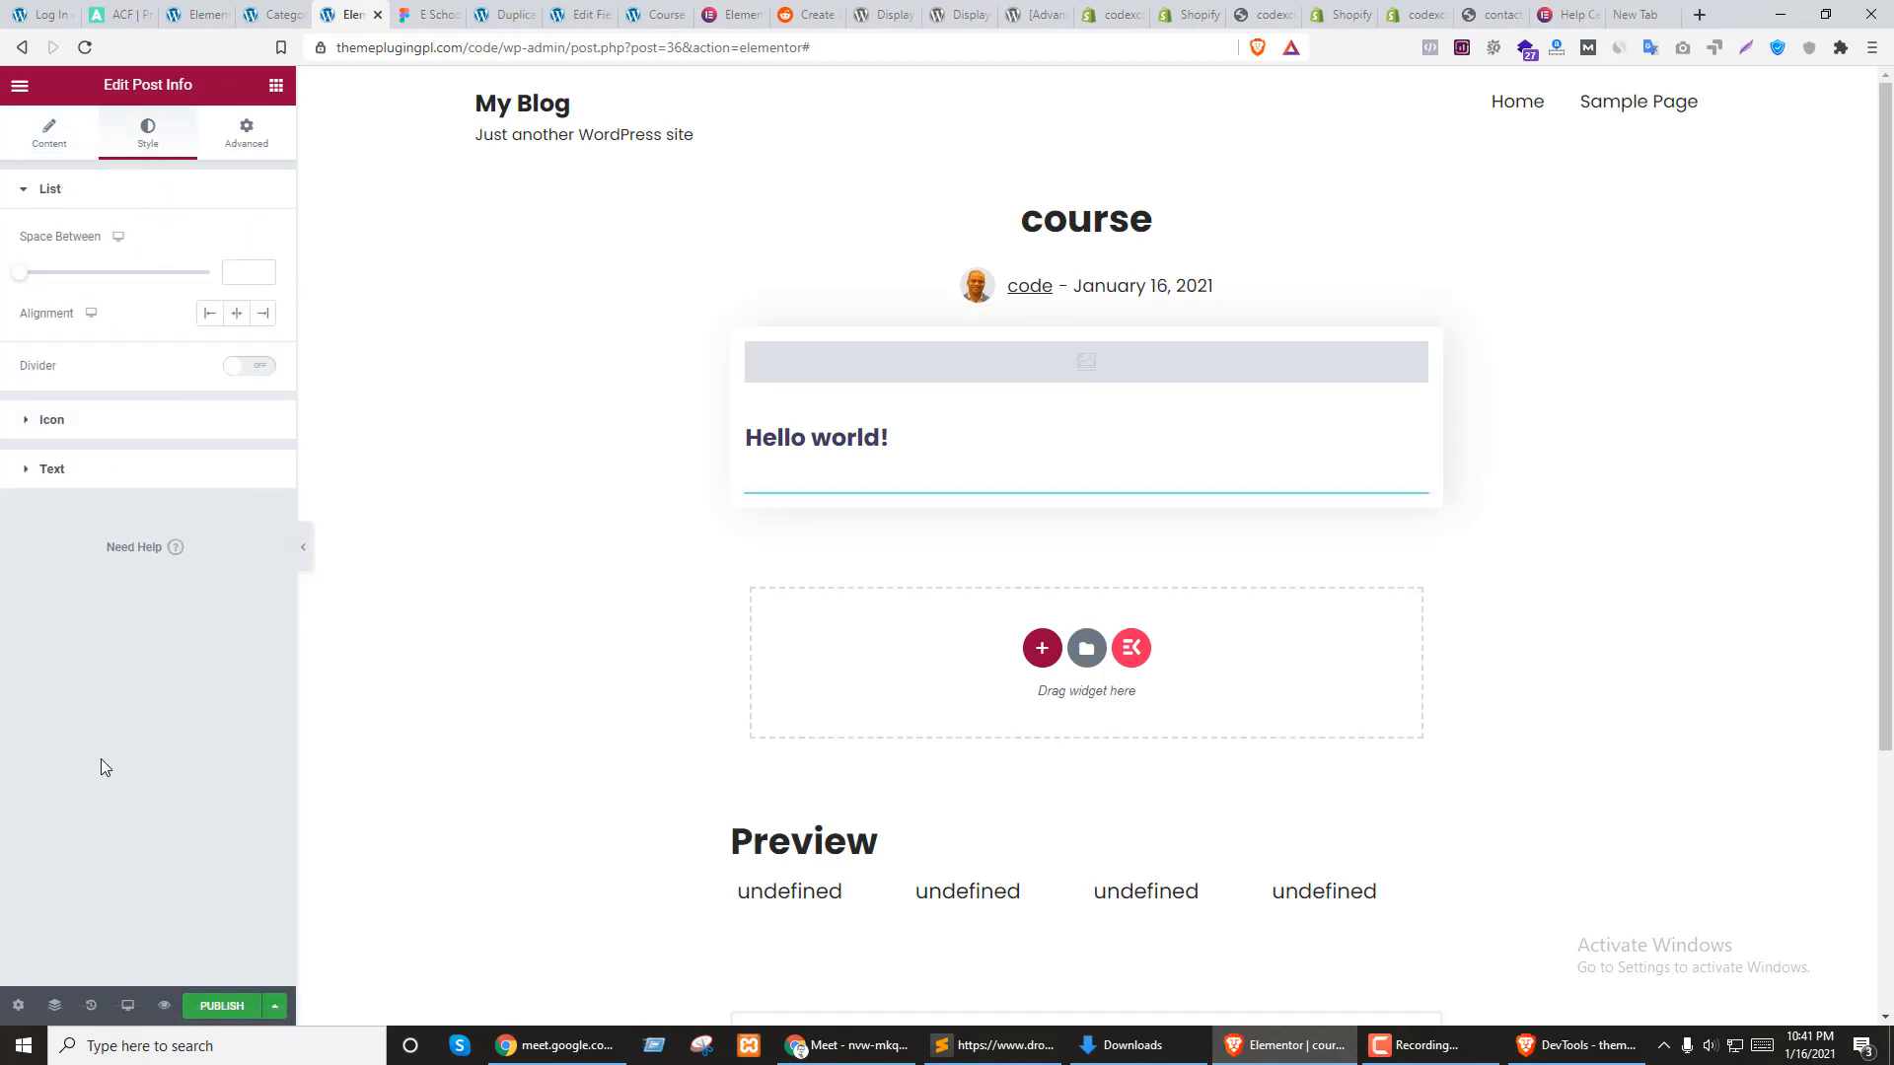
click(188, 1000)
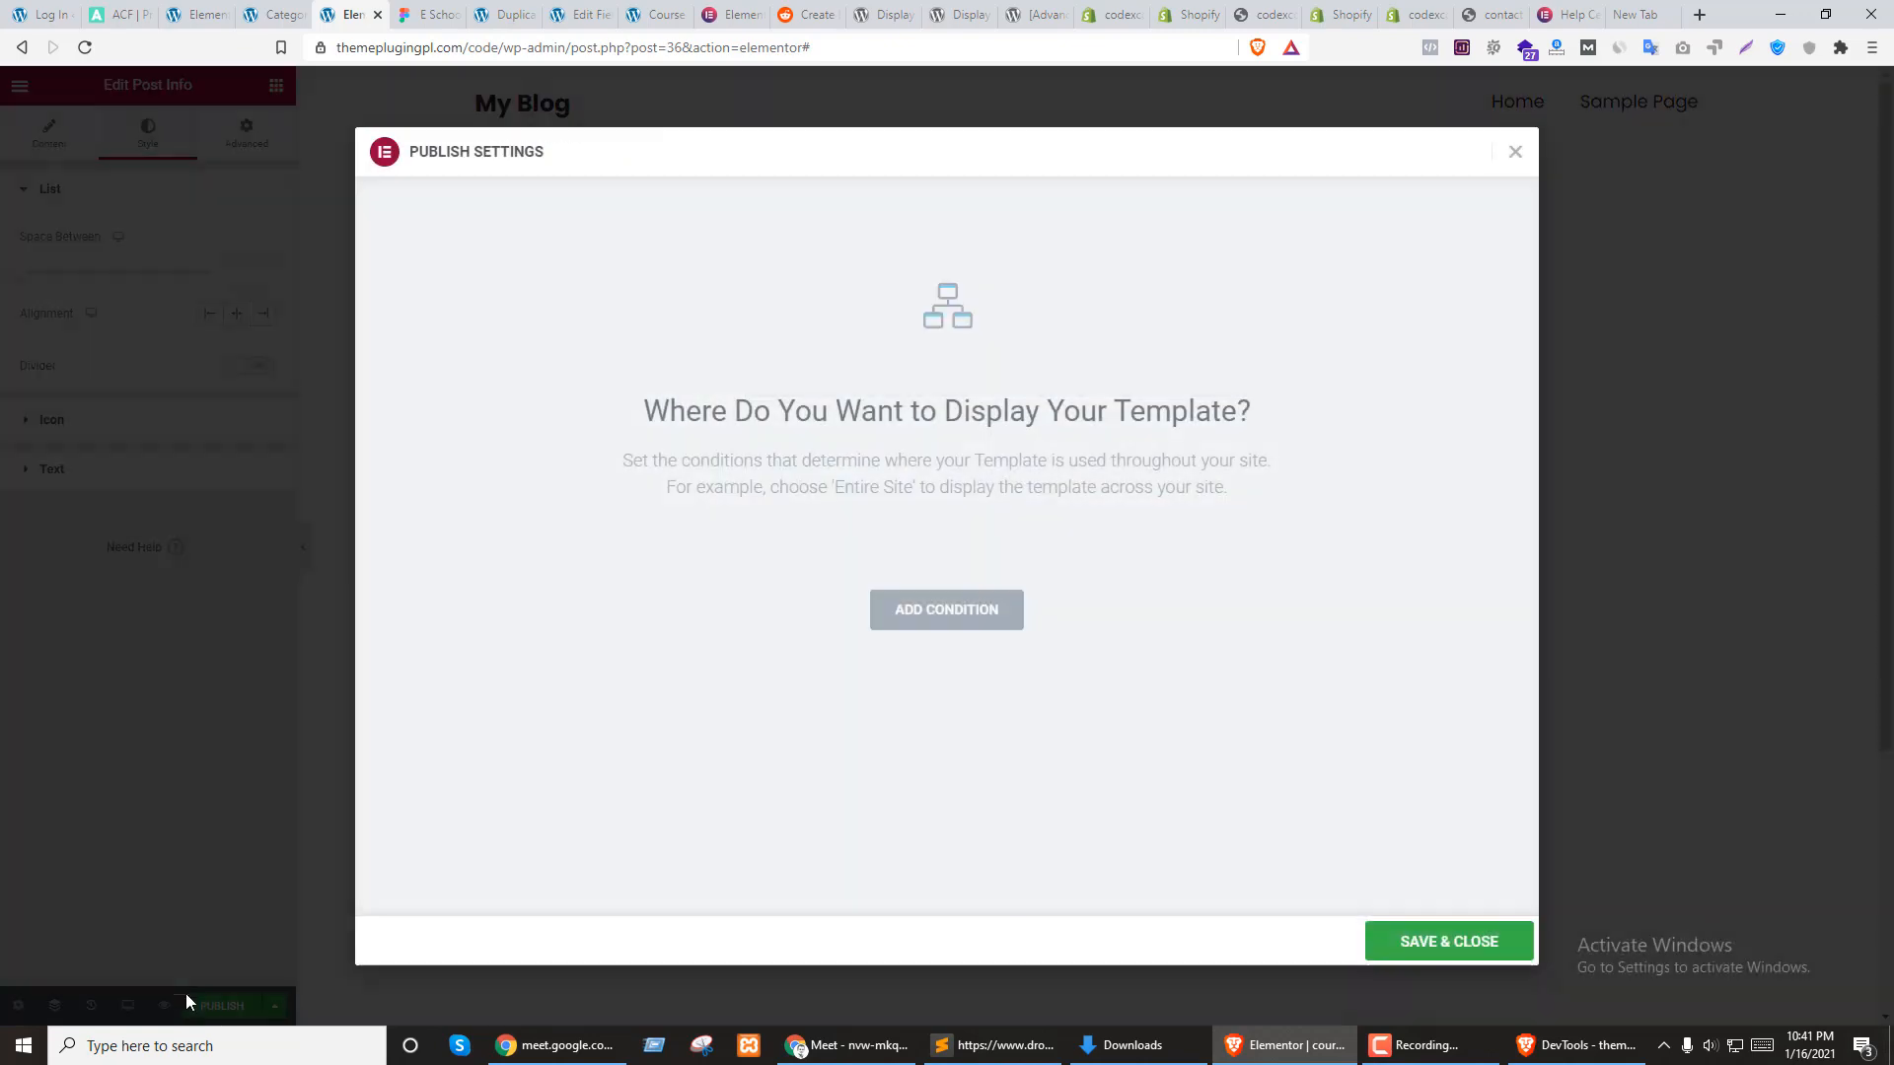
click(1441, 942)
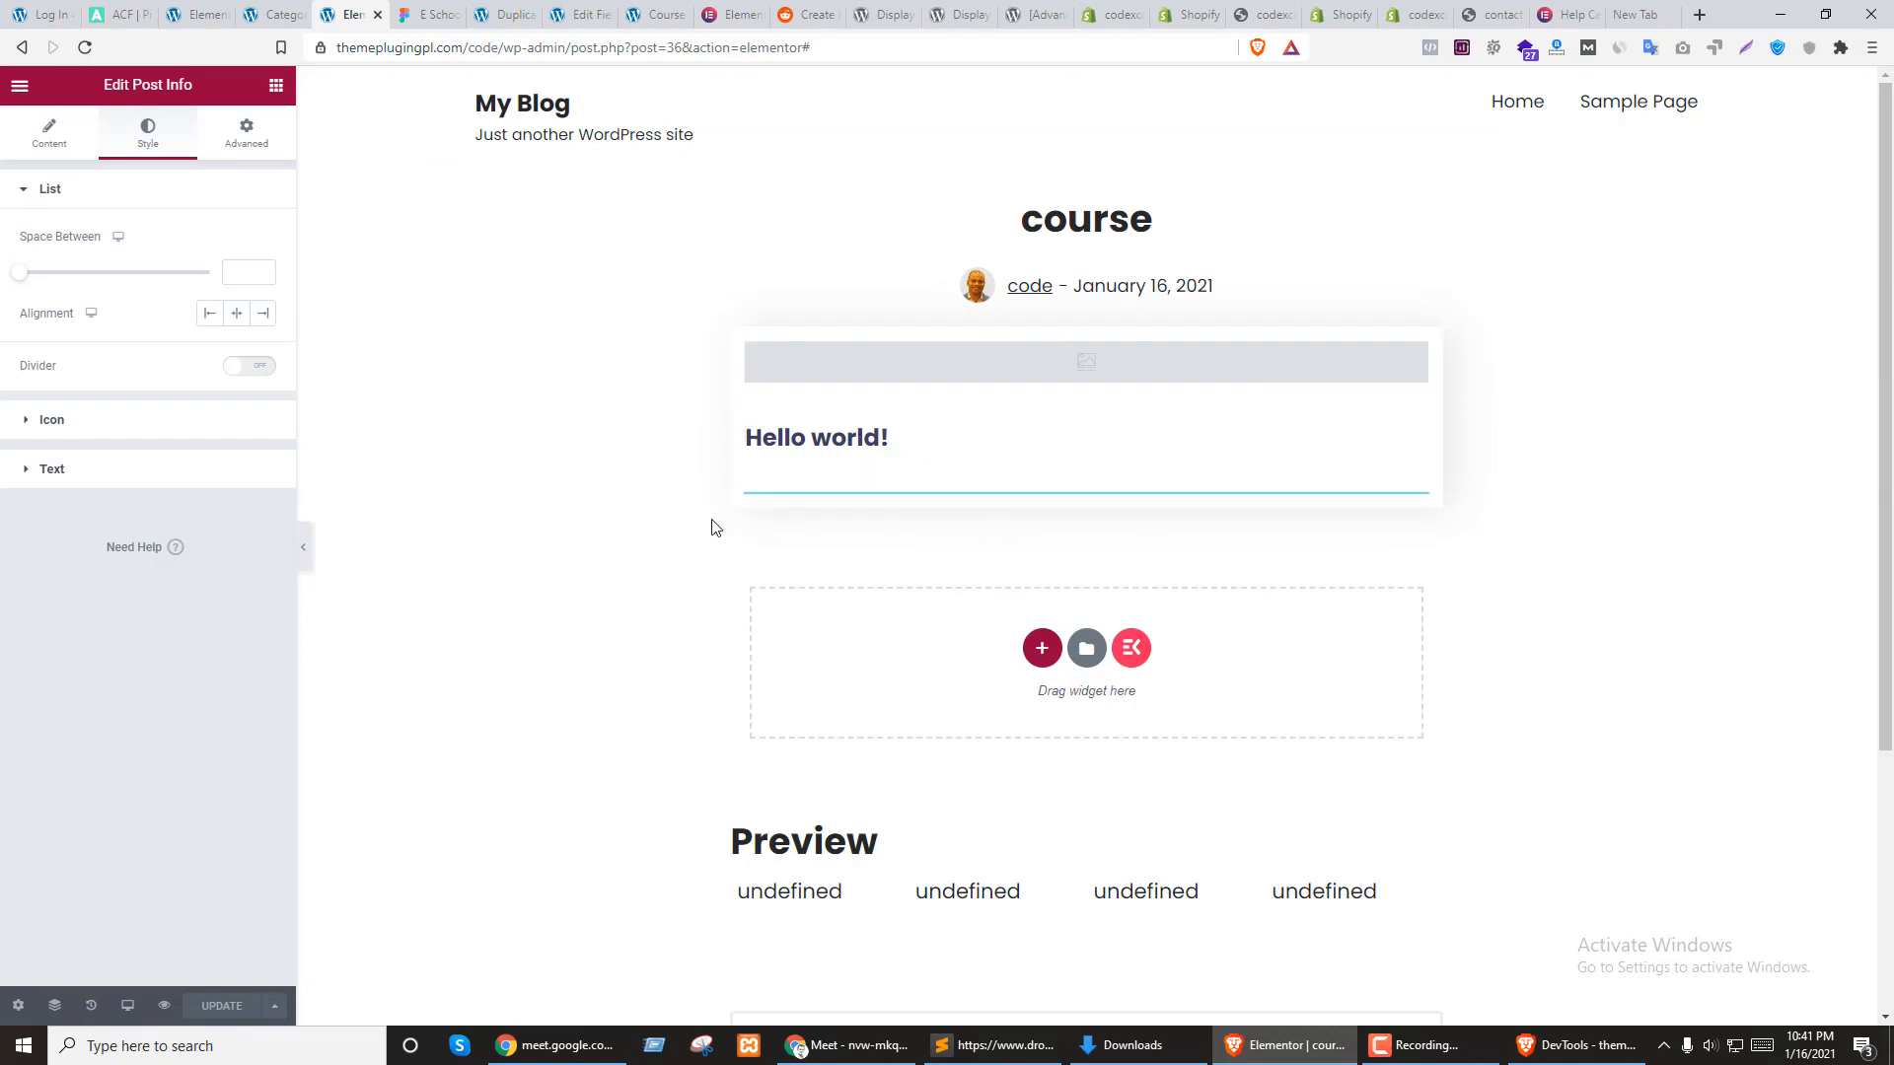
Check the course card in the Figma design and add a Button widget at the end of the Elementor course card
key(ctrl+Tab)
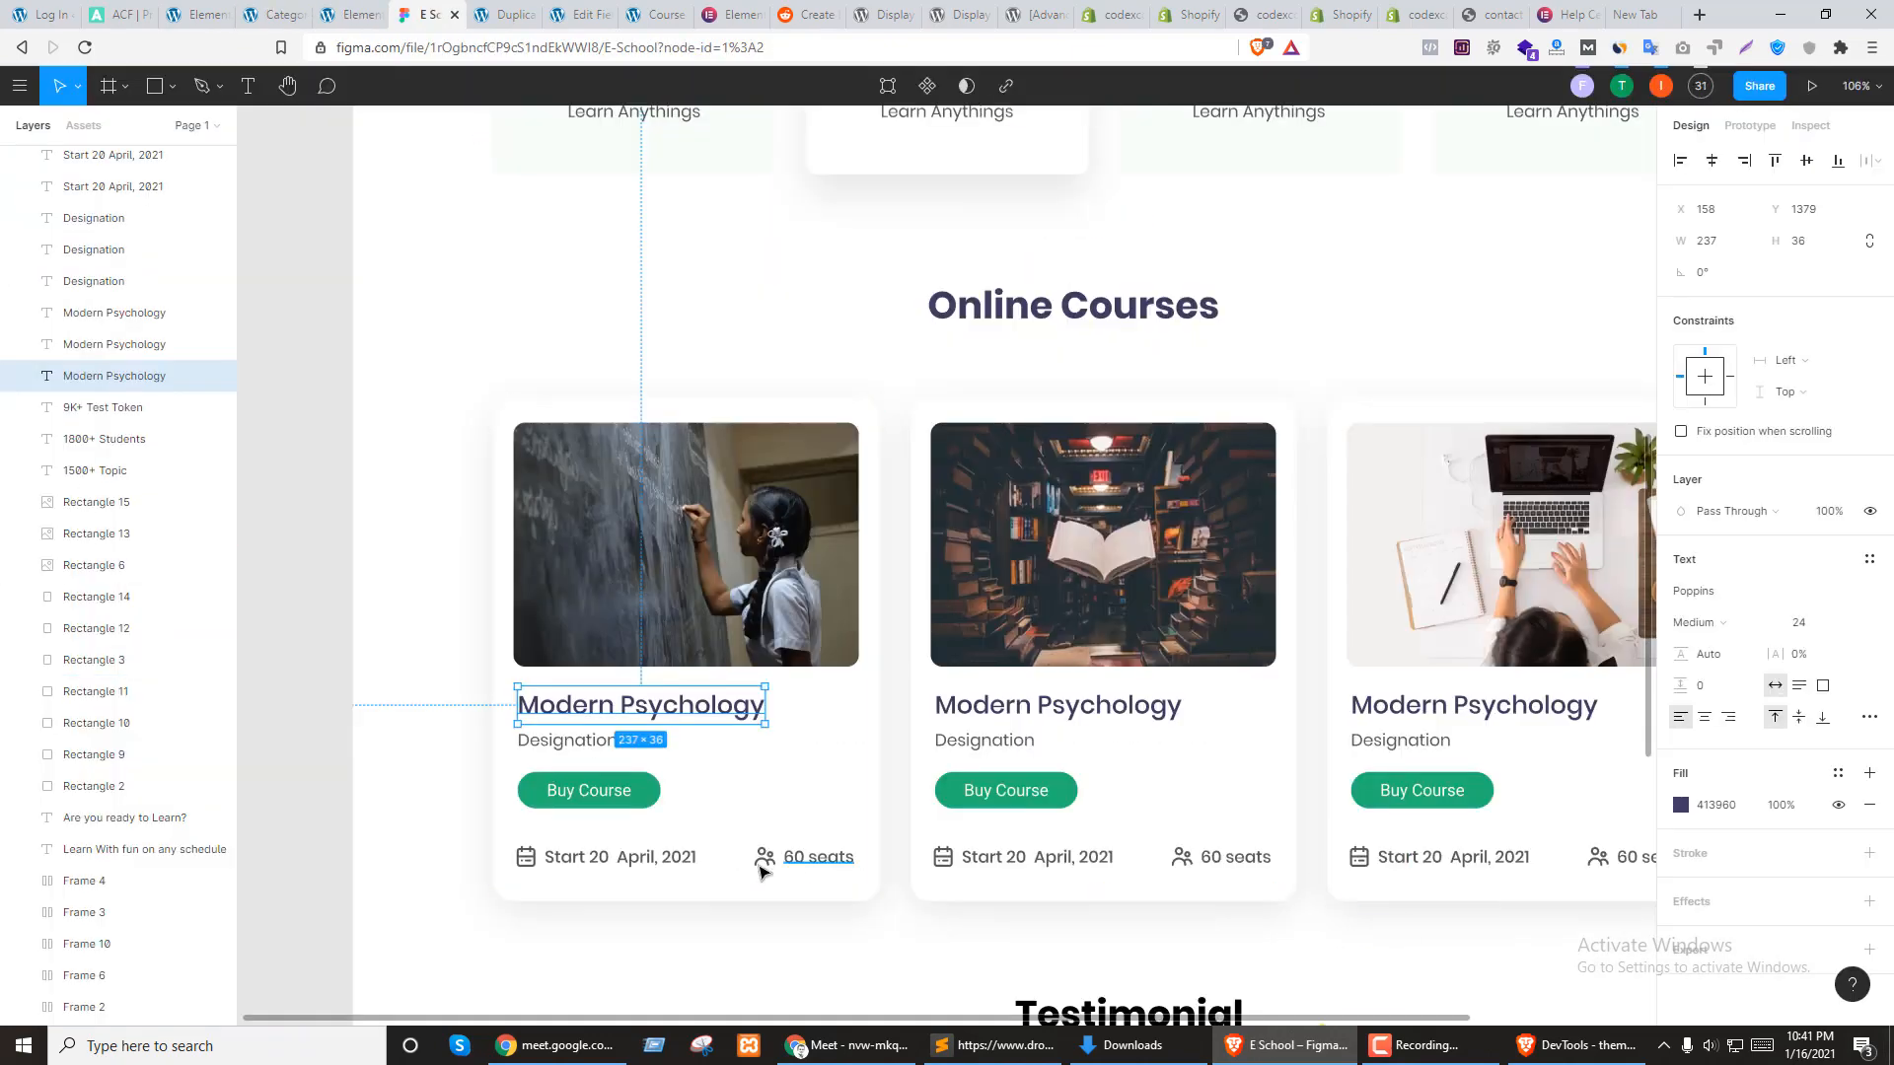
key(ctrl+shift+Tab)
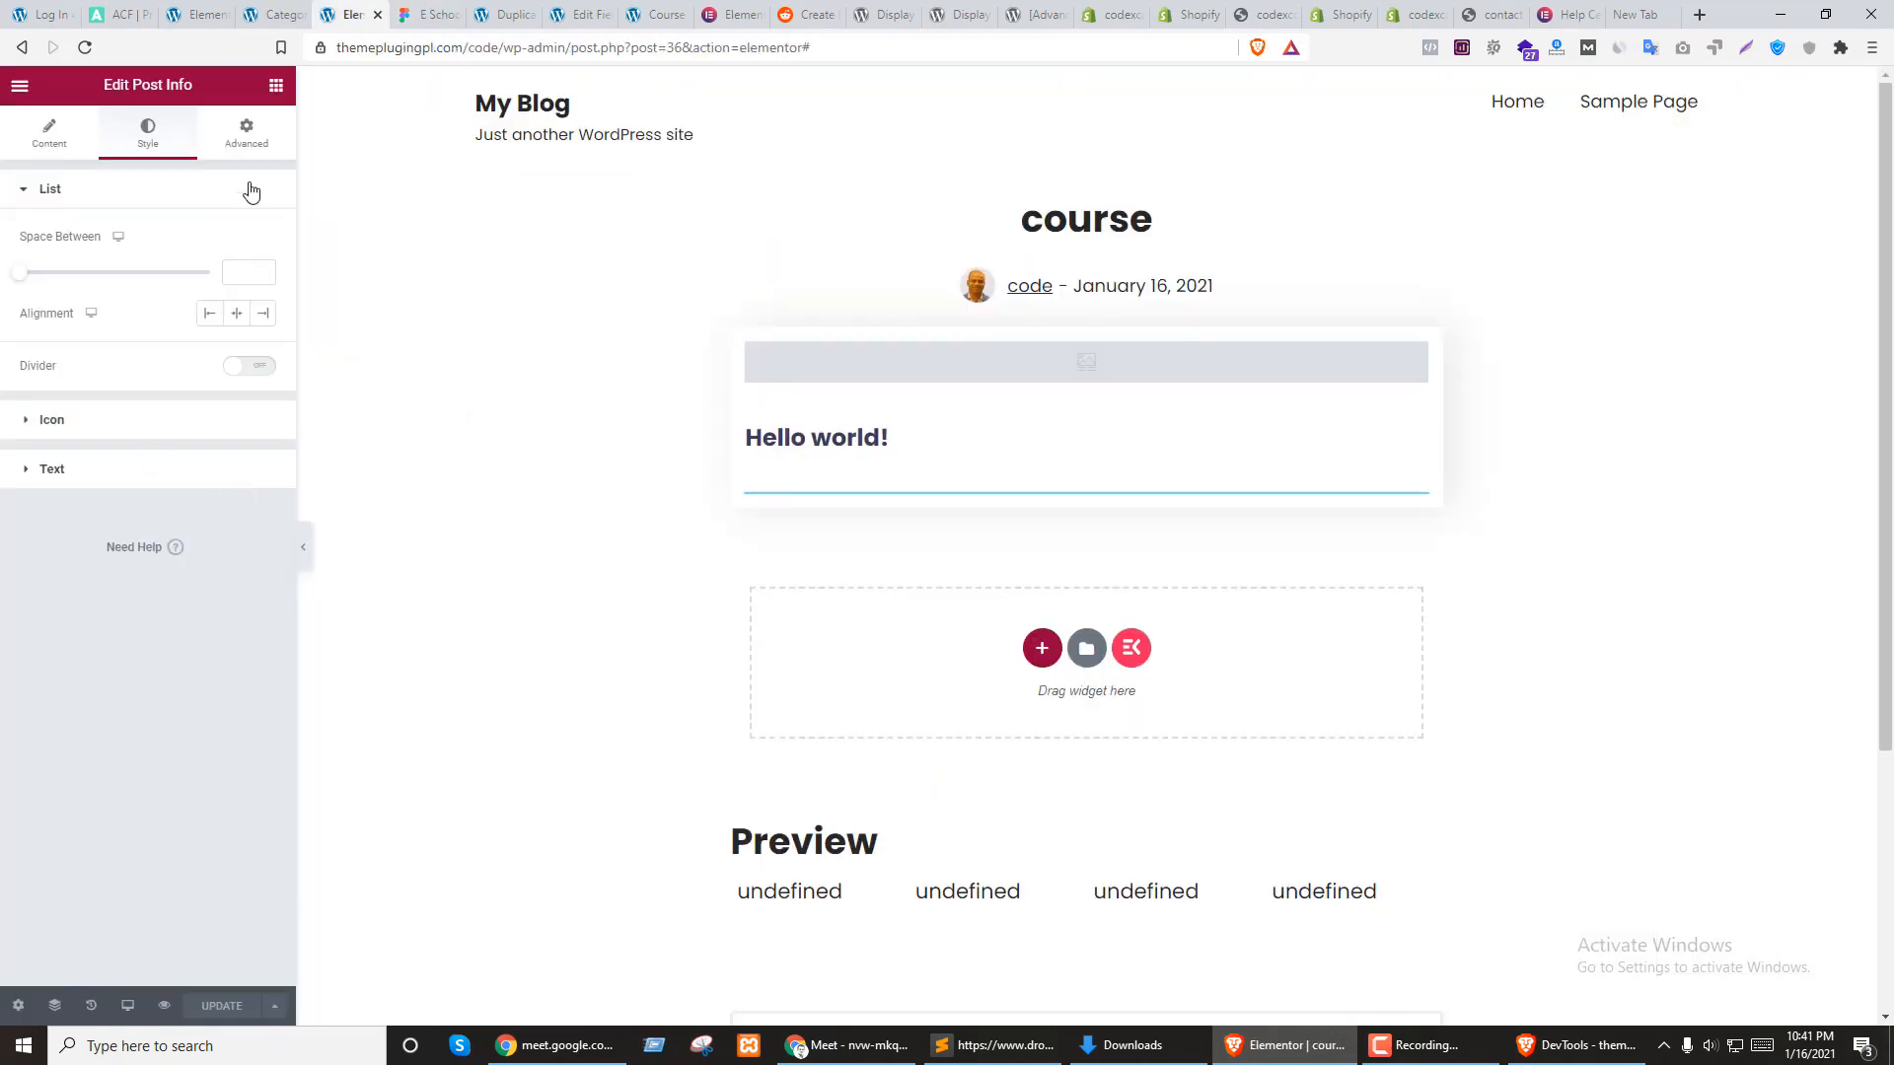
click(276, 86)
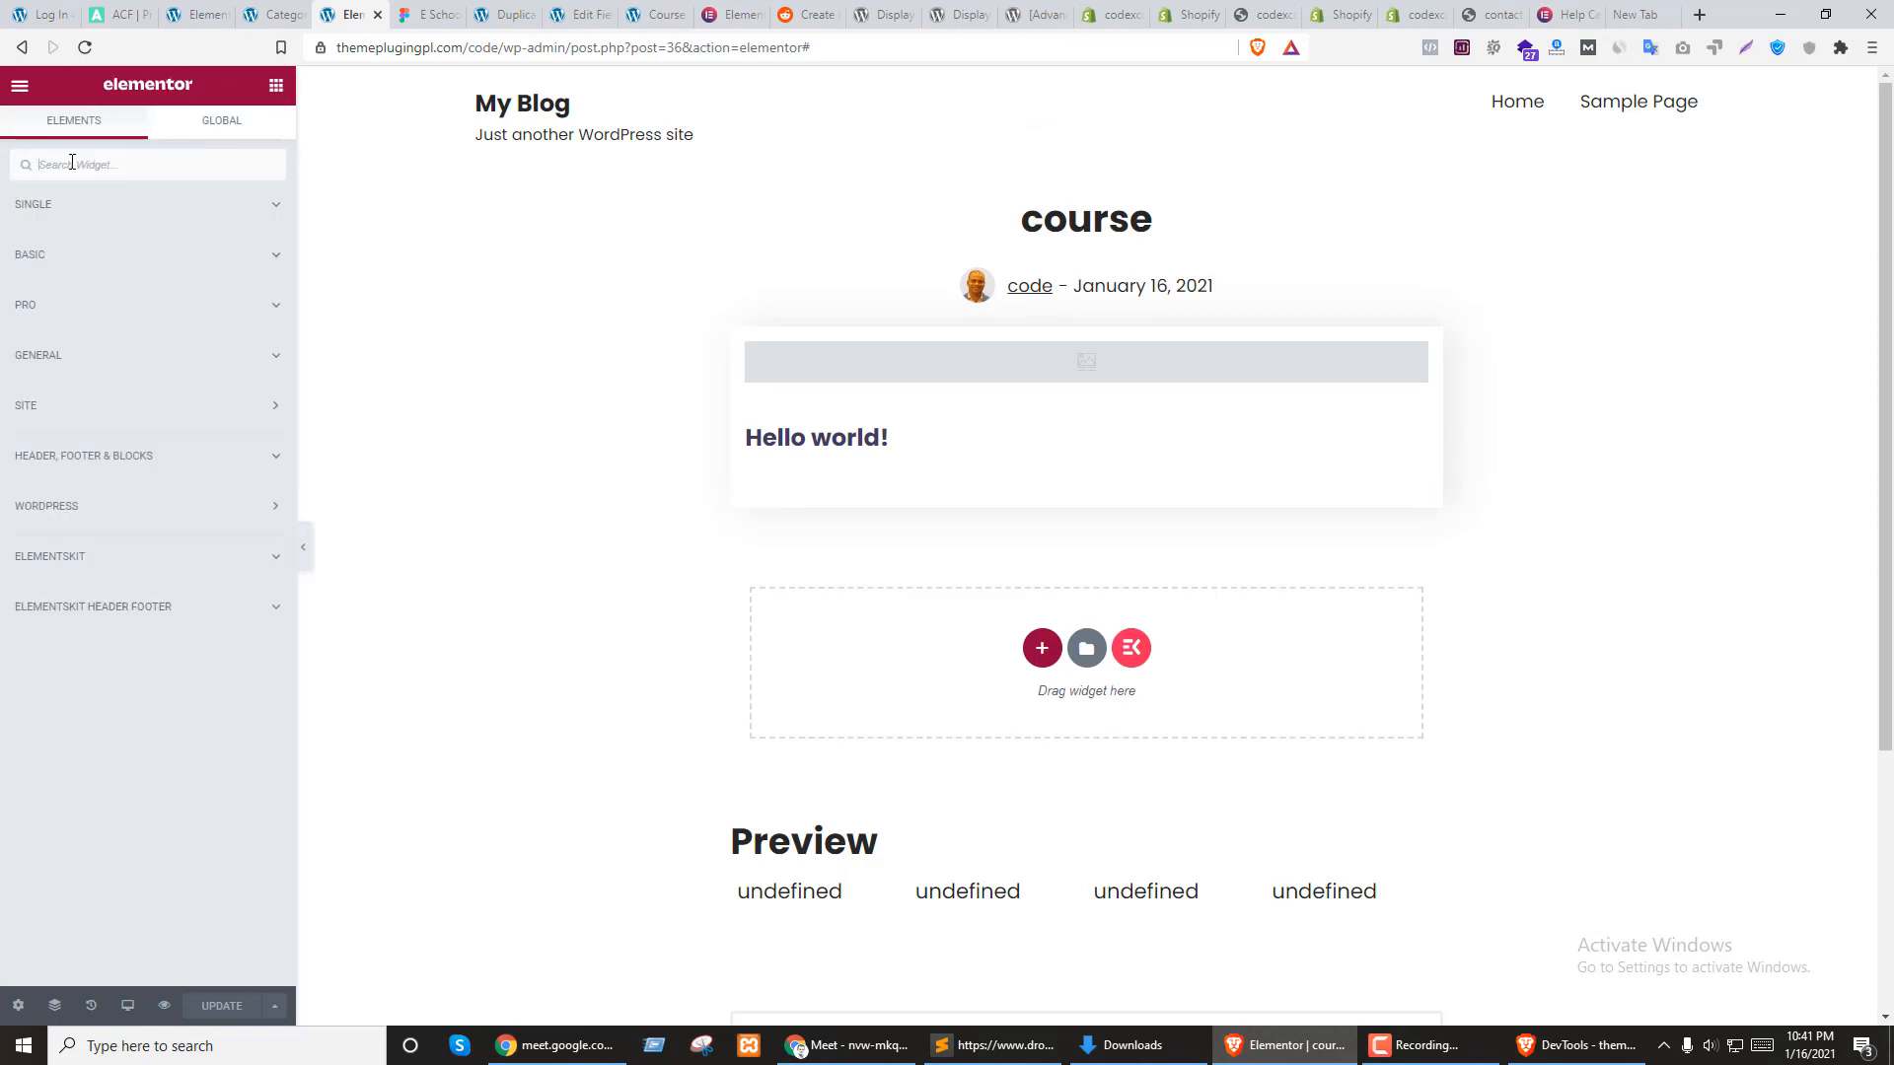
text(BU)
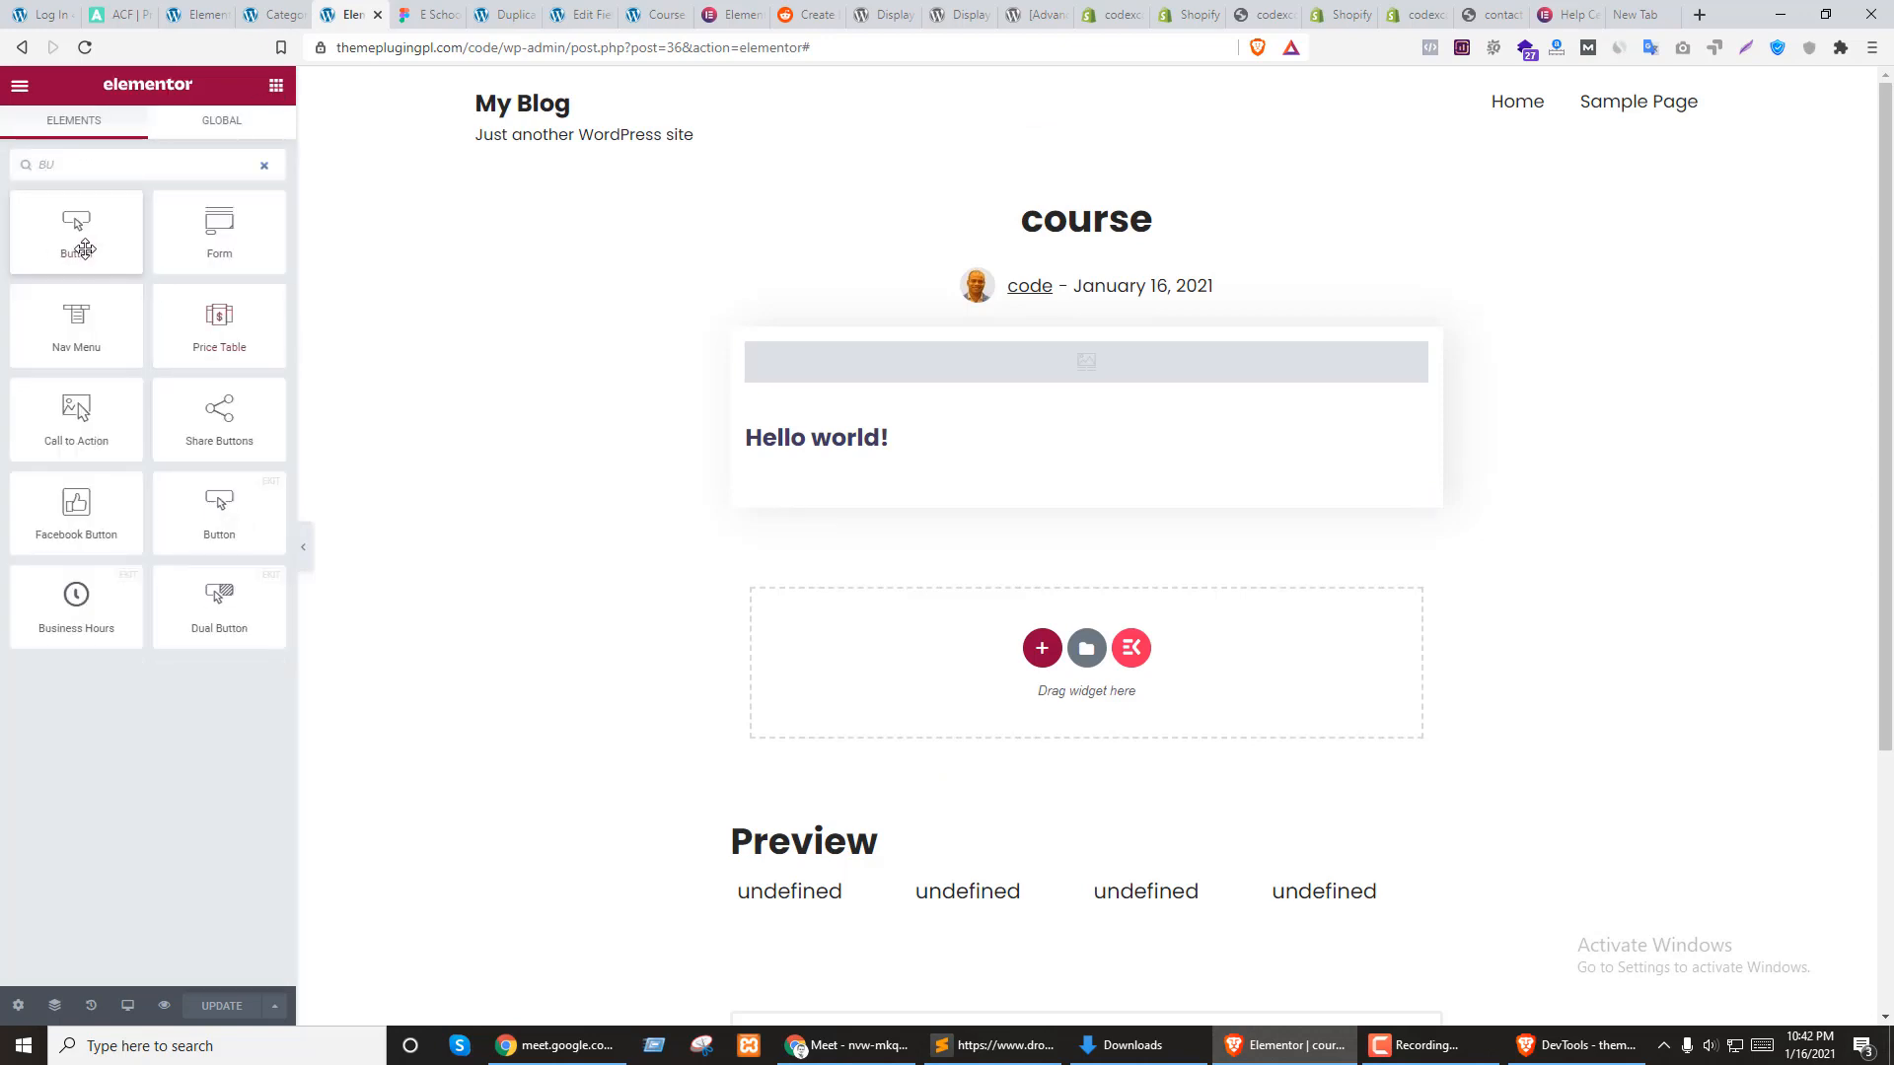
drag(76, 229, 912, 482)
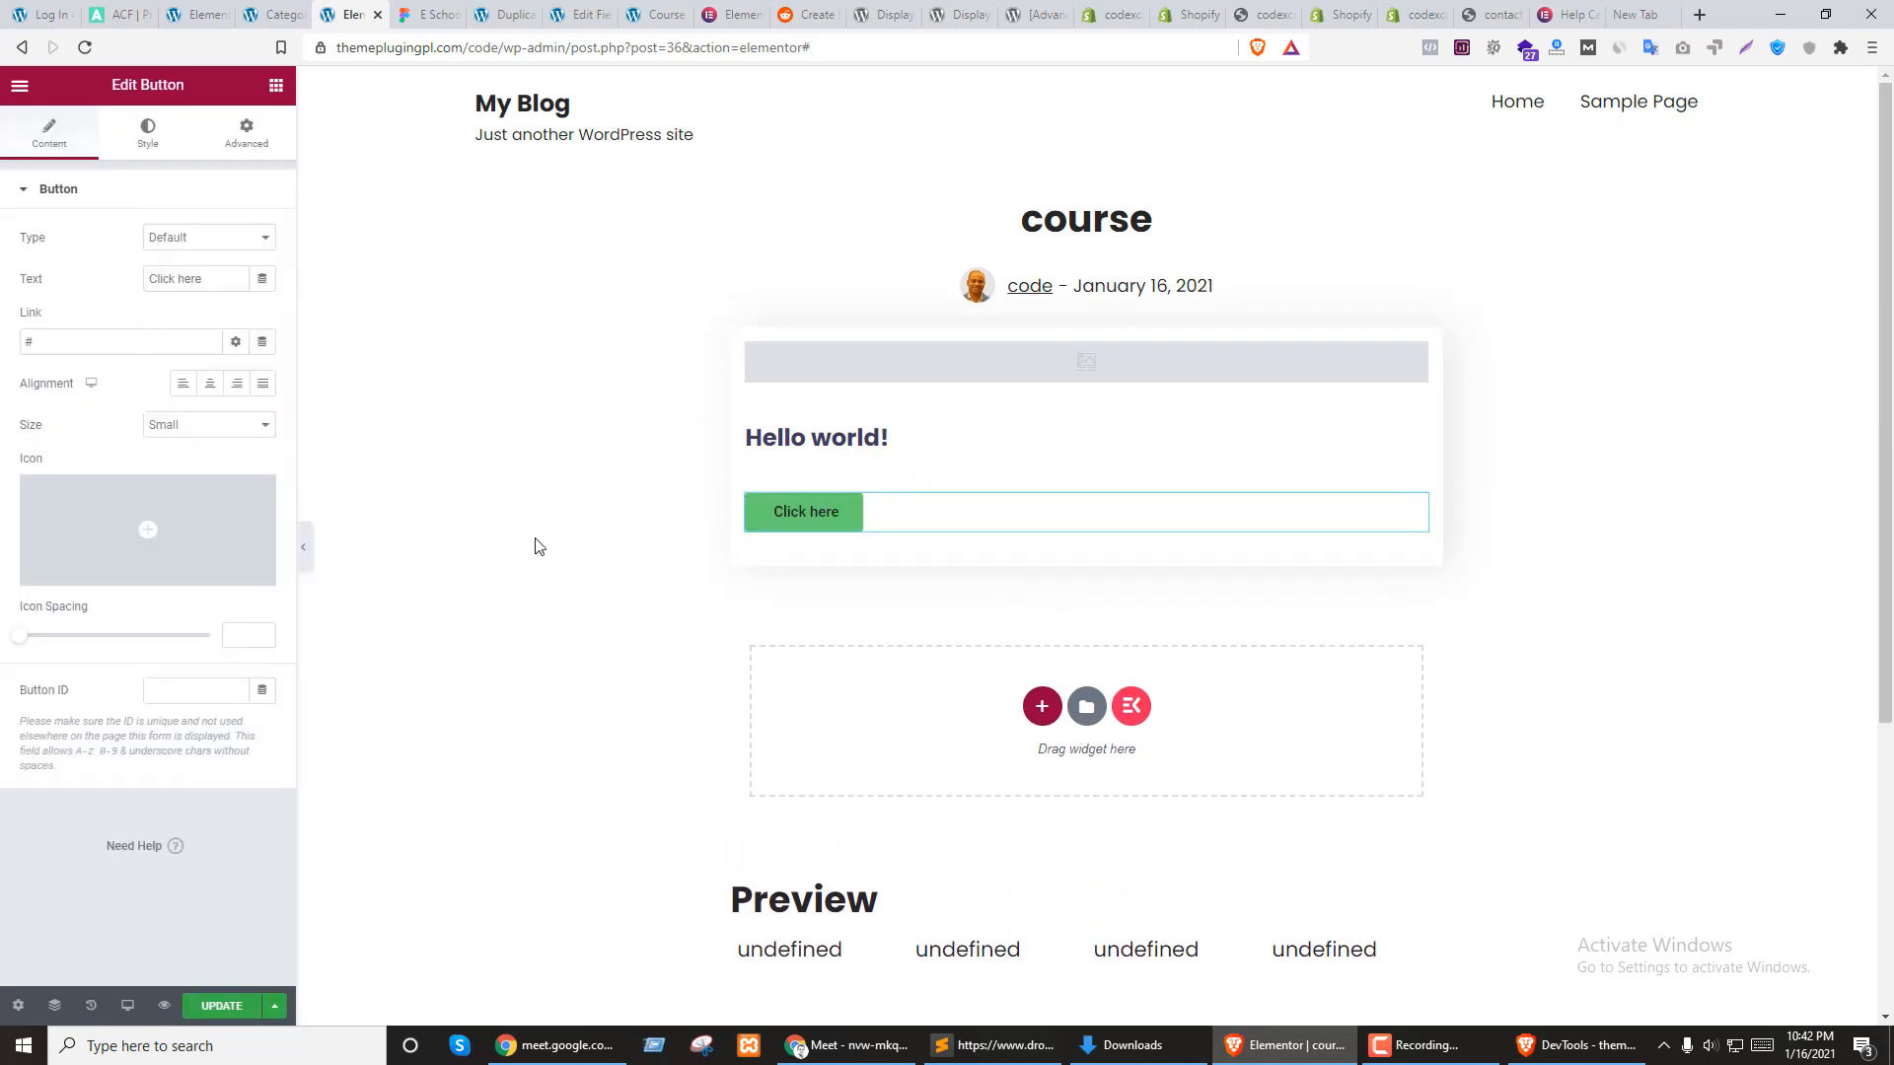
Show the Navigator in the template editor and inspect the first card's Buy Course button in the Figma design
click(54, 1004)
drag(1747, 347, 1728, 389)
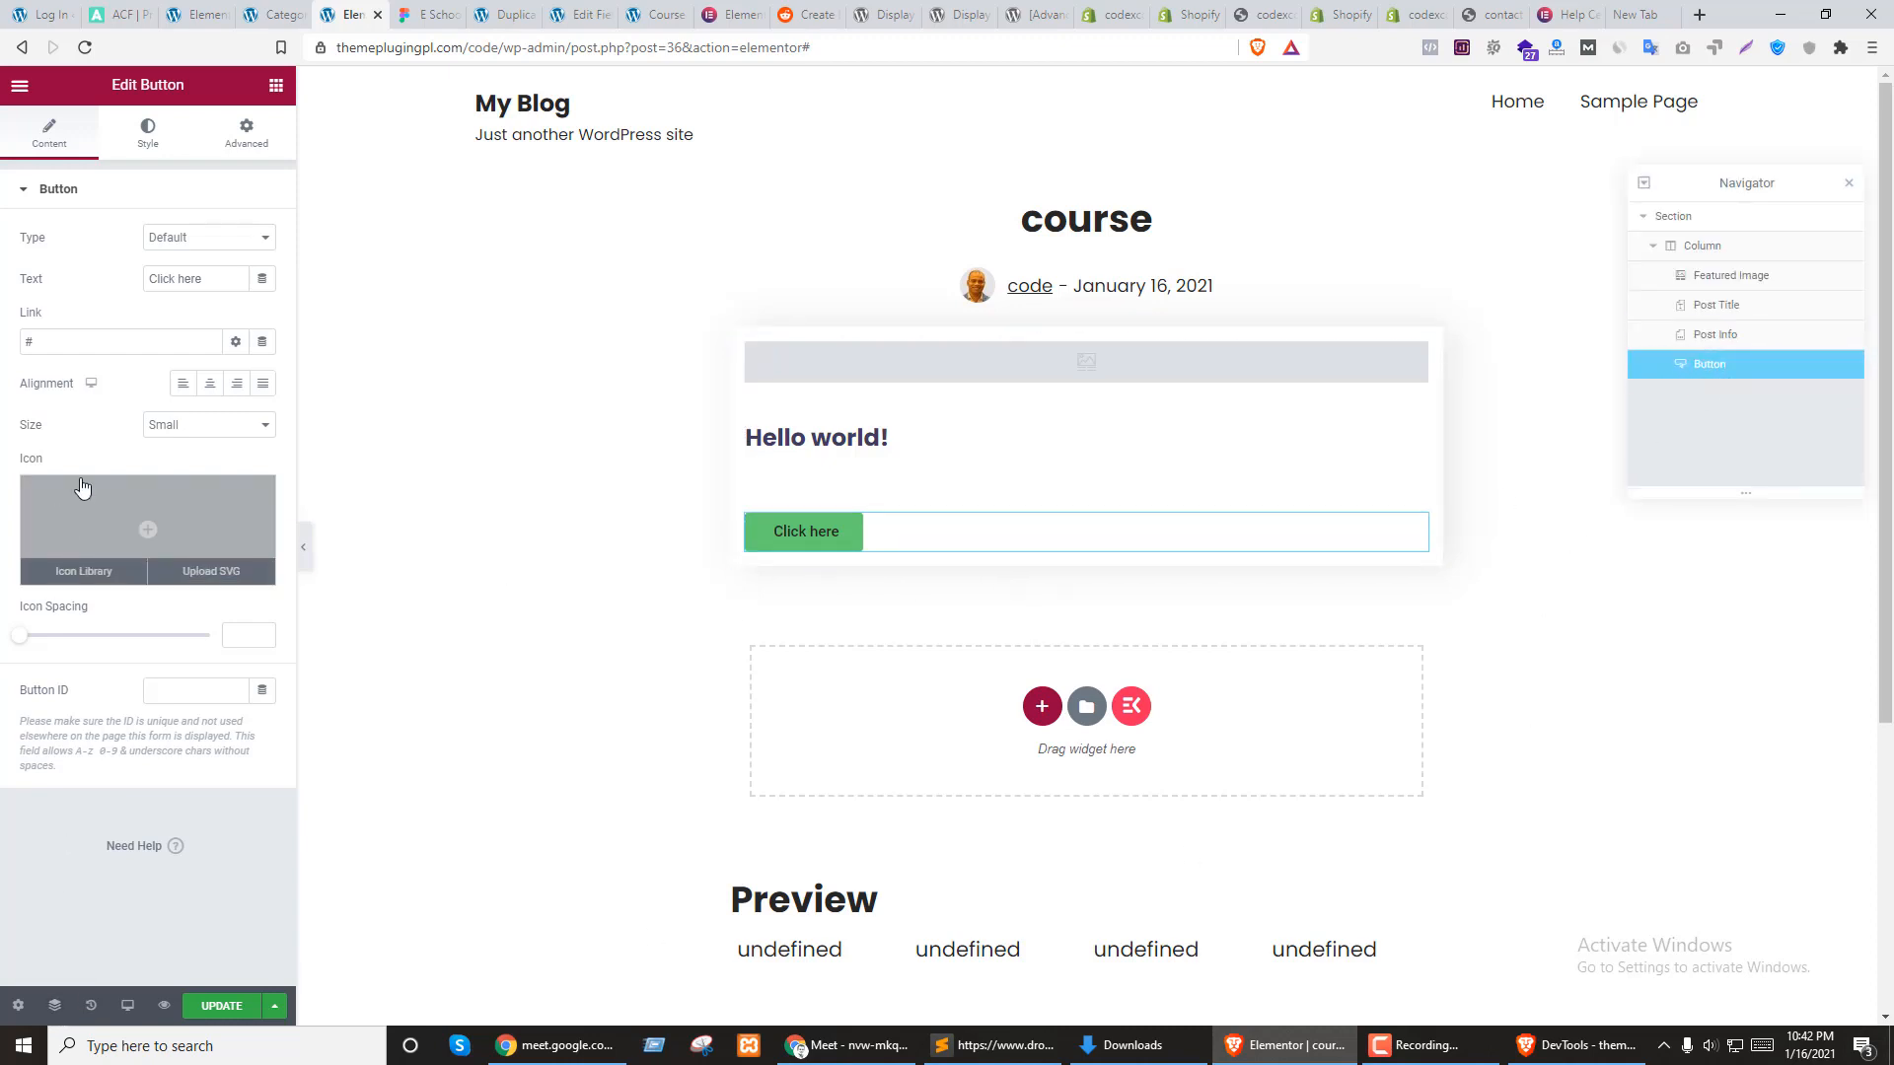
key(ctrl+Tab)
click(631, 797)
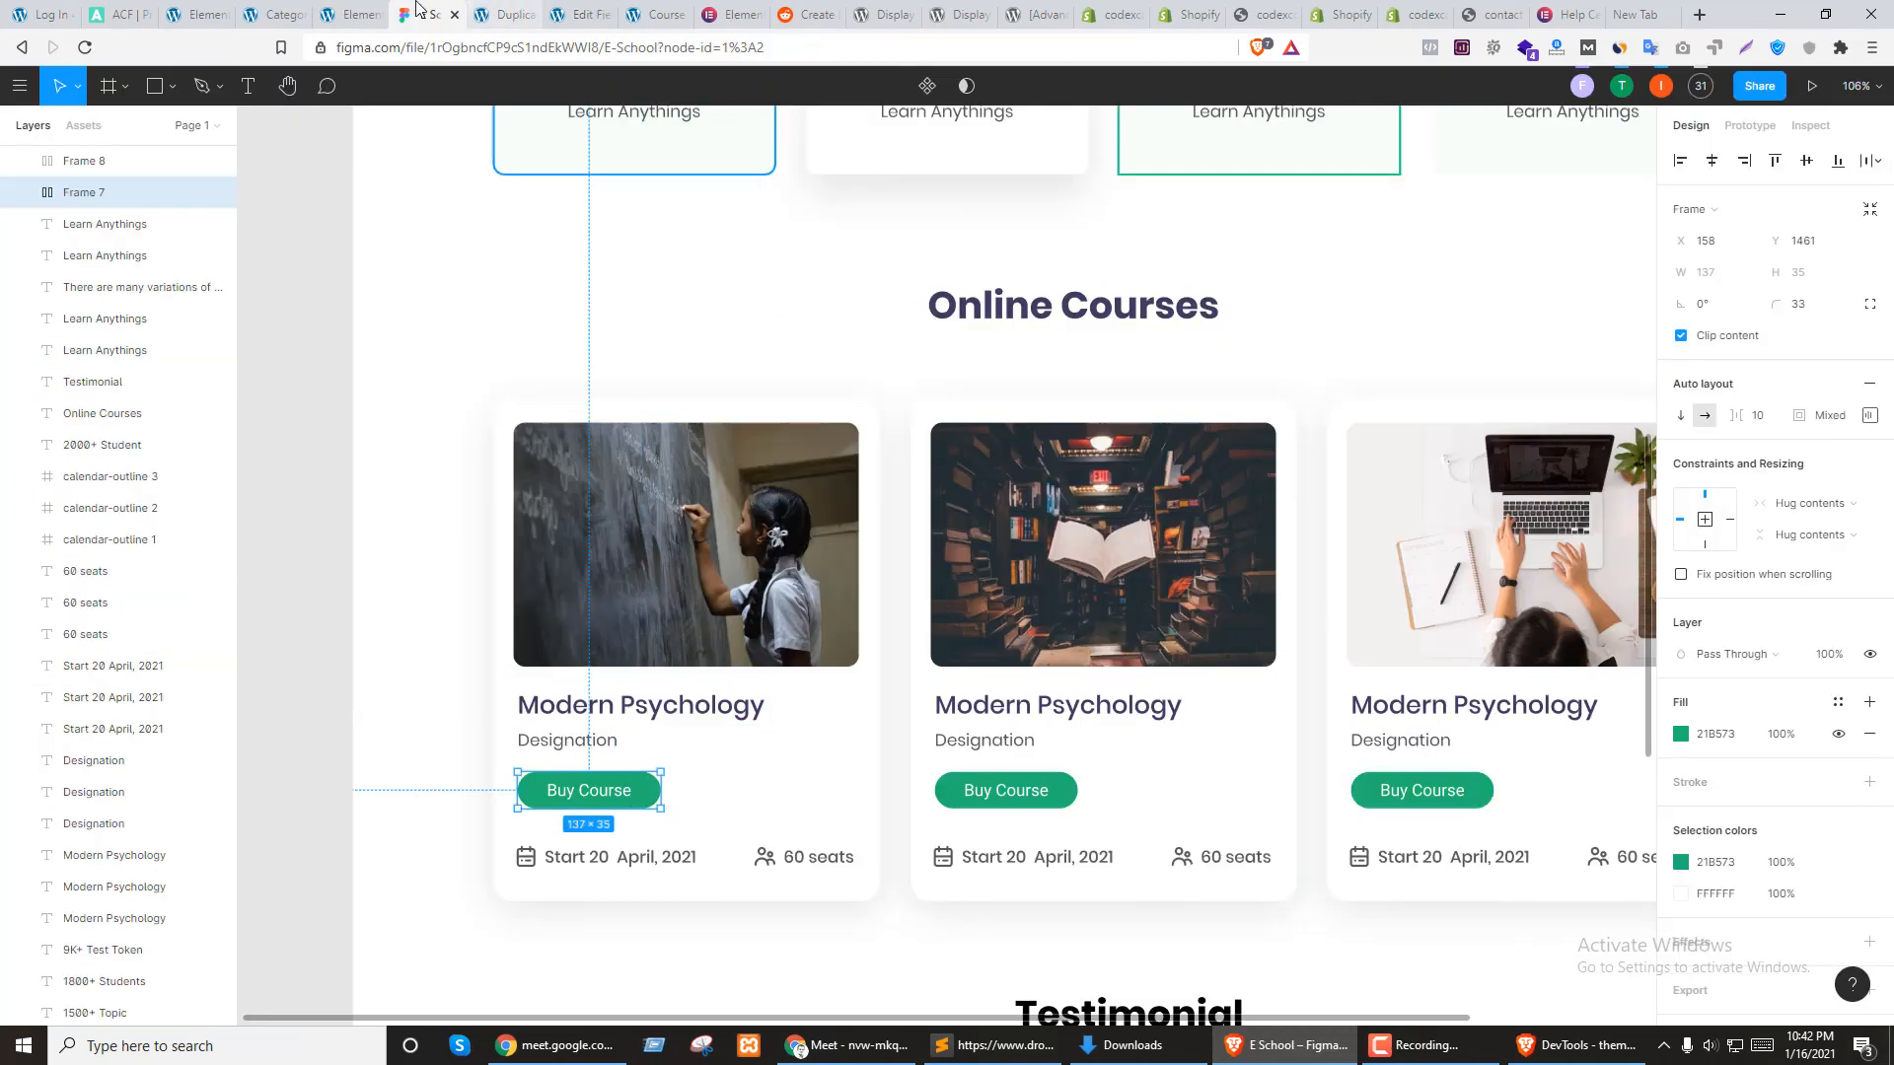
Switch to the home page's Elementor editor and copy the Get Started button from the hero section
click(582, 14)
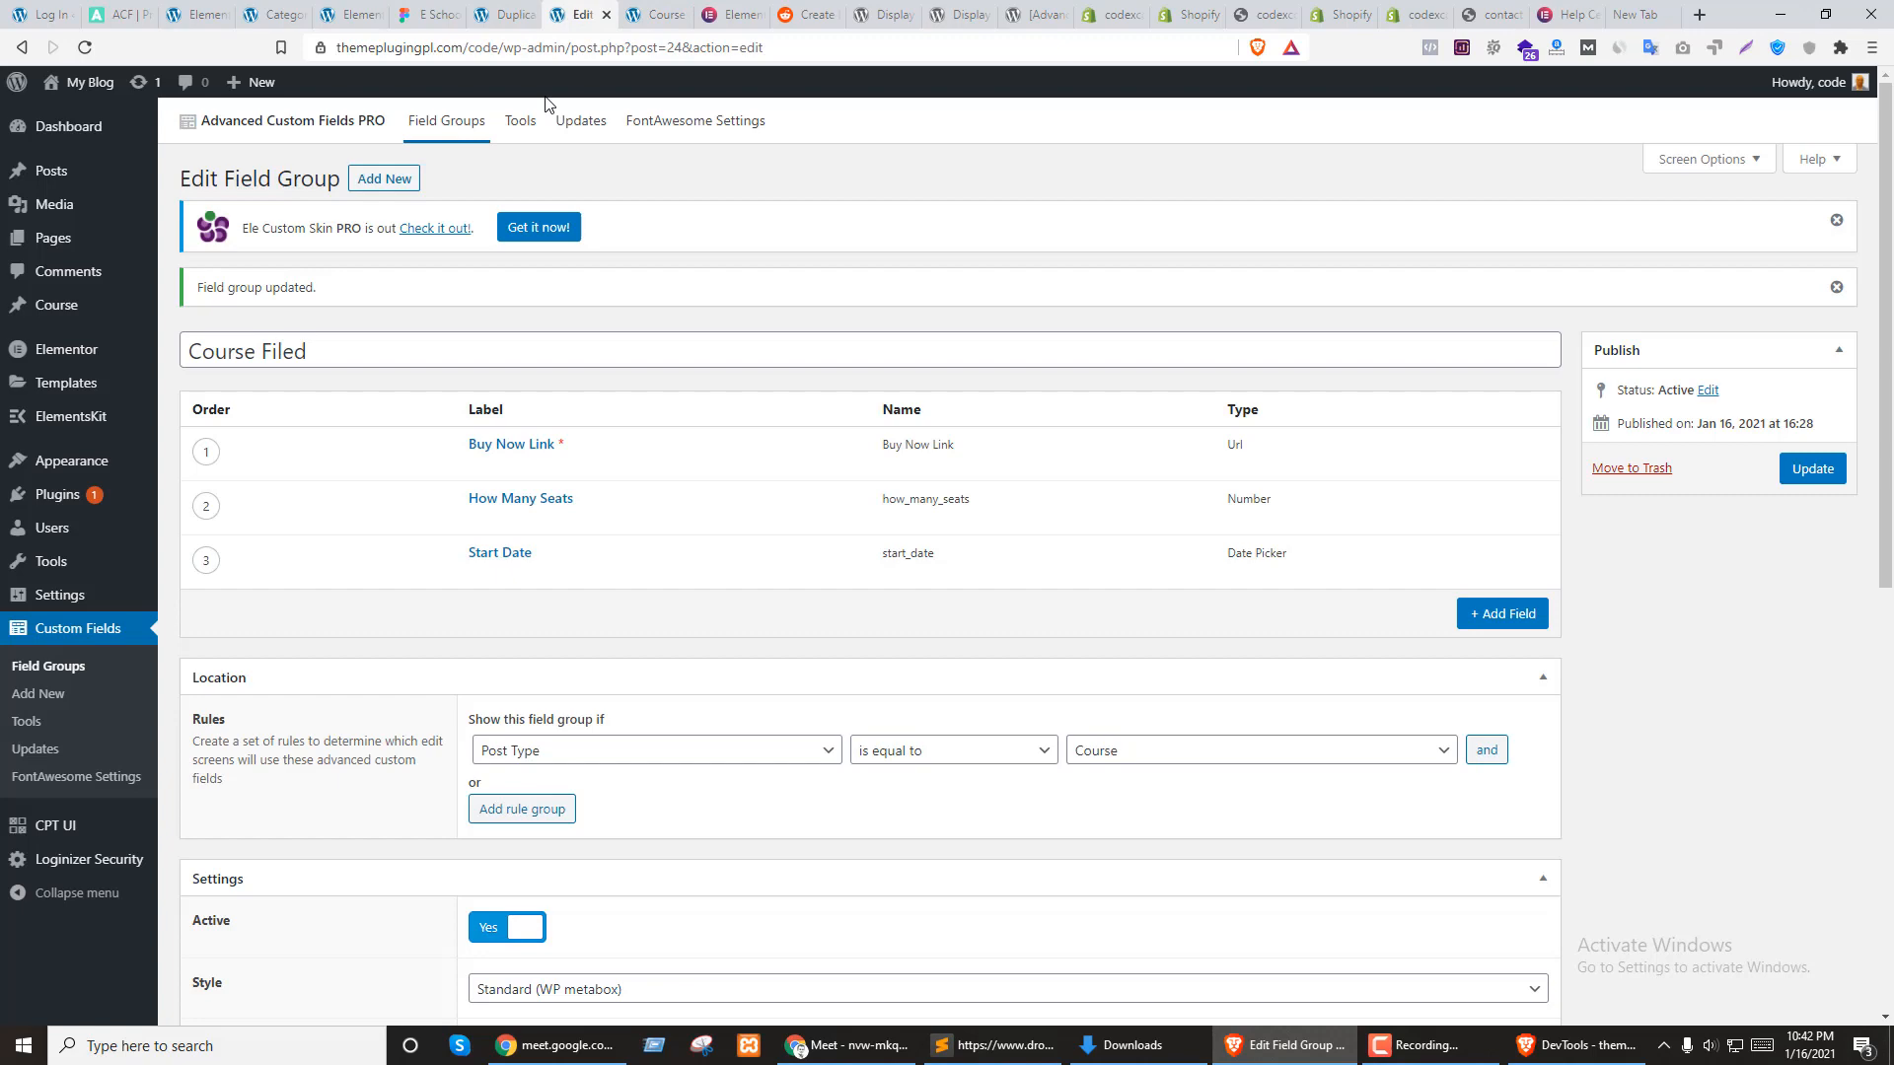
click(333, 12)
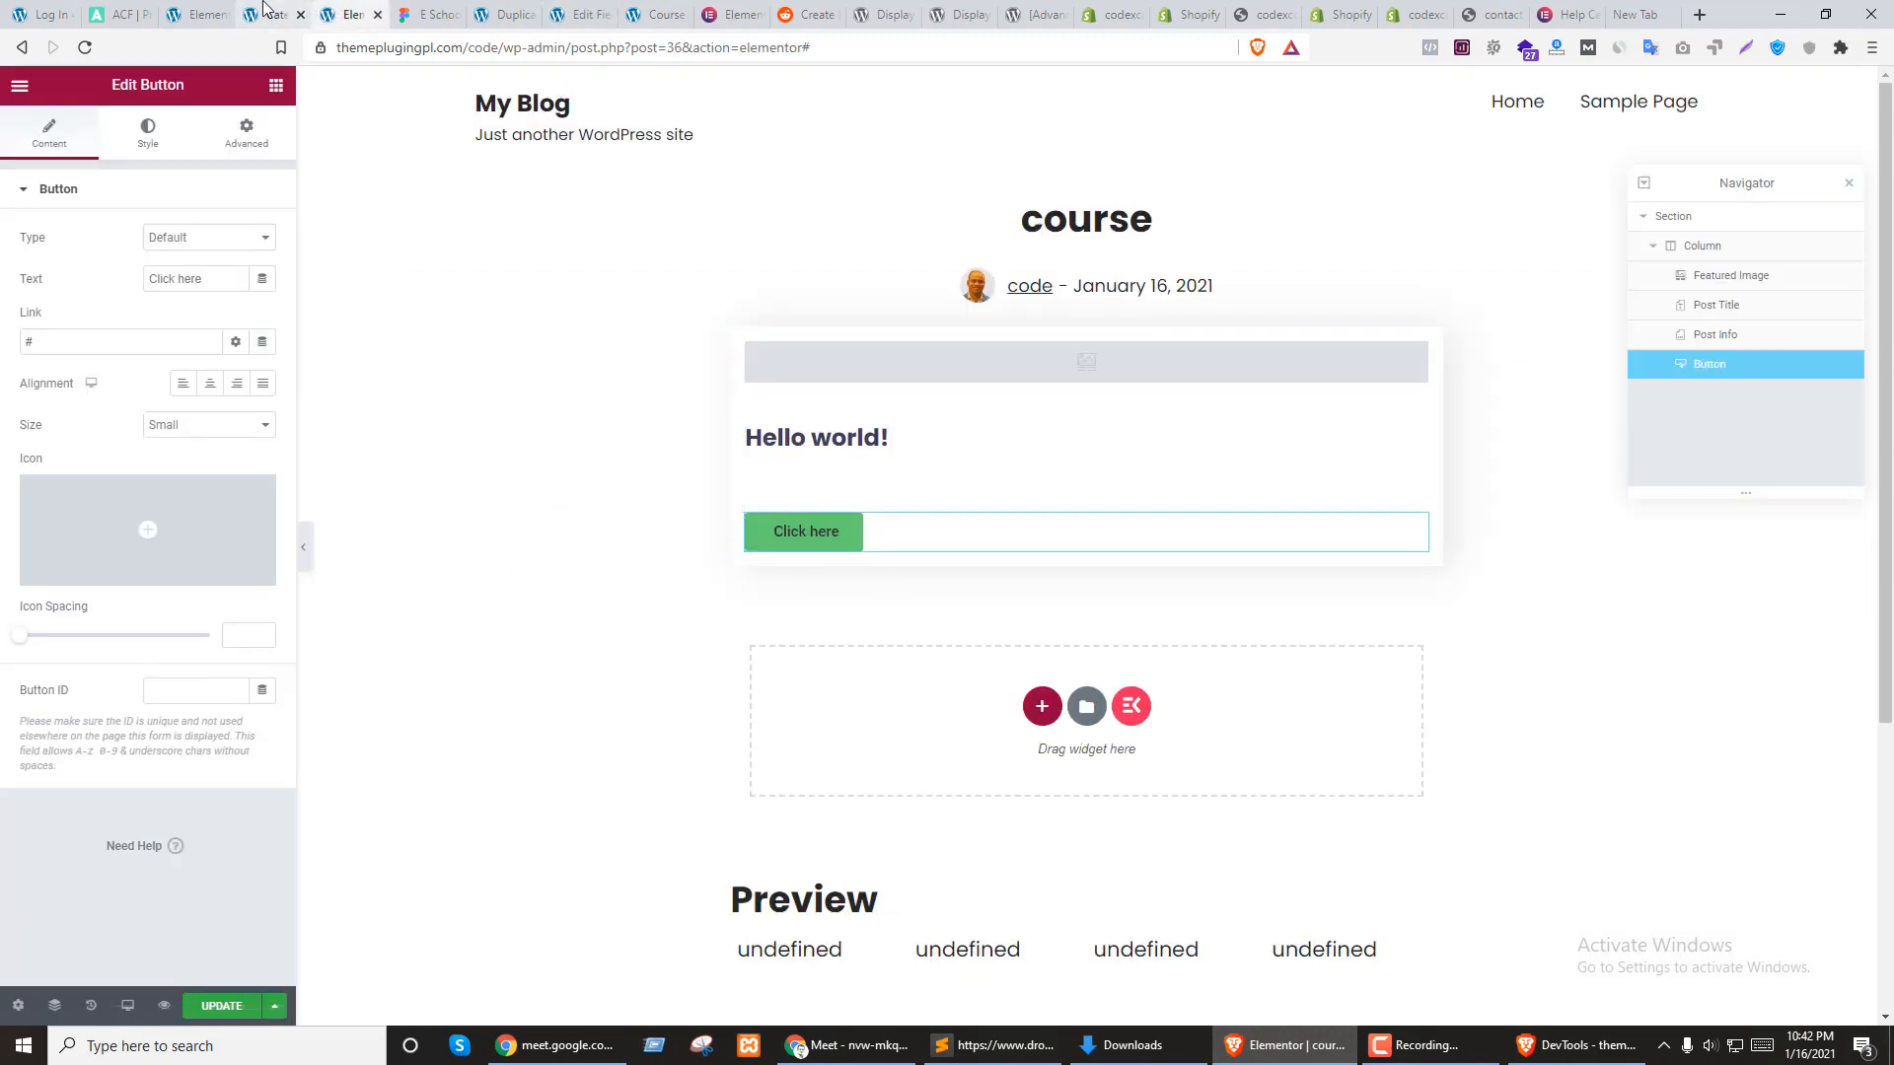
click(264, 12)
click(118, 13)
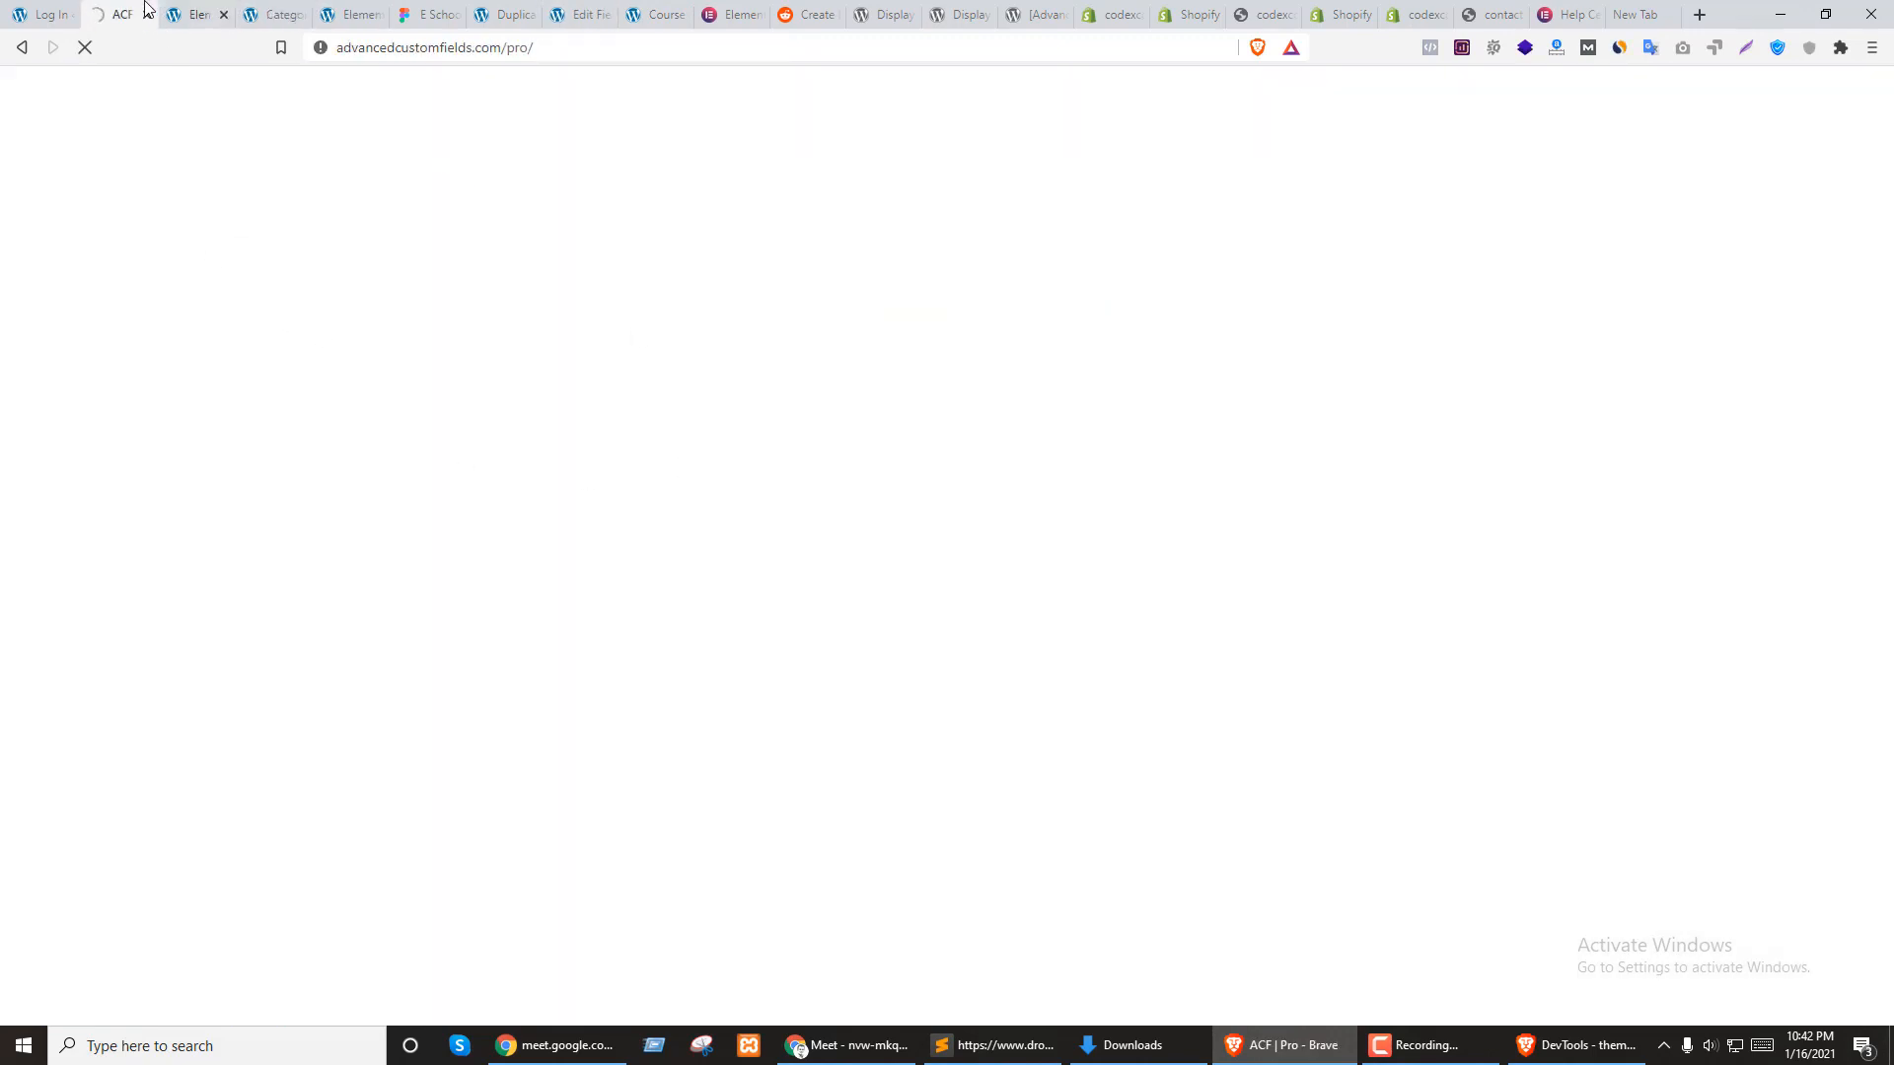
click(24, 9)
click(121, 11)
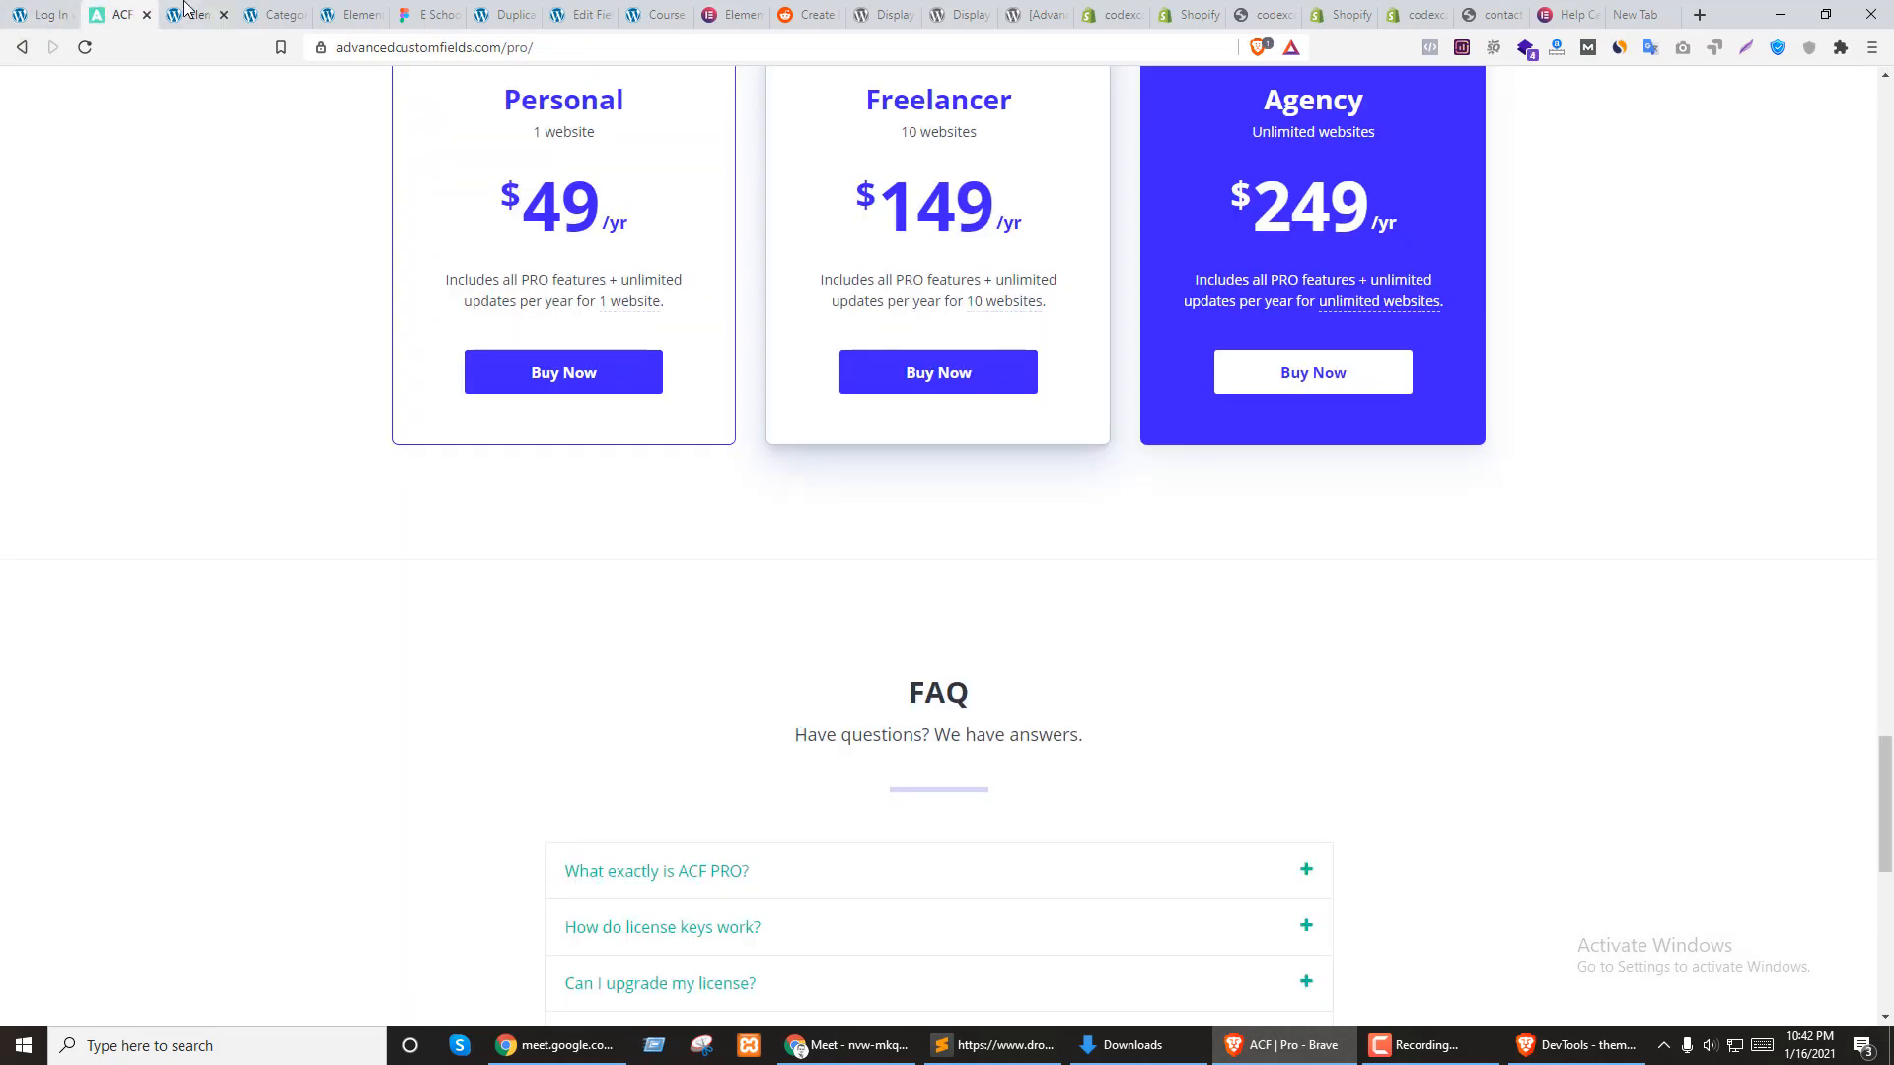
click(189, 9)
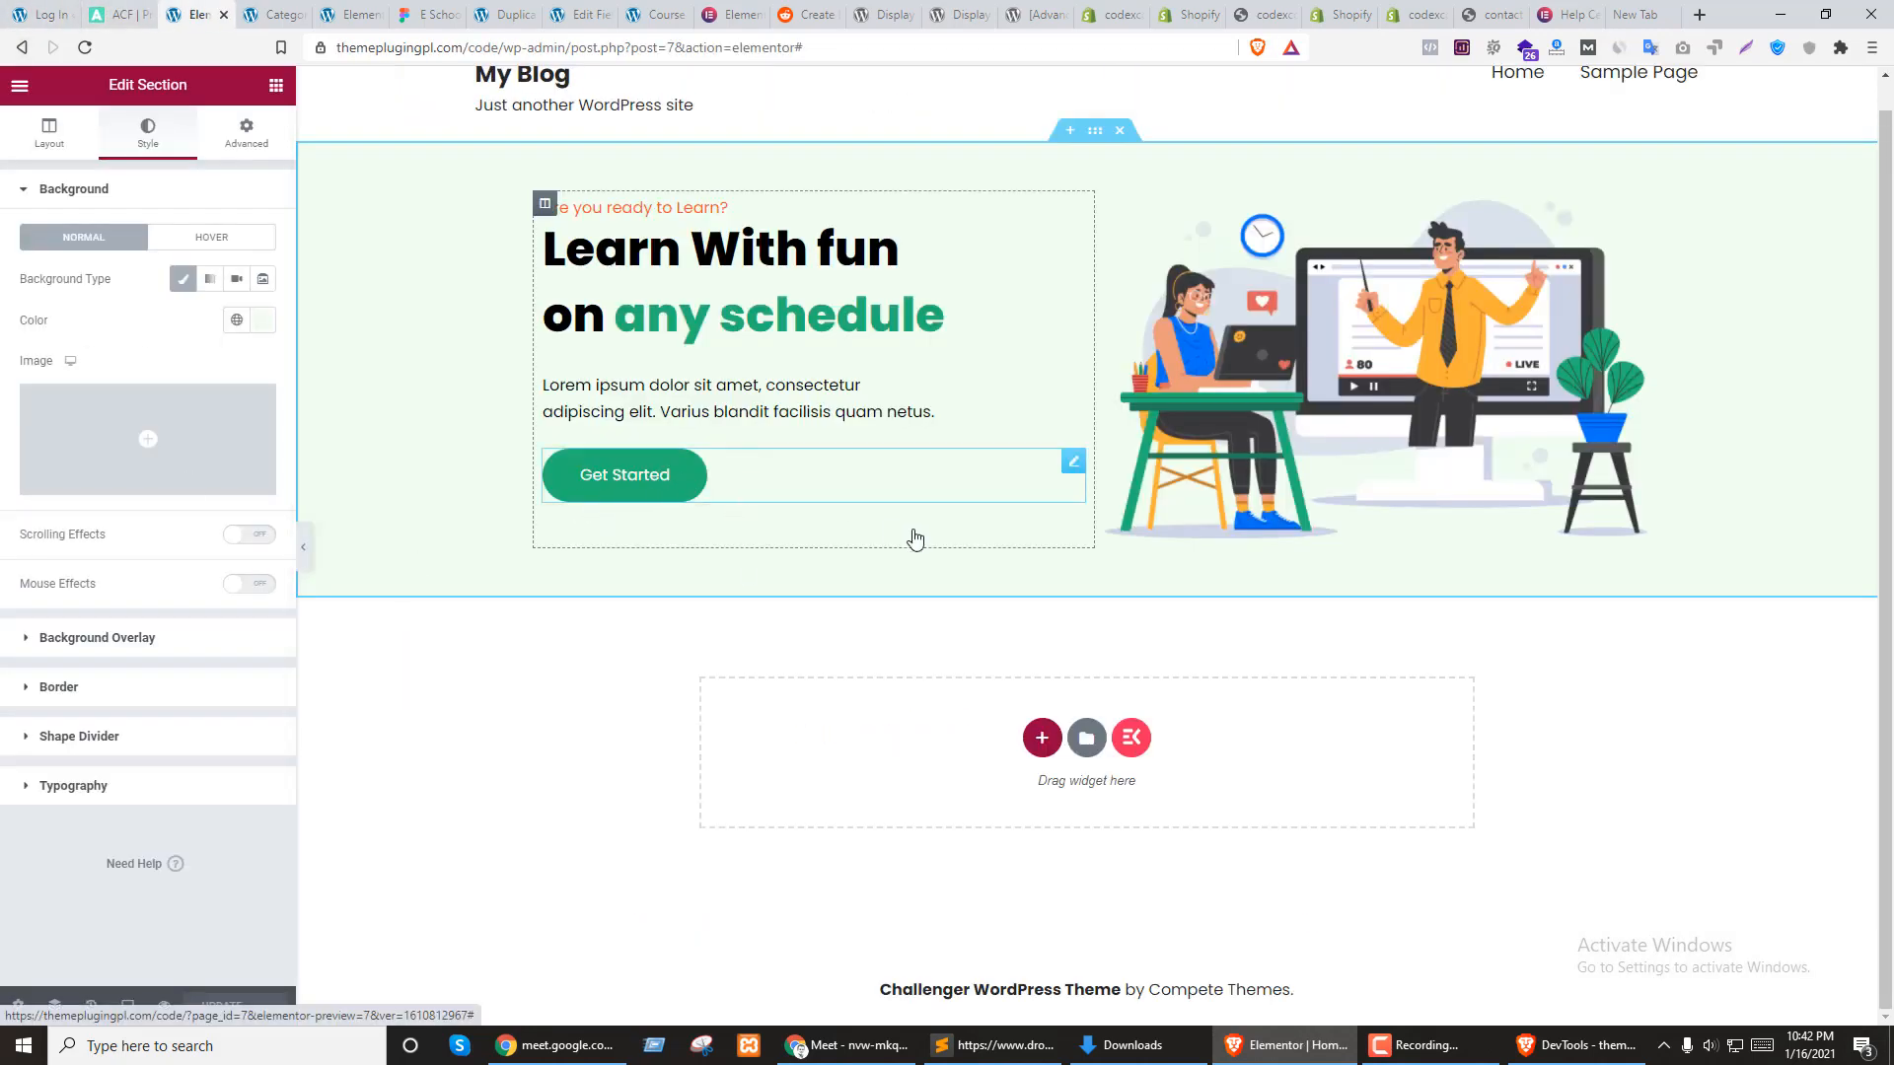
click(1072, 460)
right_click(1068, 468)
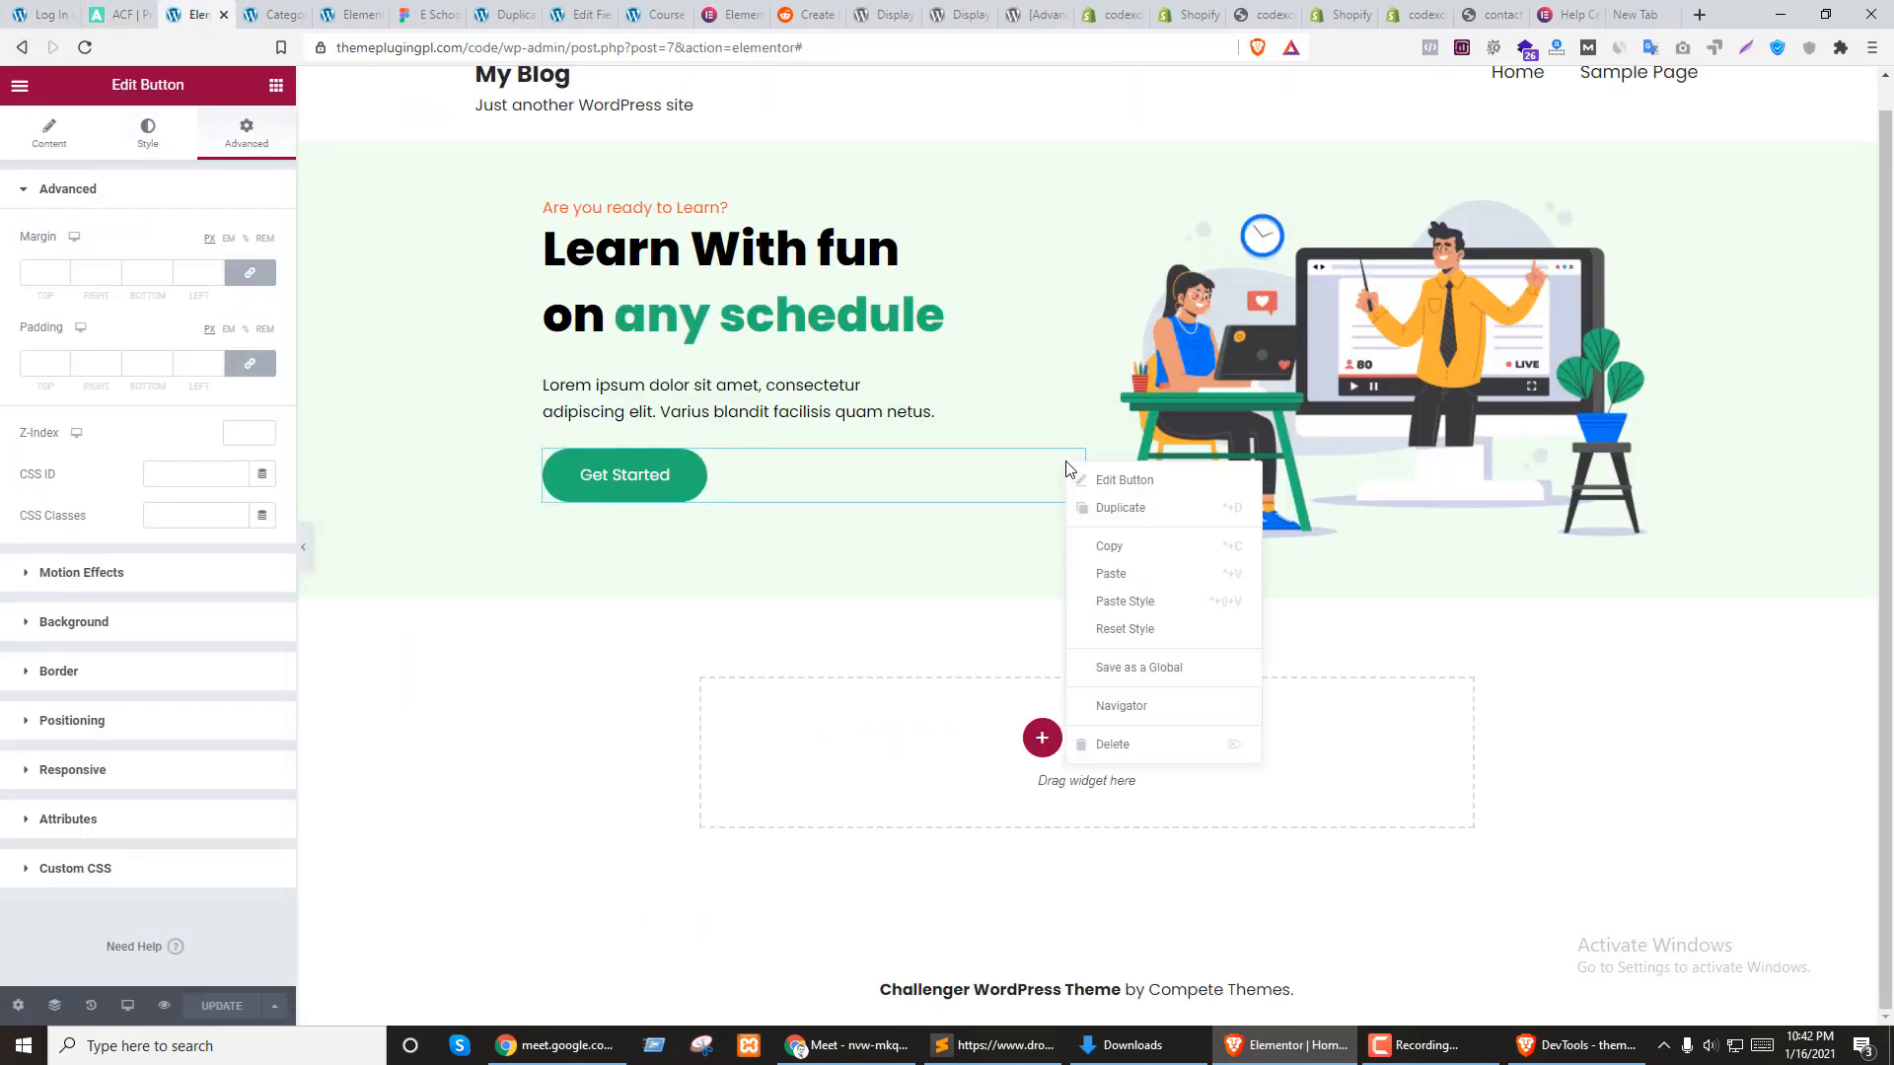
click(1104, 549)
Paste the copied button into the course template's card and delete the "Click here" button
click(340, 13)
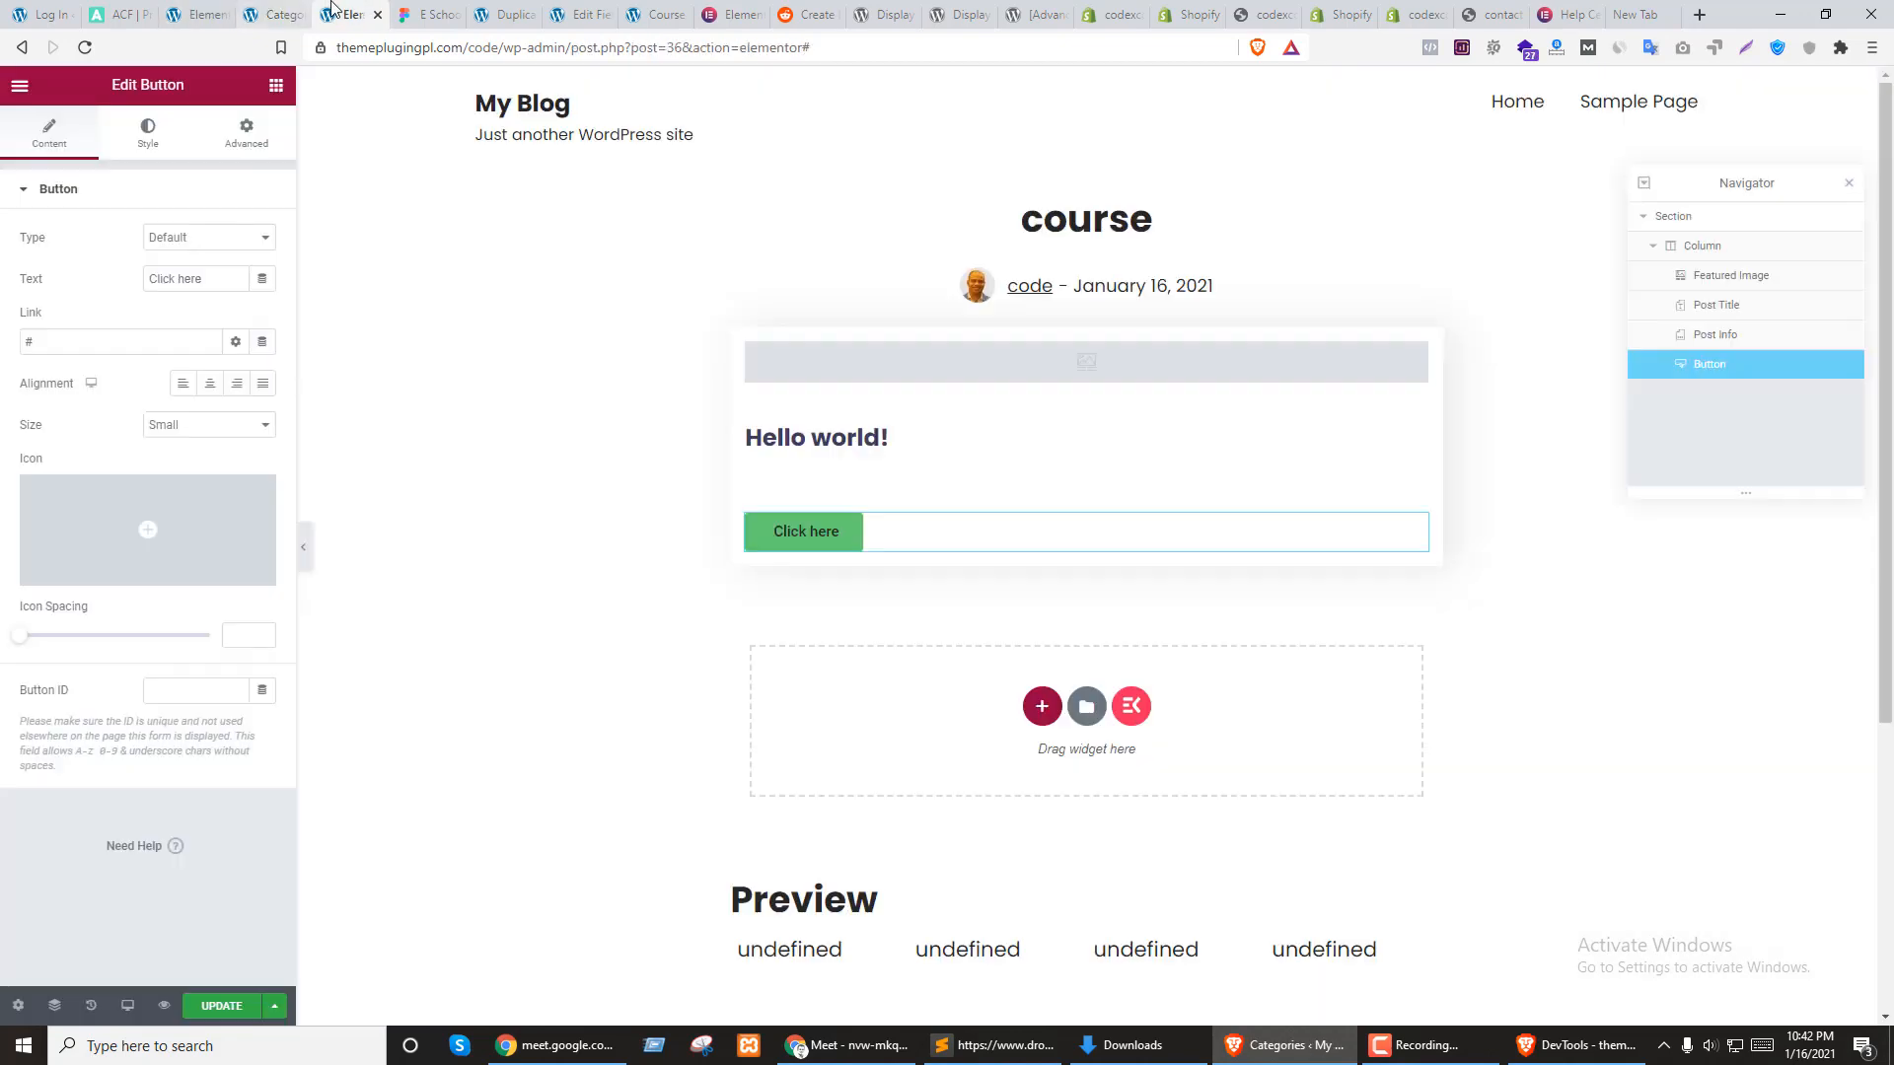
right_click(917, 536)
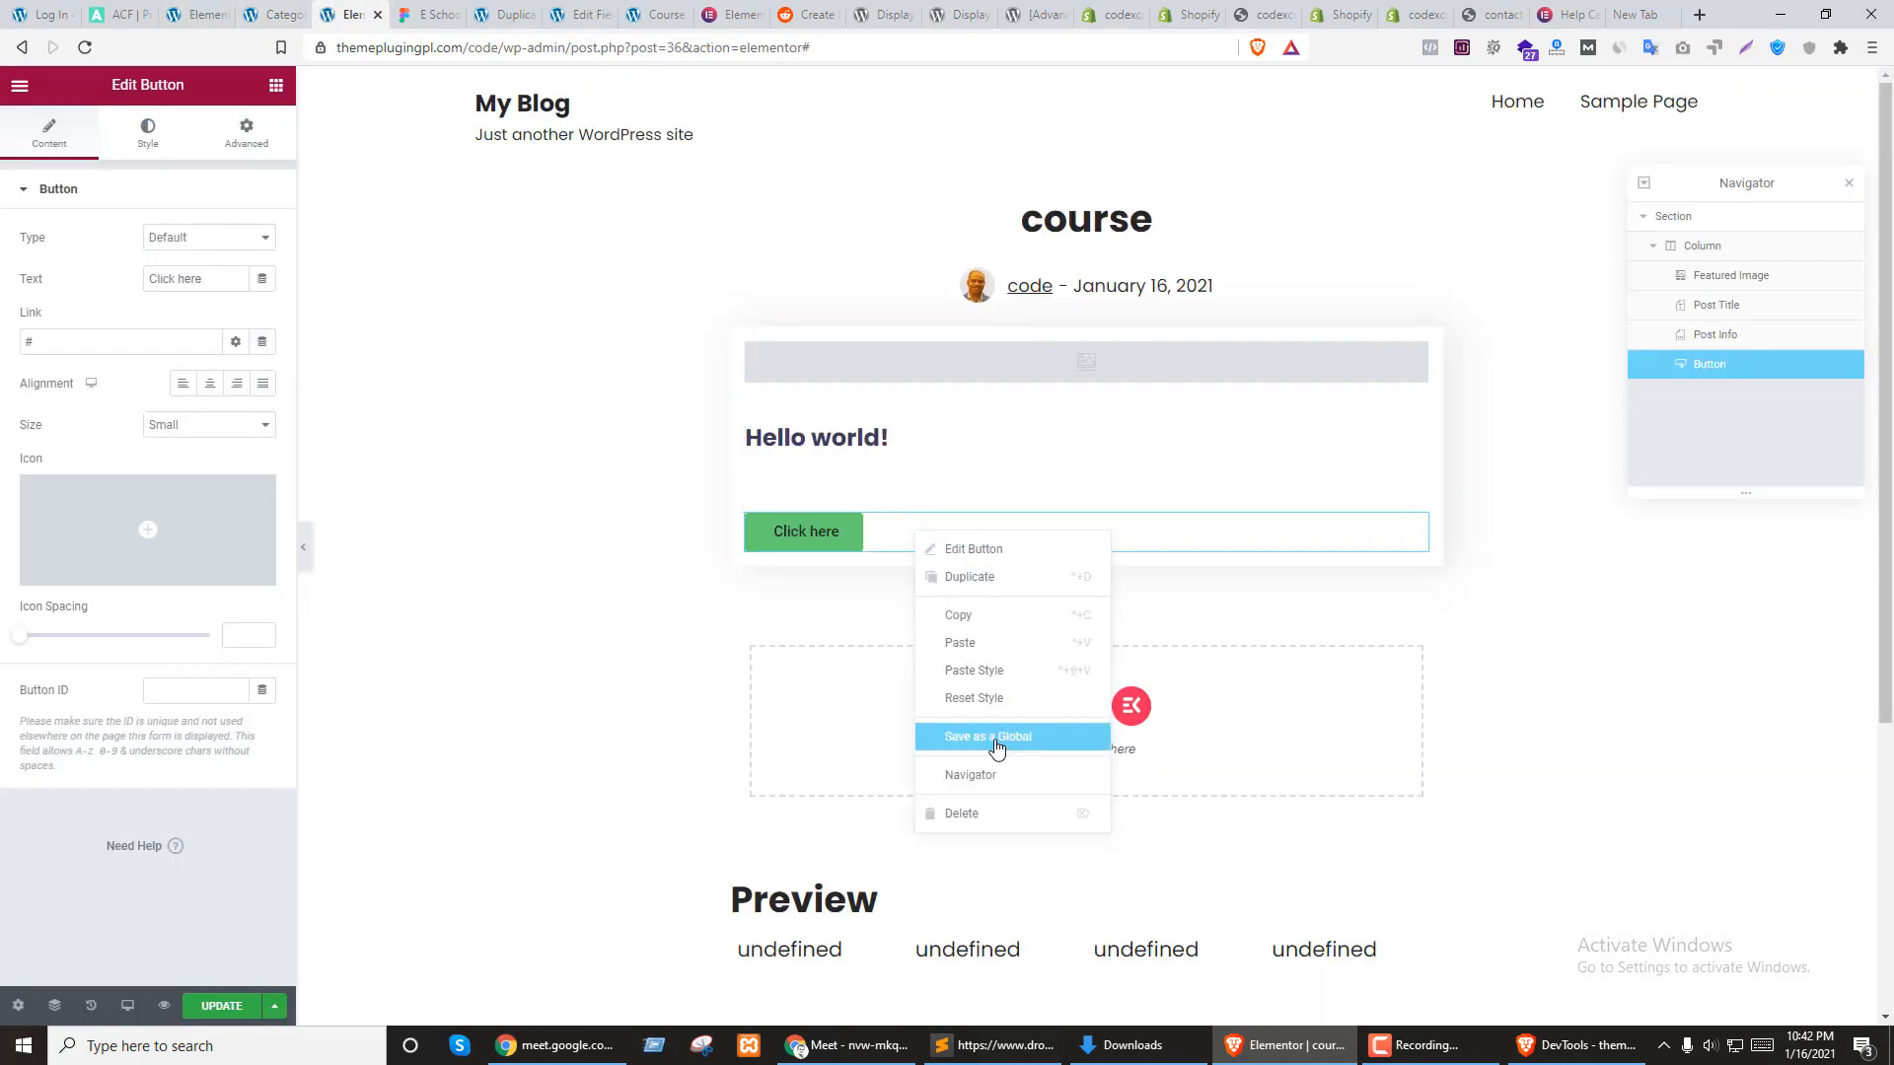
click(962, 644)
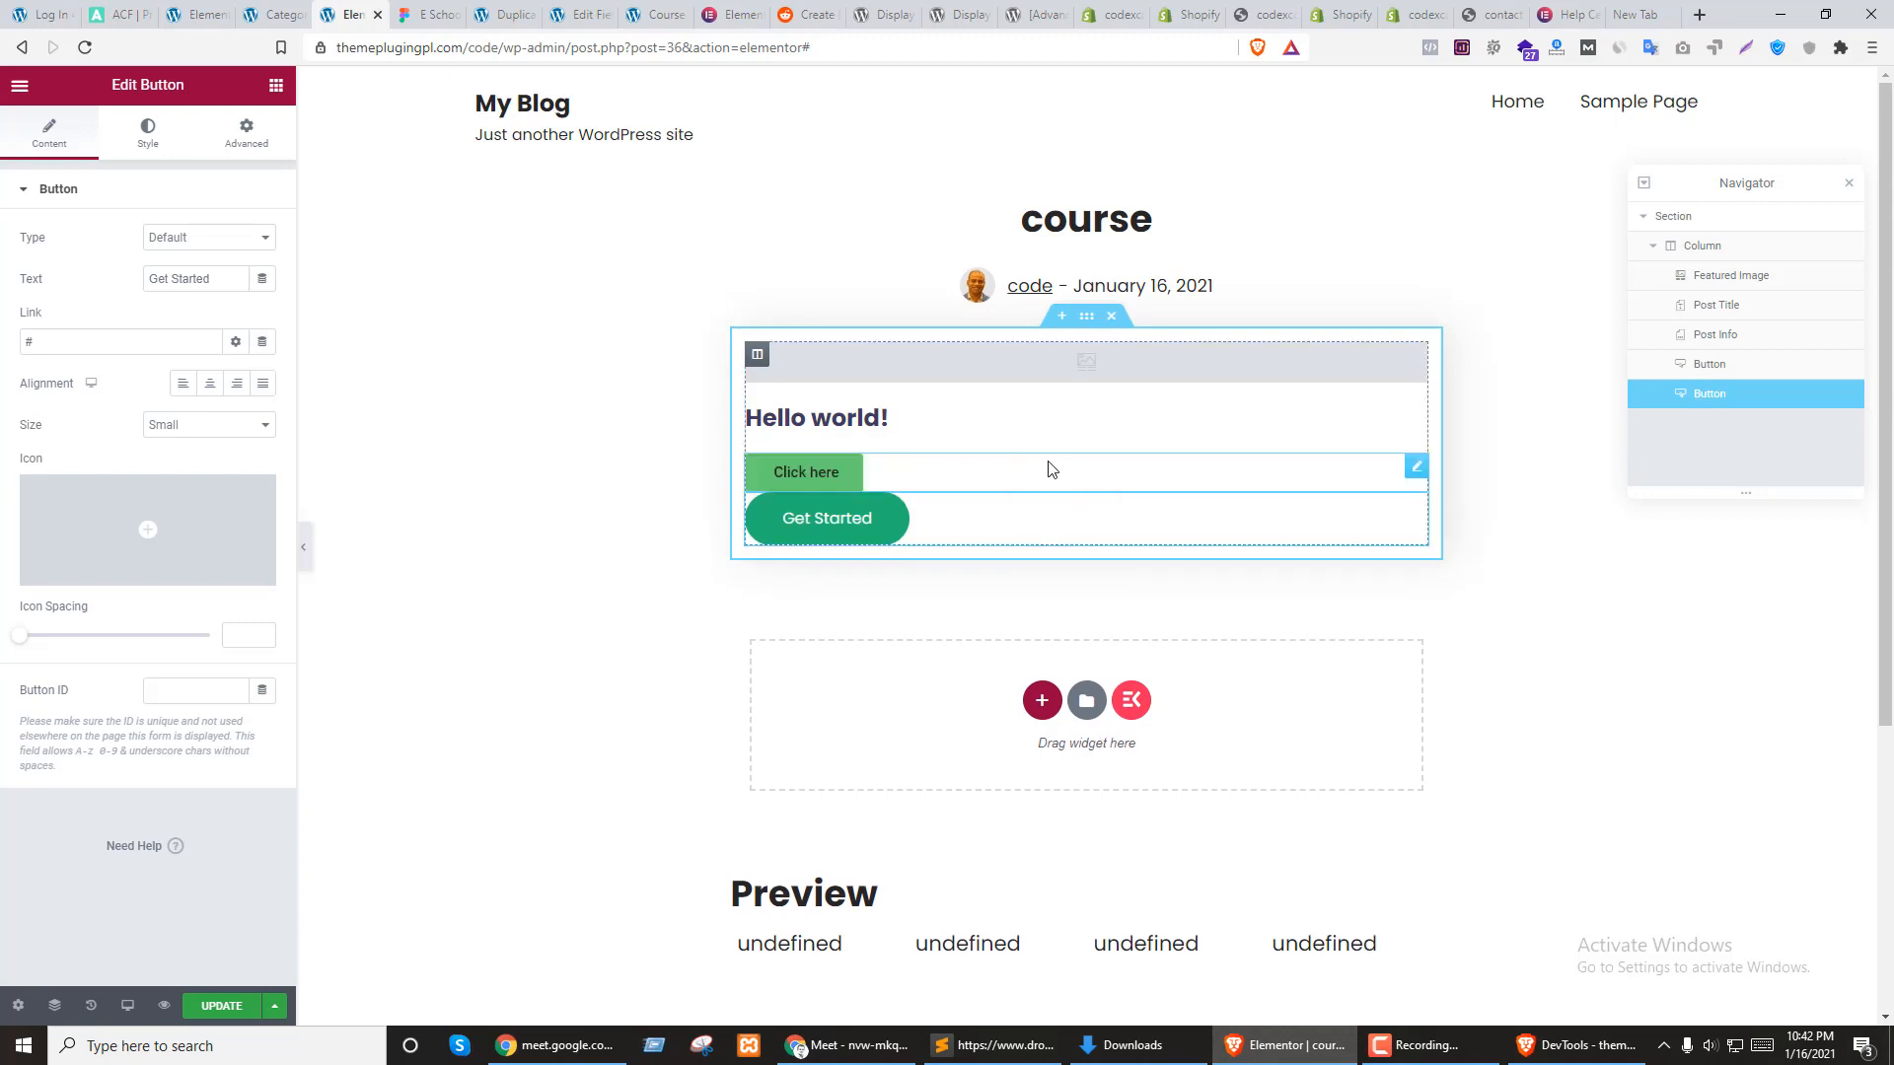
right_click(1418, 472)
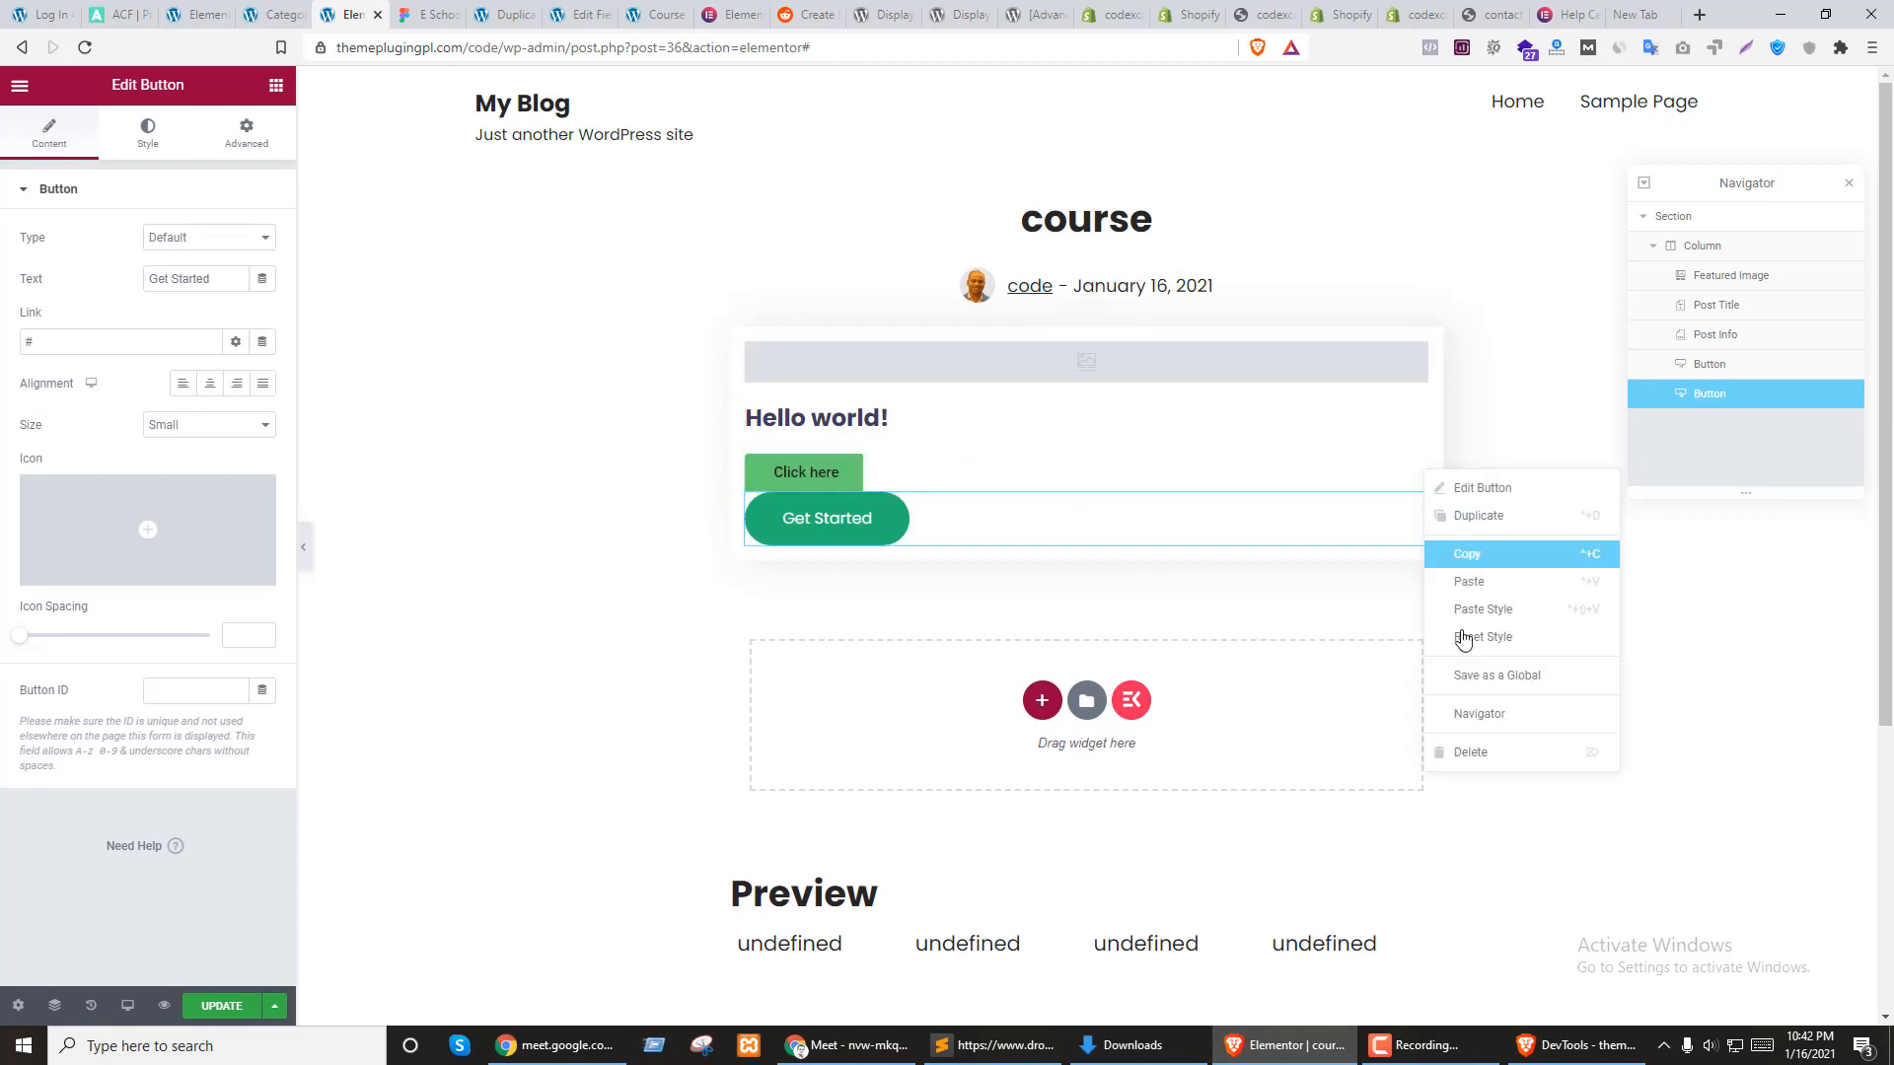
click(1475, 756)
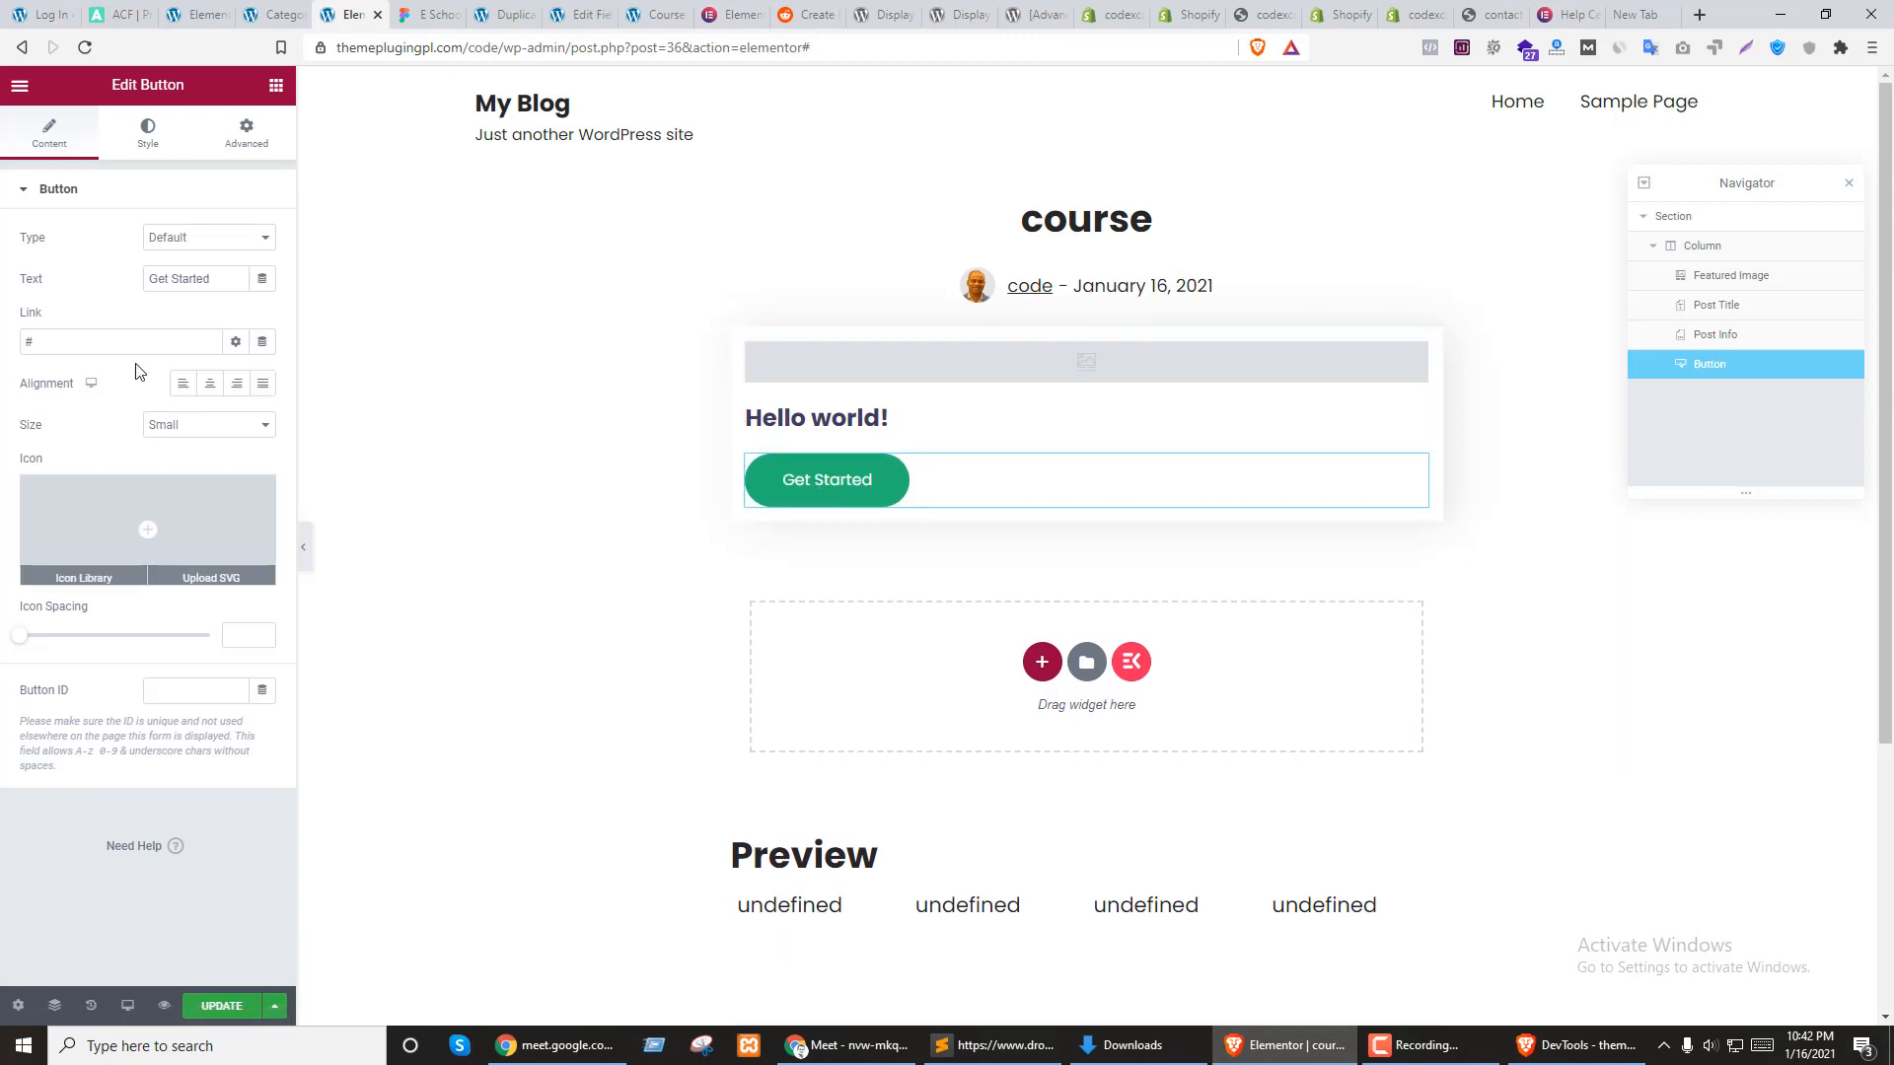
Change the pasted button's text to "Buy Now"
drag(207, 279, 115, 273)
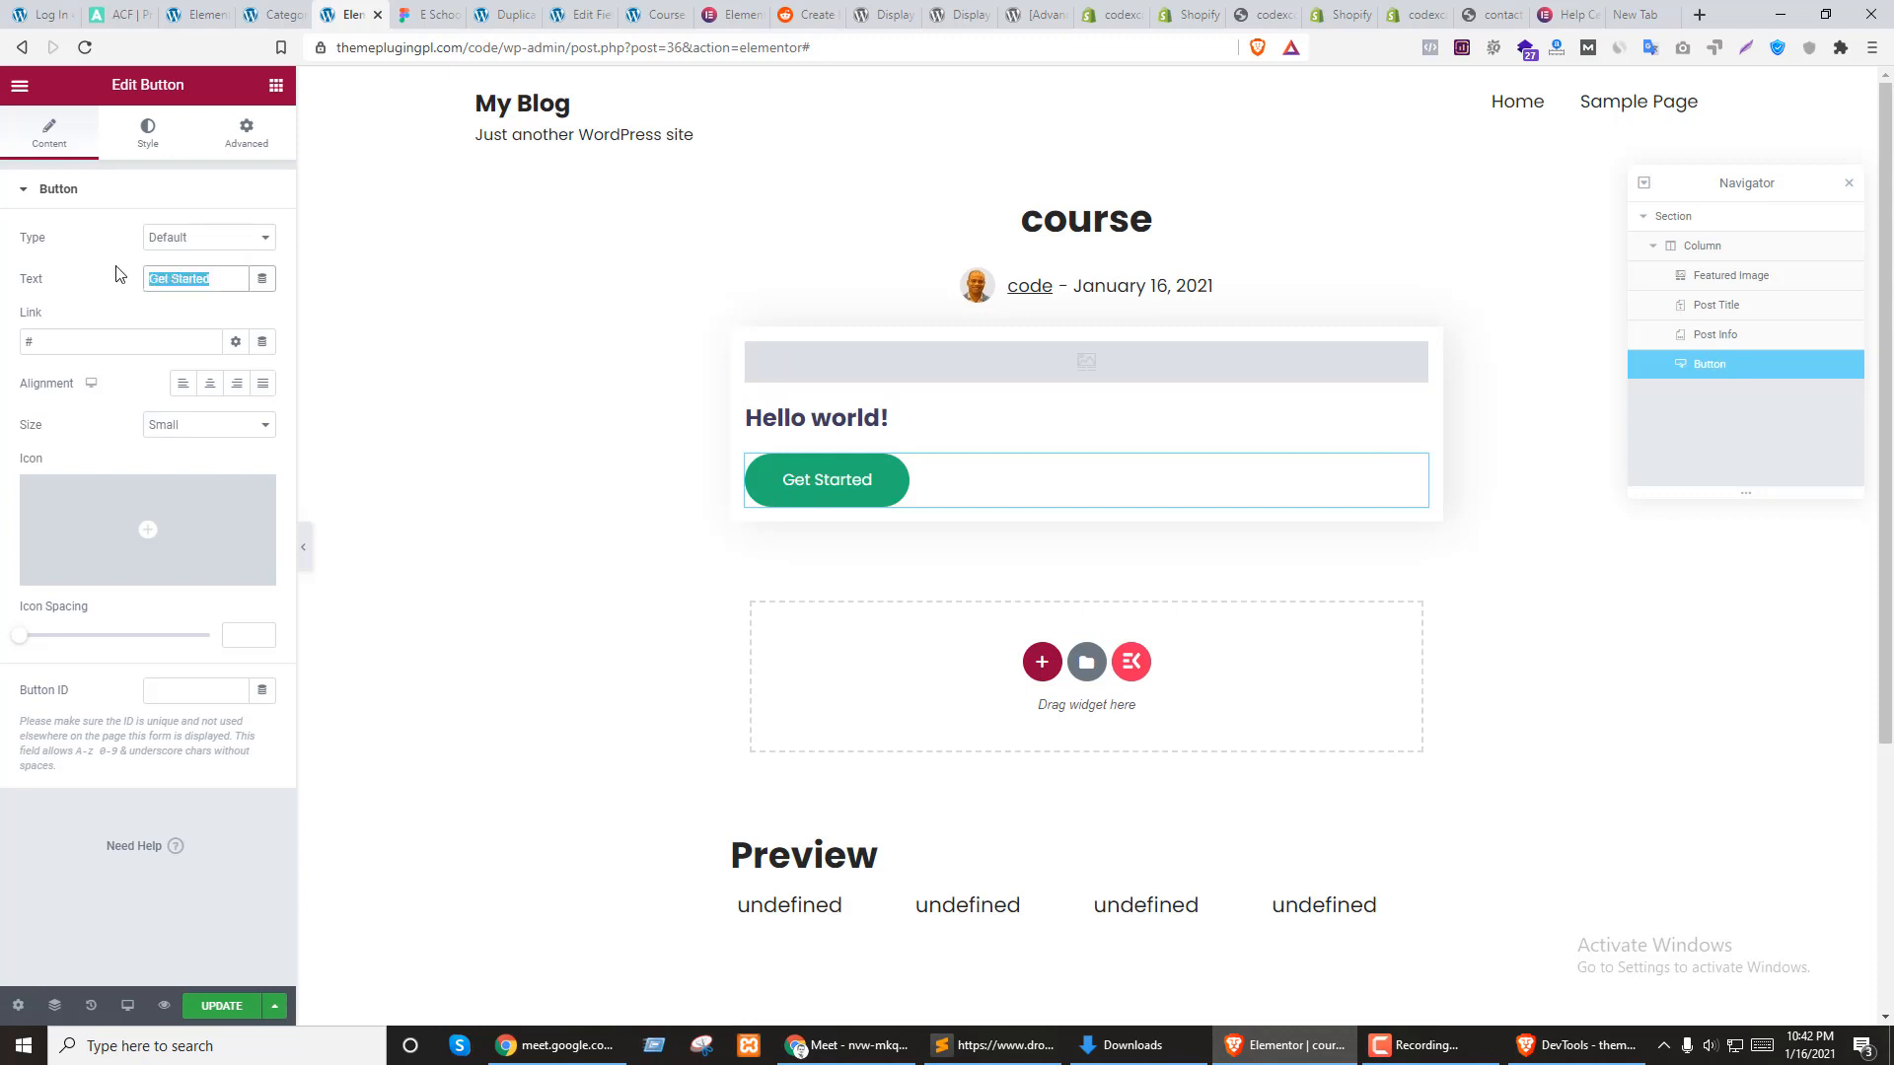
text(bUY nOW)
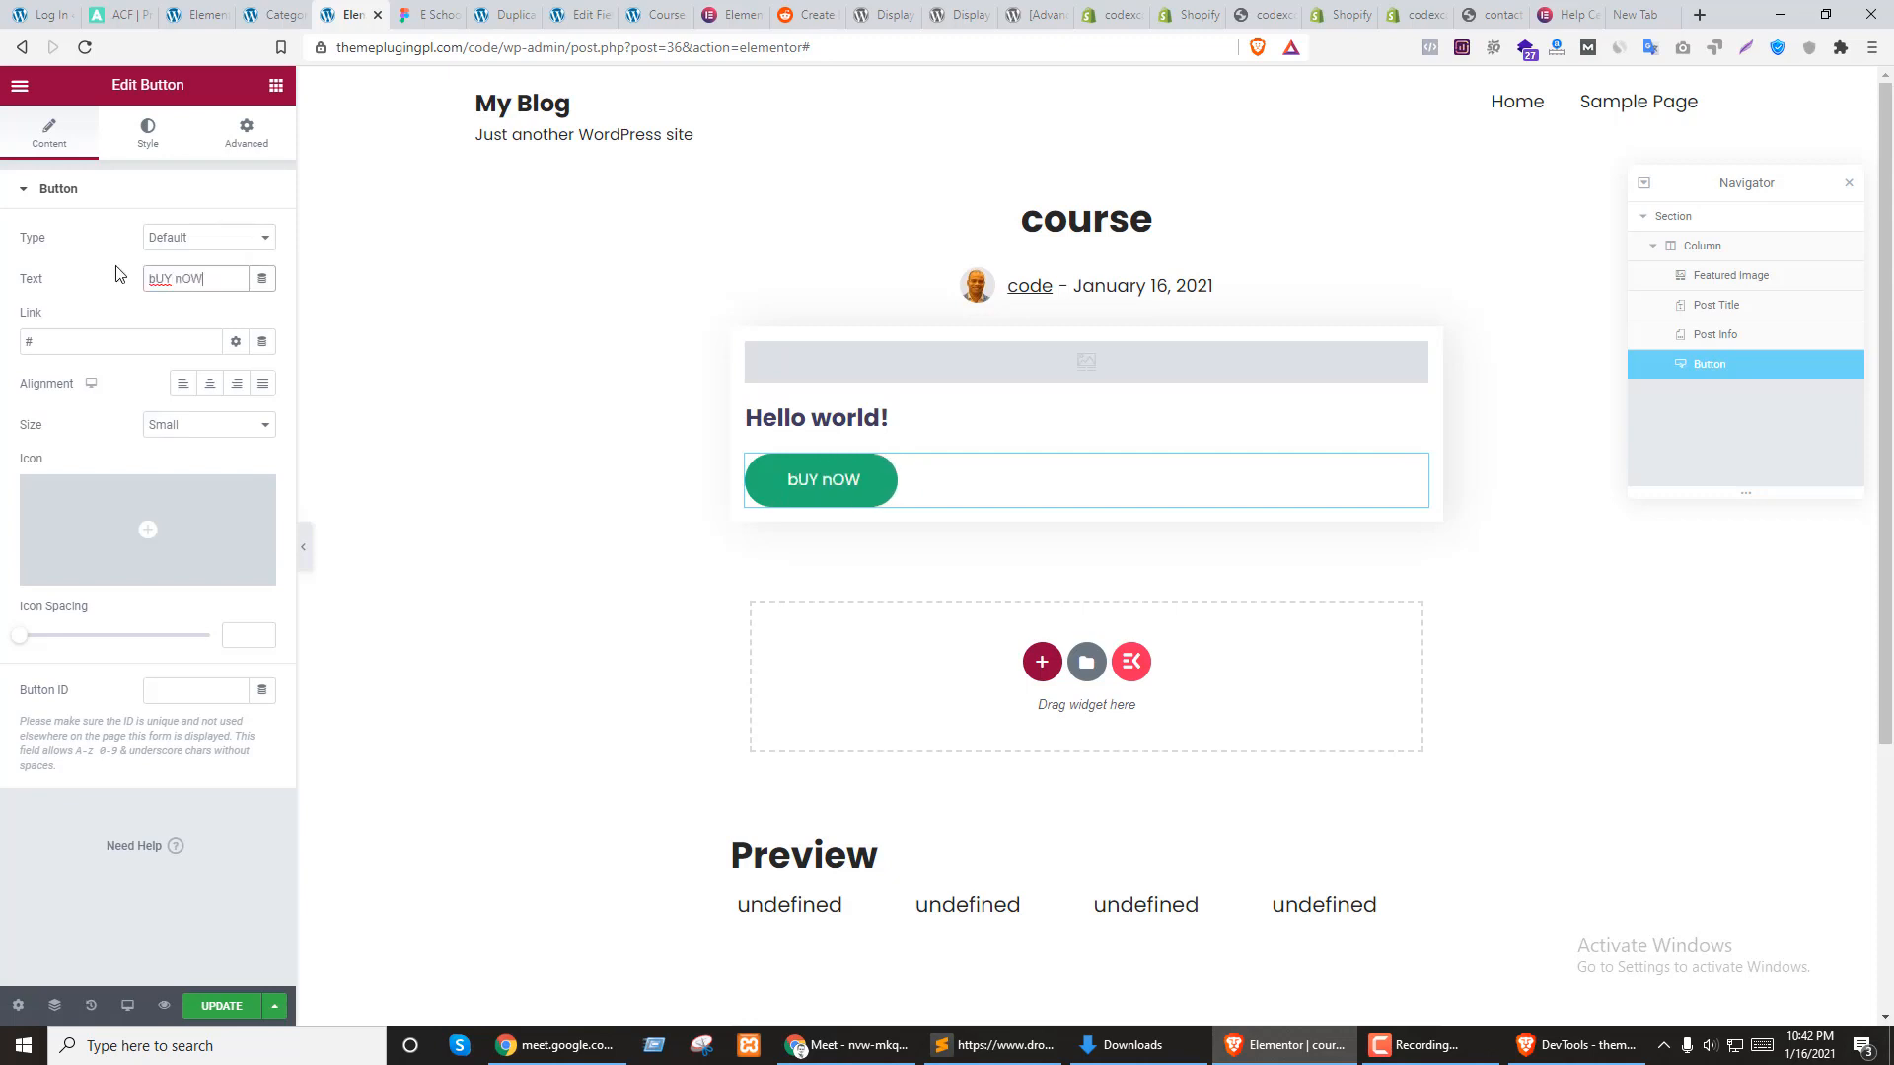
drag(200, 281, 116, 301)
text(Buy N)
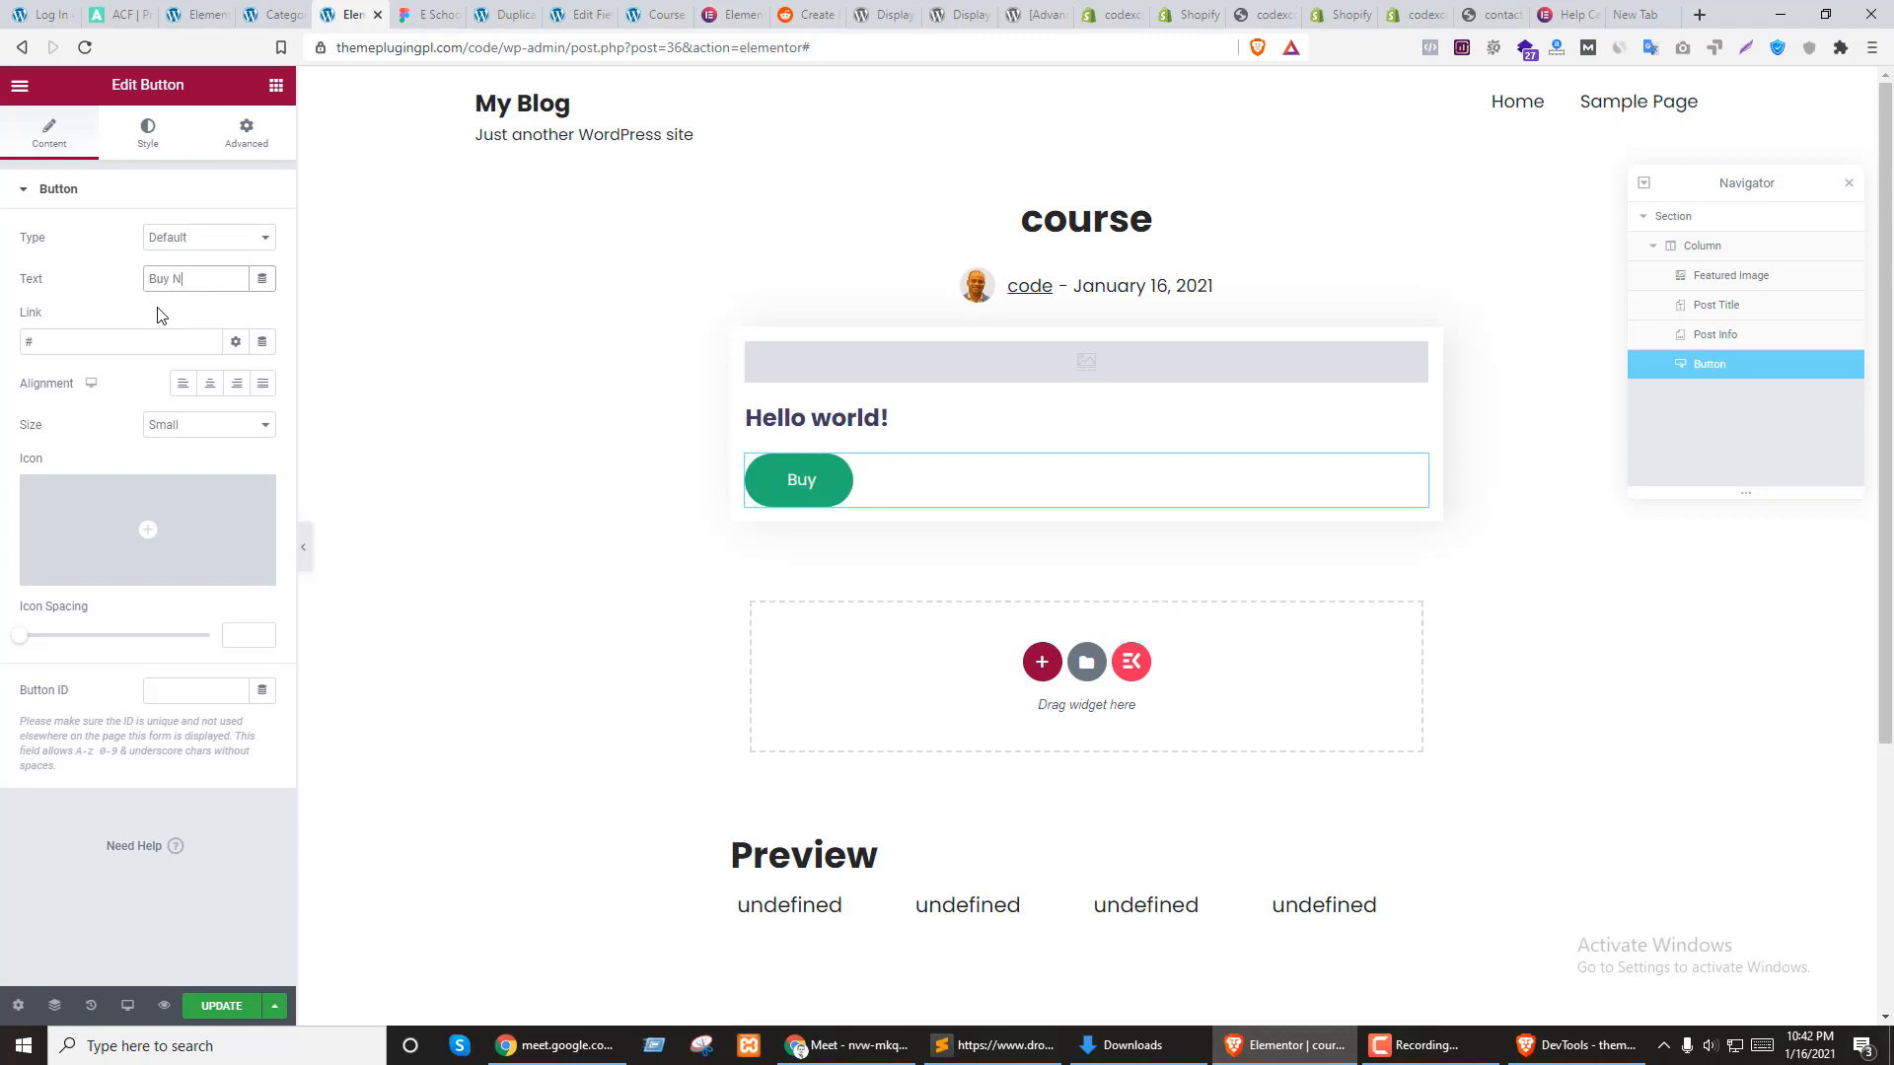
text(ow)
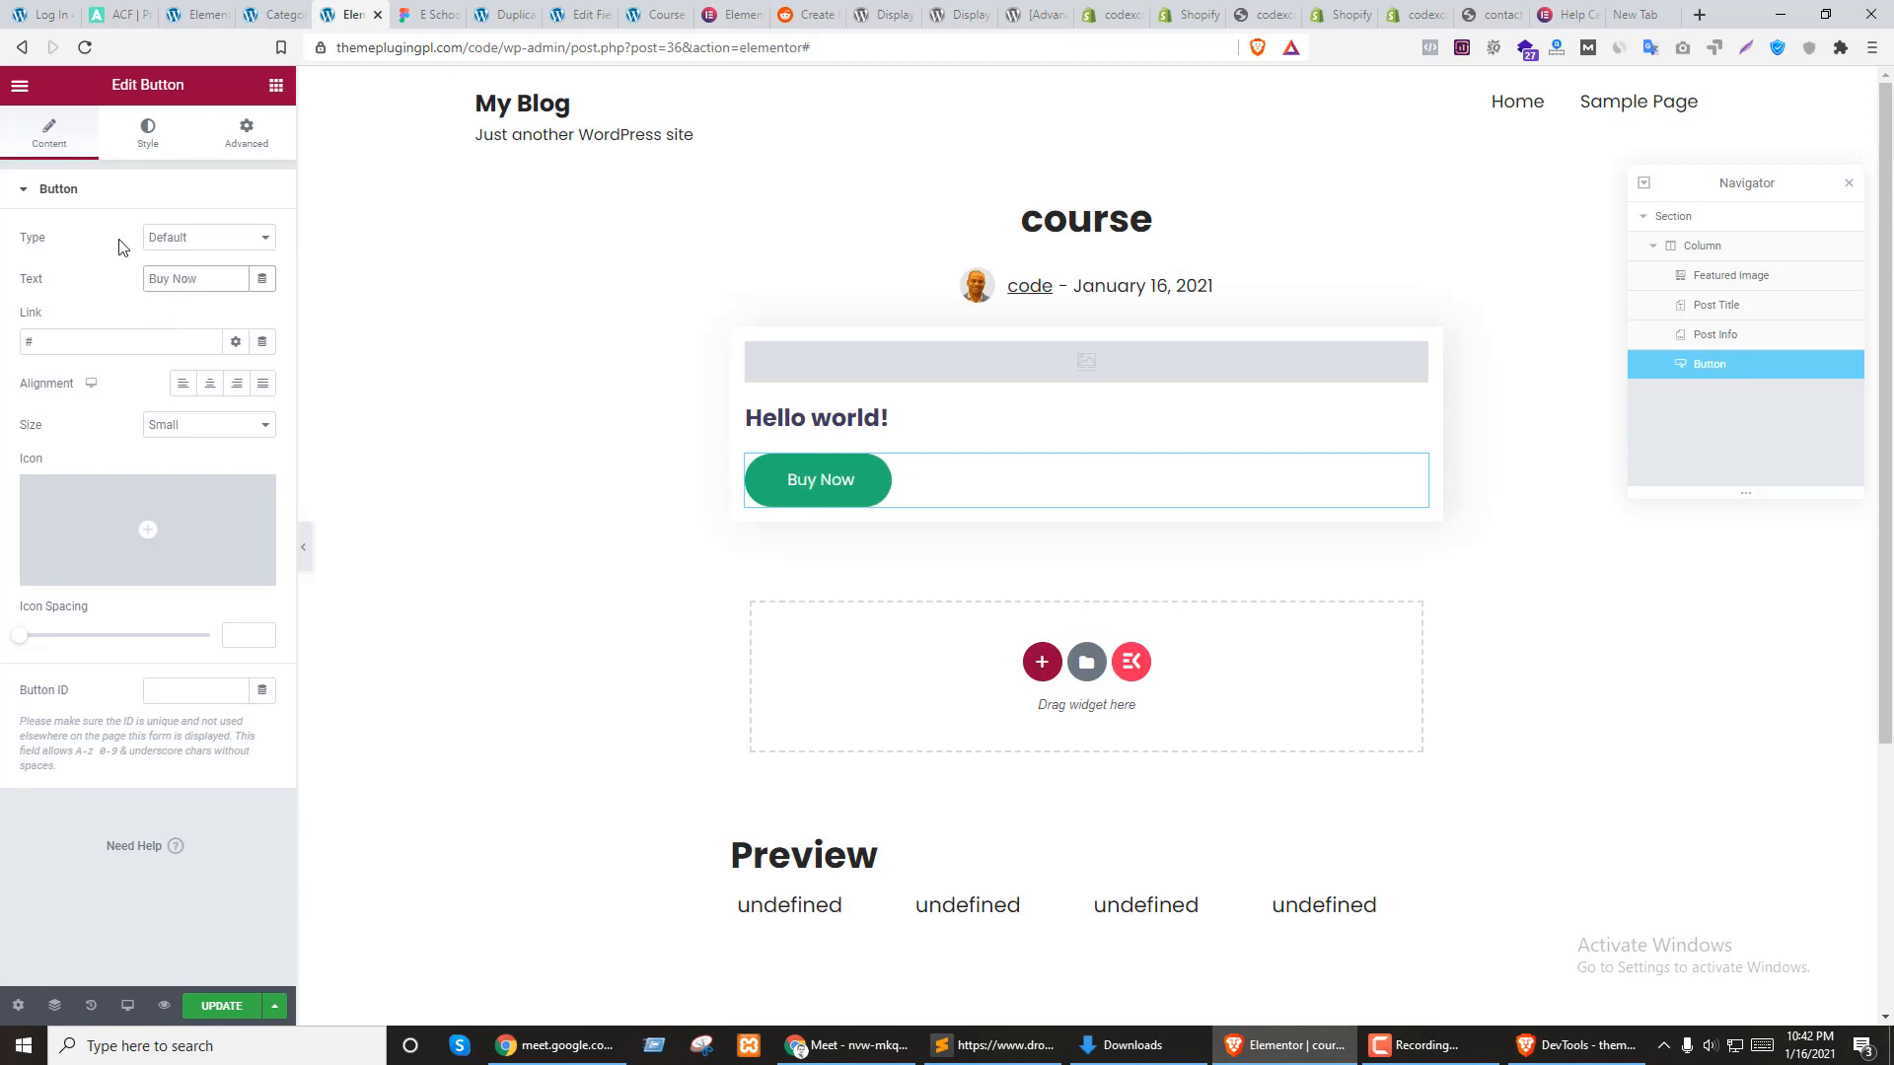
Link the Buy Now button dynamically to the ACF URL Field using the Buy Now Link key
click(261, 342)
scroll(148, 543, down, 3)
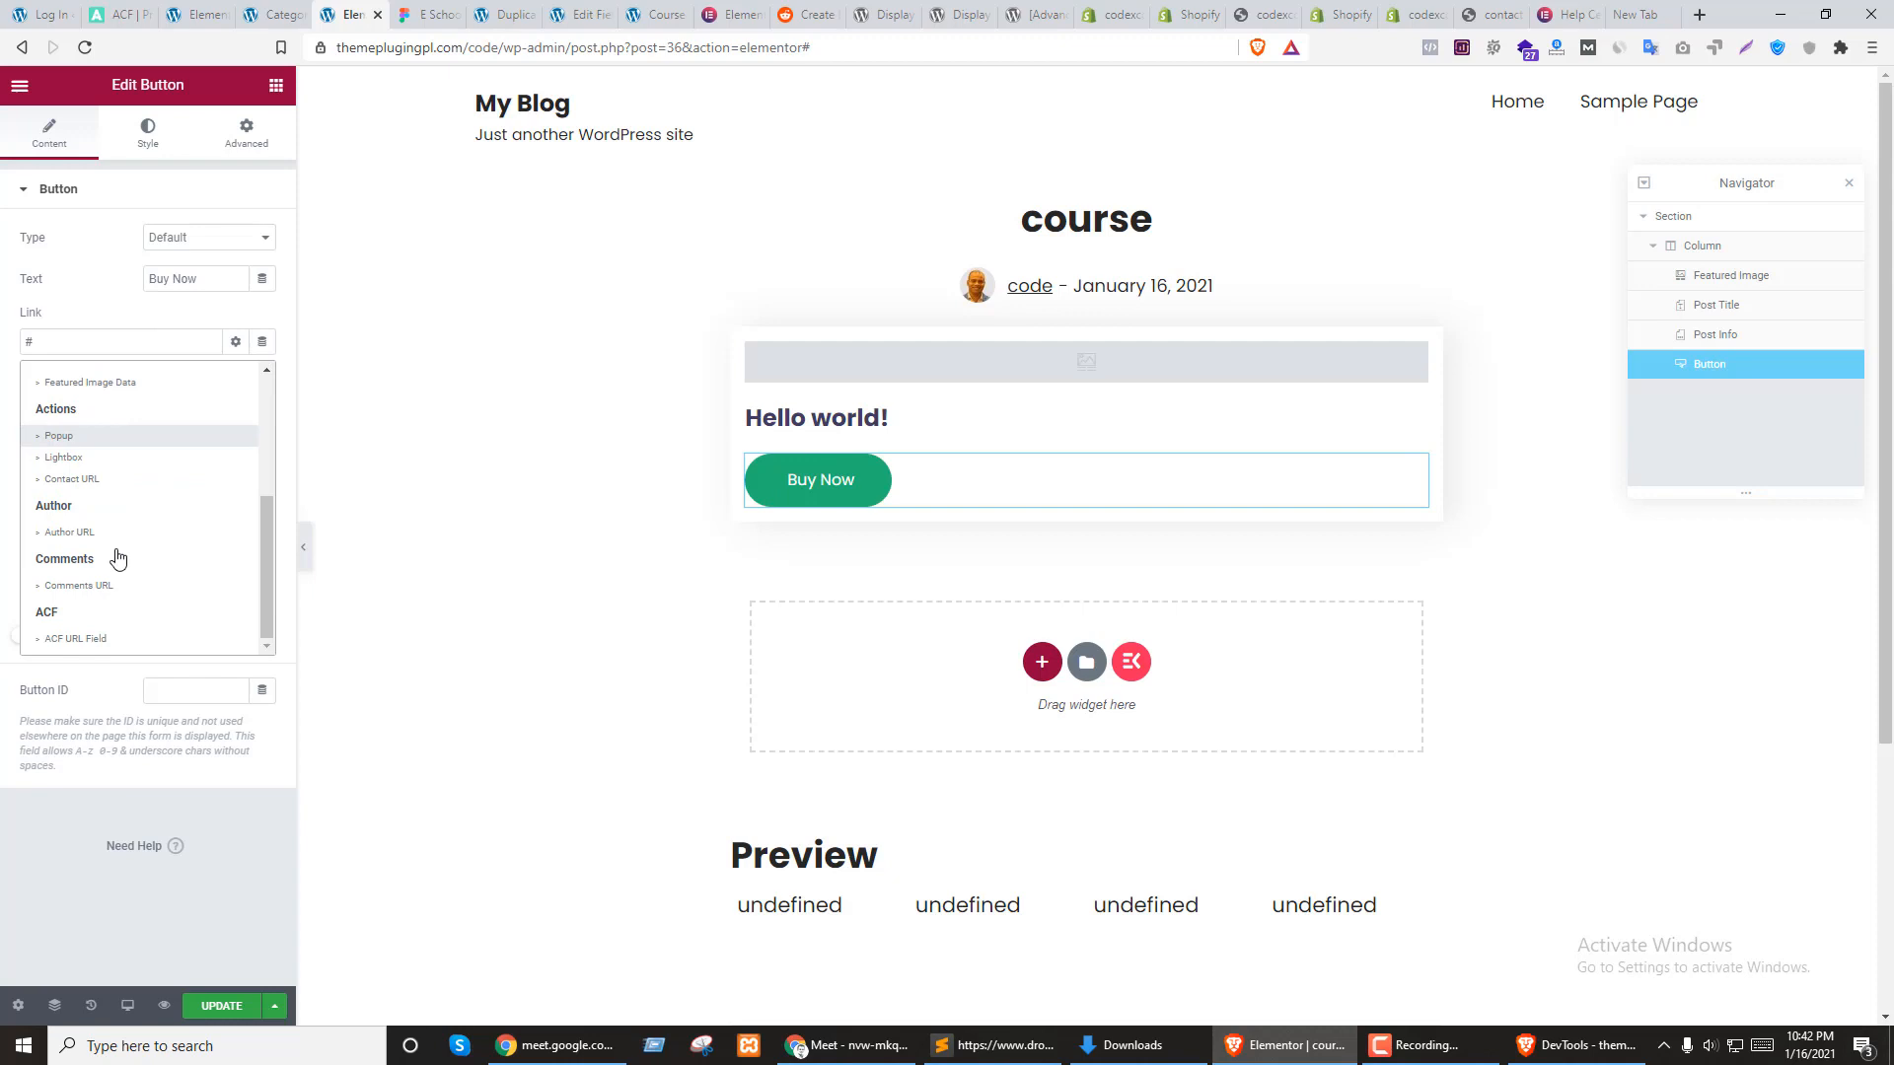
click(82, 641)
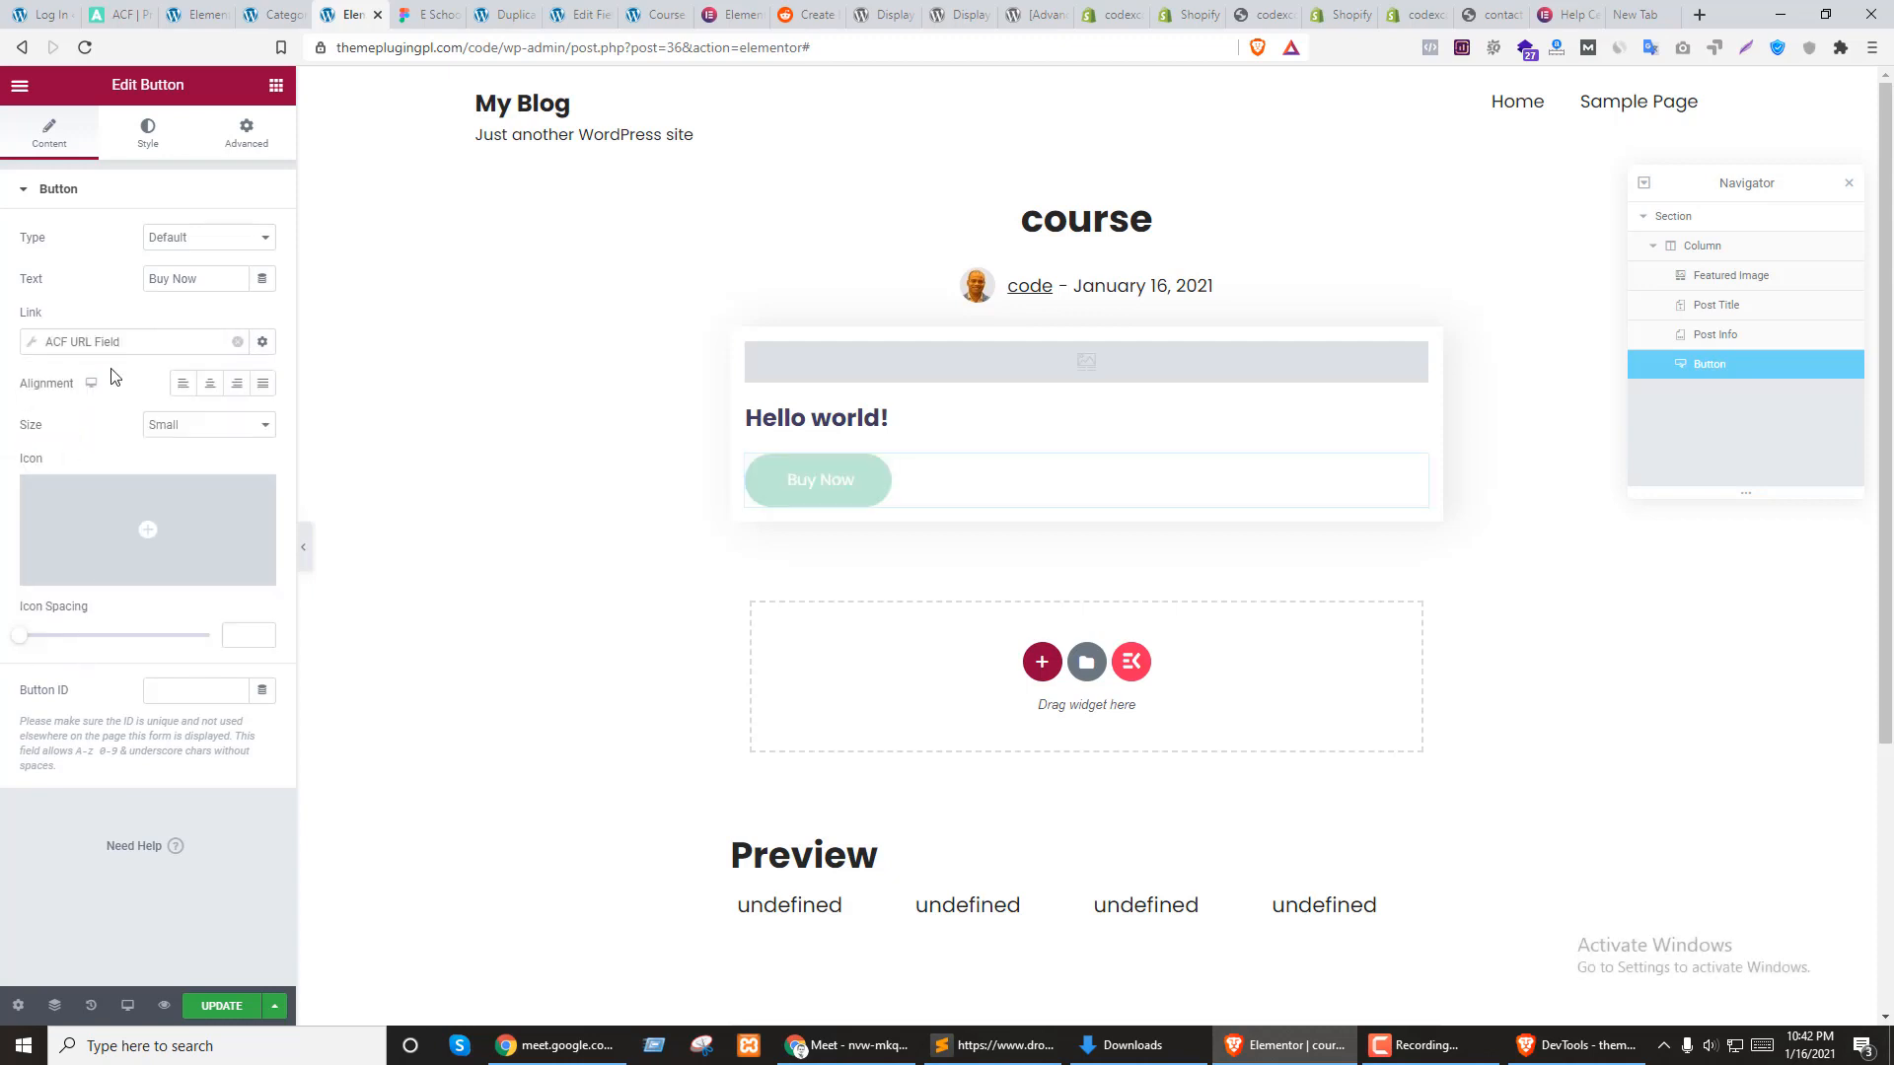
click(102, 342)
click(198, 427)
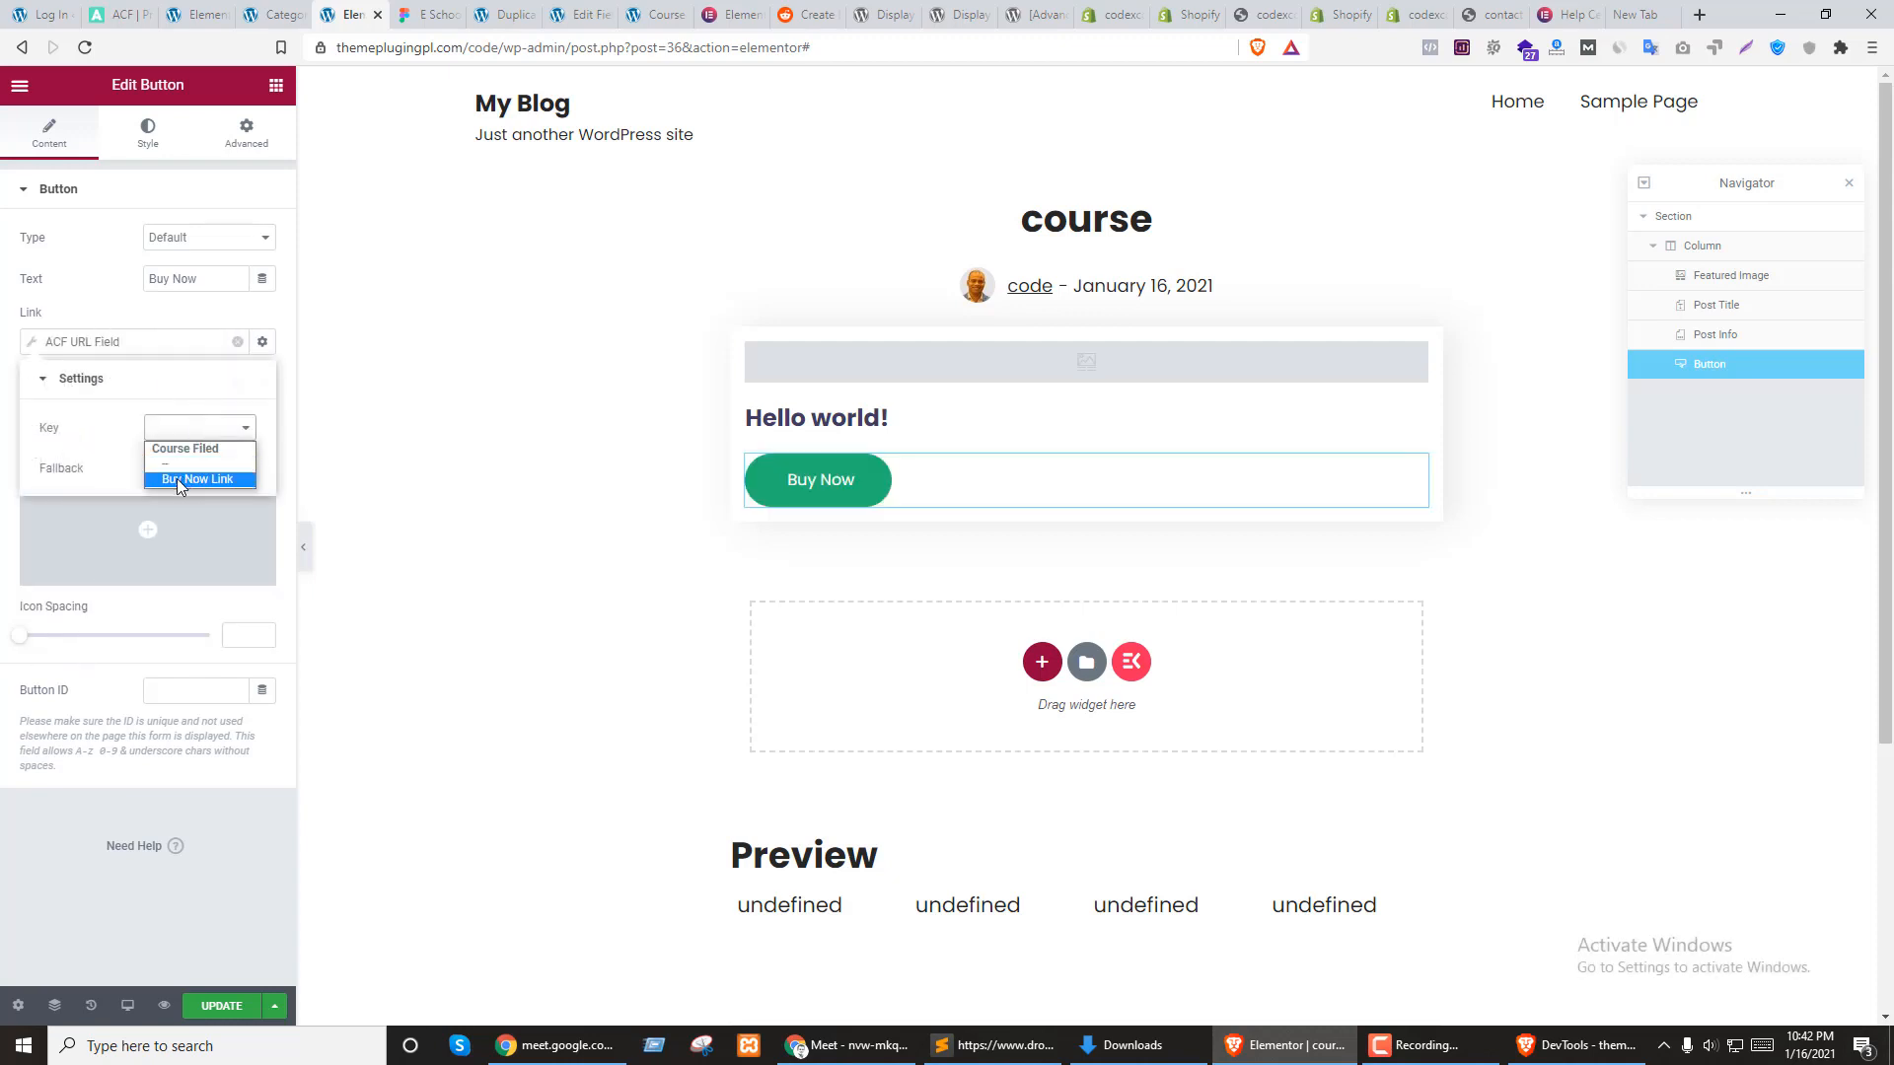
click(197, 478)
click(155, 321)
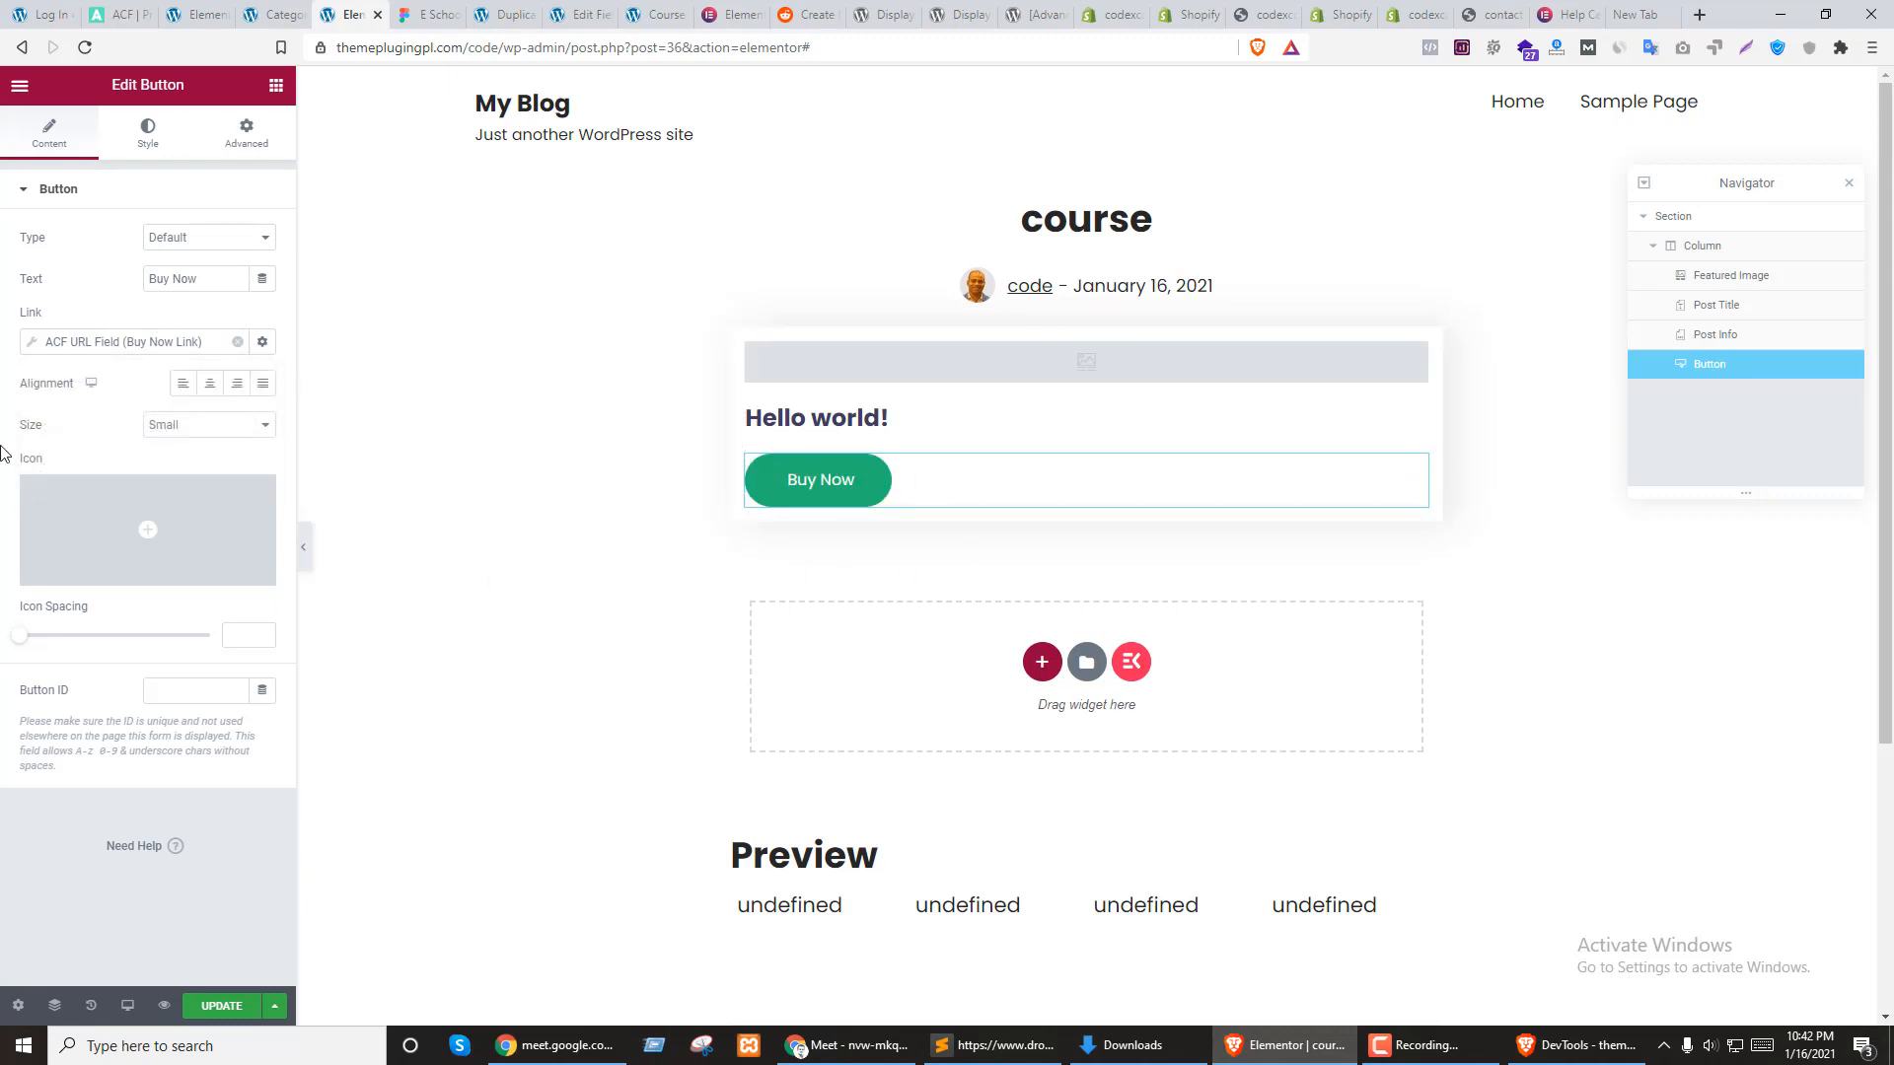
Set the Buy Now button's padding to 15 top, 30 right, 15 bottom and 30 left
click(144, 136)
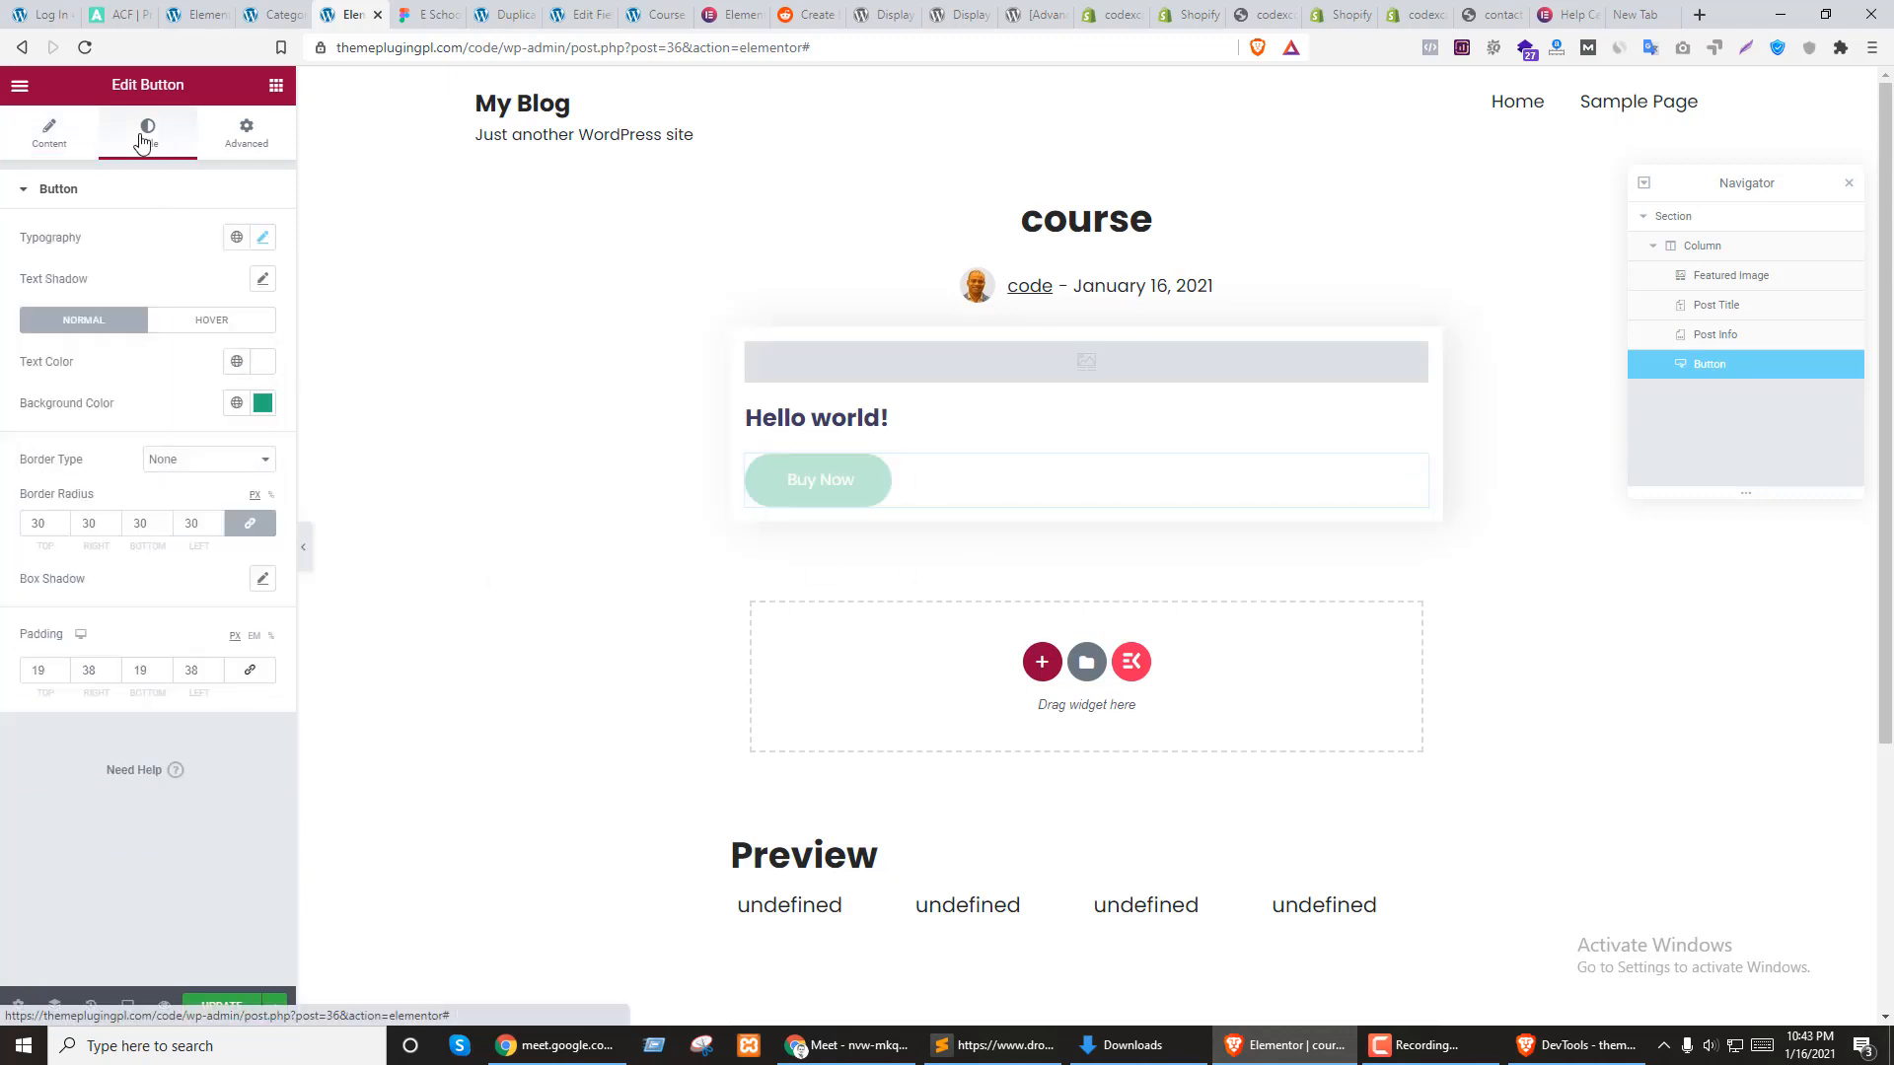
click(61, 679)
click(62, 678)
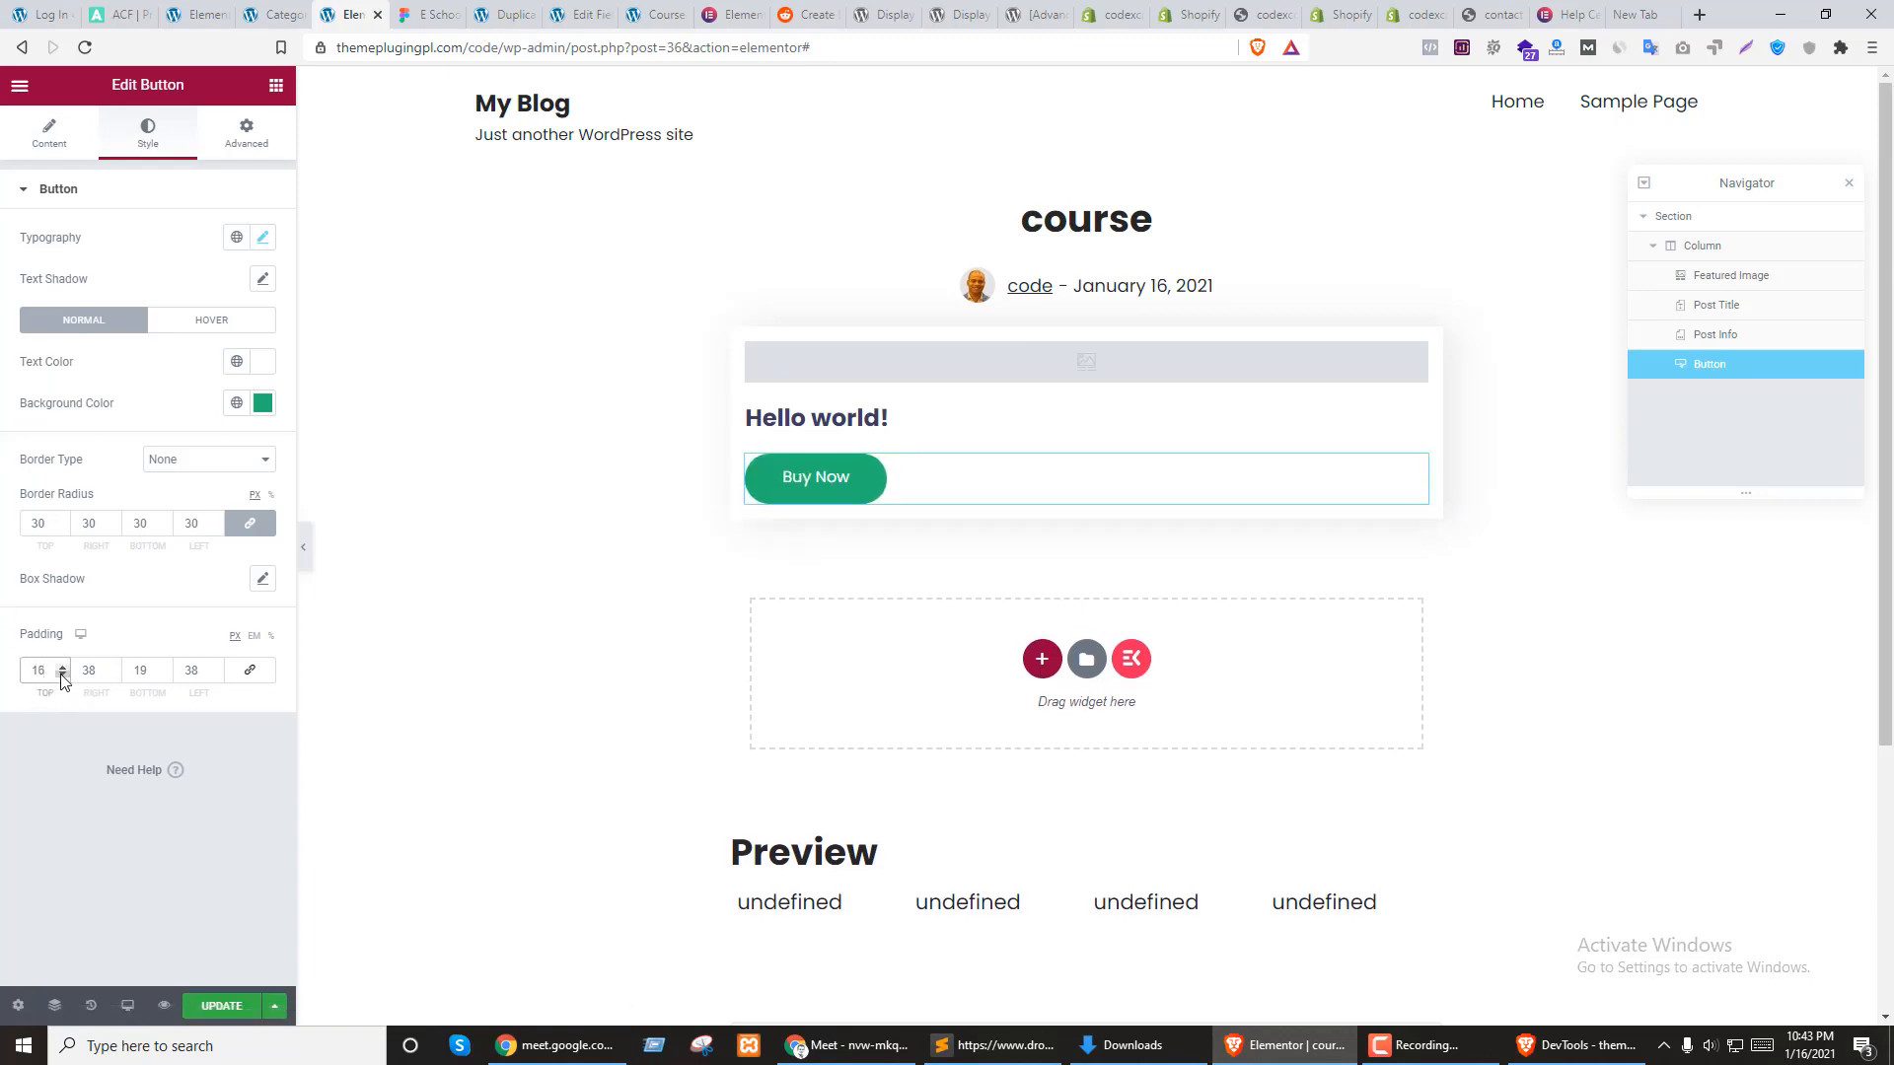
click(62, 679)
click(93, 671)
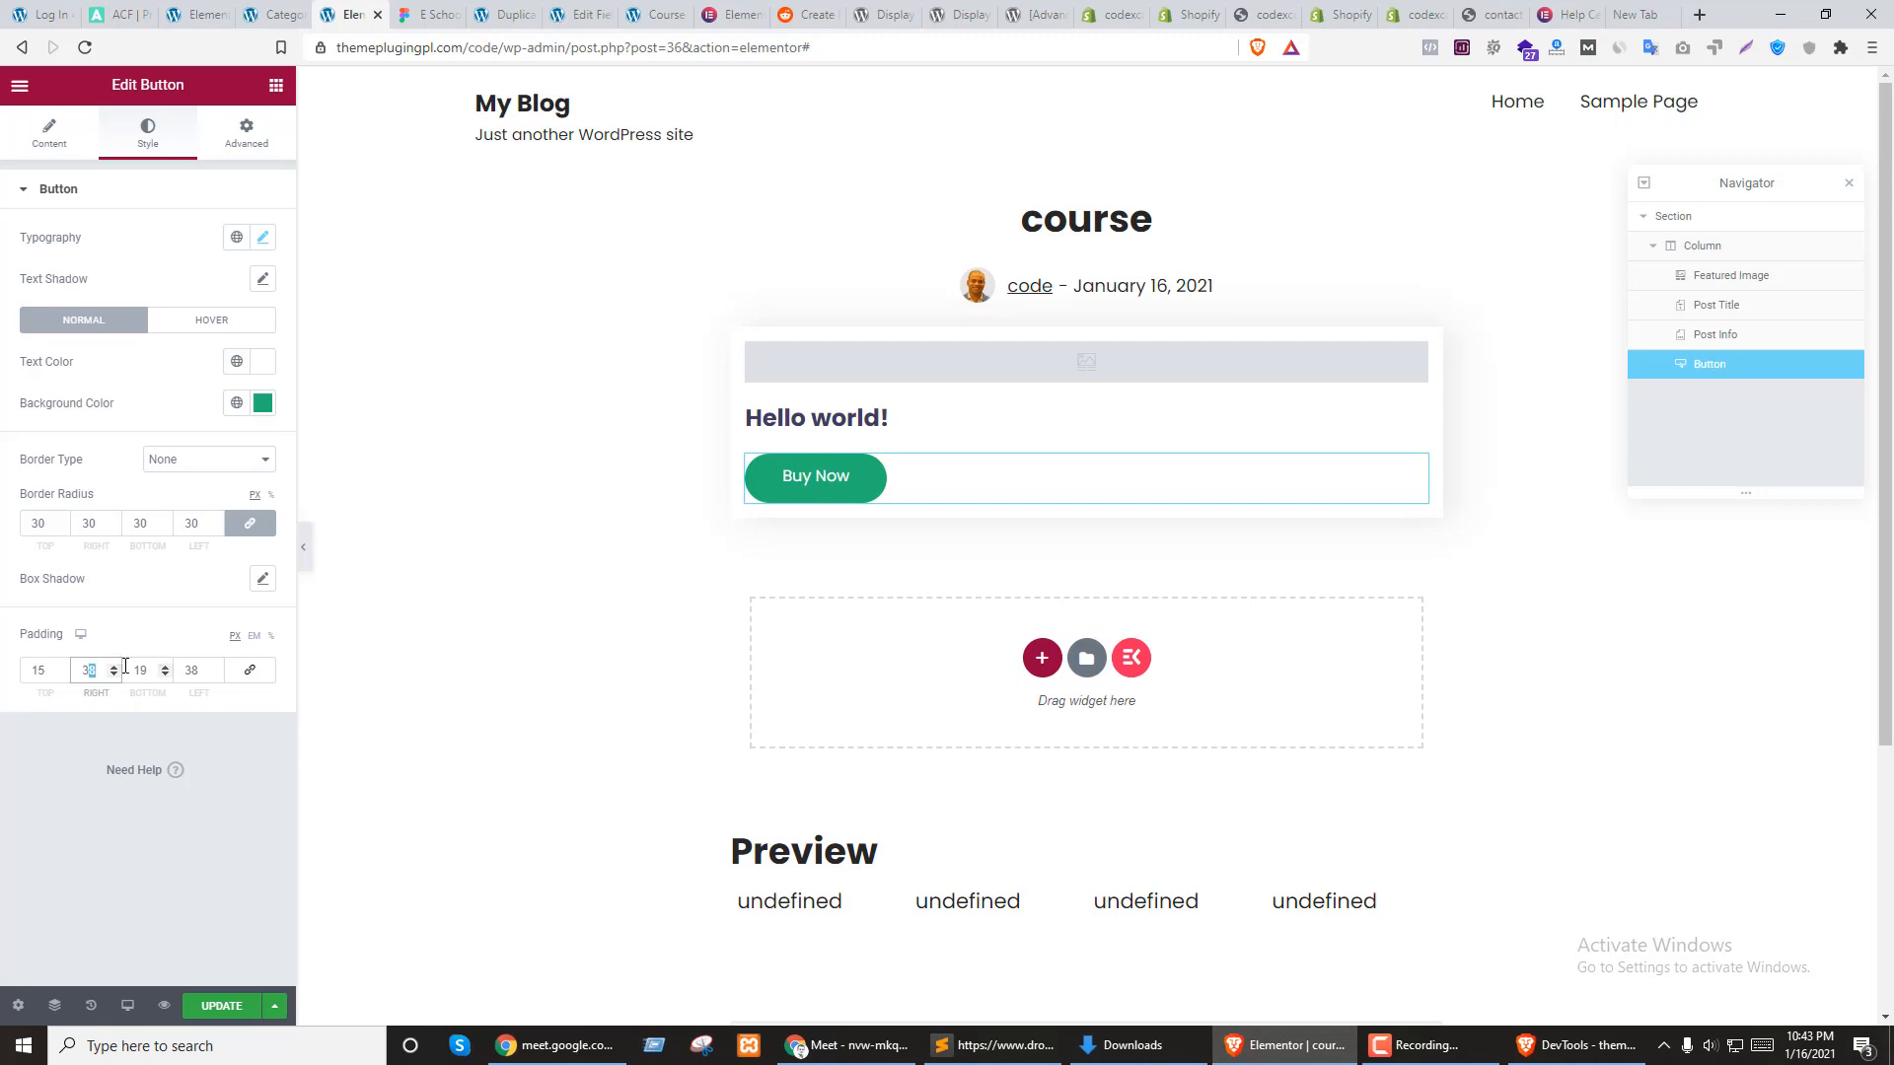
key(Tab)
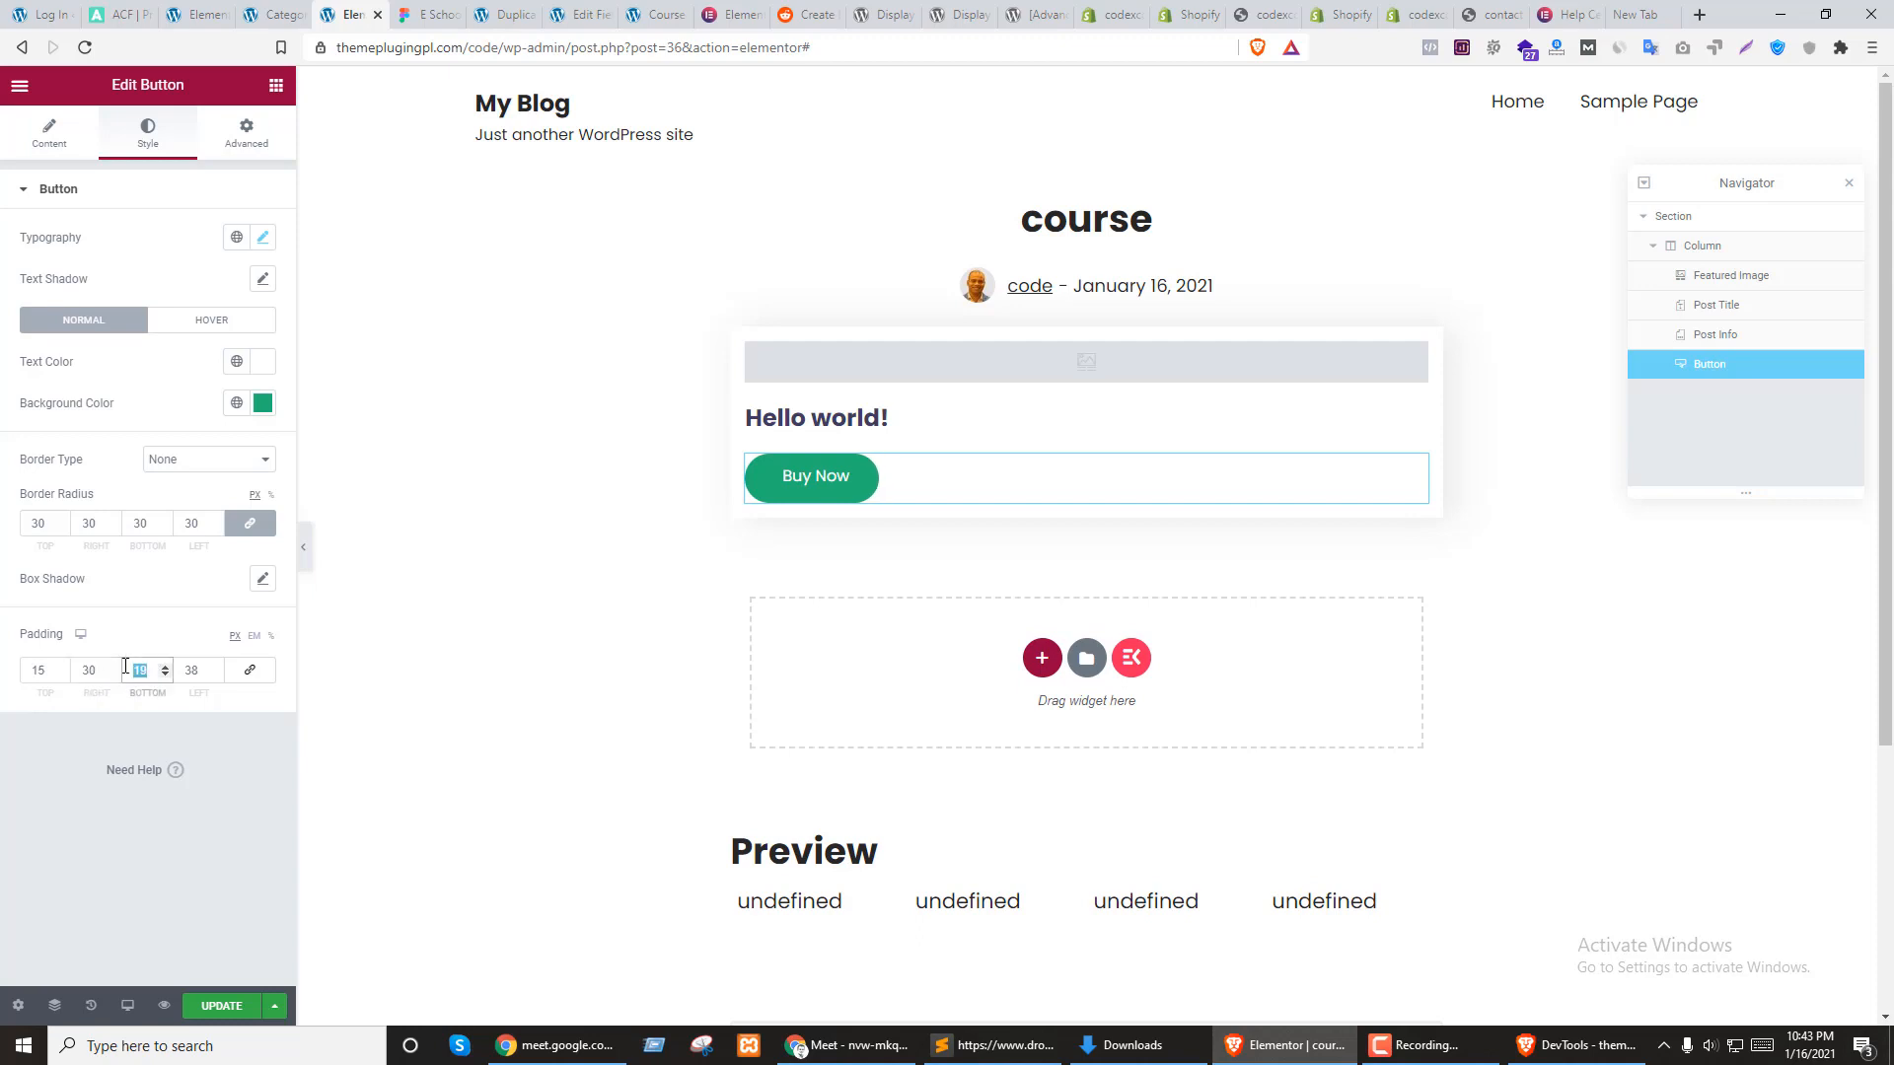
text(15)
key(Tab)
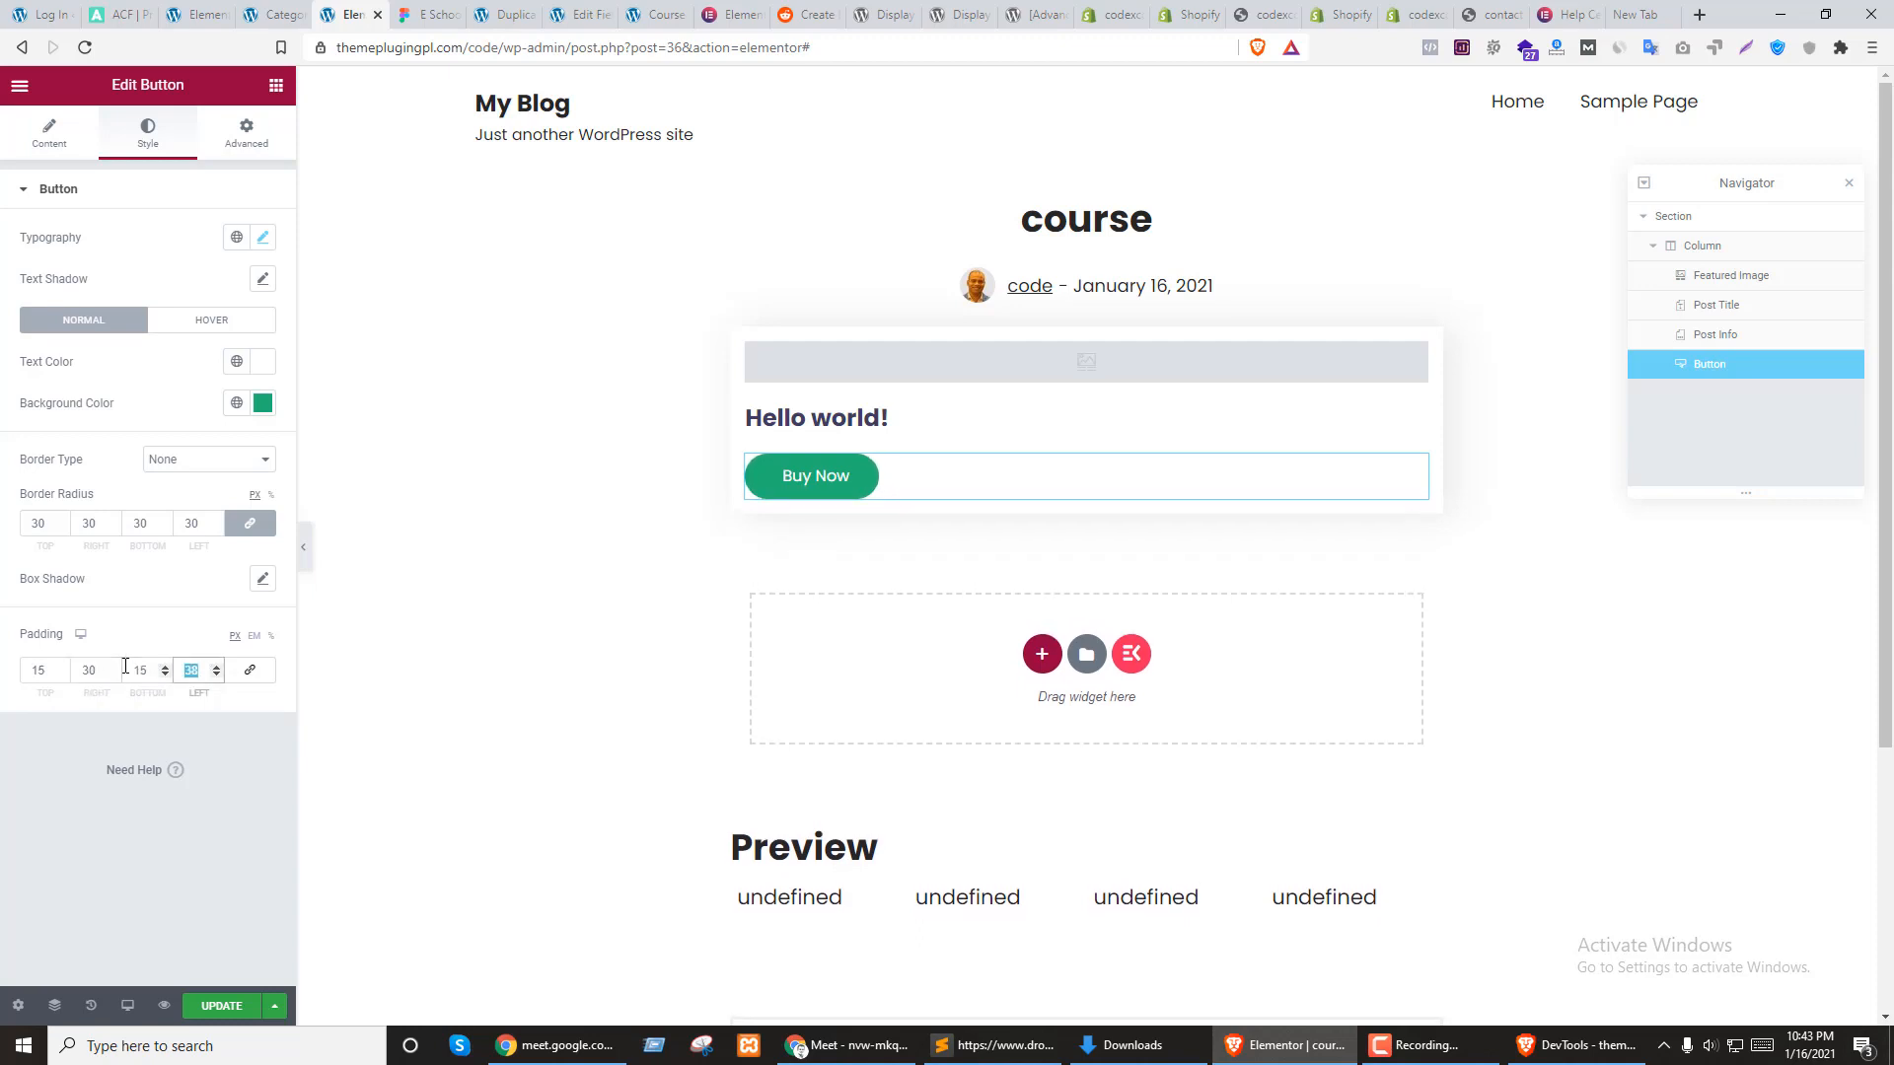
text(30)
click(34, 874)
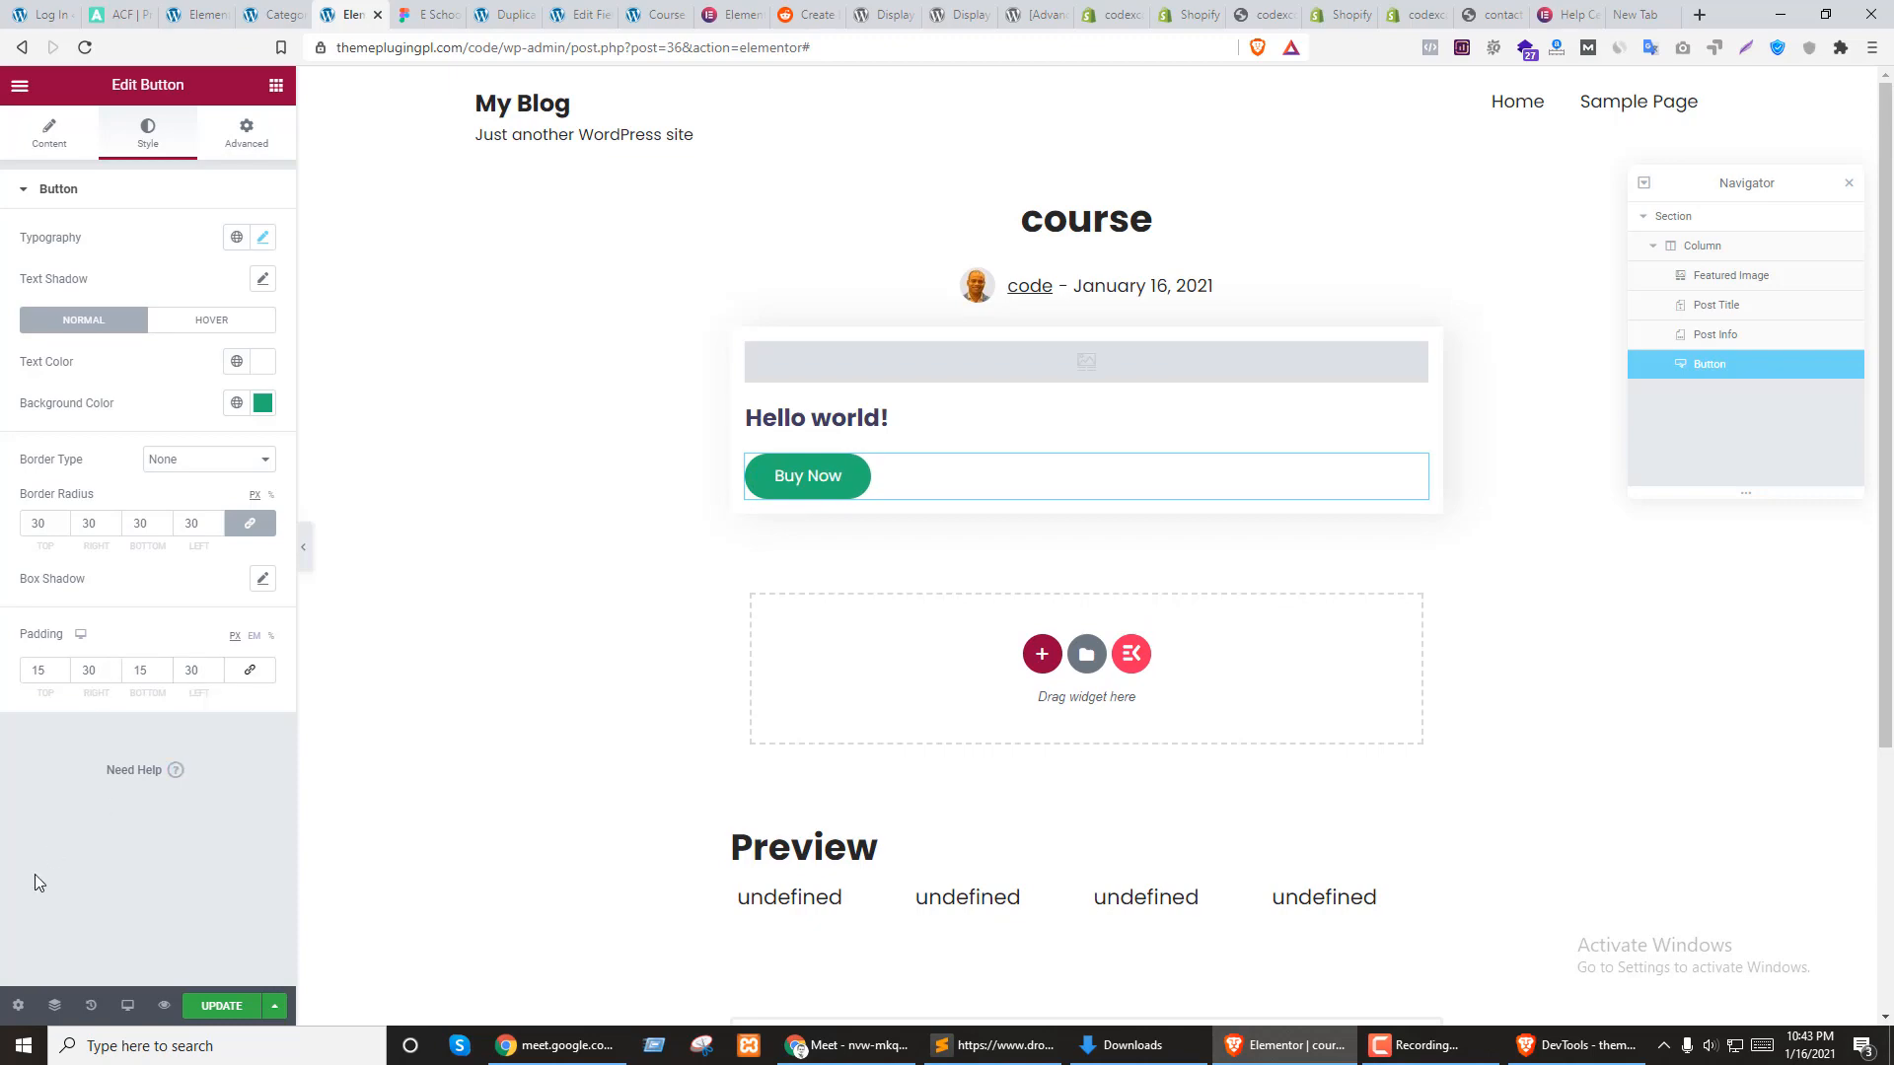
Update the course template without adding a display condition and return to the widget list
click(235, 1006)
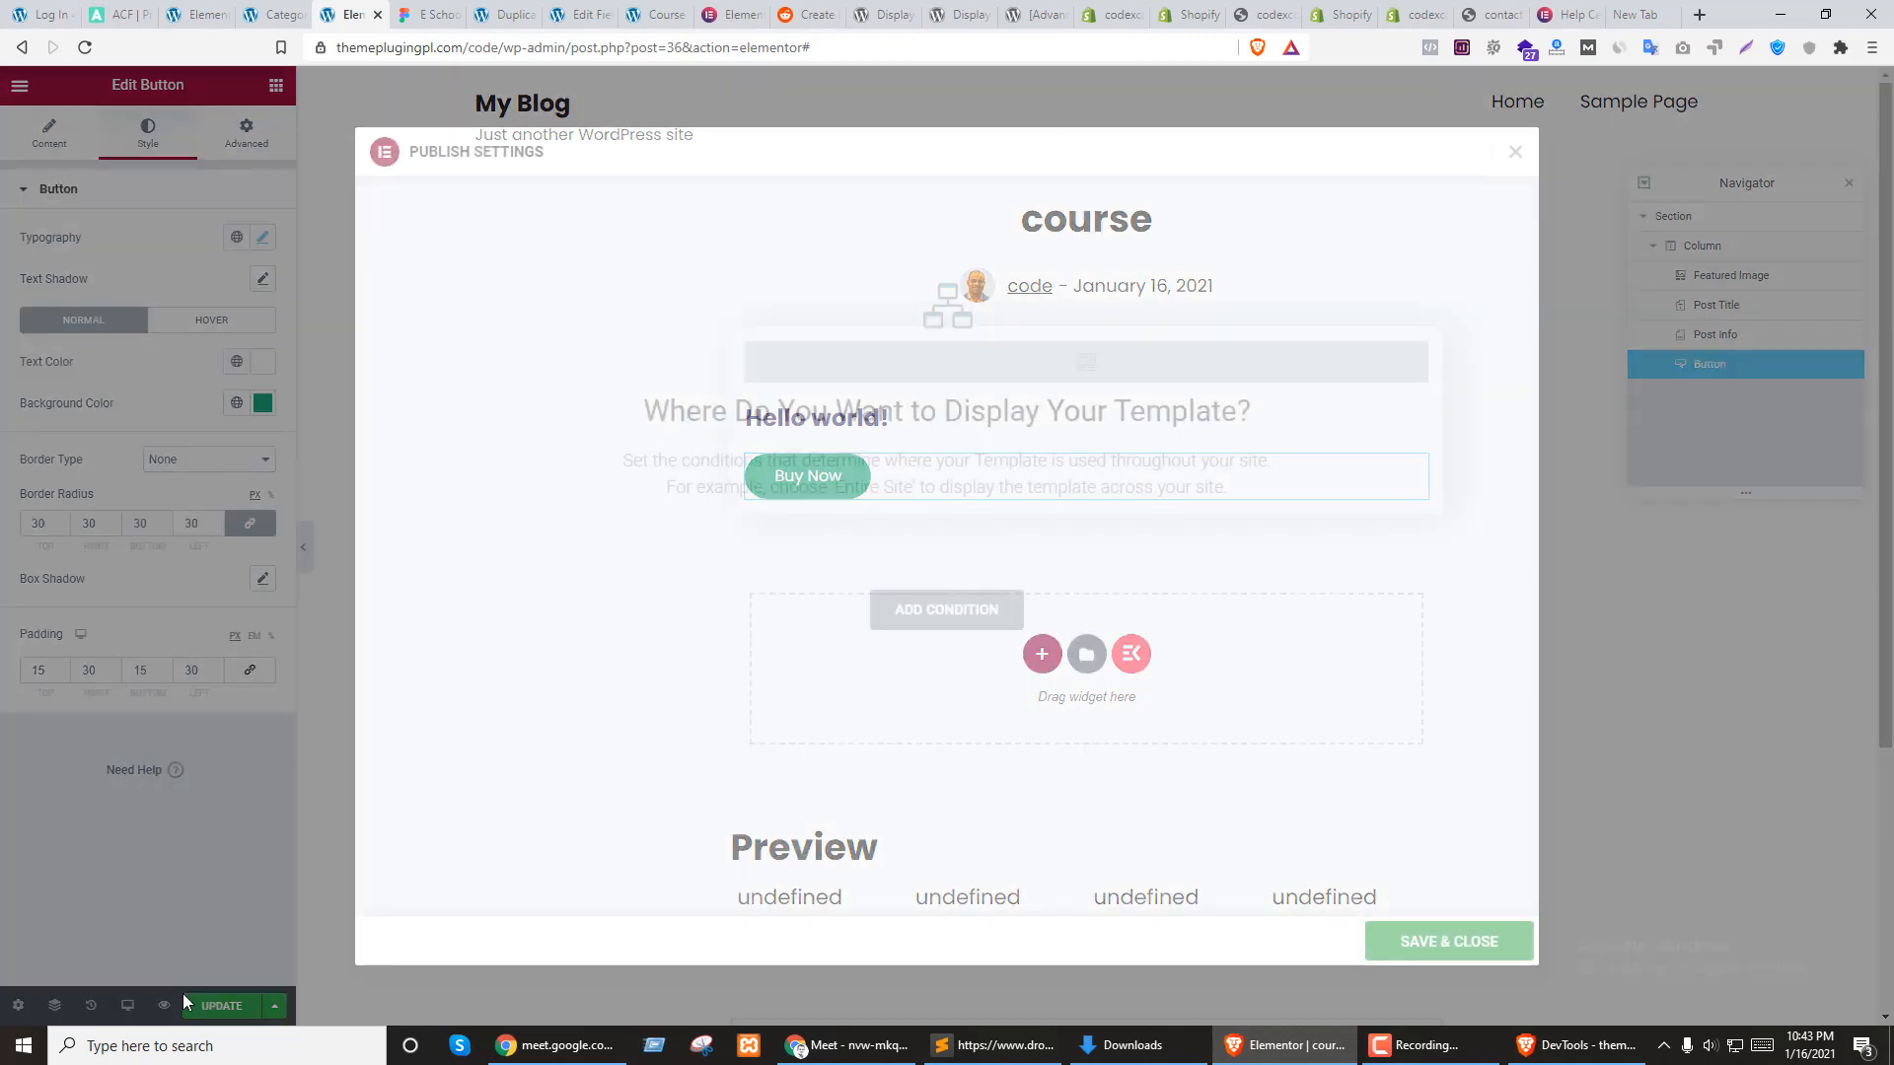
click(1455, 942)
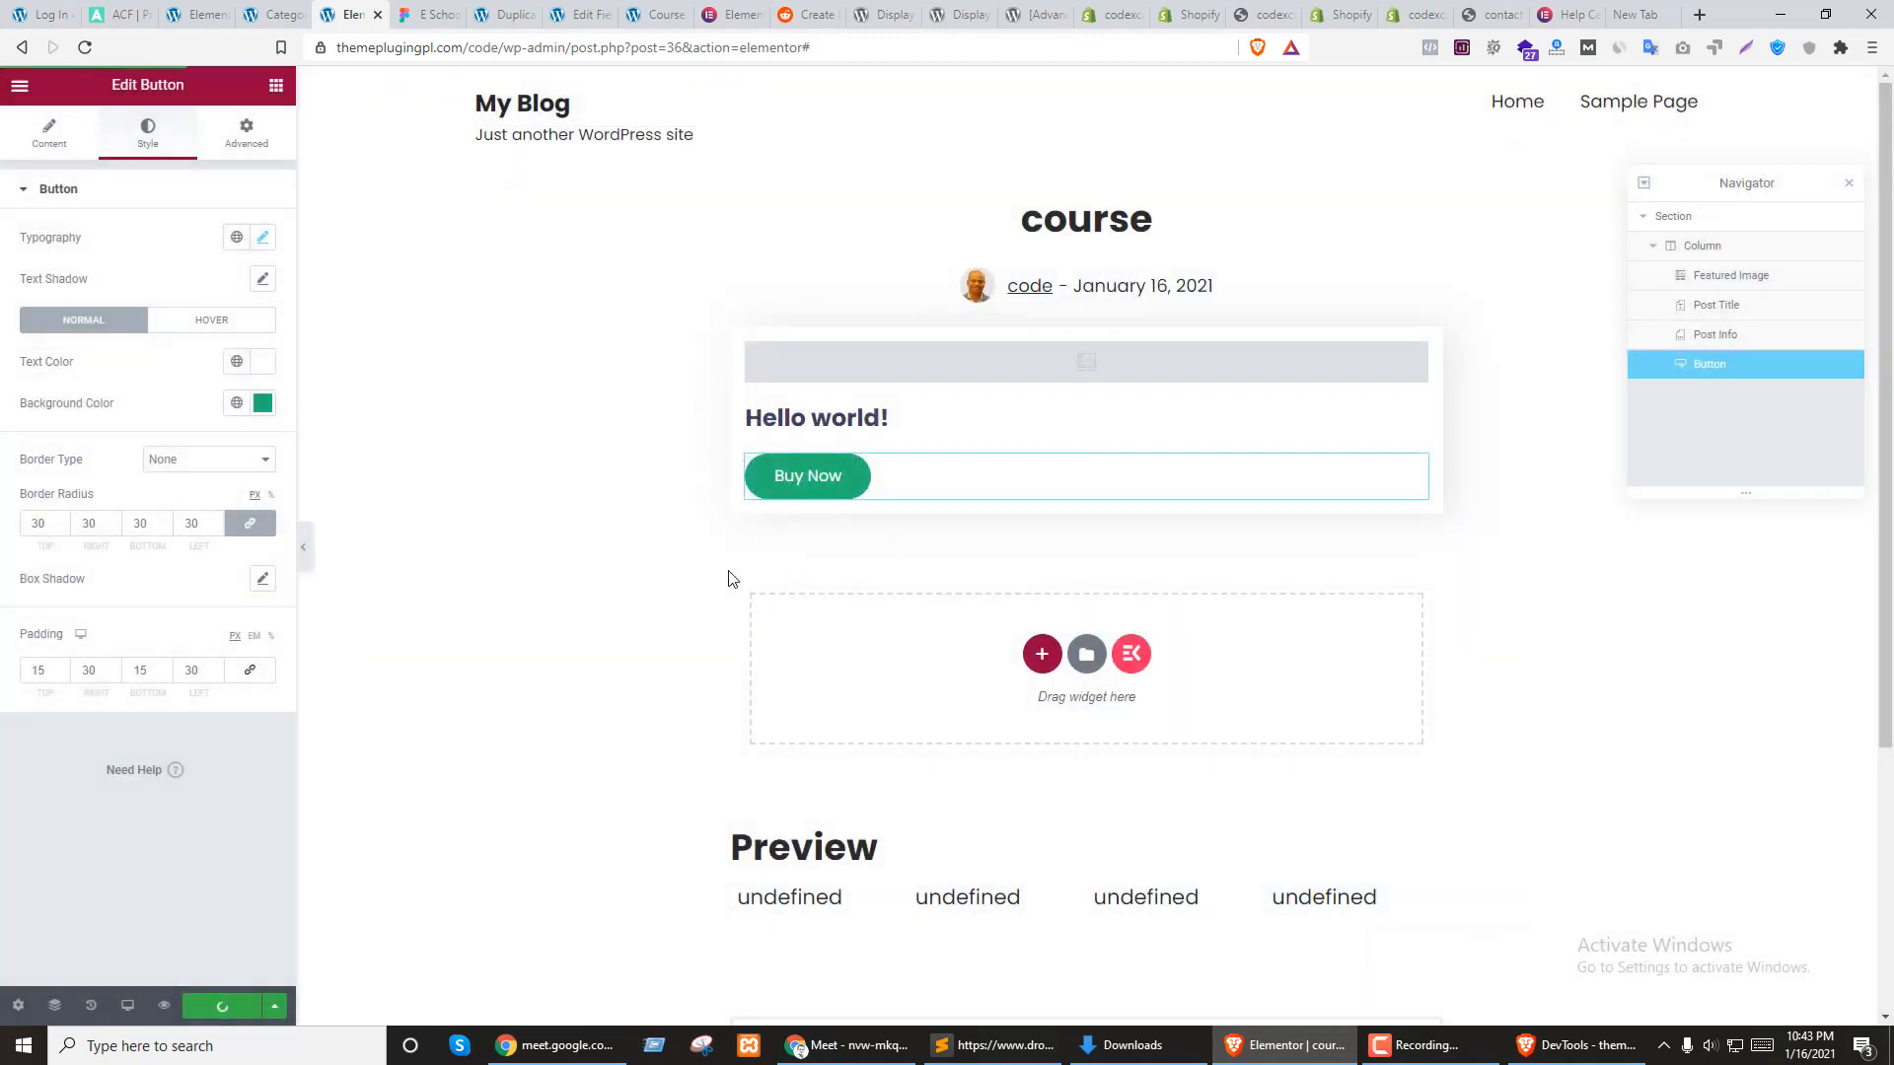
click(275, 88)
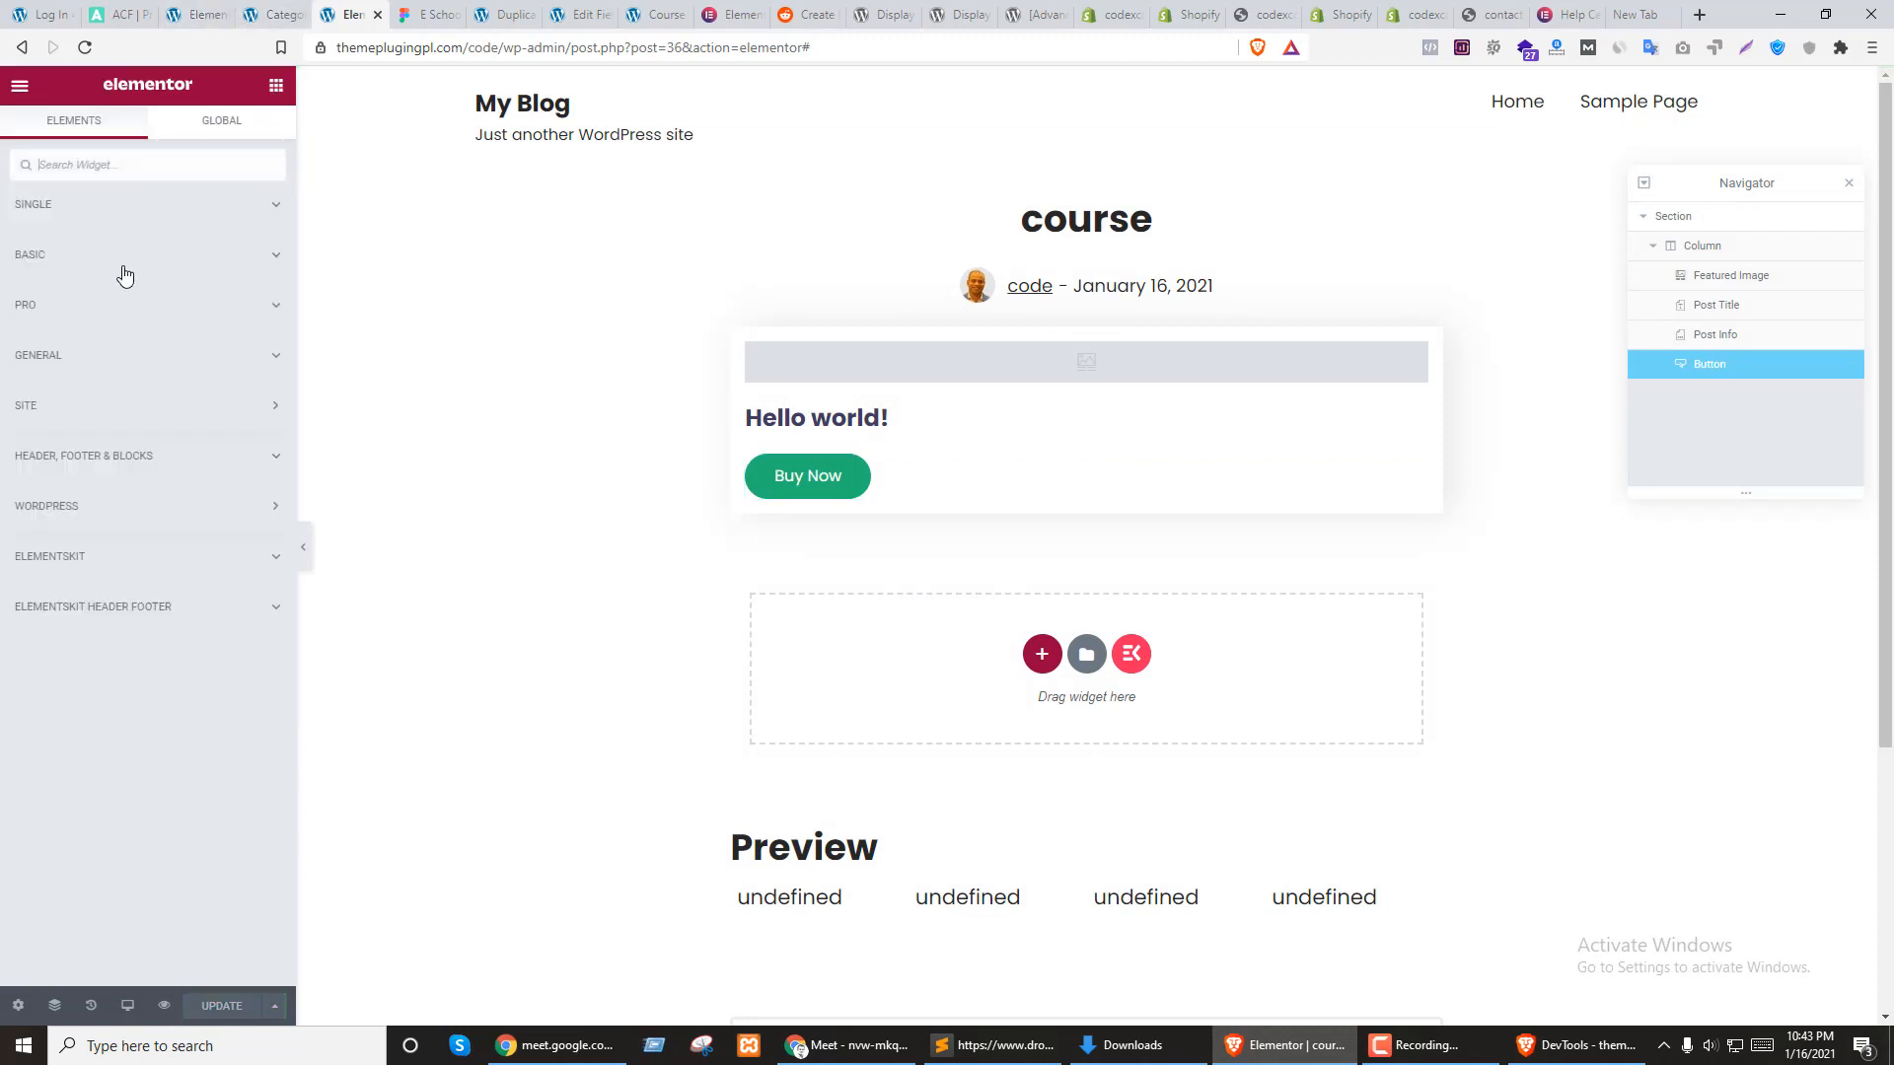
Add a two-column inner section below the Buy Now button and set its margin and padding to 0
click(180, 209)
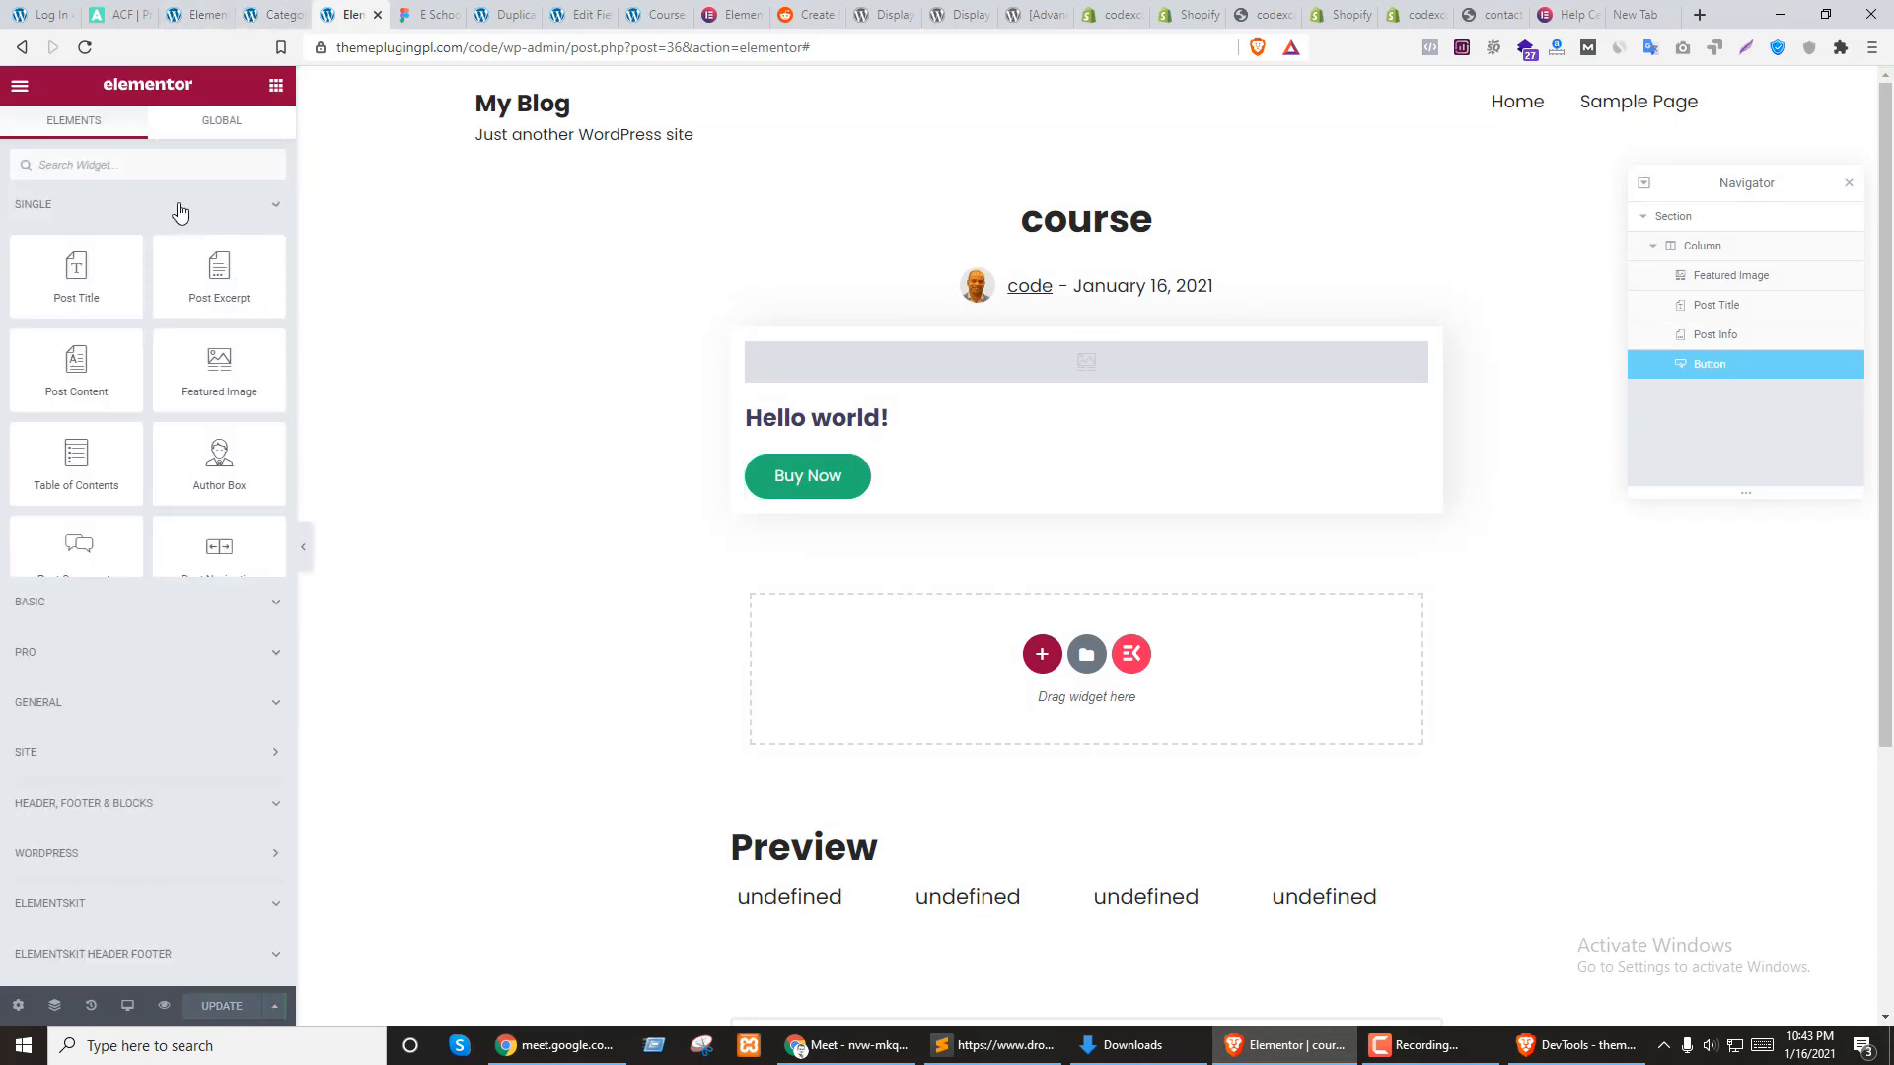
click(83, 738)
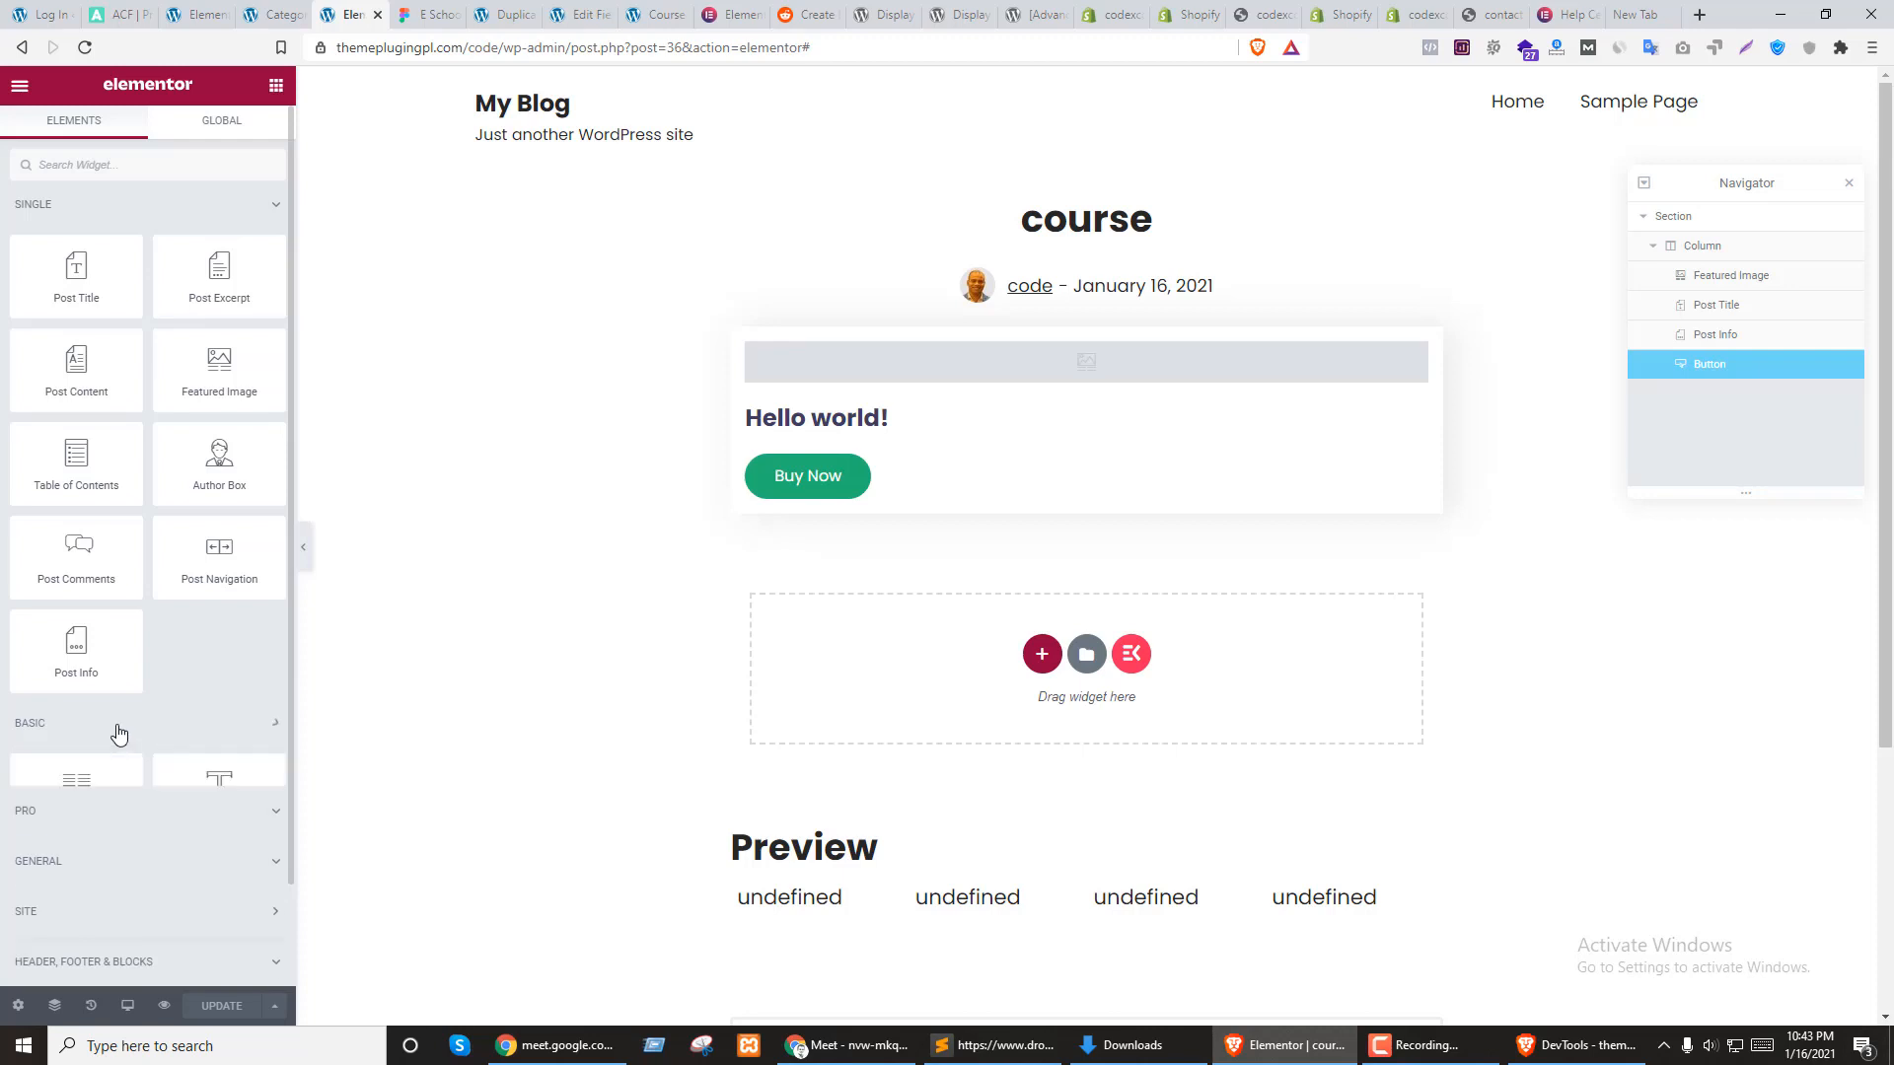
drag(93, 794, 997, 493)
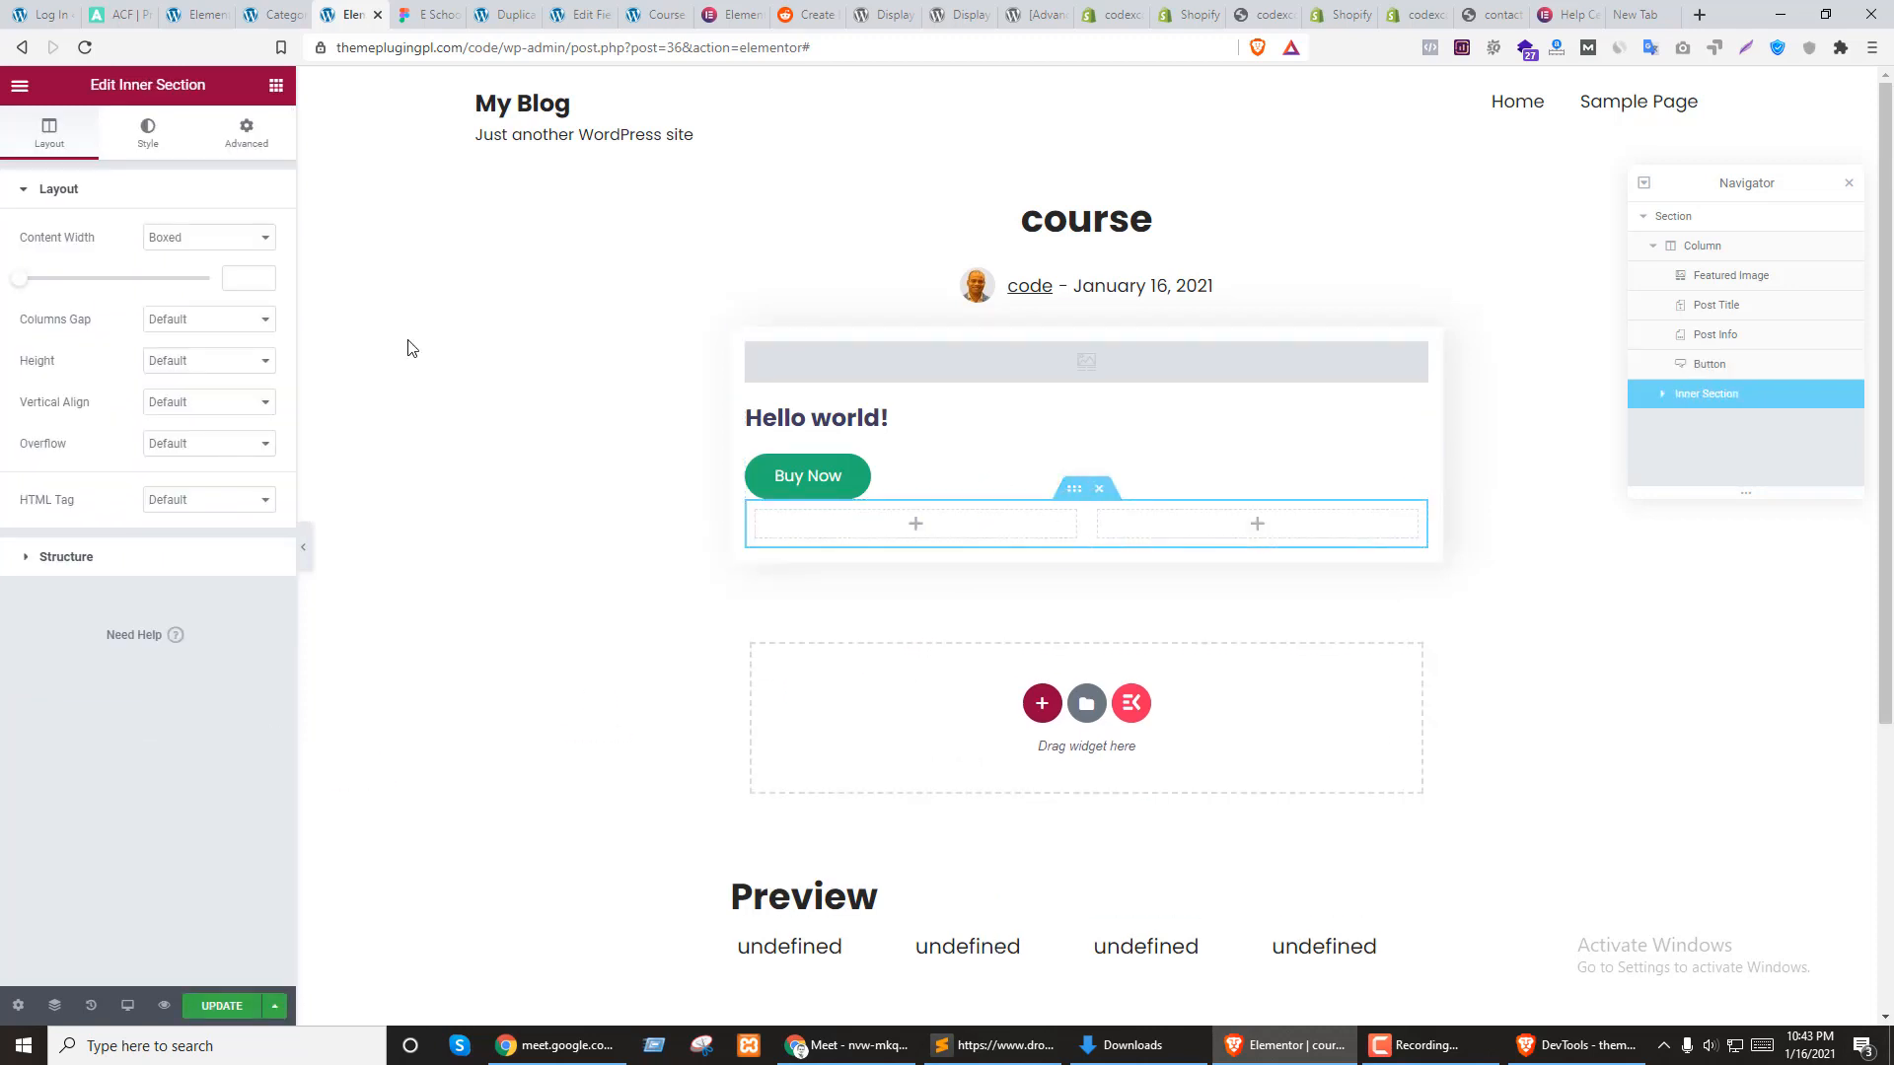
click(235, 146)
click(46, 273)
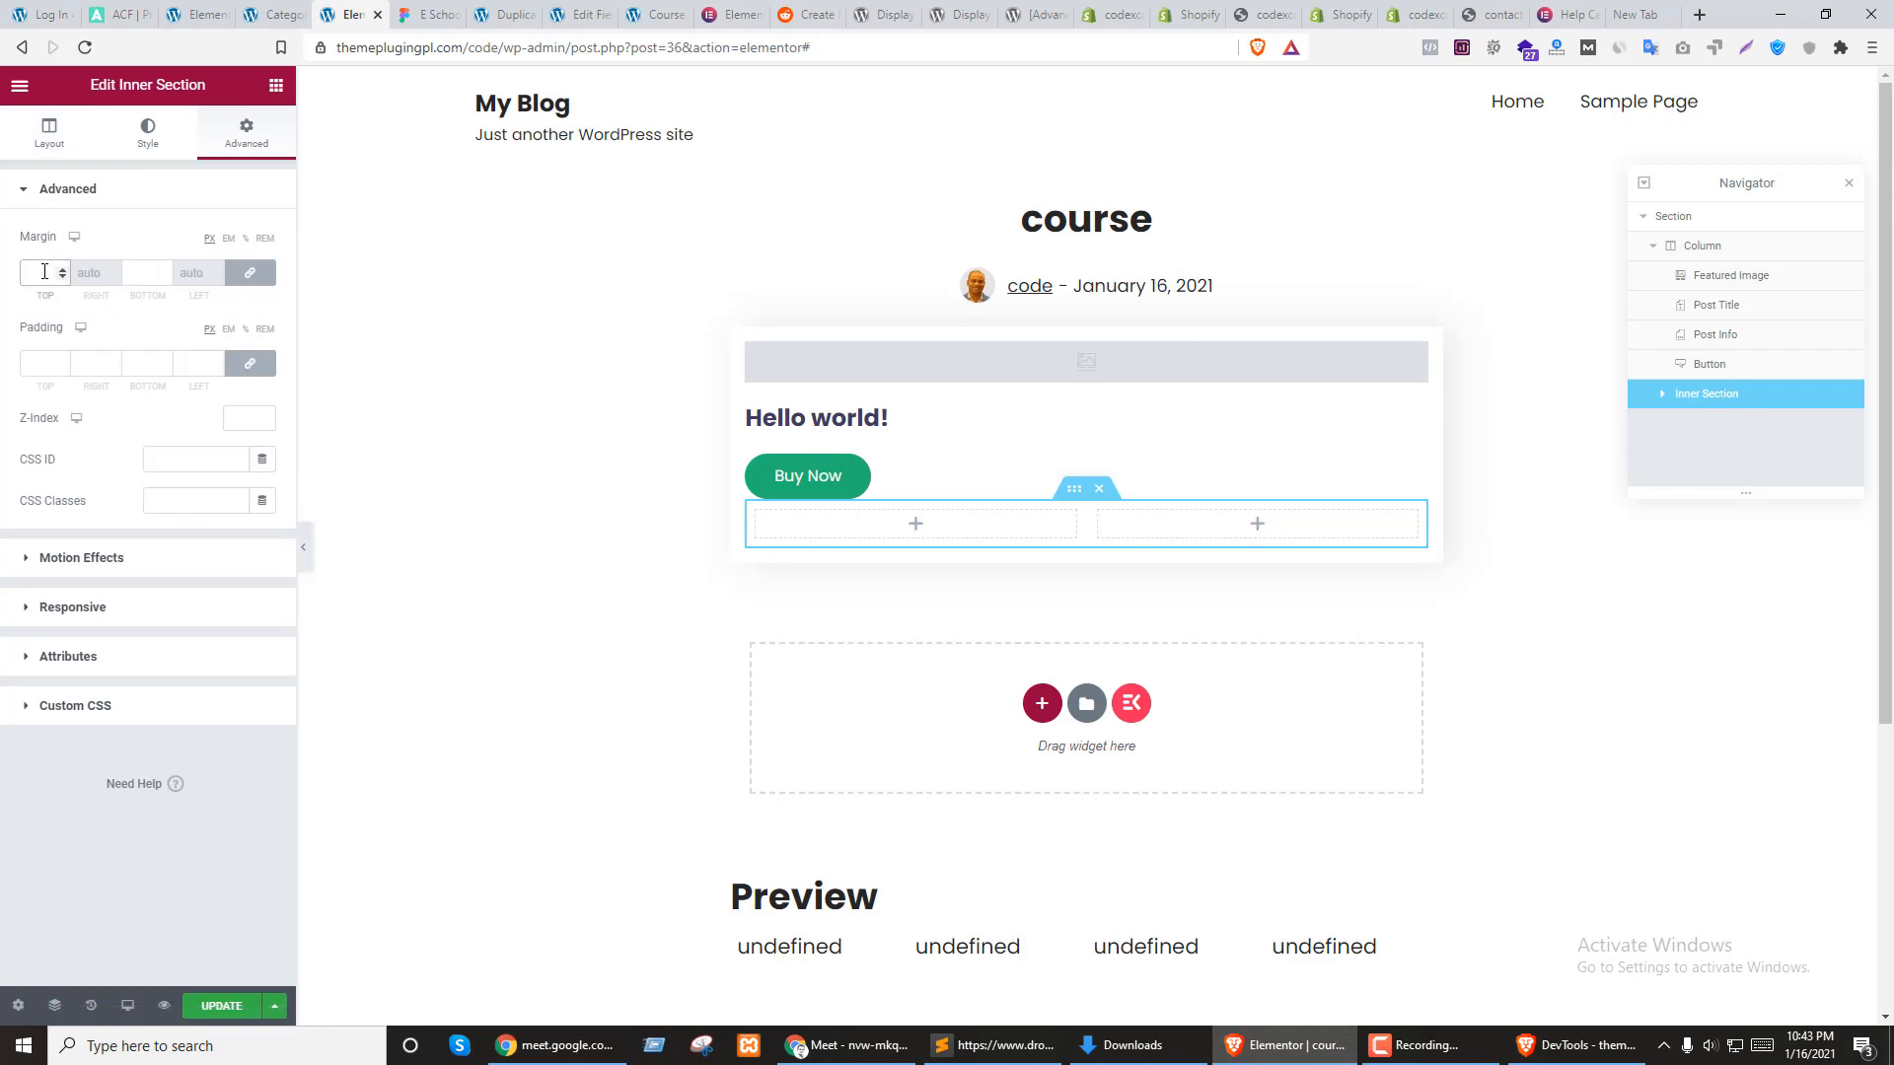
click(46, 359)
text(0)
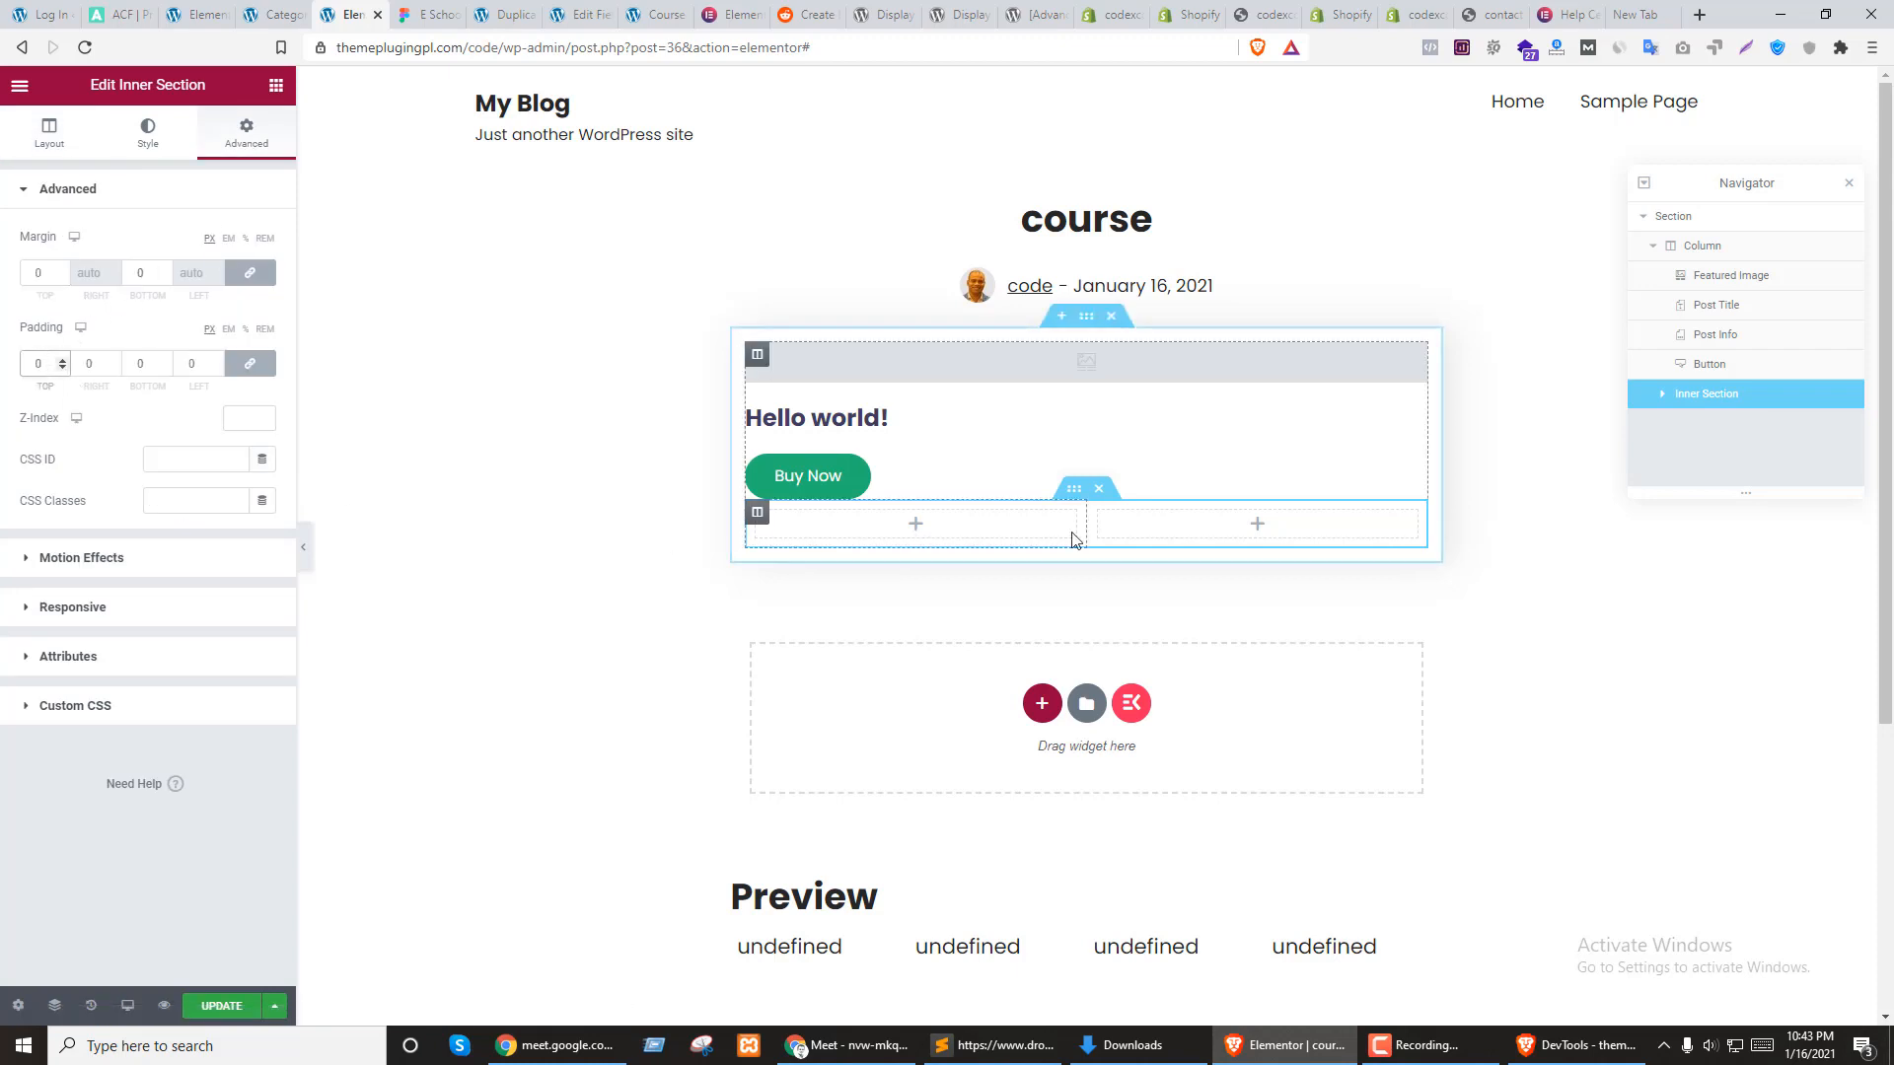
Set the margin and padding of both inner section columns to 0
click(754, 515)
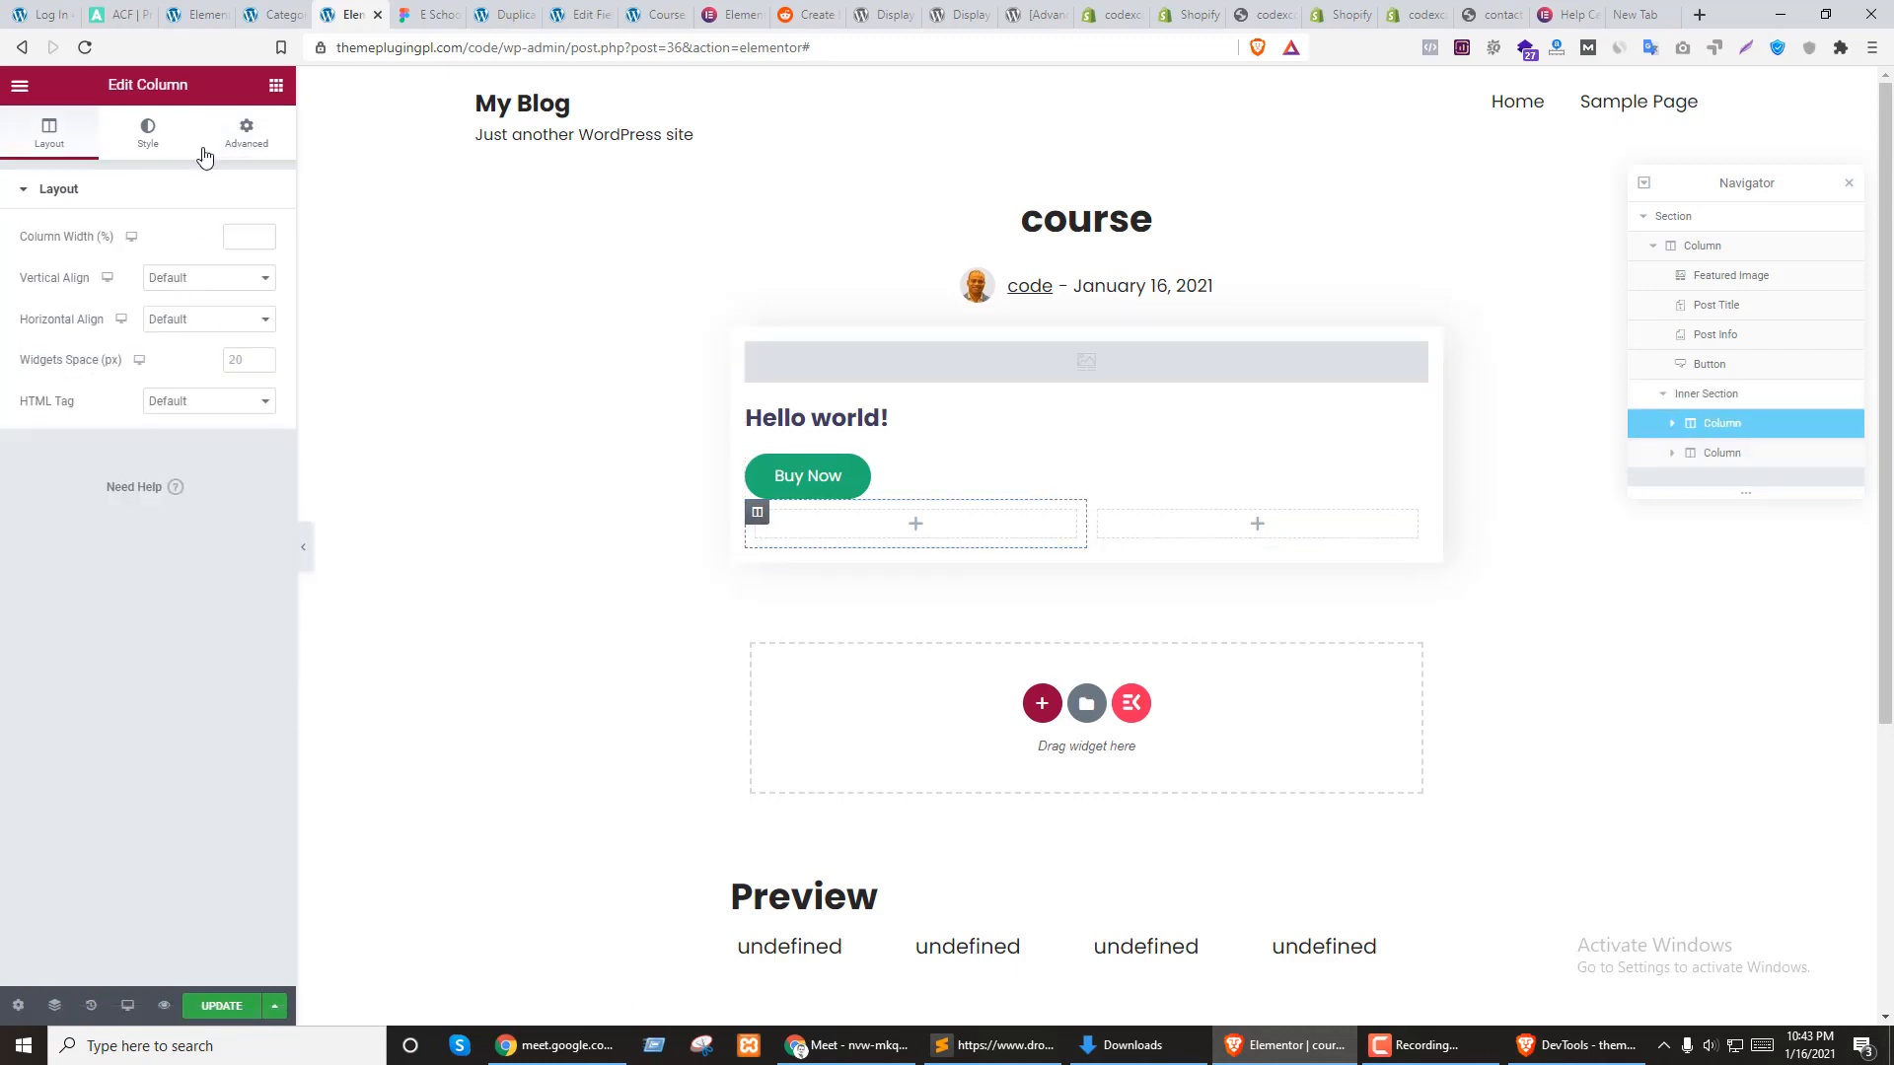
click(246, 134)
click(41, 365)
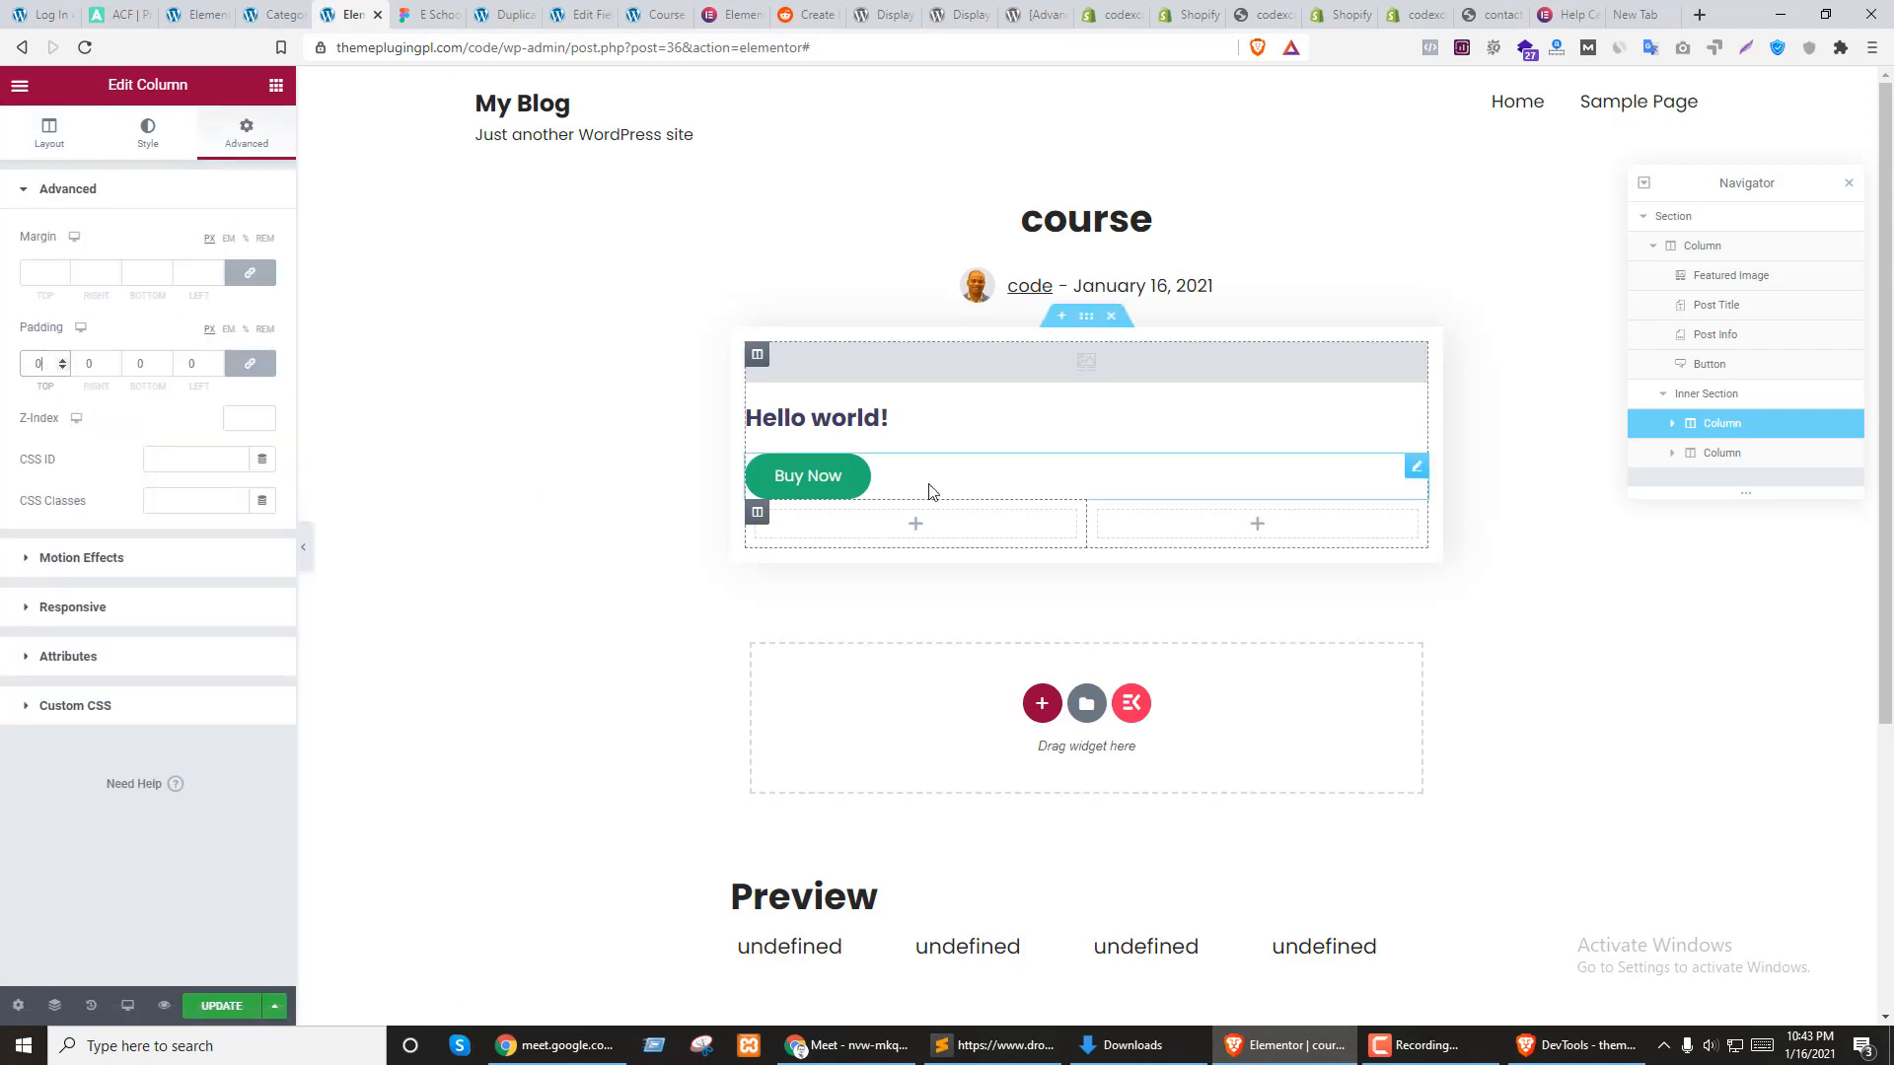
click(1098, 512)
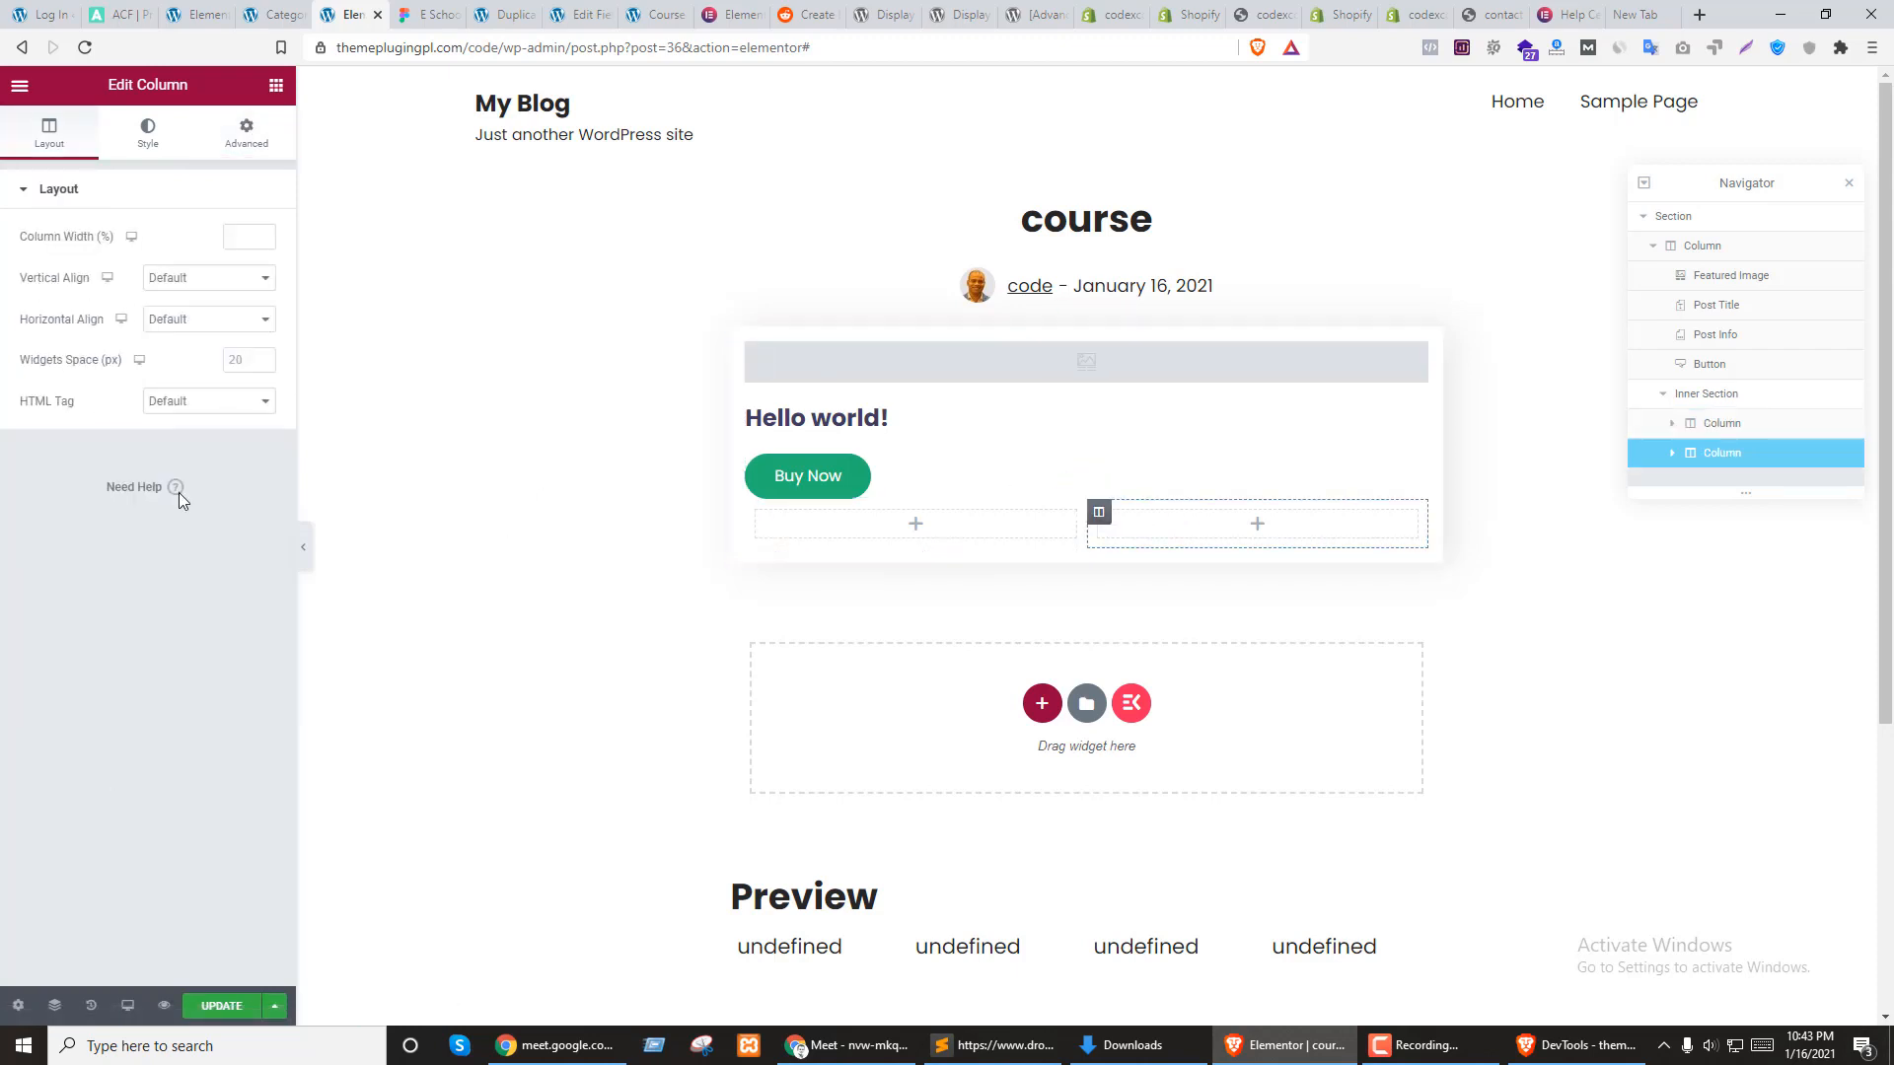
click(277, 133)
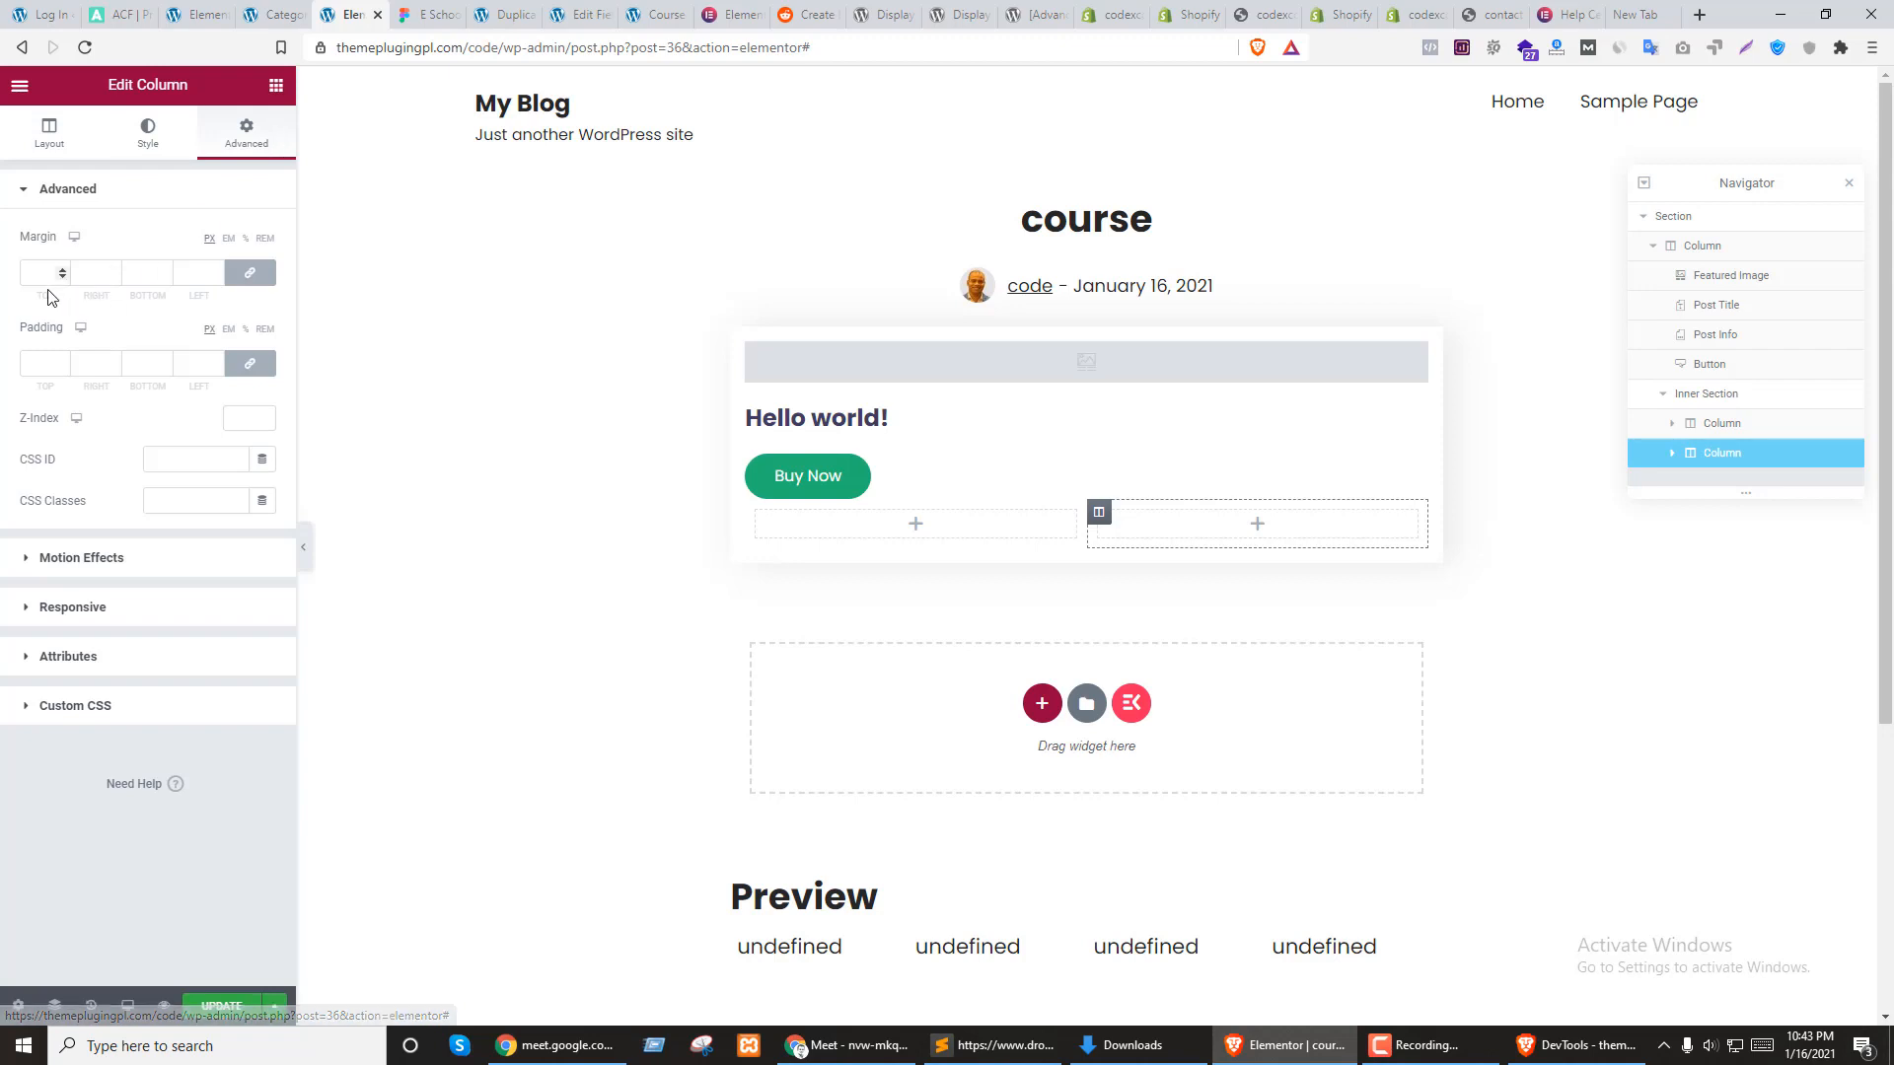
click(42, 364)
click(40, 273)
text(0)
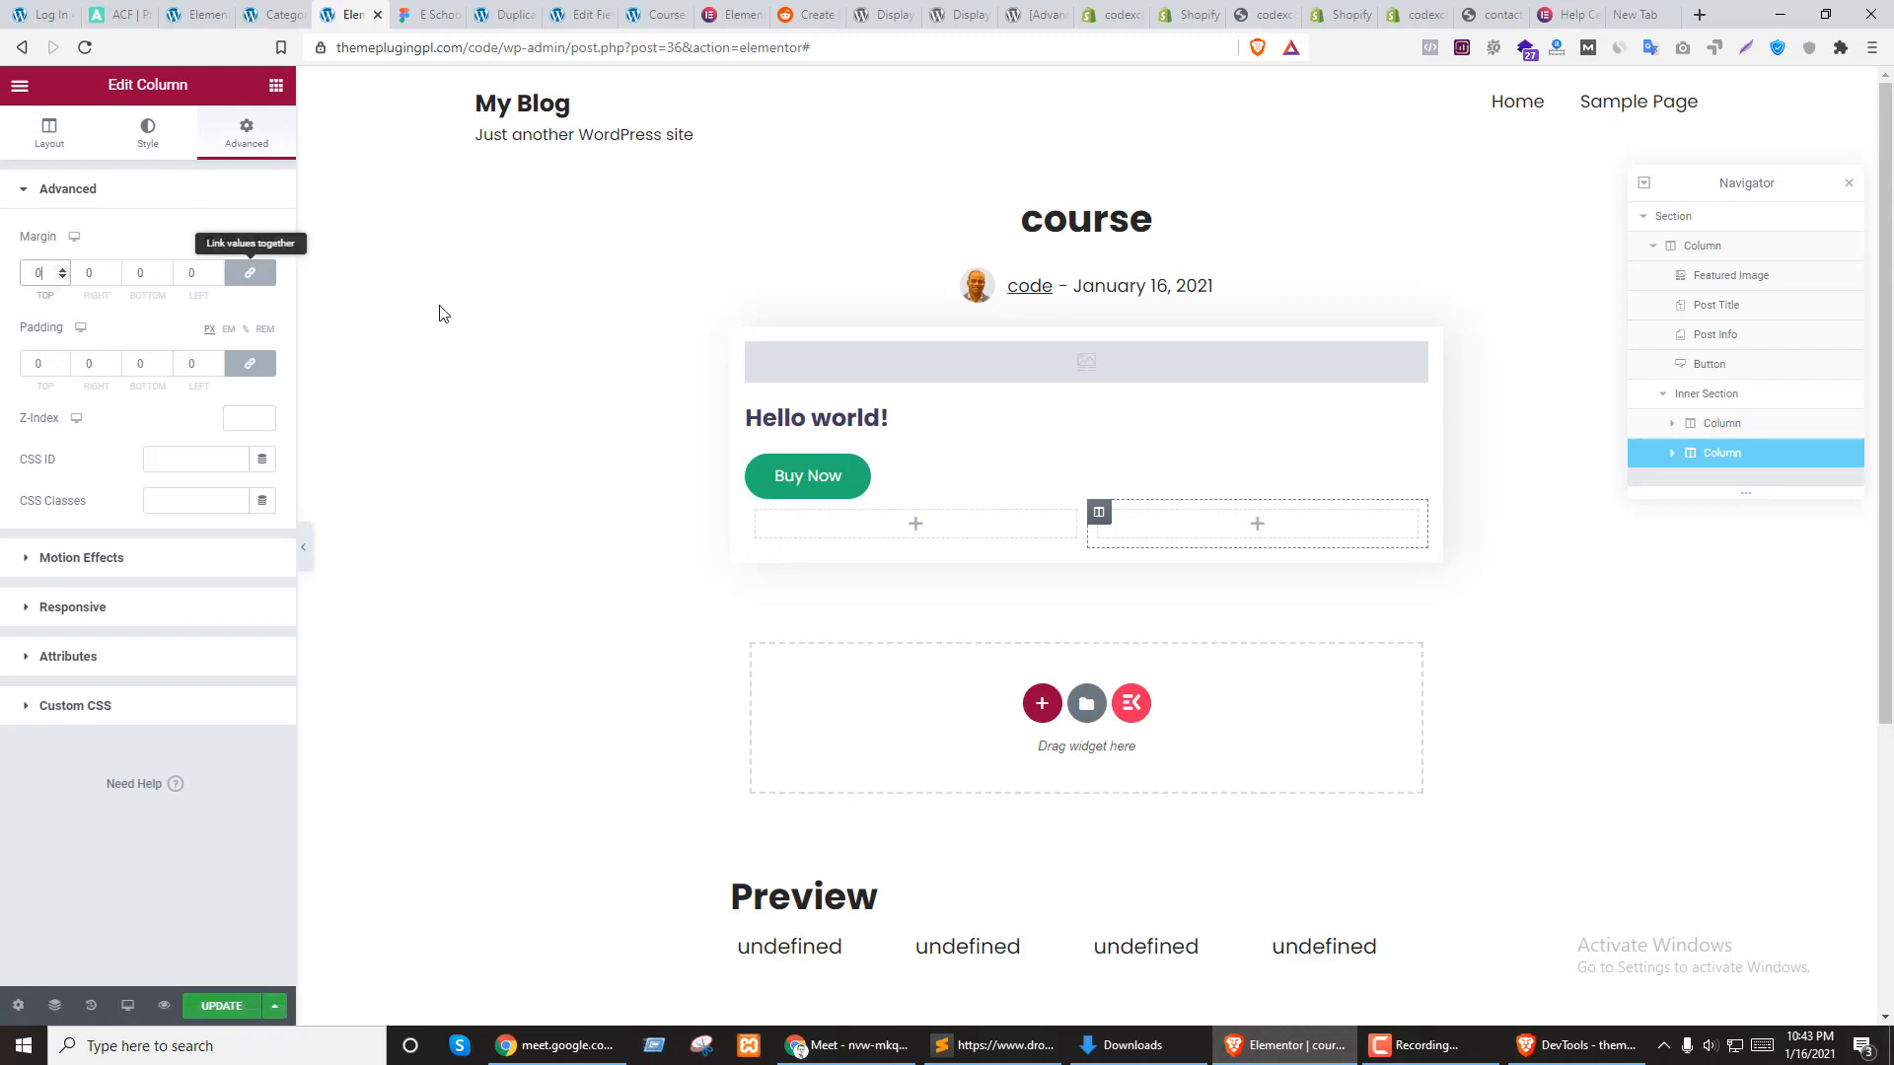
click(756, 513)
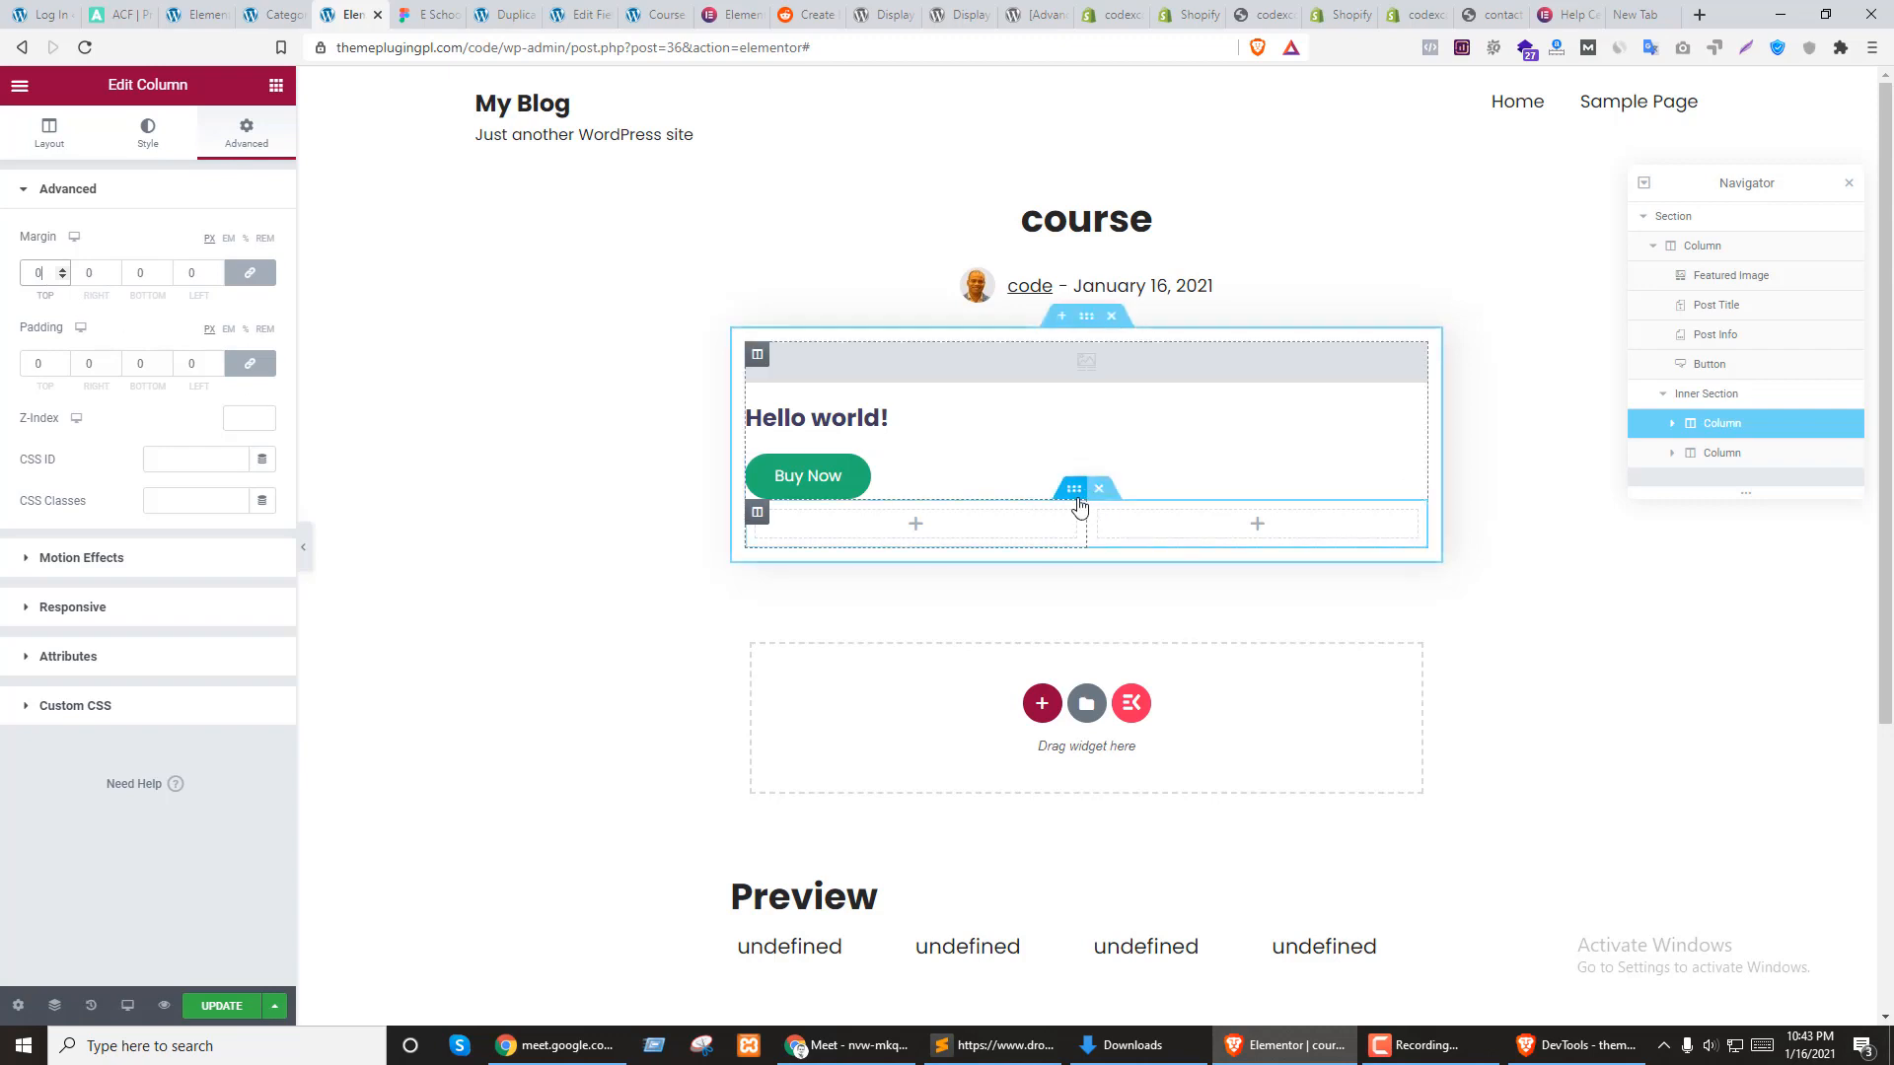
Set the inner section's columns gap to No Gap
click(1075, 489)
click(42, 128)
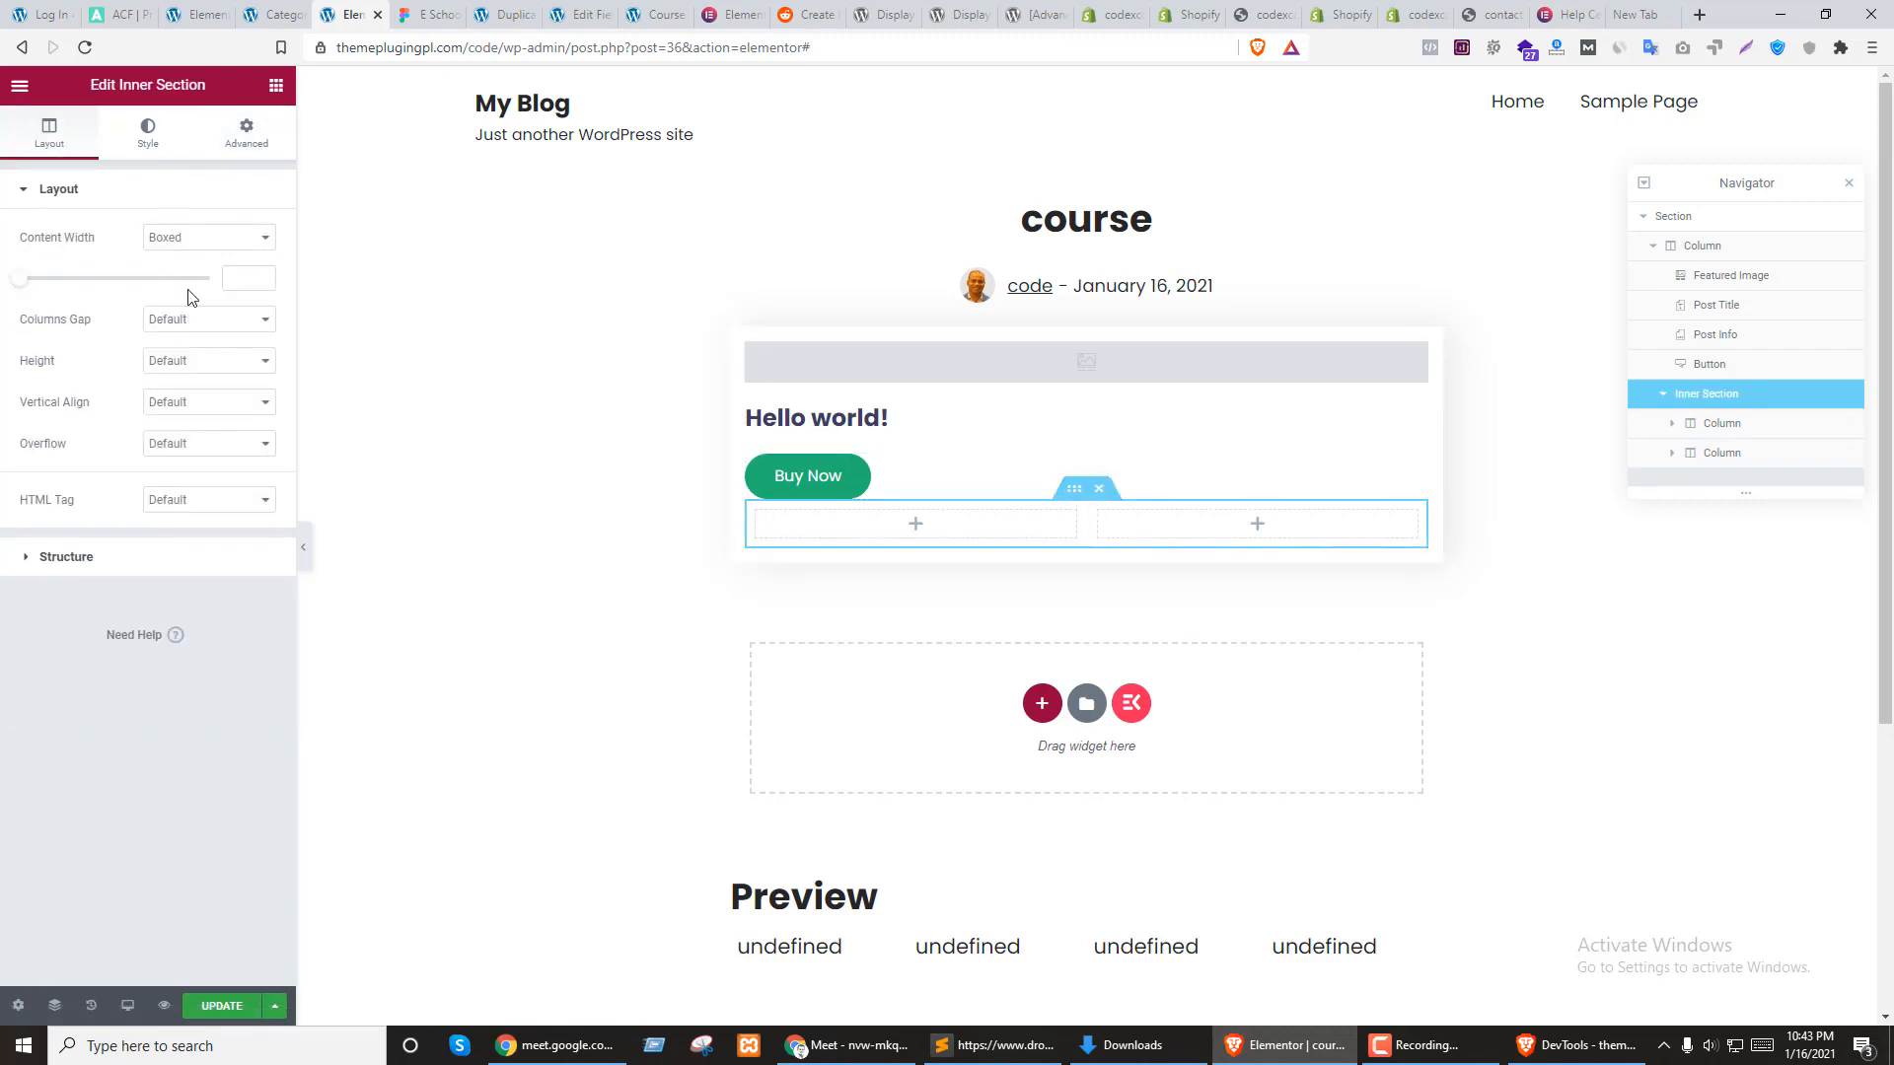
click(184, 331)
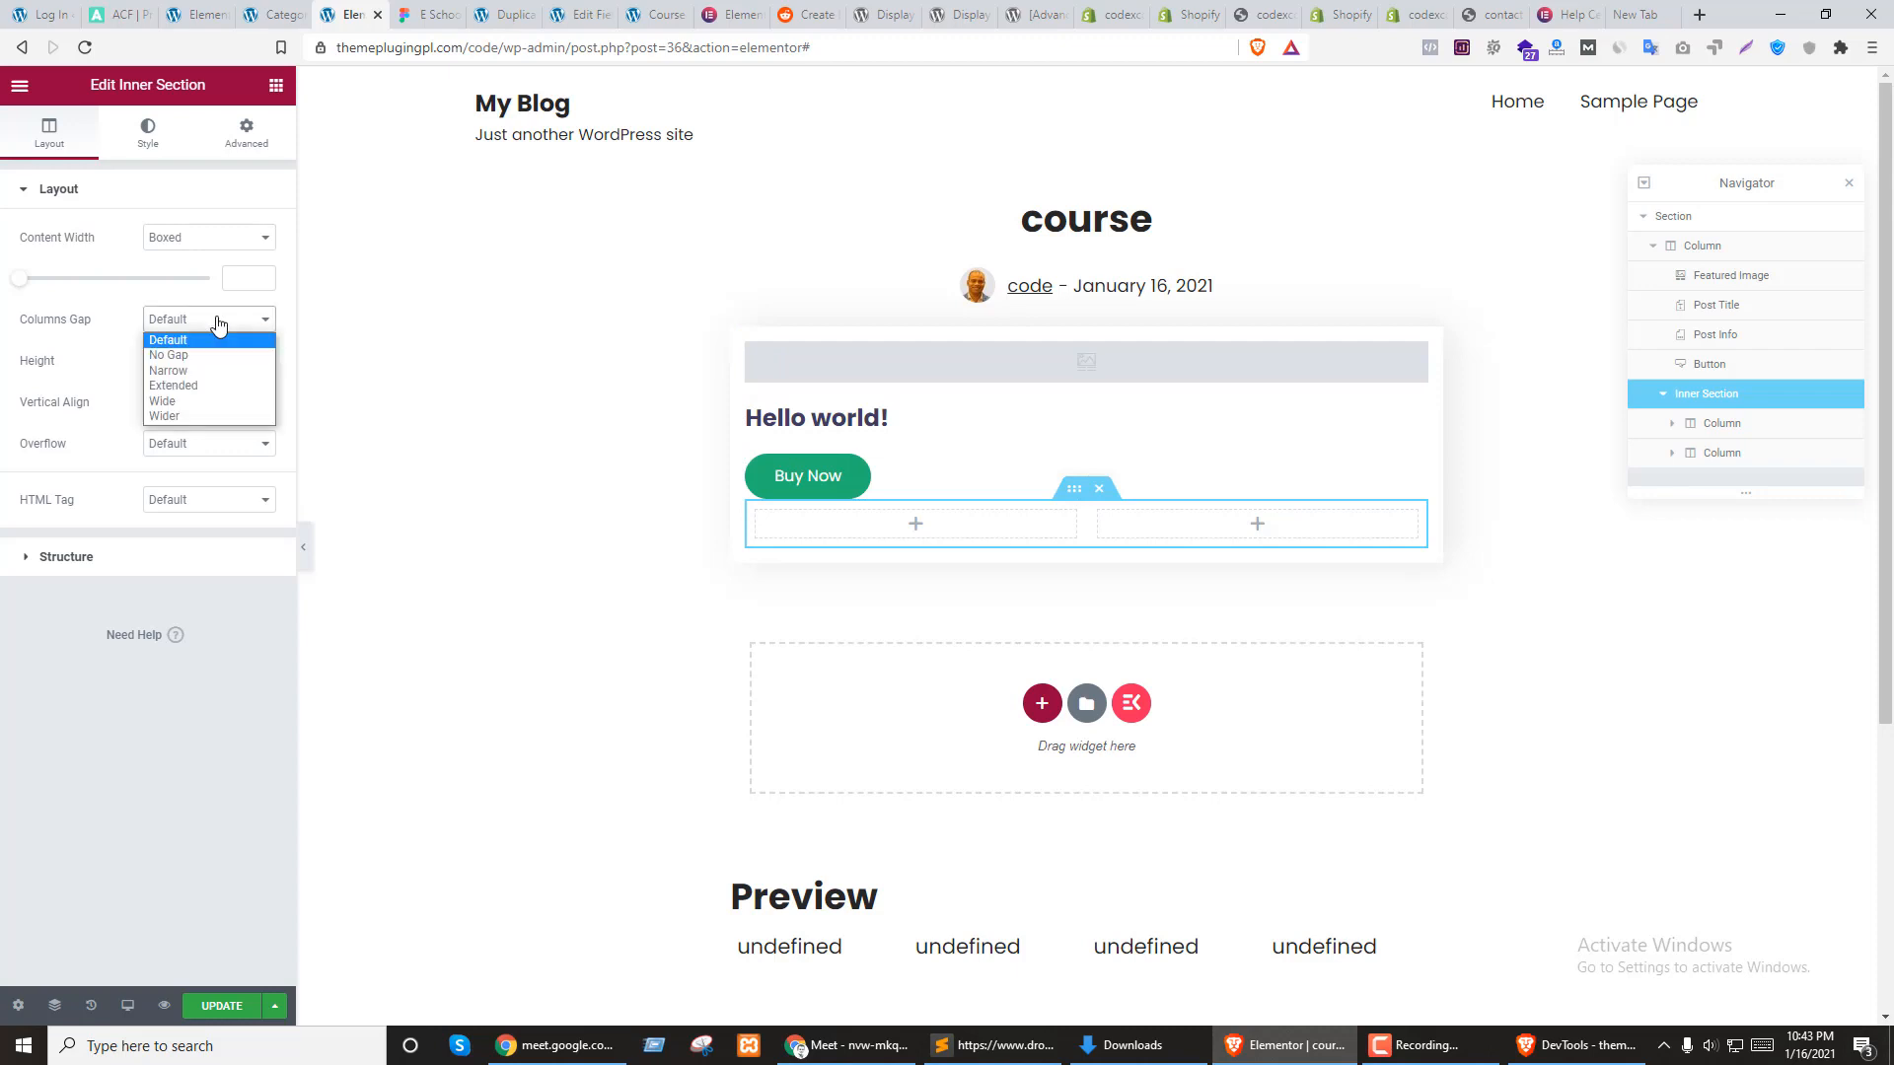
click(181, 357)
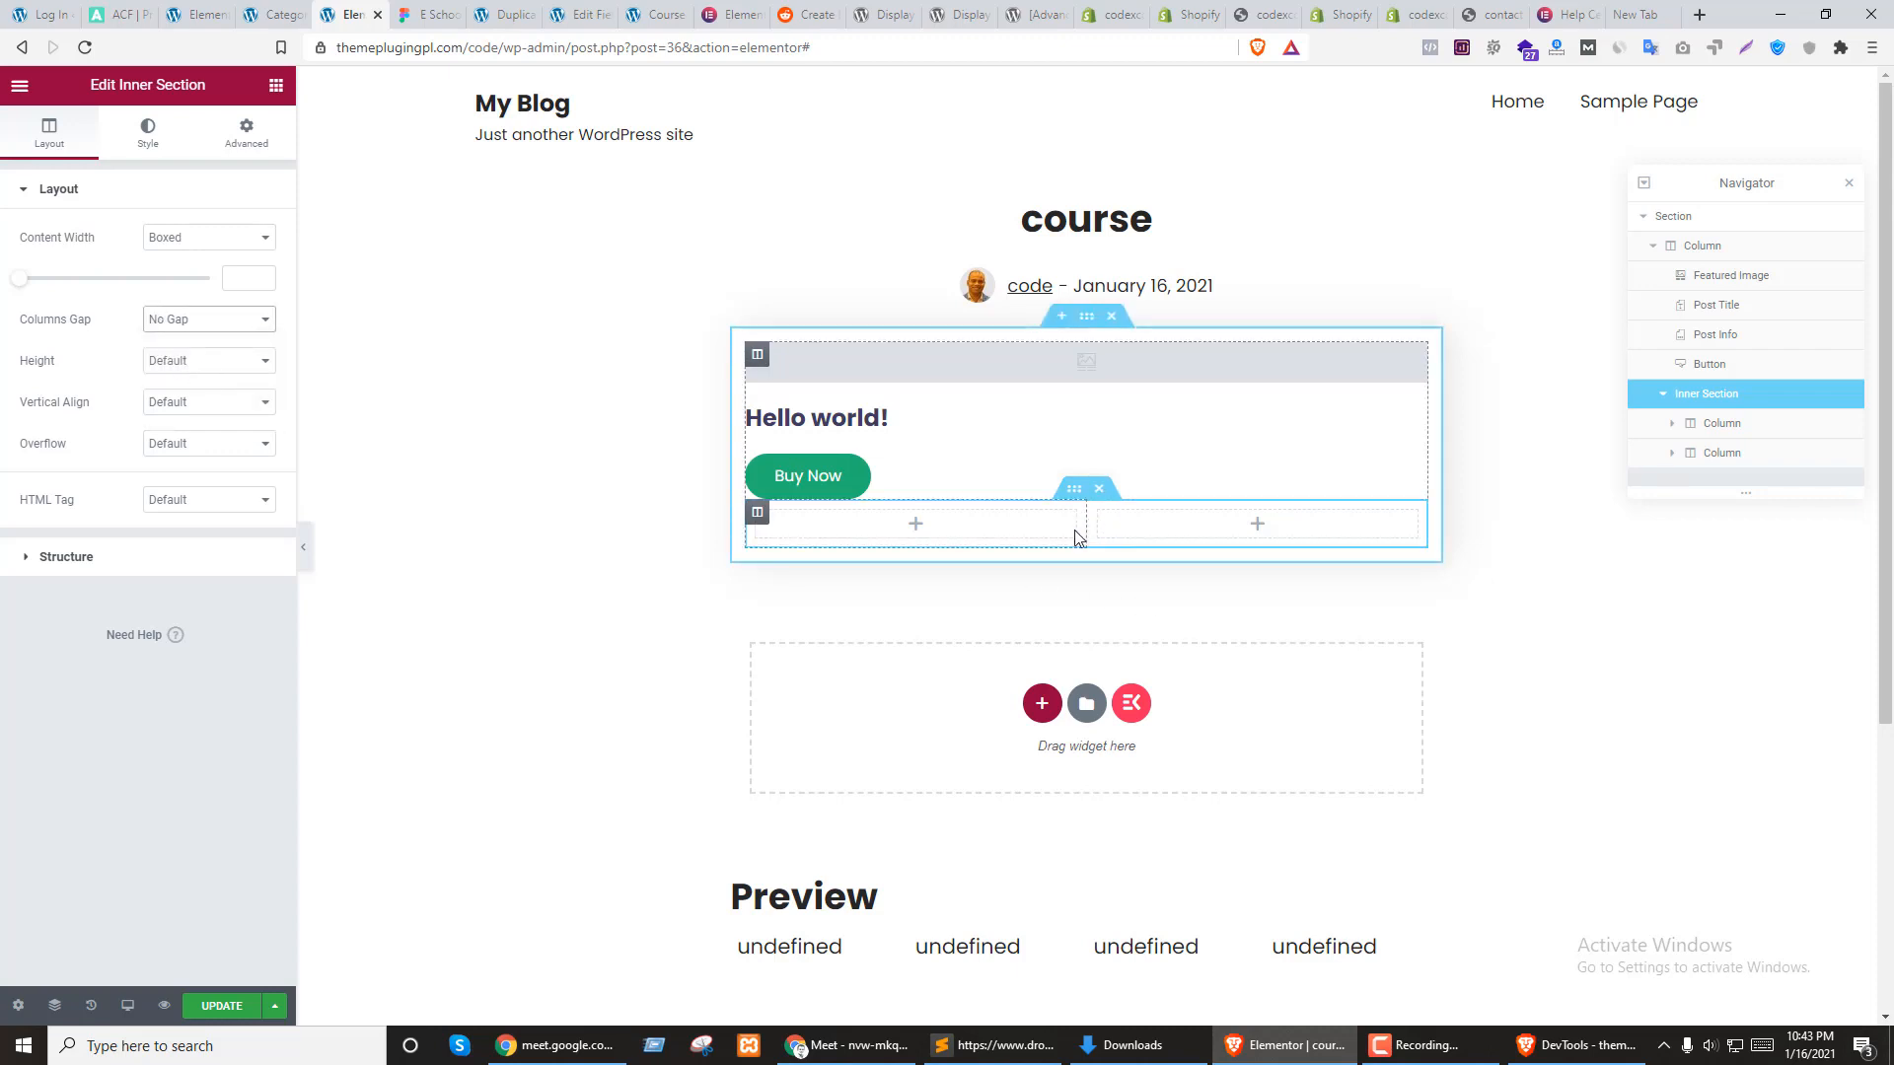
Add a Text Editor widget to the inner section's first column and clear its placeholder text
click(917, 527)
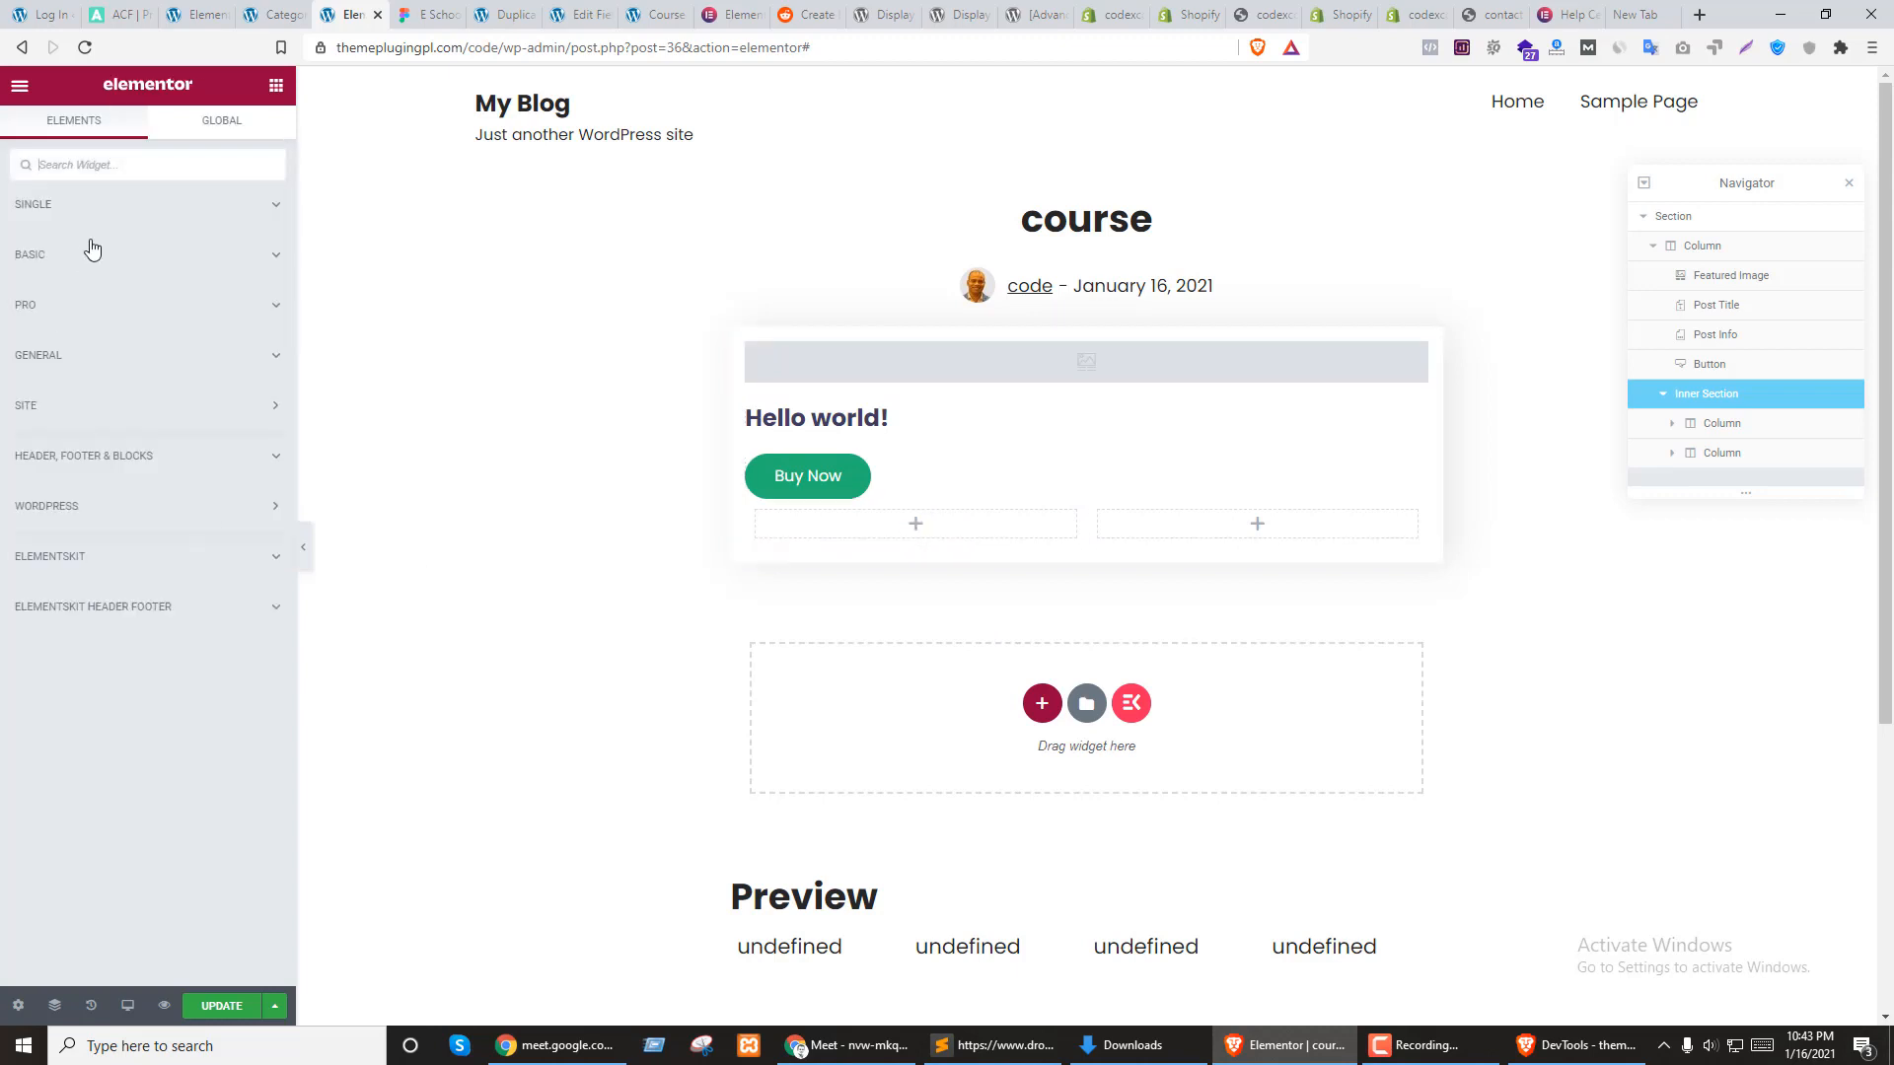
click(192, 266)
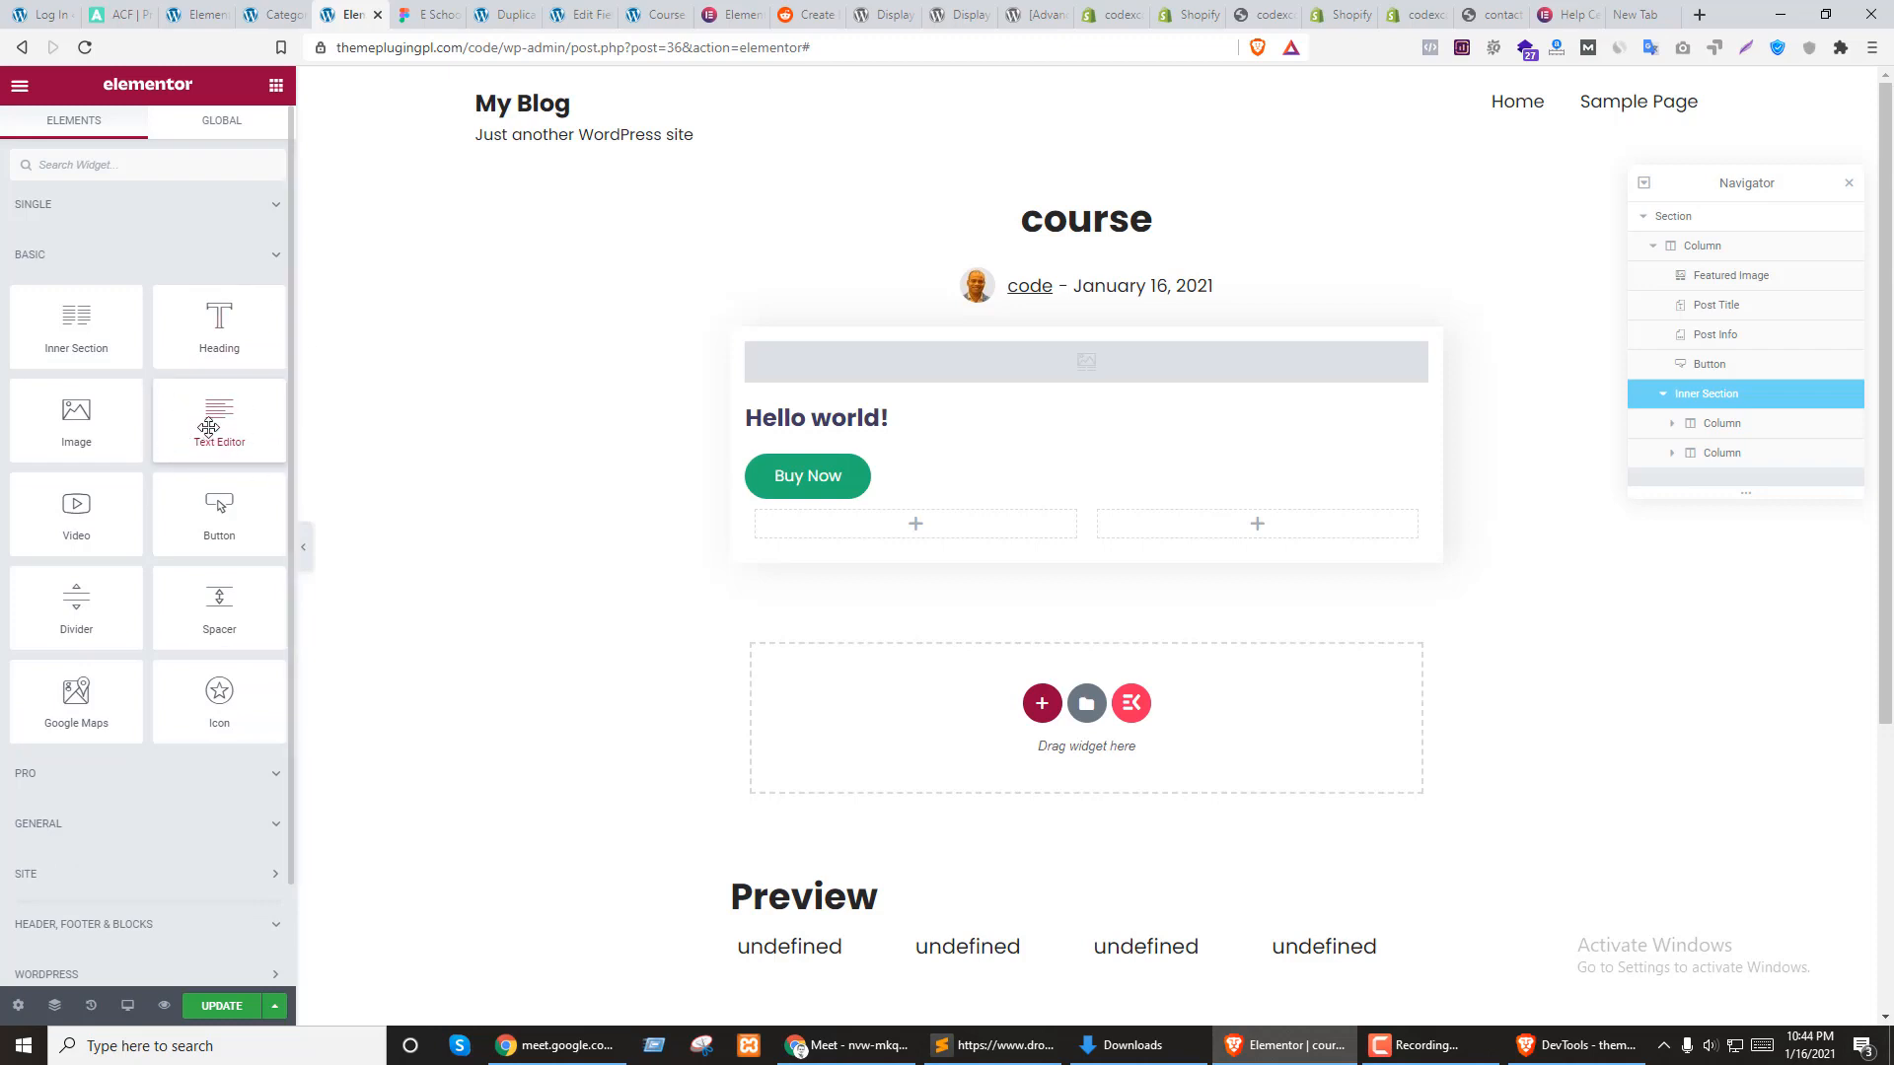
drag(219, 419, 878, 537)
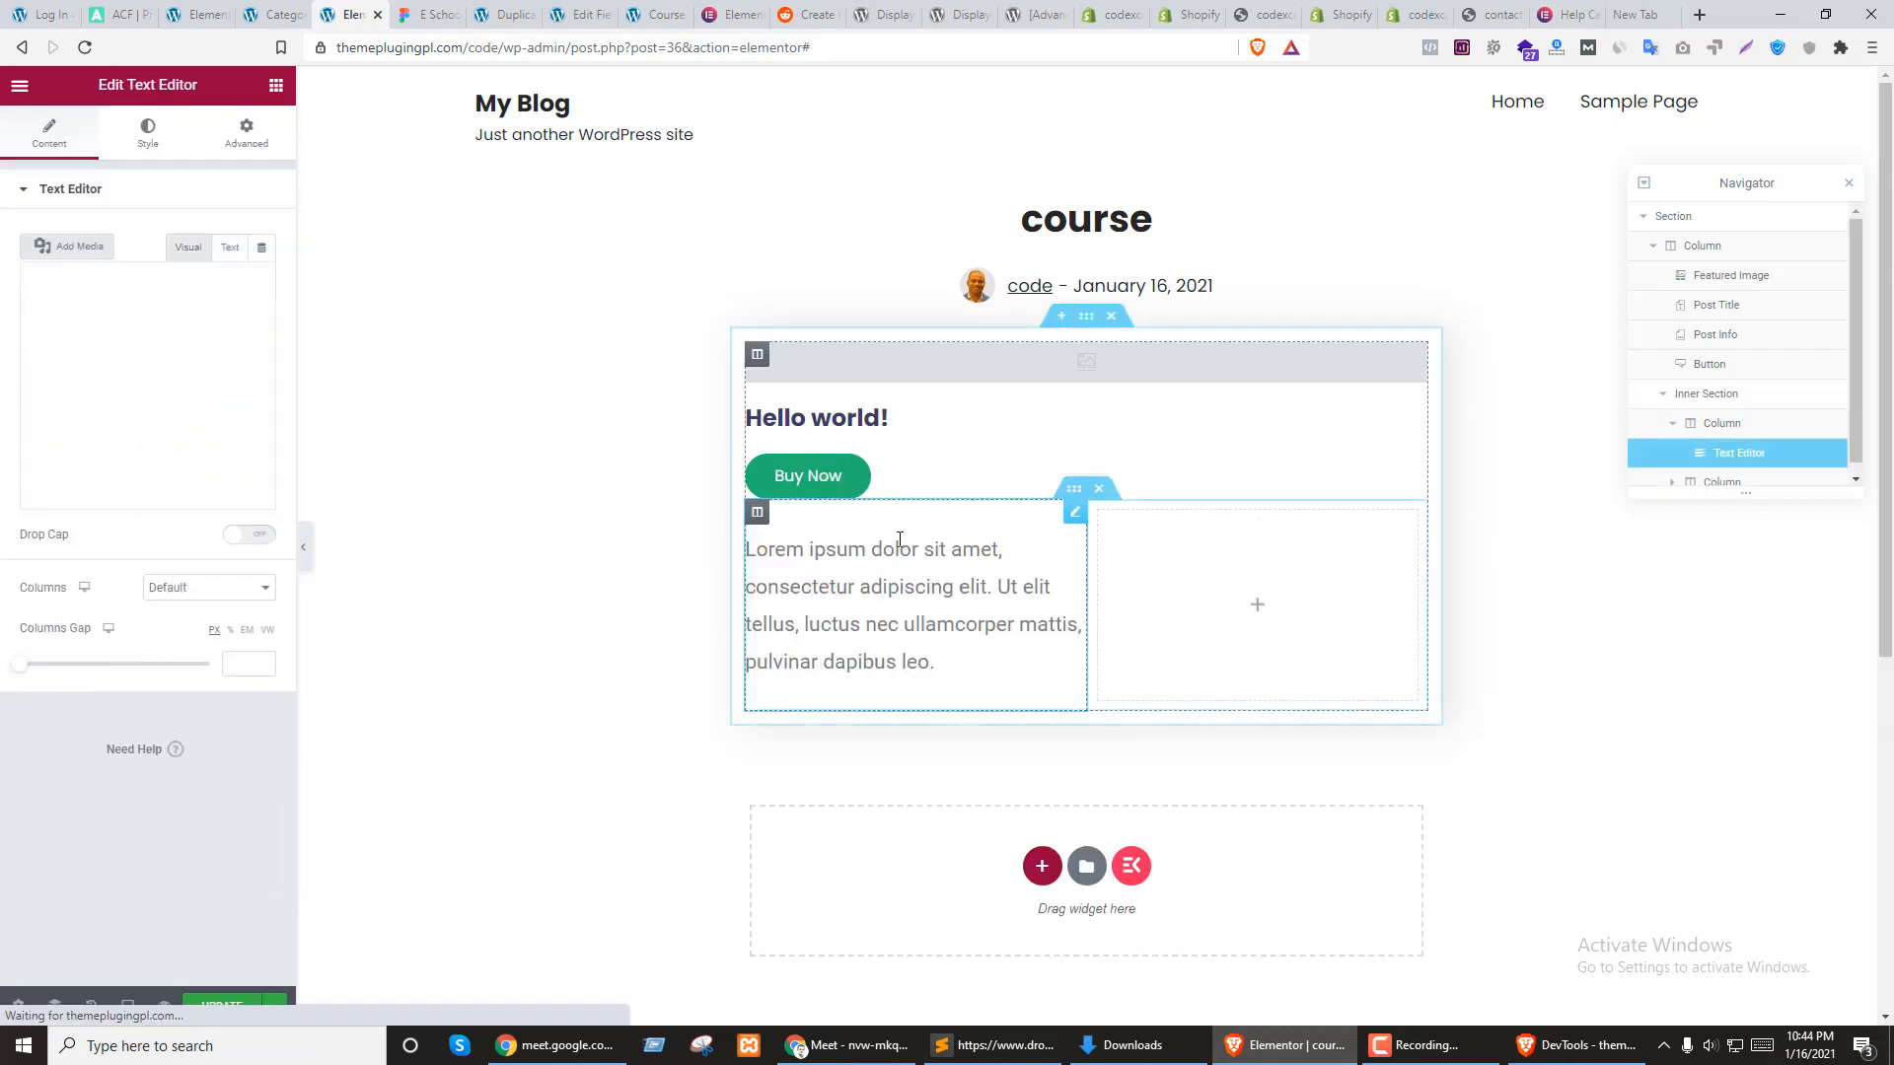
click(229, 247)
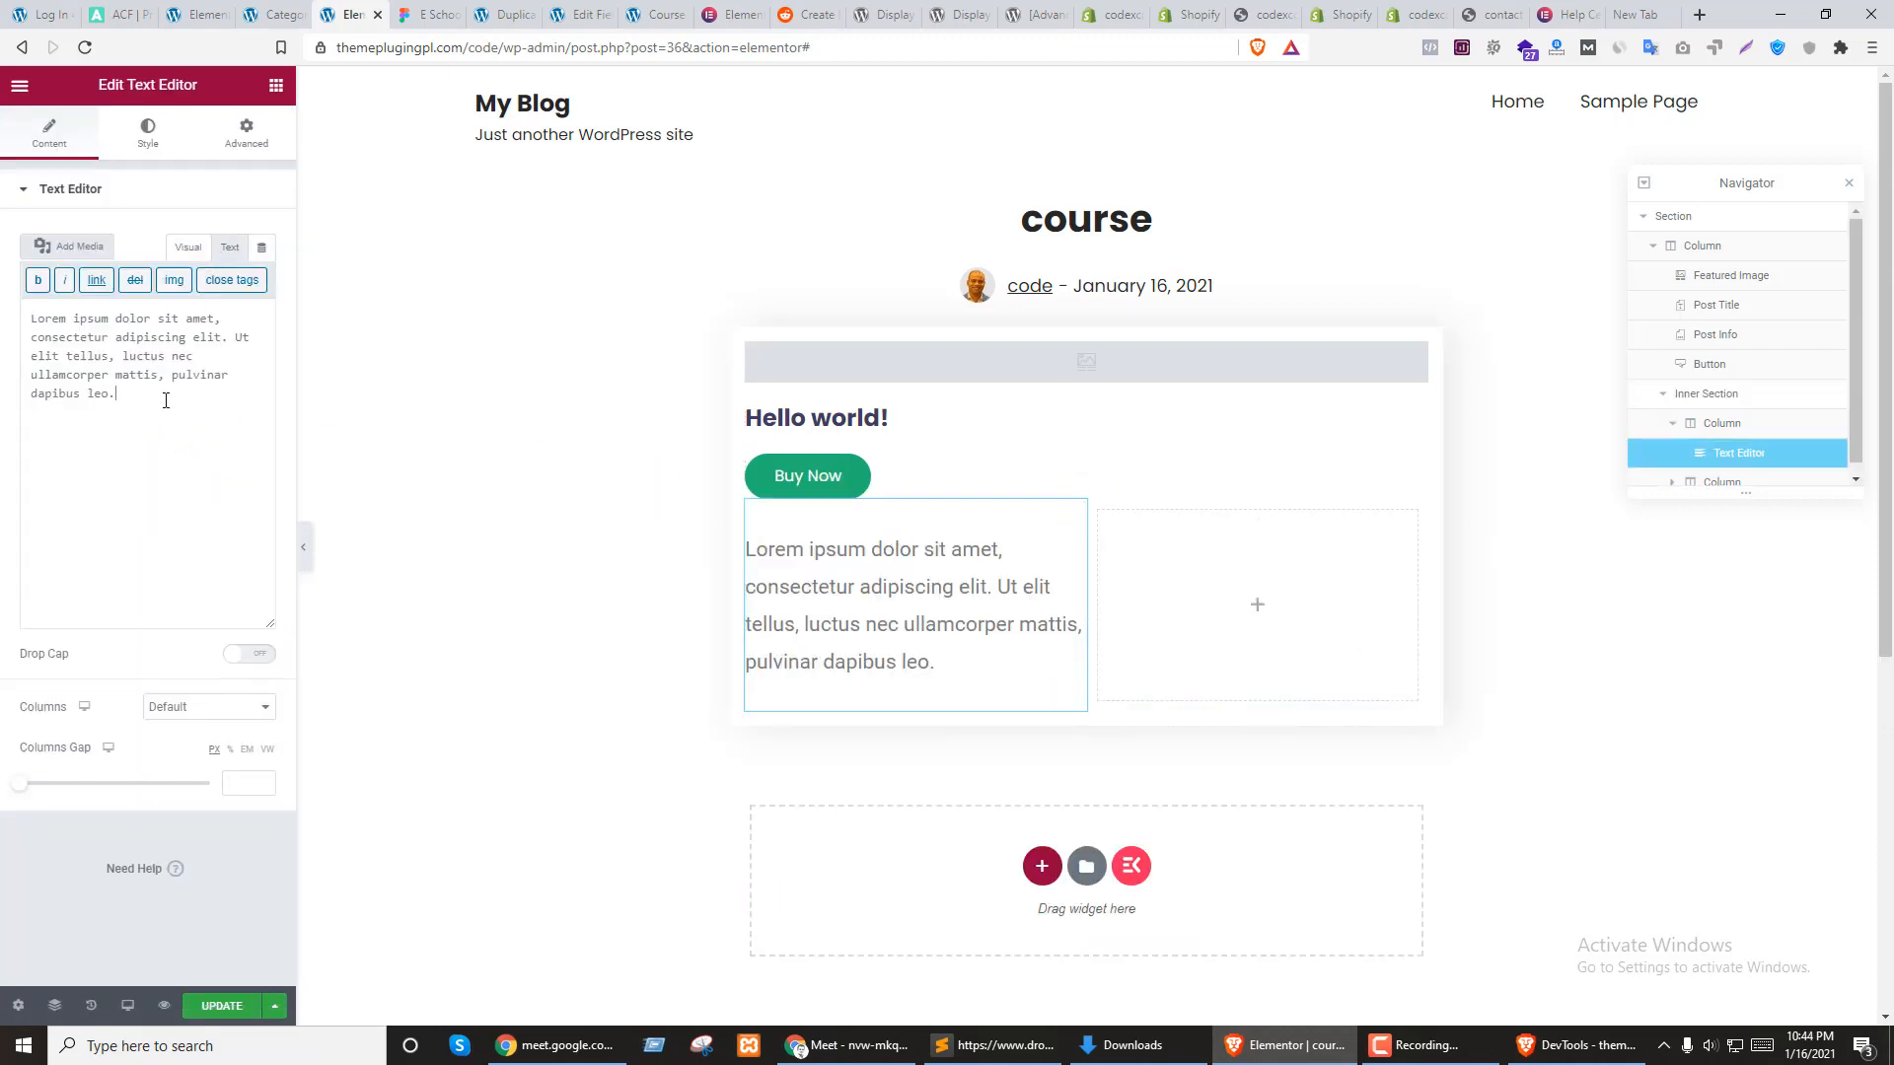
key(ctrl+a)
key(BackSpace)
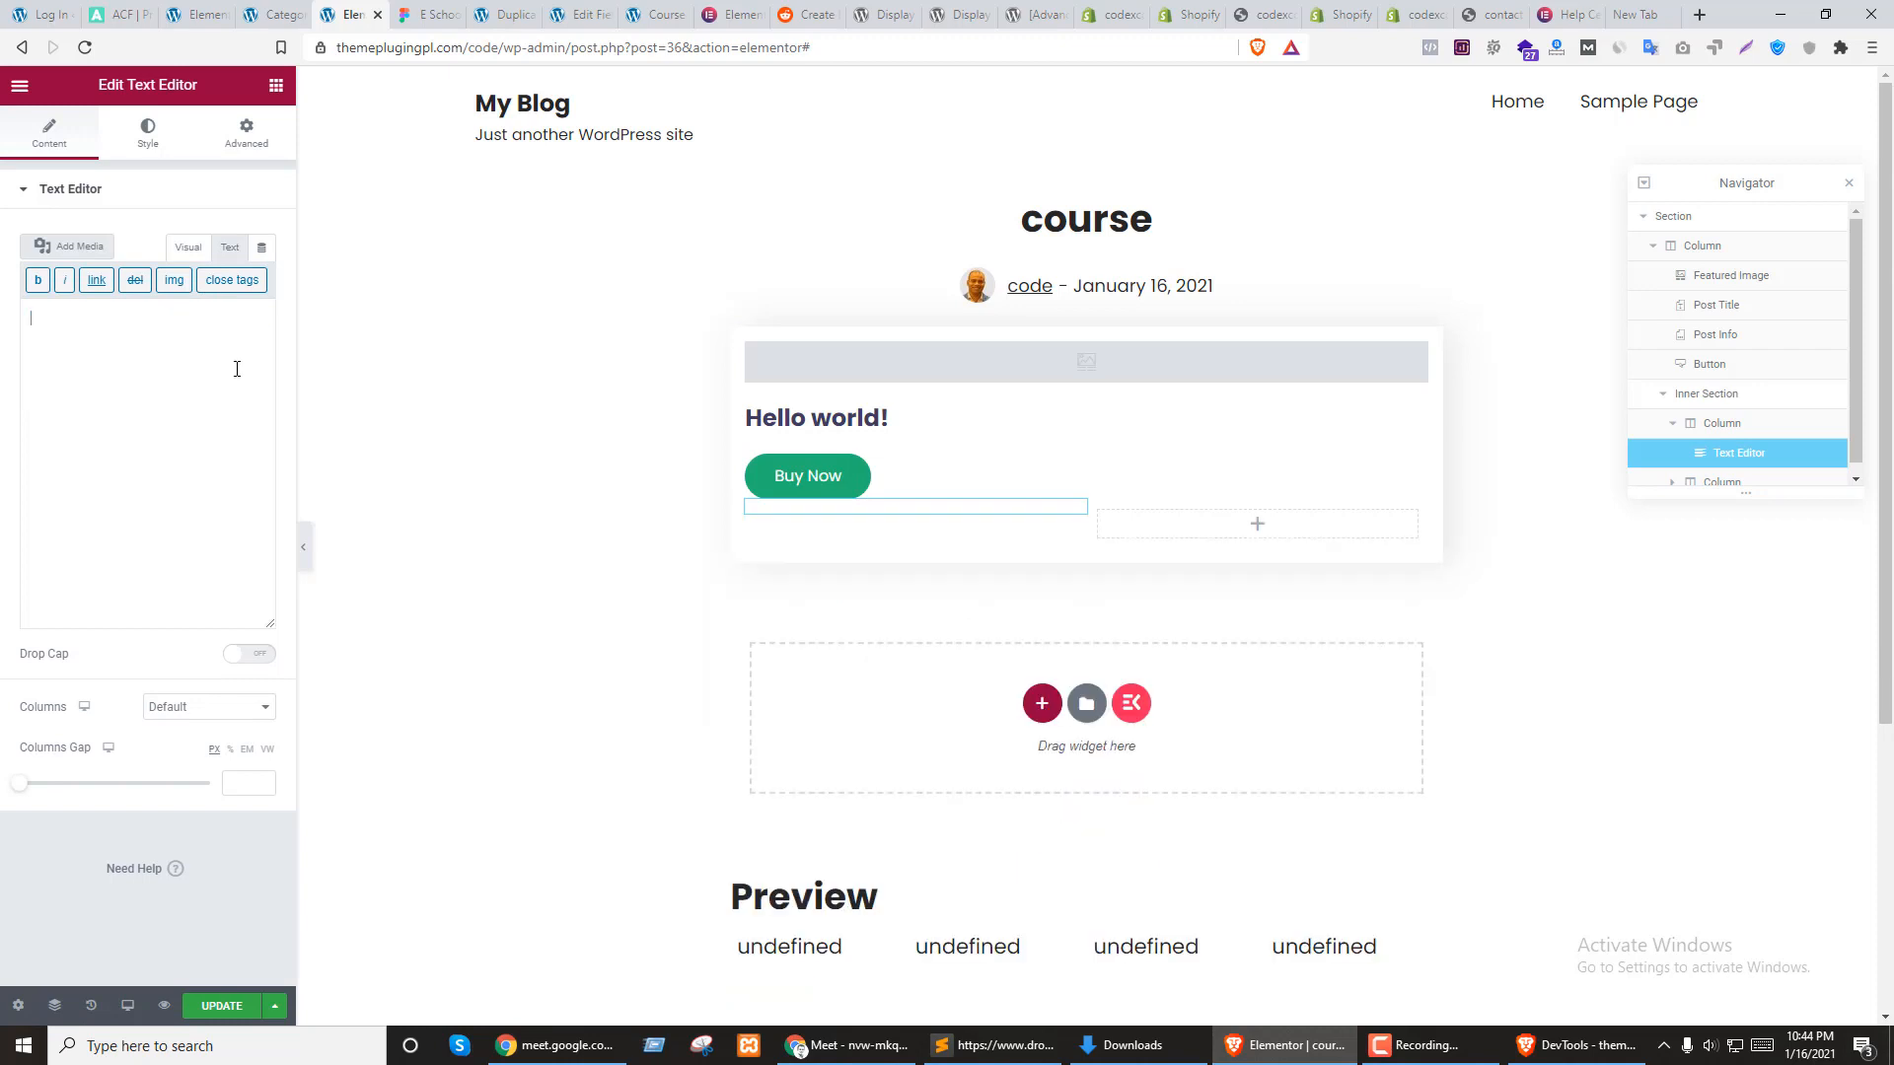
Link the Text Editor's content dynamically to an ACF Field using the Start Date key
click(262, 250)
scroll(118, 422, down, 5)
click(59, 550)
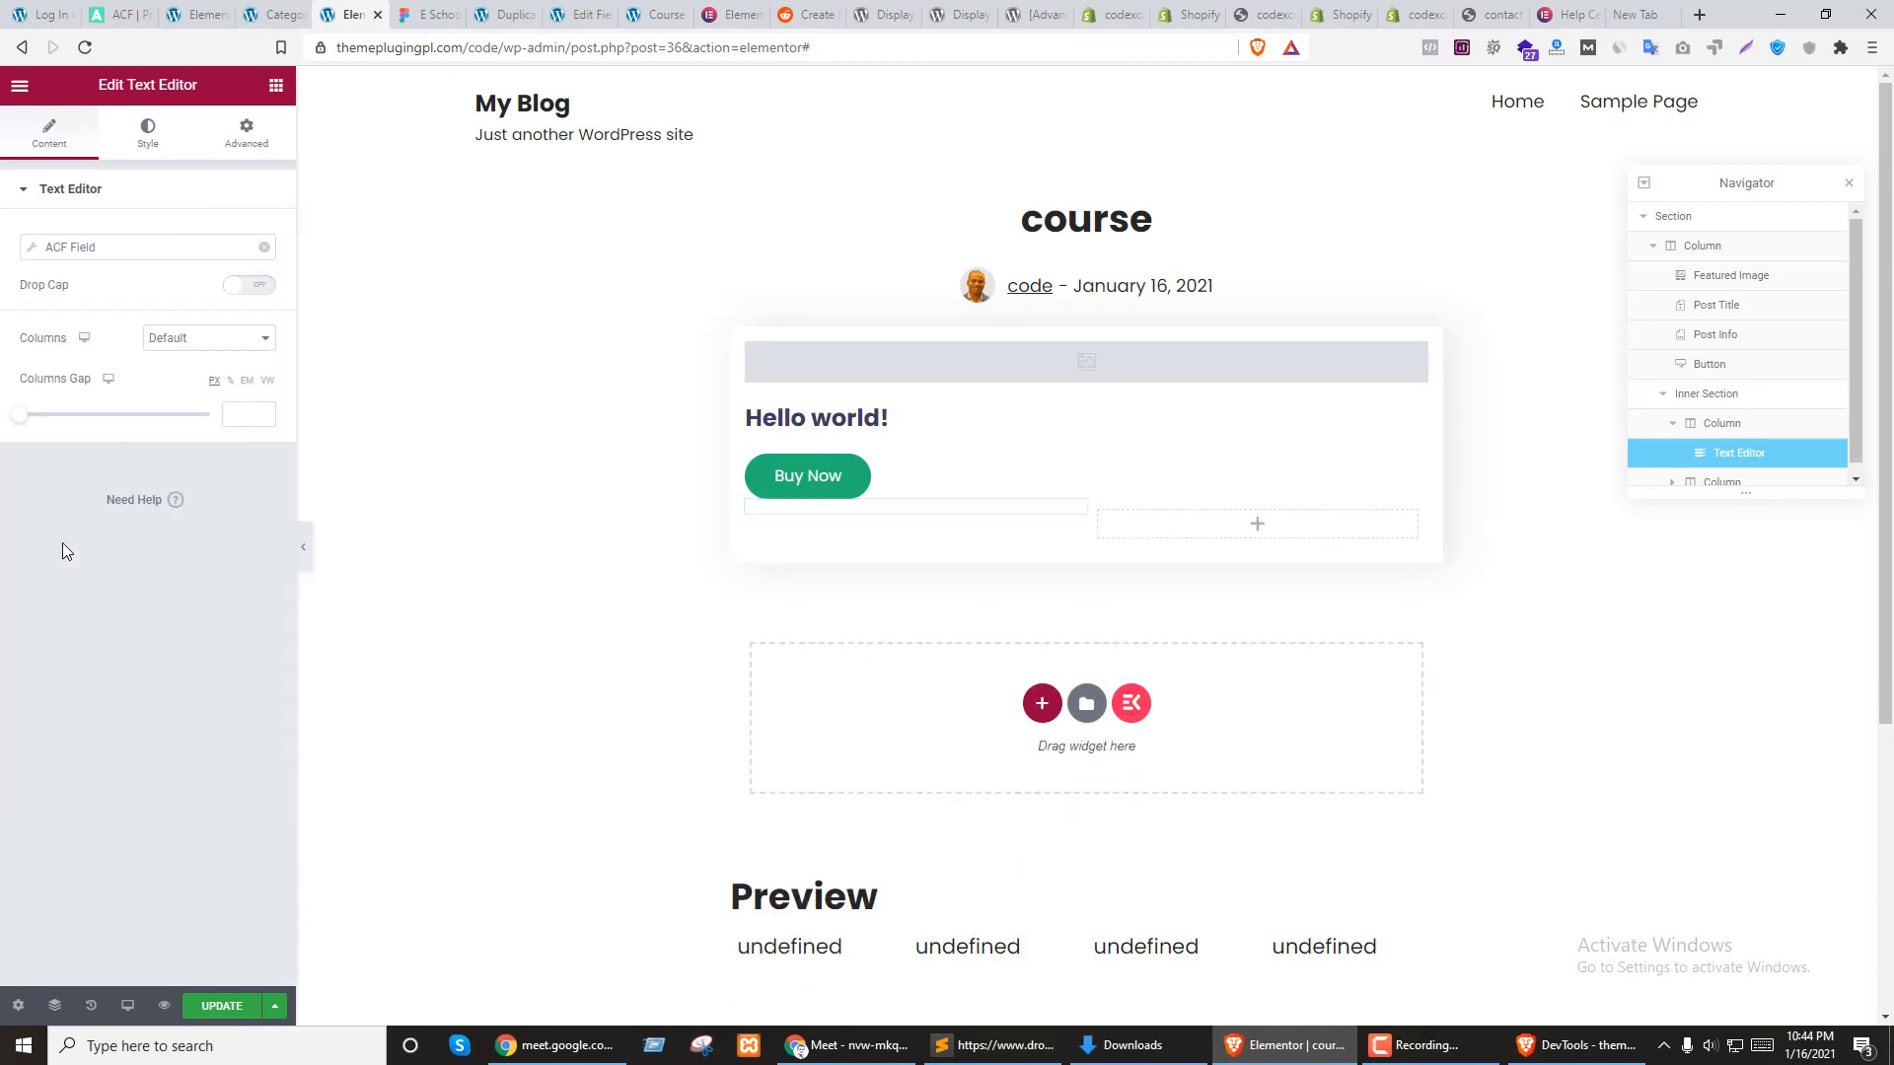
click(85, 247)
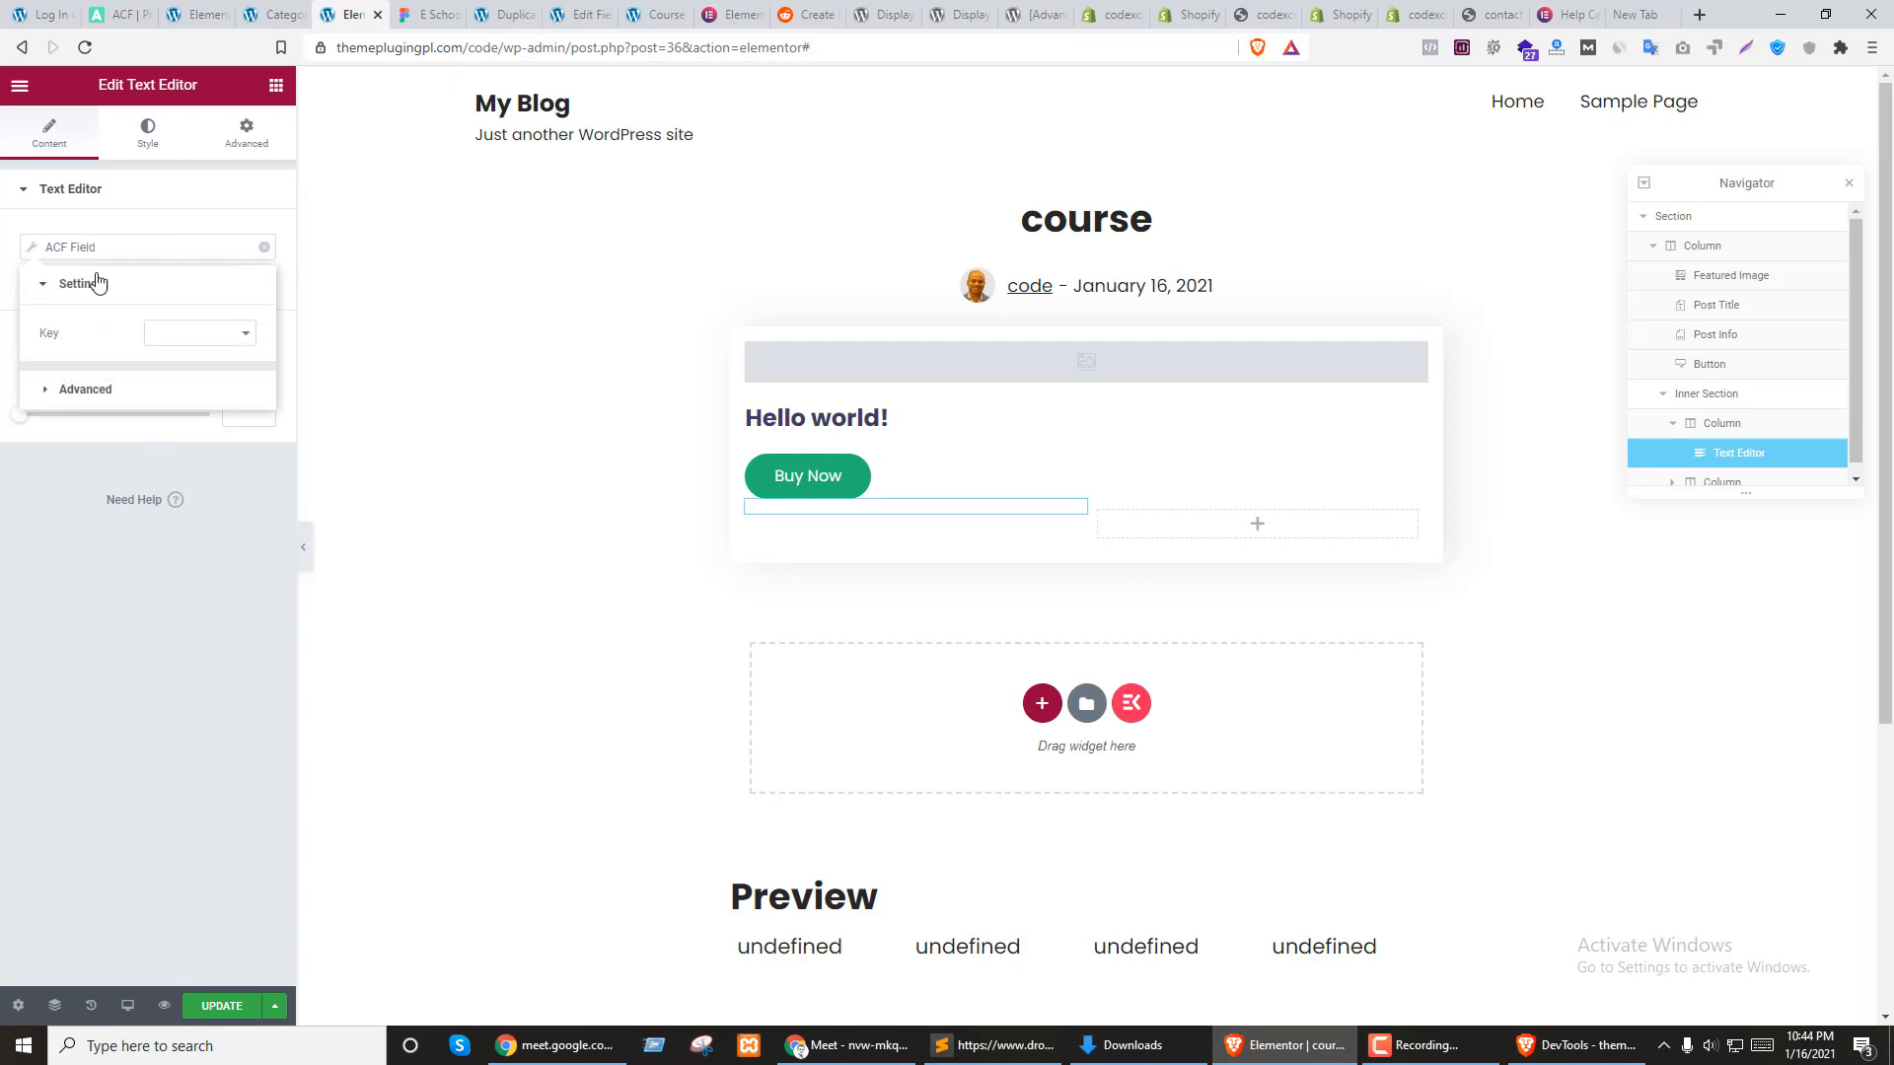
click(200, 334)
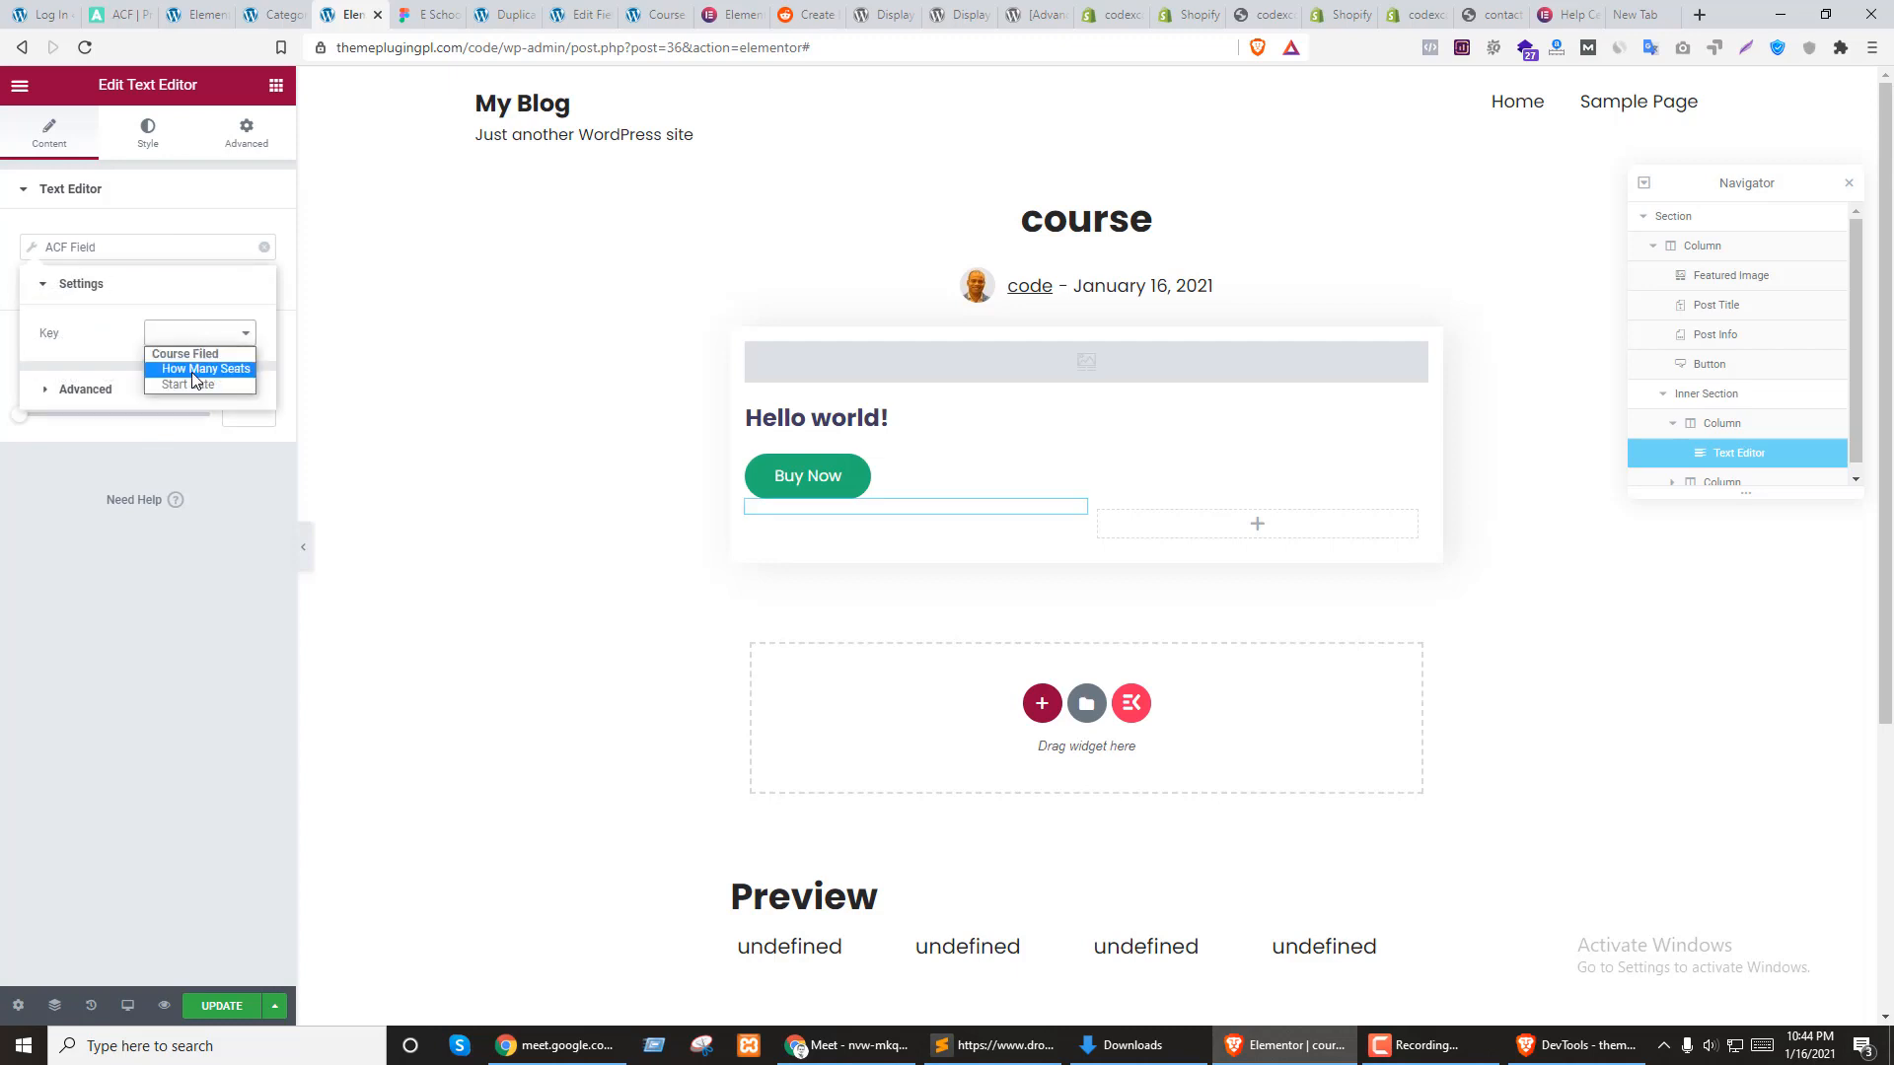
click(190, 384)
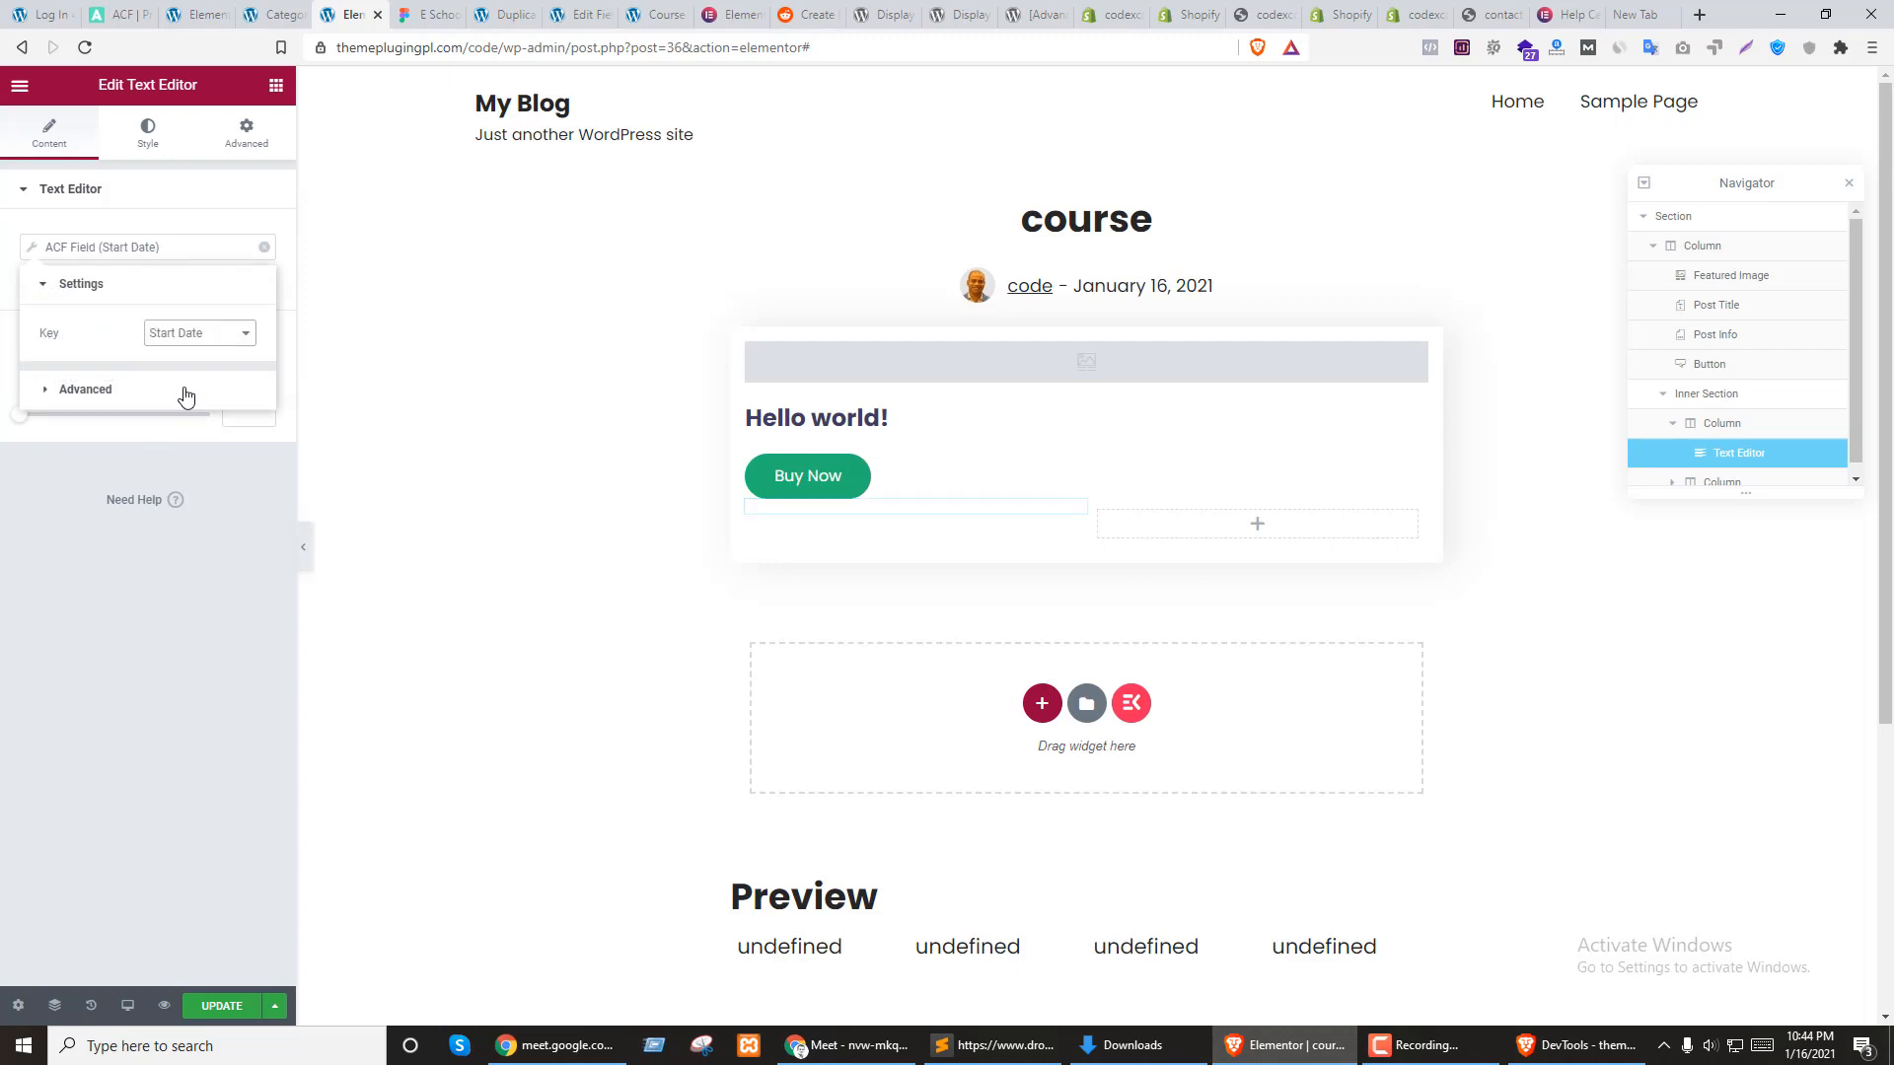
click(67, 660)
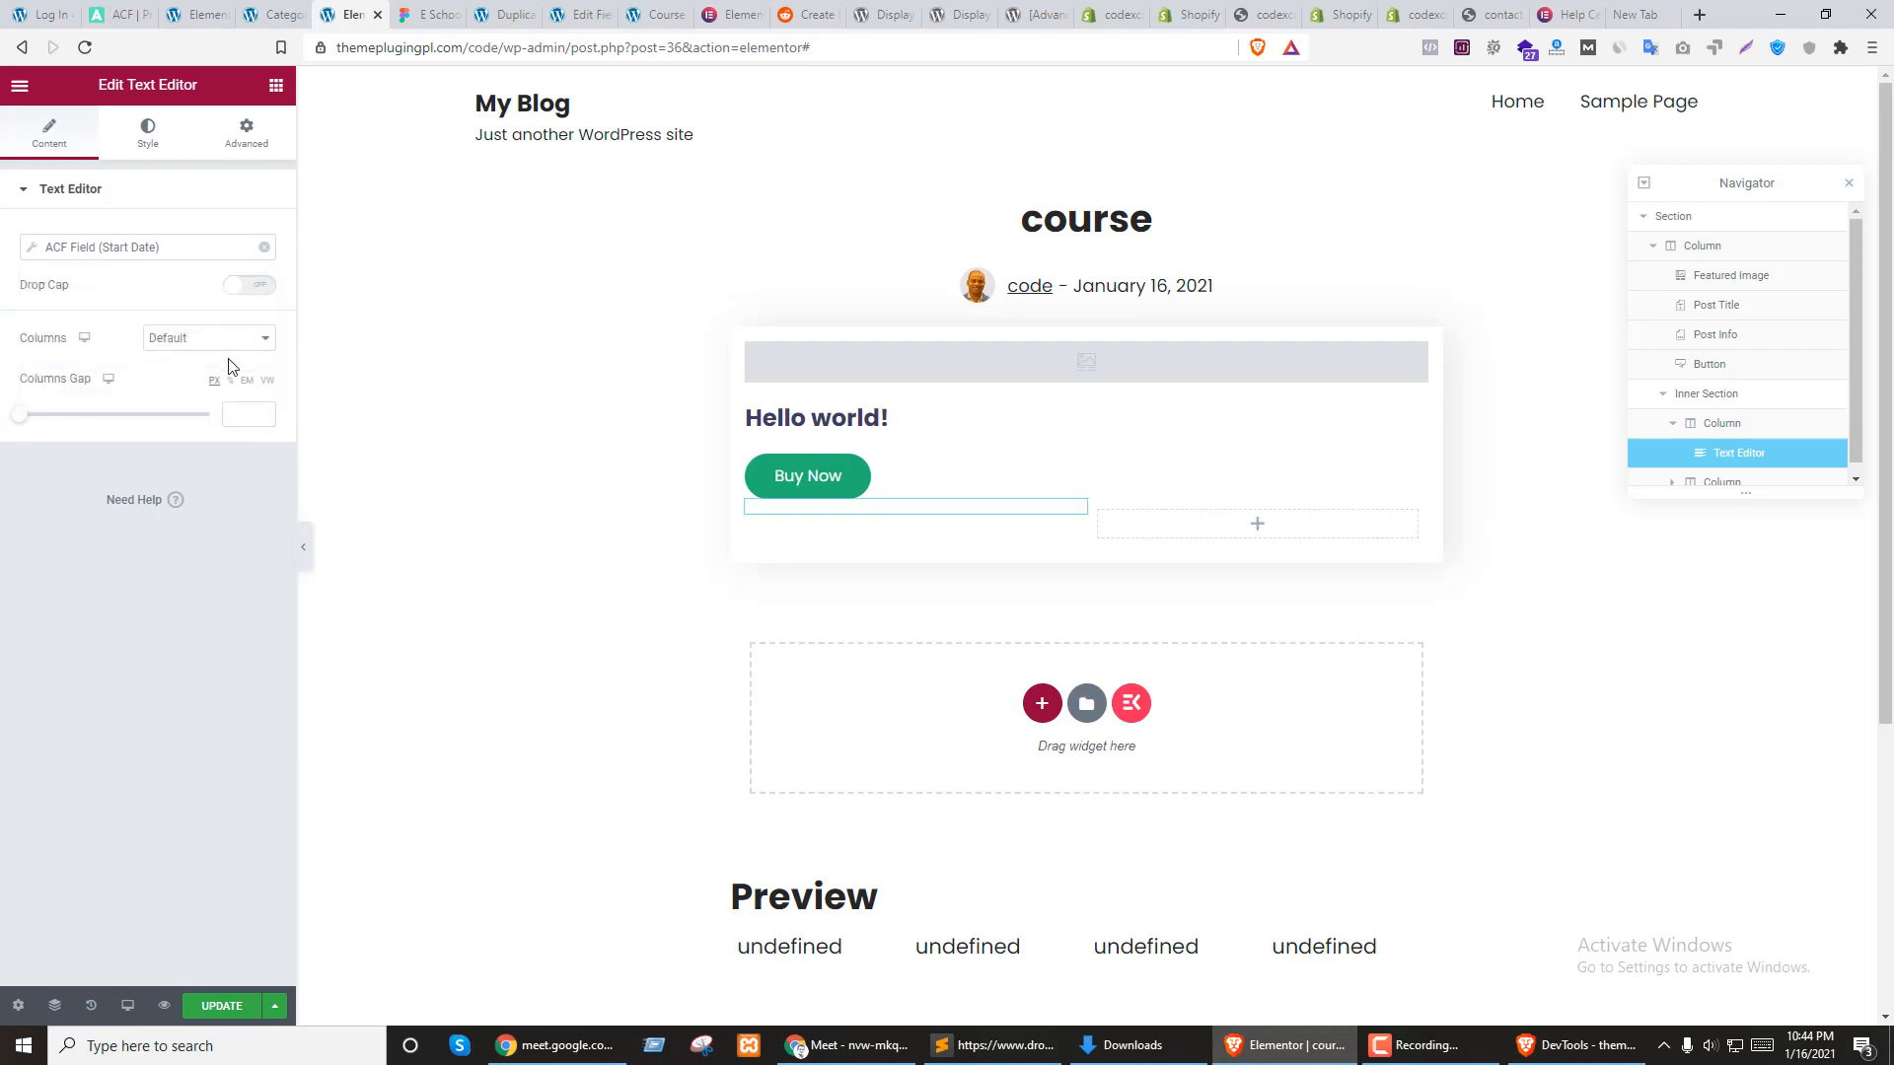
click(164, 248)
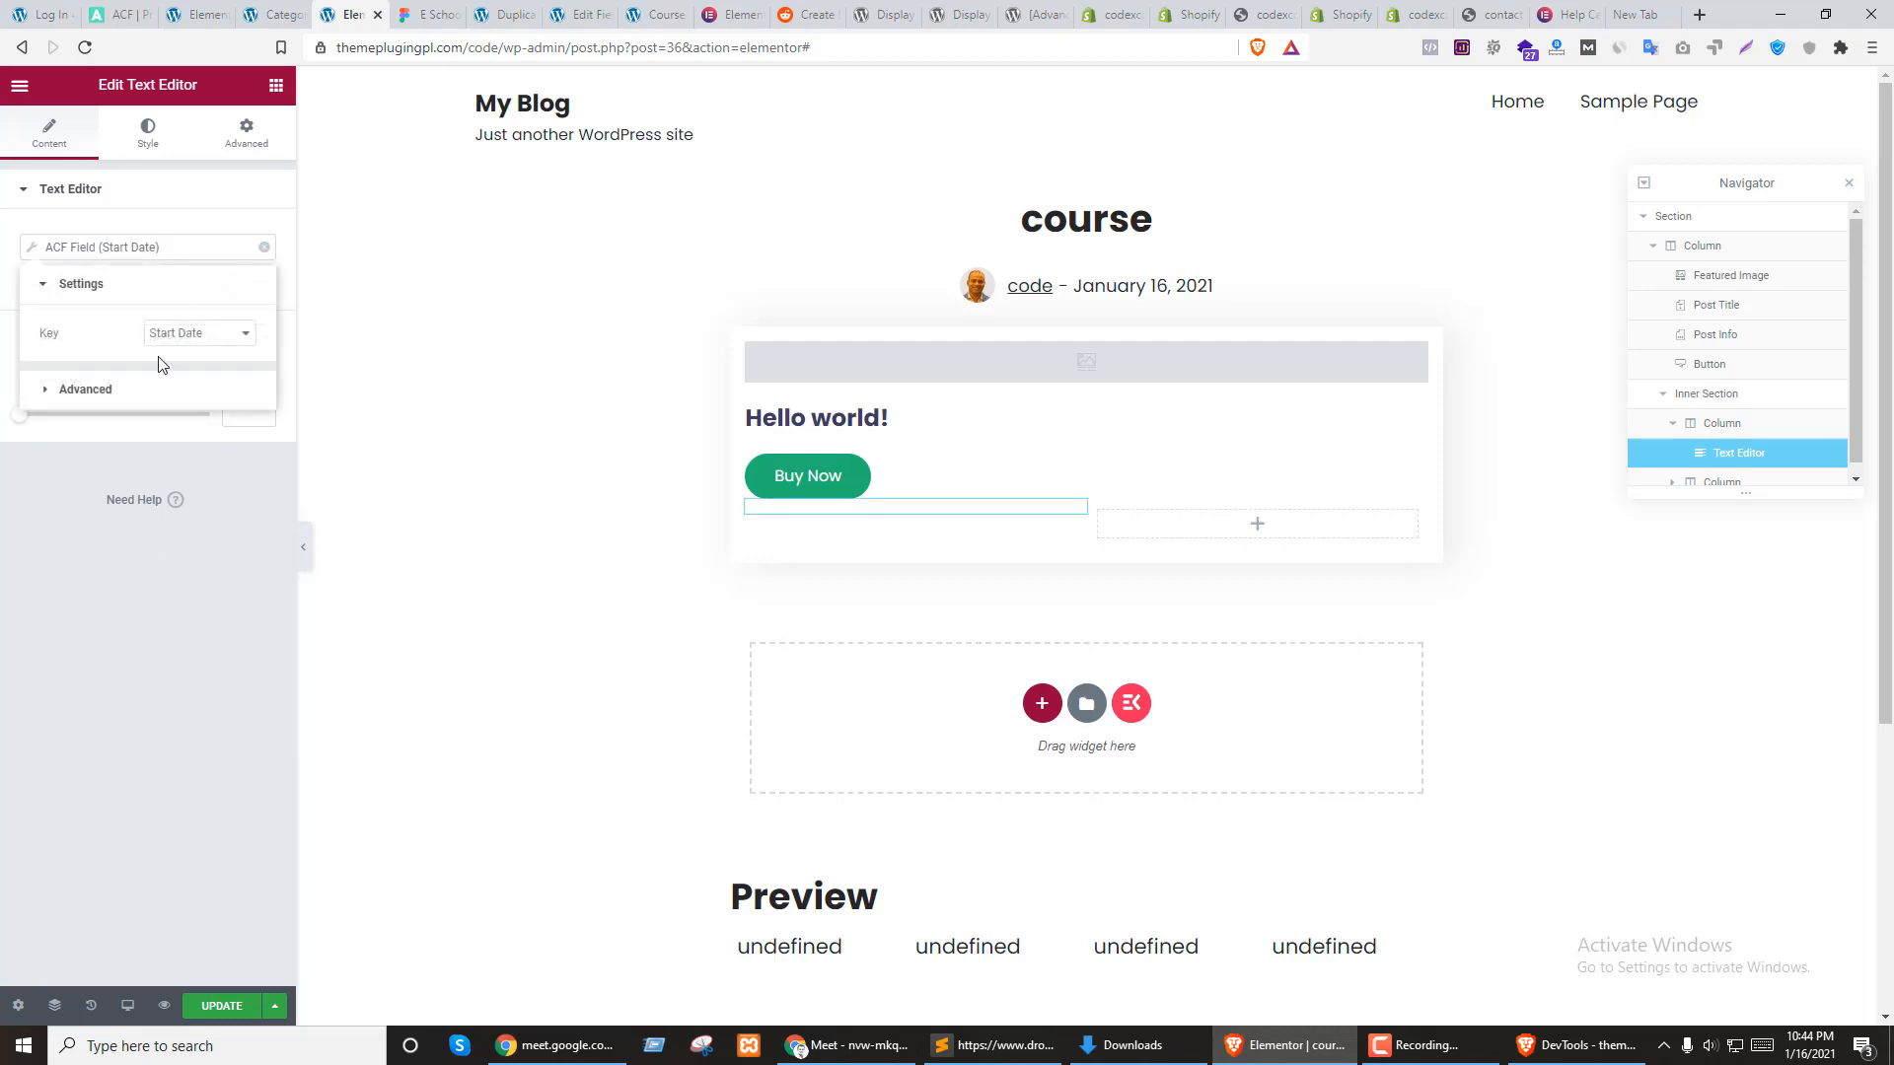
click(122, 405)
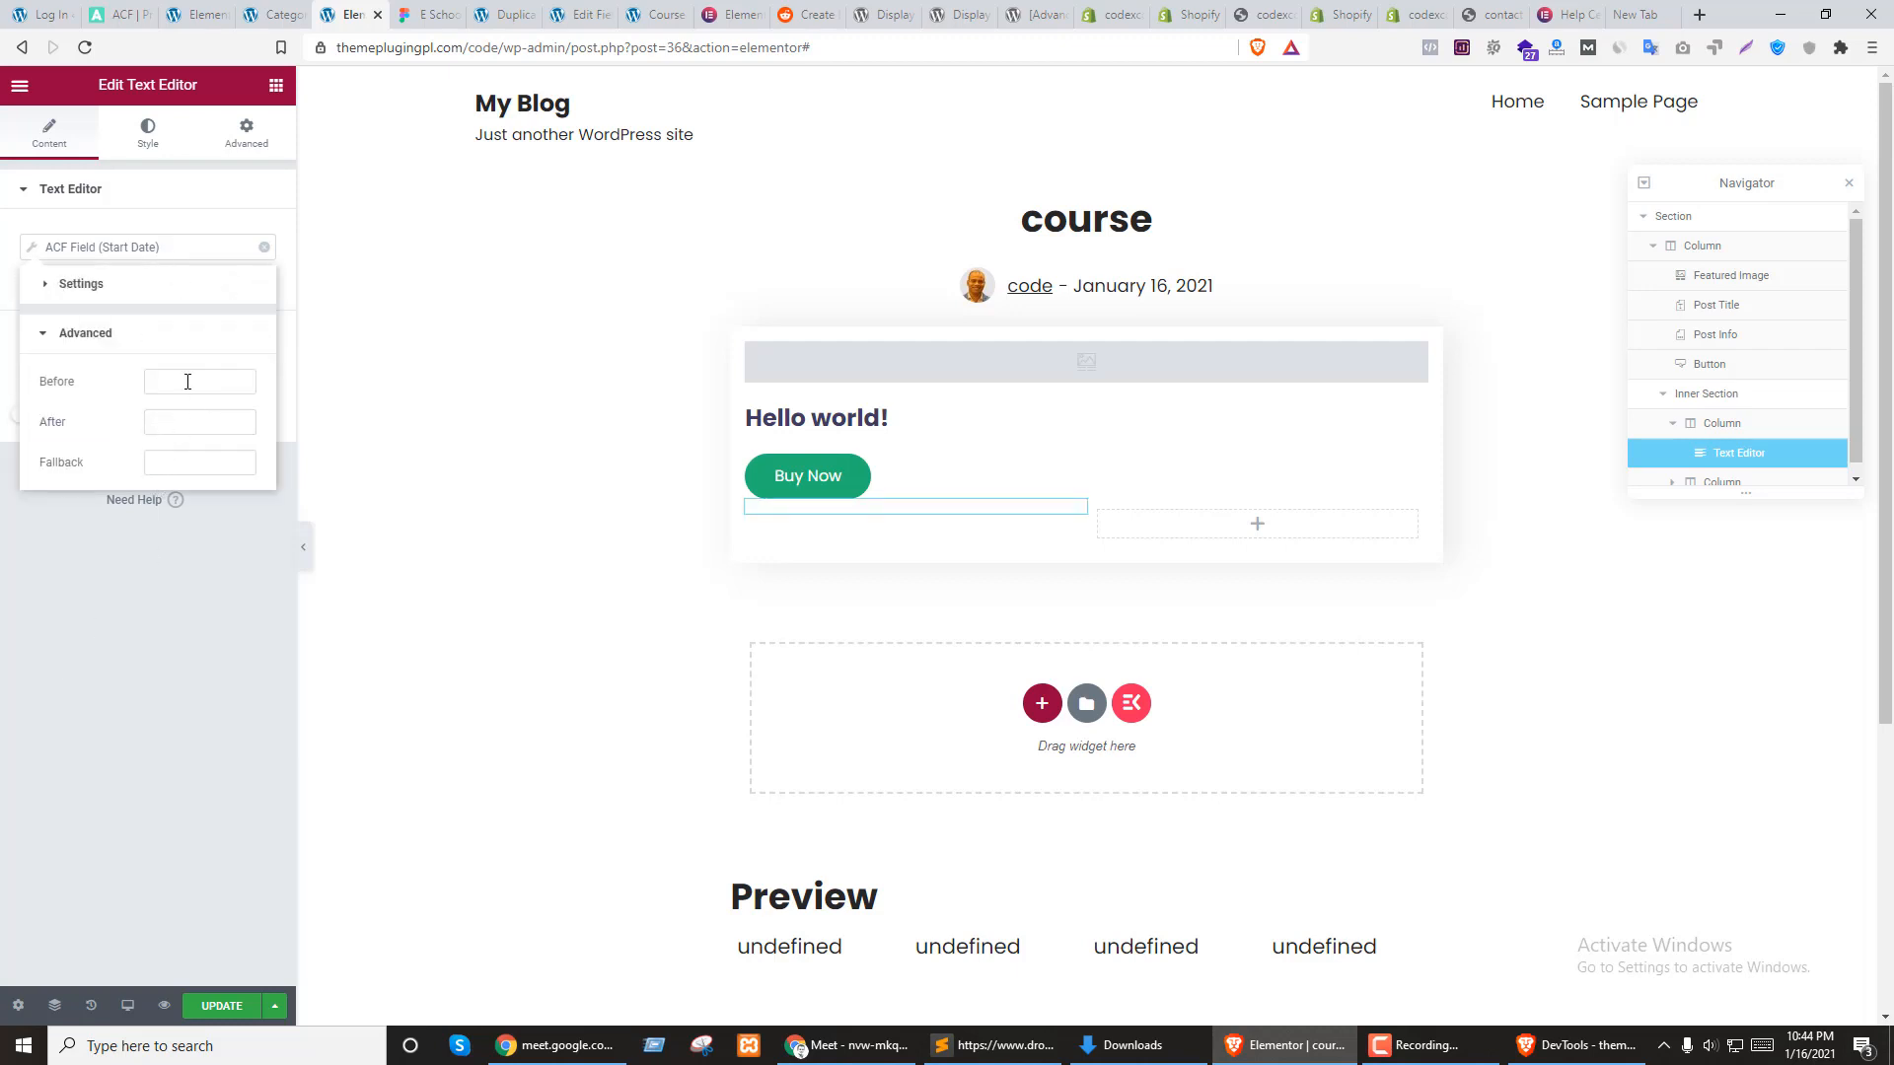
click(29, 657)
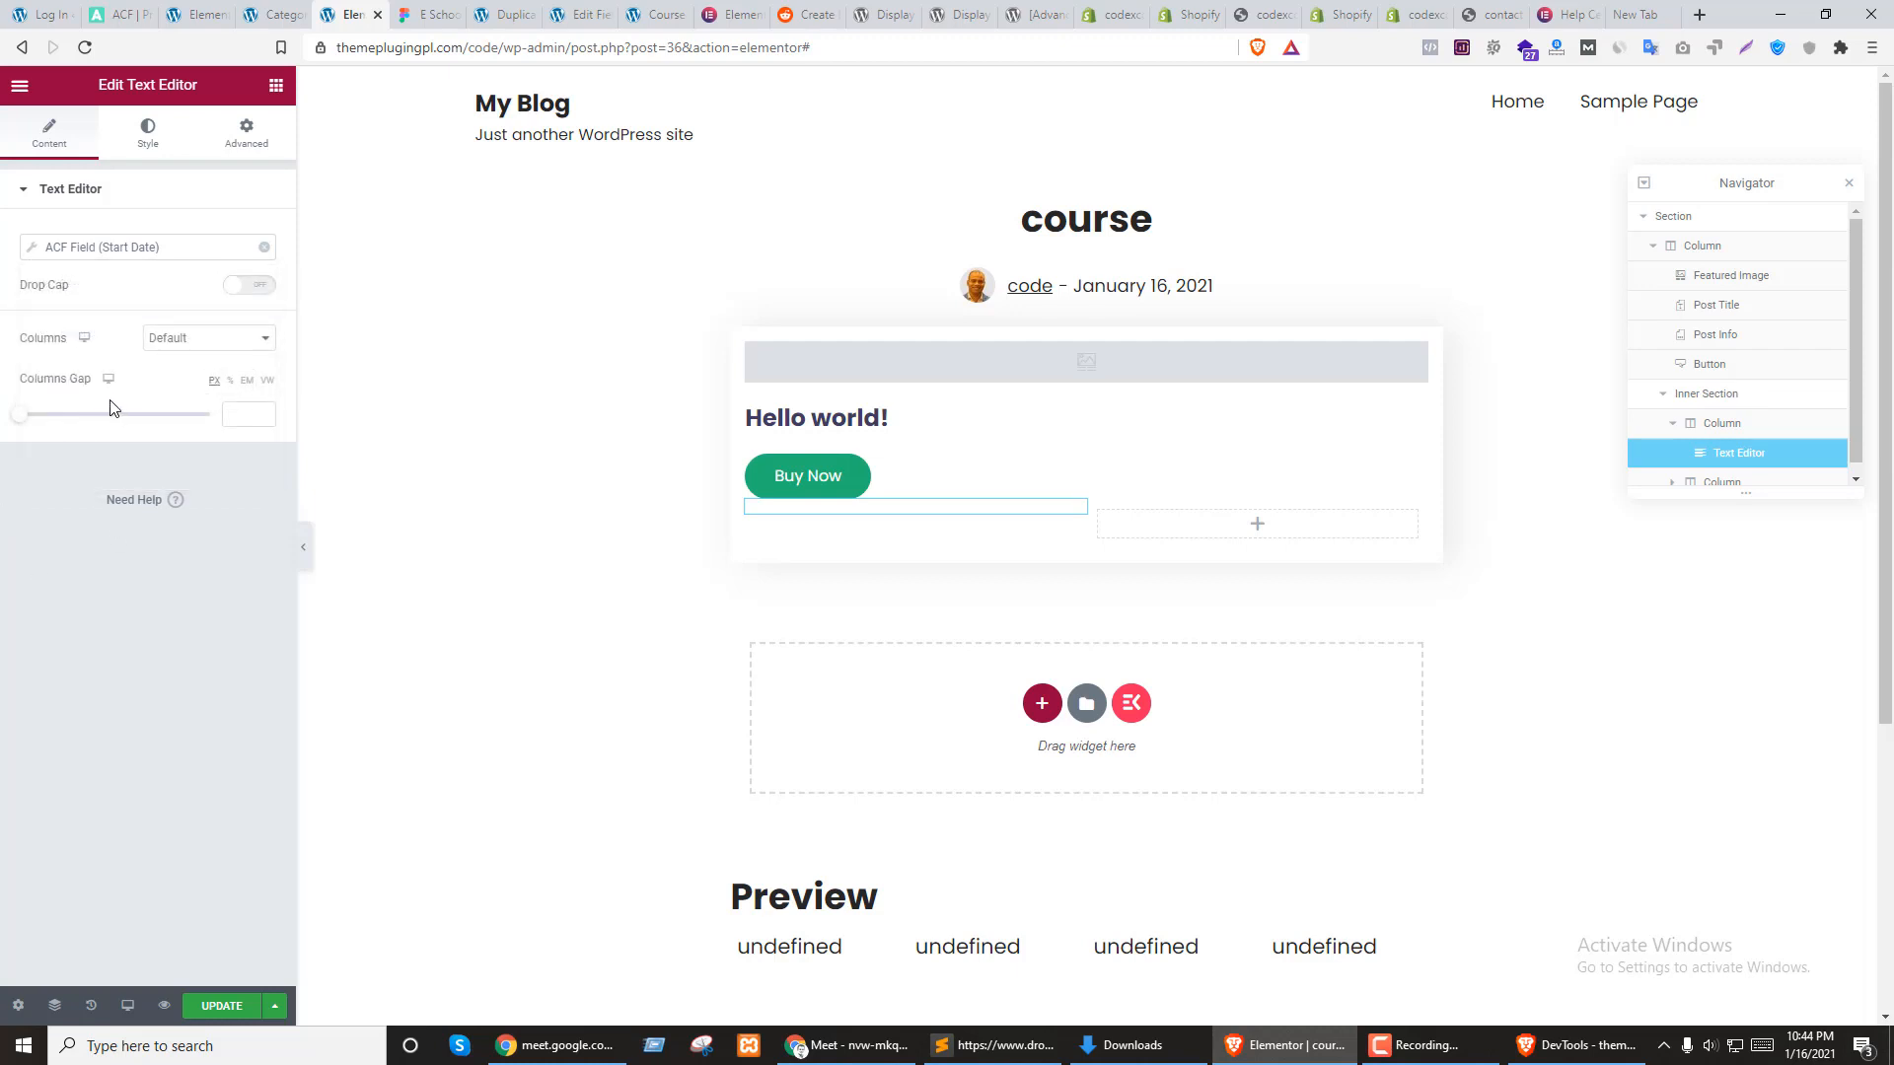
click(190, 345)
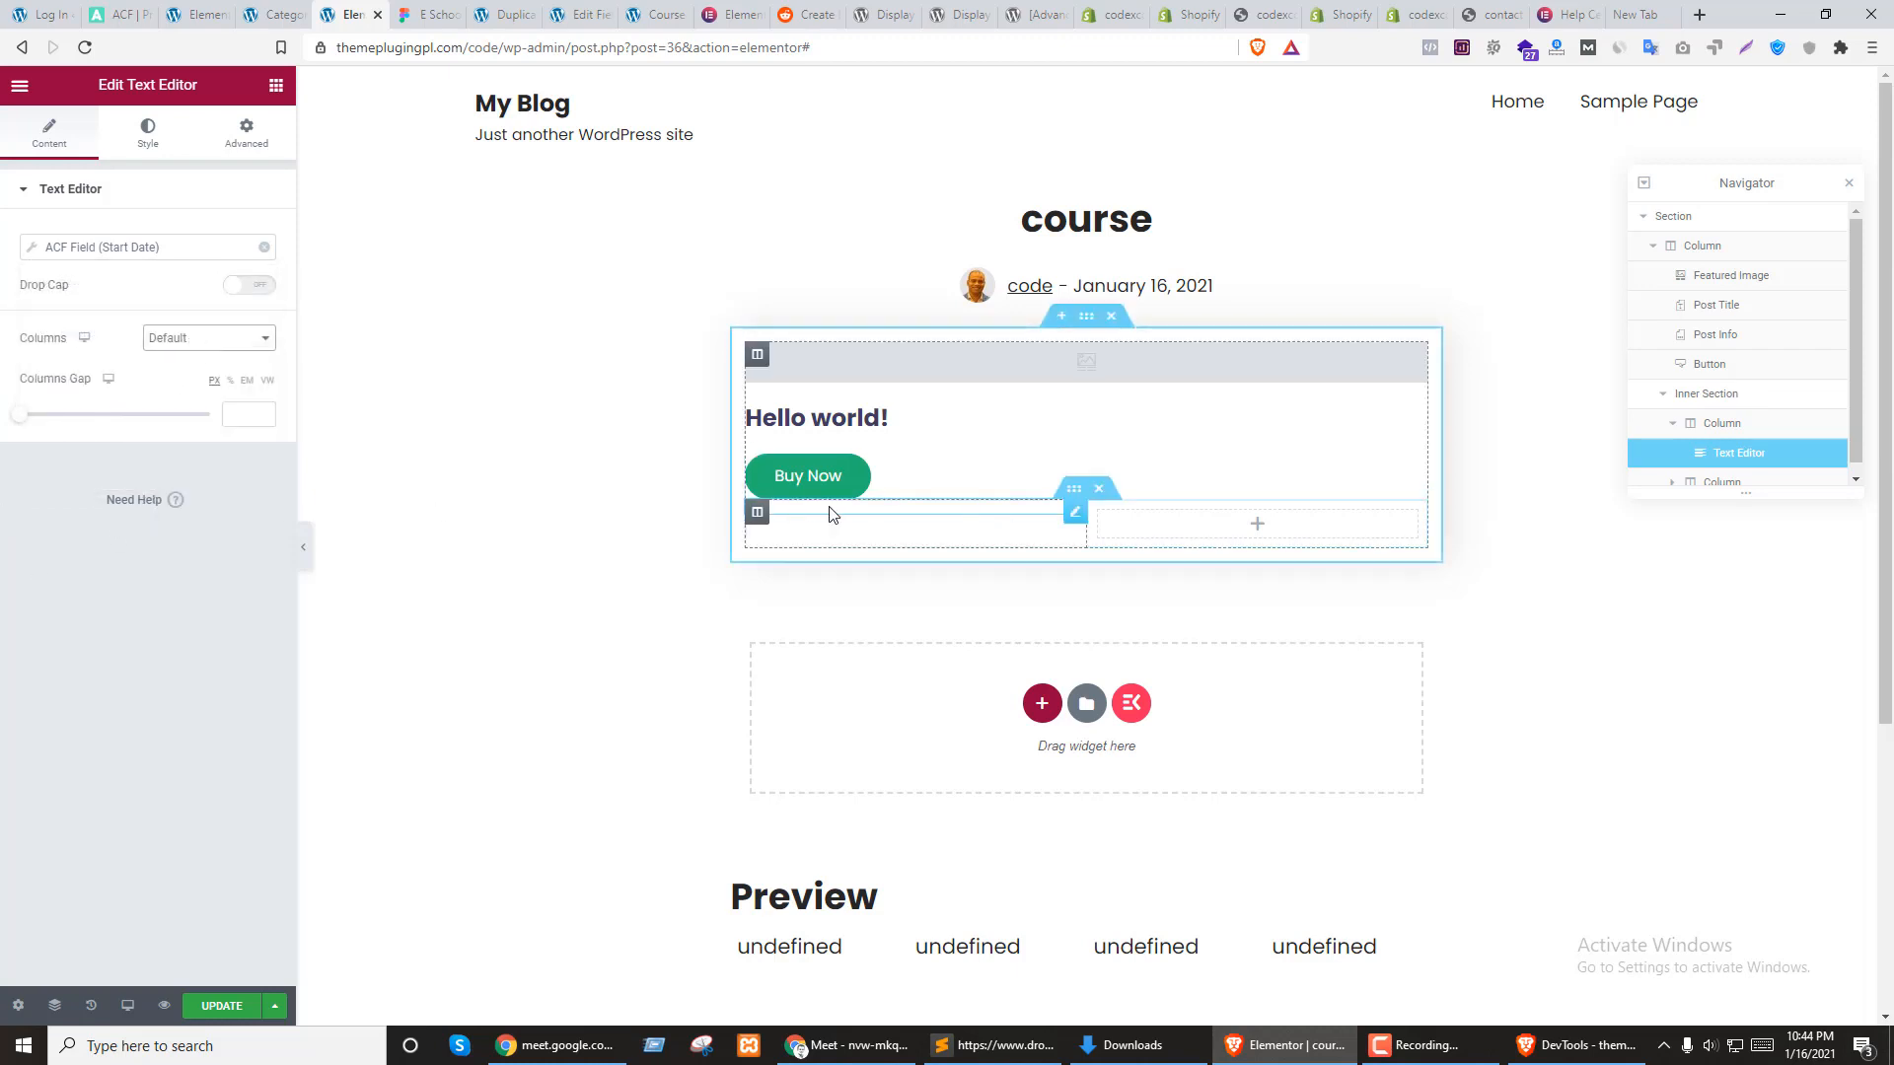
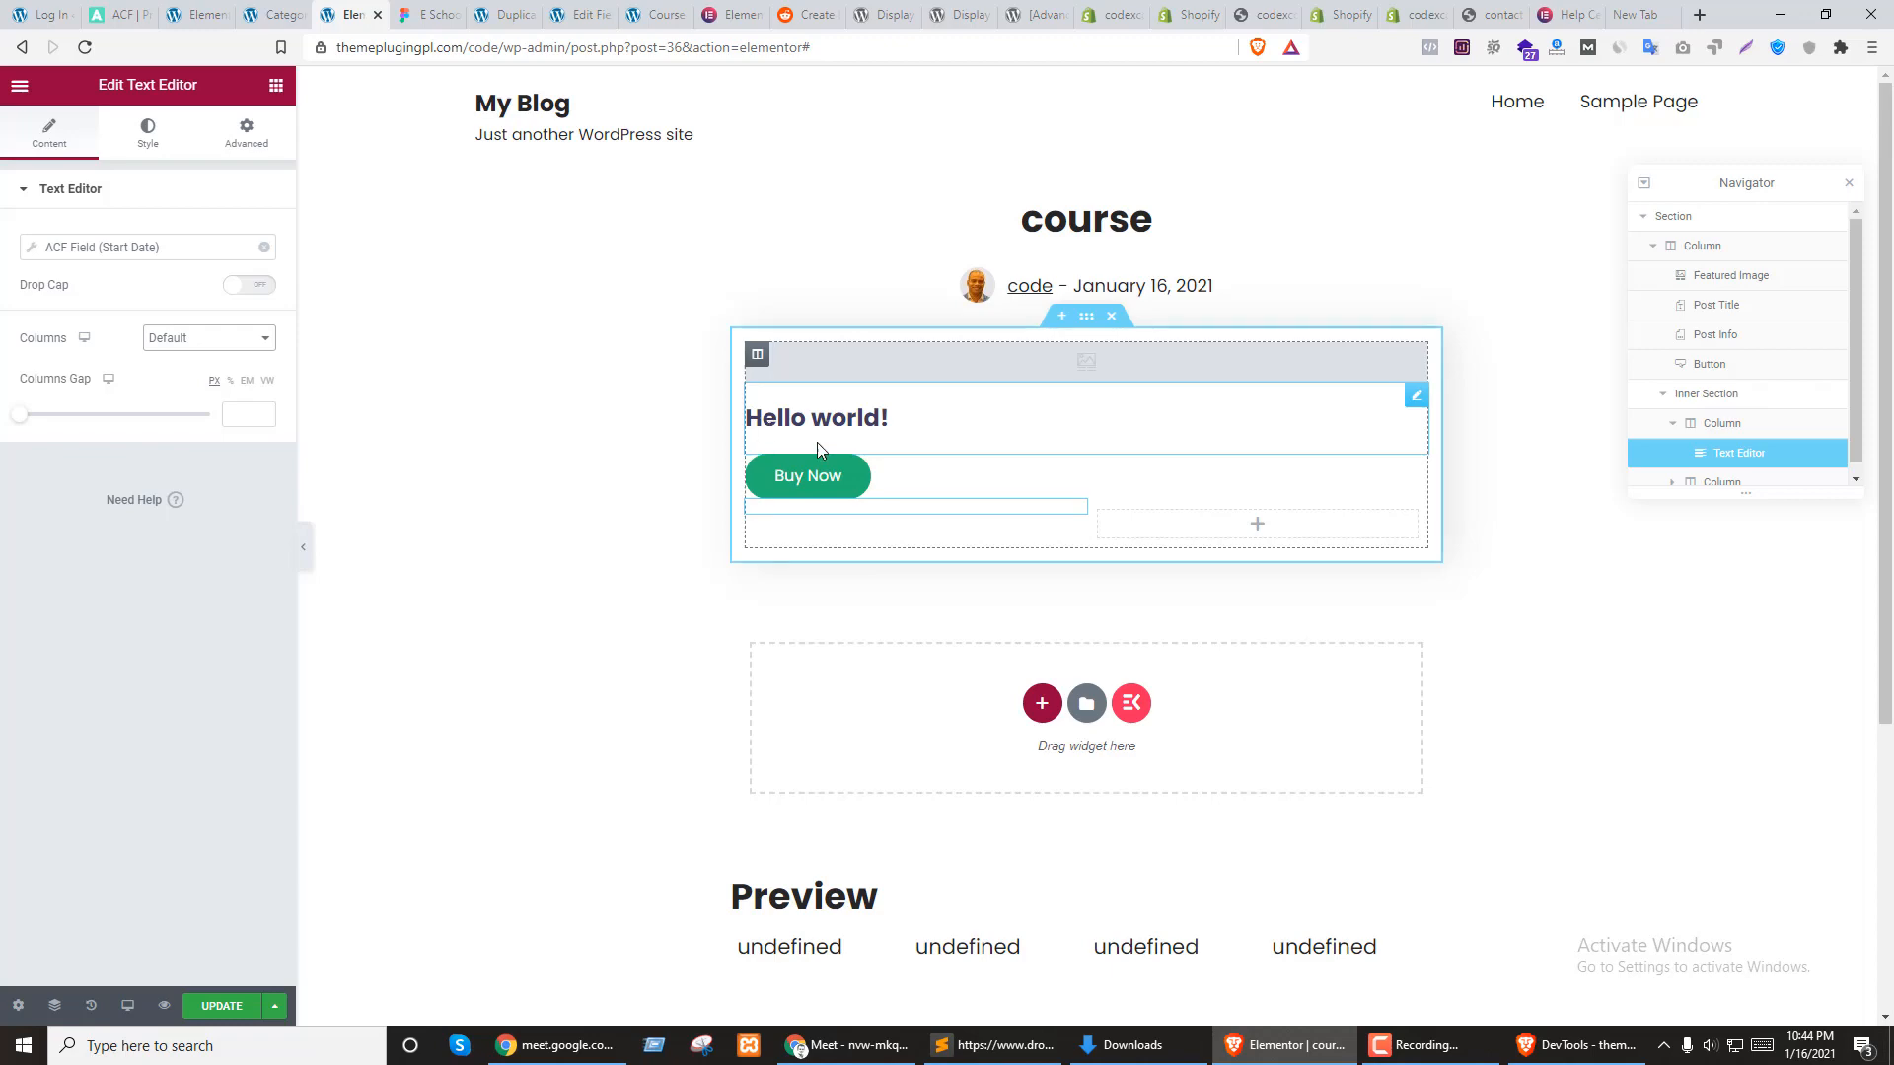
Update the course template without adding a display condition
click(222, 1006)
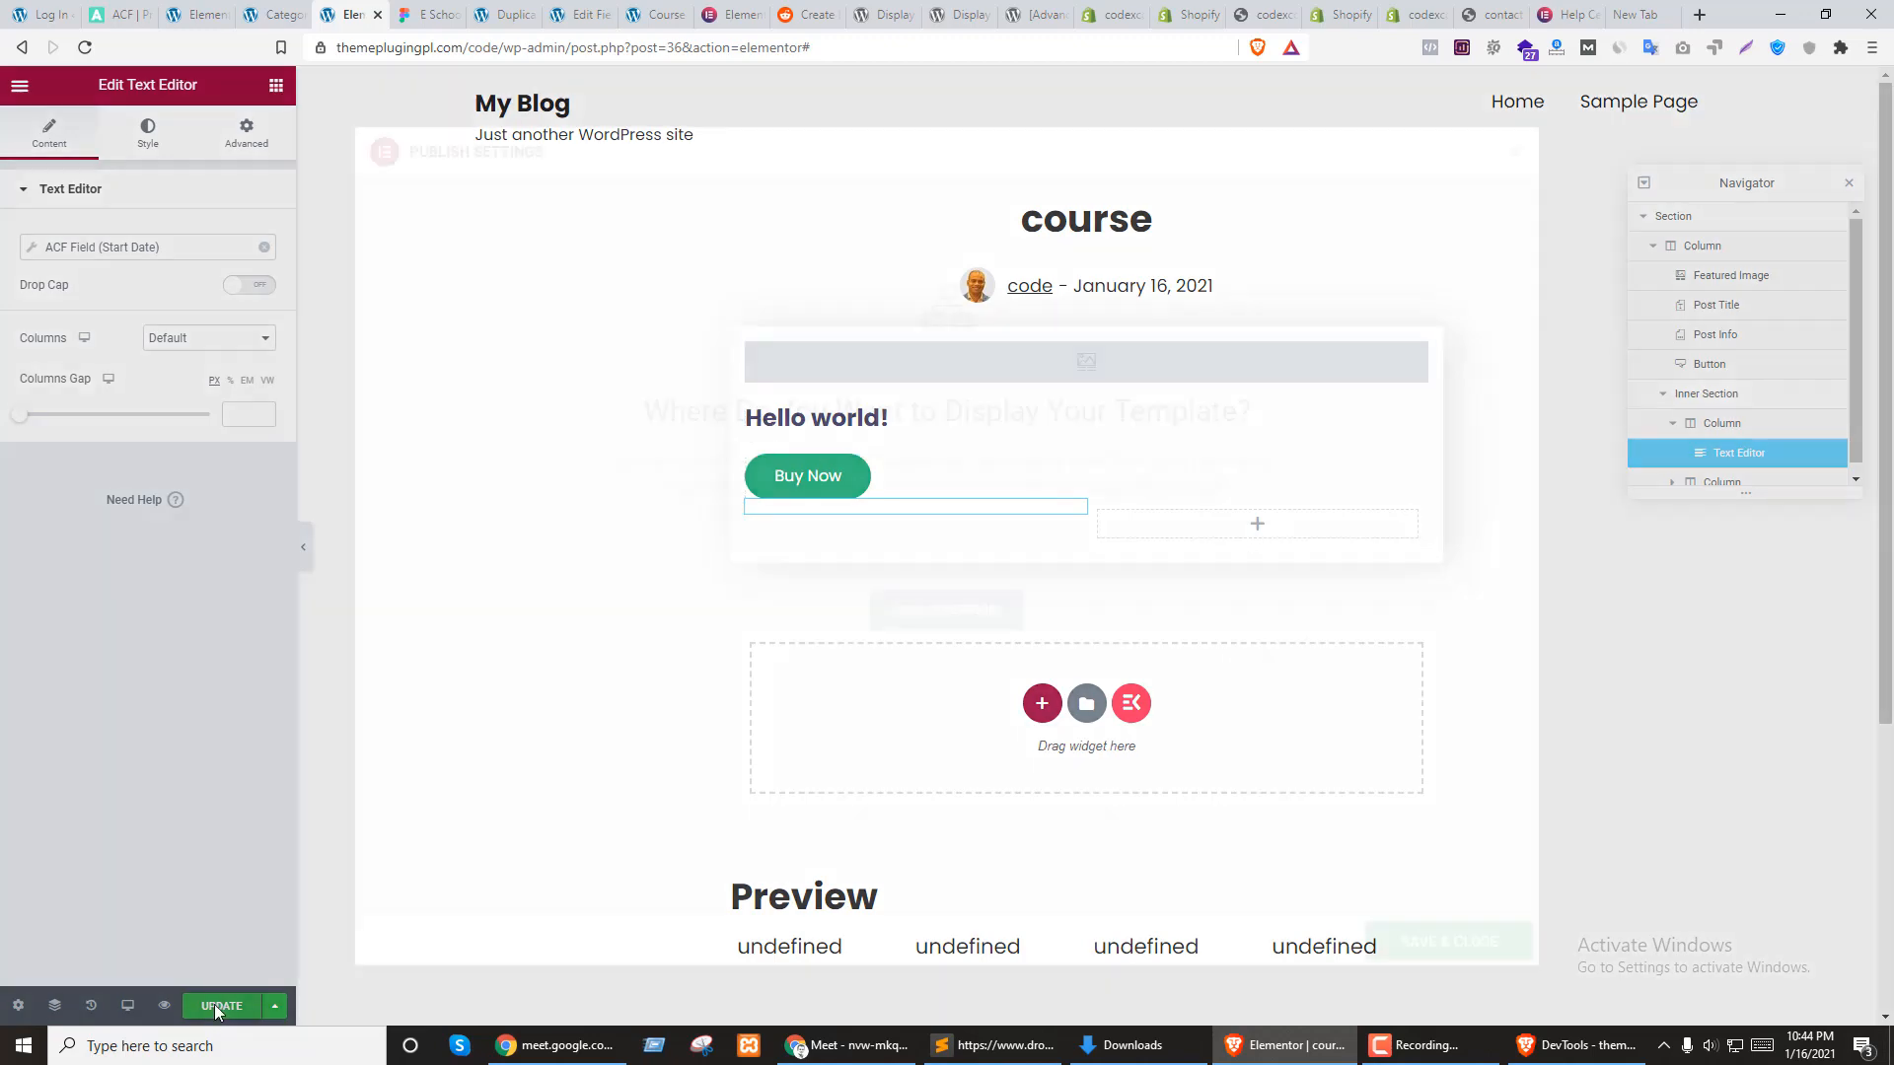
click(1448, 945)
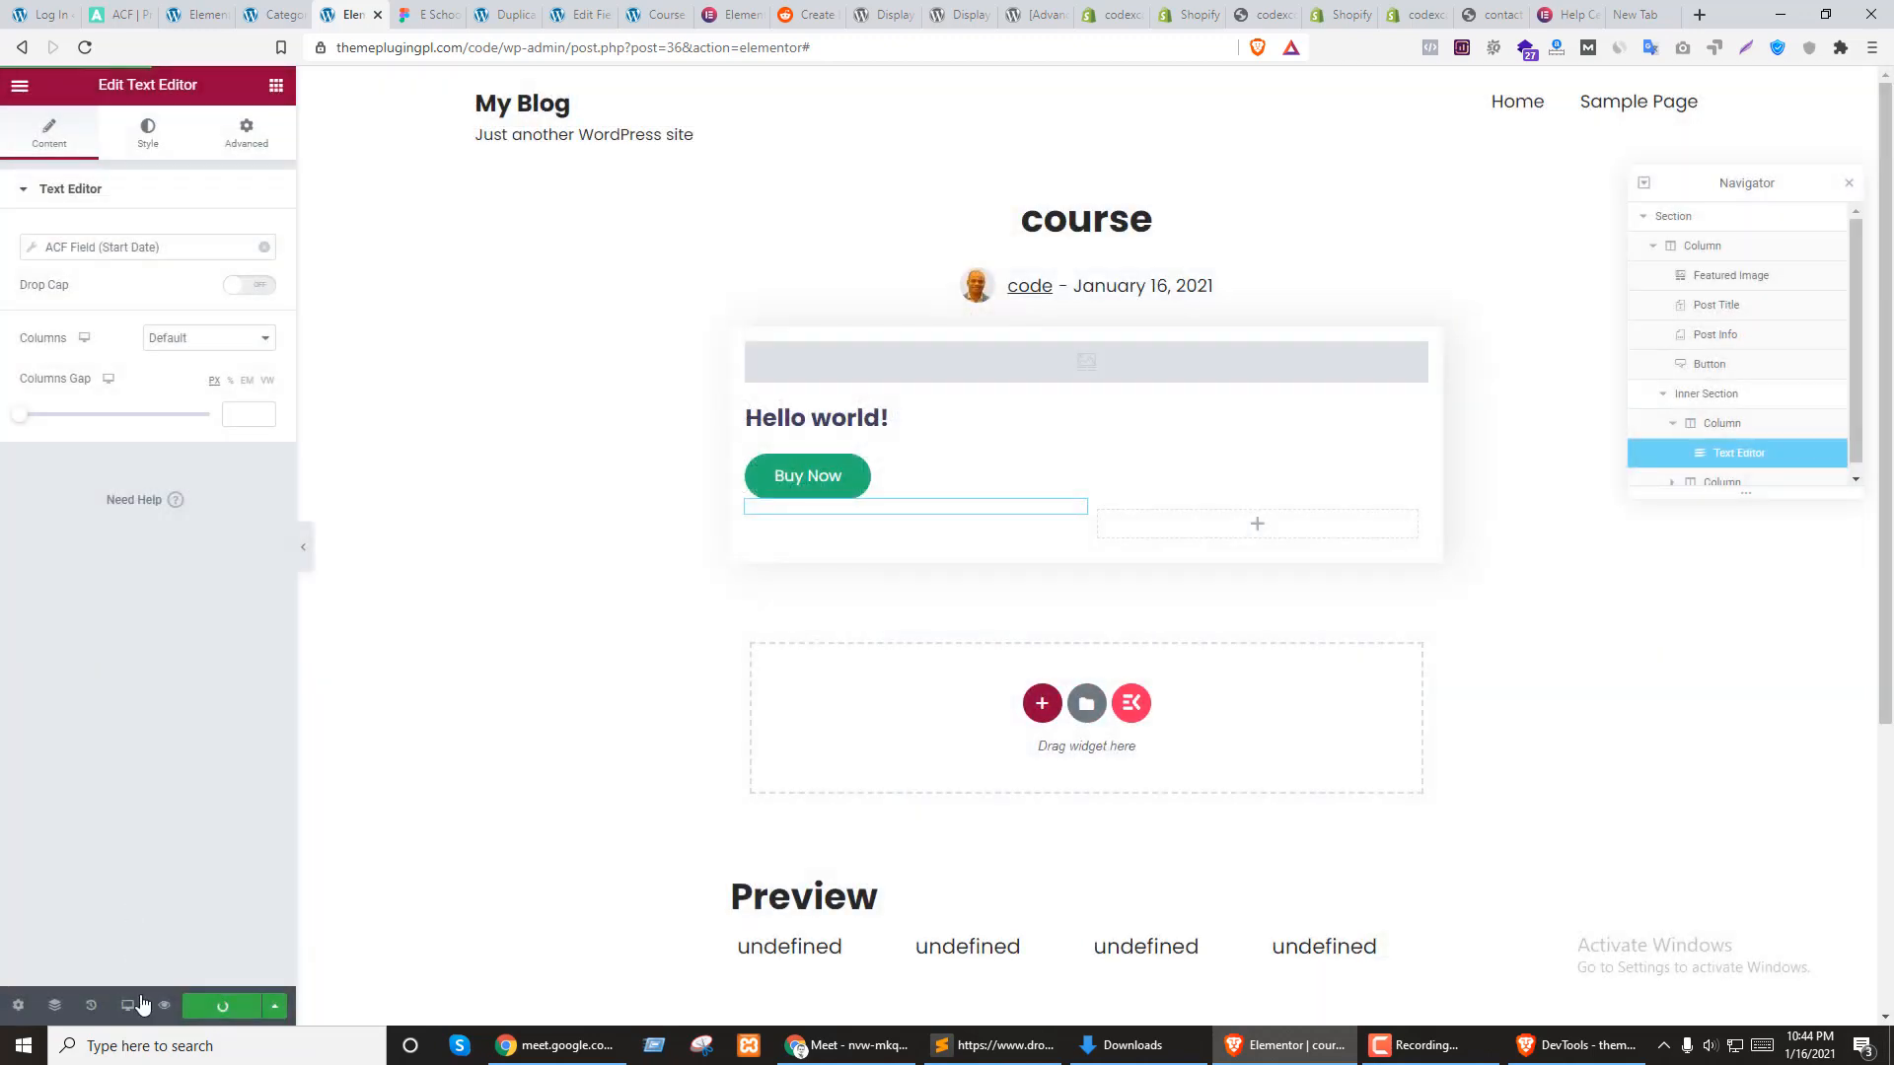
Check the course cards in the Figma design, switch to the home page's Elementor editor and reload it
click(429, 14)
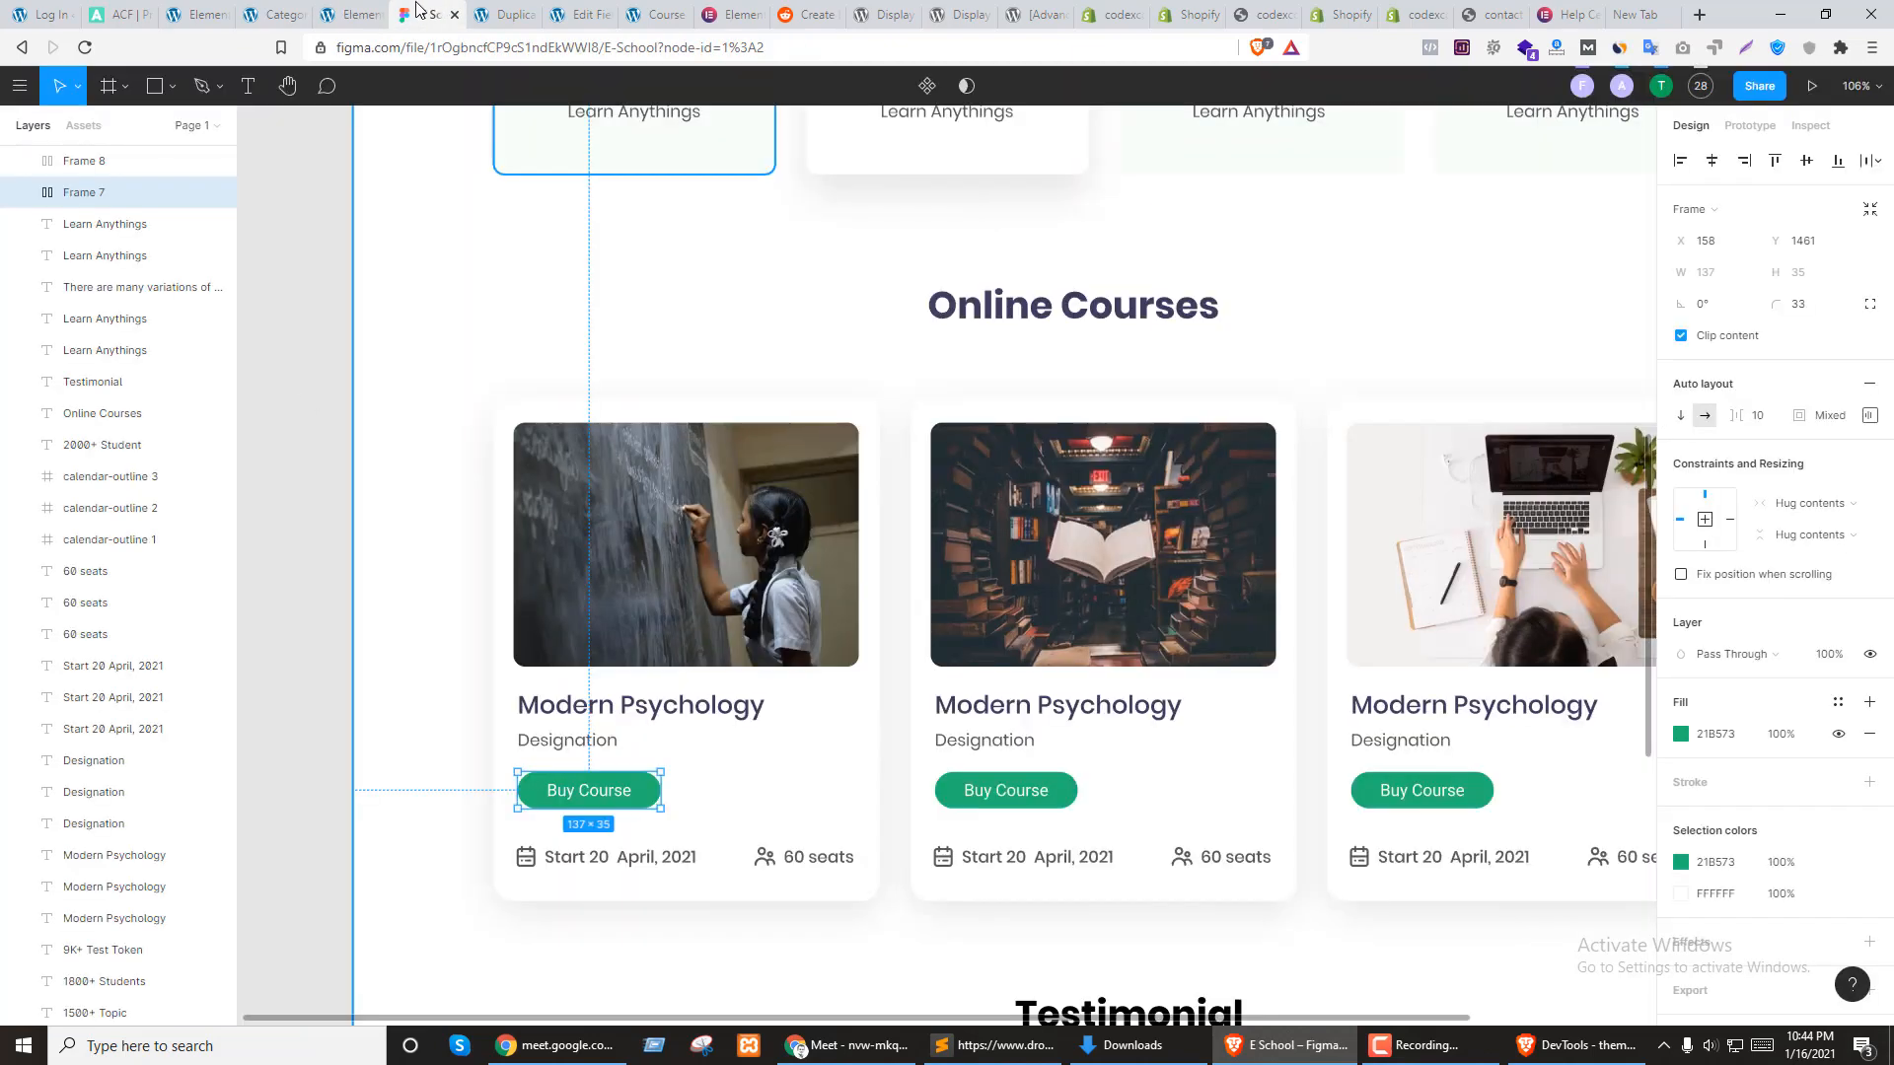
click(353, 13)
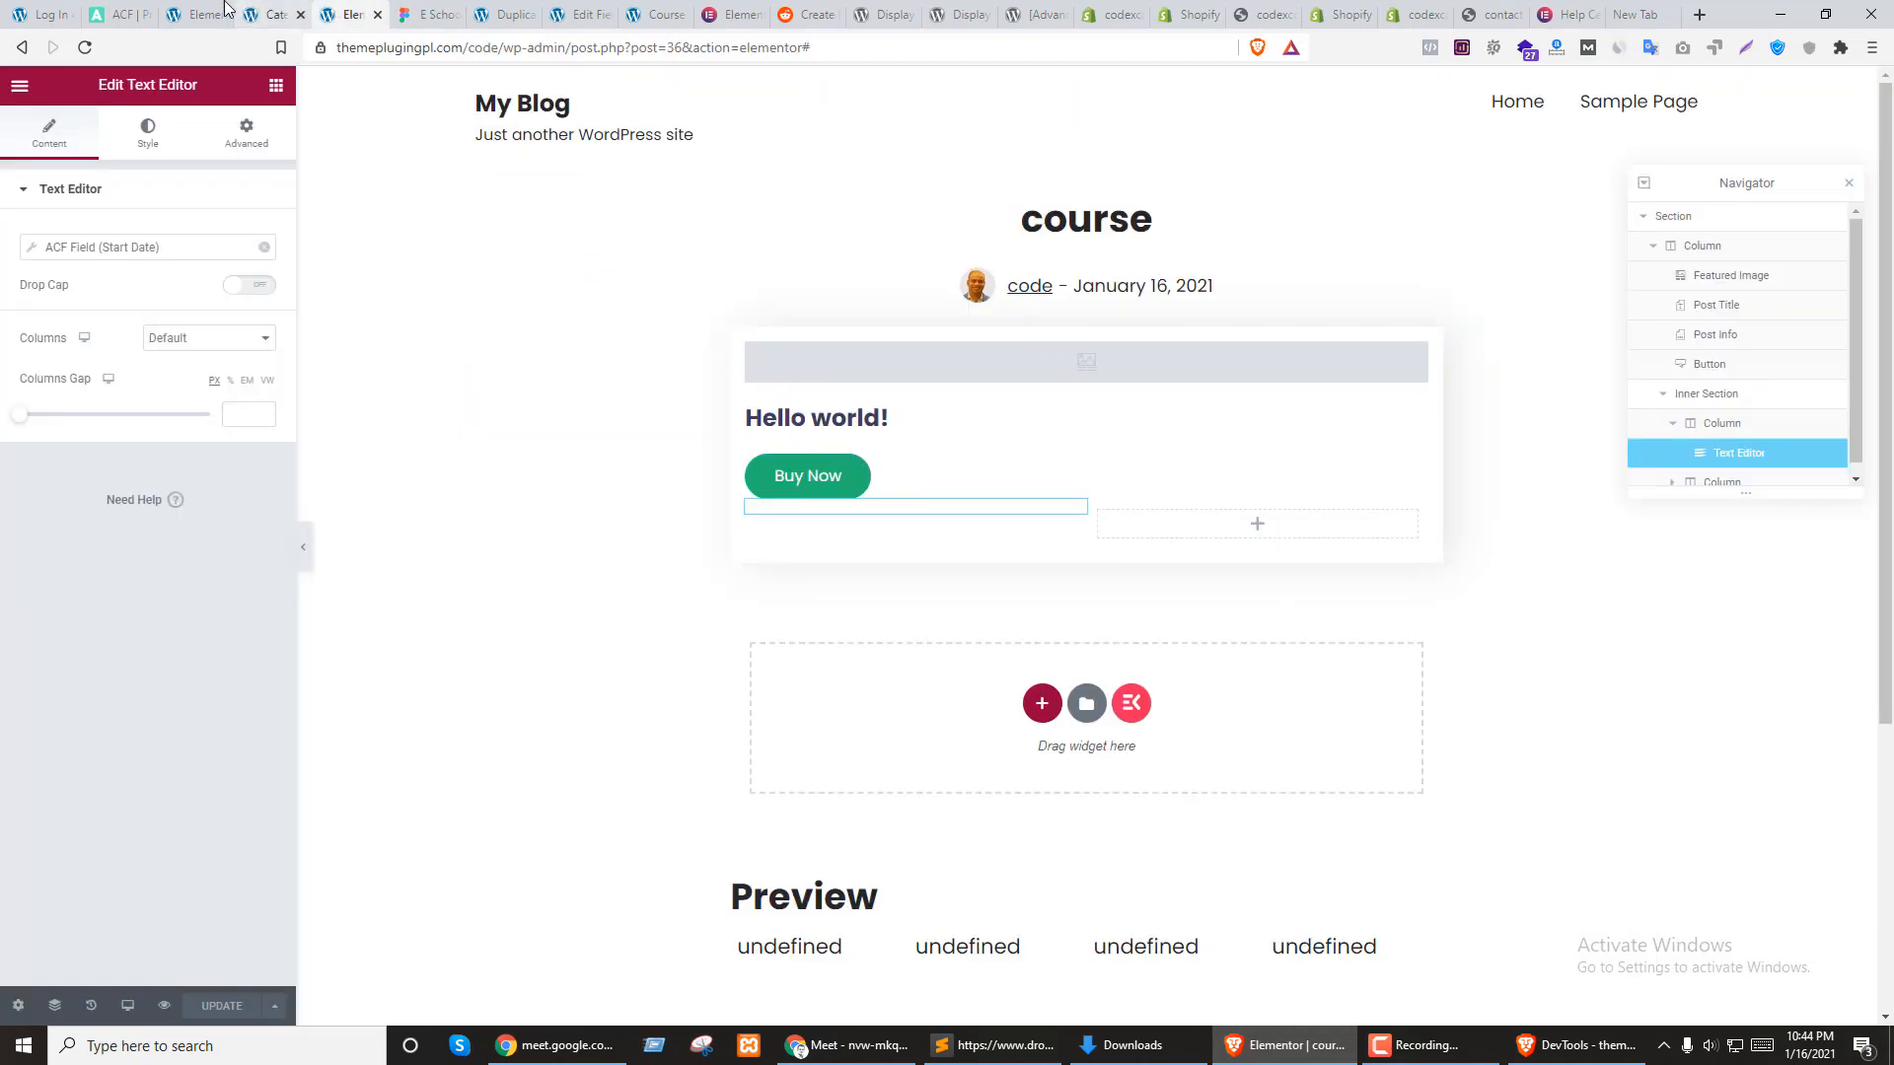
click(202, 12)
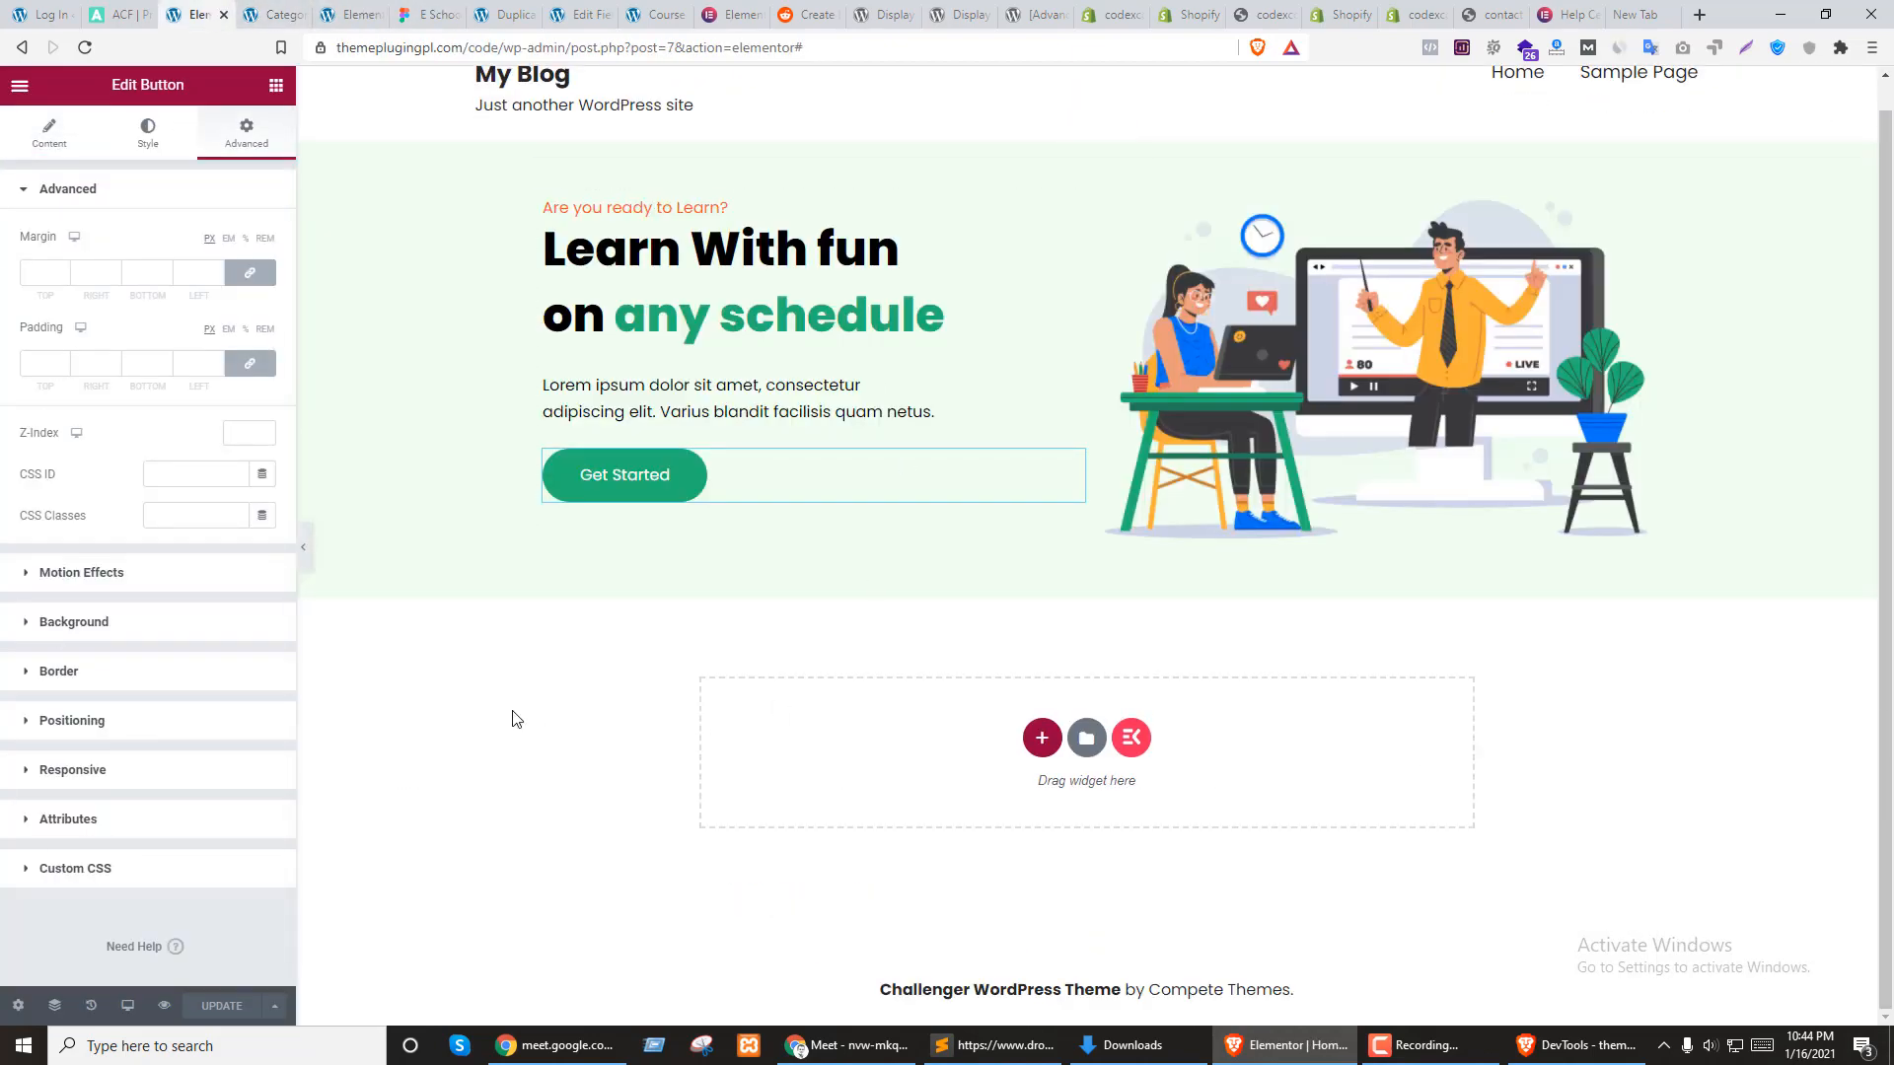
key(F5)
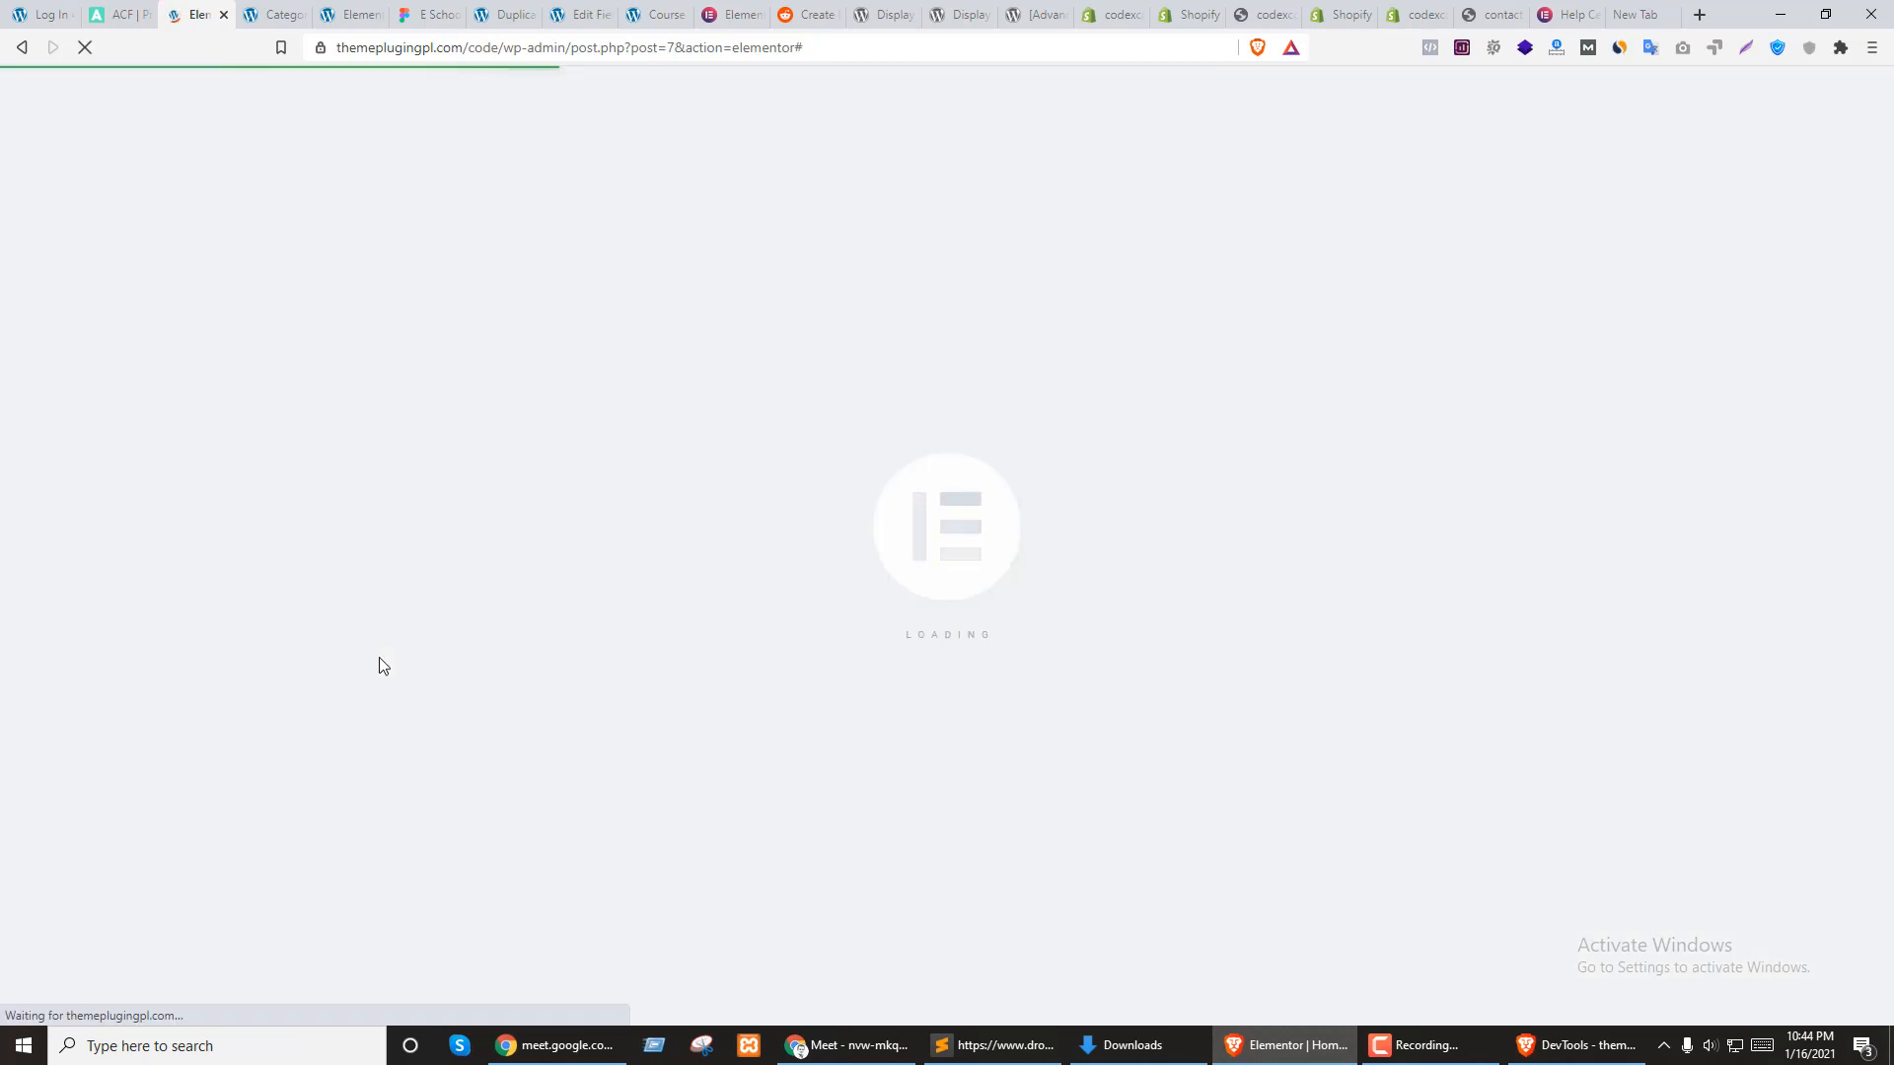
Add a single-column section below the hero section and stretch it to the full page width
key(ctrl+Tab)
key(ctrl+shift+Tab)
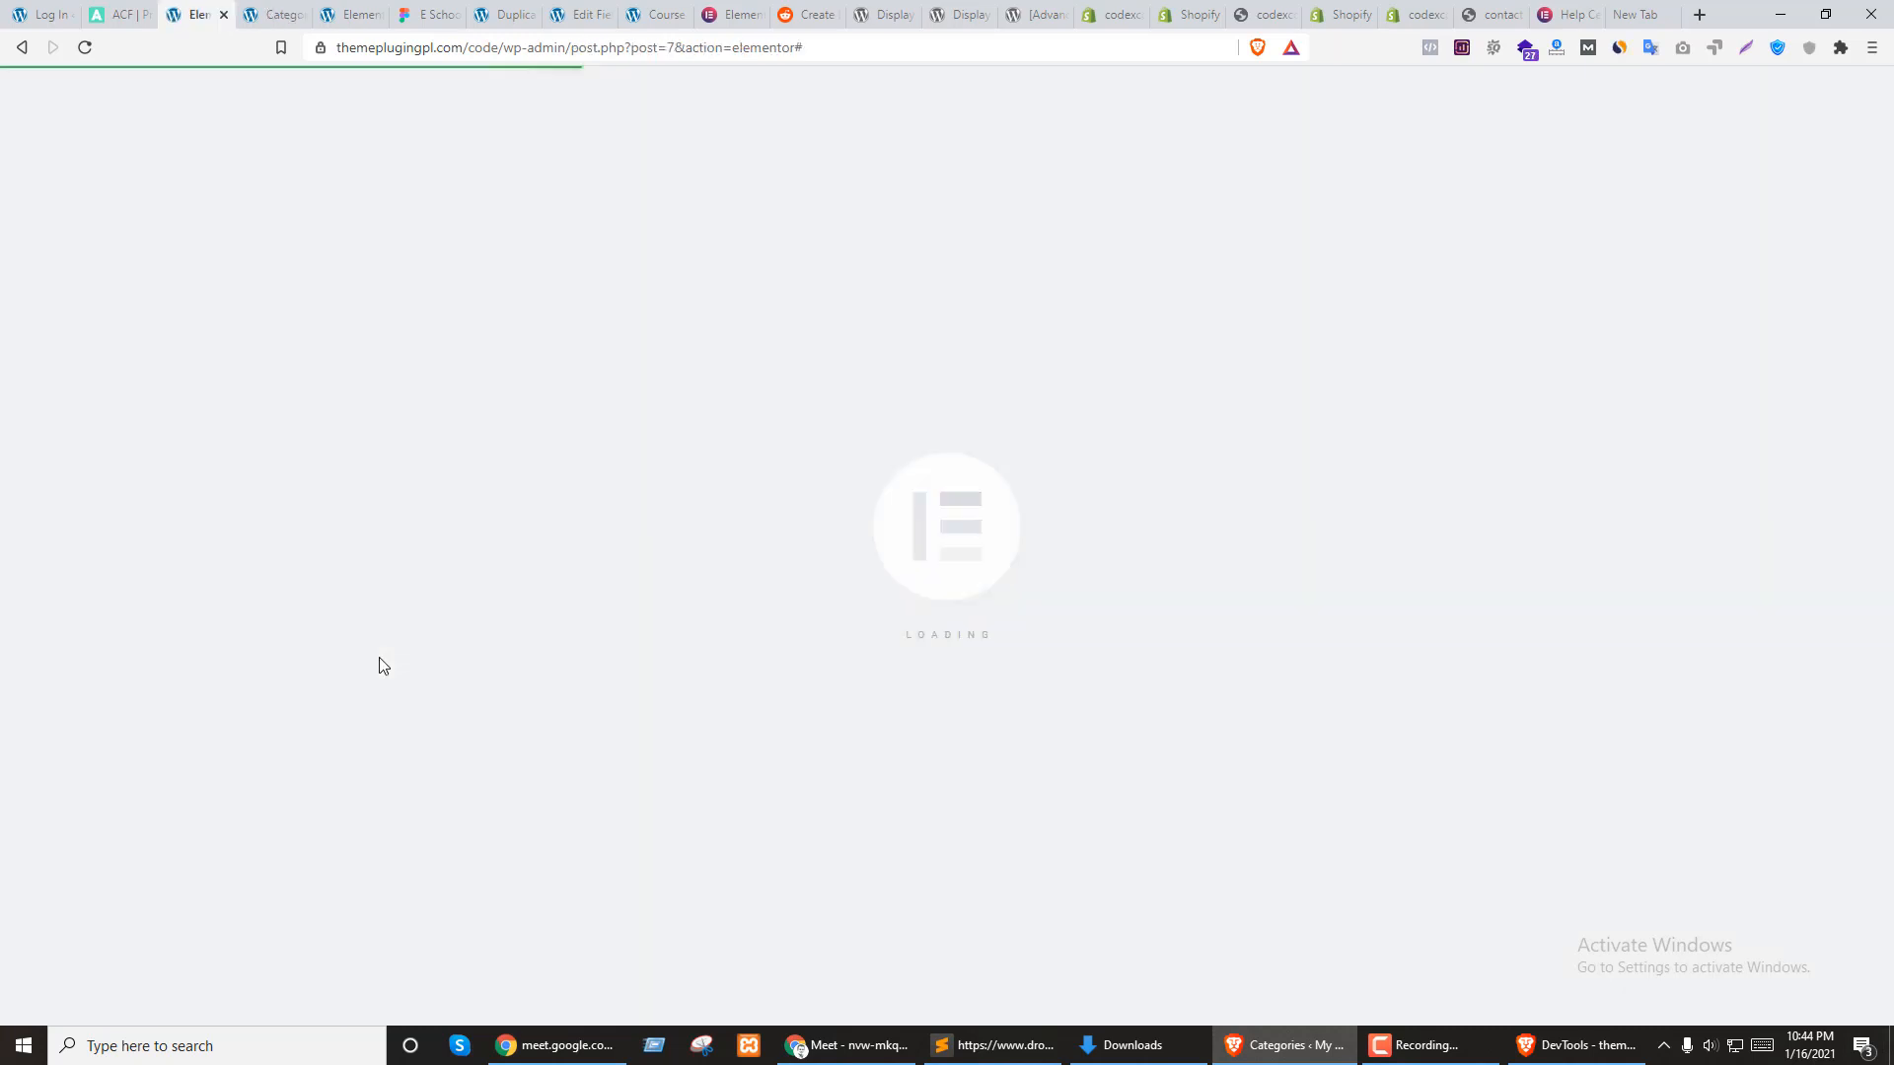
scroll(998, 625, down, 1)
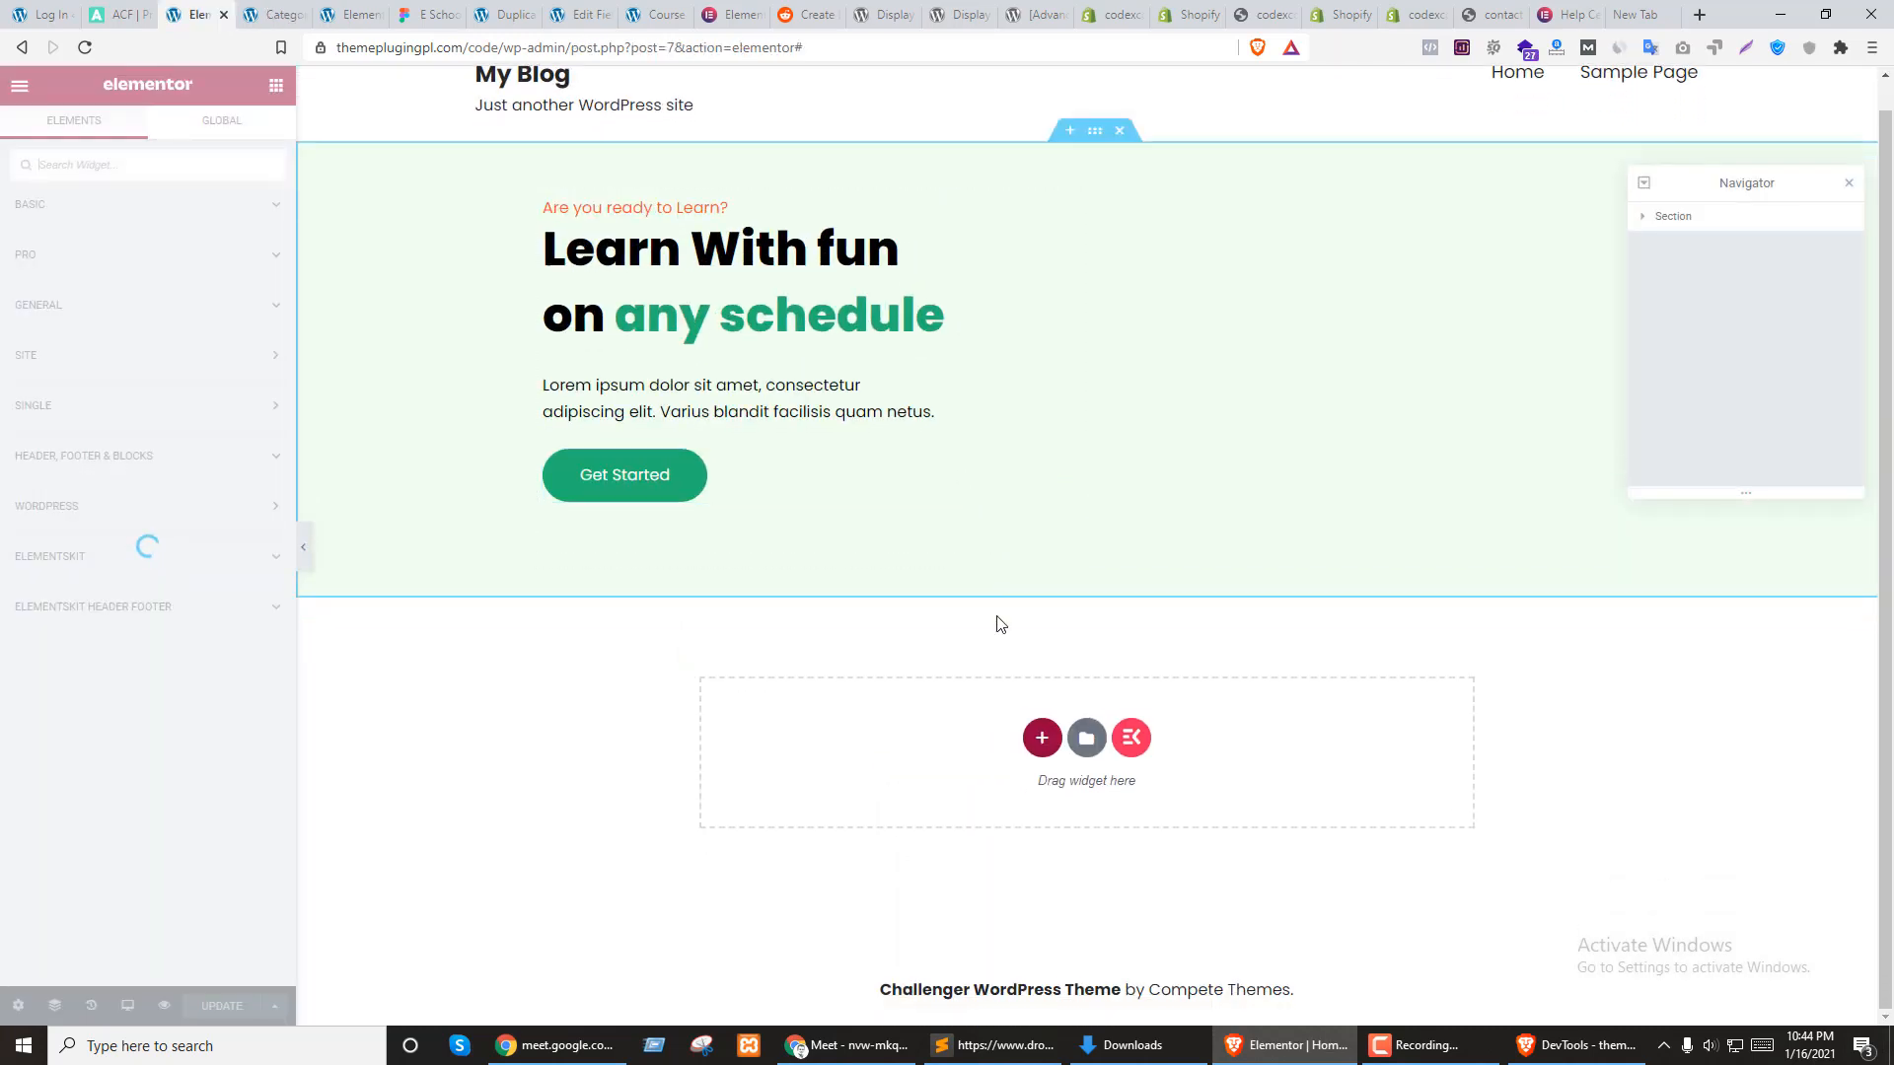
click(1042, 738)
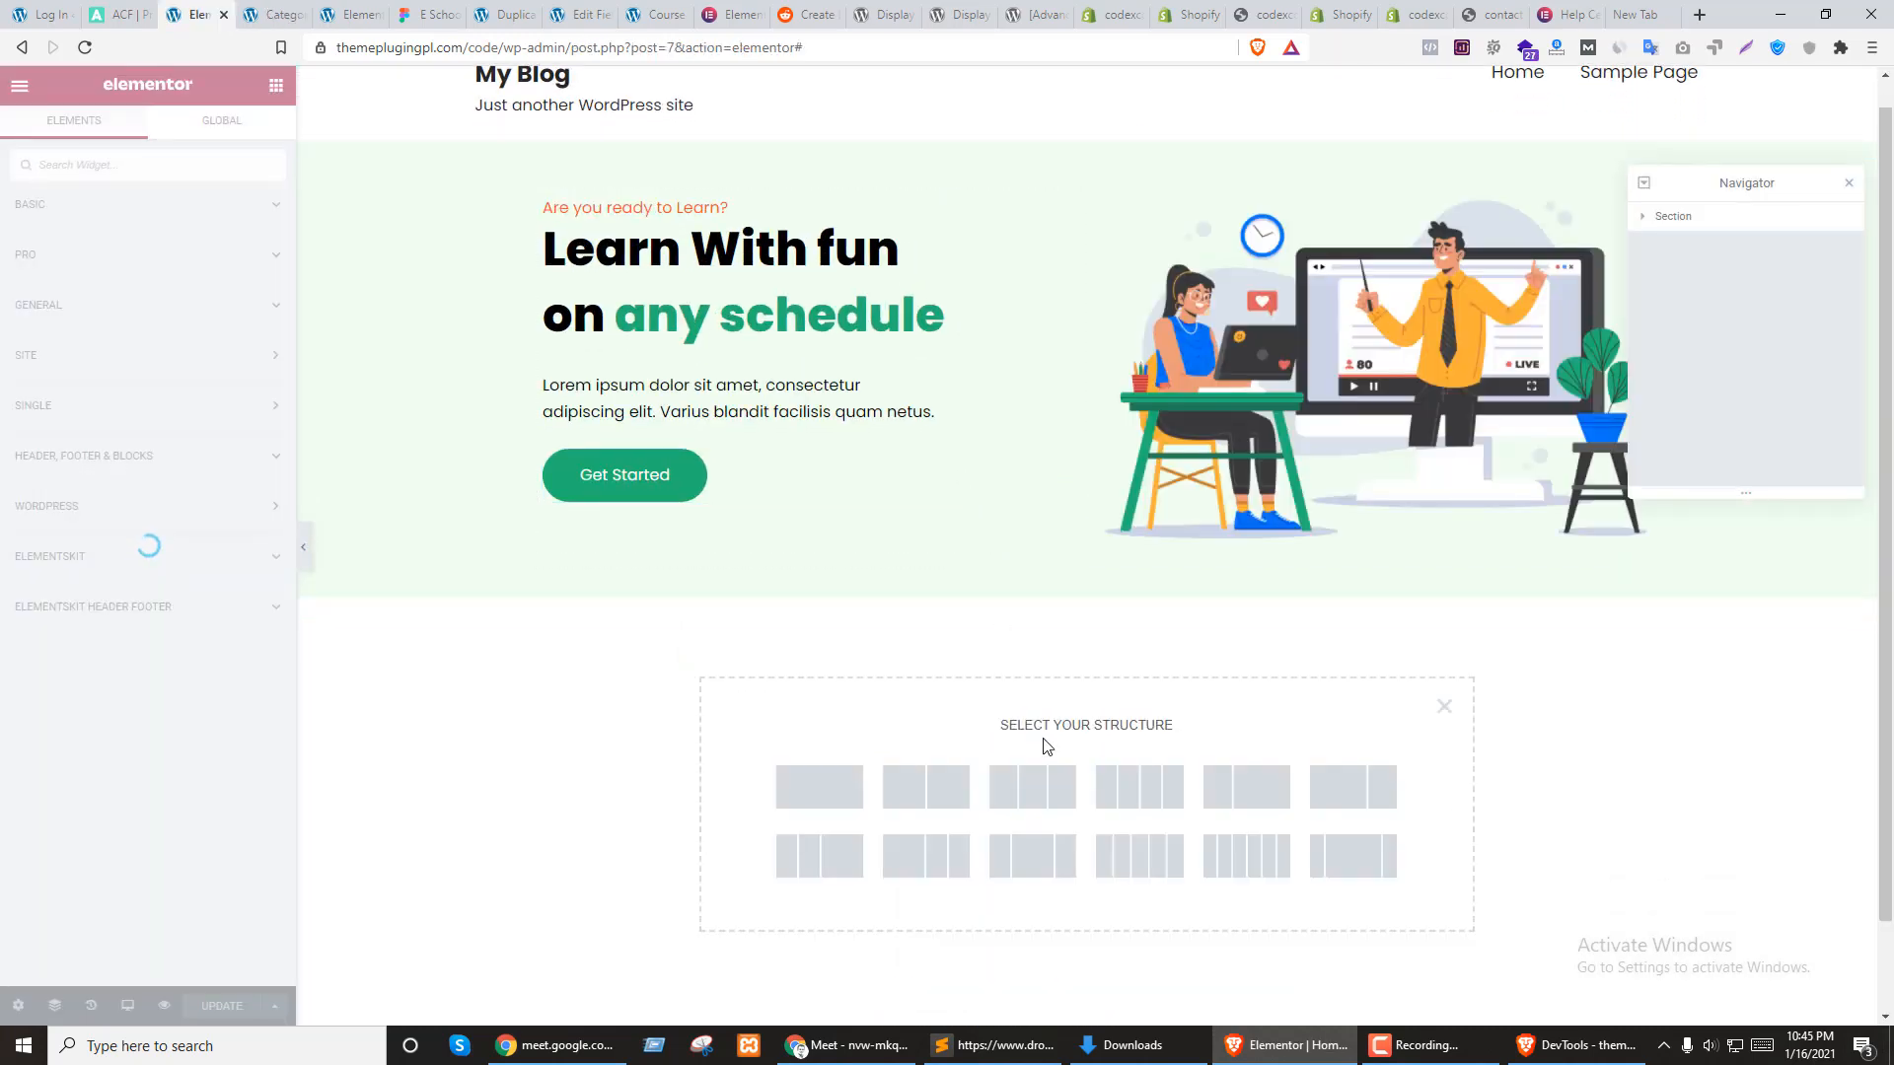
click(799, 789)
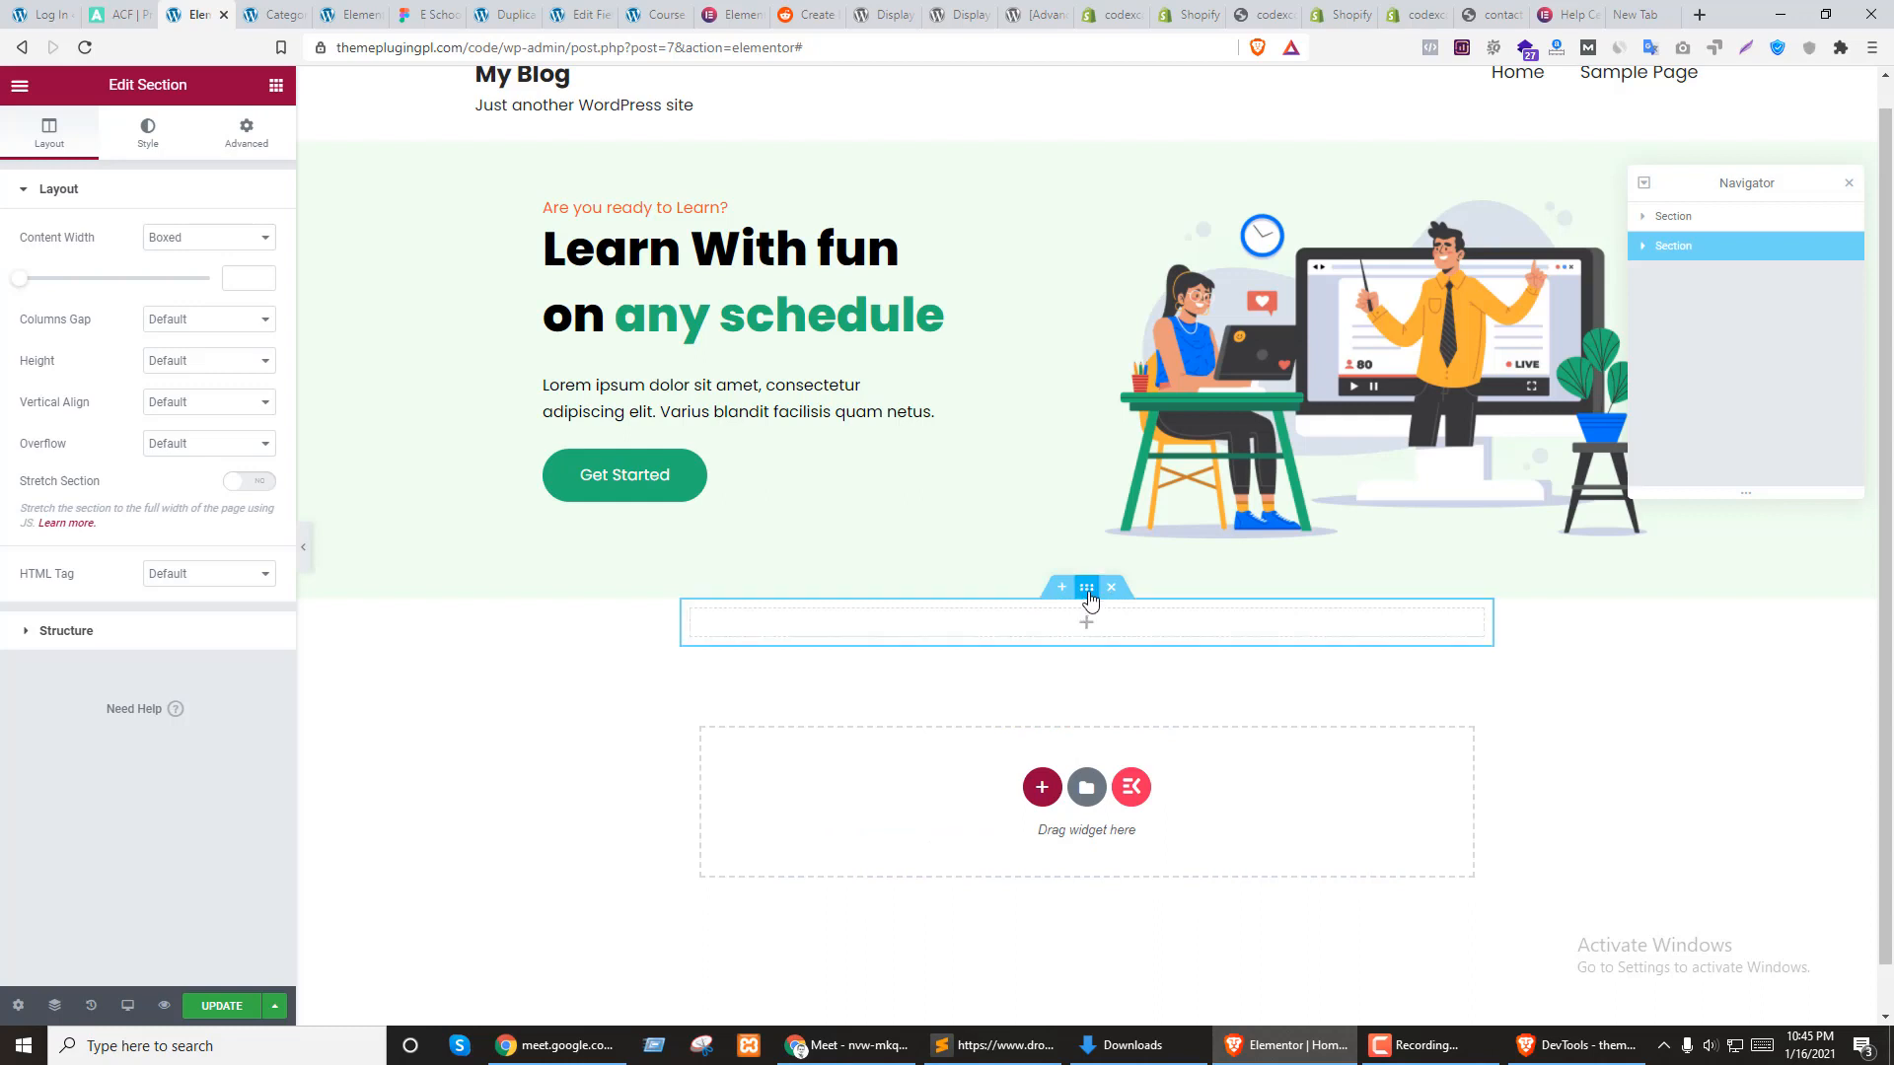
click(265, 483)
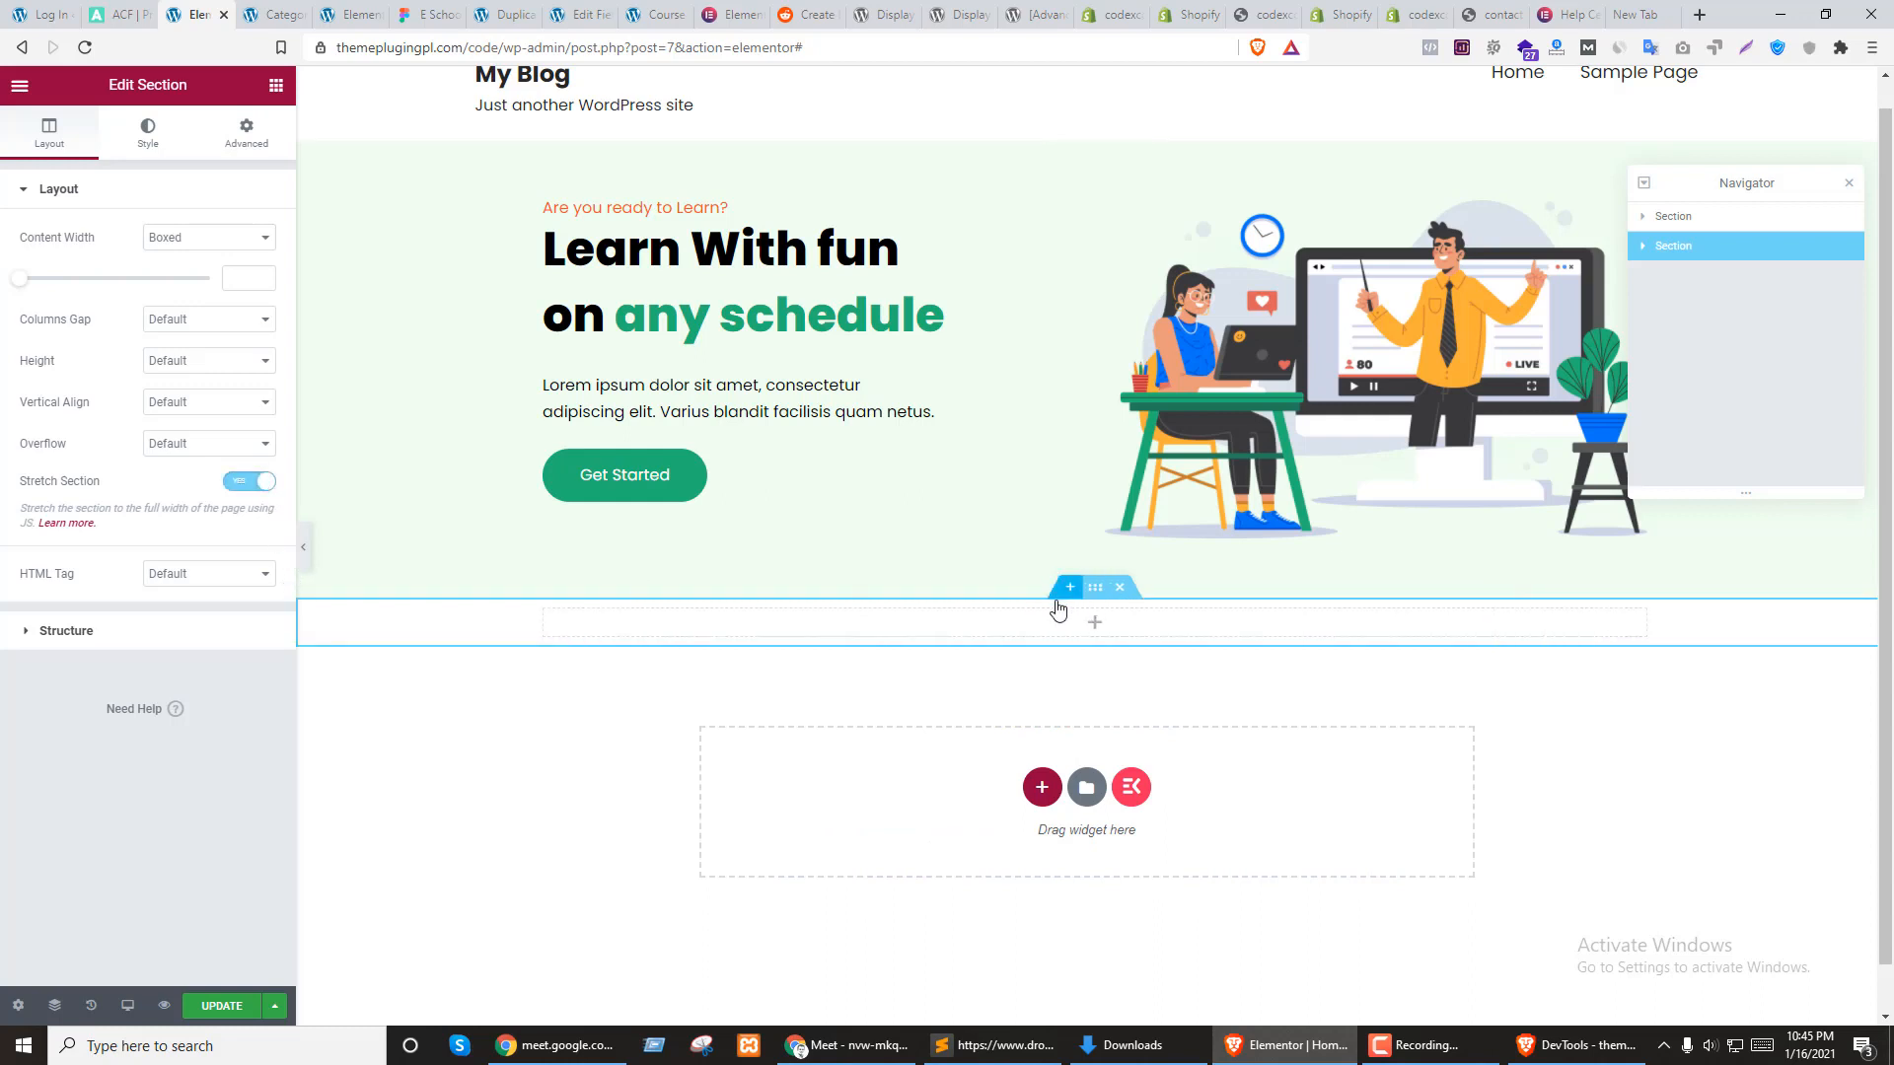
Search the widgets for "pos" and add the Posts widget to the new section's column
click(1093, 623)
click(97, 156)
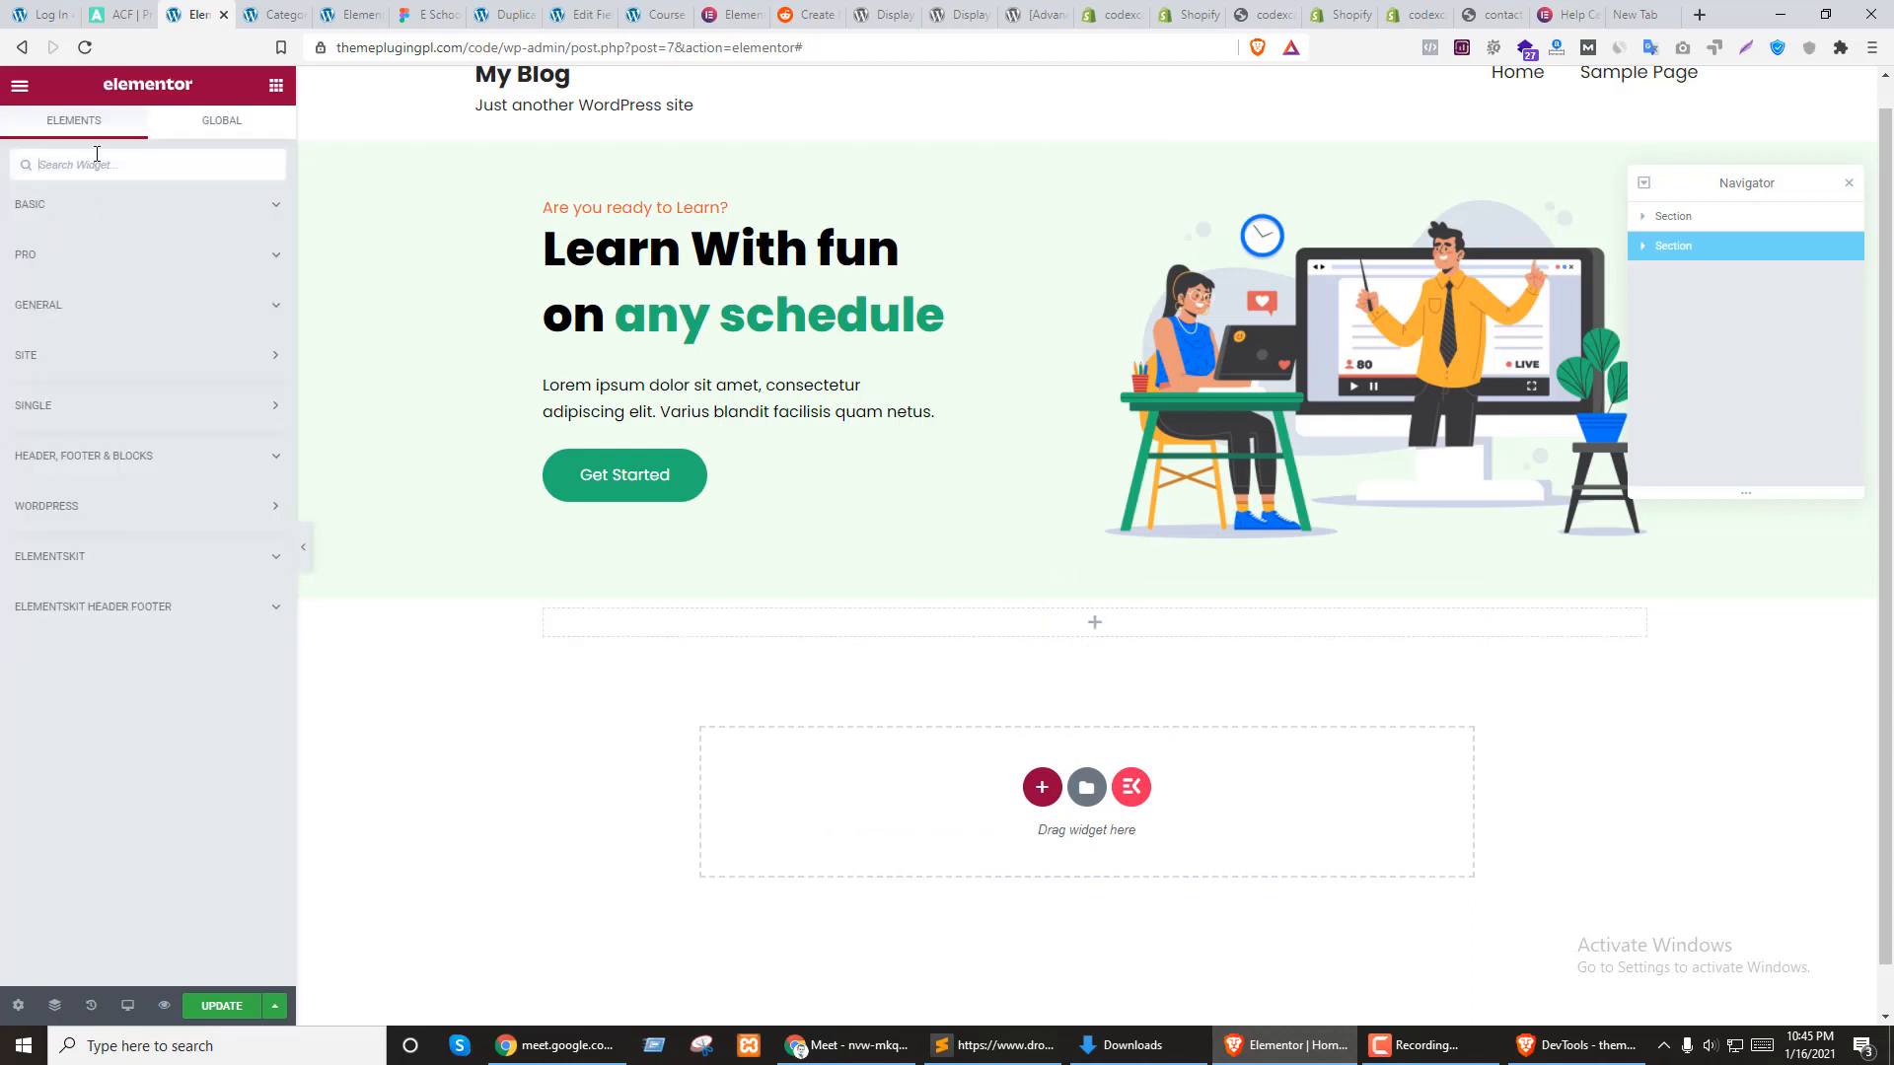
text(pos)
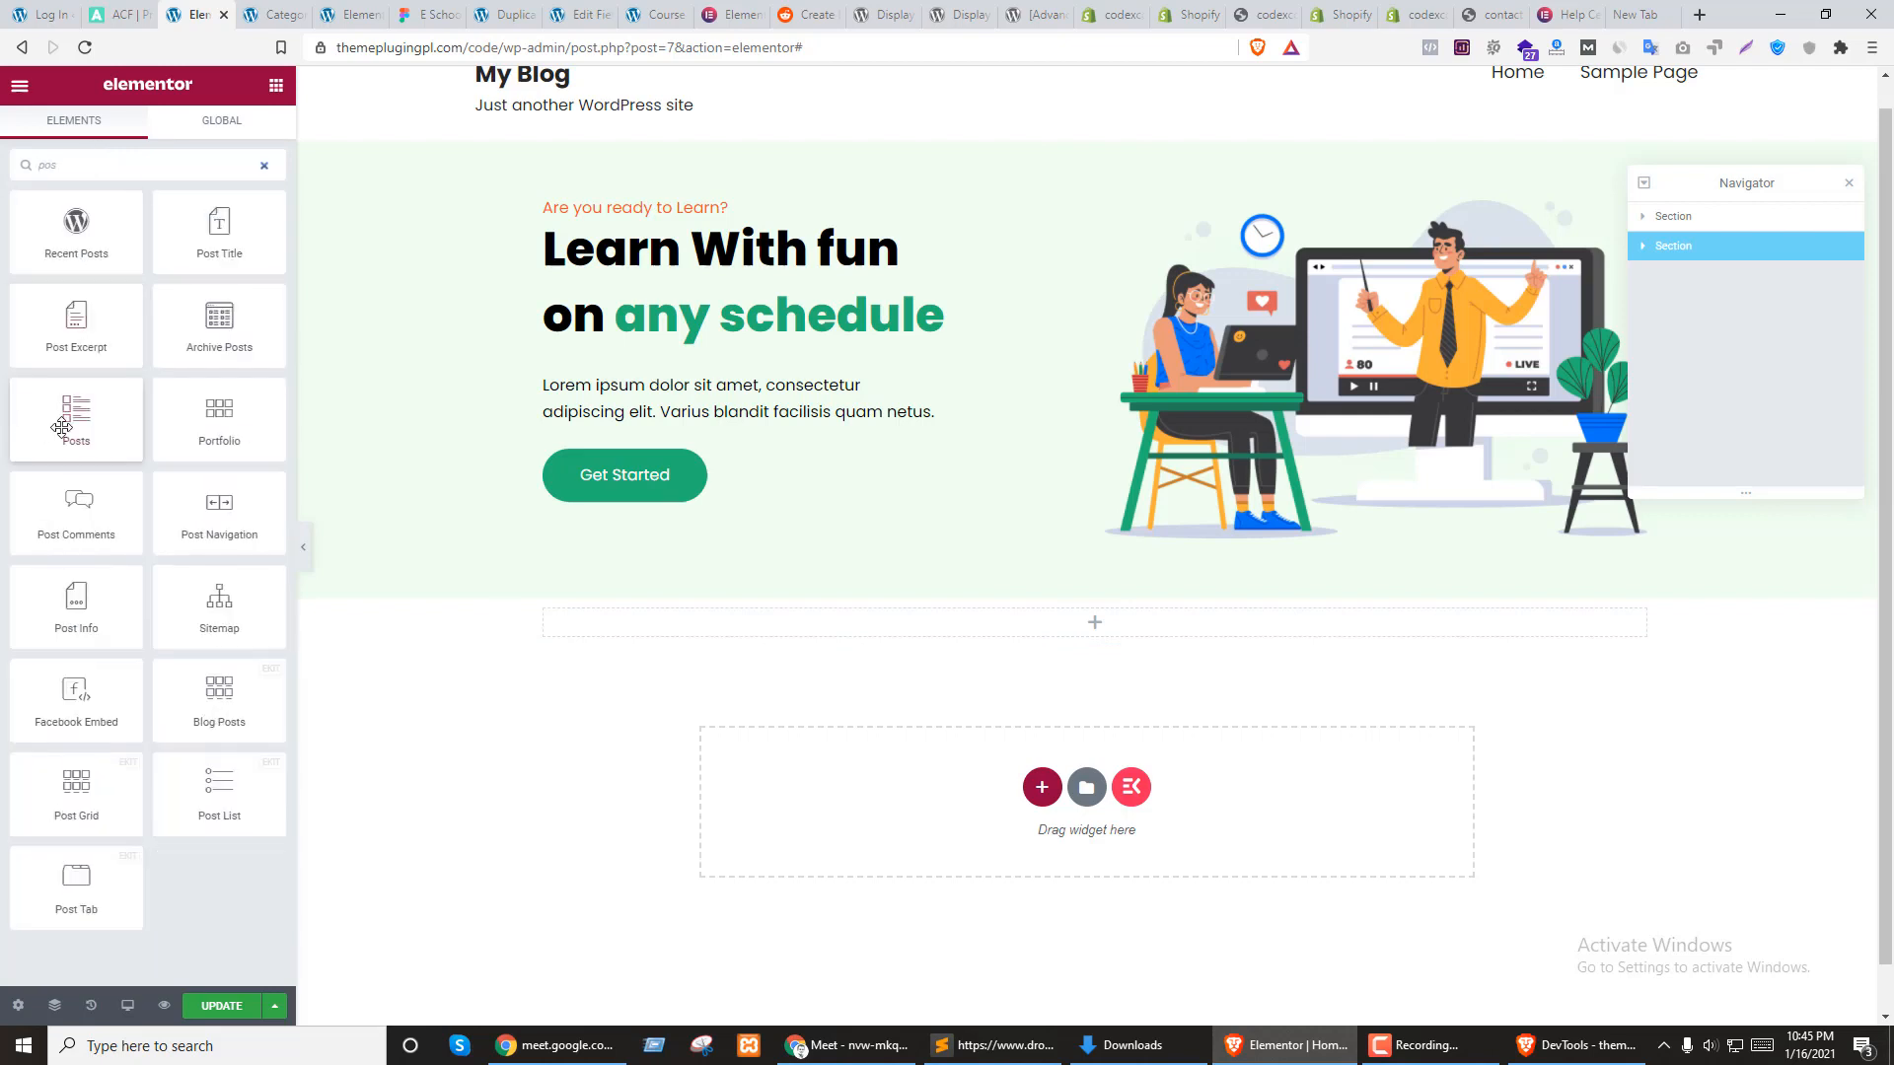
drag(62, 426, 1030, 630)
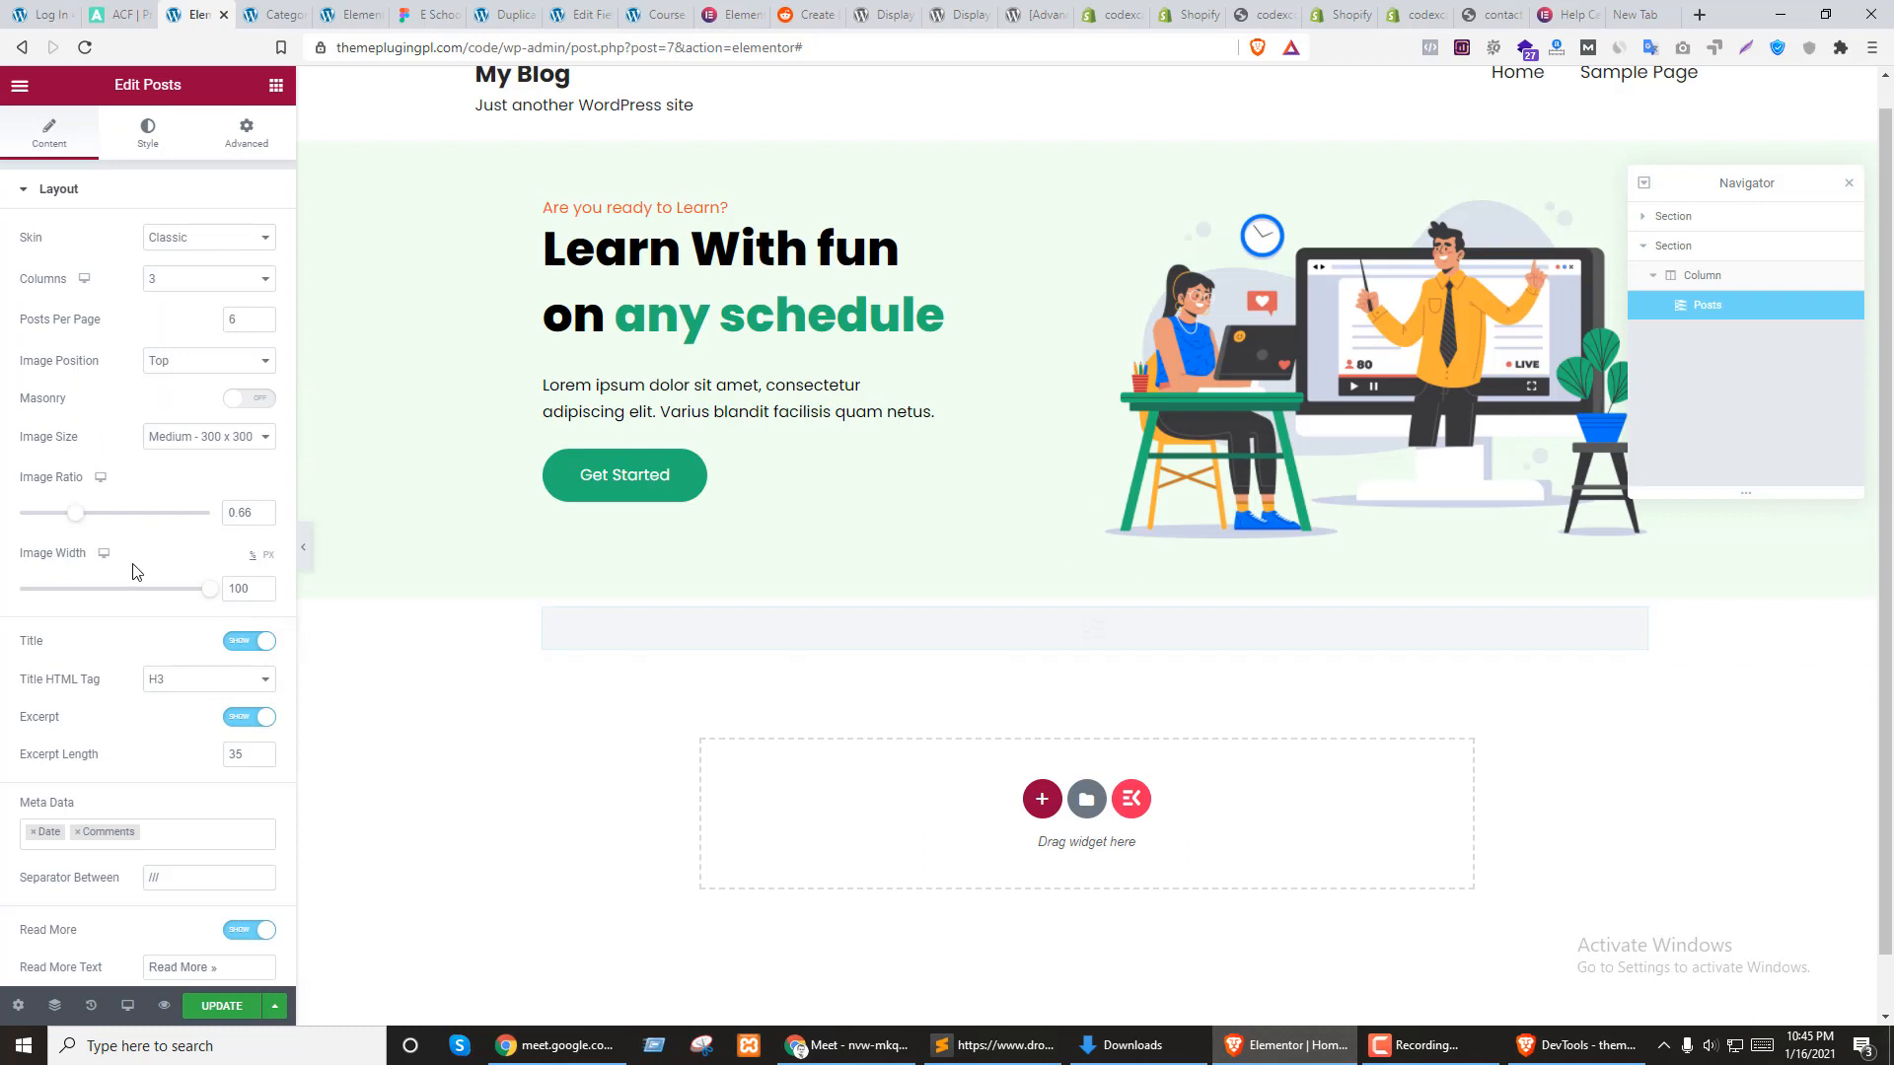
Set the Posts widget's skin to Custom and choose course as its default loop template
click(202, 237)
click(168, 304)
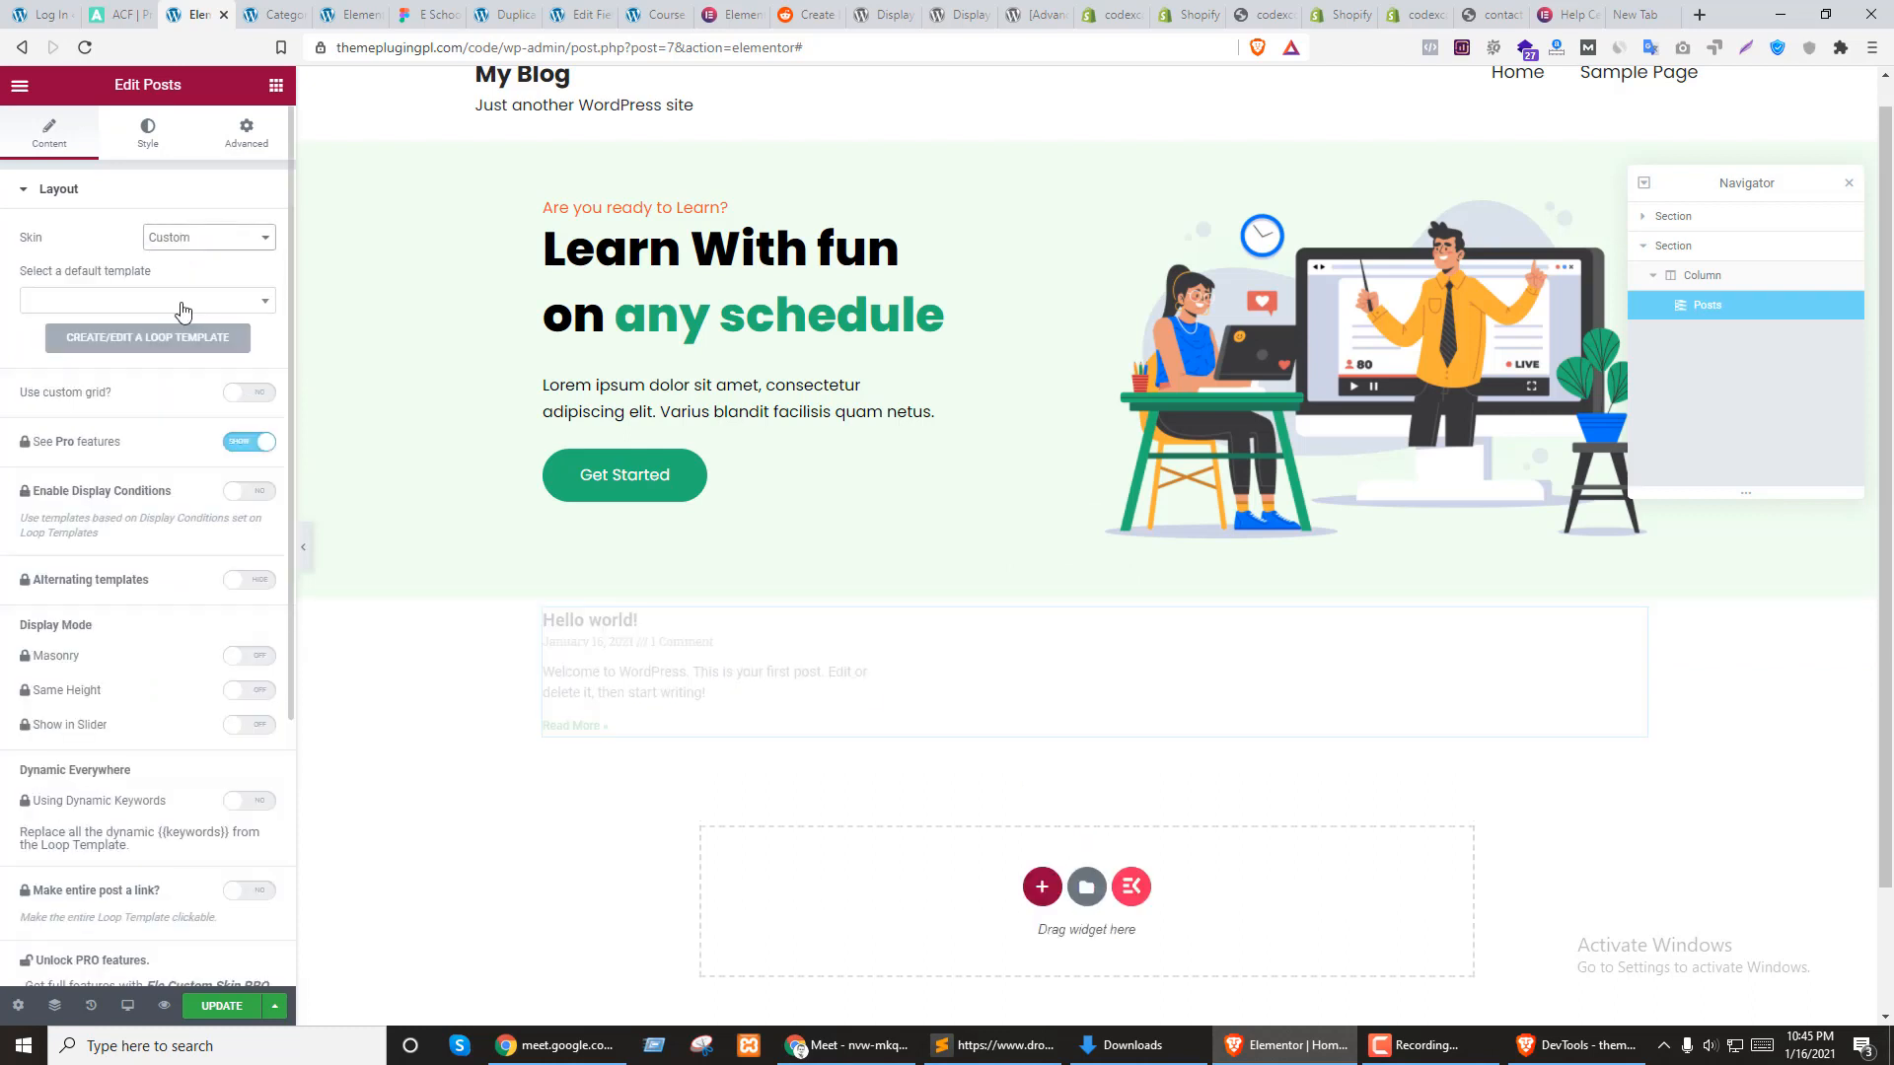
click(182, 306)
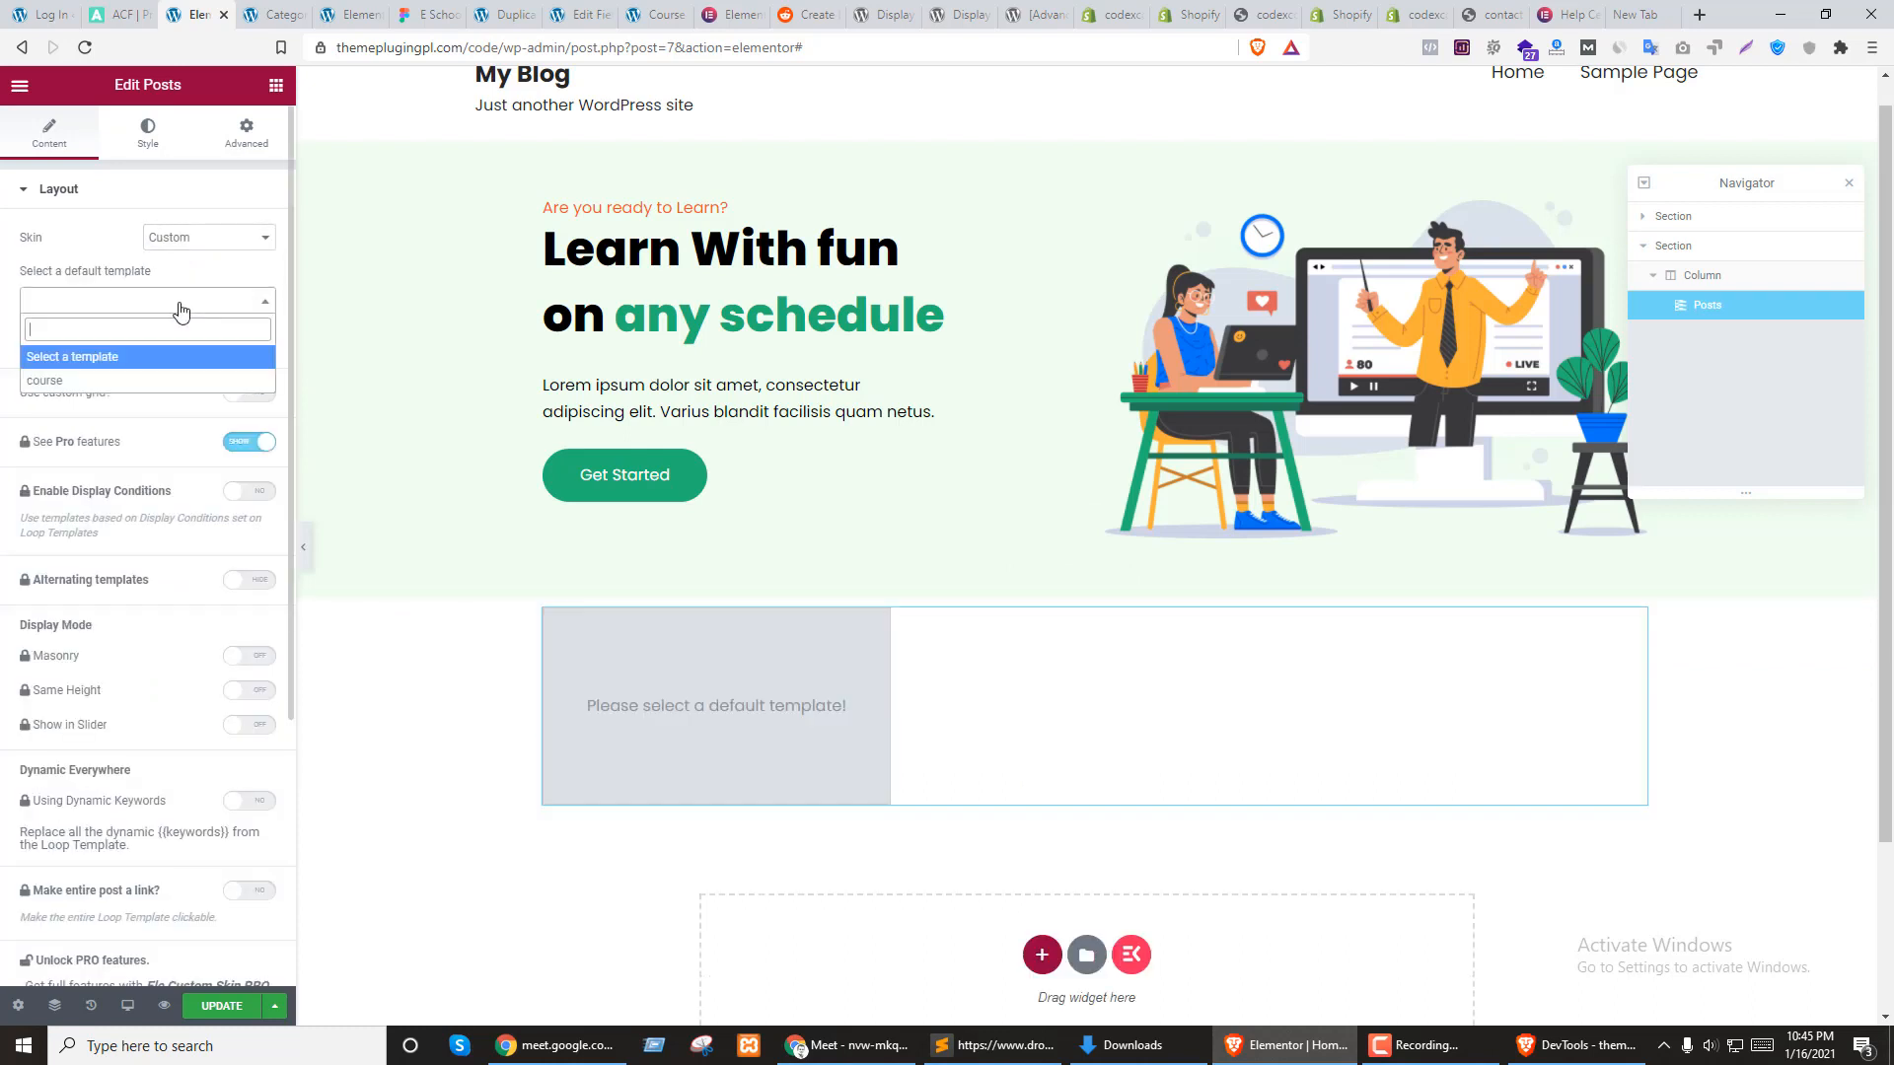
click(61, 382)
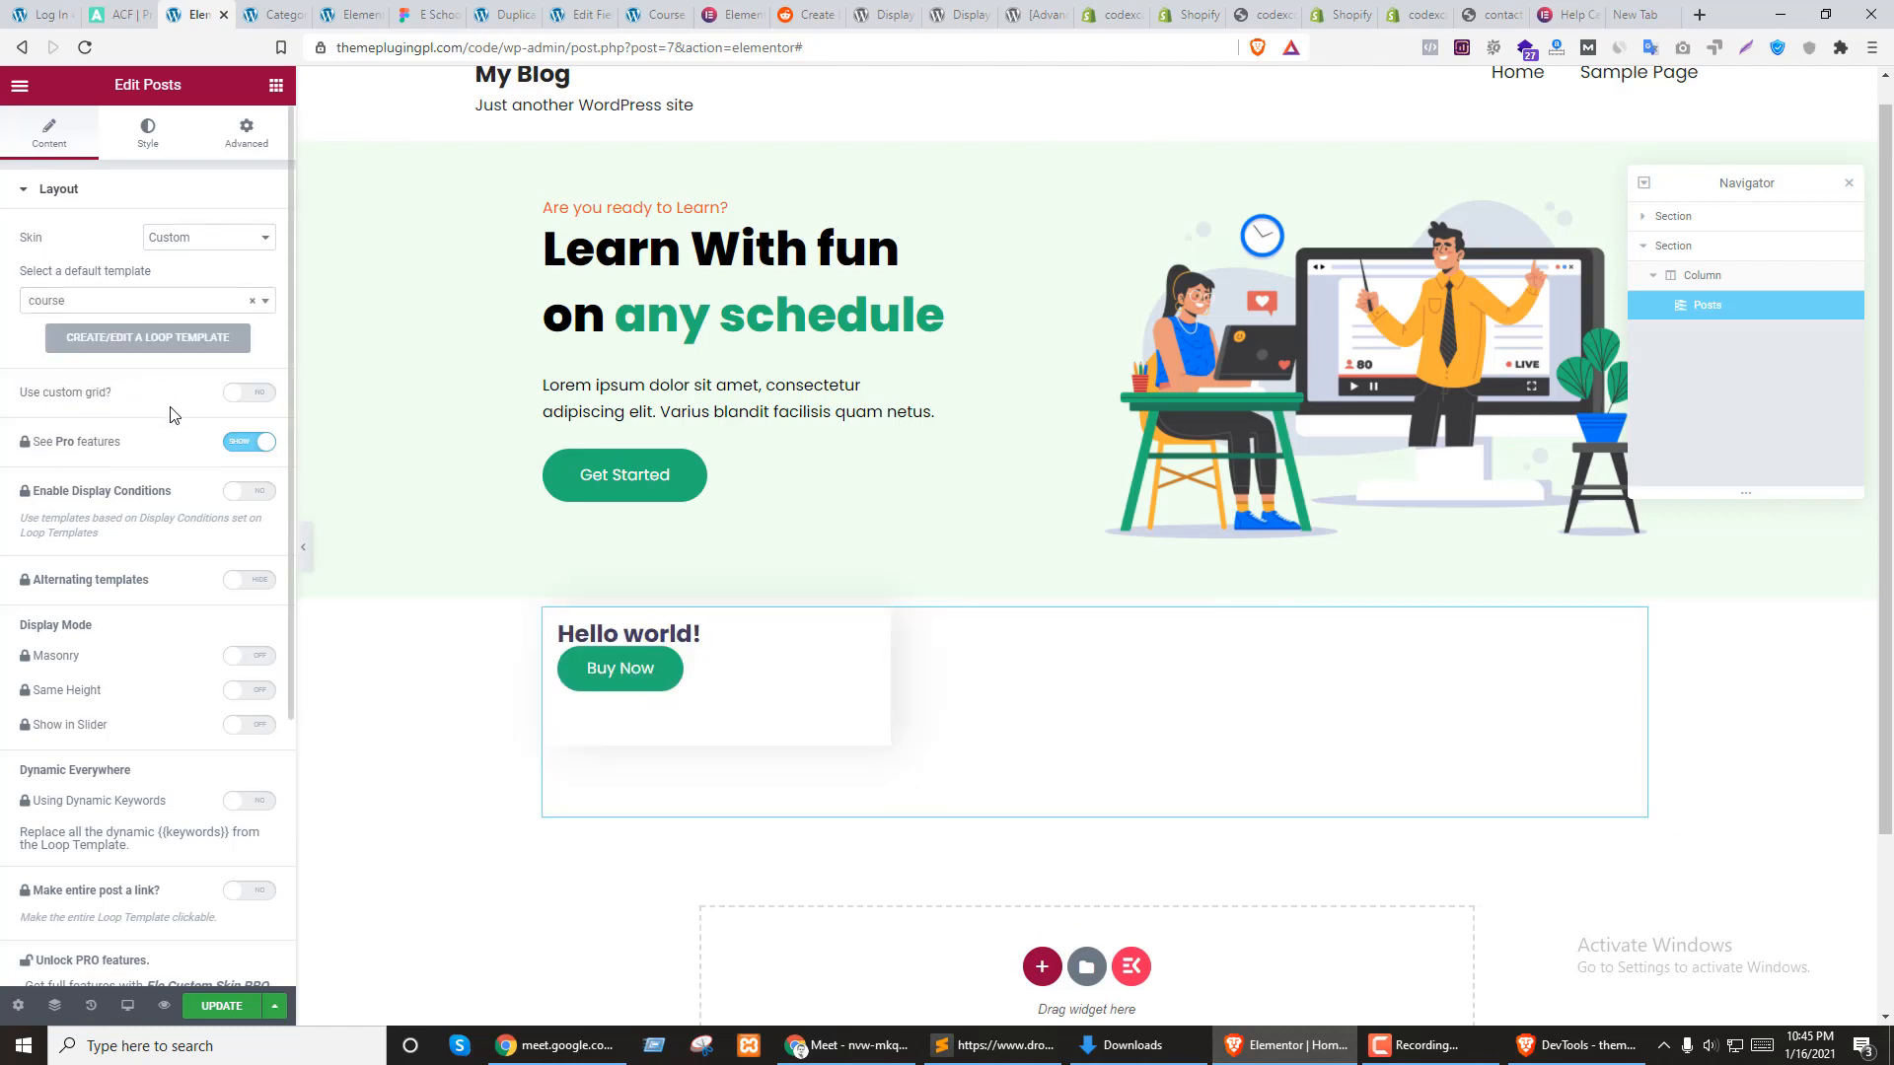
Enable the custom grid for the Posts widget, leaving its grid template unselected
click(253, 395)
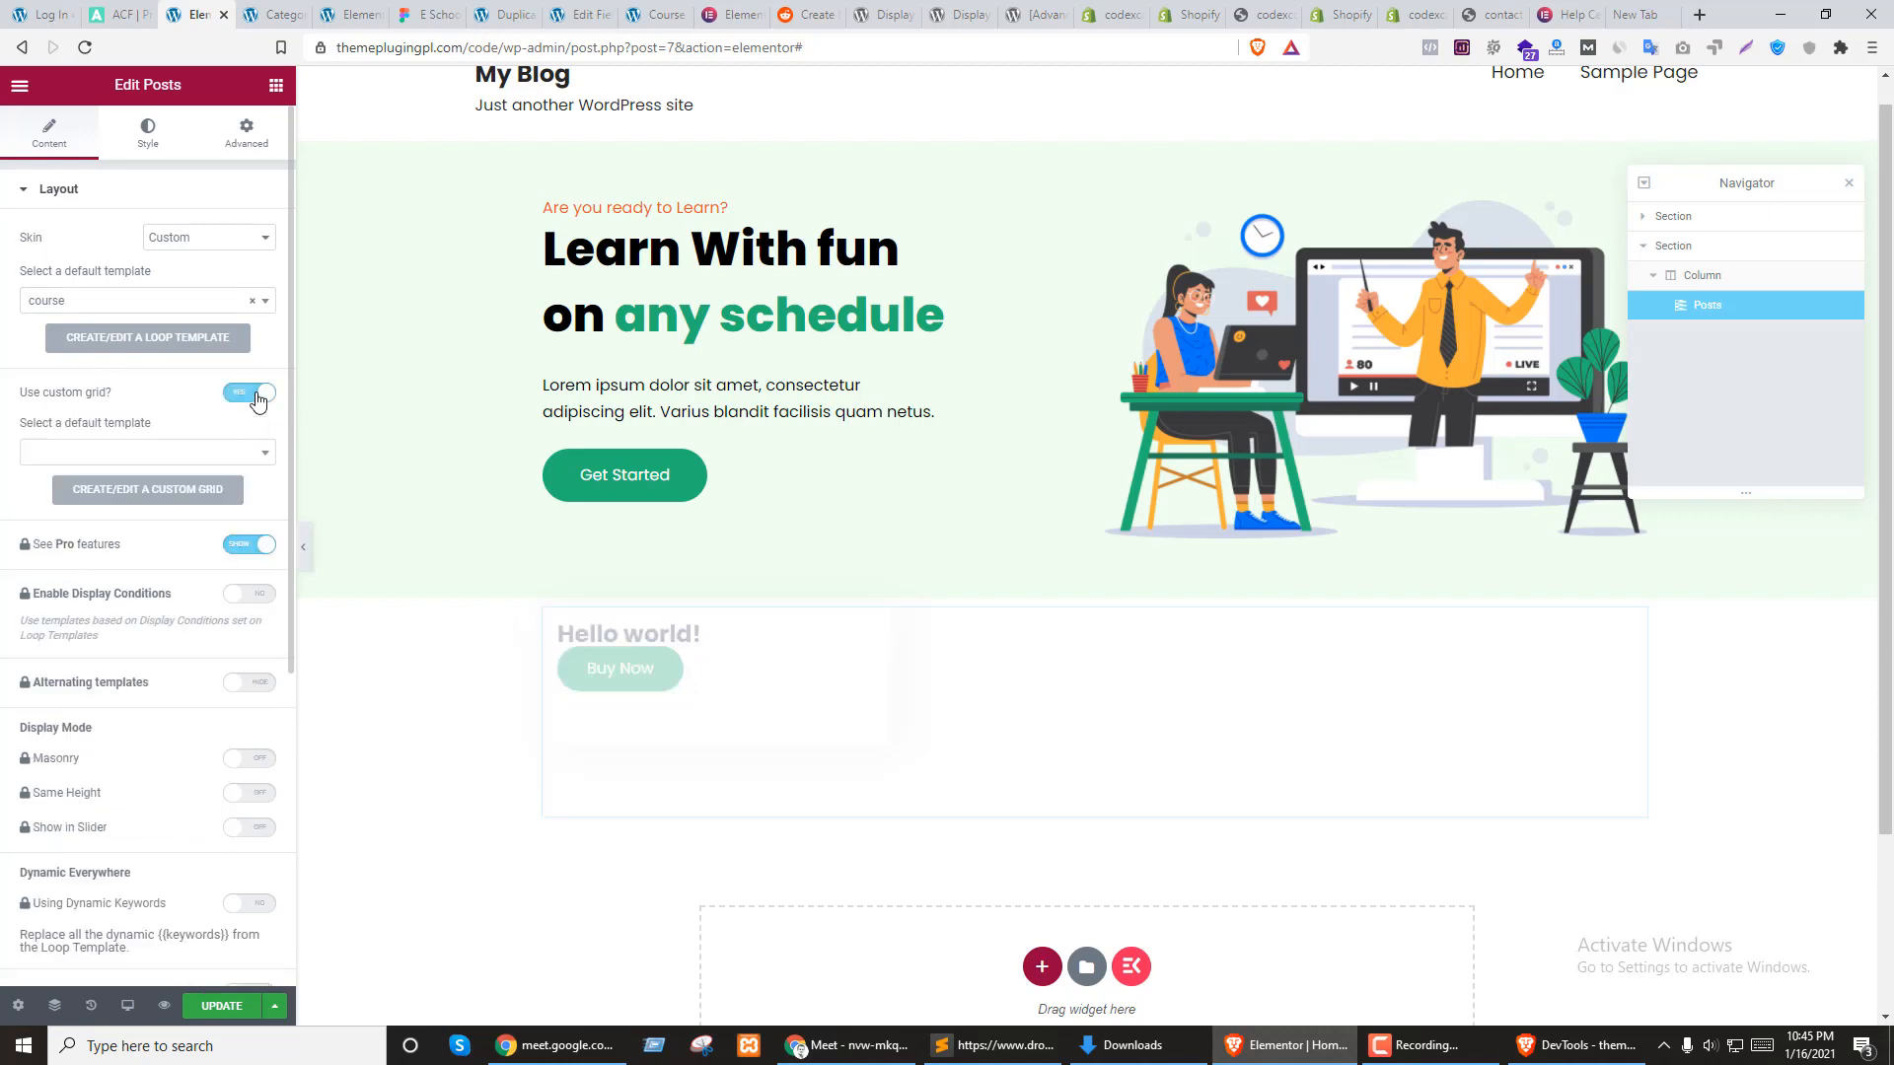
click(212, 454)
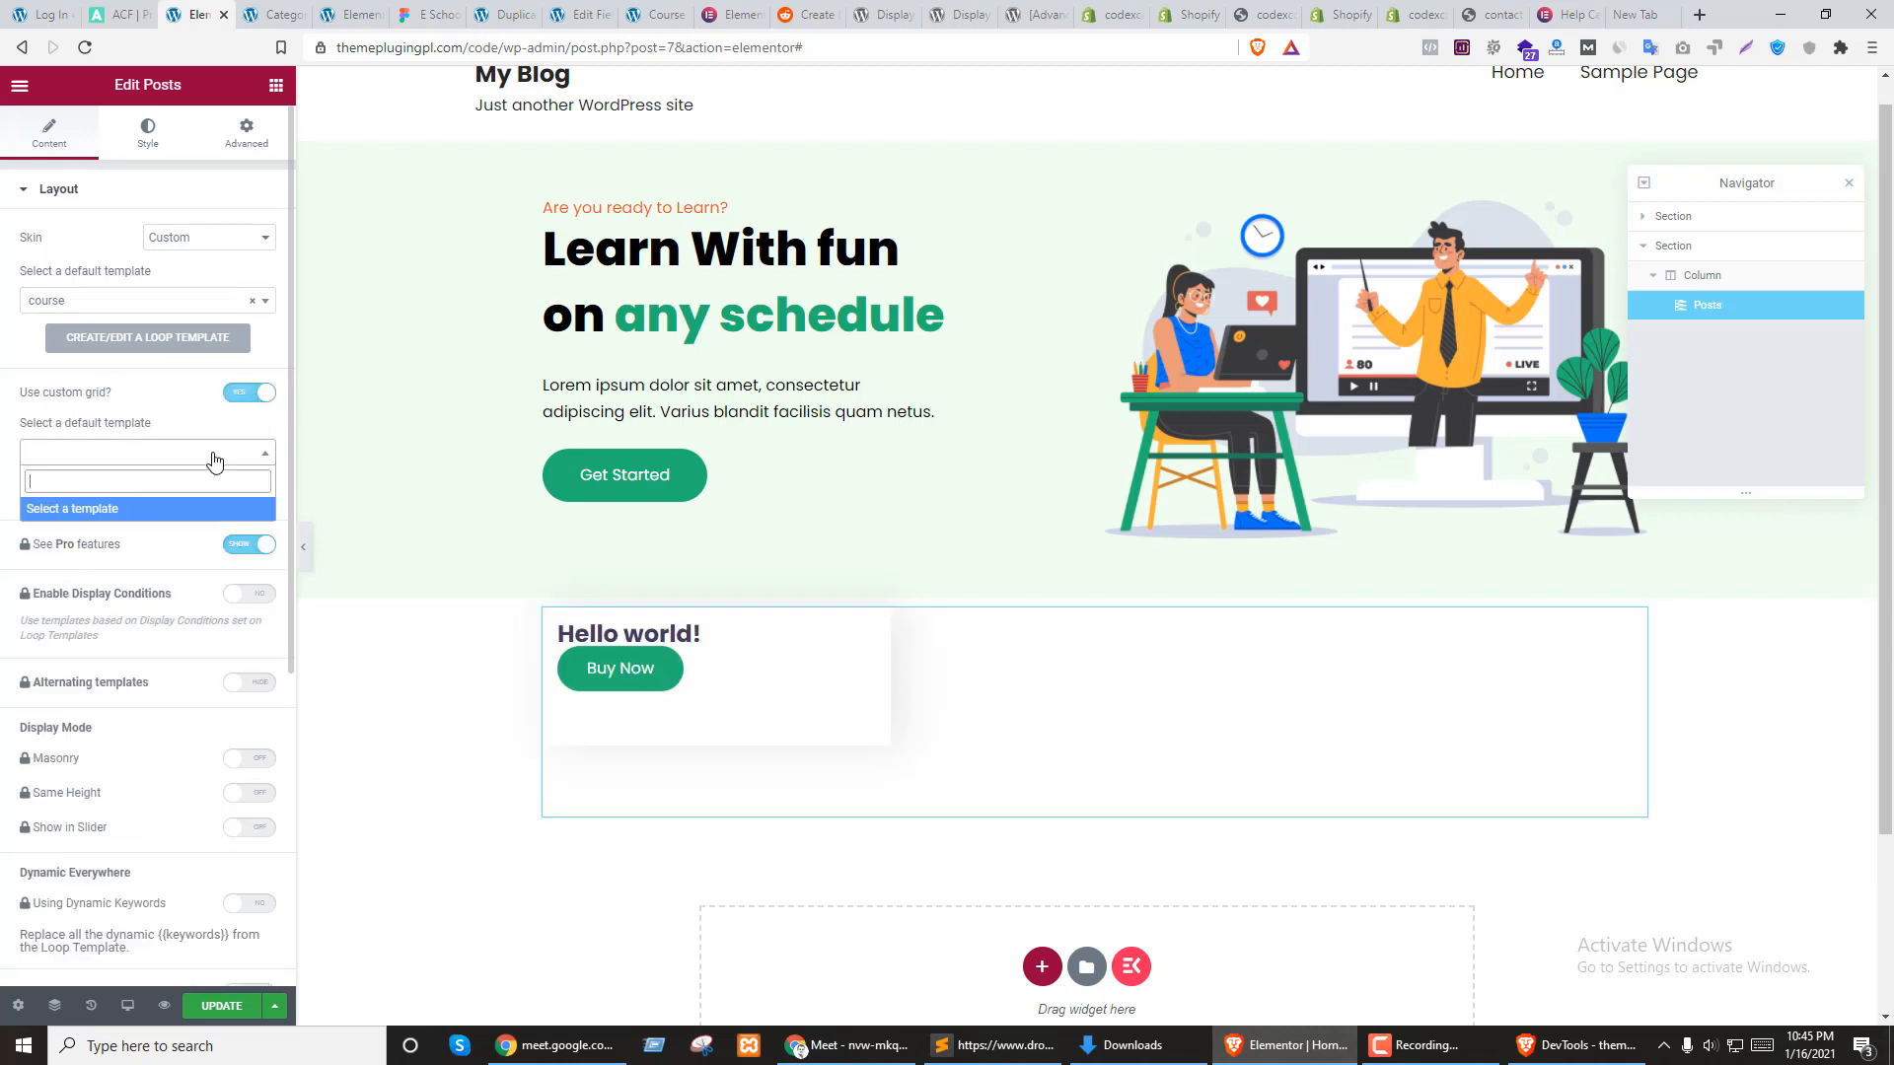
click(101, 510)
Set the Posts widget's query source to Course
scroll(158, 405, down, 5)
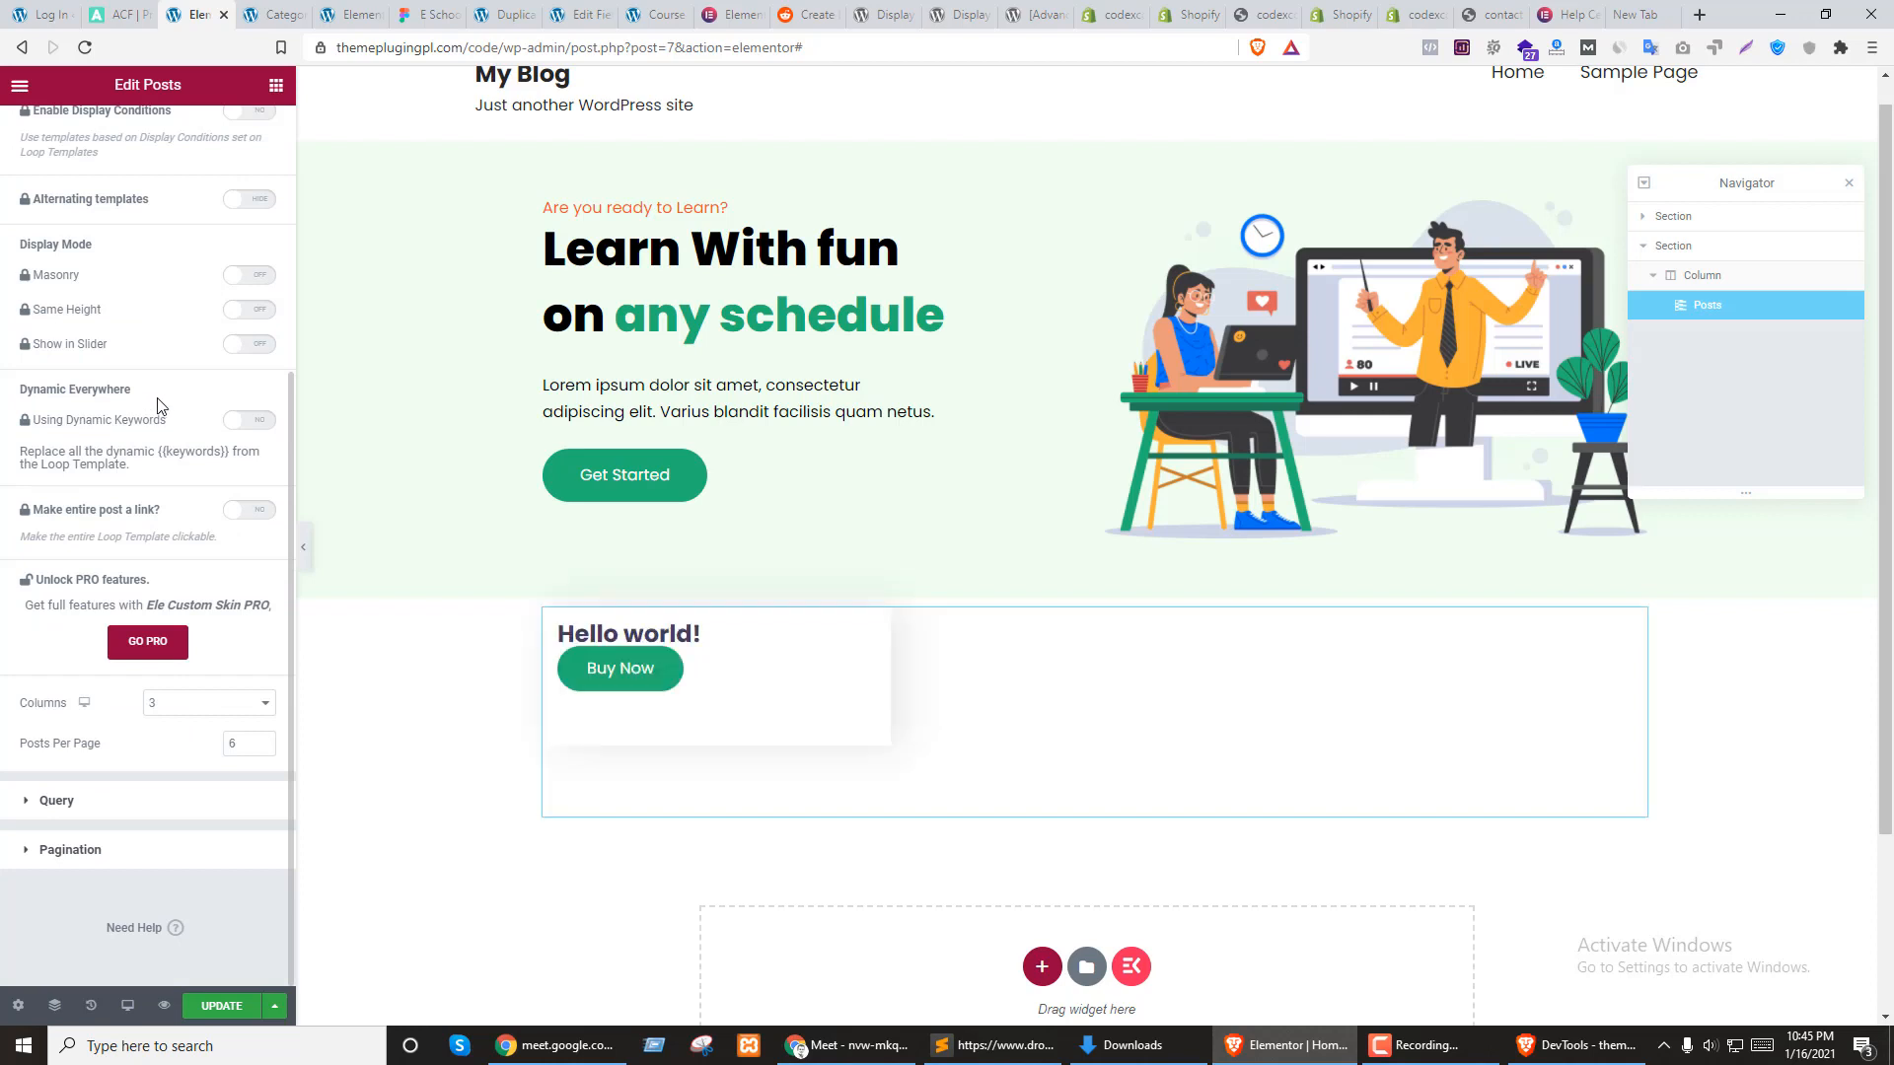
click(57, 800)
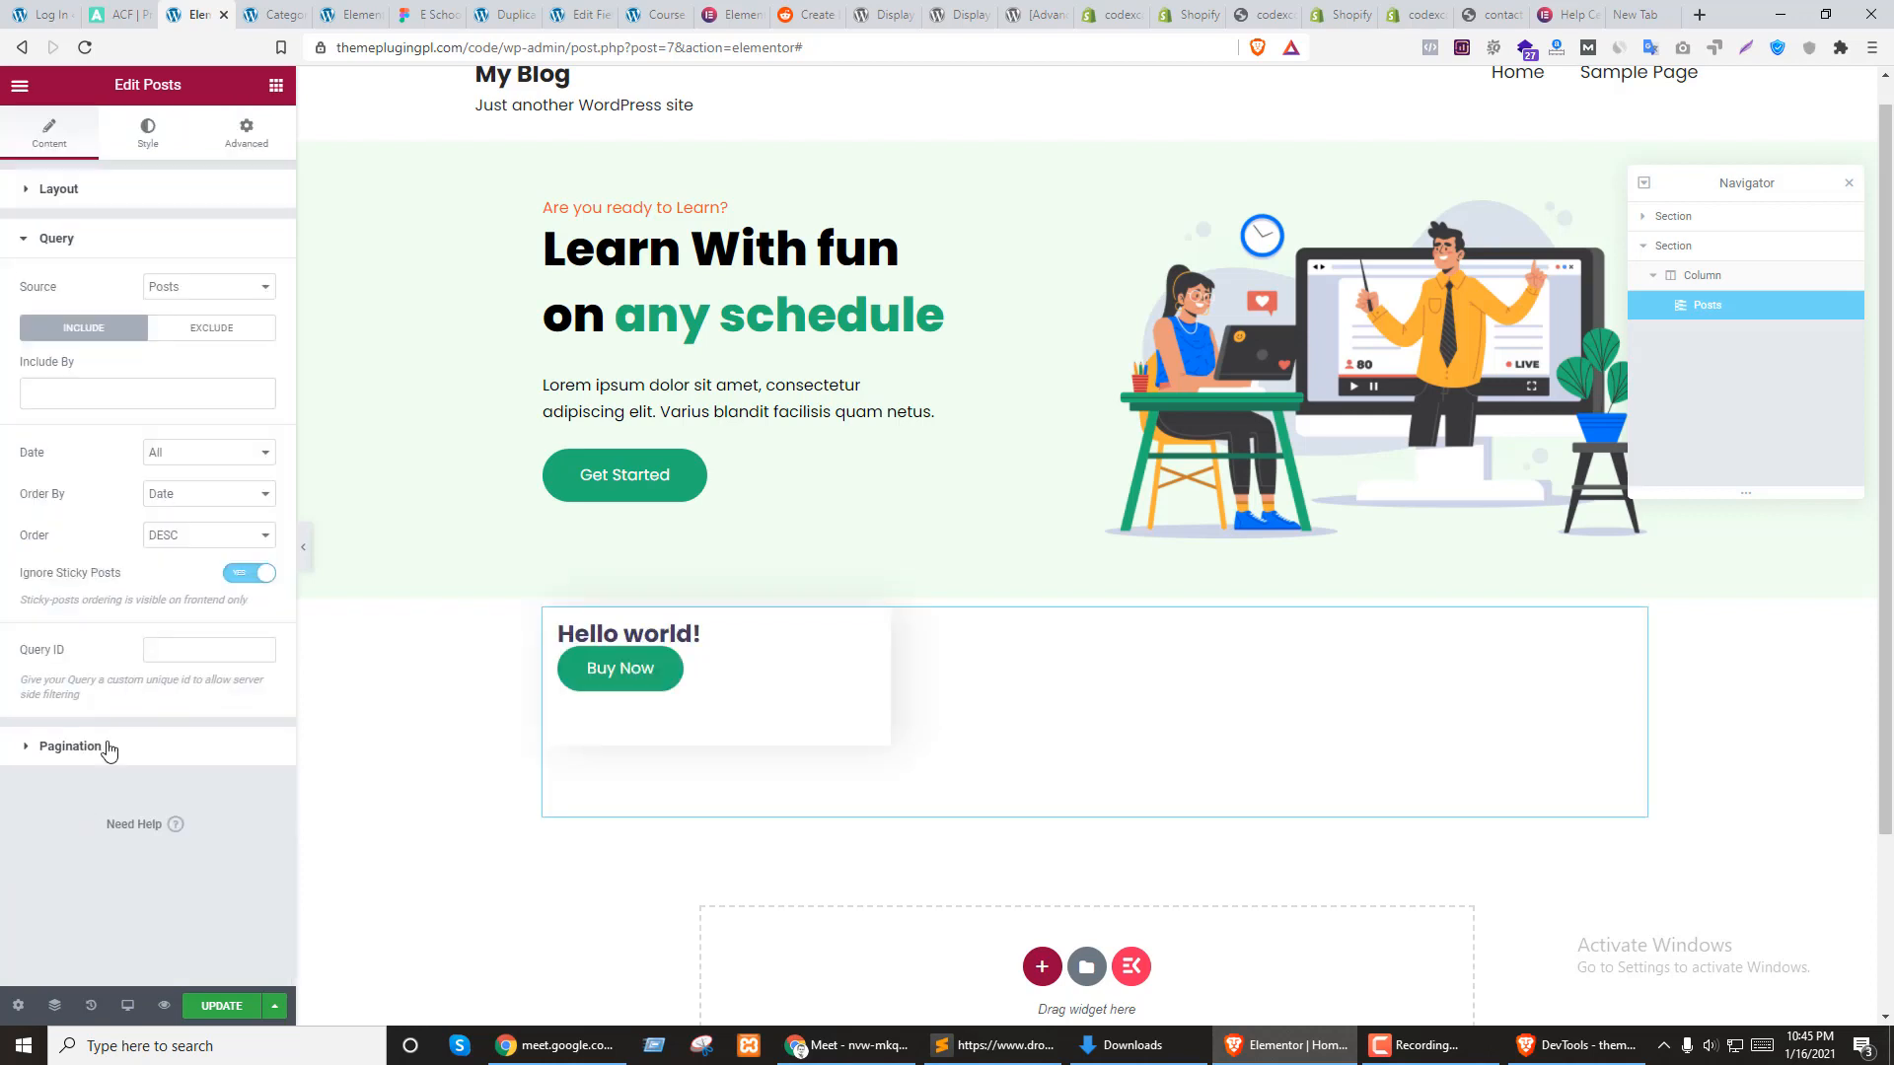
click(207, 287)
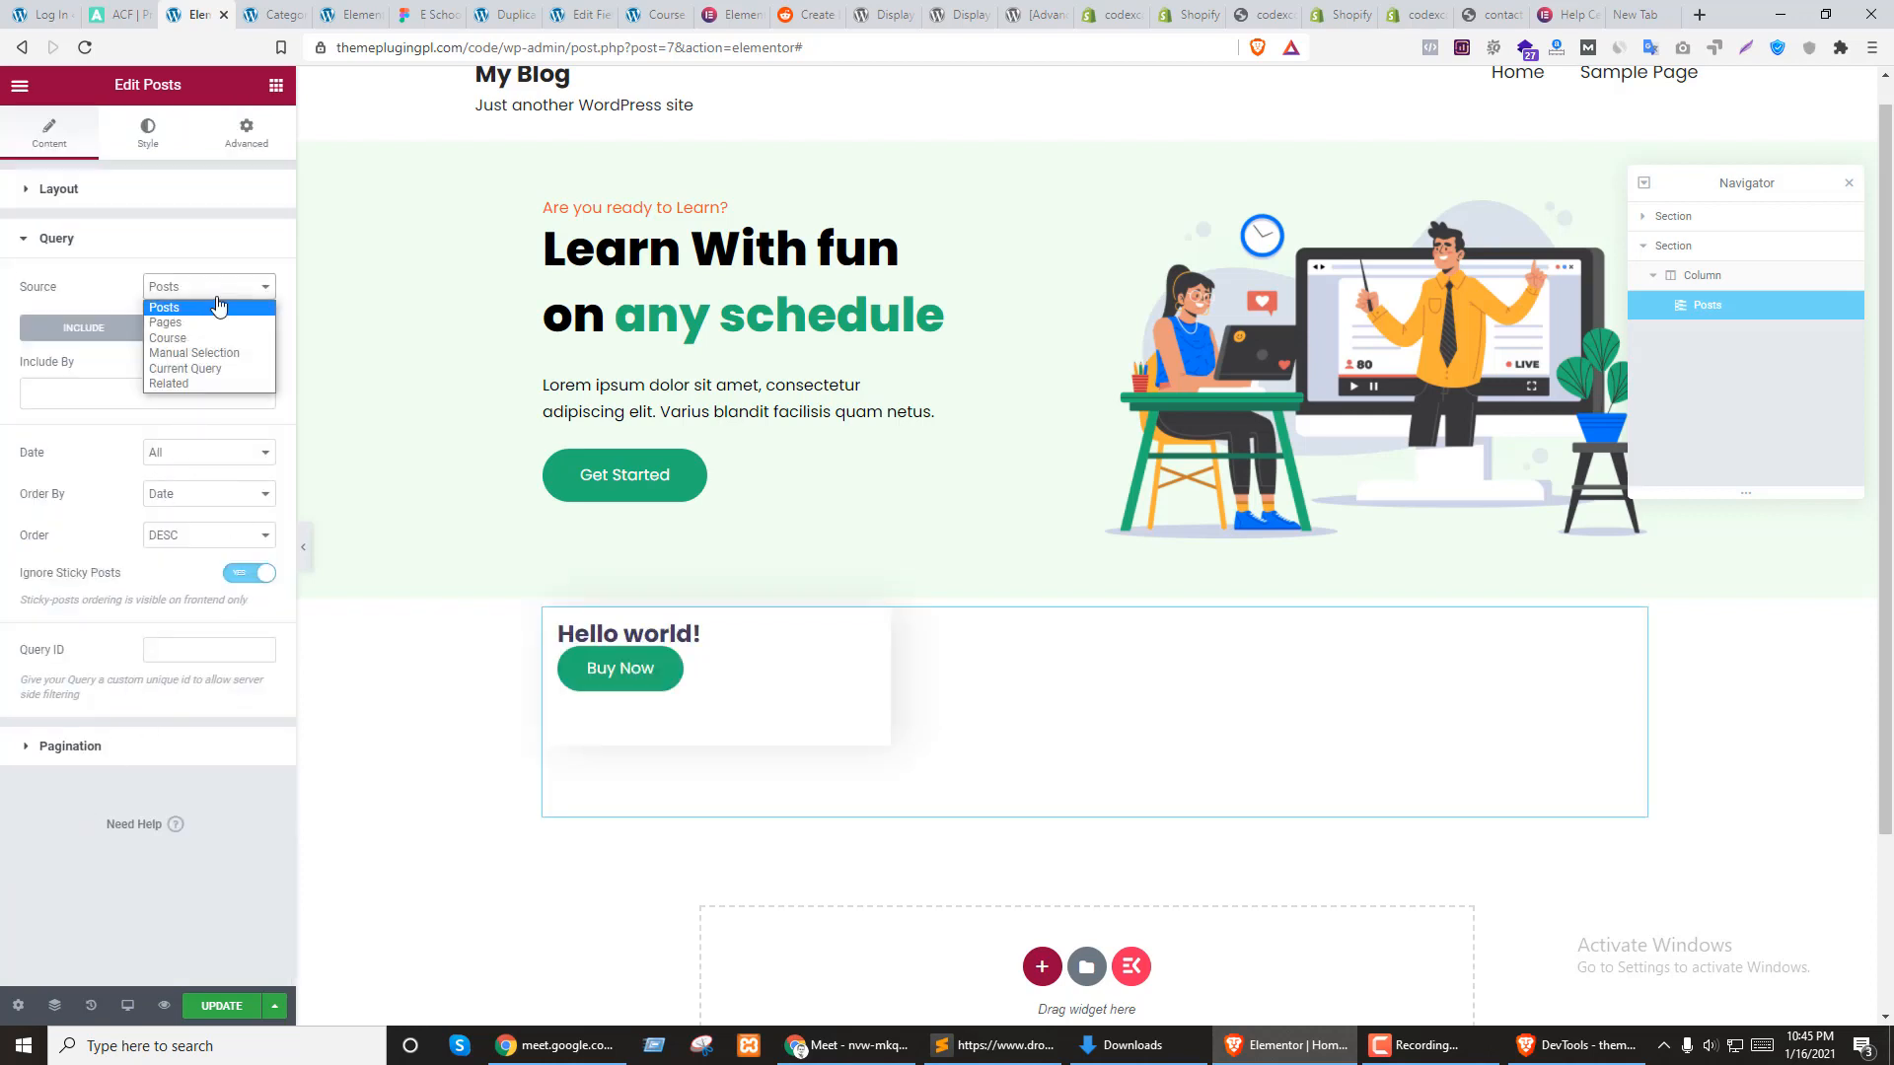
click(193, 343)
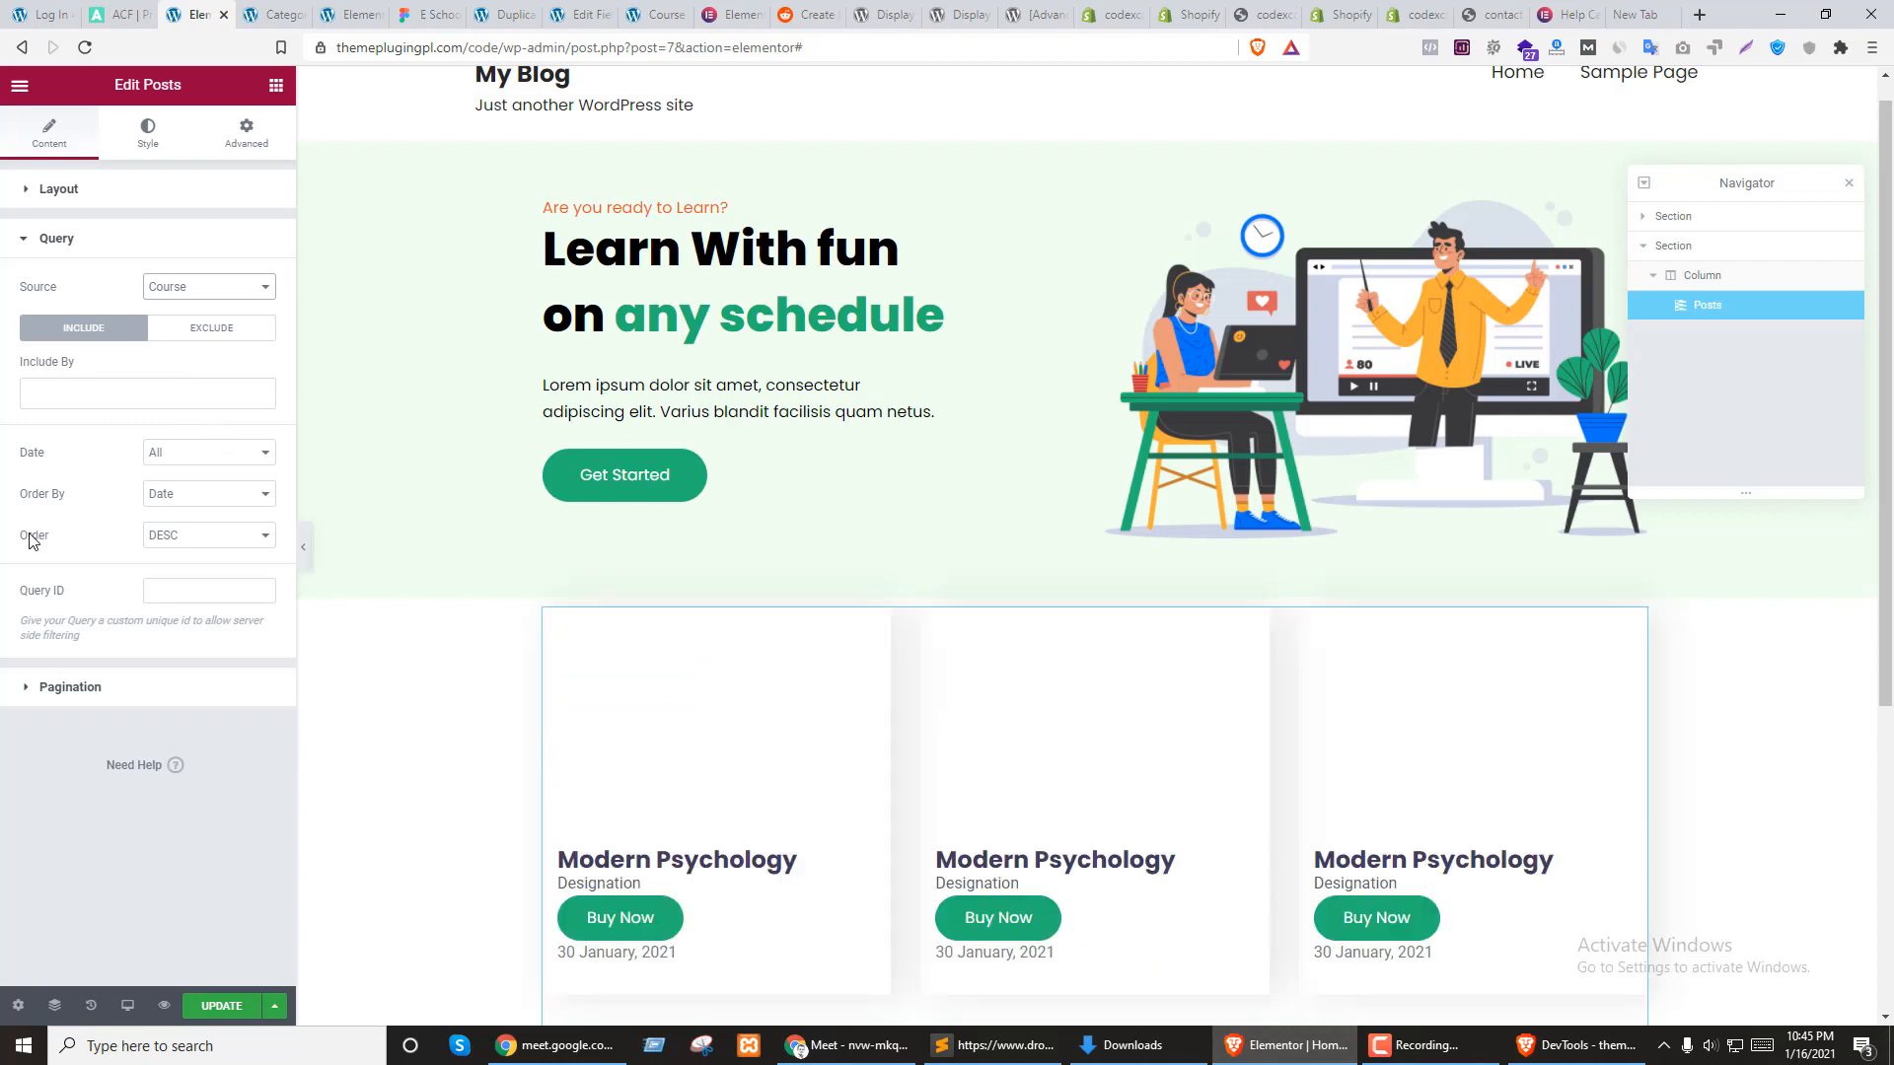
Dock the Navigator beside the page and save the home page with its Course posts section
scroll(1057, 339, down, 3)
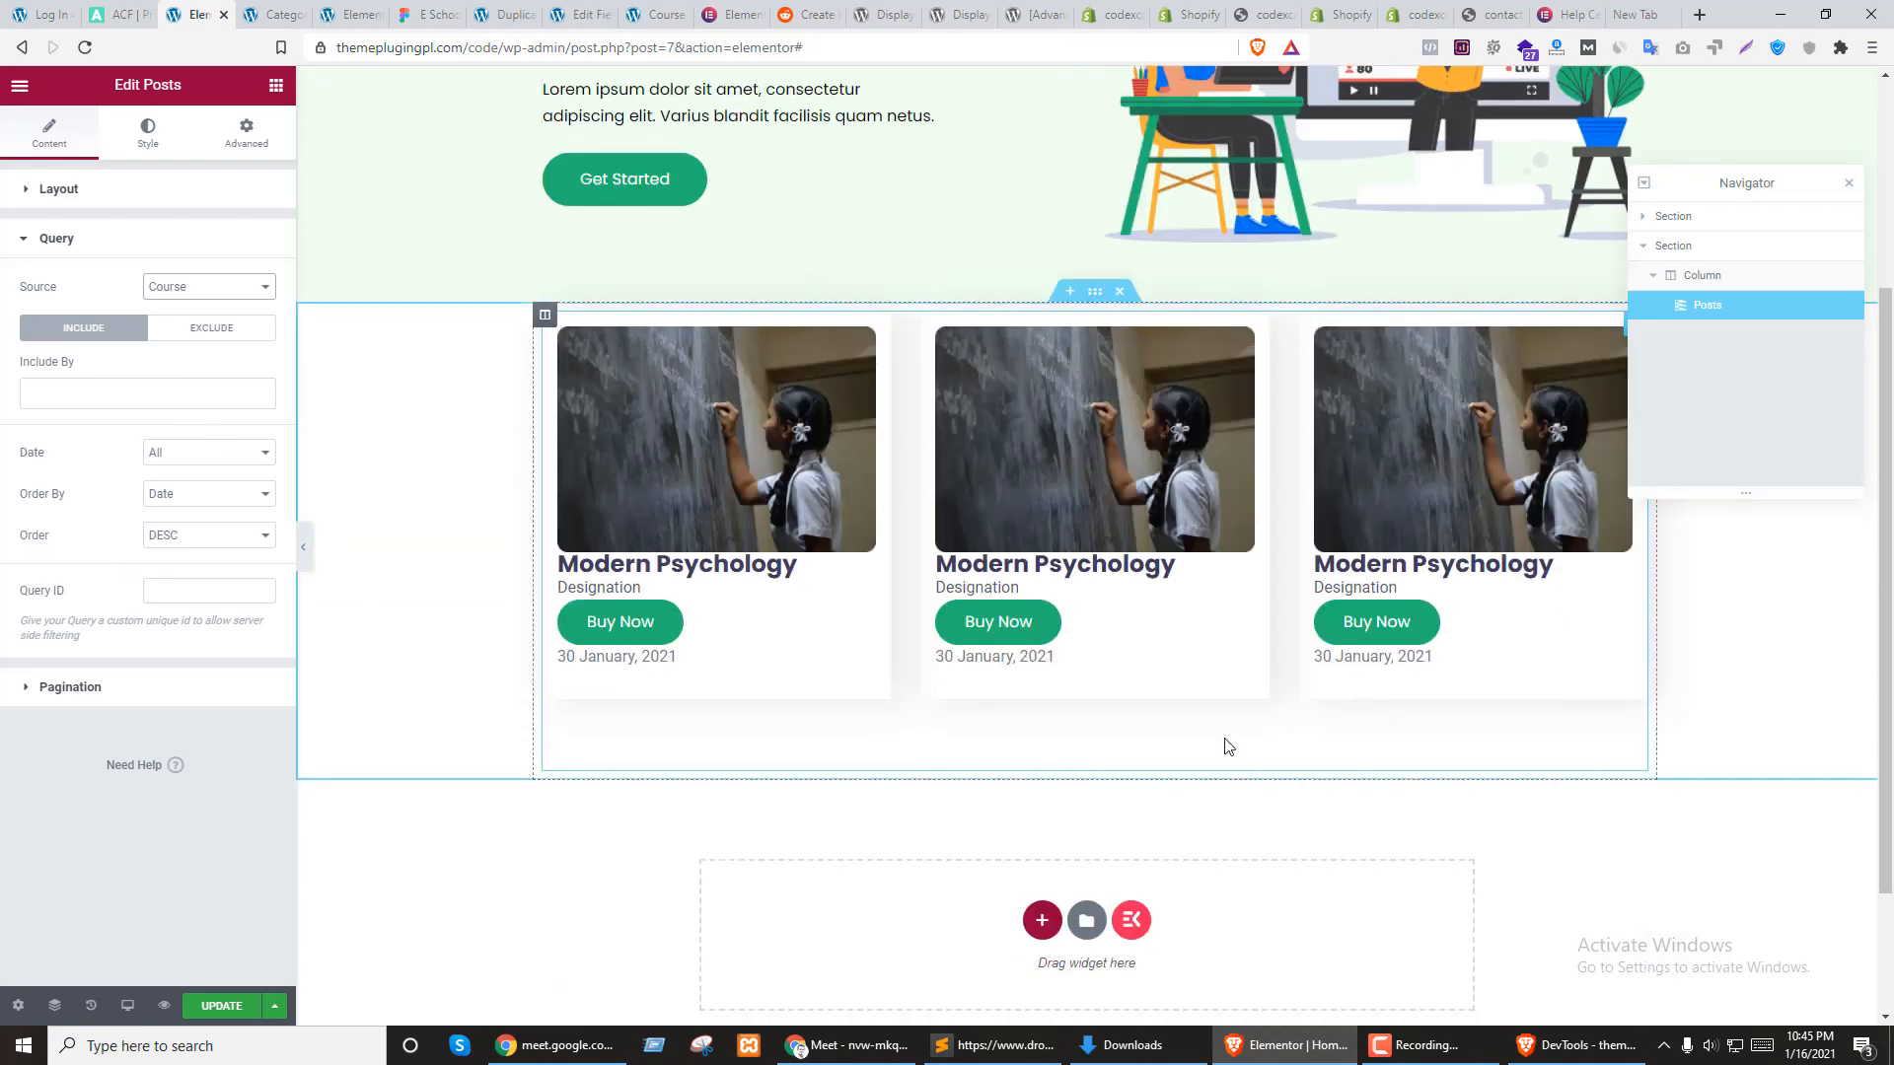
drag(1746, 183, 1879, 188)
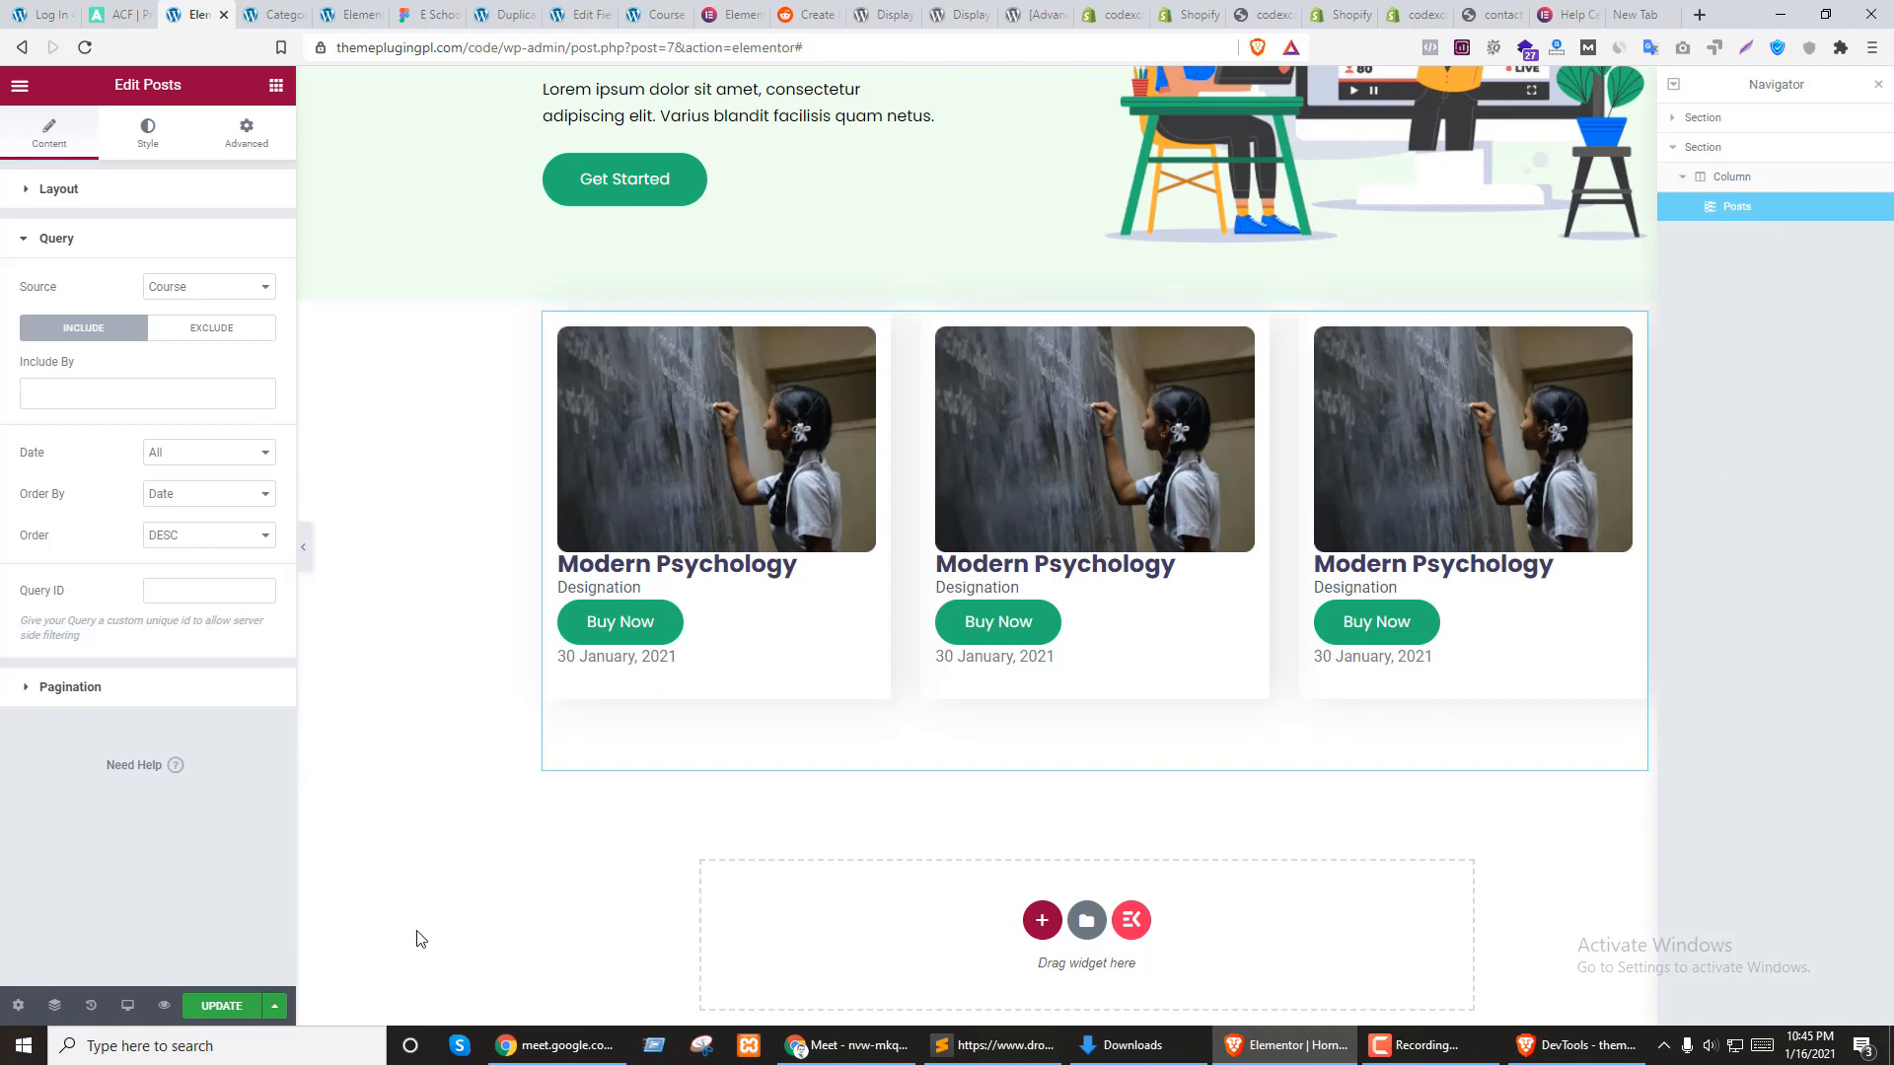
click(219, 1006)
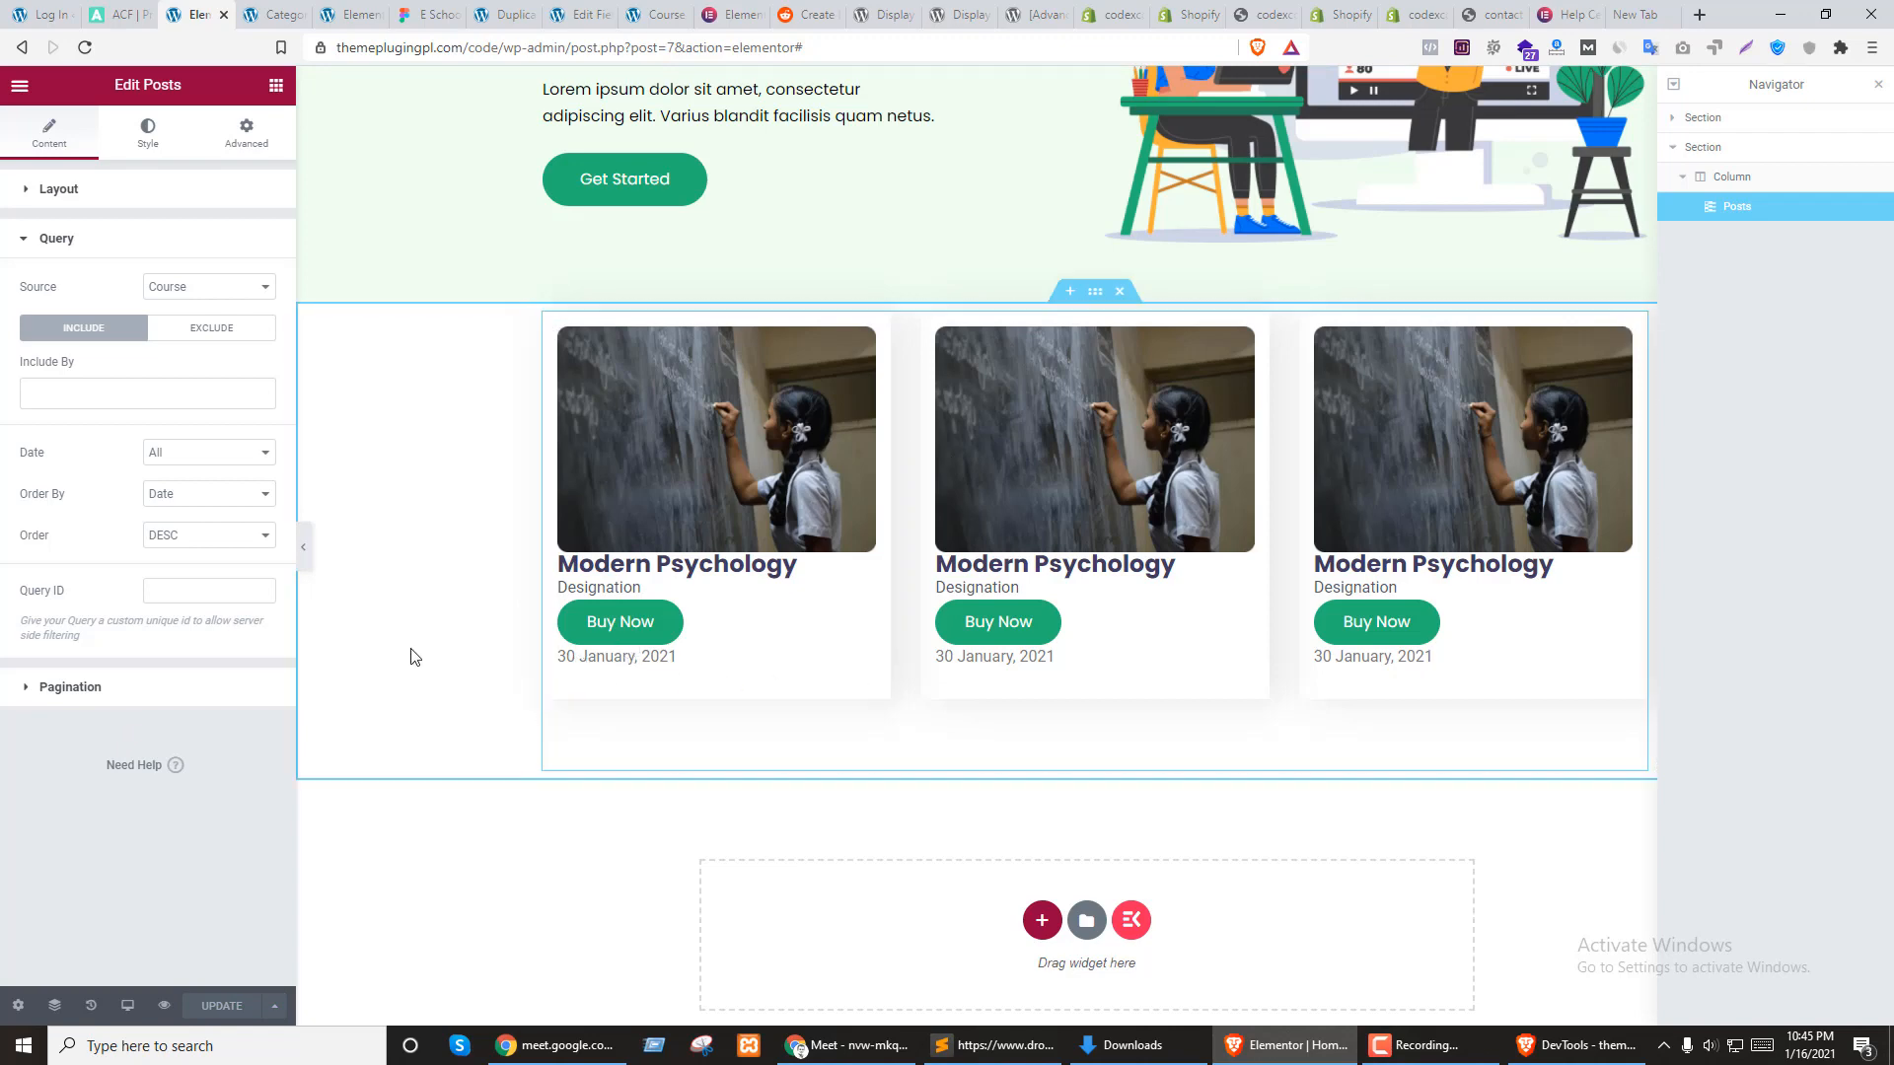
Check the course card design in Figma, and in the course template add an Icon Box to the inner section's empty second column
click(296, 15)
click(426, 15)
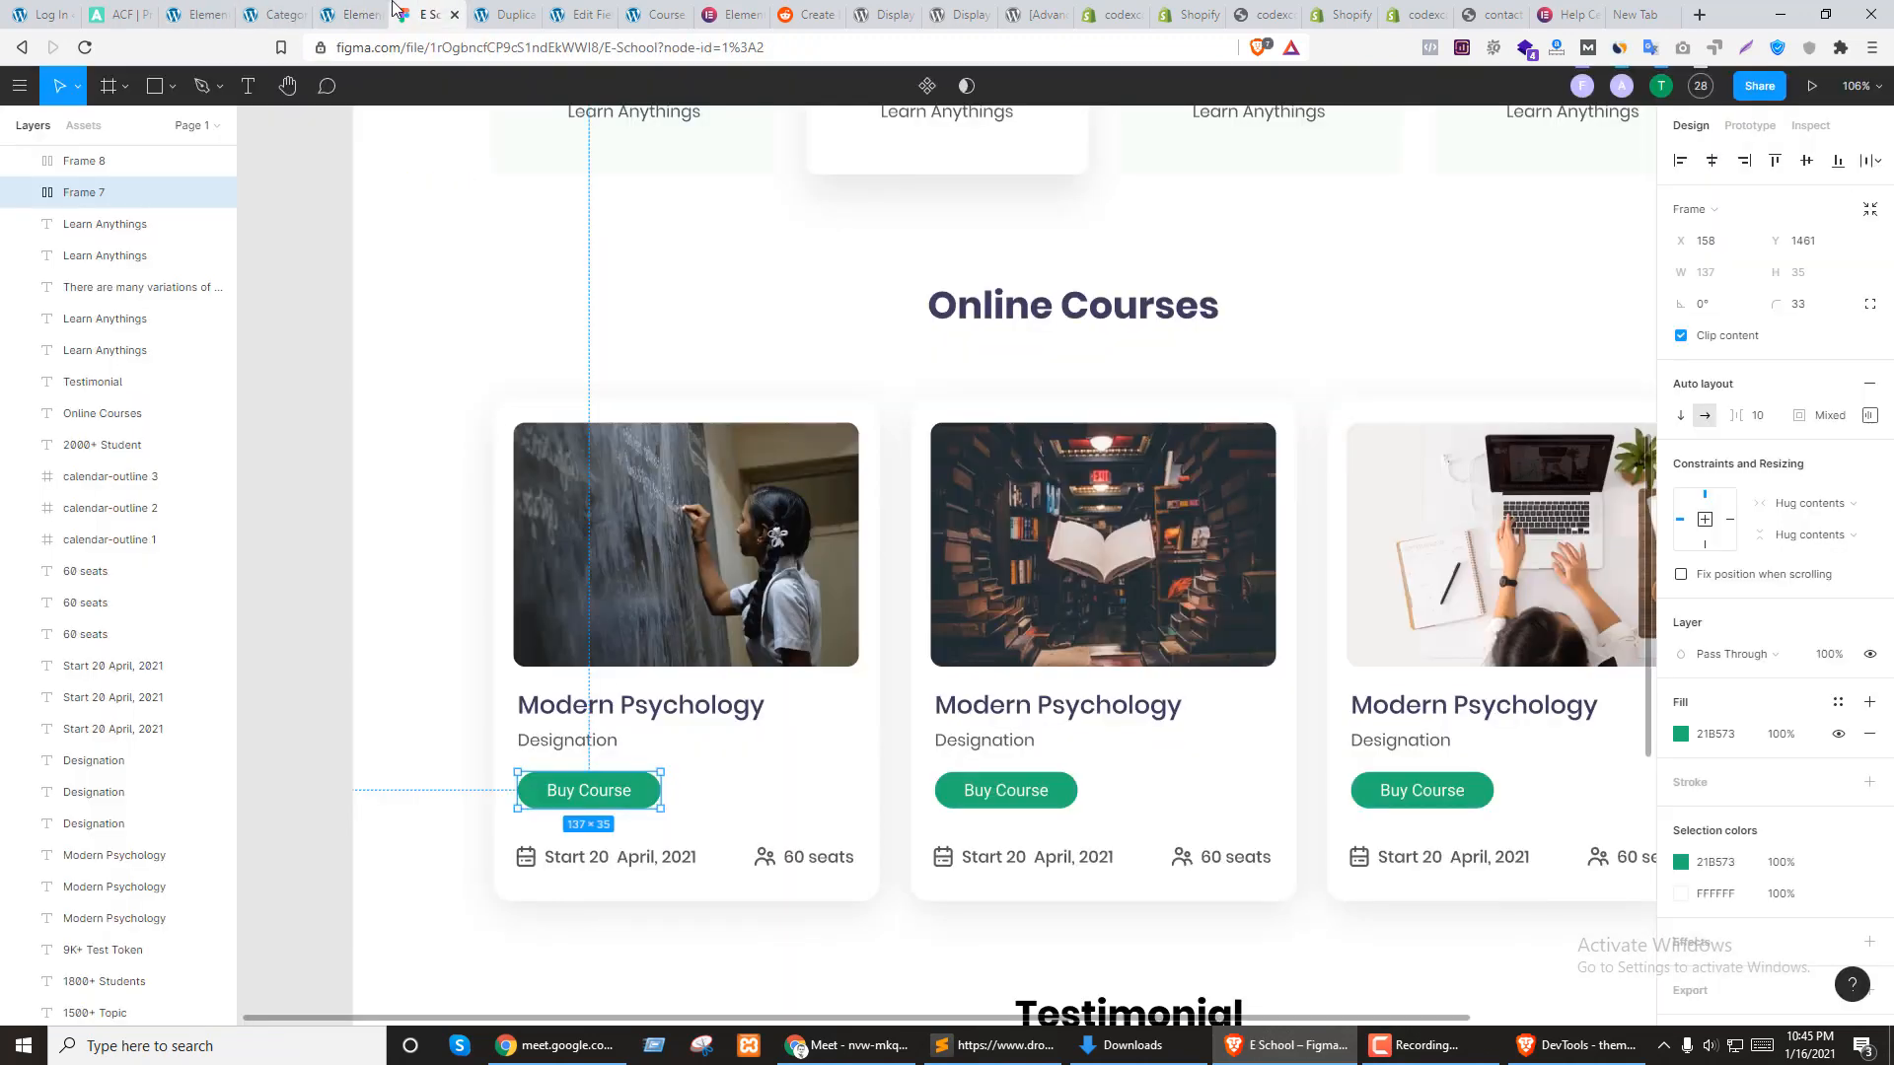
click(352, 15)
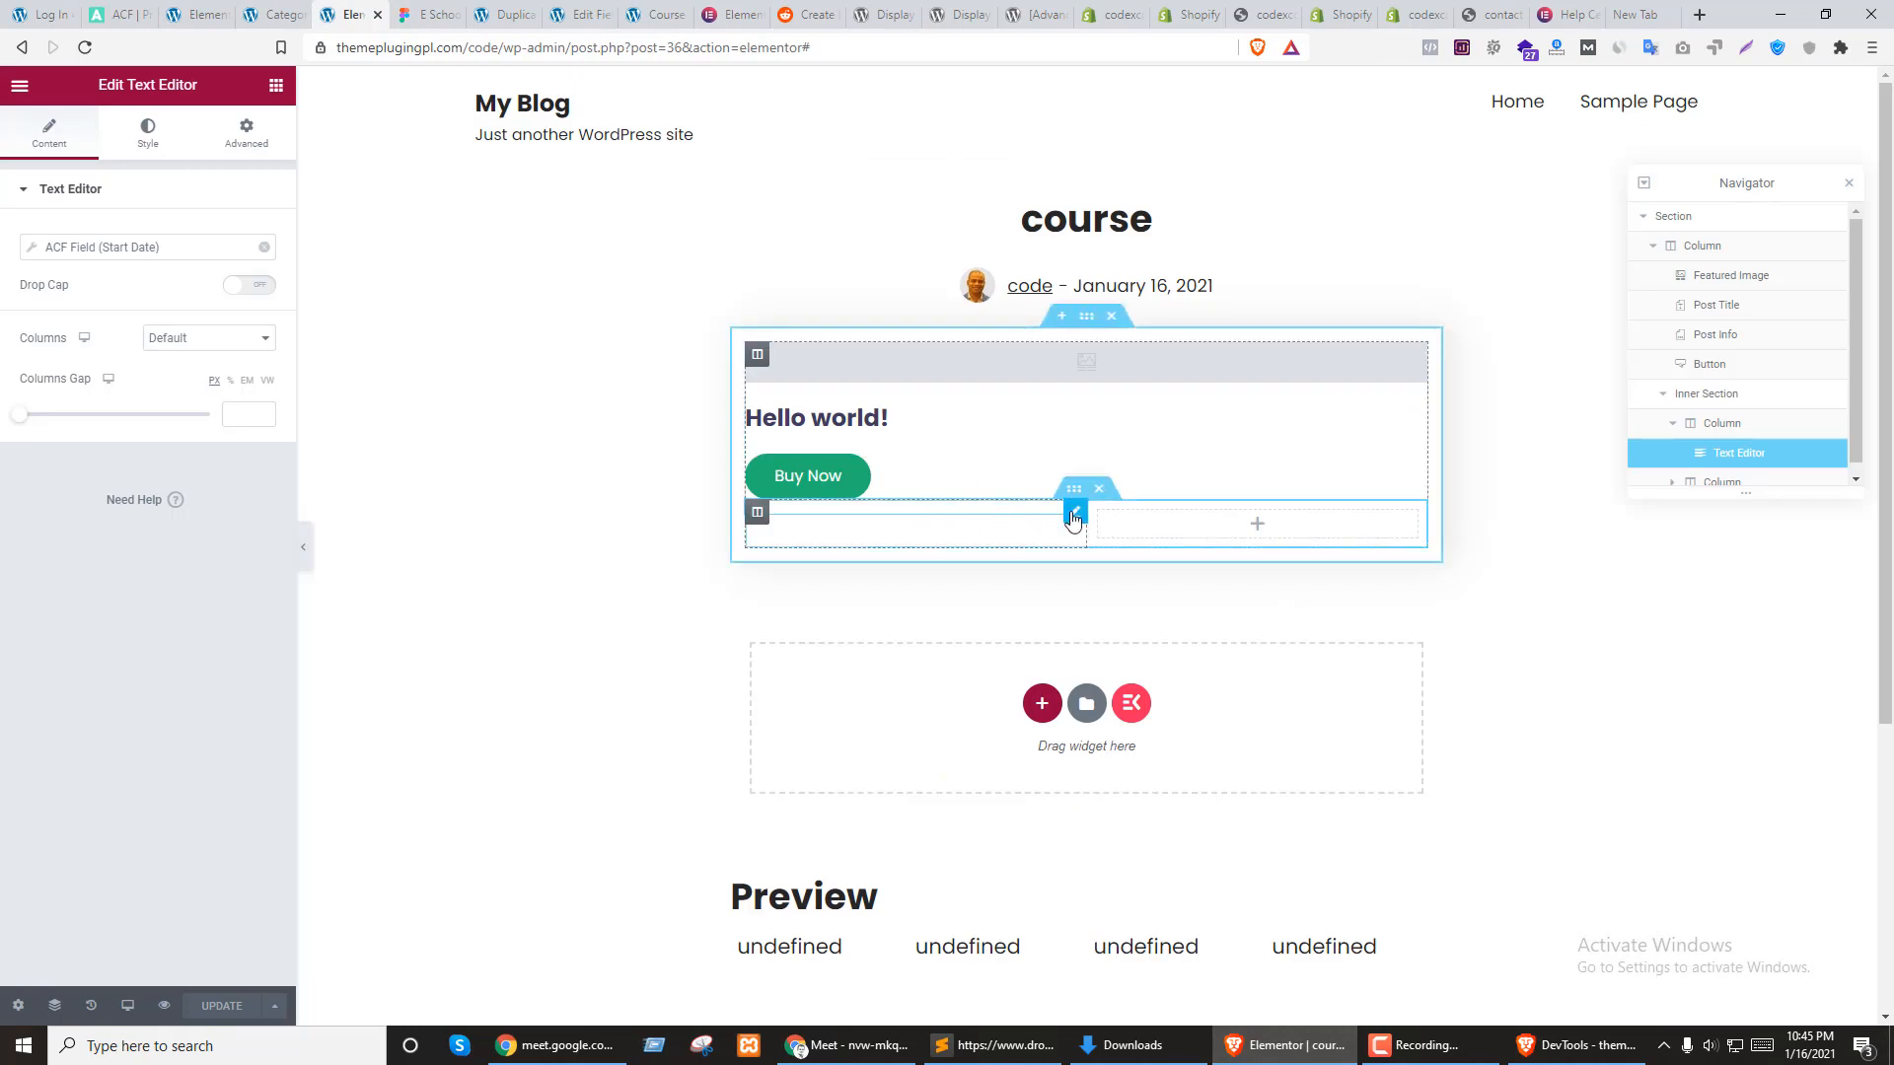
click(276, 86)
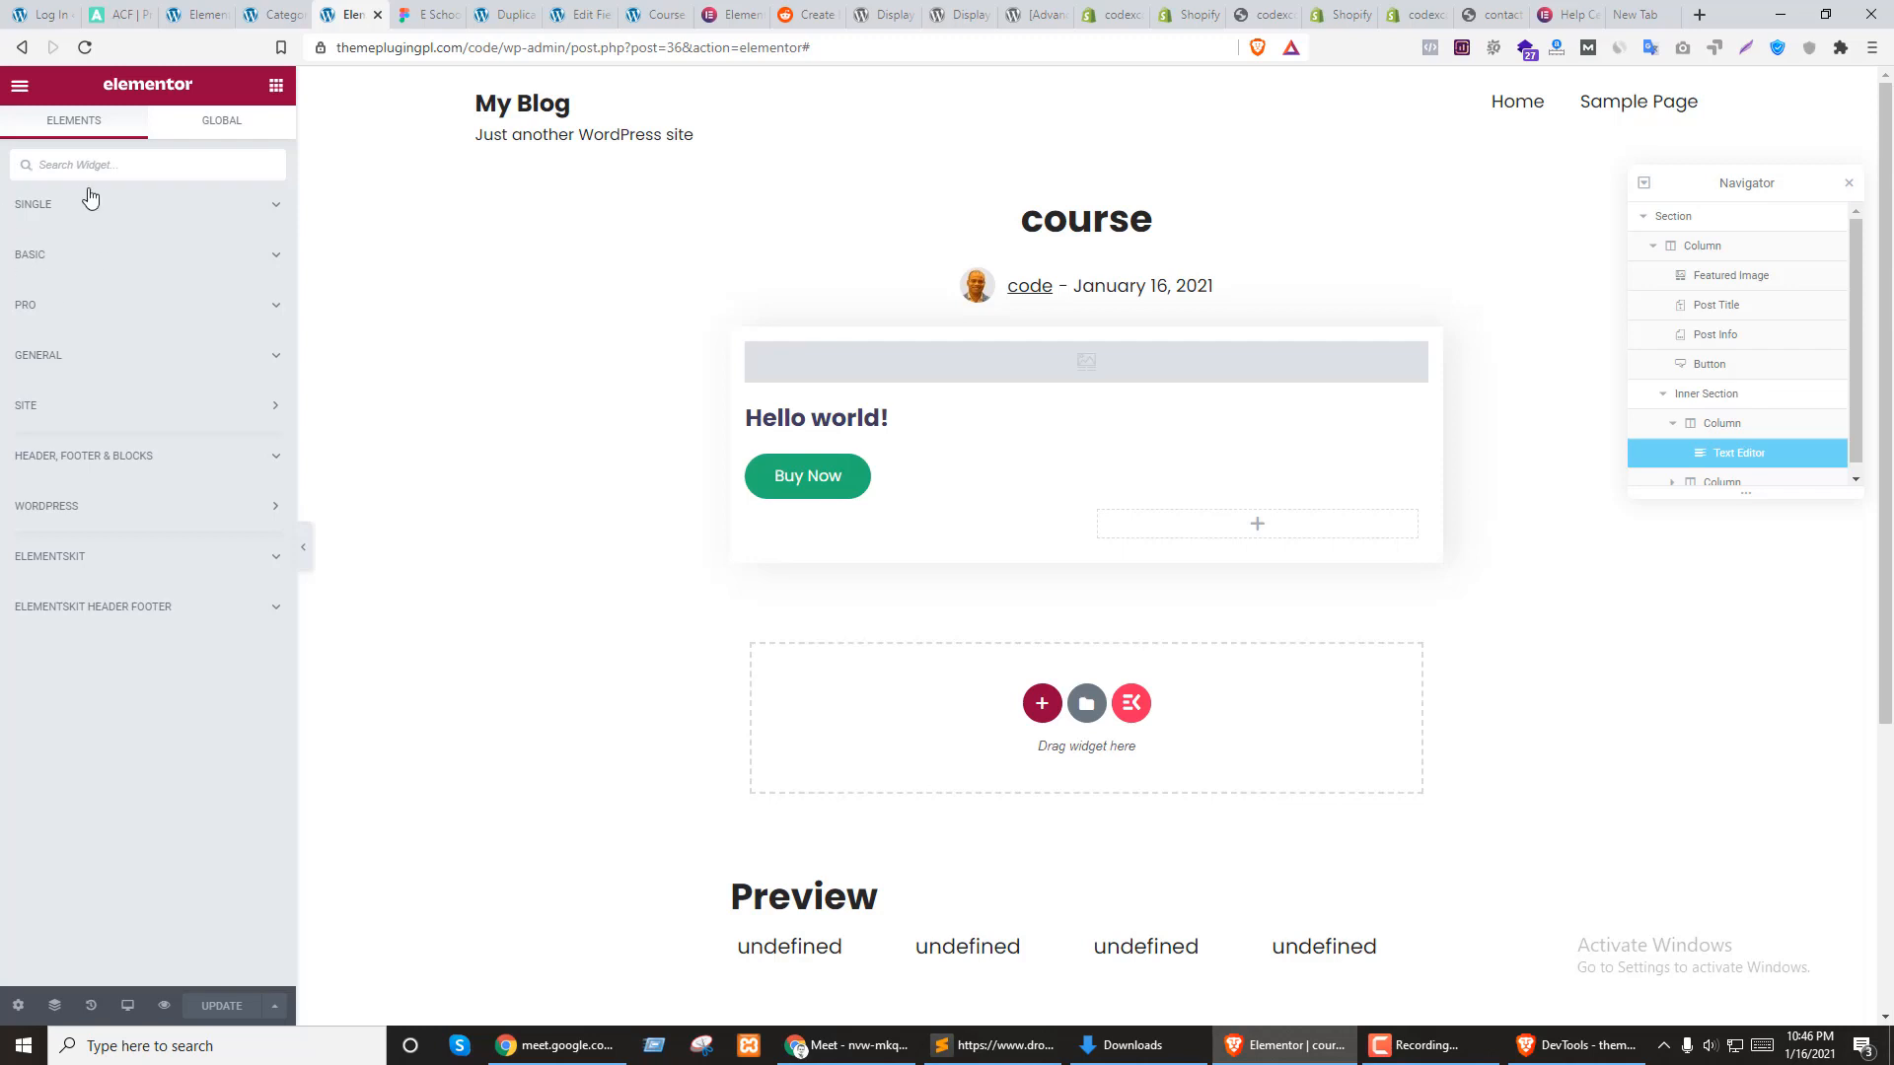
text(ico)
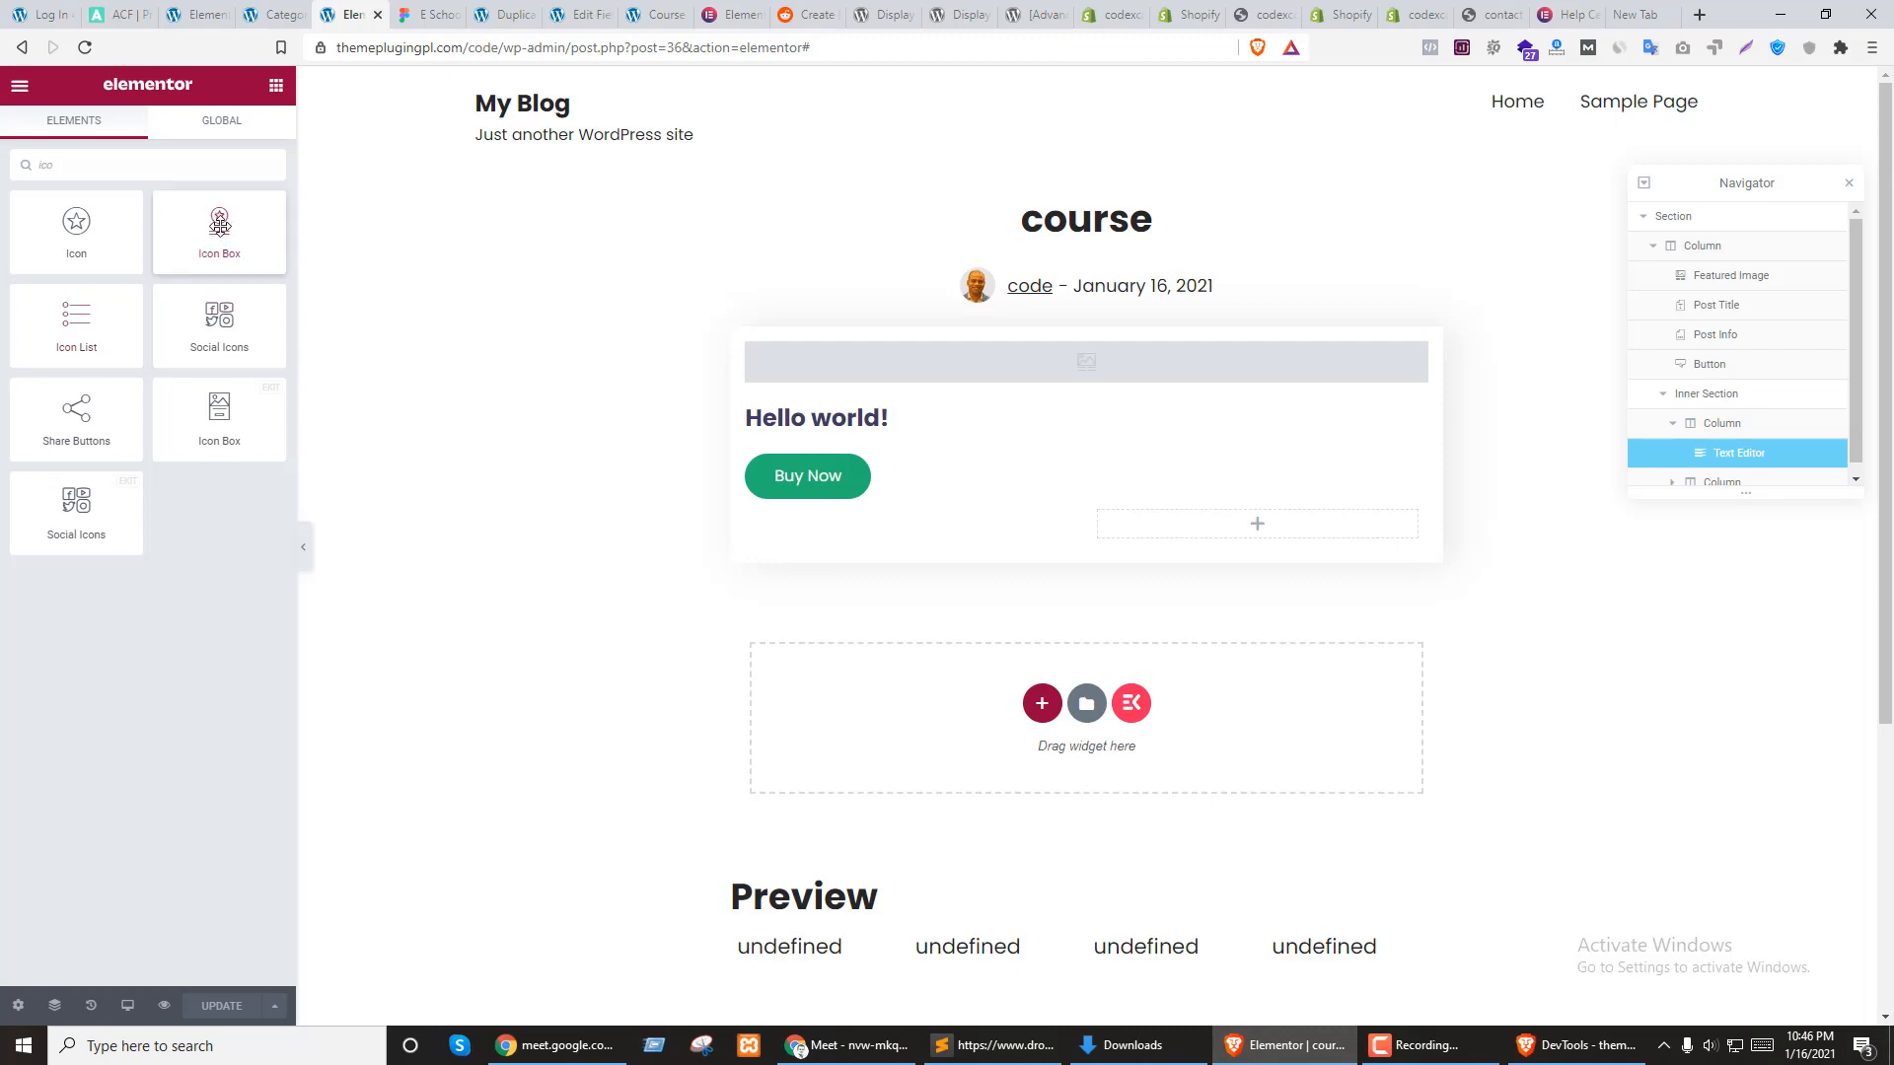
drag(219, 226, 1223, 528)
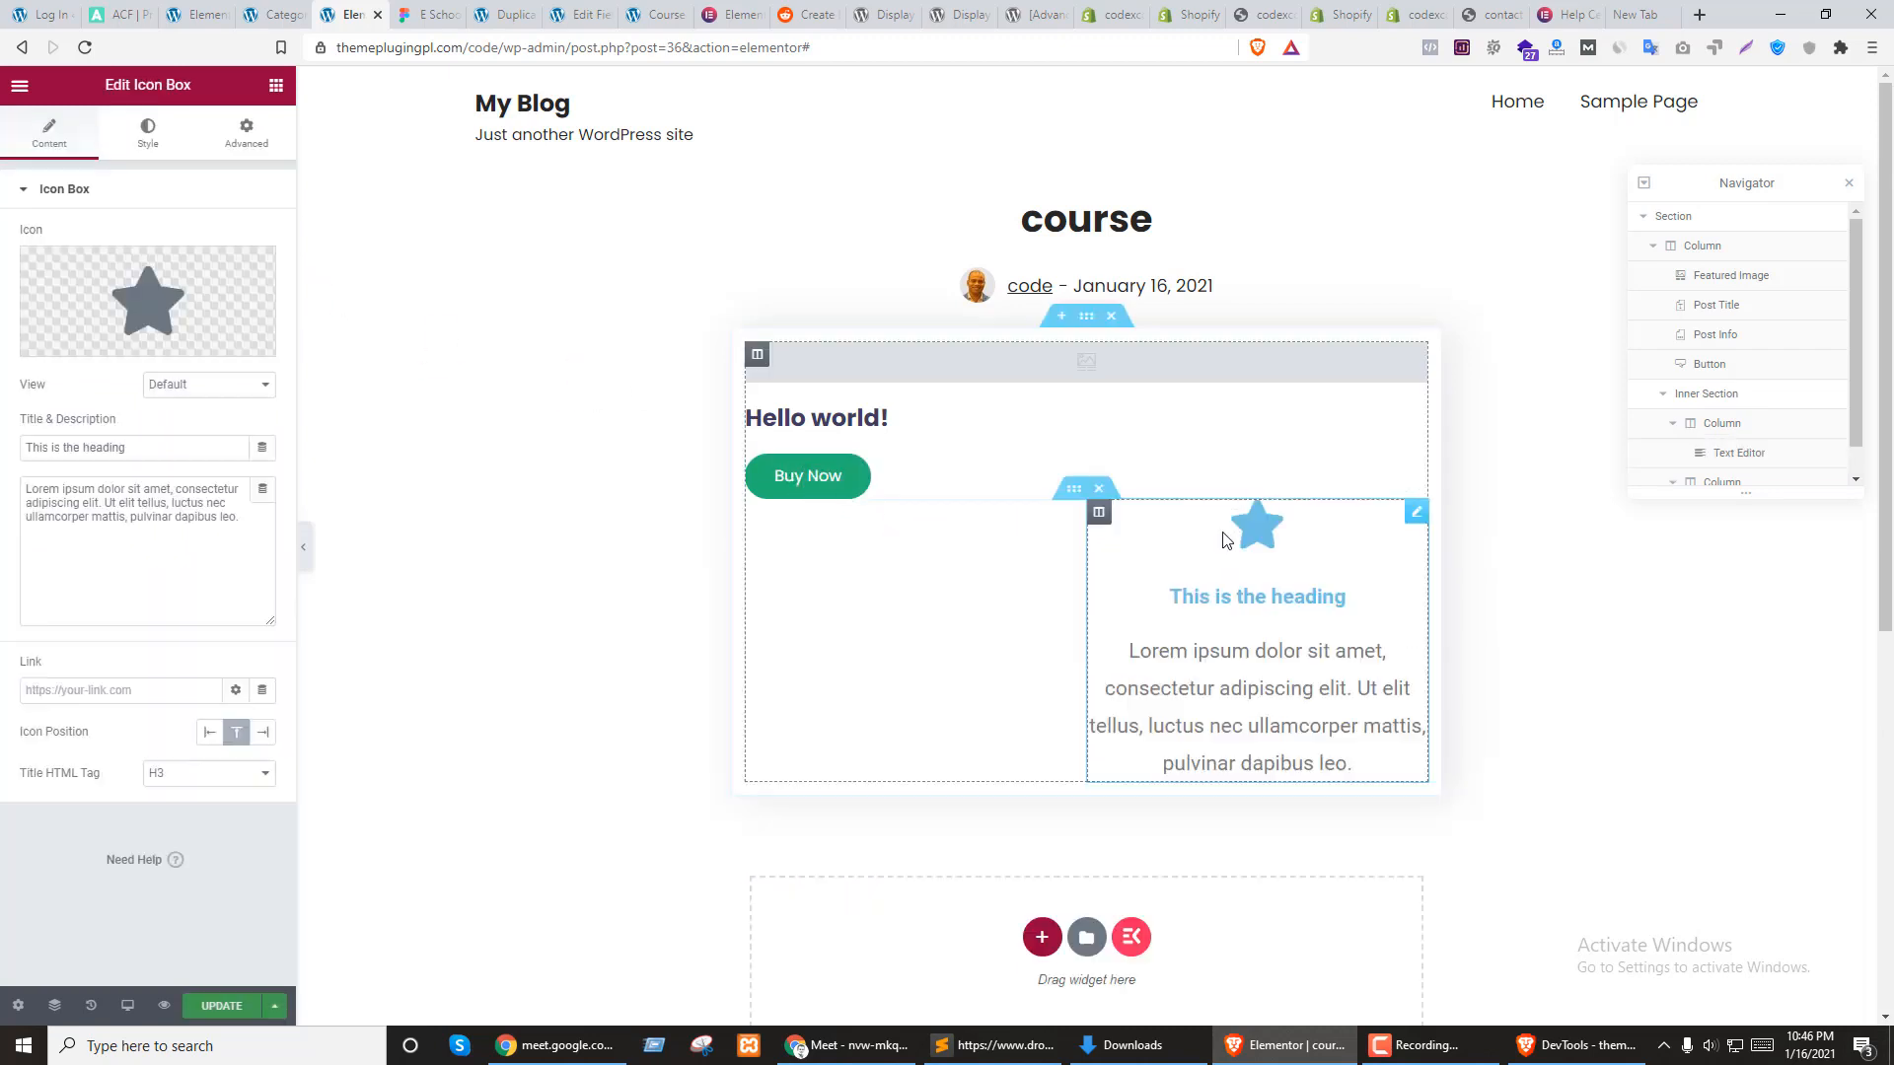
Clear the placeholder description text of the icon box
click(181, 517)
key(ctrl+a)
key(BackSpace)
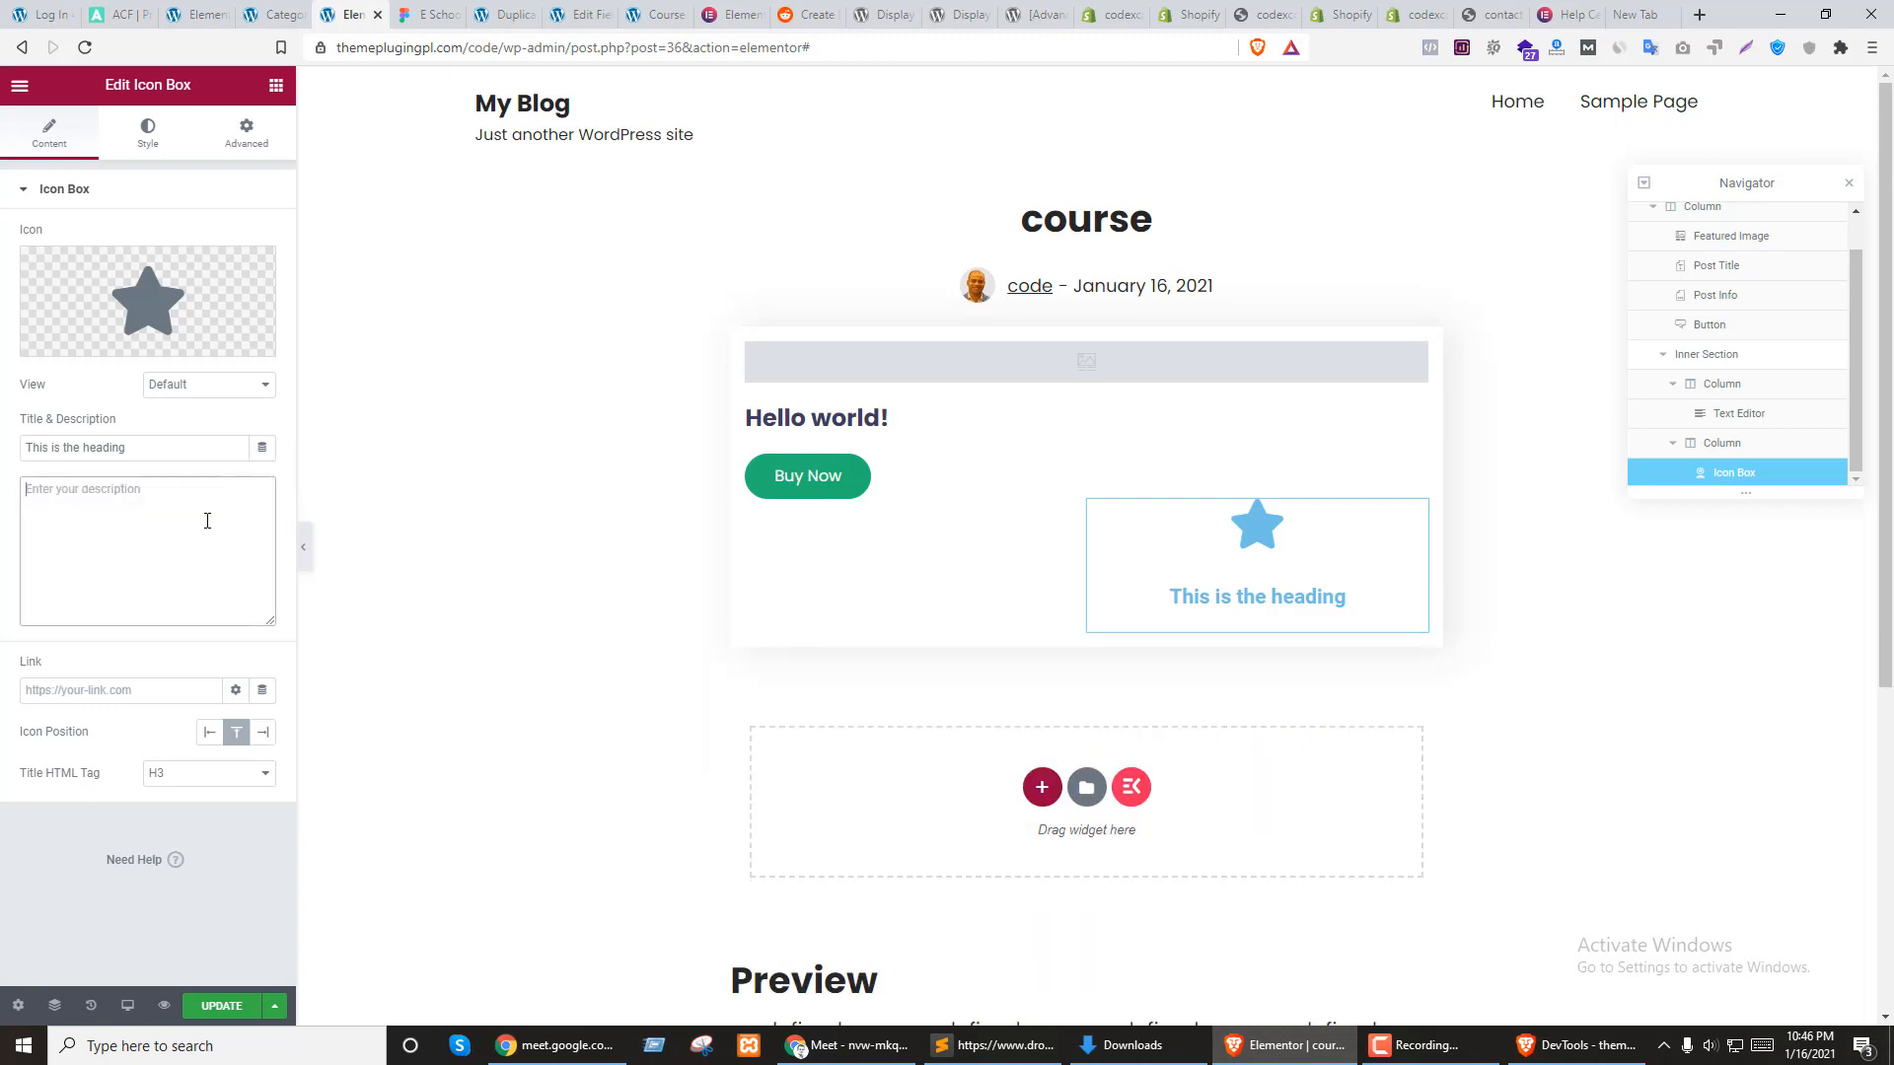
Bind the icon box title to the ACF Field dynamic tag with the key How Many Seats
click(261, 447)
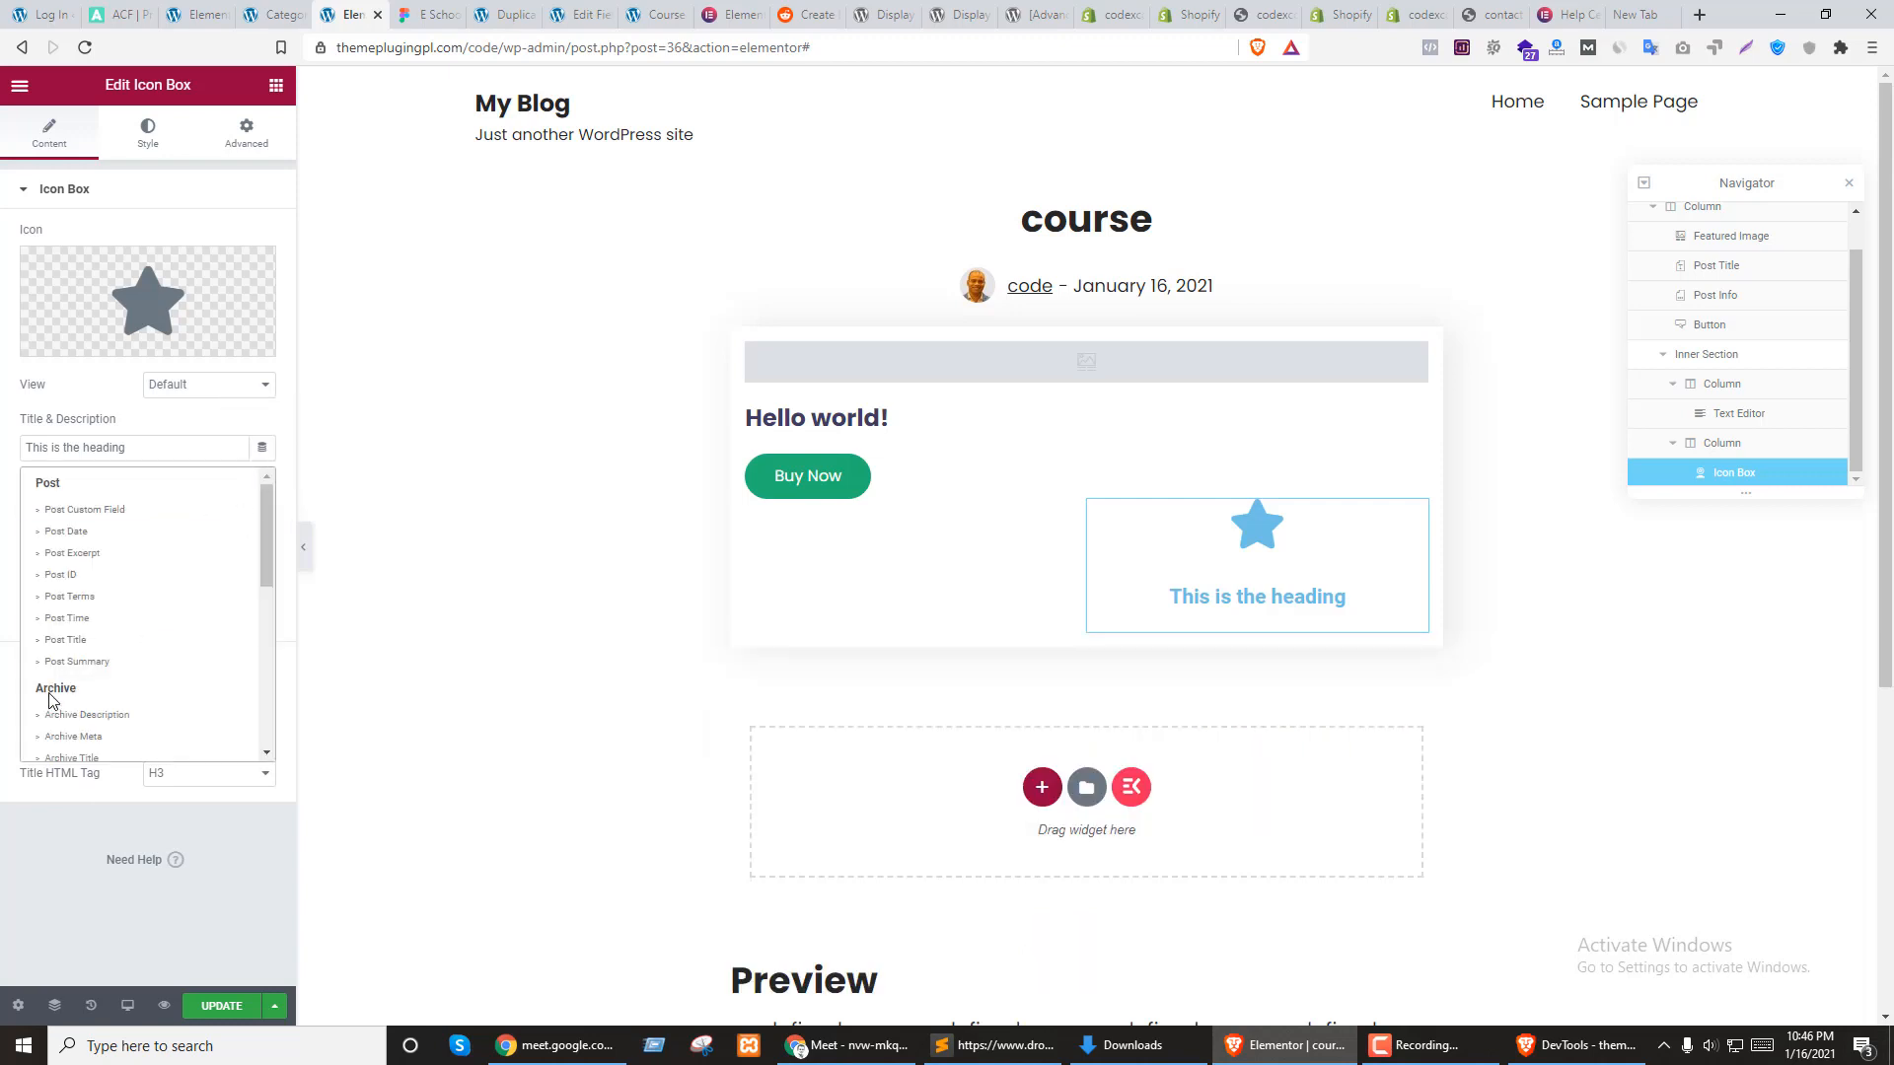
scroll(59, 691, down, 5)
click(80, 741)
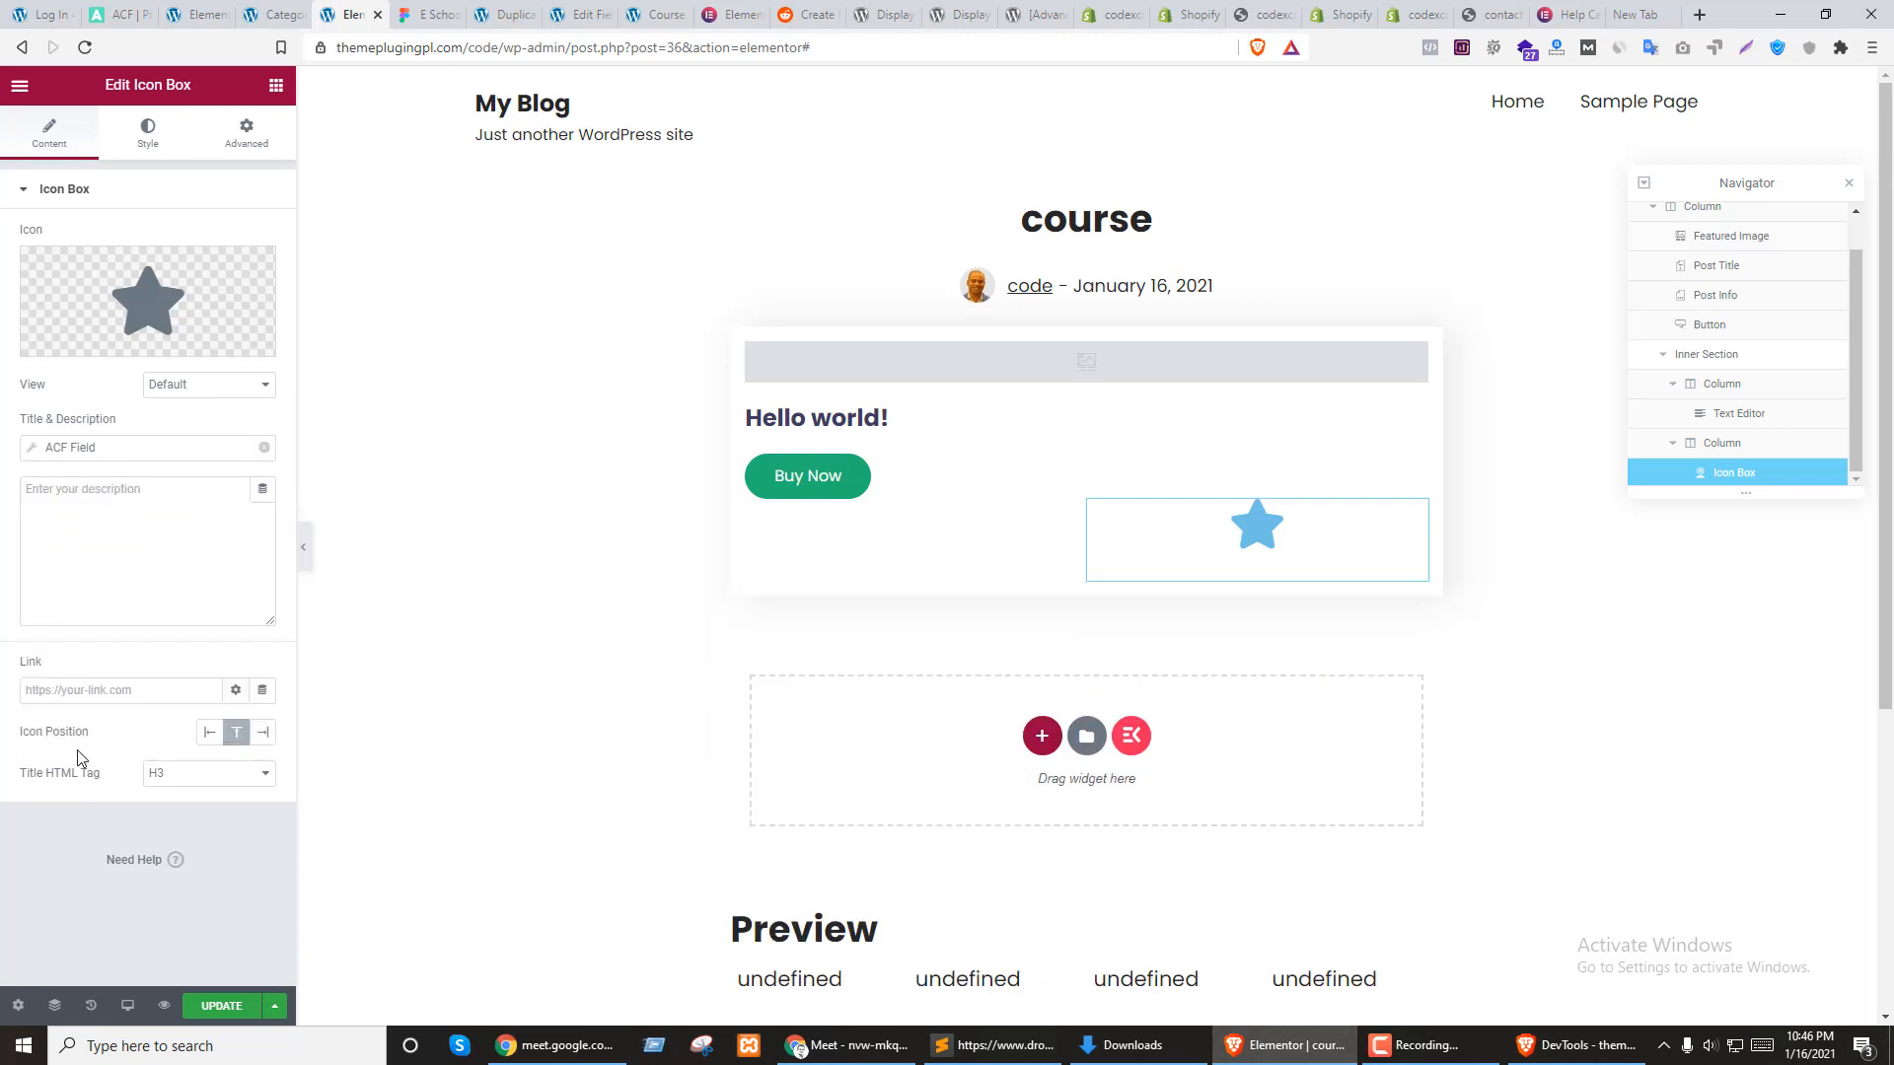
click(123, 453)
click(219, 534)
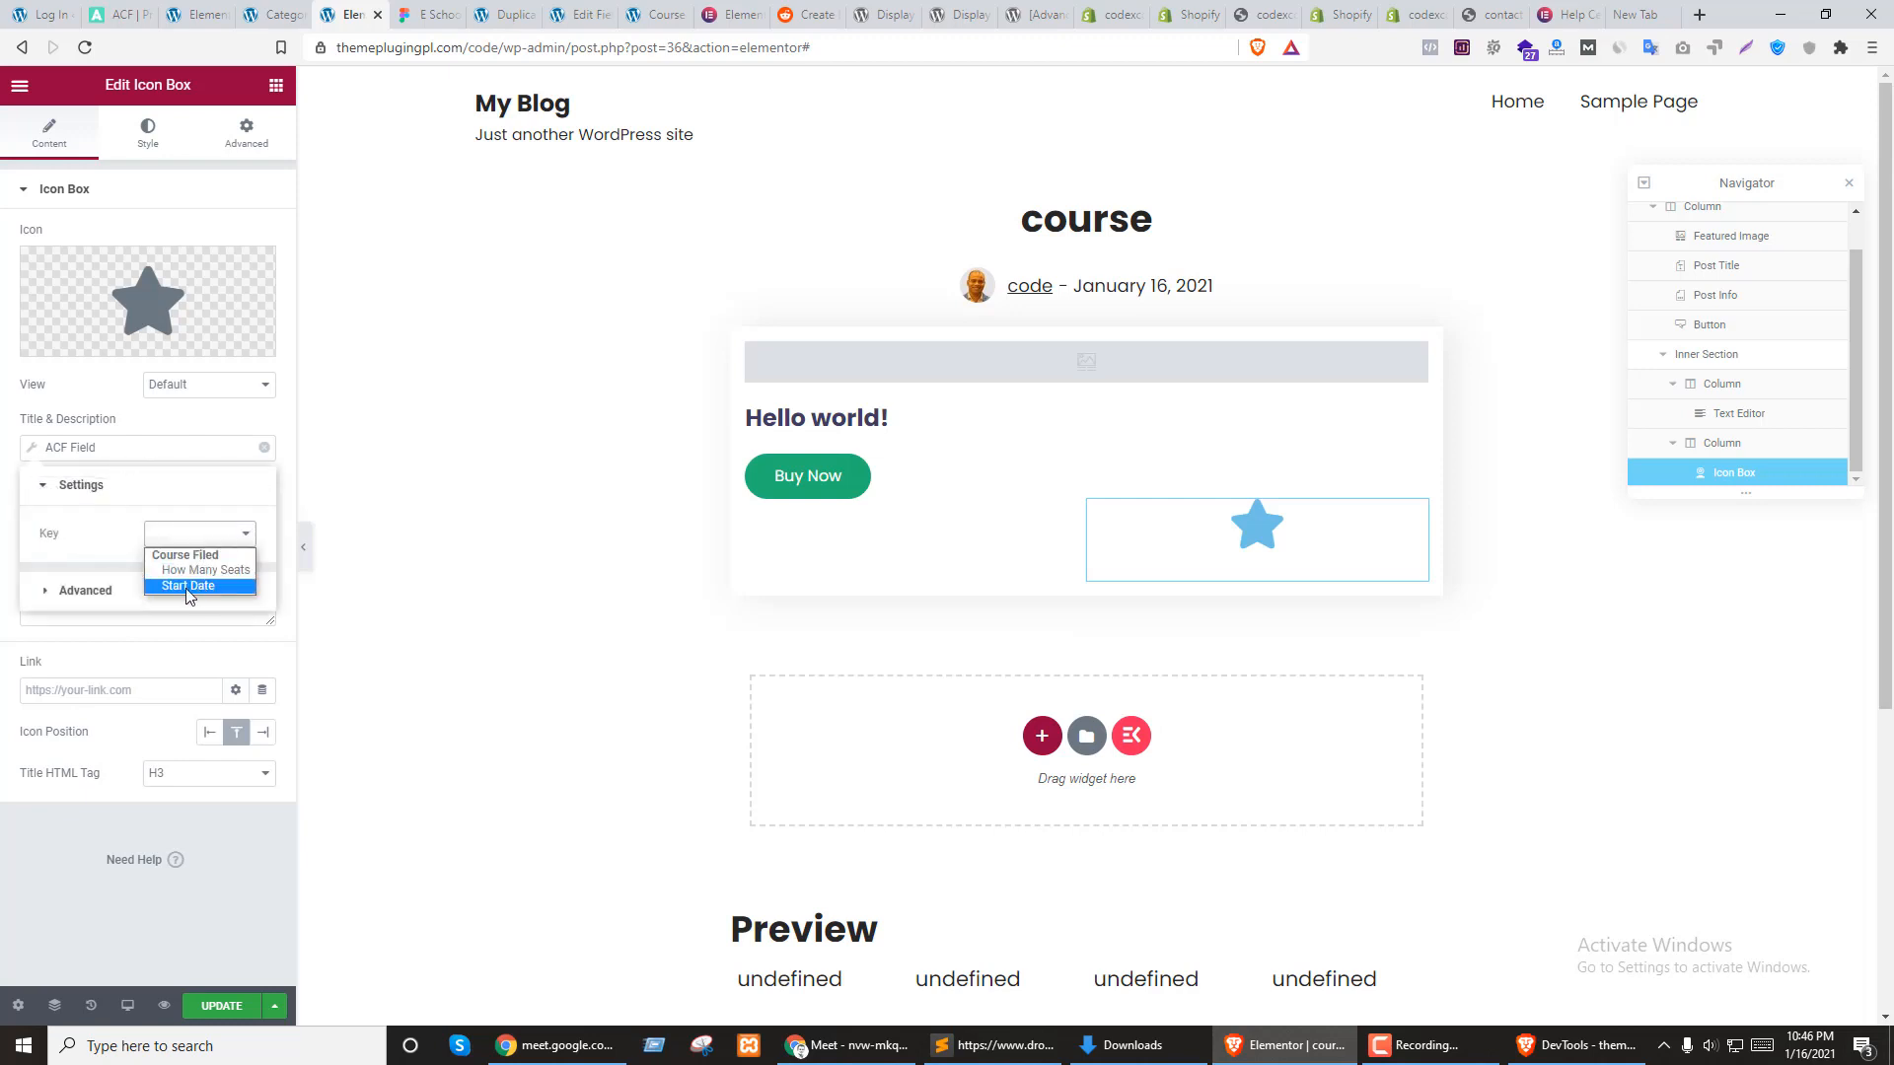
click(183, 569)
click(153, 406)
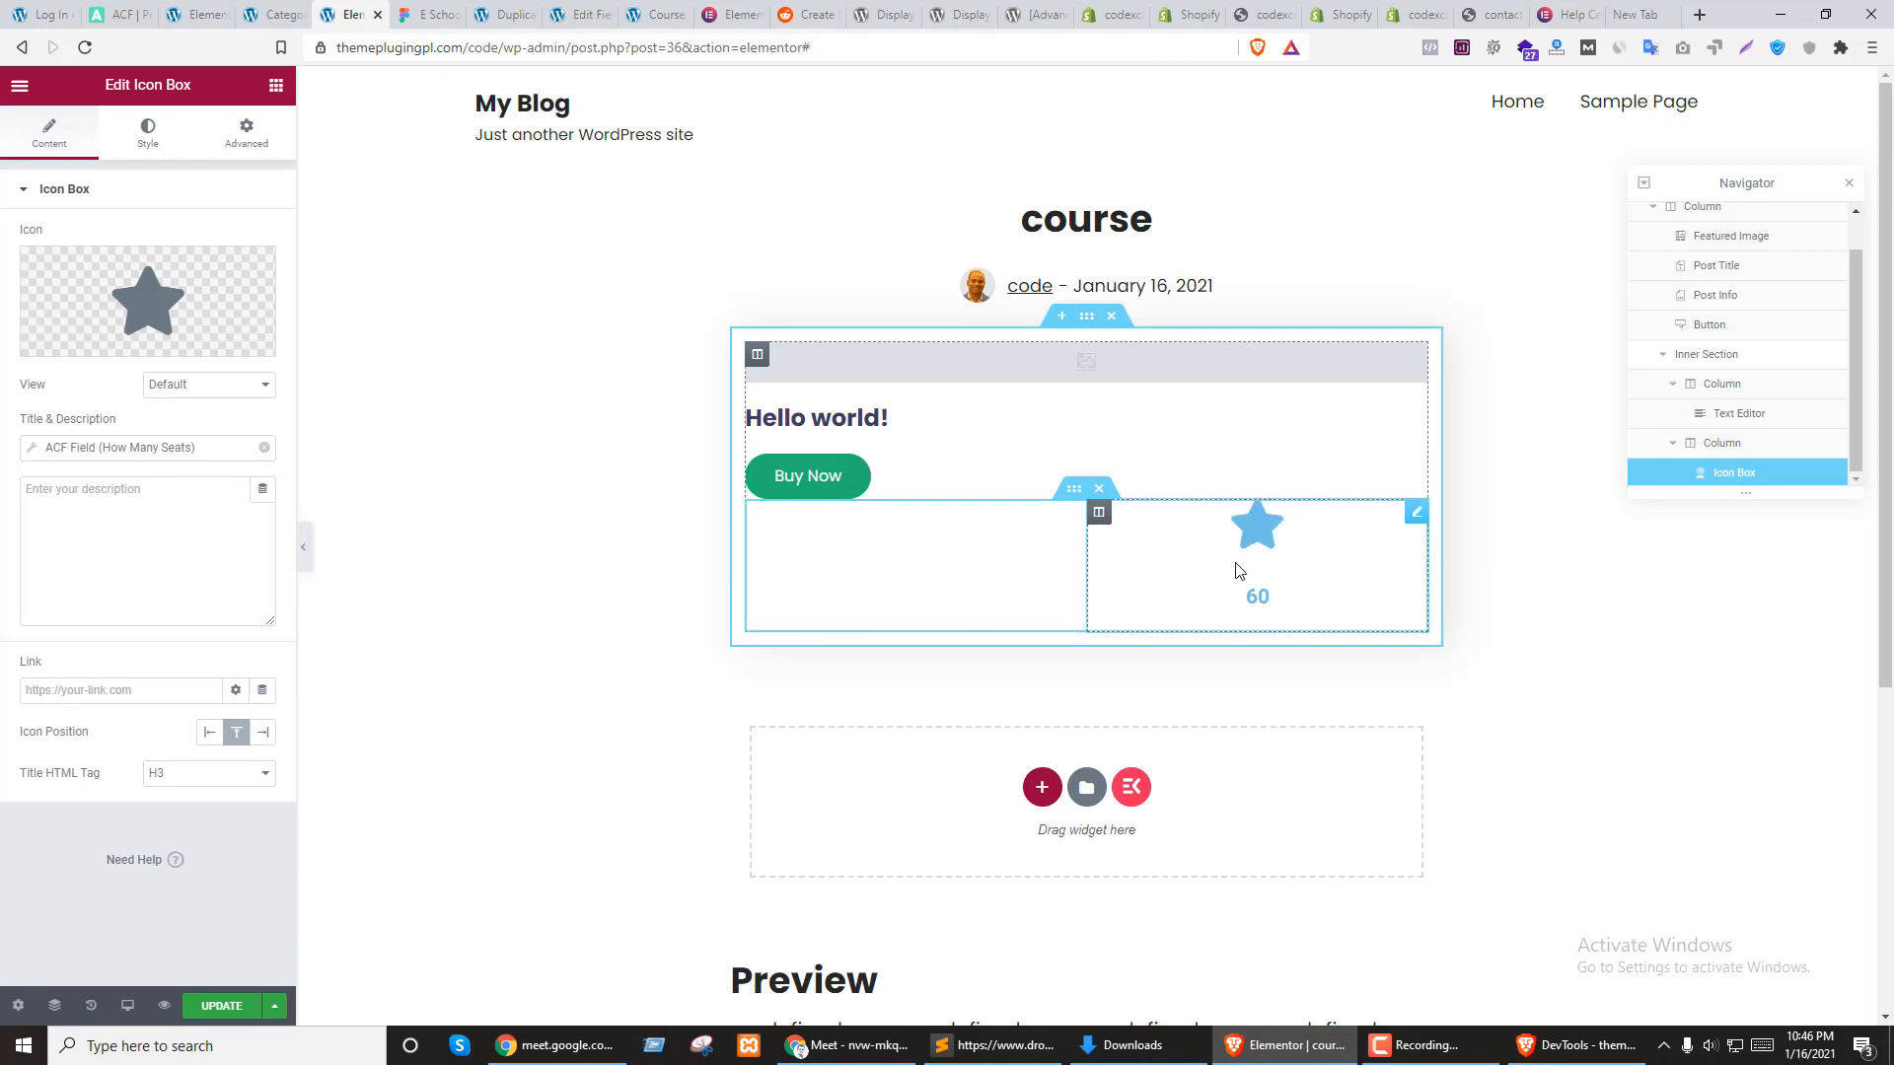
Set the icon position to left and replace the star with the outlined Users icon found by searching for "user"
click(210, 734)
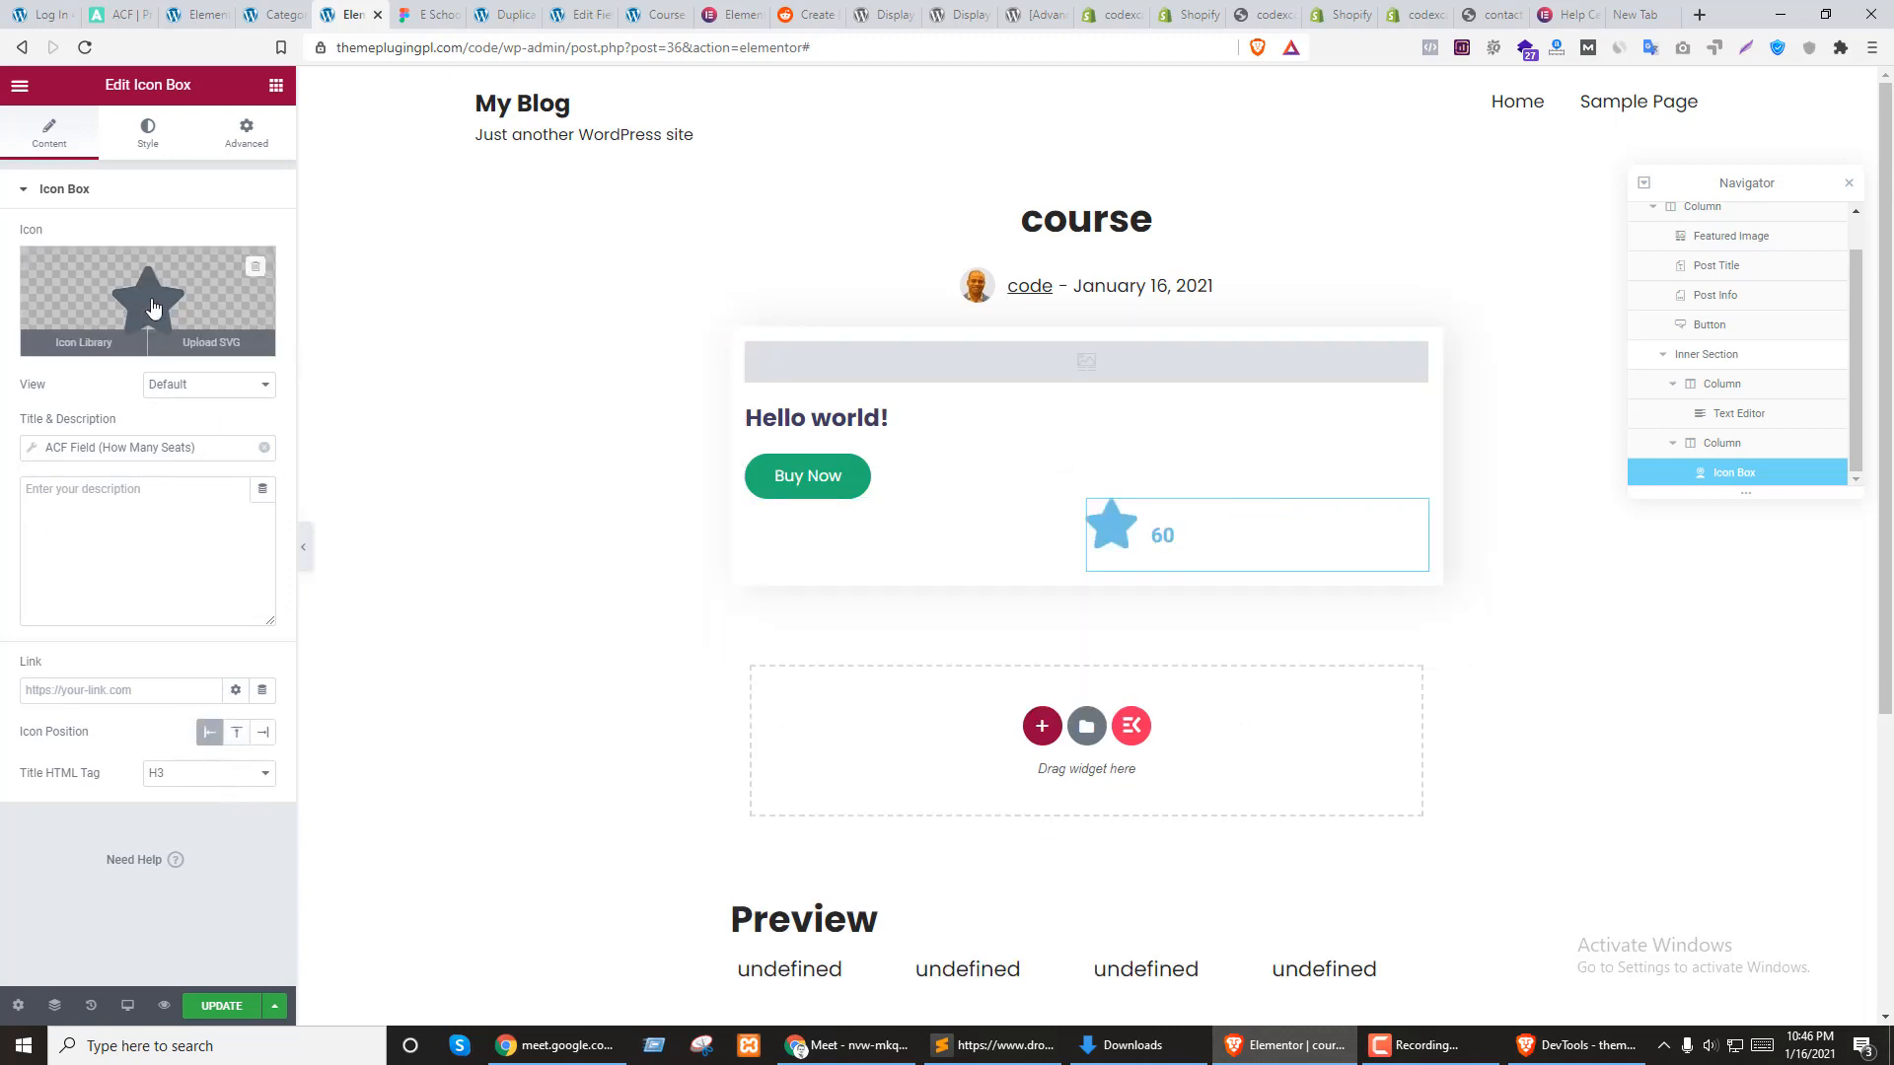
click(268, 352)
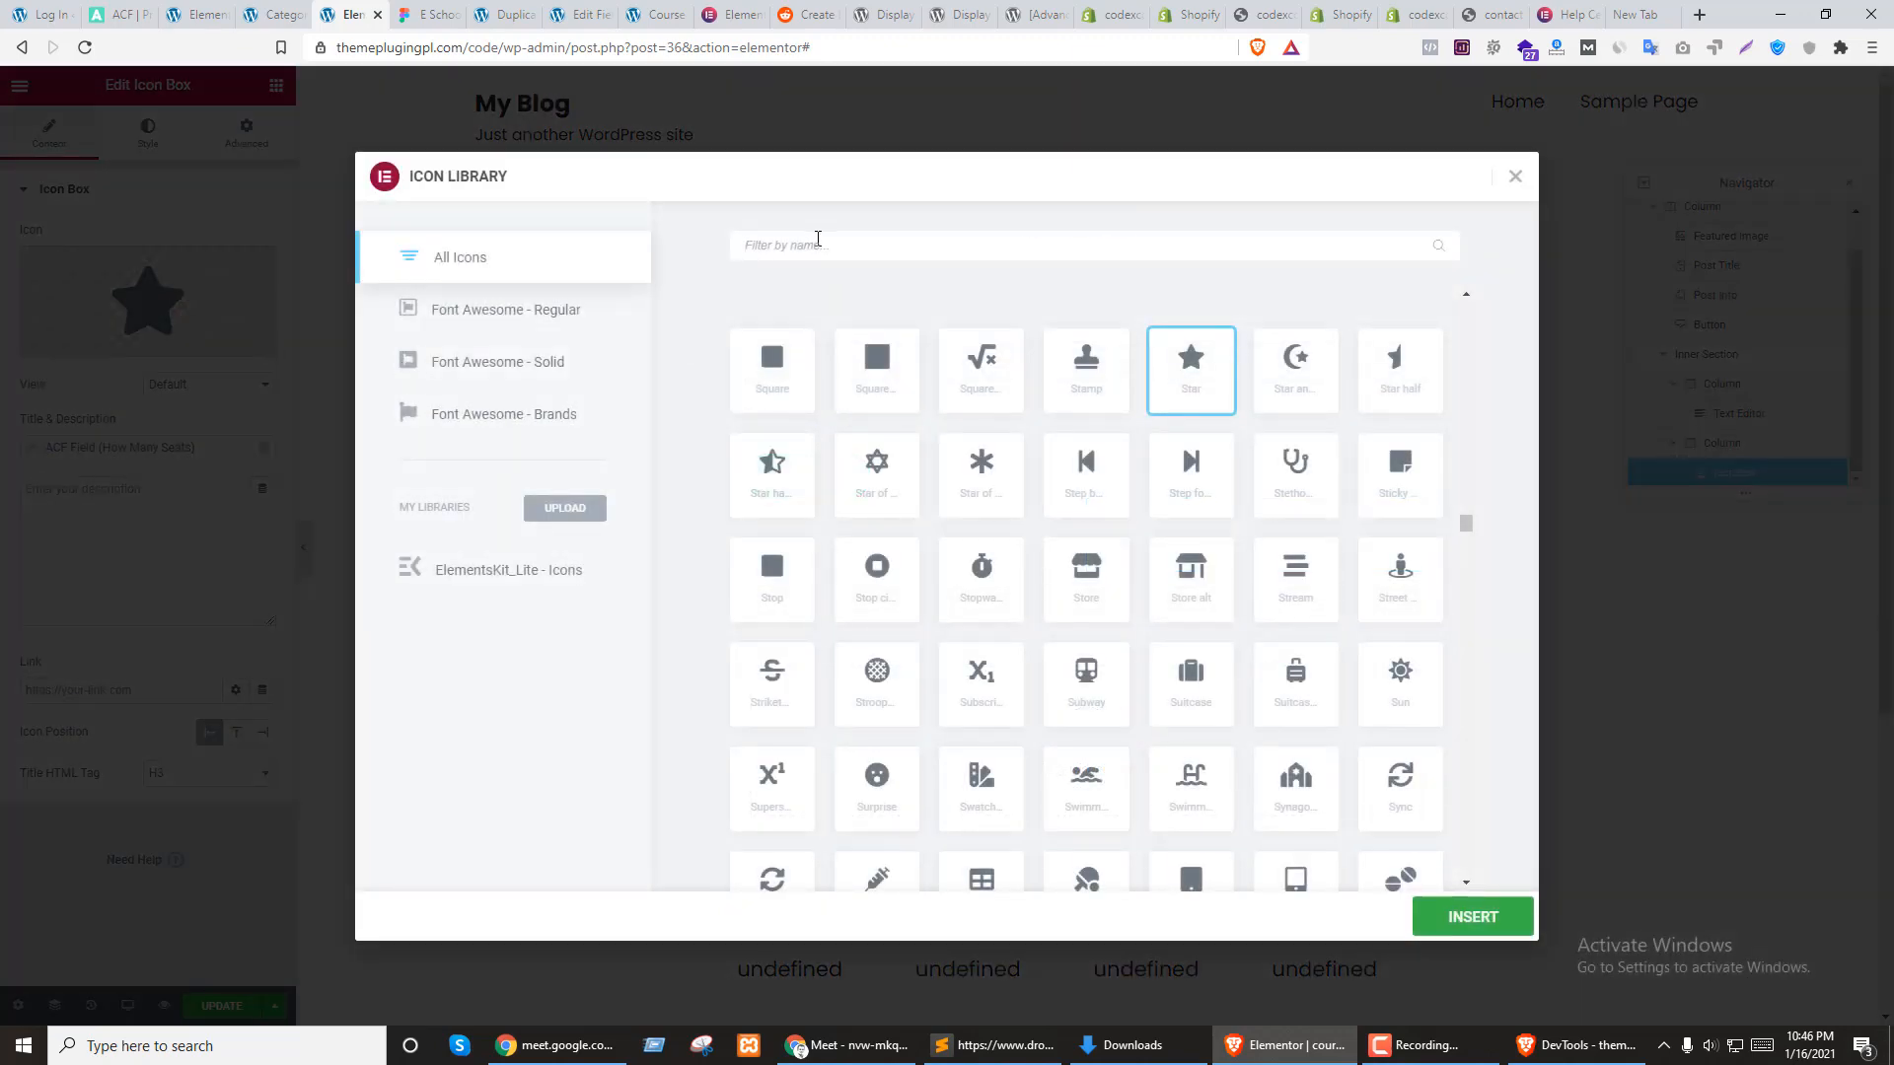
text(user)
scroll(1150, 686, up, 1)
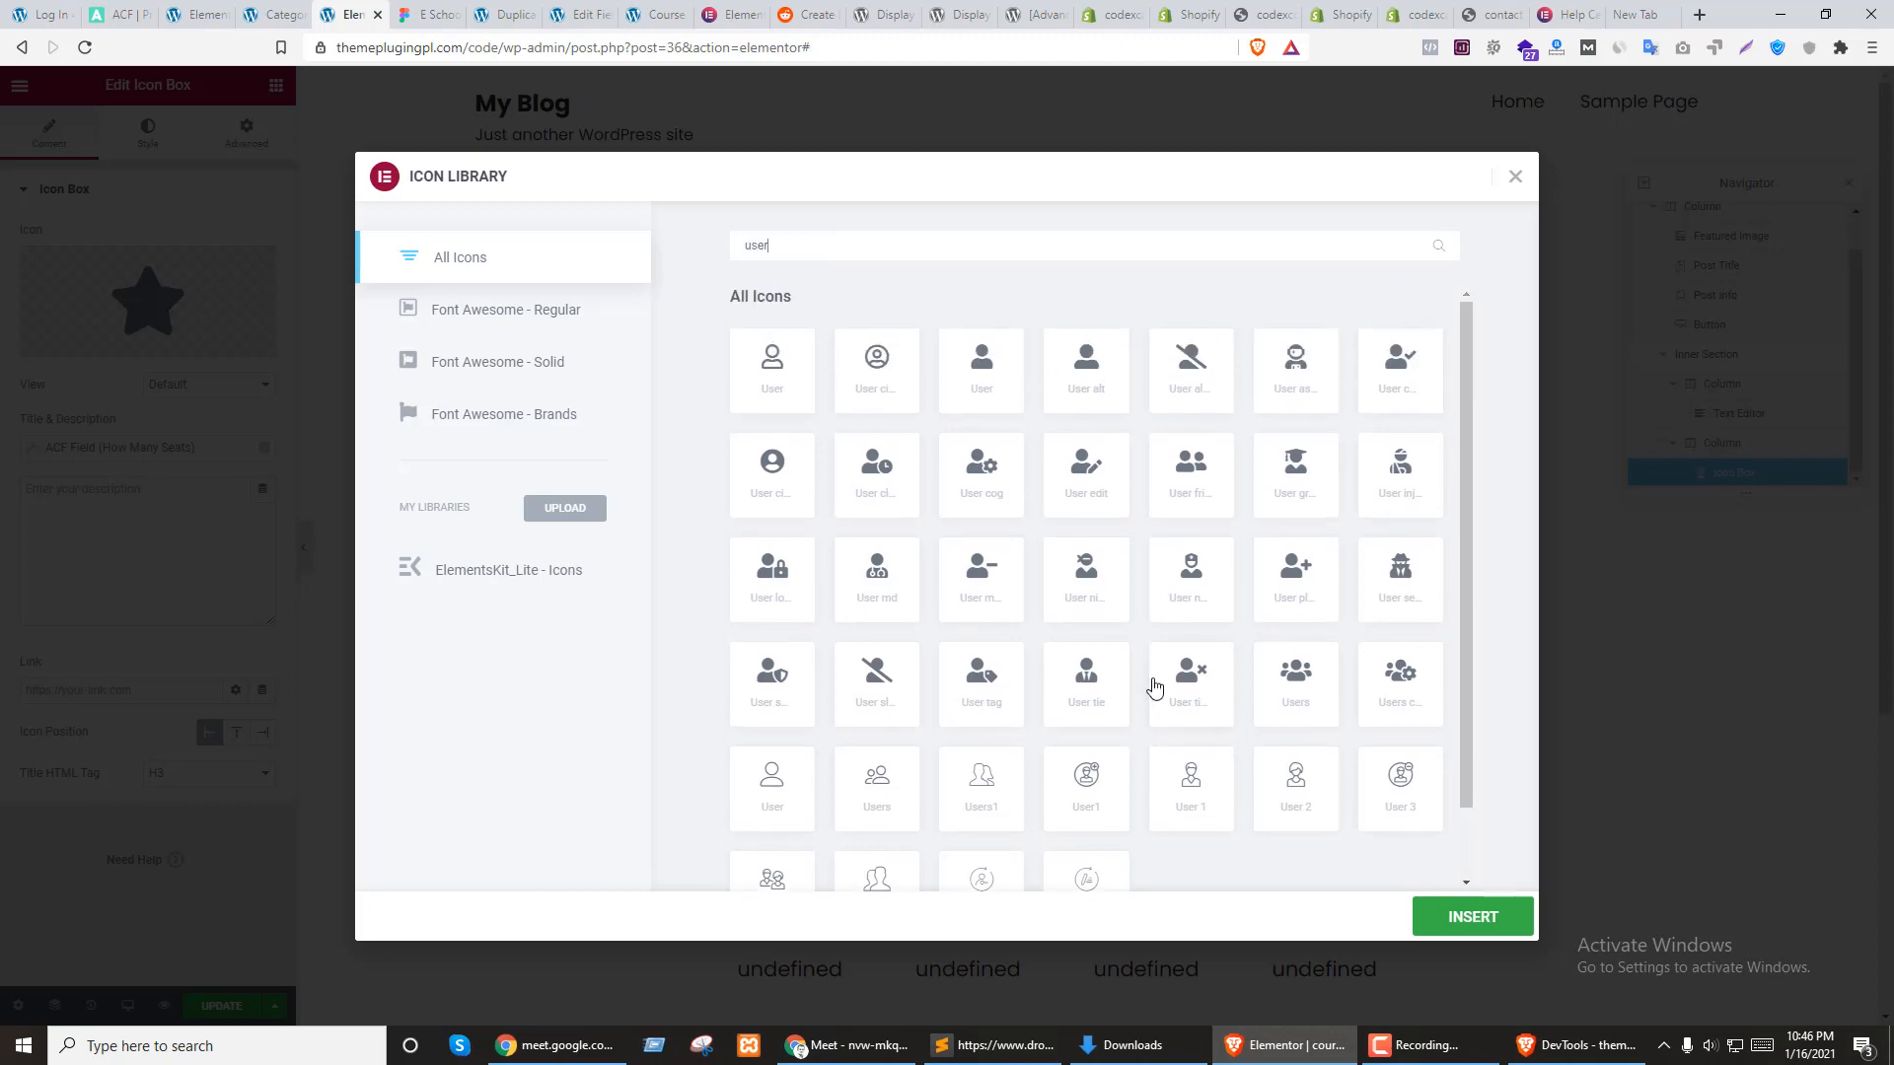
scroll(1092, 589, down, 1)
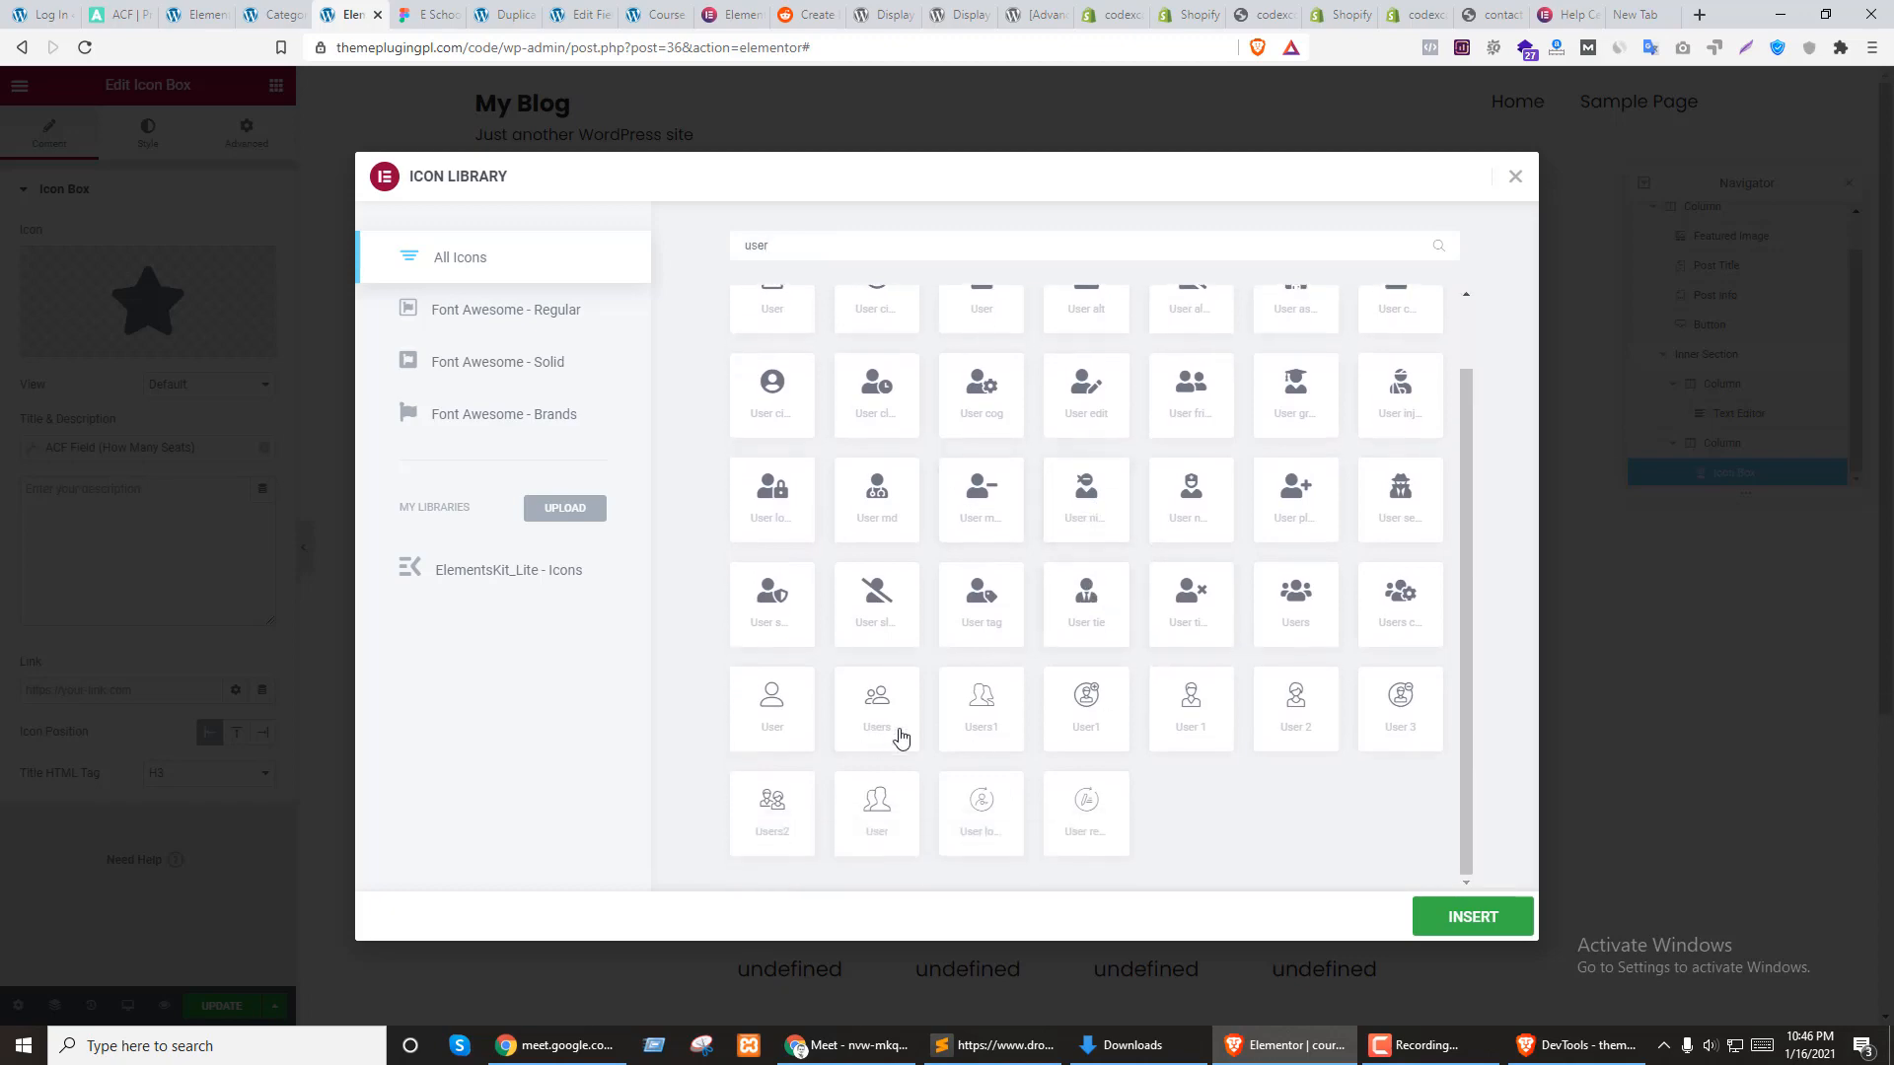
click(878, 709)
click(1472, 919)
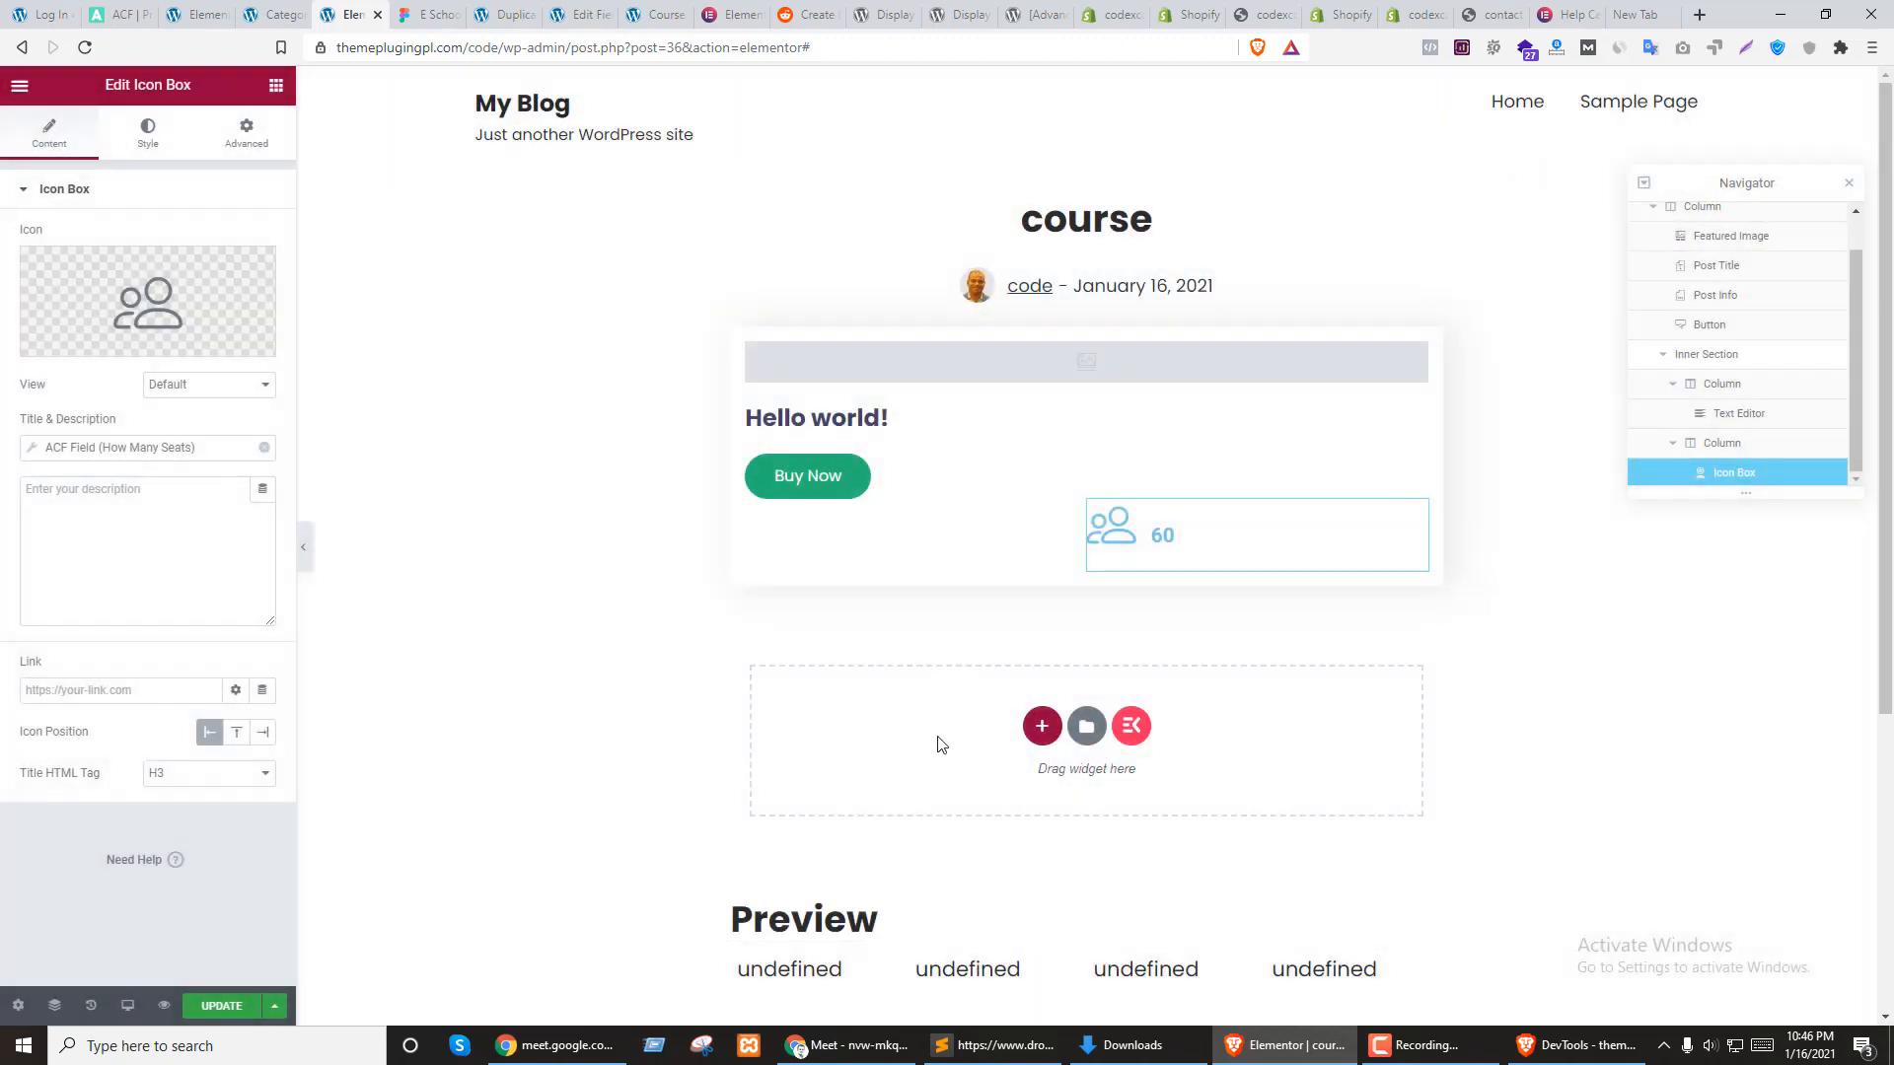
Set the icon's primary color to black and its size to 18
click(148, 133)
click(262, 279)
drag(99, 387, 19, 528)
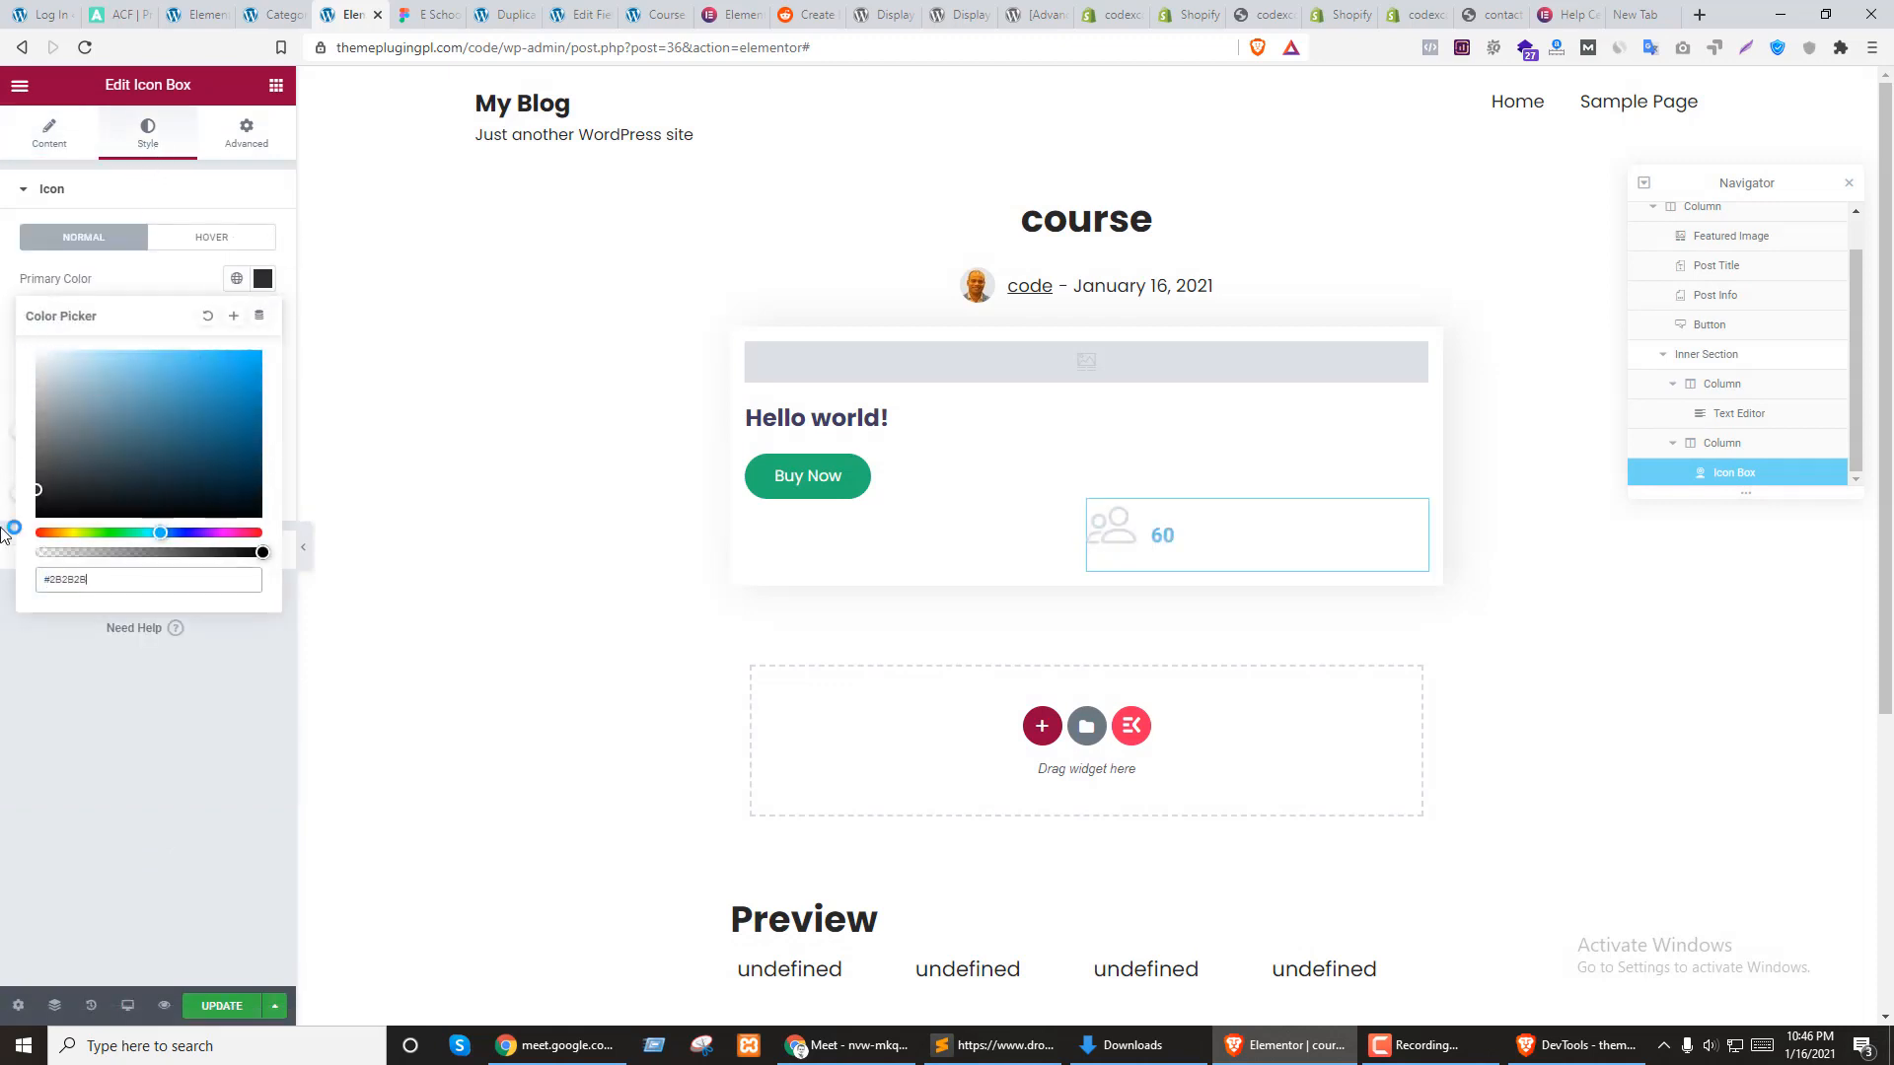
click(262, 278)
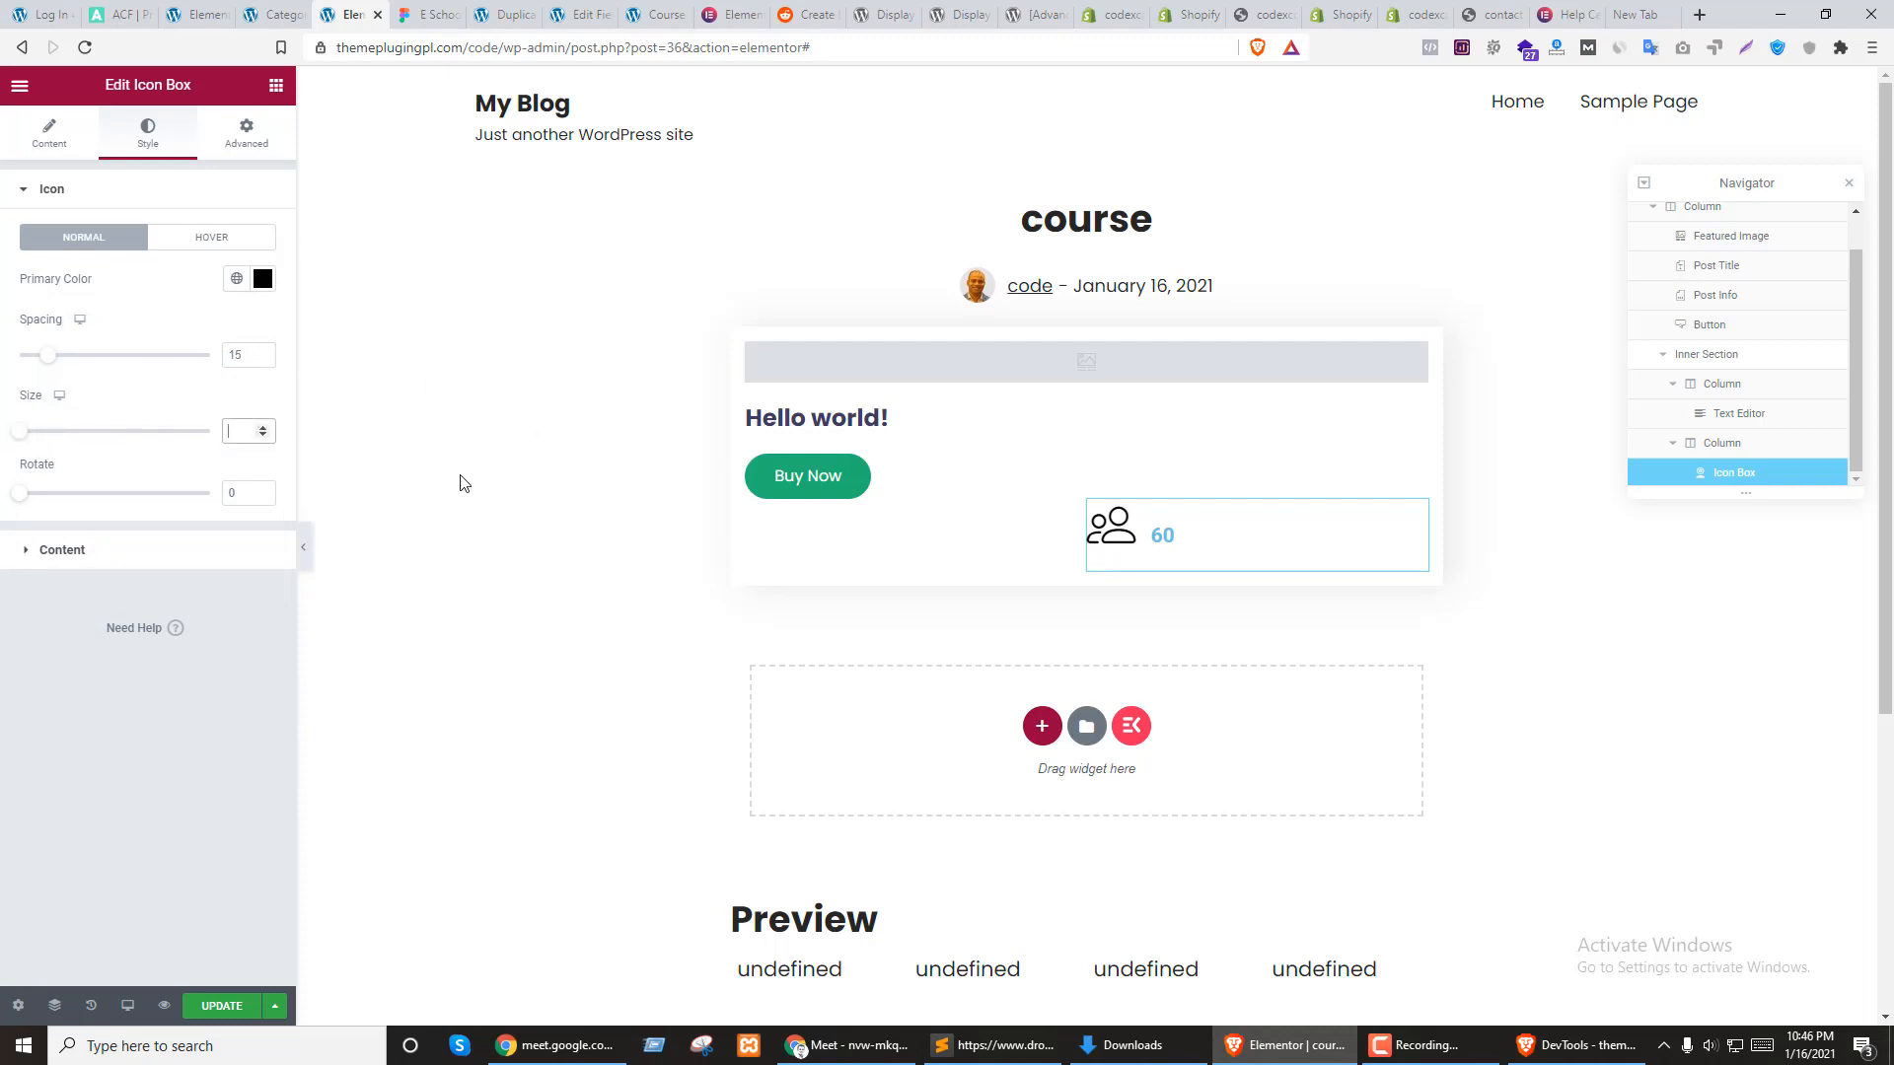
text(16)
click(58, 699)
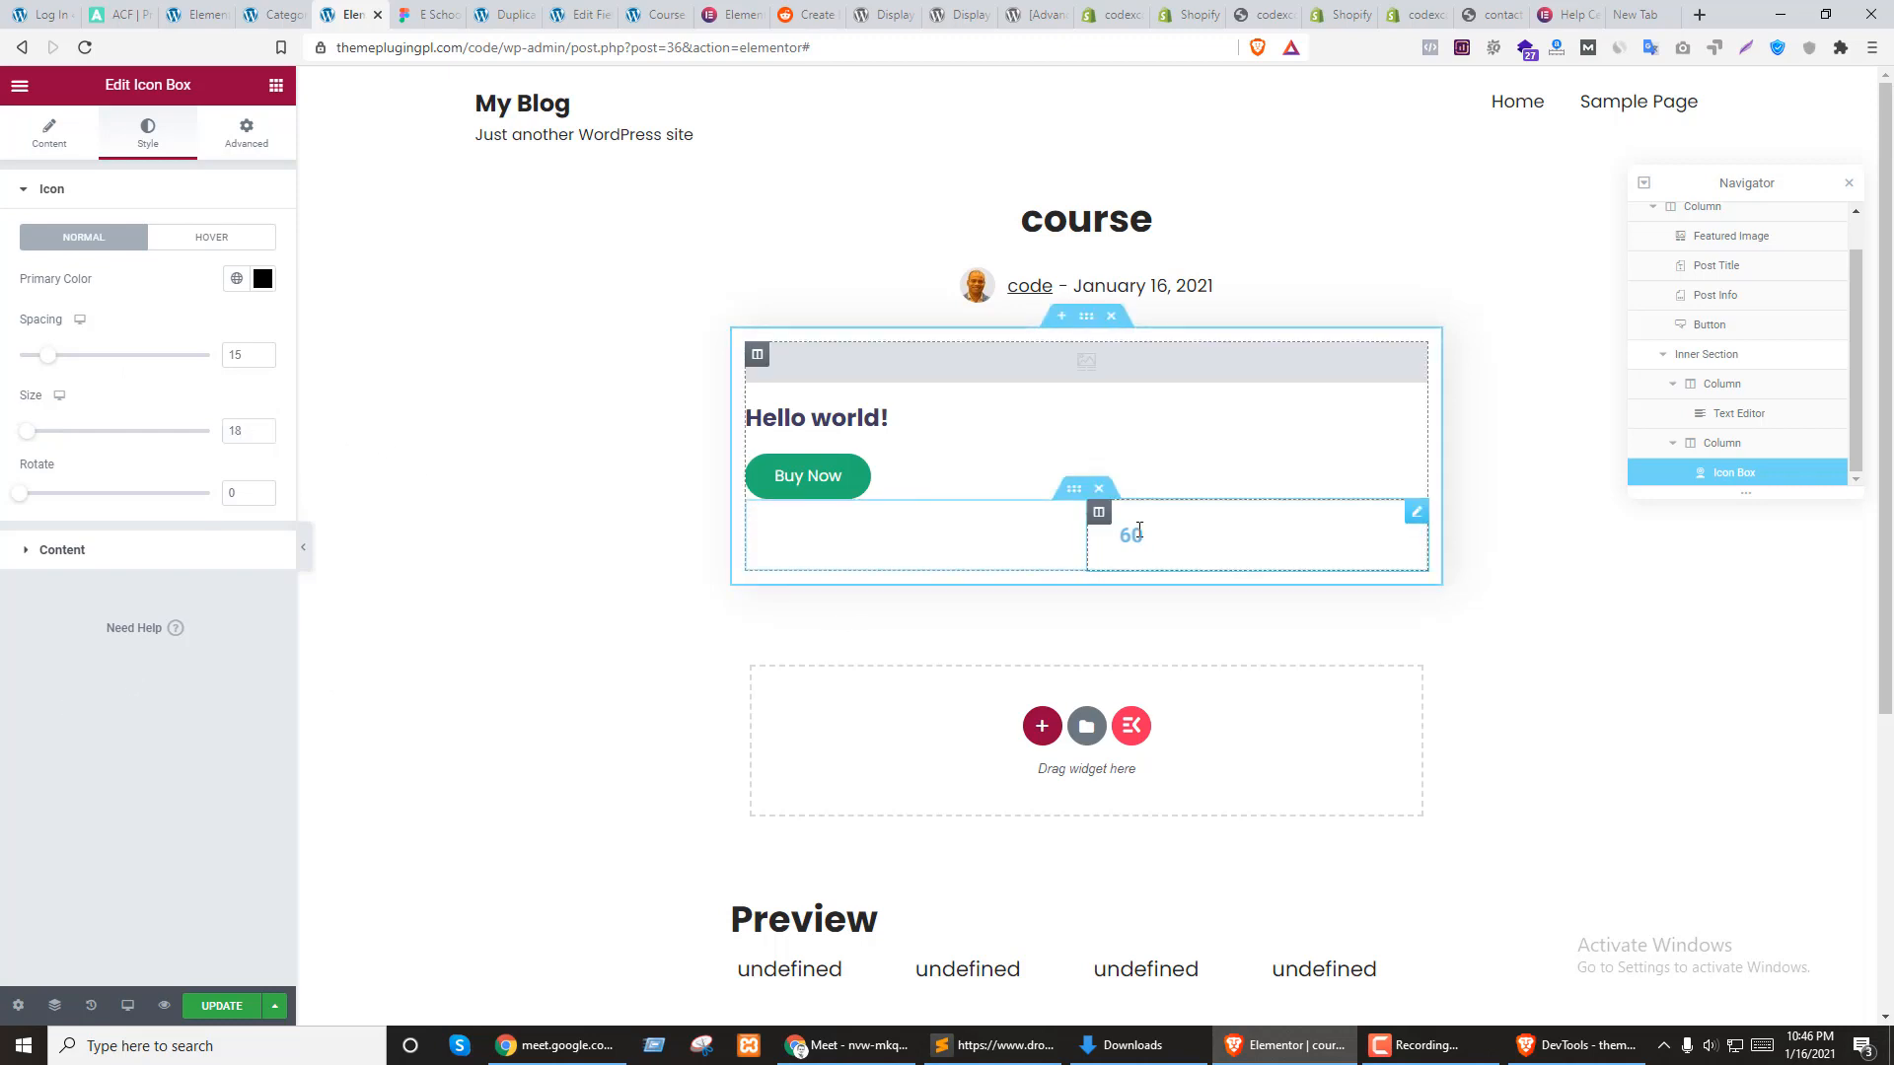
Set both the description color and the title color of the icon box to black
click(76, 562)
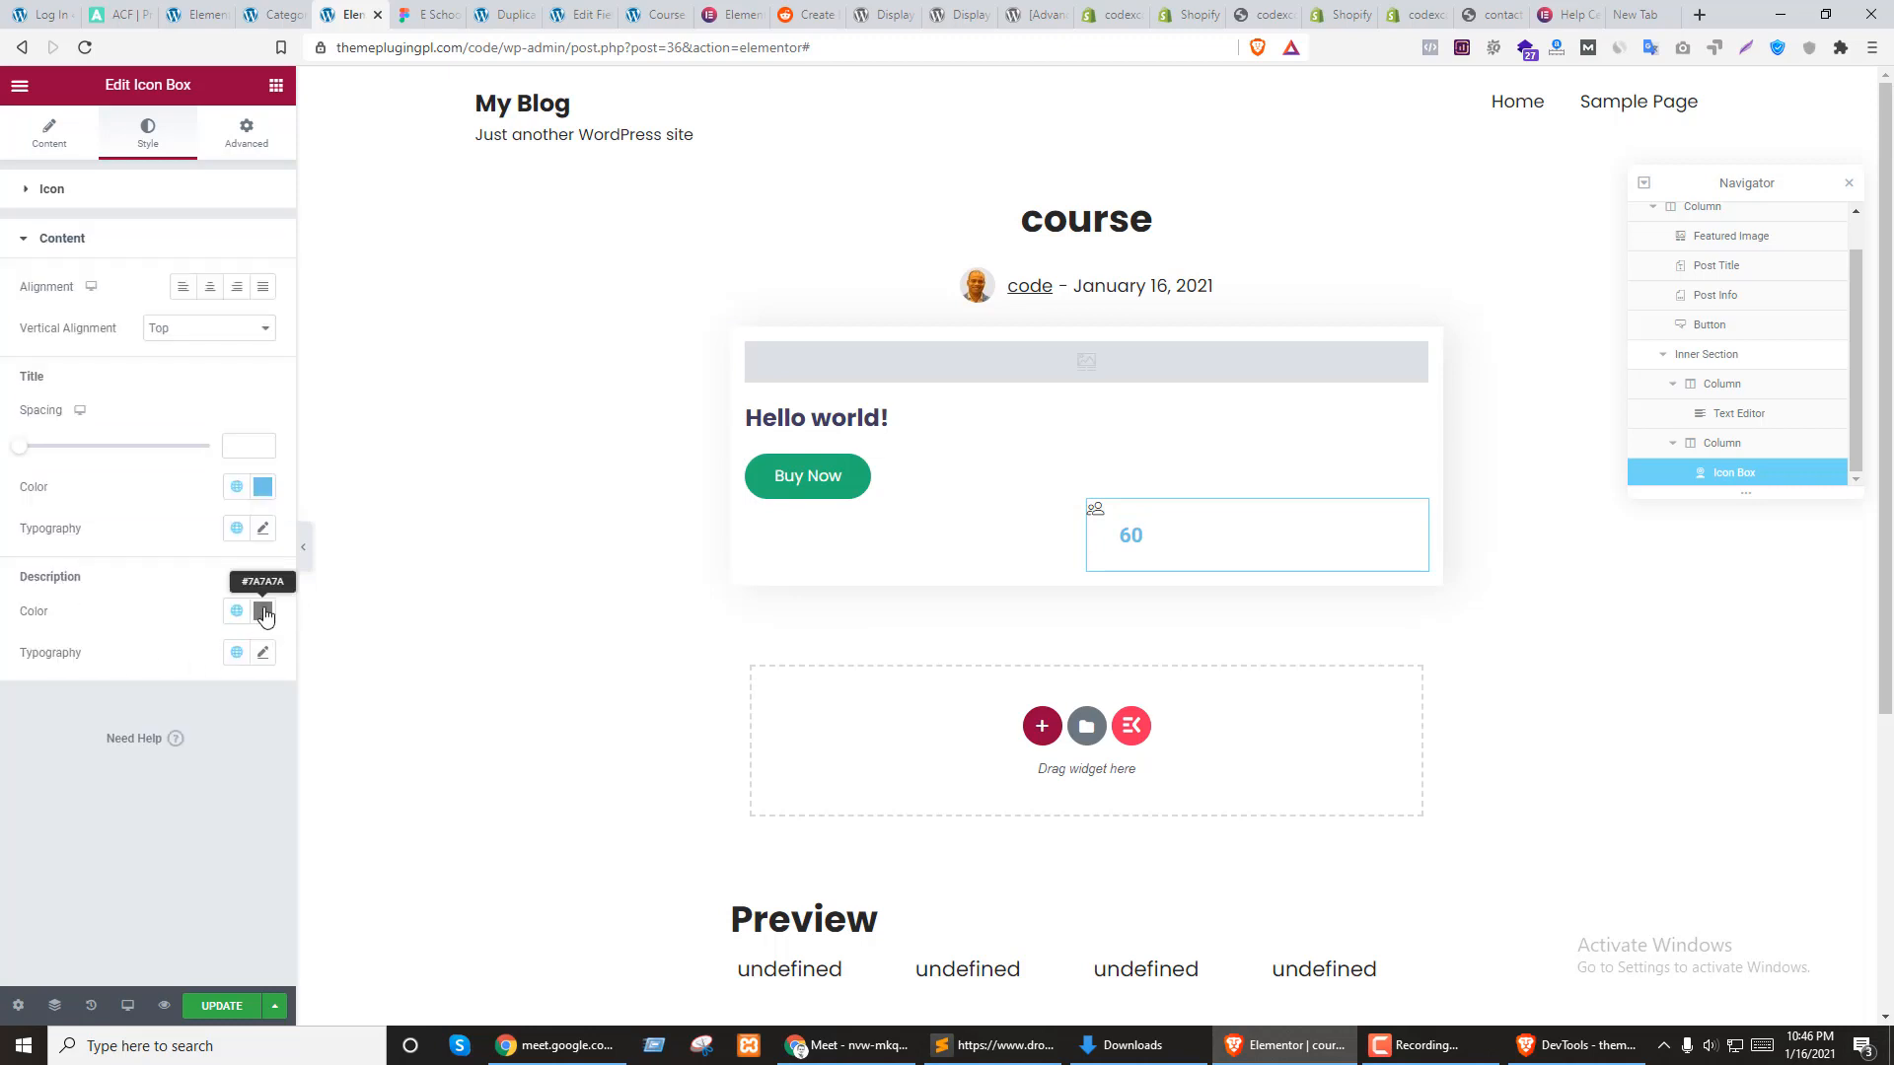
click(262, 610)
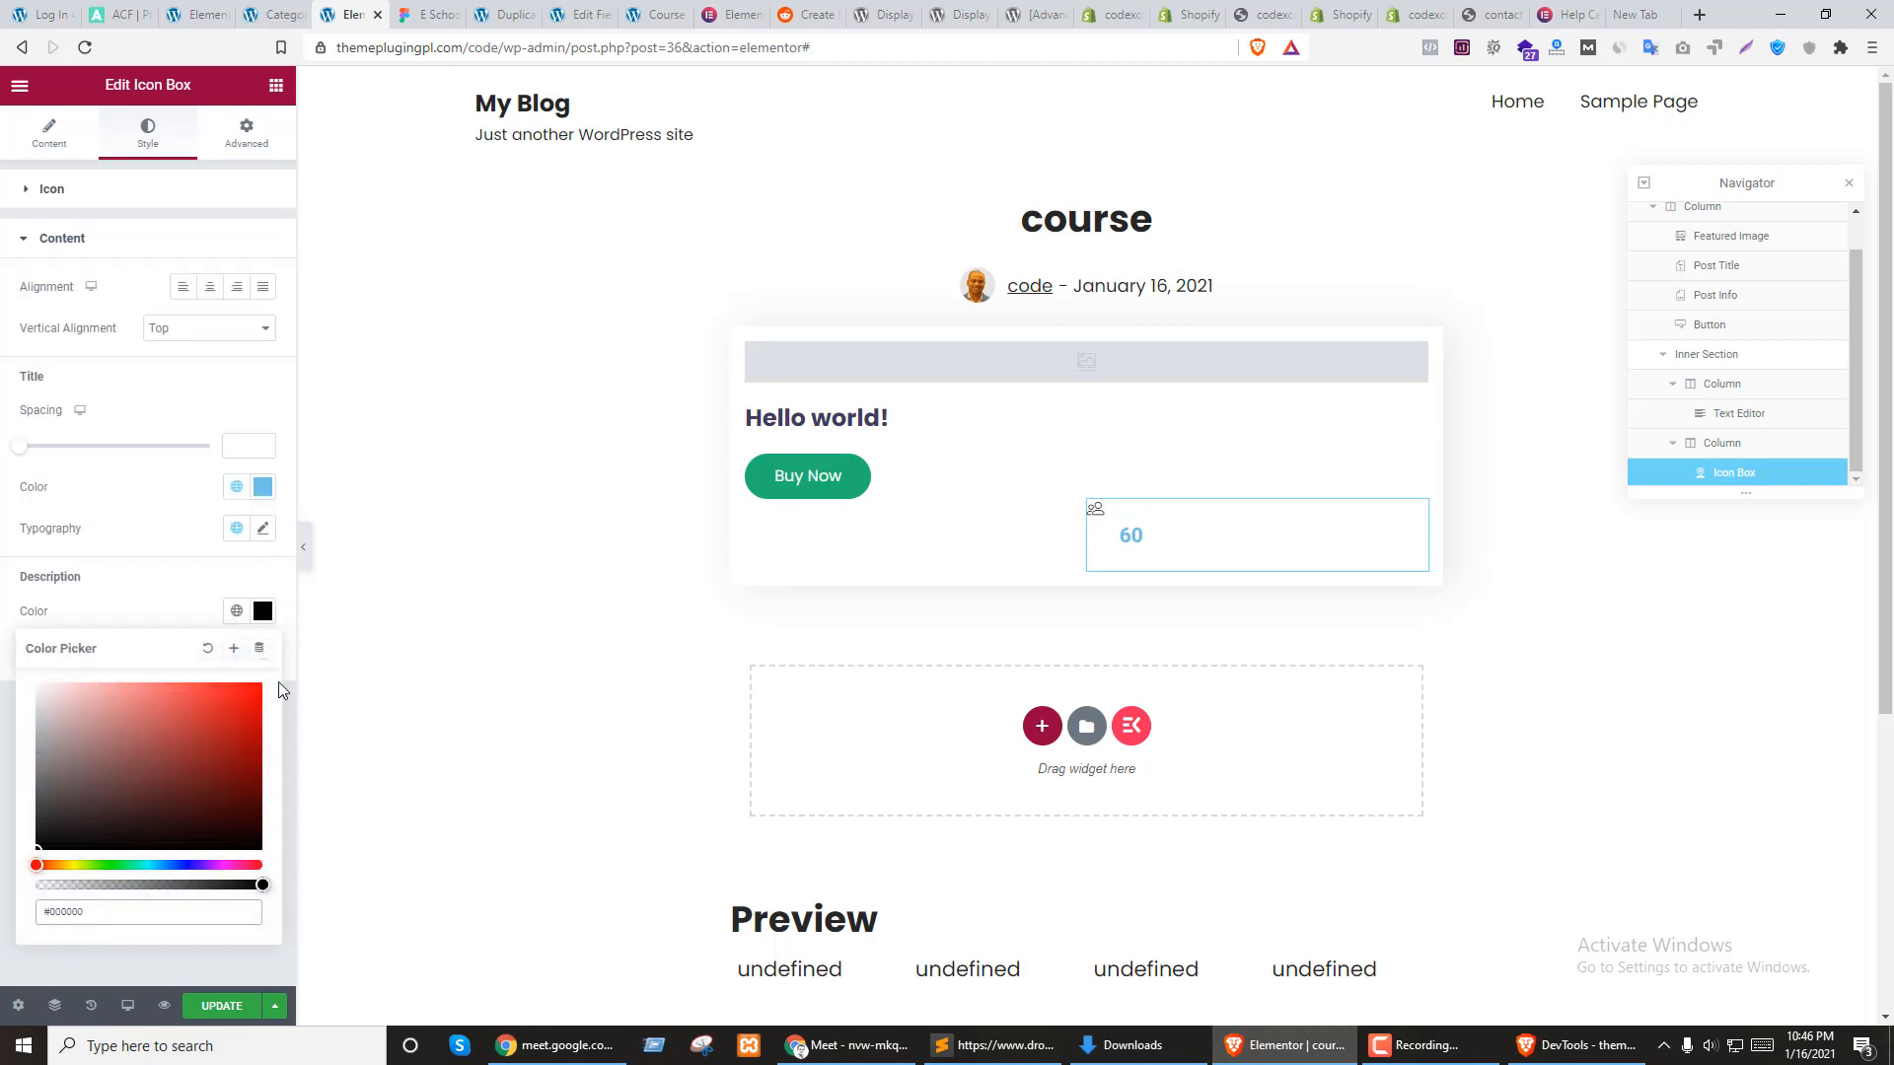
click(263, 610)
click(264, 494)
drag(96, 655, 4, 771)
click(263, 488)
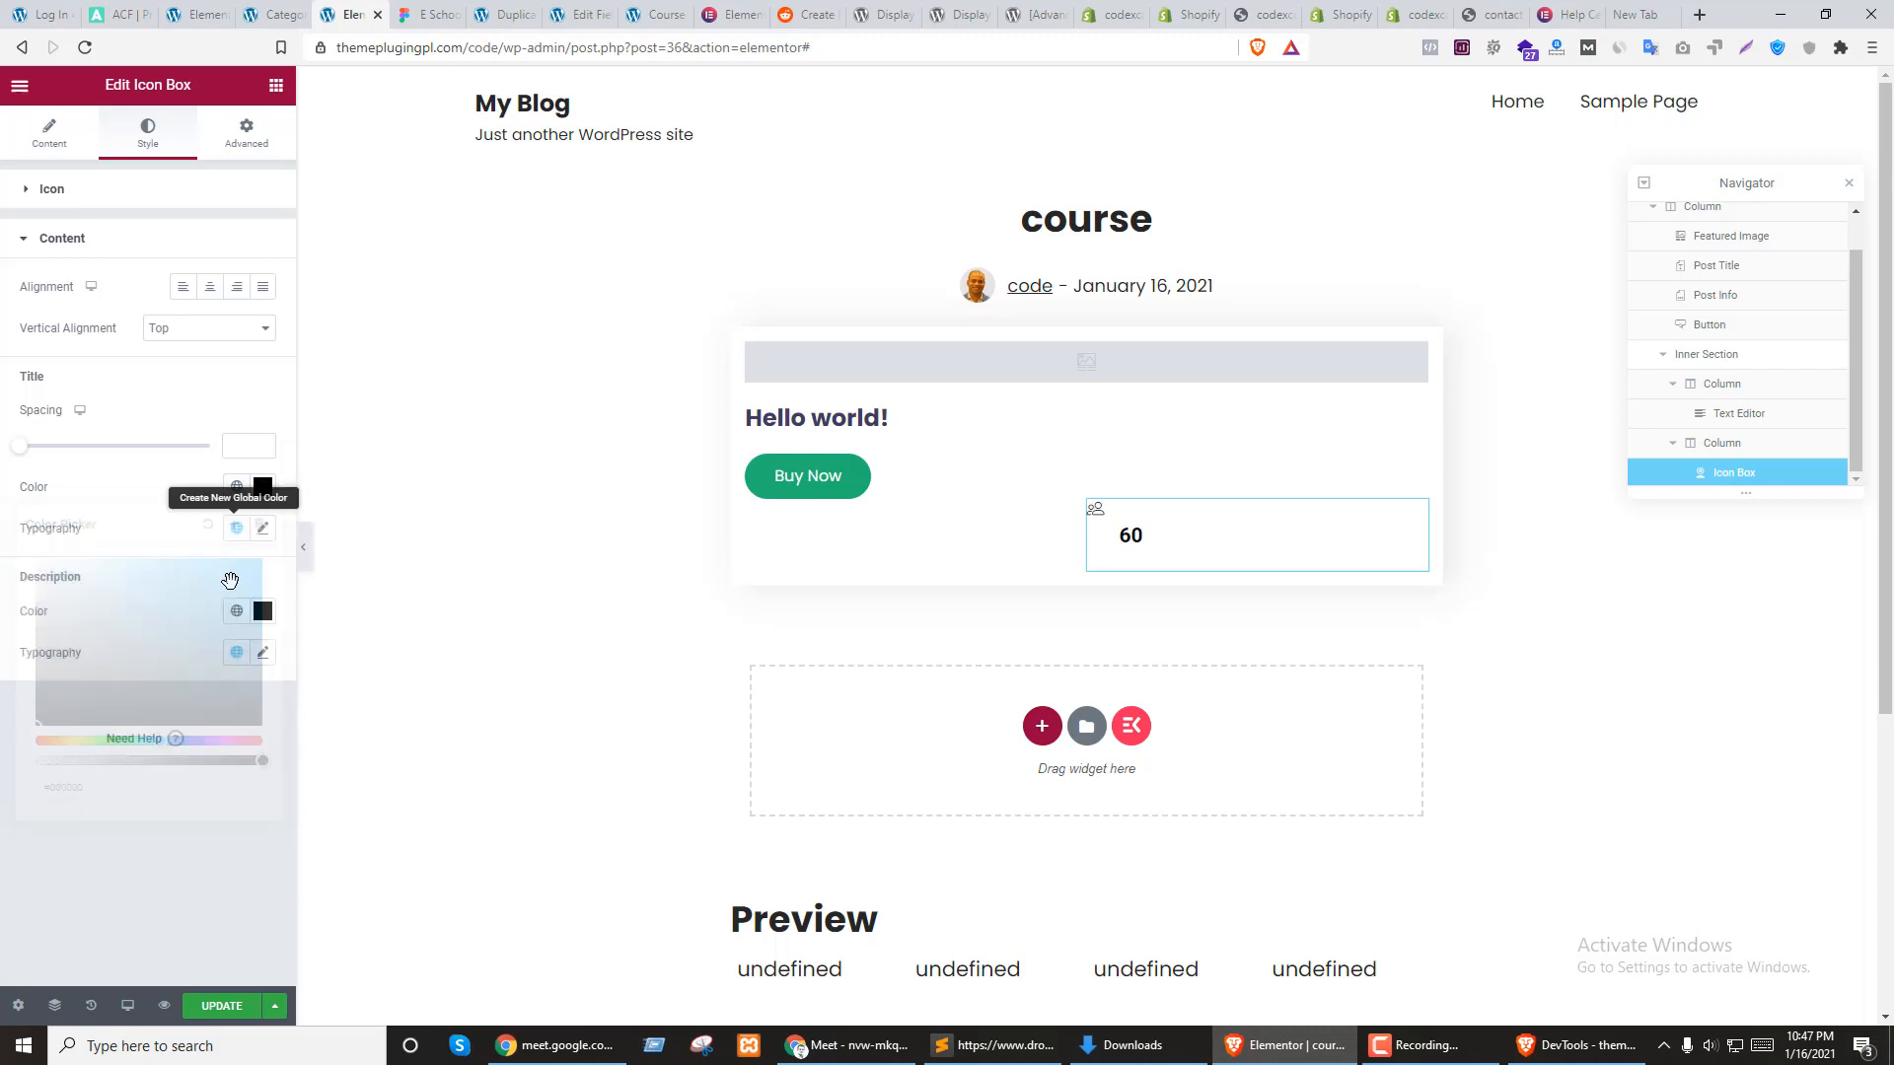
Set the icon box title typography to Poppins, size 16 px, weight 400
click(262, 528)
click(205, 623)
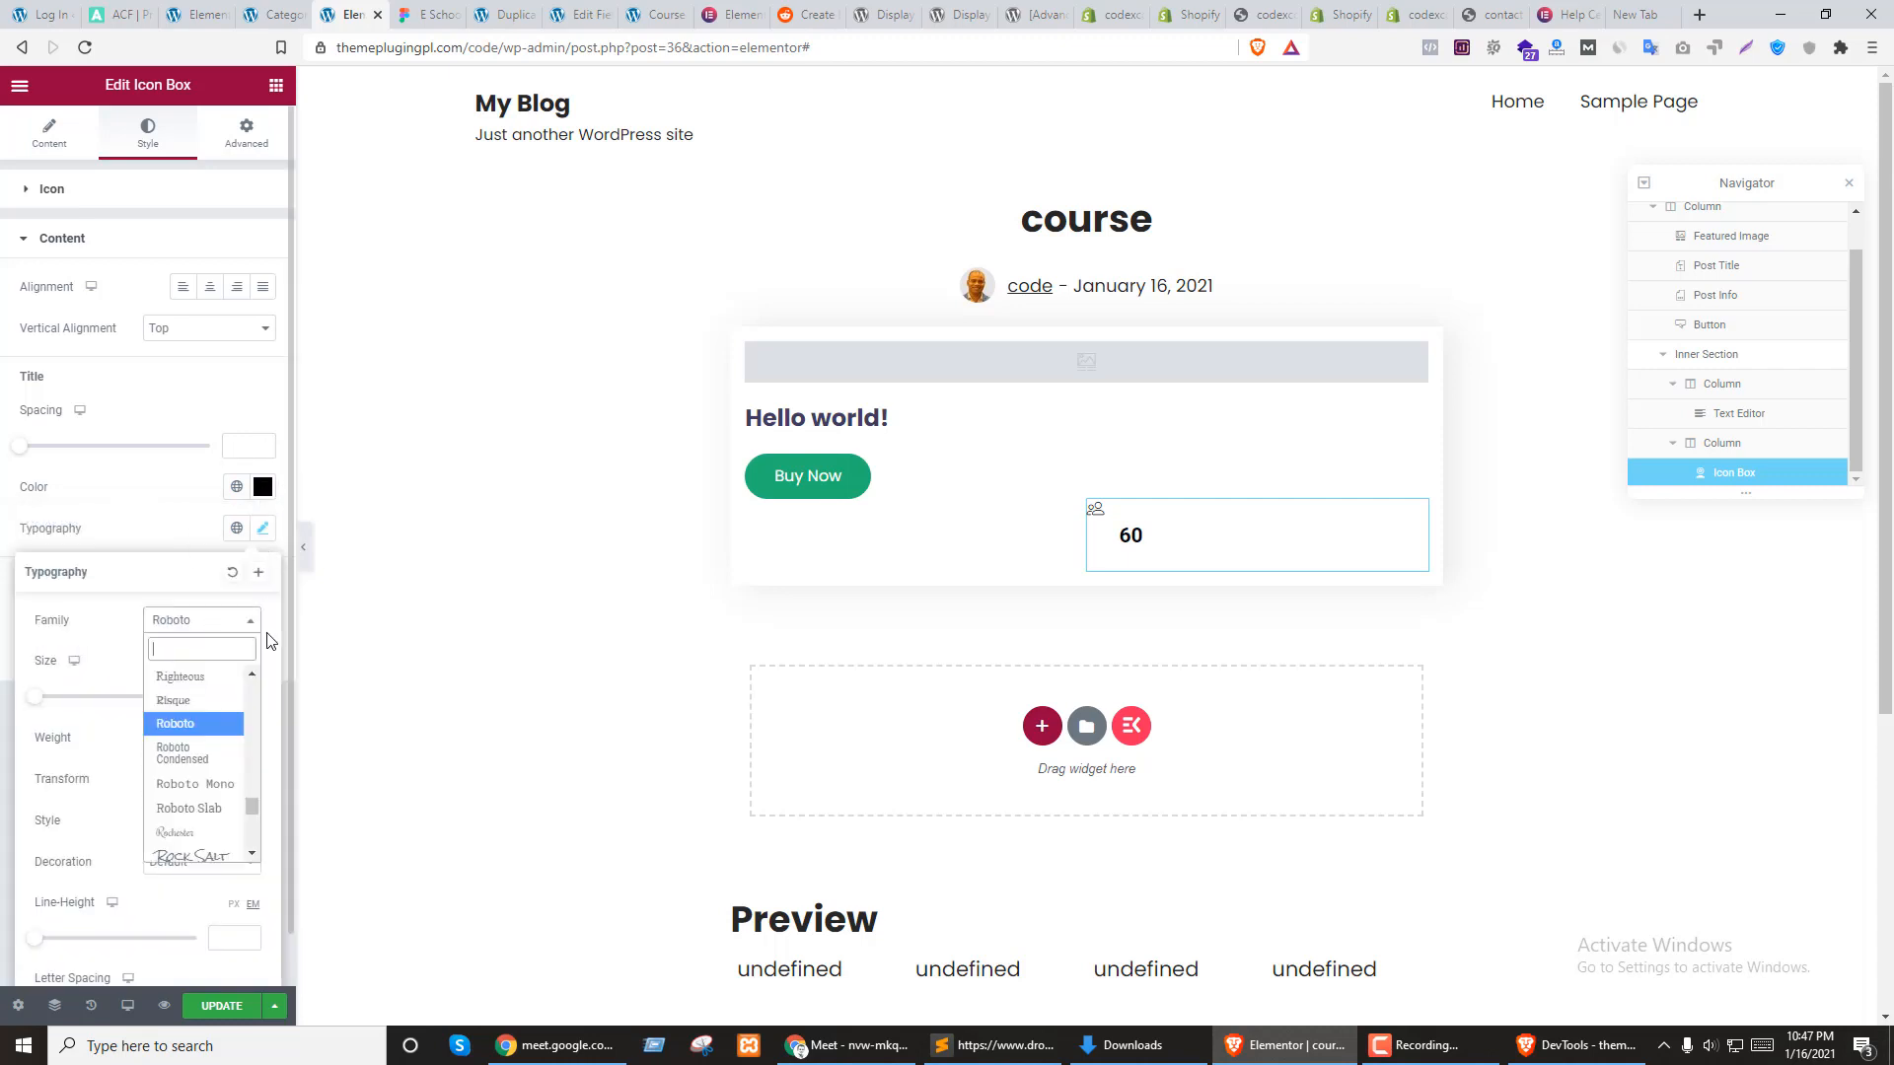
text(pop)
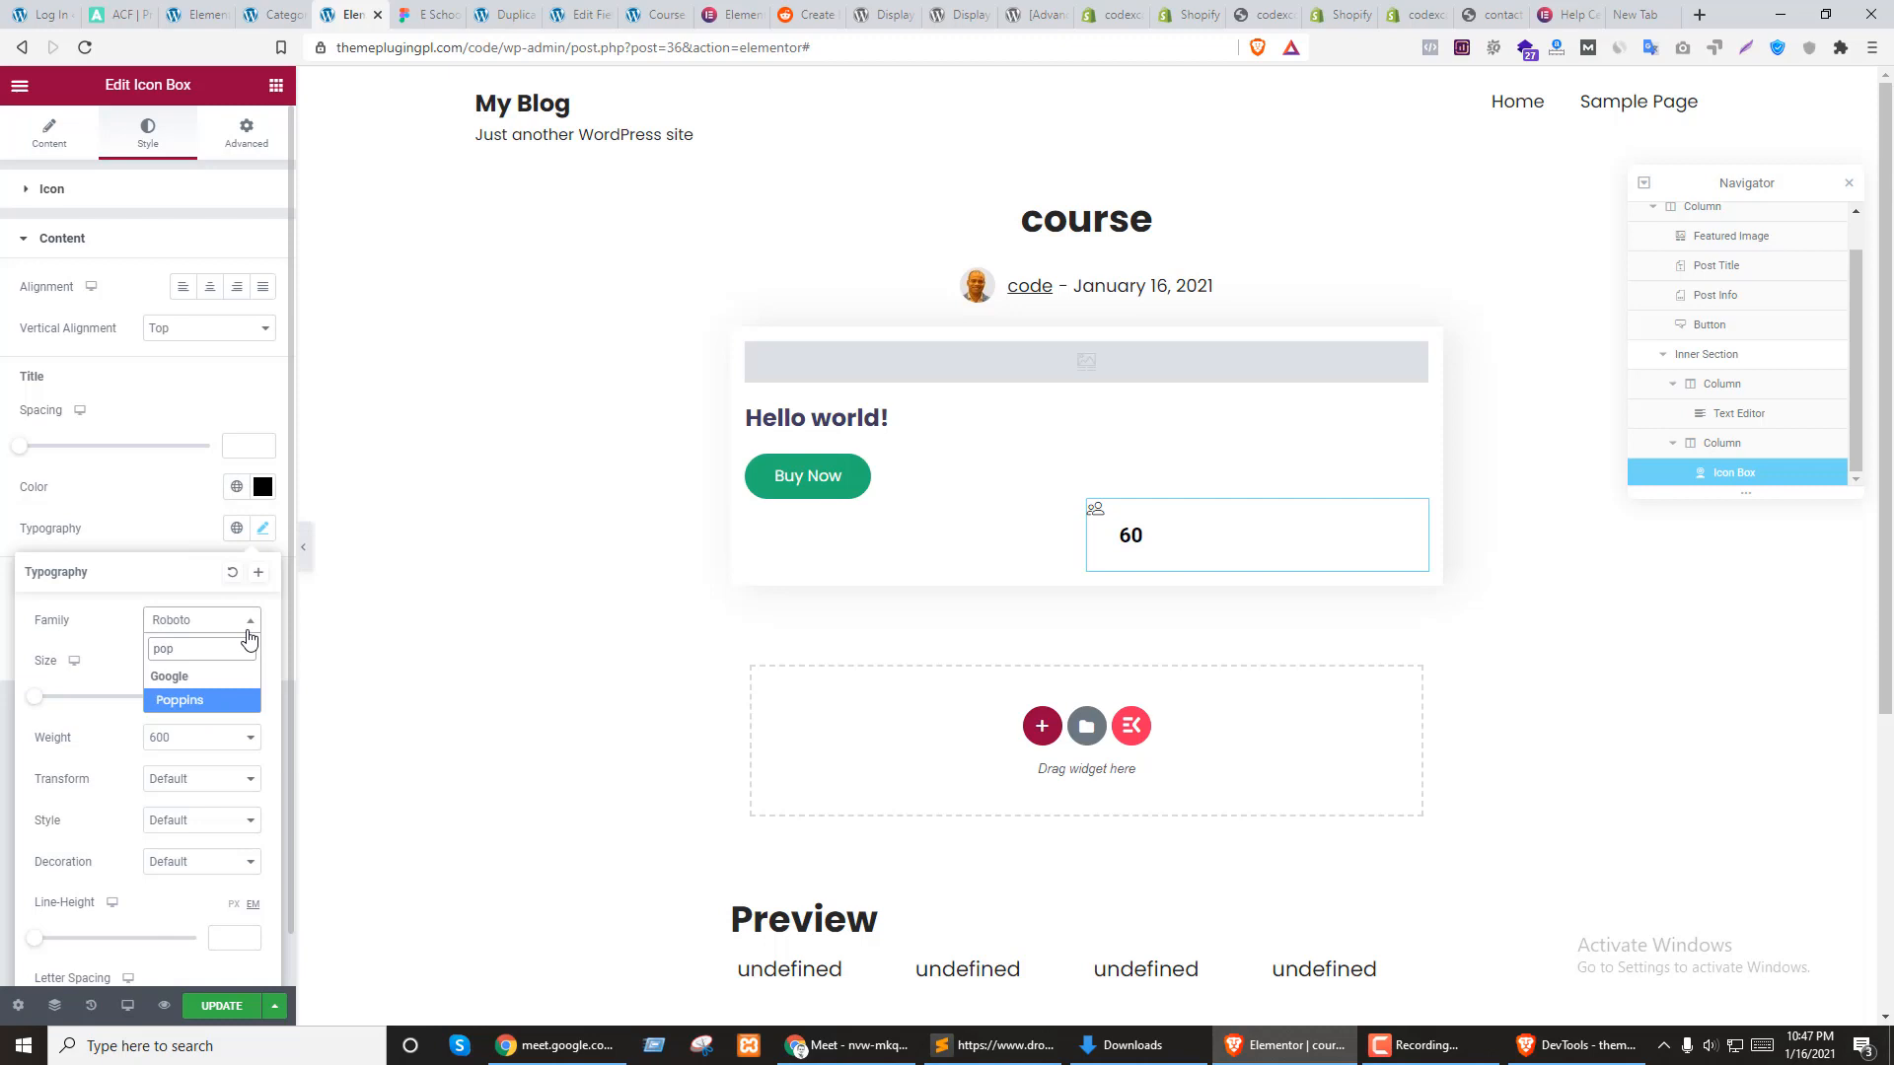
click(166, 702)
click(219, 695)
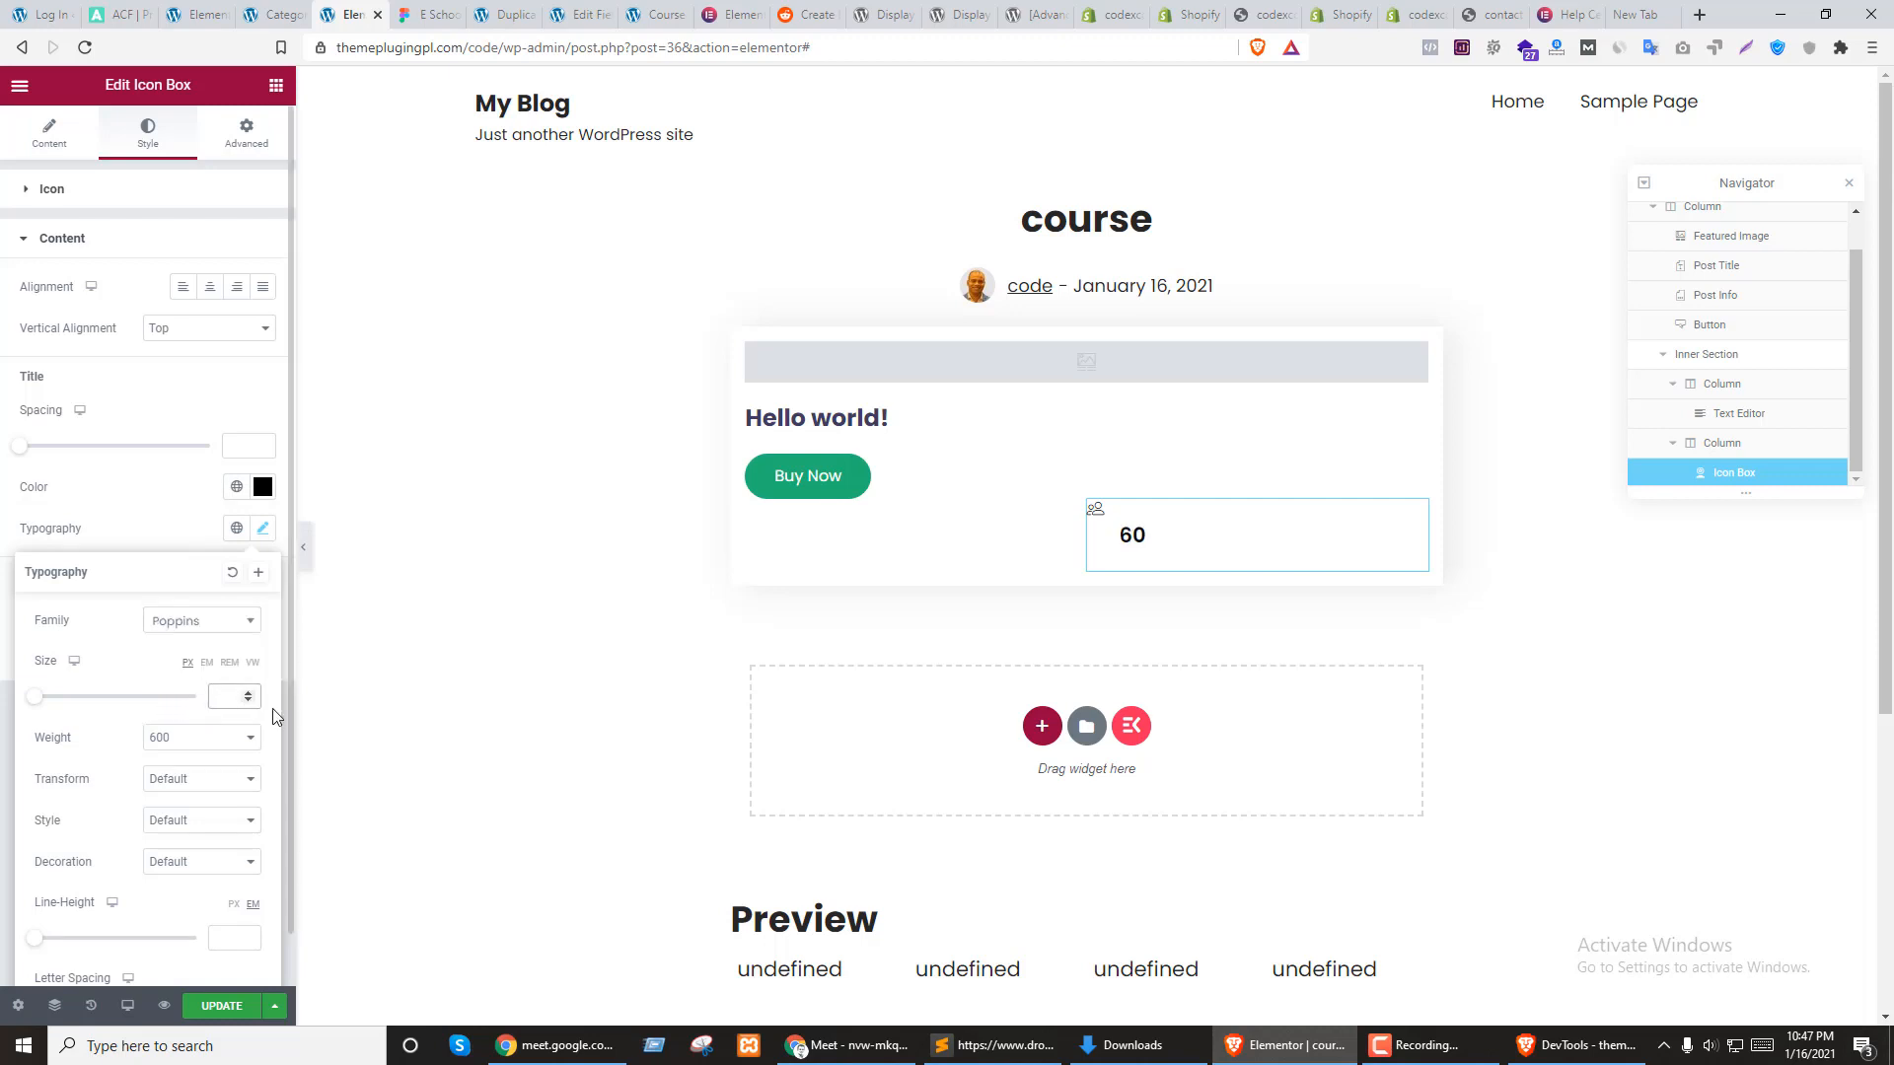
text(16)
click(252, 742)
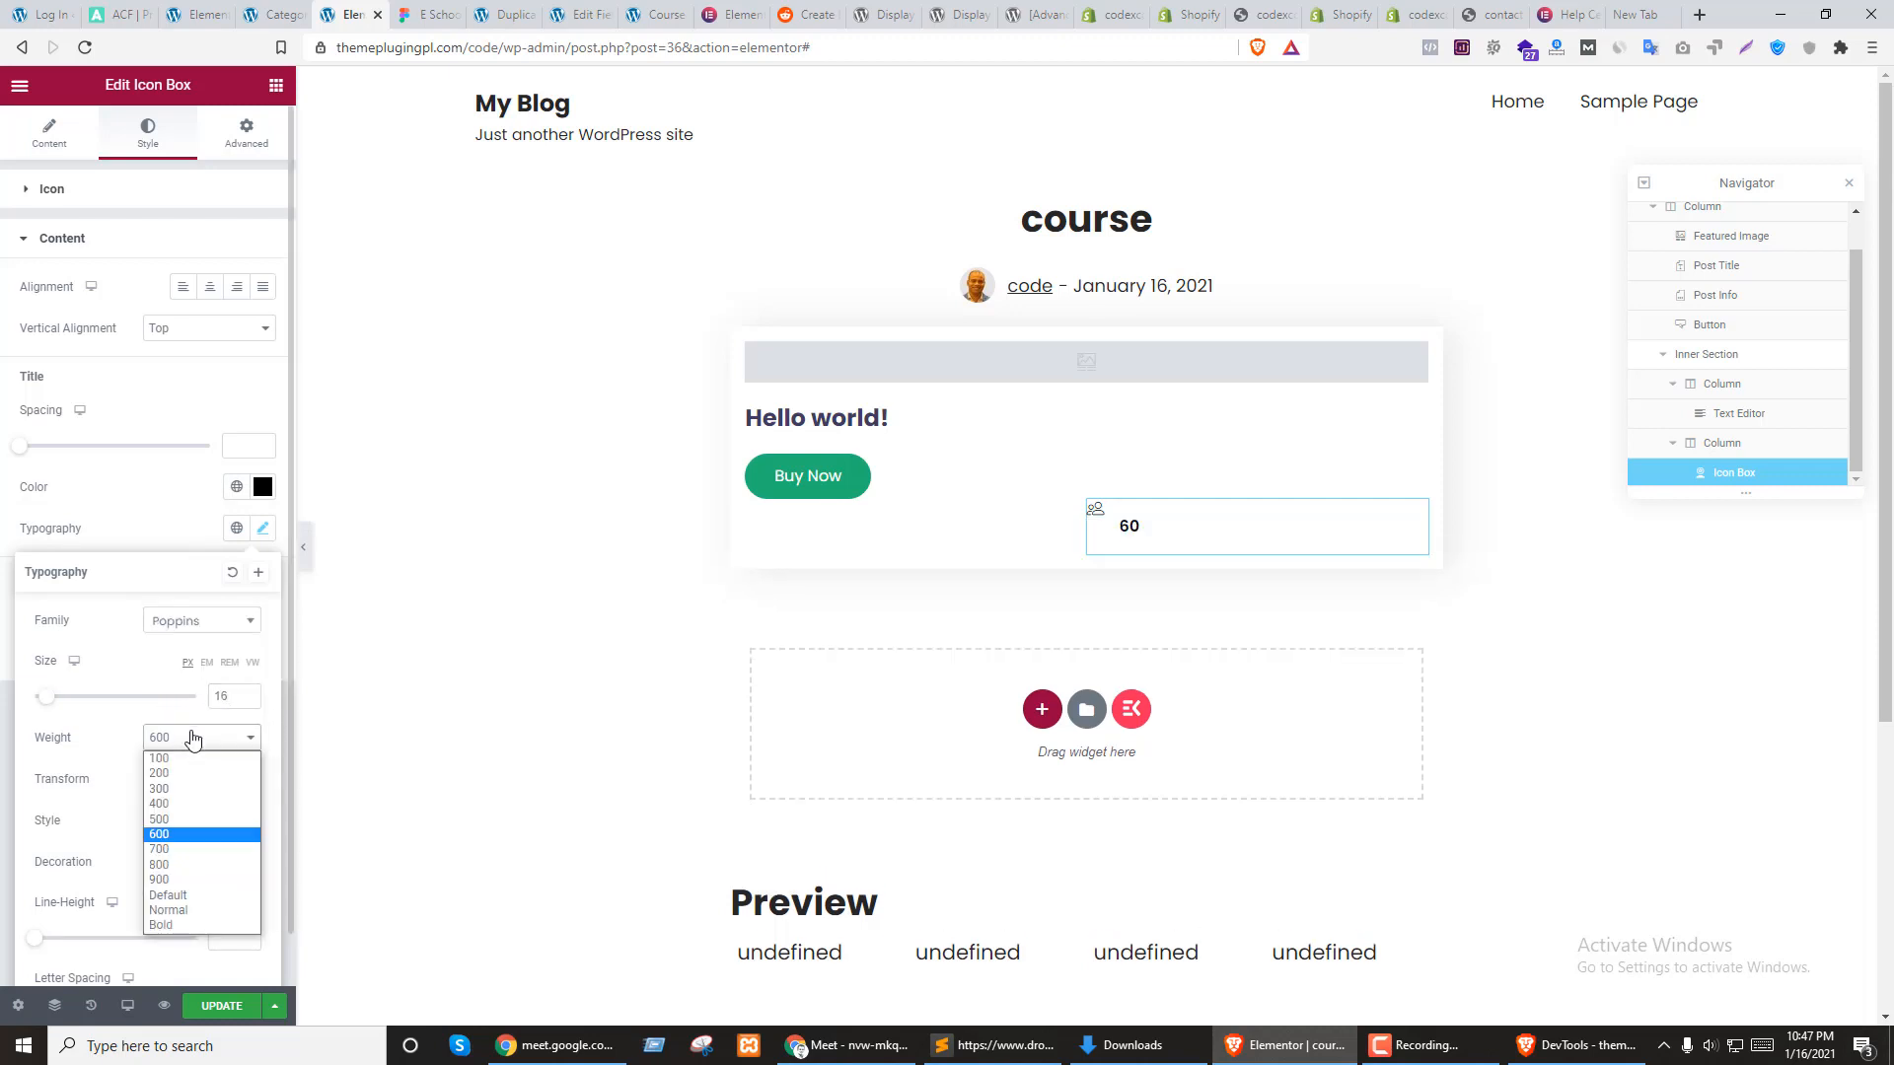
click(172, 805)
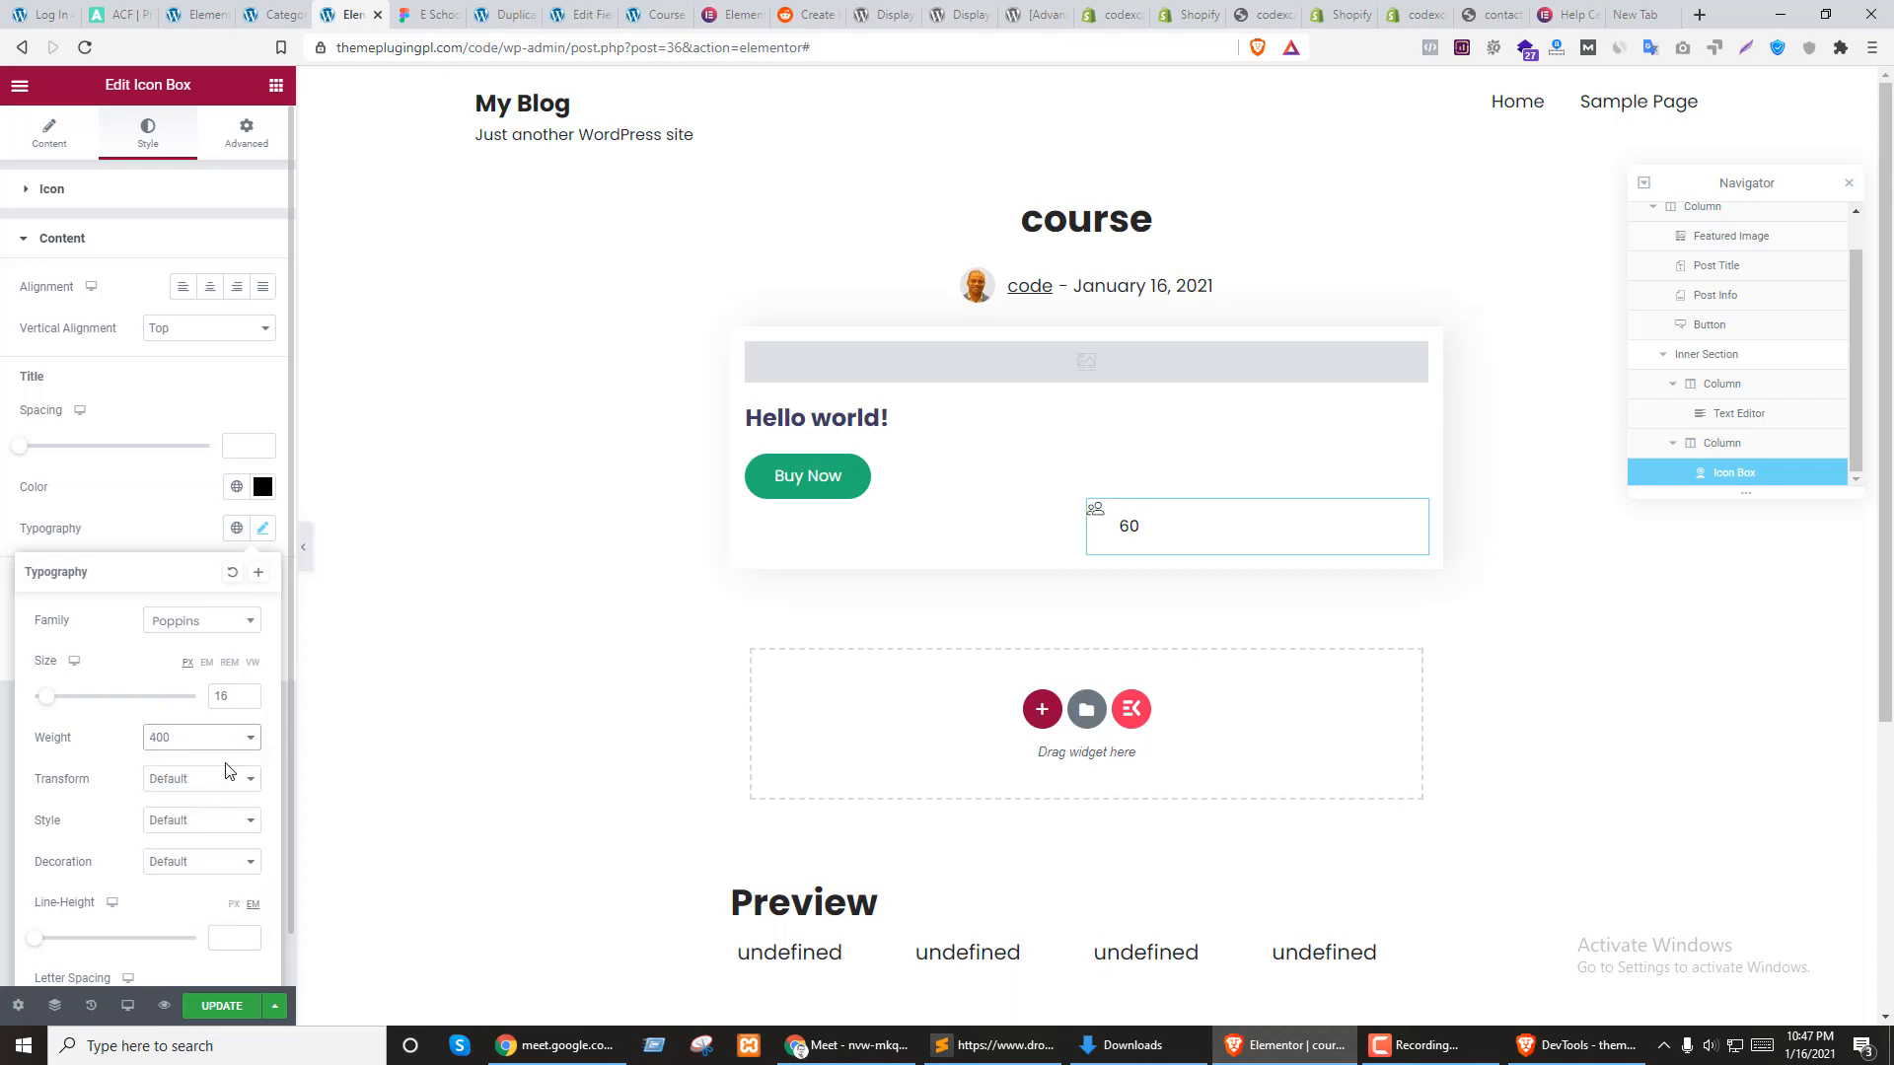
click(124, 533)
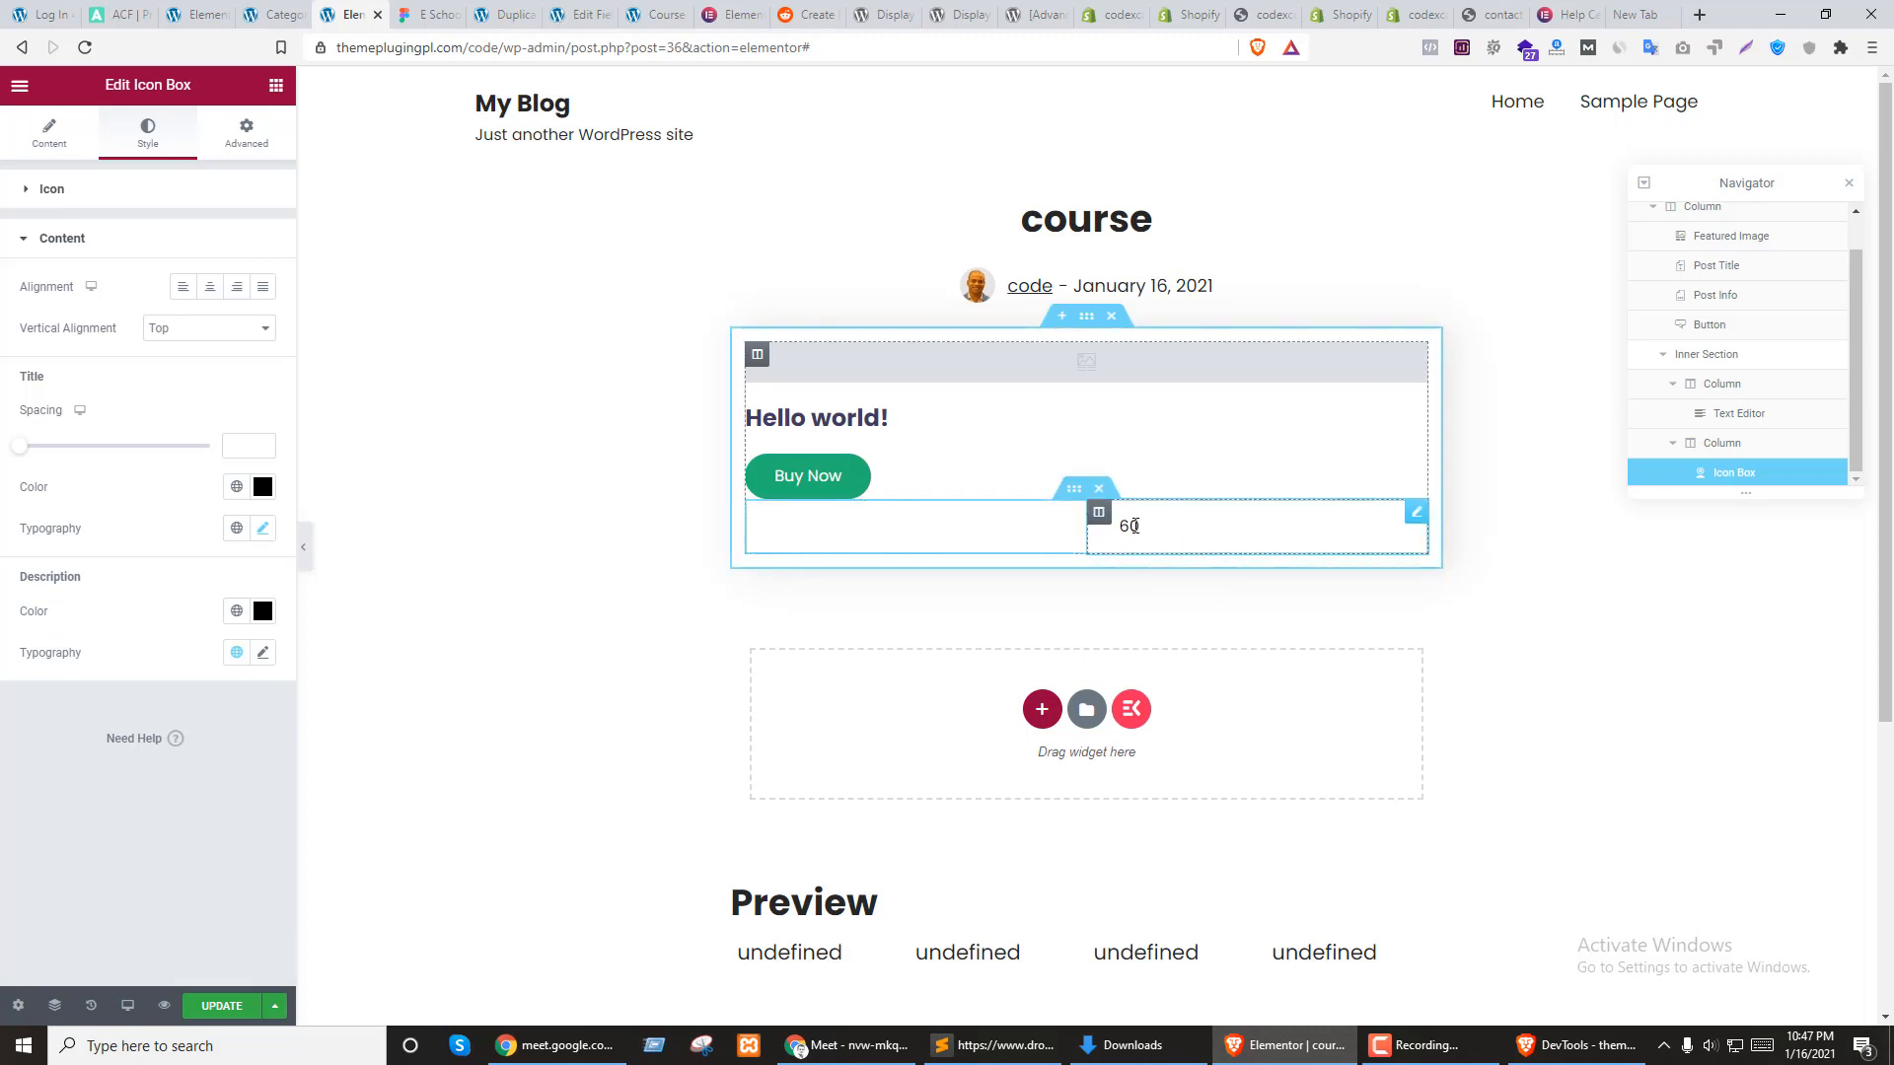
Align the icon box content left and vertically to the middle, and reduce the icon spacing to 5
click(209, 287)
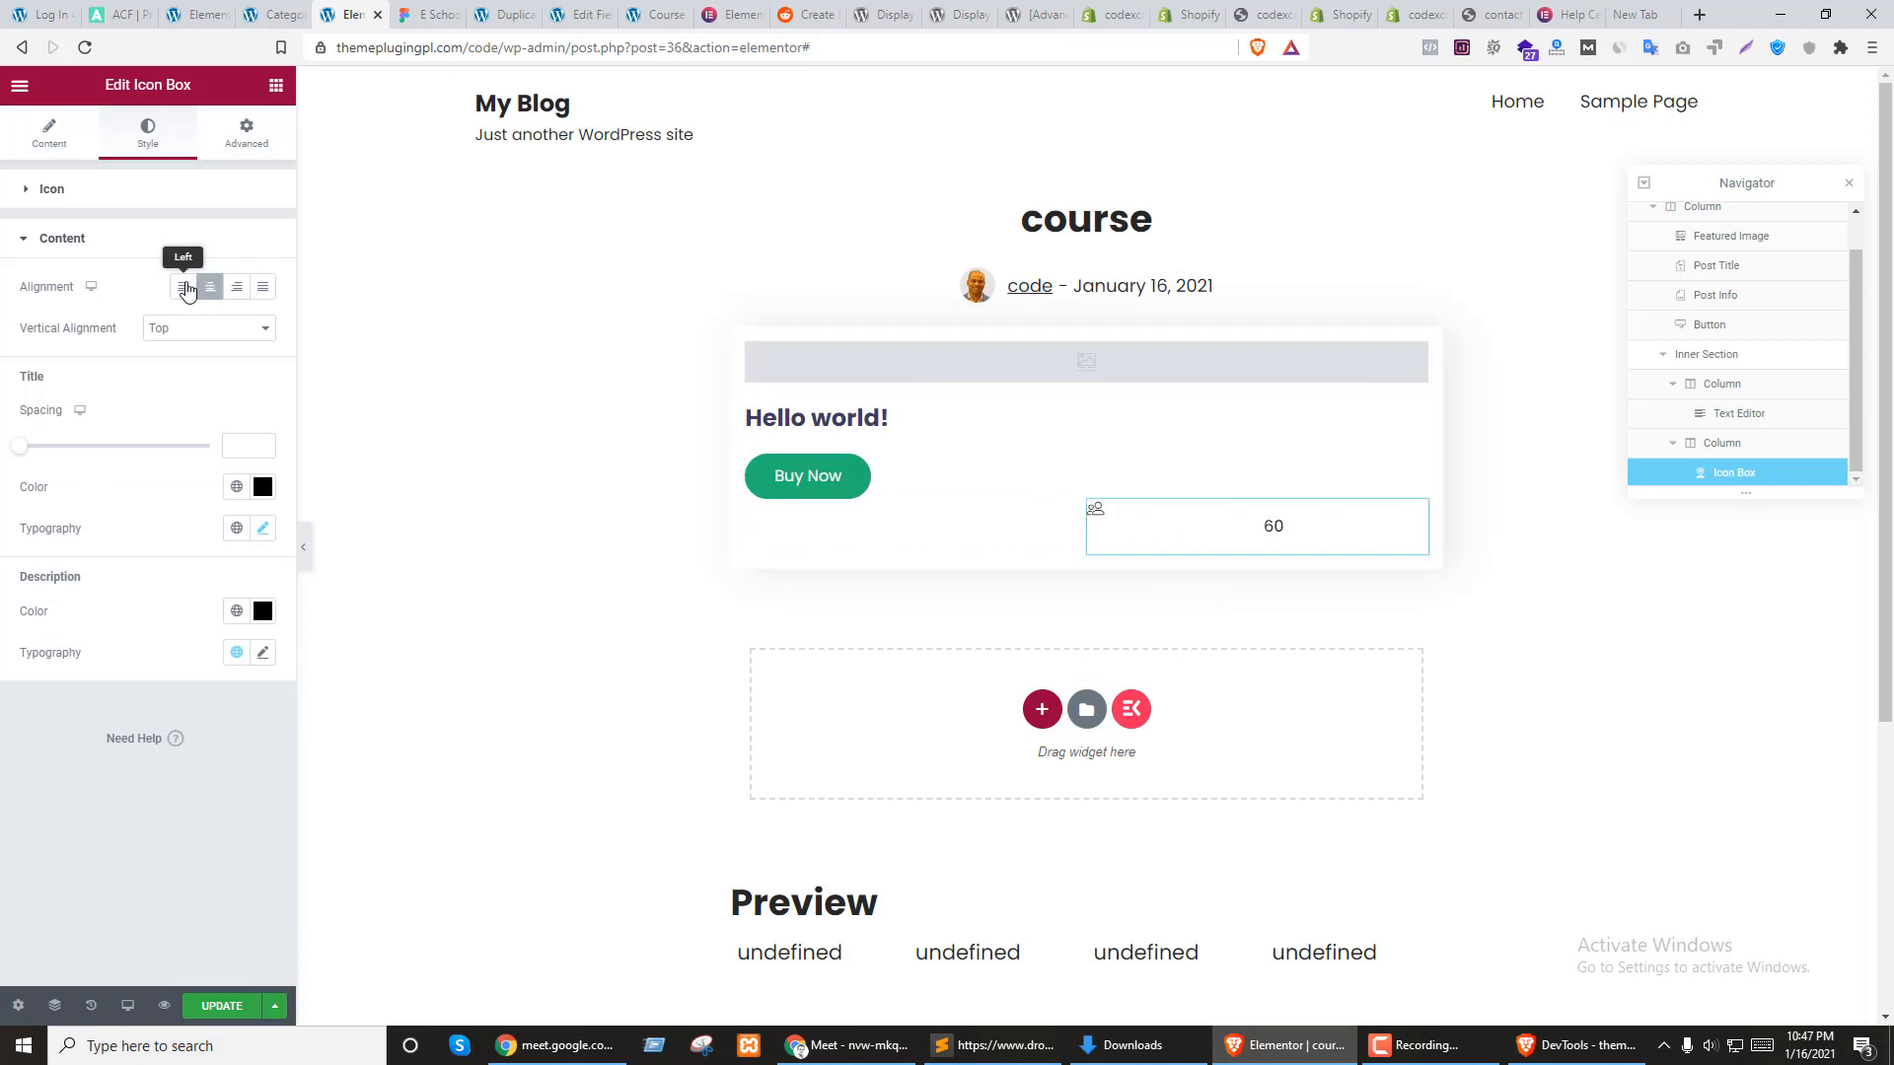
click(182, 286)
click(156, 329)
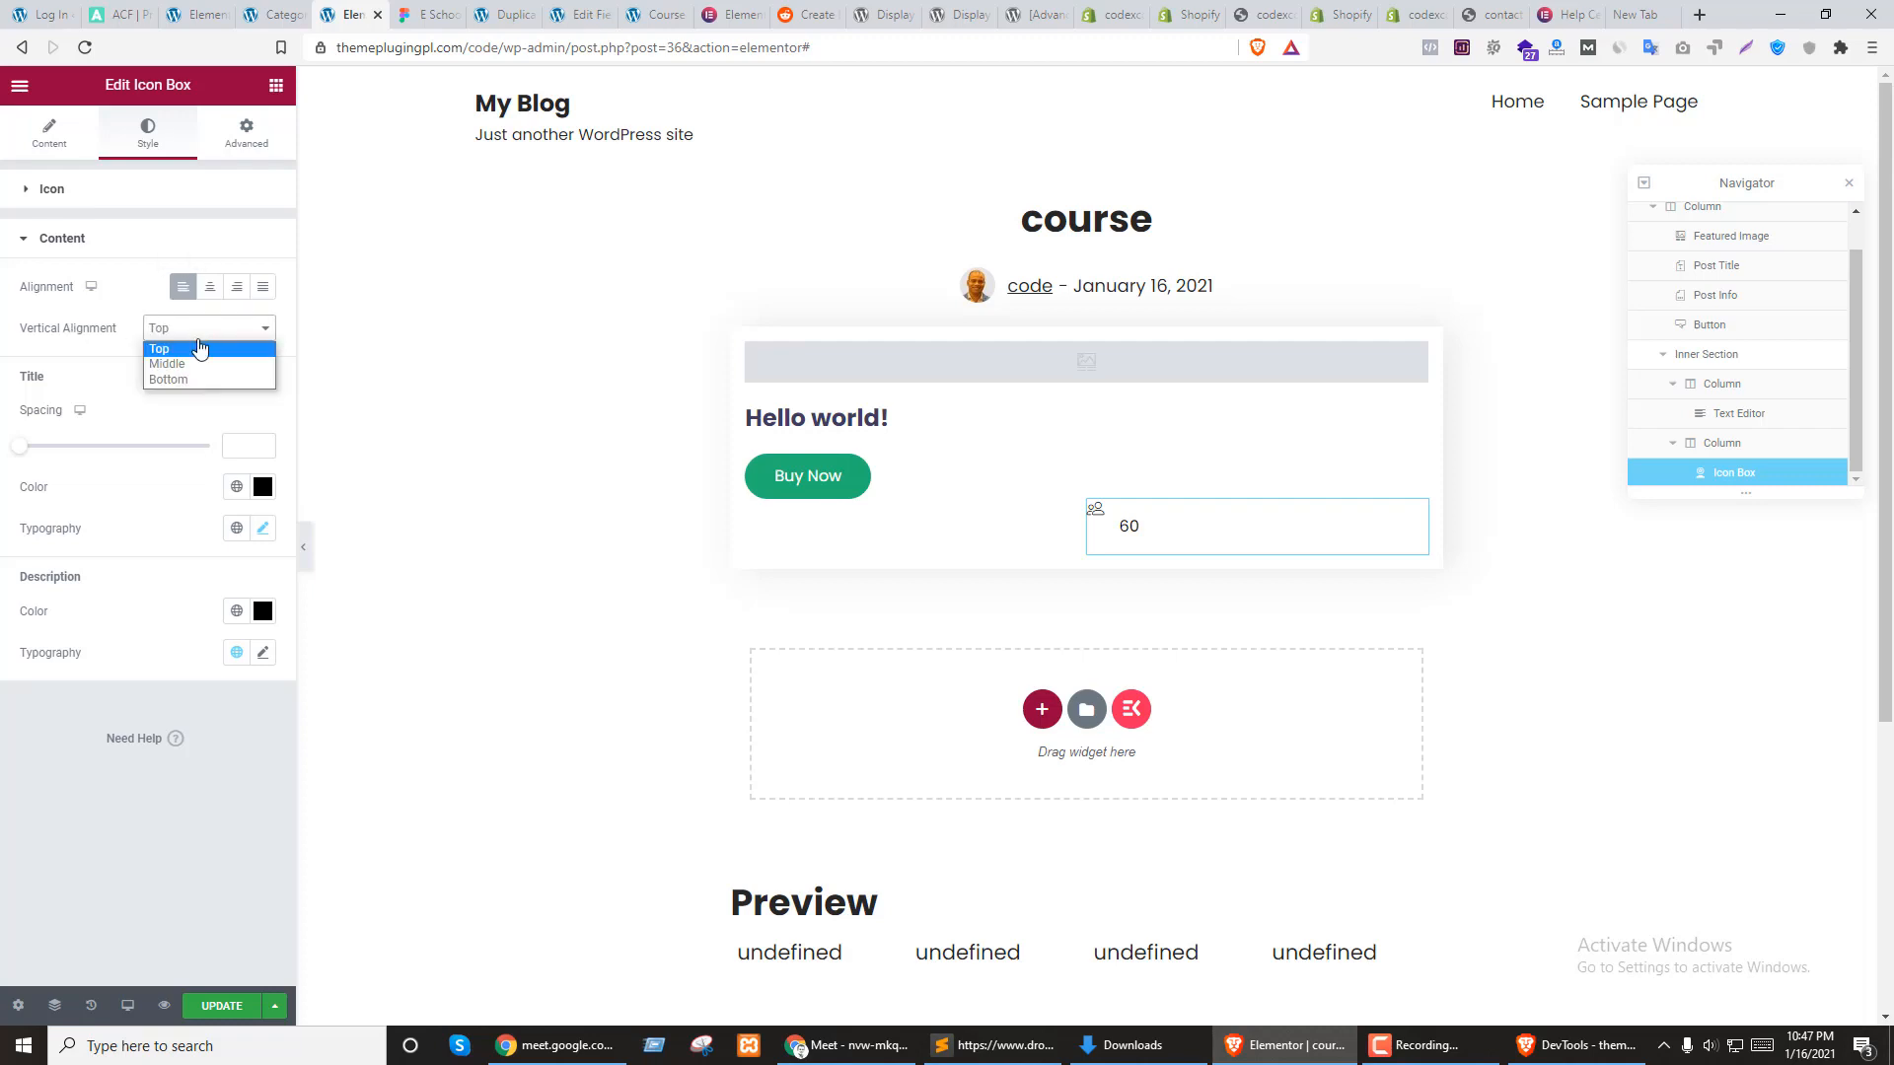
click(172, 362)
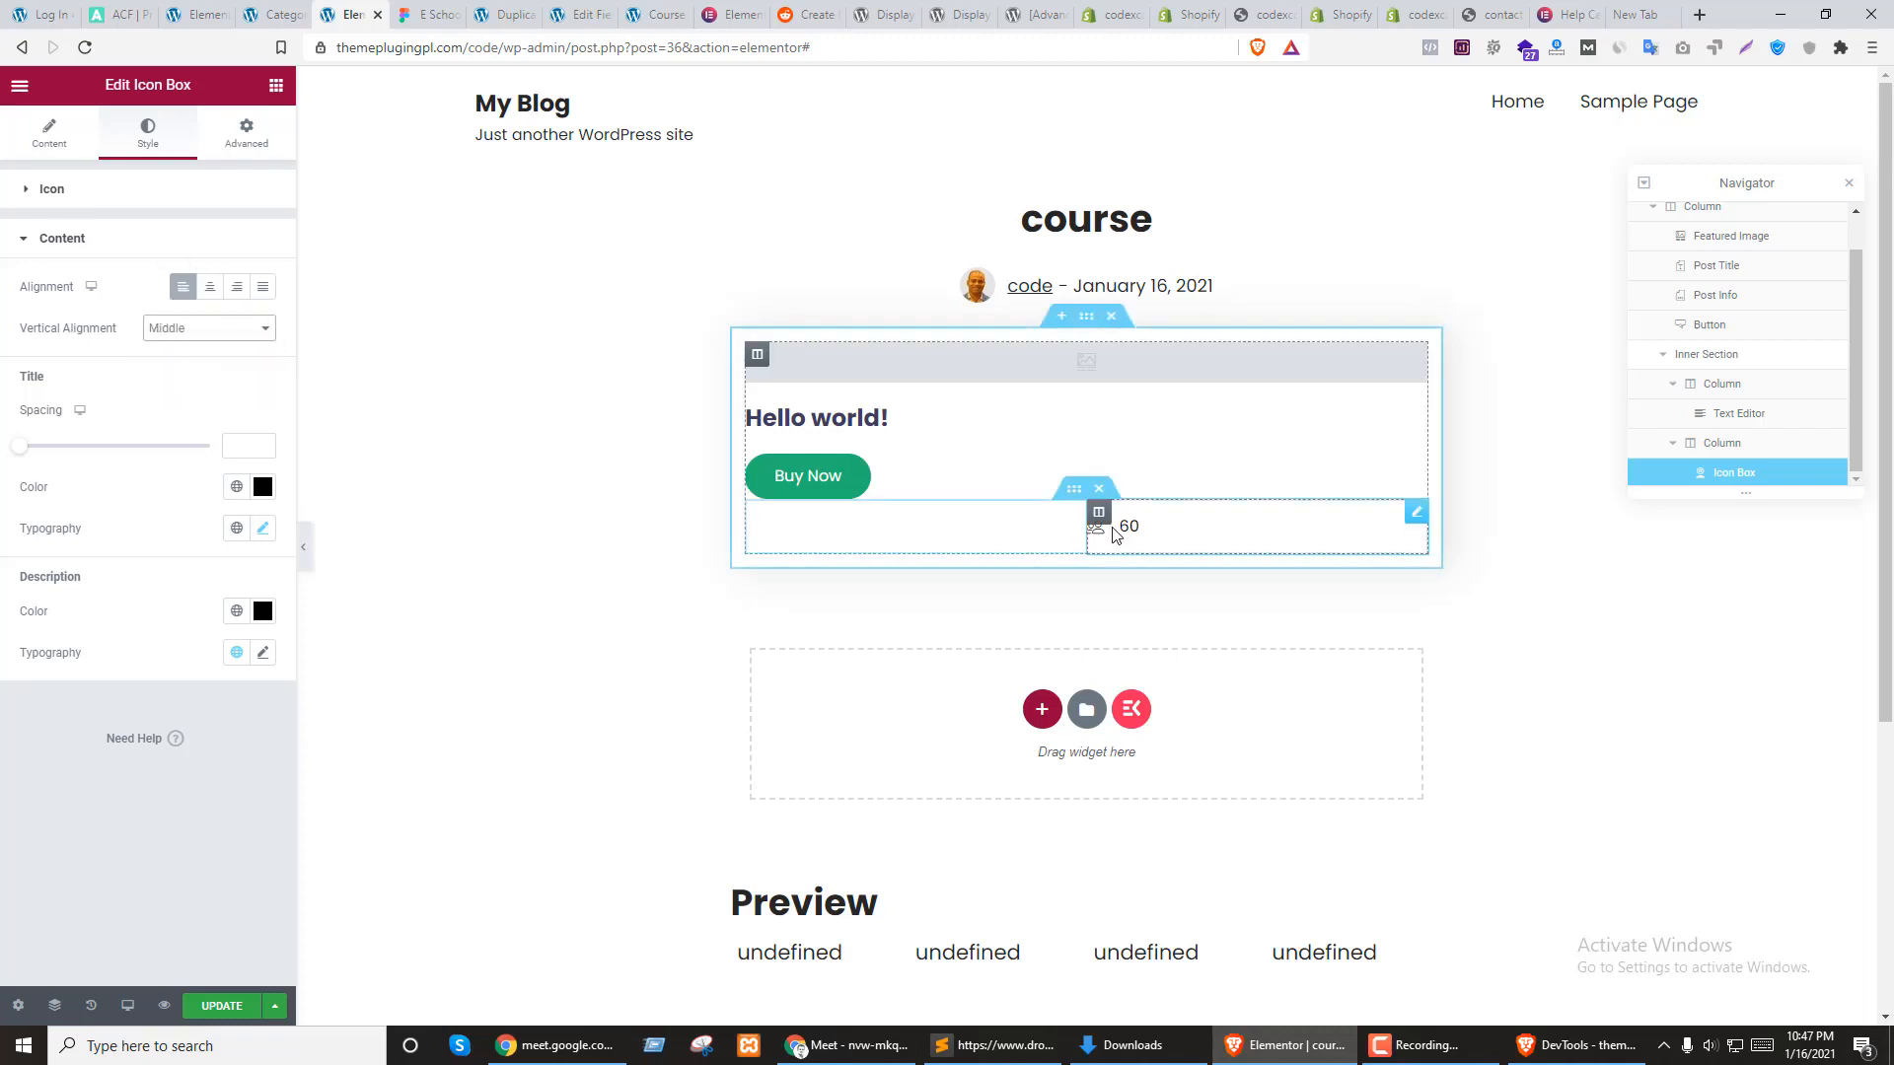
click(49, 190)
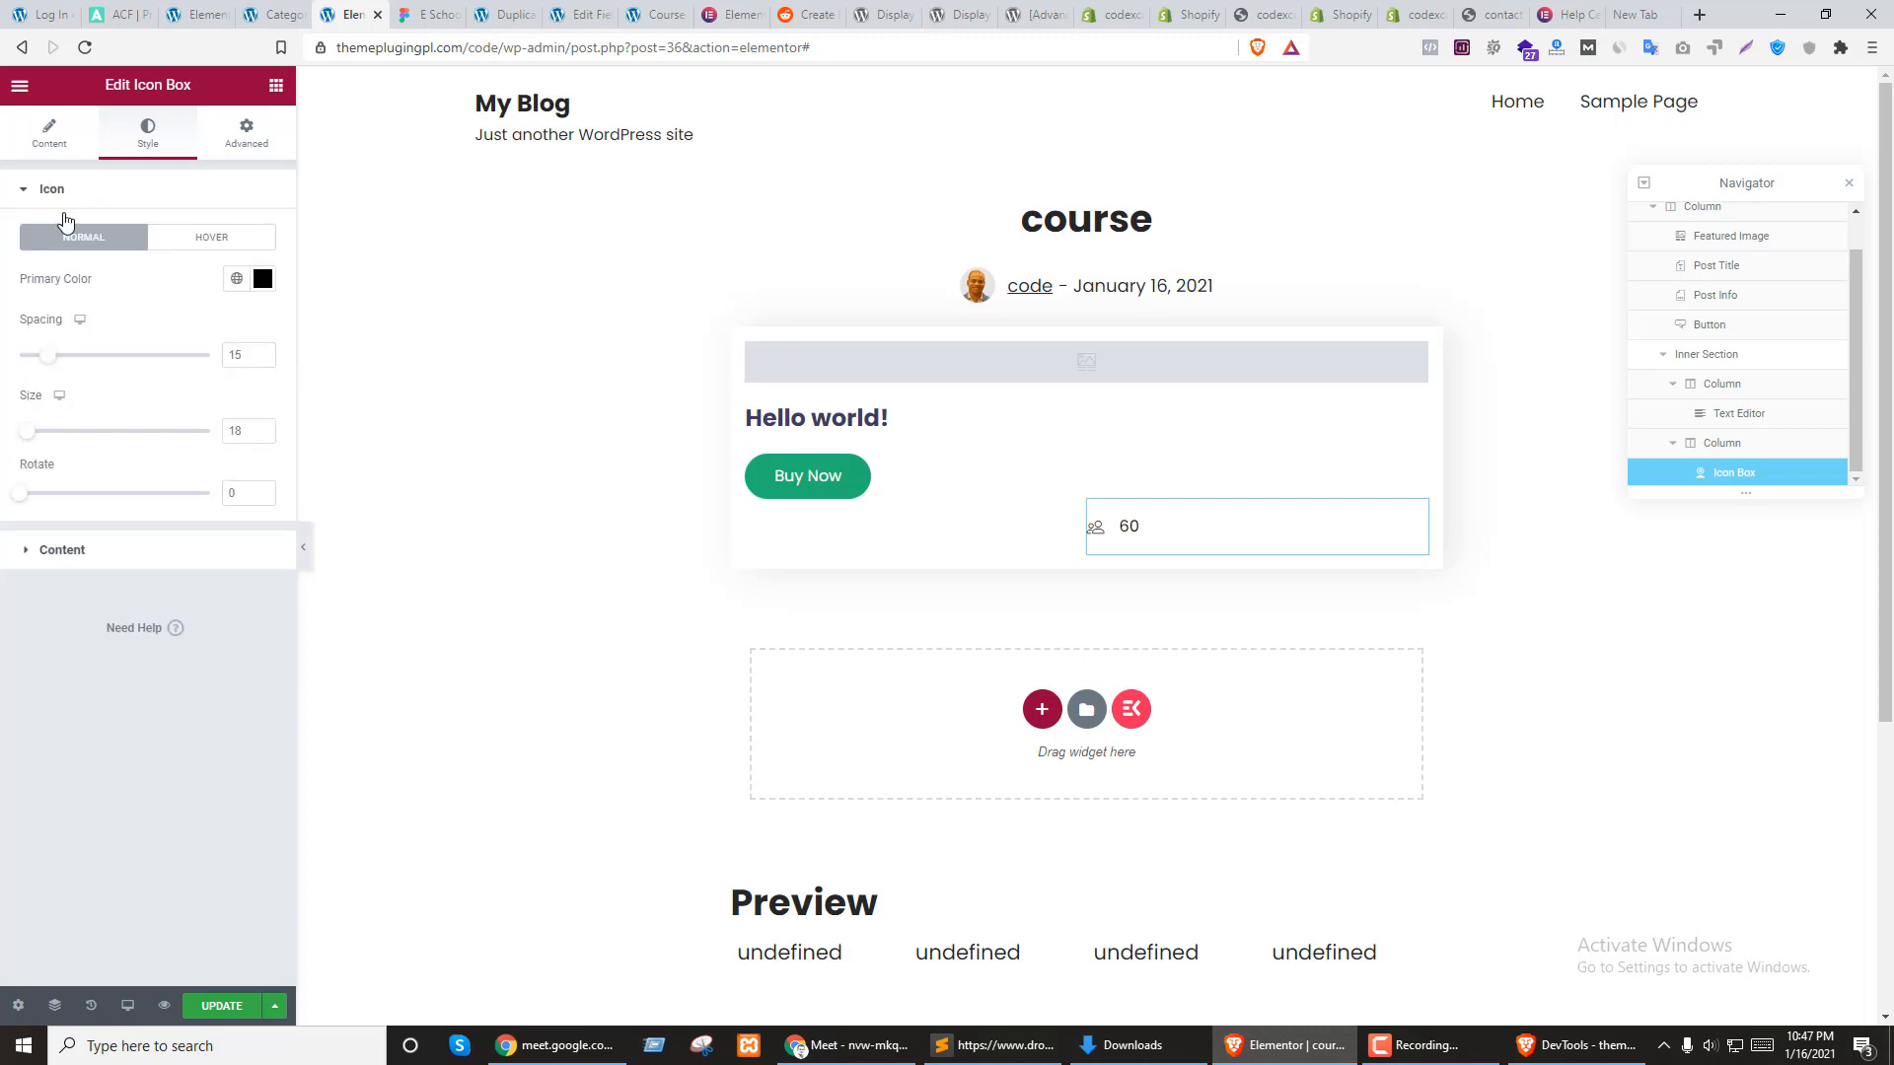
drag(51, 365, 28, 363)
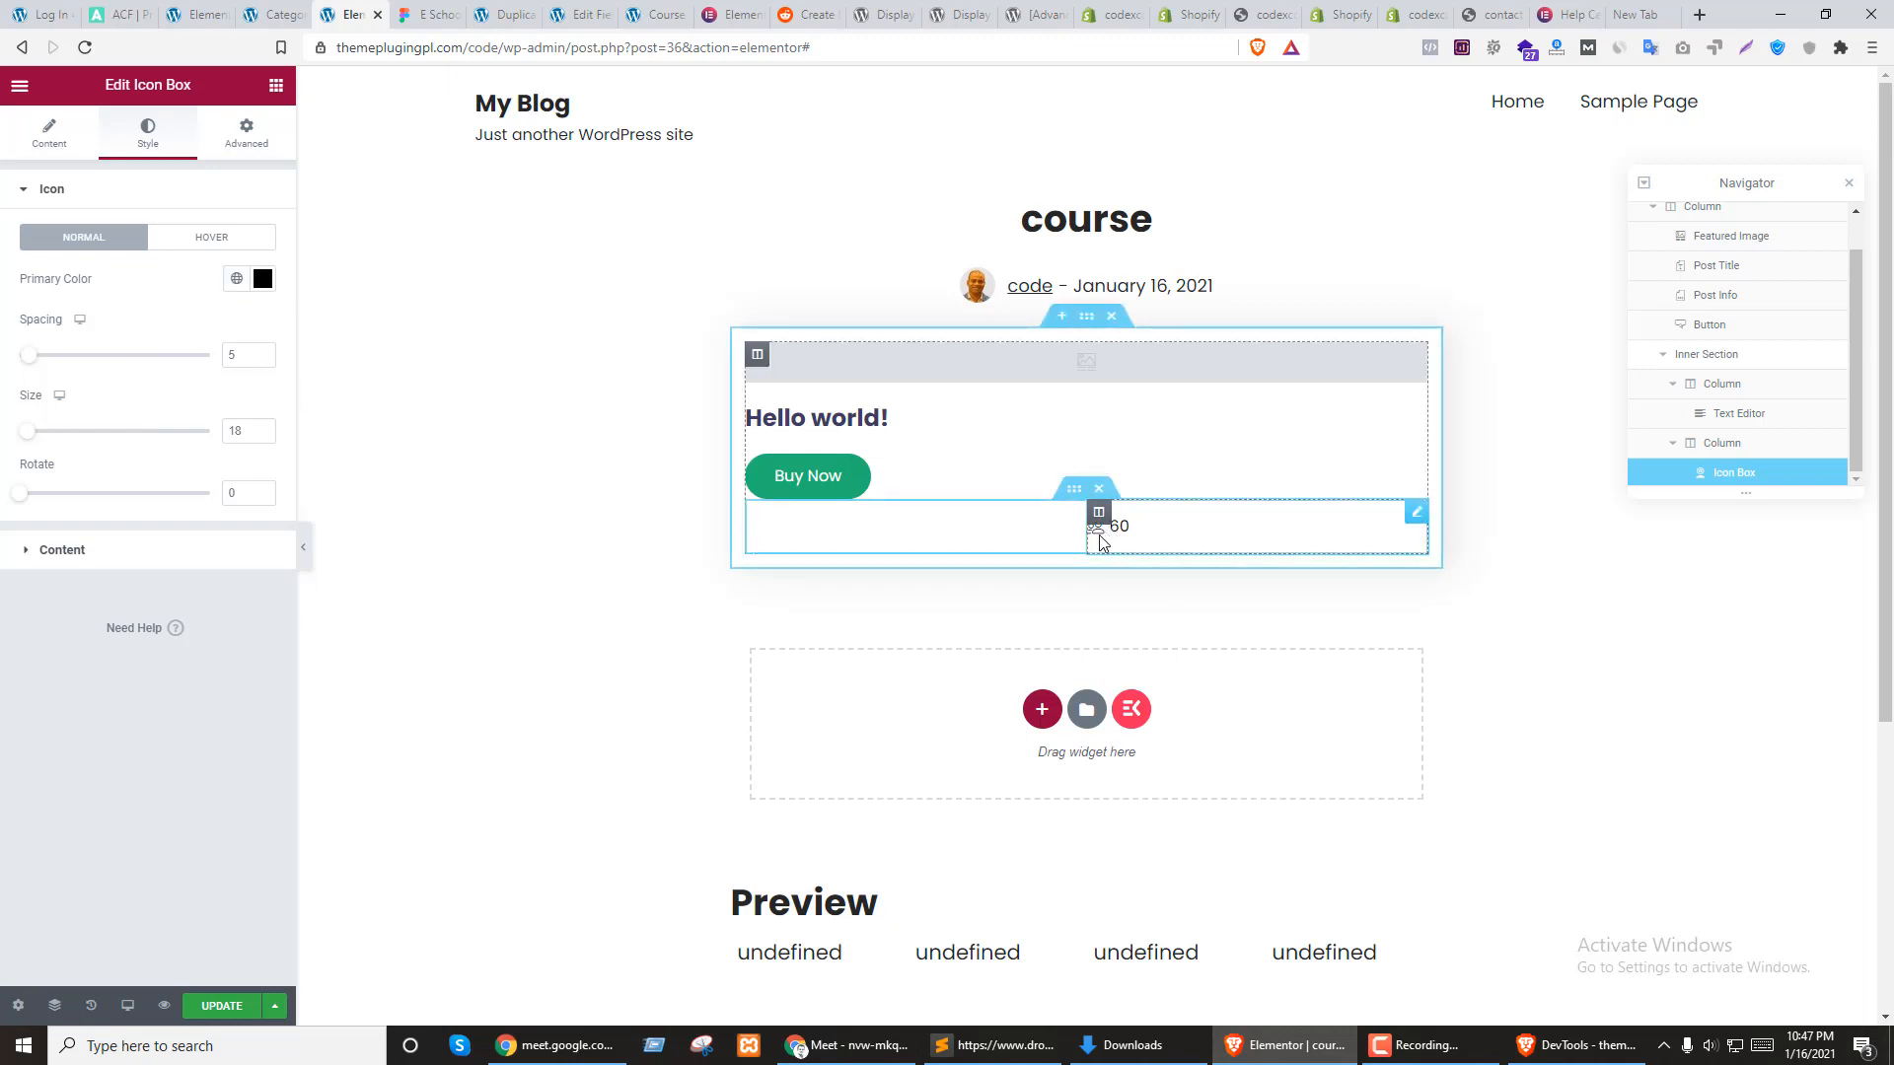
Try the End, Space Between and Space Evenly horizontal alignments on the icon box's column, and return it to Default
click(1098, 515)
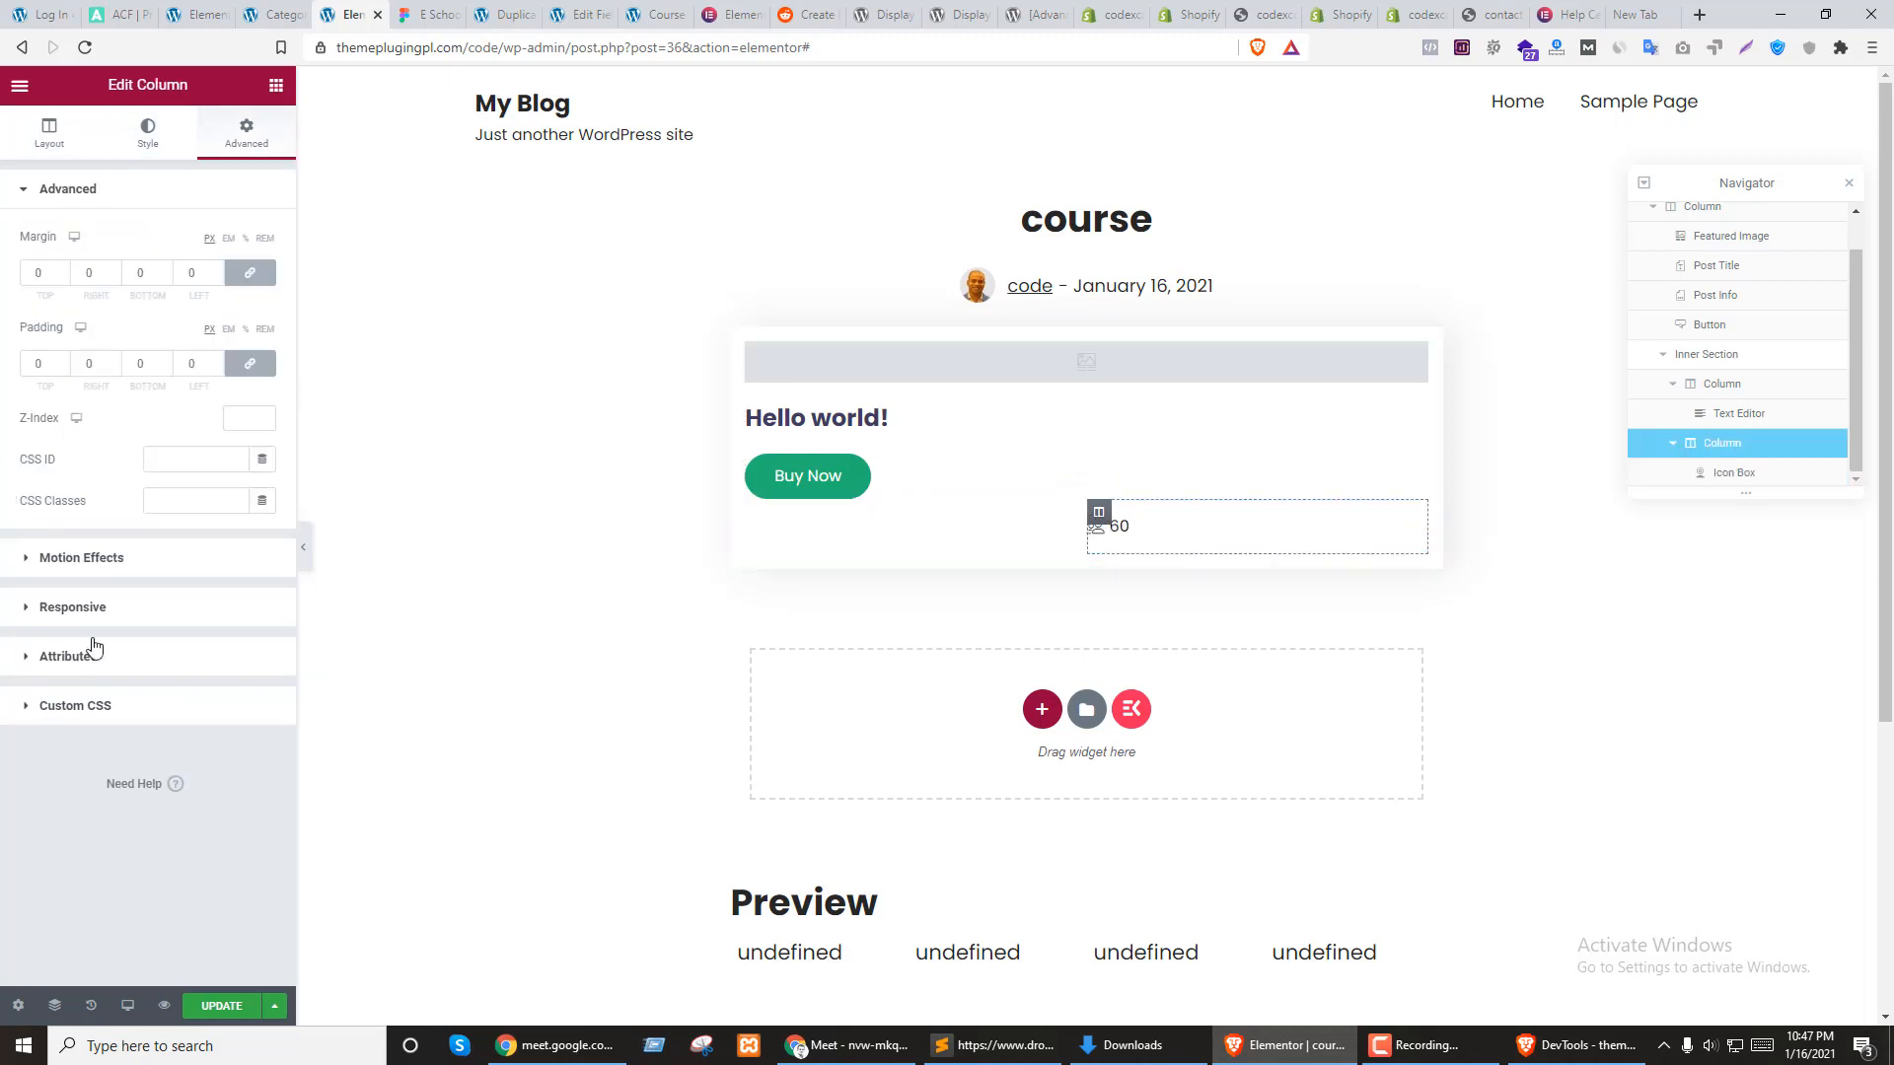
click(34, 148)
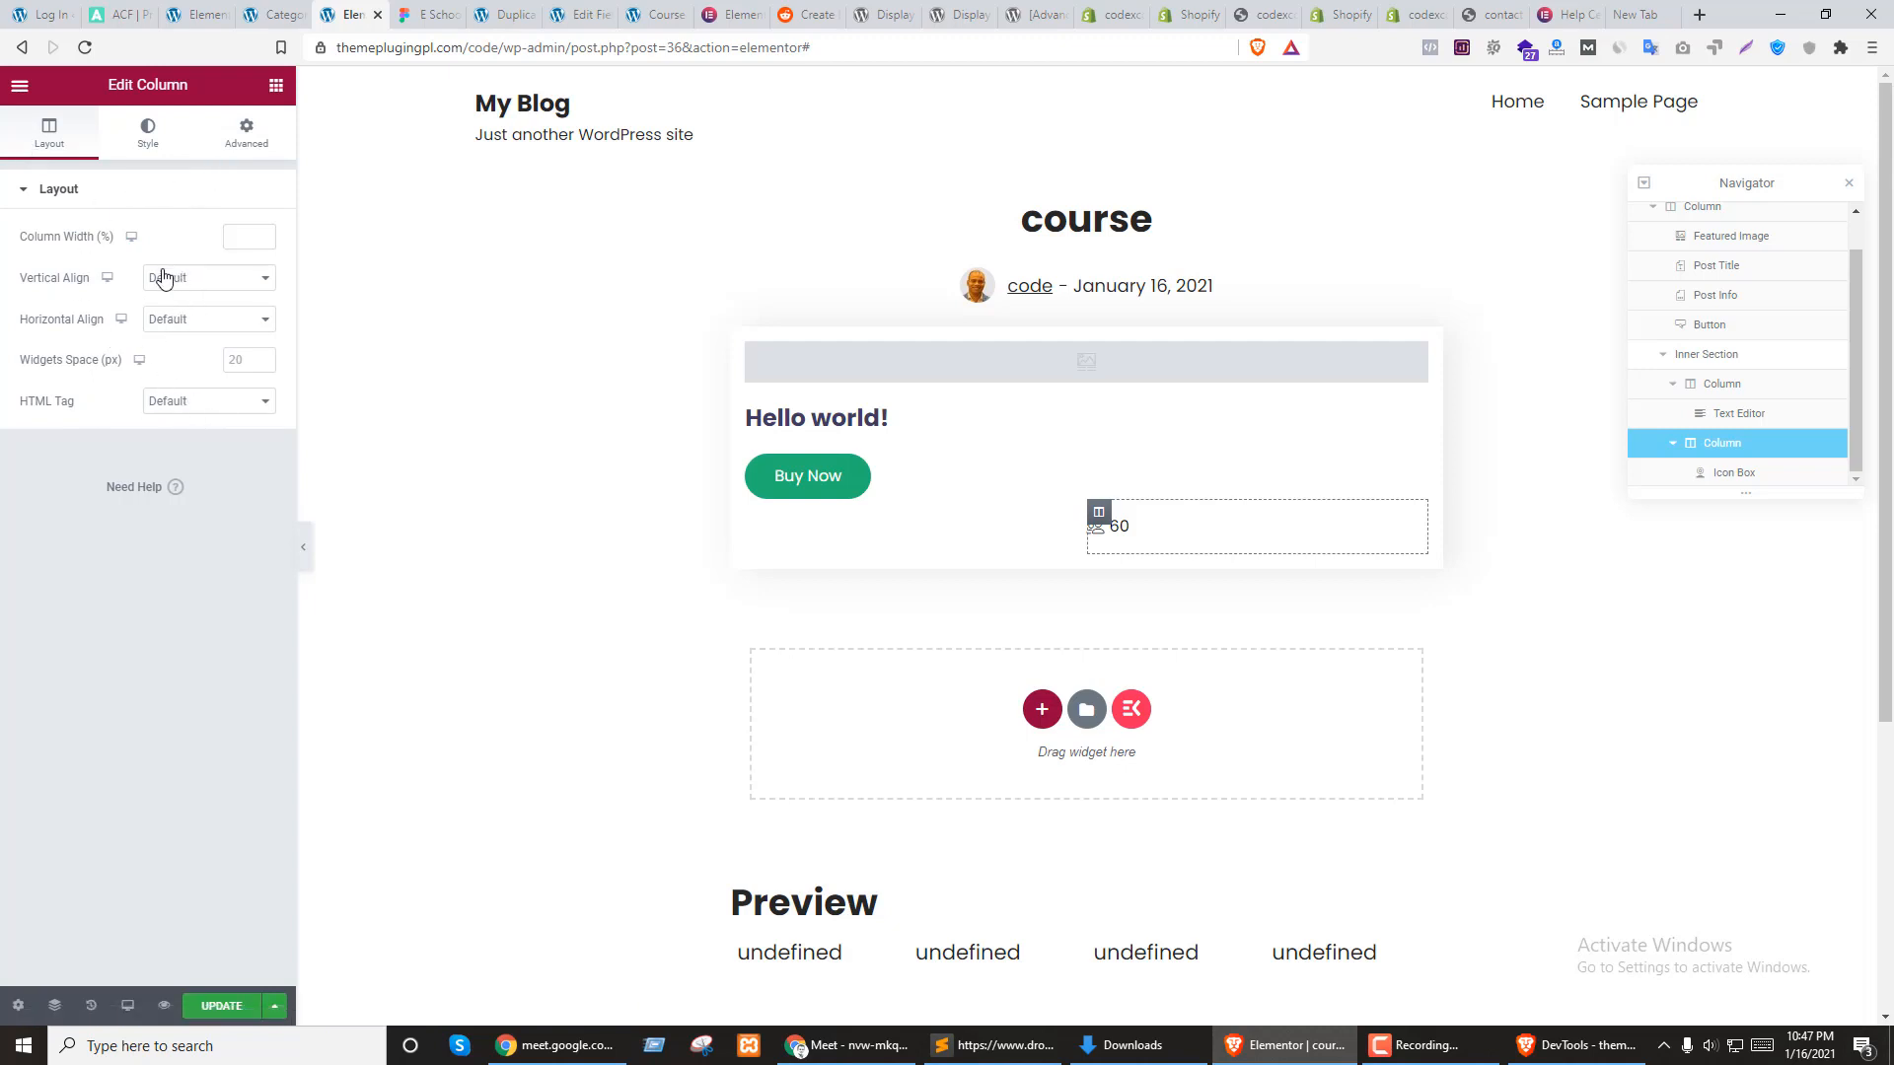
click(201, 326)
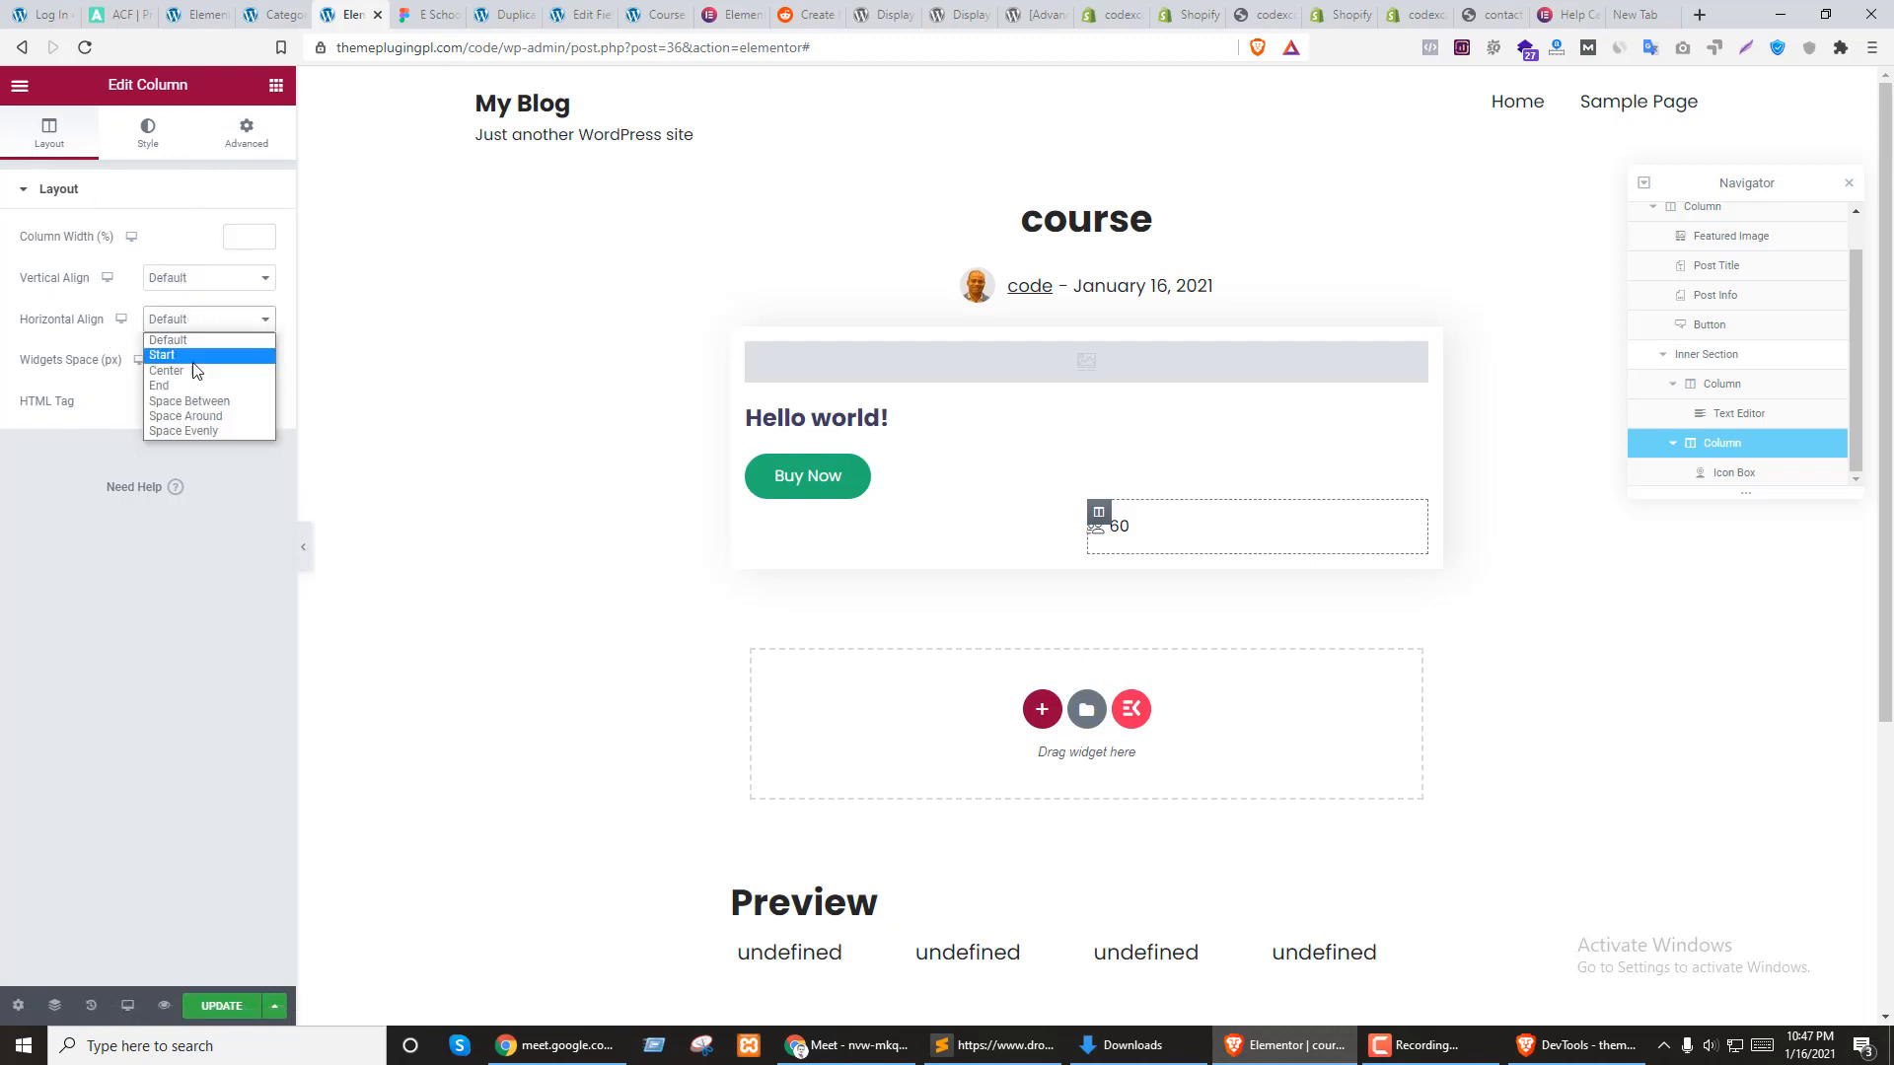
click(184, 386)
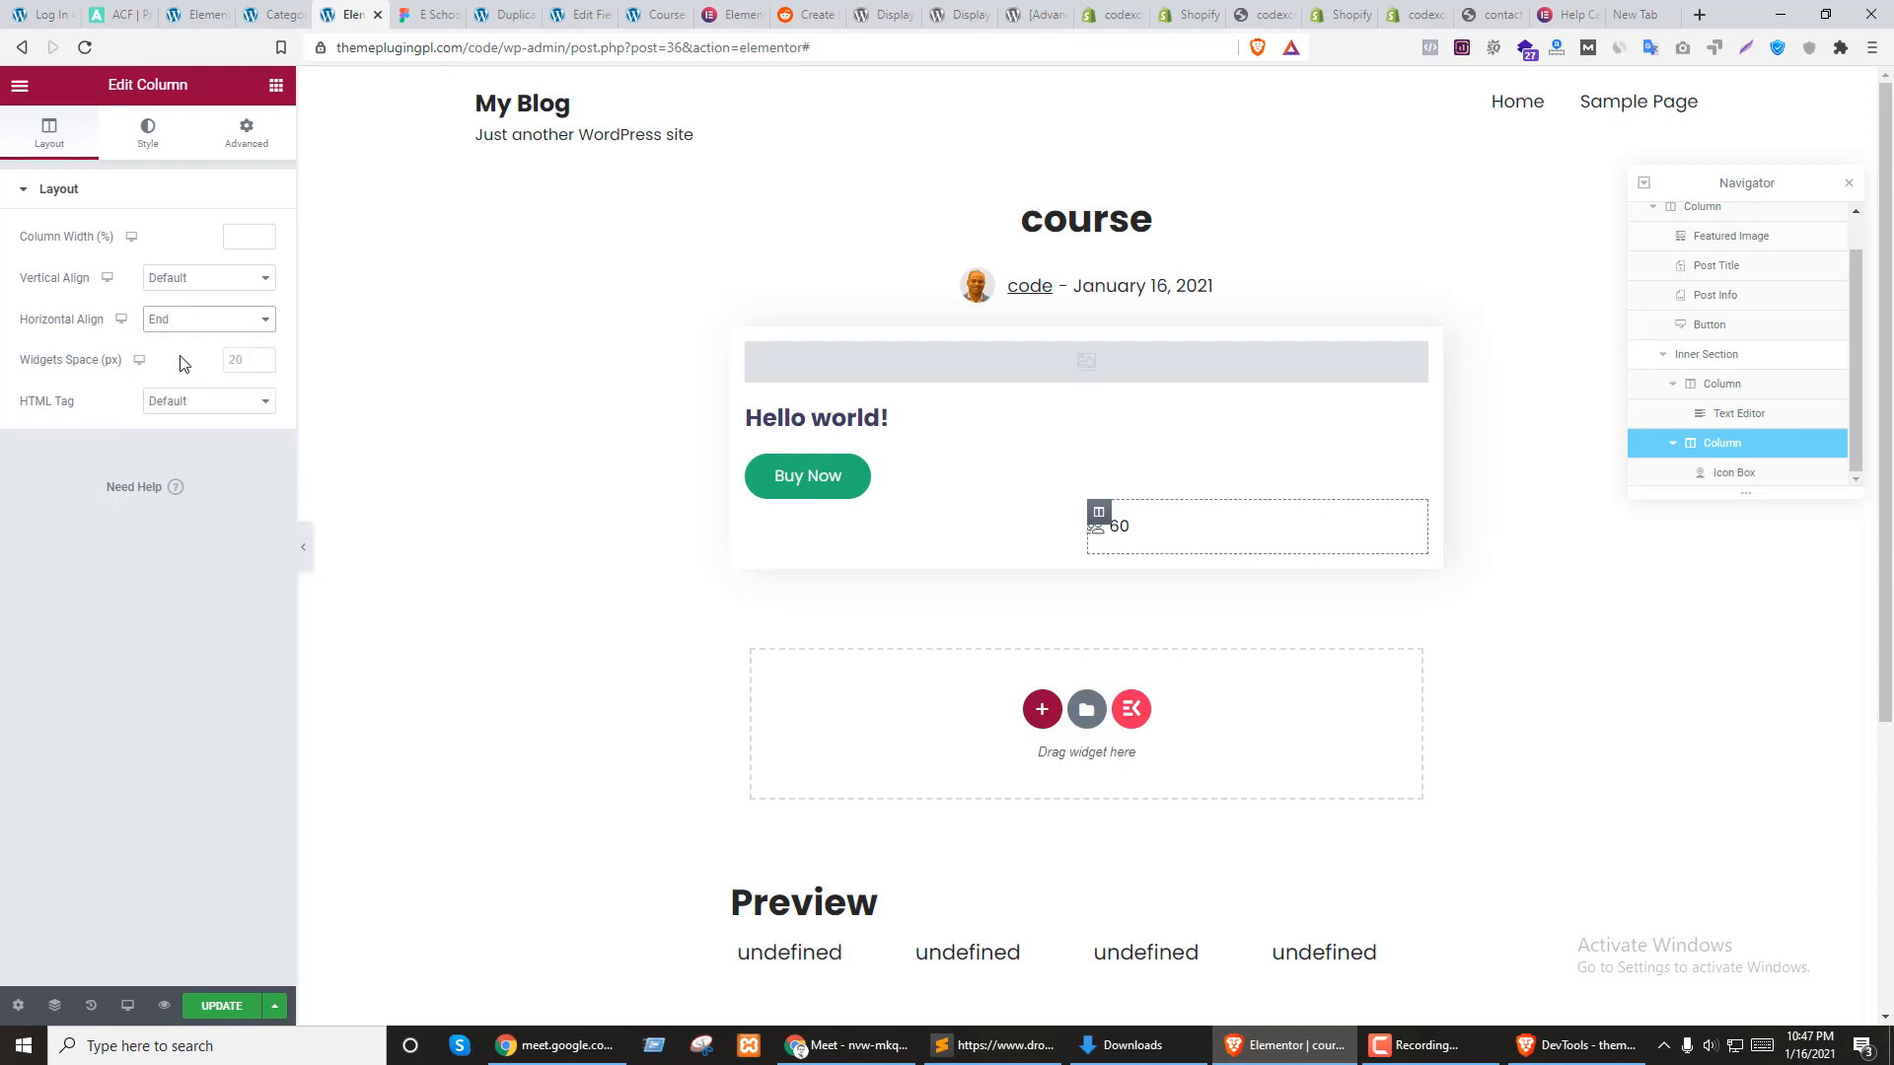
click(178, 324)
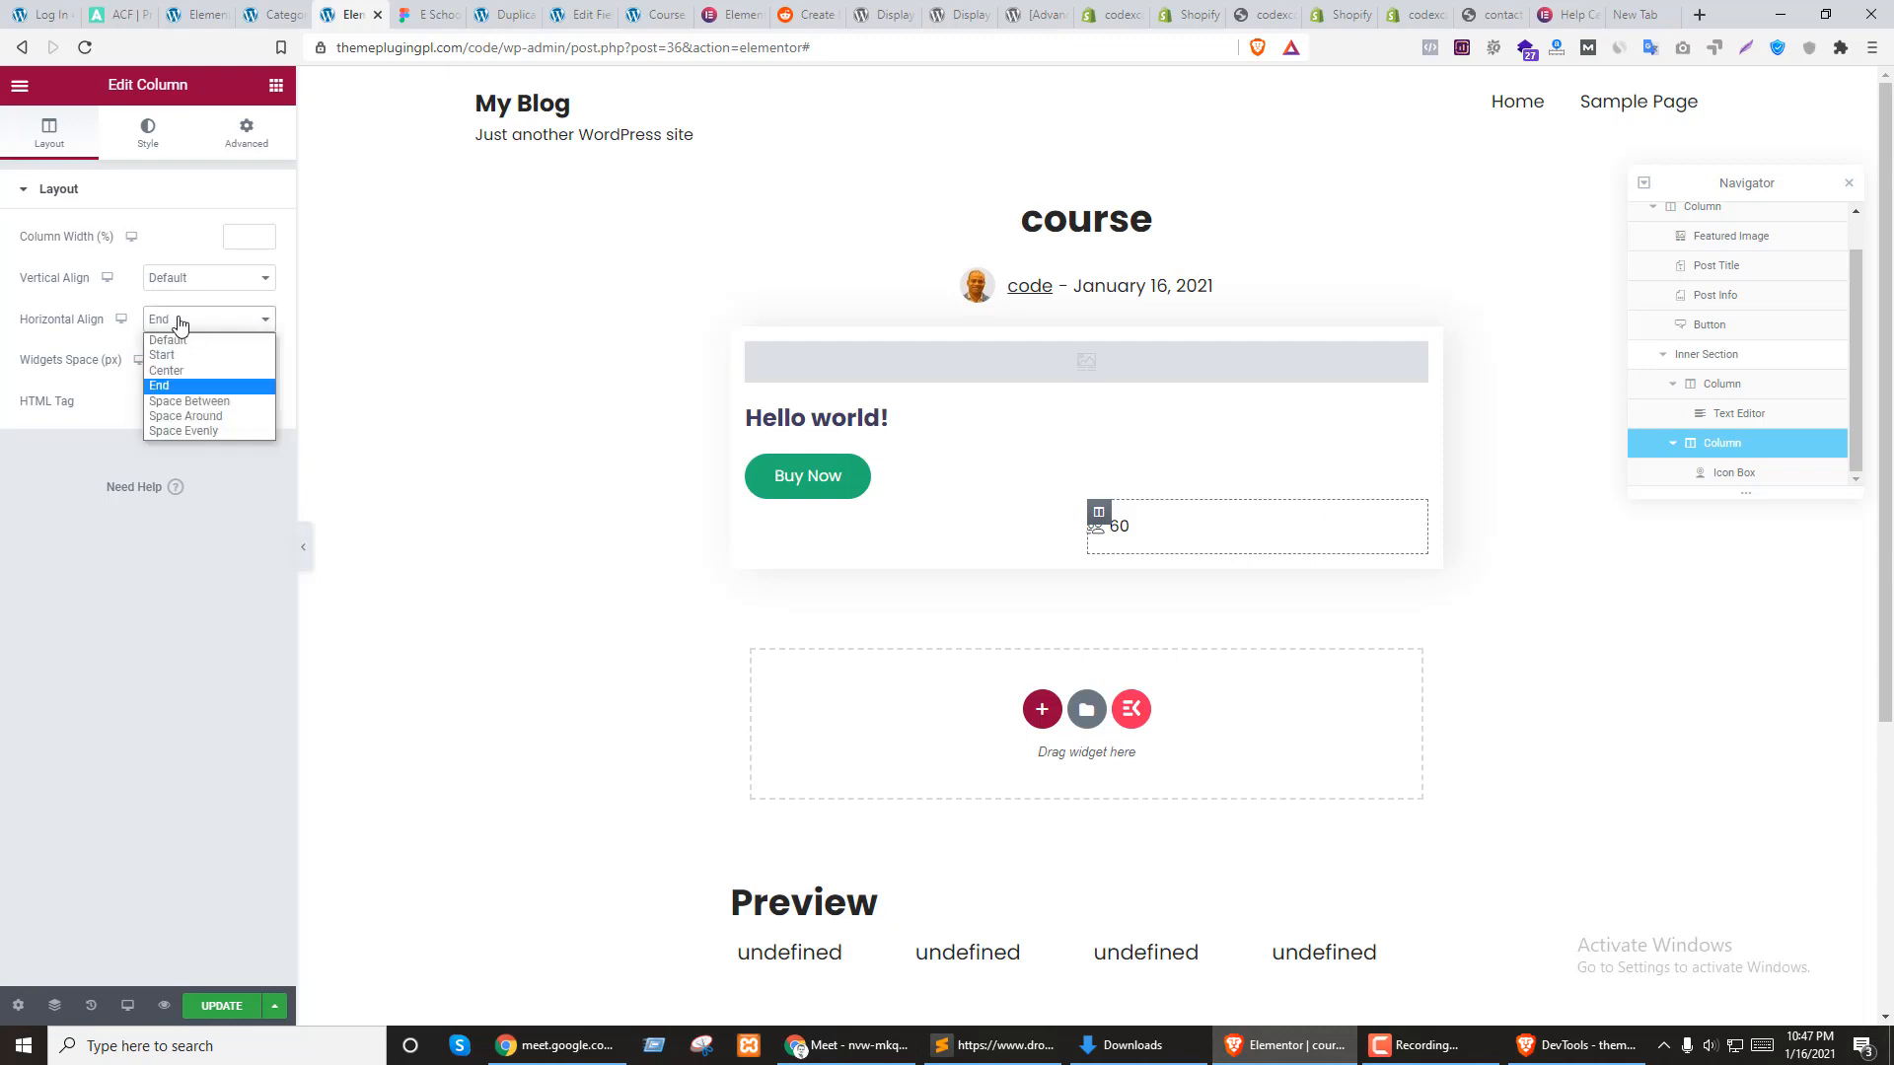
click(198, 403)
click(187, 321)
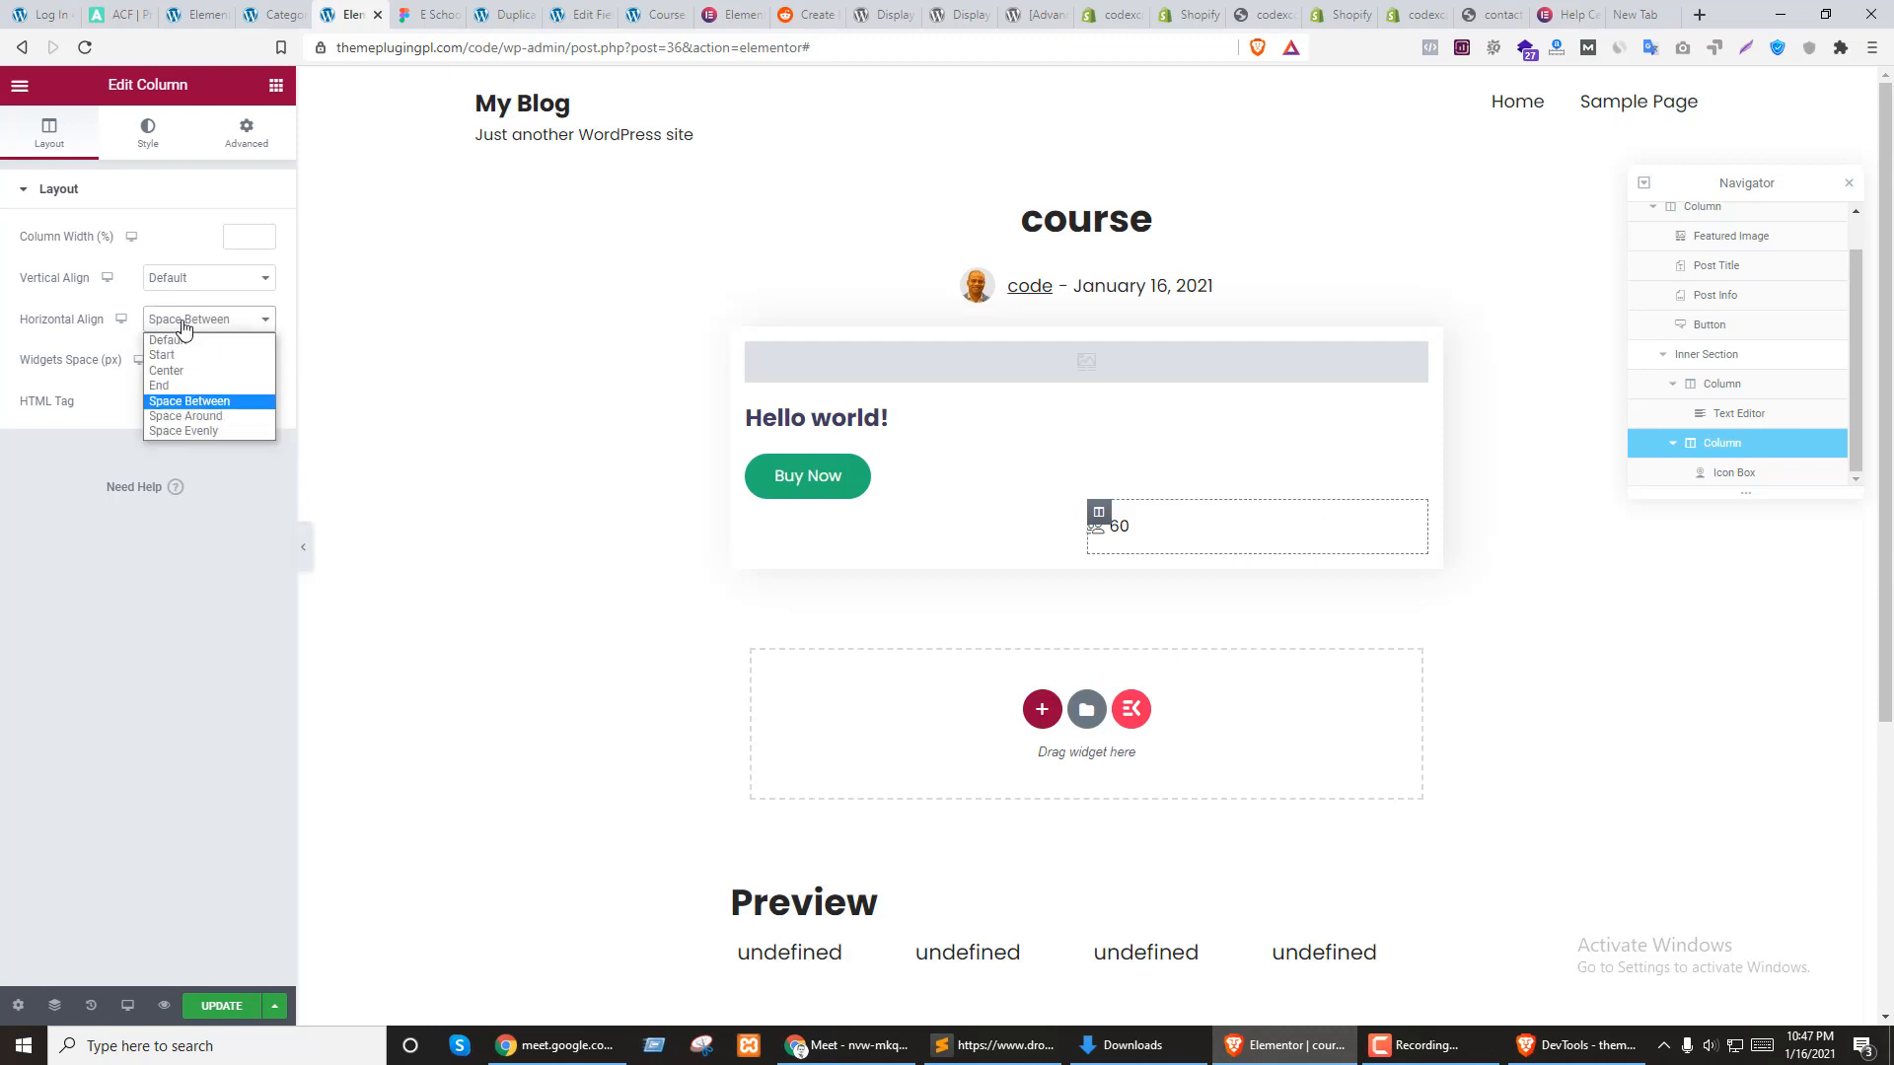
click(199, 433)
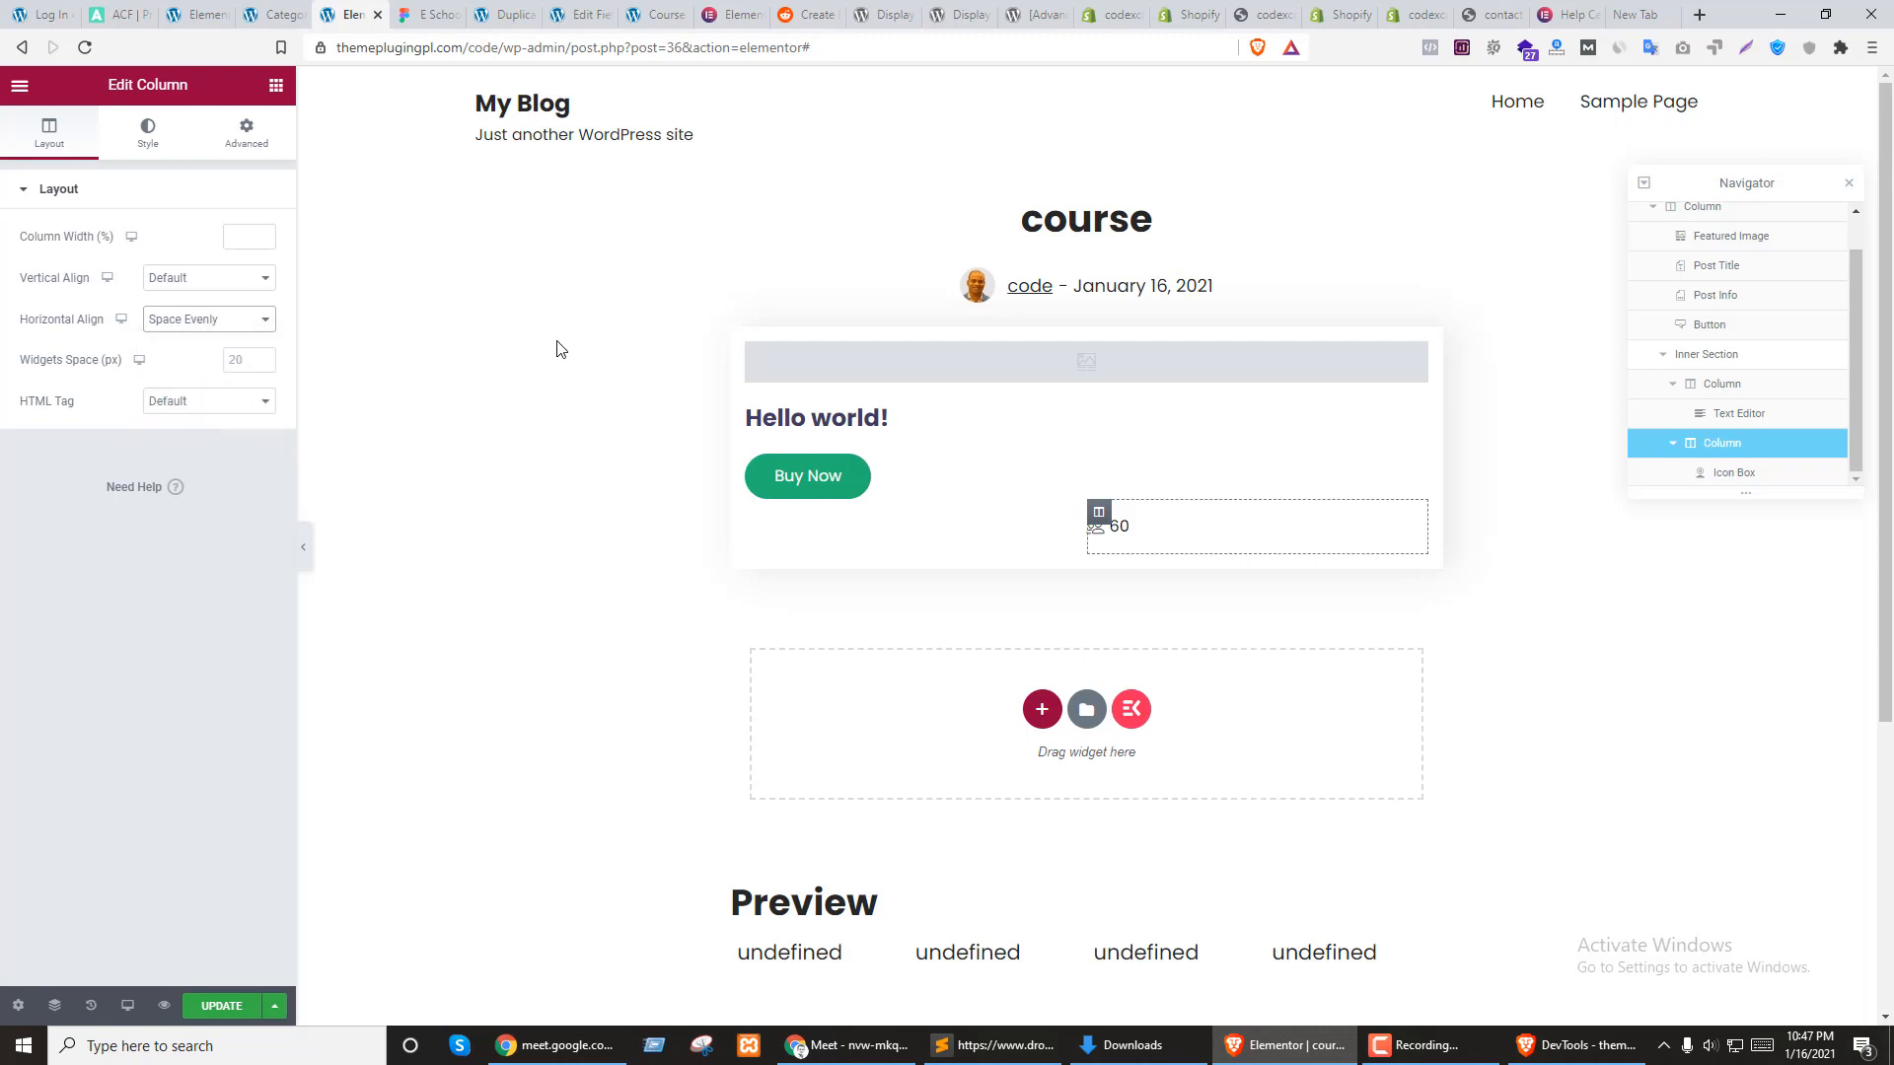
click(202, 314)
click(192, 337)
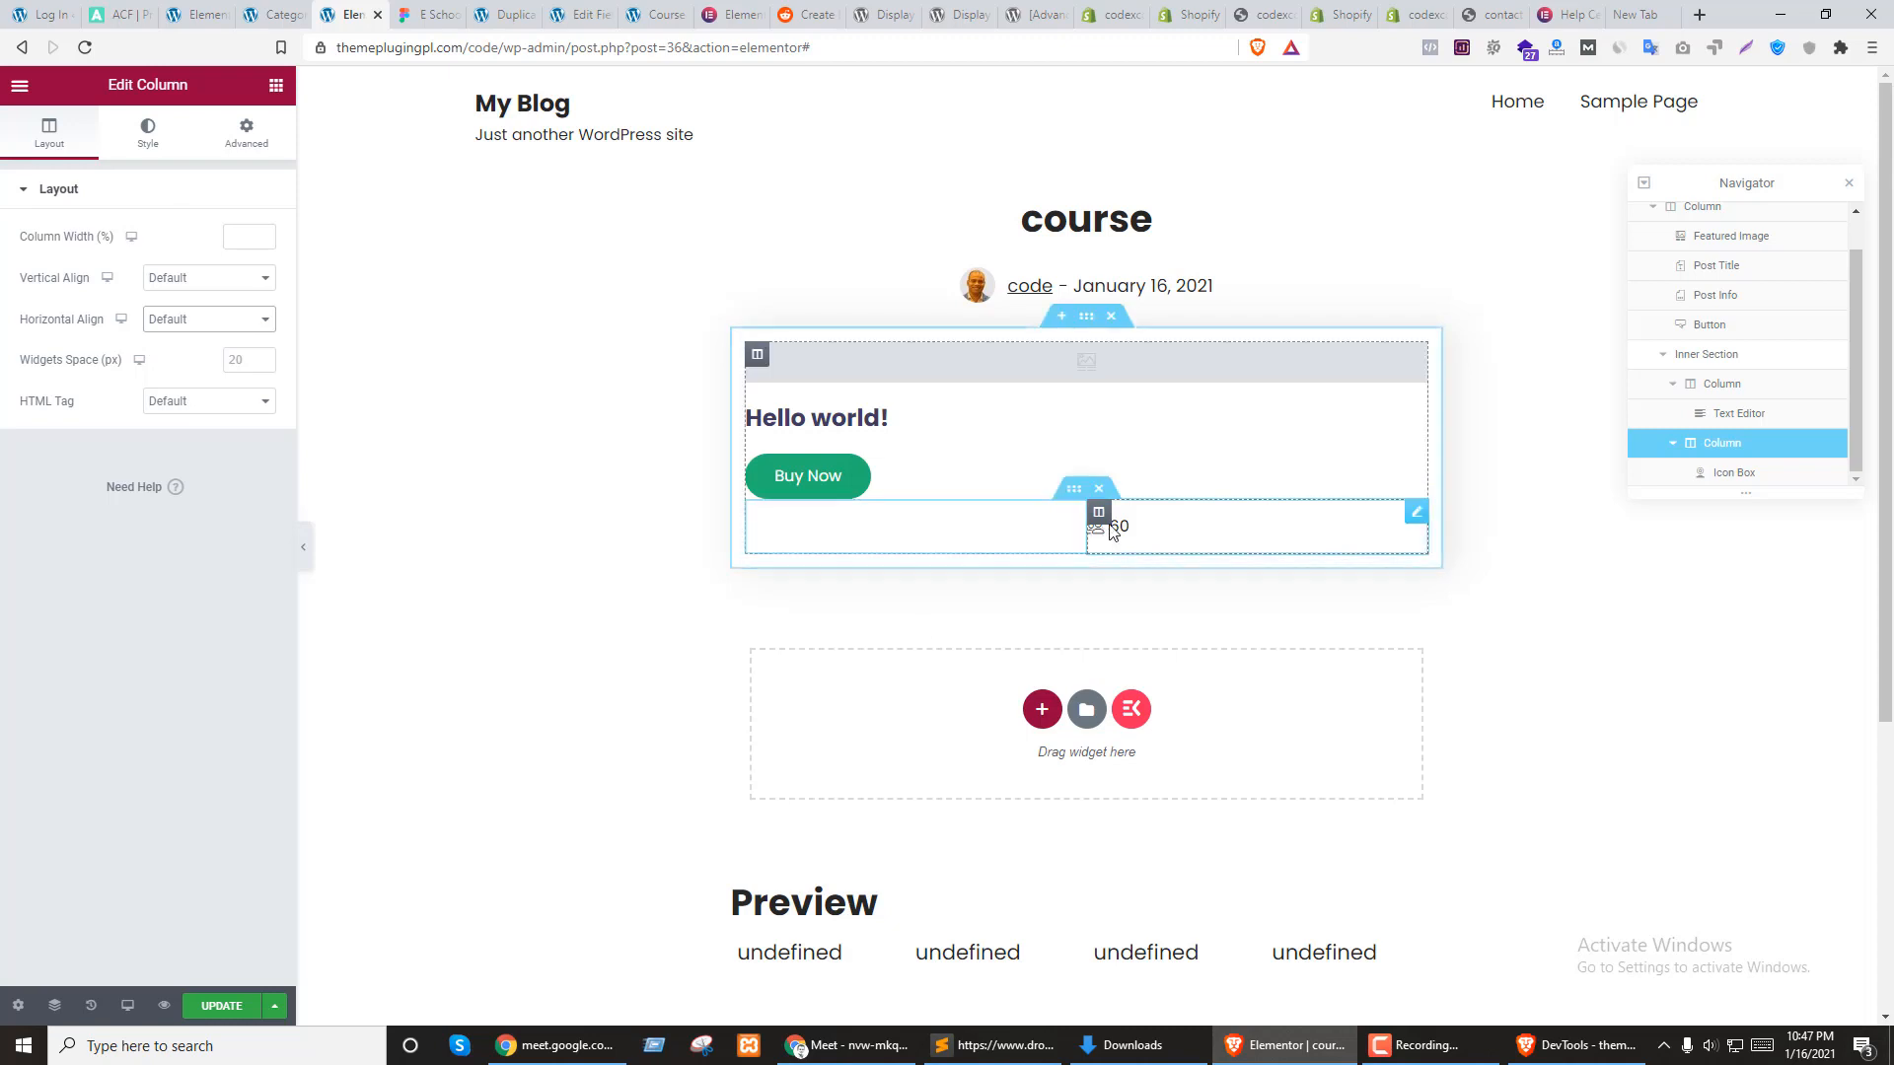
click(246, 273)
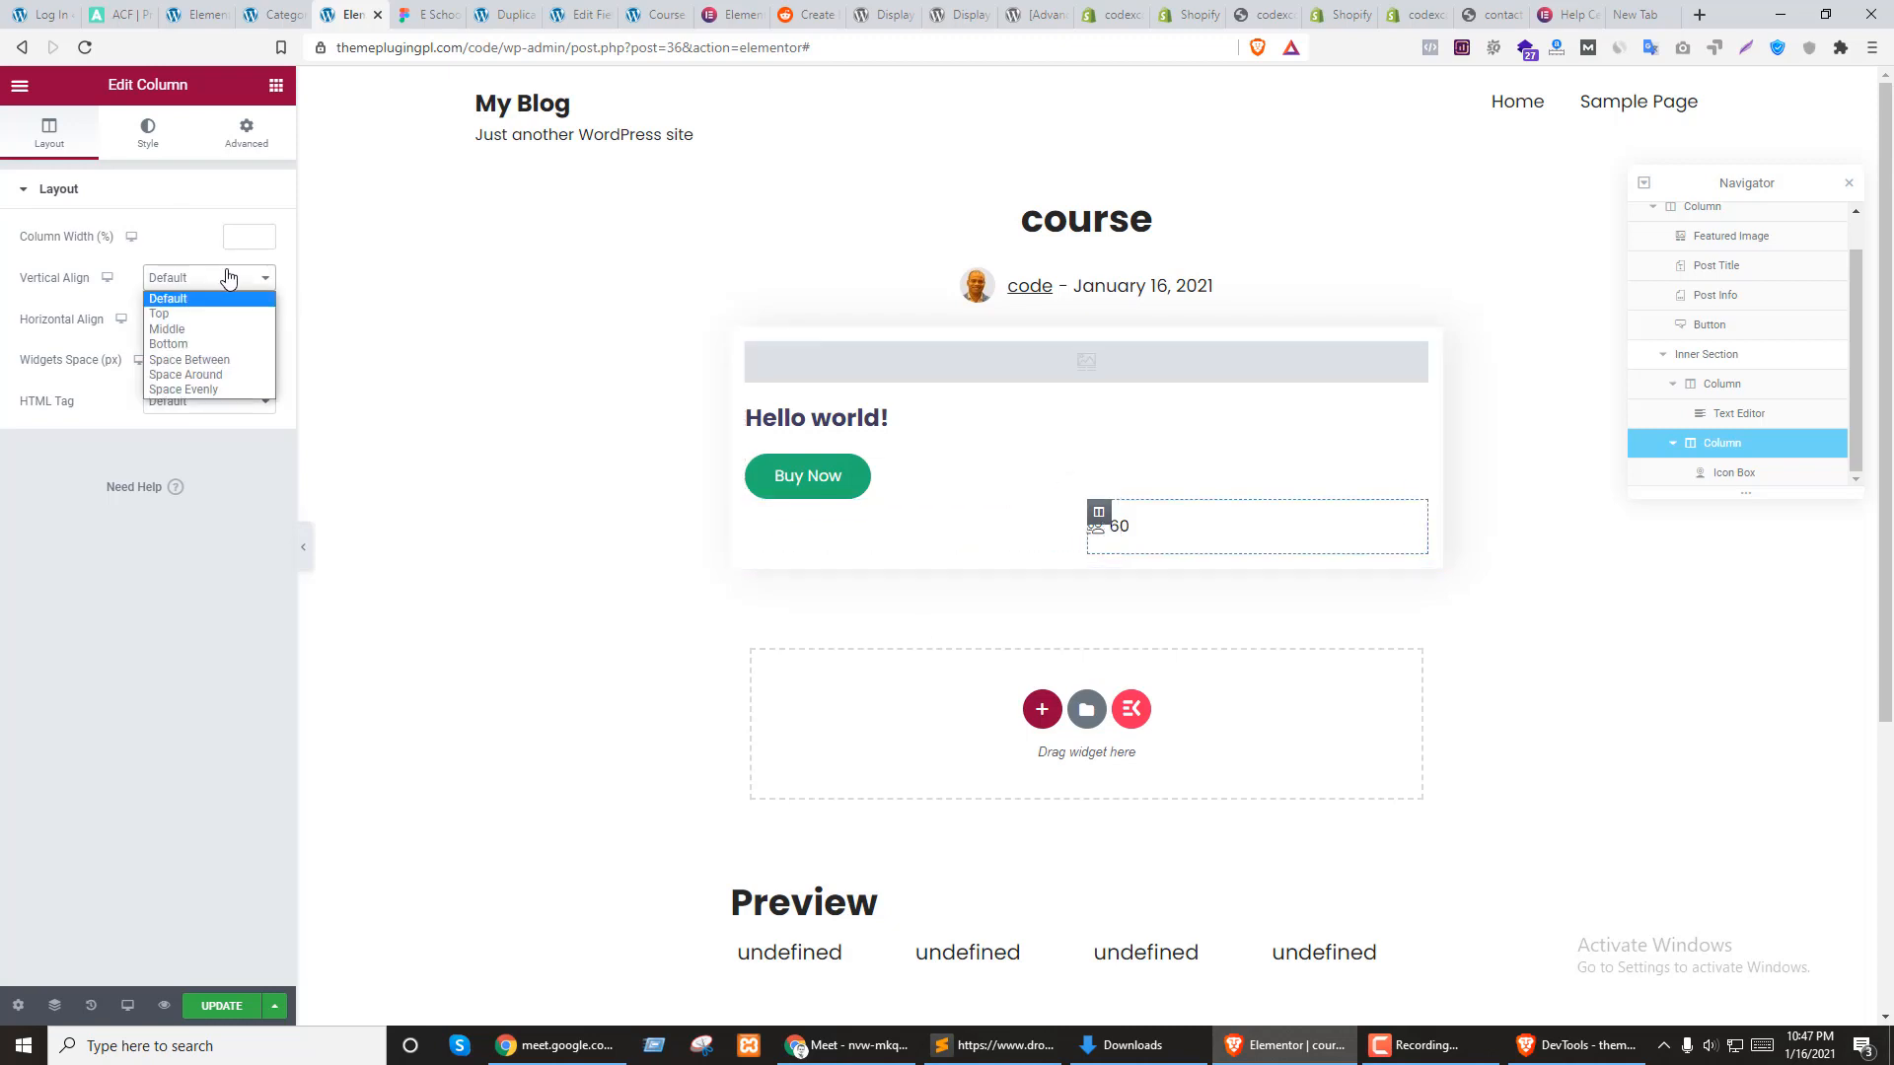
click(165, 217)
click(165, 209)
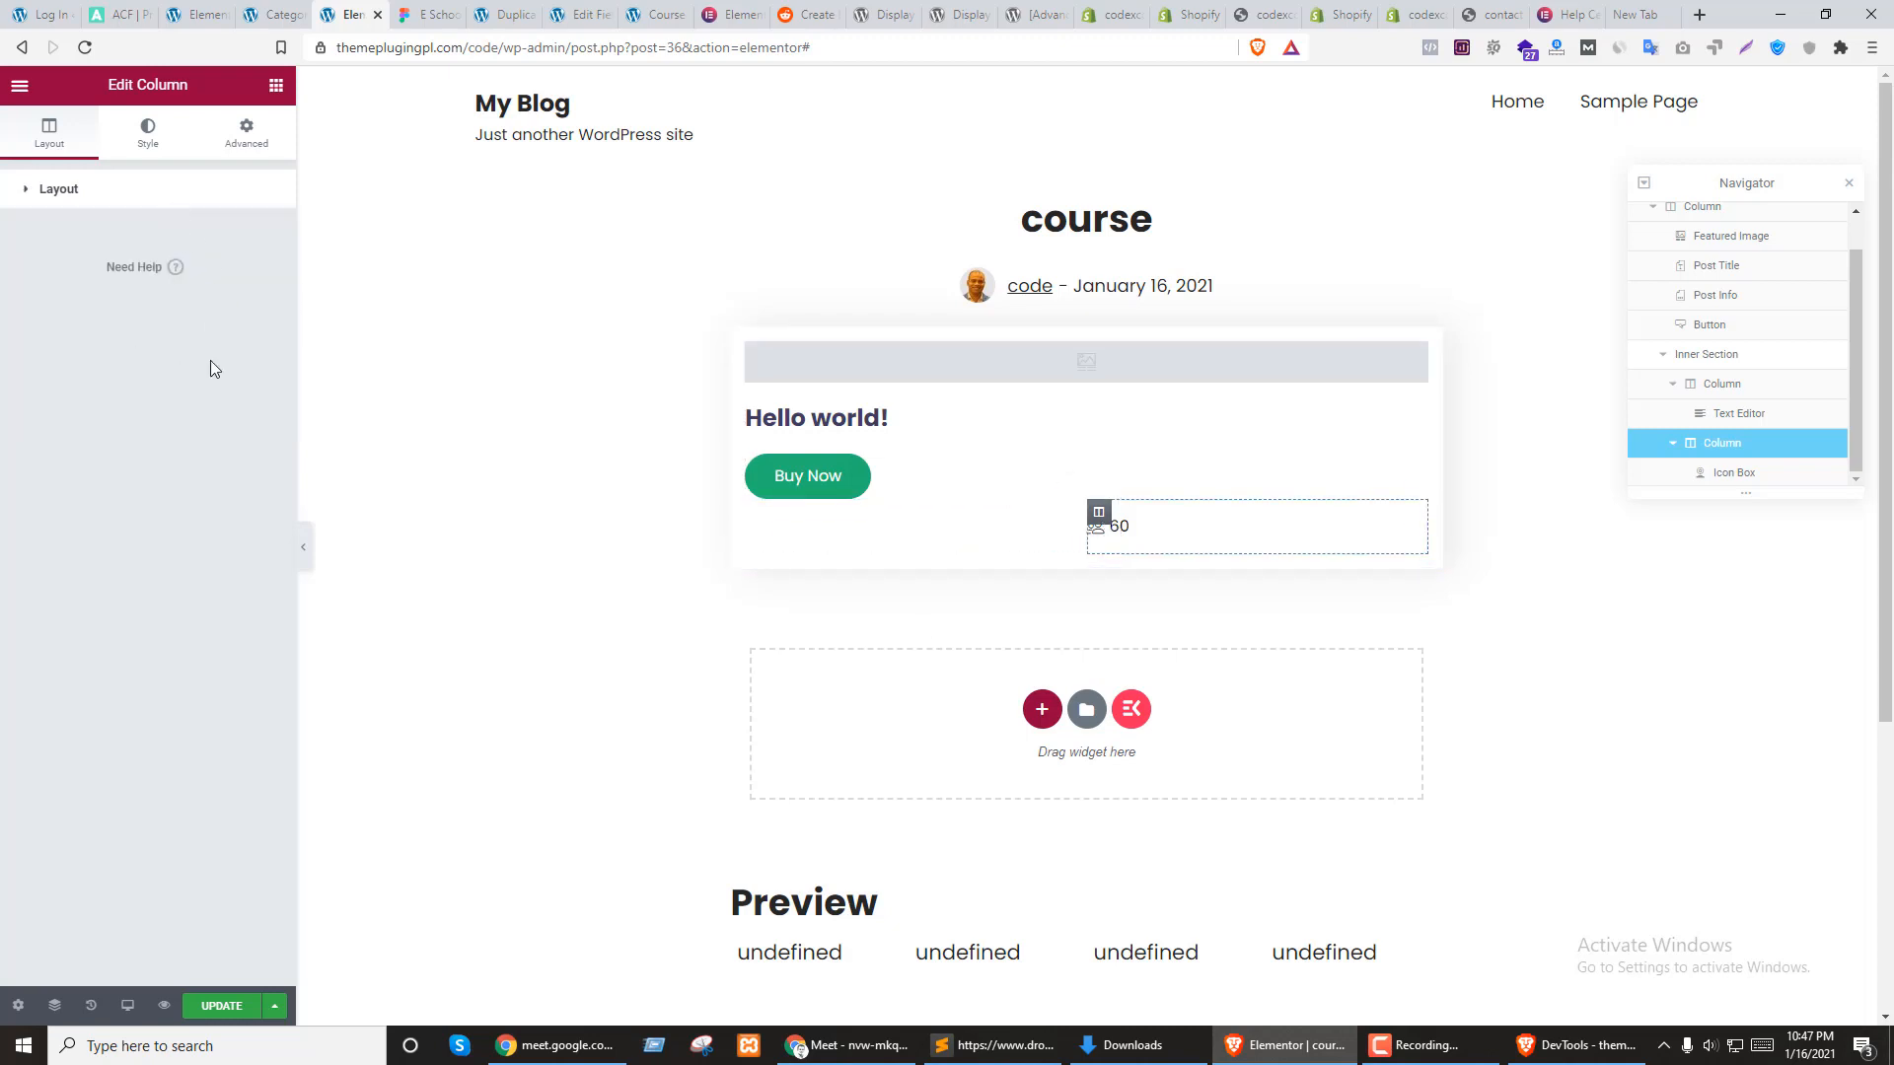
click(127, 201)
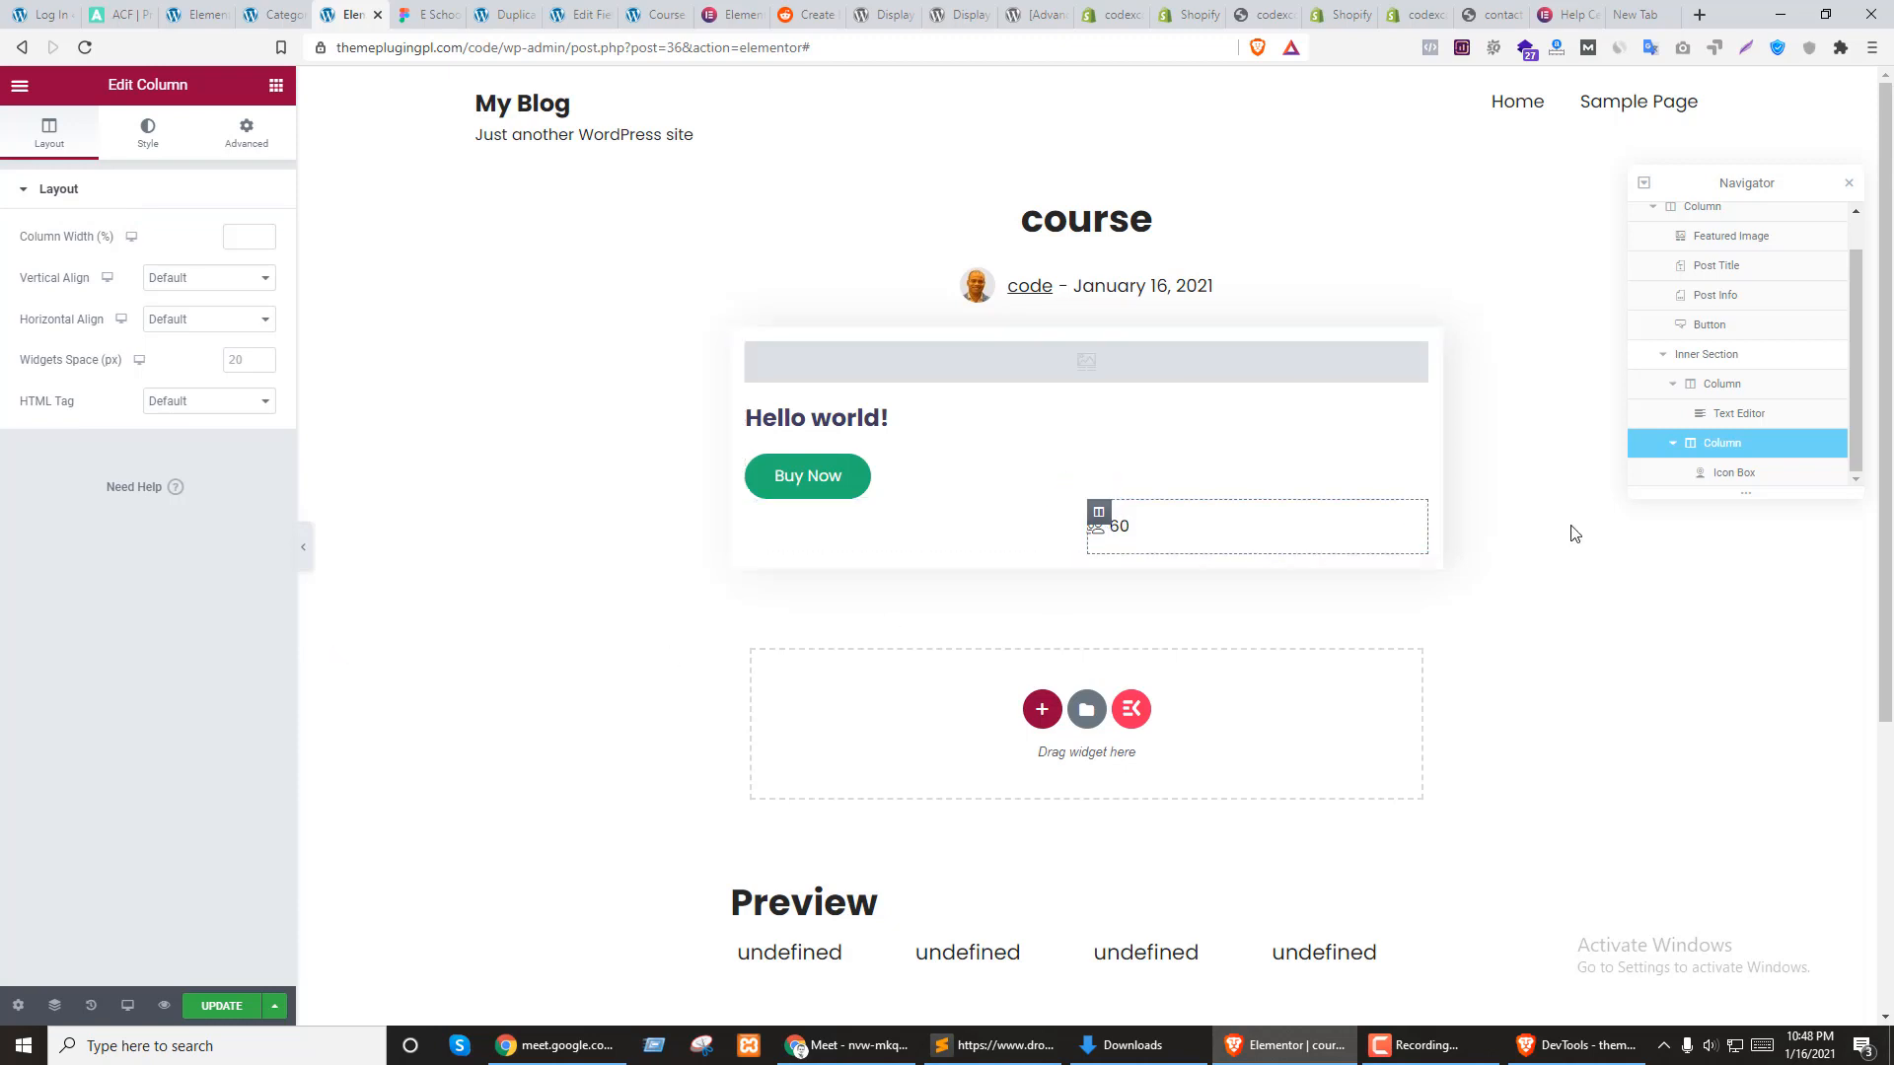
click(1076, 493)
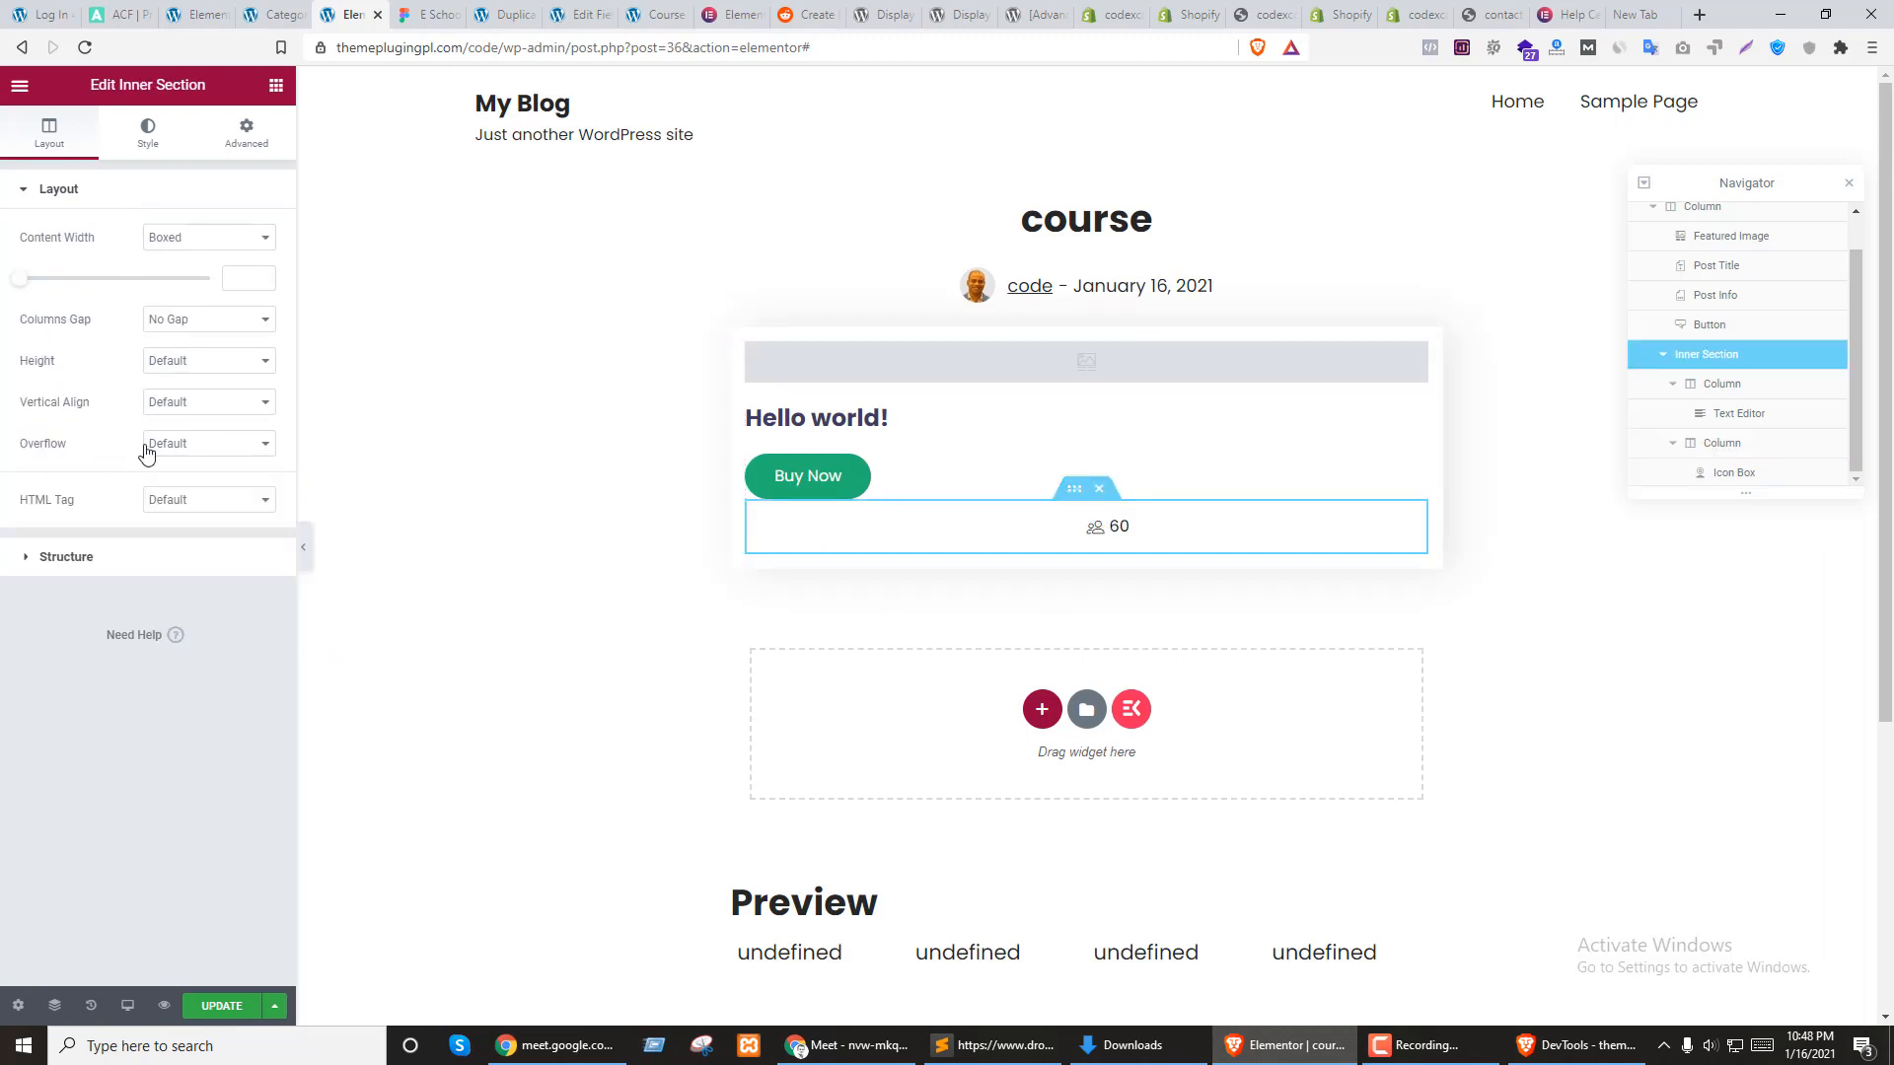
click(55, 565)
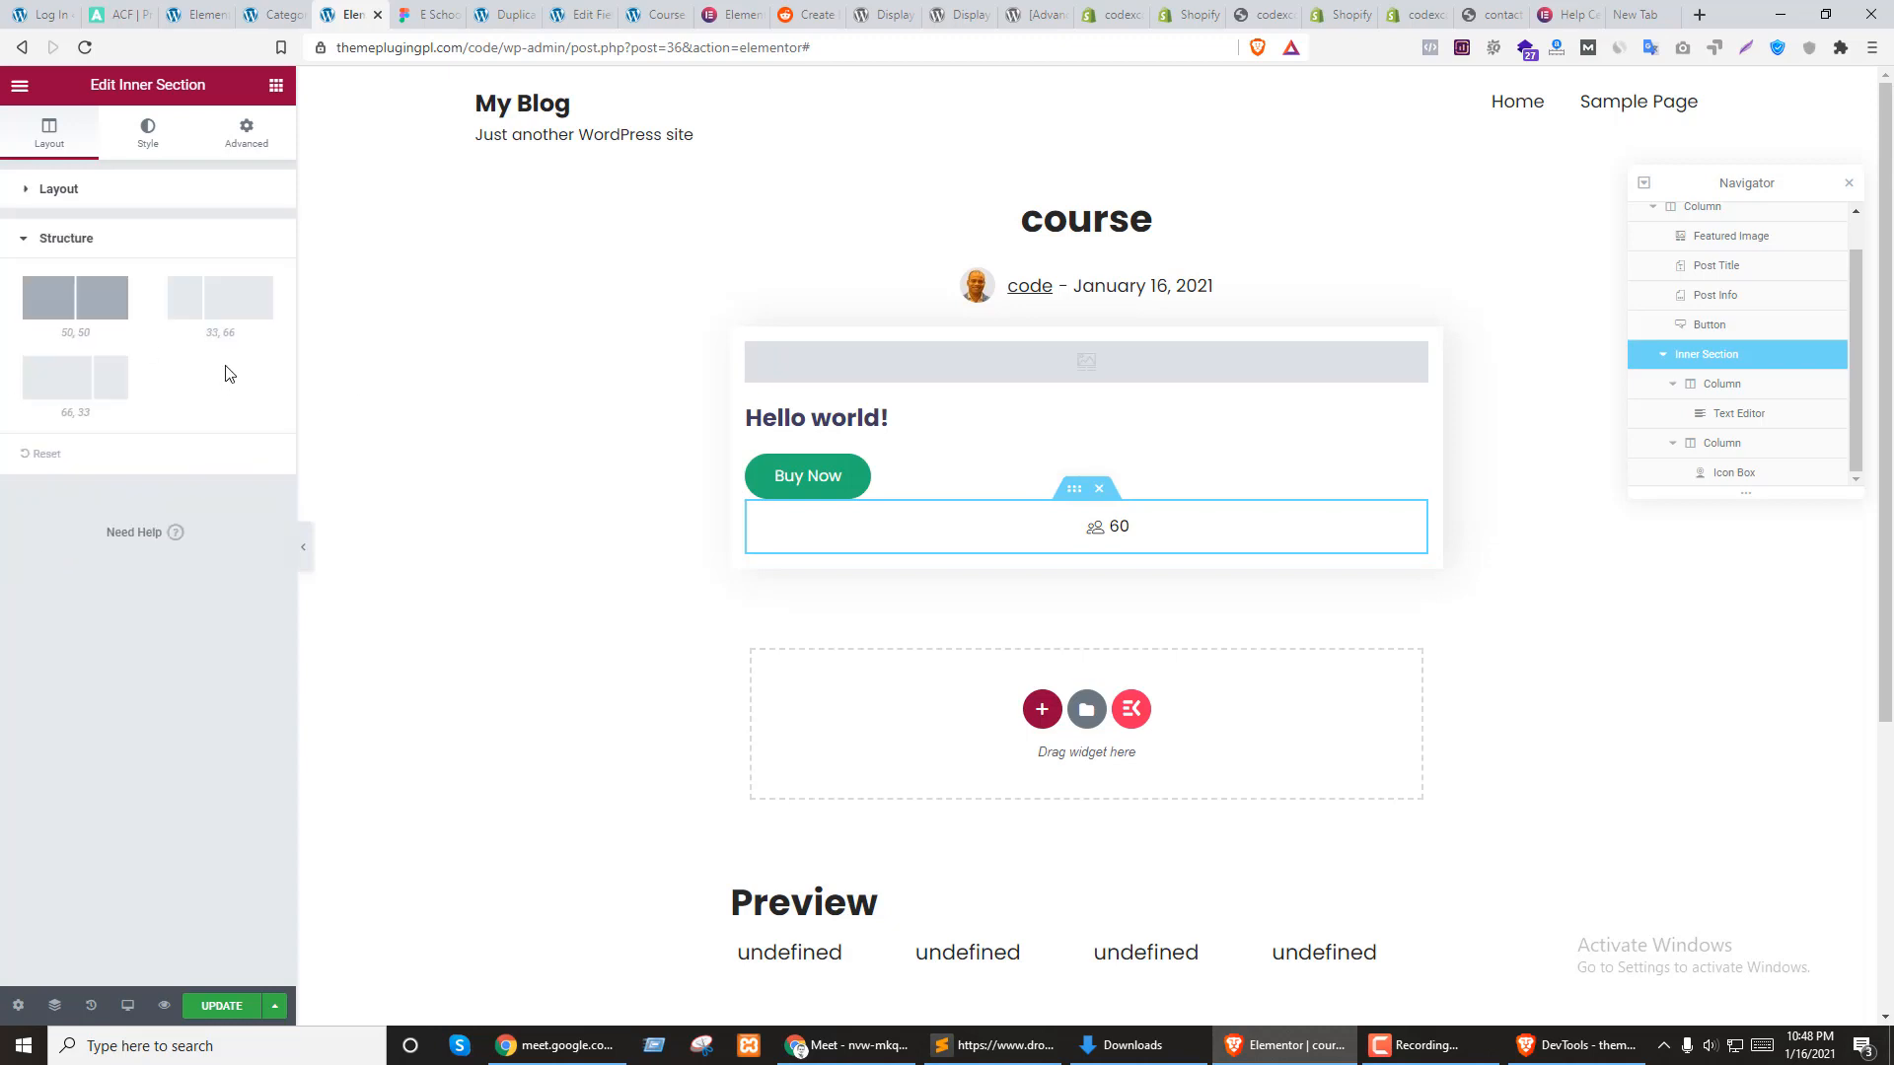
Set the content alignment of the seats icon box to right
click(1159, 531)
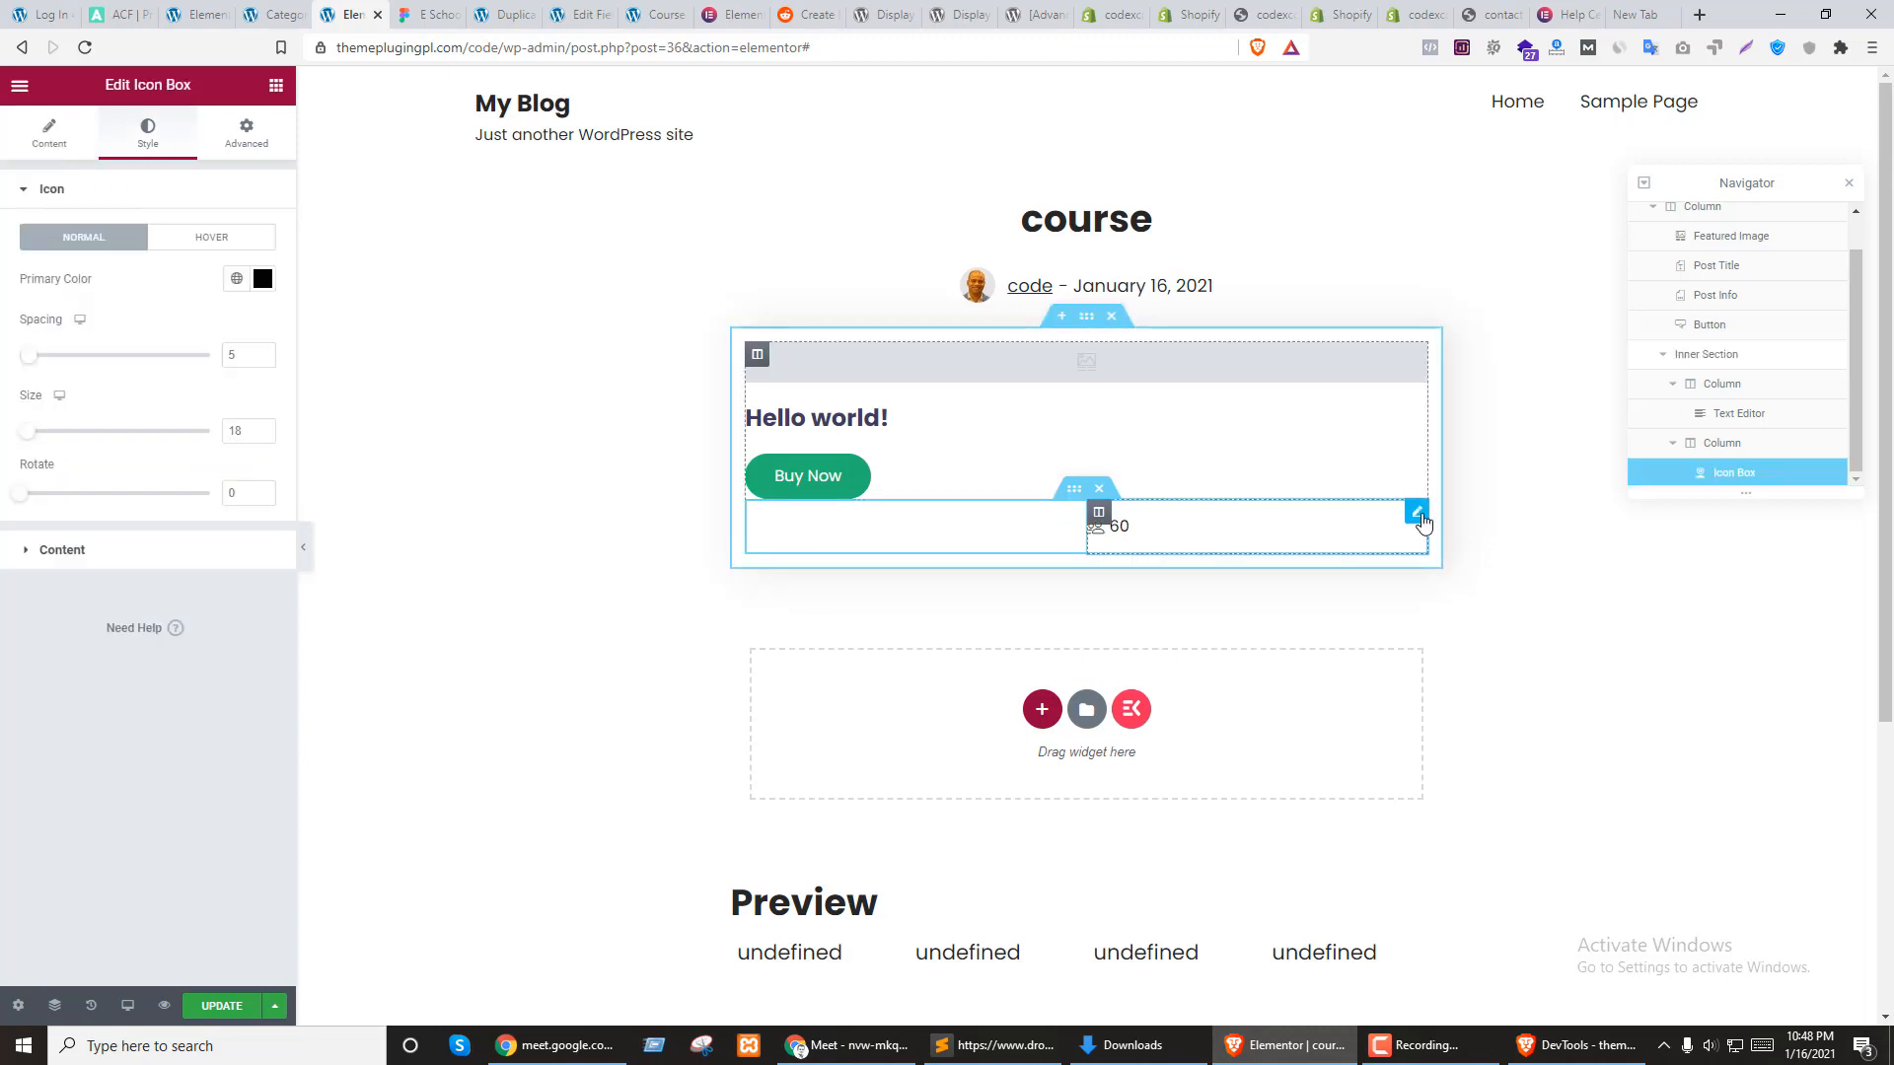
click(63, 549)
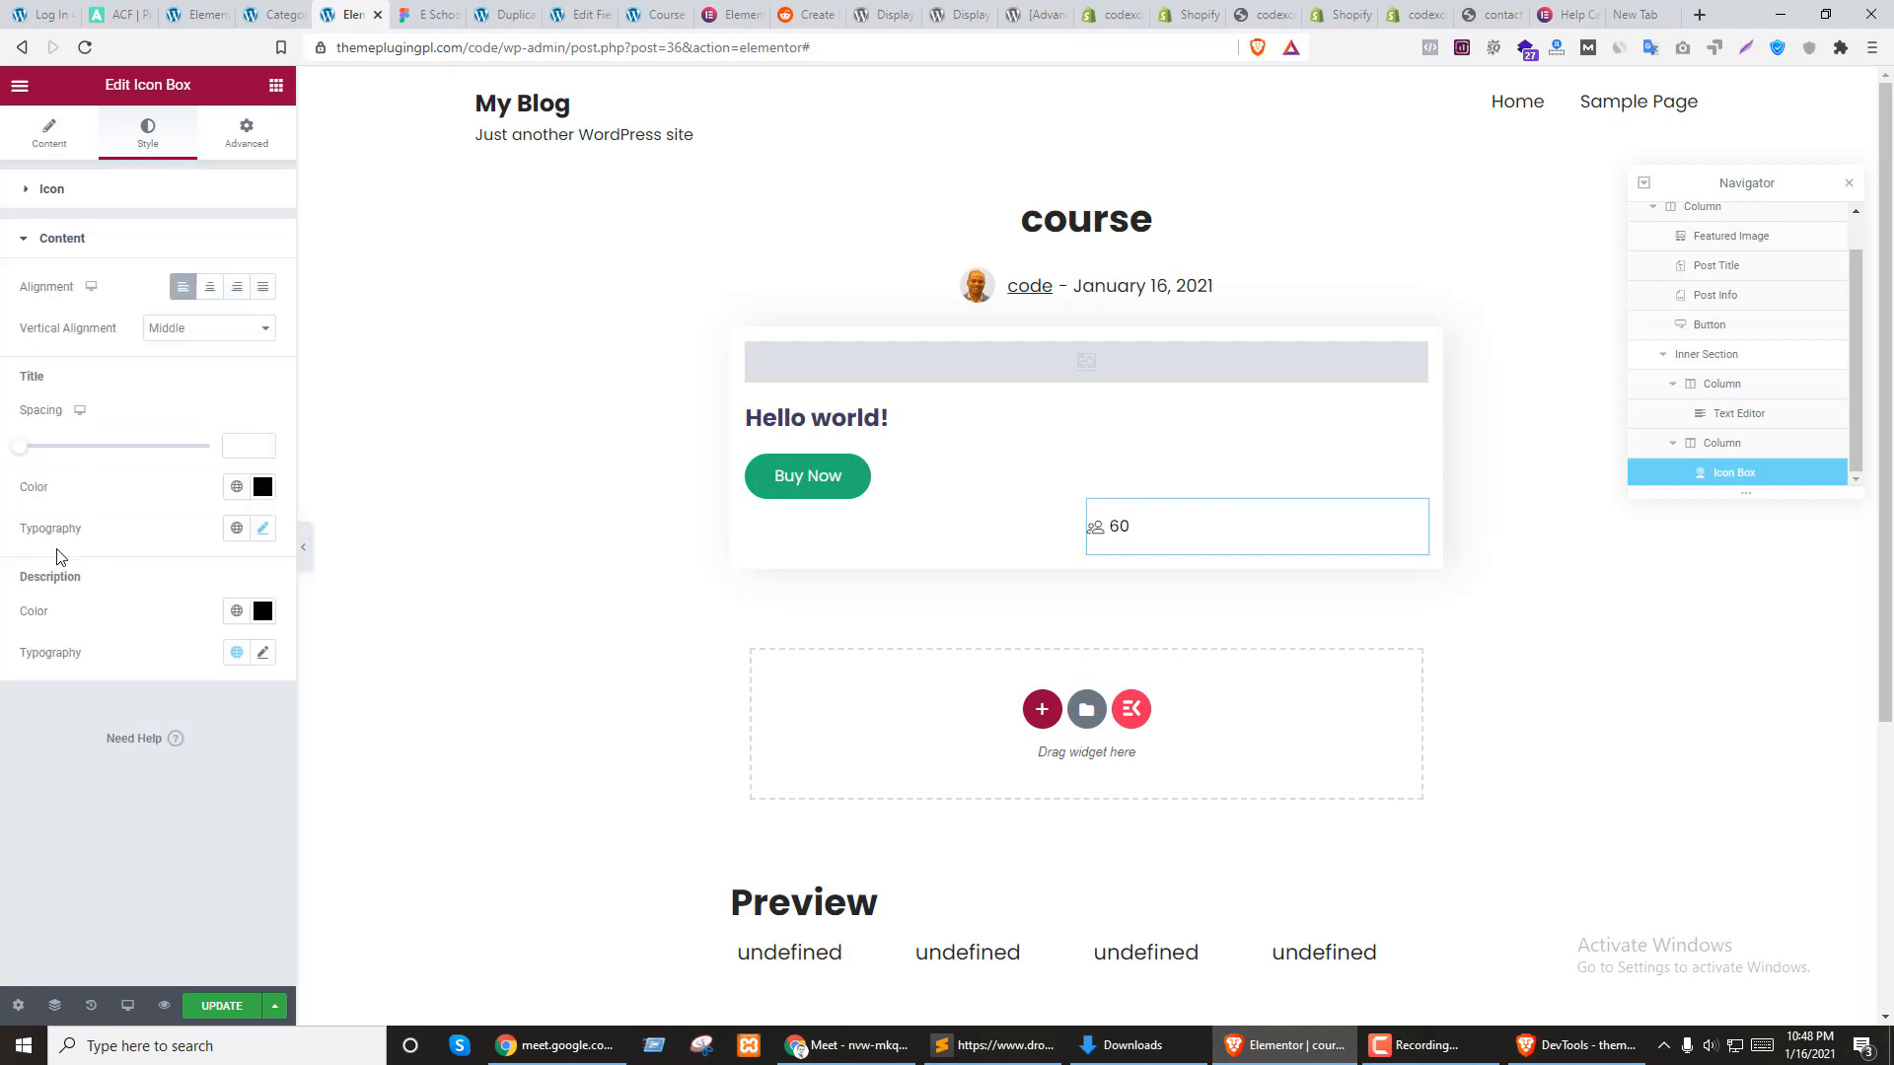
click(237, 286)
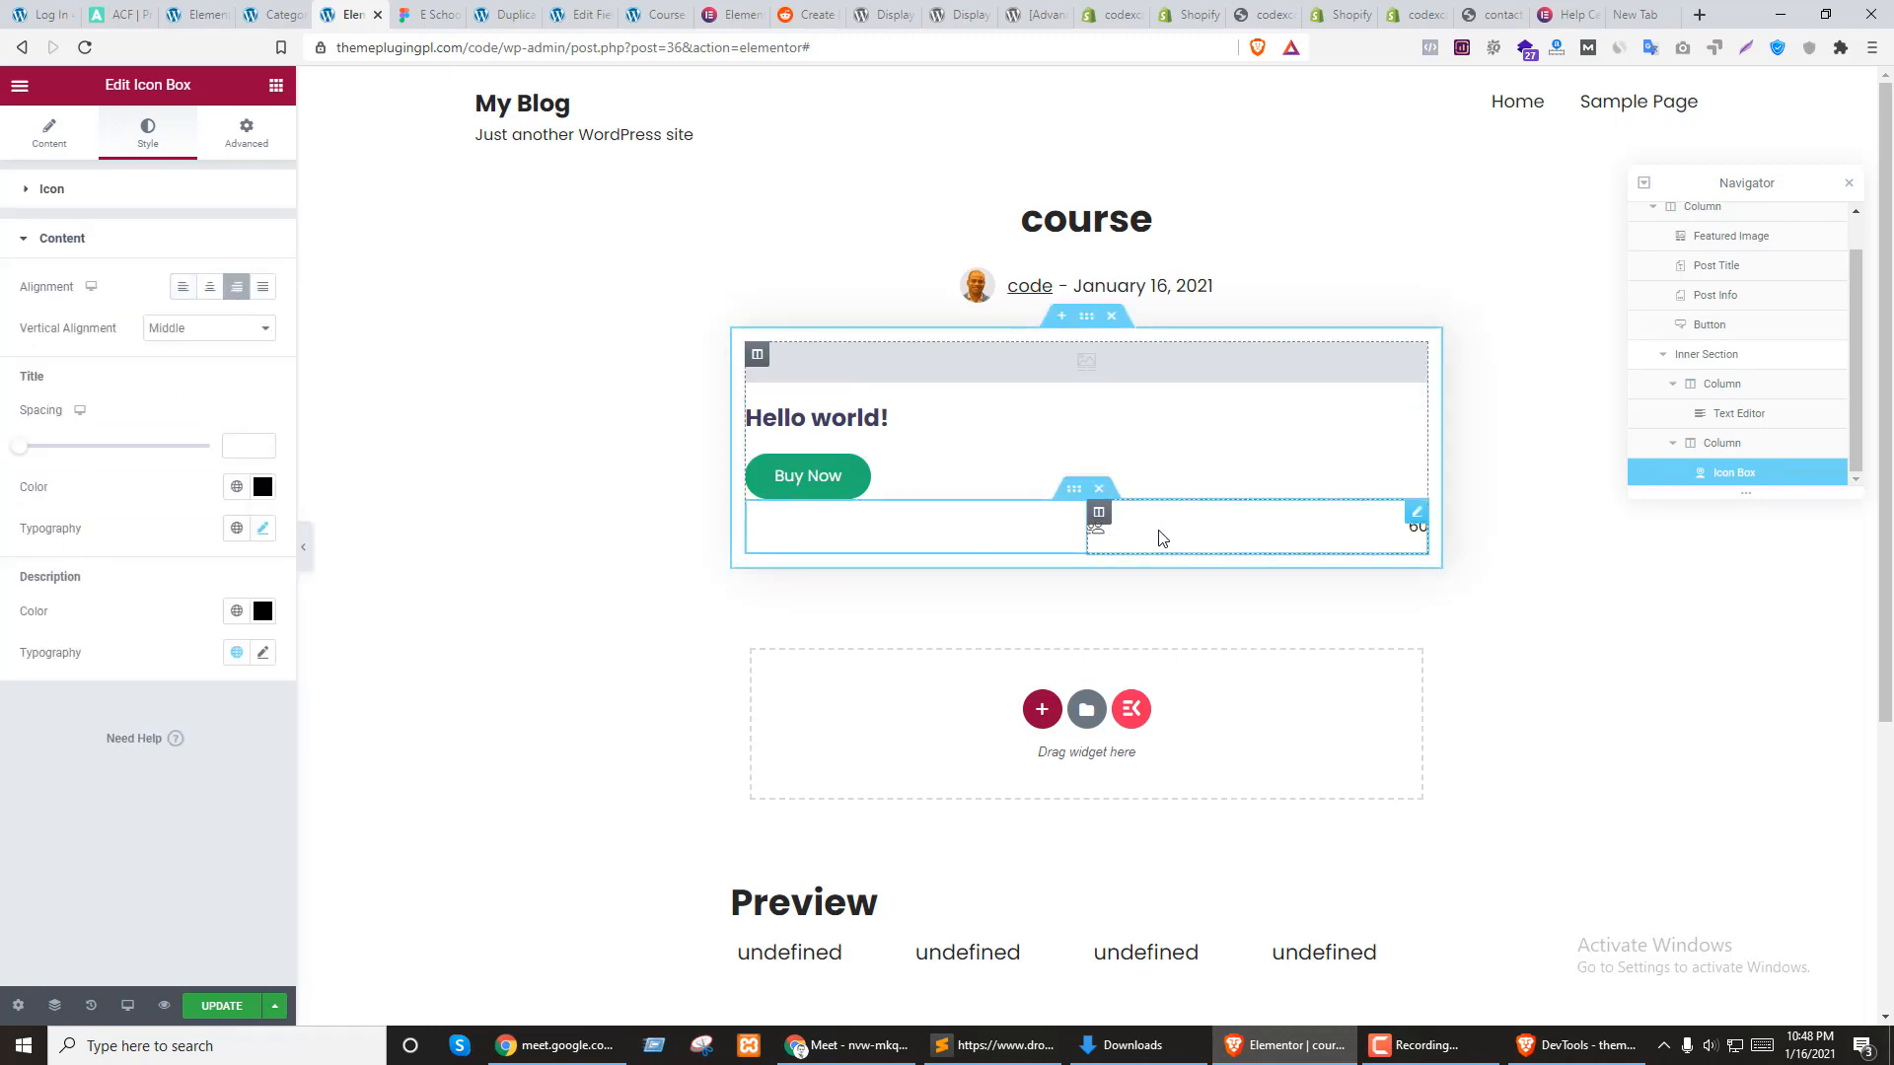
Try the right icon position for the seats icon box, and return the icon to the left
click(54, 194)
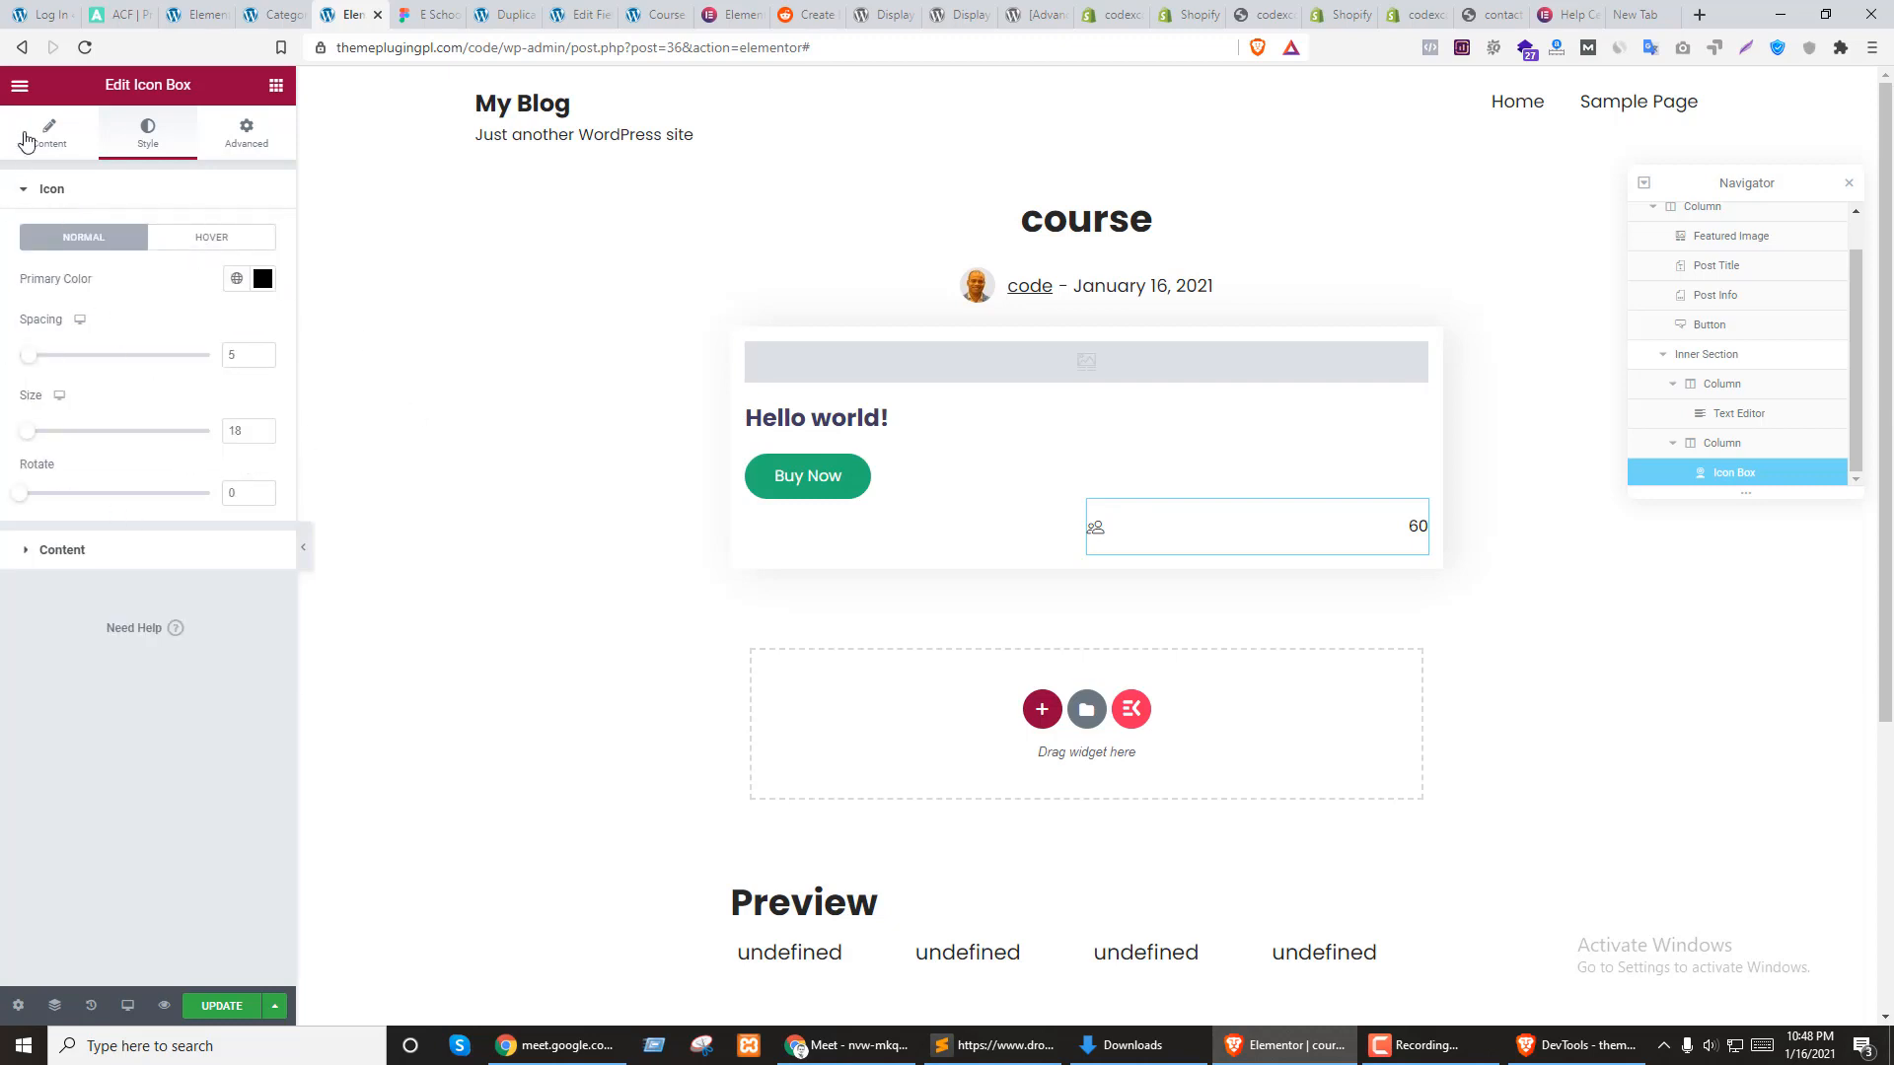
click(28, 142)
click(261, 735)
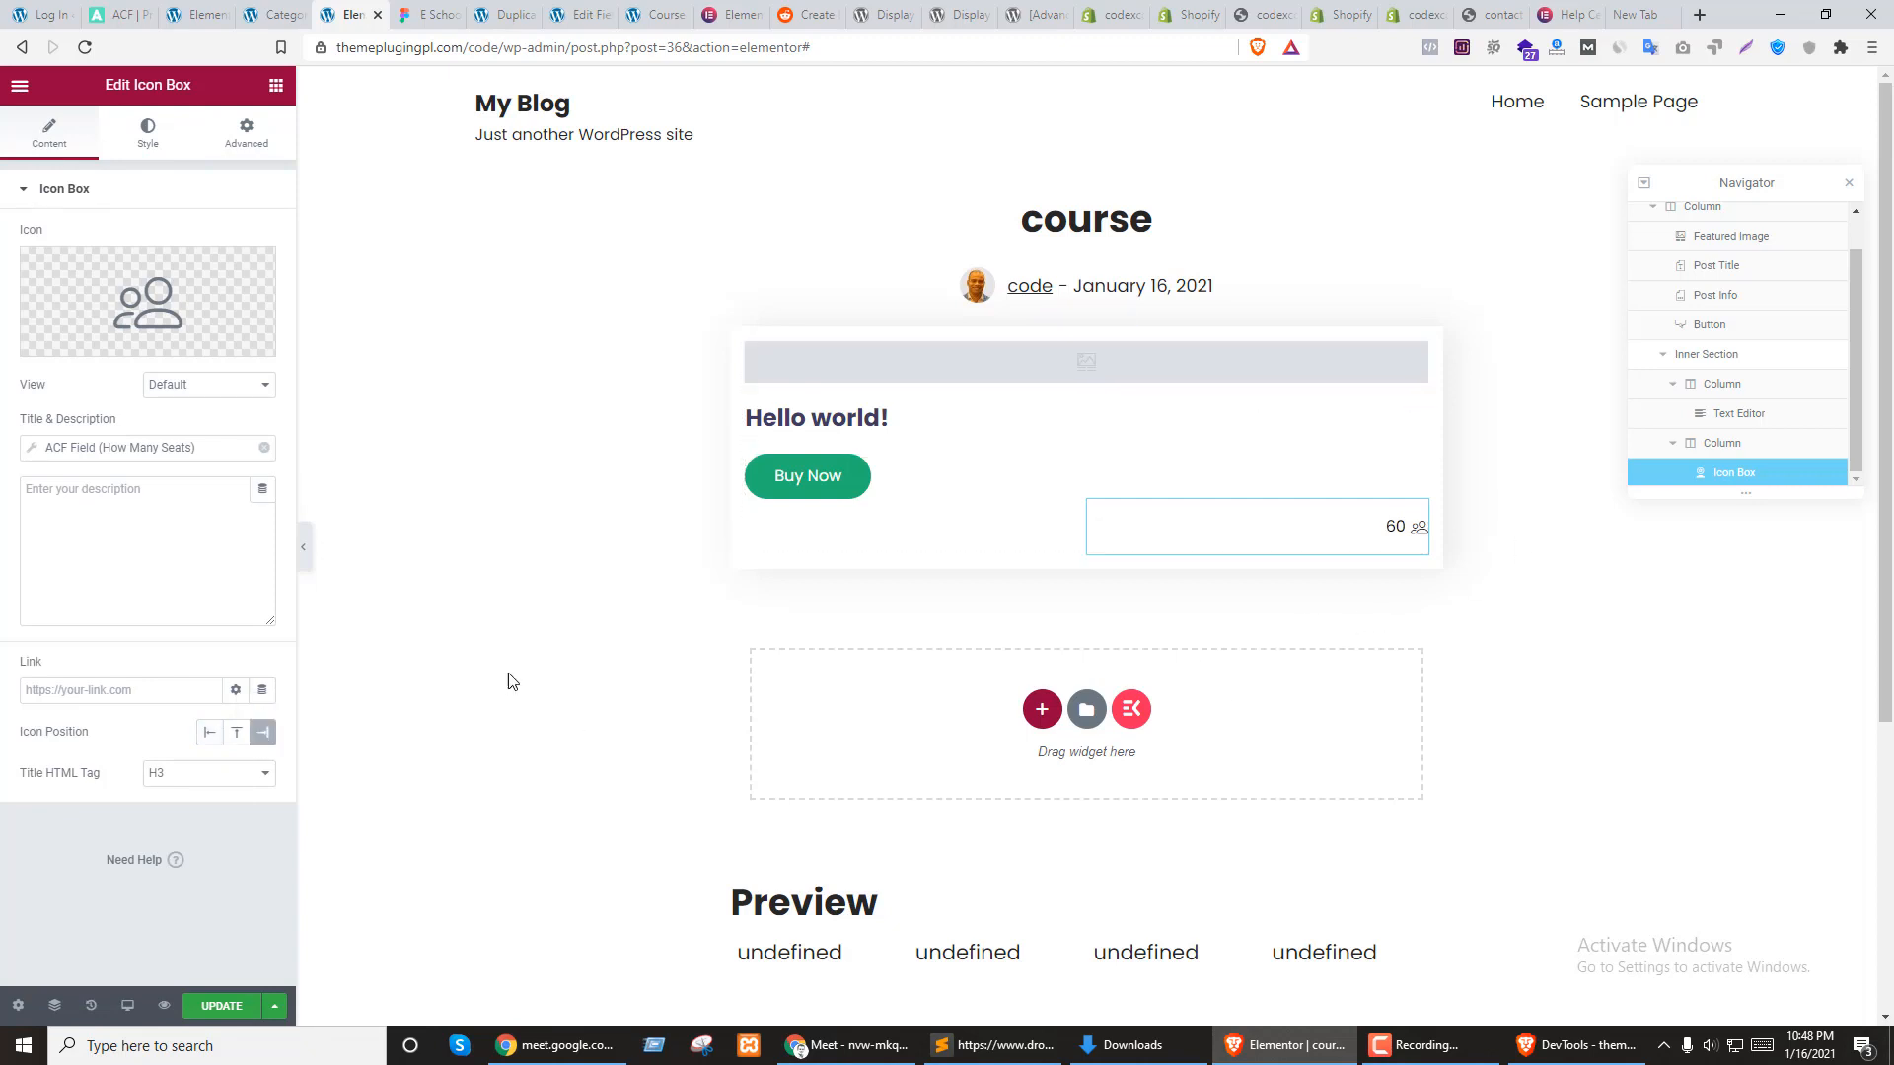
click(208, 733)
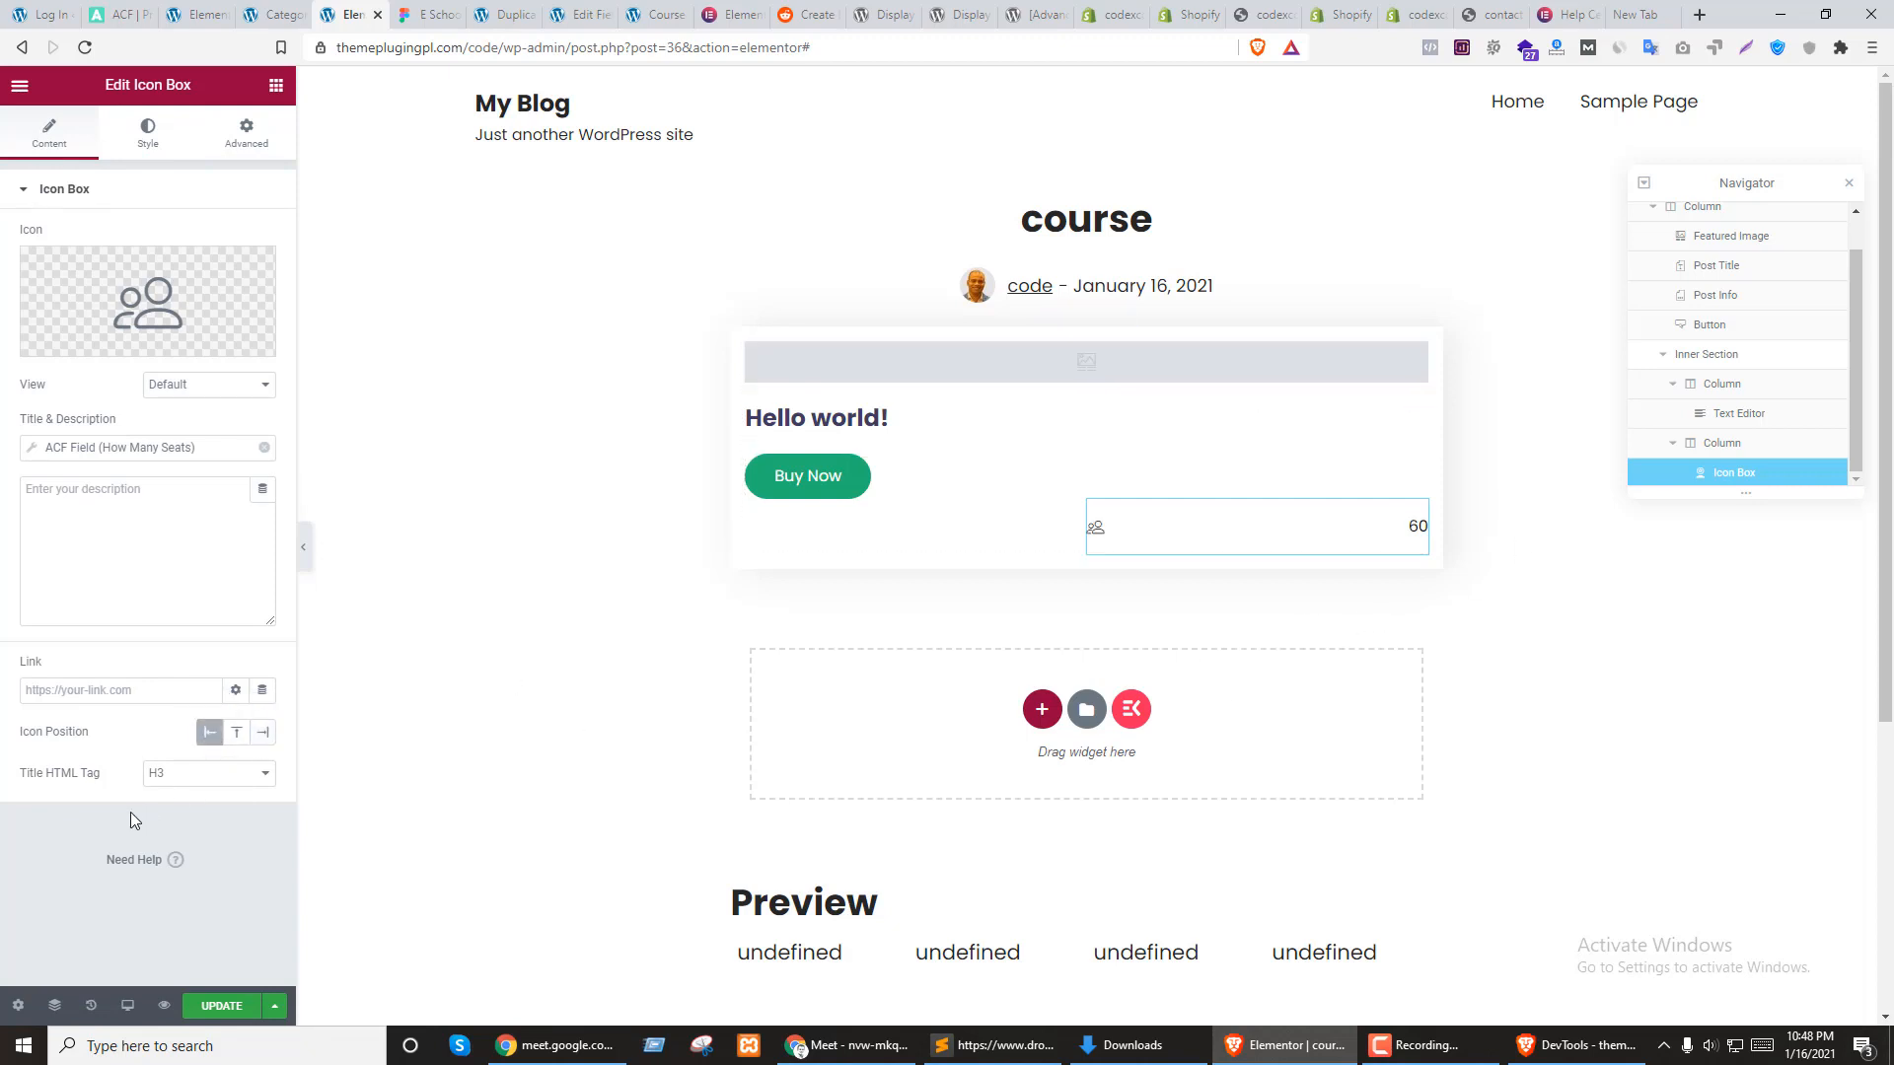
Set the title HTML tag of the seats icon box to span, trying p and H1 as alternatives
click(206, 773)
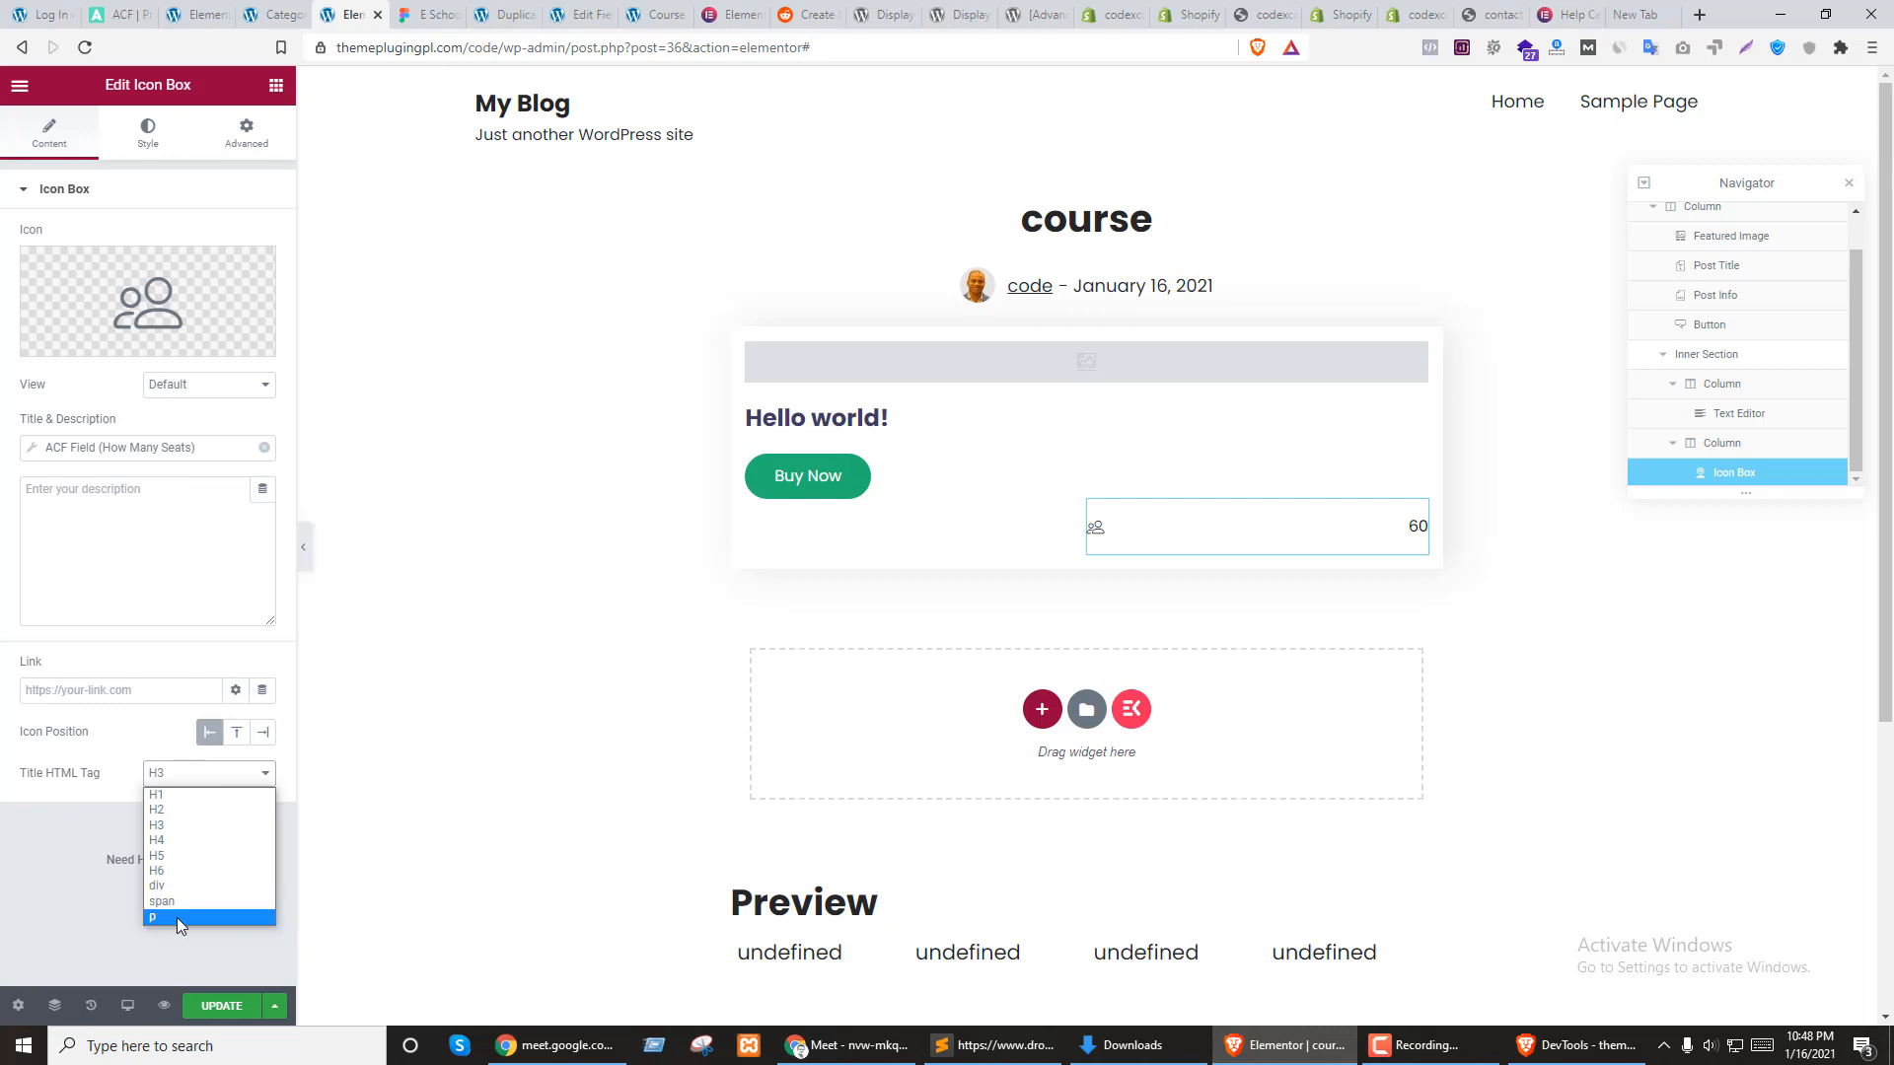
click(176, 918)
click(195, 773)
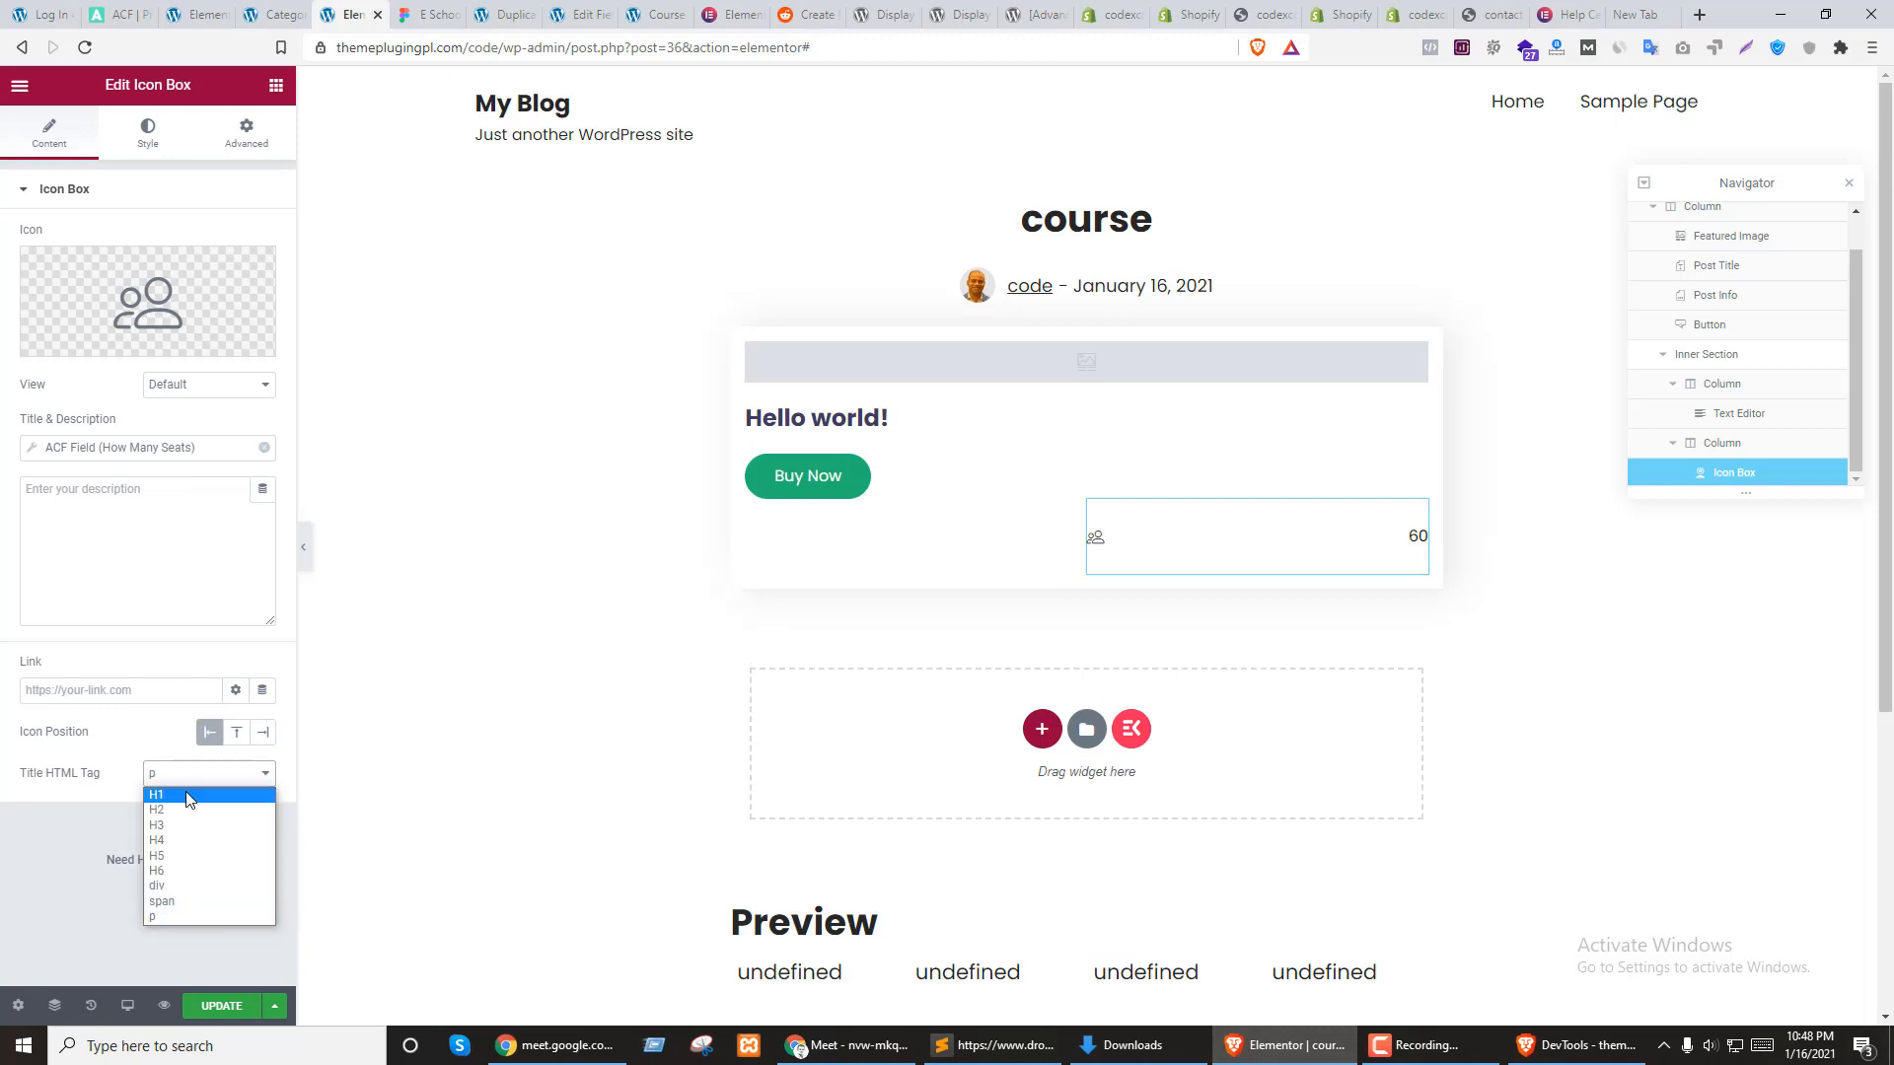
click(187, 791)
click(200, 794)
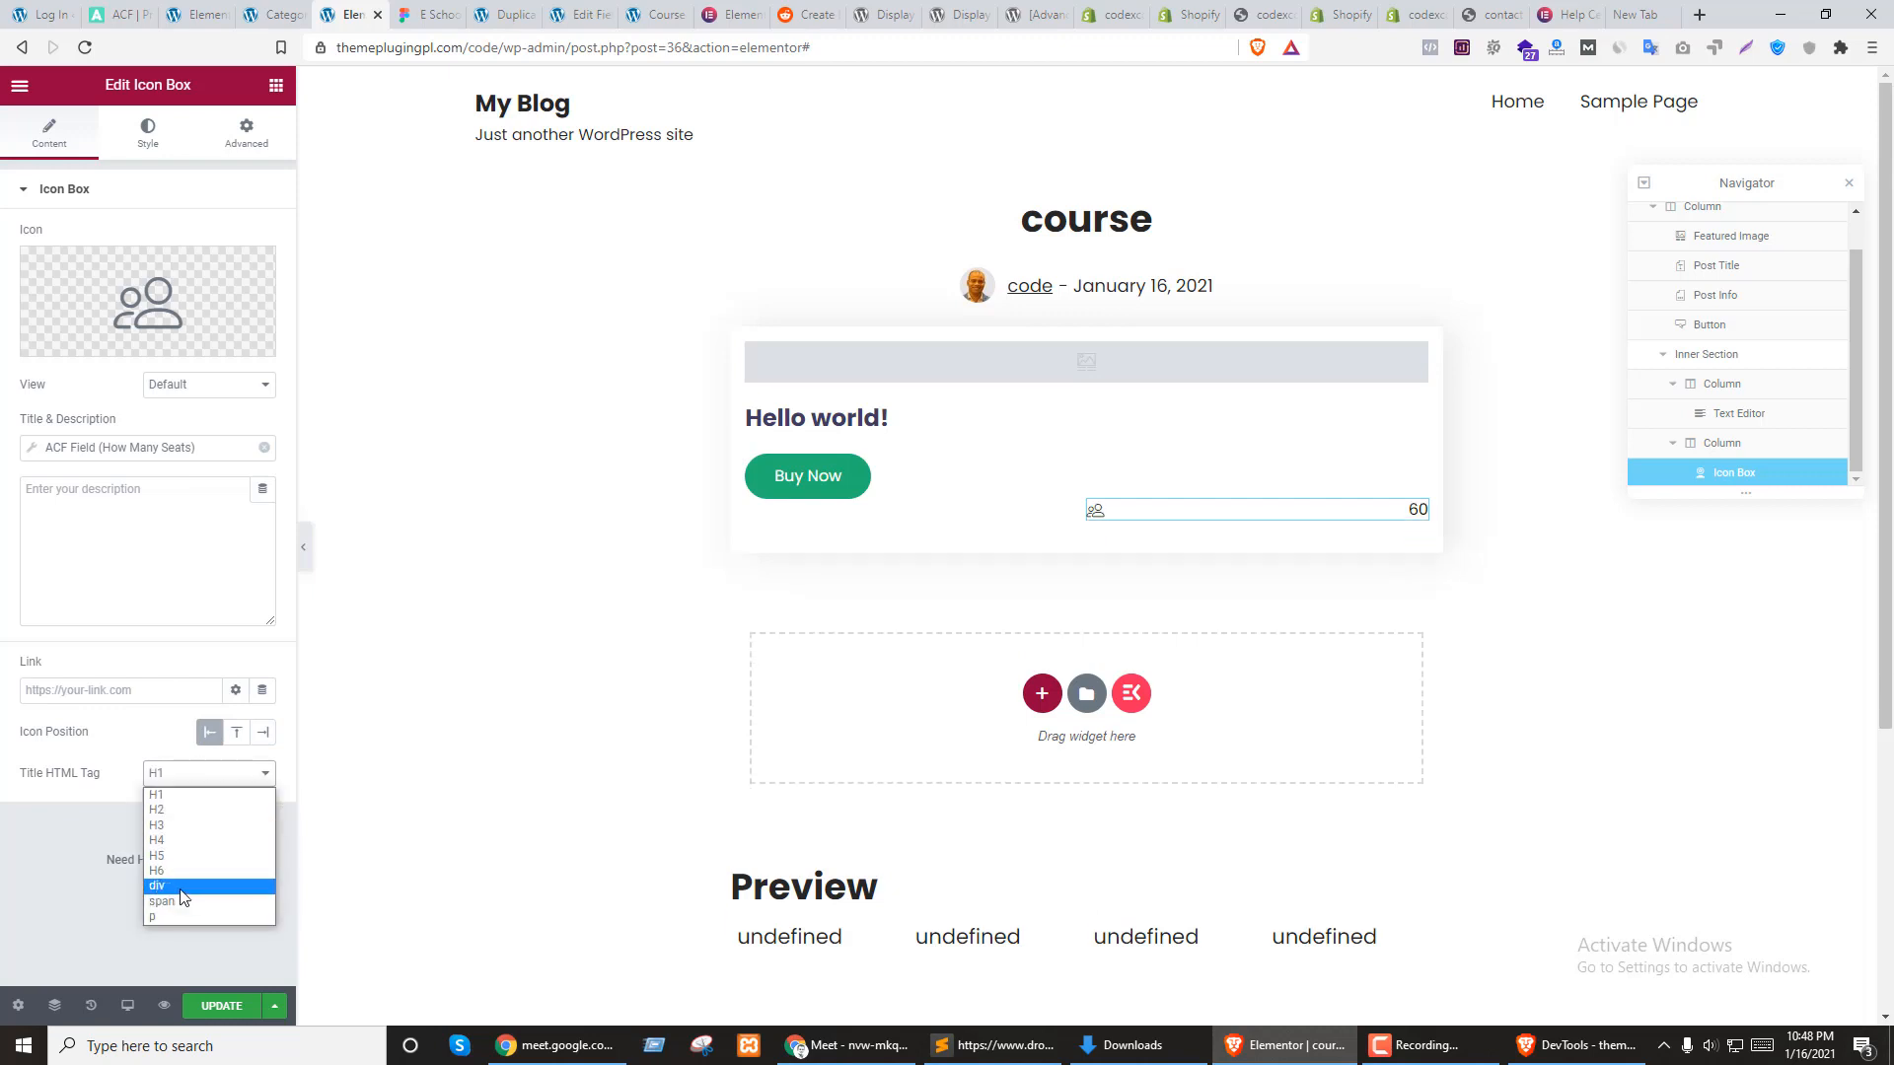
click(179, 904)
click(208, 773)
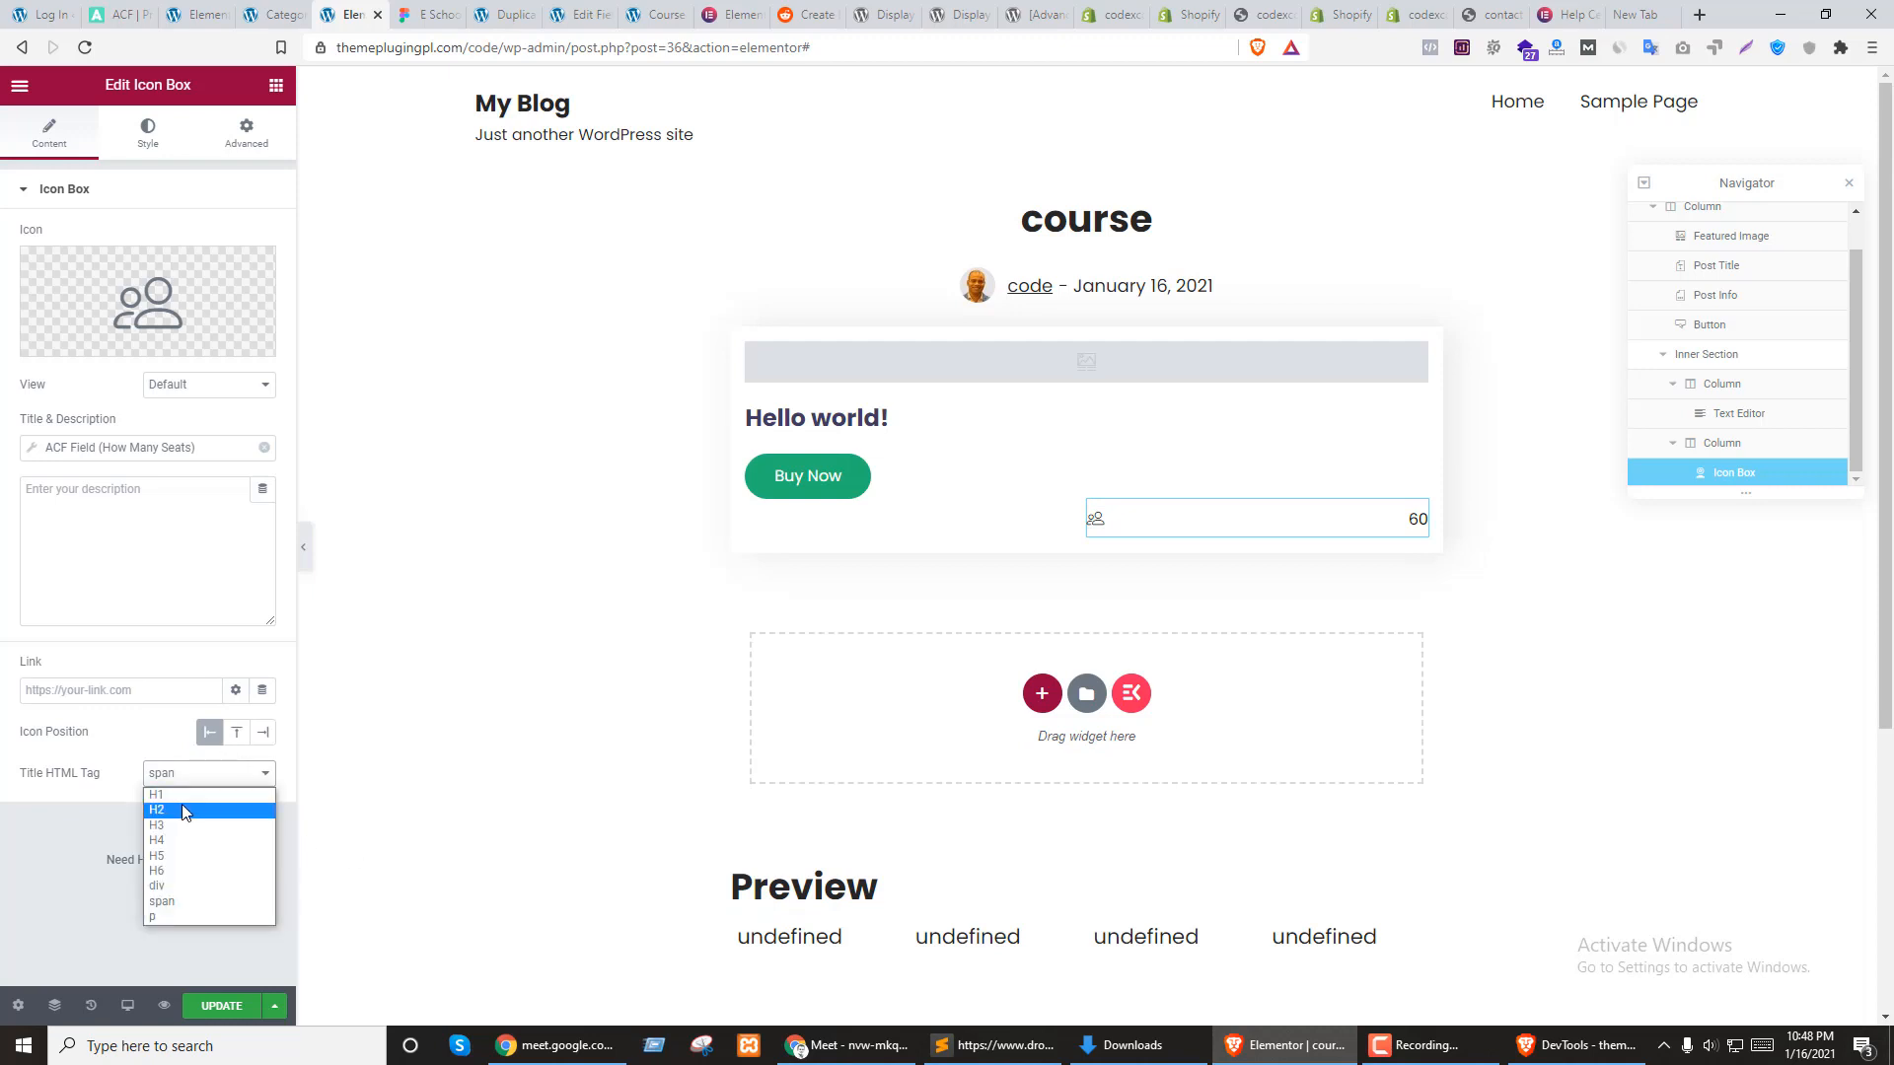
click(169, 915)
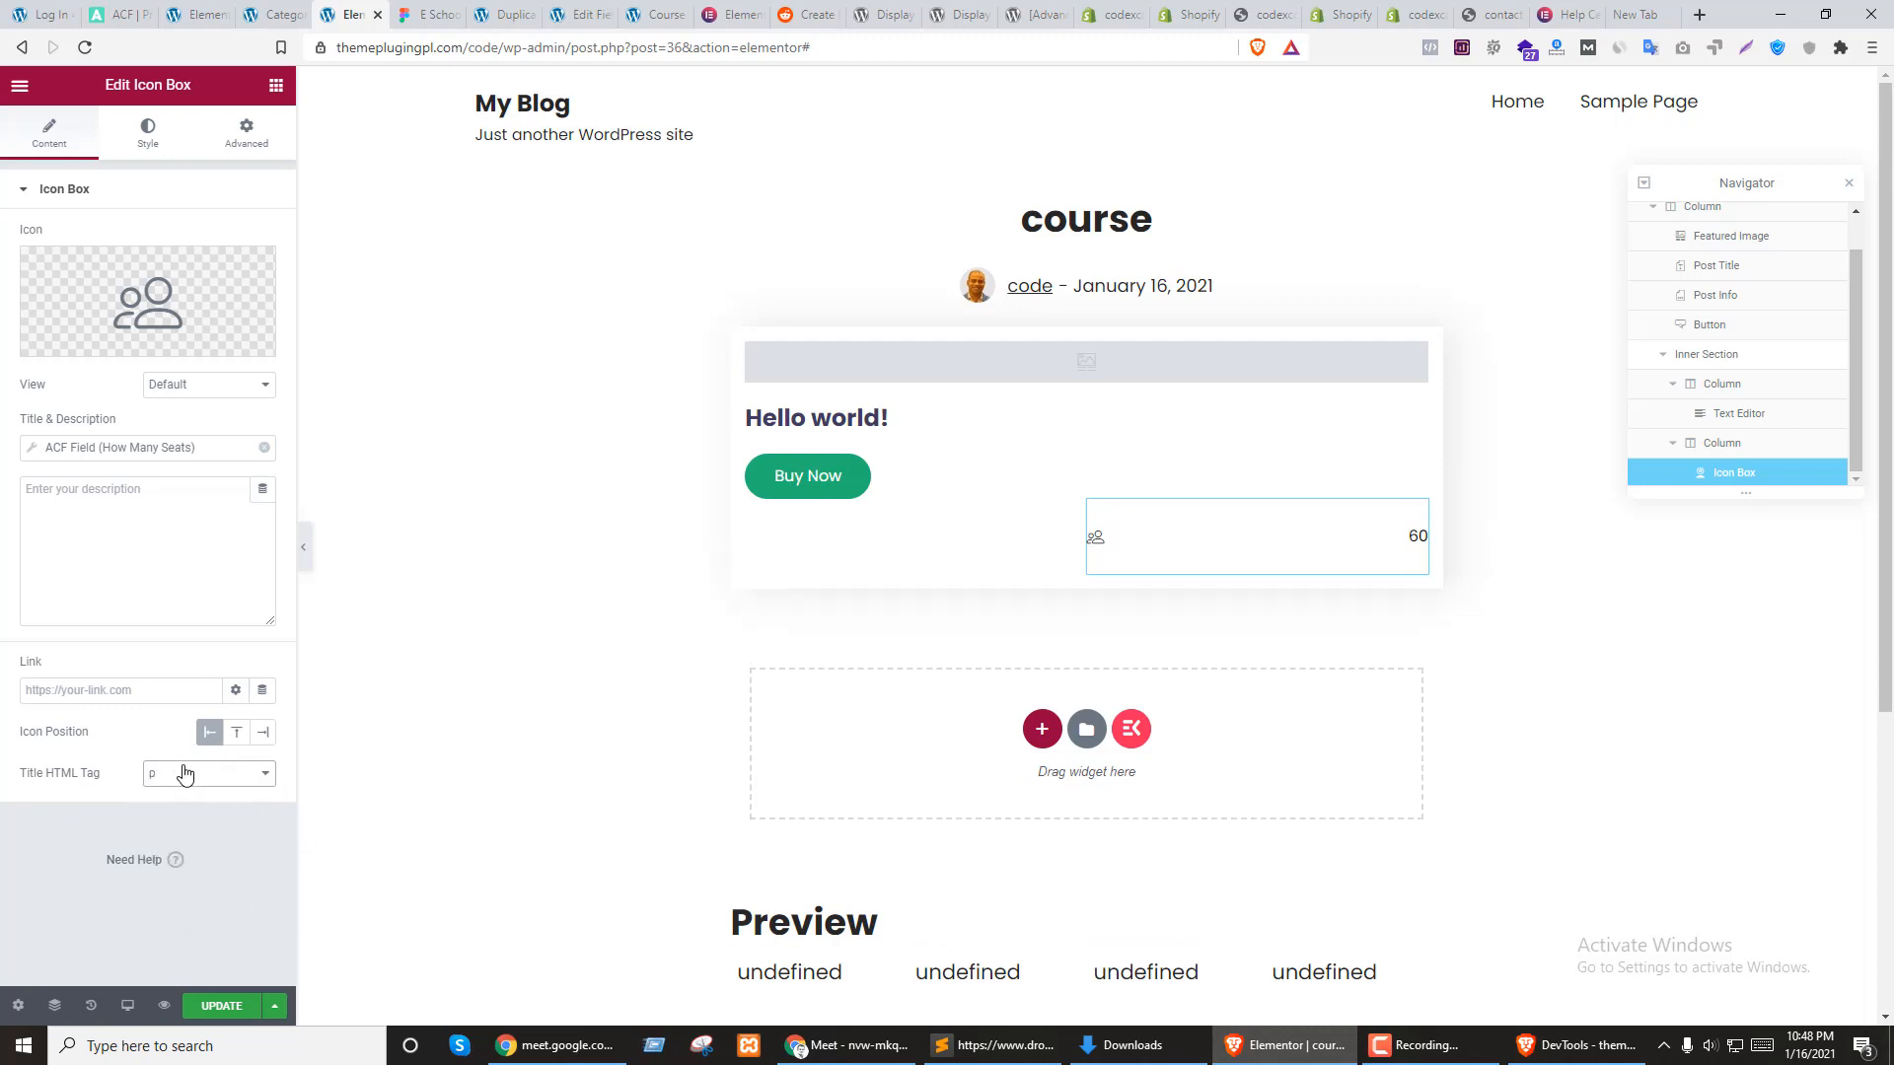
click(181, 773)
click(163, 897)
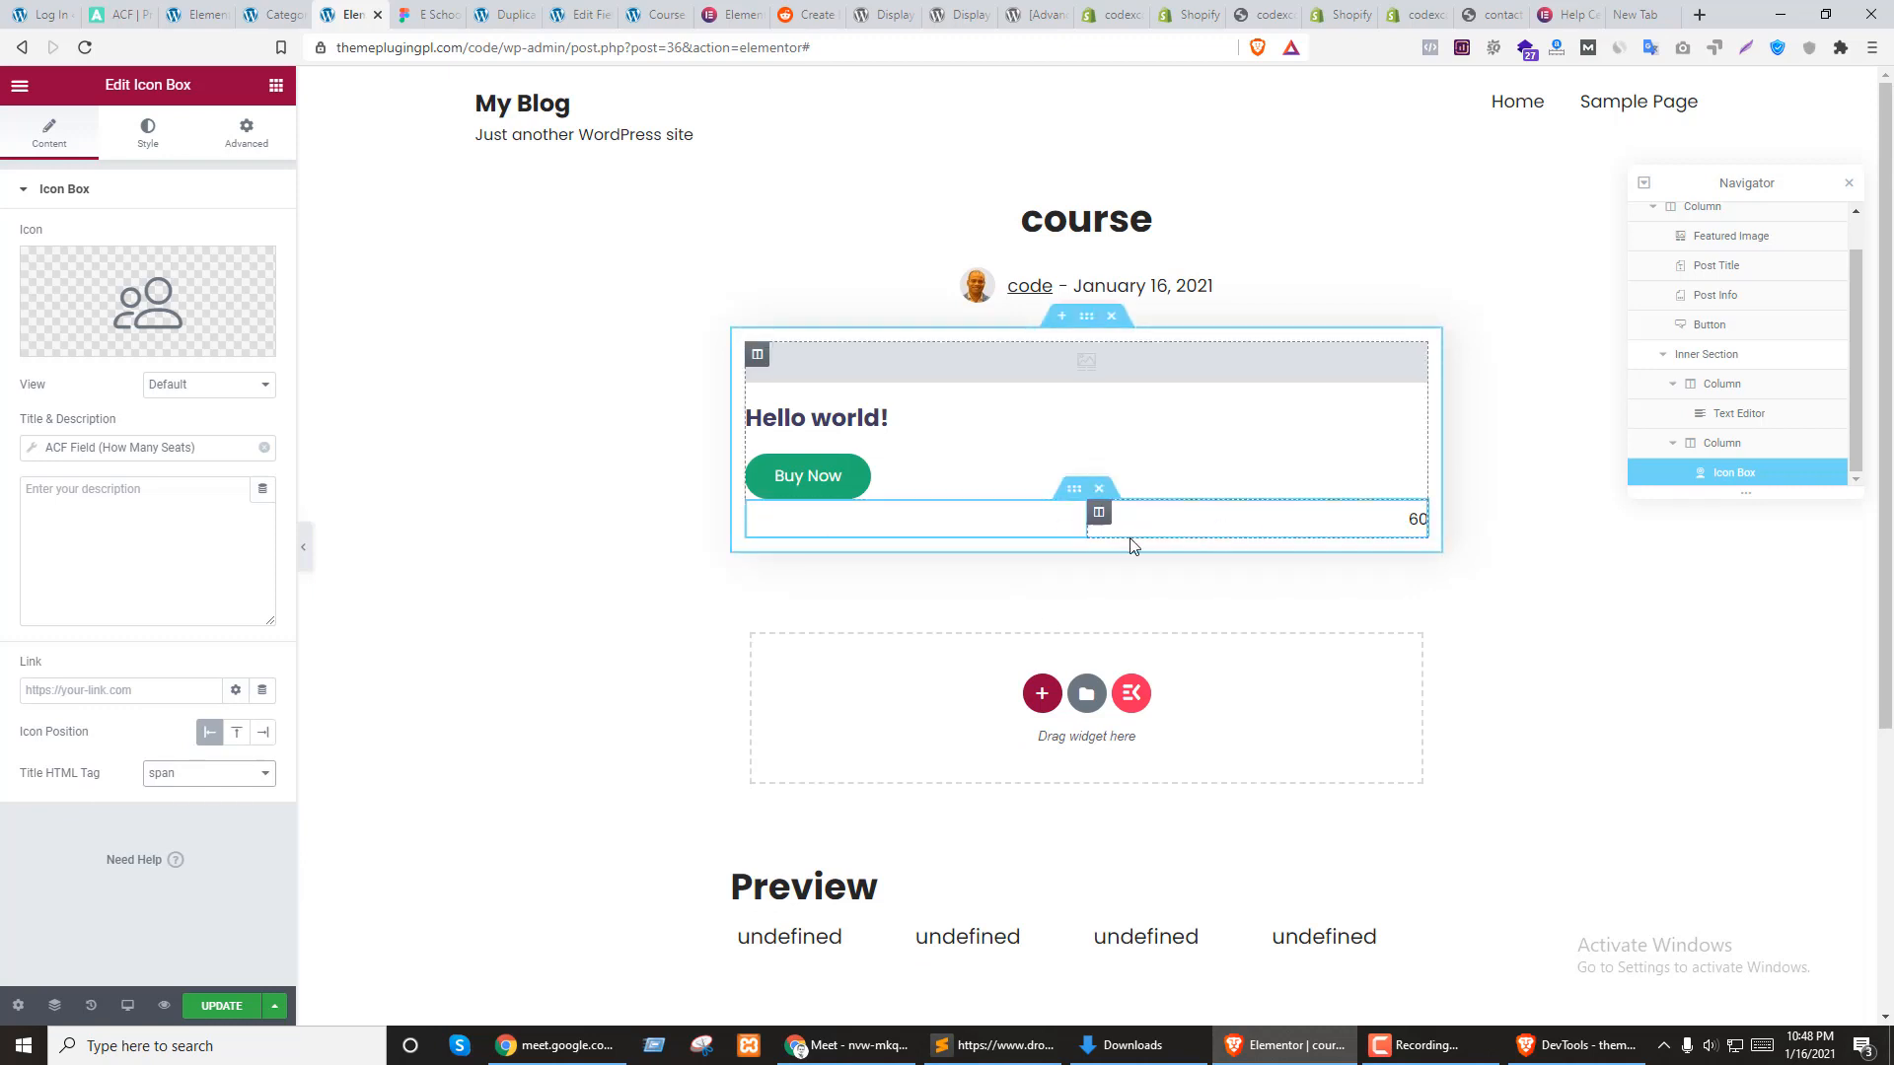
Set the horizontal alignment of the icon box's column to End and save the course template
click(1098, 512)
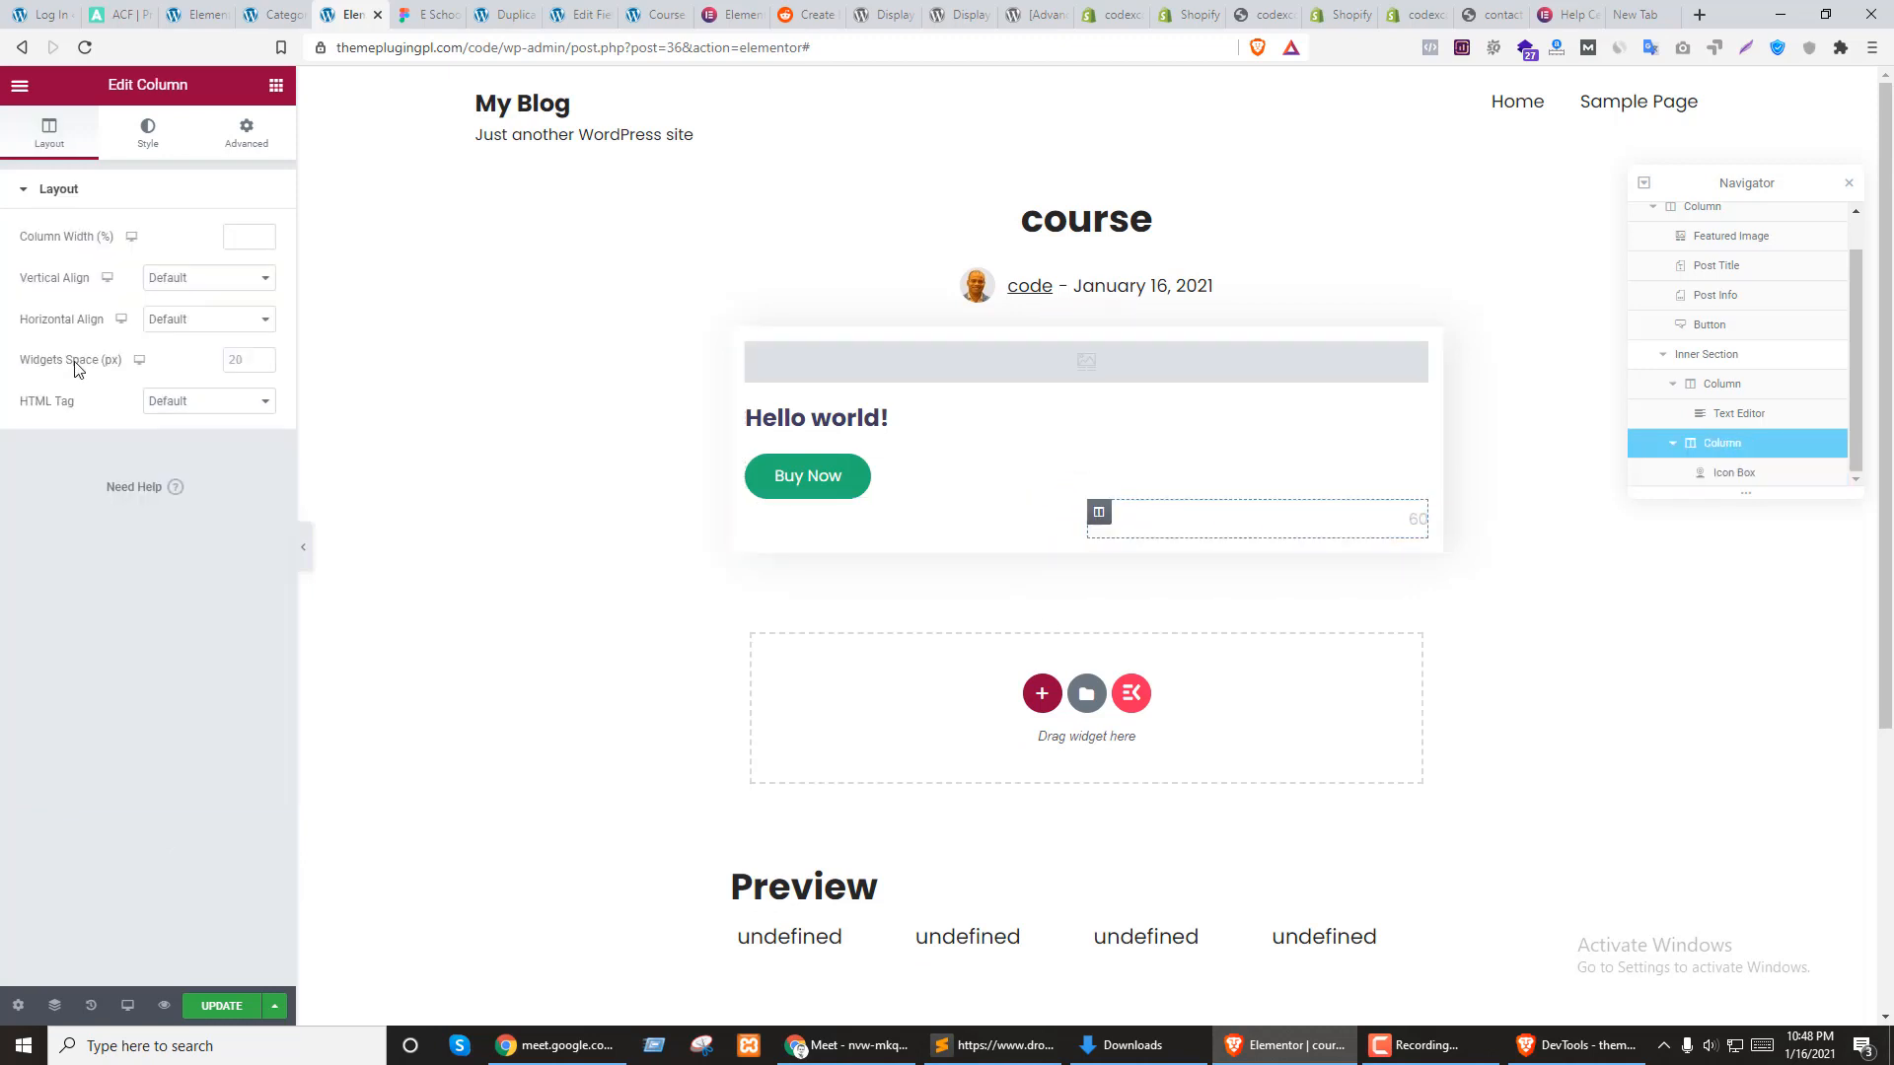
click(190, 326)
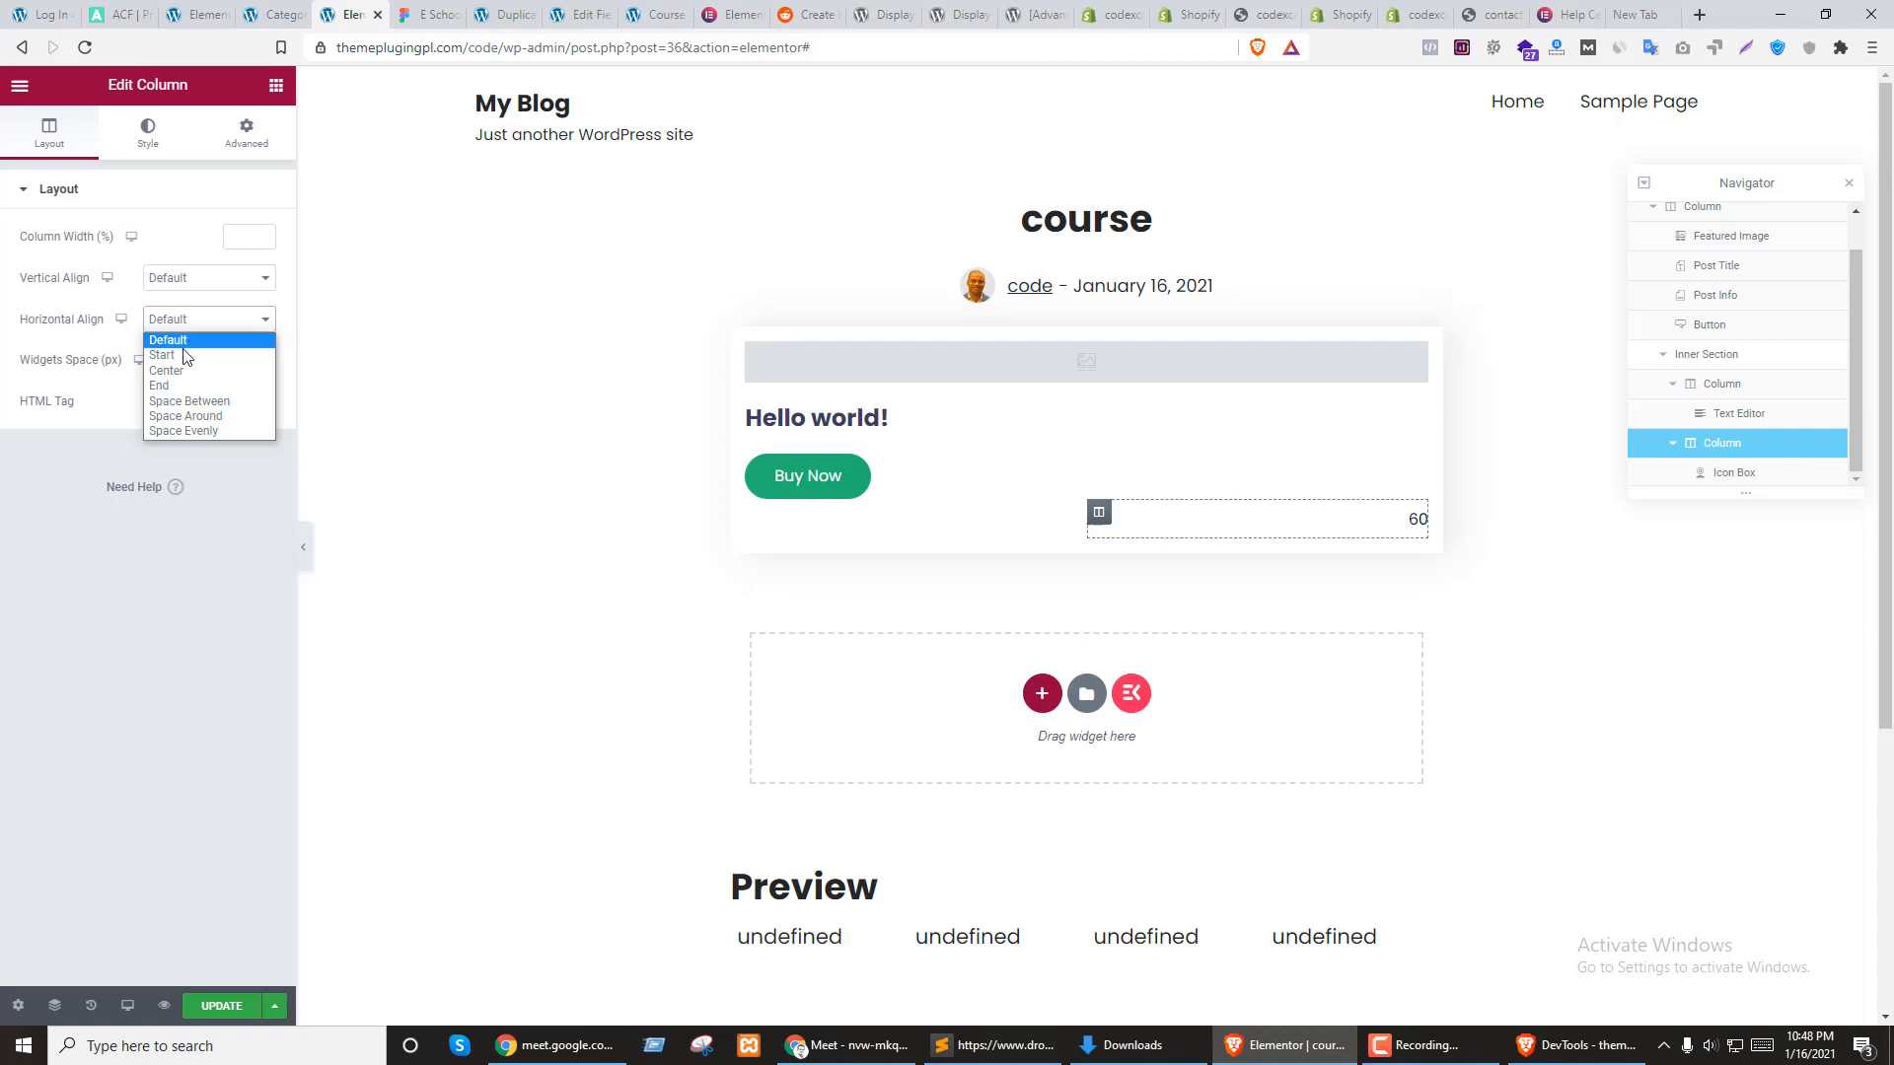
click(174, 372)
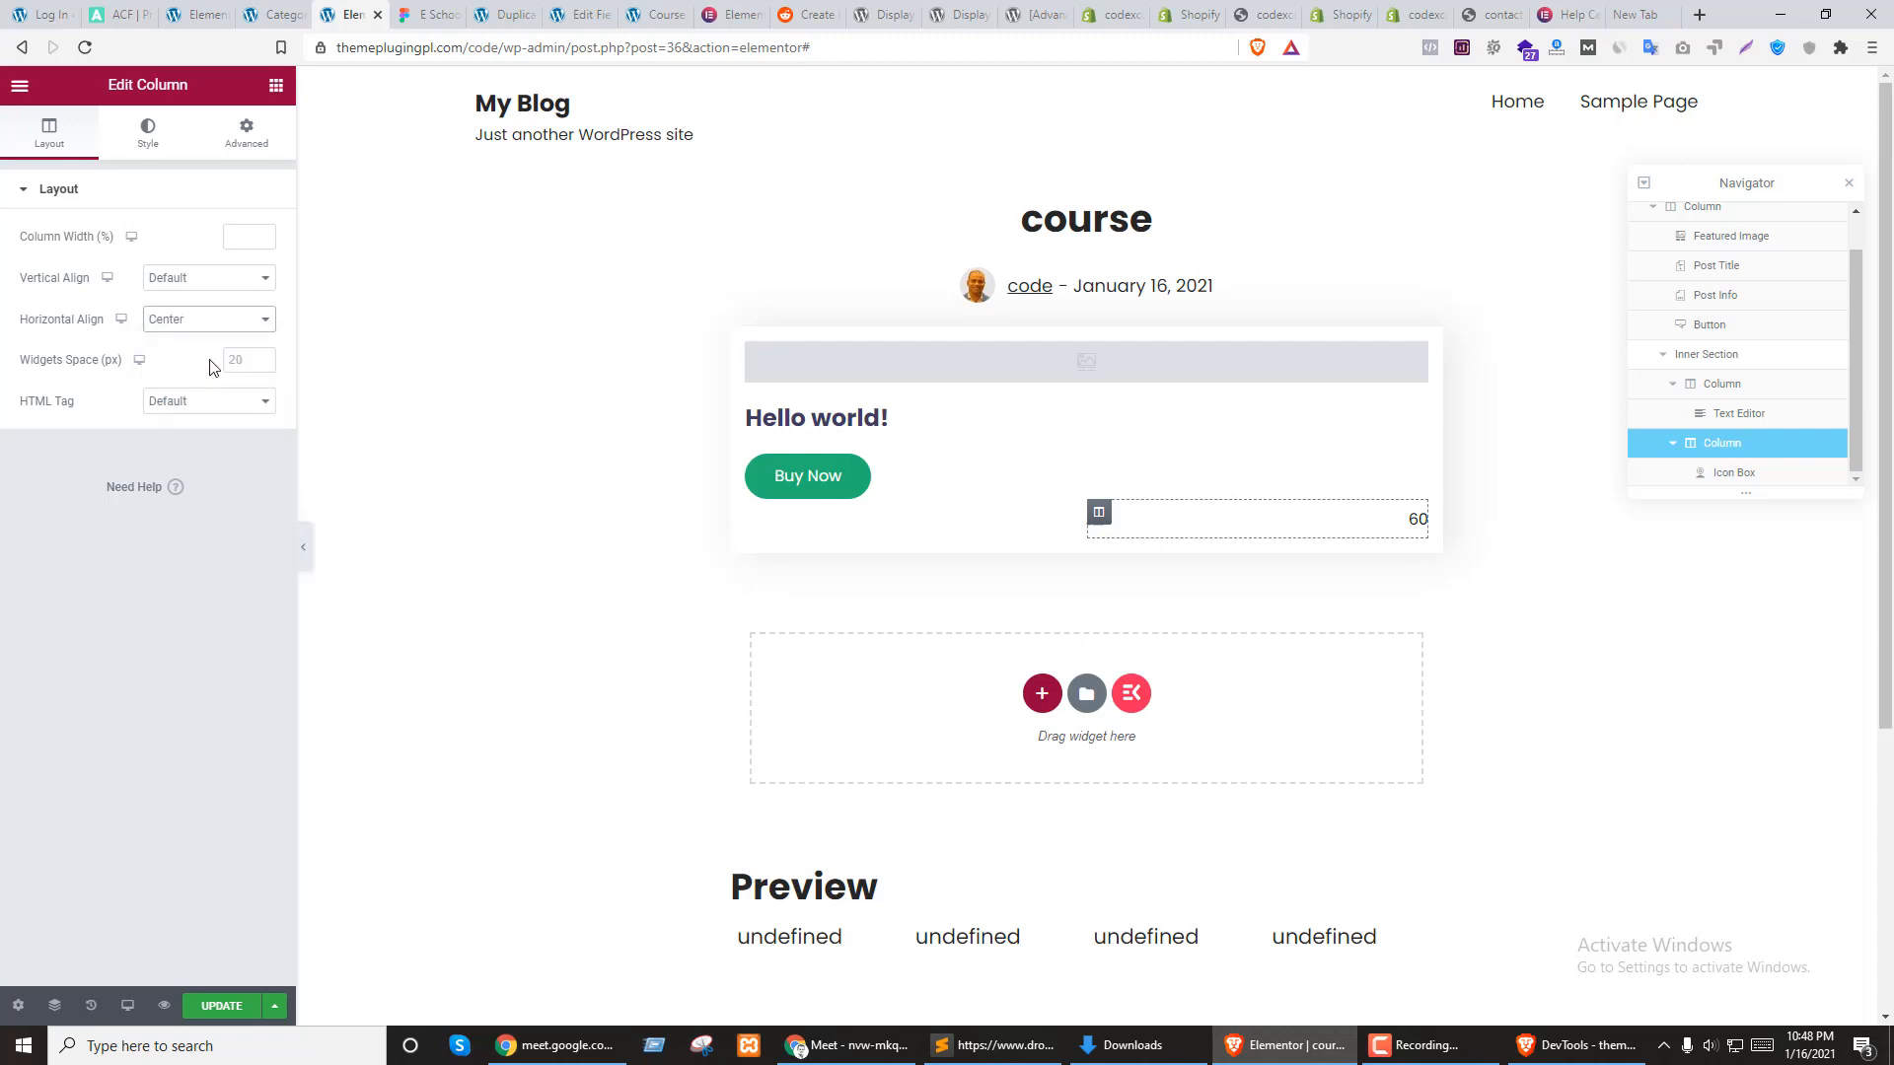
click(213, 323)
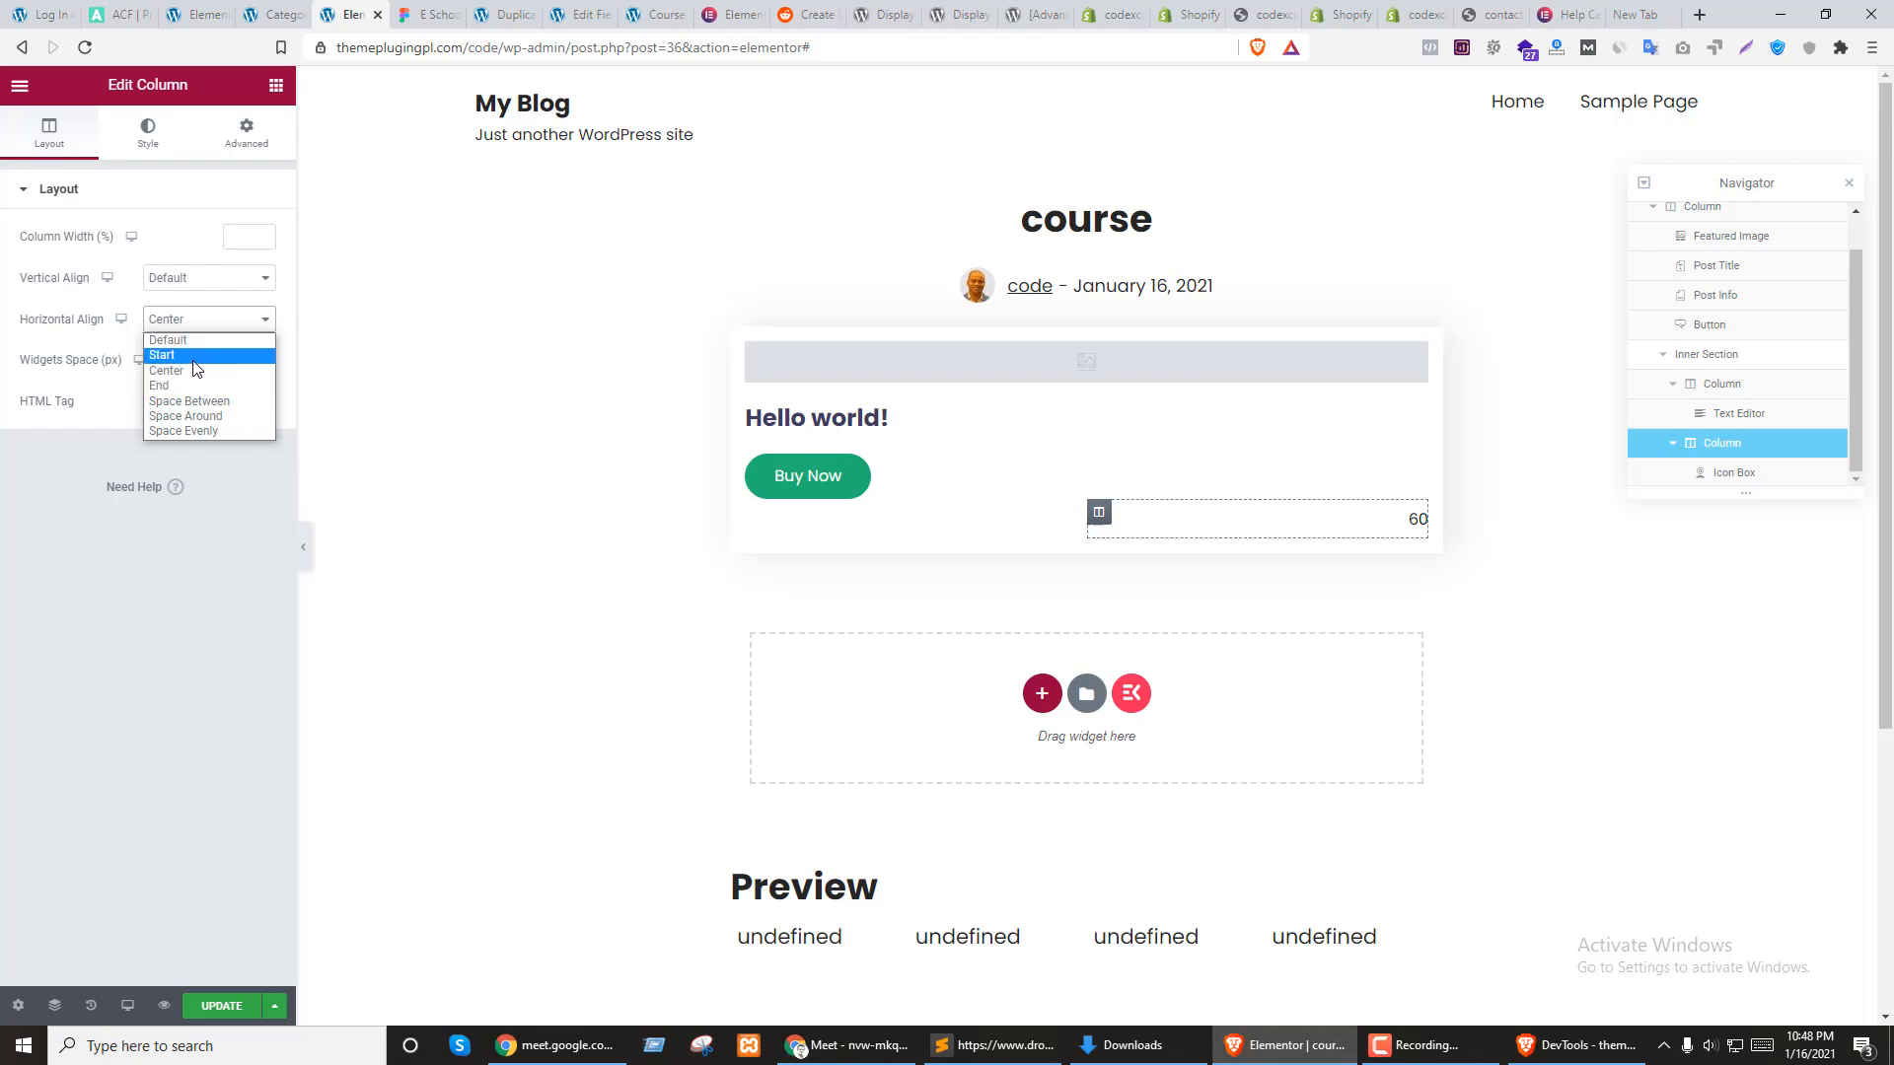
click(192, 385)
click(221, 1005)
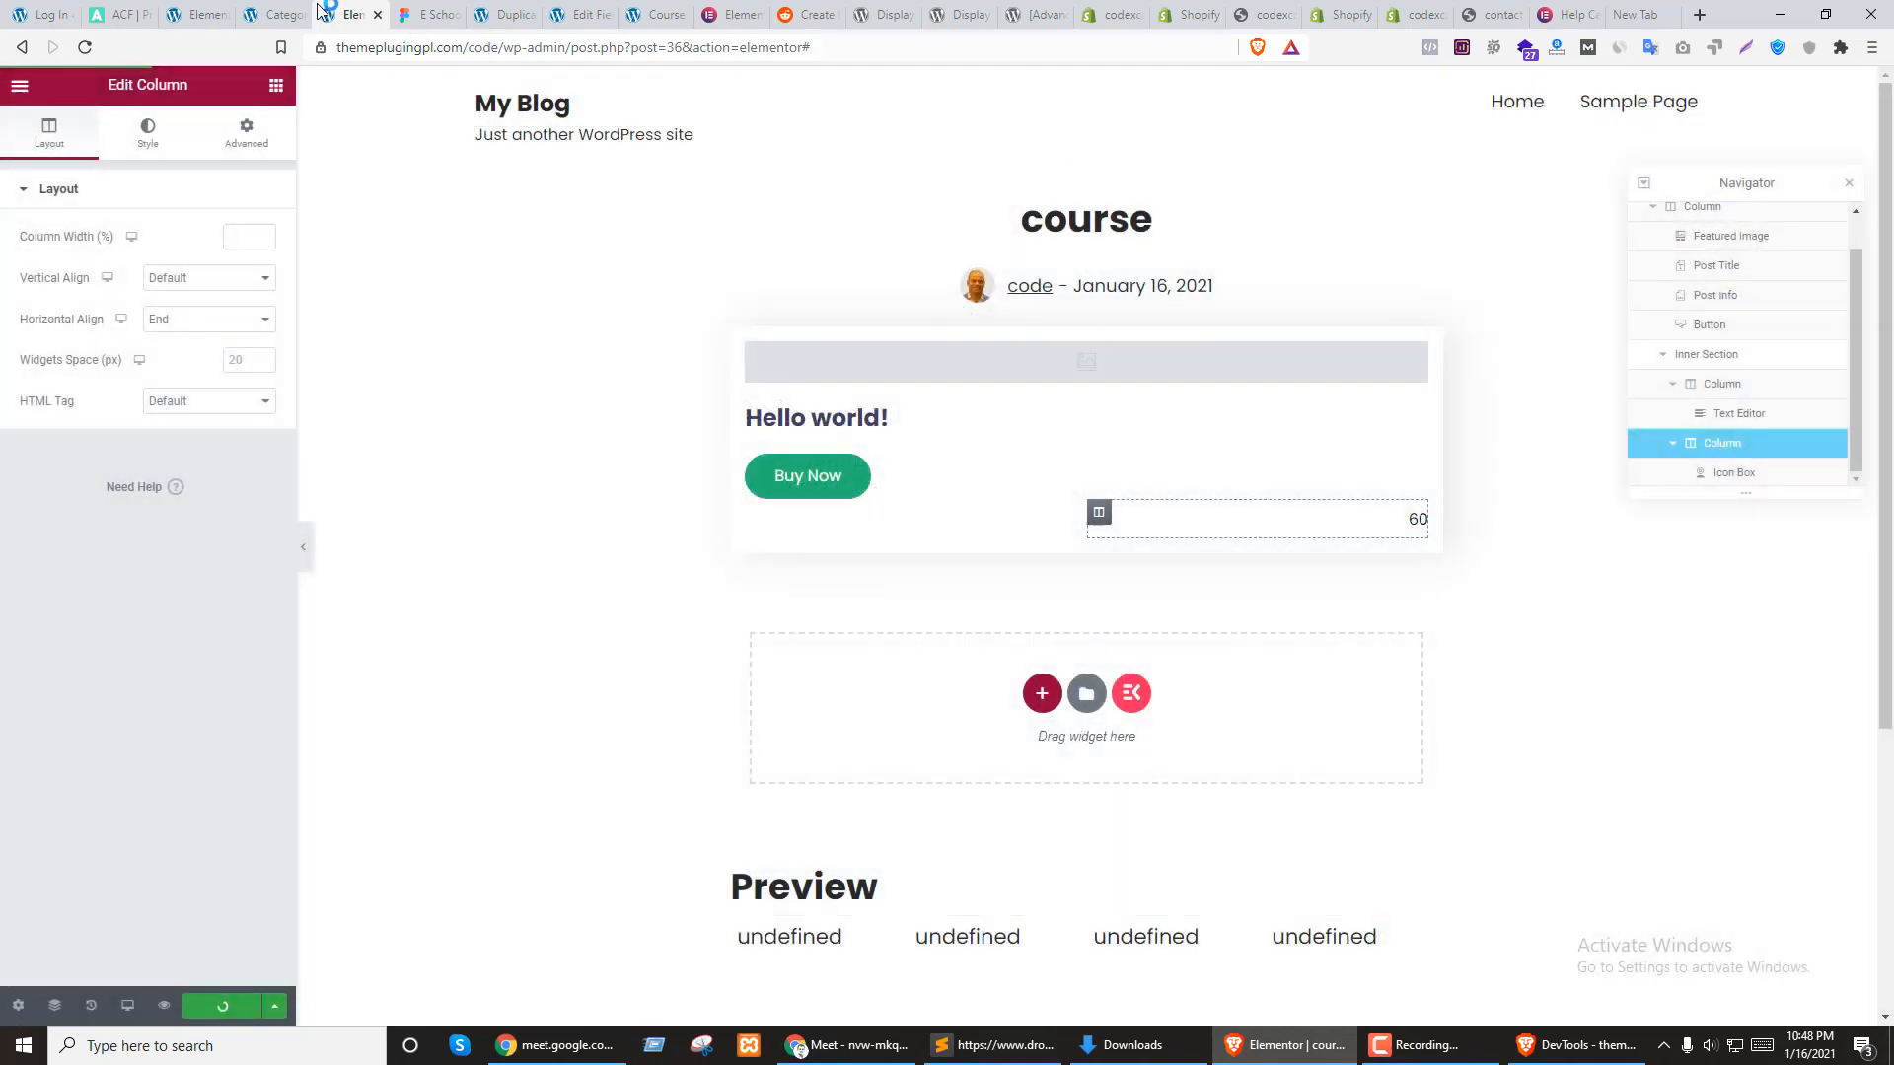
View the live home page from its Elementor editor and examine the seats row on the course cards
click(267, 14)
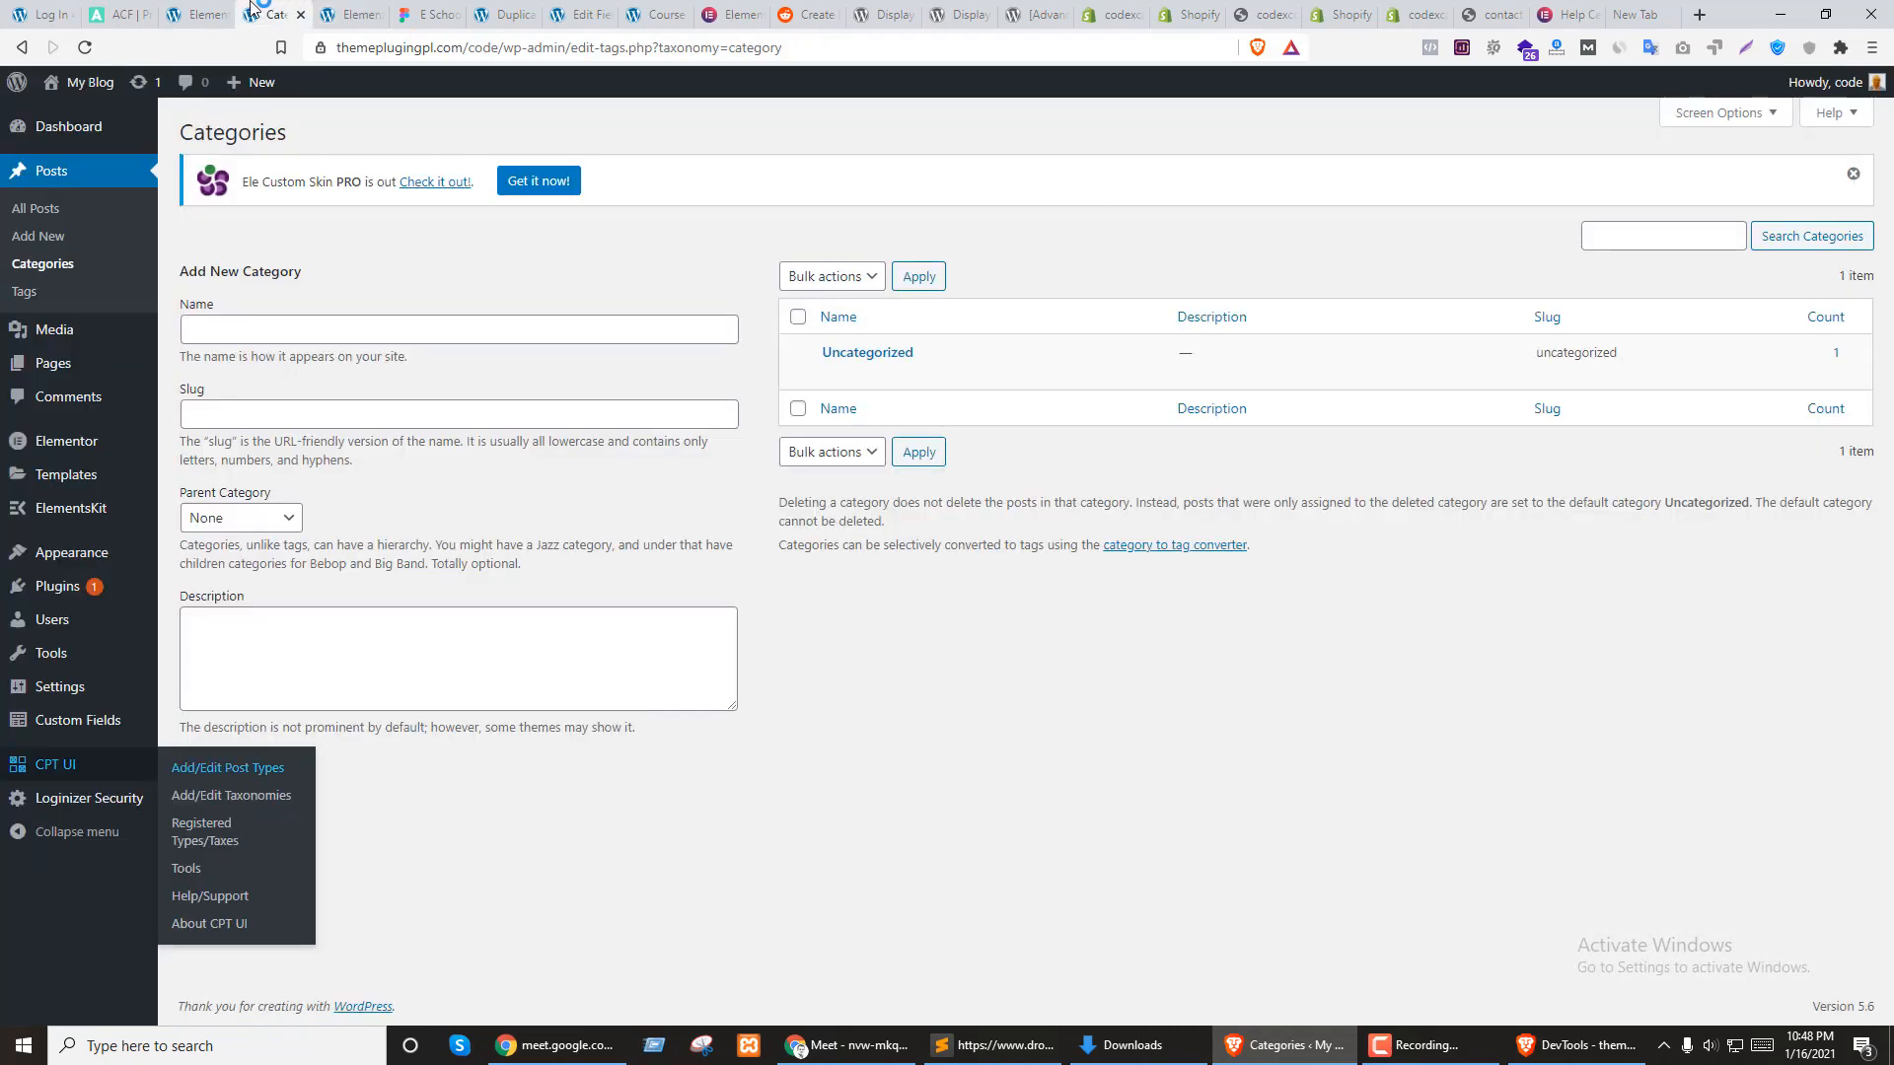
click(197, 14)
click(254, 10)
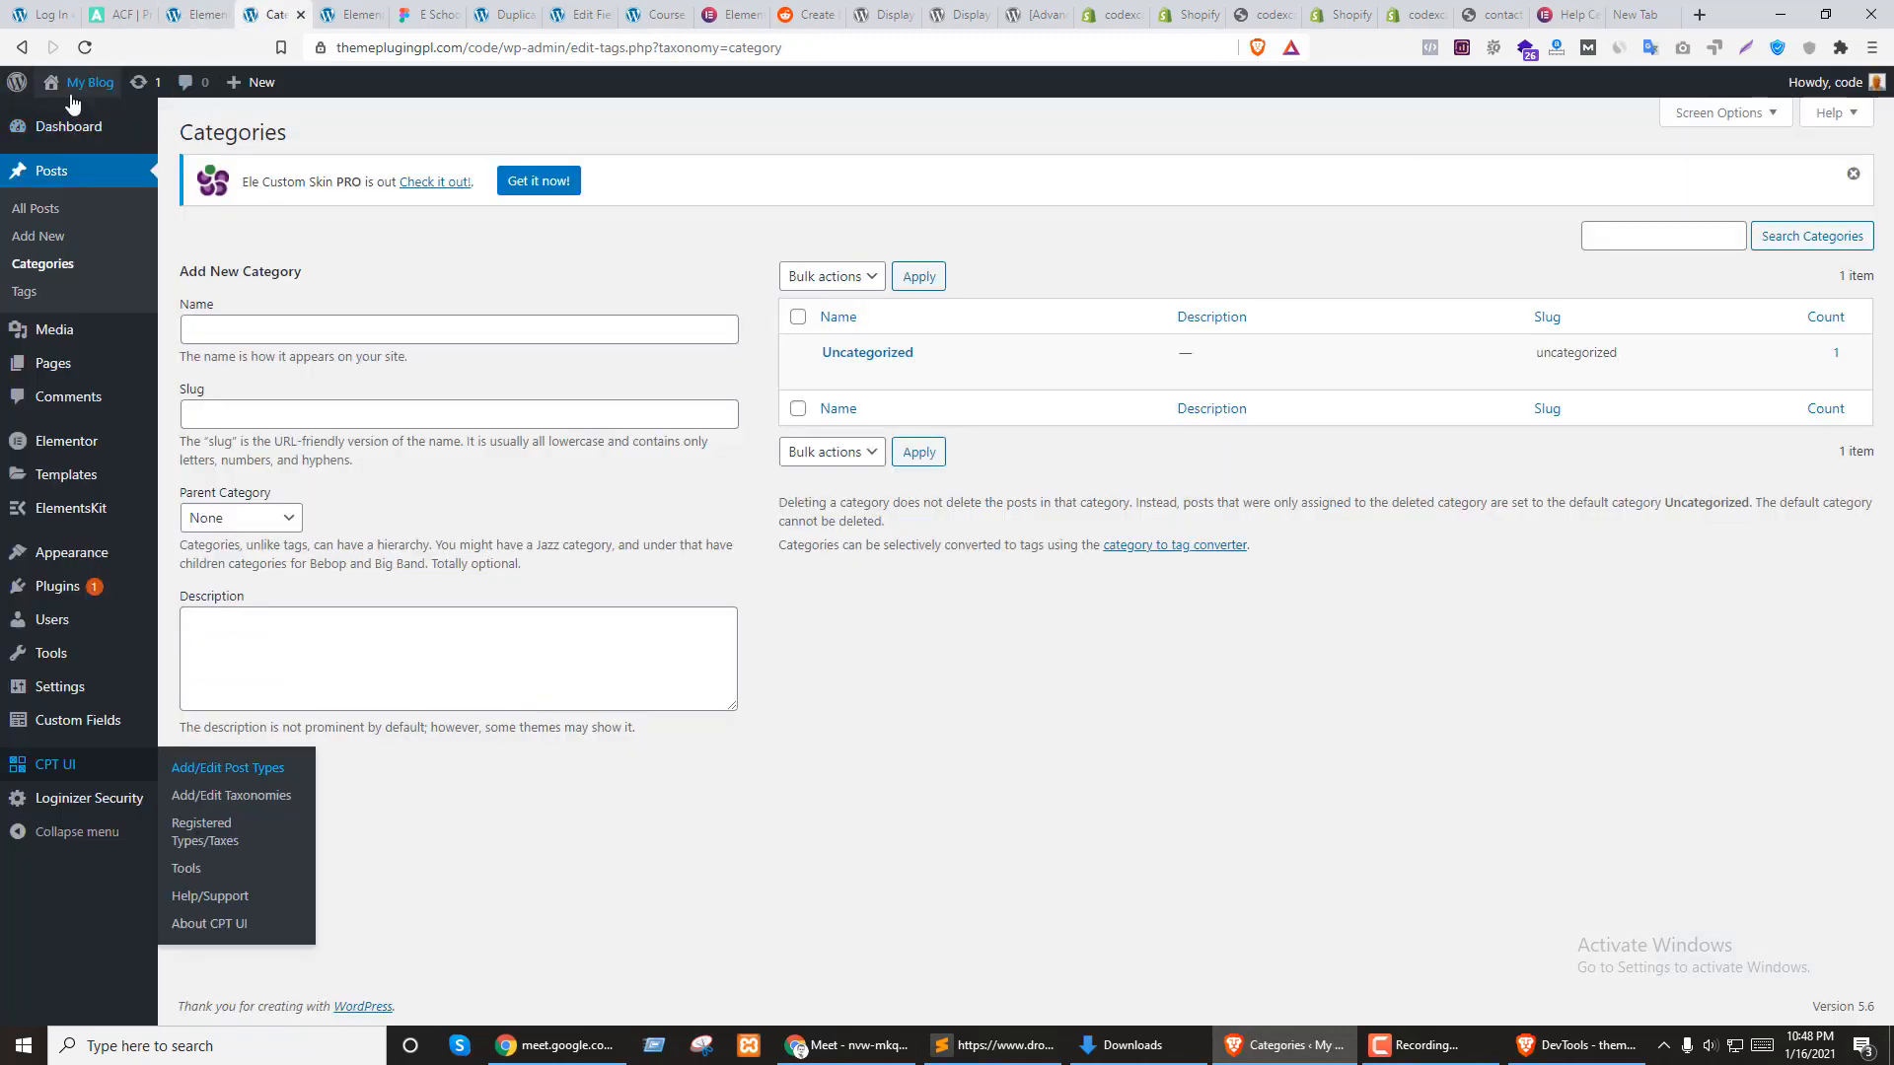
click(209, 14)
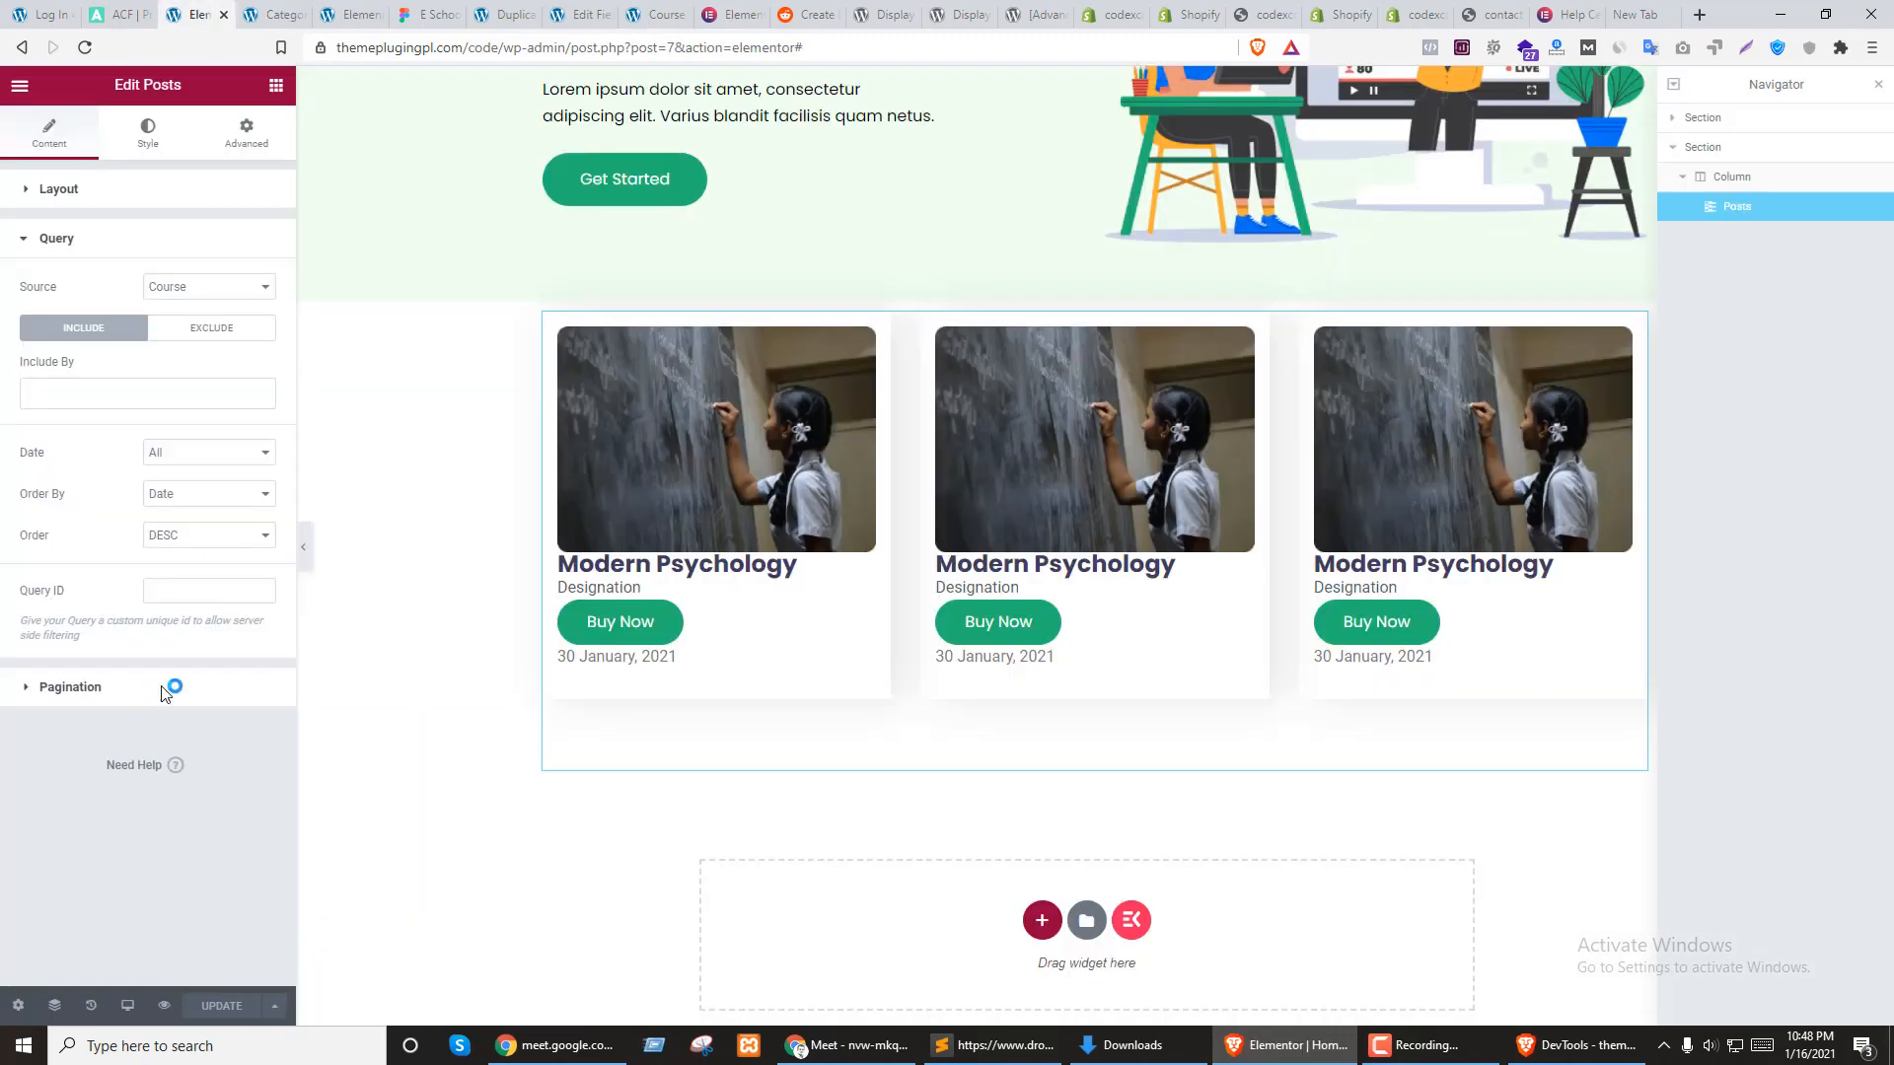
click(20, 84)
click(98, 390)
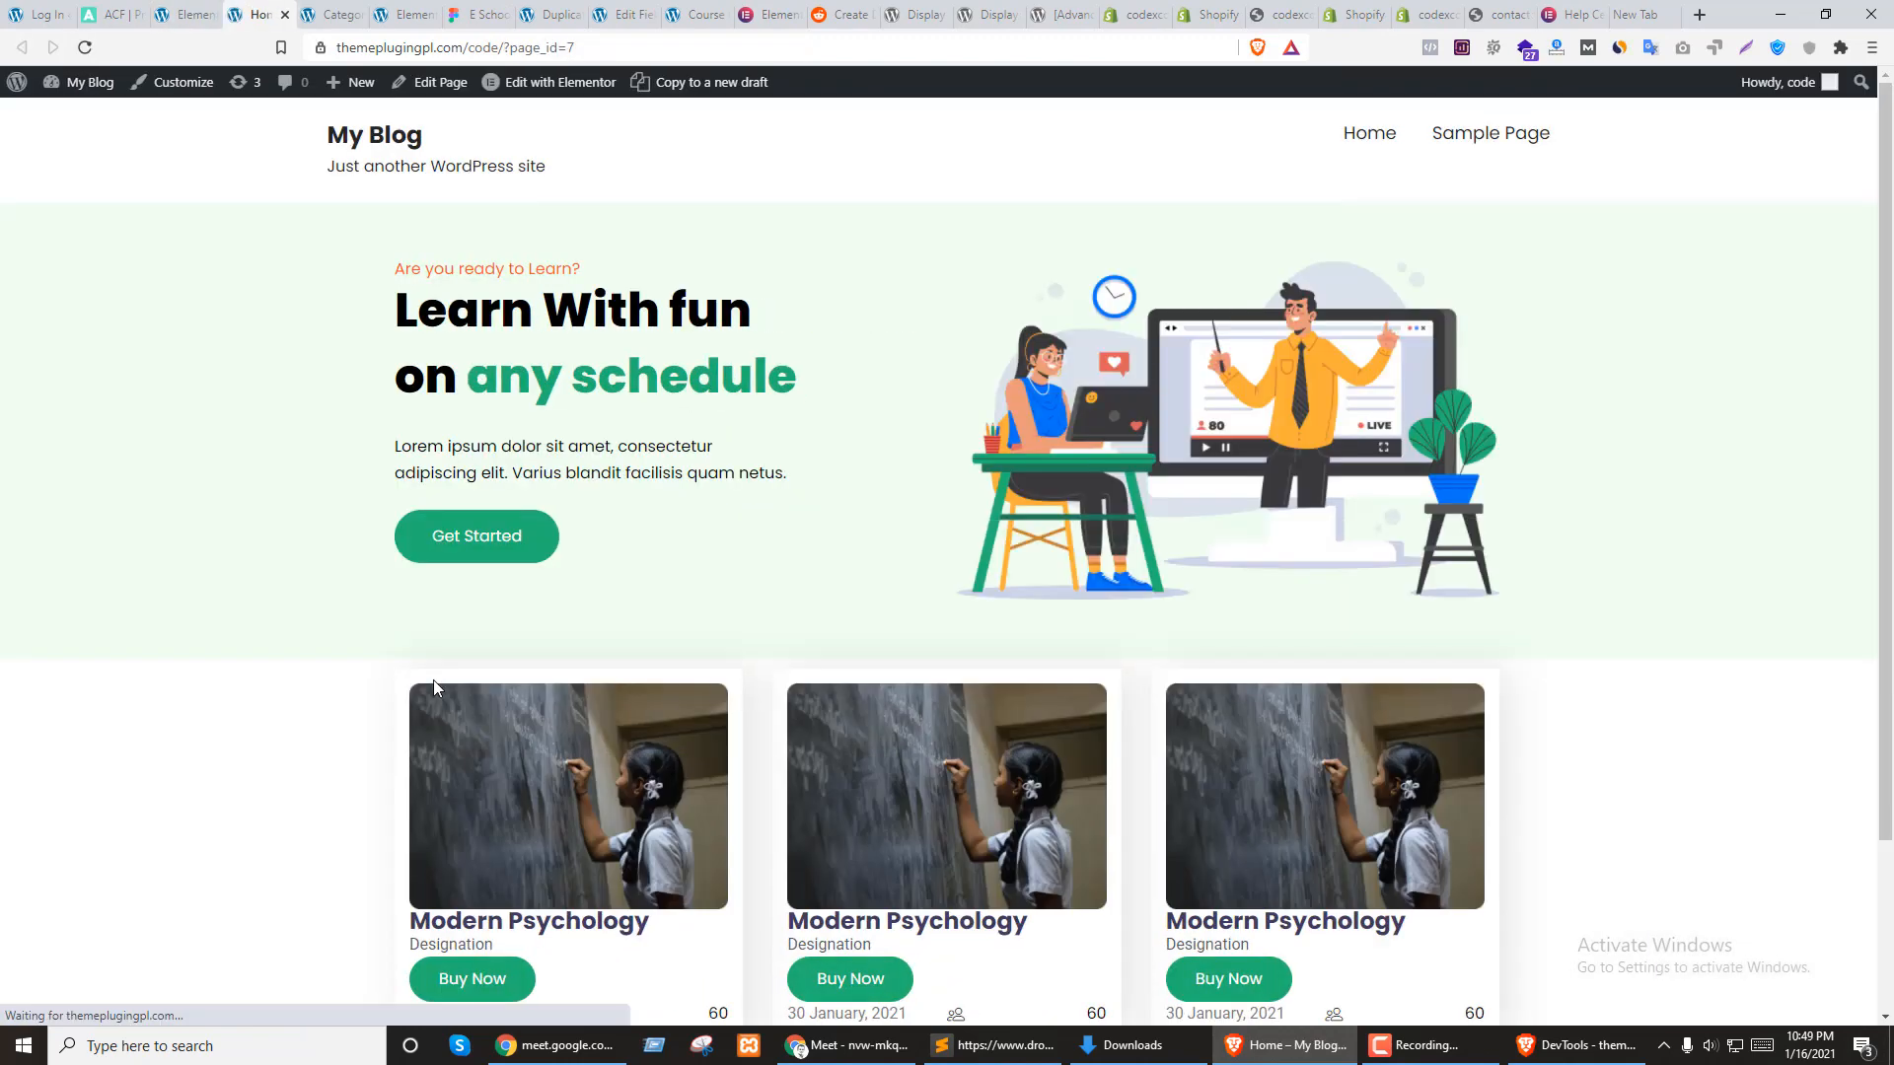
scroll(849, 578, down, 2)
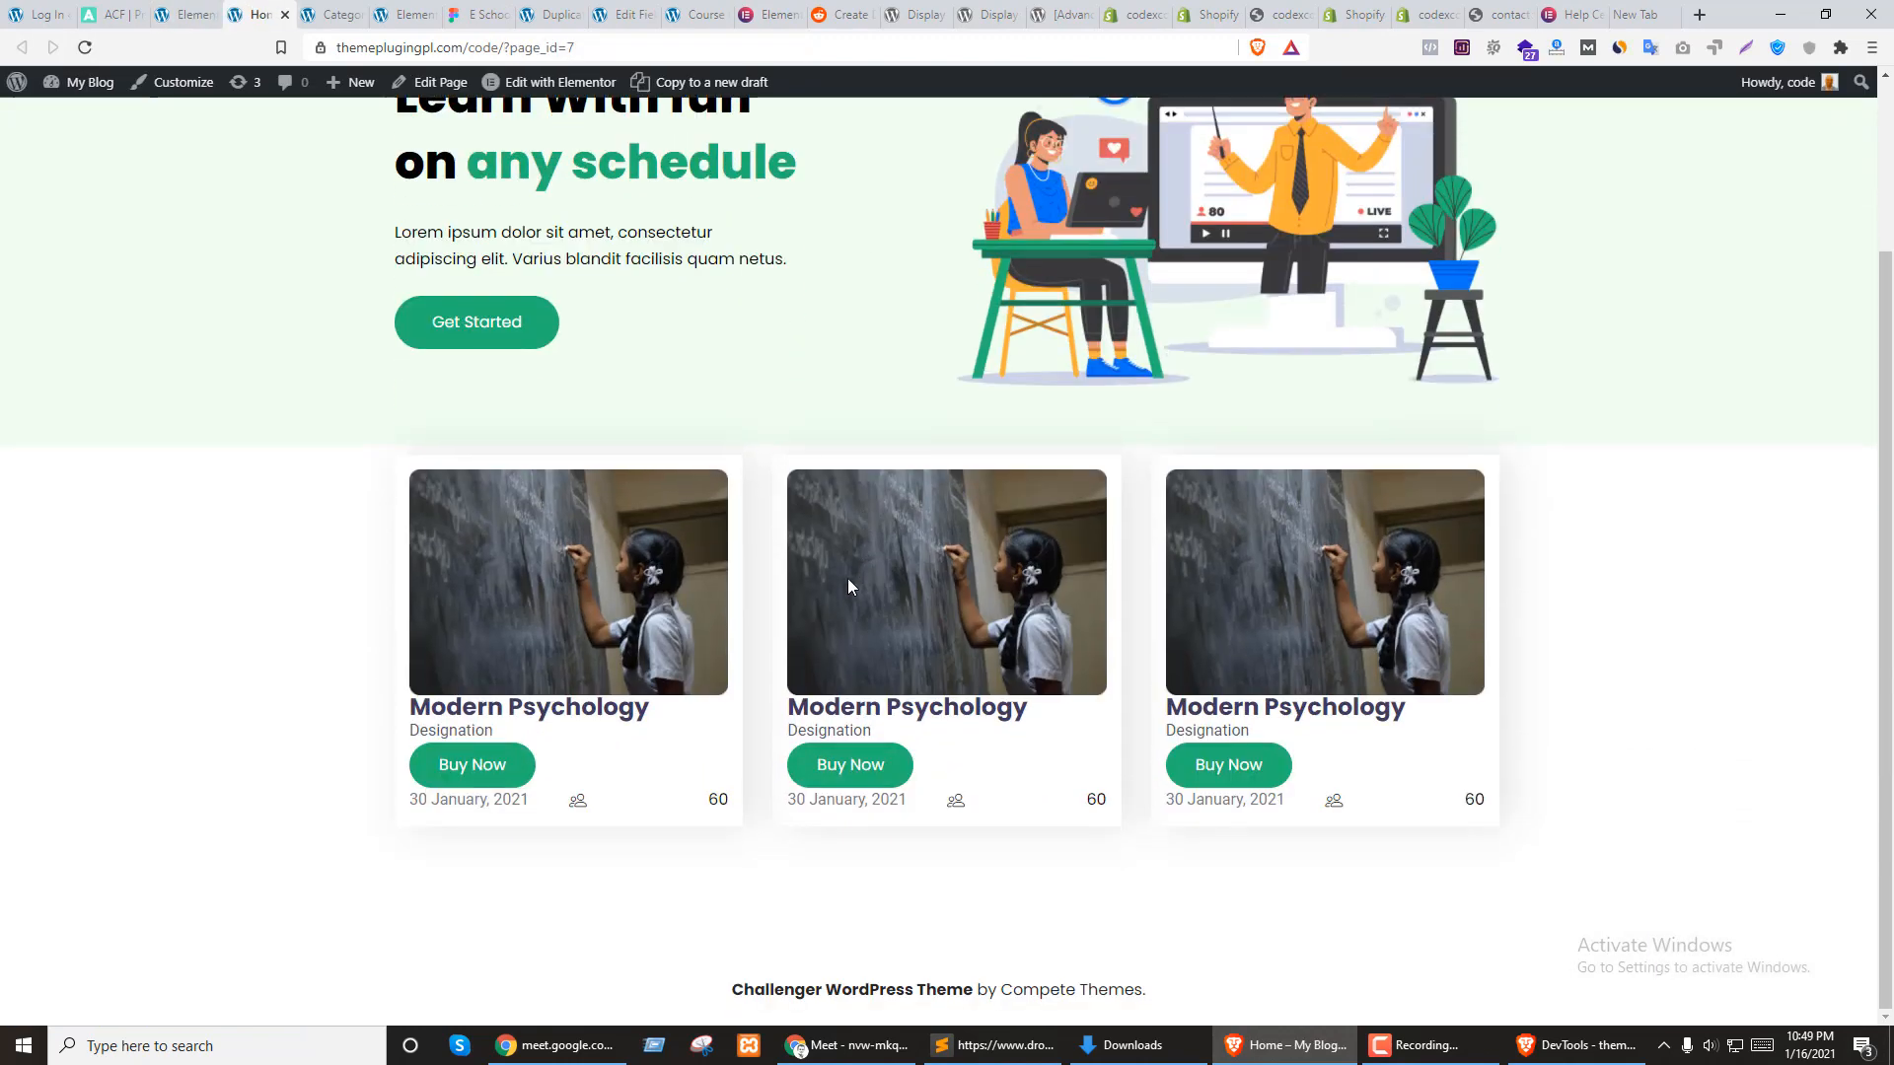
Inspect the seats icon on the first course card and select its elementor-icon-box-wrapper div to examine its styles
right_click(579, 799)
click(623, 785)
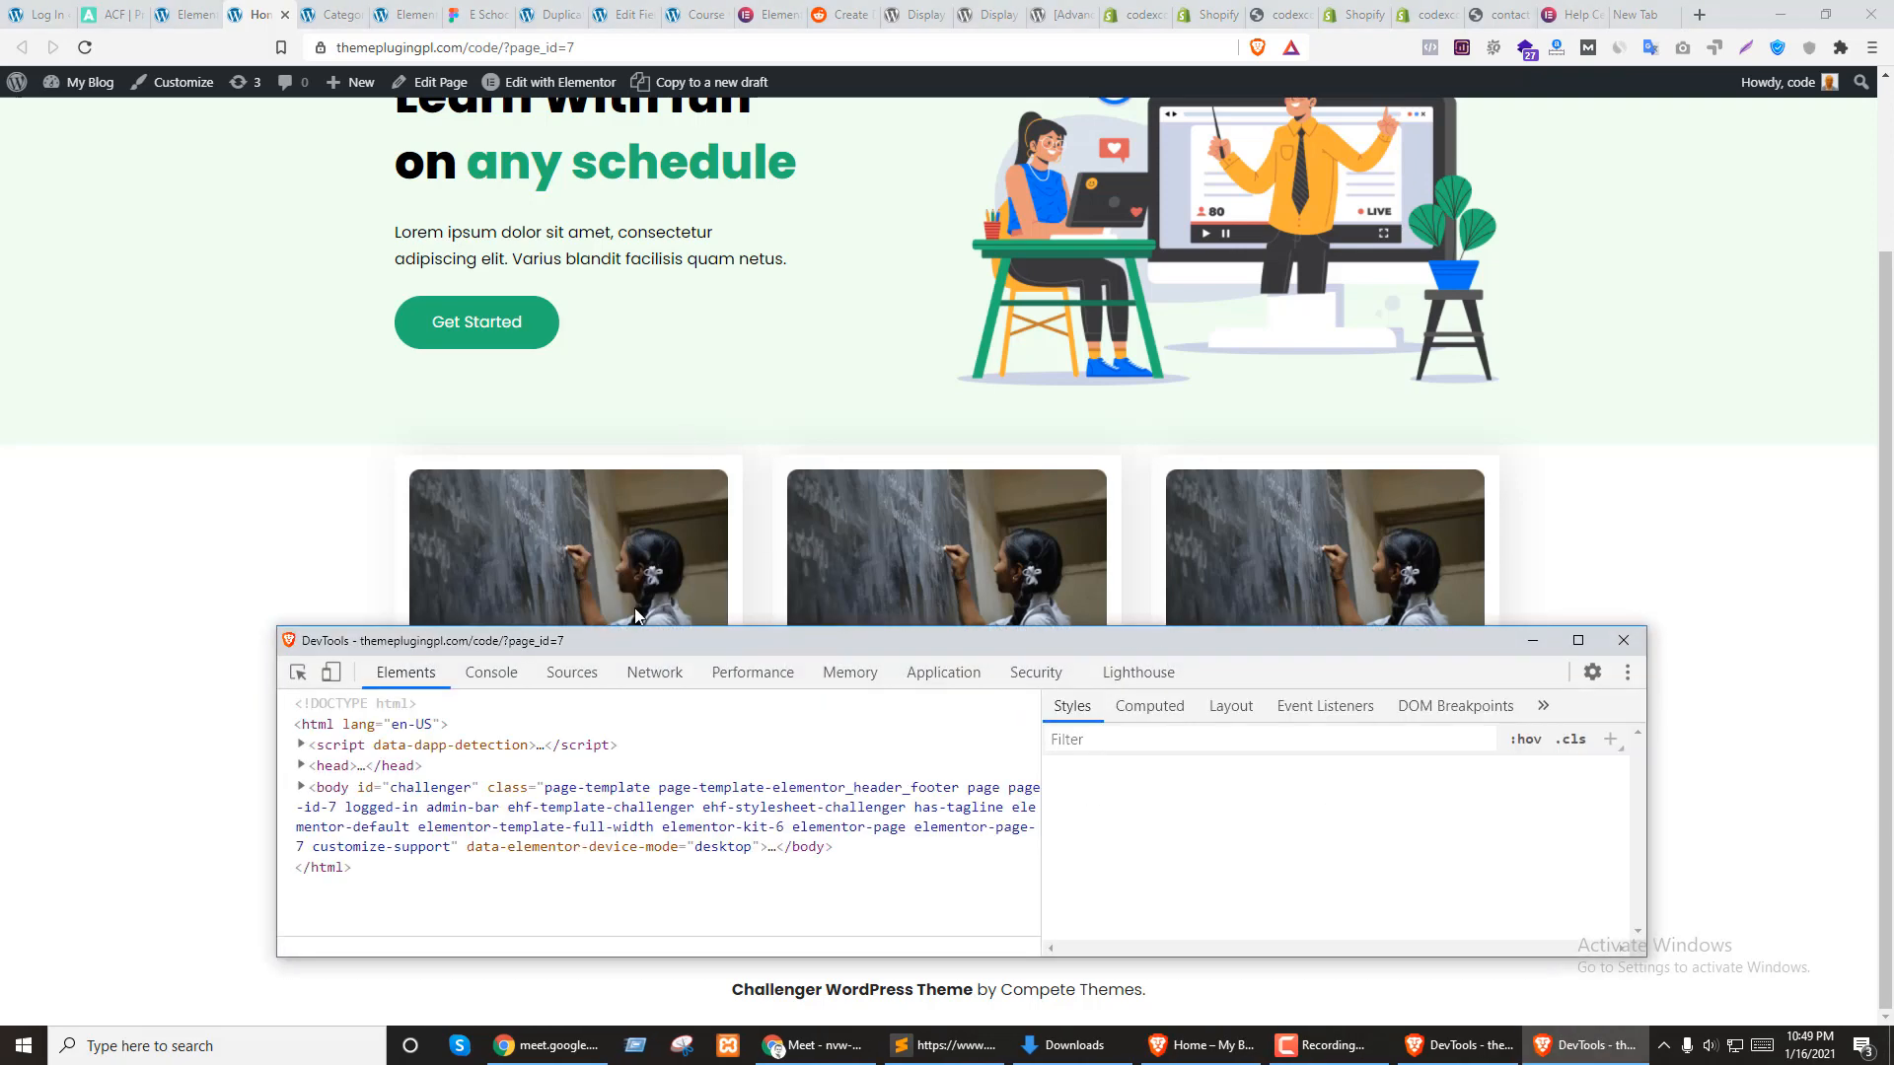
drag(661, 642, 548, 132)
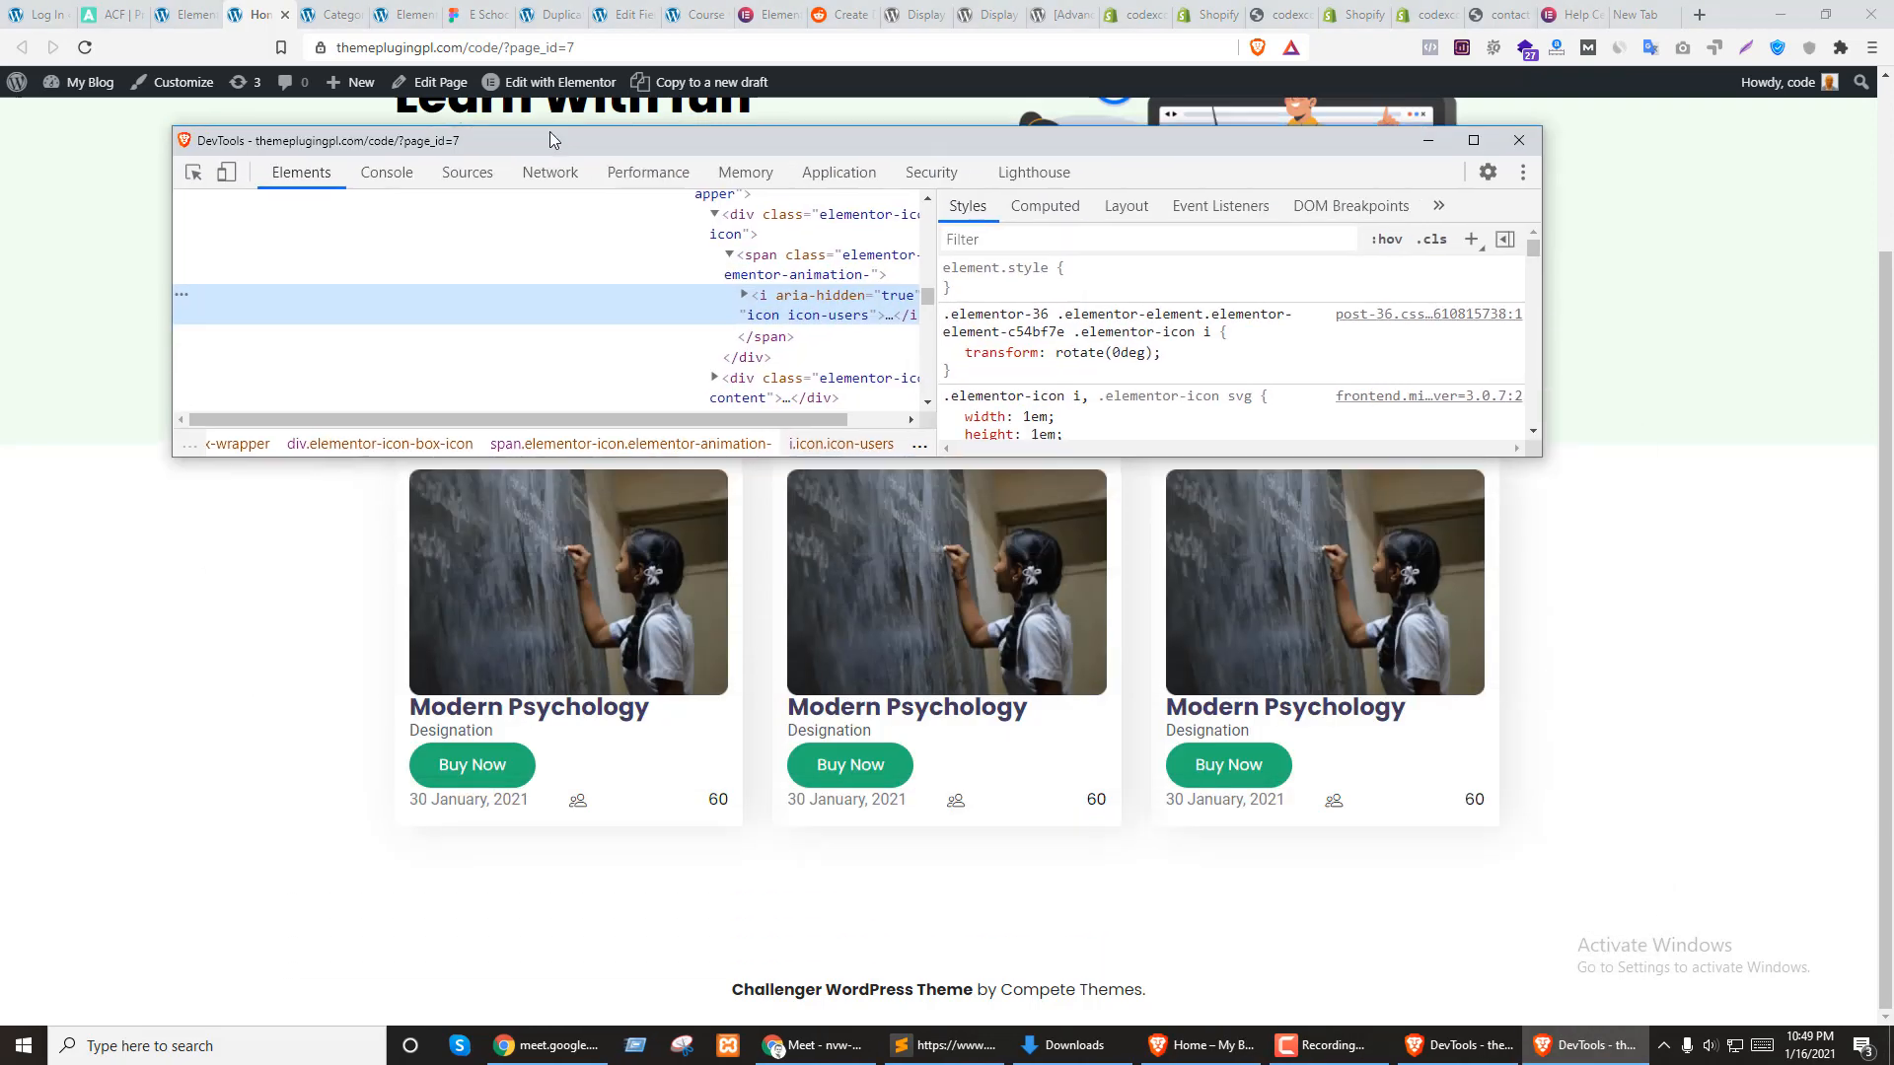
click(769, 255)
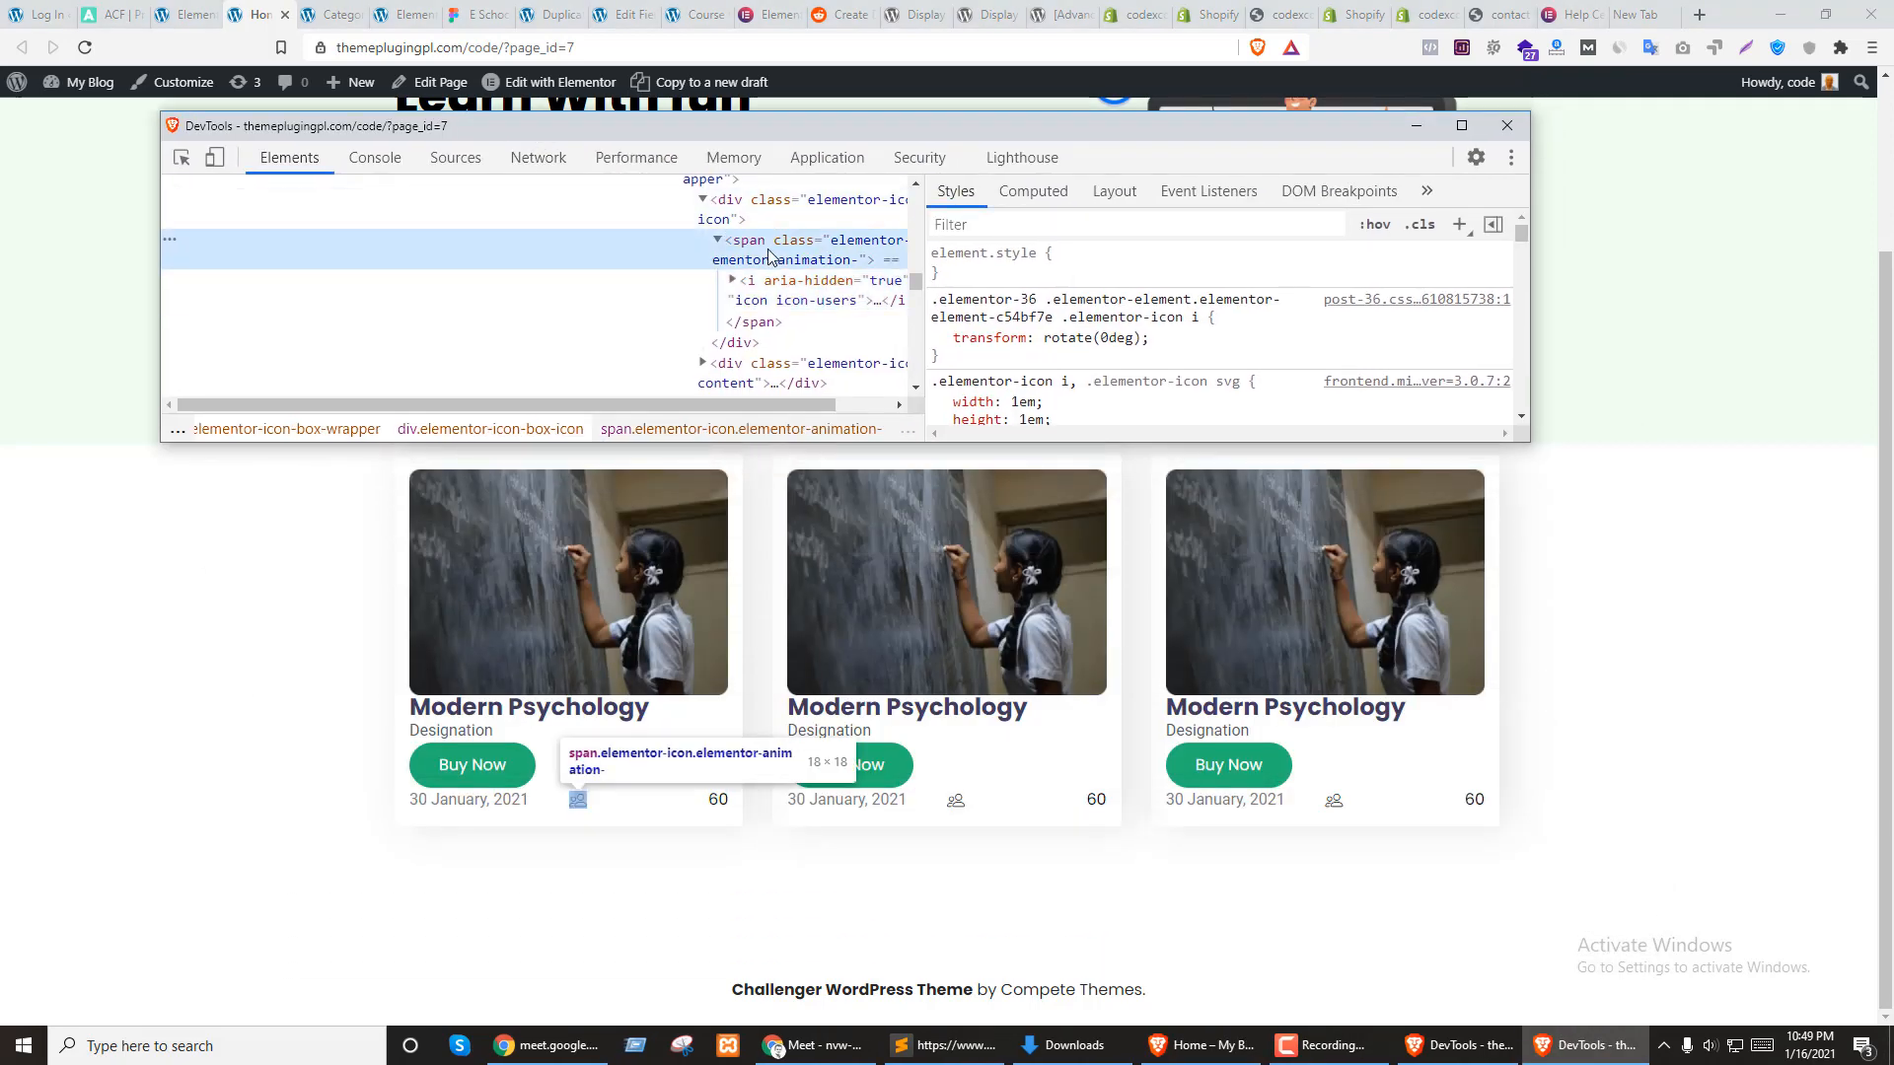
click(718, 240)
click(738, 202)
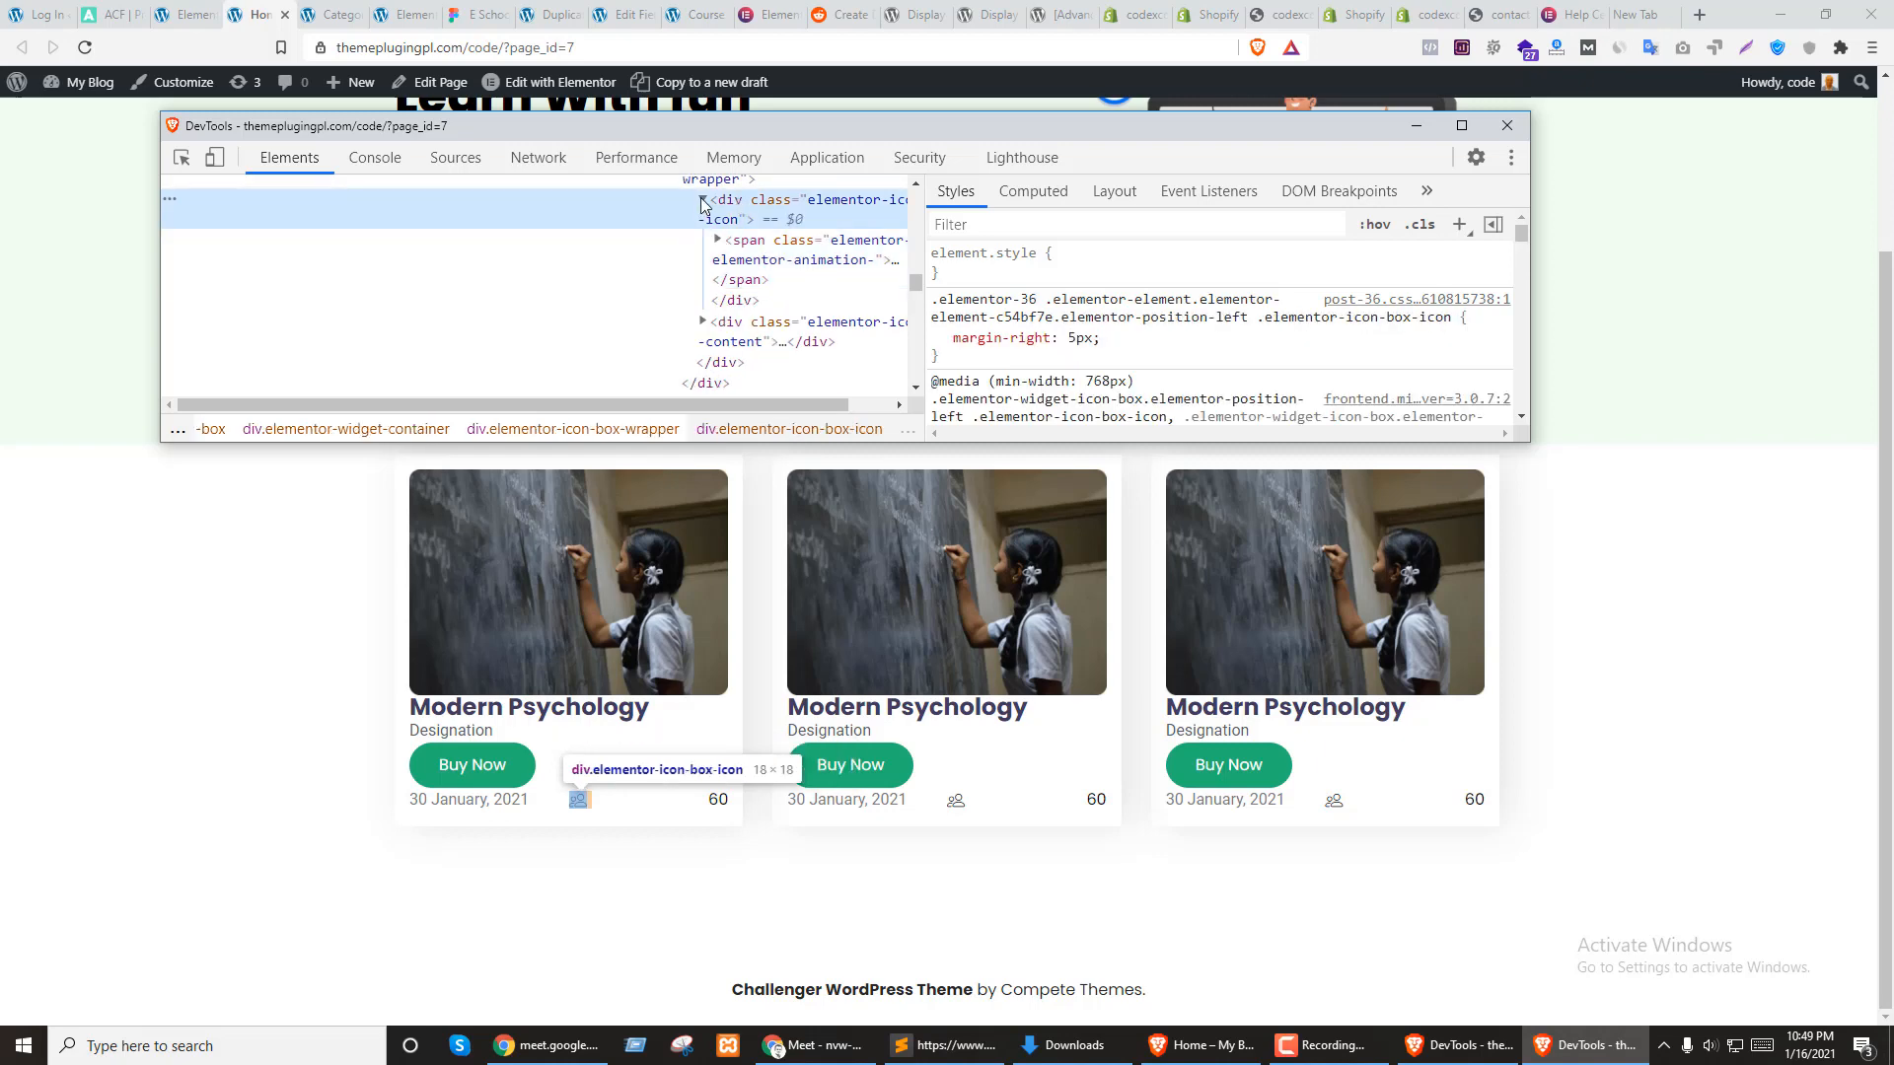
click(702, 202)
scroll(740, 257, up, 1)
click(749, 268)
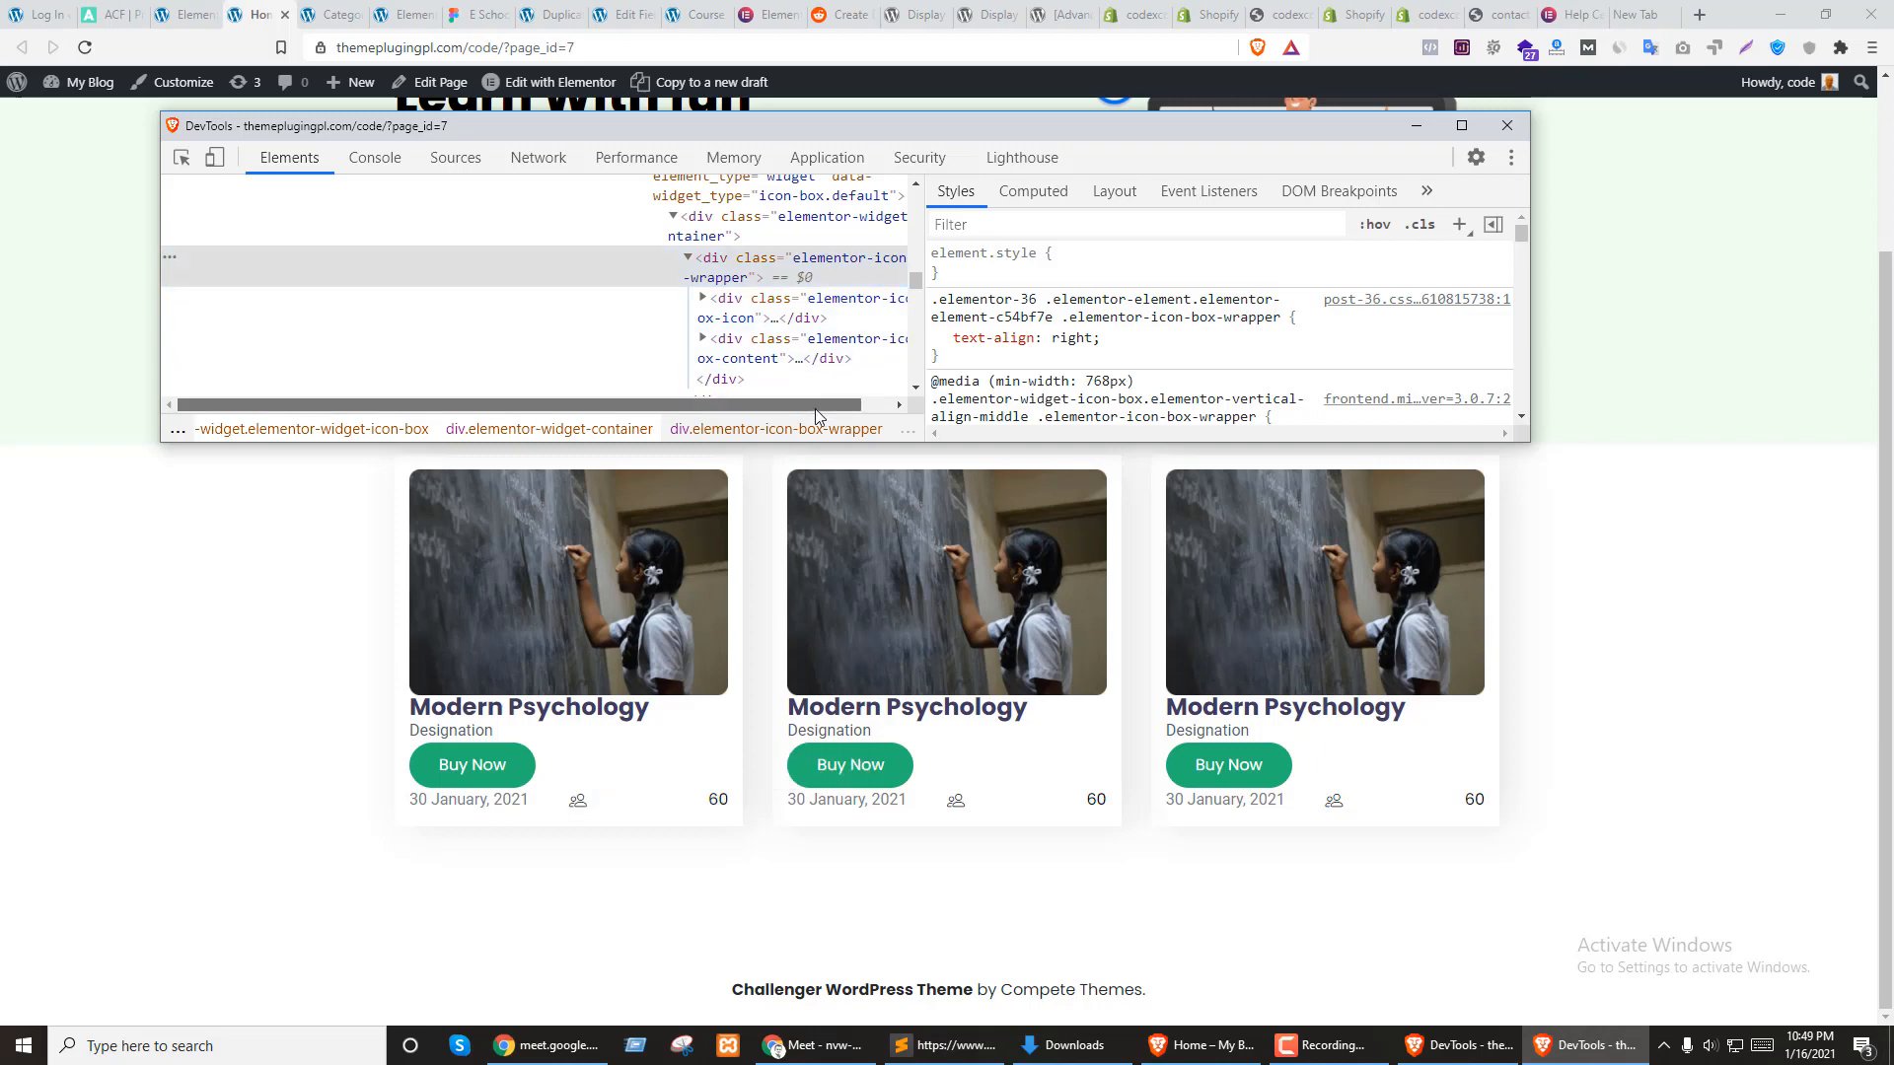
drag(815, 408, 888, 408)
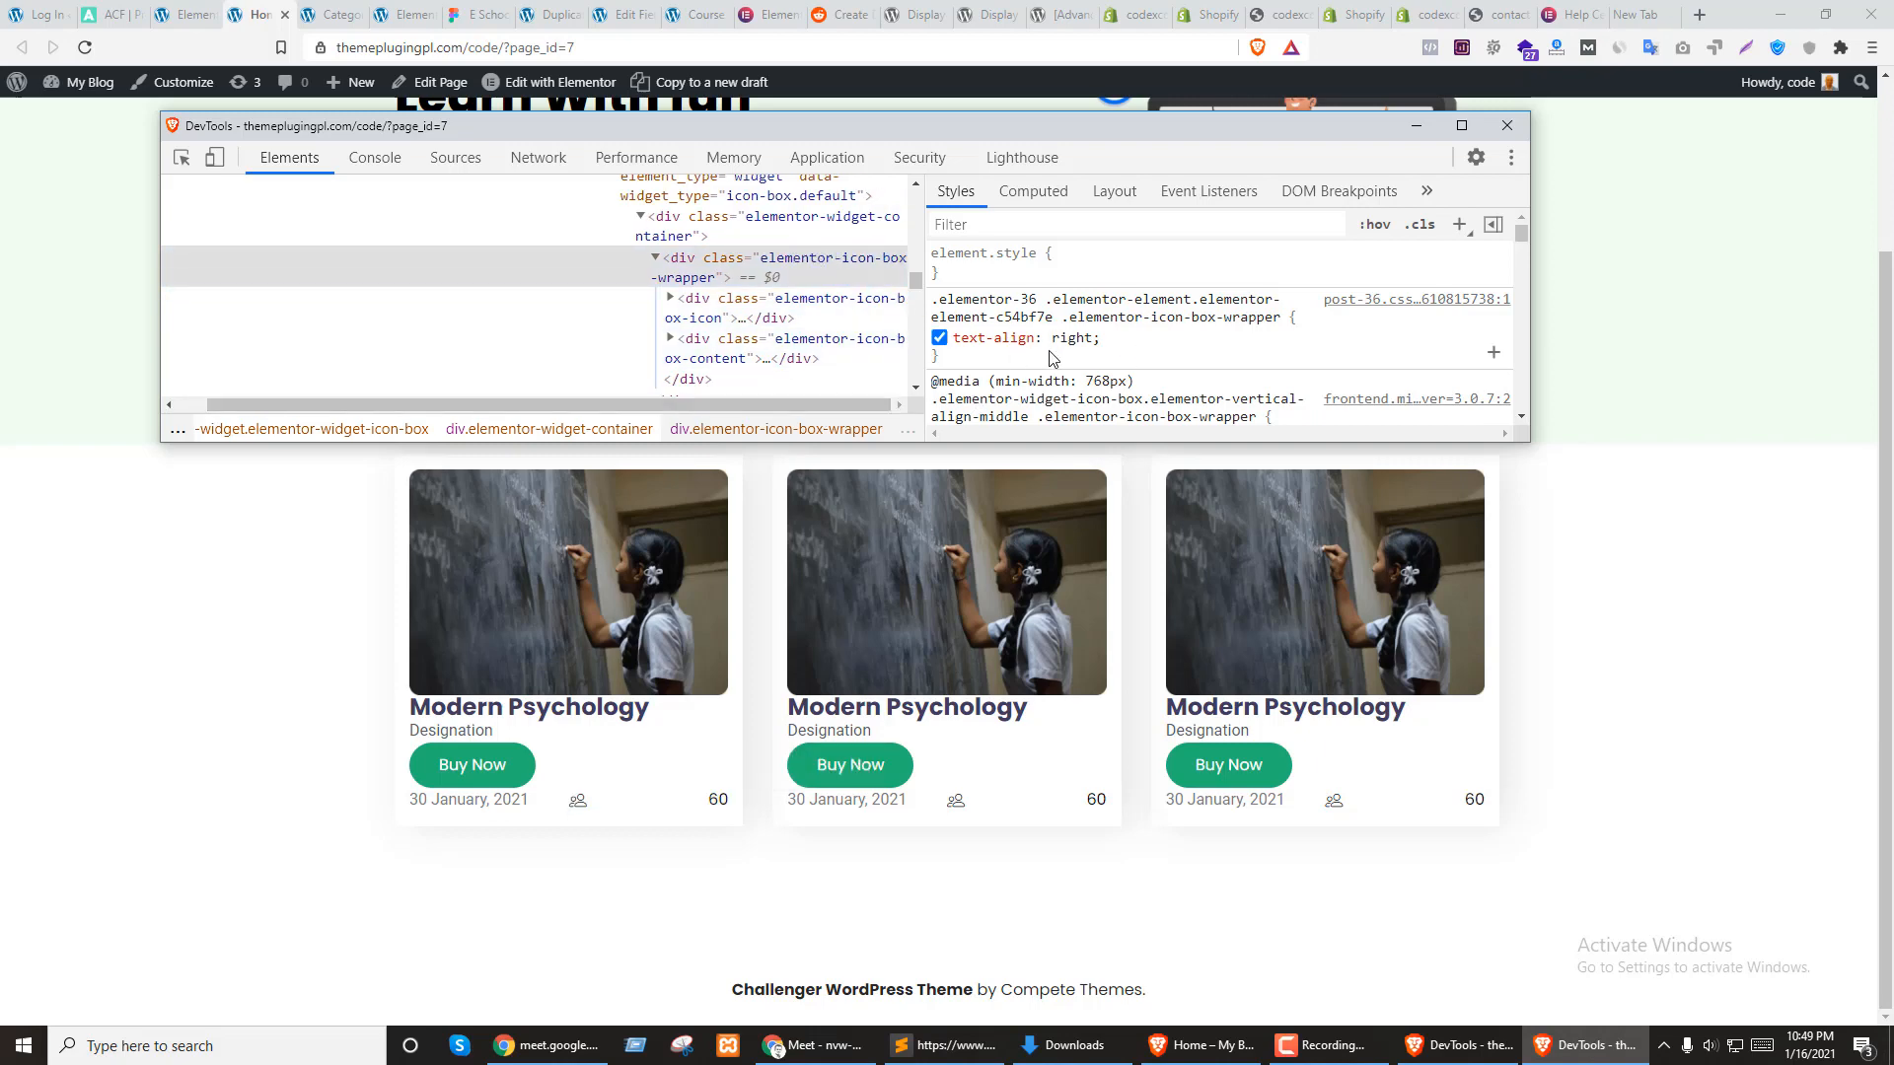
Turn the icon box wrapper's text-align rule off and back on to check its effect on the seats row
click(938, 338)
click(939, 339)
click(1065, 338)
key(Escape)
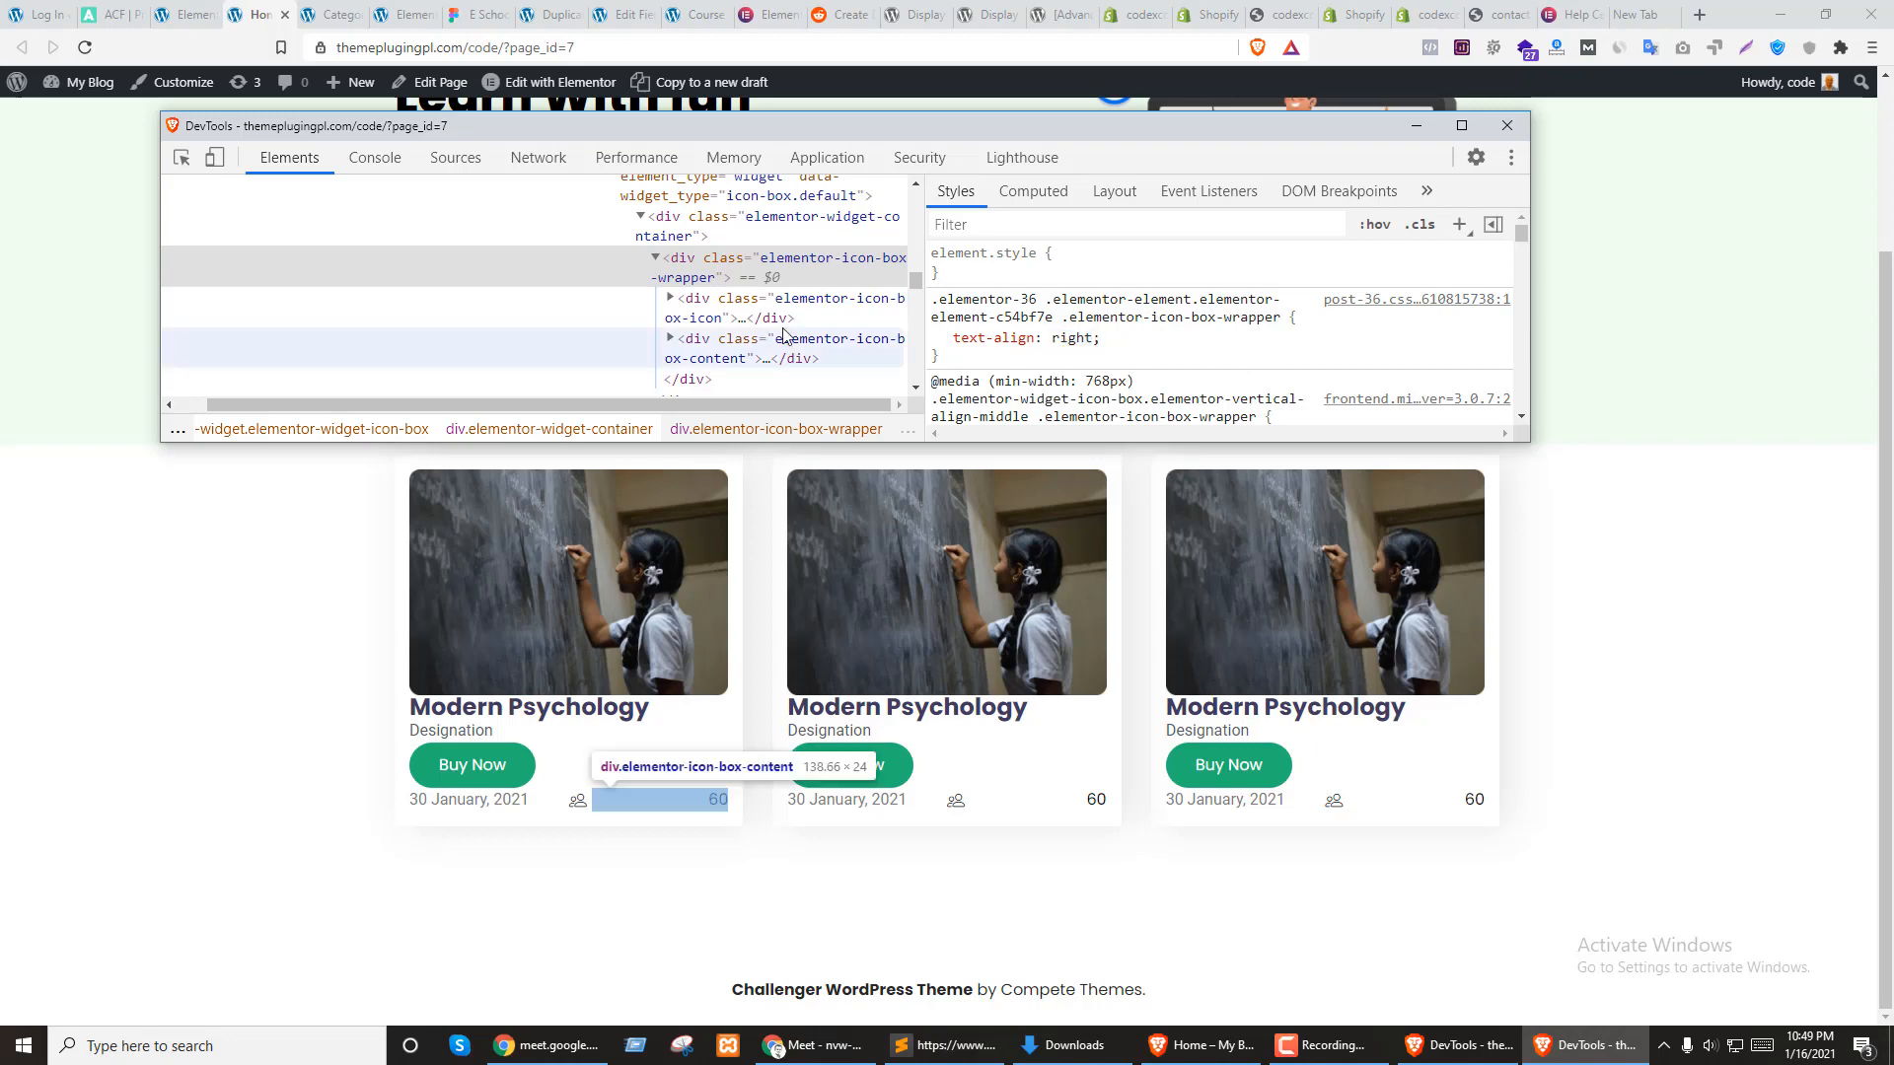
Examine the CSS rules applied to the elementor-icon-box-icon div, including its inherited ones
click(736, 306)
scroll(1088, 317, down, 3)
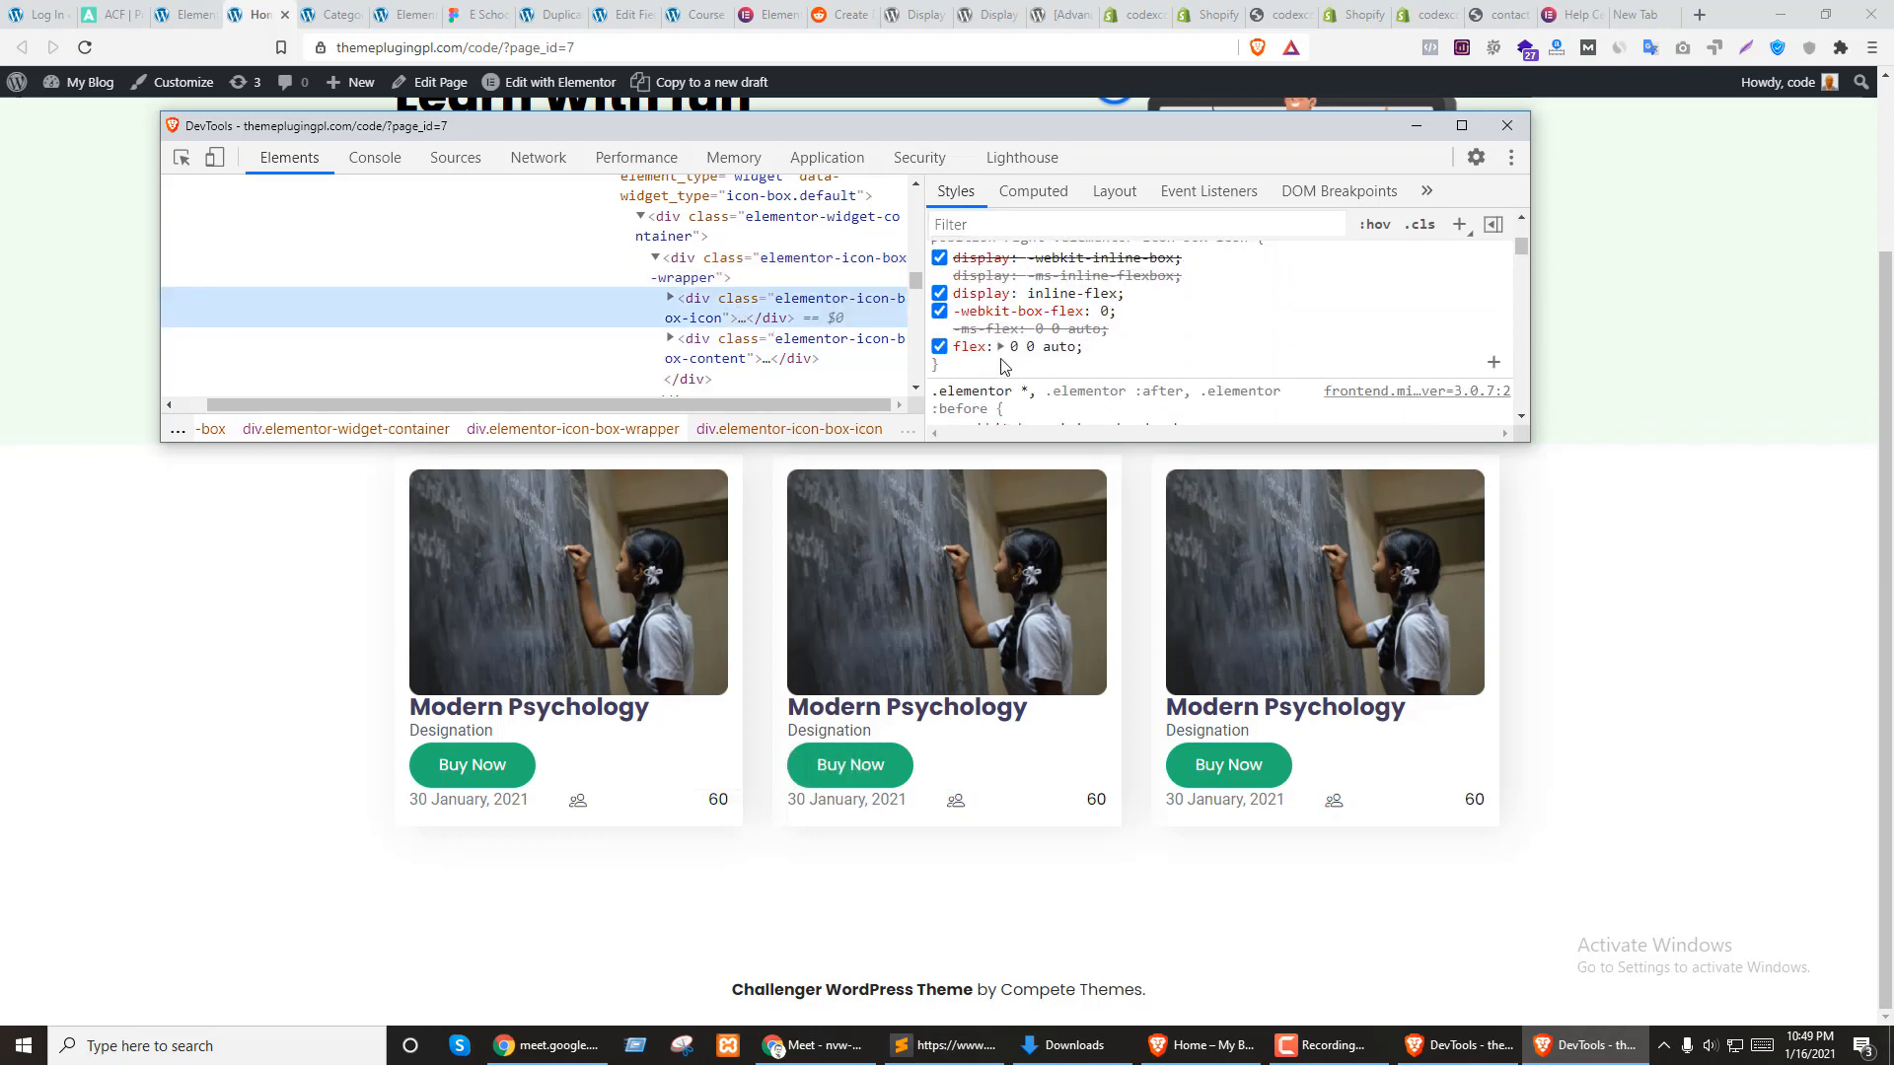
scroll(1058, 330, down, 5)
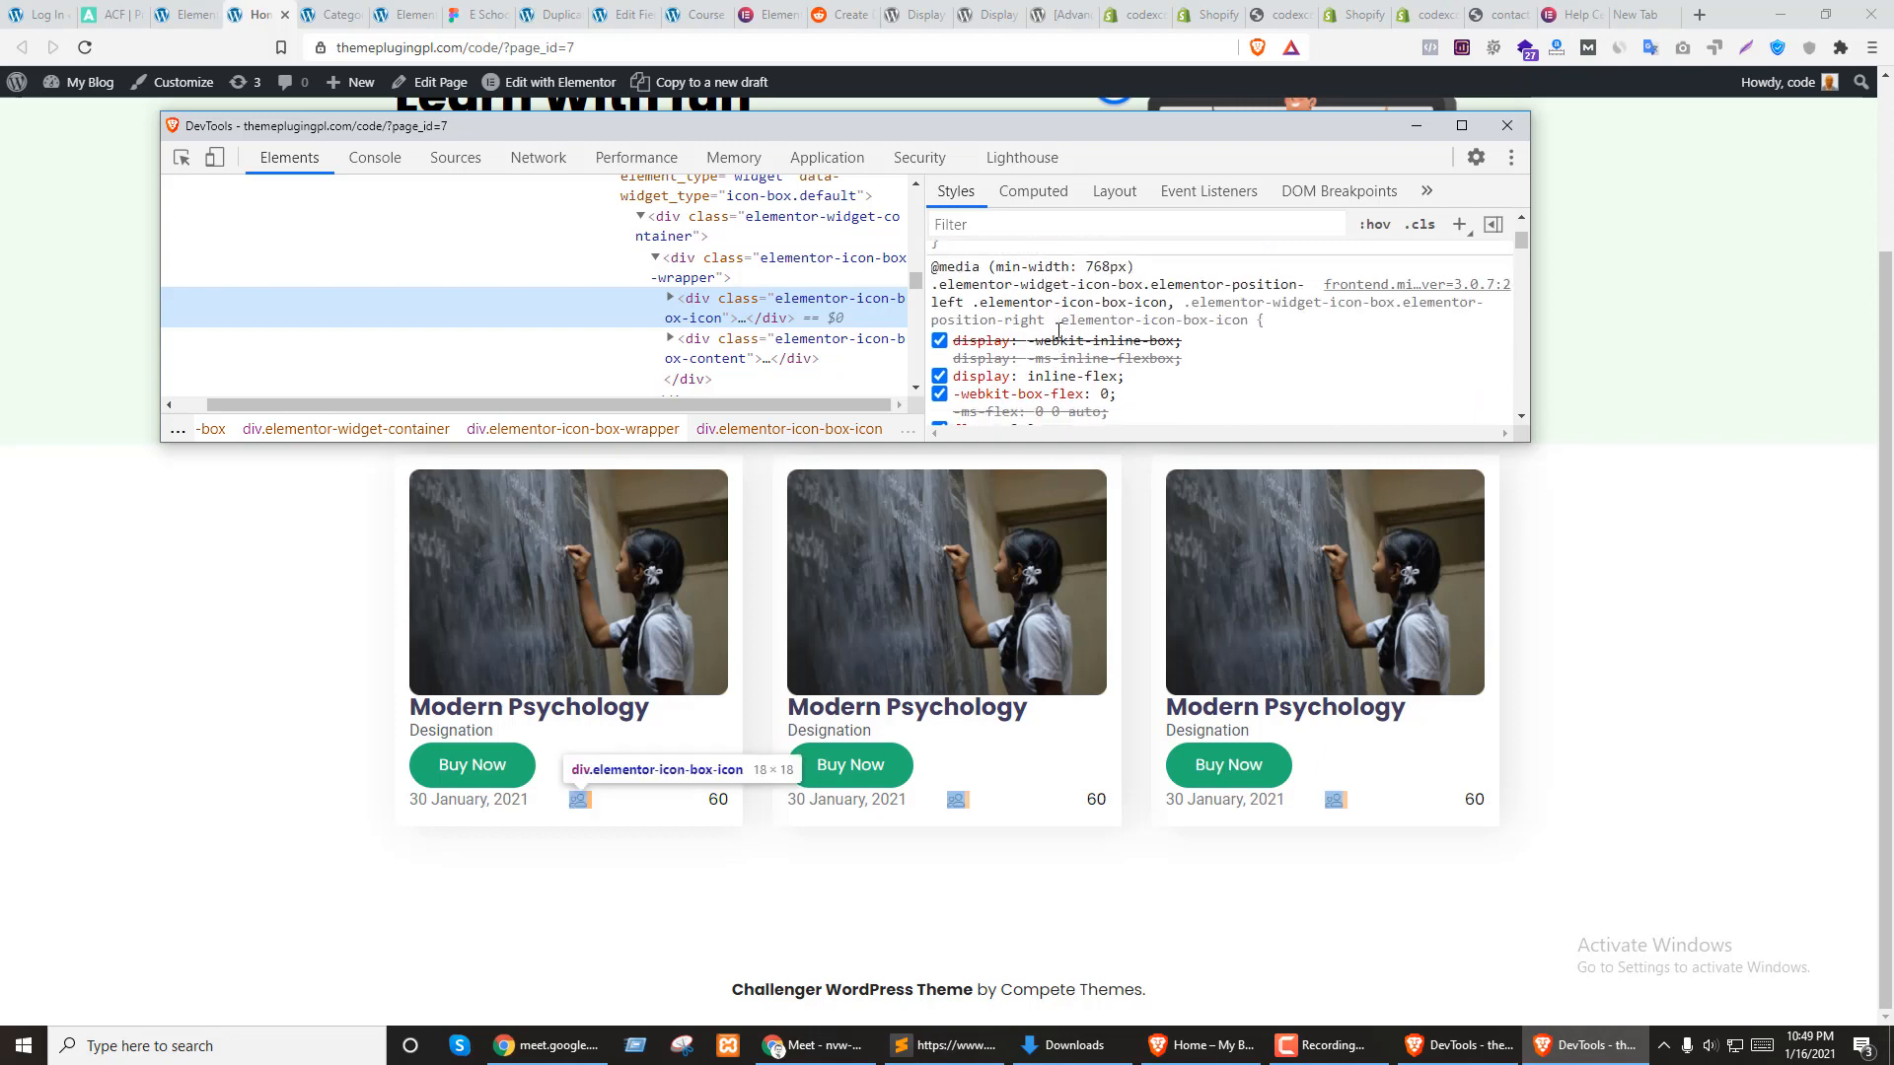
scroll(1102, 385, down, 2)
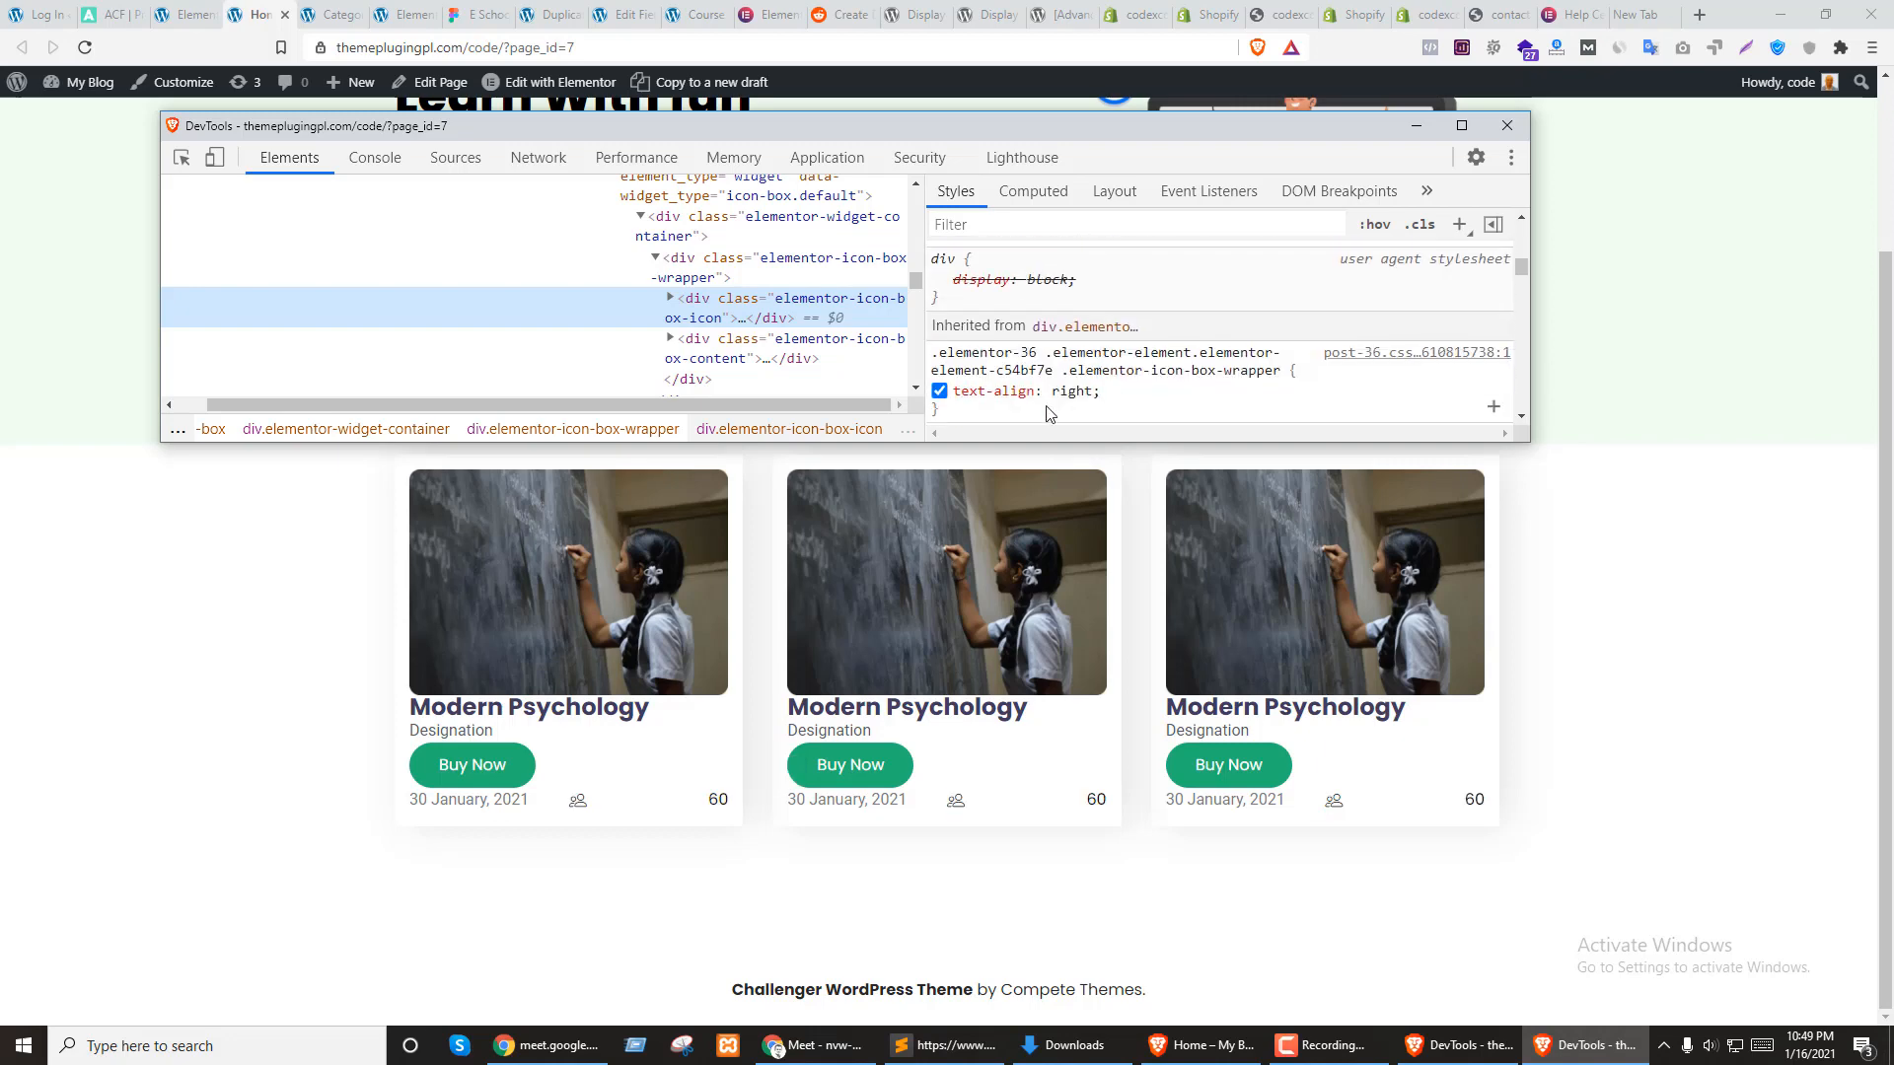
scroll(1088, 376, up, 10)
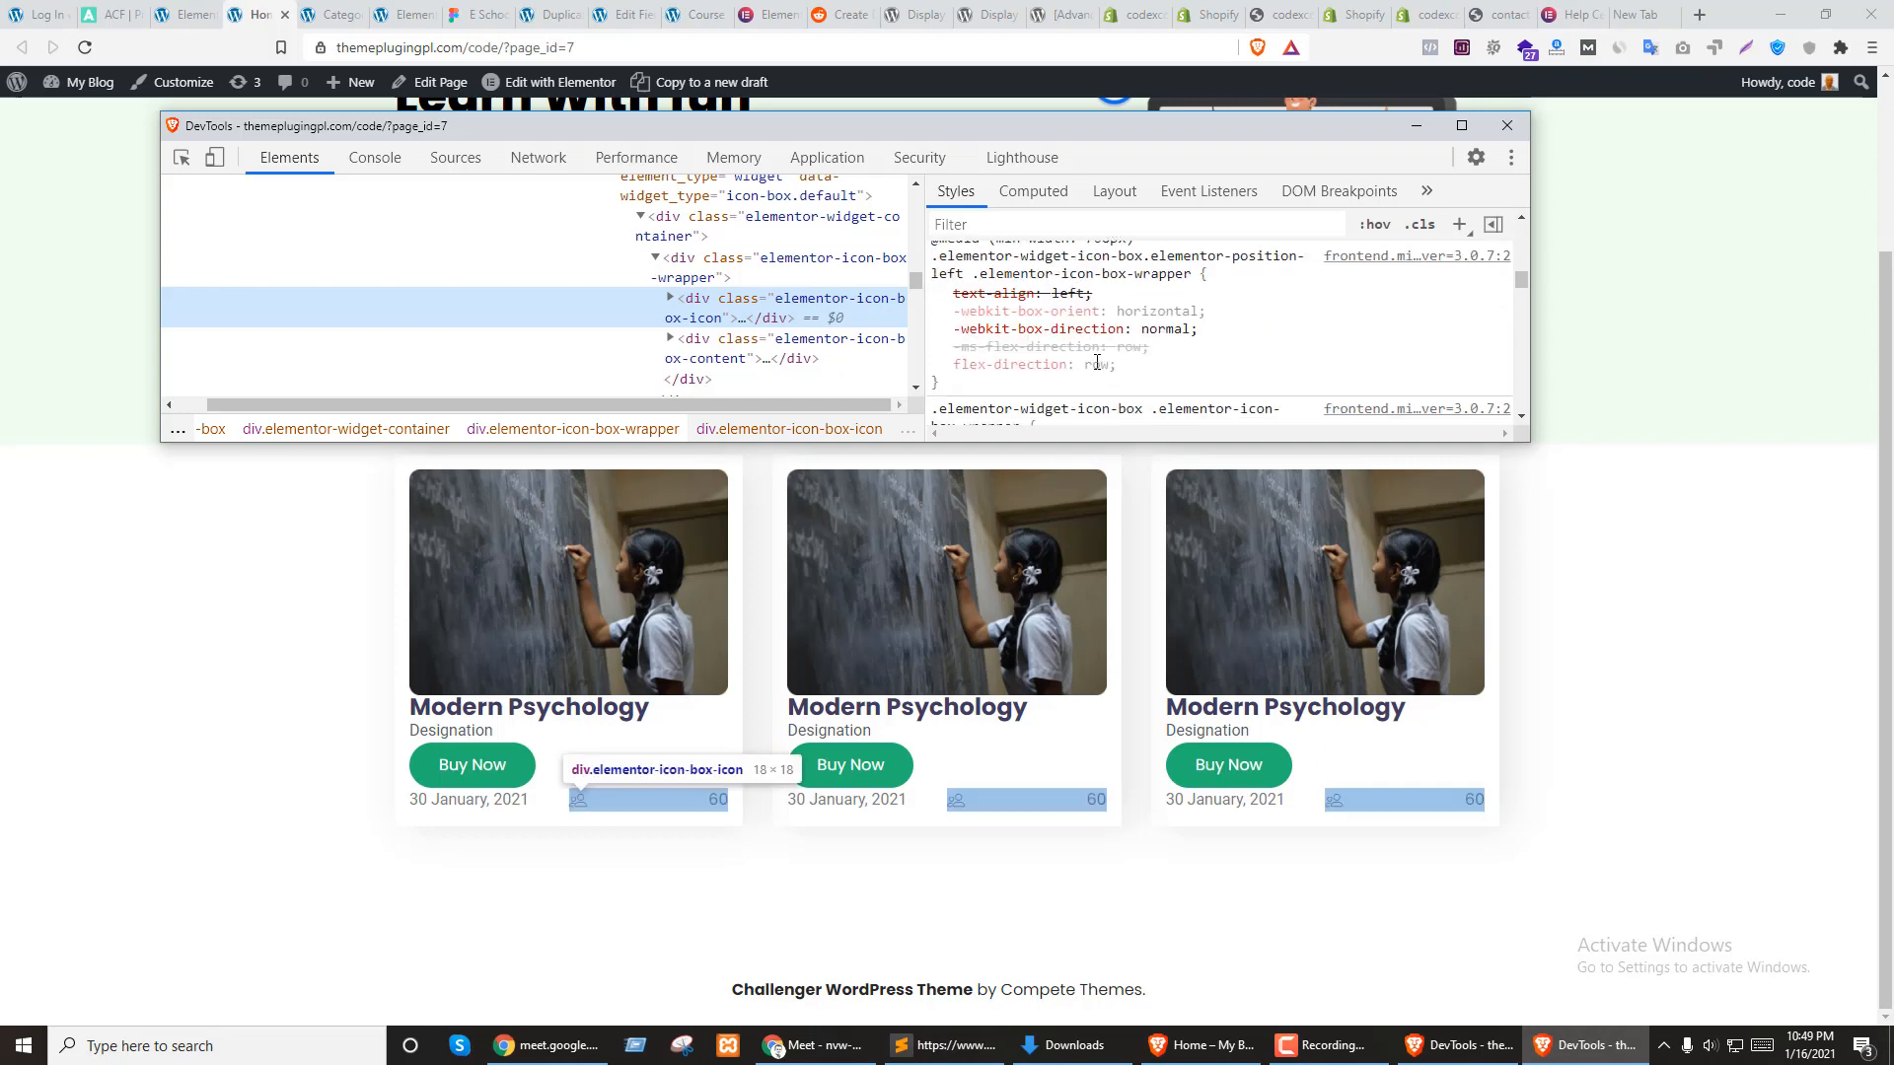
Try an inline display: flex style on the seats icon box wrapper div
click(727, 276)
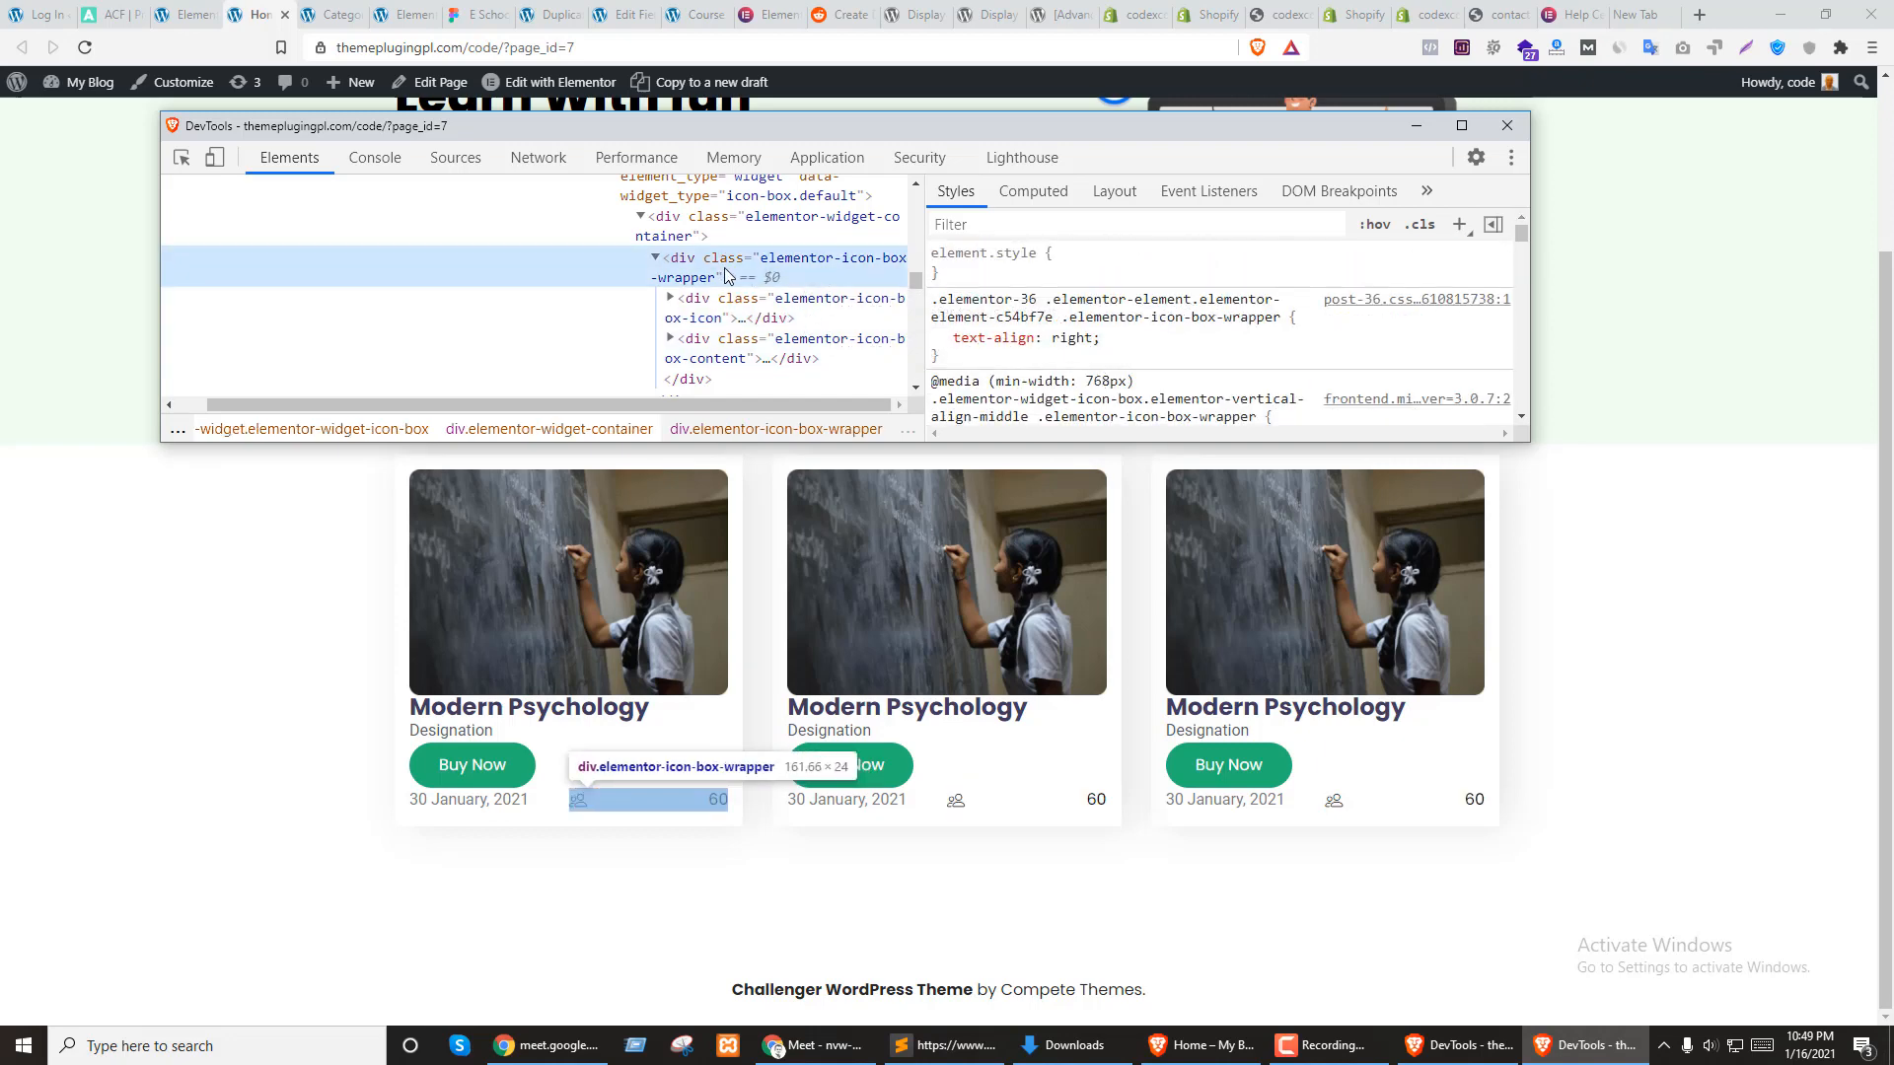
click(1089, 273)
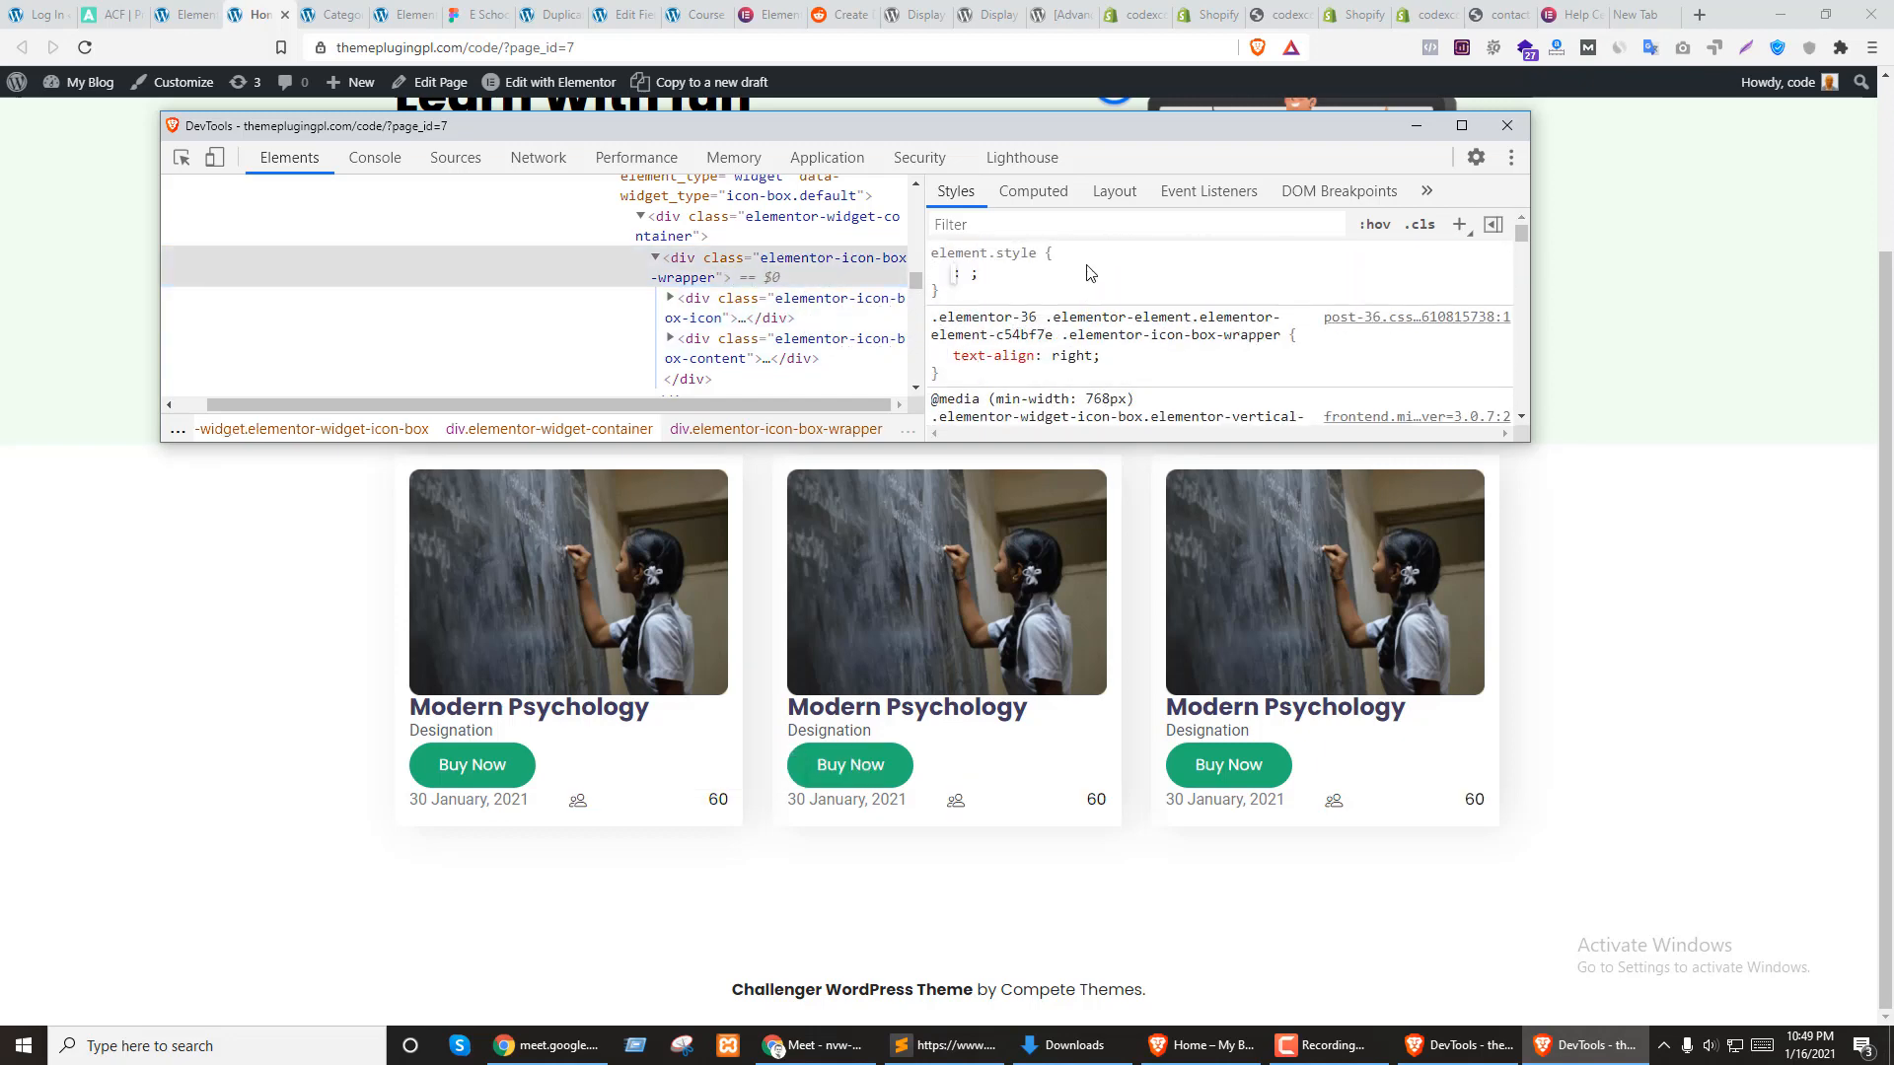
text(di)
key(Tab)
text(f)
key(Return)
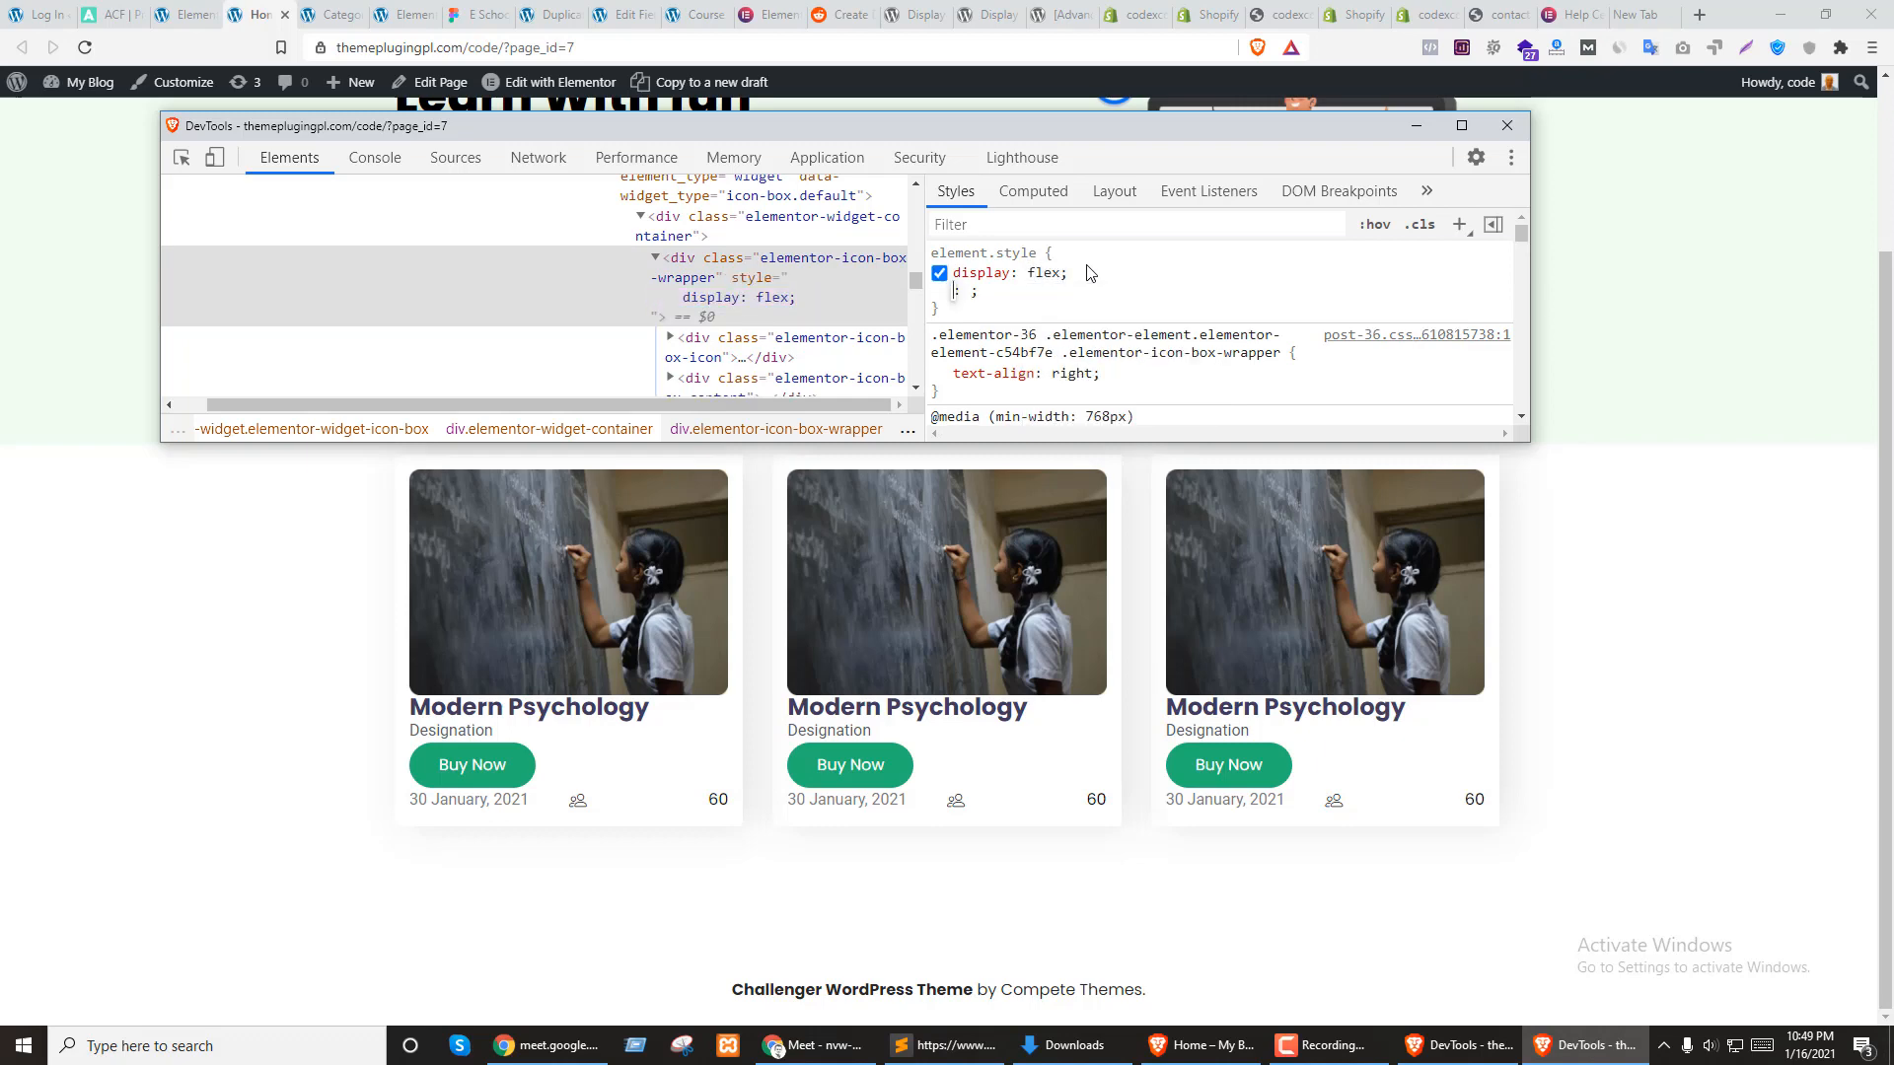
Try justify-content: flex-end inline on the icon box wrapper, and inspect the styles of the elementor-icon-box-content div
text(ju)
key(Down)
key(Down)
key(Down)
key(Down)
key(Down)
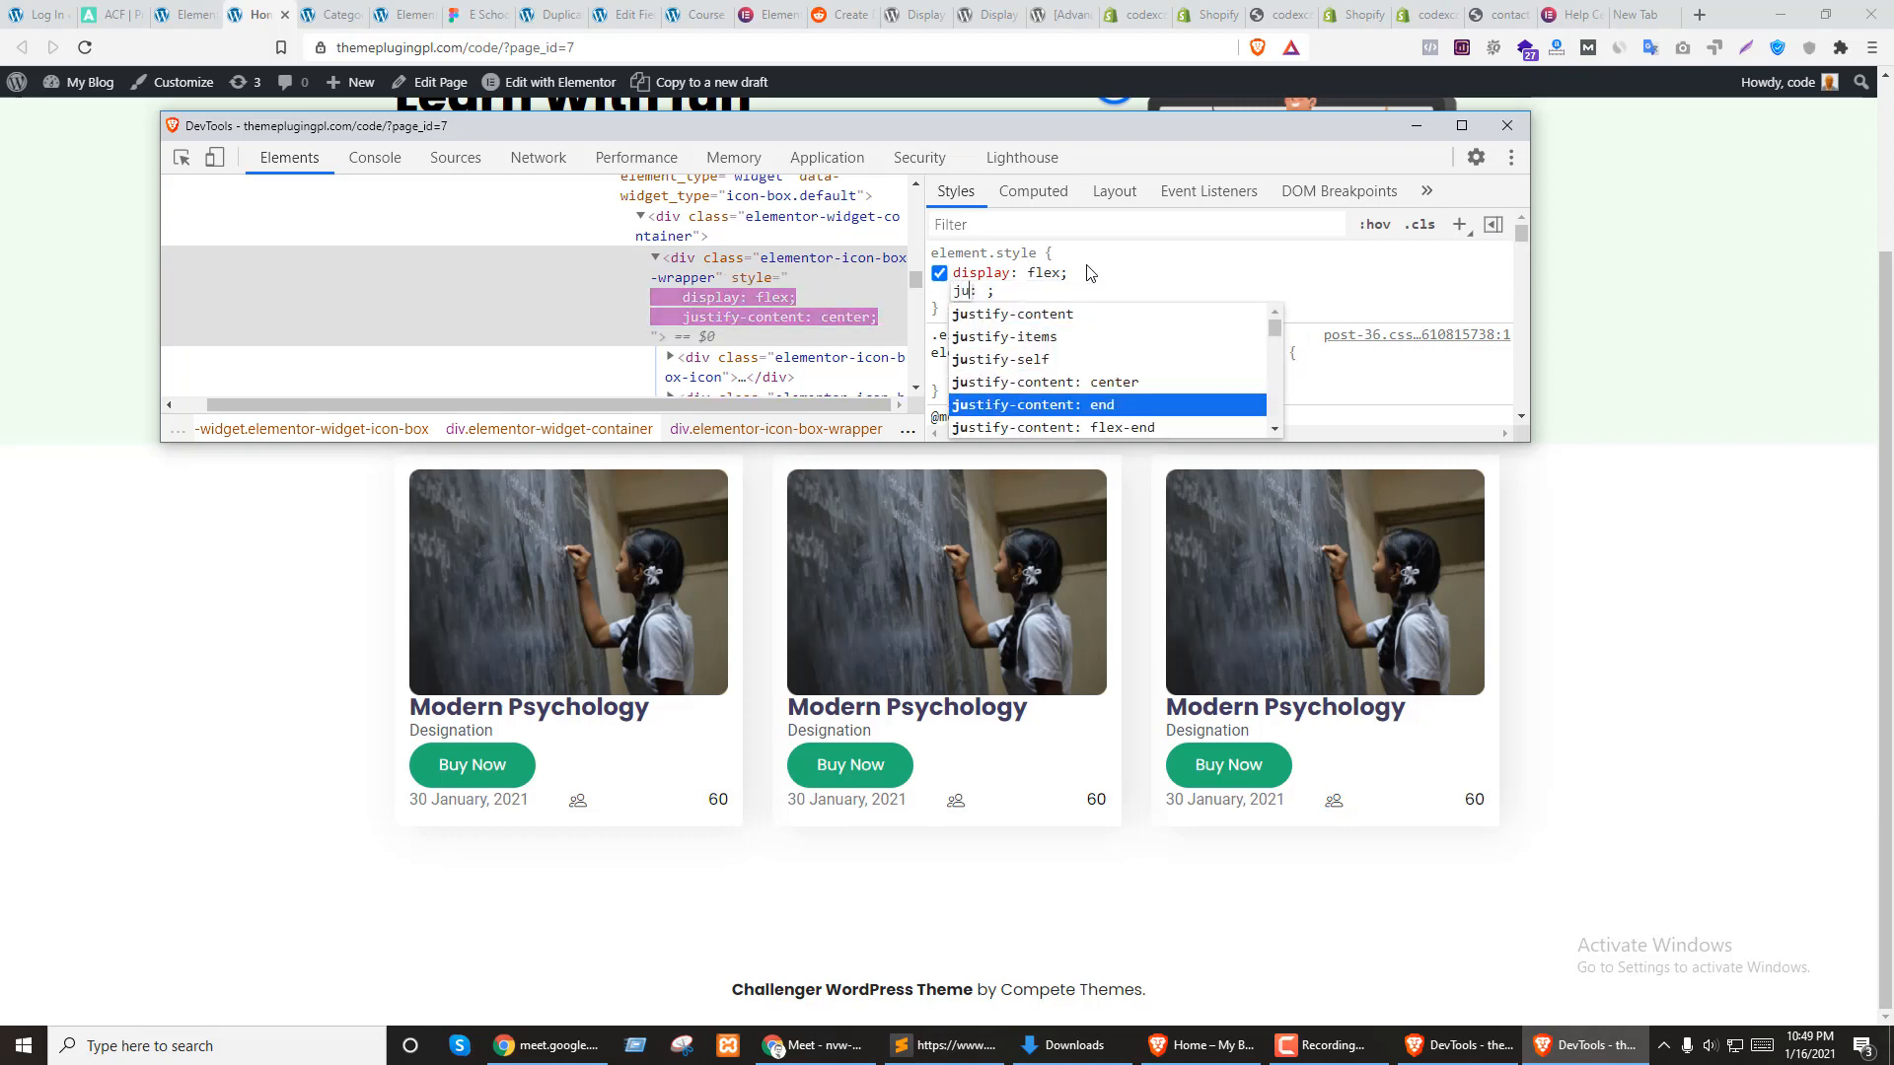
key(Return)
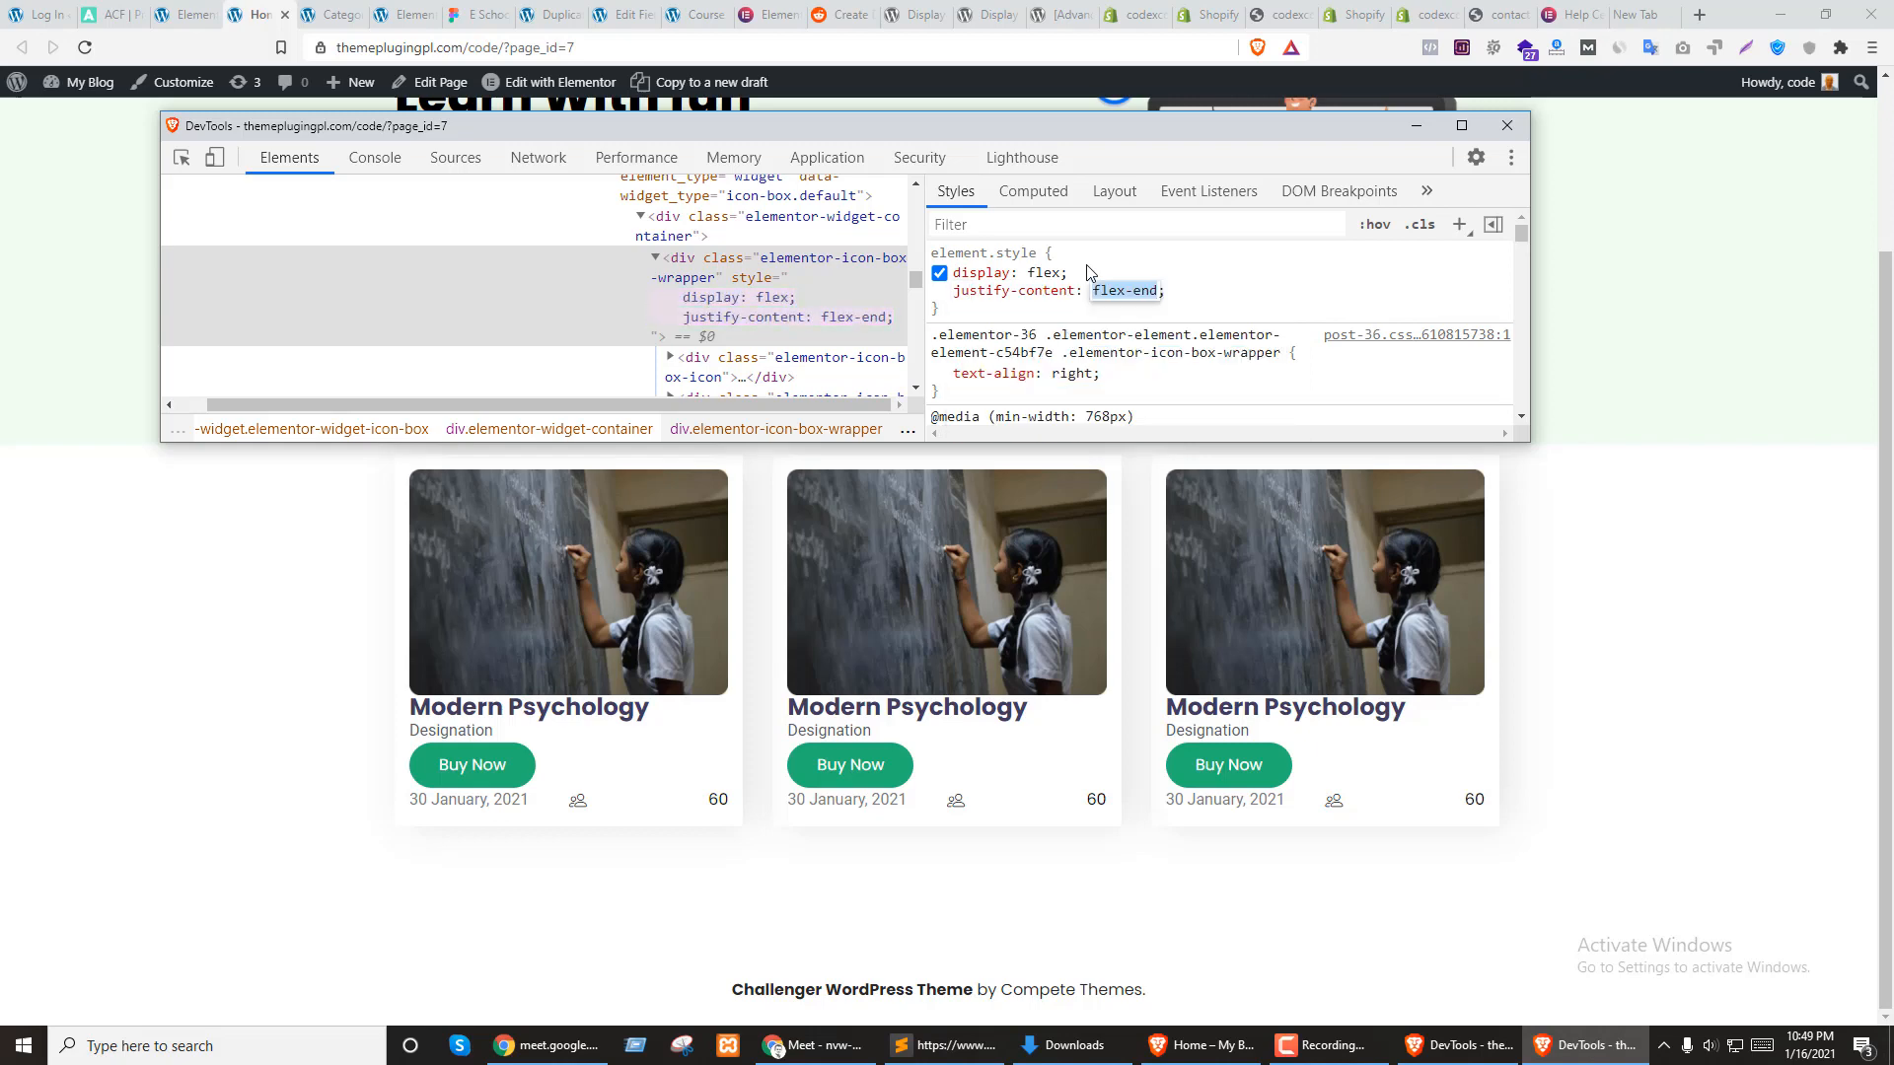
key(Return)
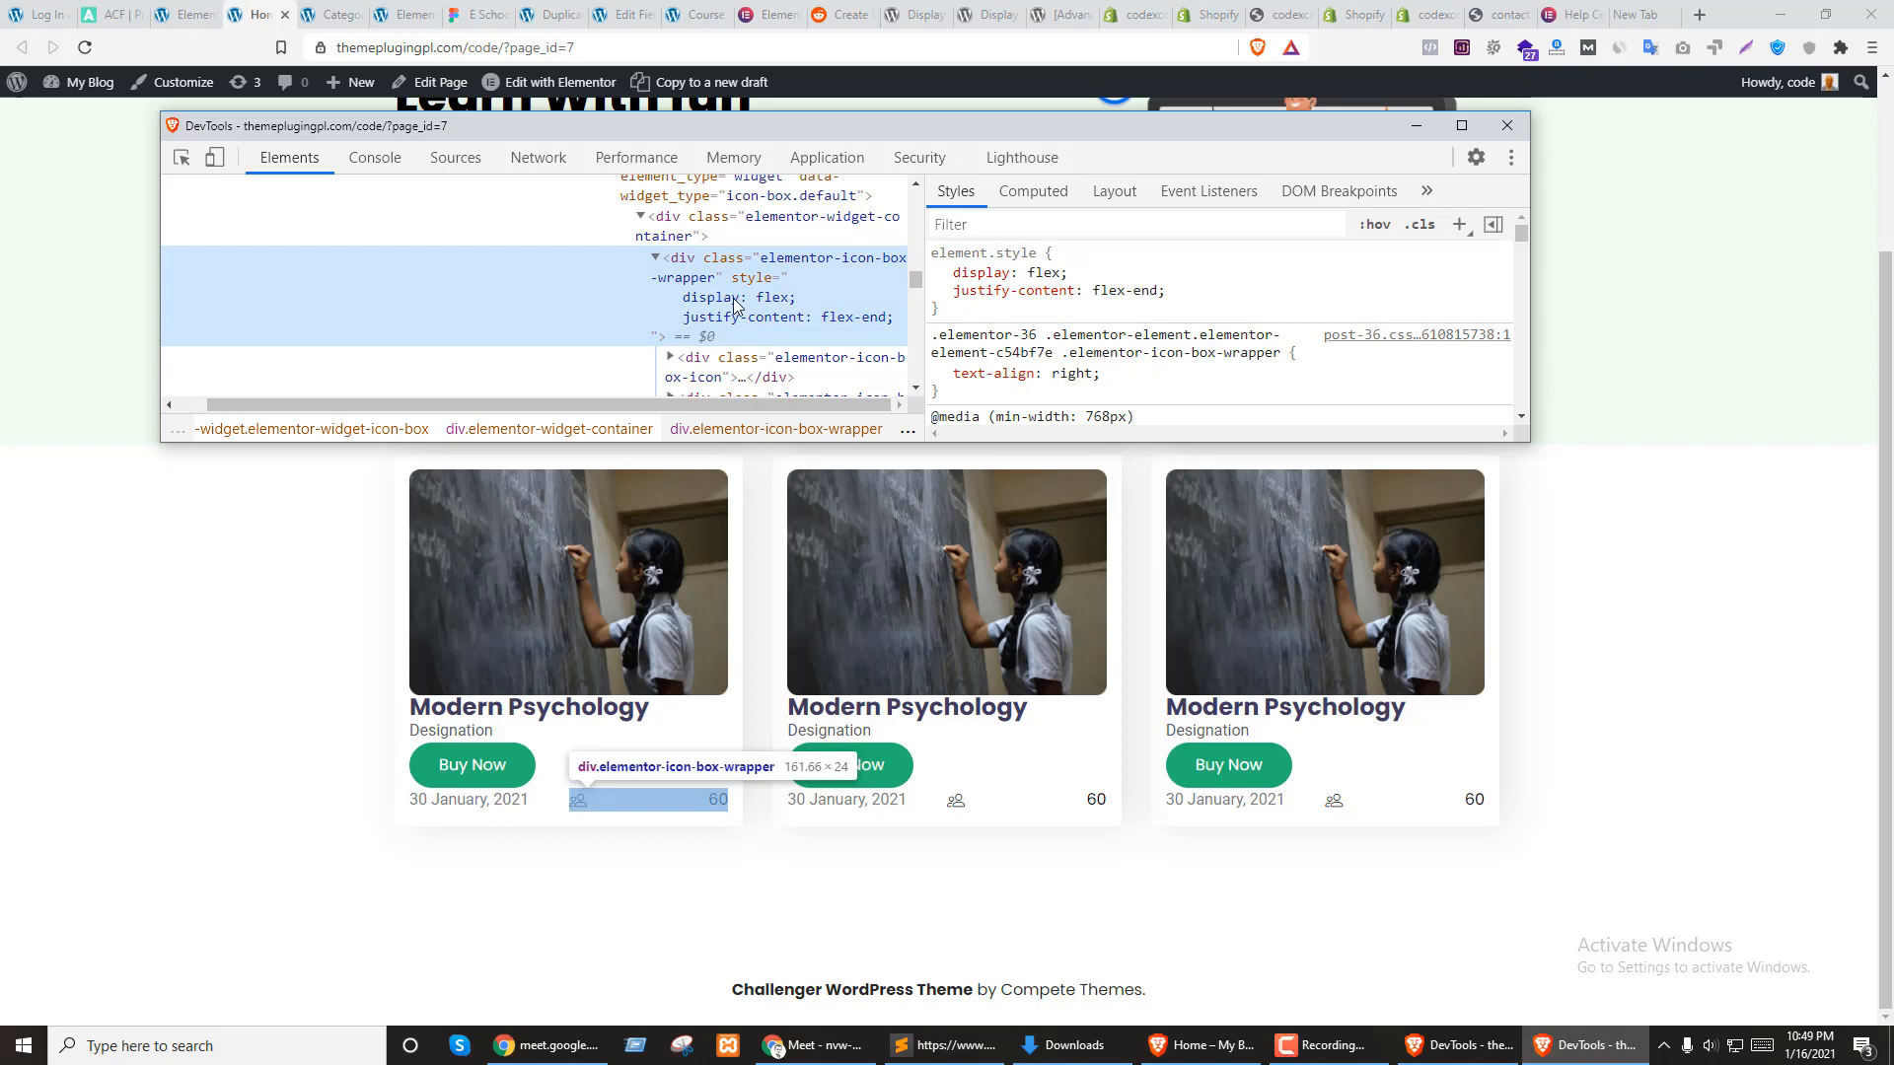
scroll(701, 363, down, 1)
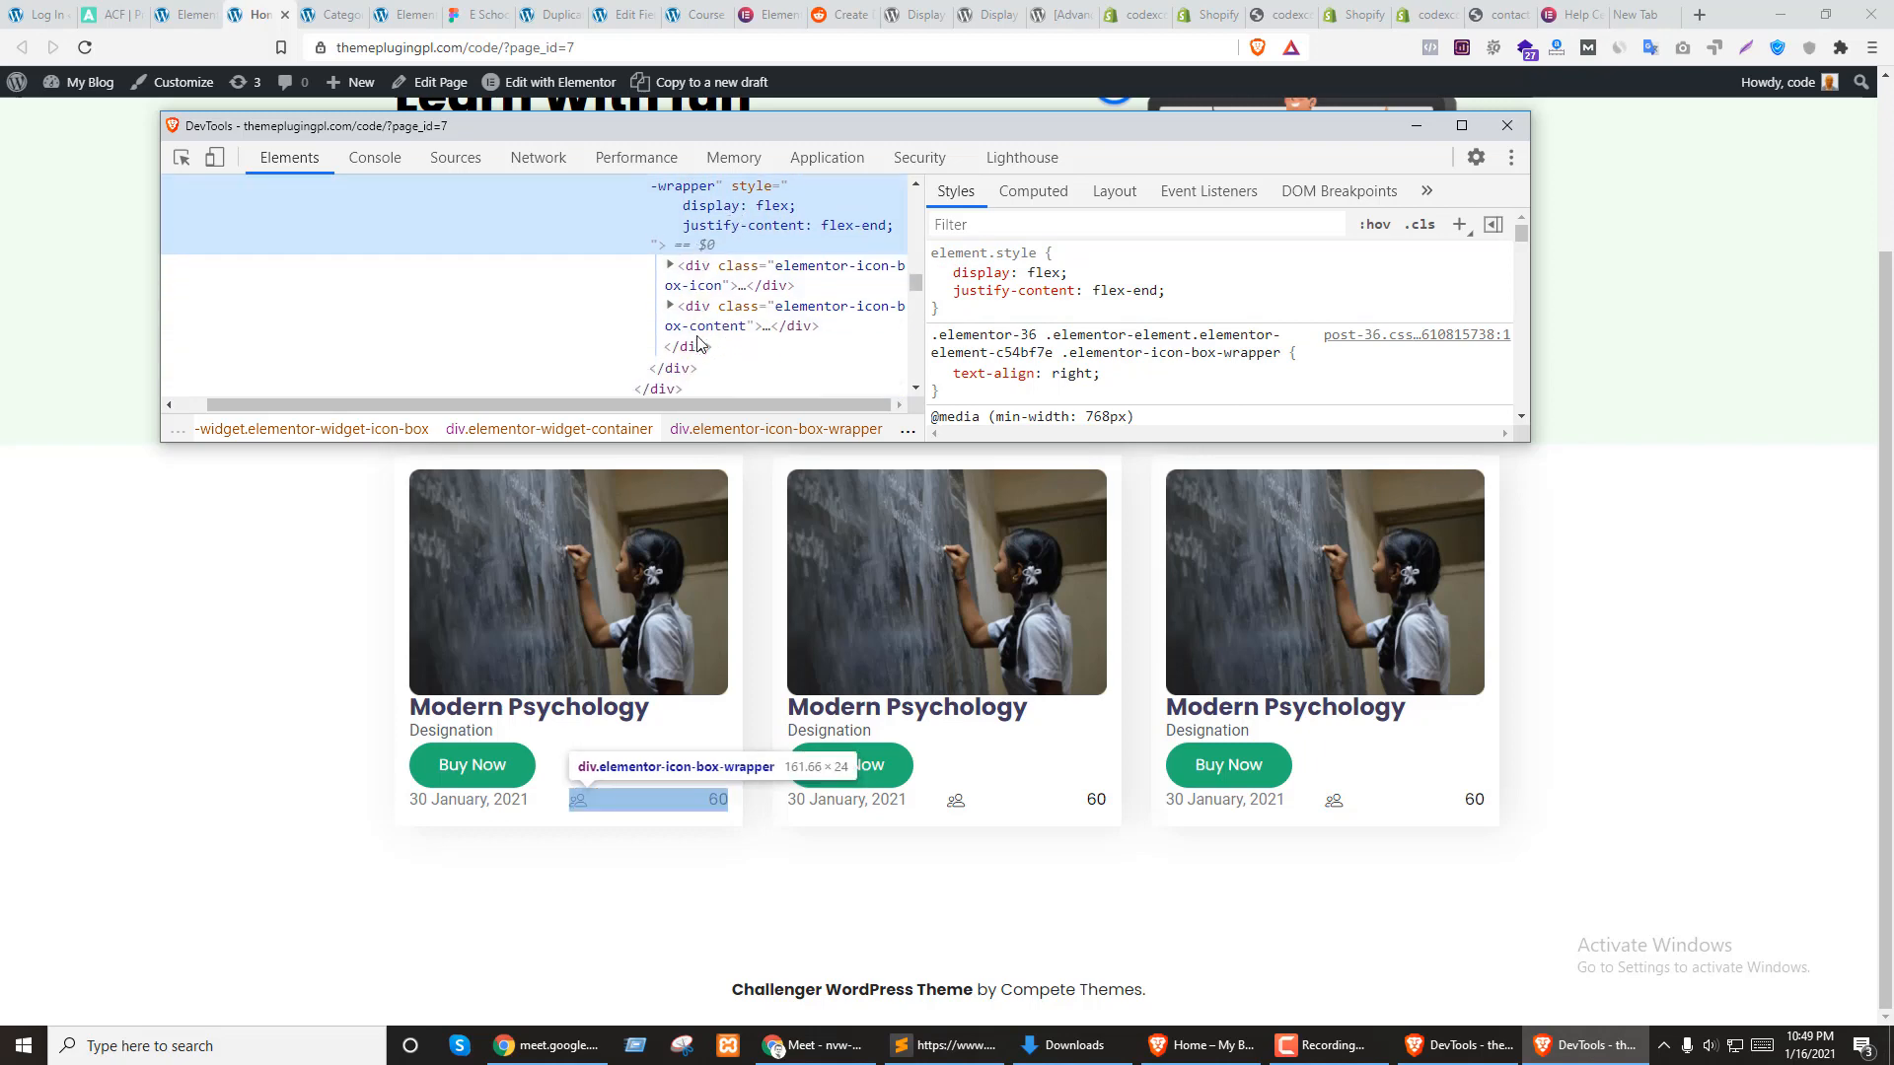
click(708, 325)
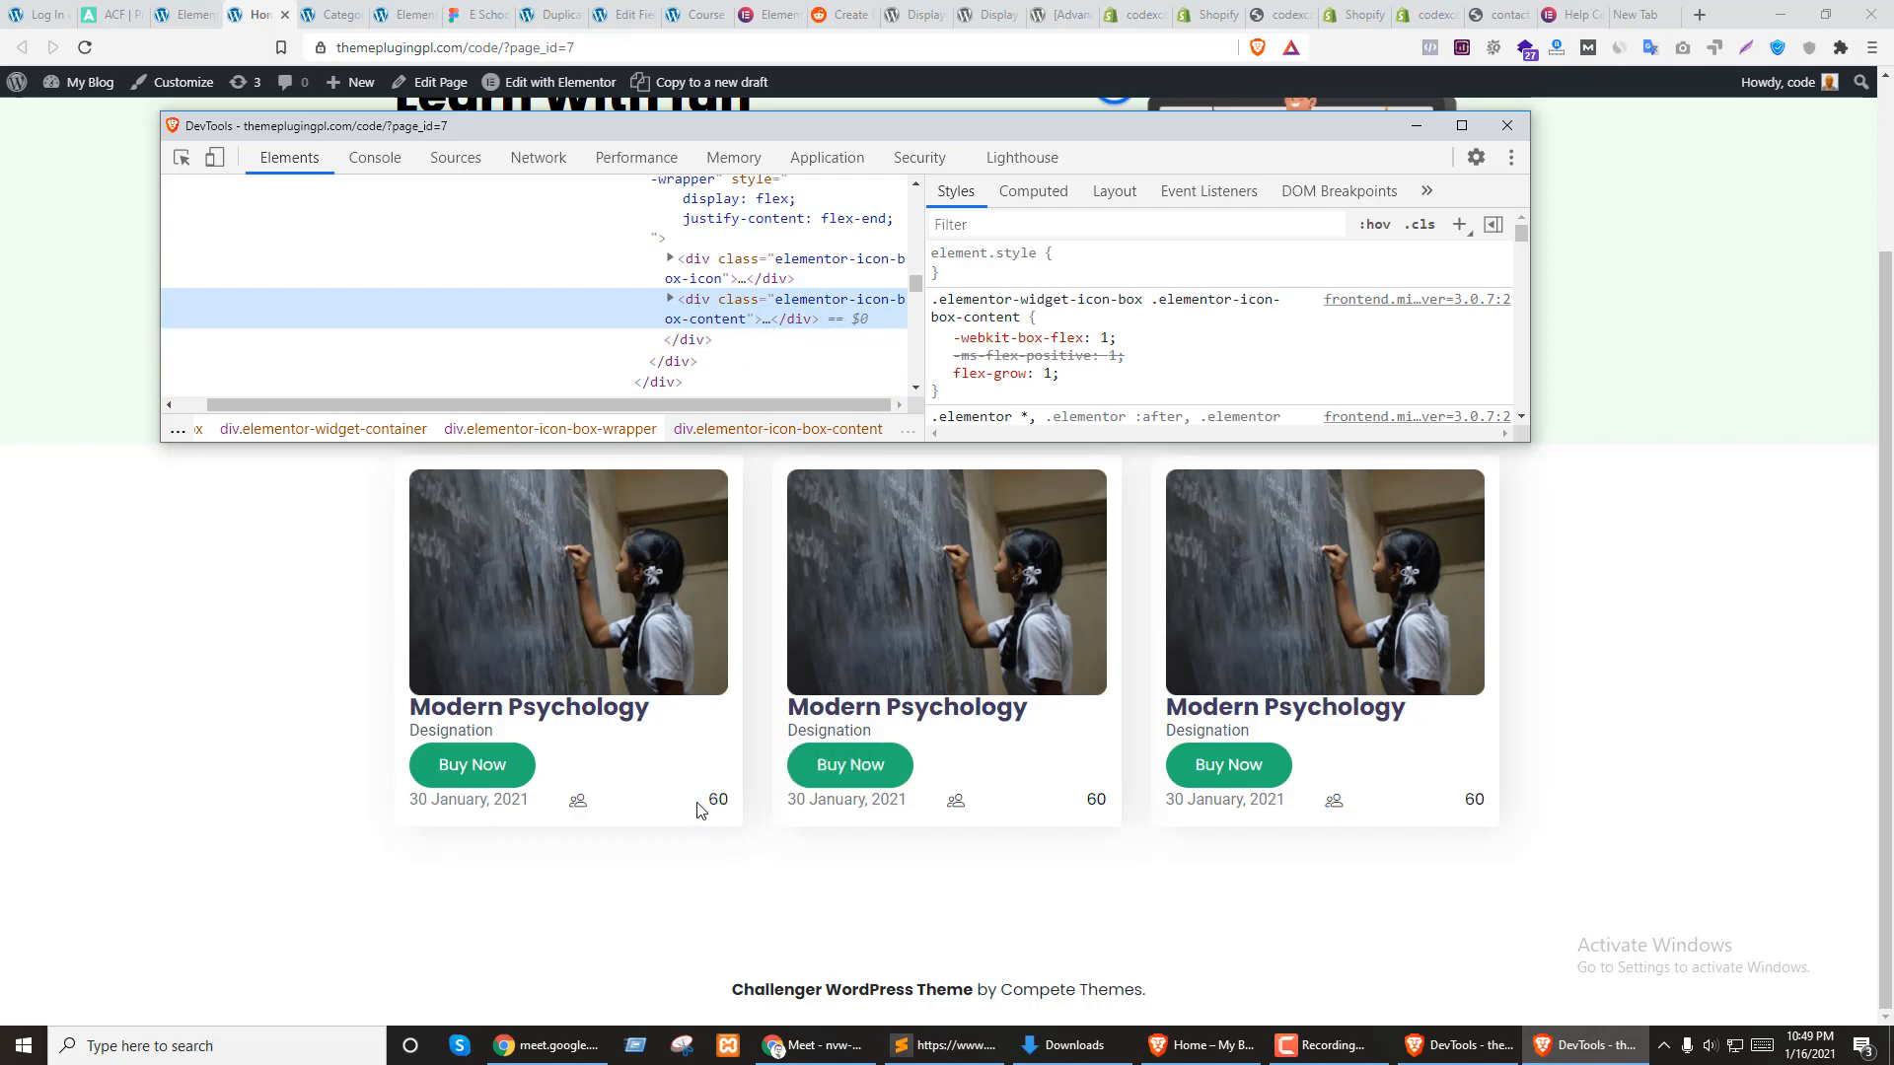
In the course template's Elementor editor, reset the icon box column's horizontal alignment to Default
click(331, 13)
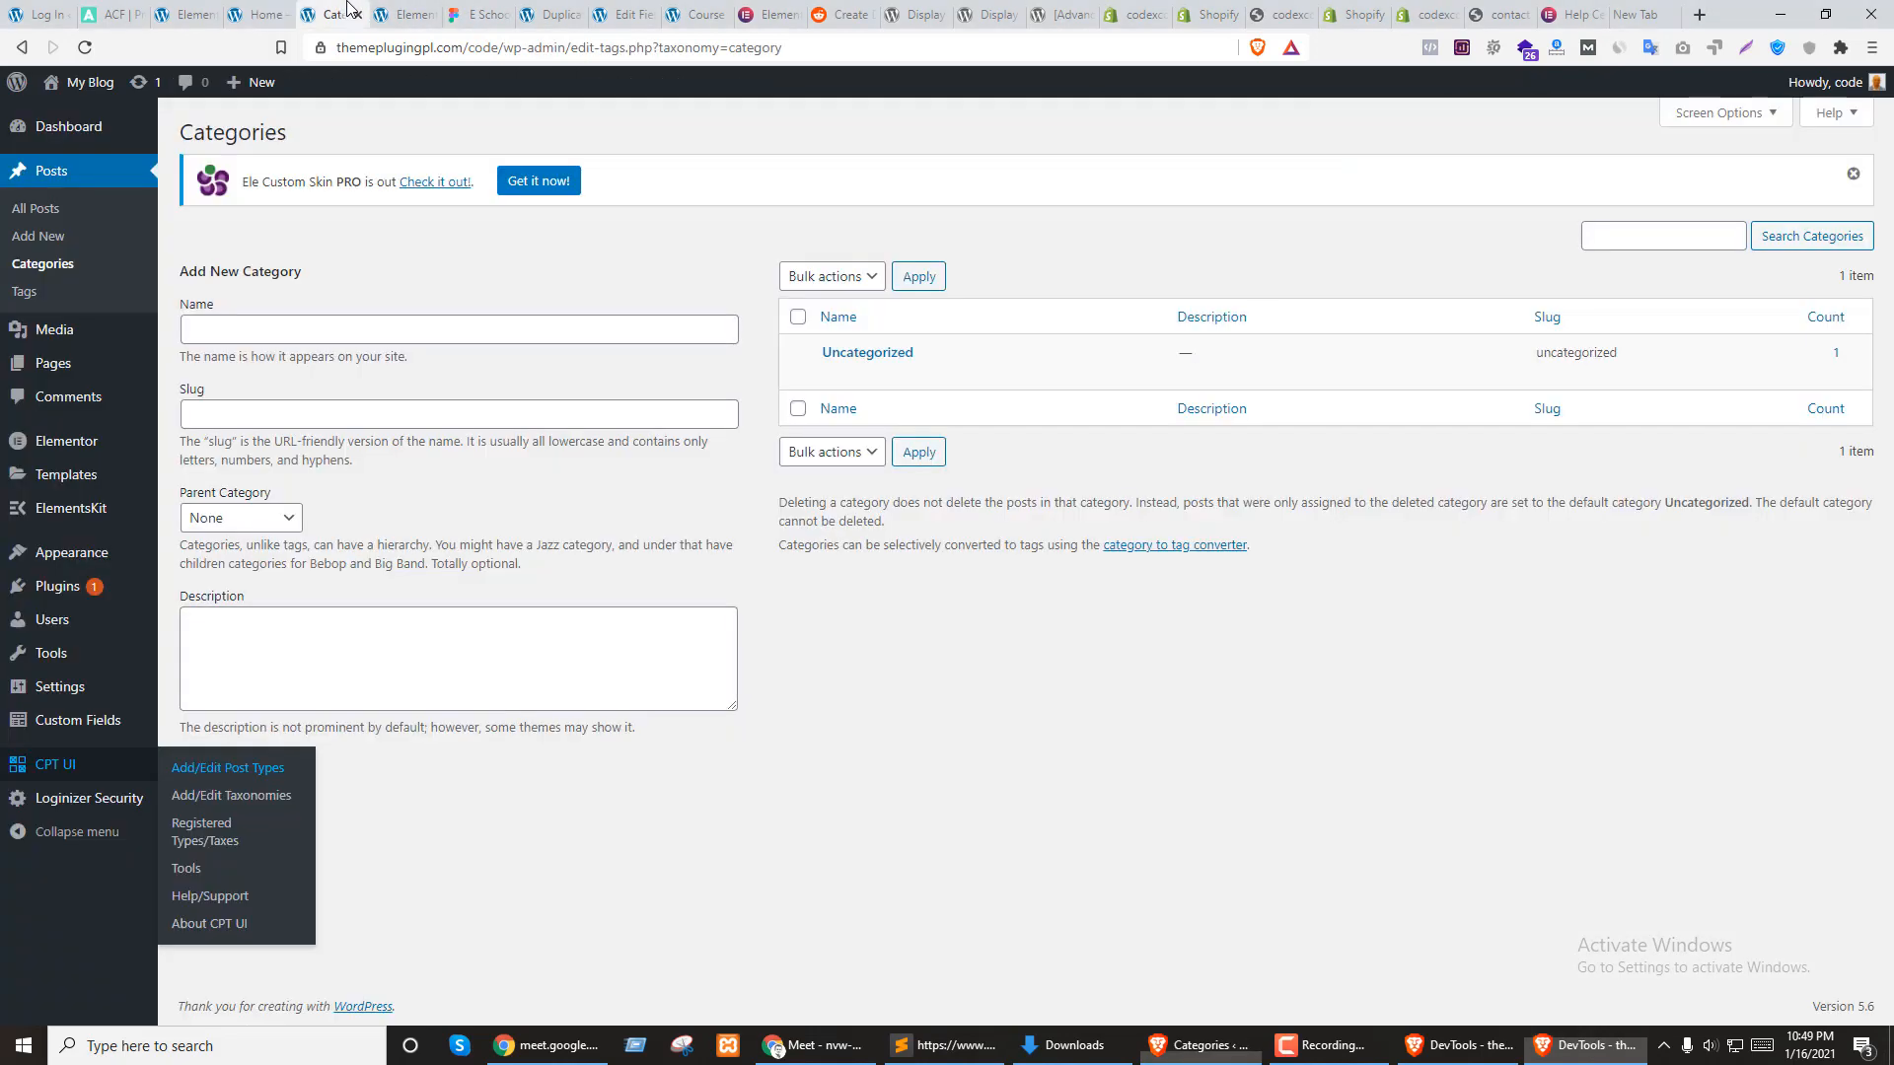
click(401, 10)
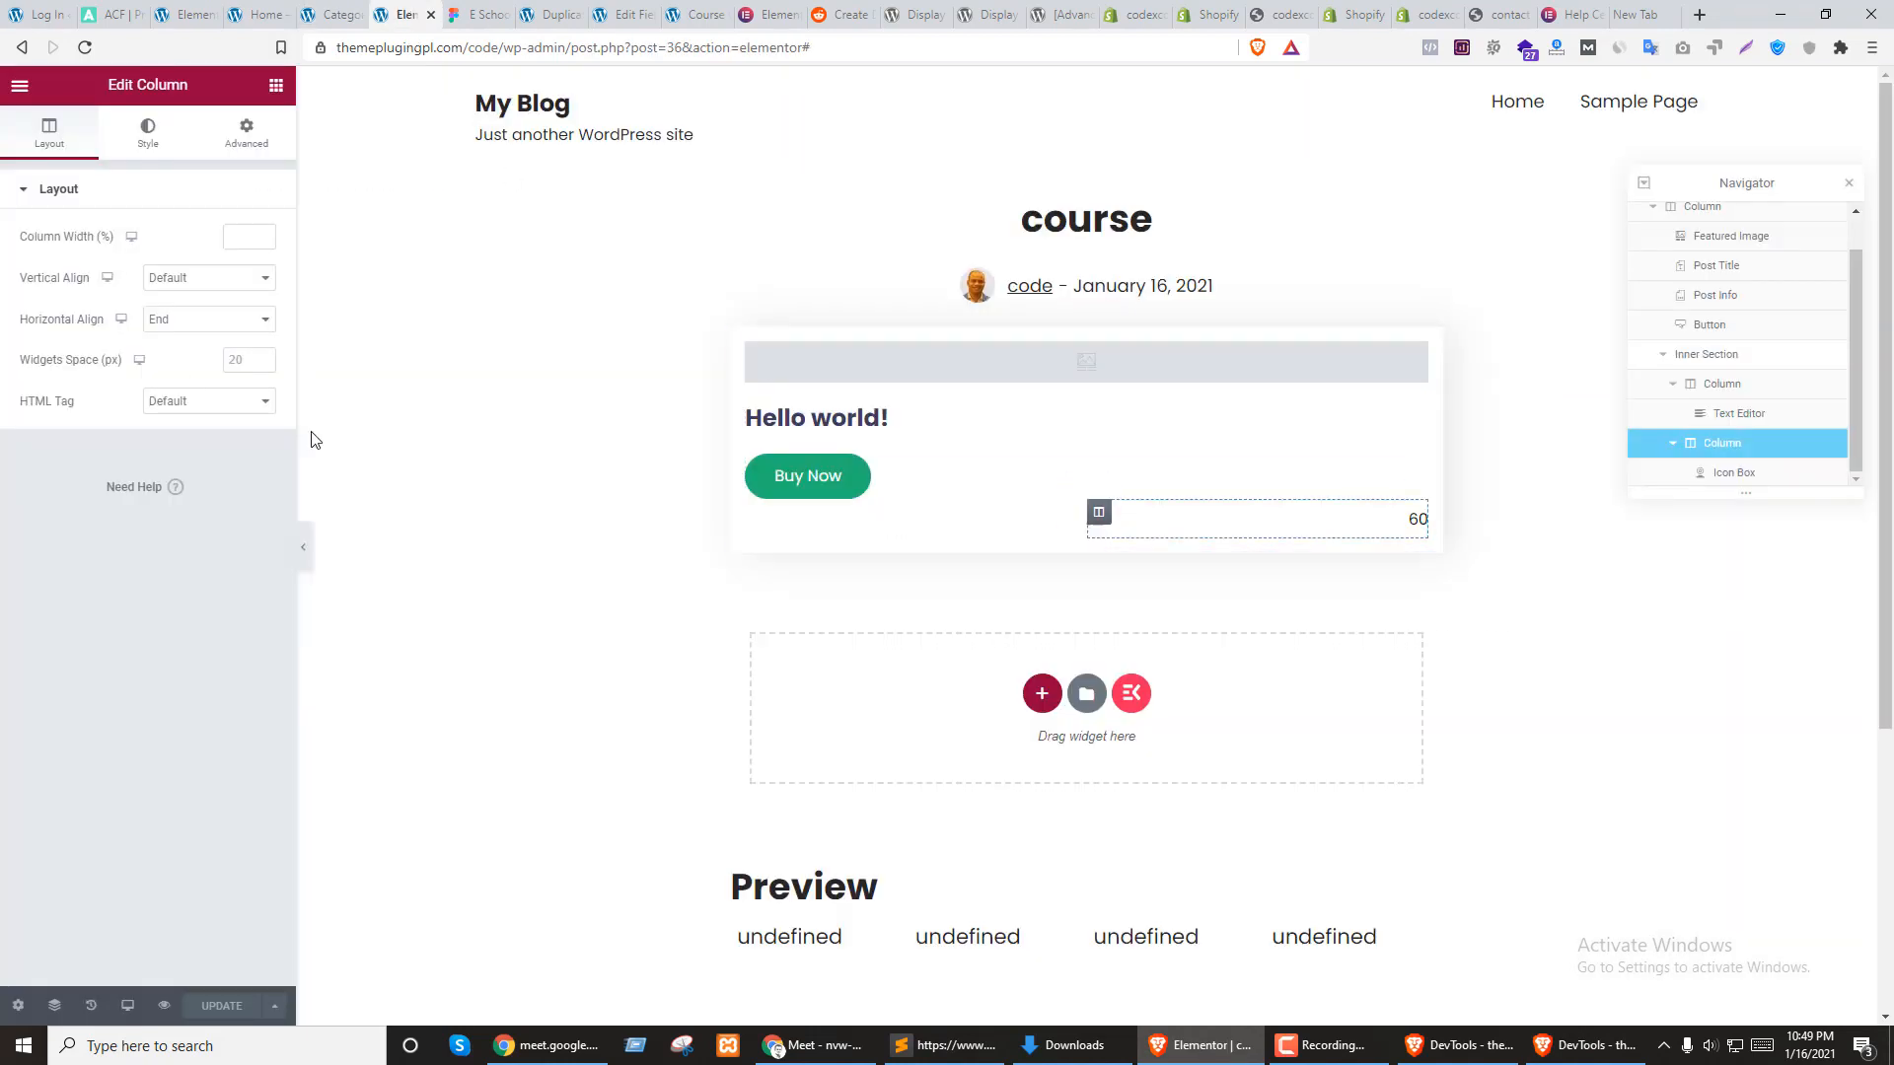
click(175, 328)
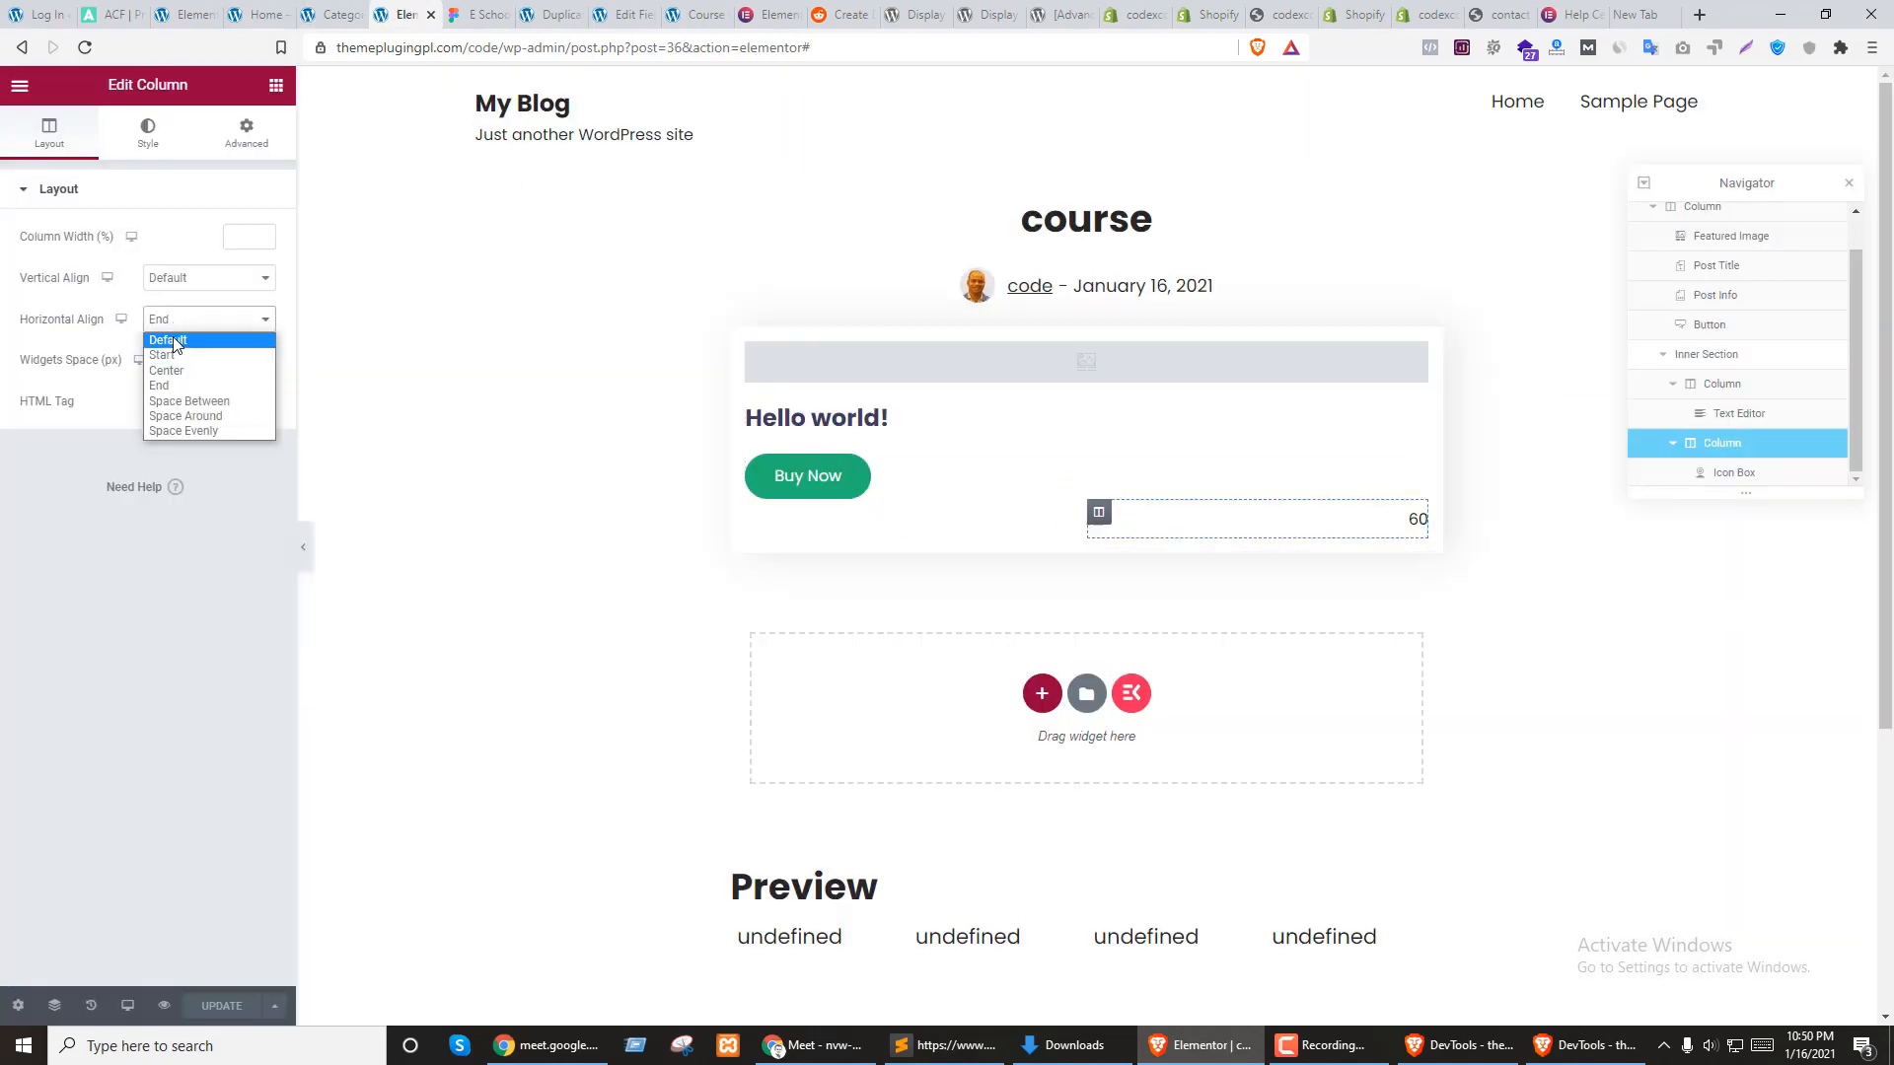
click(178, 340)
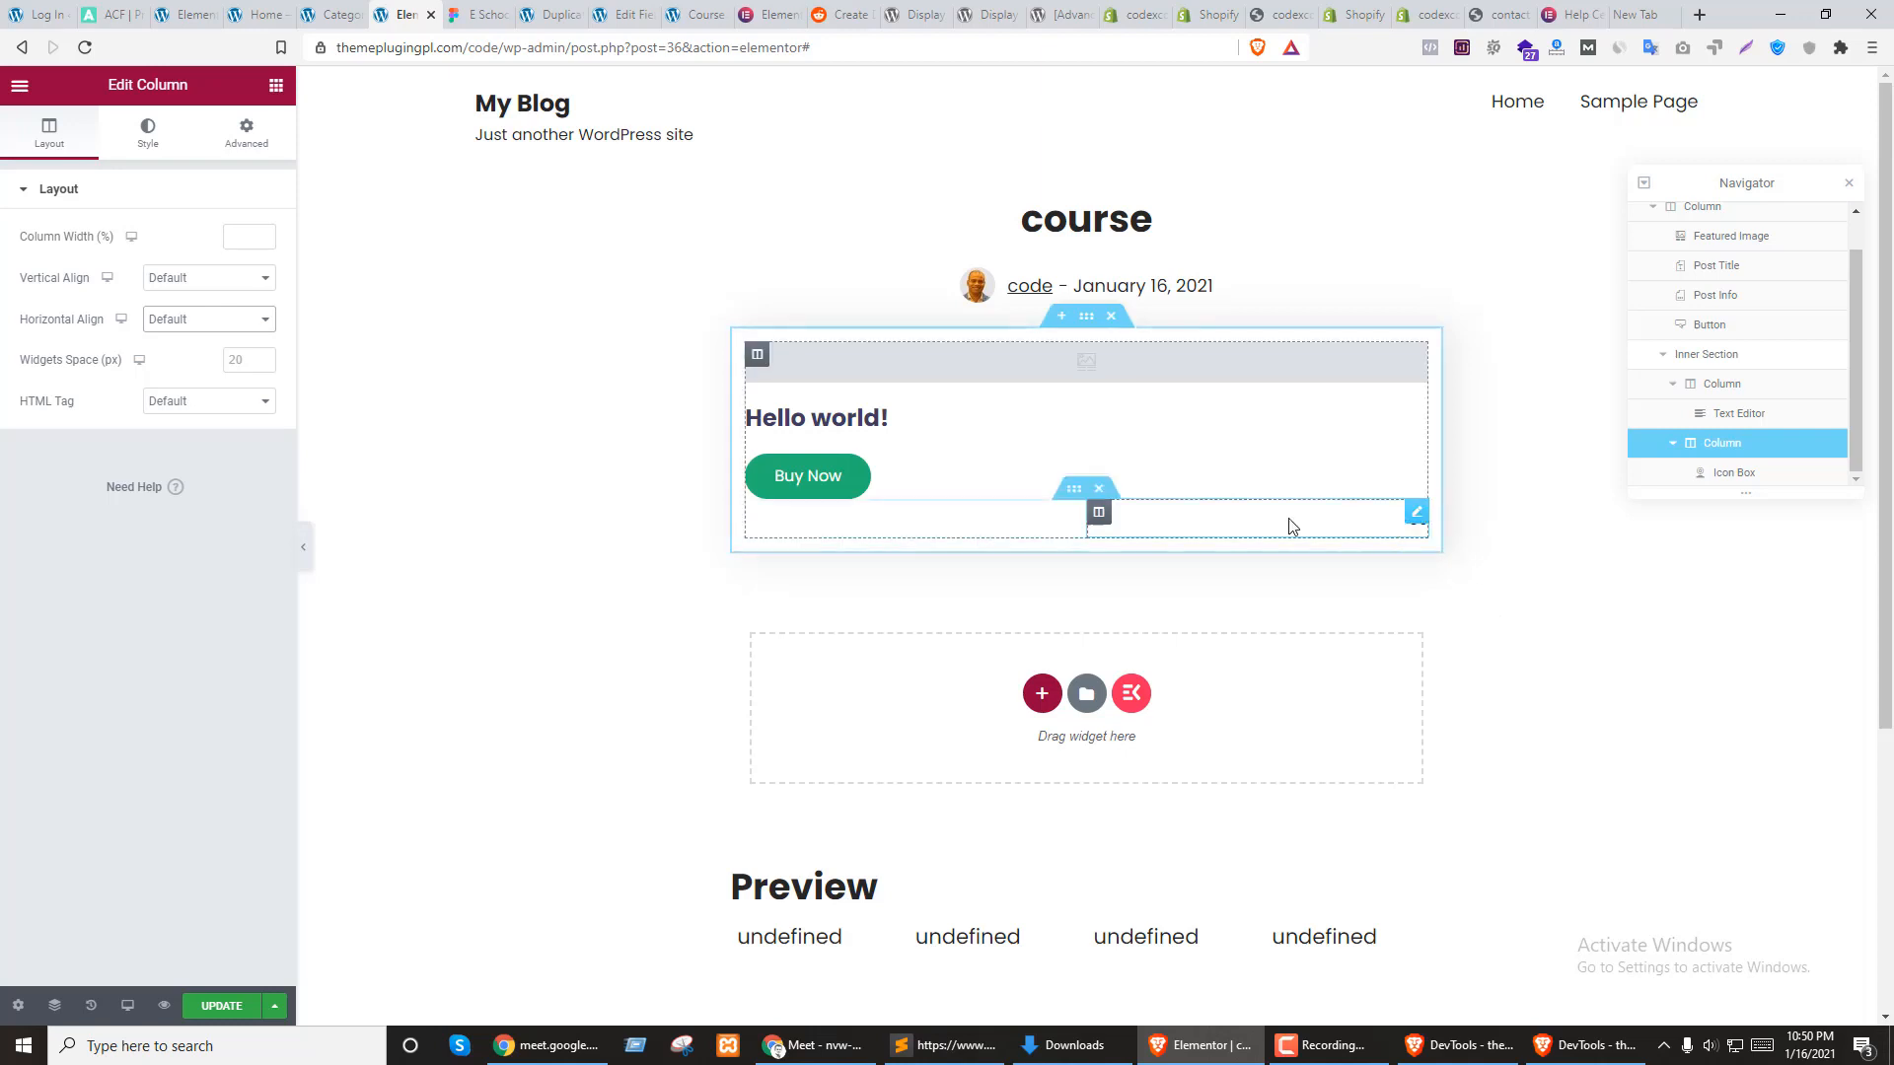
Try the top icon position for the seats icon box, and return the icon to the left
click(1418, 521)
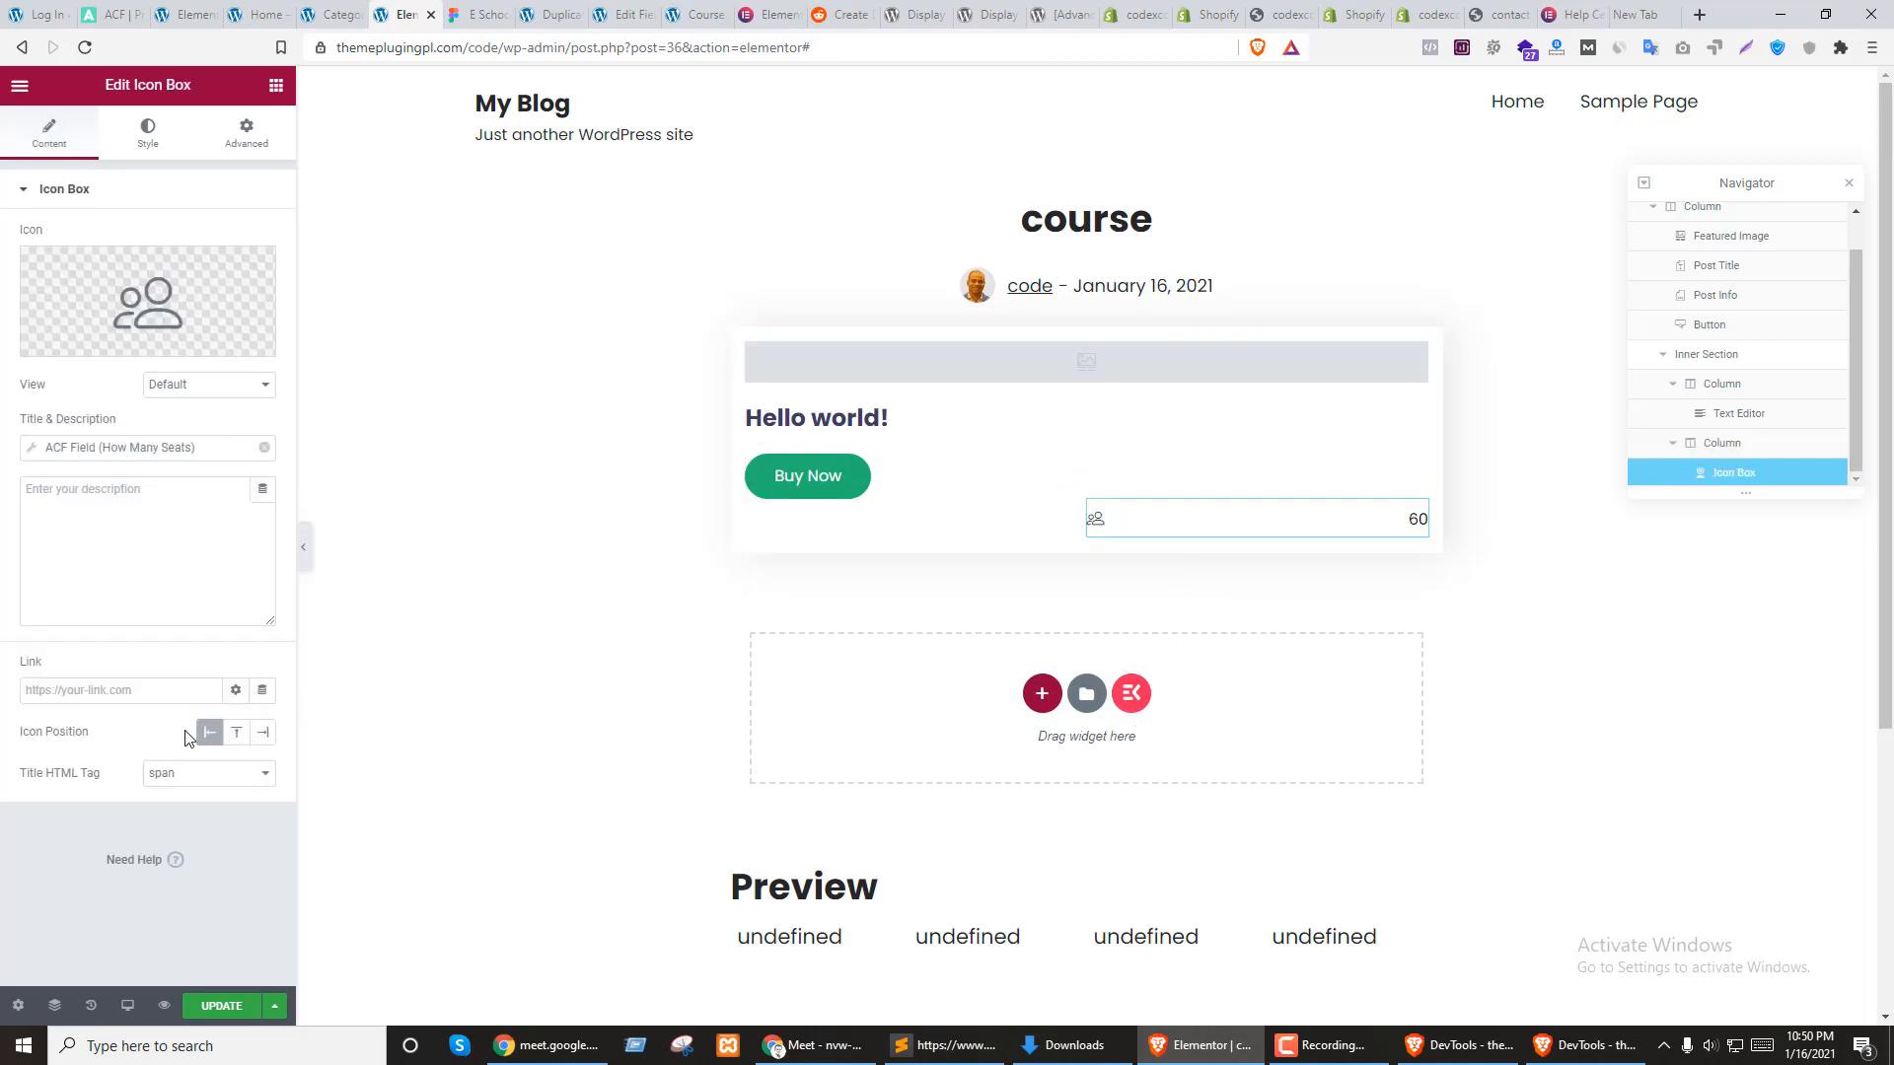
click(236, 735)
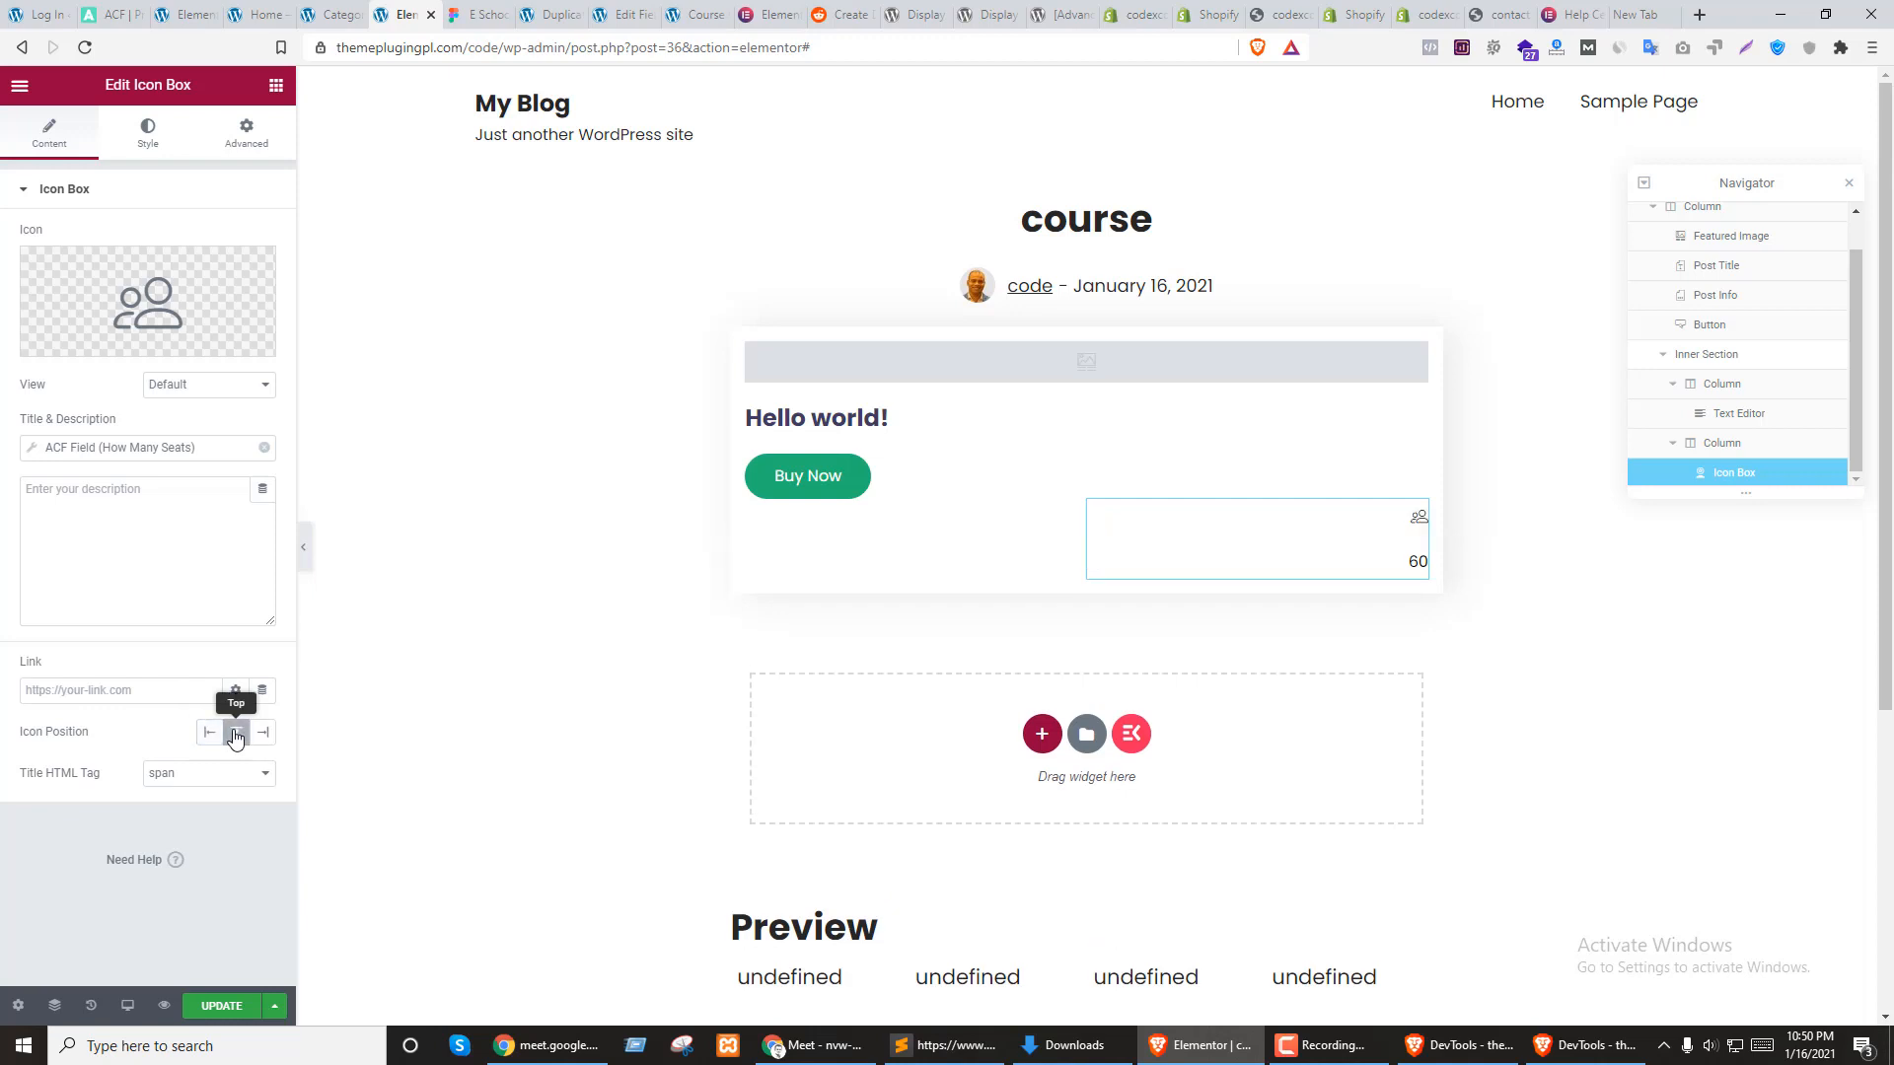
click(209, 731)
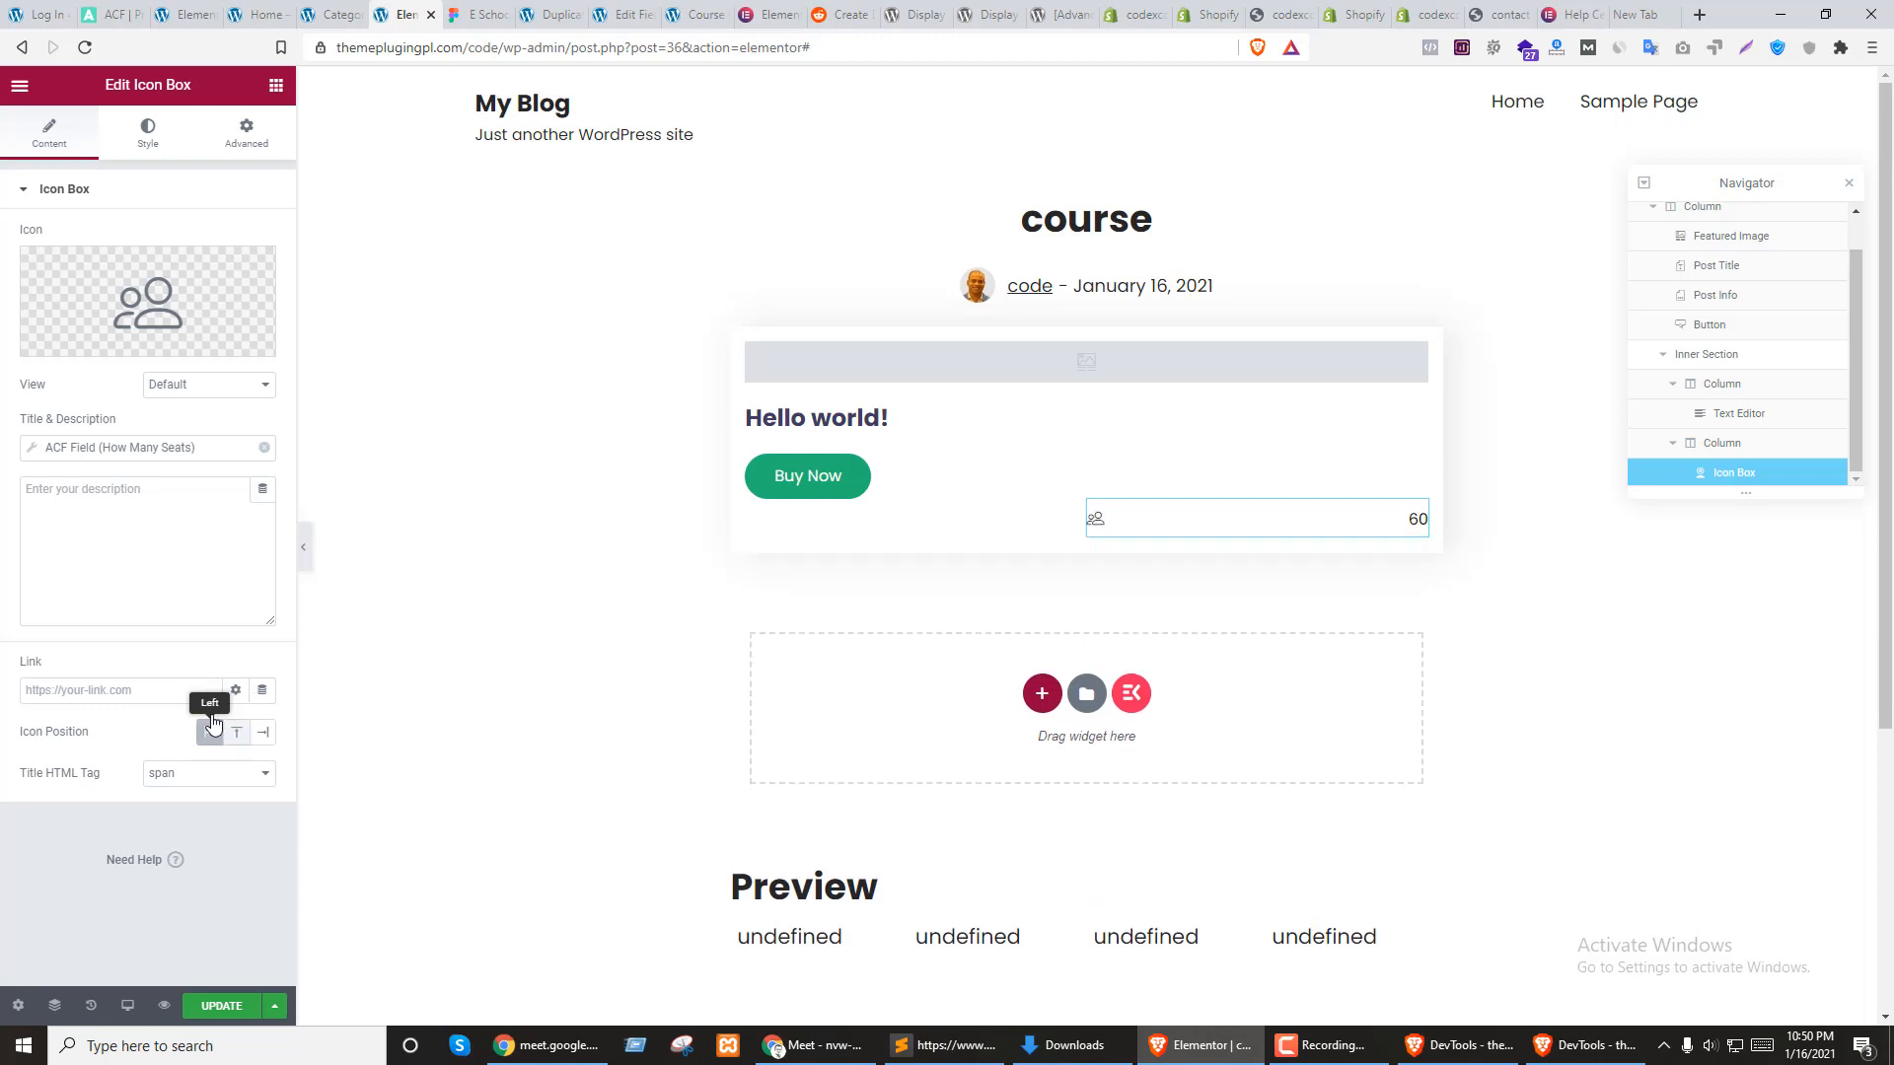
Align the seats icon box content to the left, save the template, and reload the live home page
click(148, 133)
click(152, 549)
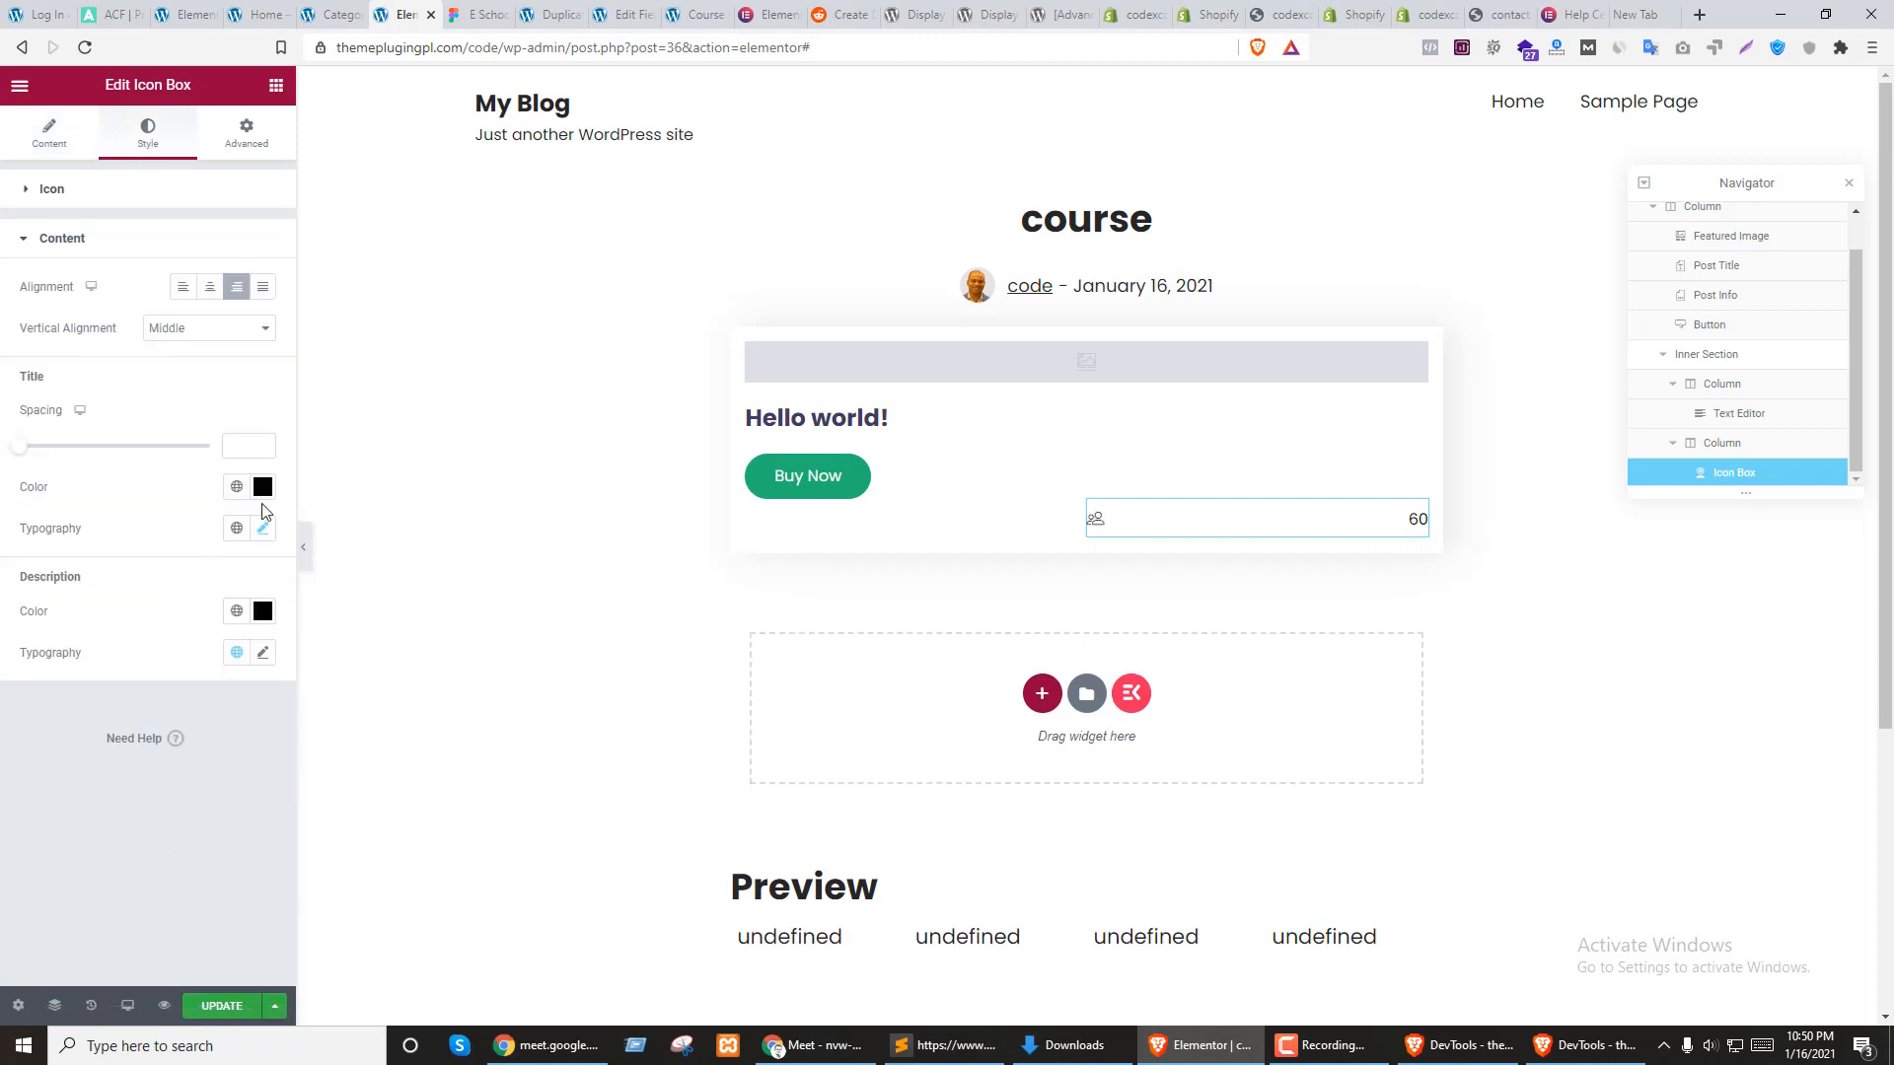
click(182, 289)
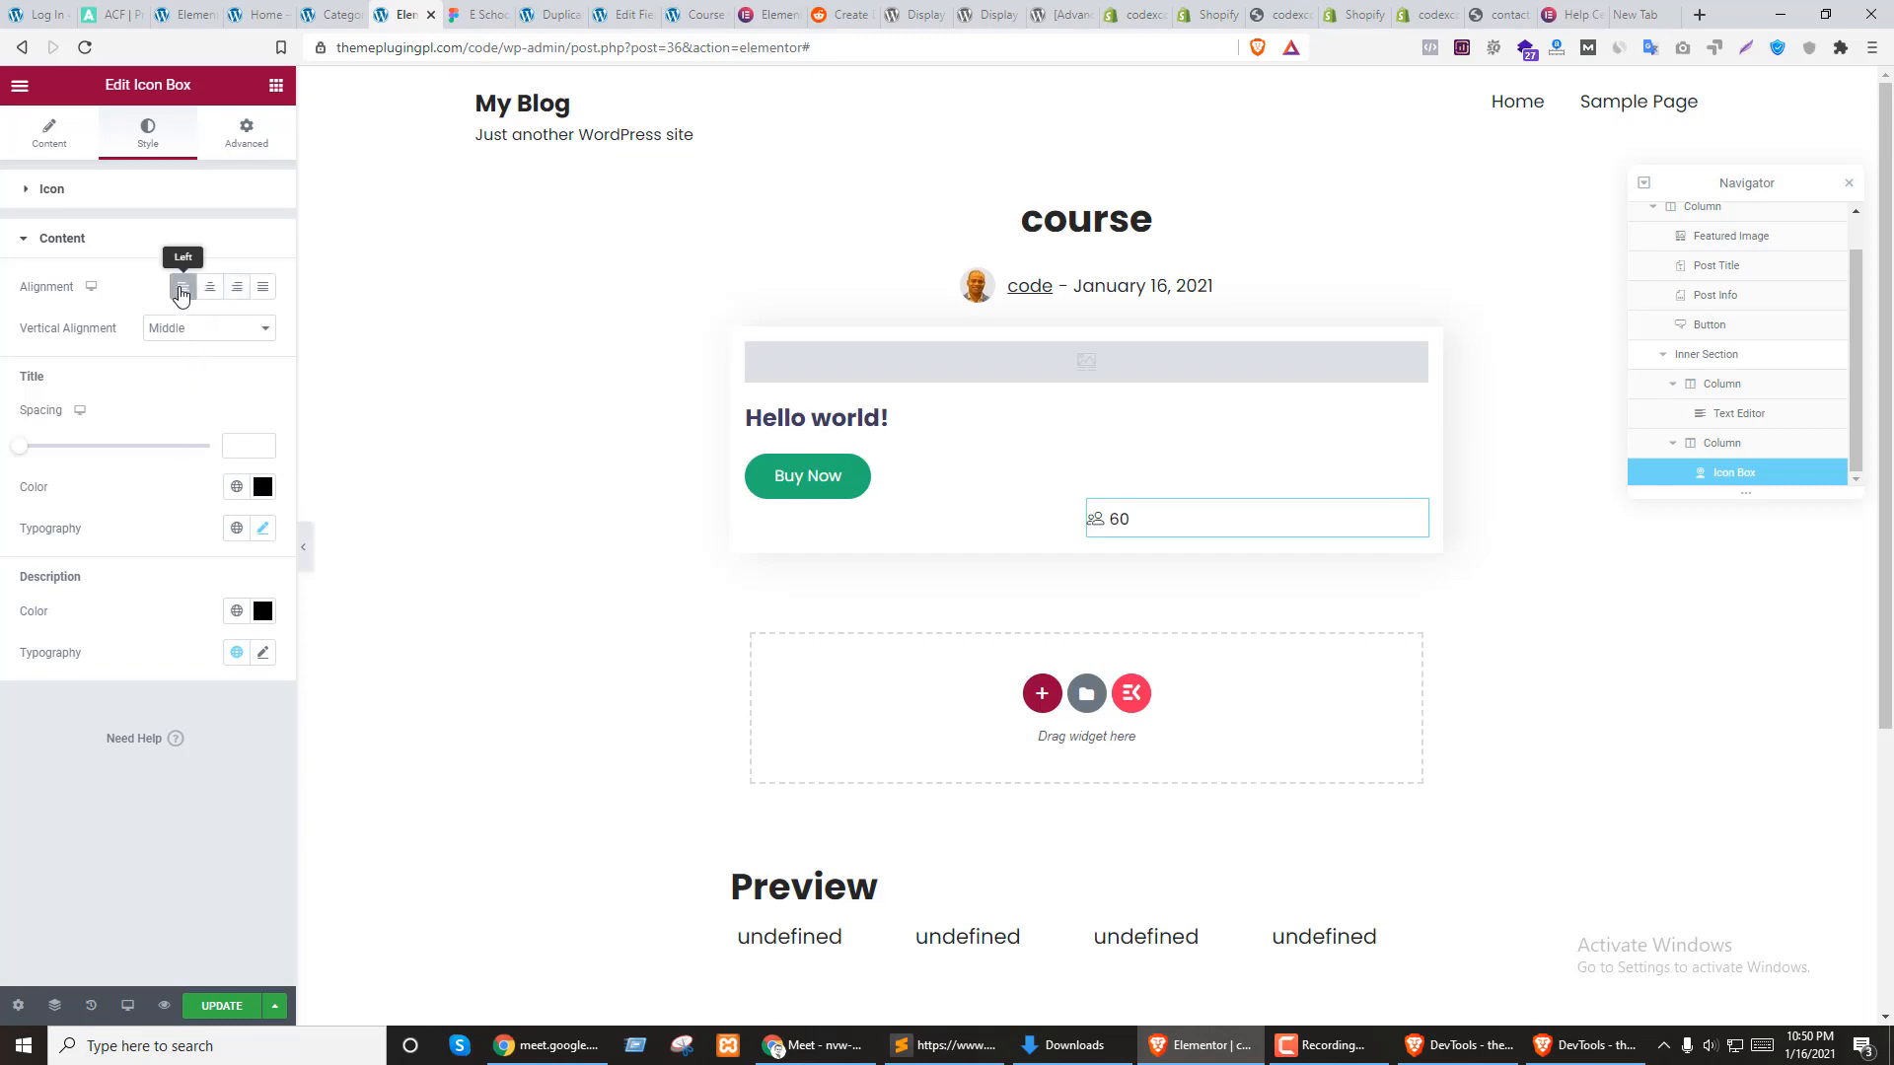
click(207, 1006)
click(1471, 942)
click(238, 16)
key(F5)
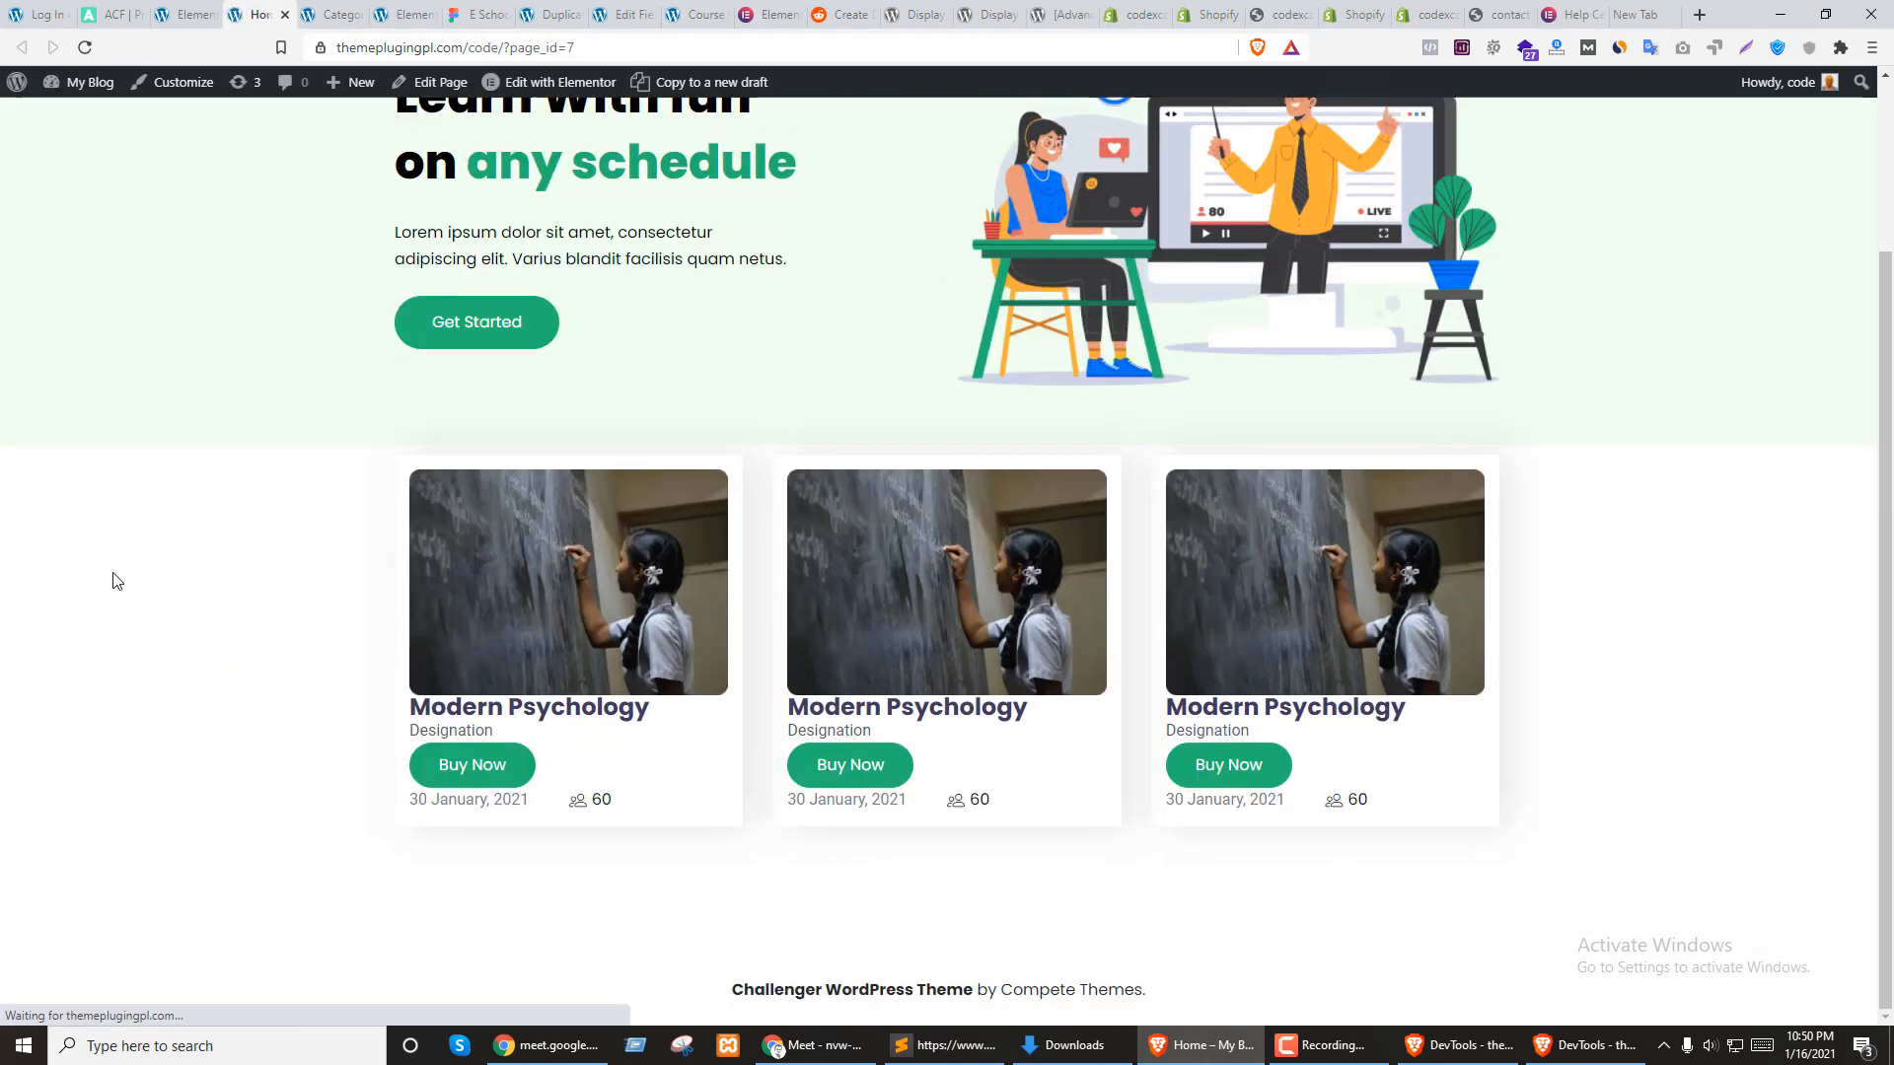
Inspect the seats icon on the reloaded first card and select its elementor-icon-box-wrapper div
right_click(577, 800)
click(616, 789)
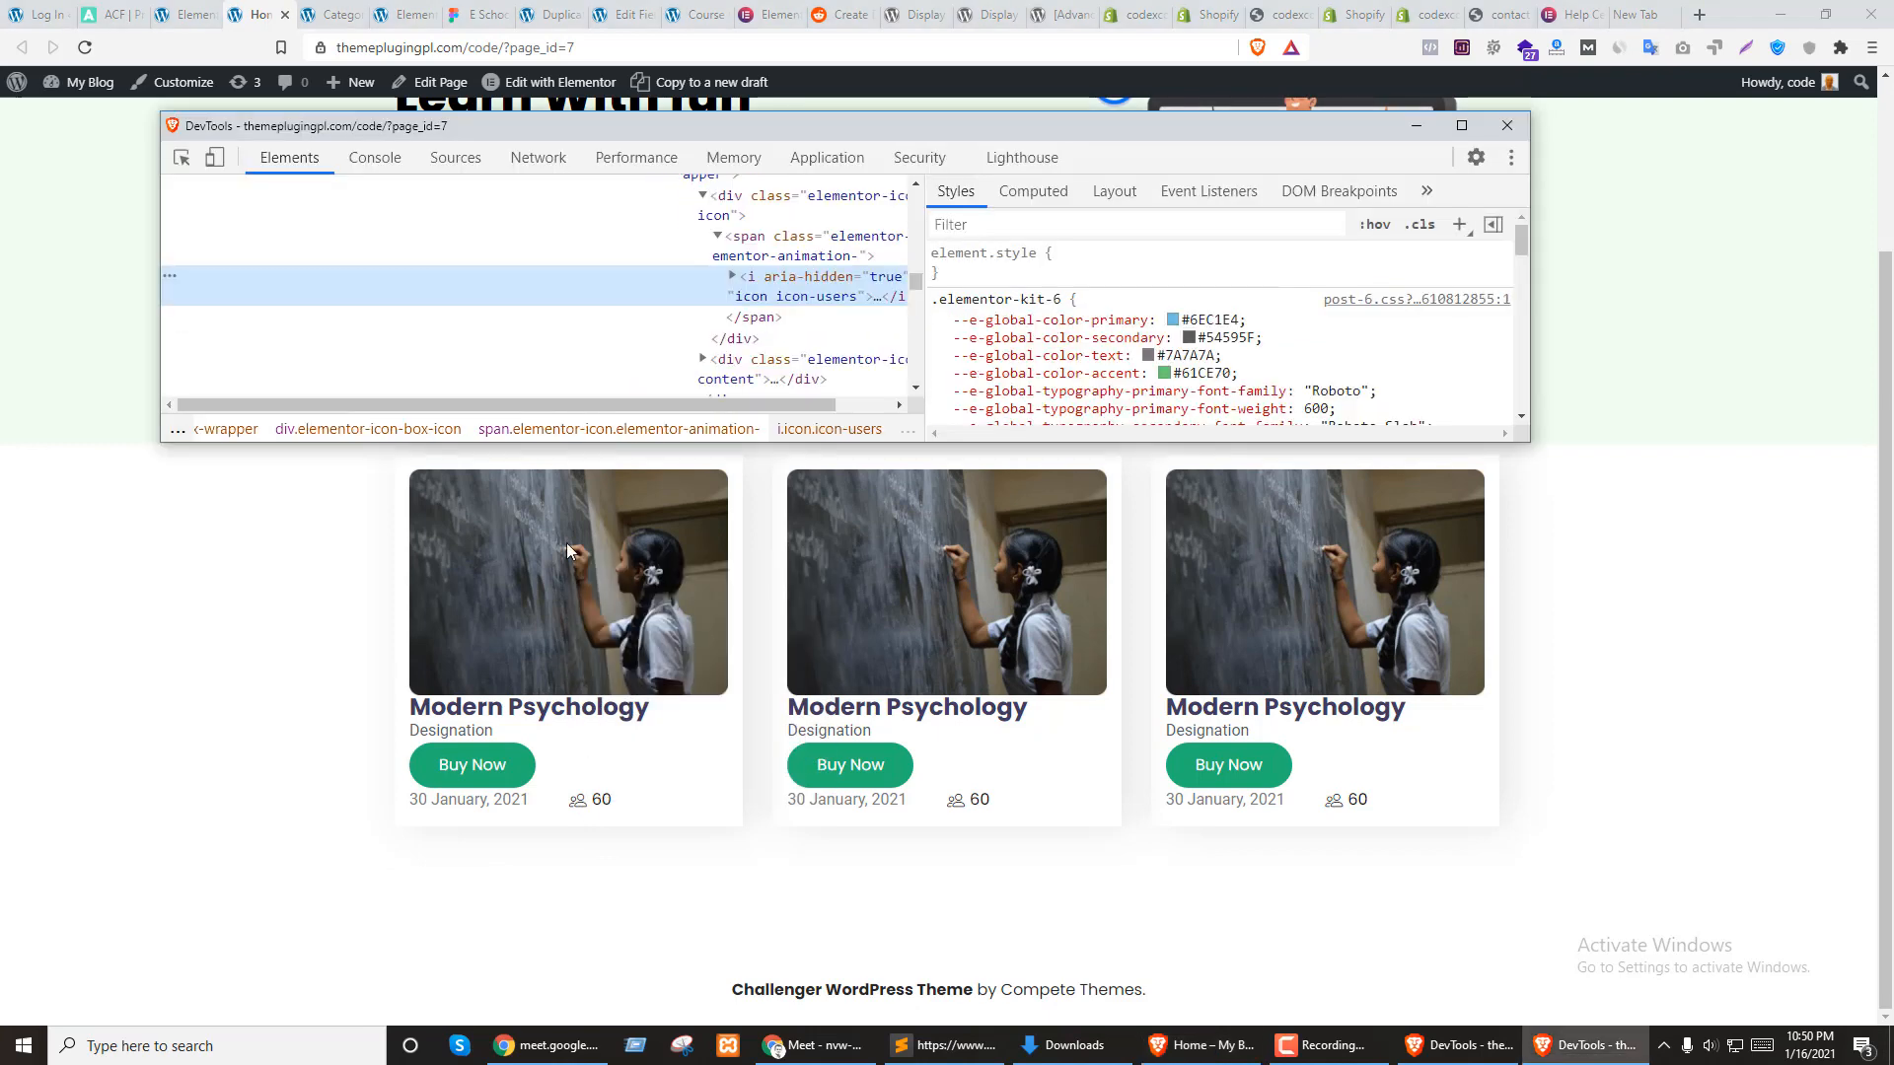
click(782, 195)
scroll(793, 223, up, 1)
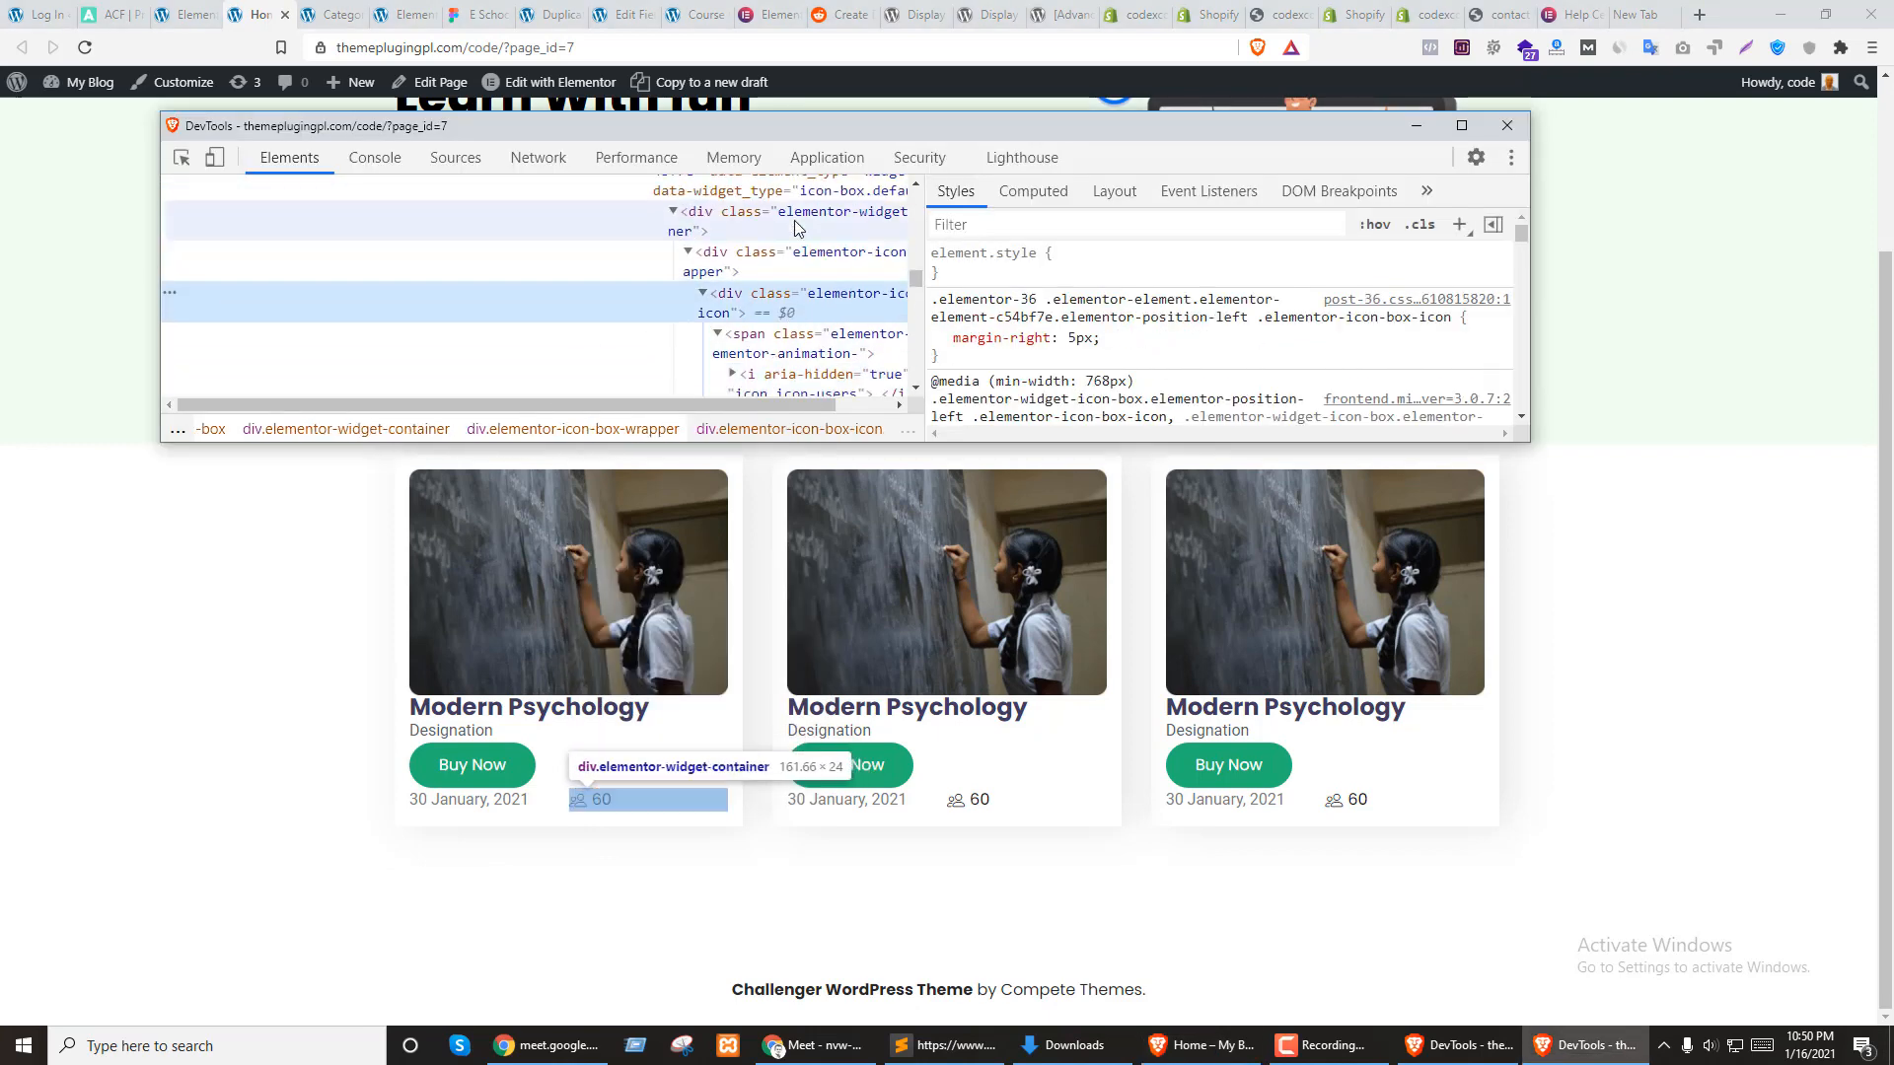
click(729, 270)
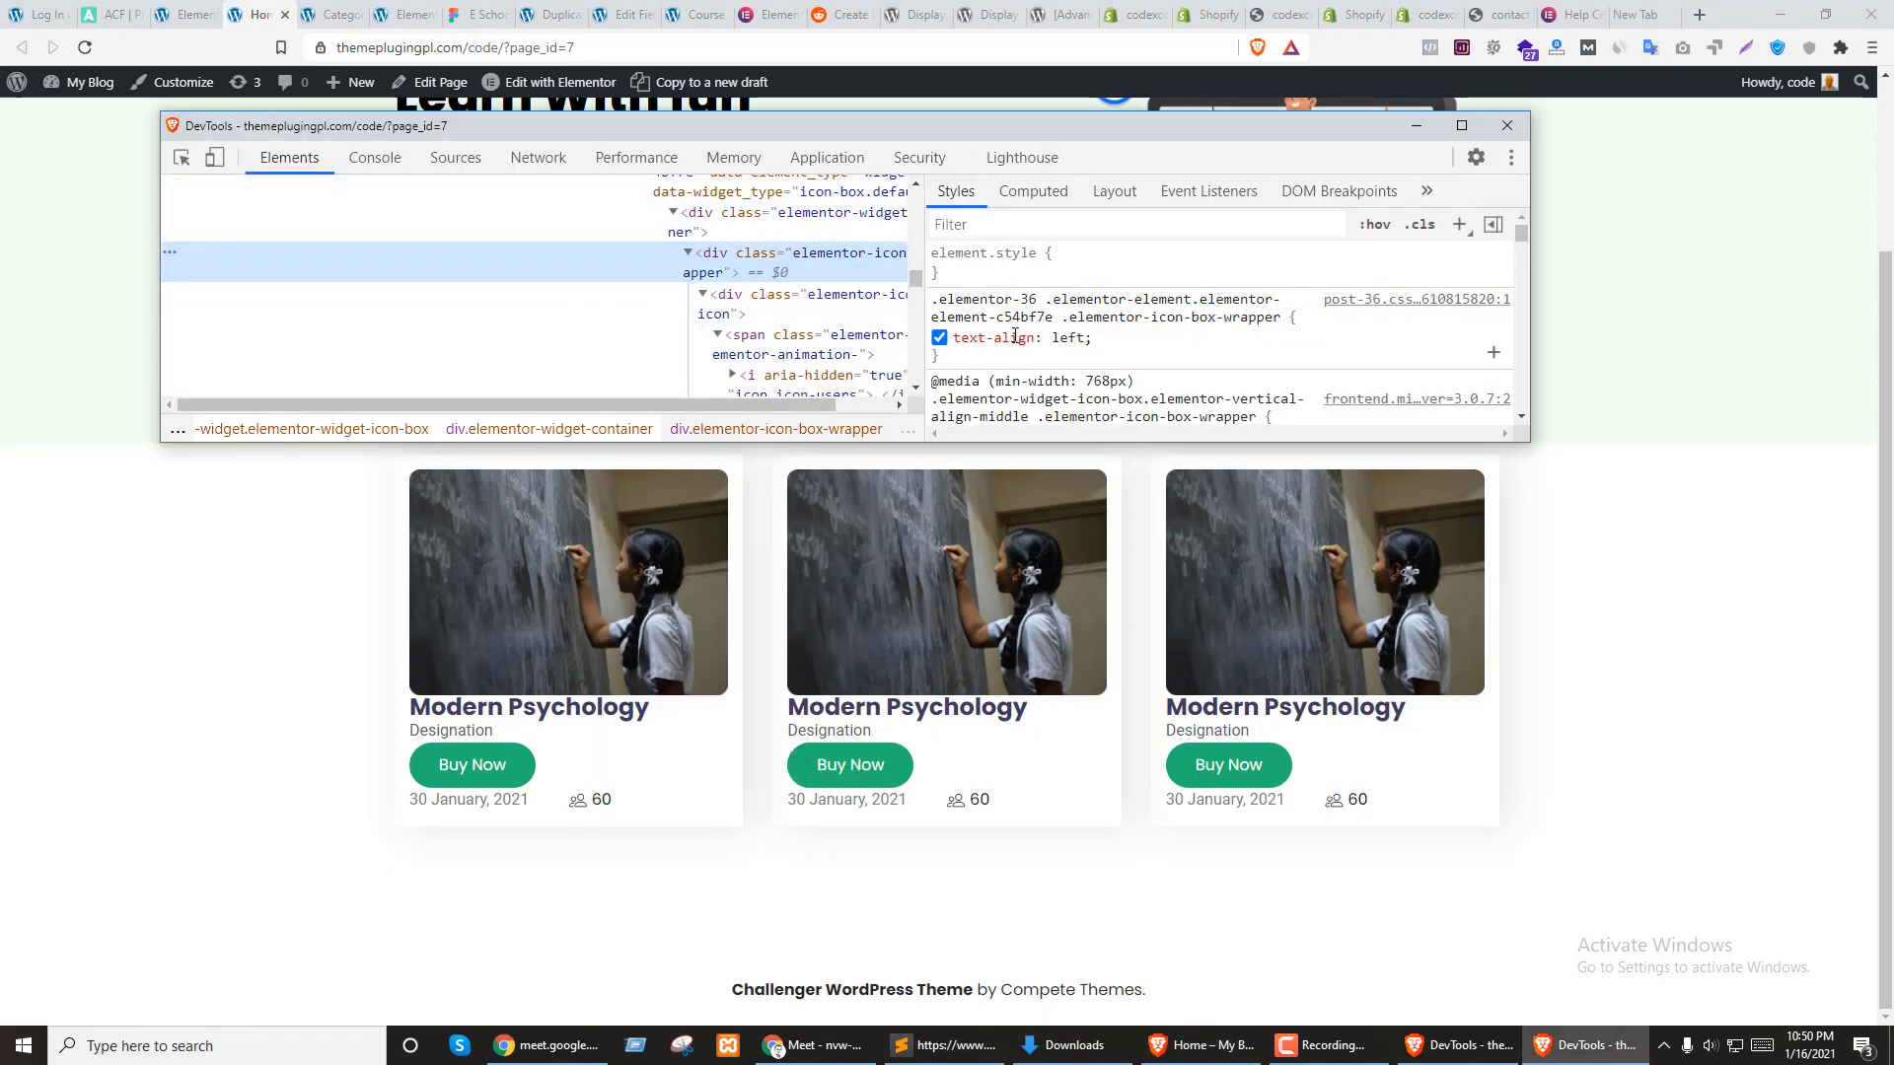
Set the text-align value in the icon box wrapper's template rule to right
click(1067, 337)
text(r)
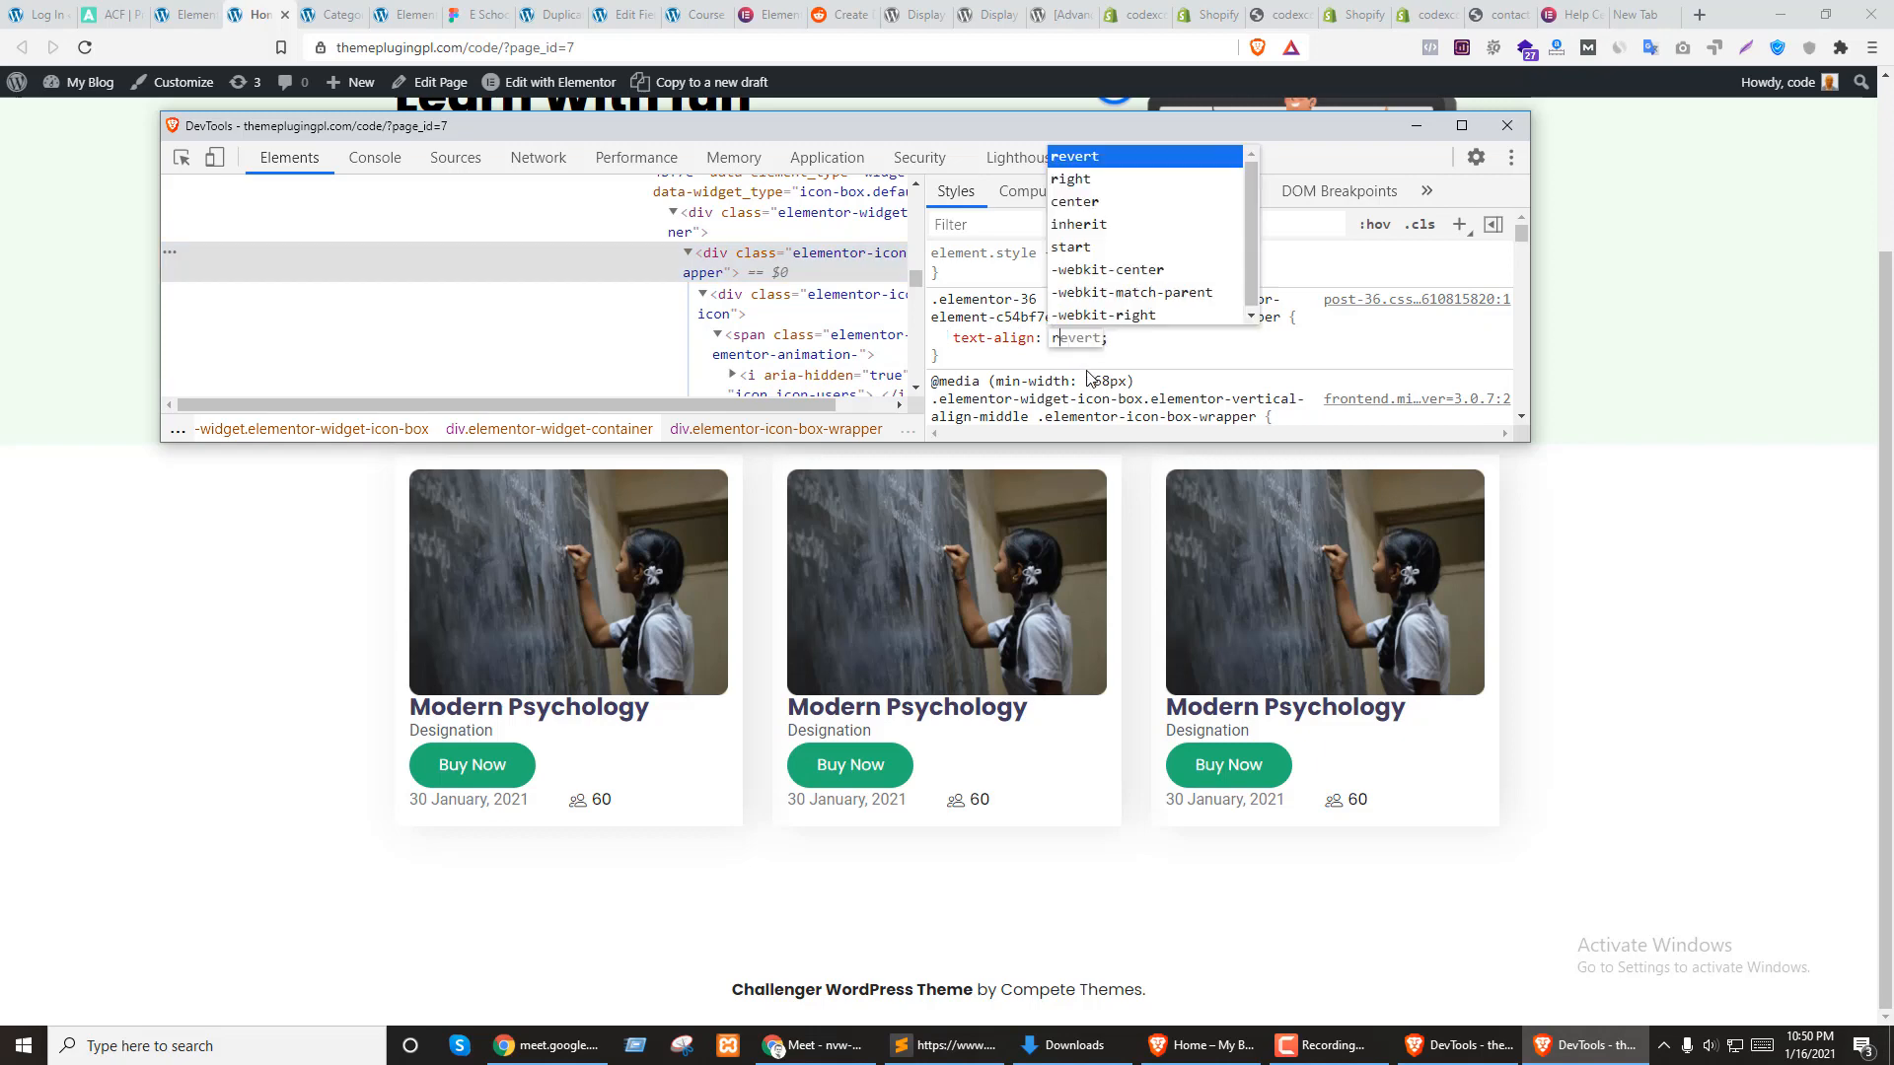
key(Down)
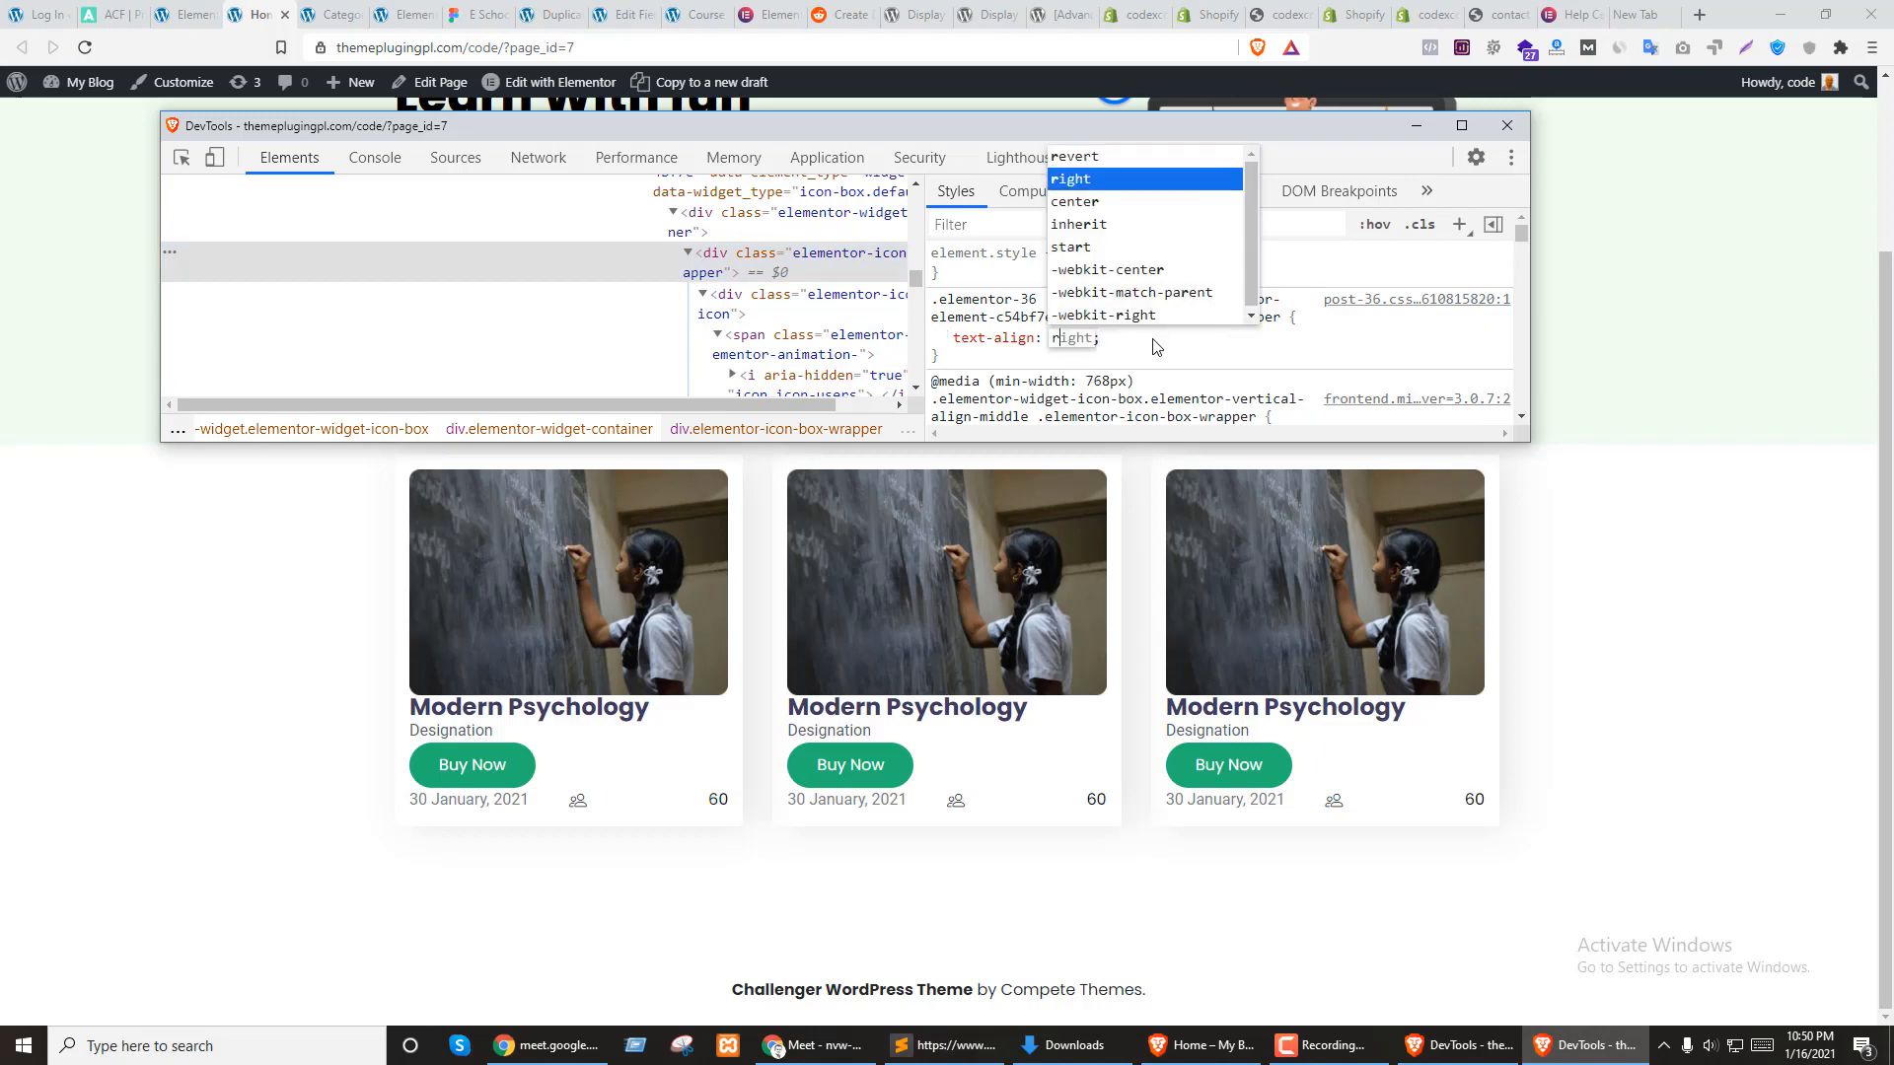
key(shift+Tab)
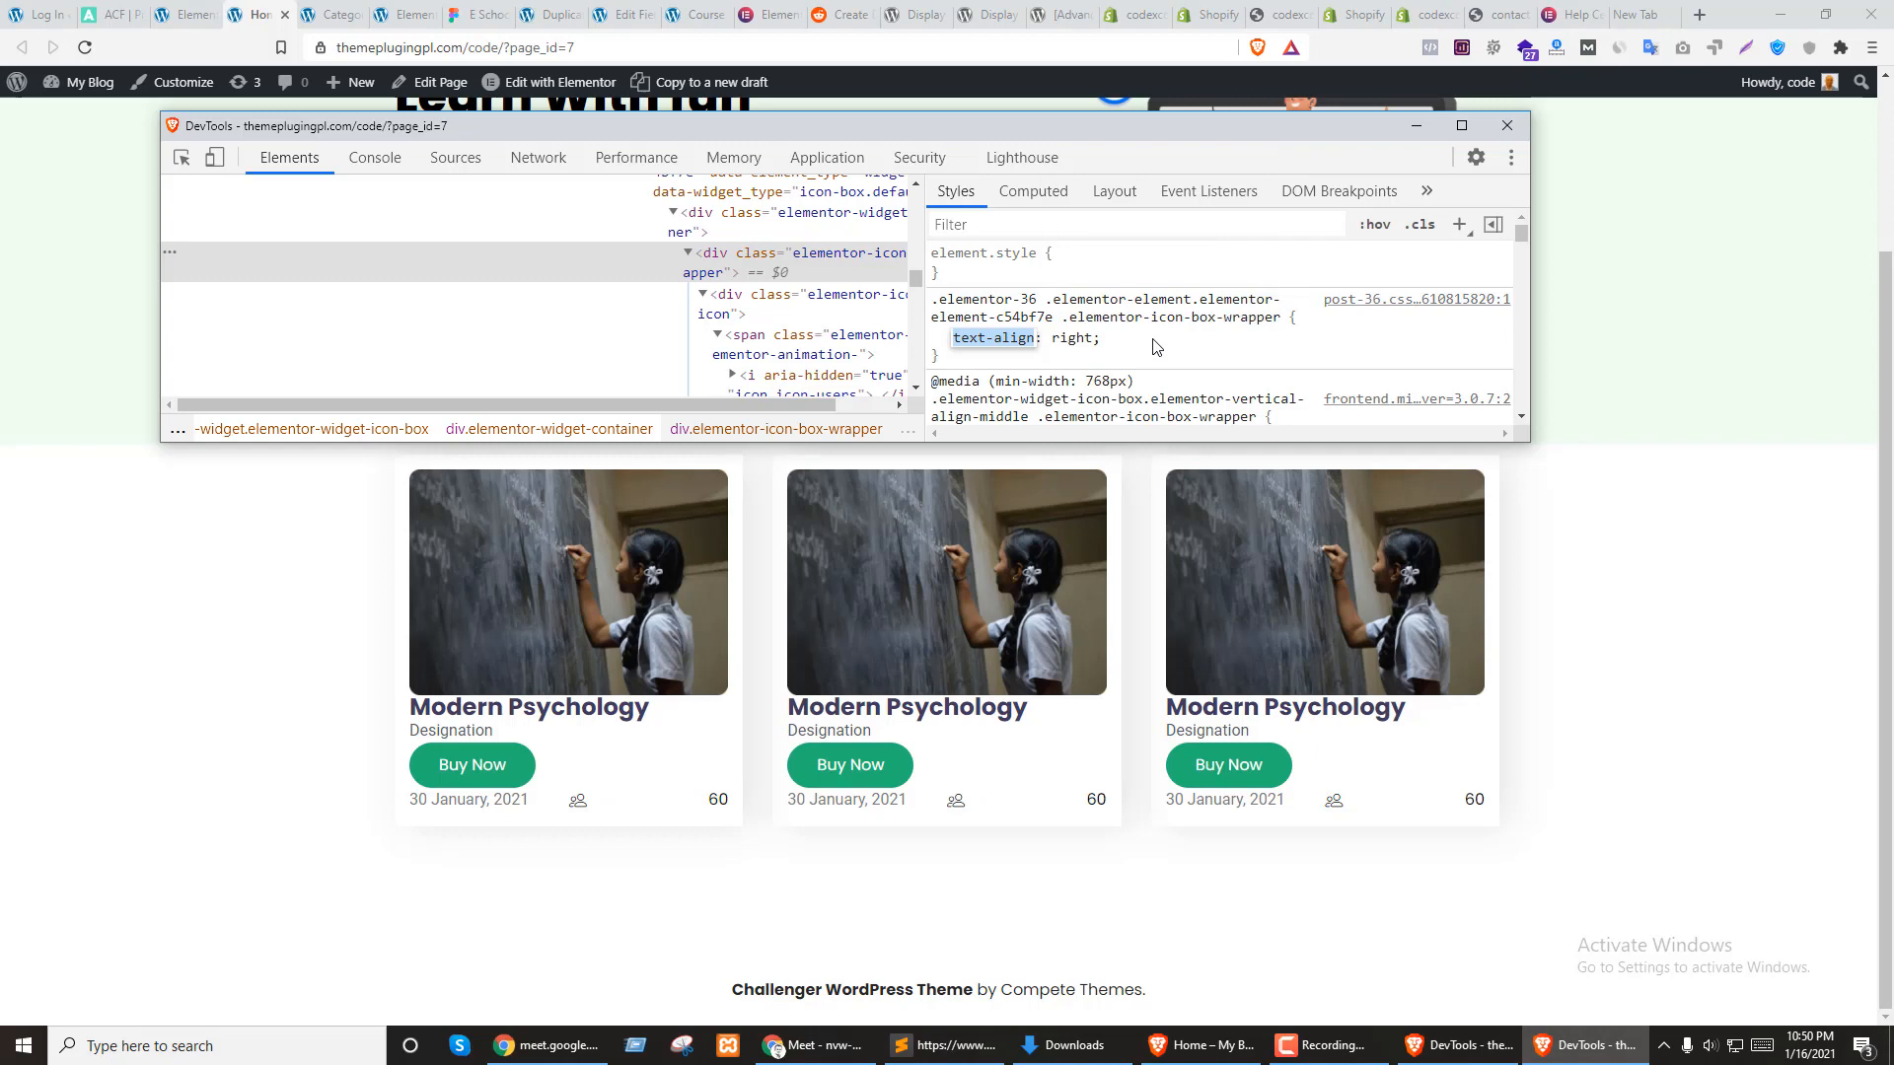
Replace the text-align declaration in the icon box wrapper's template rule with display: flex and justify-content: flex-end
text(display)
key(Tab)
text(flex)
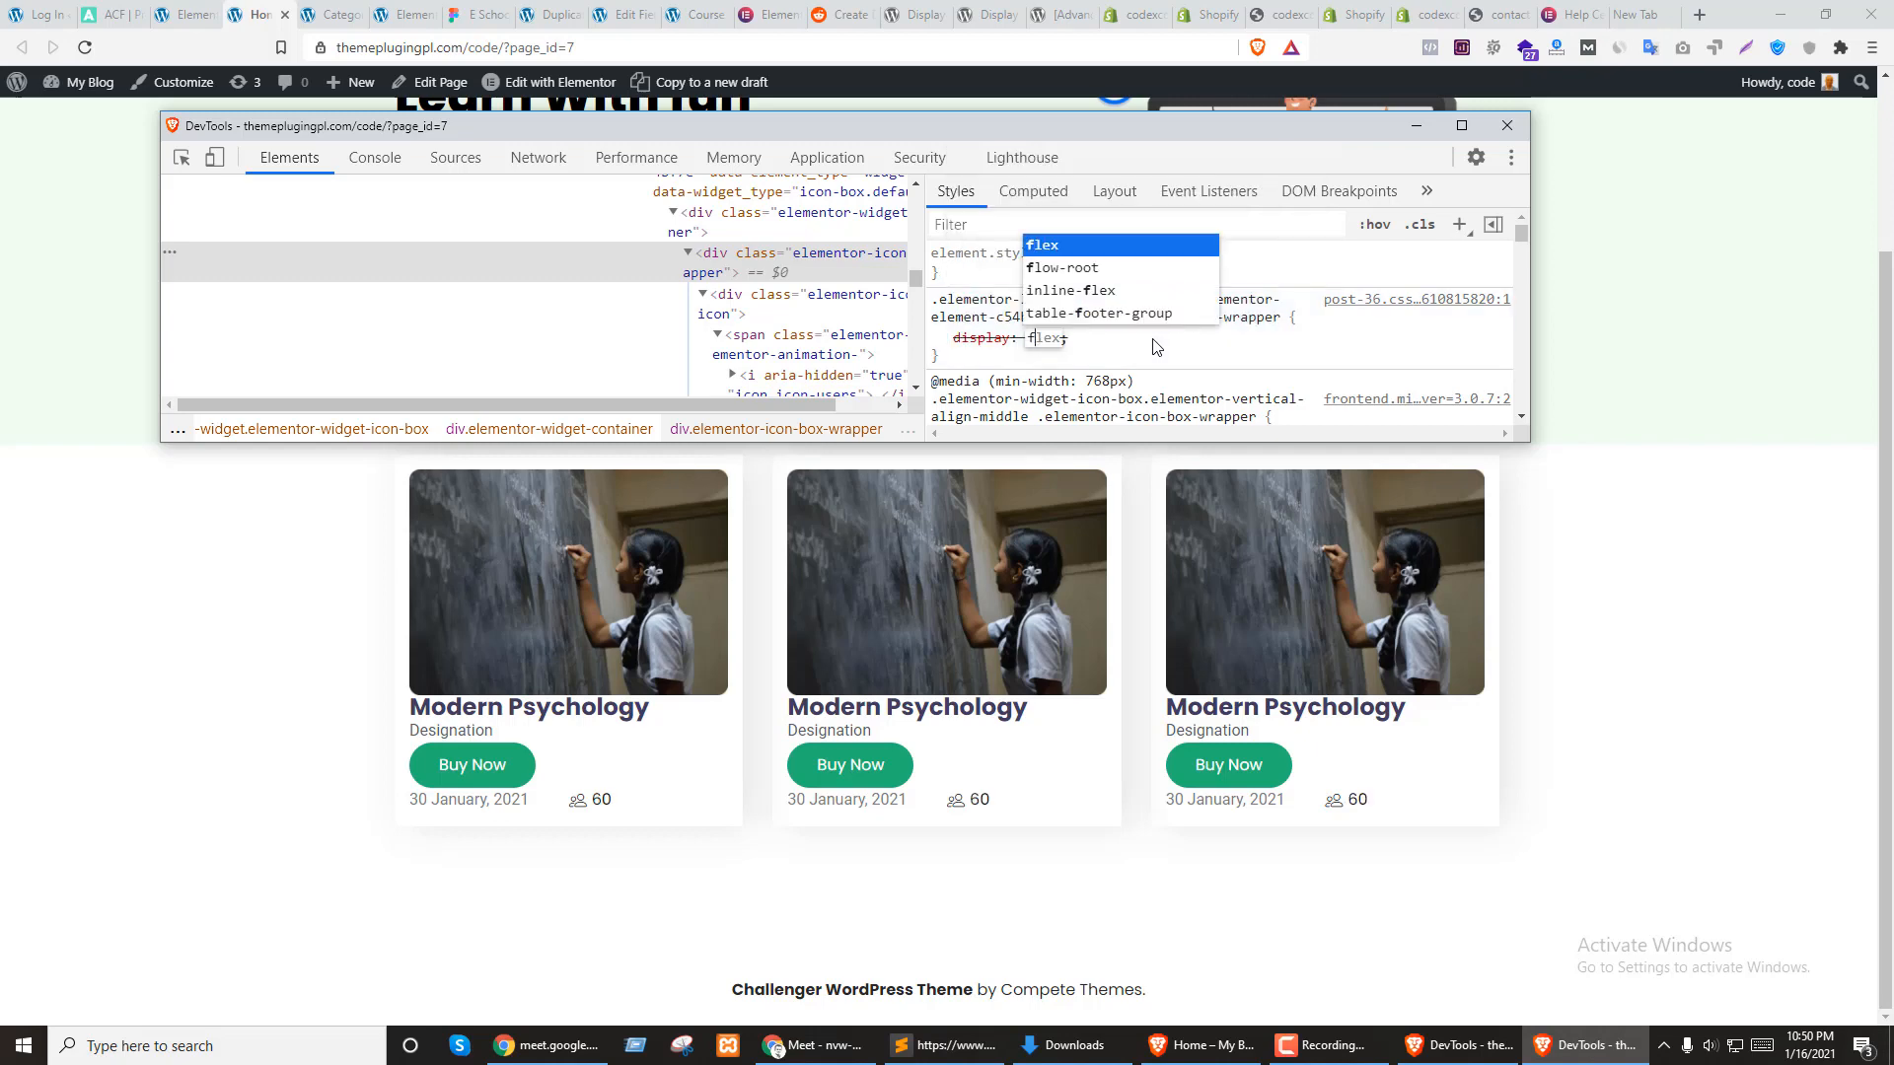
key(Tab)
text(justify-content)
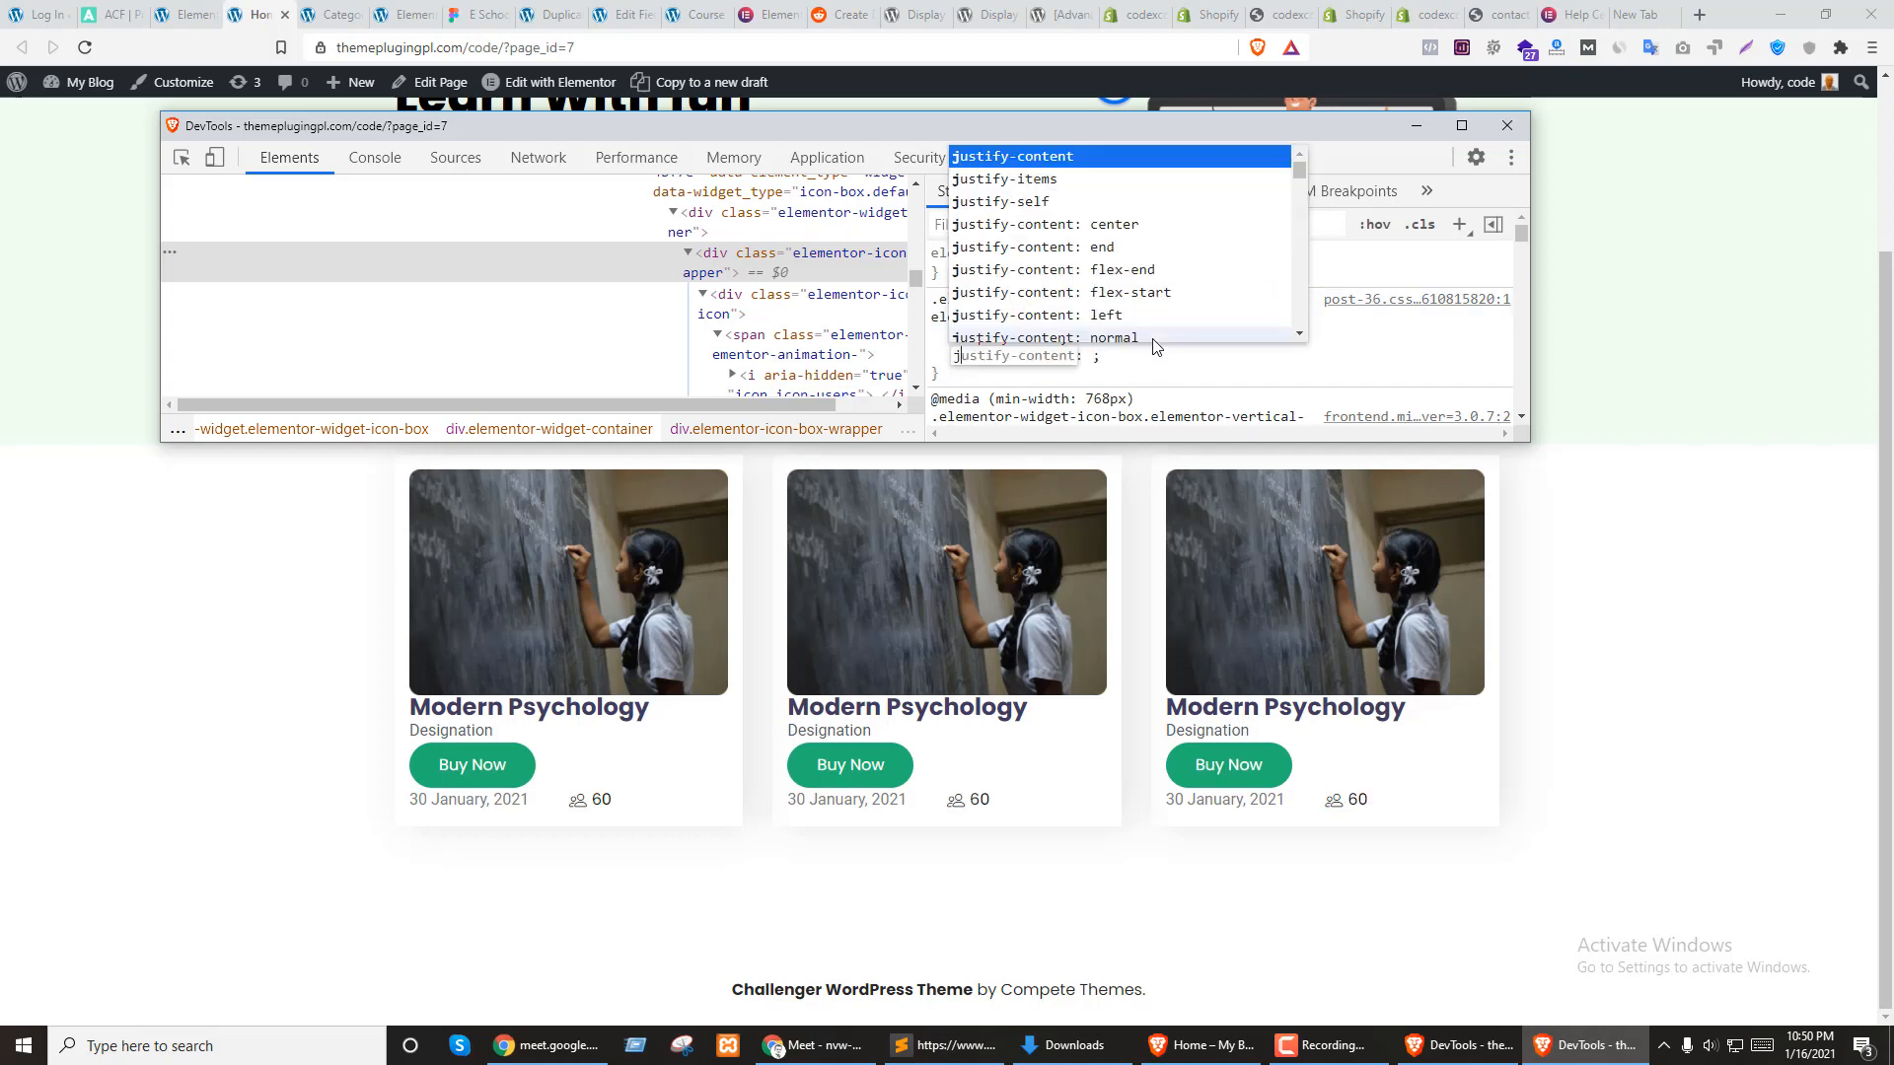
key(Tab)
text(fl)
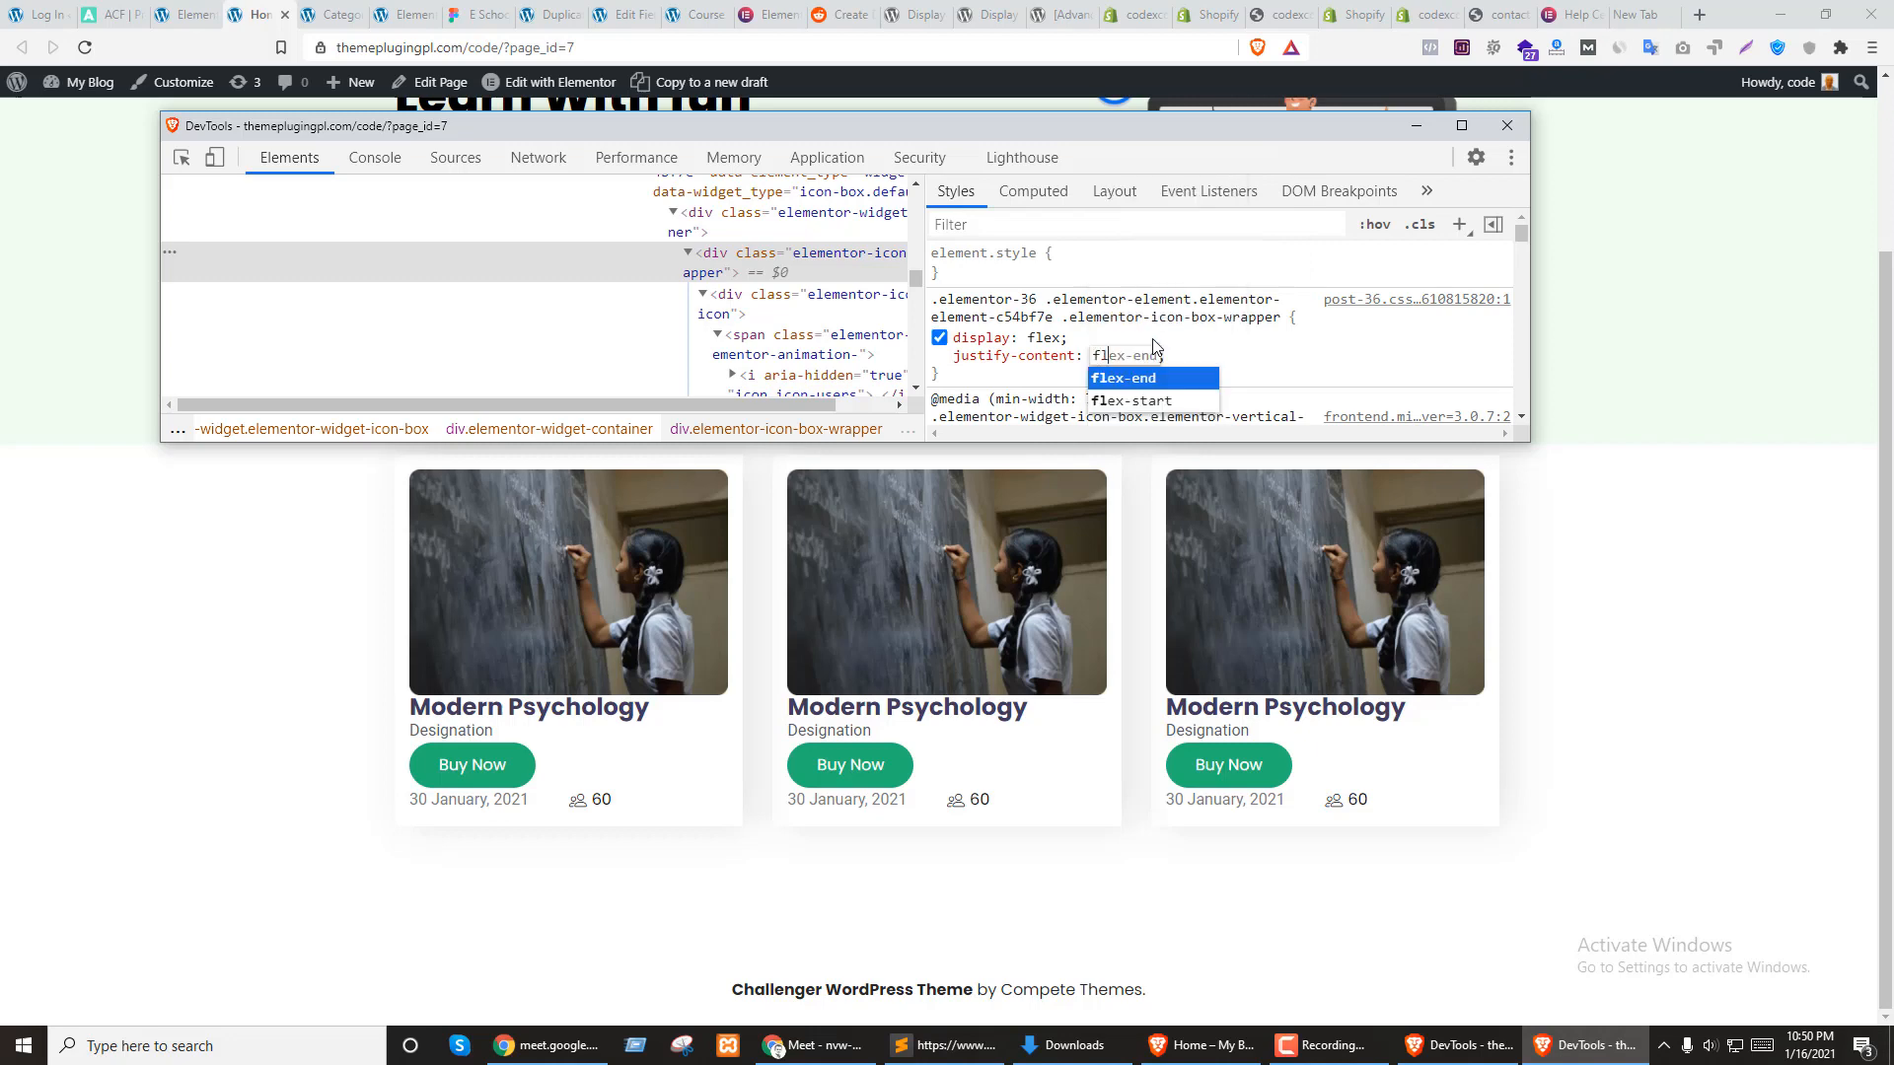
key(Tab)
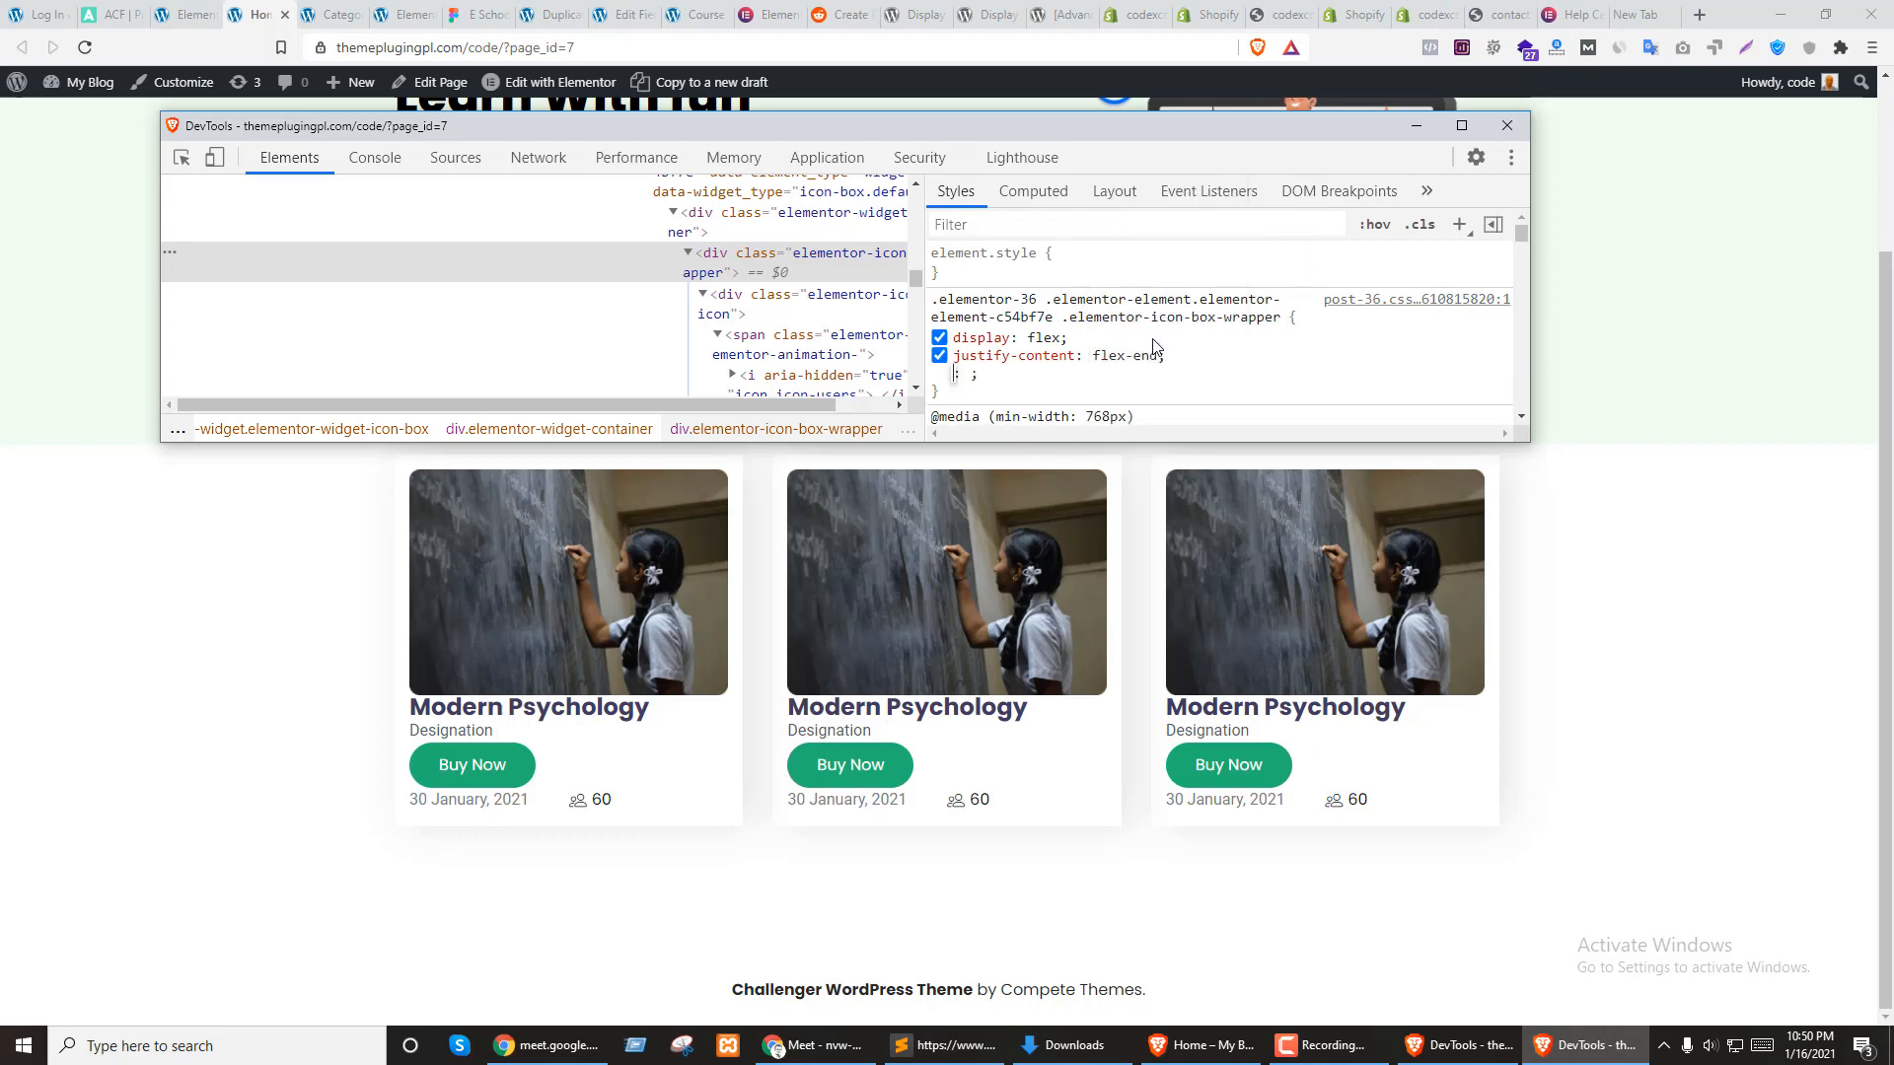
Examine the wrapper's icon and content child divs to see how much width each one takes in the first card
click(759, 261)
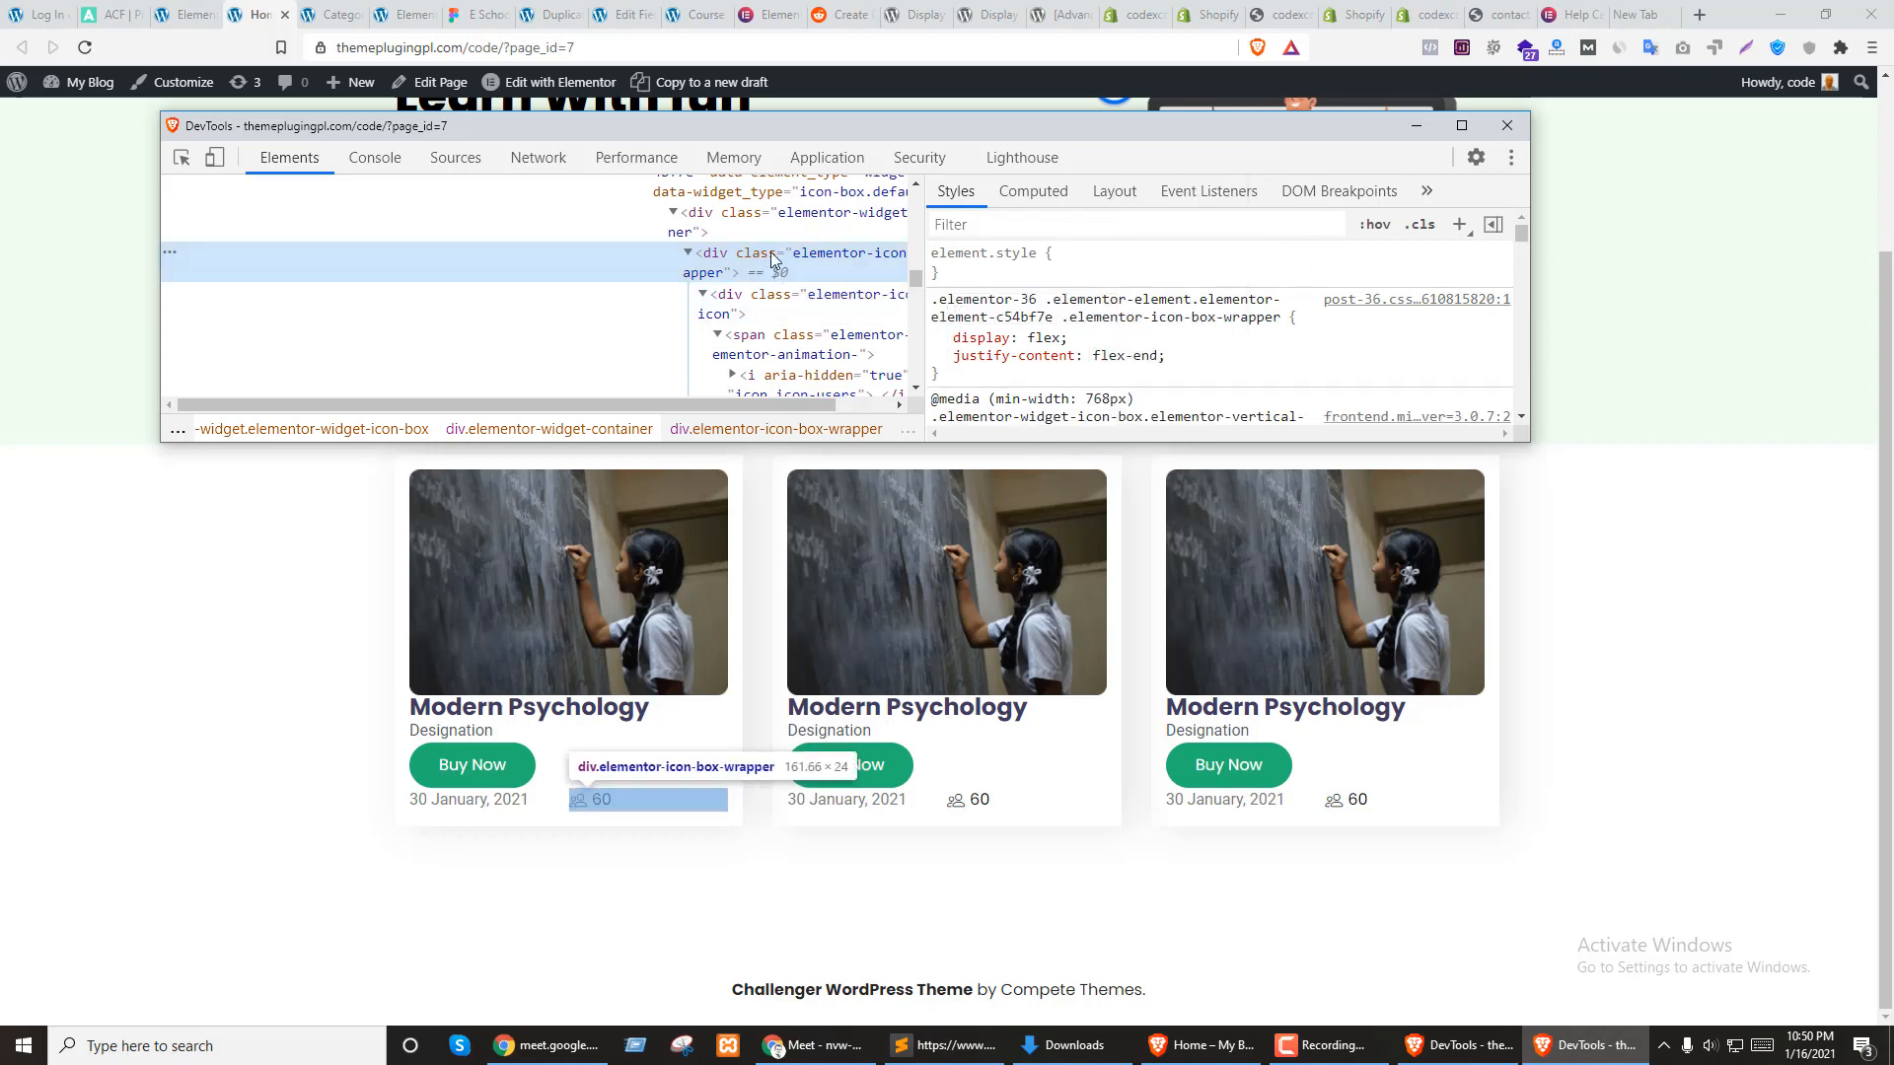
click(702, 294)
click(736, 299)
click(743, 344)
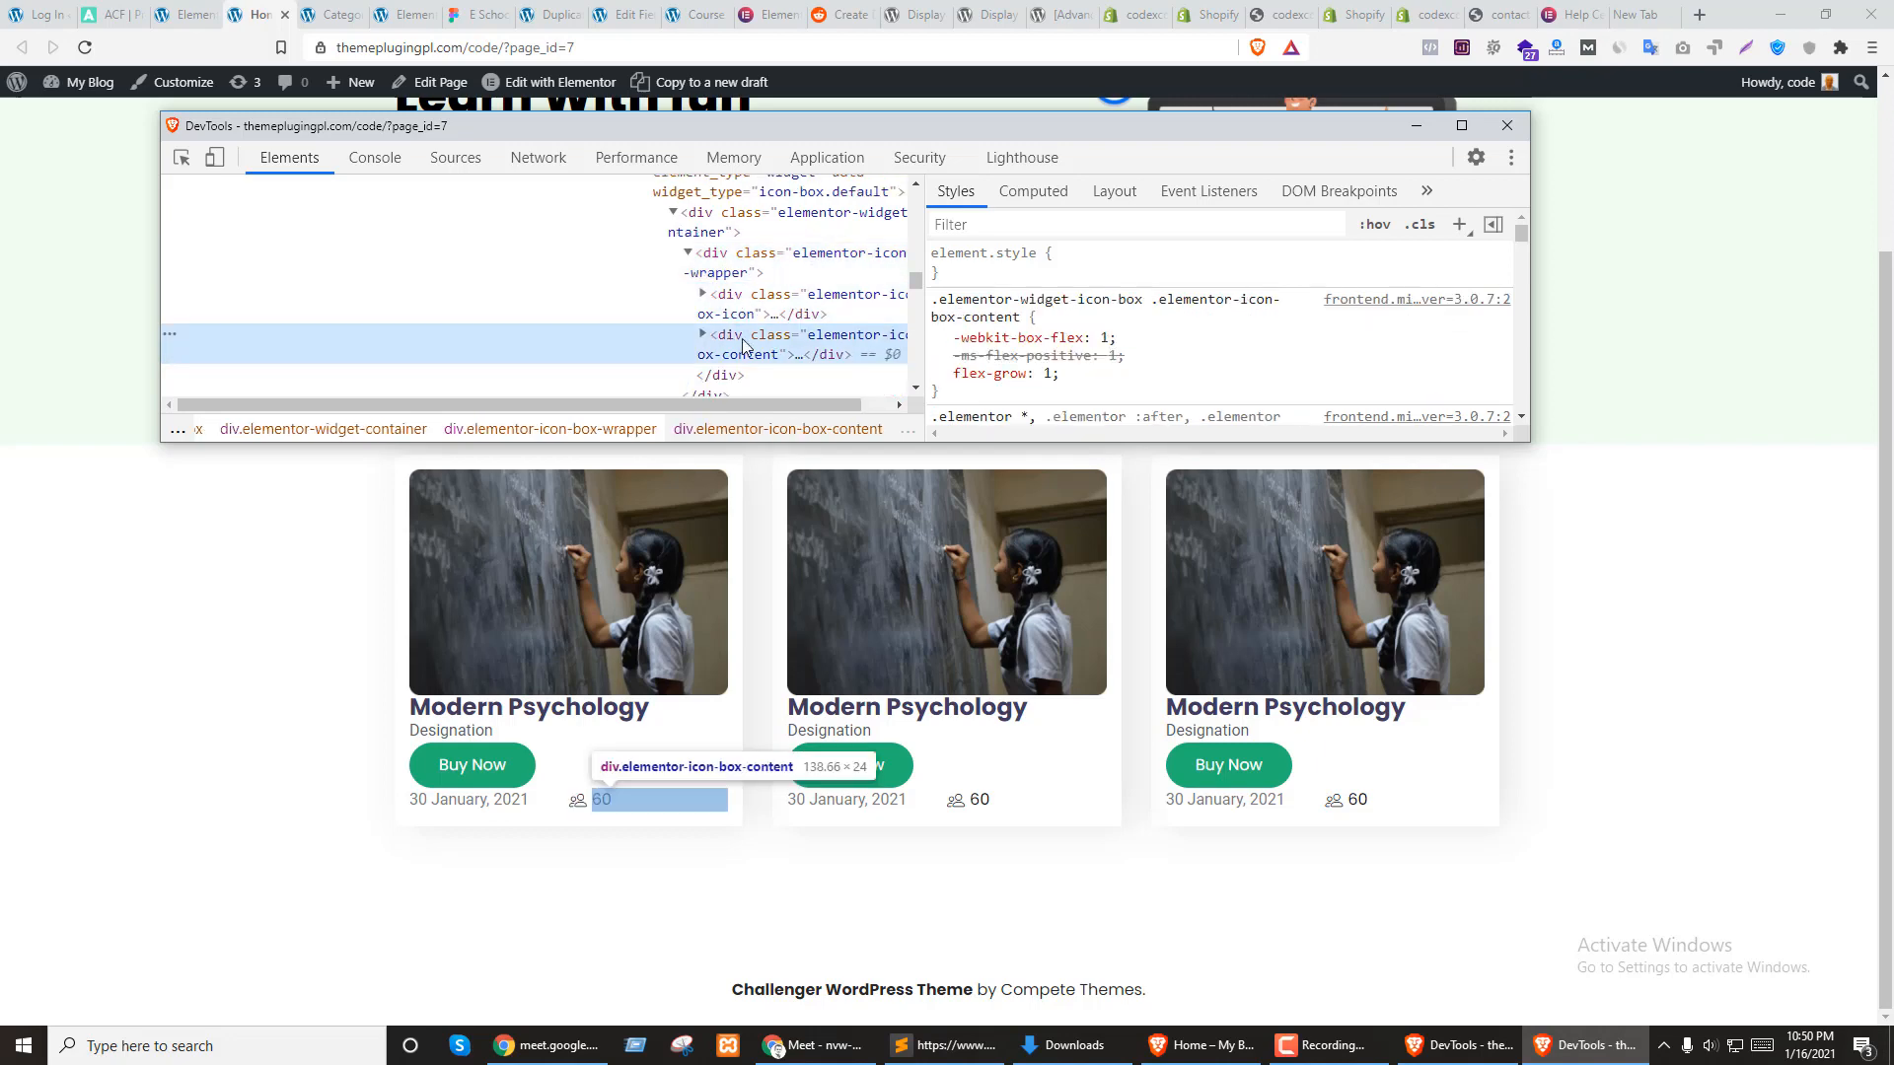
click(746, 306)
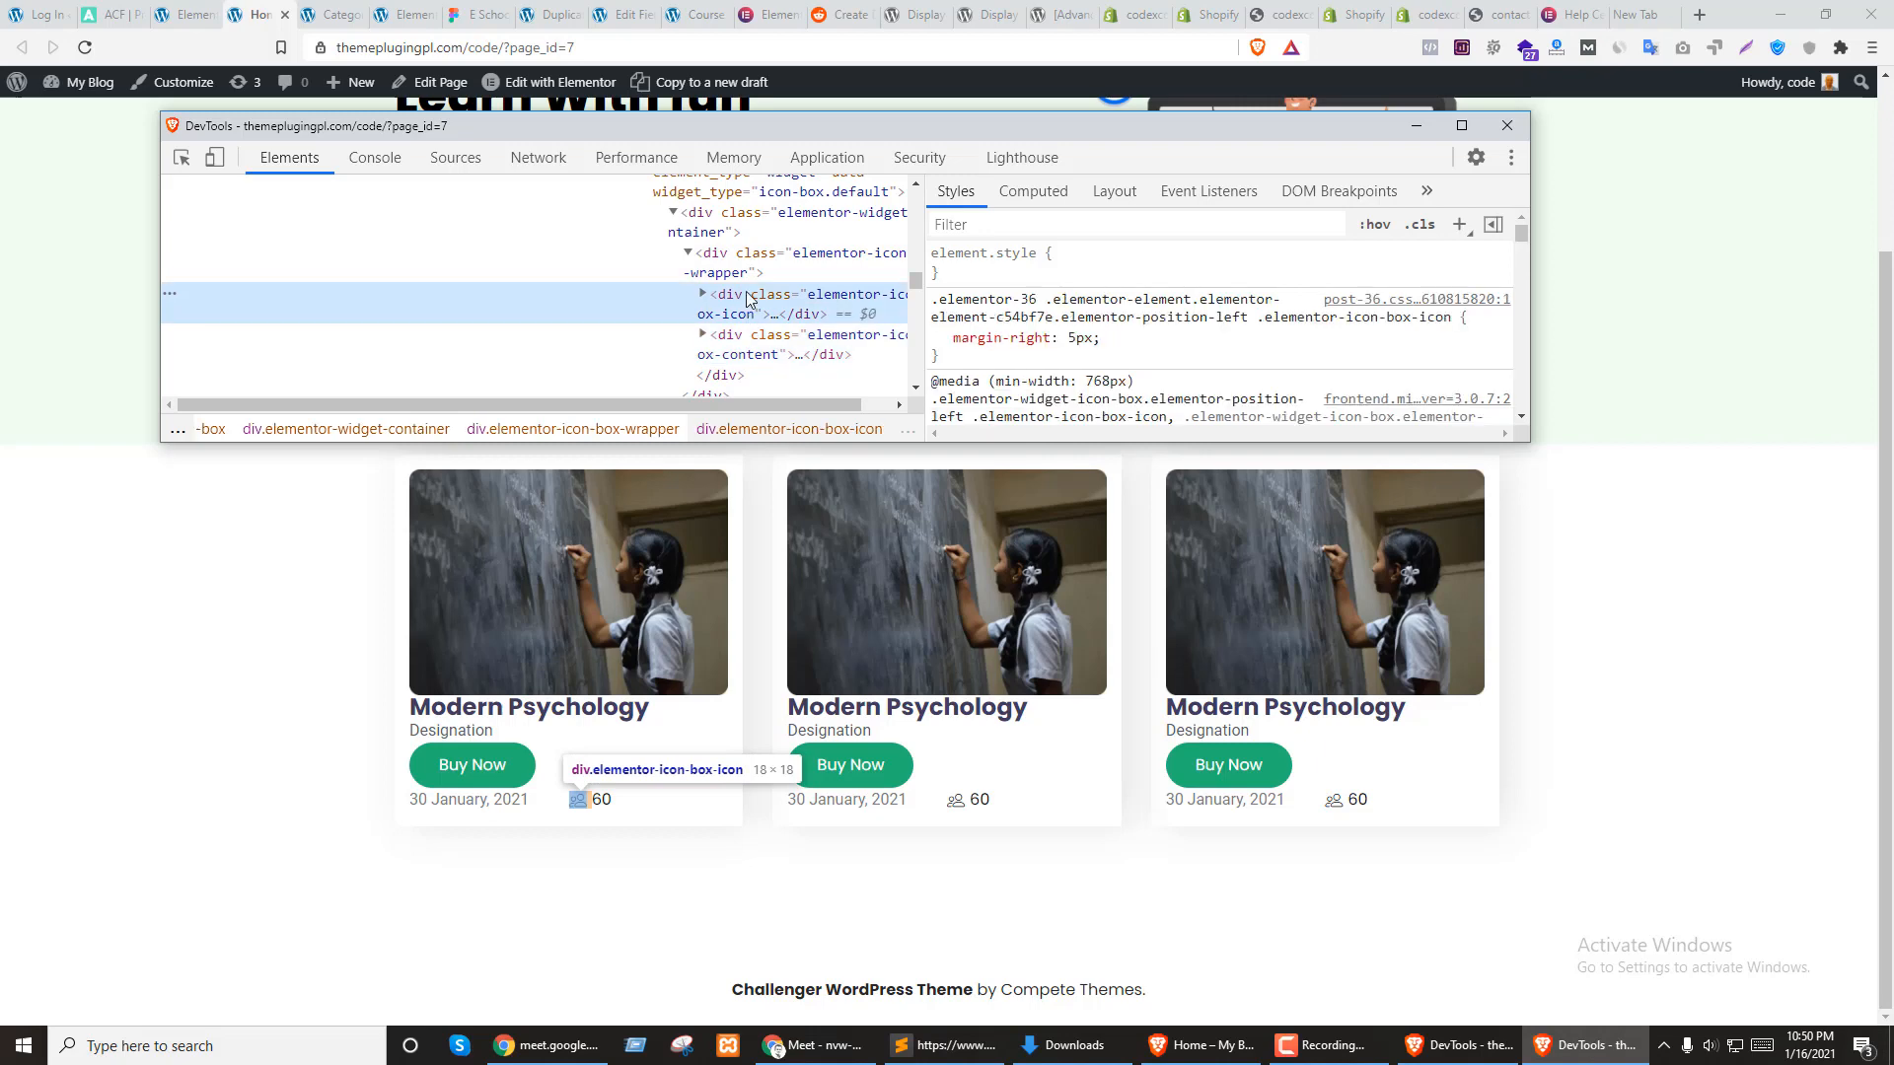
click(746, 266)
Try disabling the inherited text-align declaration for the elementor-icon-box-content div, and re-enable it
click(779, 346)
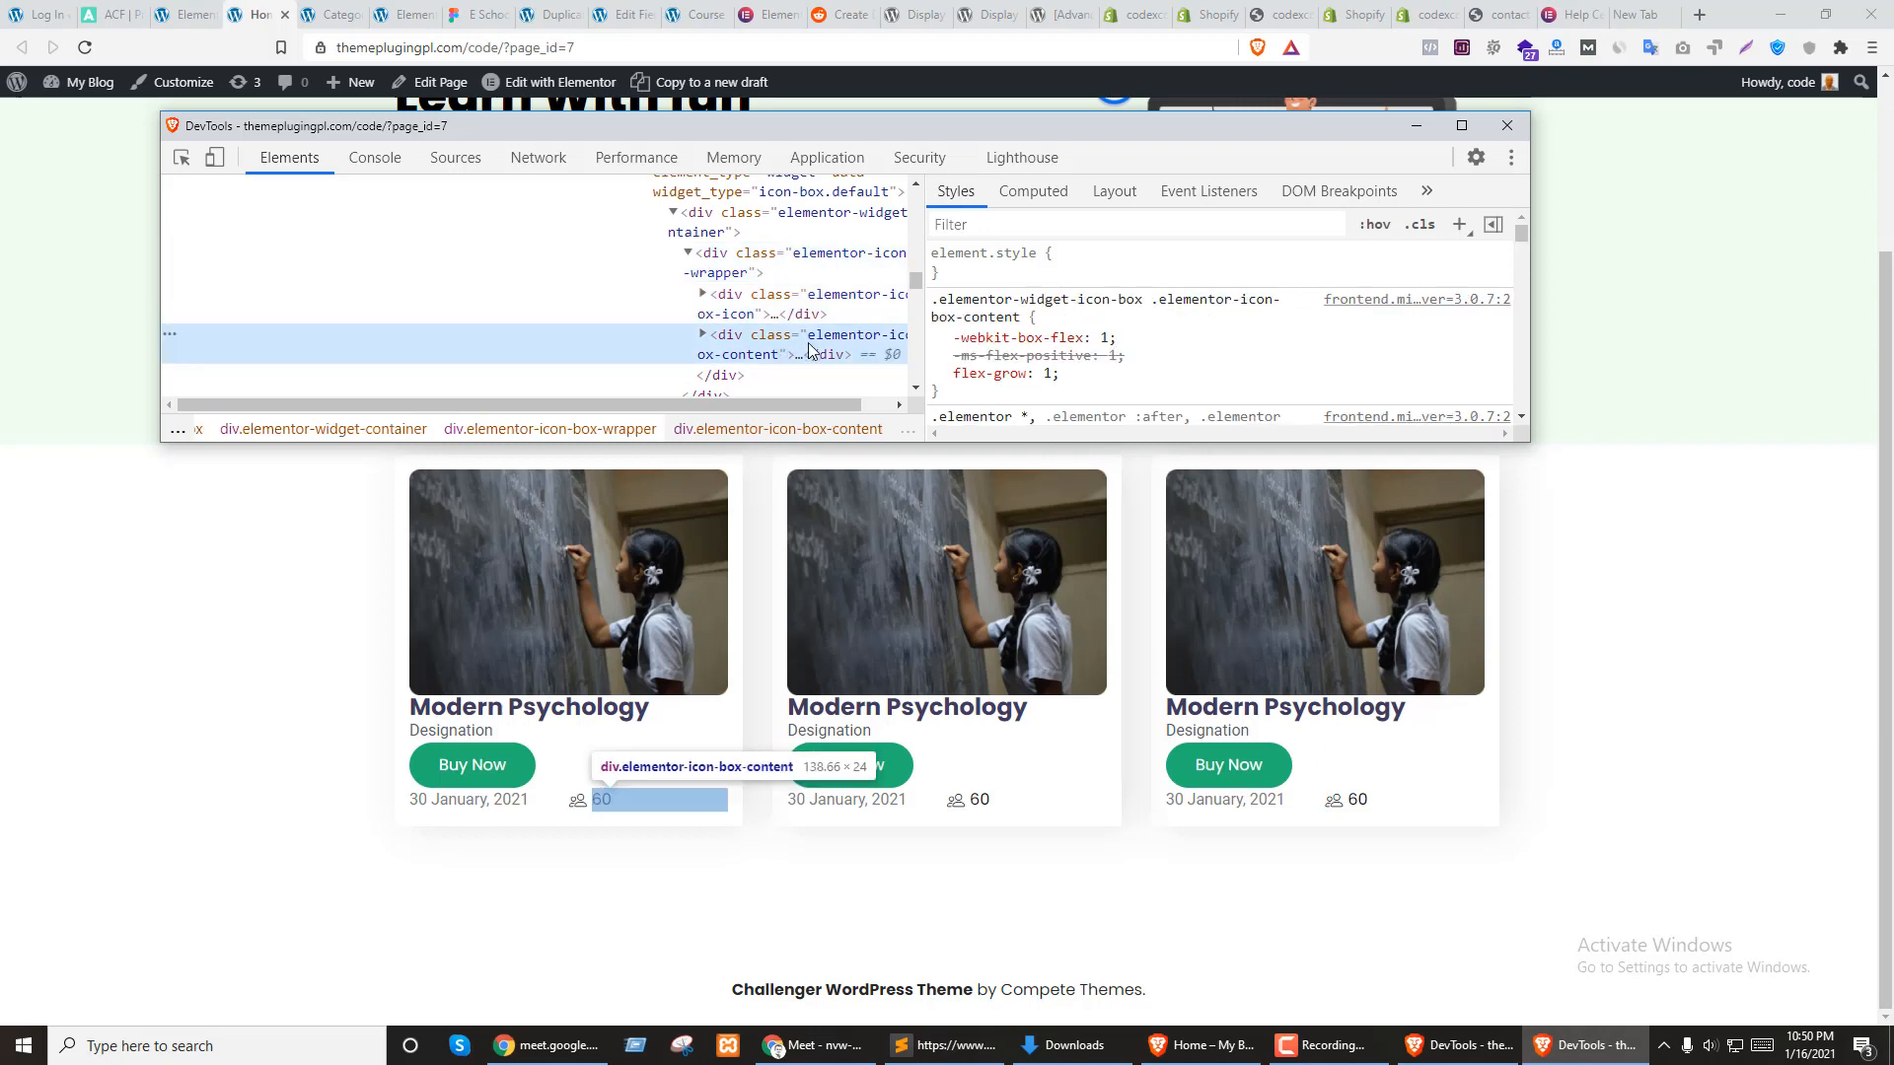
scroll(1196, 353, down, 3)
scroll(1195, 353, down, 5)
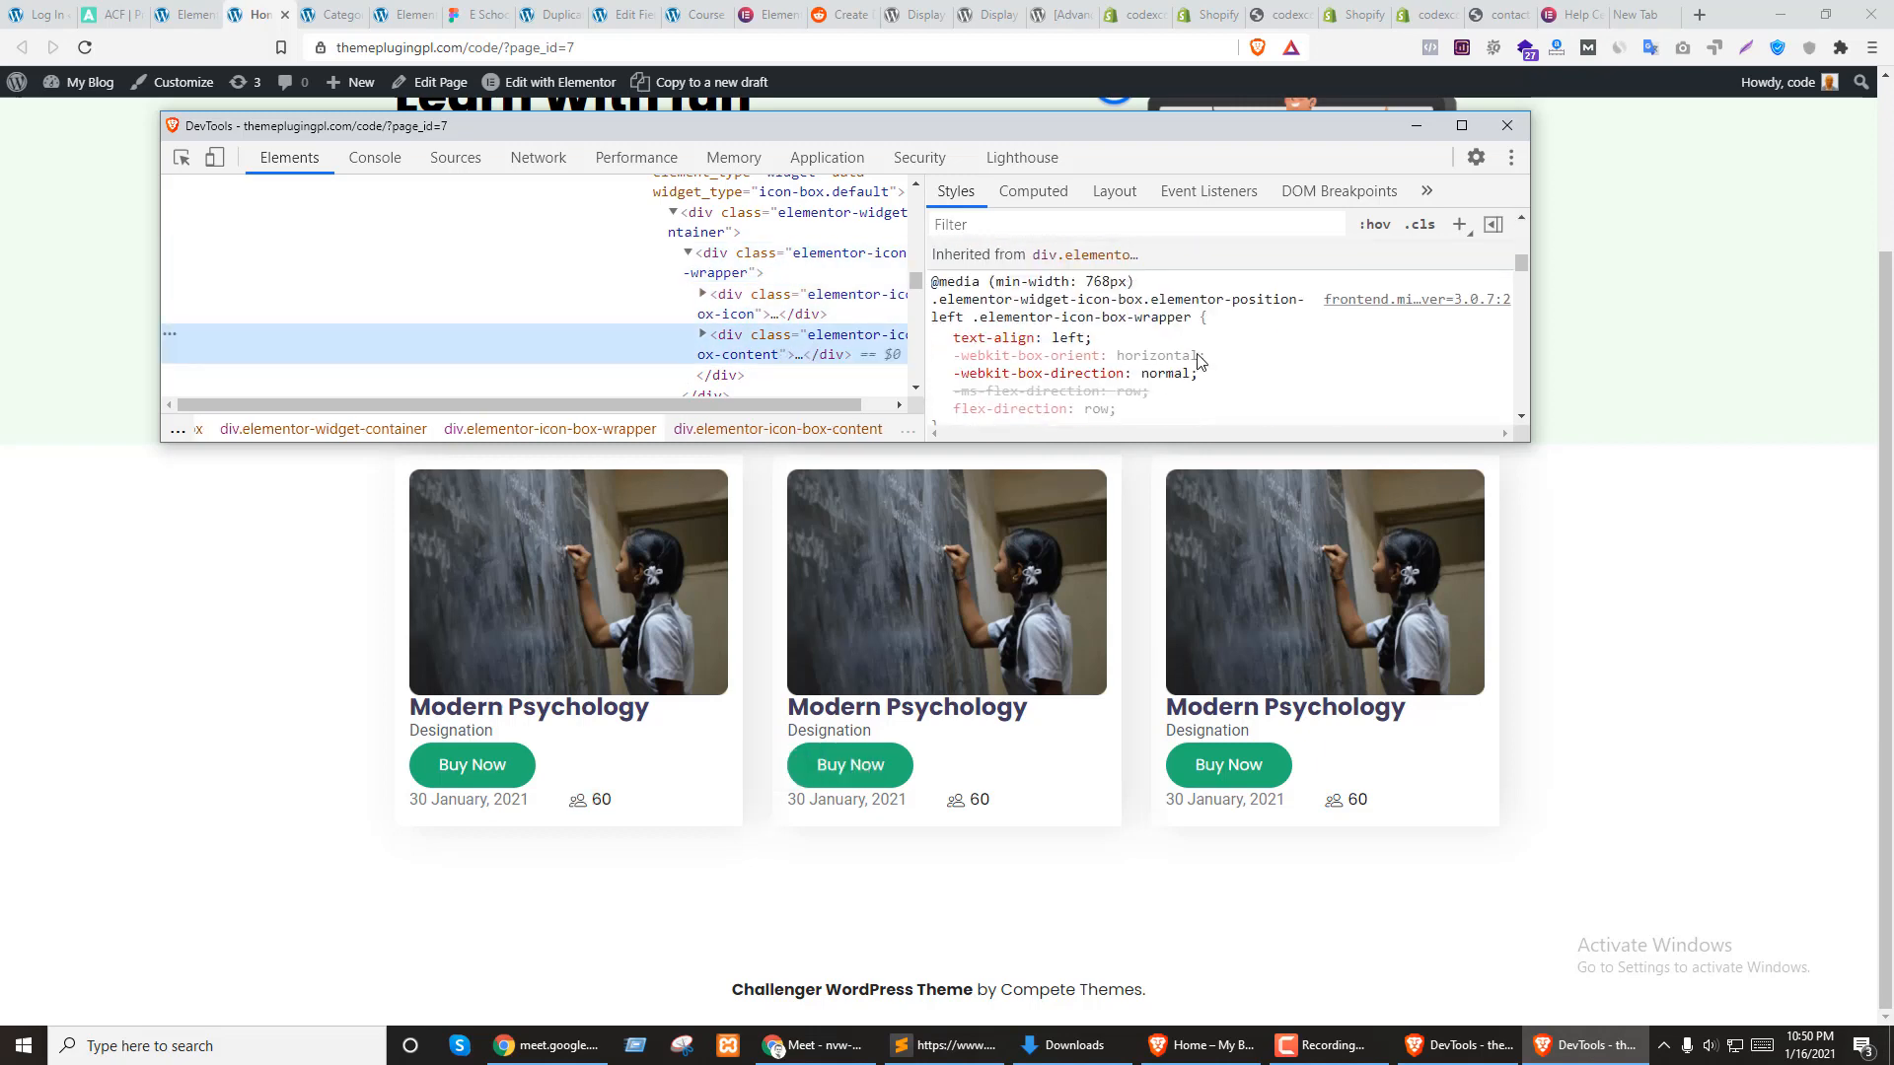
click(939, 355)
click(939, 336)
click(939, 337)
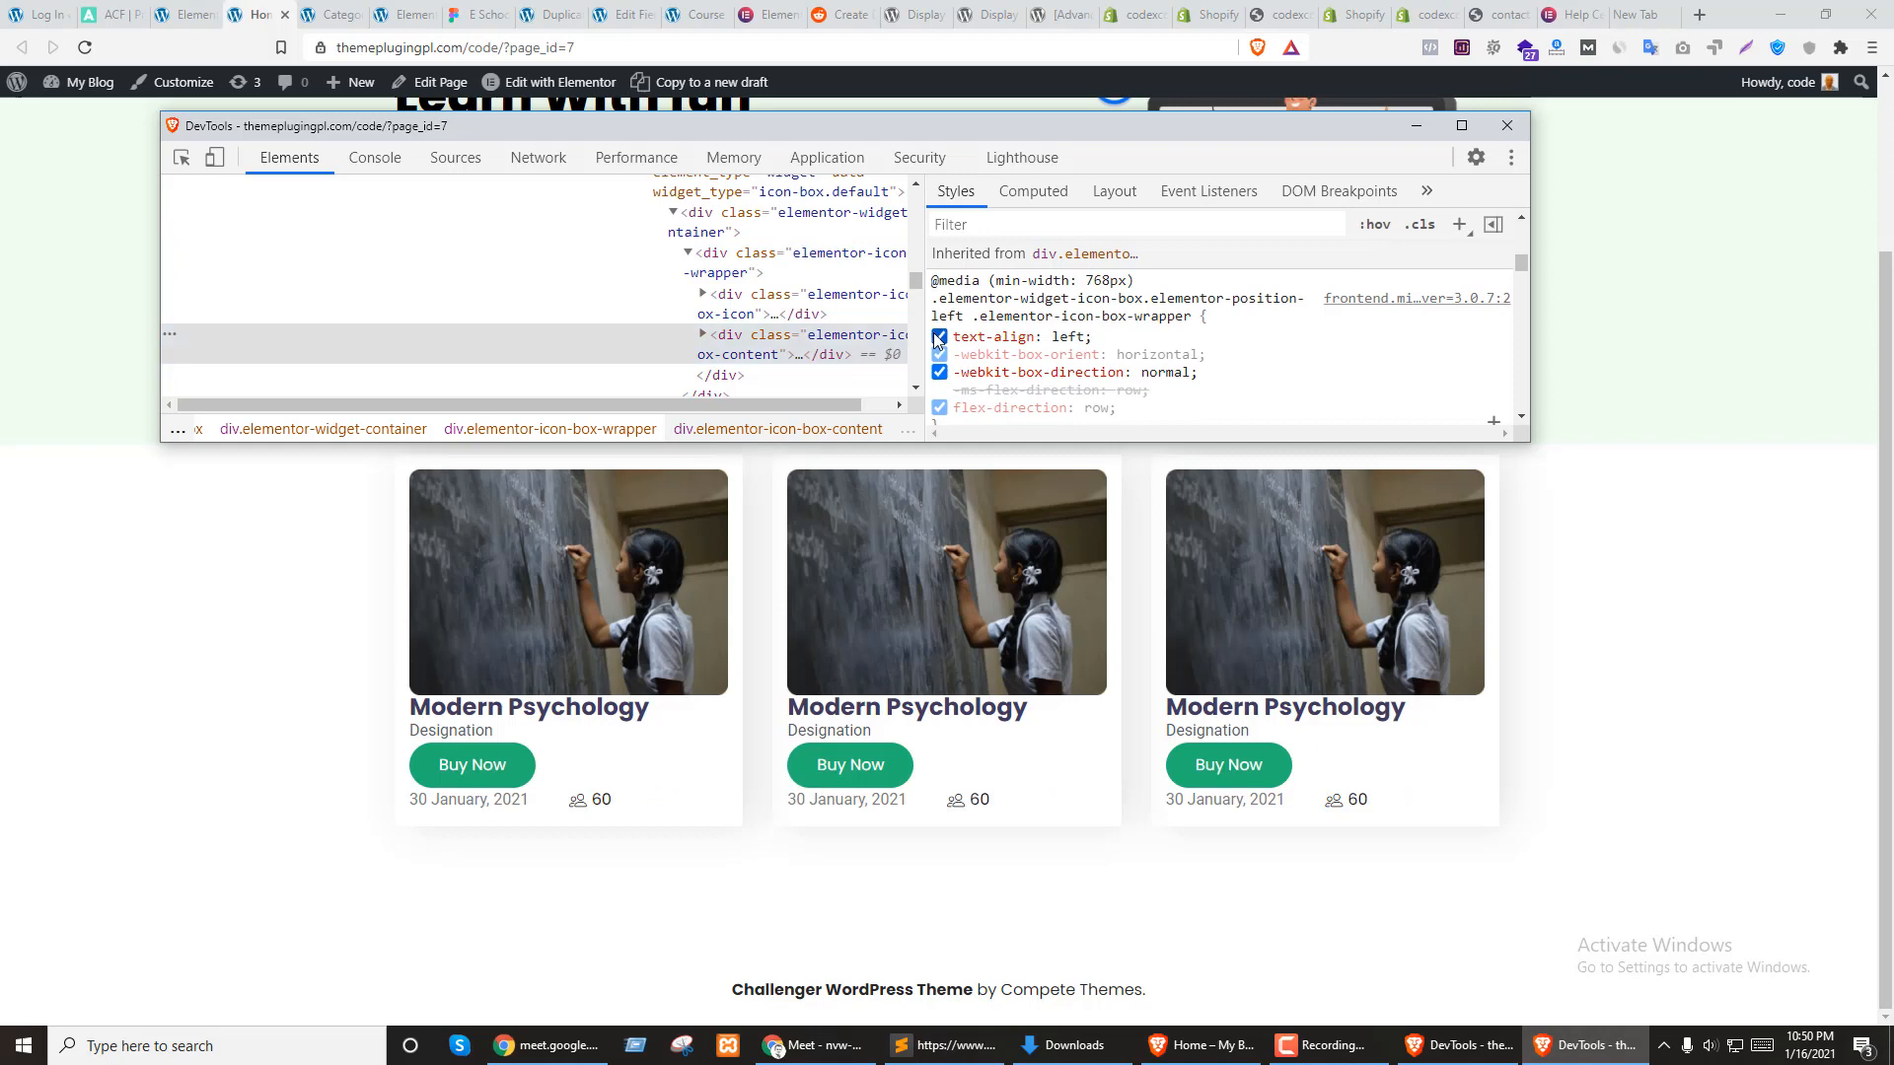
scroll(1132, 353, down, 3)
scroll(1013, 353, up, 10)
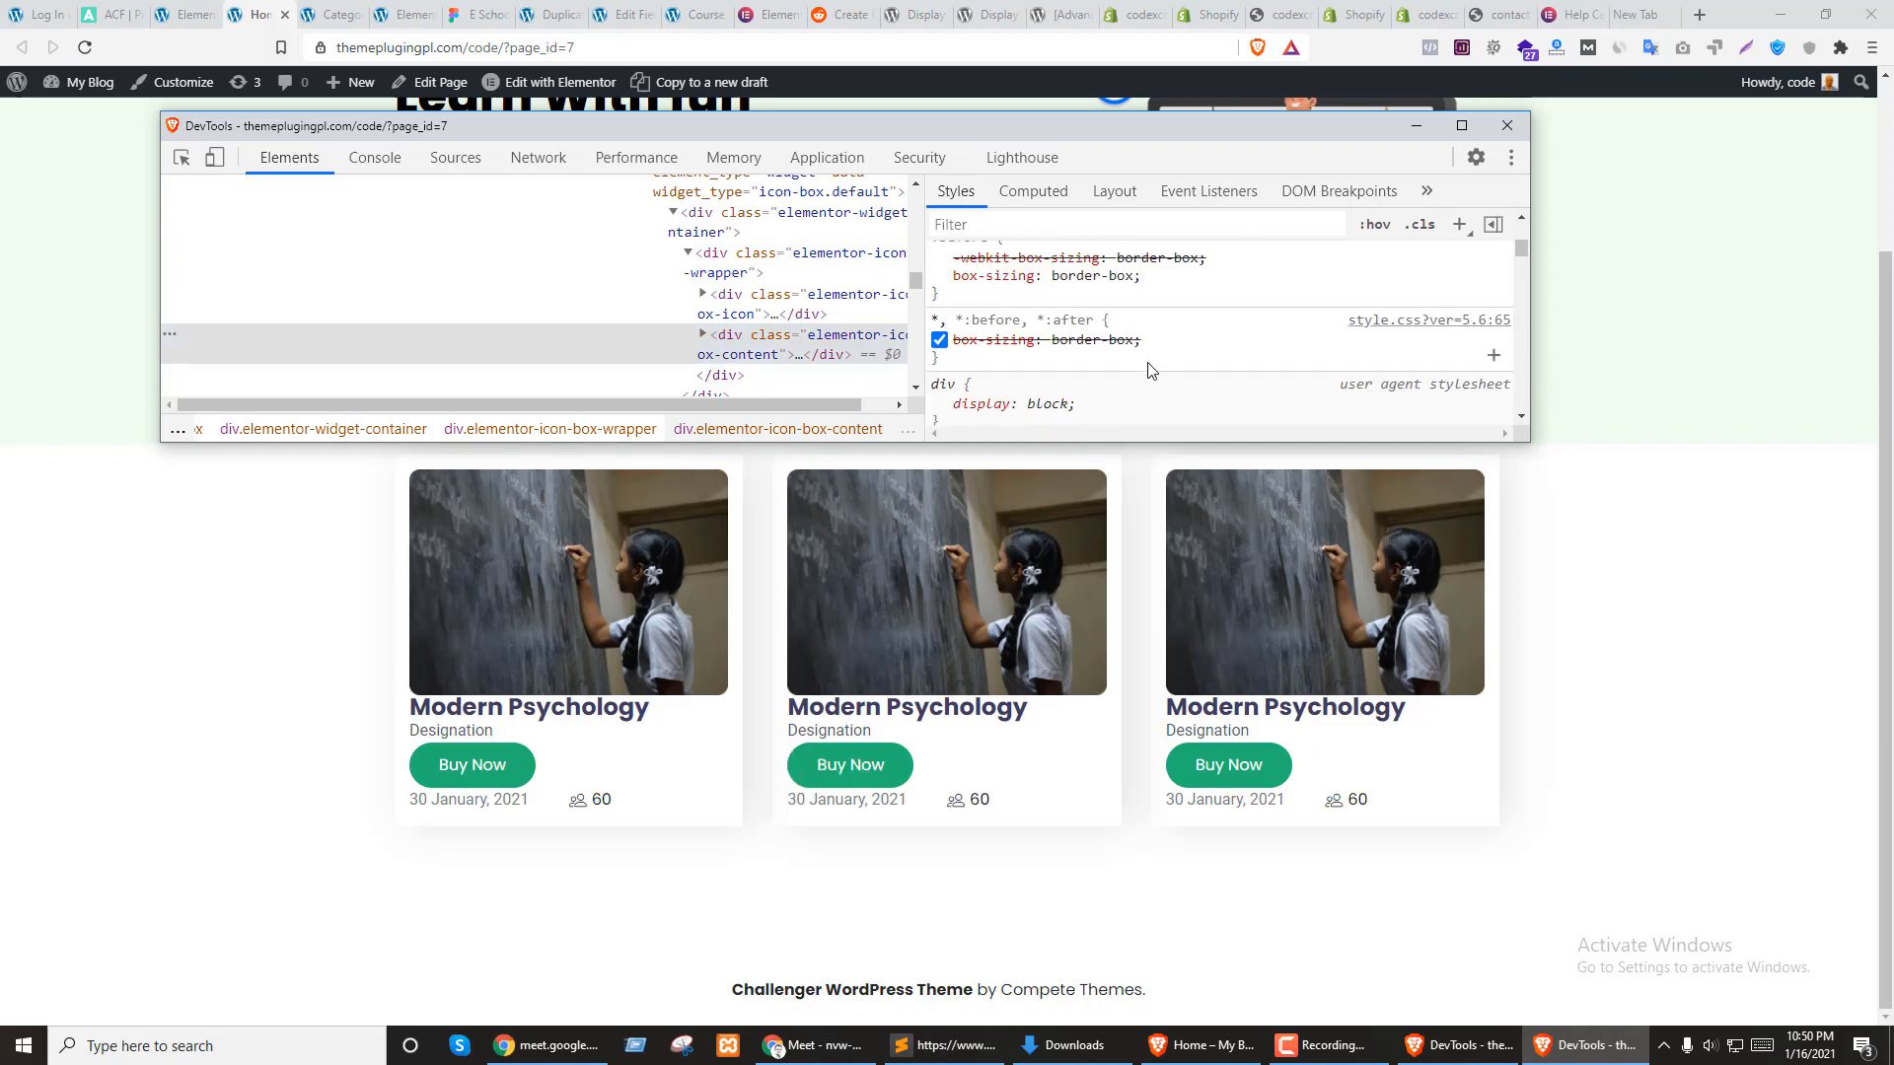
Try disabling display: inline-flex and -webkit-box-flex on the elementor-icon-box-icon div, and re-enable both declarations
click(727, 348)
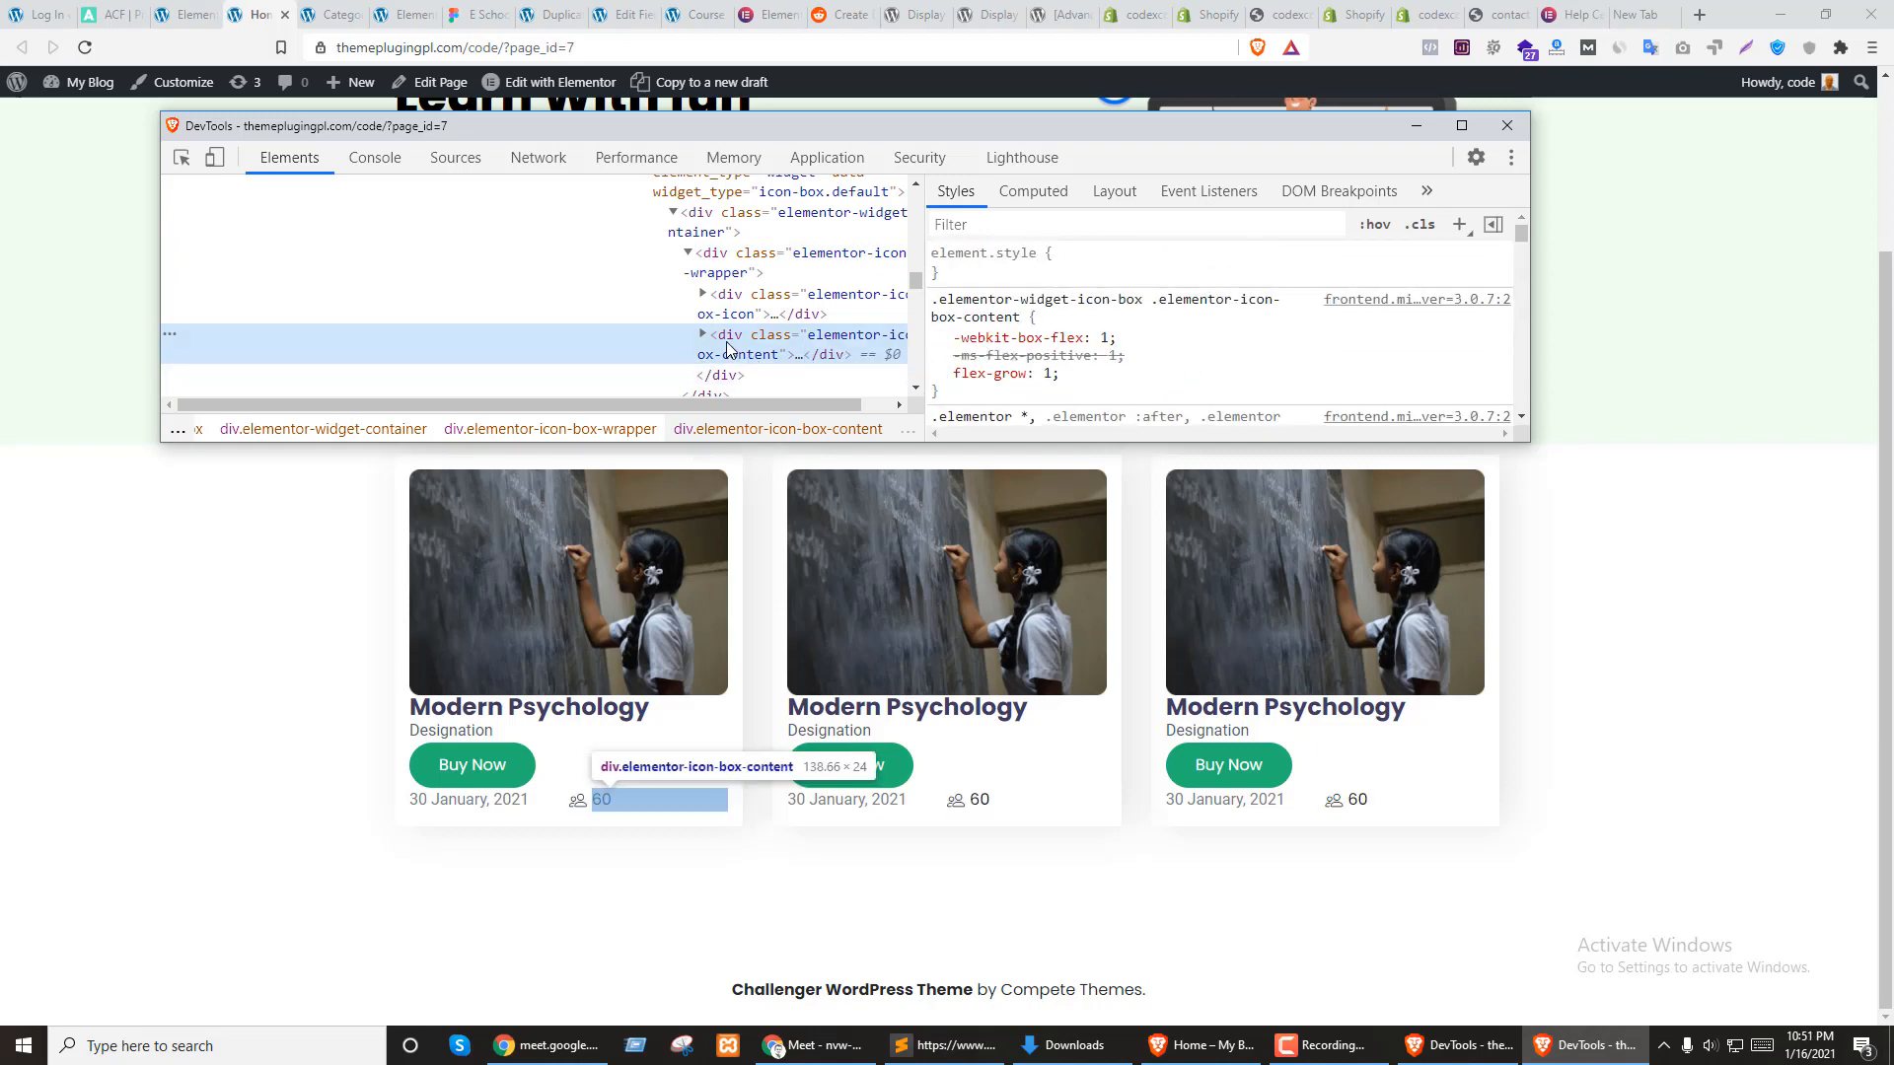
click(735, 306)
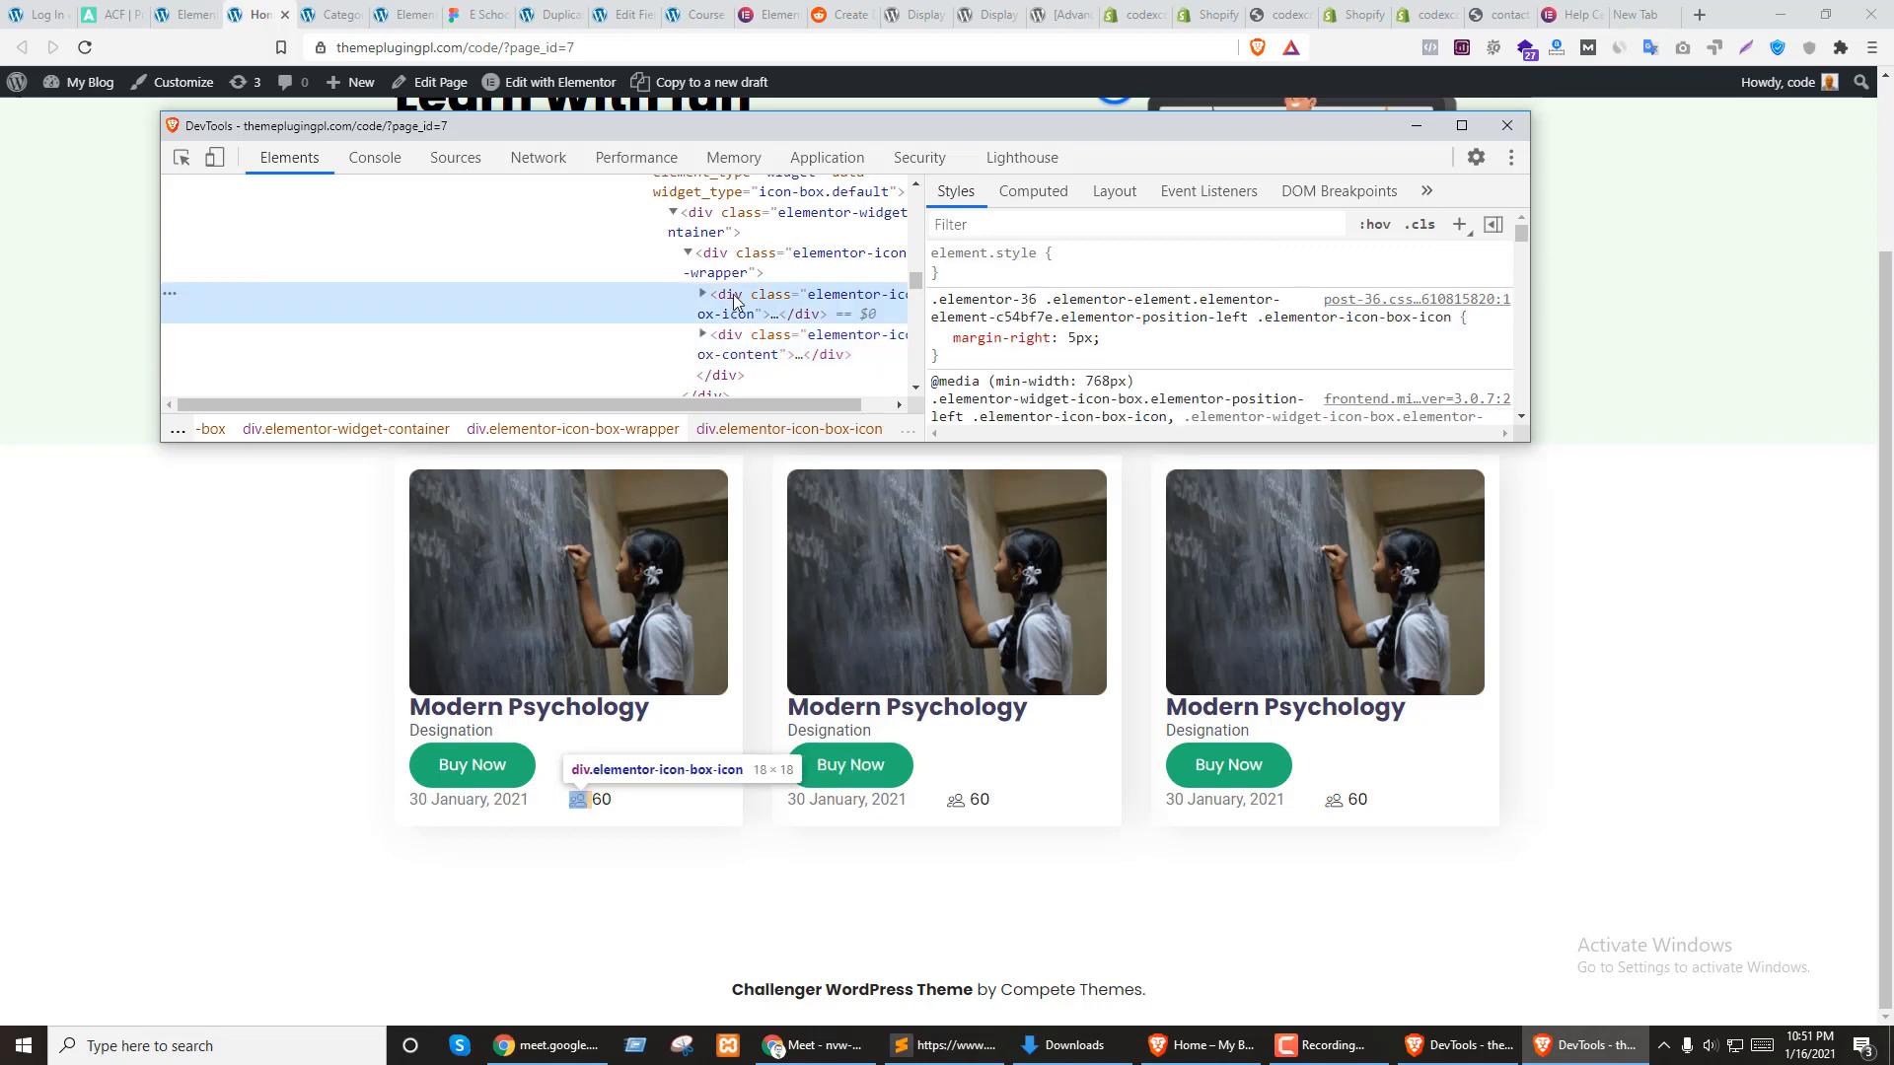
scroll(1033, 342, down, 1)
scroll(1032, 342, down, 4)
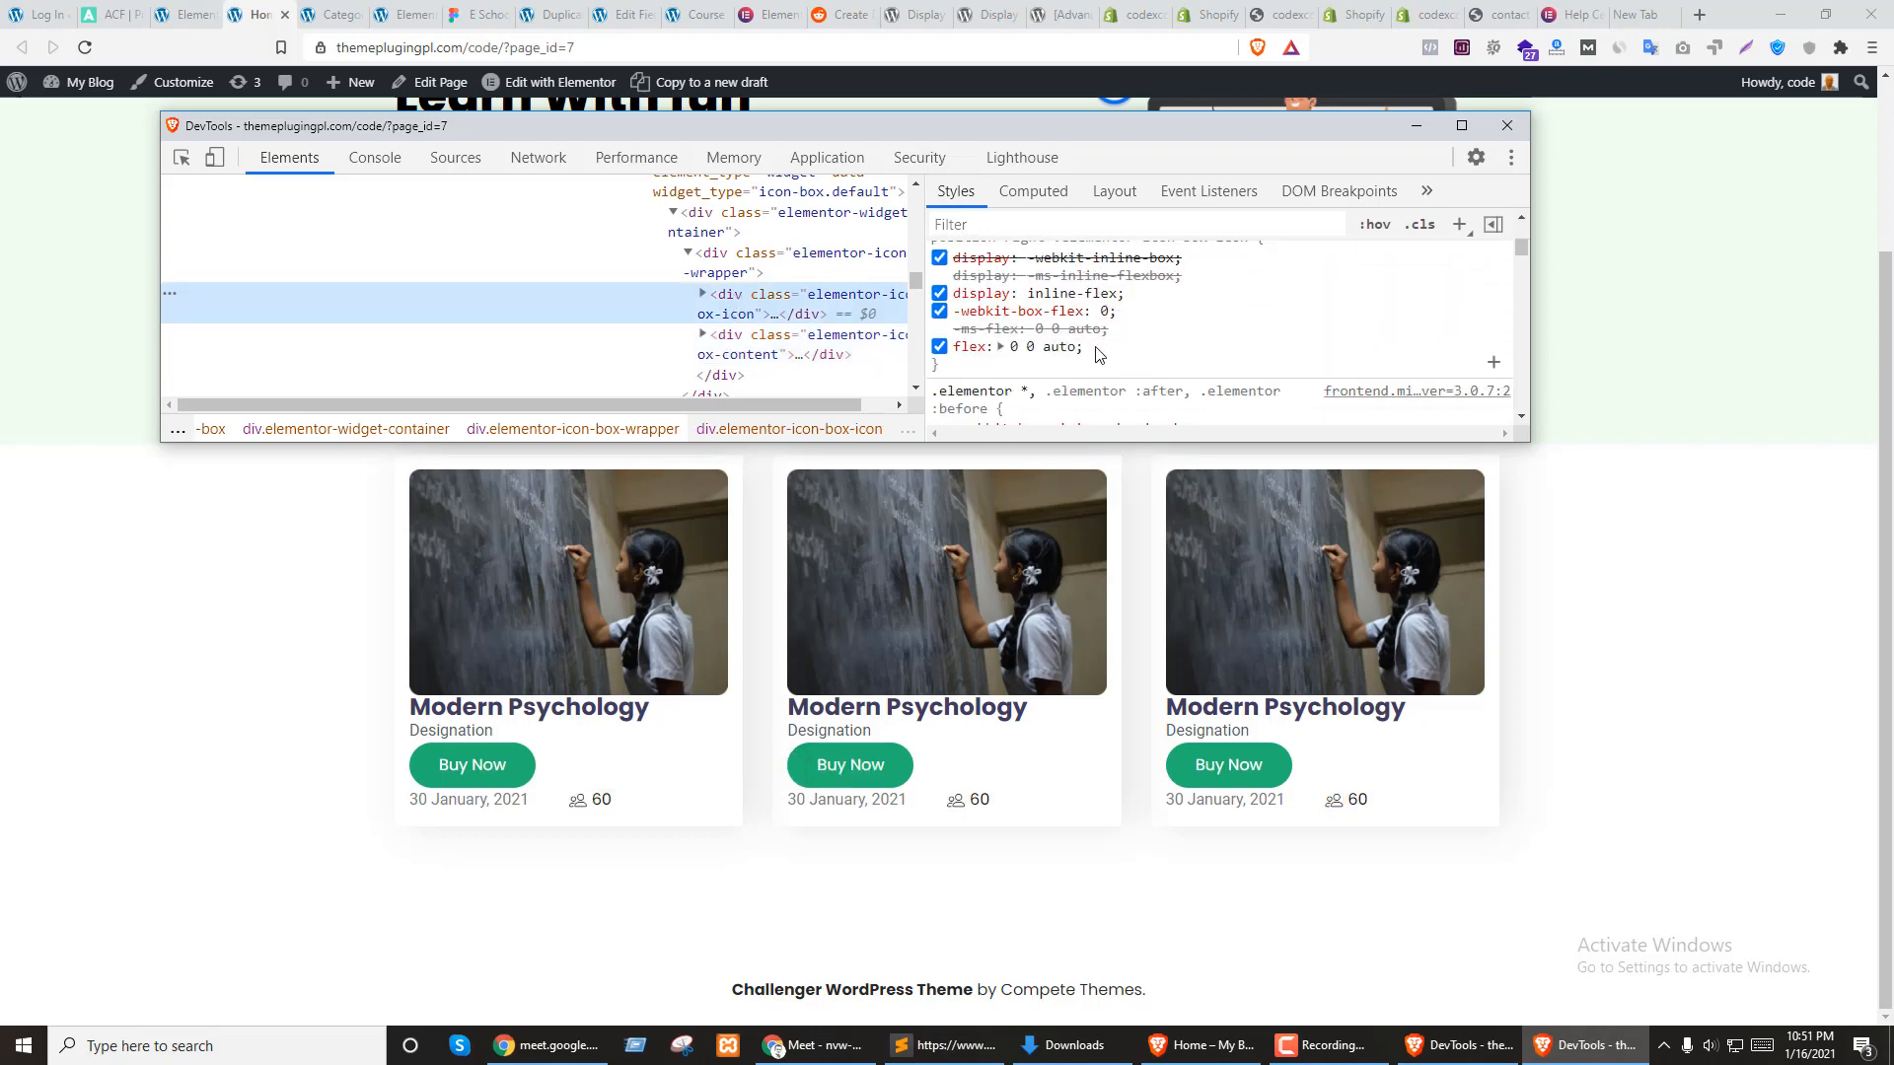
click(940, 294)
click(940, 294)
click(940, 294)
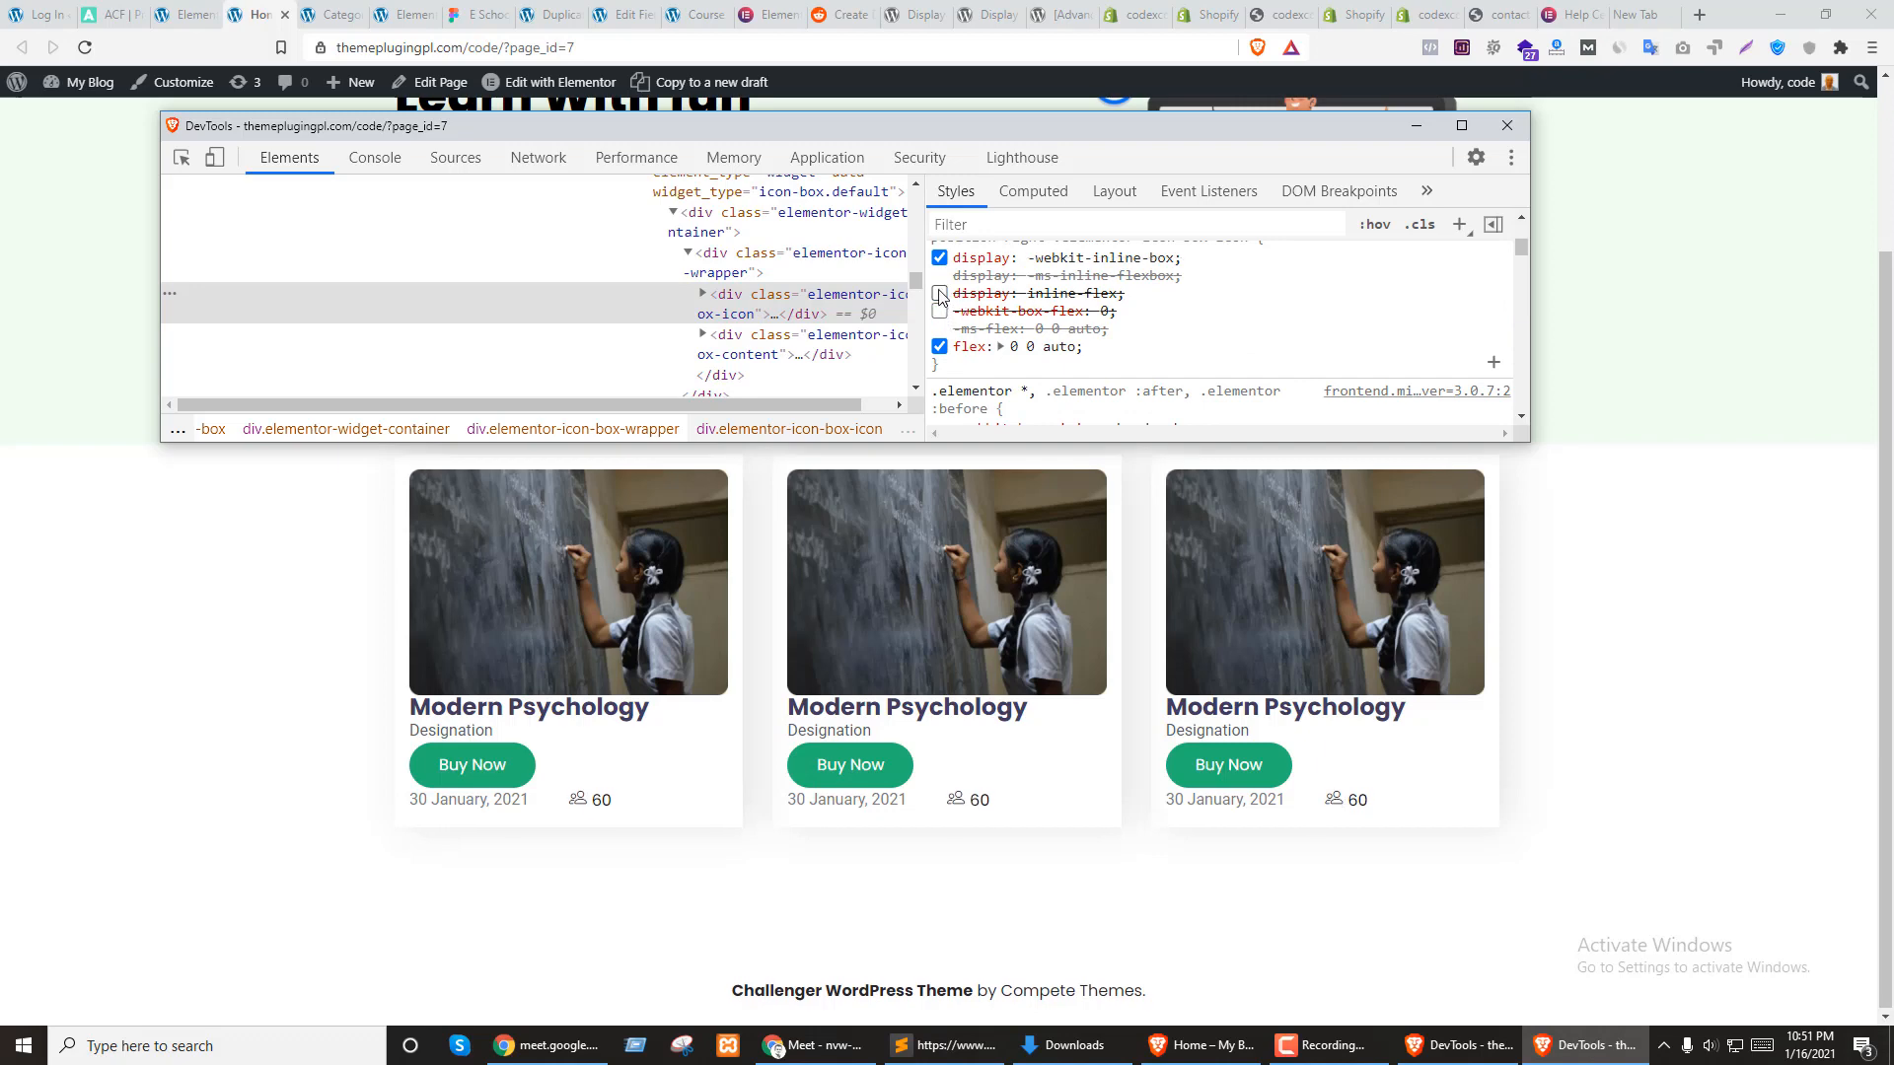
click(940, 293)
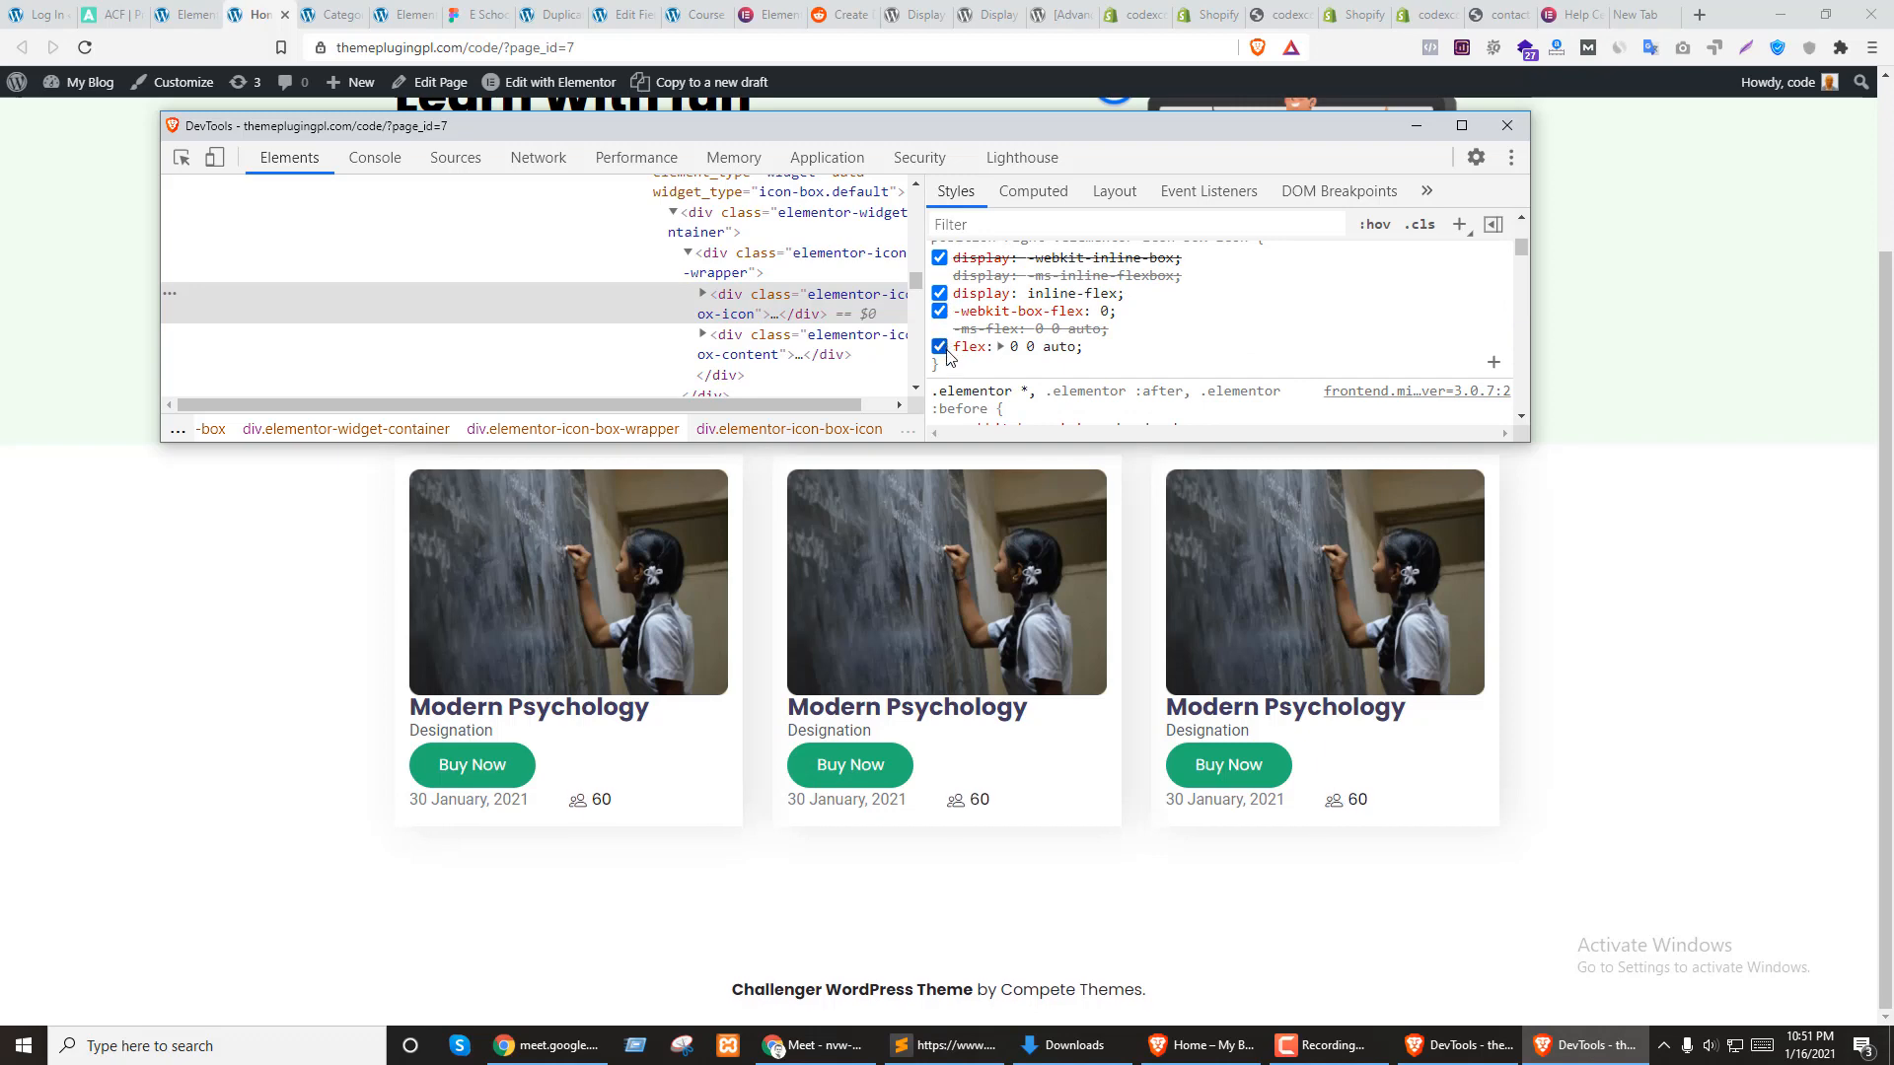
Try disabling -webkit-box-flex and flex-grow on the elementor-icon-box-content div, and re-enable both declarations
click(869, 347)
scroll(1046, 368, up, 3)
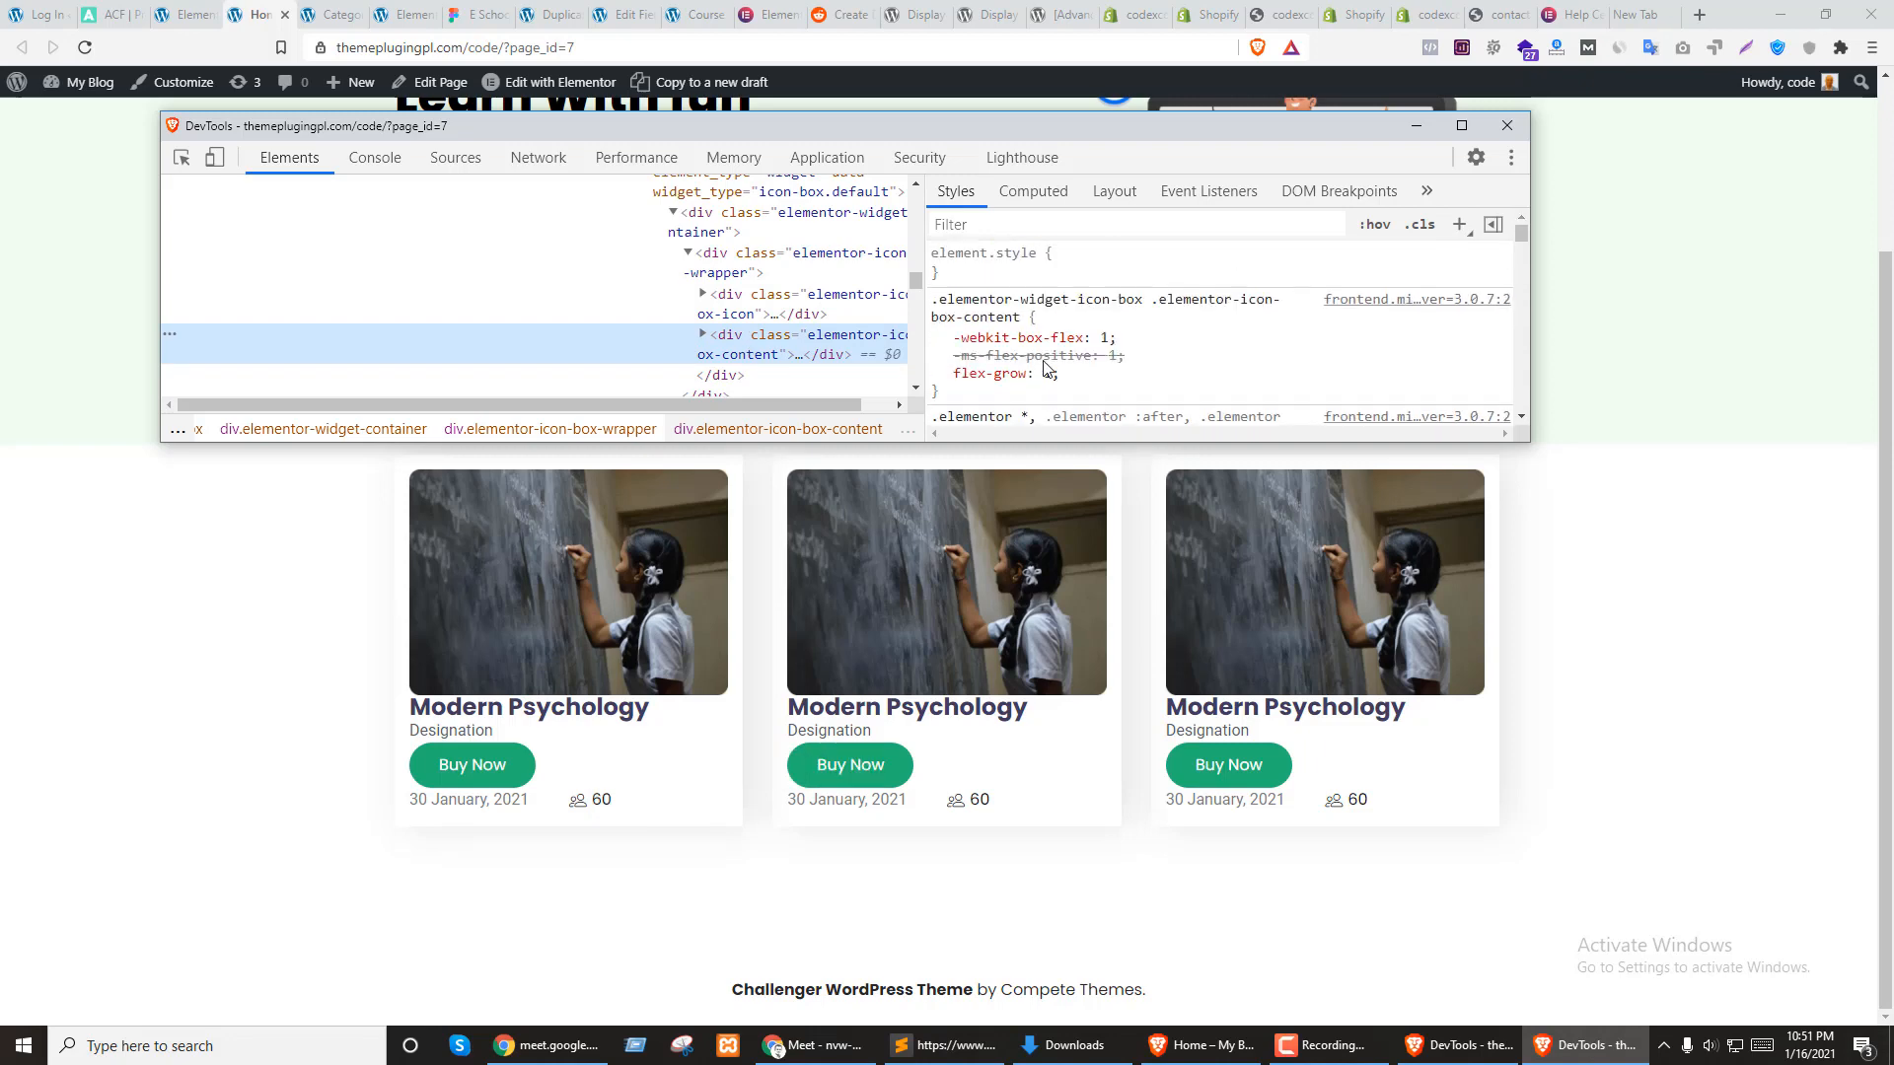
click(940, 337)
click(939, 373)
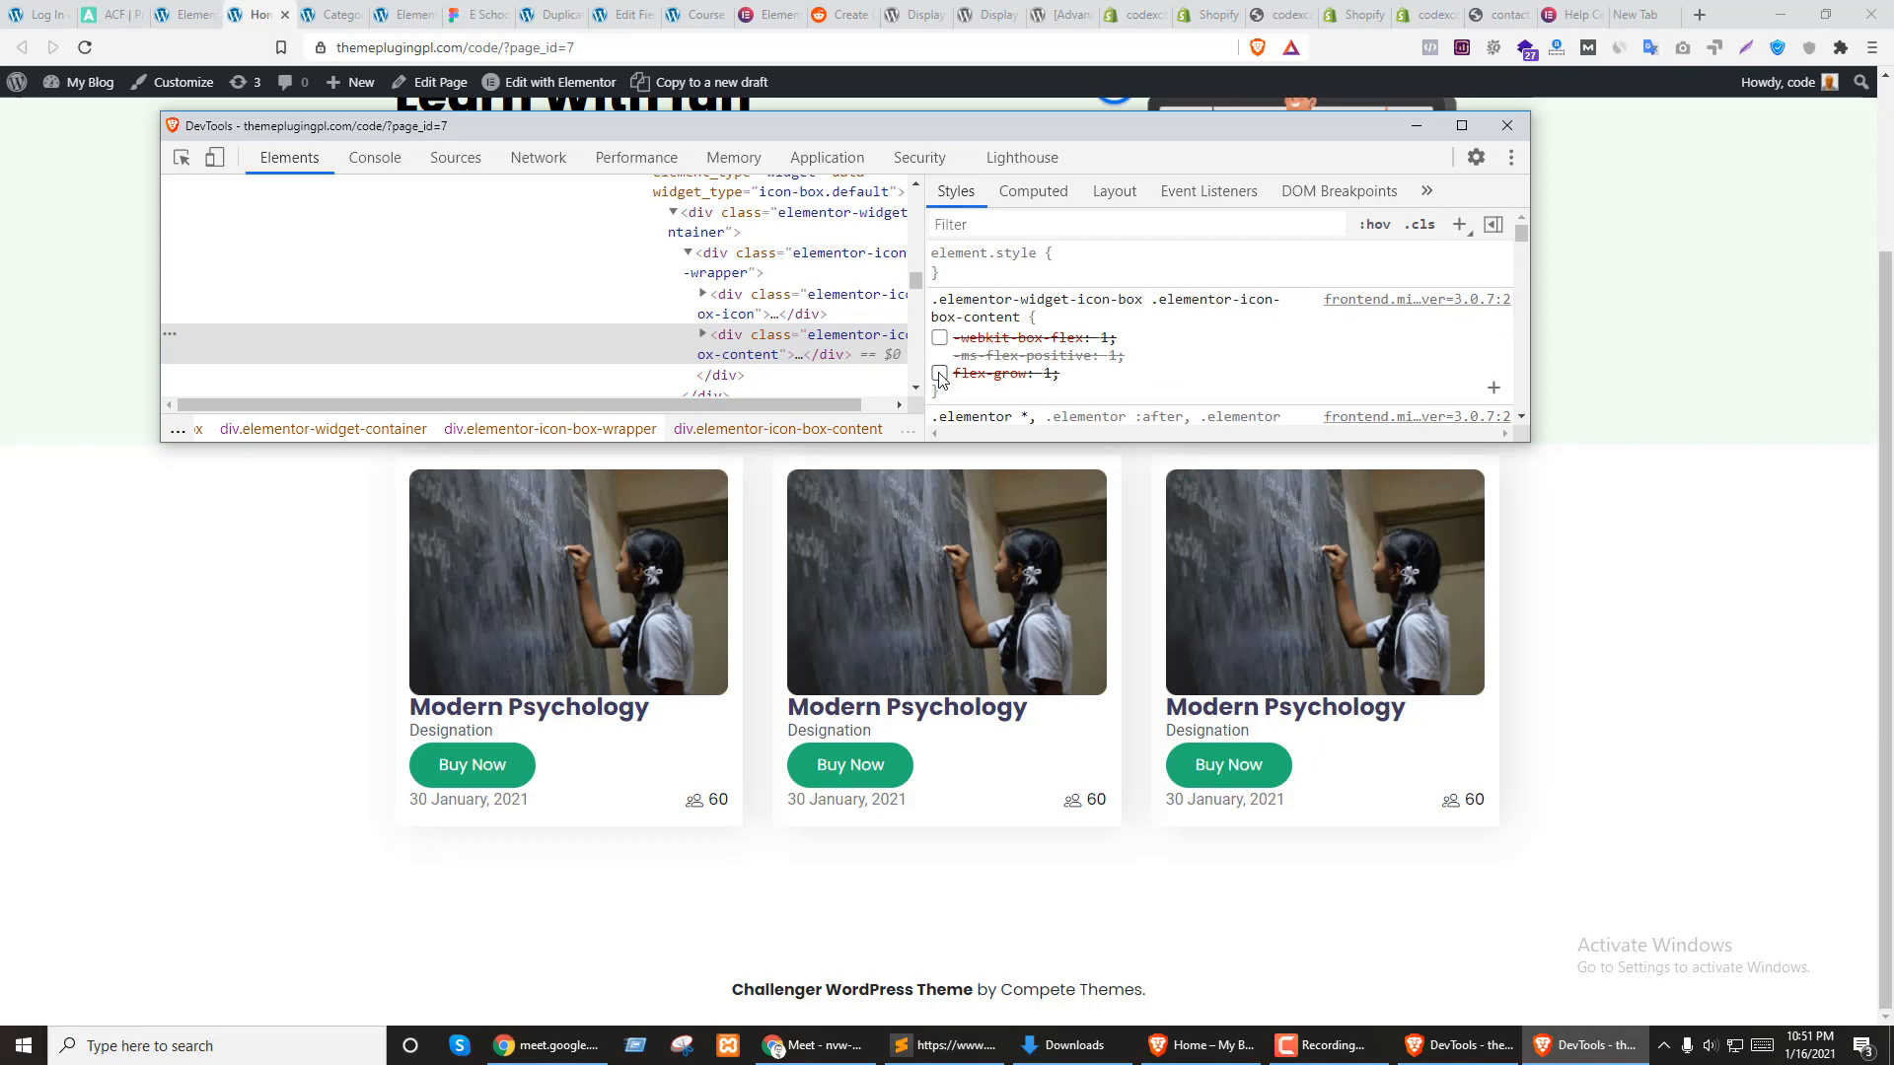
click(939, 373)
click(939, 337)
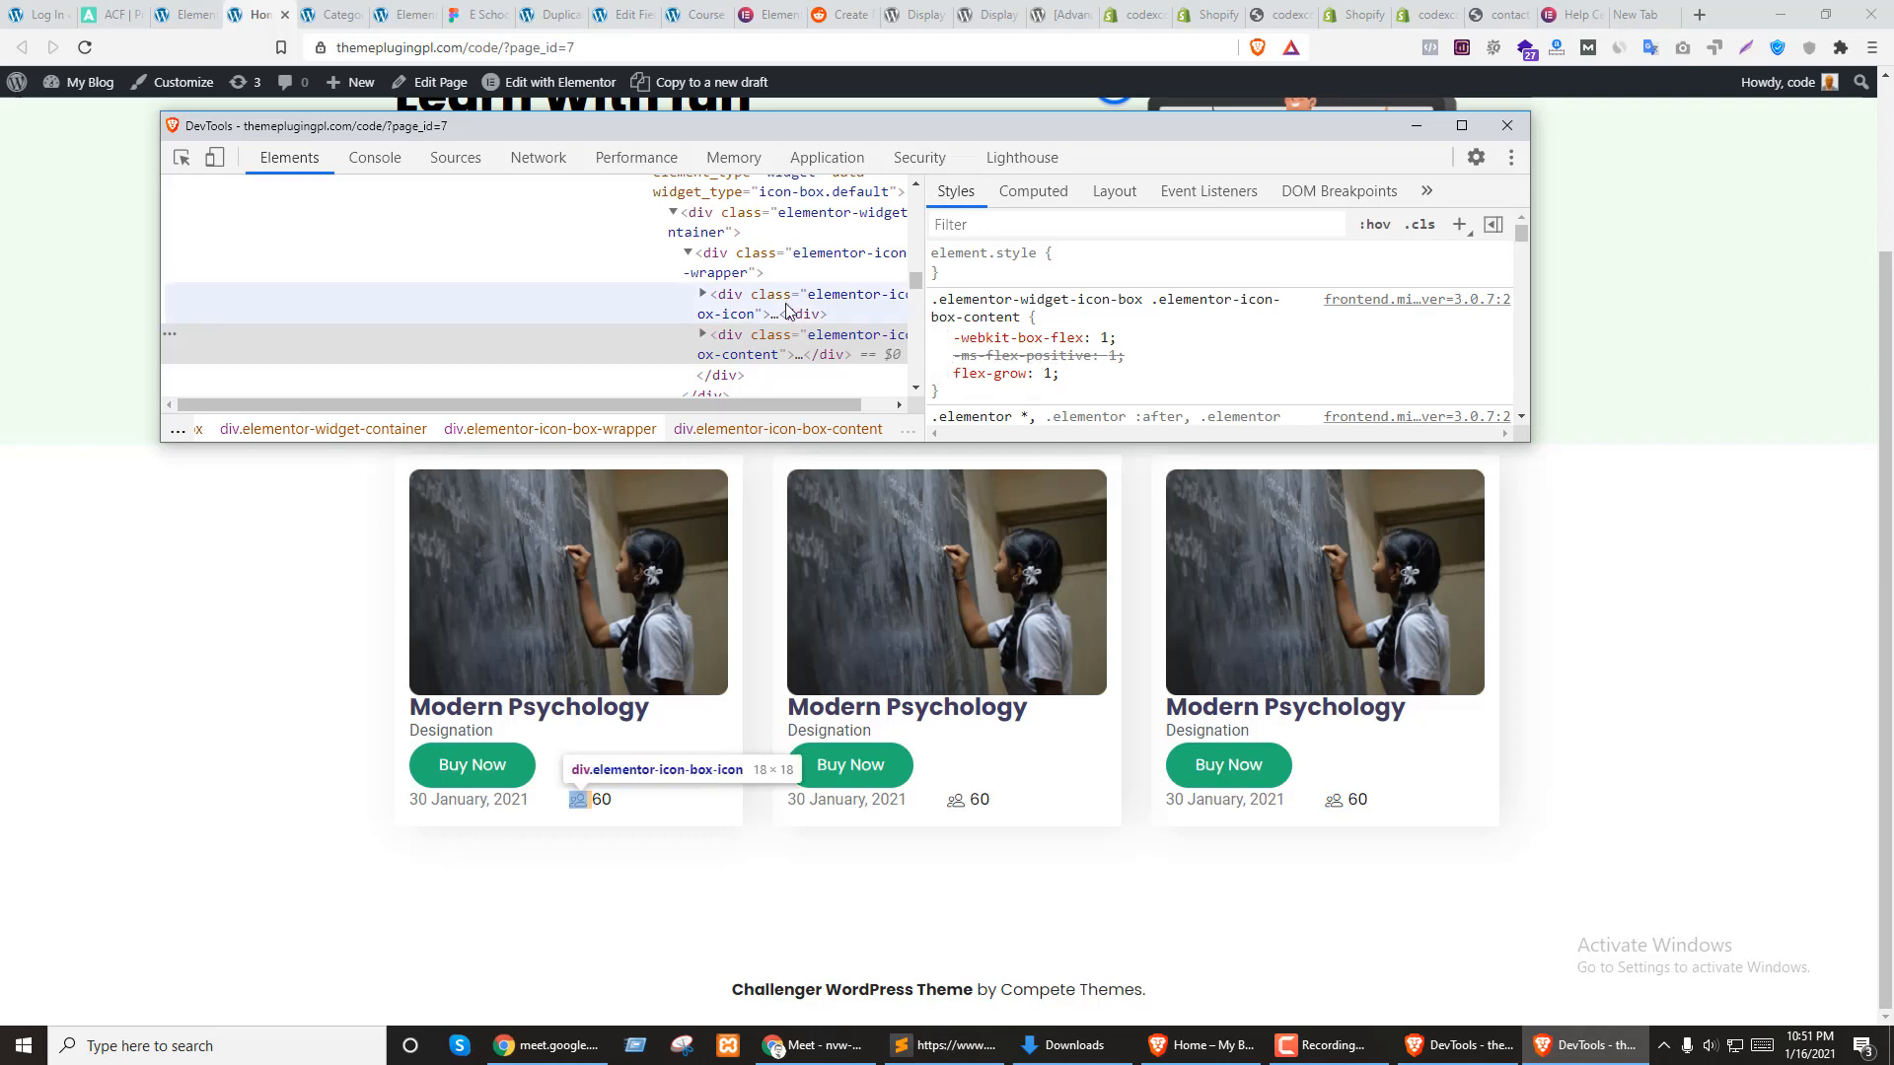
Switch to the Elementor course template and give the seats icon box the CSS class seat
click(751, 264)
click(553, 13)
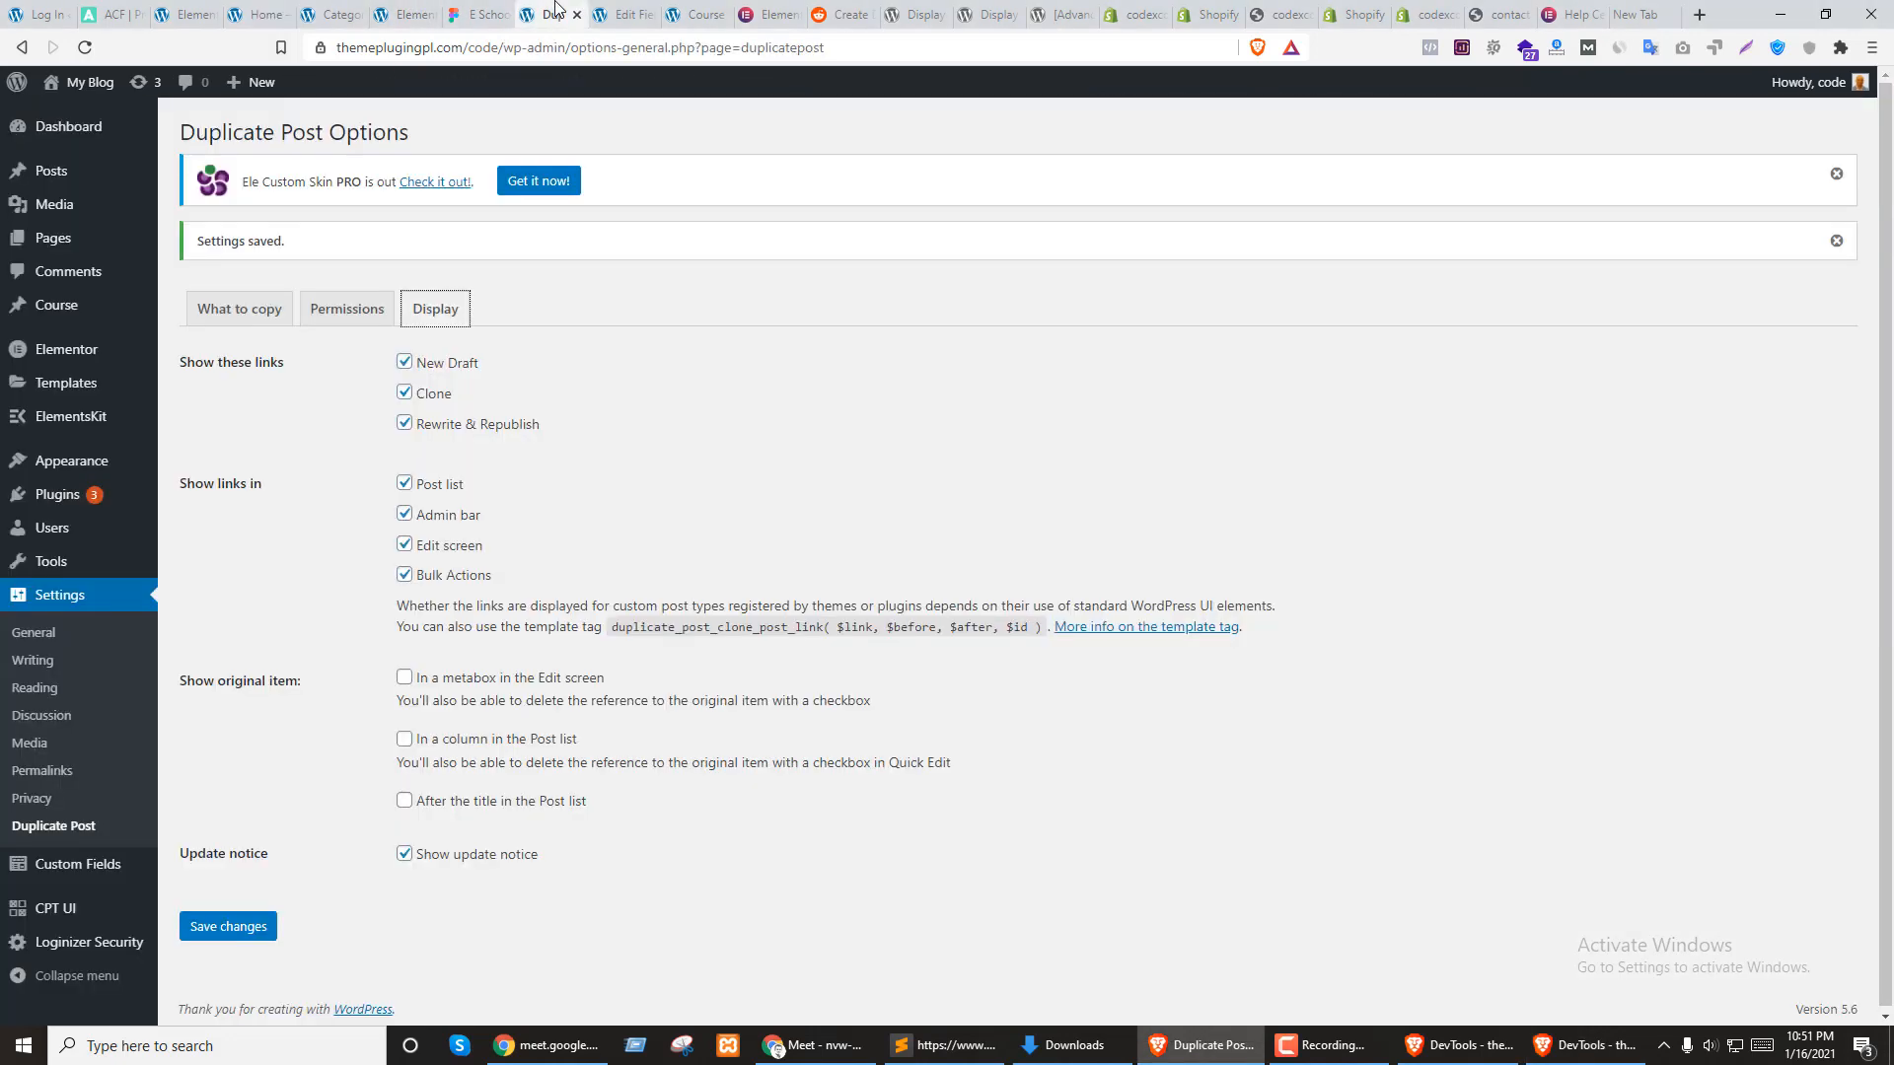
click(335, 14)
click(413, 13)
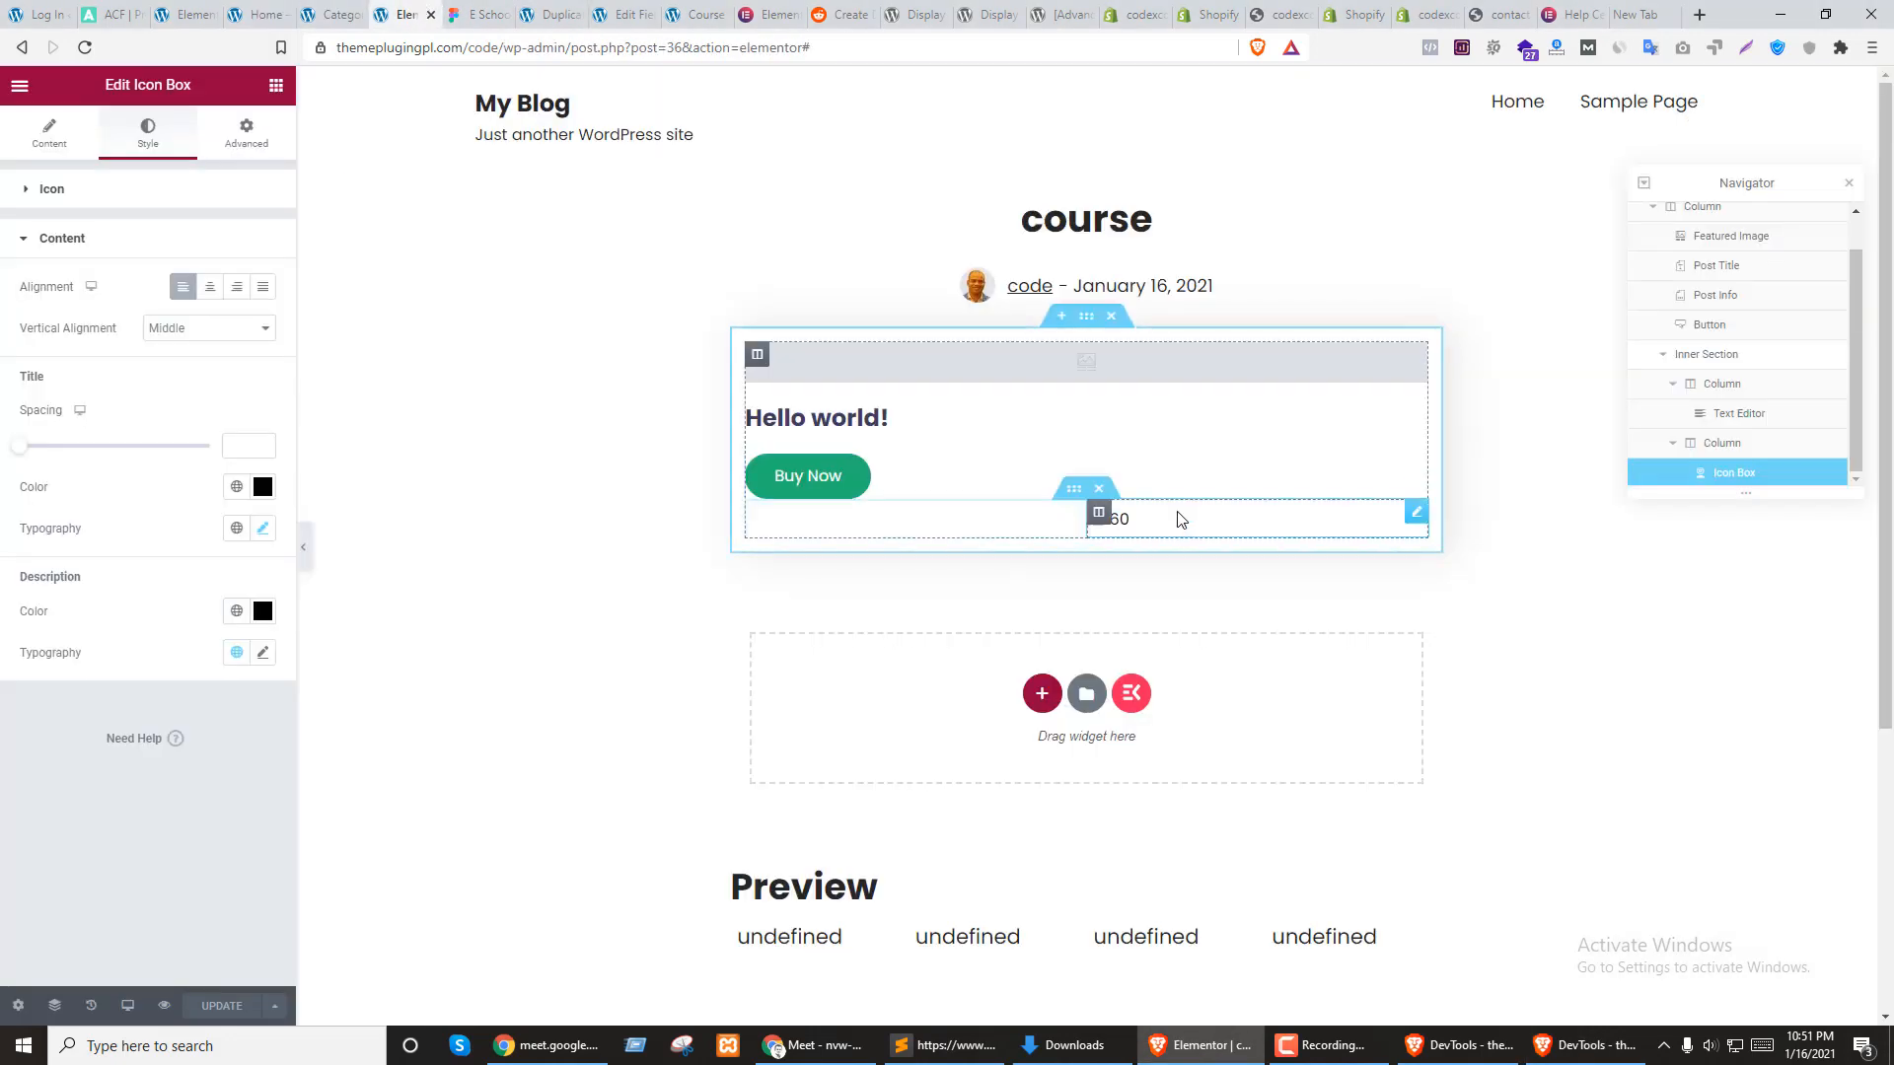
click(246, 133)
scroll(129, 779, down, 1)
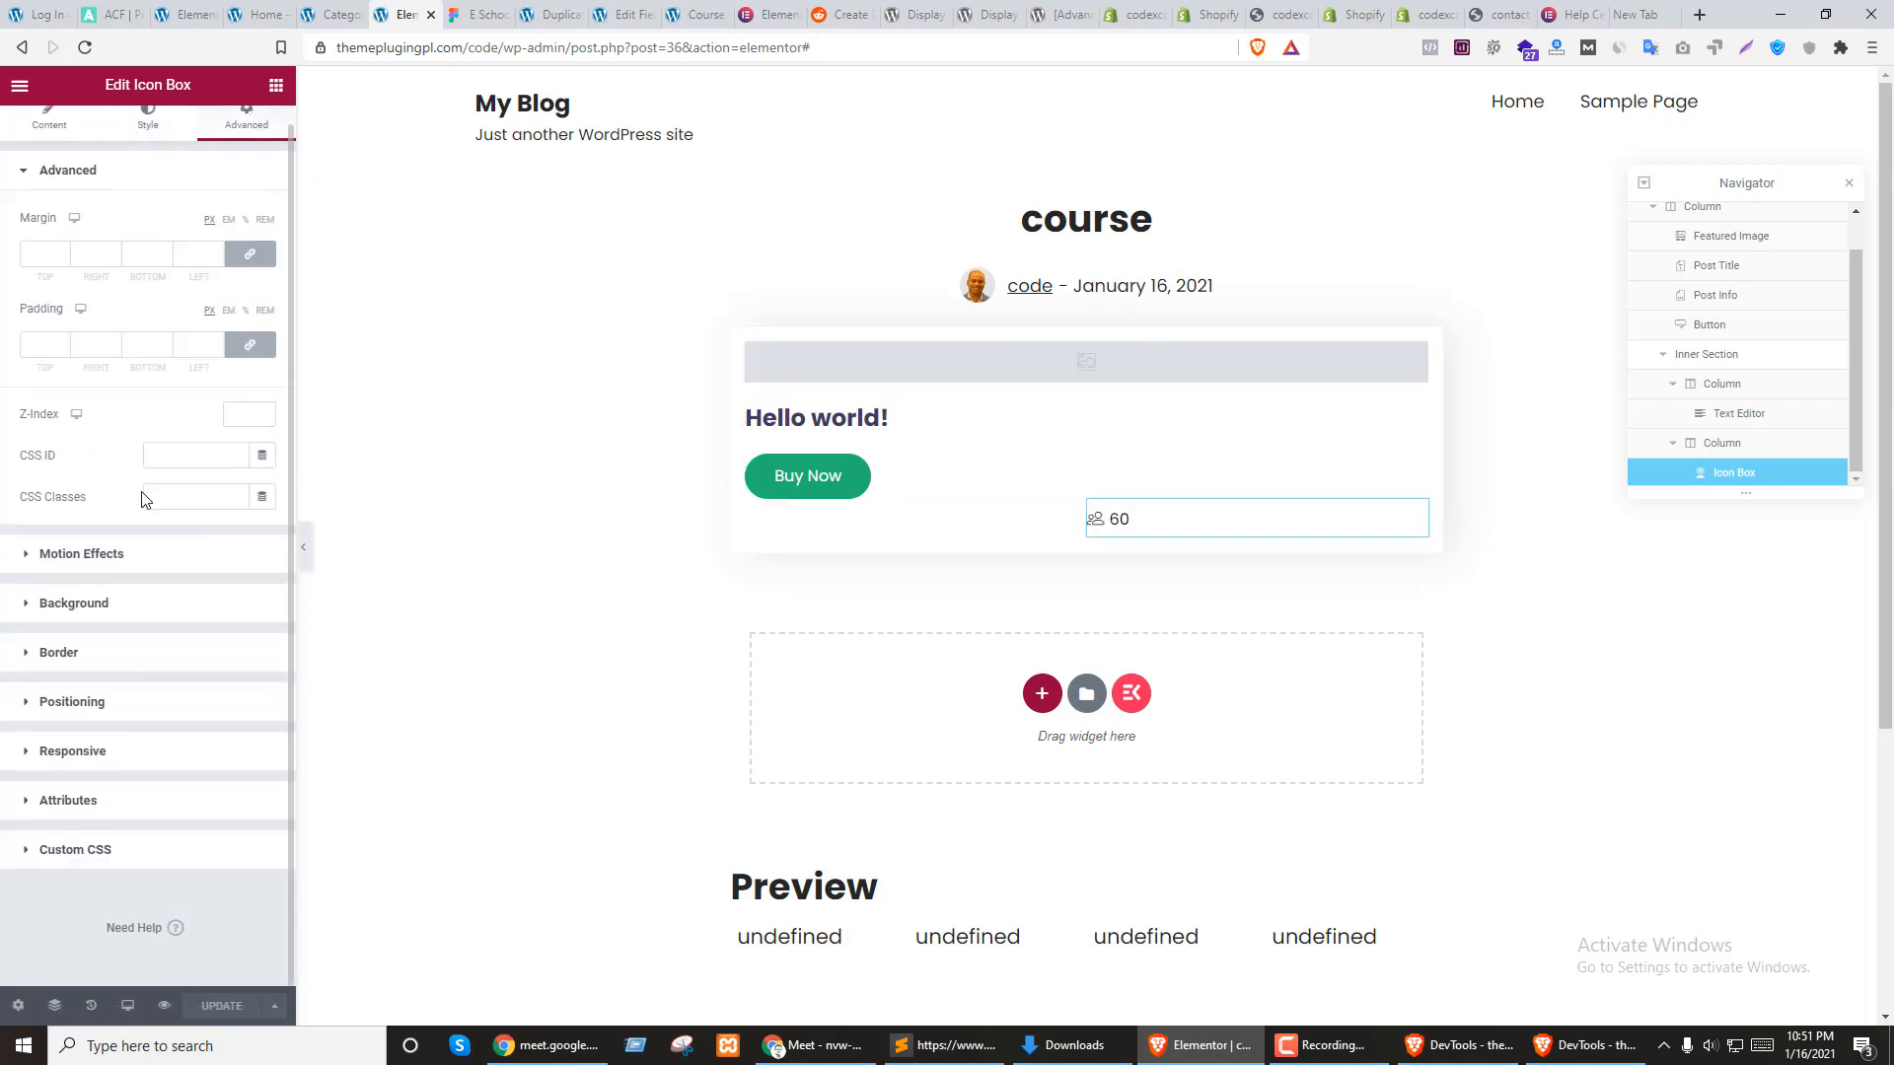
click(179, 498)
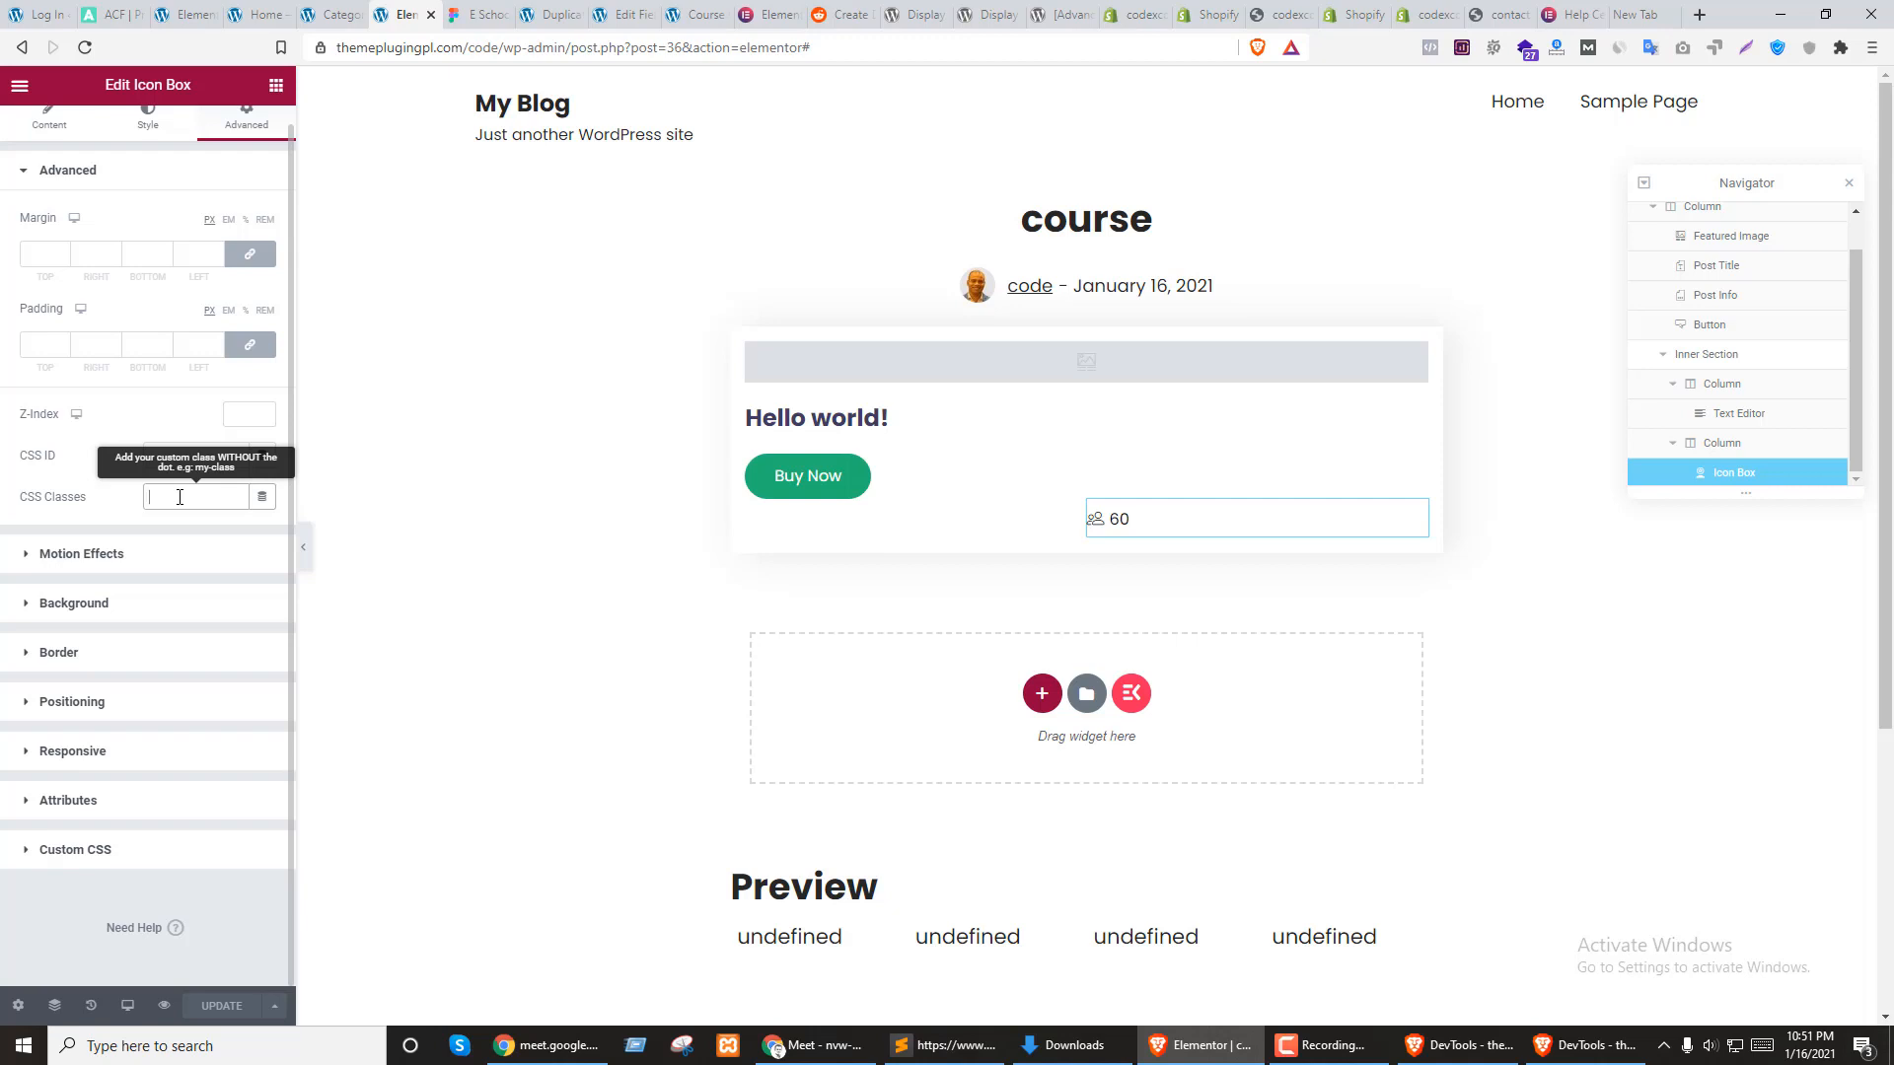
text(course)
key(ctrl+a)
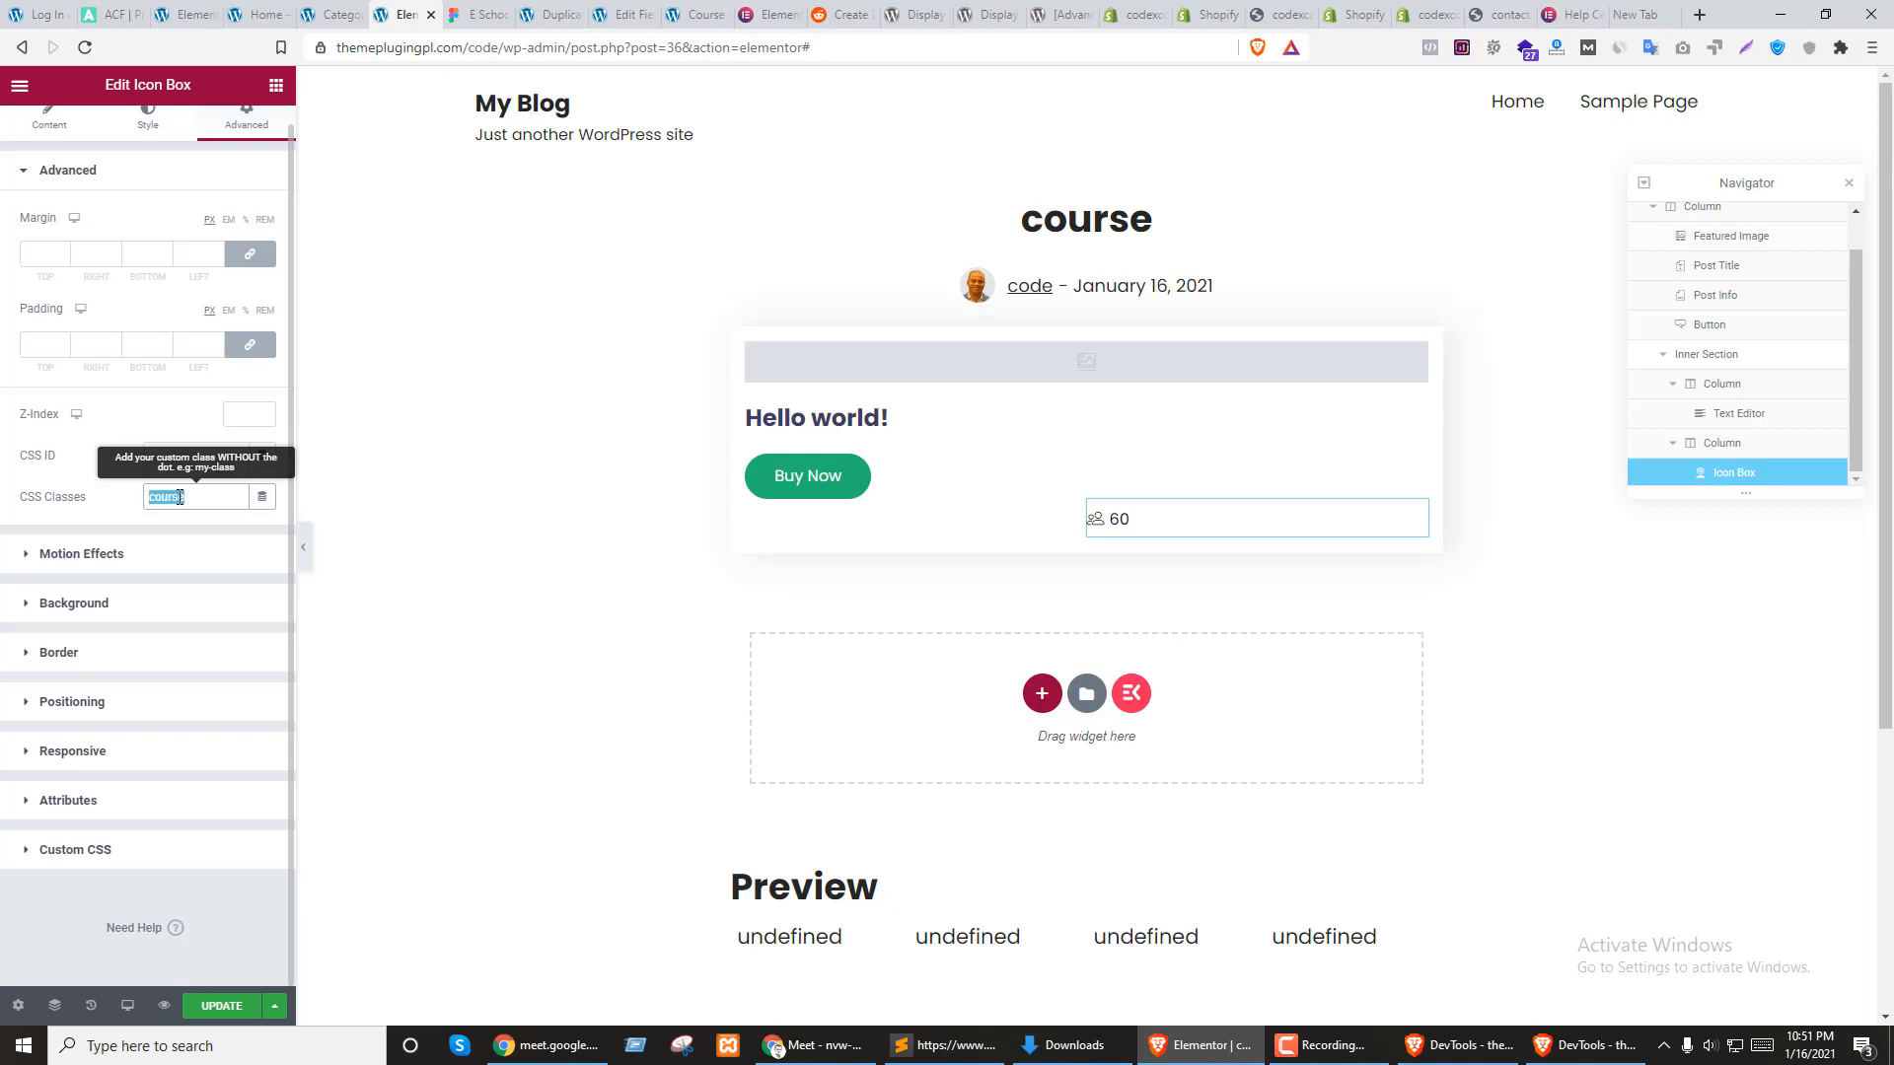
text(seat)
key(ctrl+a)
Start a .seat rule in the icon box's custom CSS, and return to the home page's DevTools with the icon box content div selected
click(84, 850)
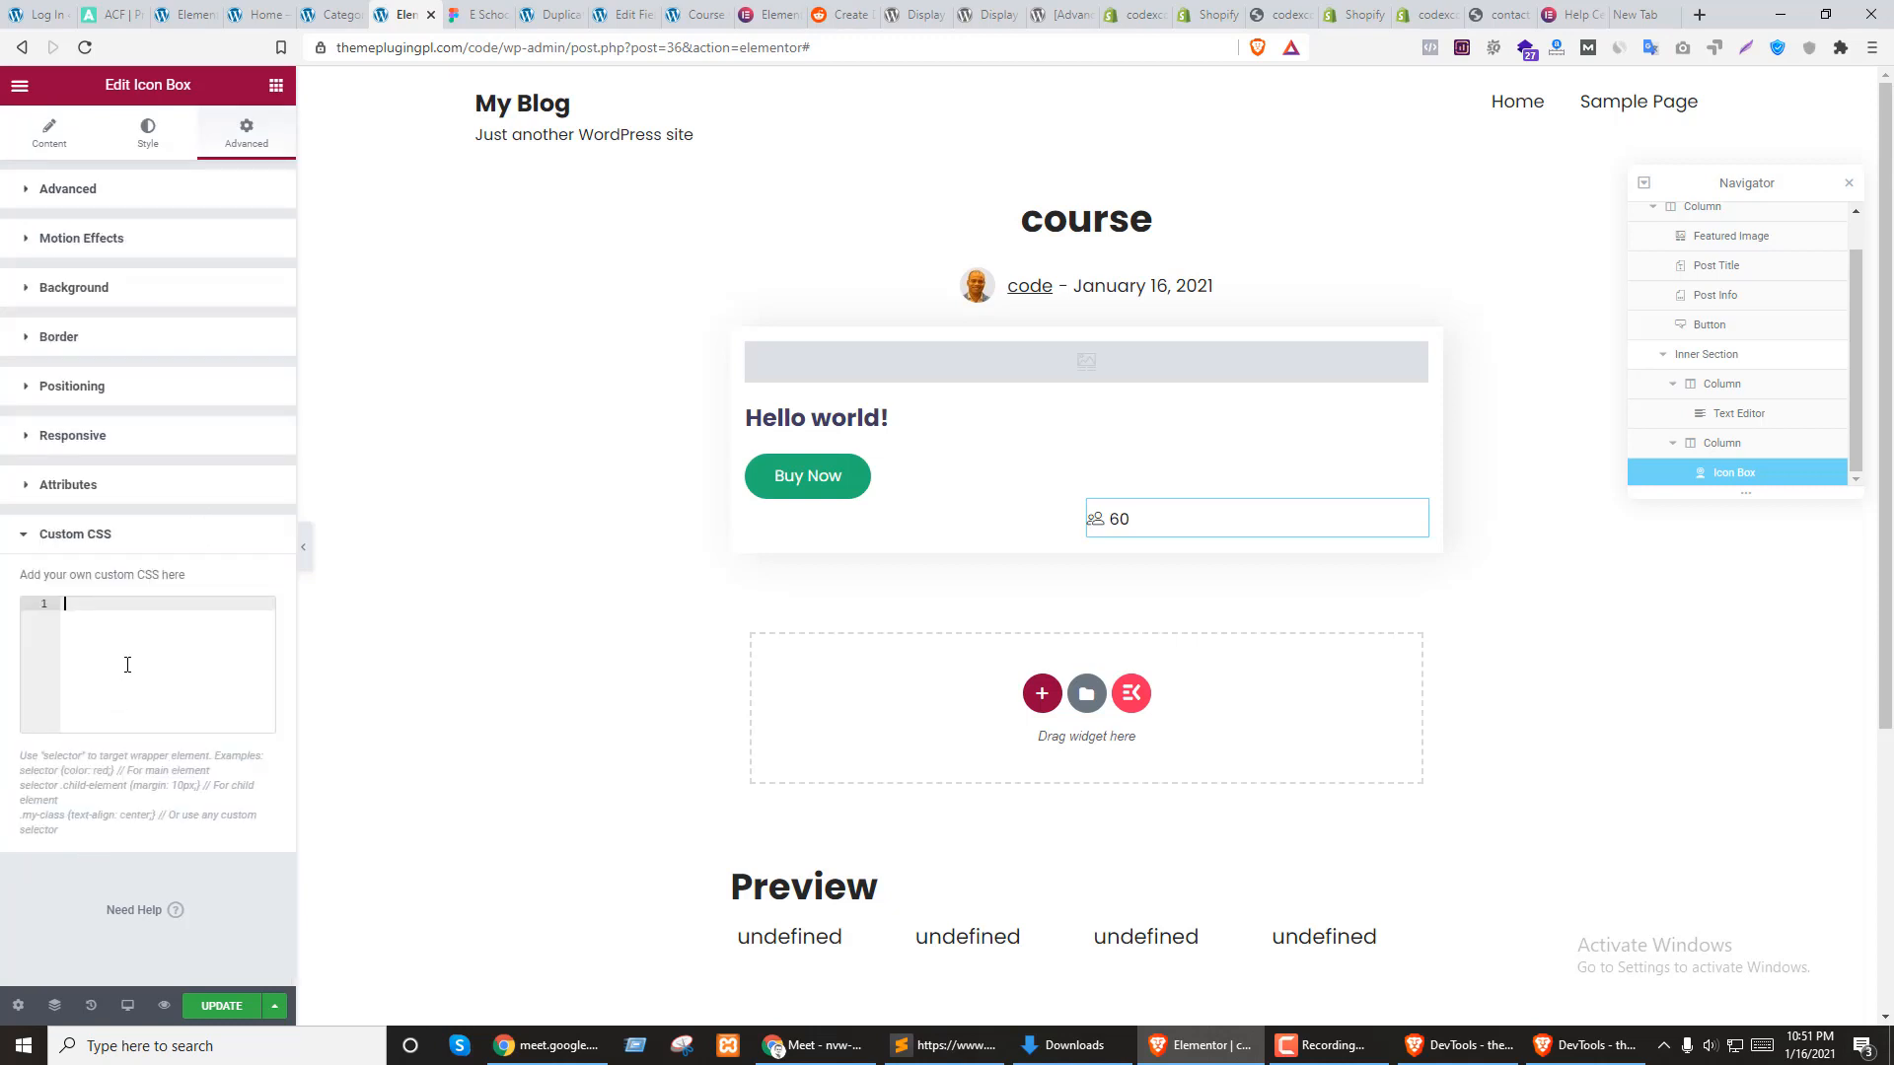
text(.seat{)
click(1583, 1045)
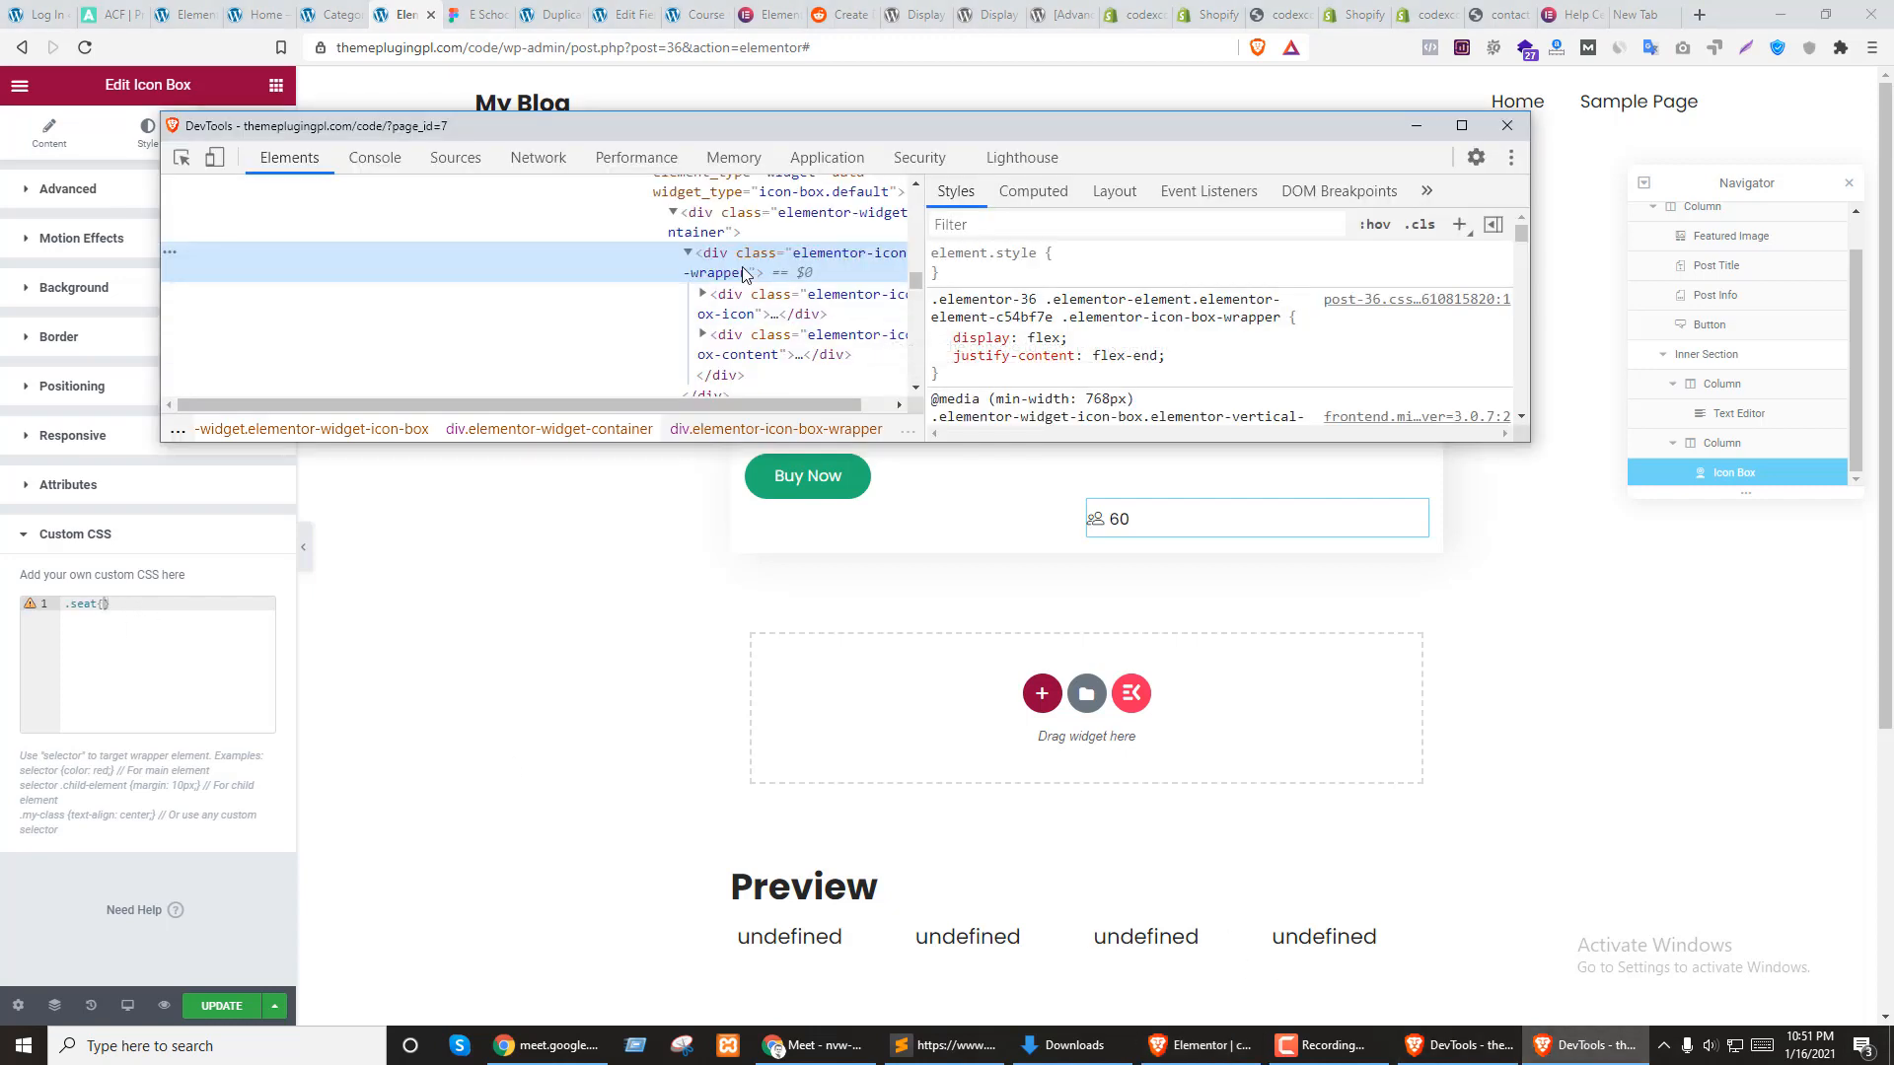
click(760, 341)
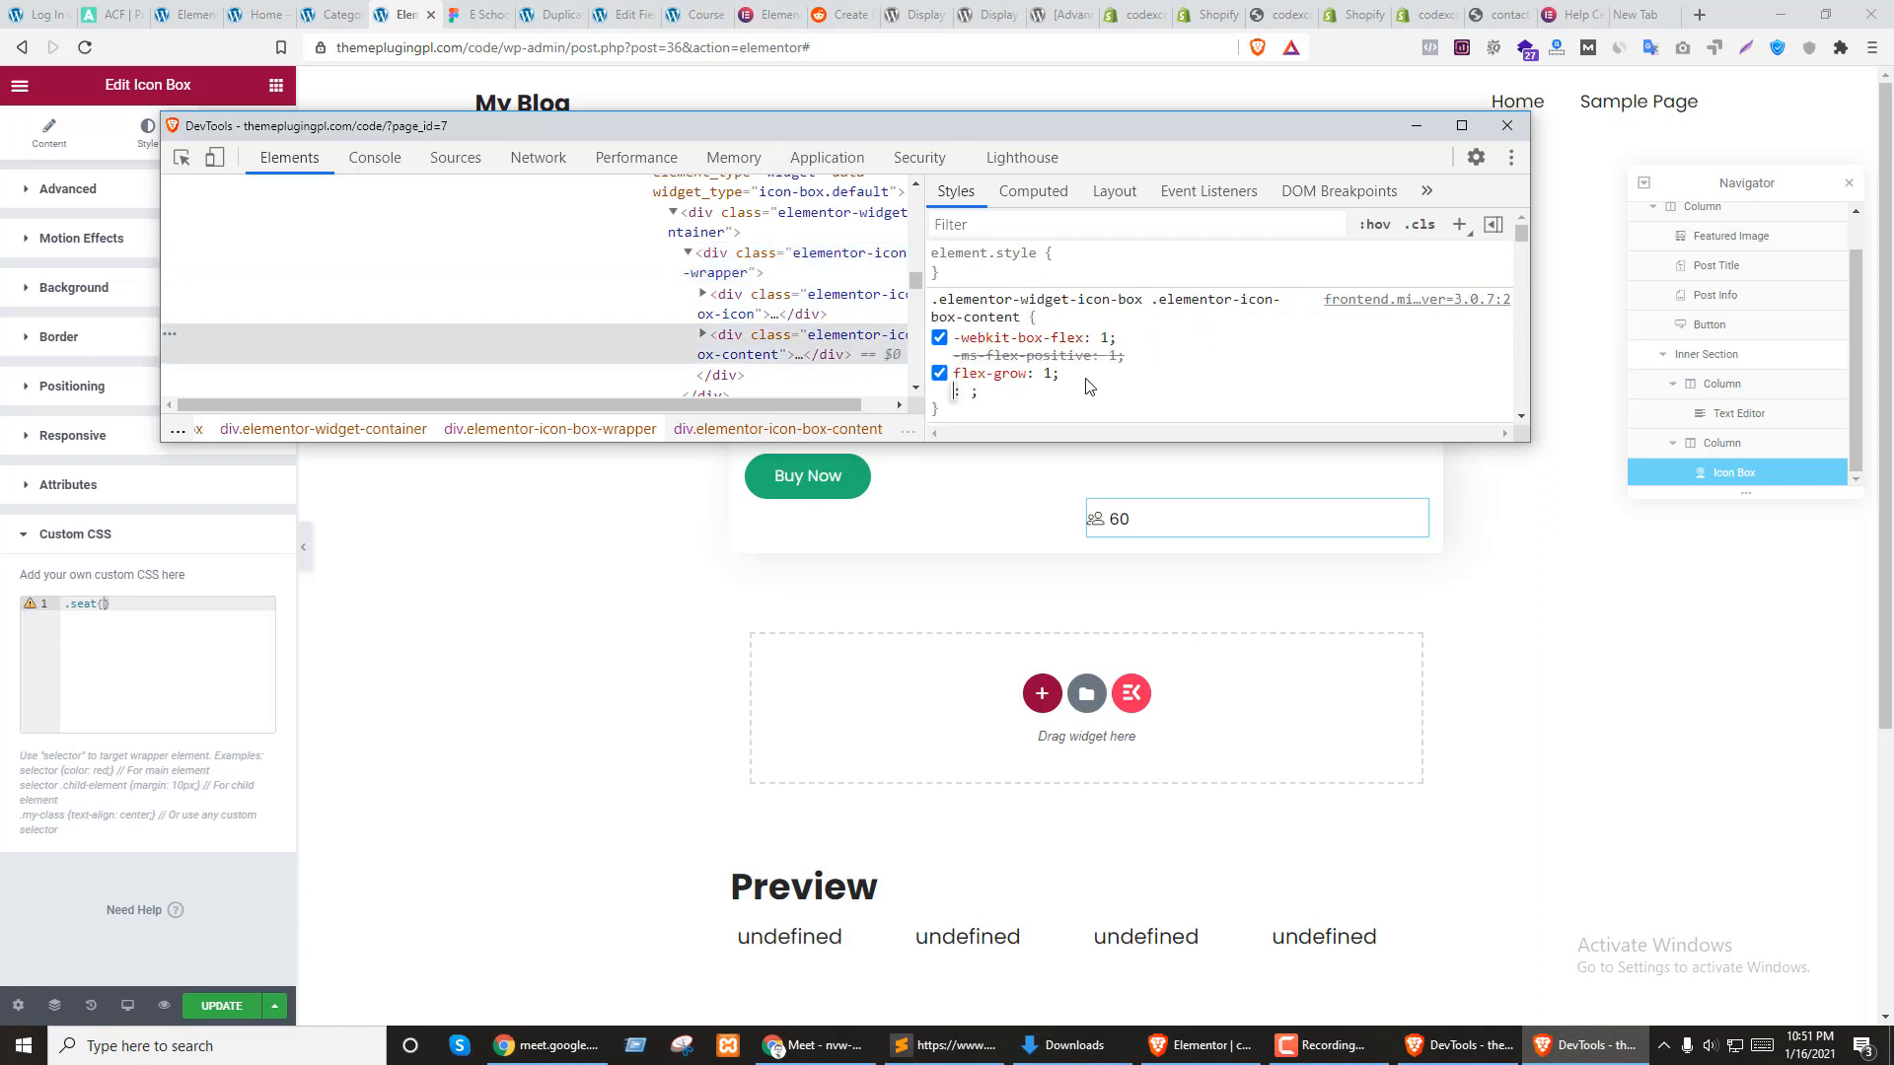
click(324, 10)
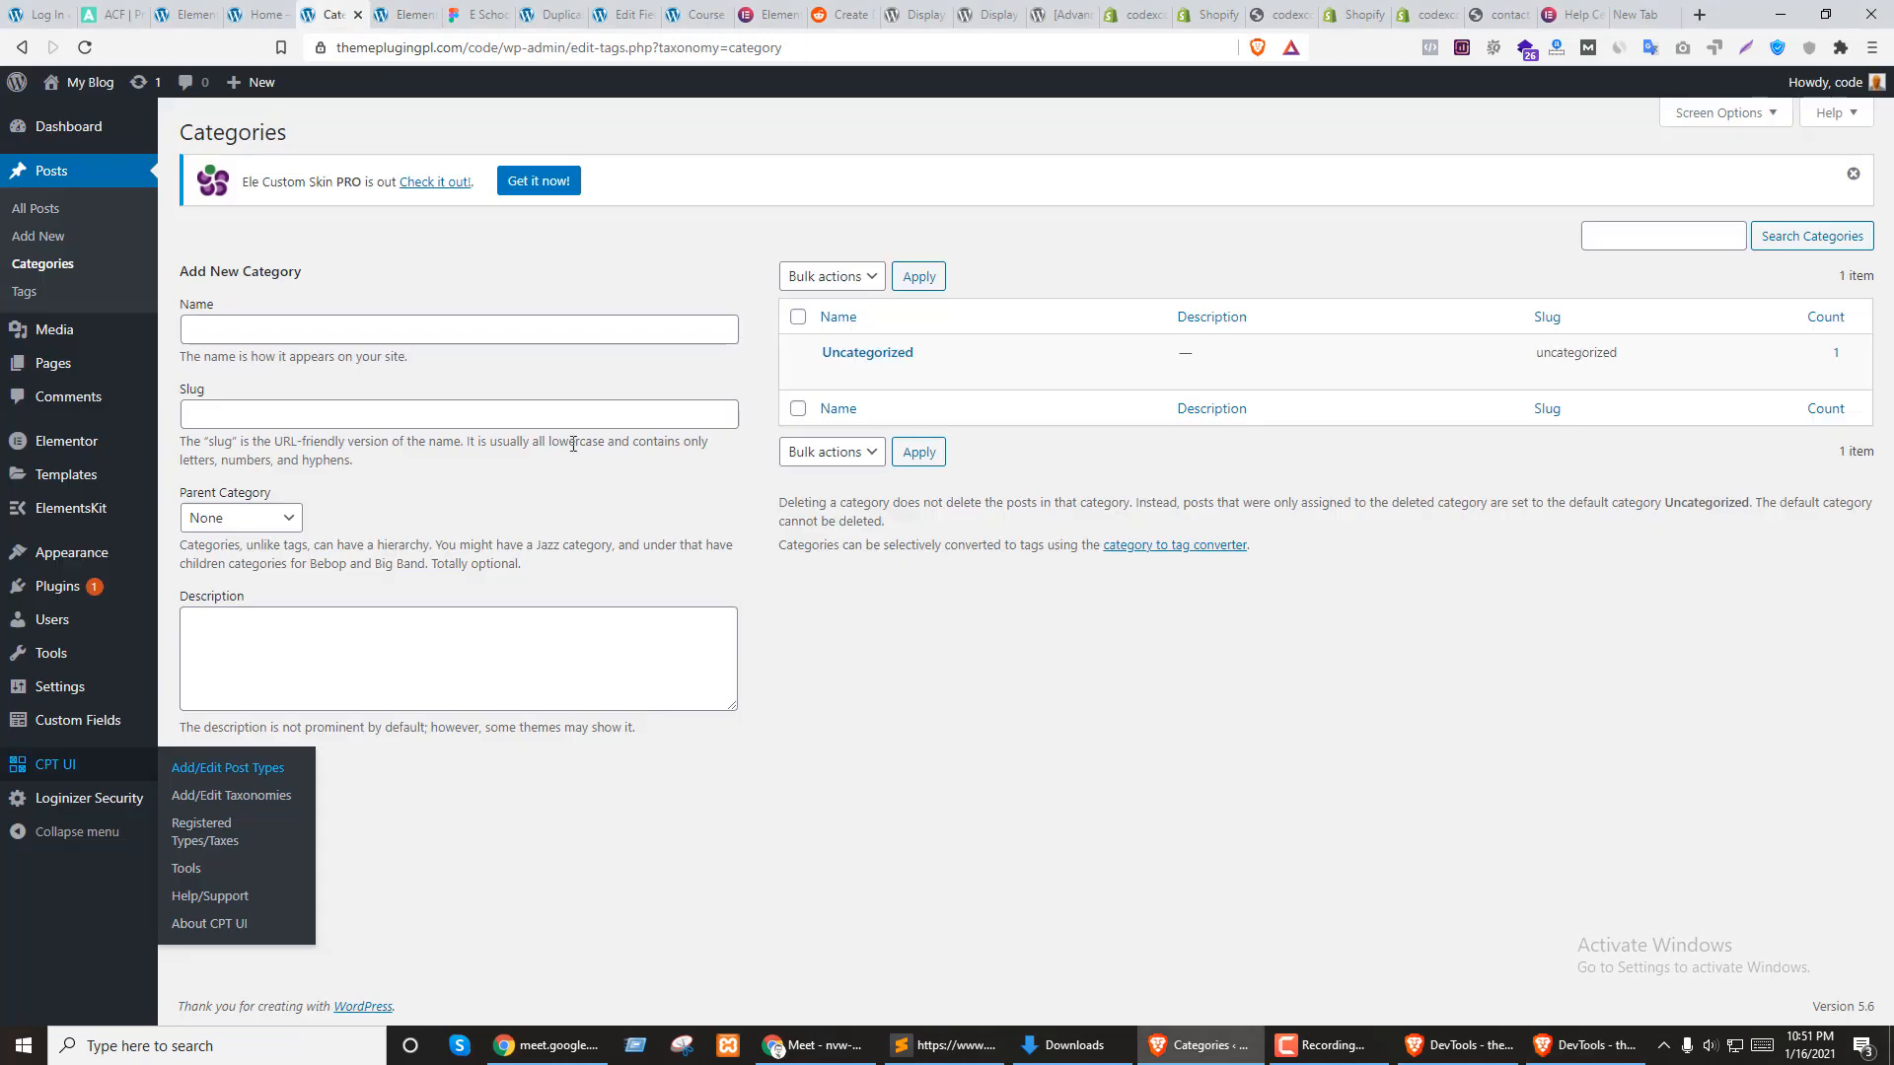
click(268, 12)
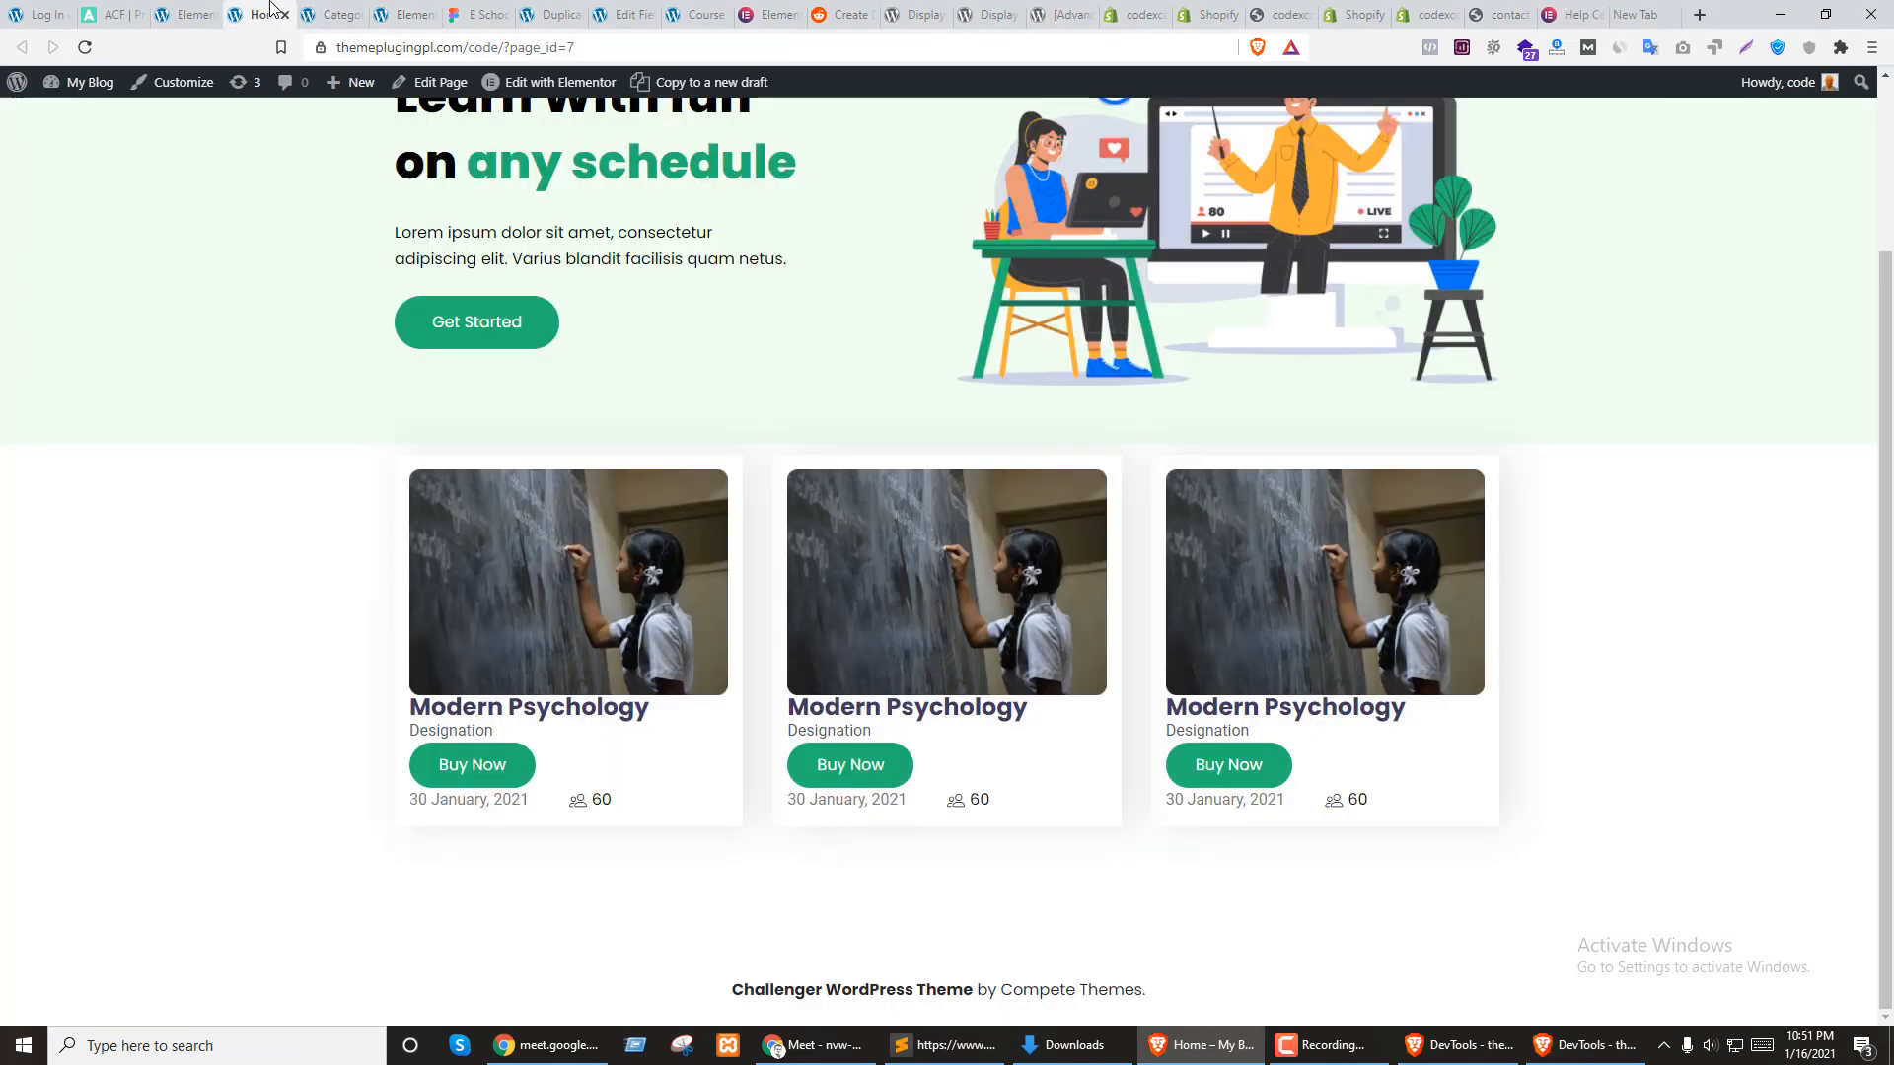
click(1583, 1044)
Test the content div's rule again by switching -webkit-box-flex and flex-grow off and back on
click(939, 338)
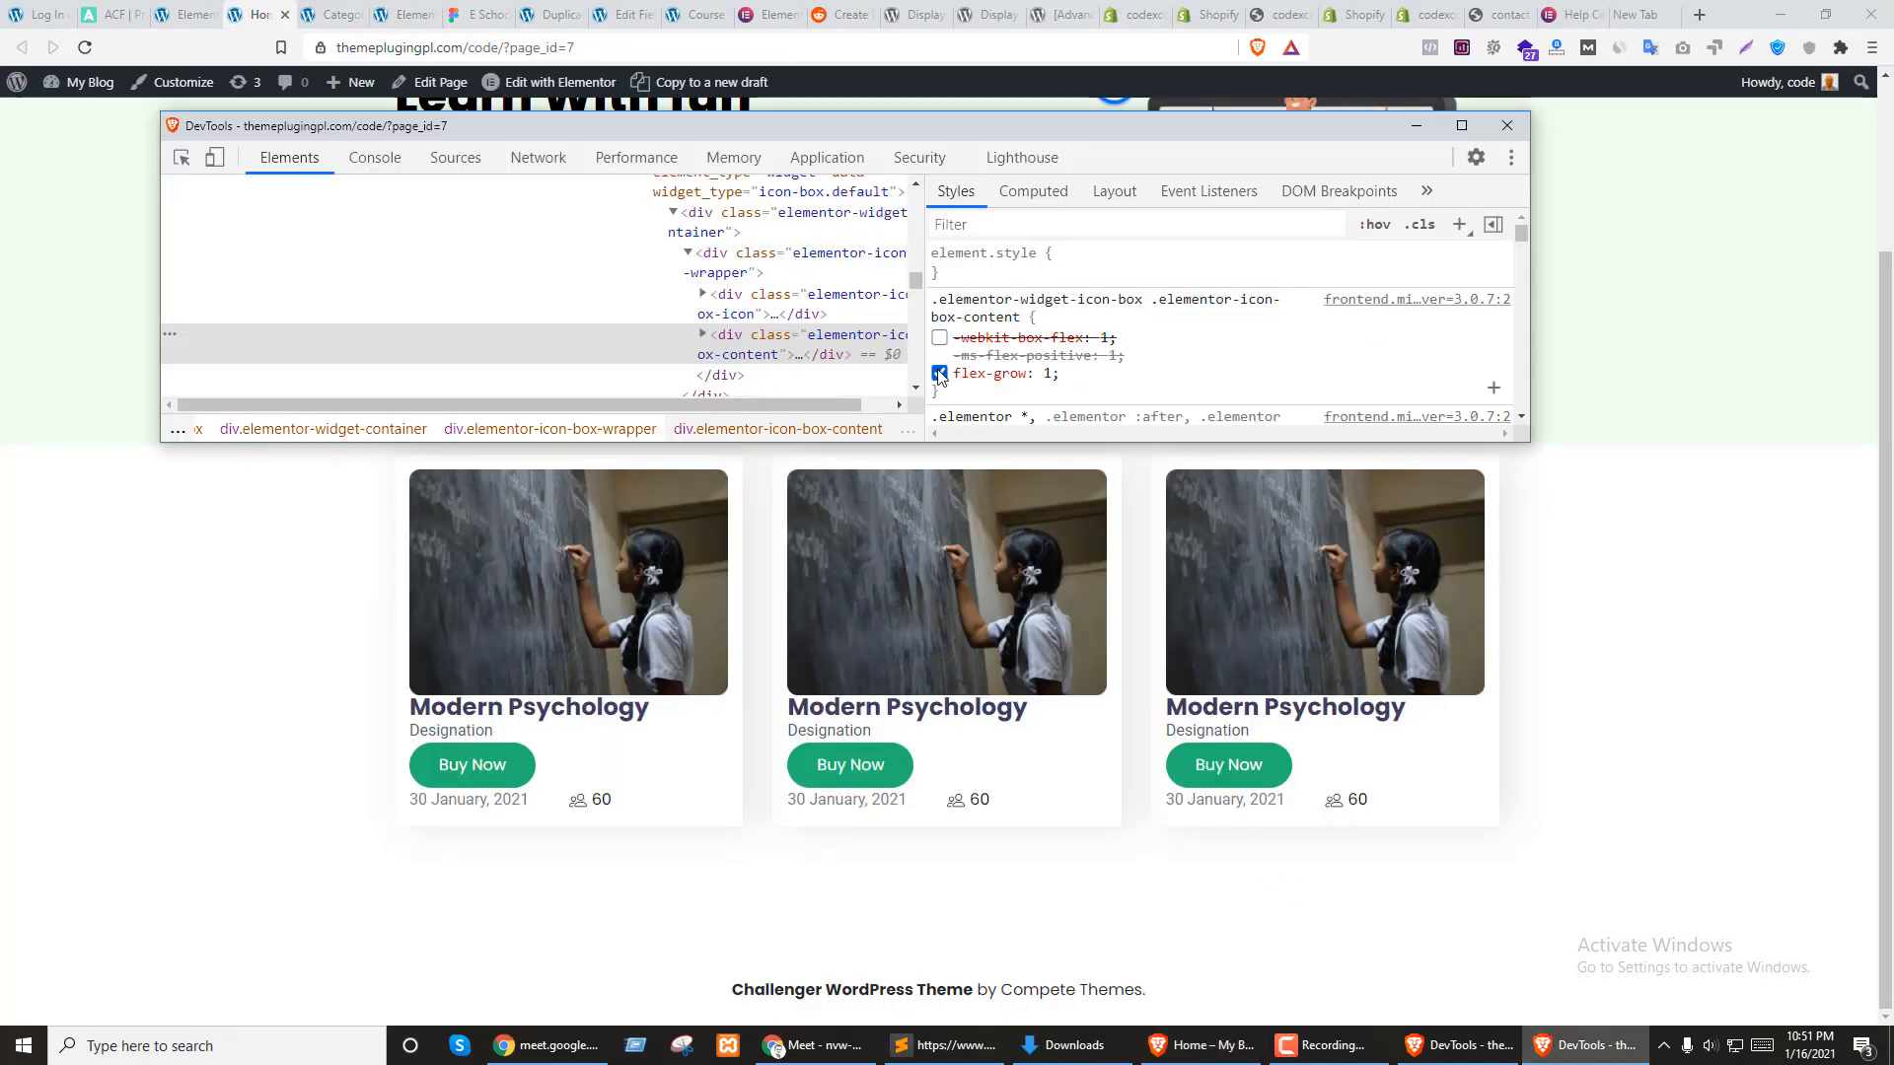
click(940, 373)
click(939, 372)
click(940, 339)
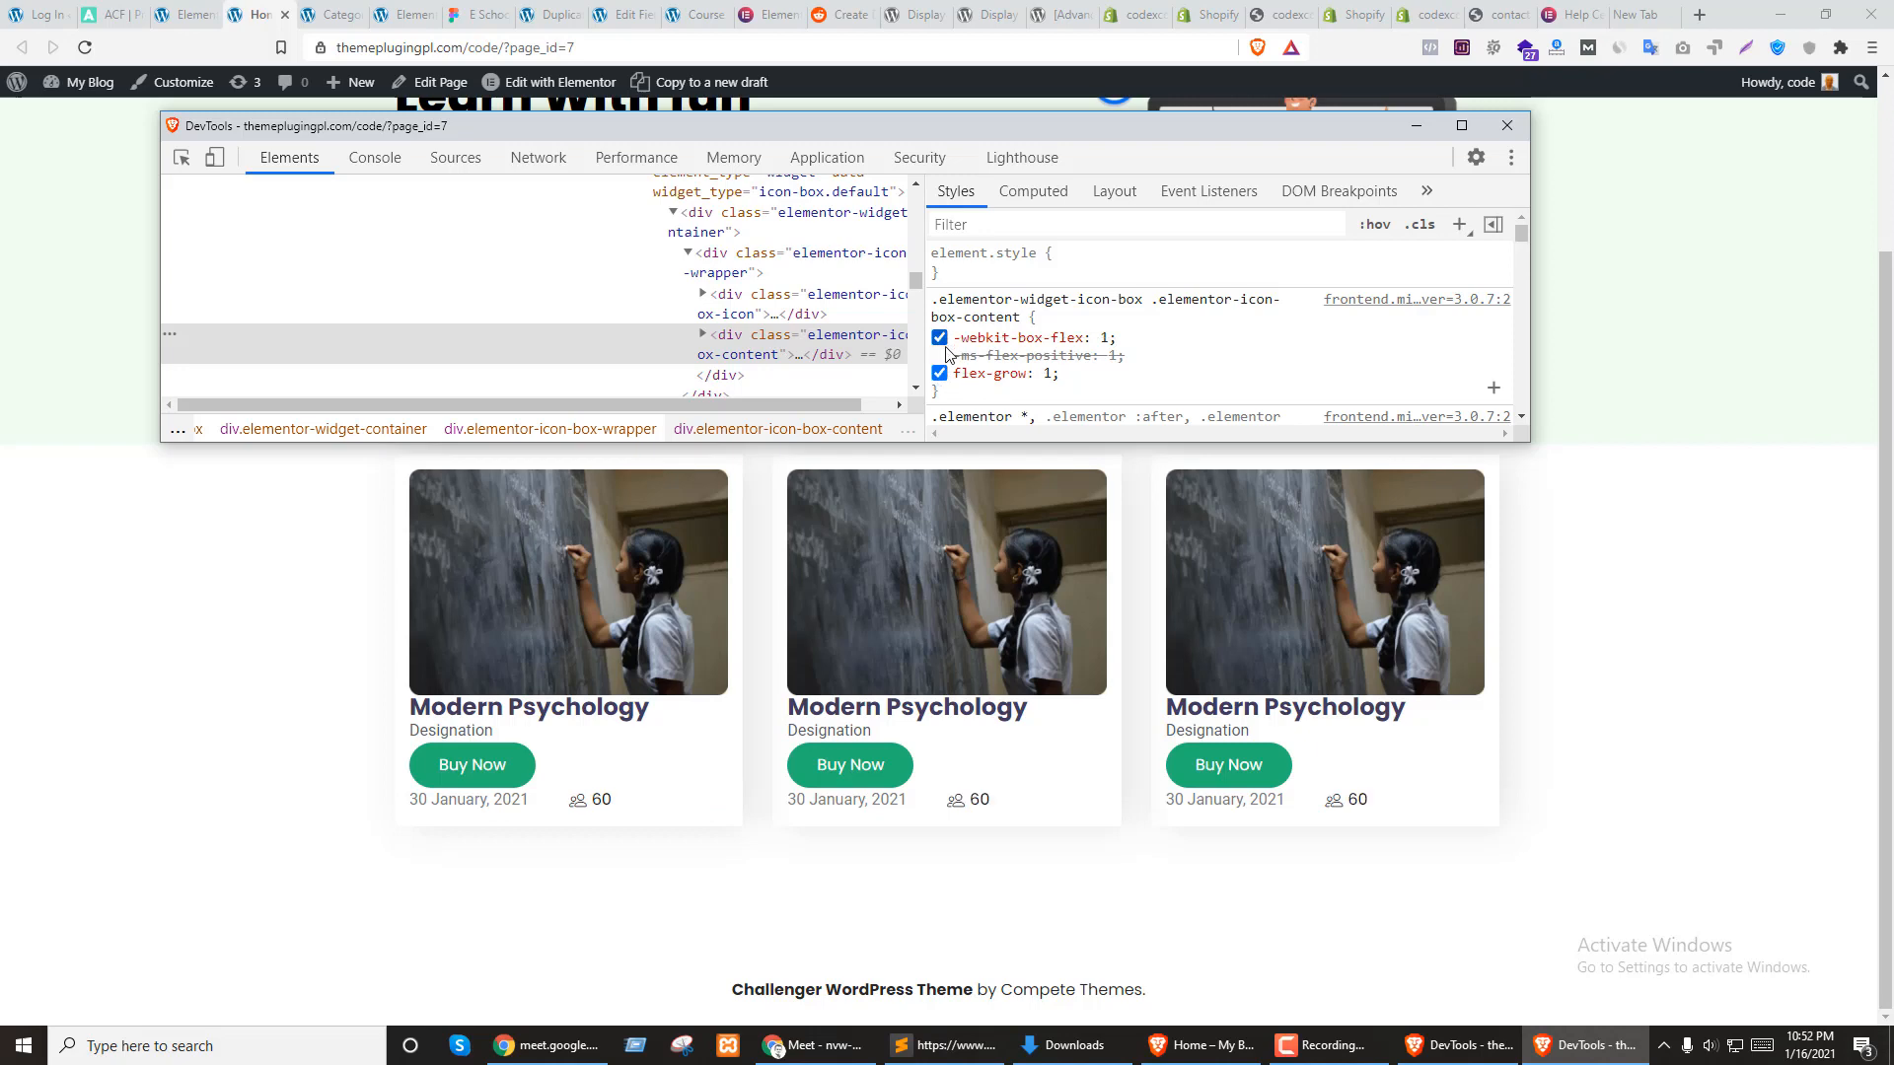
Try the value auto for -webkit-box-flex in the icon box content rule
click(1106, 338)
text(a)
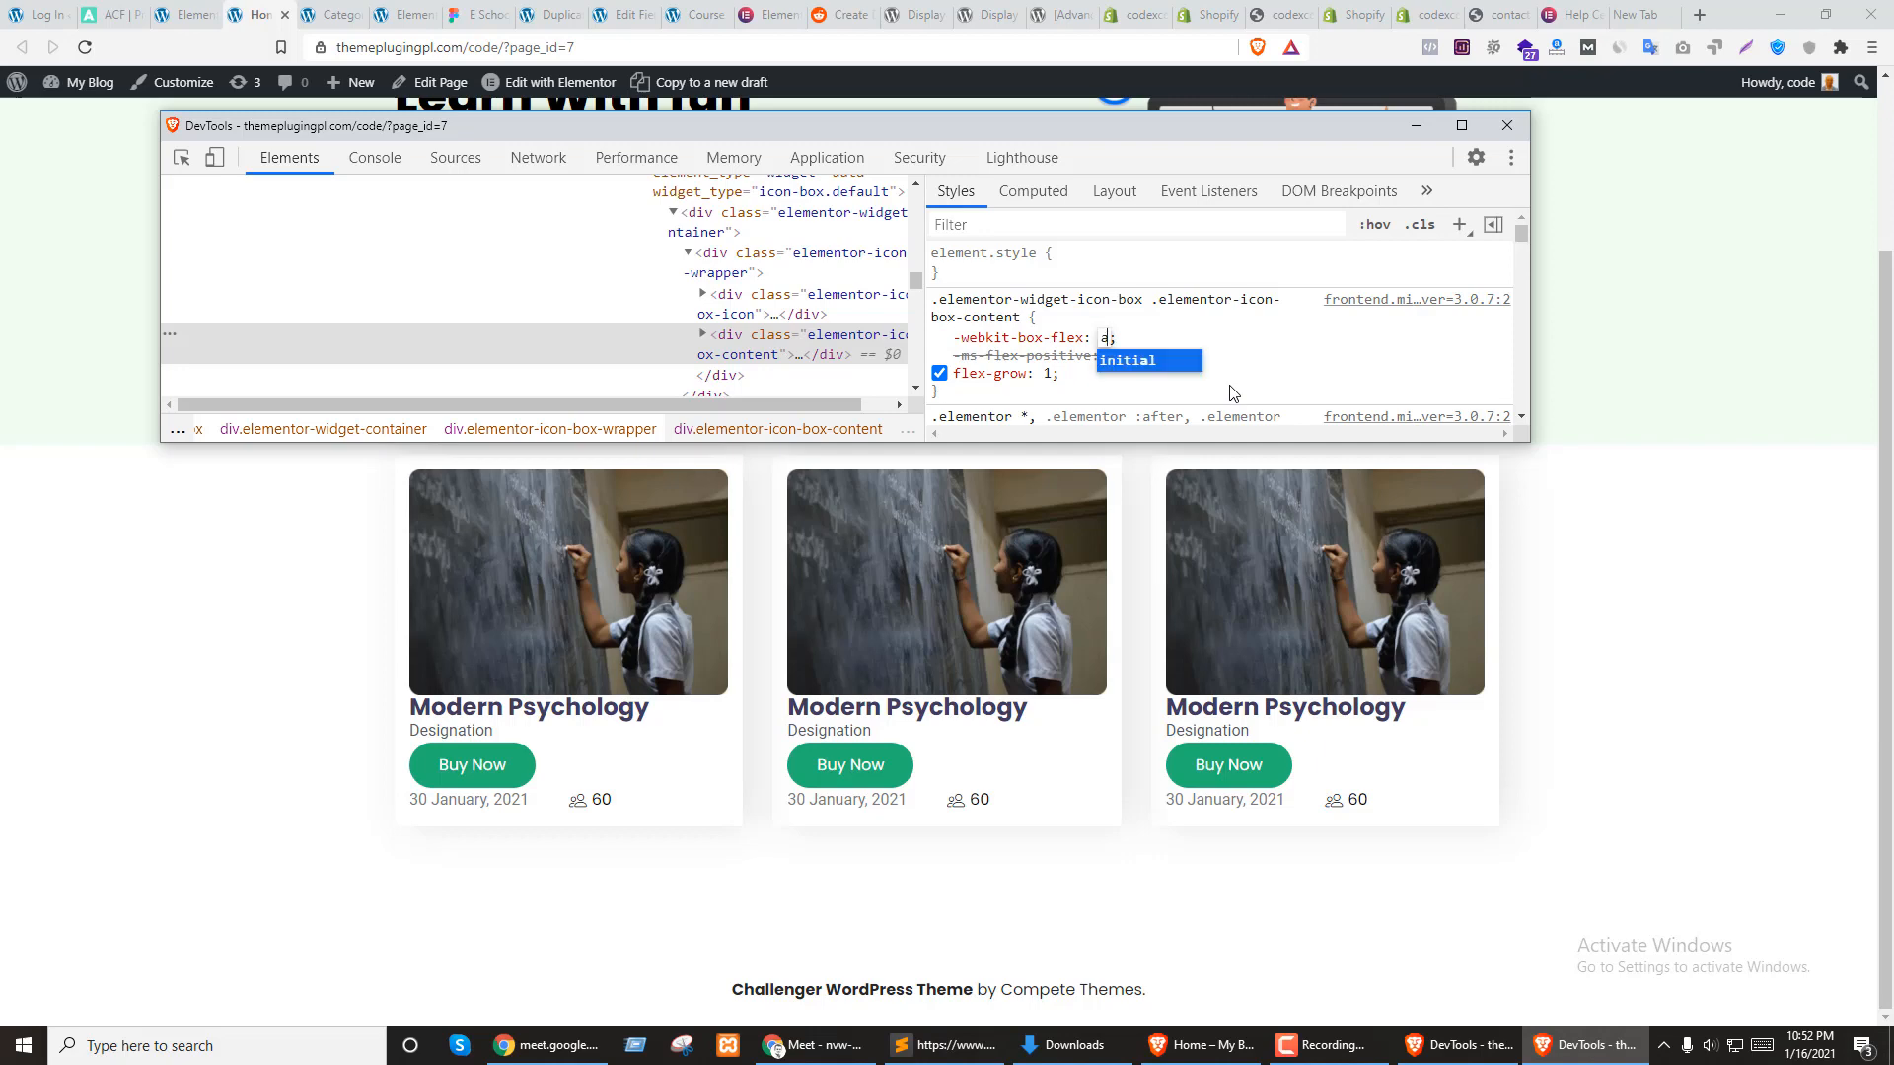
text(uto)
key(Tab)
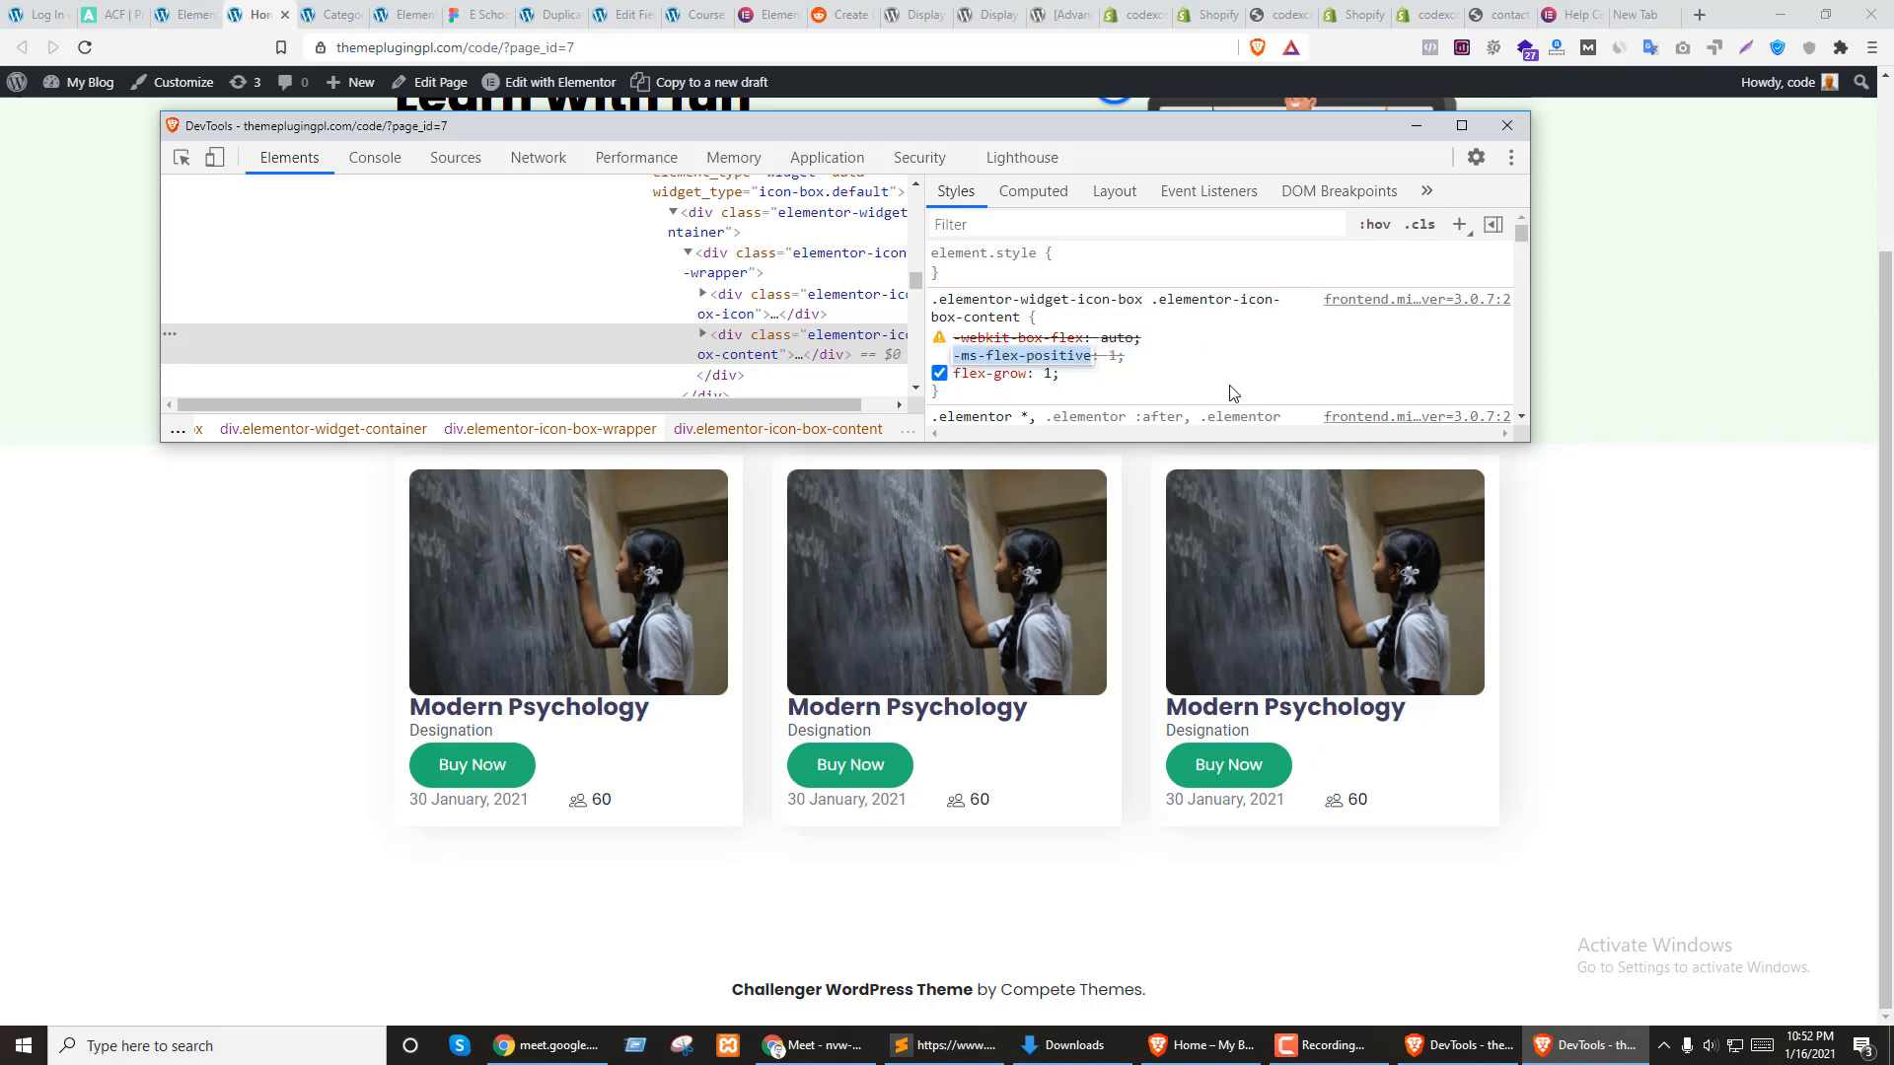
Set both -webkit-box-flex and flex-grow to 0 in the elementor-icon-box-content rule
key(shift+Tab)
text(0)
key(Tab)
key(Tab)
key(Tab)
key(Tab)
text(0)
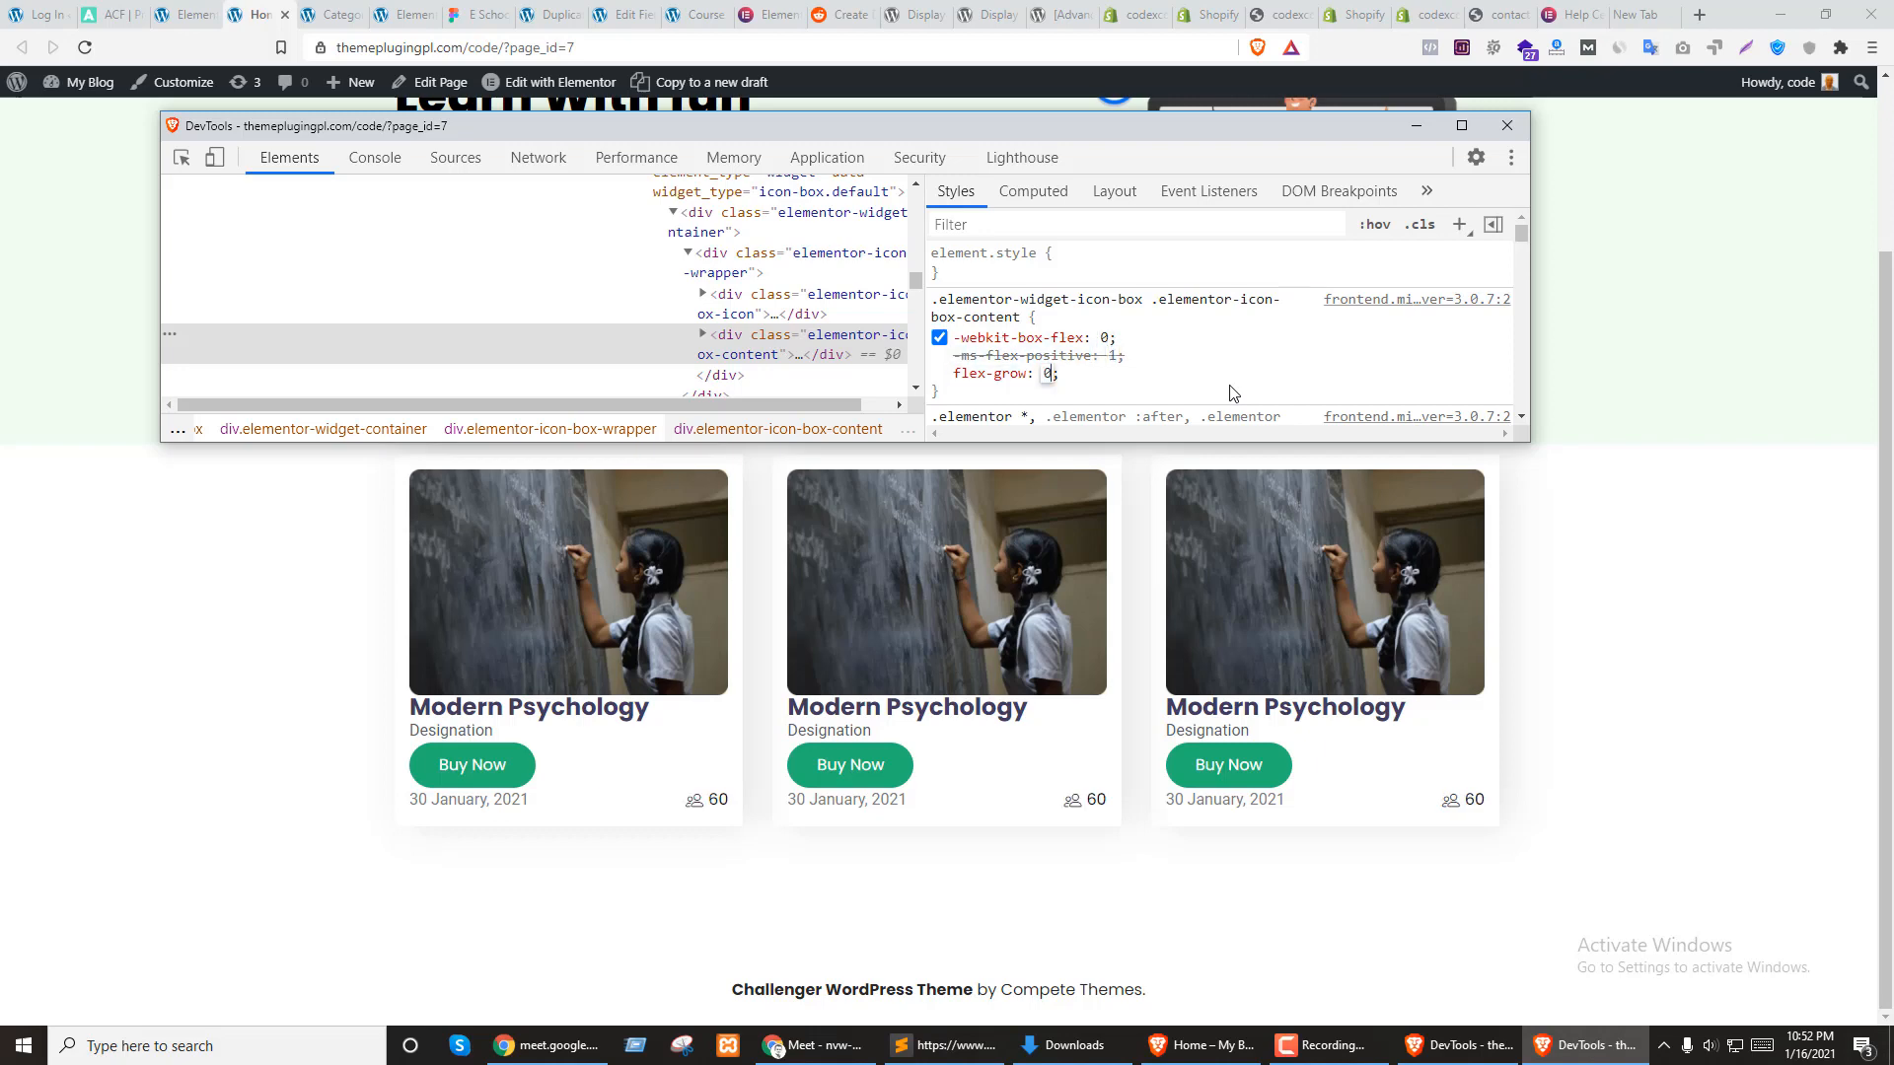
key(Tab)
click(1140, 393)
Copy the complete .elementor-widget-icon-box .elementor-icon-box-content rule, including its selector and declarations
drag(945, 395, 1140, 321)
key(shift+Home)
key(ctrl+c)
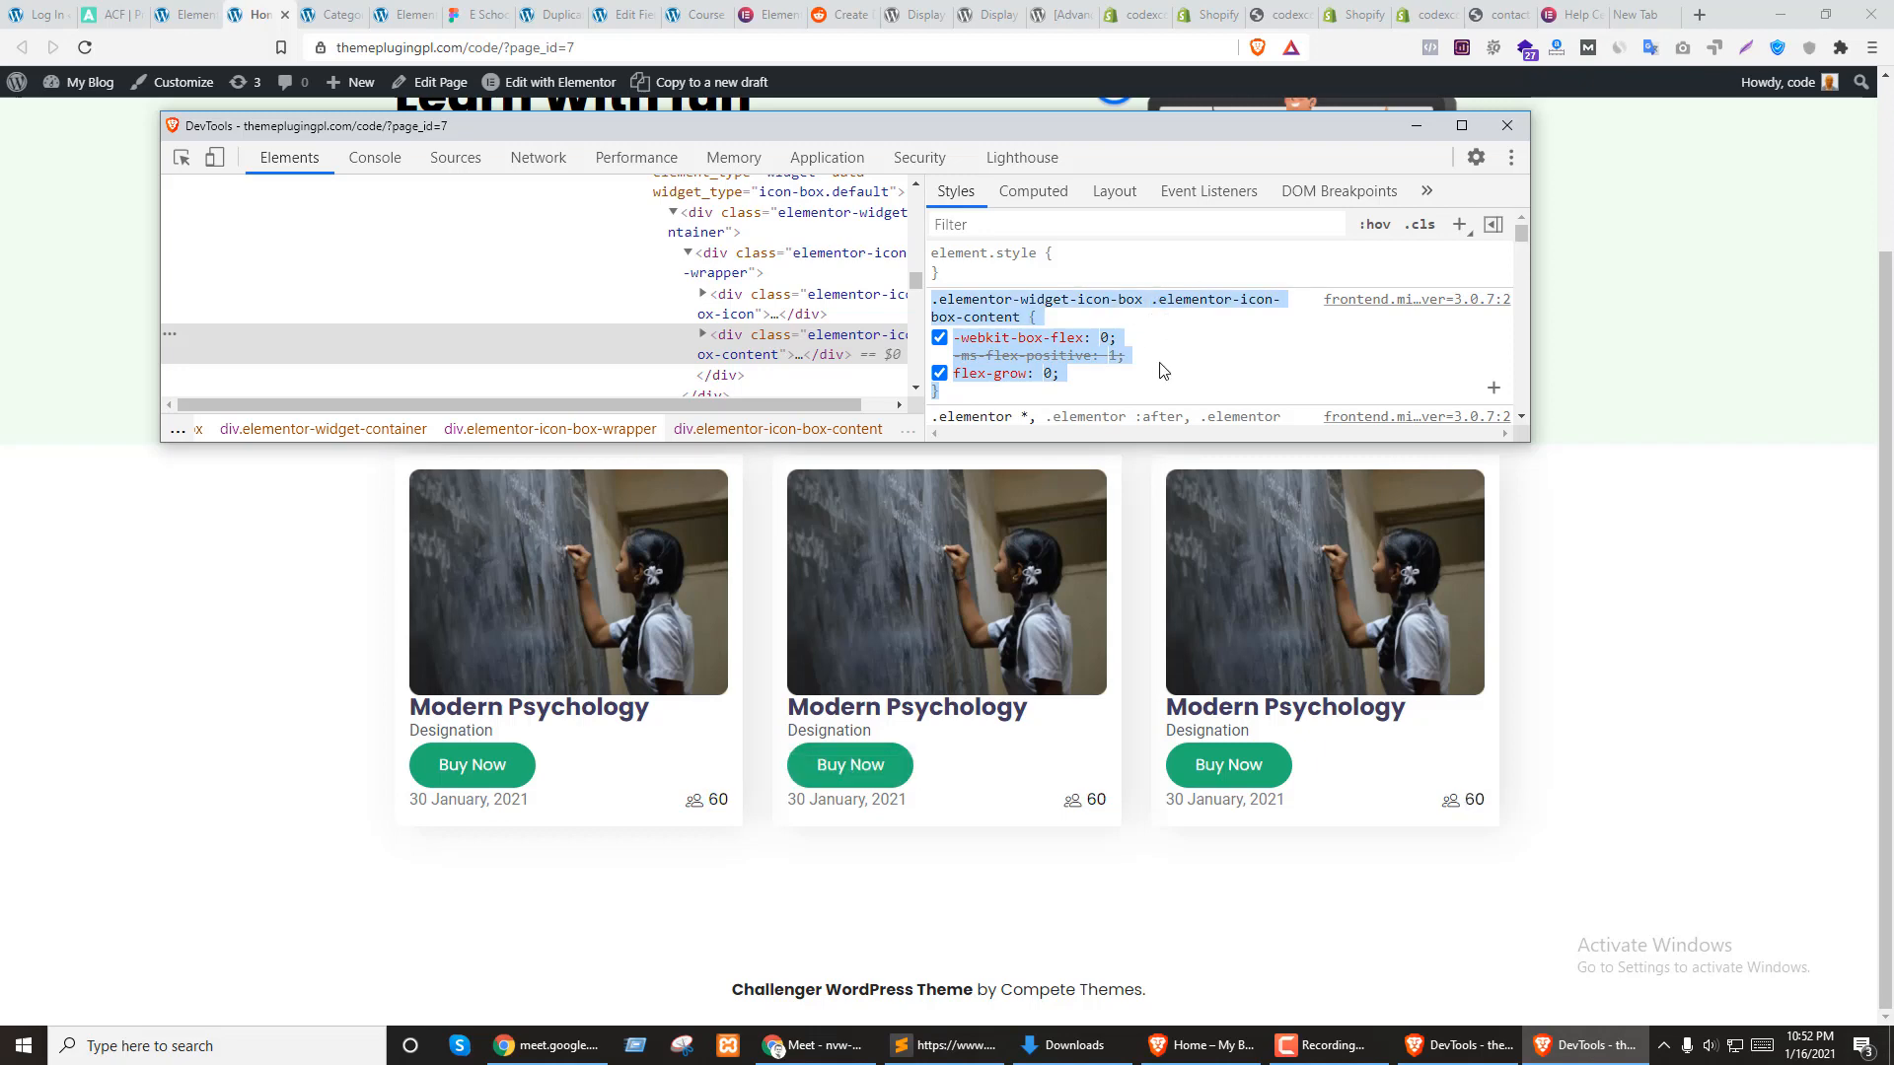
Paste the copied rule after .seat in the icon box's custom CSS and remove .elementor-widget-icon-box from its selector
click(200, 8)
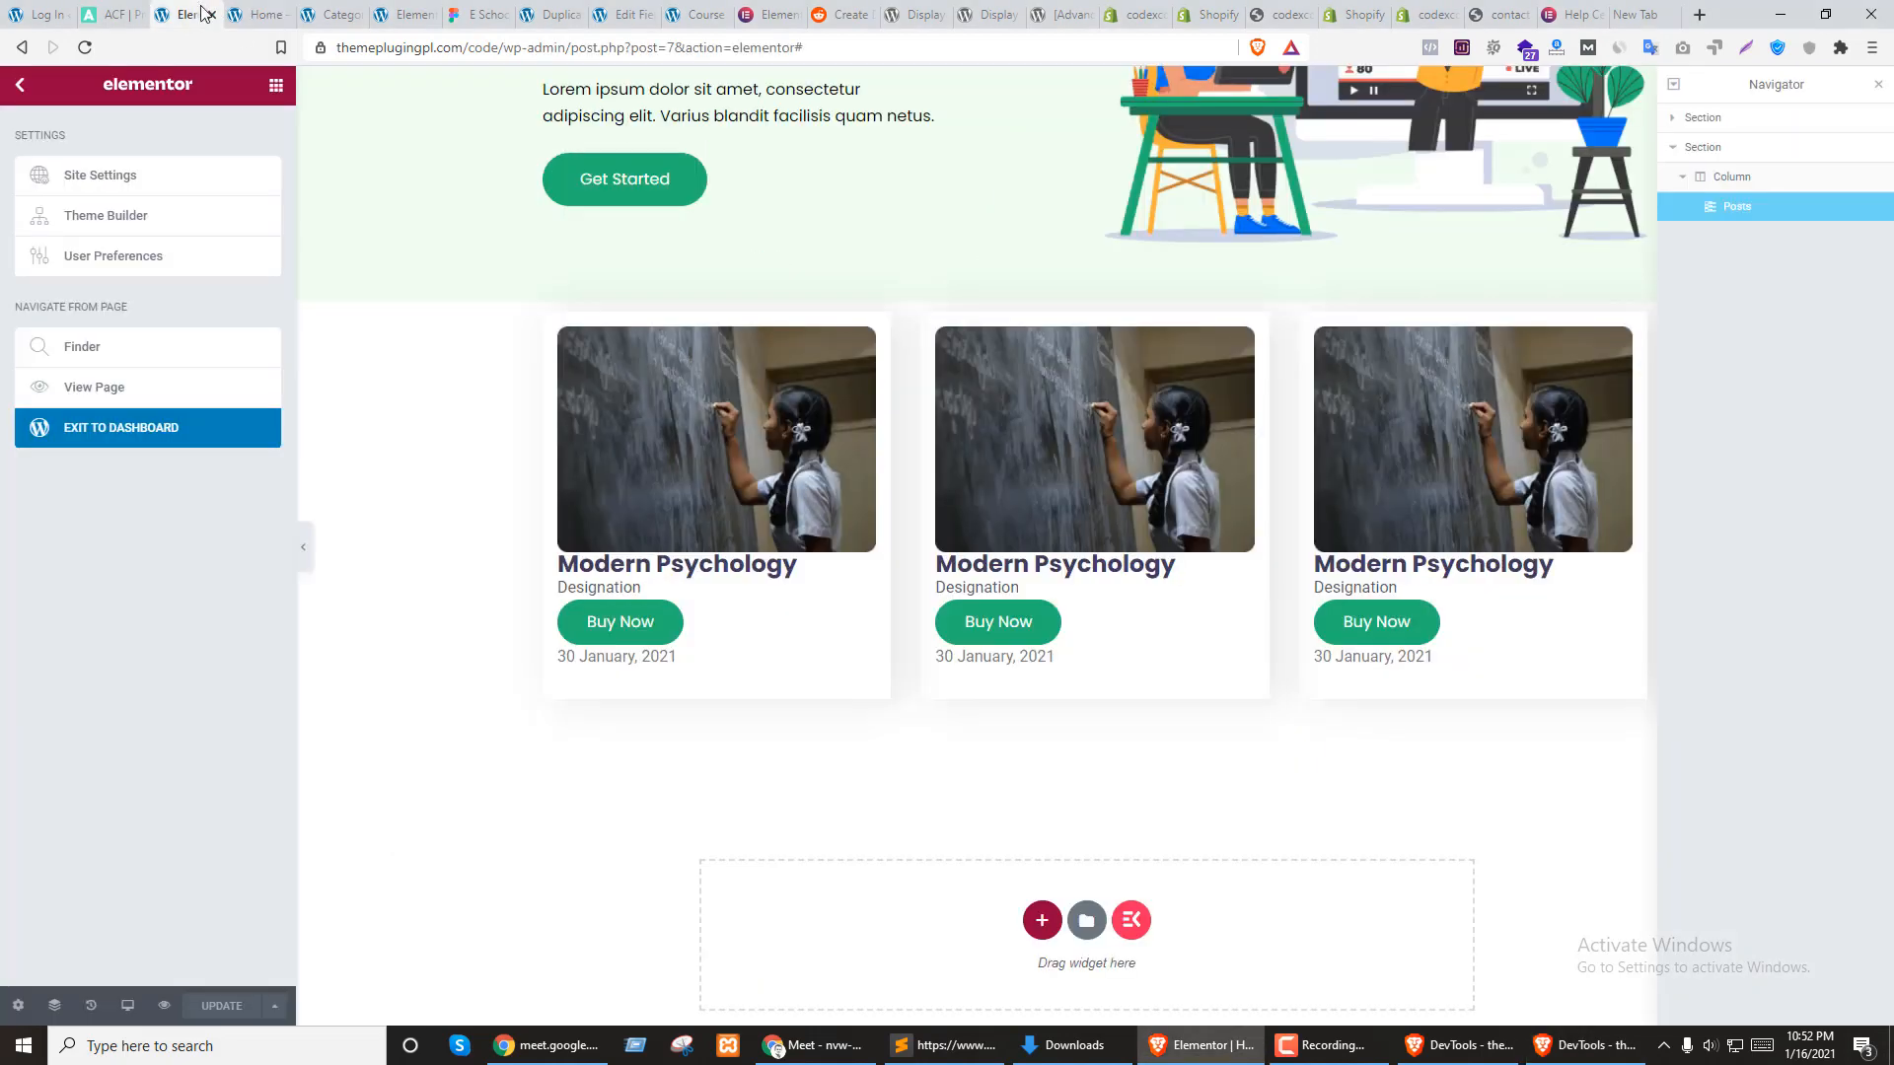
click(336, 14)
click(406, 13)
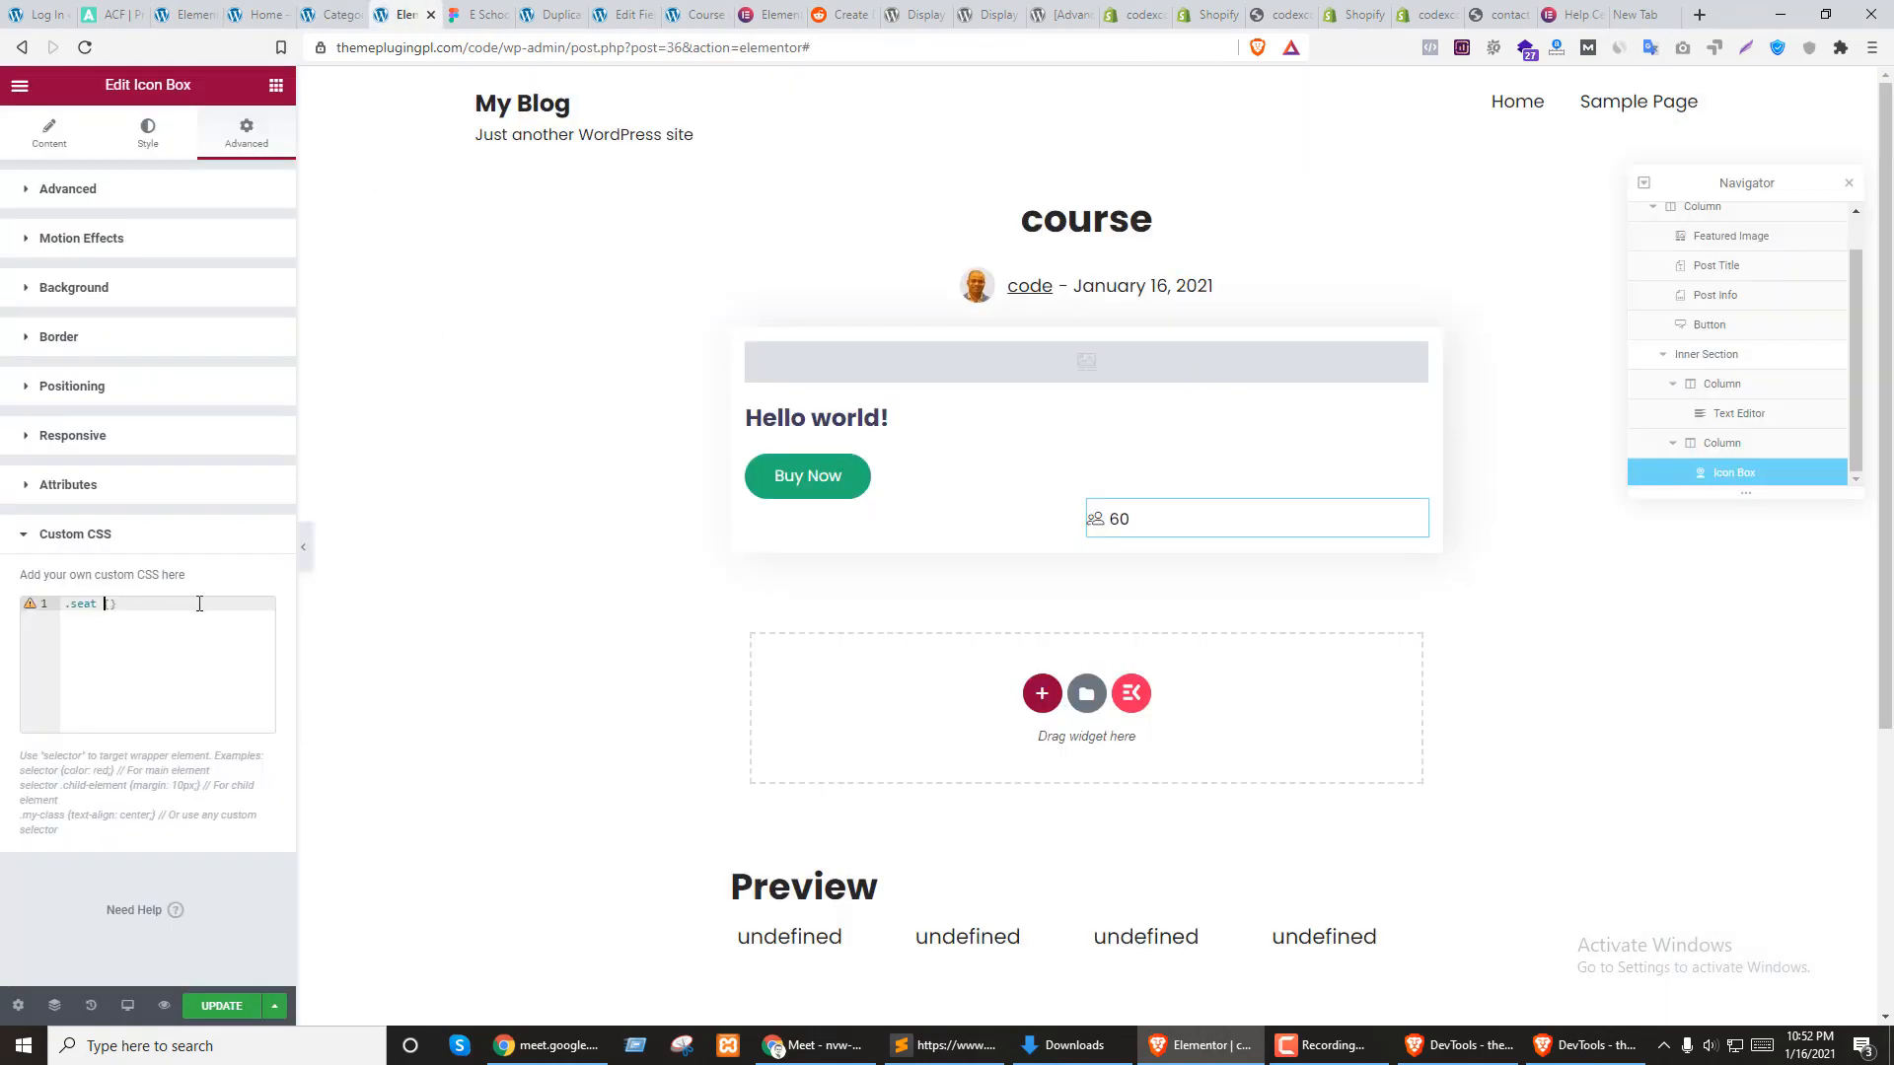
key(ctrl+v)
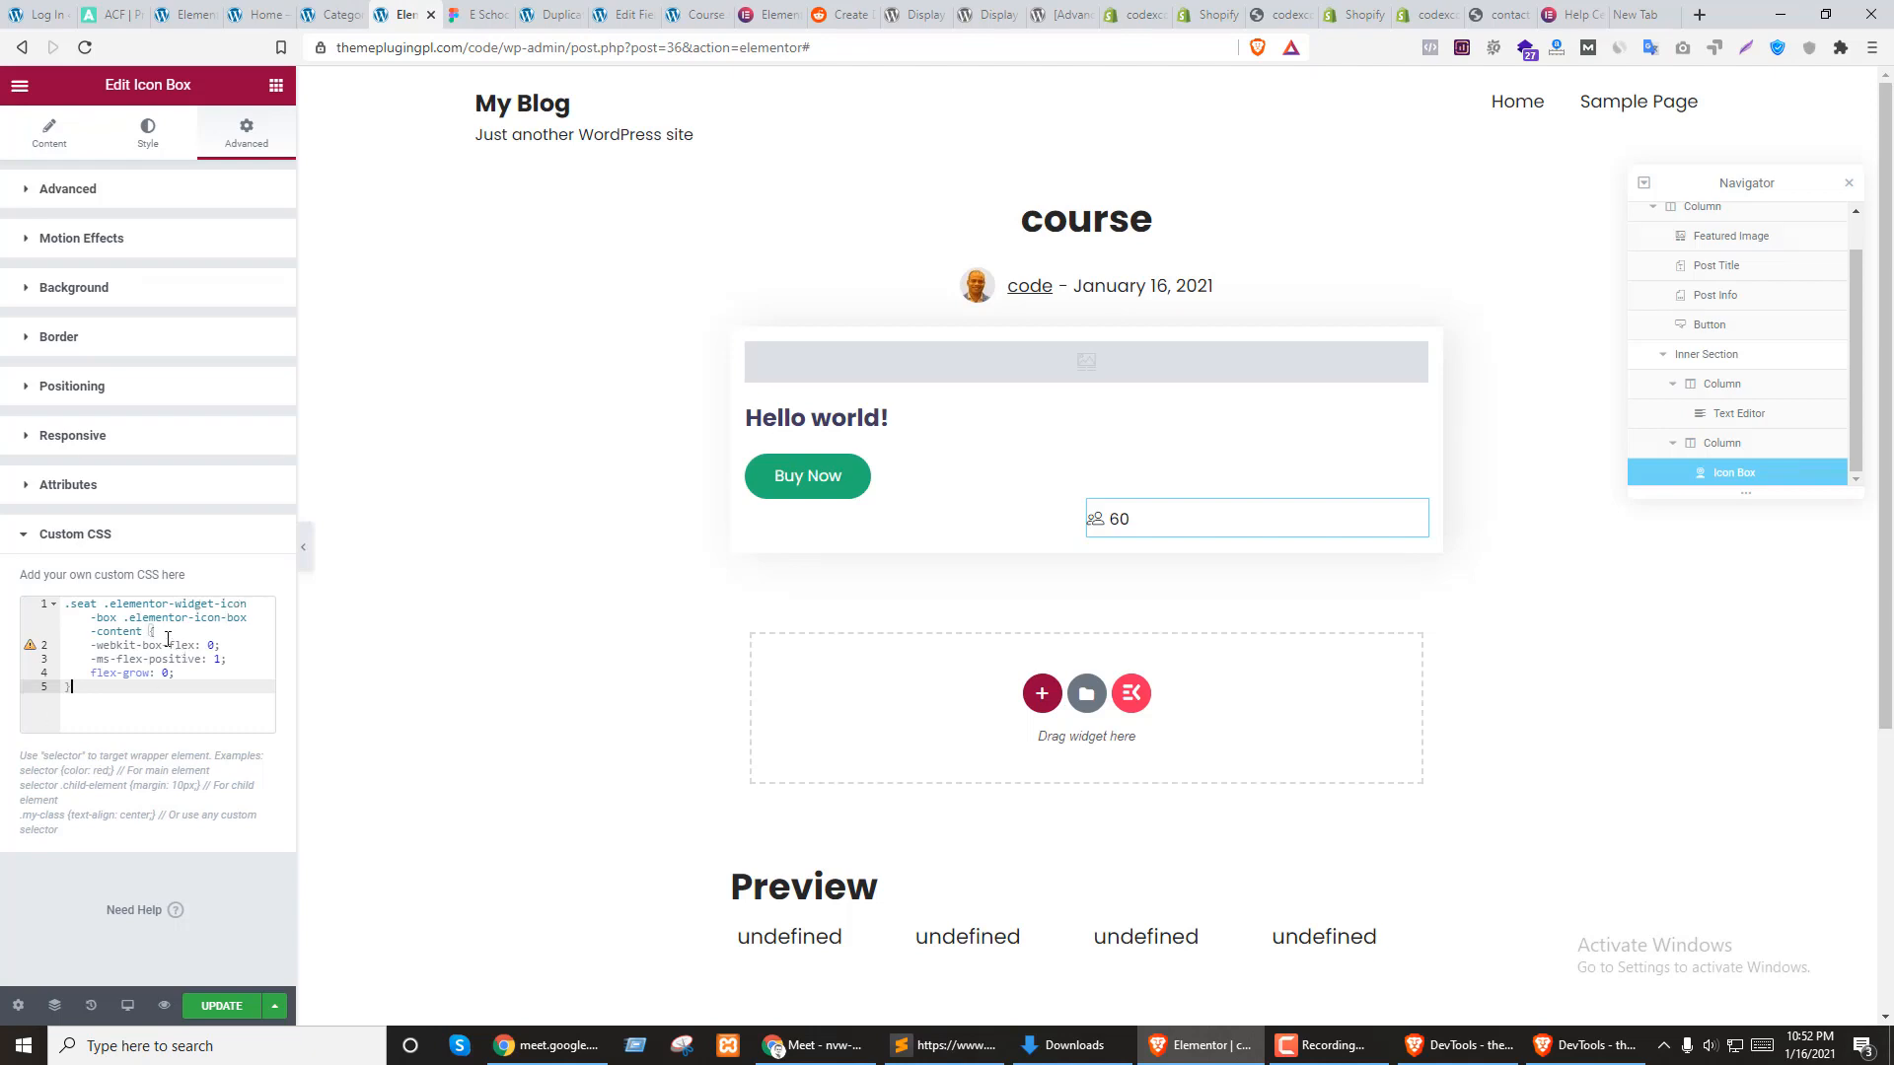
drag(121, 619, 103, 605)
key(BackSpace)
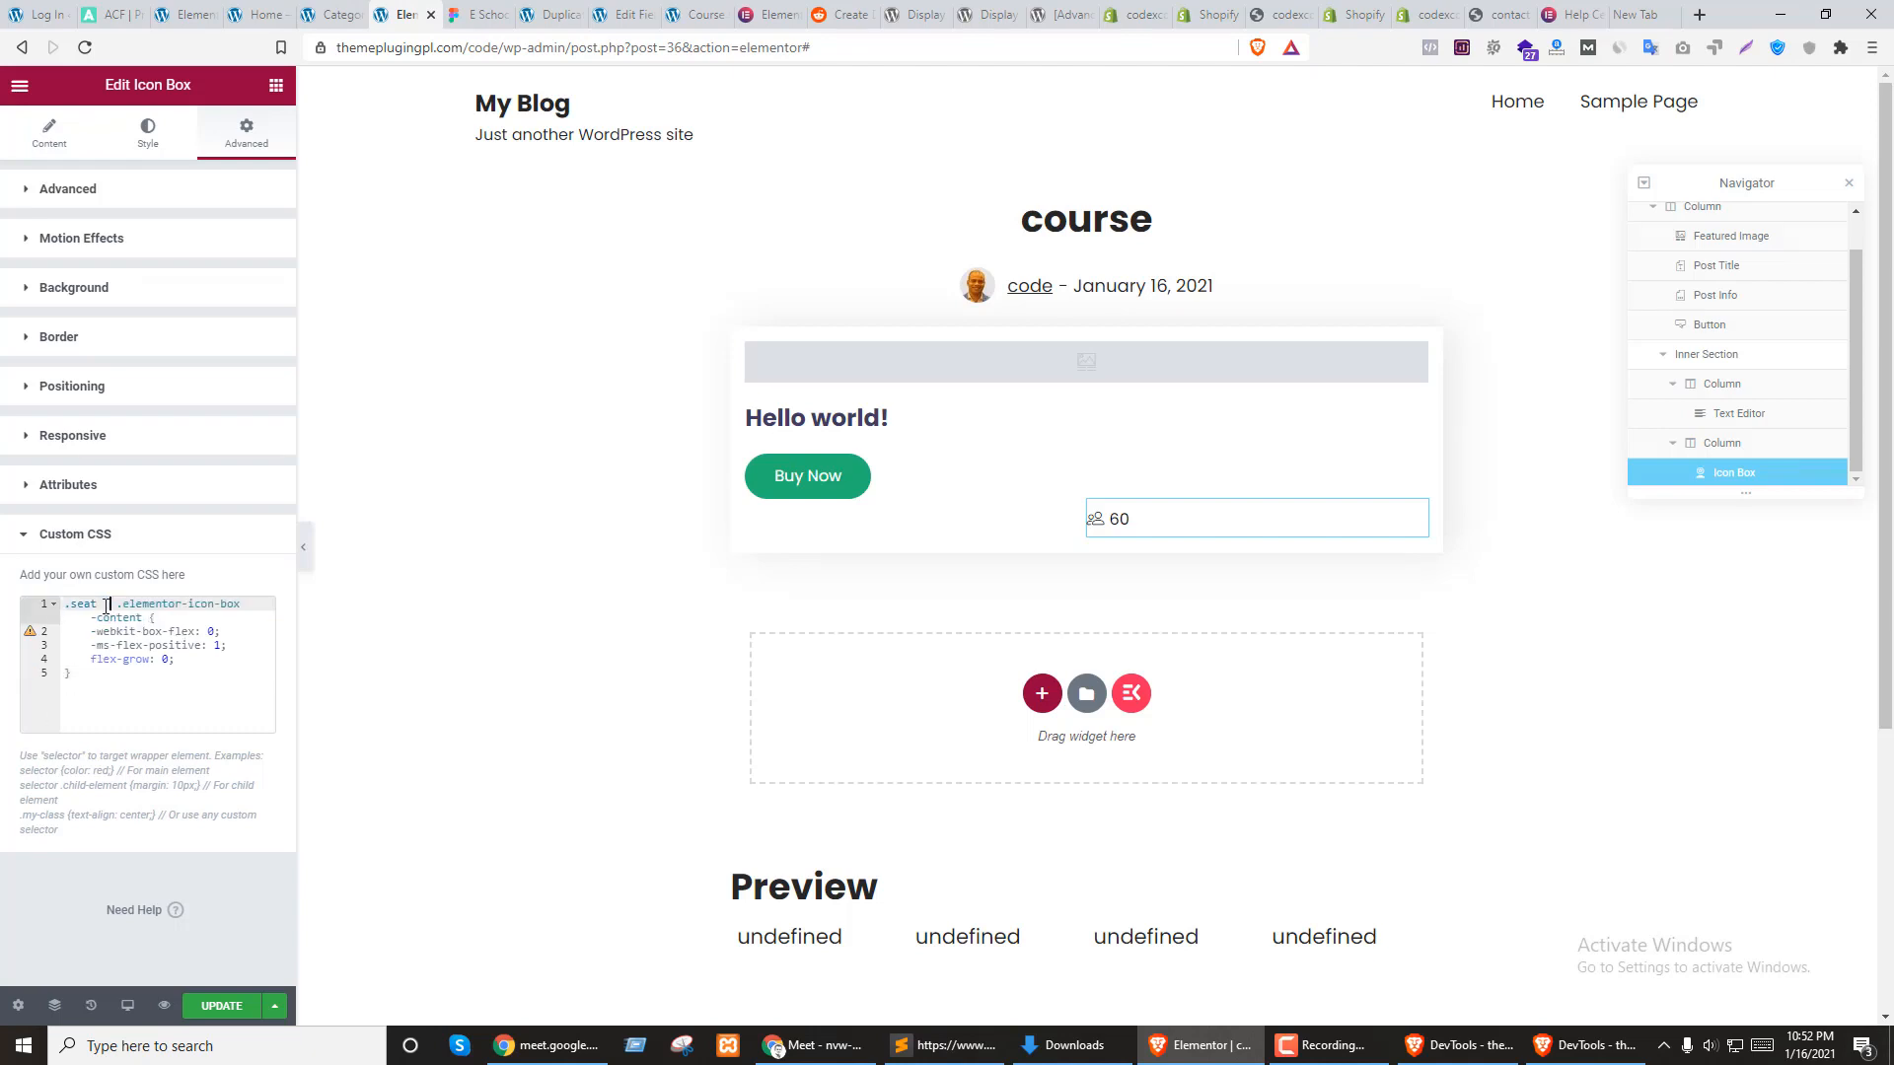
Set -ms-flex-positive to 0 in the icon box's custom CSS and update the template, keeping its display conditions
click(135, 689)
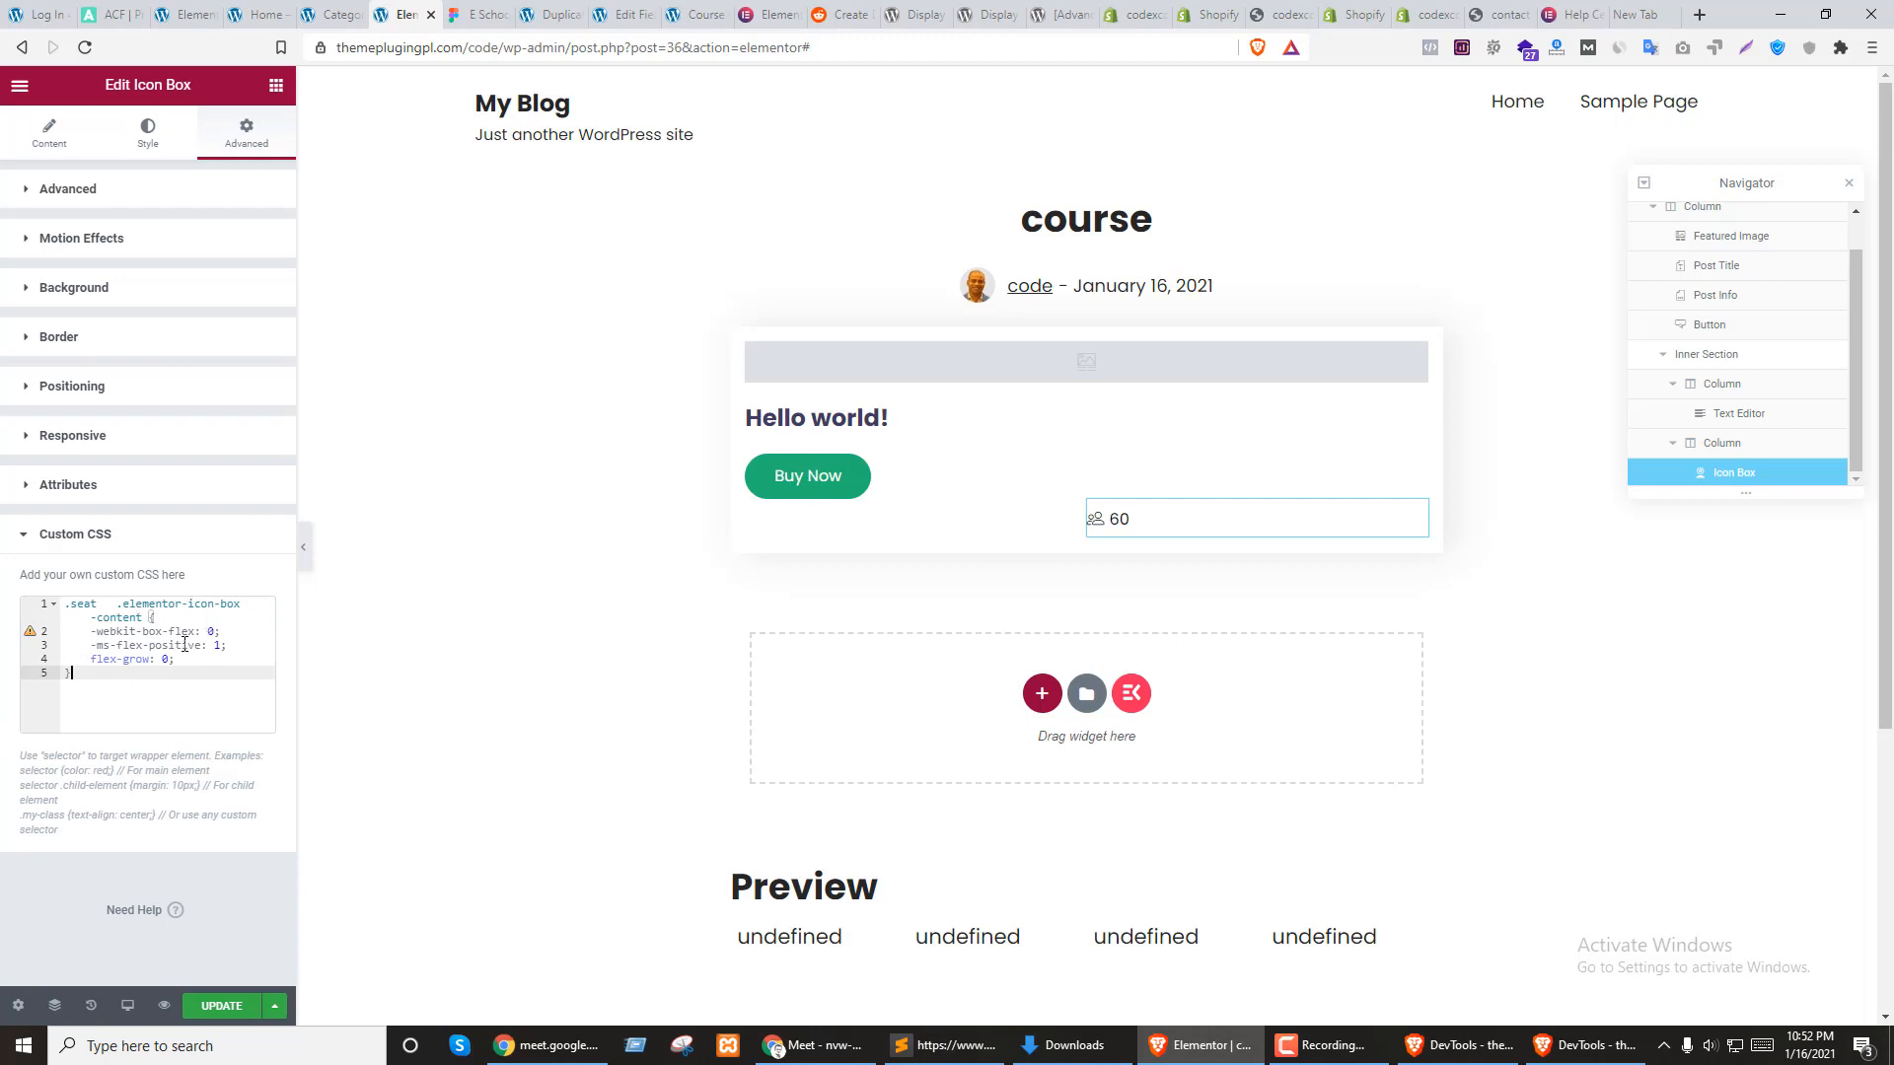
double_click(216, 645)
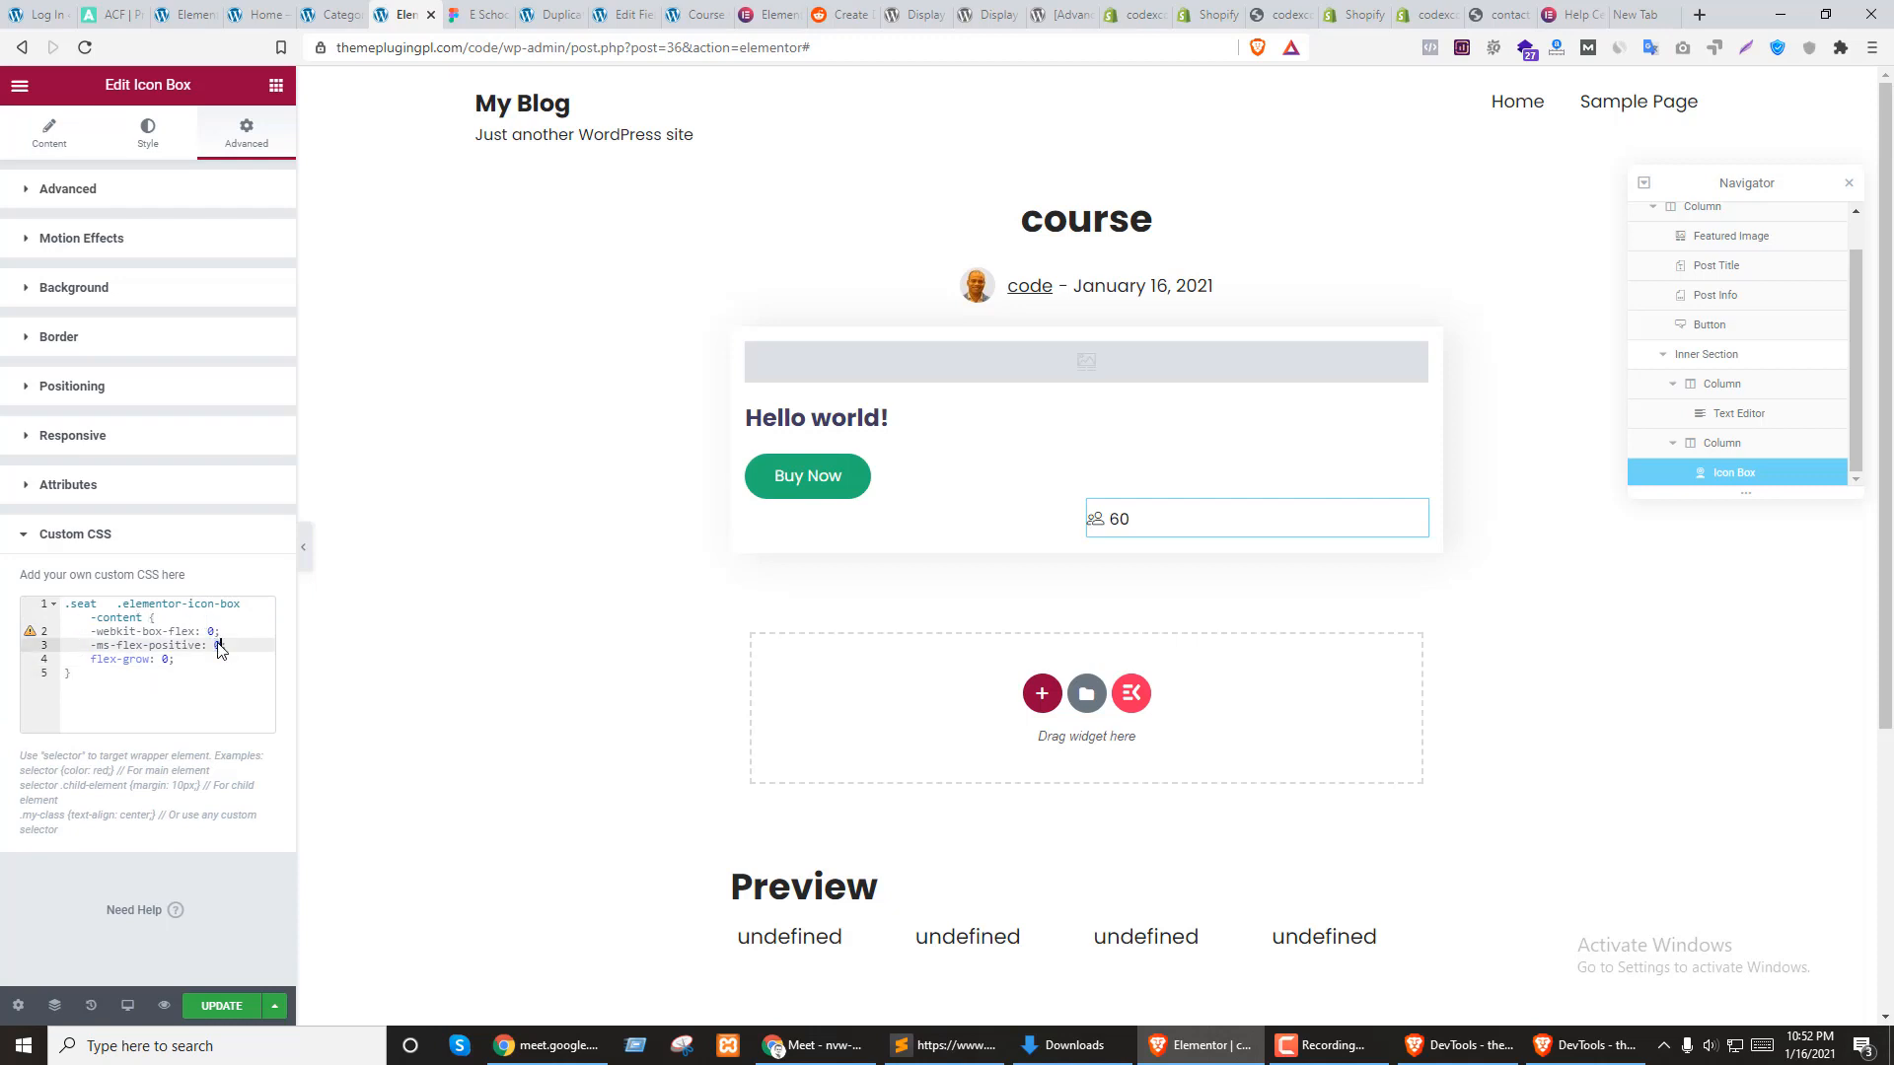
click(111, 605)
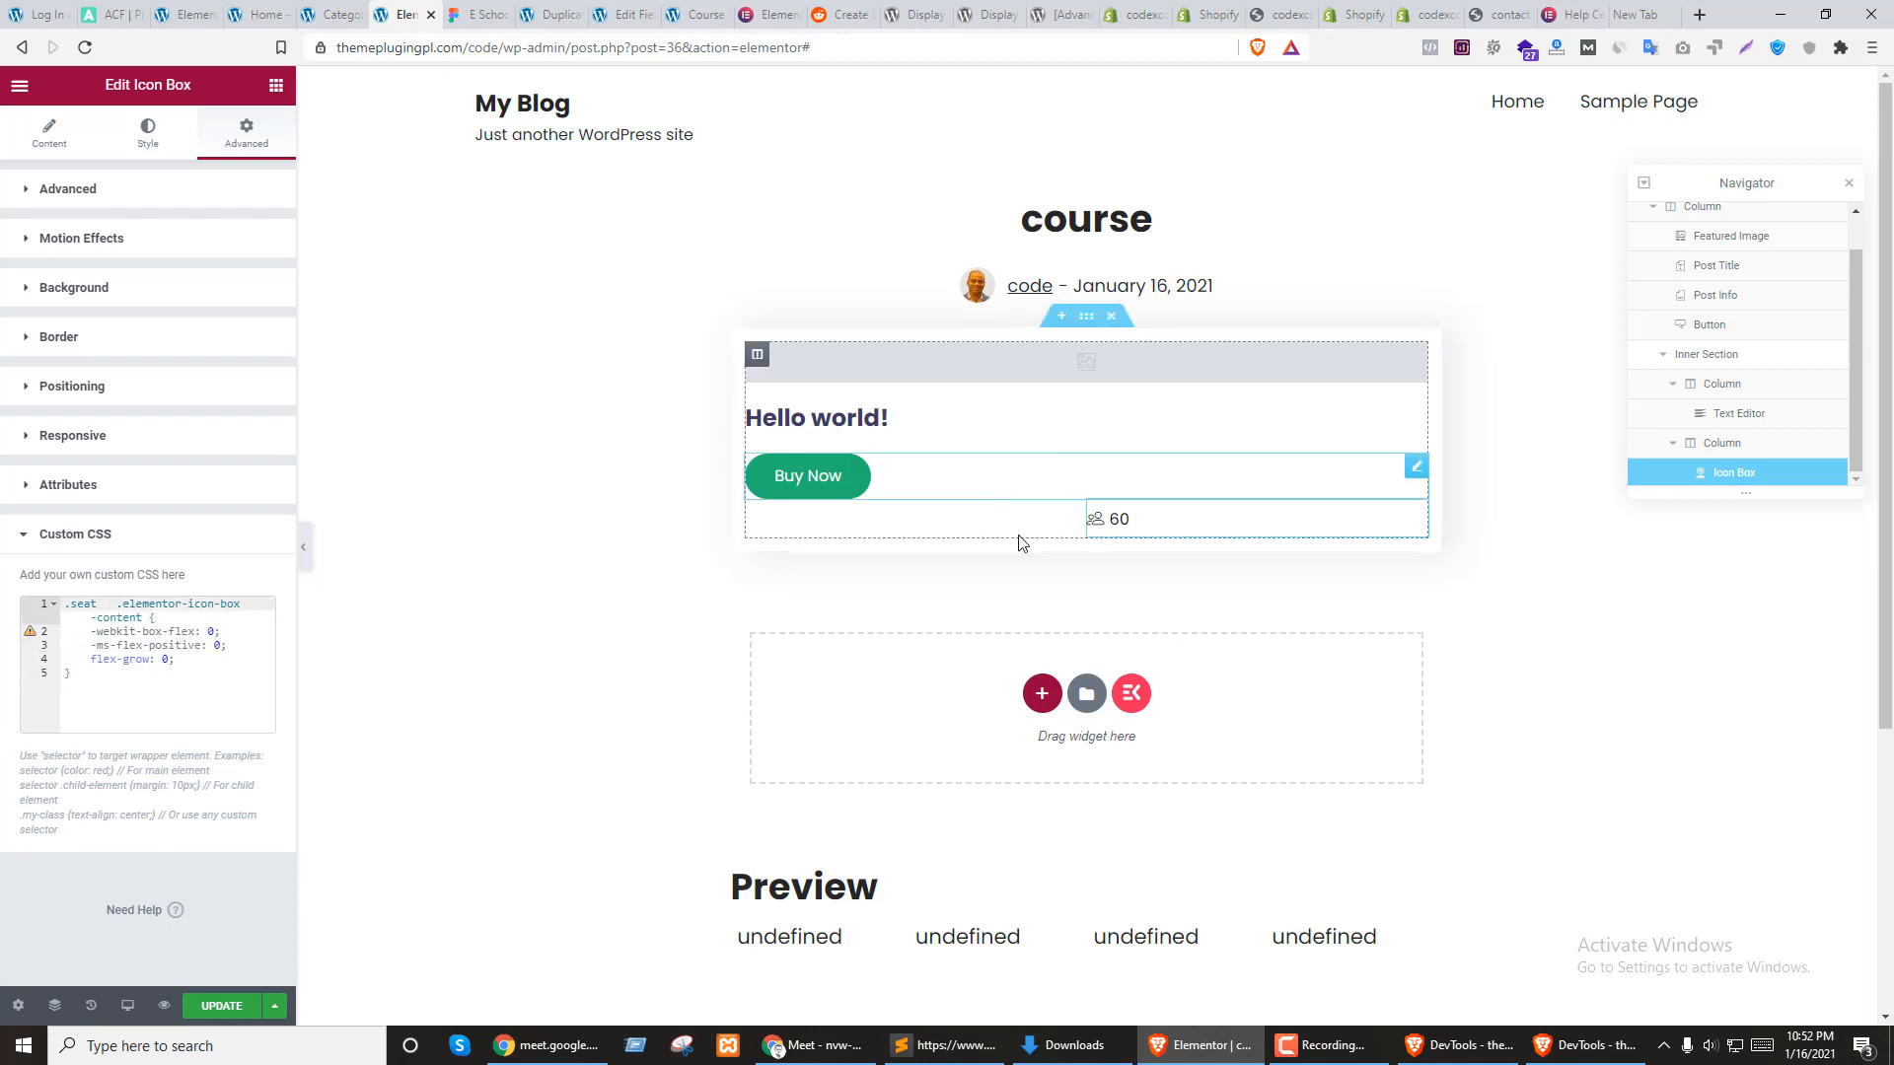
click(216, 1010)
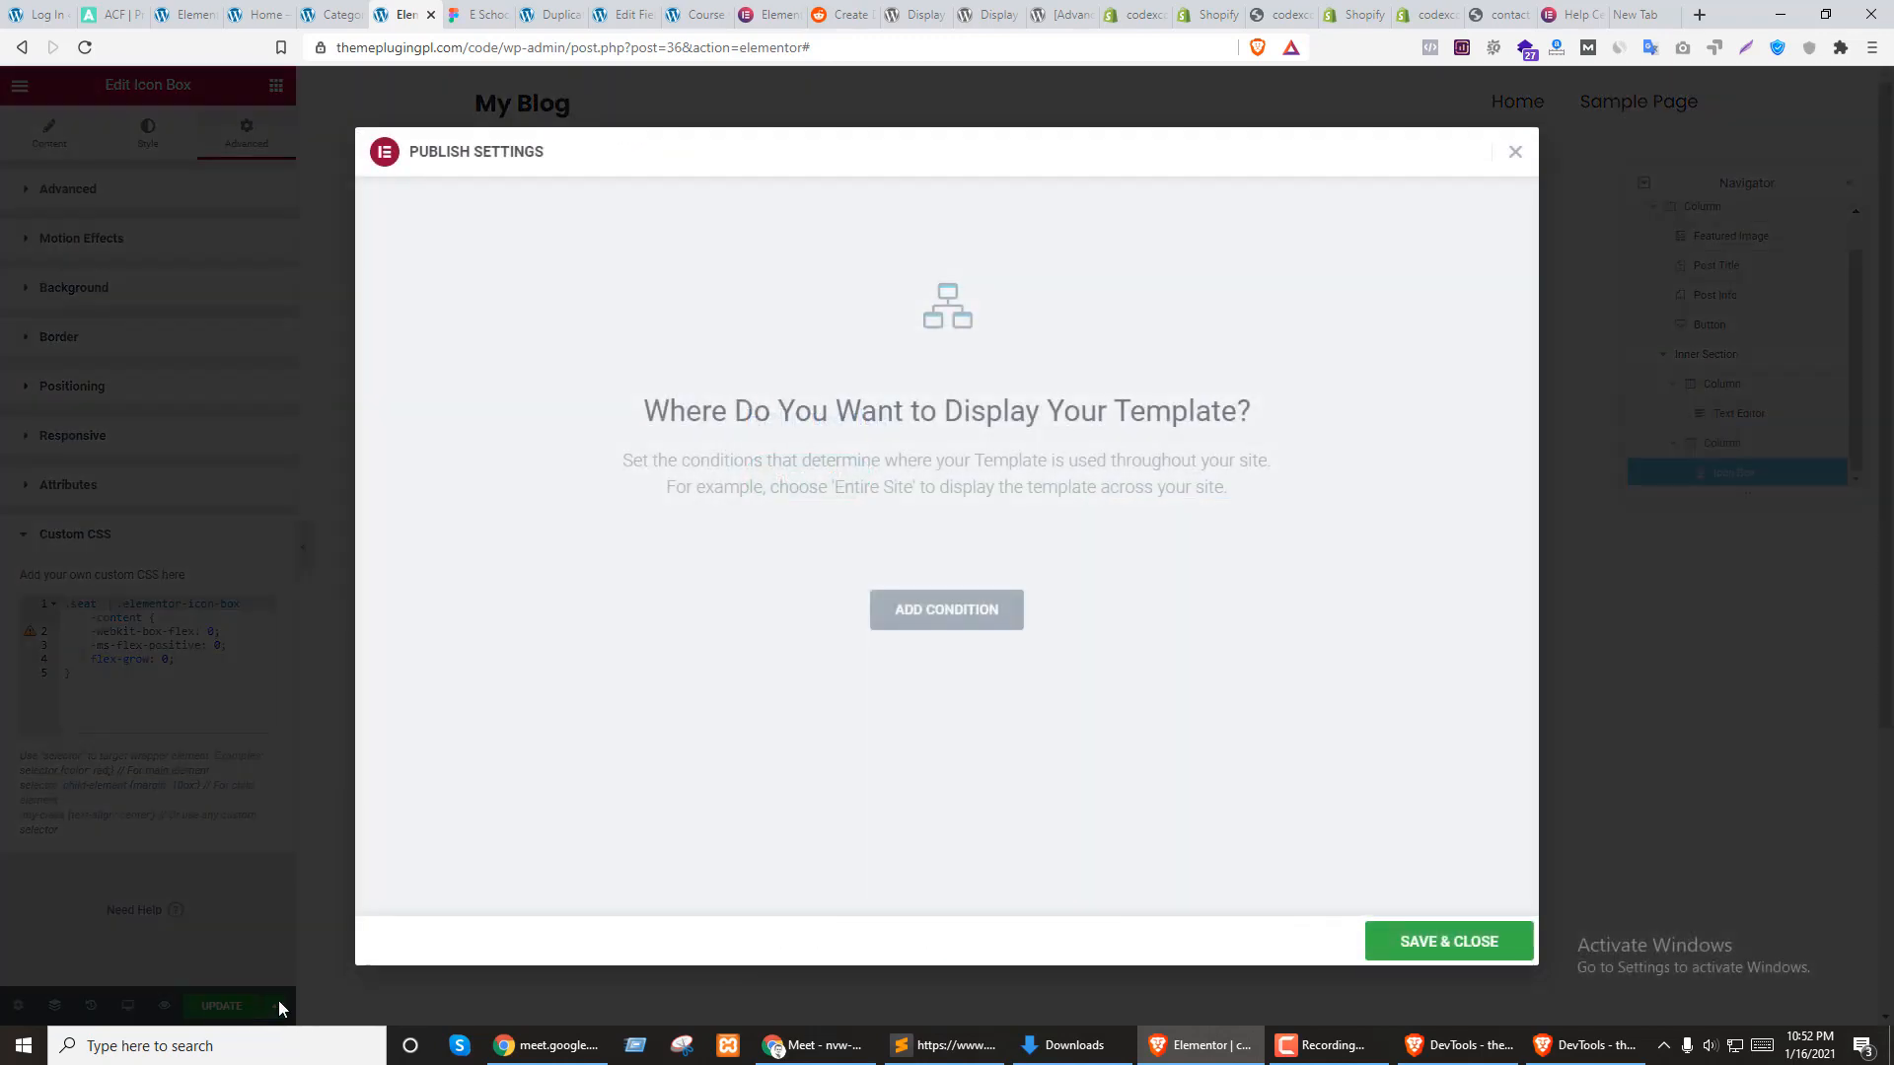
click(1450, 942)
Reload the Home page and inspect the second card's seats number and the rules applied to its elementor-icon-box-content div
click(278, 10)
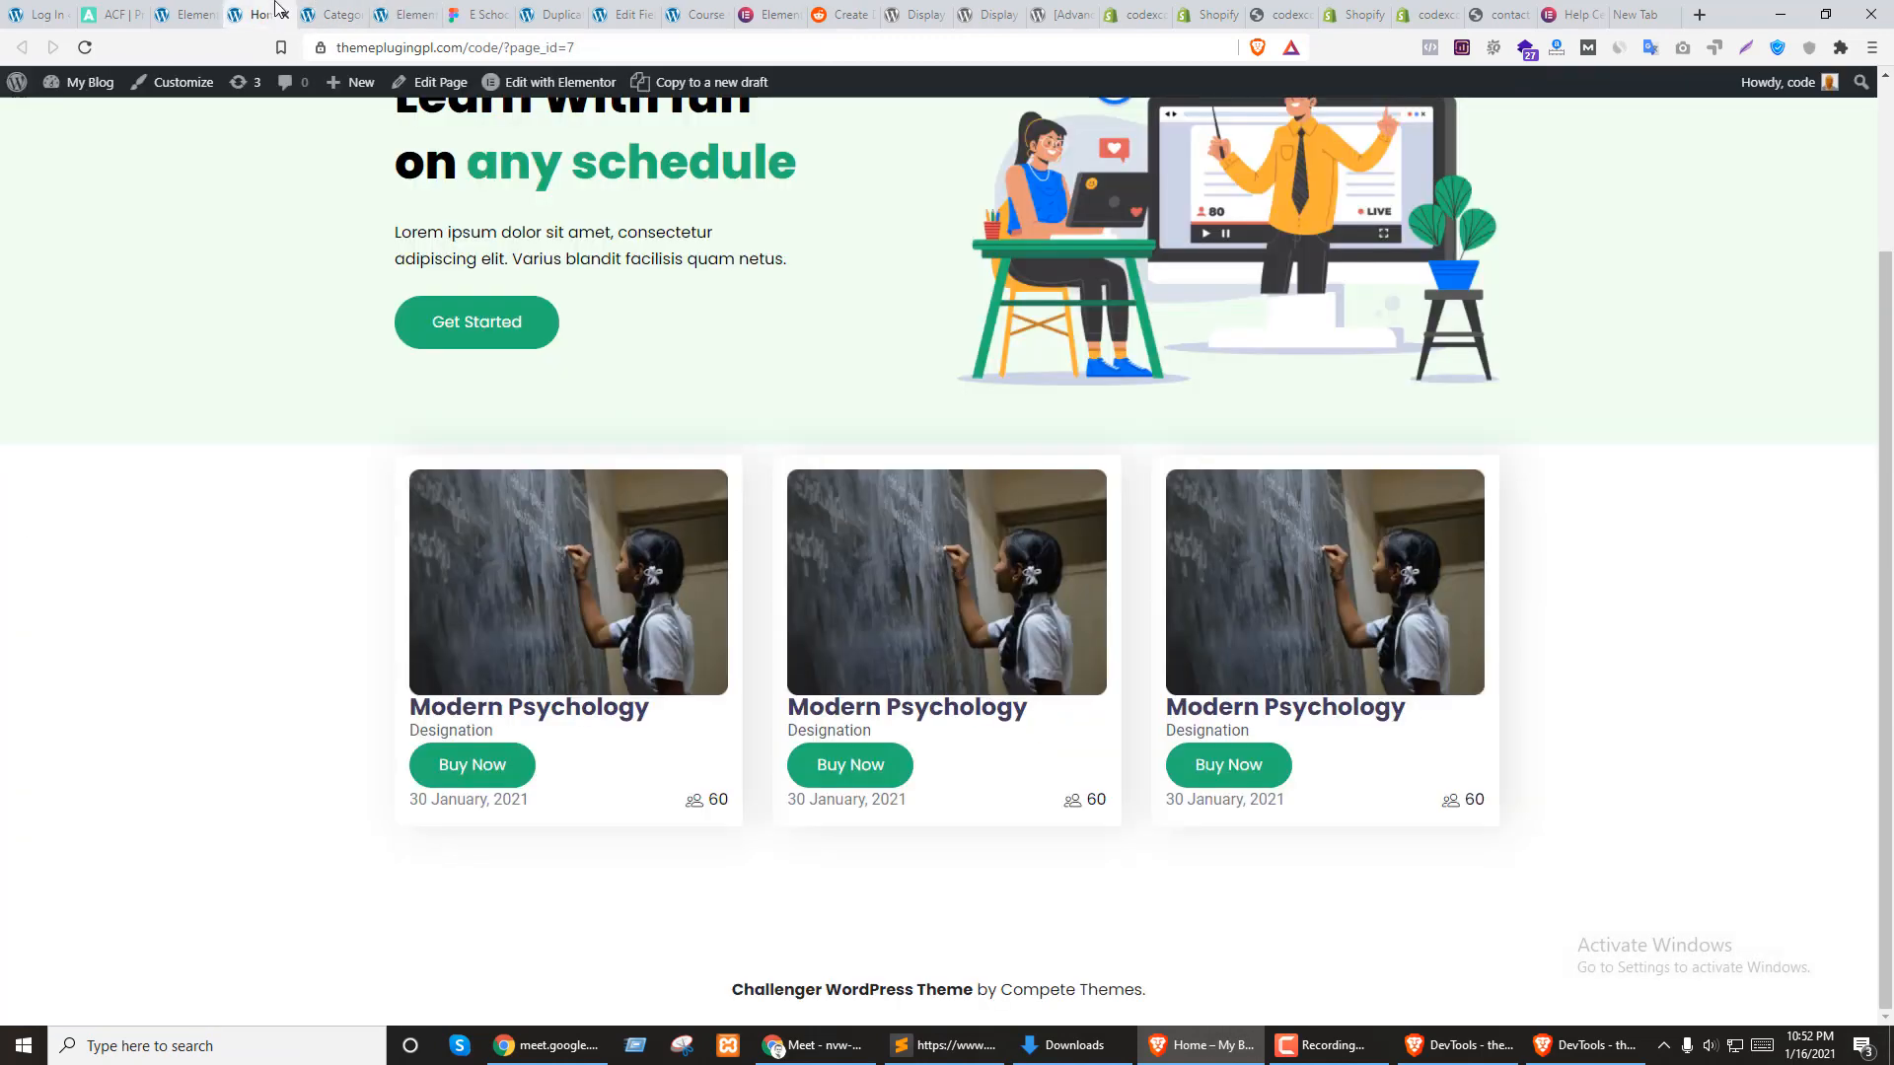
key(F5)
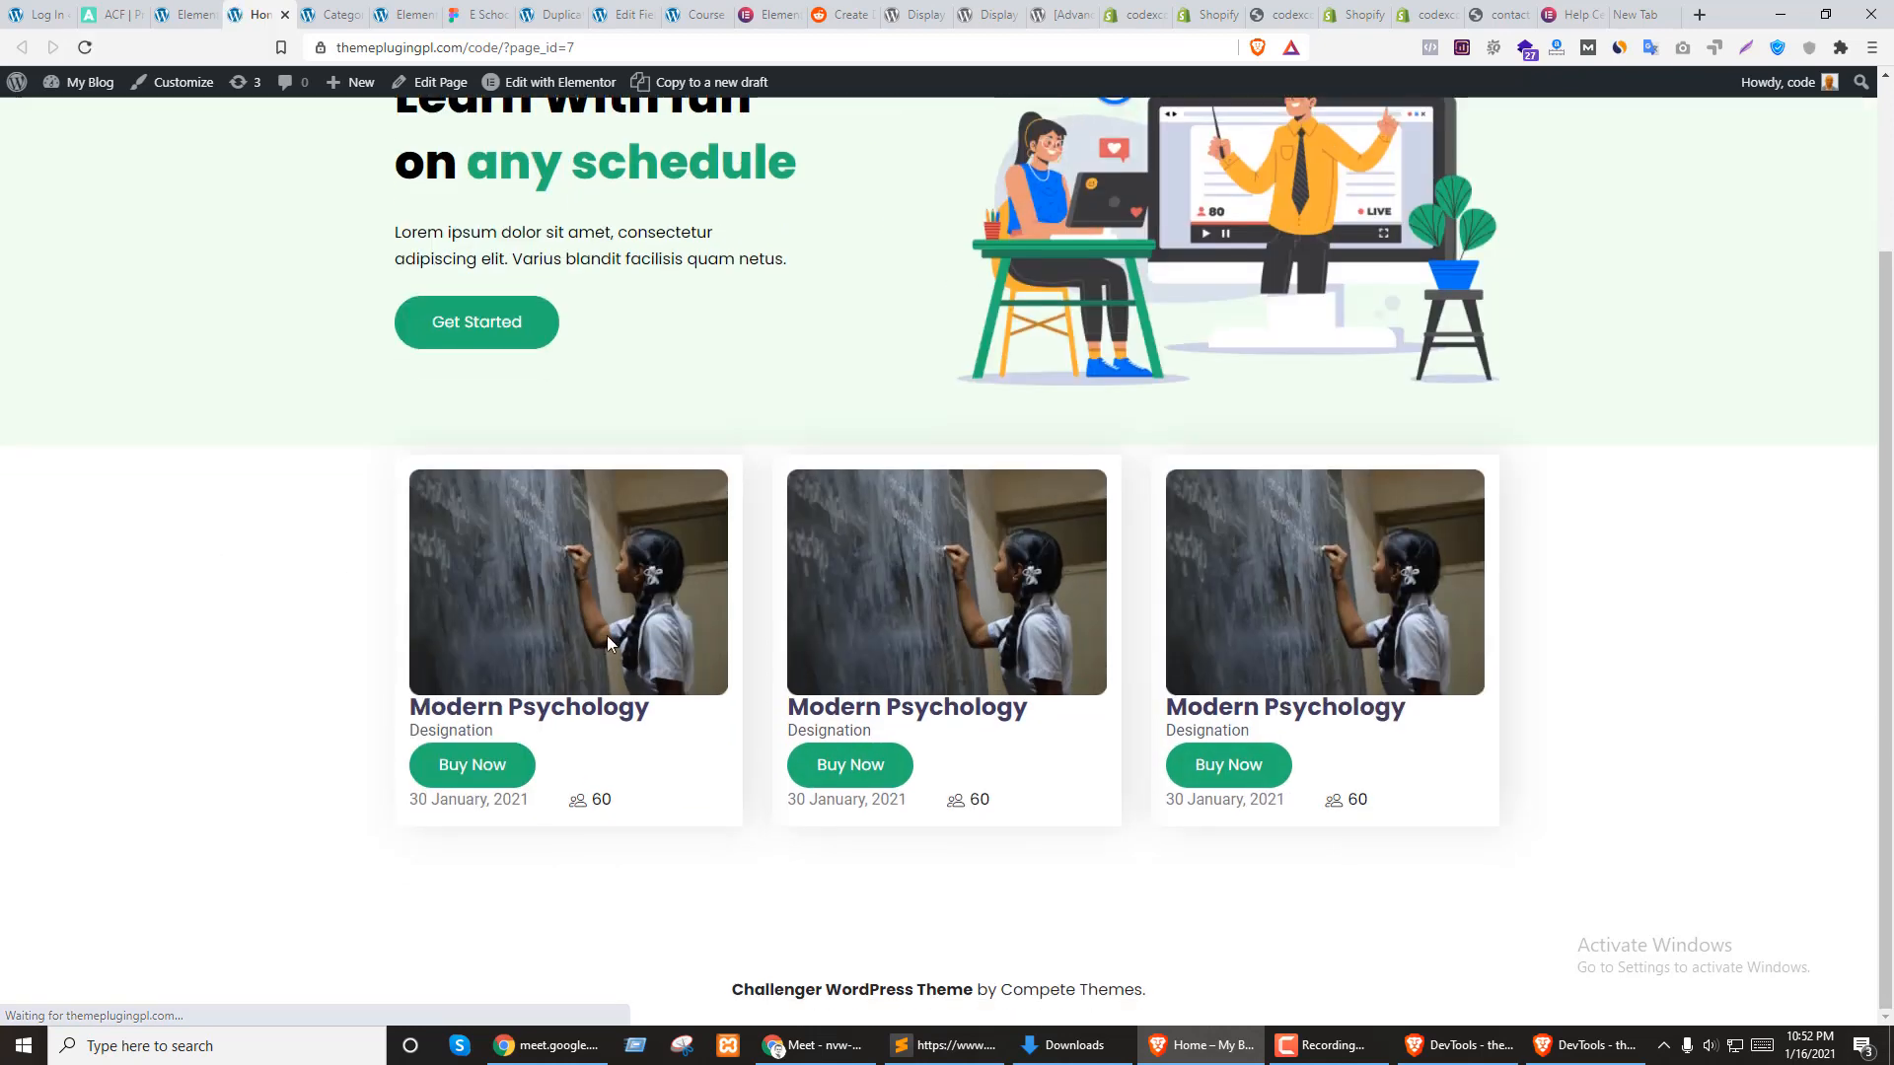
right_click(978, 804)
click(1021, 786)
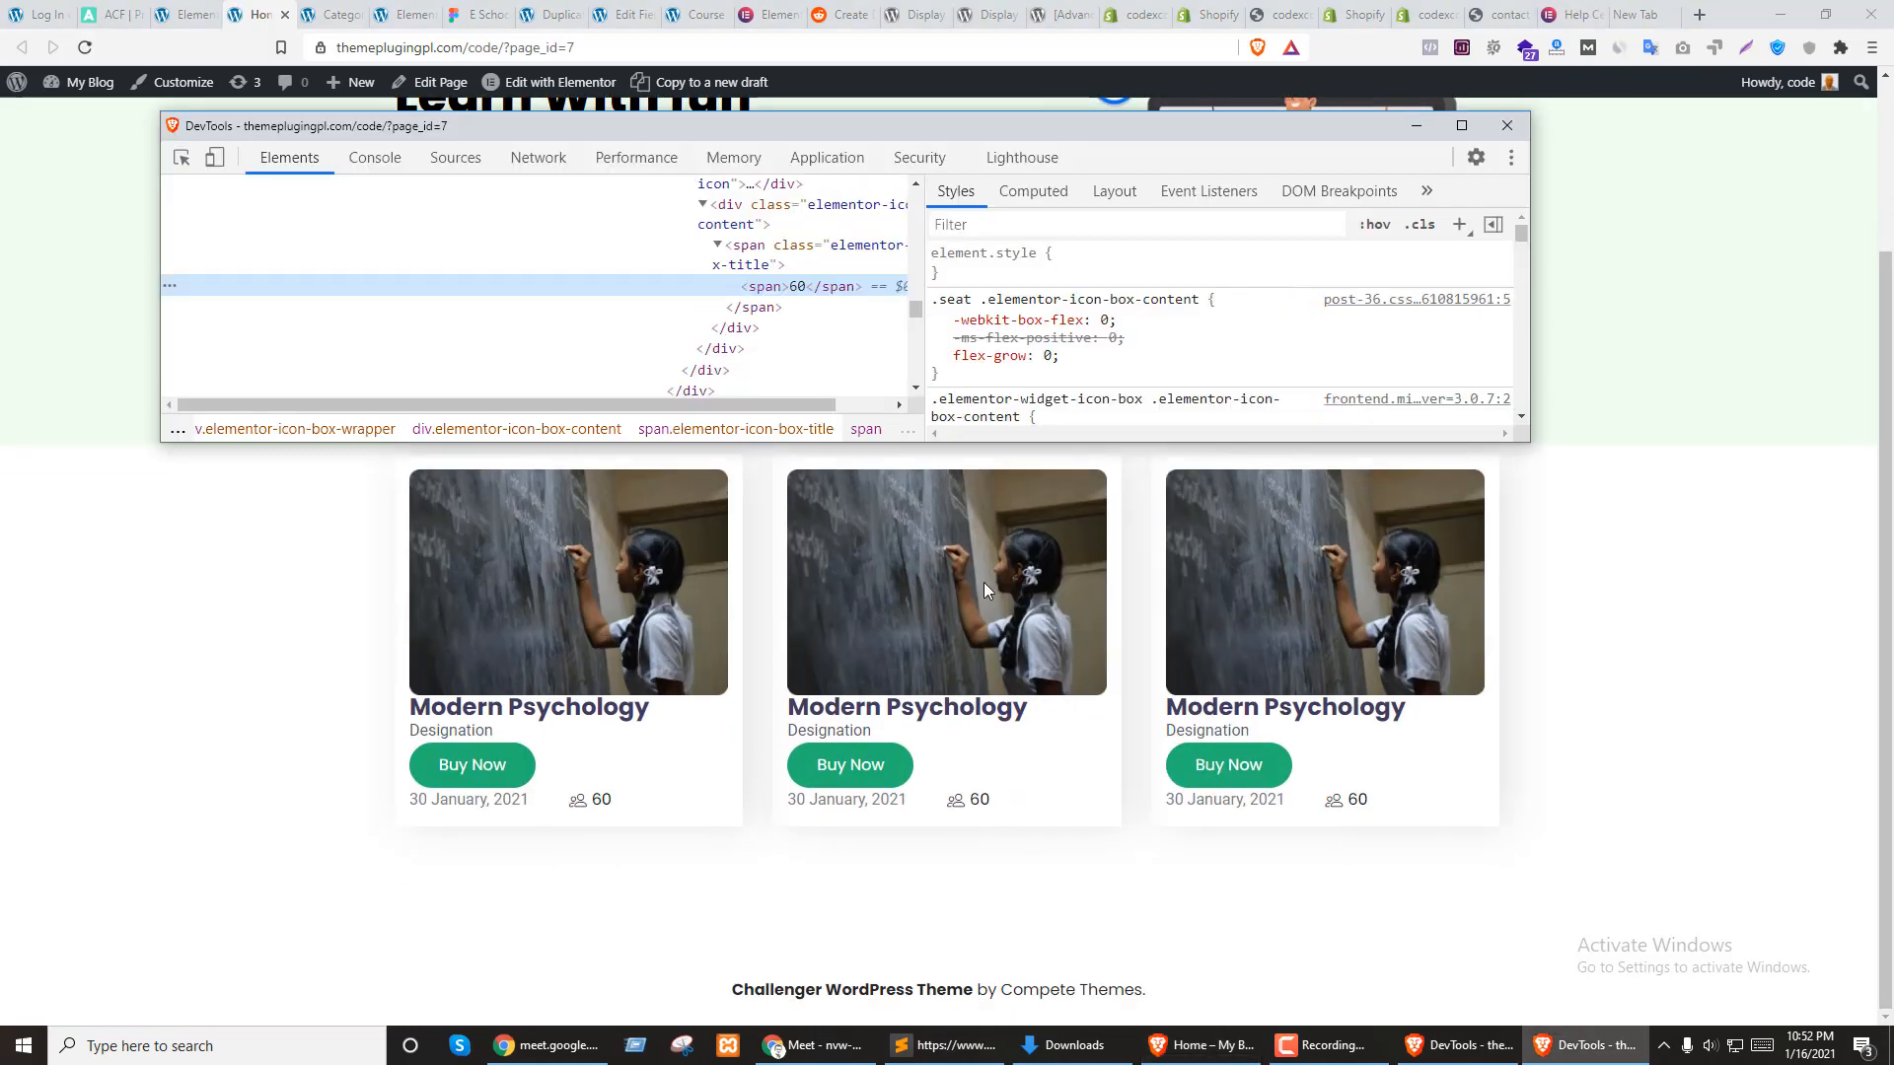
click(731, 245)
click(716, 216)
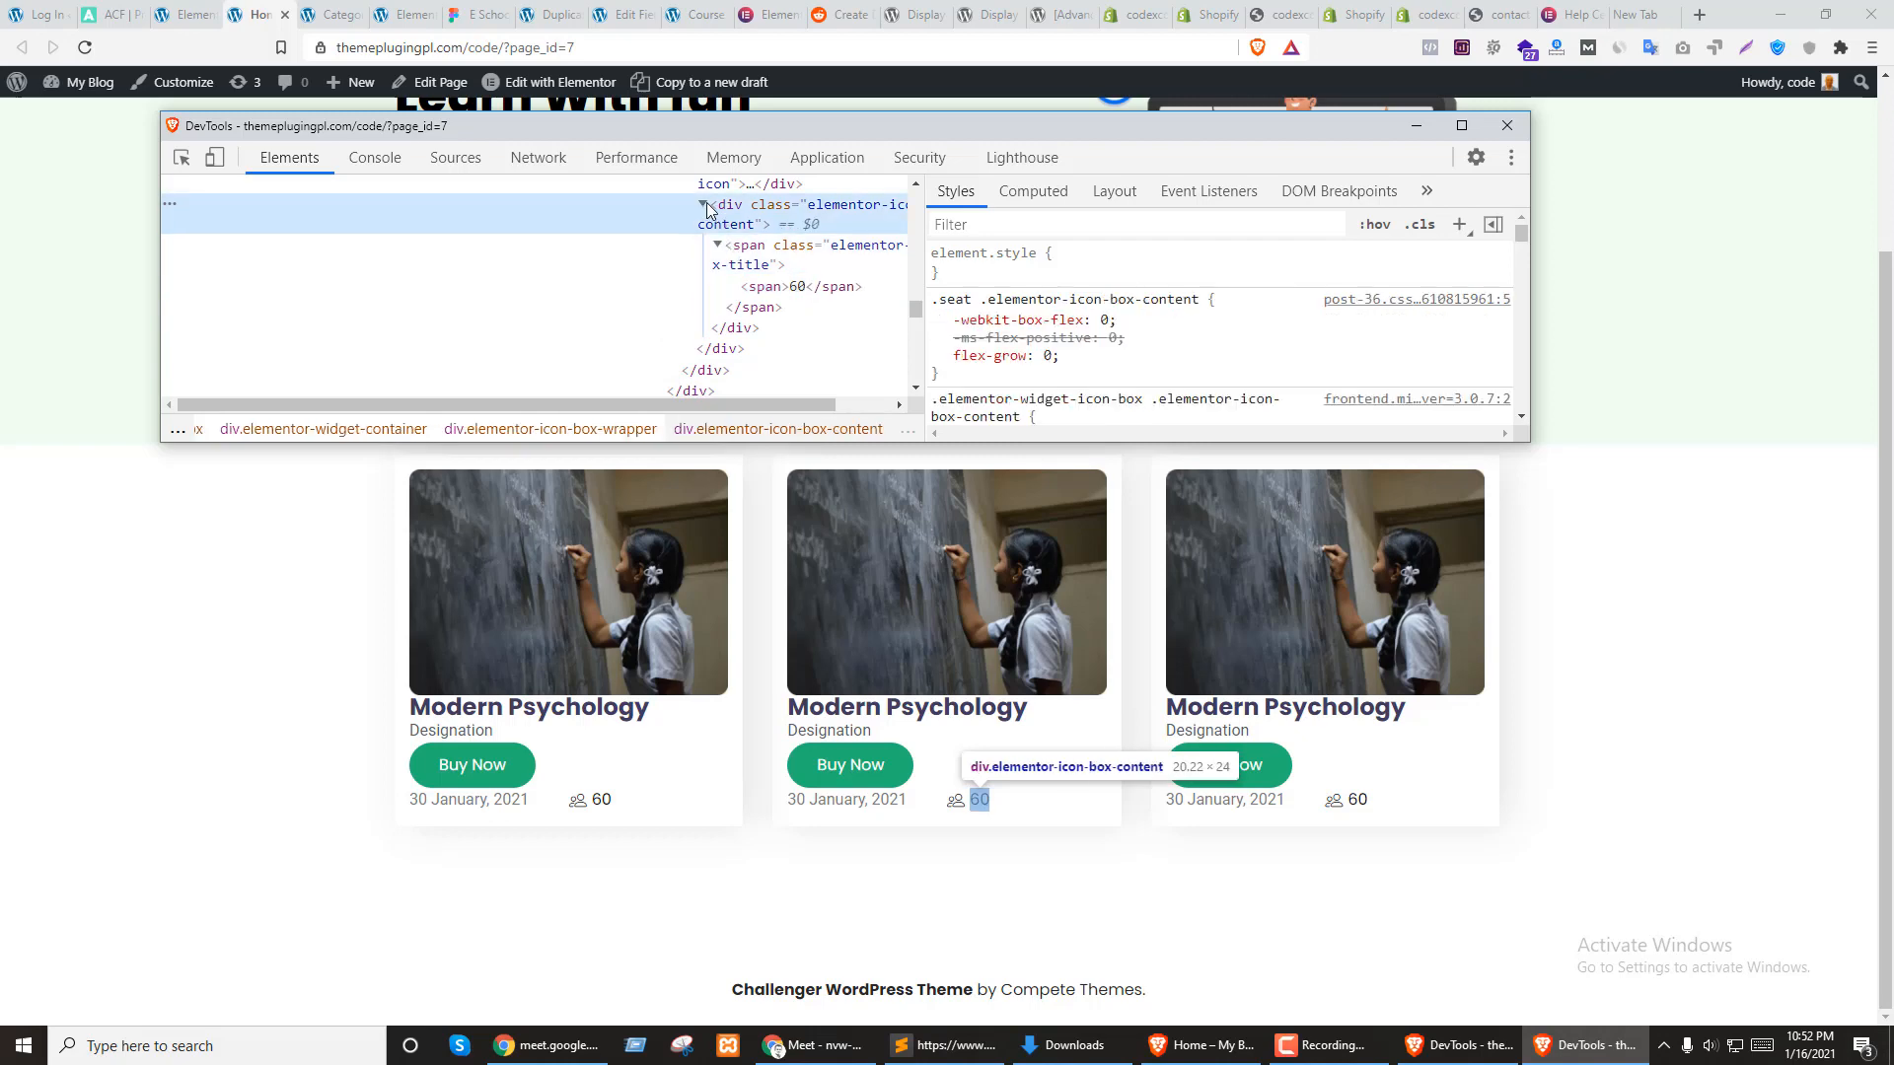
click(703, 204)
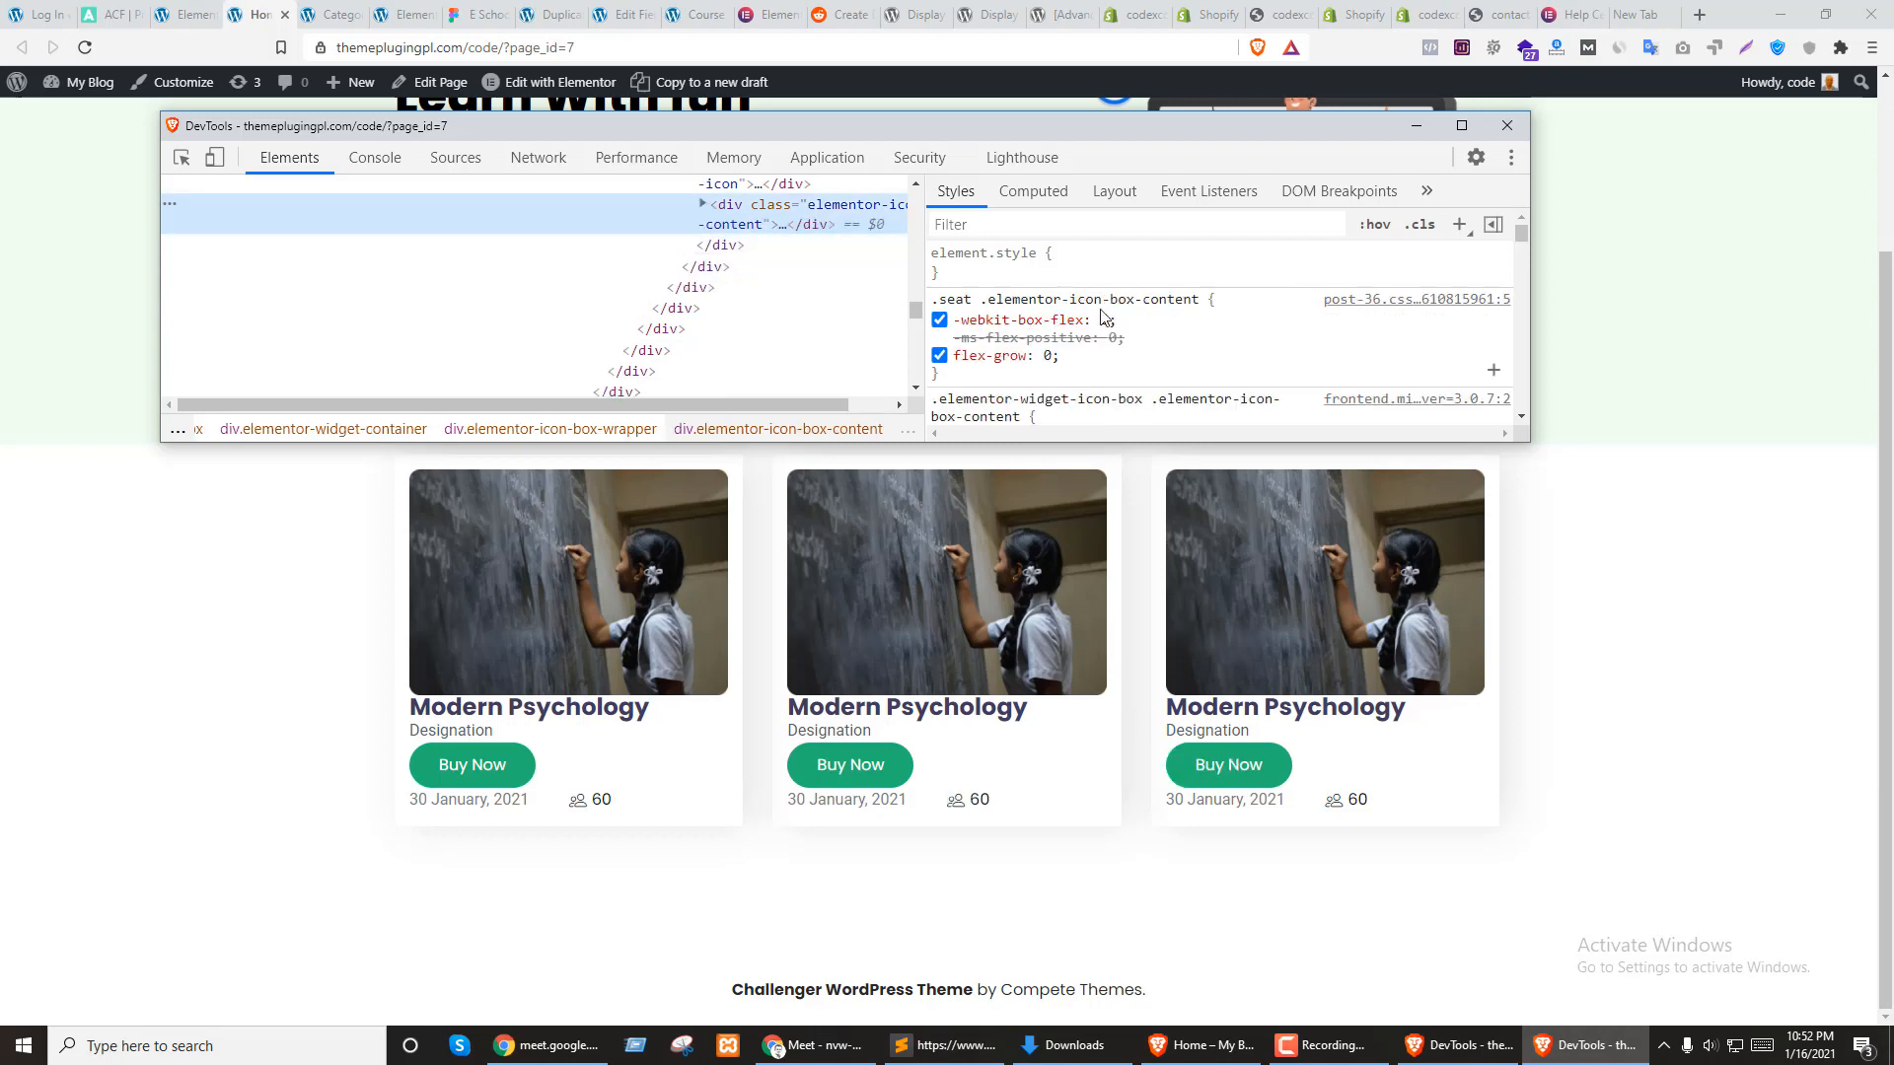
Replace the text-align declaration in the elementor-icon-box-wrapper rule with display: flex
scroll(789, 296, up, 2)
click(732, 239)
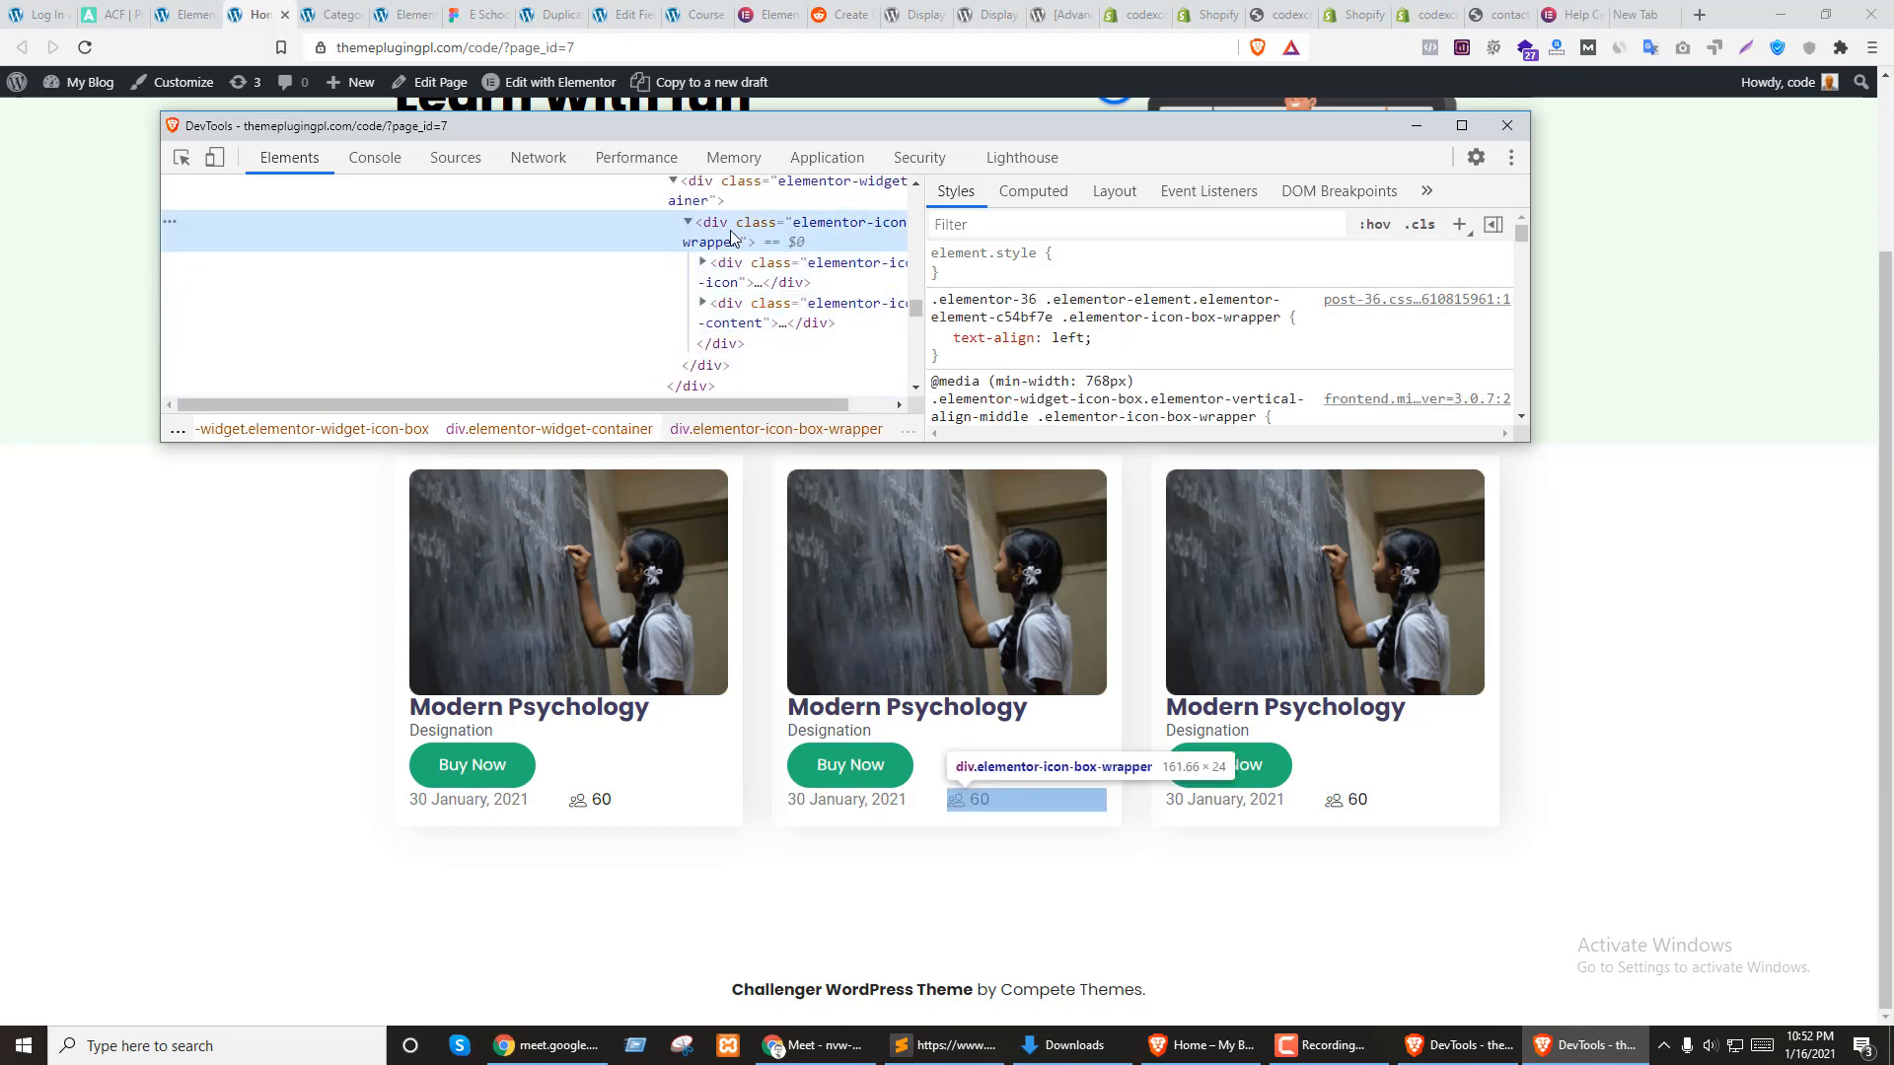
click(1065, 341)
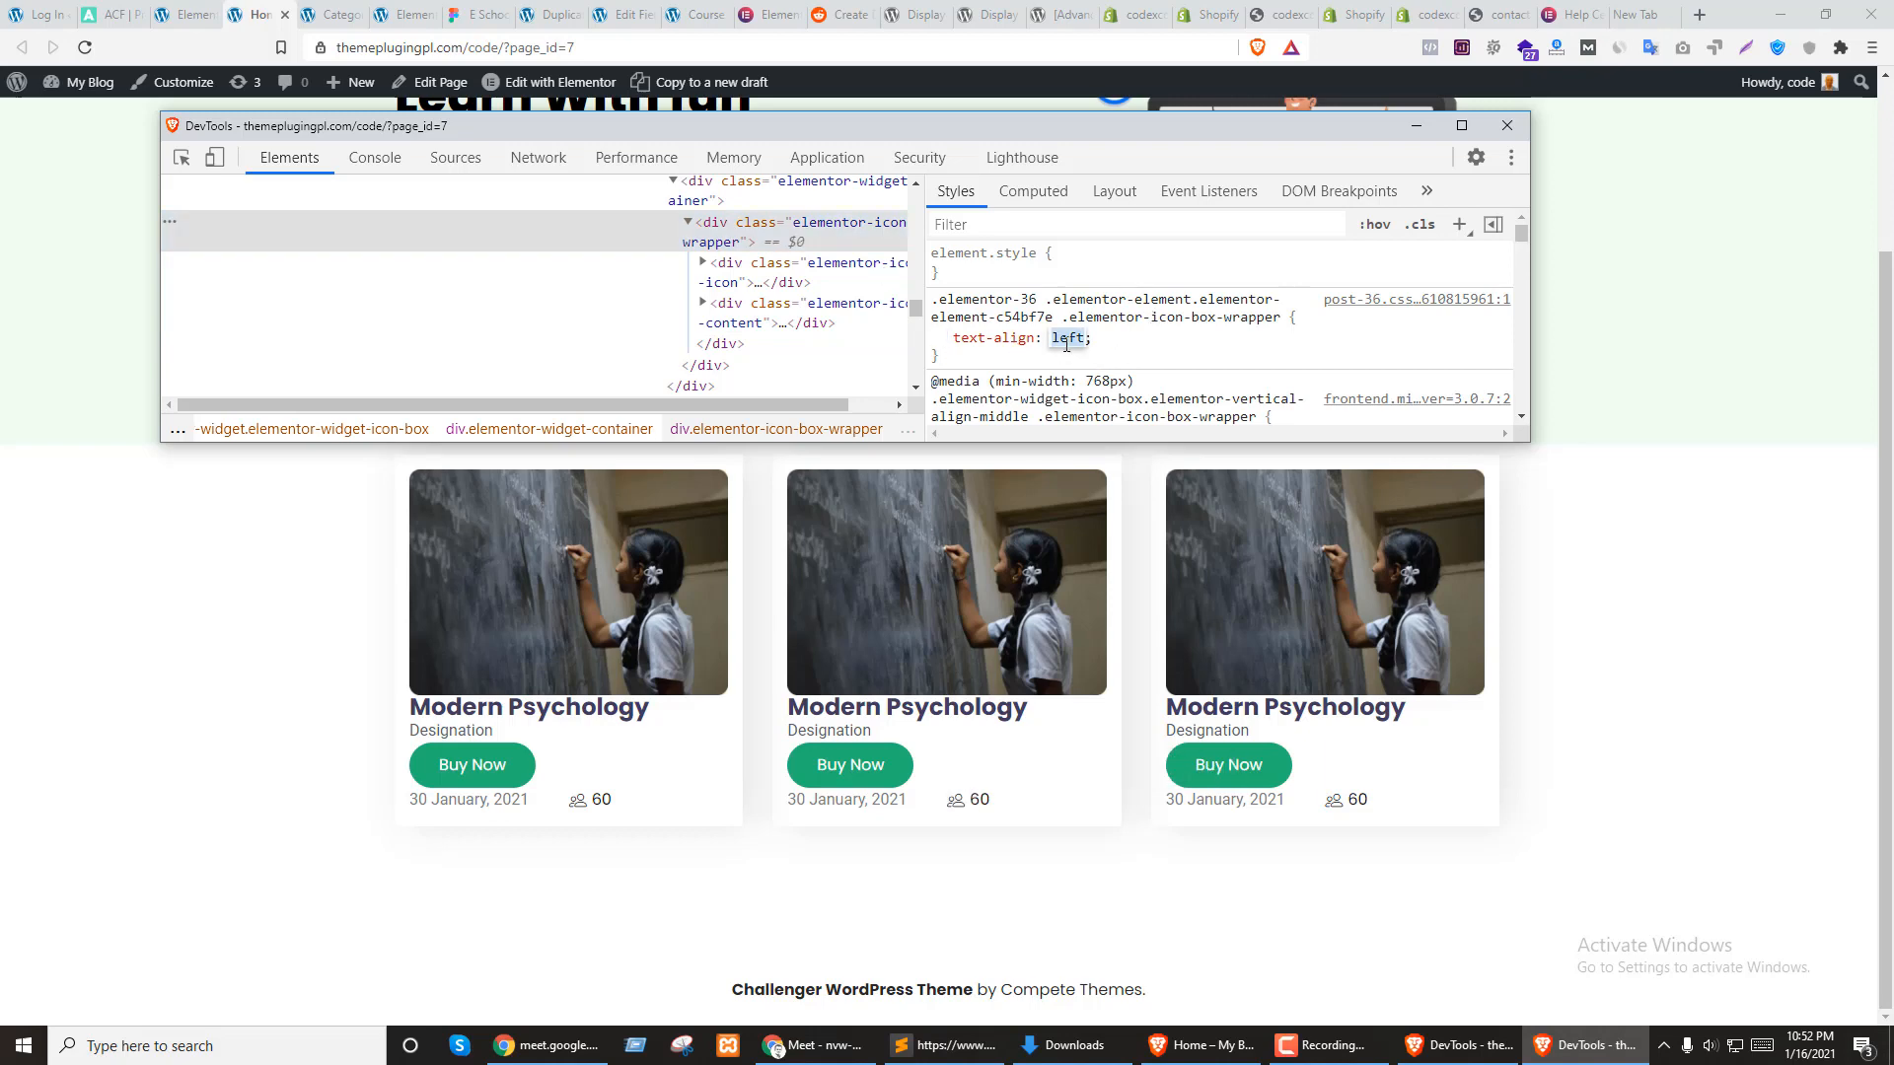
text(r)
key(Down)
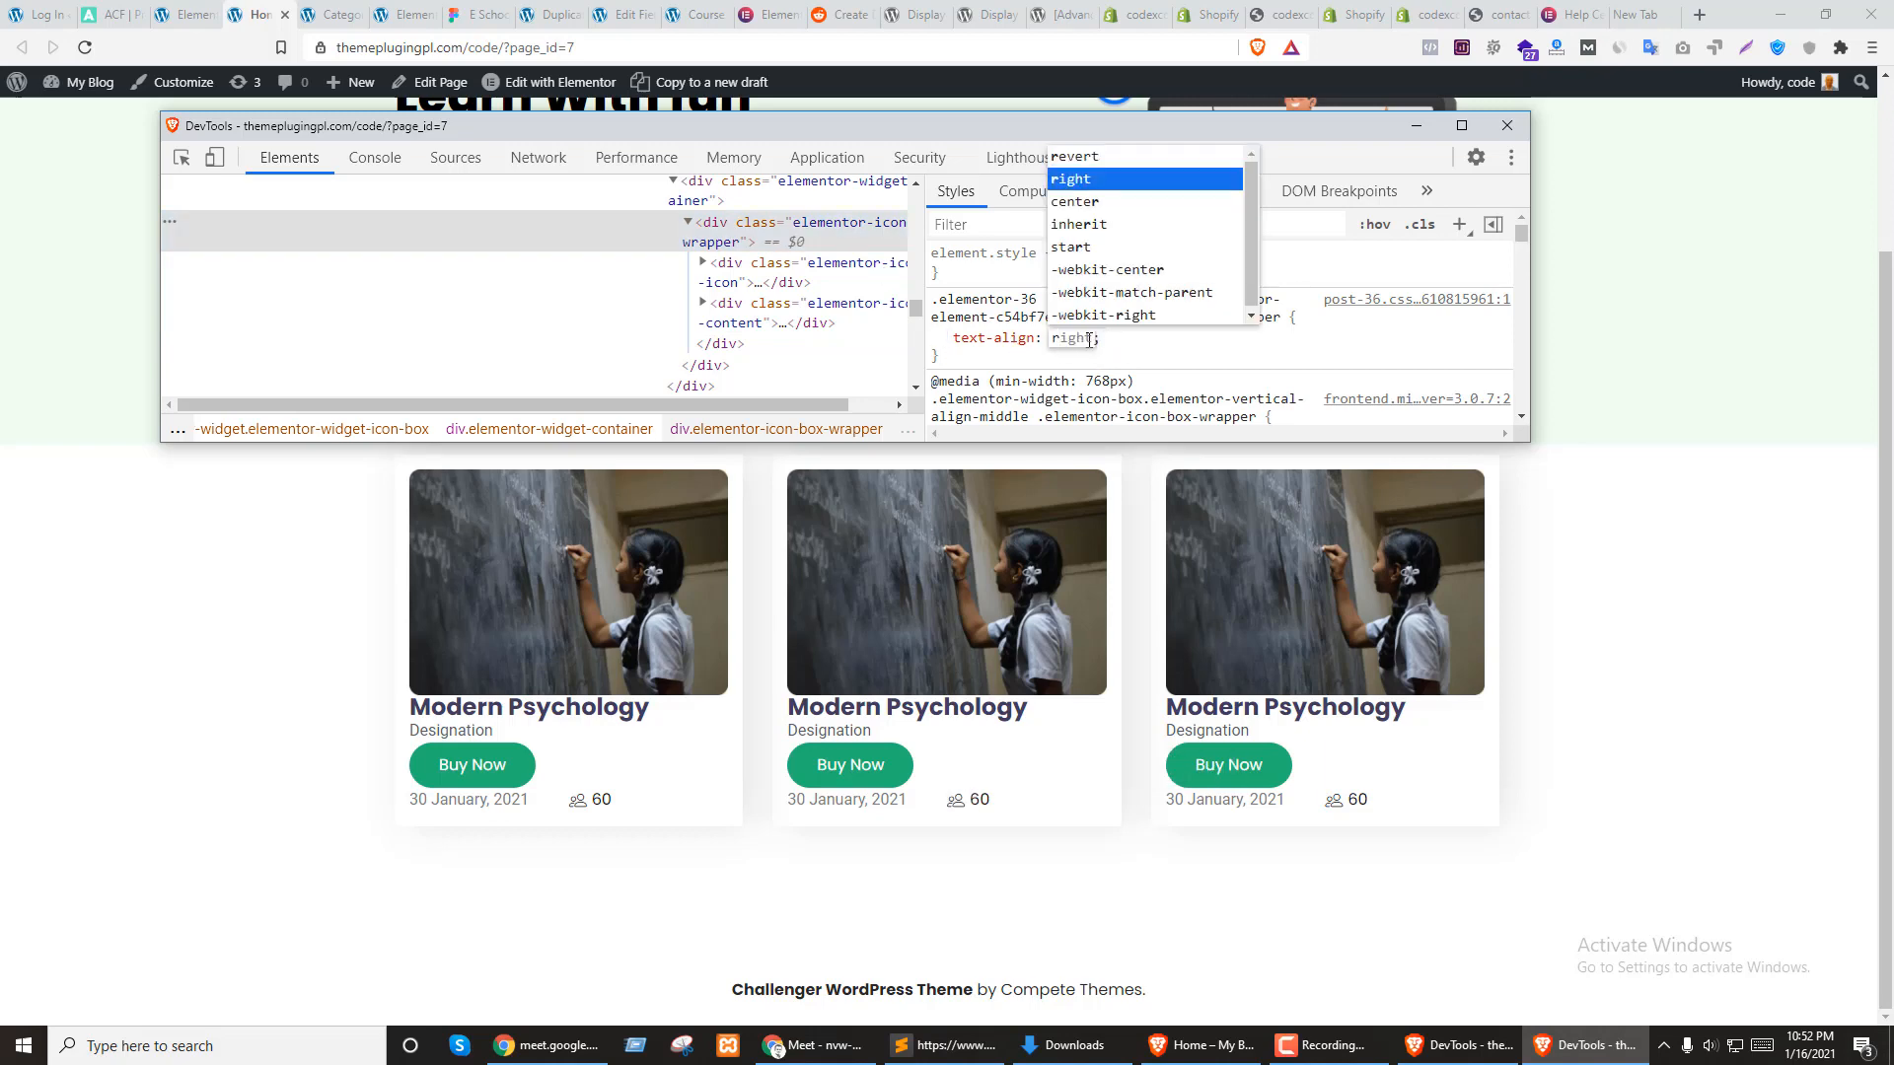
key(Return)
text(di)
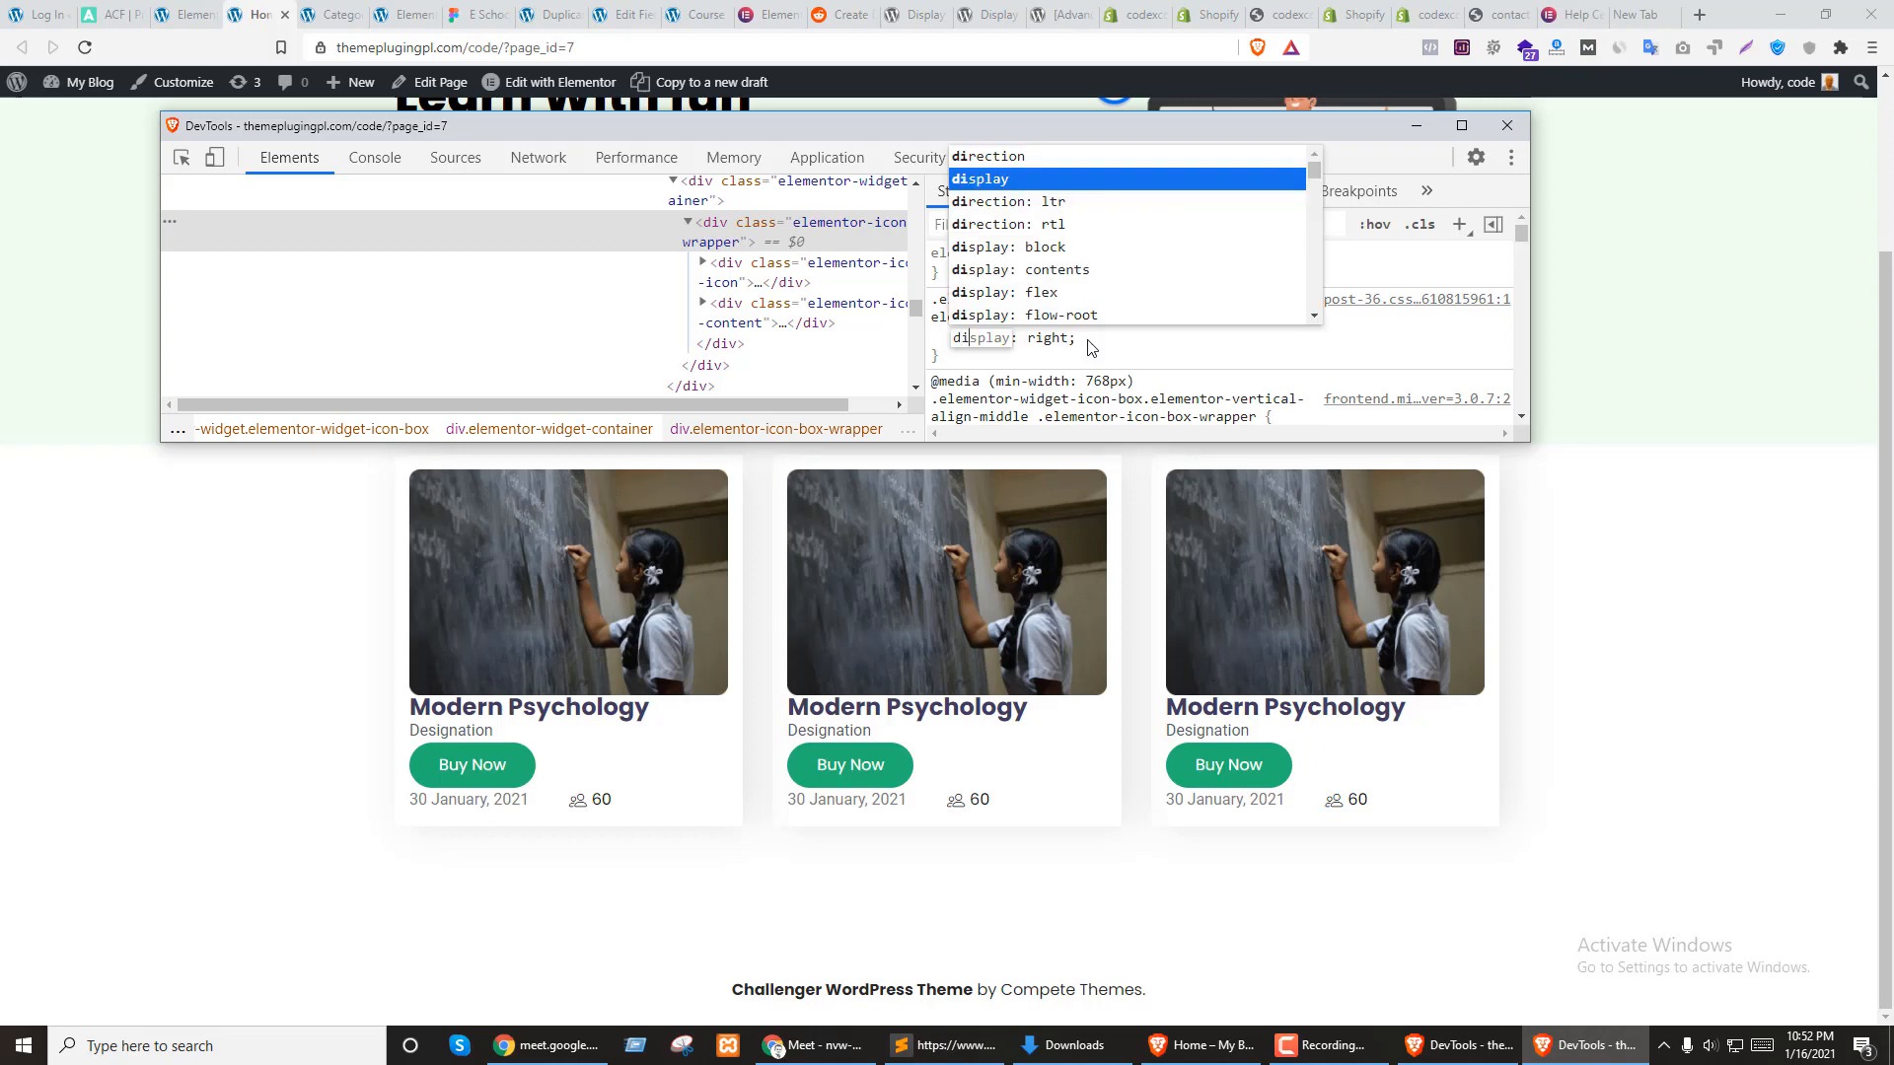
key(Tab)
text(f)
key(Return)
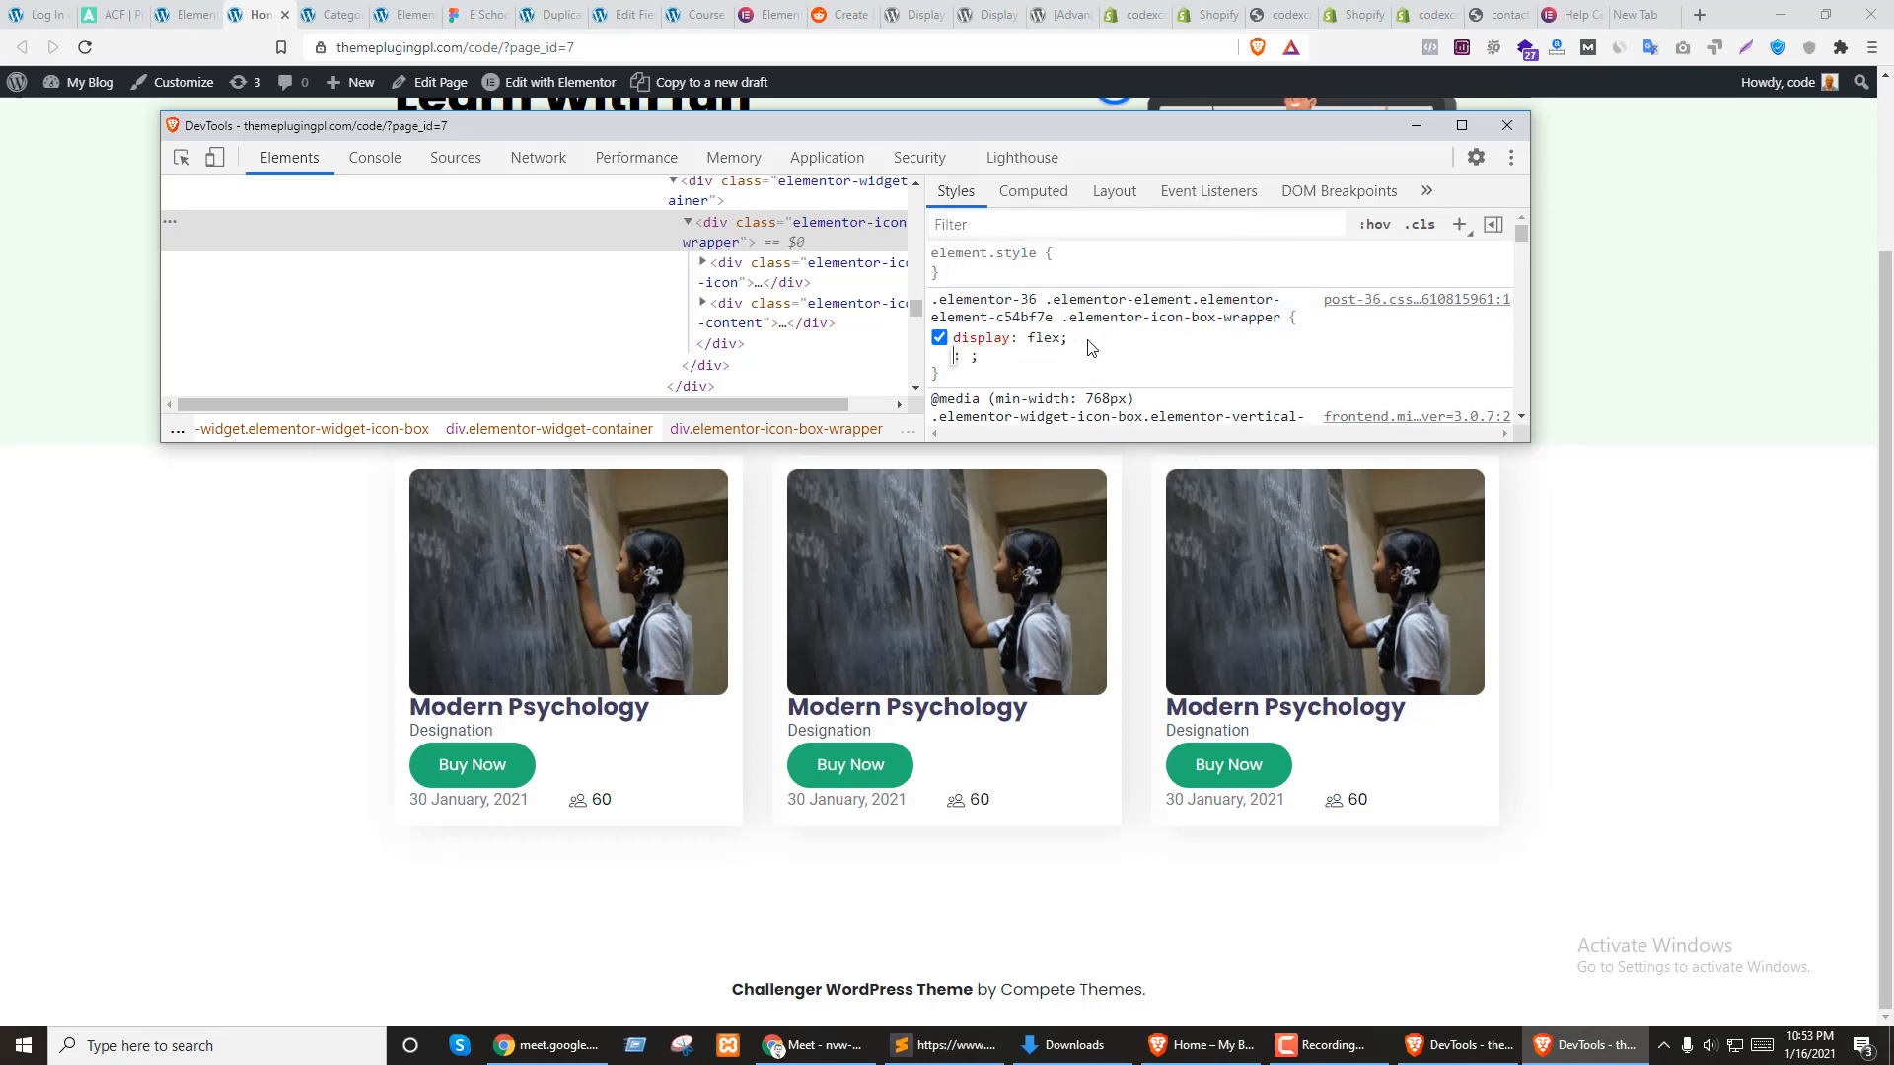
Add justify-content: flex-end to the elementor-icon-box-wrapper rule
text(ju)
key(Tab)
text(fle)
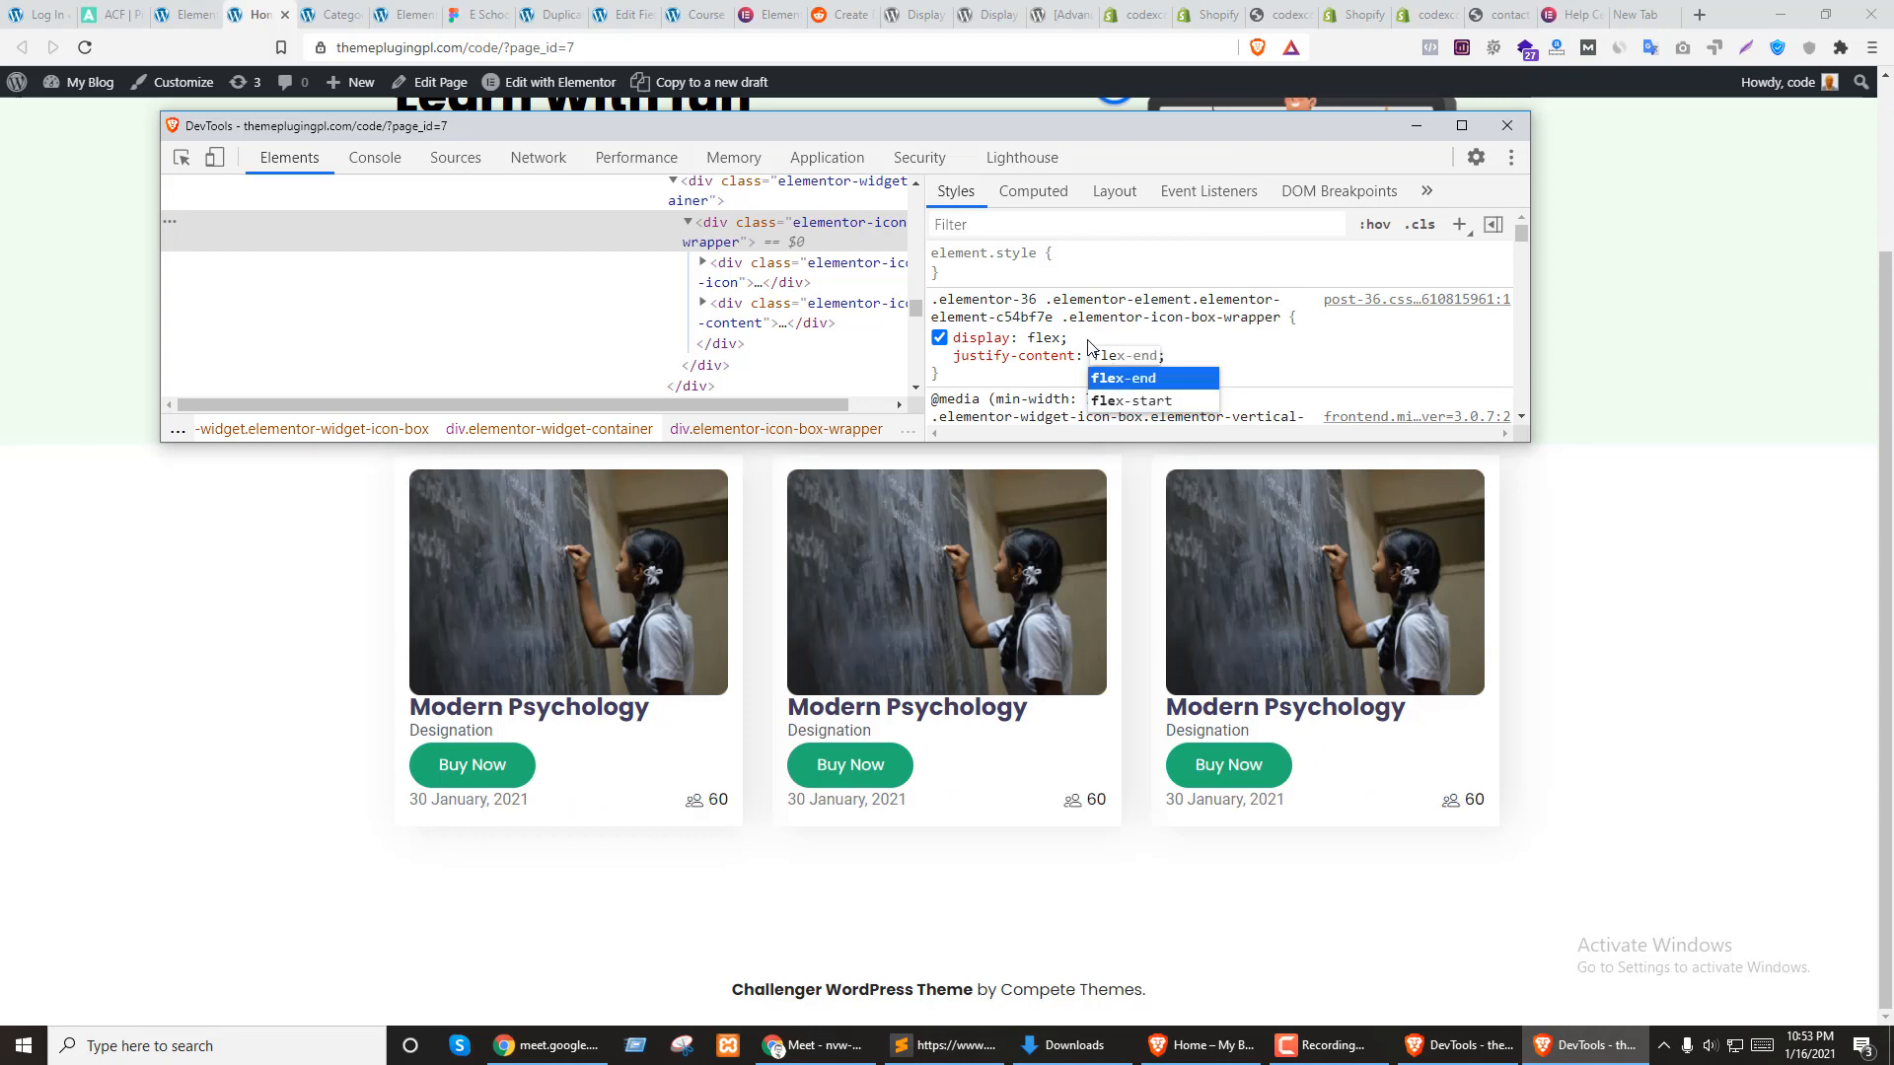
key(Return)
key(Escape)
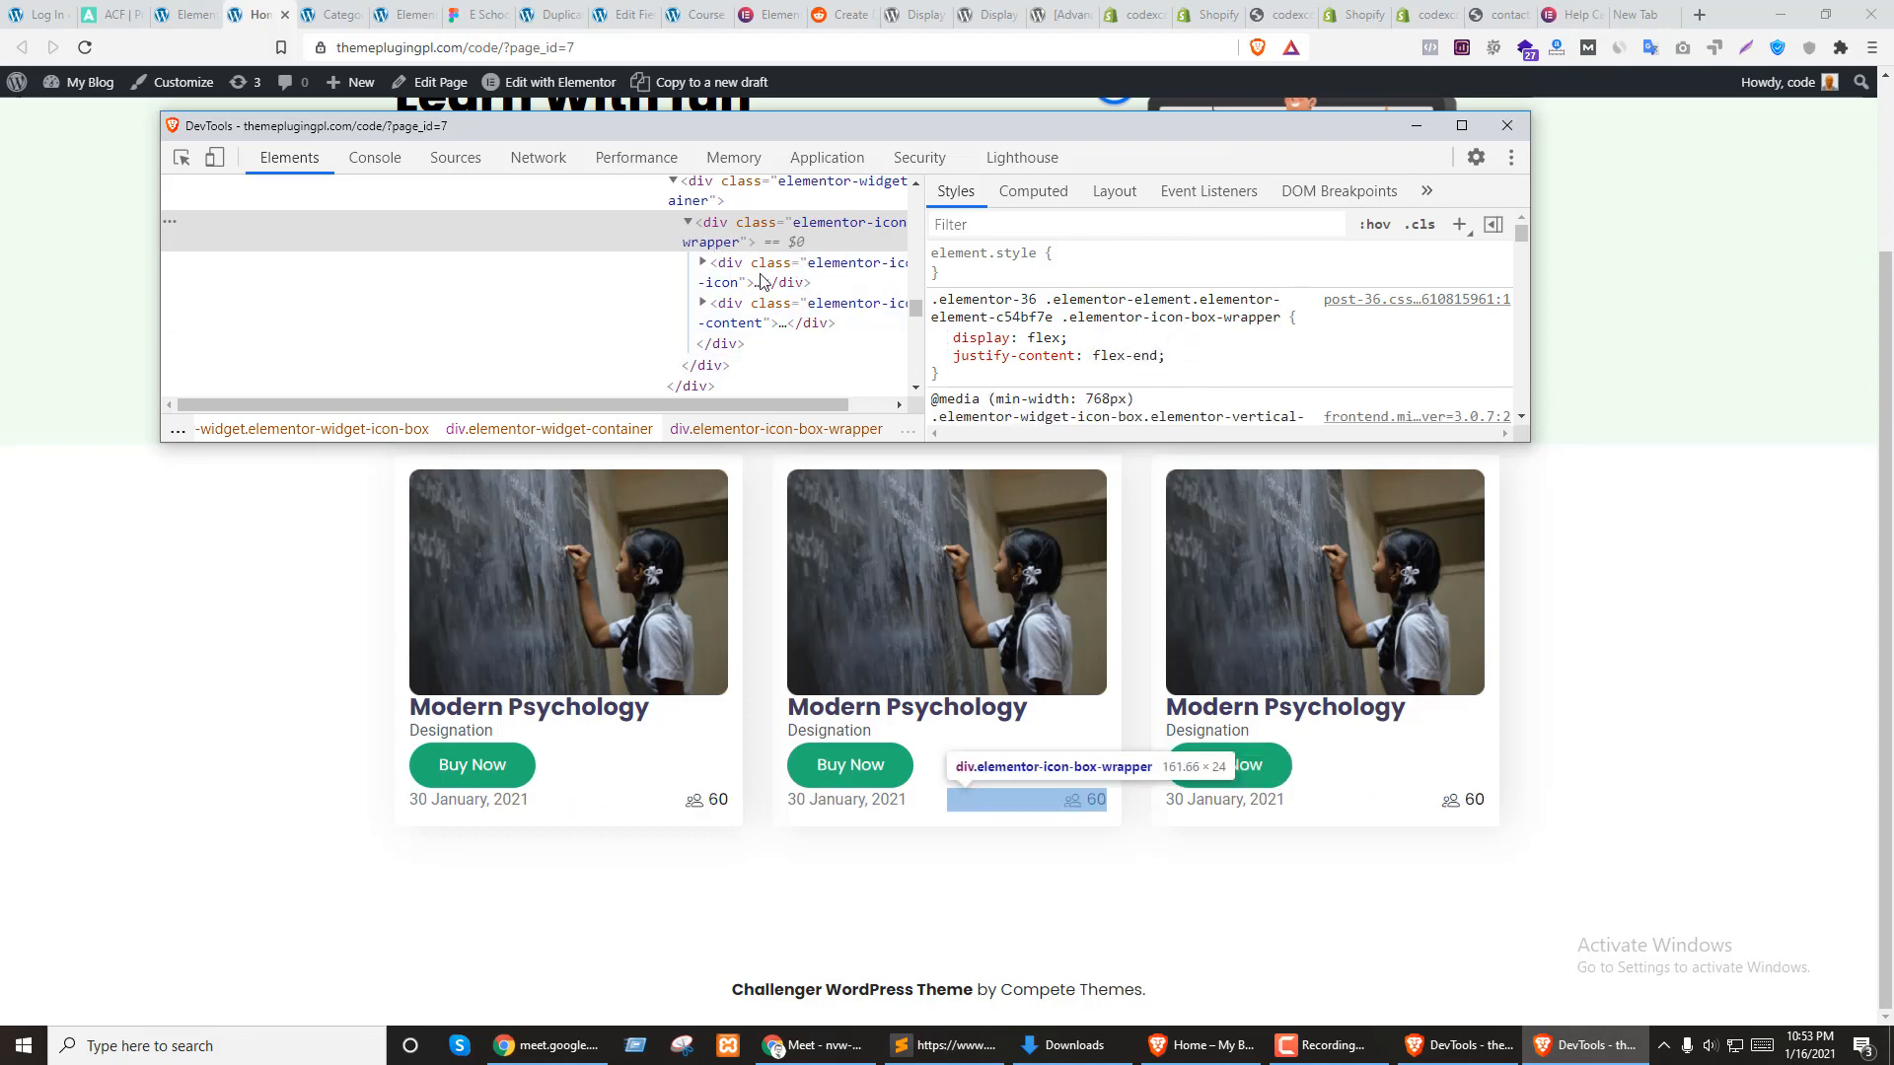
Widen the element tree and examine the icon box's markup and styles from the content div up to its enclosing column
drag(824, 412, 868, 413)
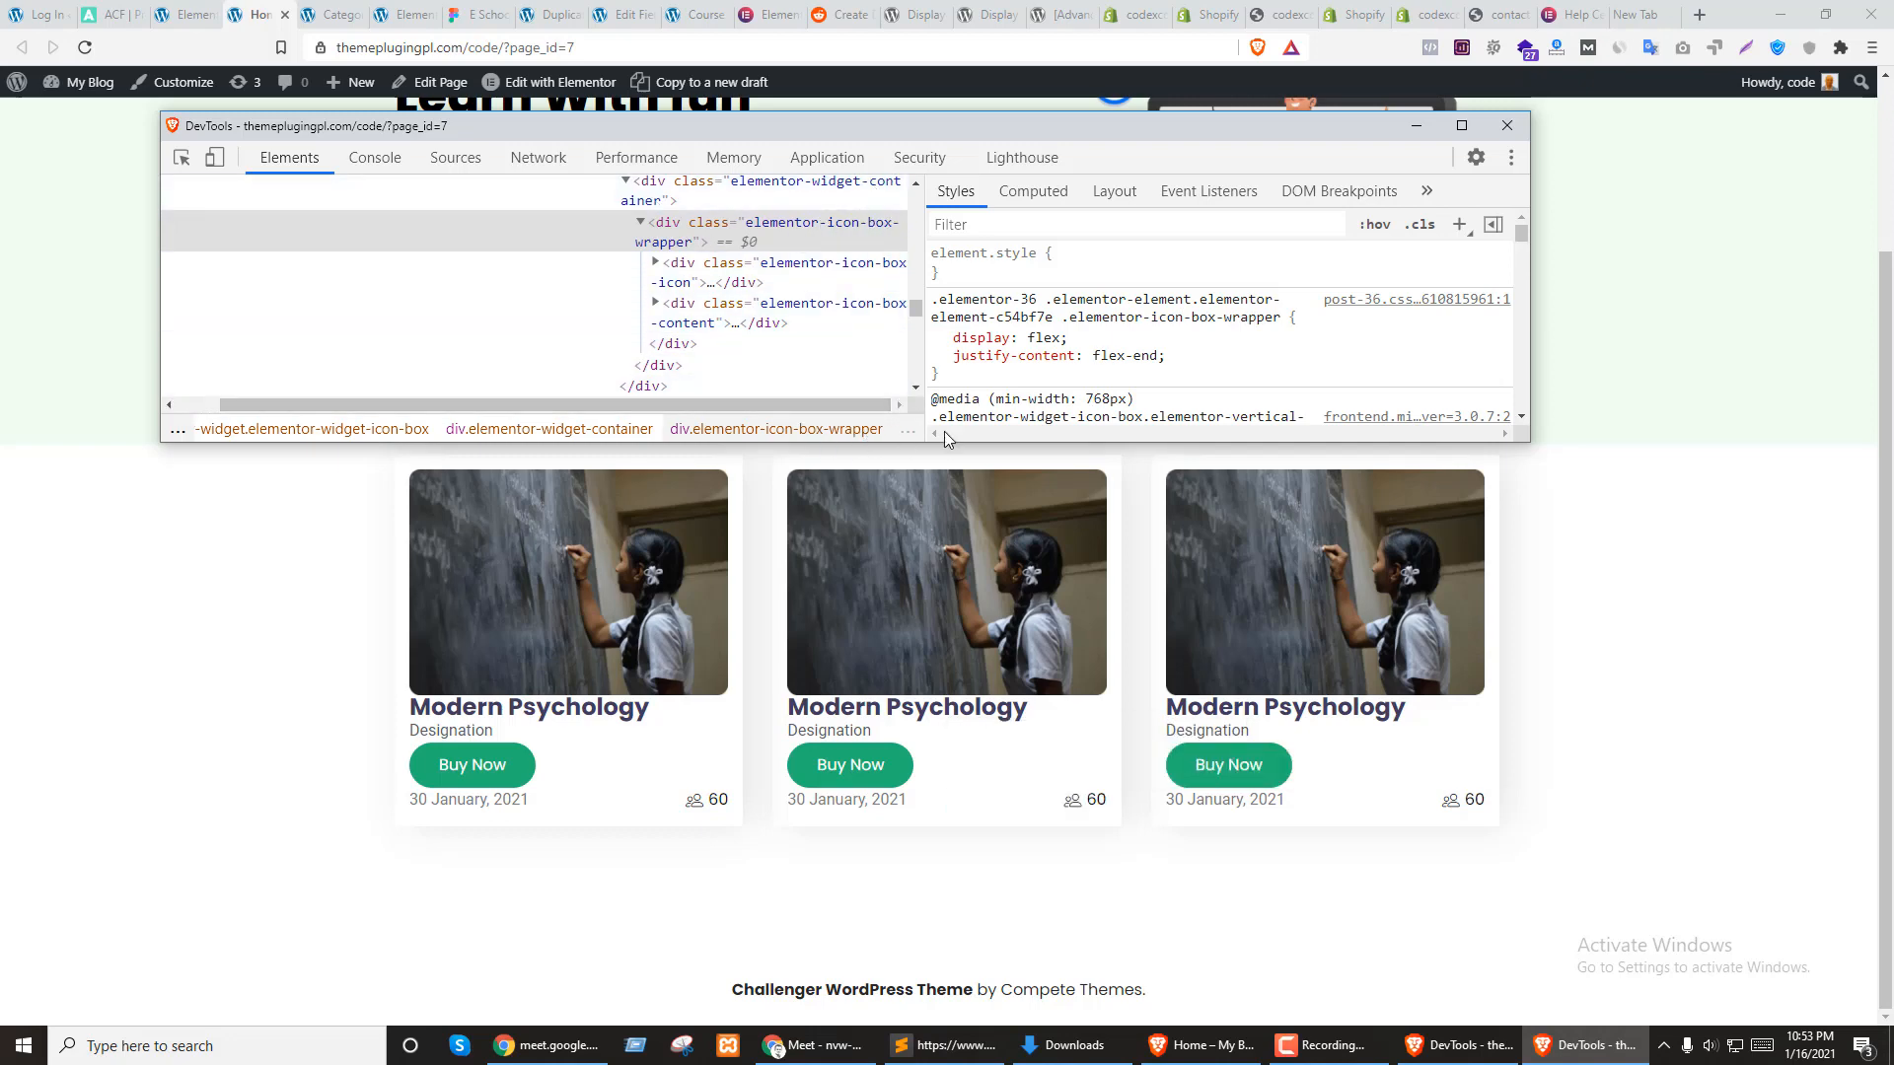
drag(924, 383, 1143, 383)
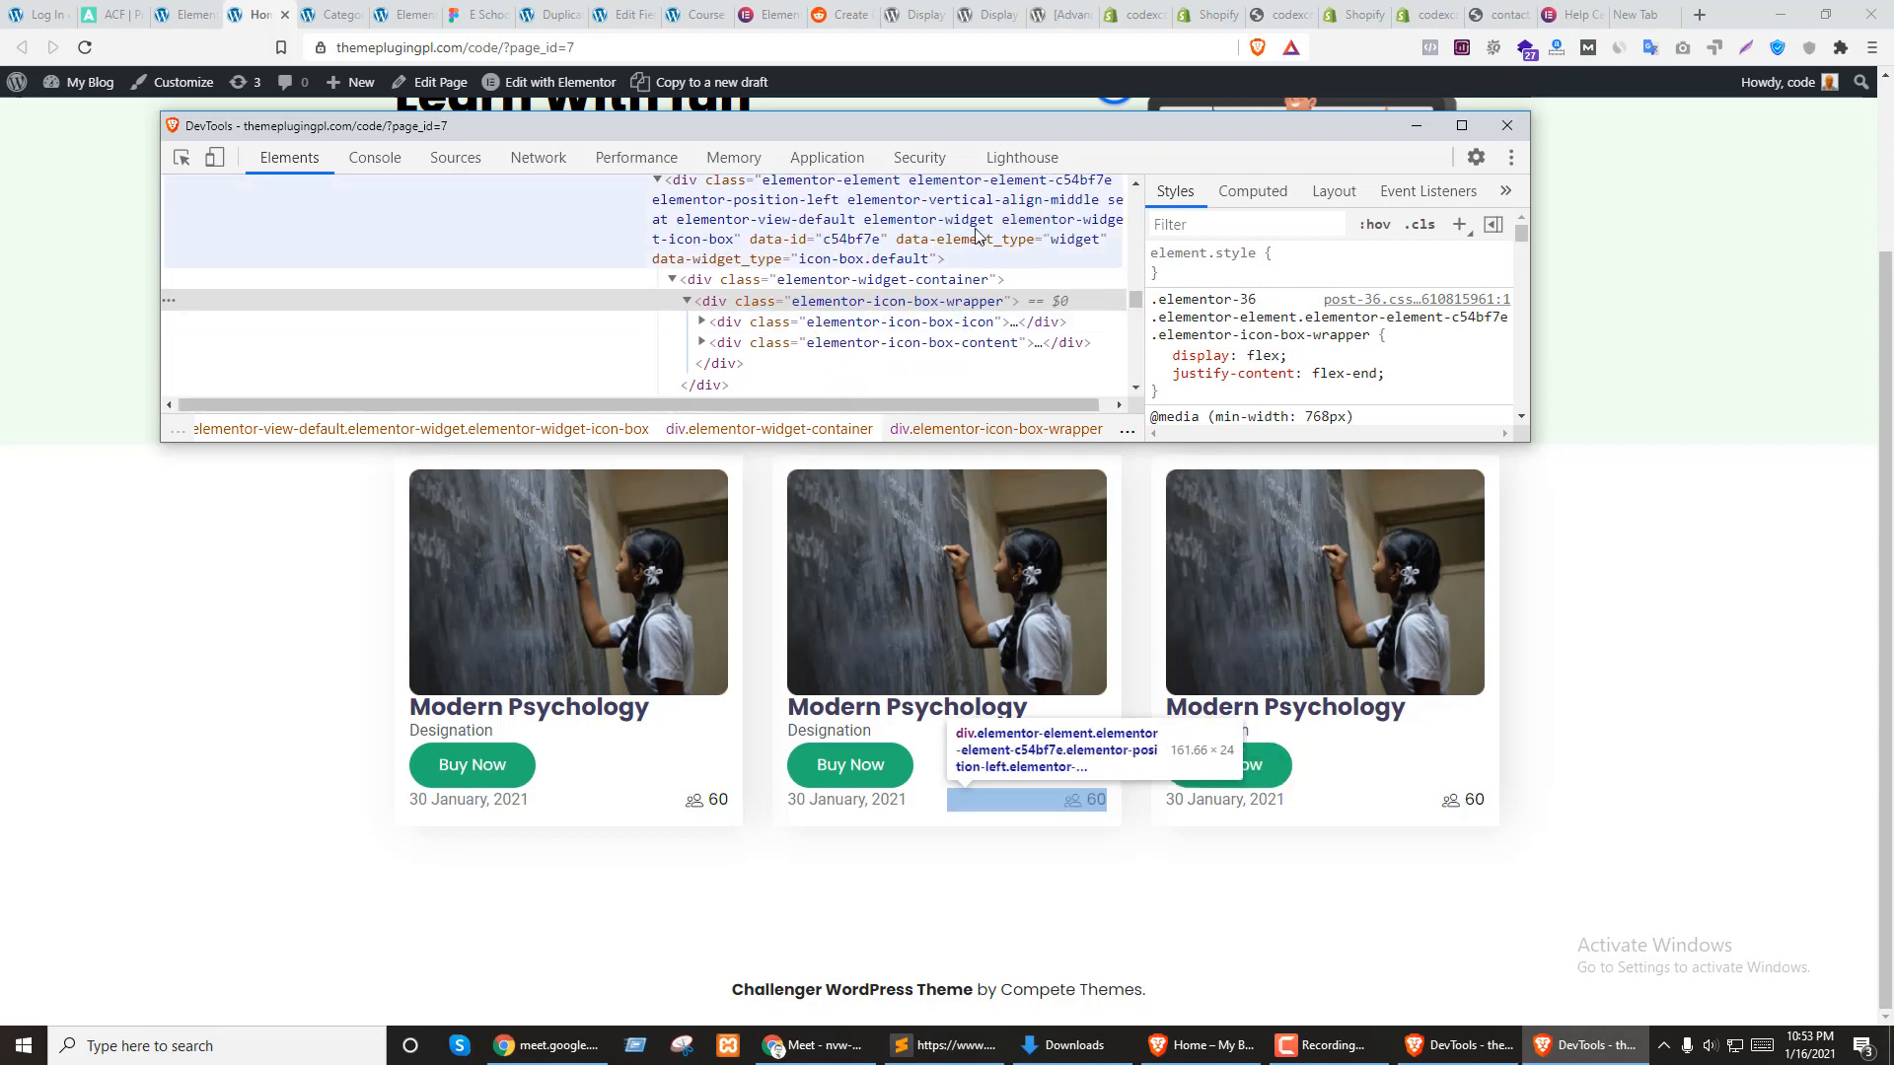
click(775, 343)
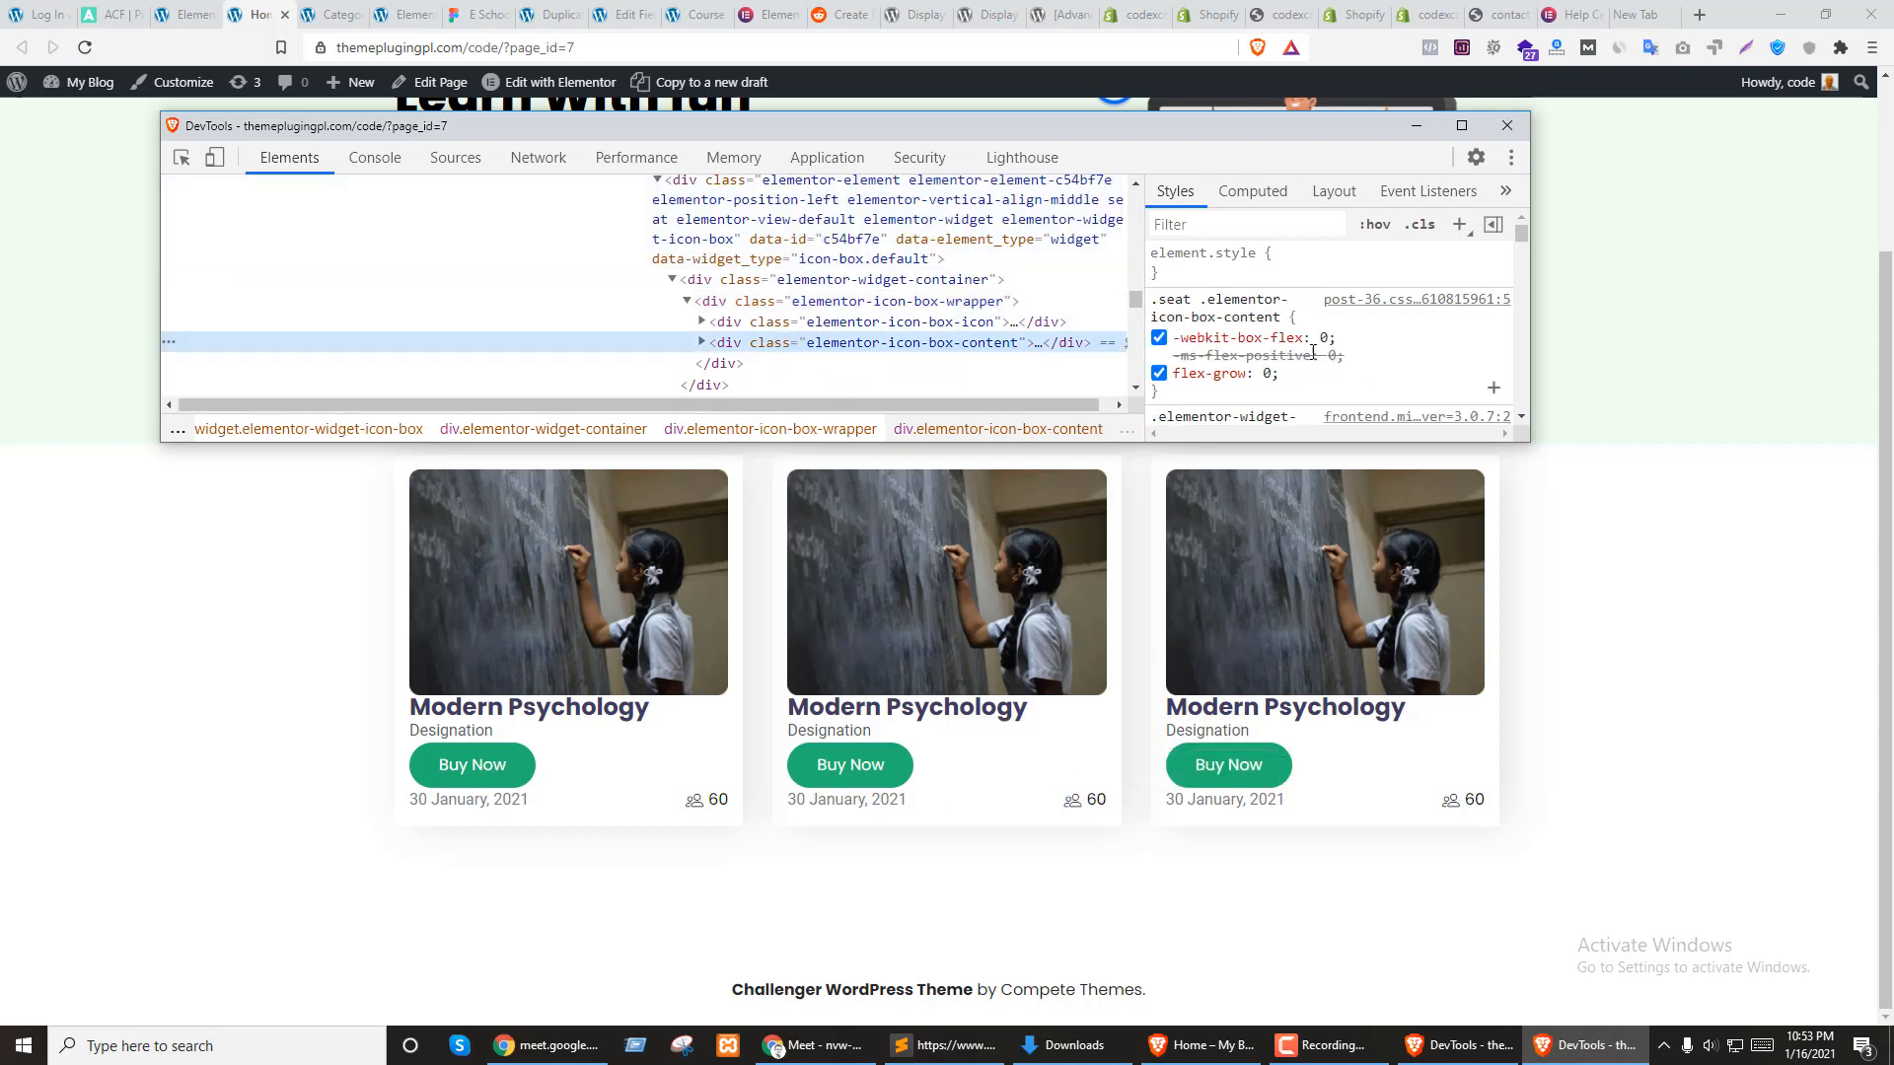
click(883, 283)
key(Up)
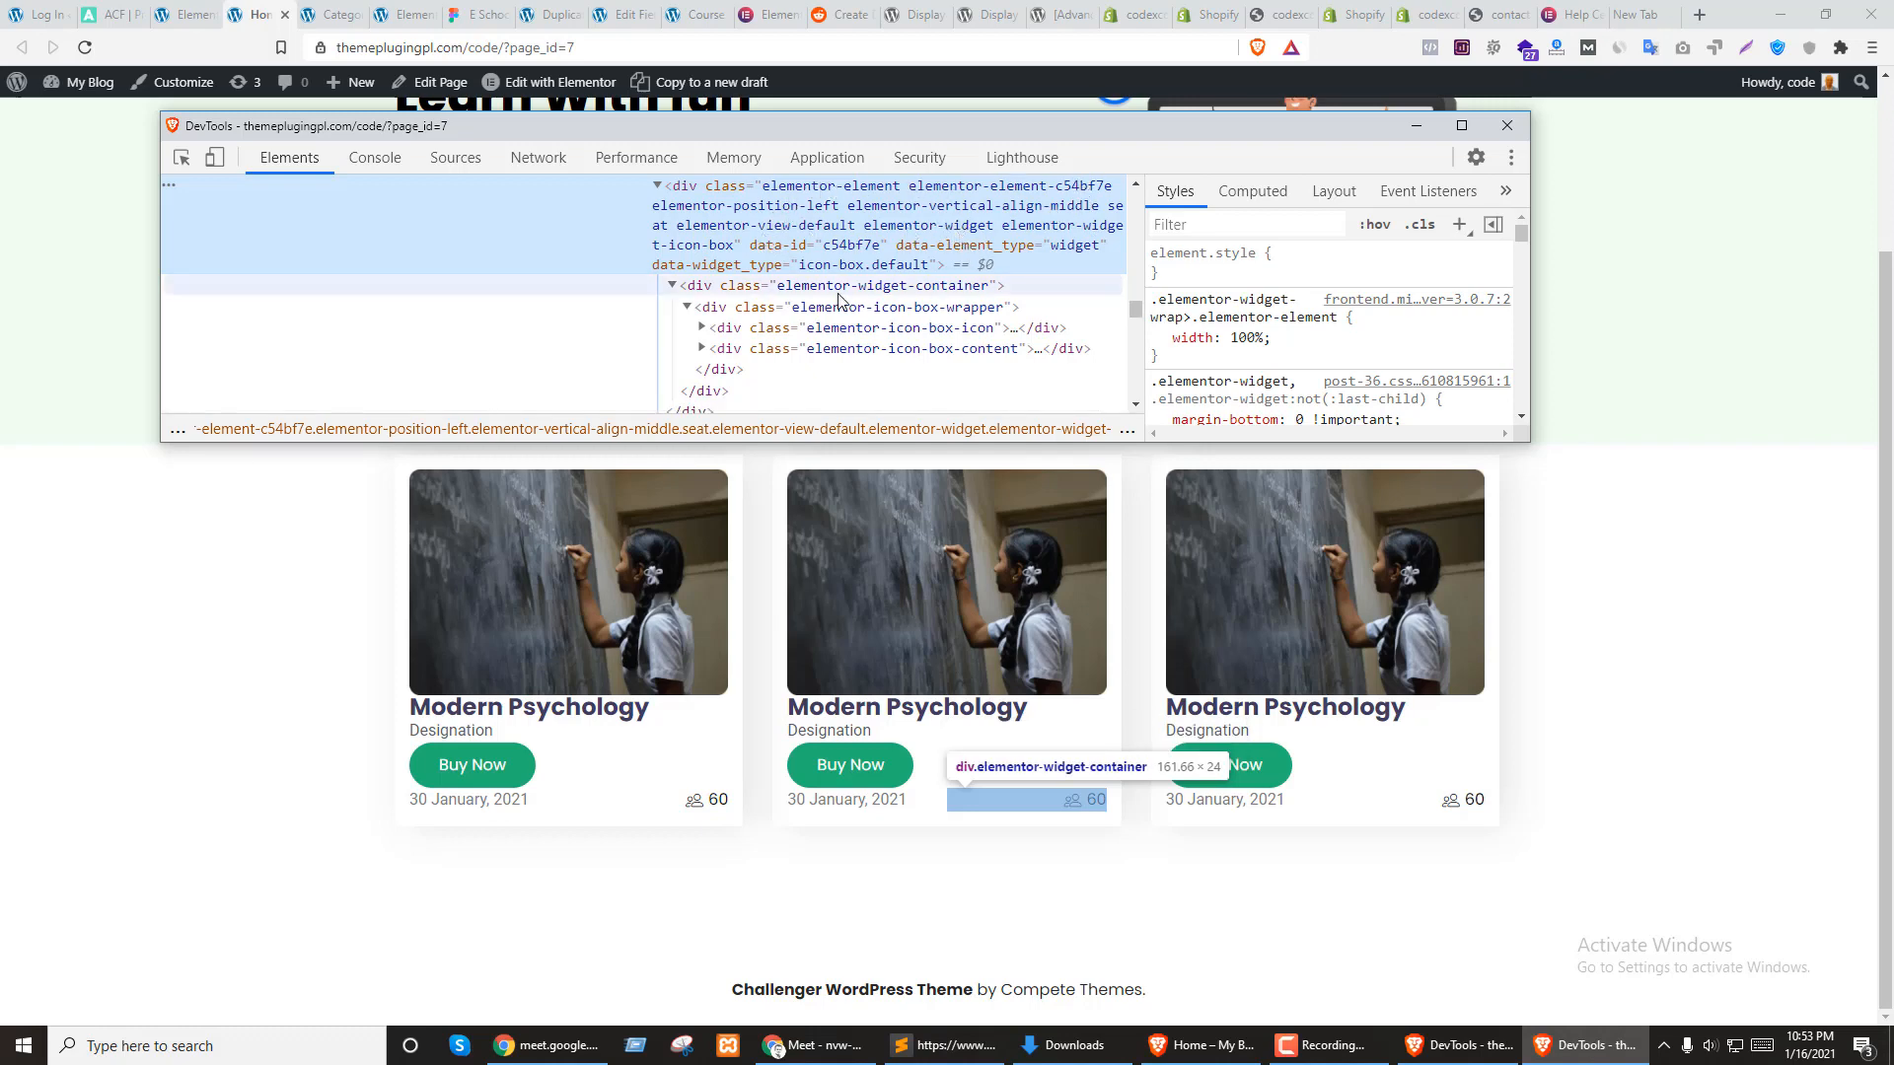
scroll(838, 299, up, 1)
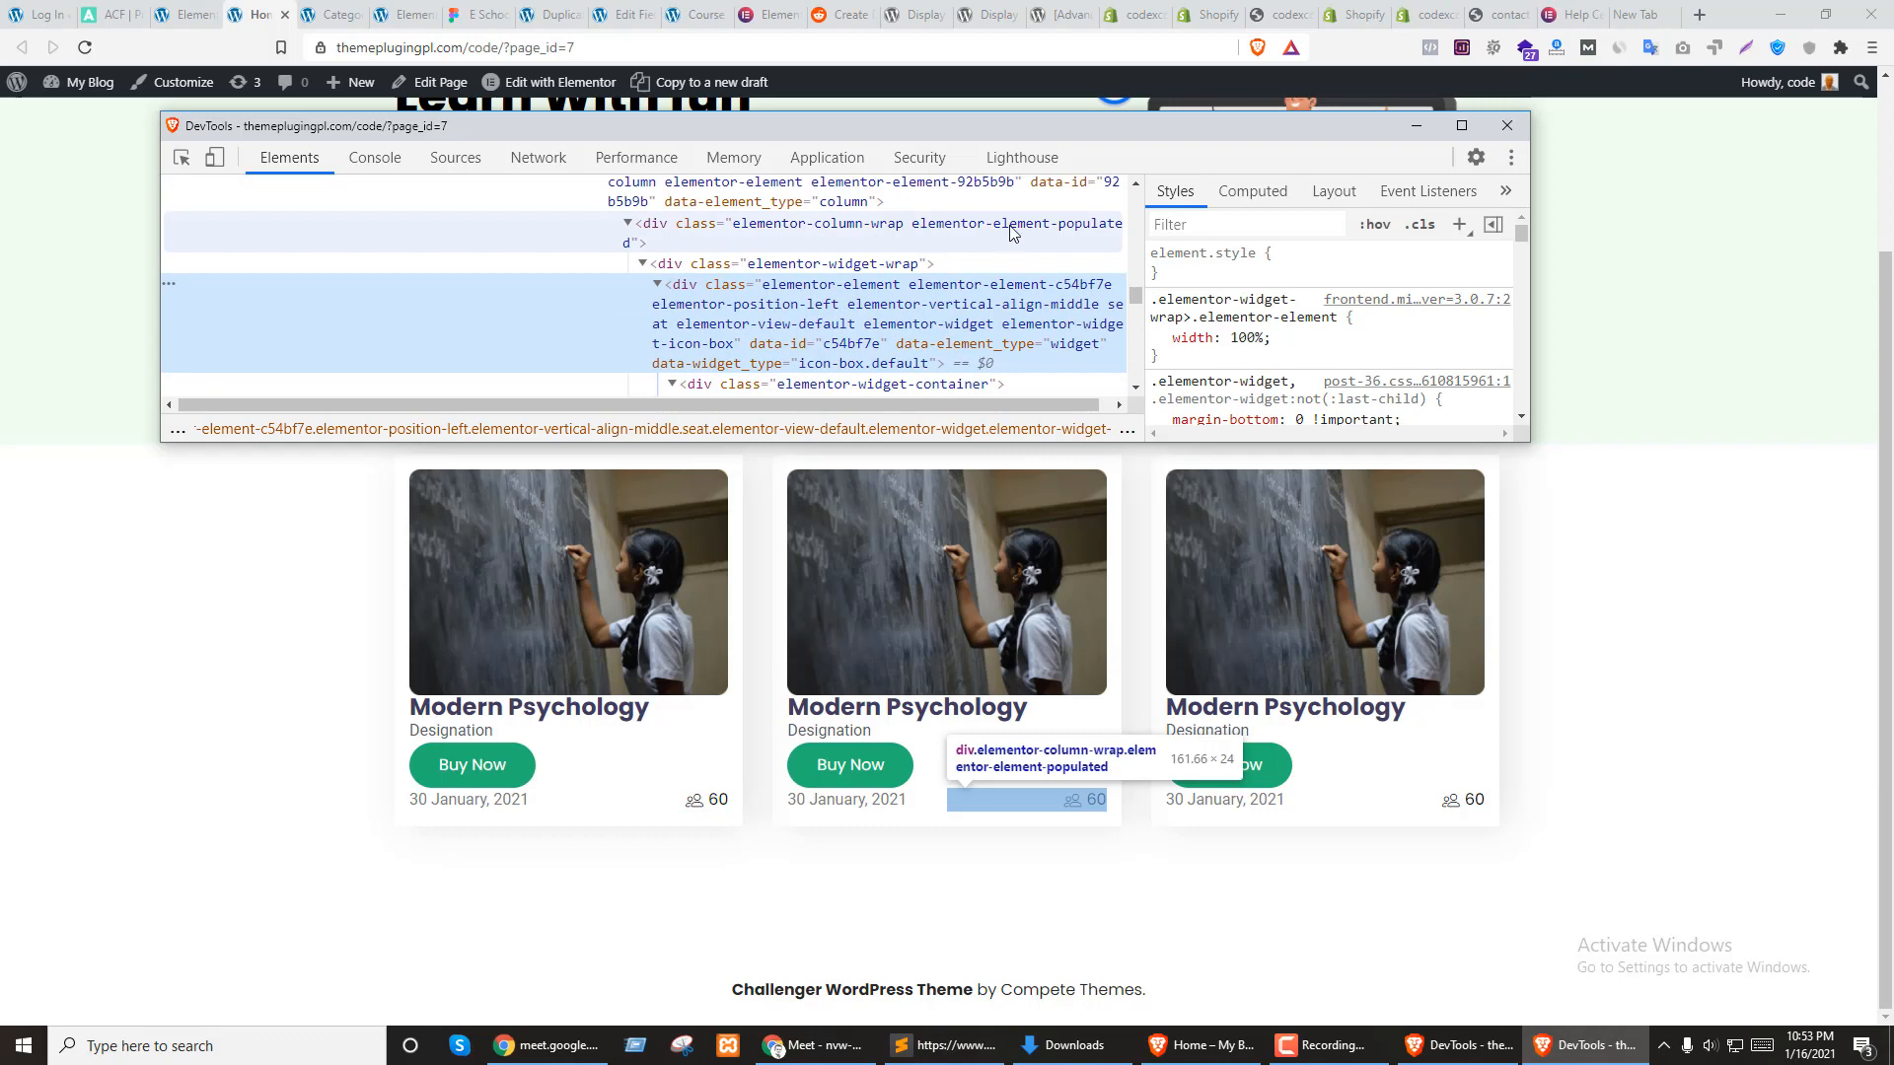
scroll(849, 276, up, 1)
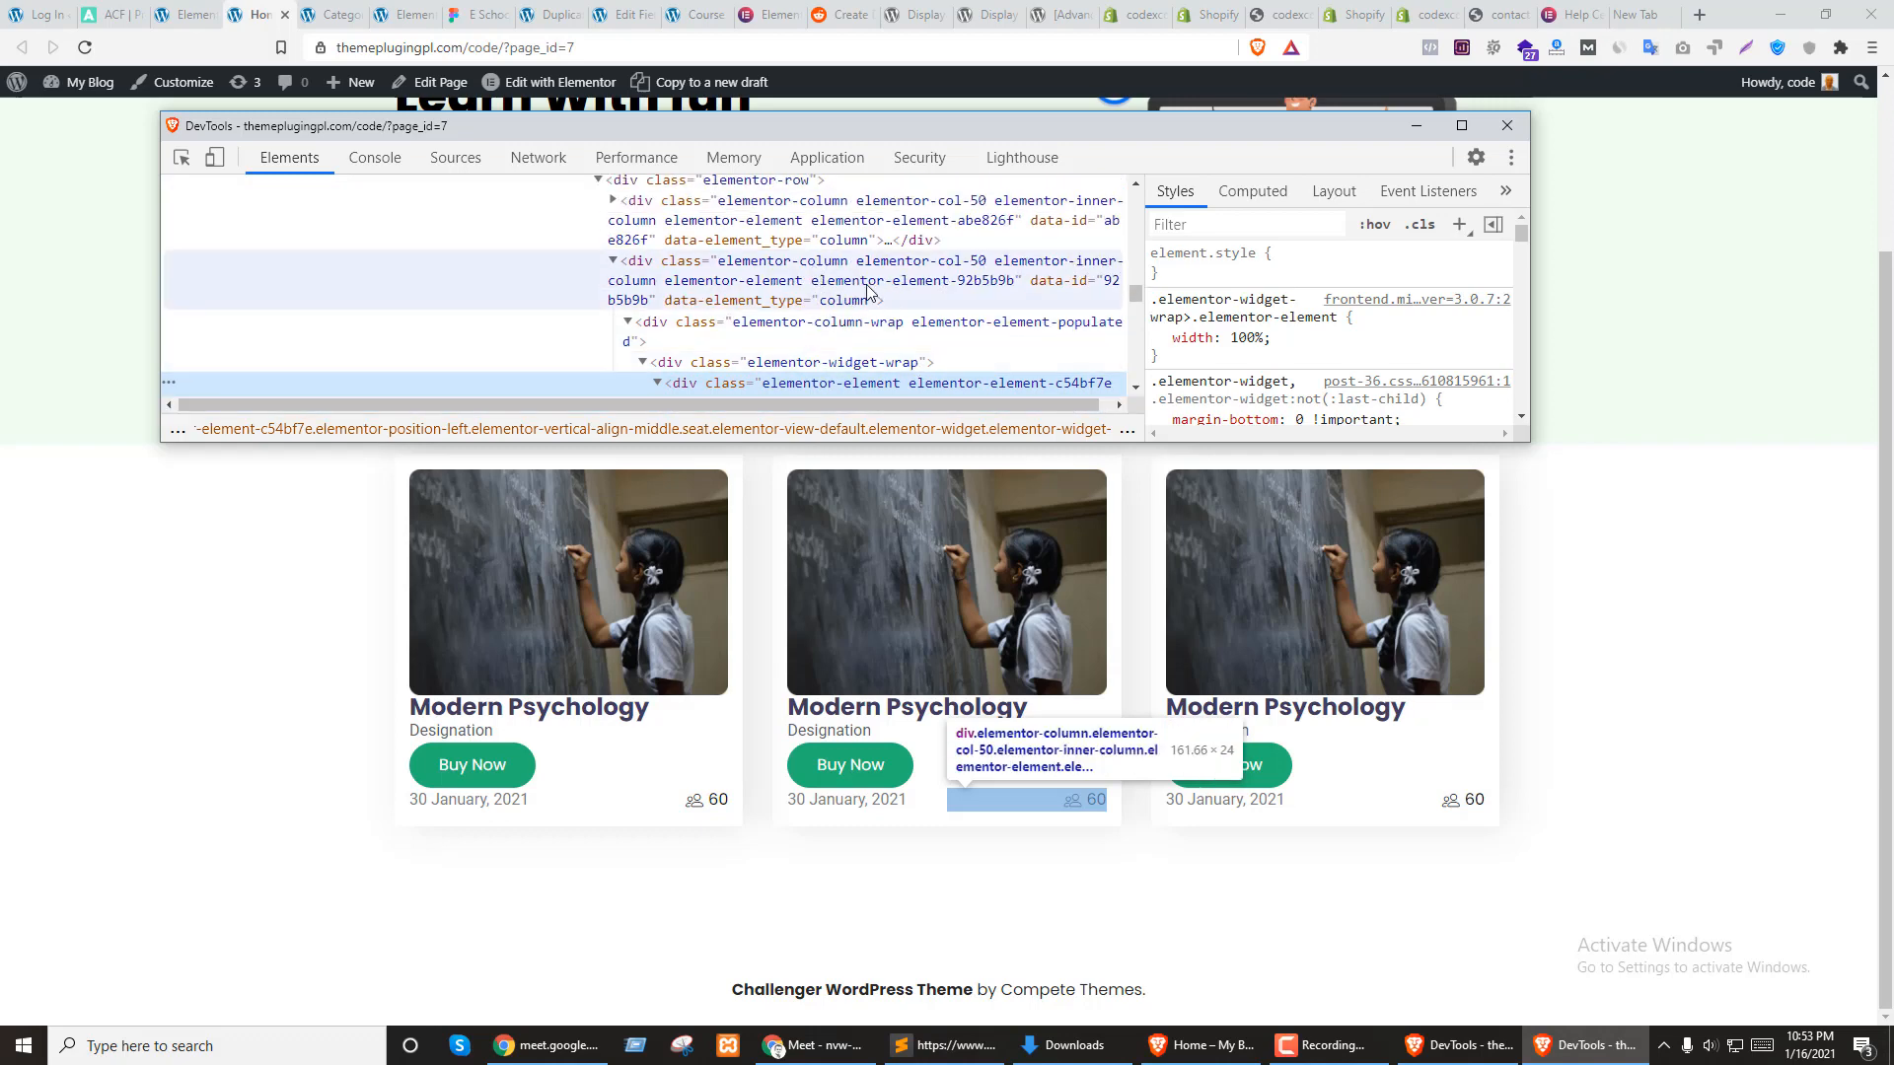
click(804, 293)
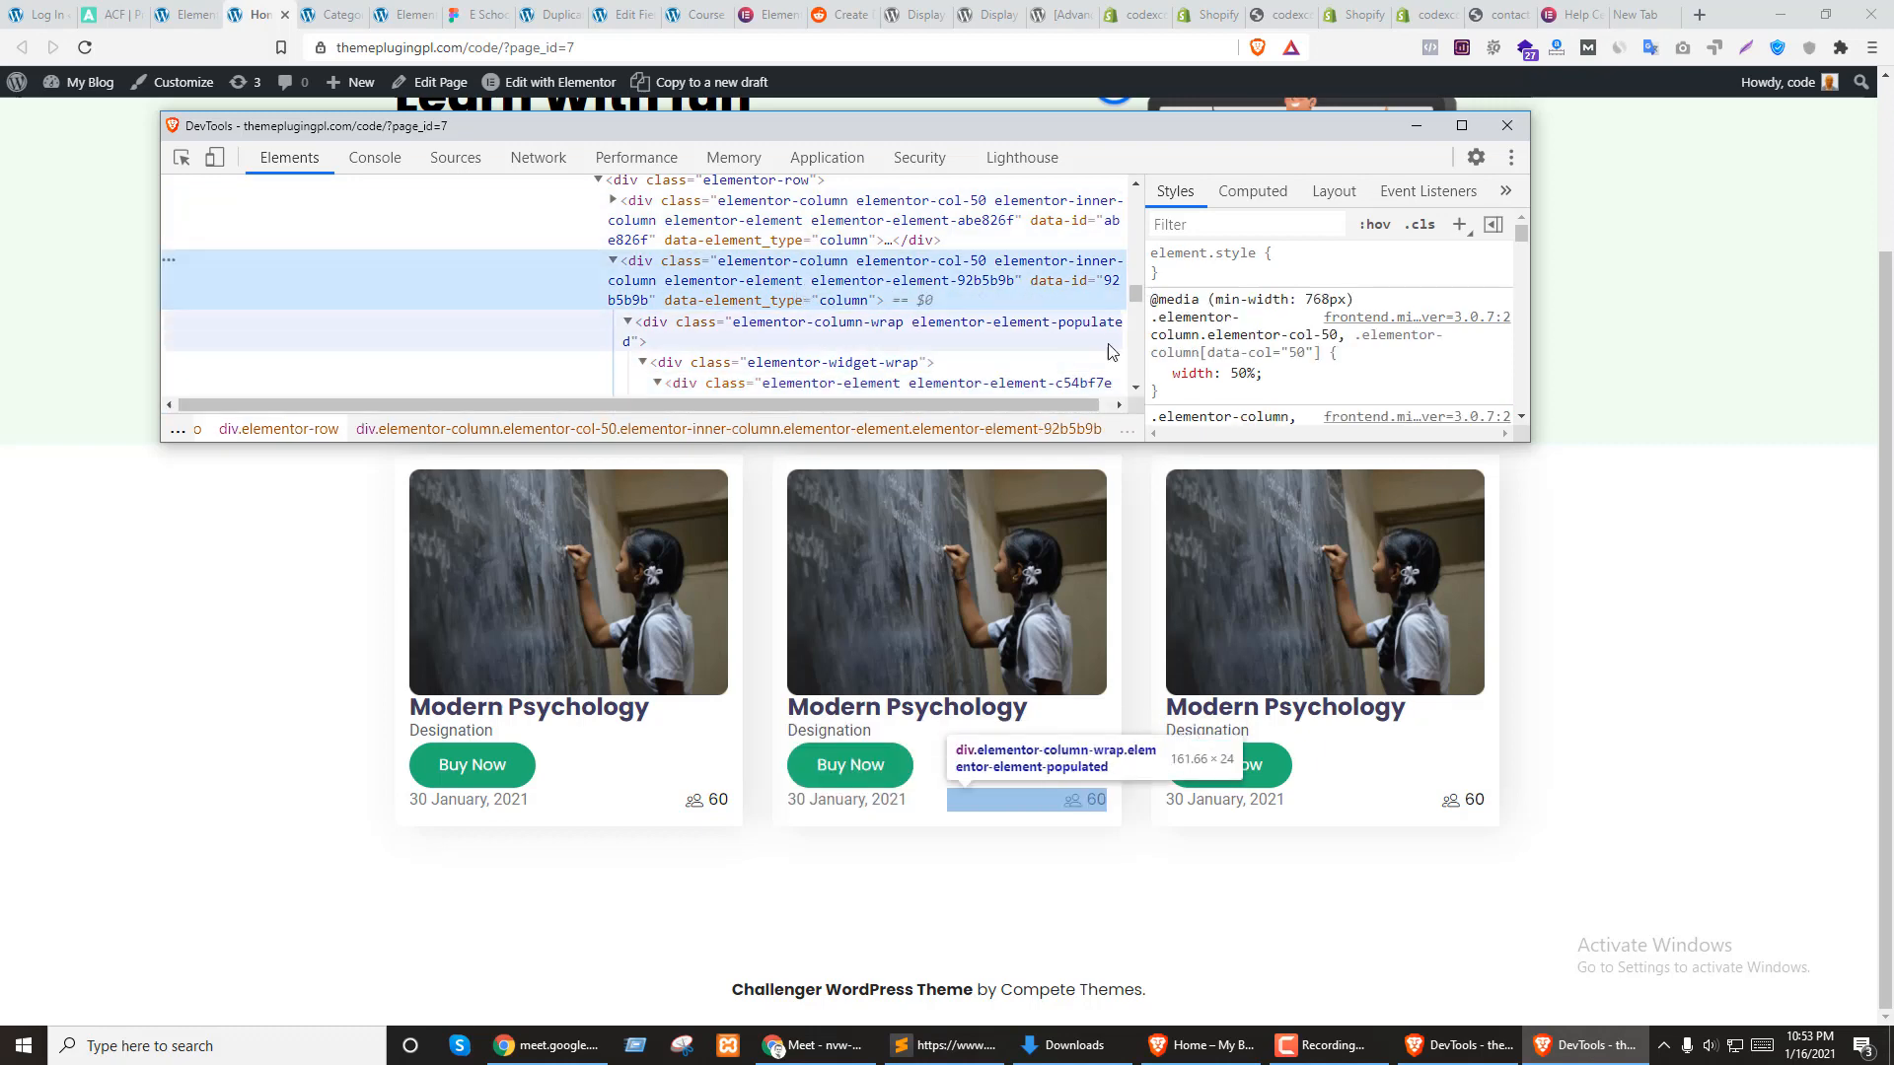
click(1057, 399)
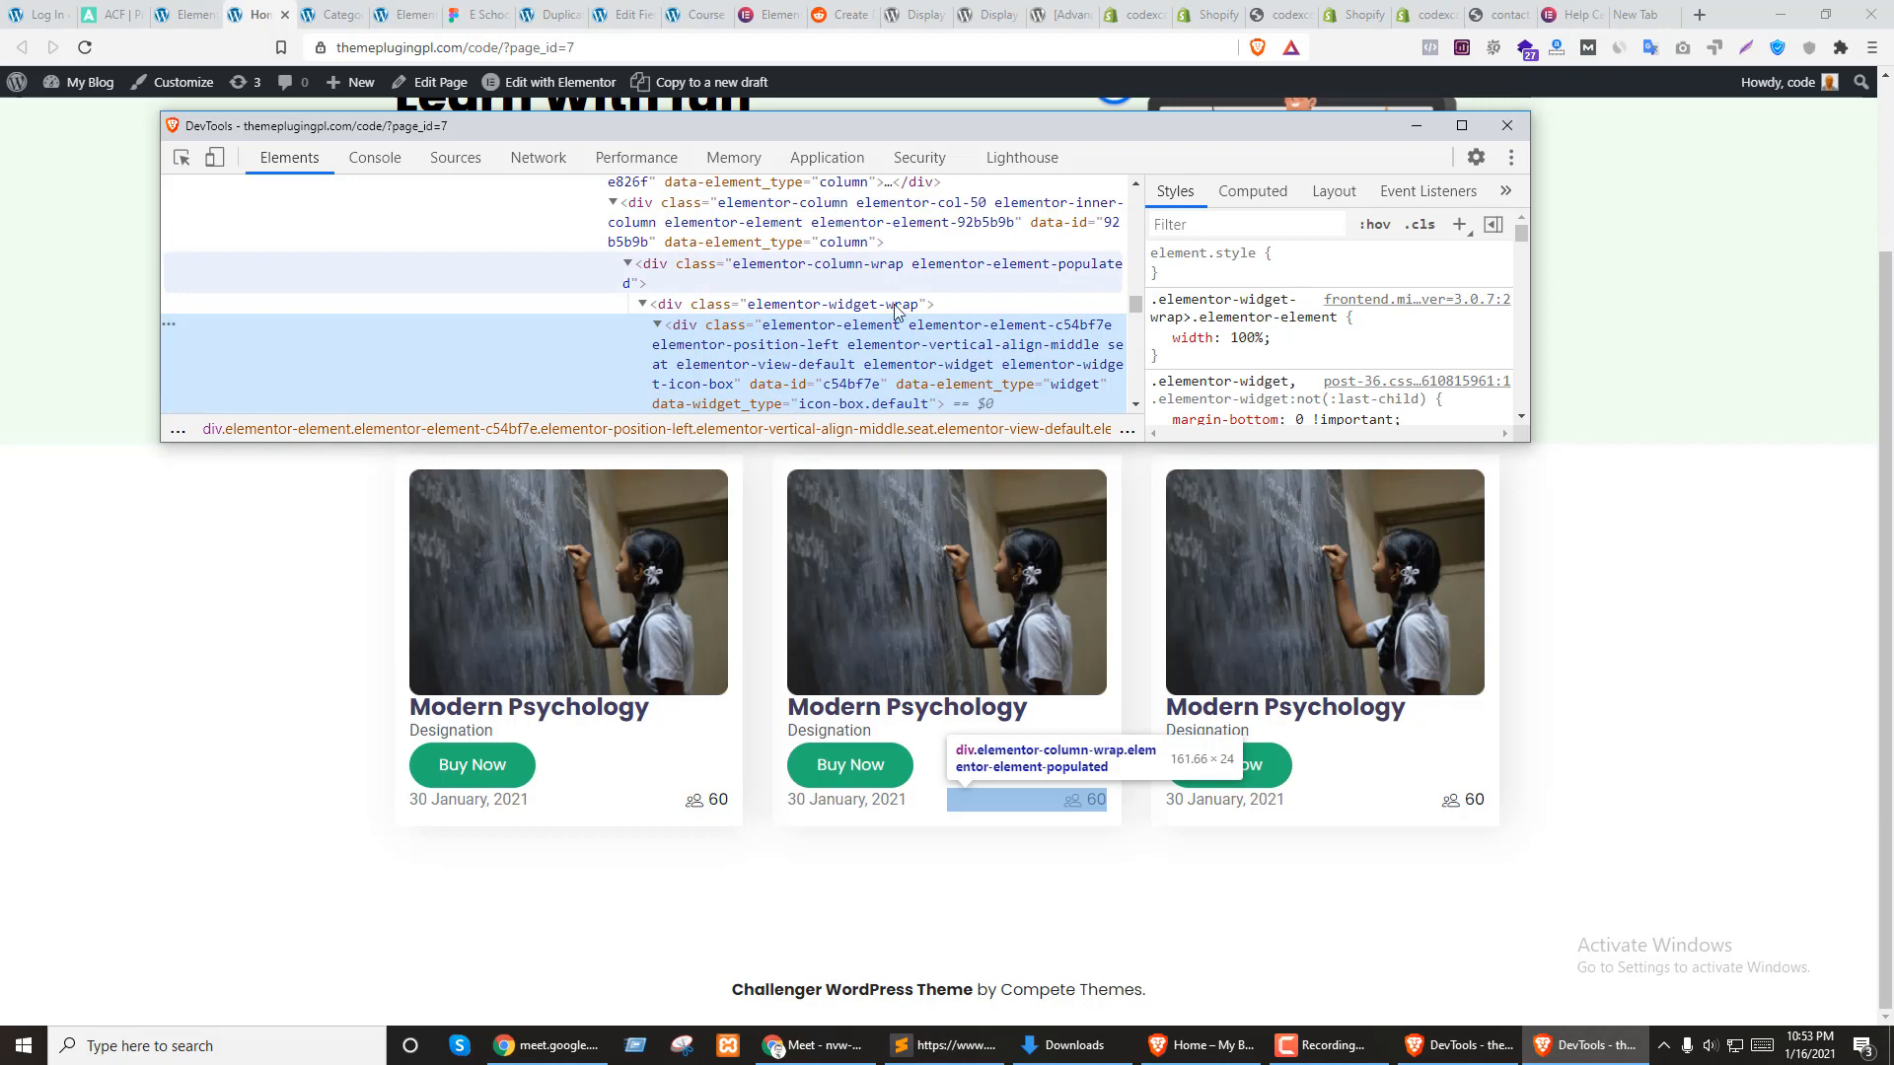
Examine the nesting and styles of the widget container, the icon box wrapper, and its icon and content divs
scroll(844, 350, down, 1)
click(895, 336)
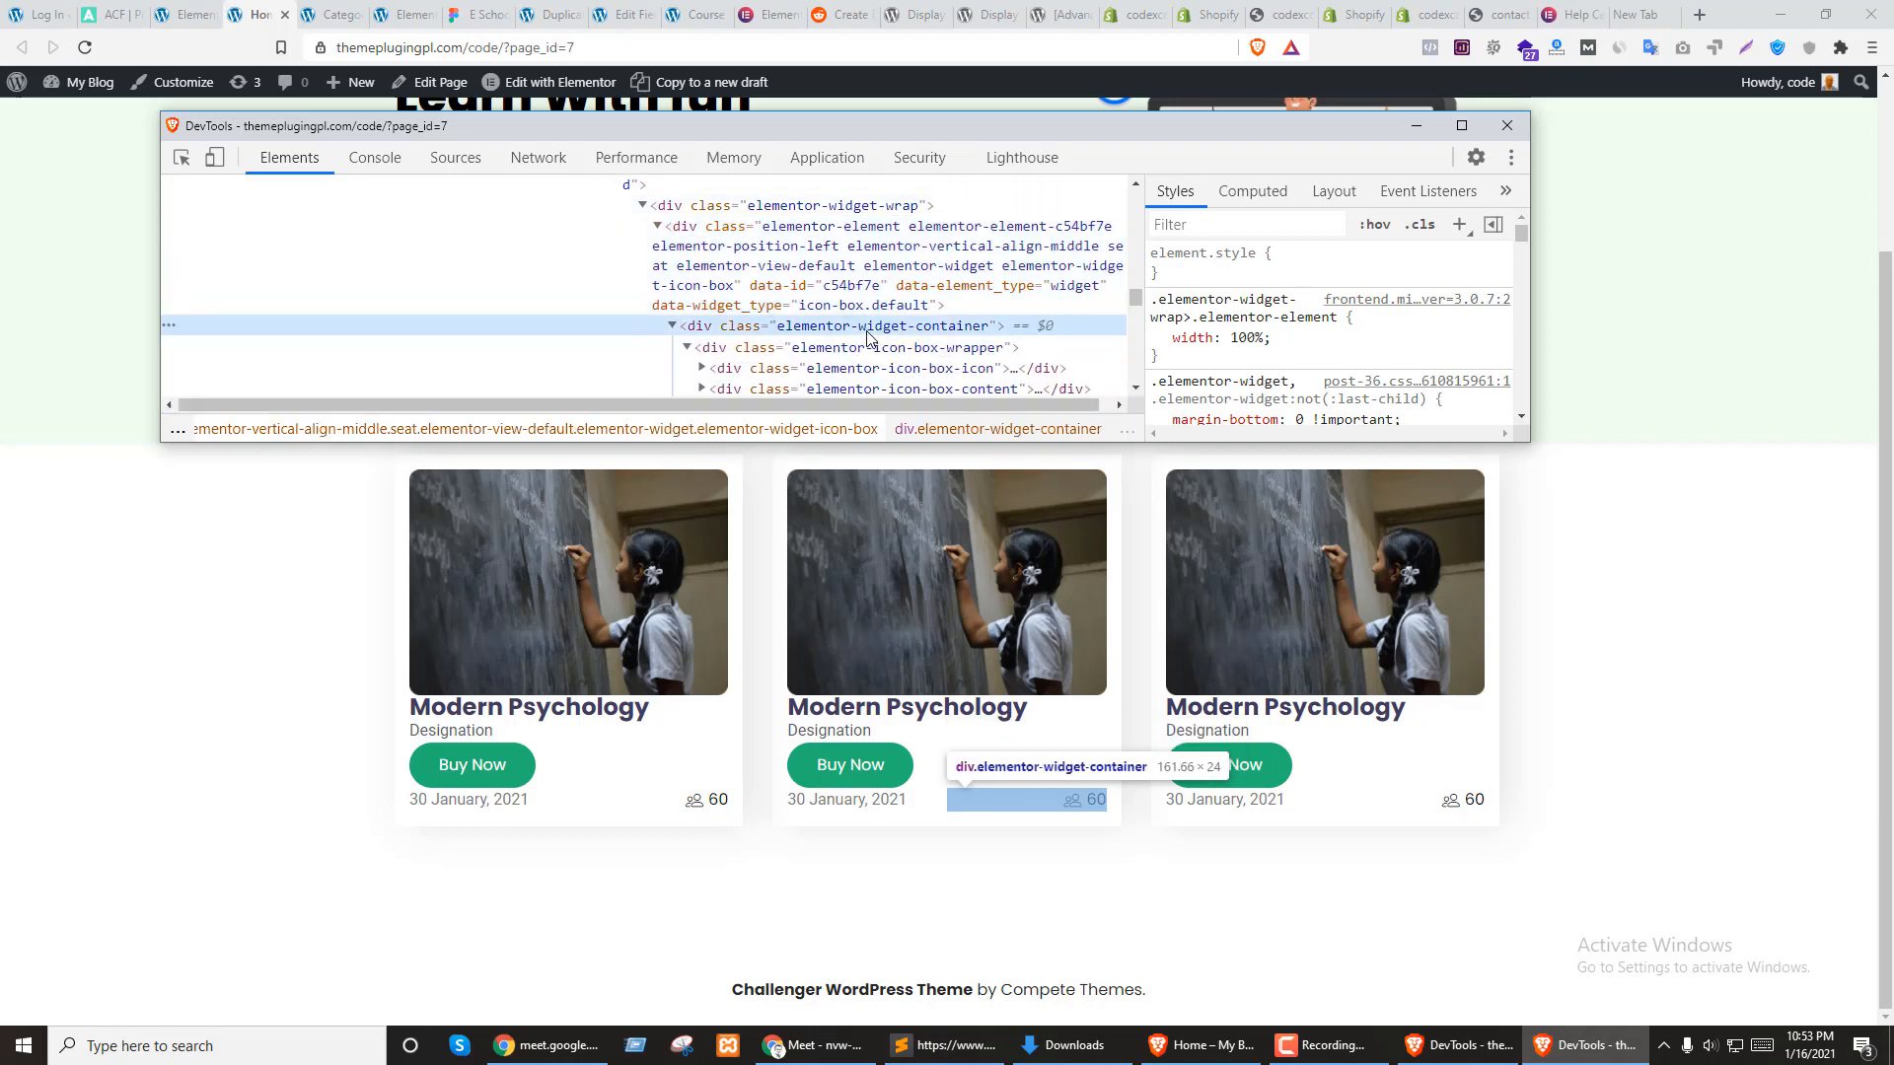
scroll(897, 296, down, 1)
key(Down)
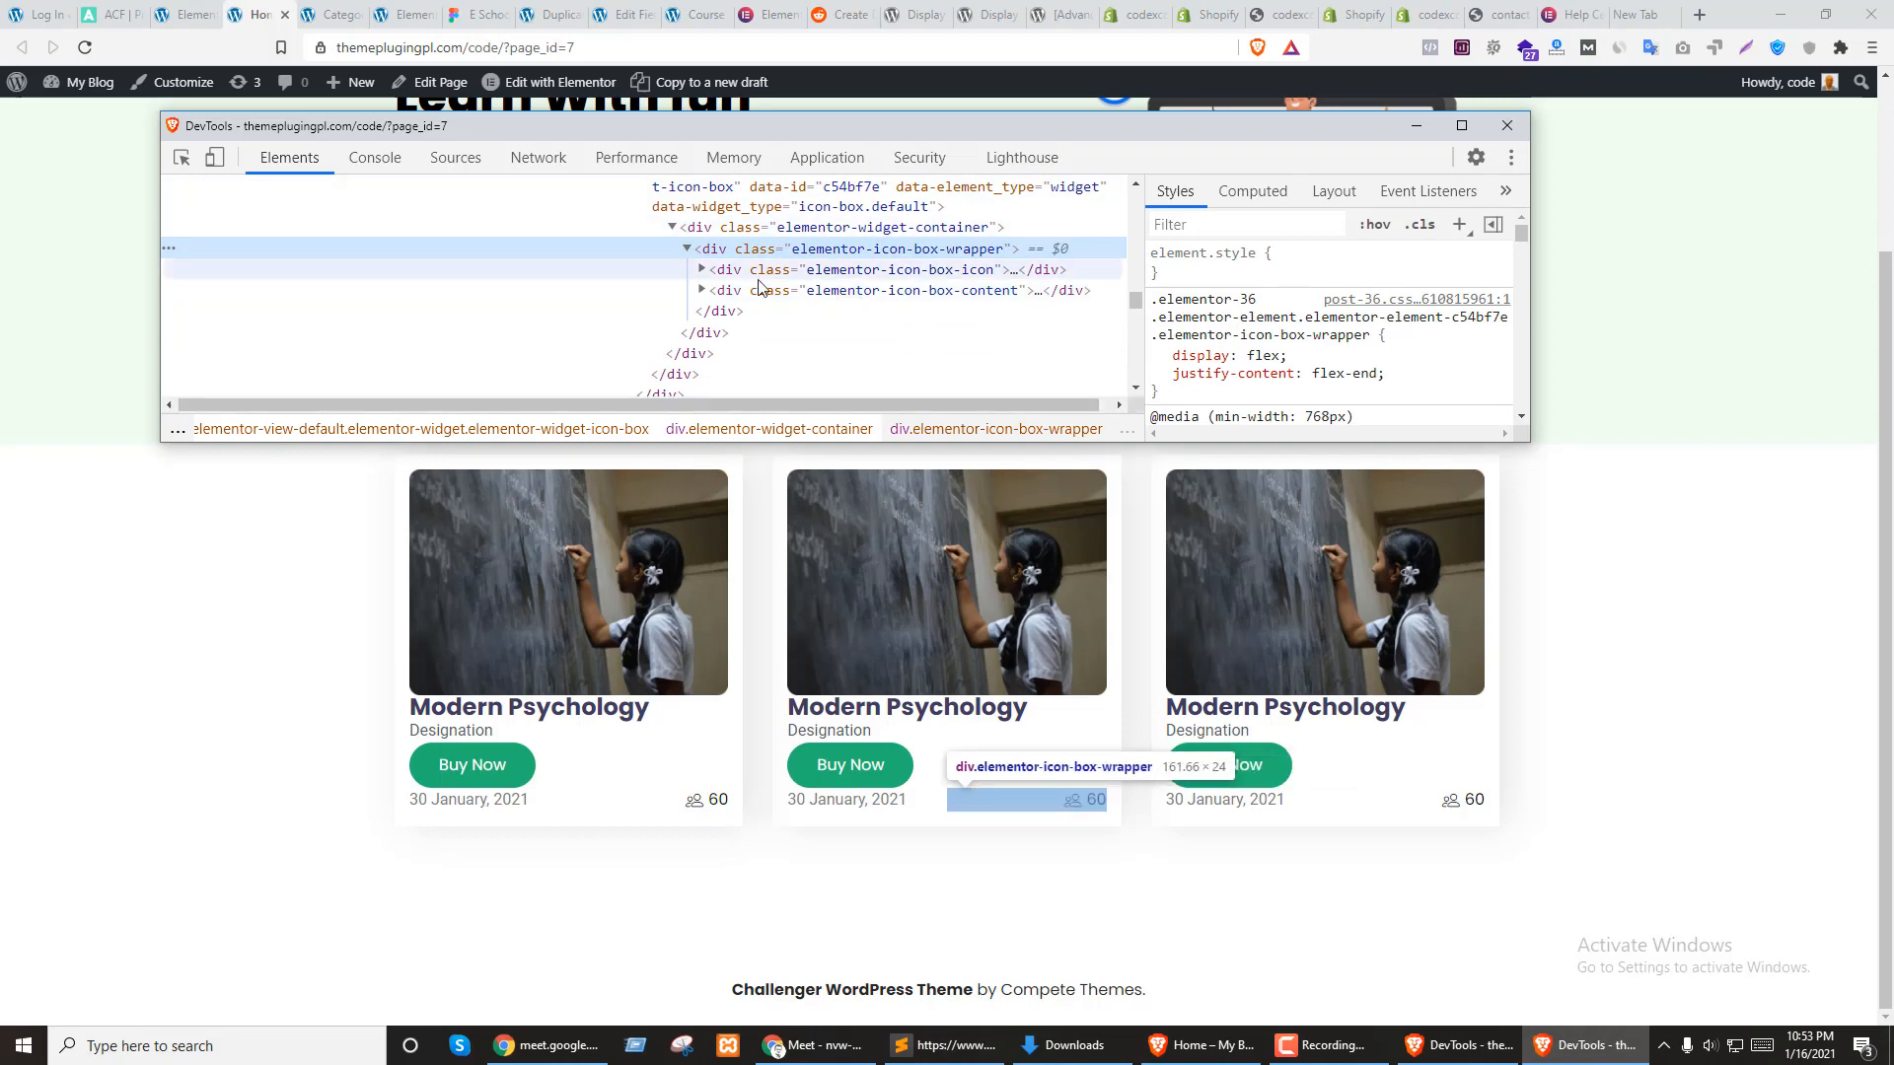
click(702, 291)
click(704, 292)
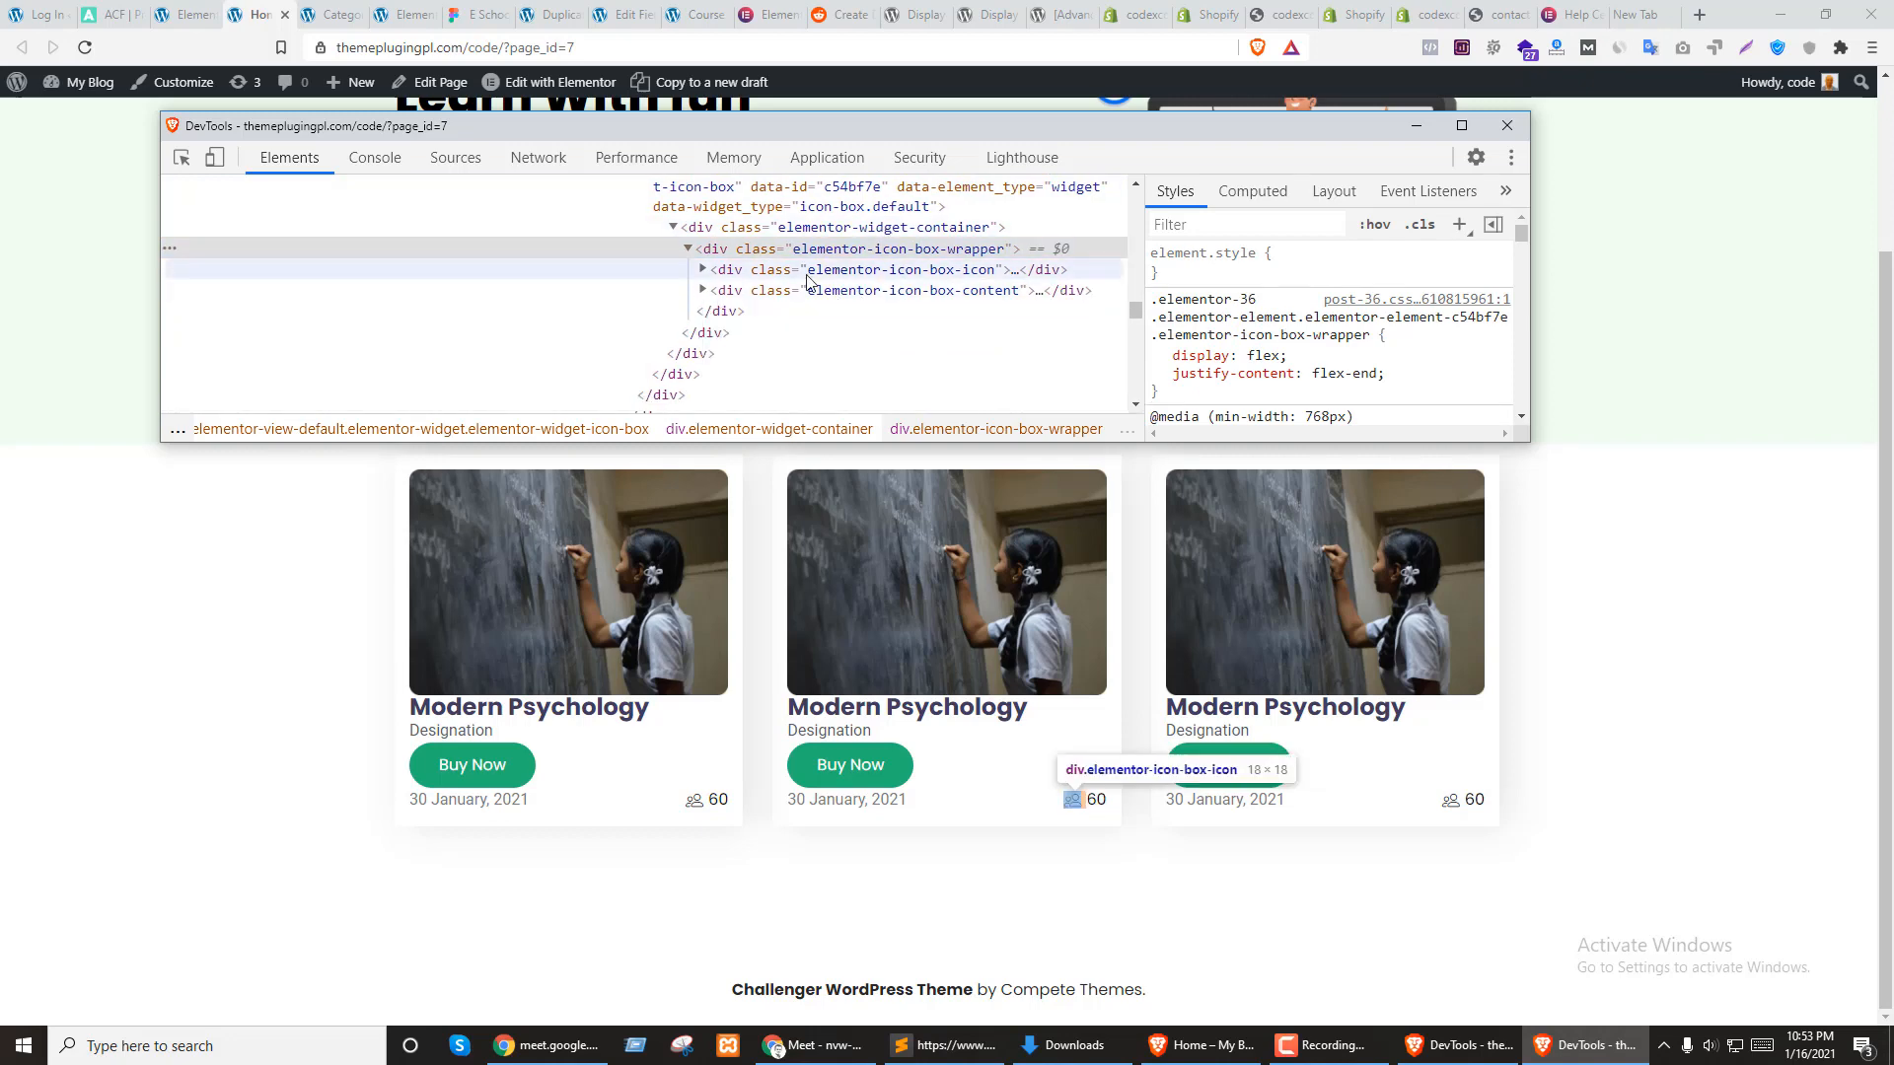
click(834, 269)
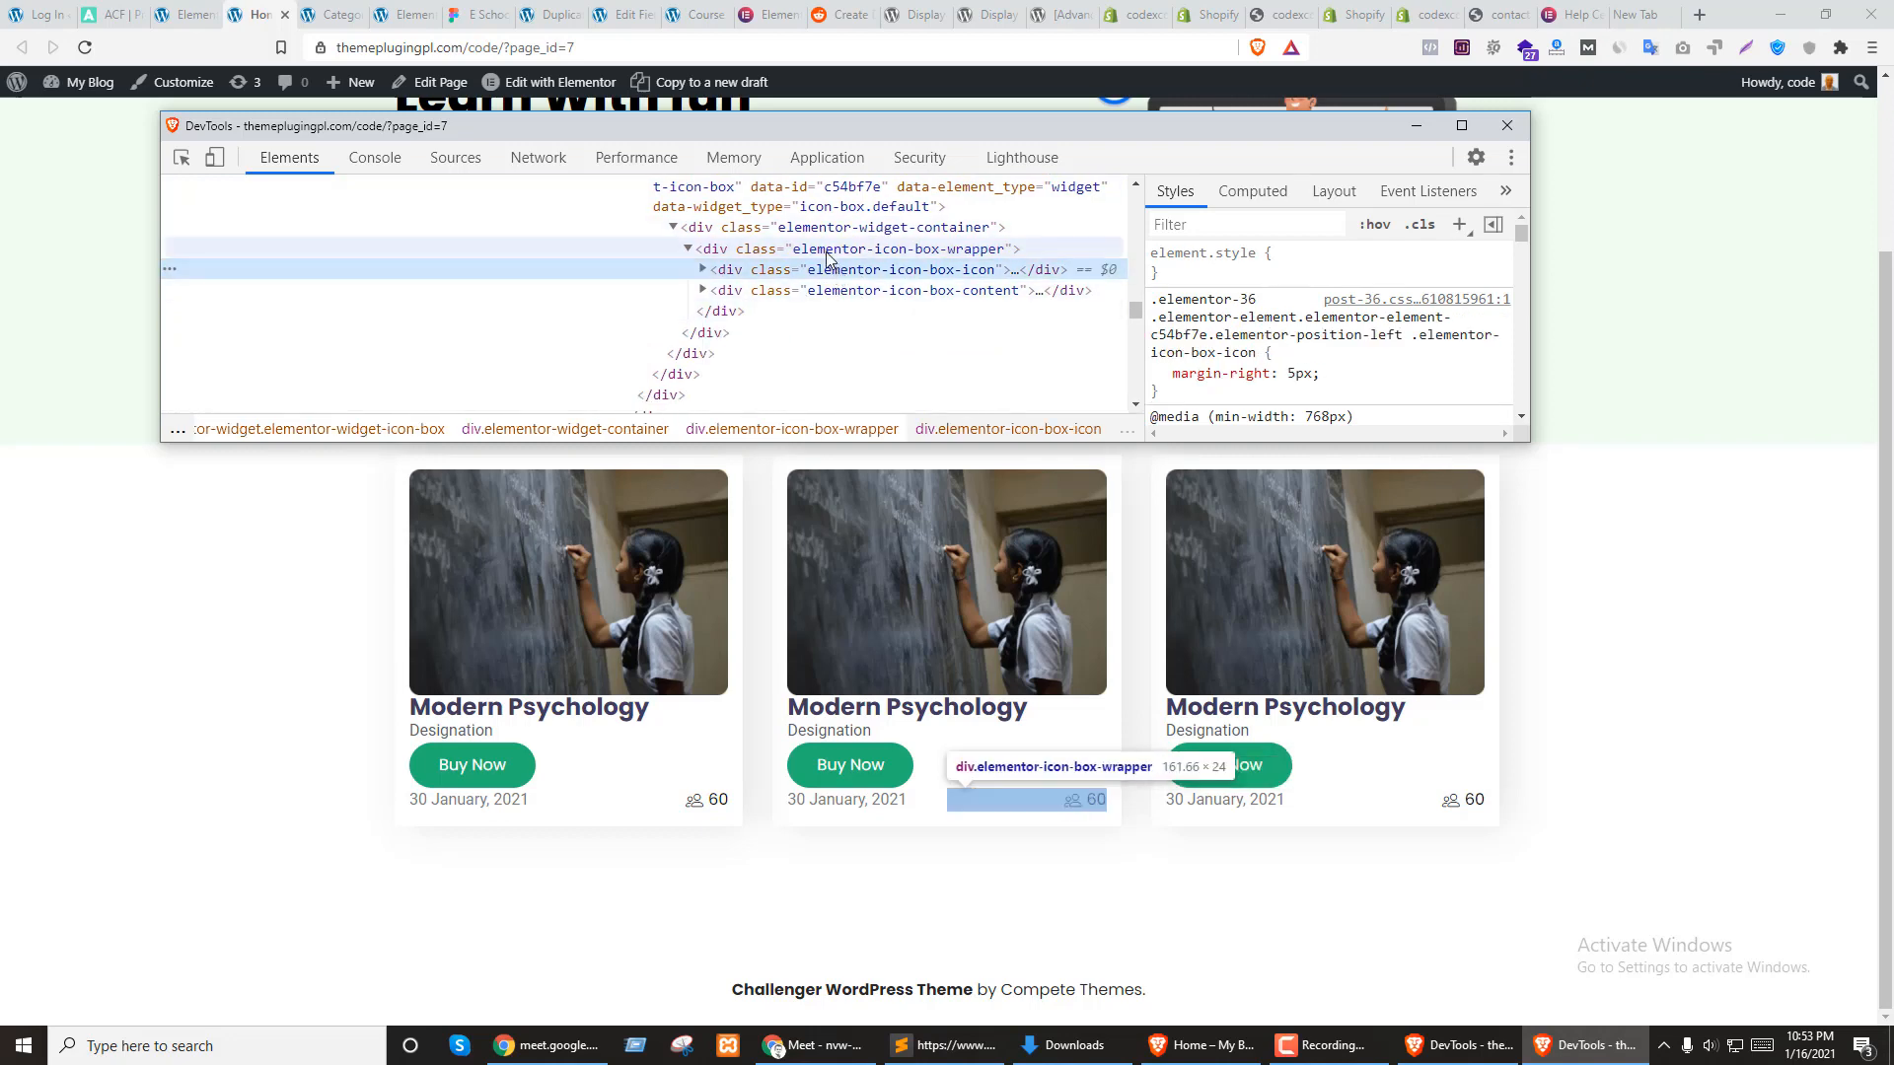
click(832, 253)
scroll(829, 326, up, 1)
scroll(829, 329, up, 2)
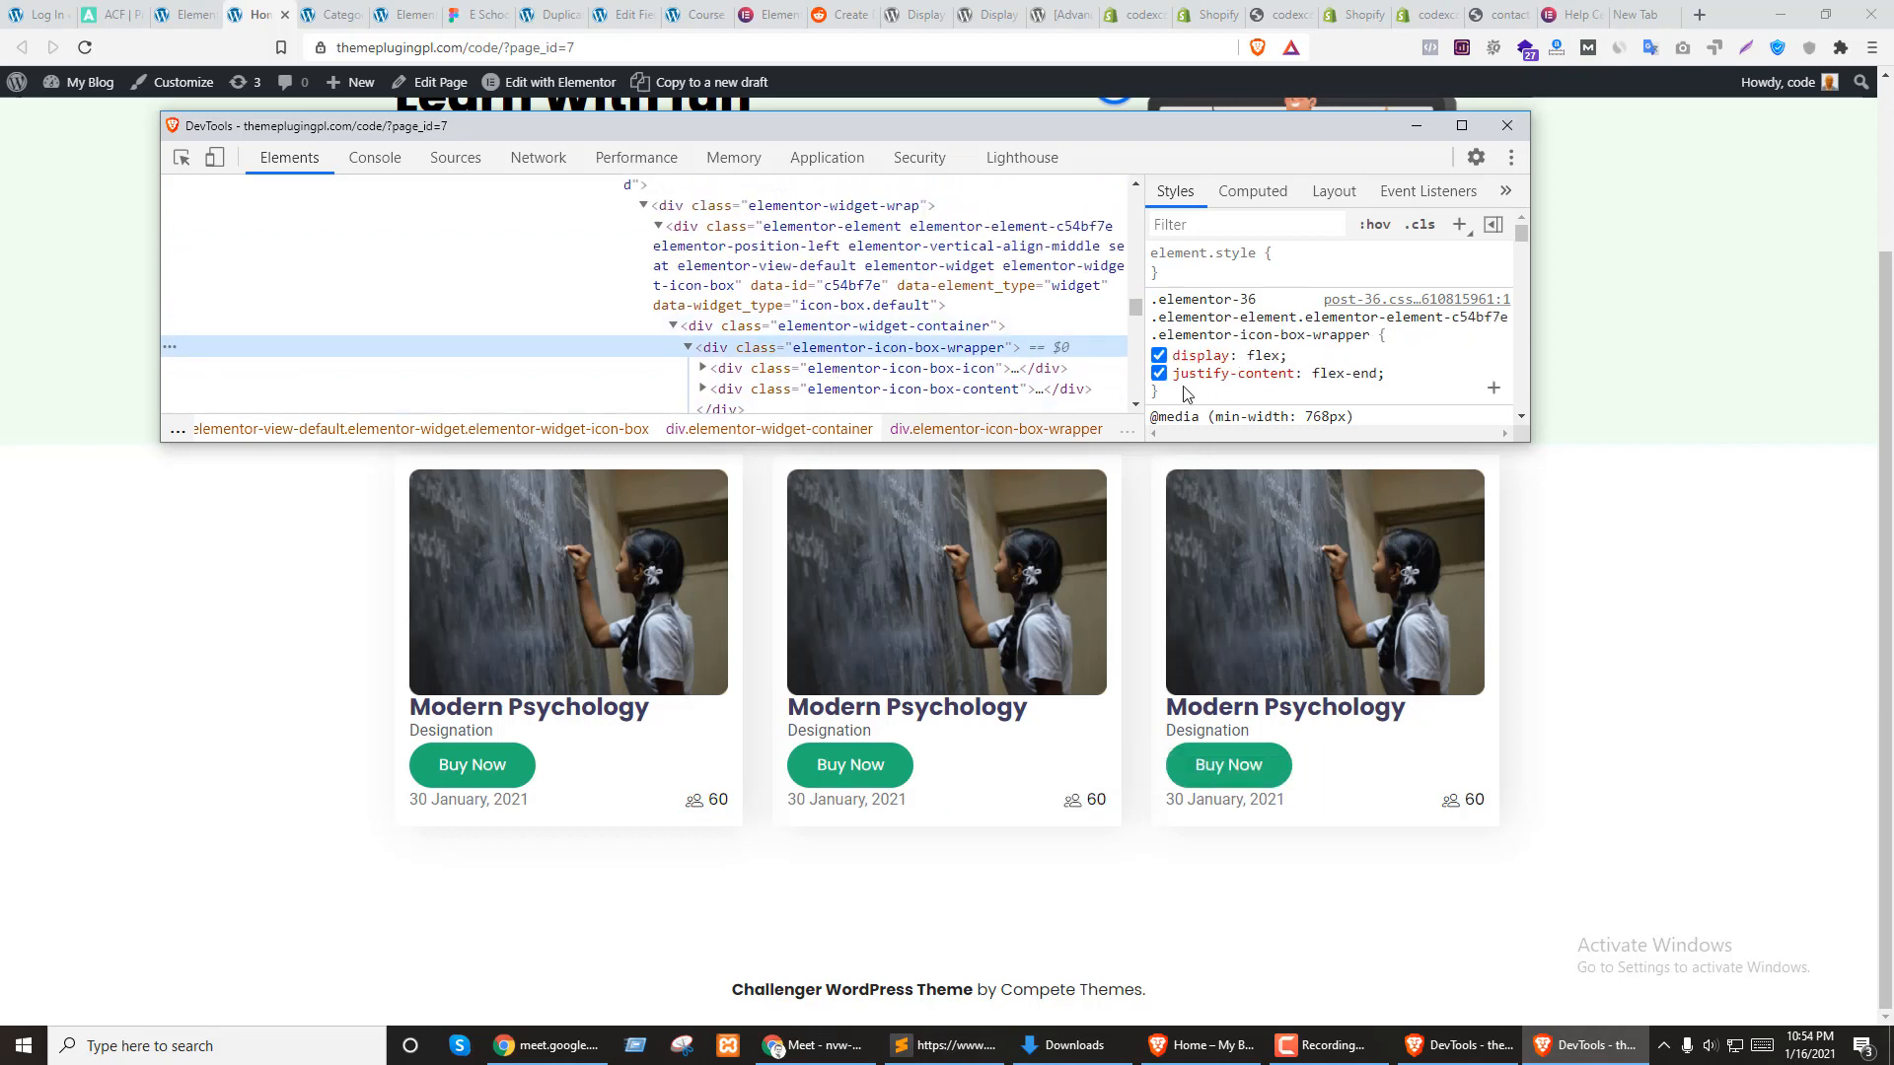
Copy the complete elementor-icon-box-wrapper rule with its display: flex and justify-content: flex-end declarations from the inspector
drag(1181, 394, 1149, 298)
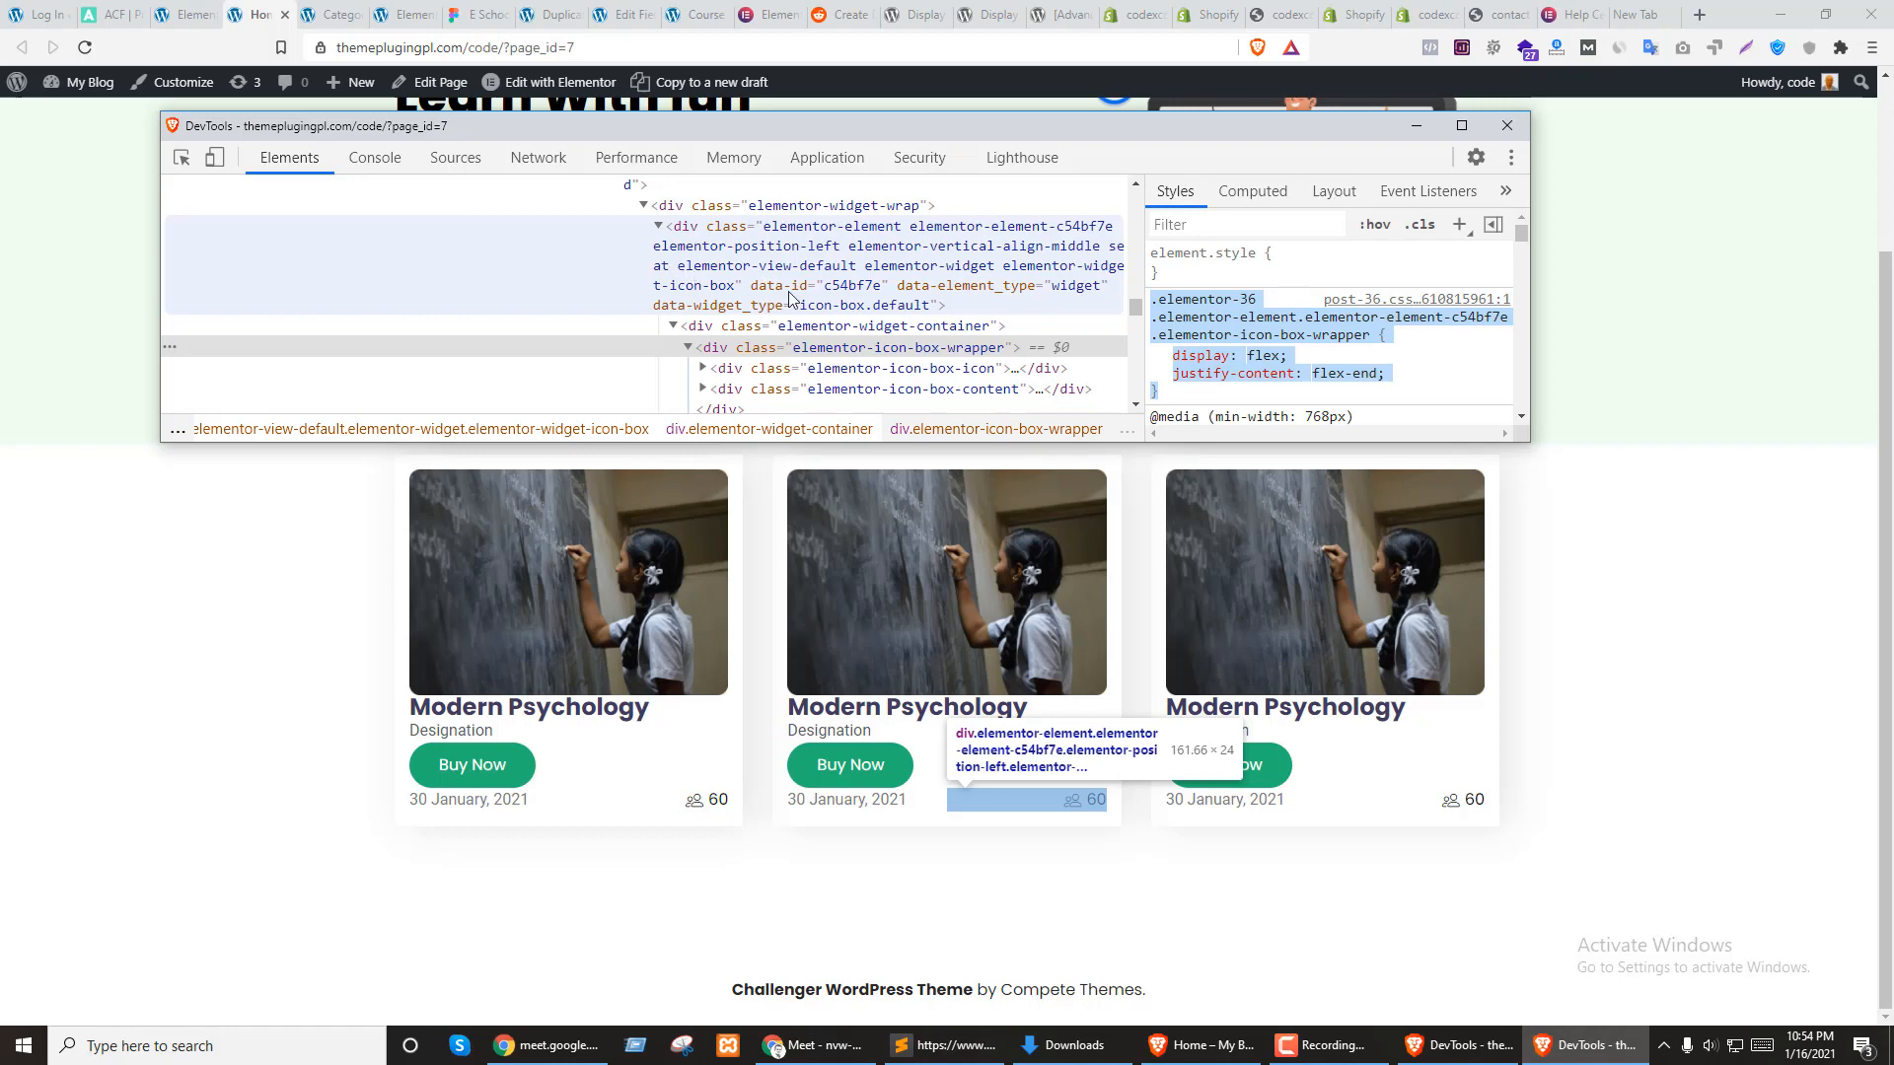
double_click(894, 359)
double_click(884, 354)
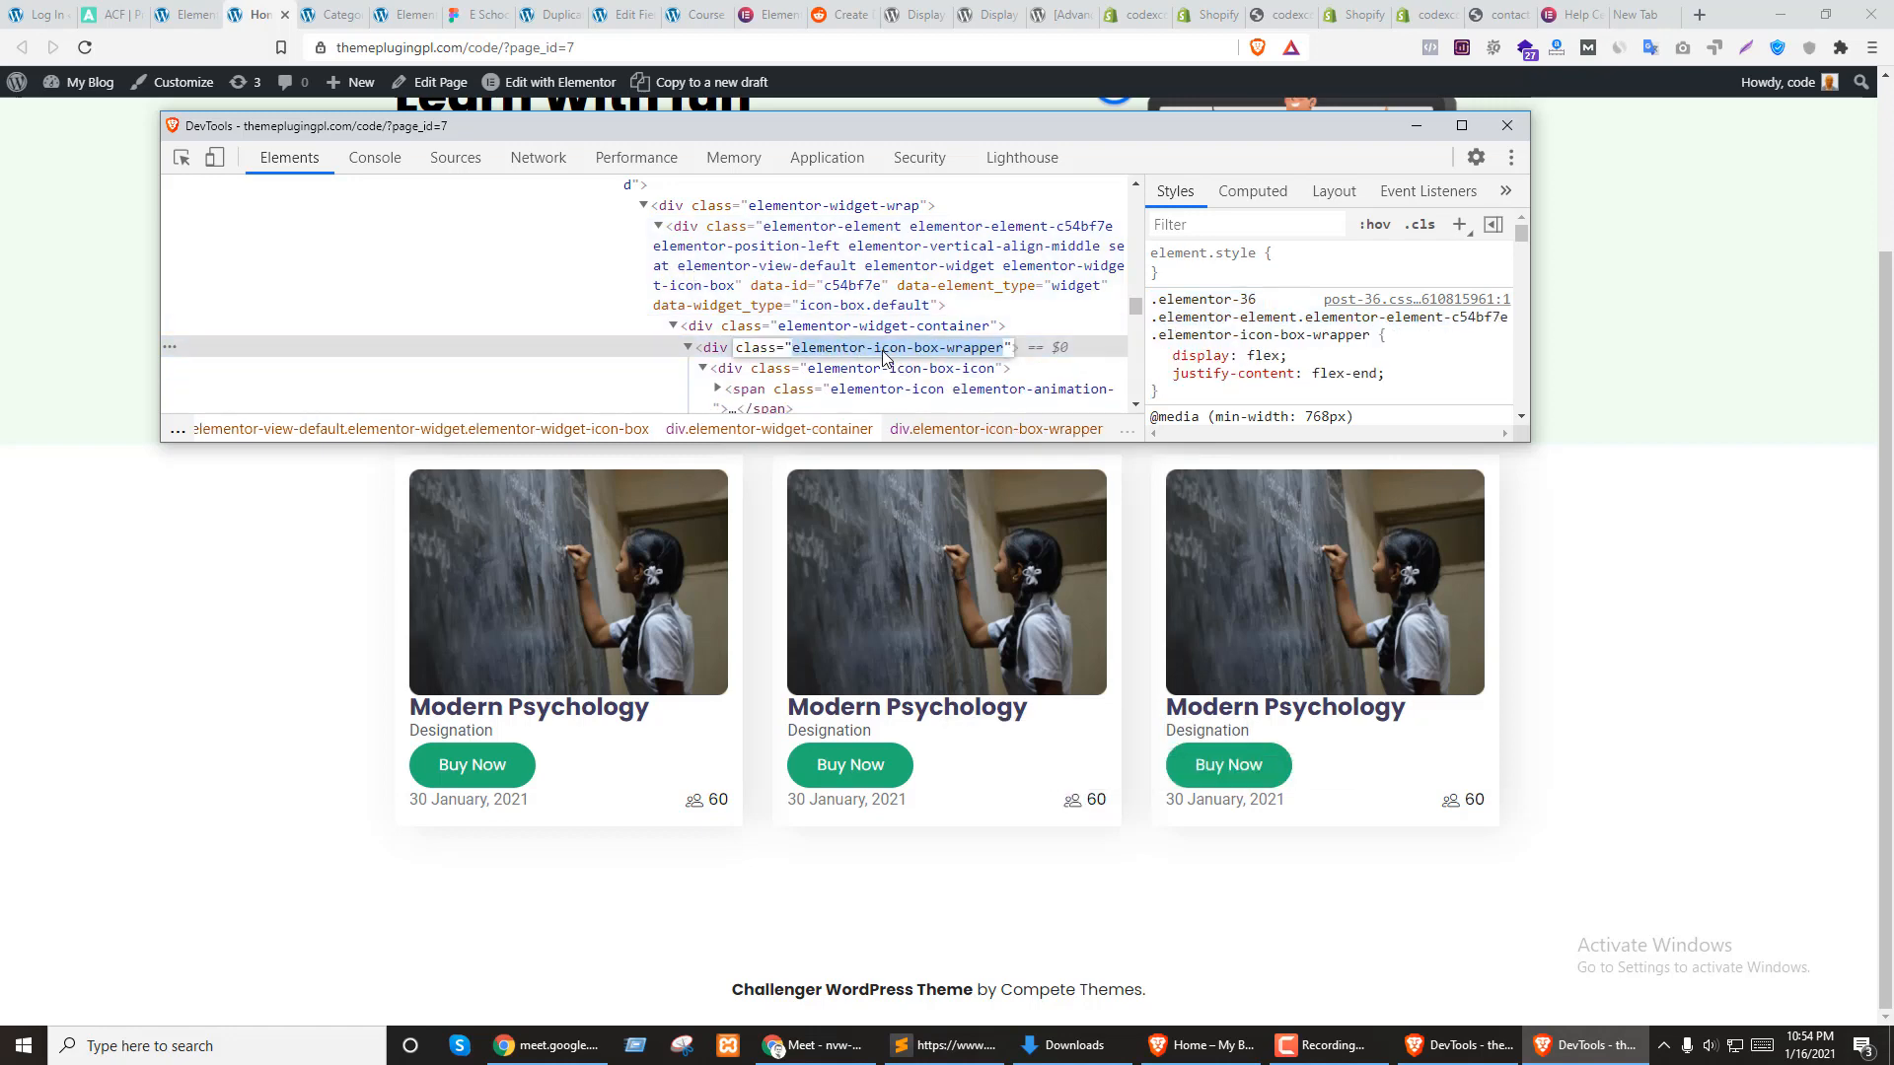
drag(1185, 391, 1154, 299)
key(ctrl+c)
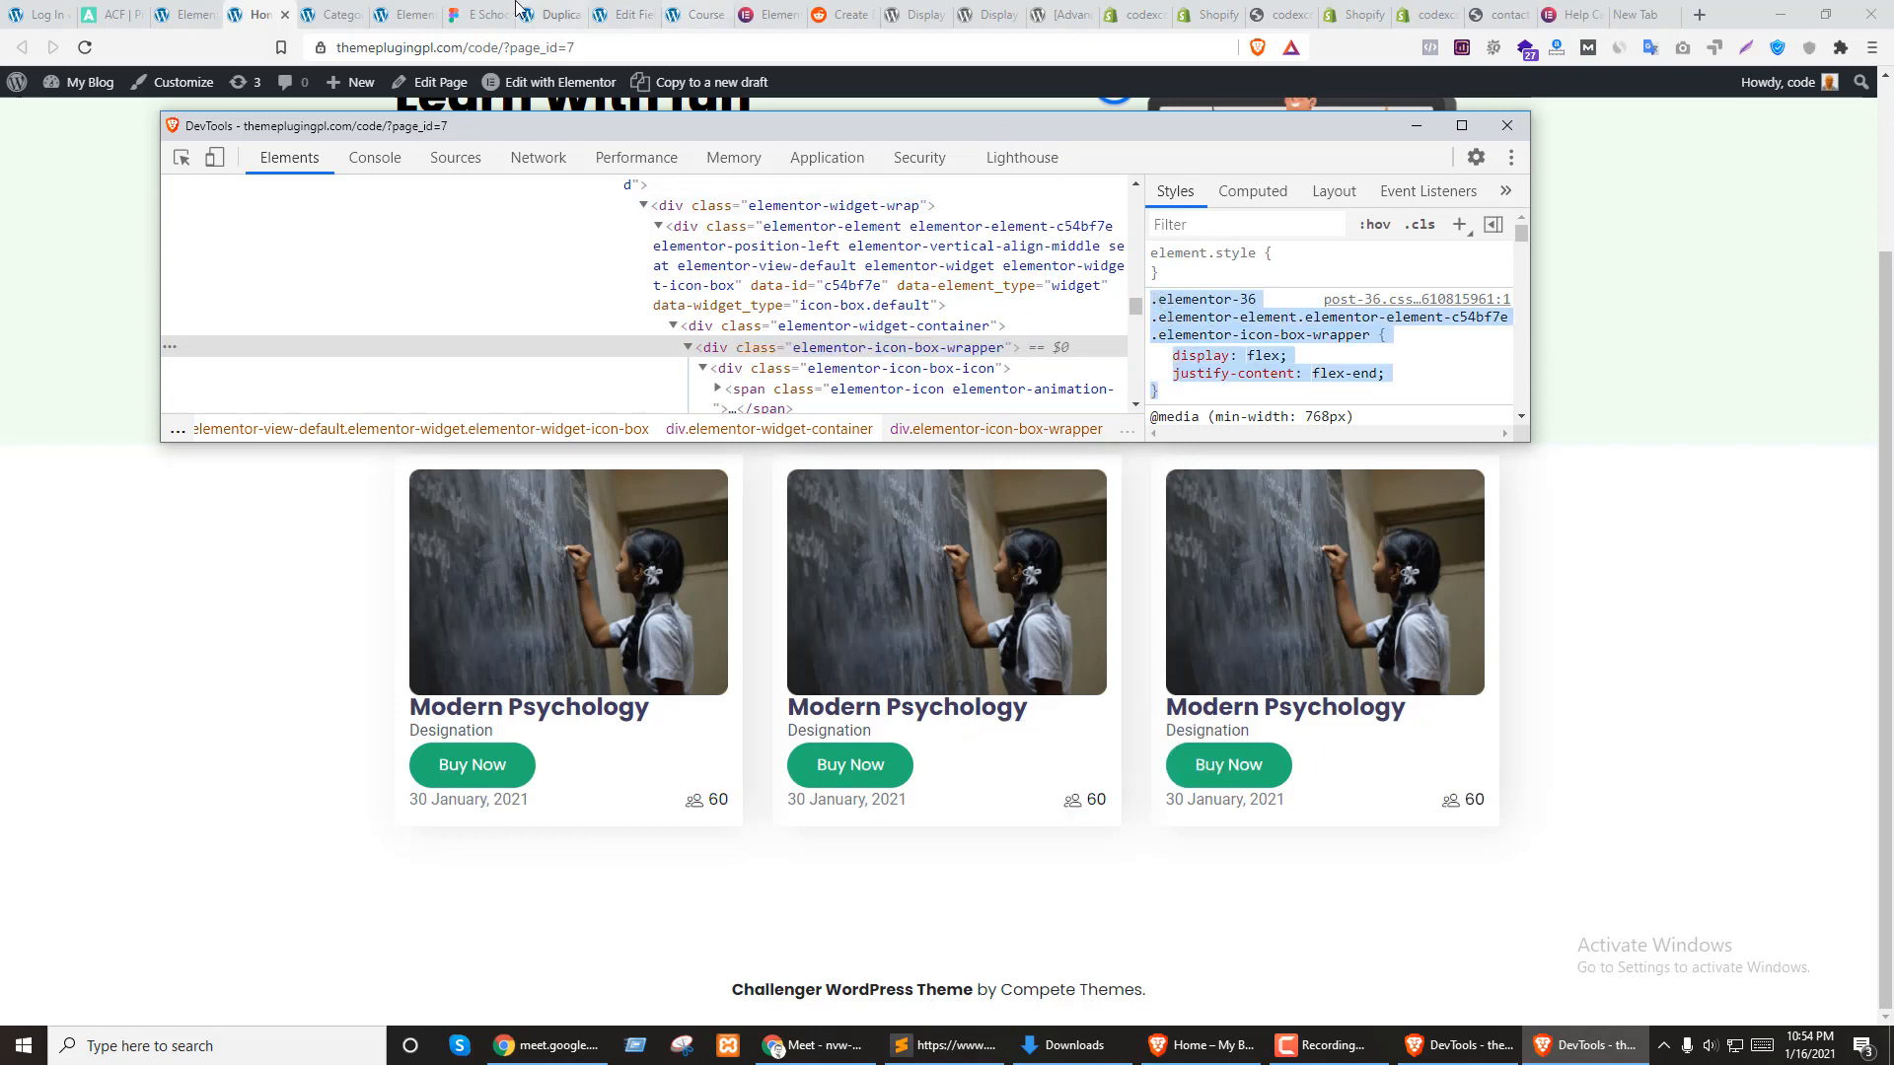
Return to the course template and add the copied rule below the existing one in the icon box's custom CSS, prefixed with .seat
click(336, 13)
click(395, 14)
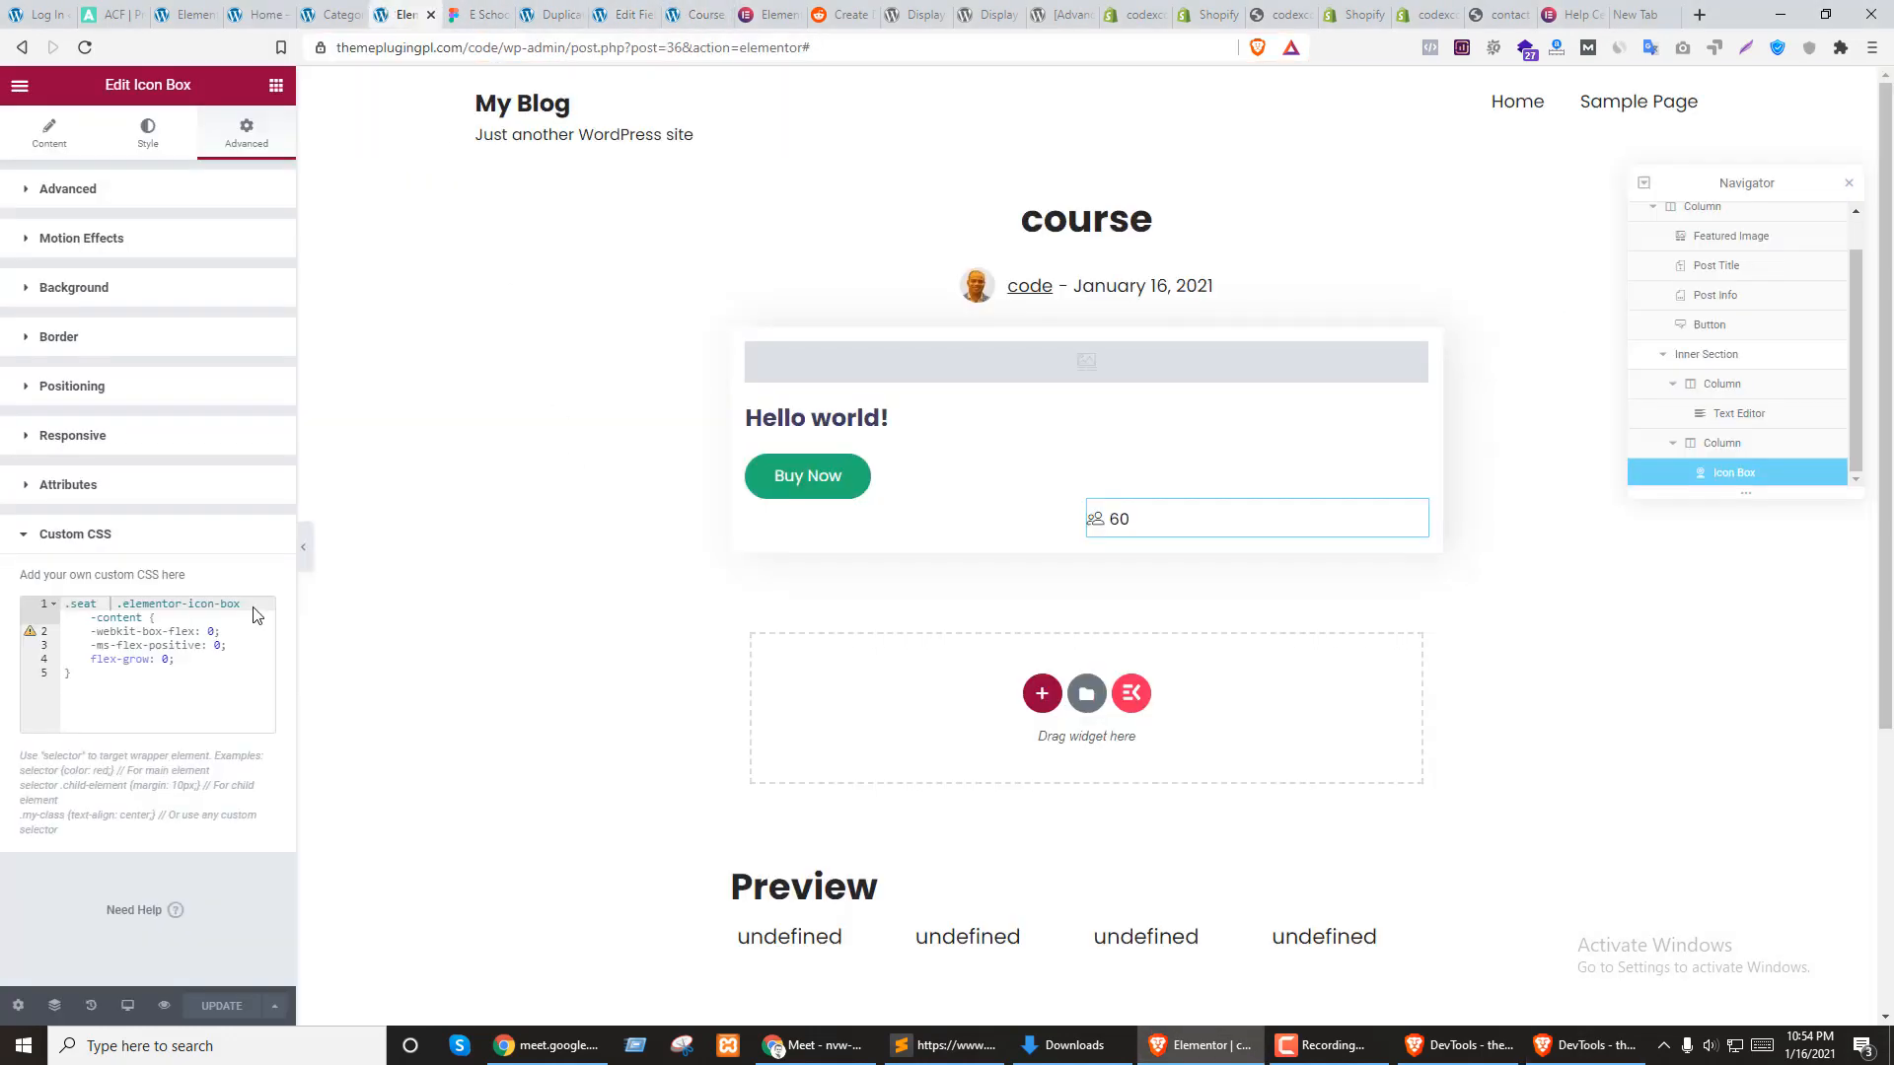
click(120, 692)
key(Return)
key(Return)
text(.)
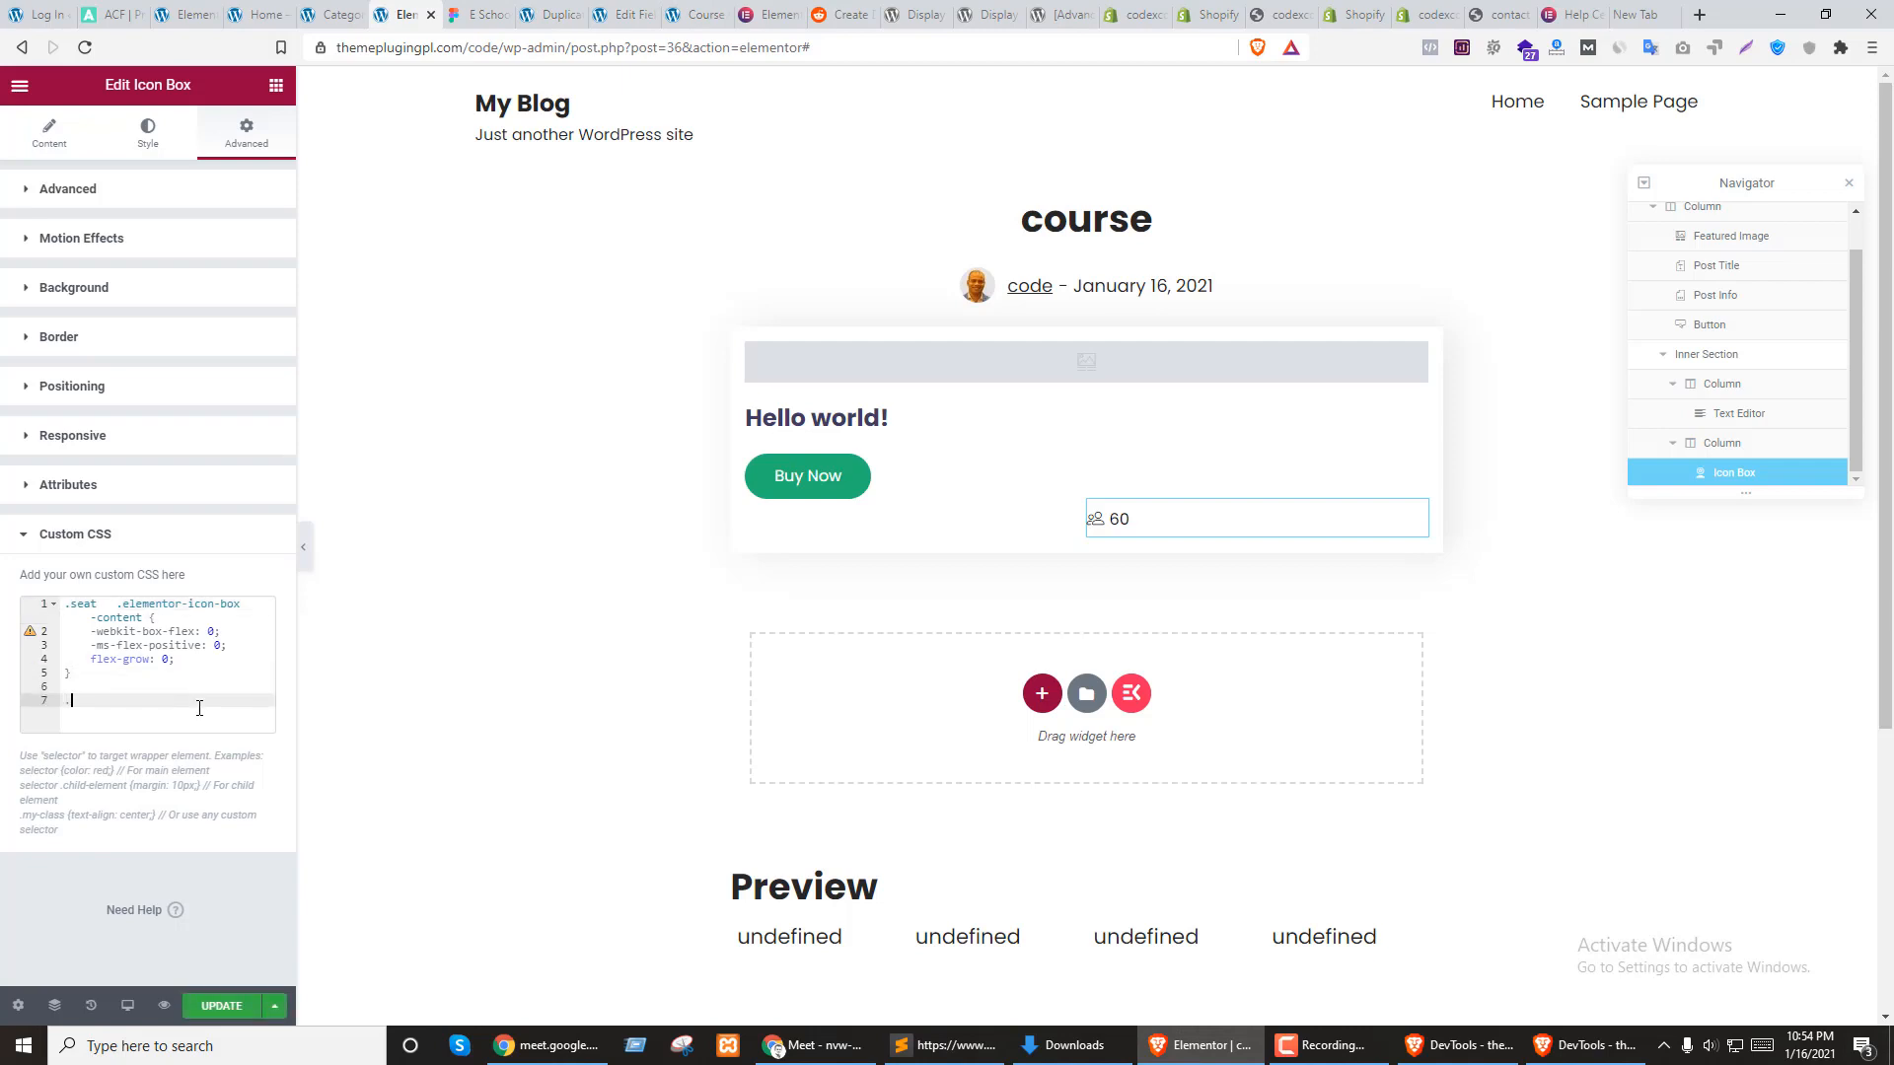
text(seat)
key(ctrl+v)
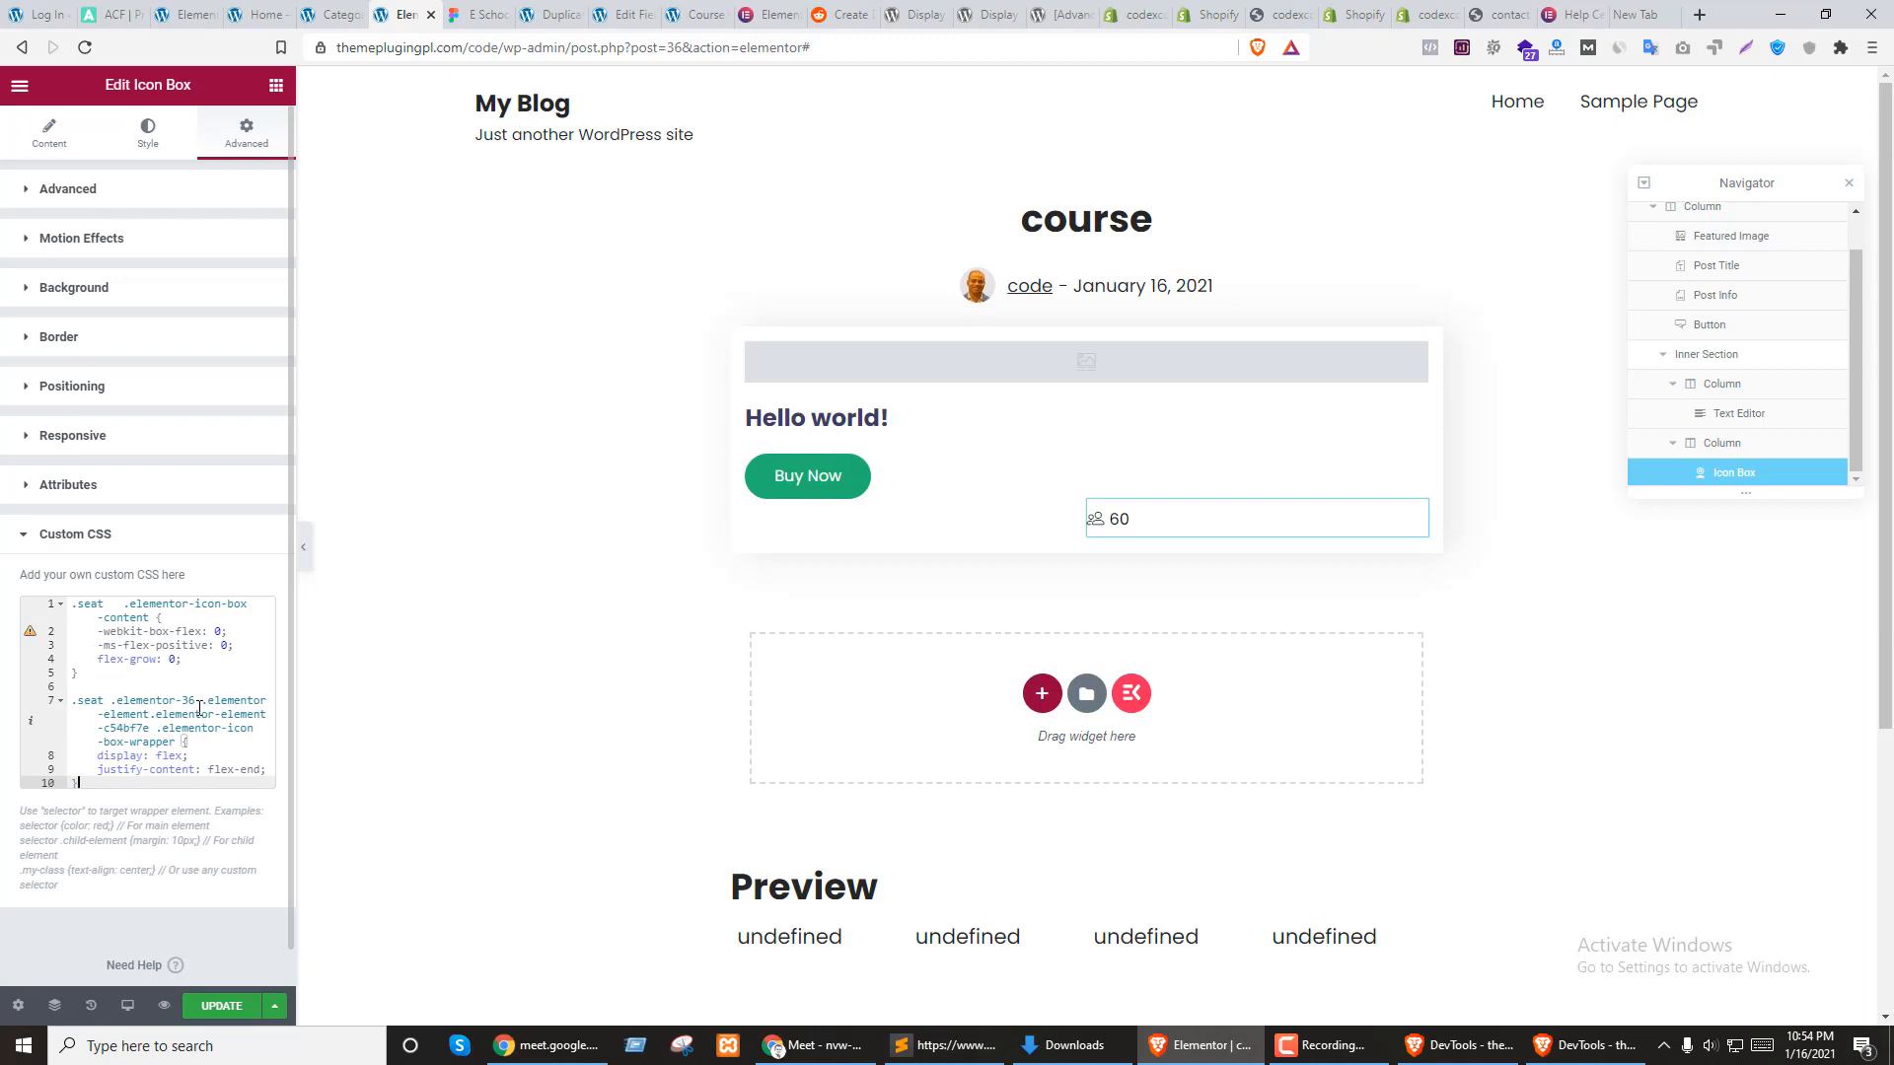
Shorten the new rule's selector to .seat .elementor-icon-box-wrapper and save the template
drag(153, 730, 115, 702)
key(BackSpace)
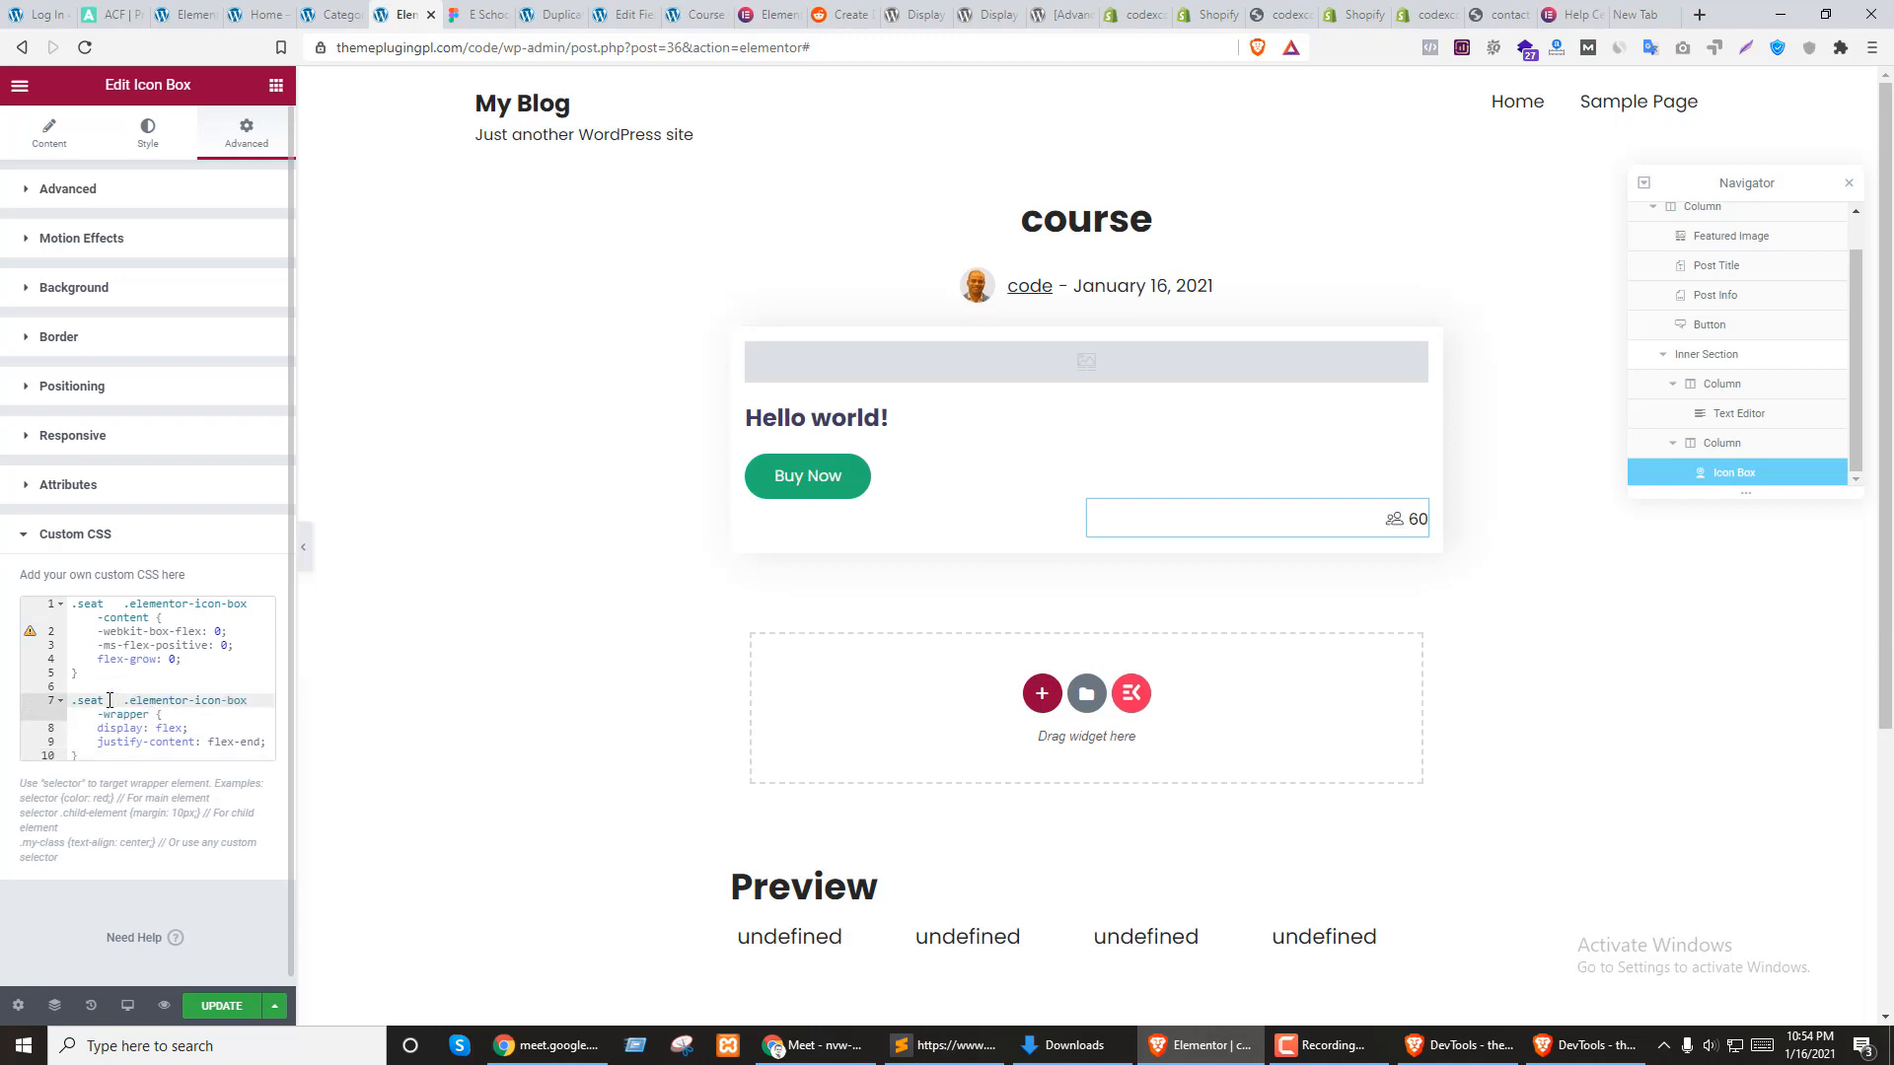
click(113, 672)
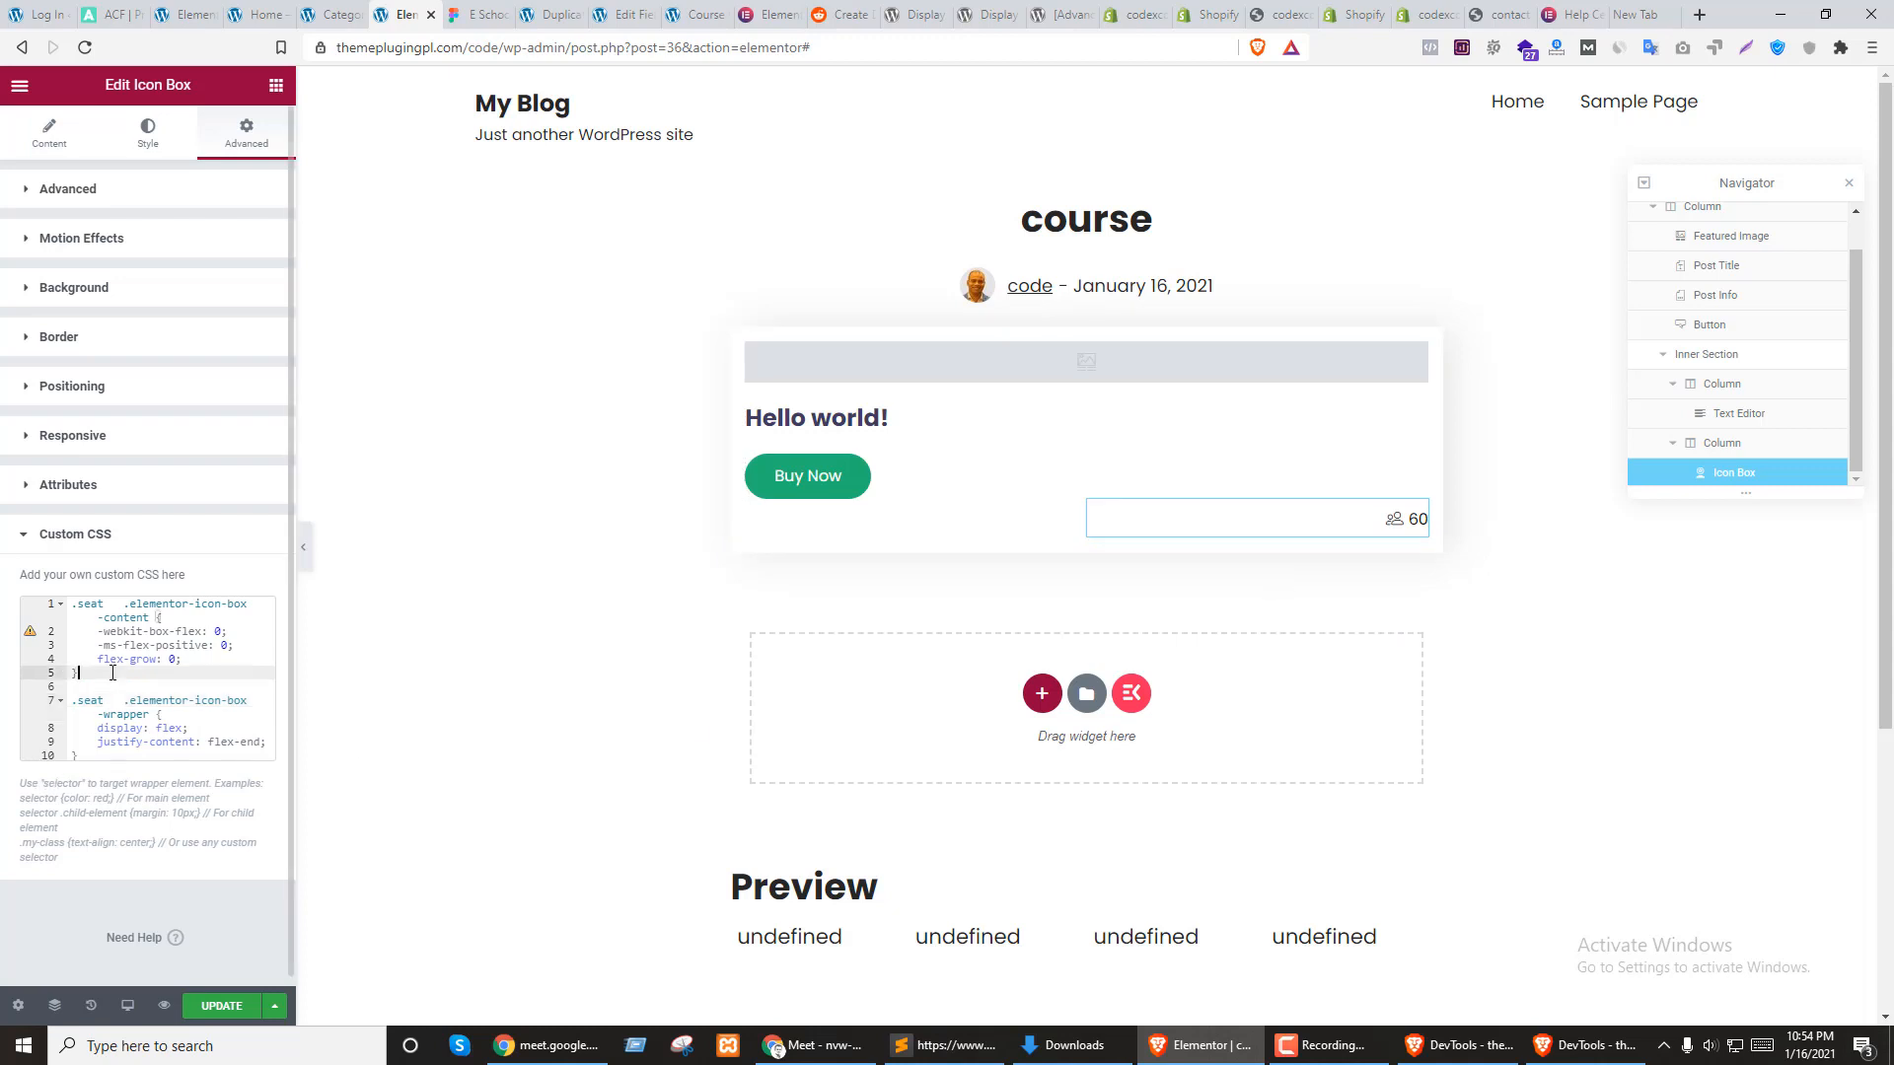
click(99, 685)
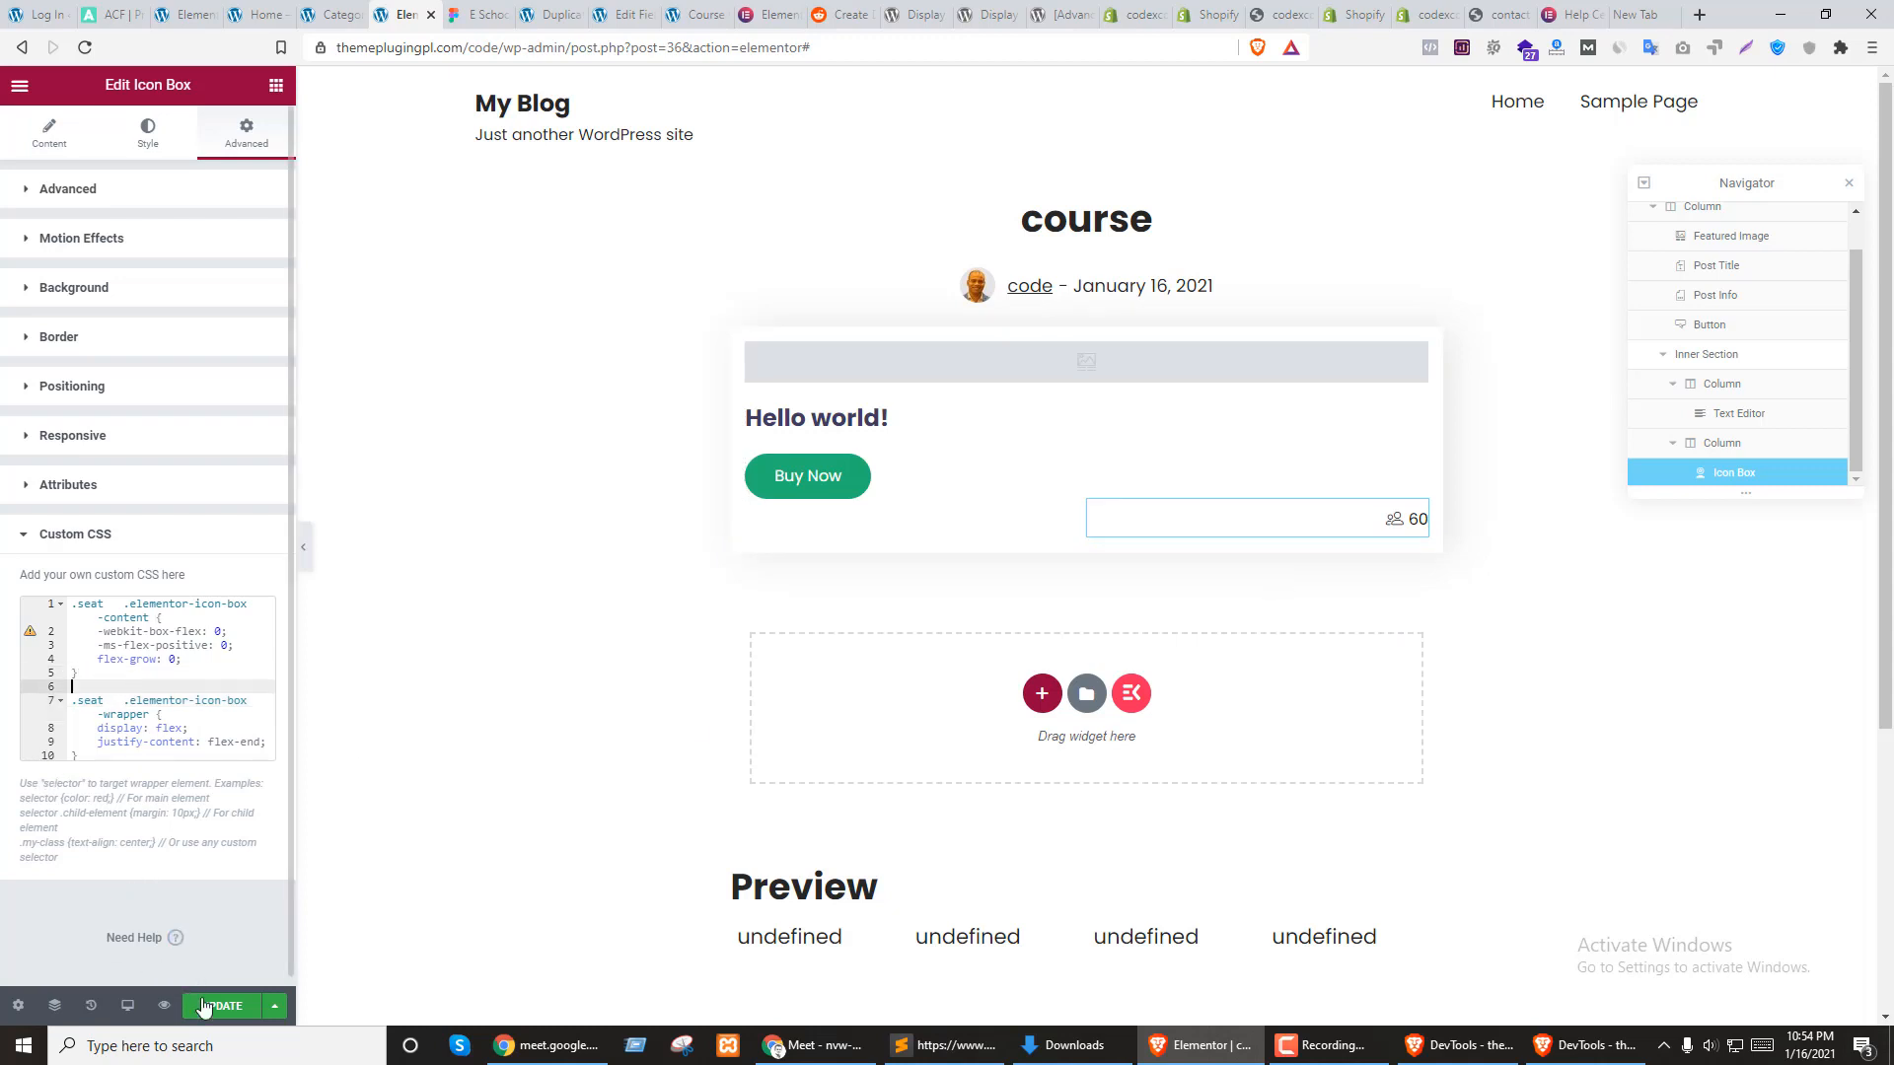
key(ctrl+a)
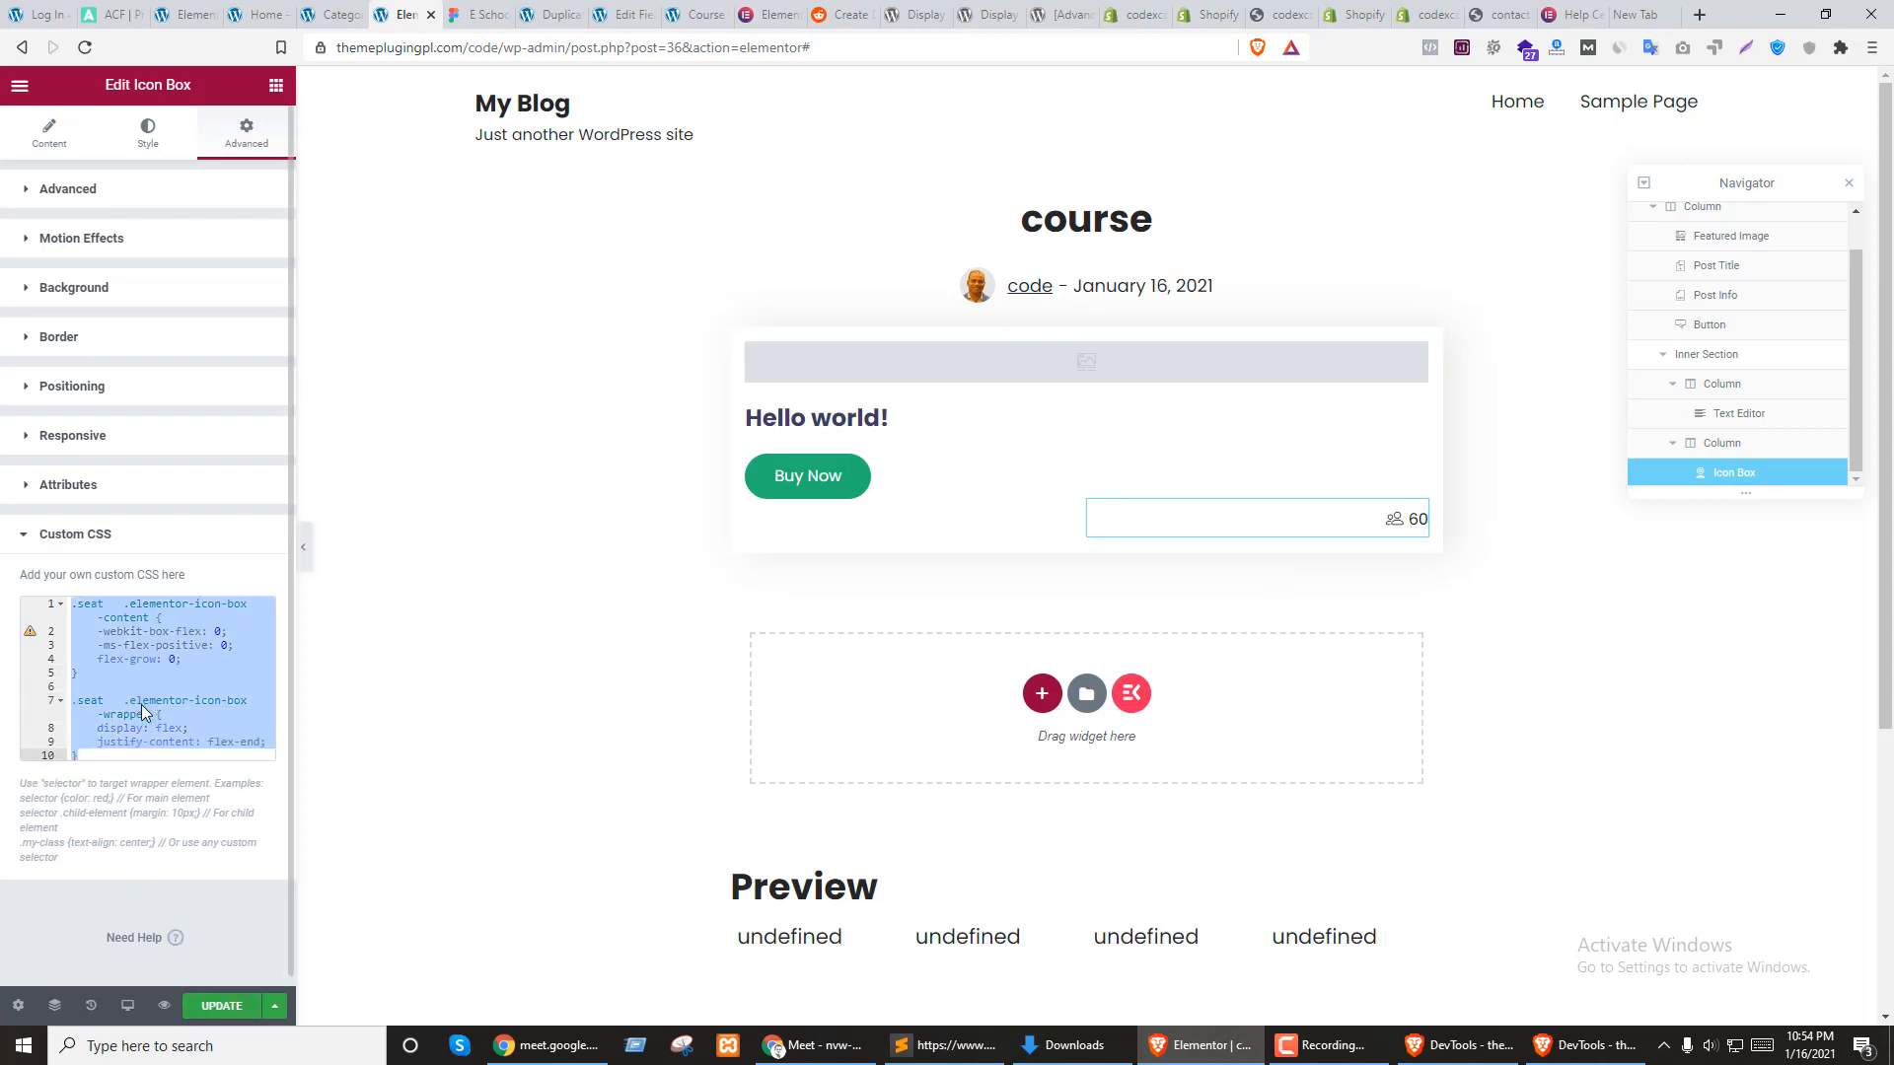
click(229, 1000)
click(1474, 940)
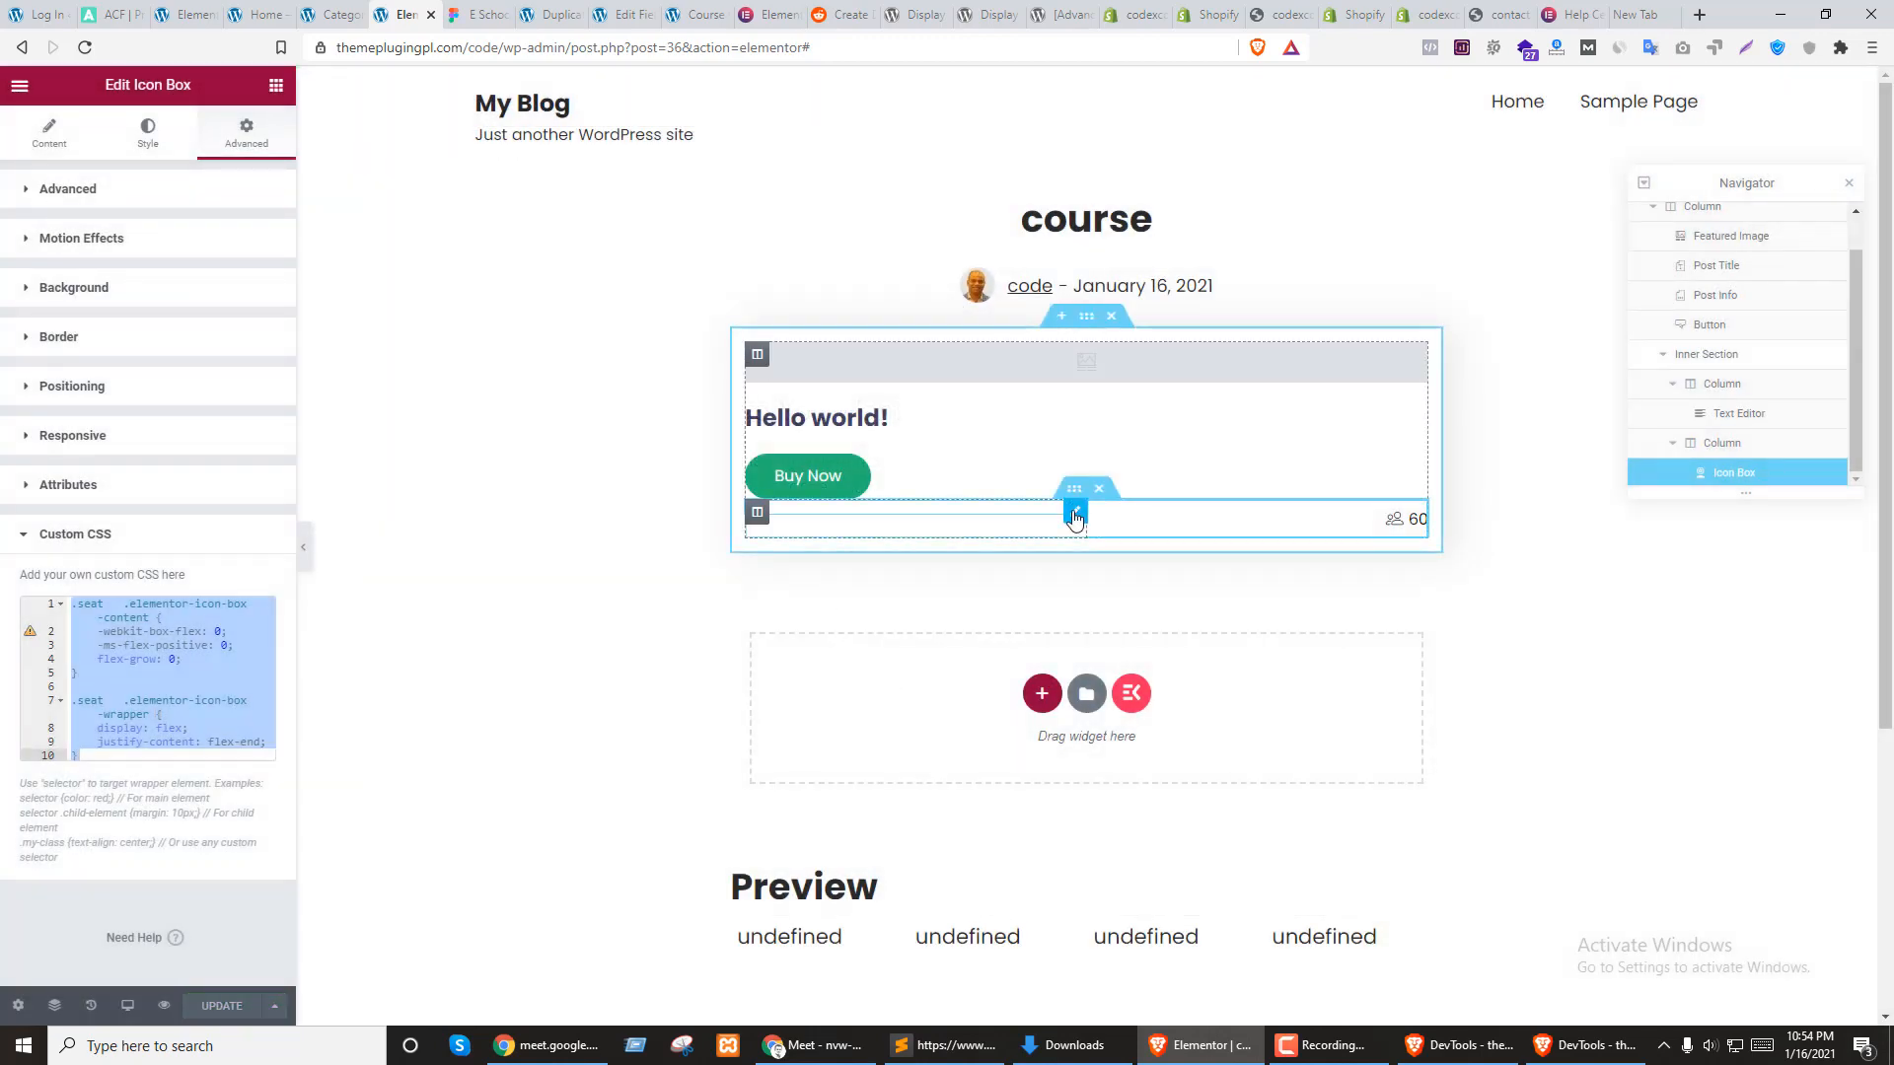
Replace the date text editor in the inner section's first column with a duplicate of the seats icon box
right_click(1076, 513)
click(1115, 795)
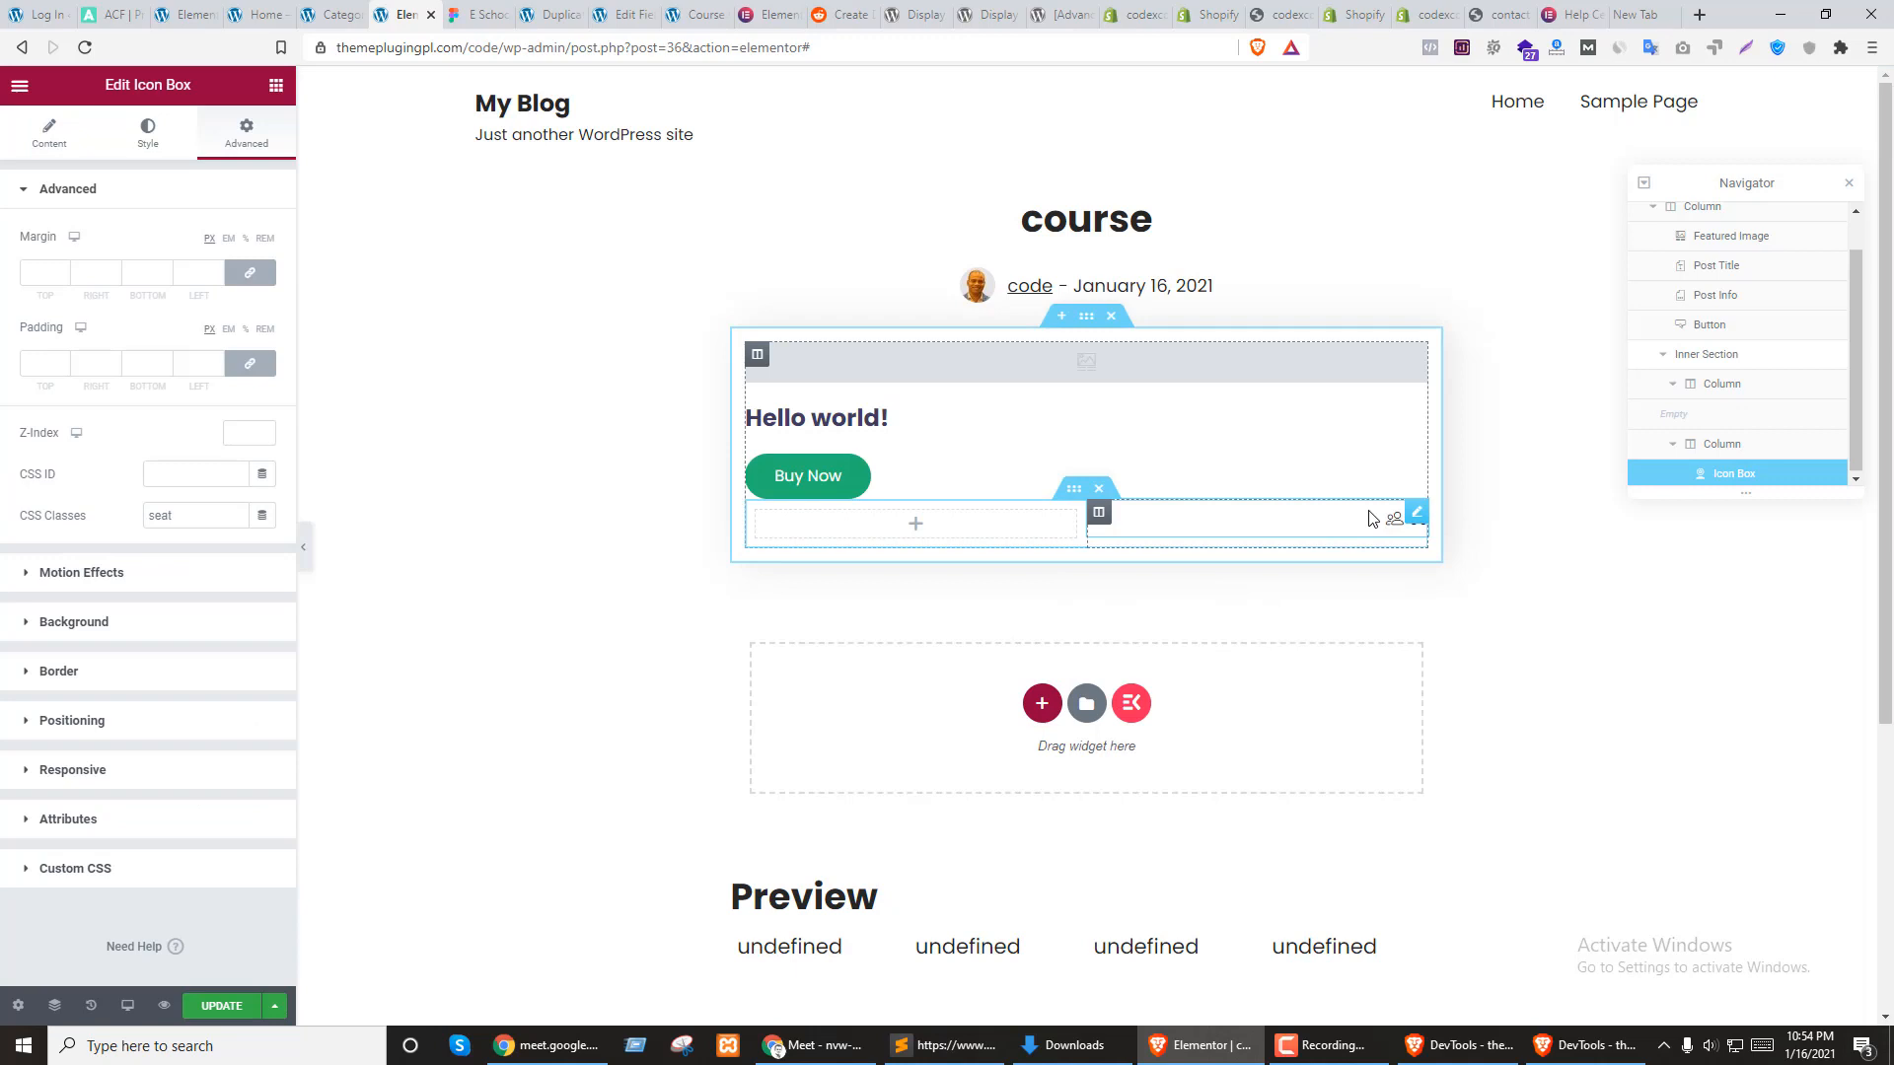
right_click(1422, 517)
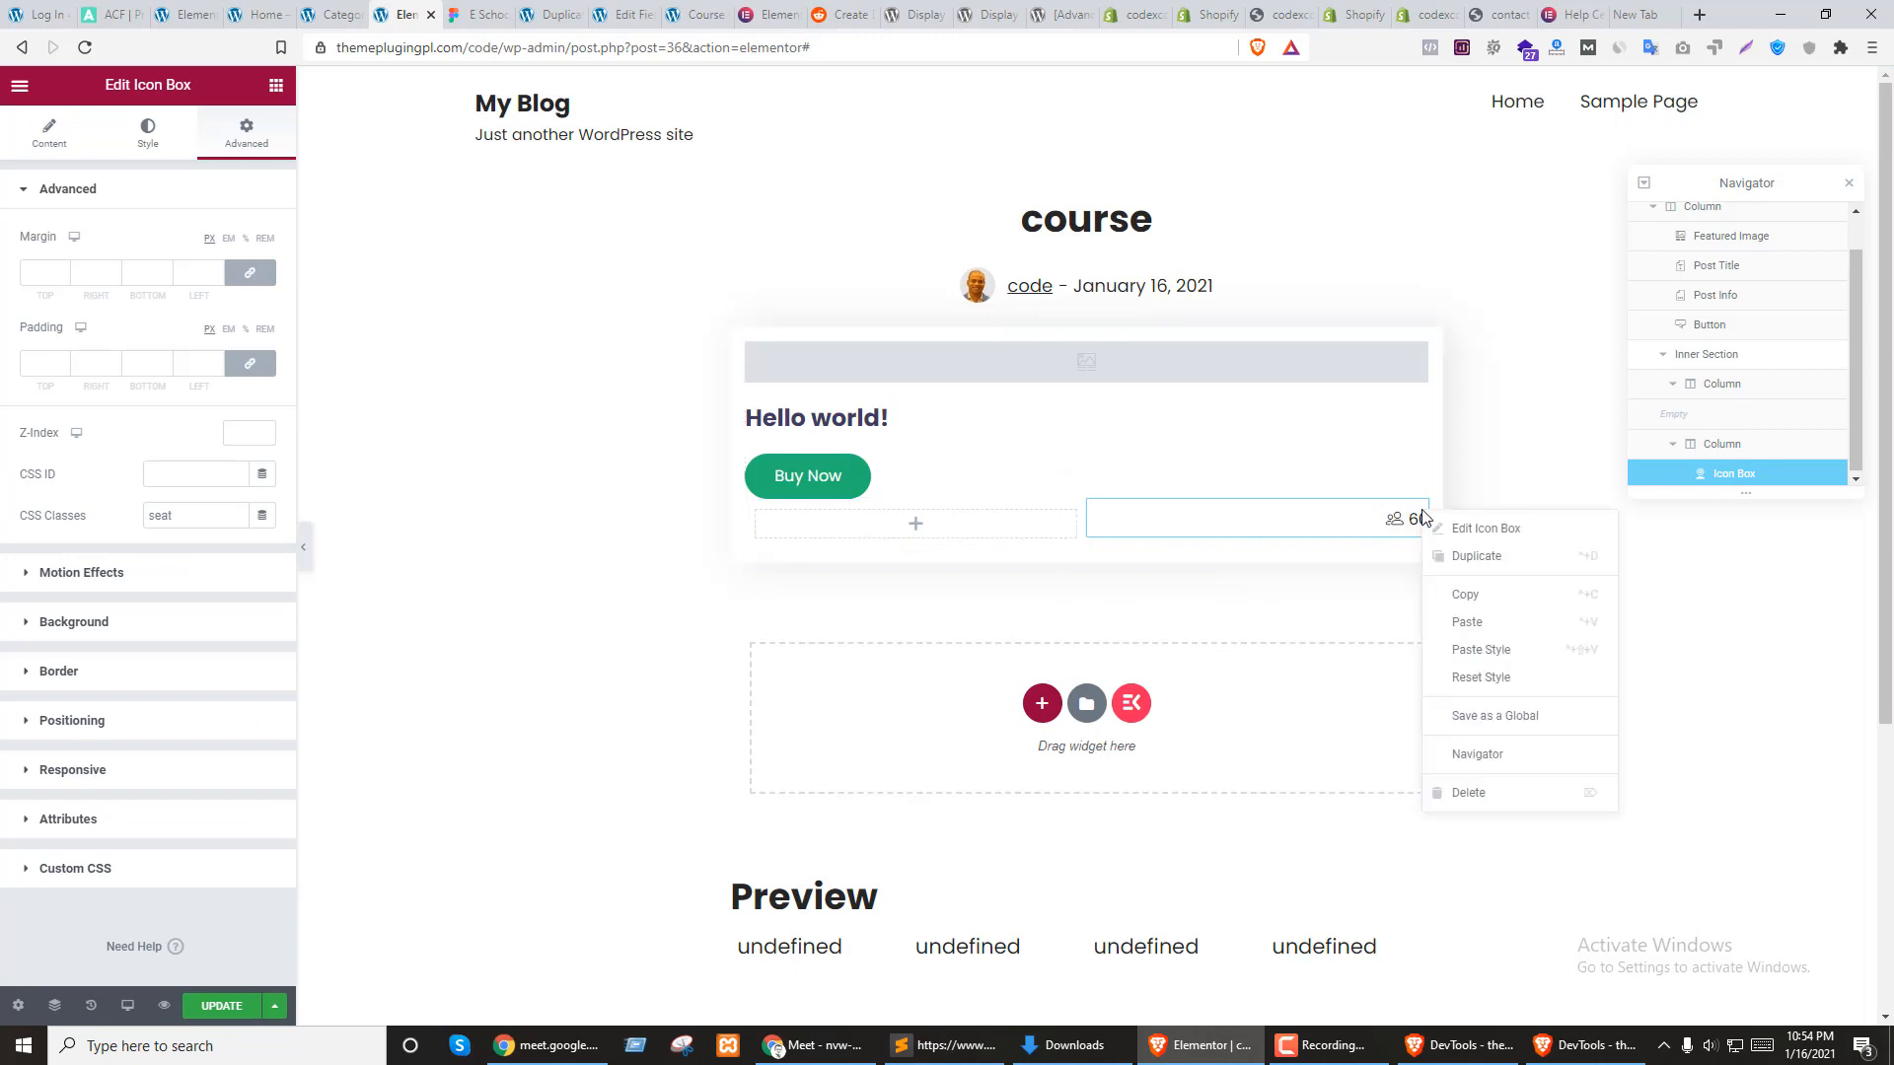
click(1468, 556)
drag(1421, 553, 955, 522)
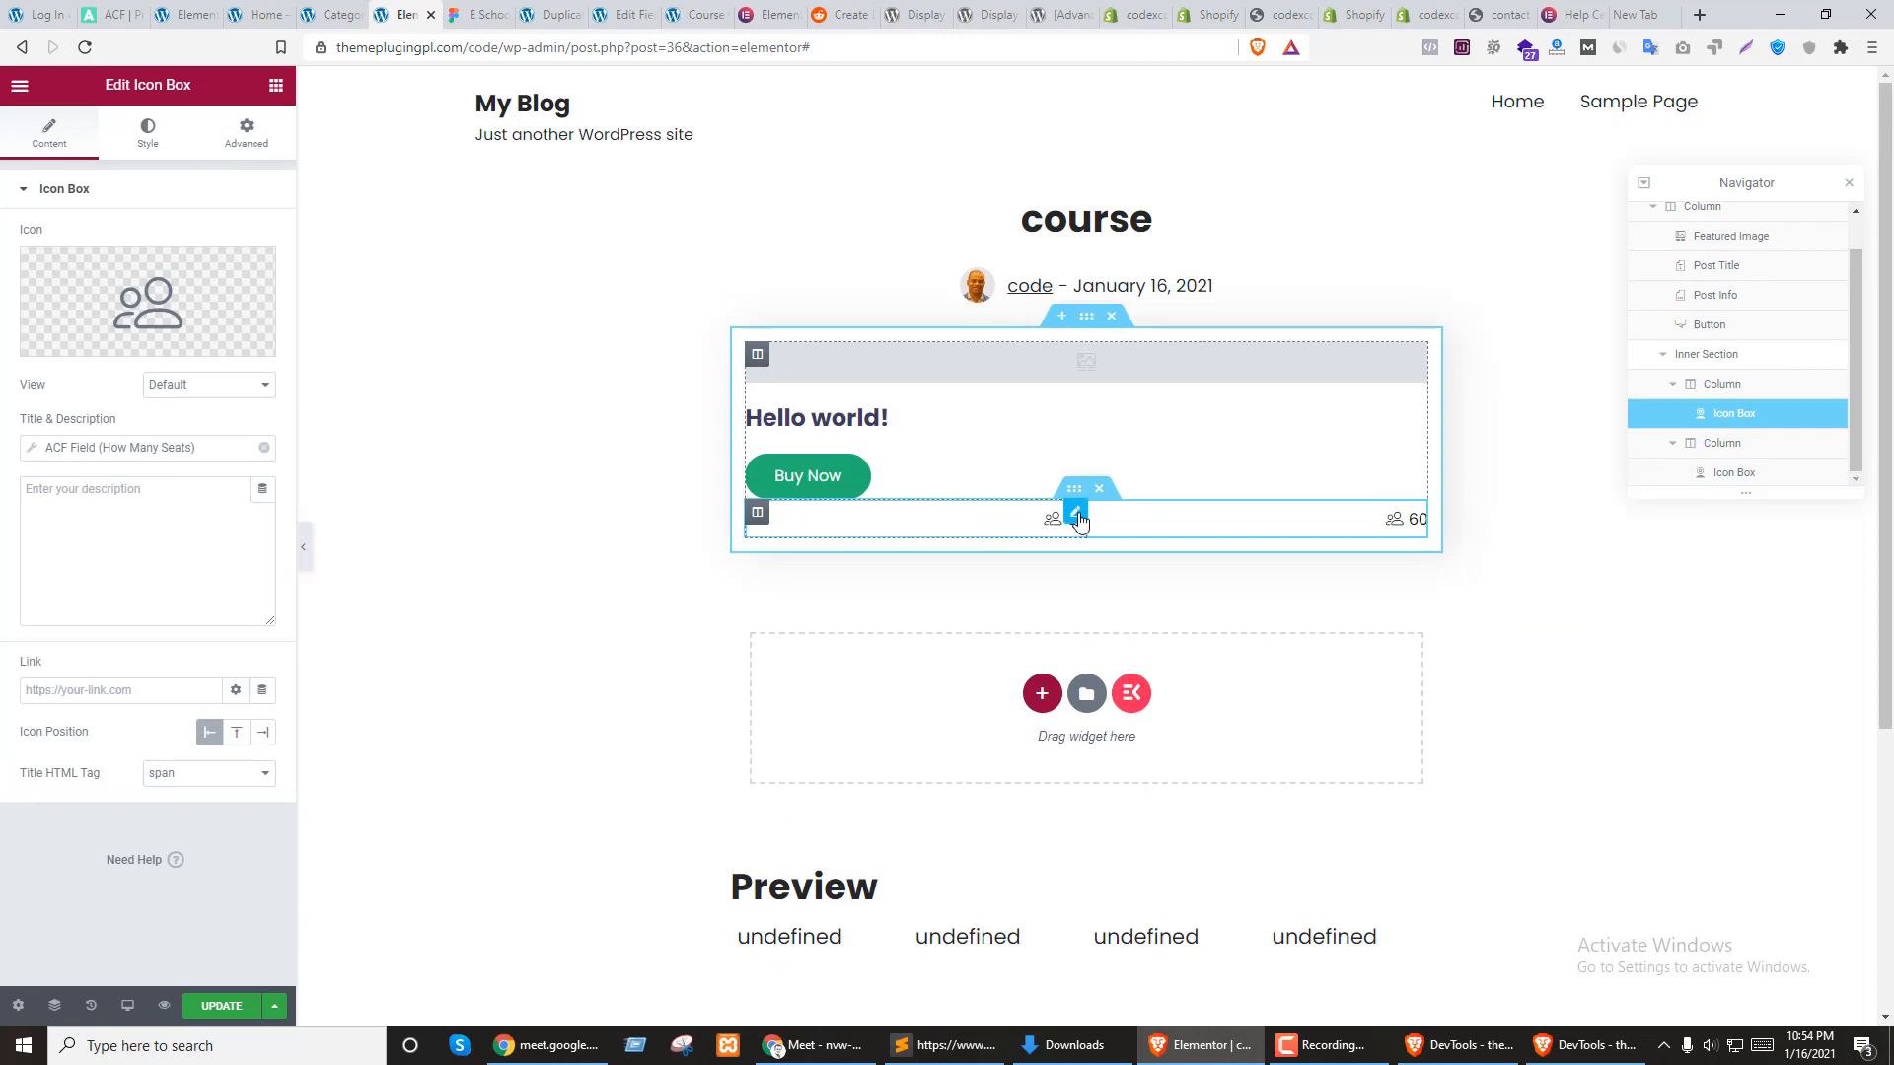
Find "cal" in the icon library and set the duplicated icon box's icon to the outlined calendar with date dots
click(148, 301)
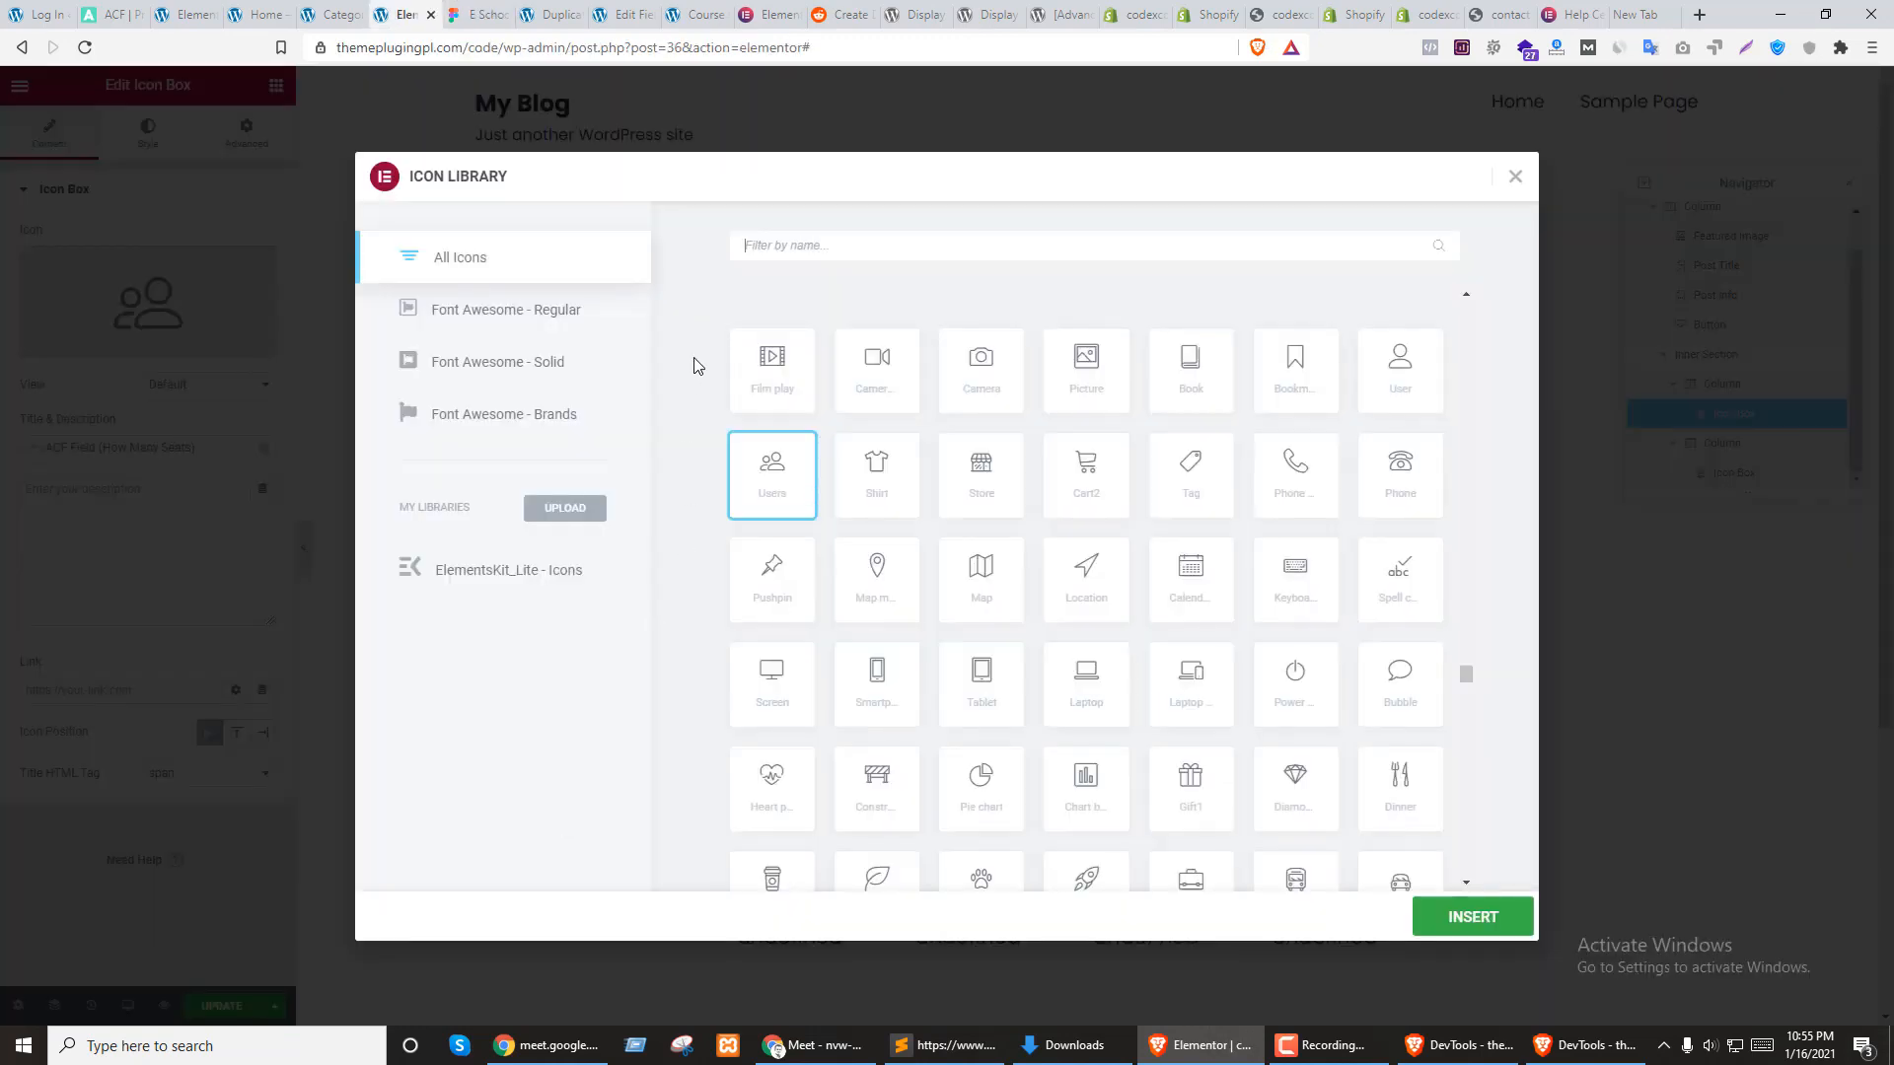
text(ca)
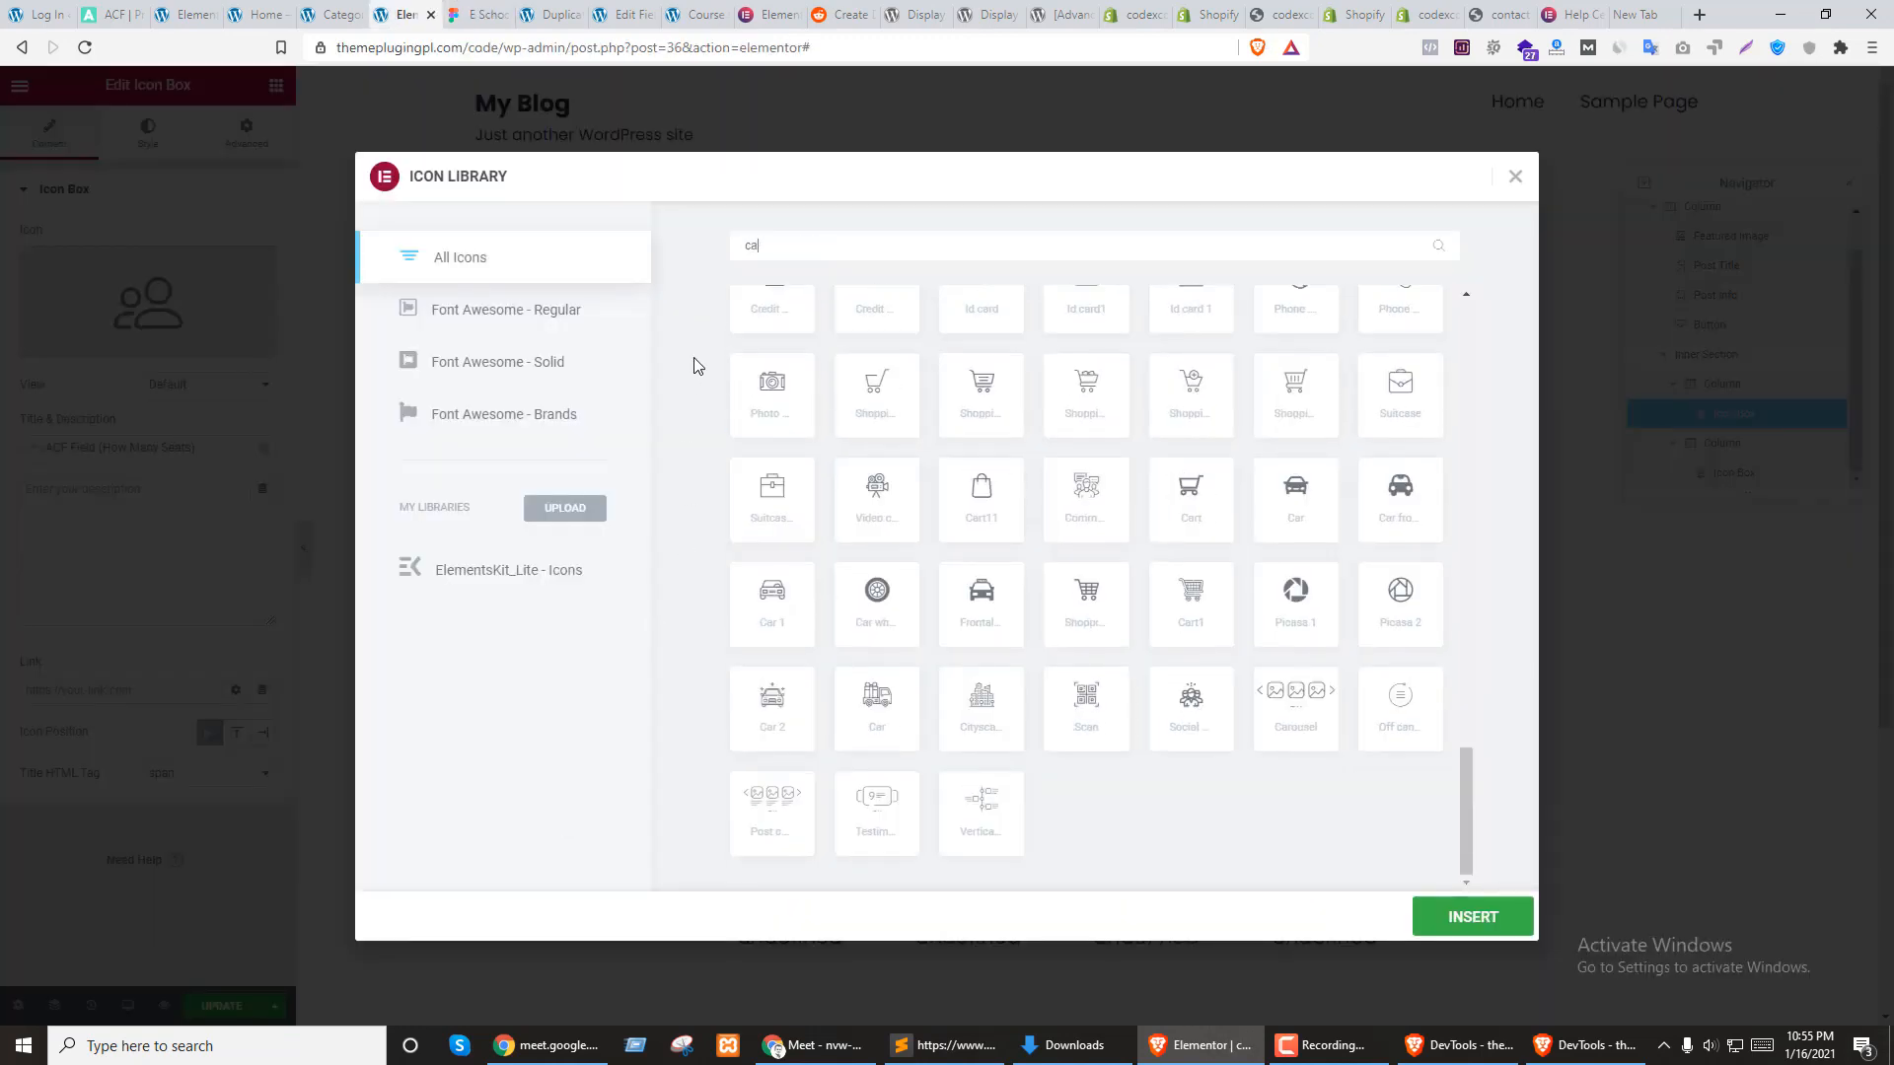
text(l)
scroll(674, 365, up, 5)
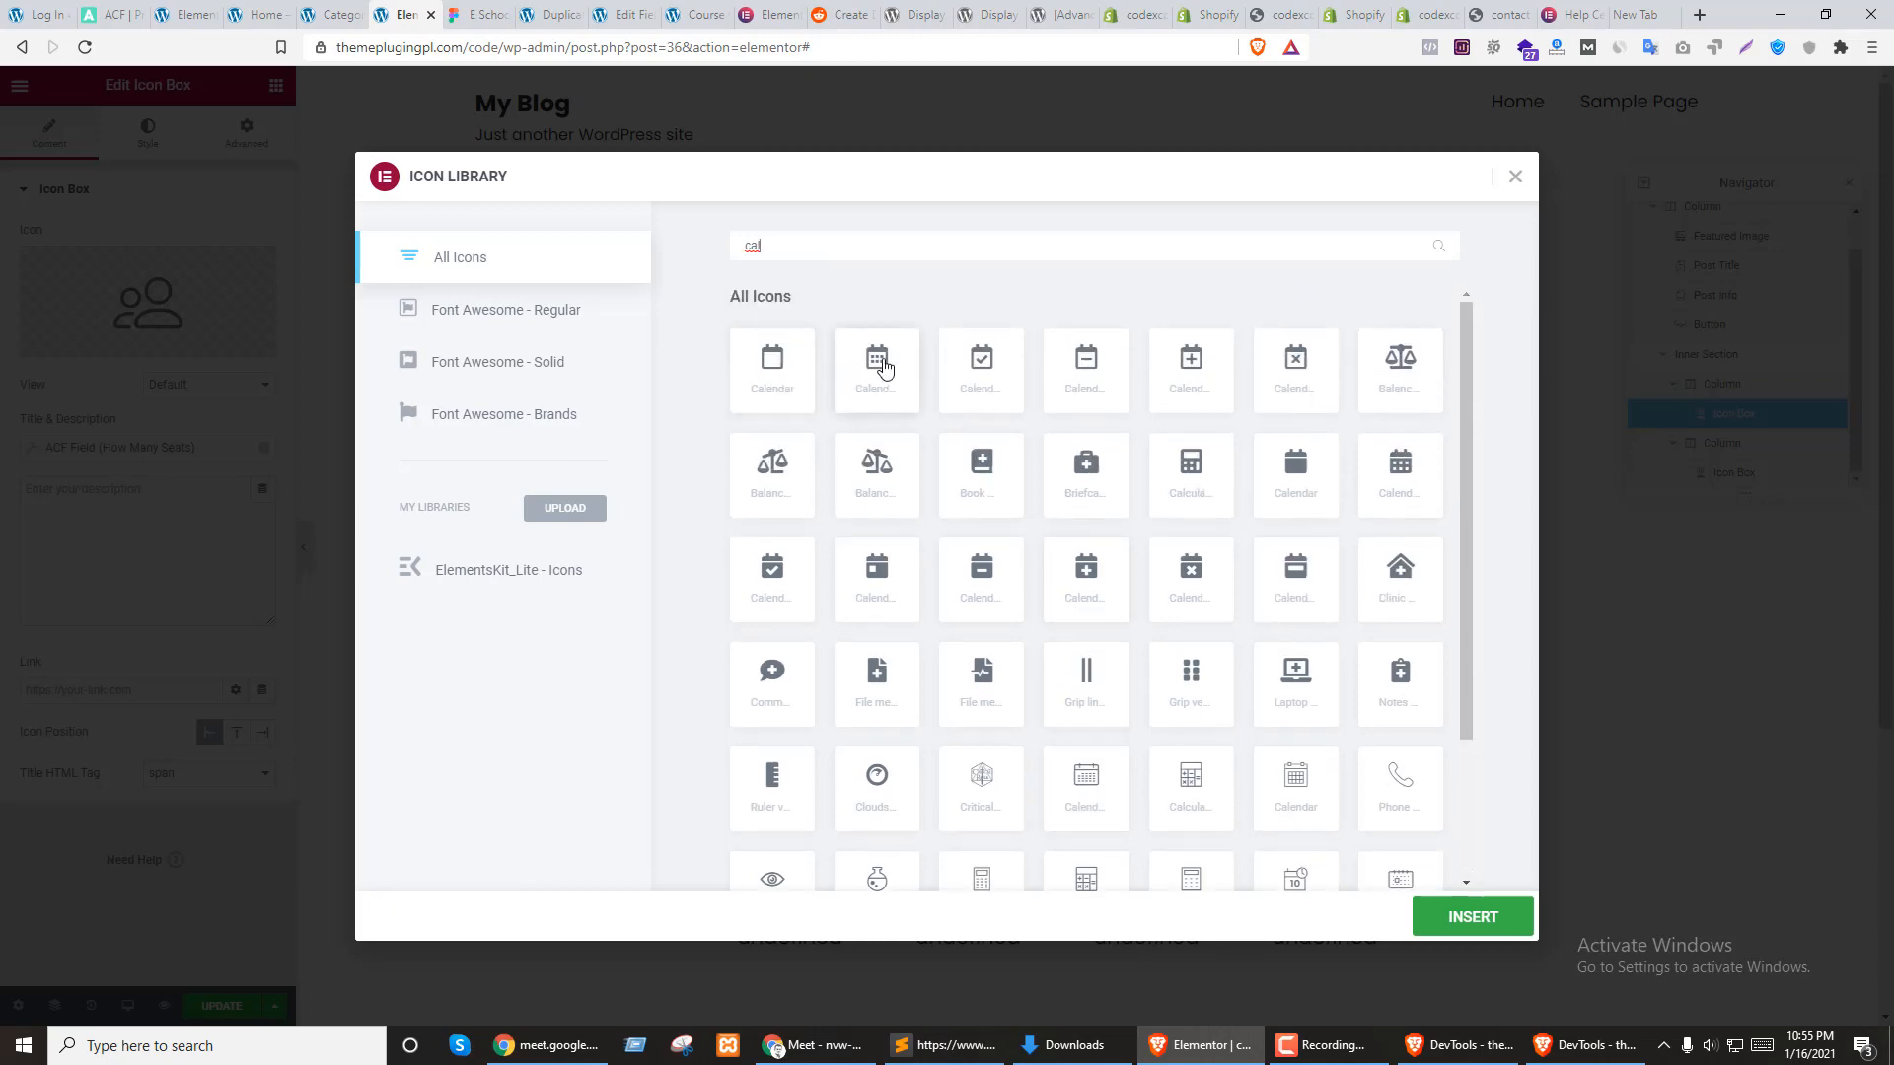
click(885, 368)
click(1467, 917)
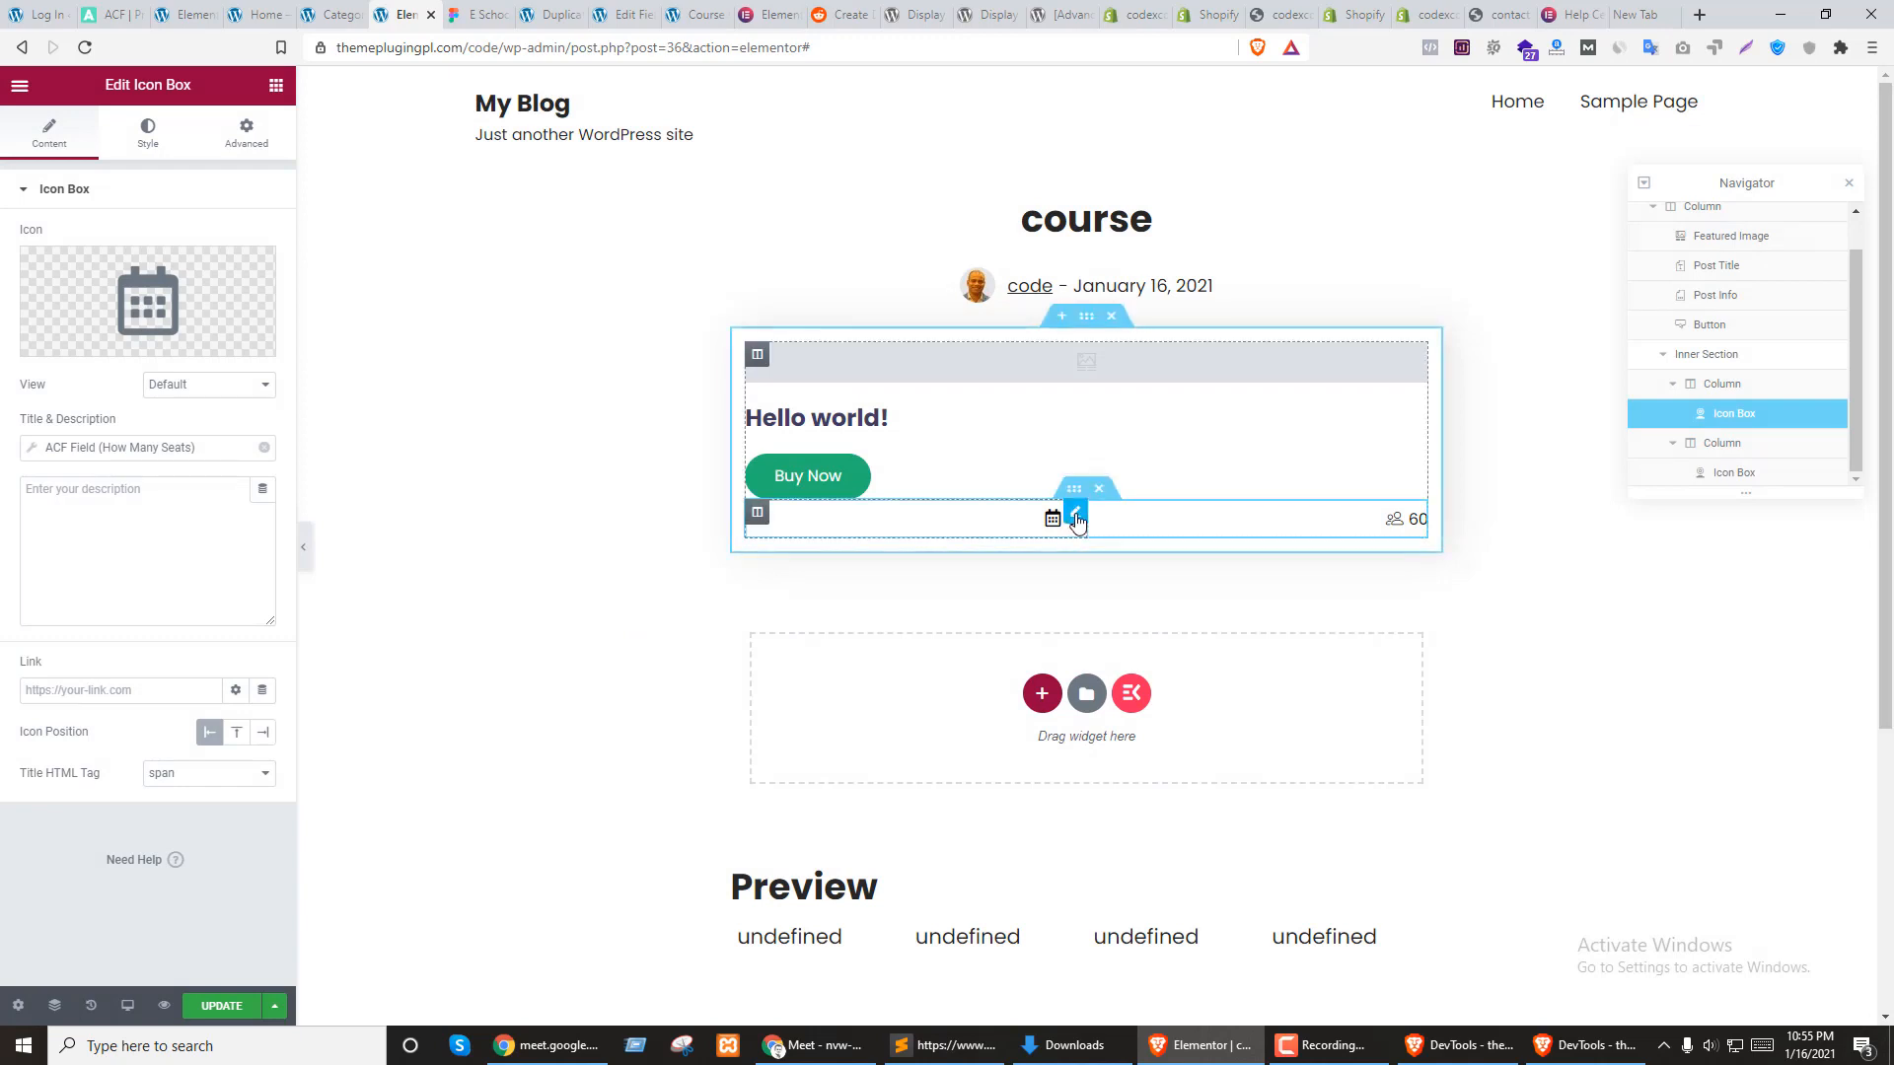
Link the duplicated icon box's title to the Start Date ACF field and set its Before text to "Start"
click(183, 447)
click(219, 533)
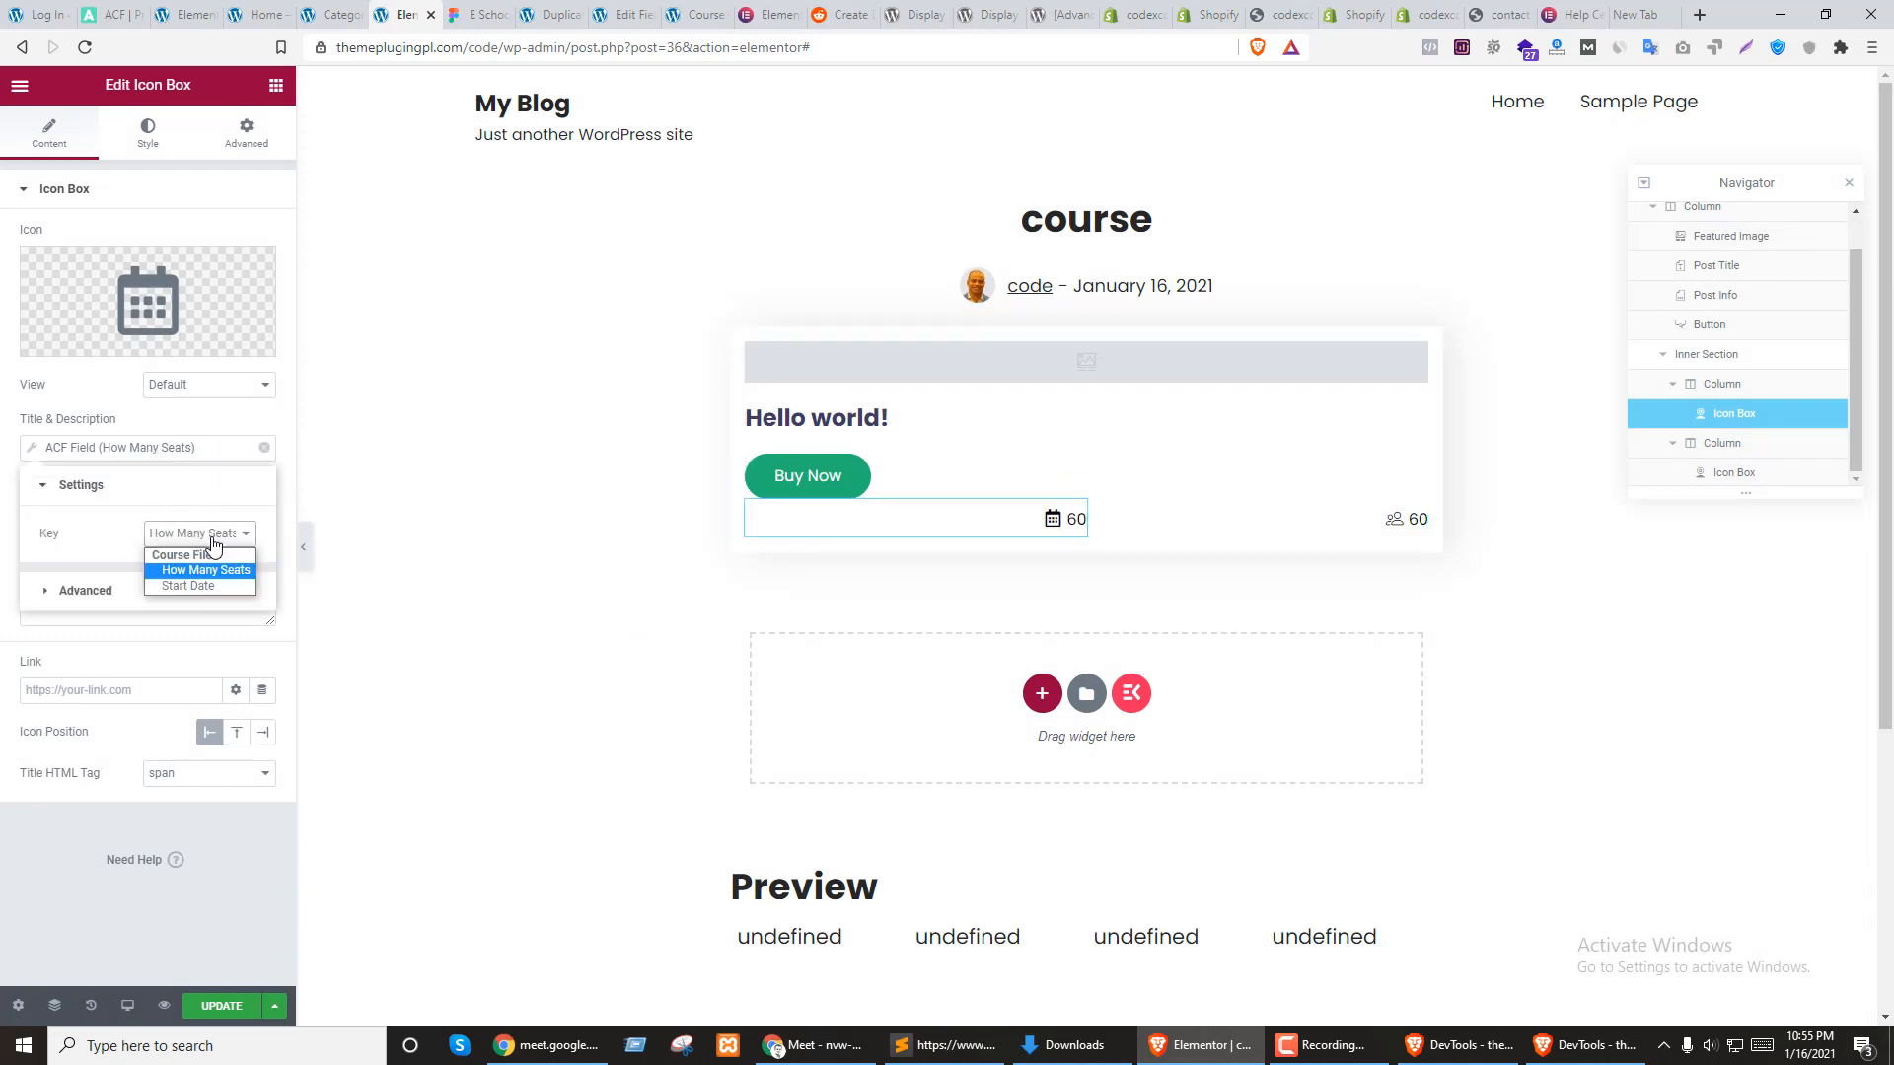
click(186, 587)
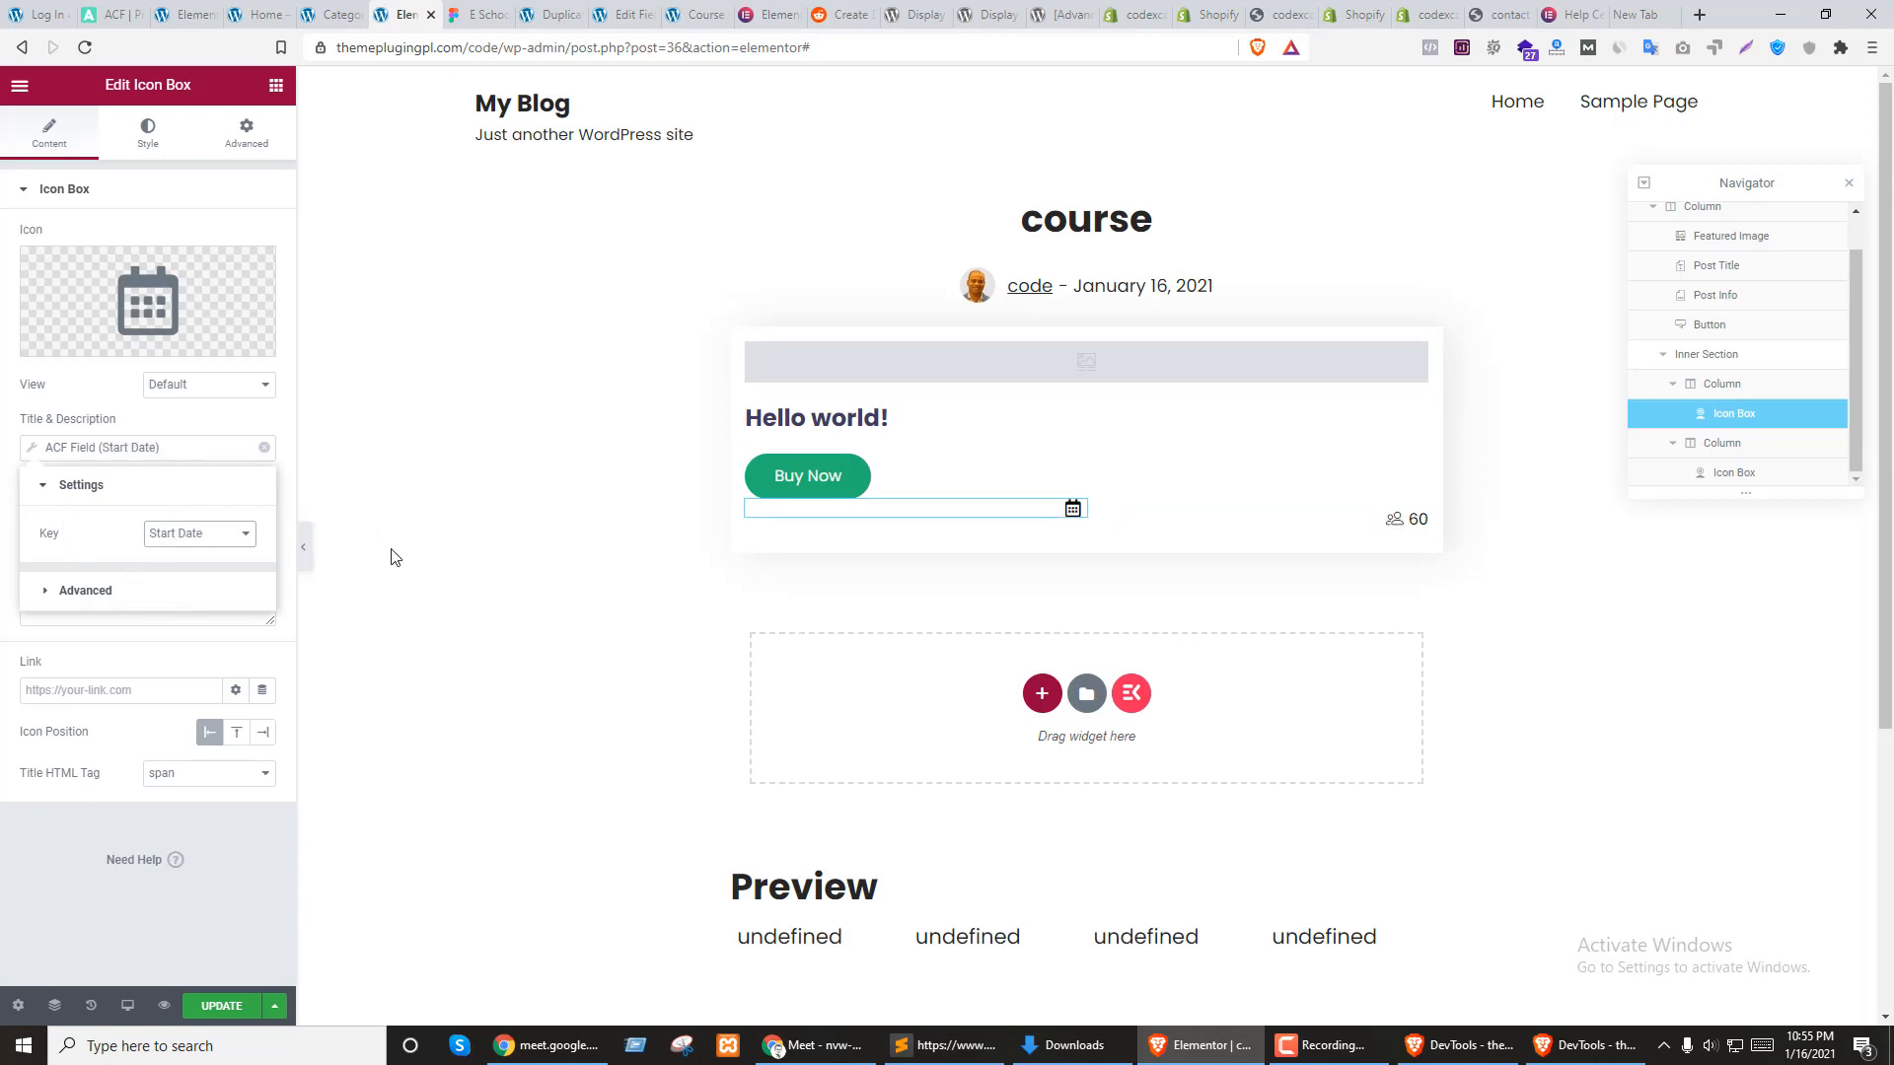
click(84, 591)
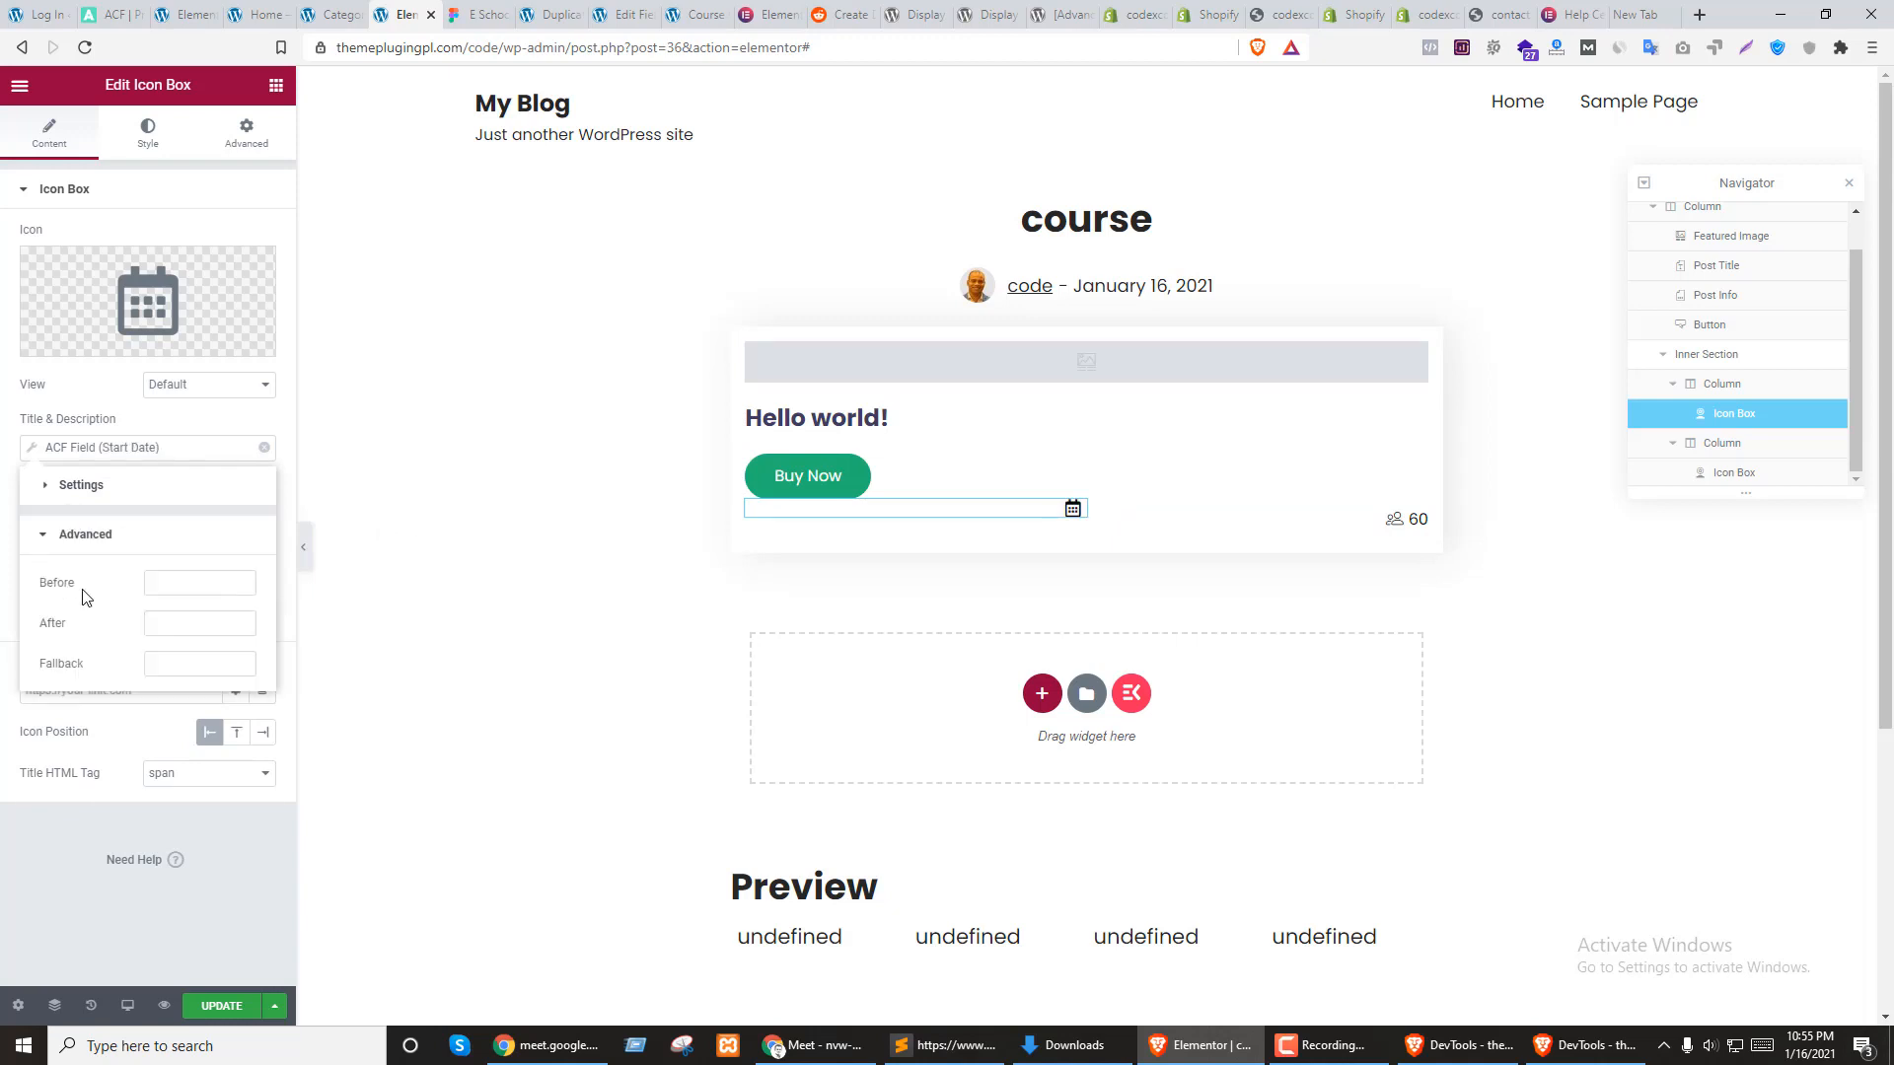
click(172, 586)
text(Start)
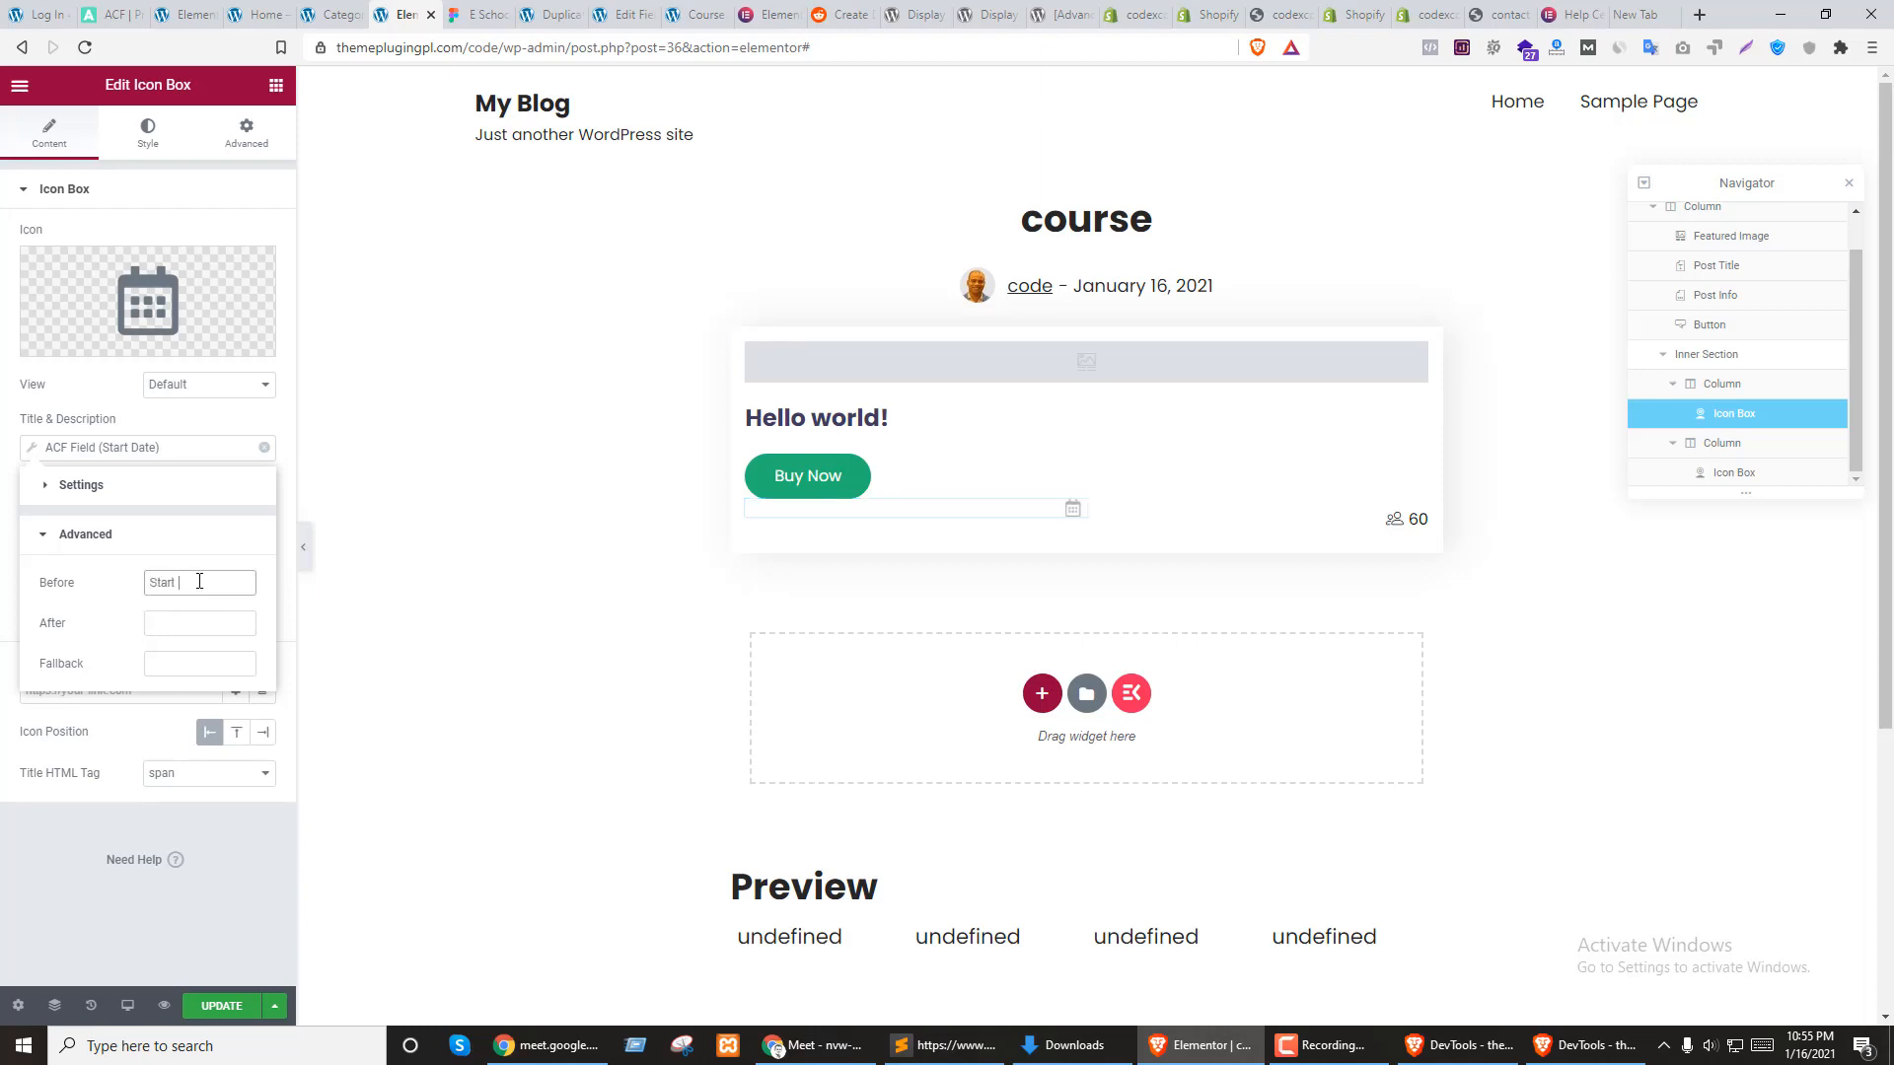
click(186, 541)
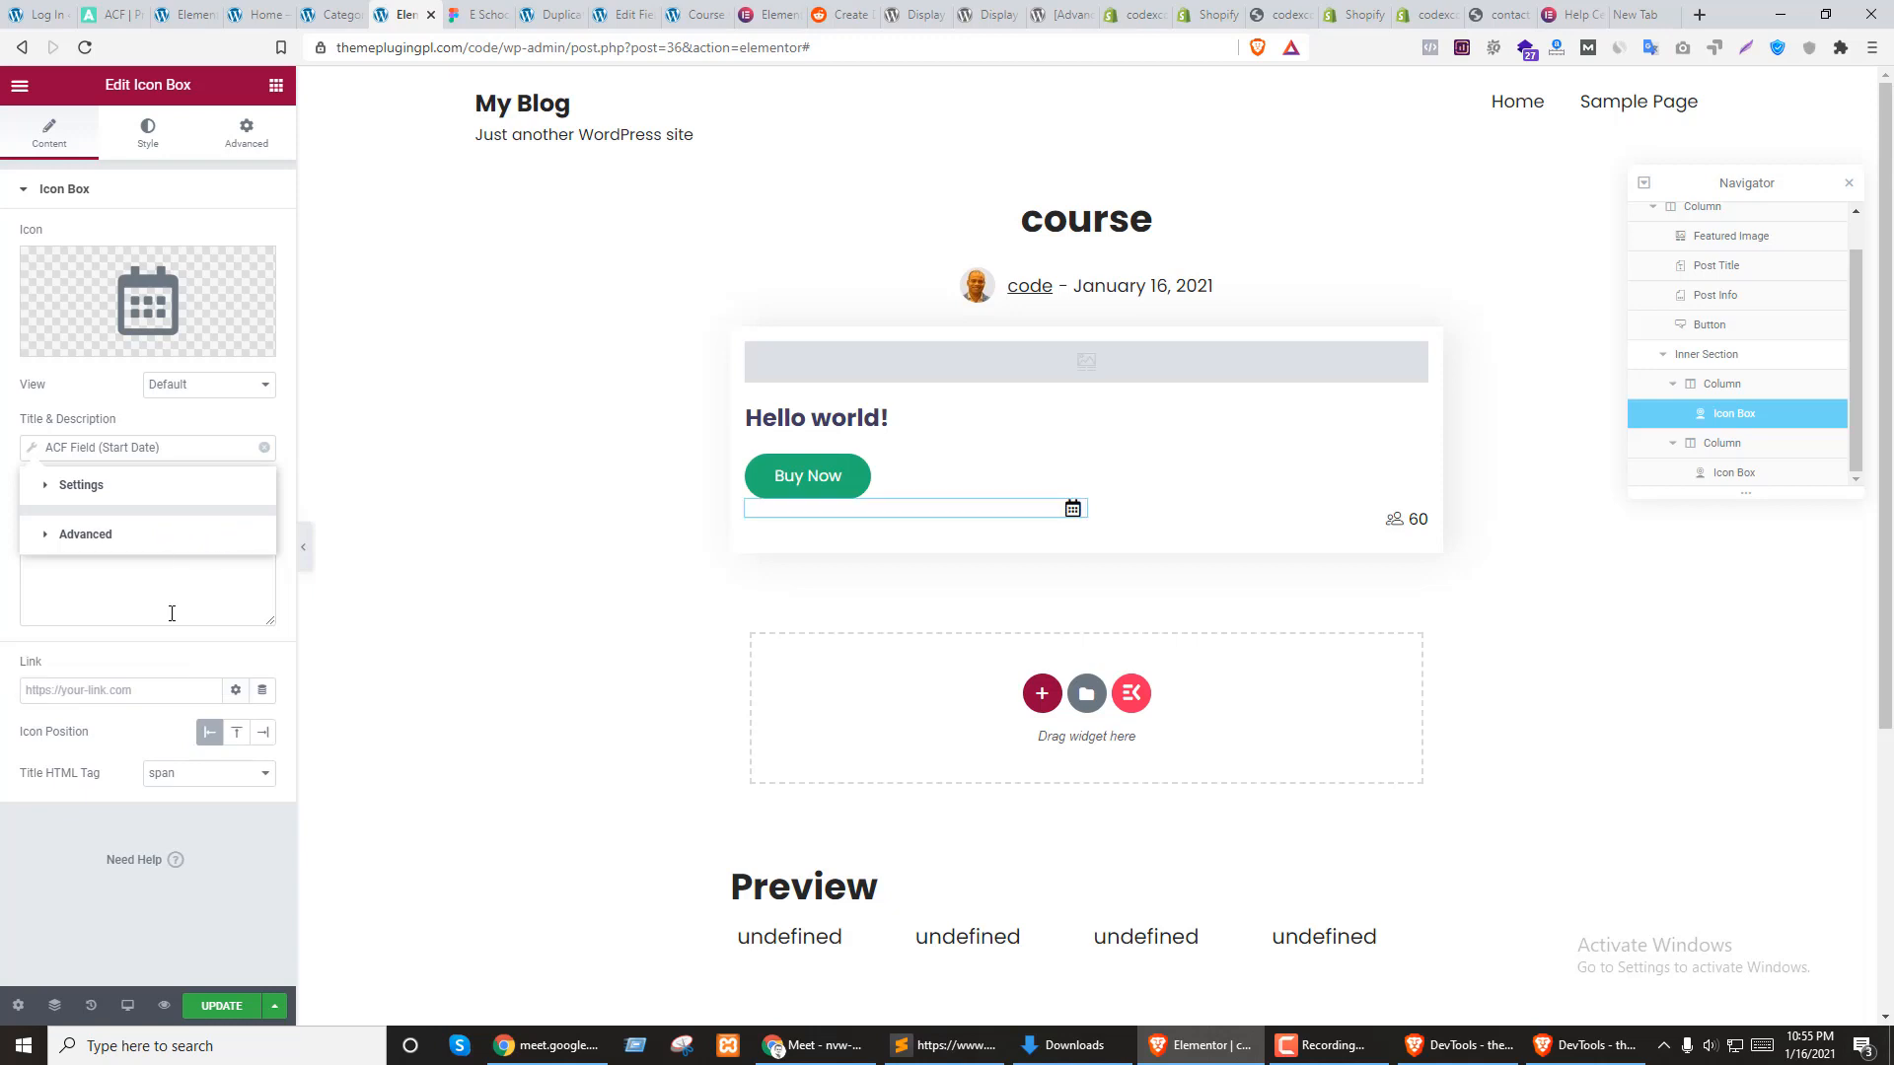
click(113, 601)
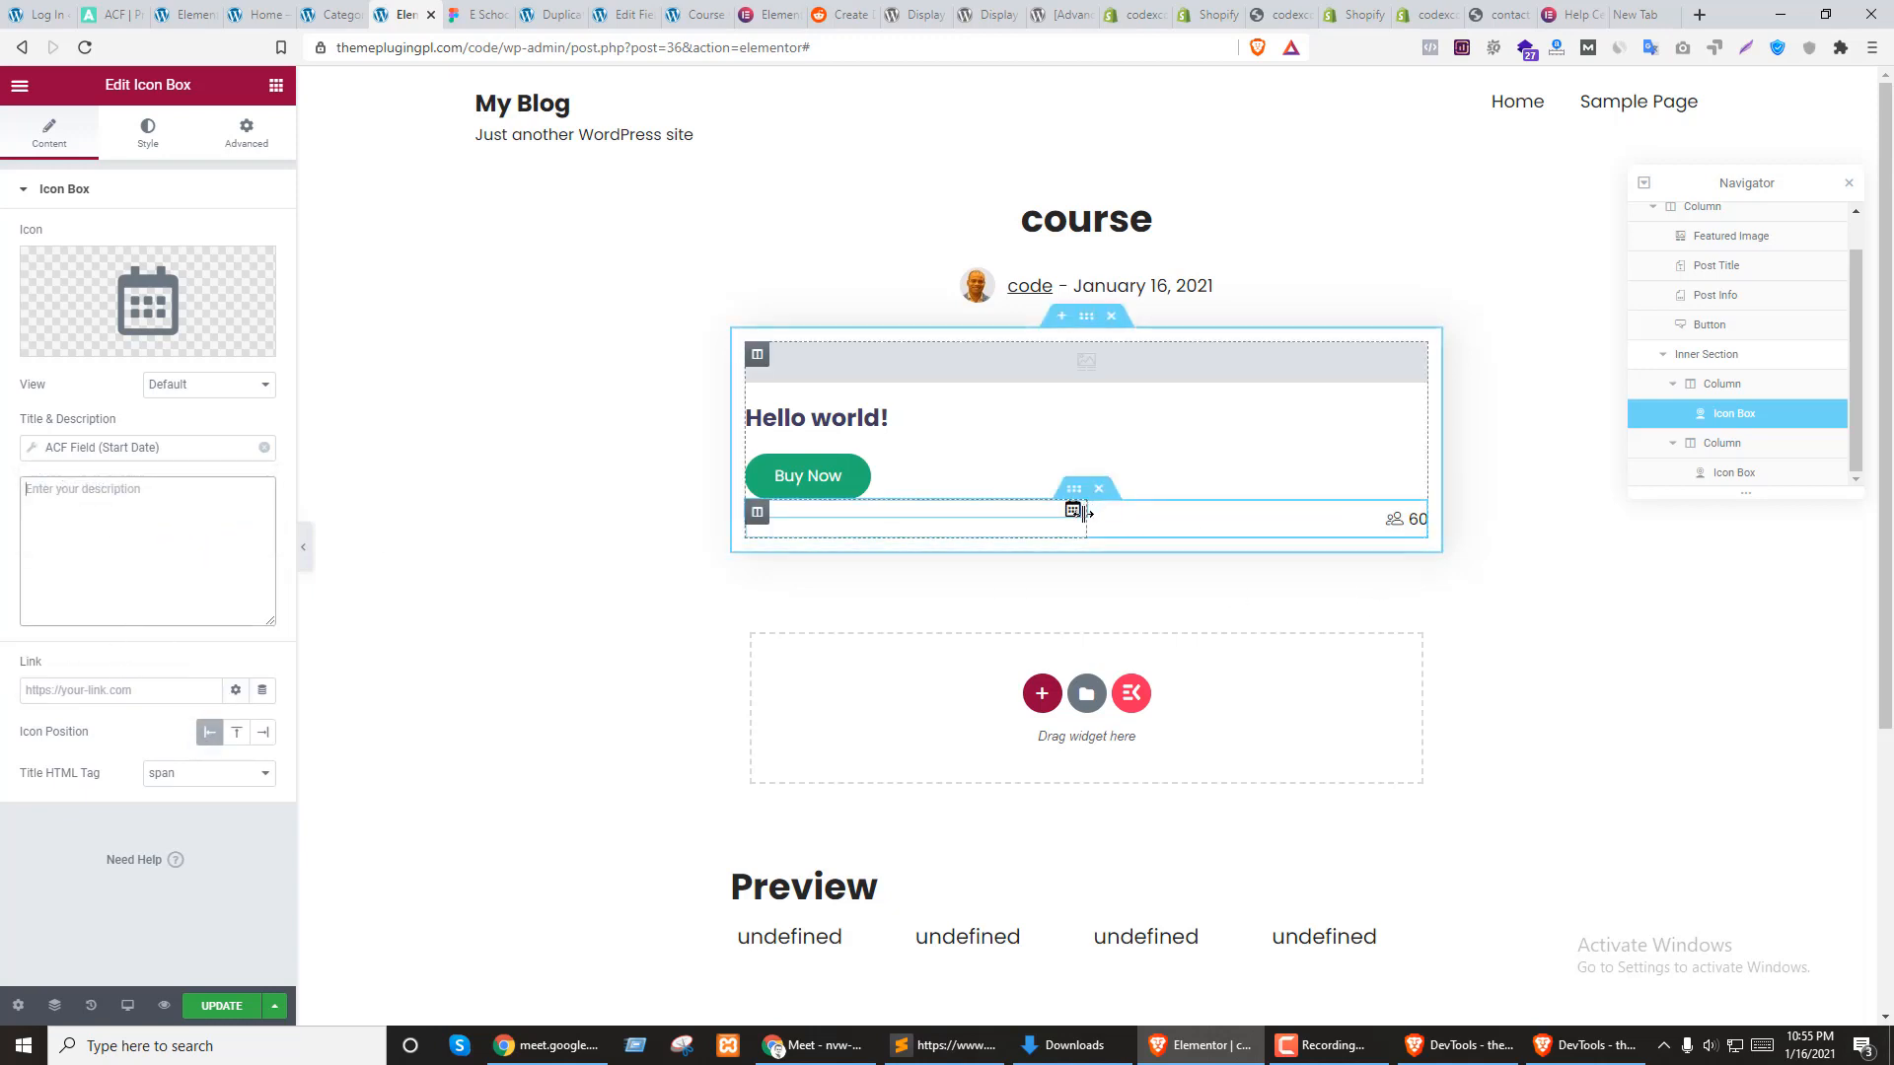
click(193, 502)
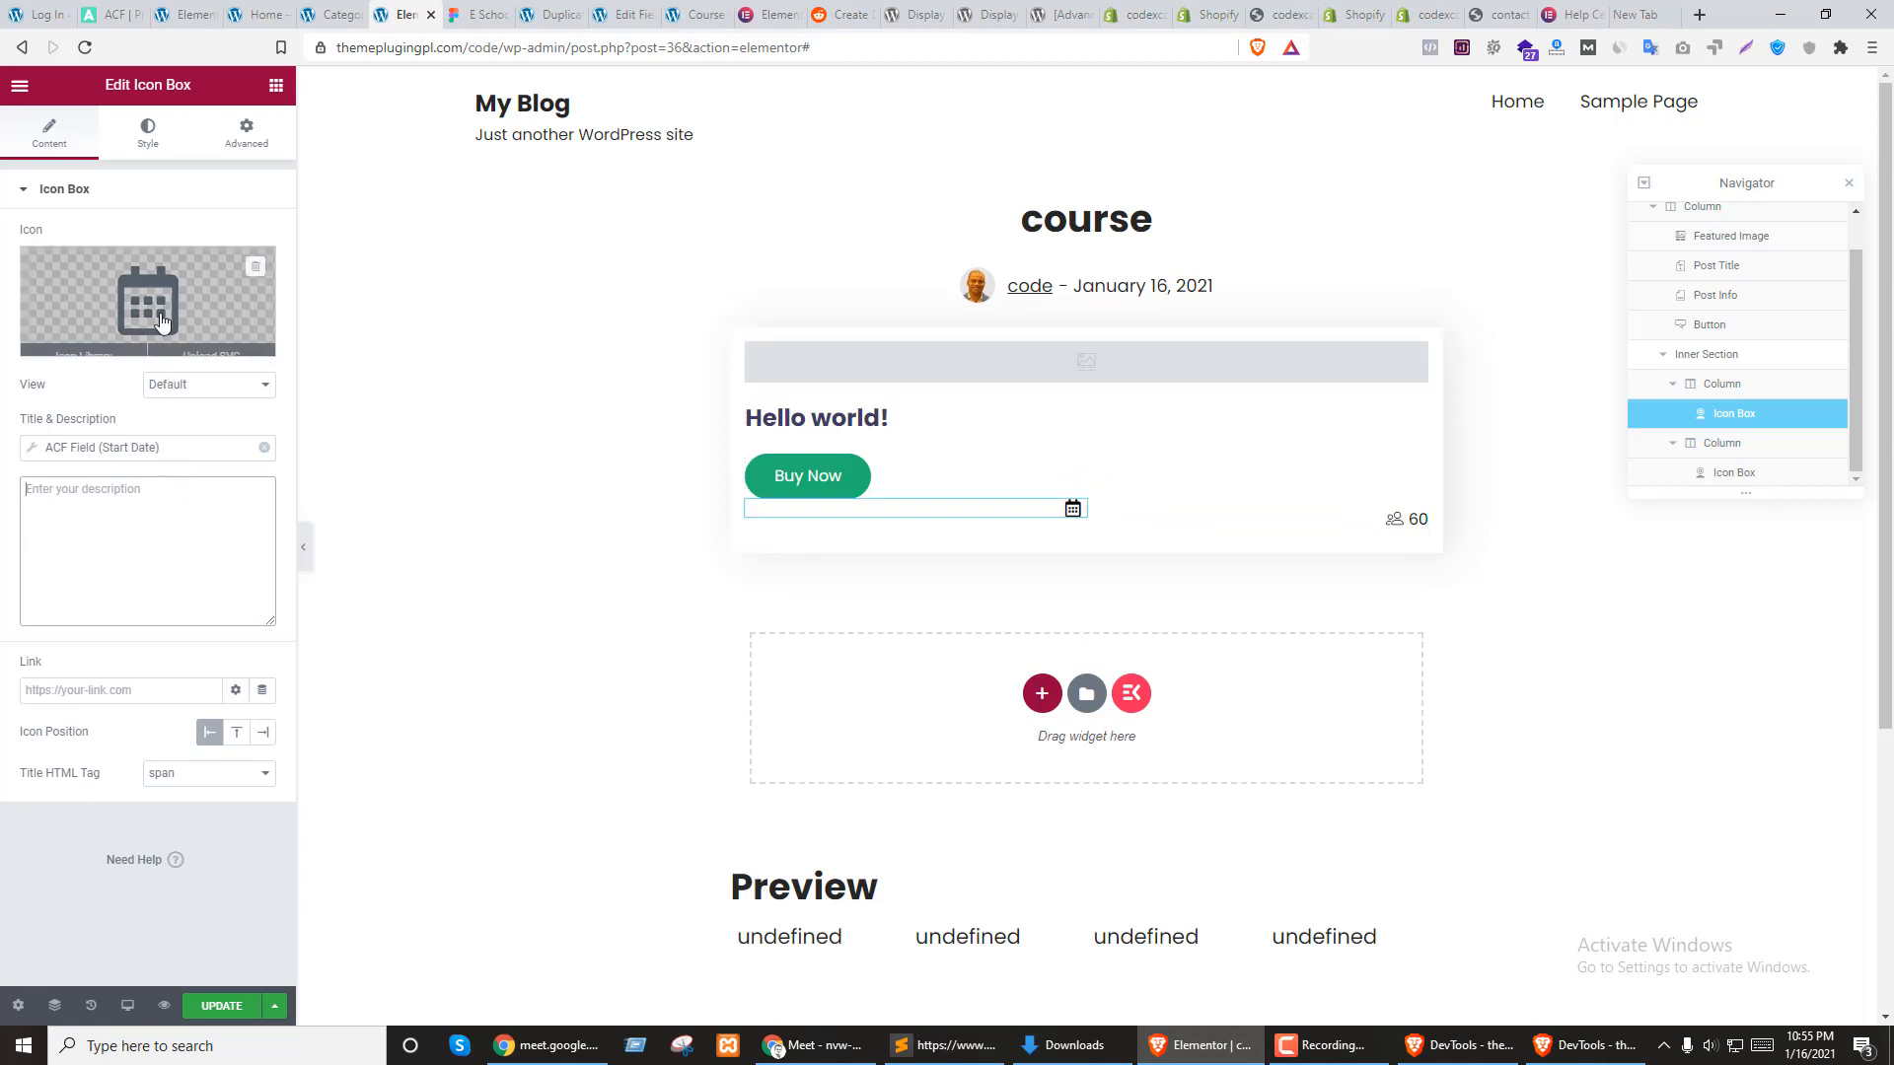
Review the duplicated icon box's style settings and replace its CSS class with date
click(147, 135)
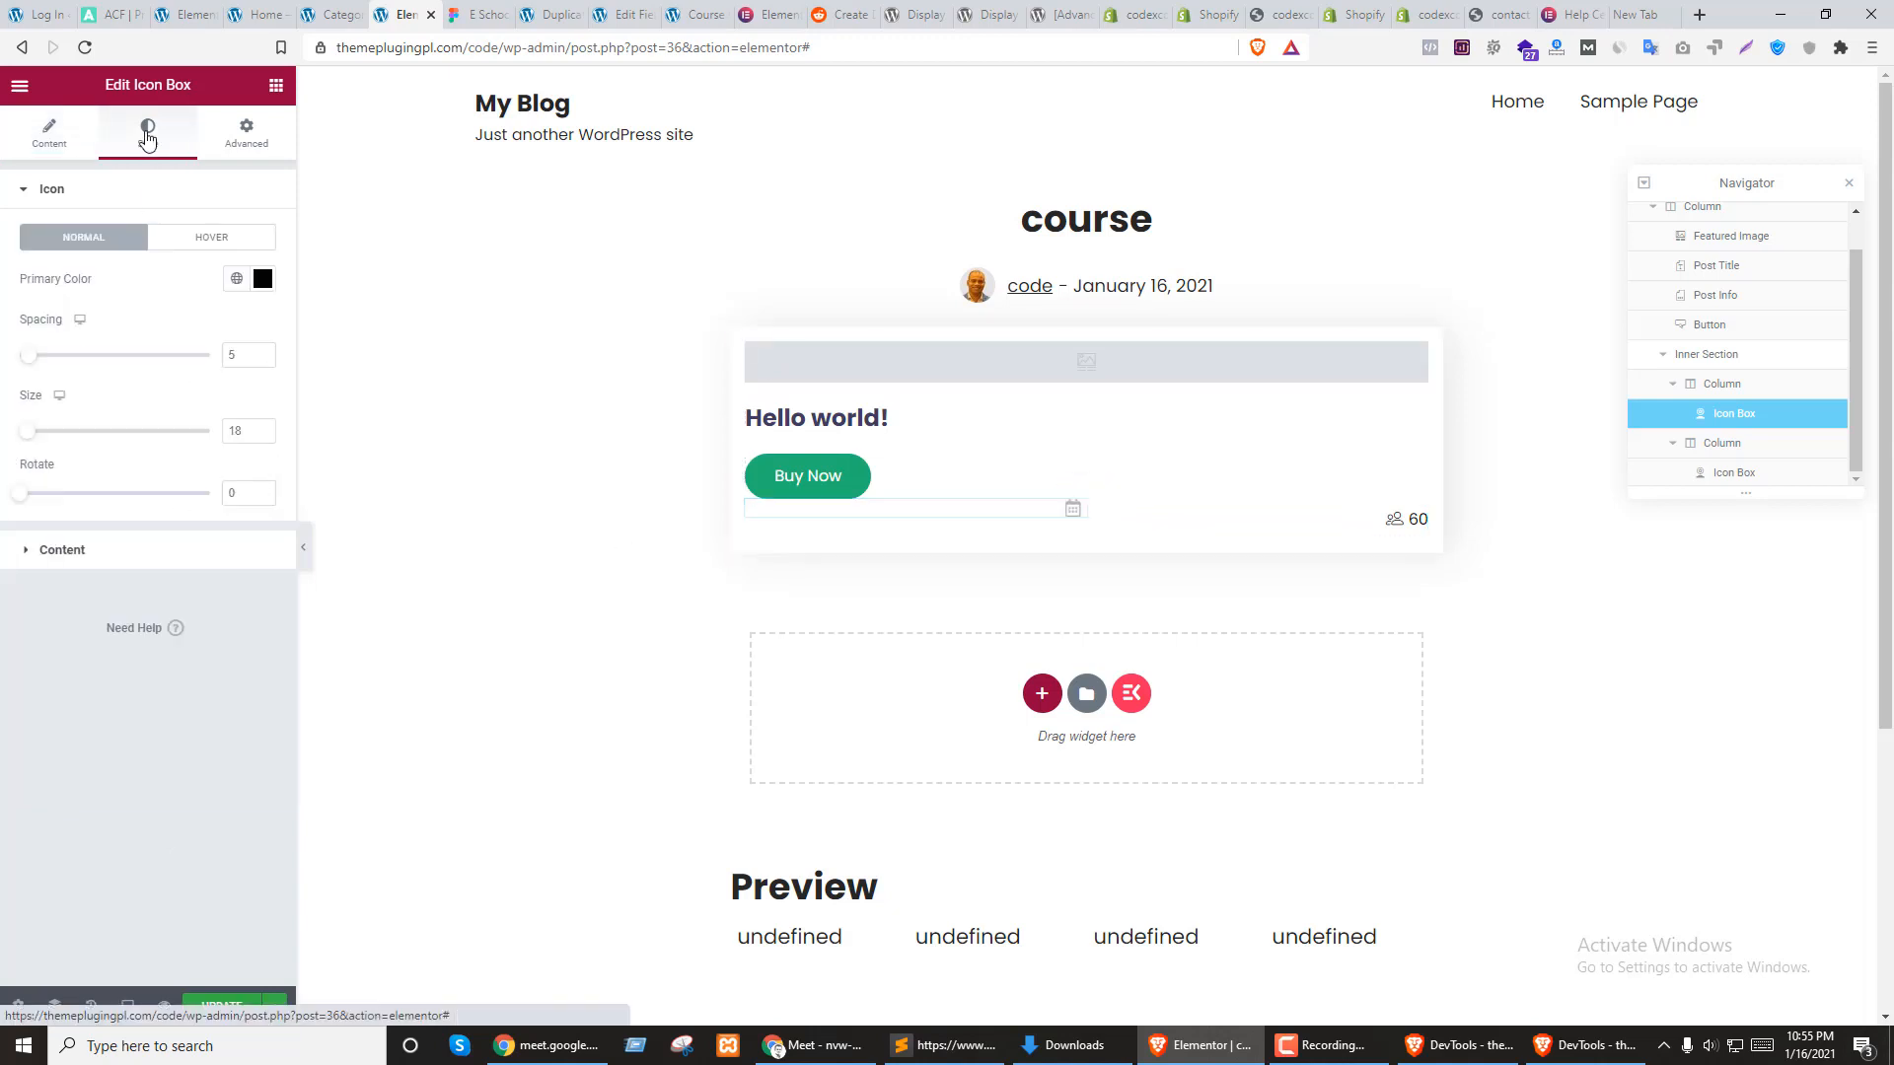
click(110, 559)
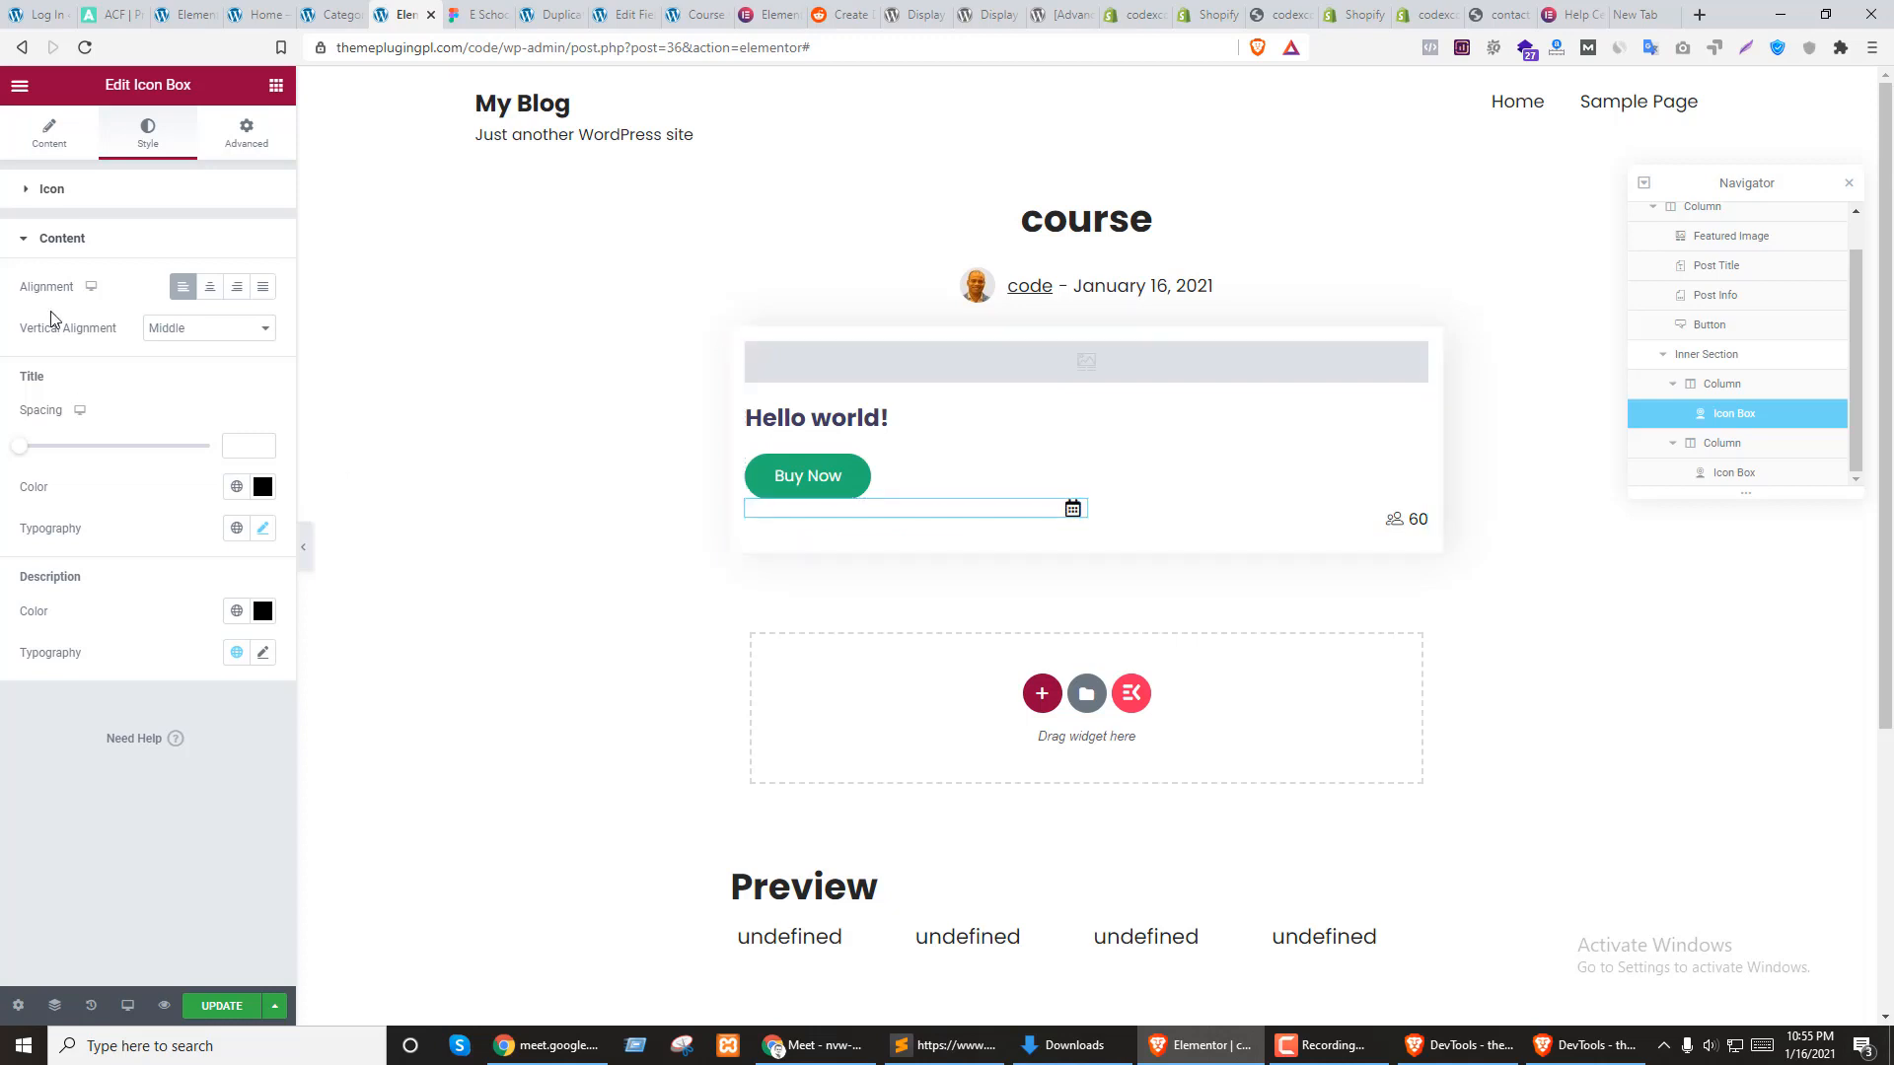
click(246, 133)
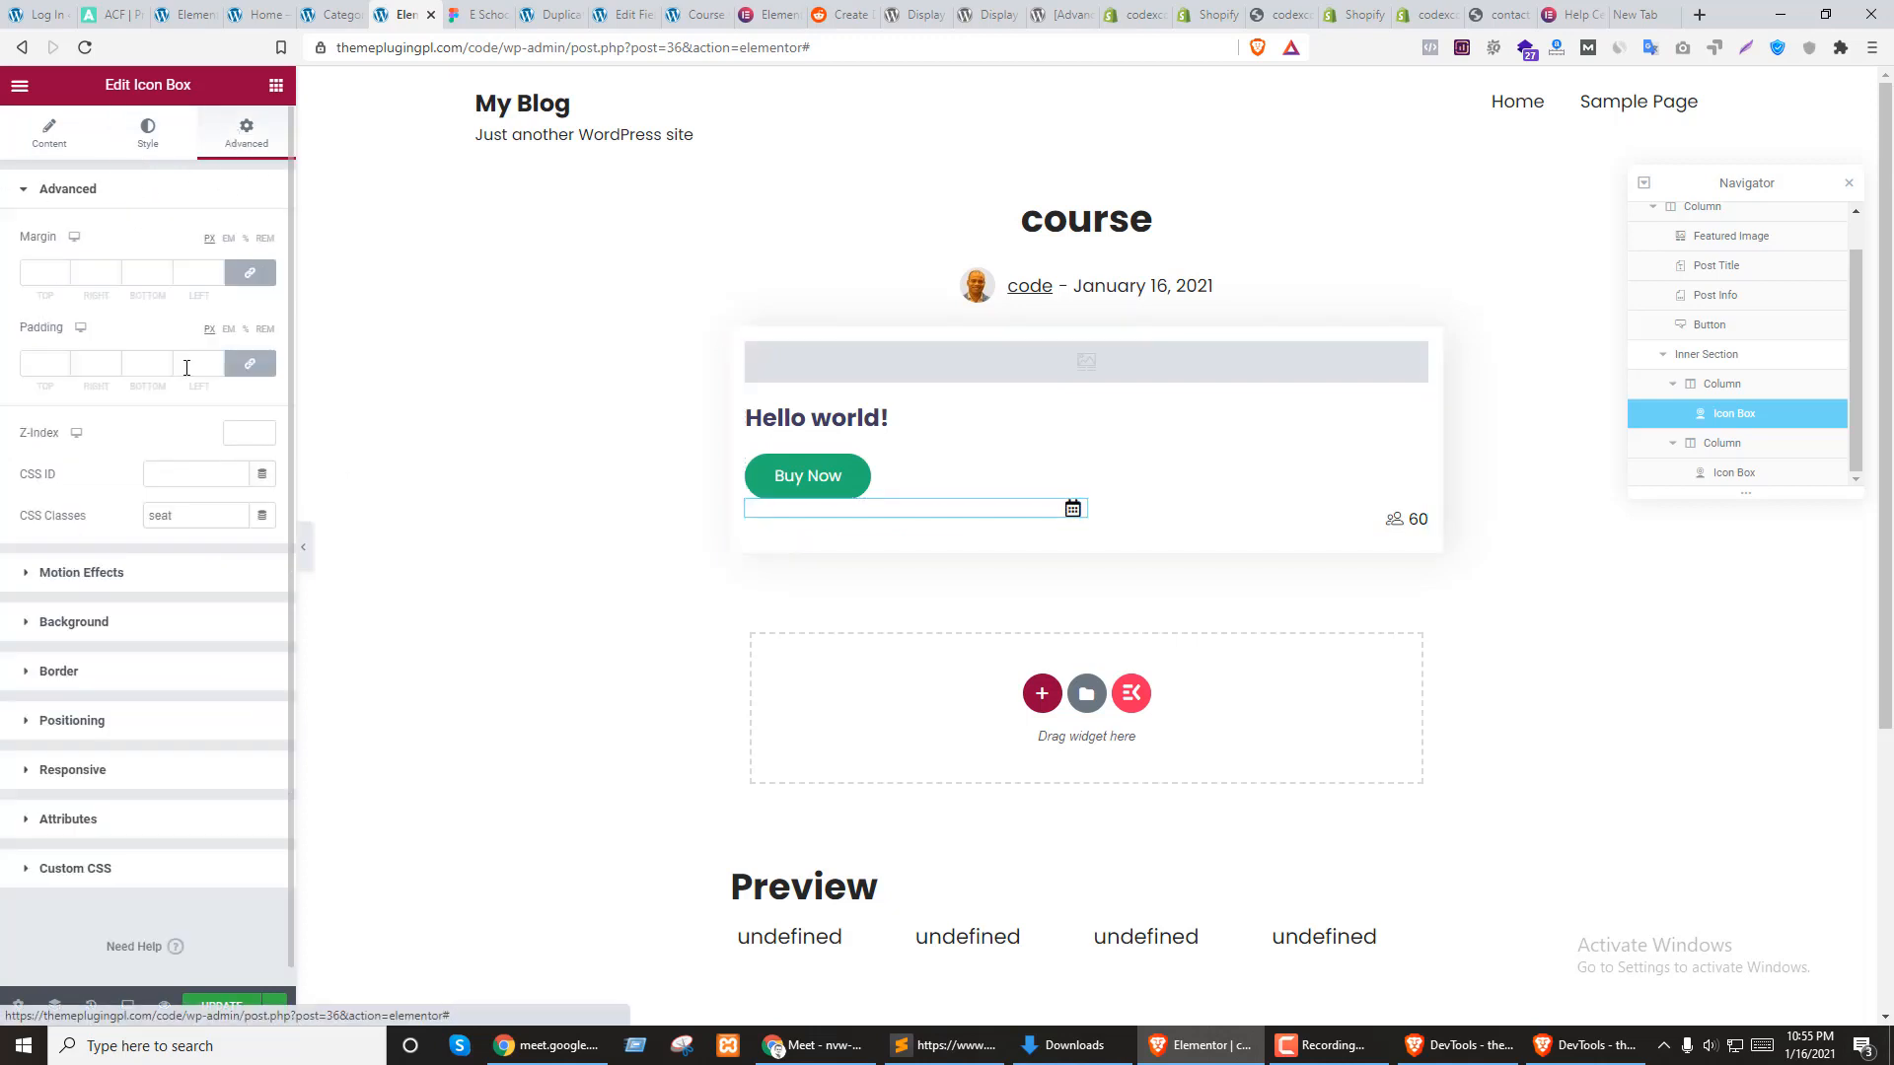
drag(186, 518, 132, 519)
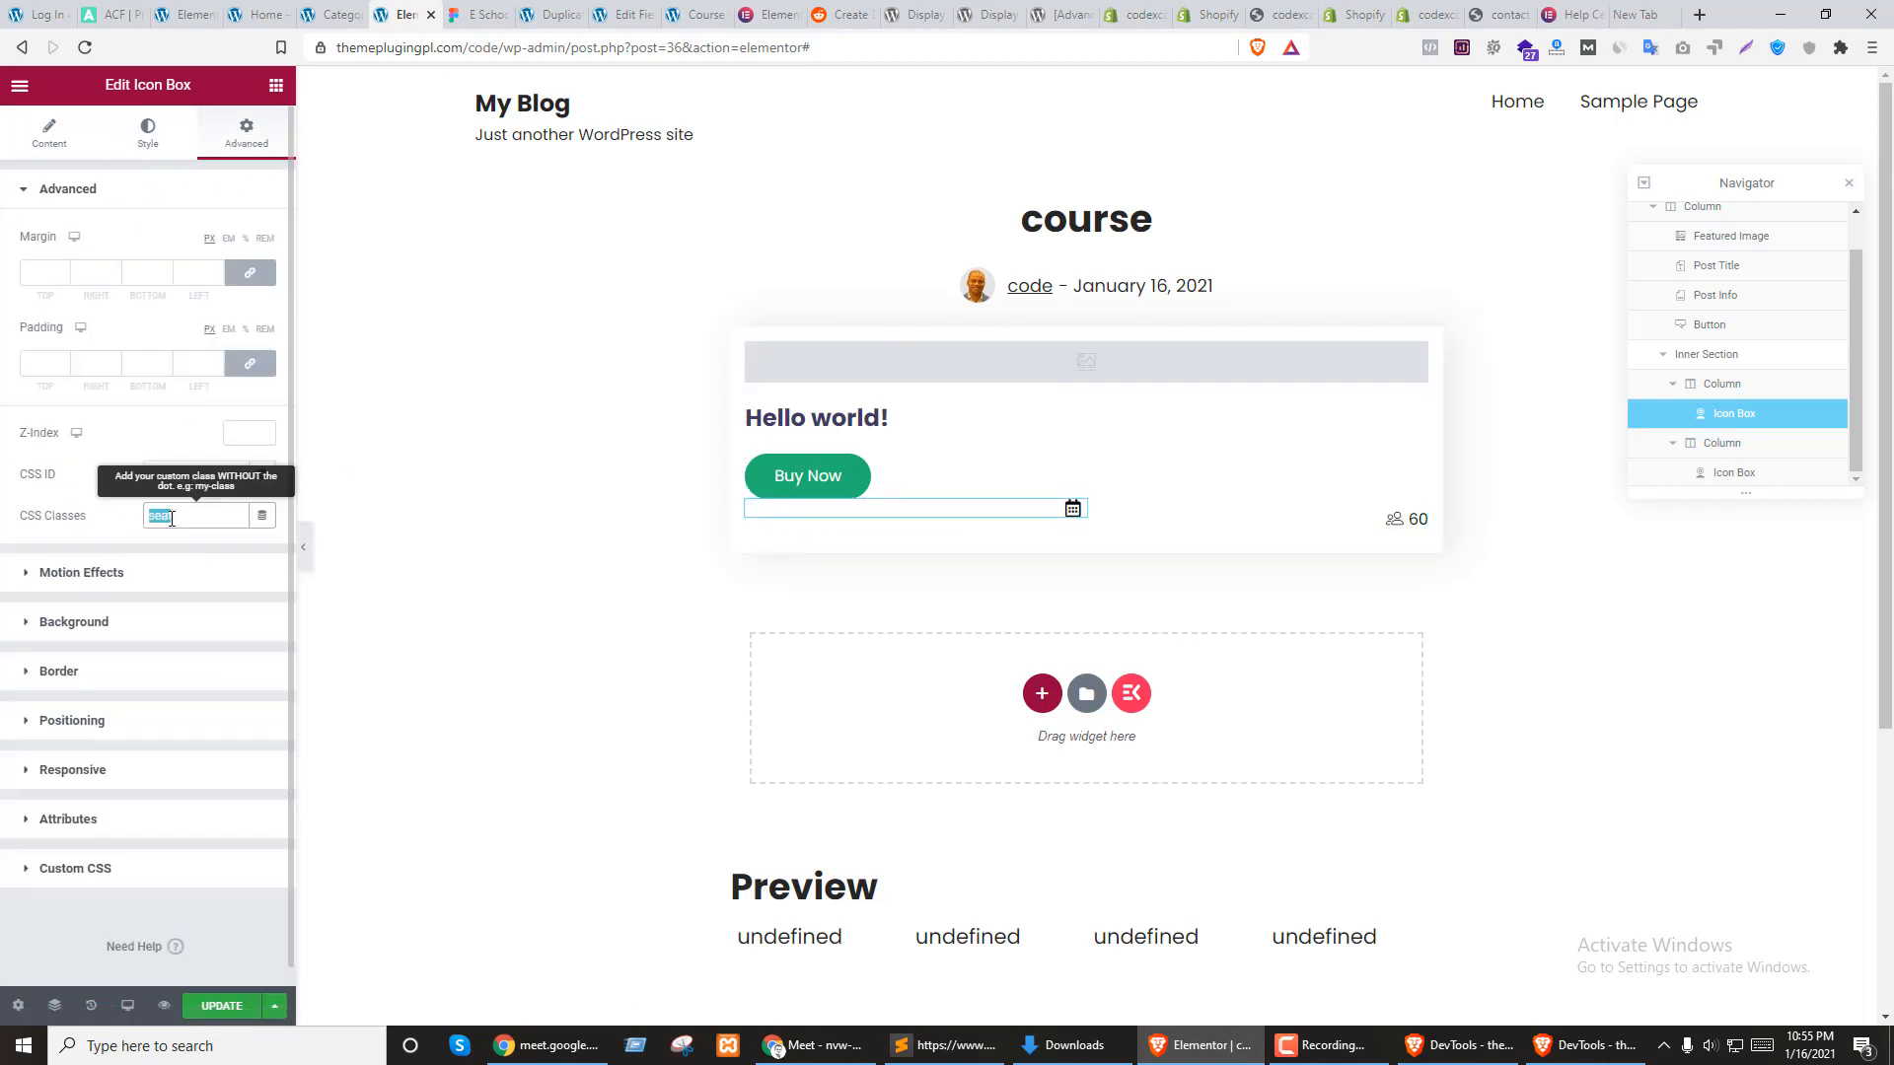
text(date)
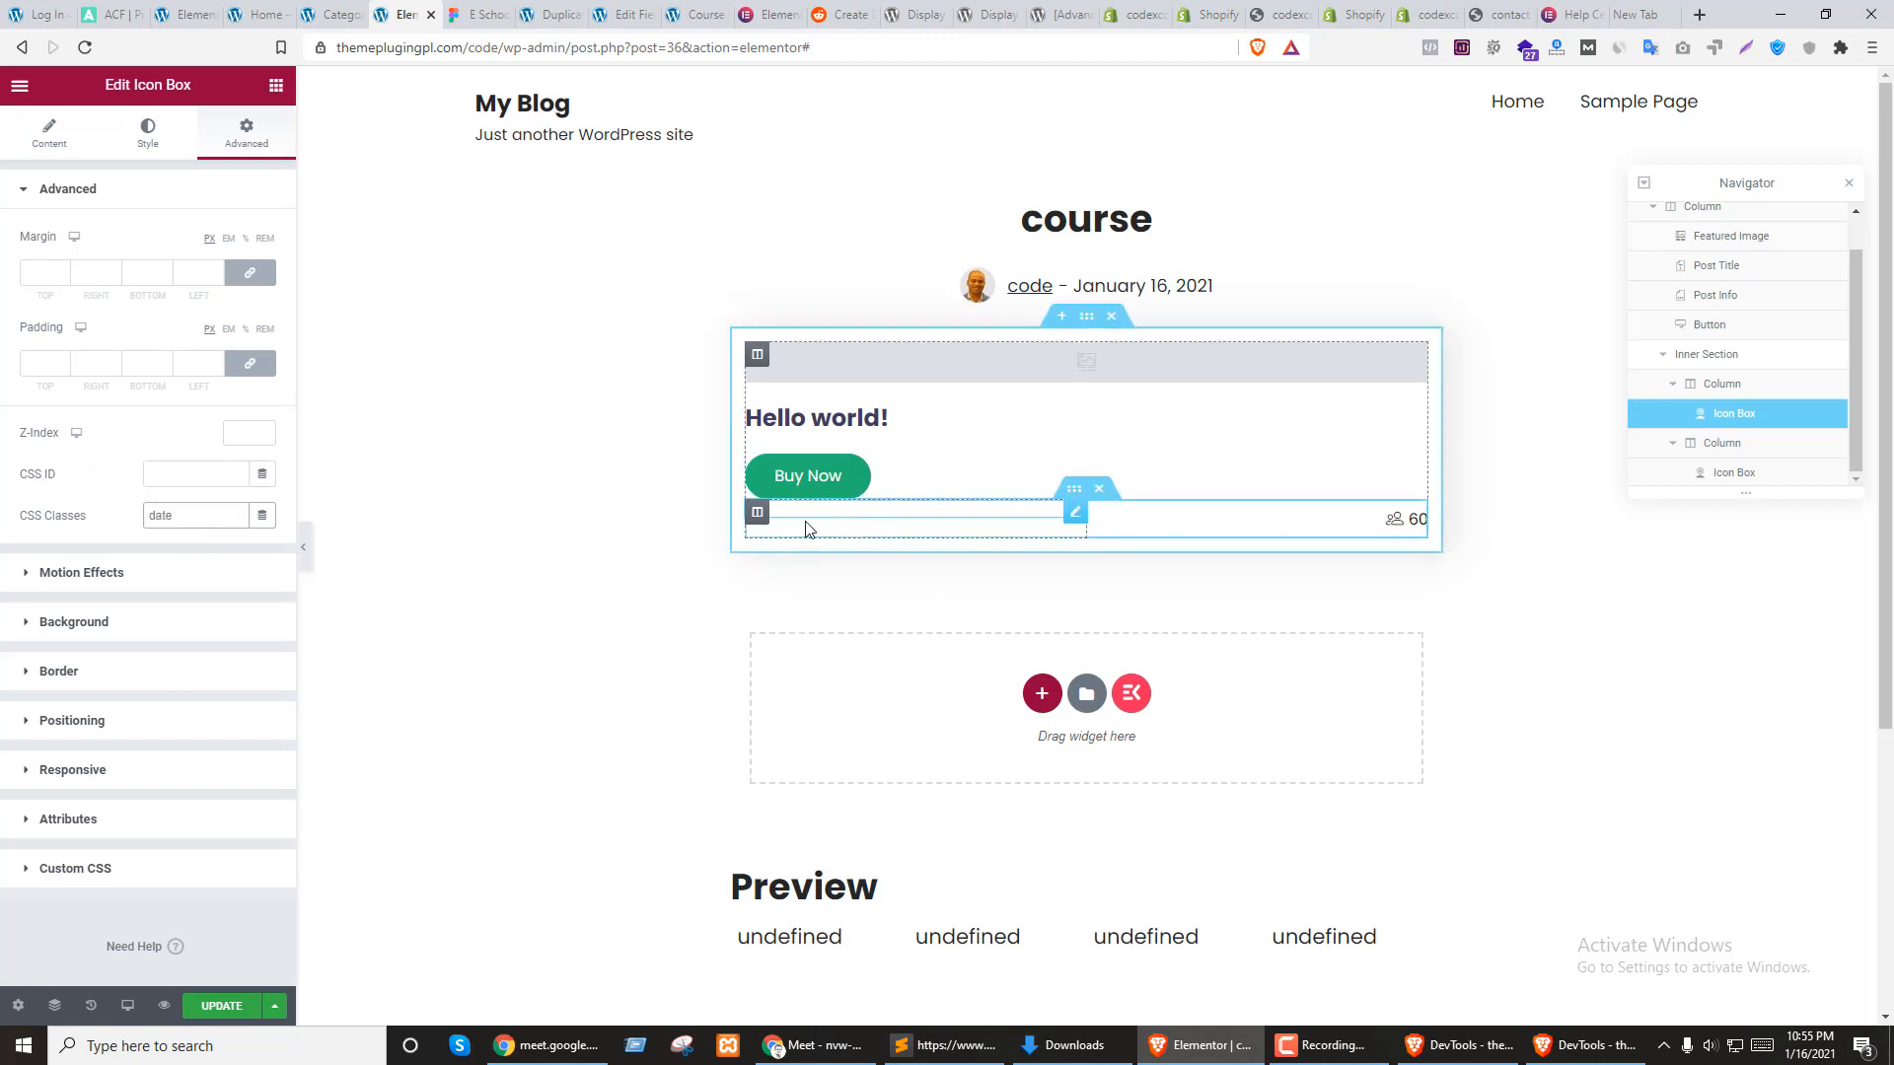
Save the template, reload the Home page to check the course cards, and return to the template editor
click(205, 1008)
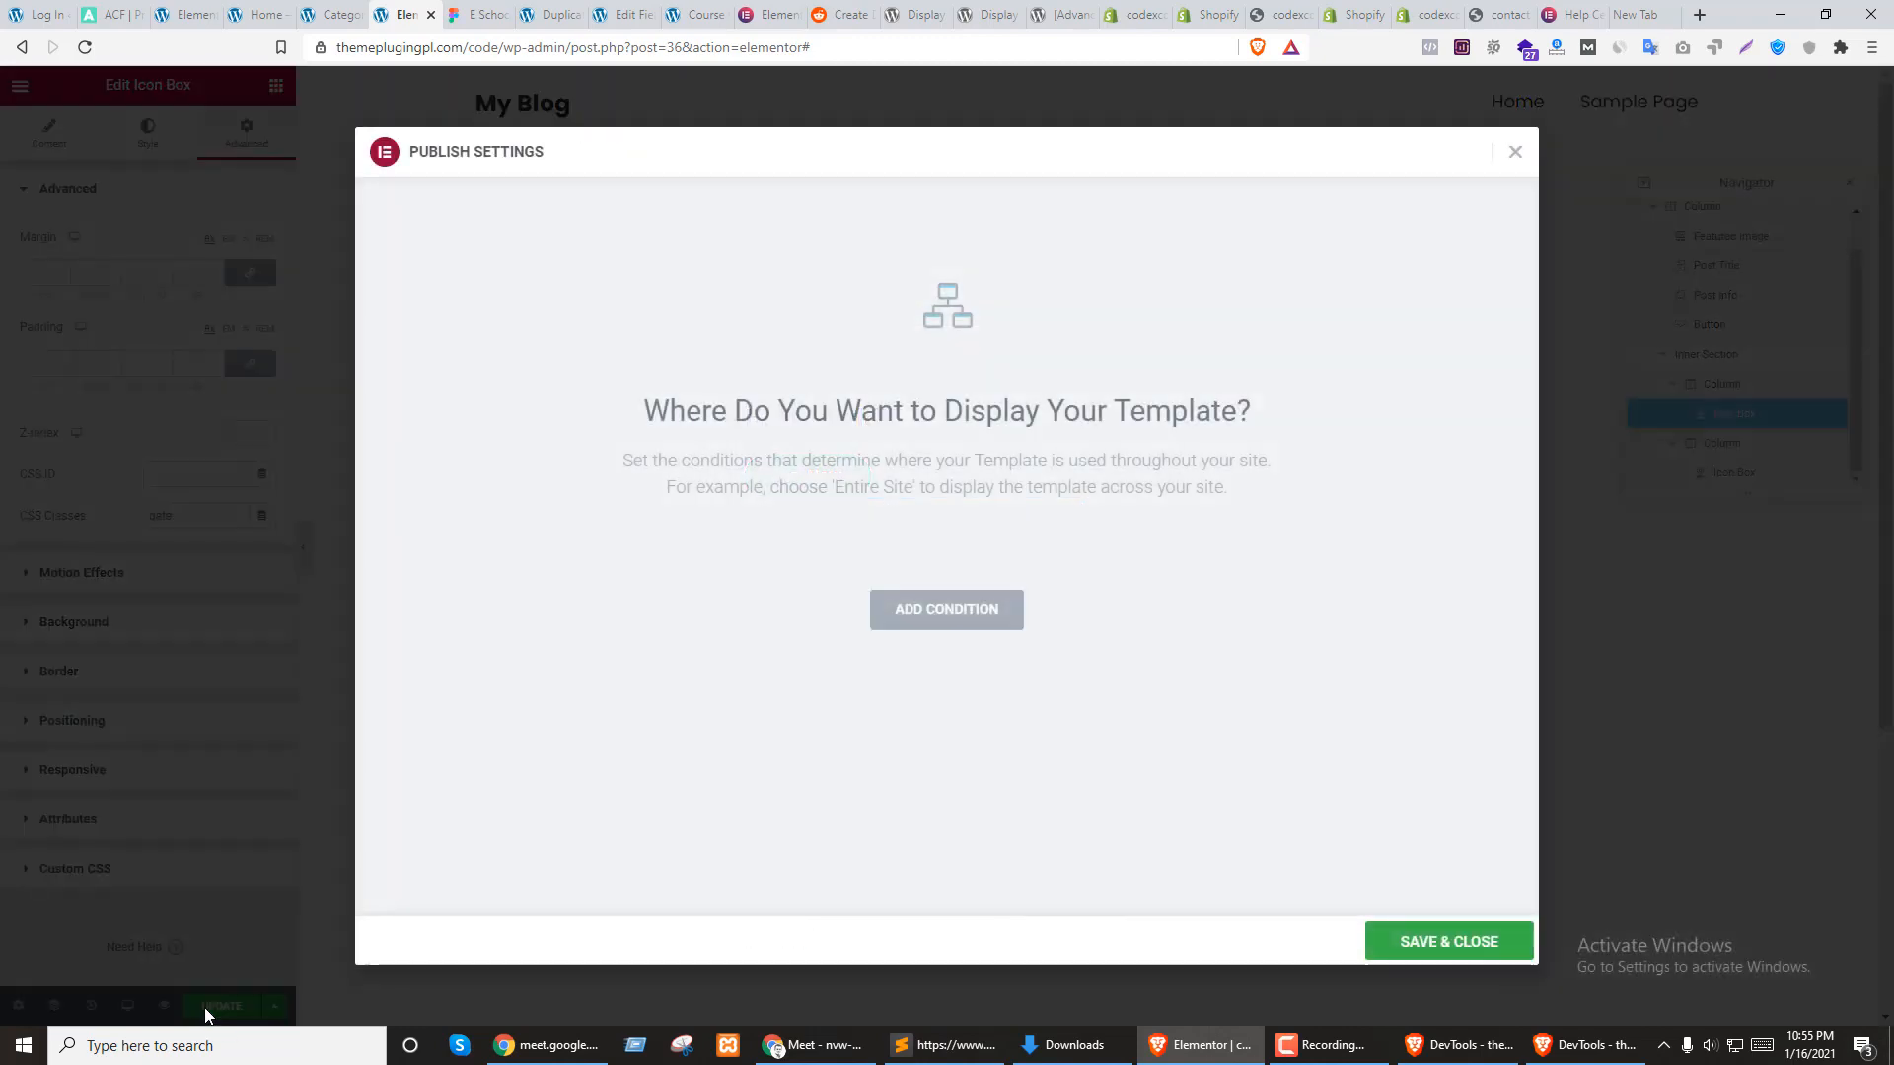
click(1379, 937)
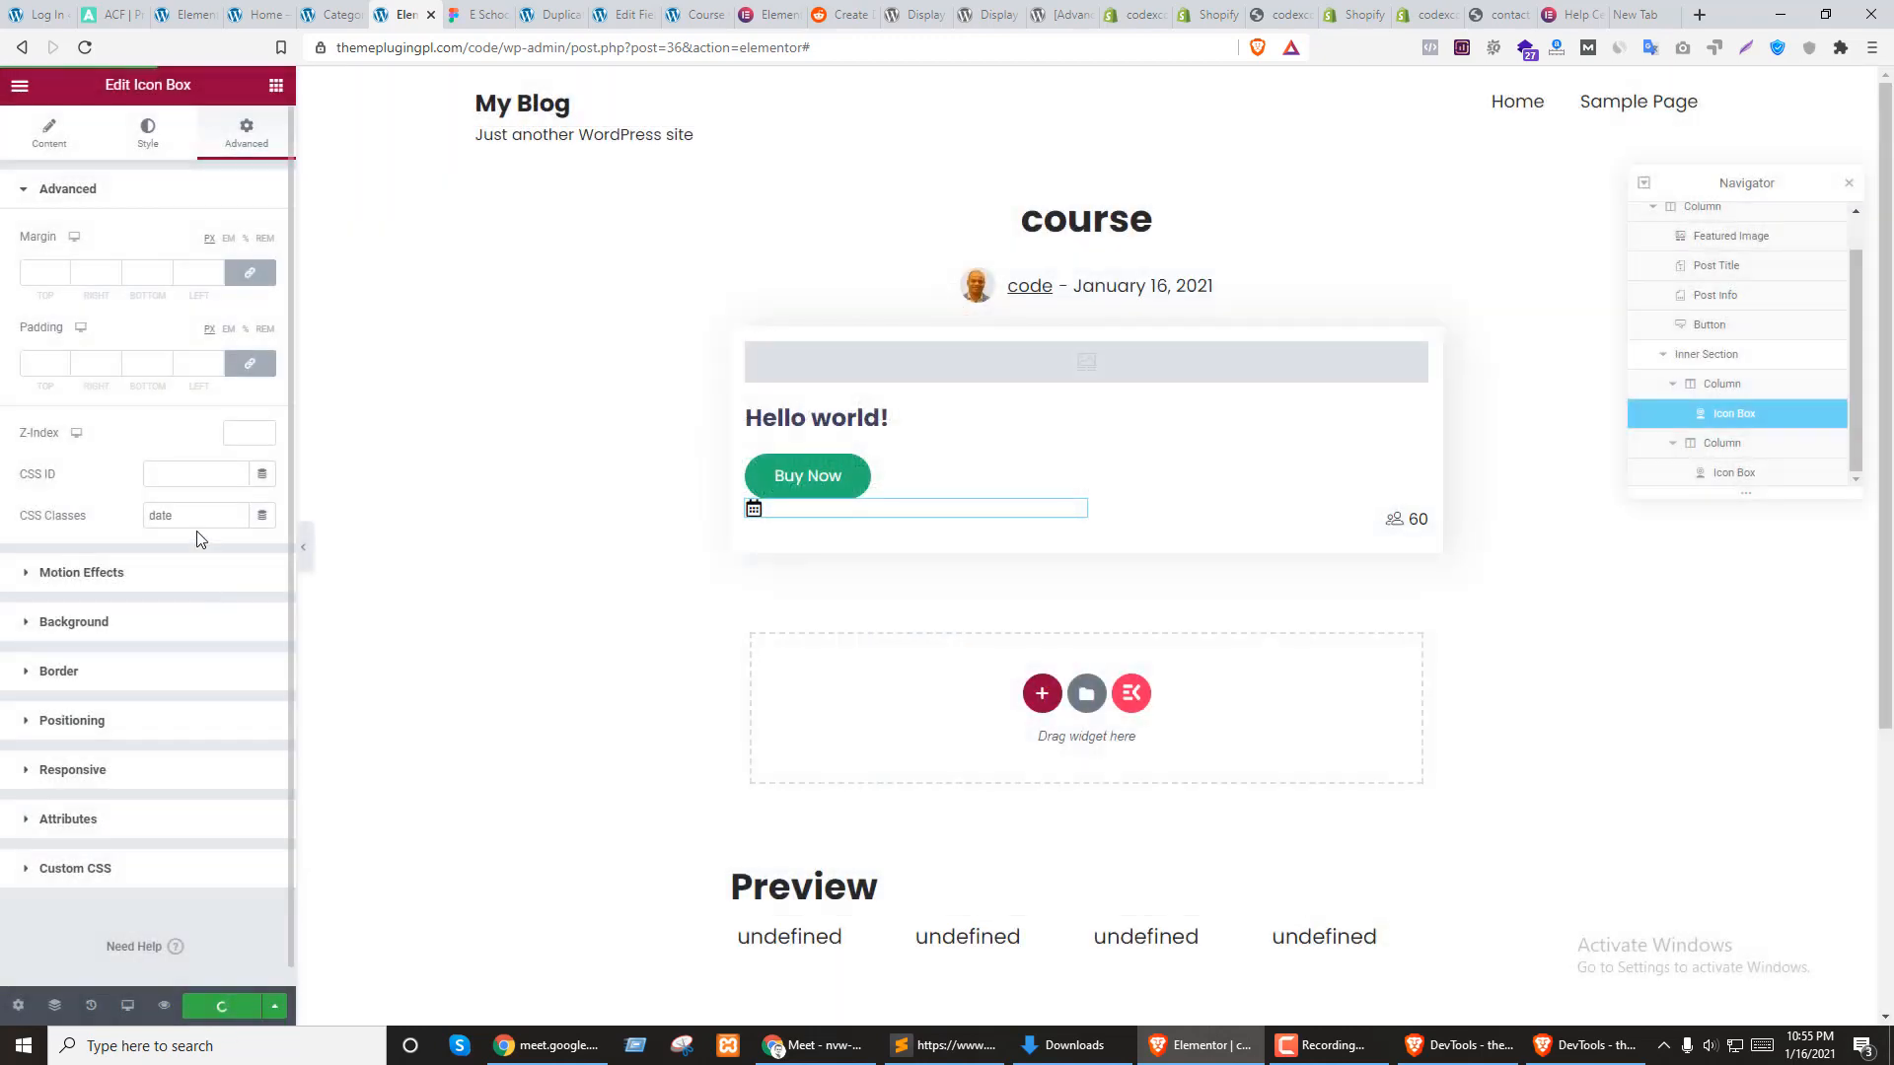
click(335, 14)
click(268, 8)
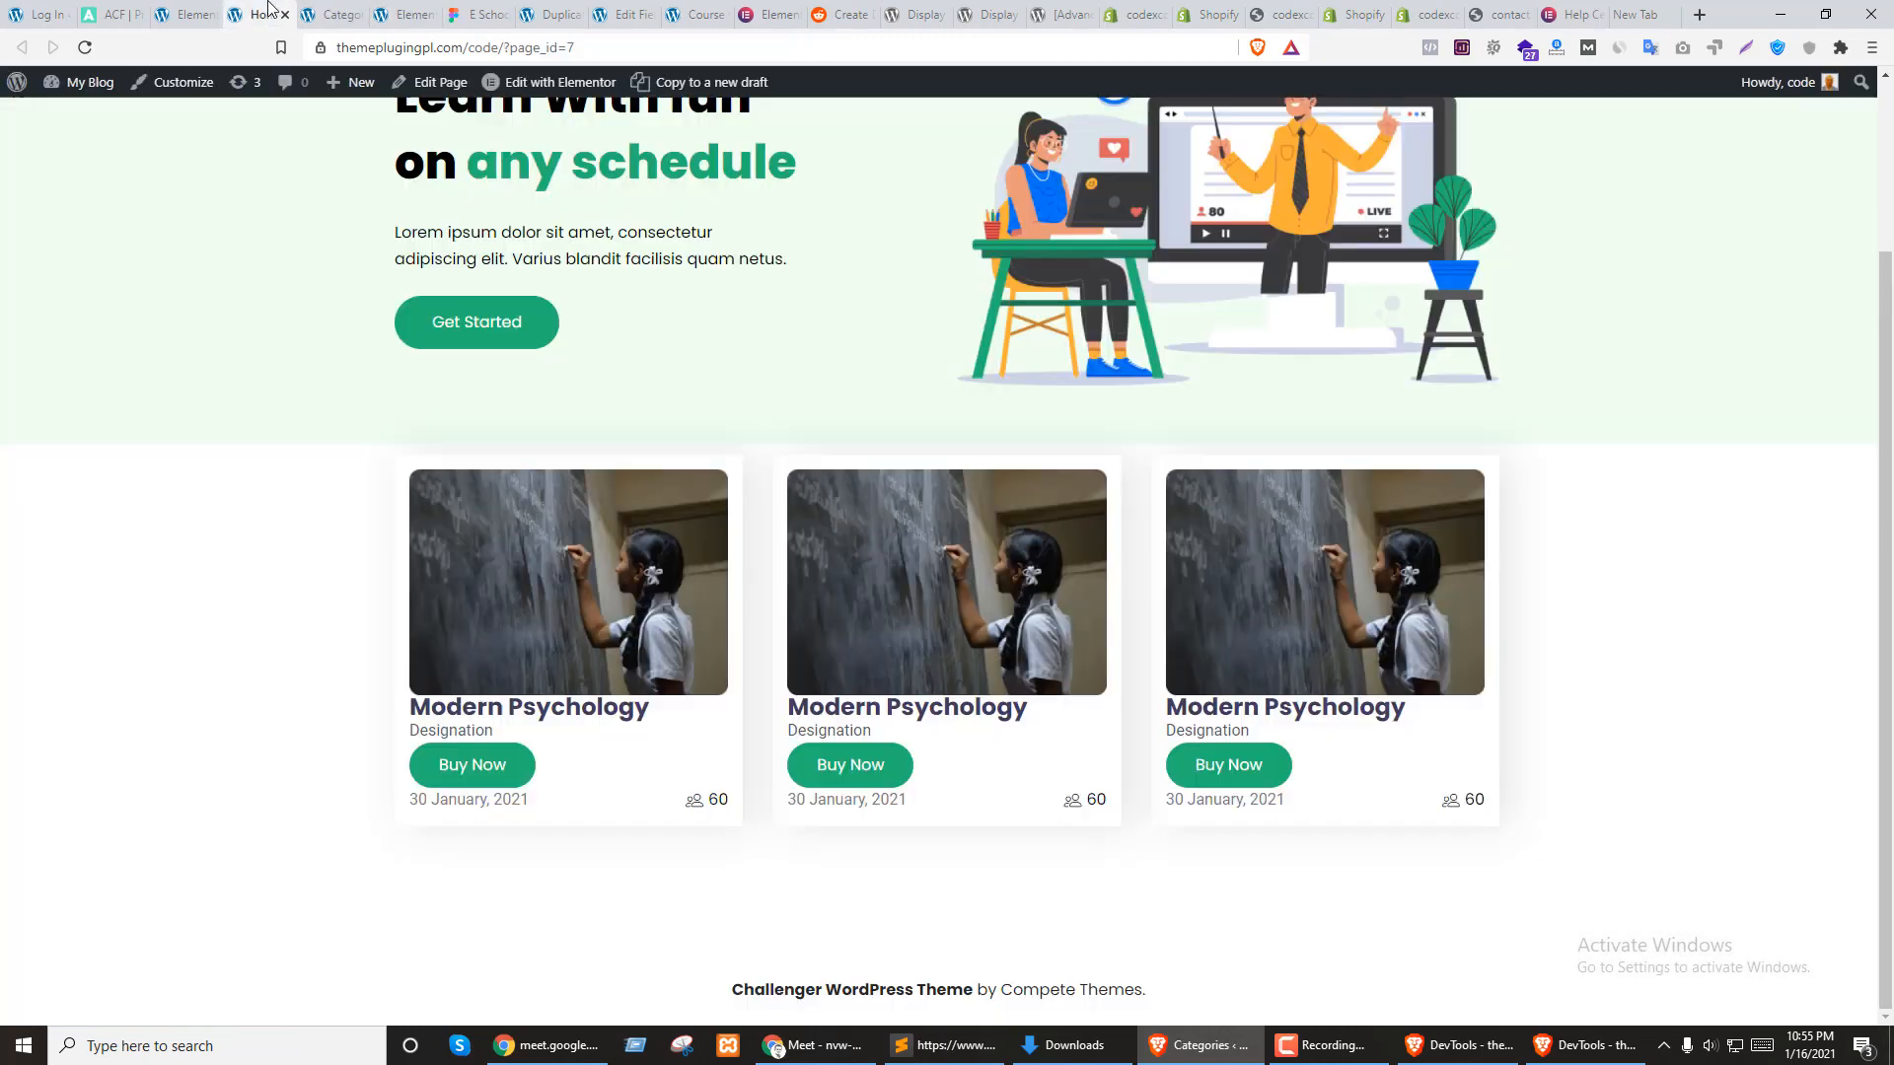
key(F5)
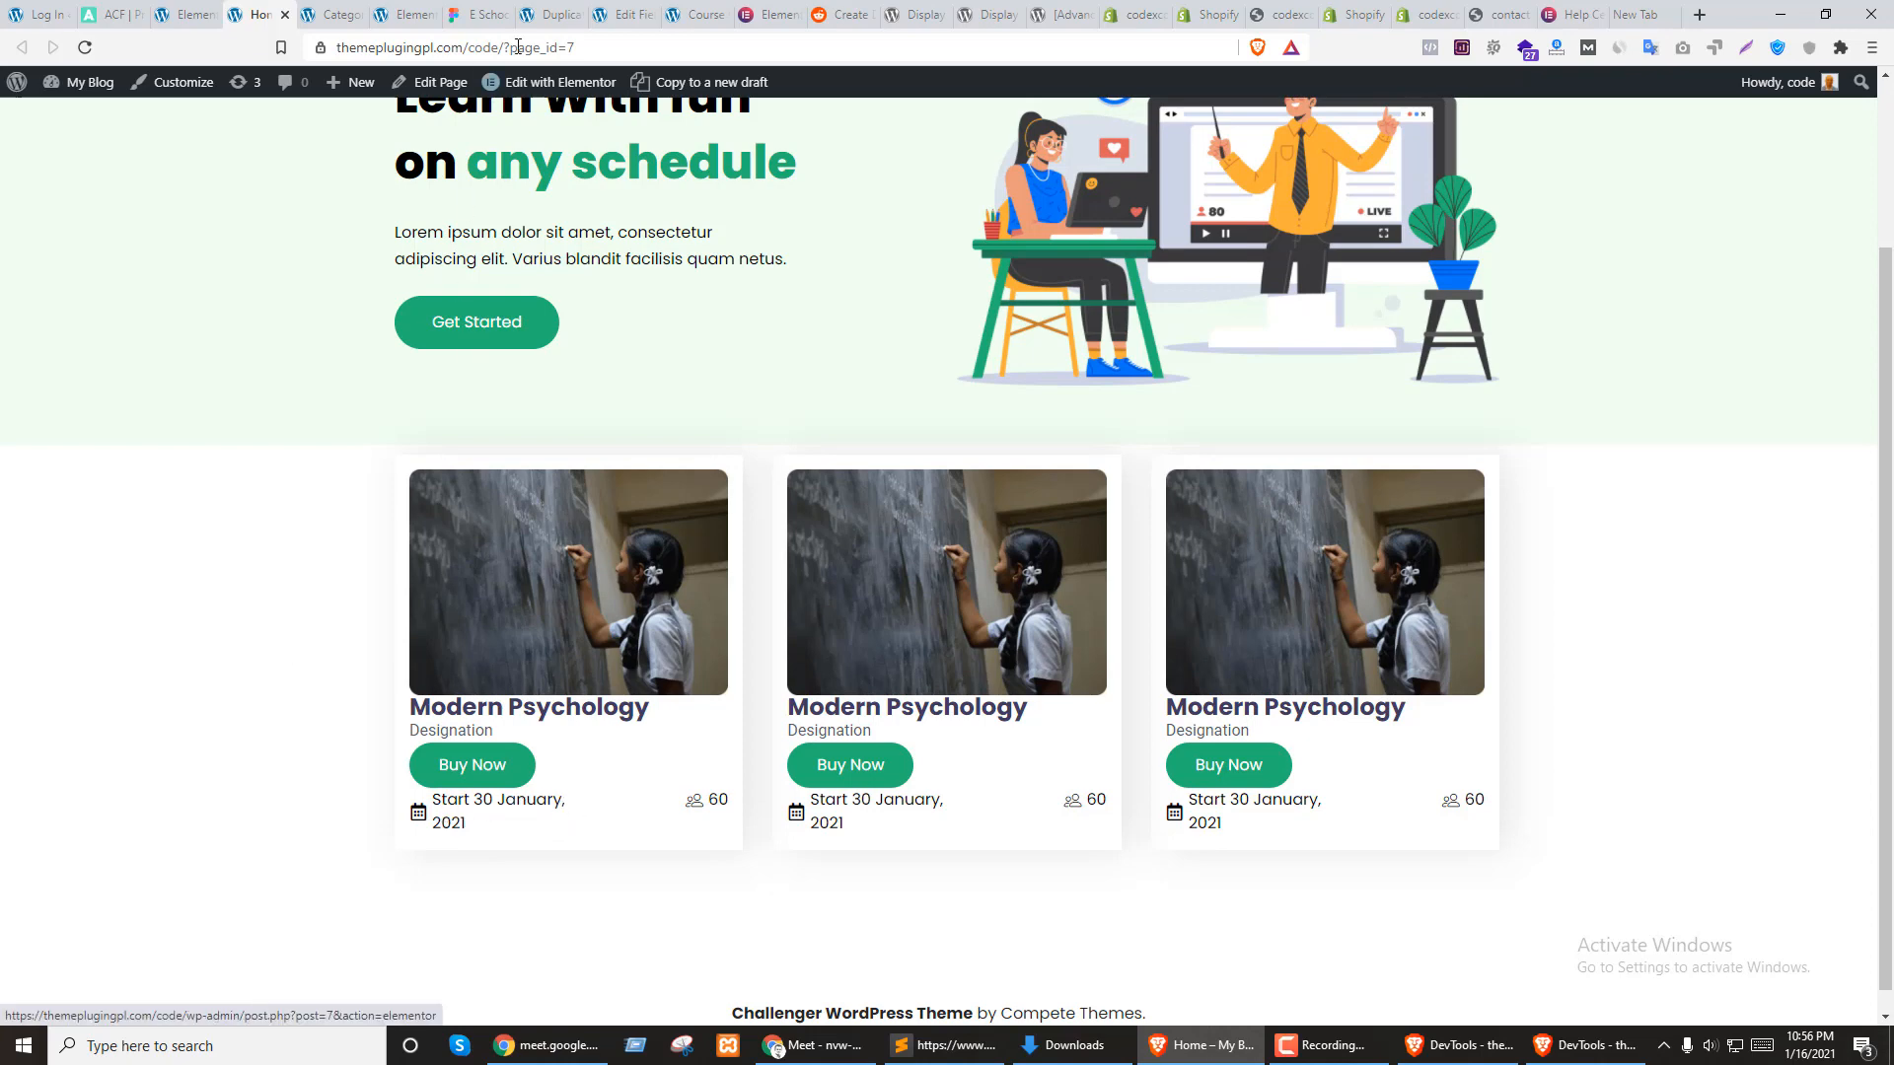
click(380, 10)
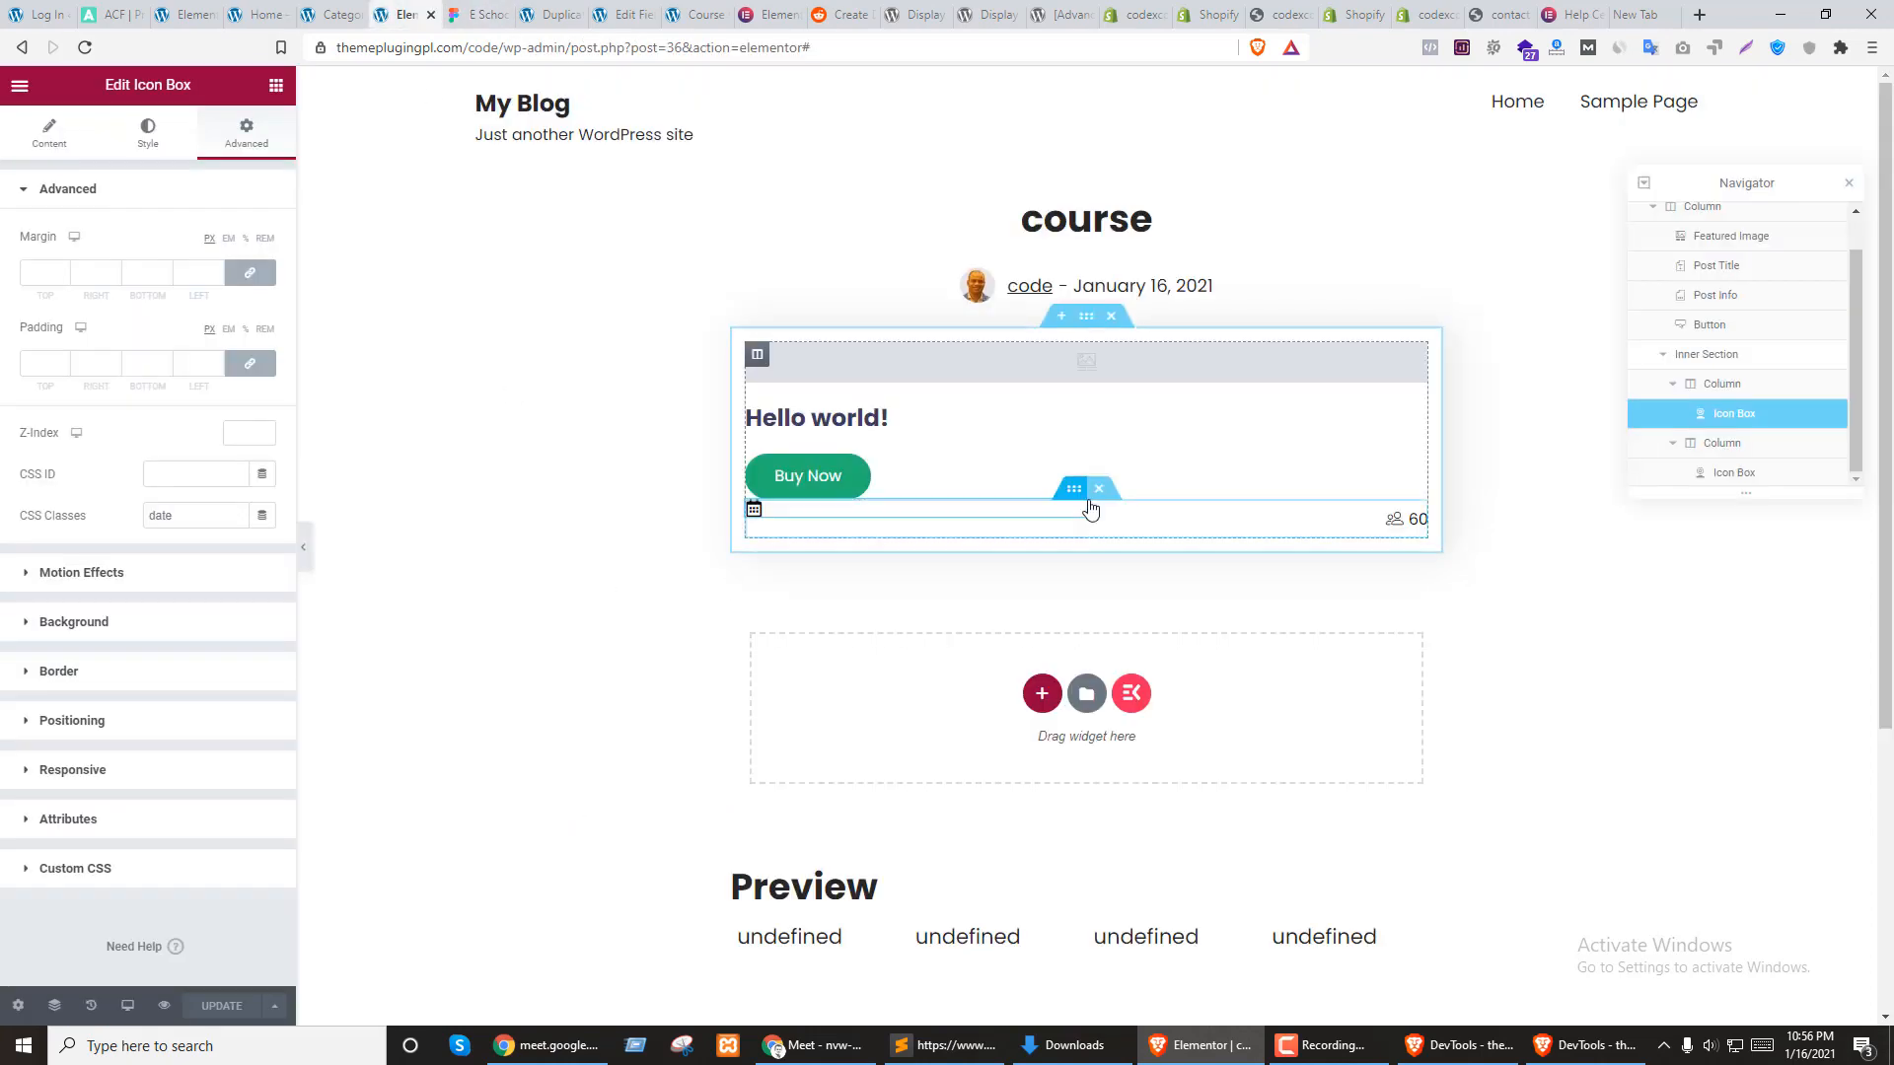
Widen the inner section's date column to about three quarters of the card width and save the template
drag(1101, 536, 1275, 533)
click(193, 1003)
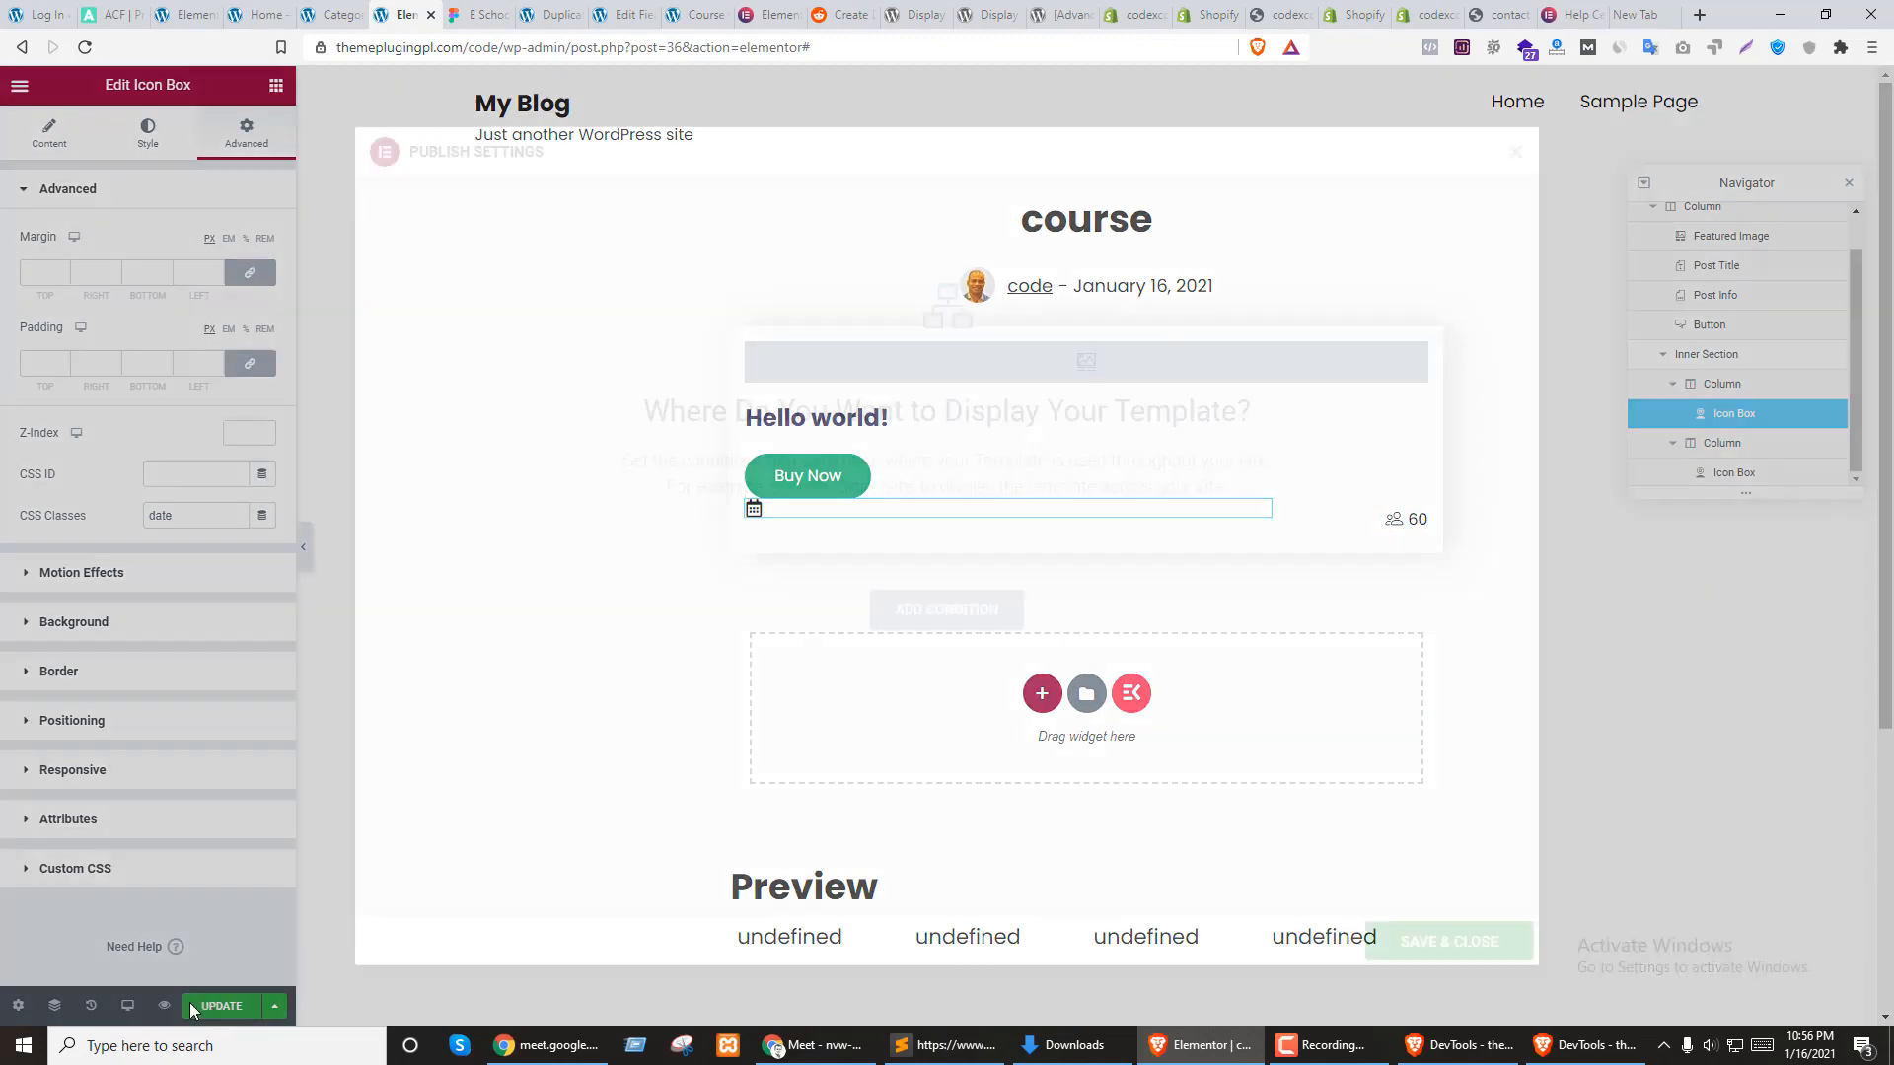
click(1492, 942)
Reload the Home page to check the start date and seats row on the course cards, and return to the template editor
key(ctrl+shift+Tab)
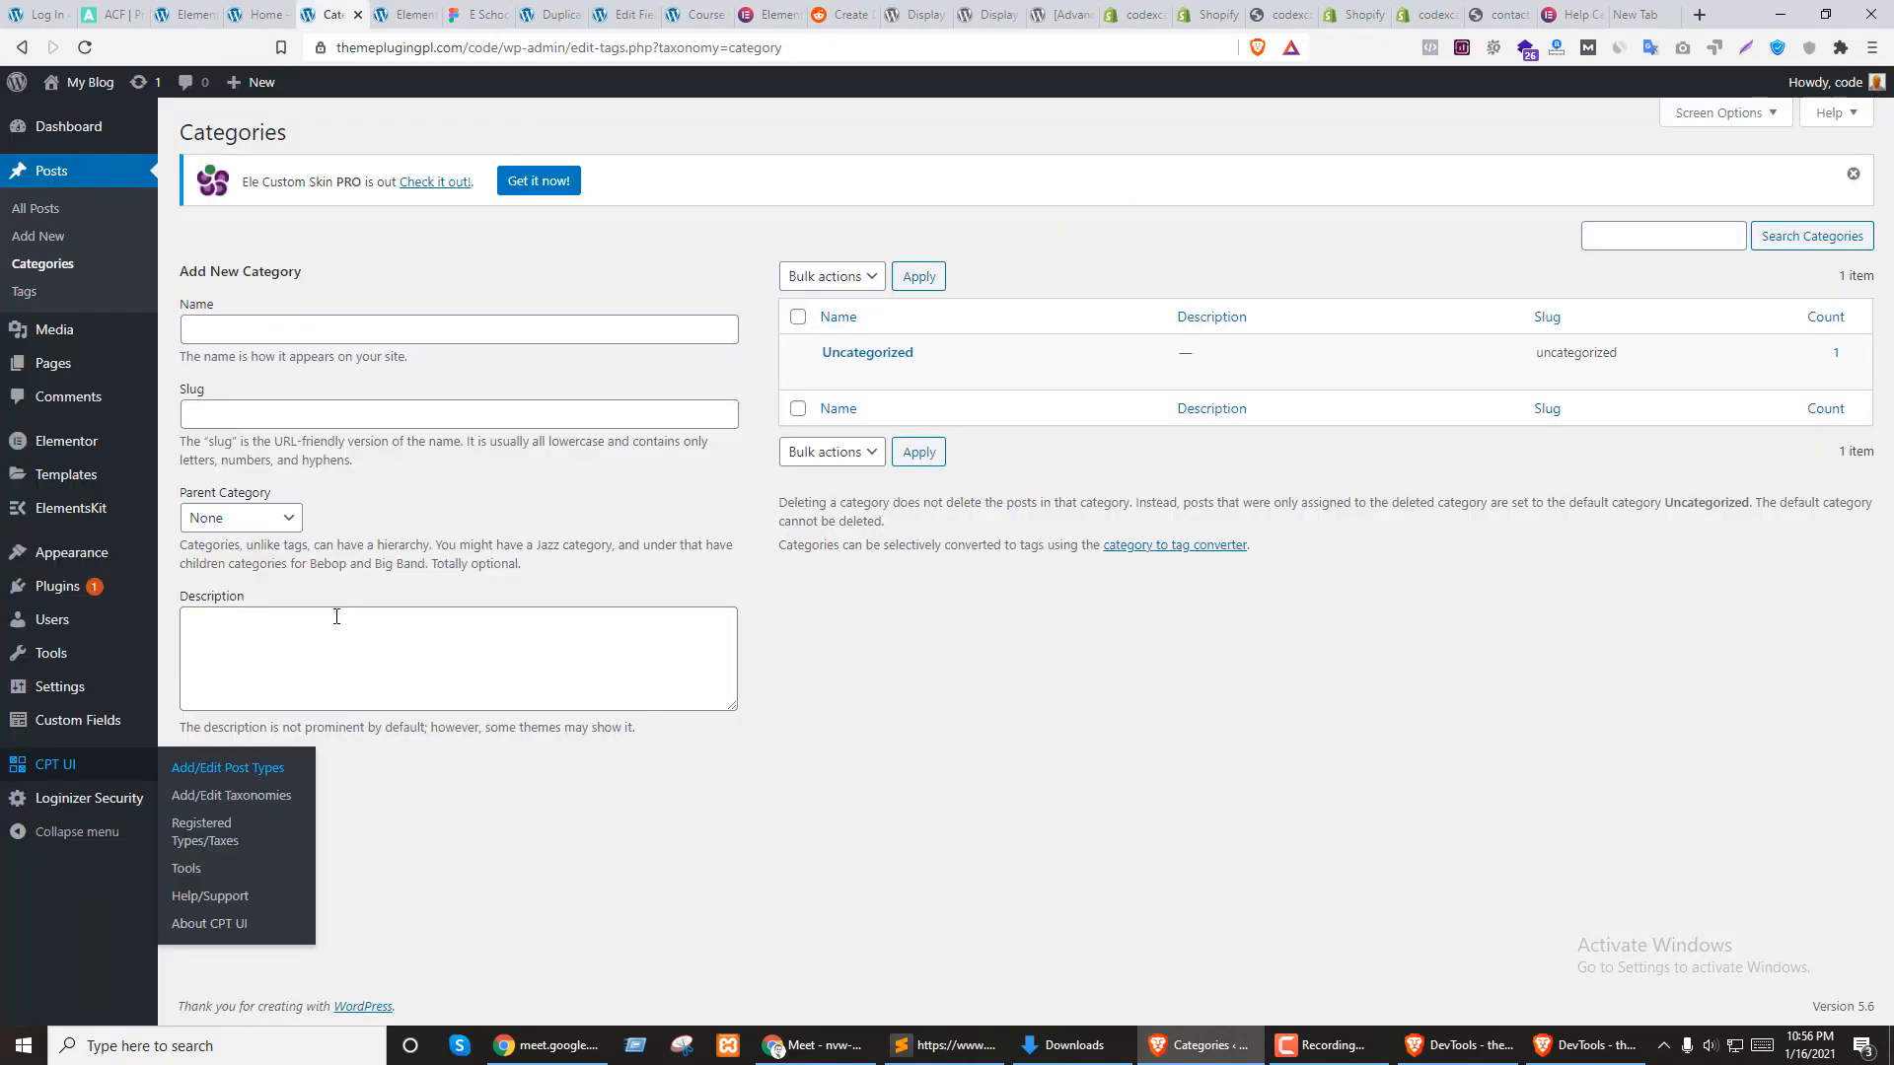
key(ctrl+shift+Tab)
key(F5)
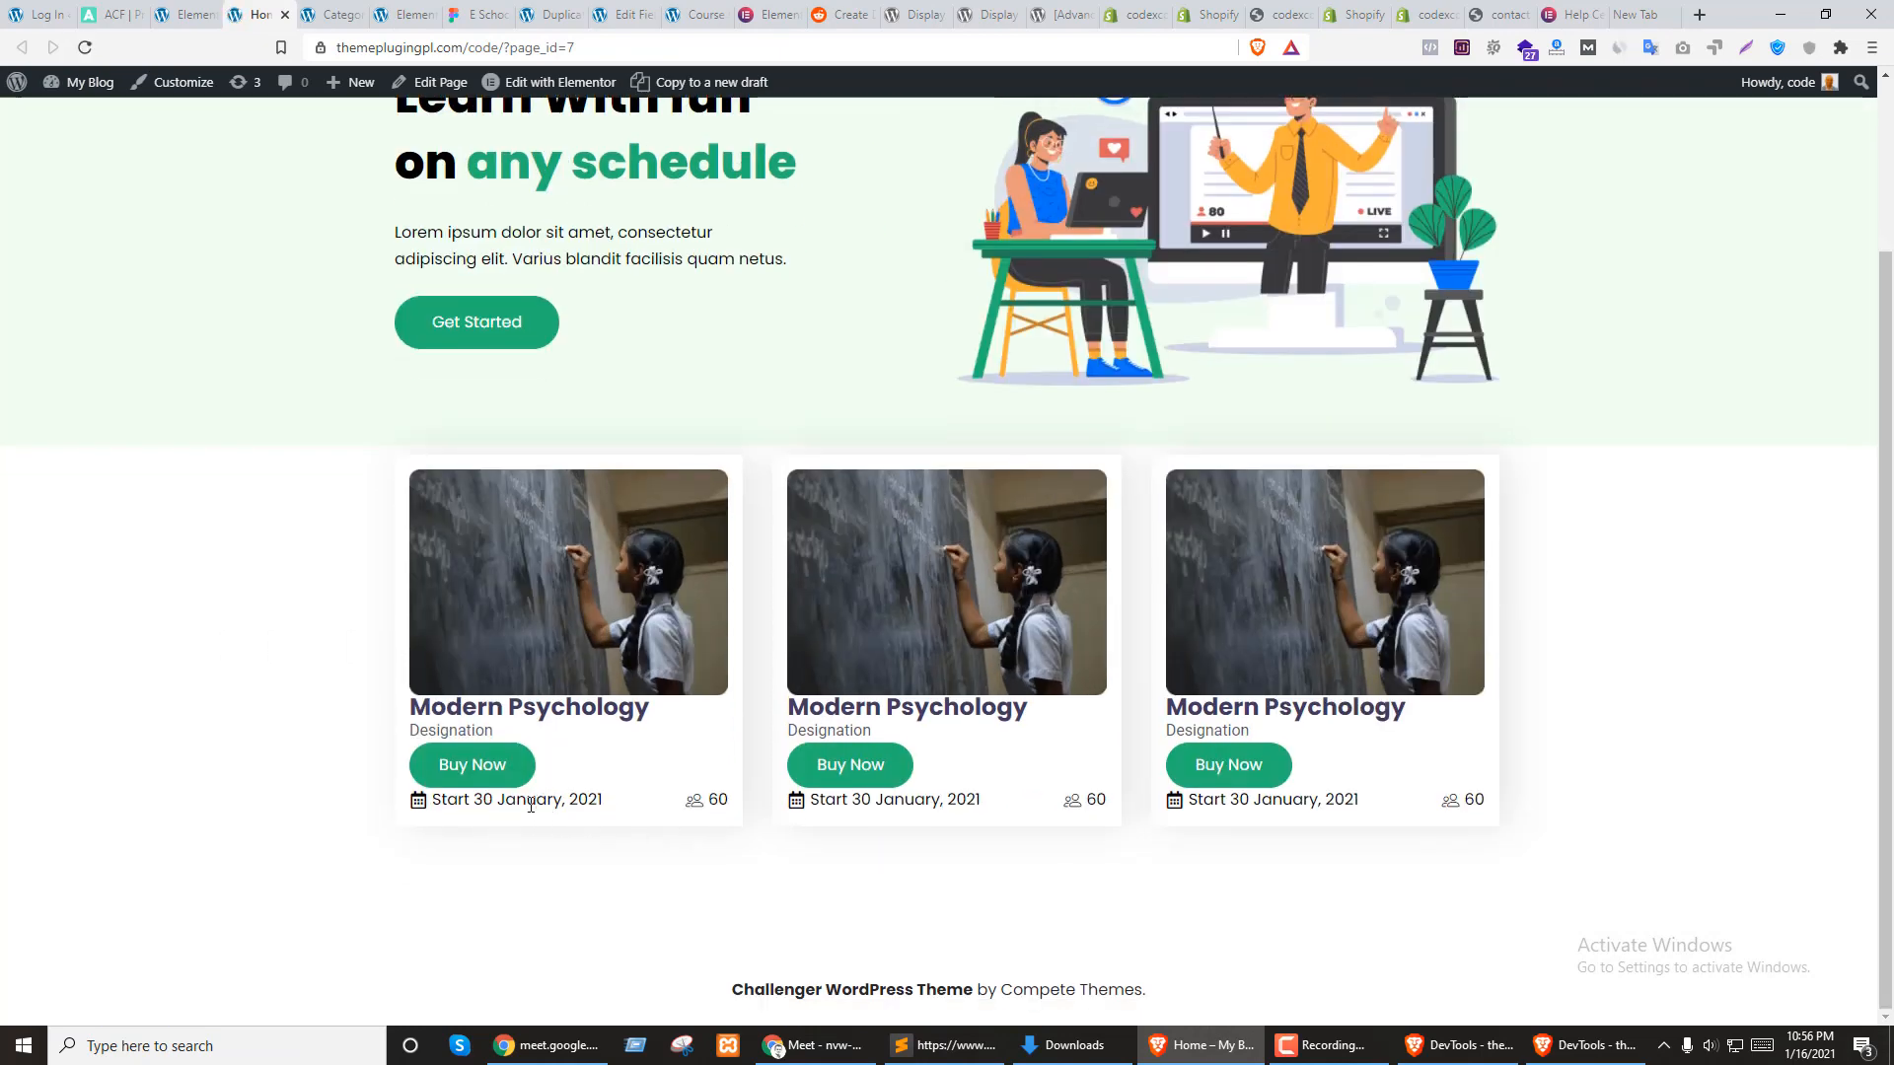
key(ctrl+Tab)
key(ctrl+Tab)
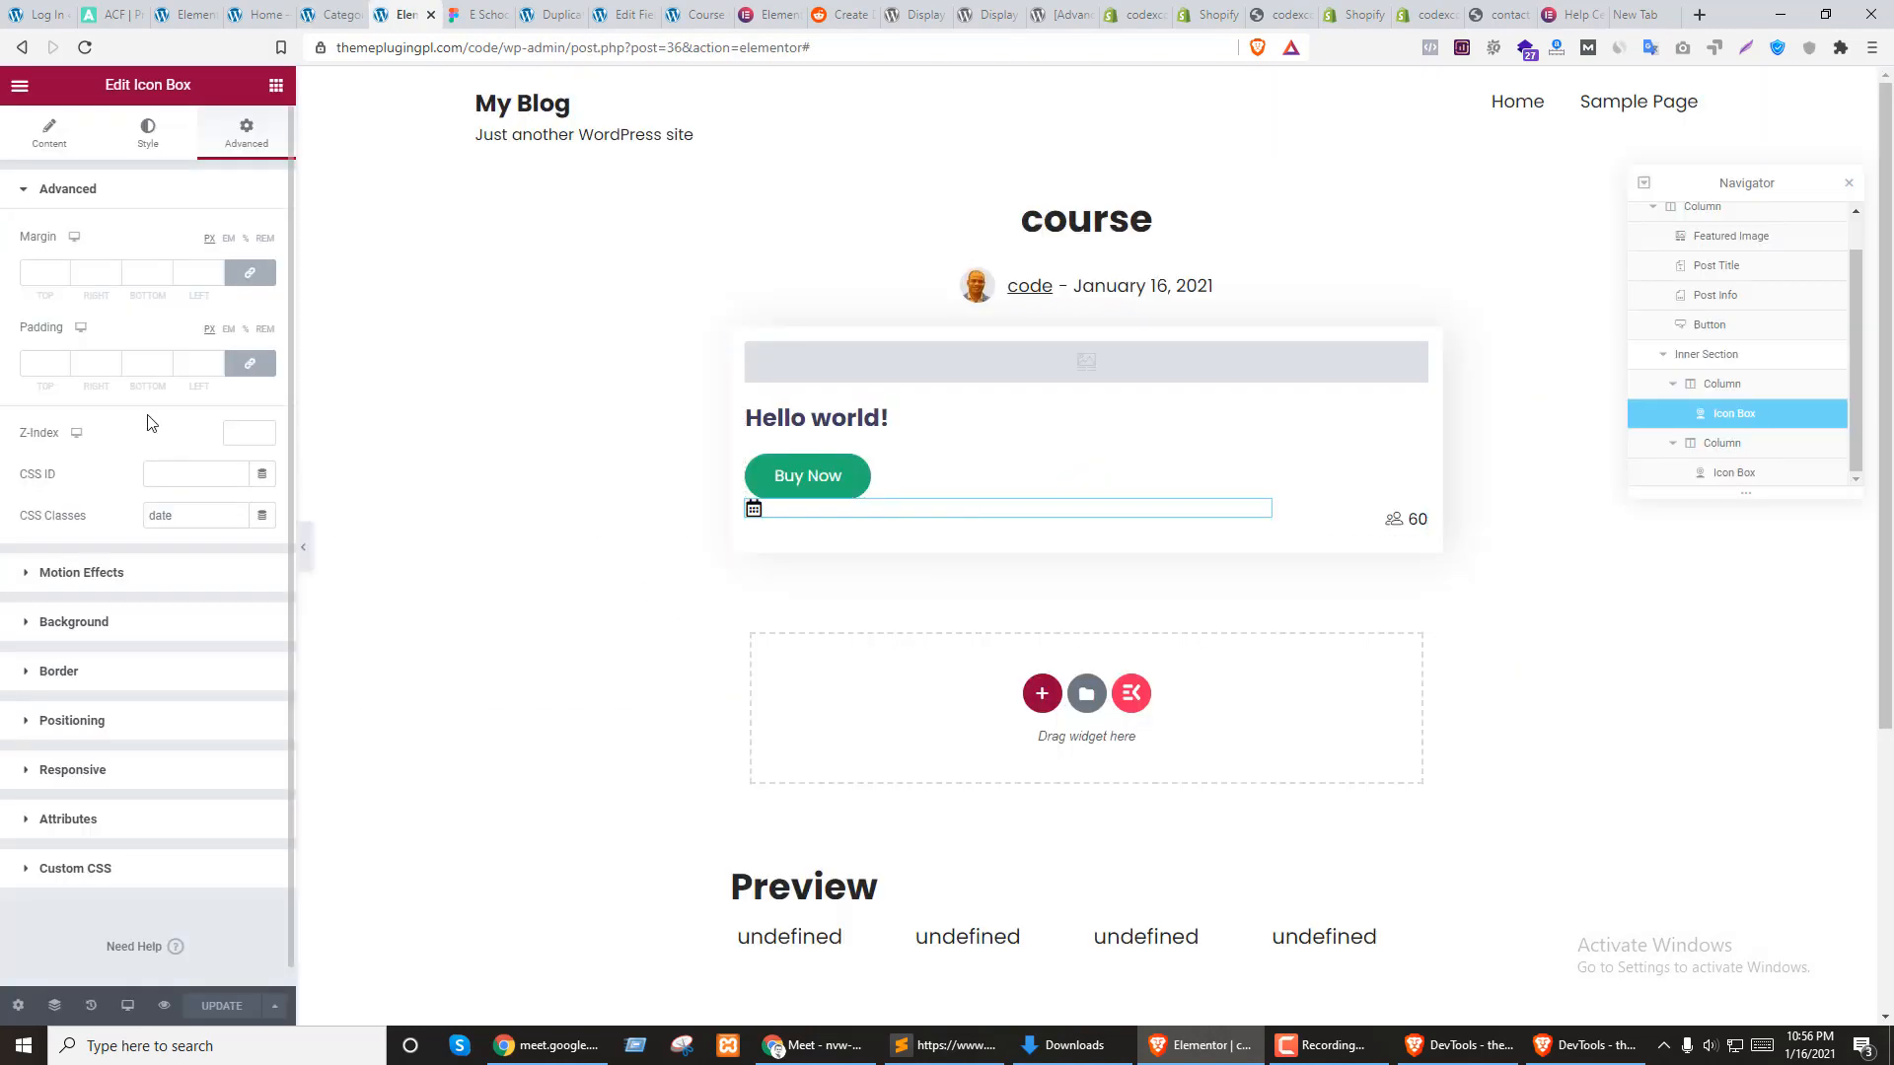
Set the date icon box's title font size to 14 px and save the template
click(139, 128)
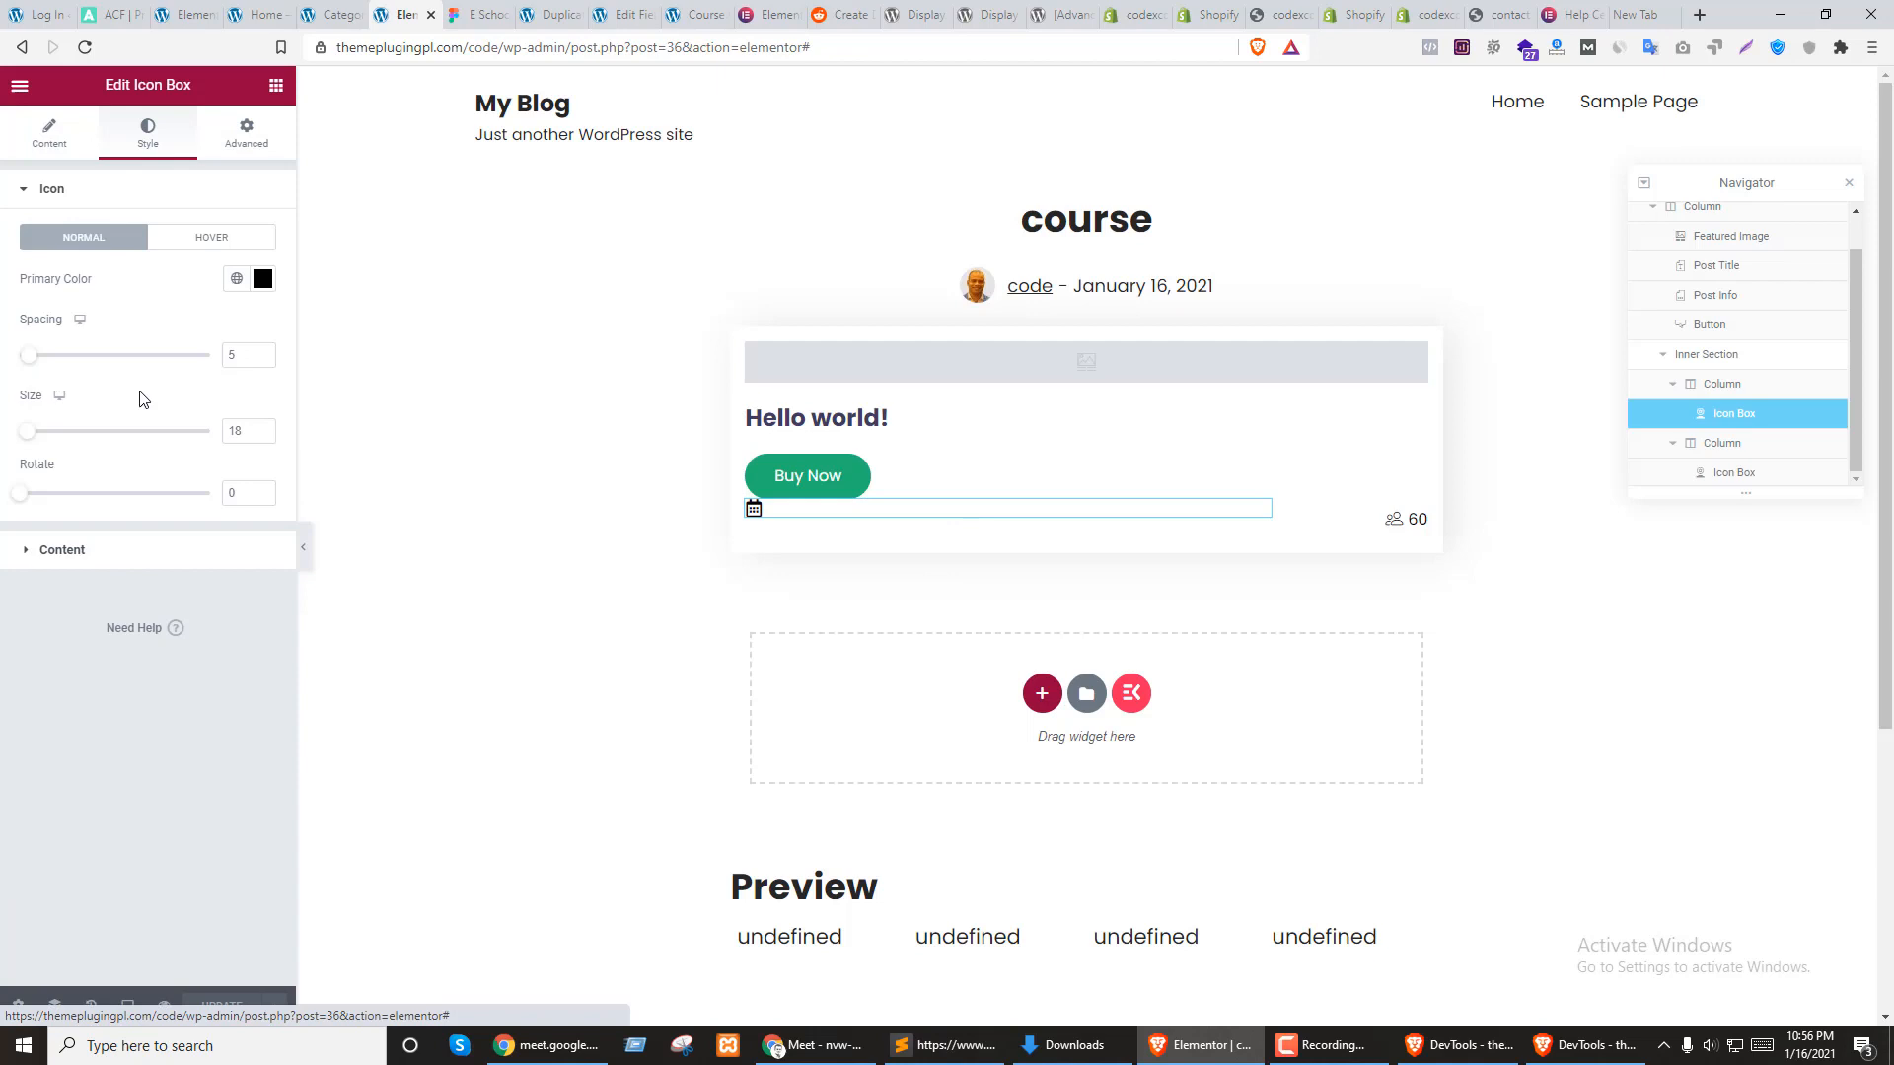
click(61, 552)
click(262, 529)
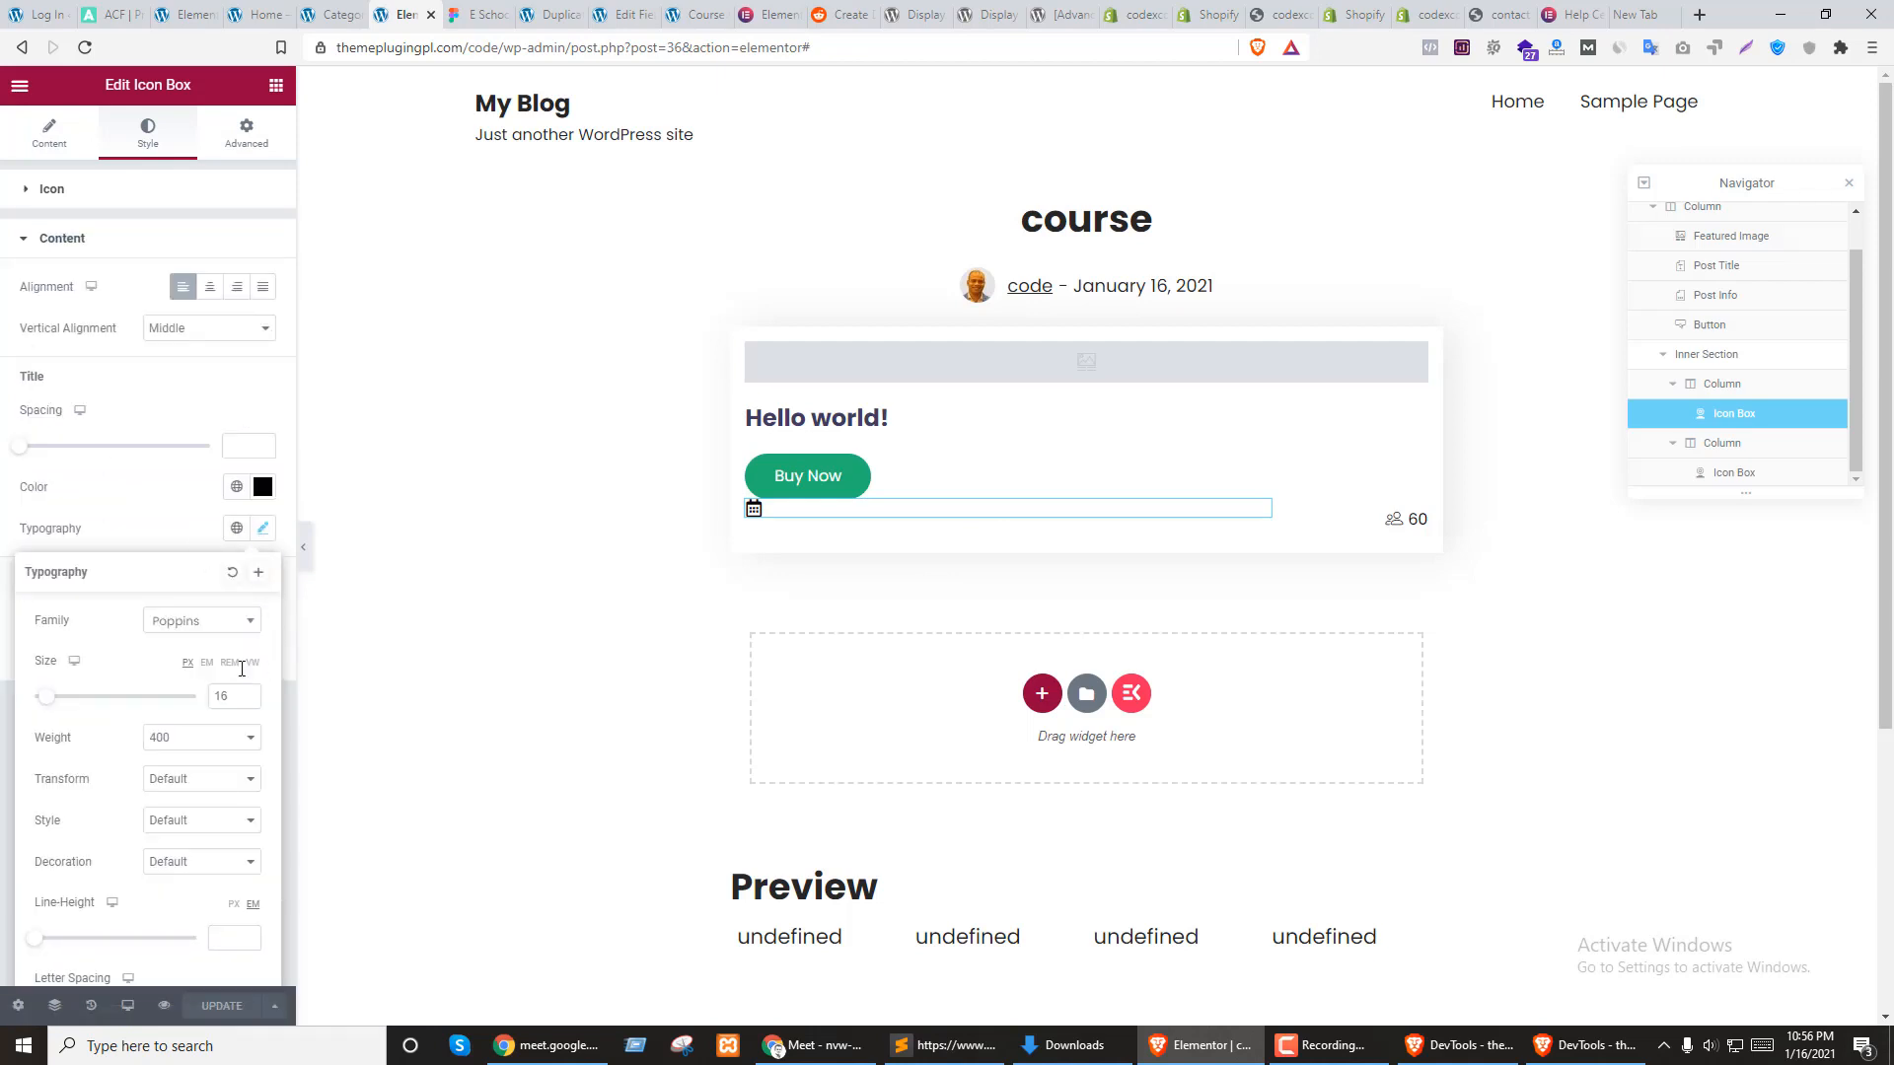
double_click(234, 696)
text(14)
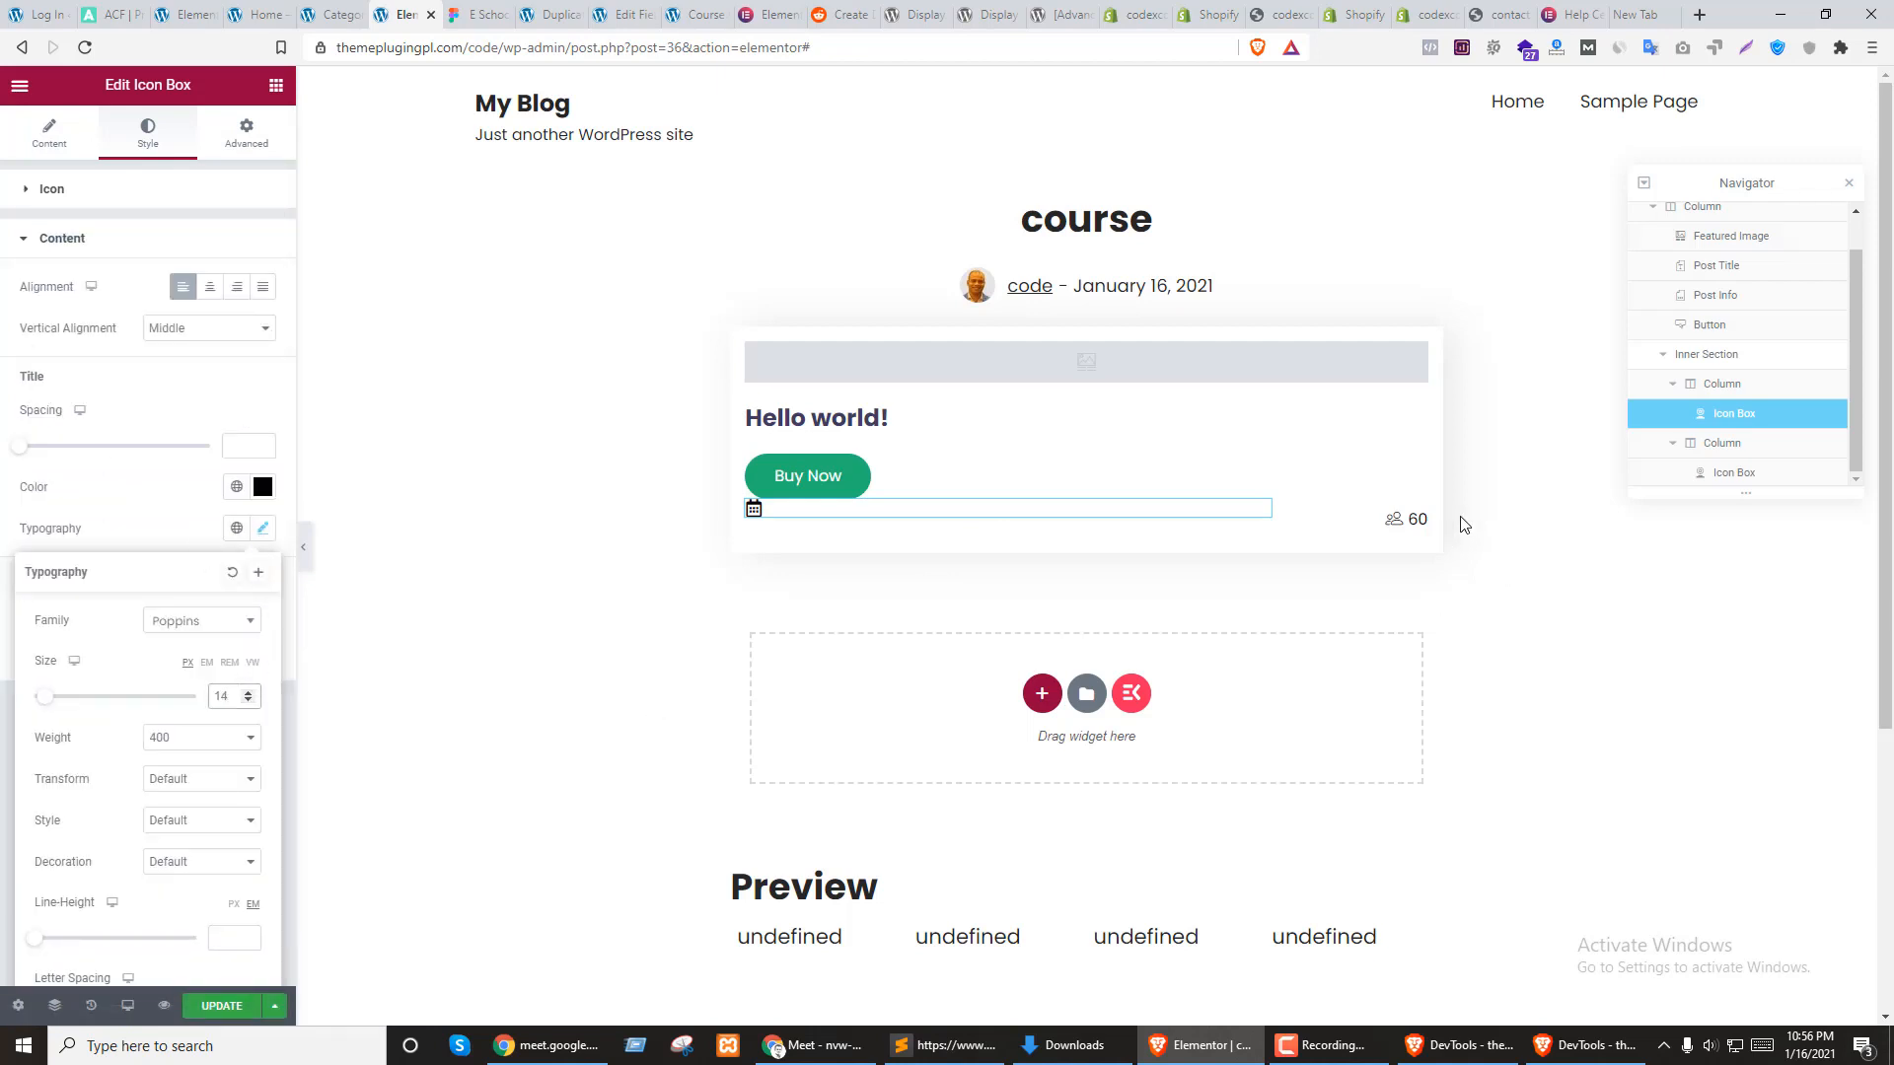
key(ctrl+s)
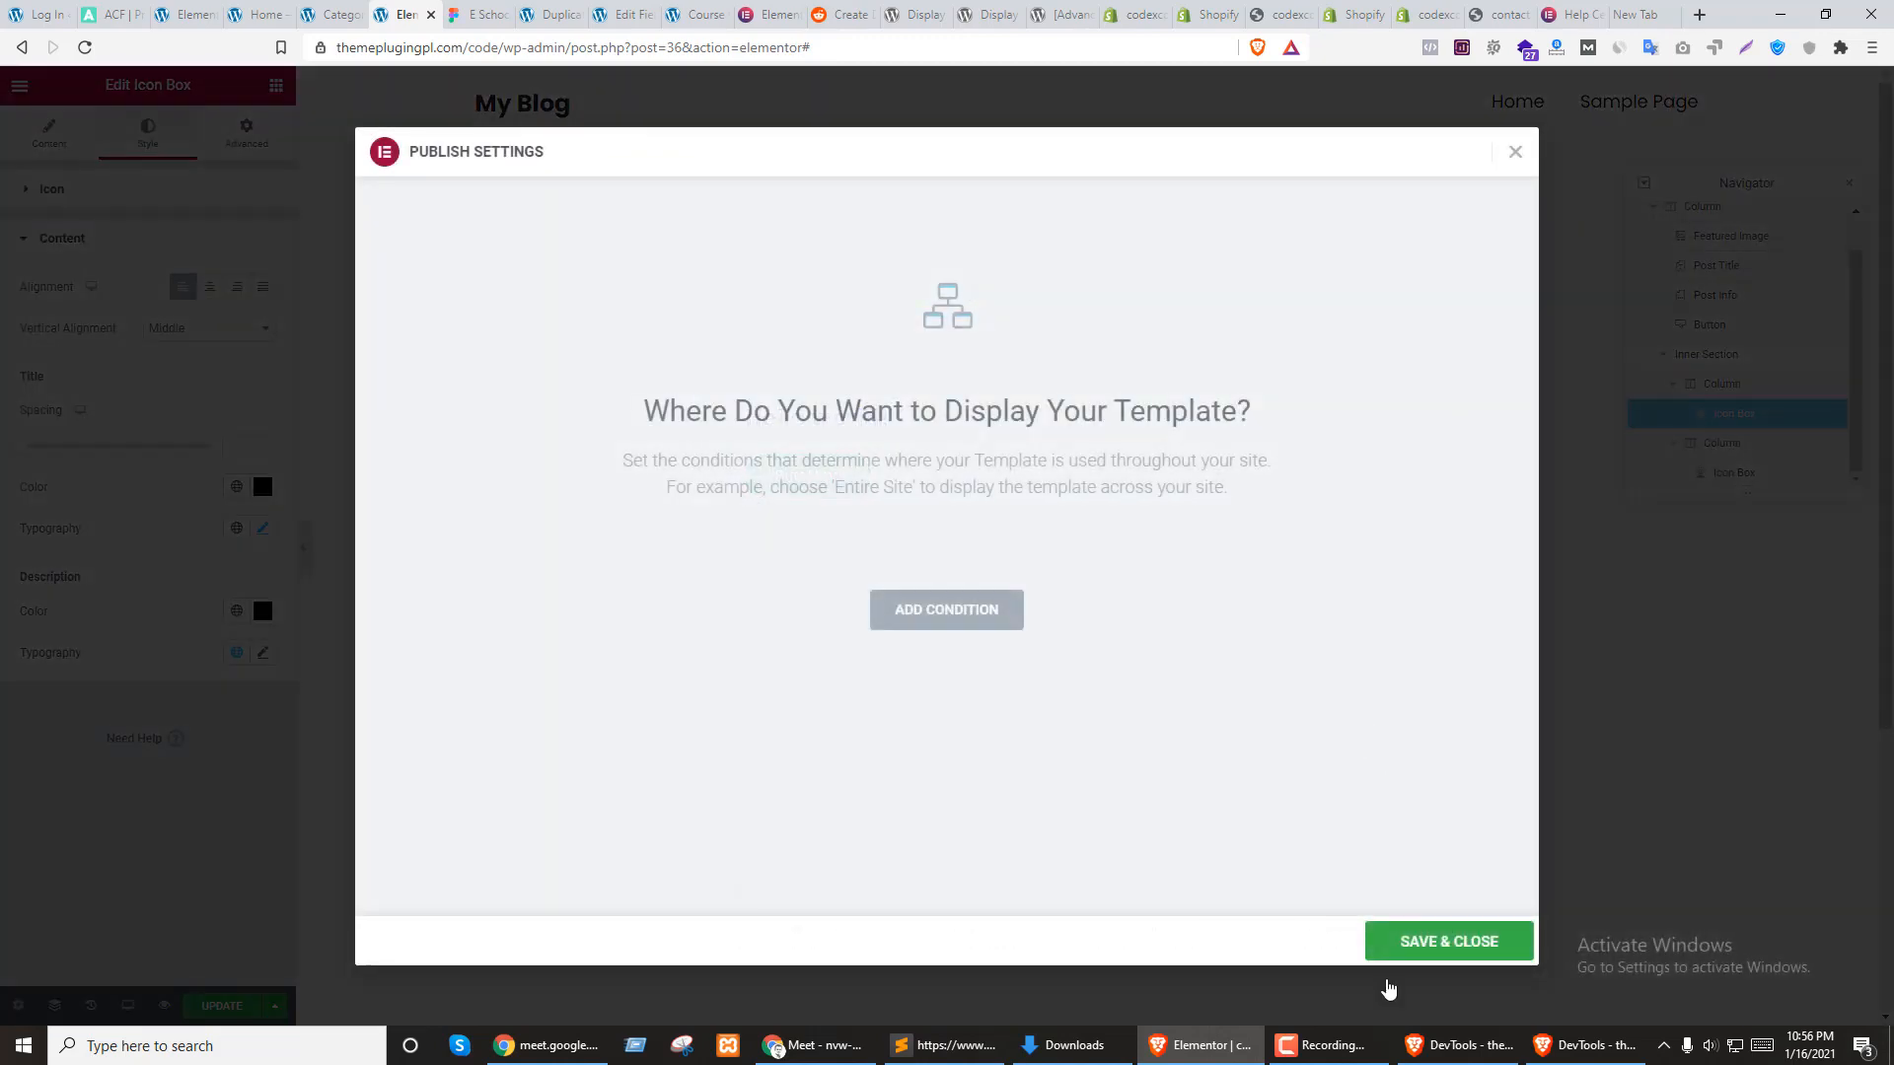
click(1448, 942)
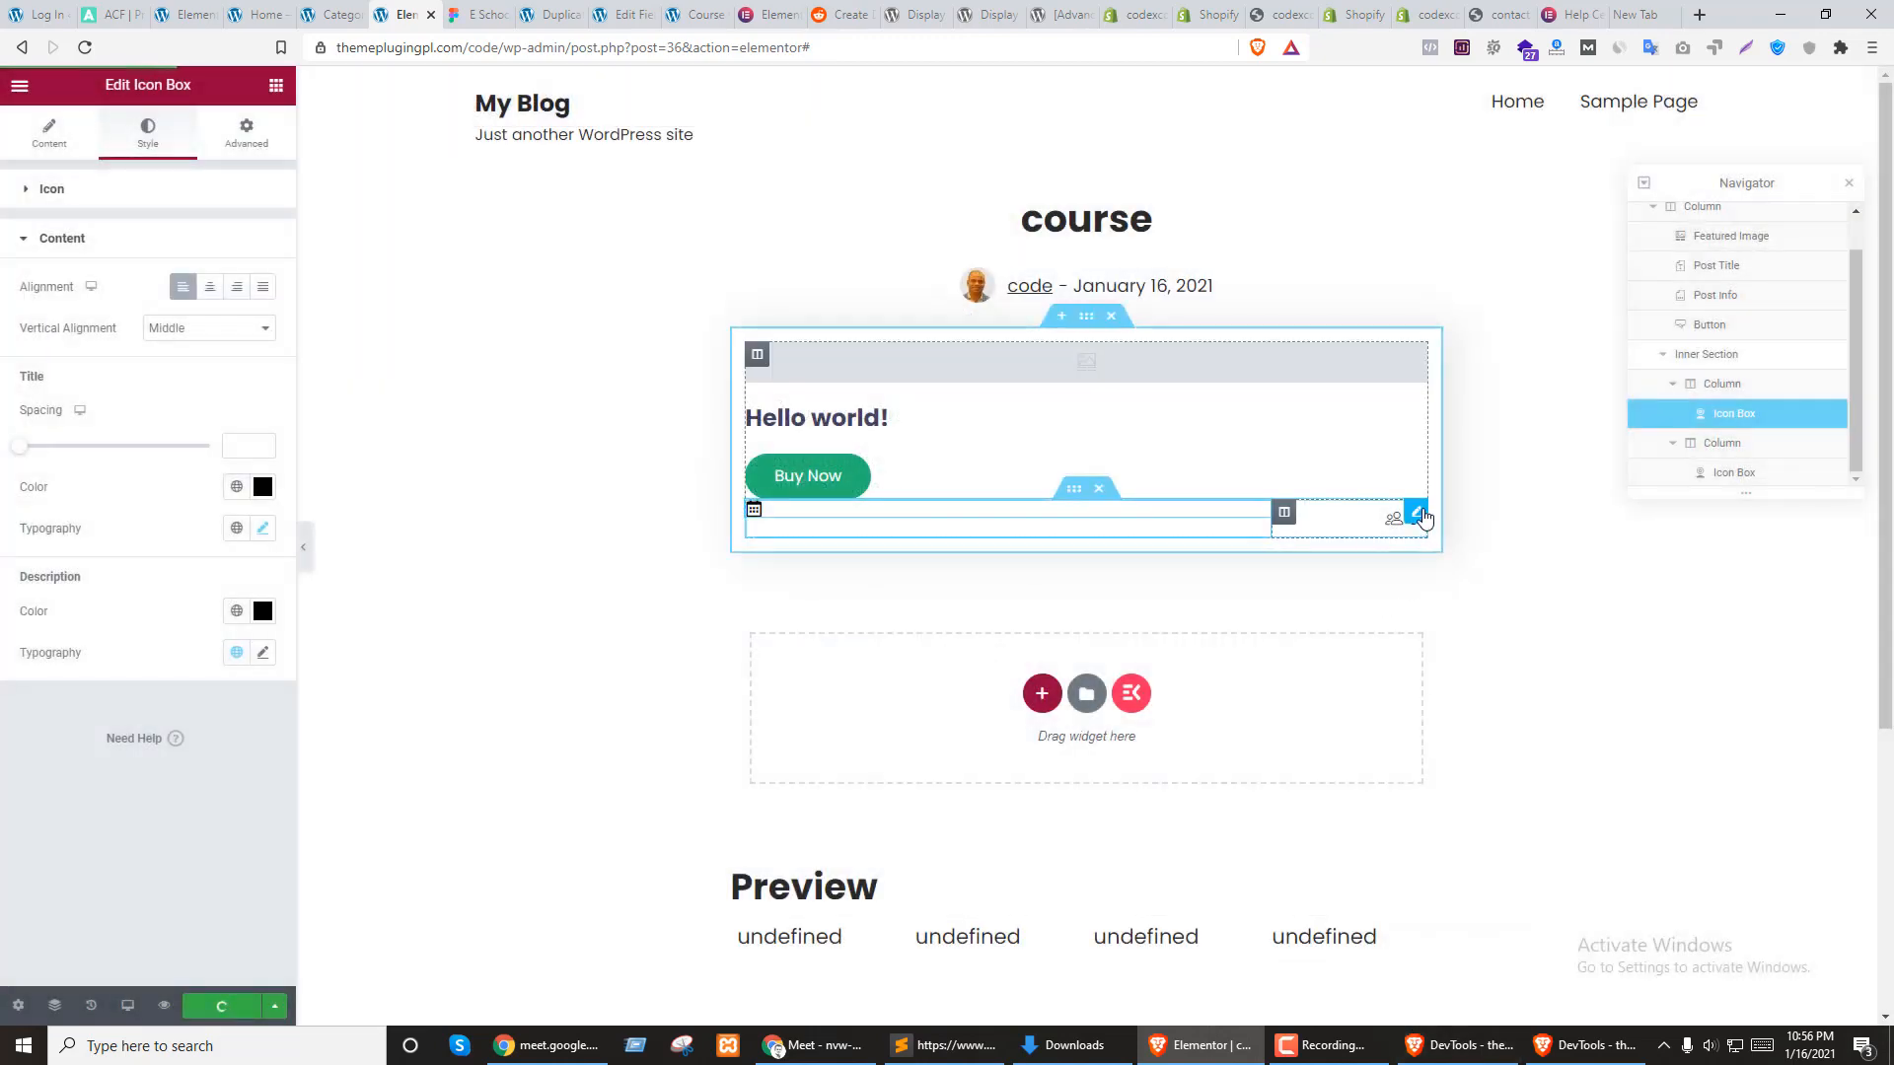
Set the seats icon box's title font size to 14 px and save the template
click(127, 145)
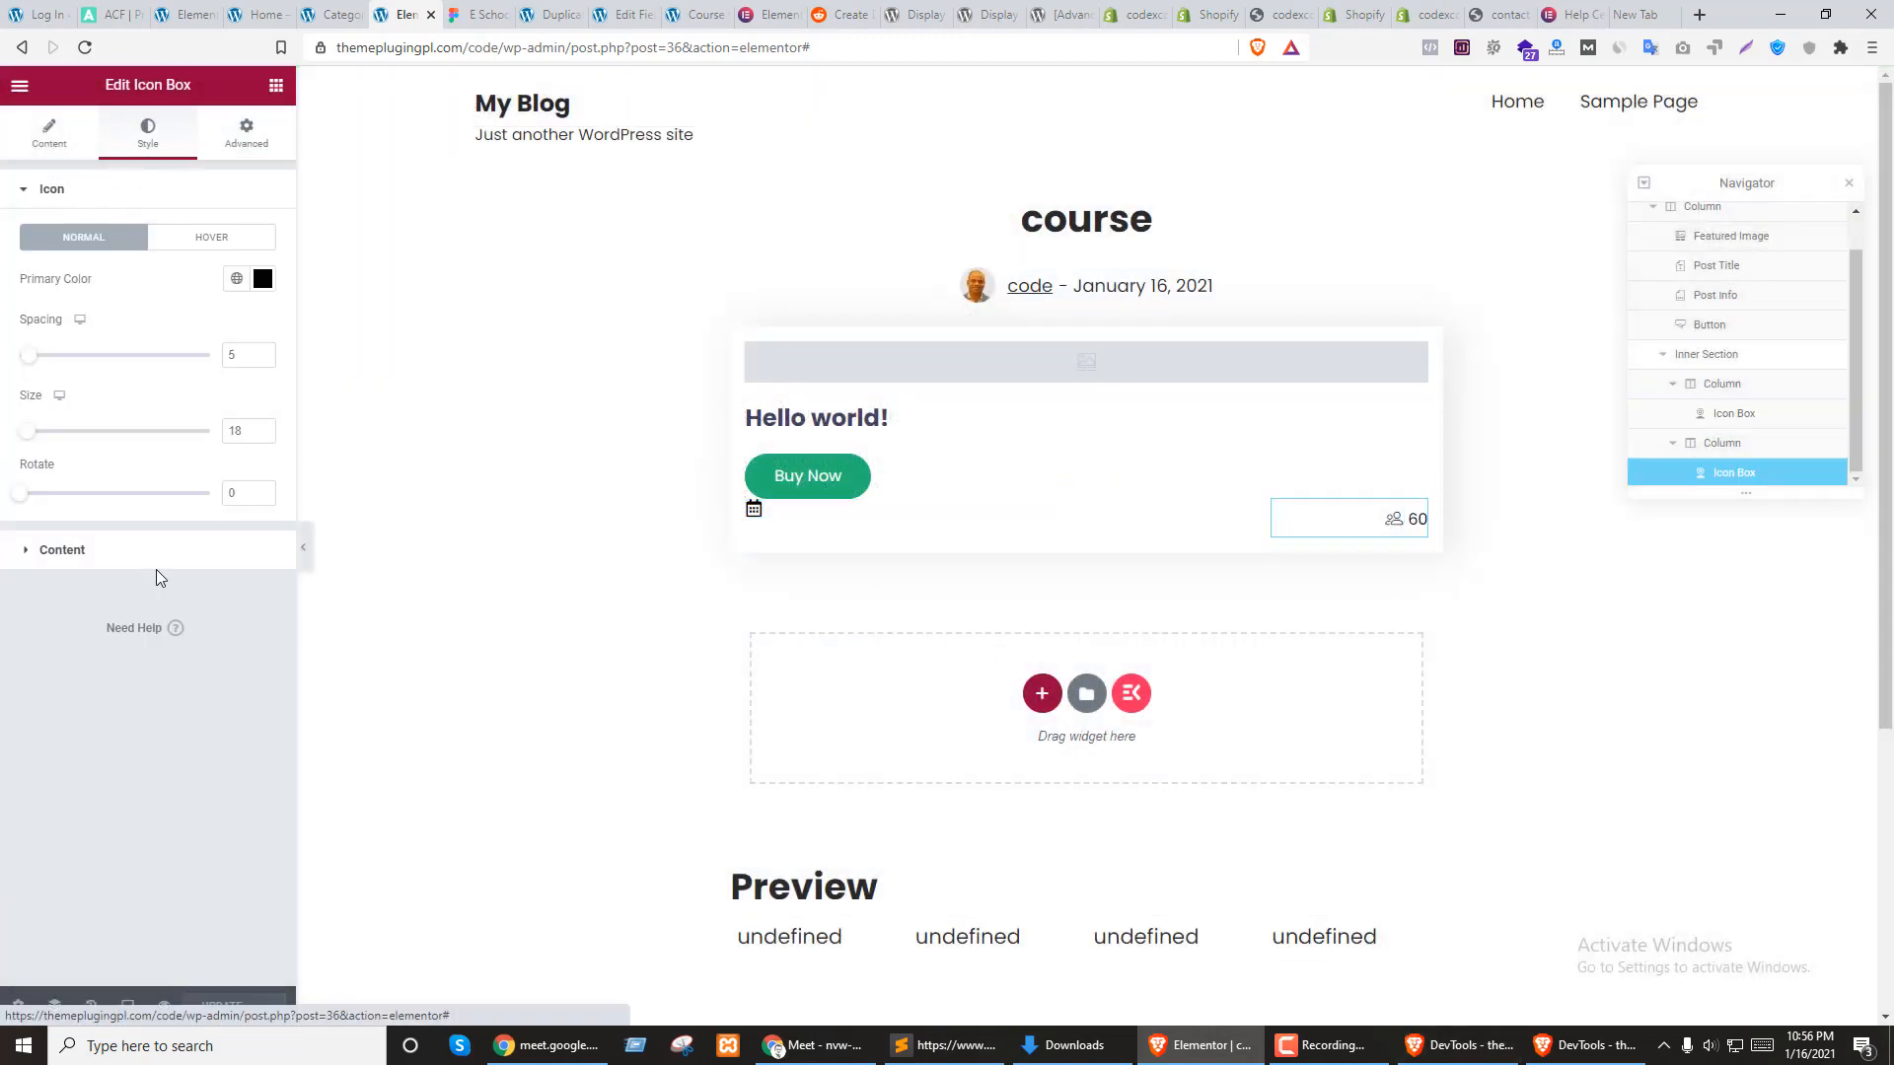
click(92, 554)
click(263, 530)
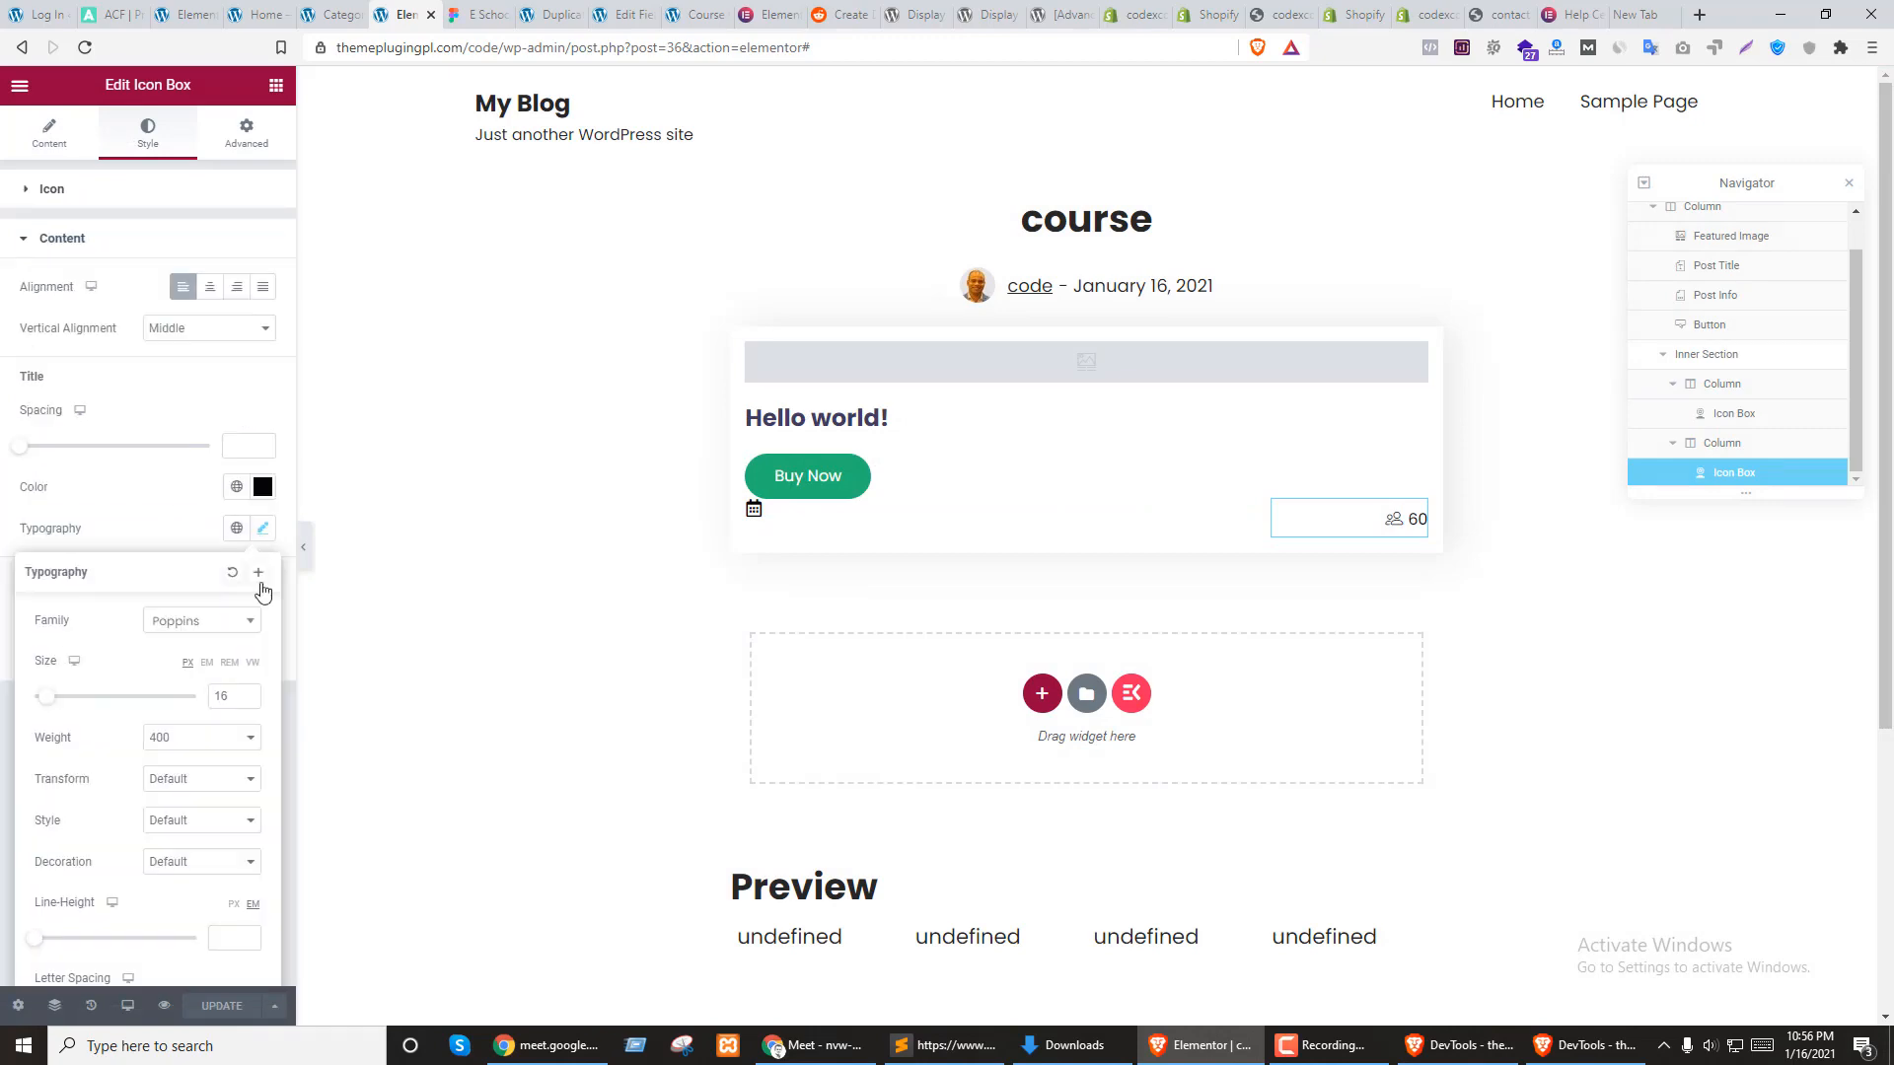
click(247, 700)
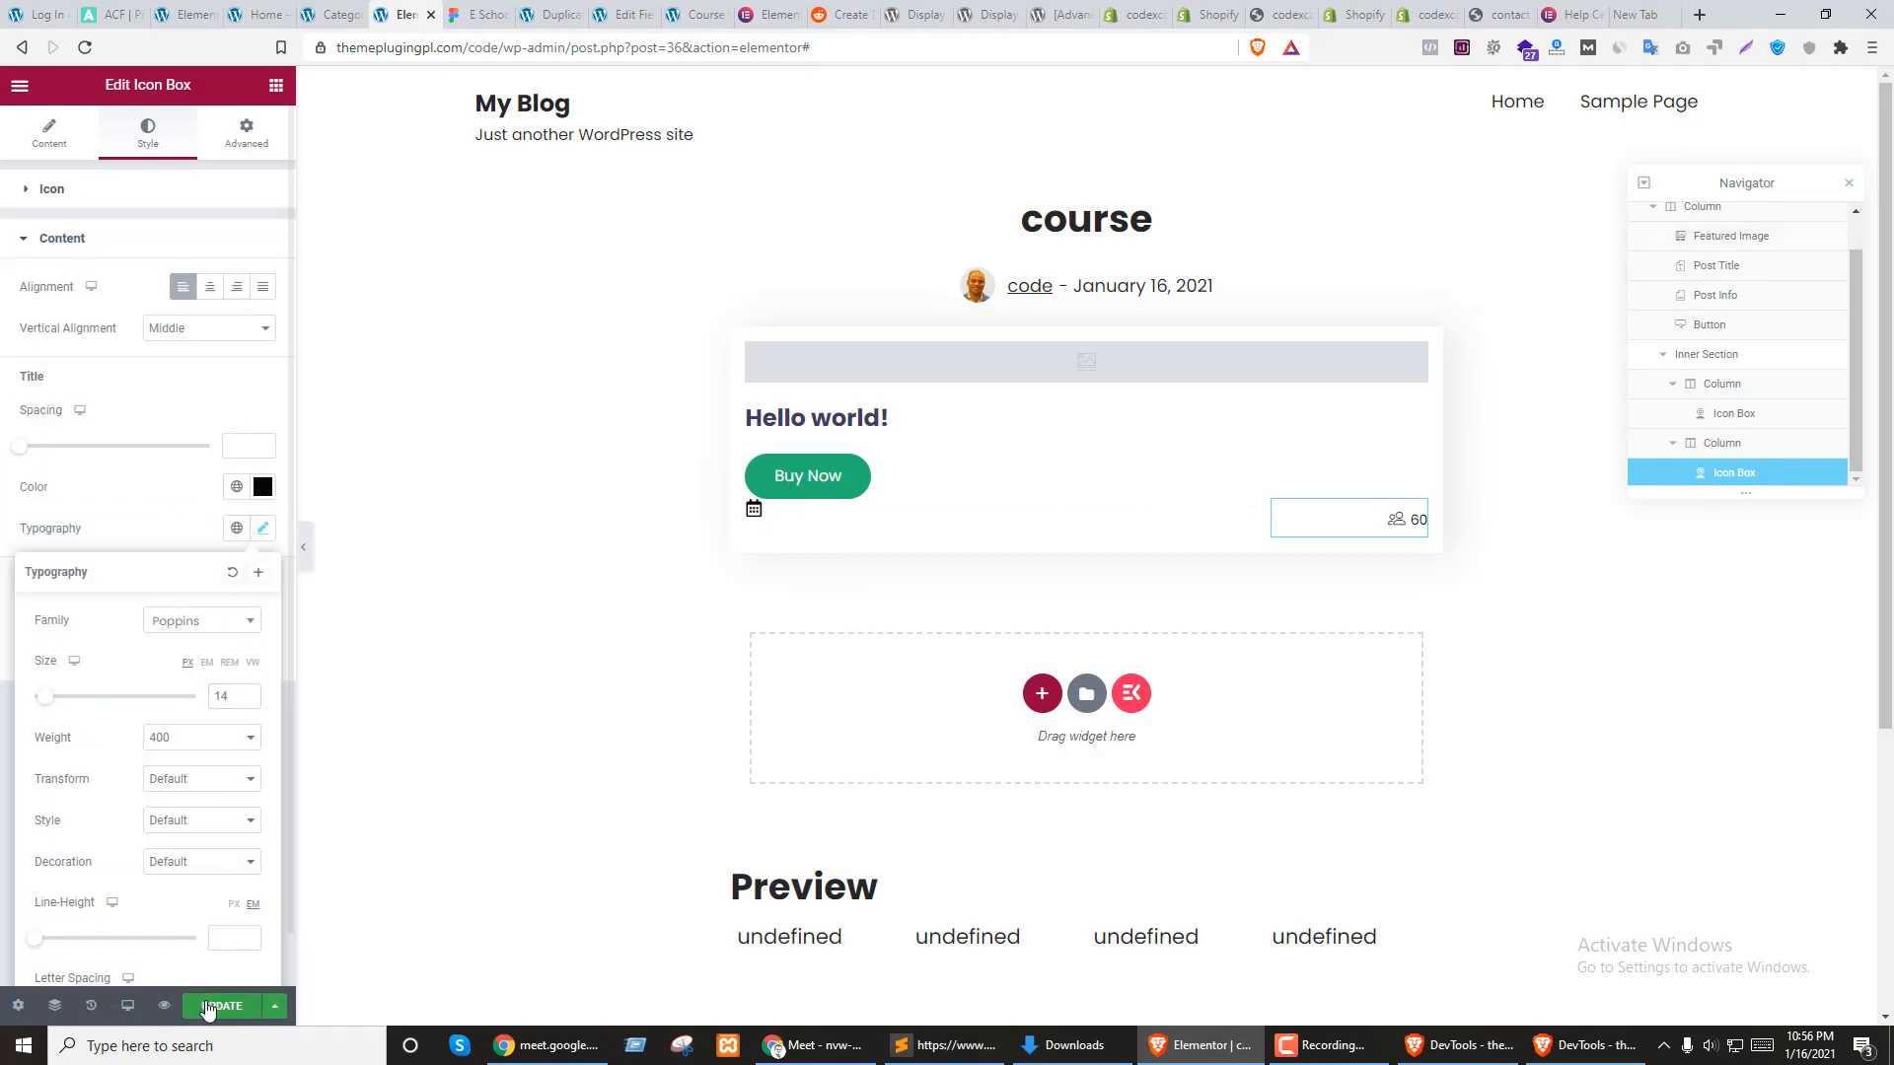
click(222, 1005)
click(1499, 939)
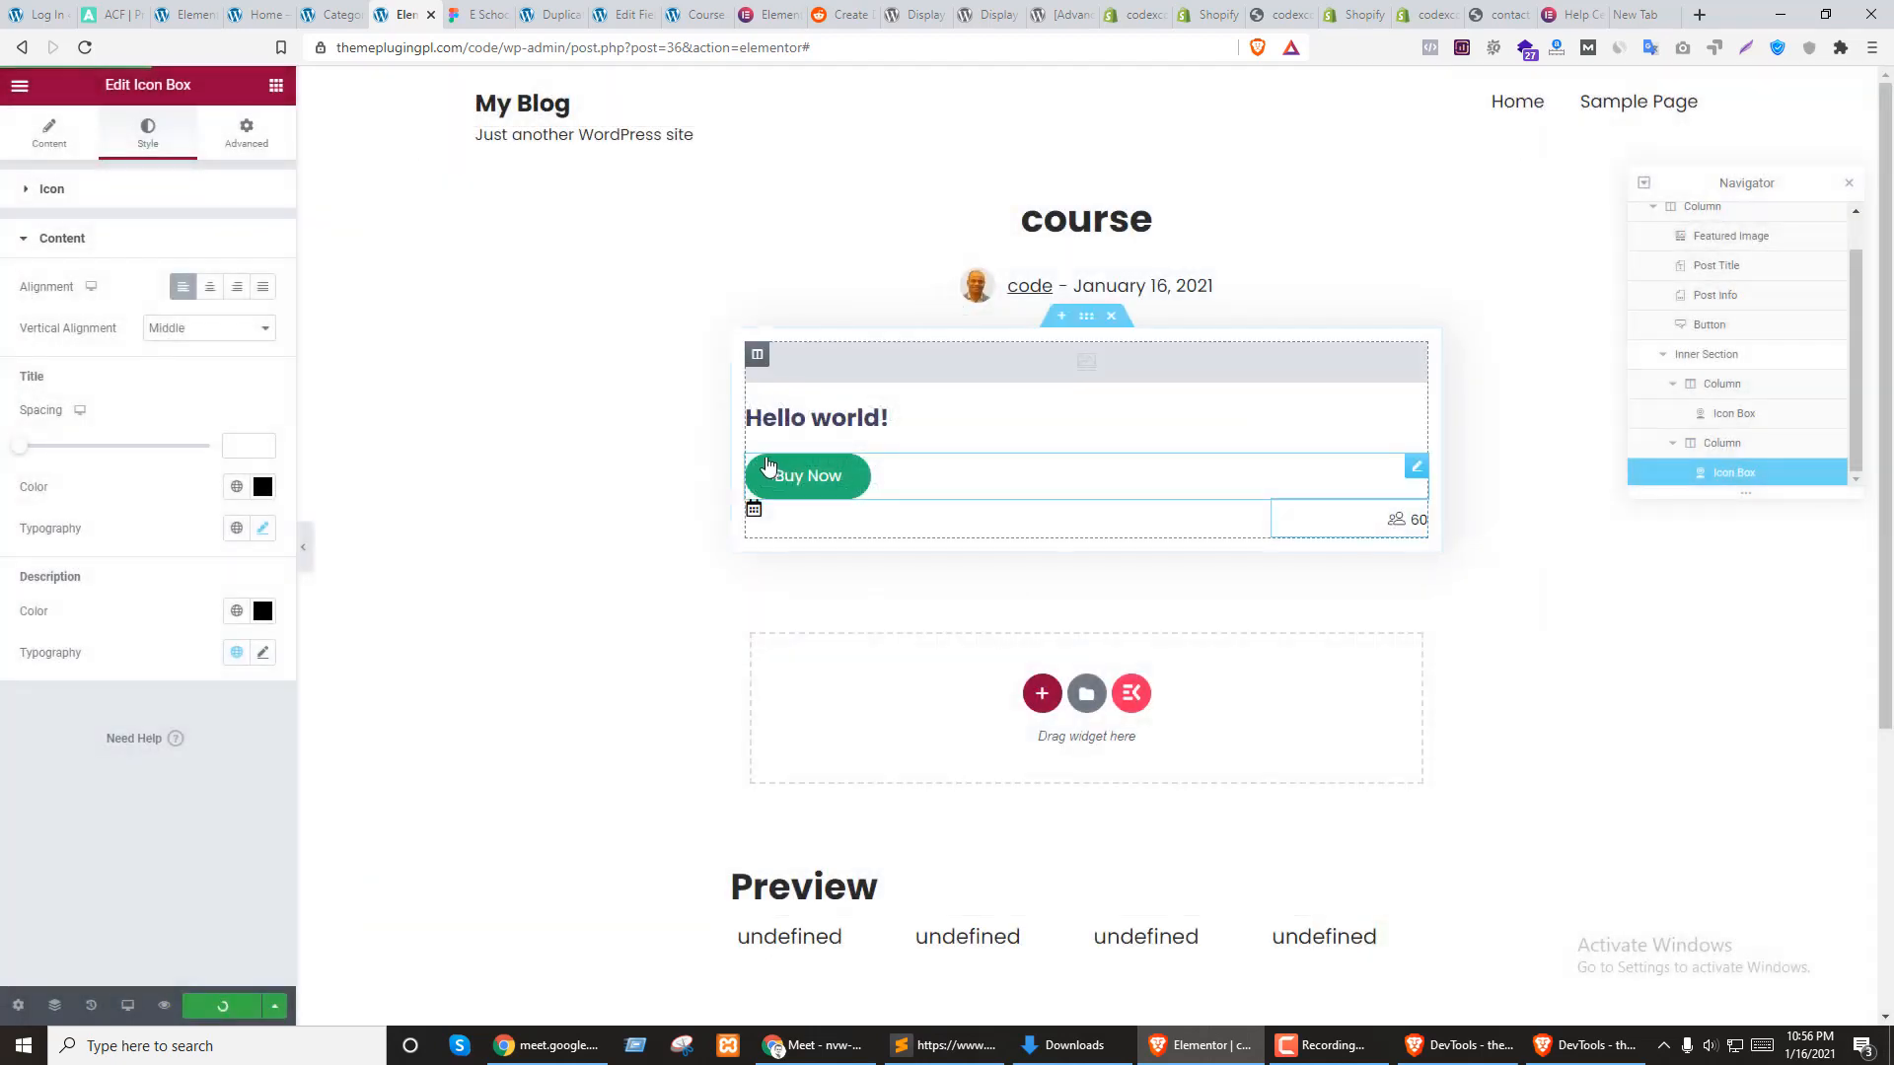
Unlink the Buy Now button's padding, set its top and bottom padding to 10 px, and start saving the template
click(886, 474)
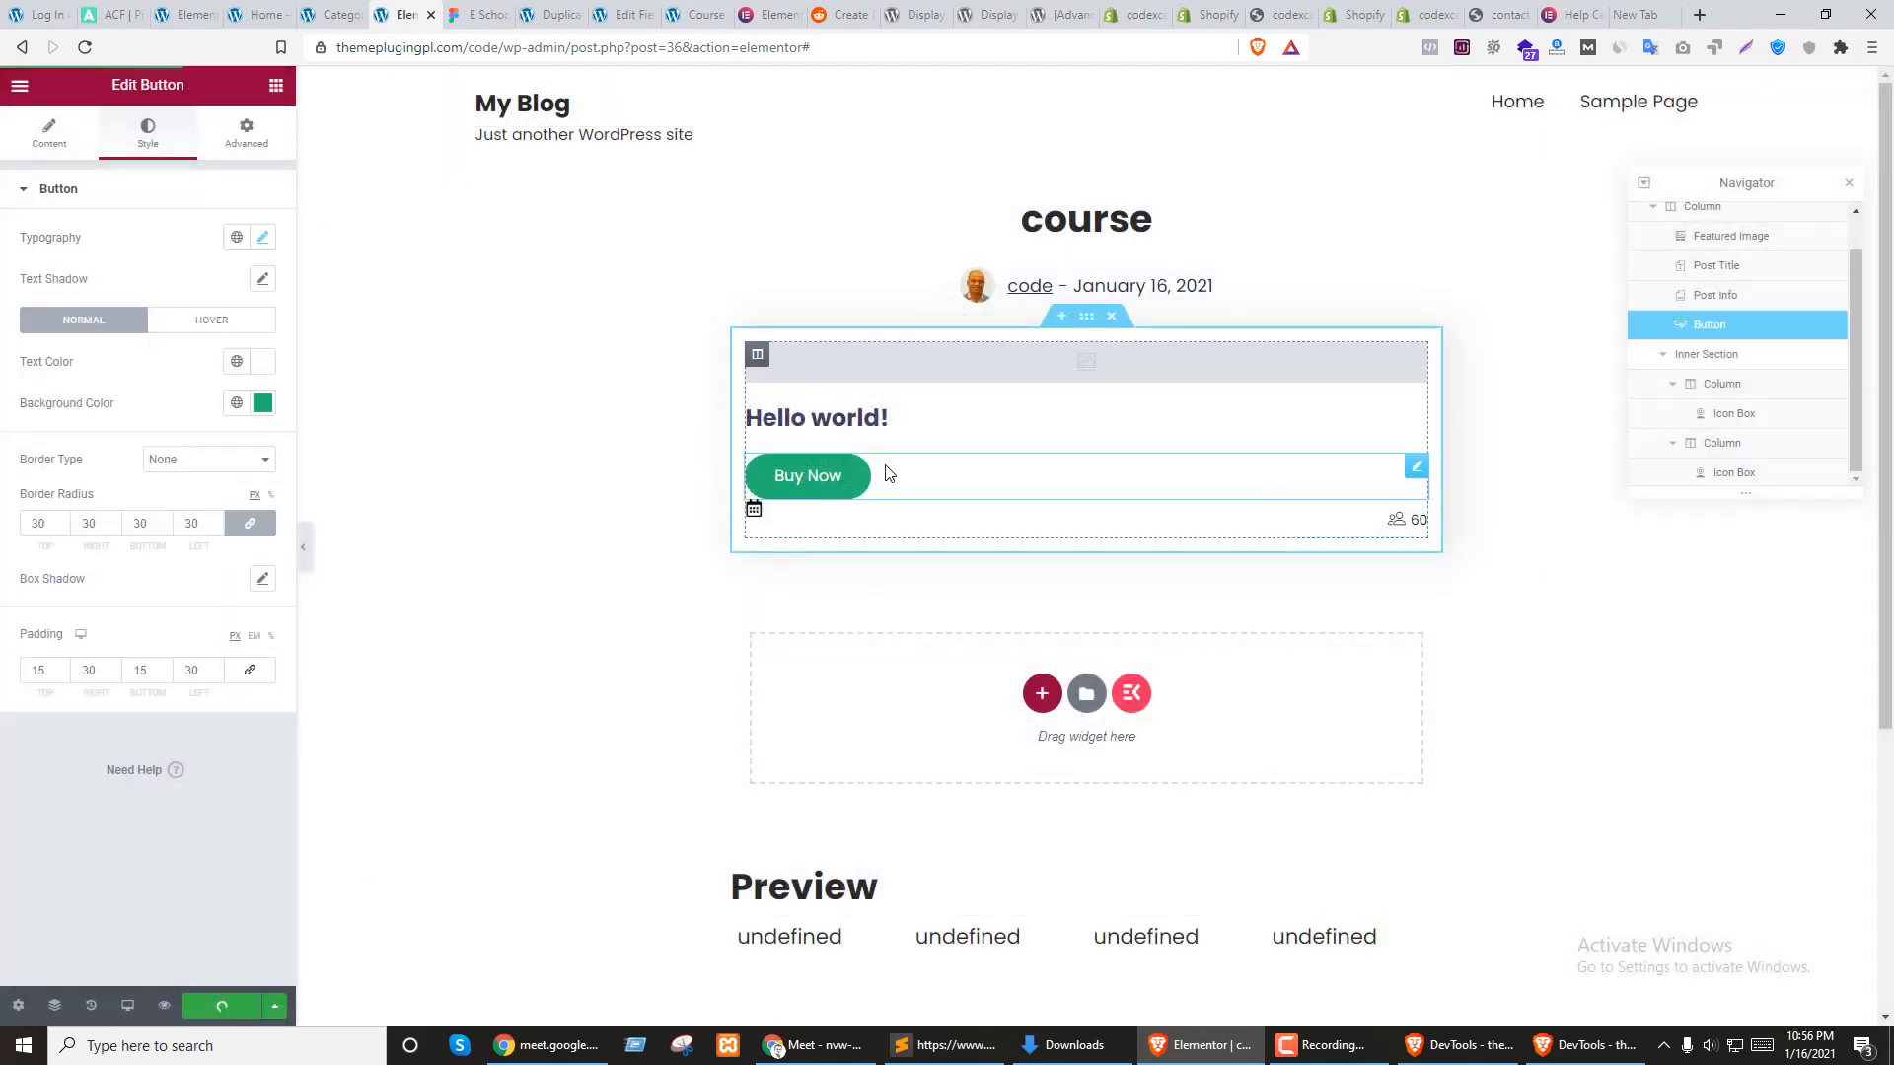
click(247, 133)
click(253, 364)
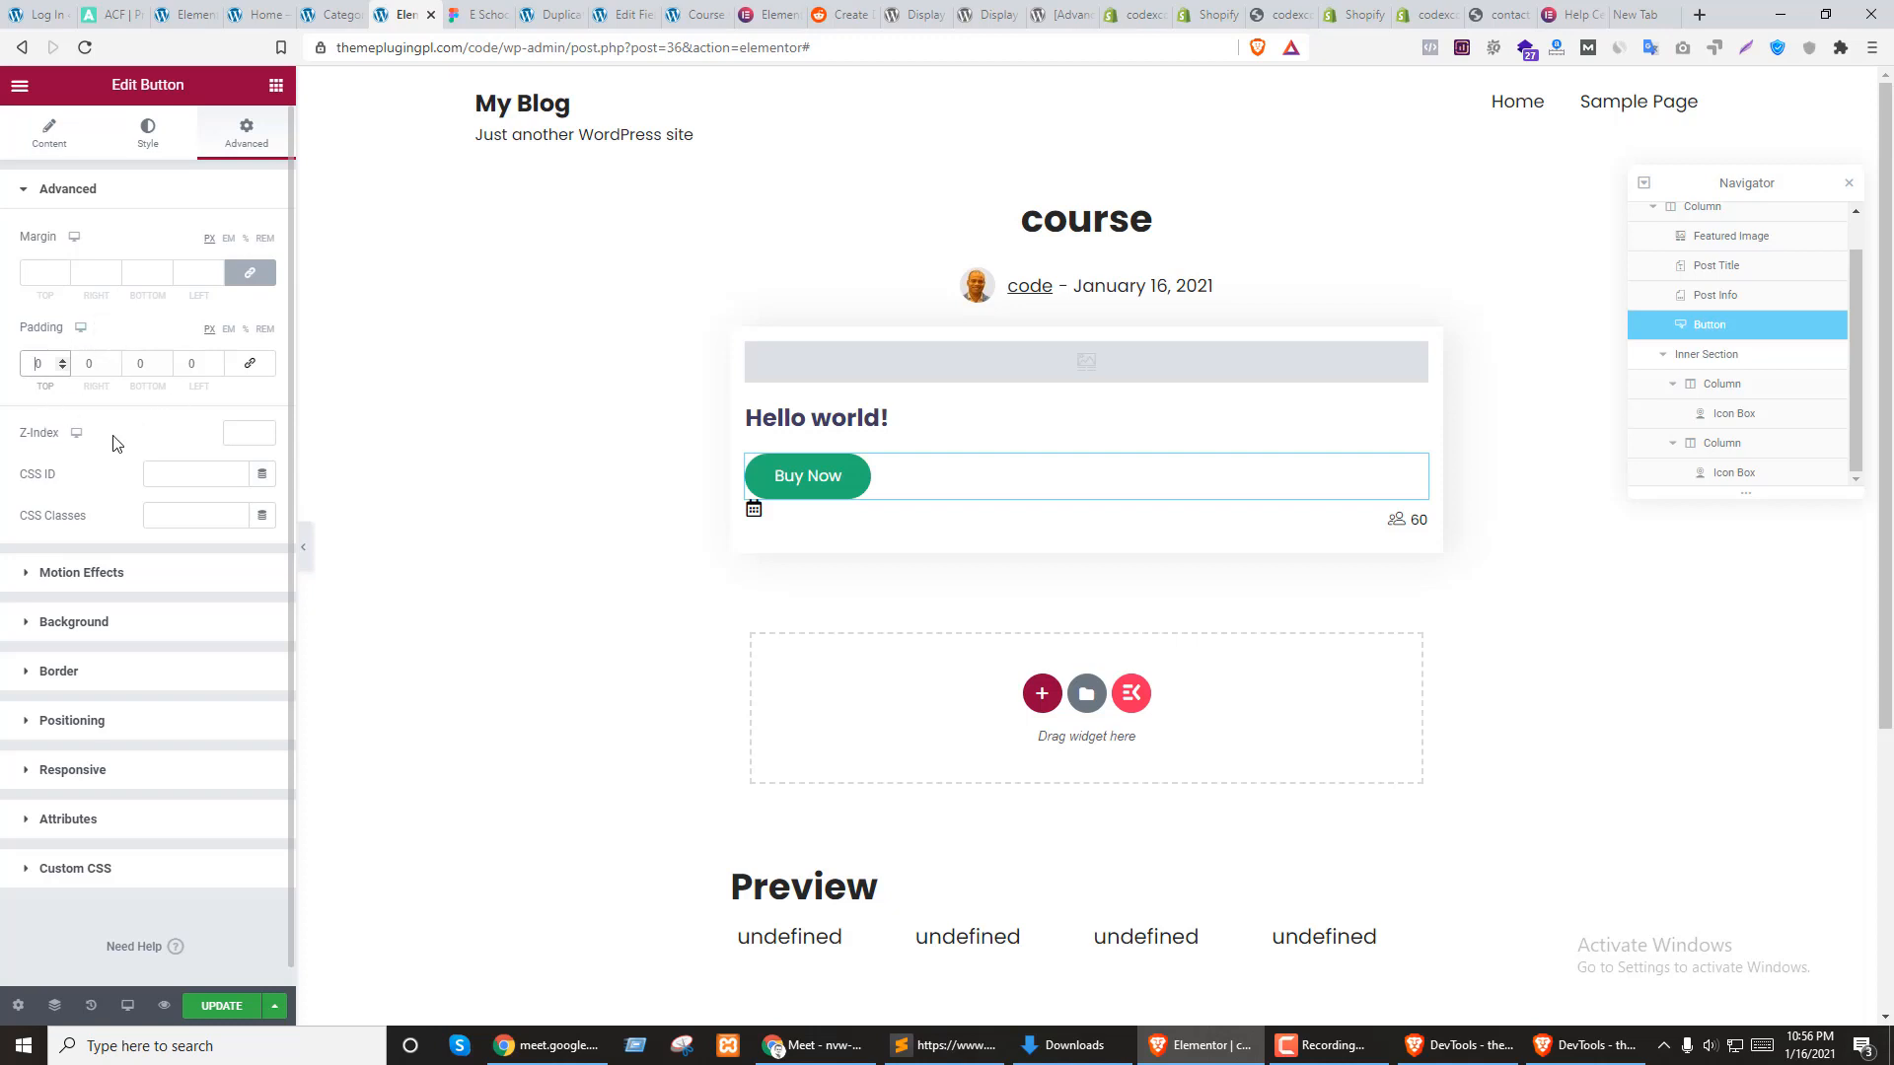
text(1)
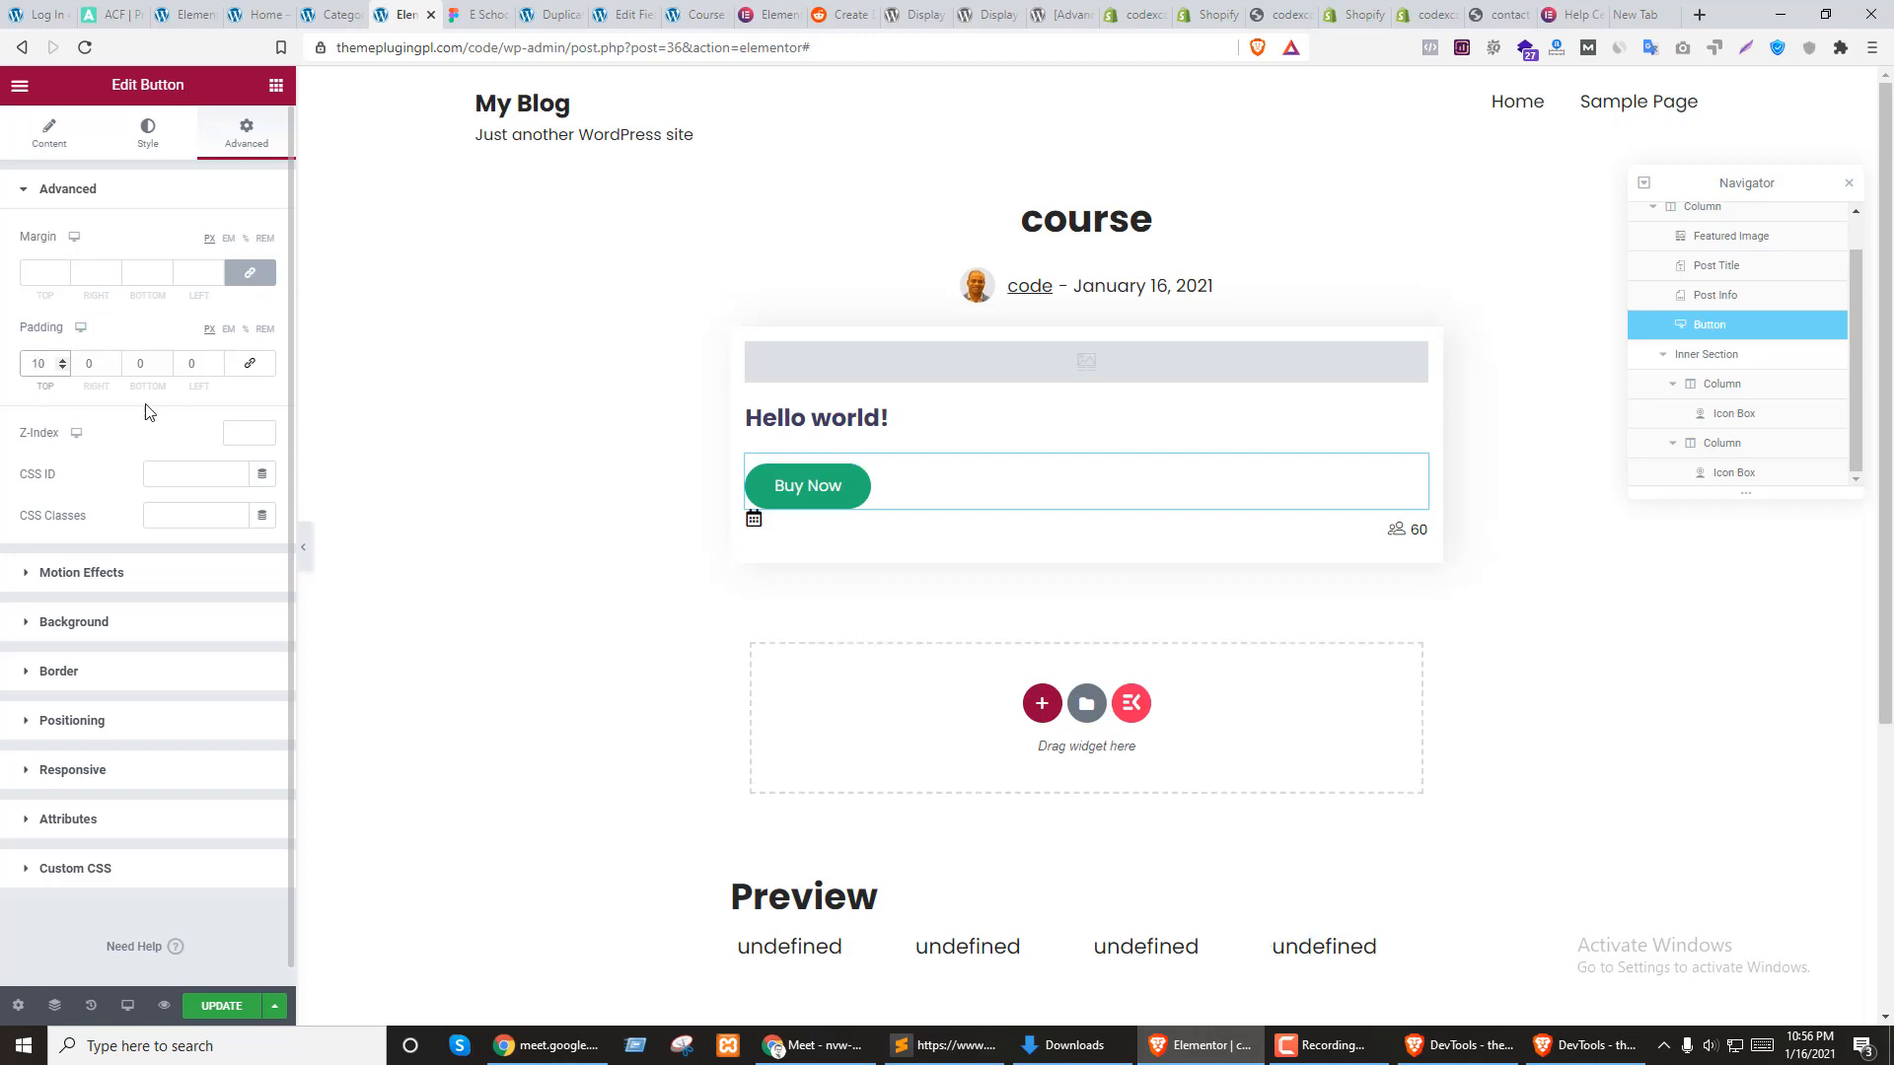
click(134, 364)
text(1)
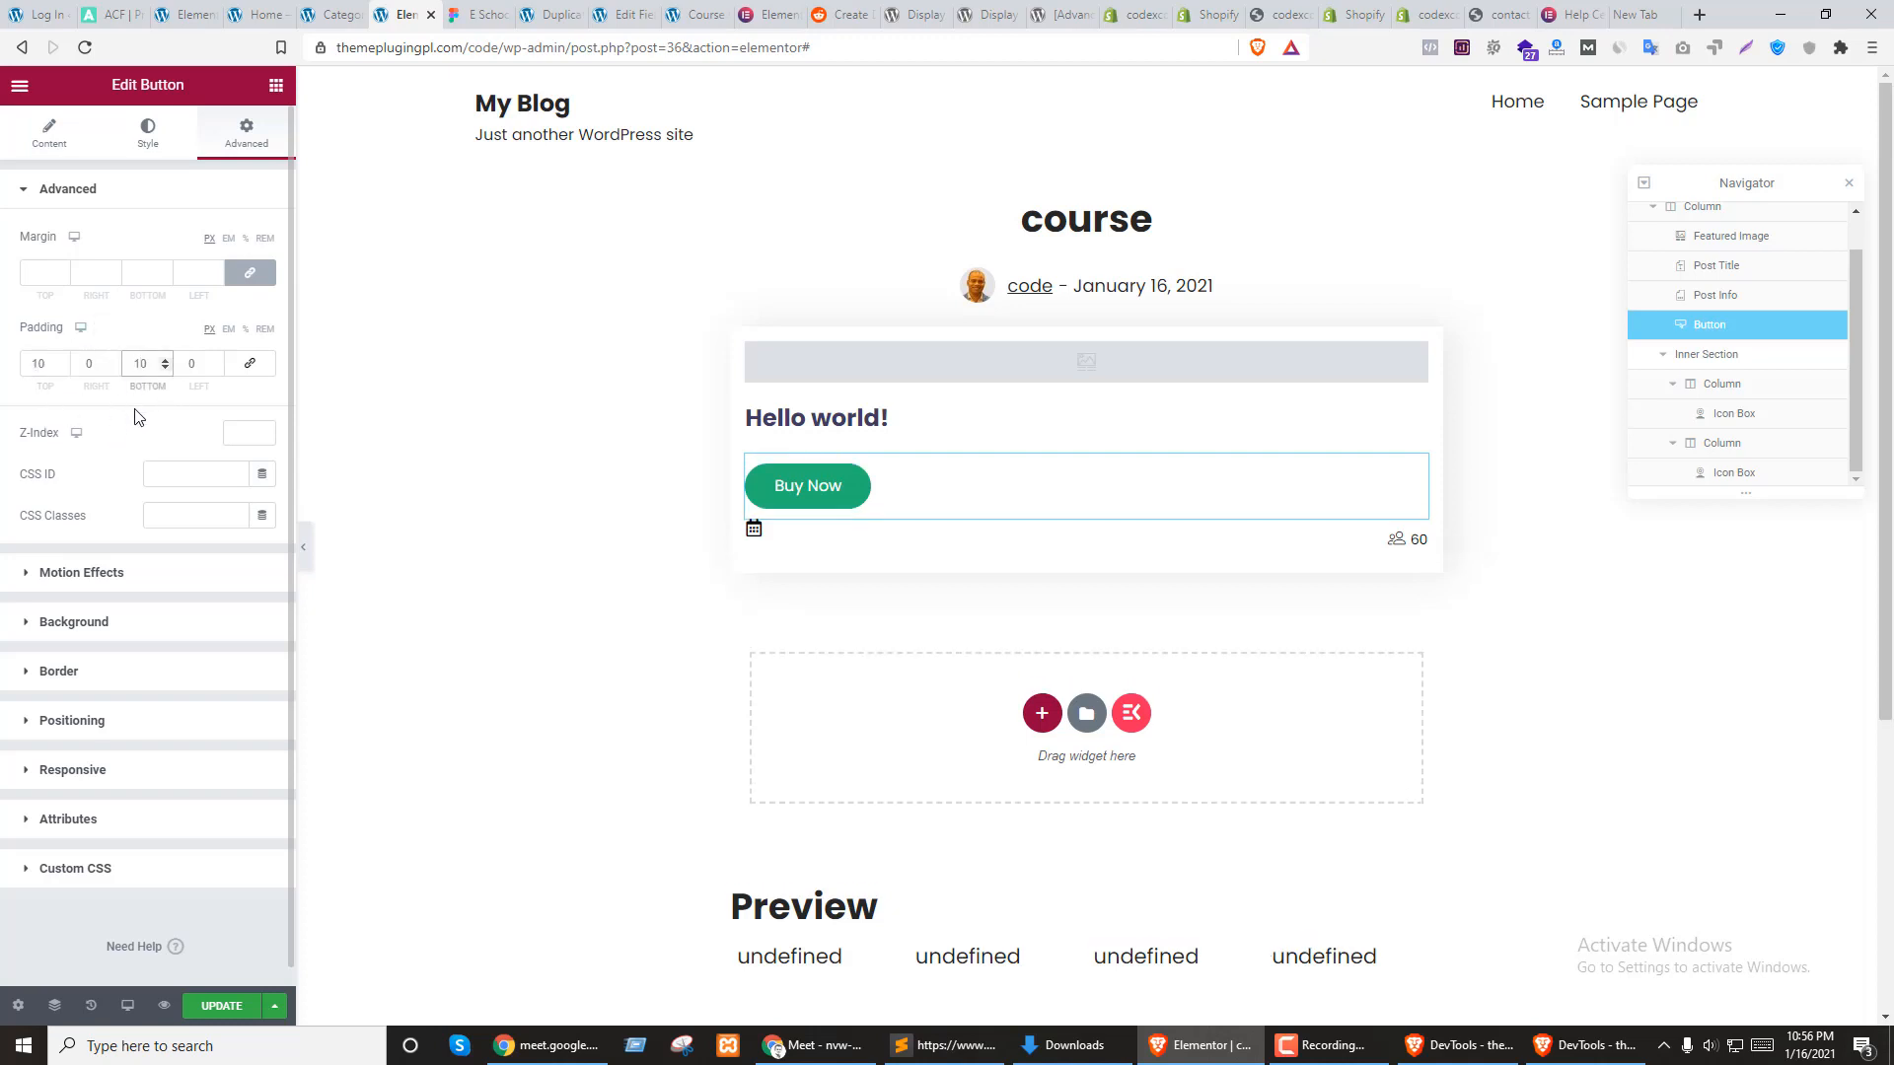
click(135, 409)
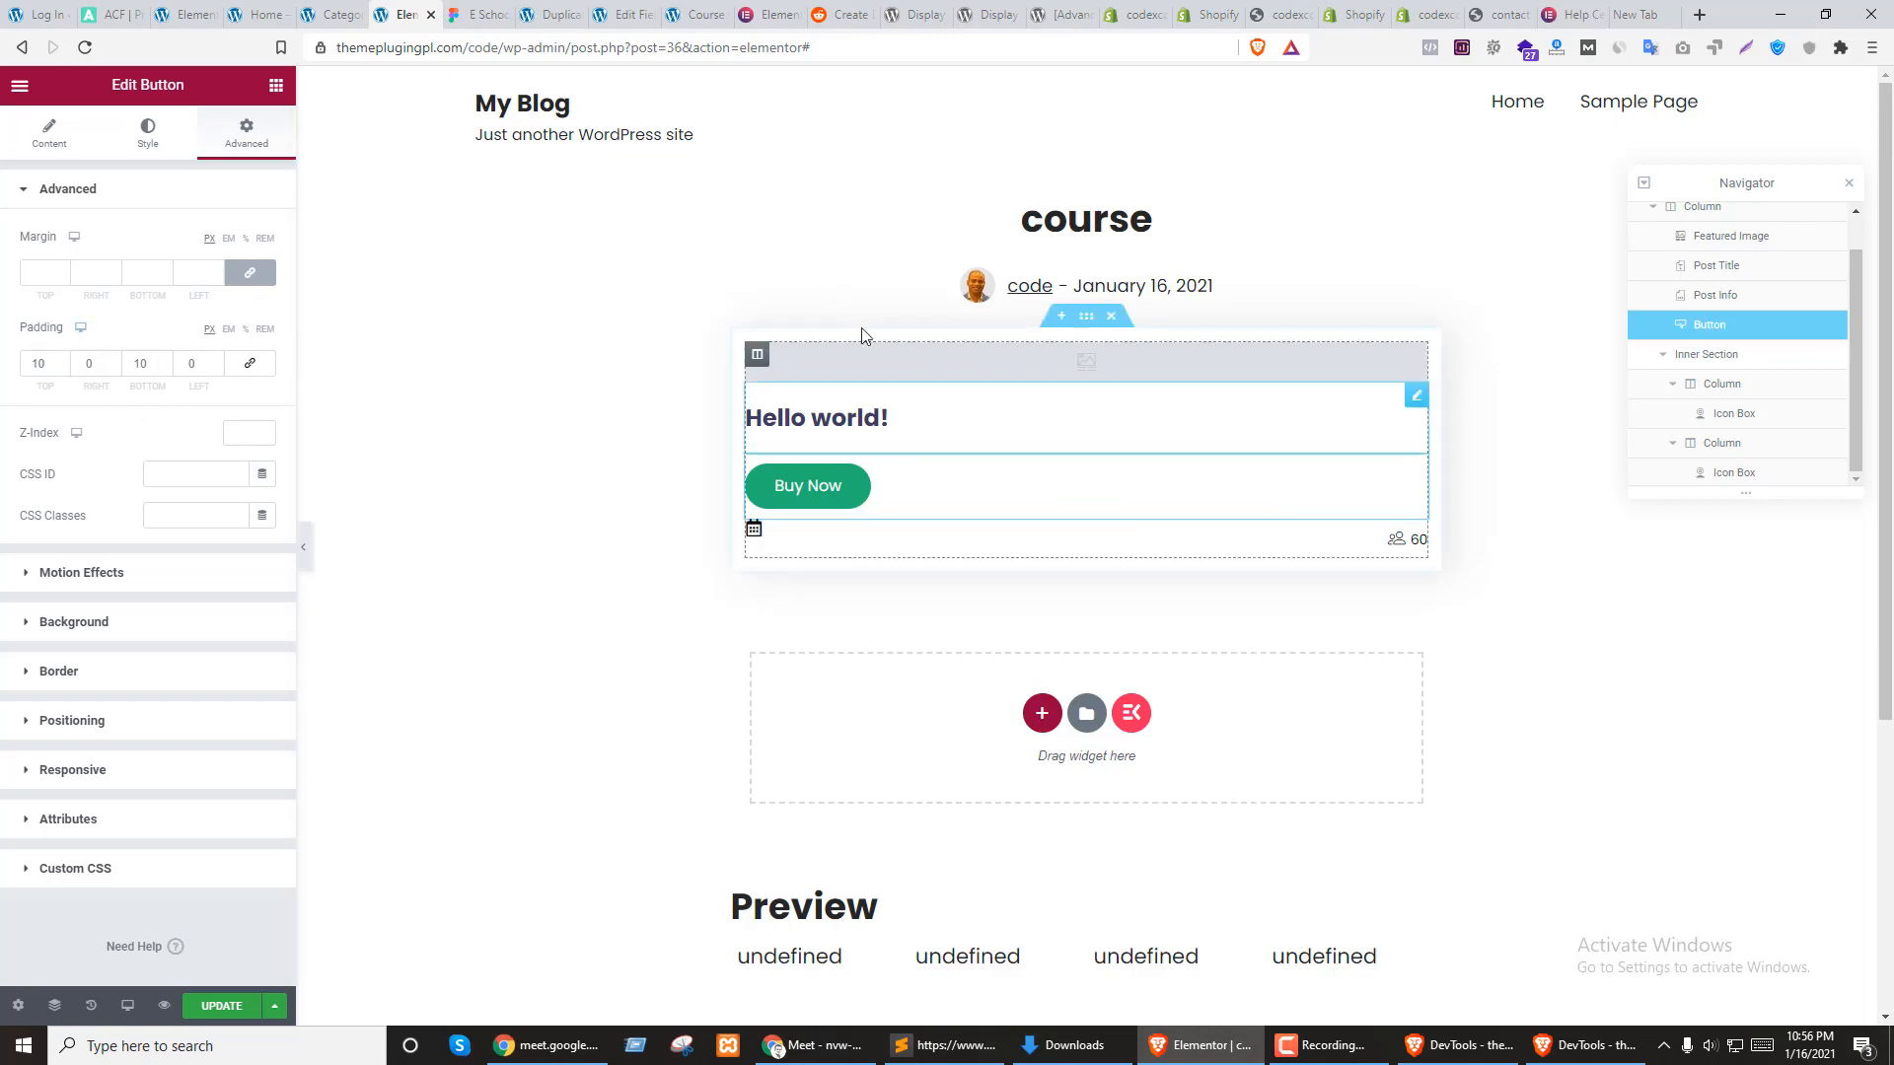
click(221, 1005)
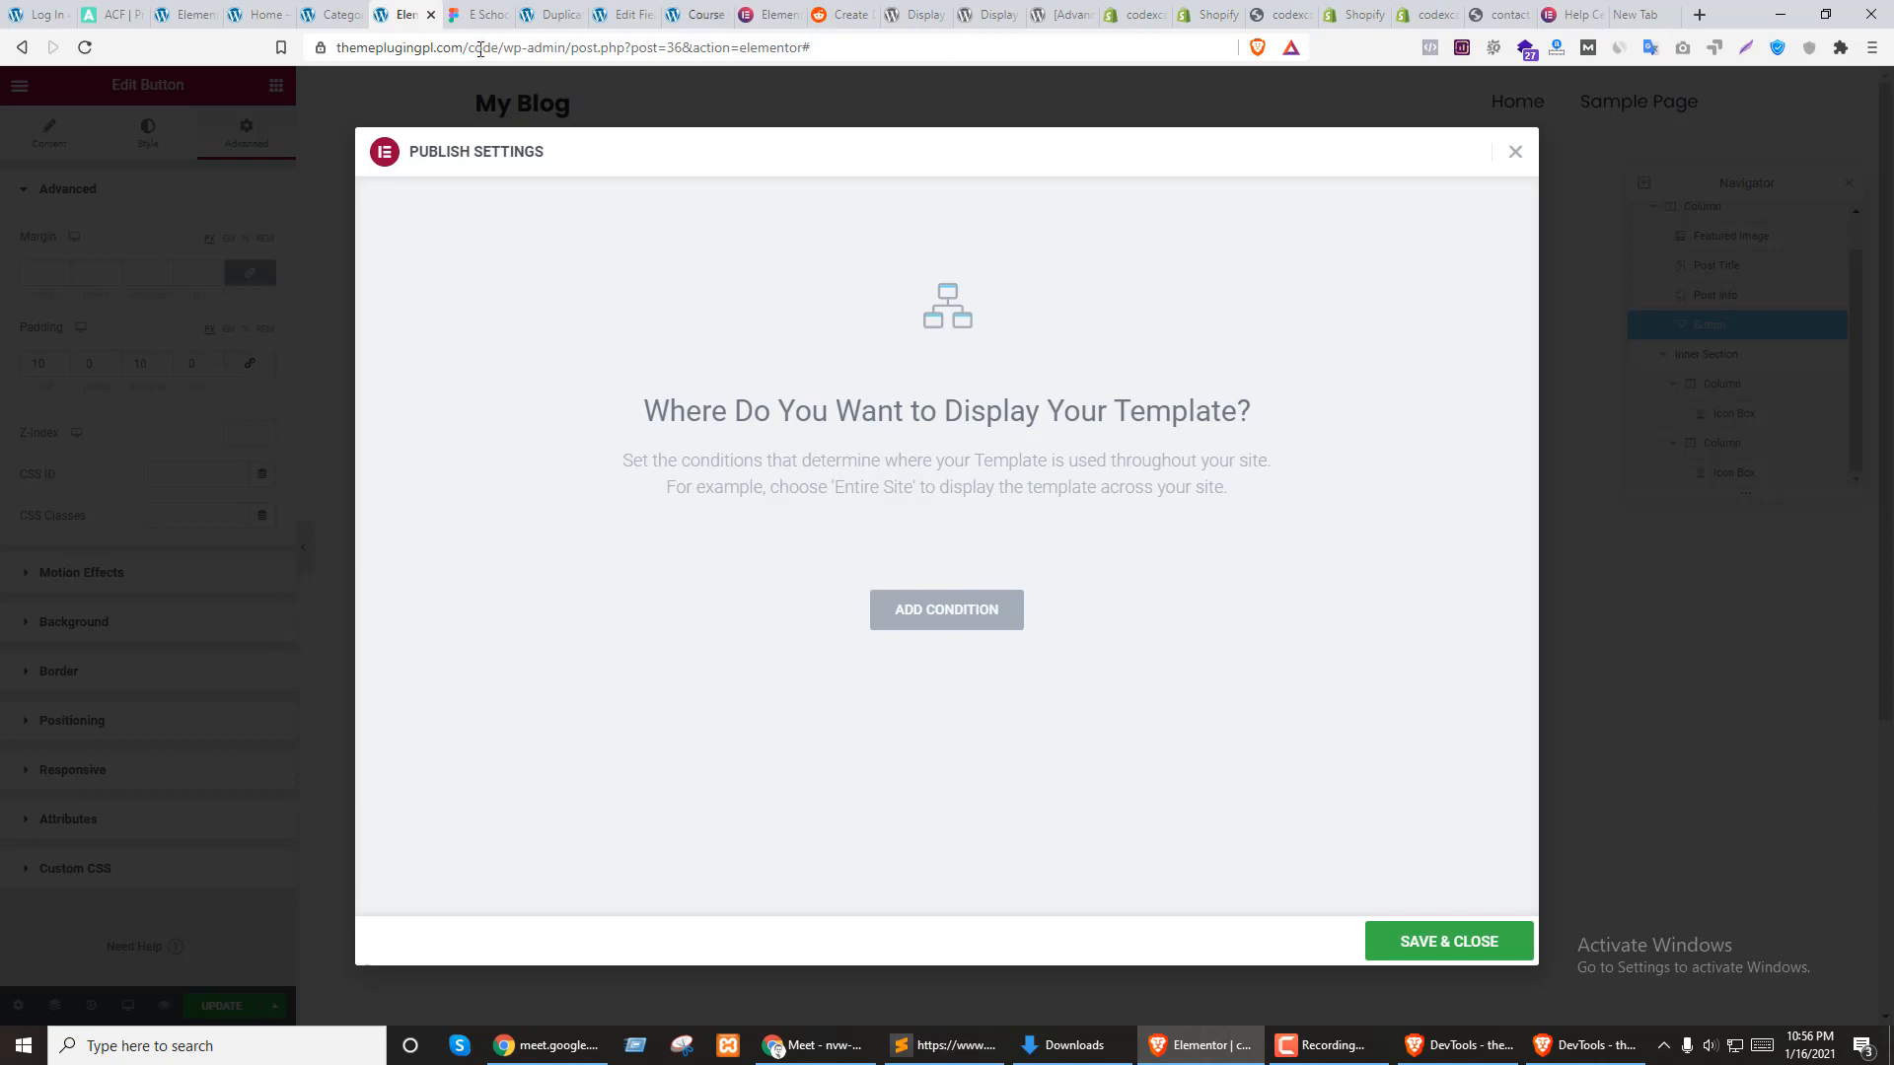
click(945, 618)
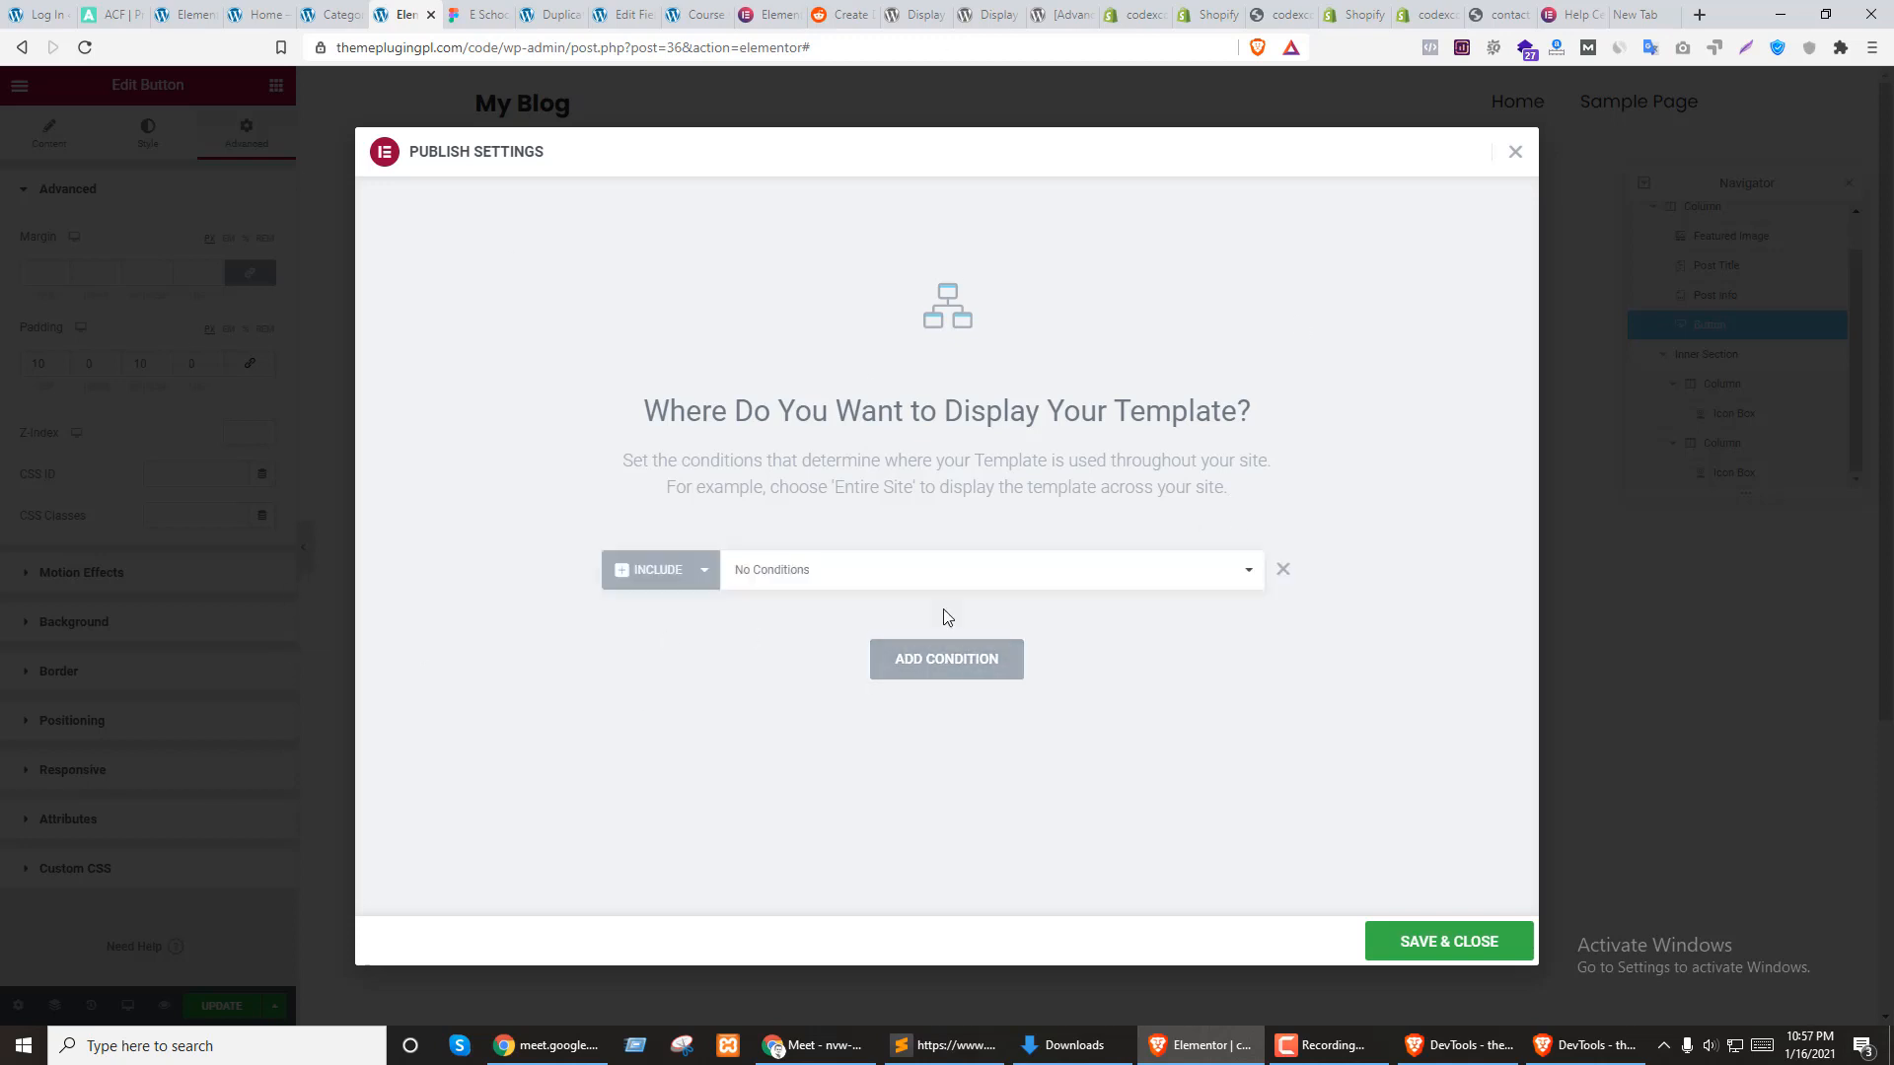
click(790, 569)
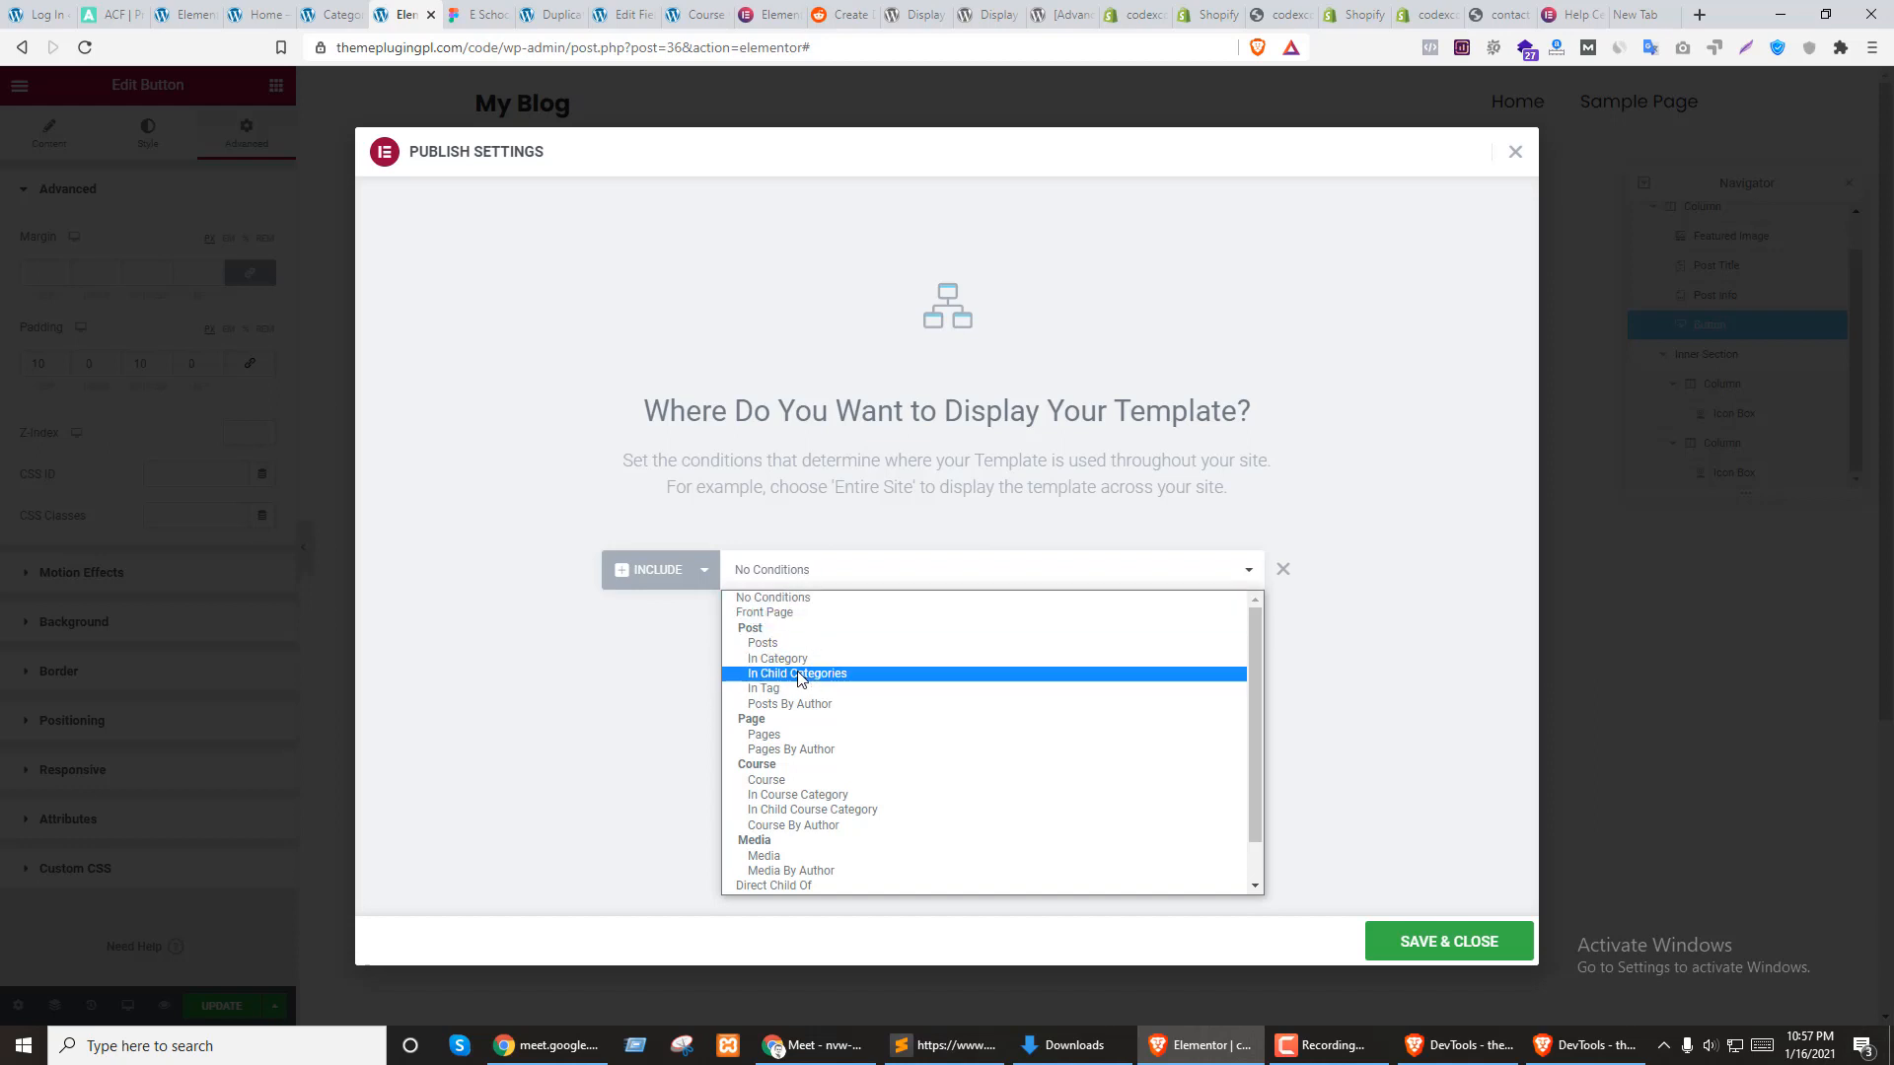
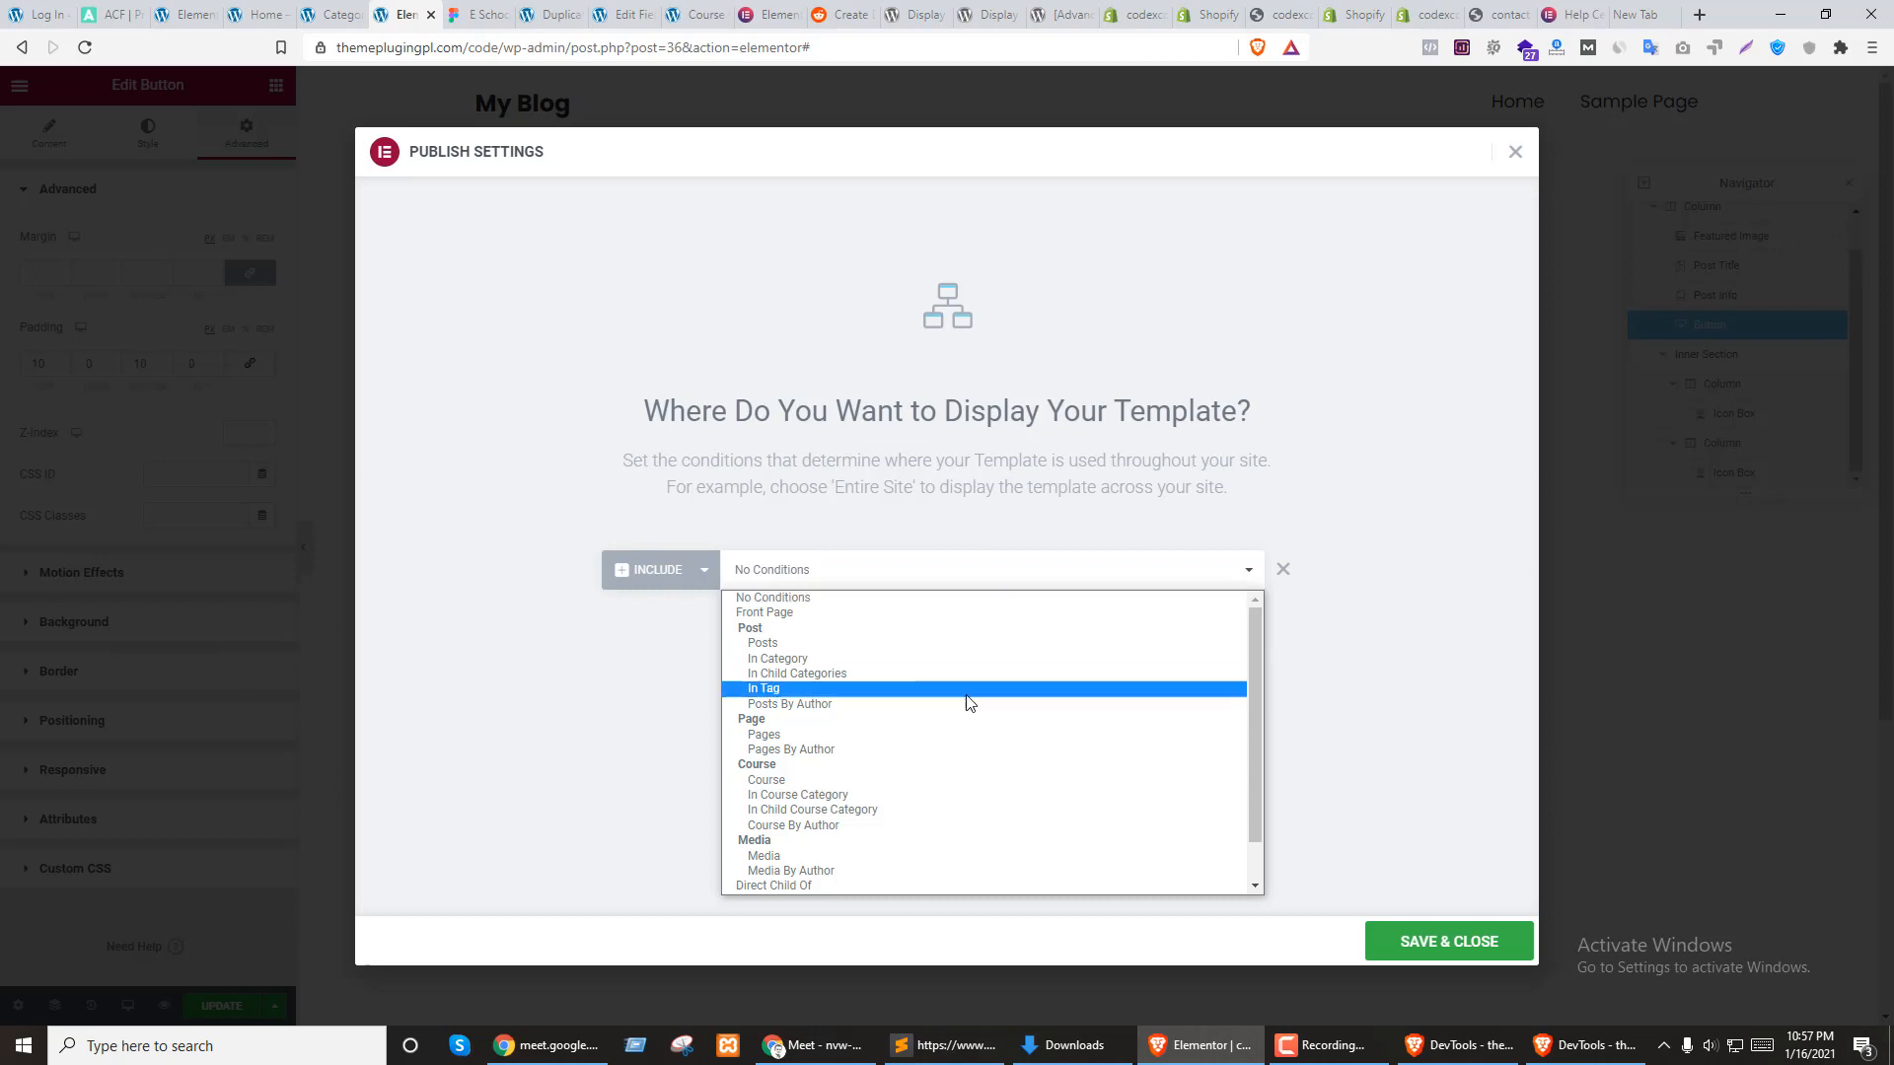
click(897, 473)
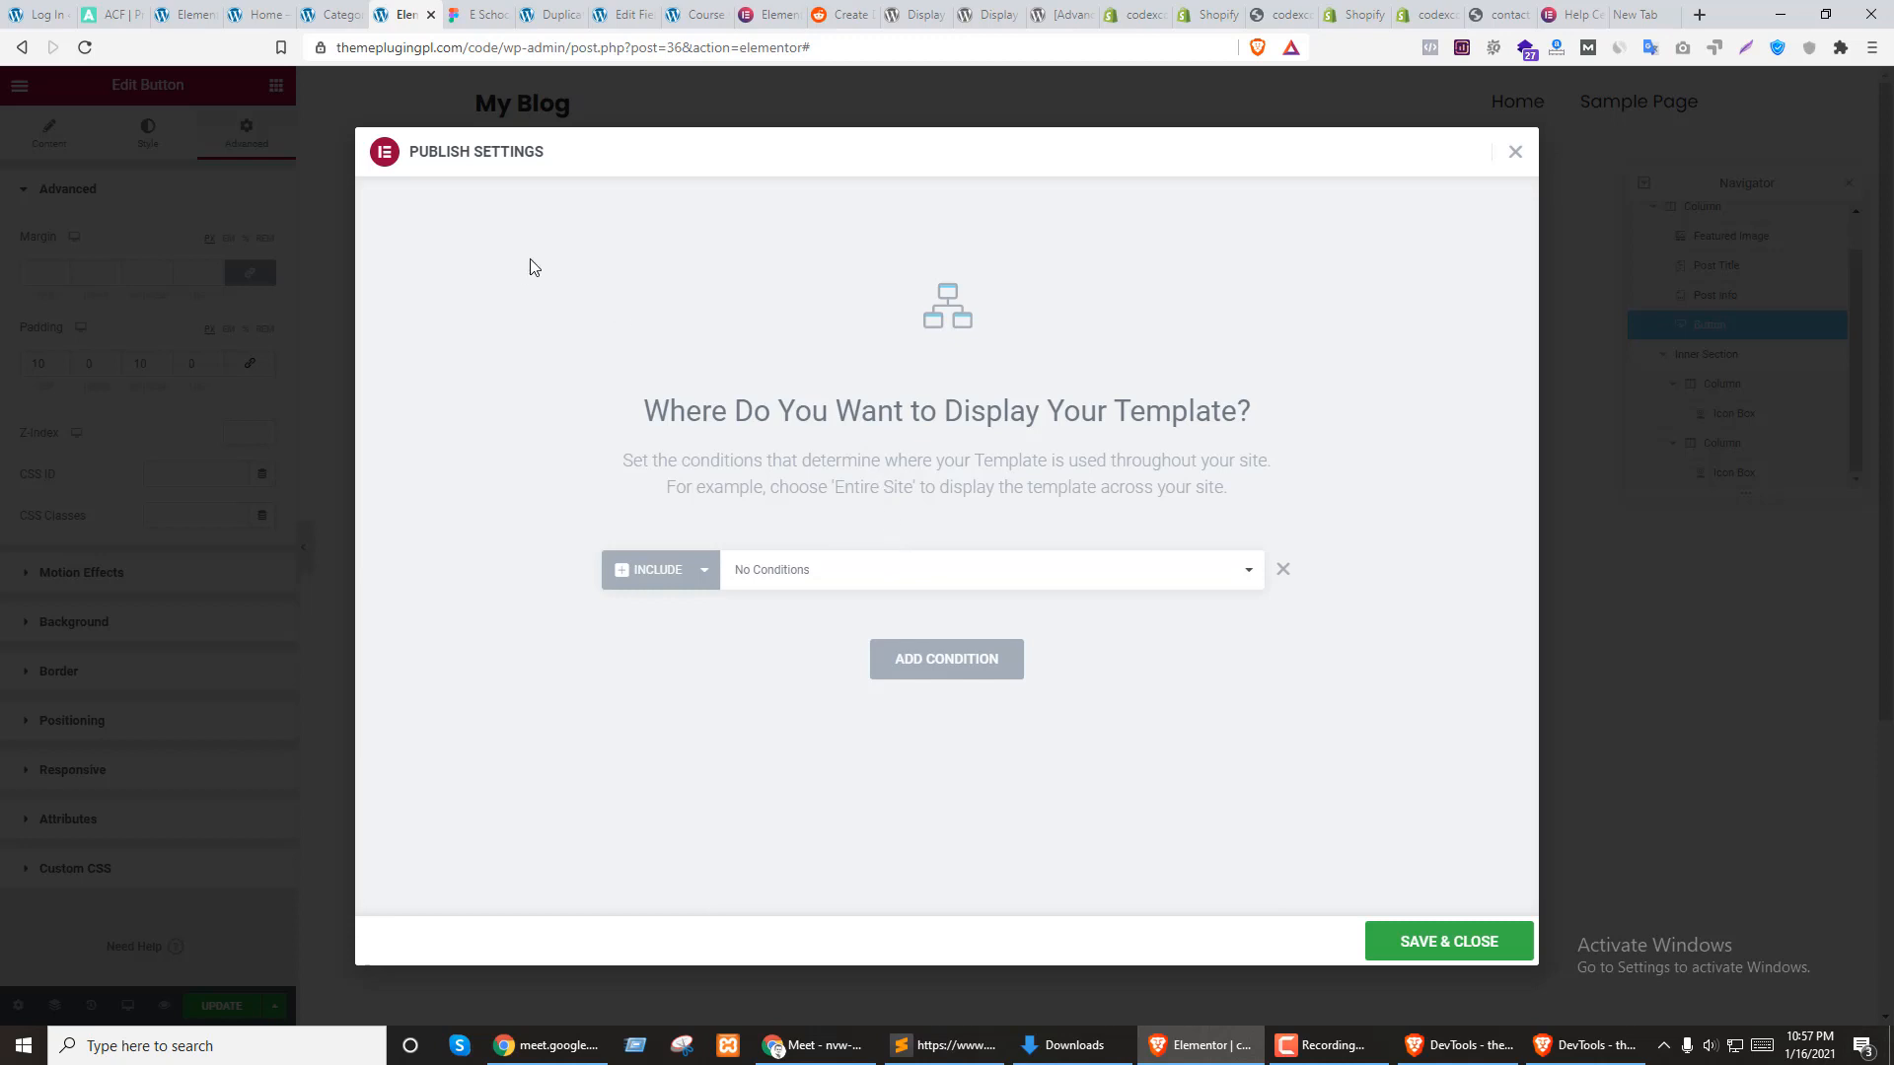
click(187, 14)
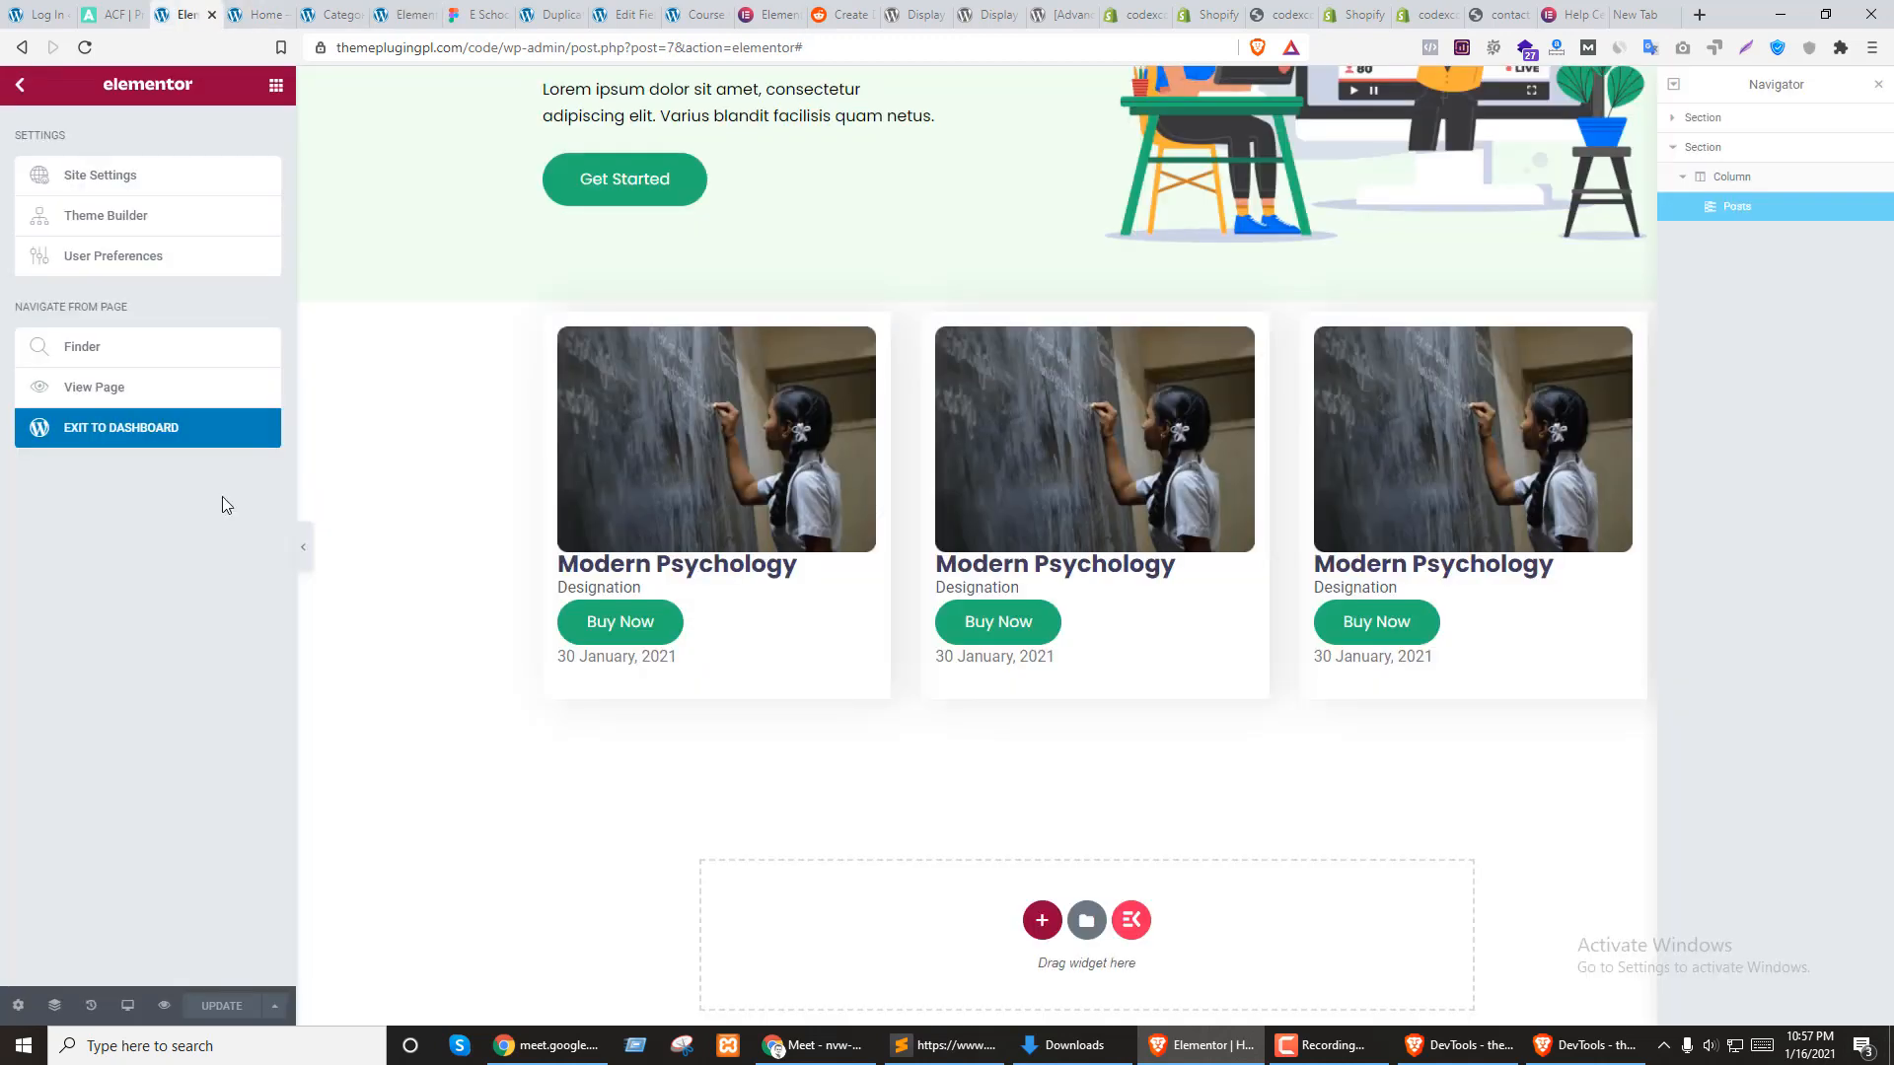
click(382, 12)
click(1283, 571)
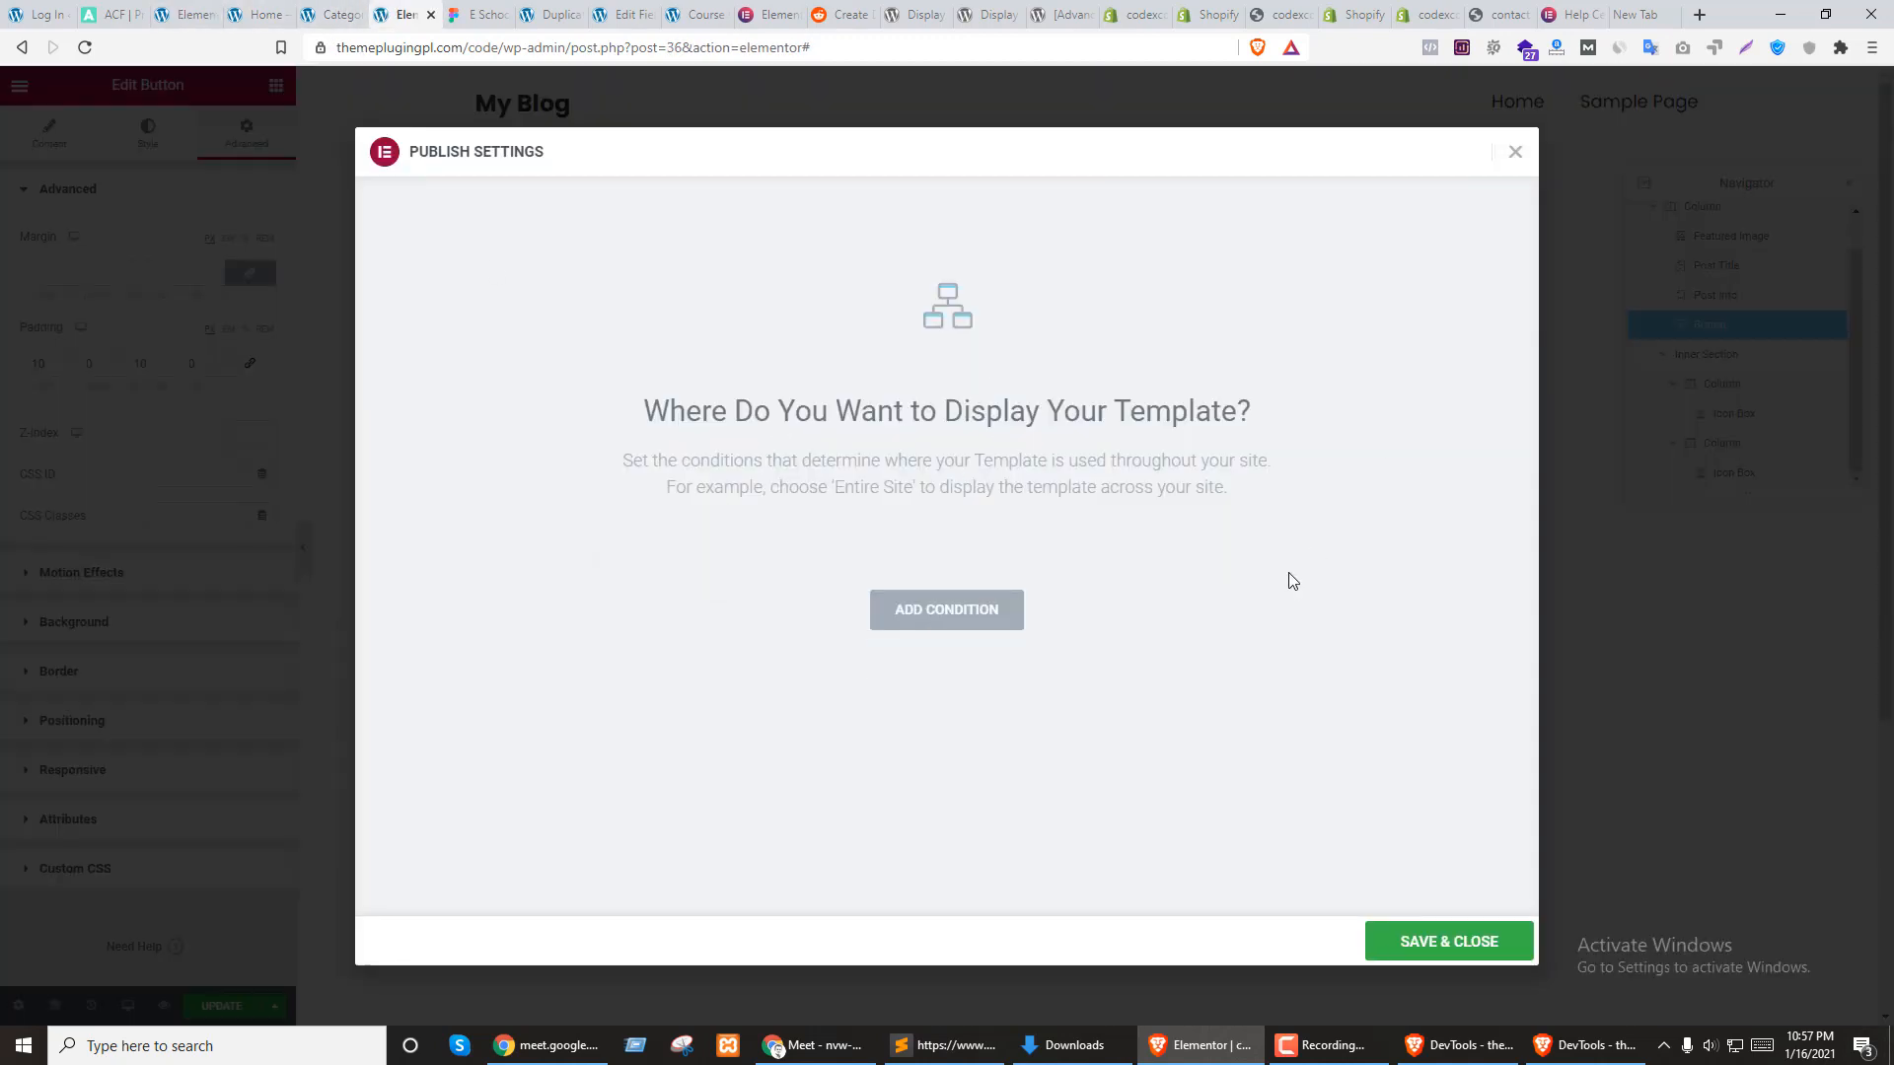
Save the template without display conditions, reload the Home page to check the button spacing, and return to the template editor
click(1401, 943)
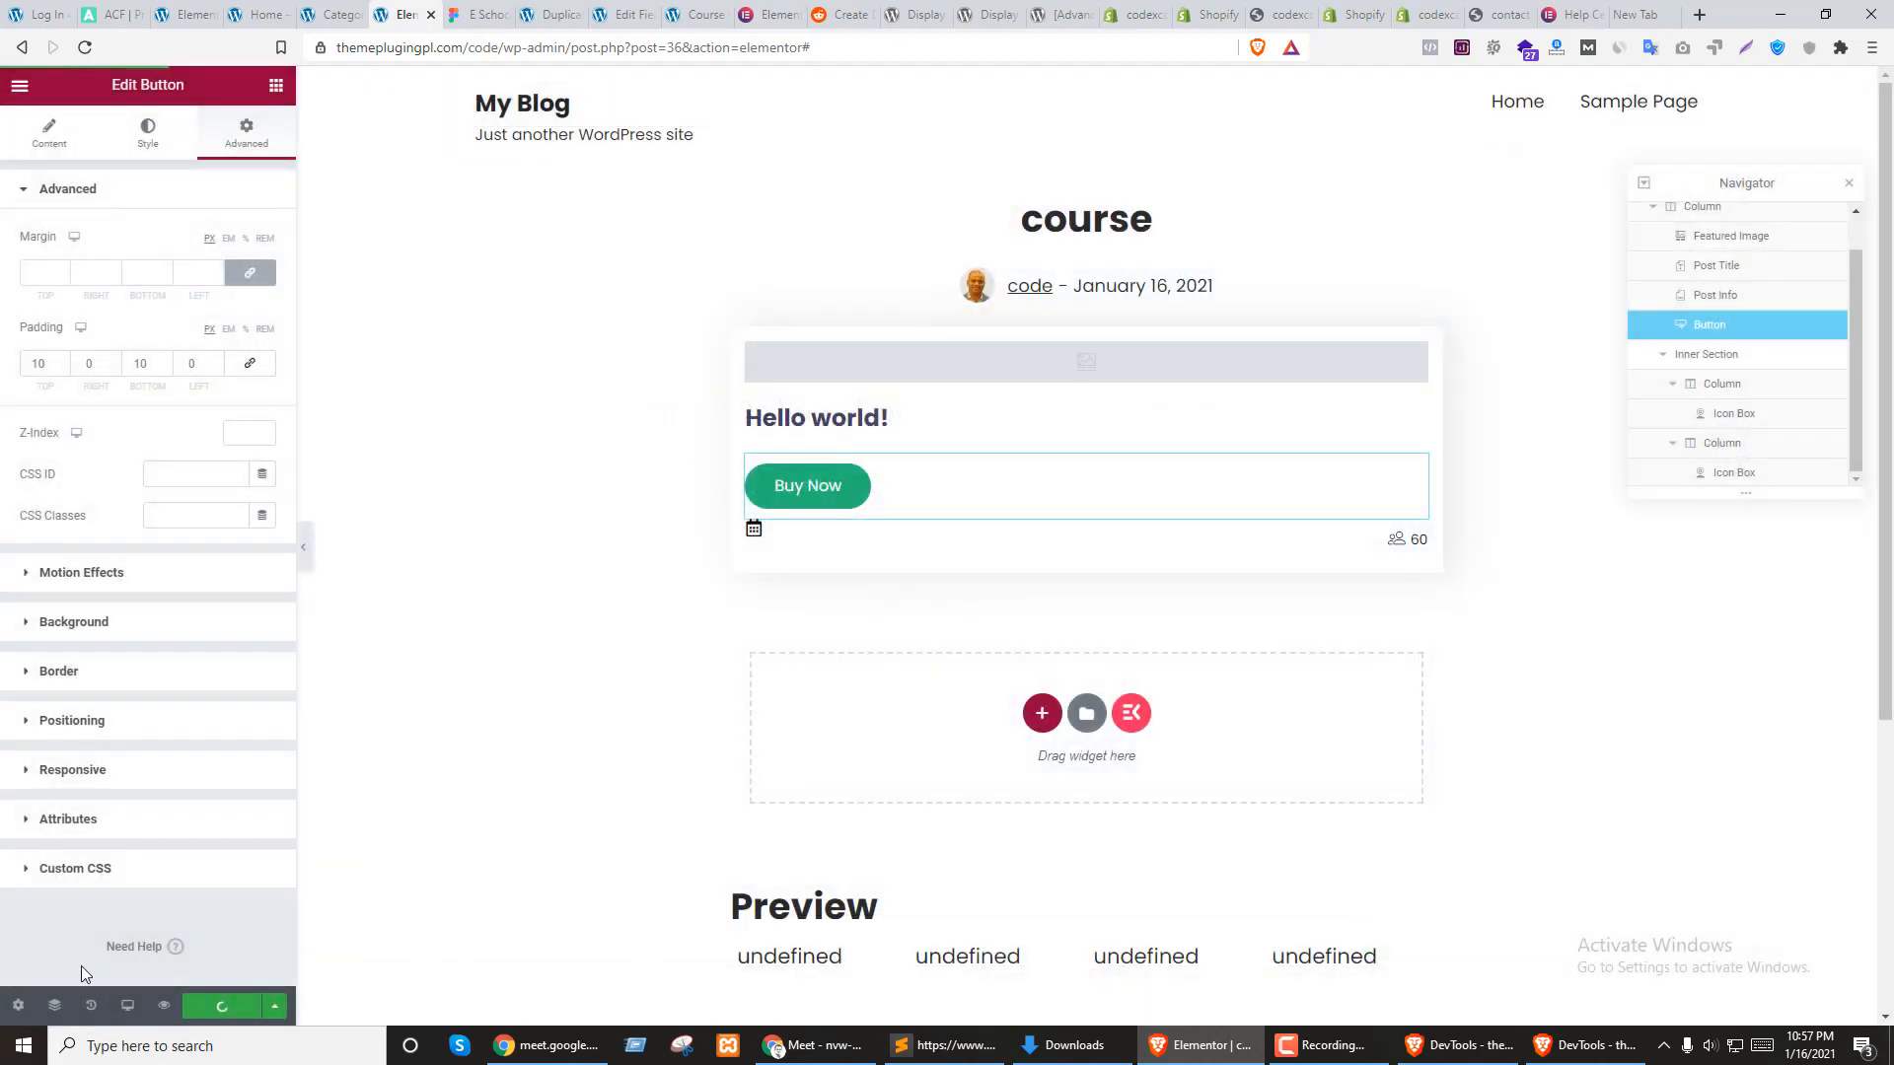
click(185, 14)
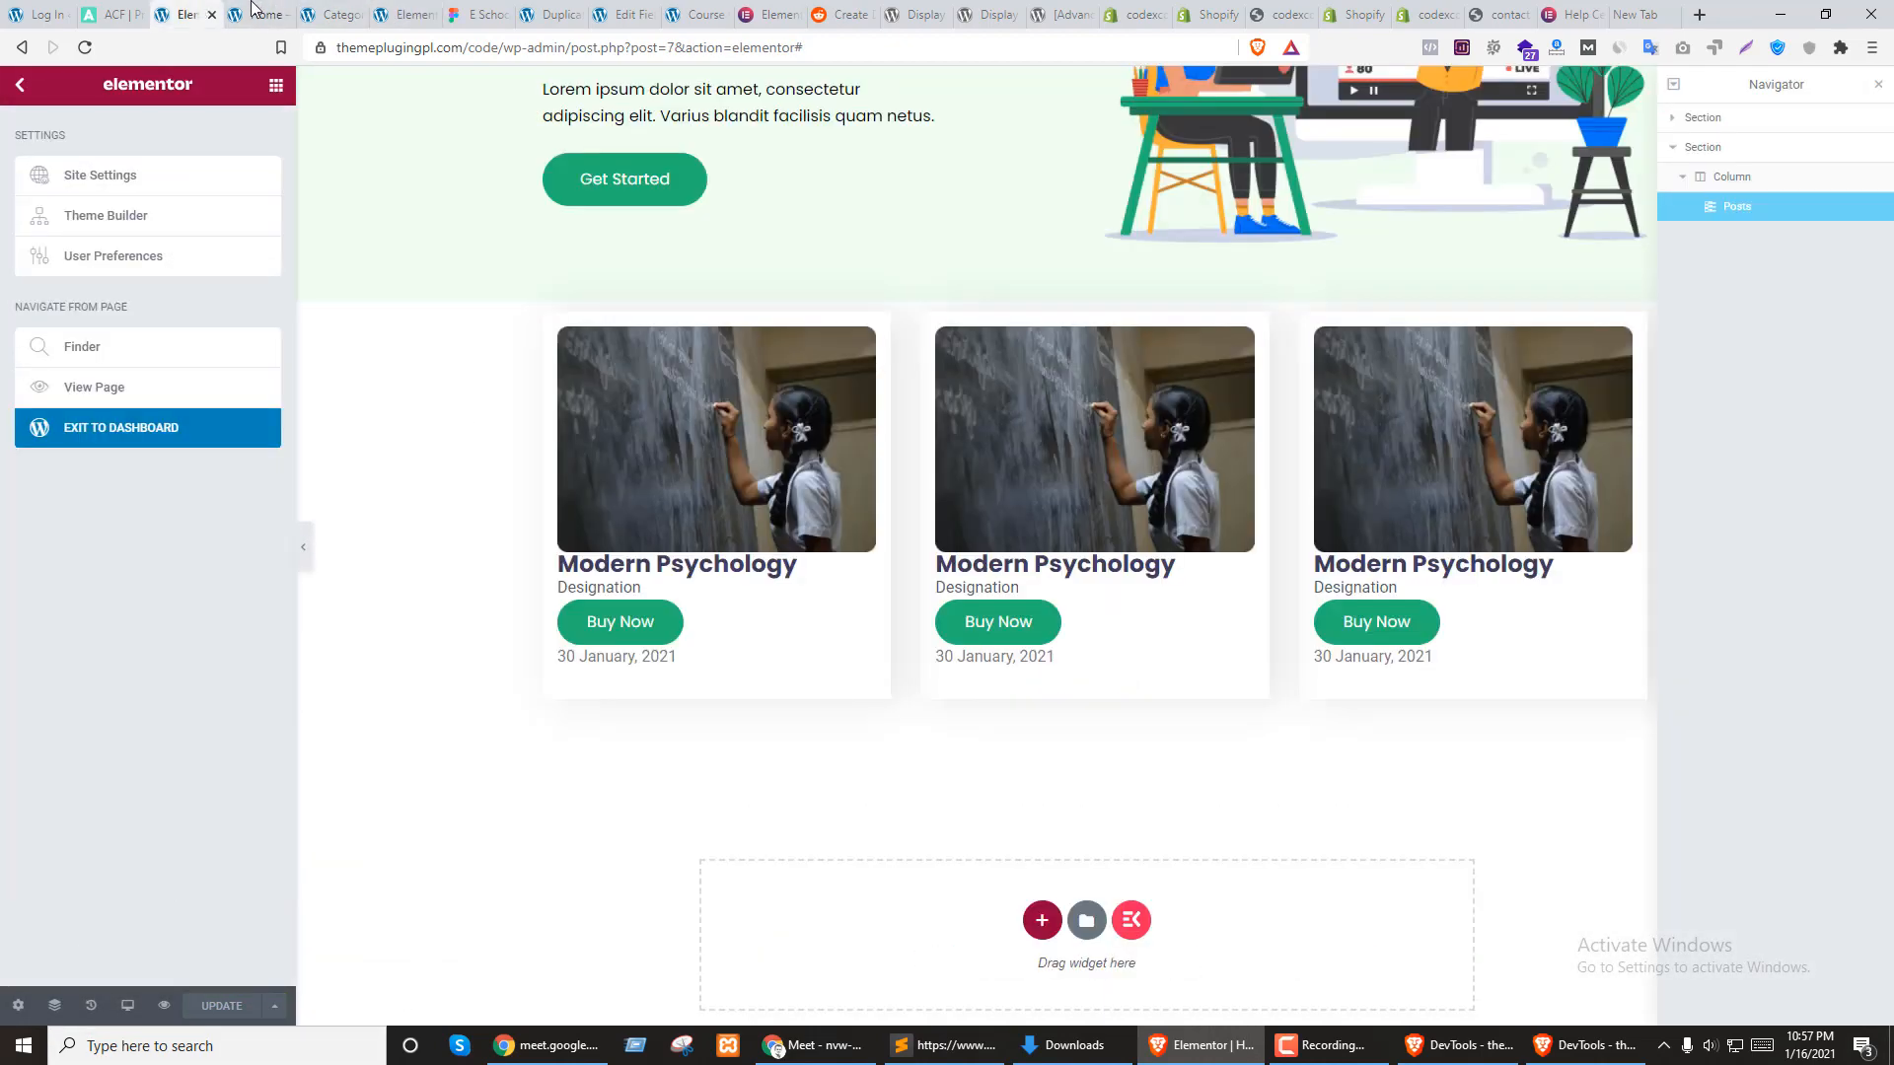
click(257, 9)
key(F5)
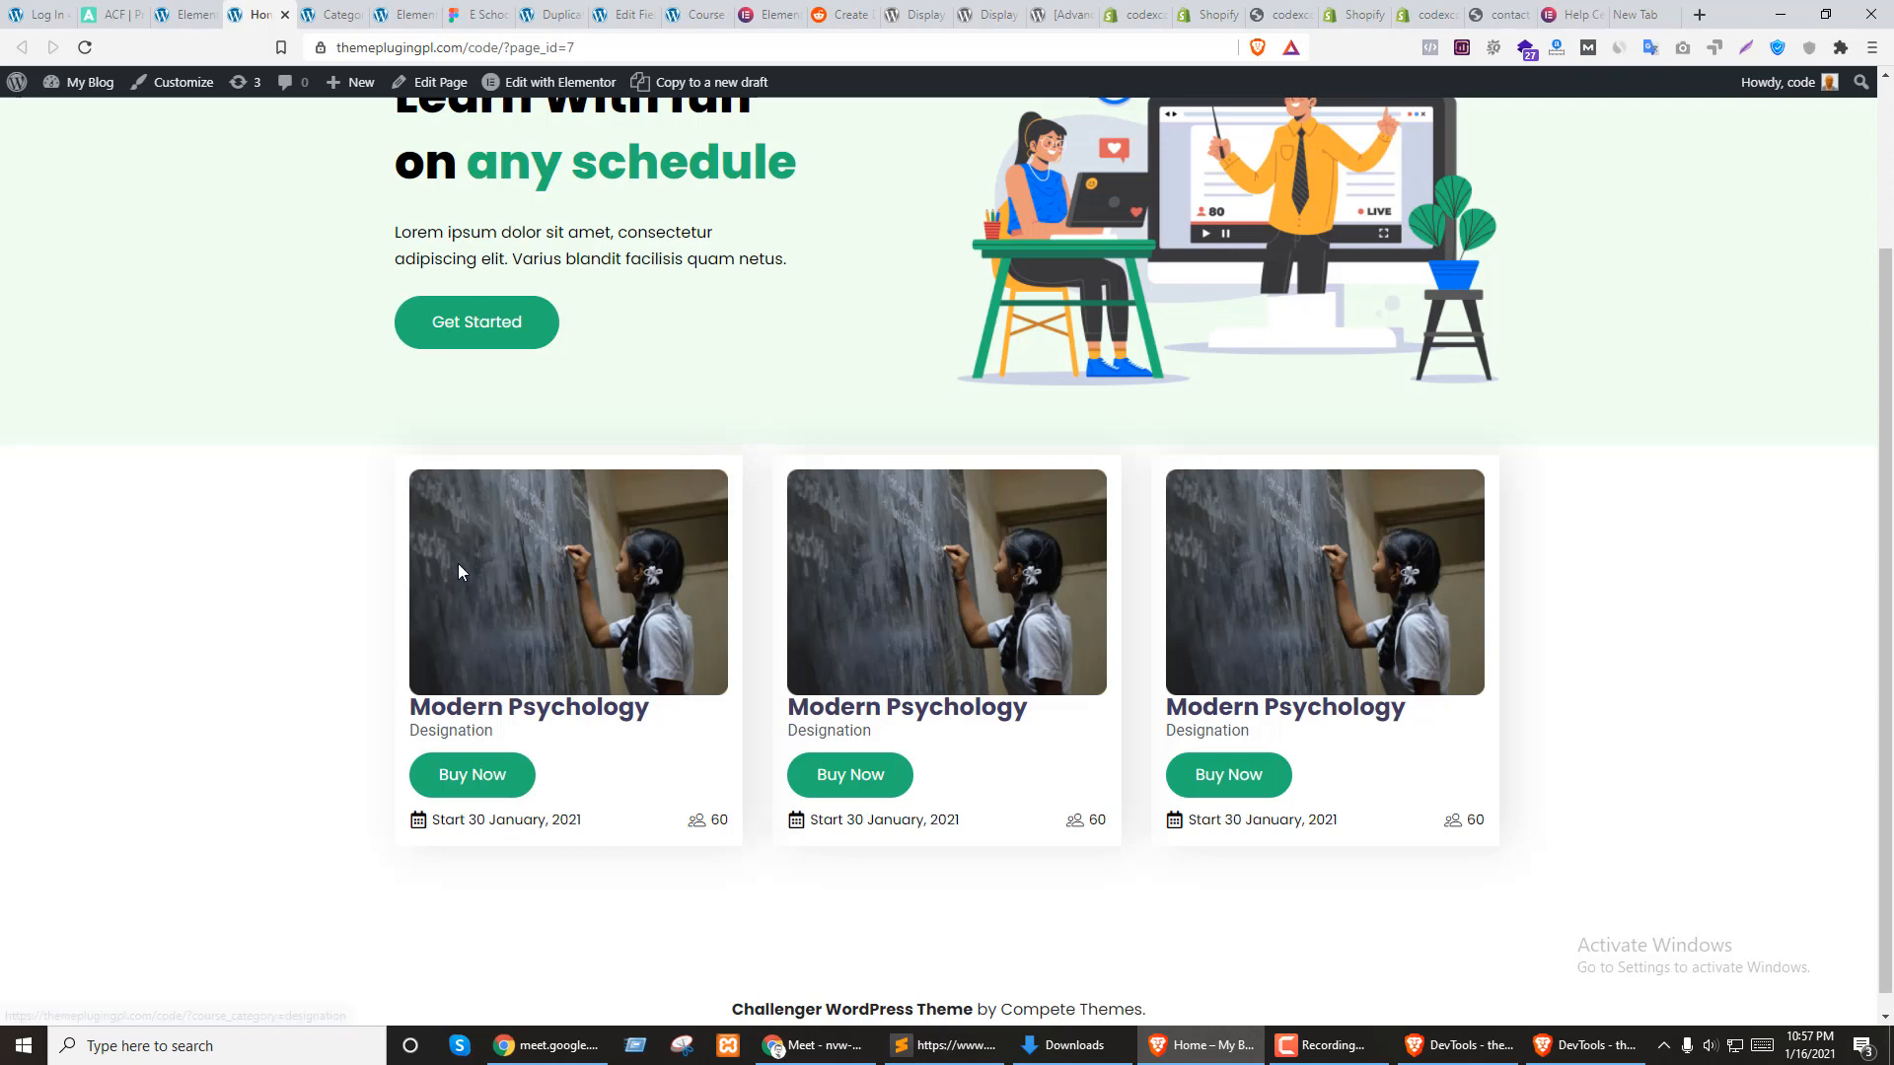
click(314, 14)
click(405, 14)
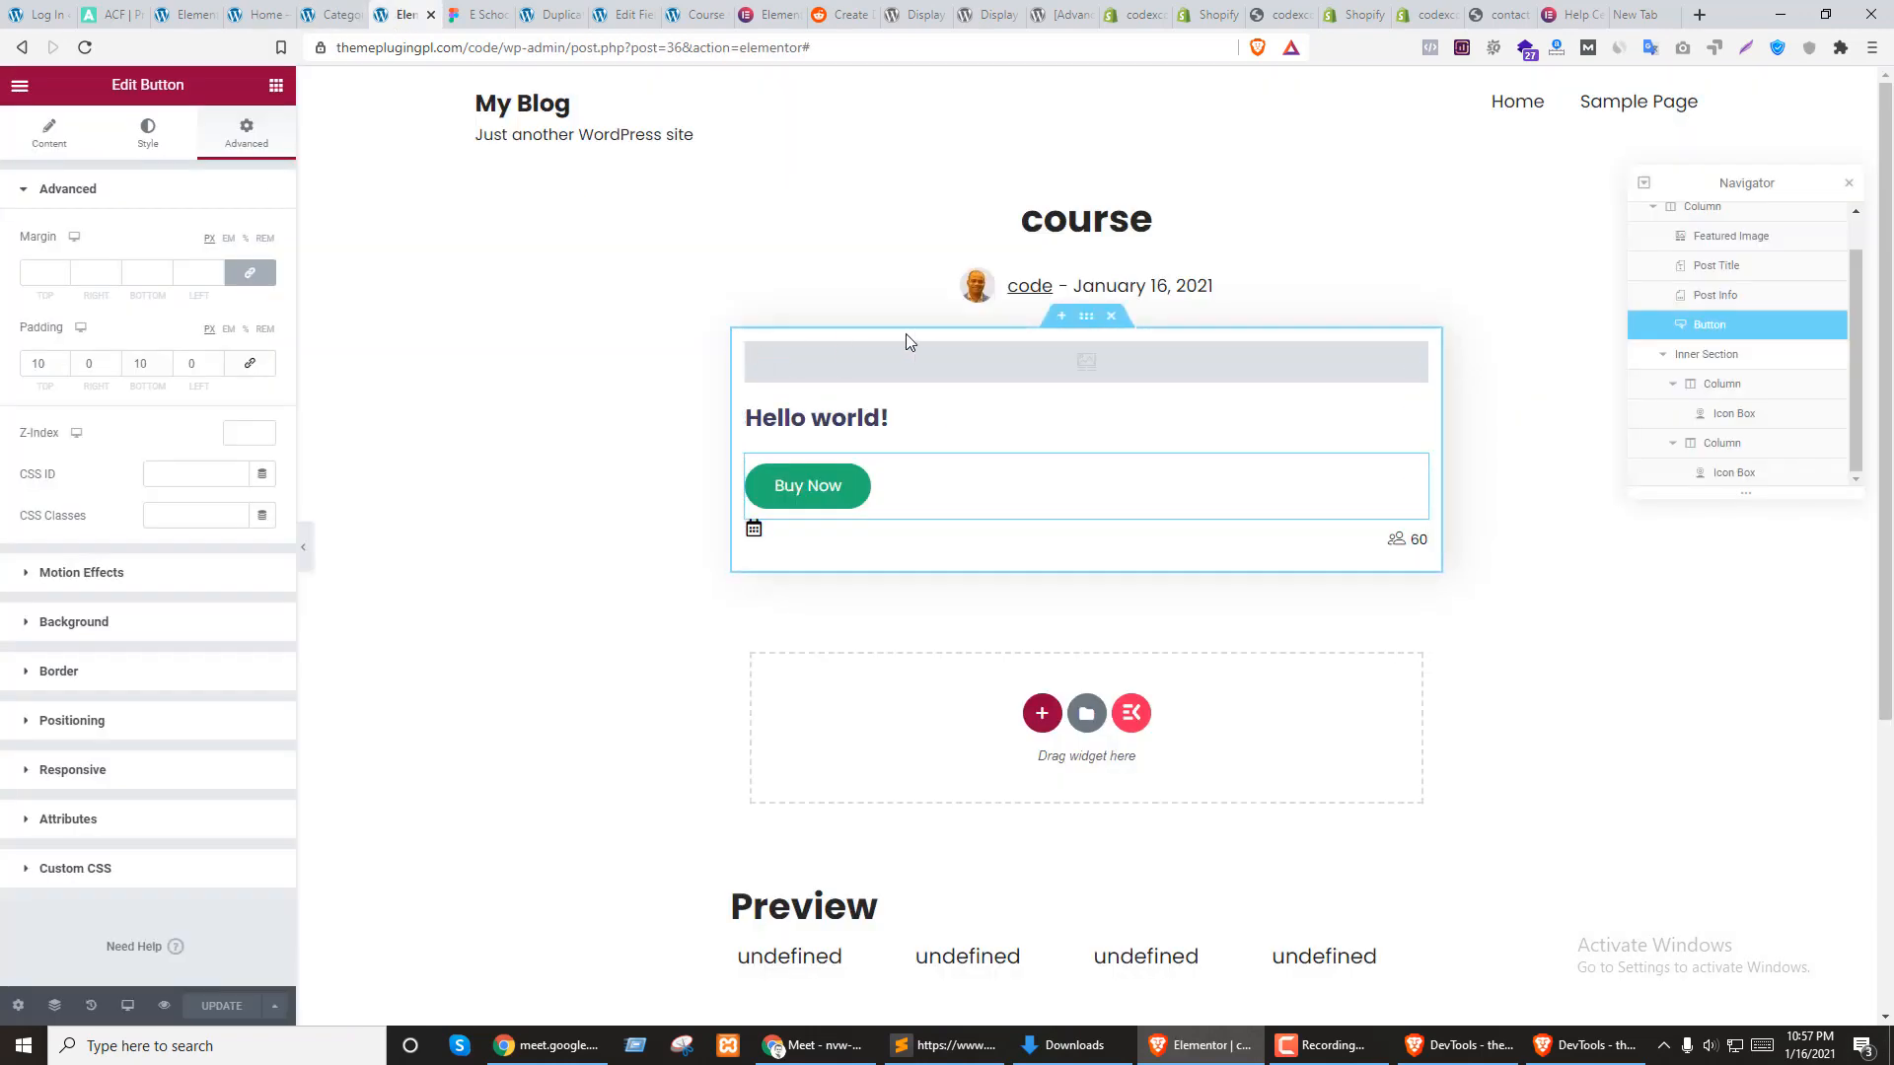
Give the card's outer section a border radius of 10 px on all corners, save the template, and switch to the Home page
click(1086, 326)
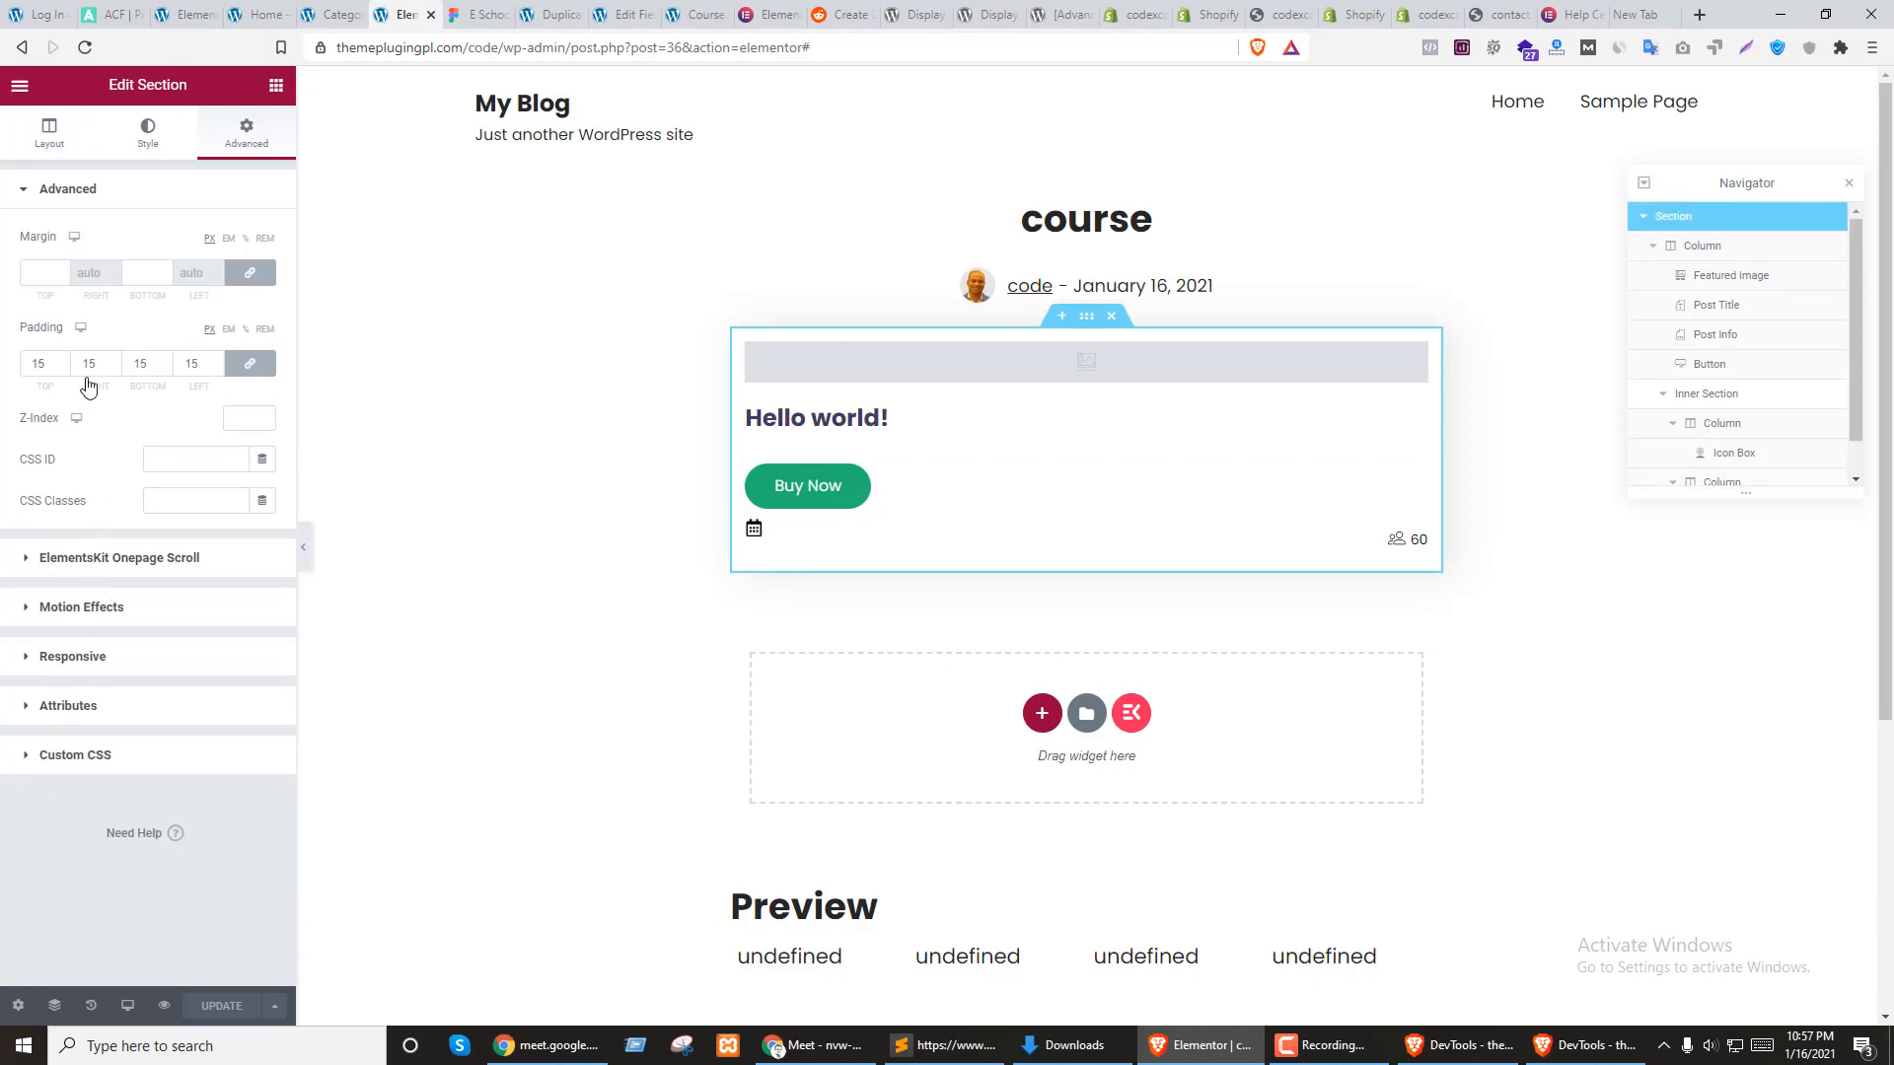
click(143, 131)
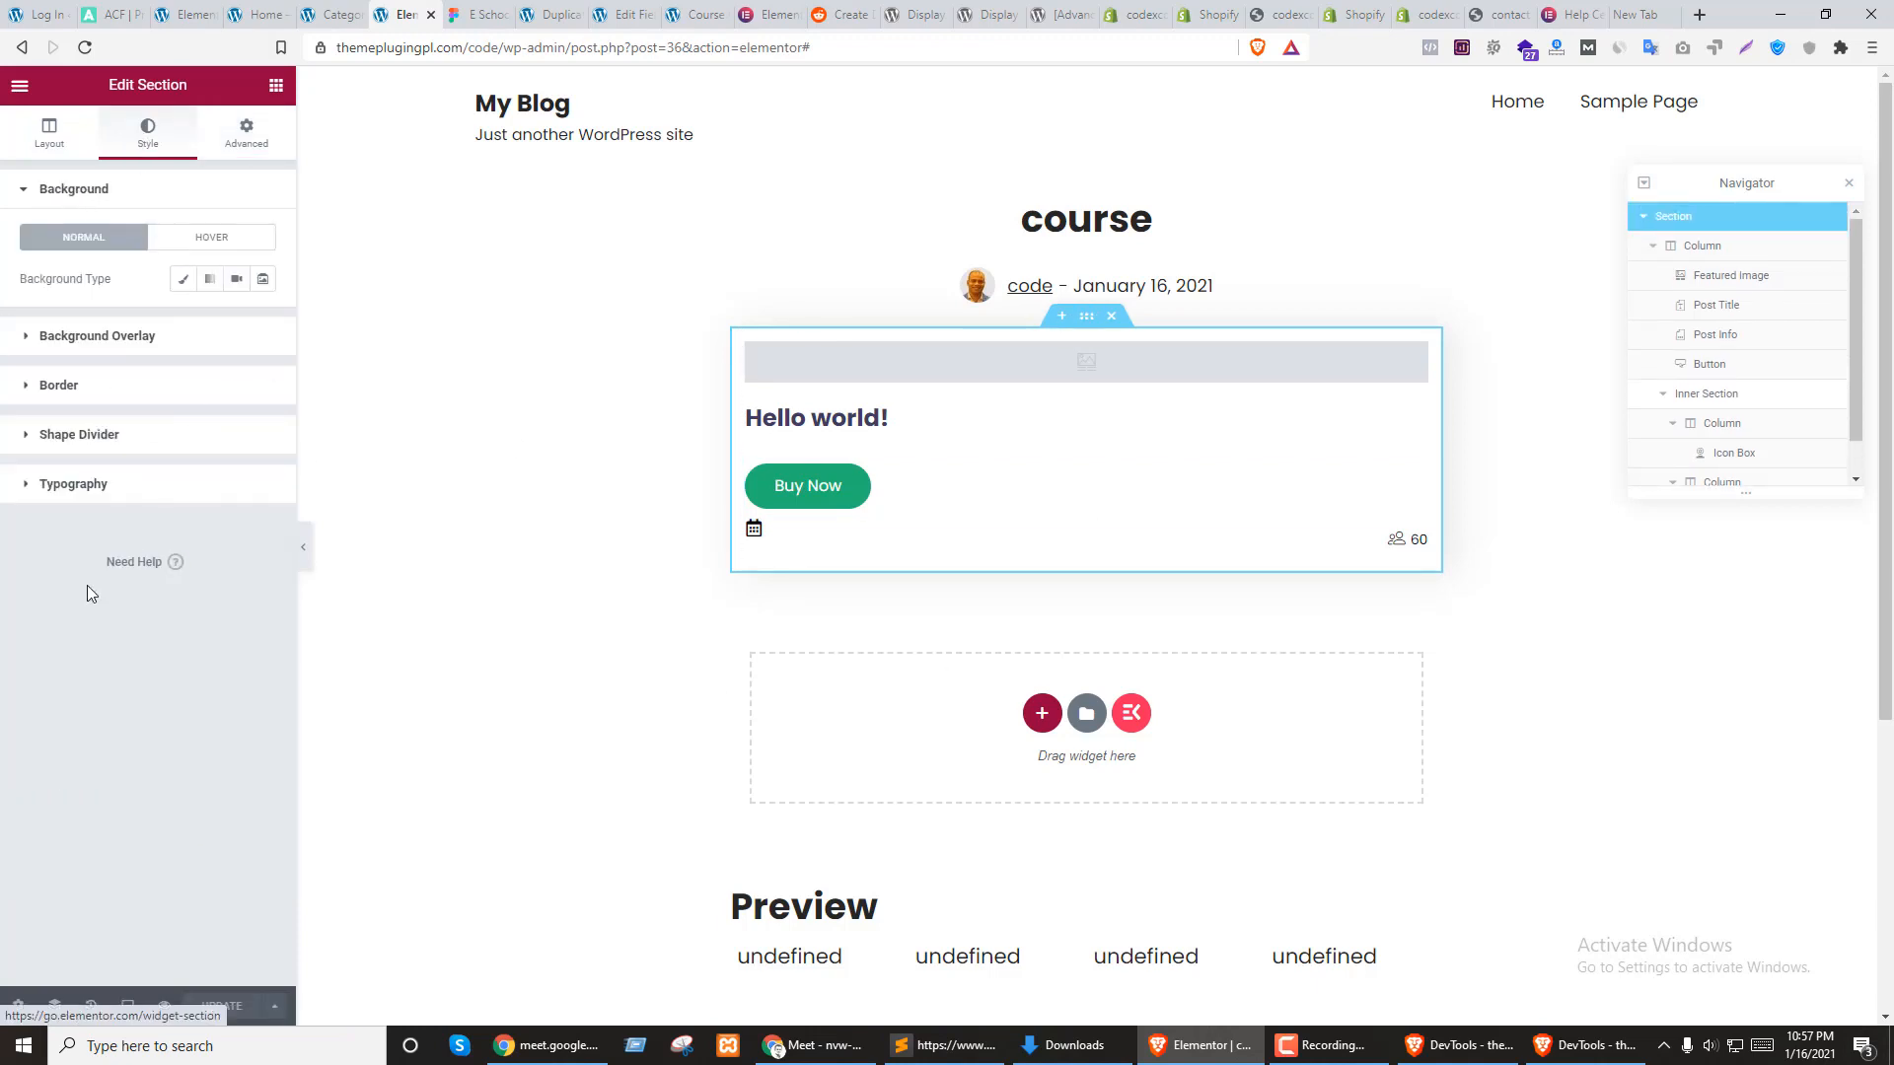
click(69, 387)
click(27, 458)
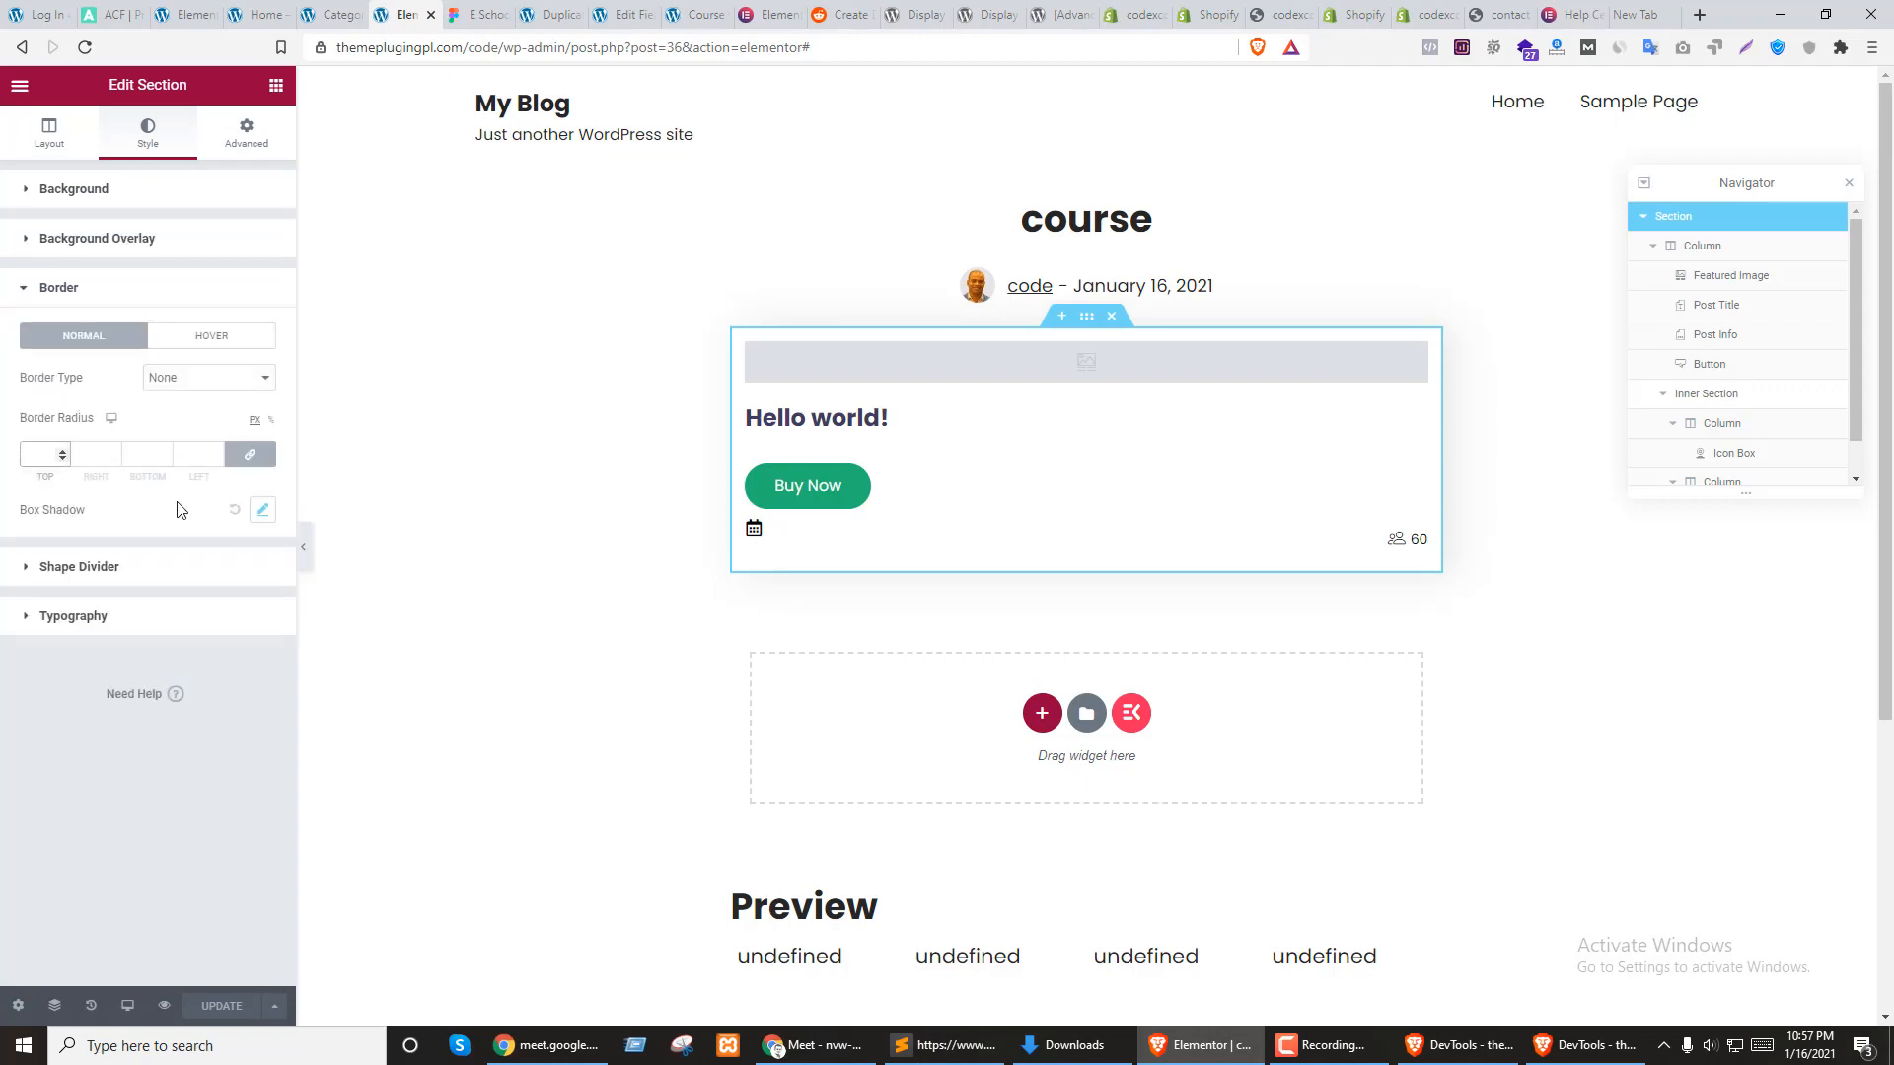
text(10)
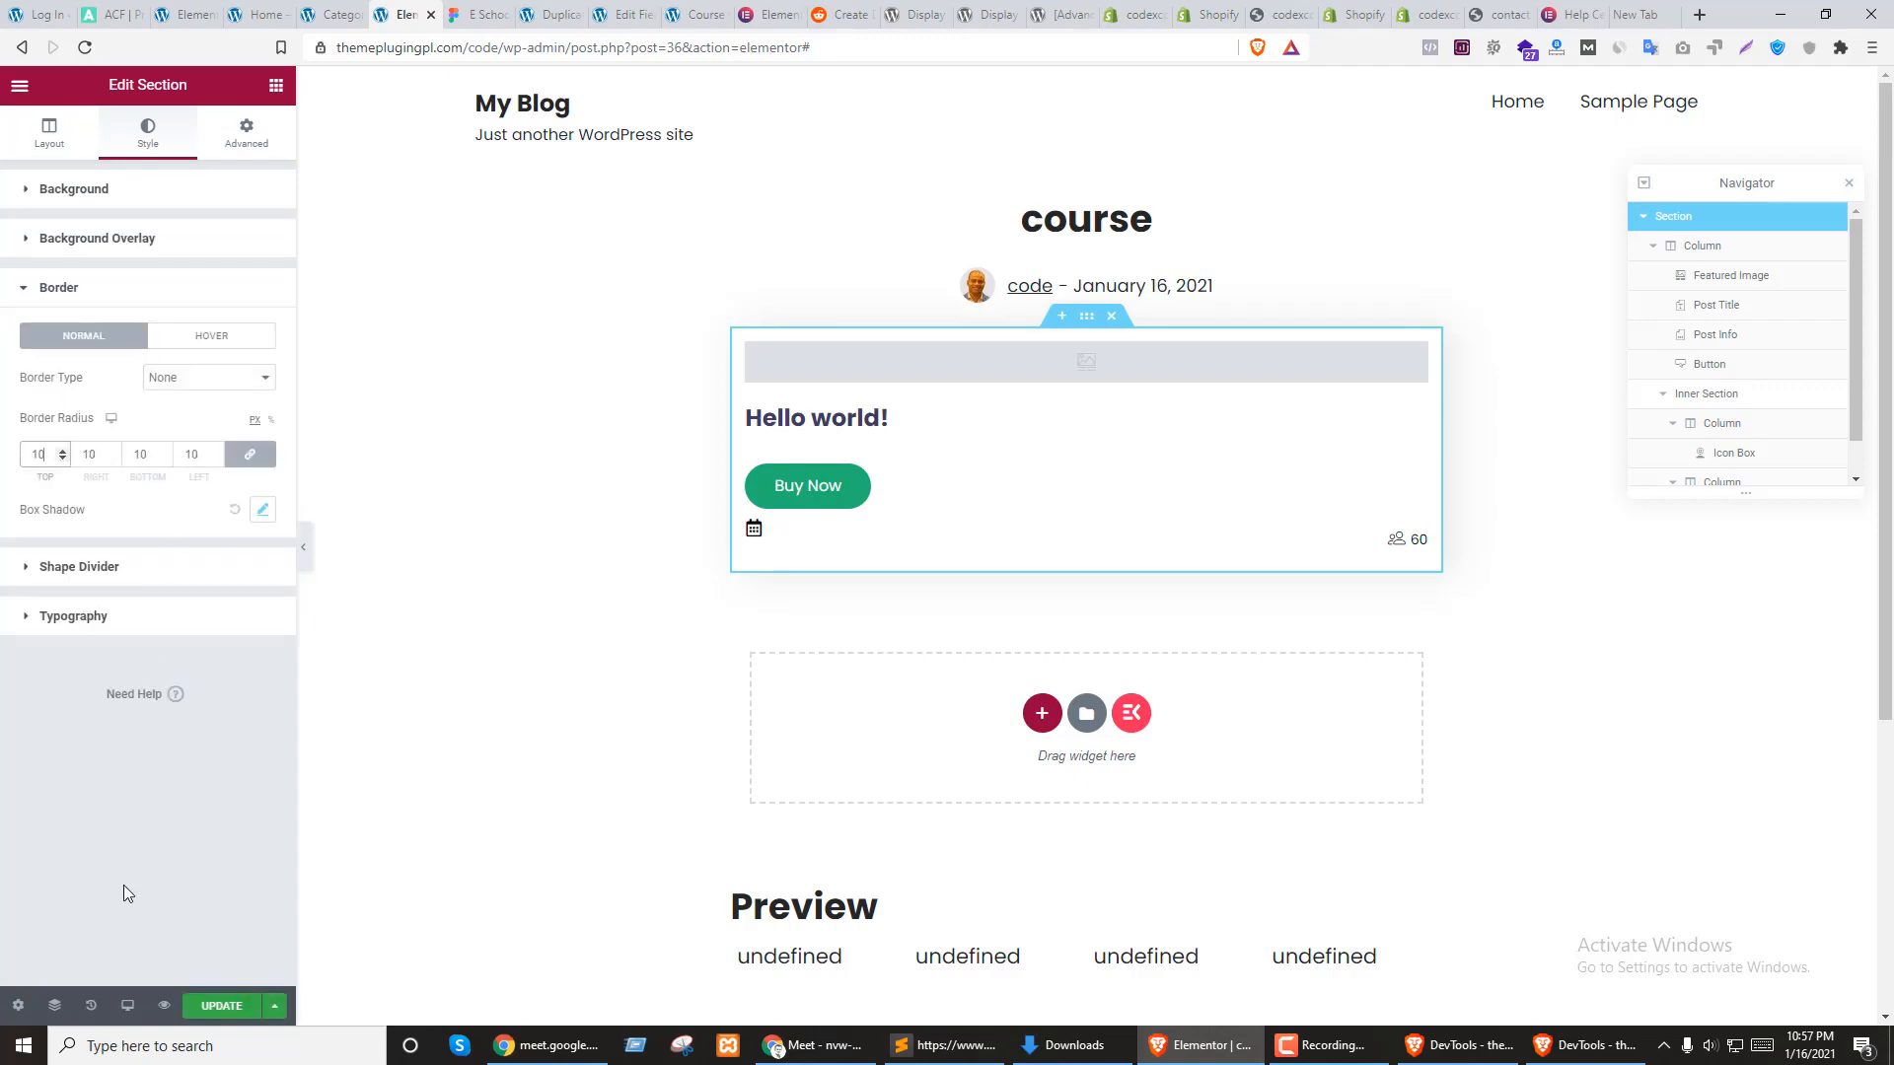
click(221, 1005)
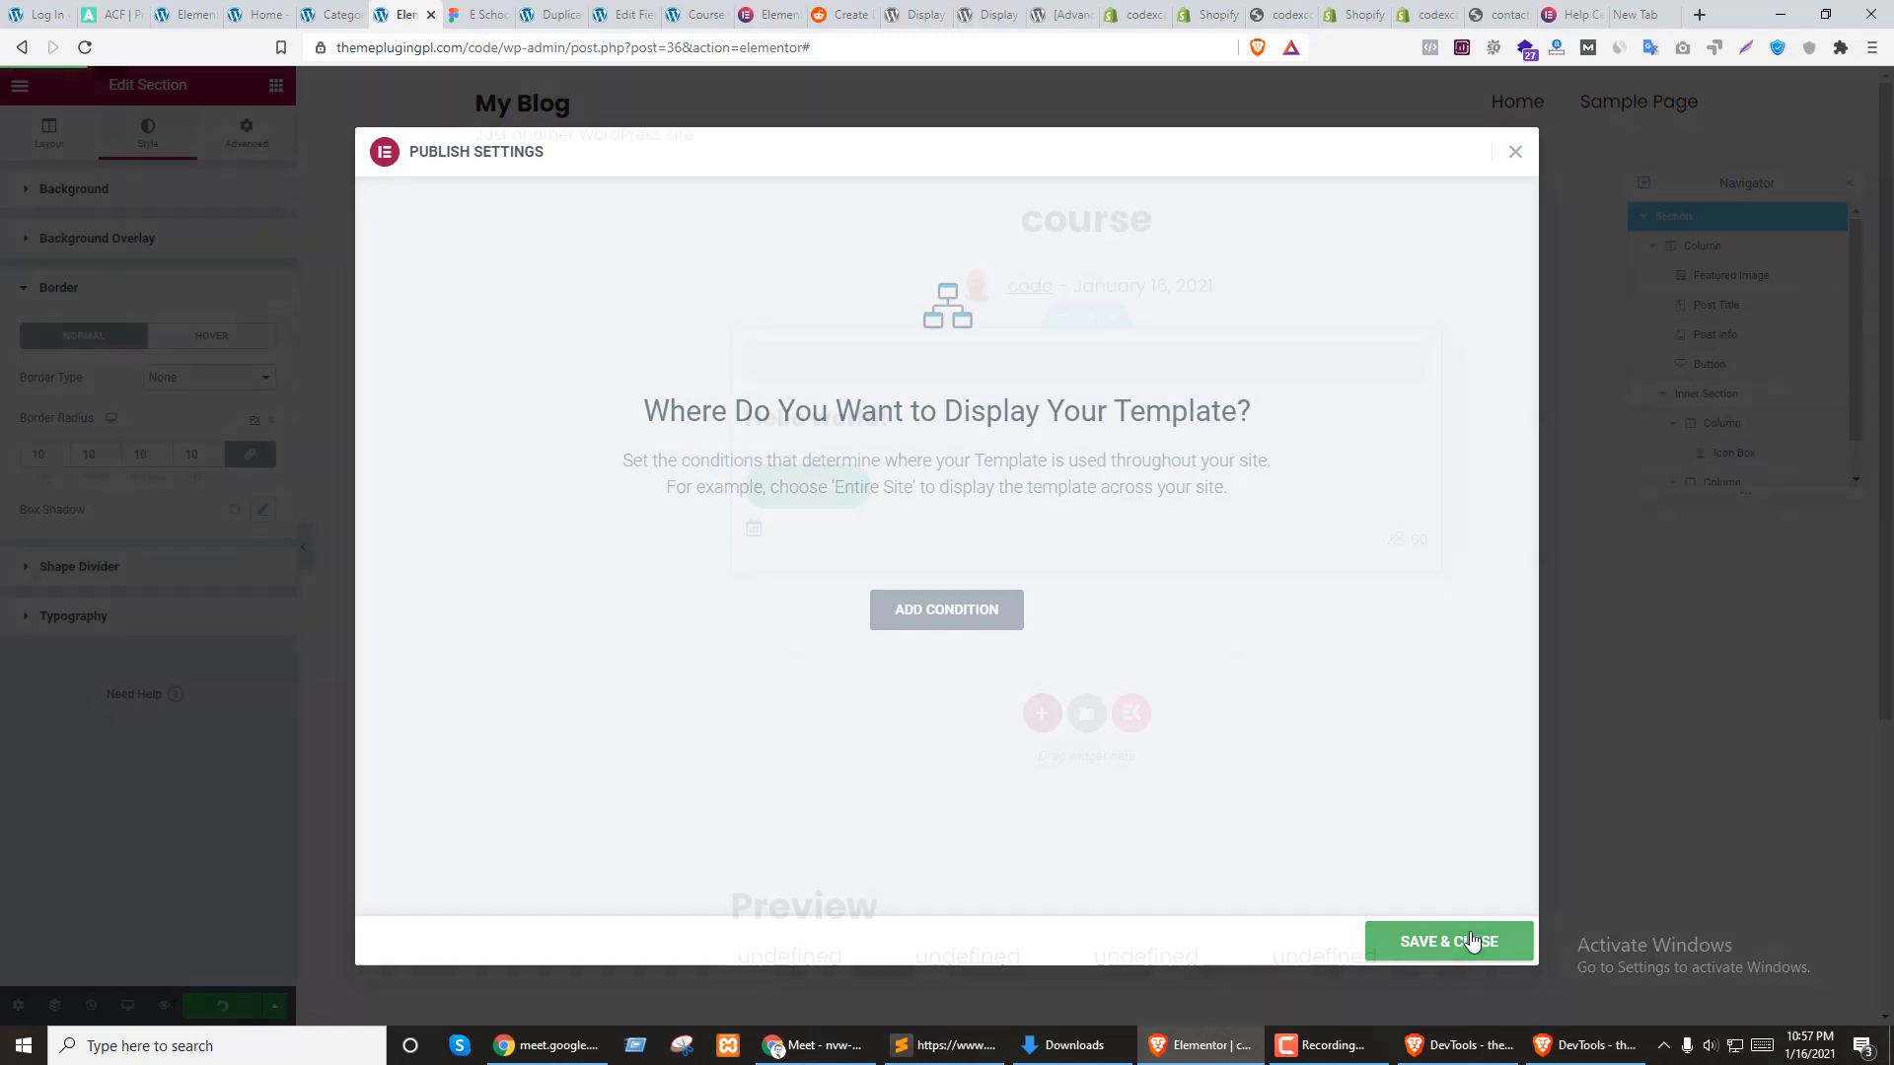
click(1471, 942)
click(259, 14)
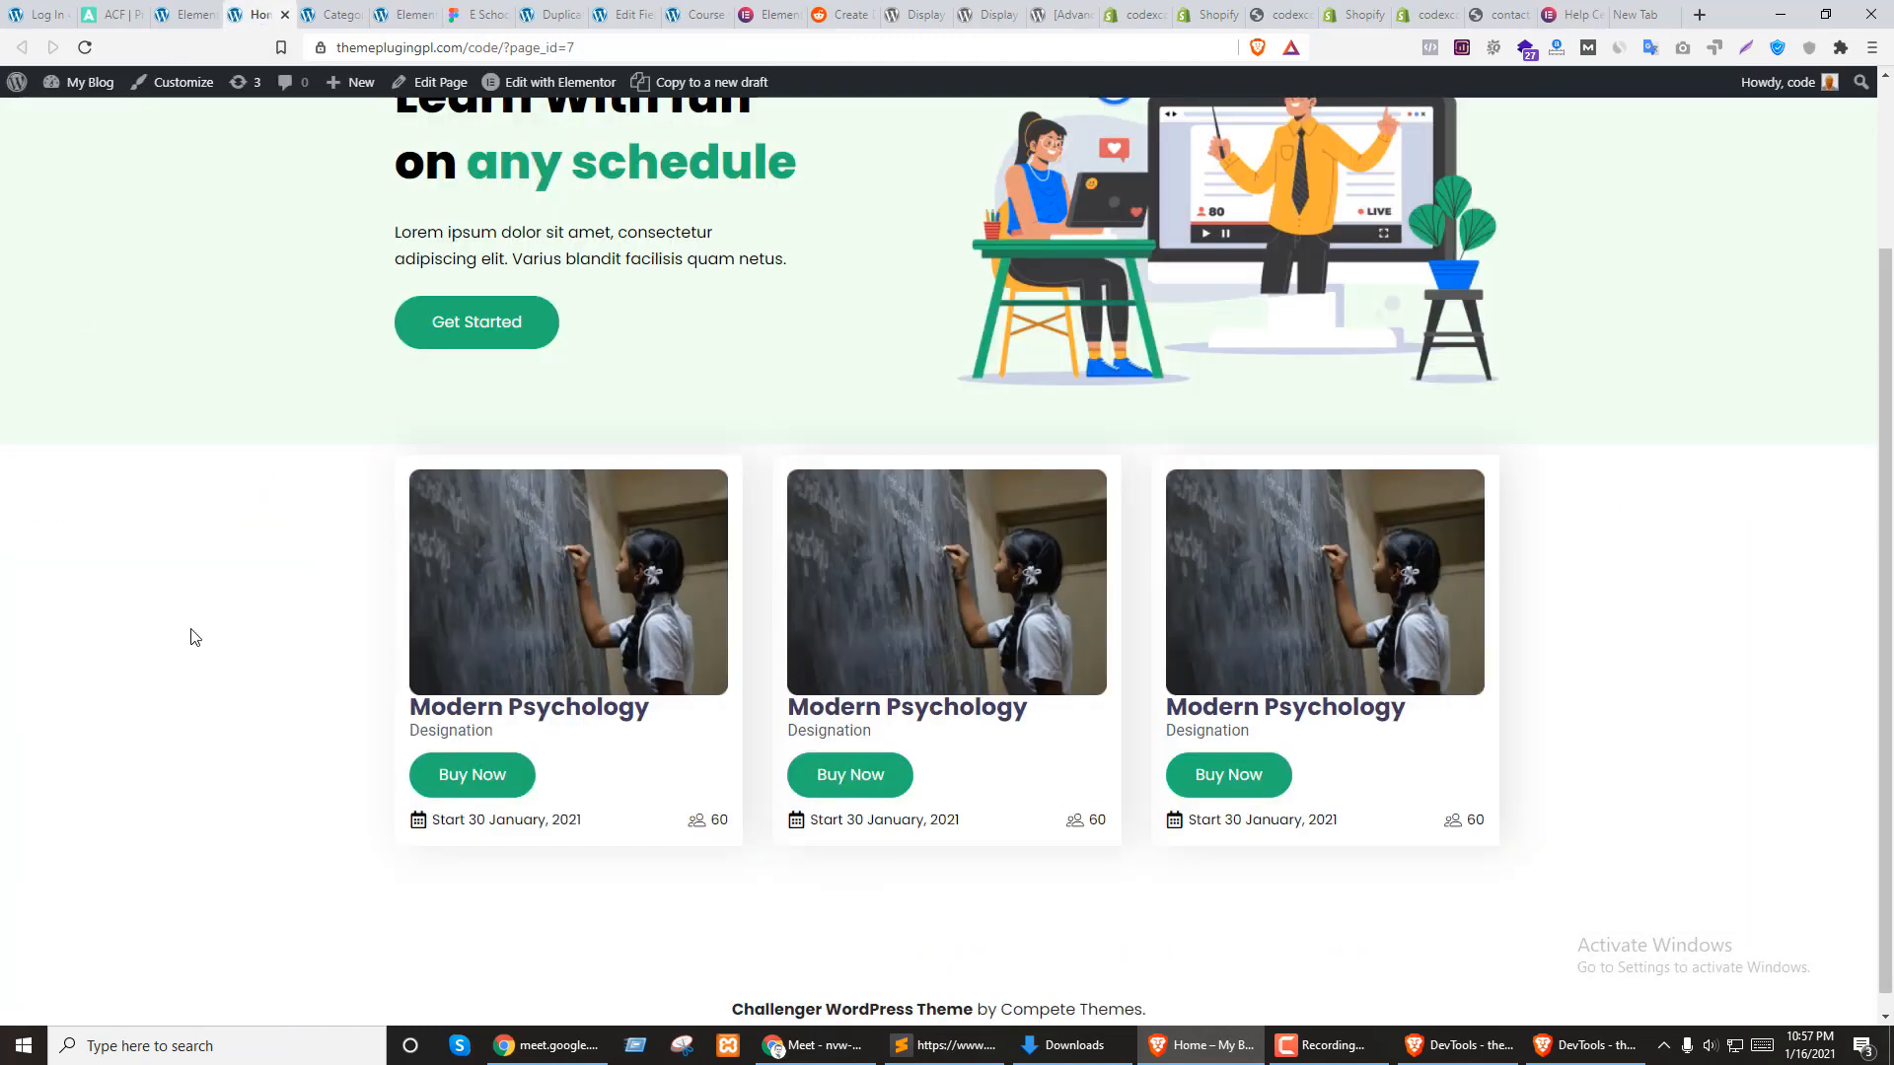
Reload the Home page, return to the template editor, and enable a hover box shadow on the card's outer section
key(F5)
click(402, 12)
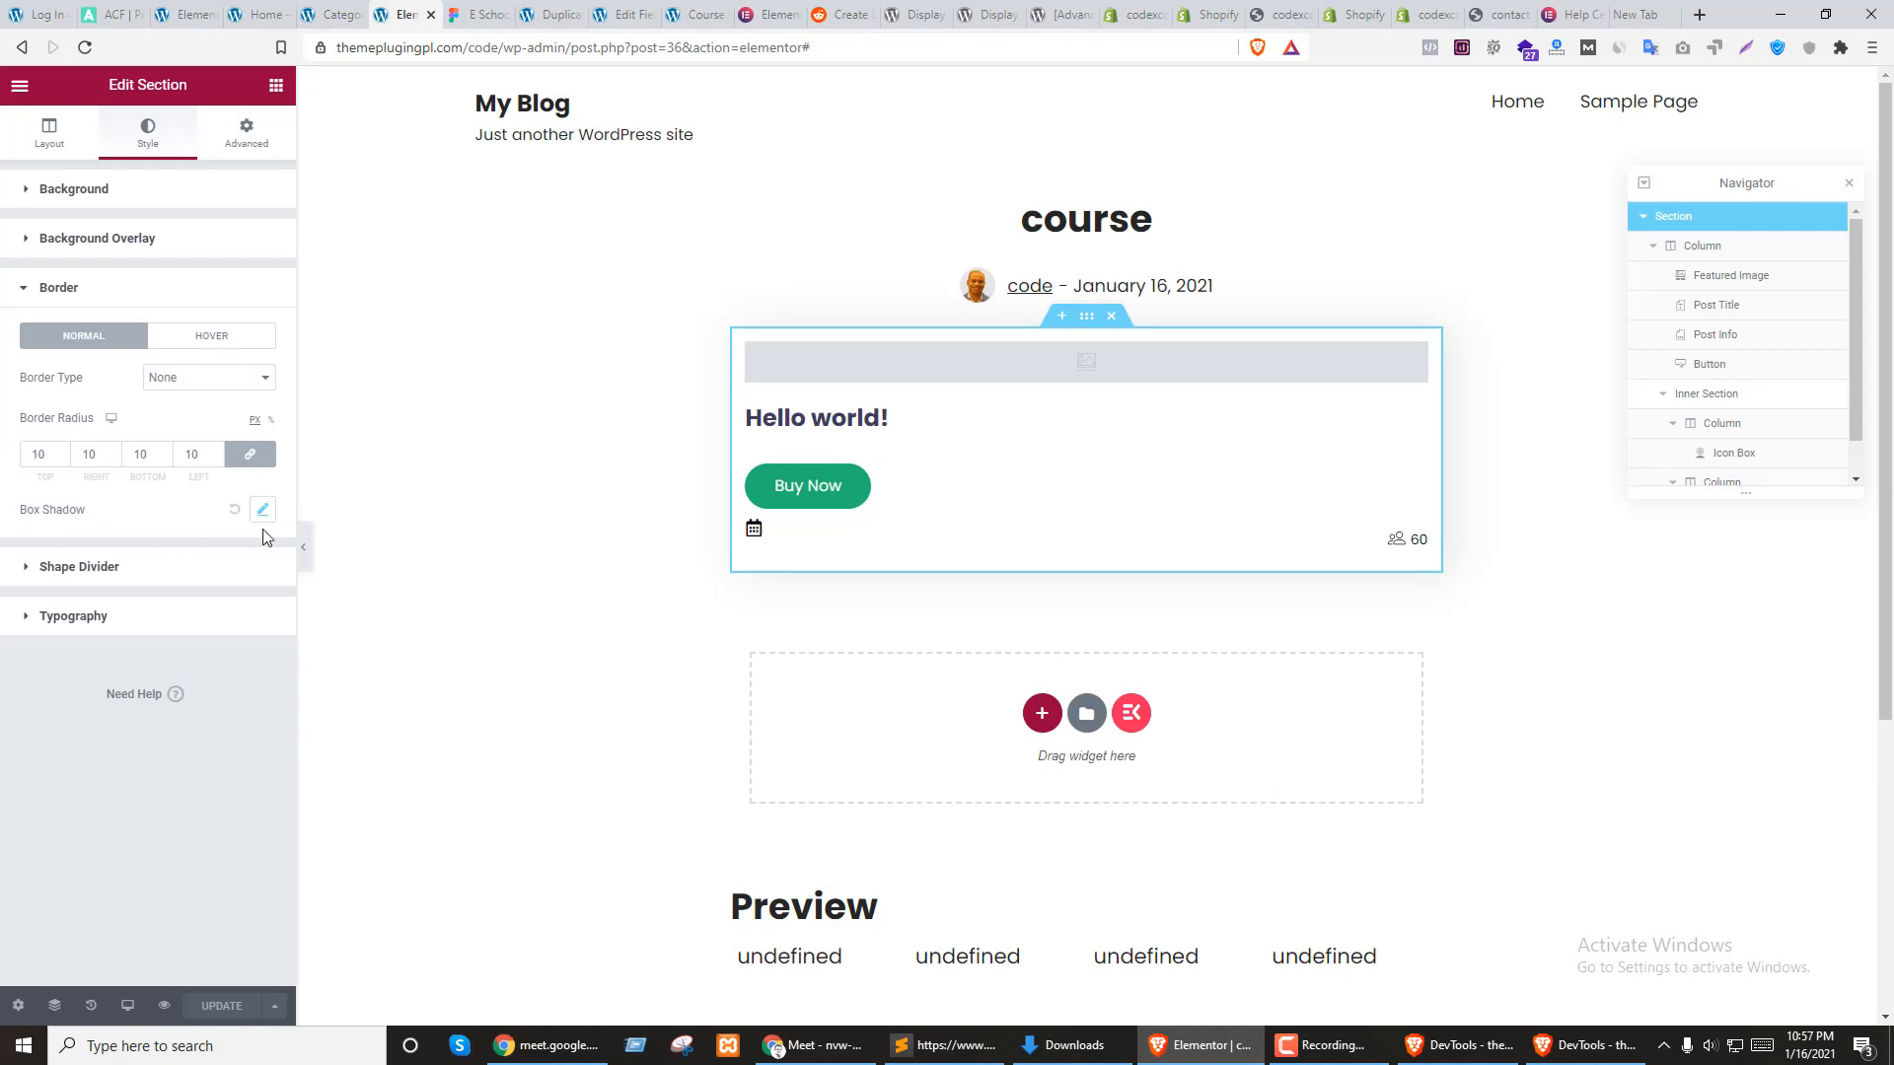
click(197, 335)
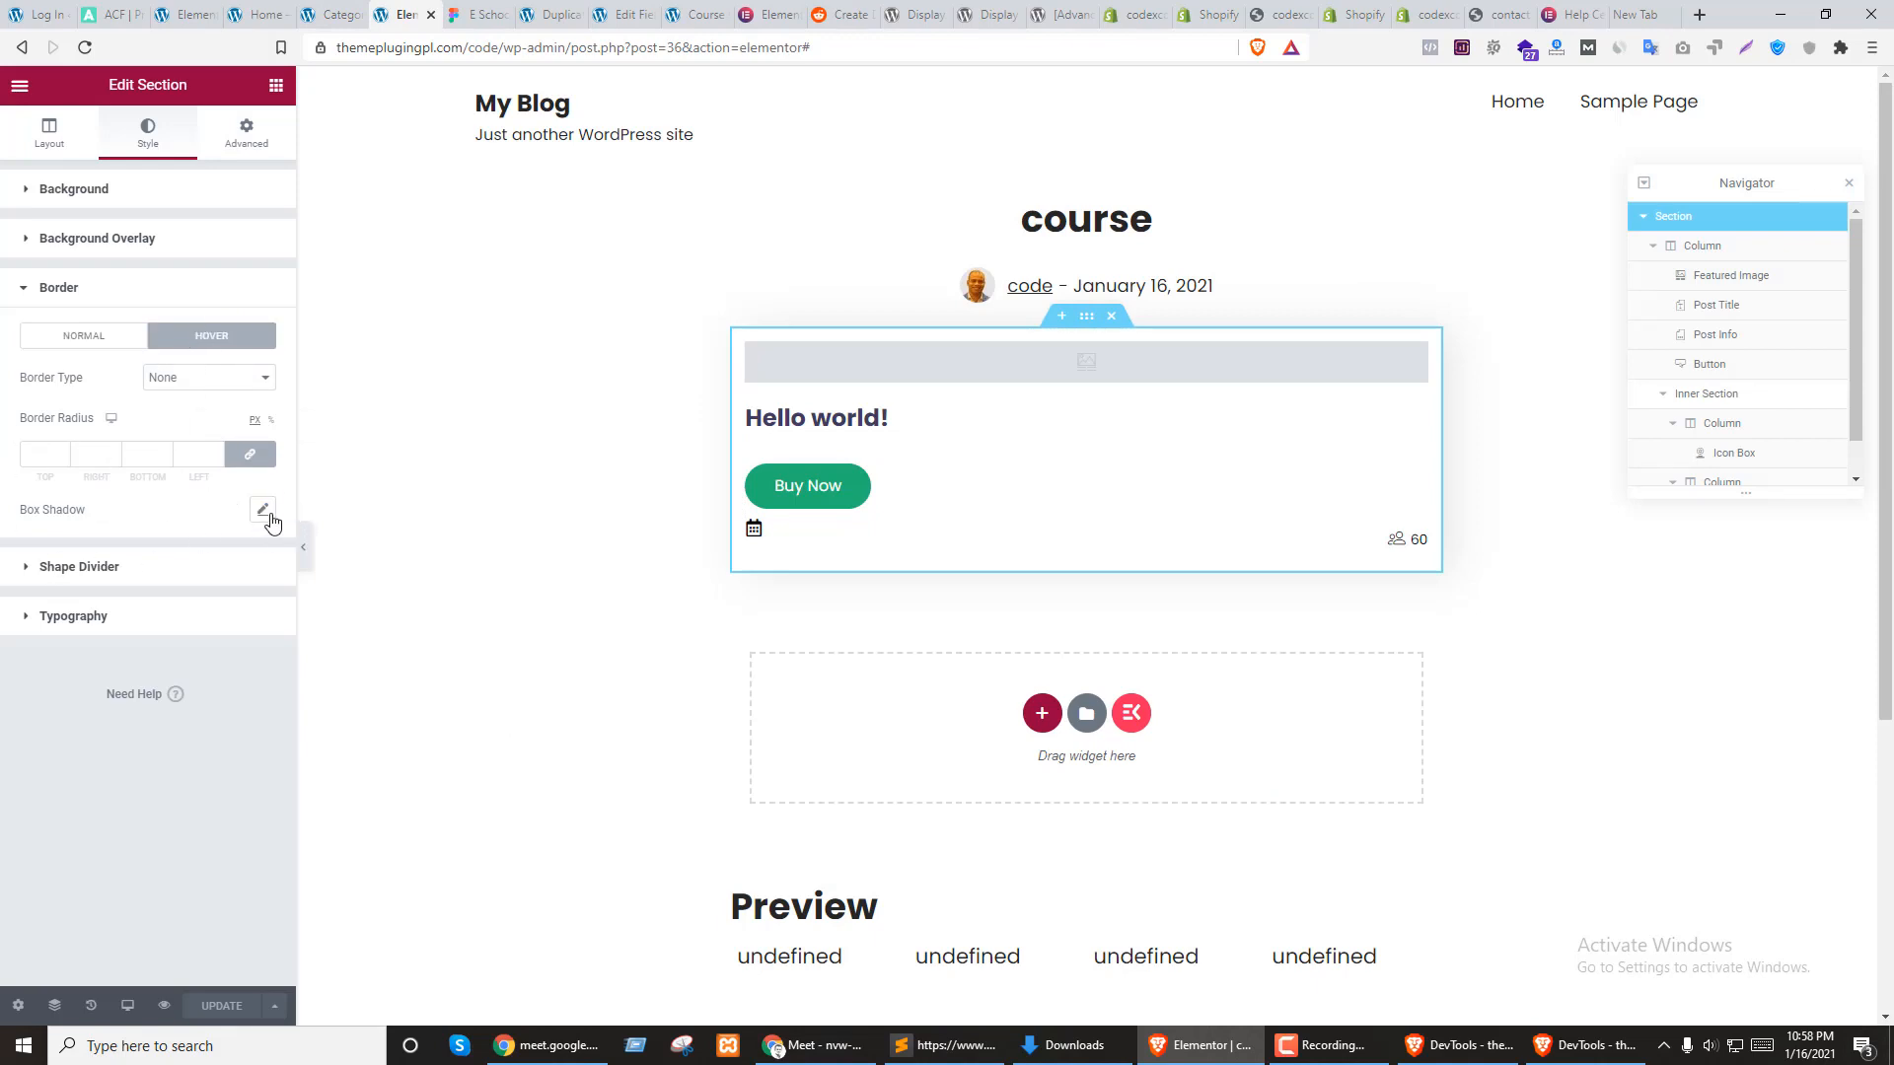
click(262, 510)
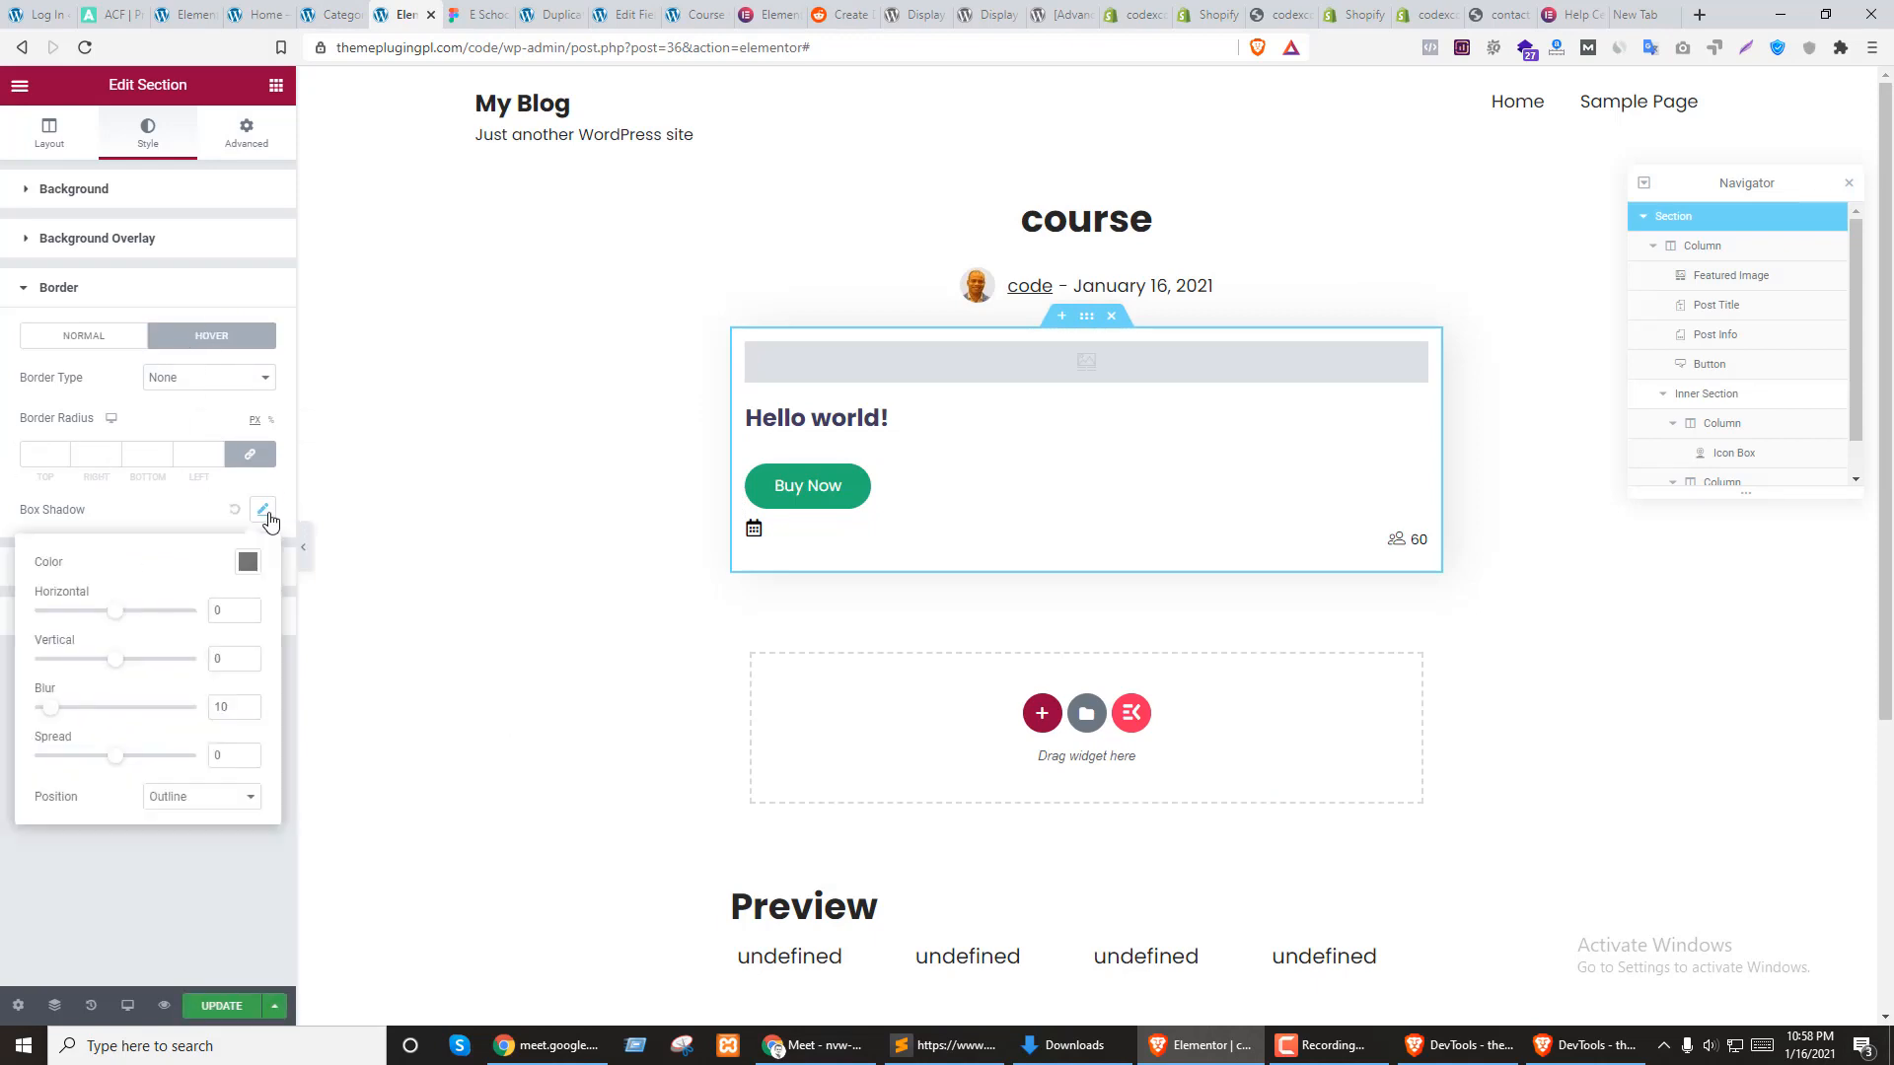
click(238, 708)
click(187, 908)
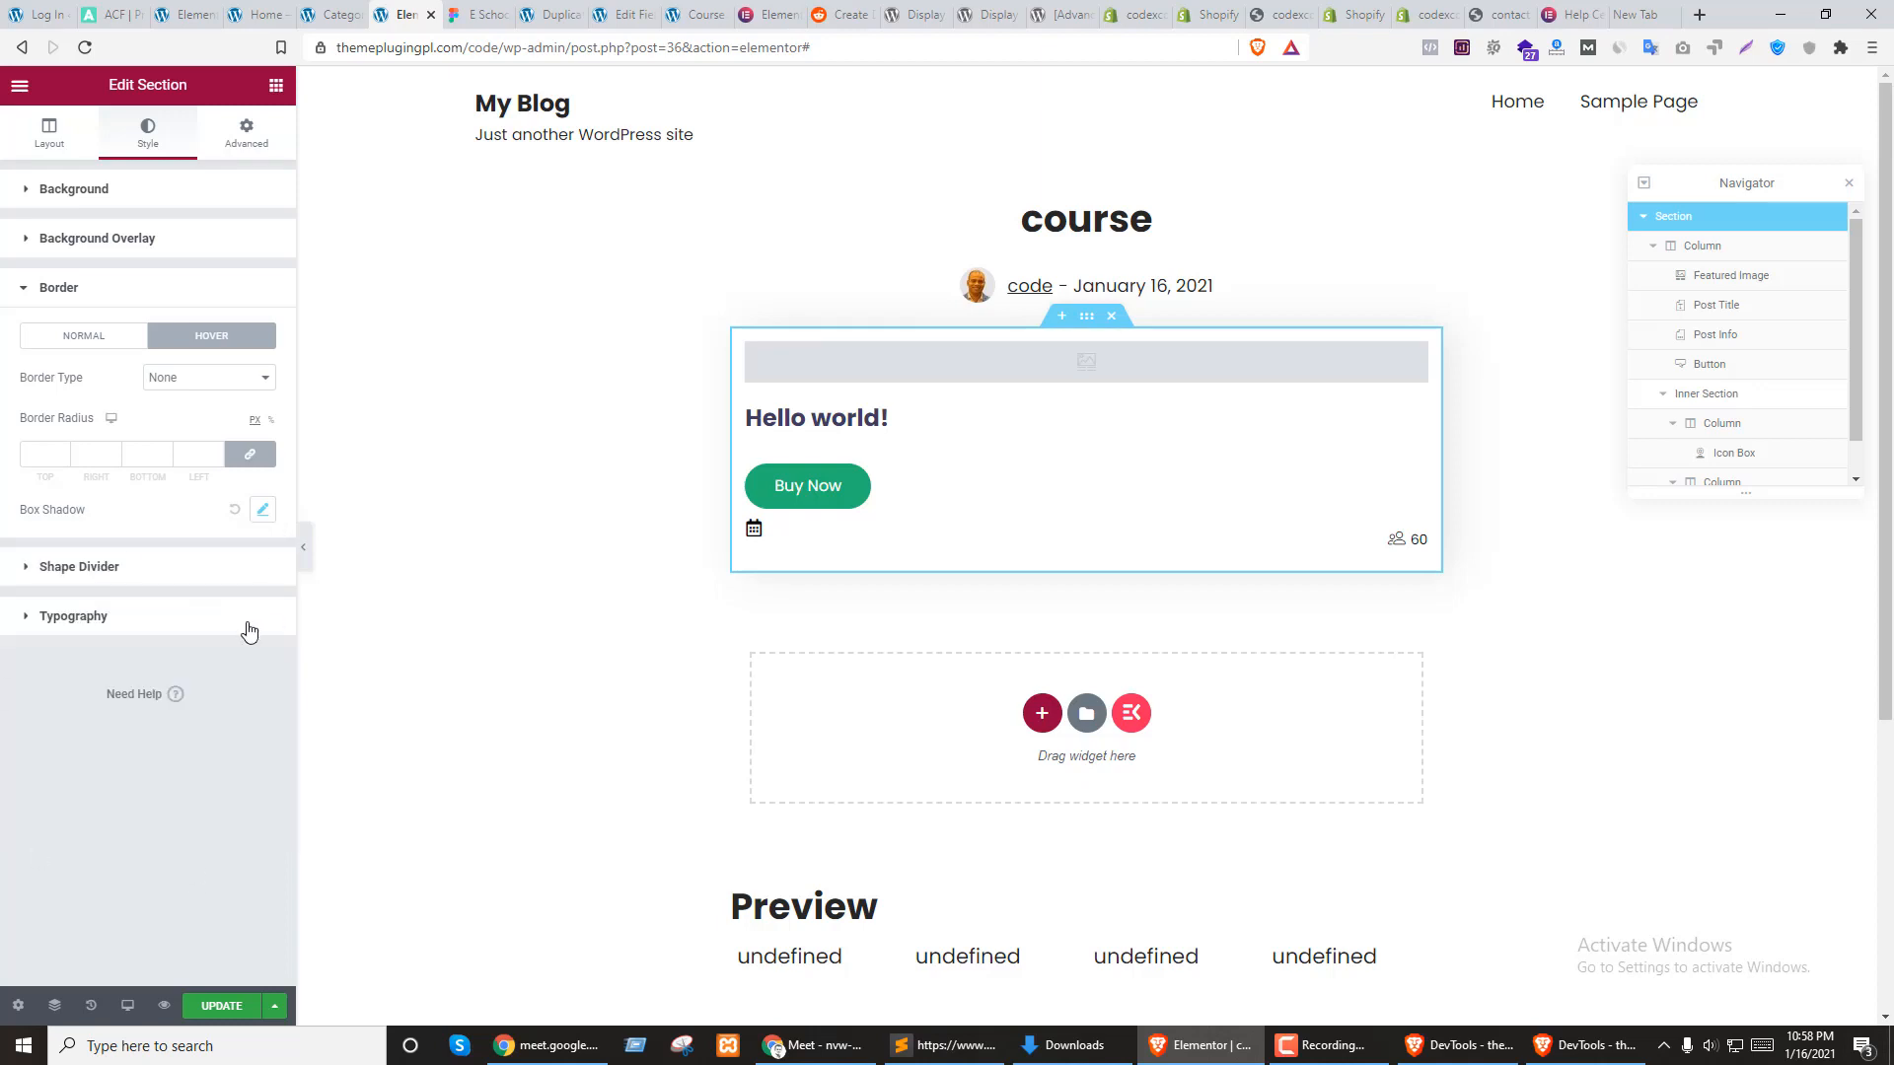
Save the template without display conditions and reload the Home page to check the cards' hover shadow
click(209, 1004)
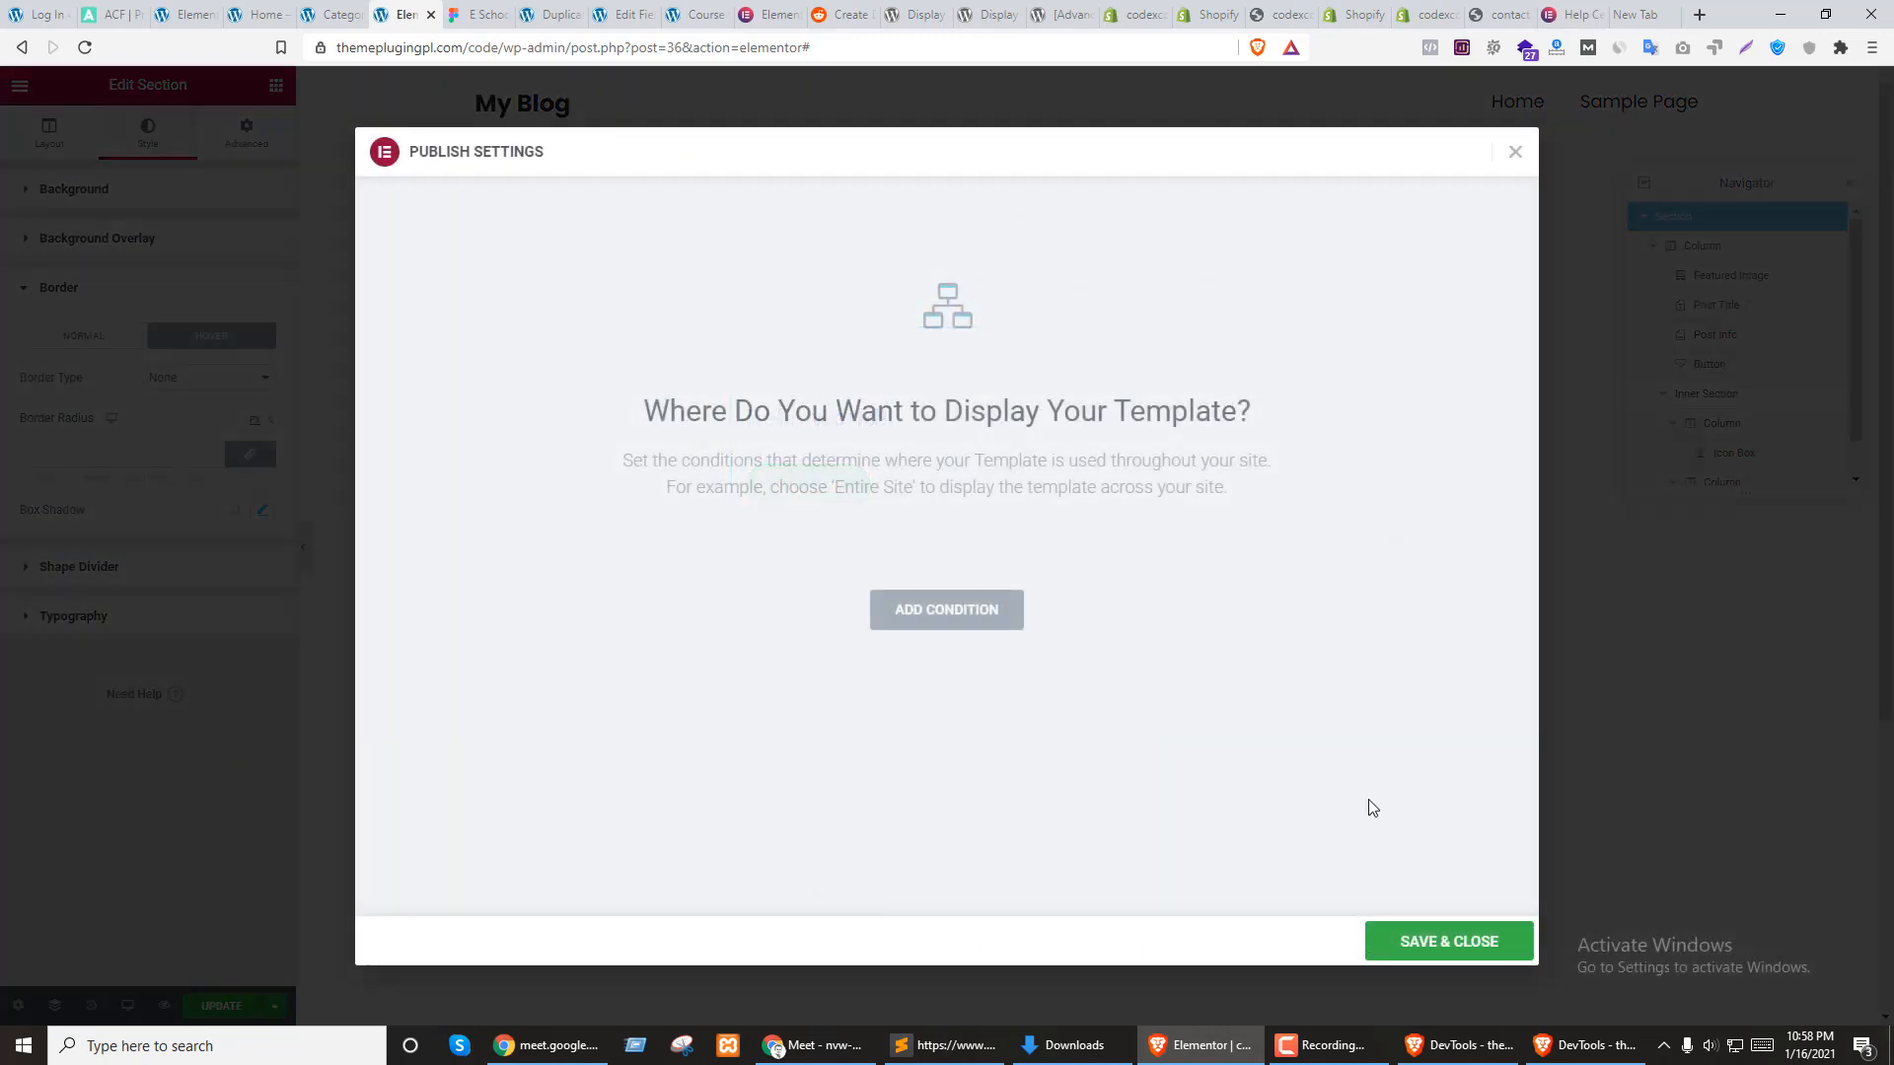
click(1440, 947)
click(243, 10)
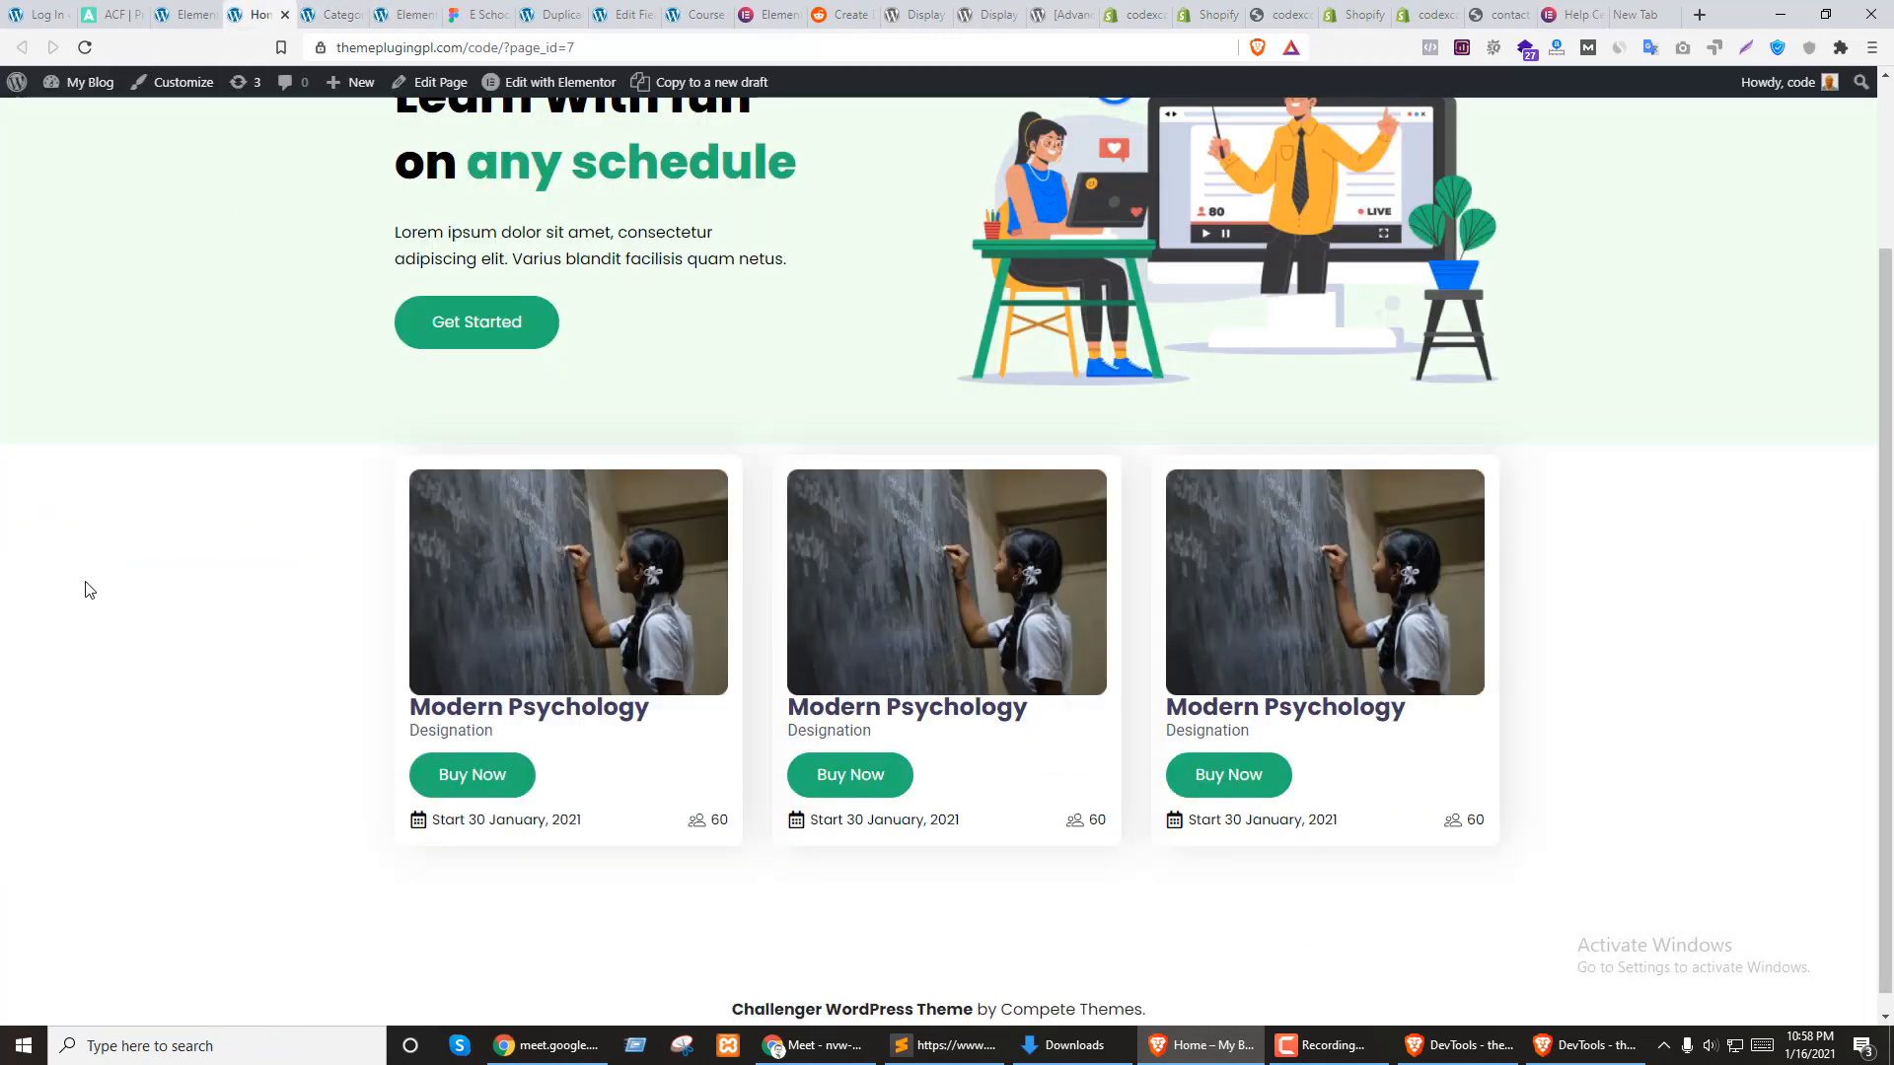
key(F5)
scroll(217, 490, down, 1)
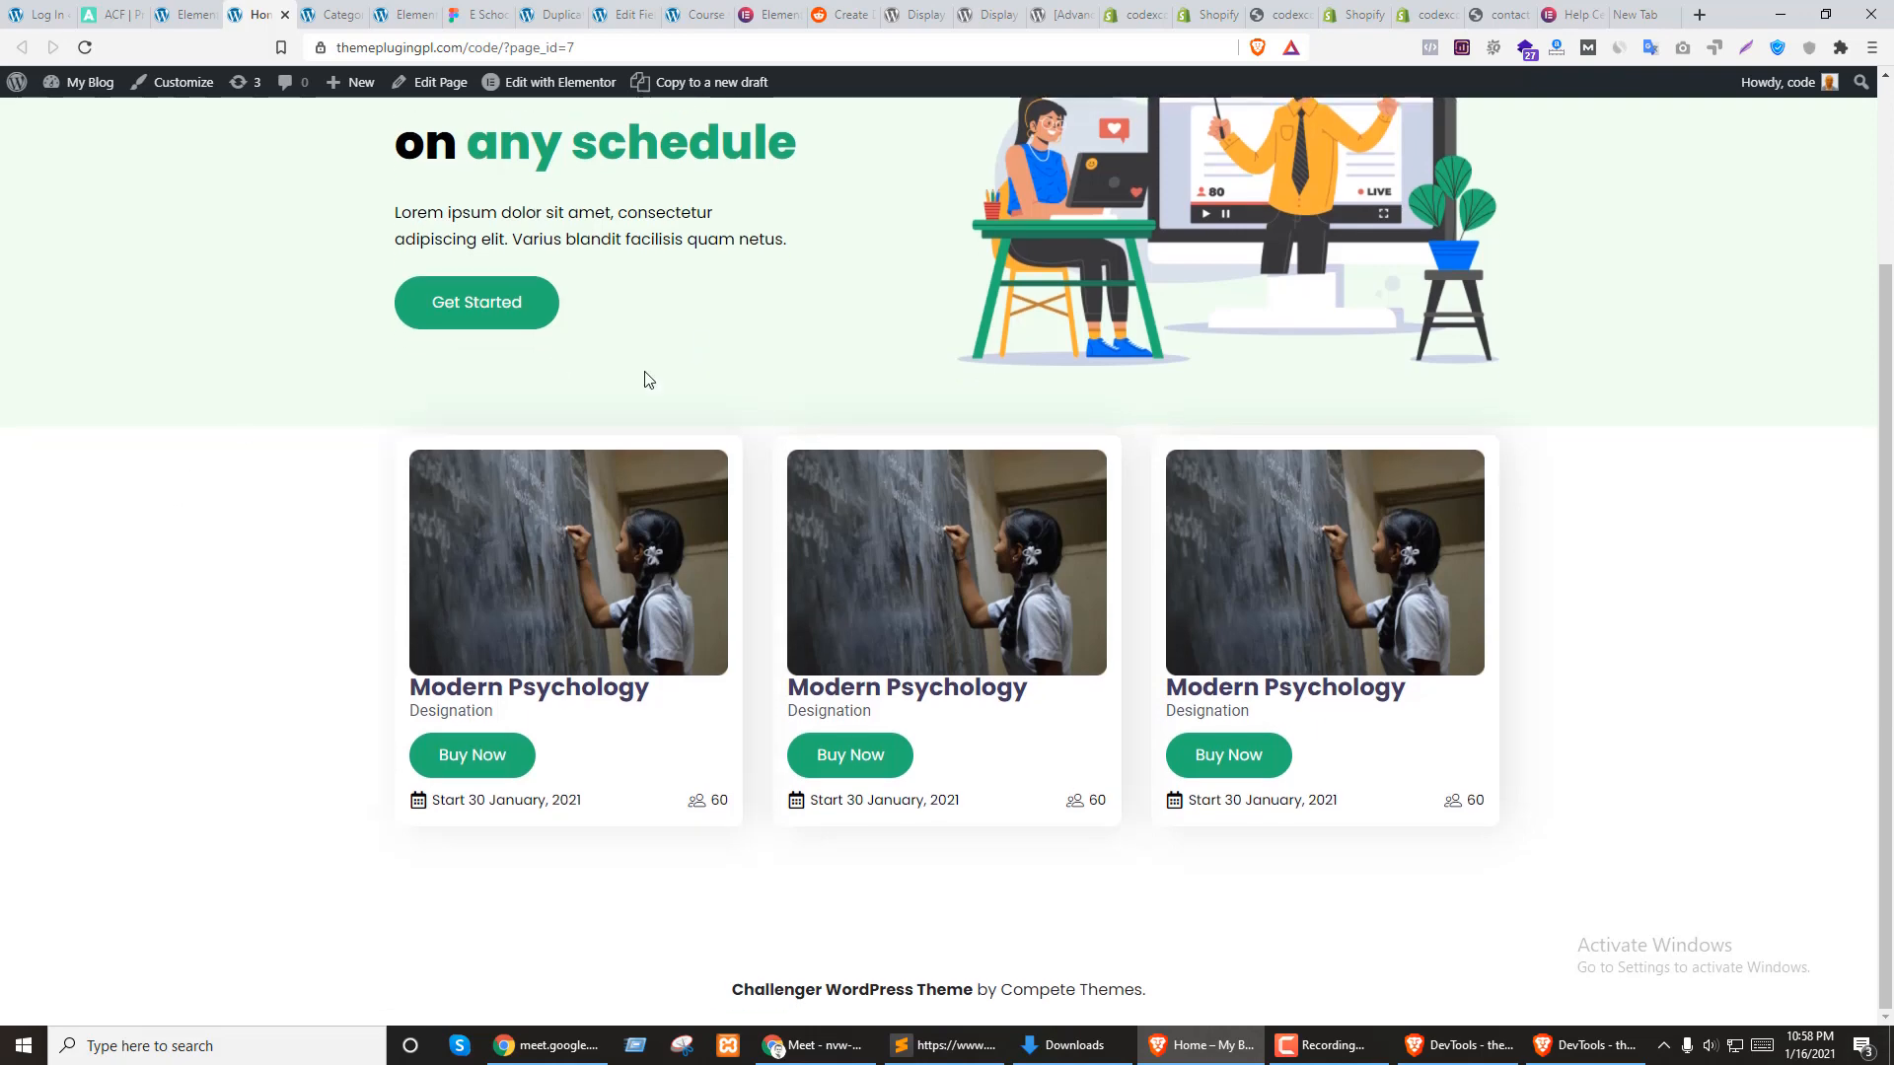
Switch to the Figma design and examine its Testimonial and footer sections
click(484, 14)
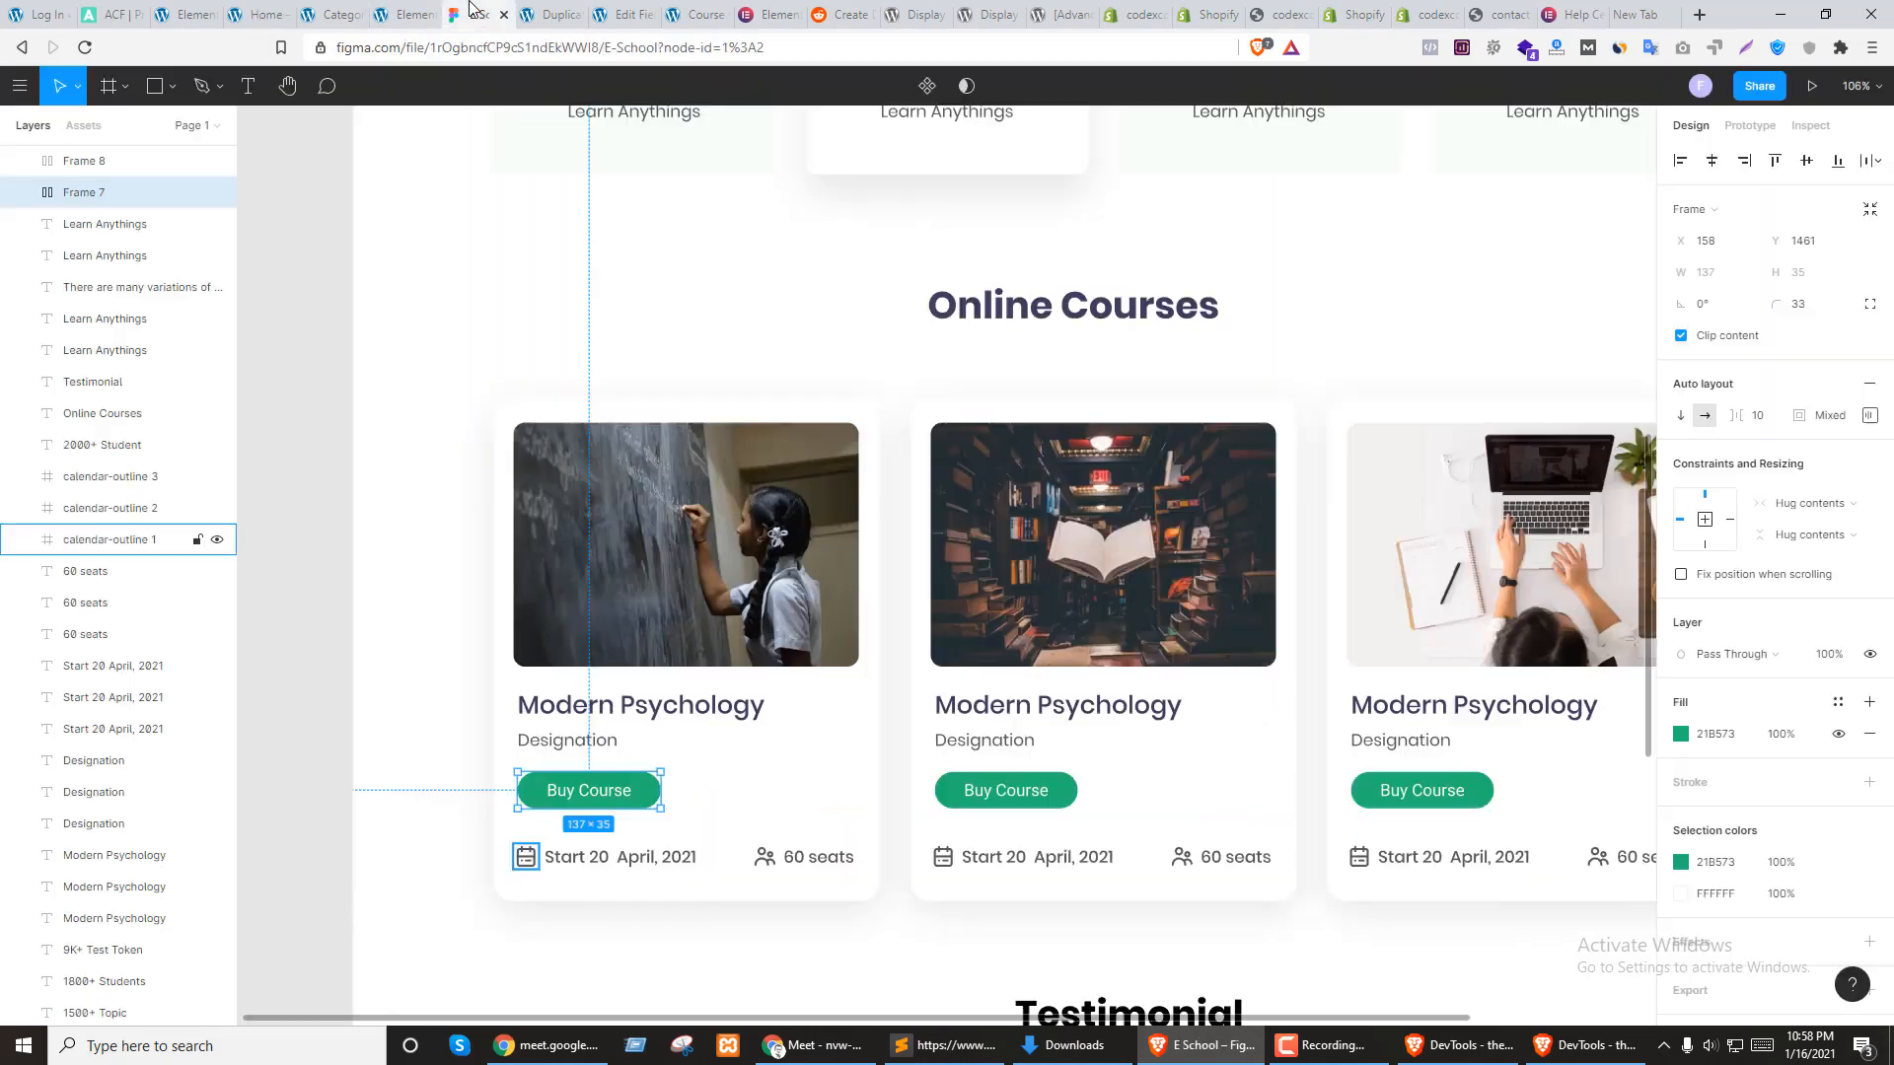
scroll(1008, 610, down, 3)
scroll(1009, 610, down, 2)
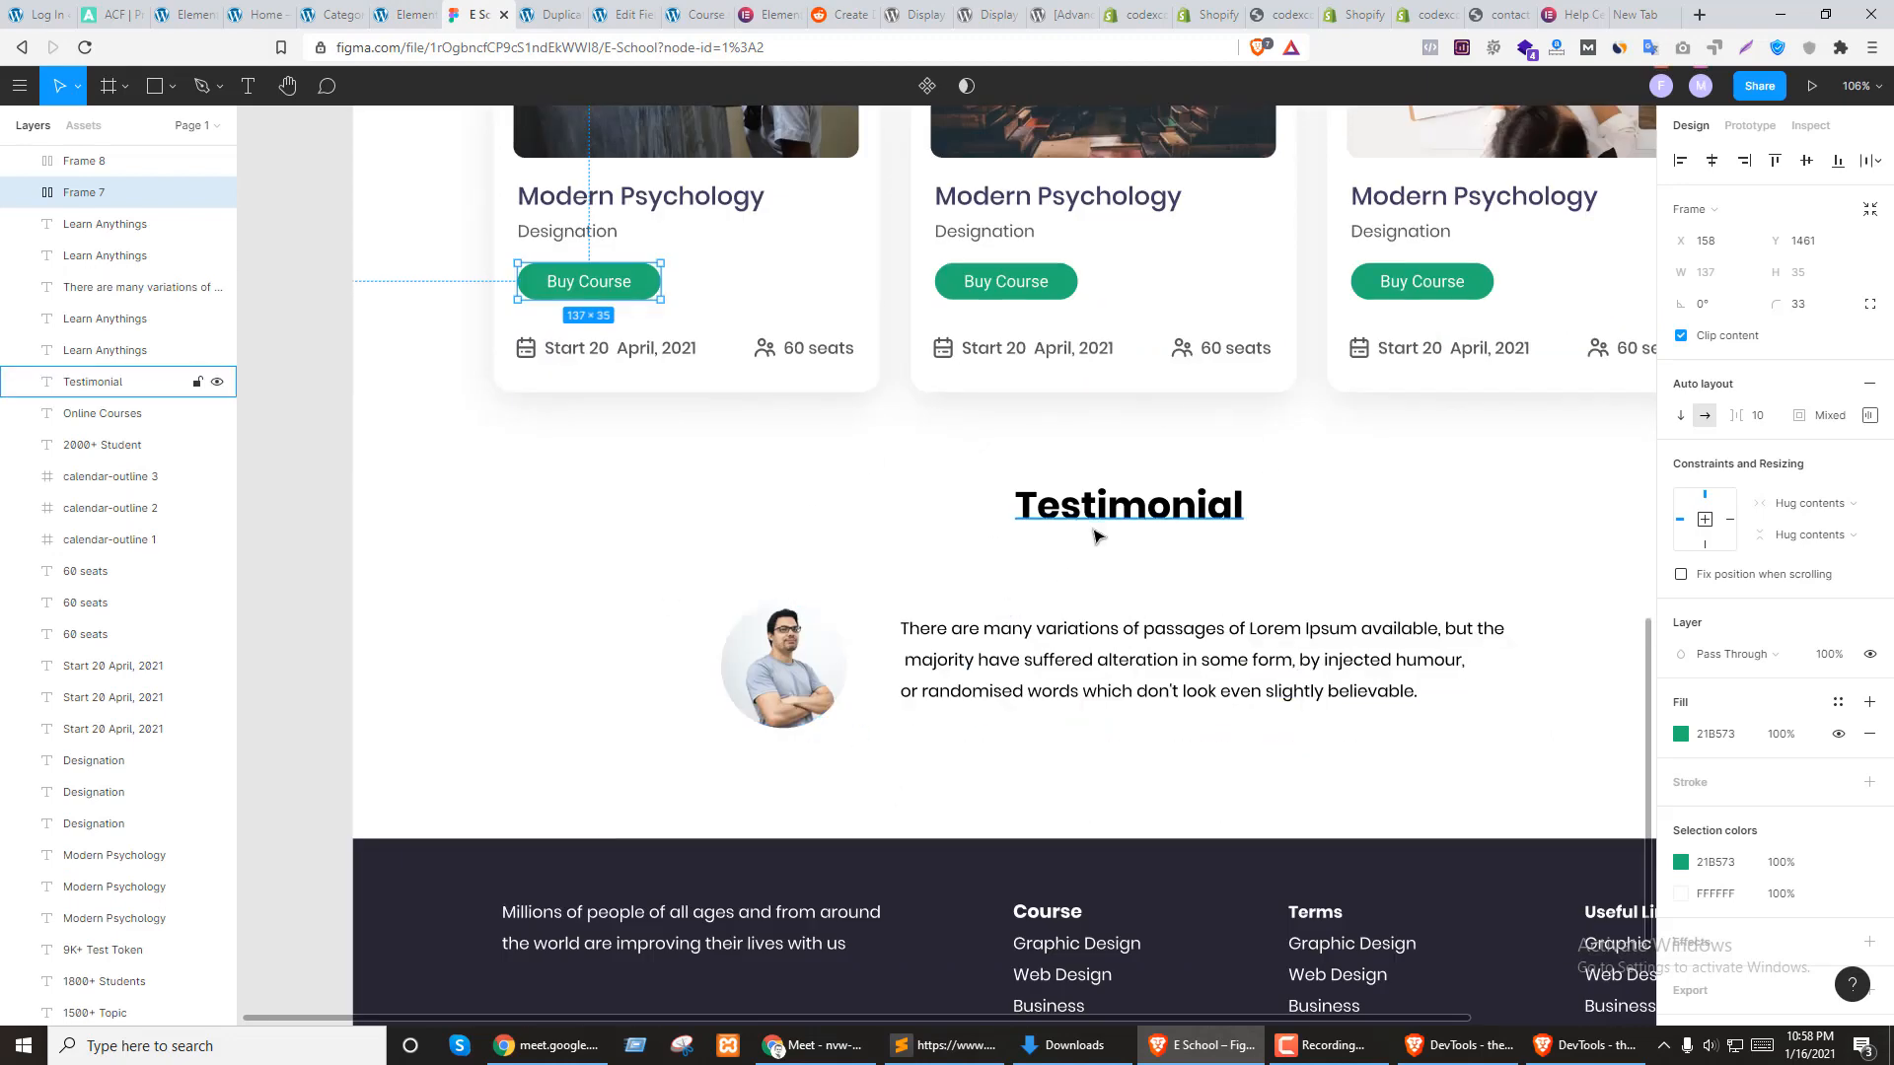
scroll(832, 601, down, 3)
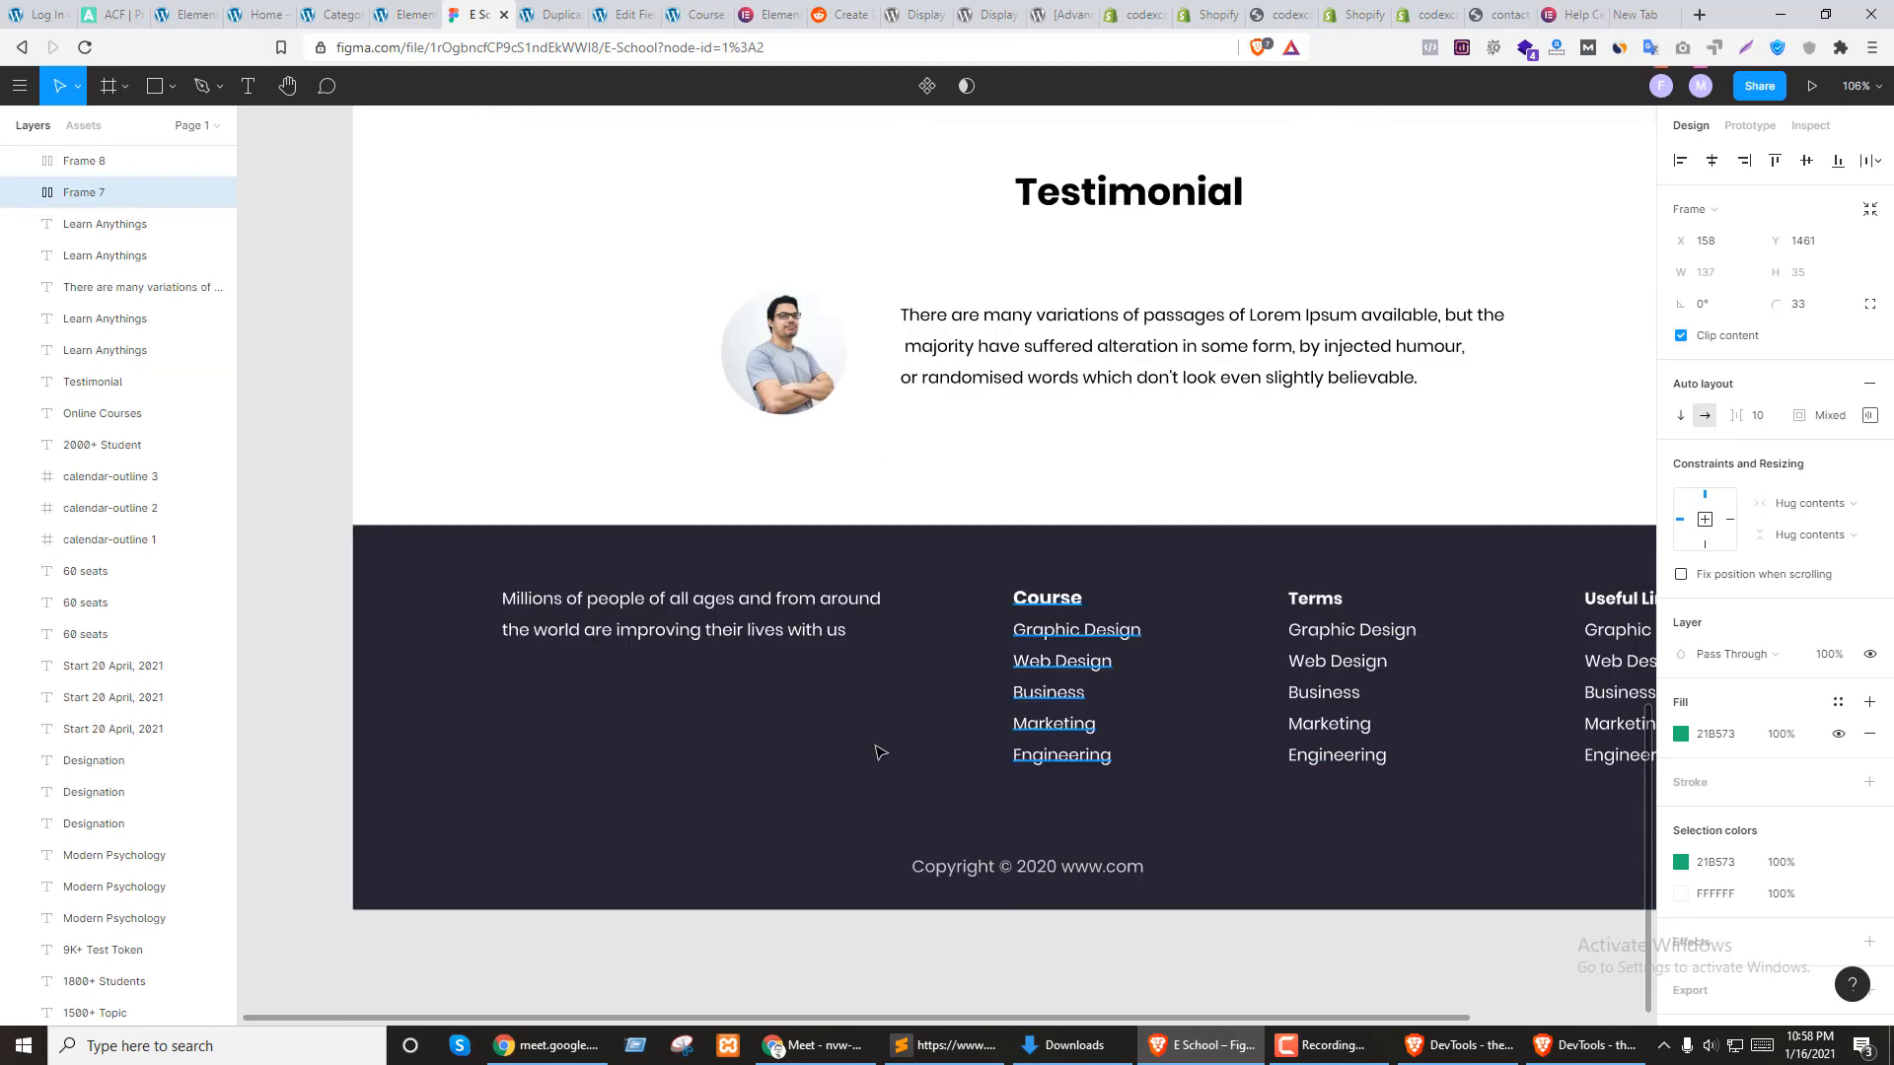
Return to the course template and Home page to review the current page bottom against the design
click(340, 14)
click(405, 14)
scroll(695, 566, down, 4)
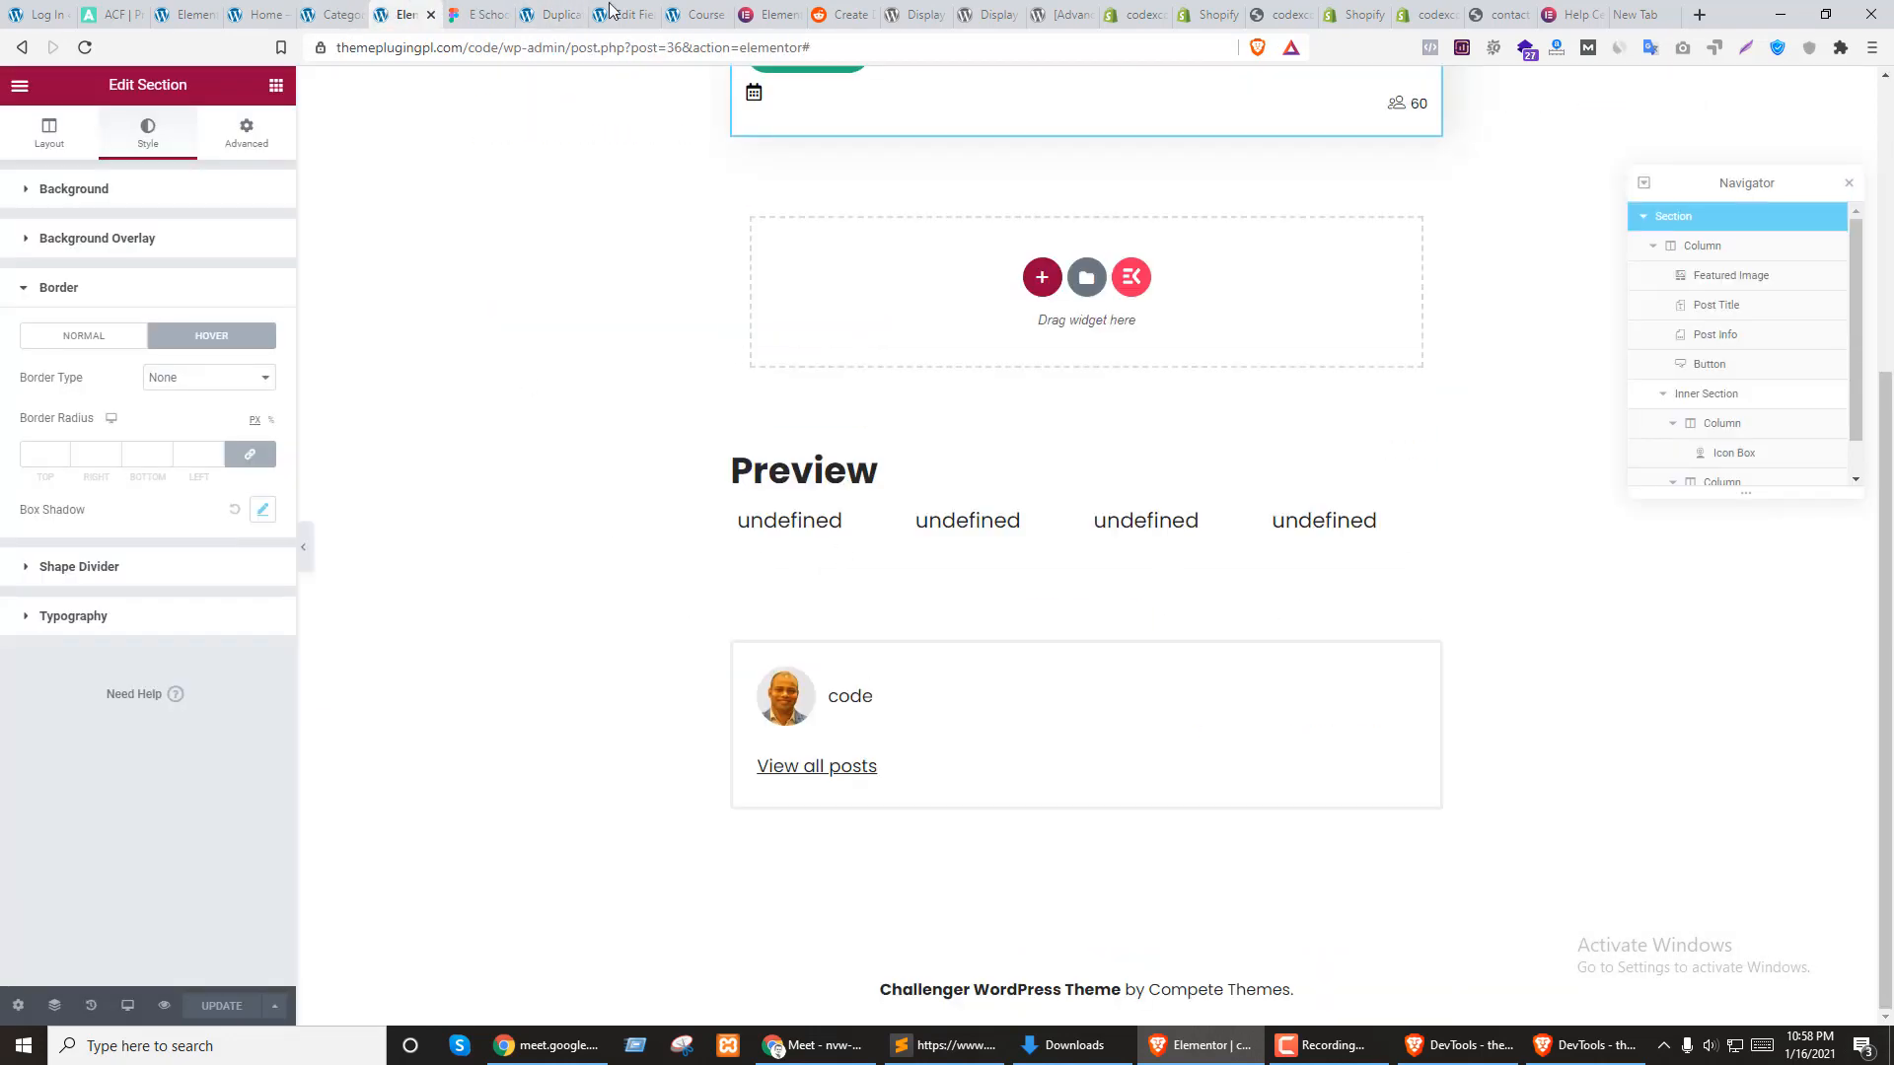
click(258, 14)
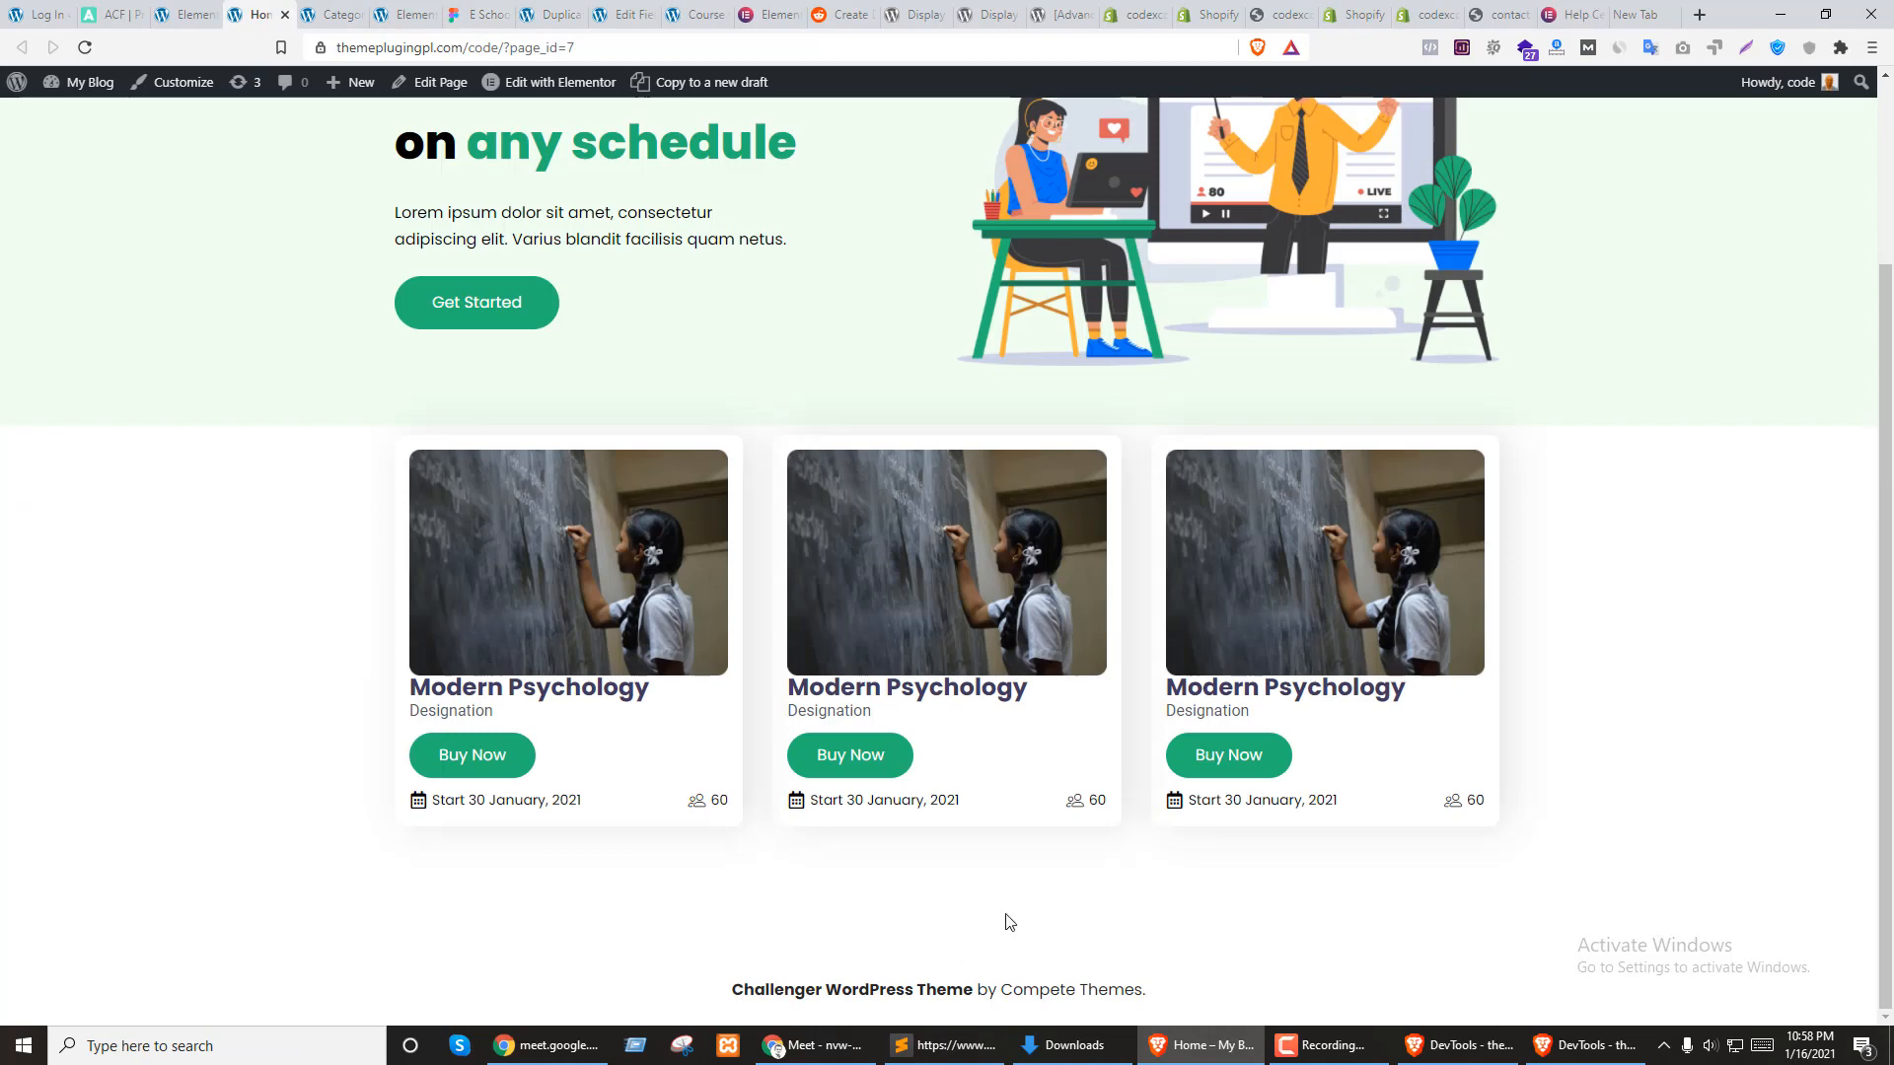
scroll(1283, 296, up, 3)
scroll(1100, 611, down, 3)
click(340, 11)
click(252, 12)
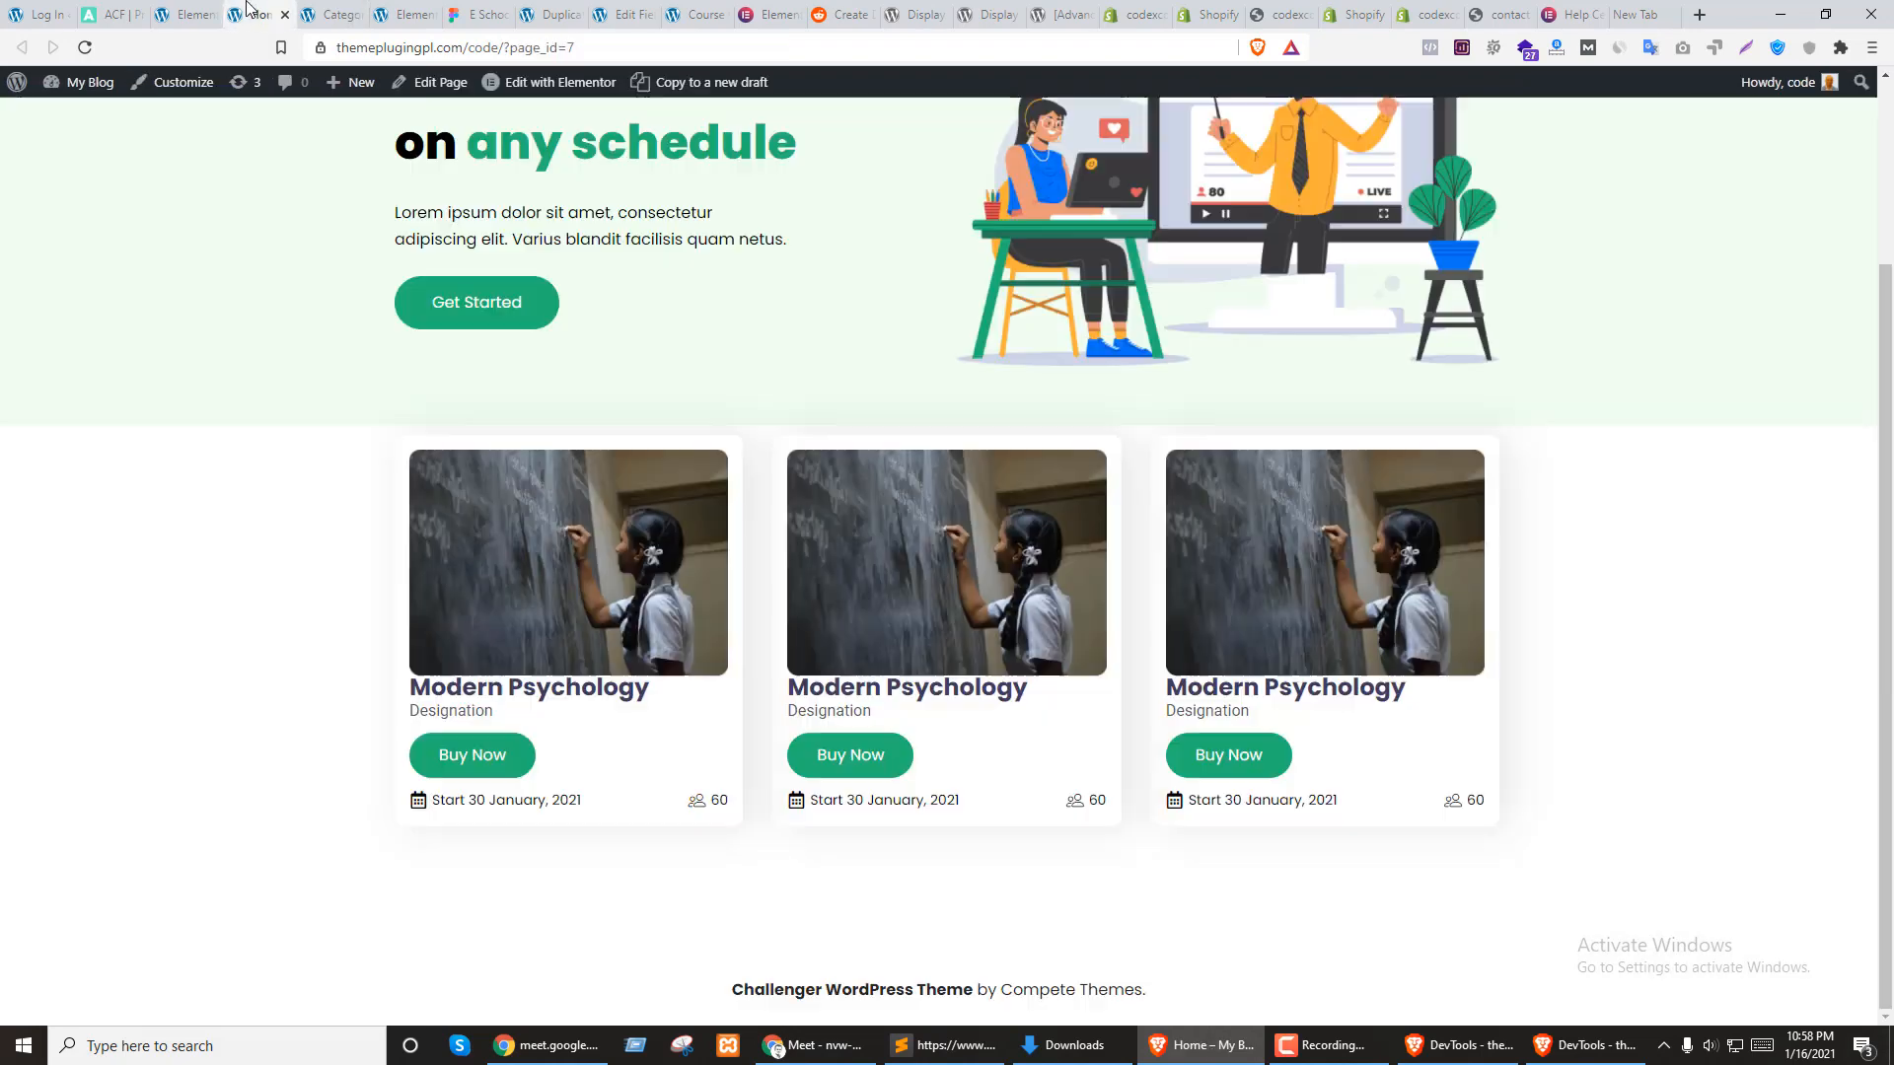
Close the course template editor and start a new Header Footer & Blocks template from the WordPress dashboard
click(335, 14)
click(405, 14)
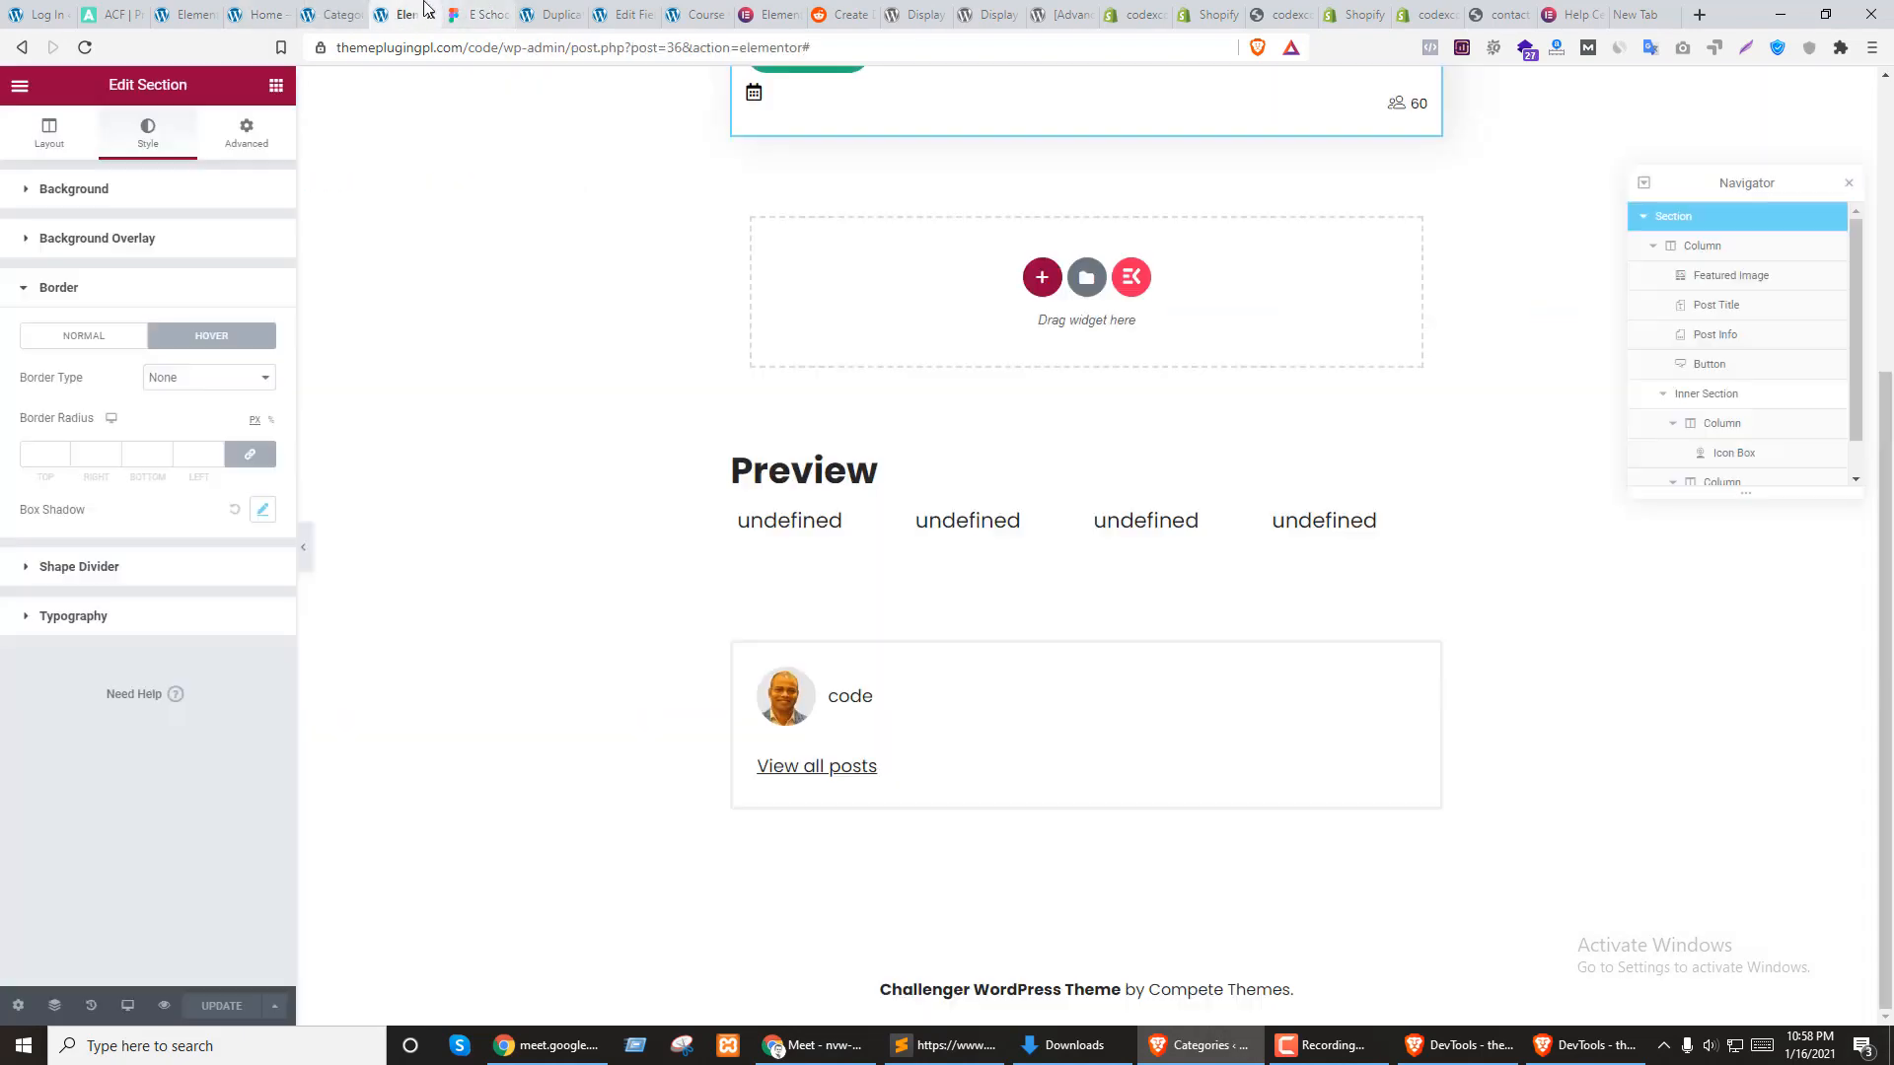
click(430, 14)
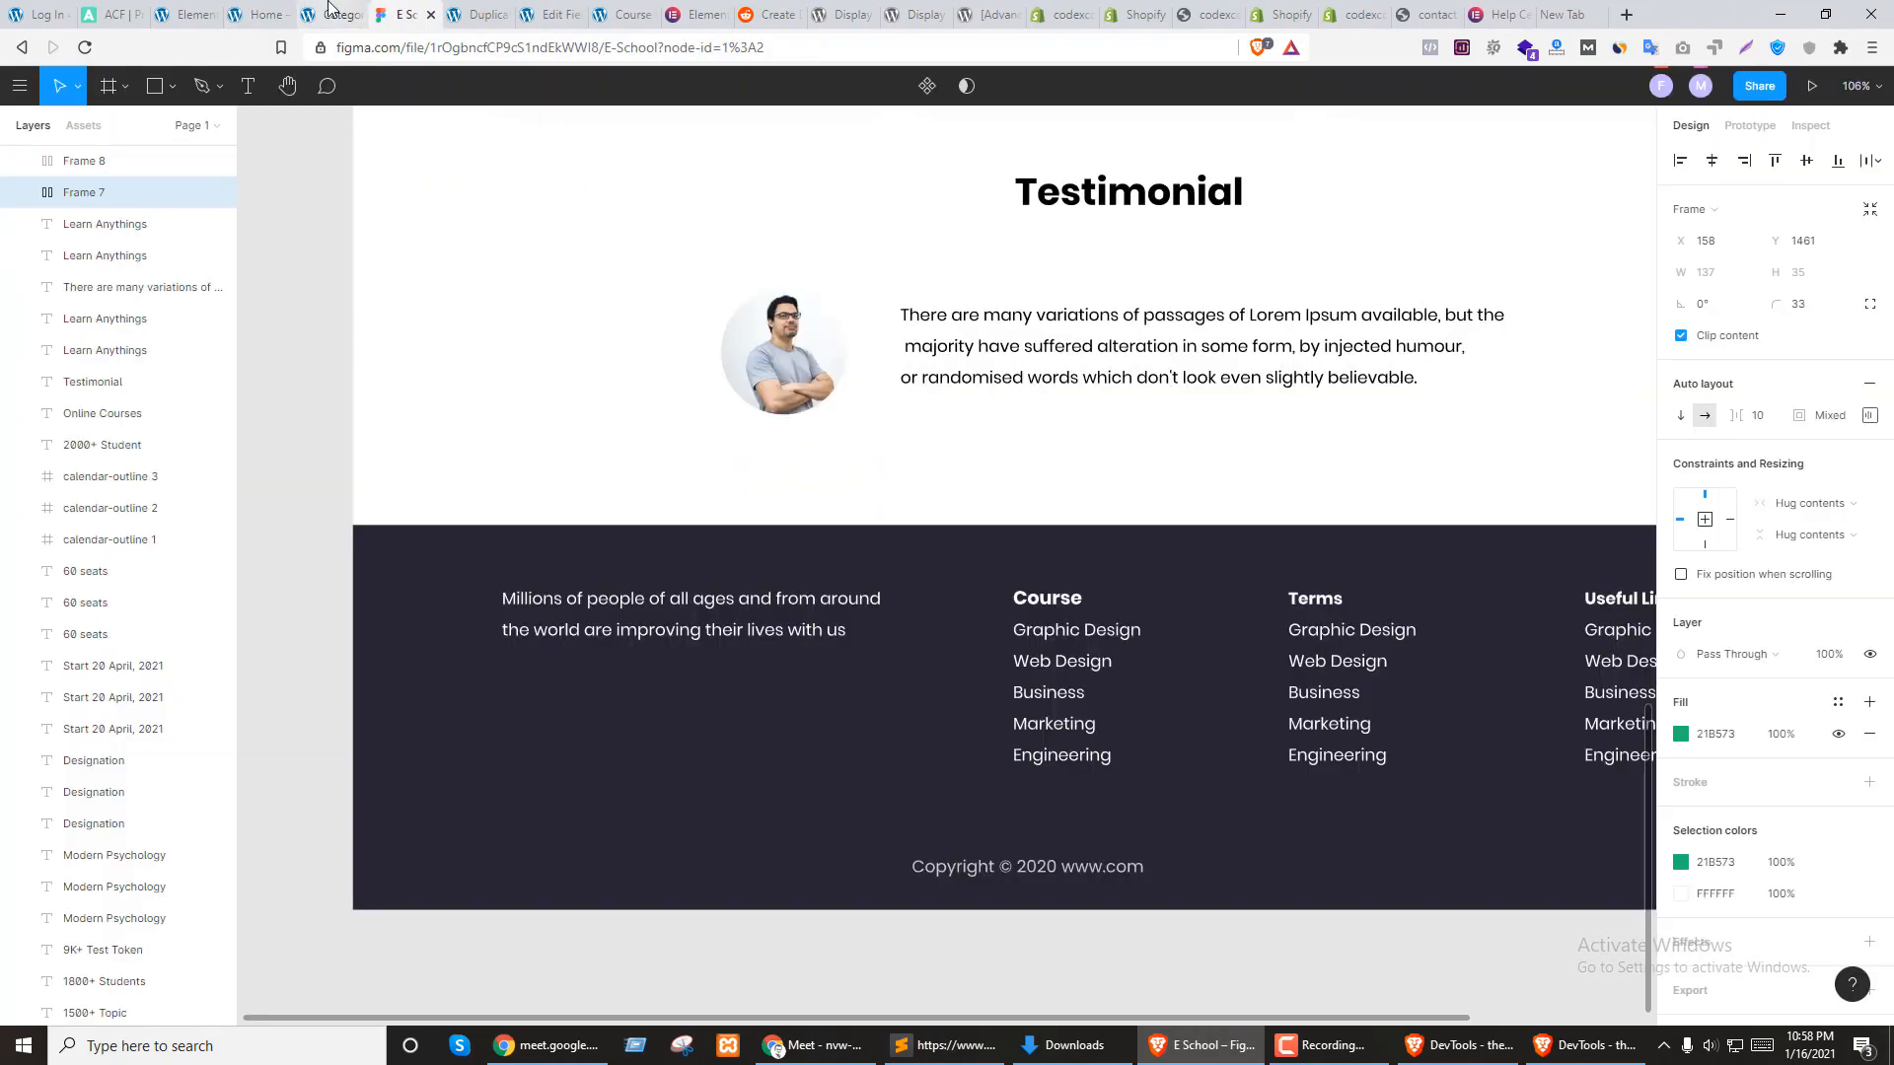
click(337, 13)
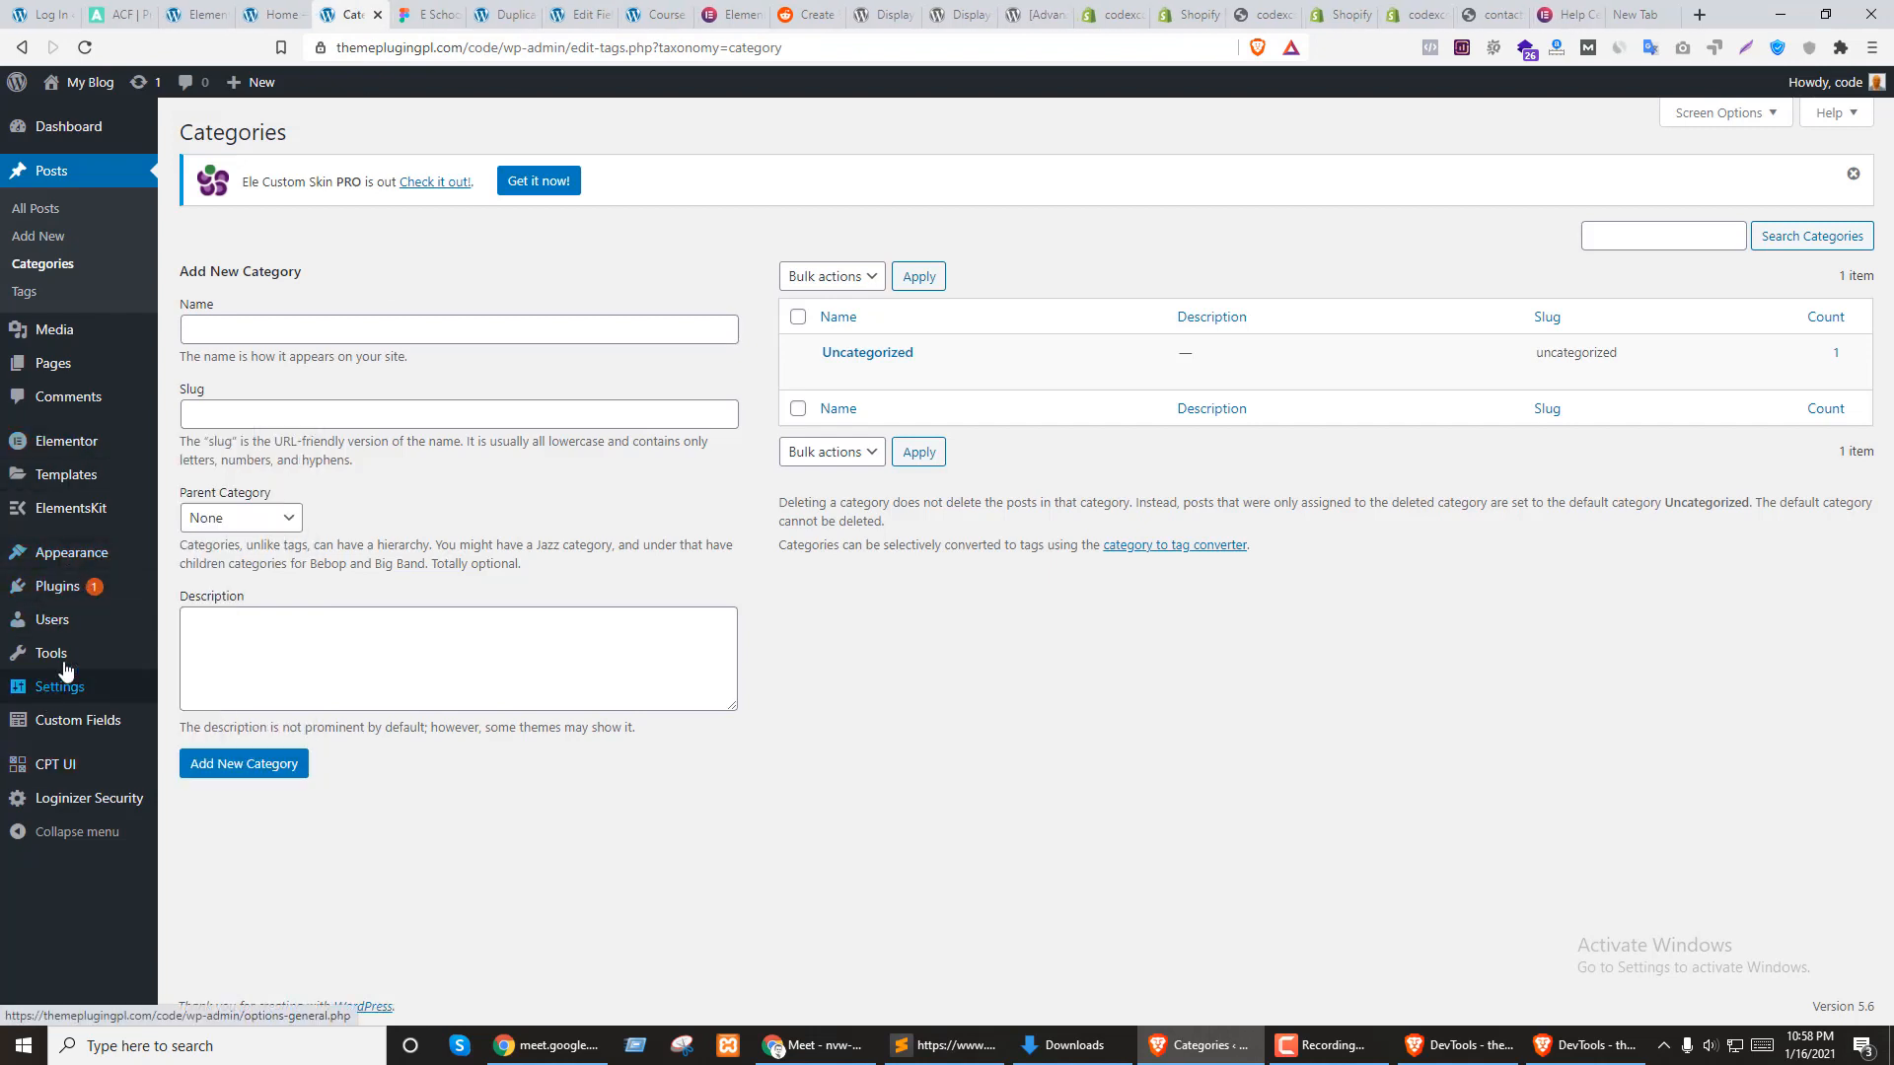
mouse_move(71, 540)
click(210, 706)
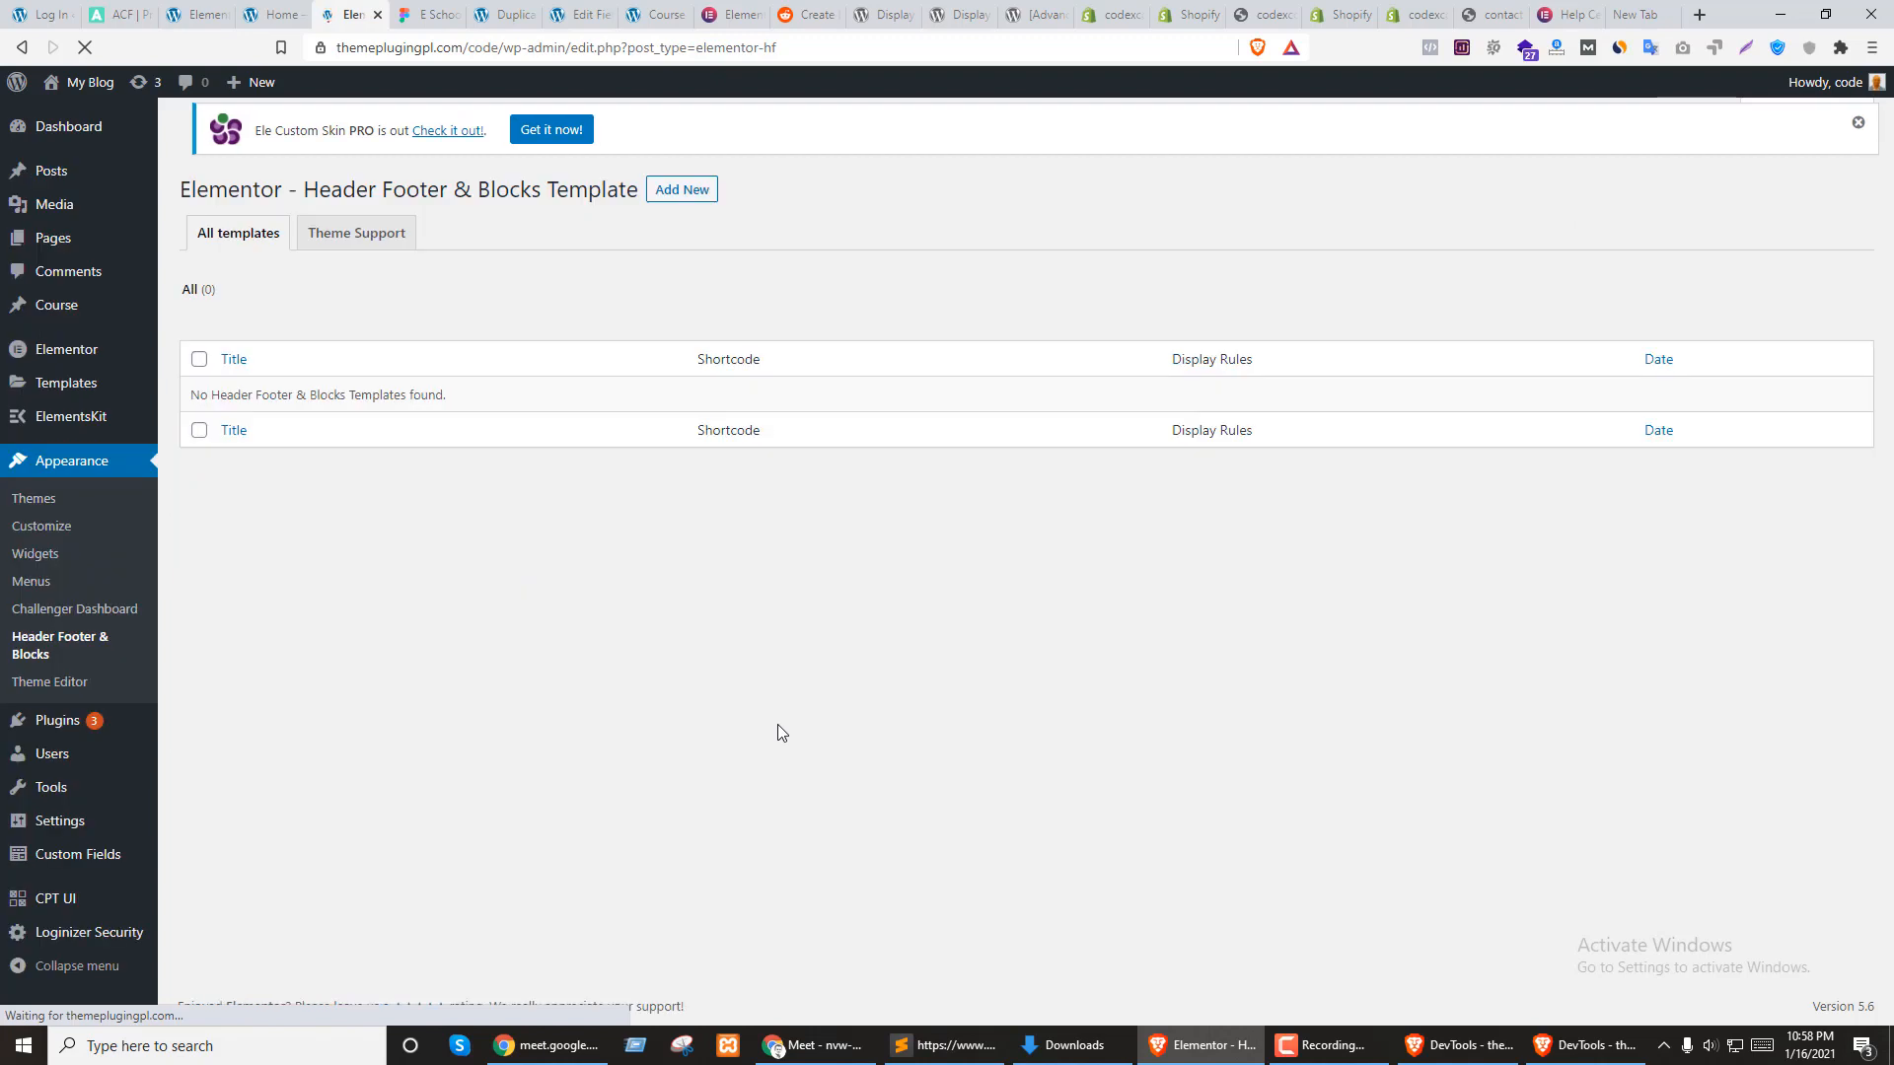
click(680, 133)
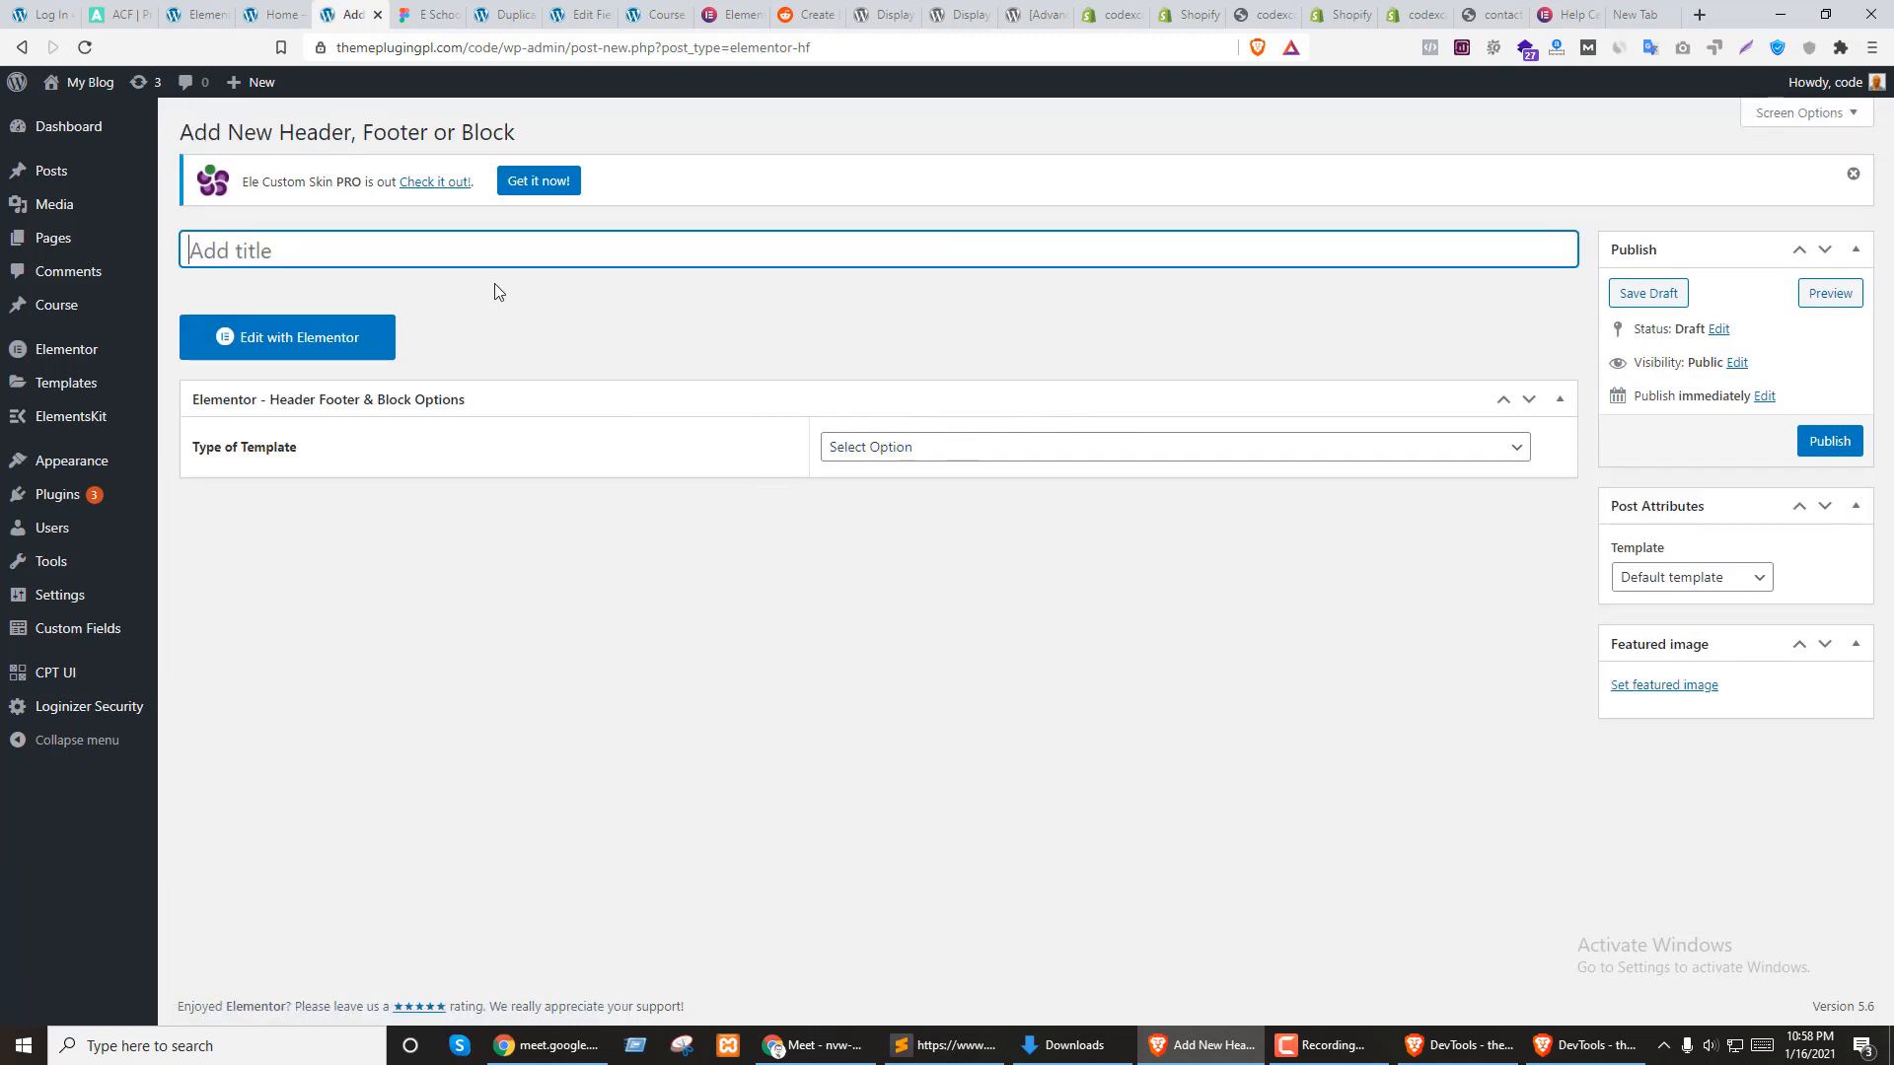
Title the new template "footer" and set its template type to Footer
text(footer)
click(641, 359)
click(889, 450)
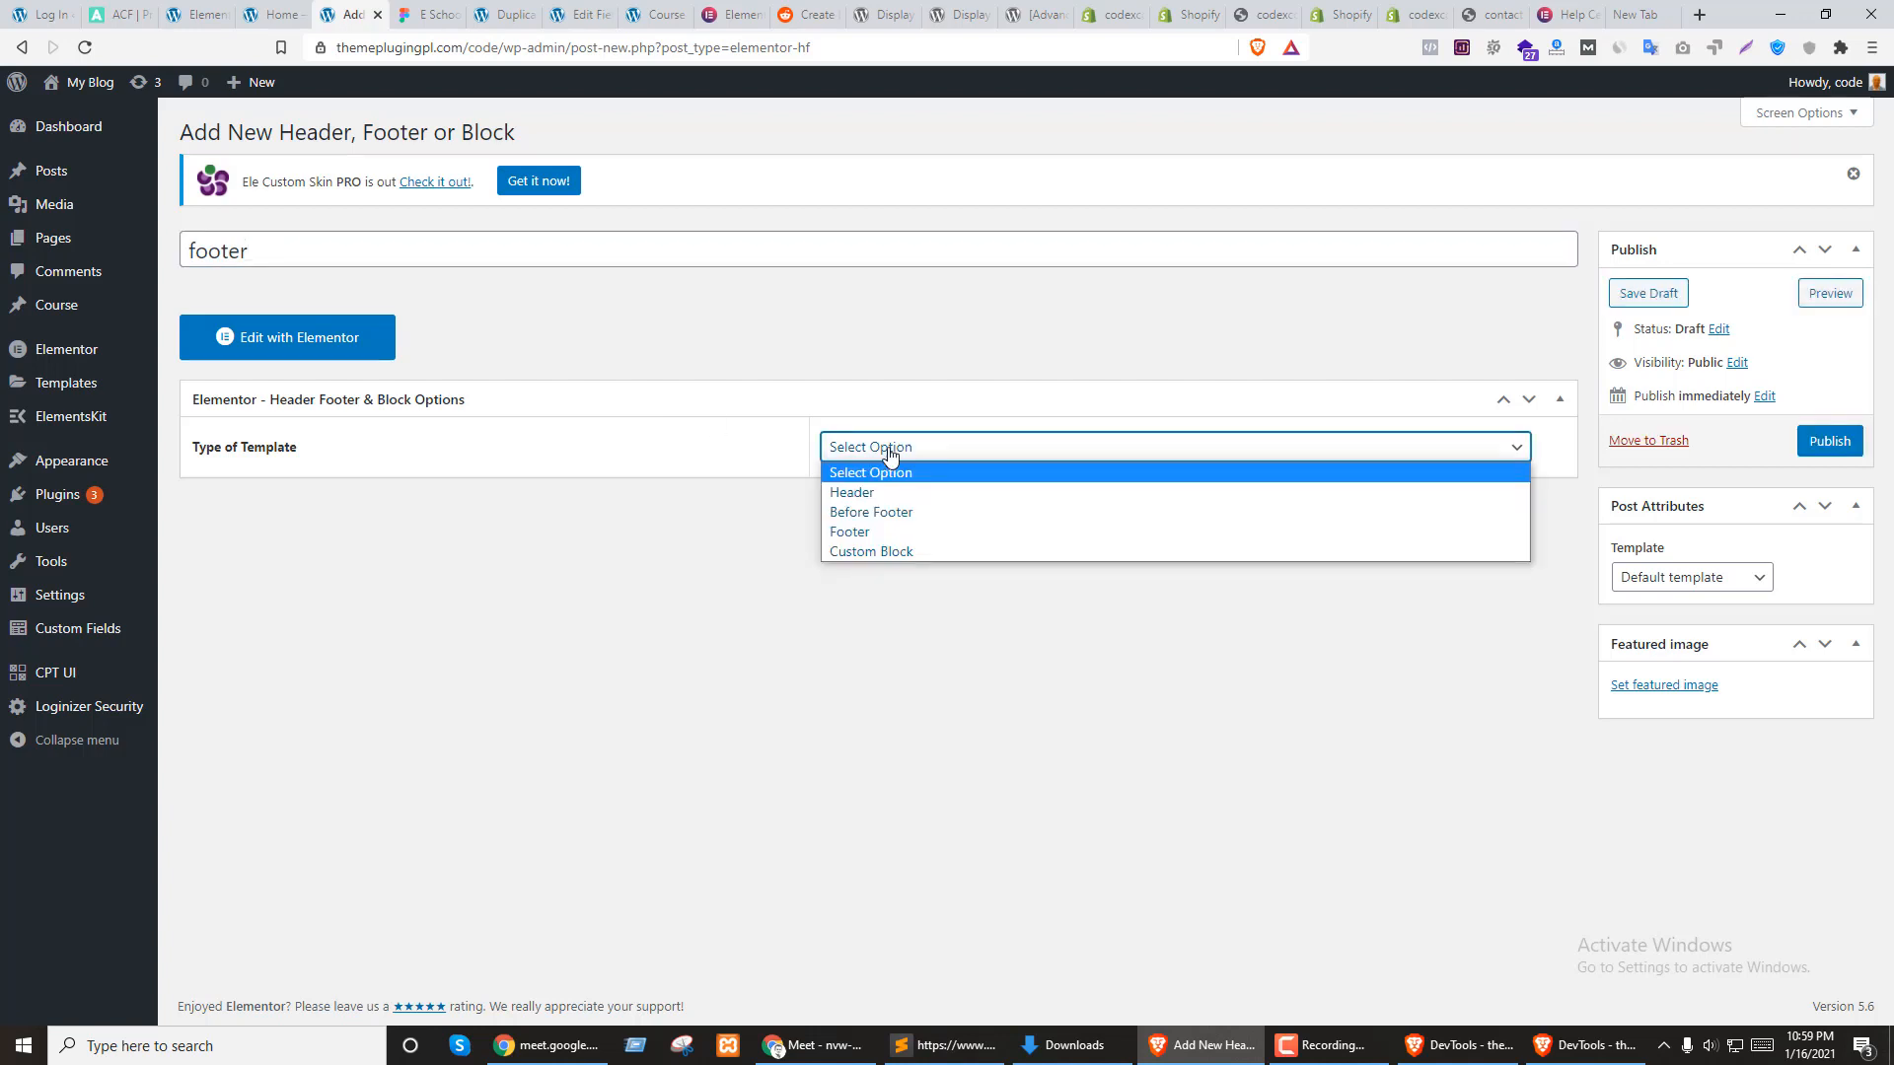
click(867, 533)
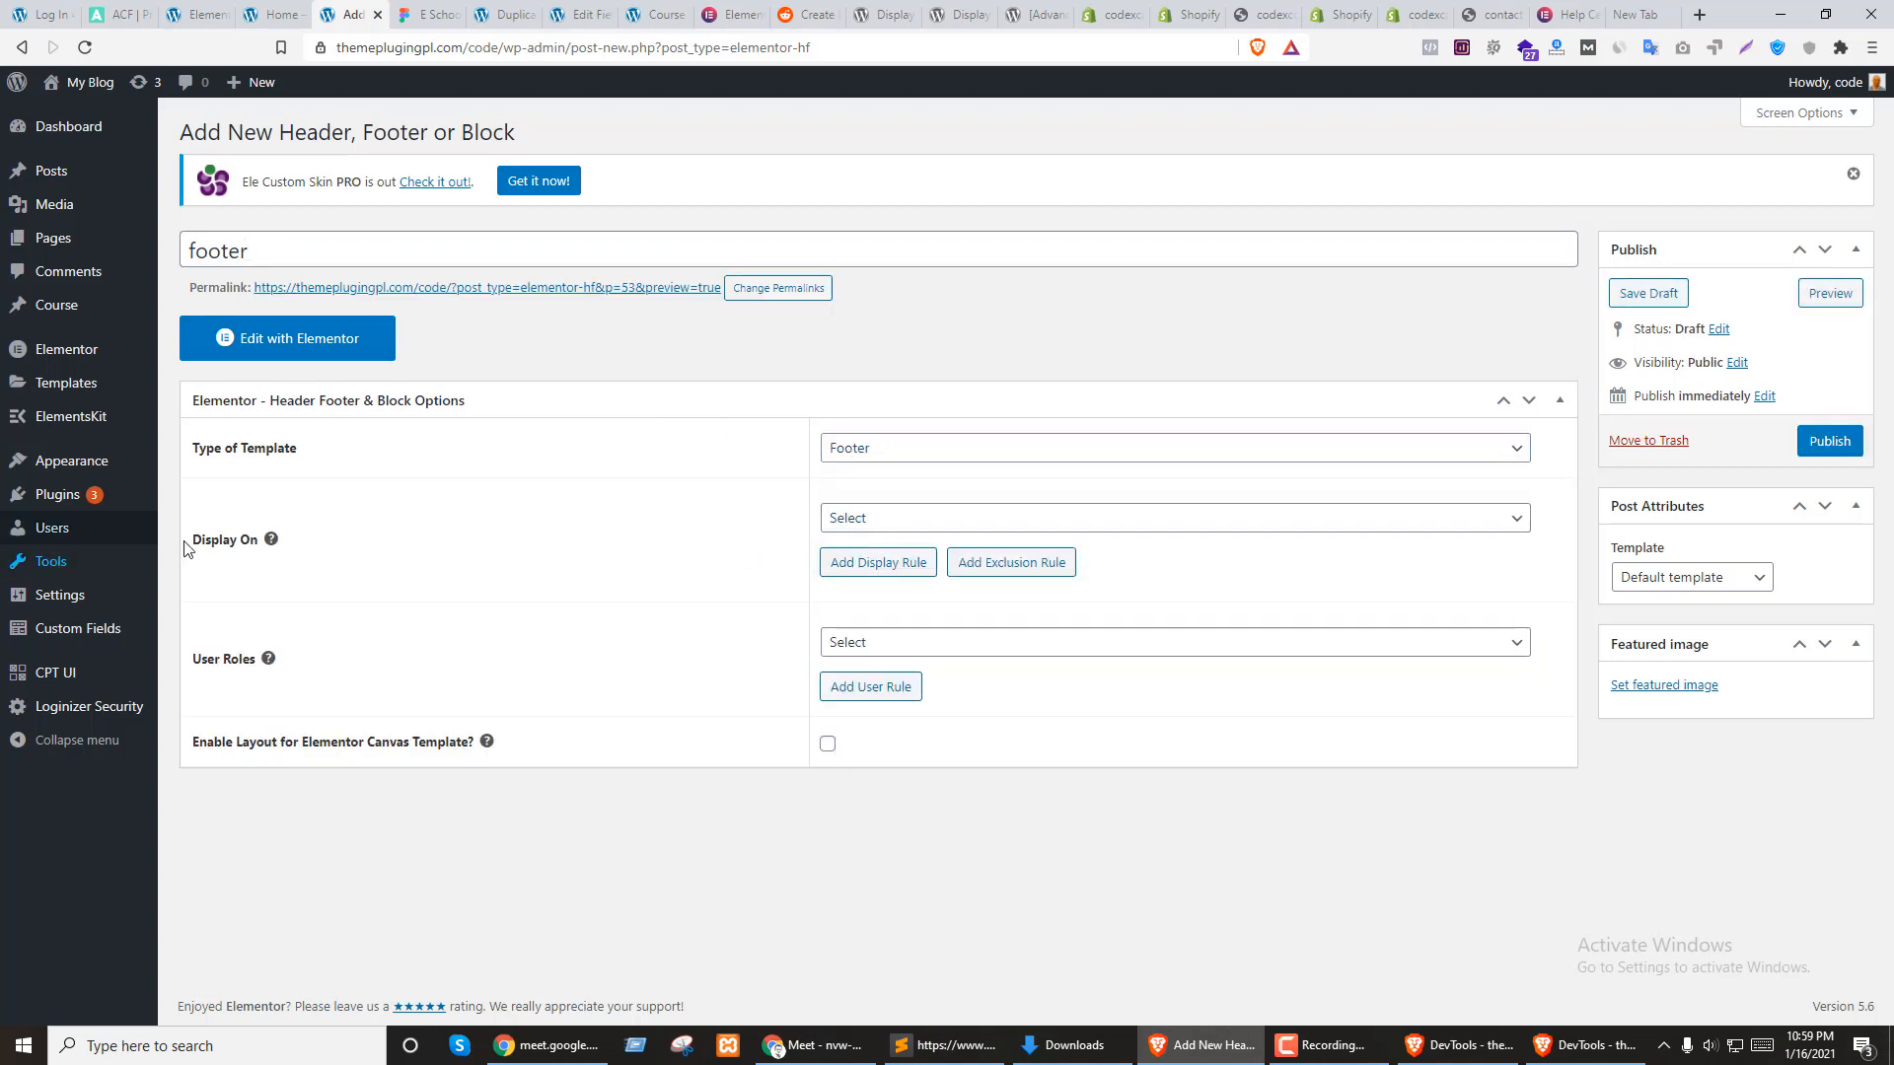
Set the footer to display on Specific Pages / Posts / Taxonomies and add the Home page as the target
click(899, 517)
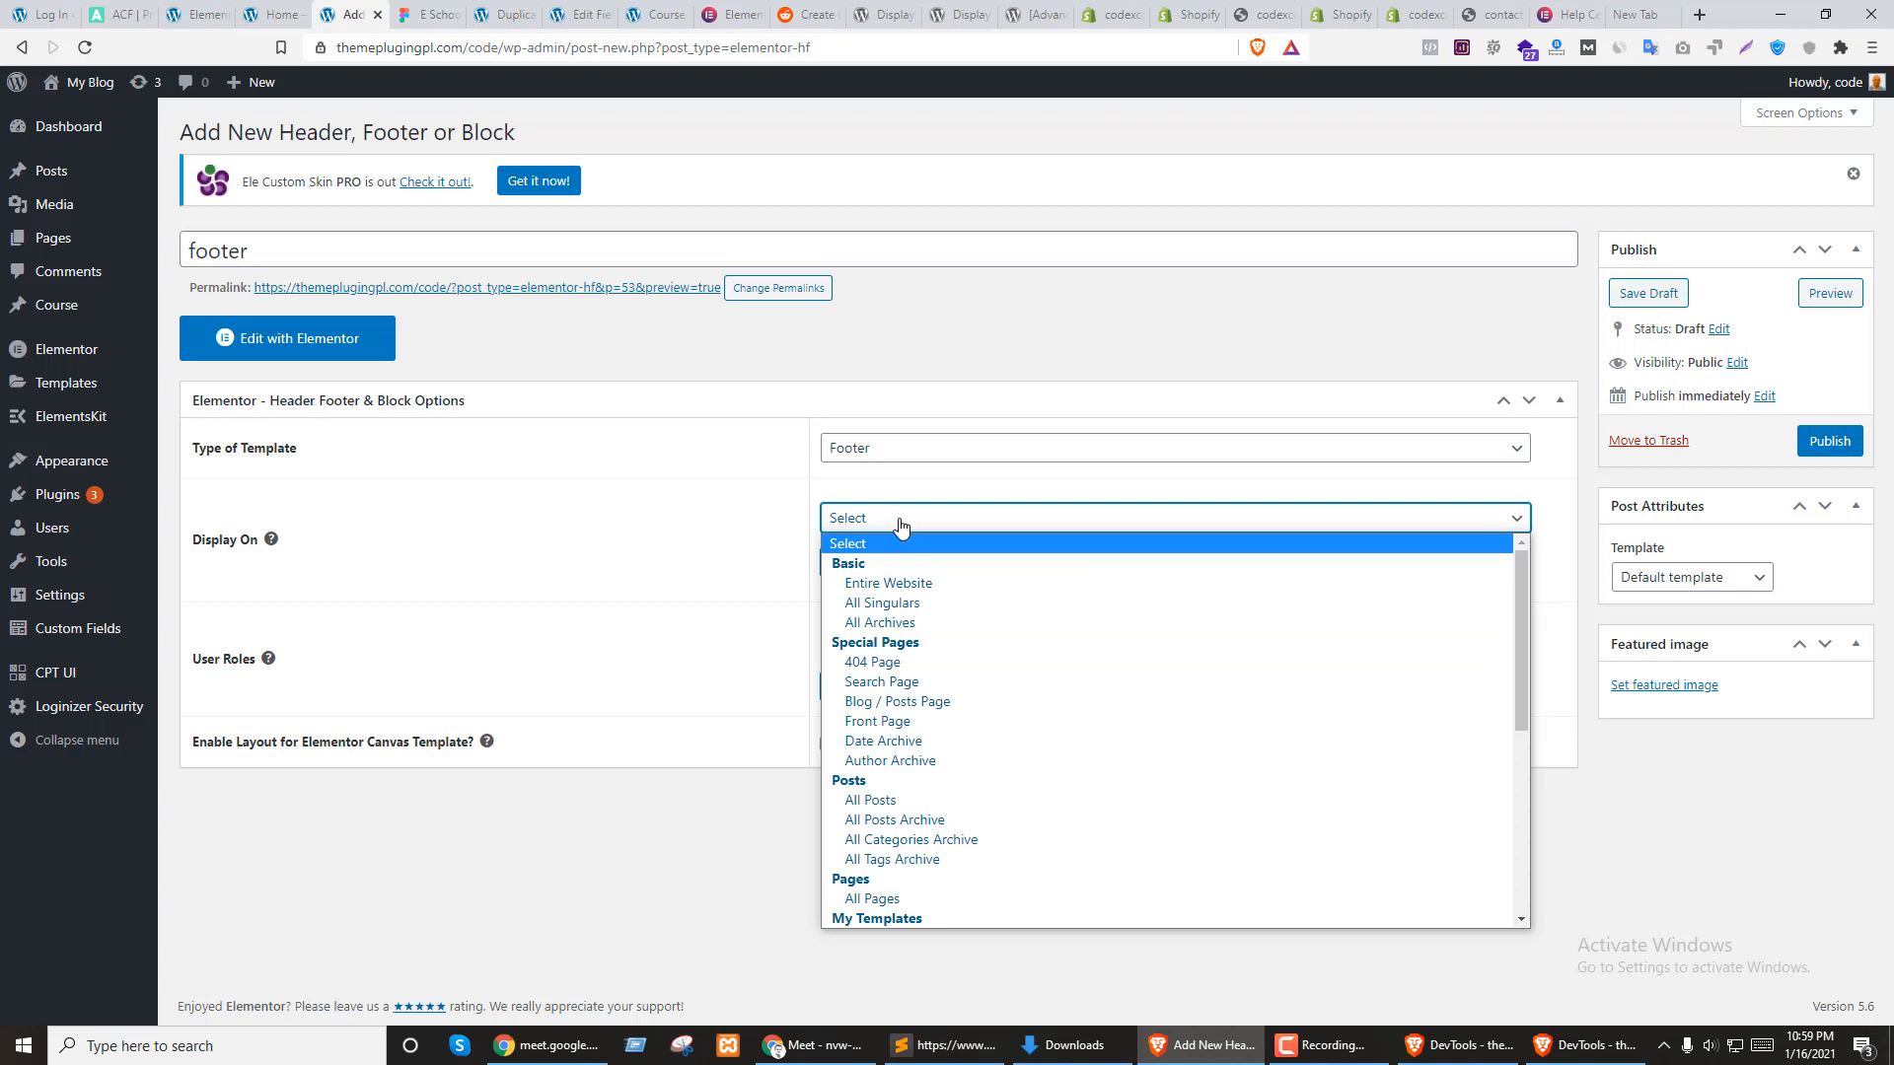
click(887, 584)
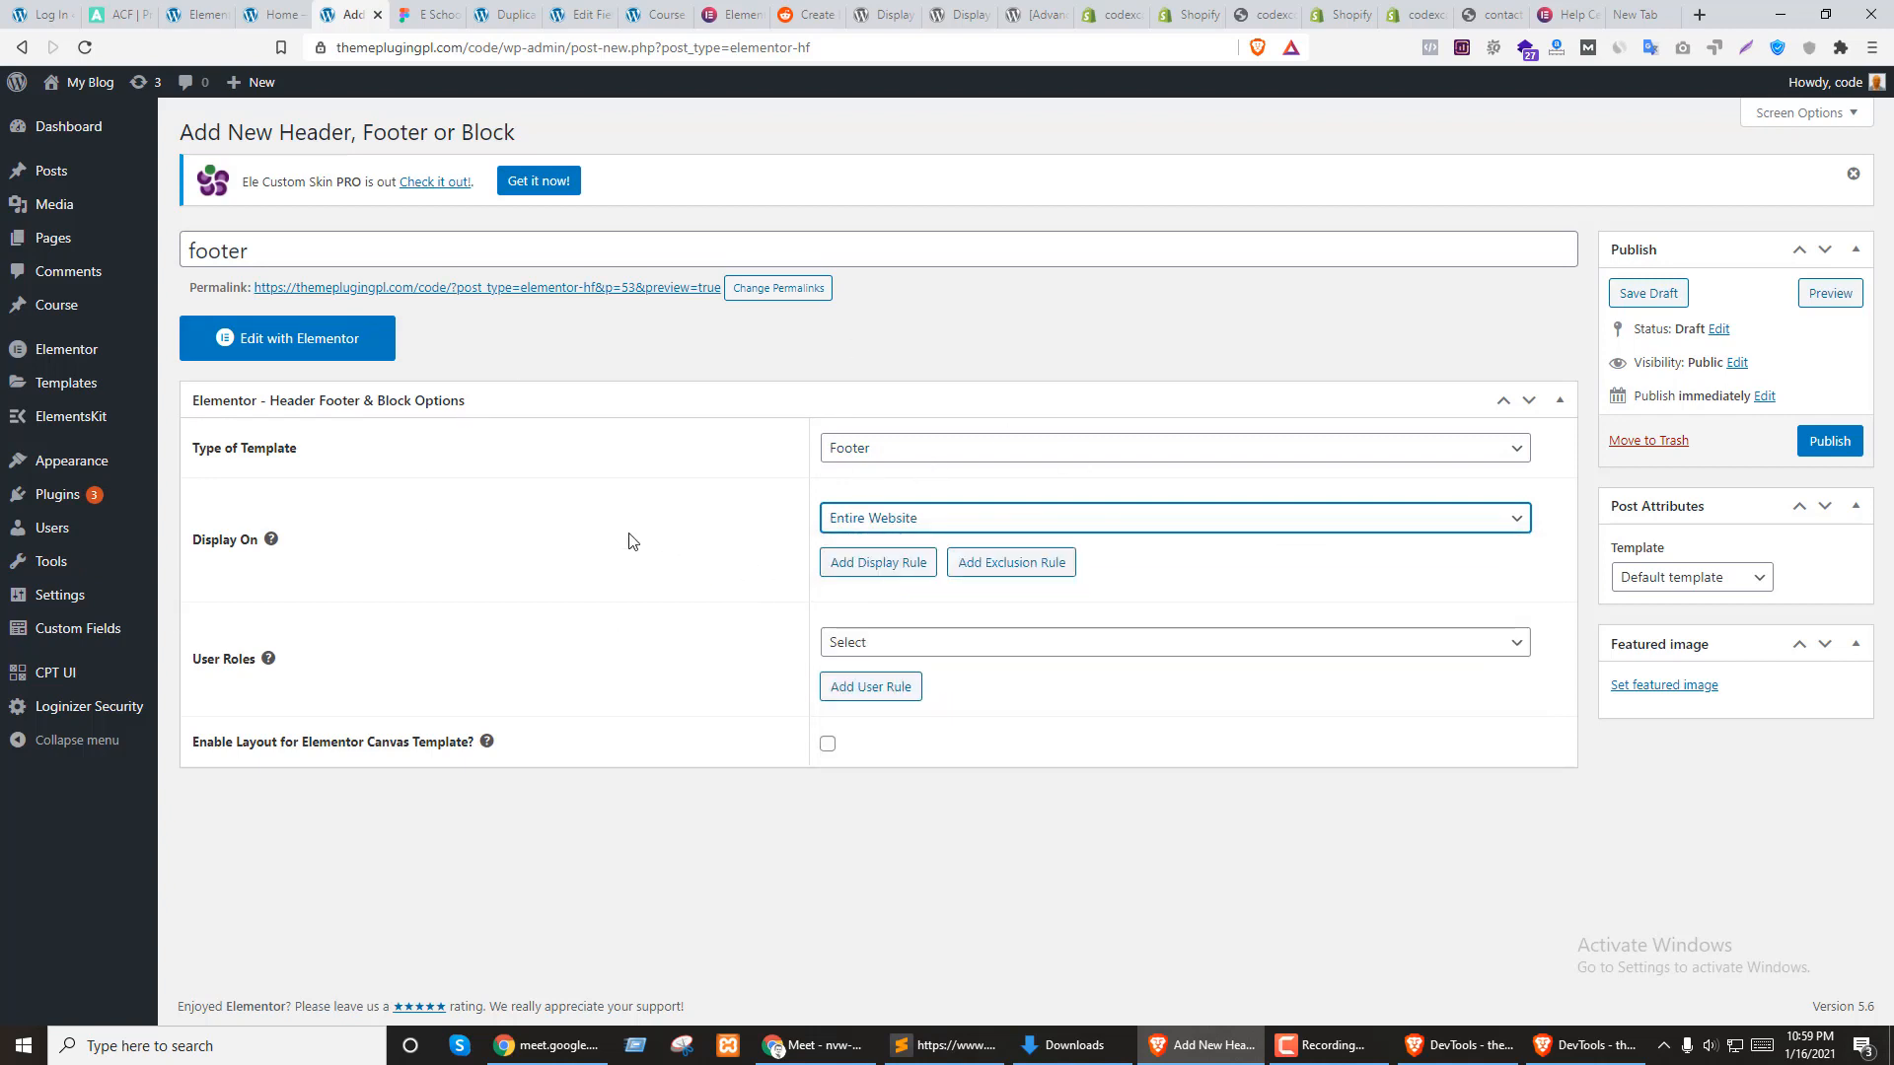
click(937, 519)
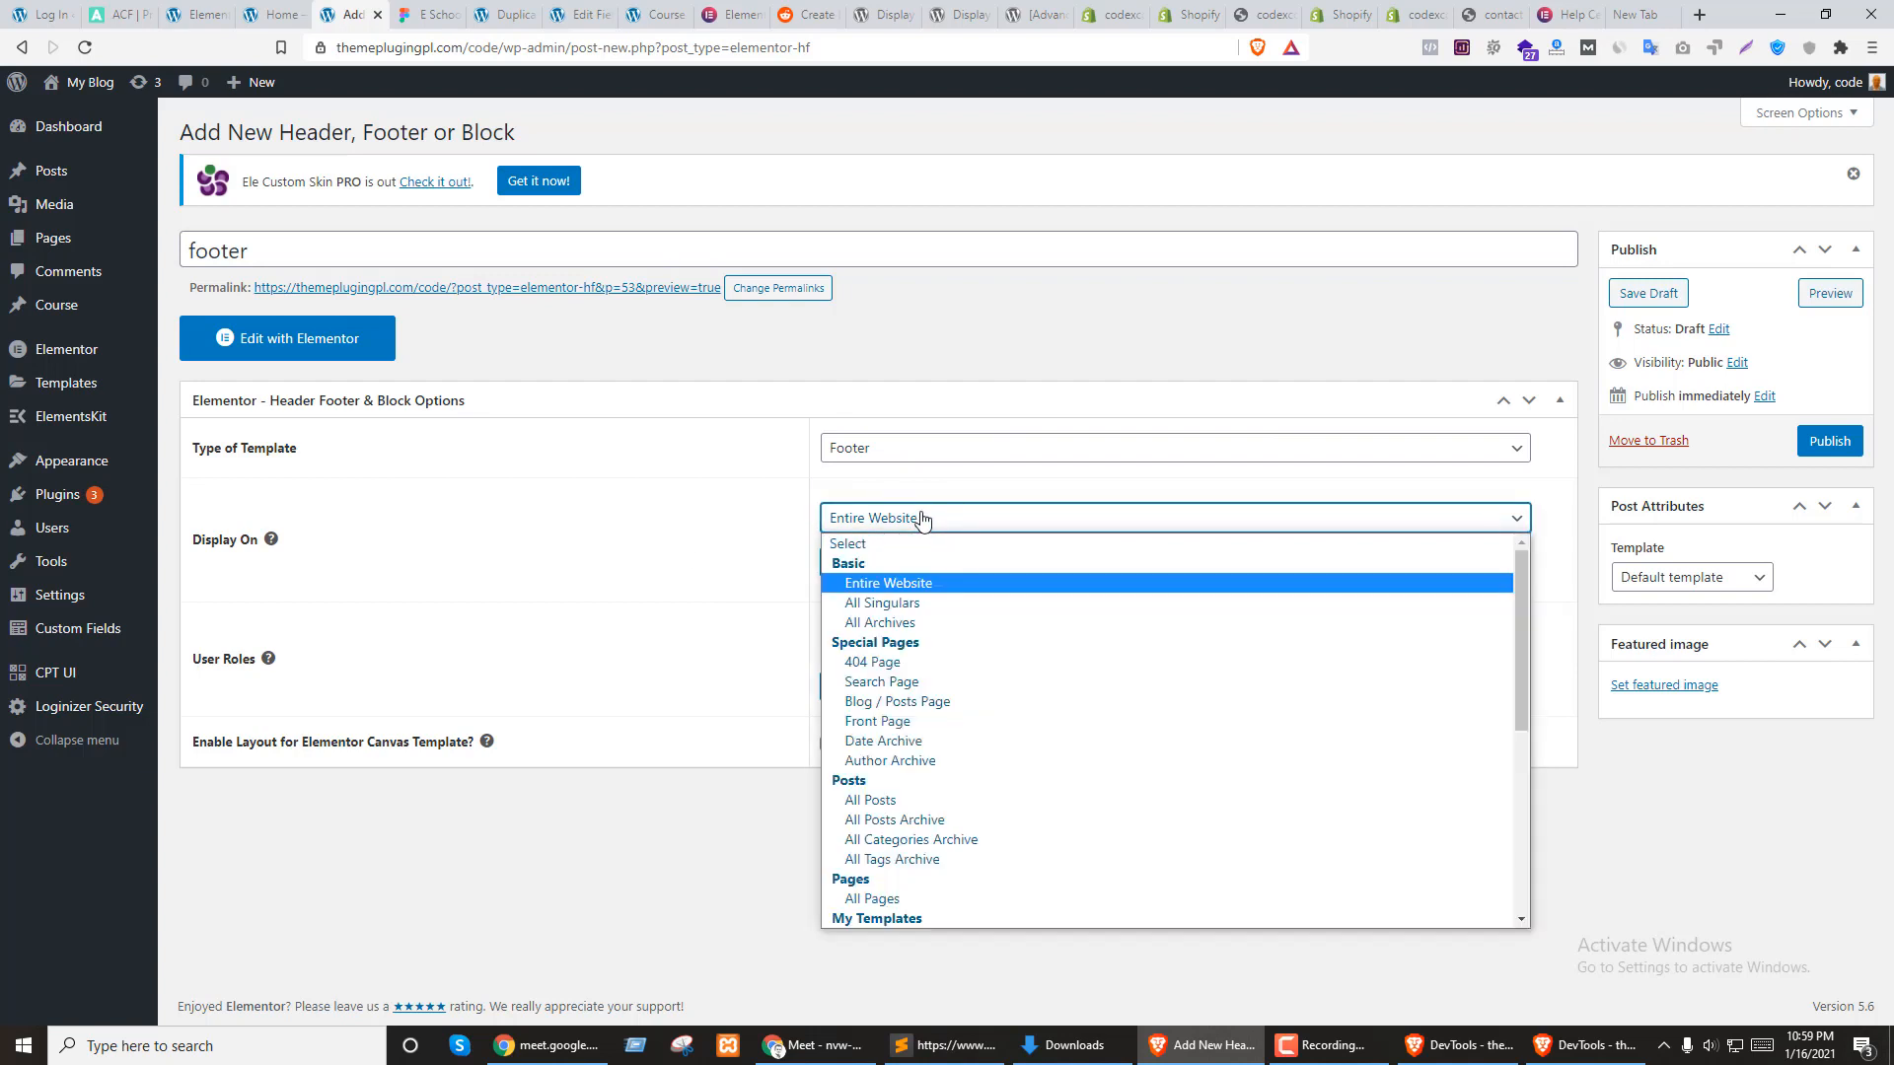
scroll(965, 715, down, 10)
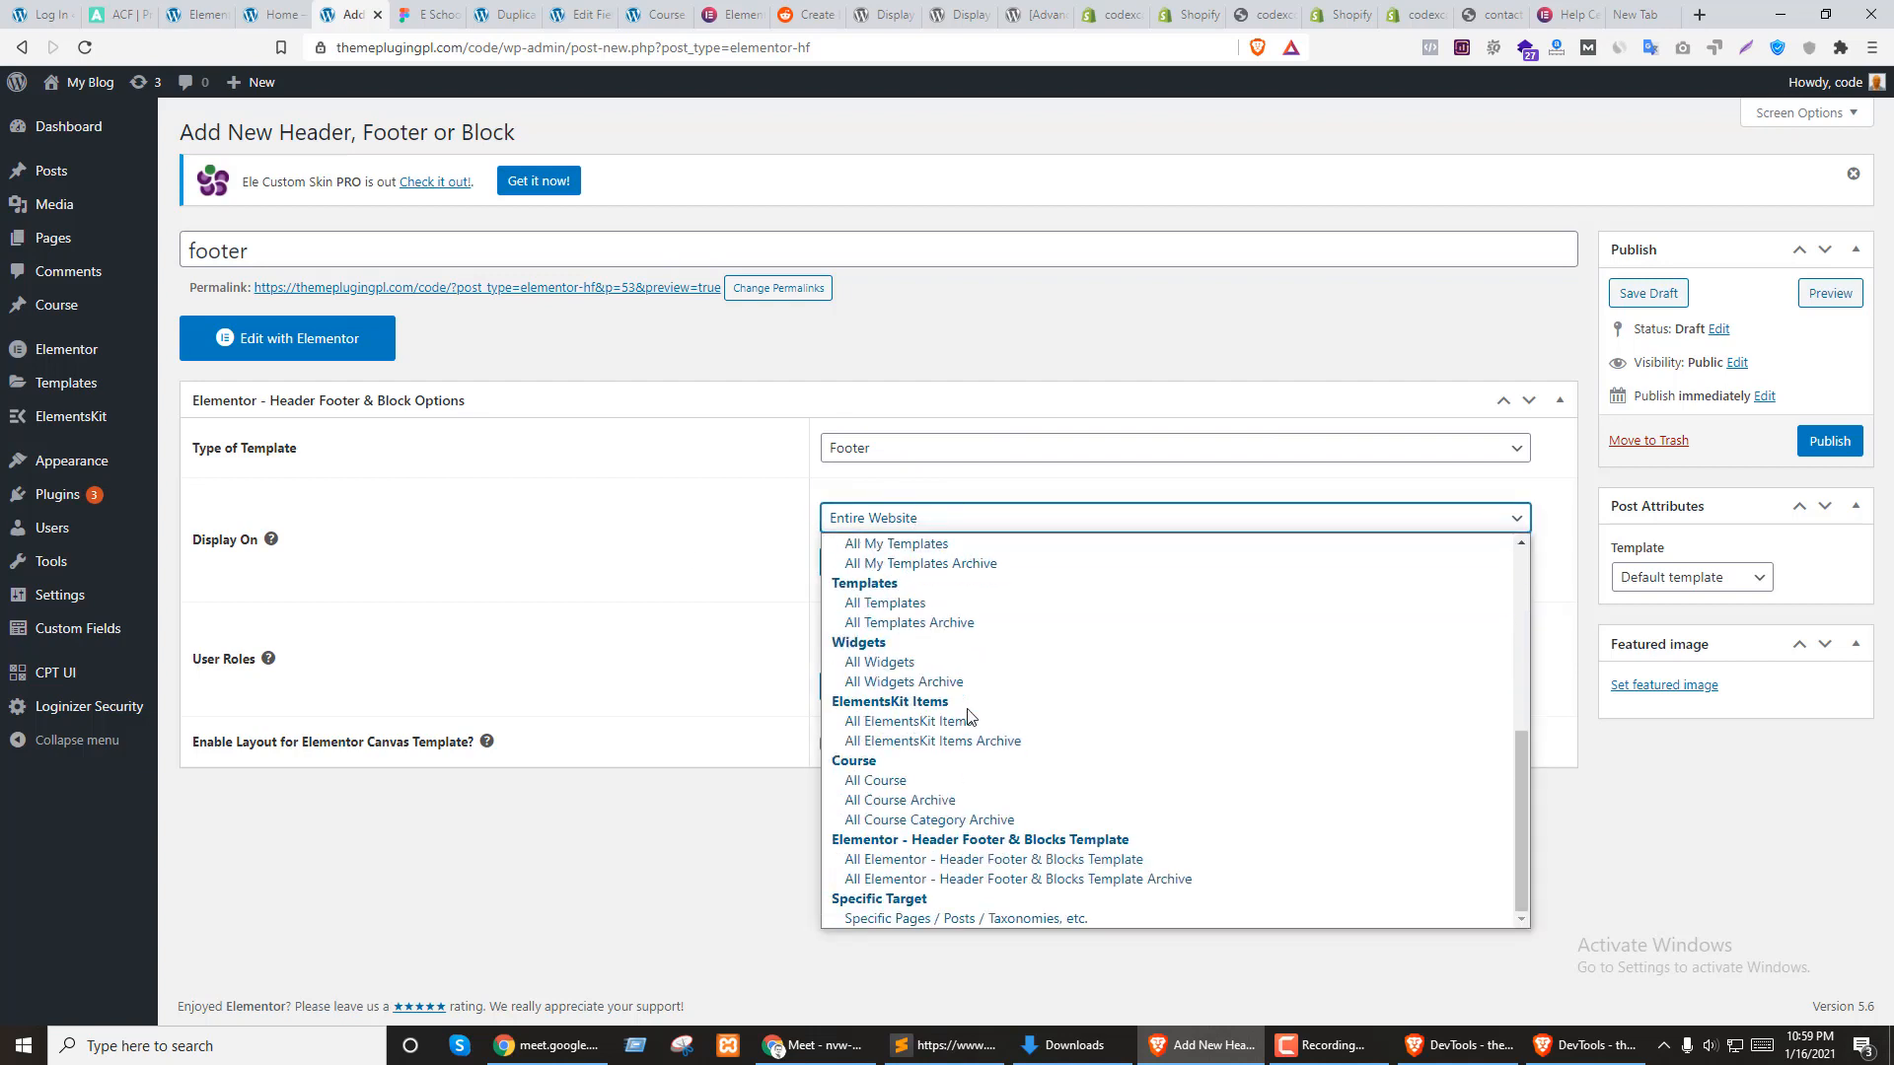
click(953, 919)
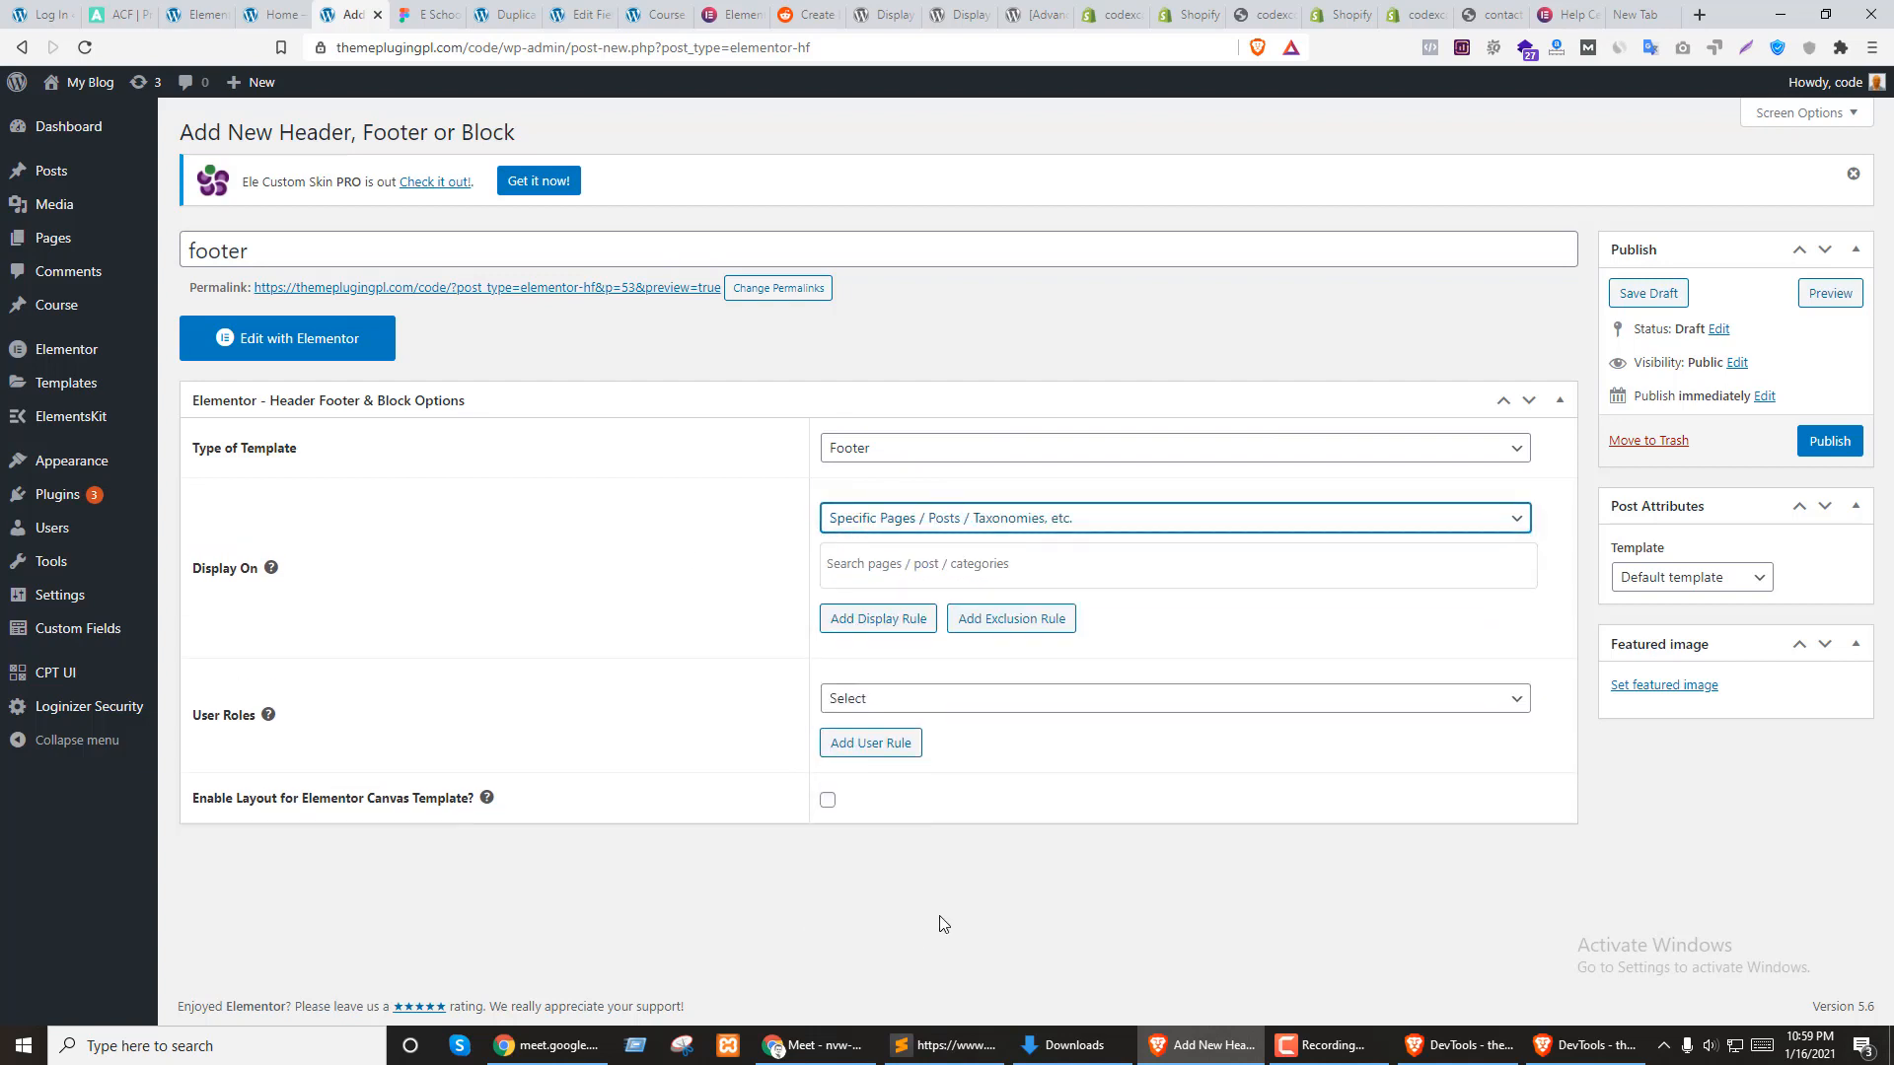
click(874, 569)
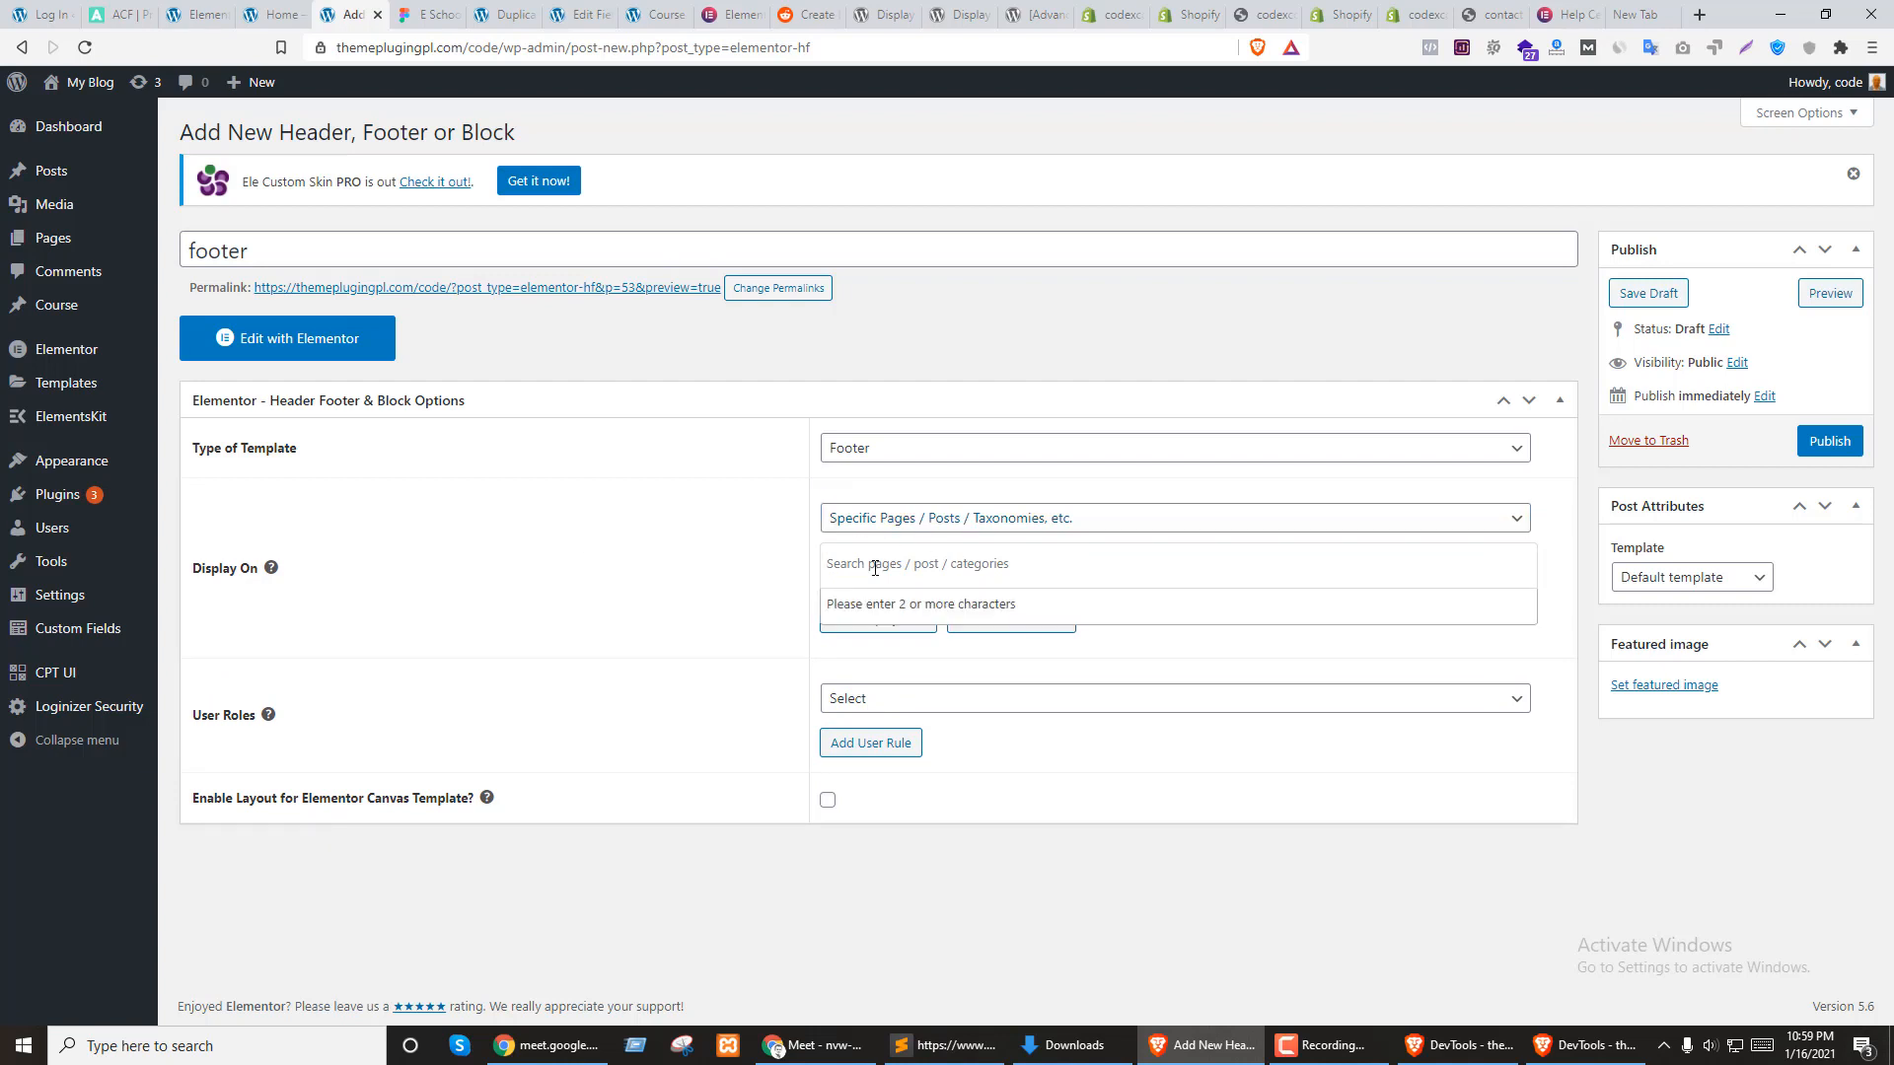
text(home)
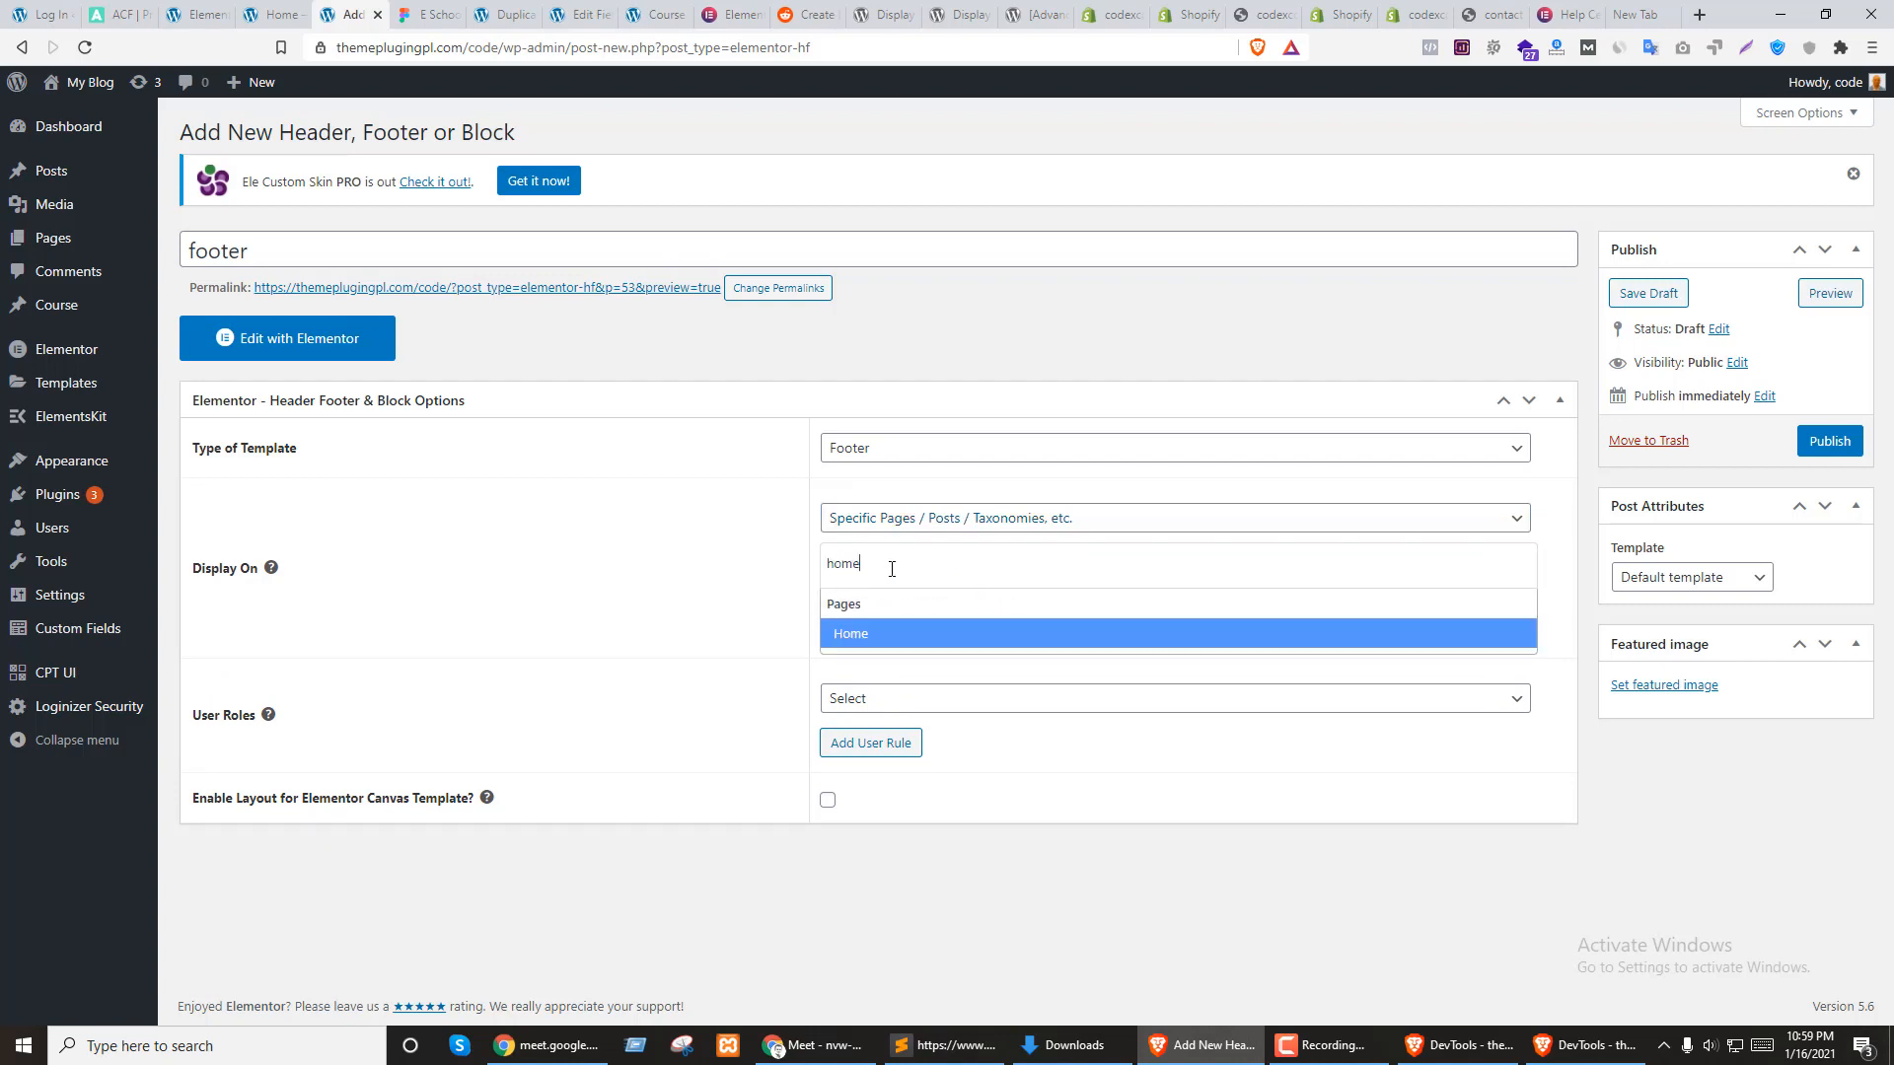
click(854, 639)
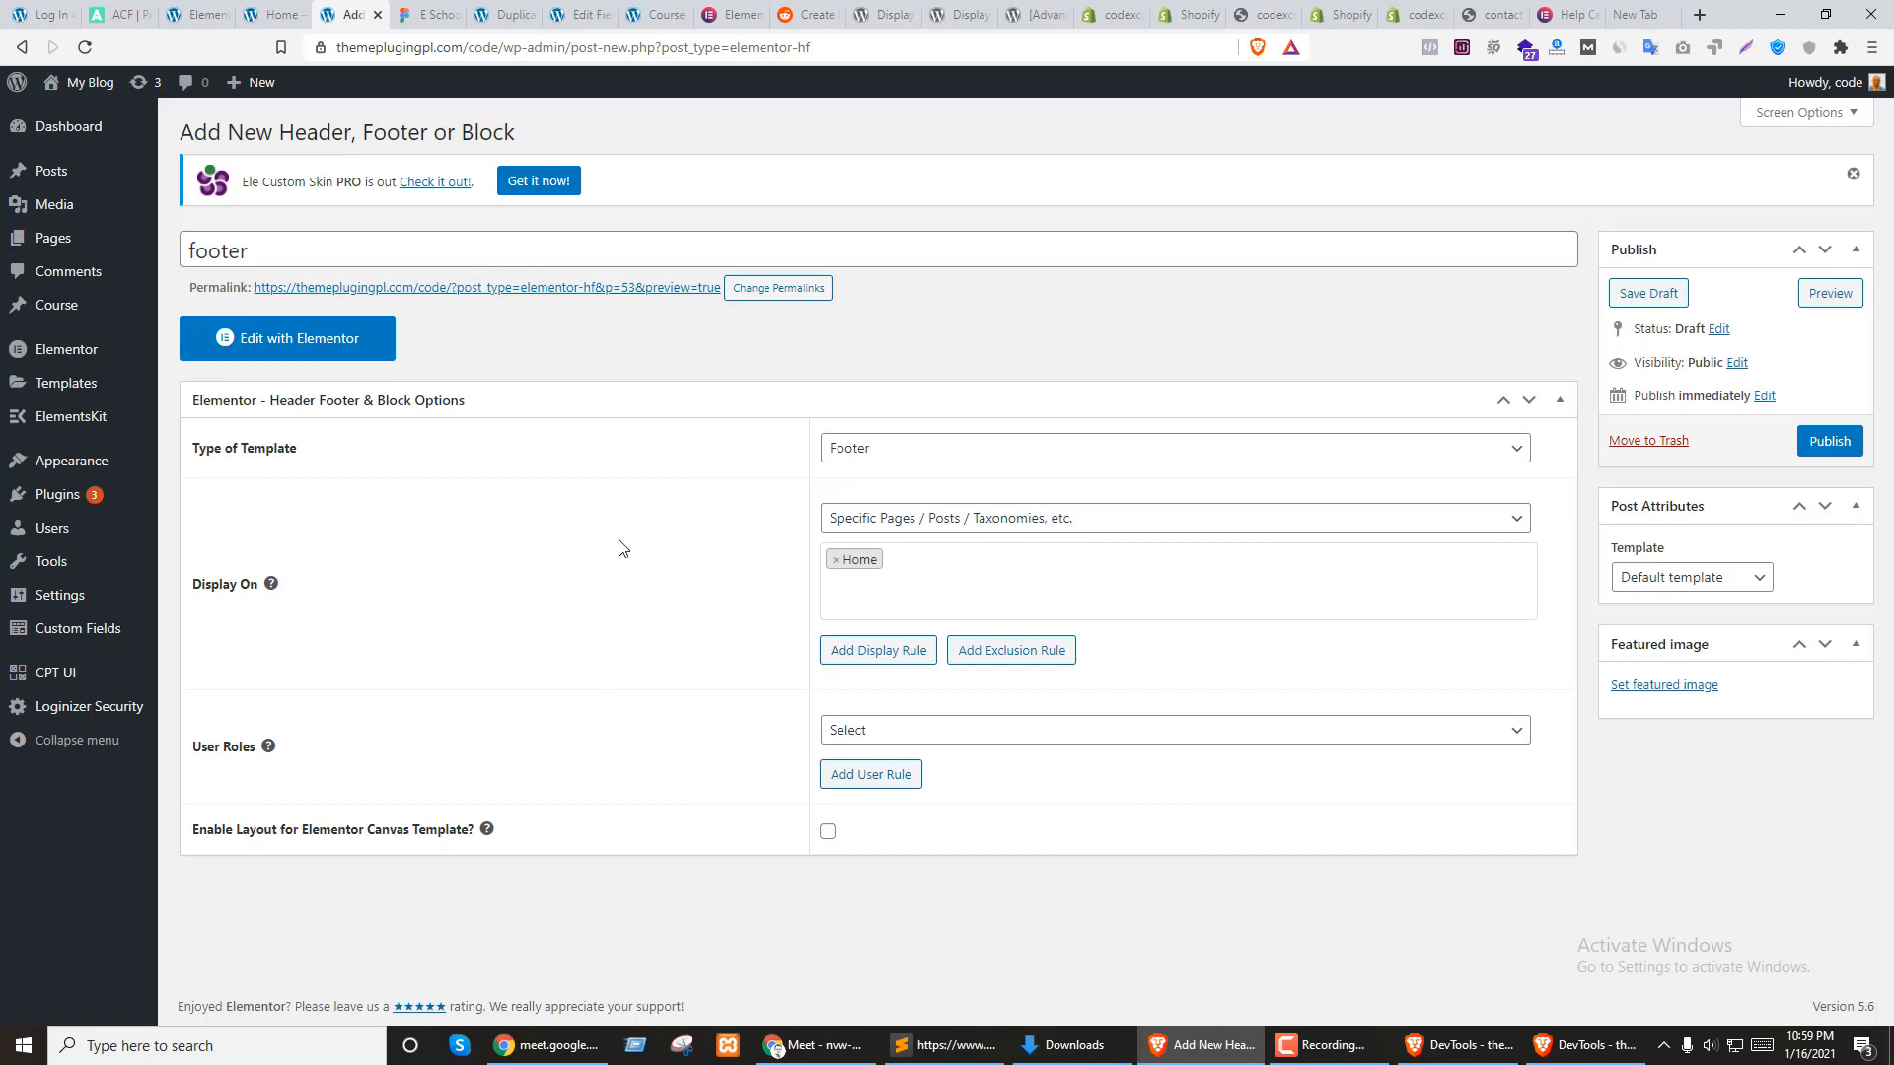
click(902, 575)
click(620, 621)
click(900, 520)
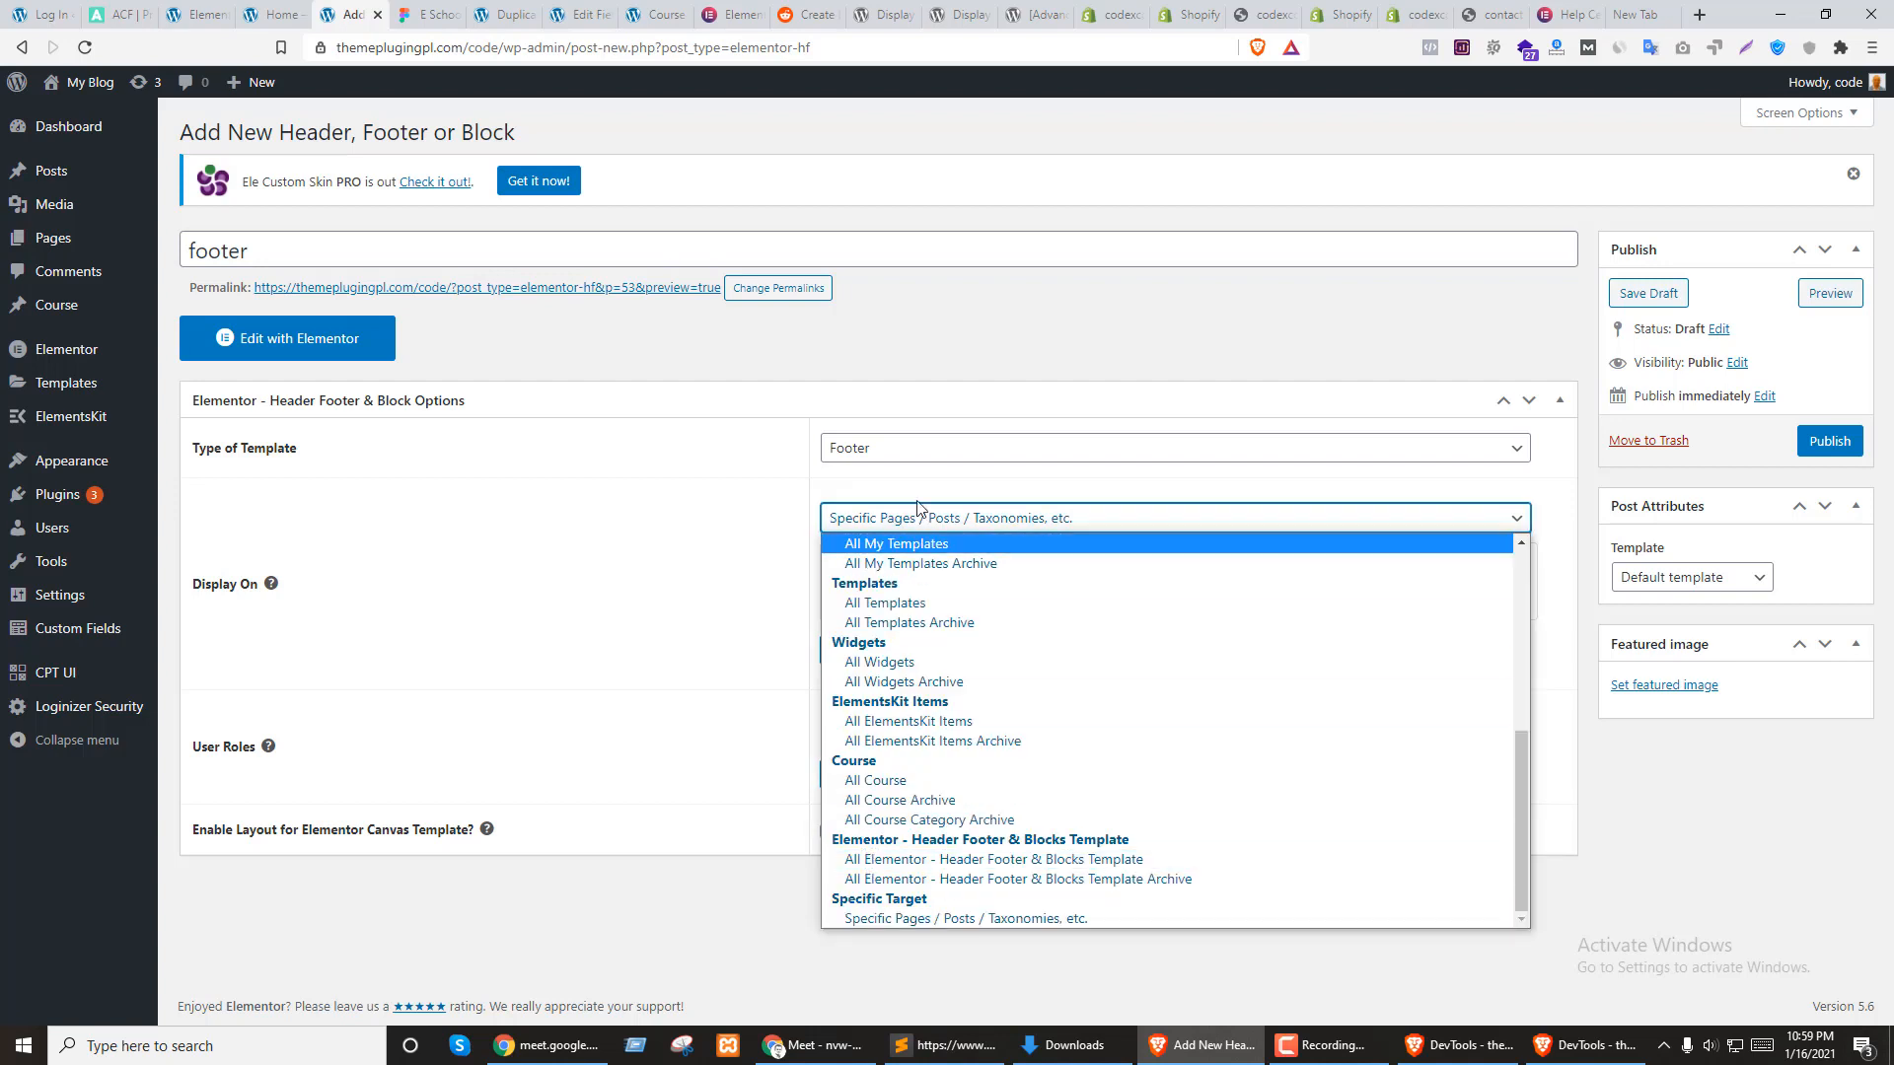
click(620, 607)
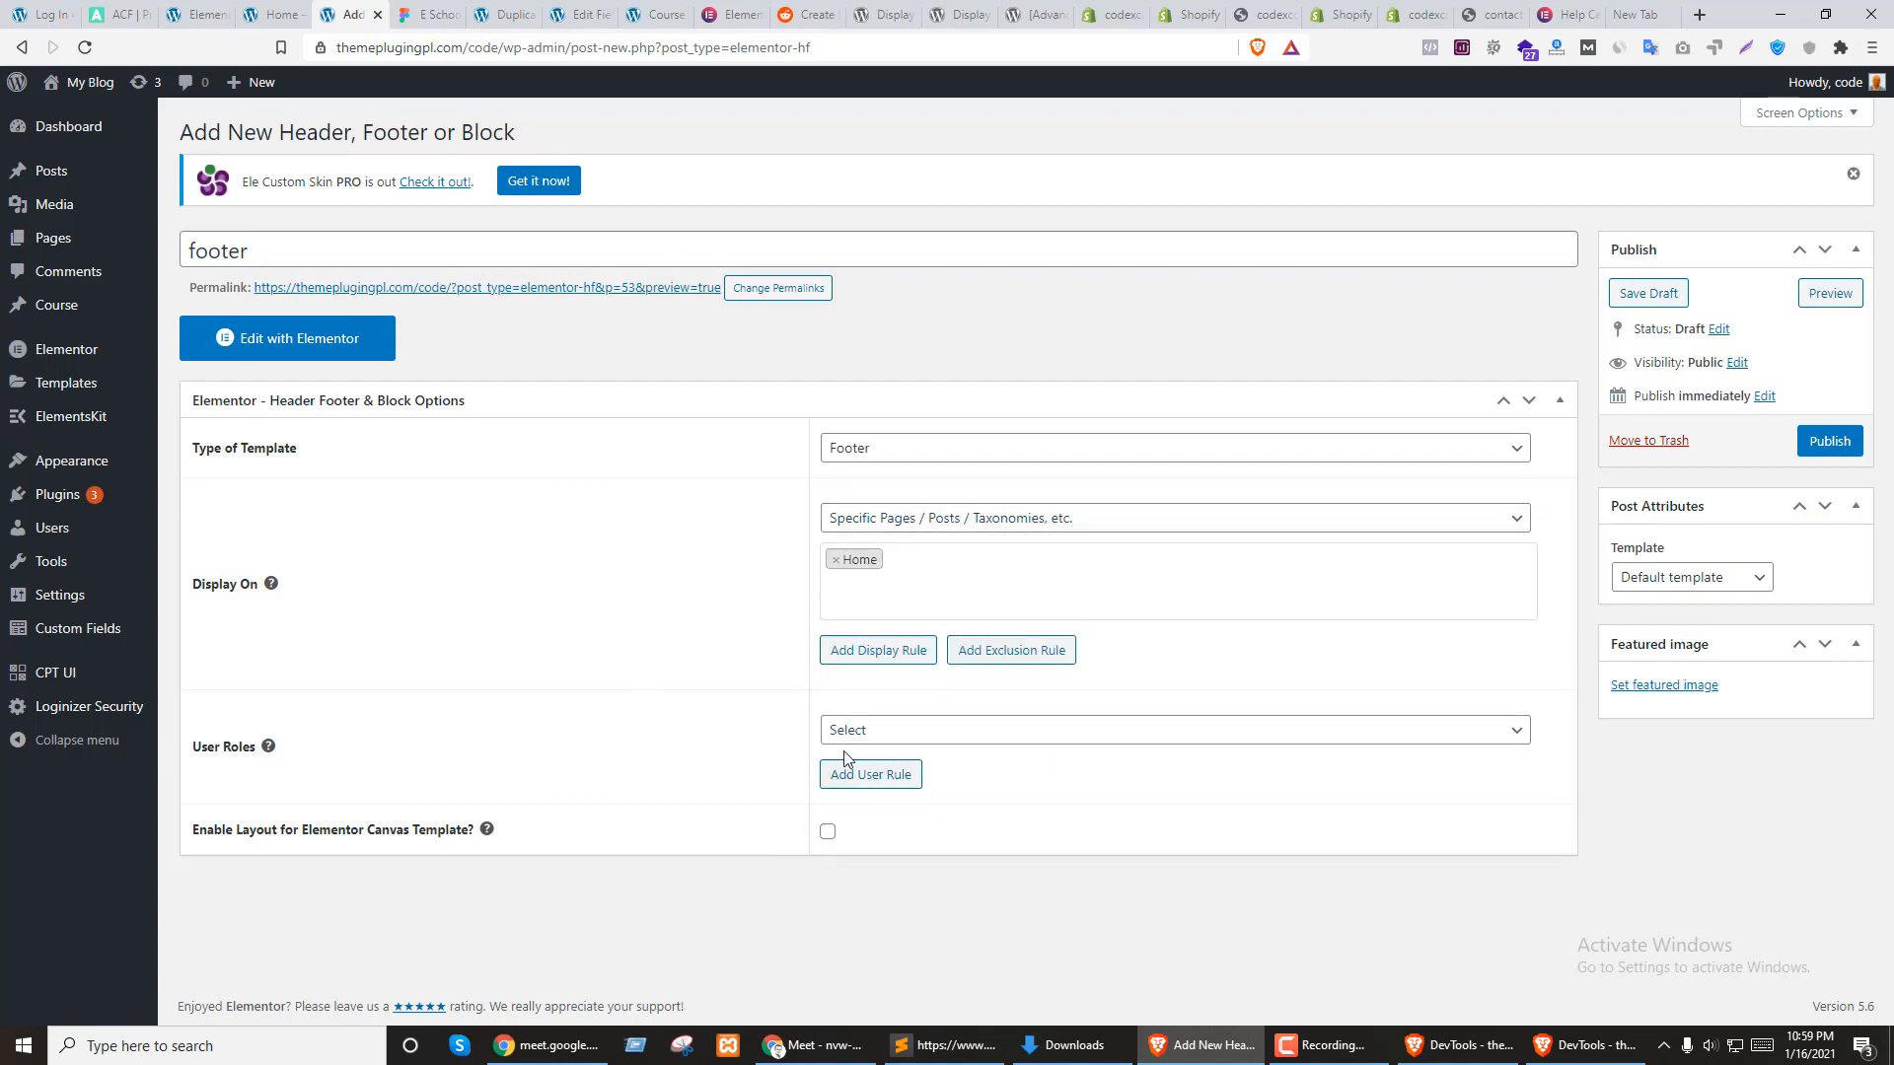
click(927, 735)
click(585, 690)
Set the footer's page template to Elementor Full Width and publish it
click(1689, 587)
click(1682, 642)
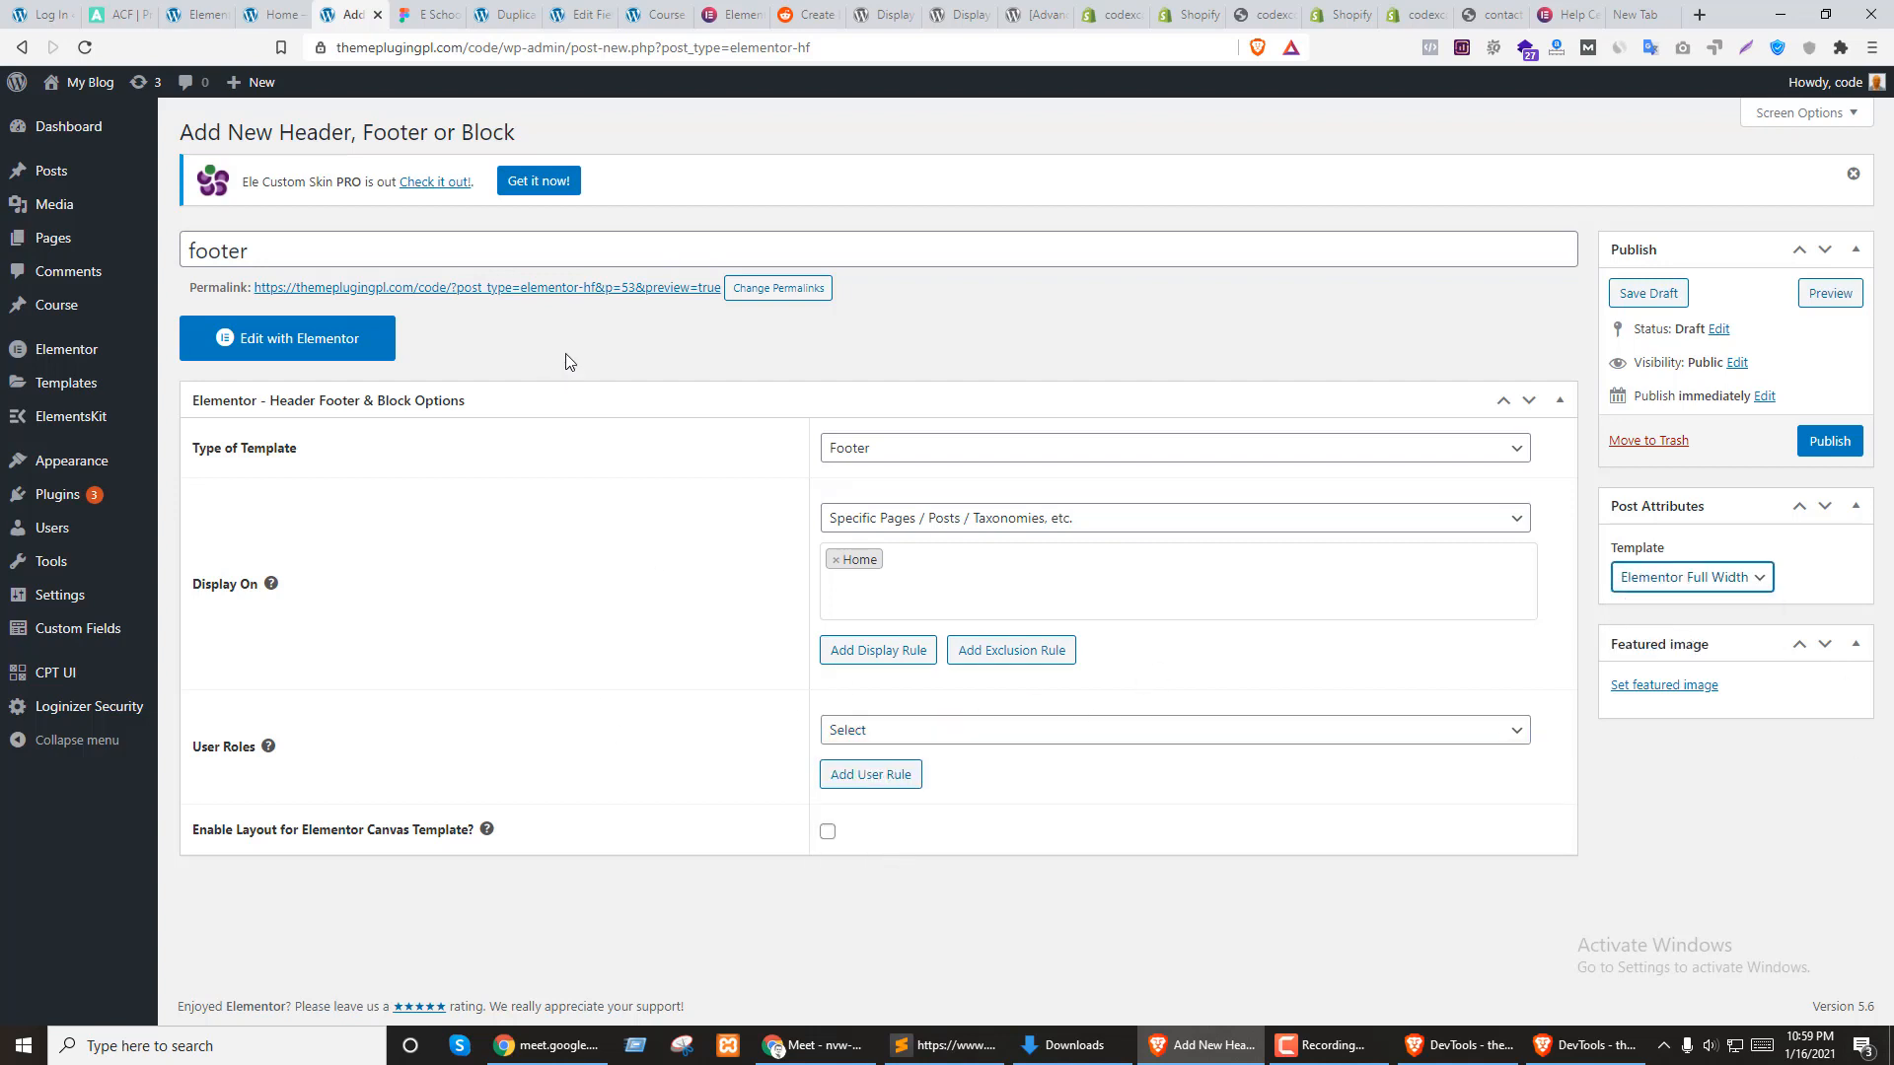
click(1829, 441)
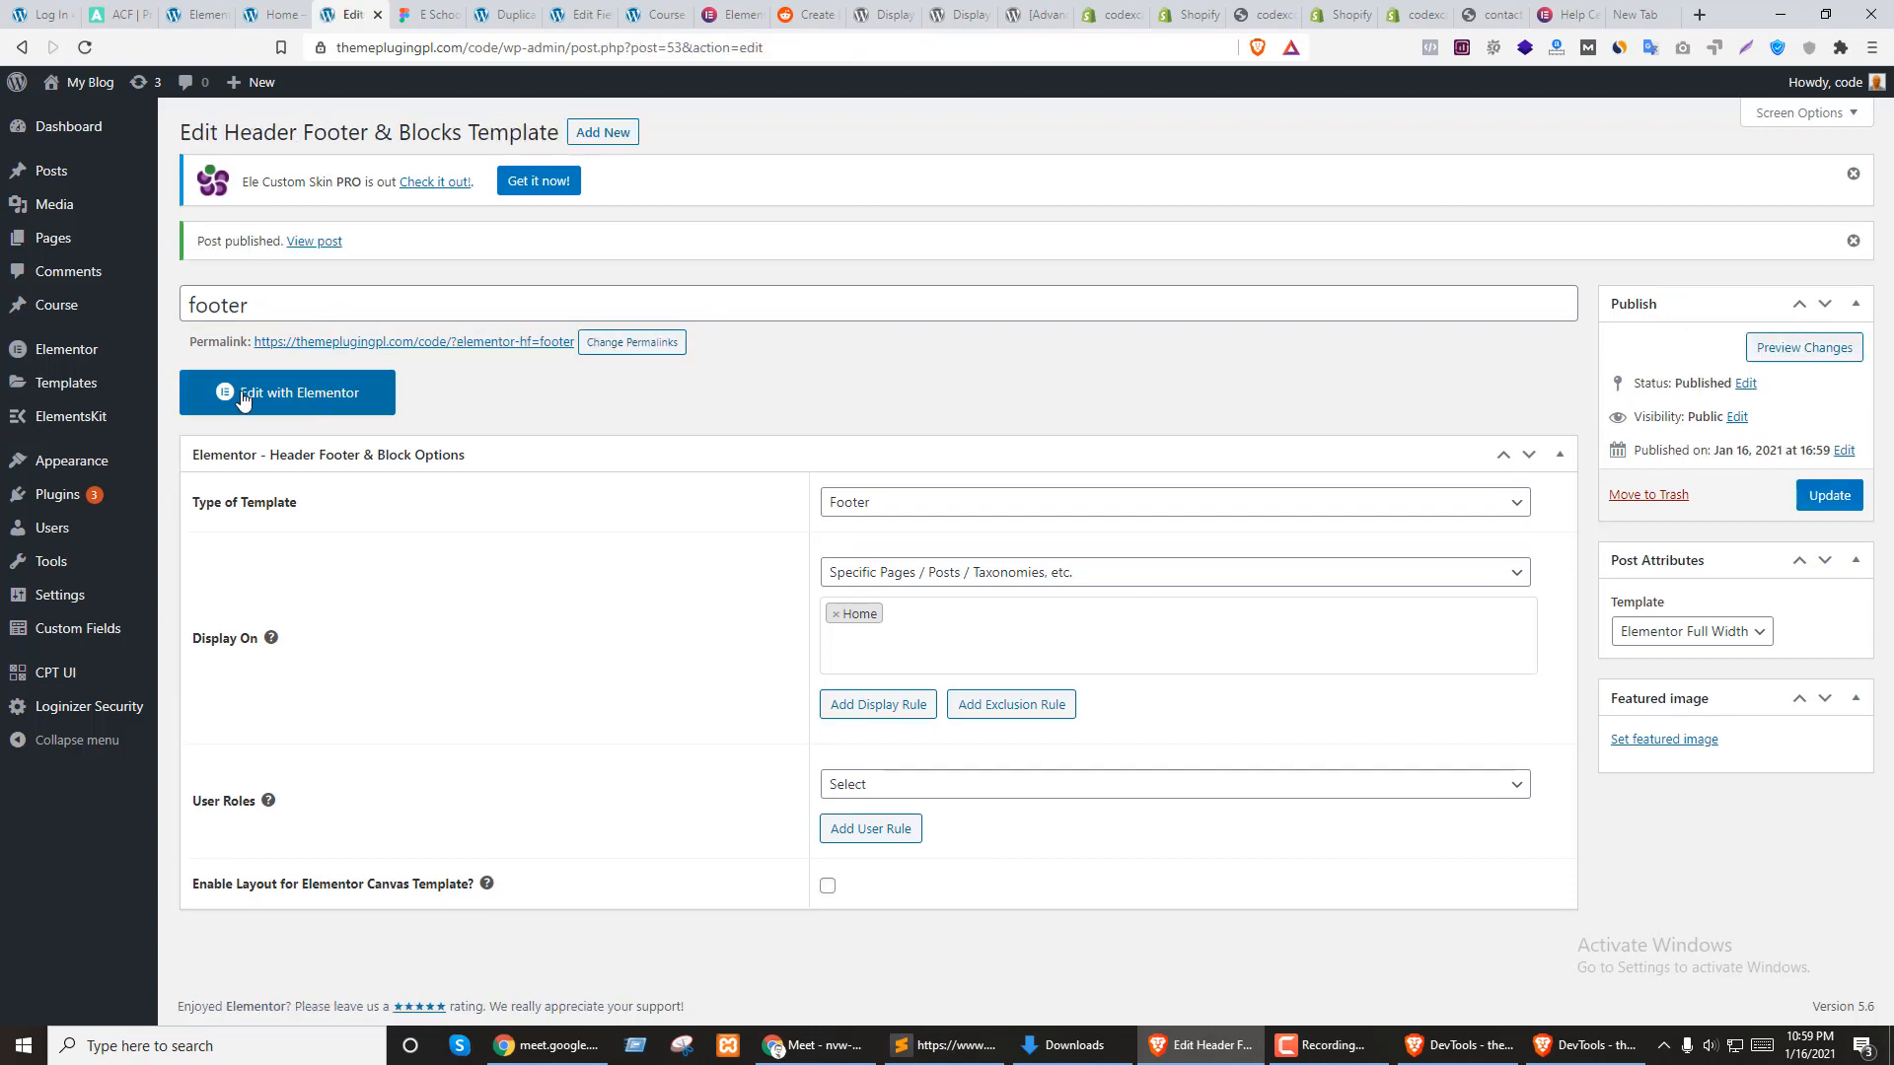
Open the footer template in the Elementor editor and add a stretched four-column section, following the Figma footer layout
click(291, 393)
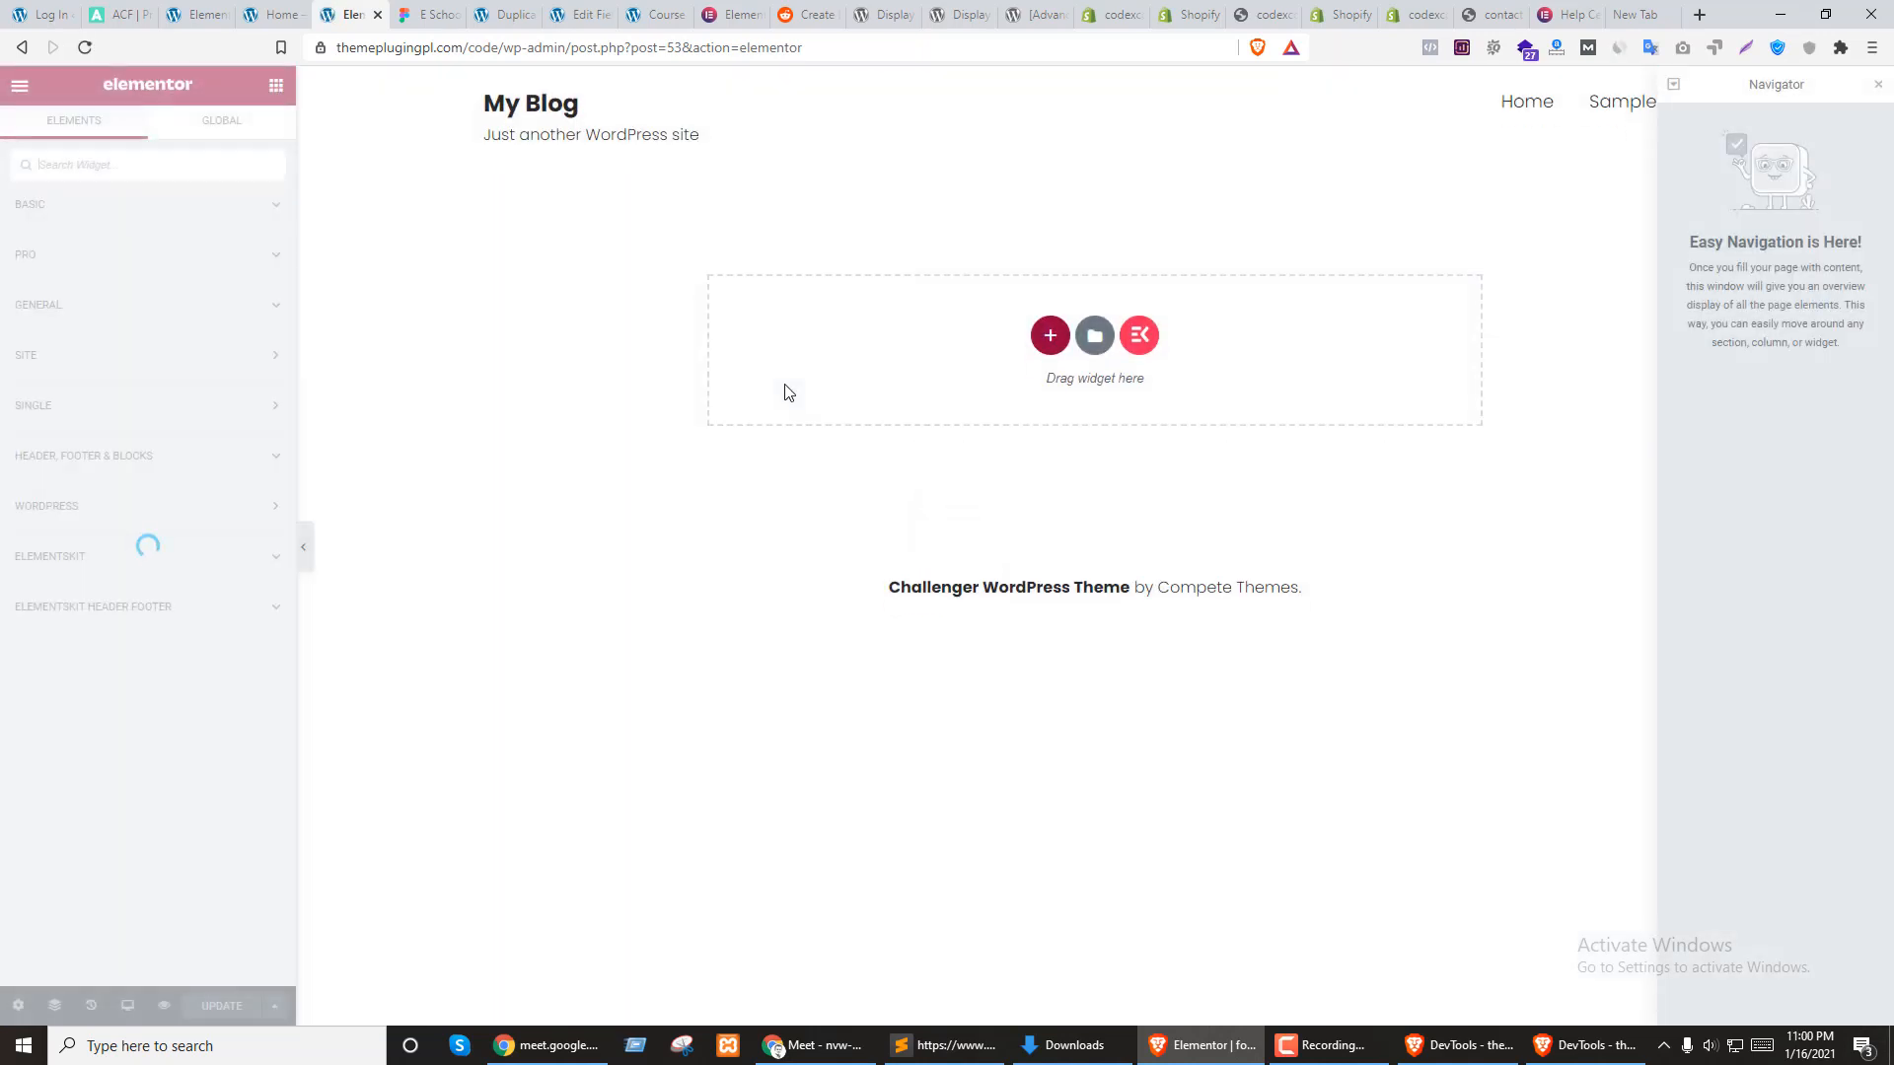
click(1879, 87)
click(1050, 336)
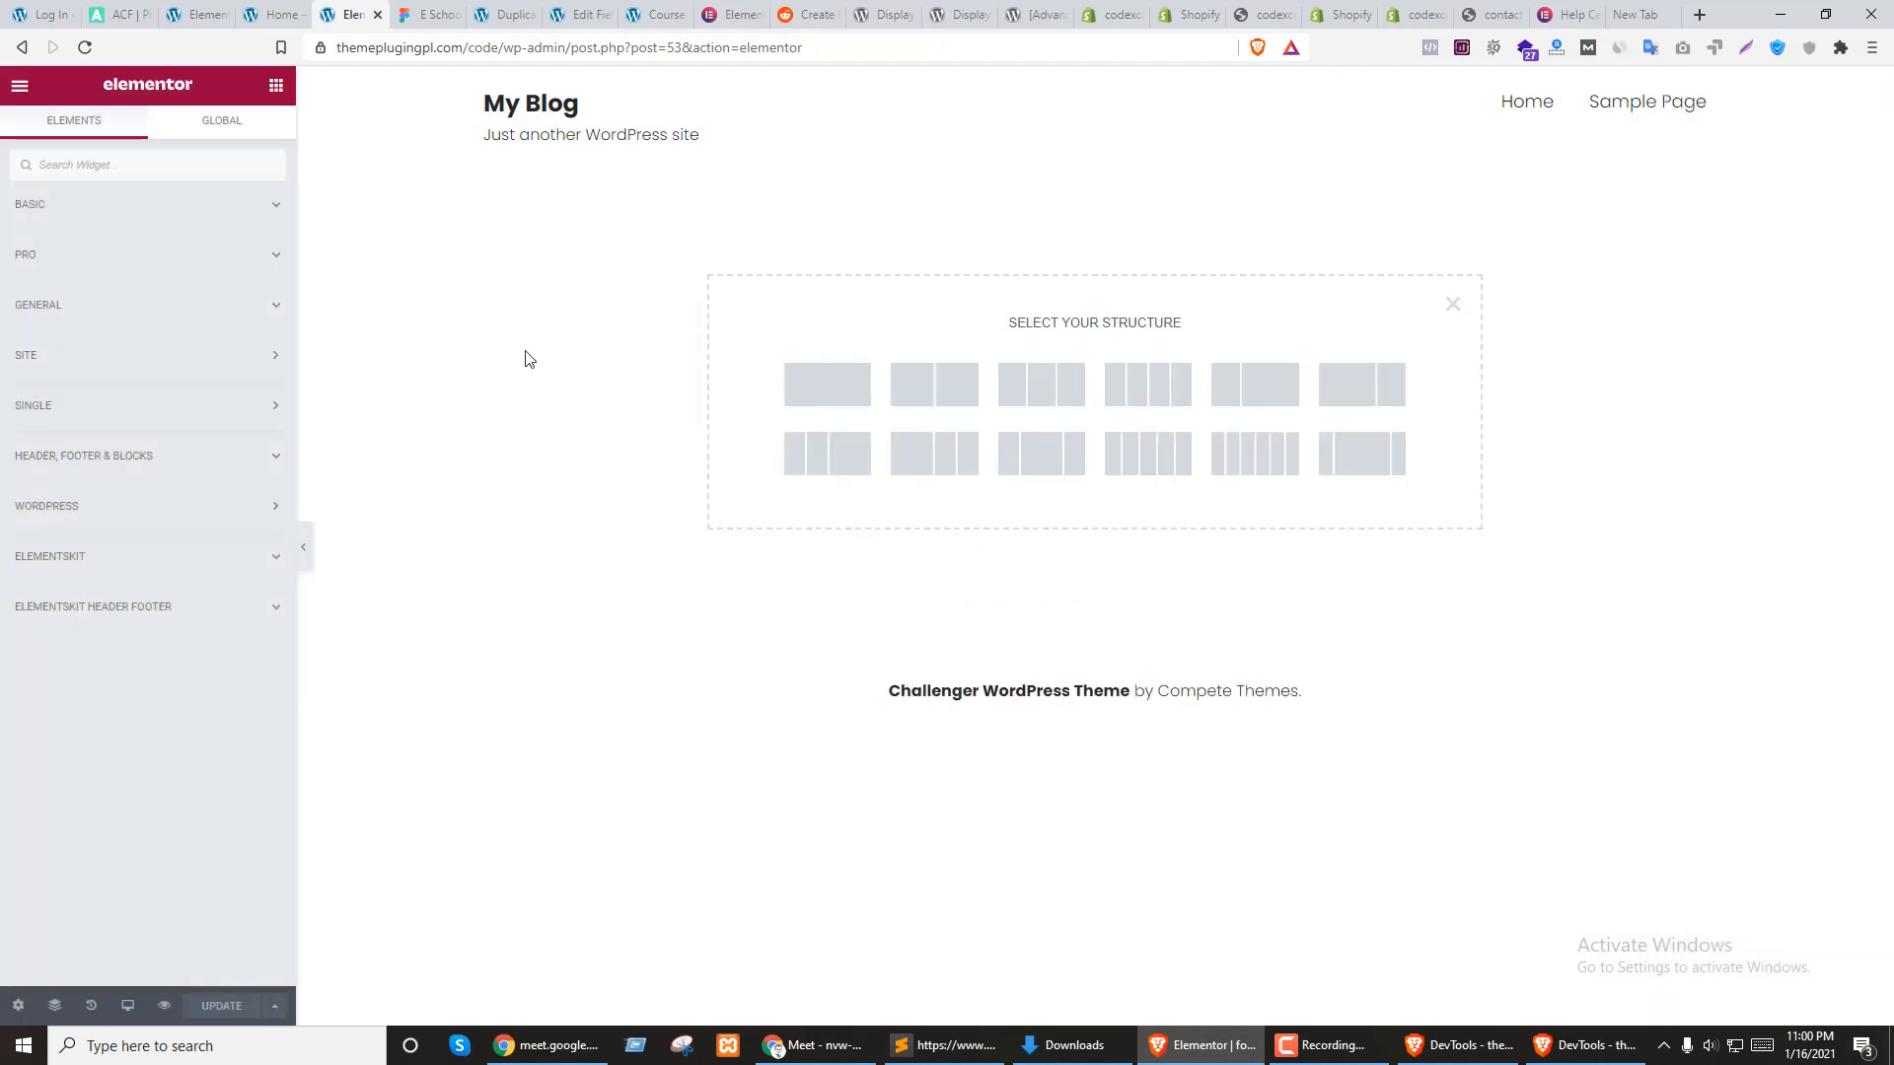
key(ctrl+Tab)
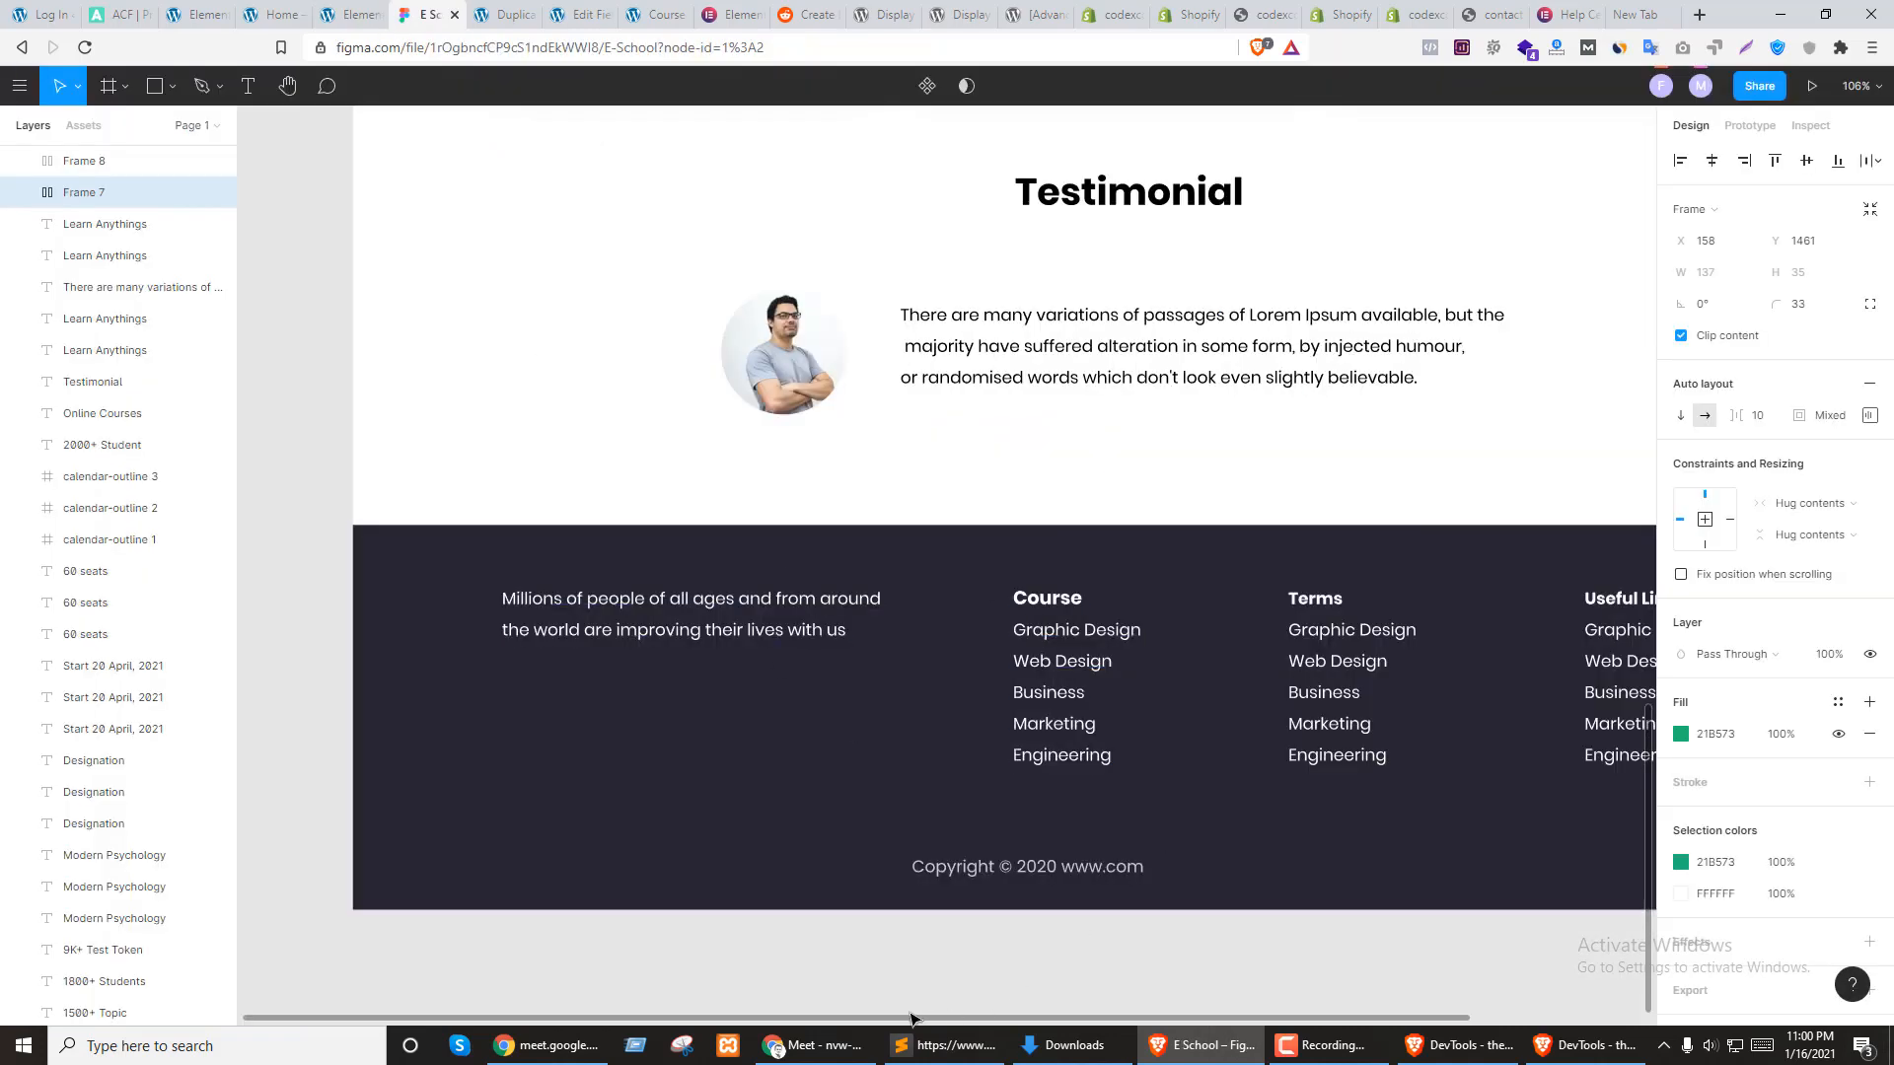
scroll(912, 1026, right, 3)
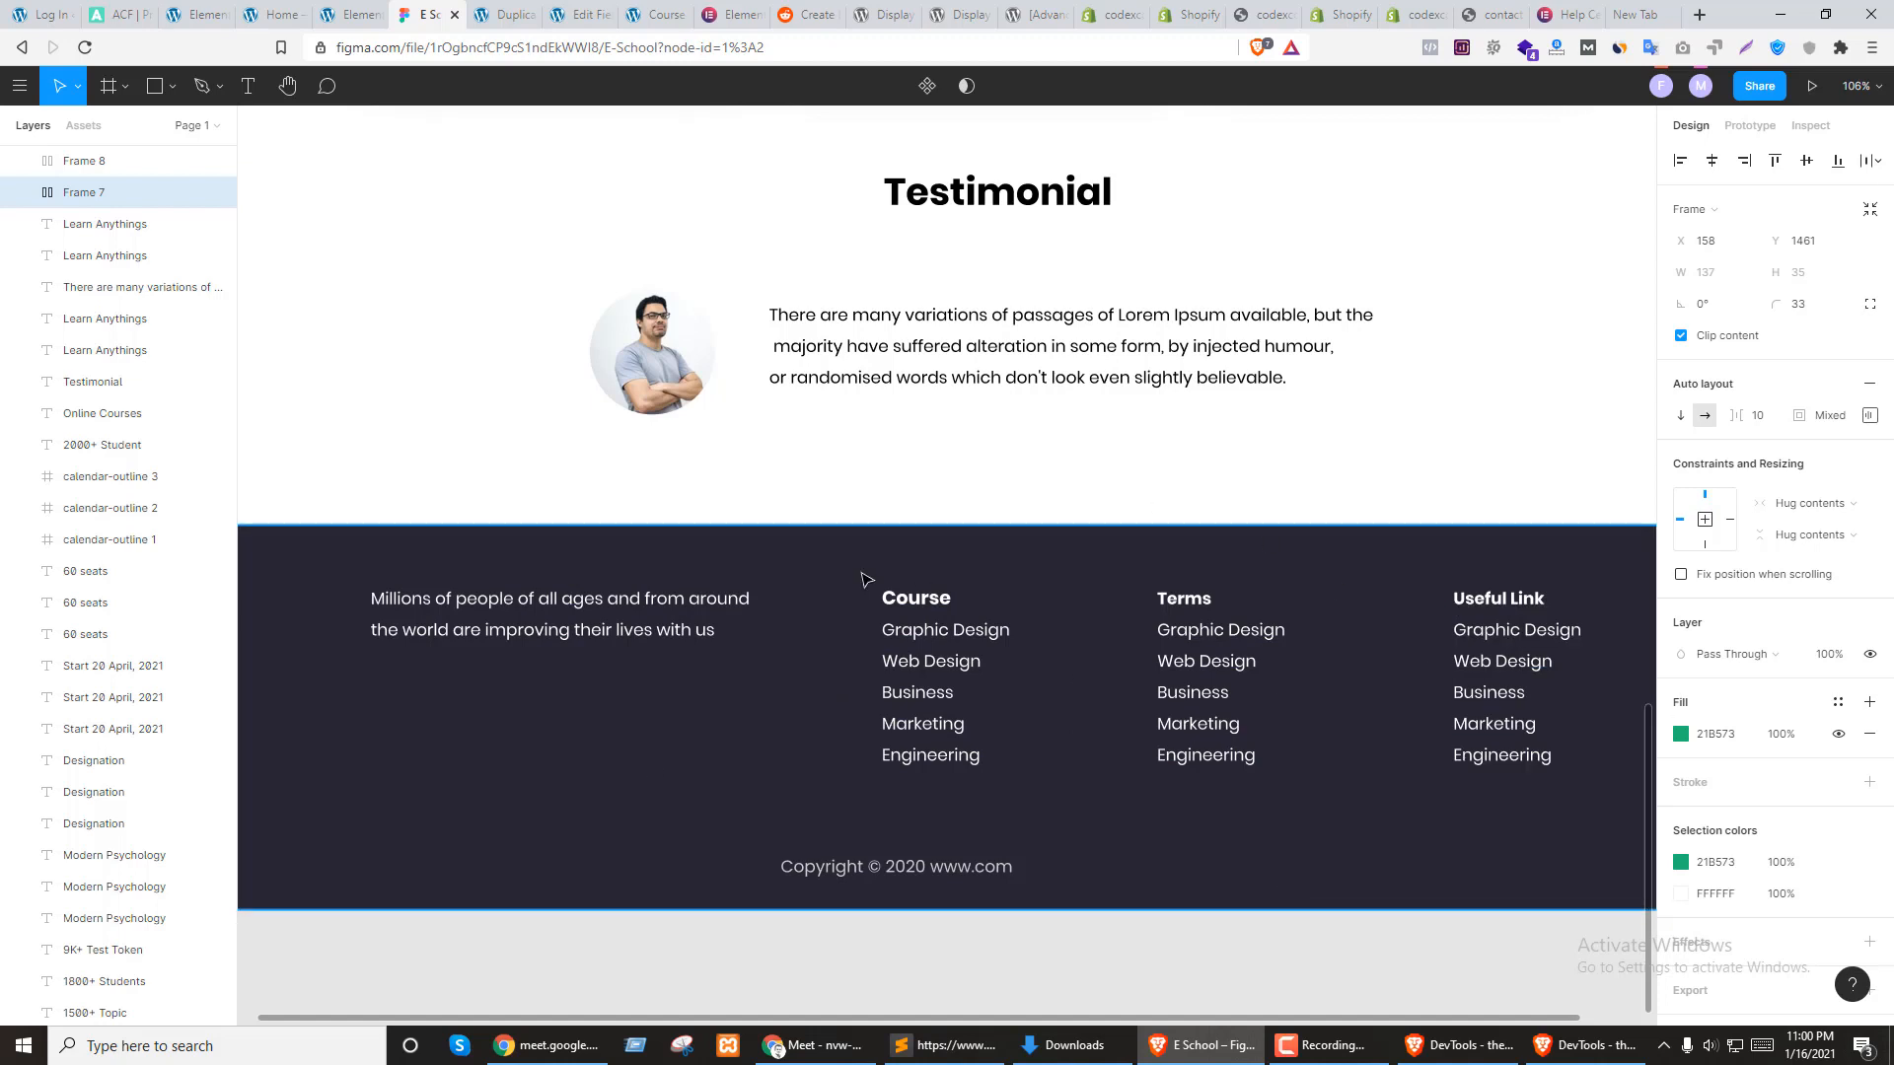
key(ctrl+shift+Tab)
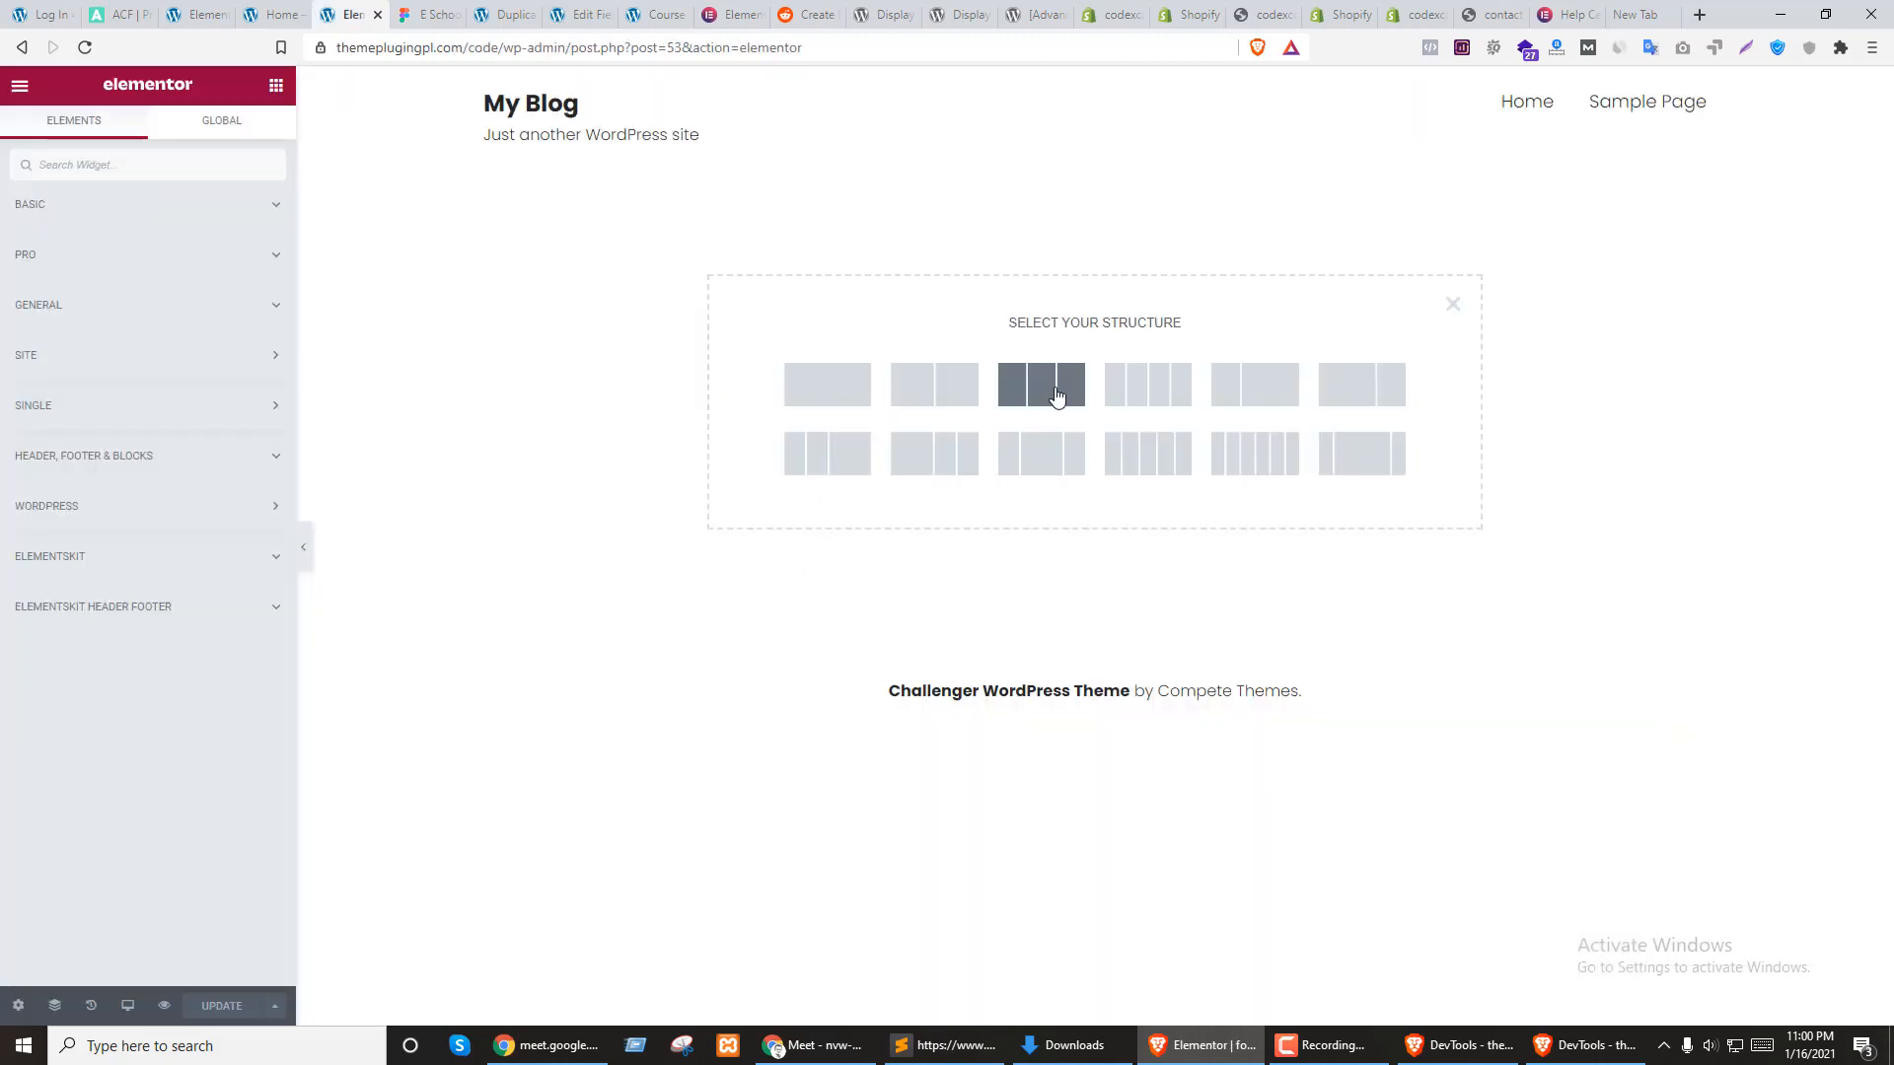
click(1145, 398)
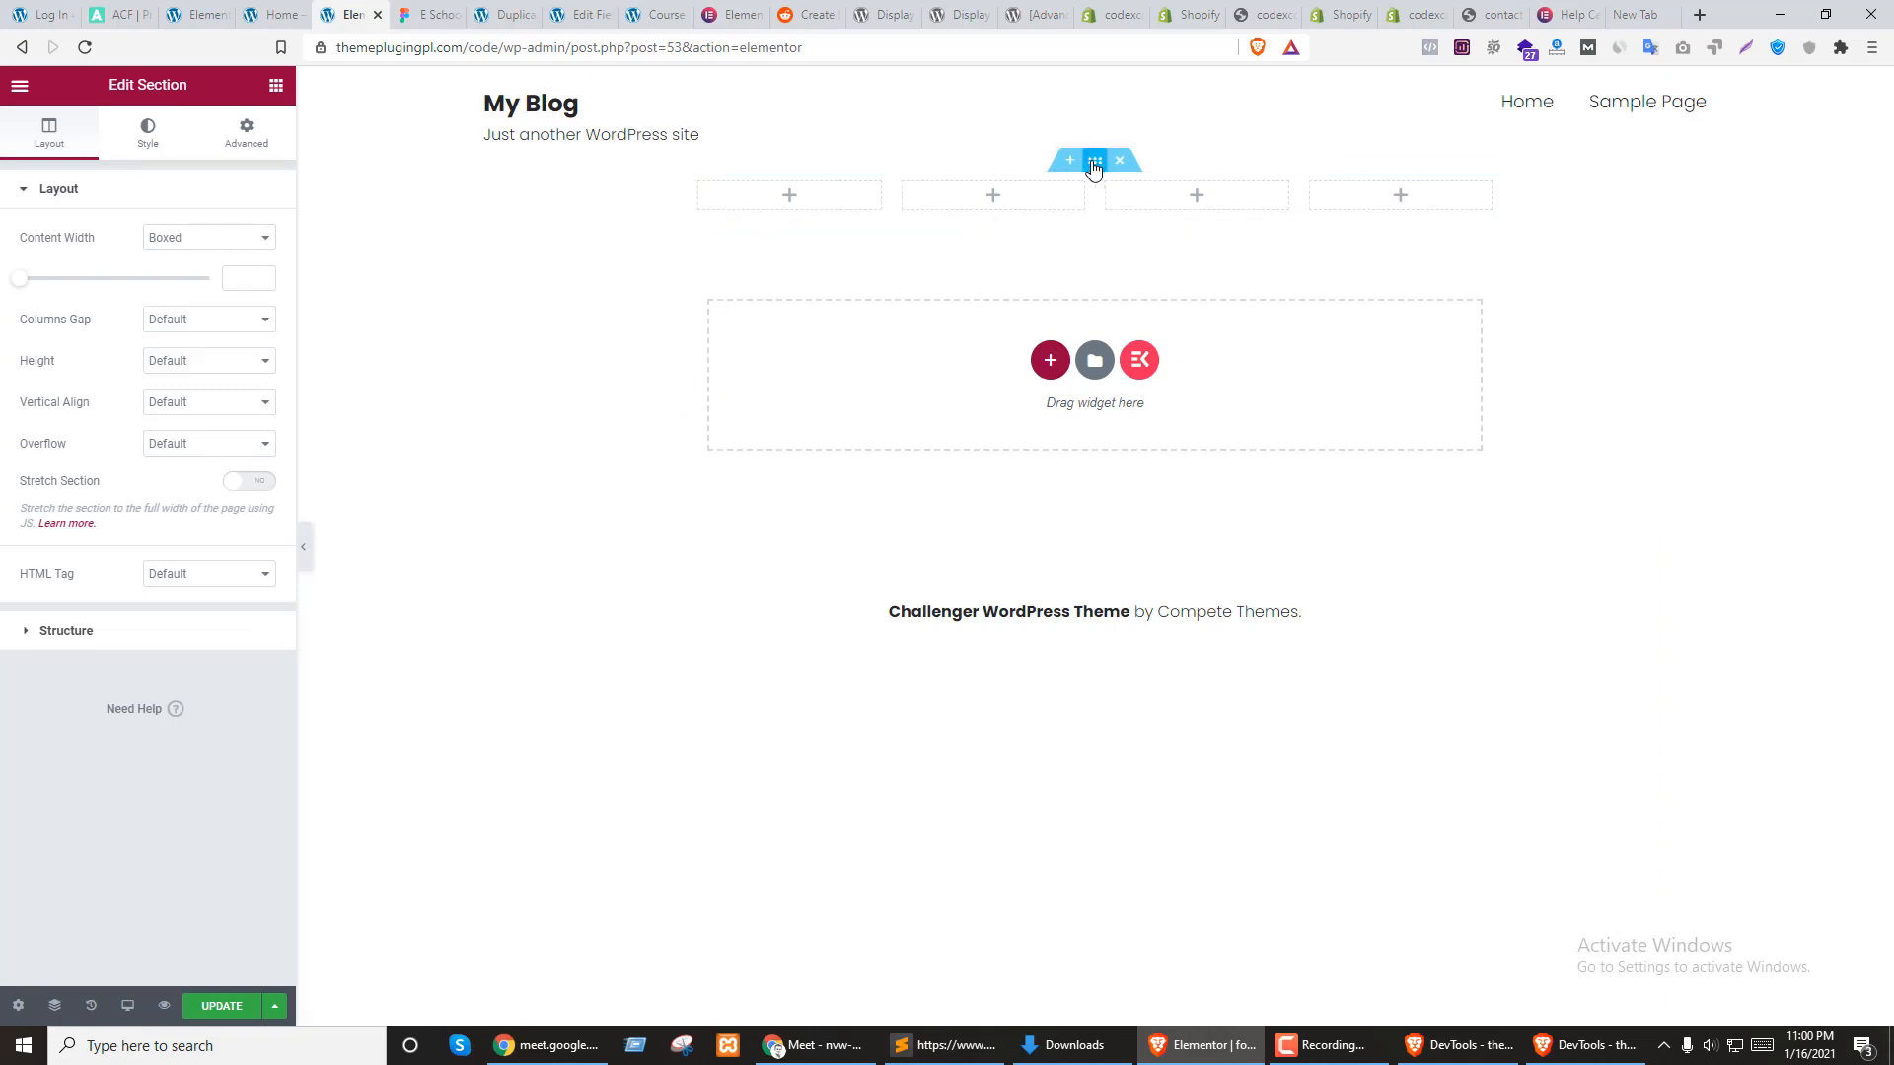
click(255, 486)
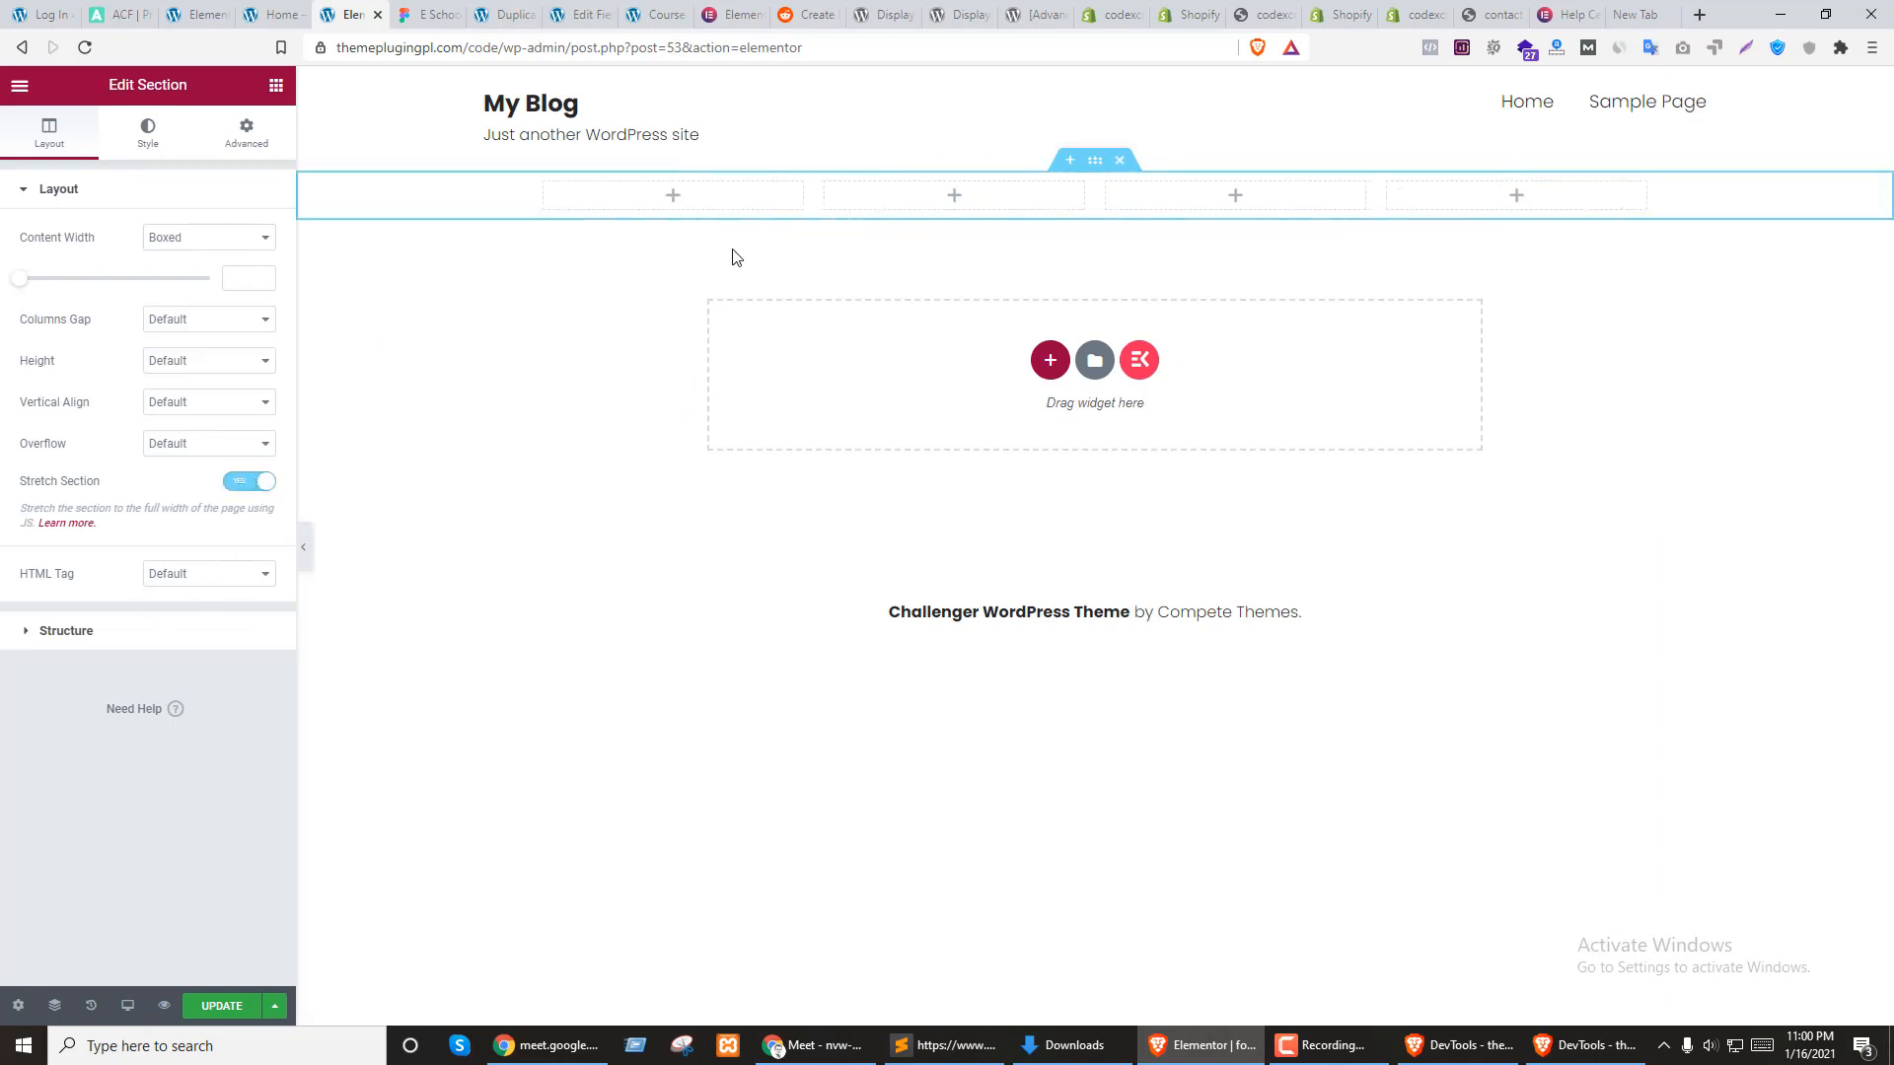
Copy the fill colour 282531 of the footer background rectangle from the Figma design and return to the footer template
click(673, 202)
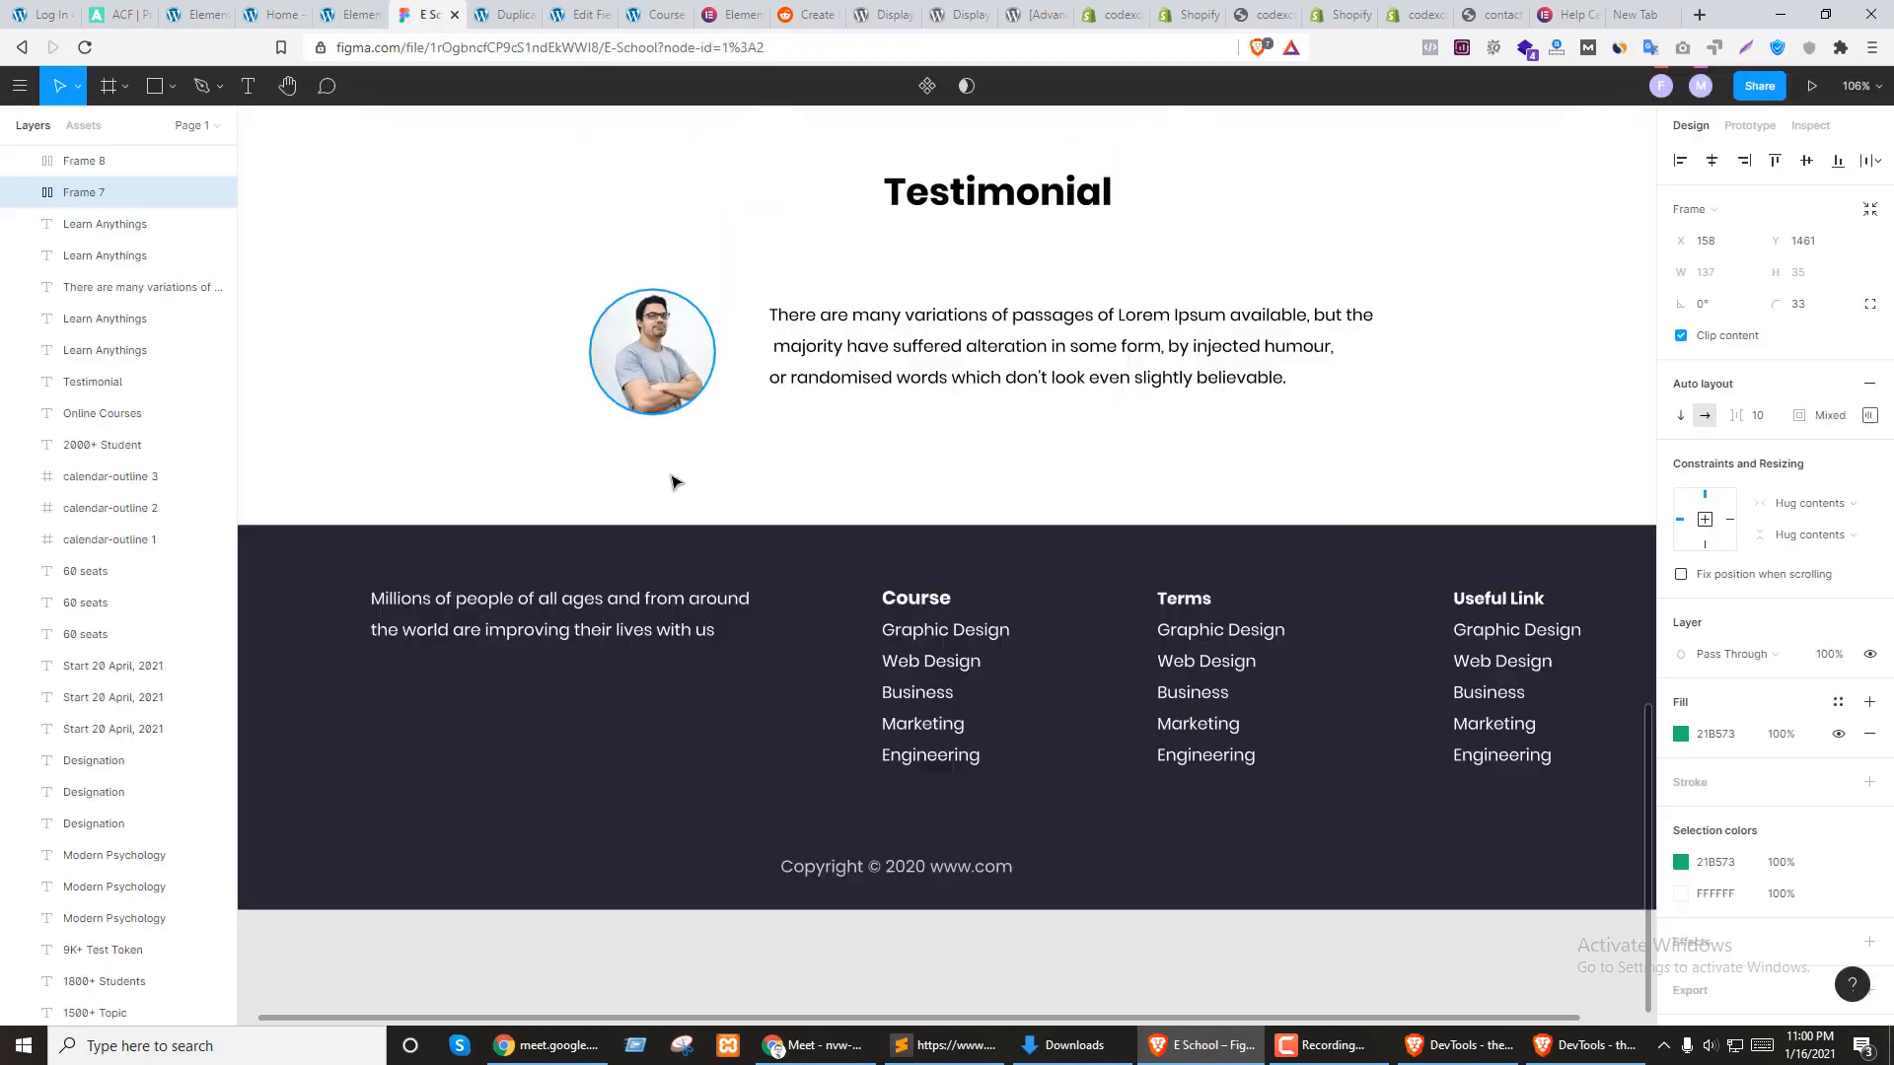
key(ctrl+Tab)
click(558, 559)
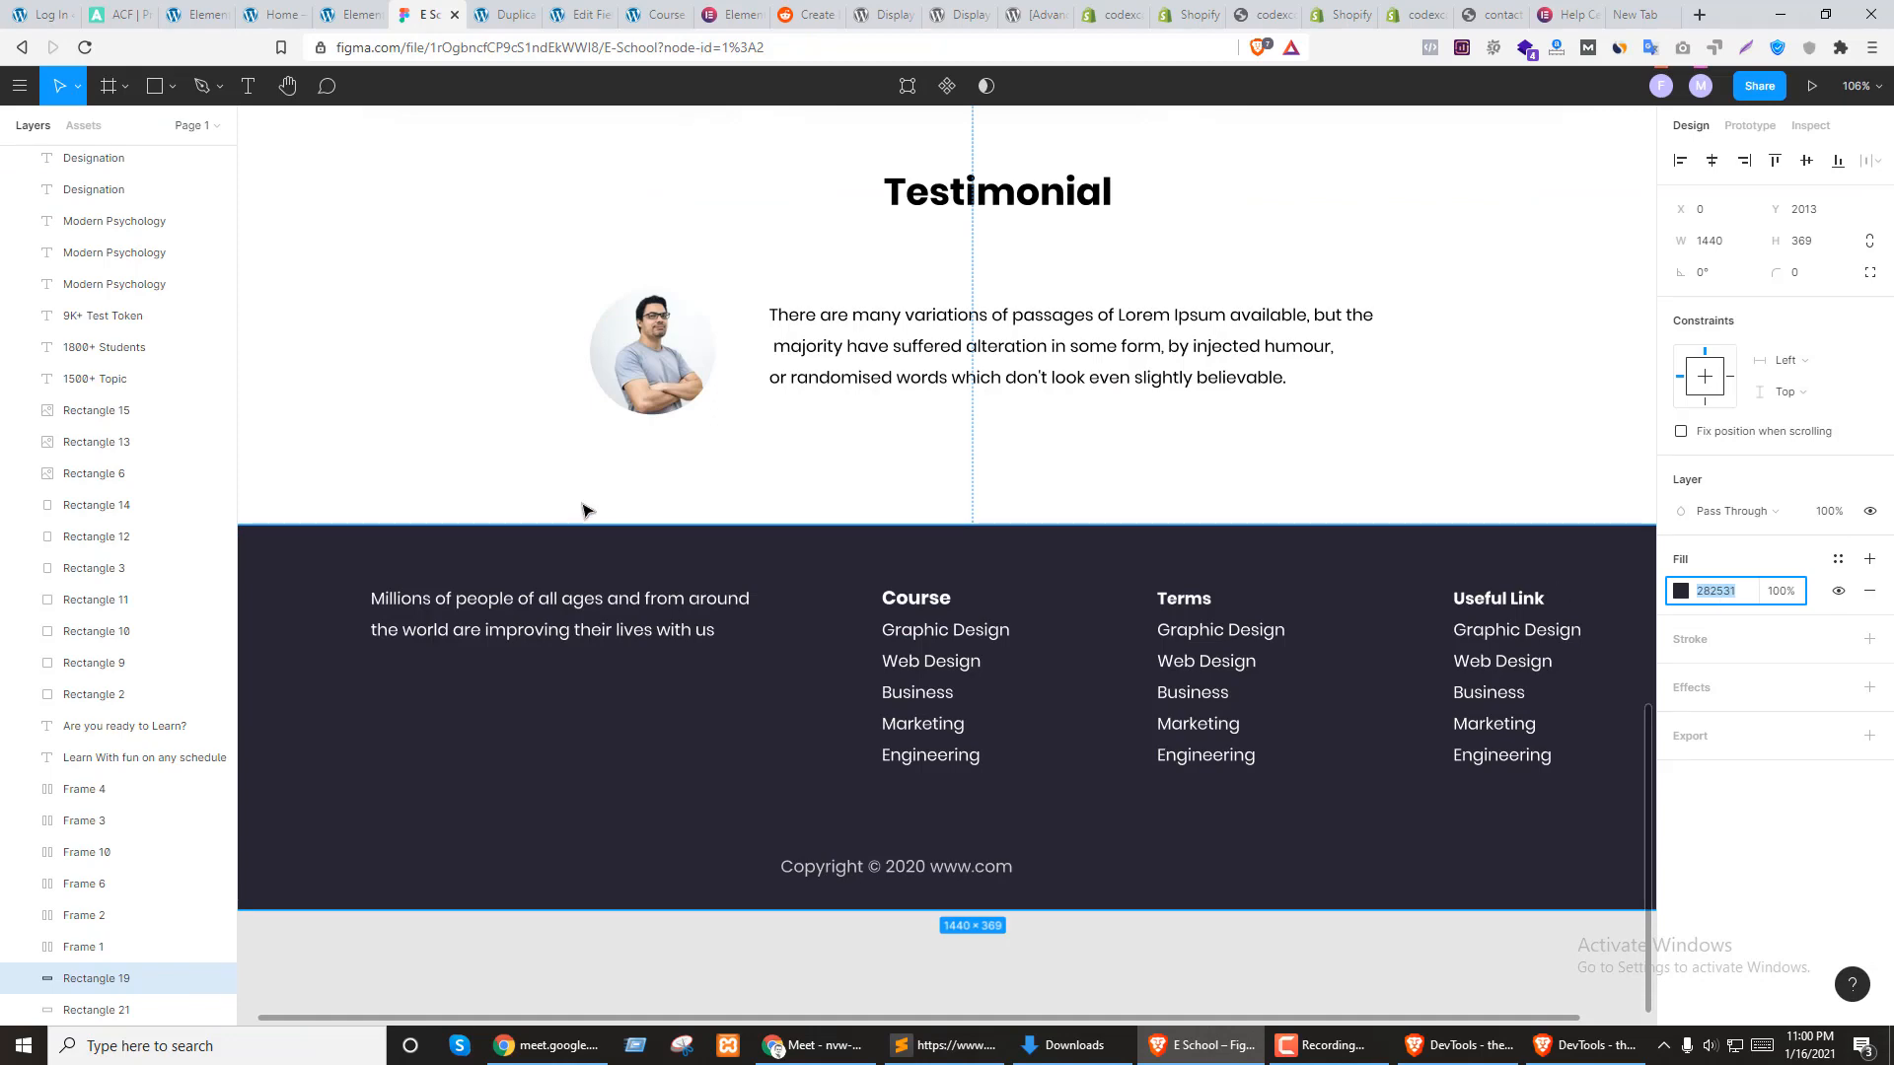
key(ctrl+Tab)
key(ctrl+shift+Tab)
key(ctrl+shift+Tab)
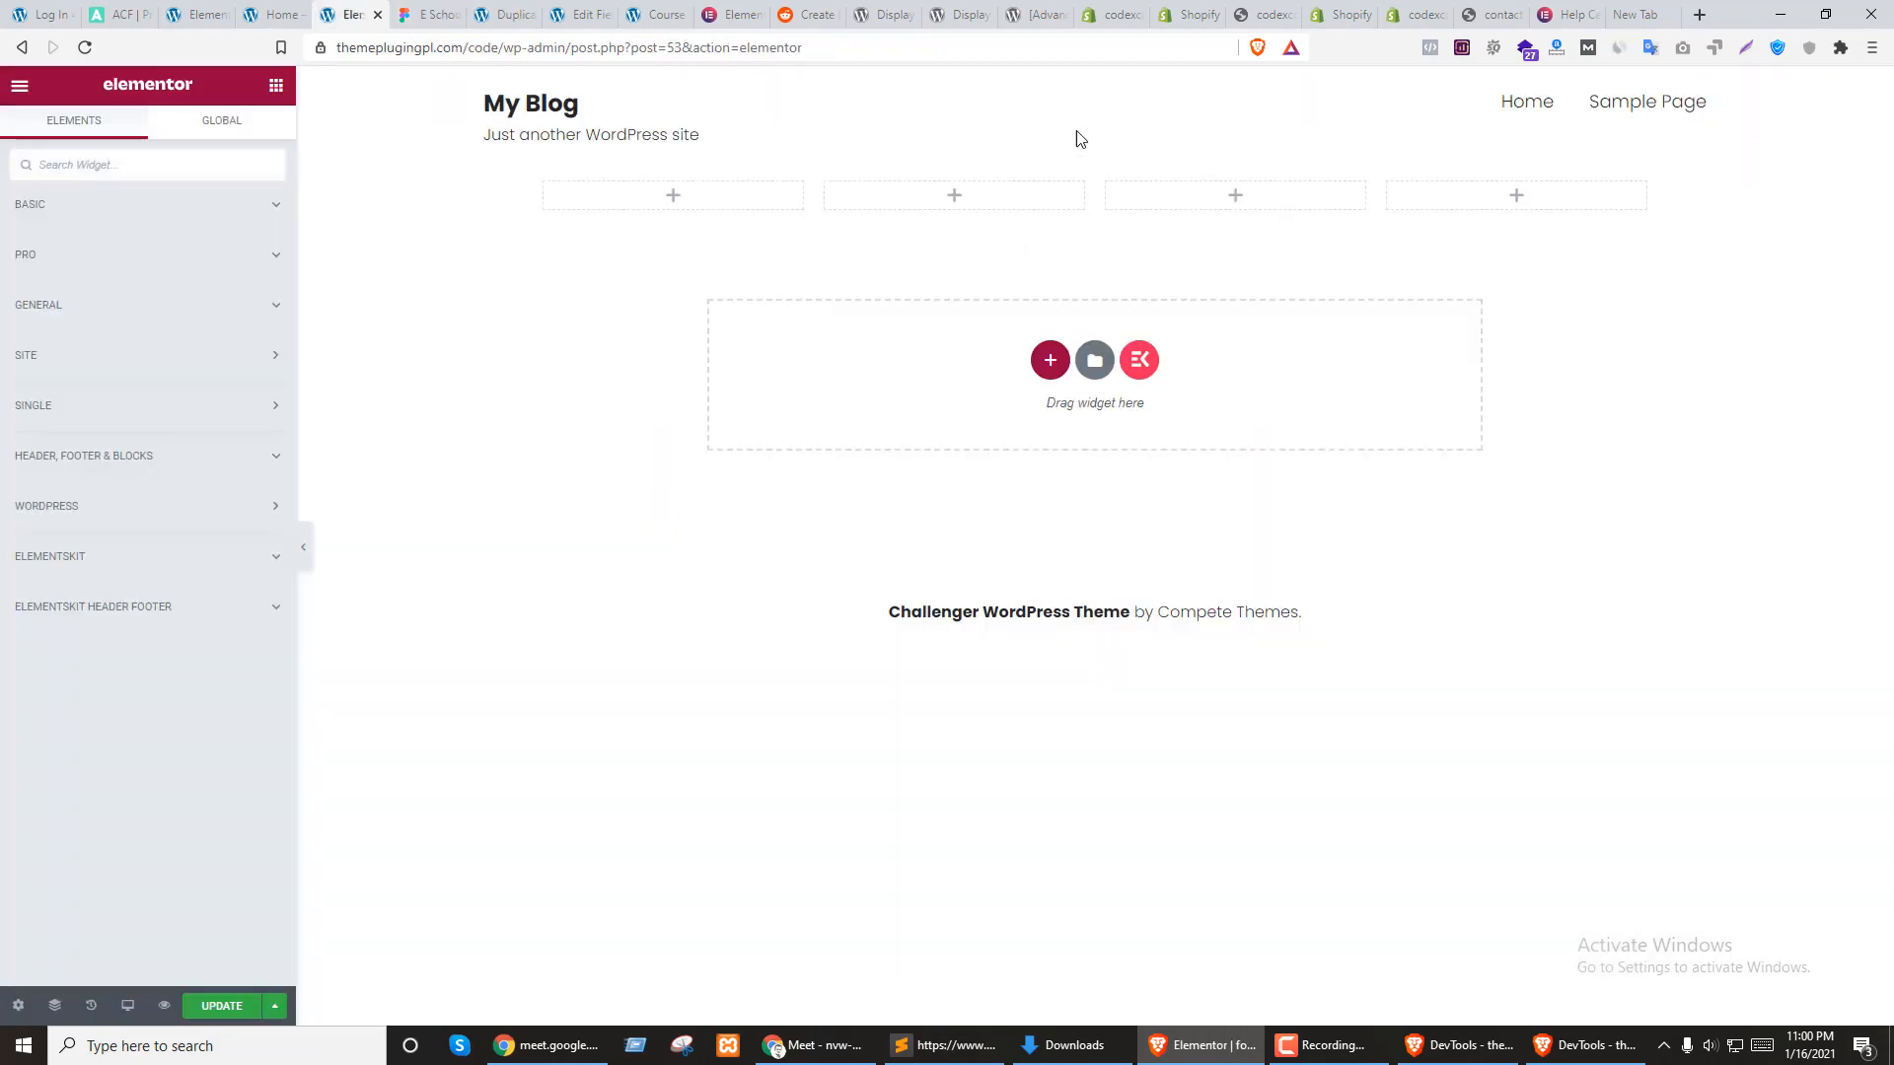
Give the four-column footer section a classic background with the colour 282531
click(1094, 161)
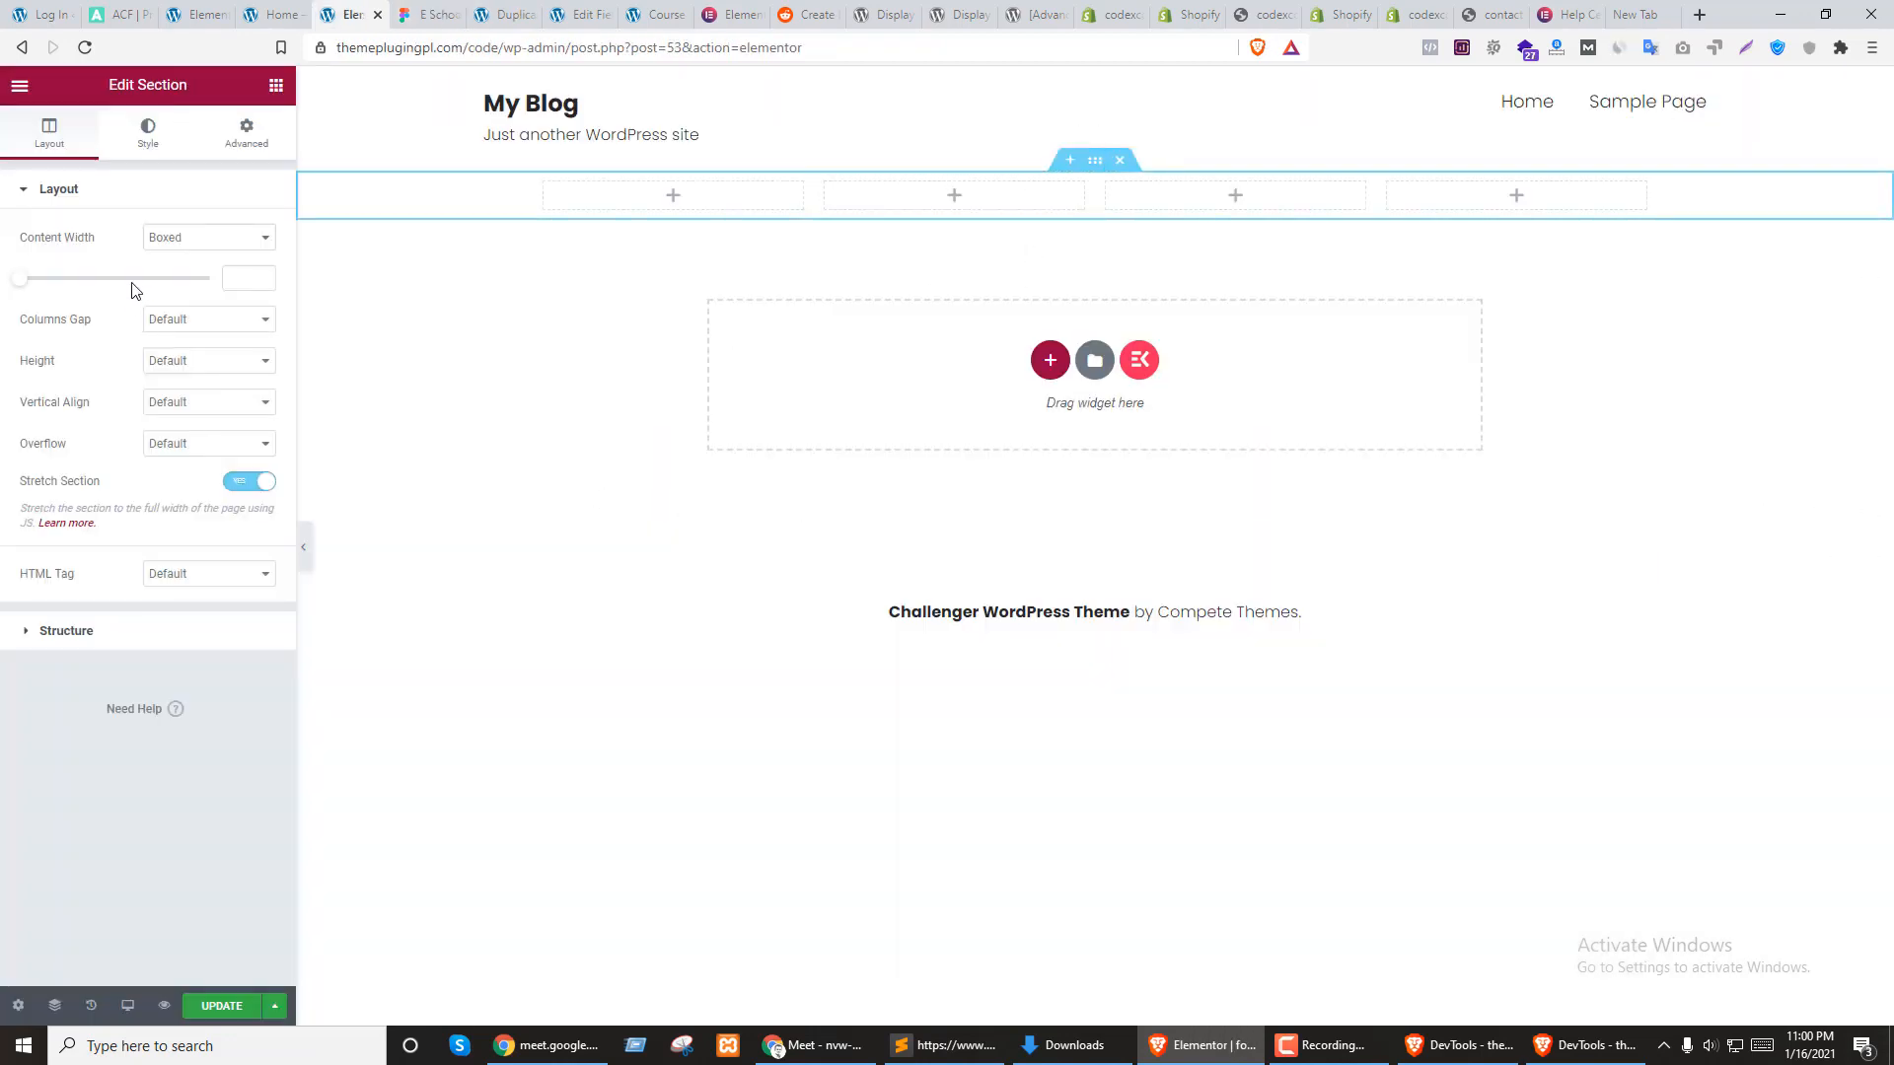
click(158, 148)
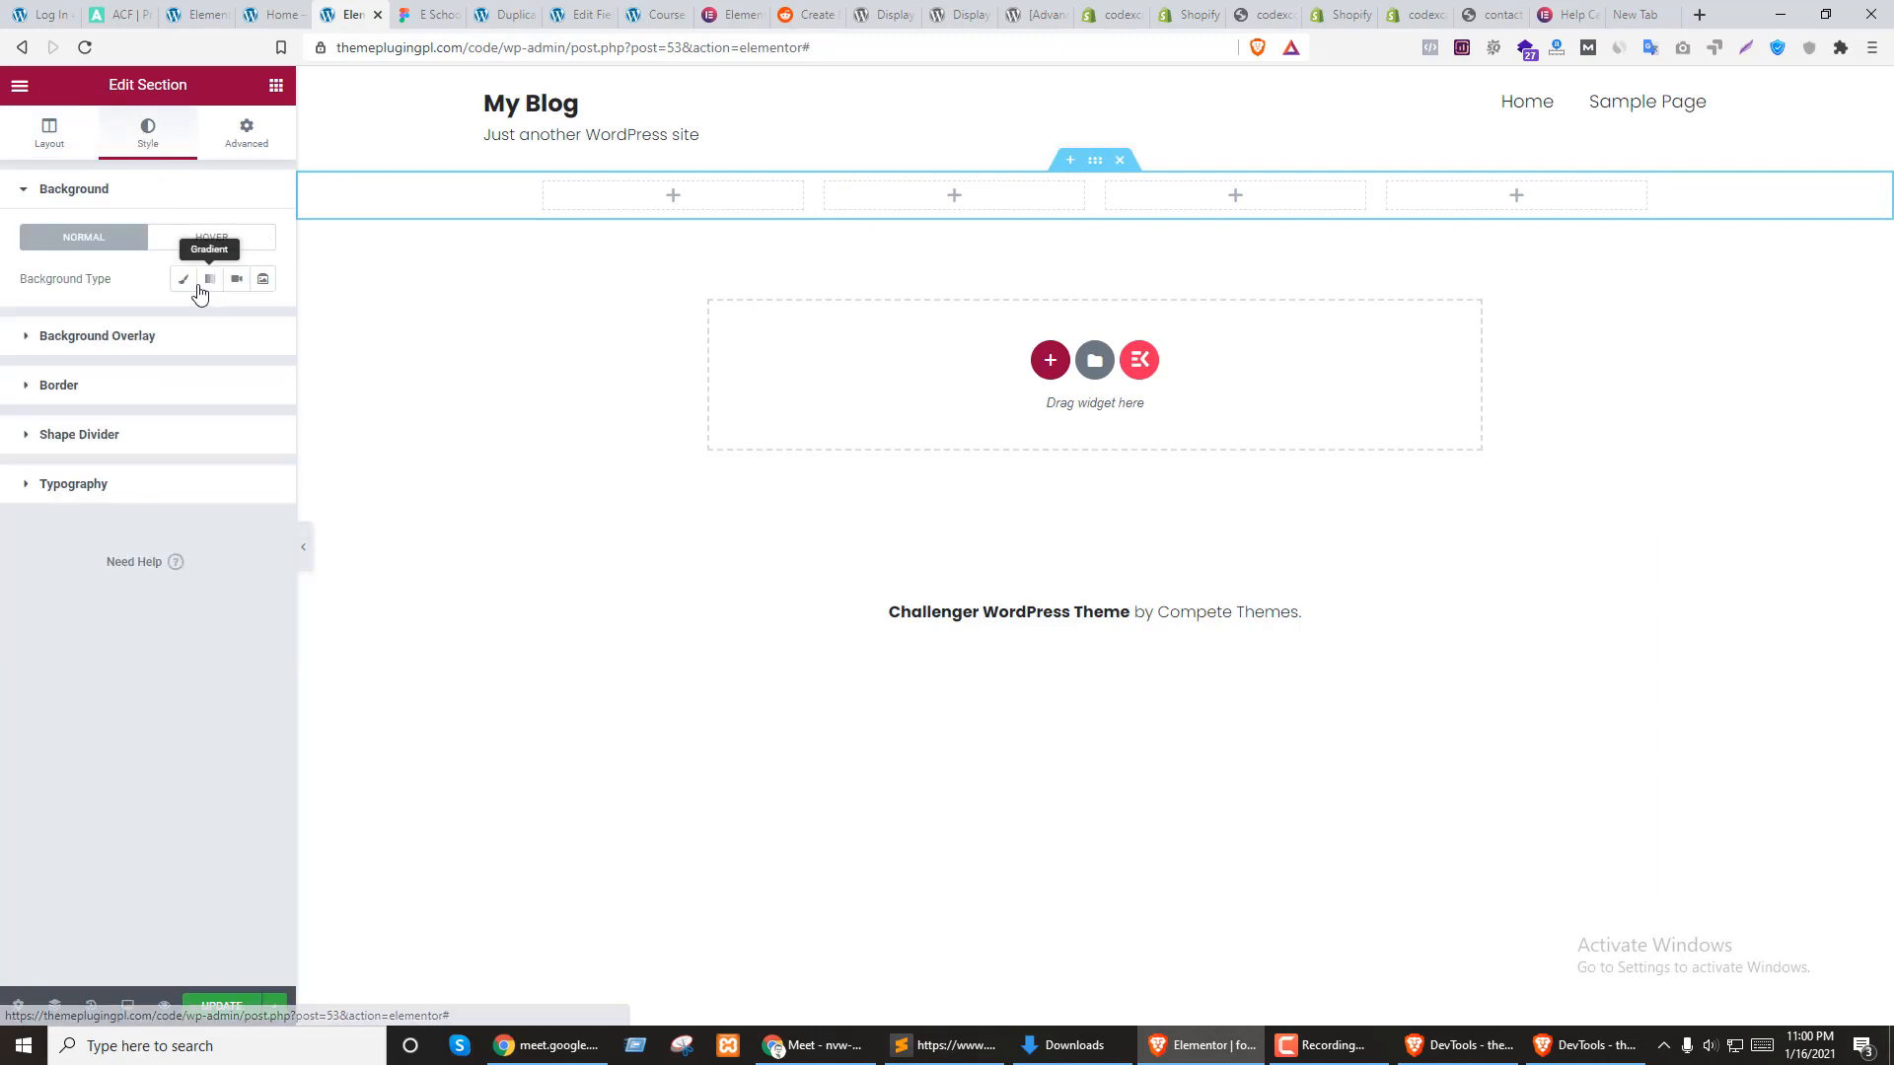
click(185, 280)
click(260, 321)
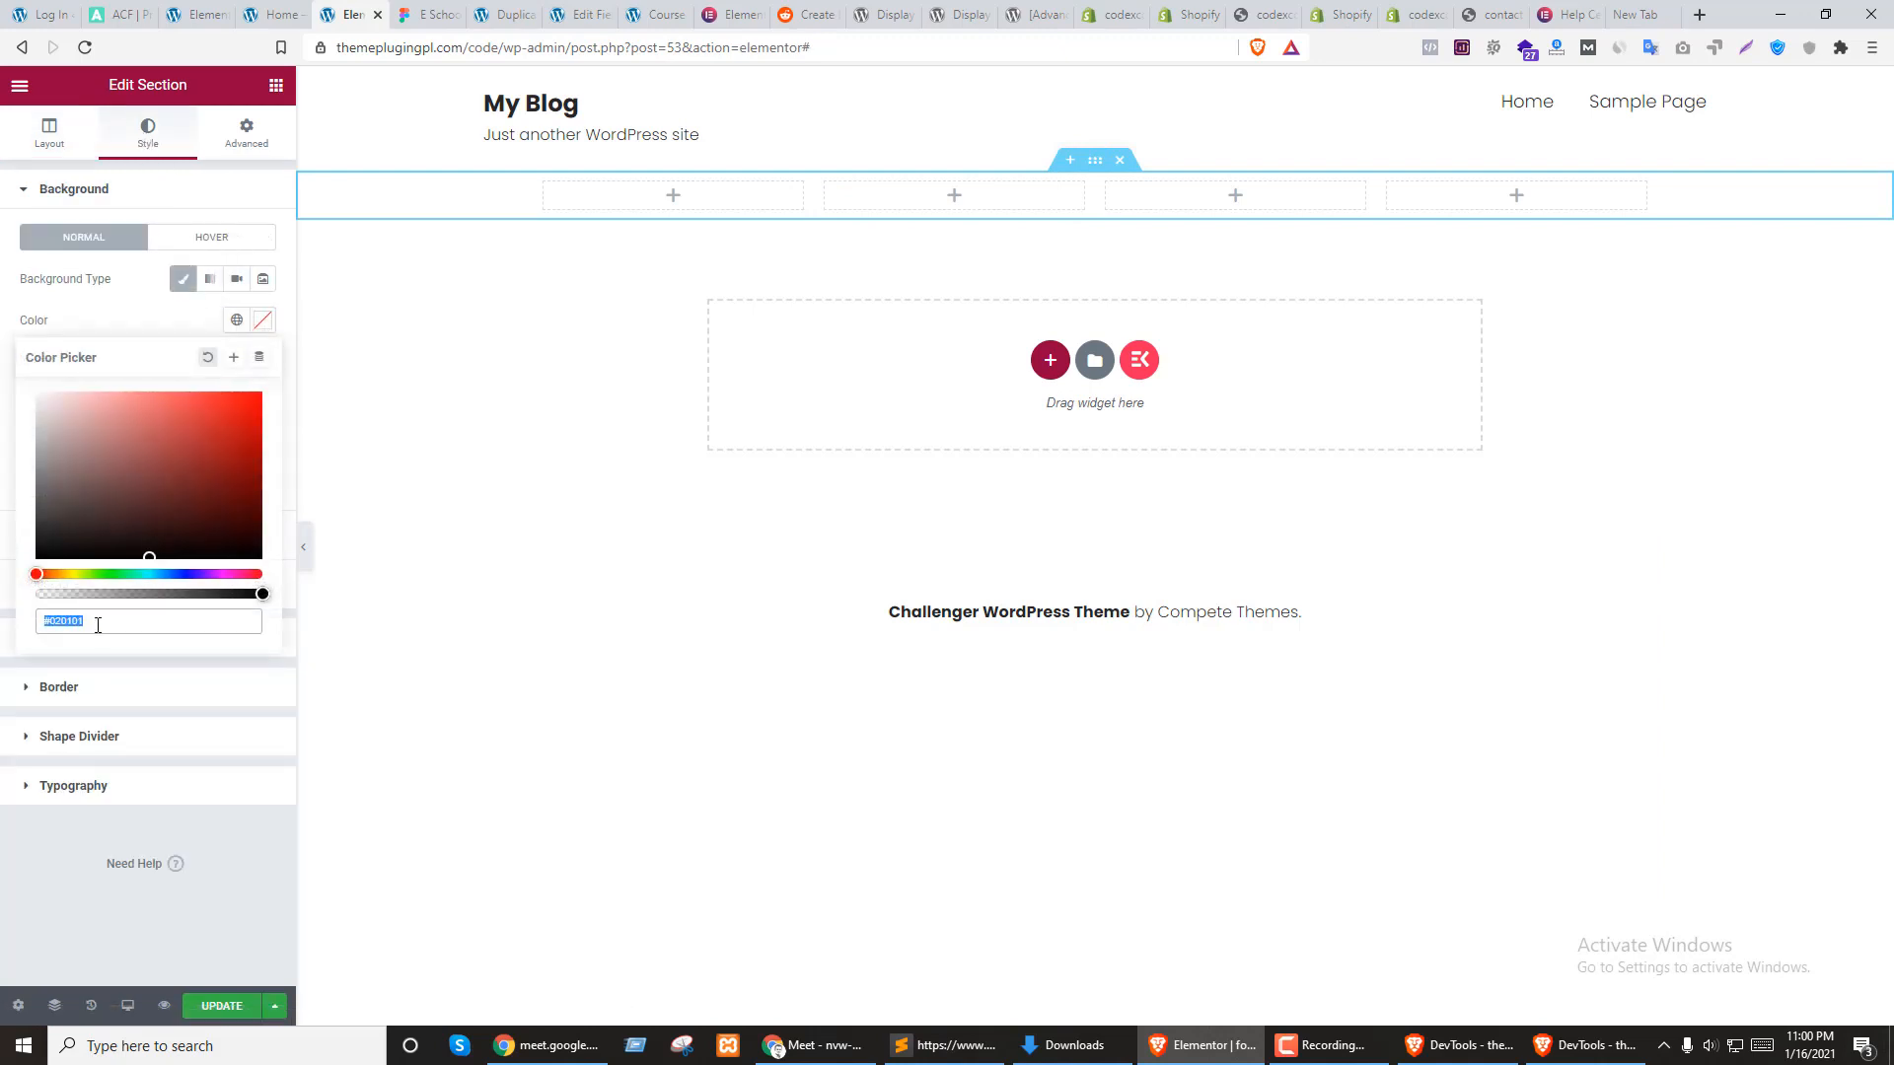
text(282531)
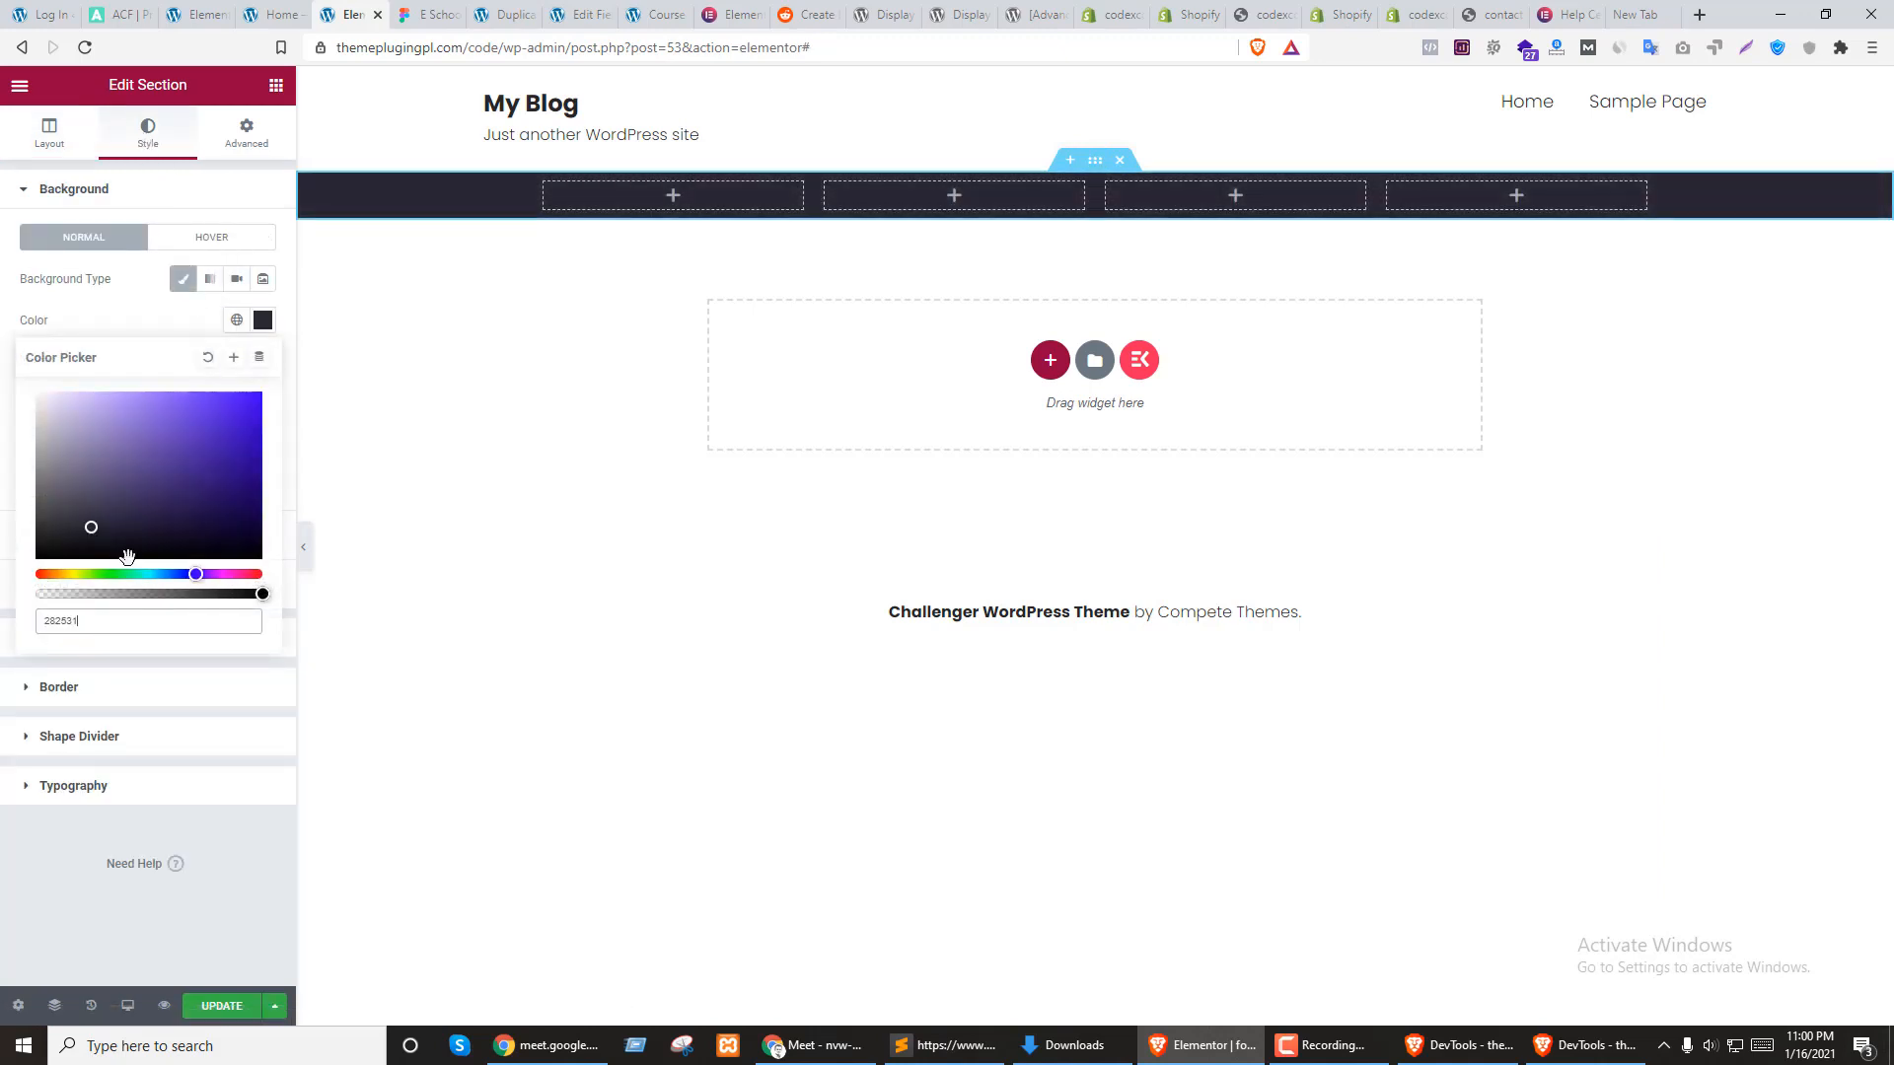
click(219, 169)
Unlink the footer section's padding values and set its top and bottom padding to 30 px
click(246, 133)
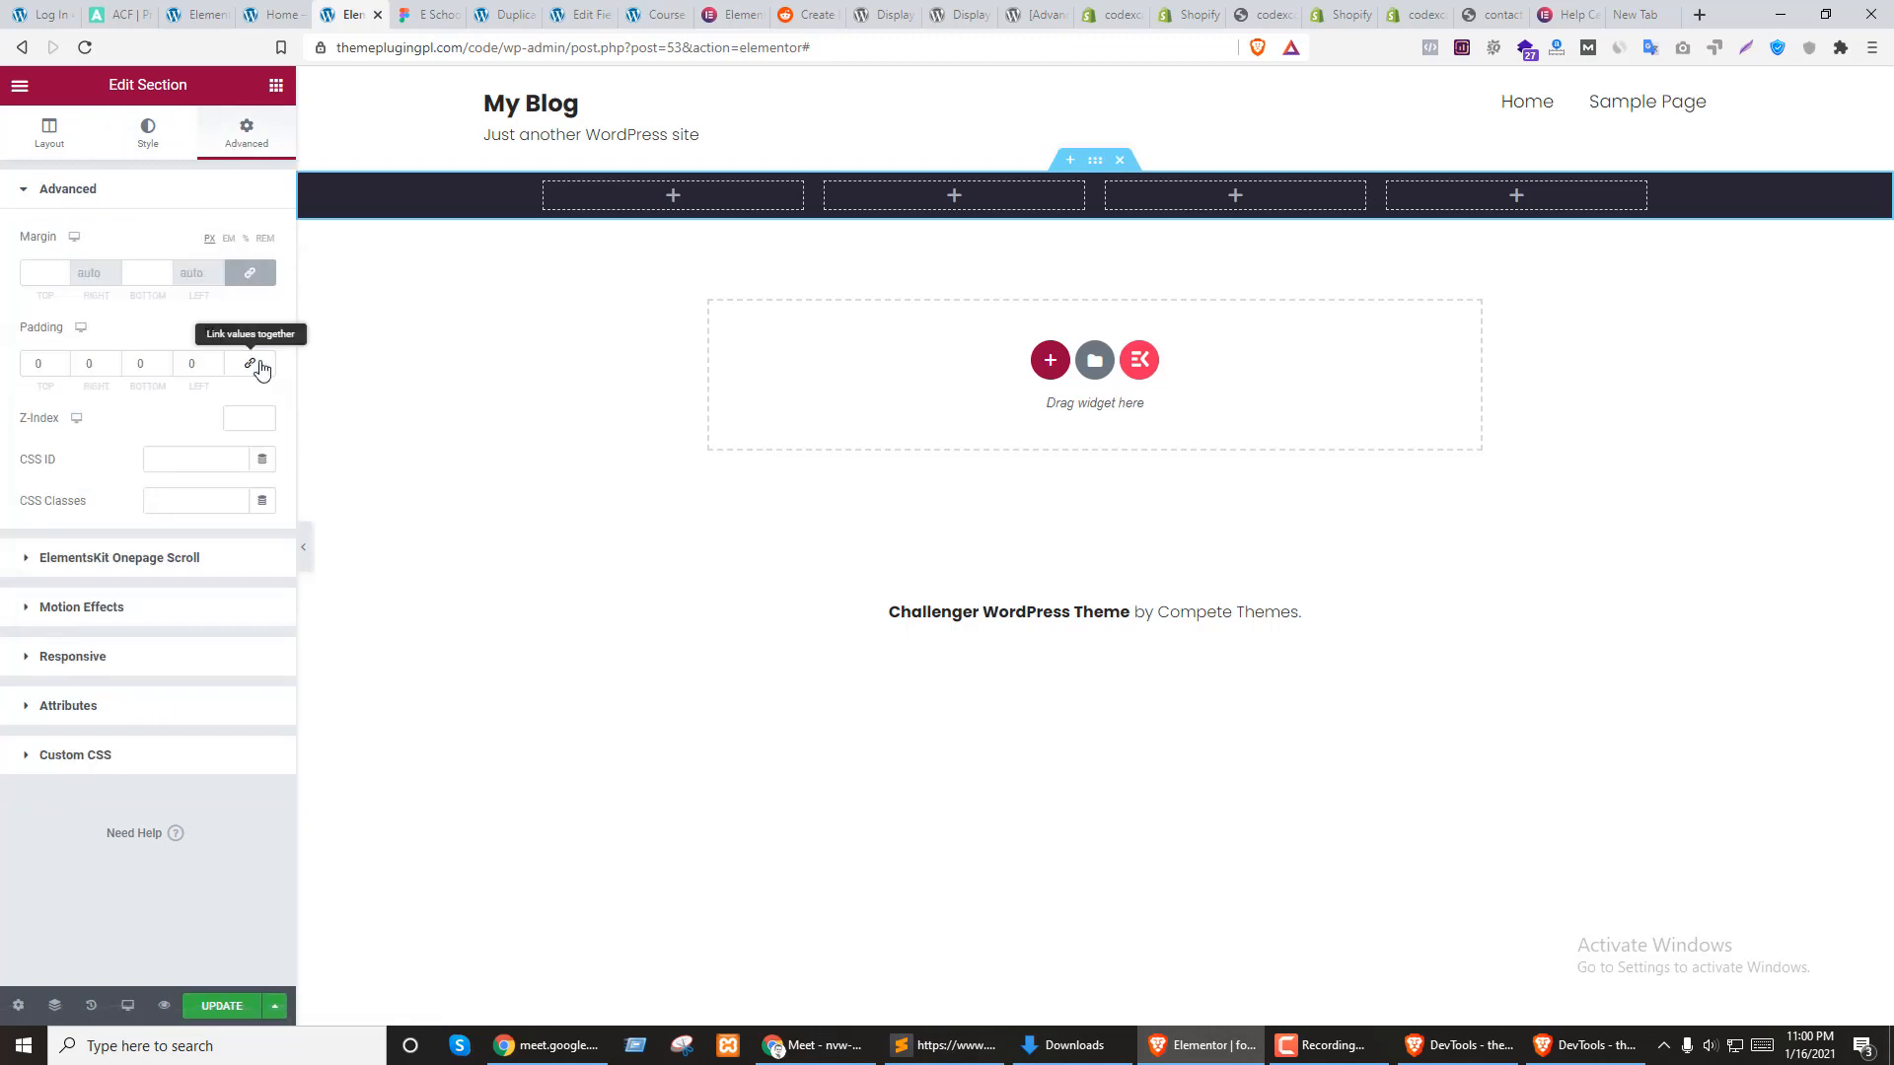
click(40, 367)
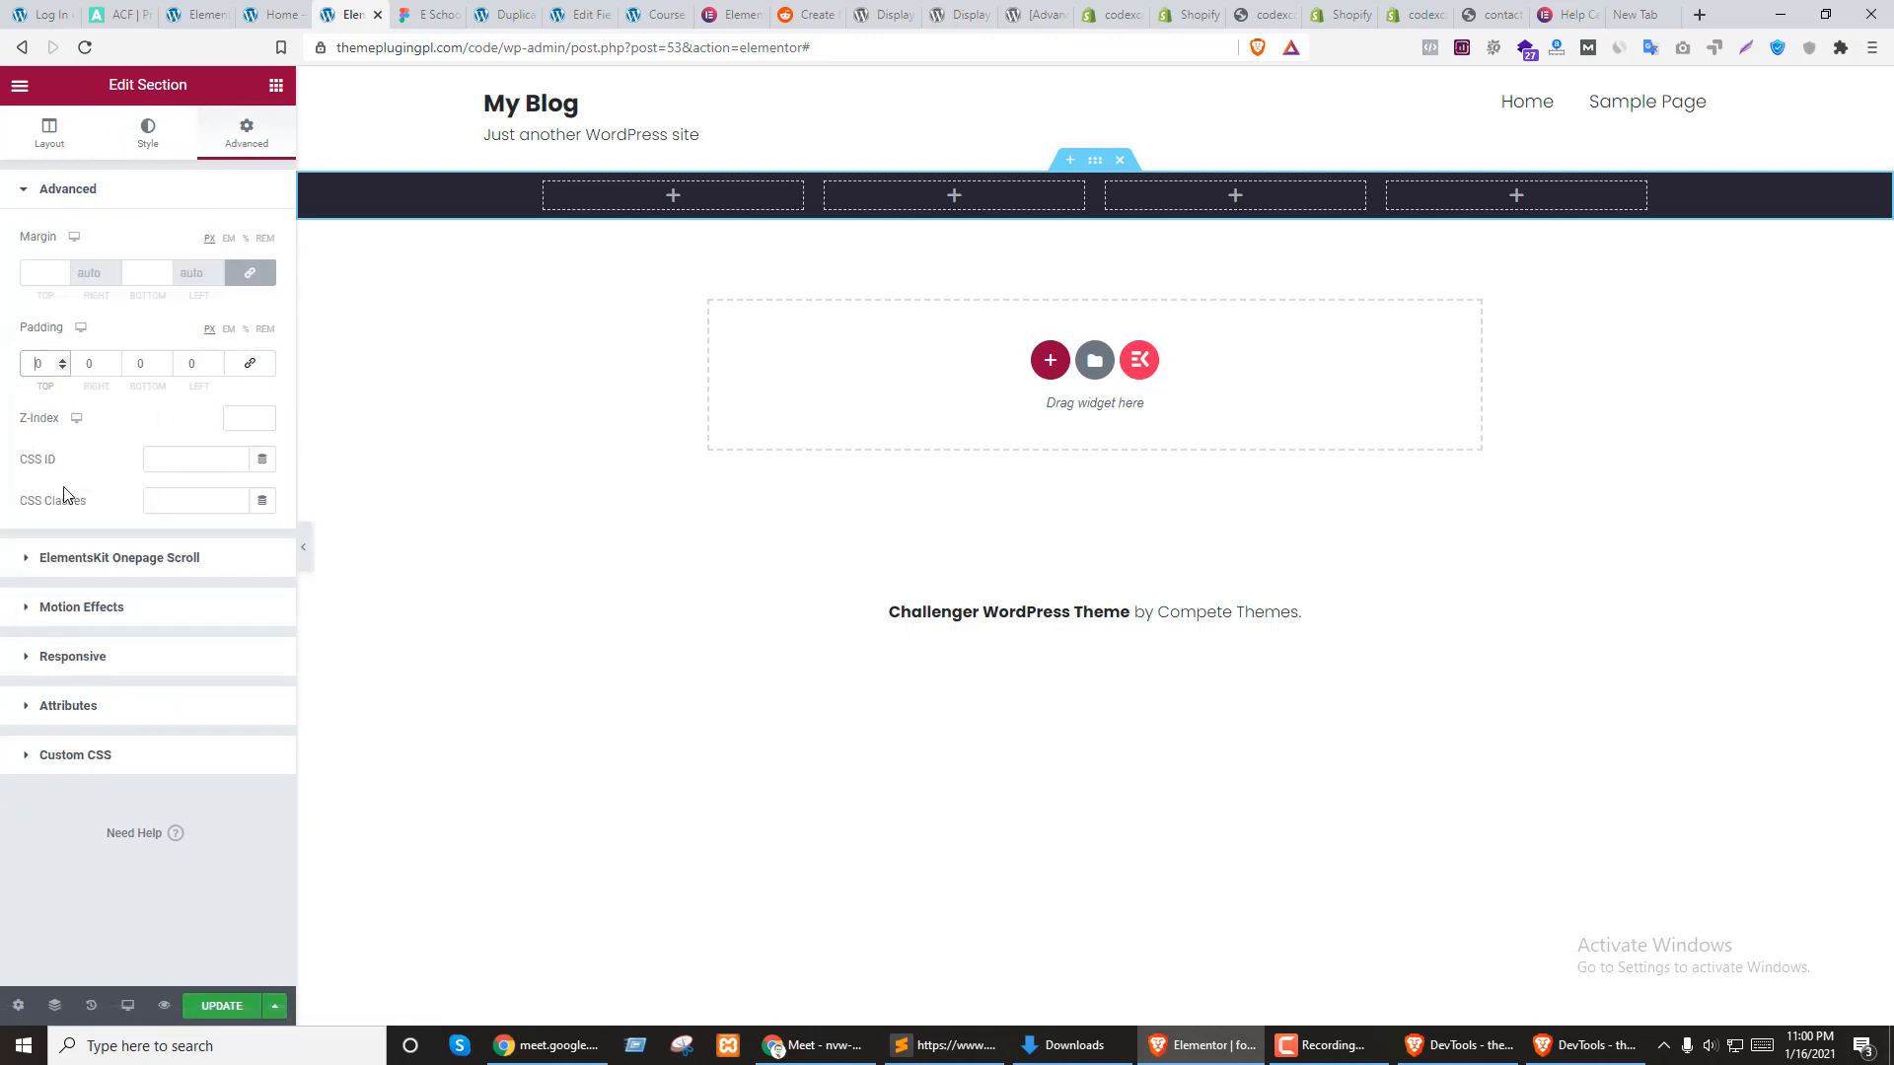
text(3)
click(135, 364)
text(3)
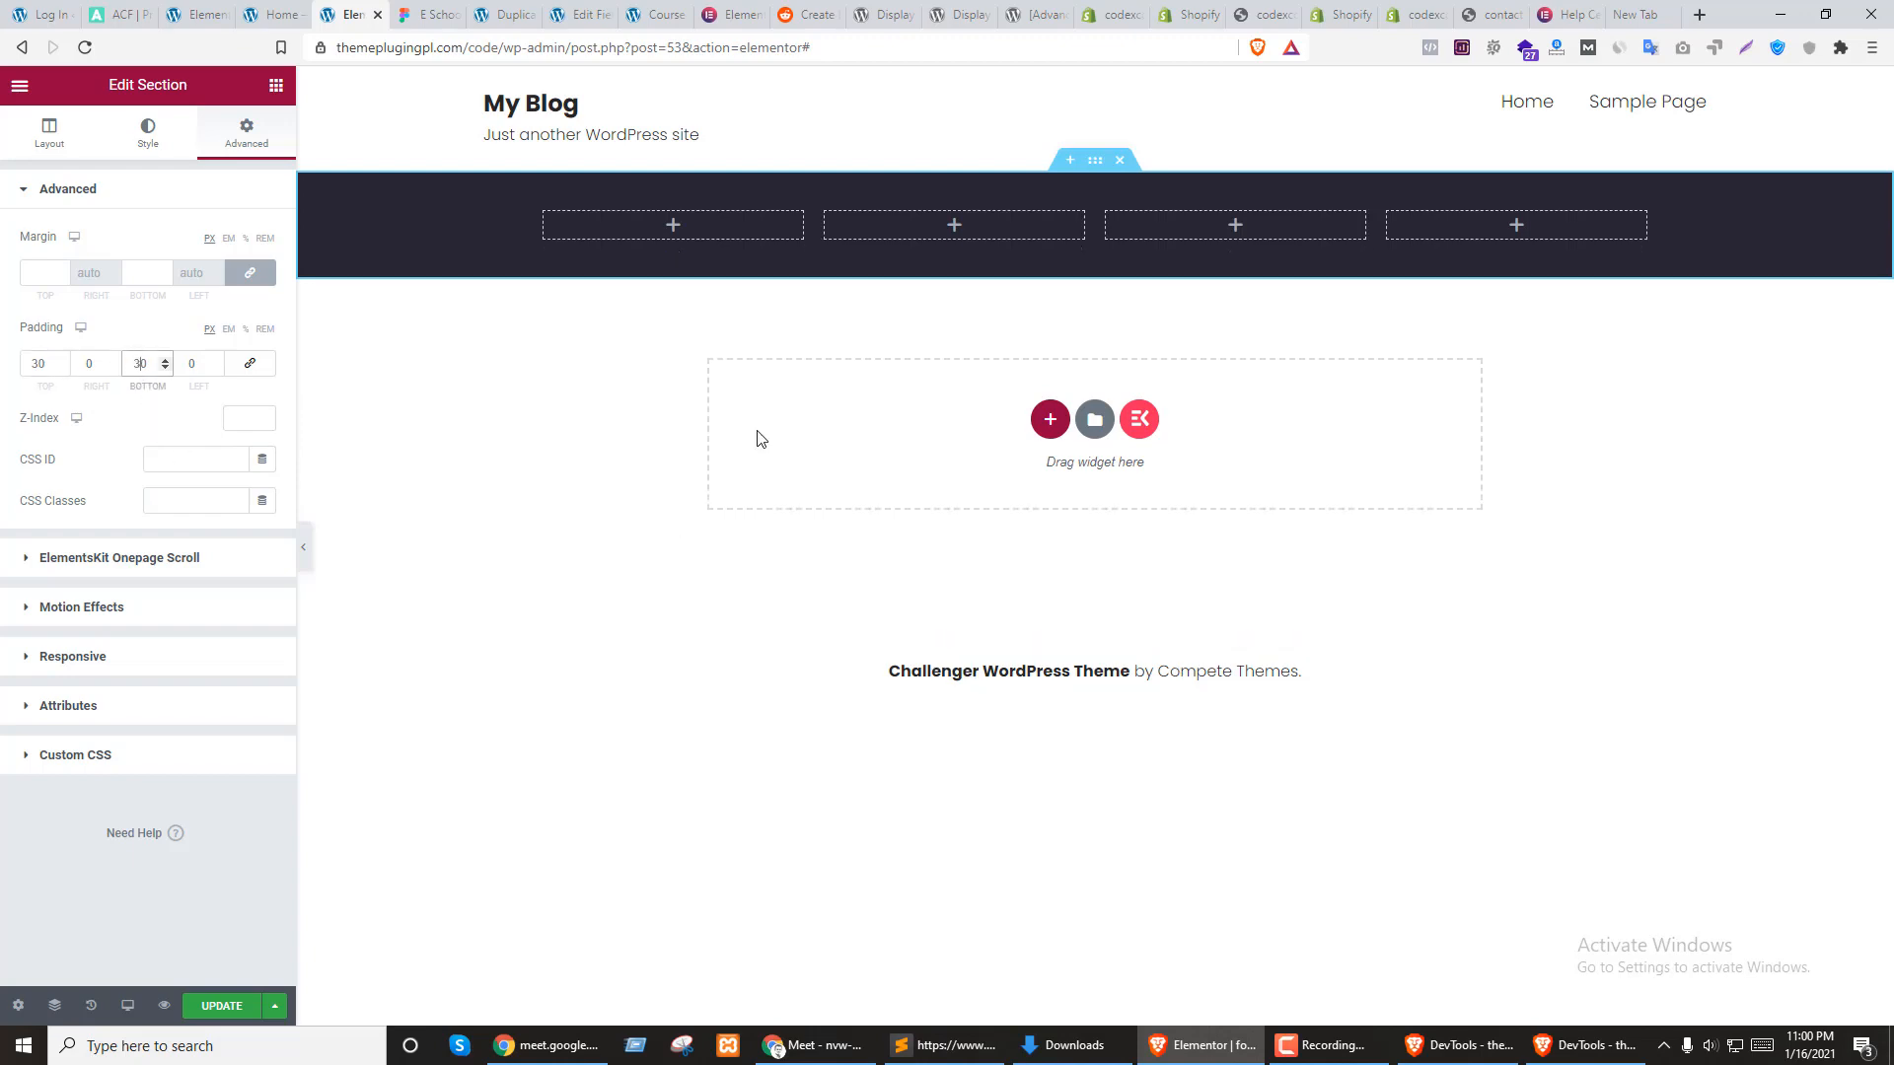
Copy the "Millions of people of all ages" text from the Figma footer and return to the footer template
click(674, 233)
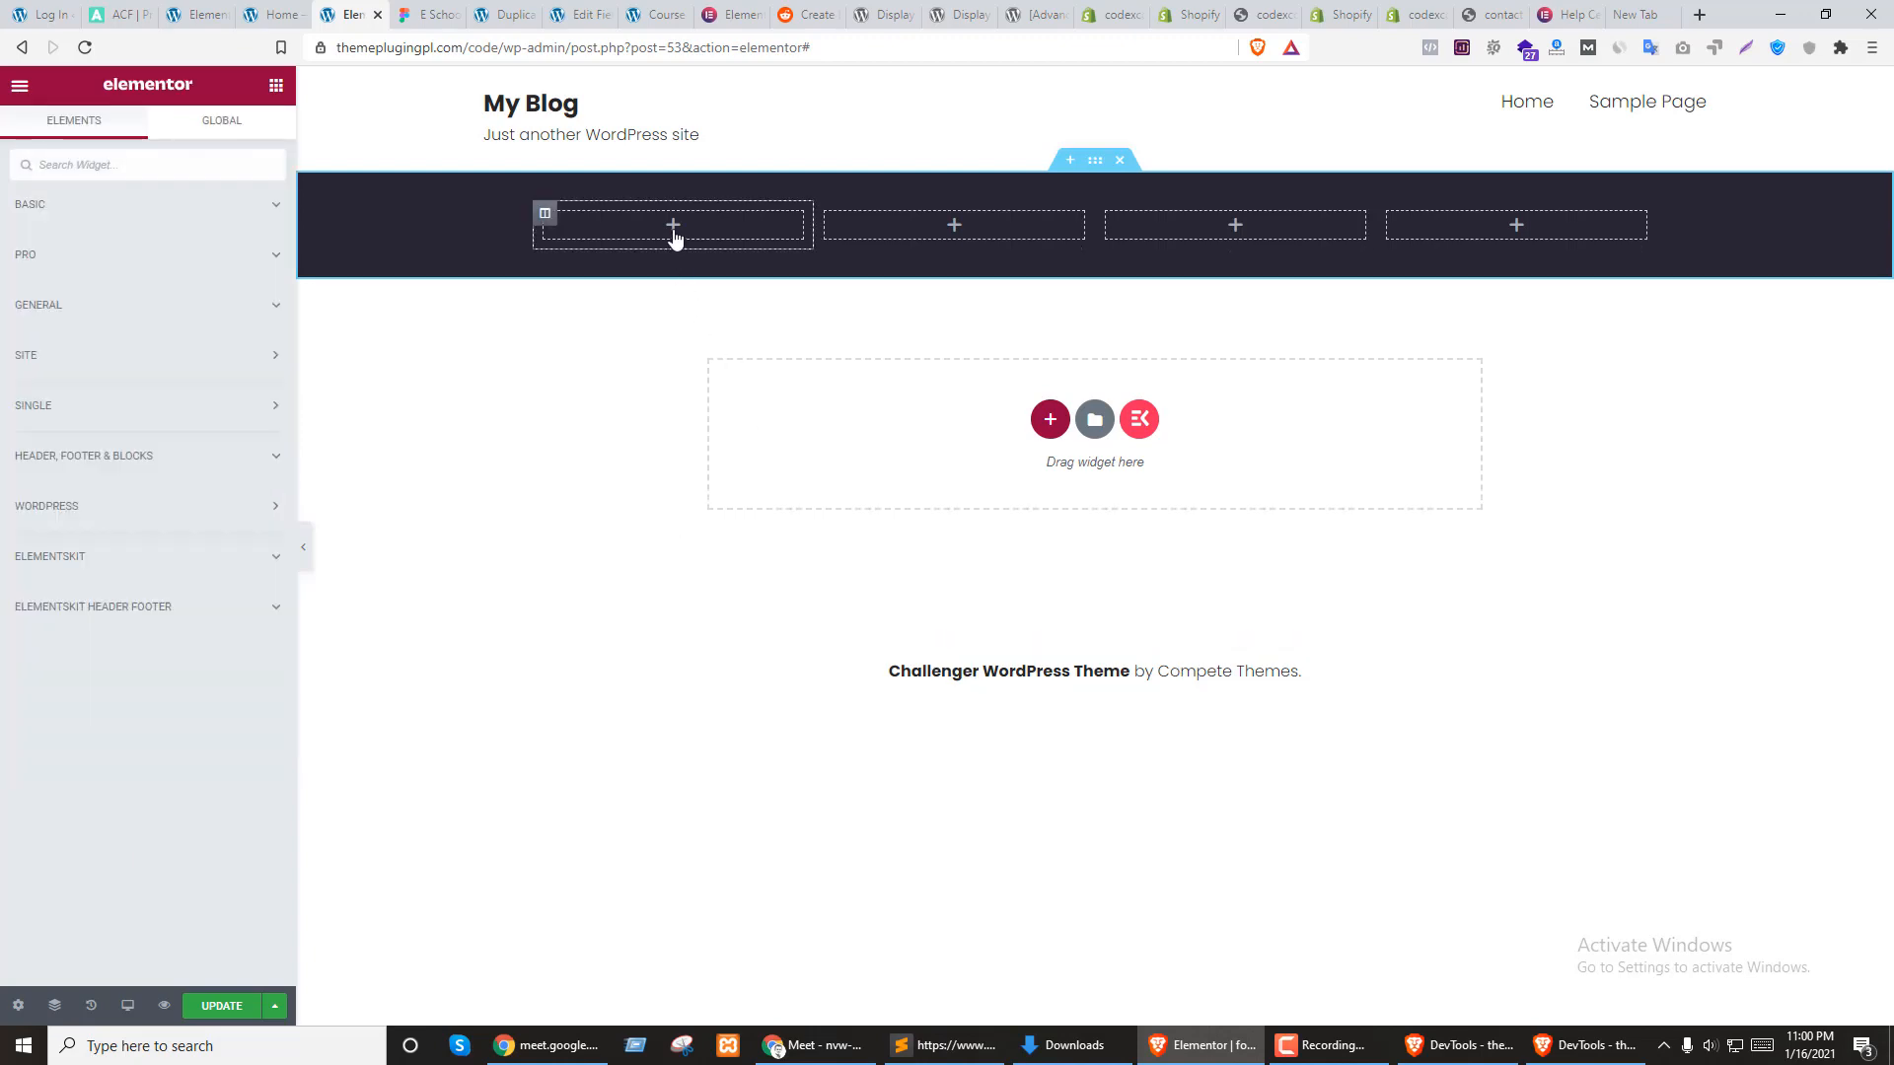
key(ctrl+shift+Tab)
key(ctrl+Tab)
key(ctrl+Tab)
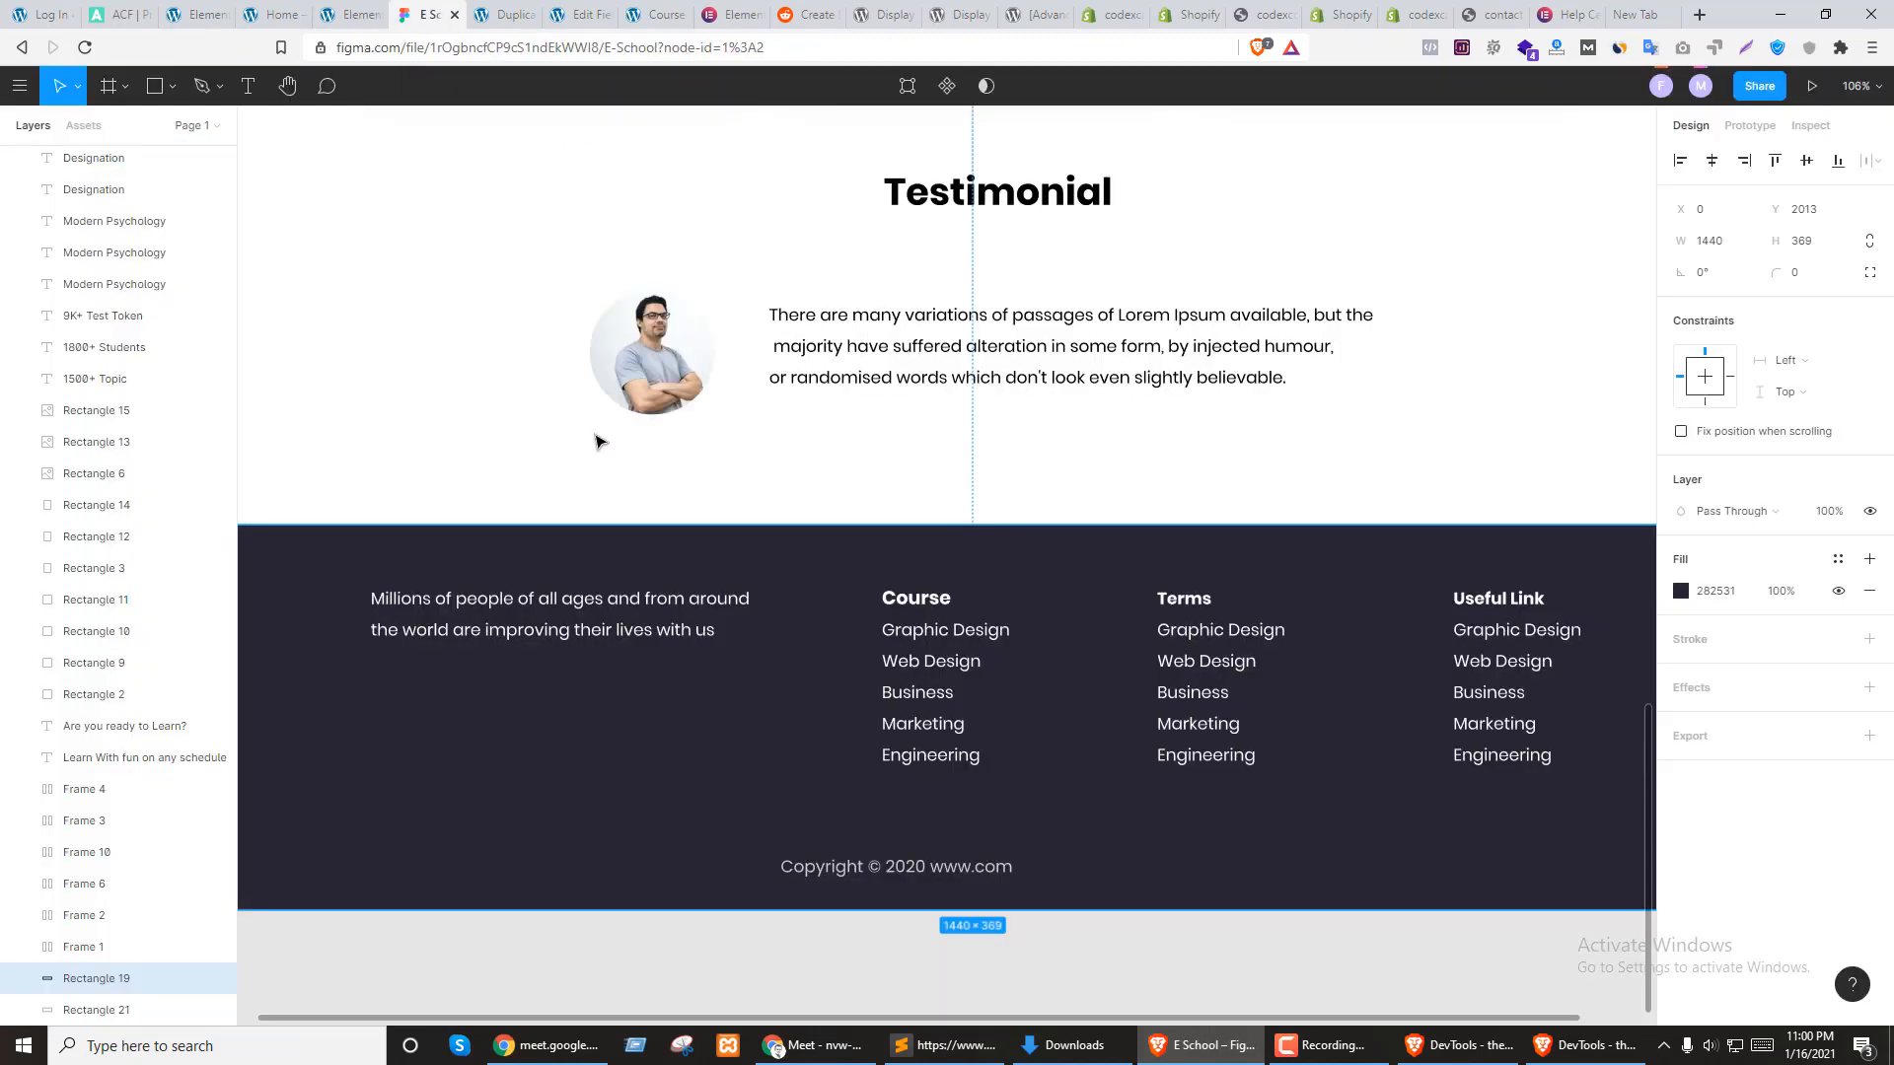
click(489, 605)
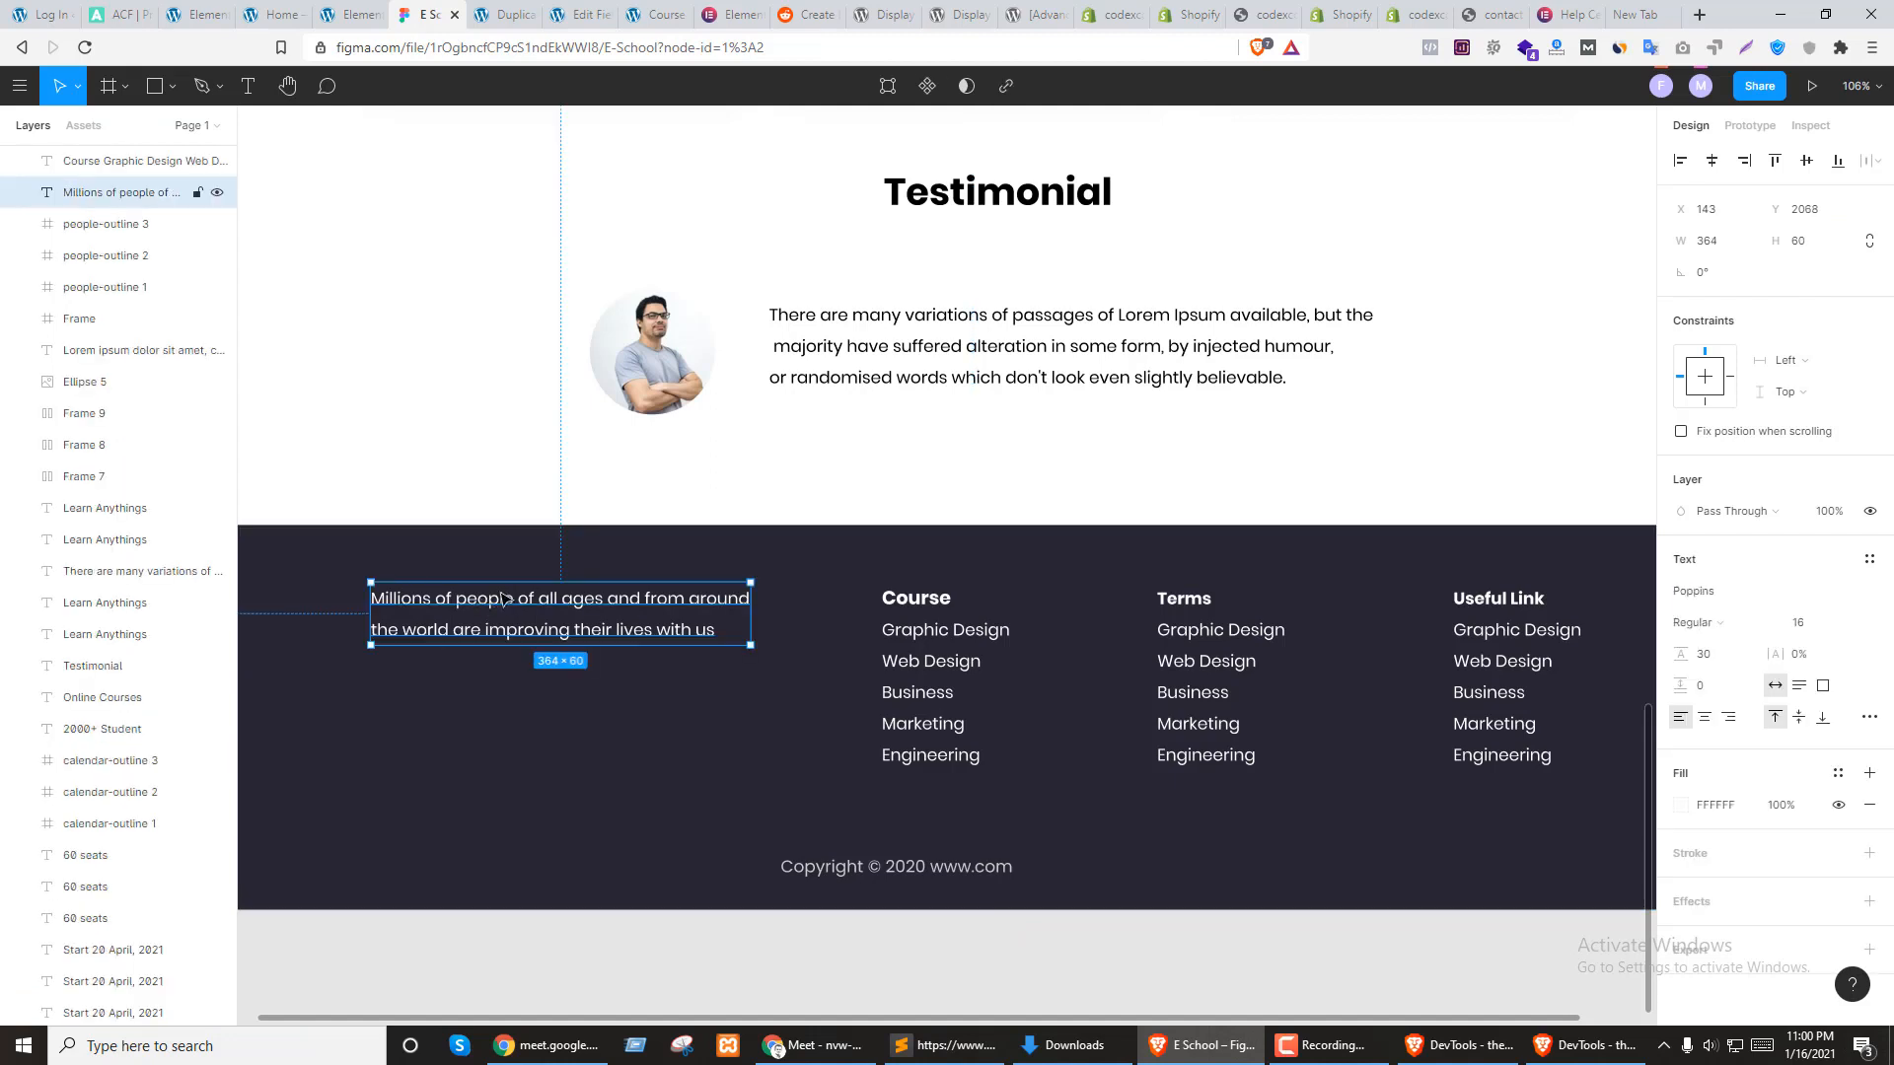
key(ctrl+shift+Tab)
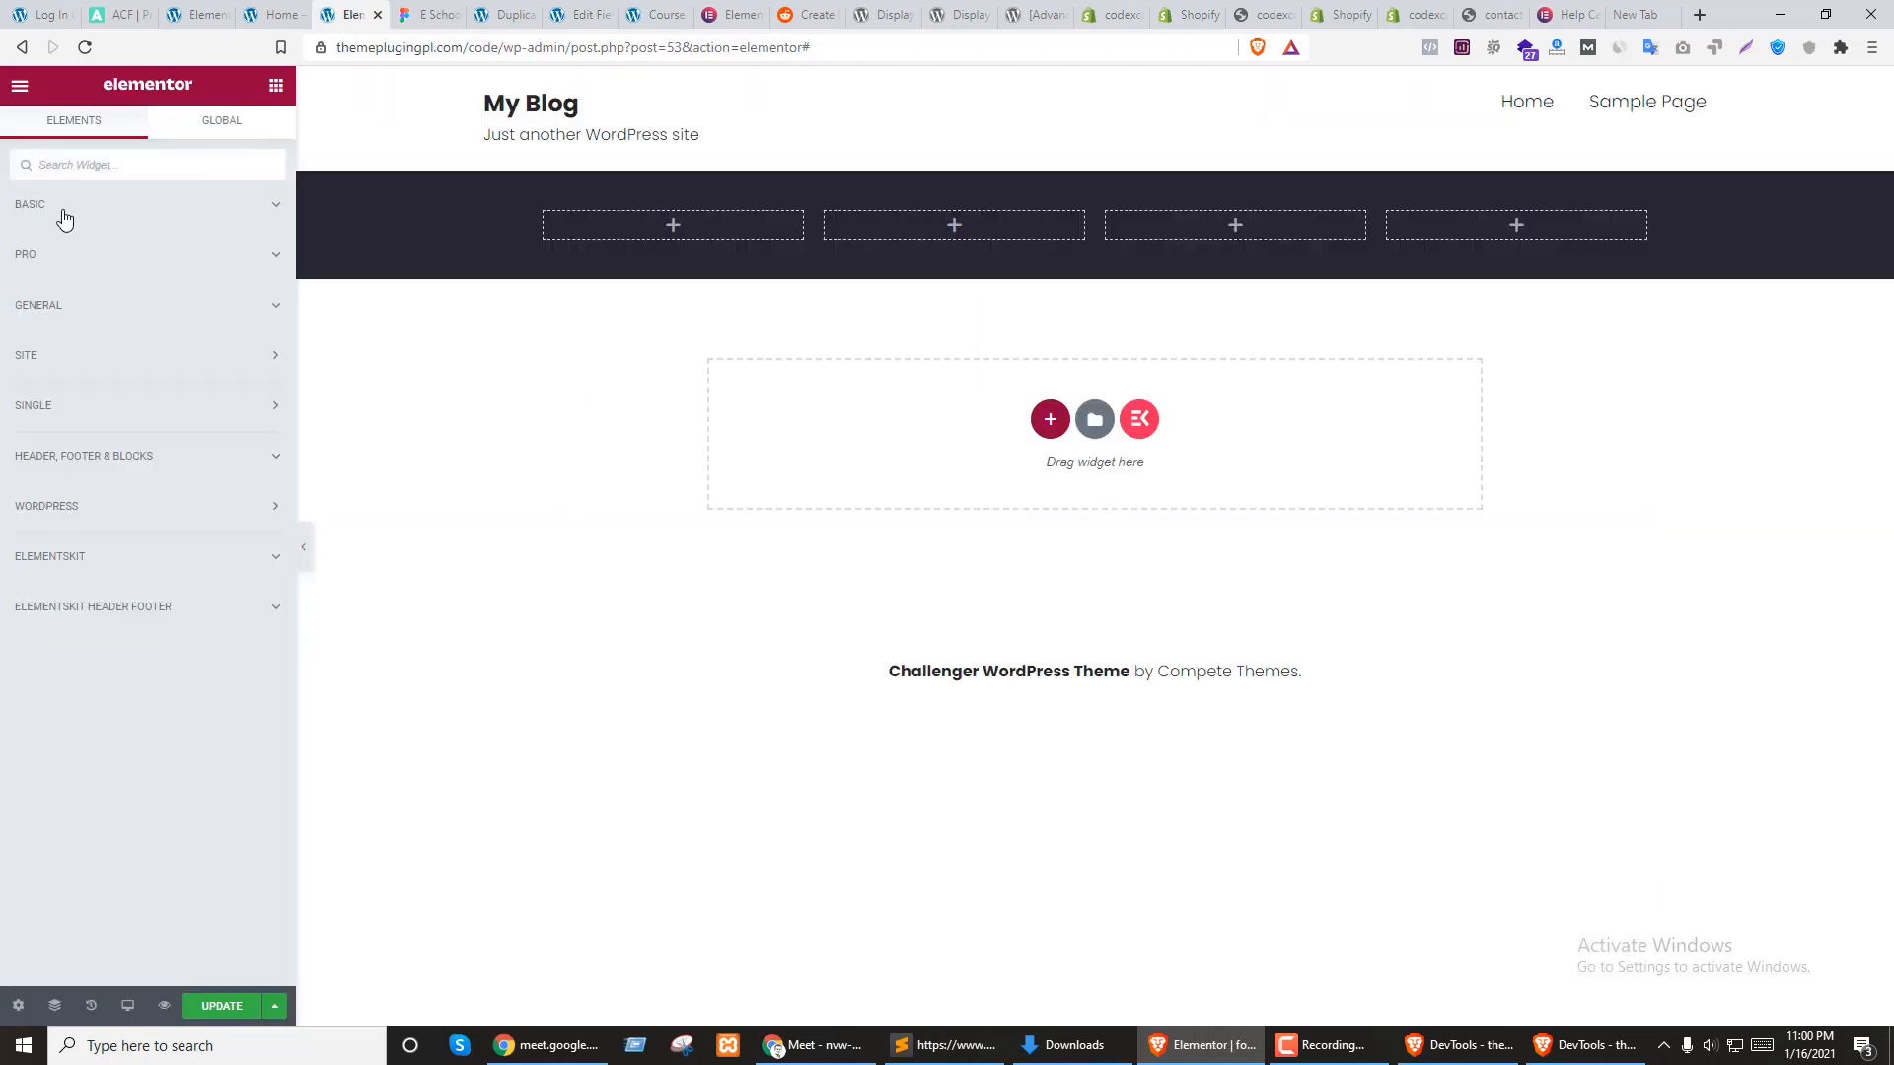
Add a Text Editor to the first column reading "Millions of people of all ages and from around the world are improving their lives with us"
click(137, 217)
drag(226, 363, 636, 229)
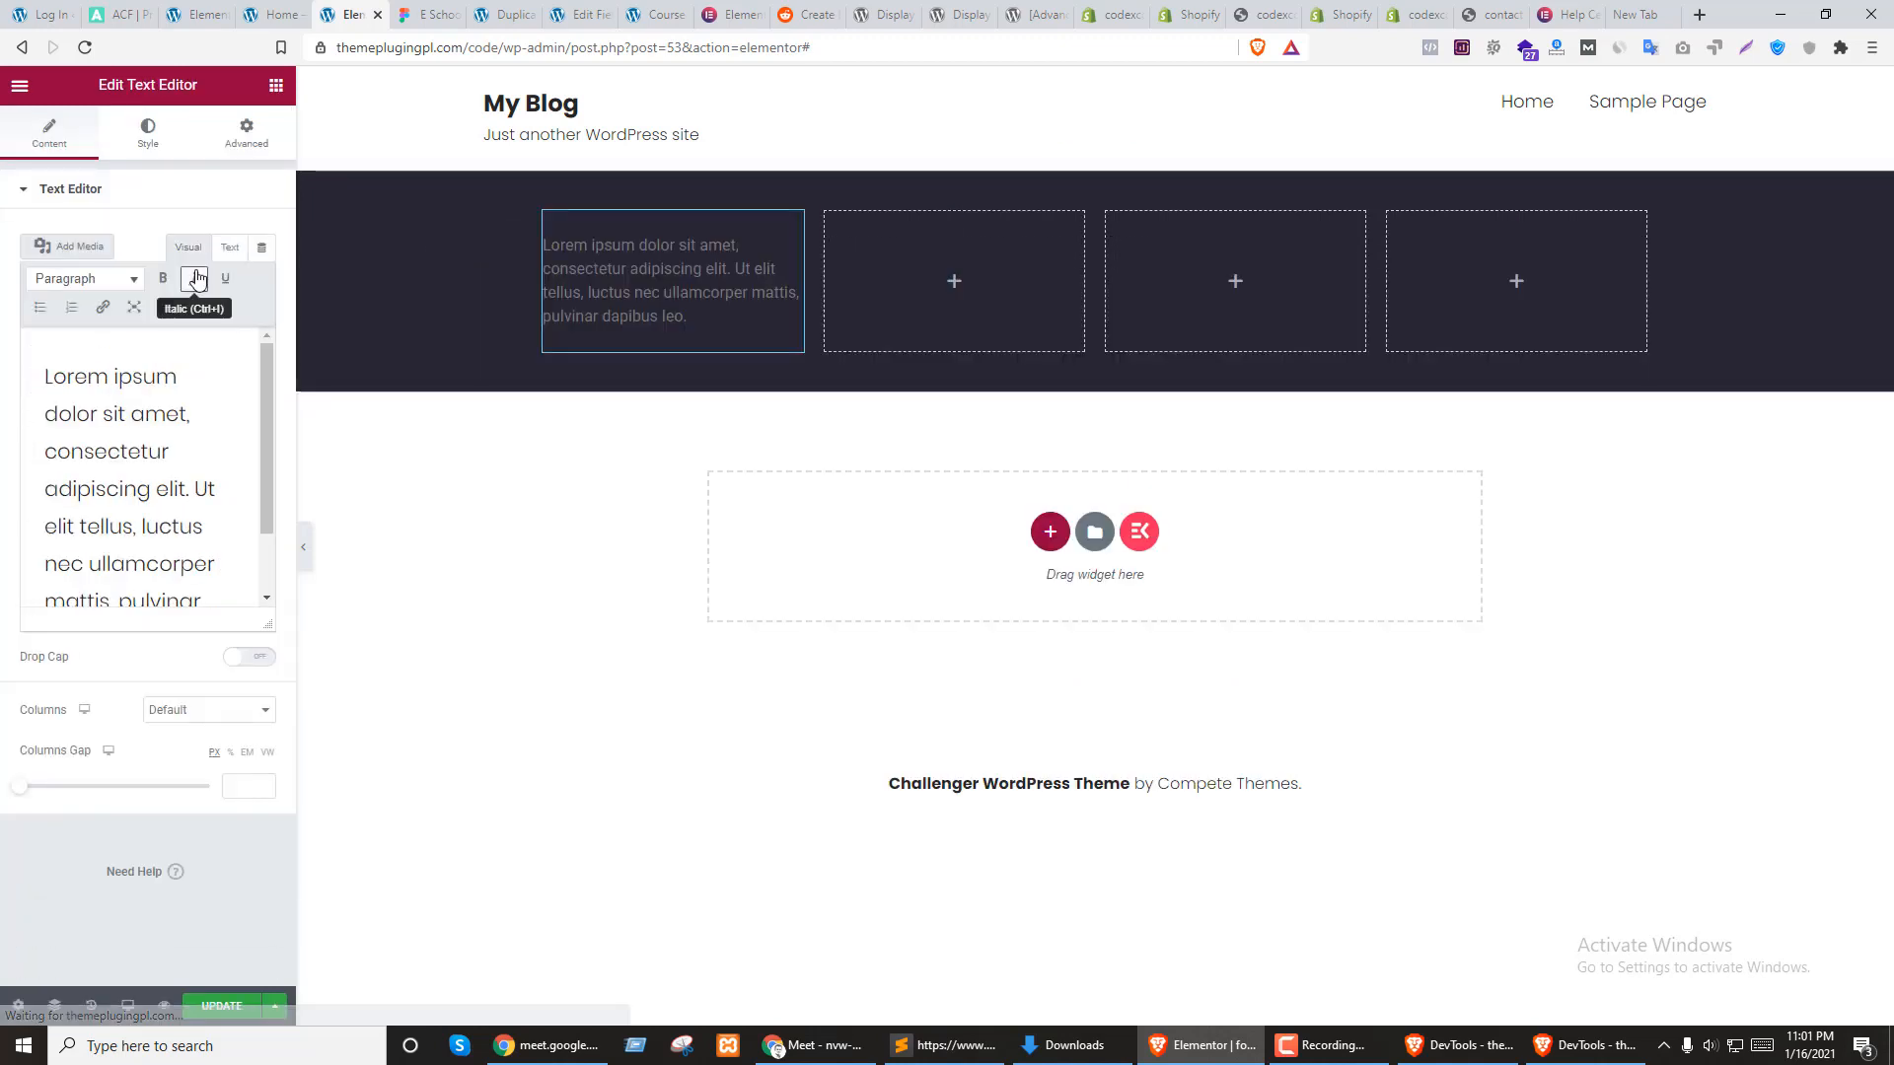
click(230, 246)
click(145, 402)
key(ctrl+a)
text(Millions of people of all ages and from around the world are improving their lives with us)
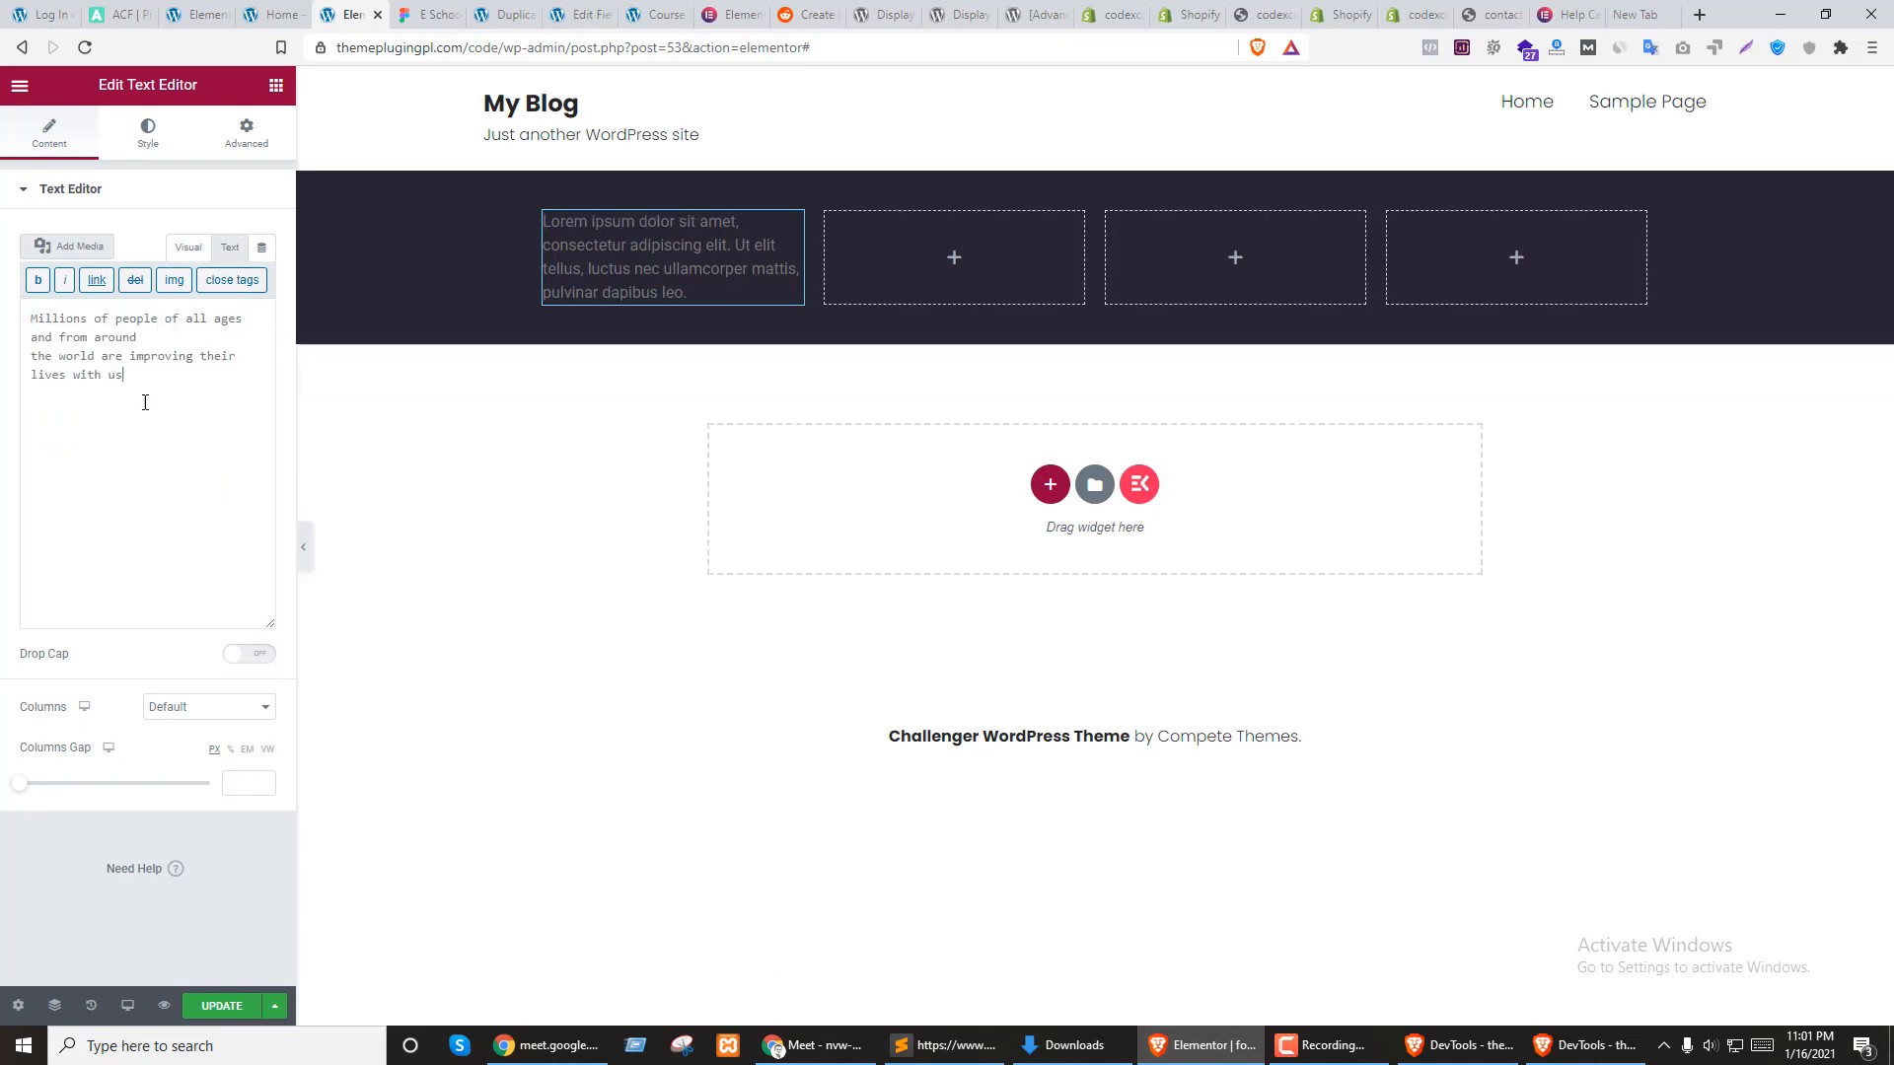
Set the text colour of the first column's paragraph to white, #FFFFFF
click(152, 135)
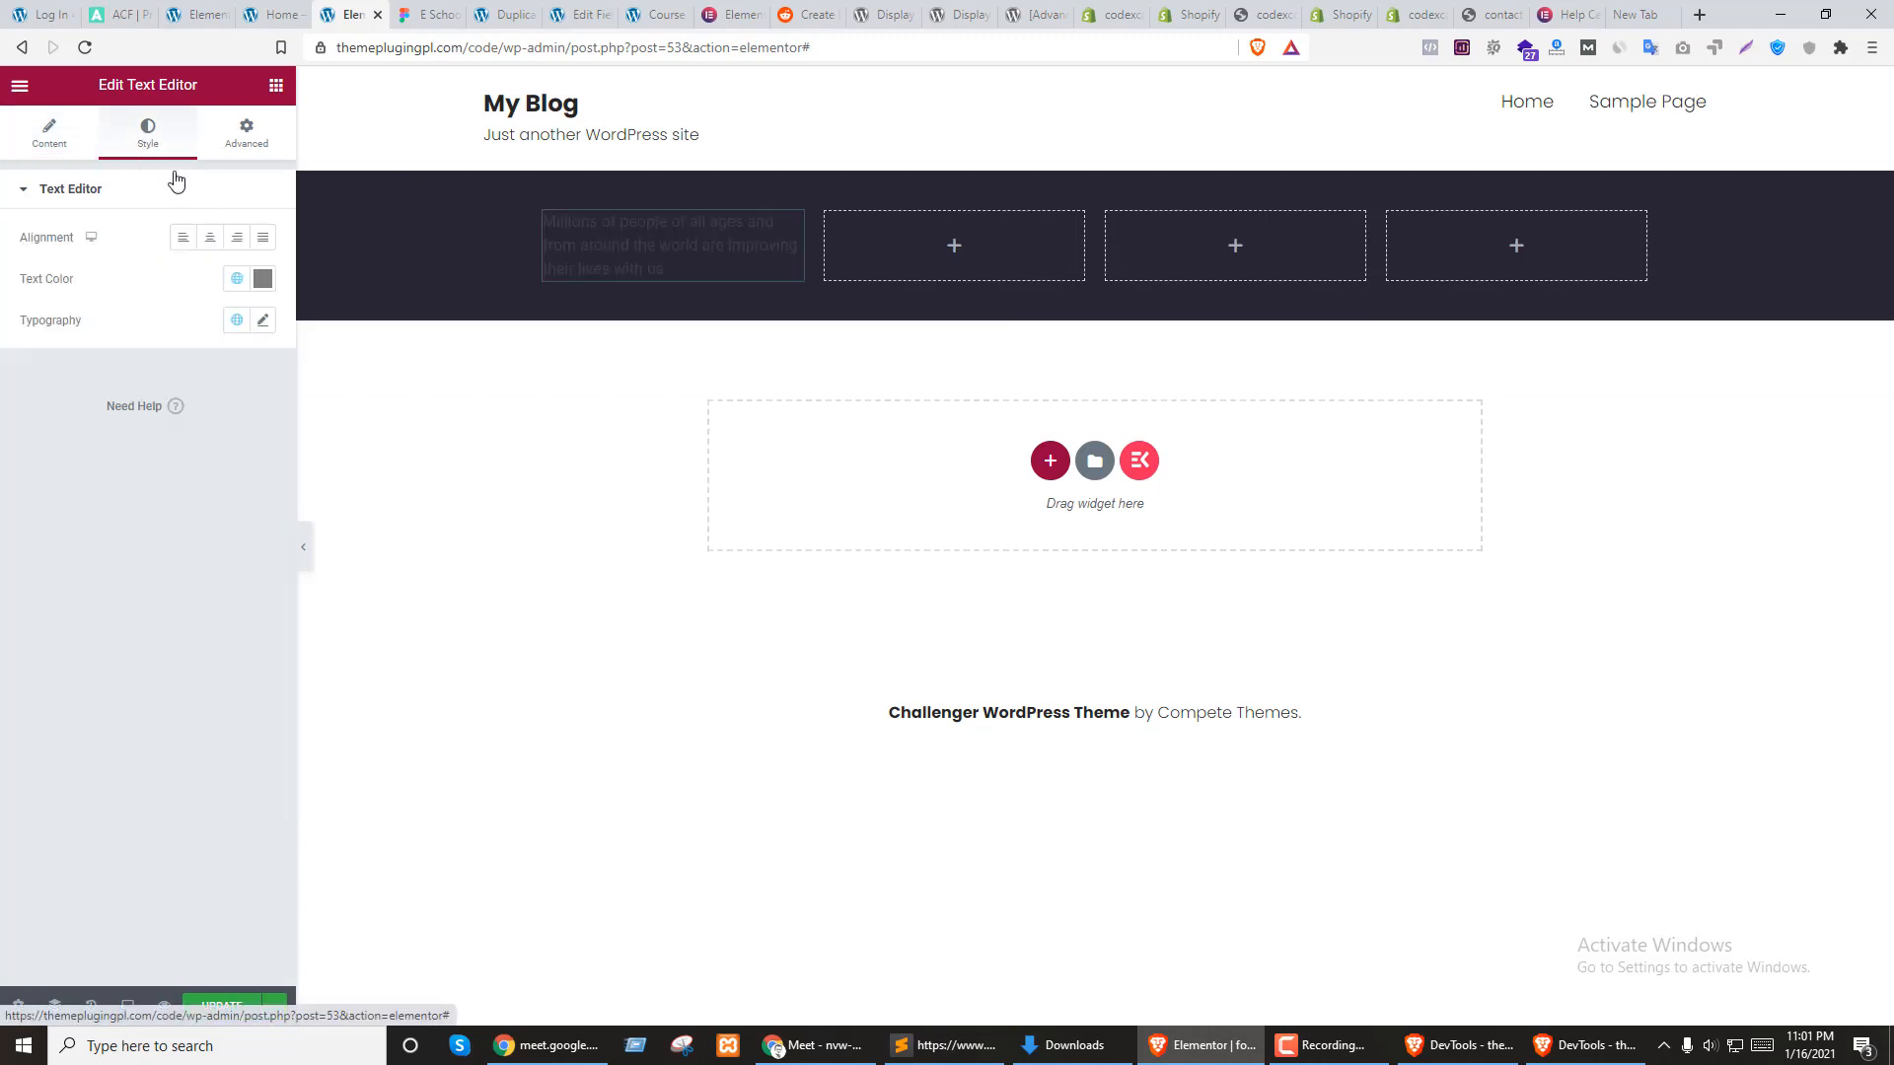
click(261, 283)
drag(105, 440, 21, 304)
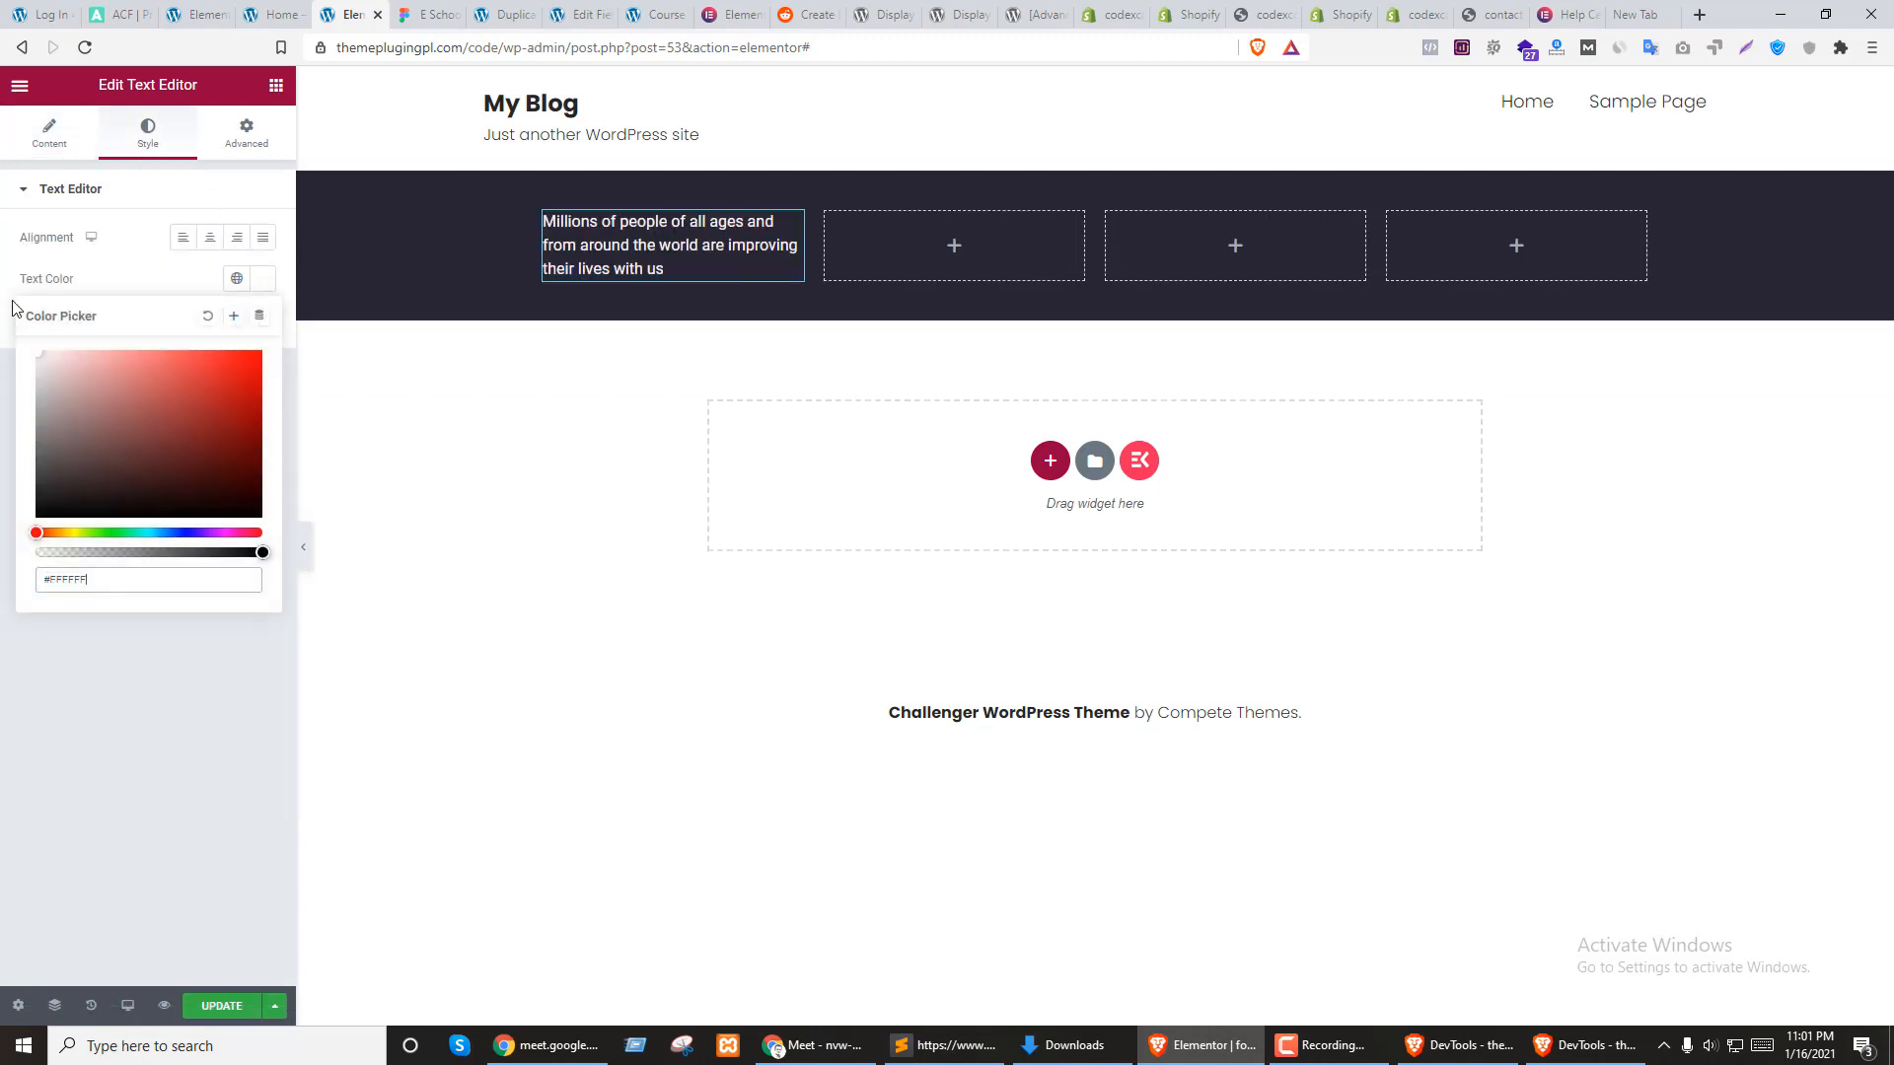
Set the first column's paragraph typography to the Poppins font at size 16 px
click(262, 319)
click(262, 319)
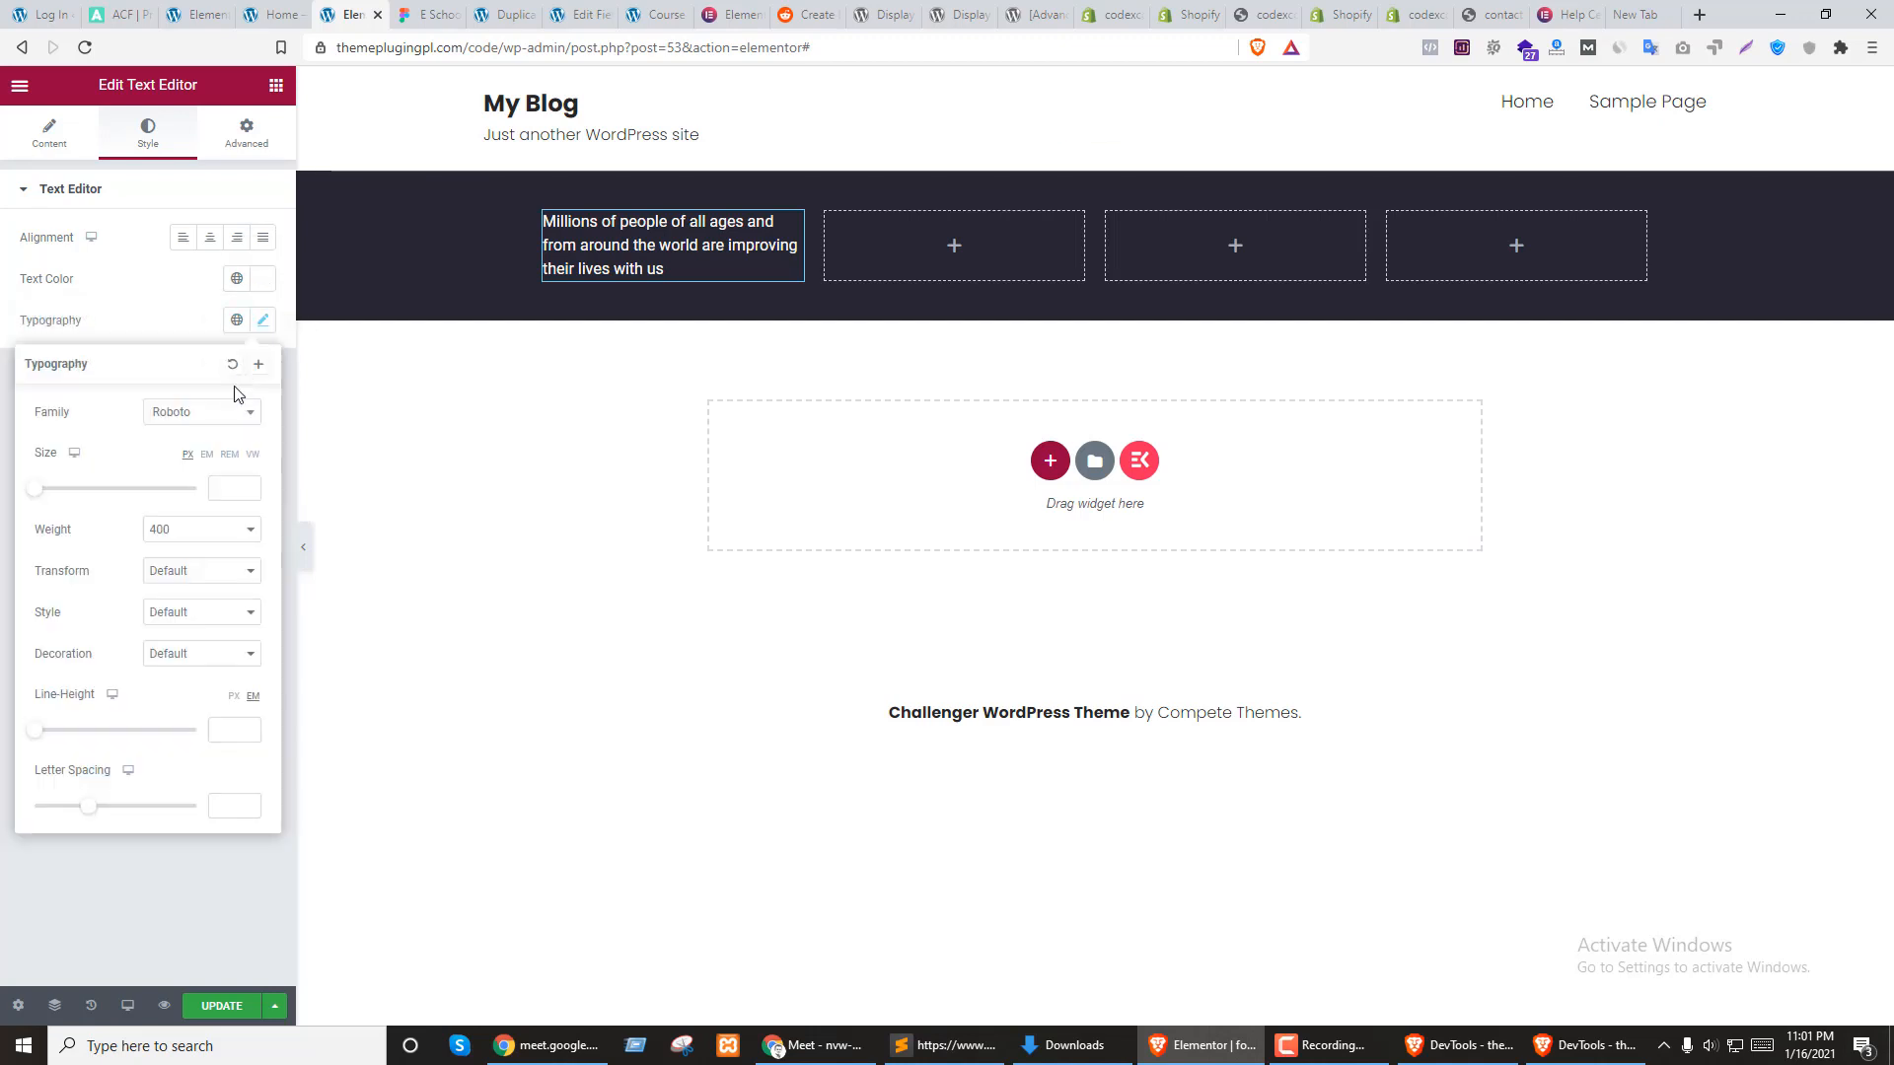
click(198, 412)
text(pop)
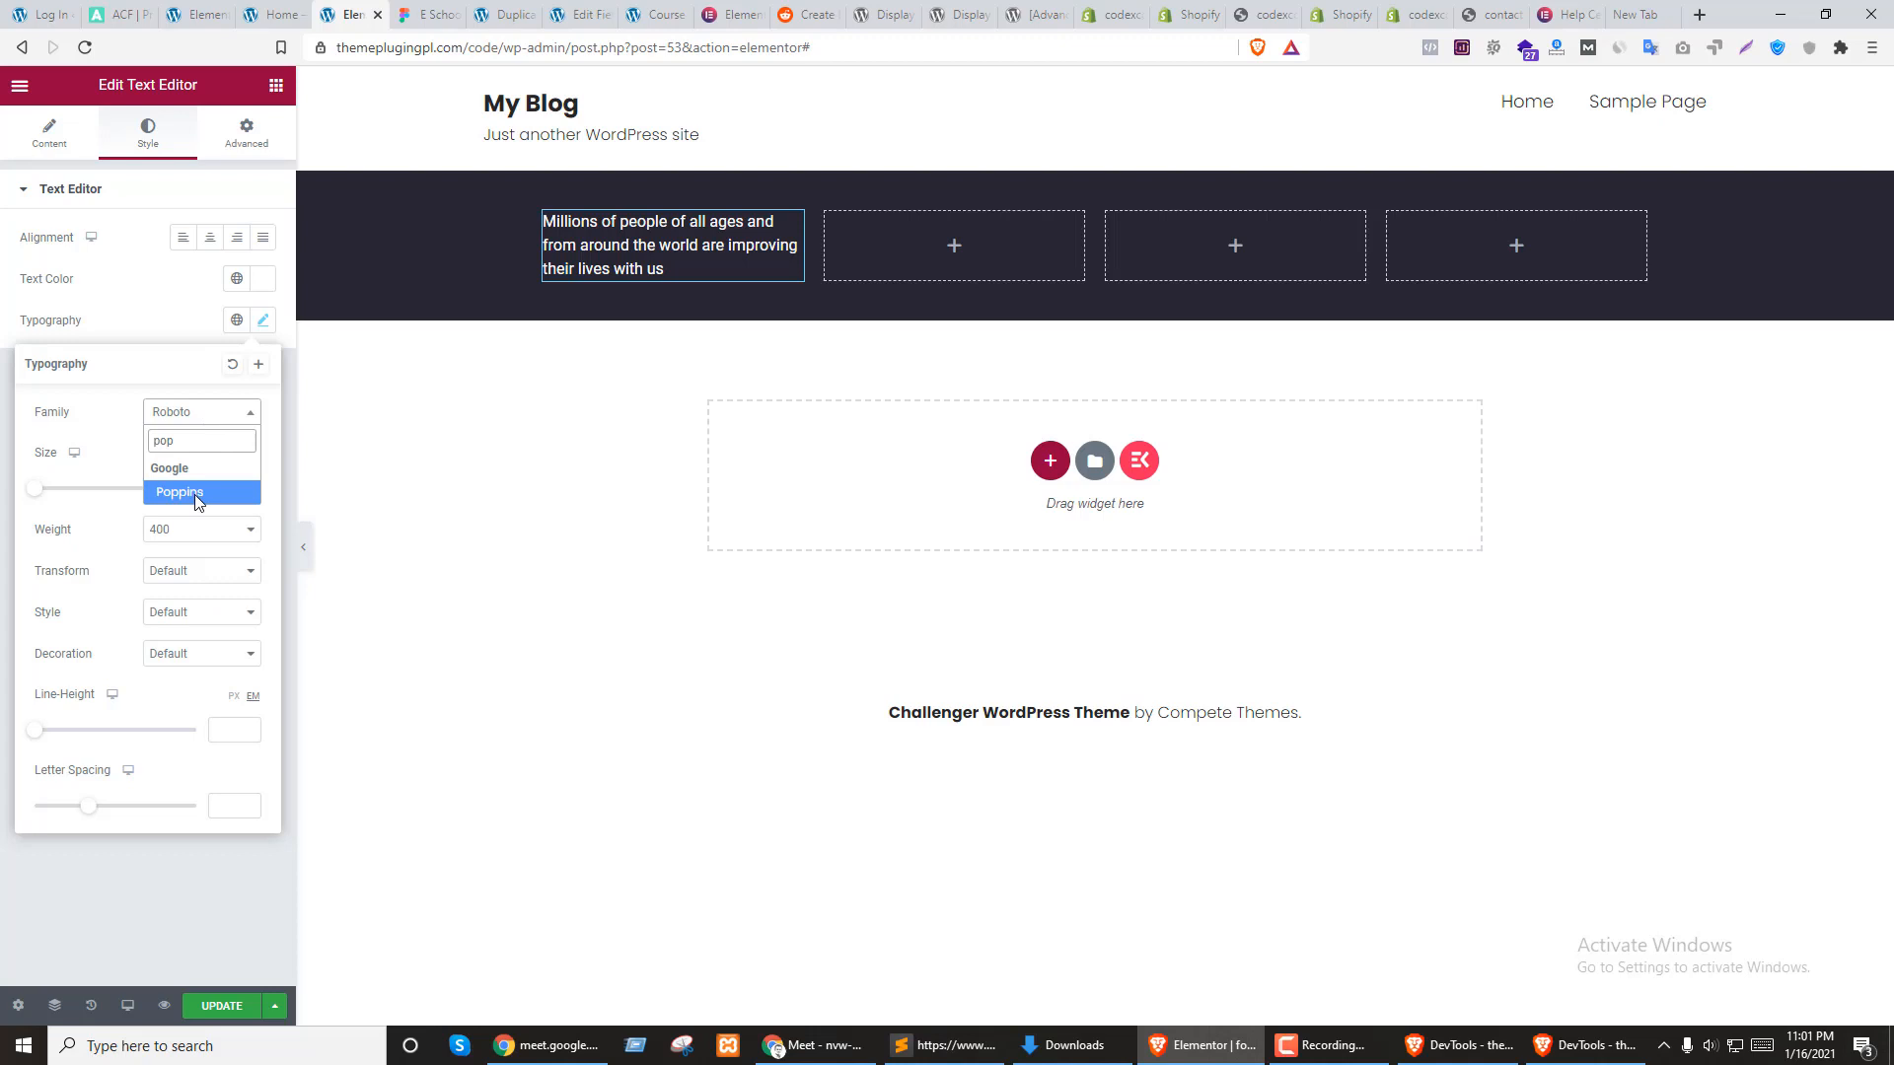
click(195, 493)
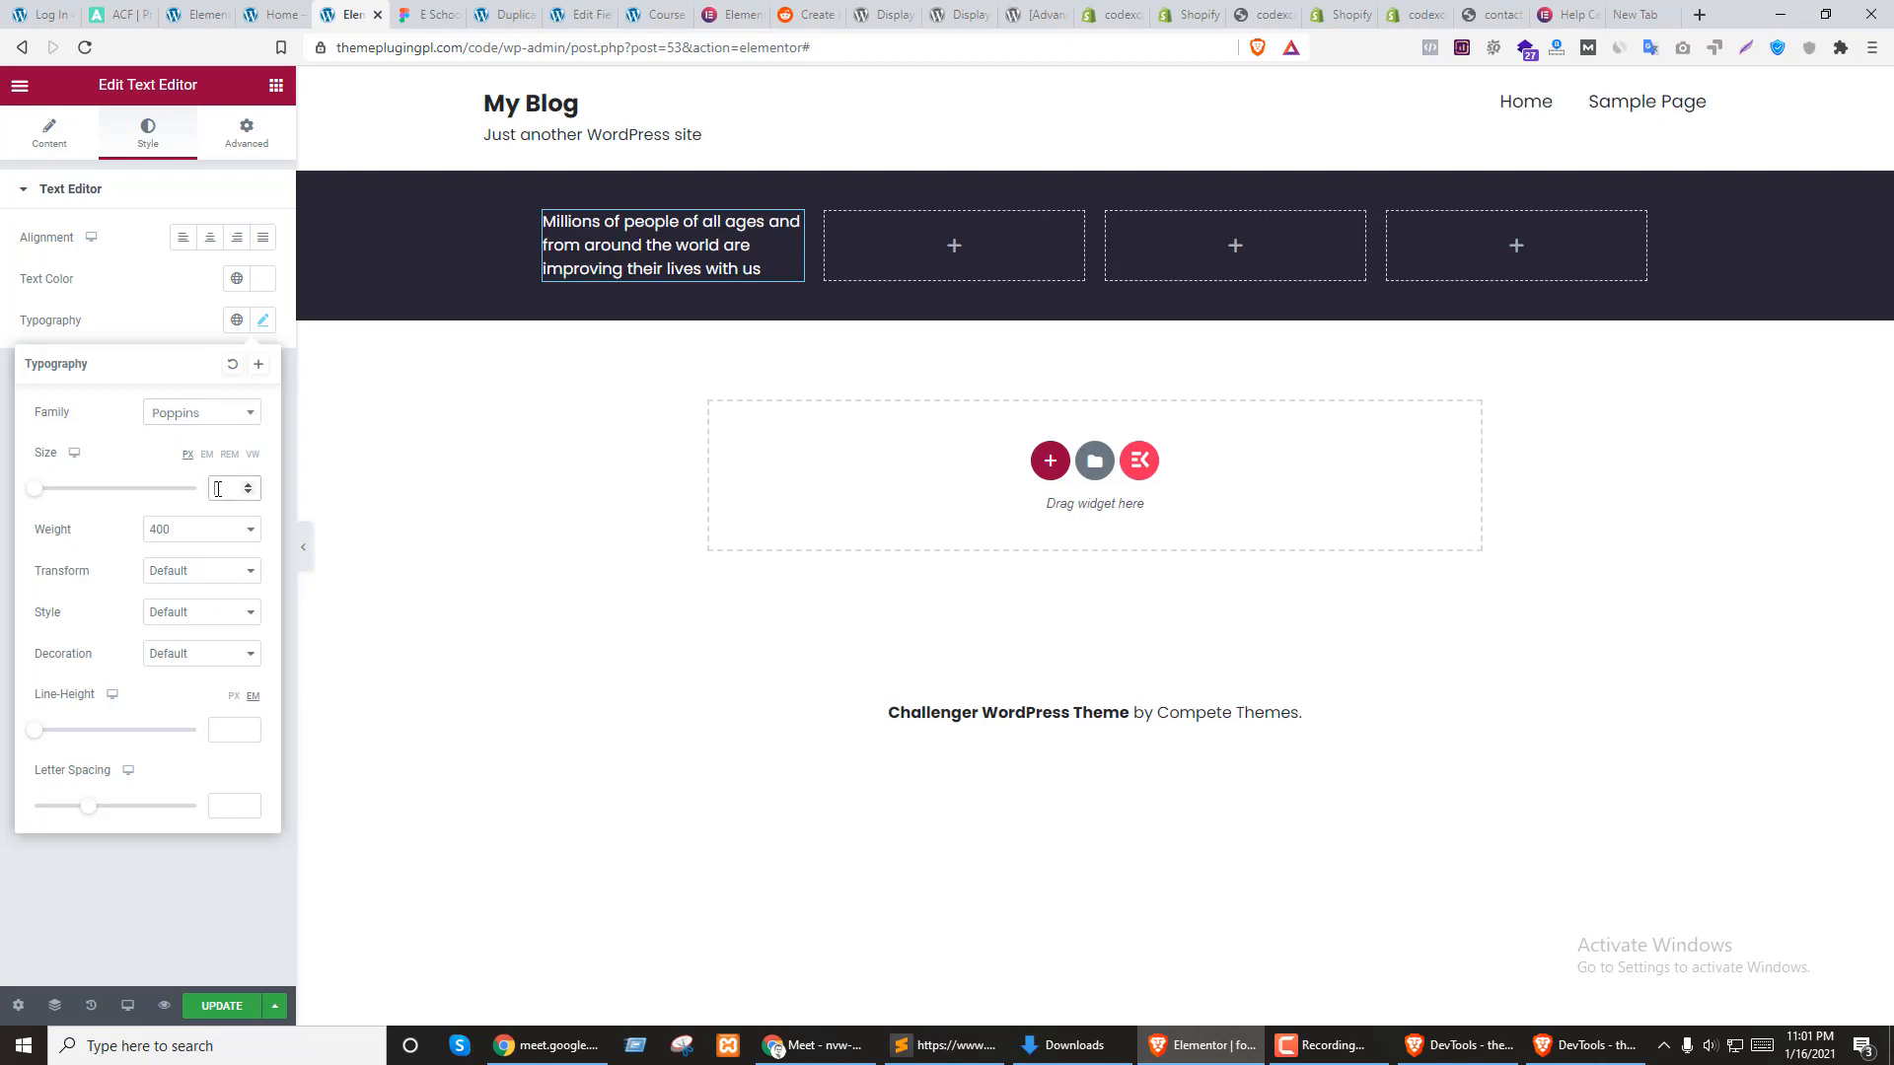
text(16)
click(174, 892)
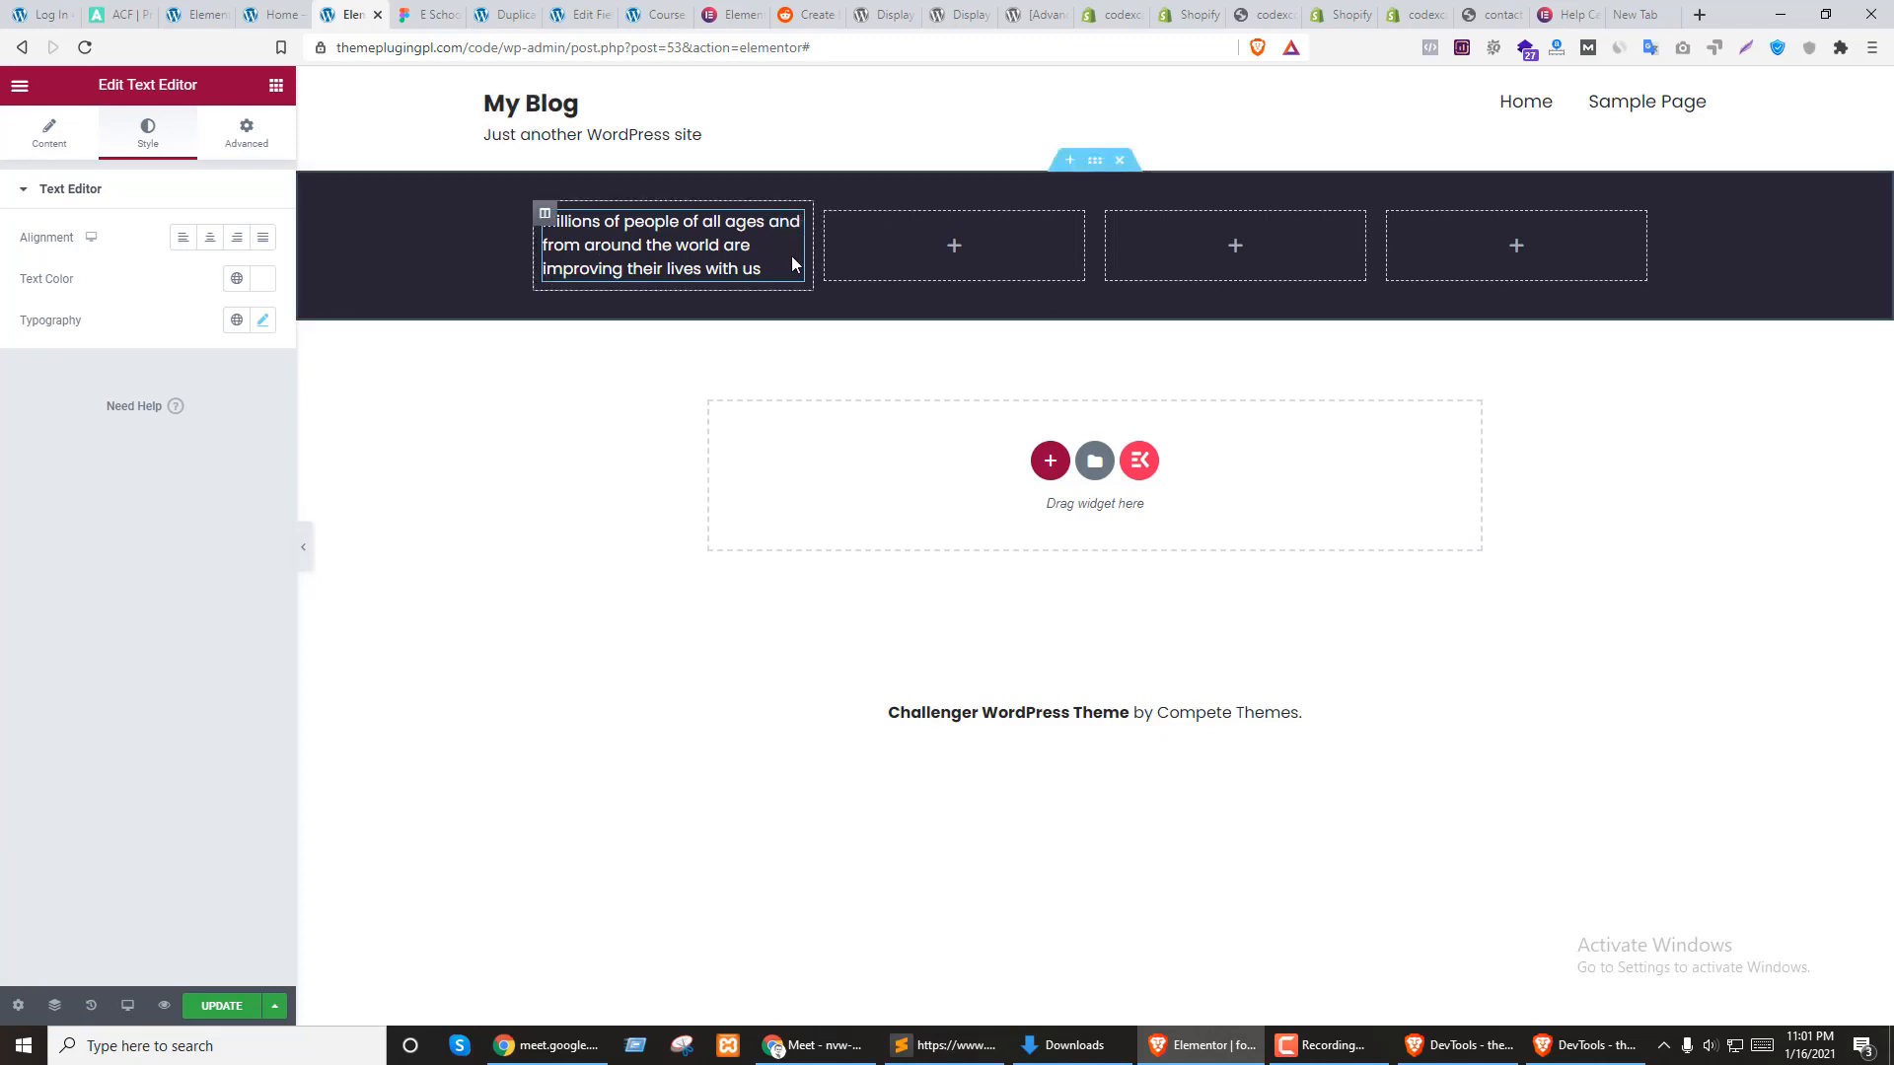
Try the Full Width content width on the footer section and switch it back to Boxed
click(1097, 162)
click(40, 136)
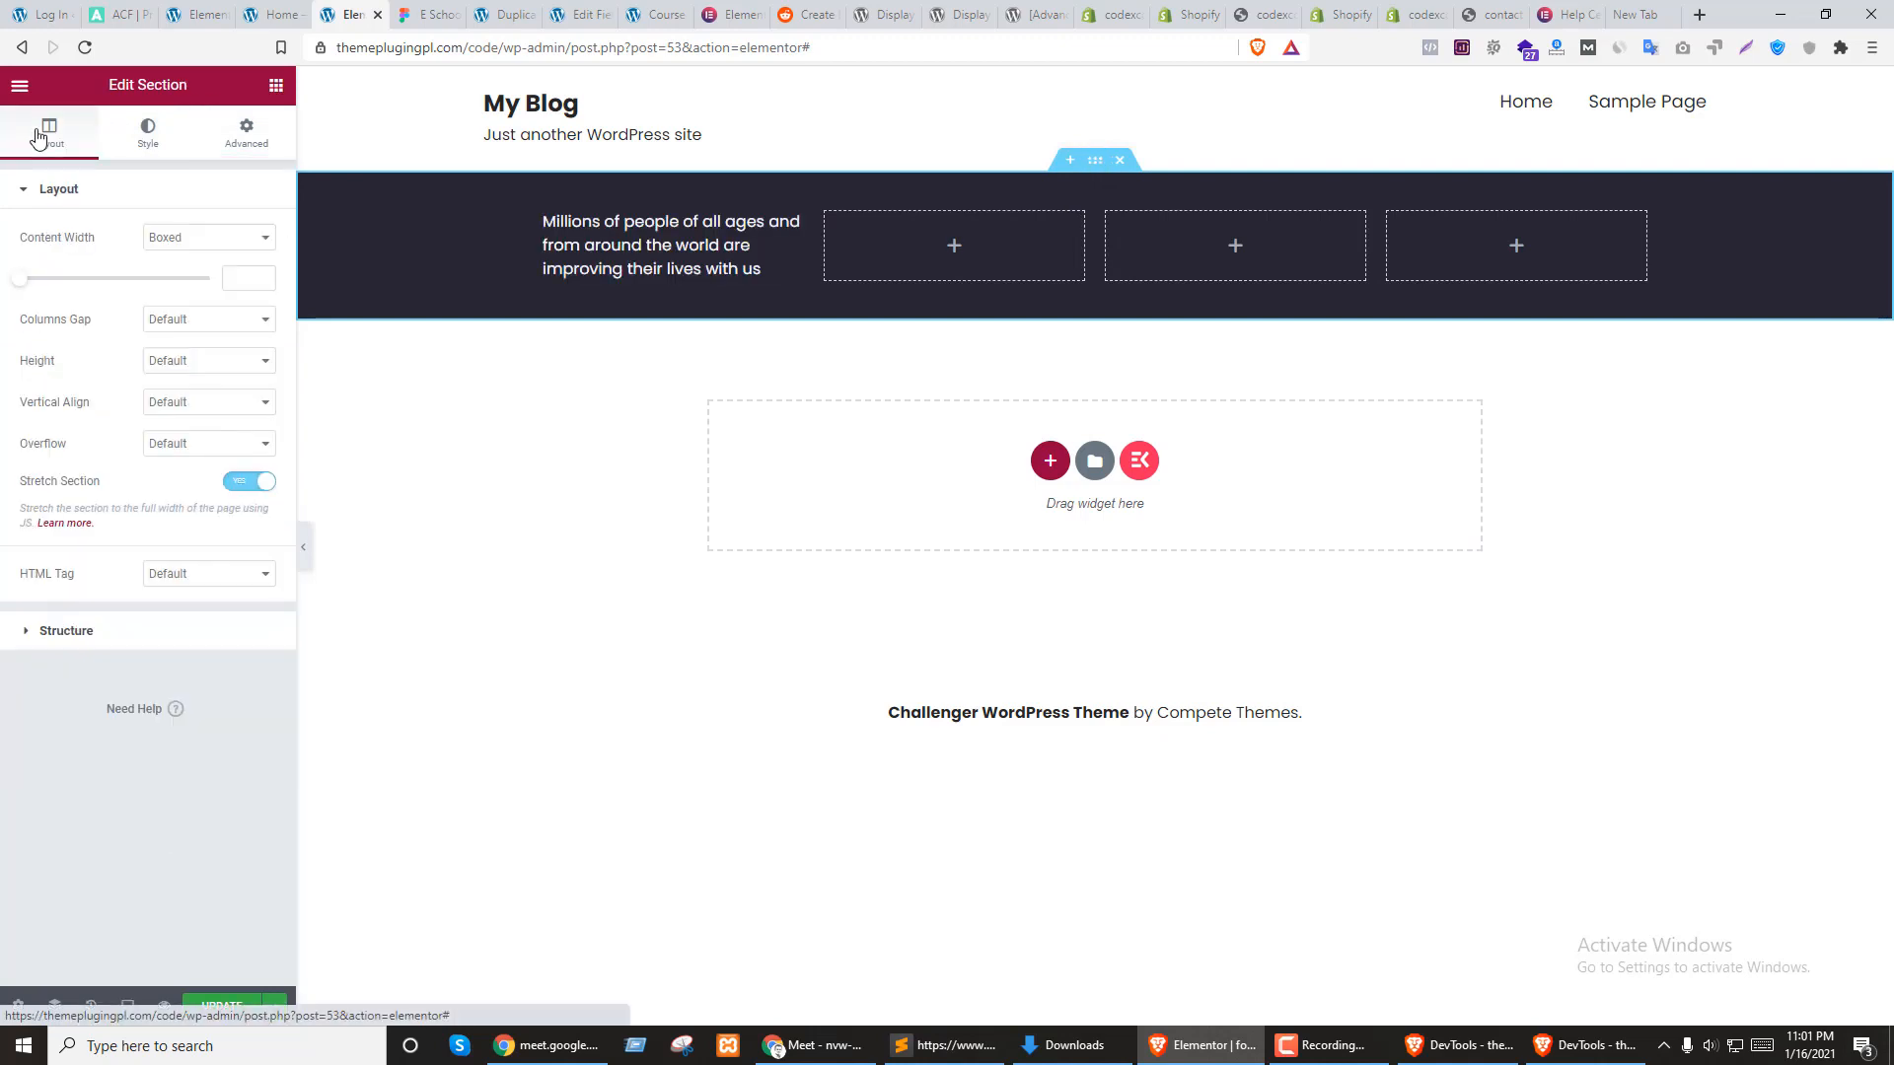
click(195, 241)
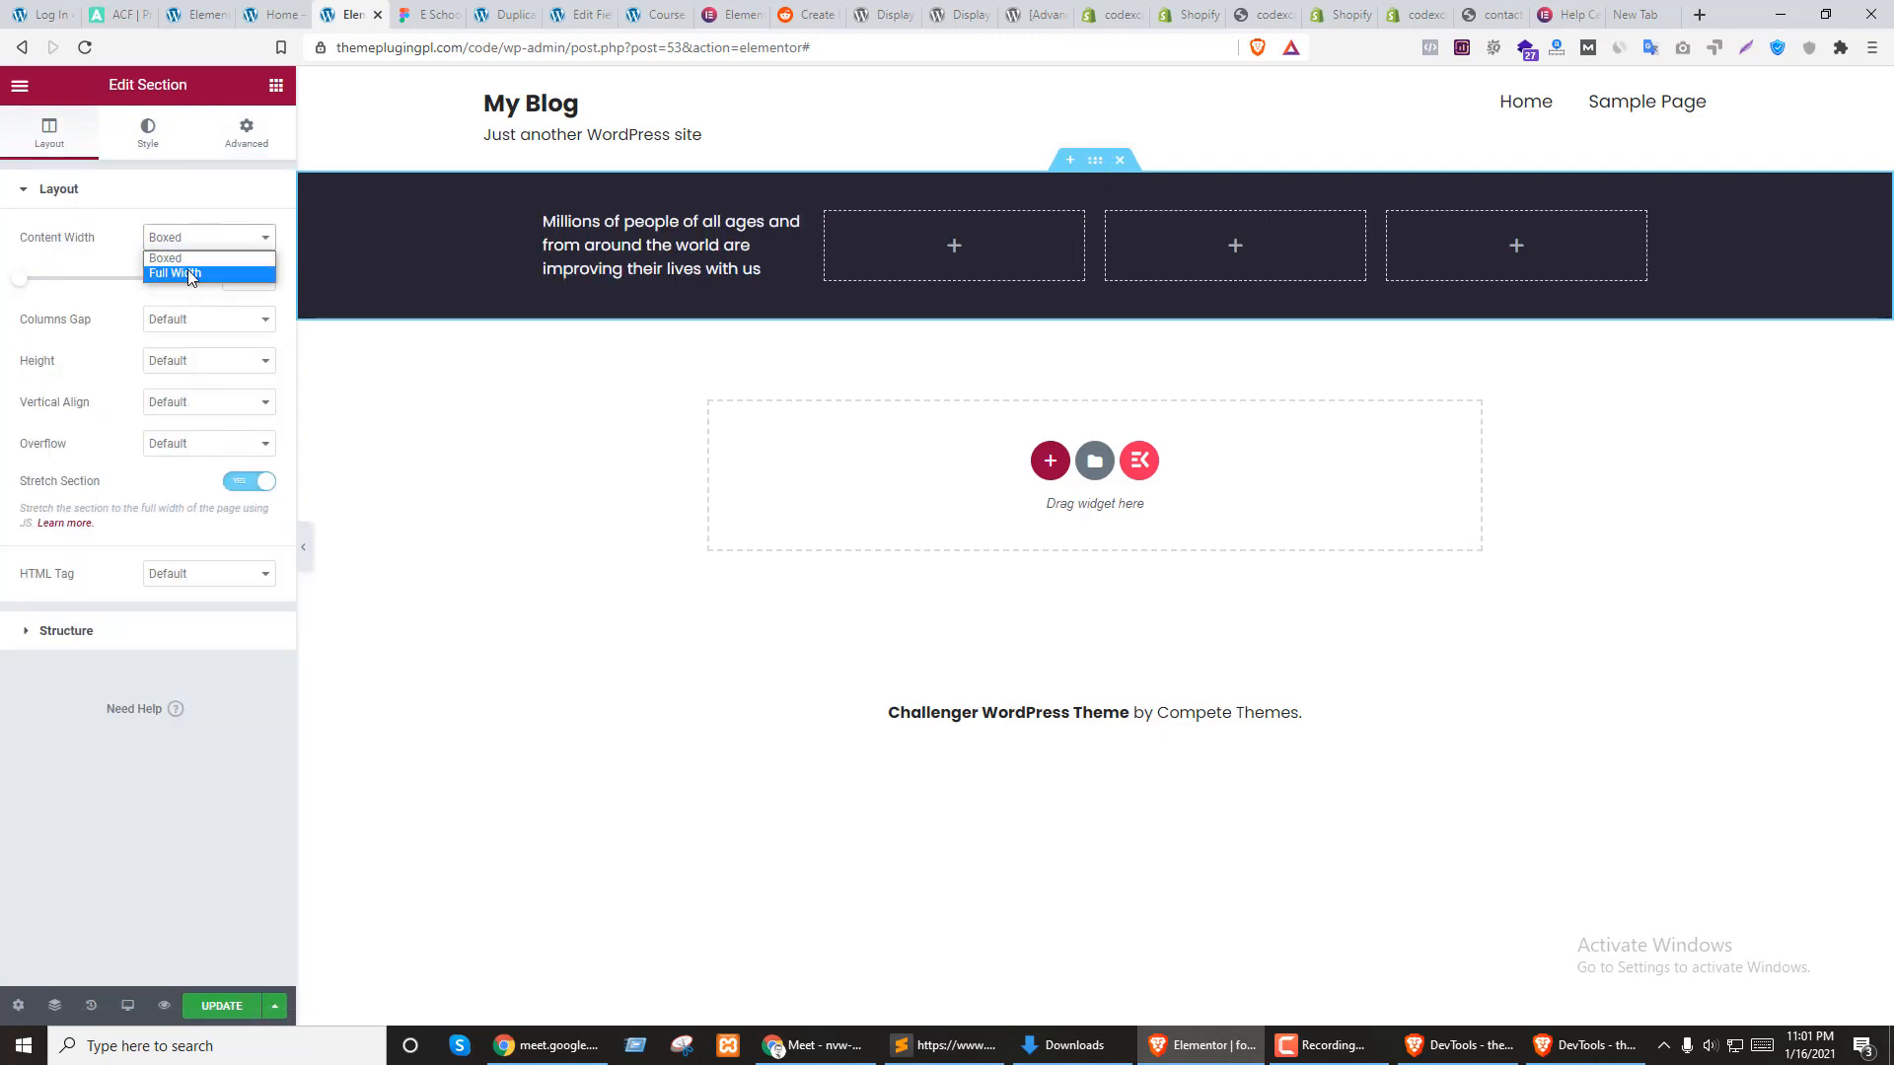
click(187, 269)
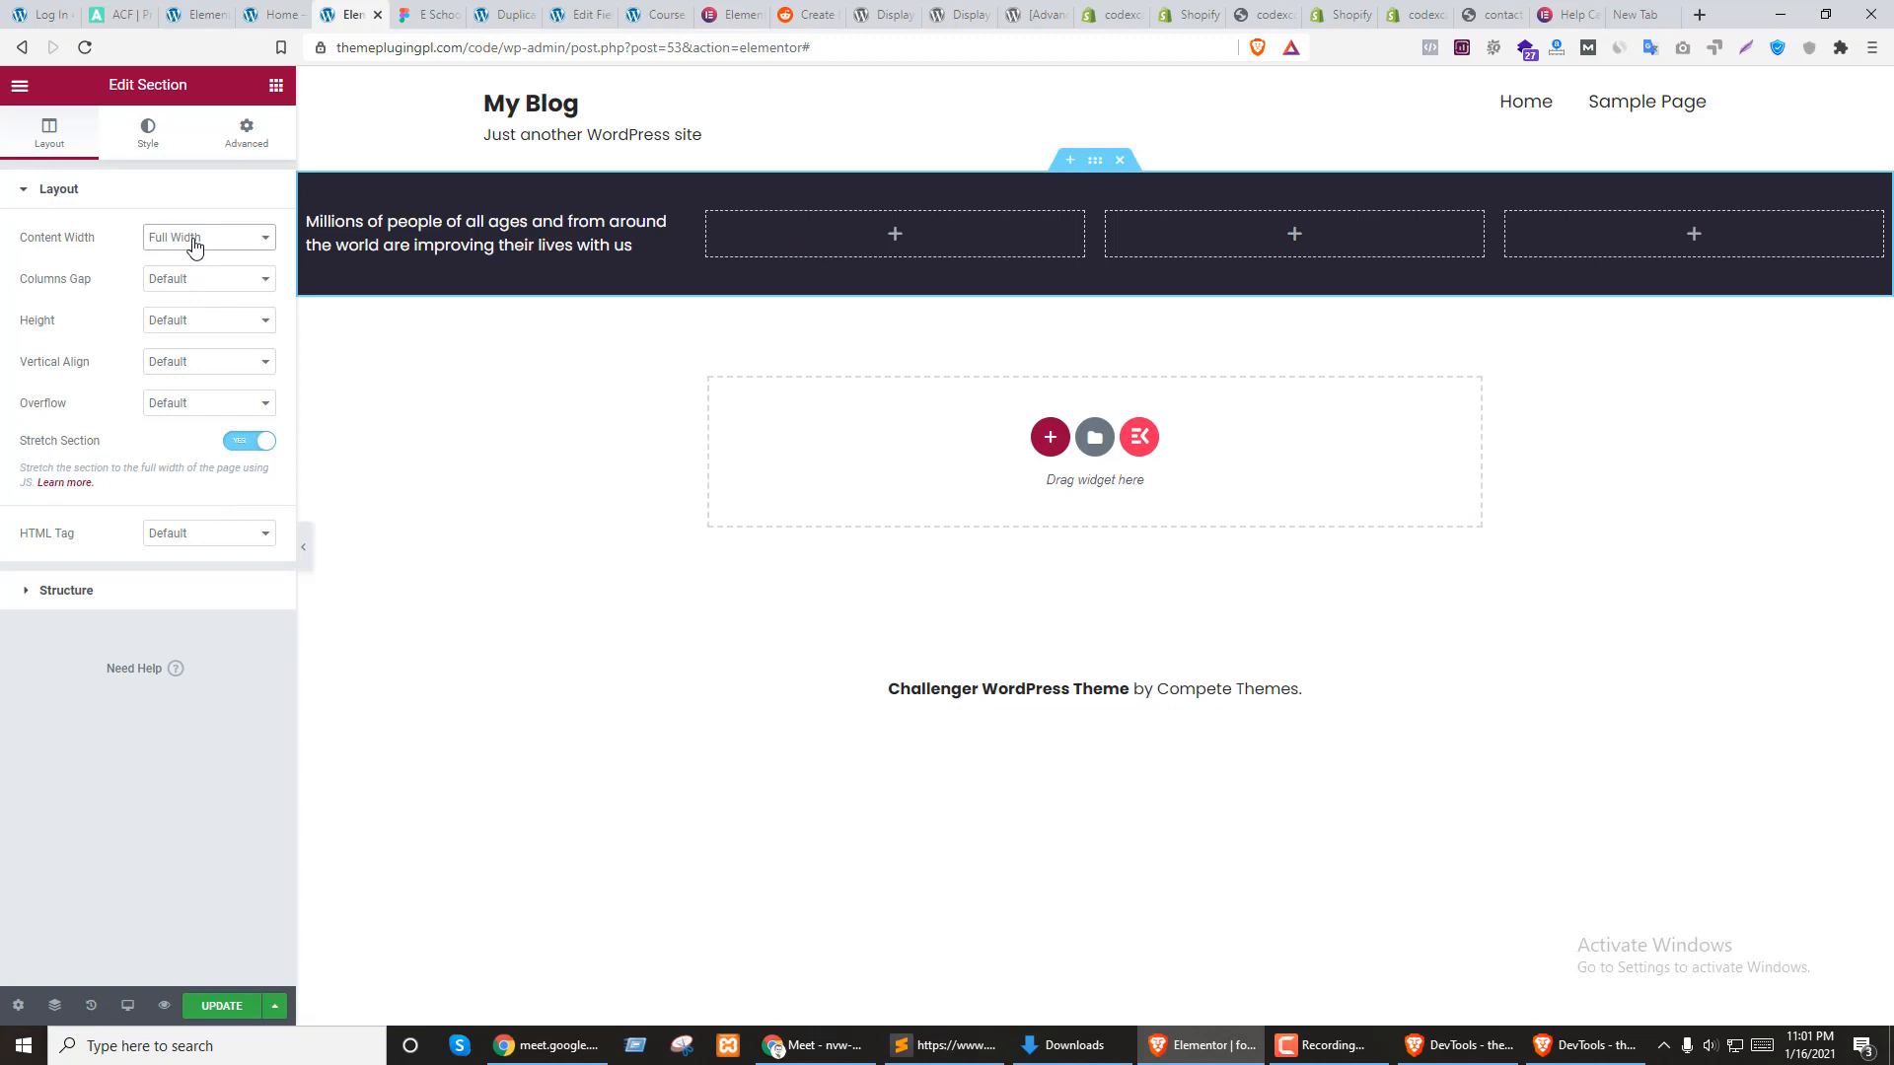
click(195, 245)
click(163, 255)
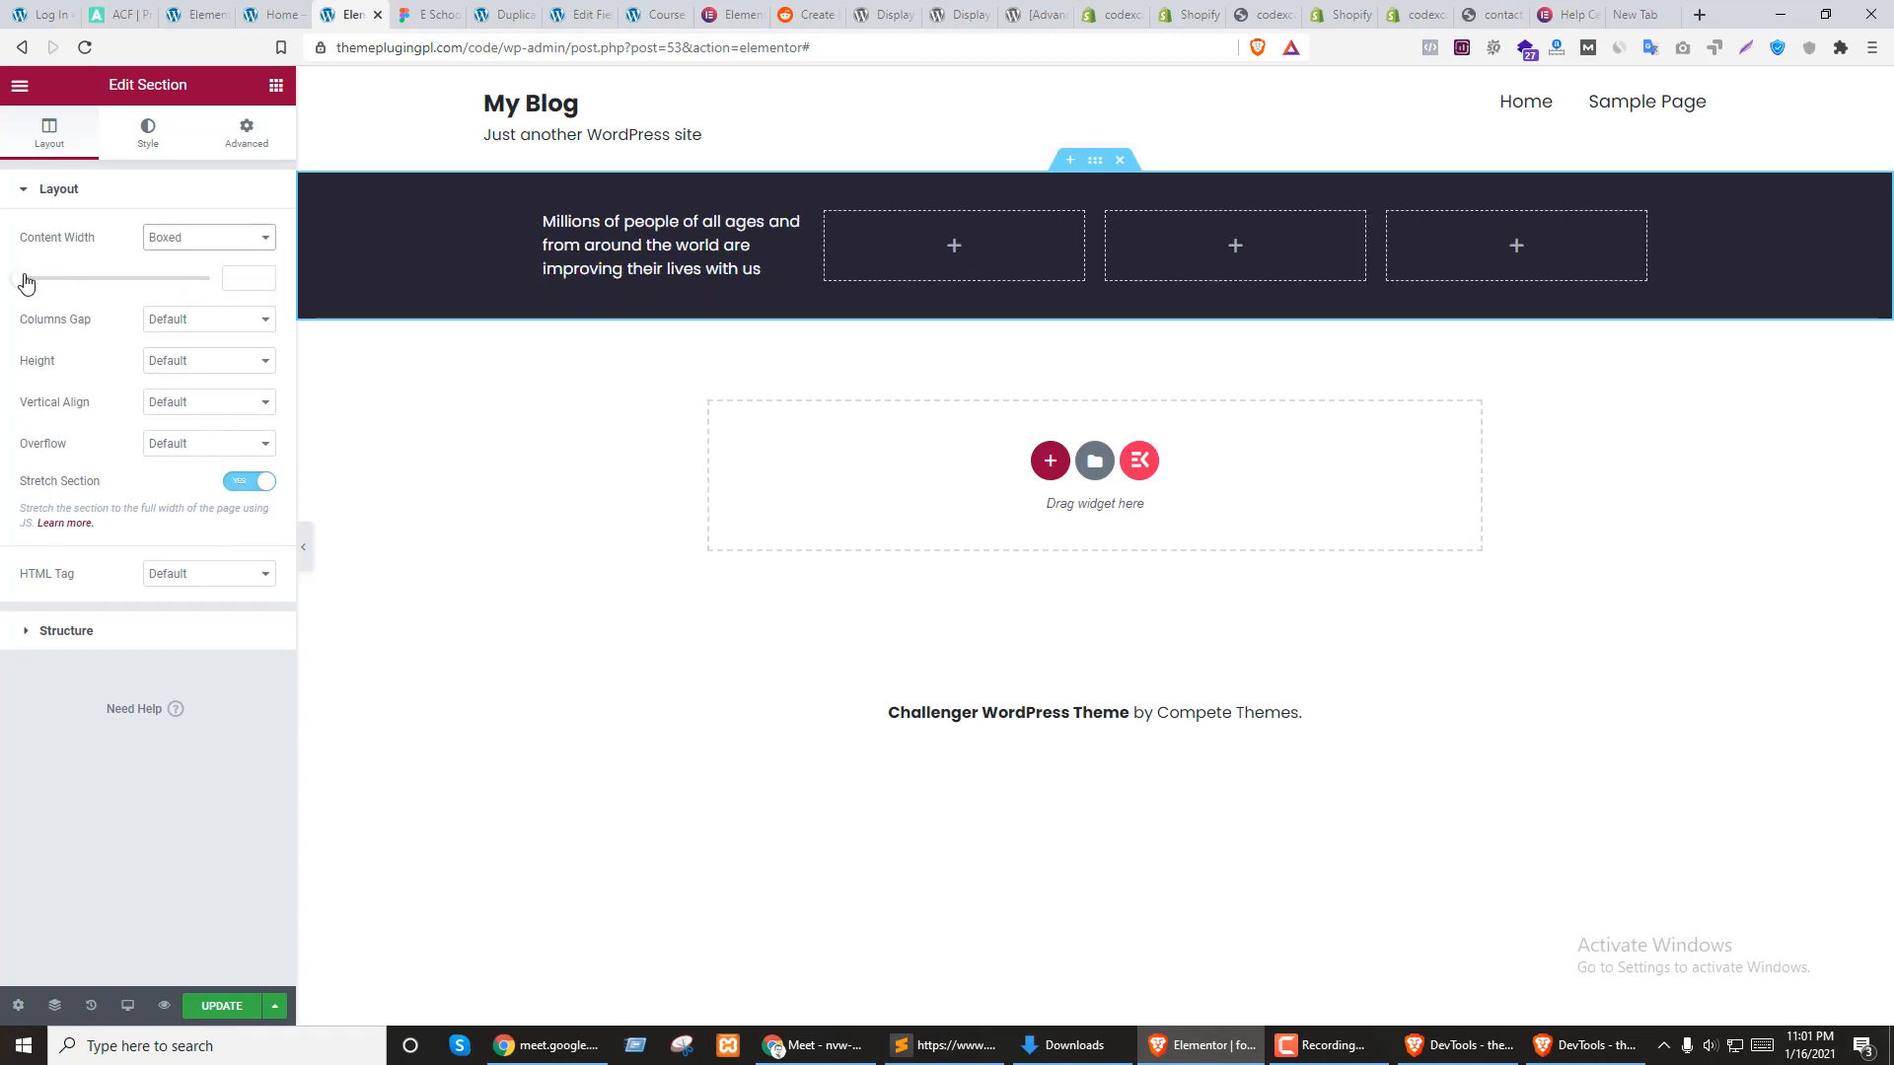
Set the footer section's boxed content width to 1400
drag(27, 283, 179, 288)
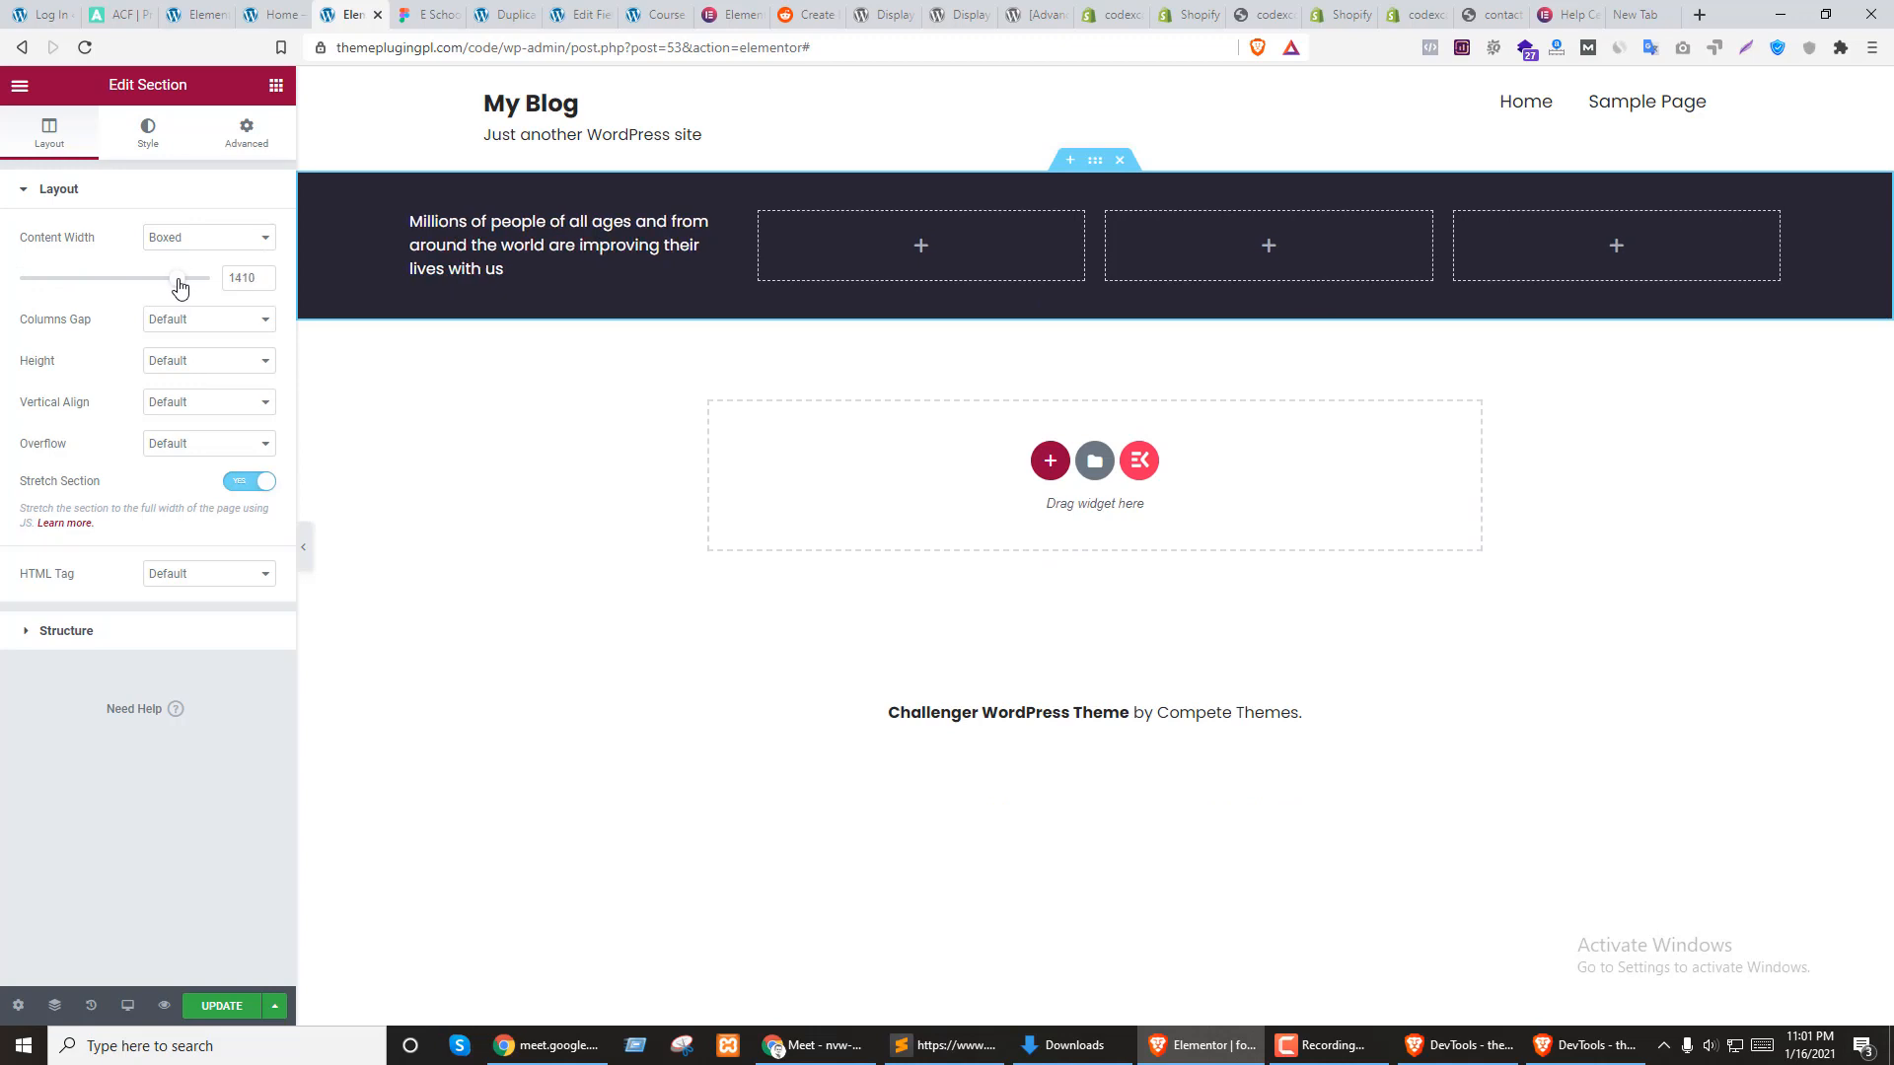
click(247, 278)
text(0)
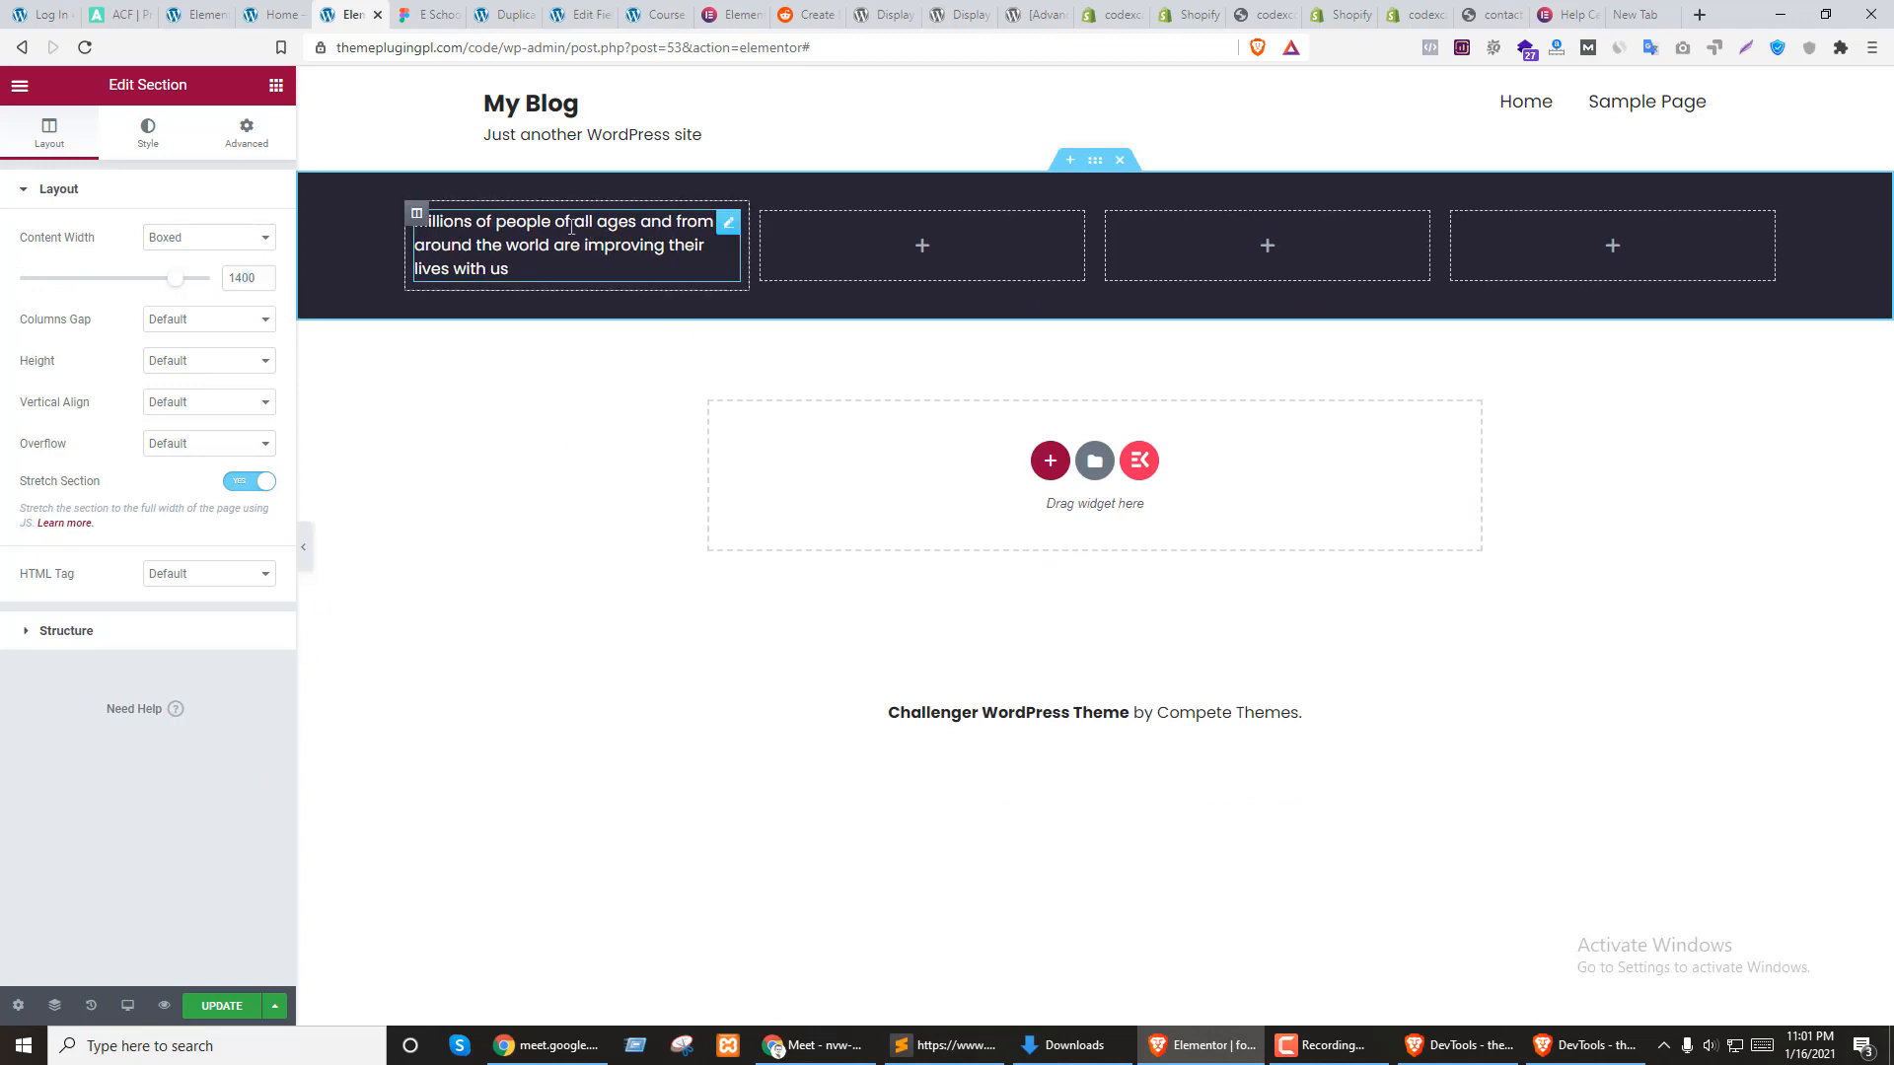
Widen the footer's first column so its paragraph wraps onto two lines as in the Figma design, and update the template
drag(739, 251, 813, 255)
key(ctrl+Tab)
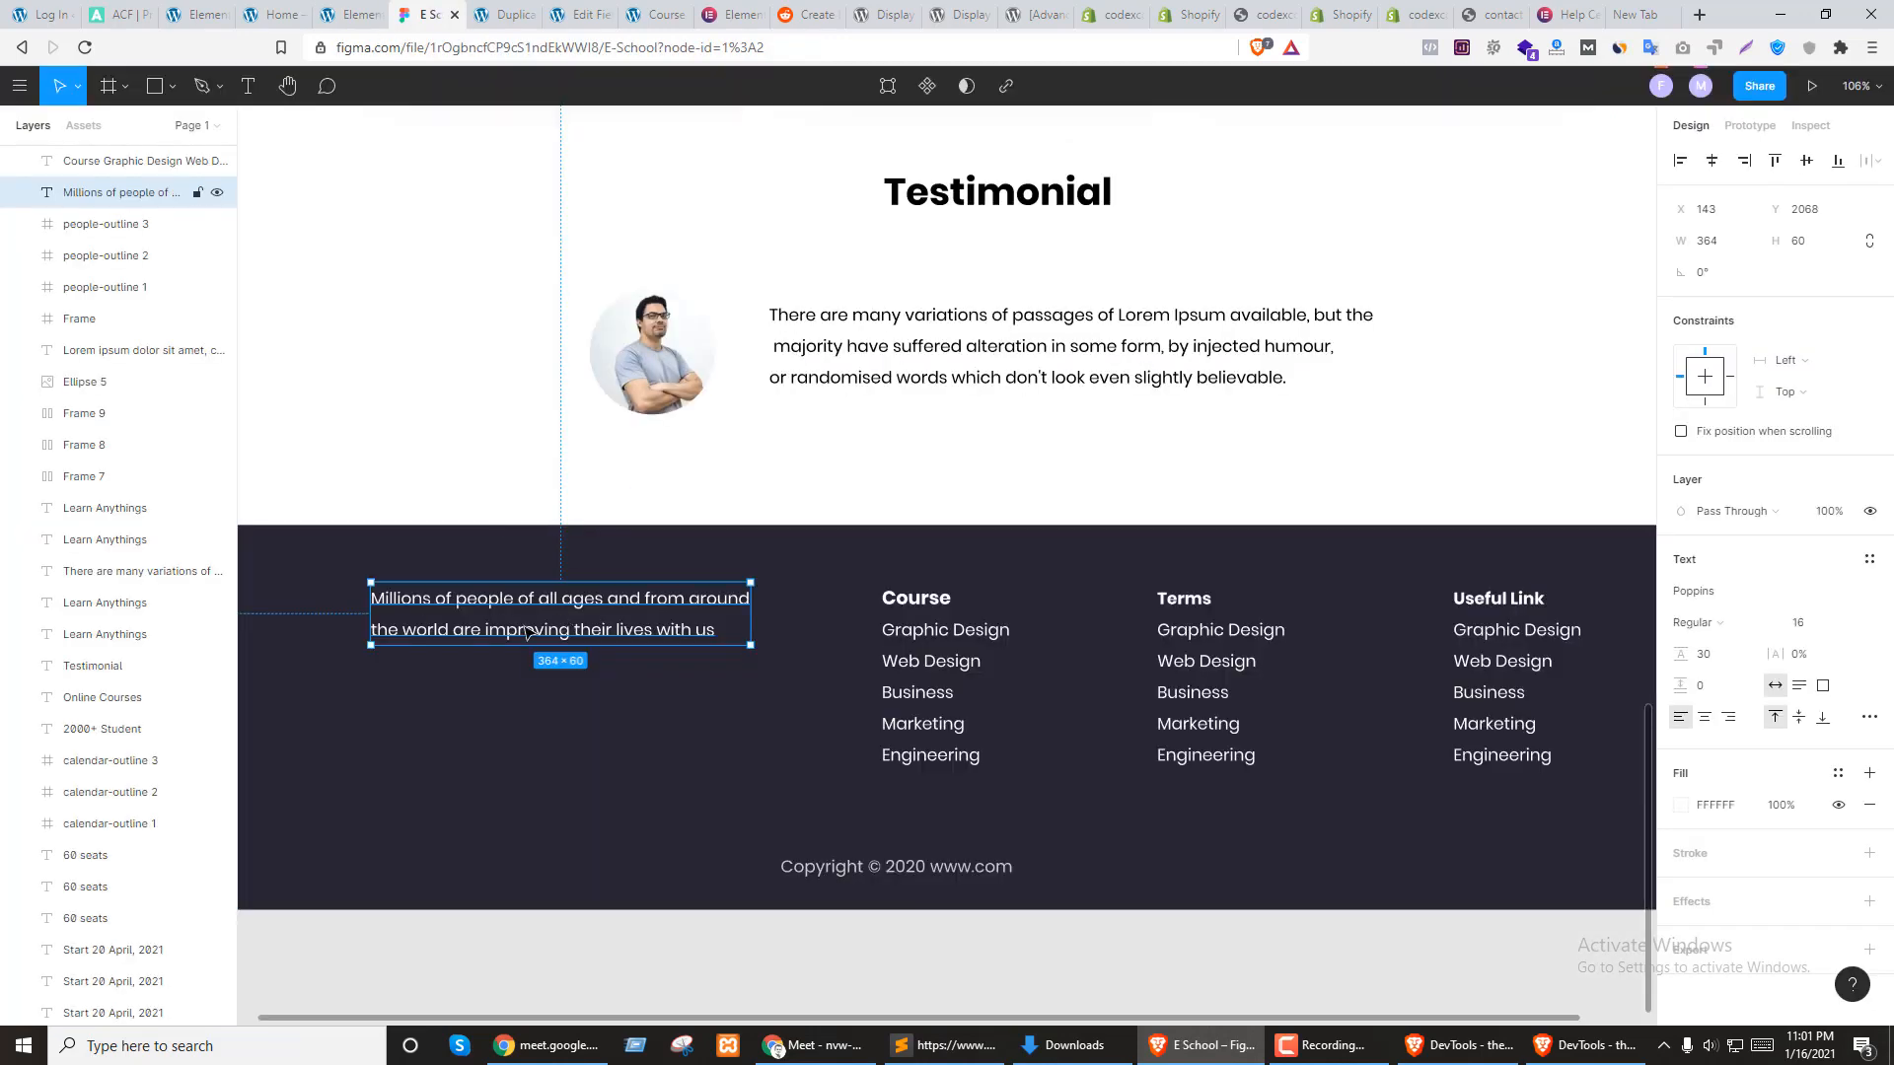
key(ctrl+Tab)
key(ctrl+shift+Tab)
key(ctrl+shift+Tab)
click(924, 237)
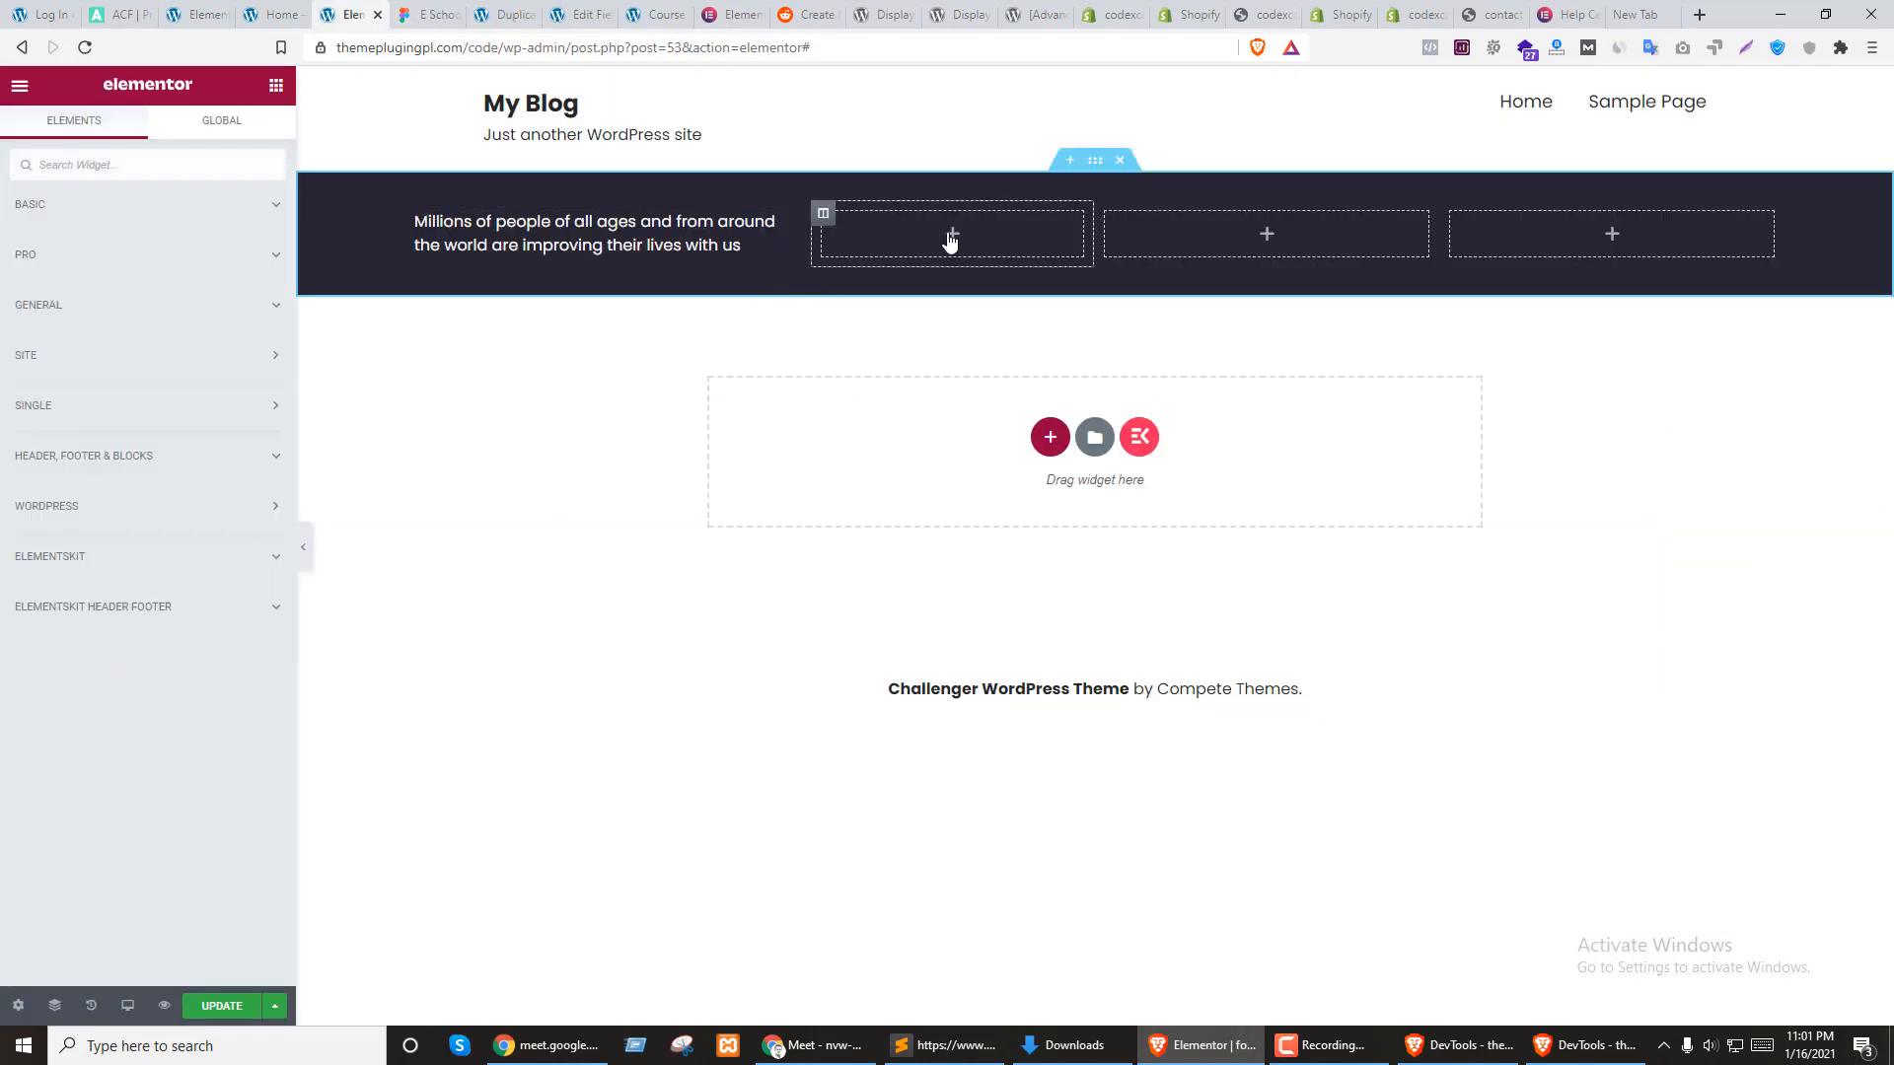
key(ctrl+Tab)
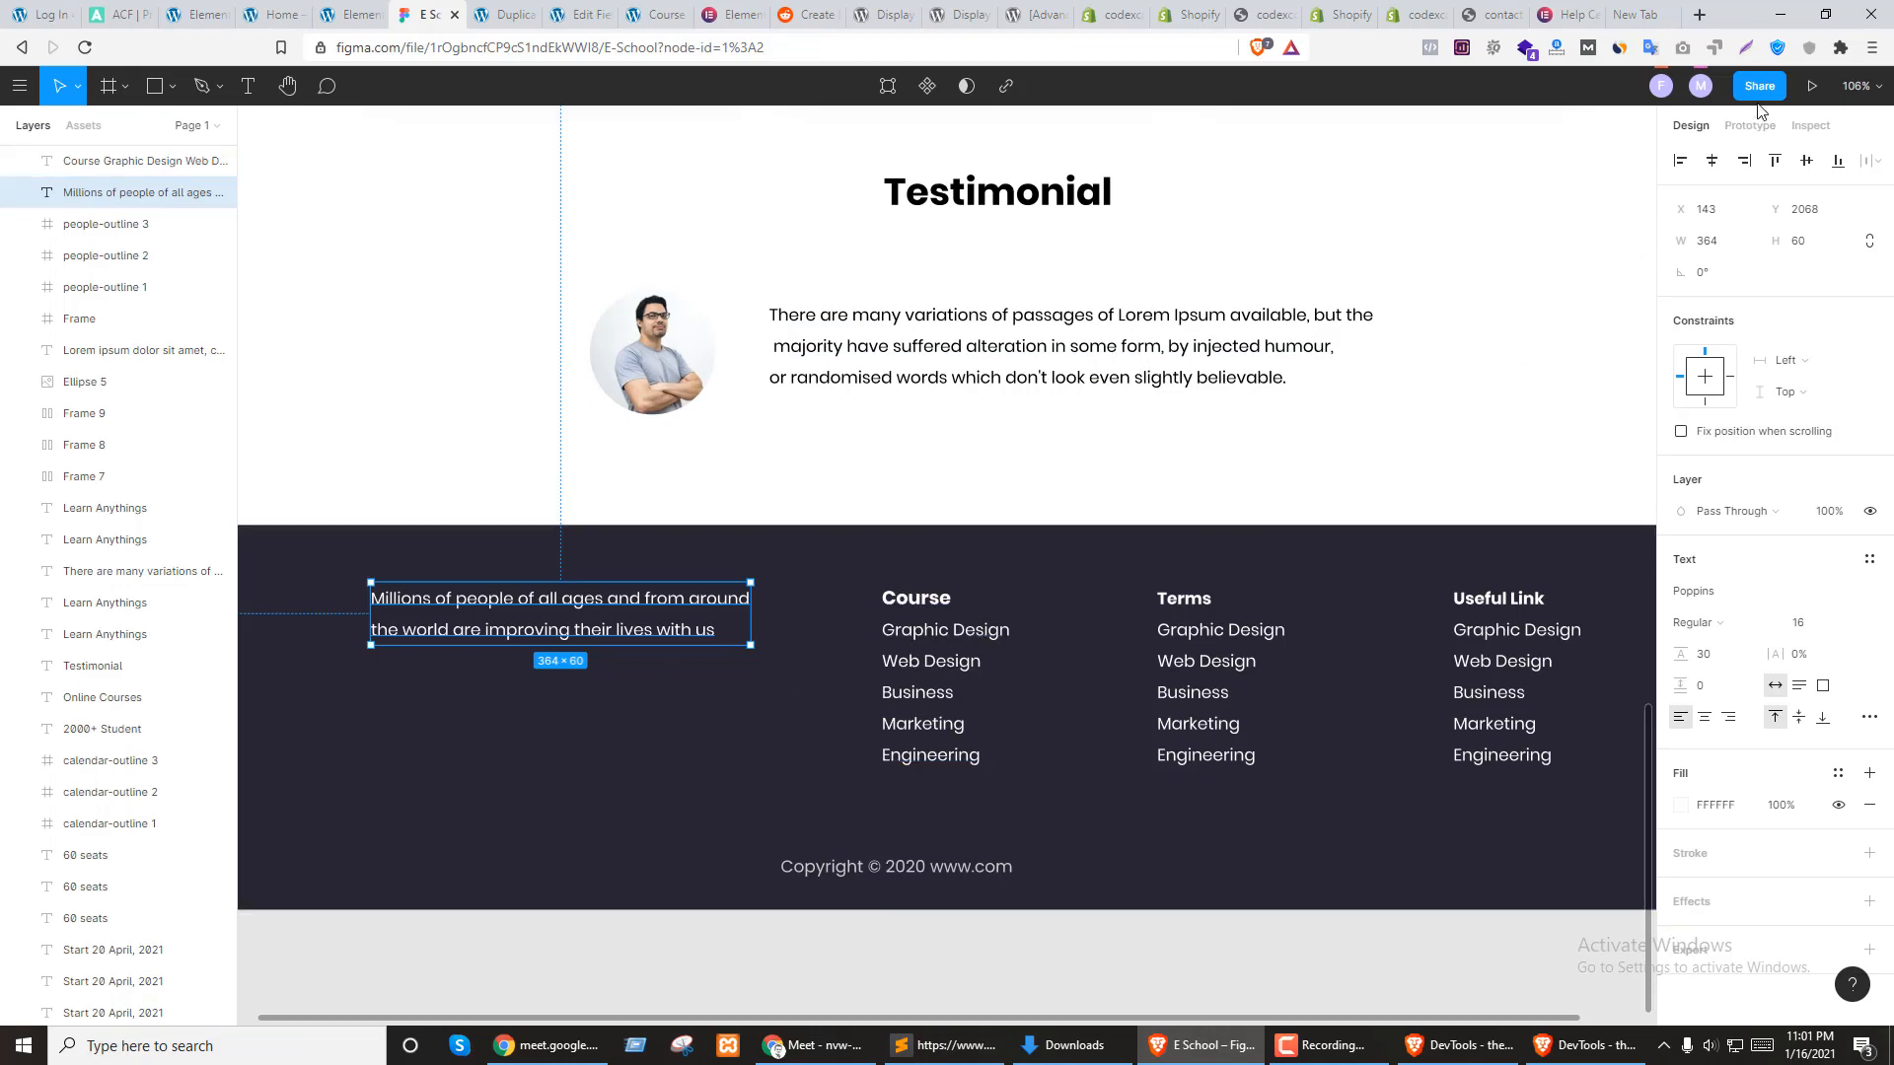
key(ctrl+shift+Tab)
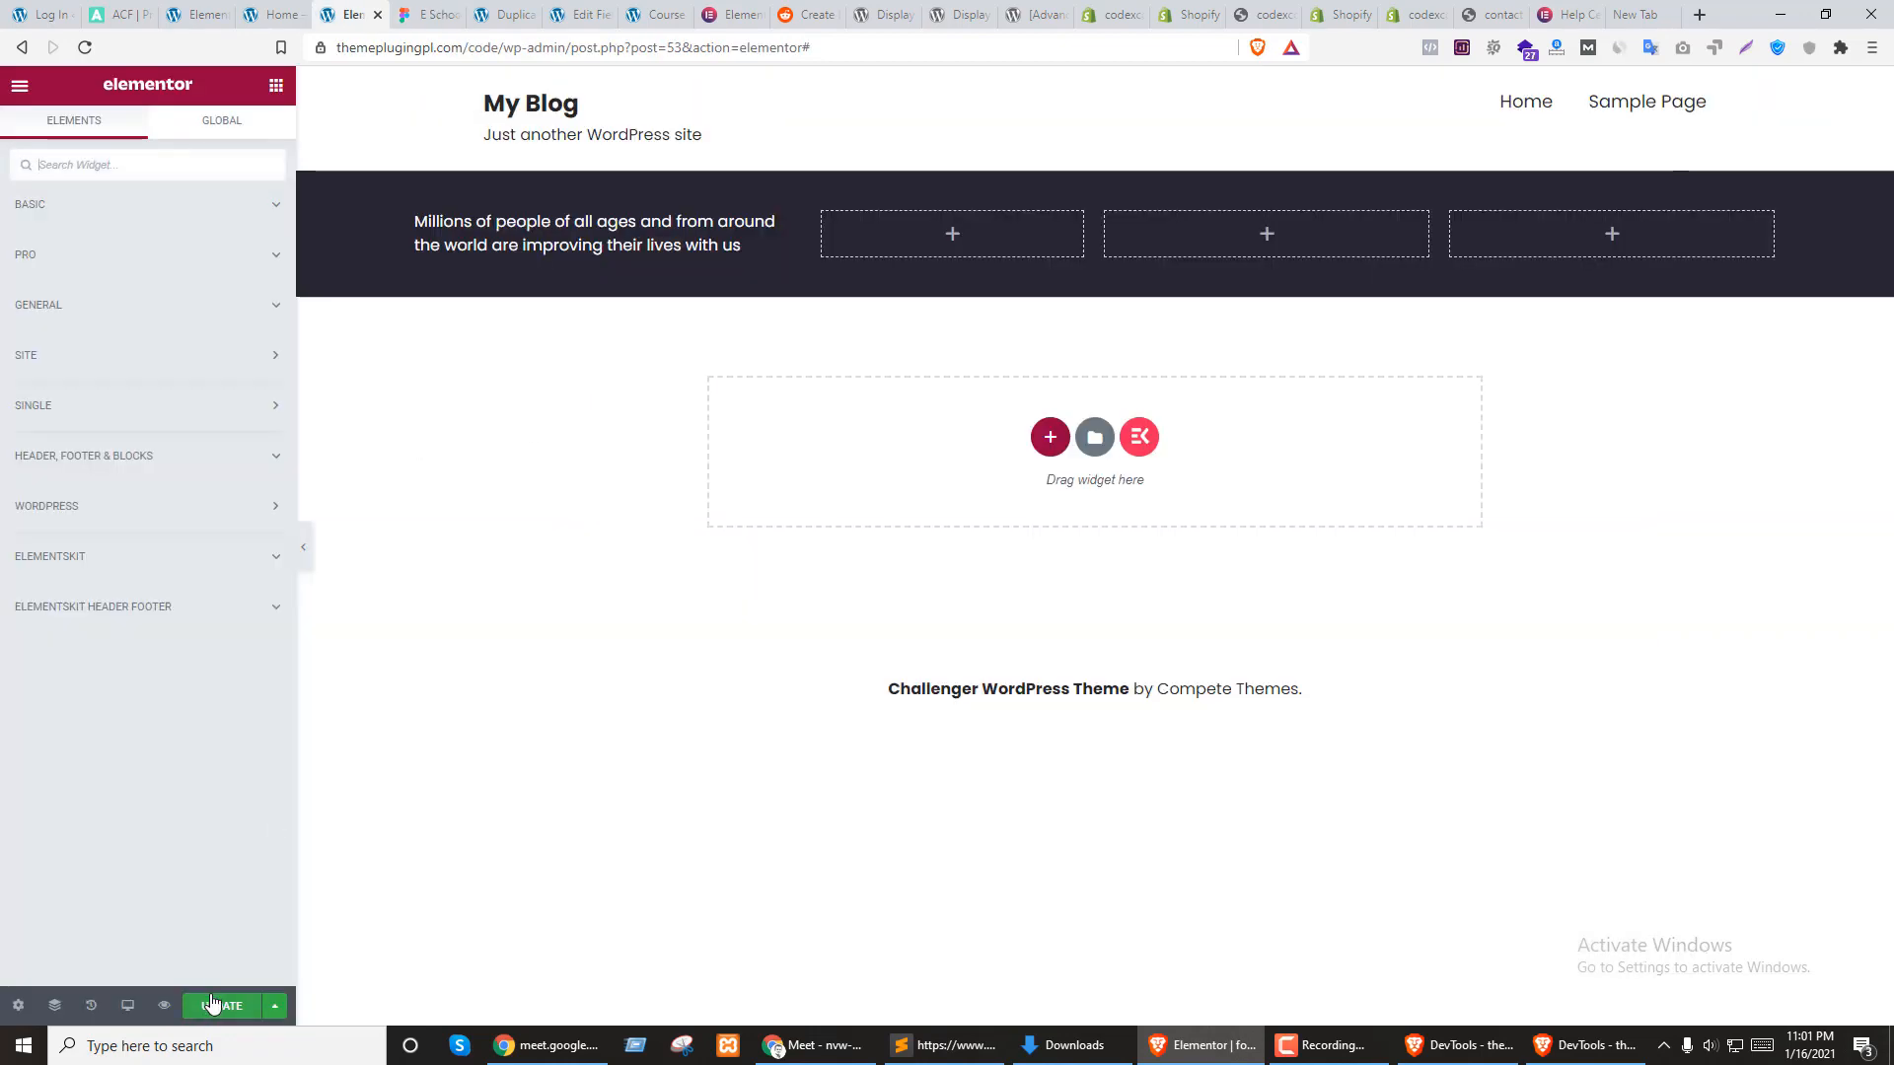
click(204, 1005)
Open the WordPress Menus page from the live Home page and check the Course link list in the Figma footer
click(201, 10)
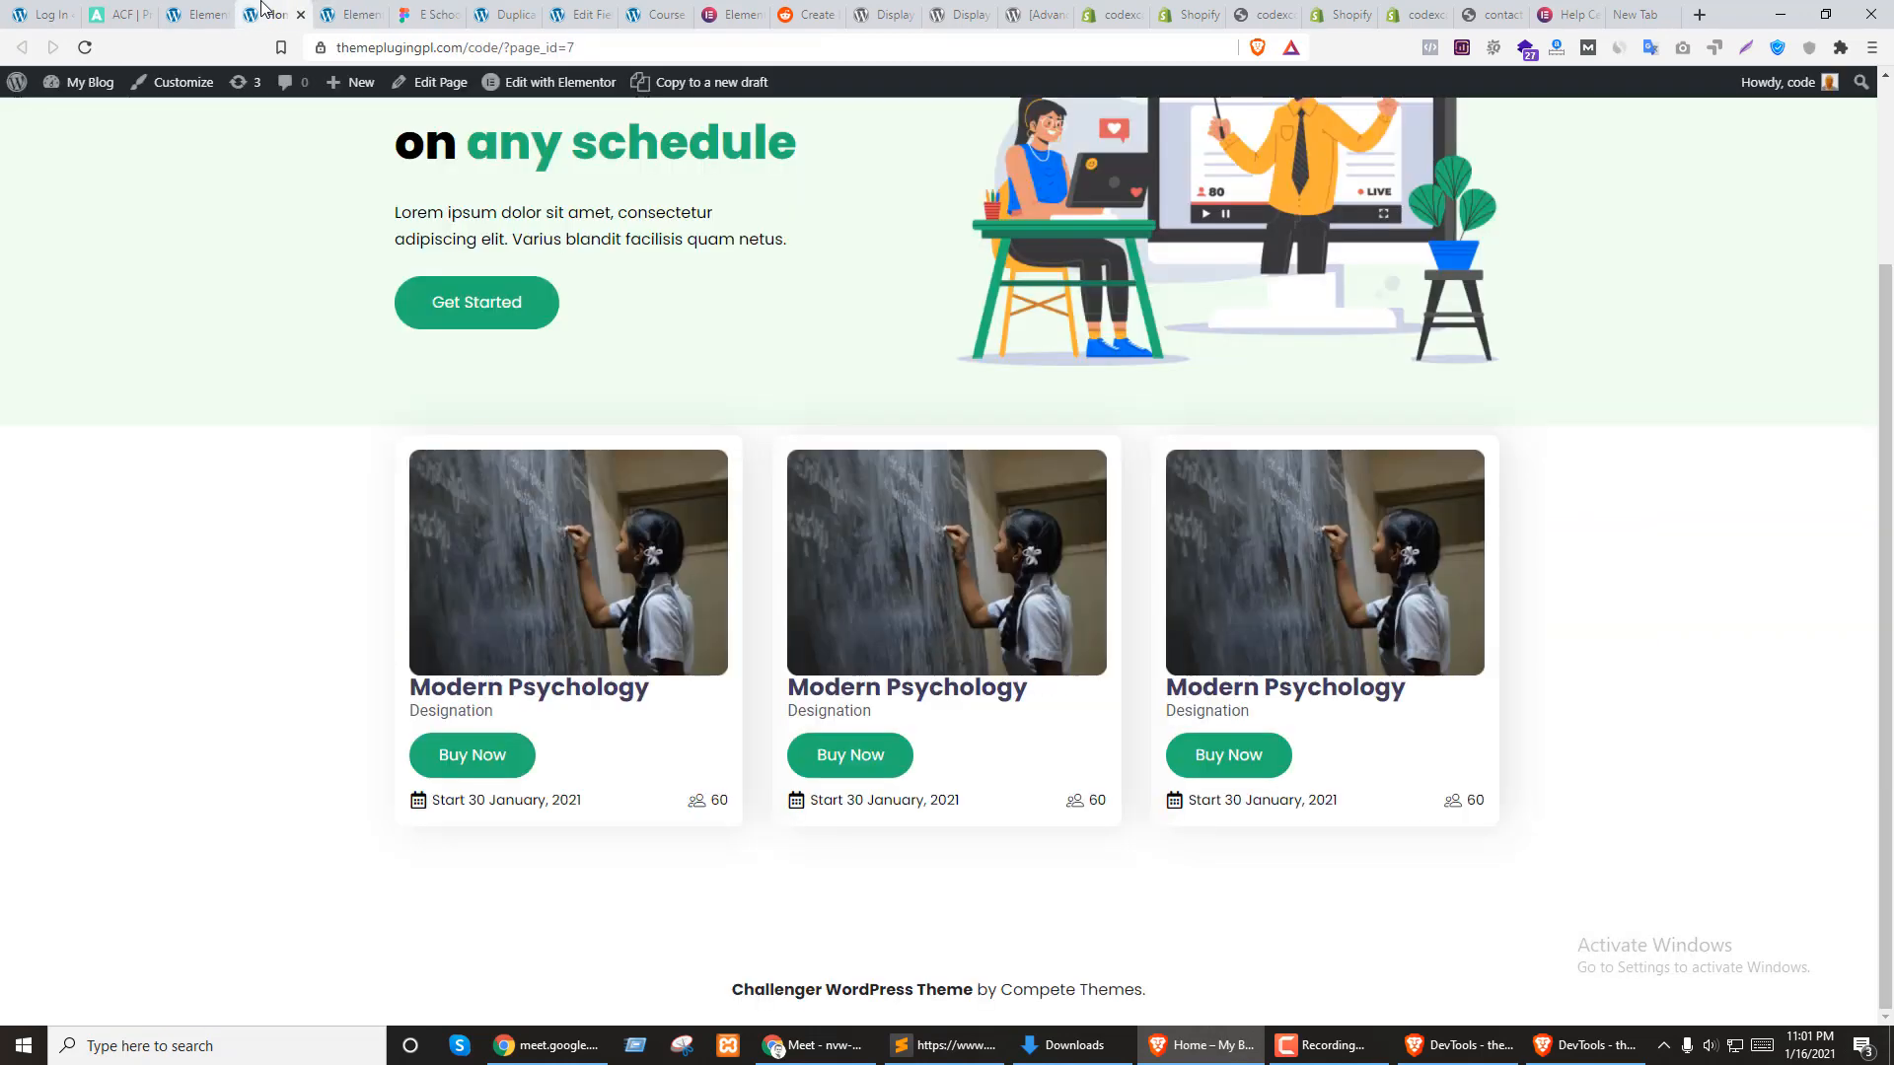
click(429, 13)
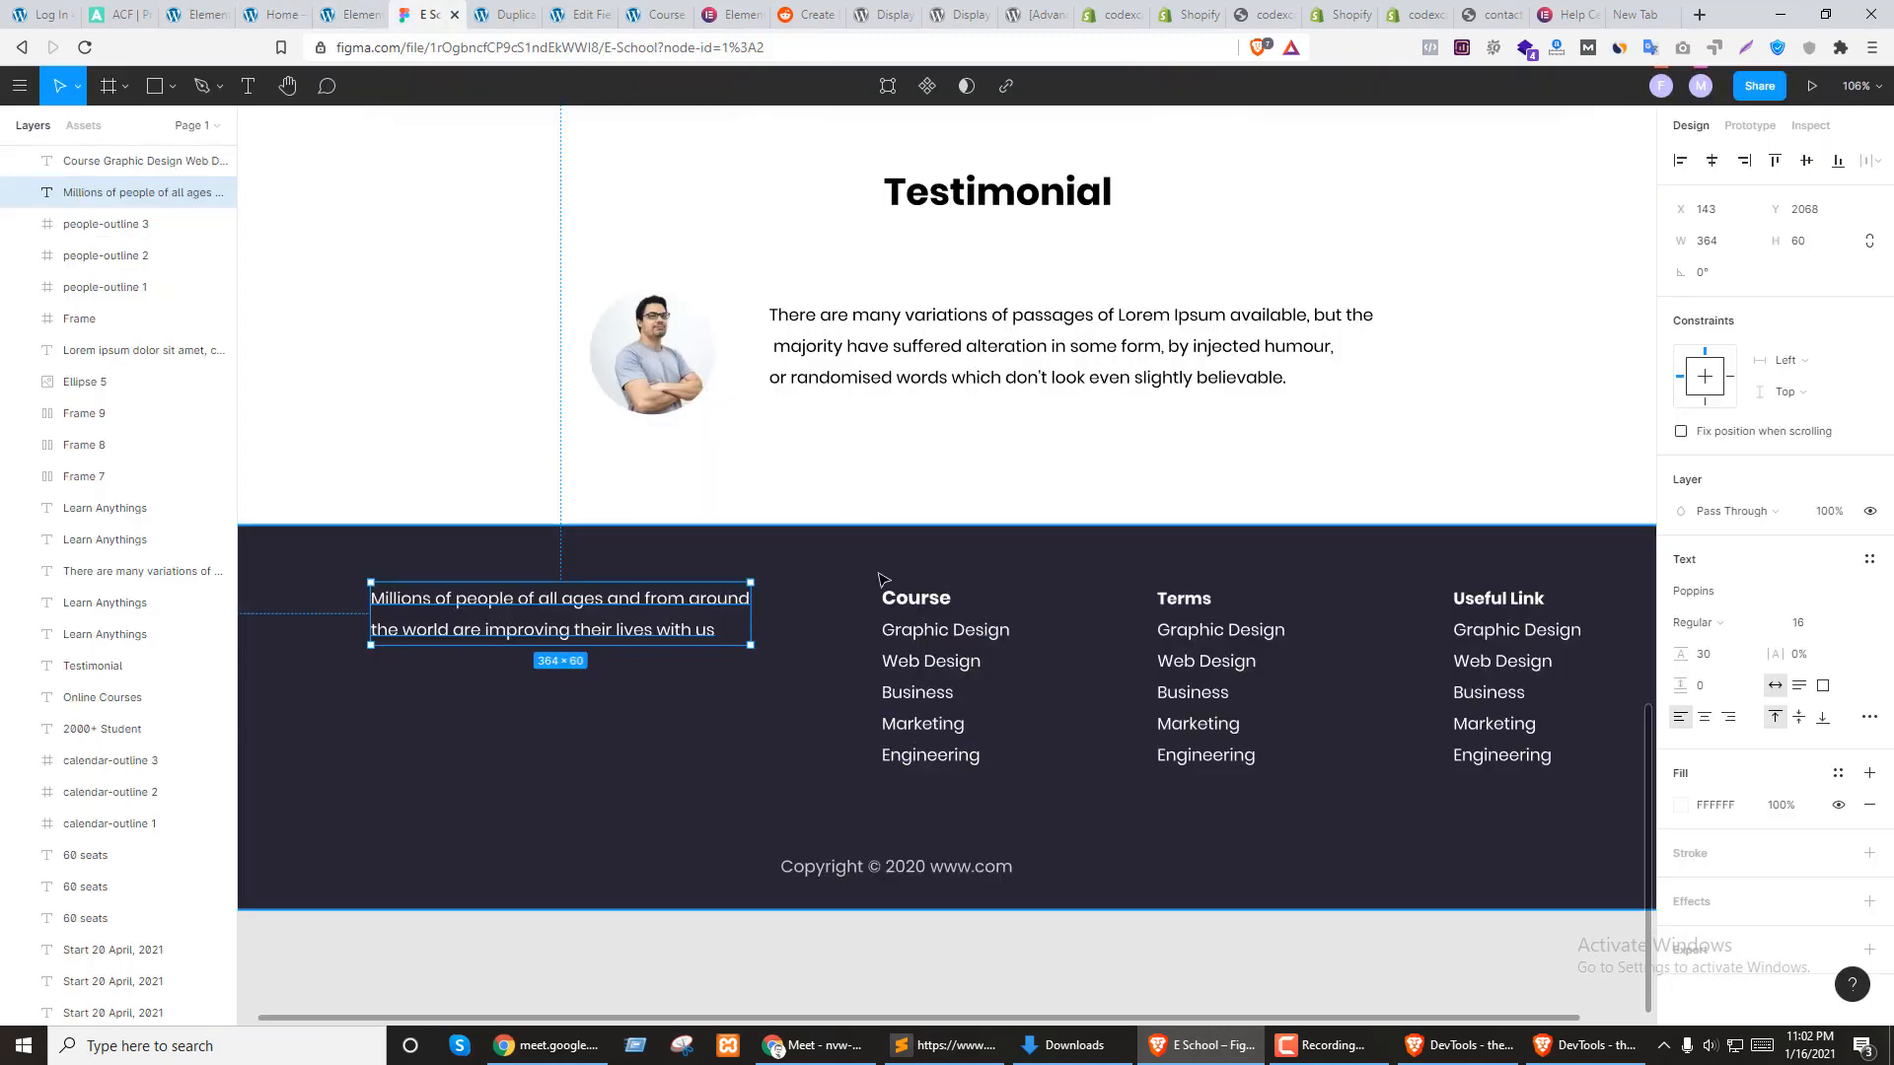
click(237, 10)
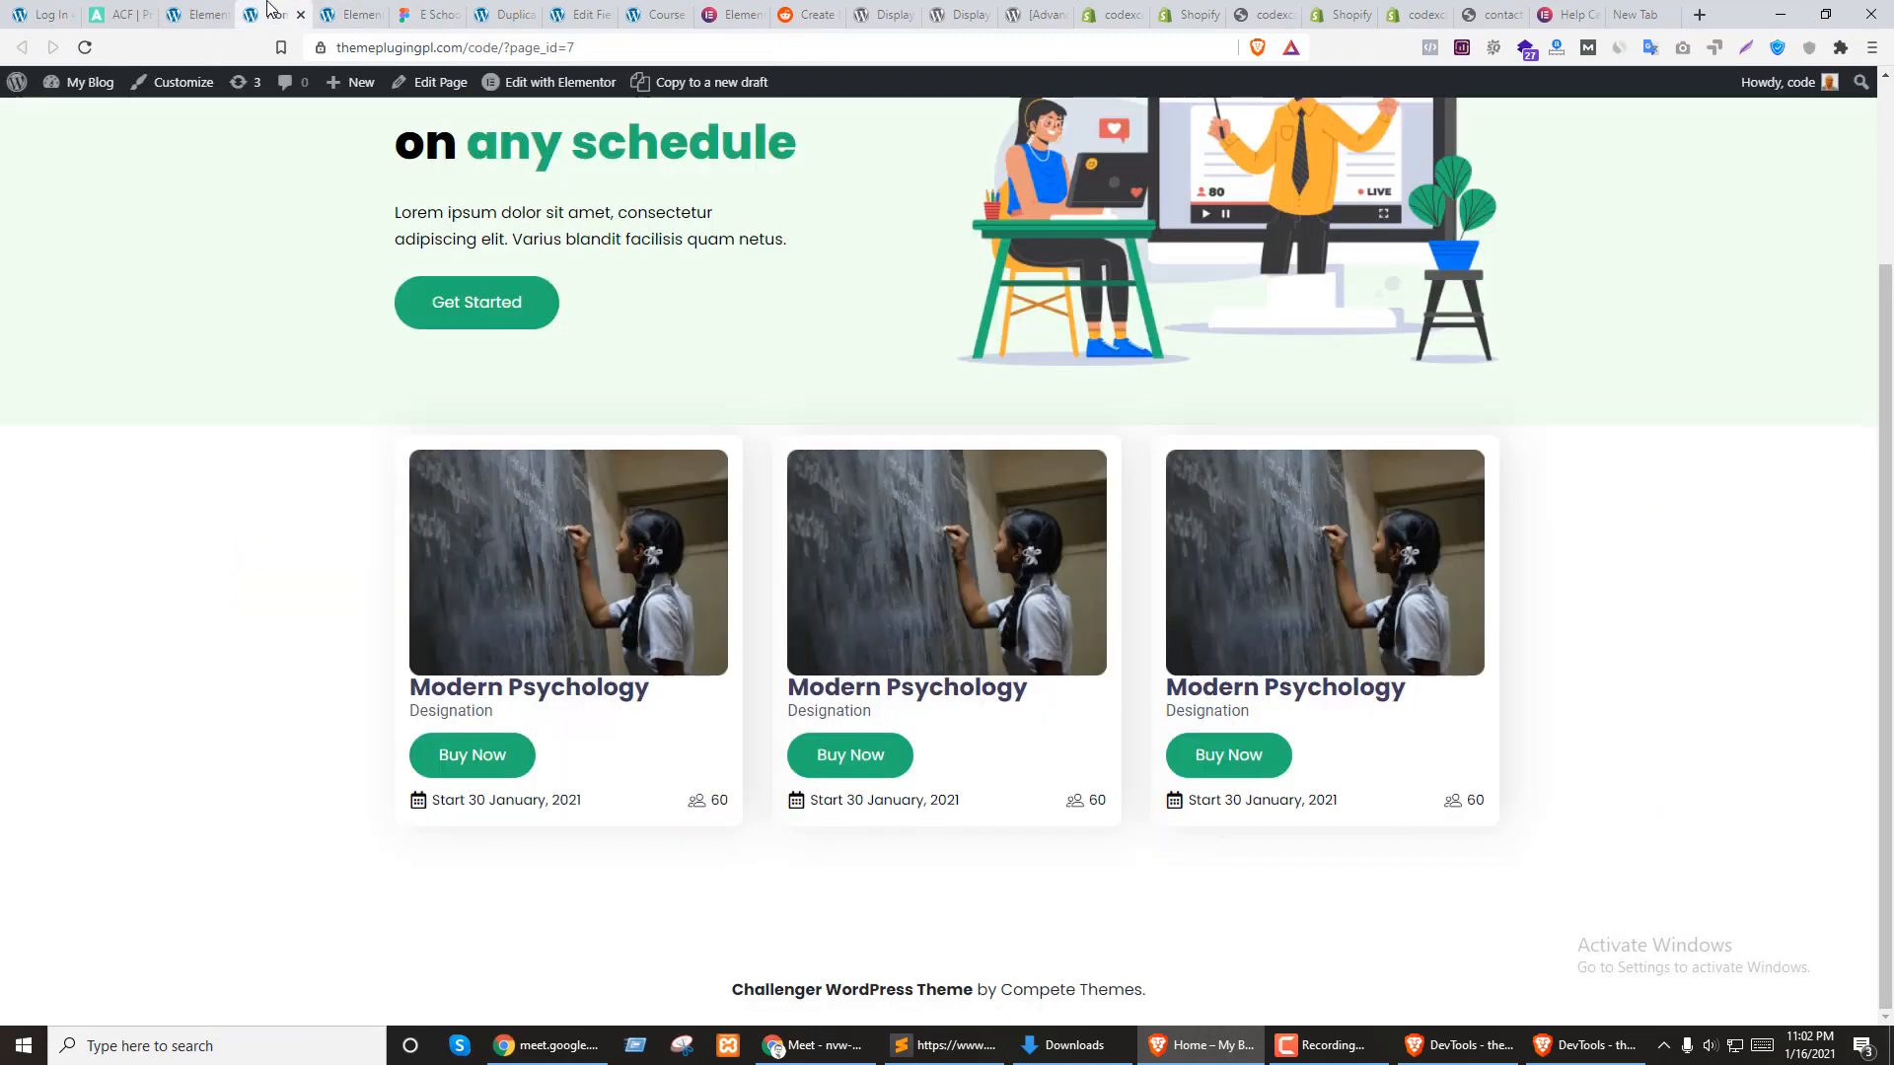
click(208, 10)
click(276, 14)
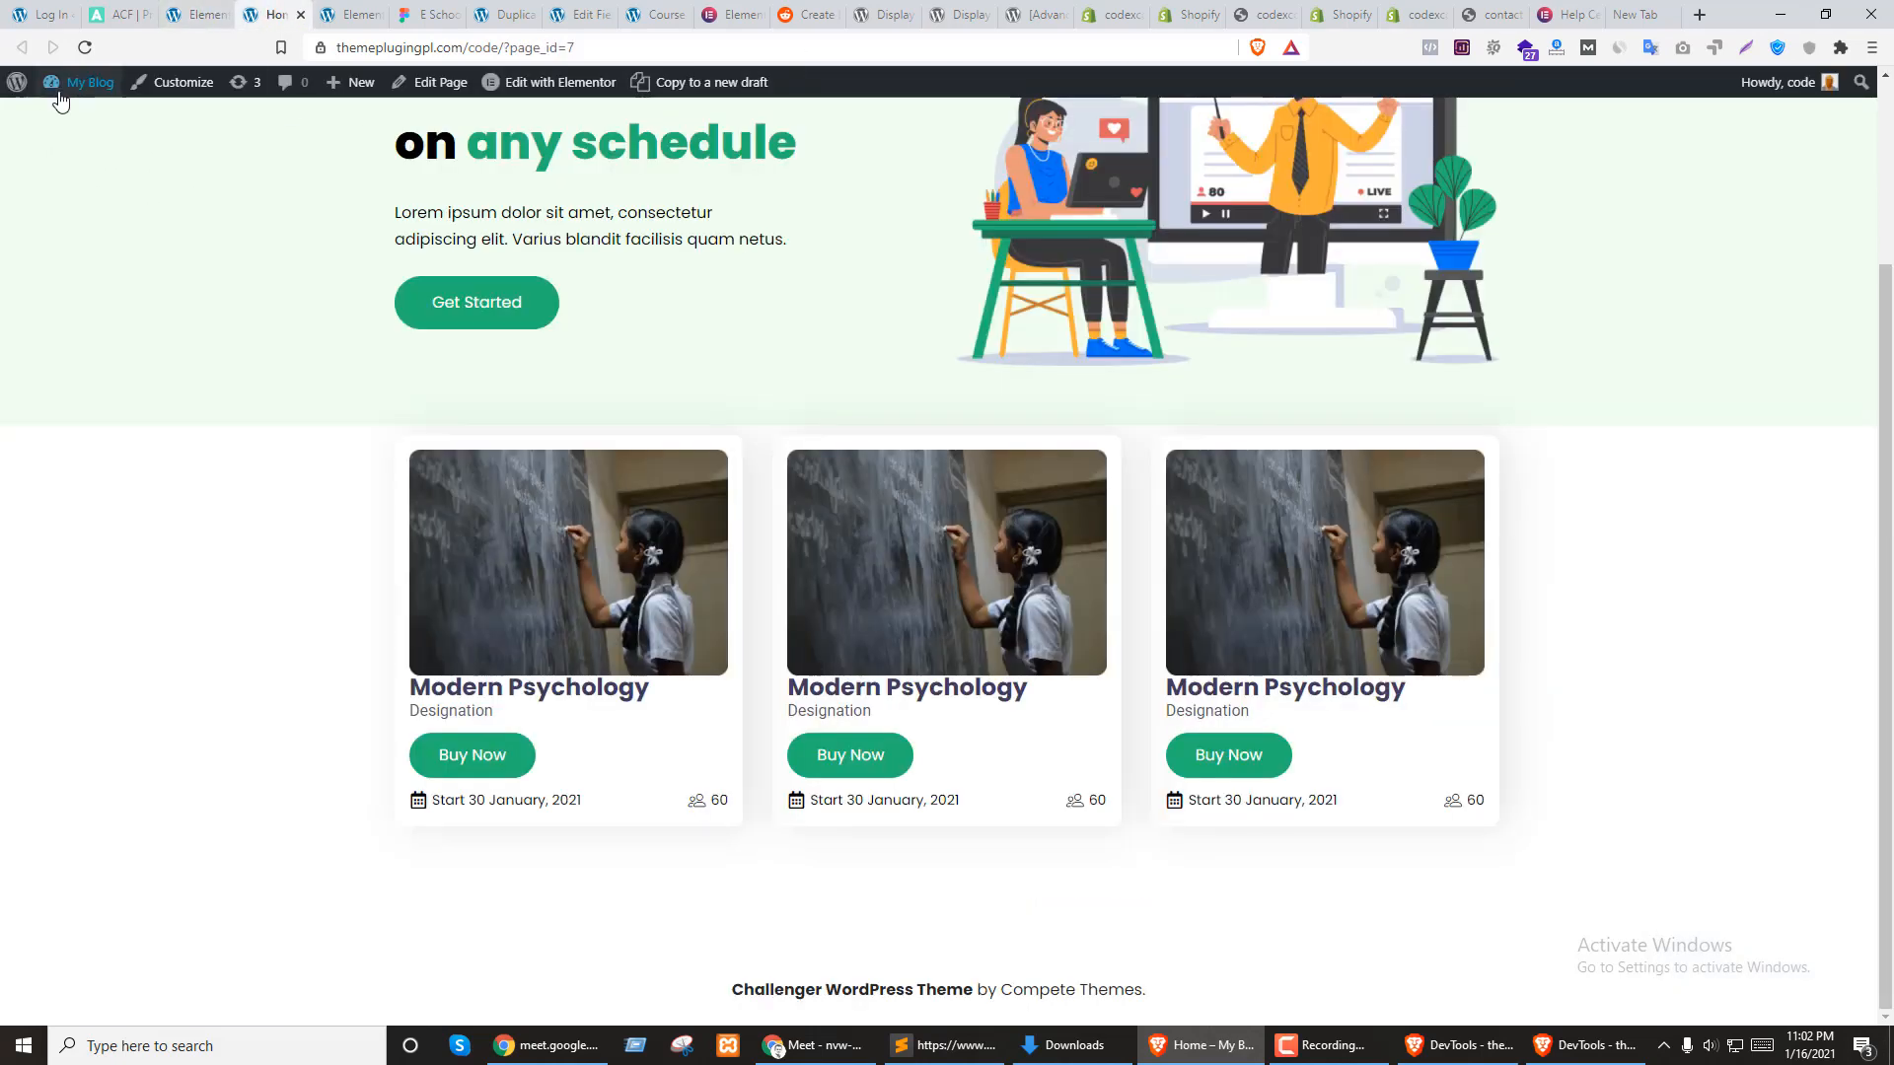
mouse_move(64, 94)
click(72, 196)
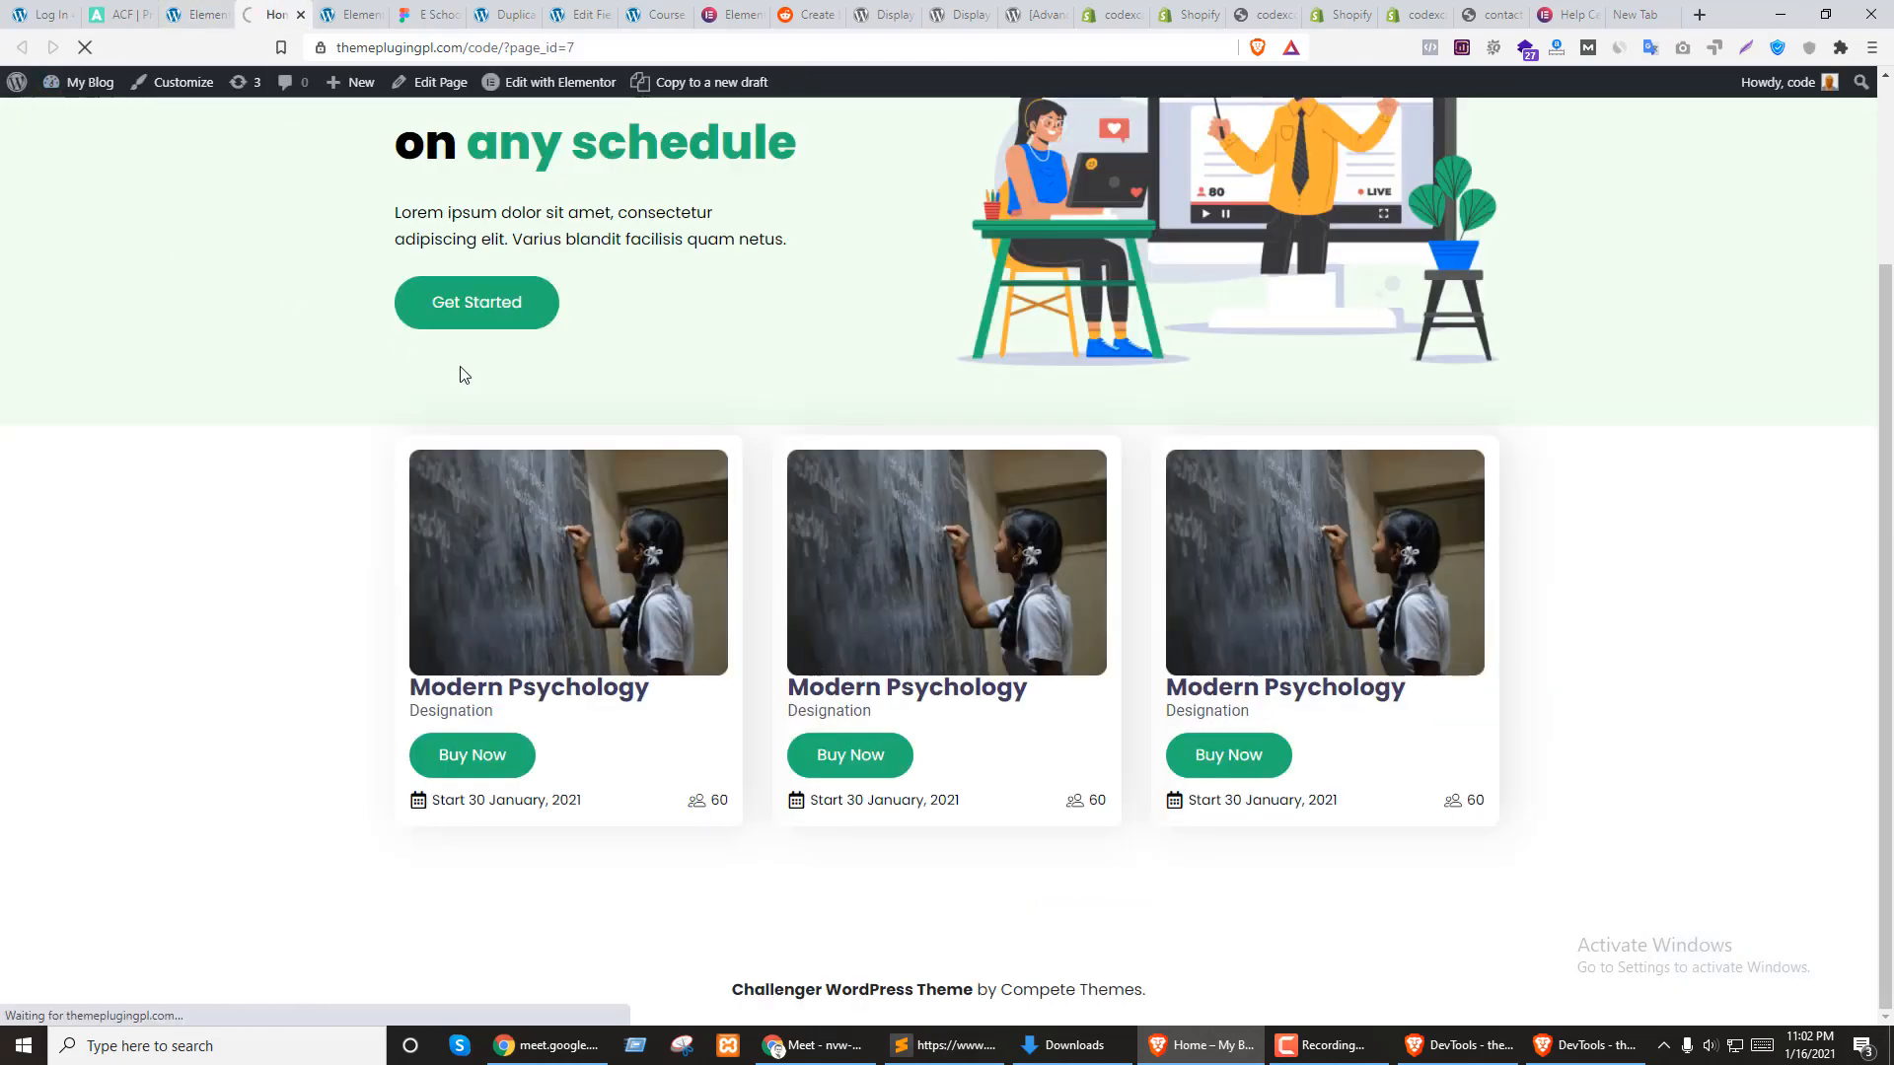
click(430, 14)
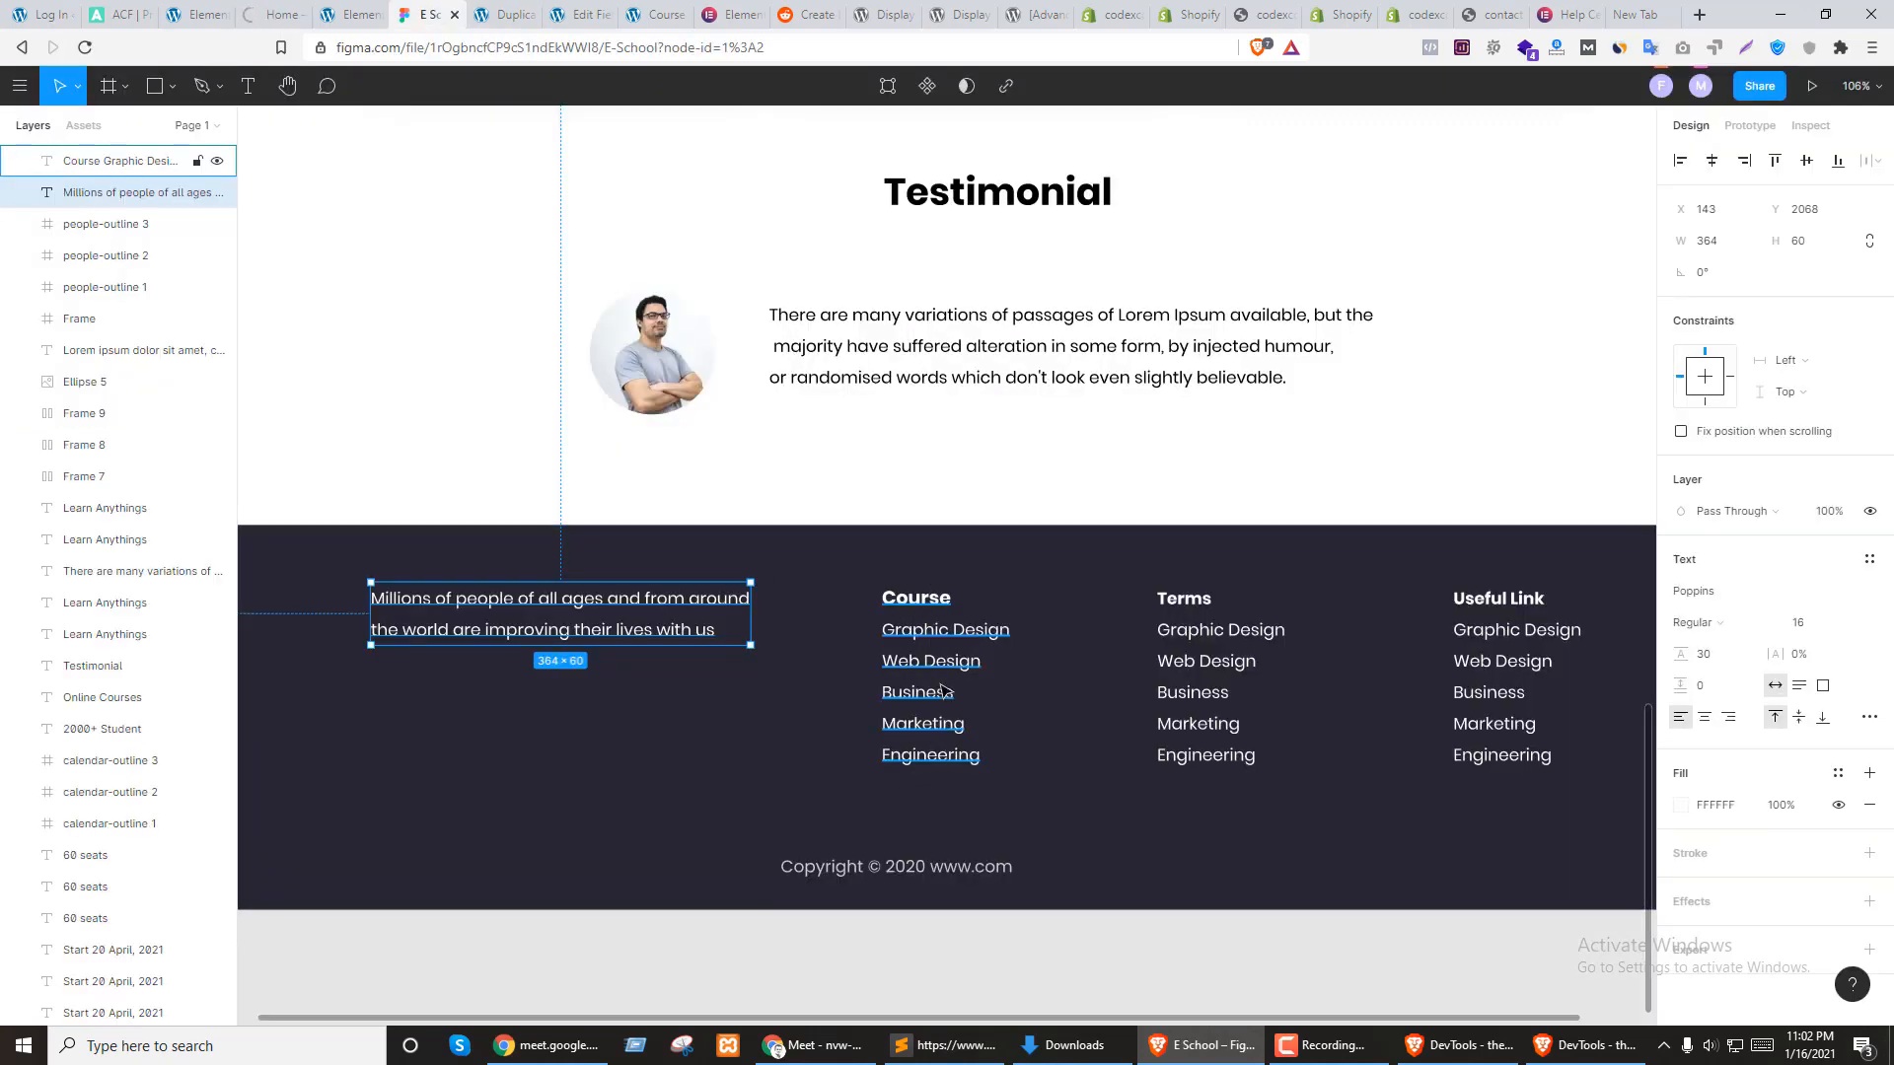
Check the footer columns in the Figma design, and create the WordPress navigation menu named Menu 1
click(266, 12)
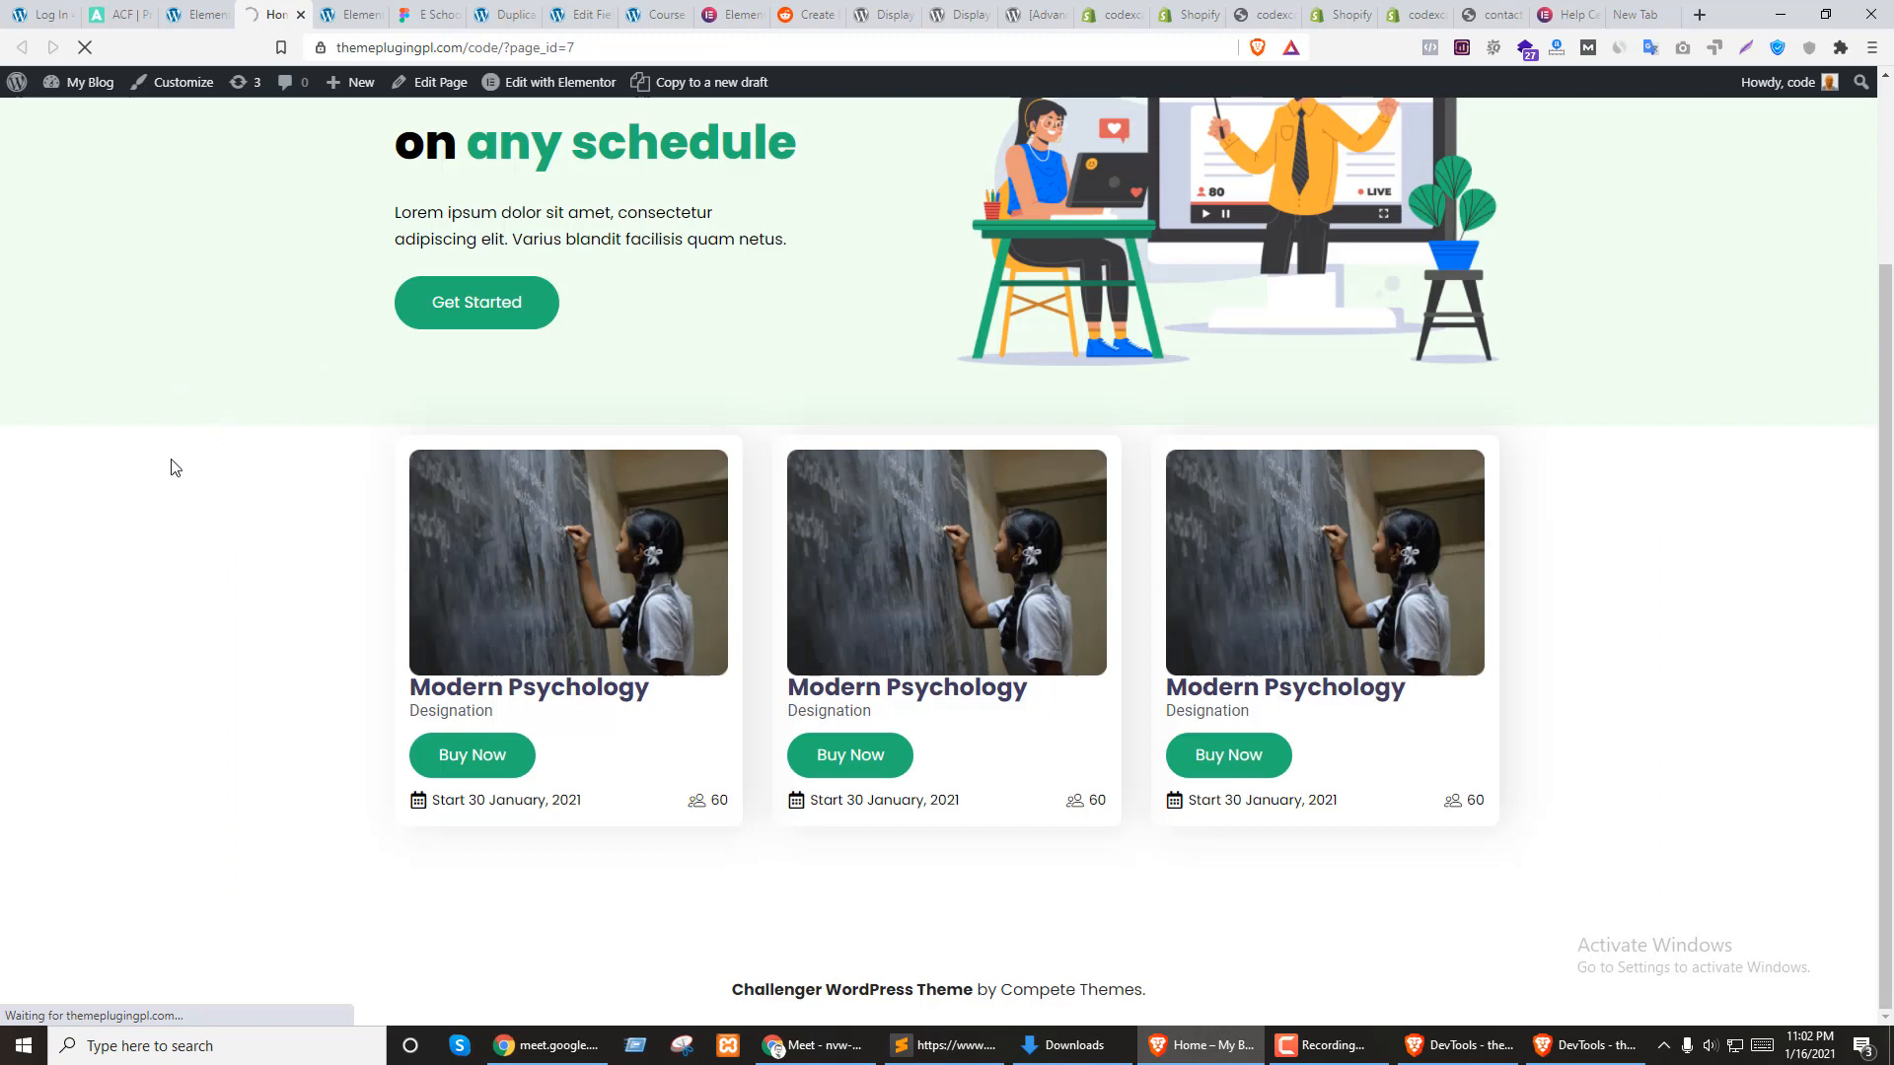
click(425, 14)
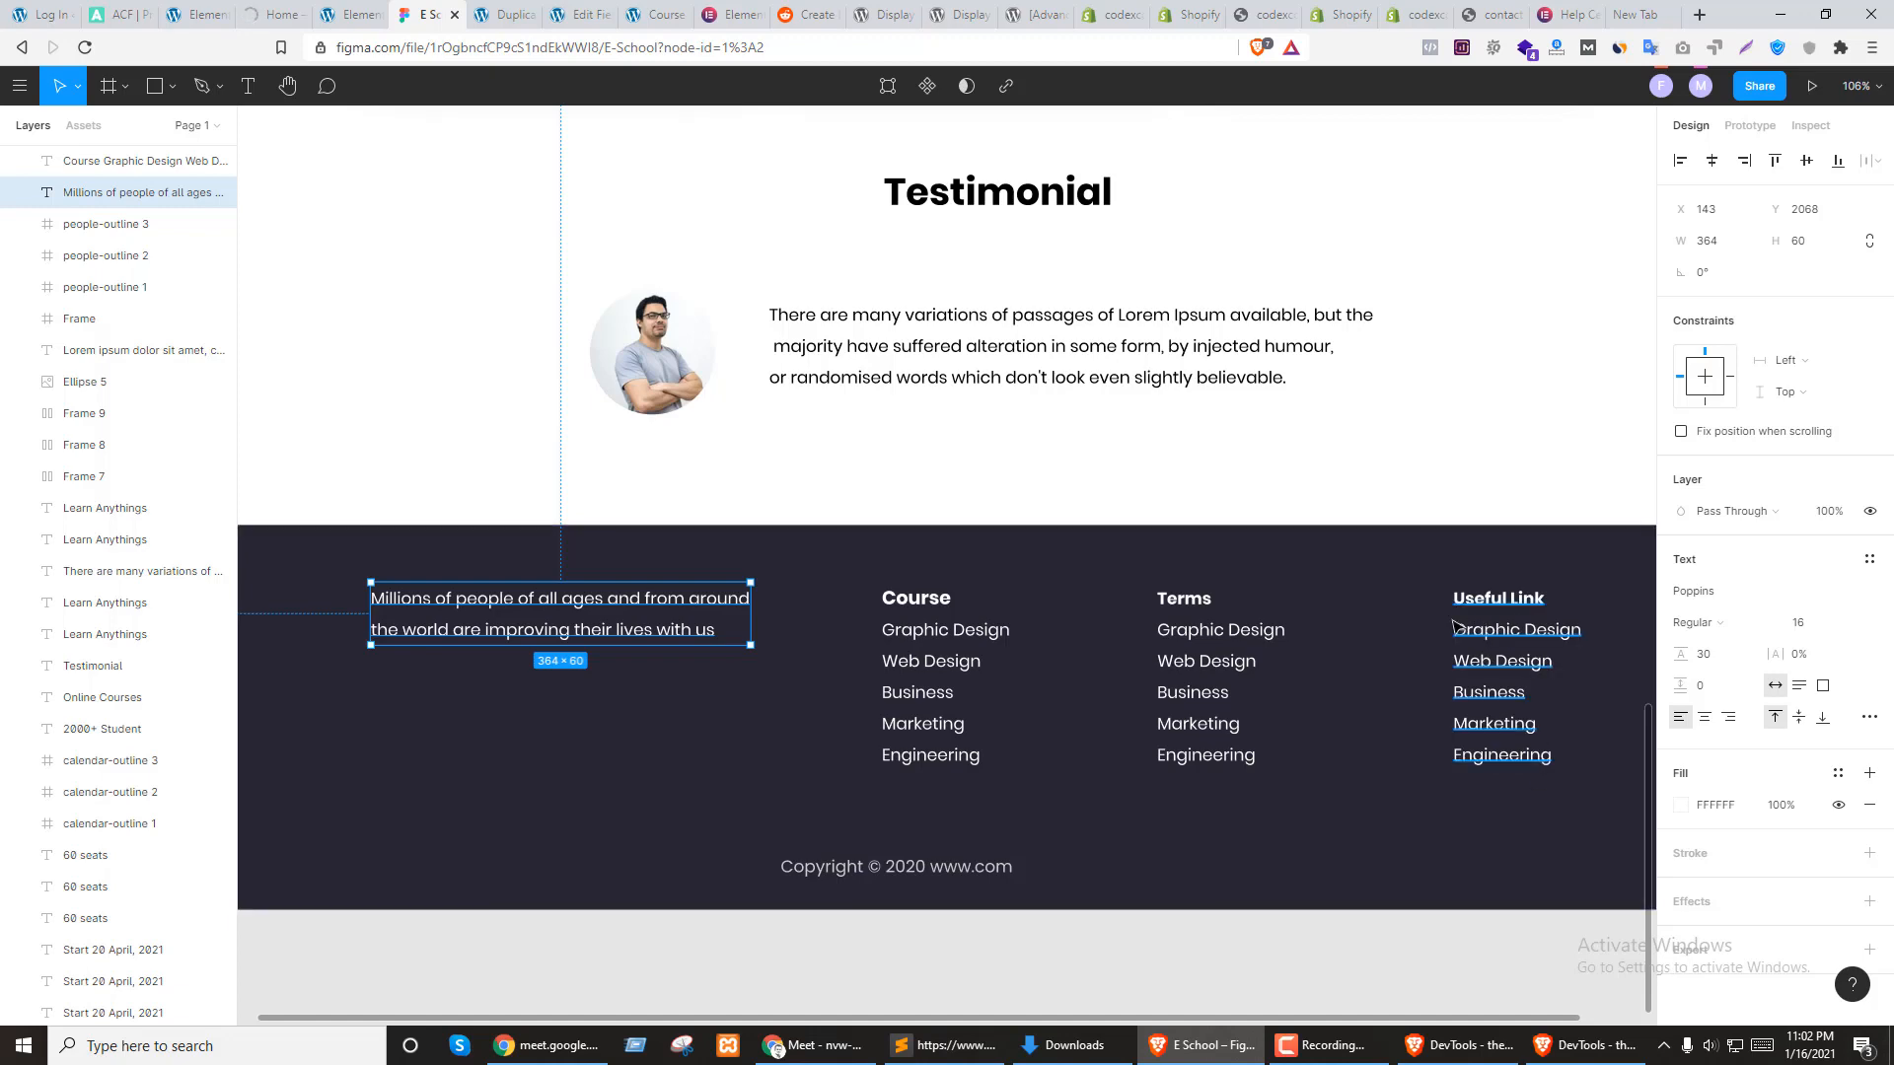
click(289, 14)
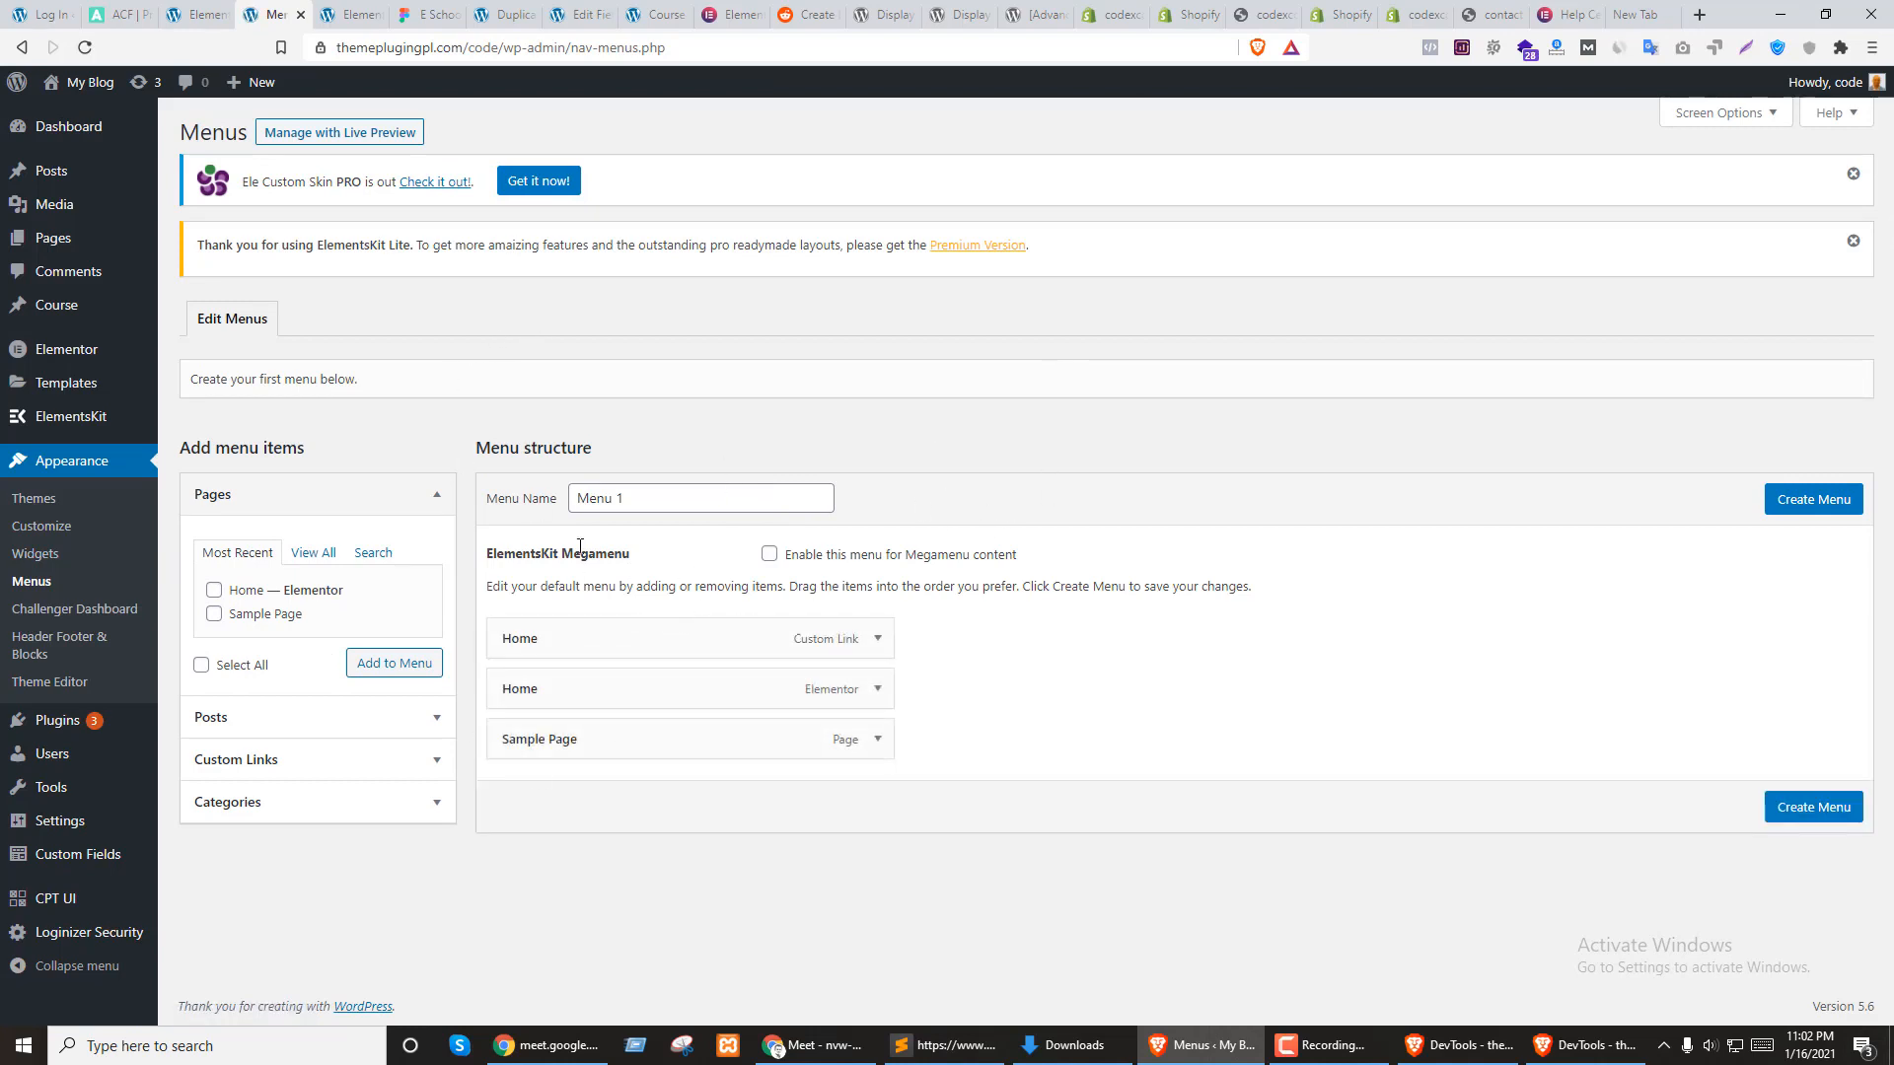
drag(627, 494, 423, 455)
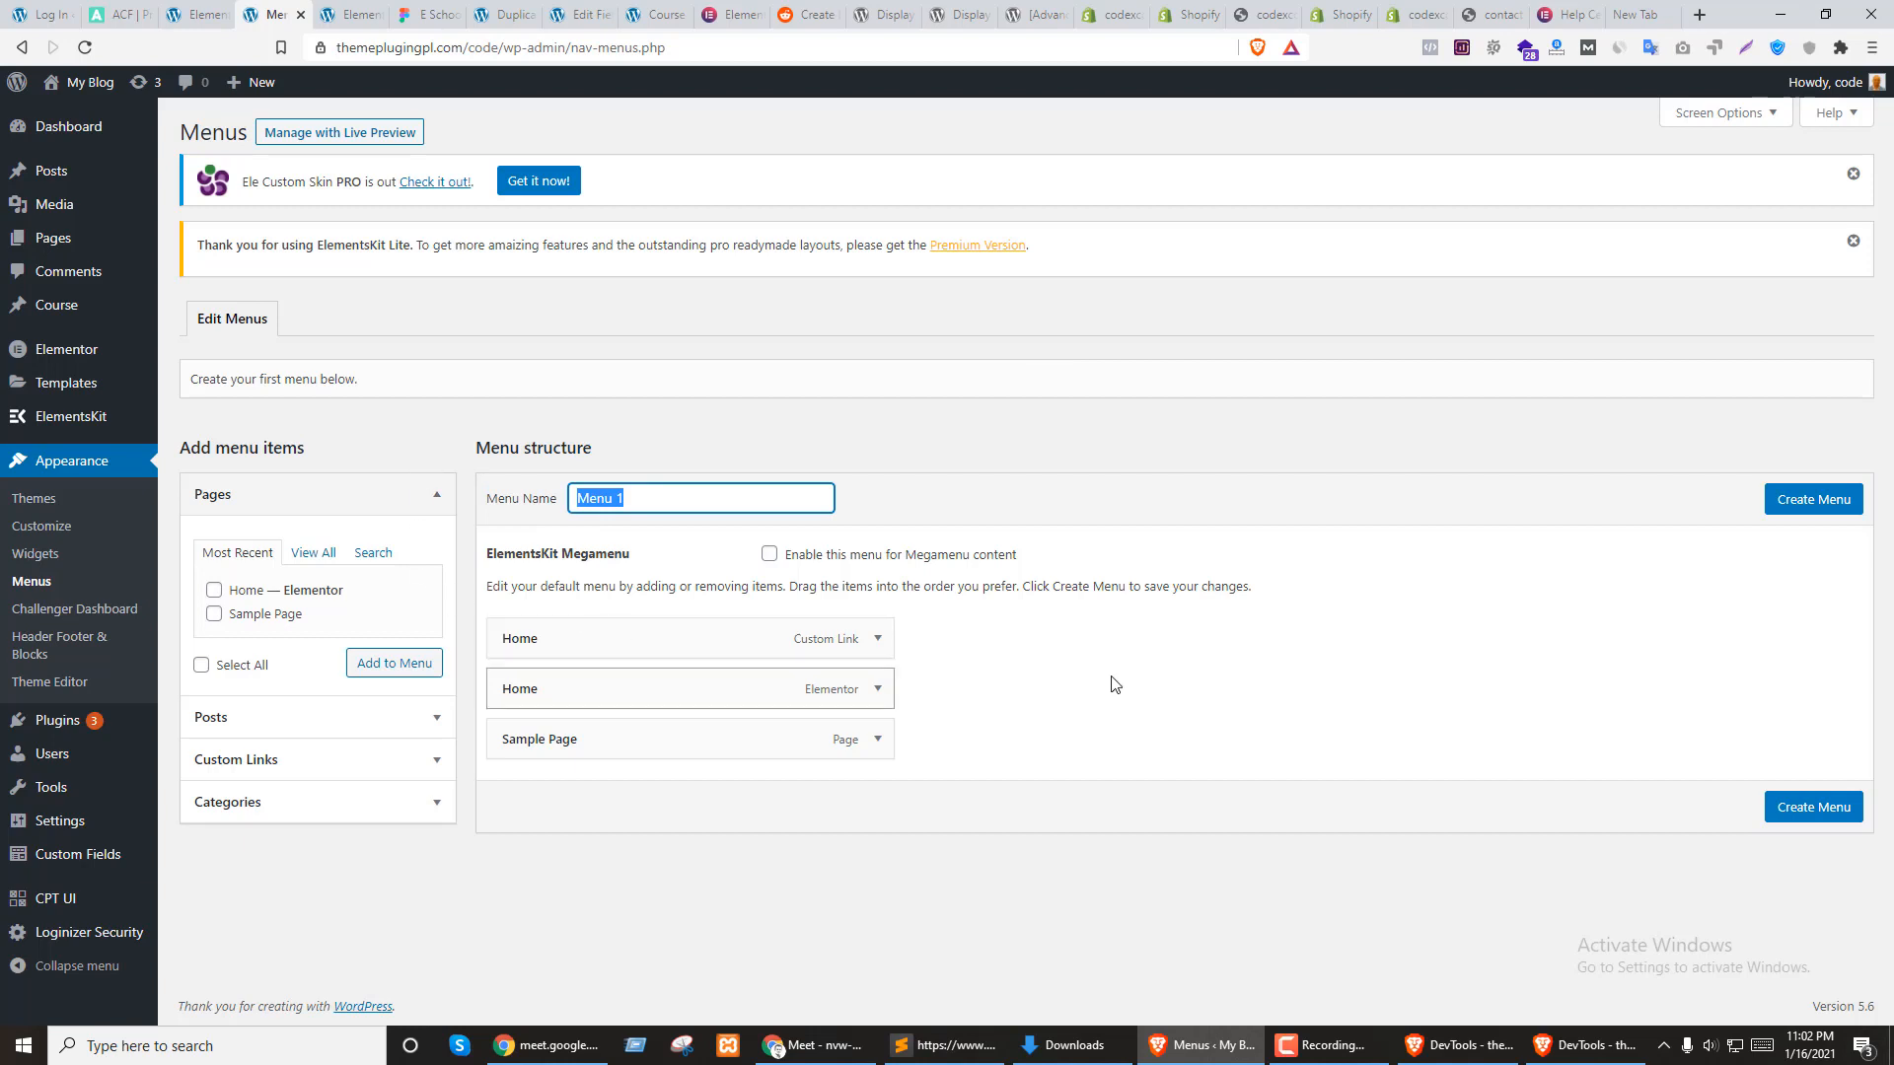
click(1801, 501)
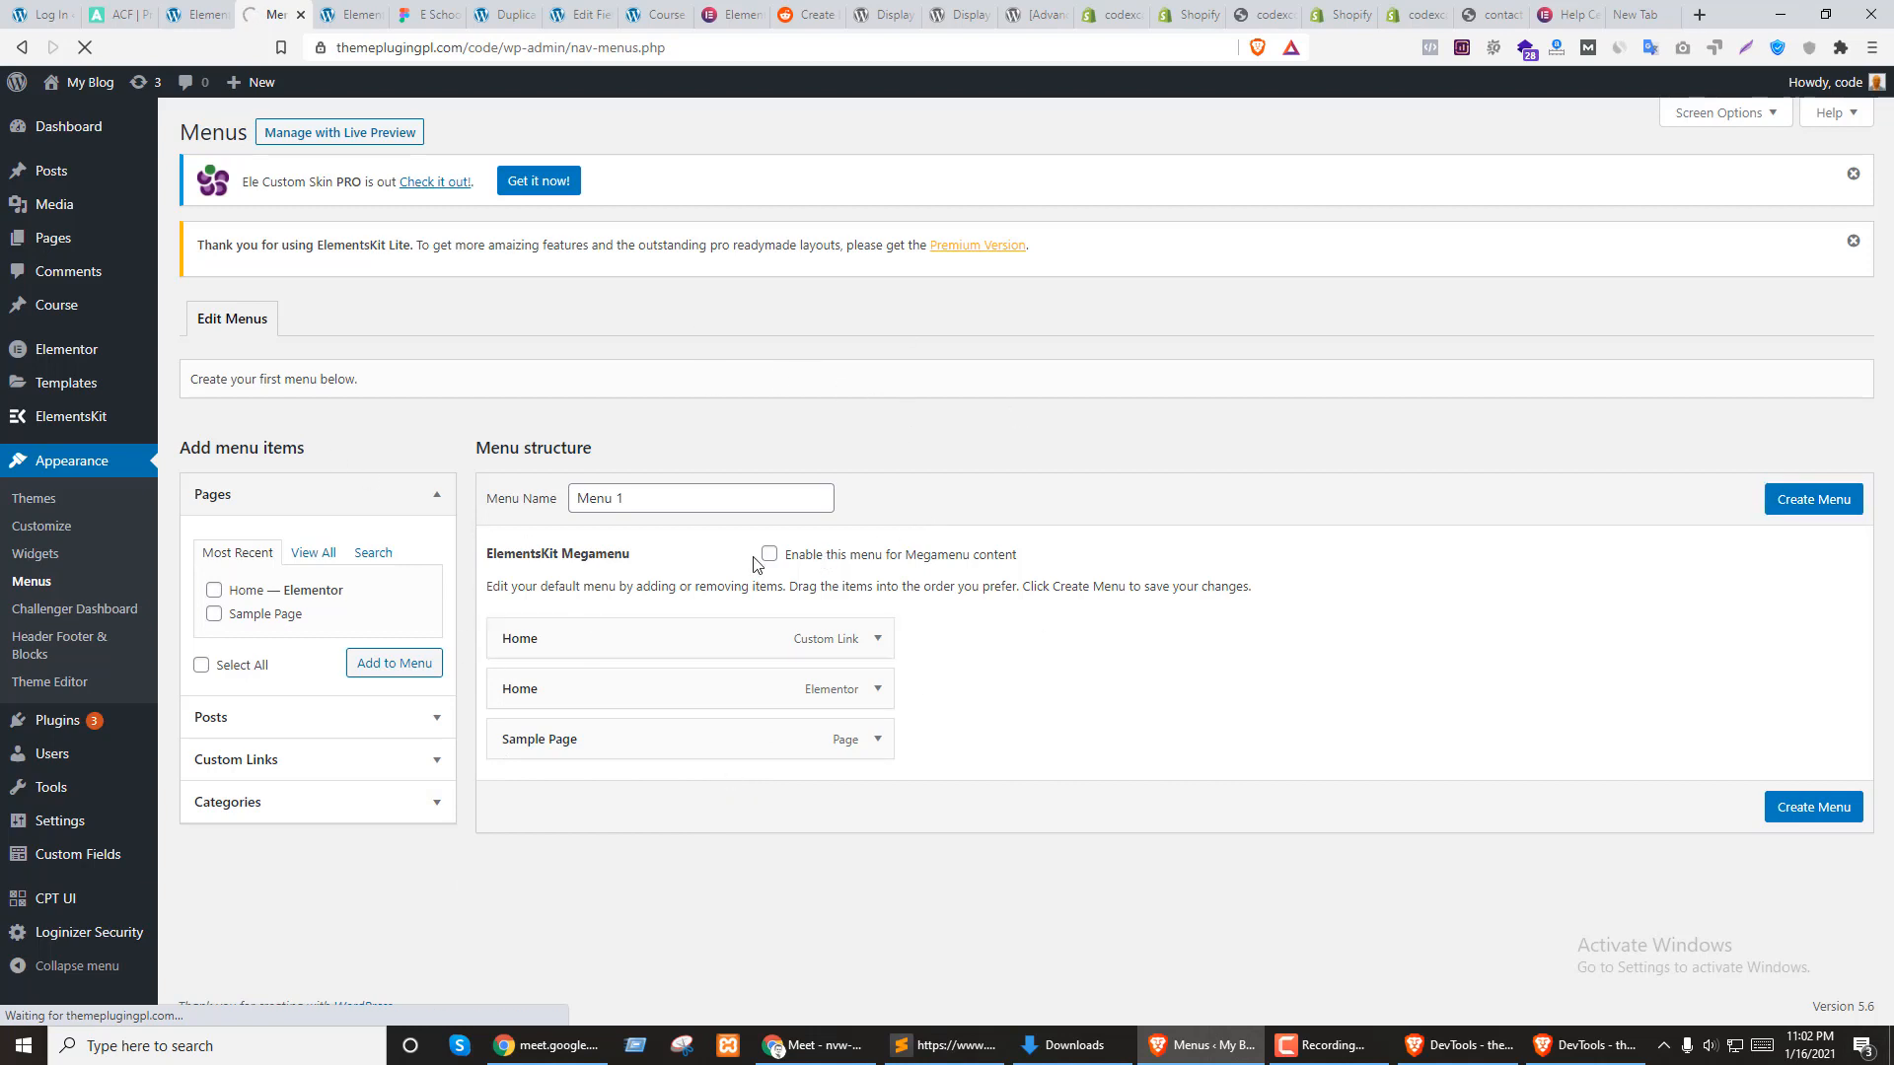
click(505, 12)
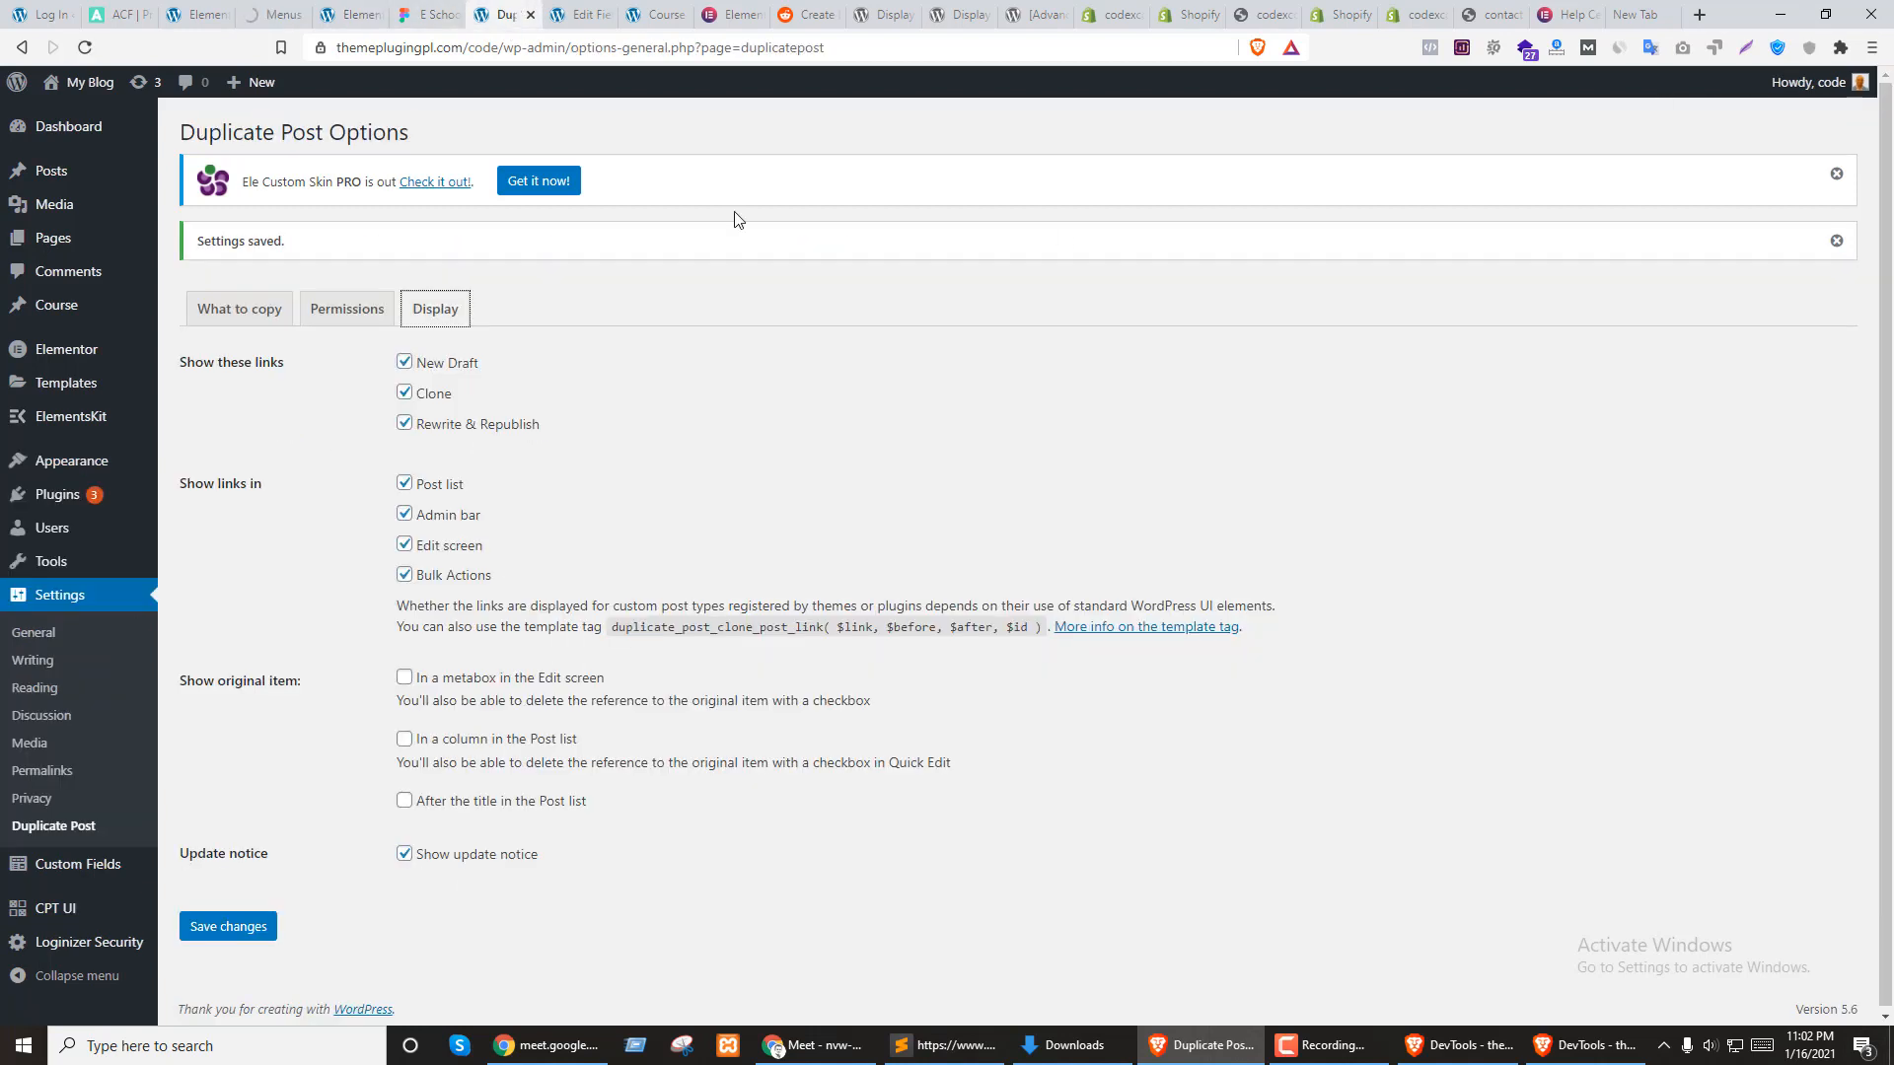
click(592, 10)
click(657, 14)
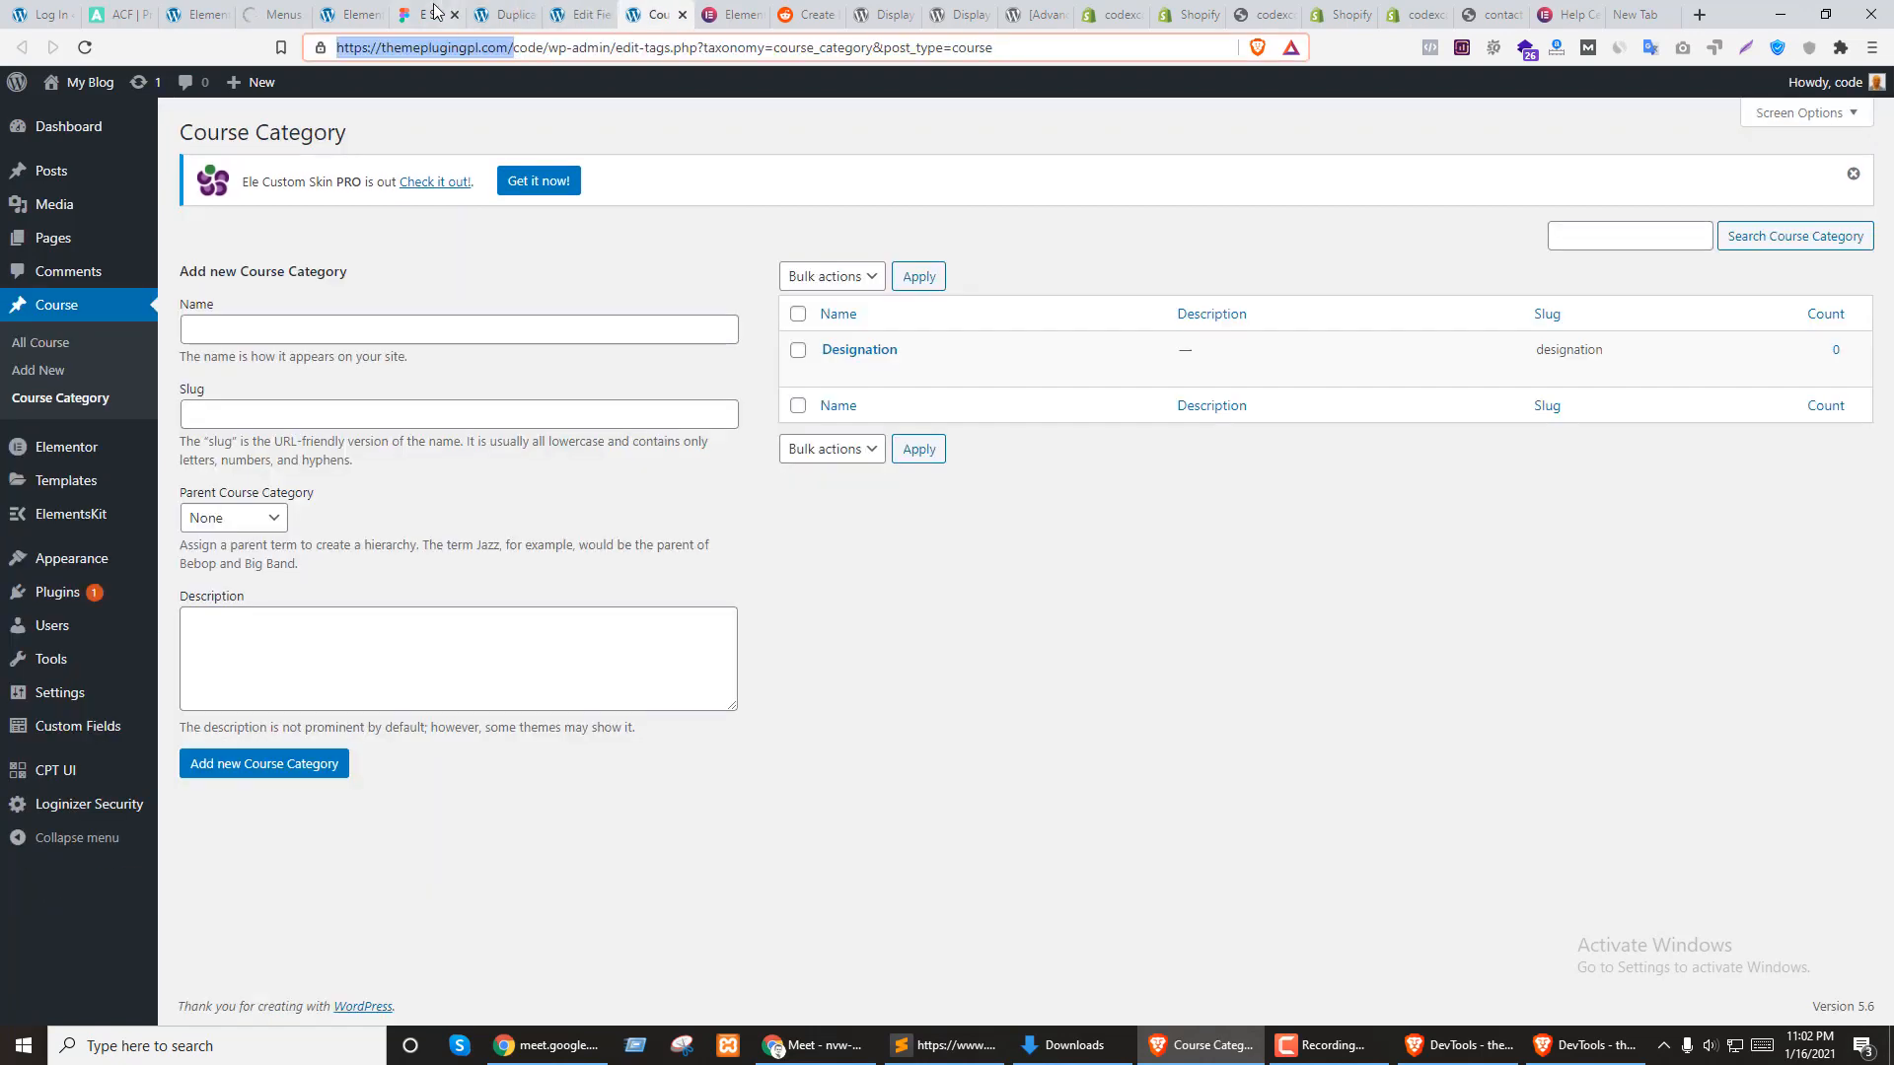
click(353, 14)
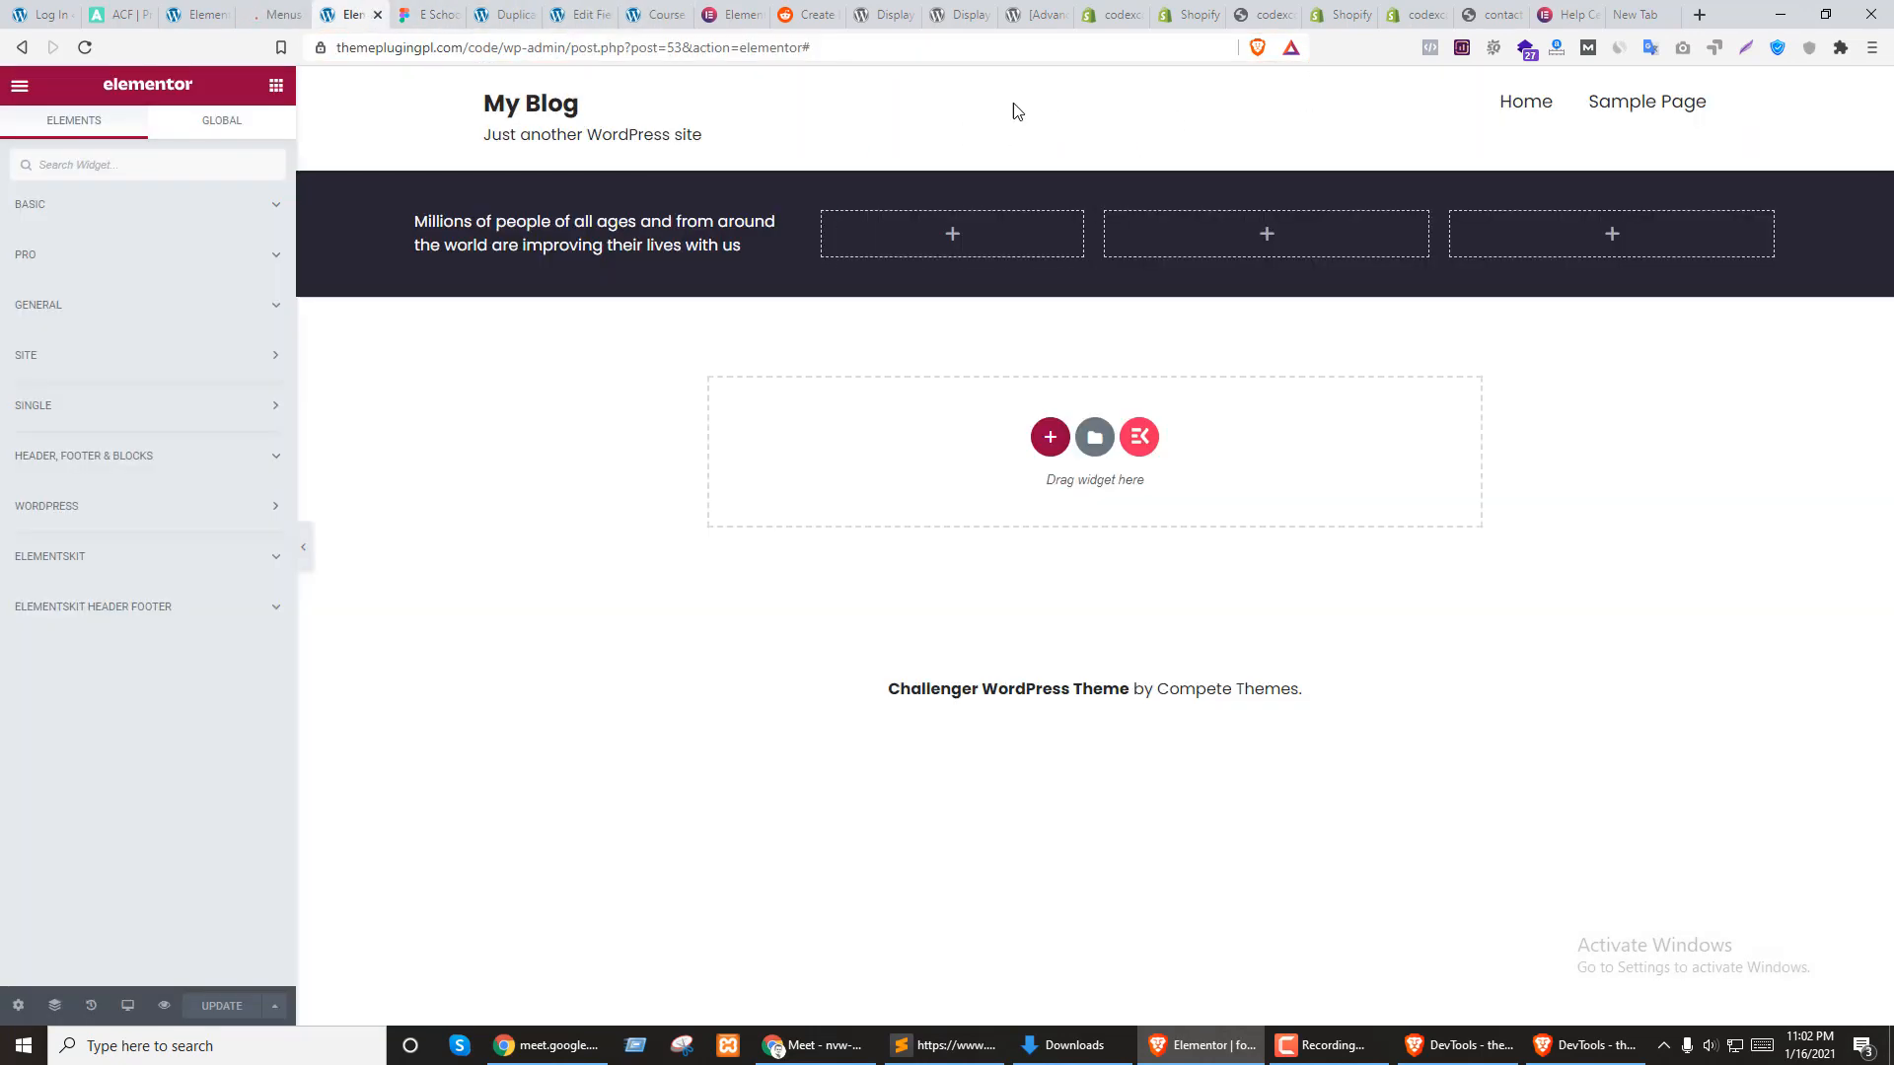
Assign Menu 1 to the Primary display location and save the menu
click(278, 13)
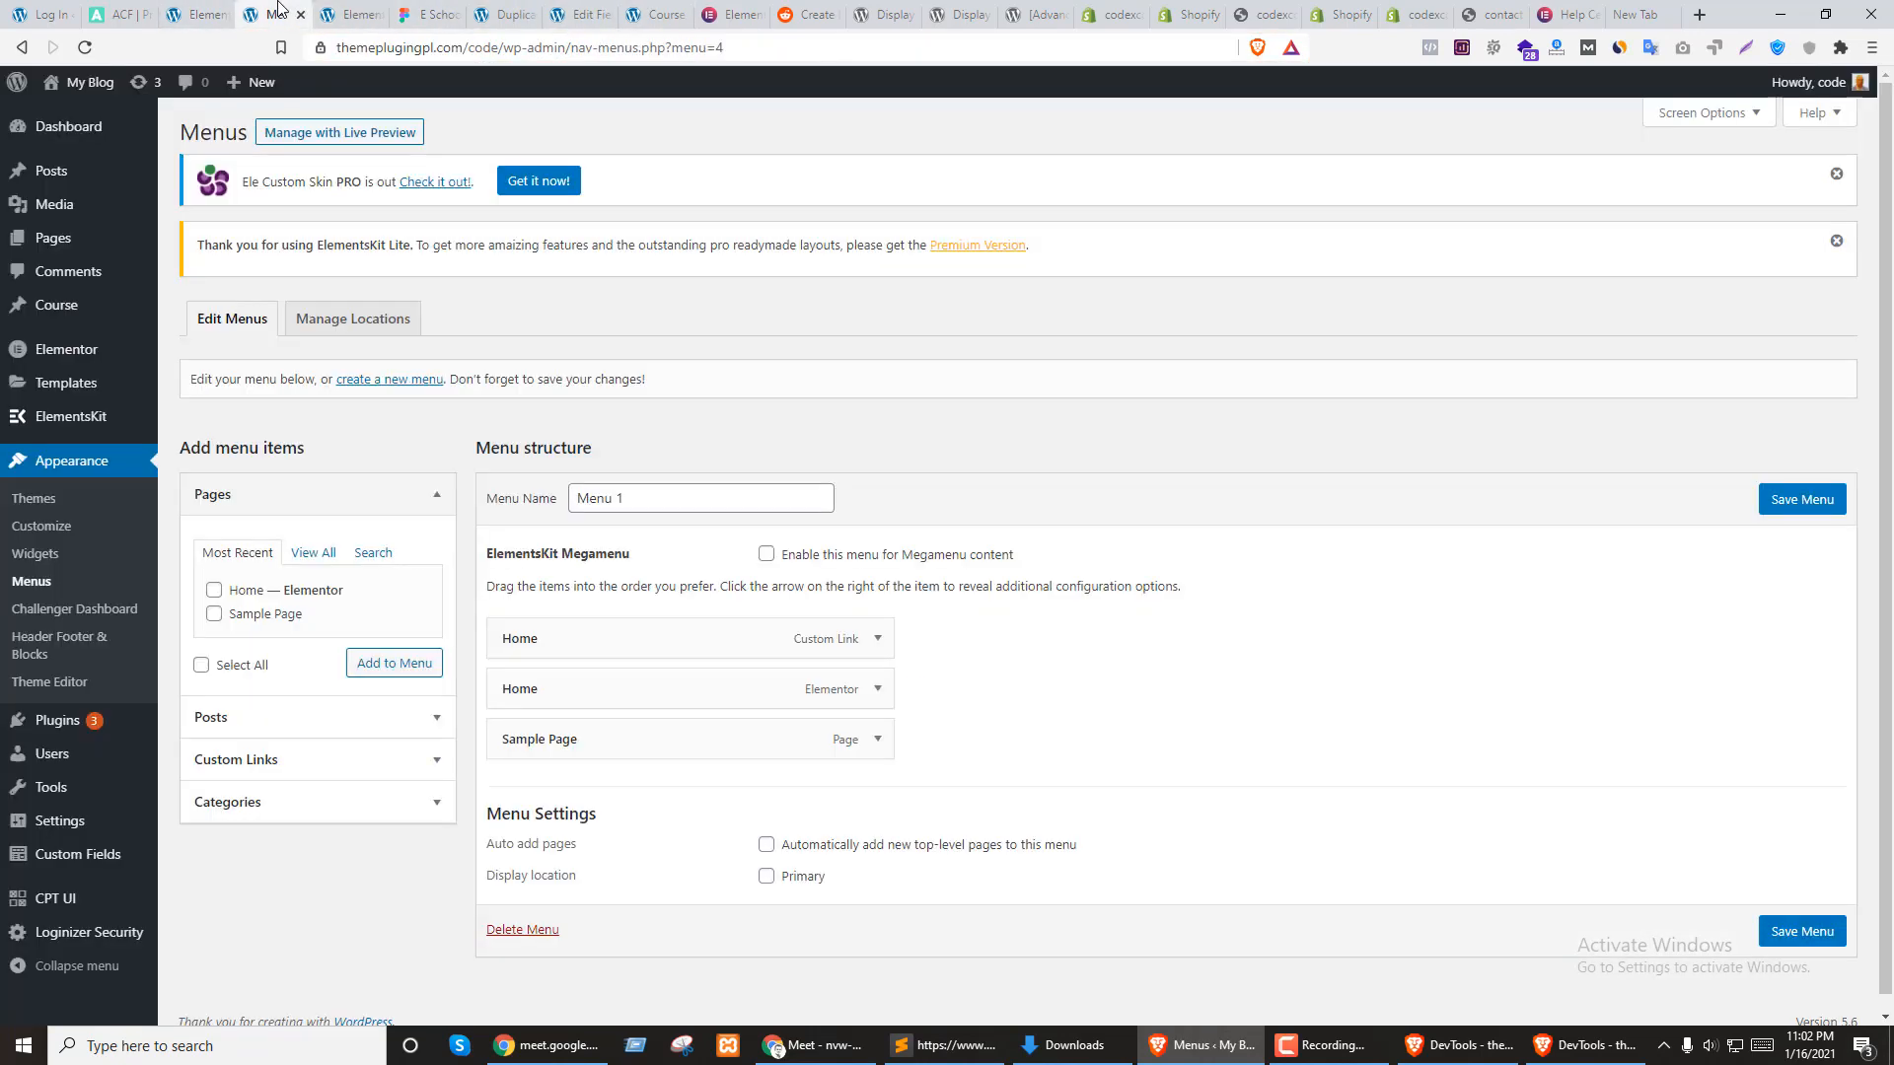
click(766, 877)
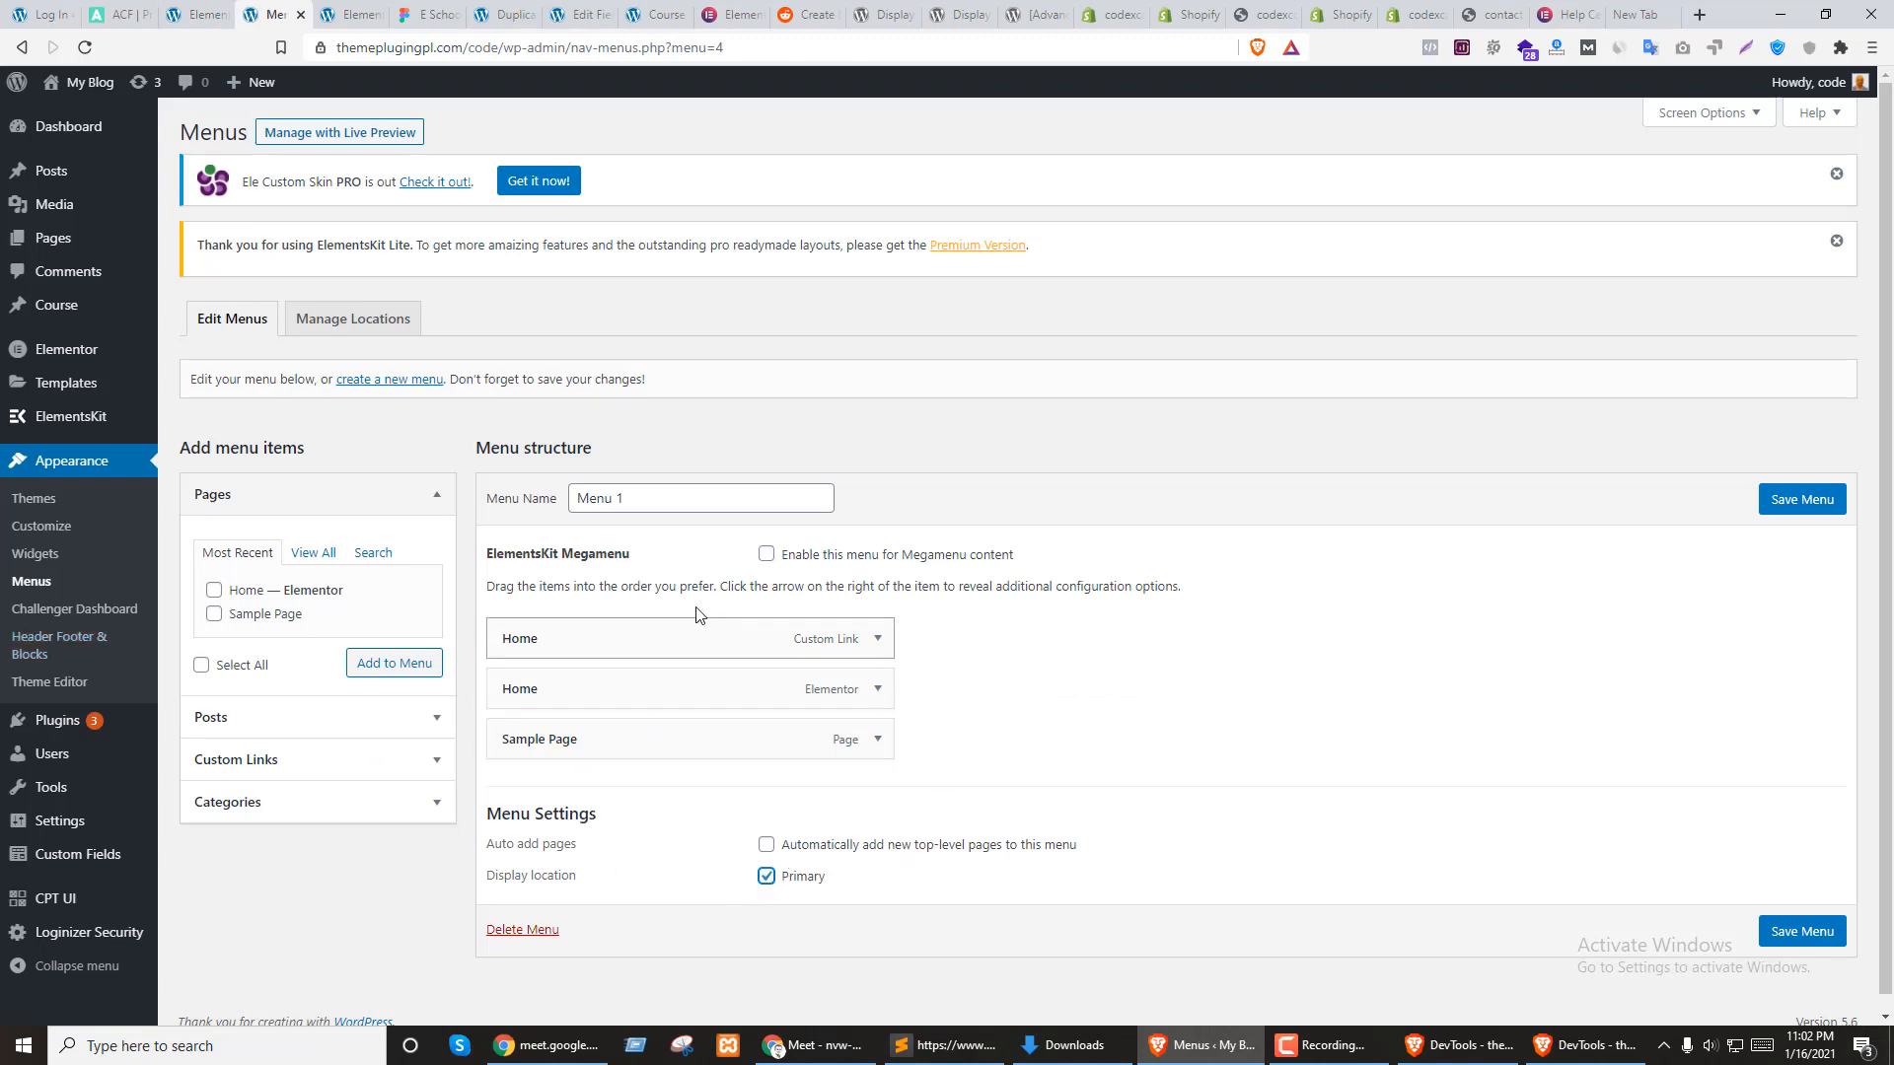
click(1797, 501)
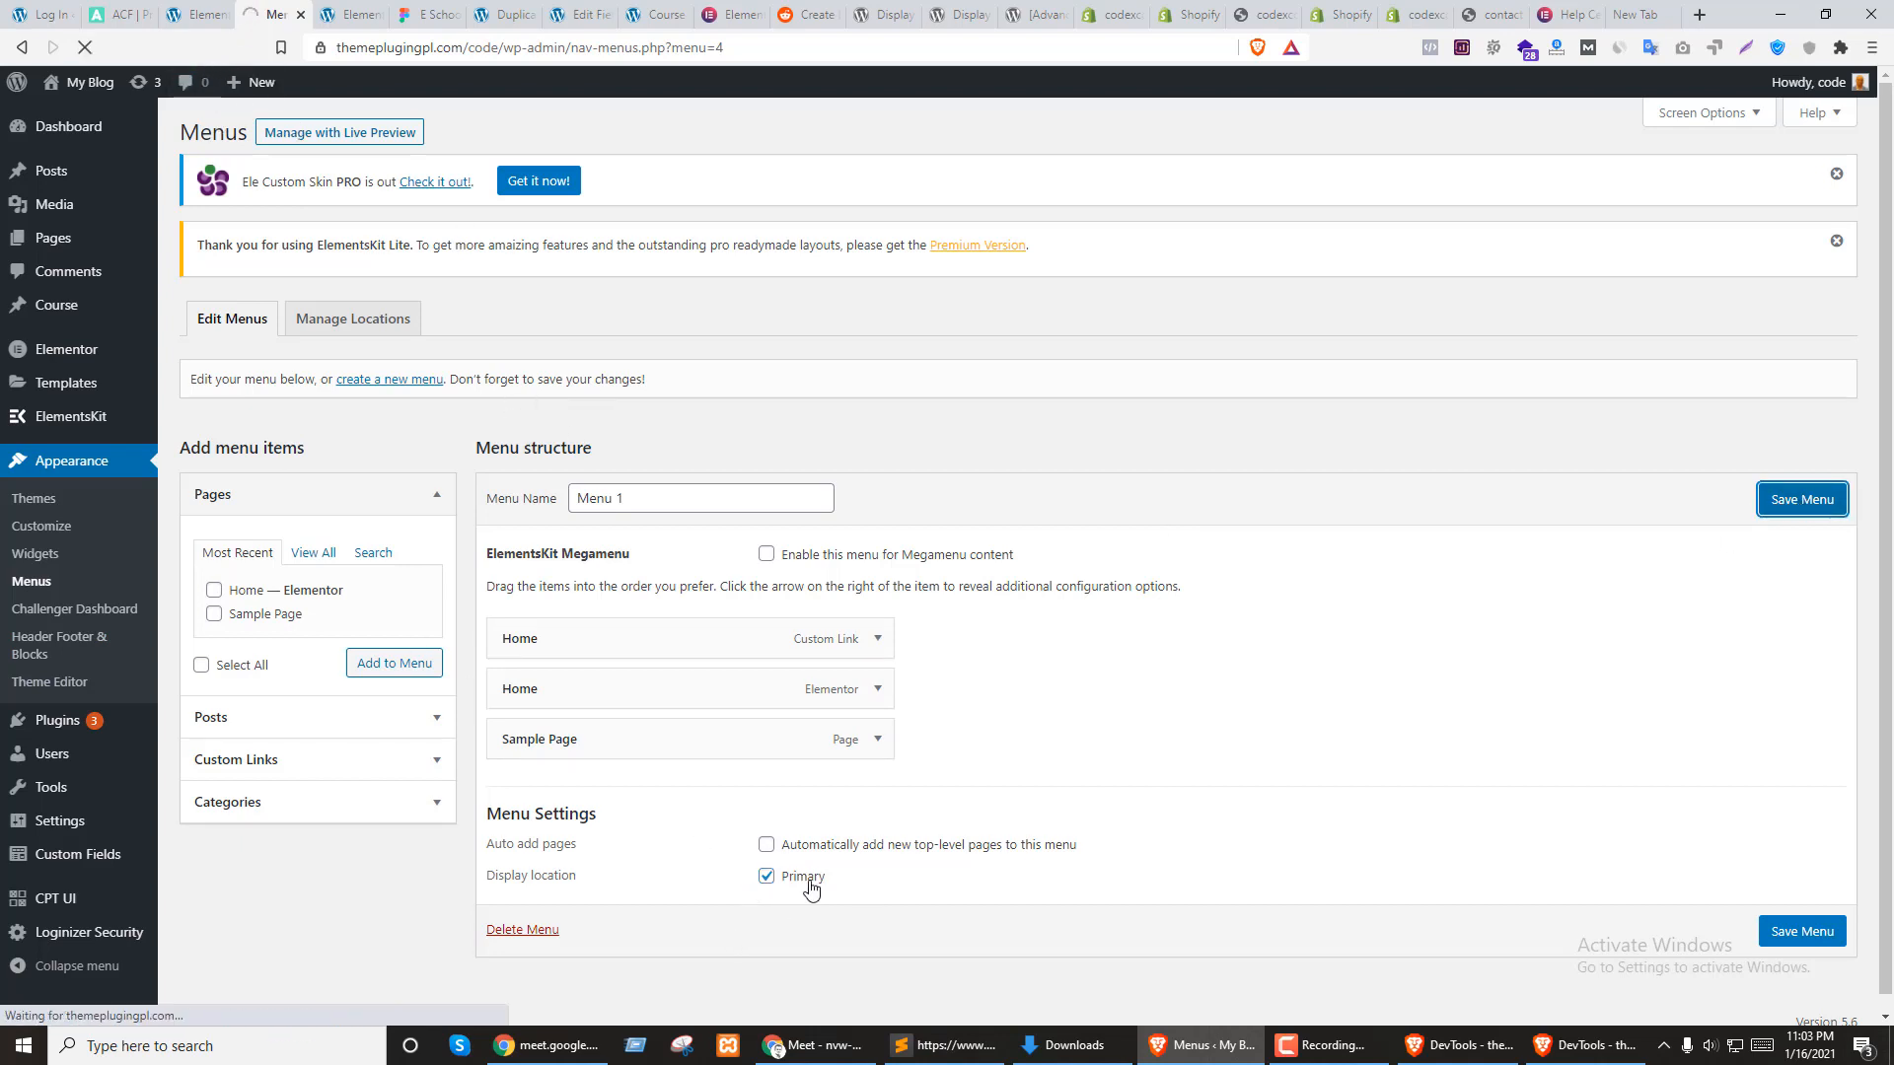
Create a new menu named Course, after the first link column of the footer in the Figma design
click(340, 8)
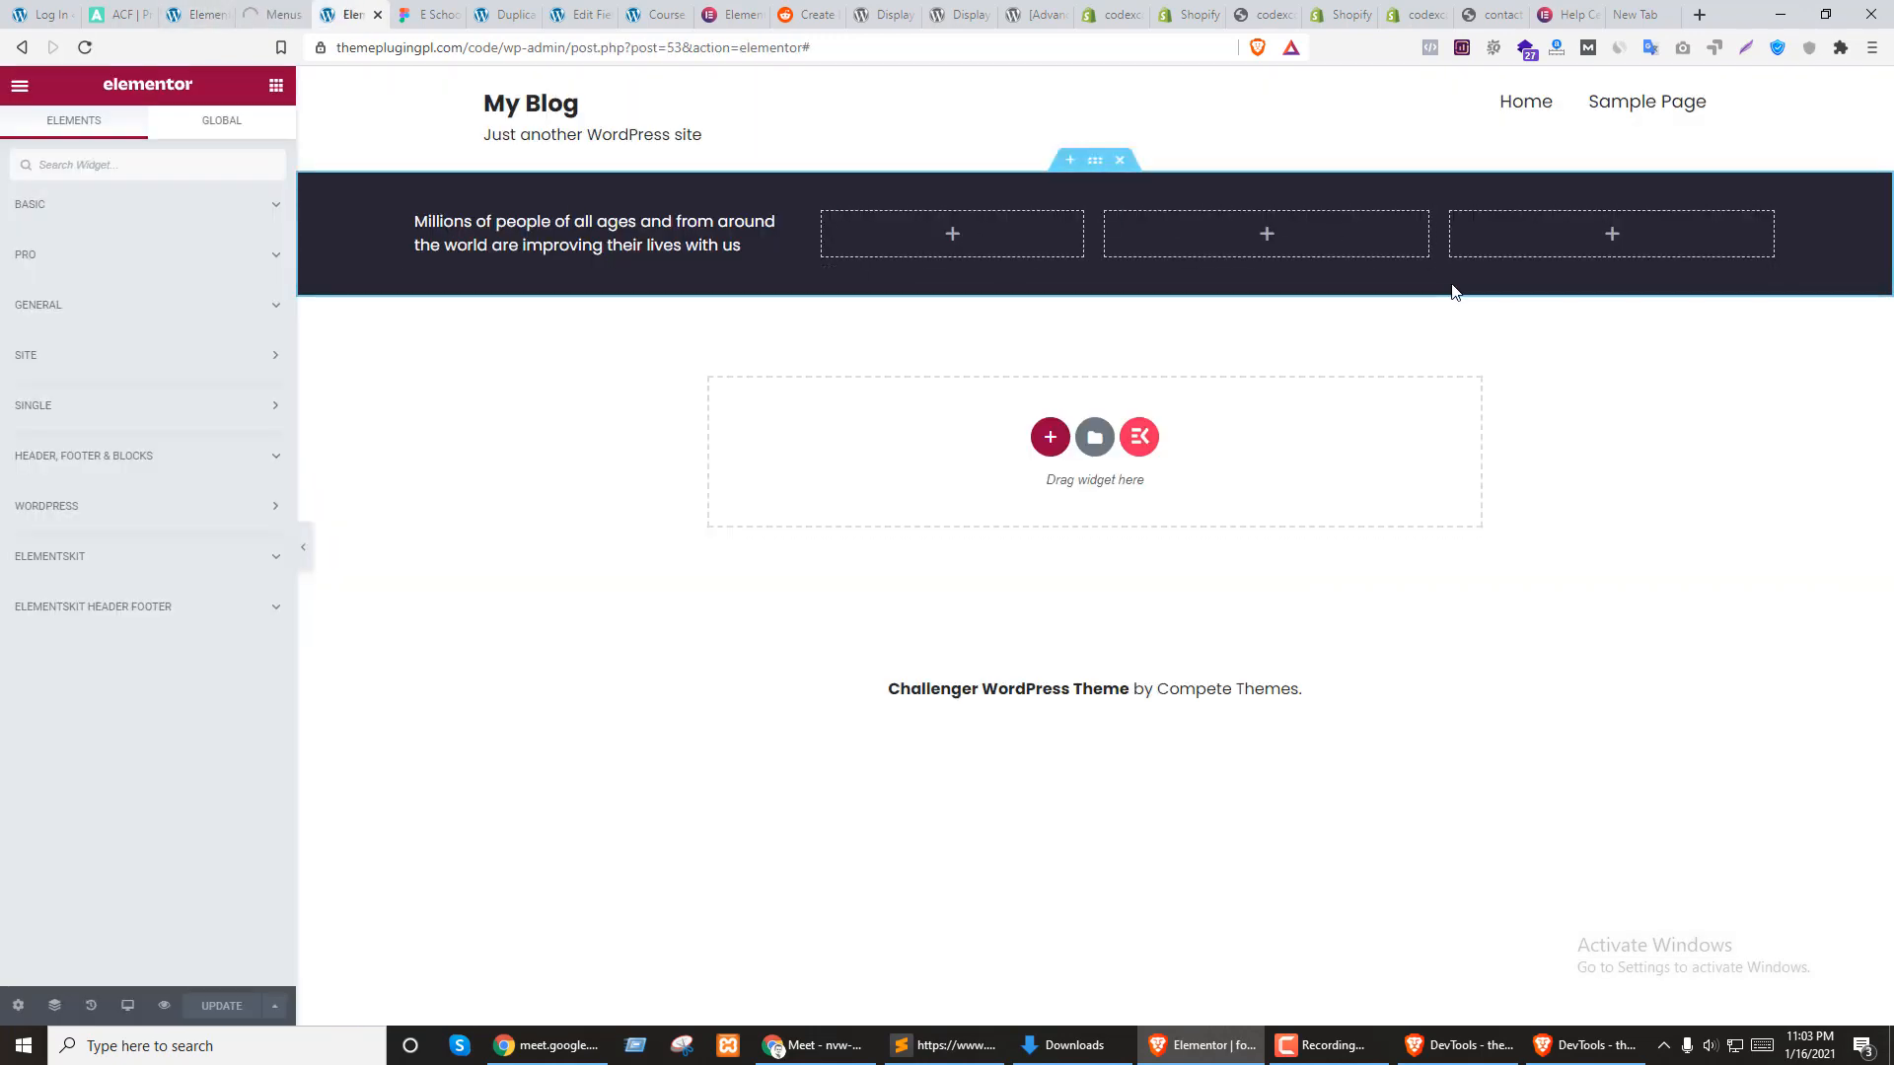
key(ctrl+Tab)
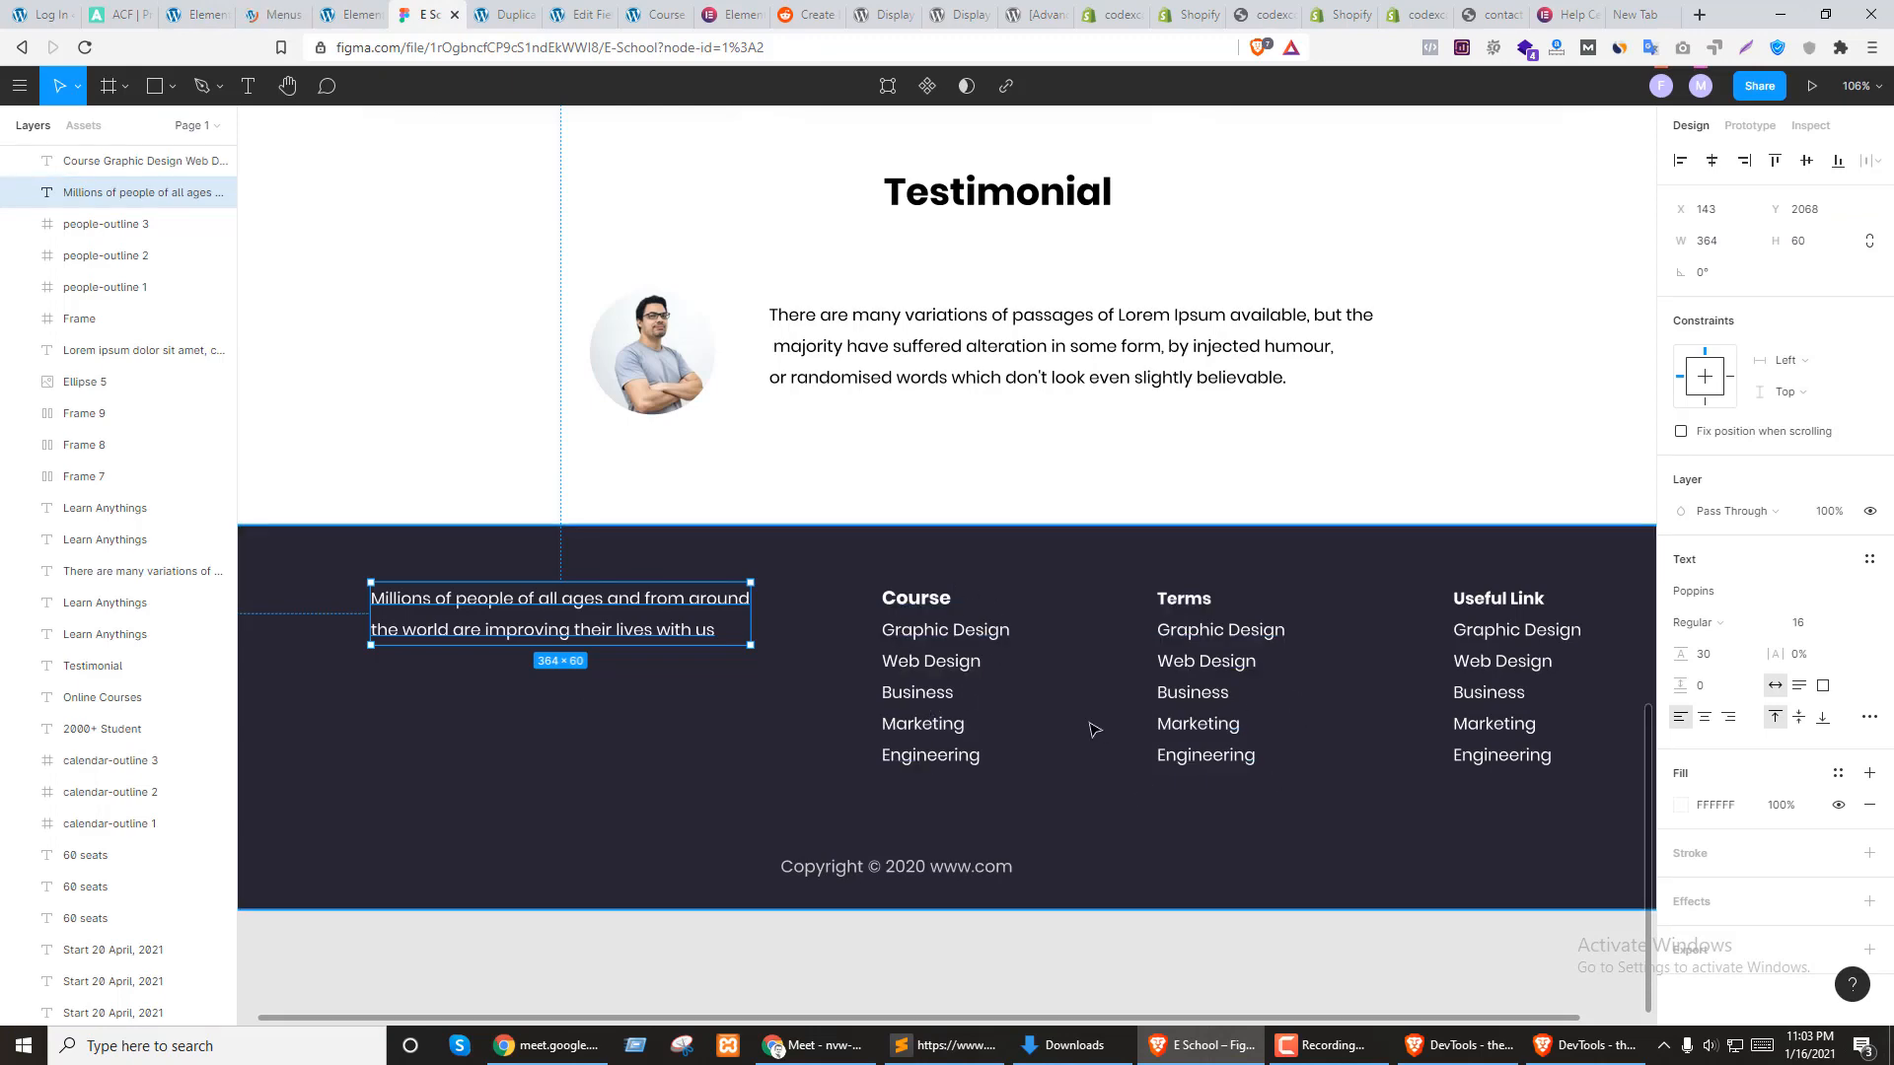
click(258, 8)
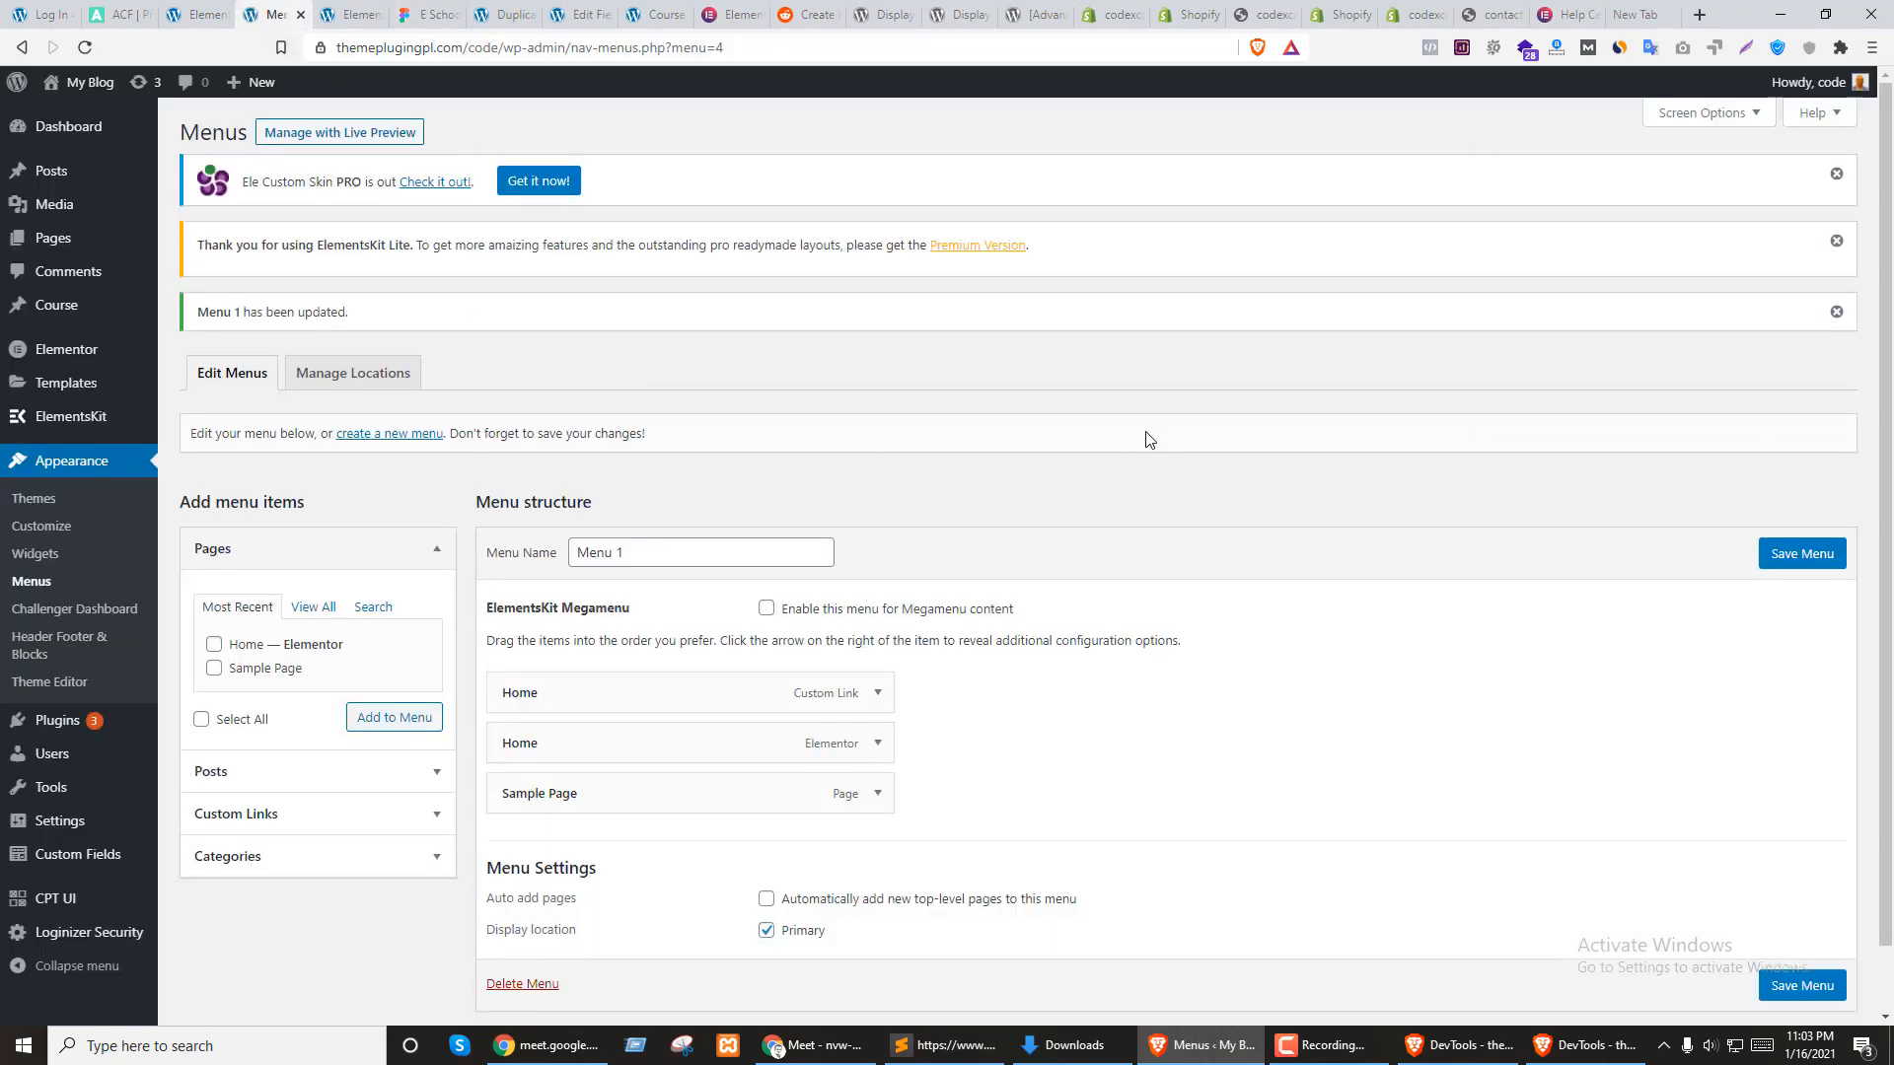
click(399, 436)
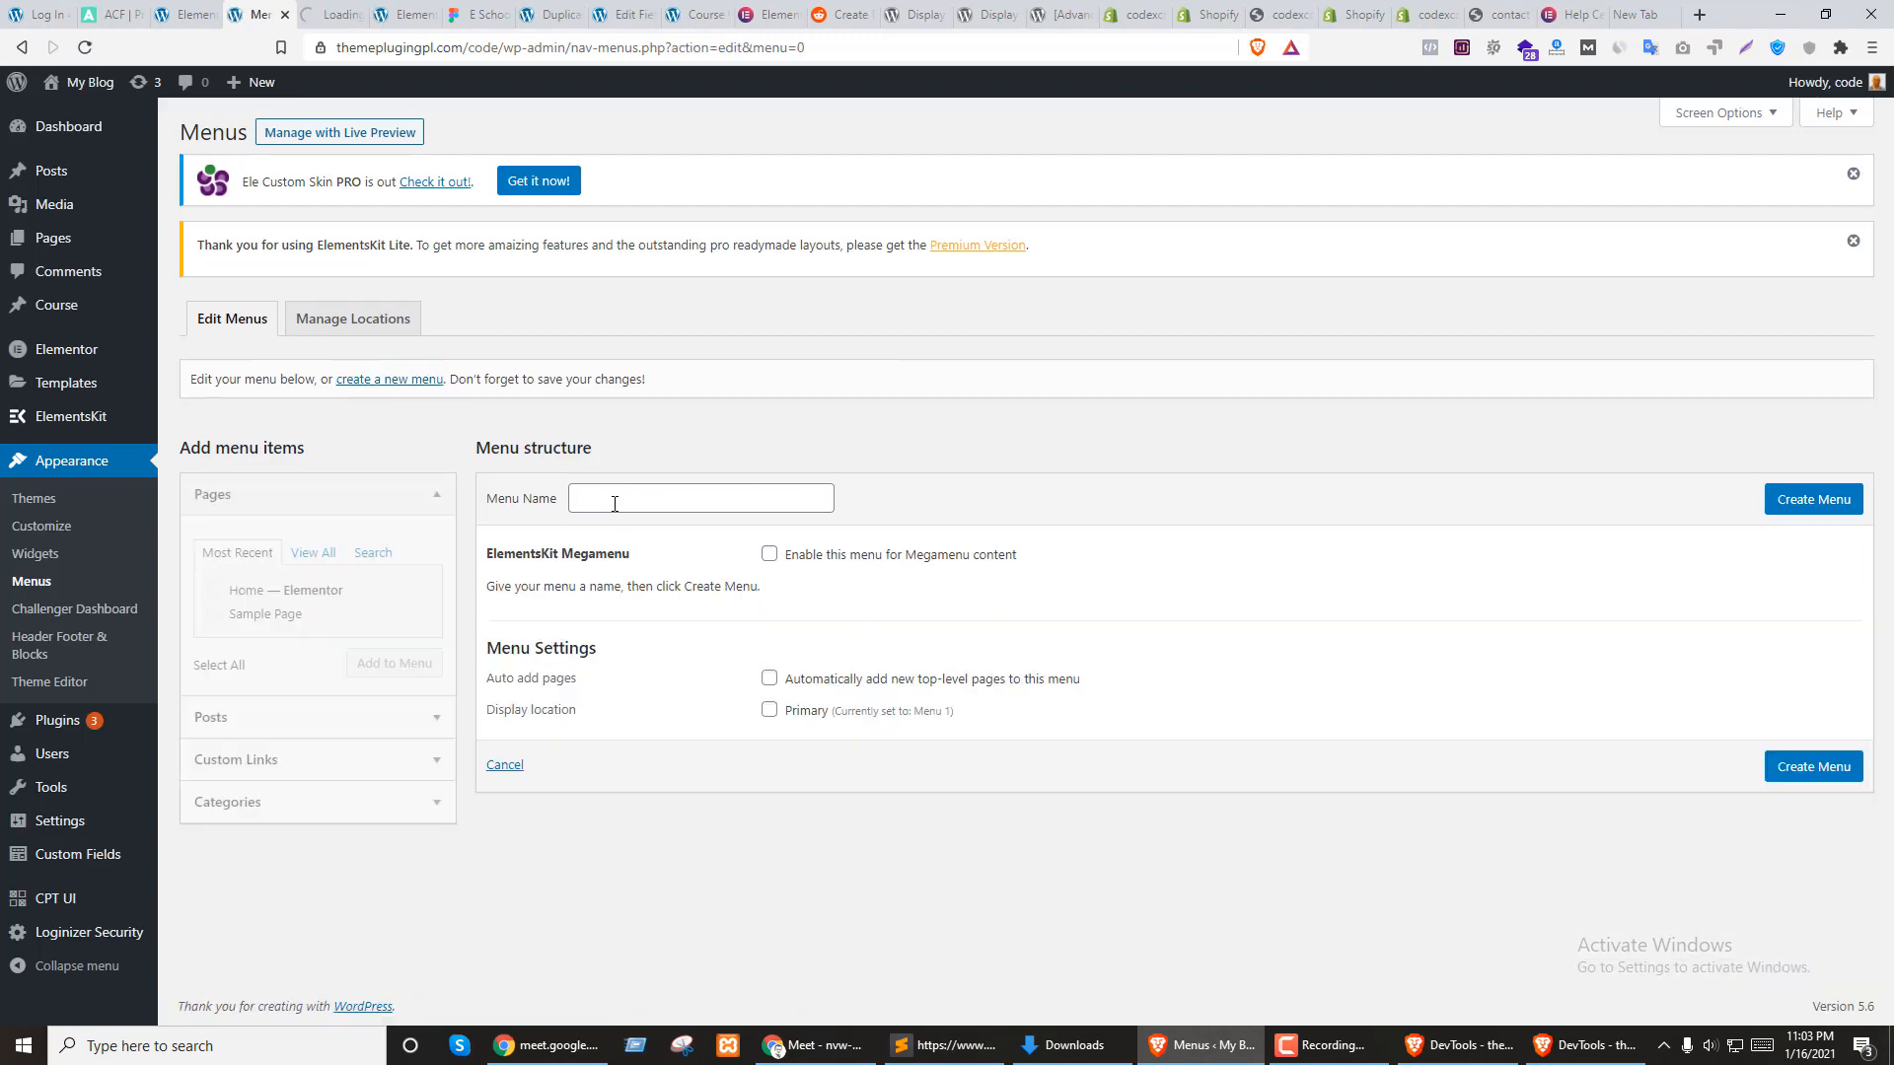
click(613, 501)
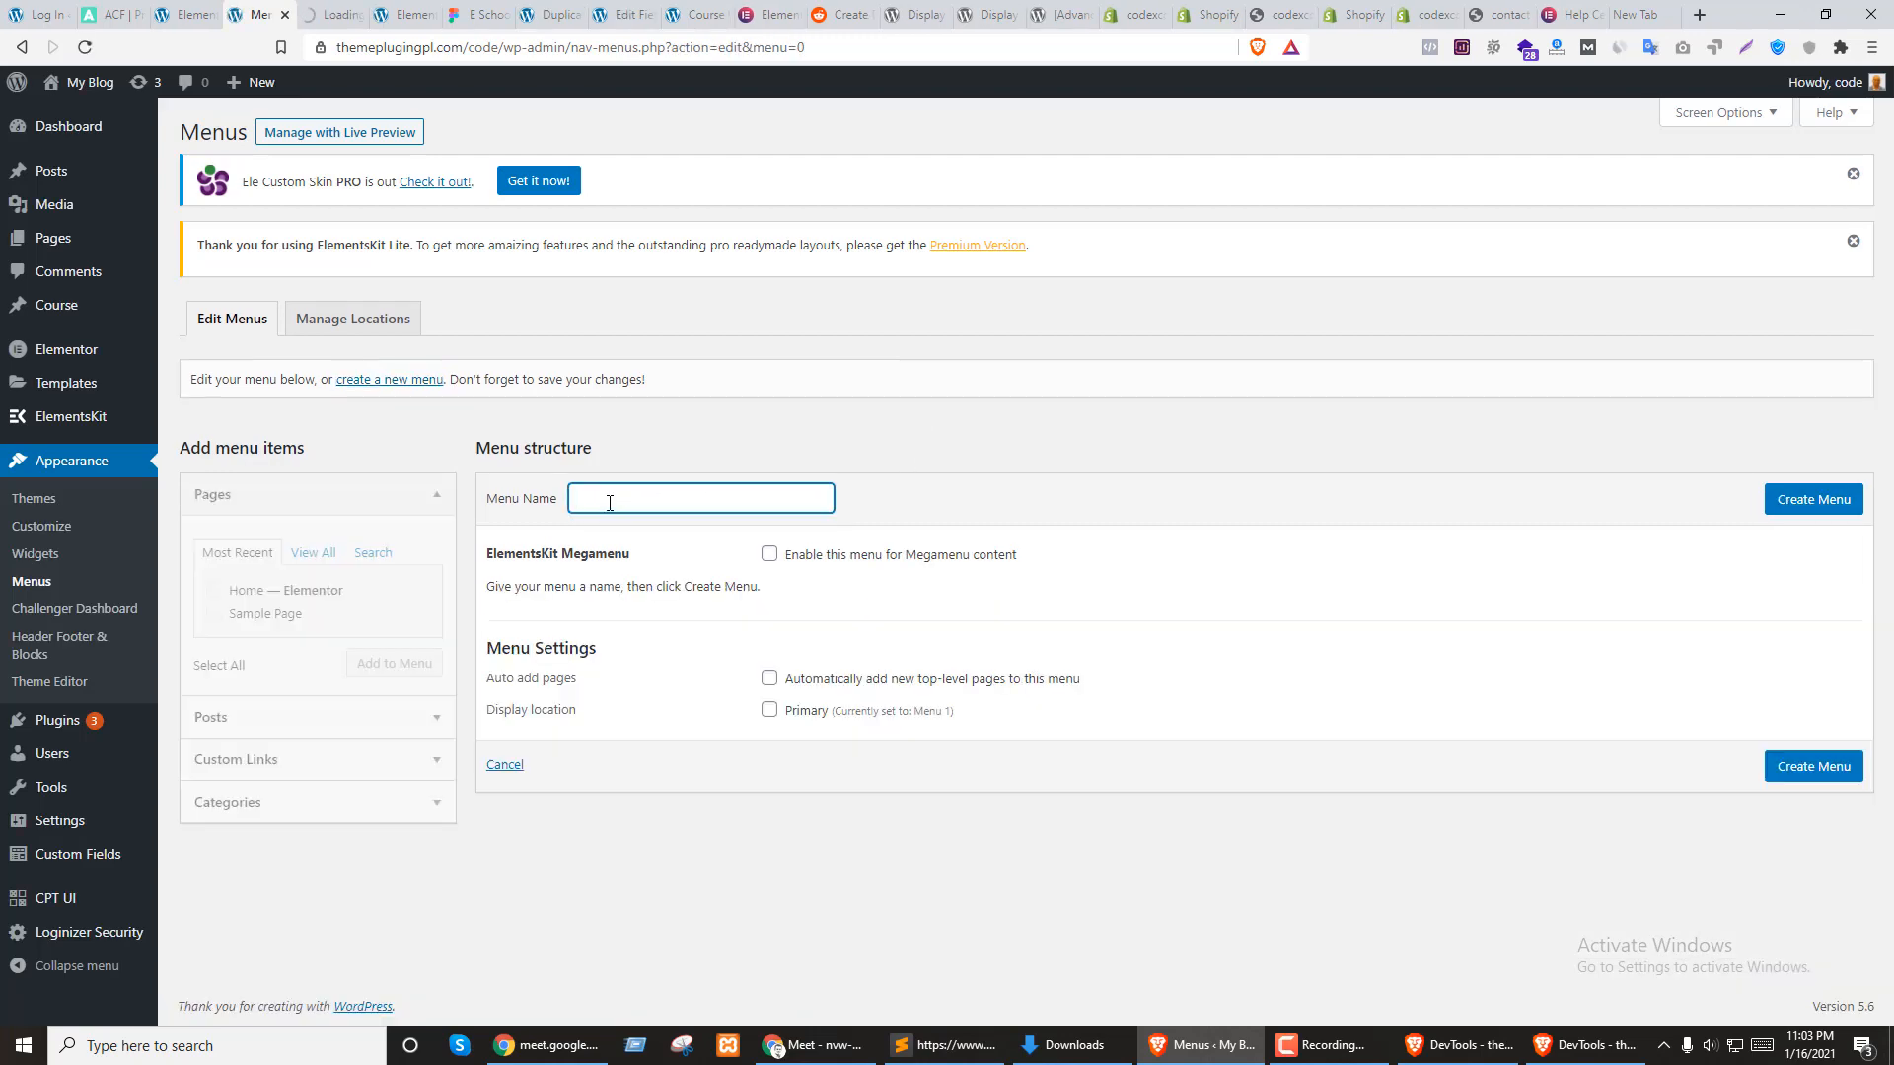
click(472, 14)
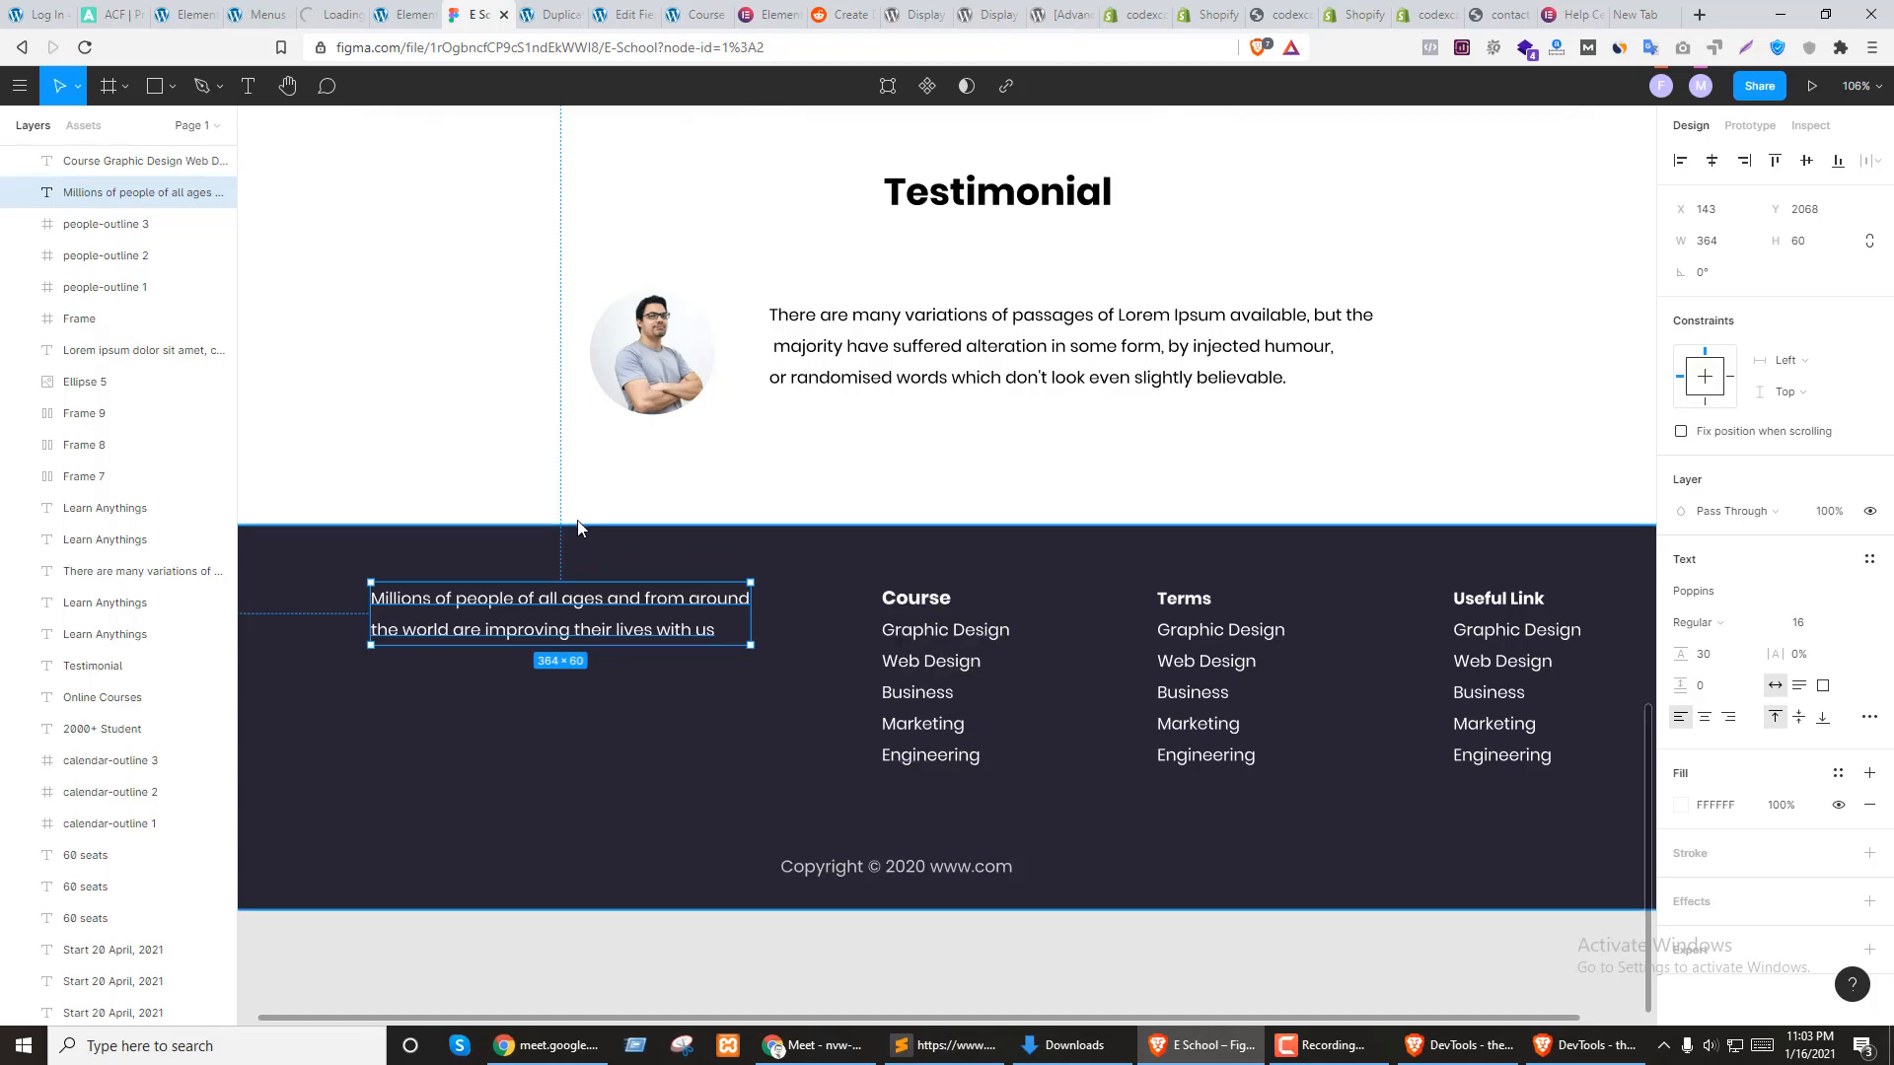
key(ctrl+shift+Tab)
key(ctrl+shift+Tab)
key(ctrl+shift+Tab)
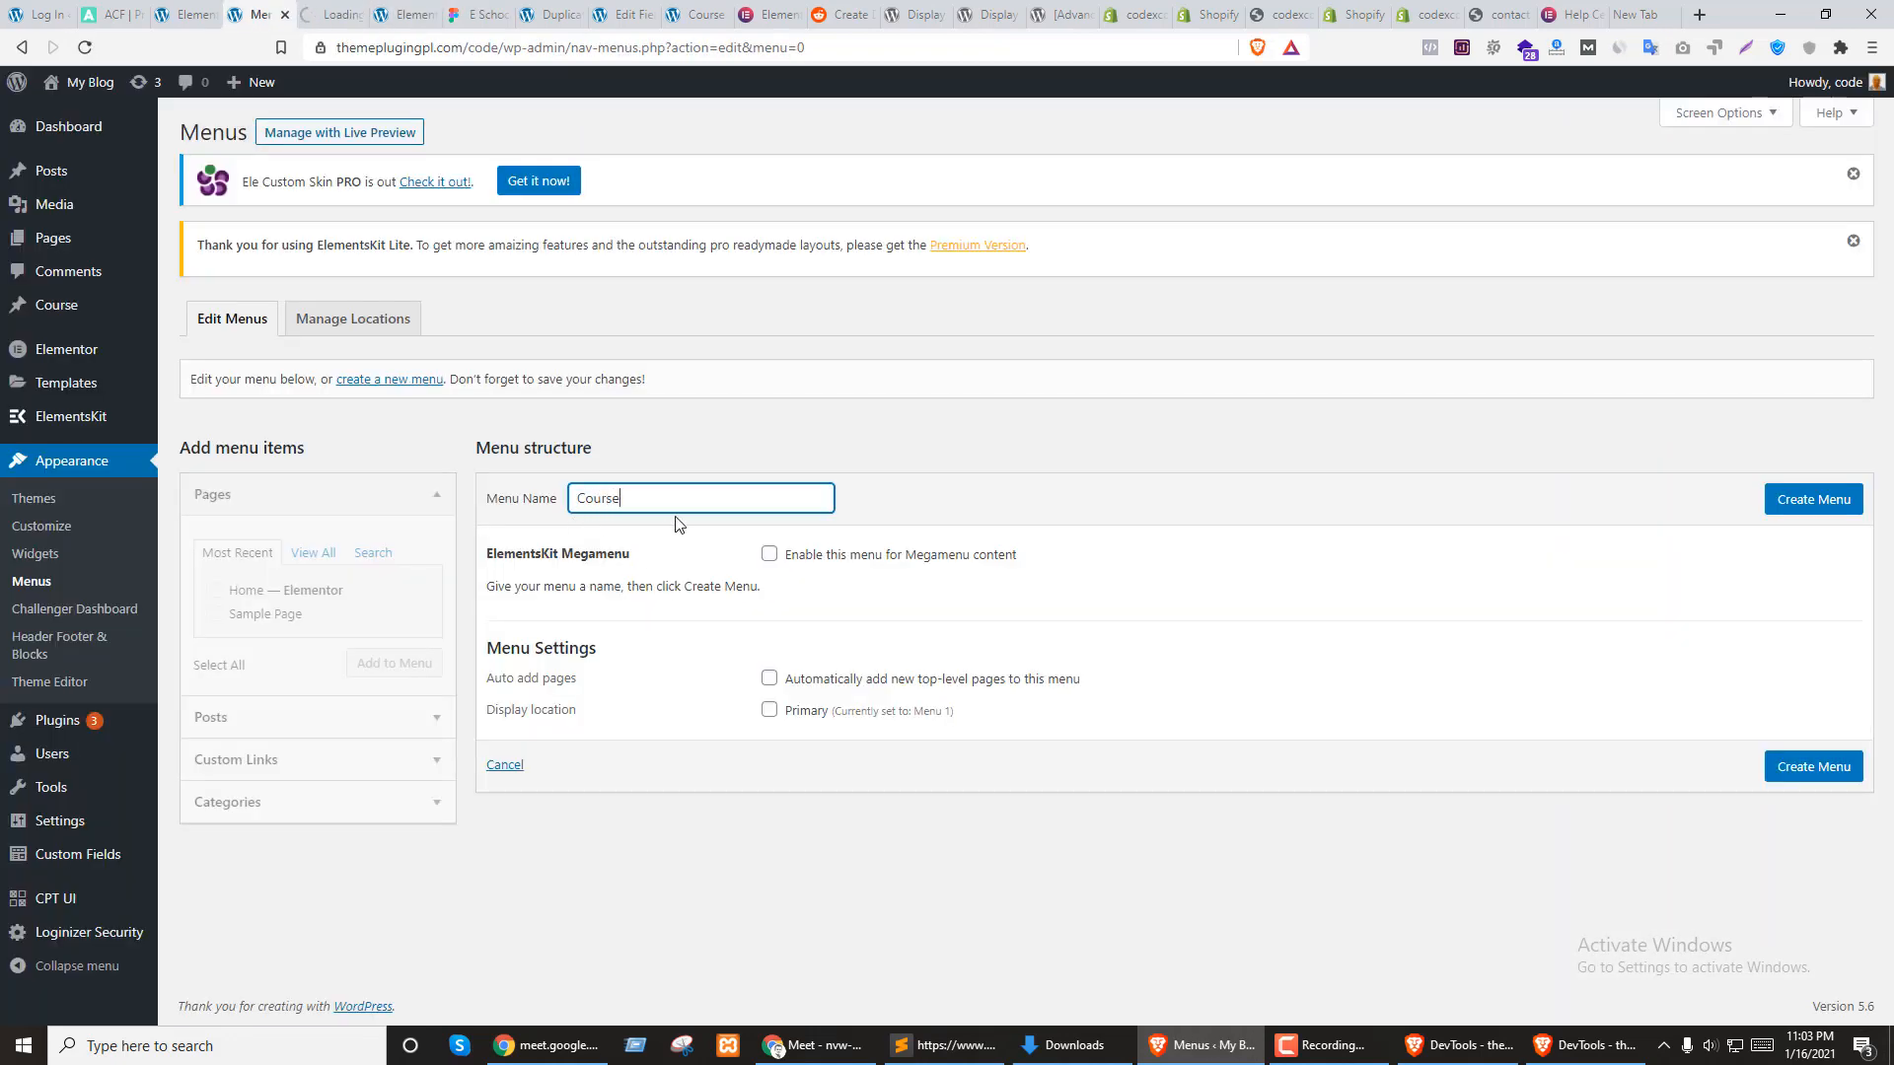
click(1811, 507)
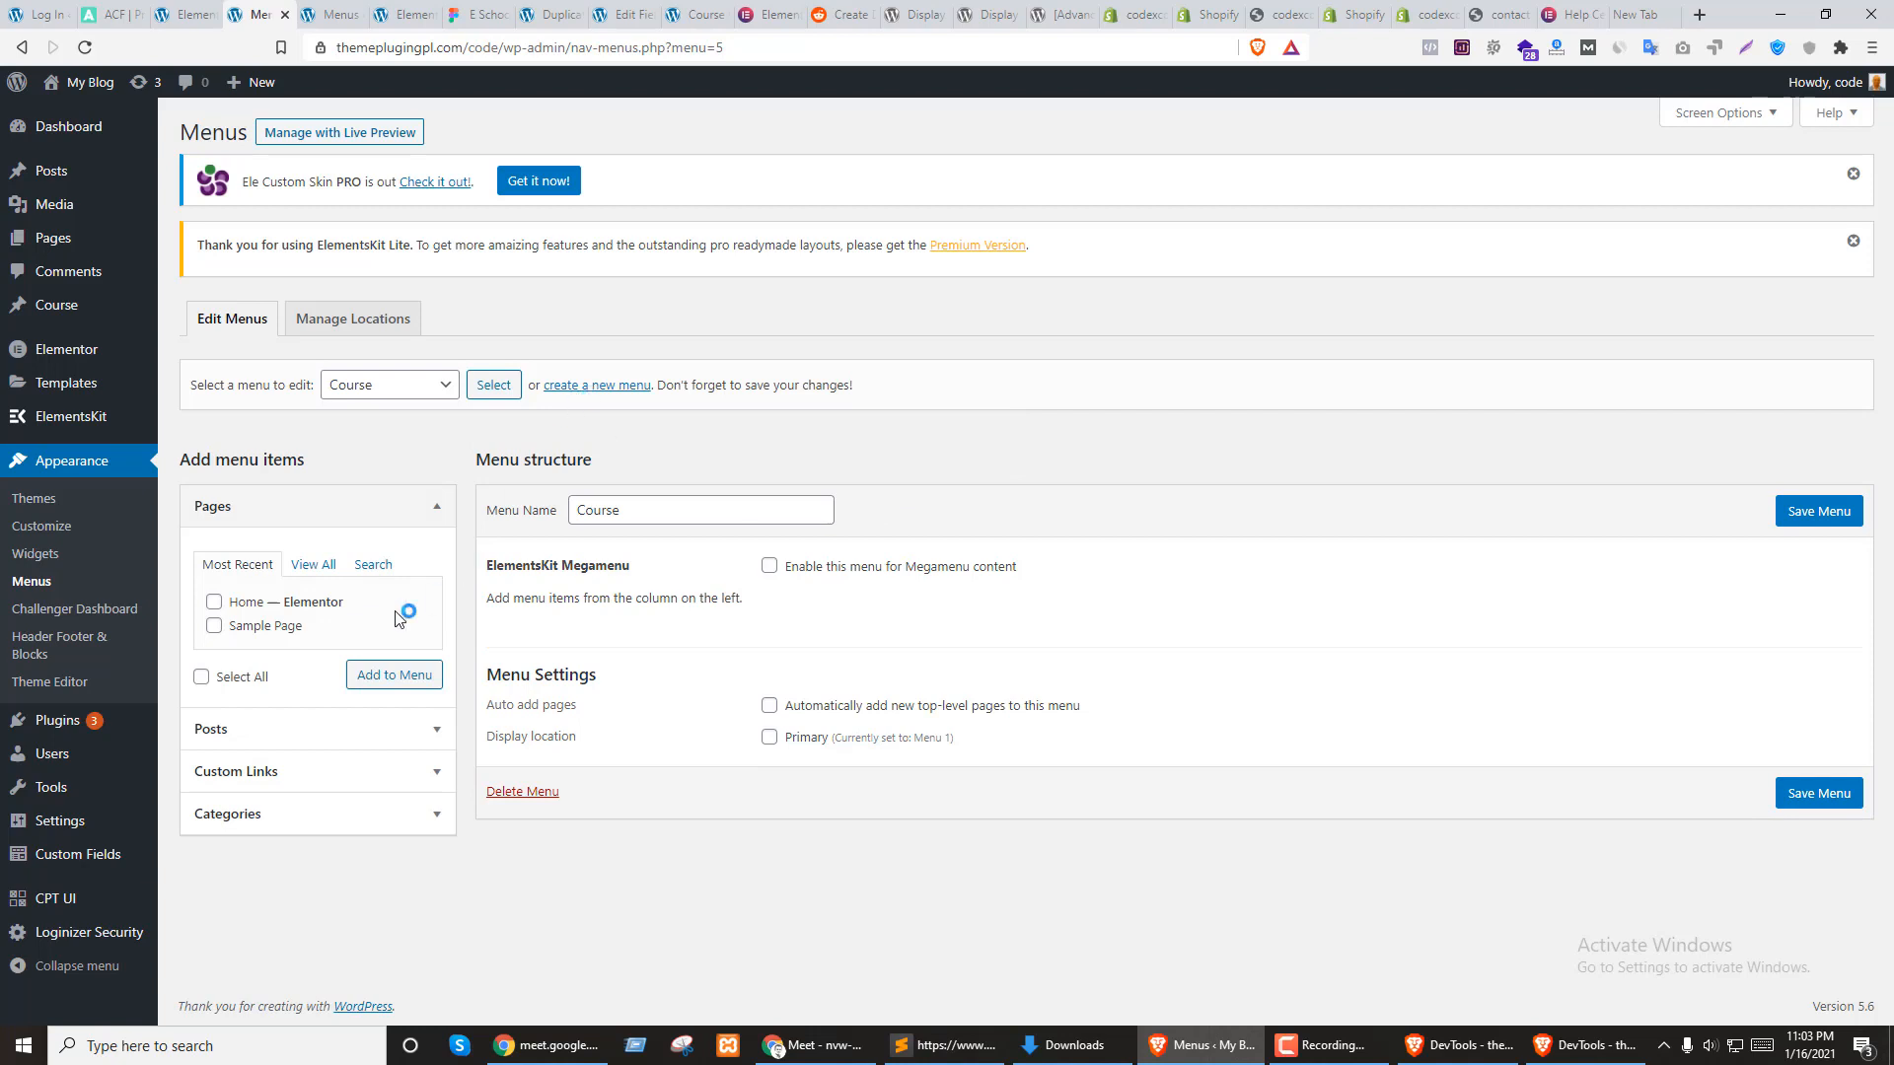
Enable the Course post type in the screen options so its entries are offered as menu items
click(260, 740)
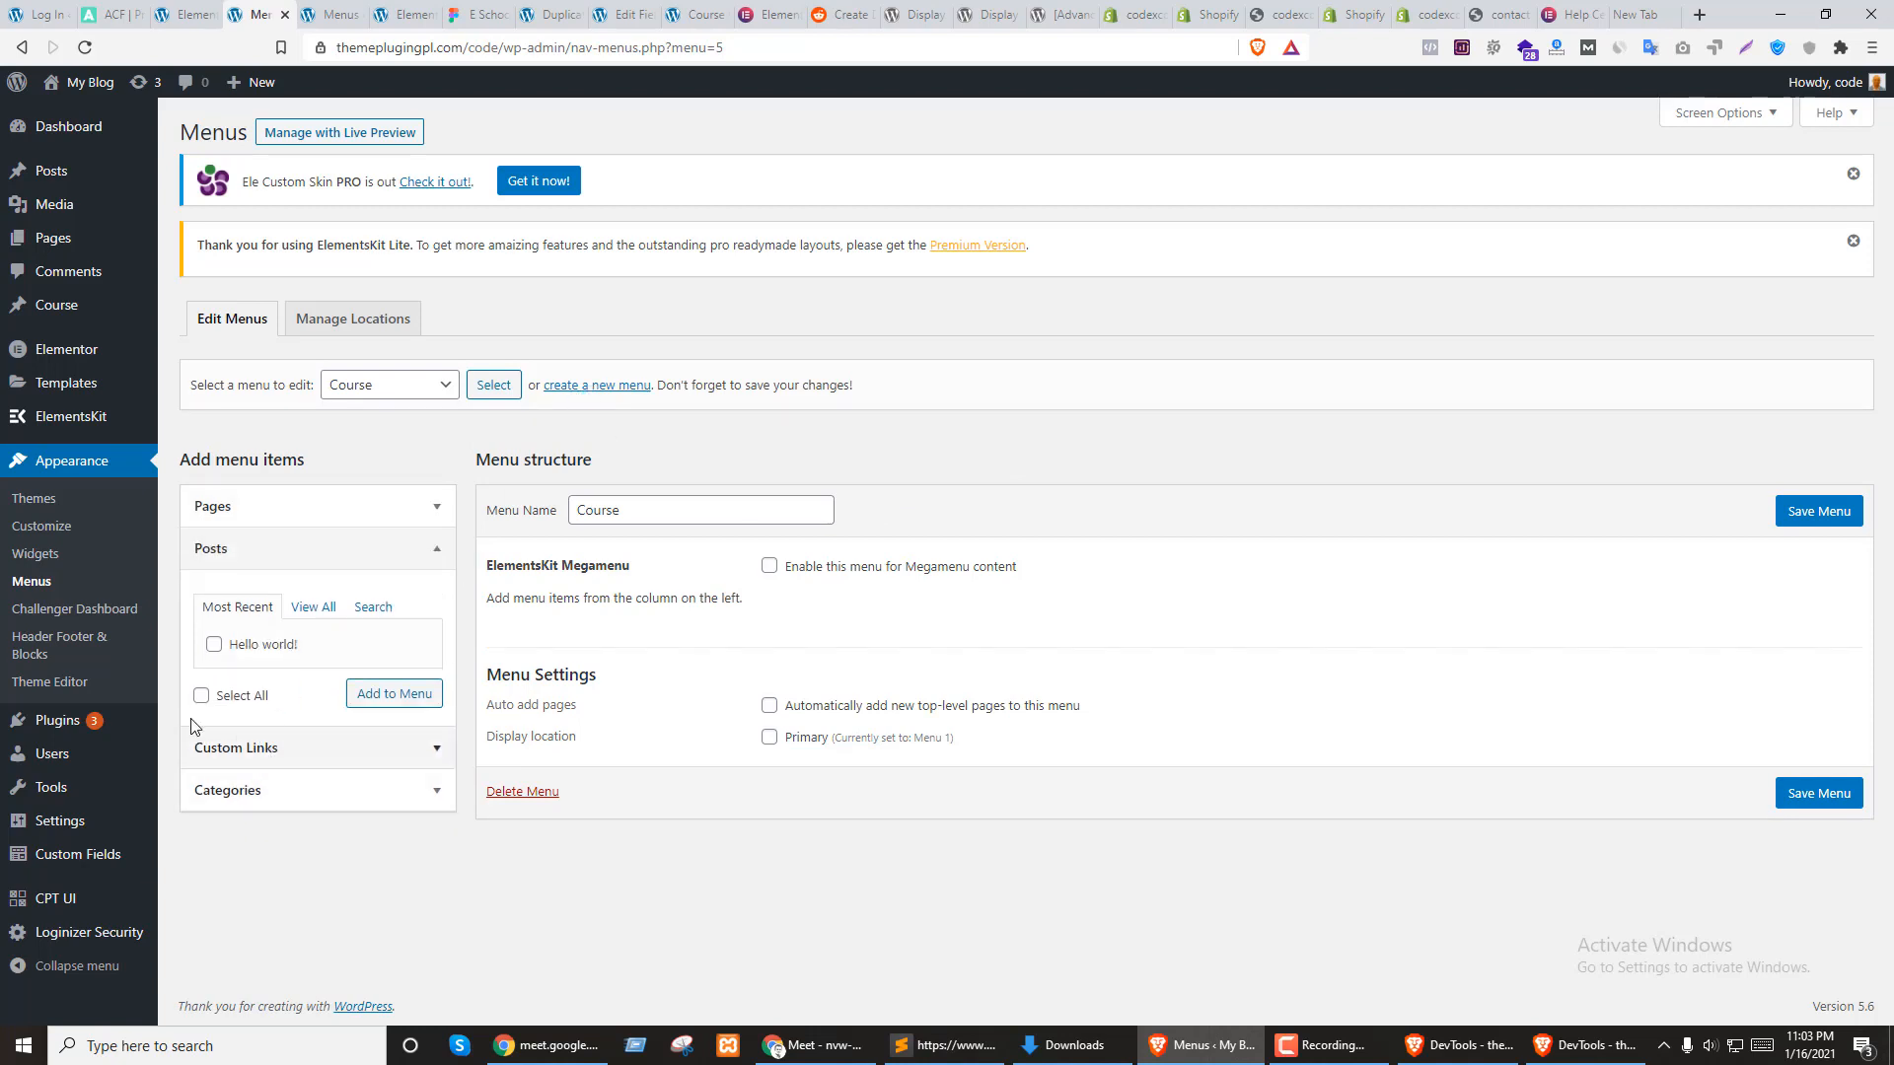
click(1728, 114)
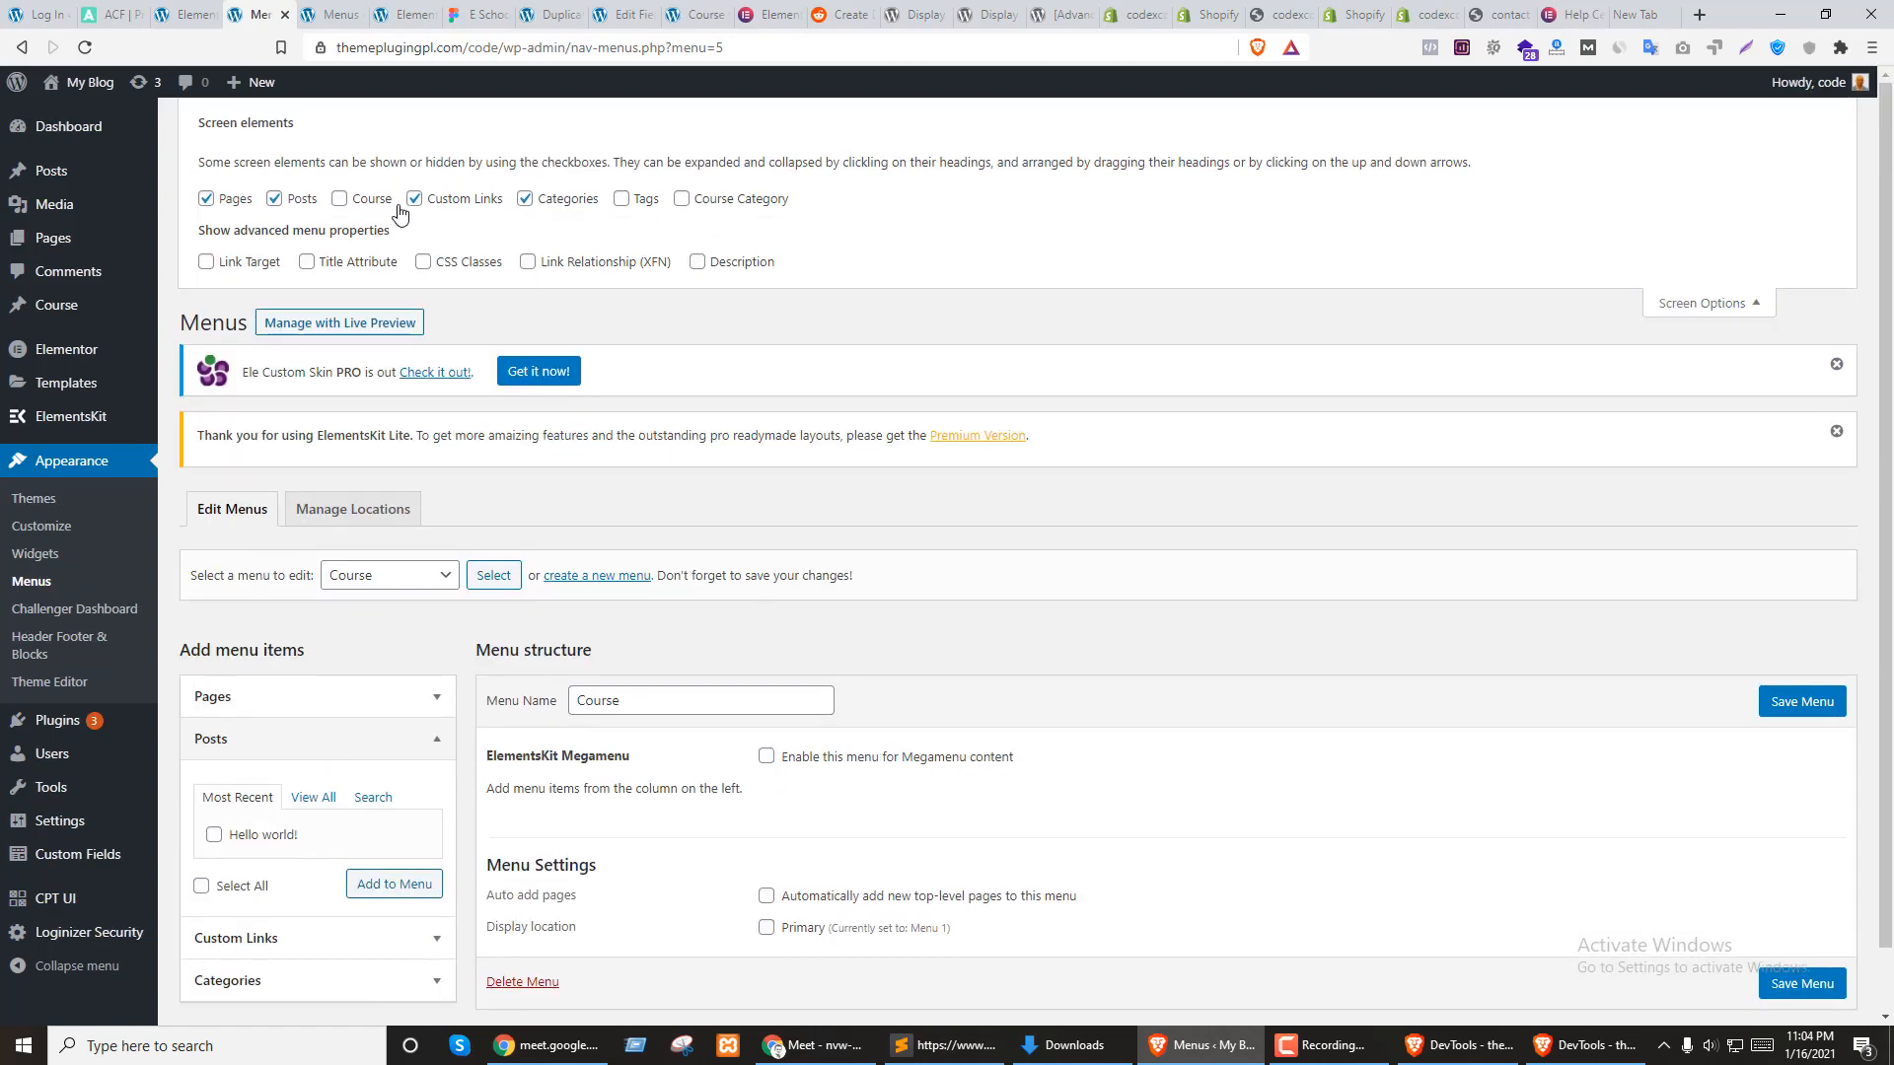
click(367, 199)
click(1677, 303)
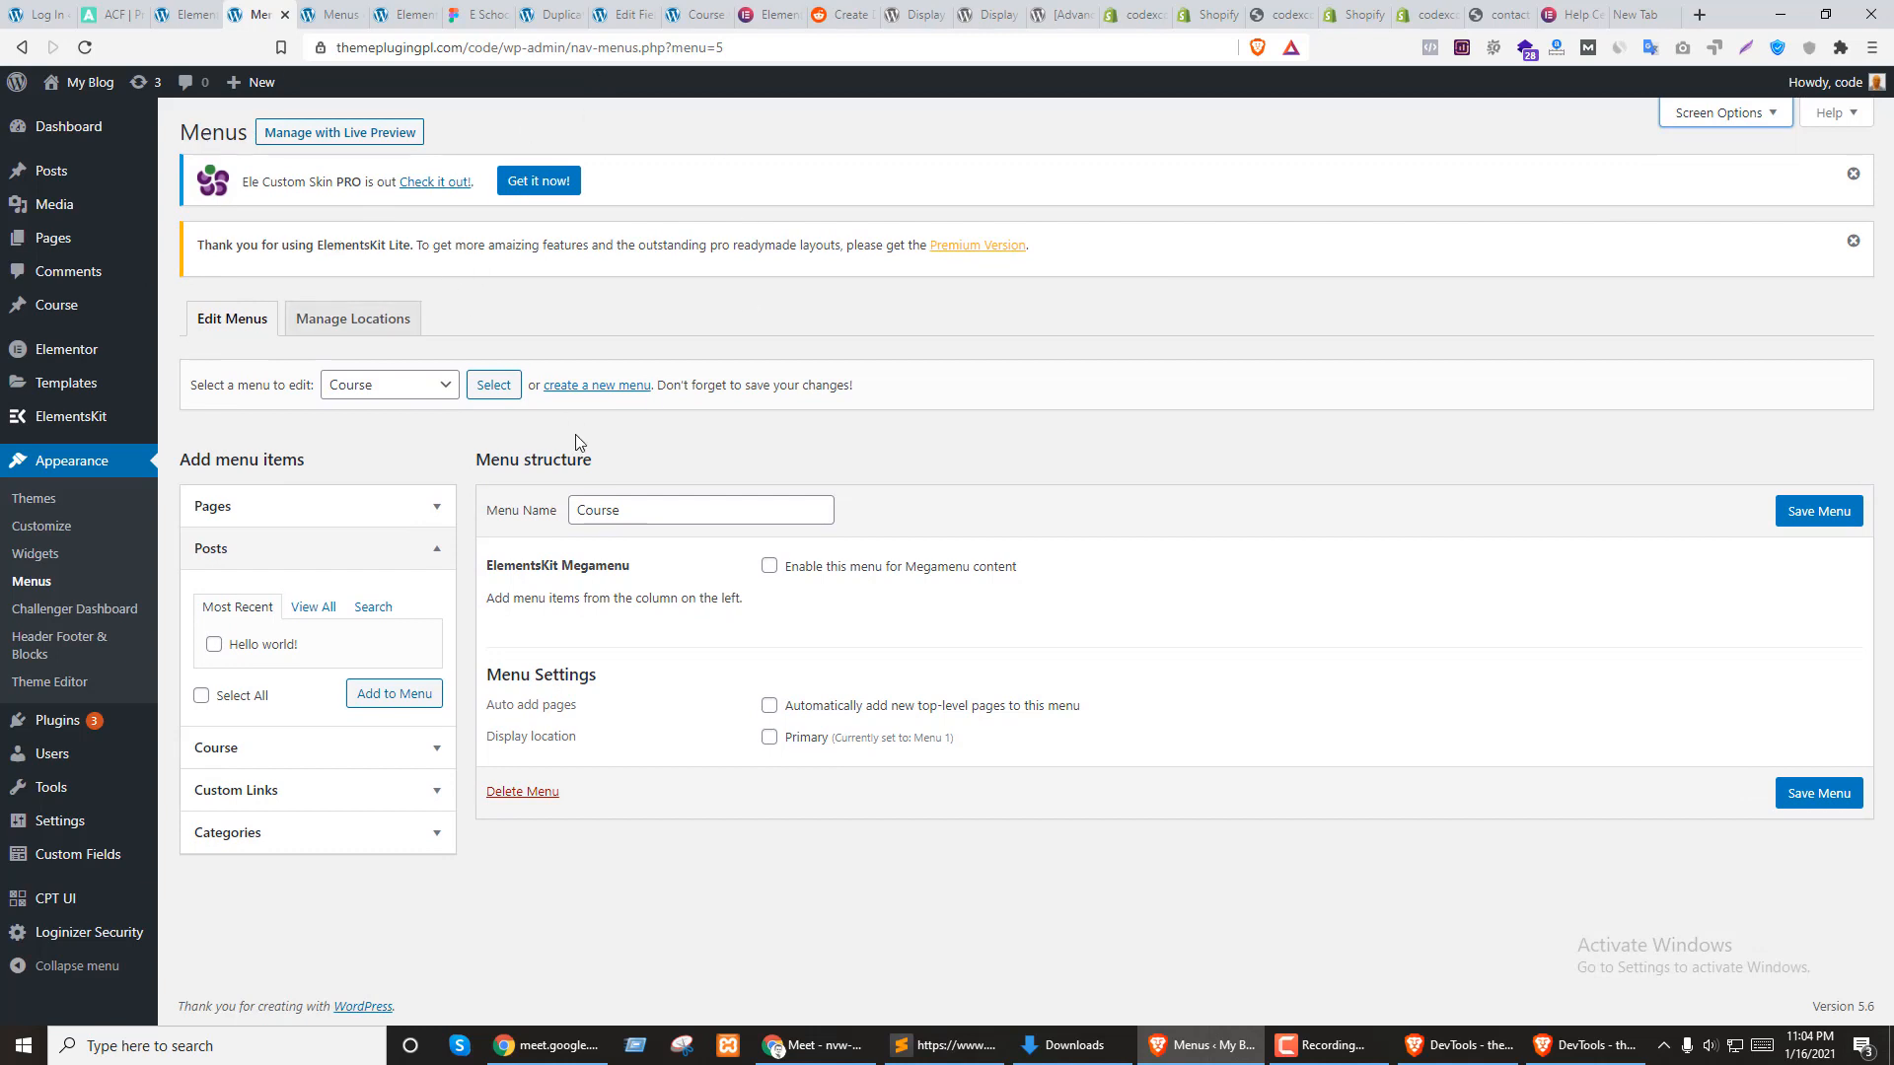
Add all three Modern Psychology courses to the Course menu and save it
click(238, 758)
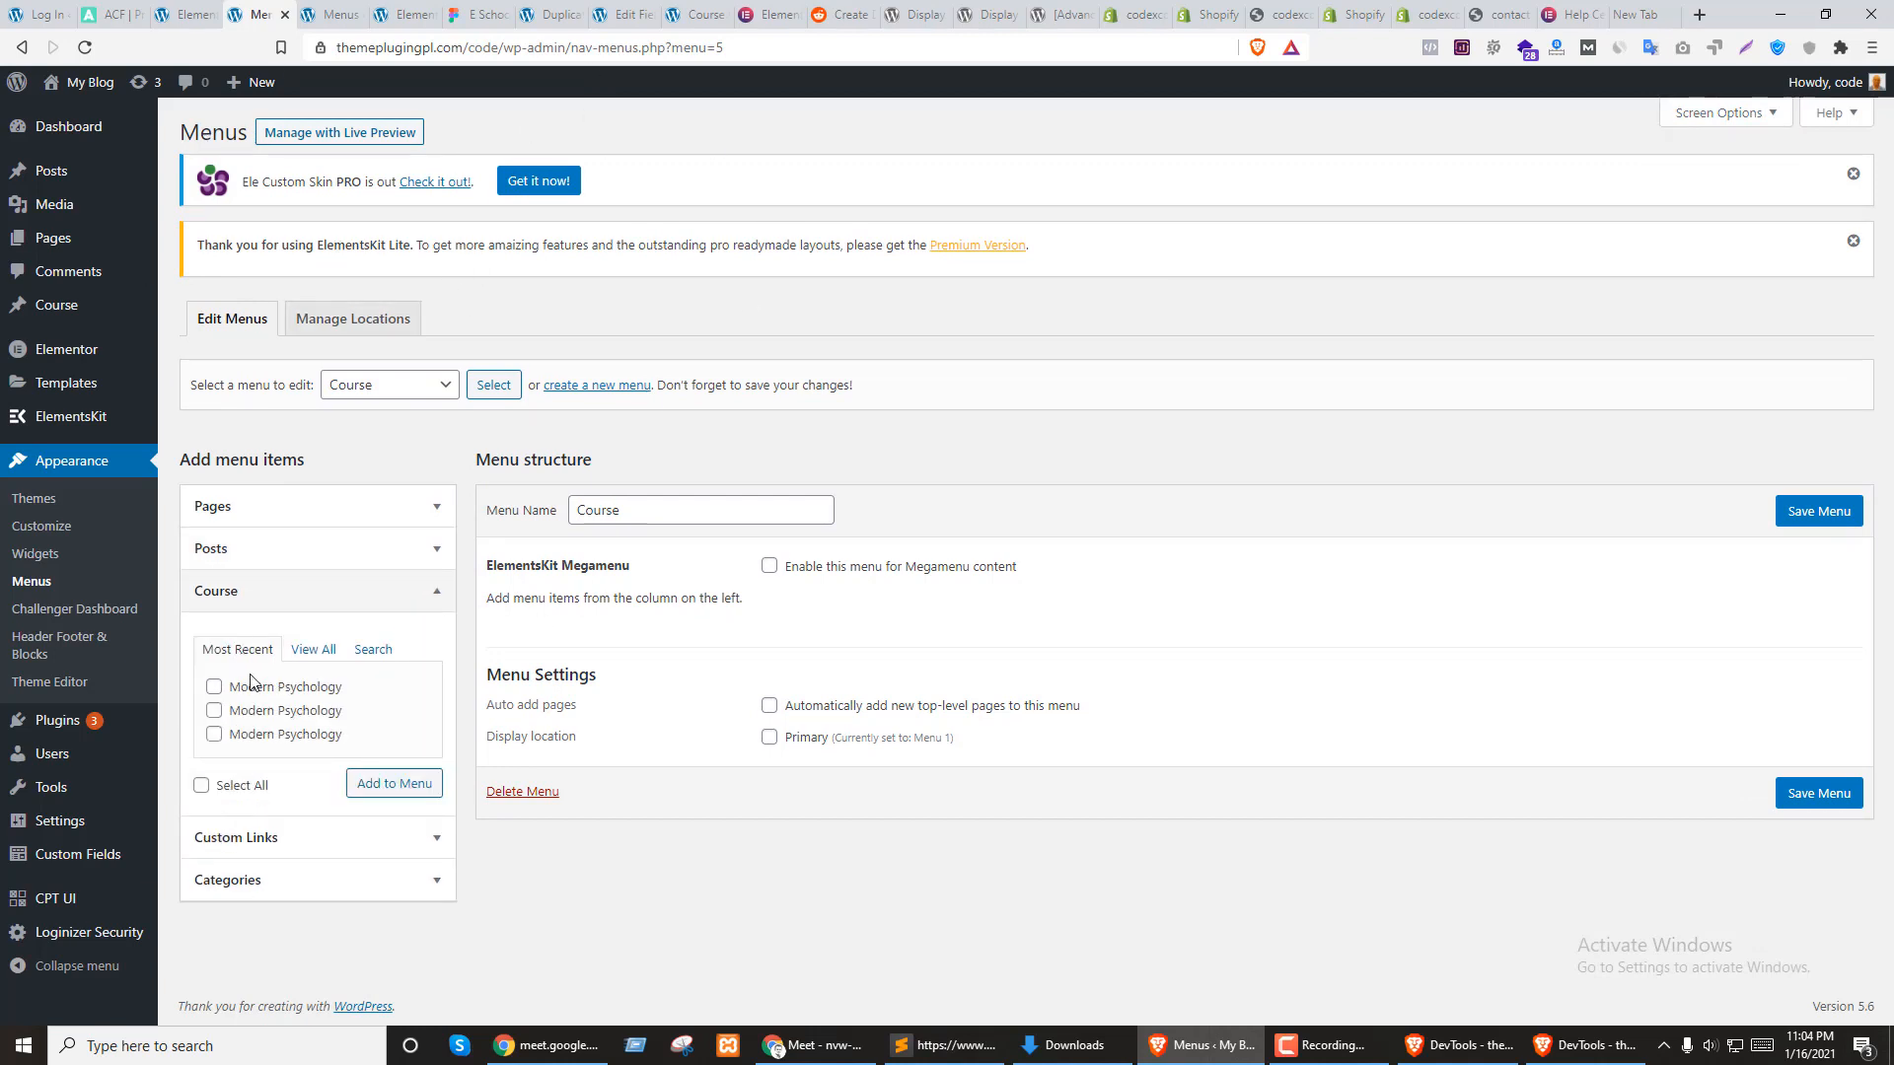
click(203, 786)
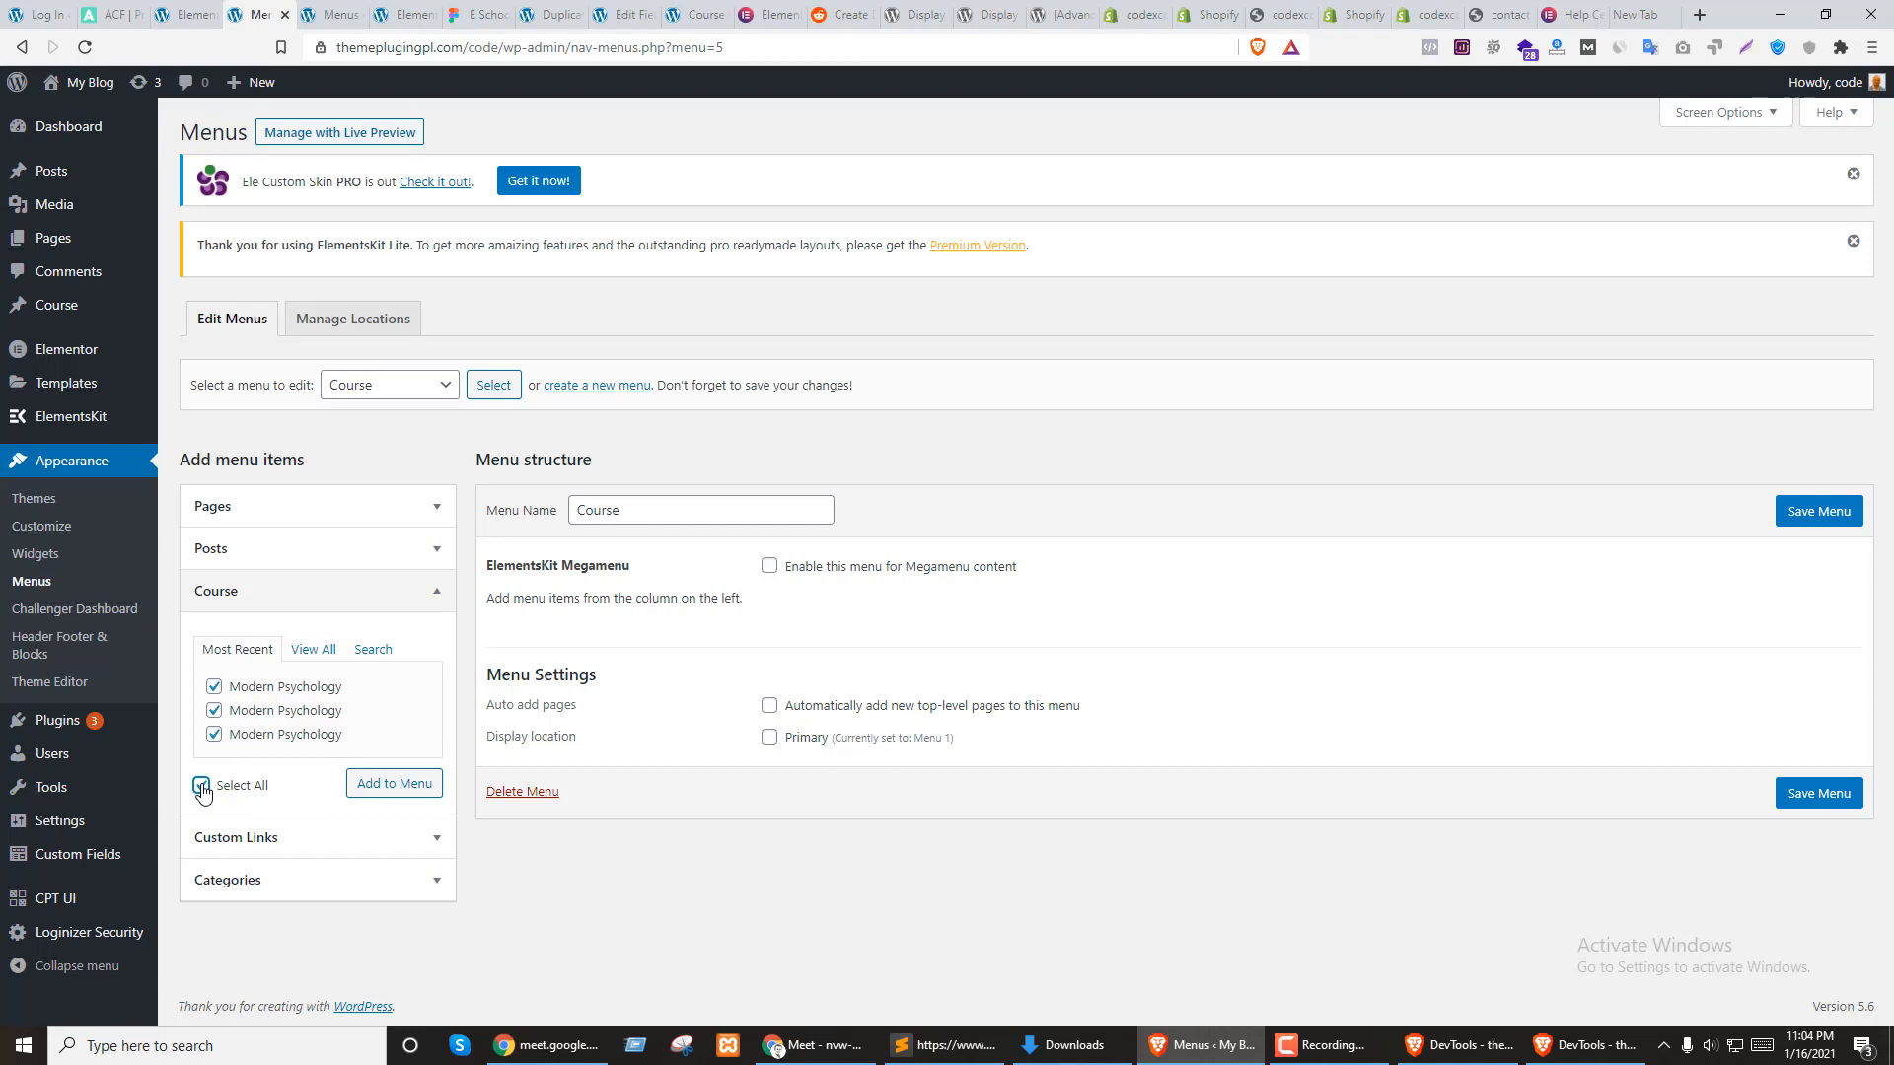
click(385, 785)
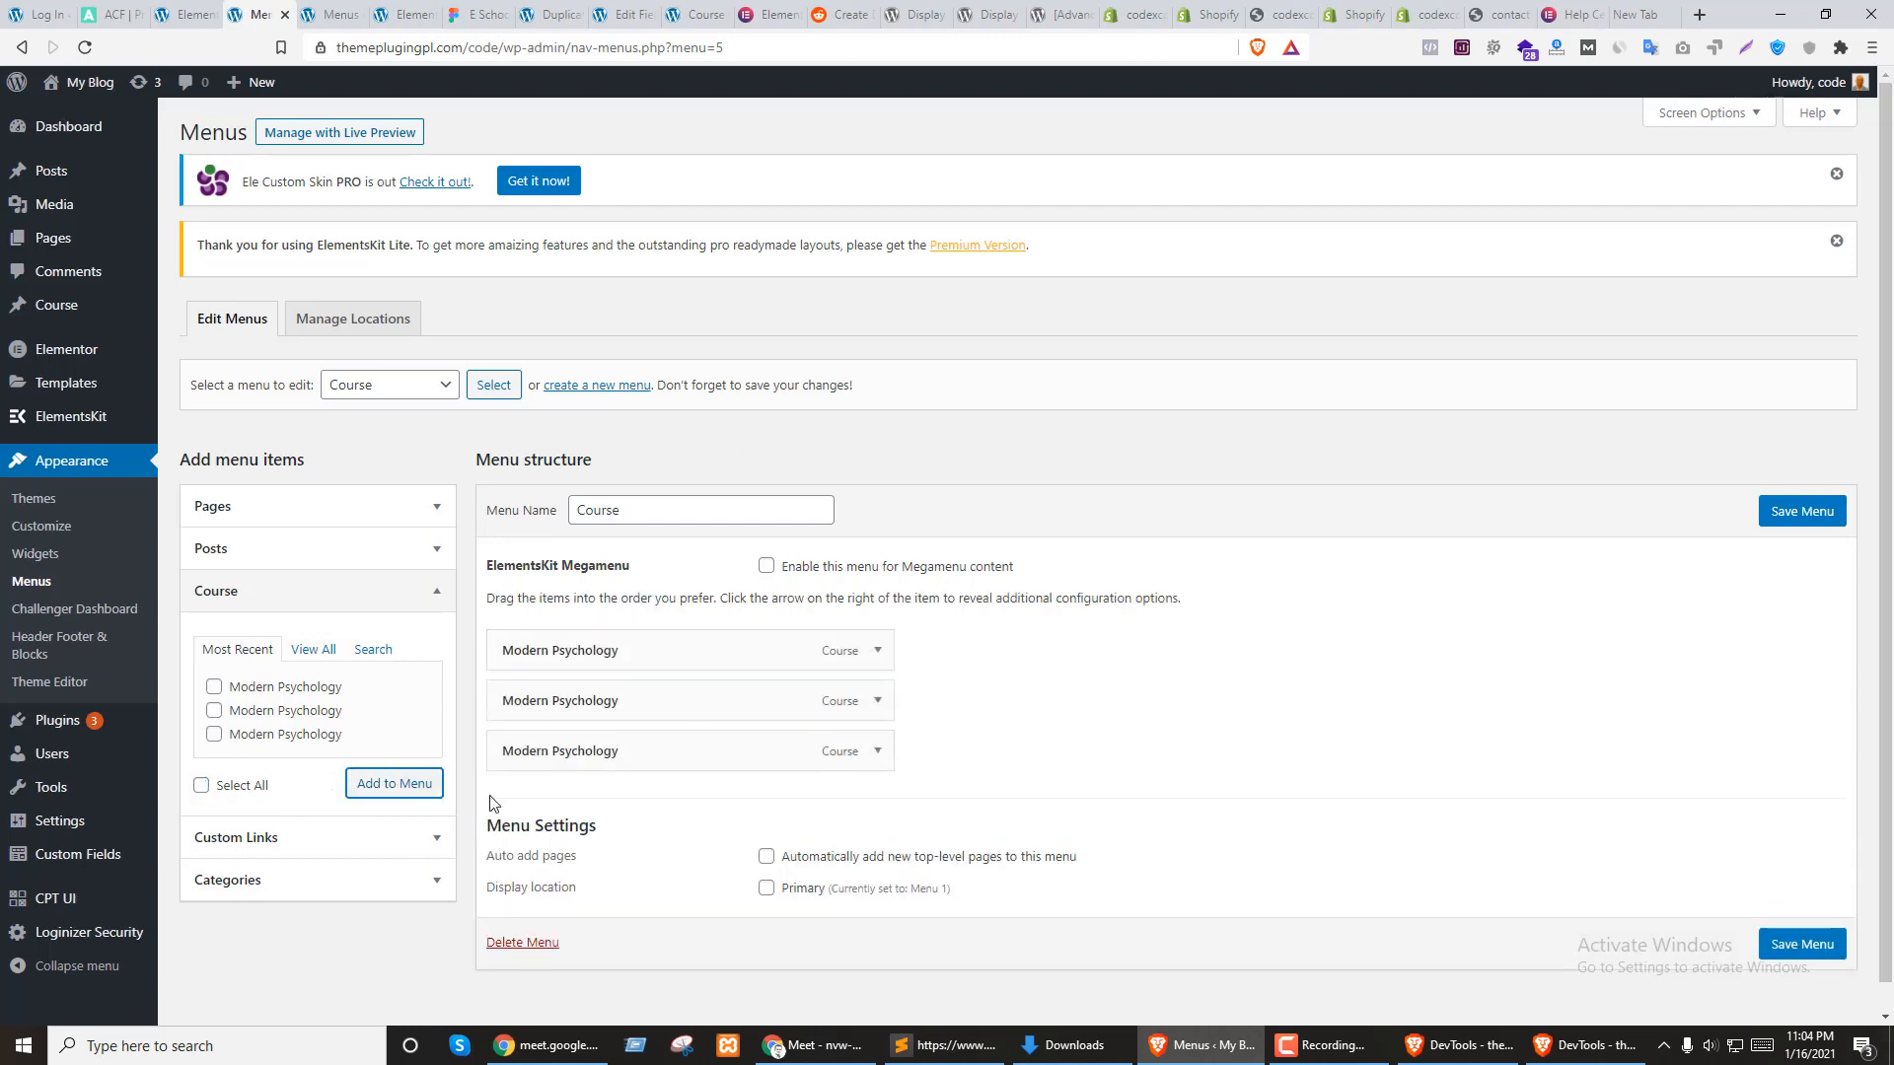
click(1802, 511)
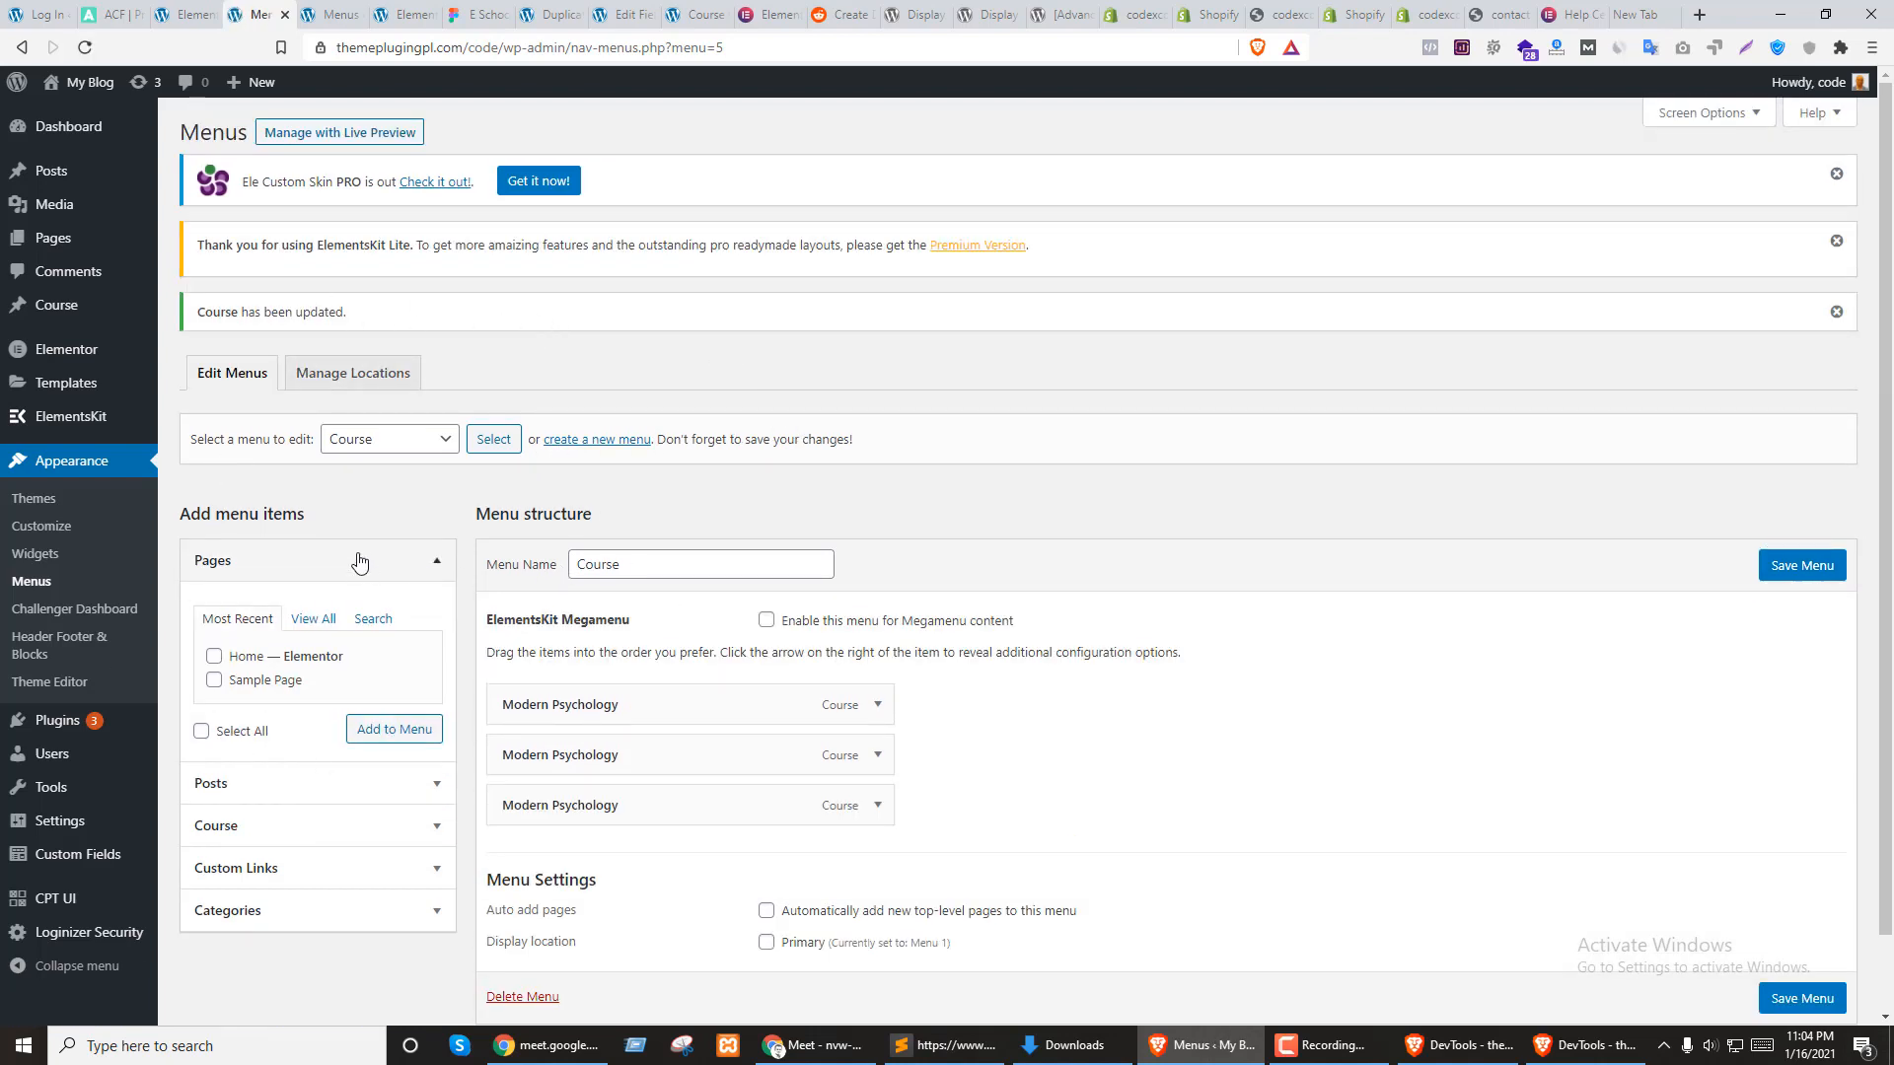
Create another new menu named Useful Link
click(613, 442)
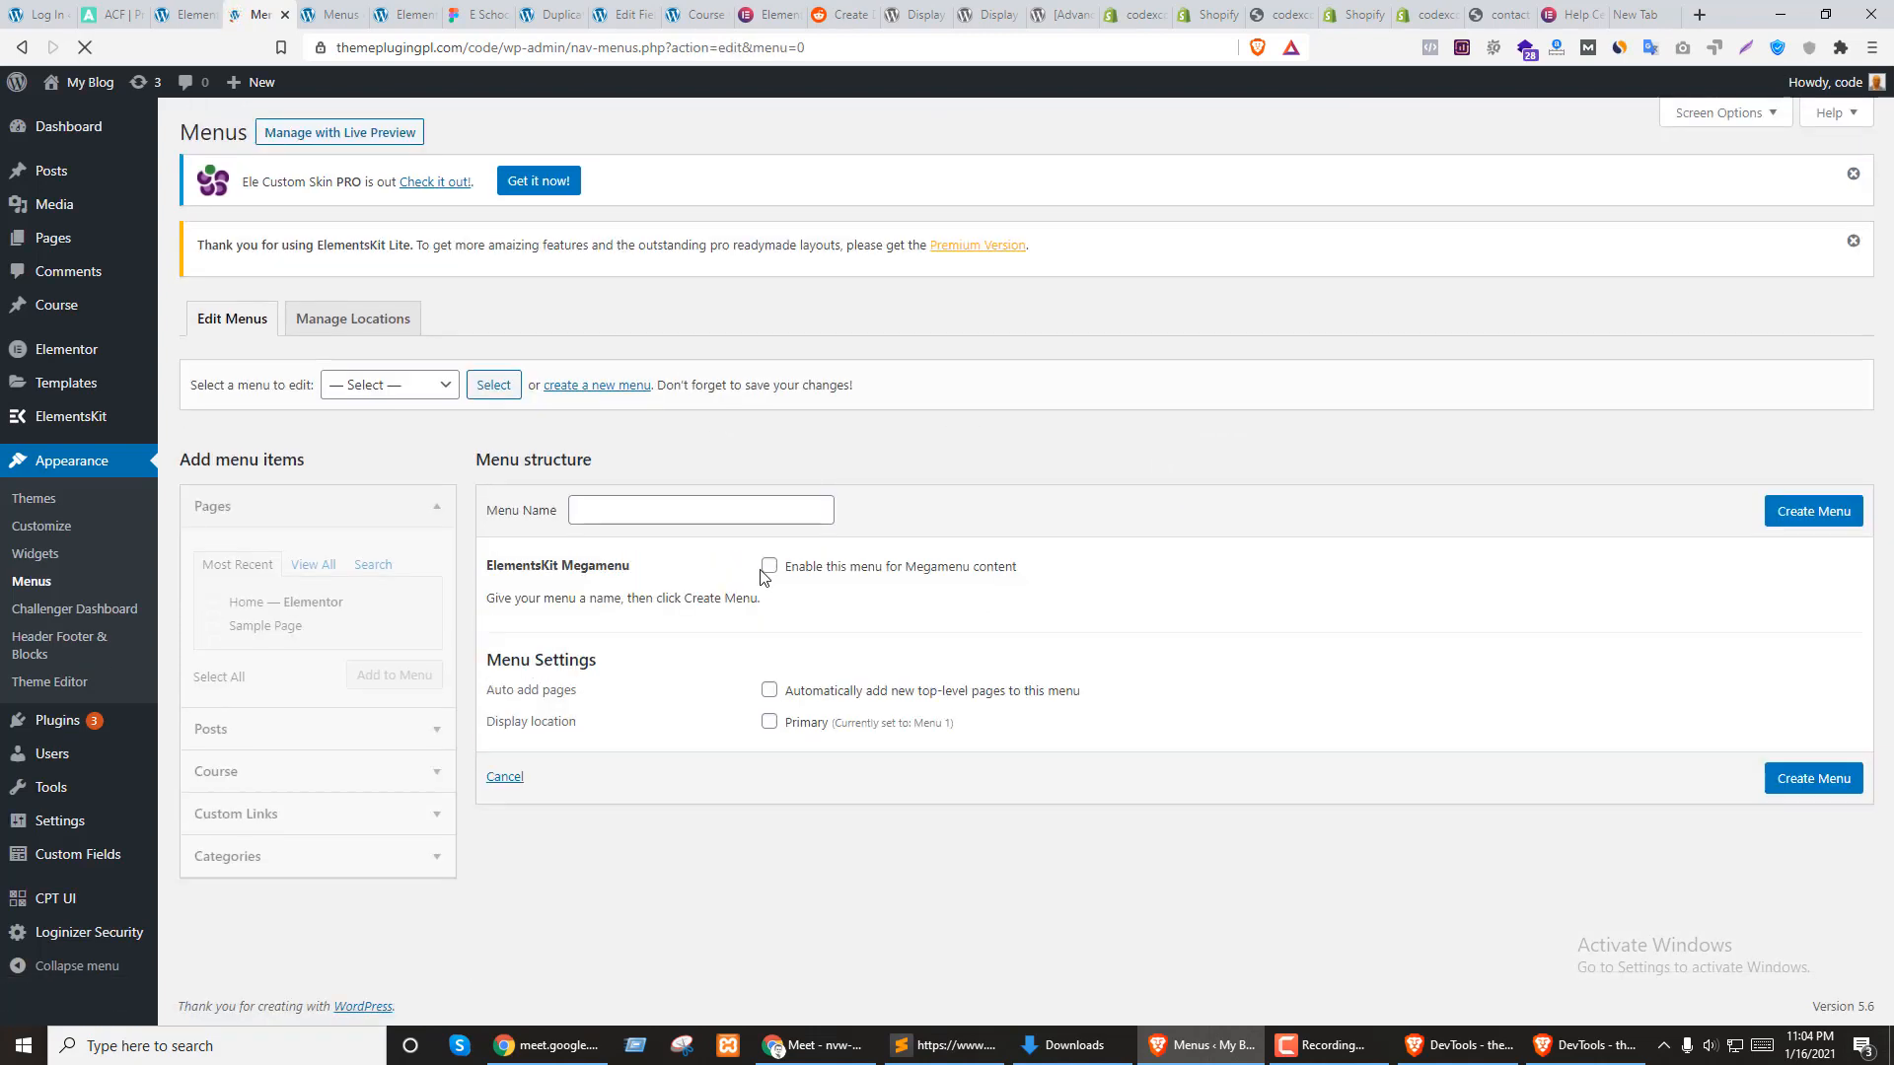
click(637, 512)
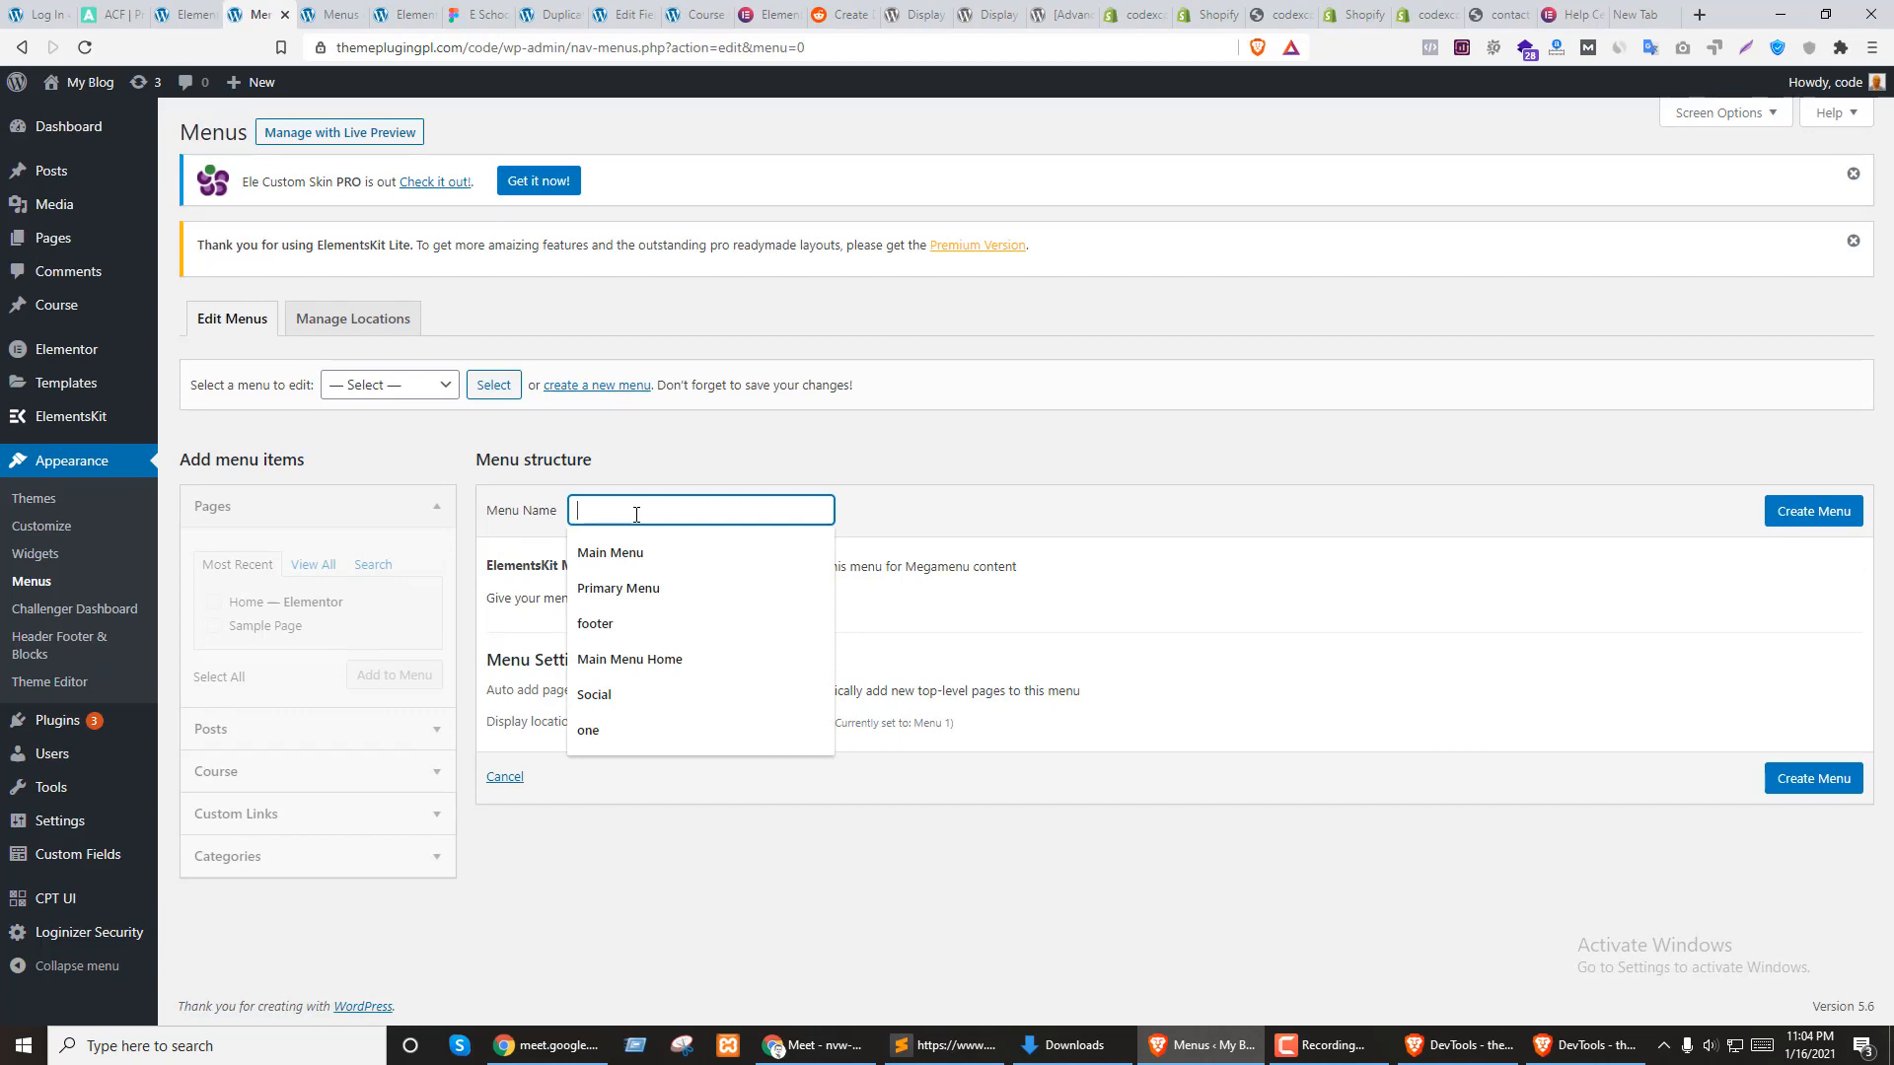
text(Useful)
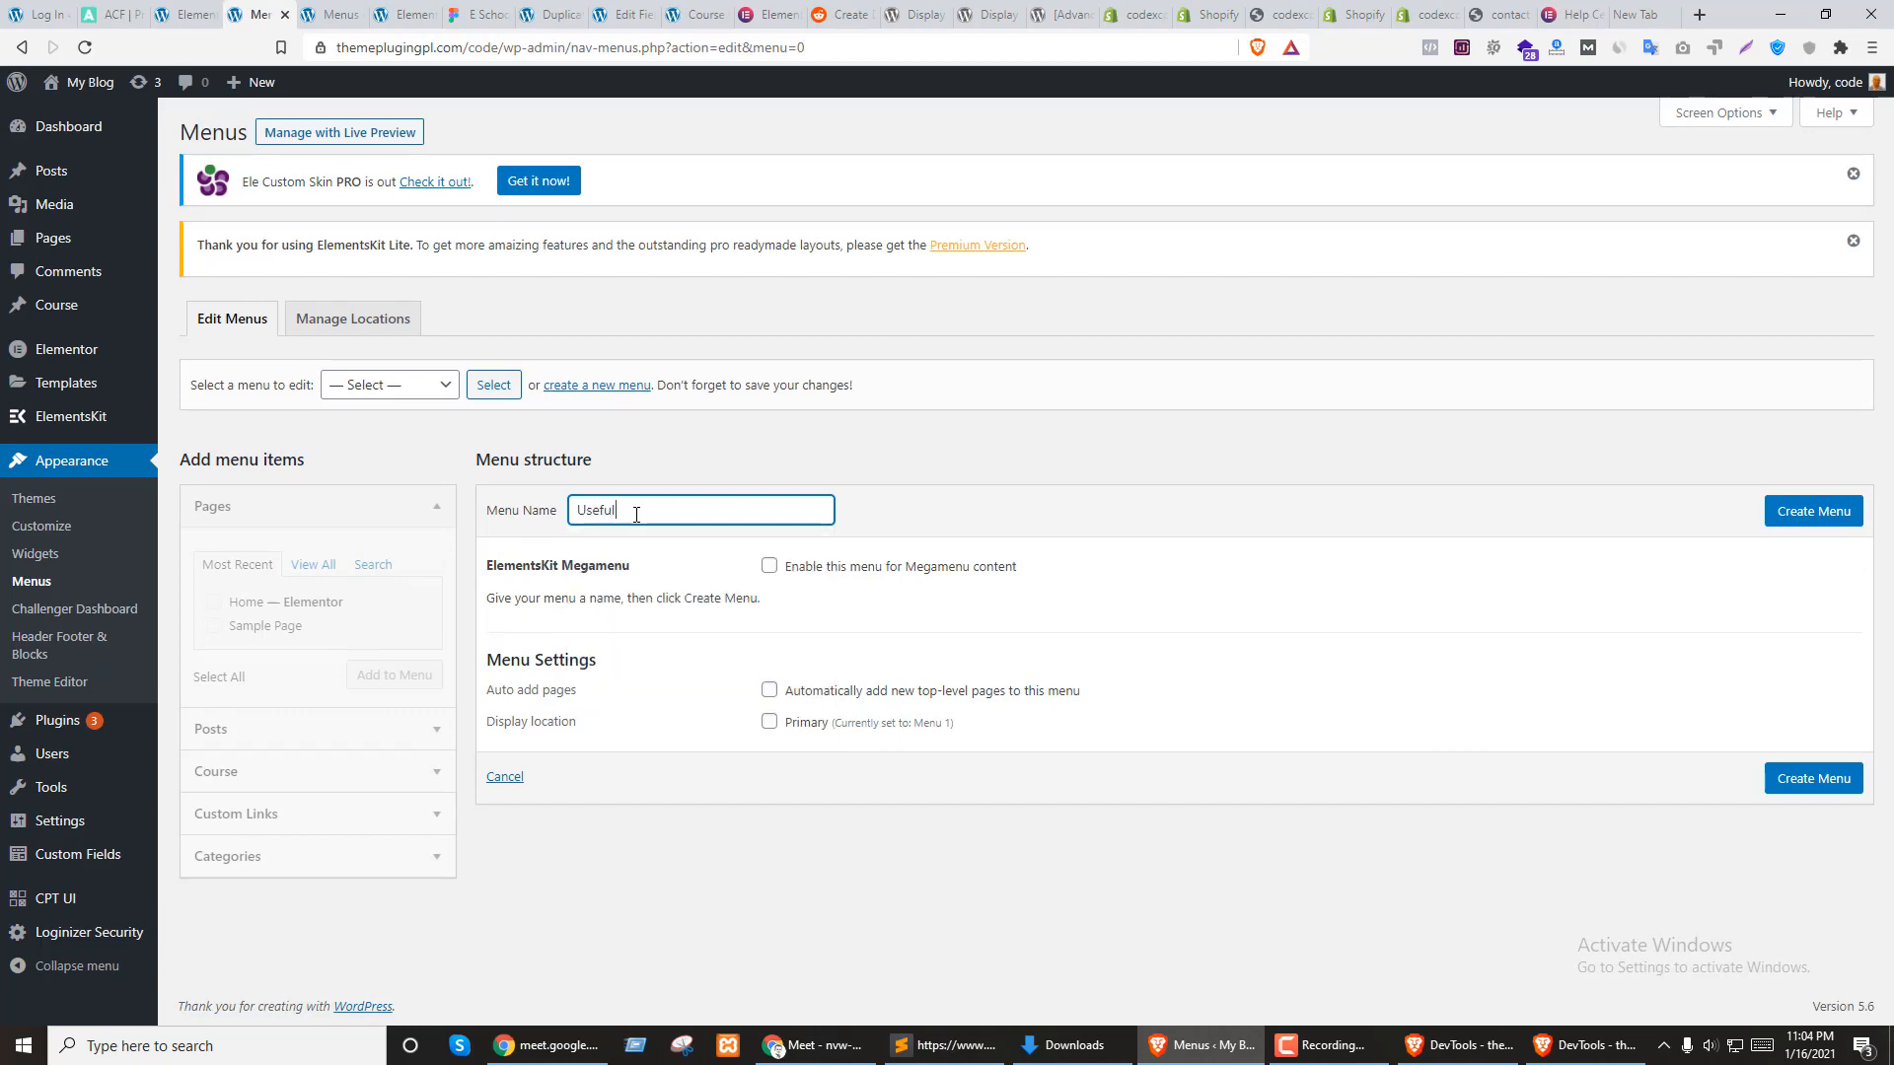
text(l Link)
click(1069, 503)
click(621, 510)
key(BackSpace)
click(1820, 511)
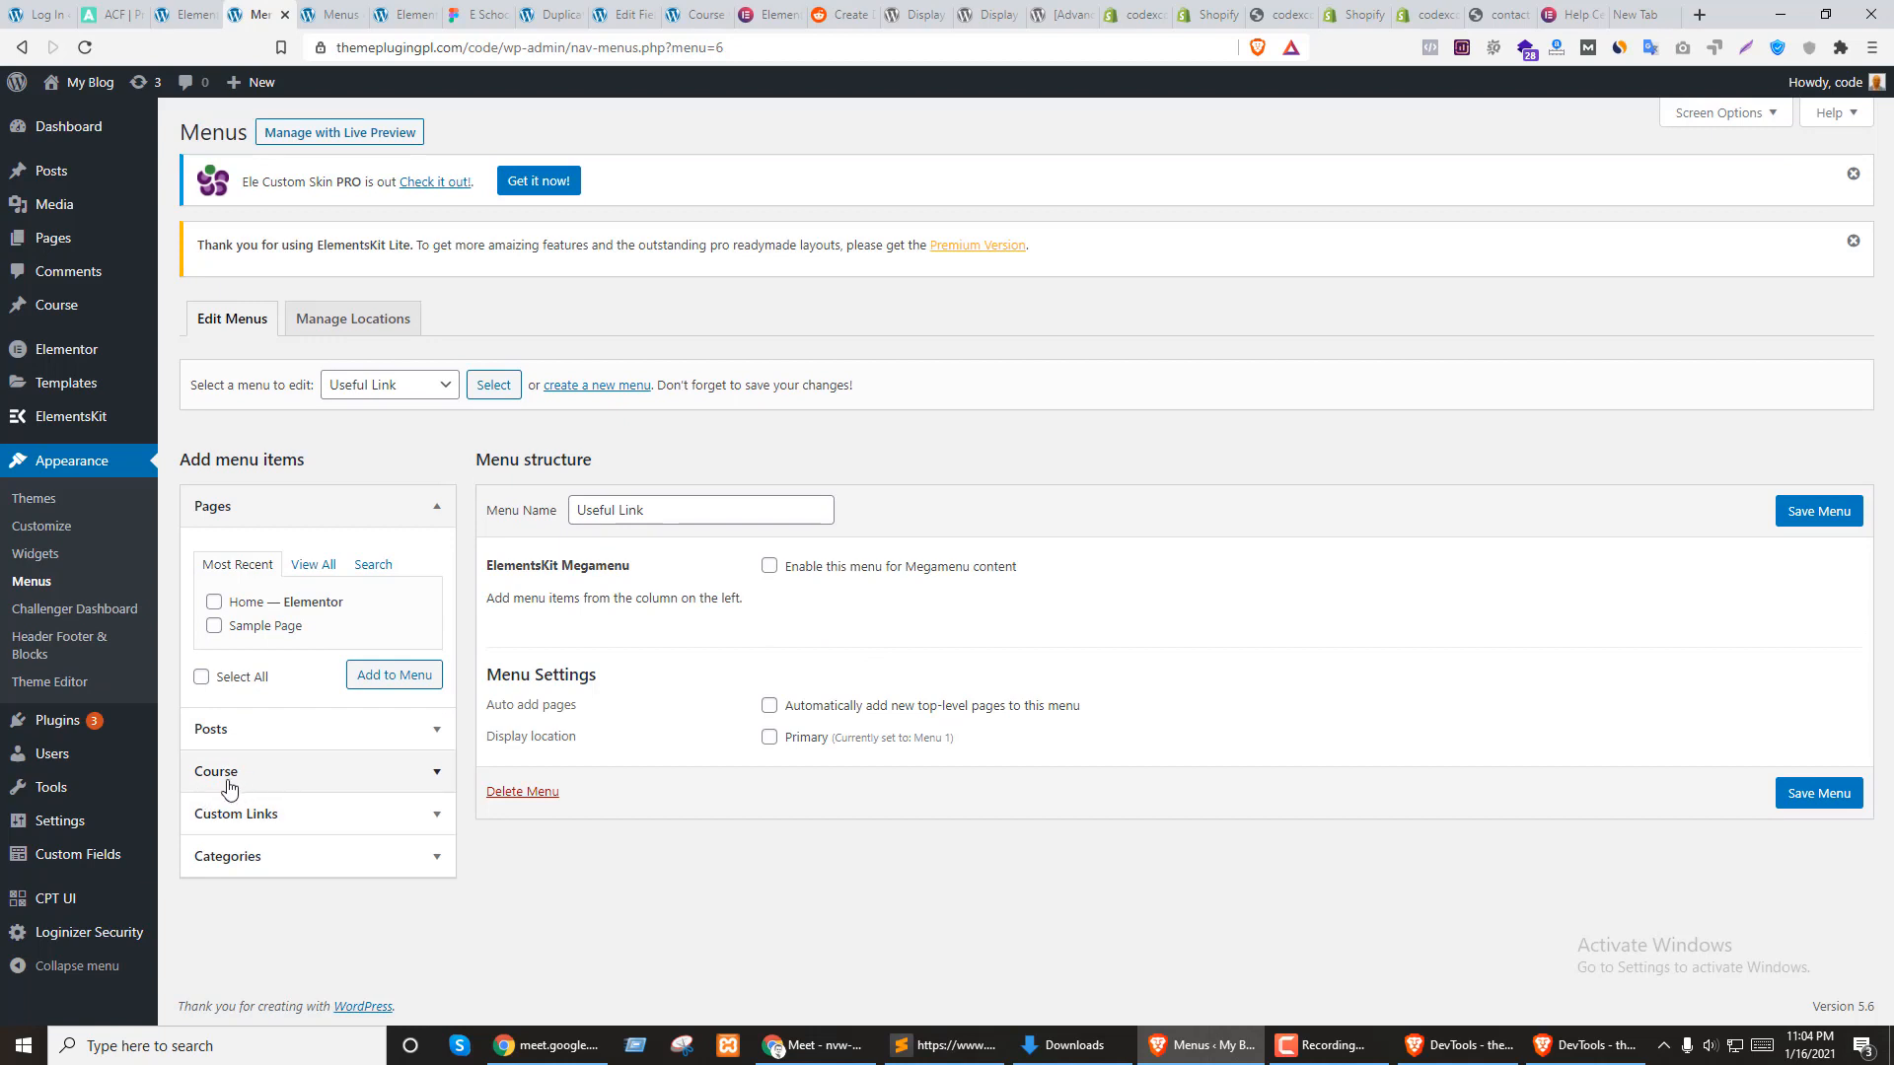
Add a custom link with URL # and link text Google to the Useful Link menu
click(322, 815)
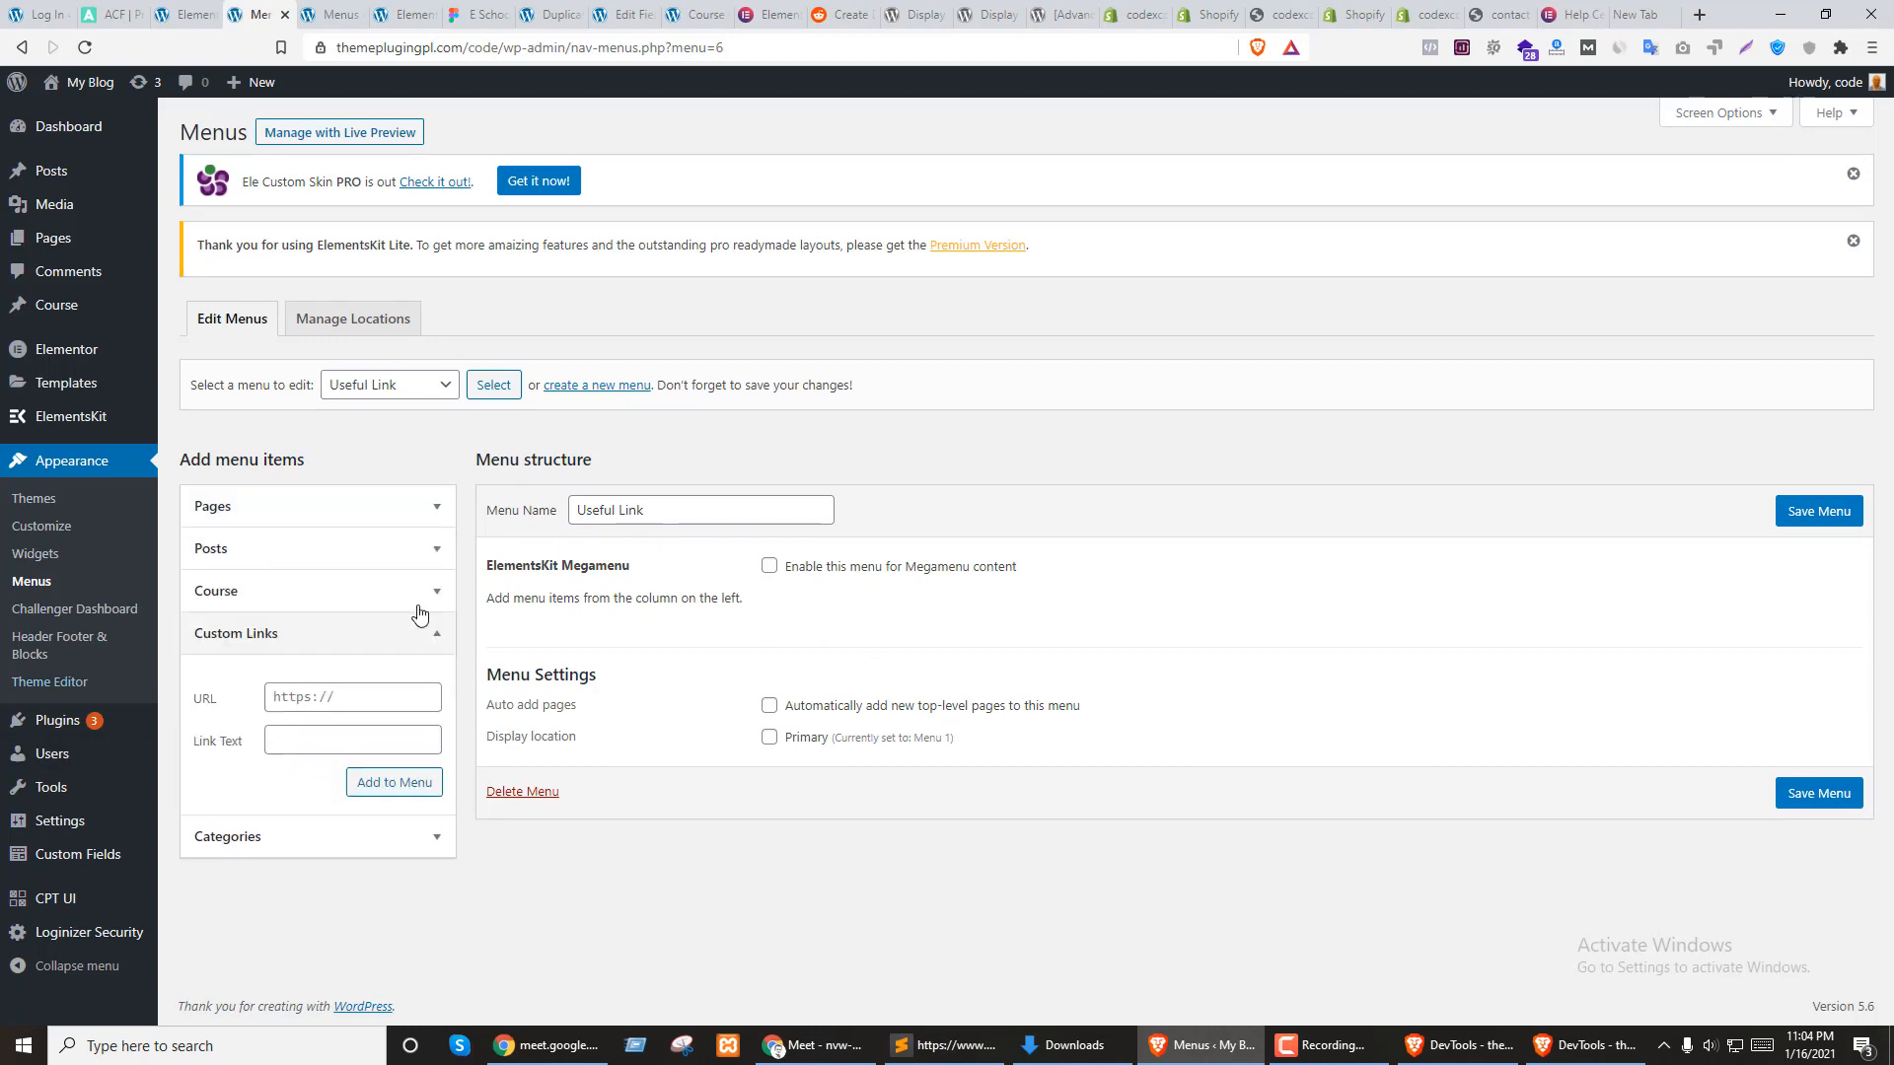
click(346, 698)
click(347, 749)
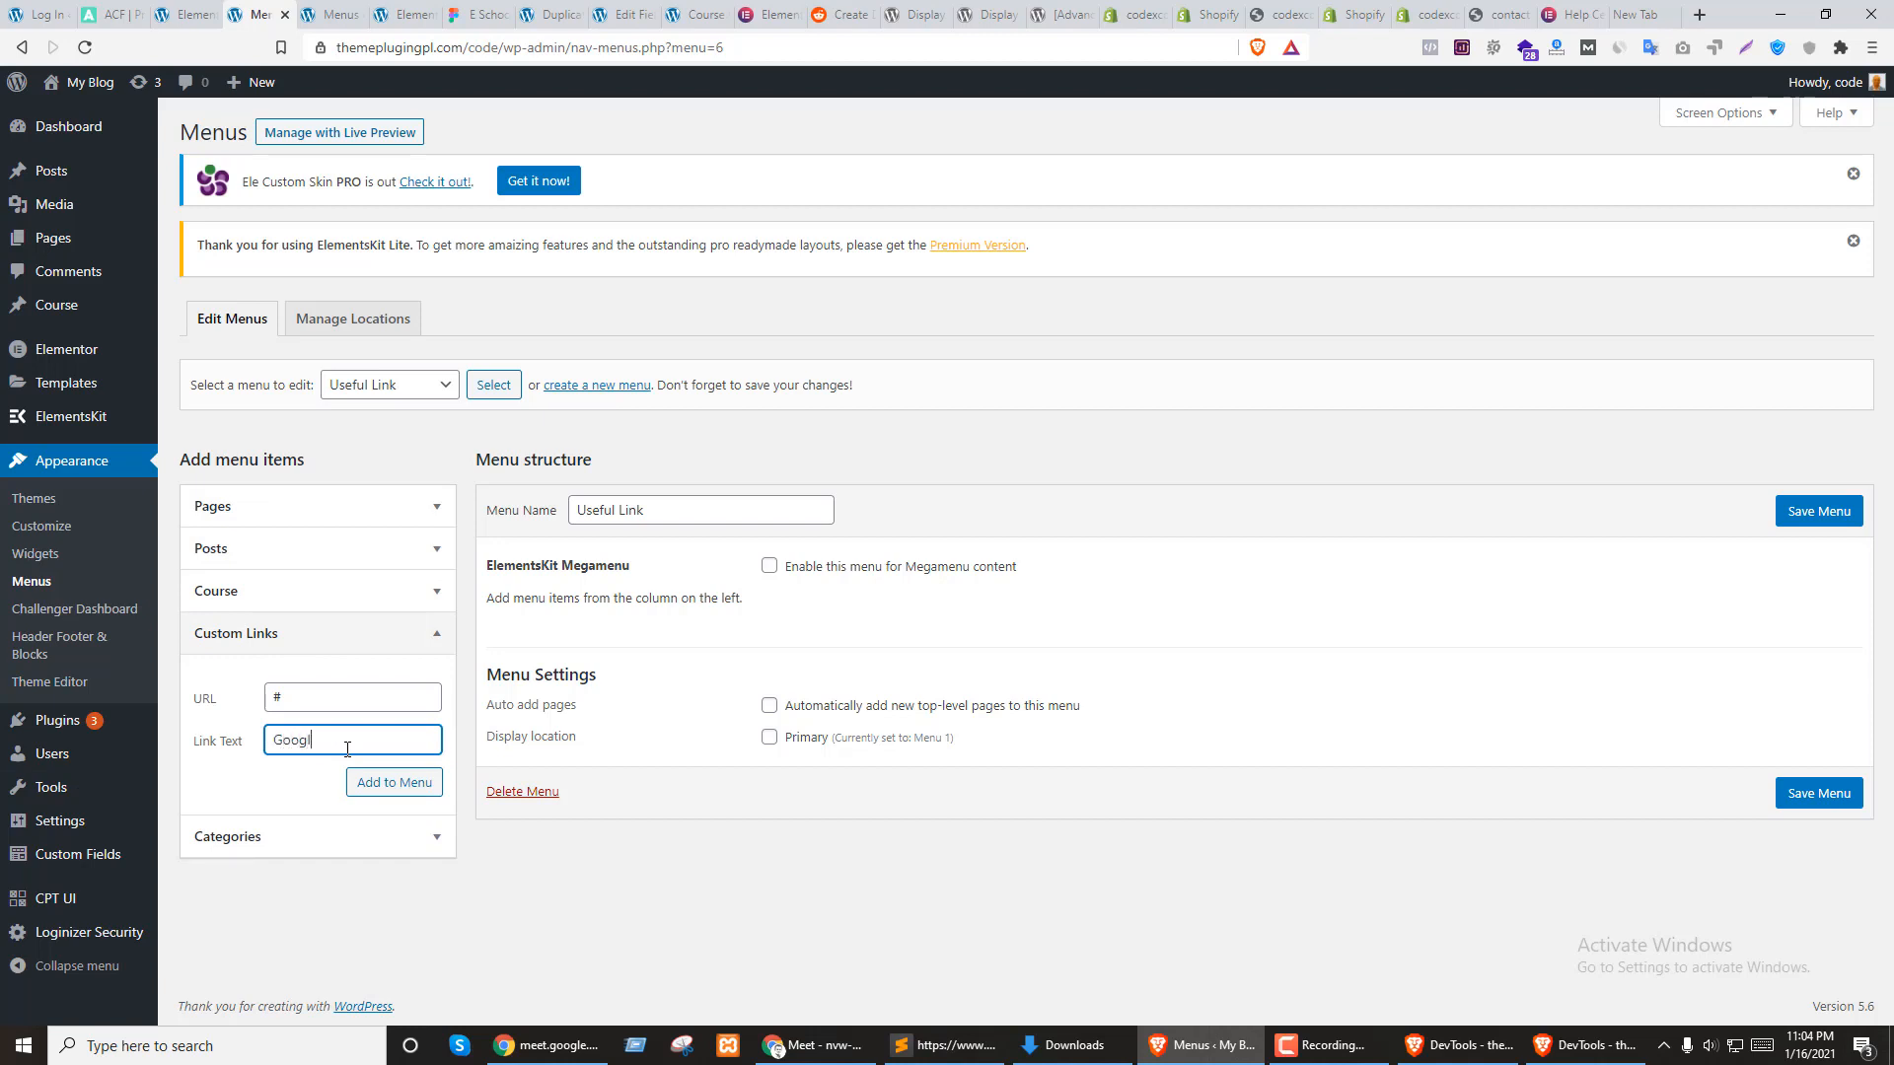
click(357, 788)
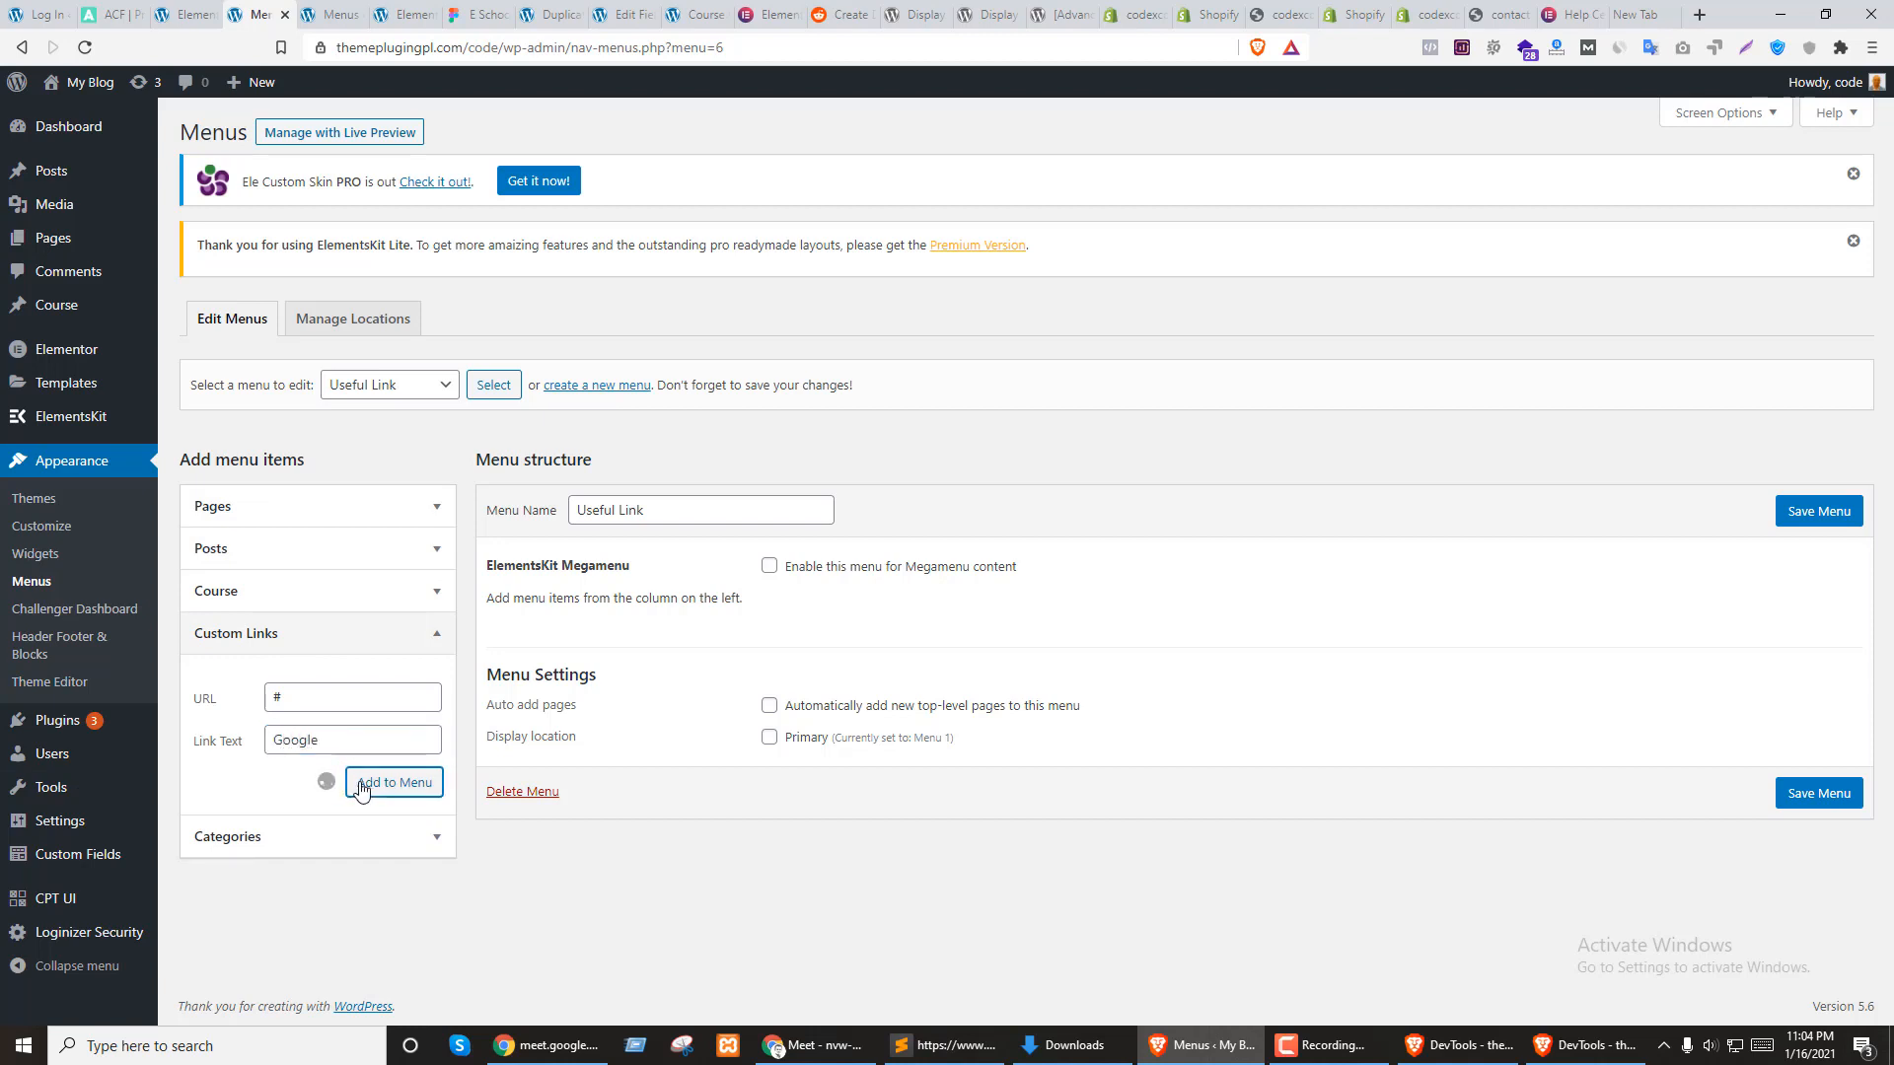
Add a second custom link with URL # and link text sikhbeshobai to the Useful Link menu
click(335, 694)
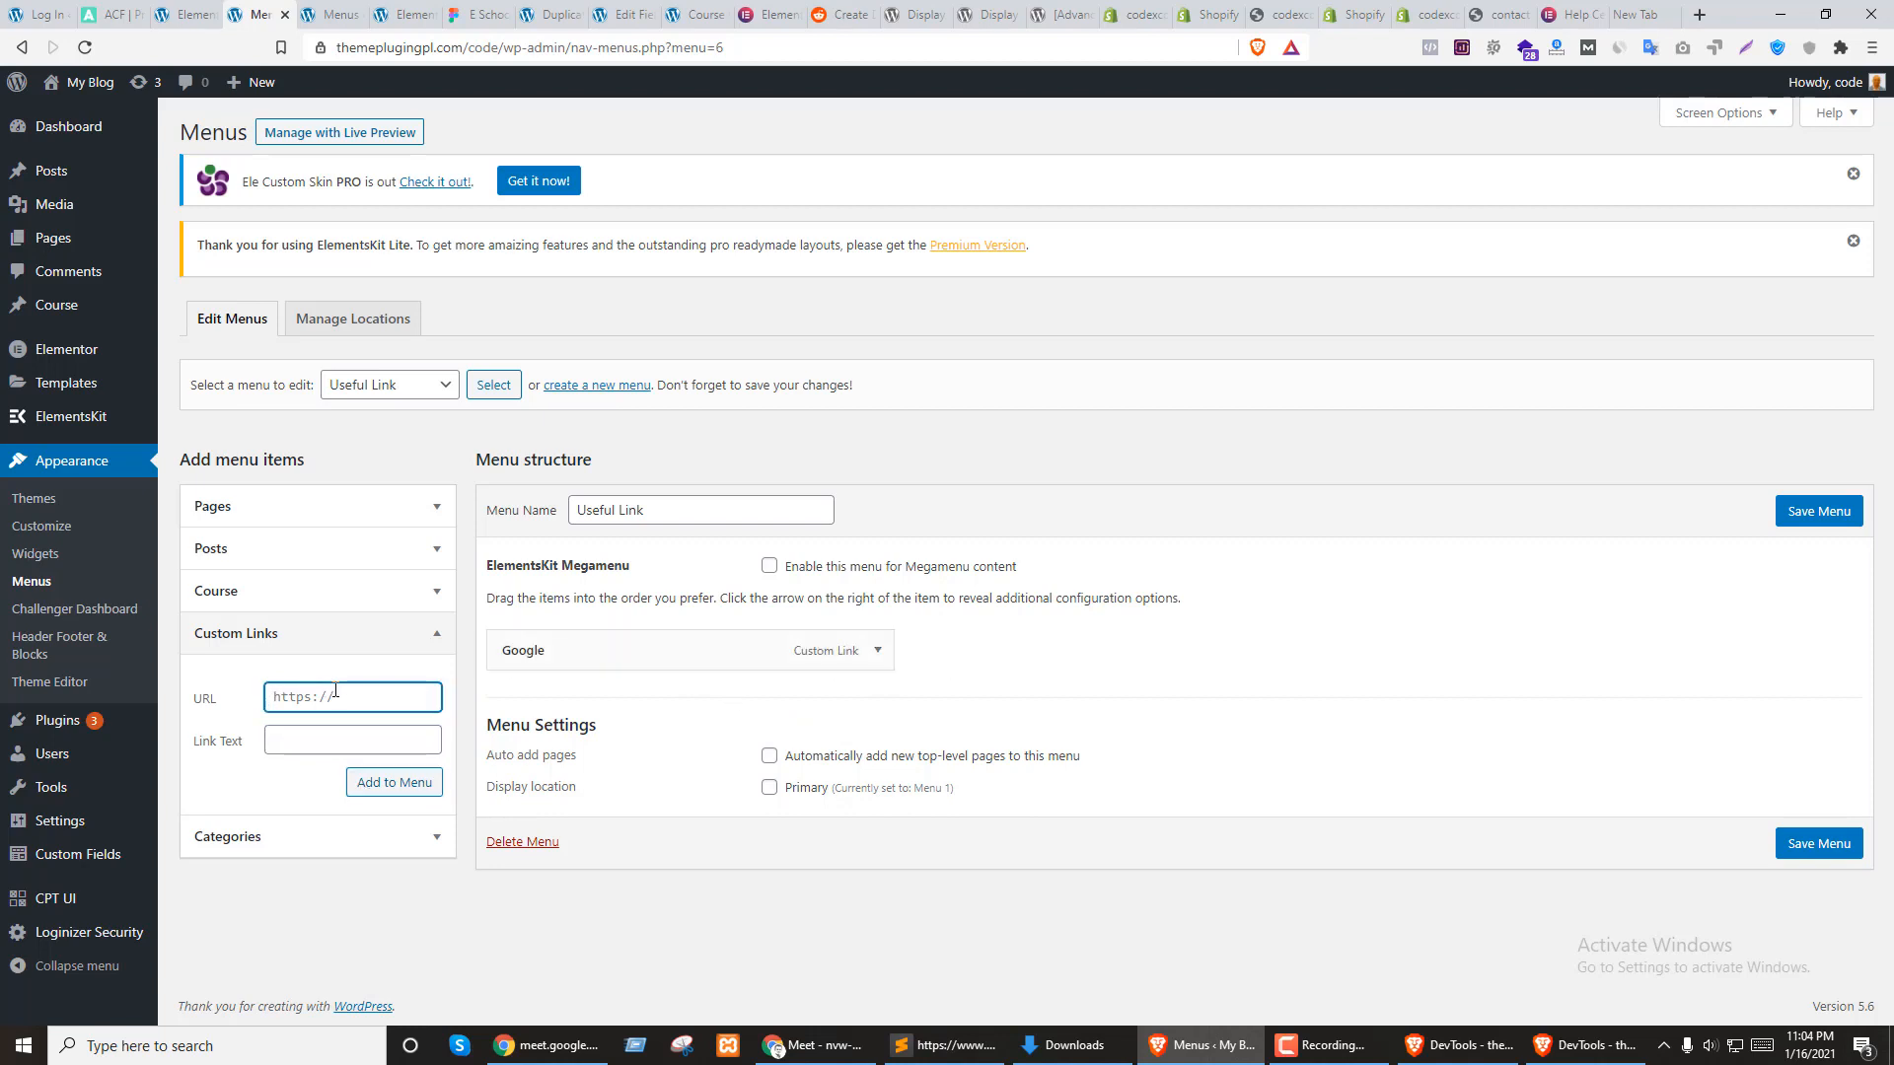
text(#)
click(329, 745)
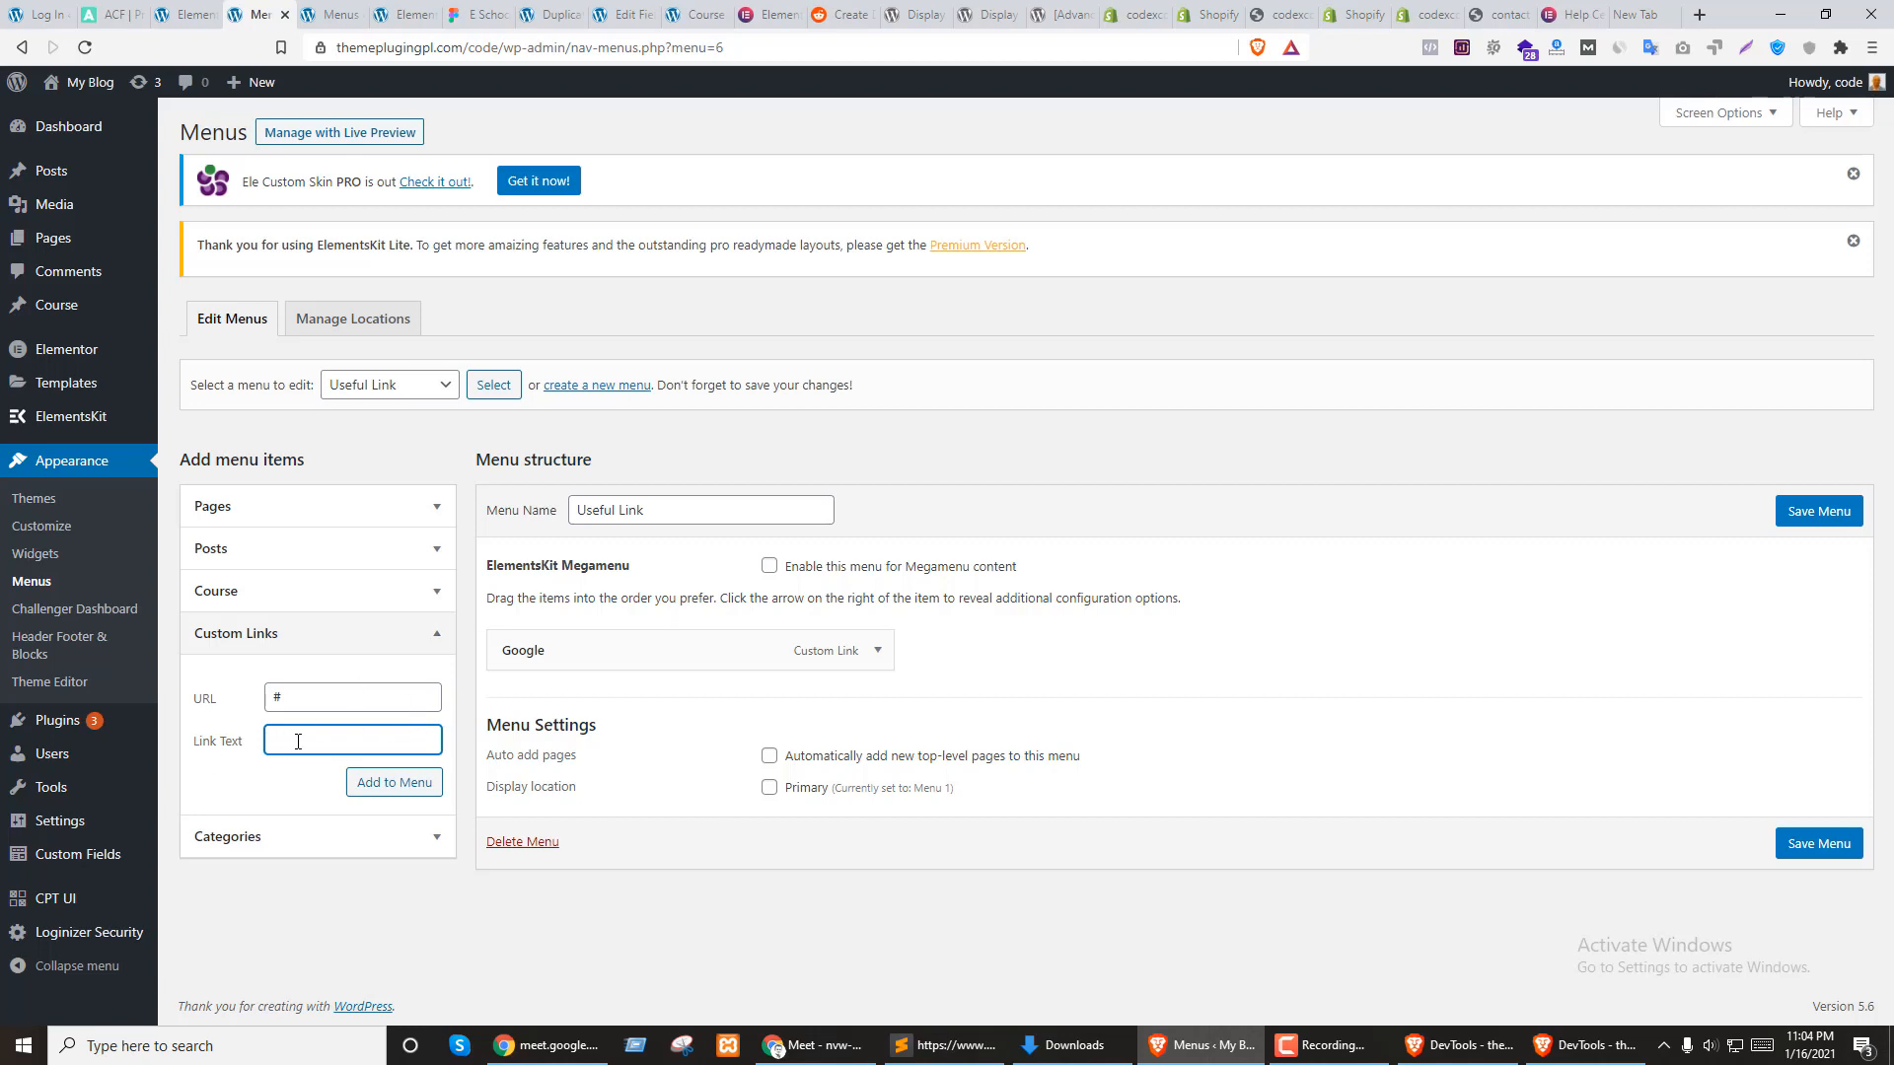
text(sikho)
click(380, 783)
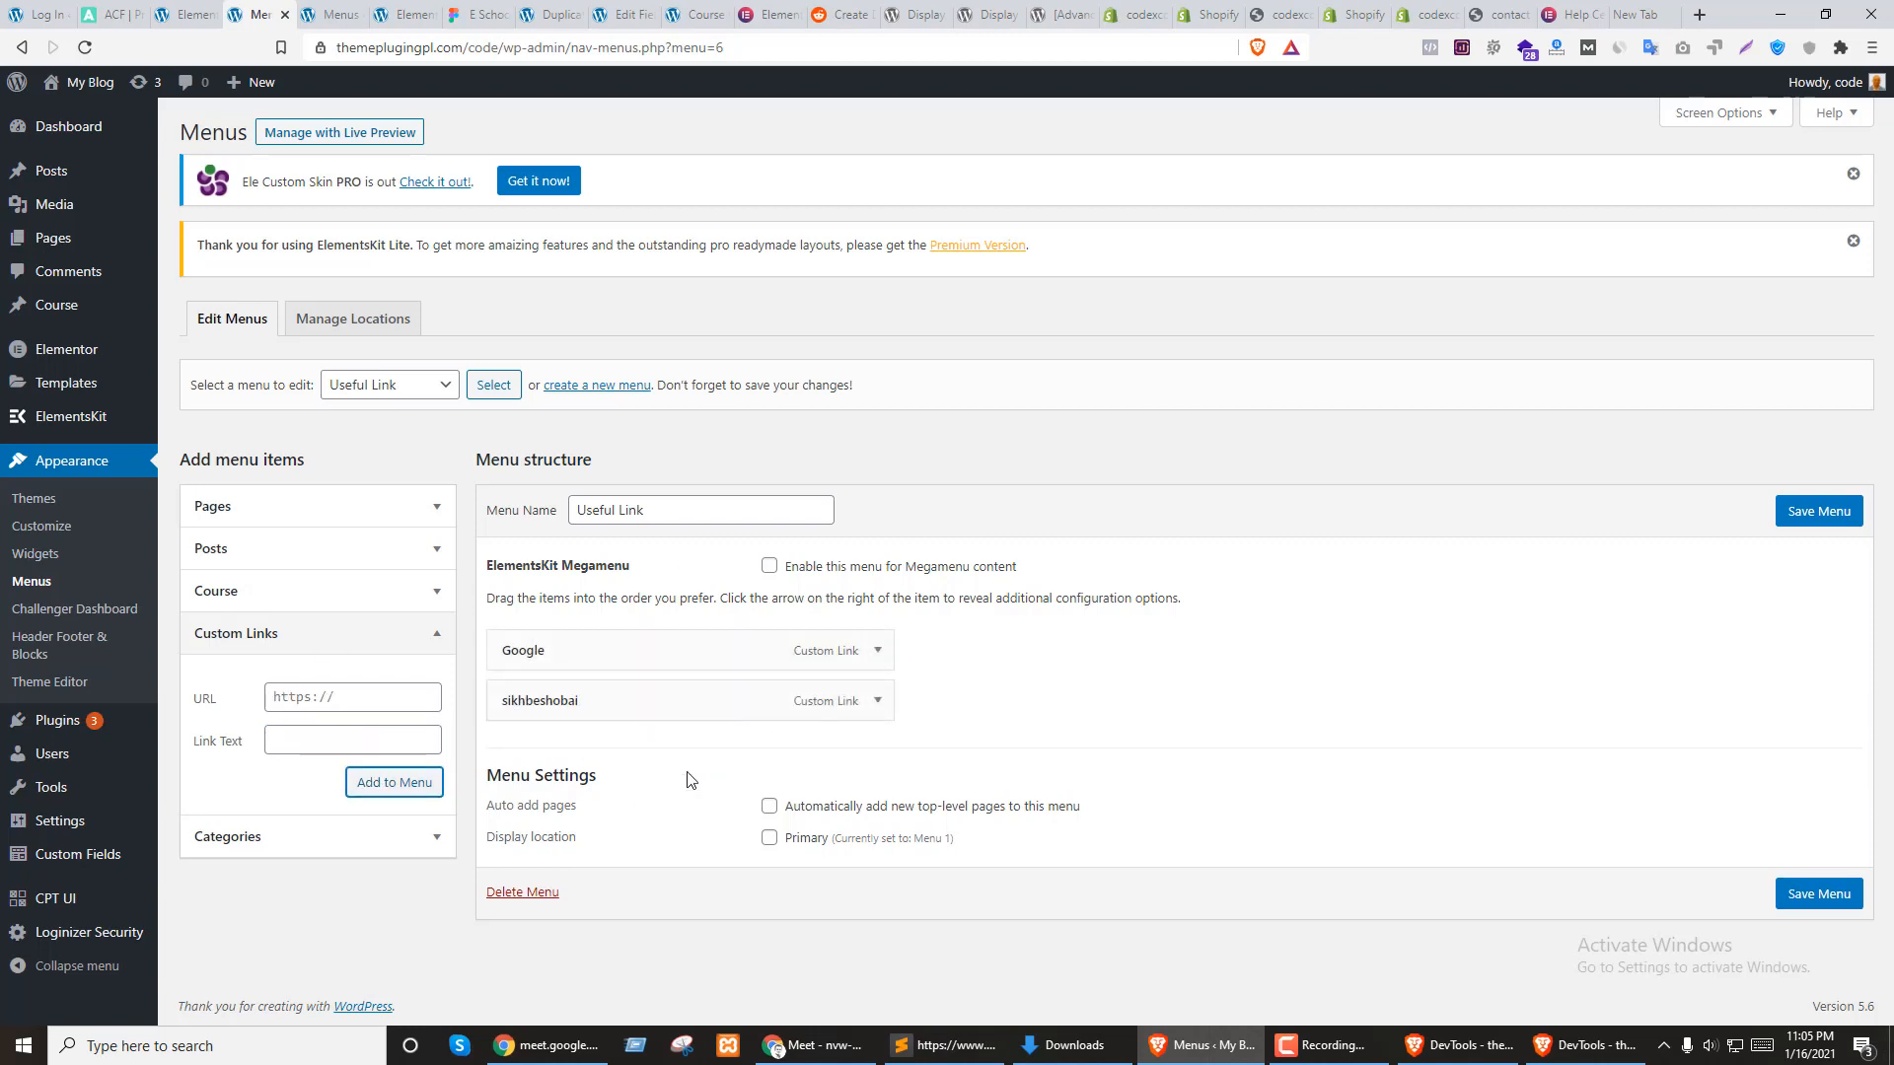
Enable the Link Target property in the screen options and set the Google menu item to open in a new tab
click(877, 651)
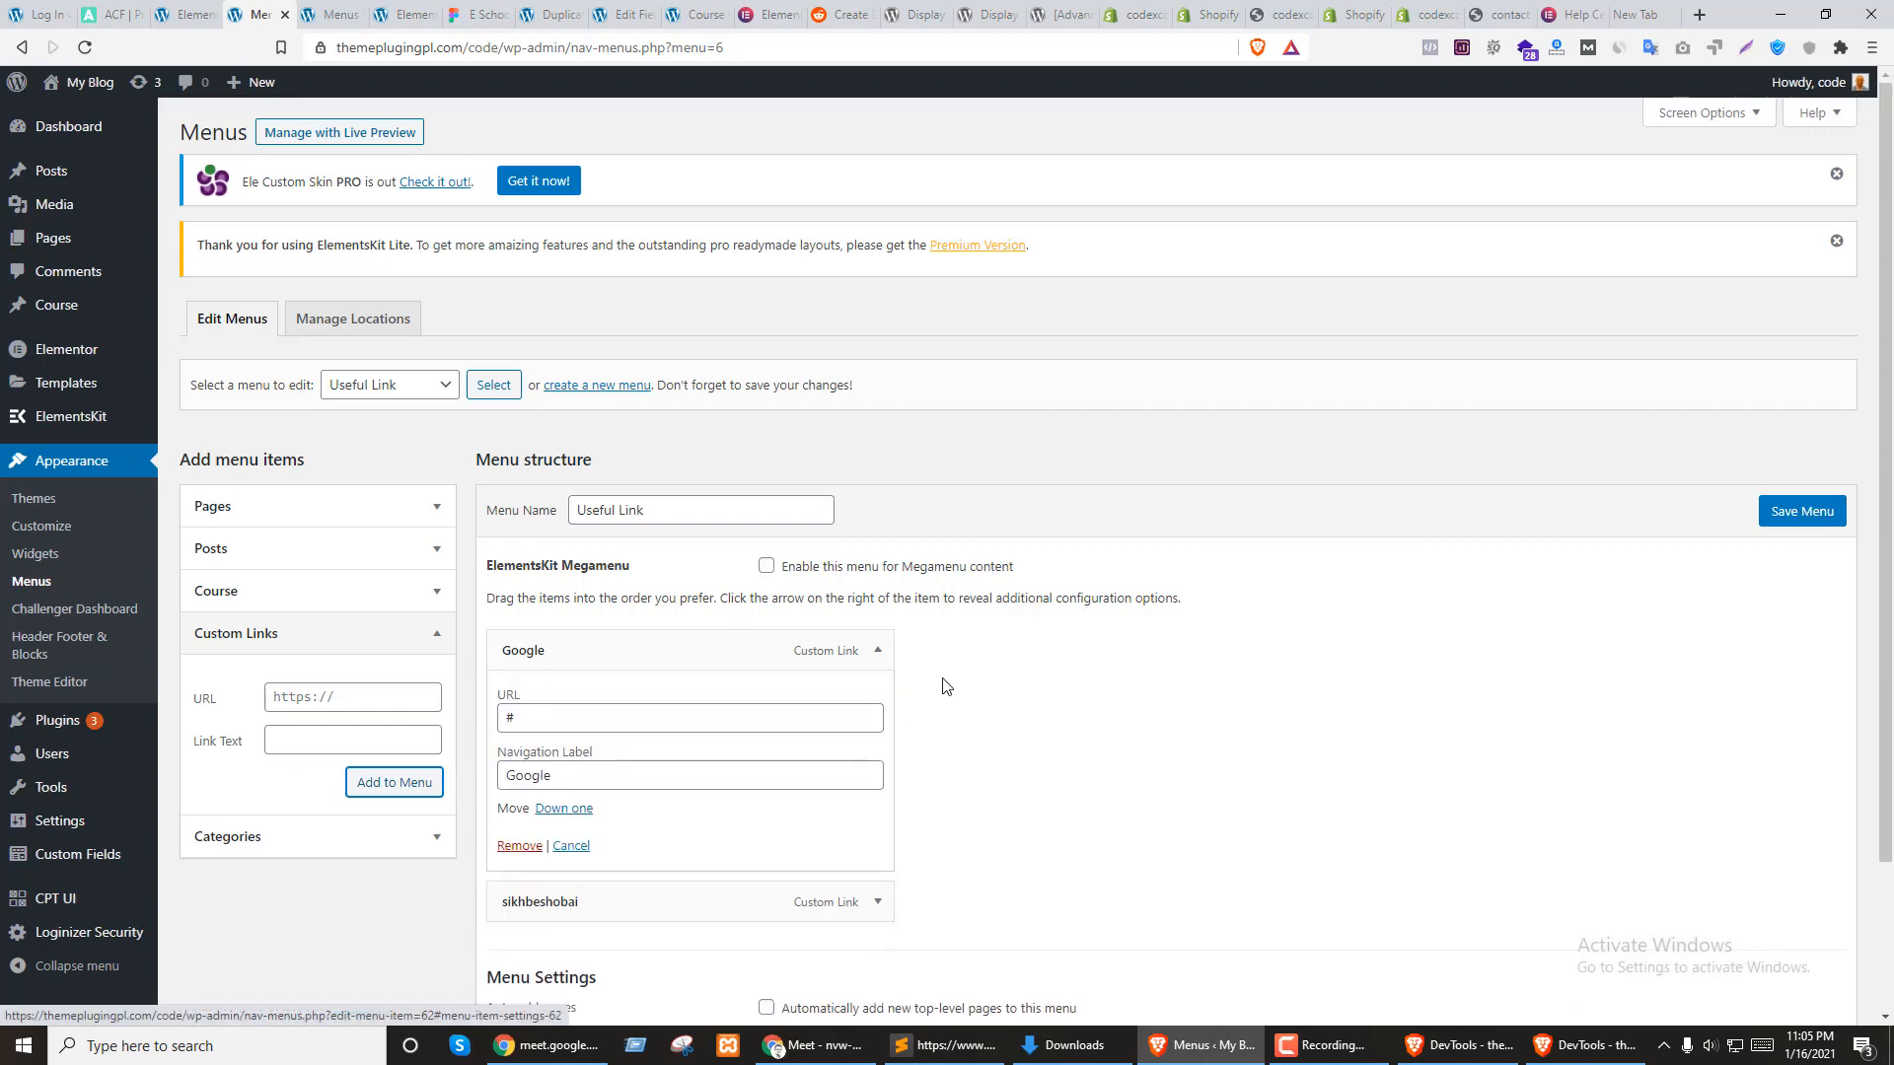
click(877, 651)
click(1647, 114)
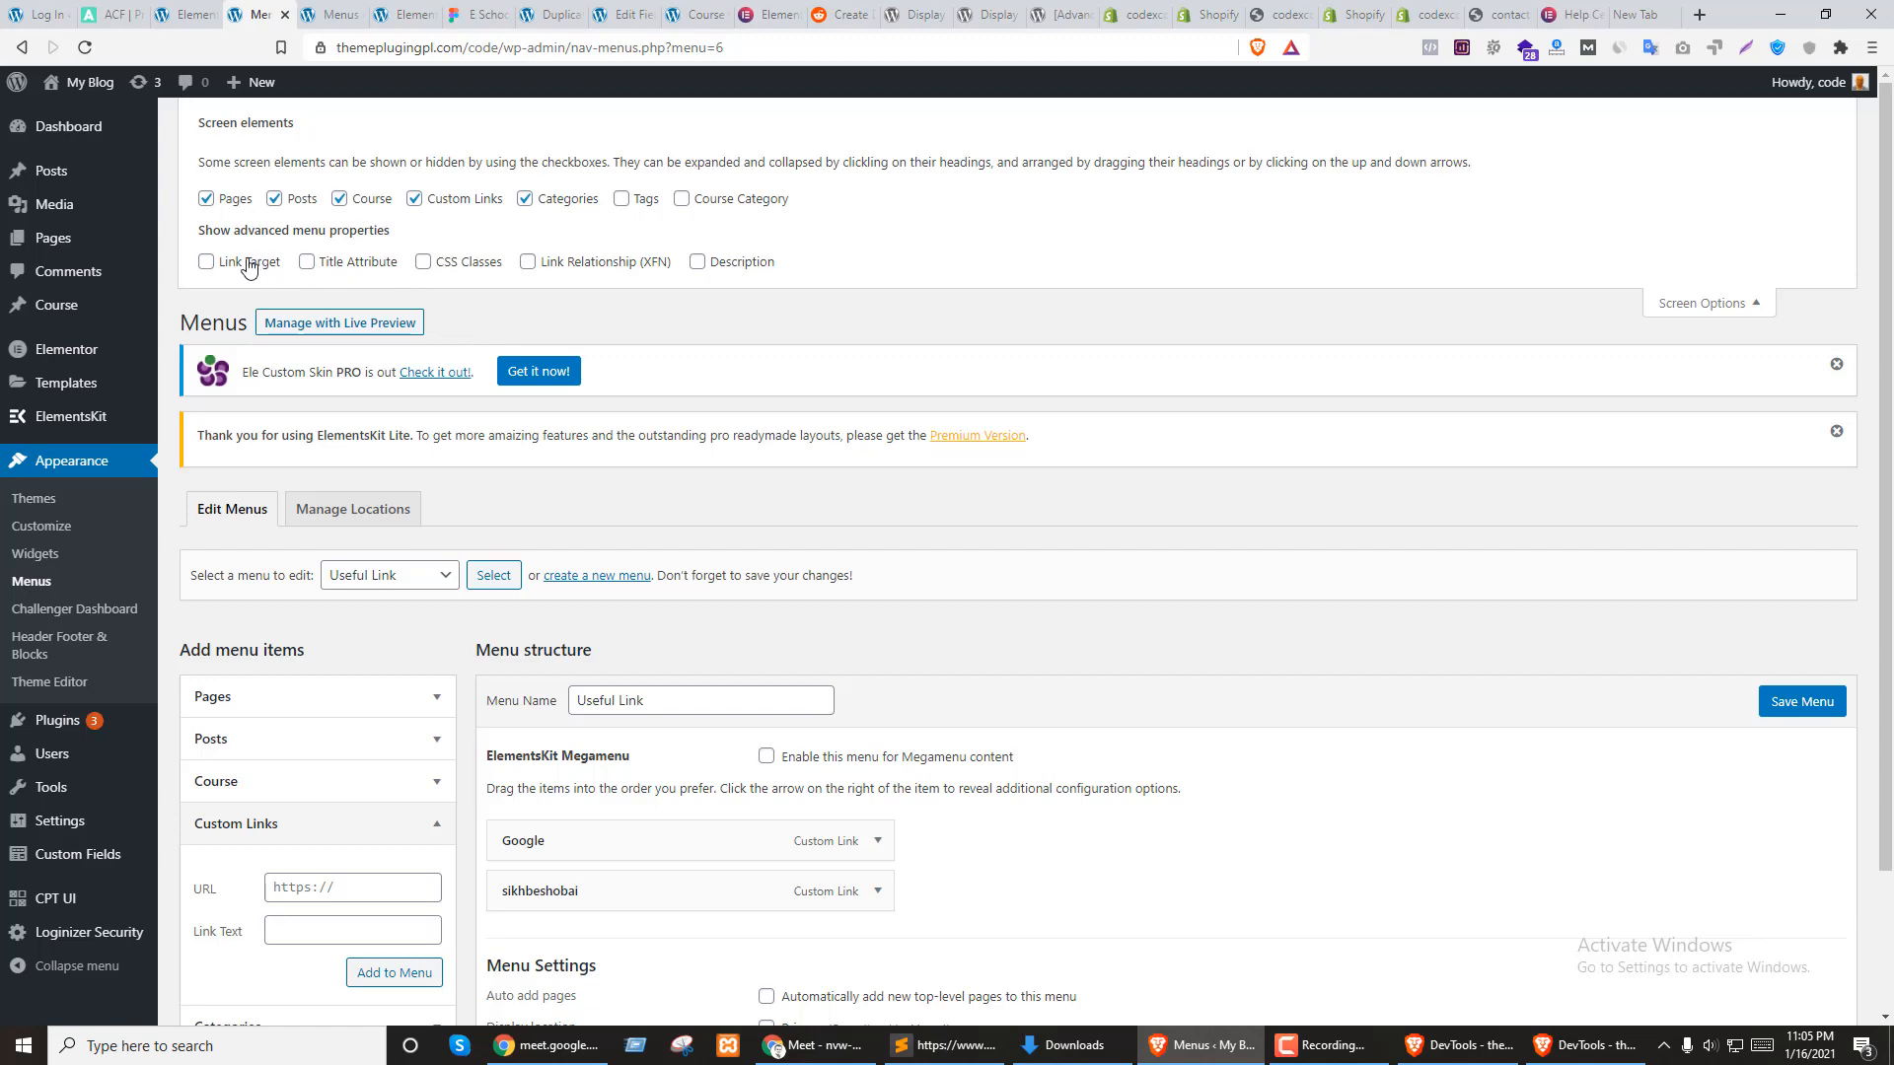
scroll(815, 458, down, 2)
click(877, 672)
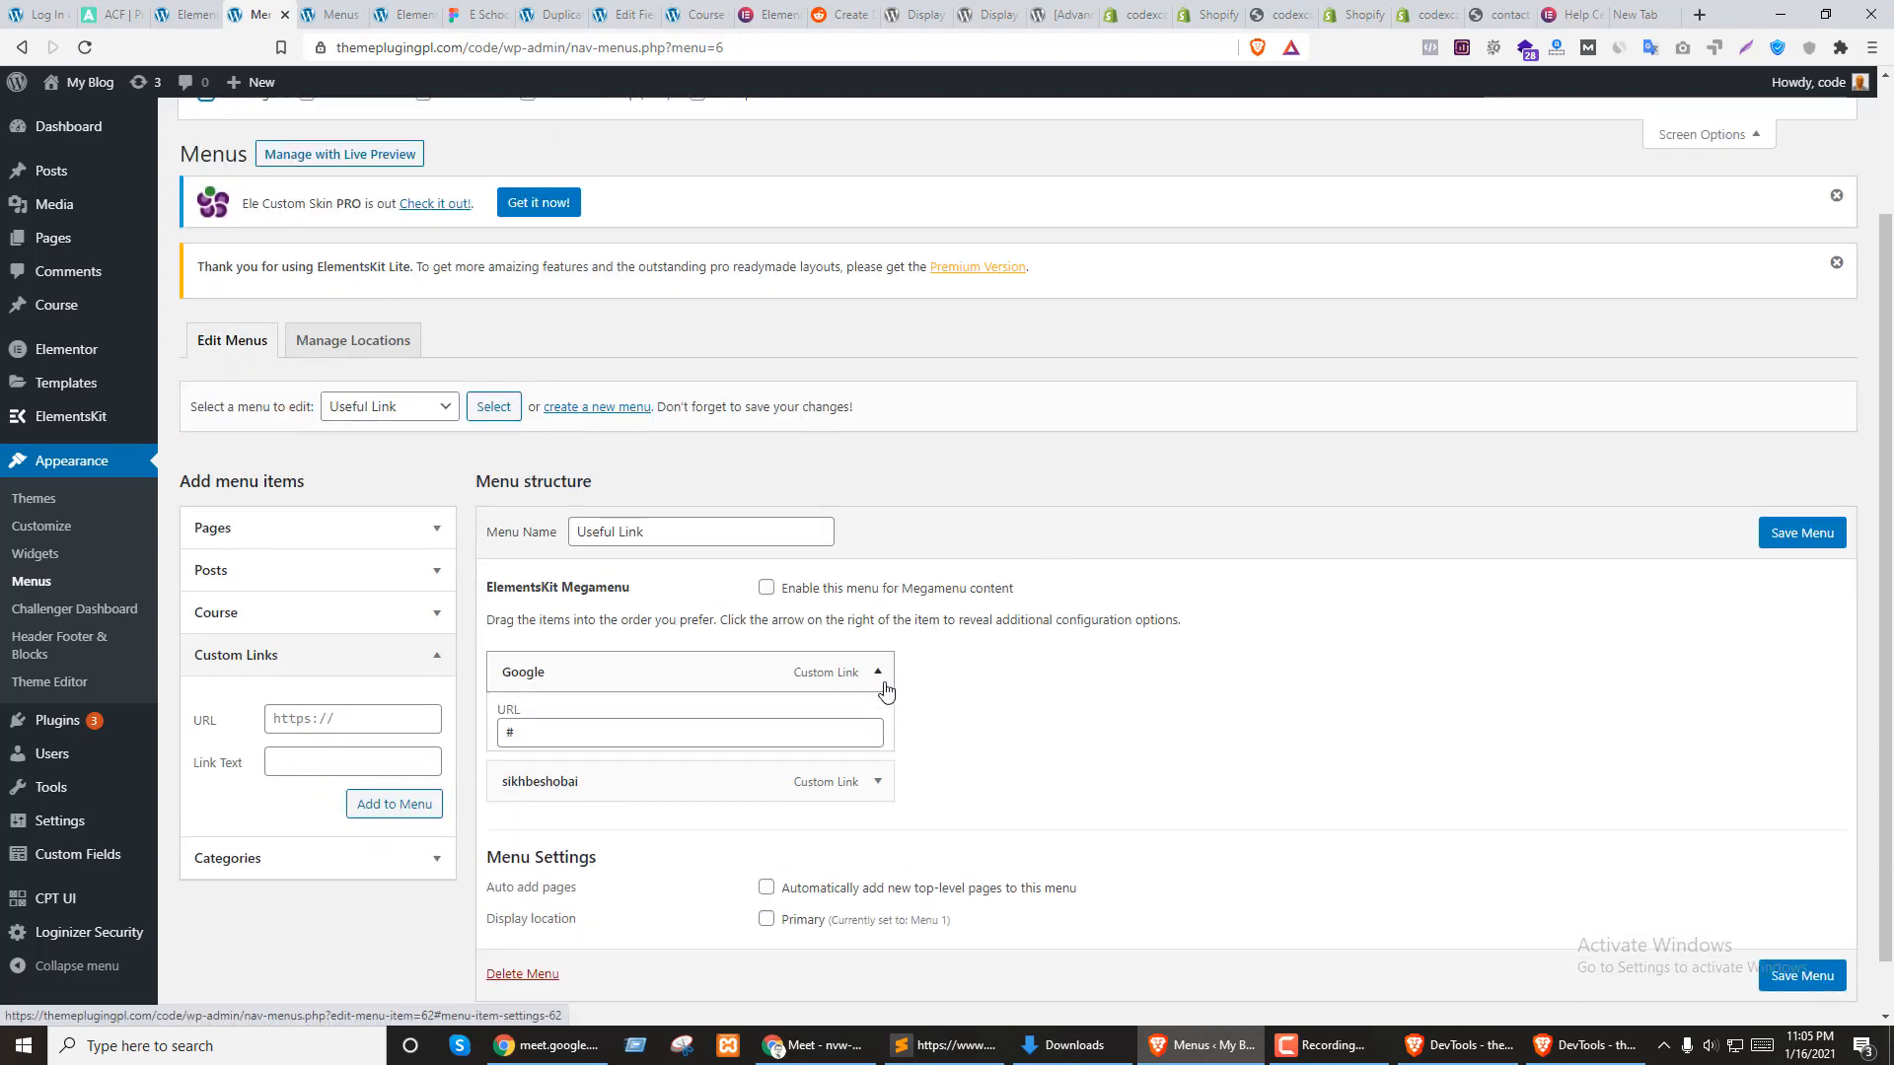
click(505, 829)
scroll(505, 829, down, 3)
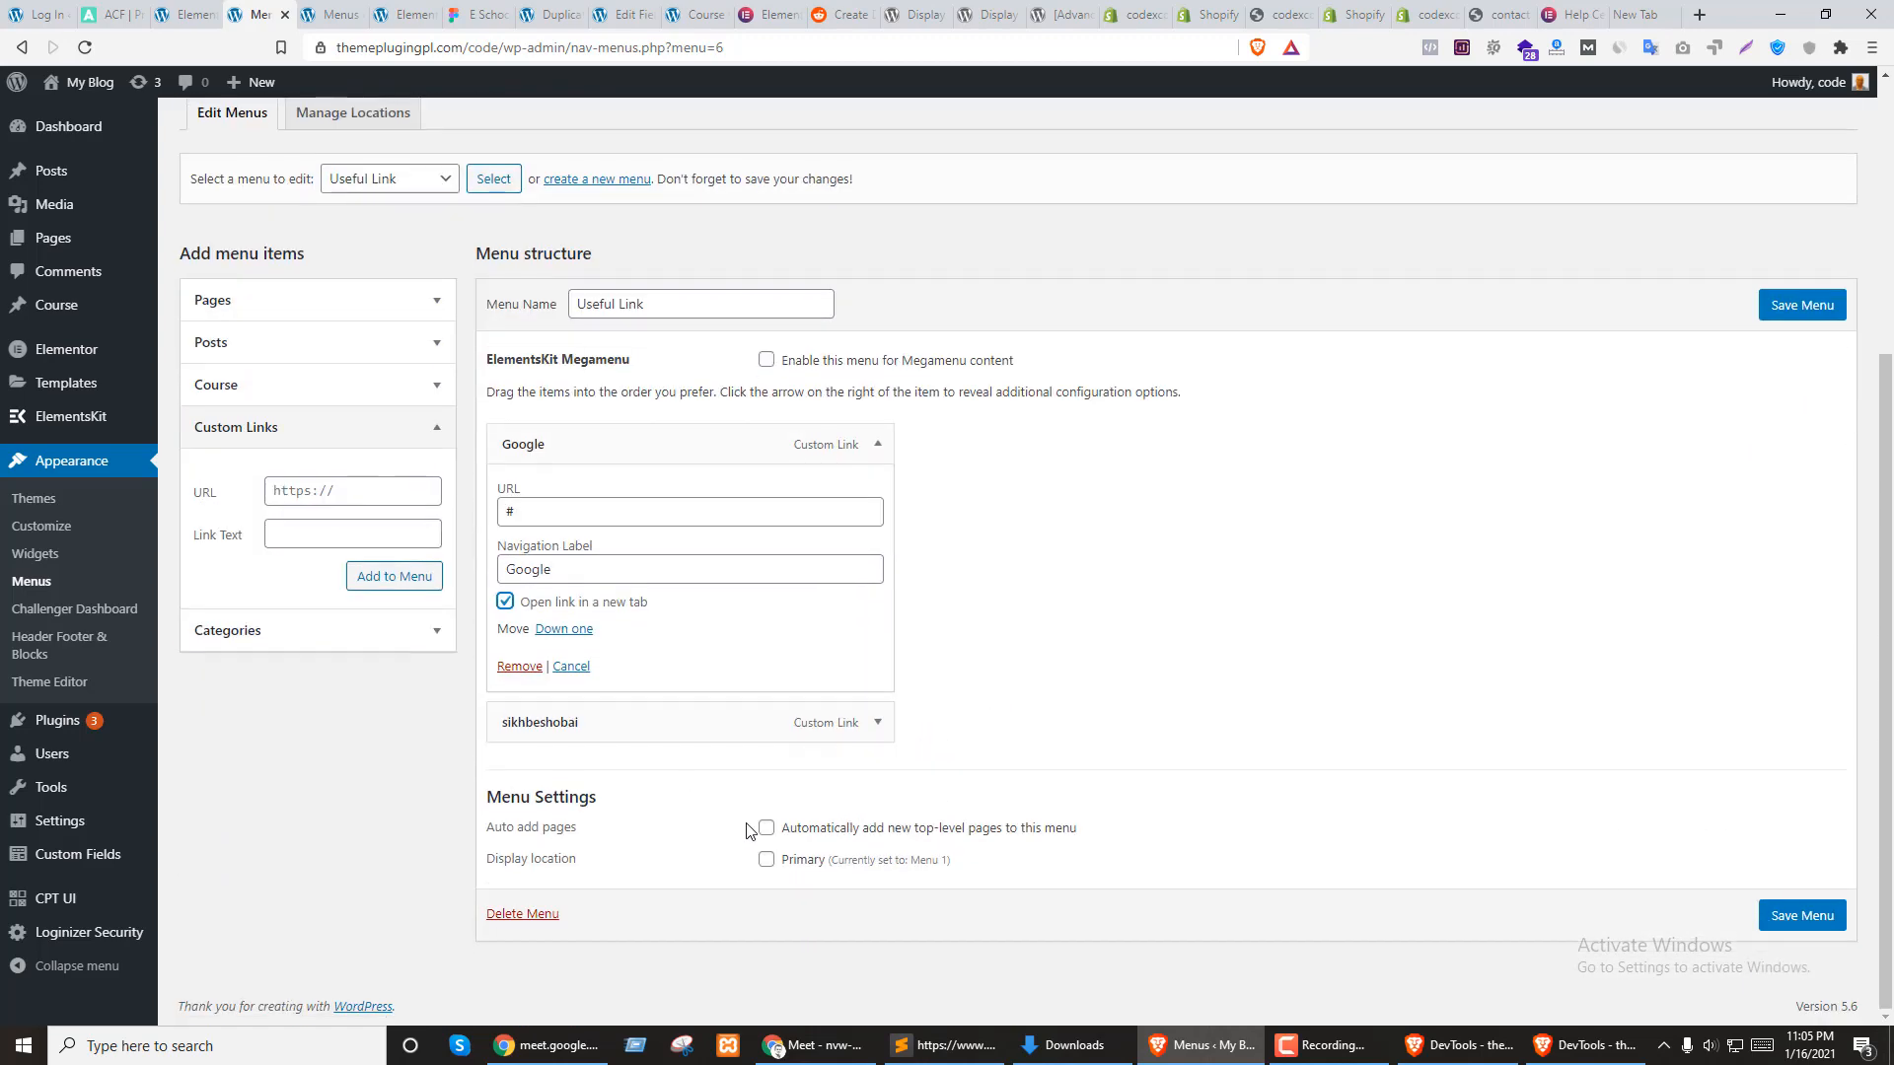
Set the sikhbeshobai menu item to open in a new tab and save the Useful Link menu
click(874, 723)
click(505, 879)
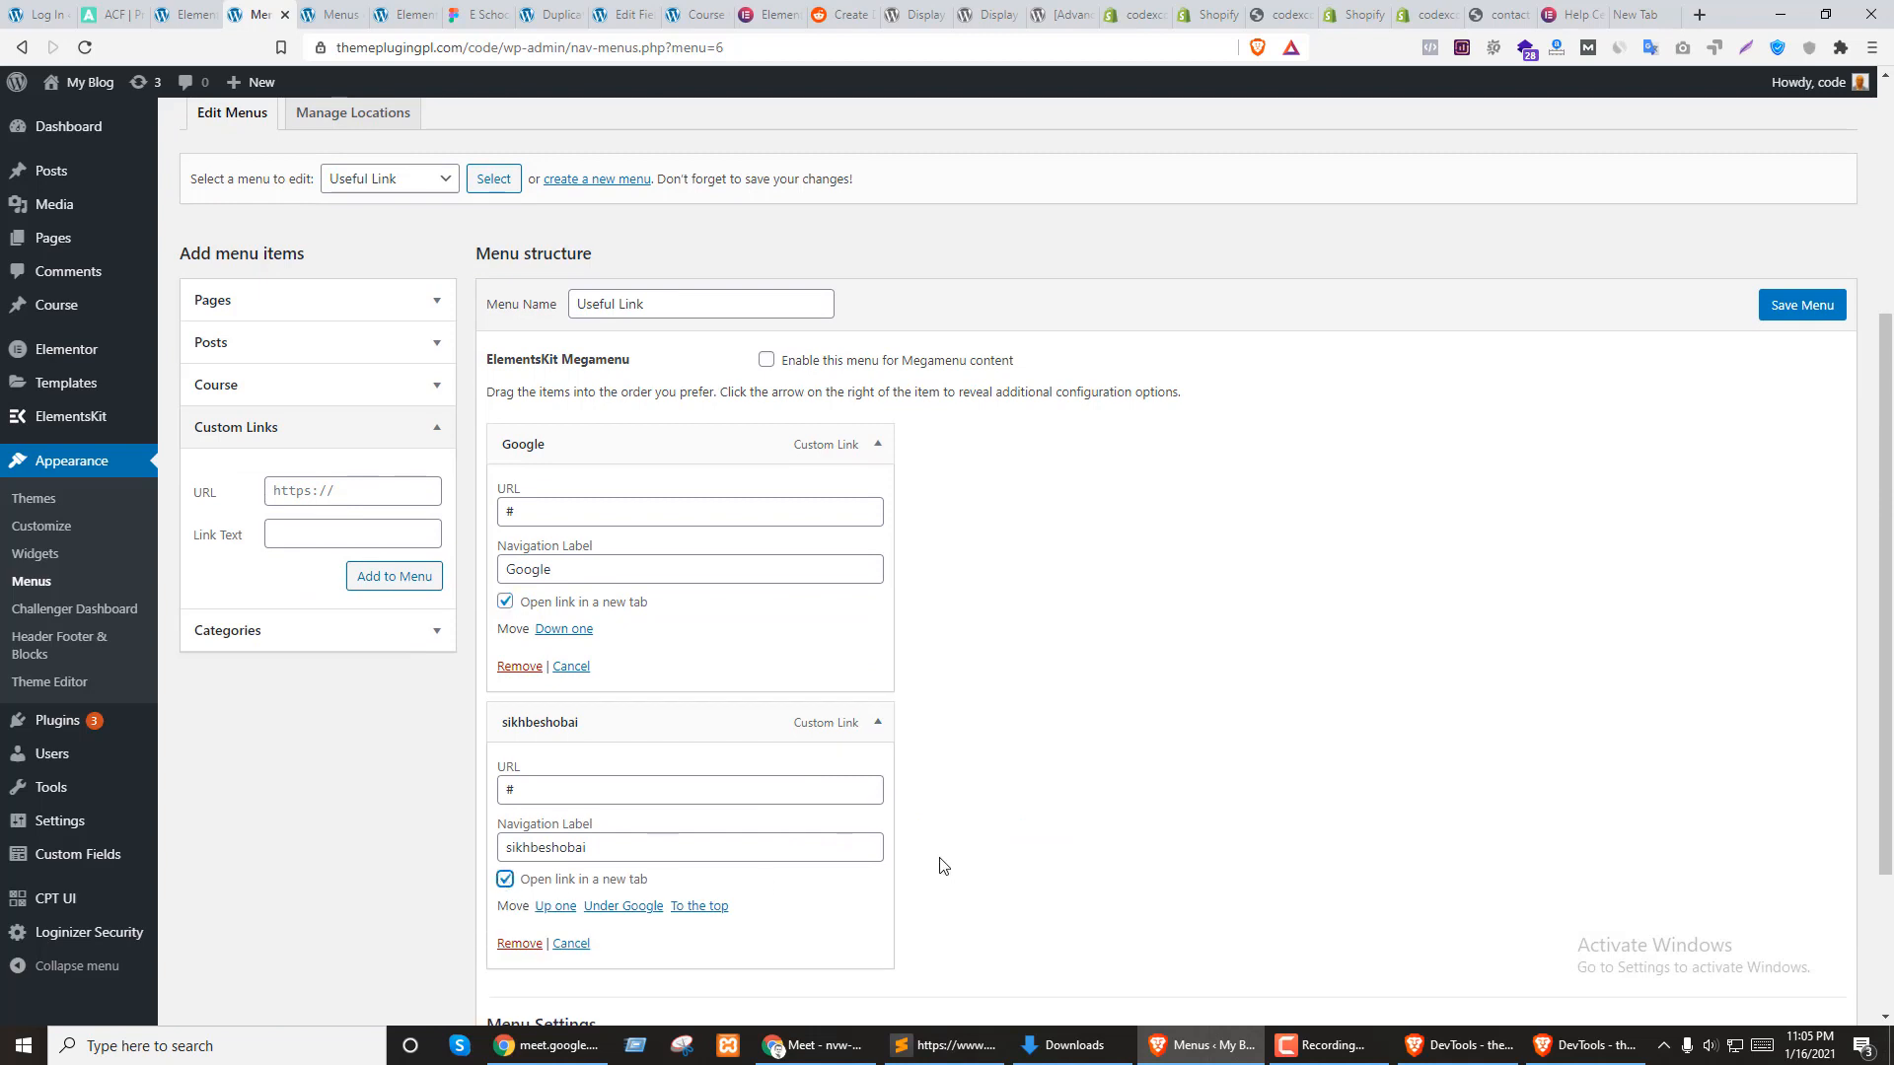
click(1829, 314)
scroll(1302, 562, down, 3)
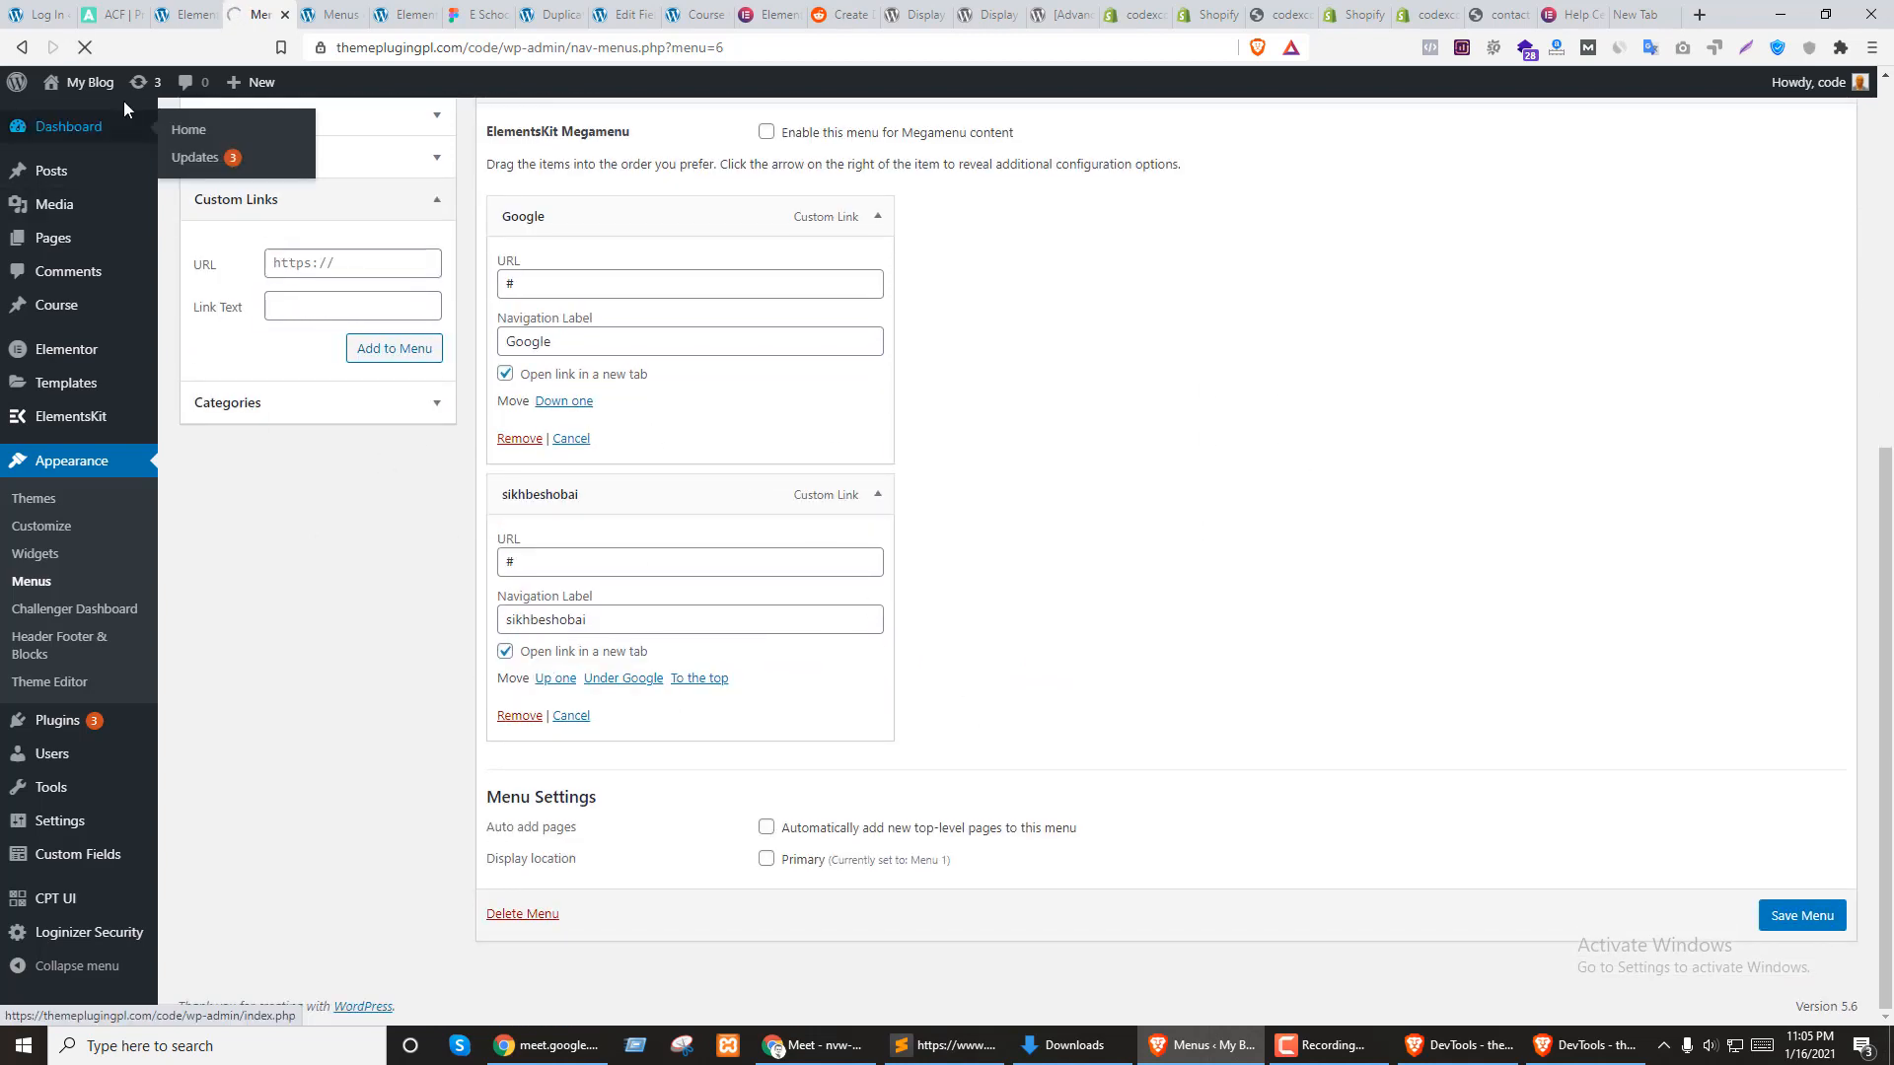
Switch to the footer template in Elementor and place a Nav Menu widget in the column beside the intro text
click(187, 14)
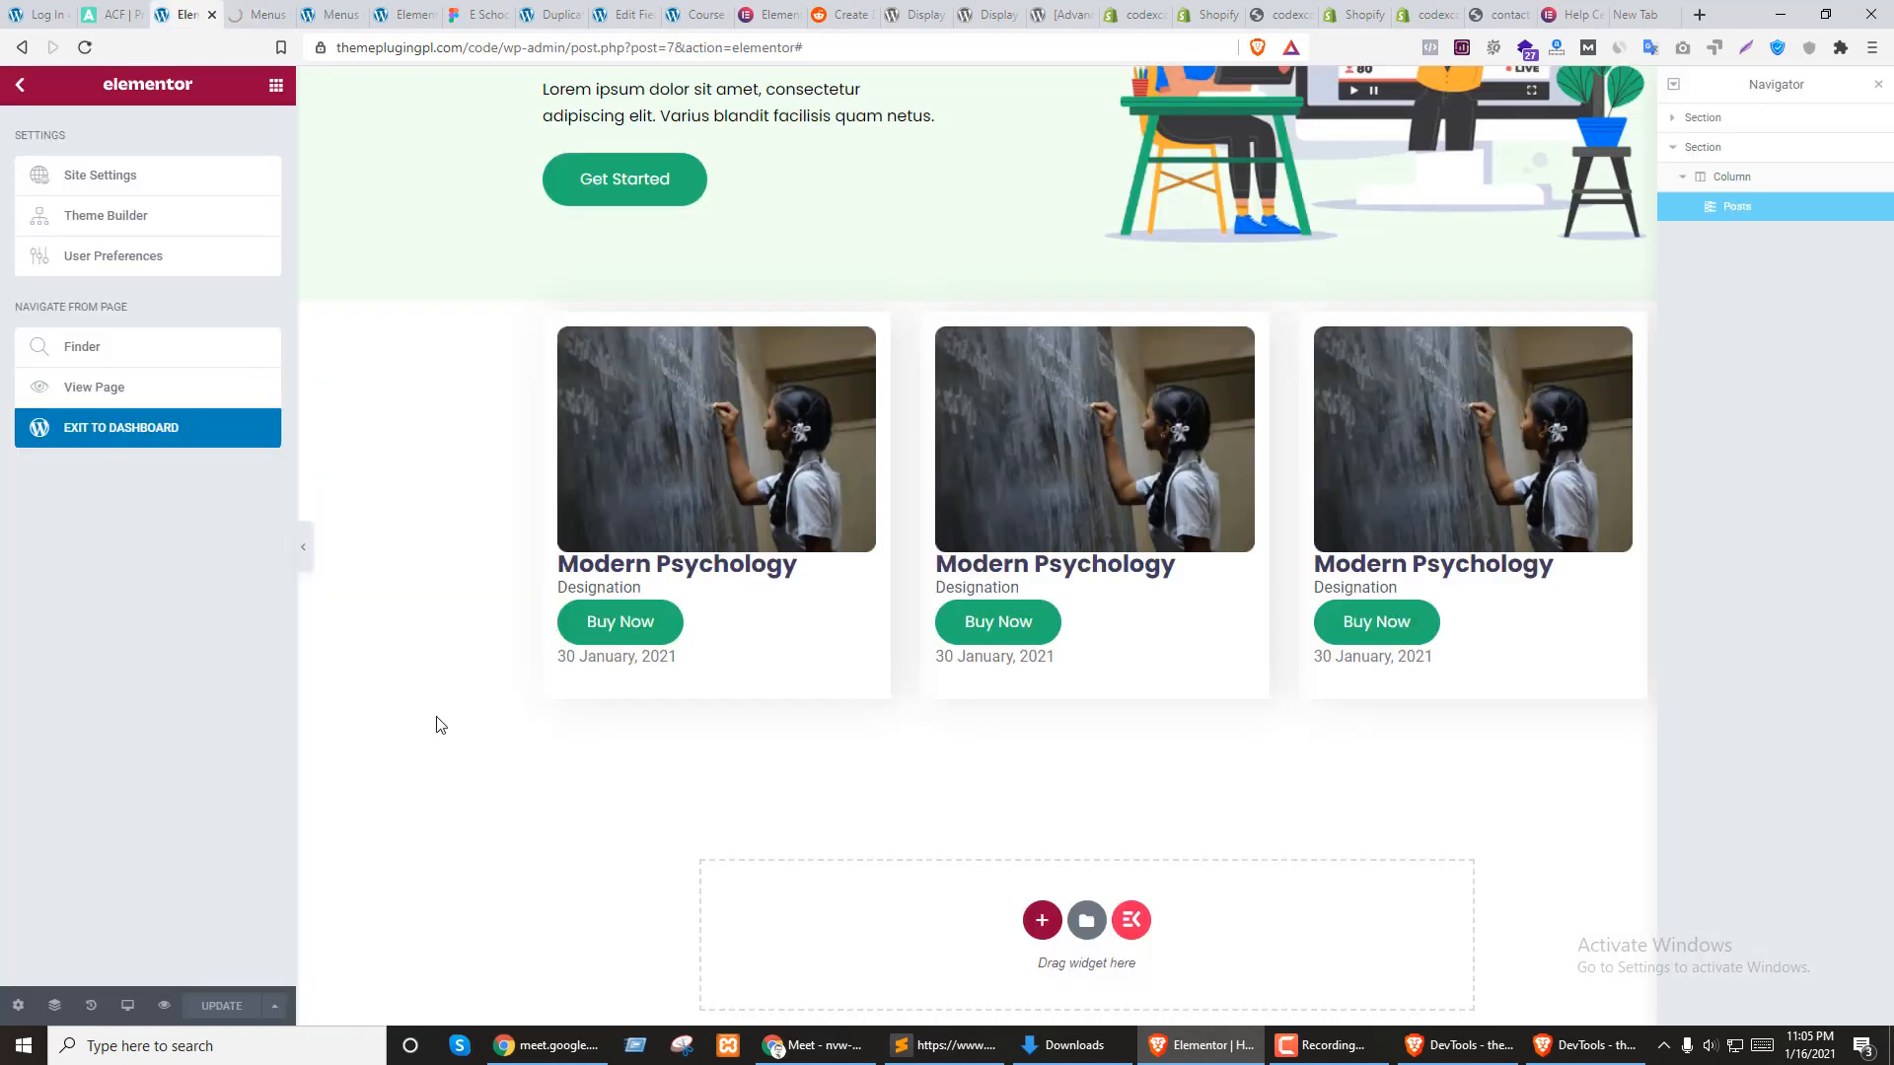
click(400, 14)
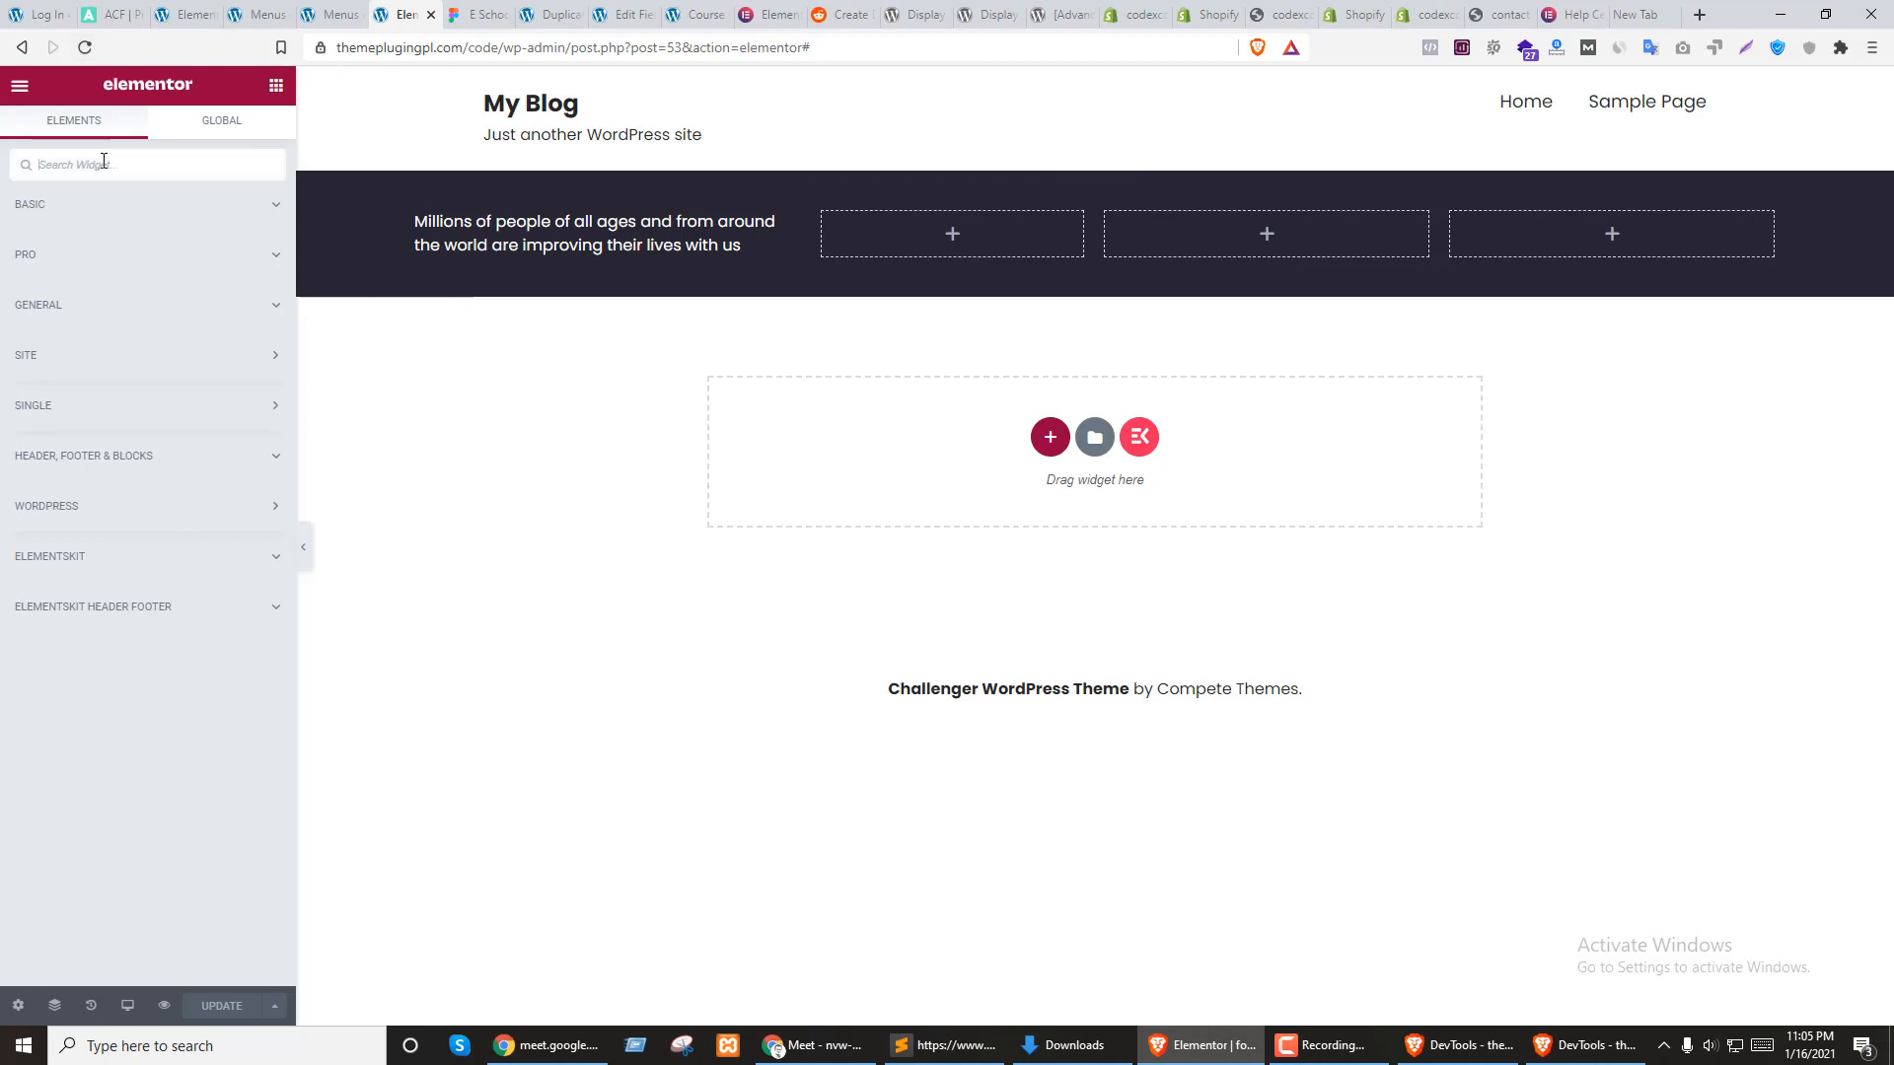
text(menu)
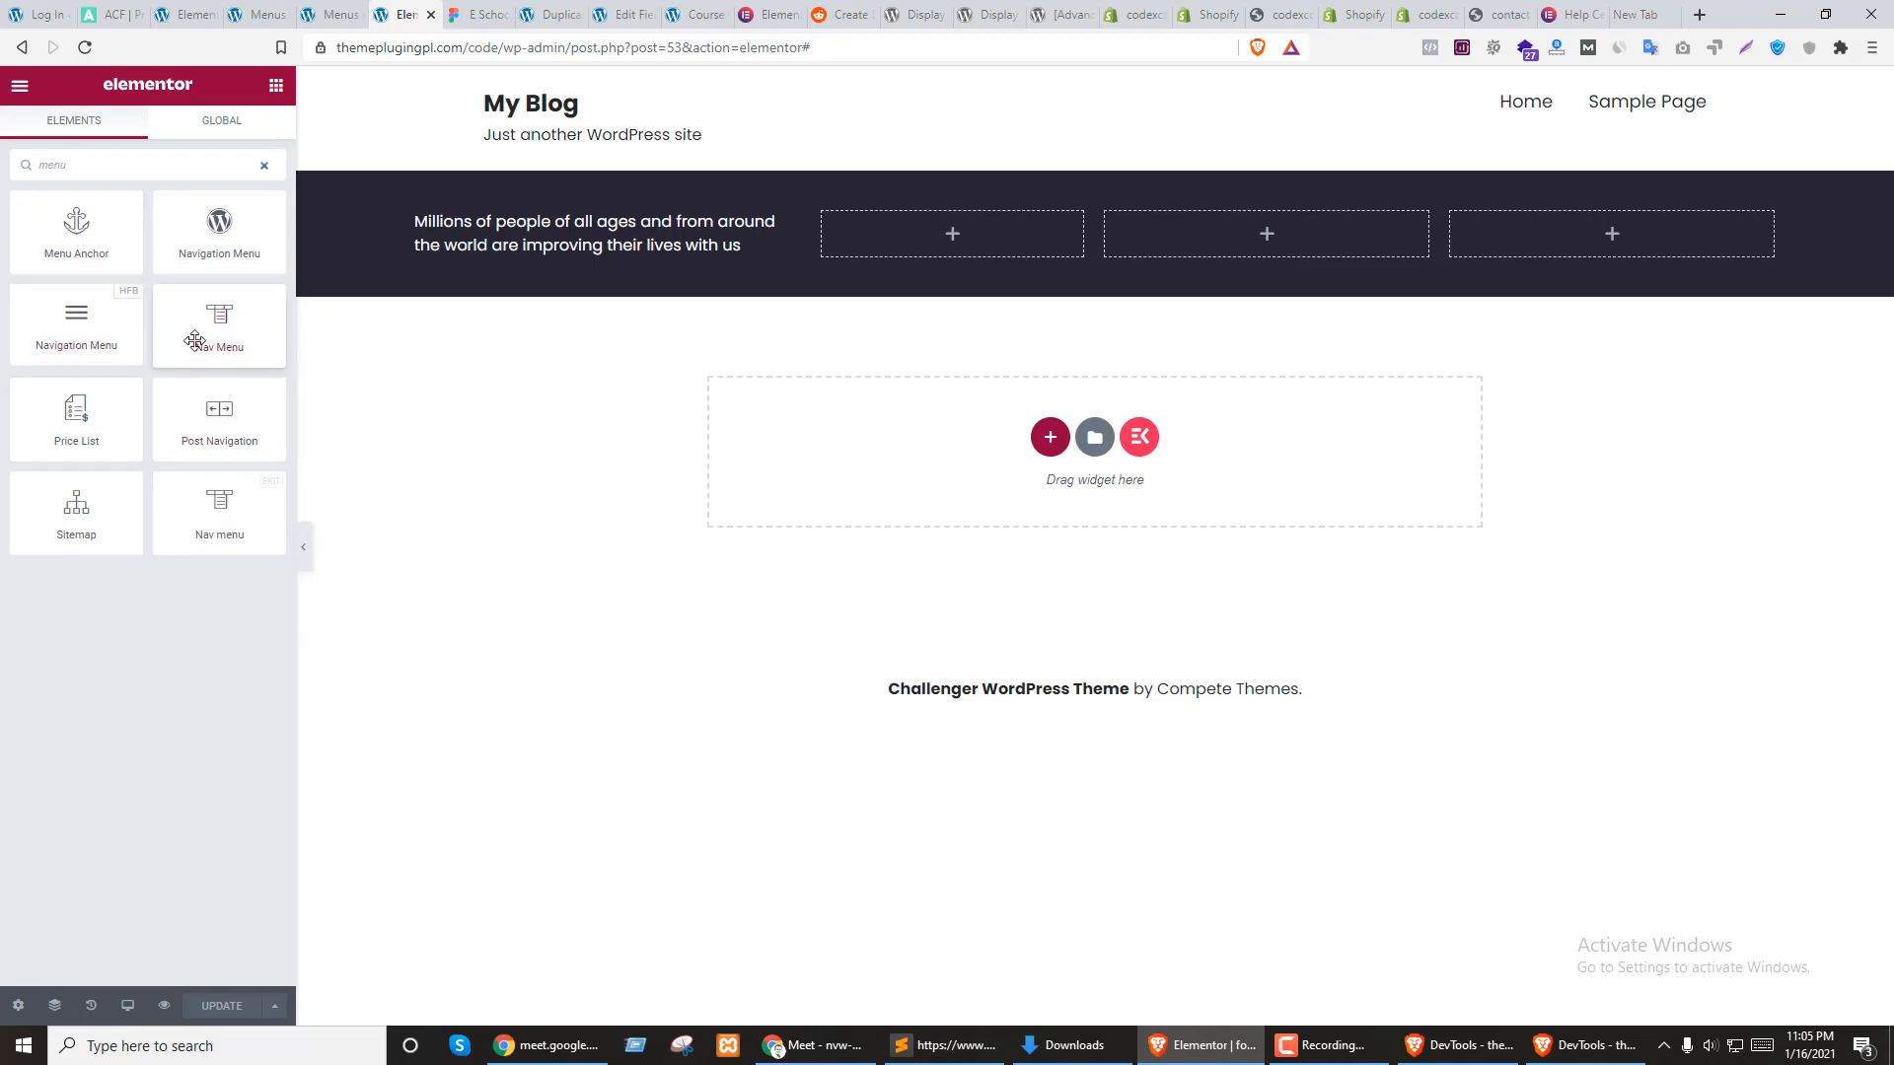
drag(214, 314, 943, 227)
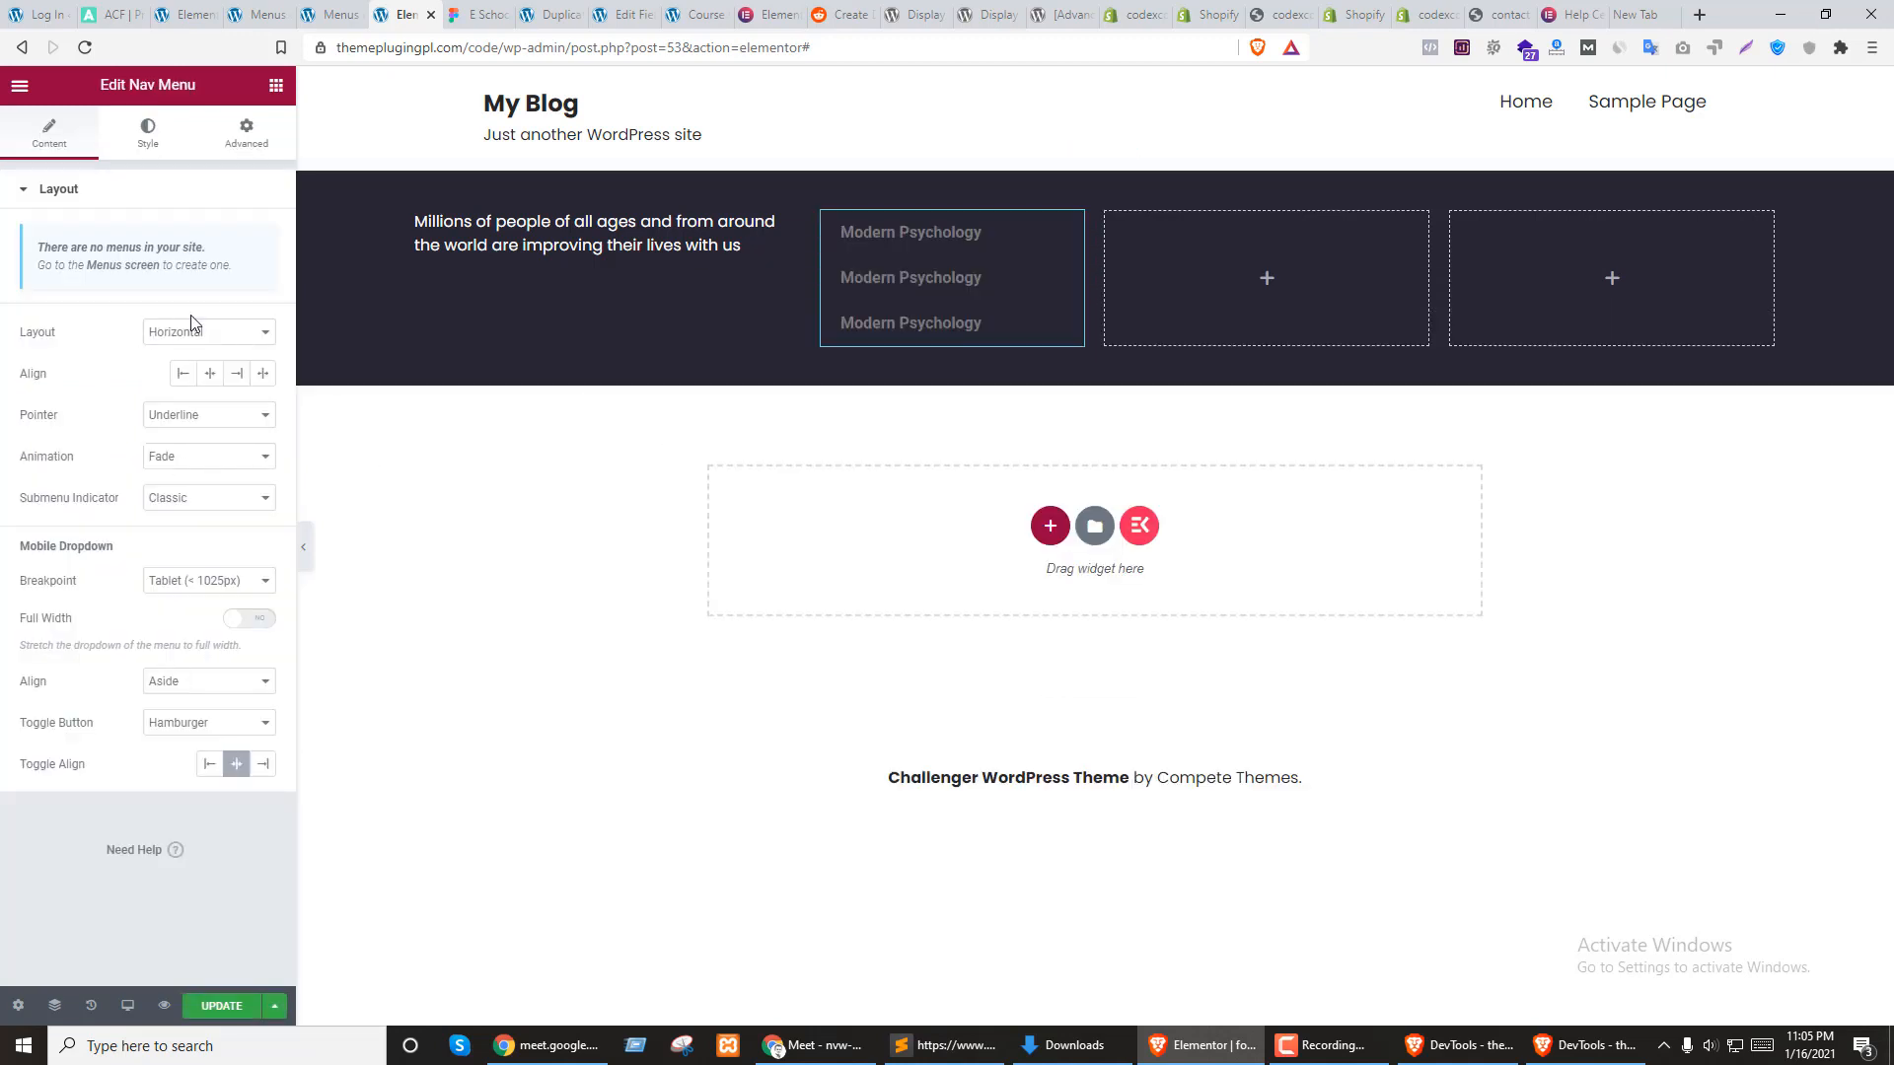
Set the Nav Menu widget's pointer effect to None
click(195, 325)
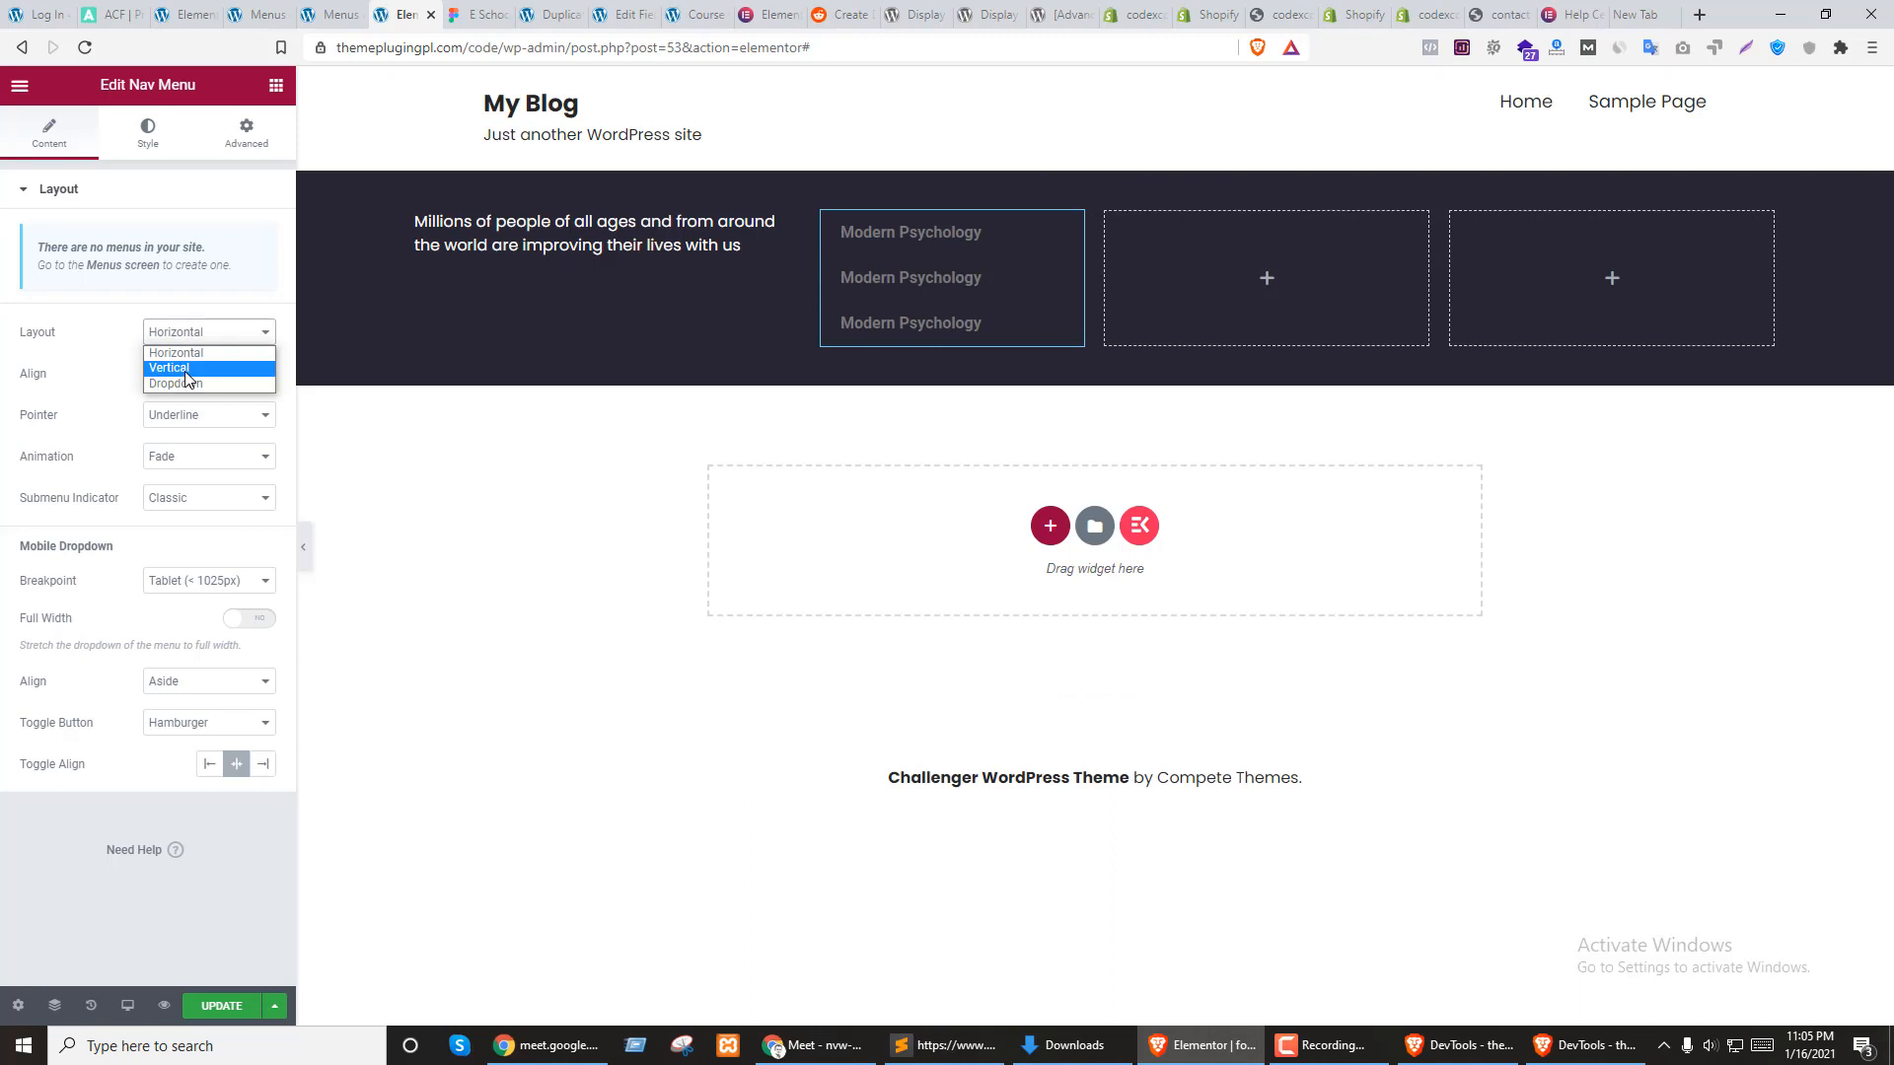
click(63, 386)
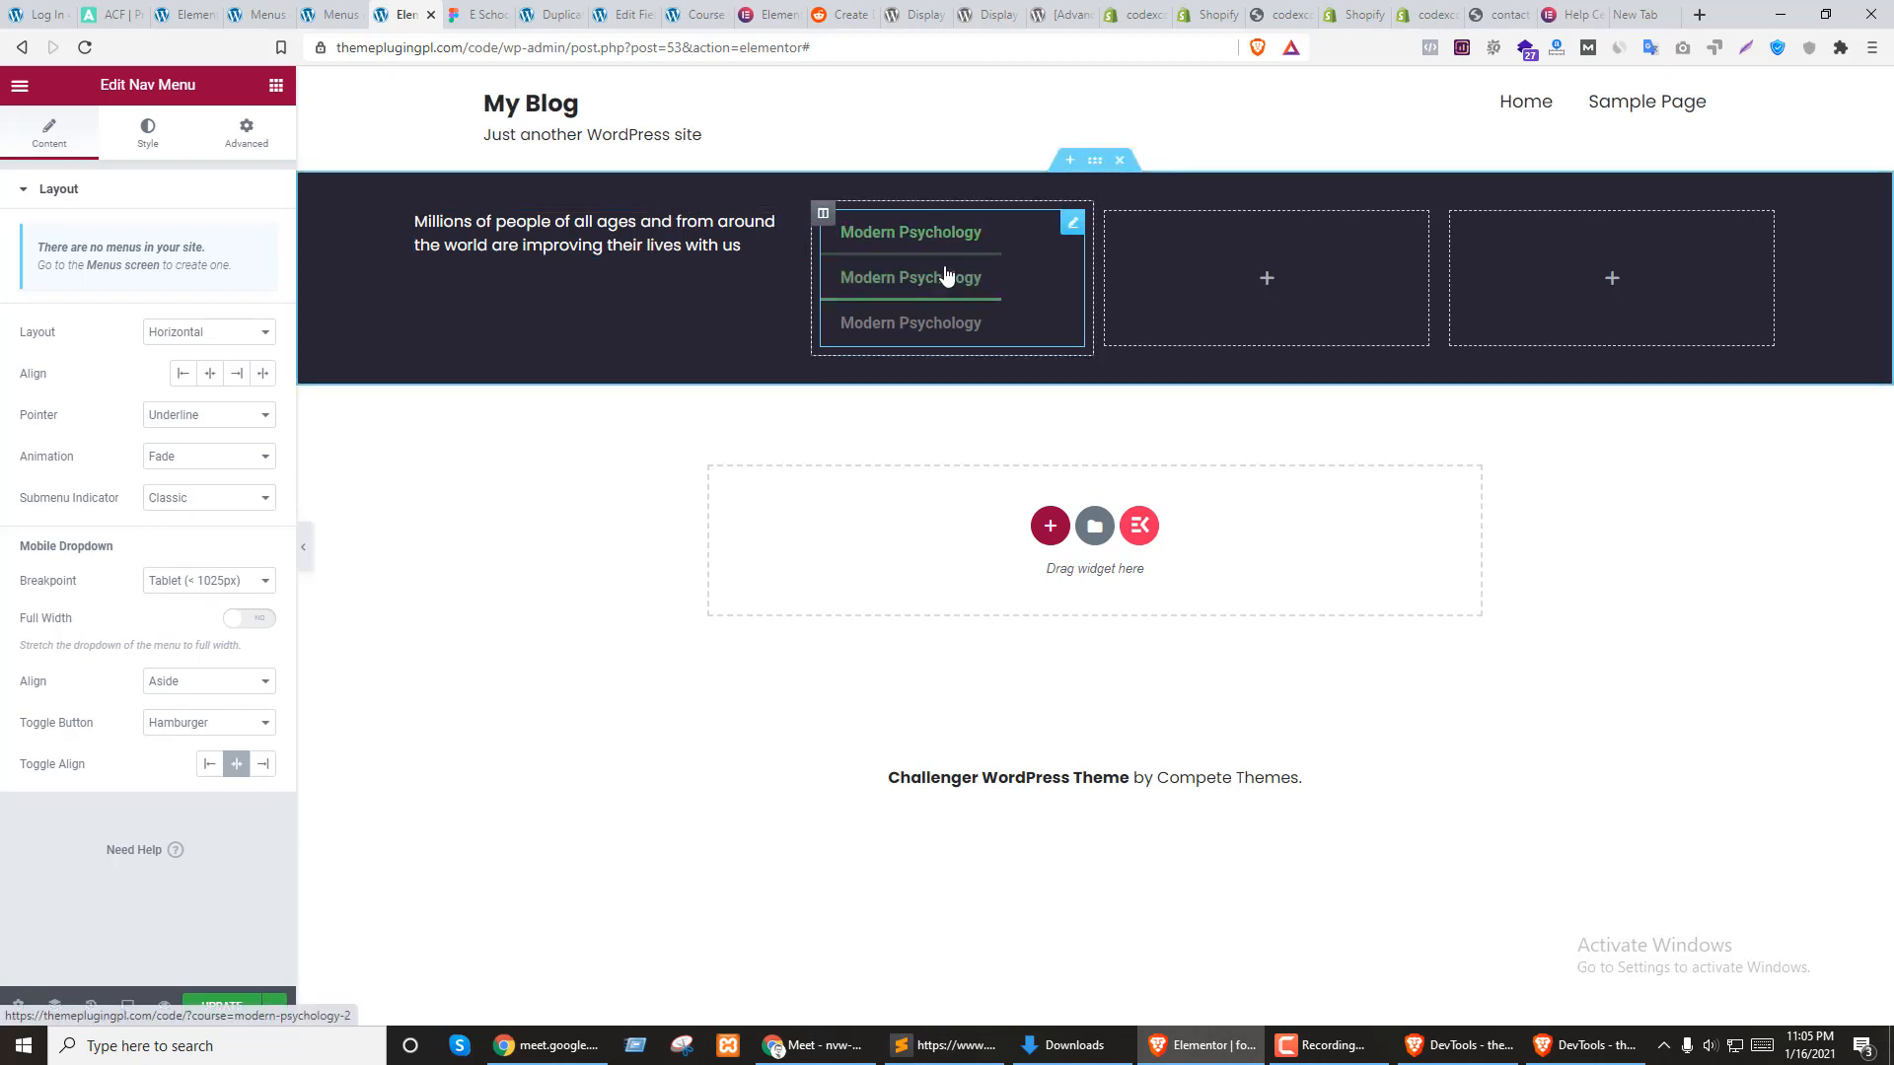
click(220, 429)
click(204, 434)
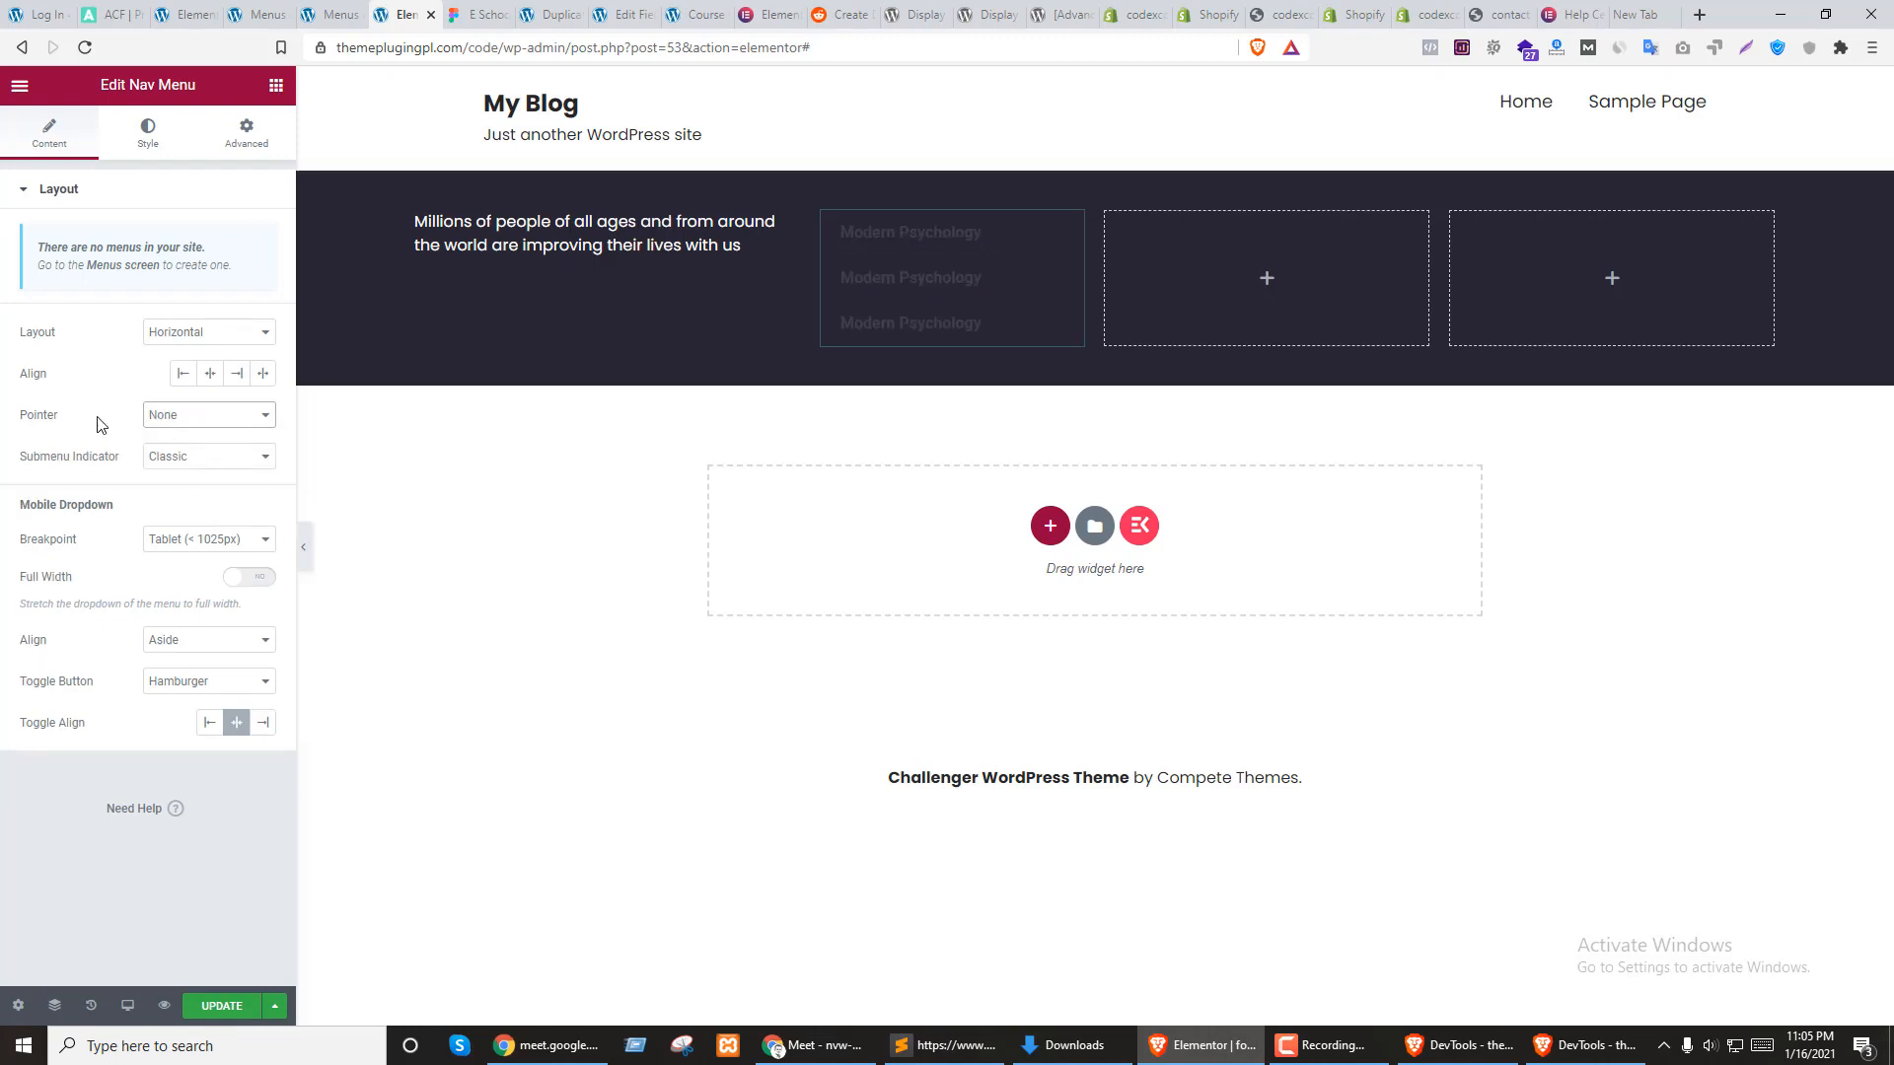
Set the Nav Menu's submenu indicator and its mobile dropdown breakpoint to None
click(206, 462)
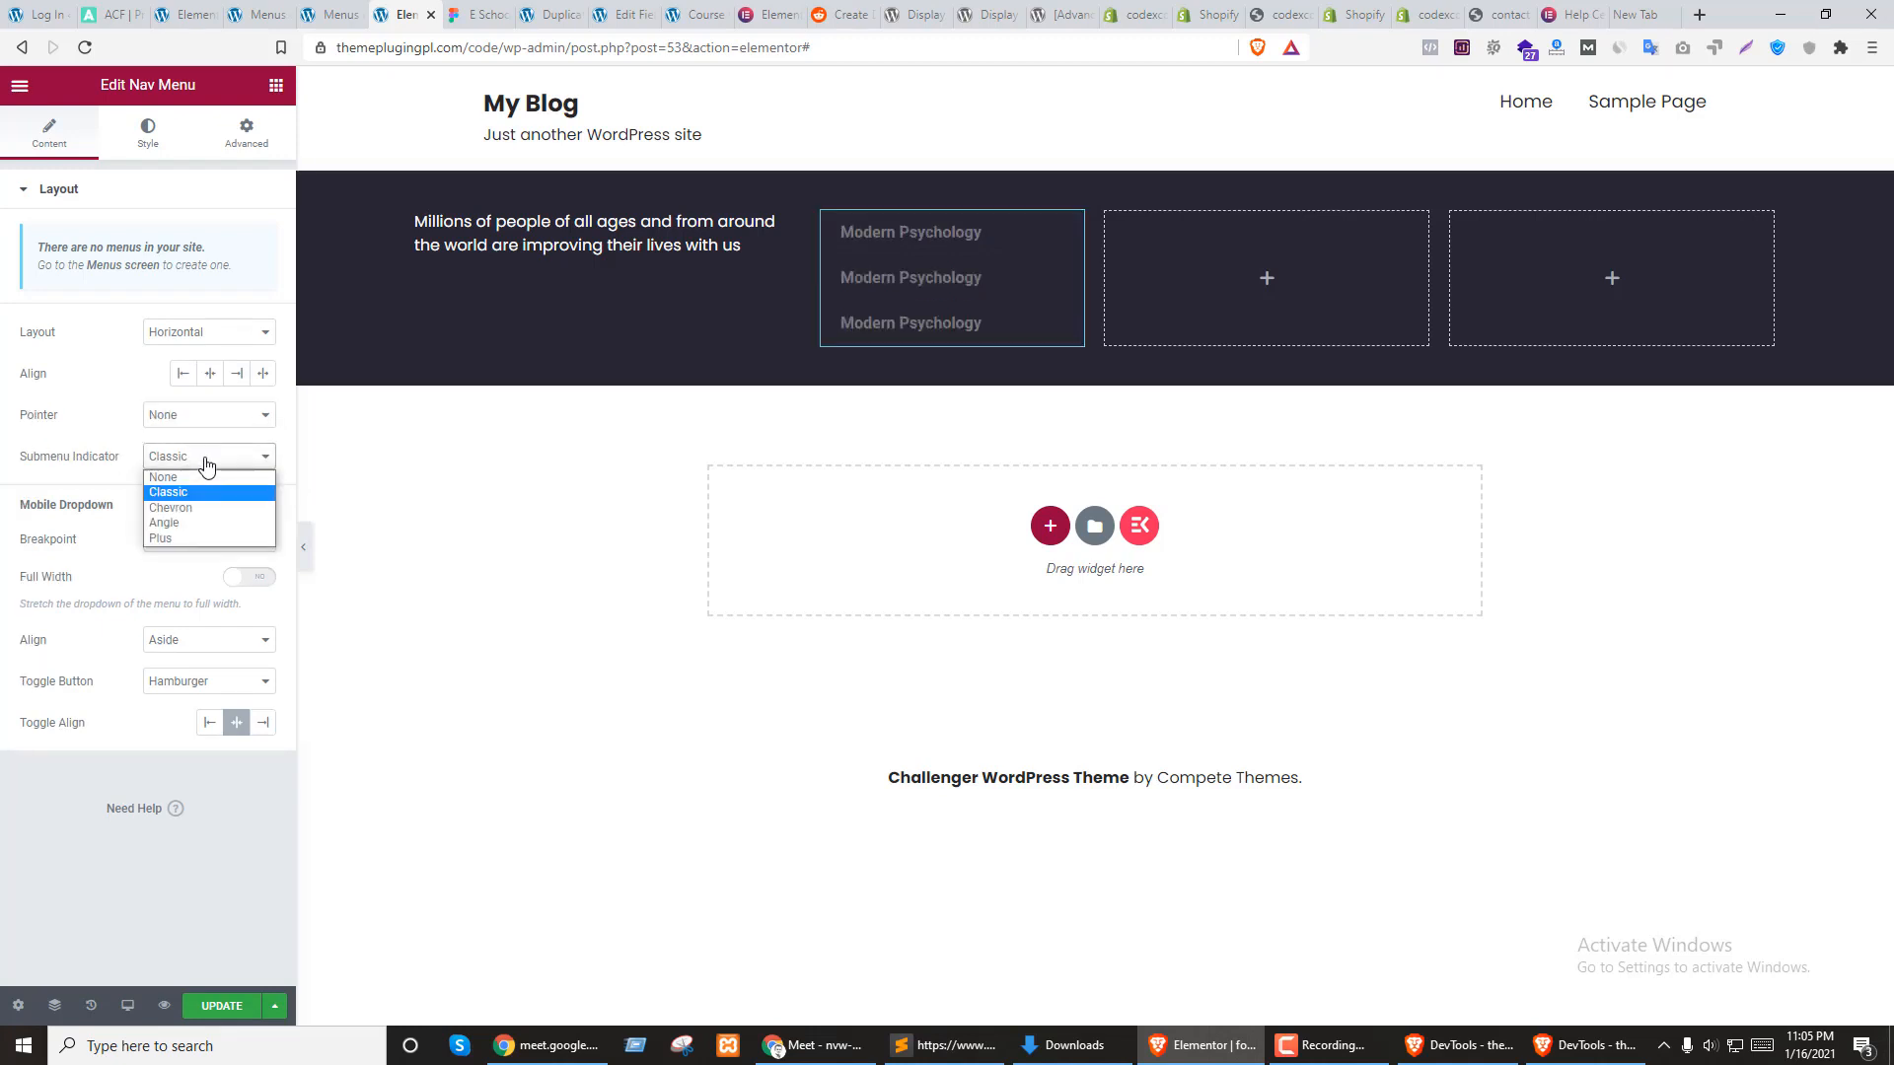
click(177, 508)
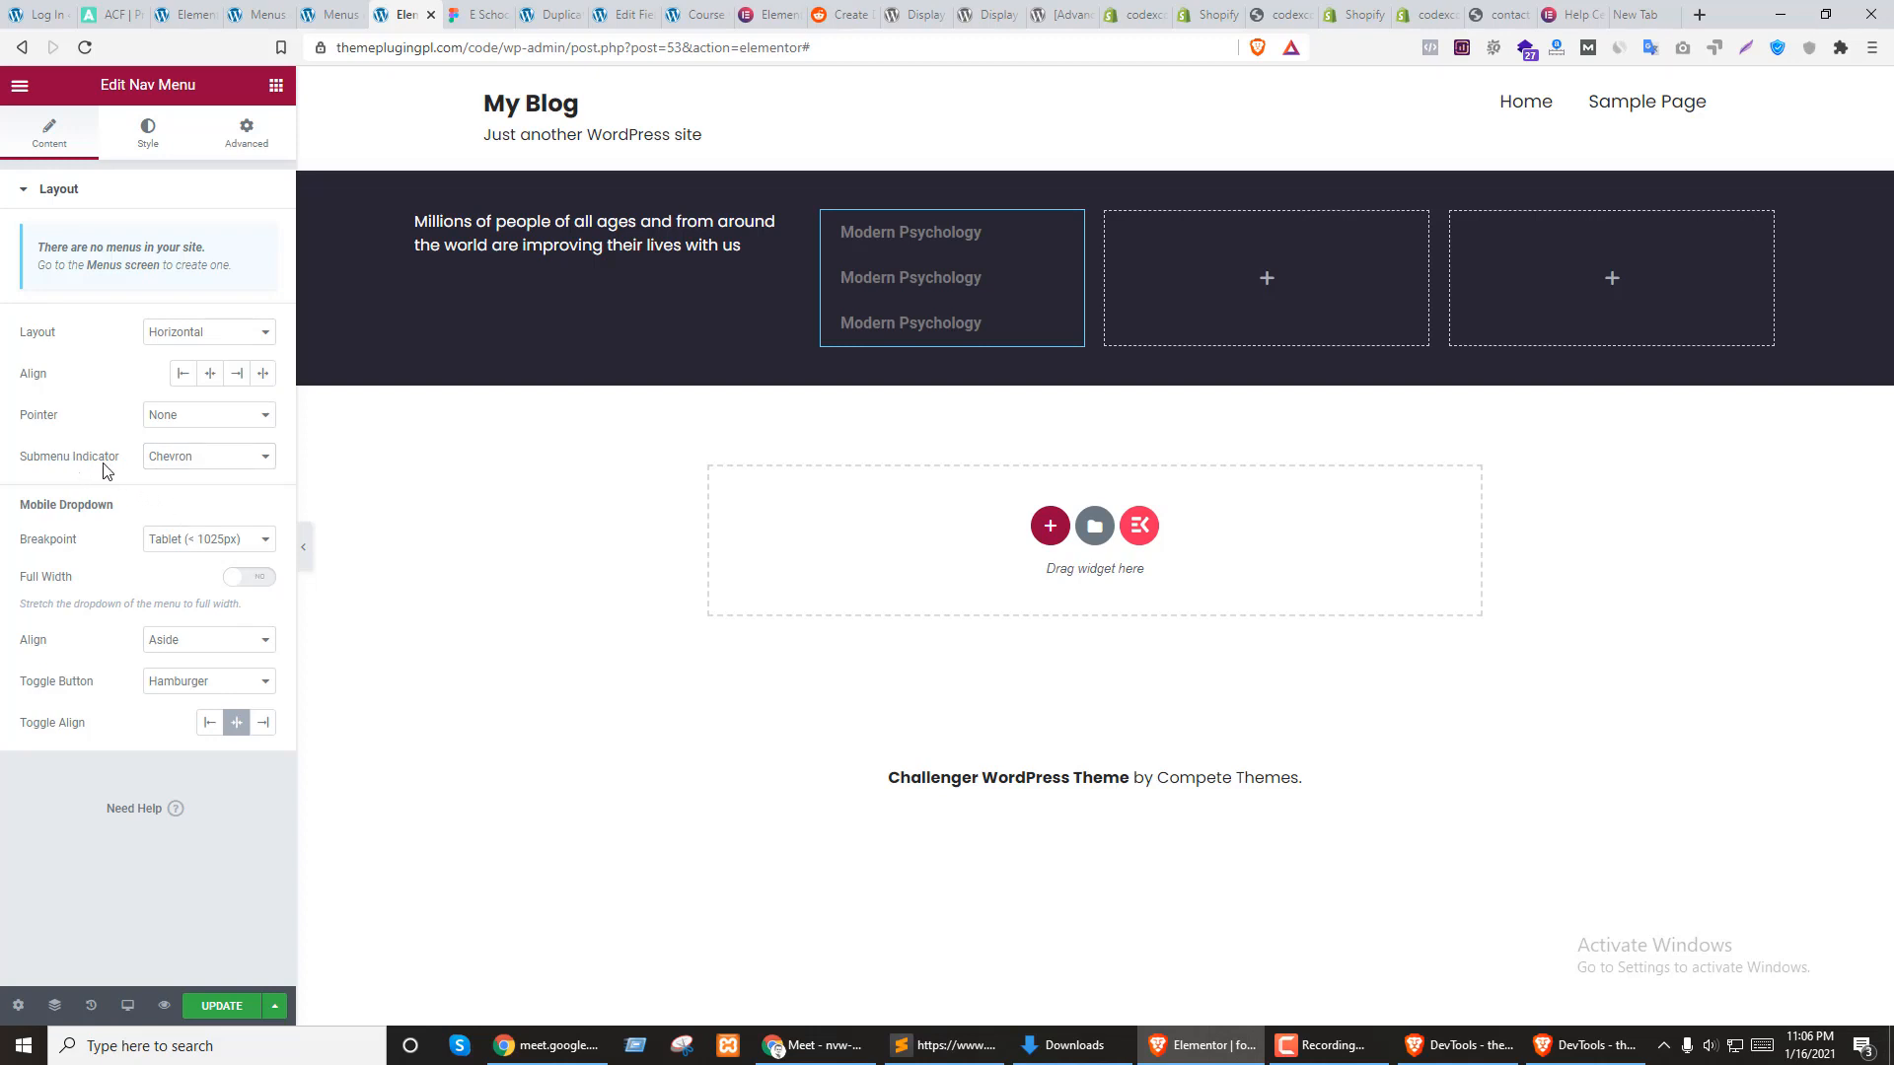
click(187, 459)
click(187, 475)
click(262, 582)
click(226, 540)
click(201, 564)
click(205, 542)
click(156, 593)
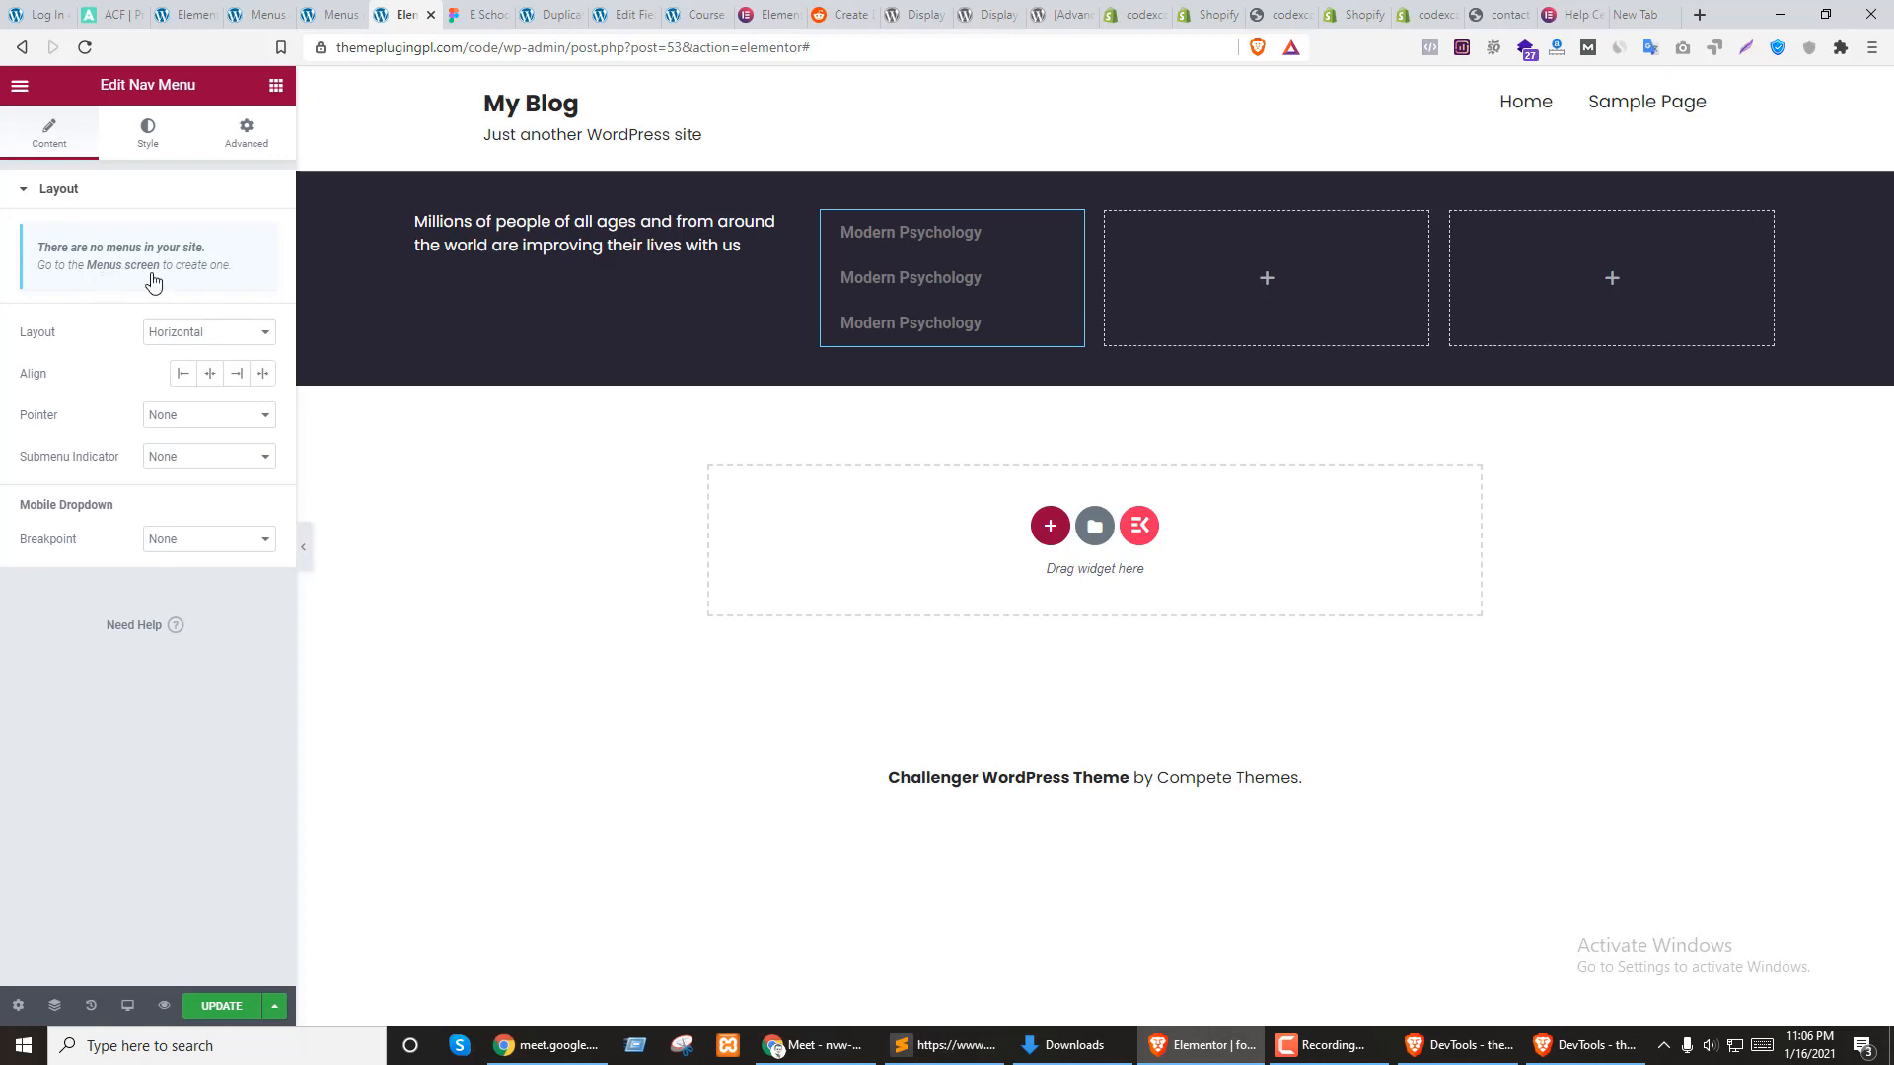
Update the footer and reload the editor, then choose Course as the Nav Menu widget's menu
click(210, 1006)
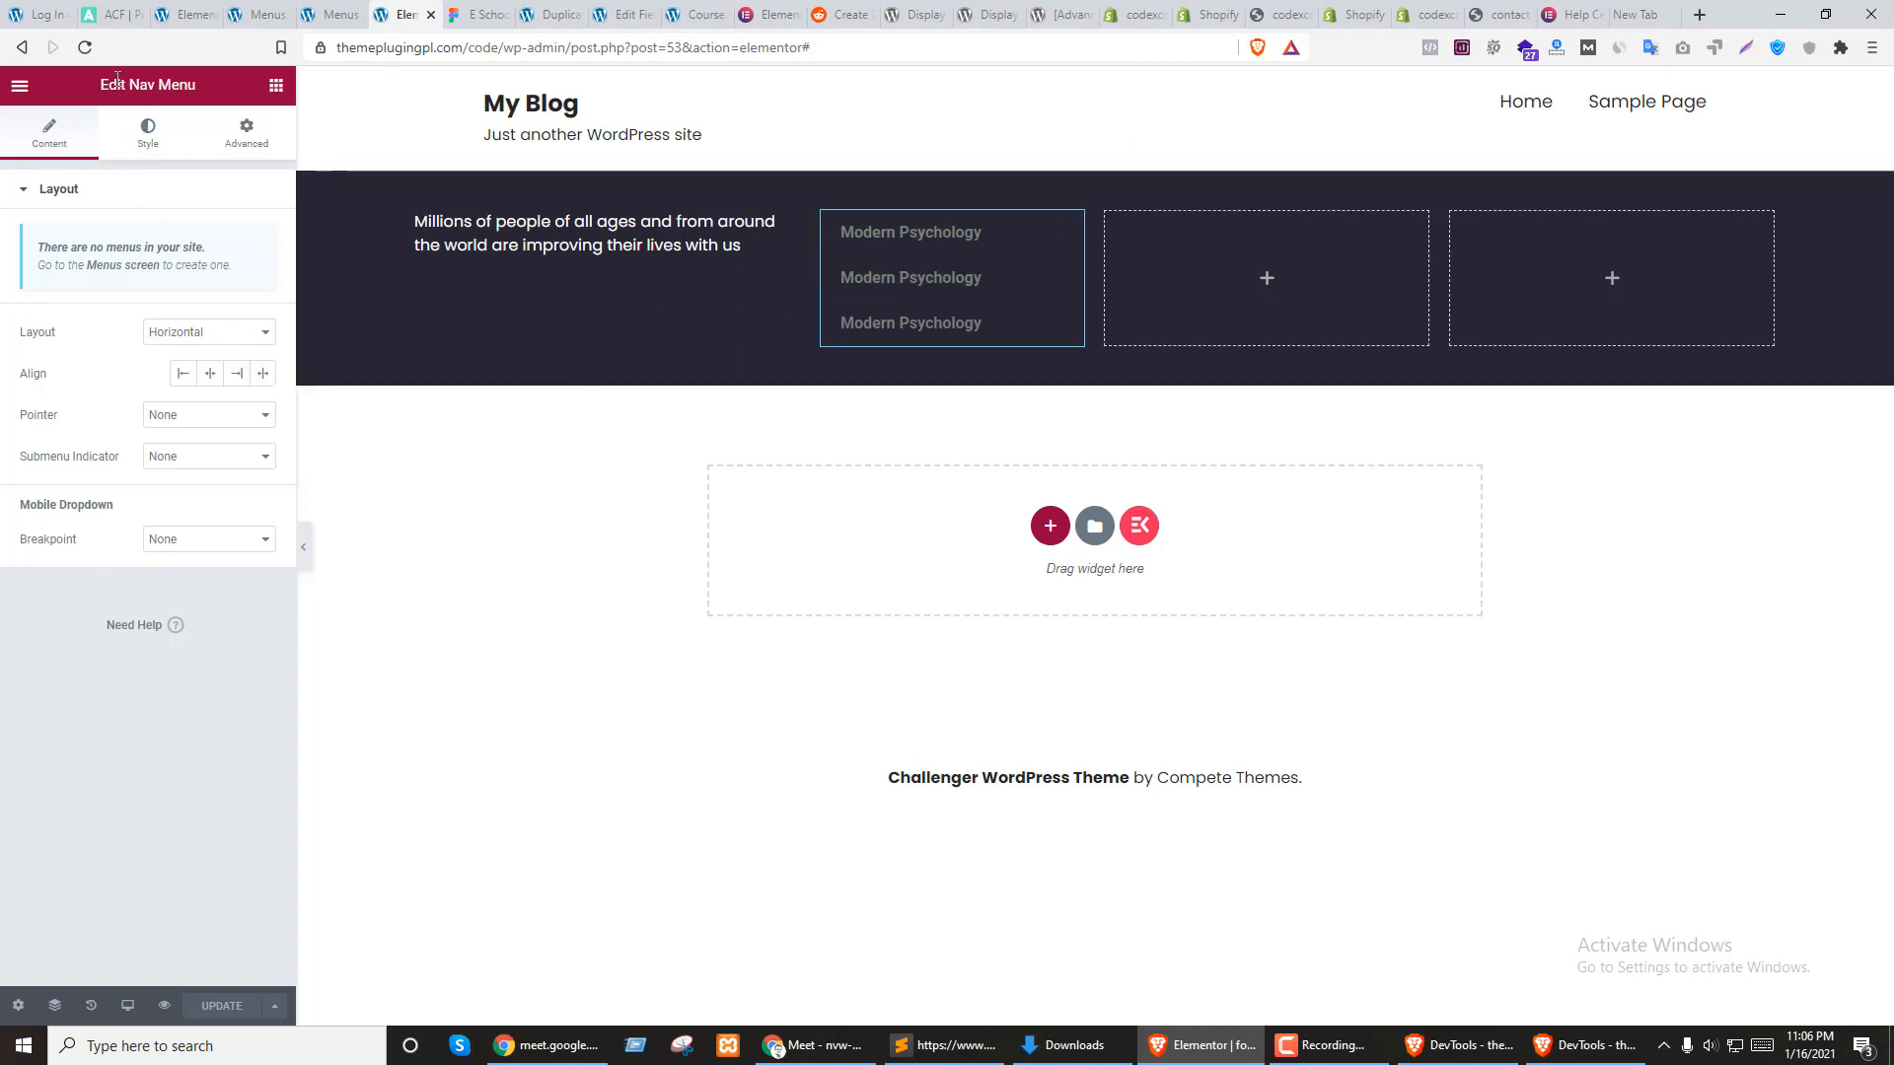
click(87, 49)
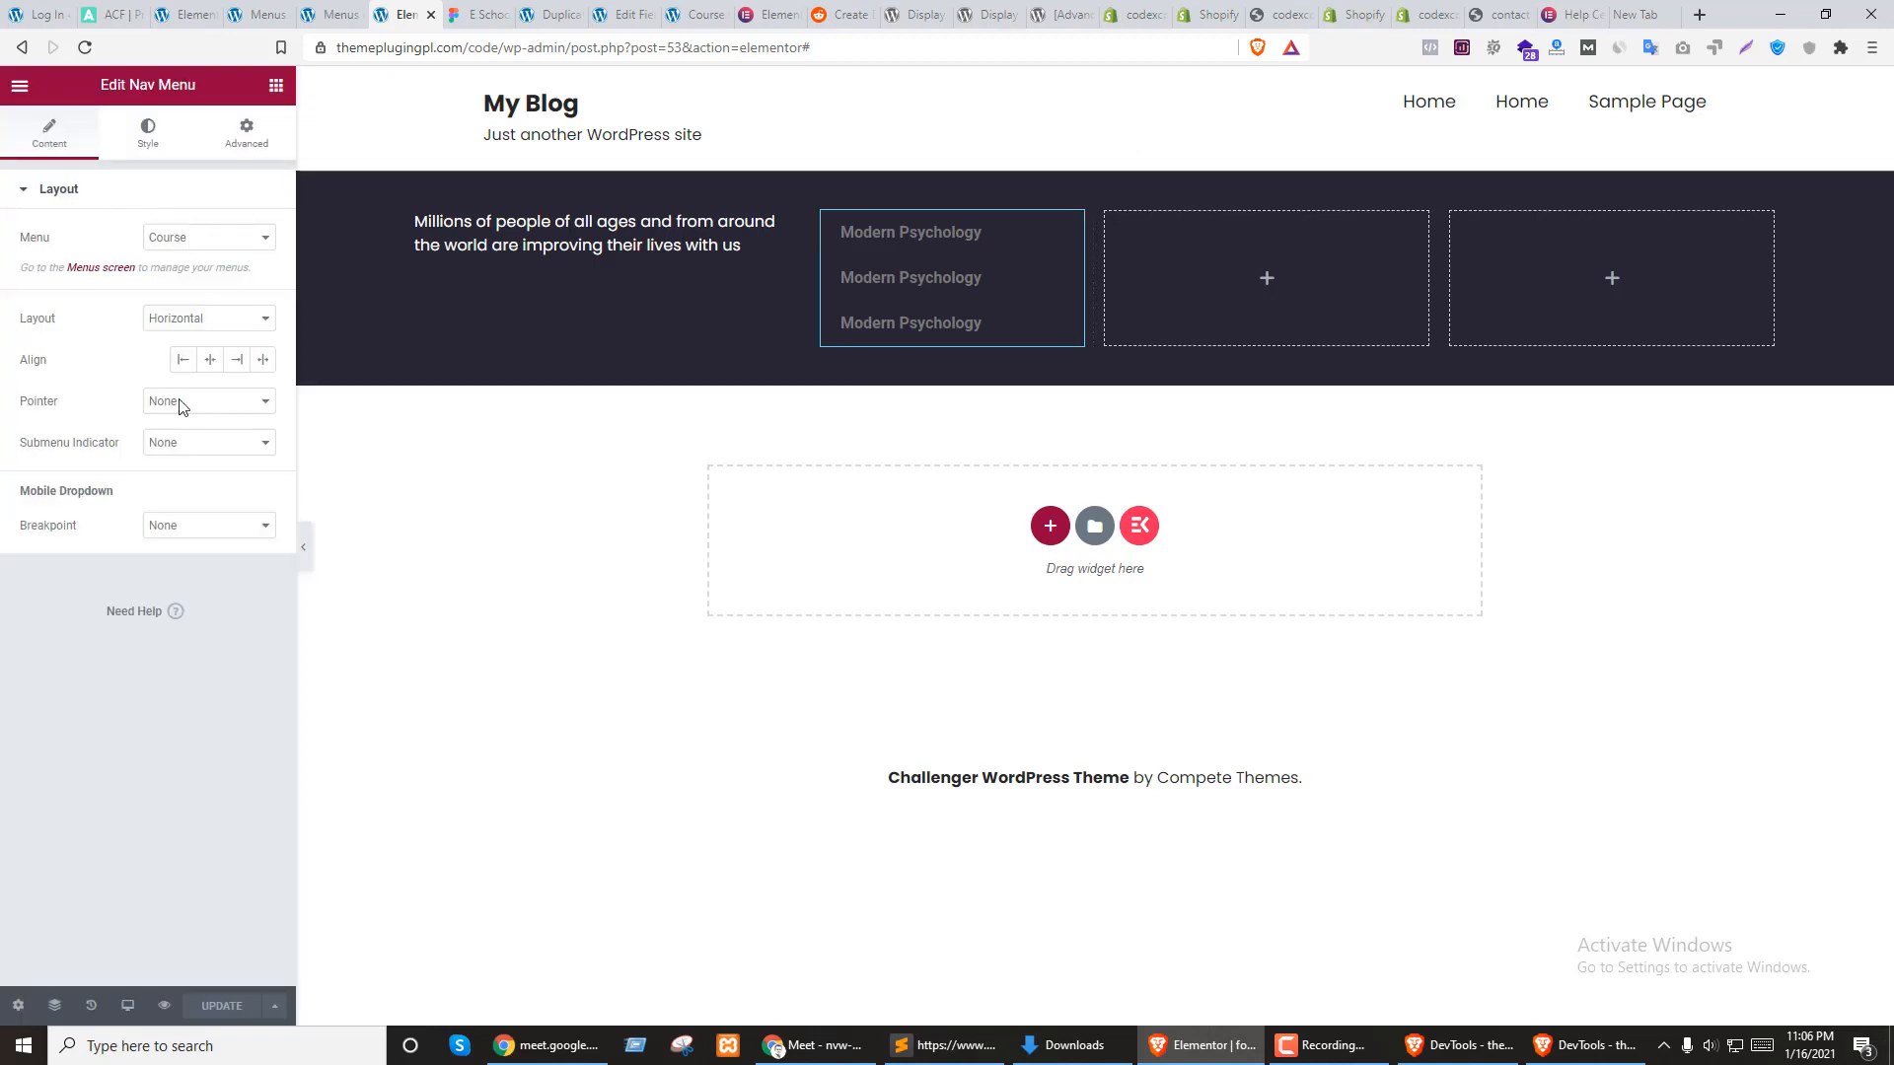
click(192, 242)
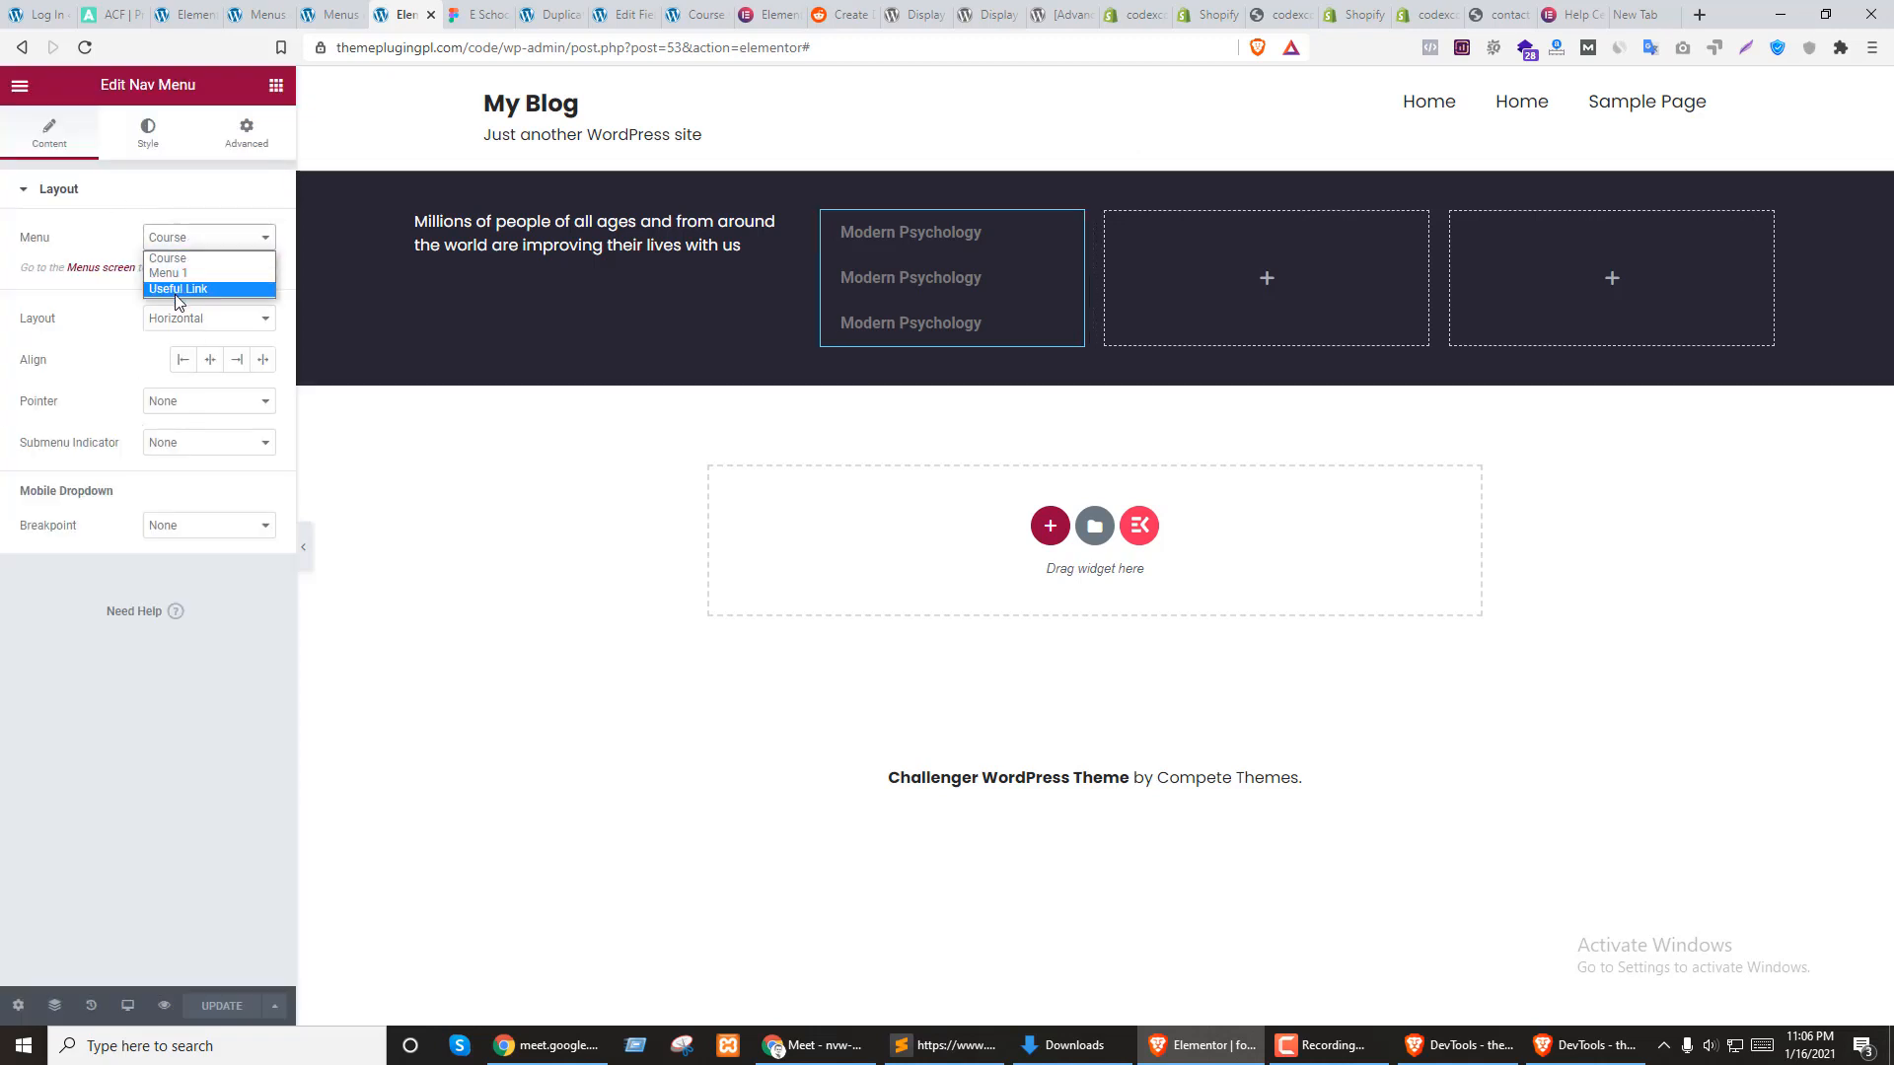
click(171, 260)
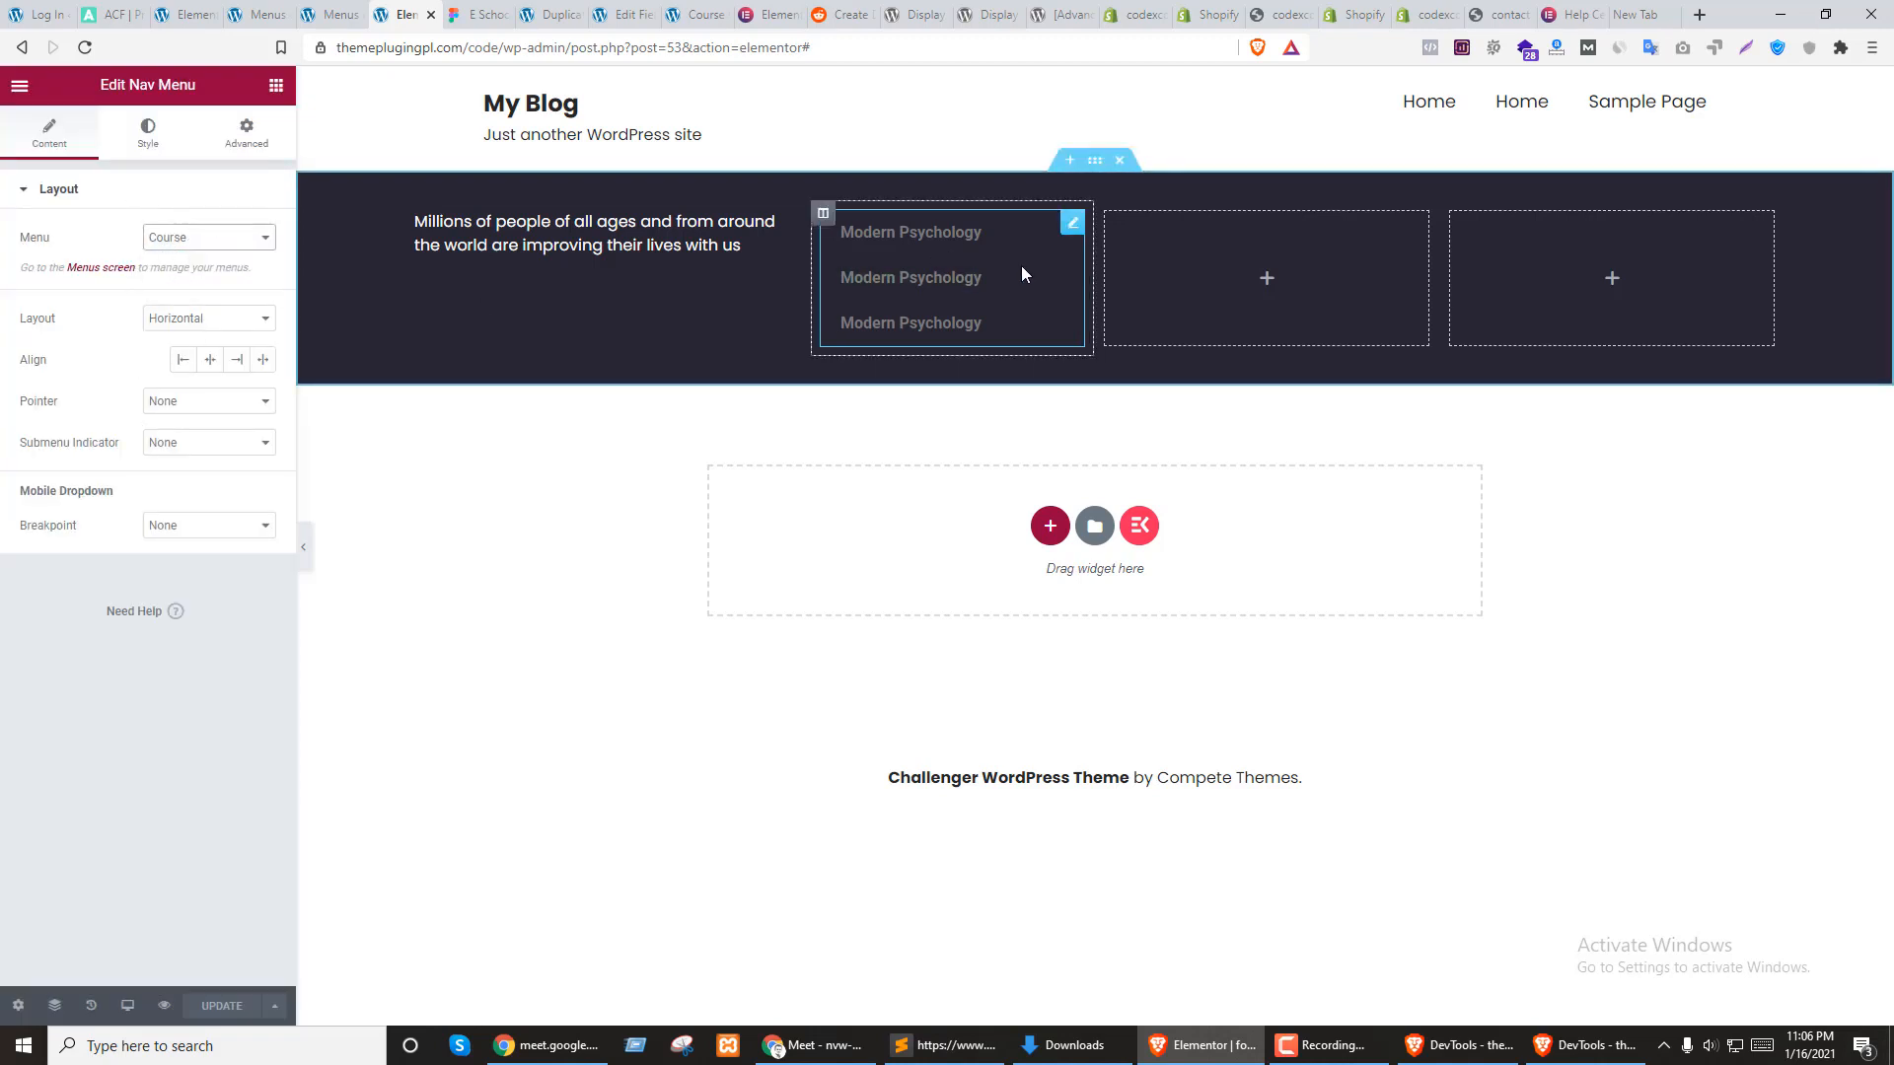
Set the normal text color of the course menu links to white
click(140, 142)
click(260, 323)
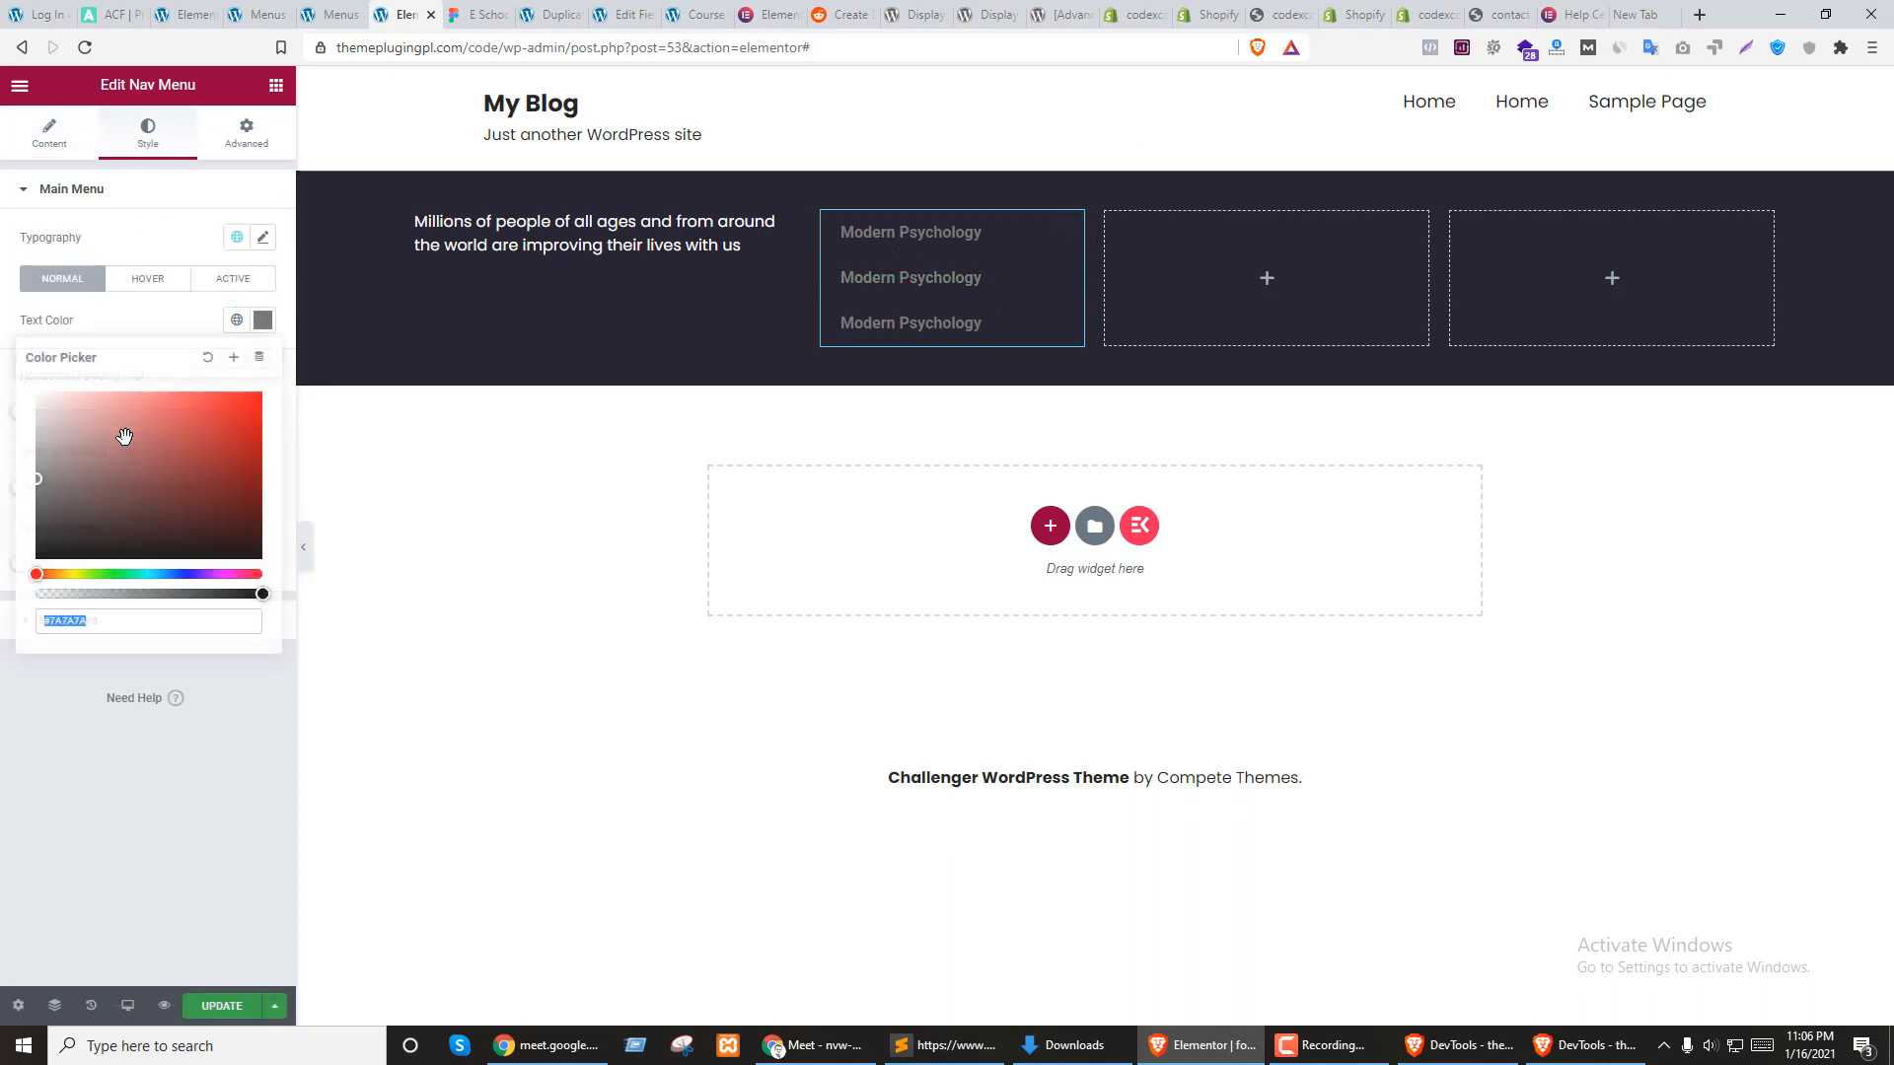
drag(124, 434, 2, 361)
click(3, 327)
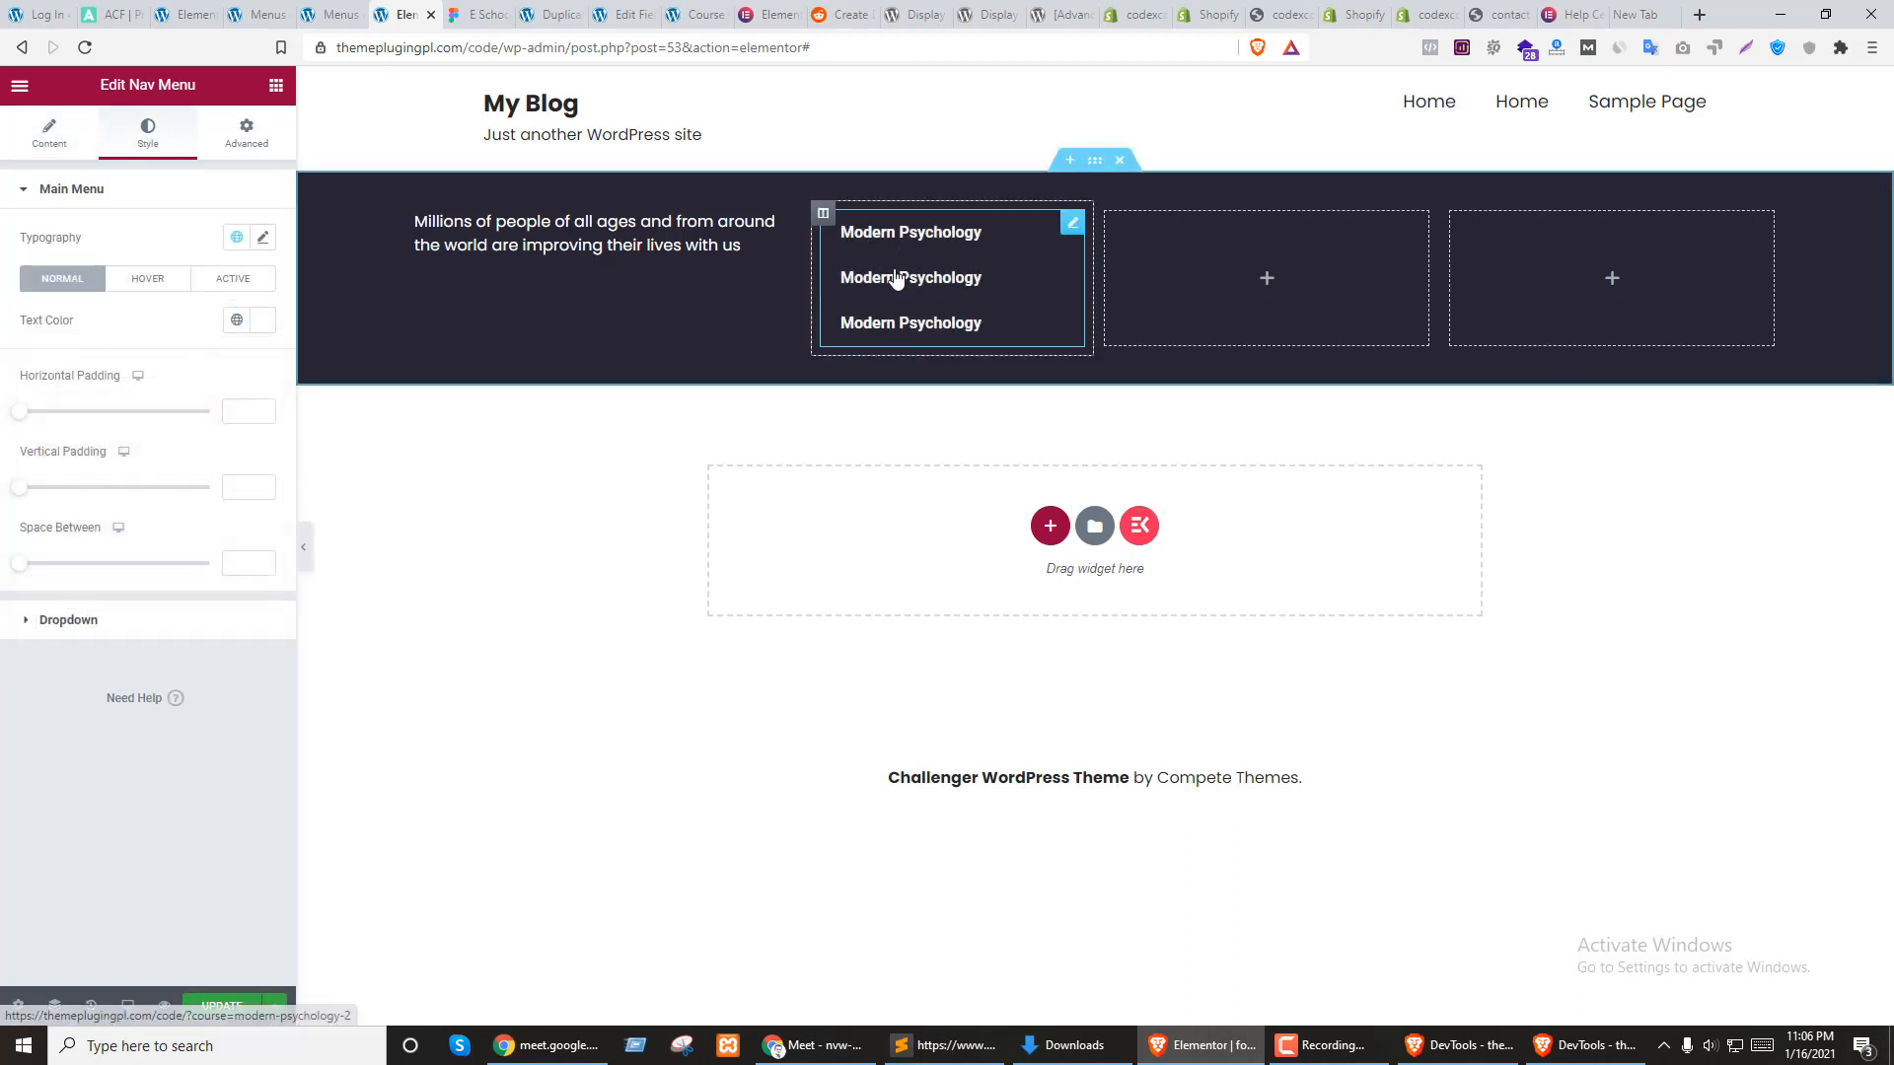
Set the course menu's horizontal padding to 0, vertical padding to 3 and space between to 0
mouse_move(20, 412)
mouse_down()
mouse_move(37, 418)
mouse_move(4, 424)
mouse_up()
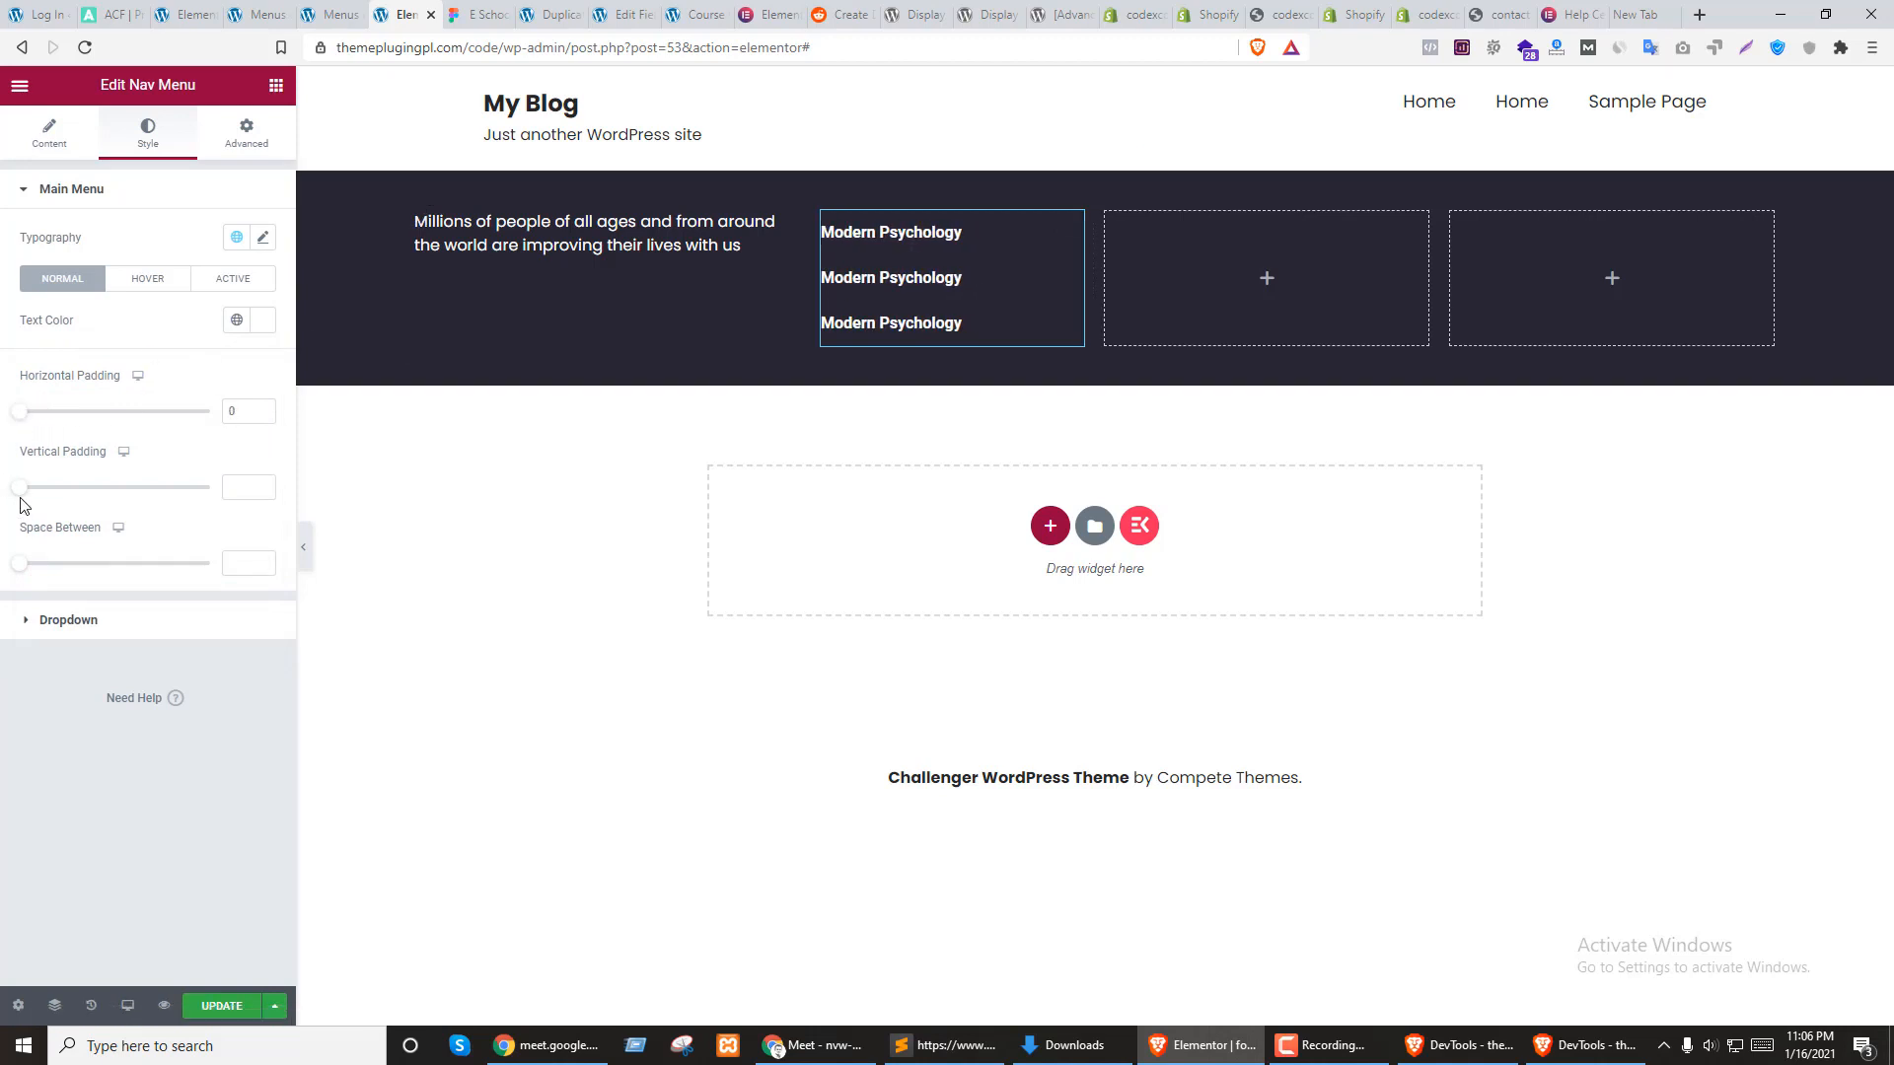
mouse_move(34, 496)
mouse_down()
mouse_move(118, 494)
mouse_move(14, 503)
mouse_move(39, 495)
mouse_up()
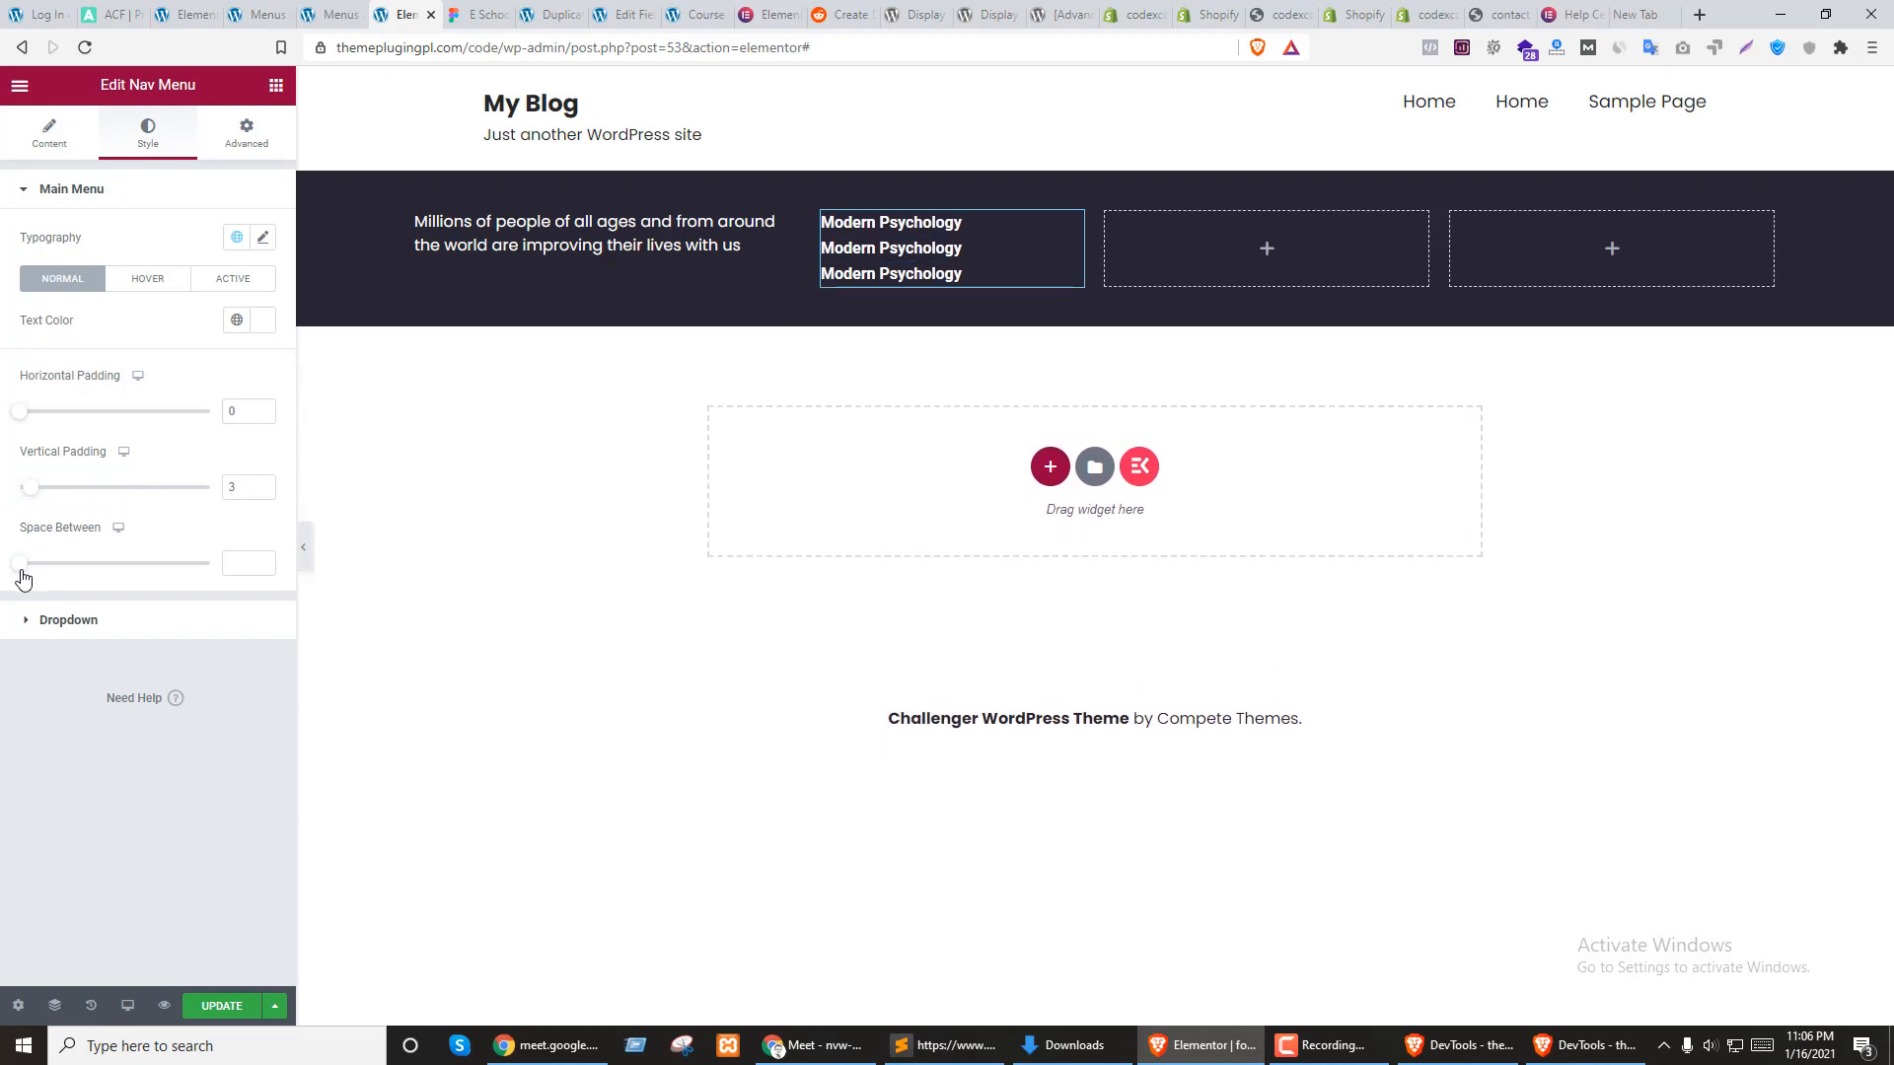
mouse_move(22, 571)
mouse_down()
mouse_move(138, 568)
mouse_move(4, 568)
mouse_up()
click(262, 319)
Set the course menu's typography to Poppins, size 16 px, weight 400
click(262, 238)
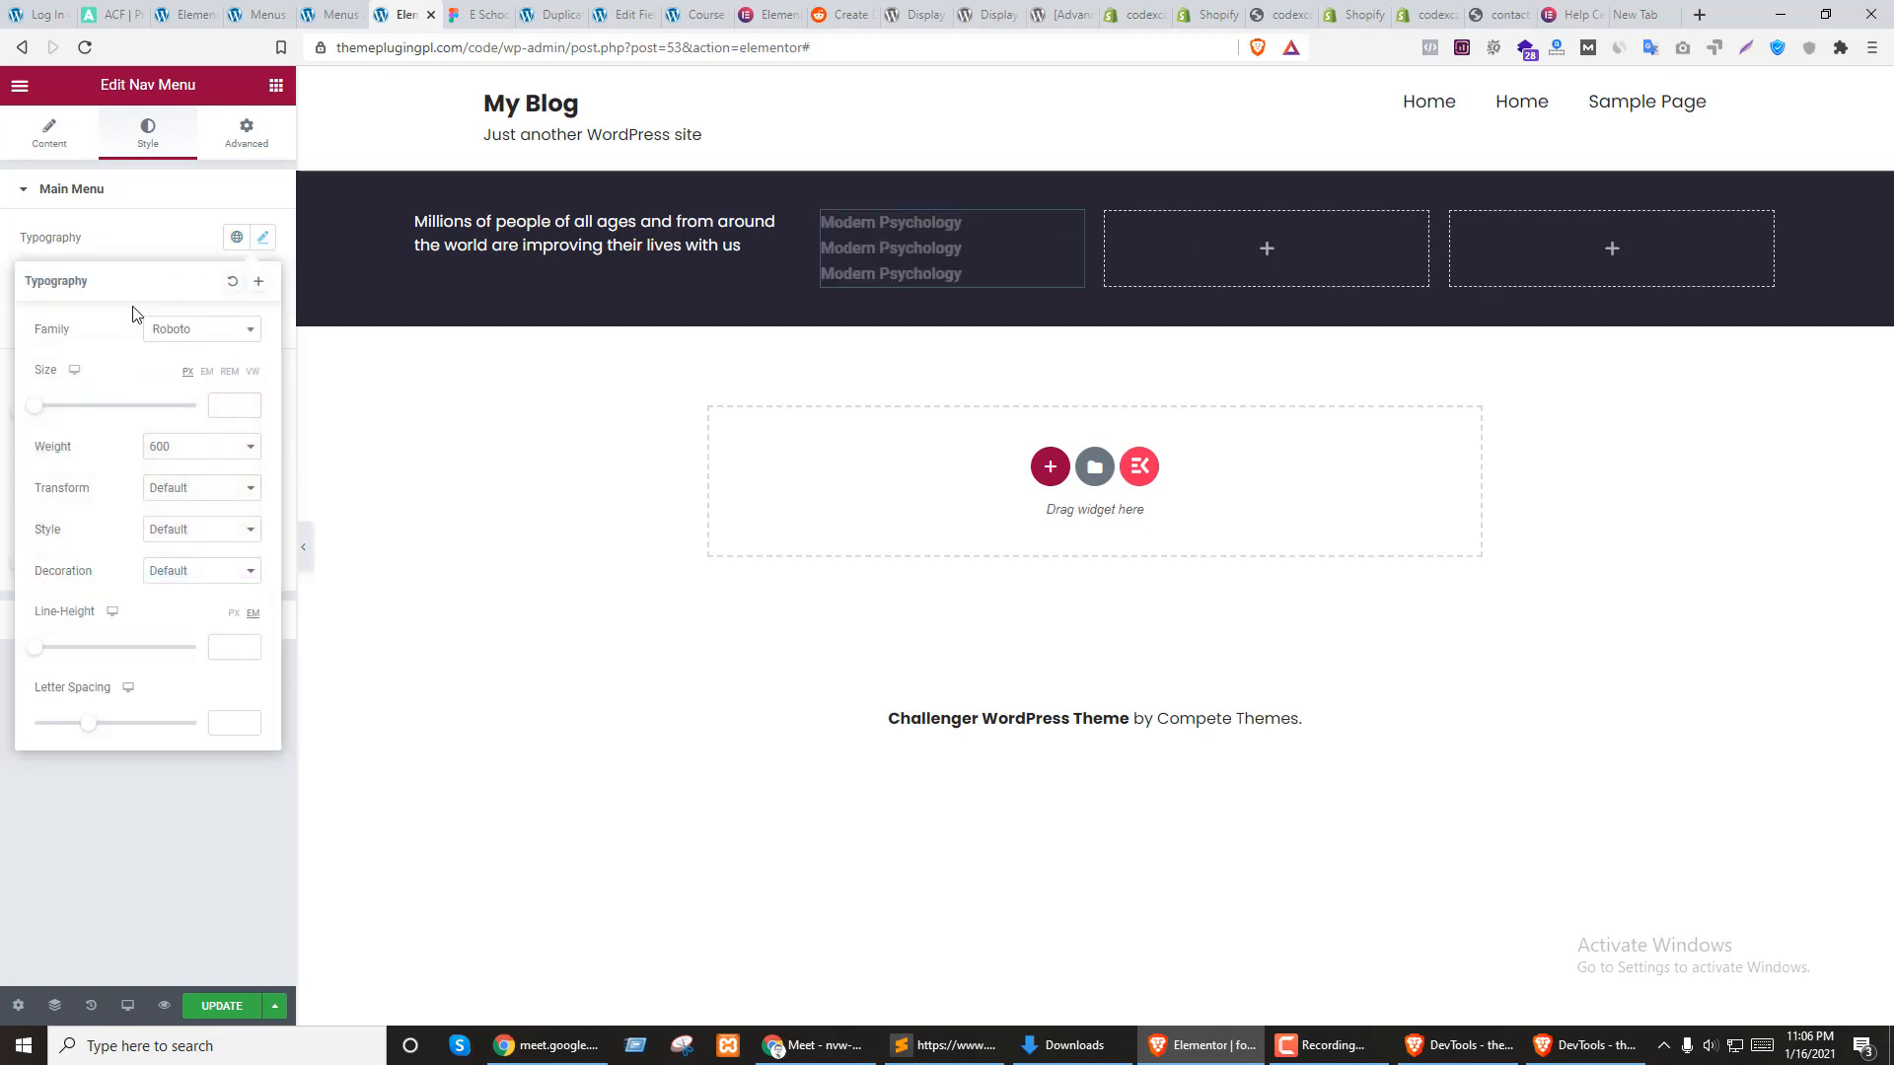
click(196, 329)
text(pop)
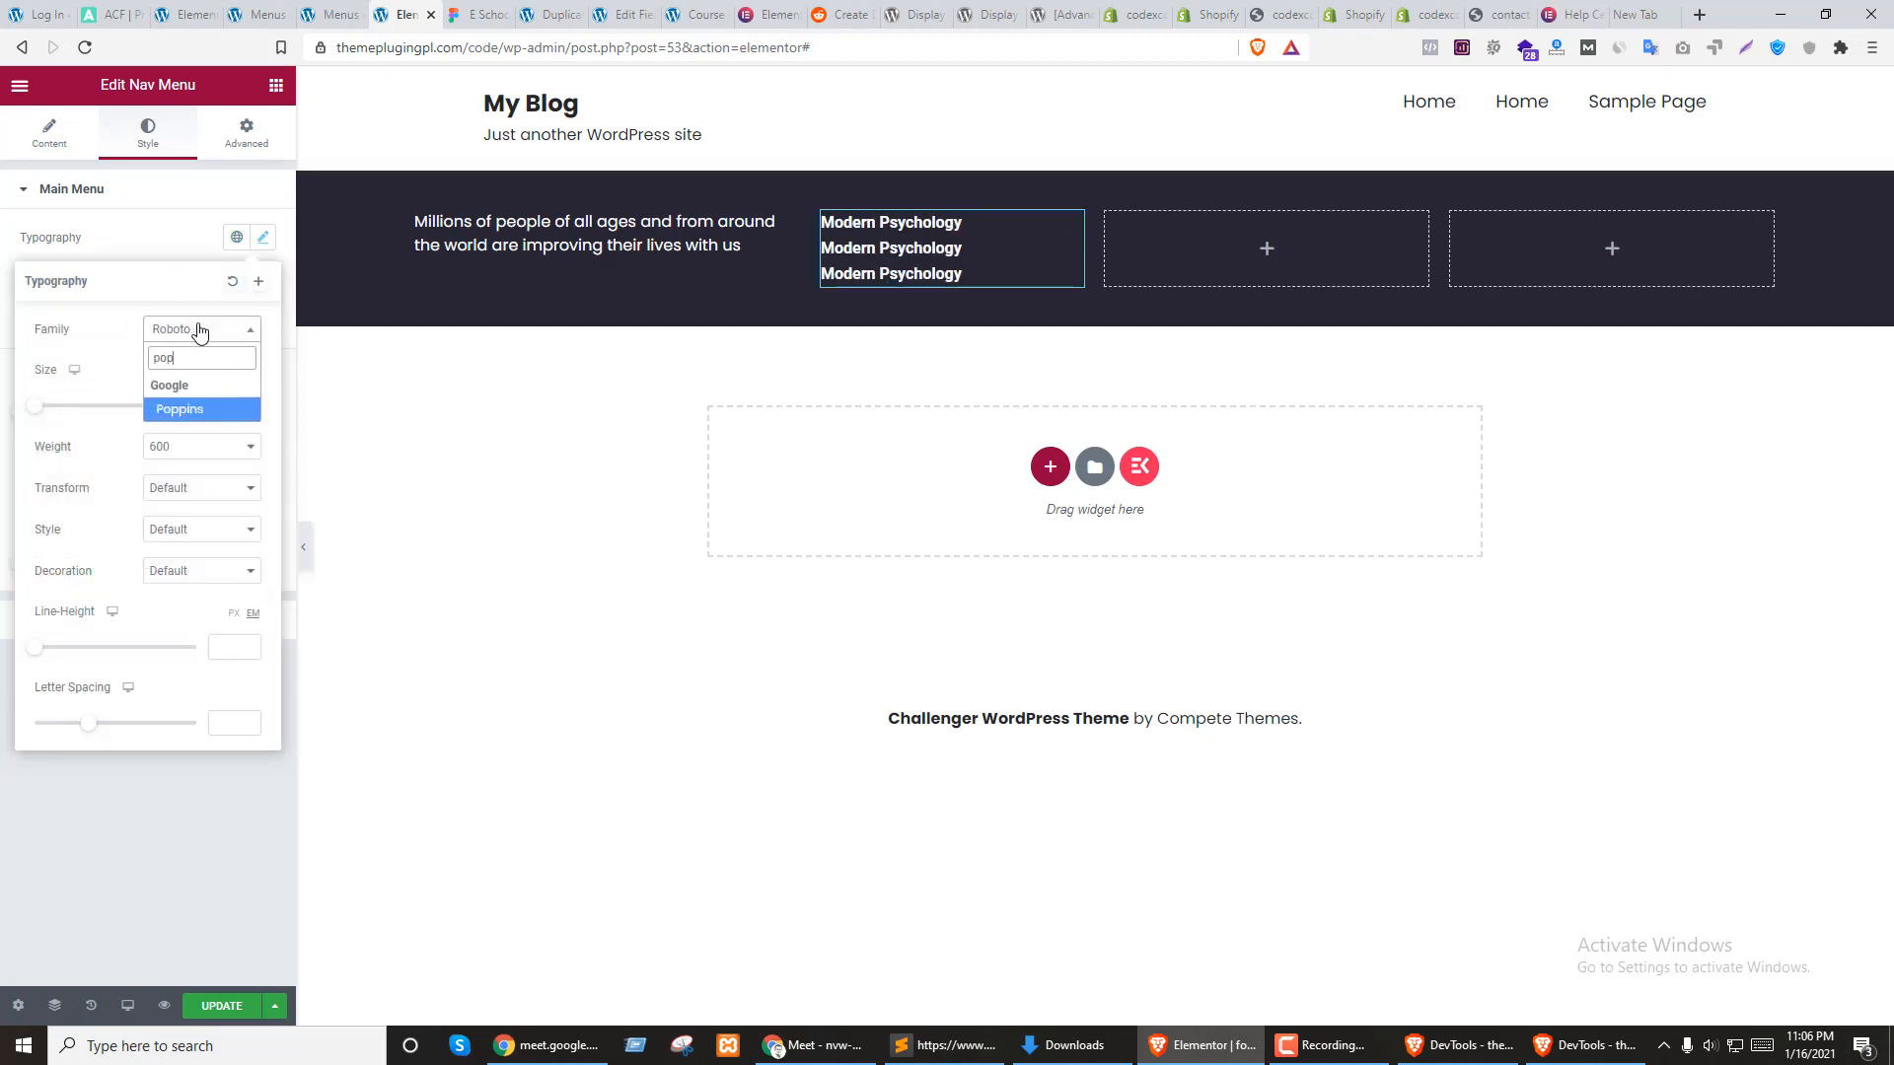
click(197, 408)
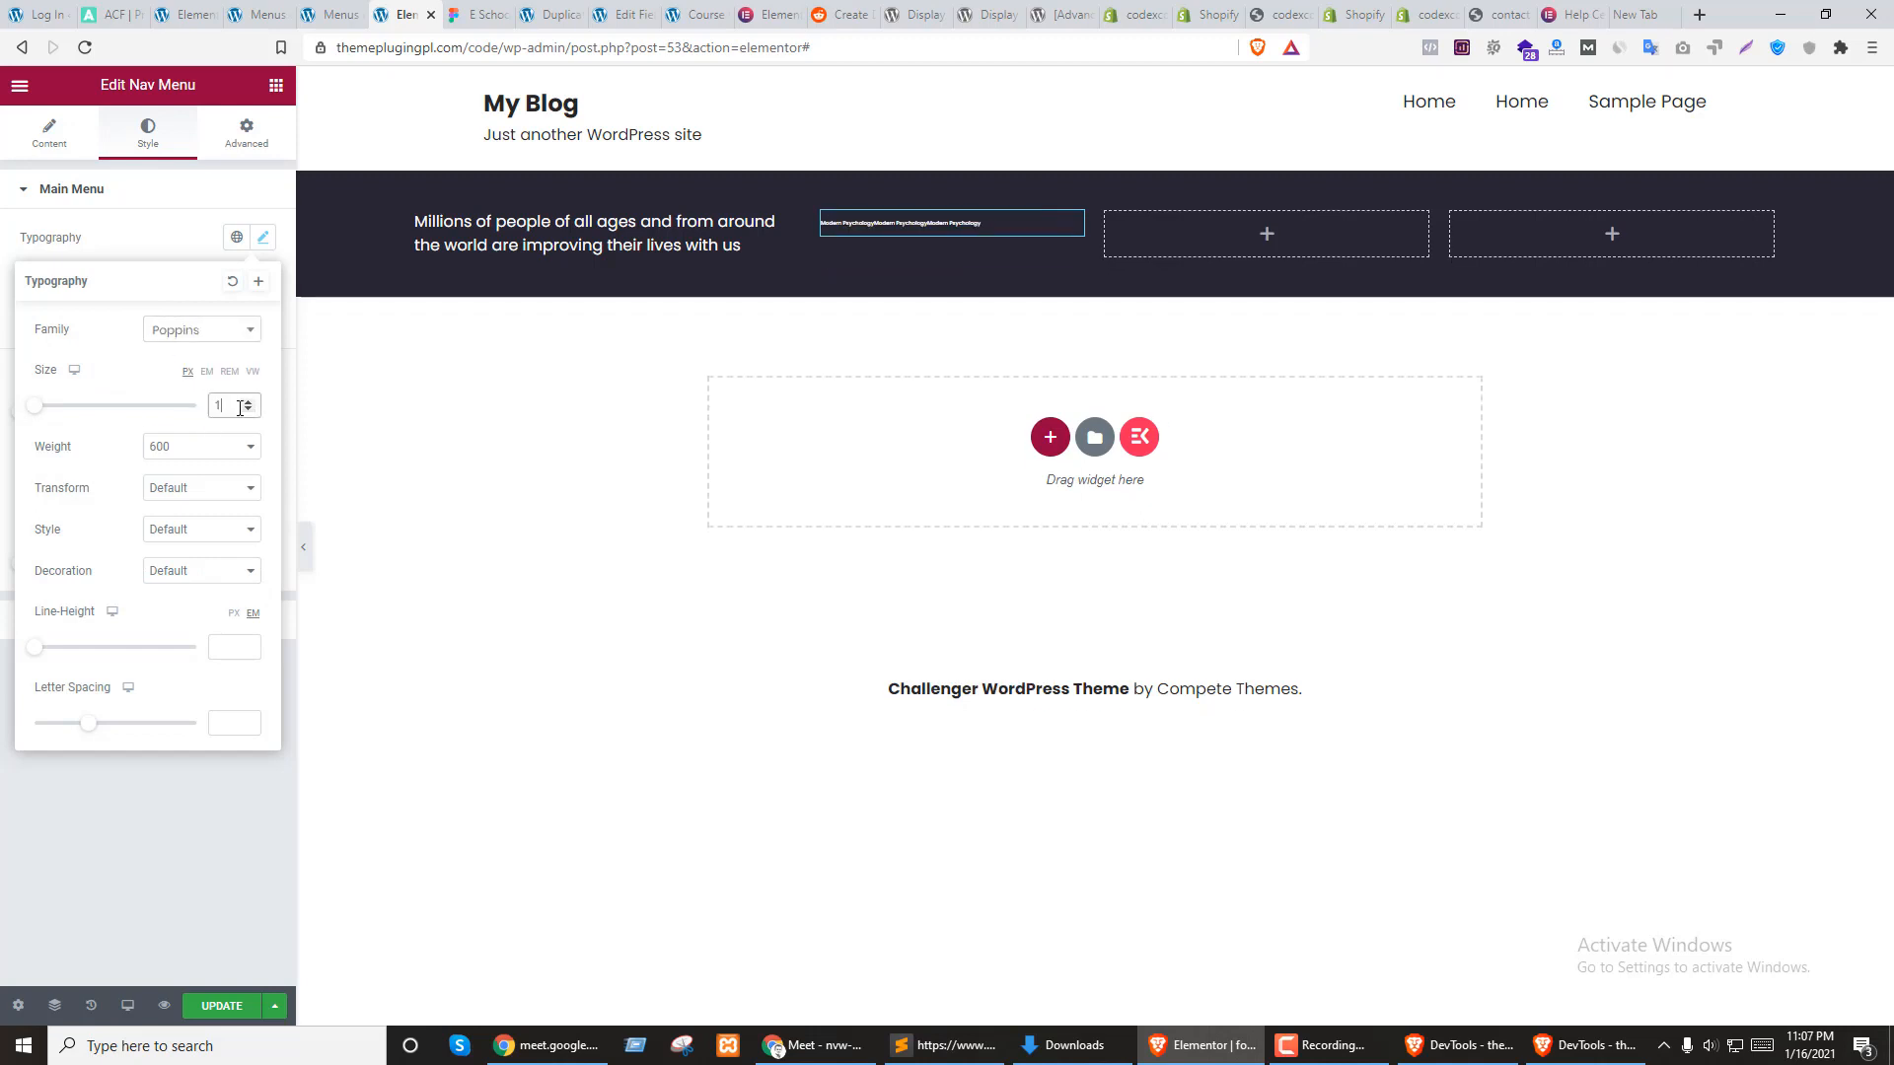
click(246, 408)
text(16)
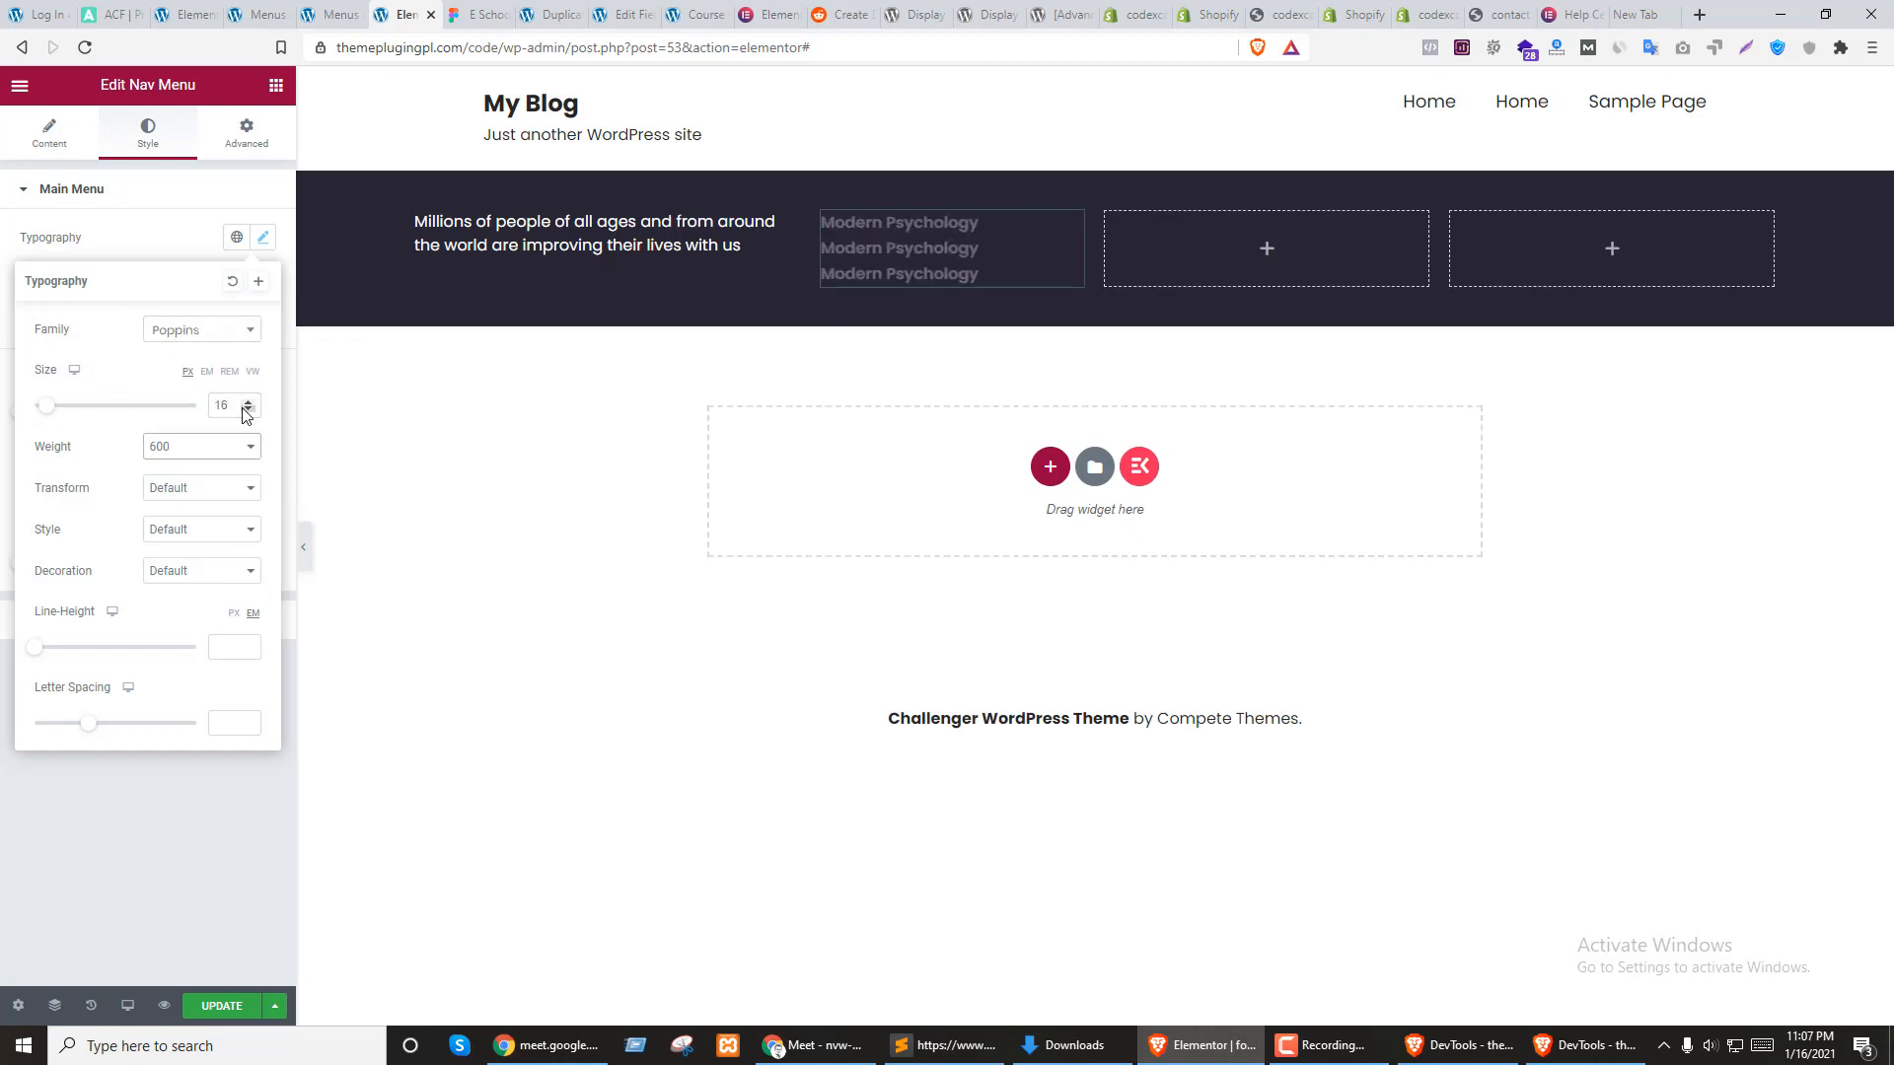
click(169, 453)
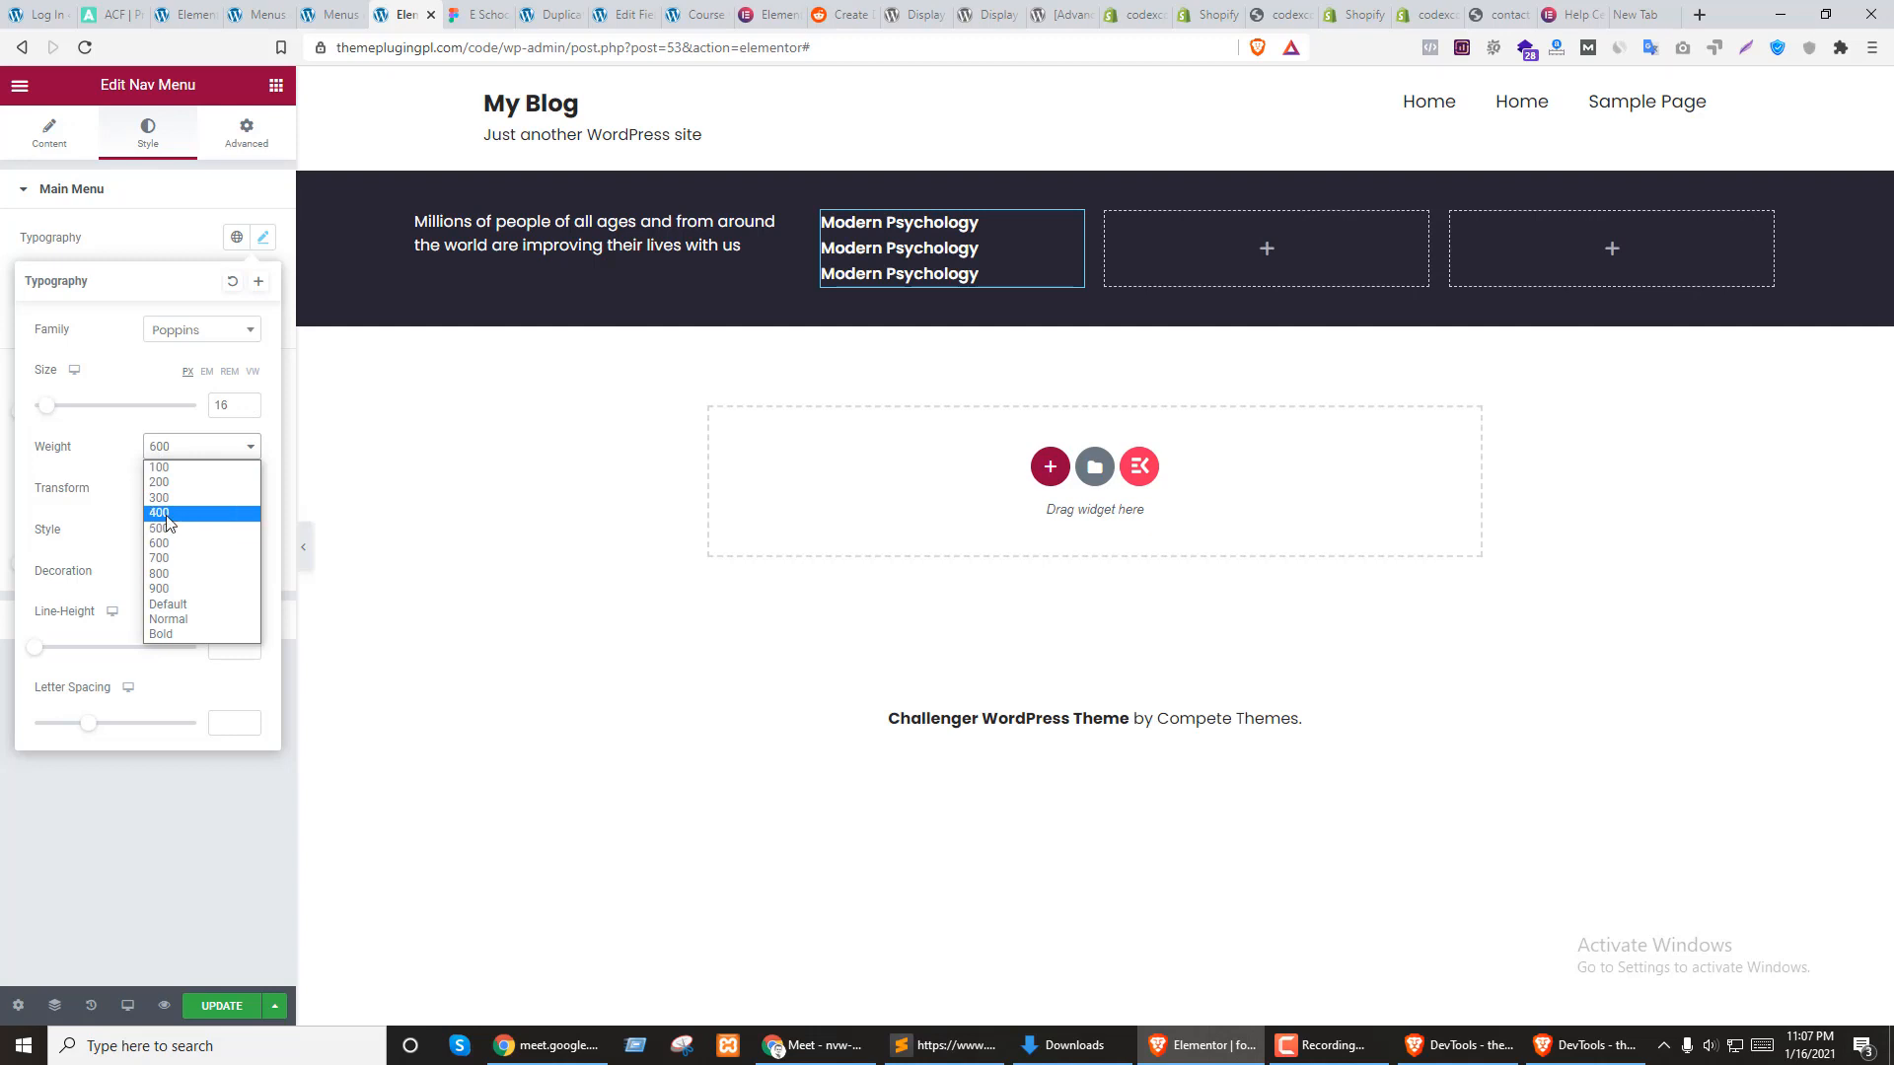
click(181, 517)
click(139, 256)
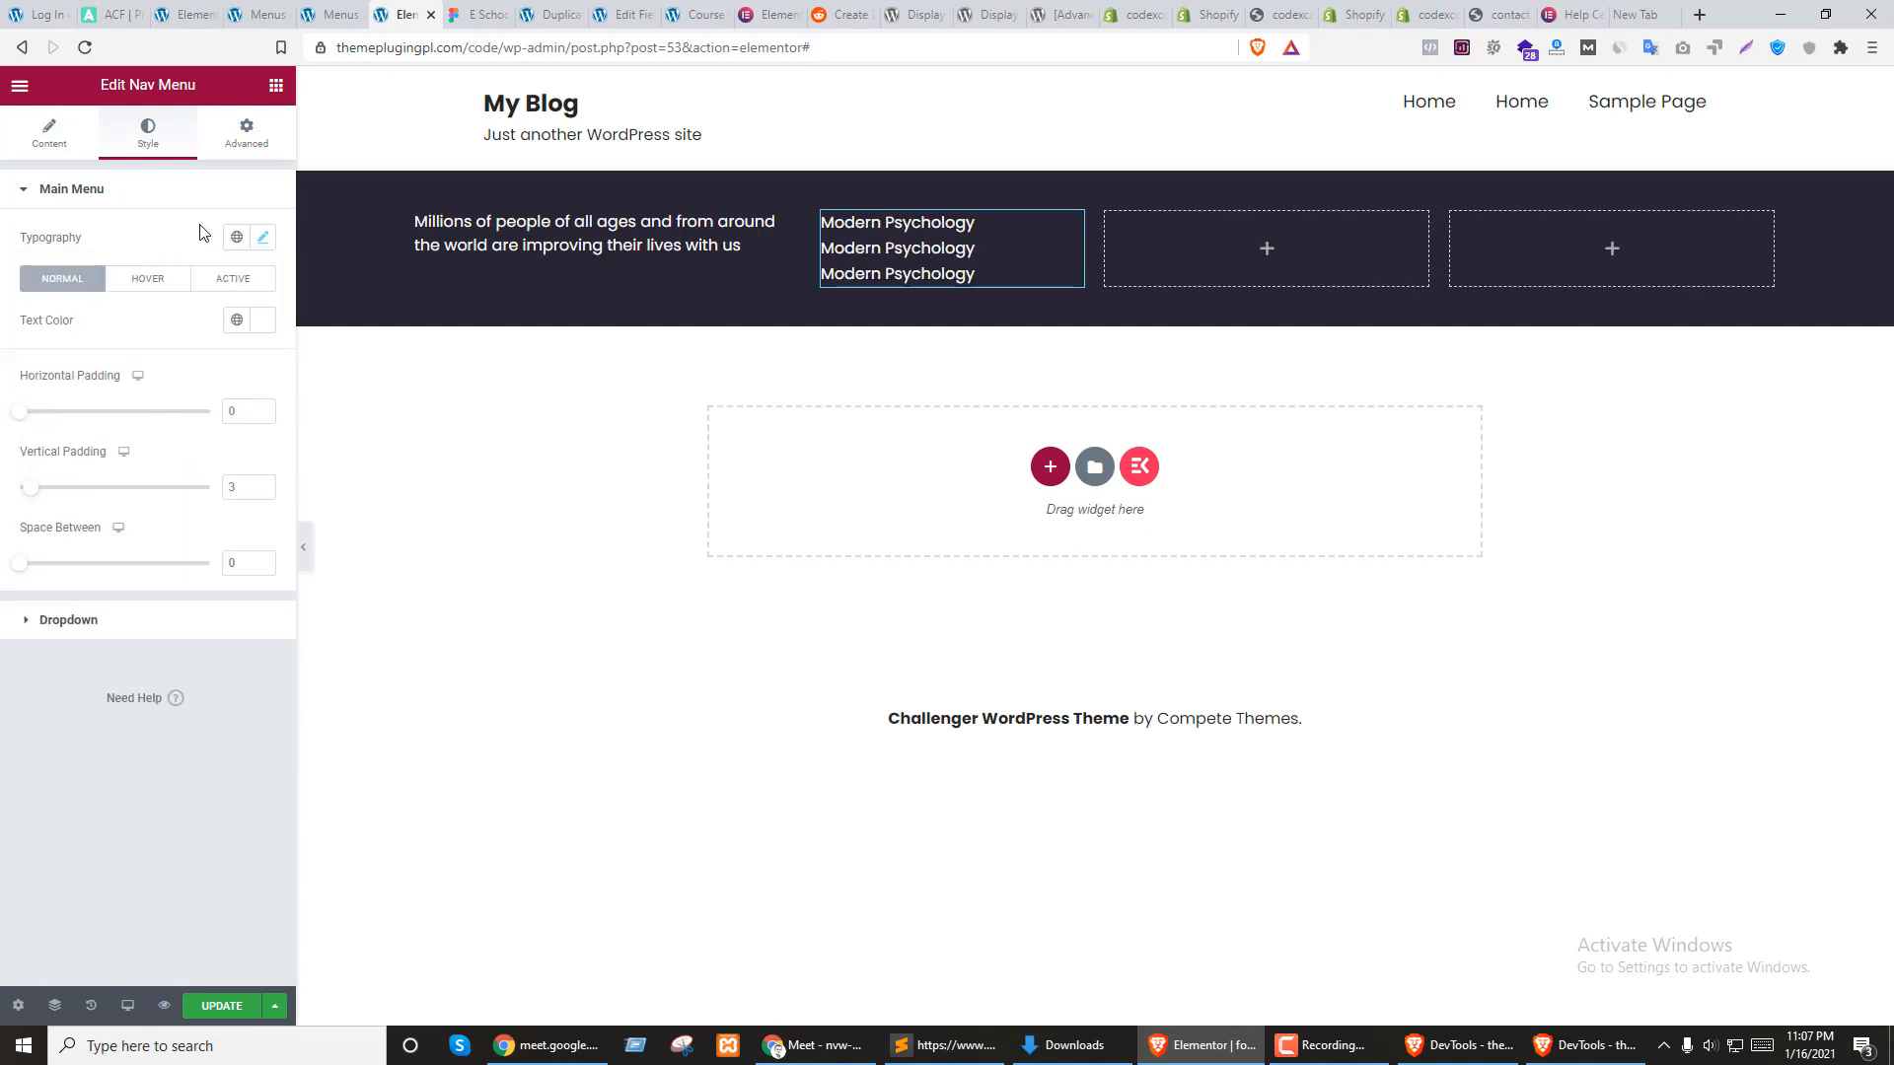
Add a Heading widget above the menu links in the second footer column and title it Course
click(277, 87)
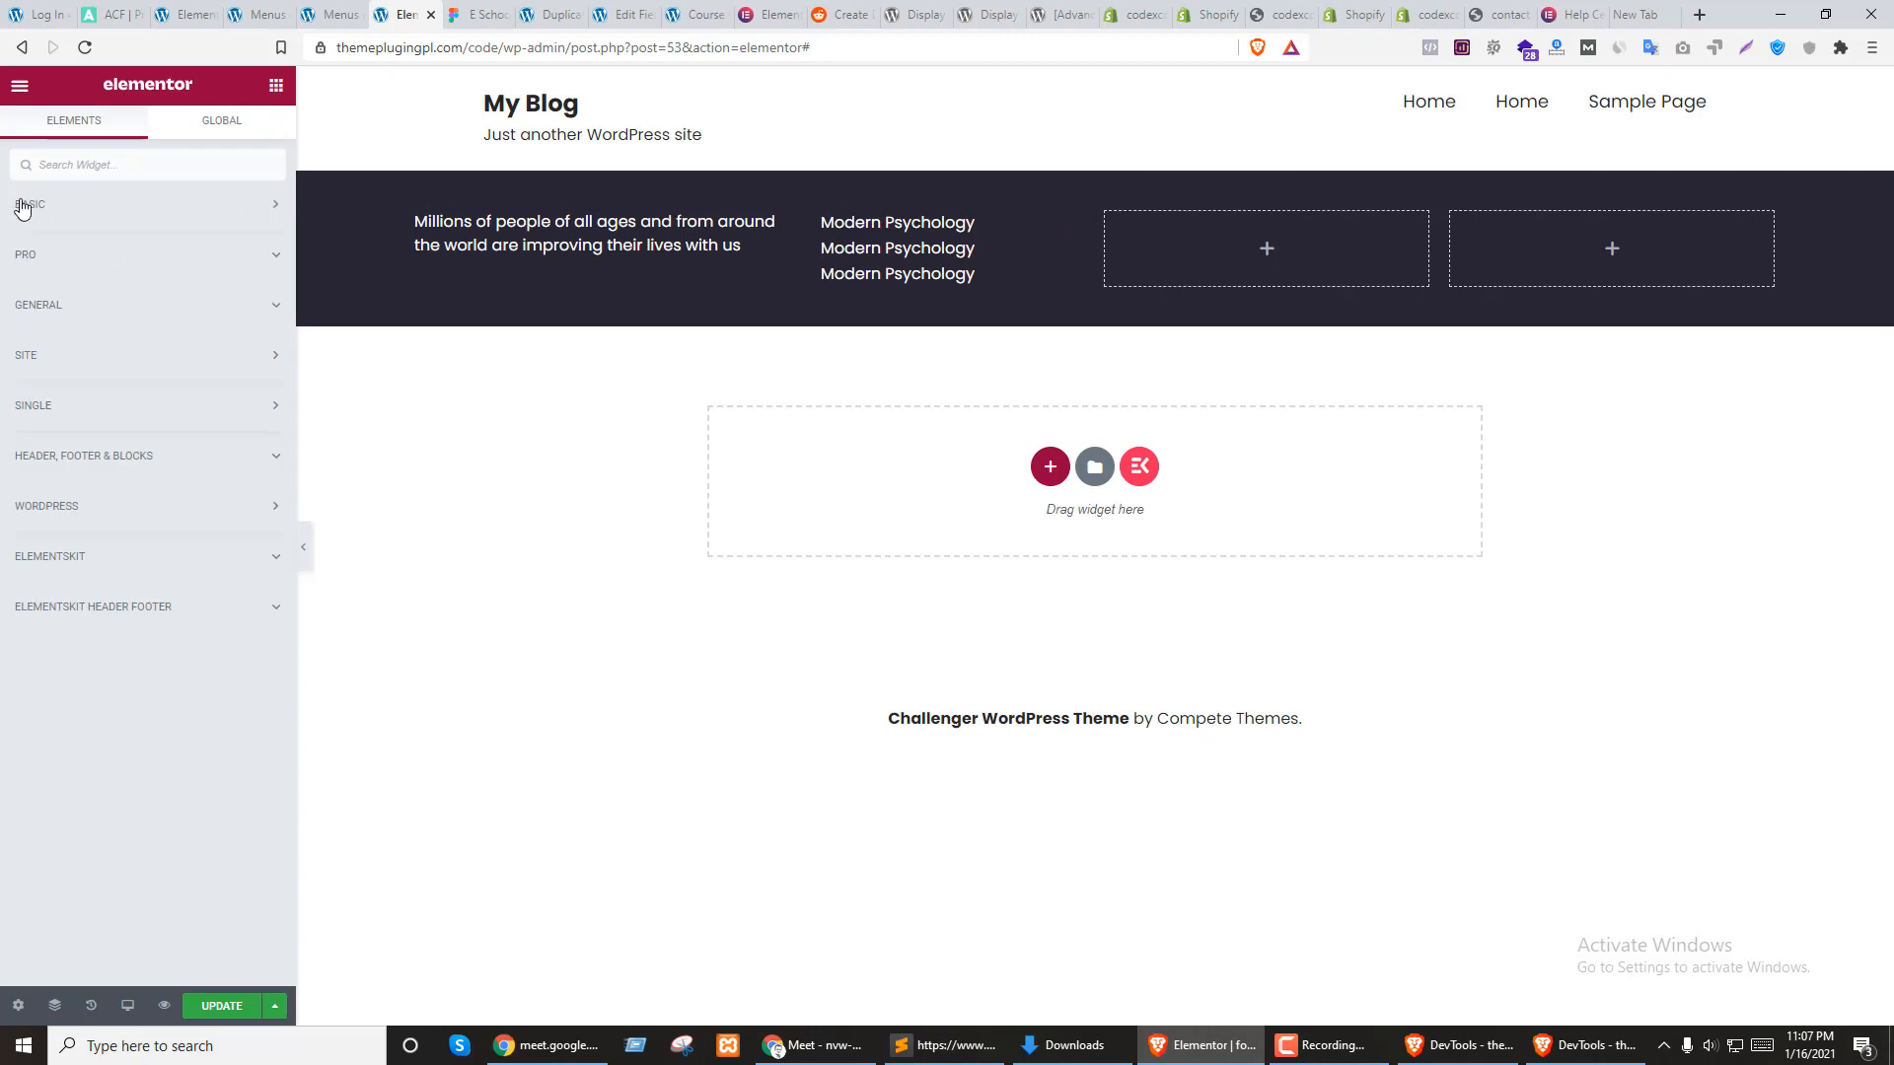
click(89, 205)
drag(233, 296, 937, 233)
triple_click(140, 256)
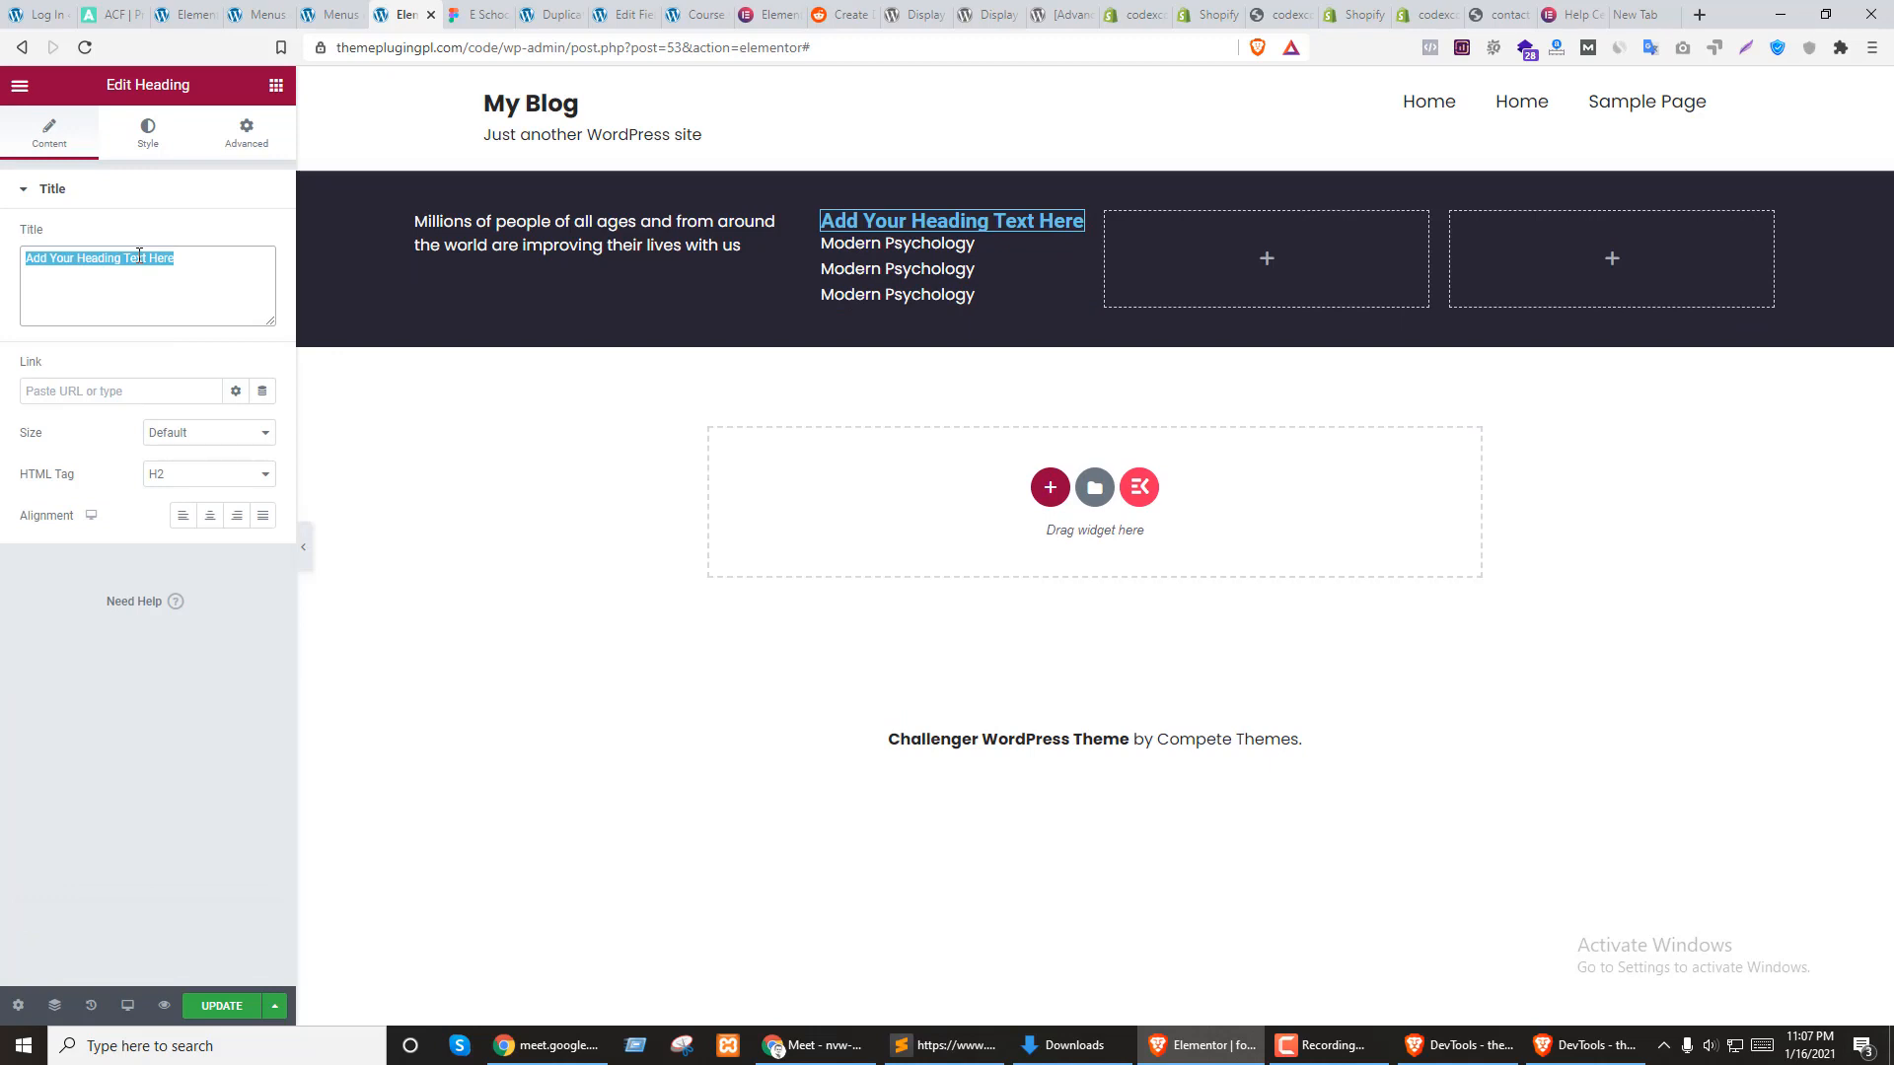
text(Course)
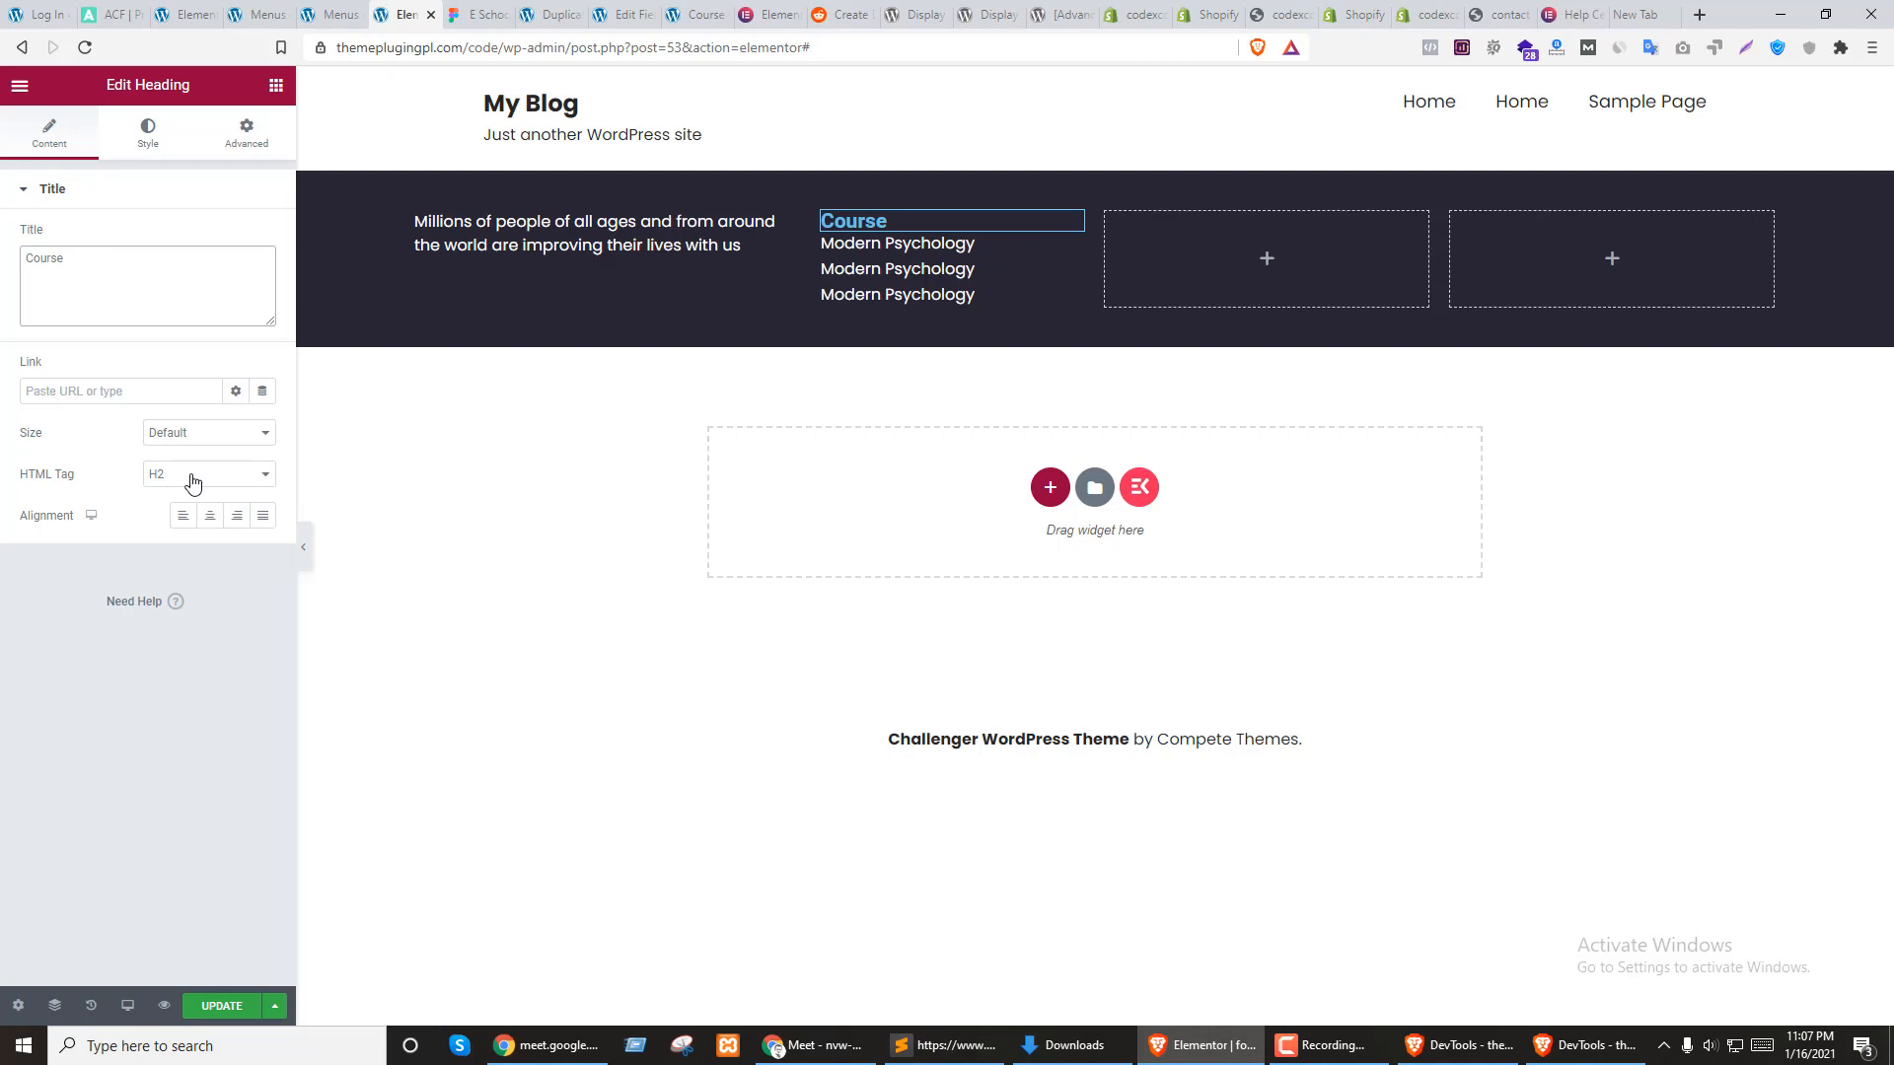
Set the text color of the Course heading to white
click(148, 133)
click(262, 237)
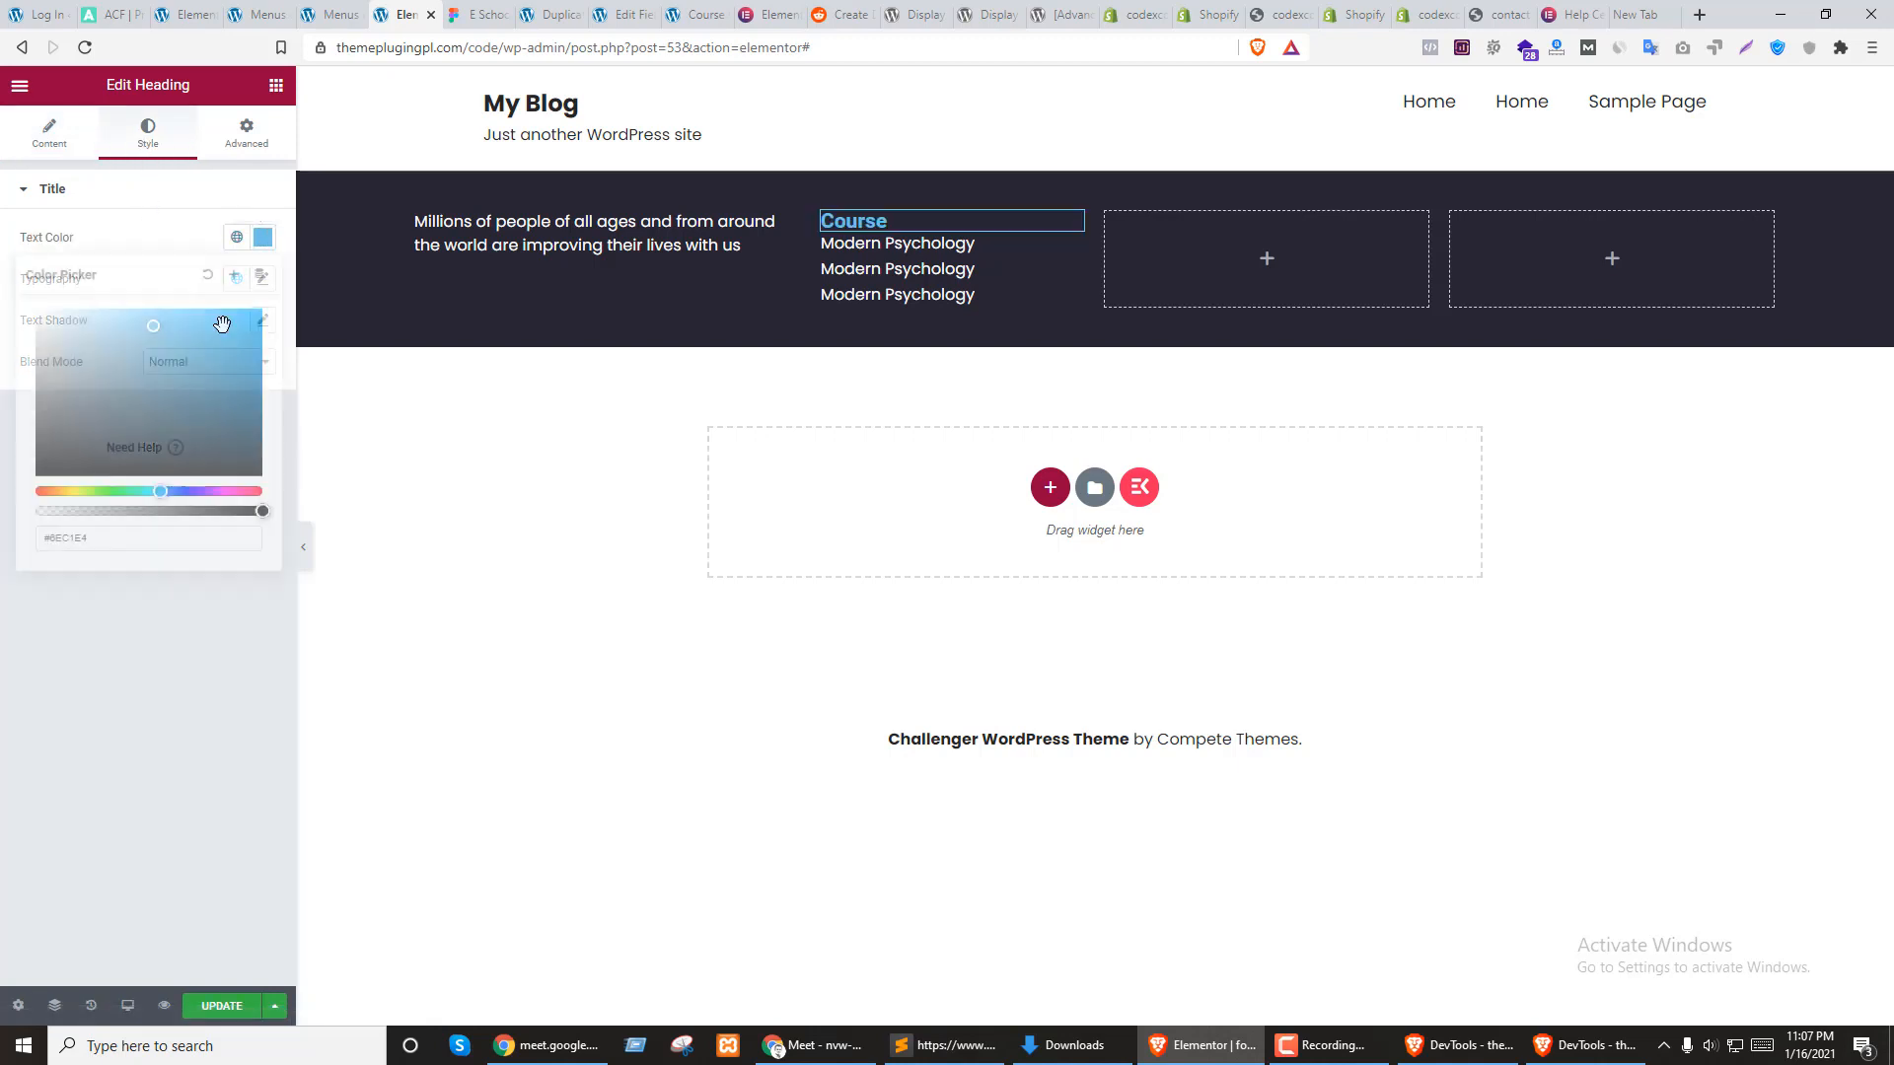
drag(222, 325, 11, 280)
click(263, 239)
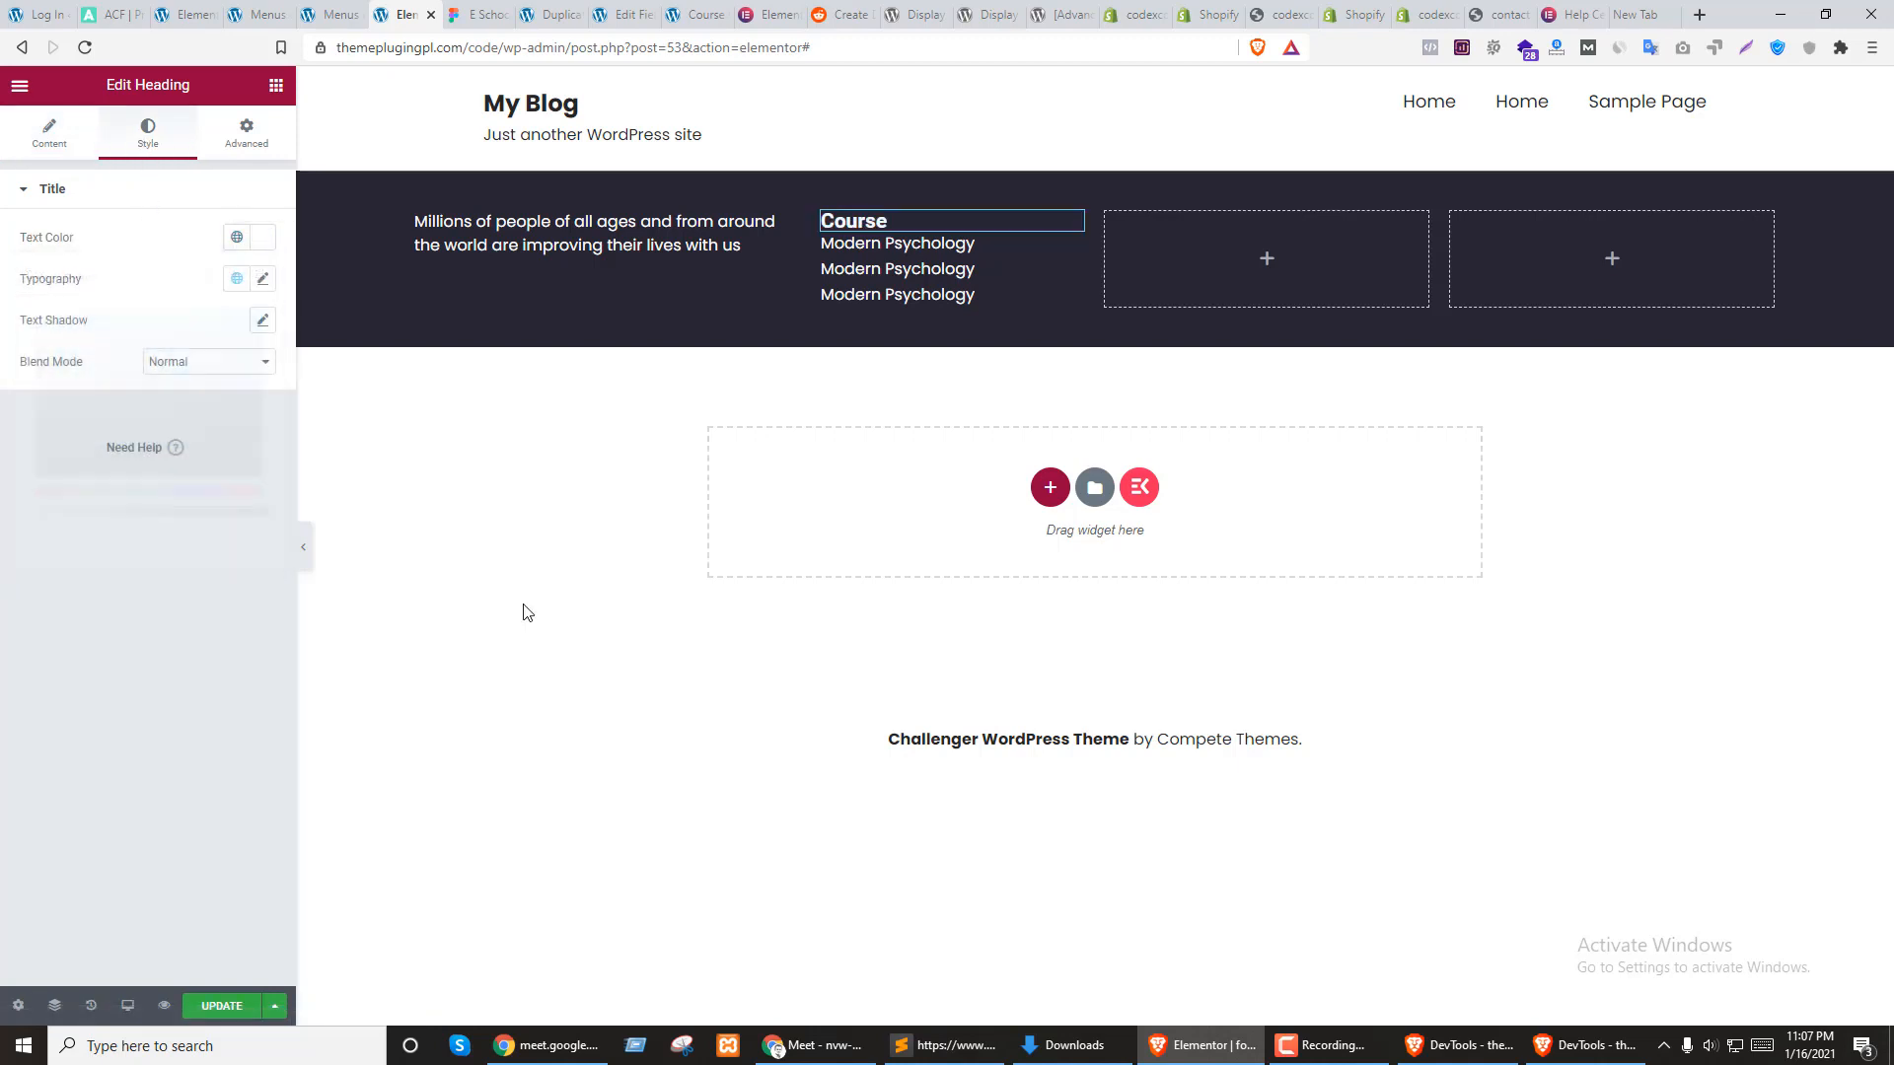
Unlink the Course heading's margin values and set its bottom margin to 10 px
click(247, 136)
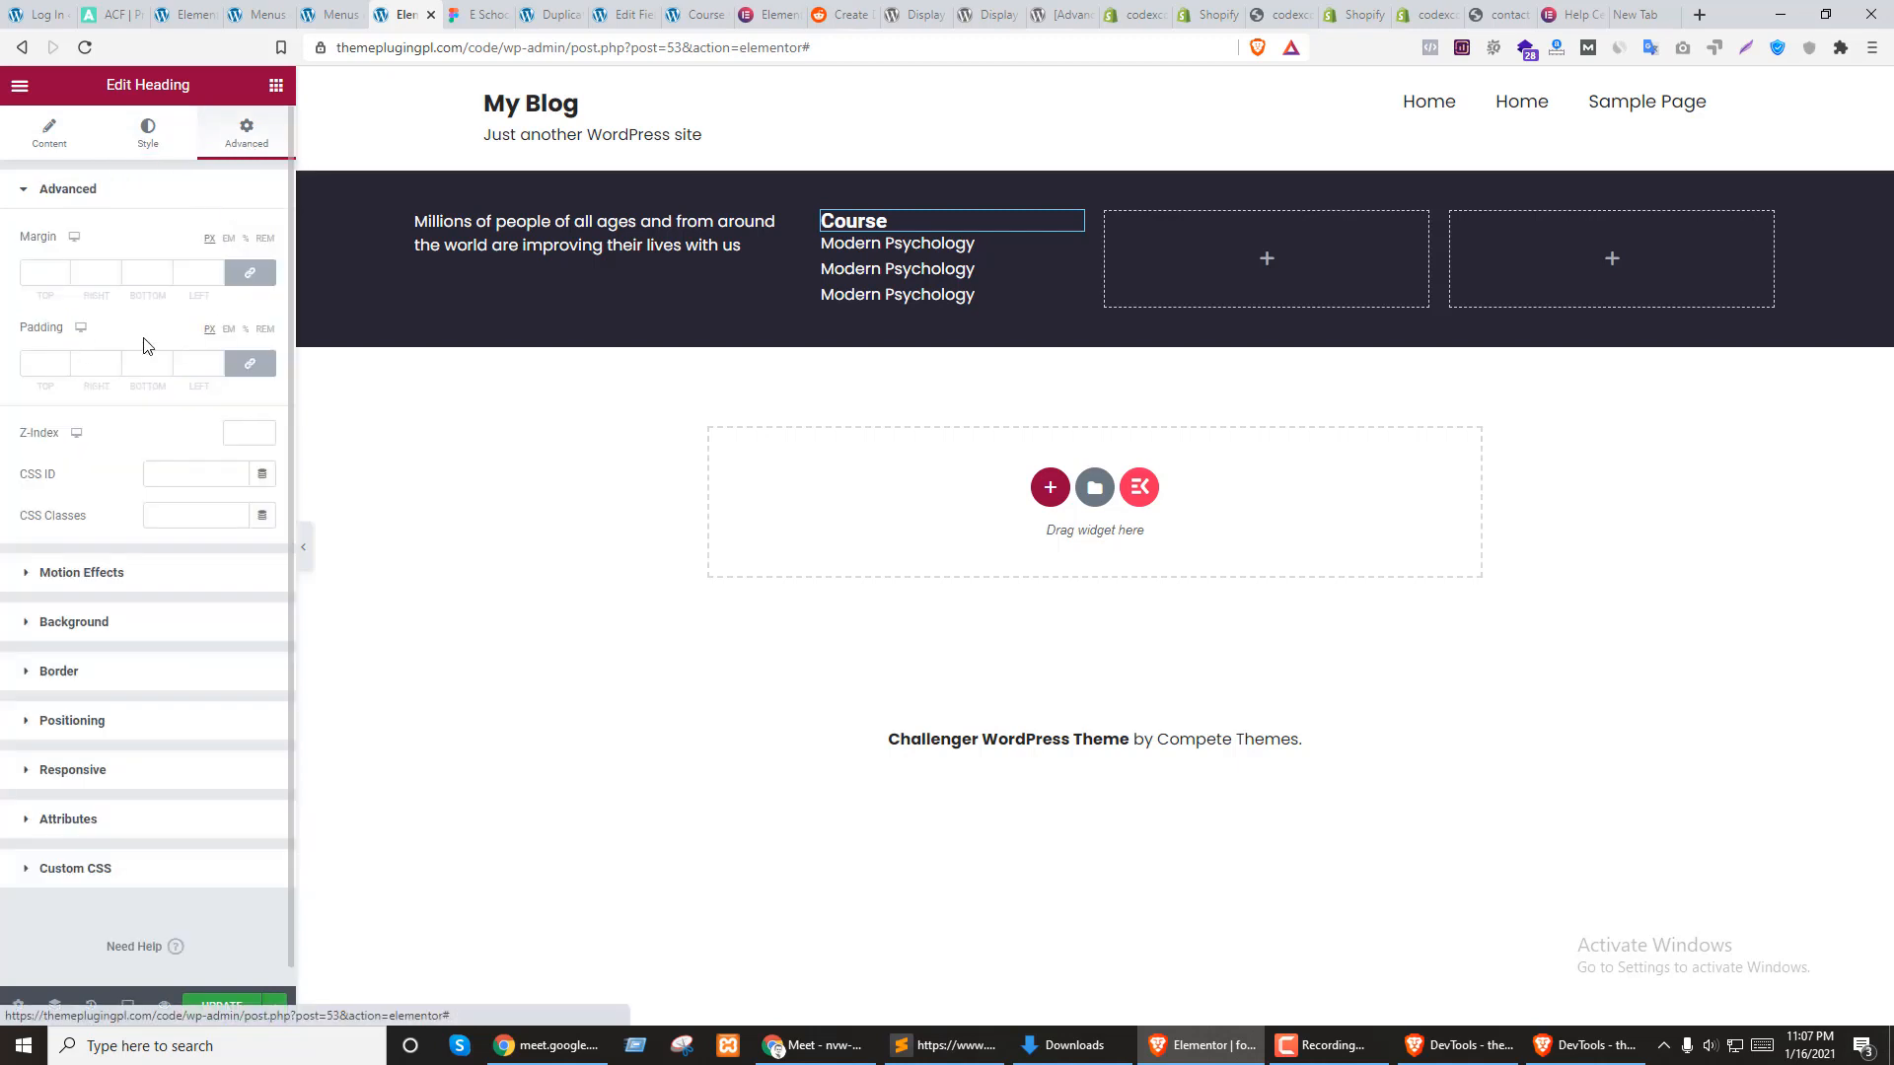
click(250, 272)
click(140, 273)
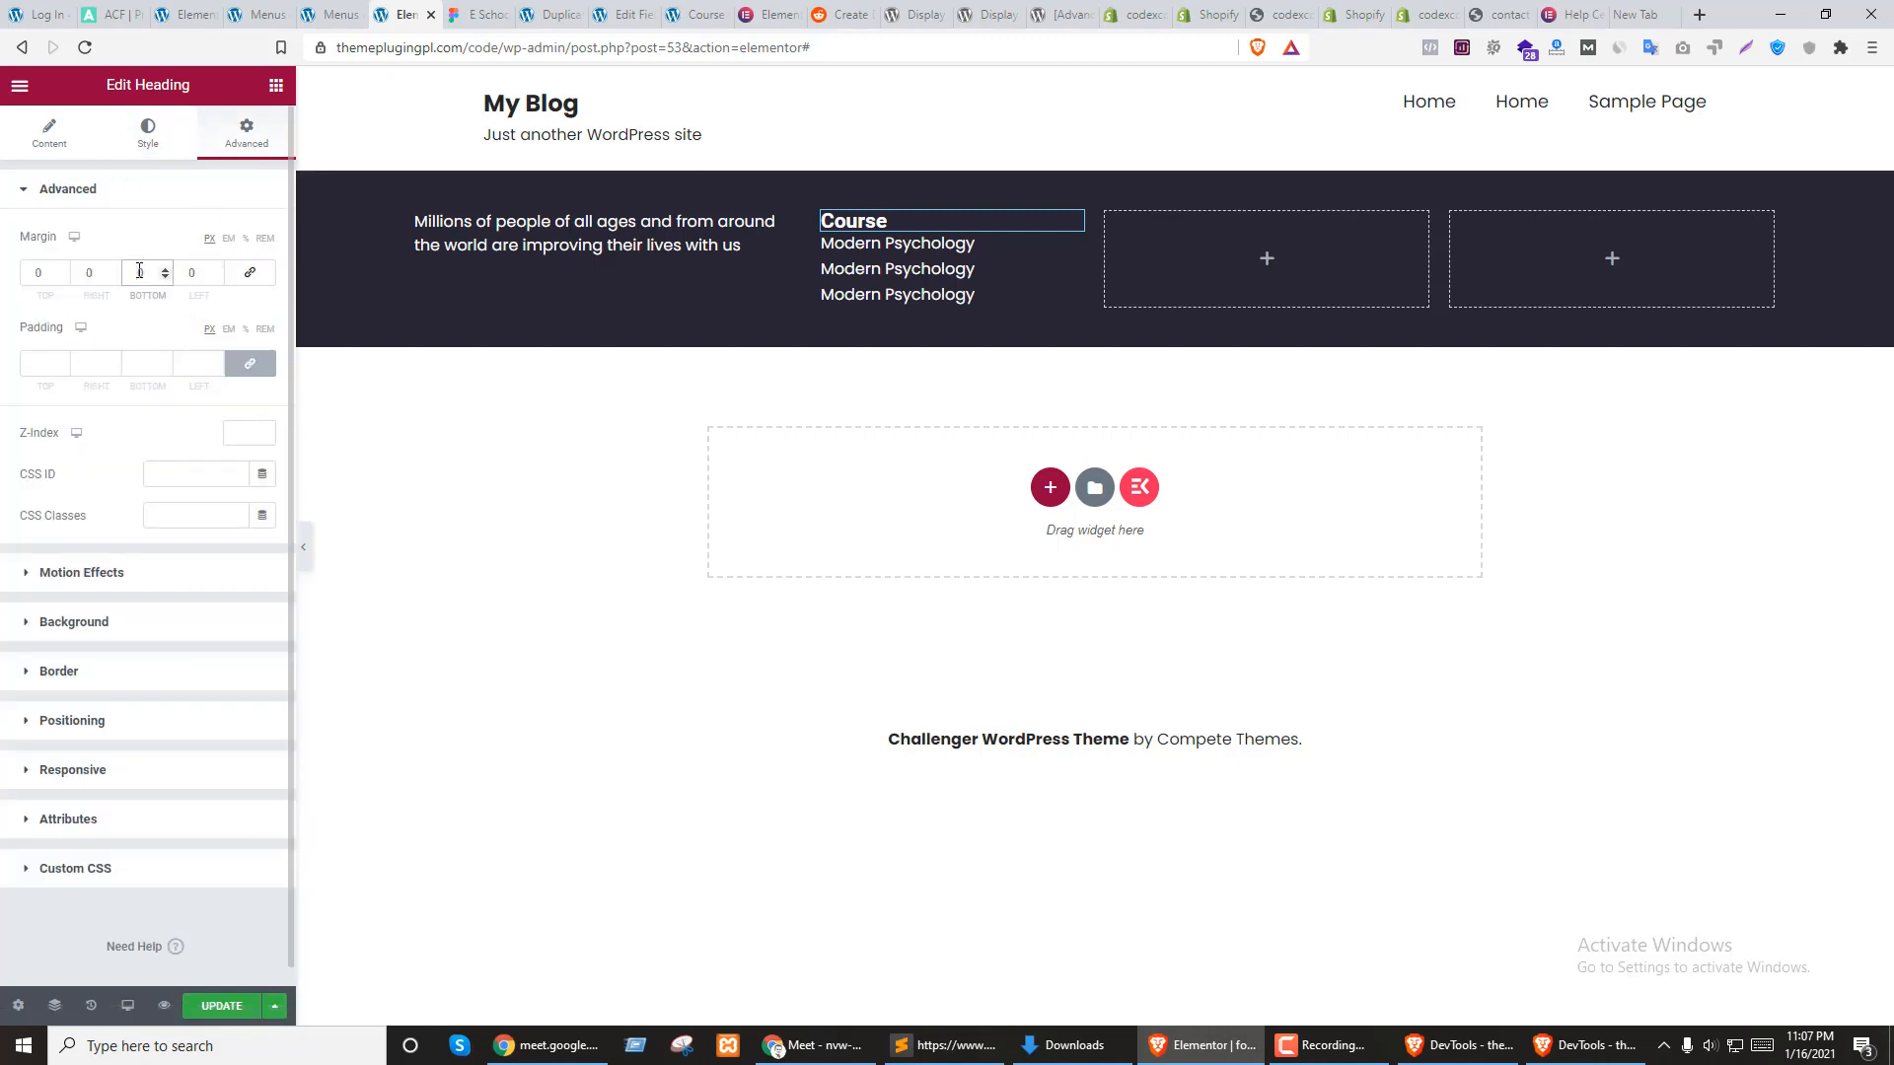
text(10)
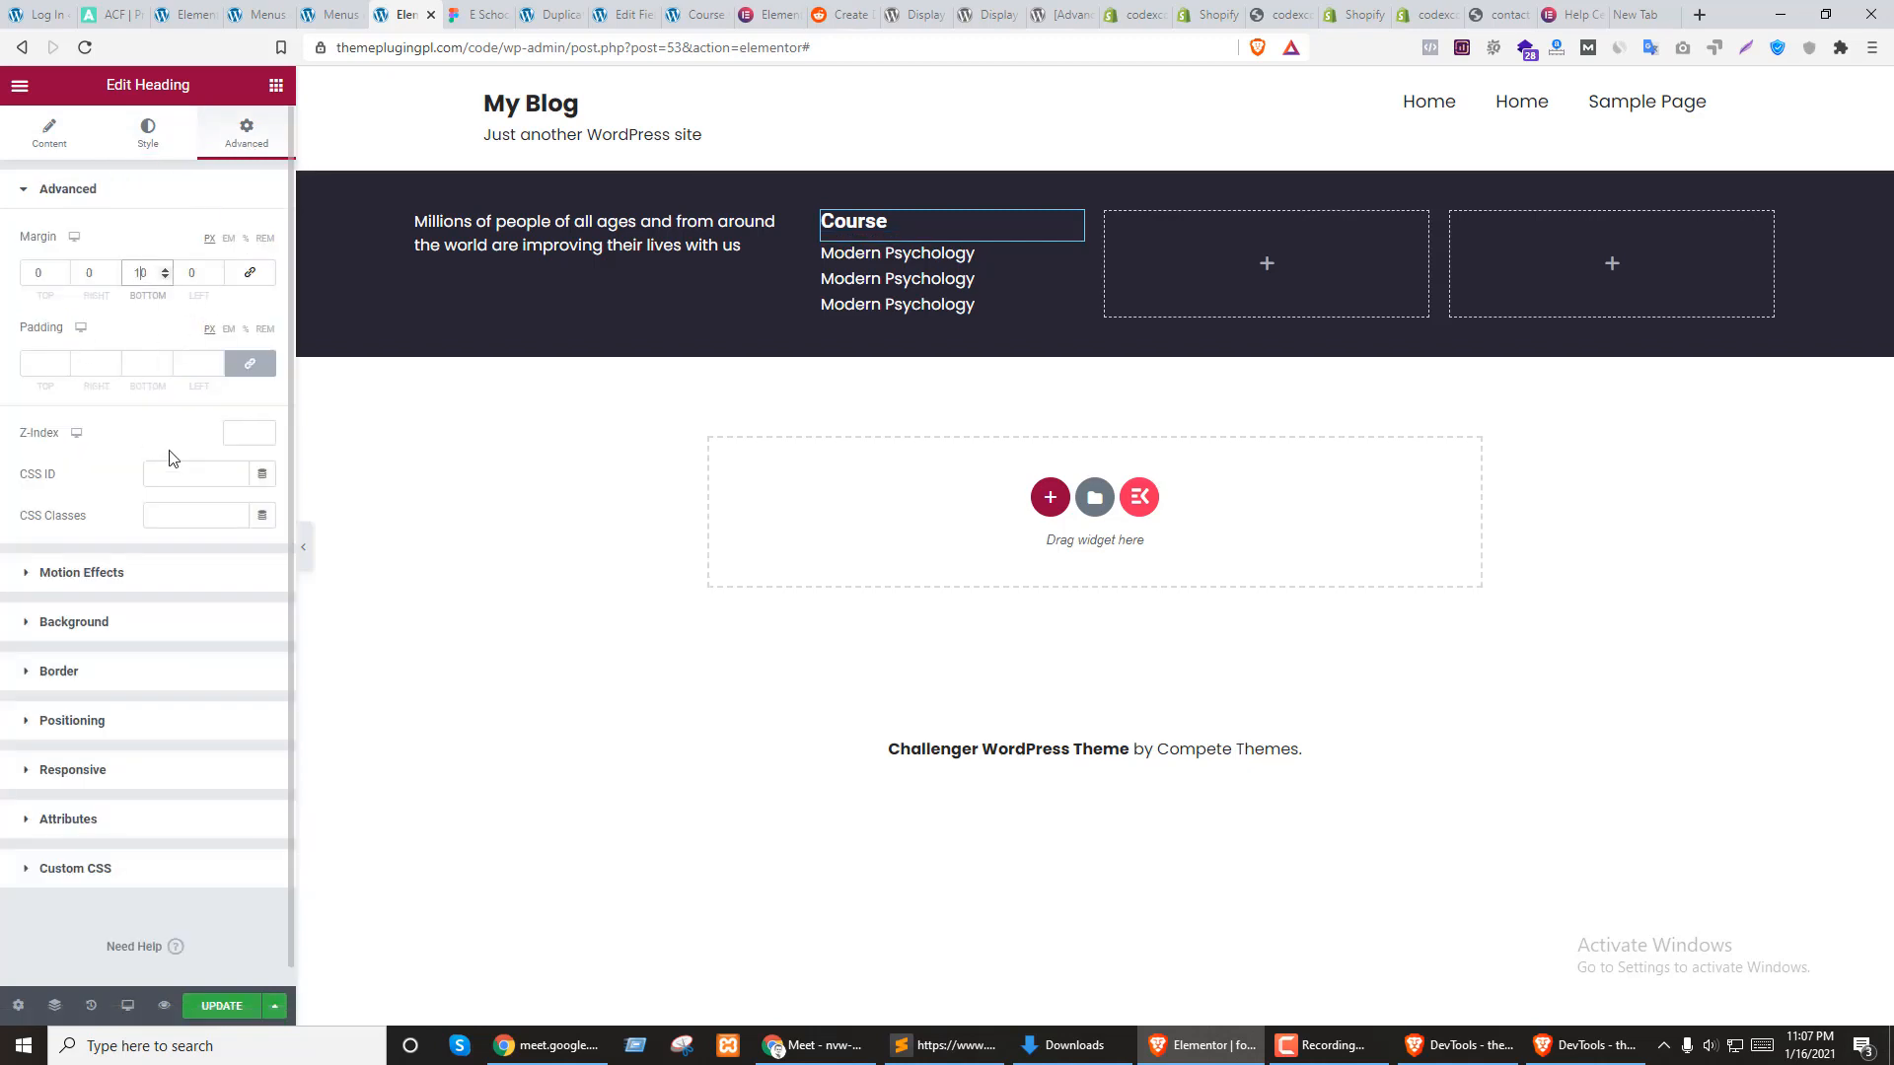
Replace the two empty footer columns with duplicates of the Course column and narrow the first two link columns so their links stack
right_click(824, 225)
click(860, 260)
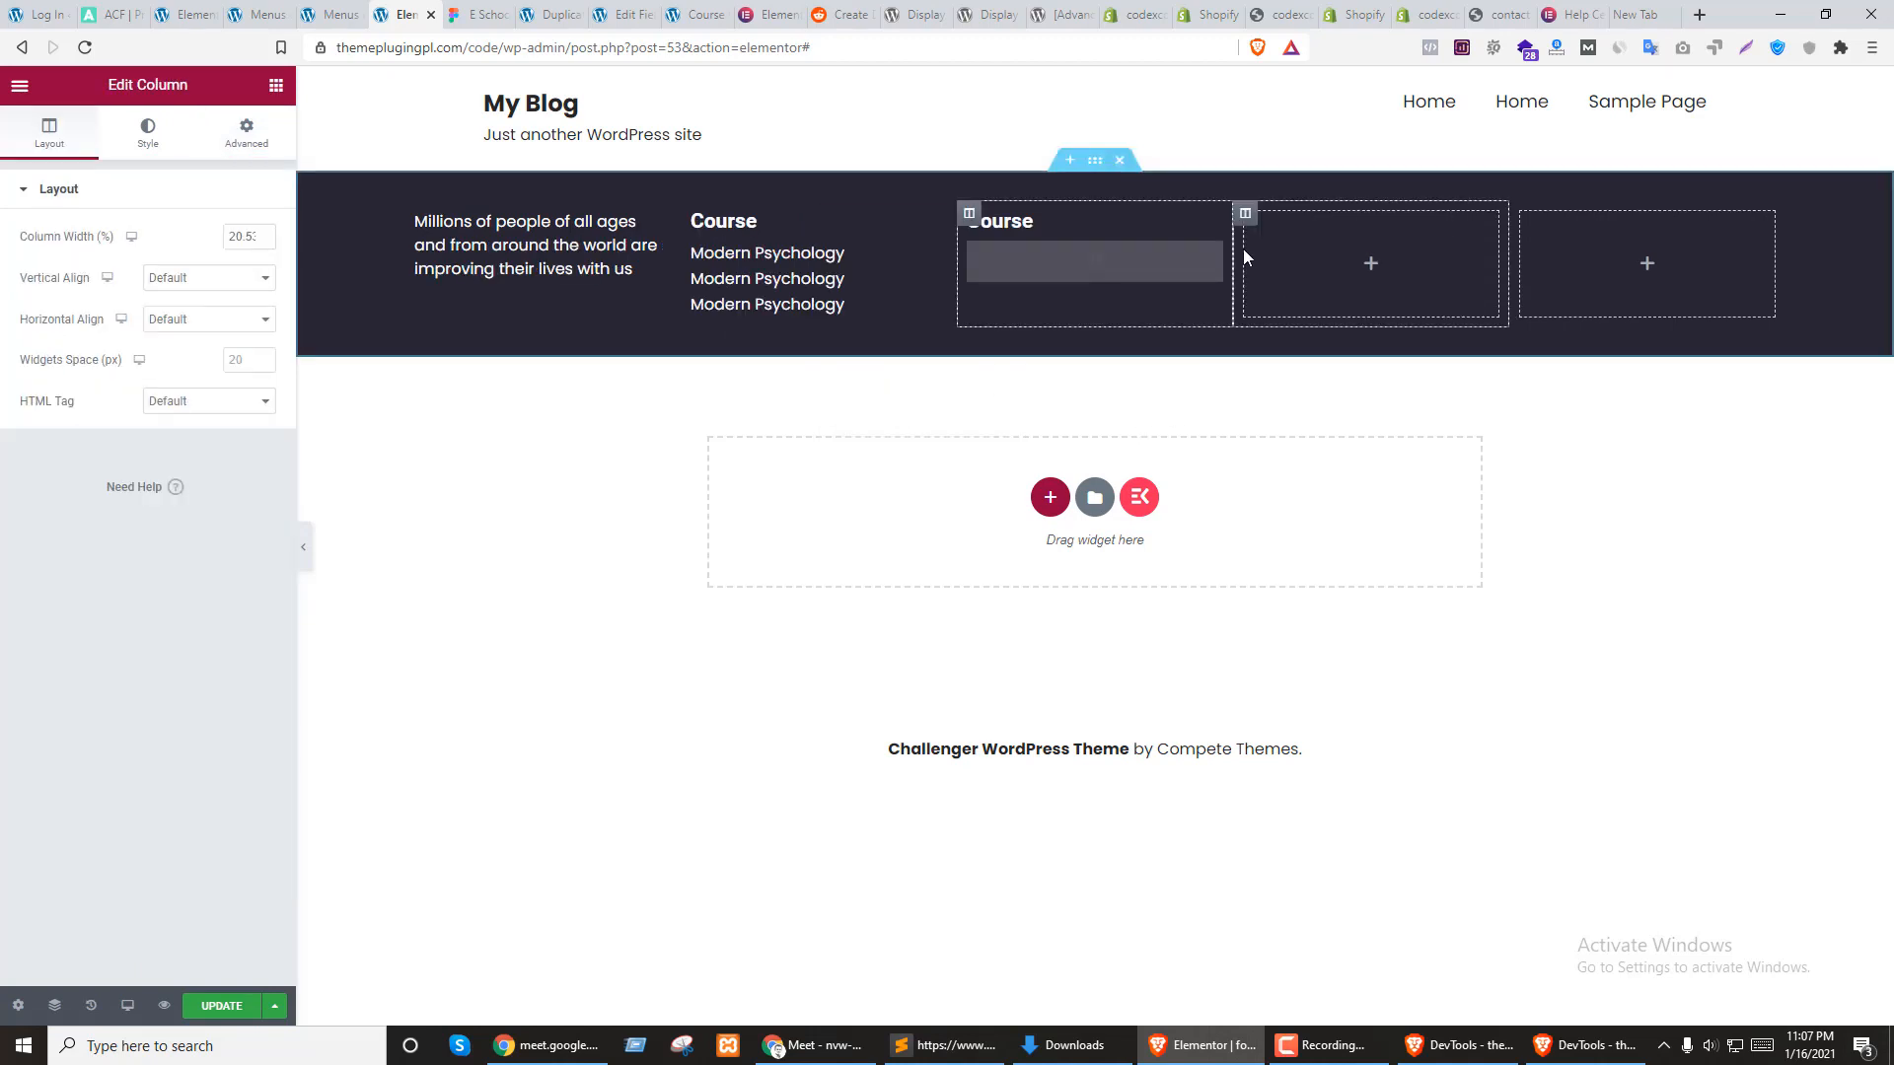
right_click(1245, 214)
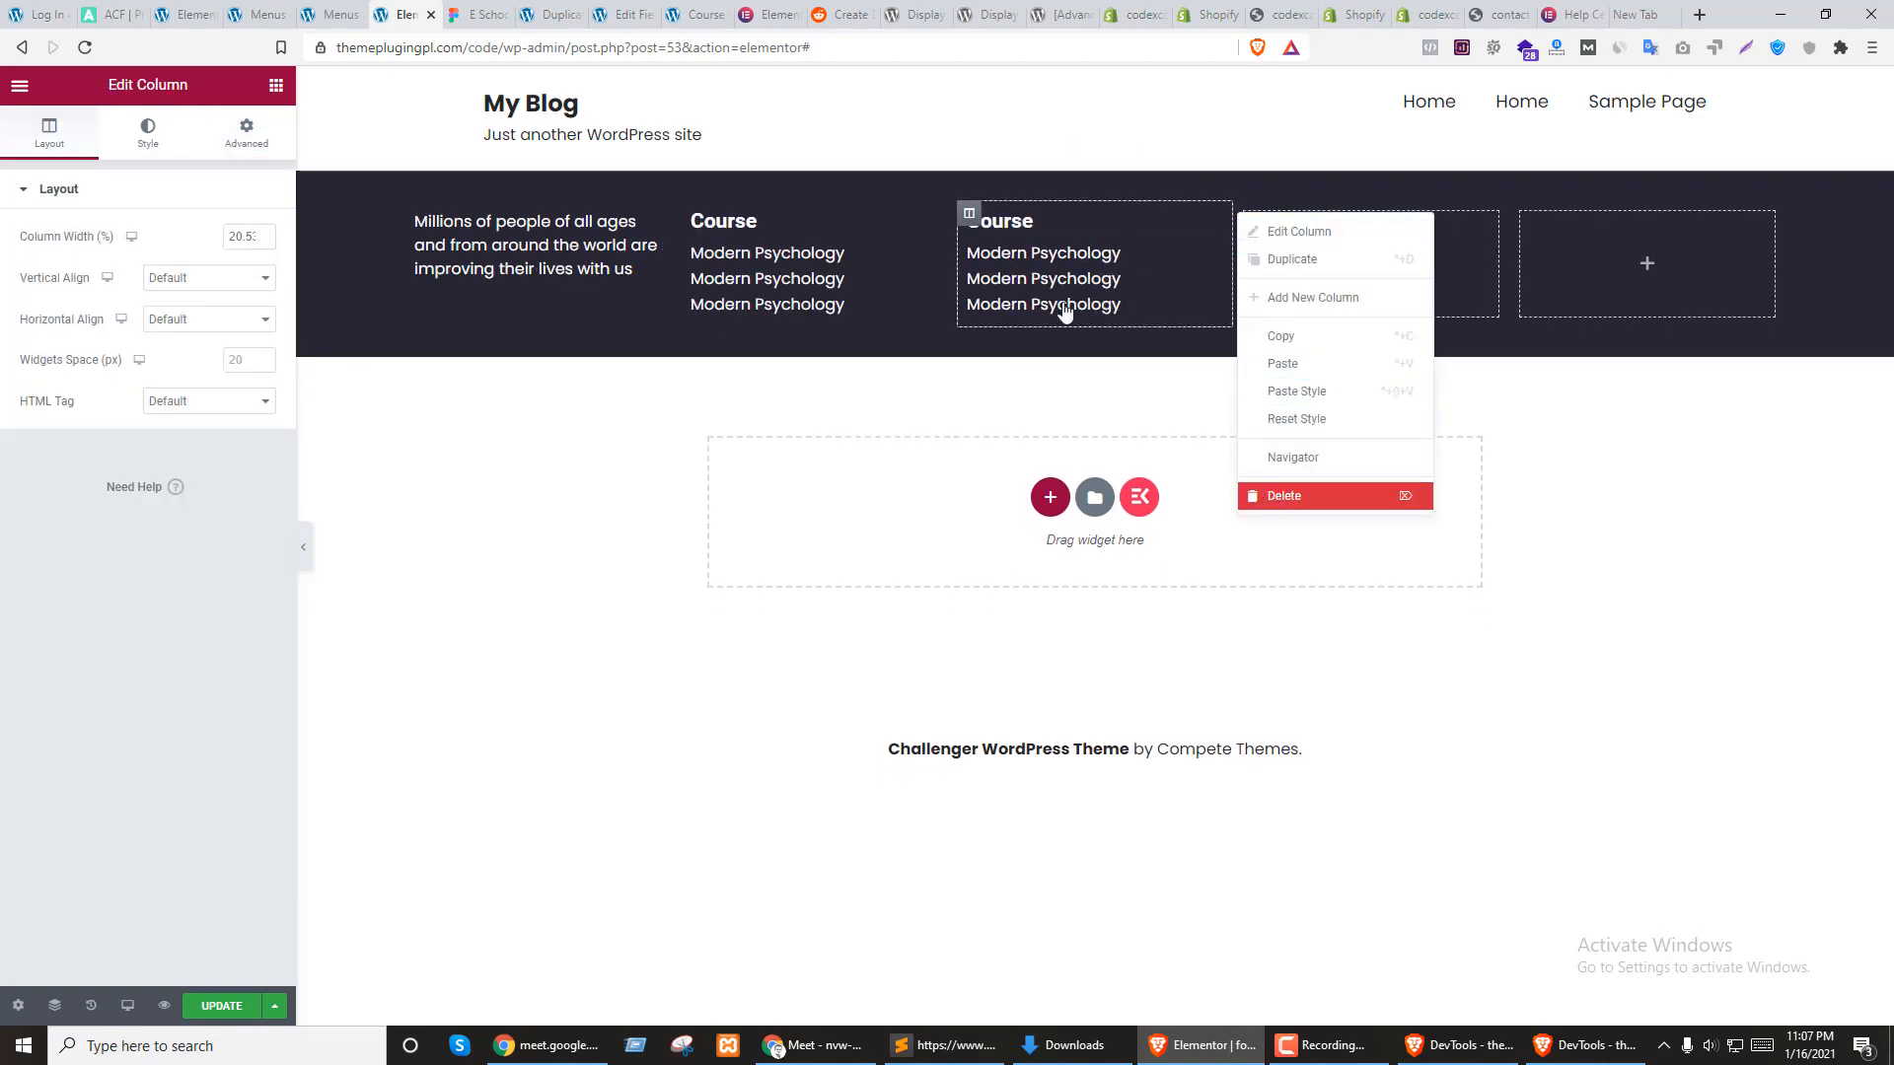
right_click(1103, 214)
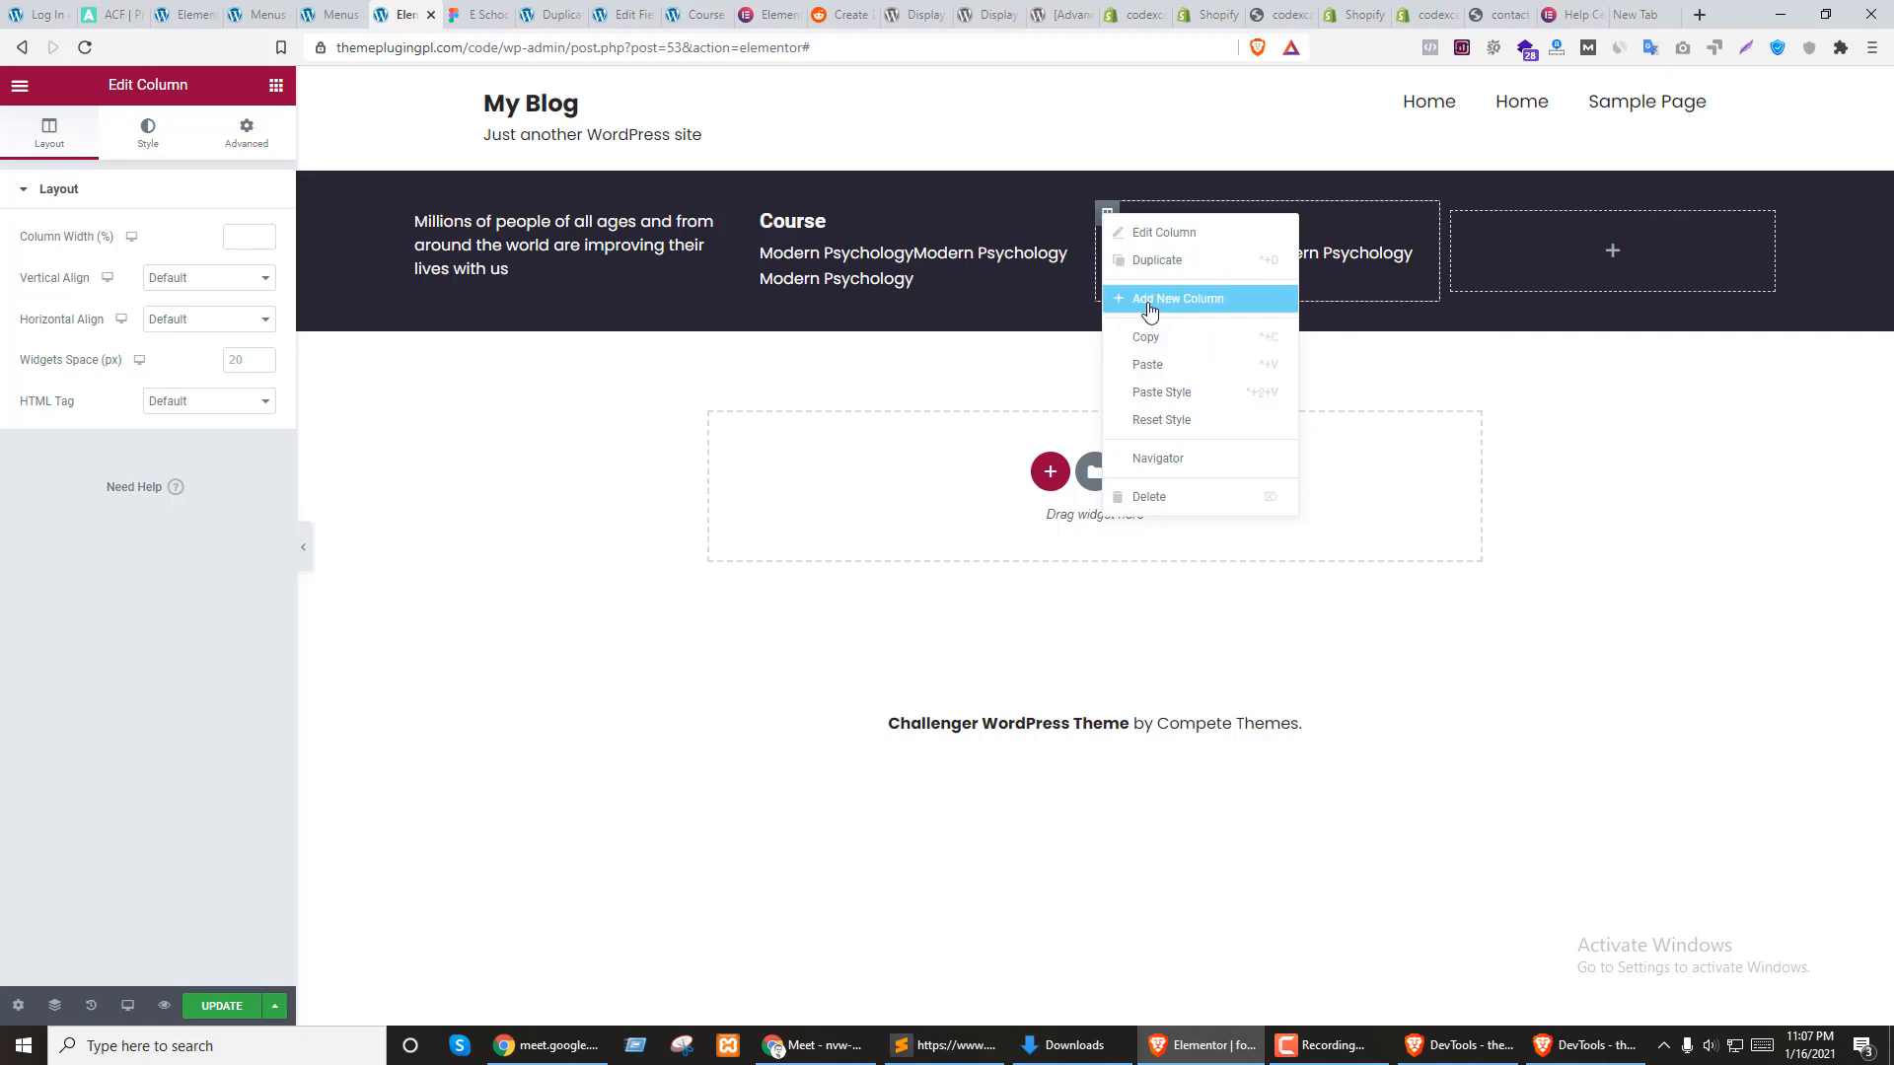
click(1156, 261)
right_click(1520, 210)
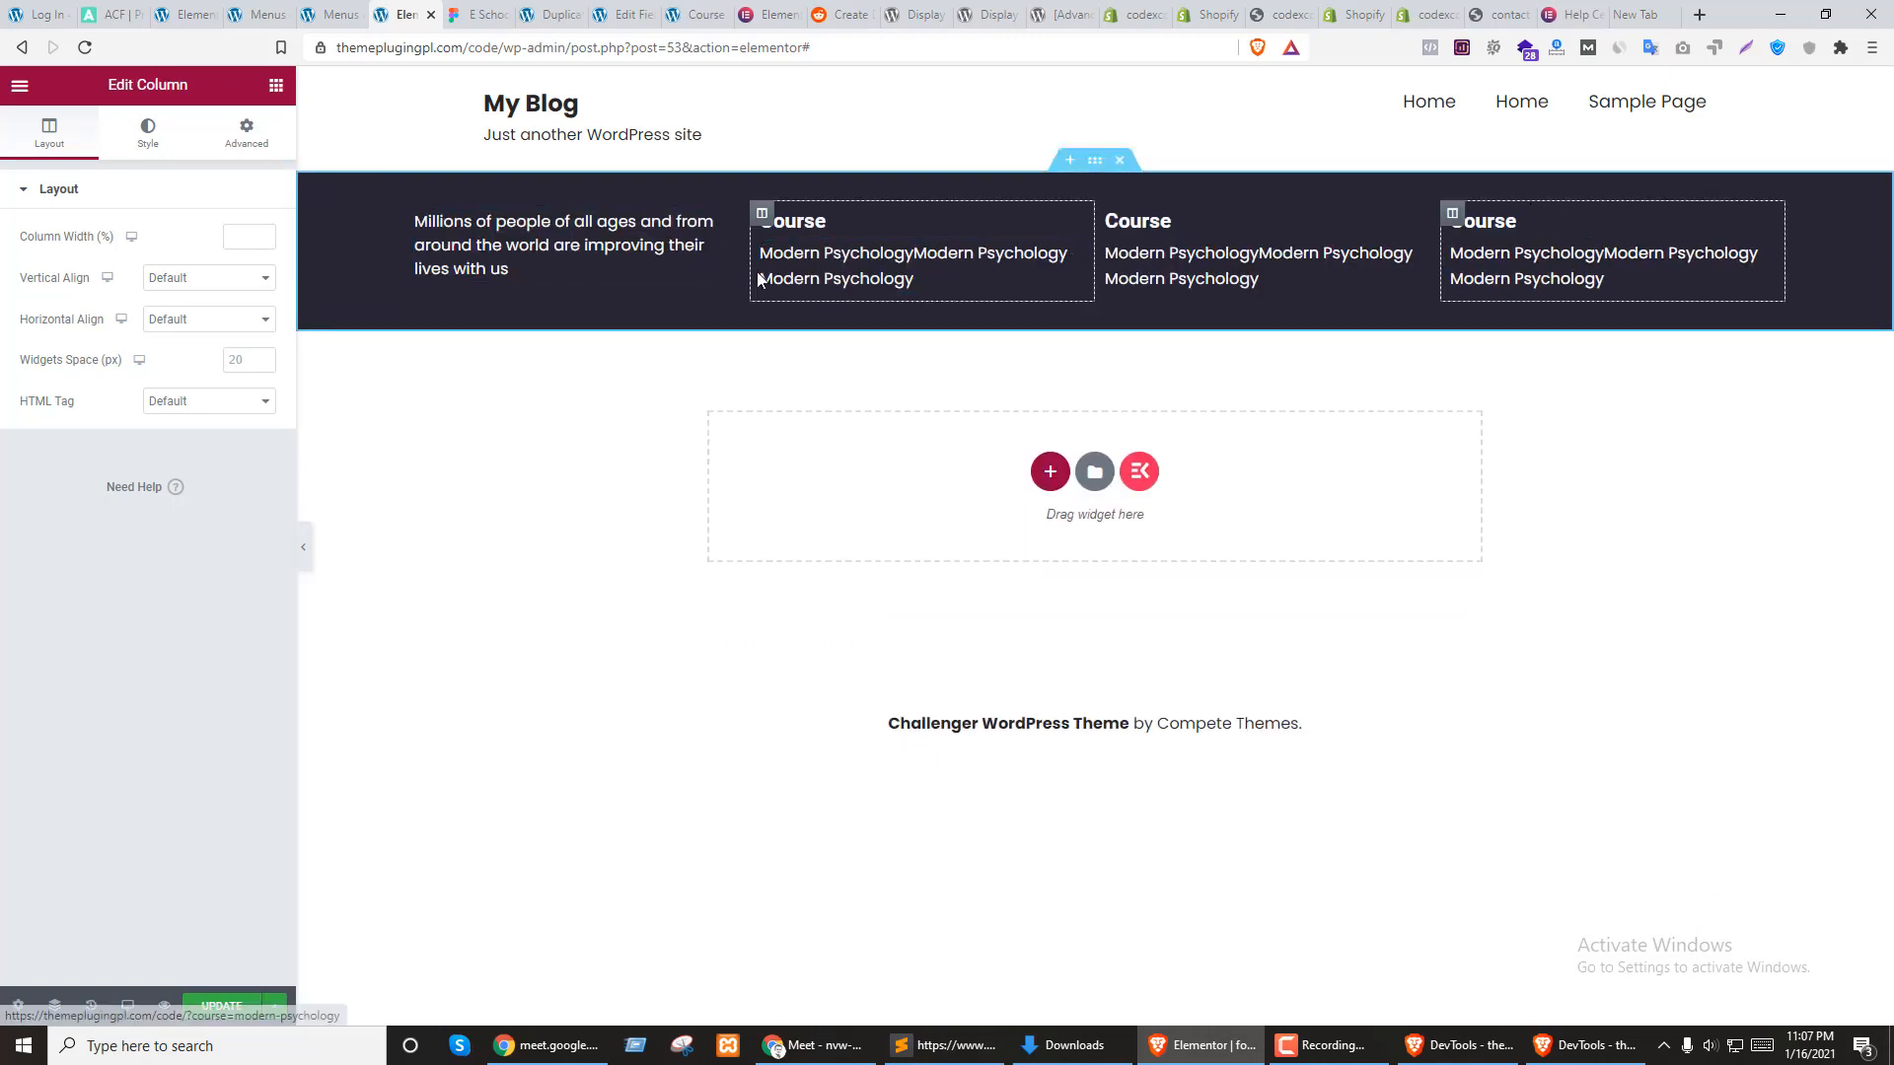
drag(752, 268, 807, 268)
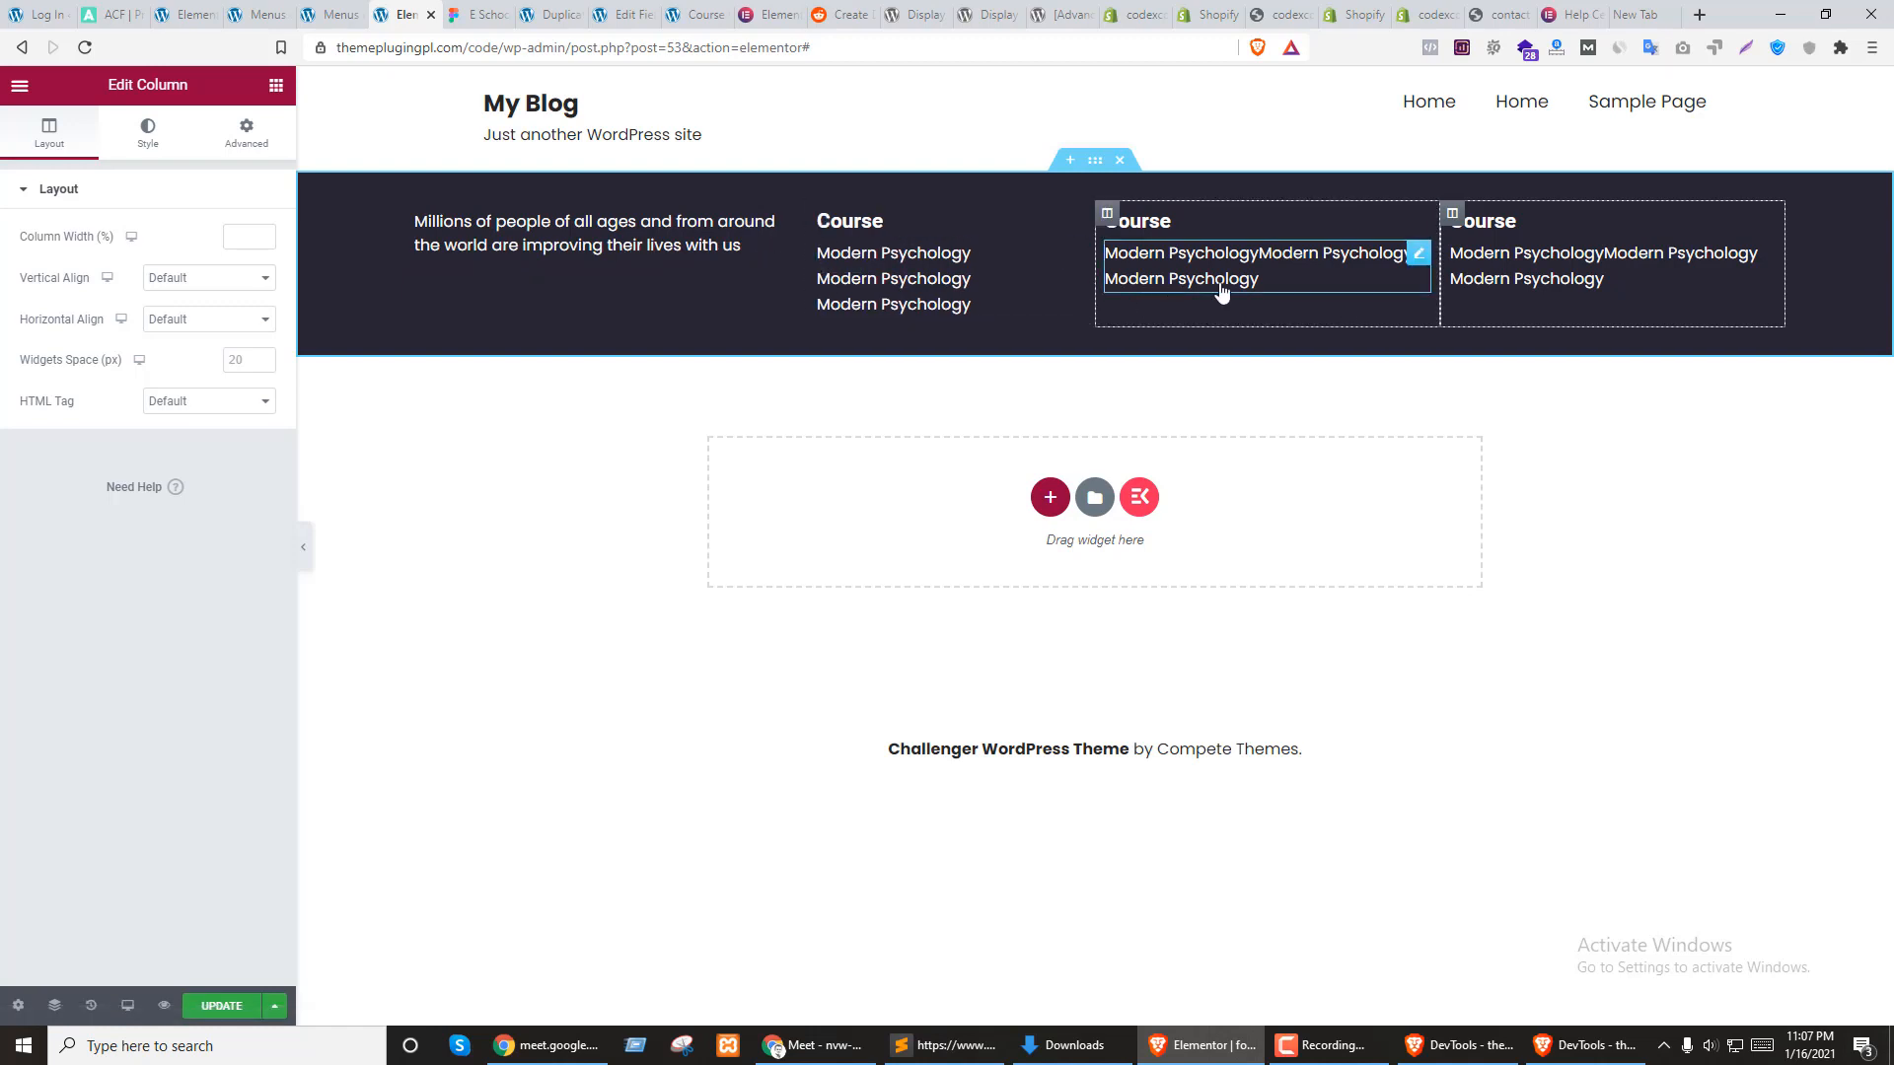
drag(1100, 274, 1122, 275)
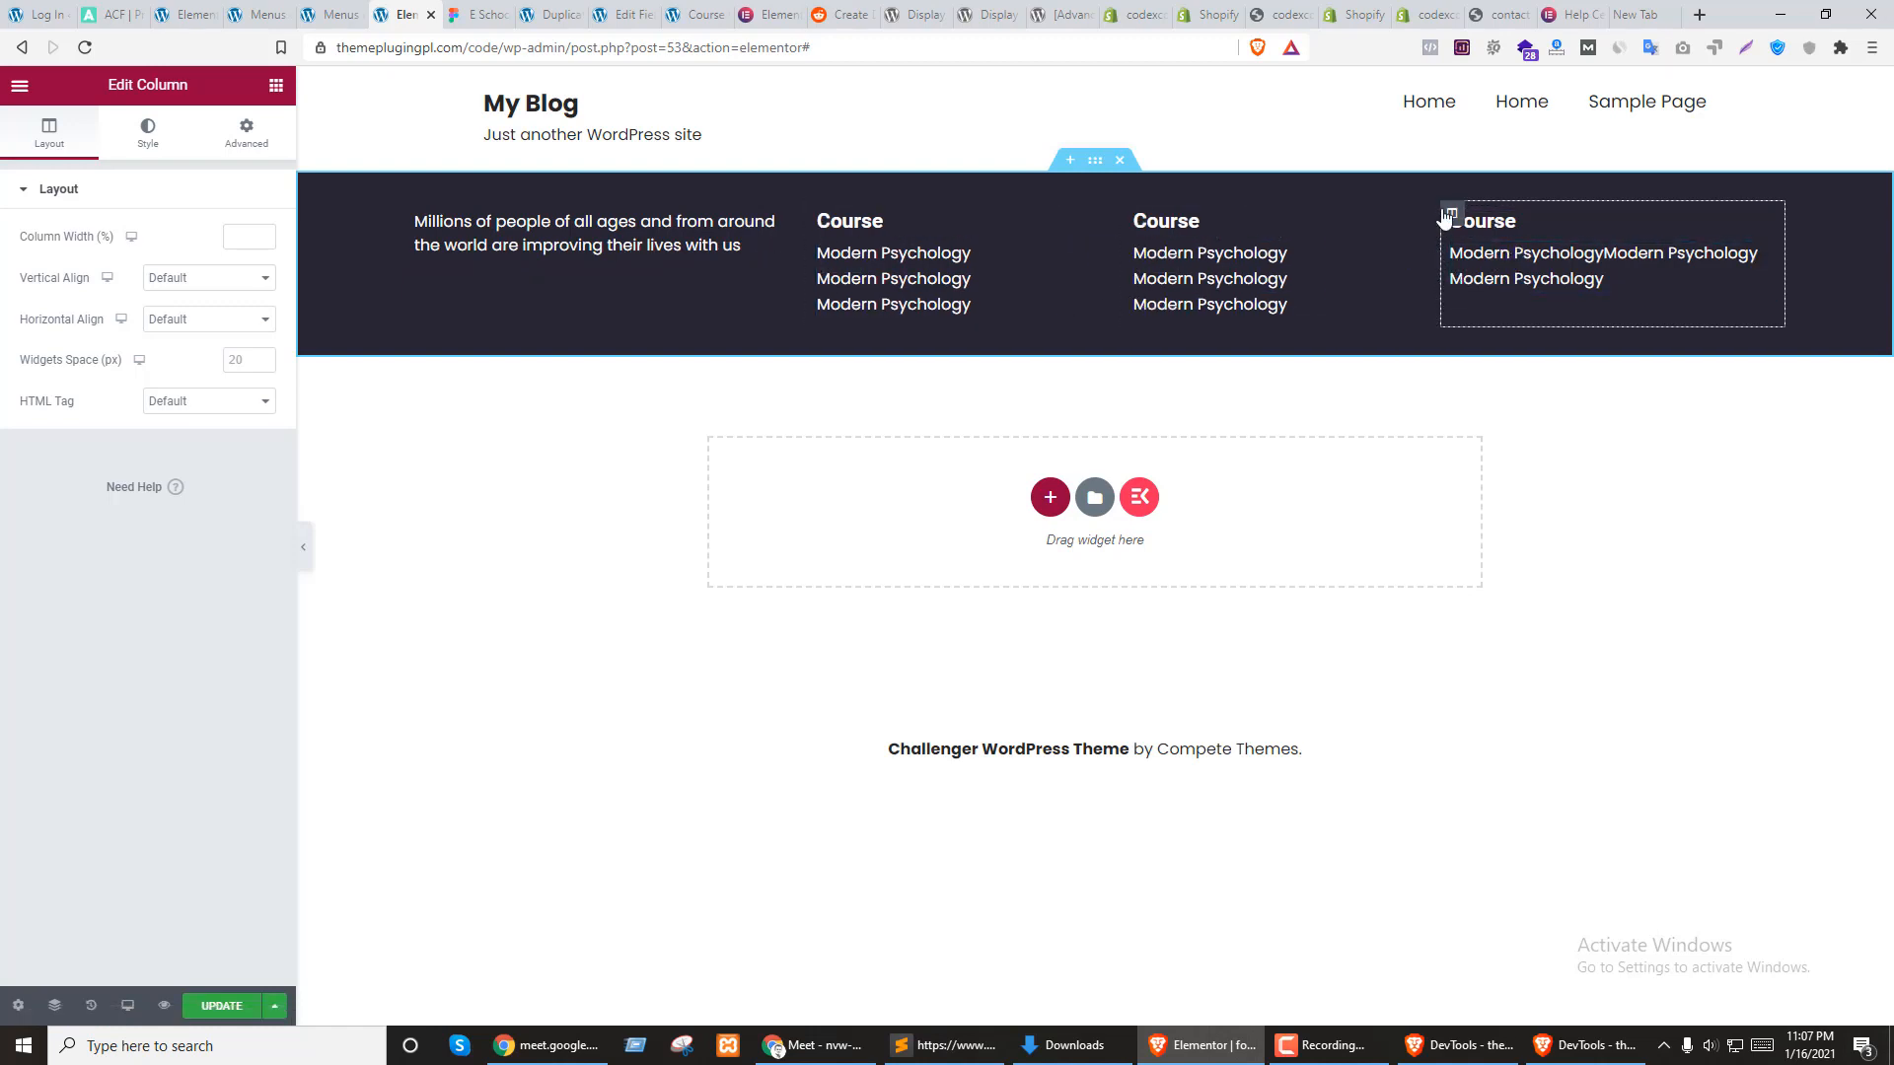
Switch the last footer column's Nav Menu to the Useful Link menu with a Vertical layout
click(1767, 230)
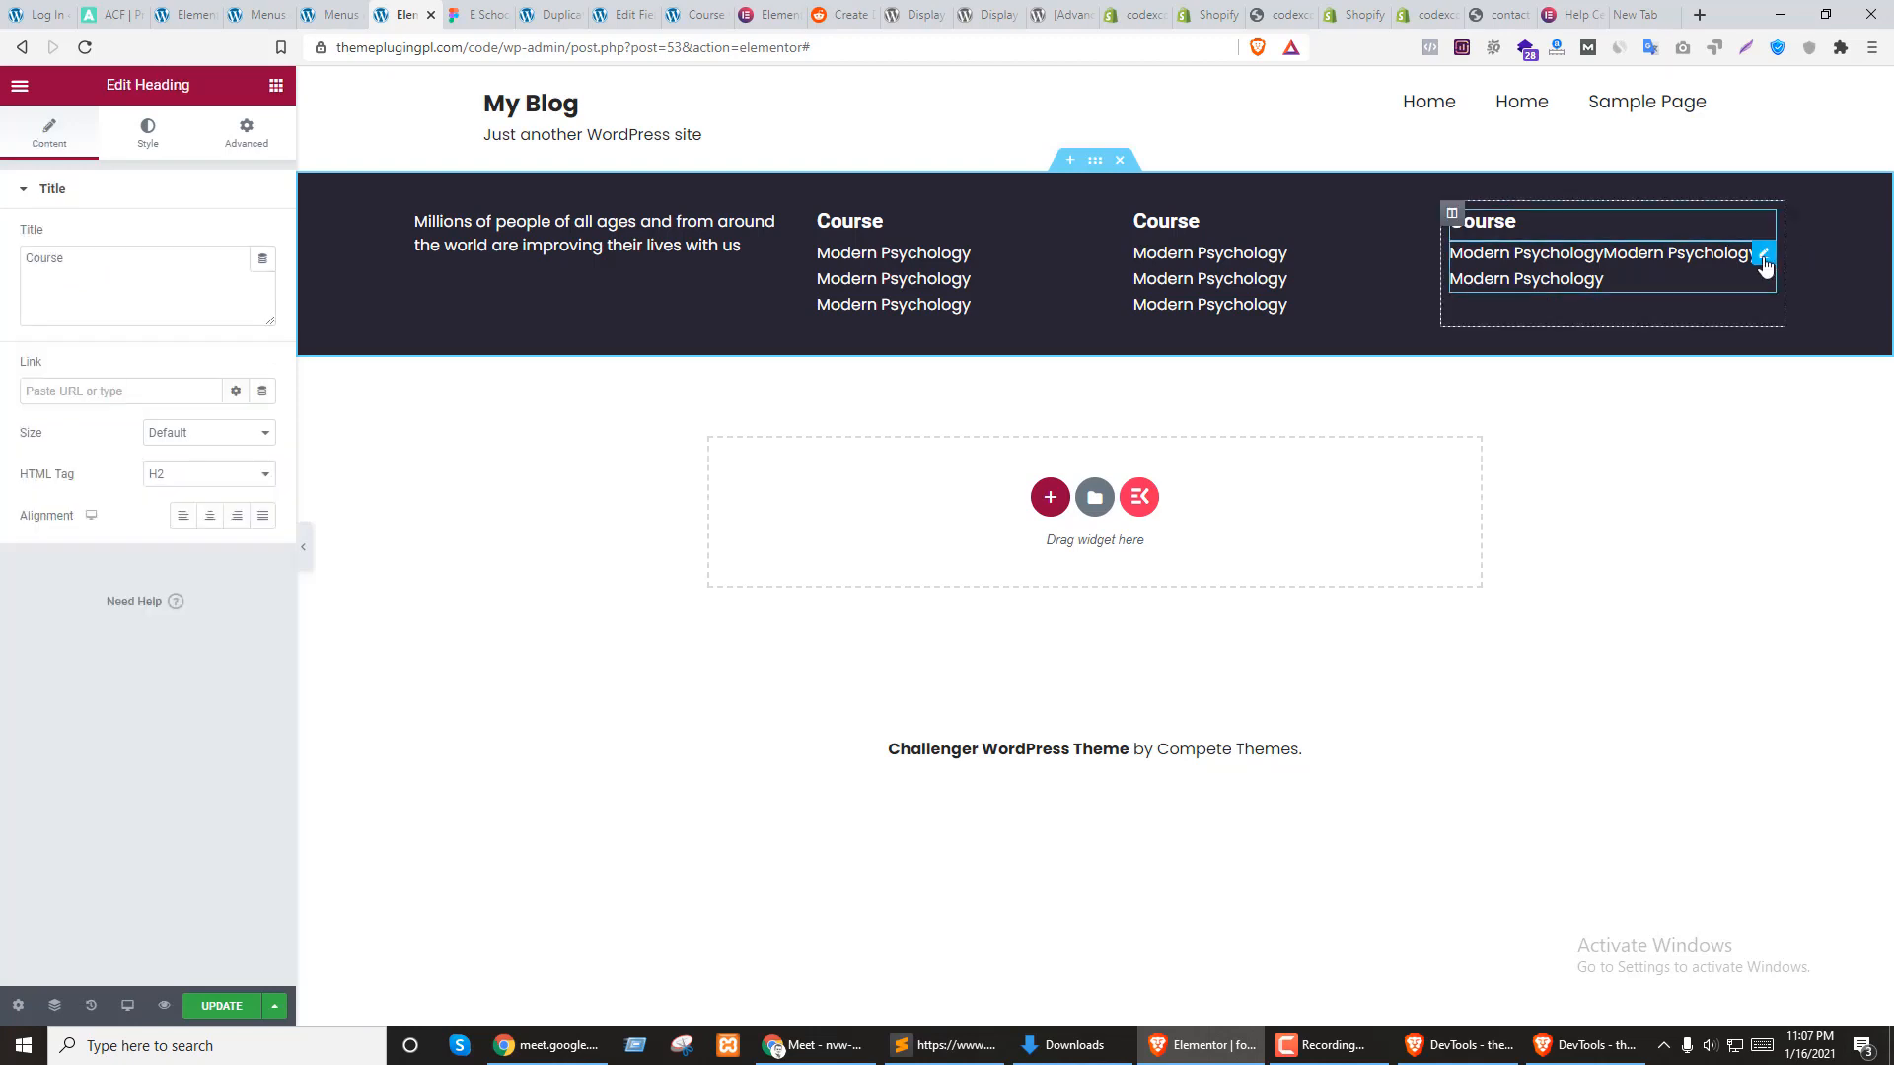
click(1761, 257)
click(197, 237)
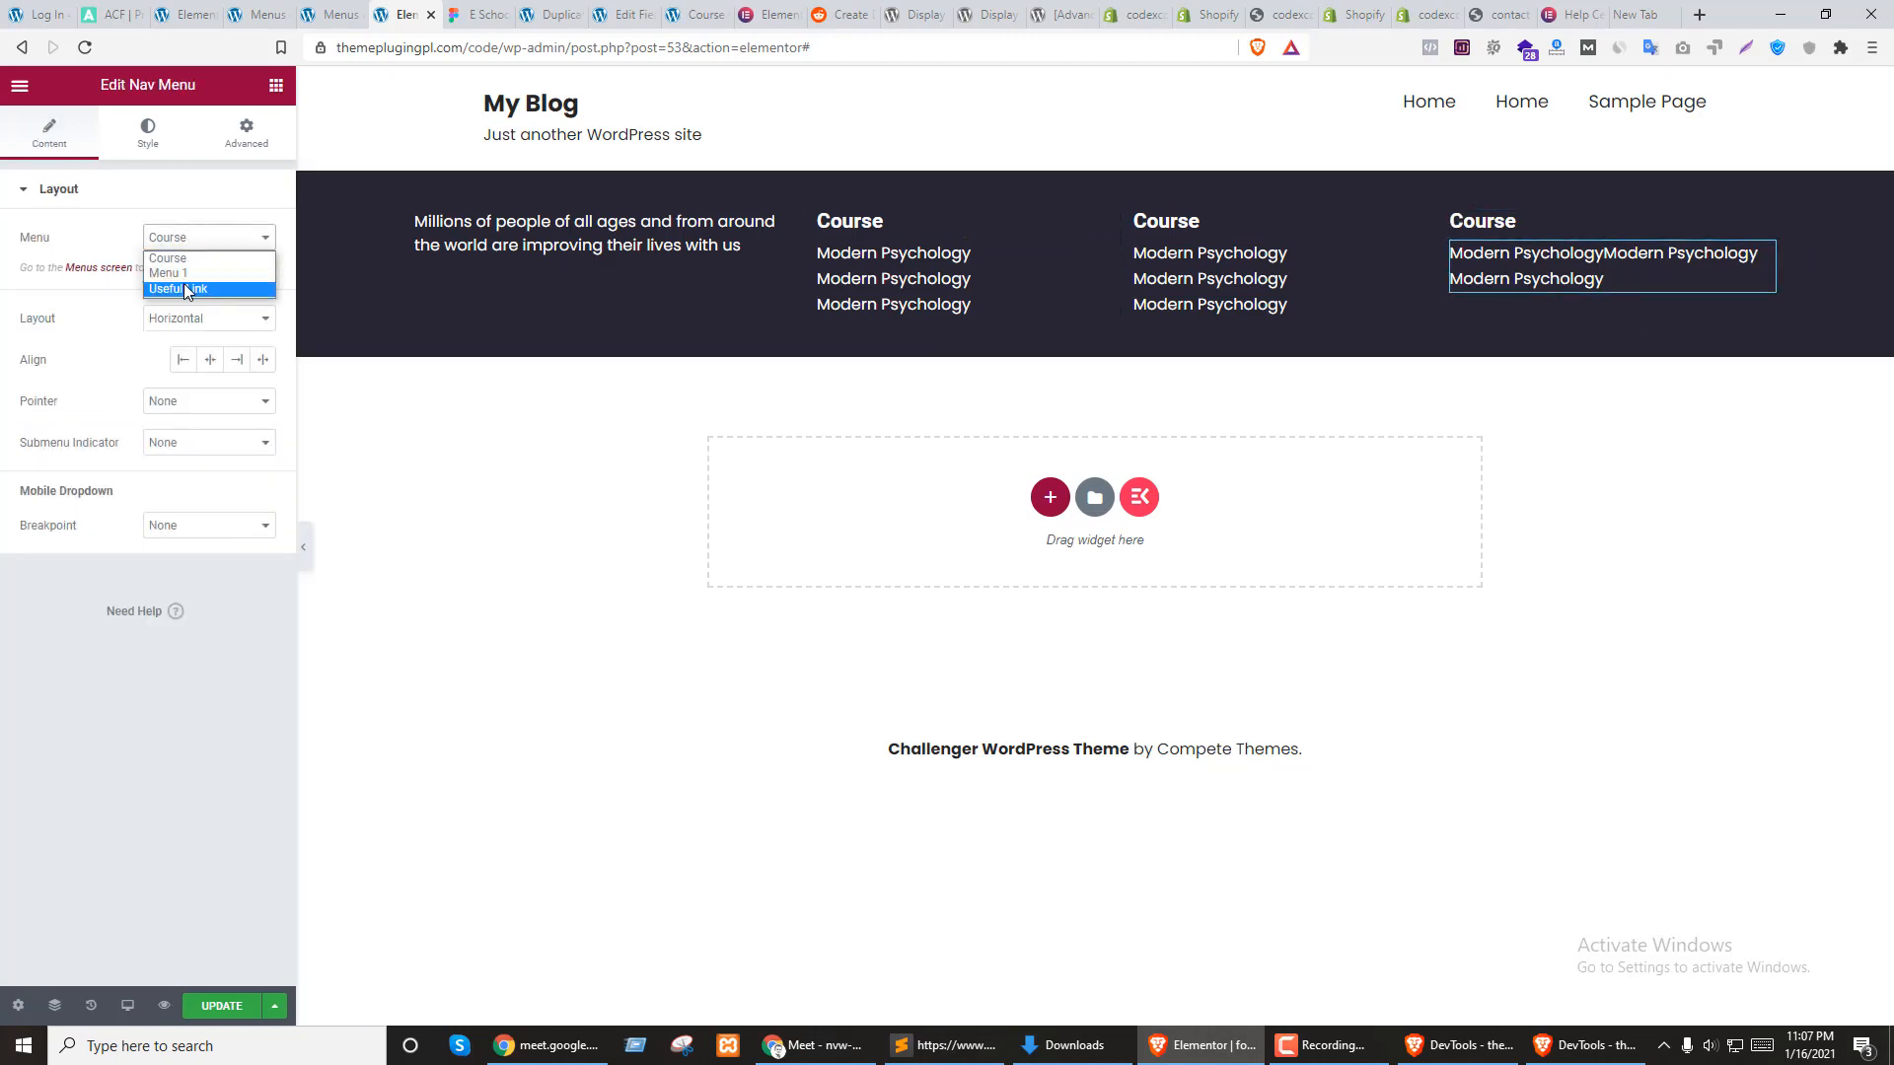
click(192, 288)
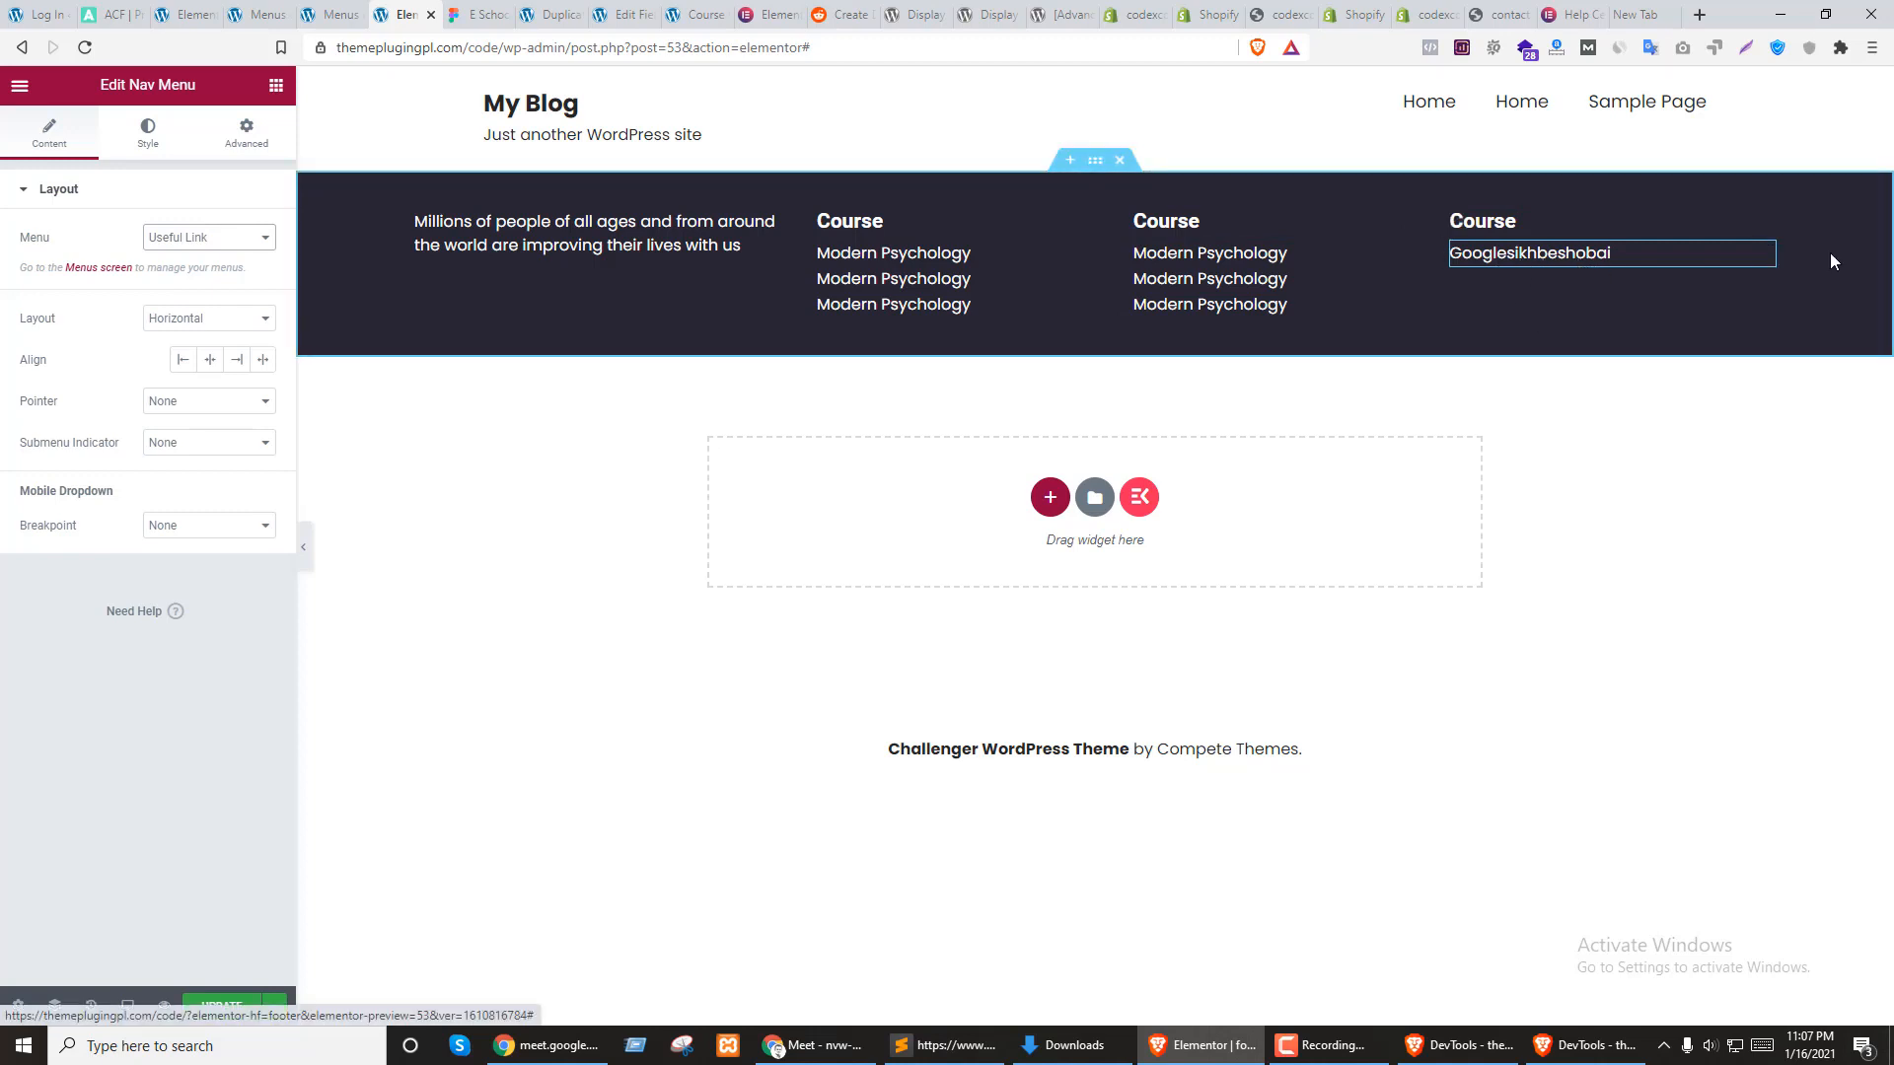
click(273, 322)
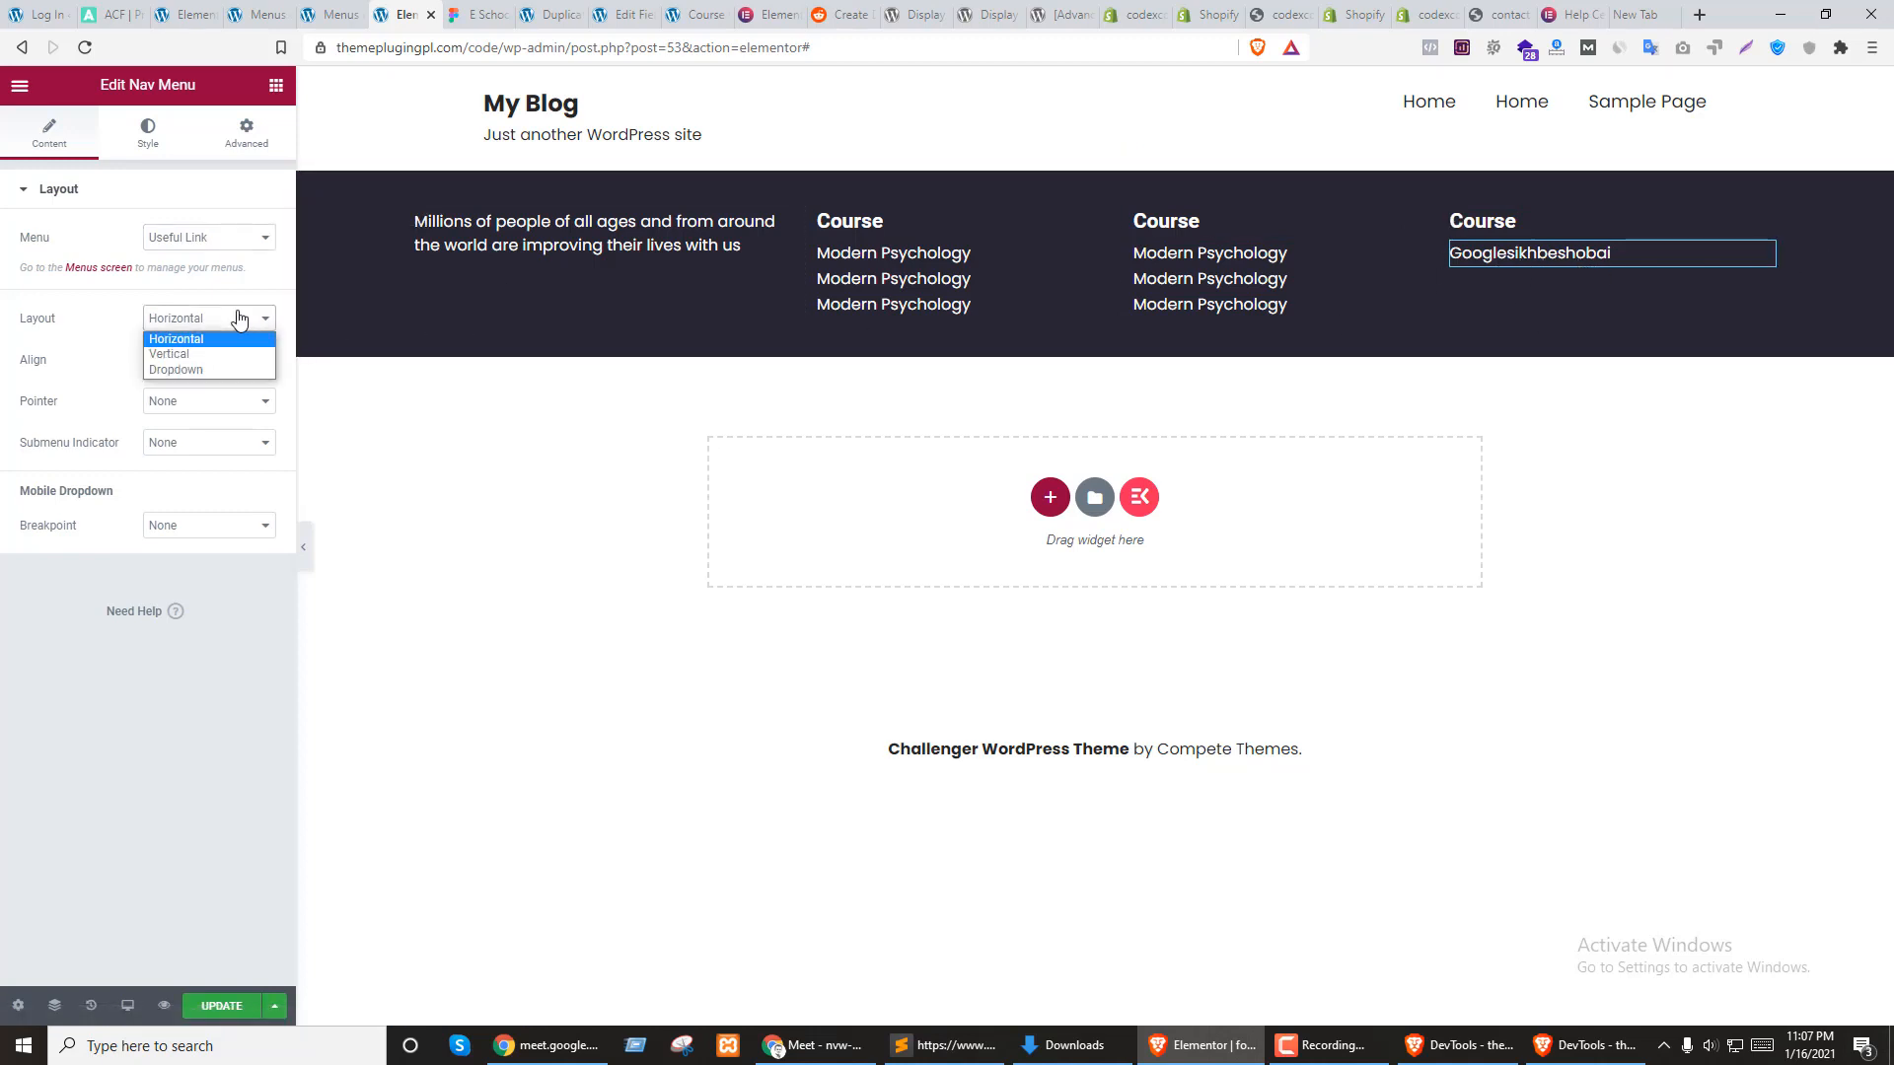
click(181, 350)
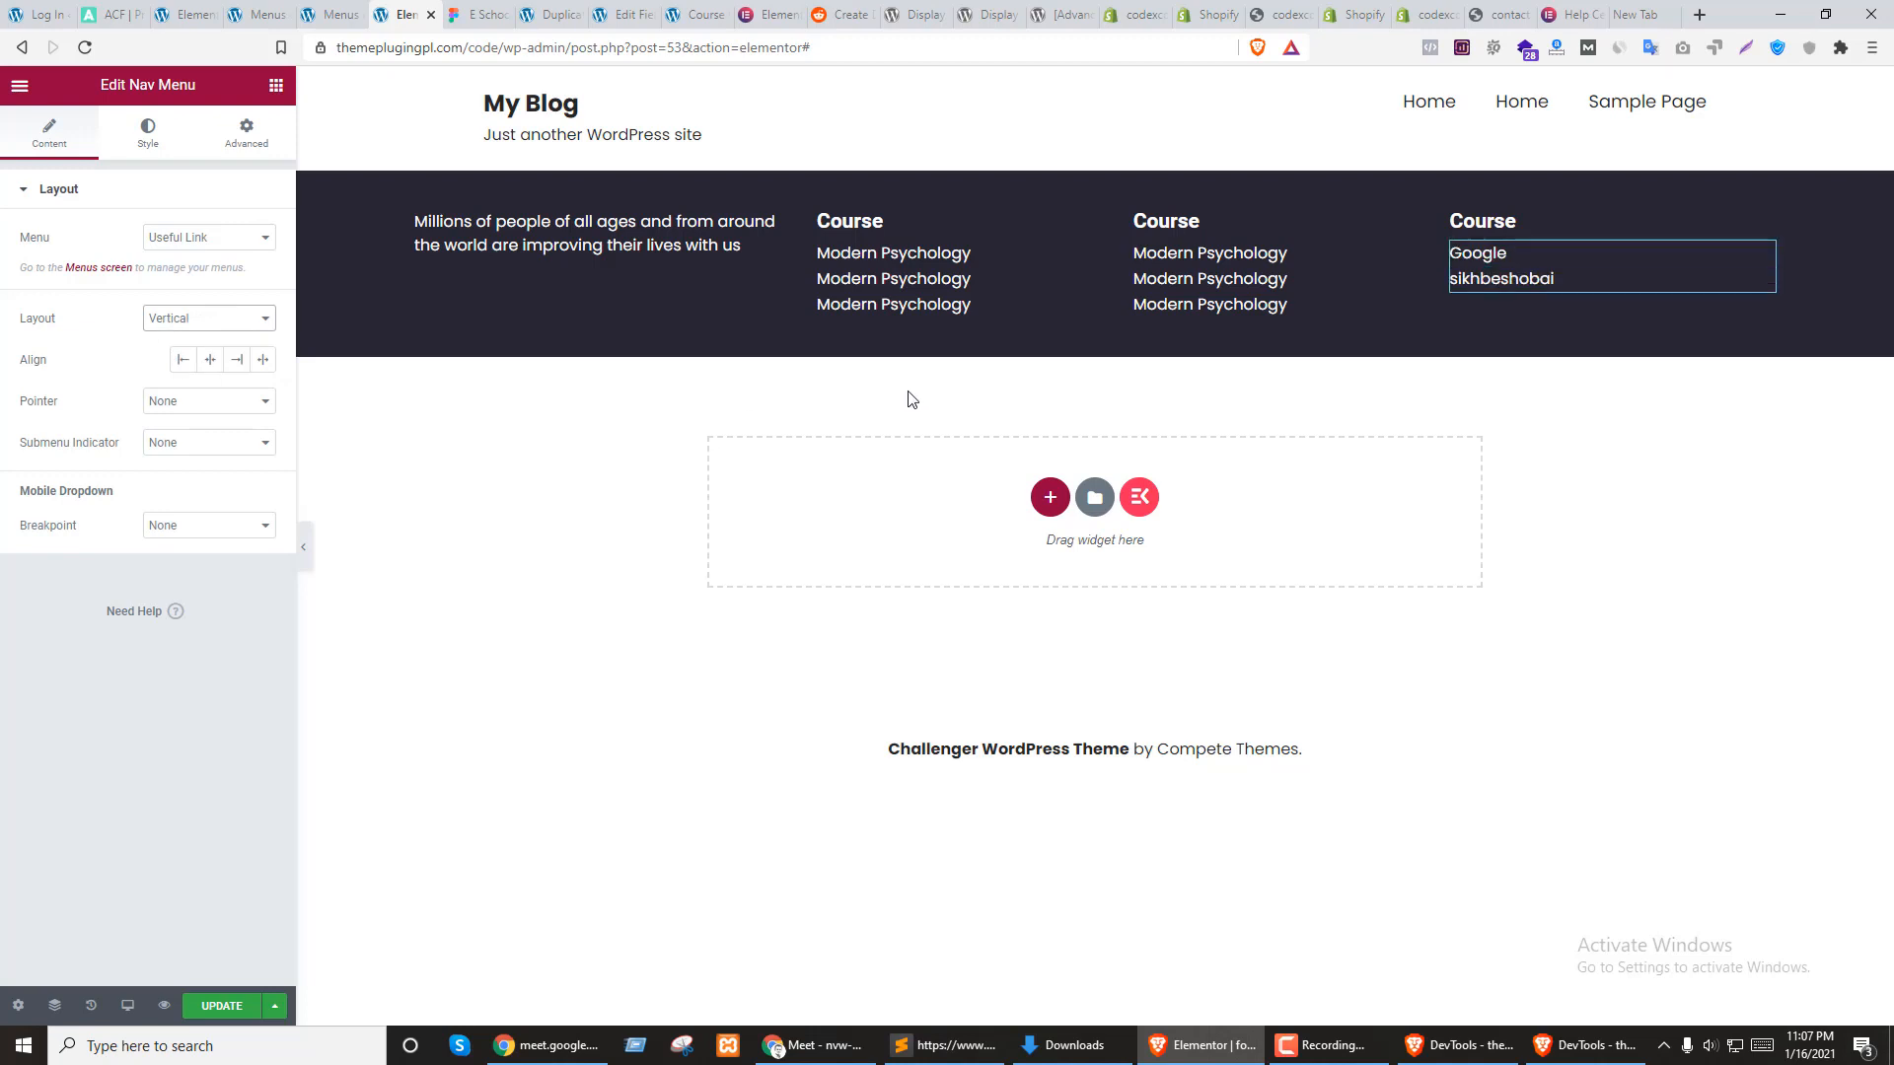
Set the Nav Menus in the two remaining Course columns to the Vertical layout and update the footer
click(1418, 255)
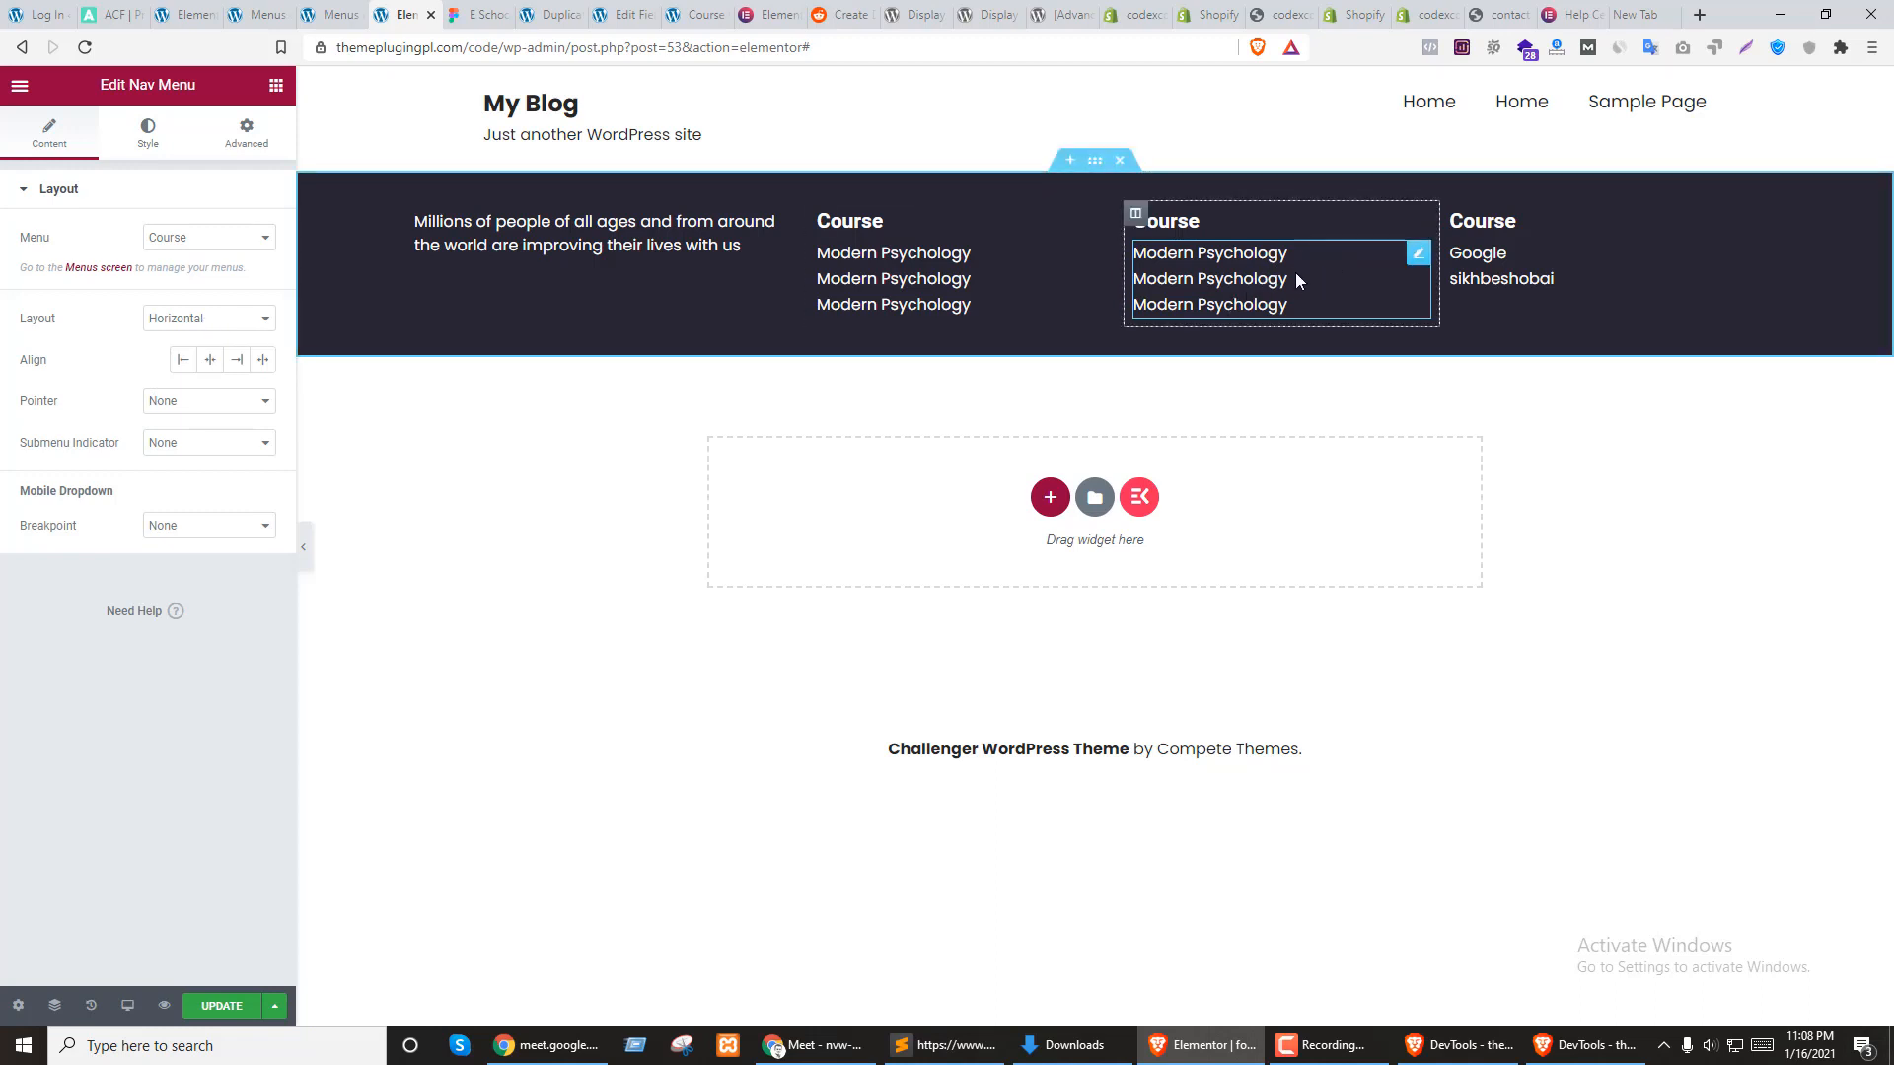
click(197, 318)
click(176, 352)
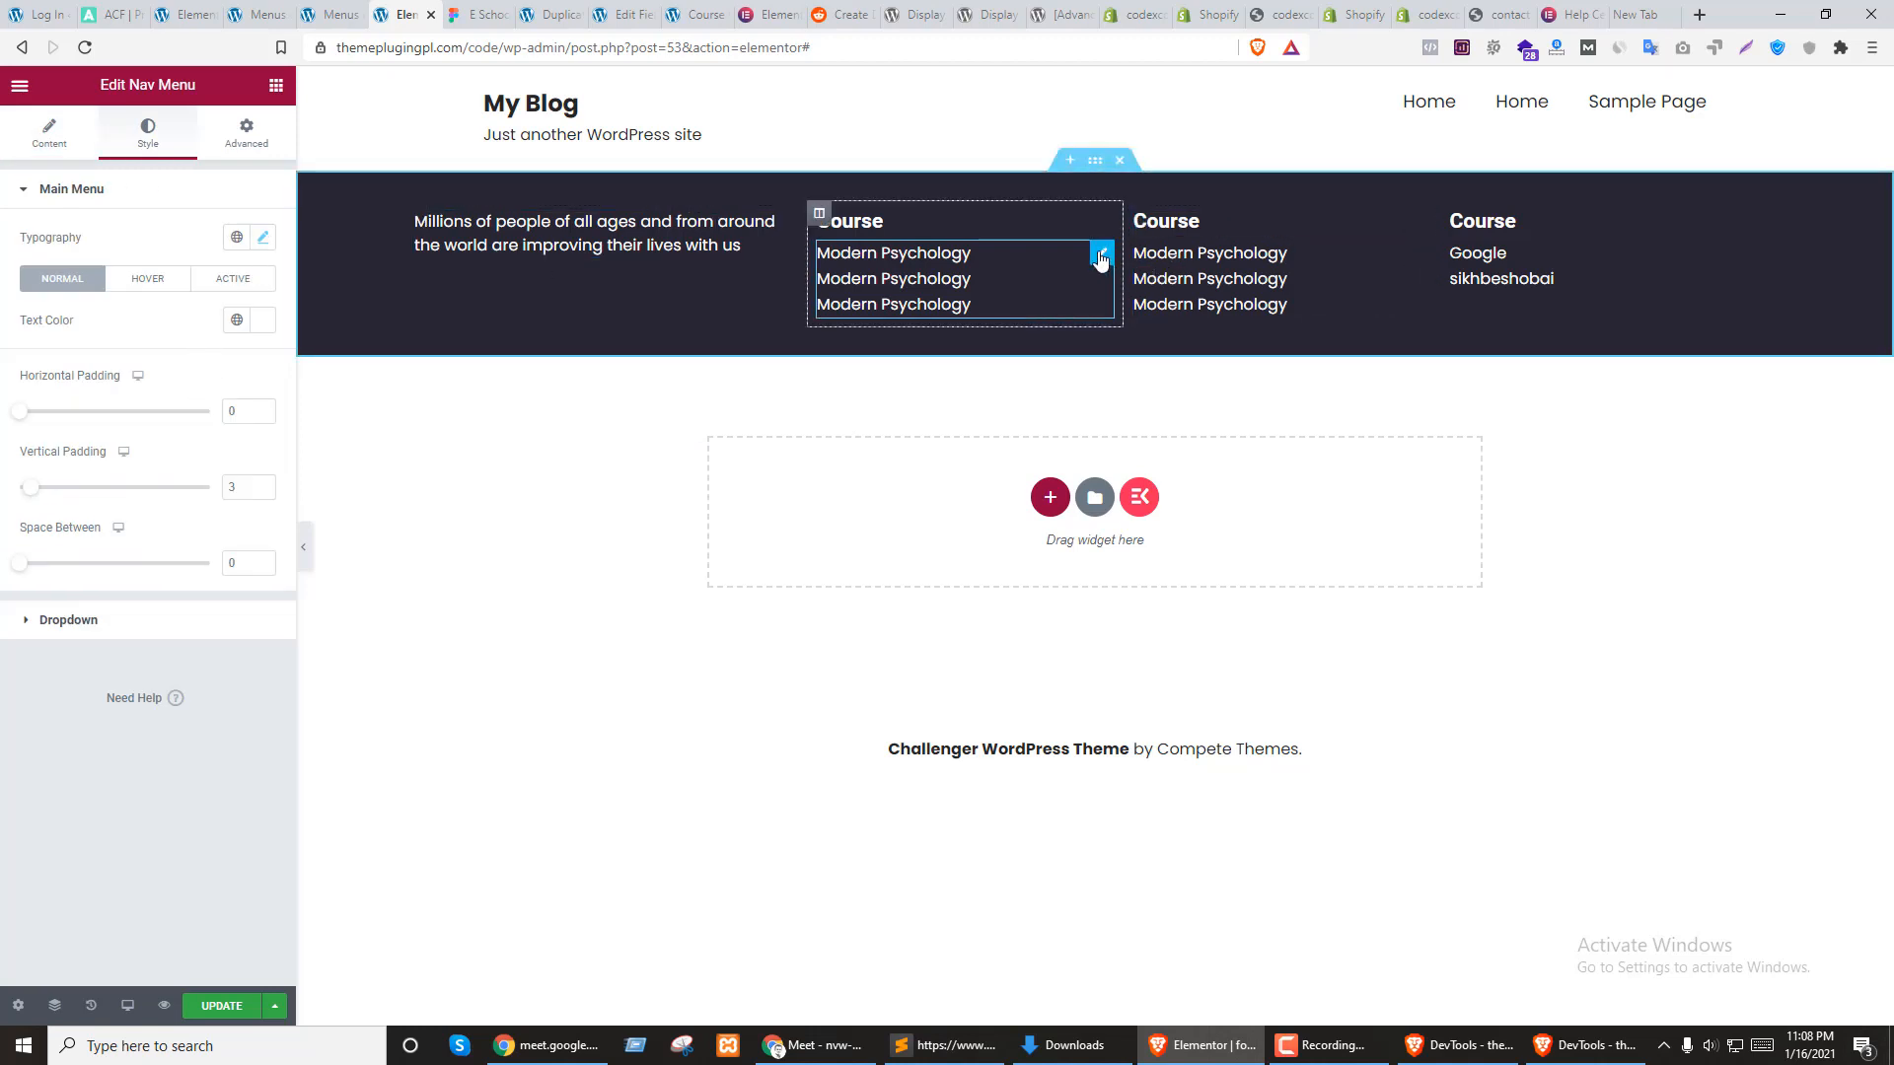
click(50, 134)
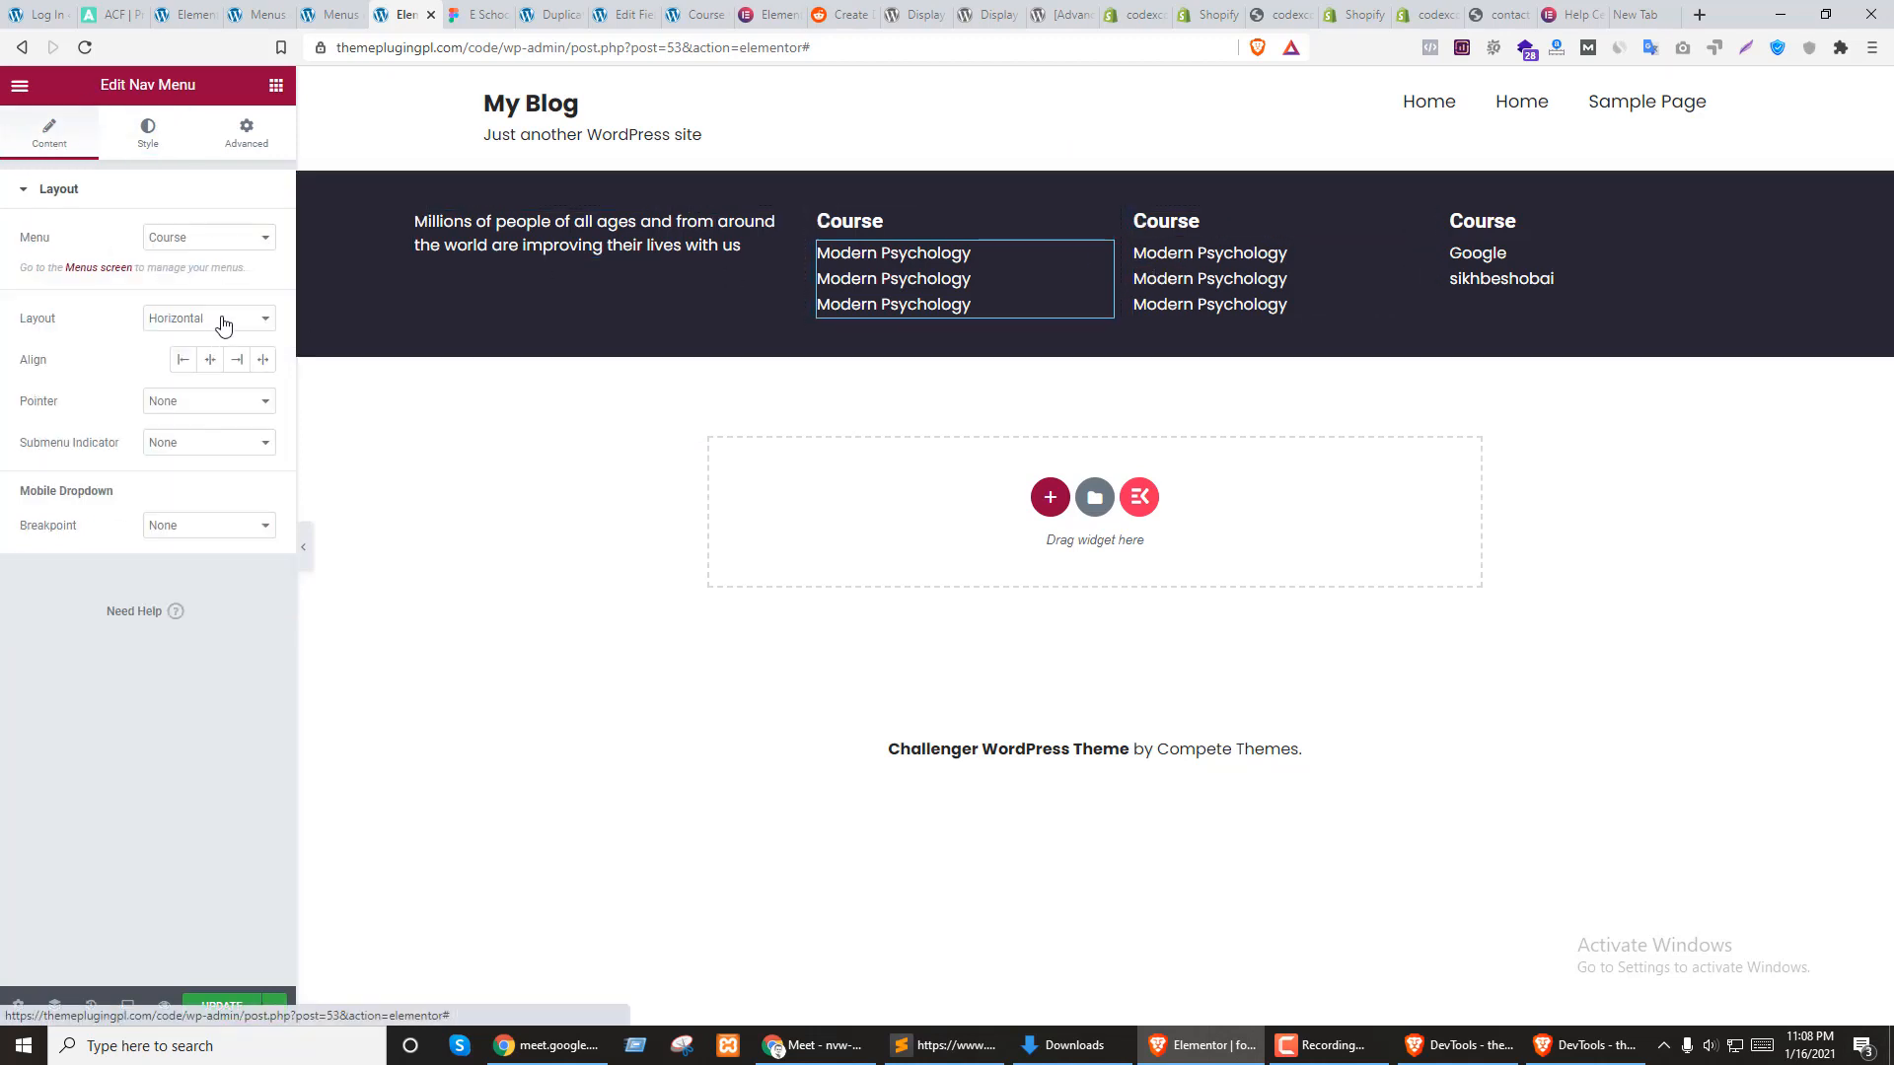
click(213, 319)
click(176, 354)
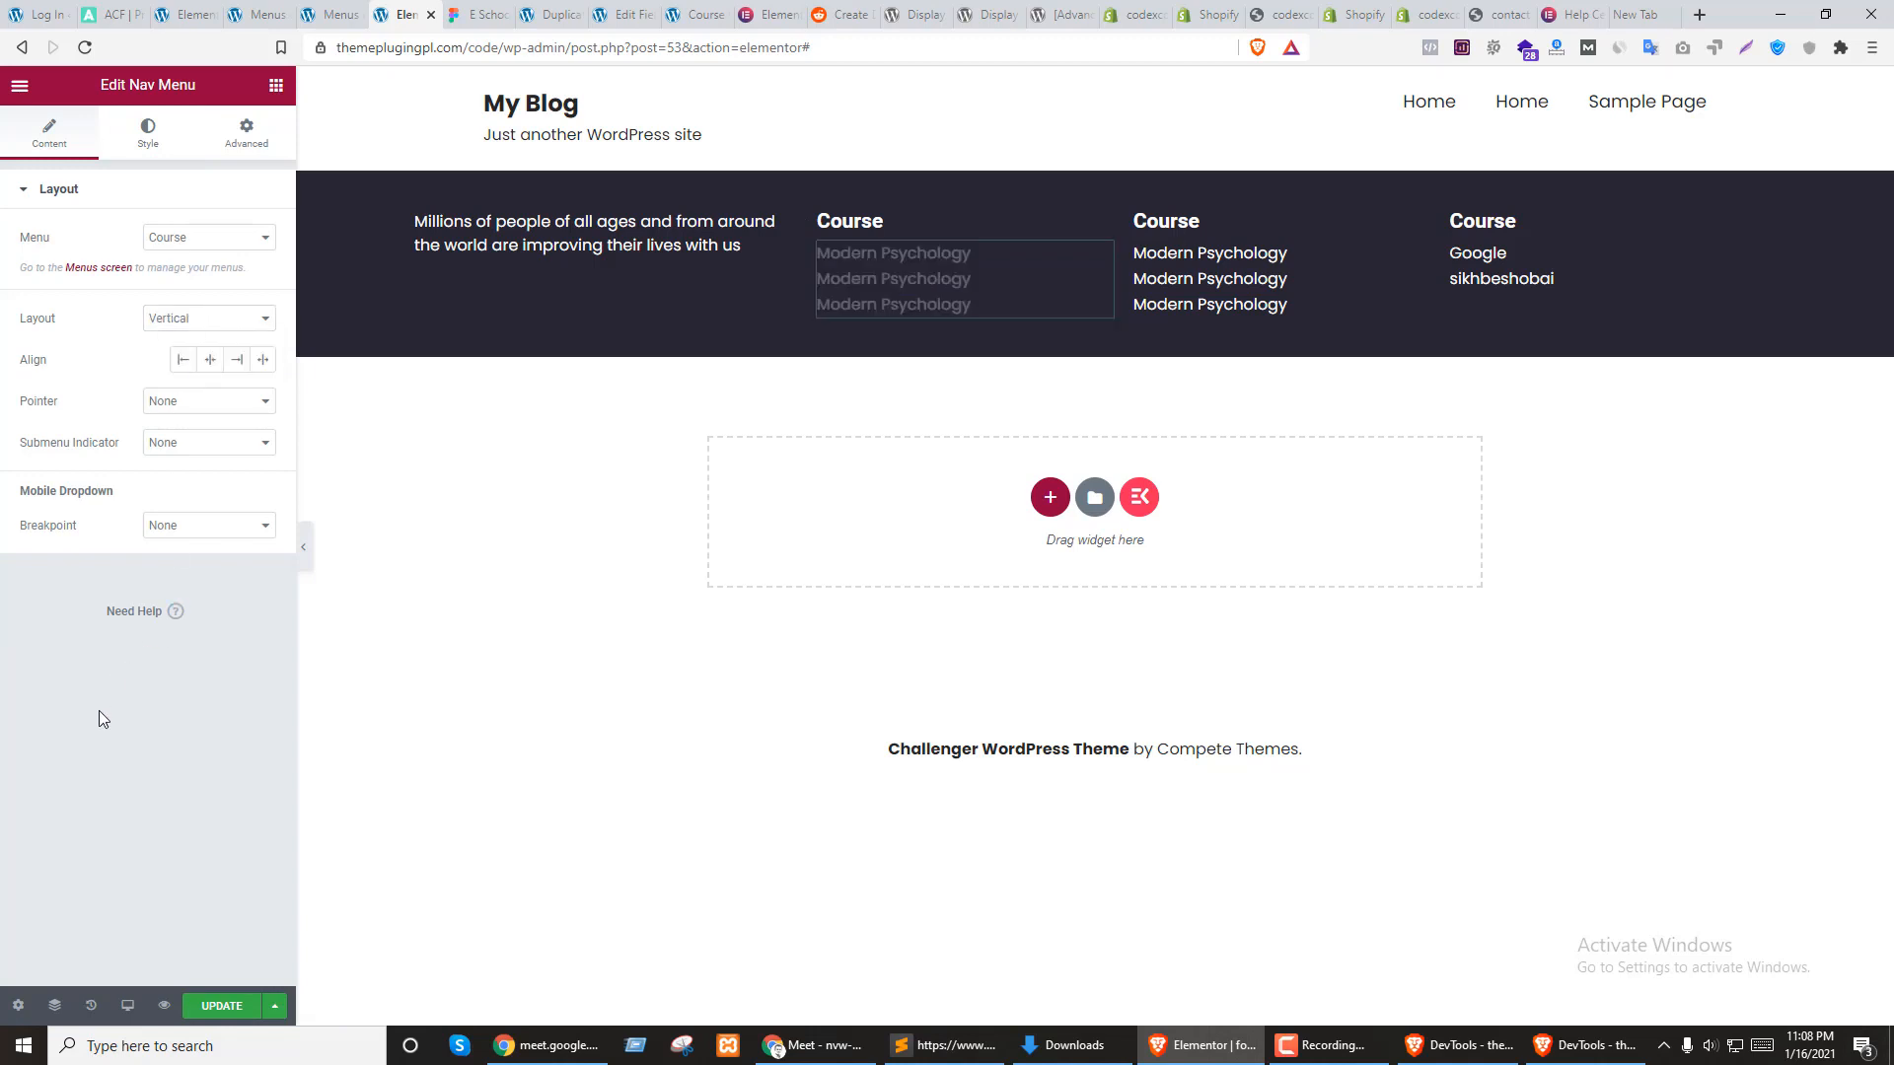
click(212, 1006)
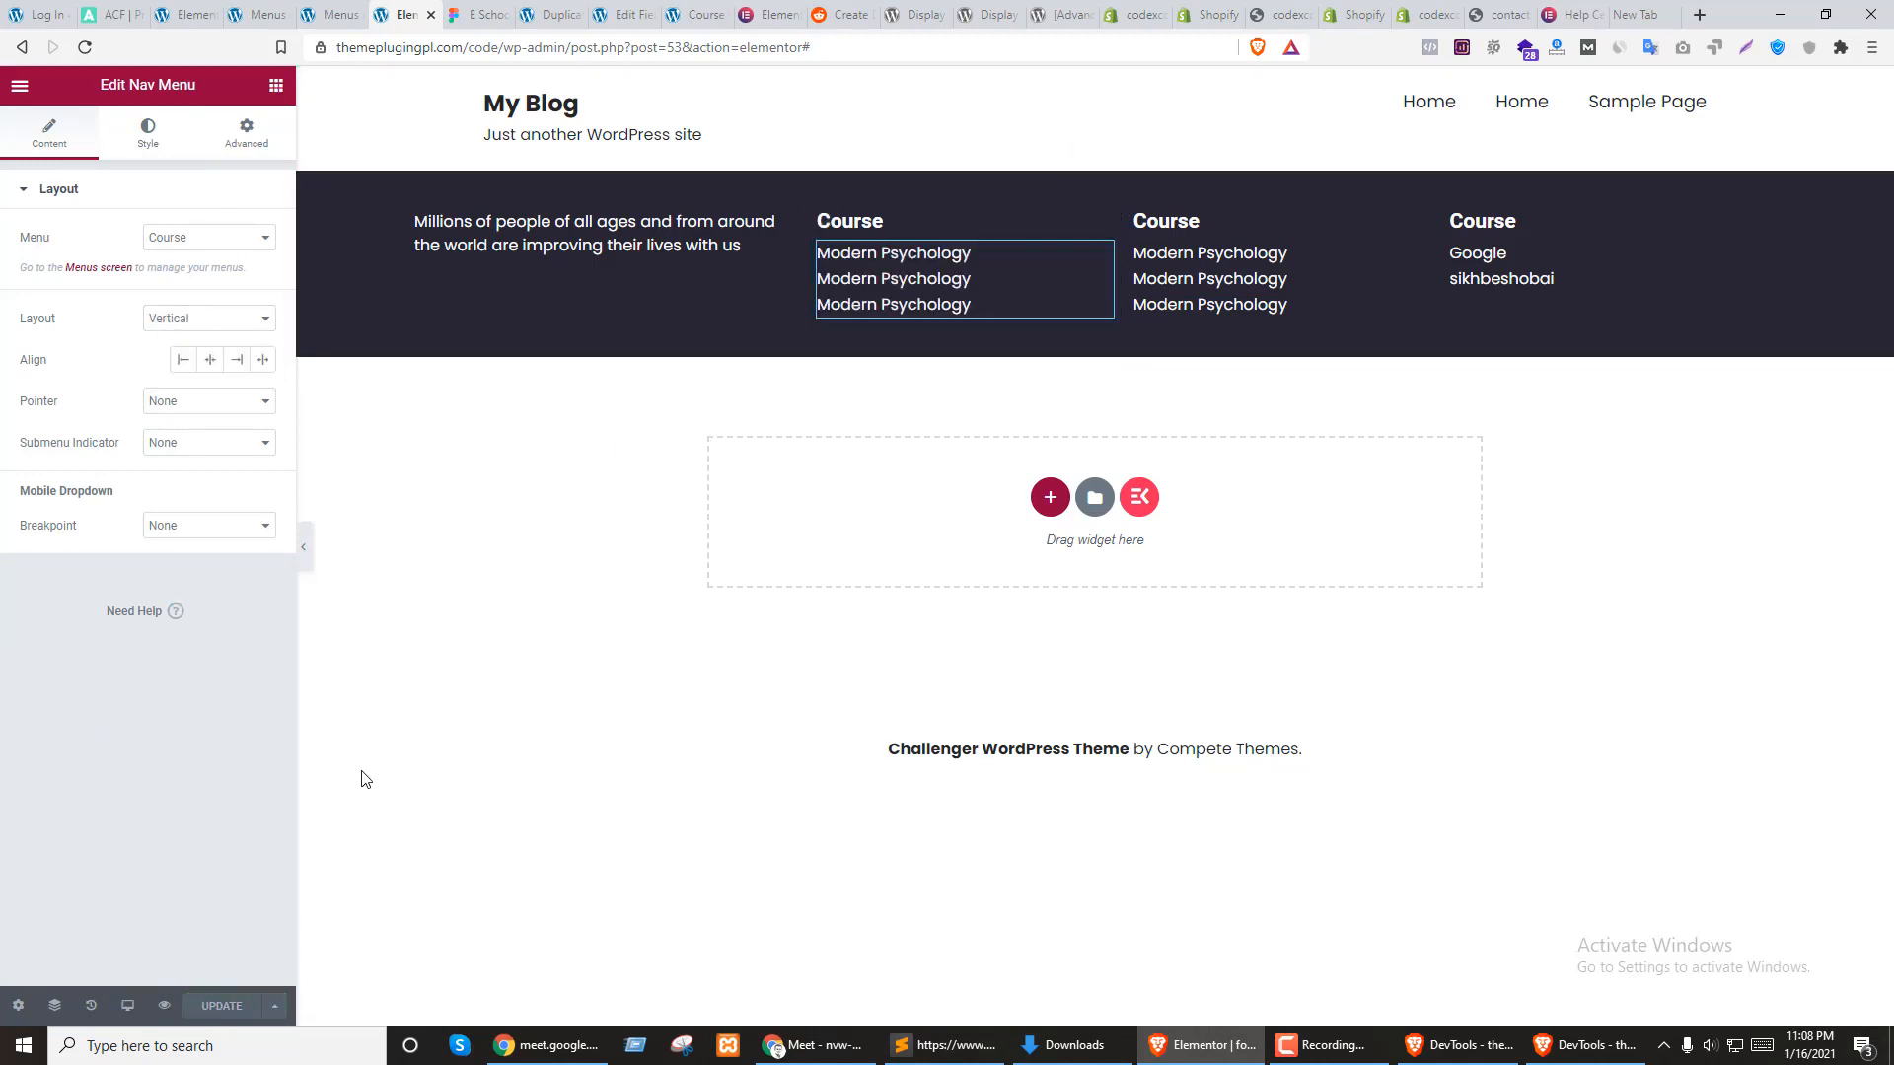
View the live home page and examine how the footer columns fit with the rest of the page
click(337, 11)
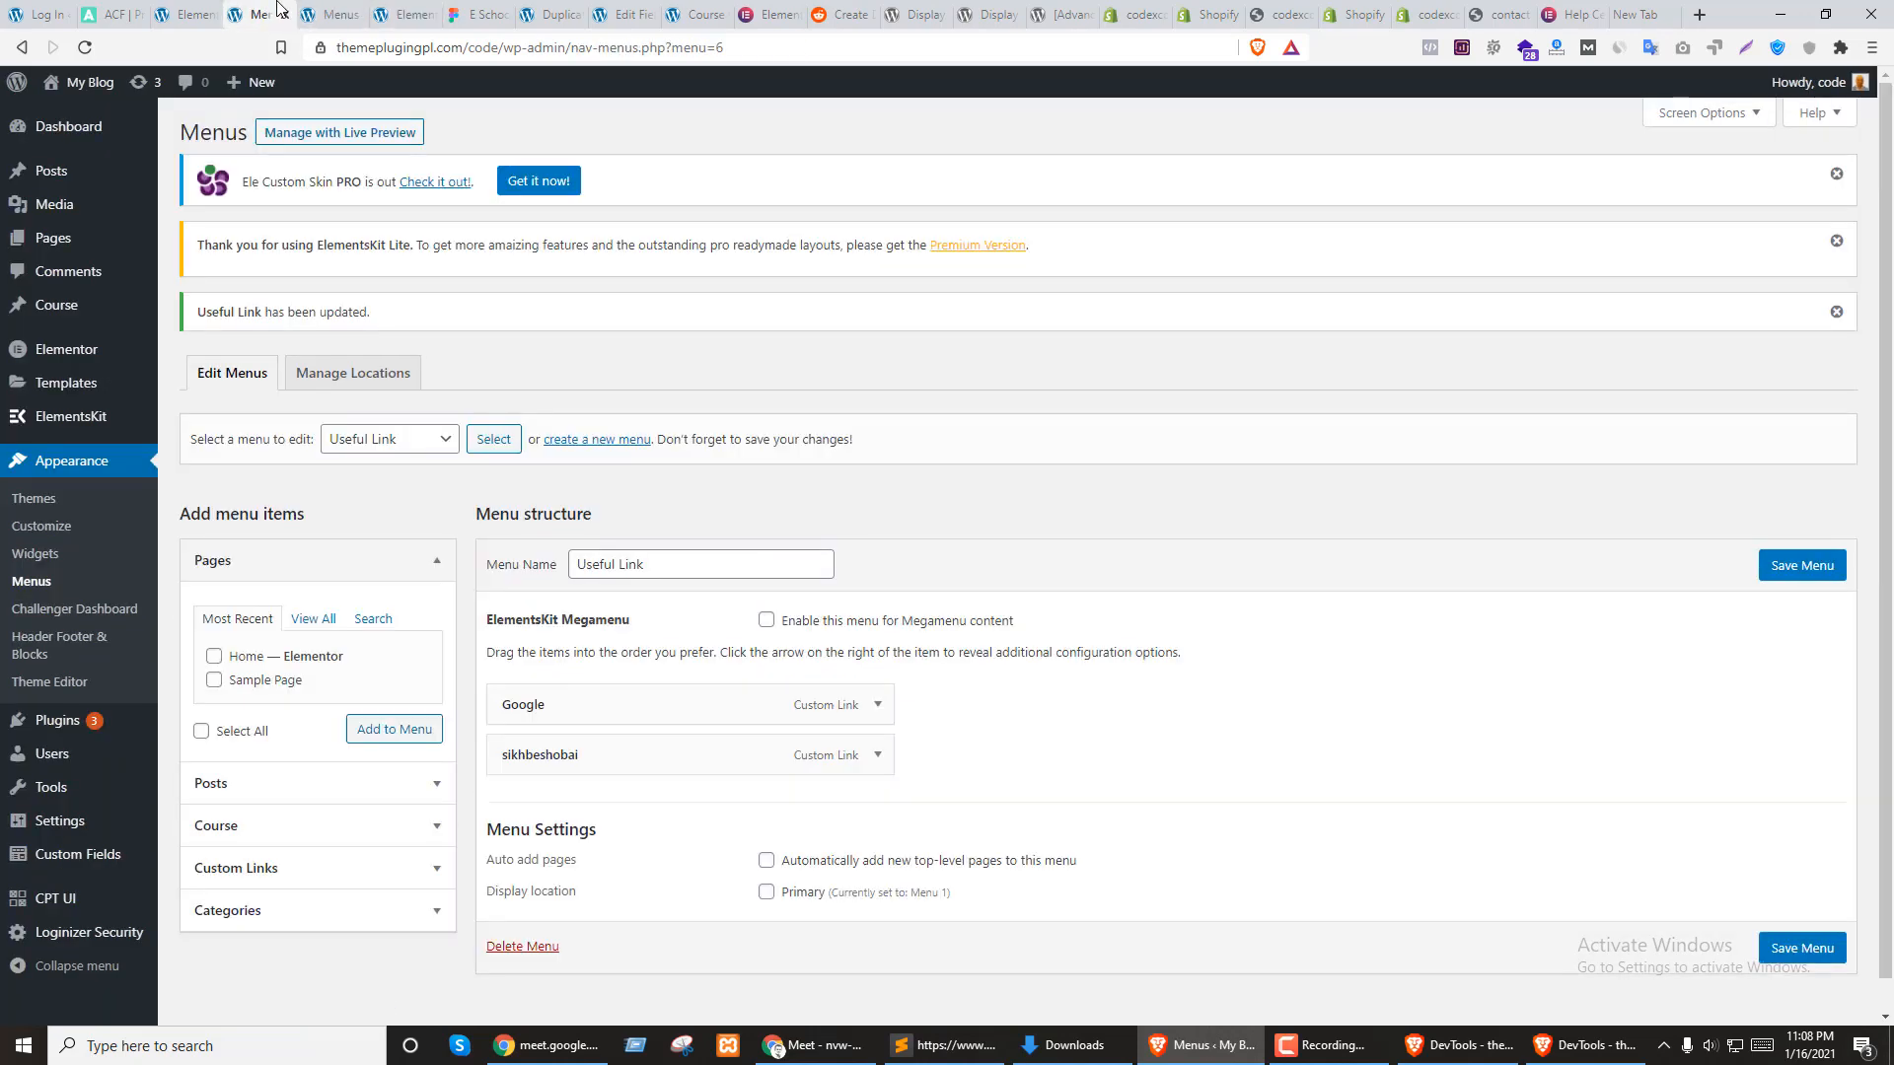
click(202, 11)
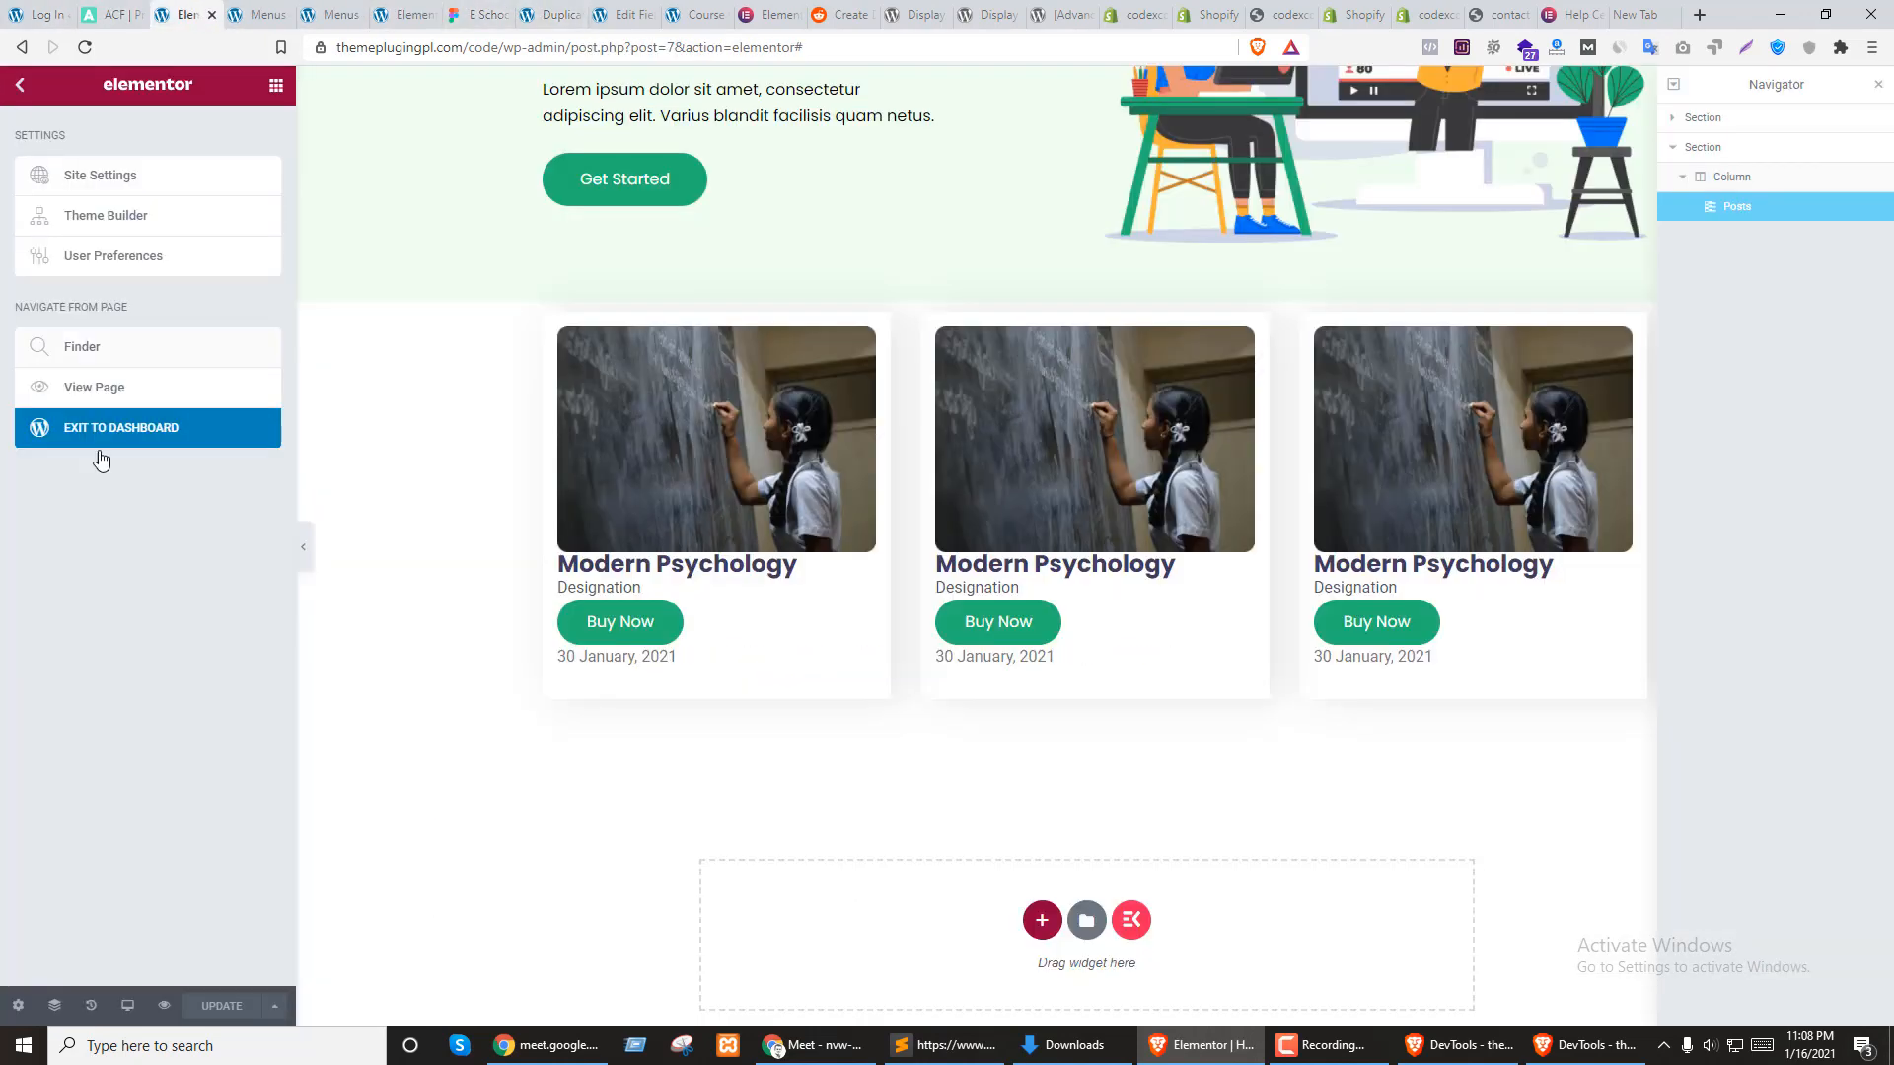
click(82, 389)
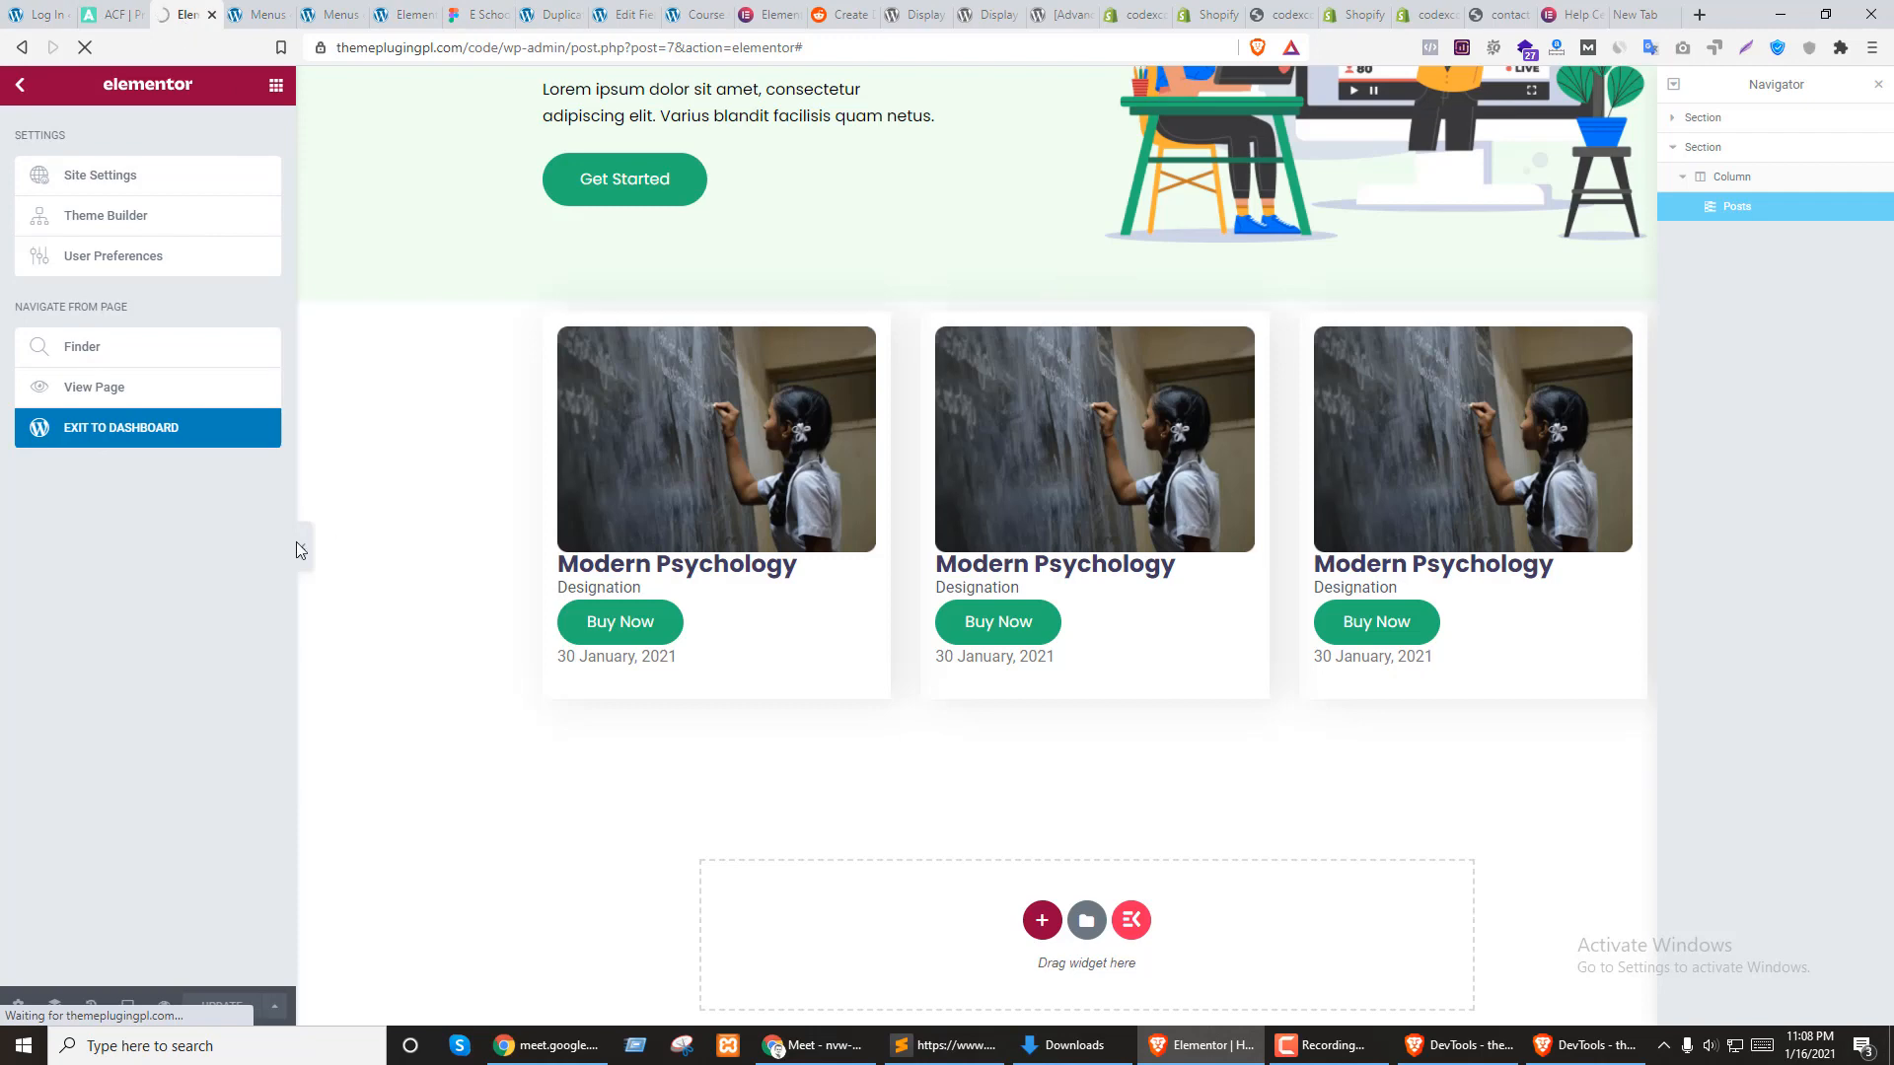
scroll(320, 533, down, 3)
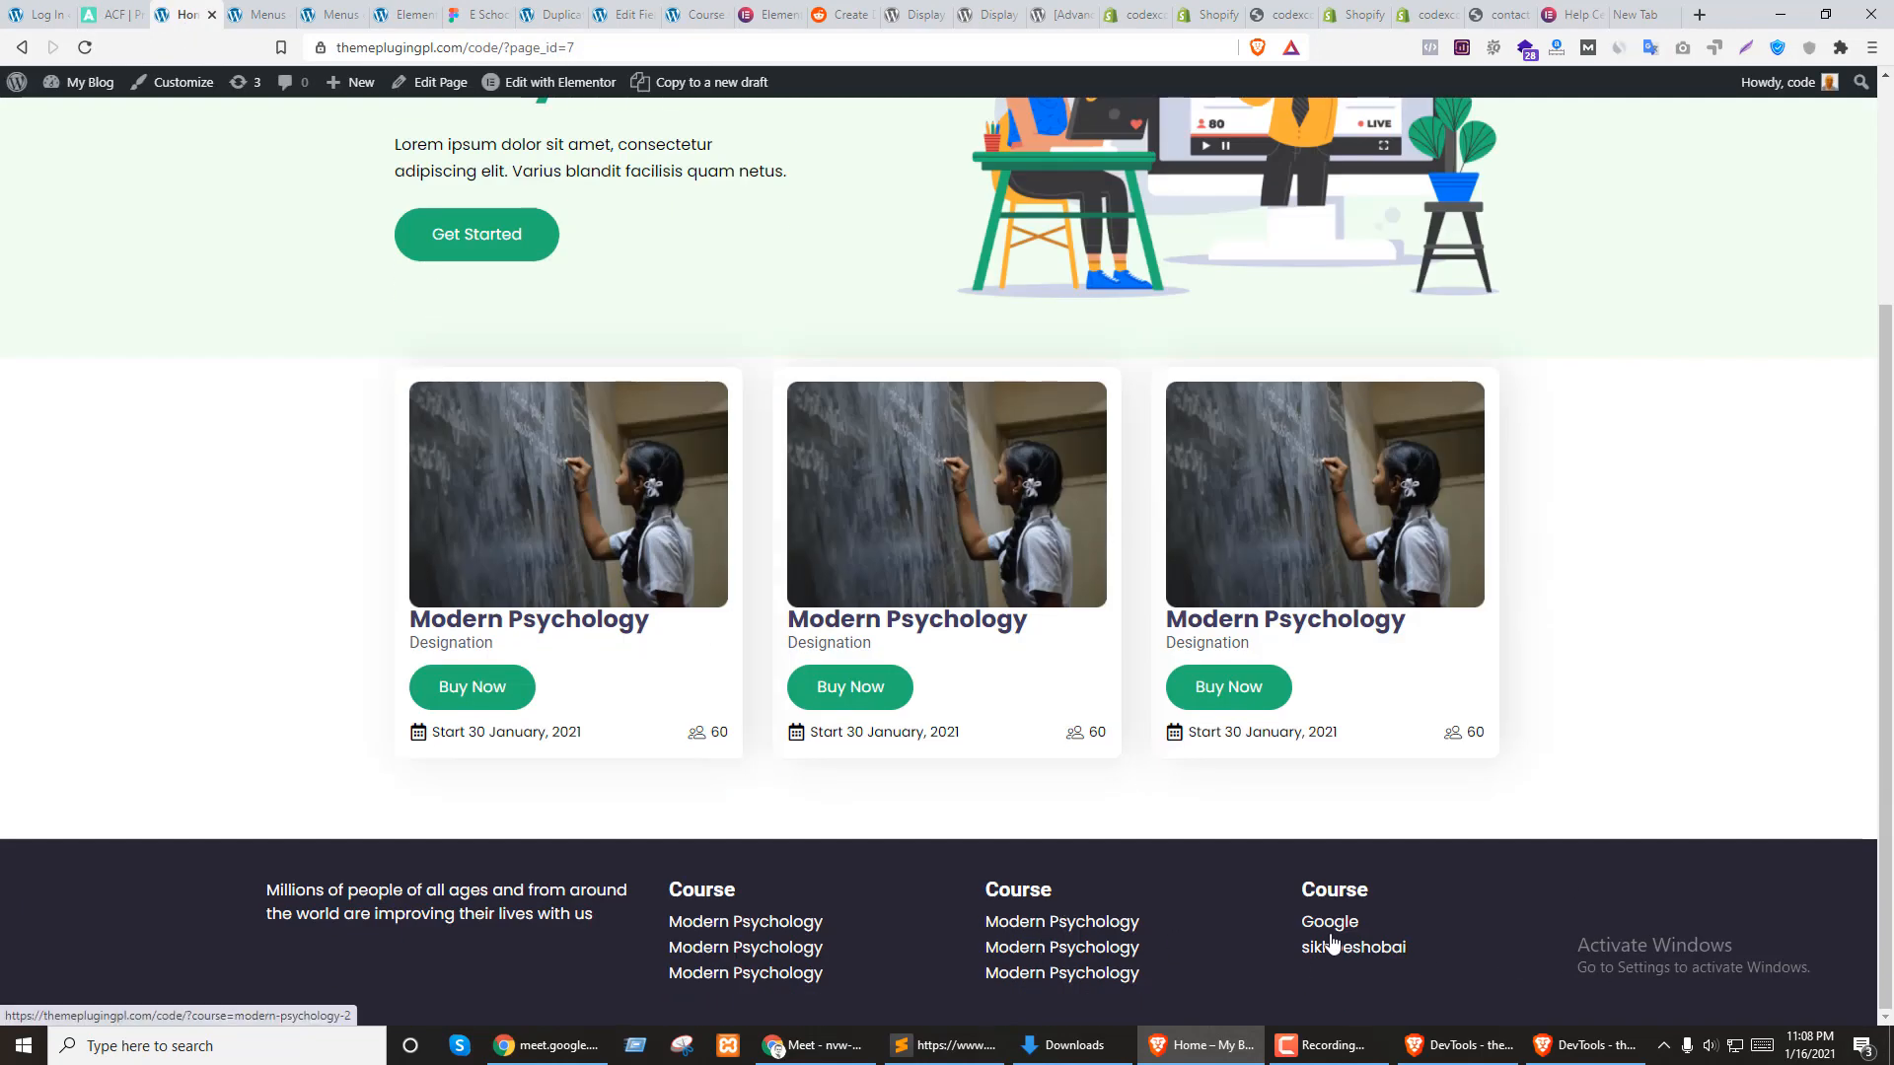
scroll(1001, 560, up, 2)
scroll(1000, 554, up, 2)
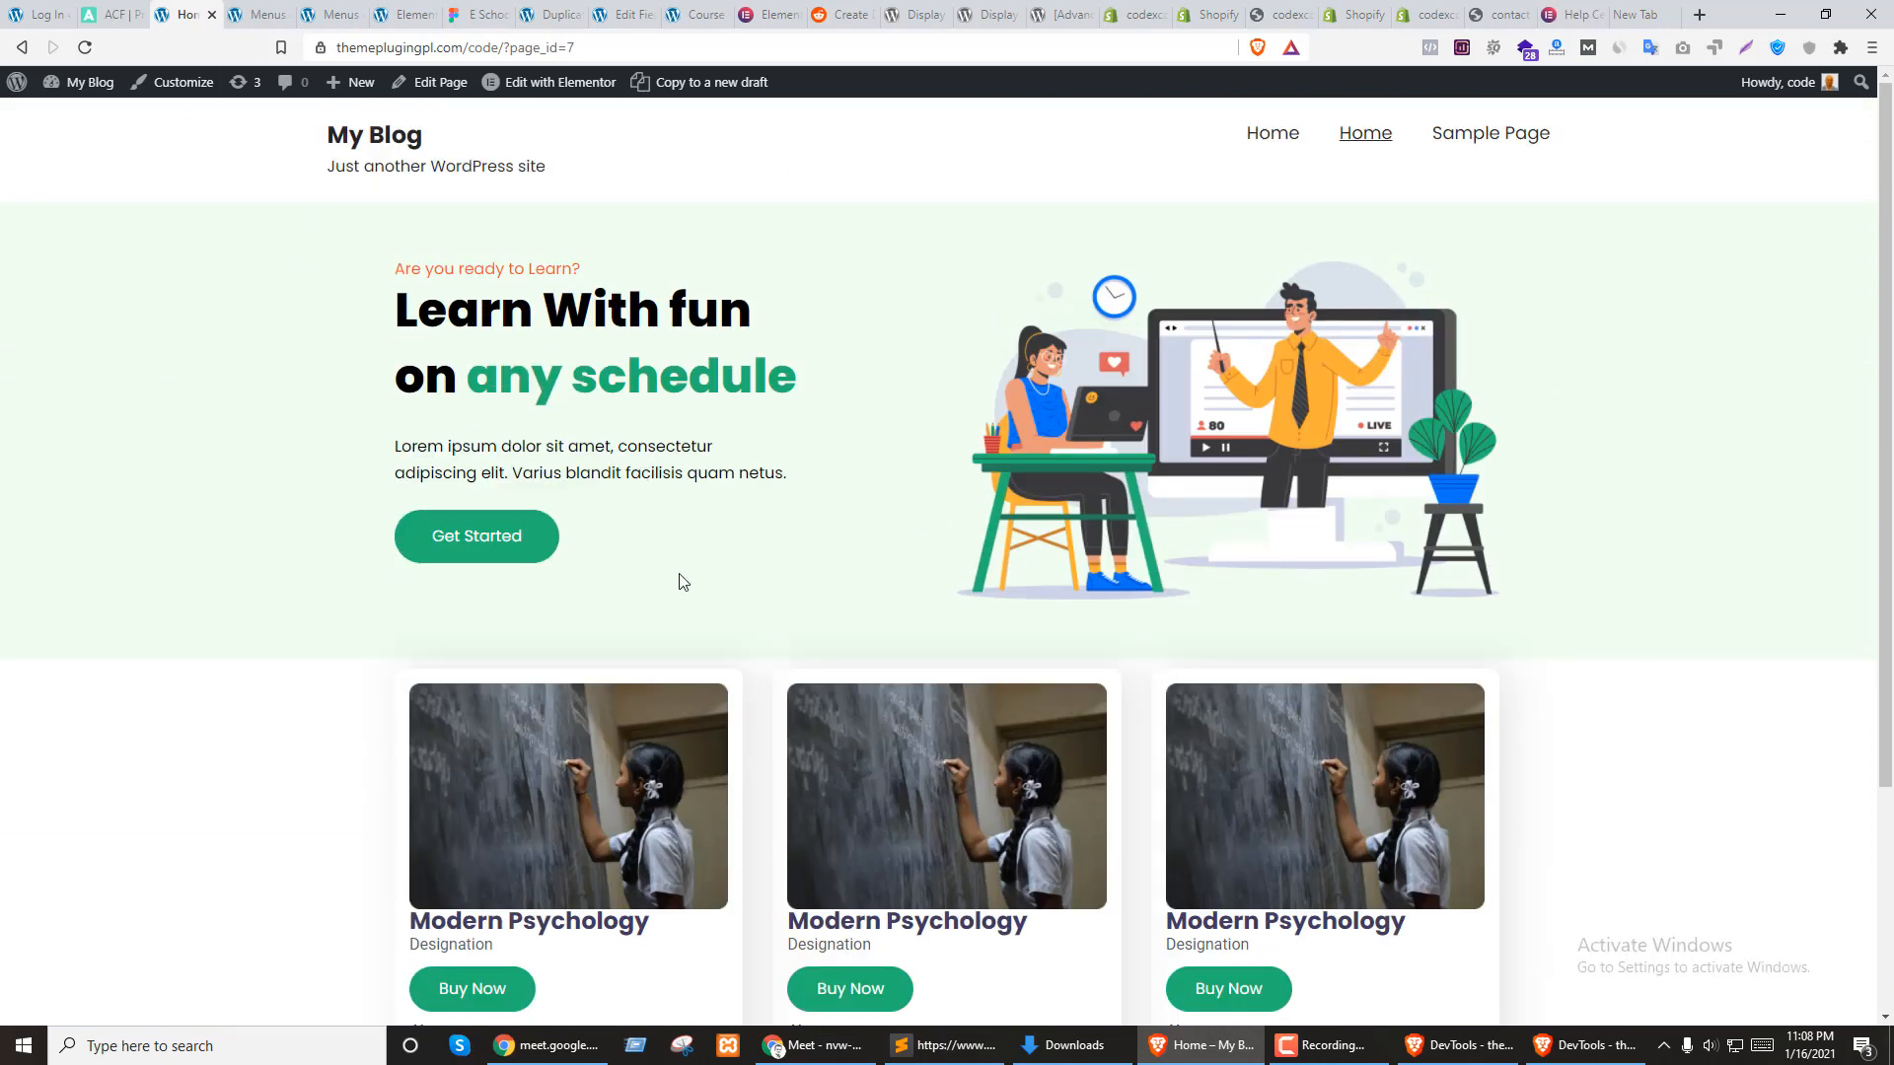
scroll(634, 690, down, 3)
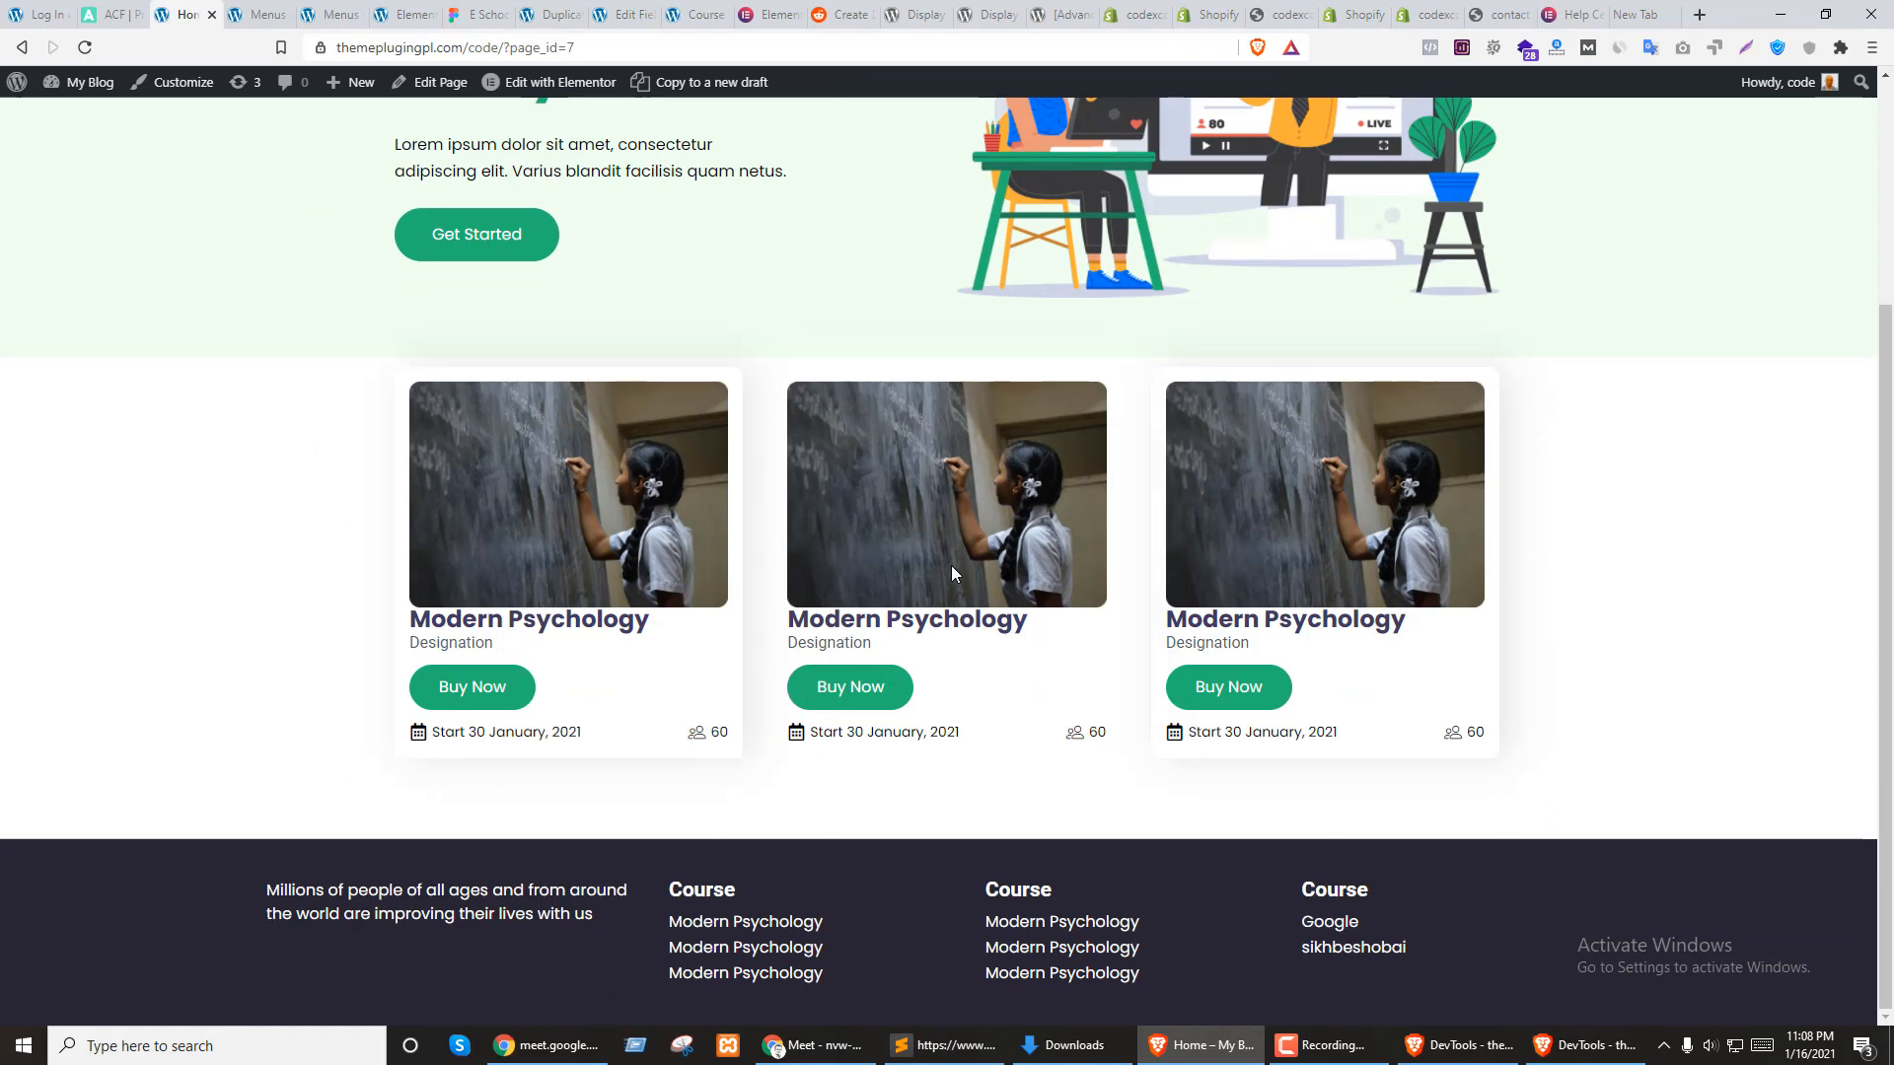
scroll(953, 574, up, 3)
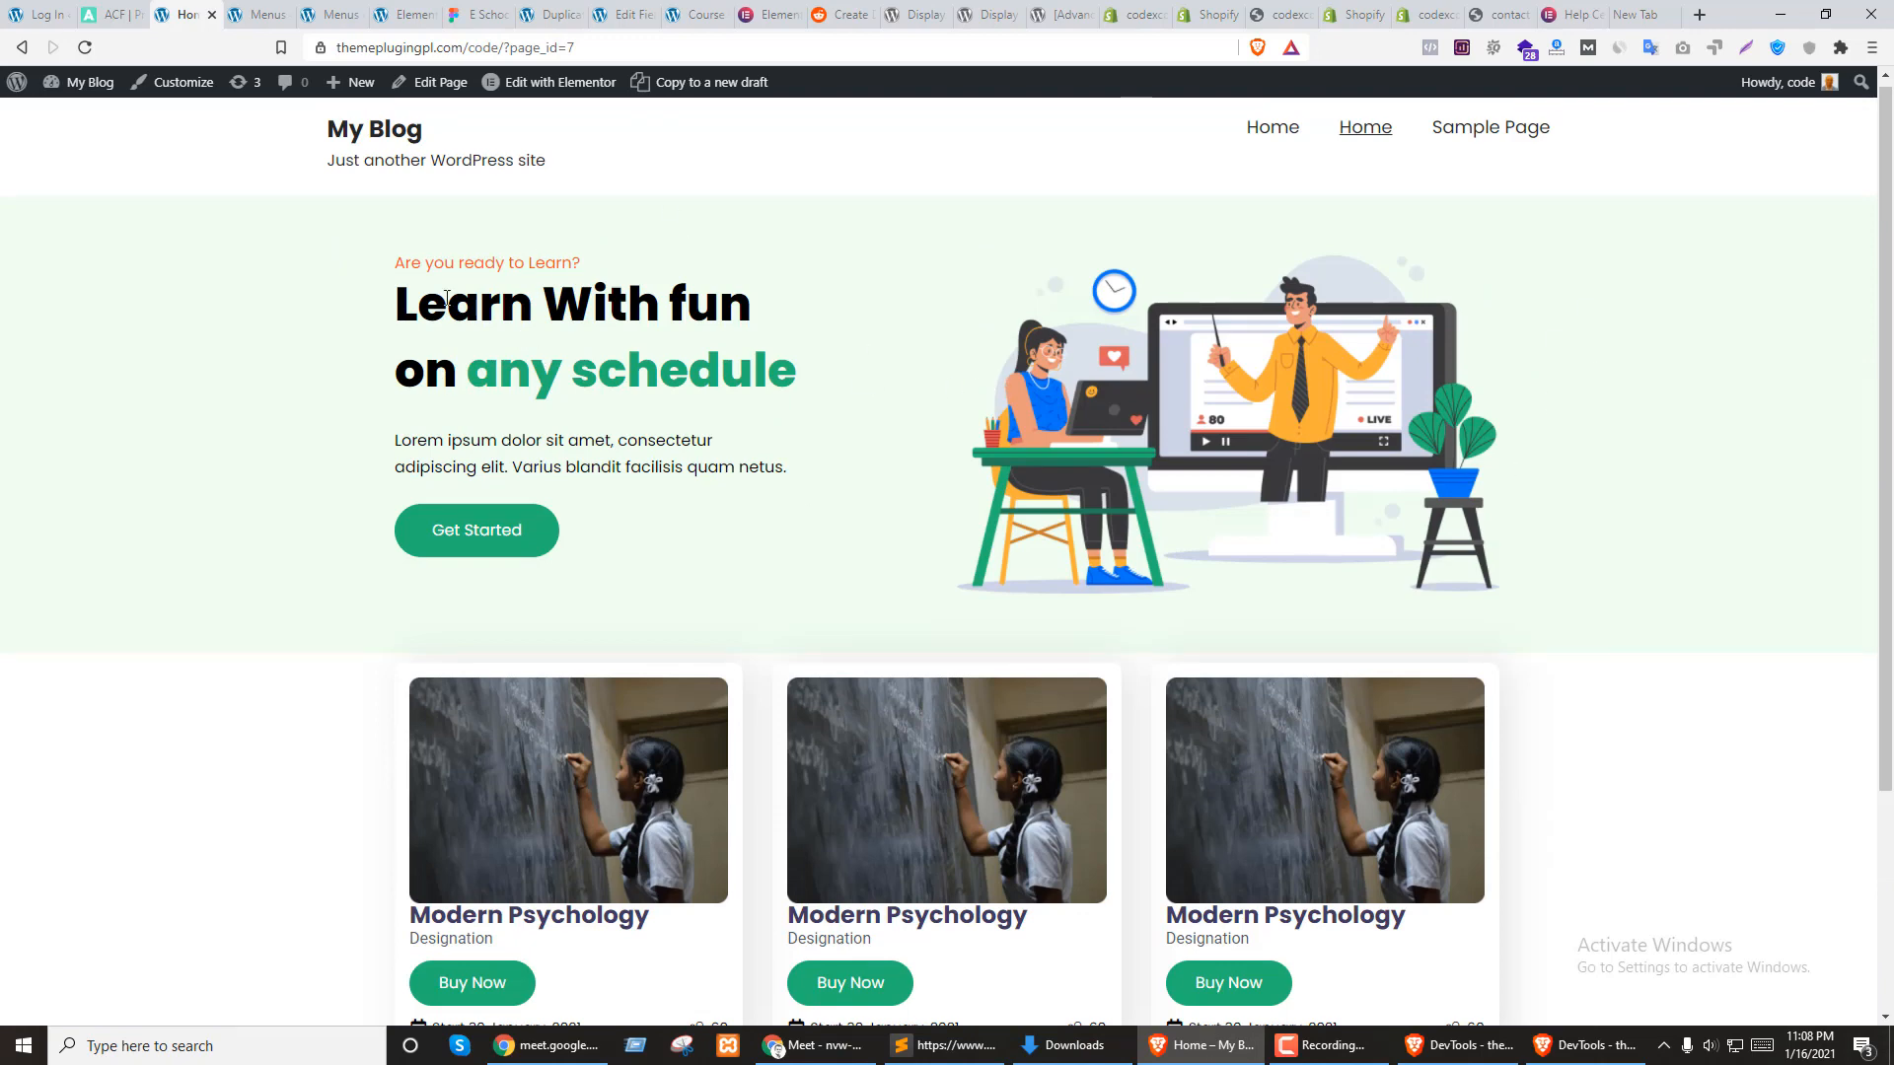
Reload the live home page, open it for editing with Elementor and open the hero section's settings
click(259, 14)
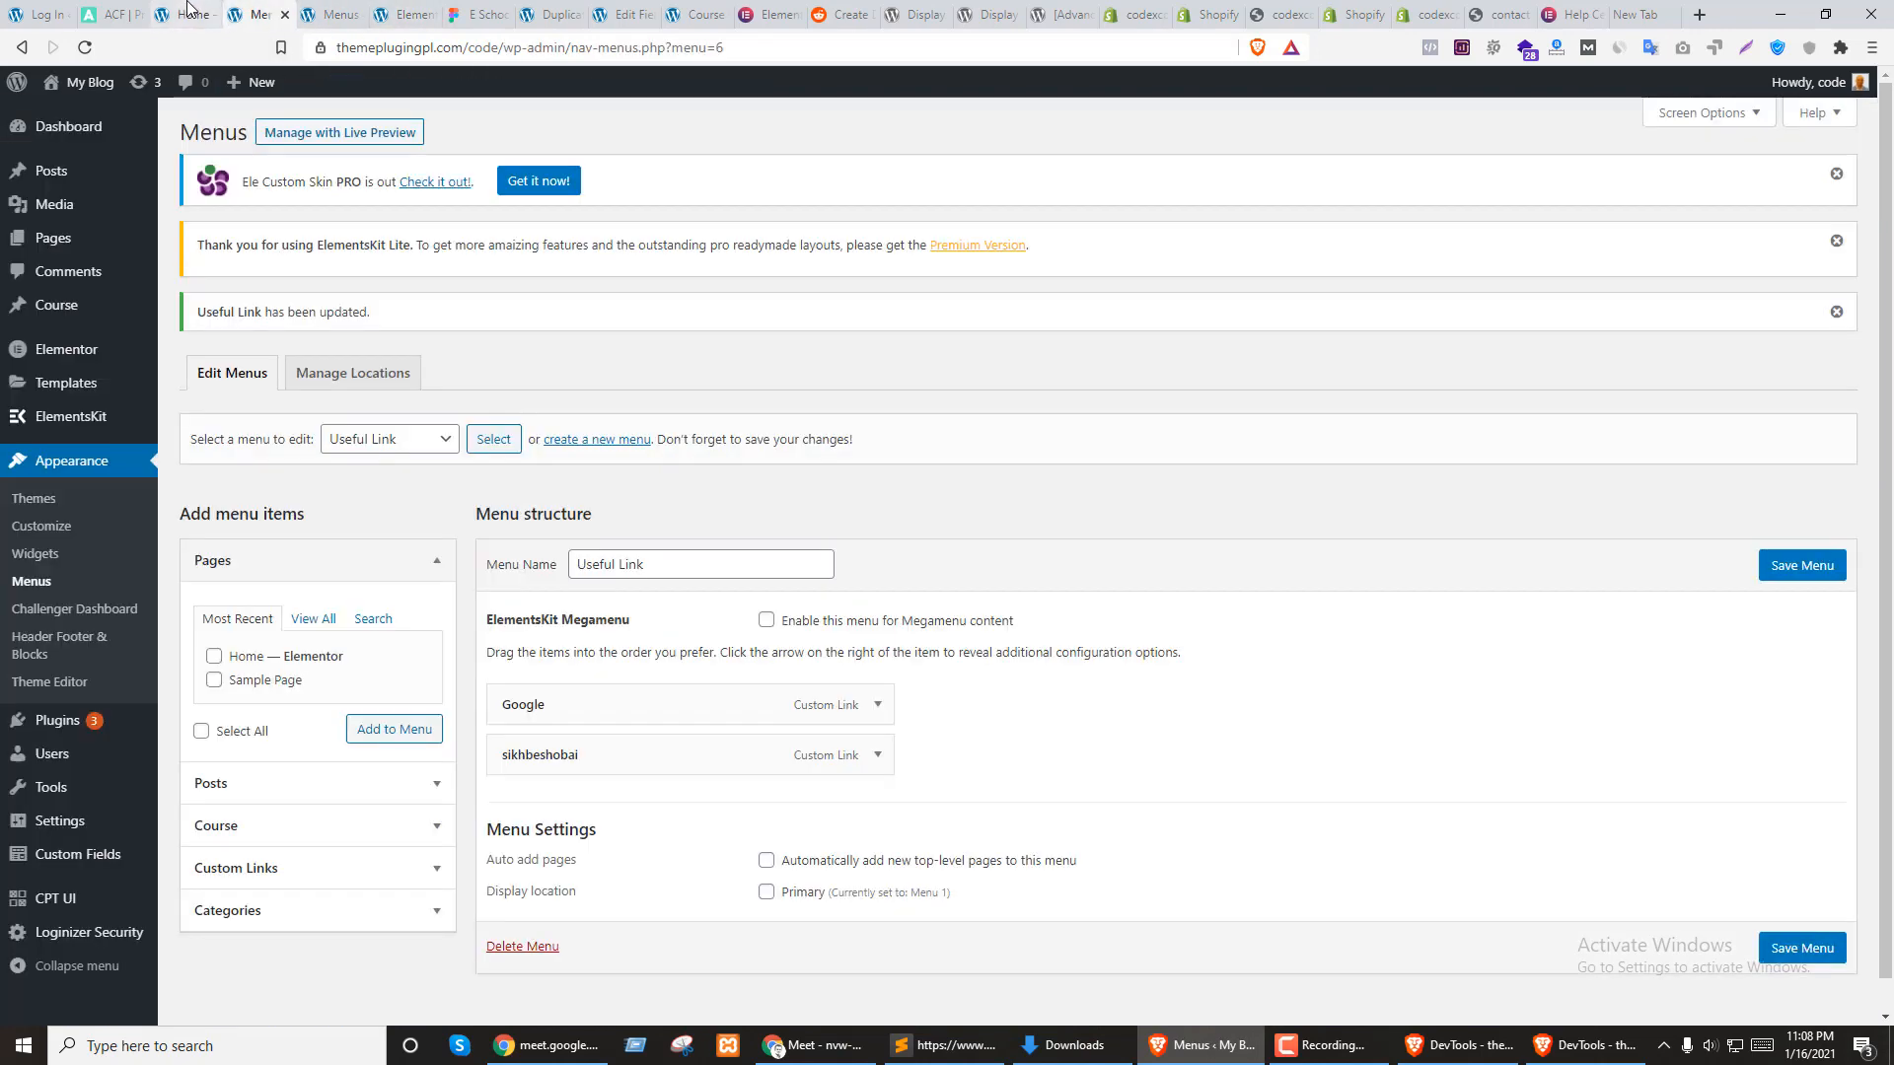
click(188, 7)
key(F5)
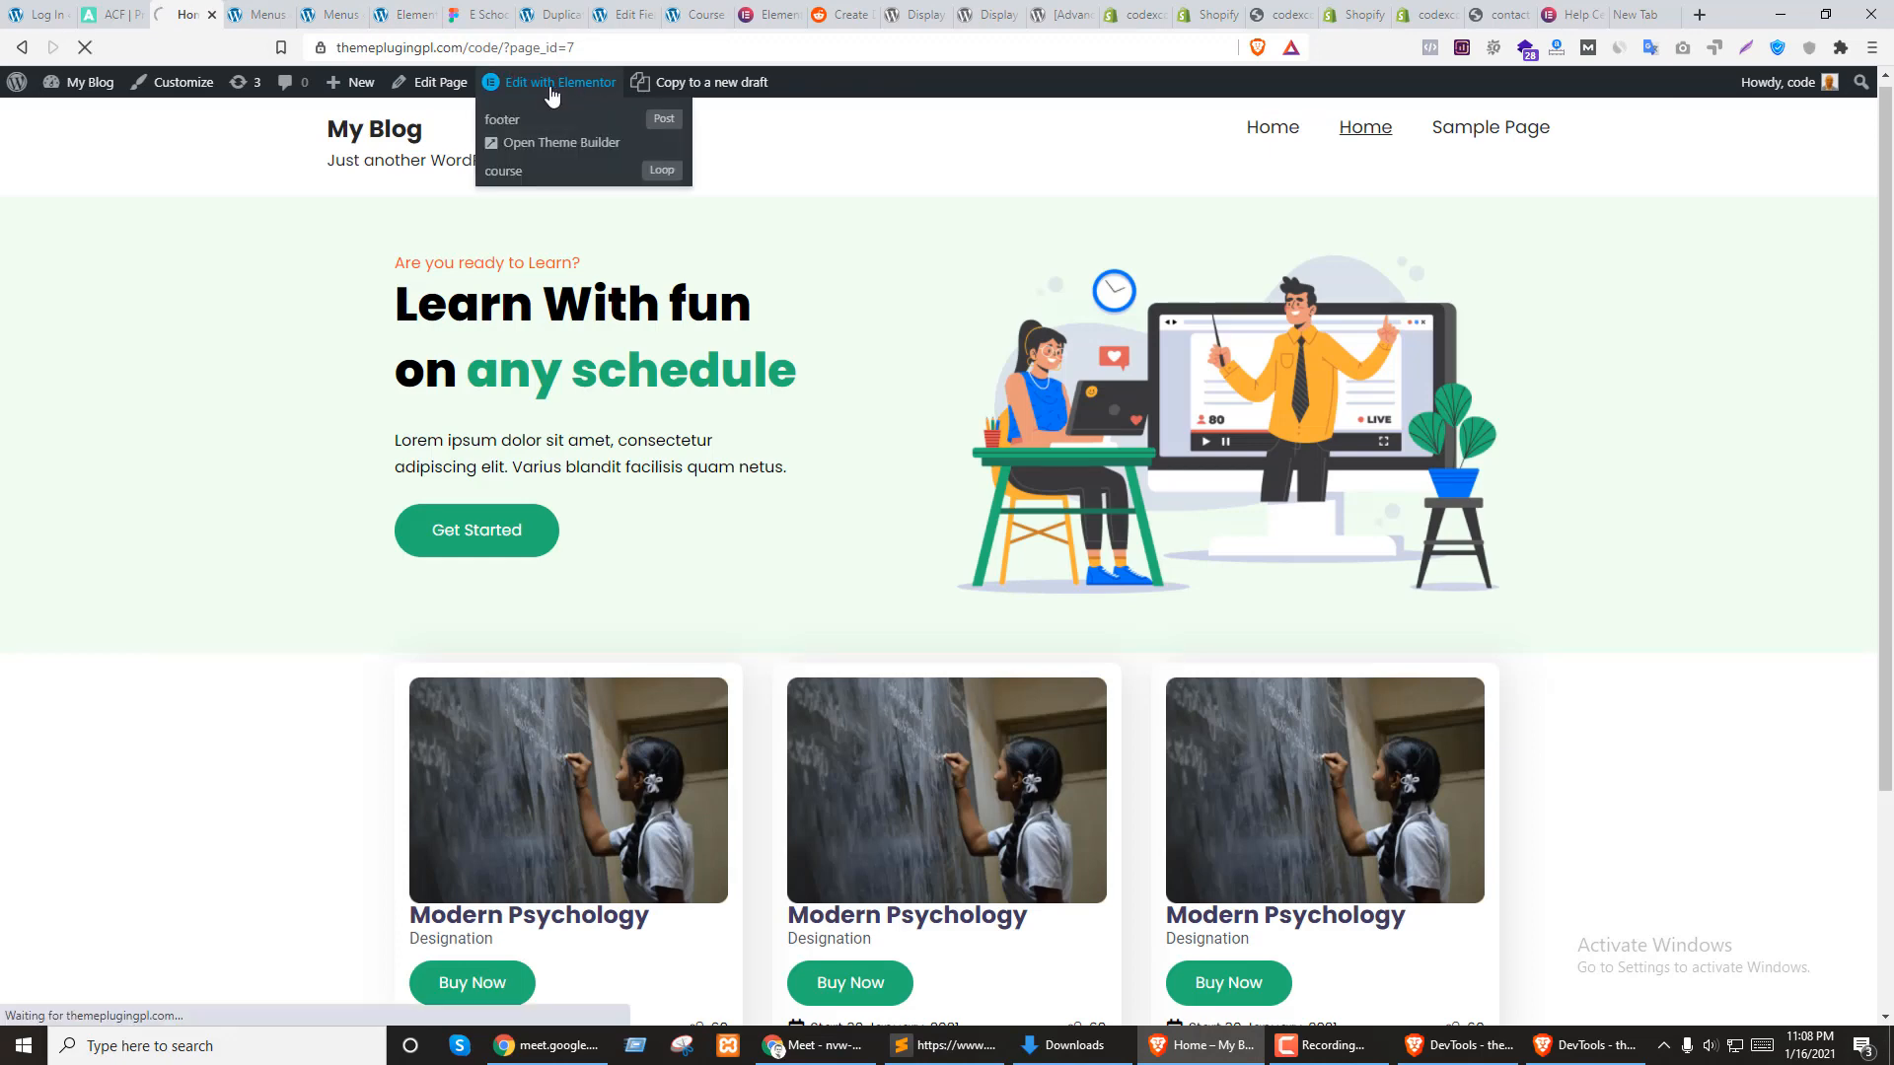
click(552, 87)
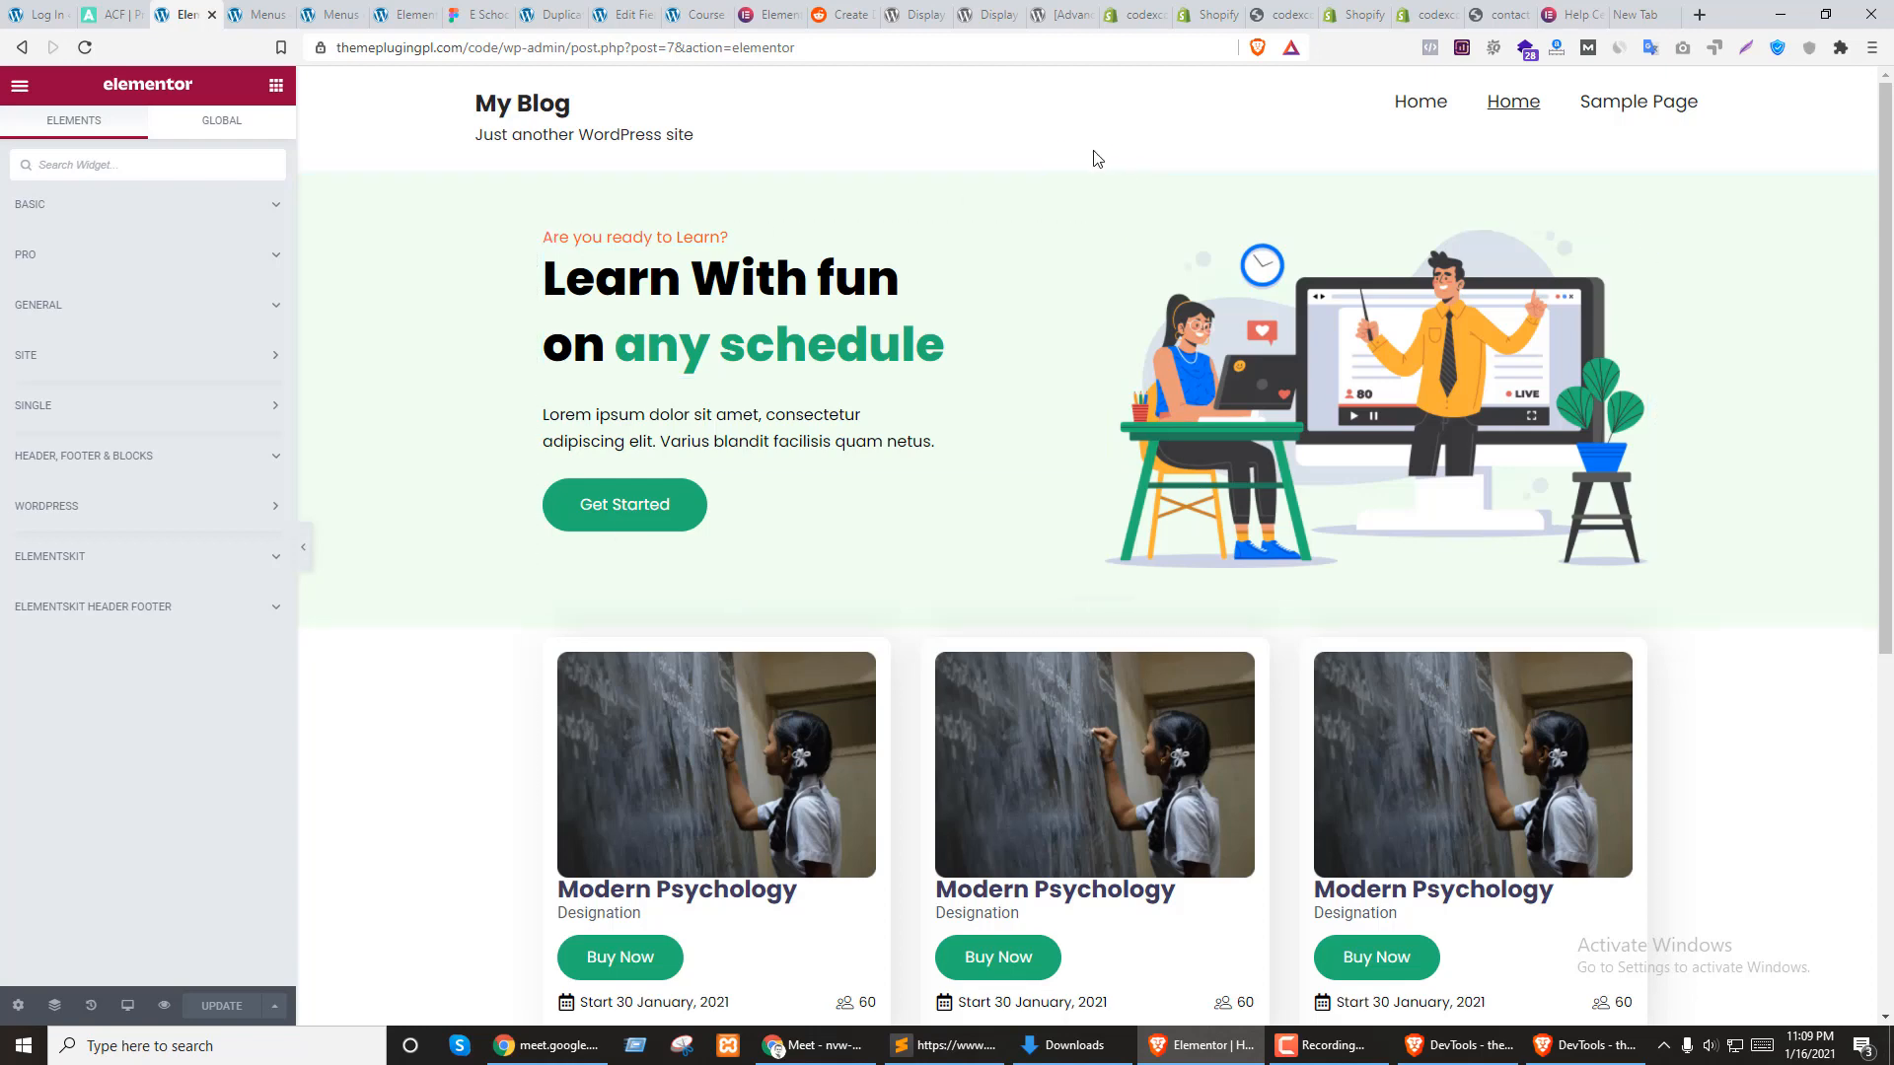
click(1094, 160)
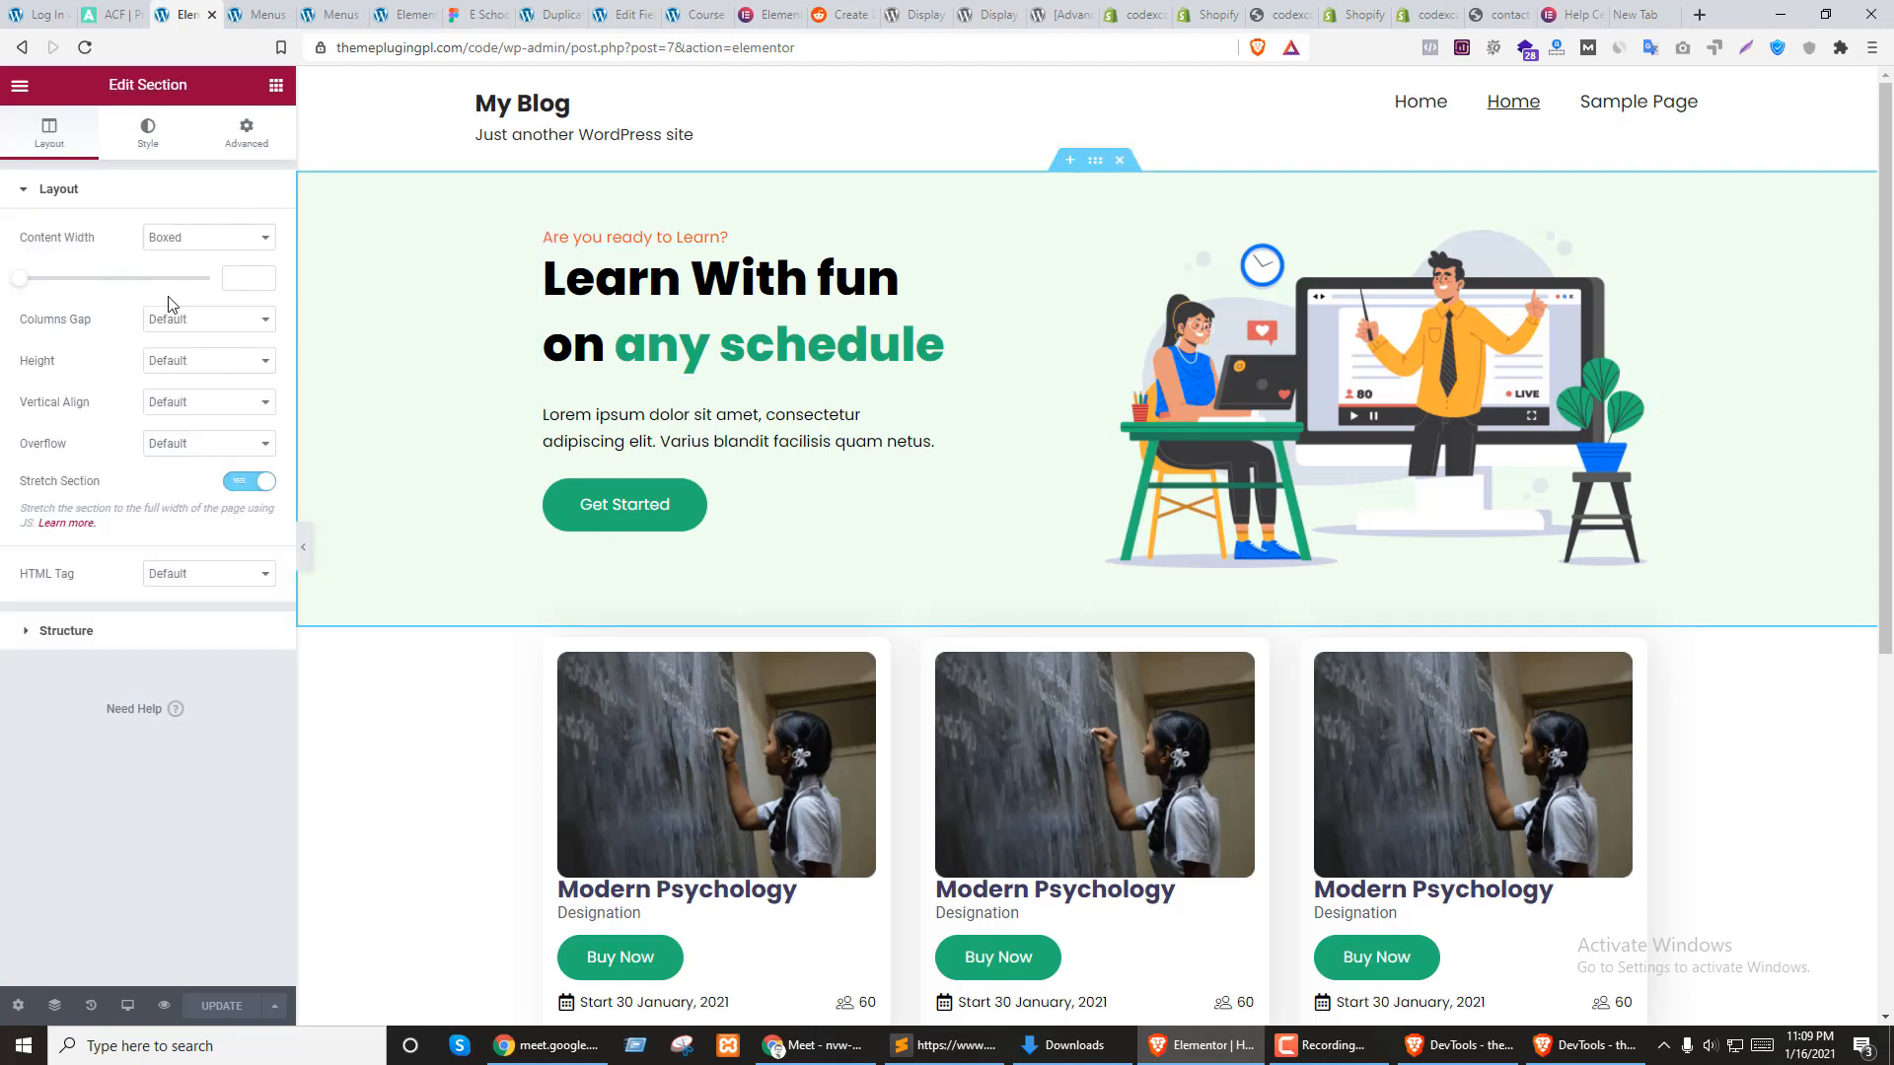
Set the hero section's boxed content width to 1400
click(247, 278)
text(500)
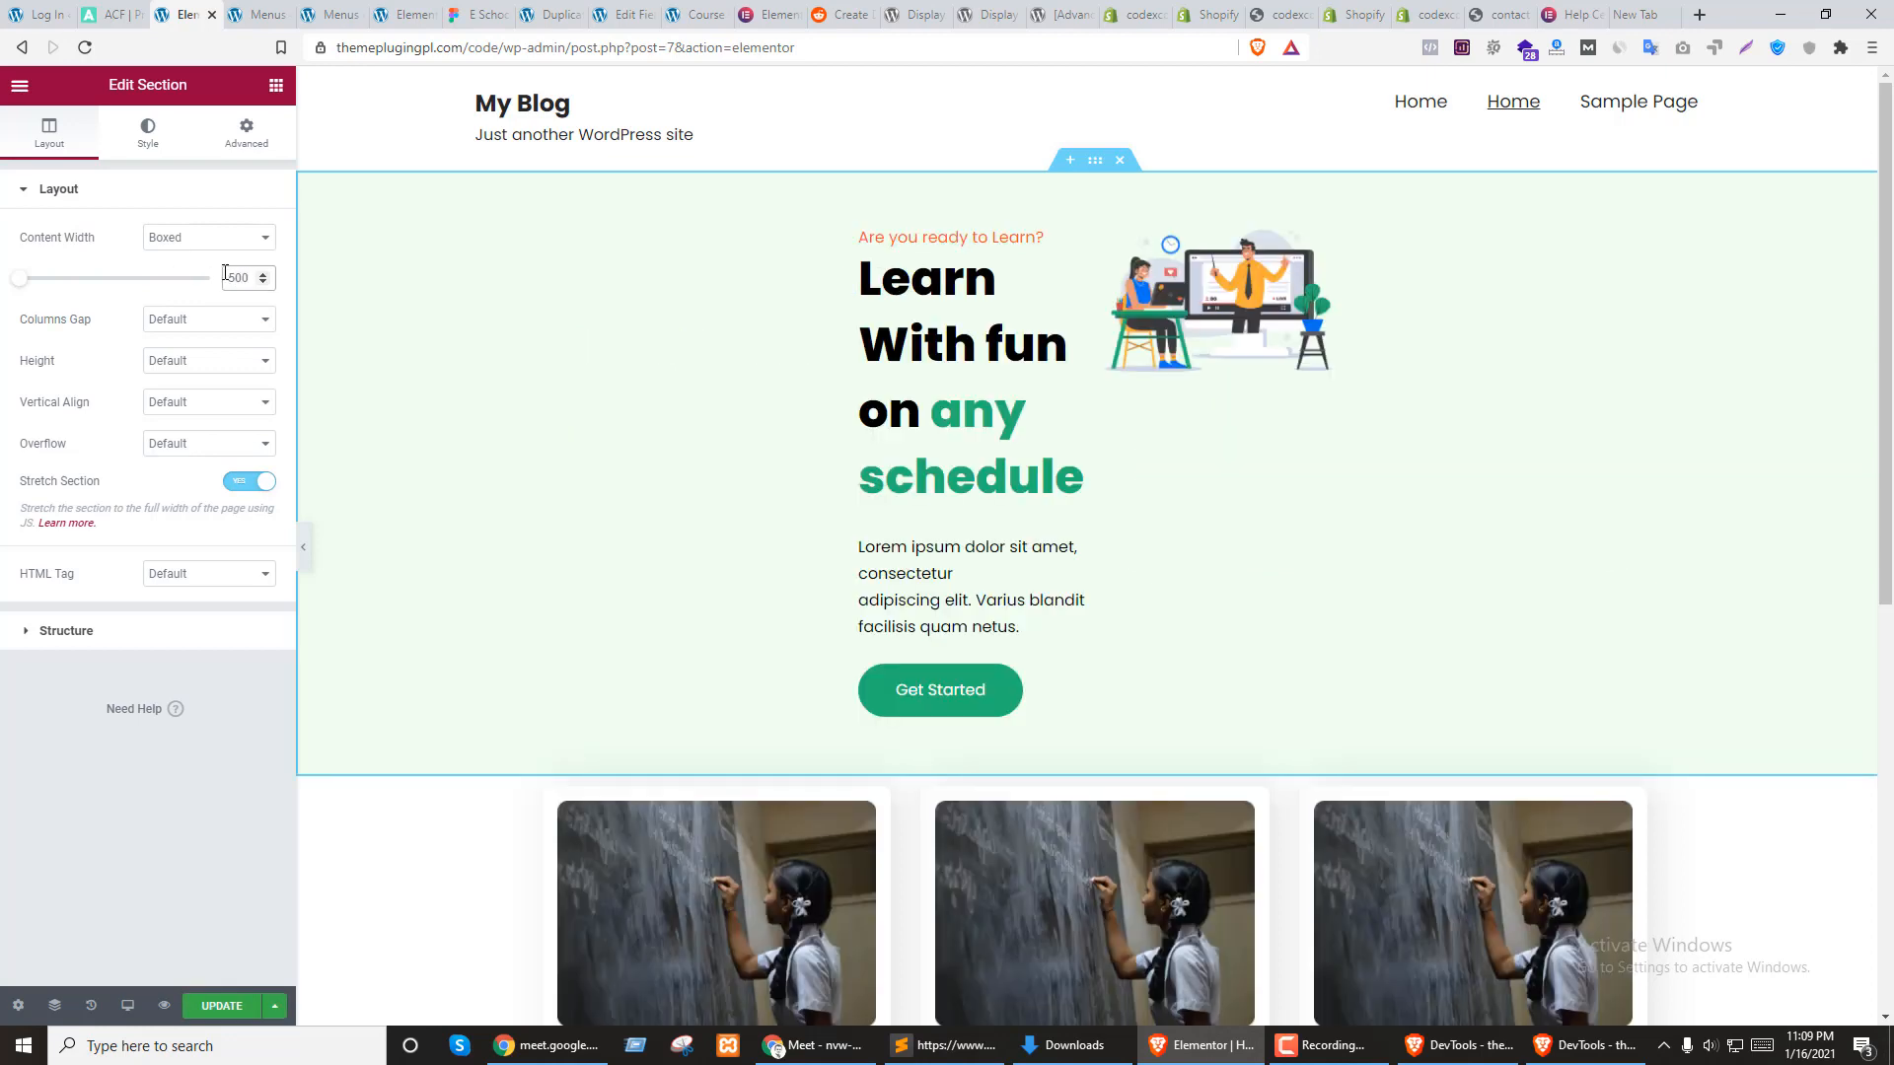
click(226, 277)
text(14)
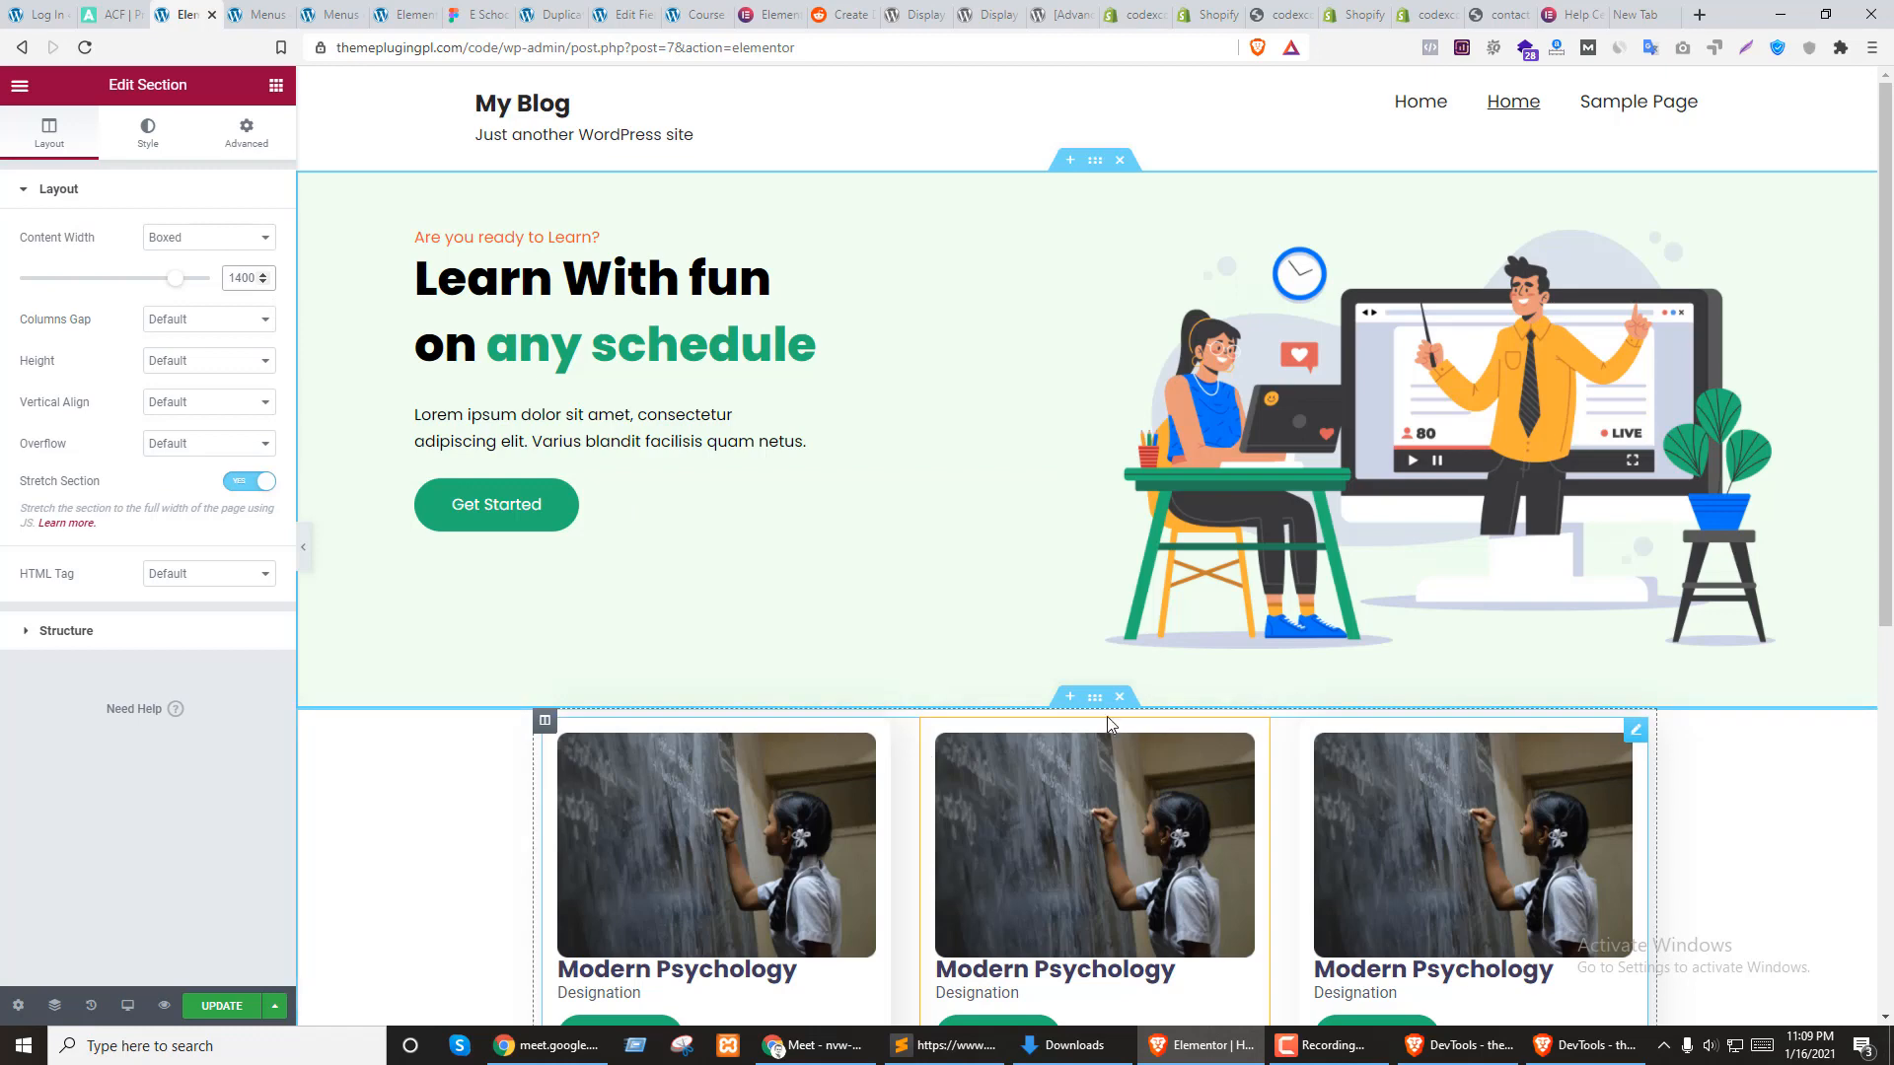
Set the boxed content width of the course cards section below the hero to 1400
click(1096, 699)
click(238, 282)
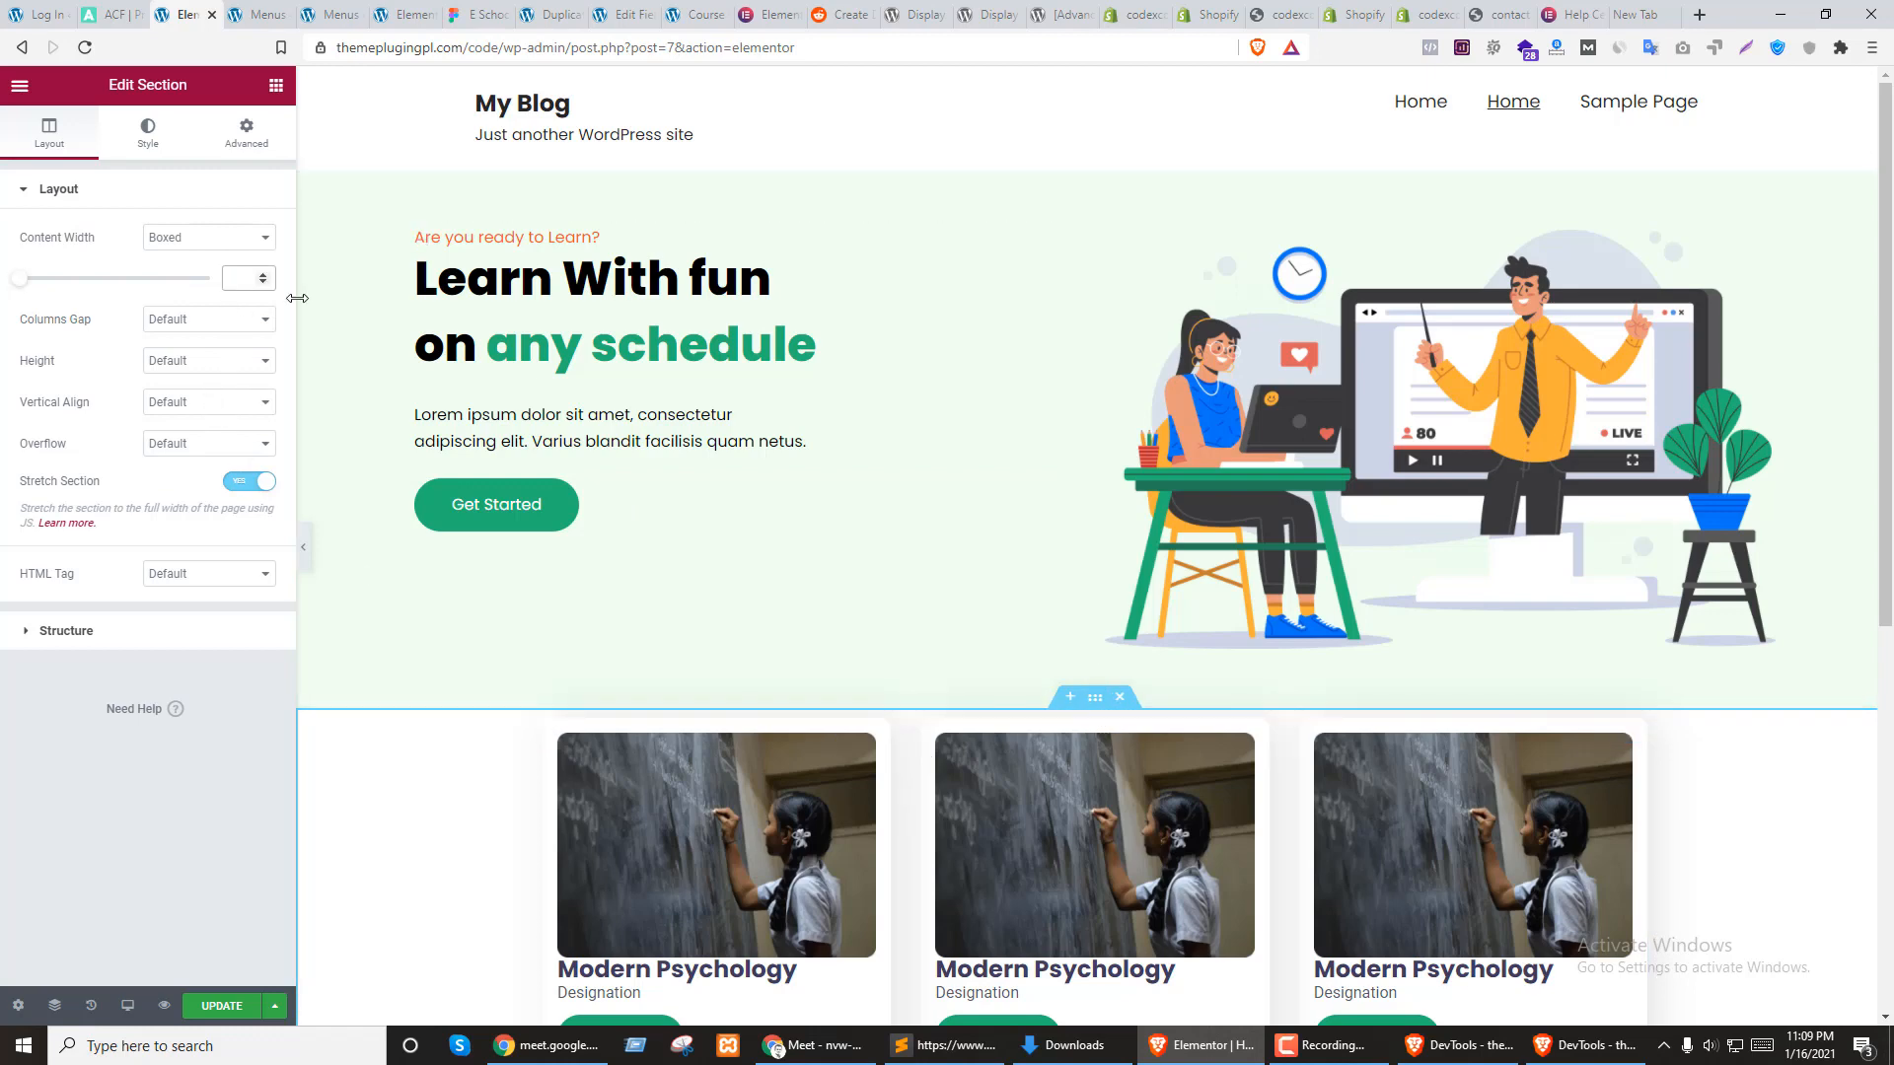
text(1400)
scroll(732, 329, down, 5)
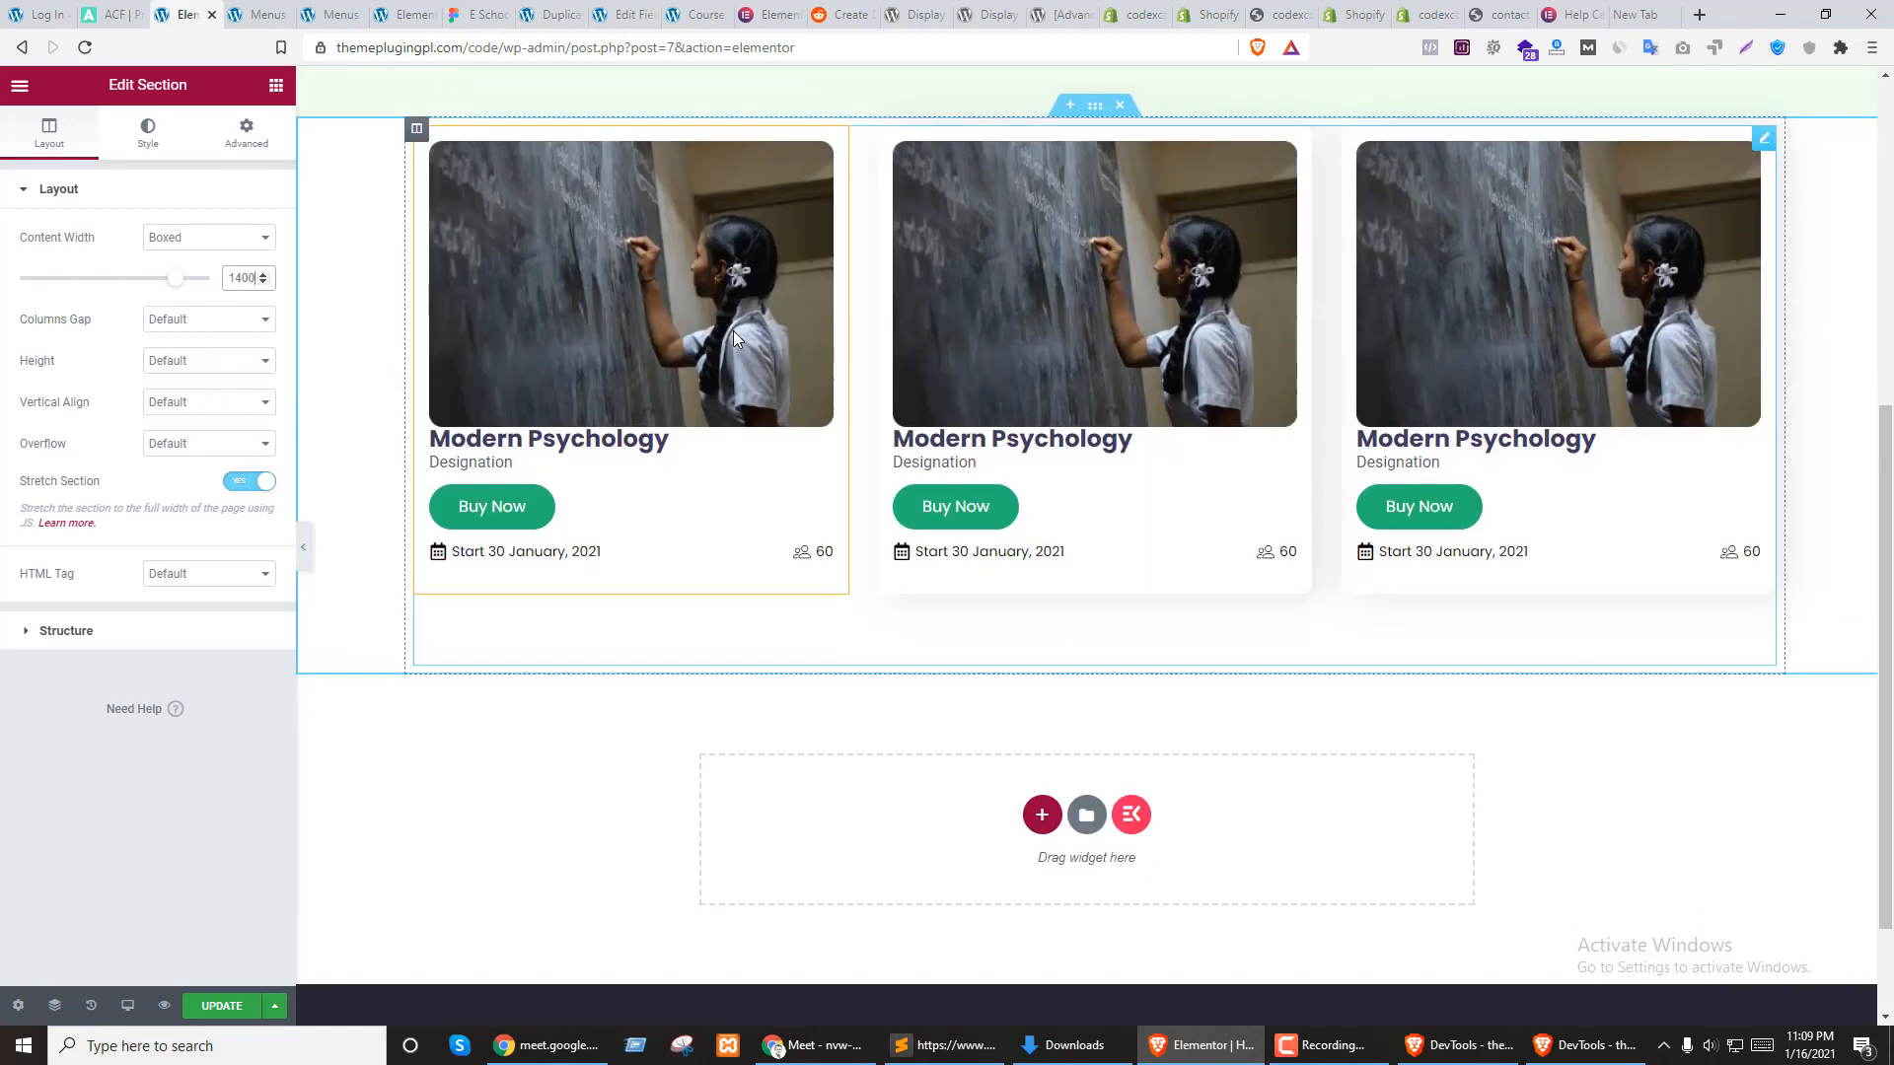
scroll(740, 340, down, 2)
scroll(729, 296, up, 4)
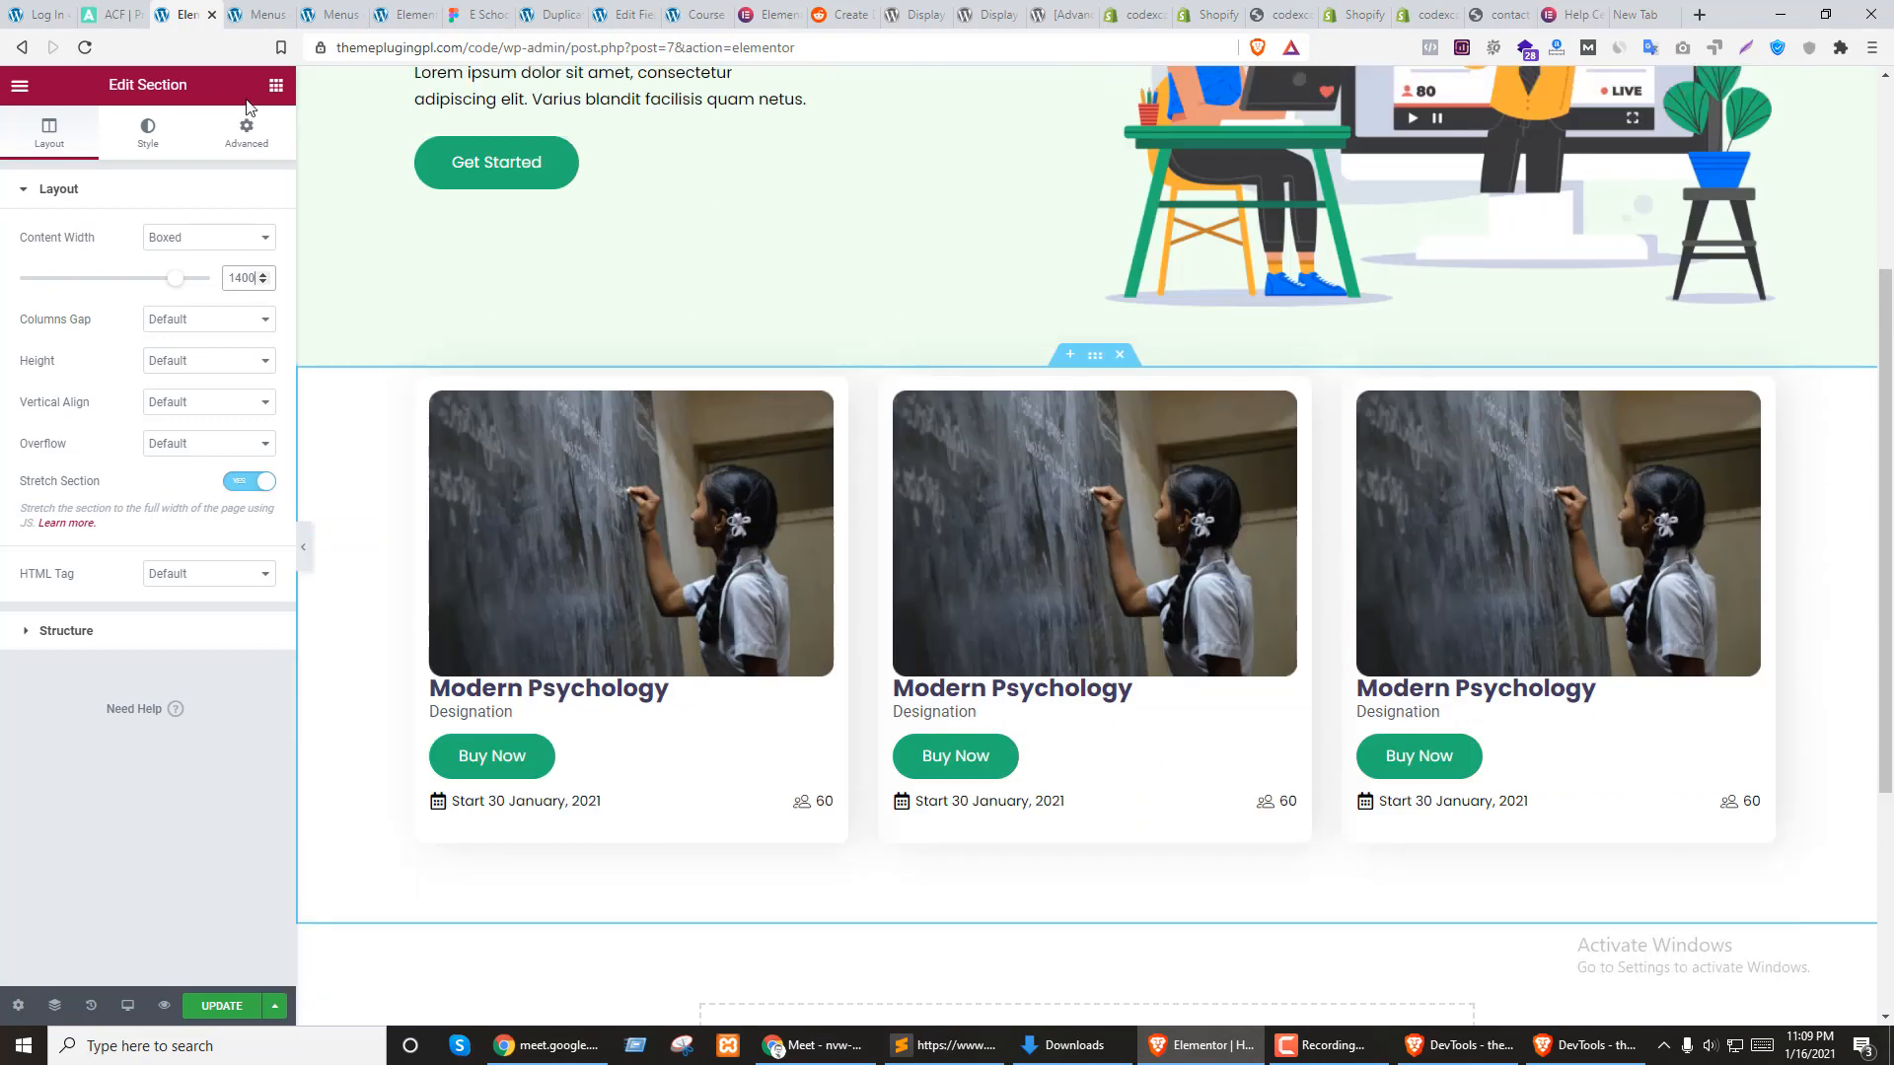
Set the course cards section's top and bottom padding to 50 px and update the page
click(246, 130)
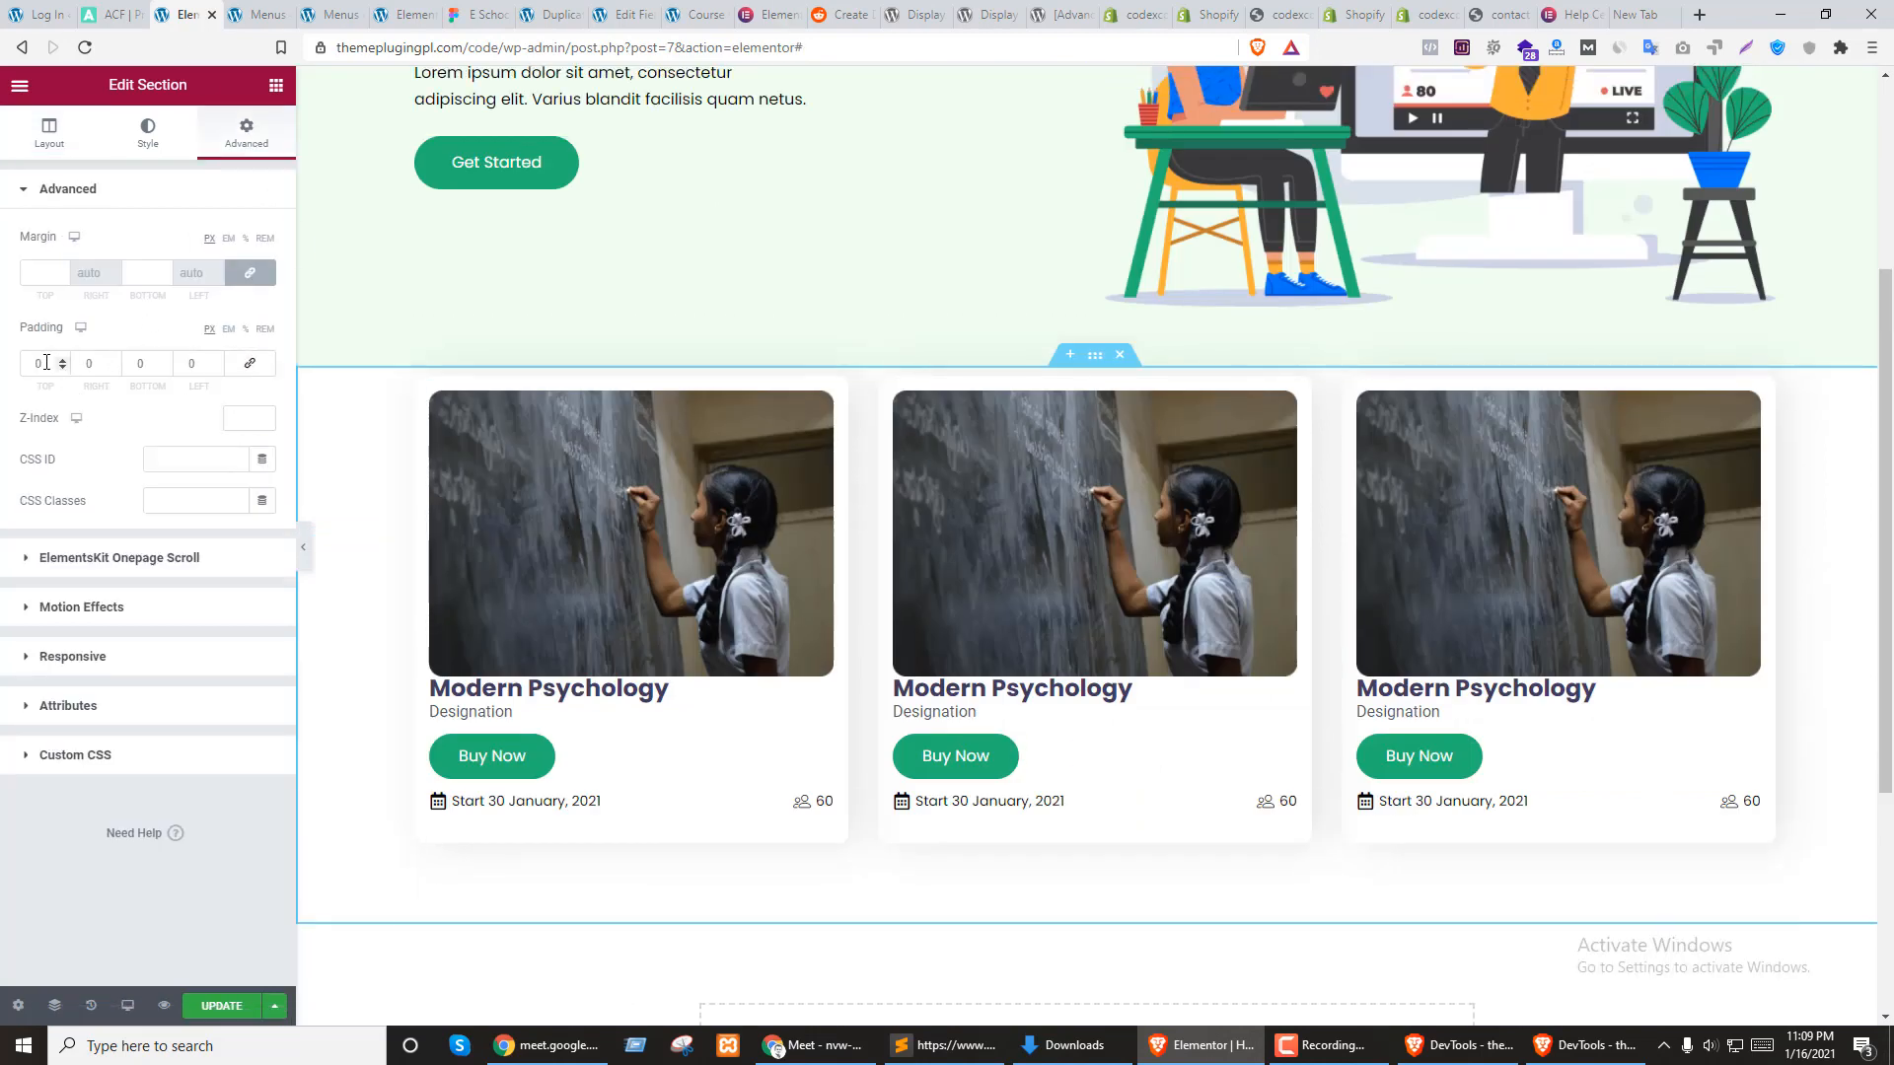
click(47, 362)
text(5)
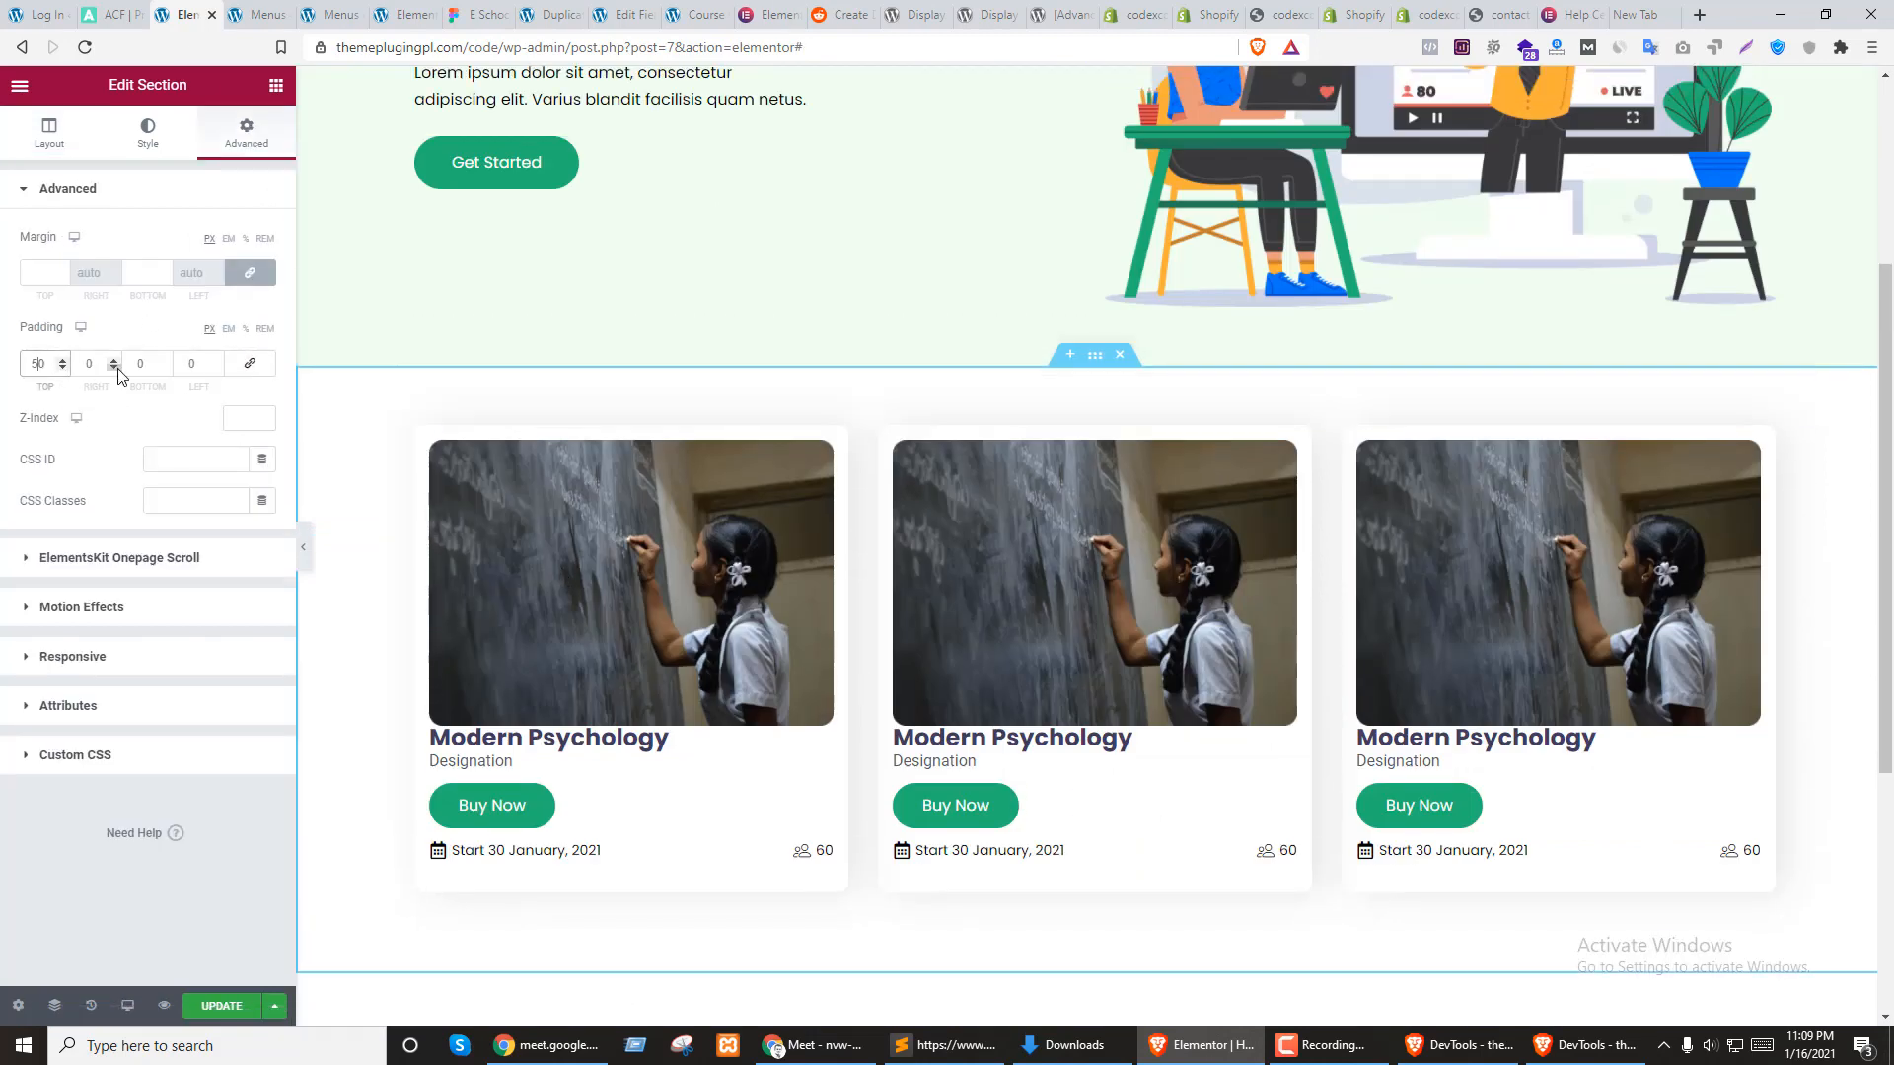
click(133, 363)
text(5)
click(219, 1006)
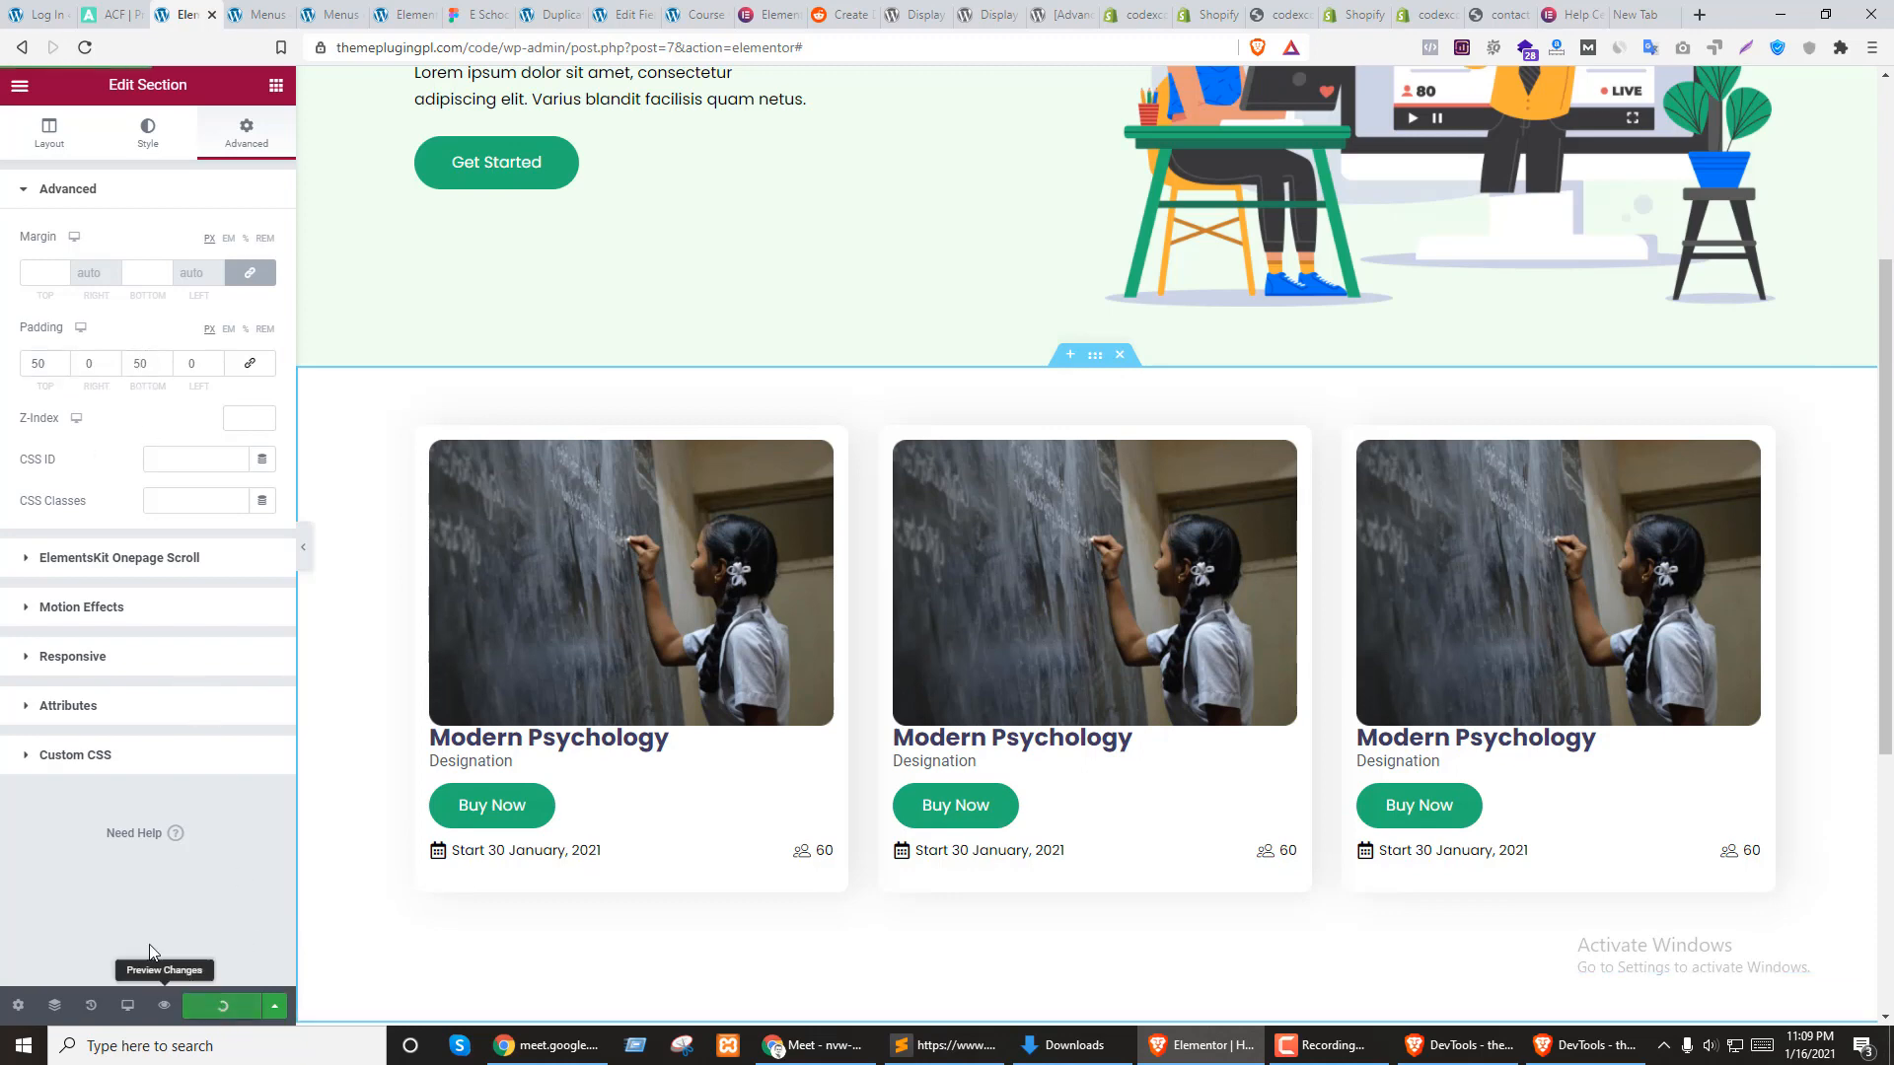
Switch the page preview to the Tablet responsive mode
scroll(1049, 477, up, 4)
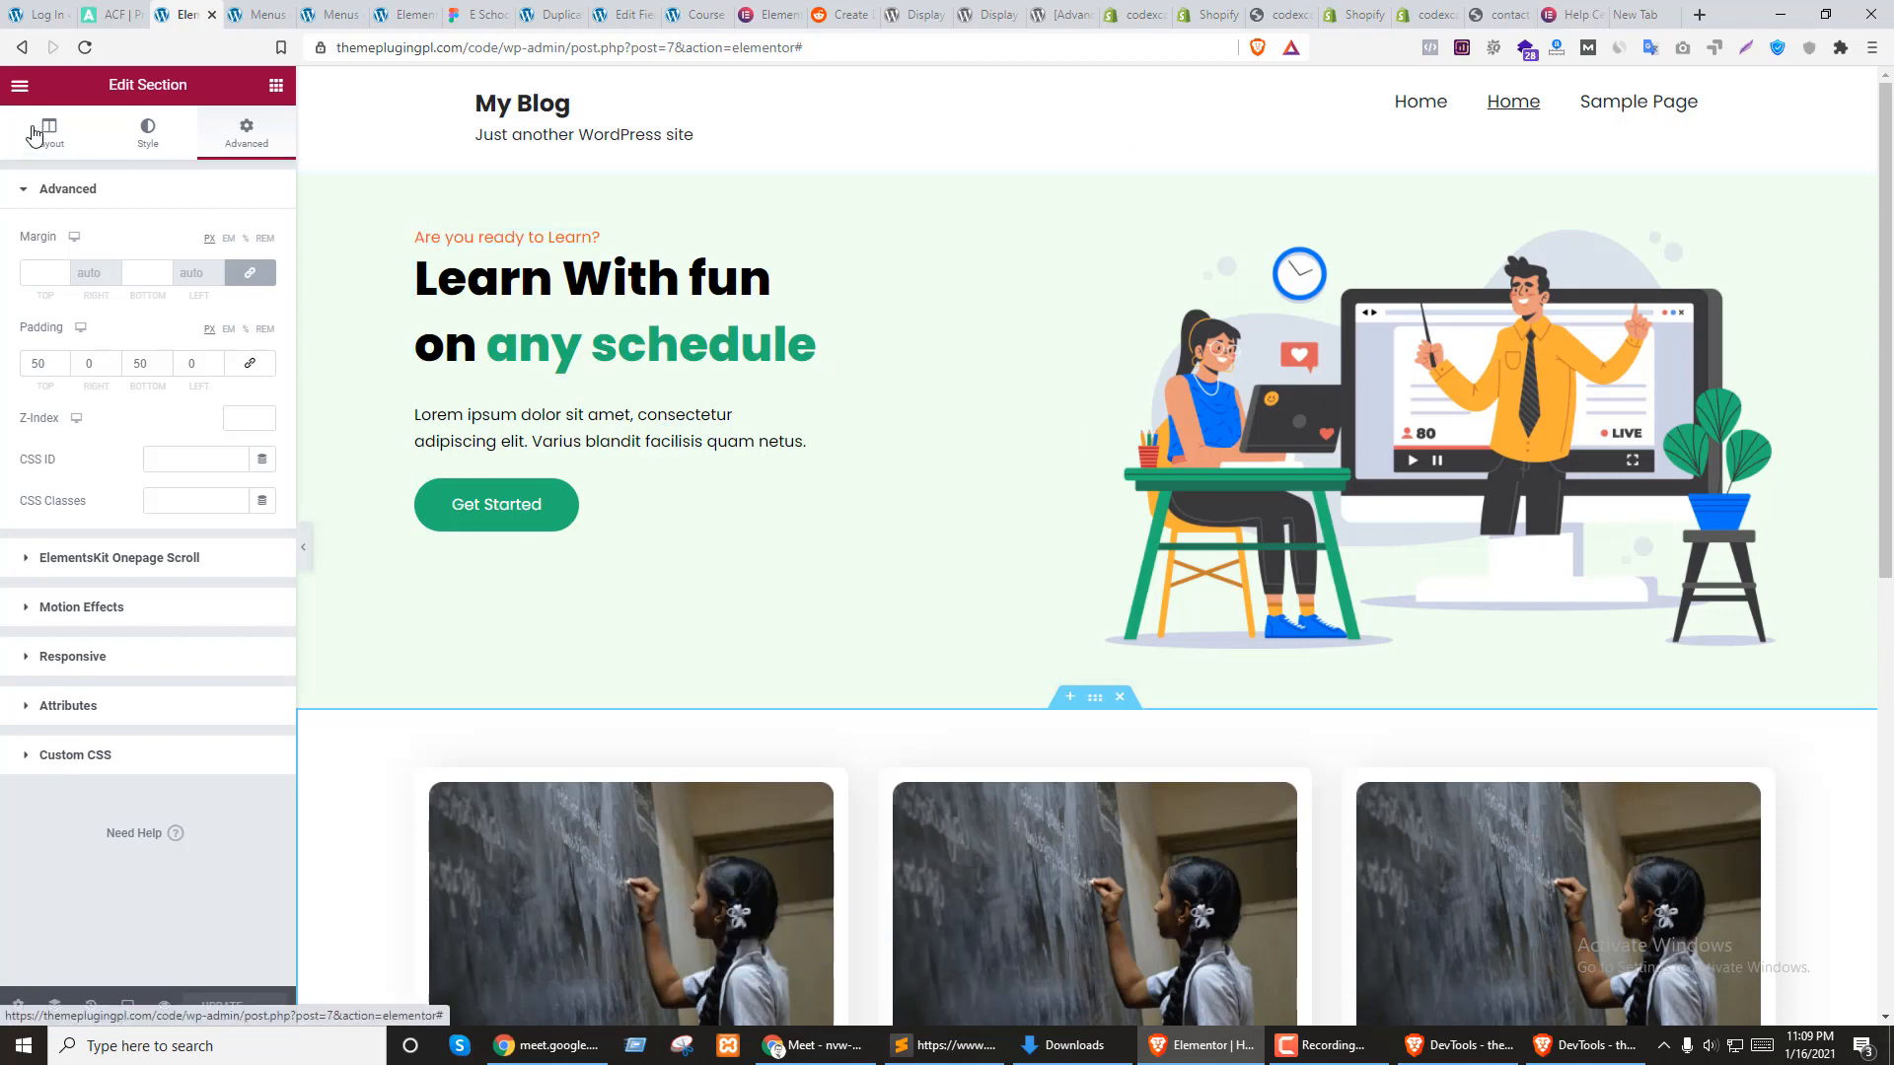
click(122, 1008)
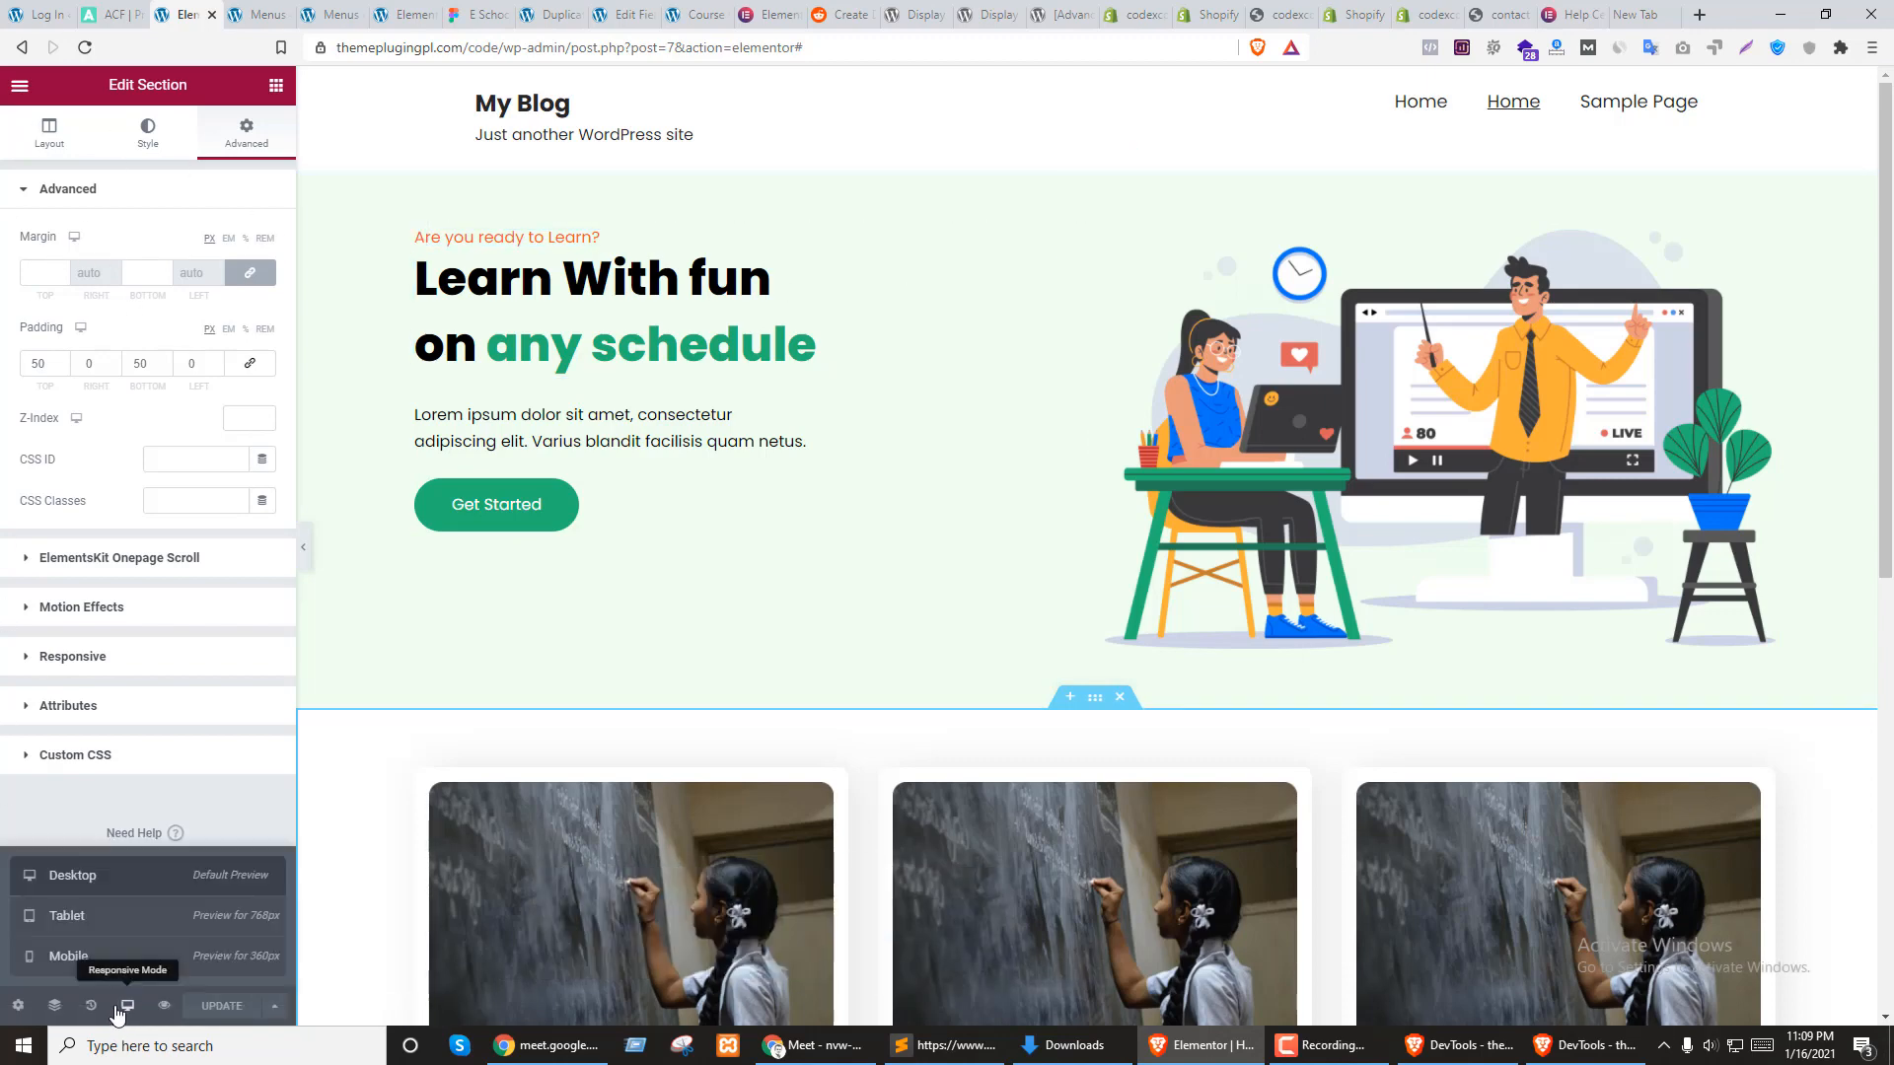
click(95, 924)
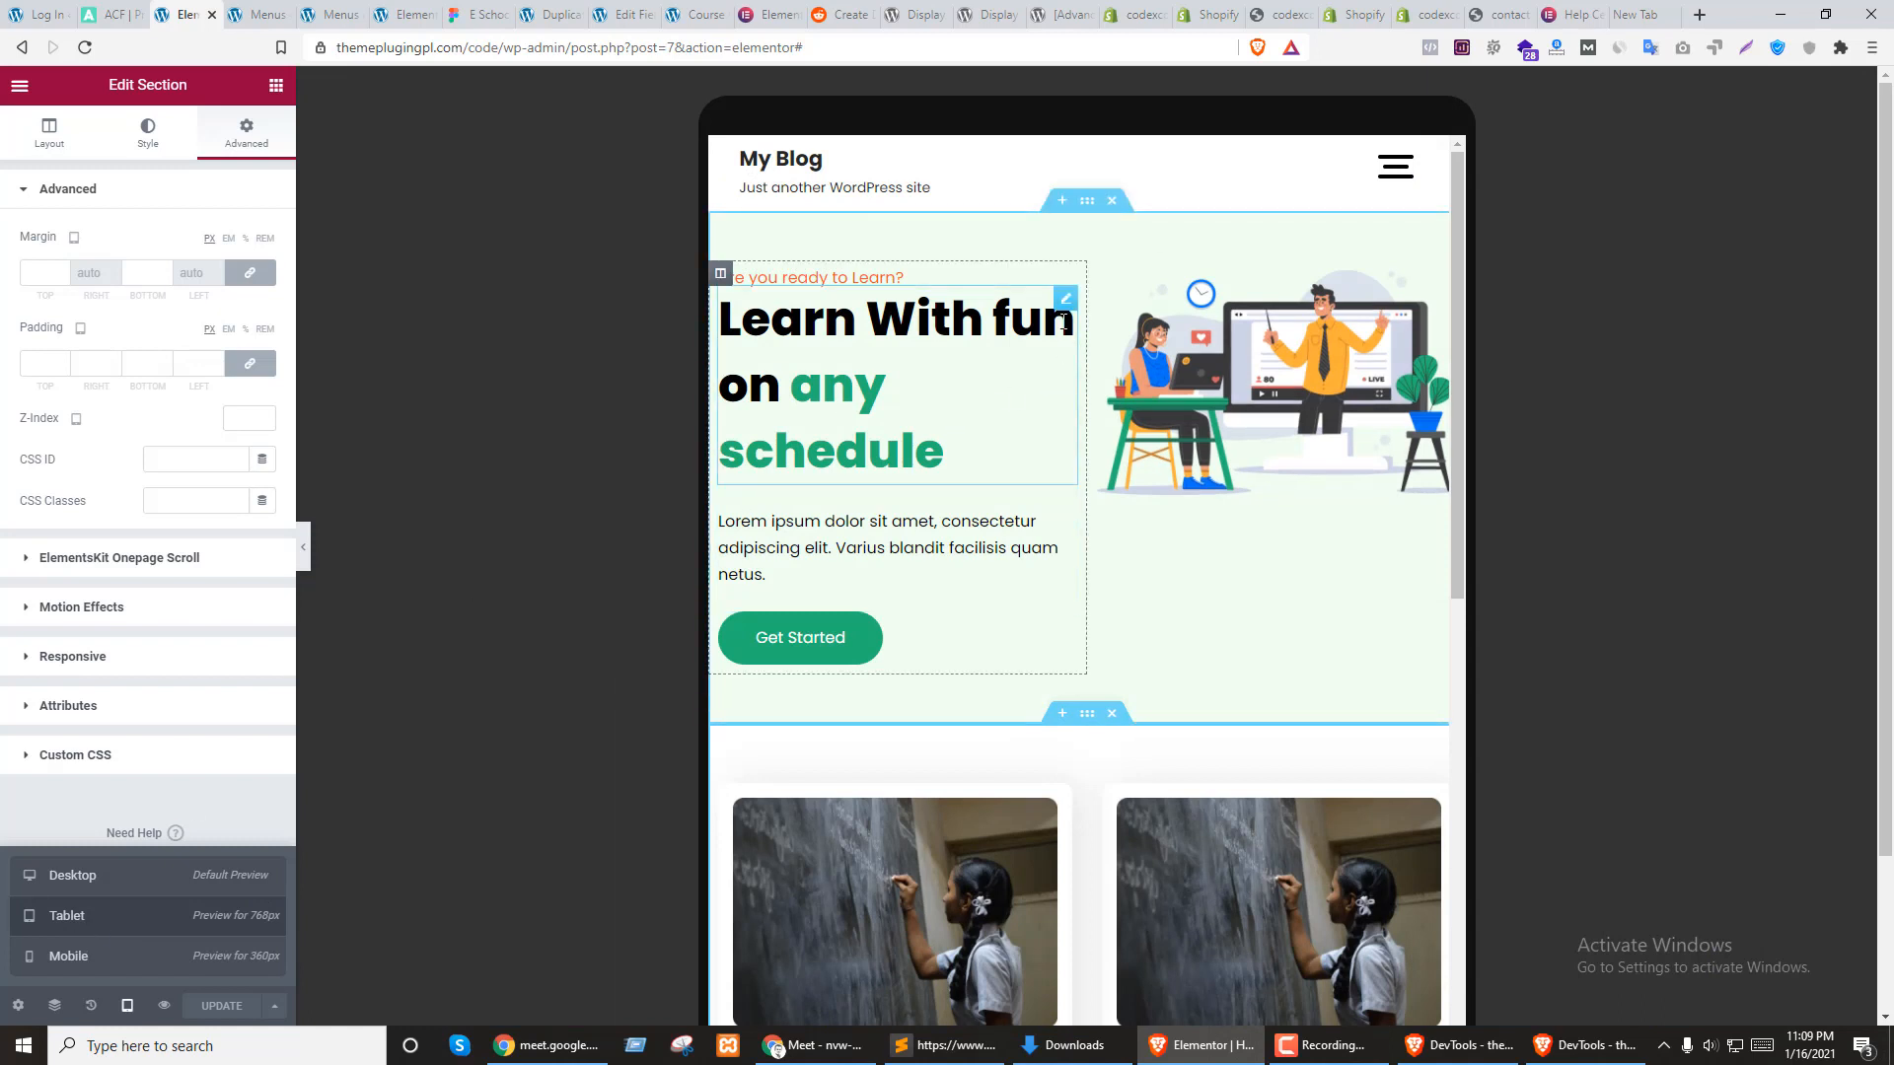
Set the tablet font size of the hero heading "Learn With fun on any schedule" to 35 px
click(1066, 299)
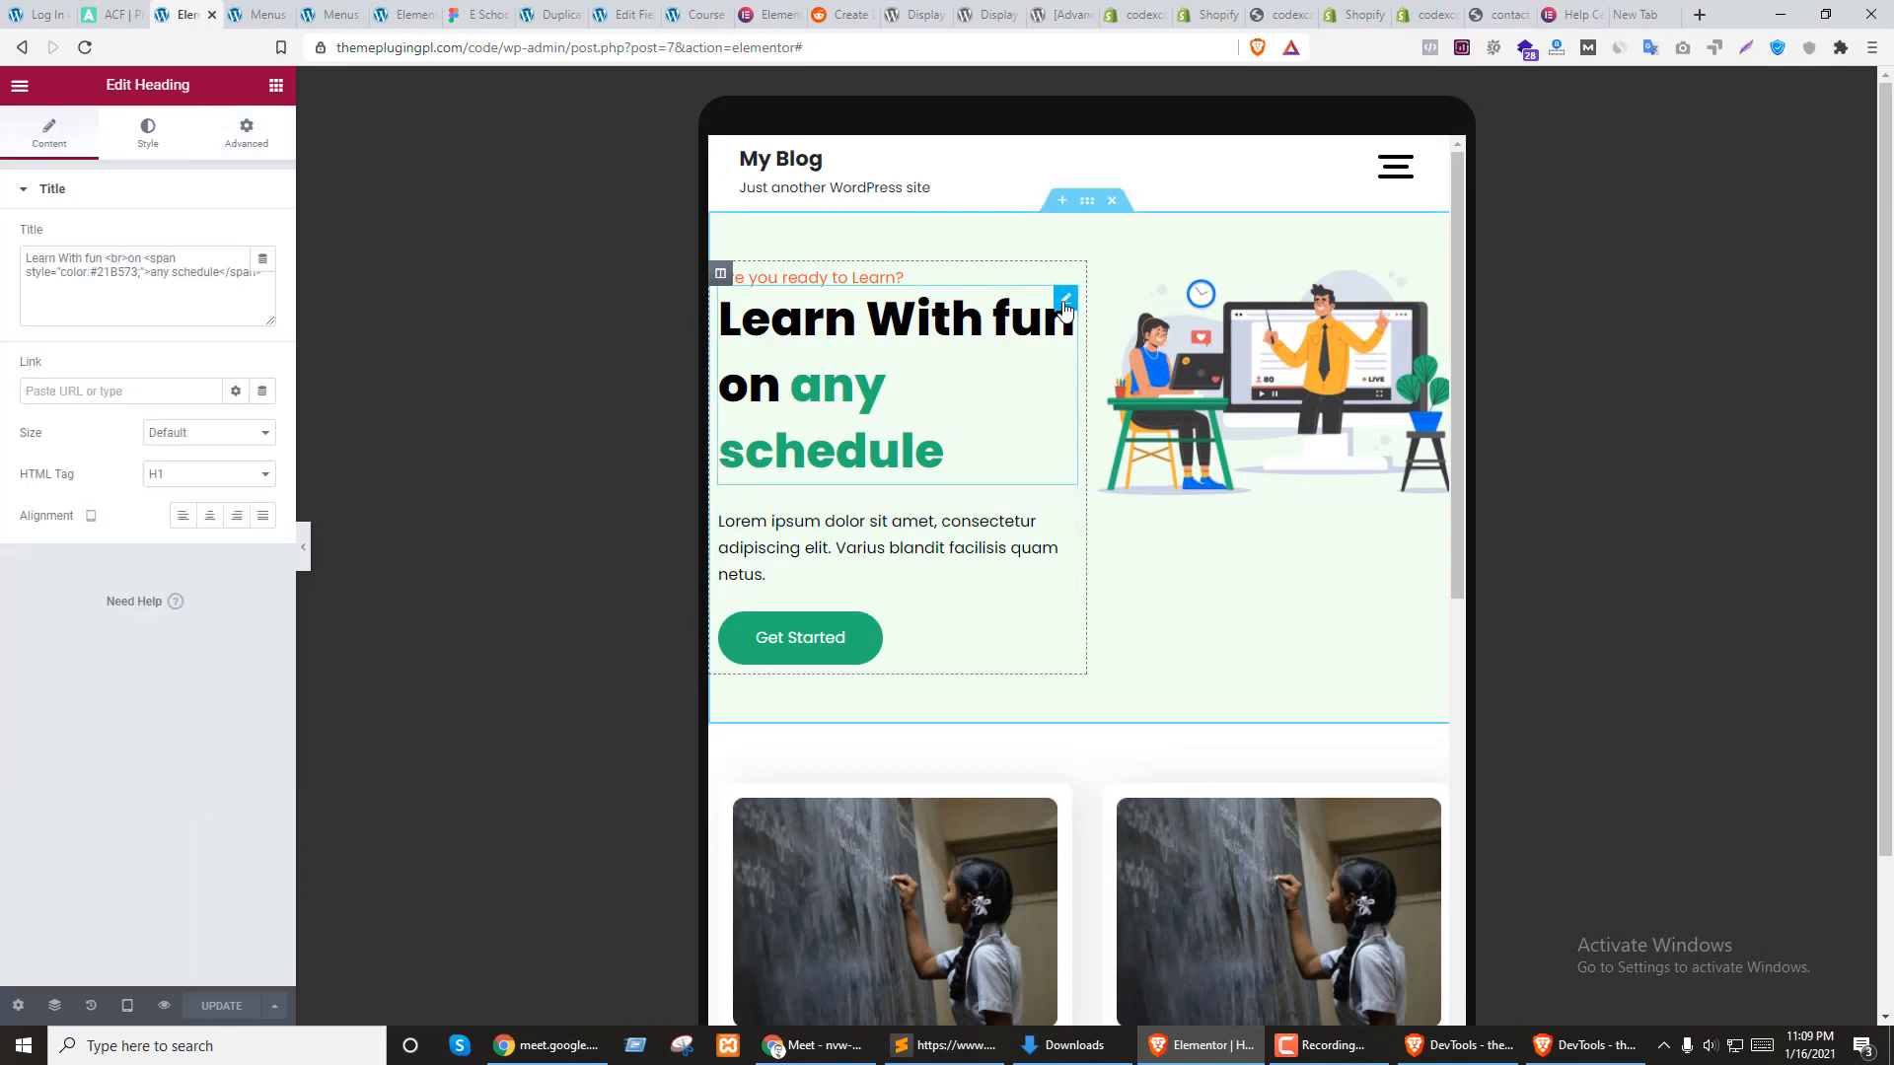
click(149, 143)
click(262, 279)
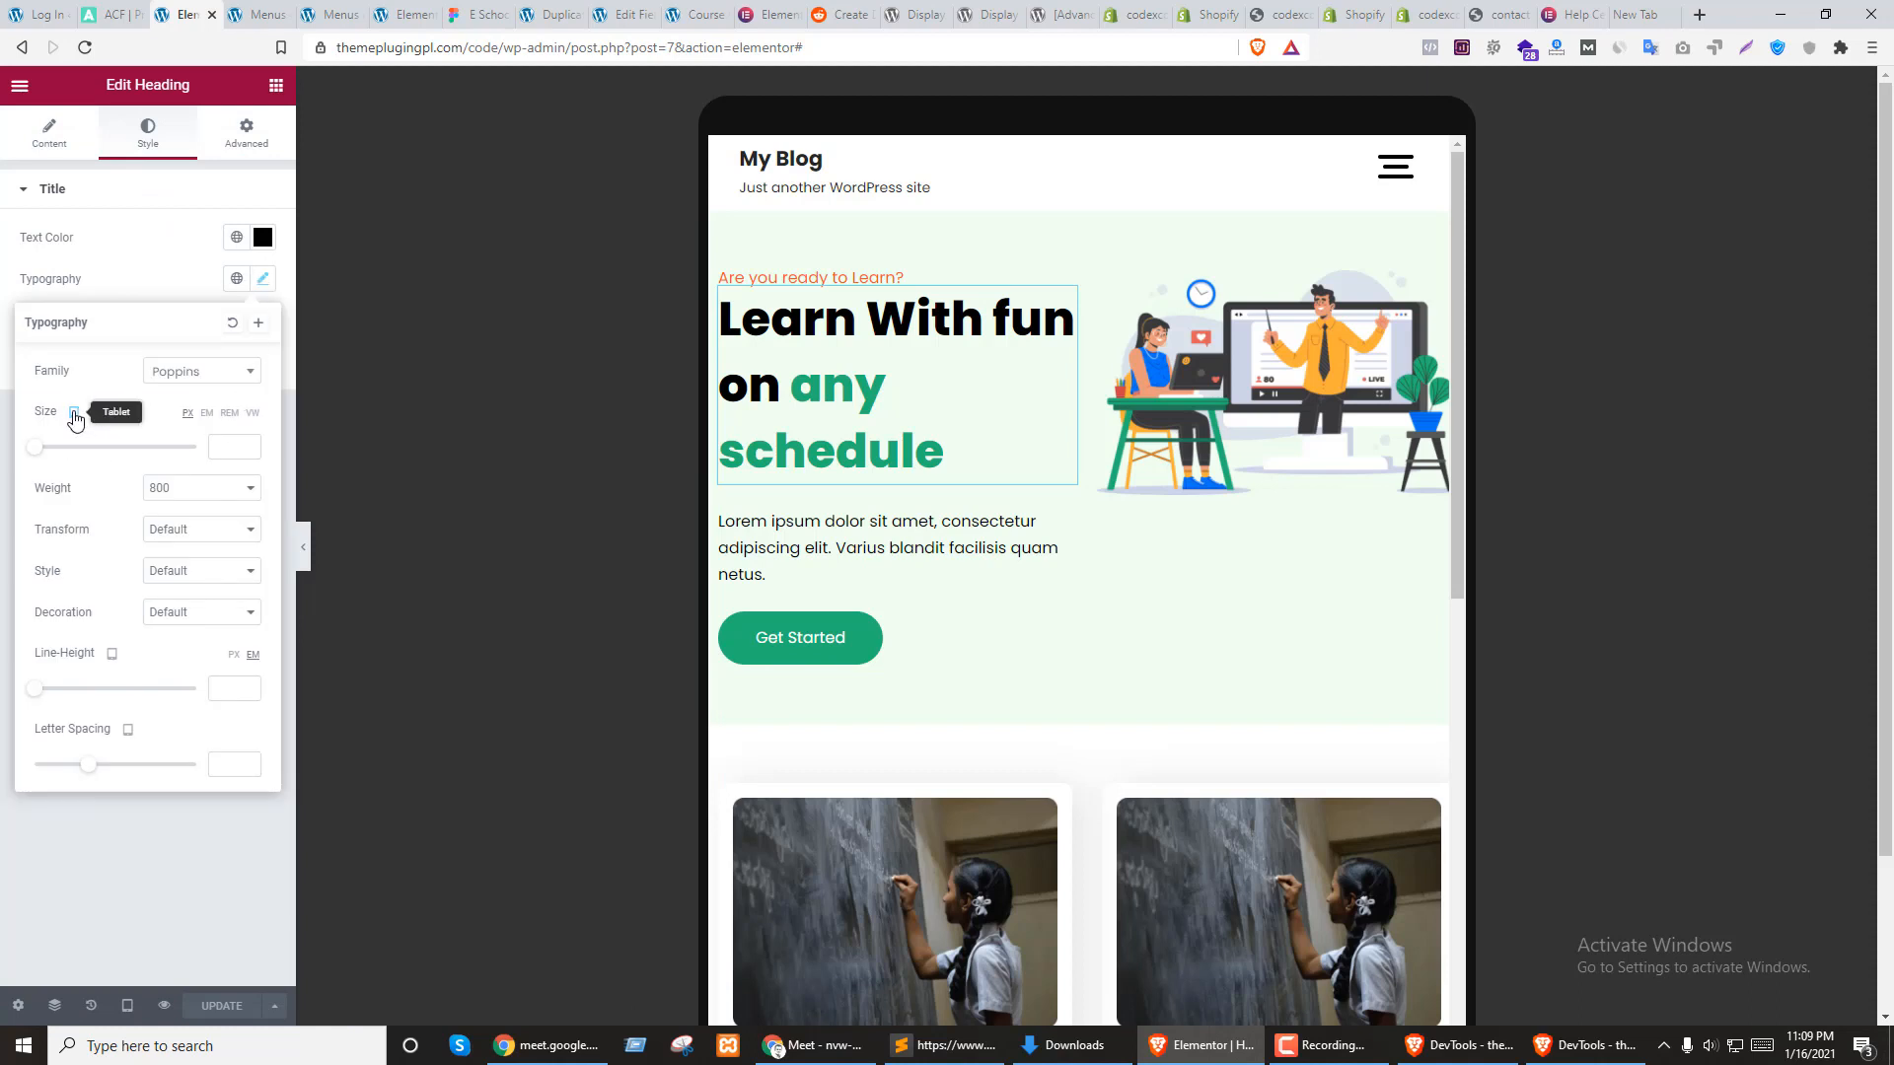
click(219, 448)
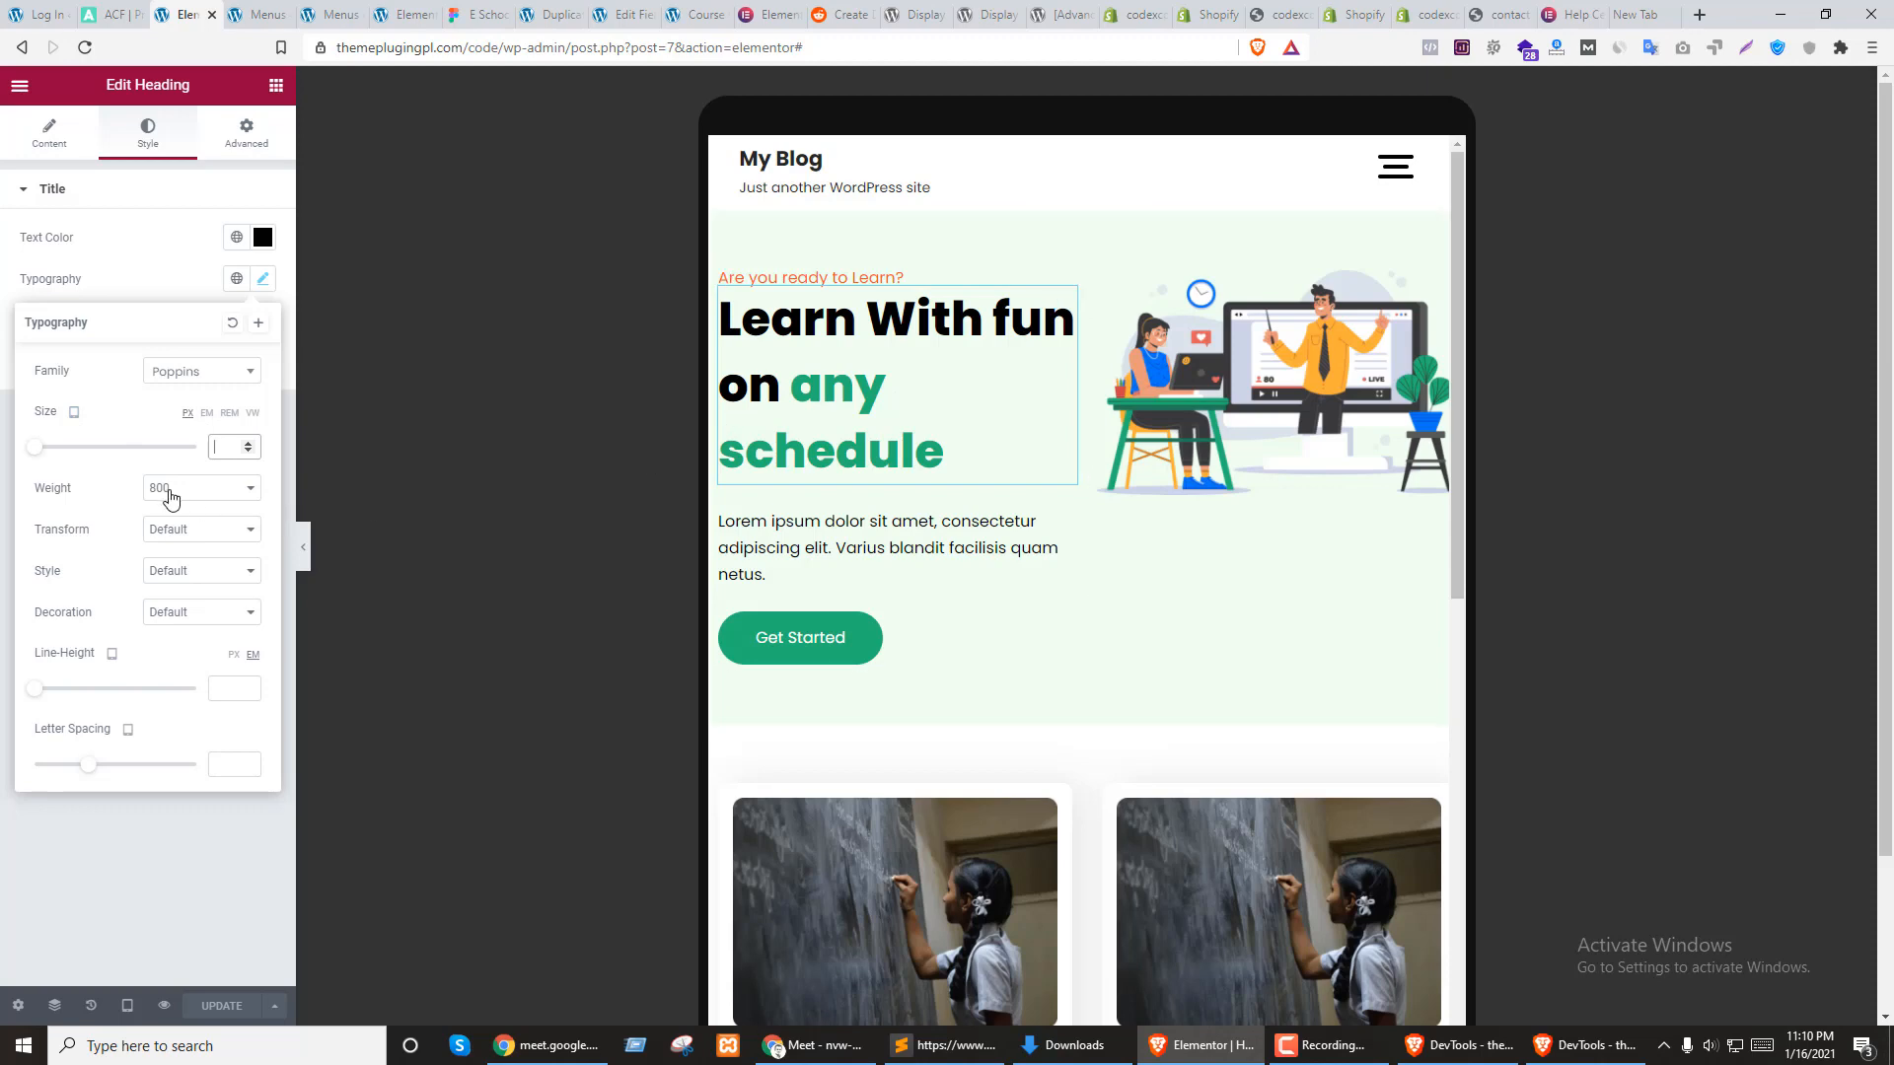
text(40)
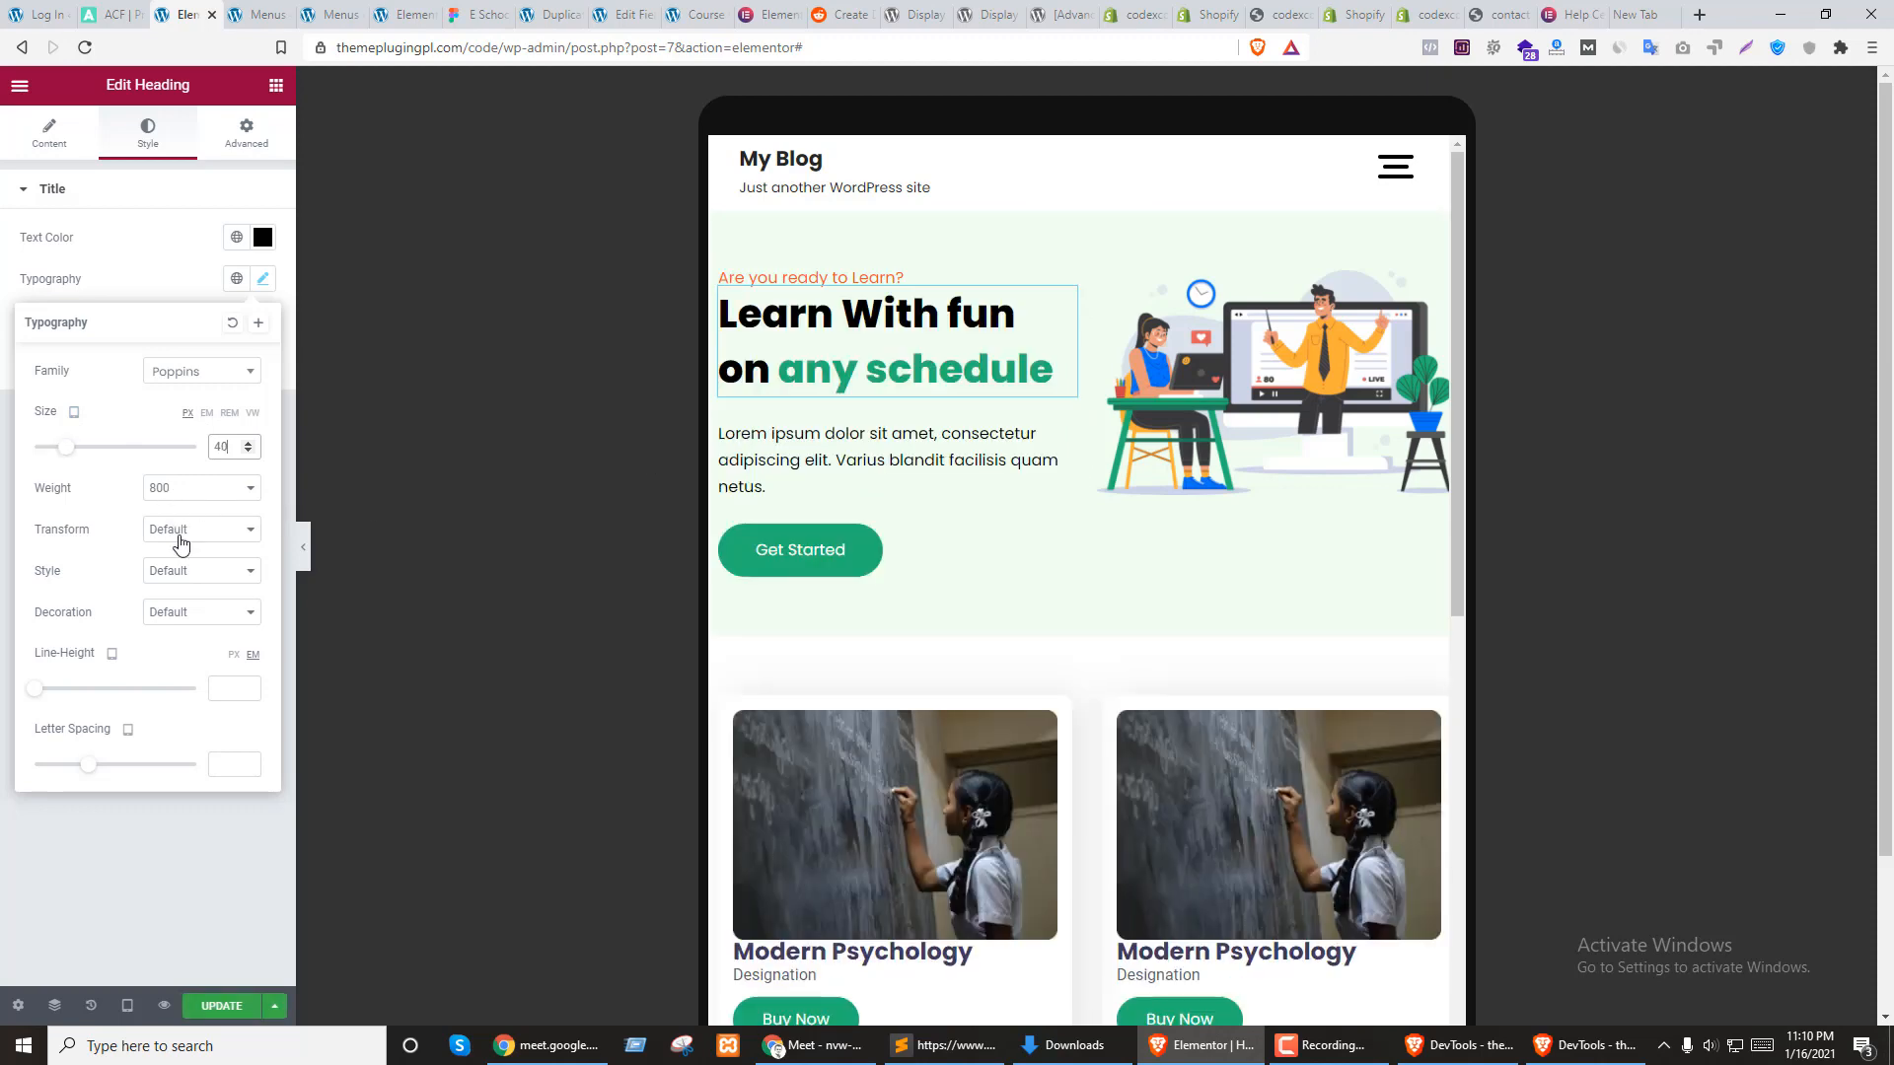
click(247, 453)
click(248, 452)
click(248, 452)
click(248, 453)
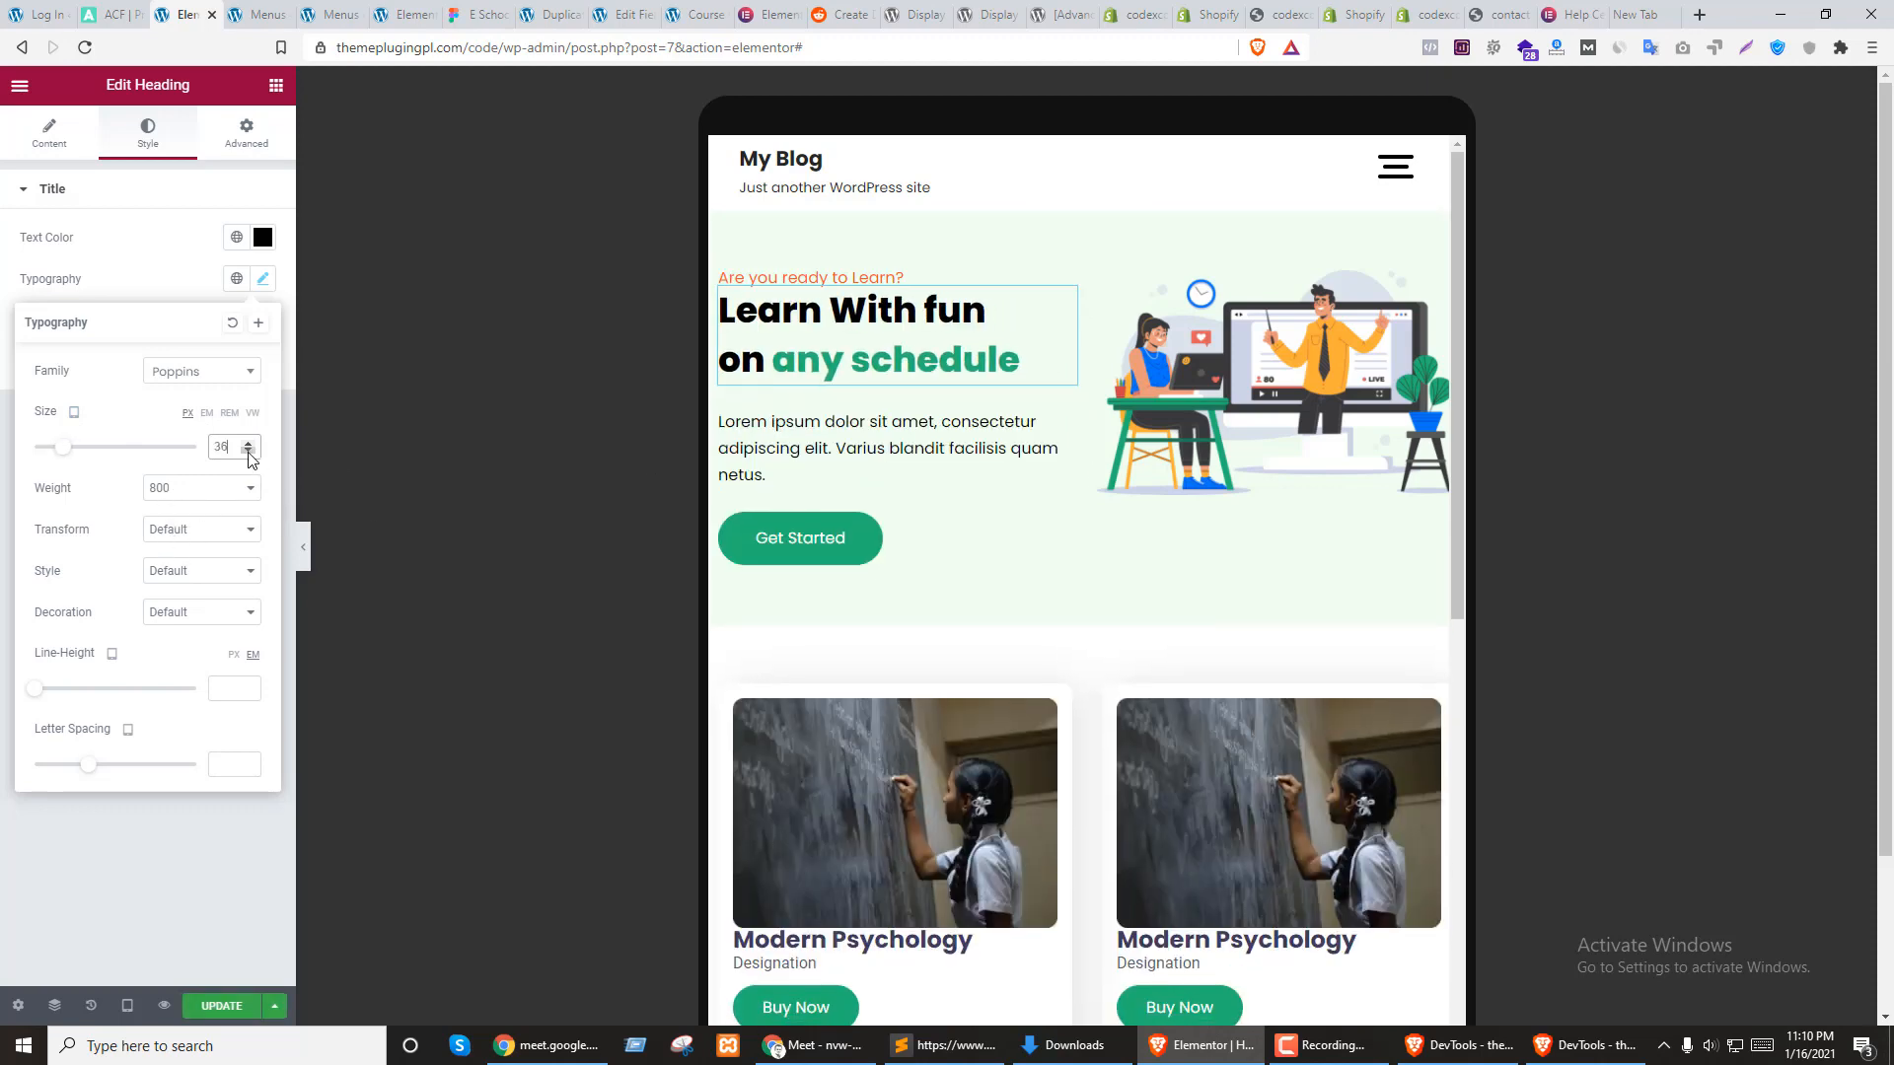
click(247, 453)
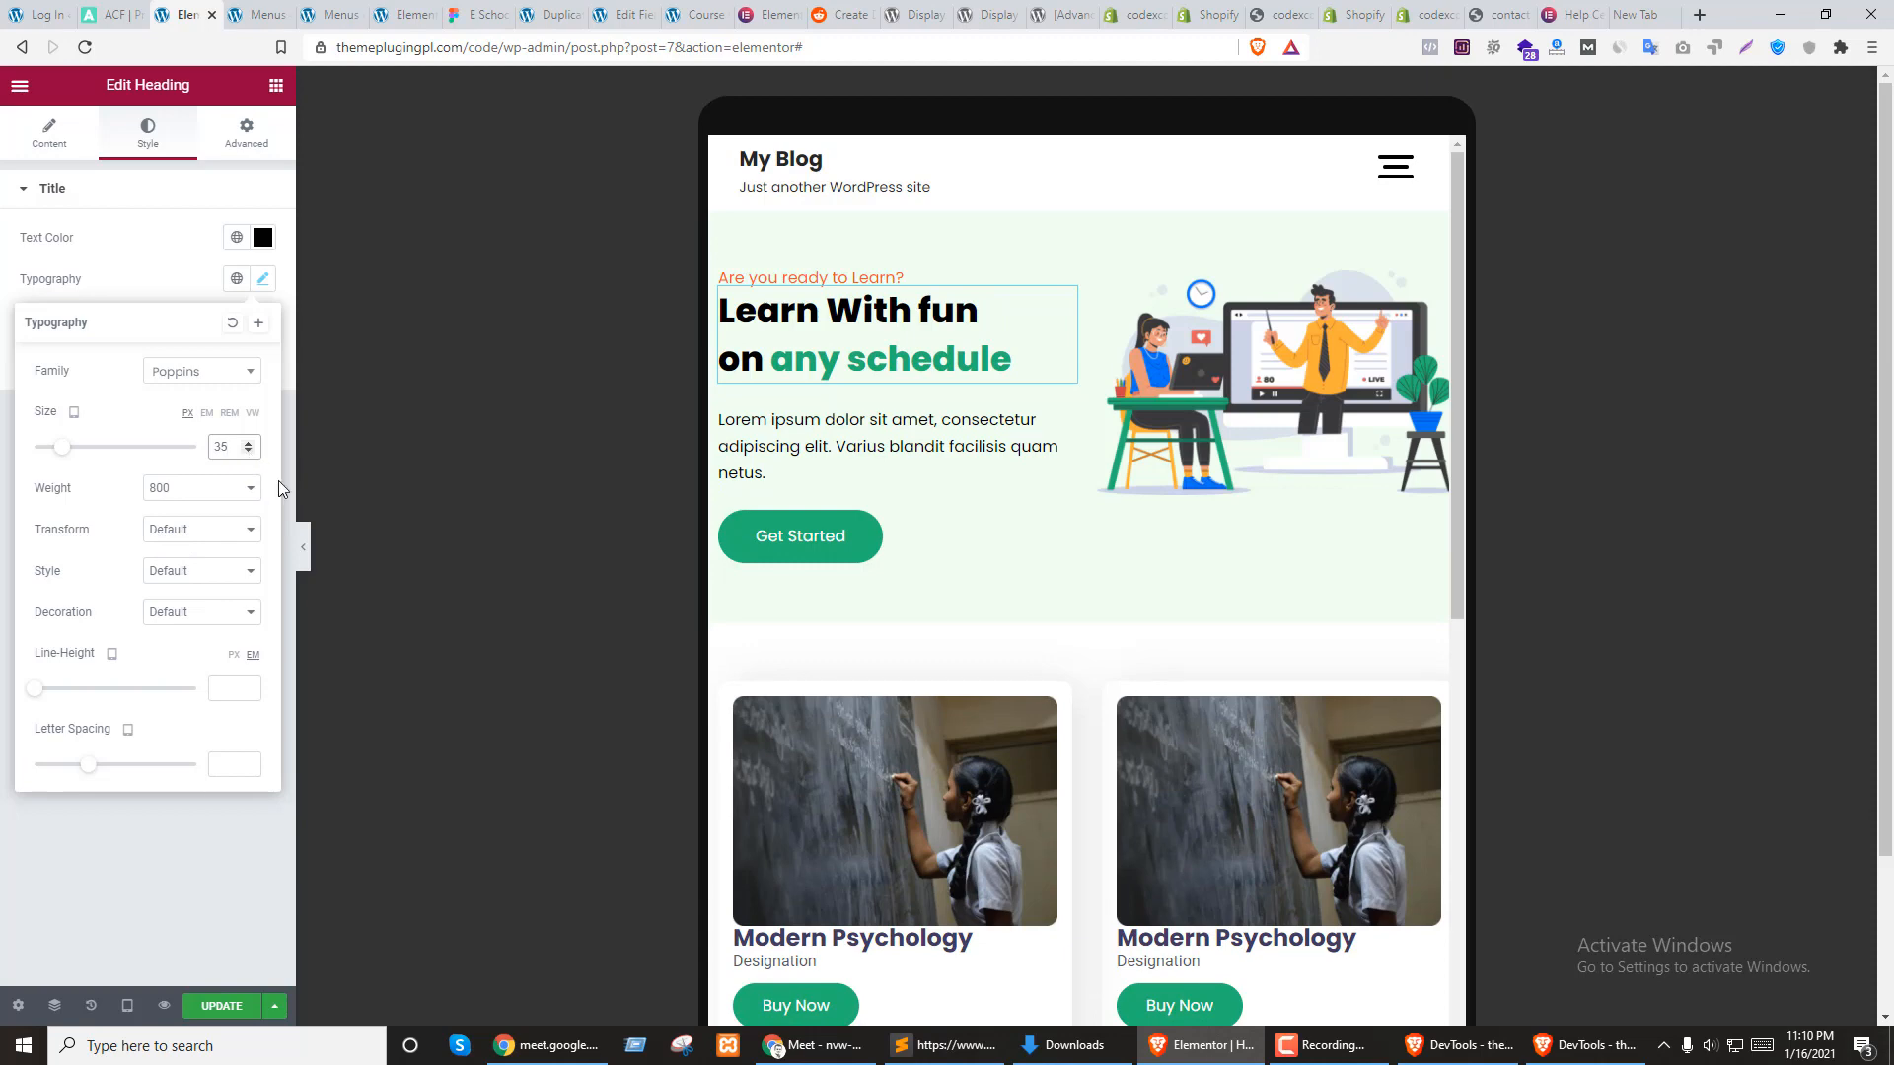
Set the hero heading's tablet margin and padding to 0 on all sides
click(255, 146)
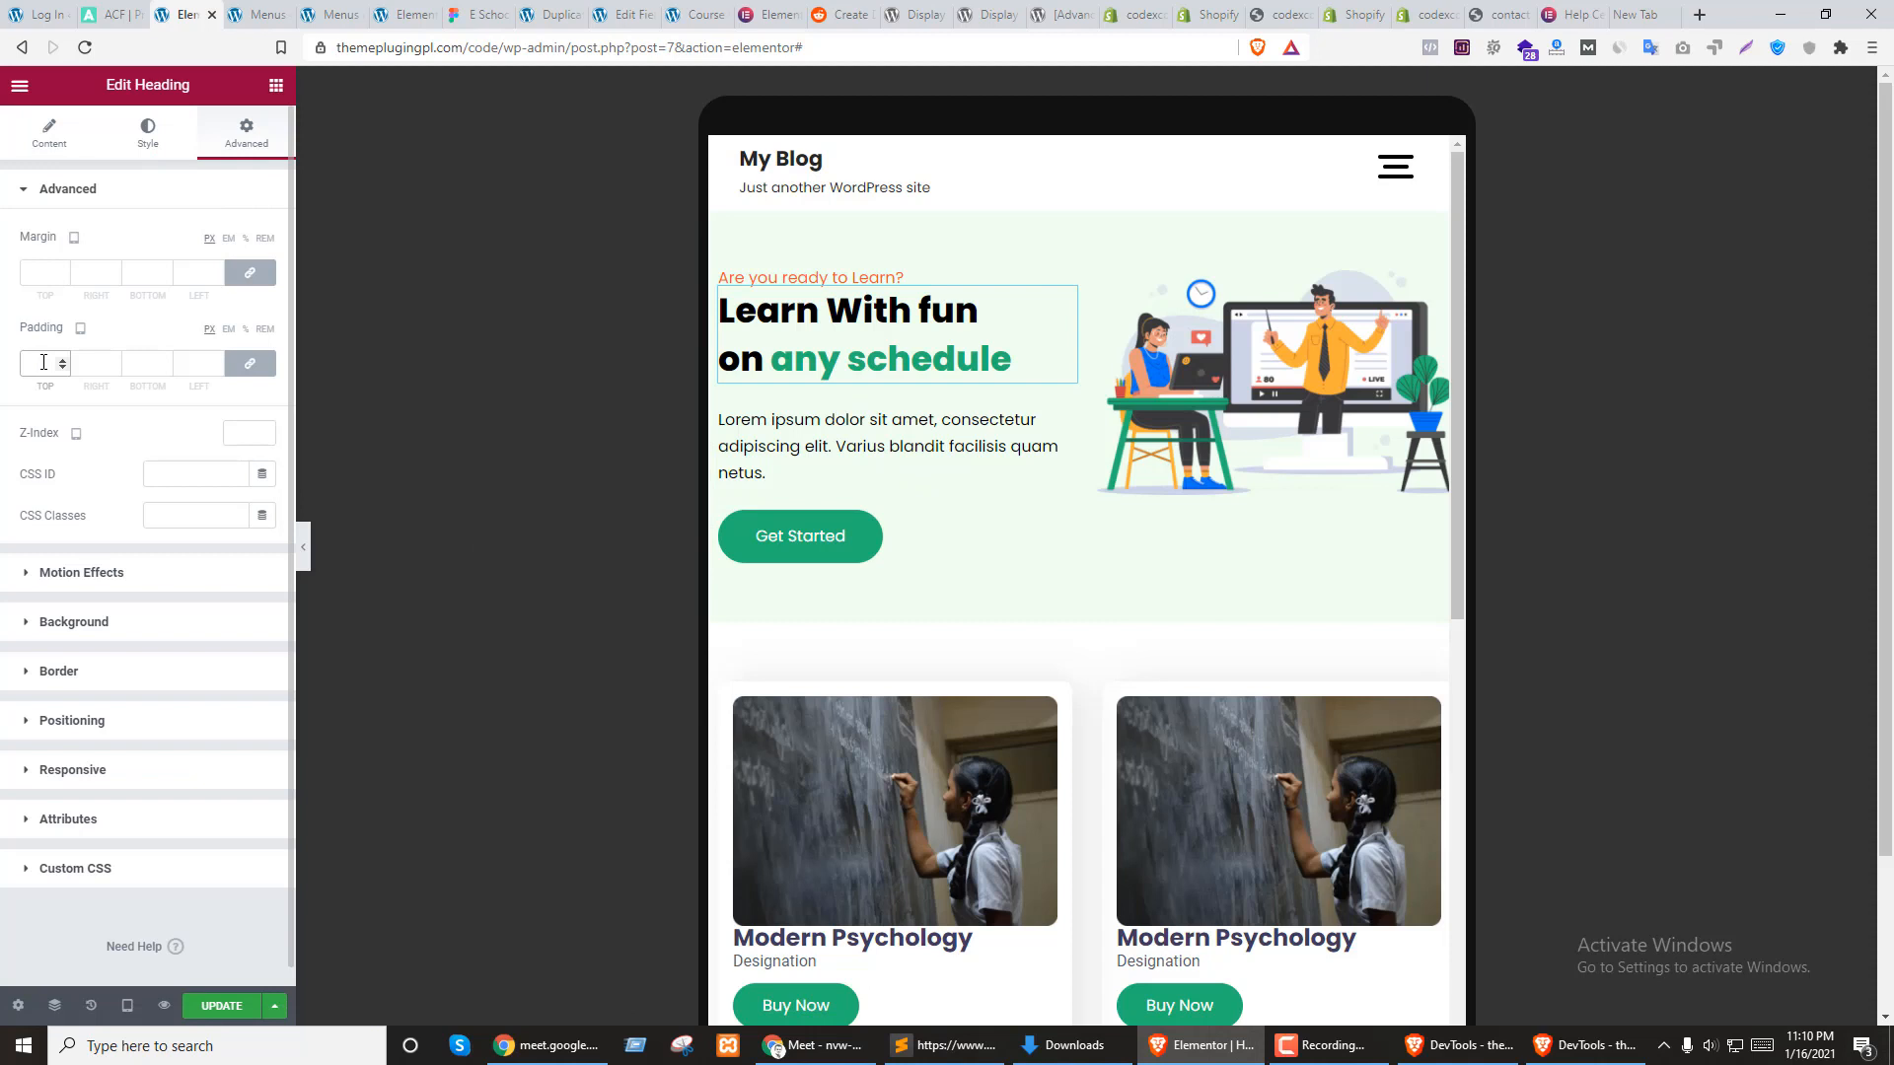
click(30, 272)
text(0)
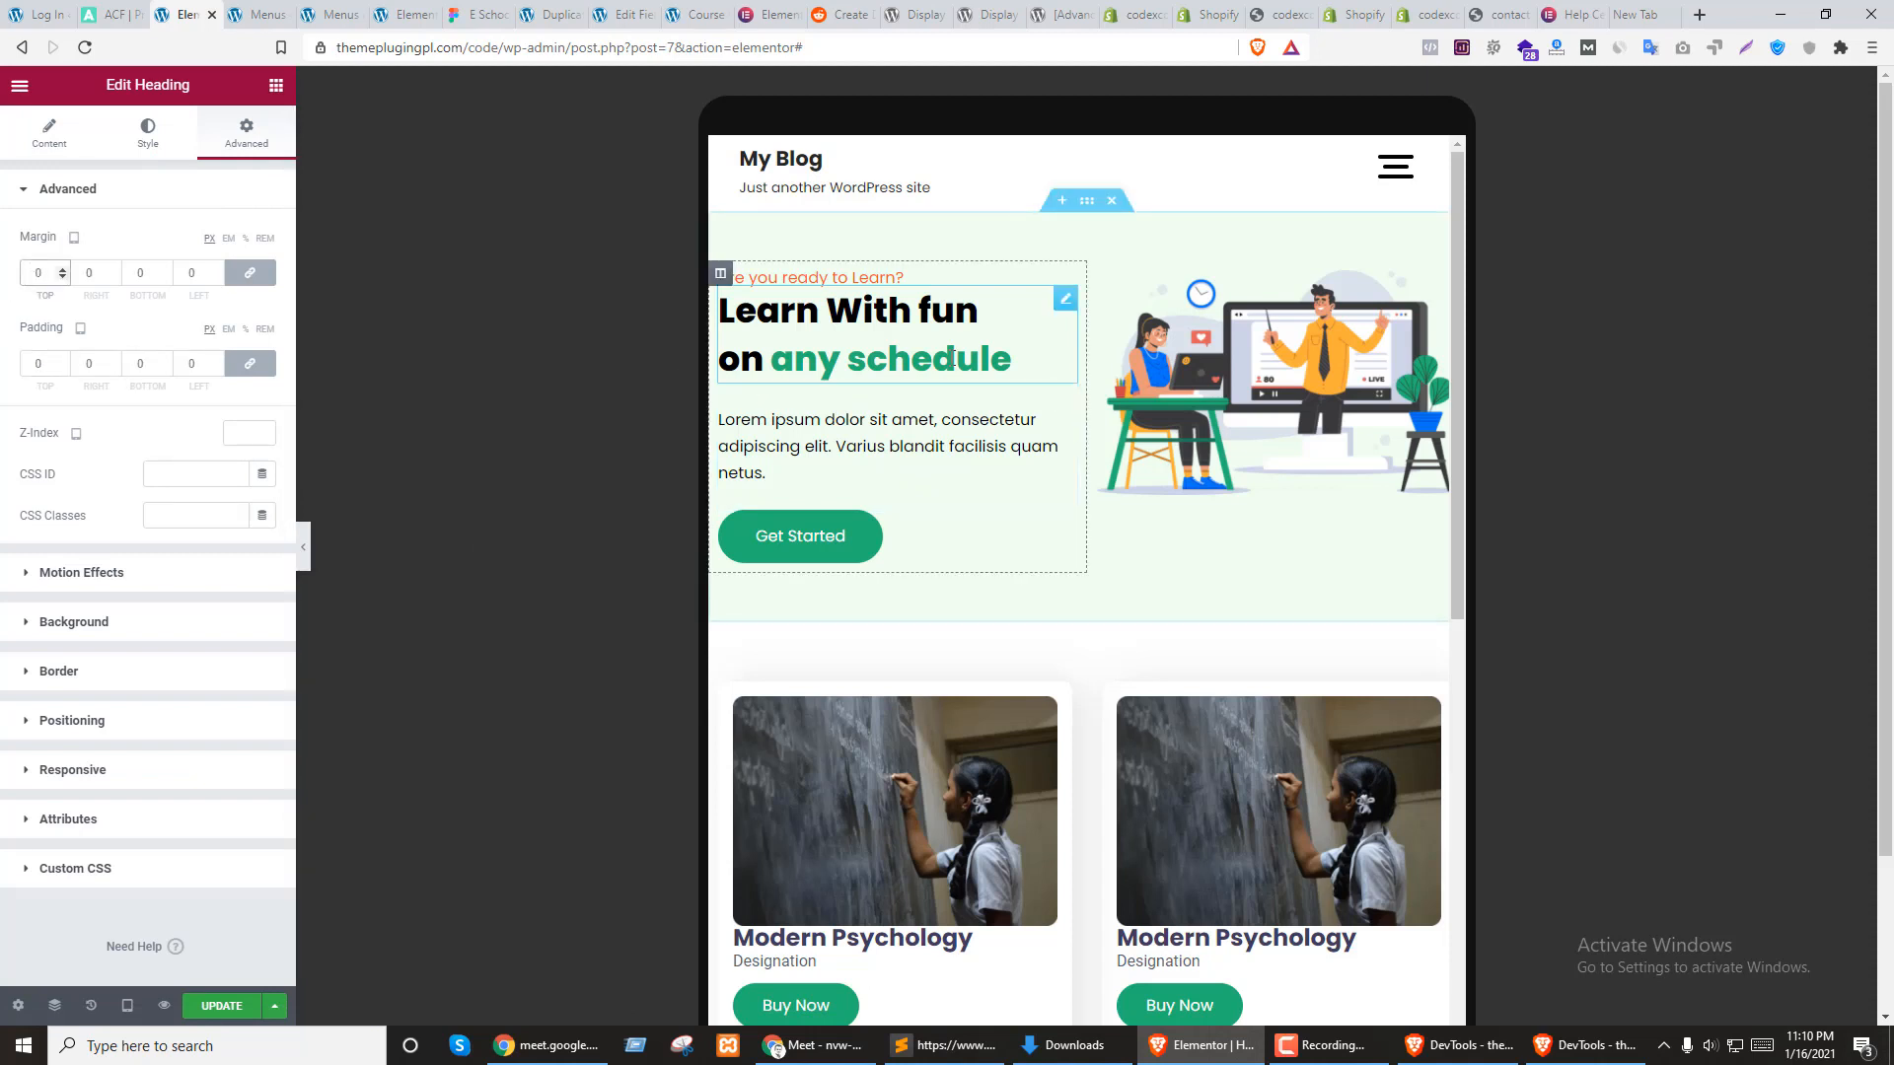
Set the tablet font size of the hero's Lorem ipsum paragraph to 14 px
click(1066, 398)
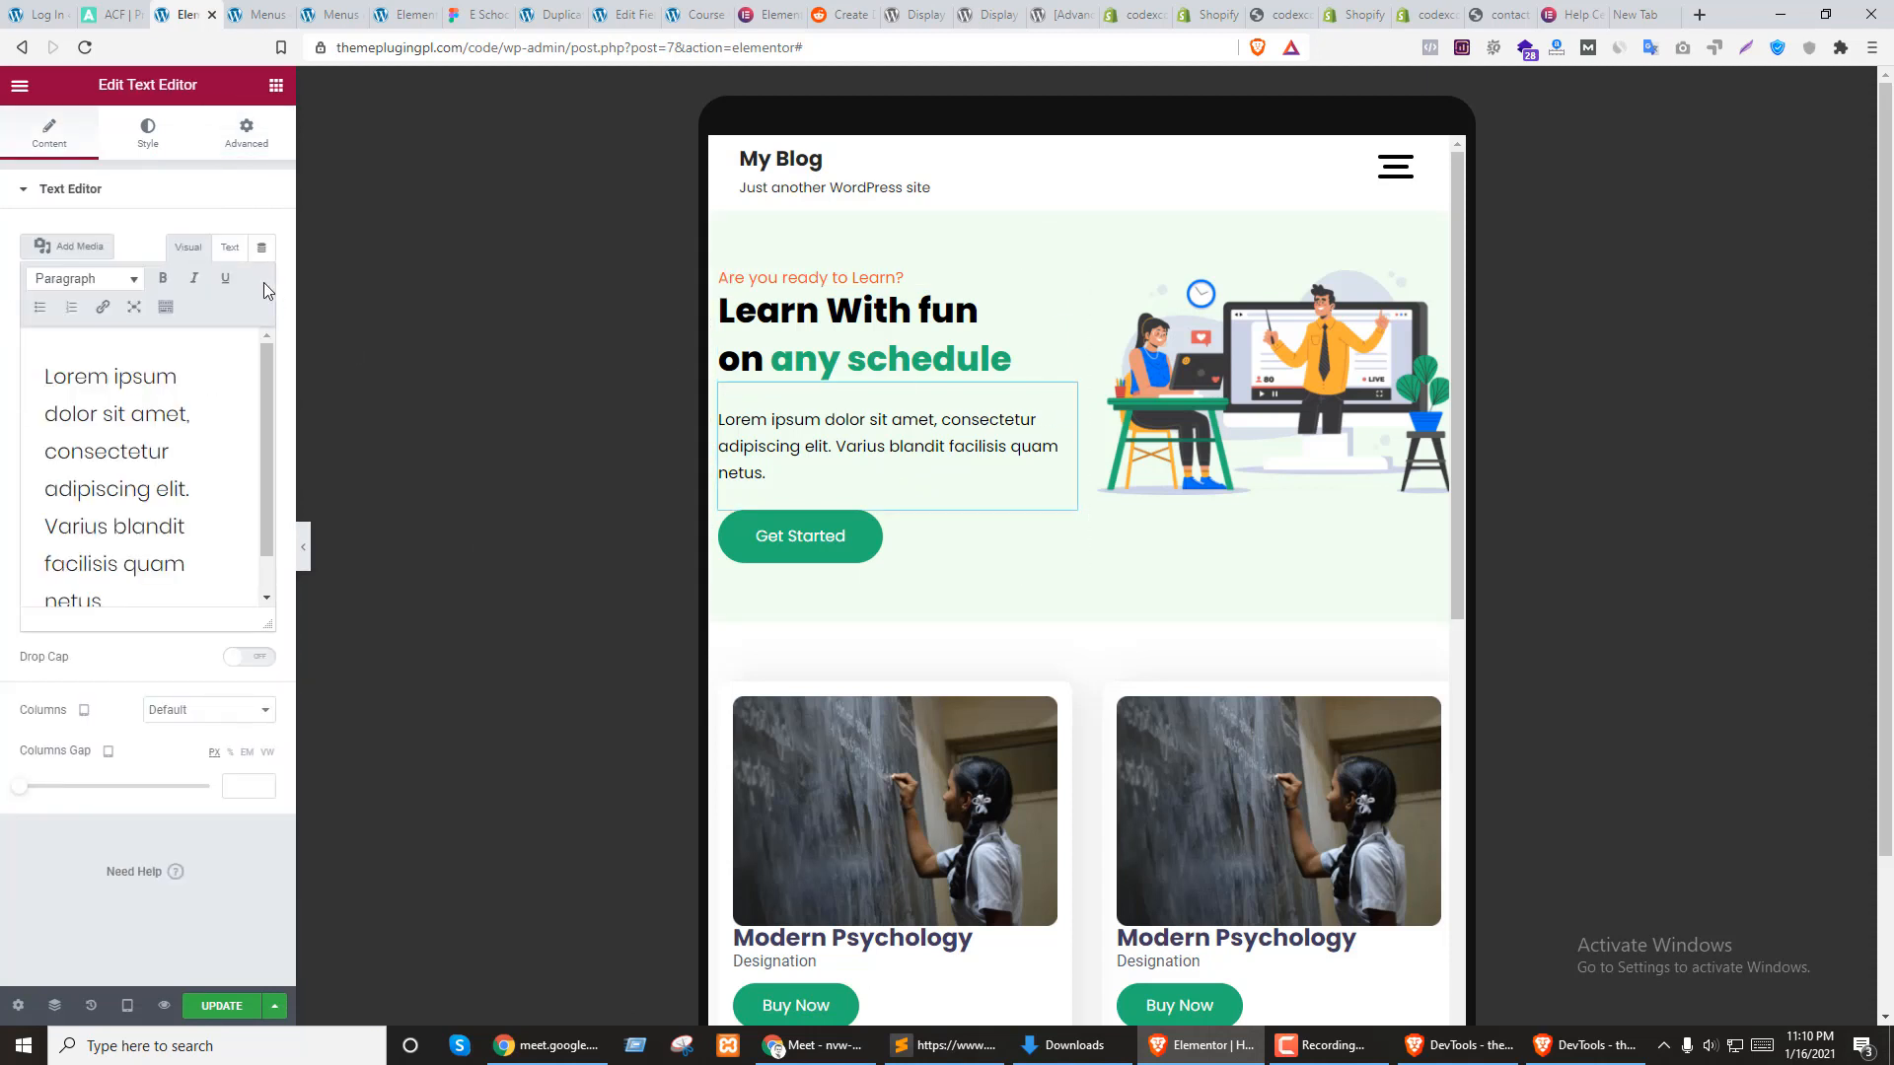
click(158, 144)
click(261, 324)
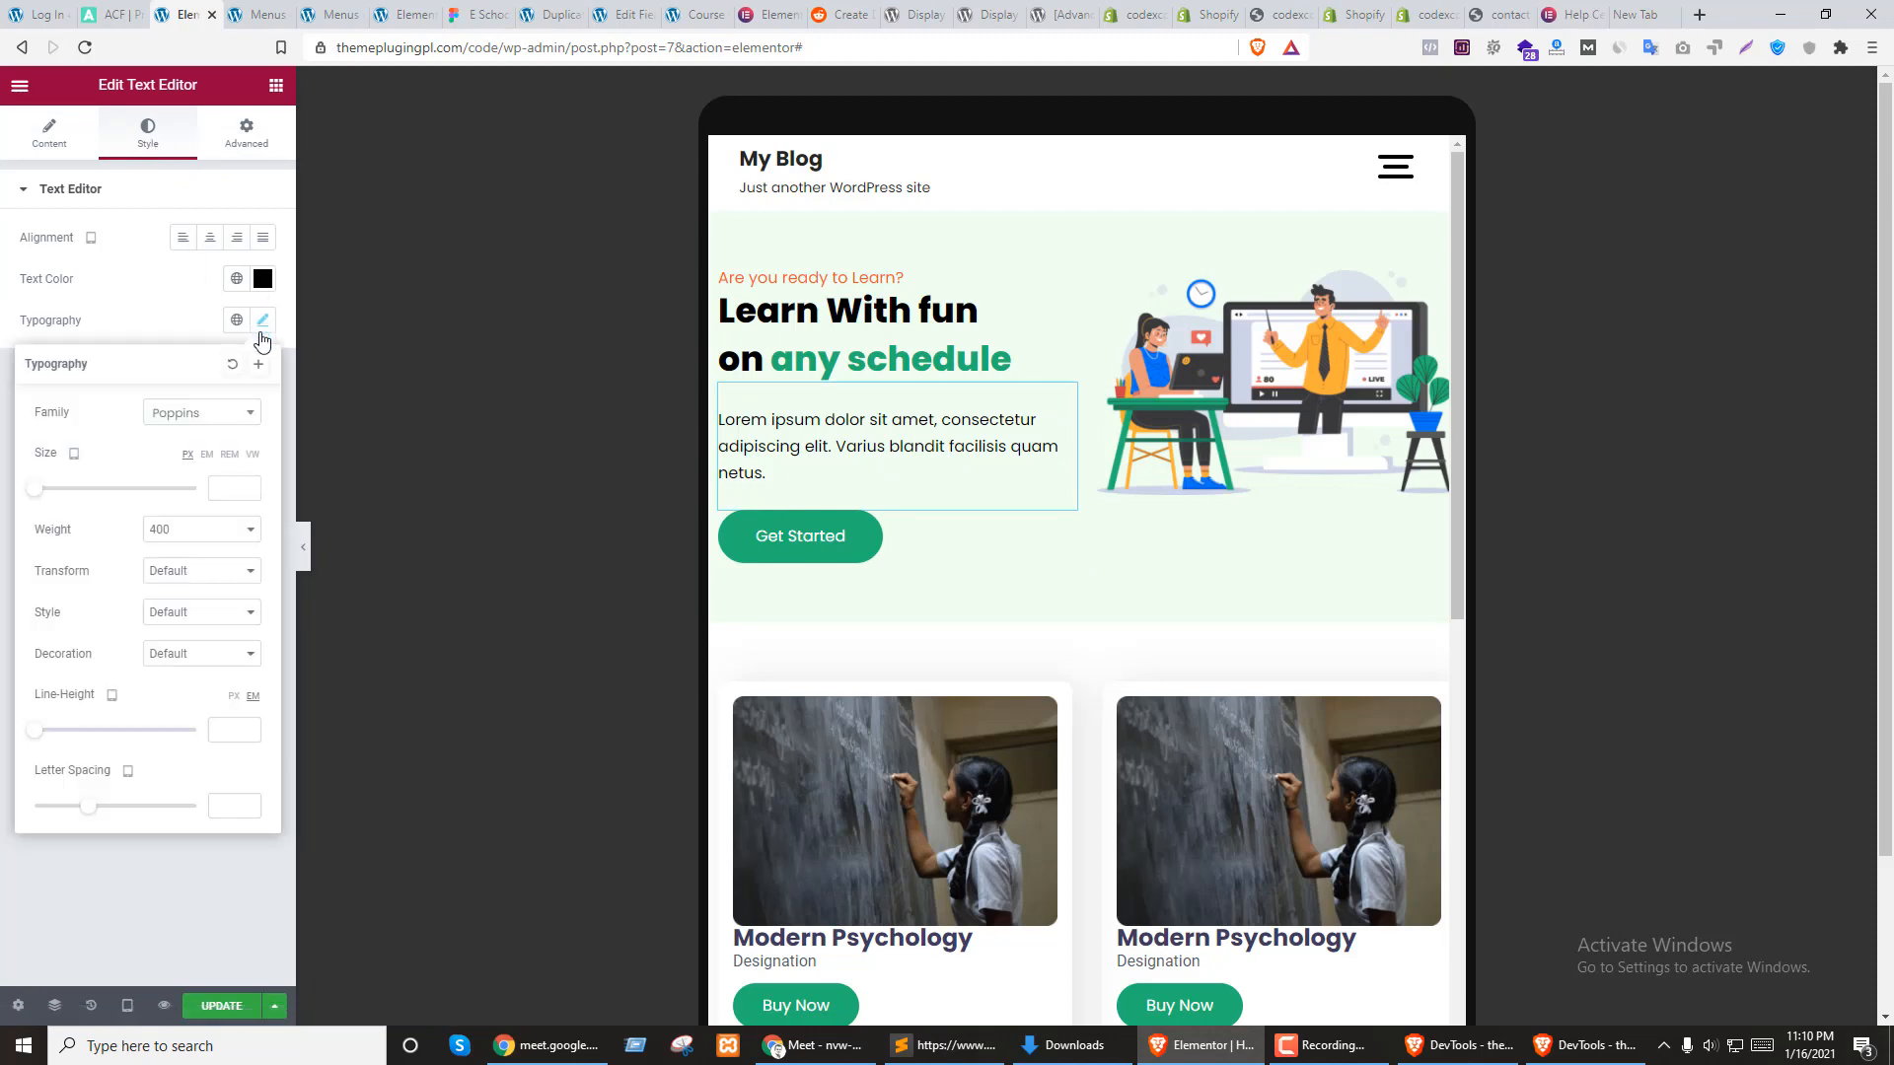
click(220, 490)
text(14)
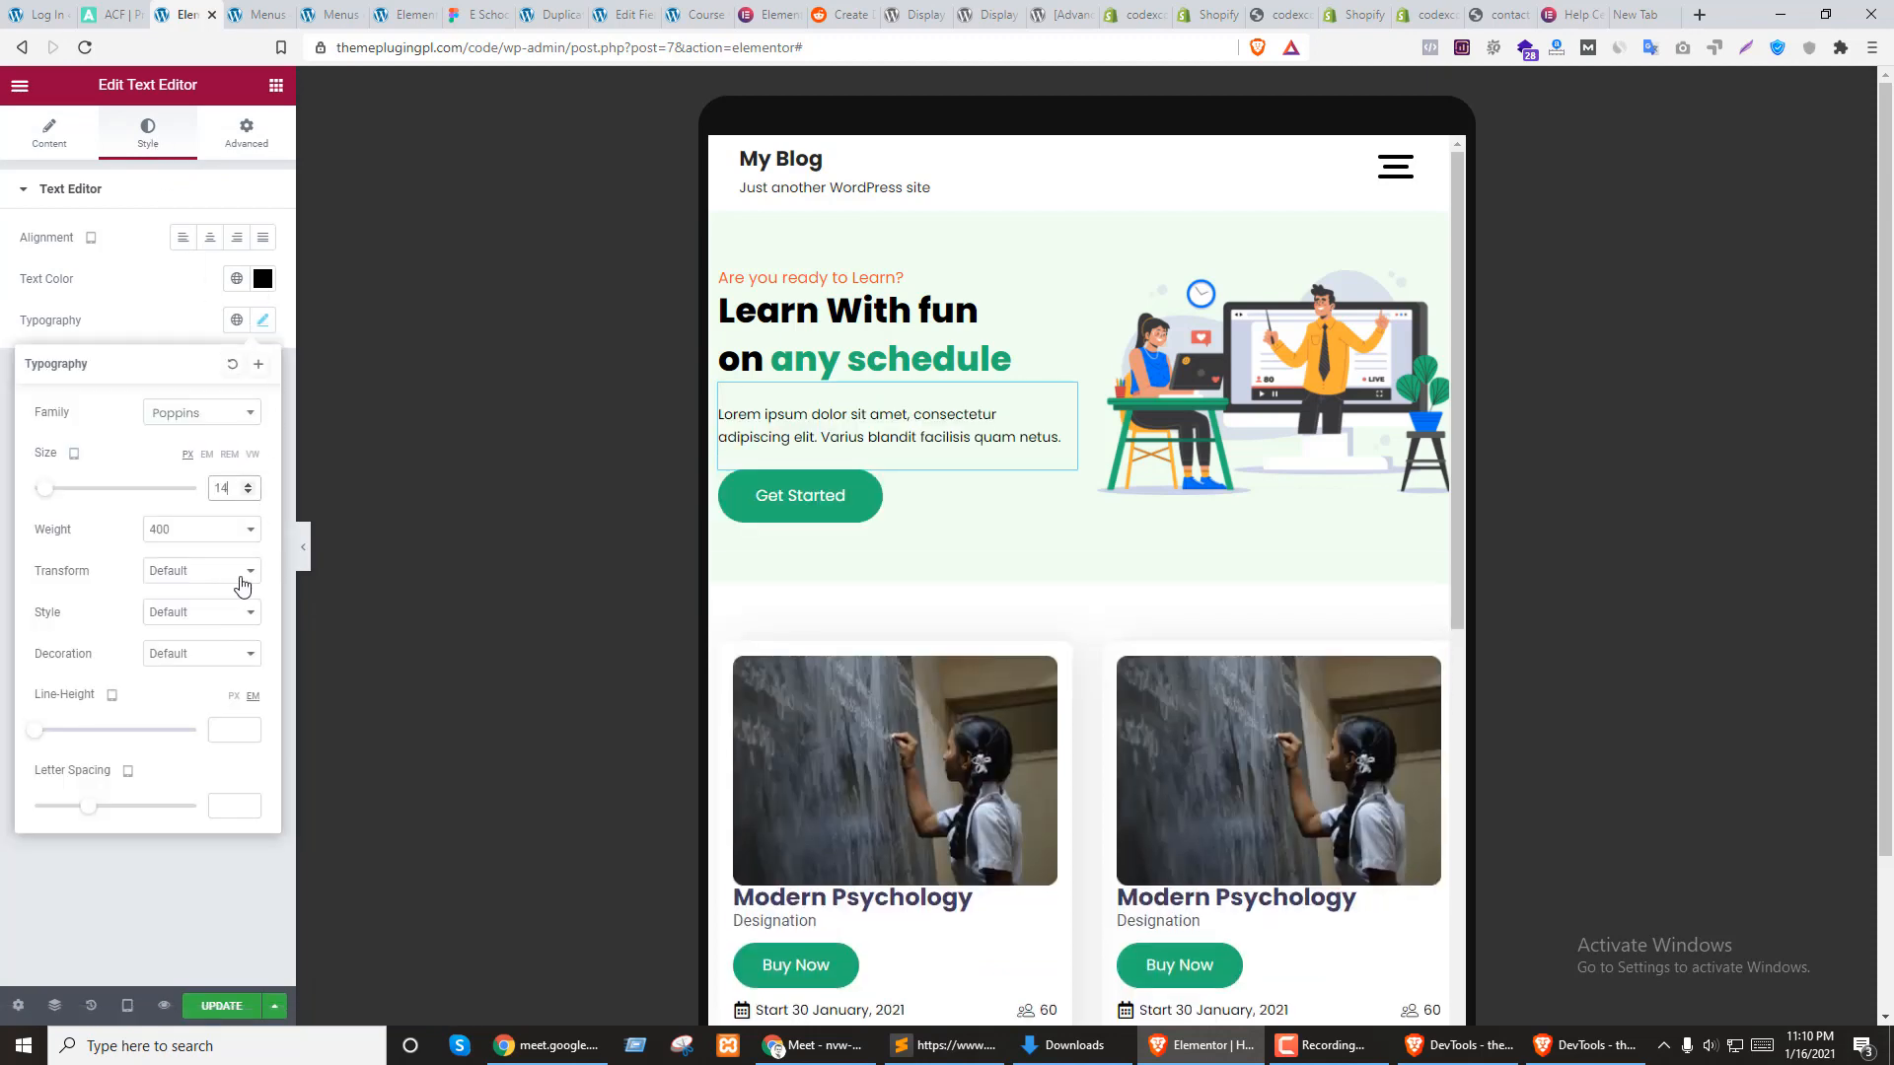
Give the hero's Get Started button a tablet padding of 8 px on all sides
click(1061, 483)
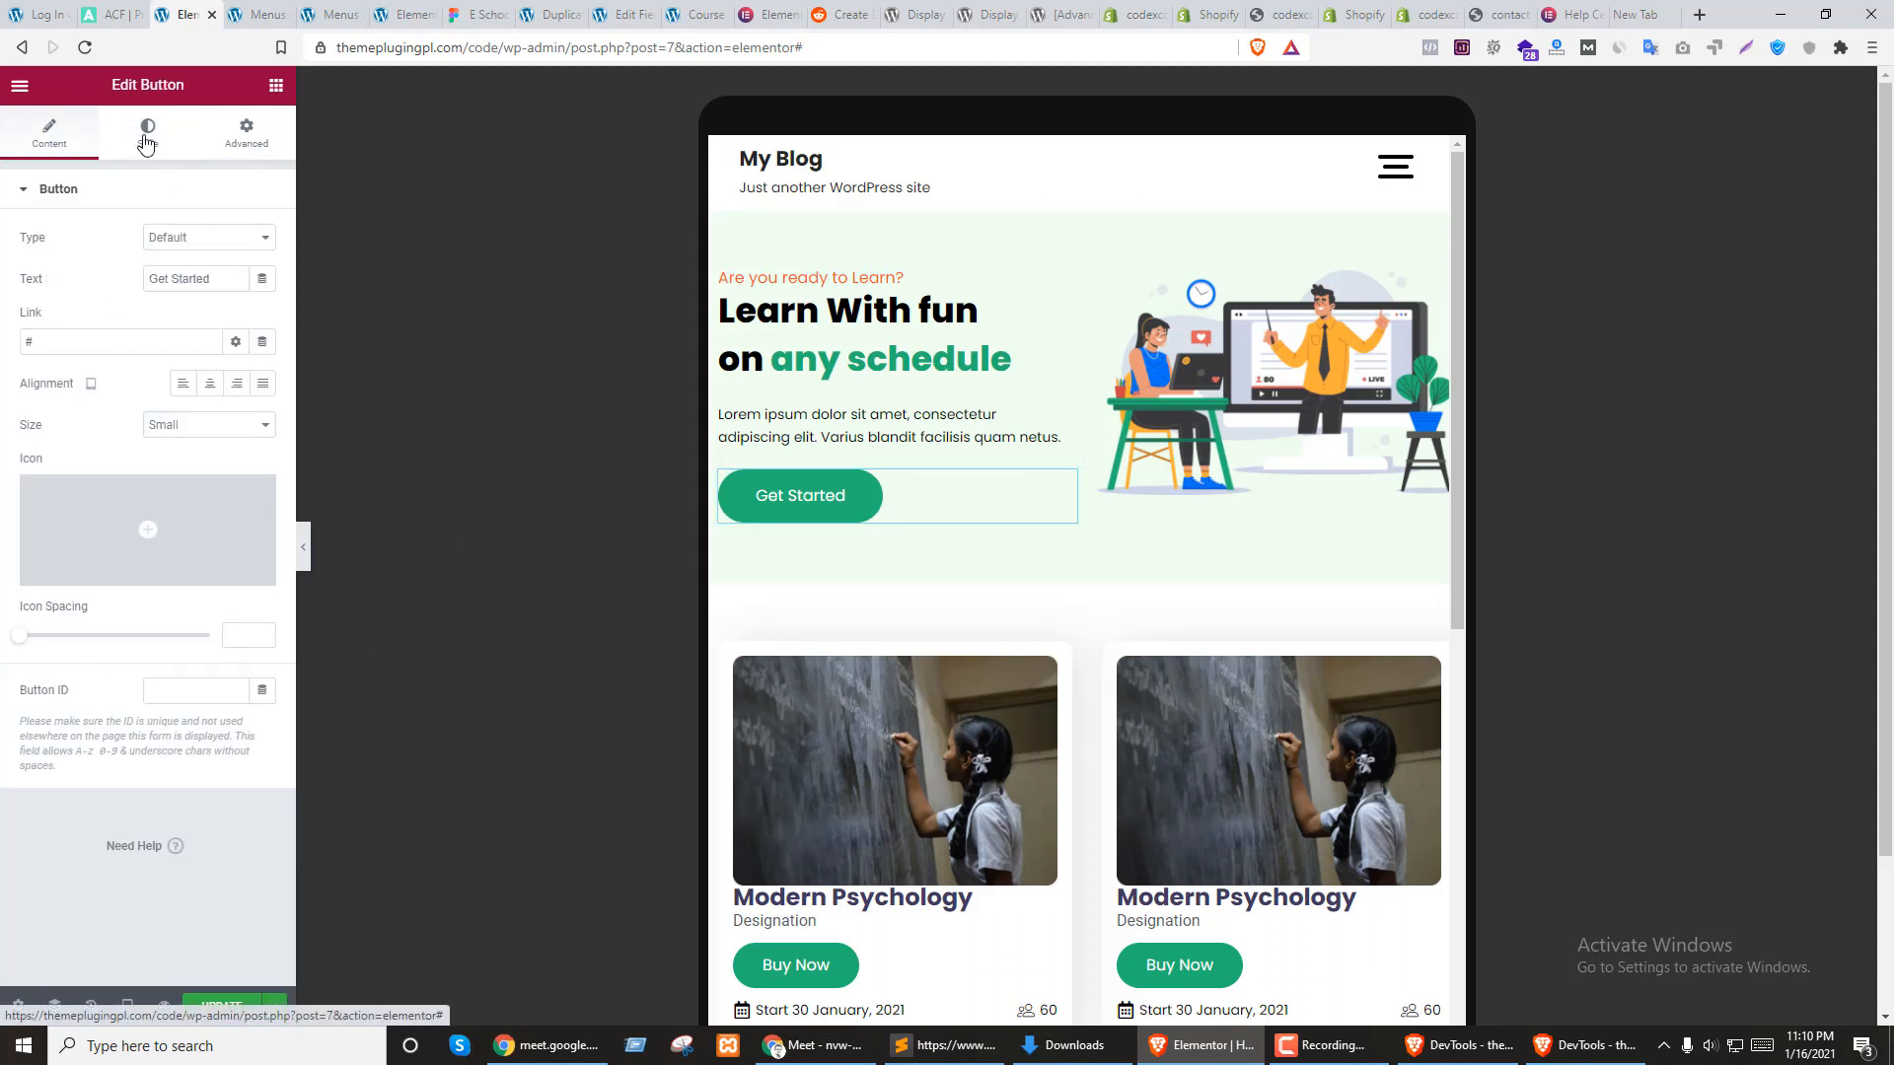
click(148, 133)
double_click(37, 524)
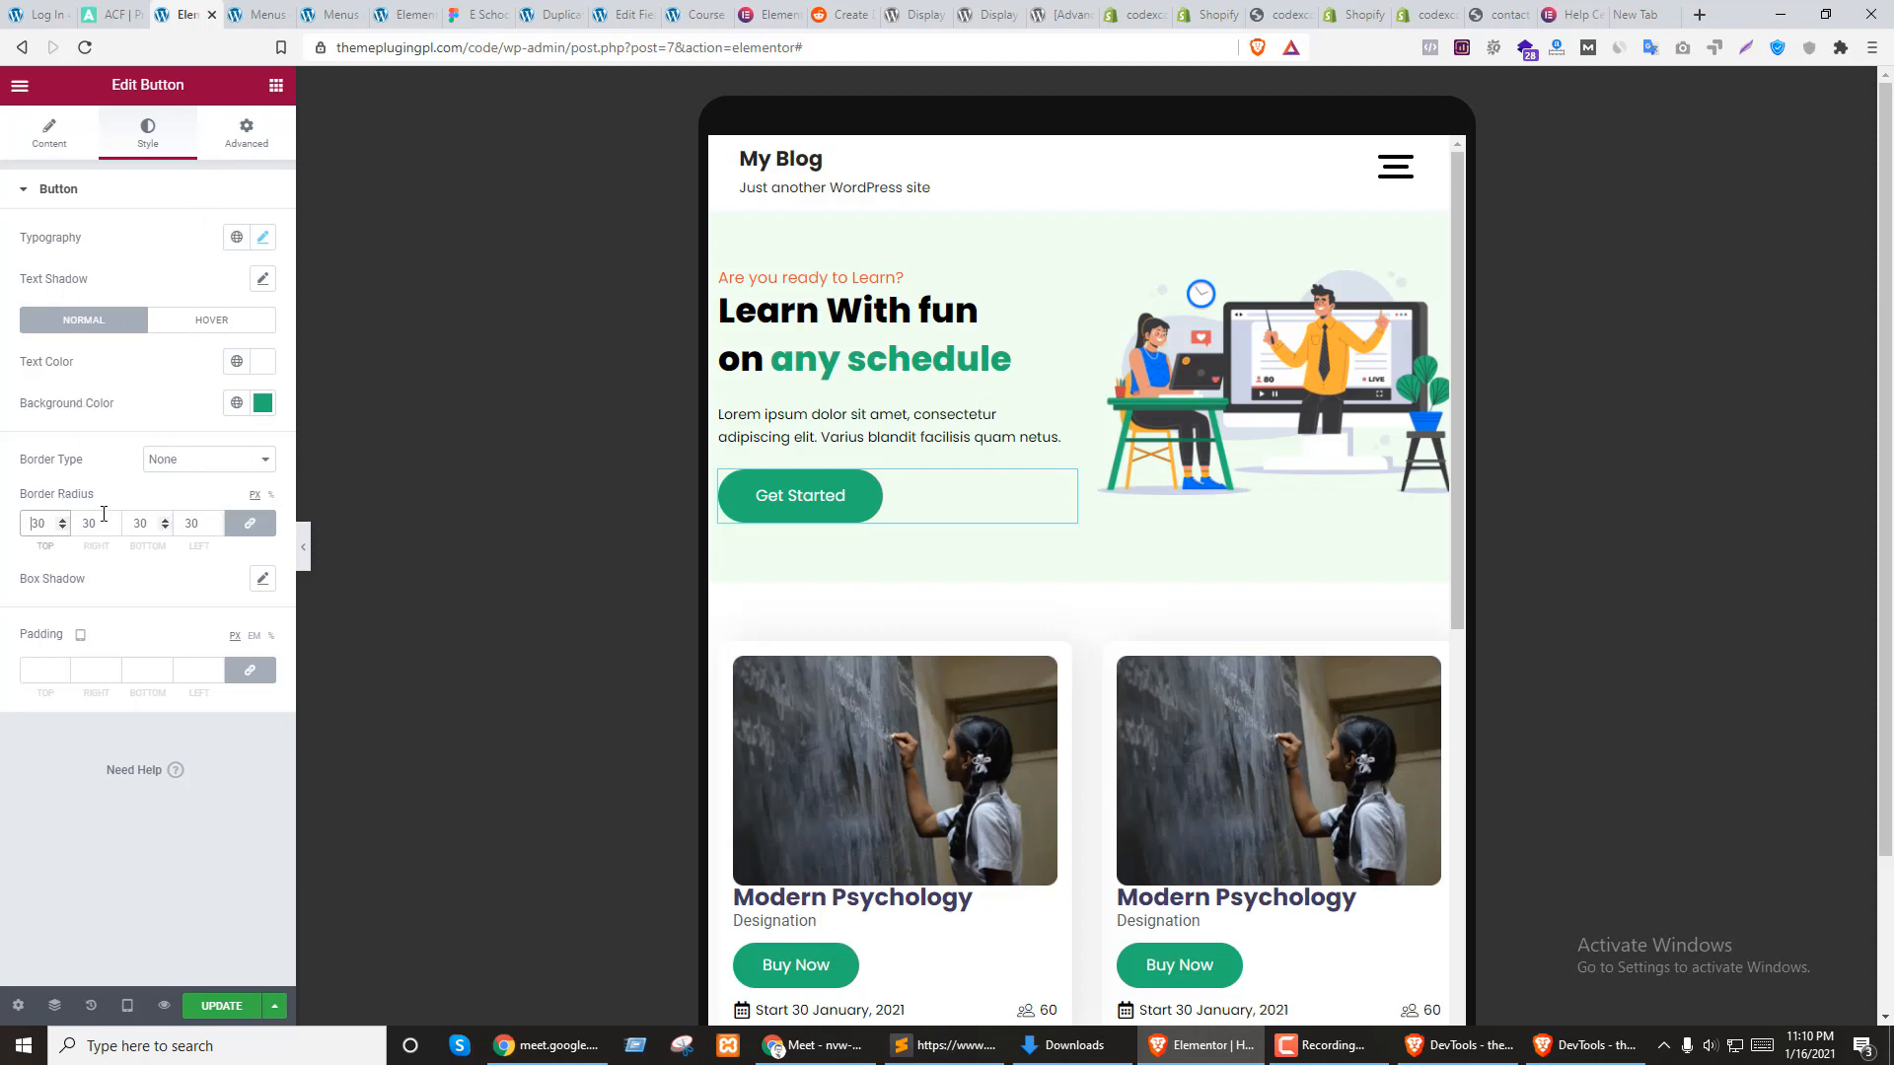
click(72, 474)
click(41, 671)
text(8)
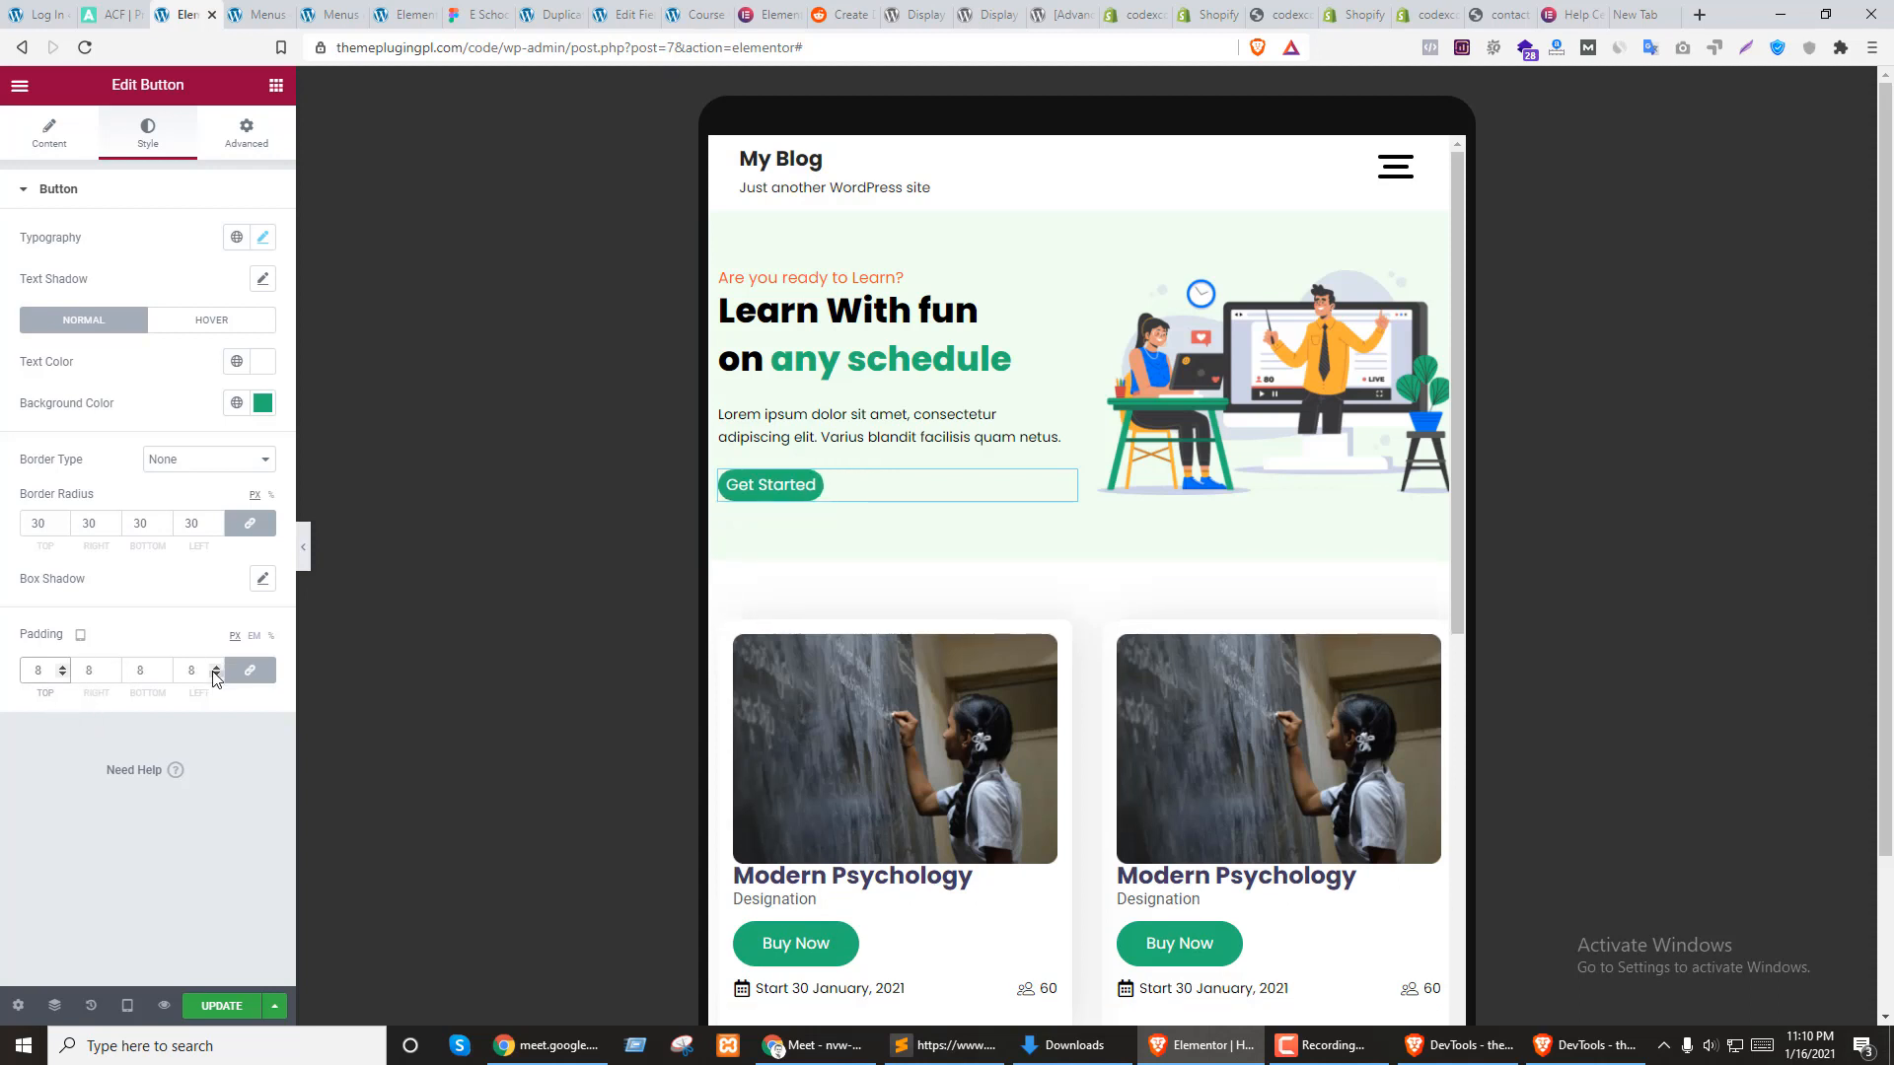
Unlink the Get Started button's padding values and set its right and left padding to 28 px
click(249, 670)
click(90, 667)
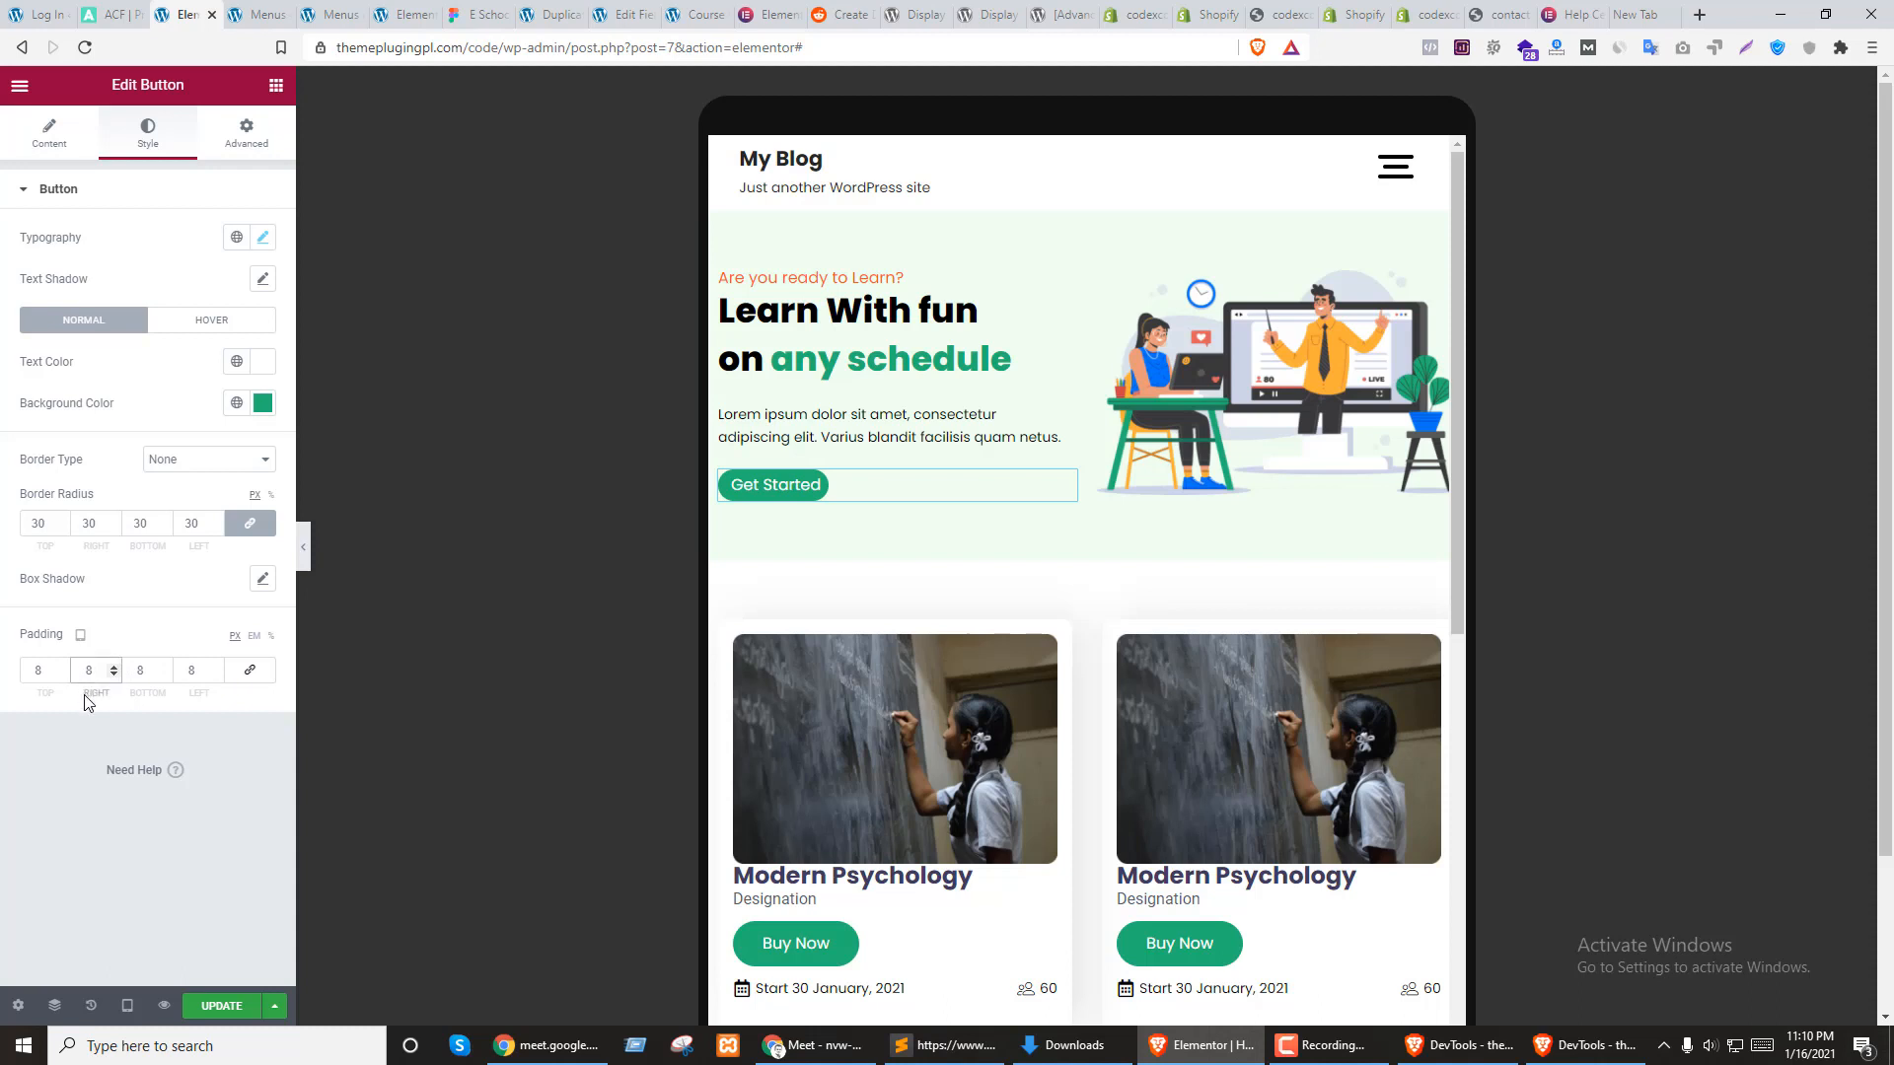
text(2)
click(190, 669)
text(2)
Set the Get Started button's tablet padding to 12 px at the top and bottom and 20 px at the right and left
click(137, 670)
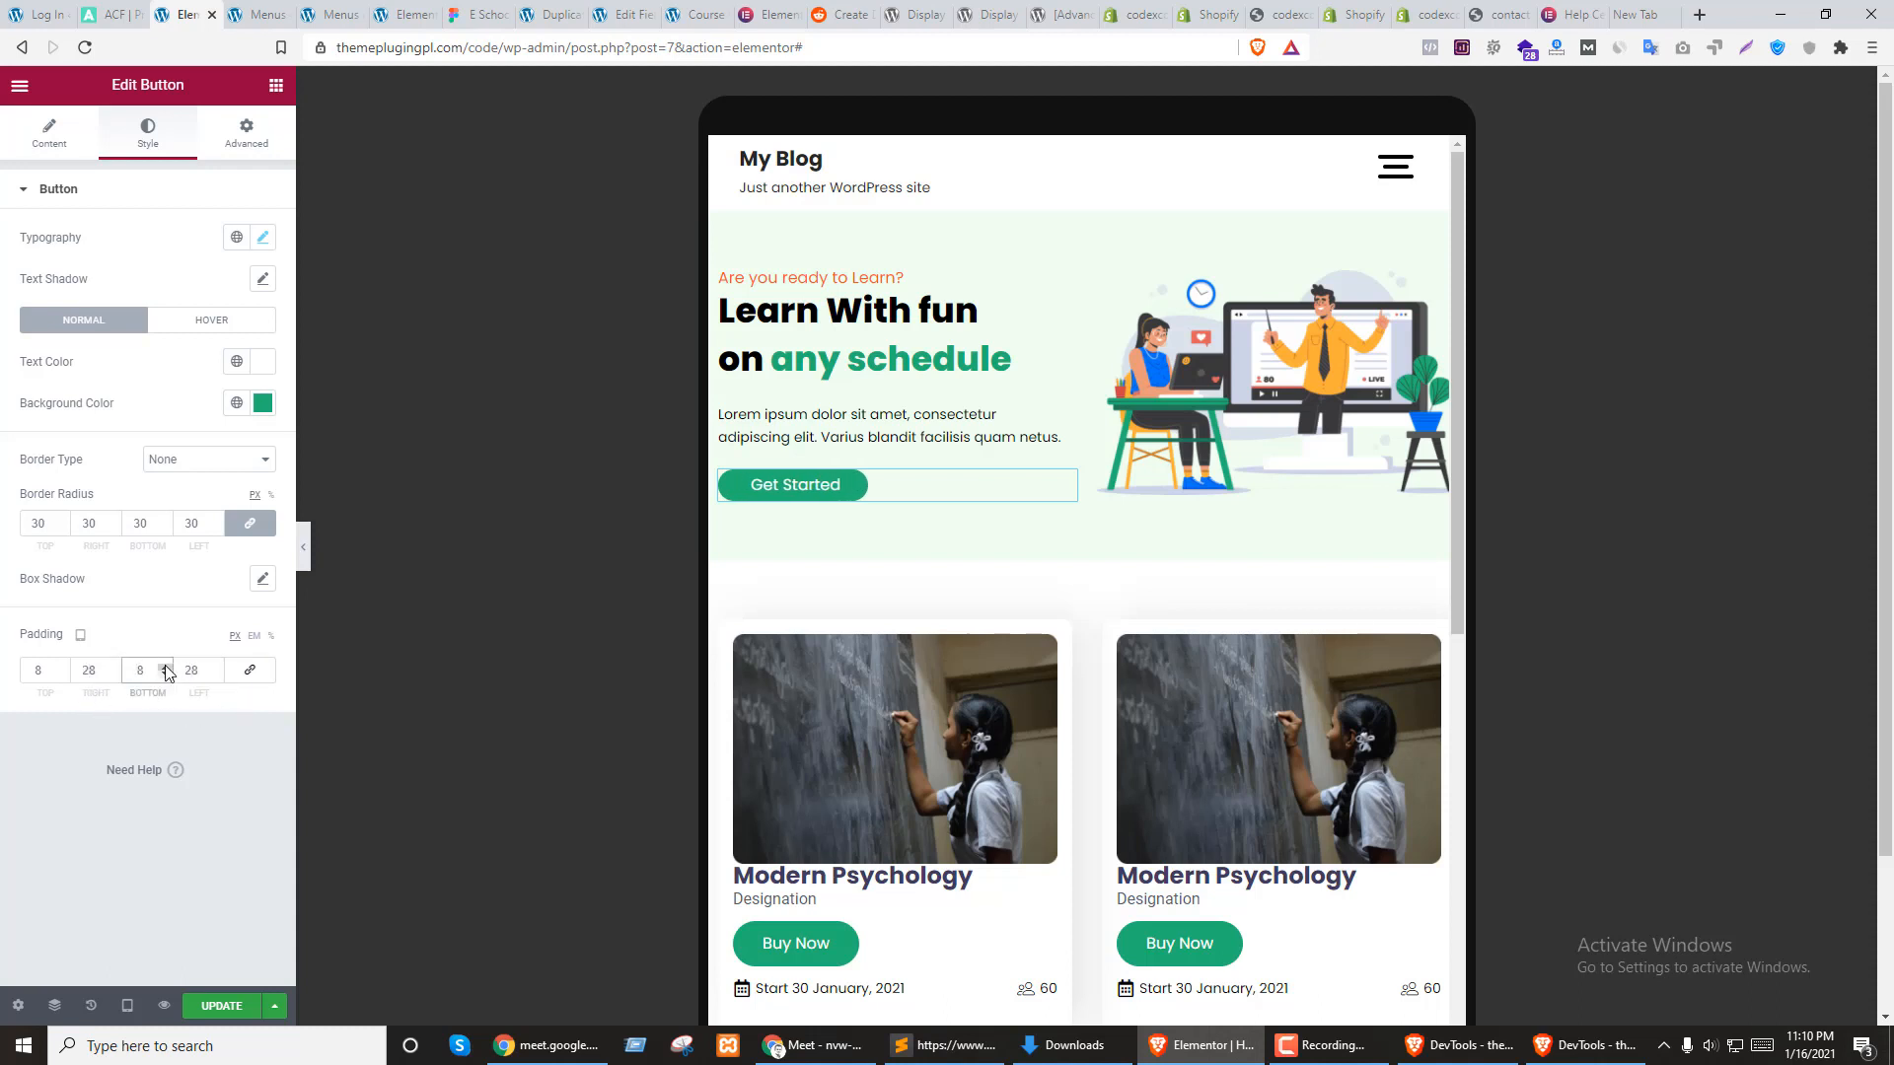
click(165, 666)
click(165, 667)
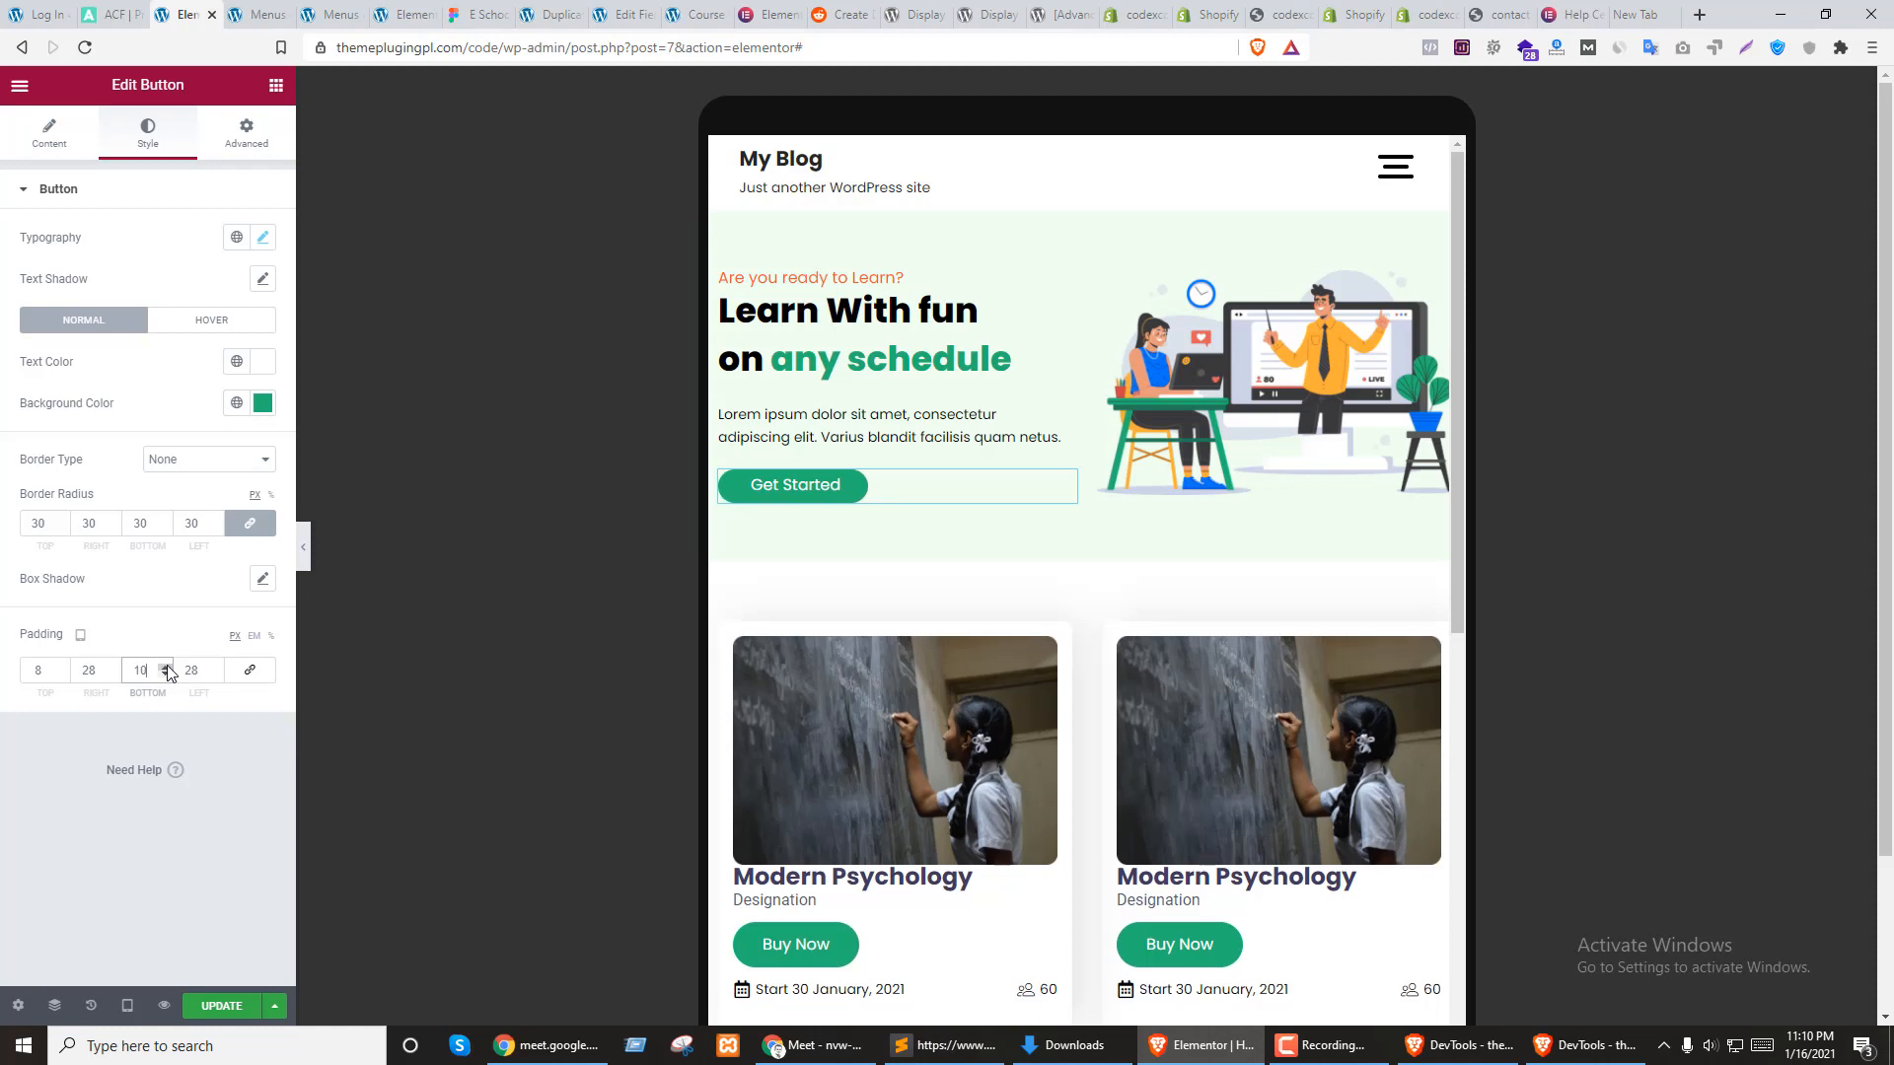
click(61, 668)
click(61, 668)
click(61, 667)
click(62, 668)
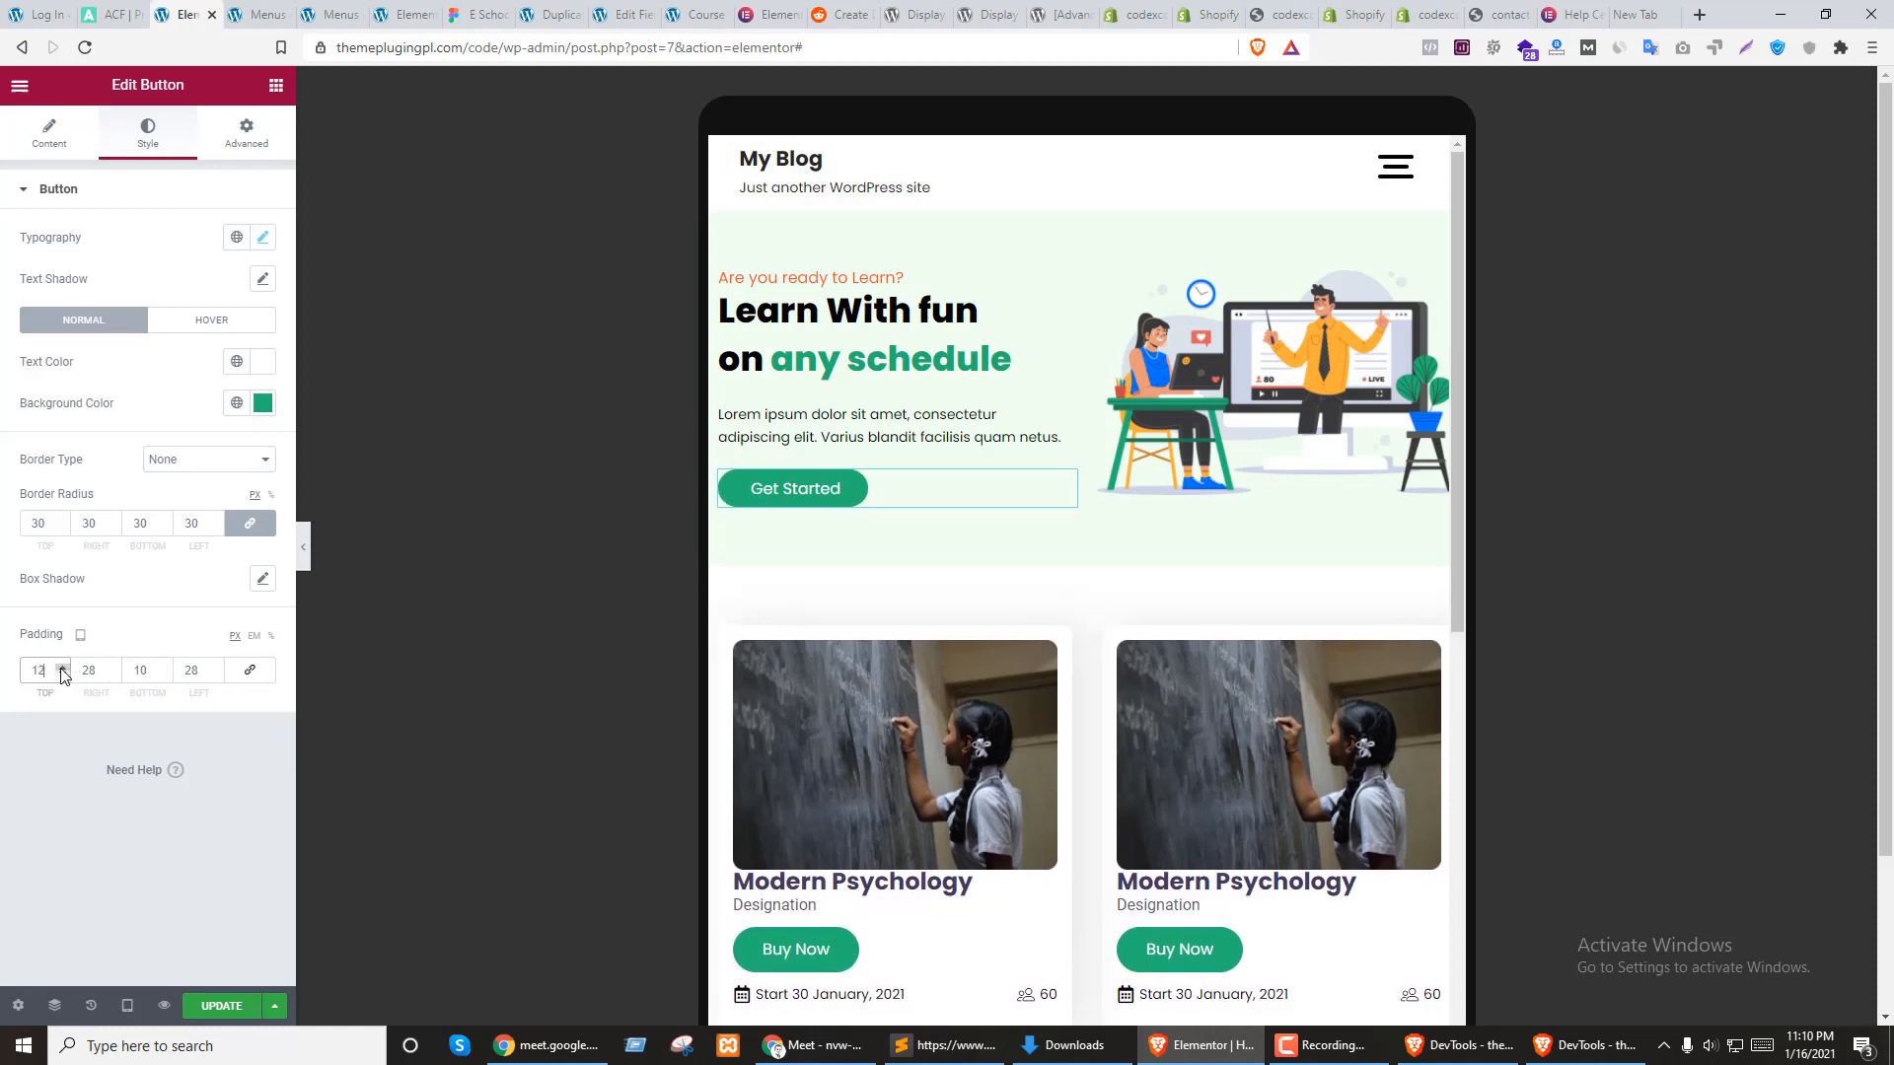
click(166, 667)
click(166, 667)
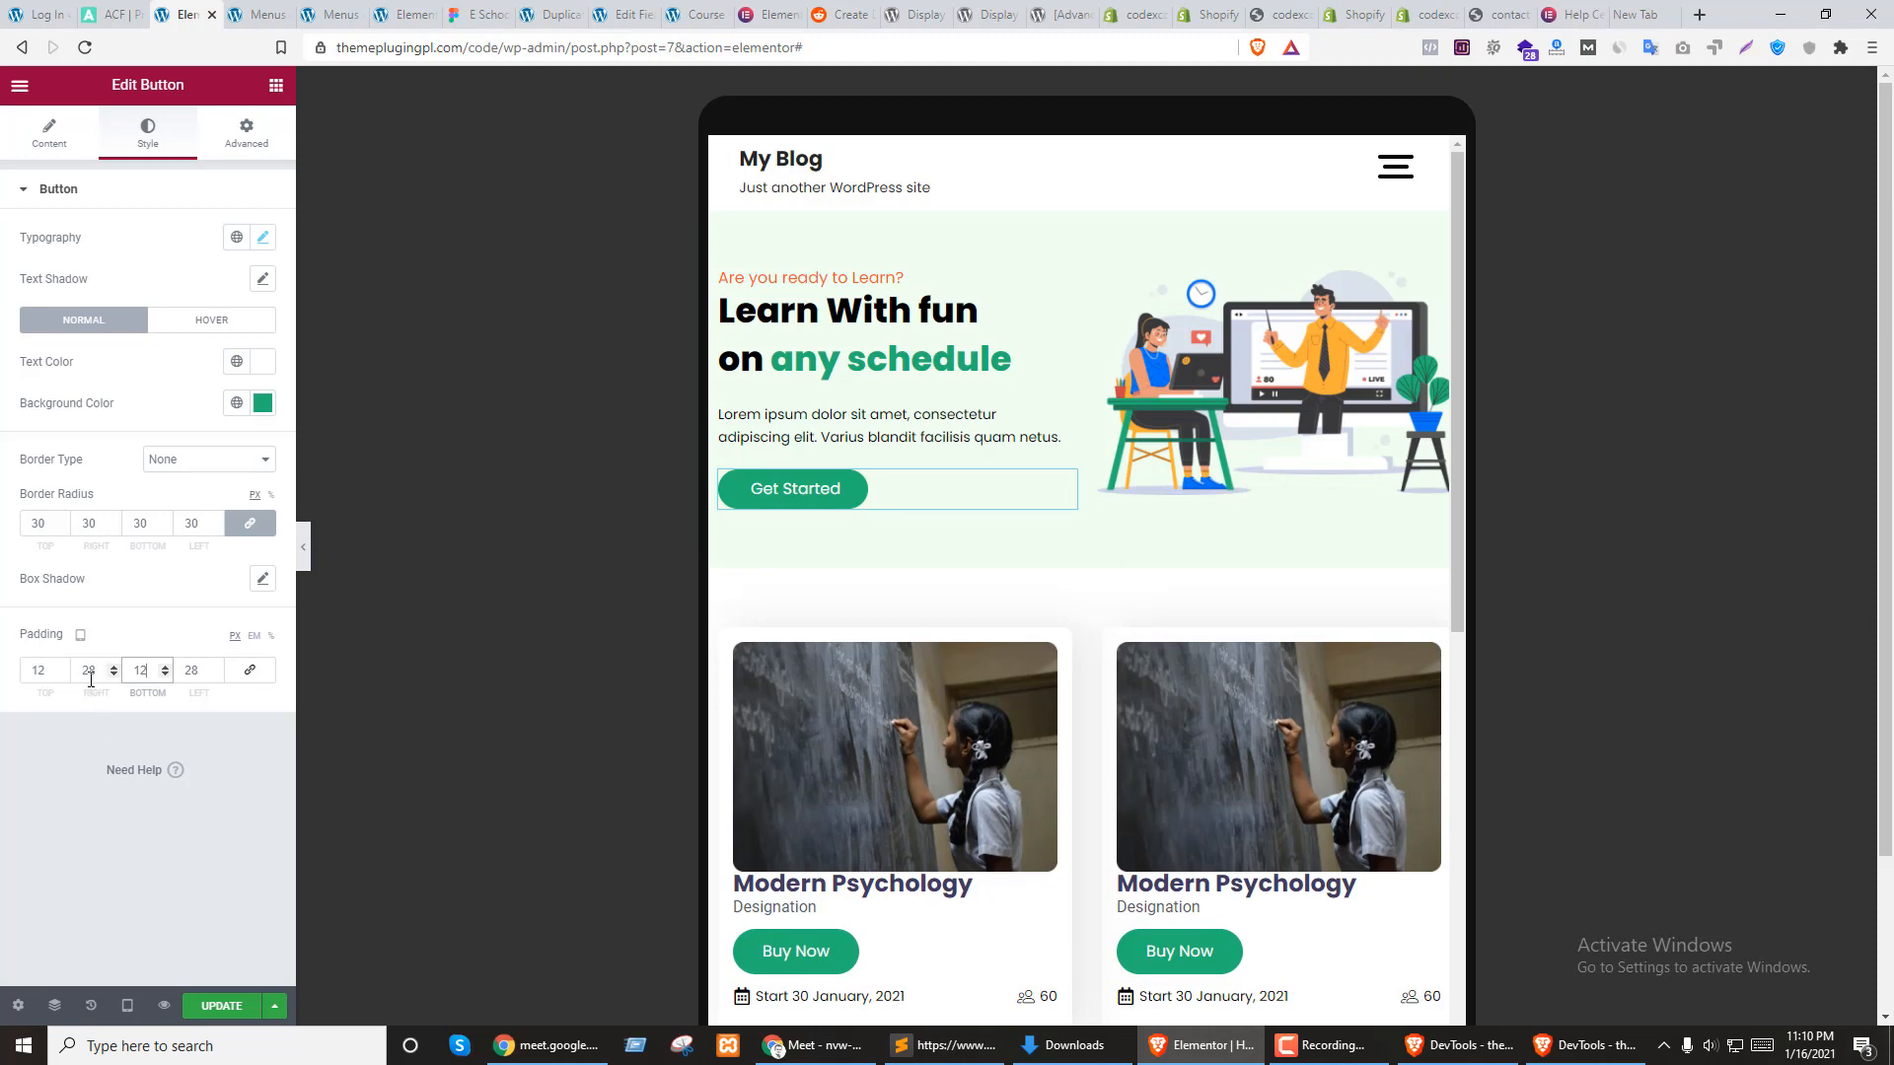
drag(90, 674, 197, 672)
text(00)
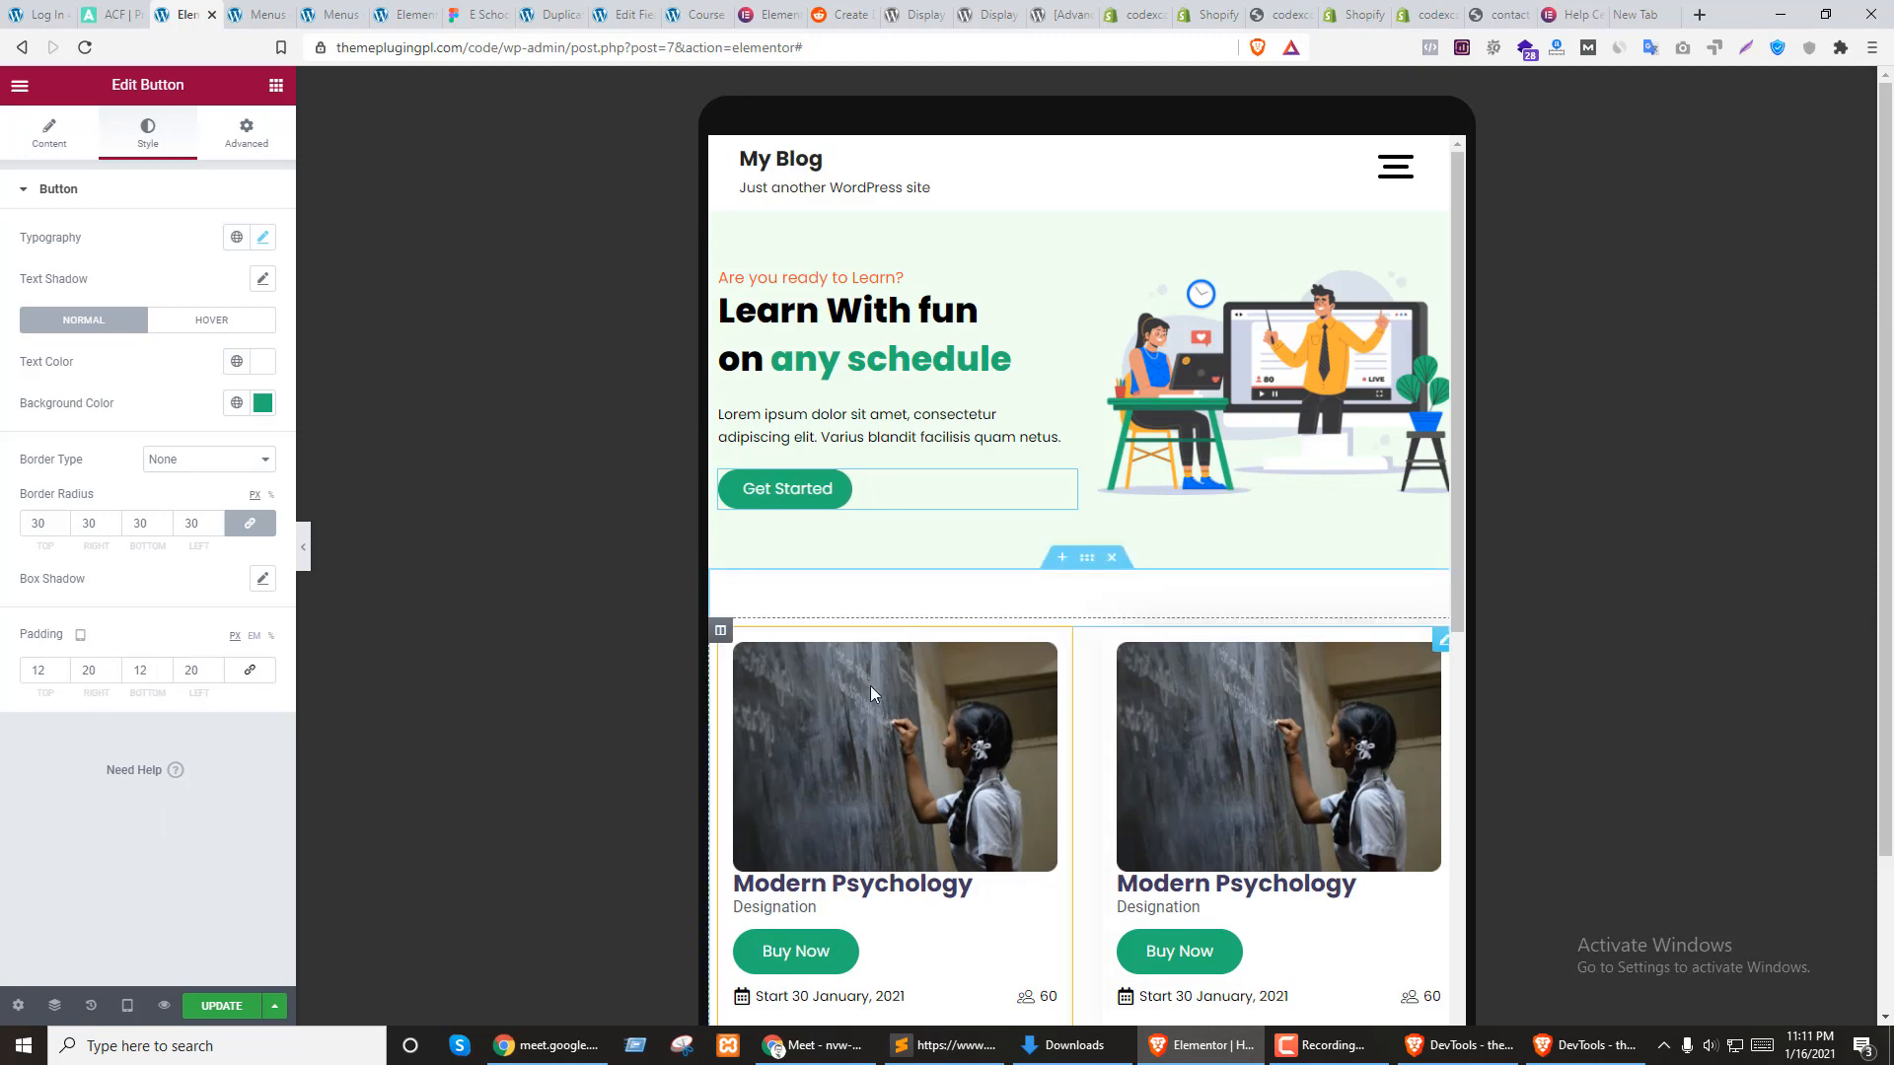
scroll(1138, 641, down, 2)
scroll(1139, 641, down, 1)
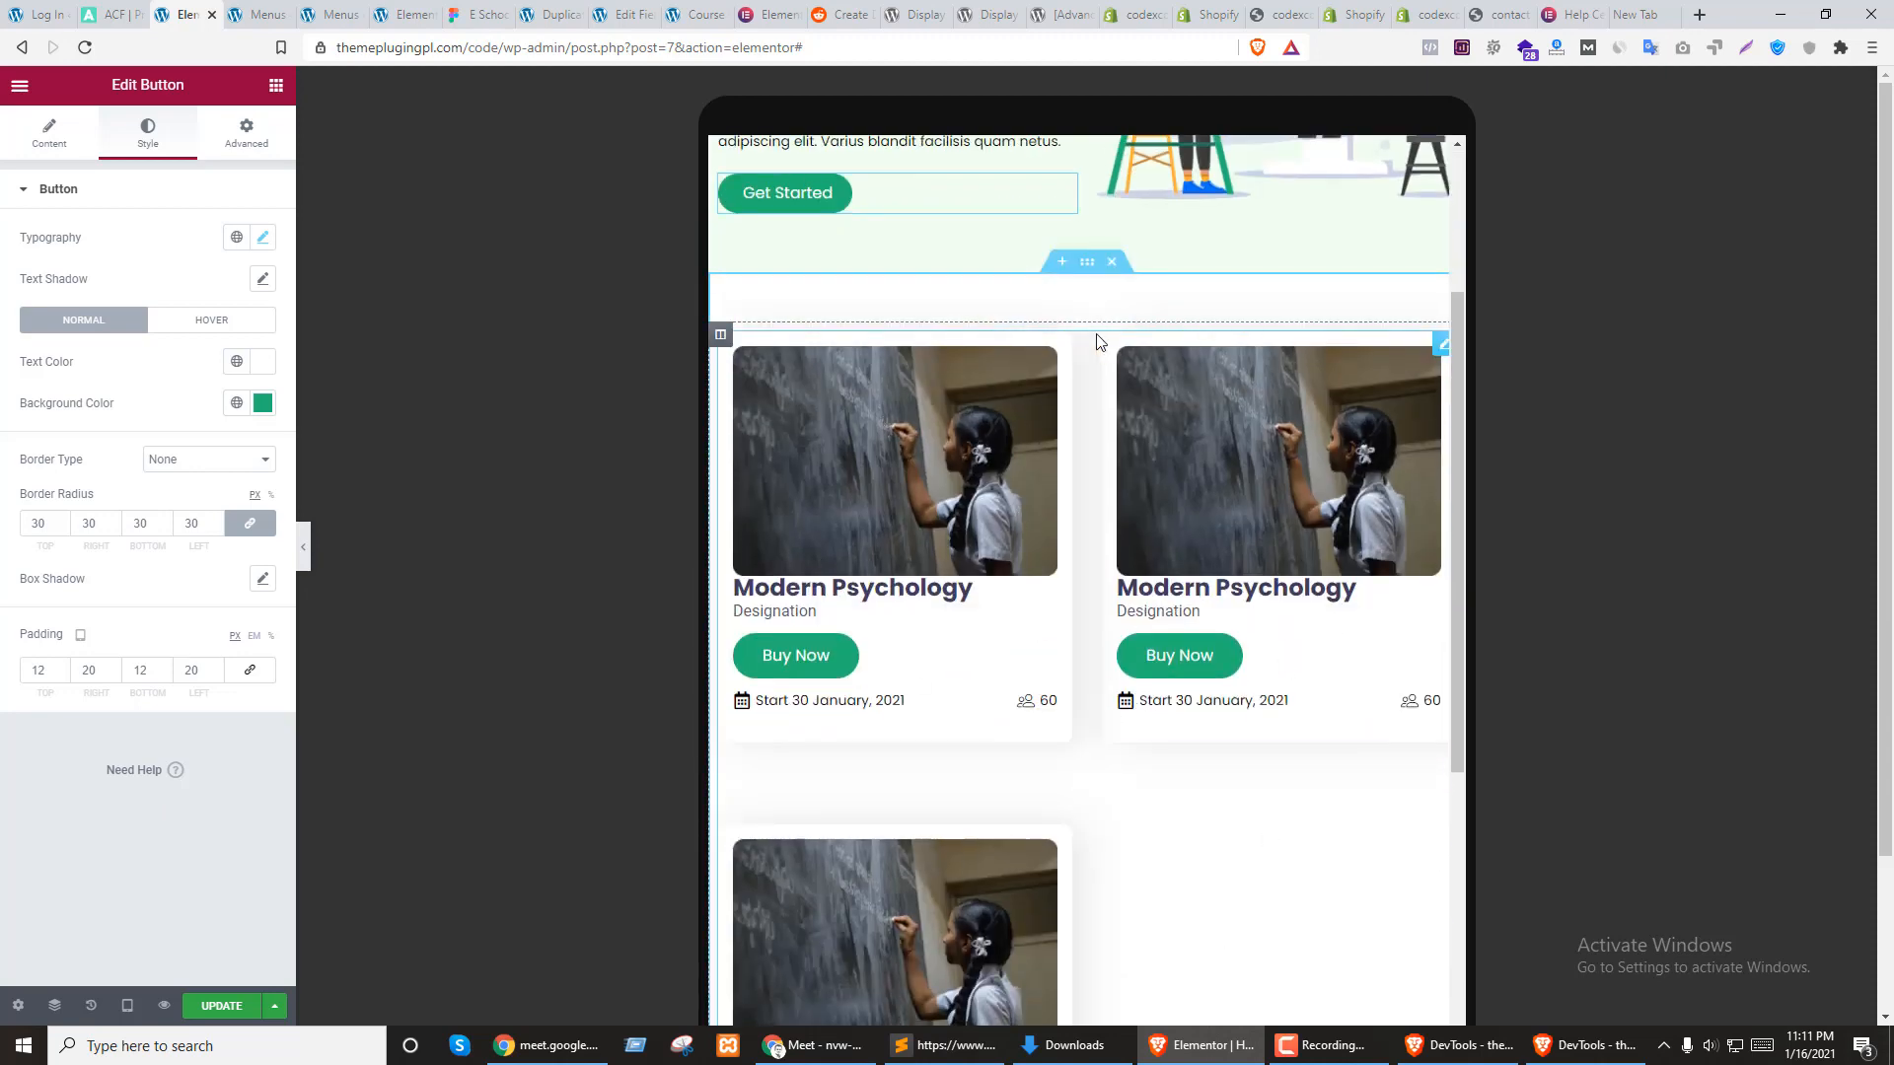
click(1086, 261)
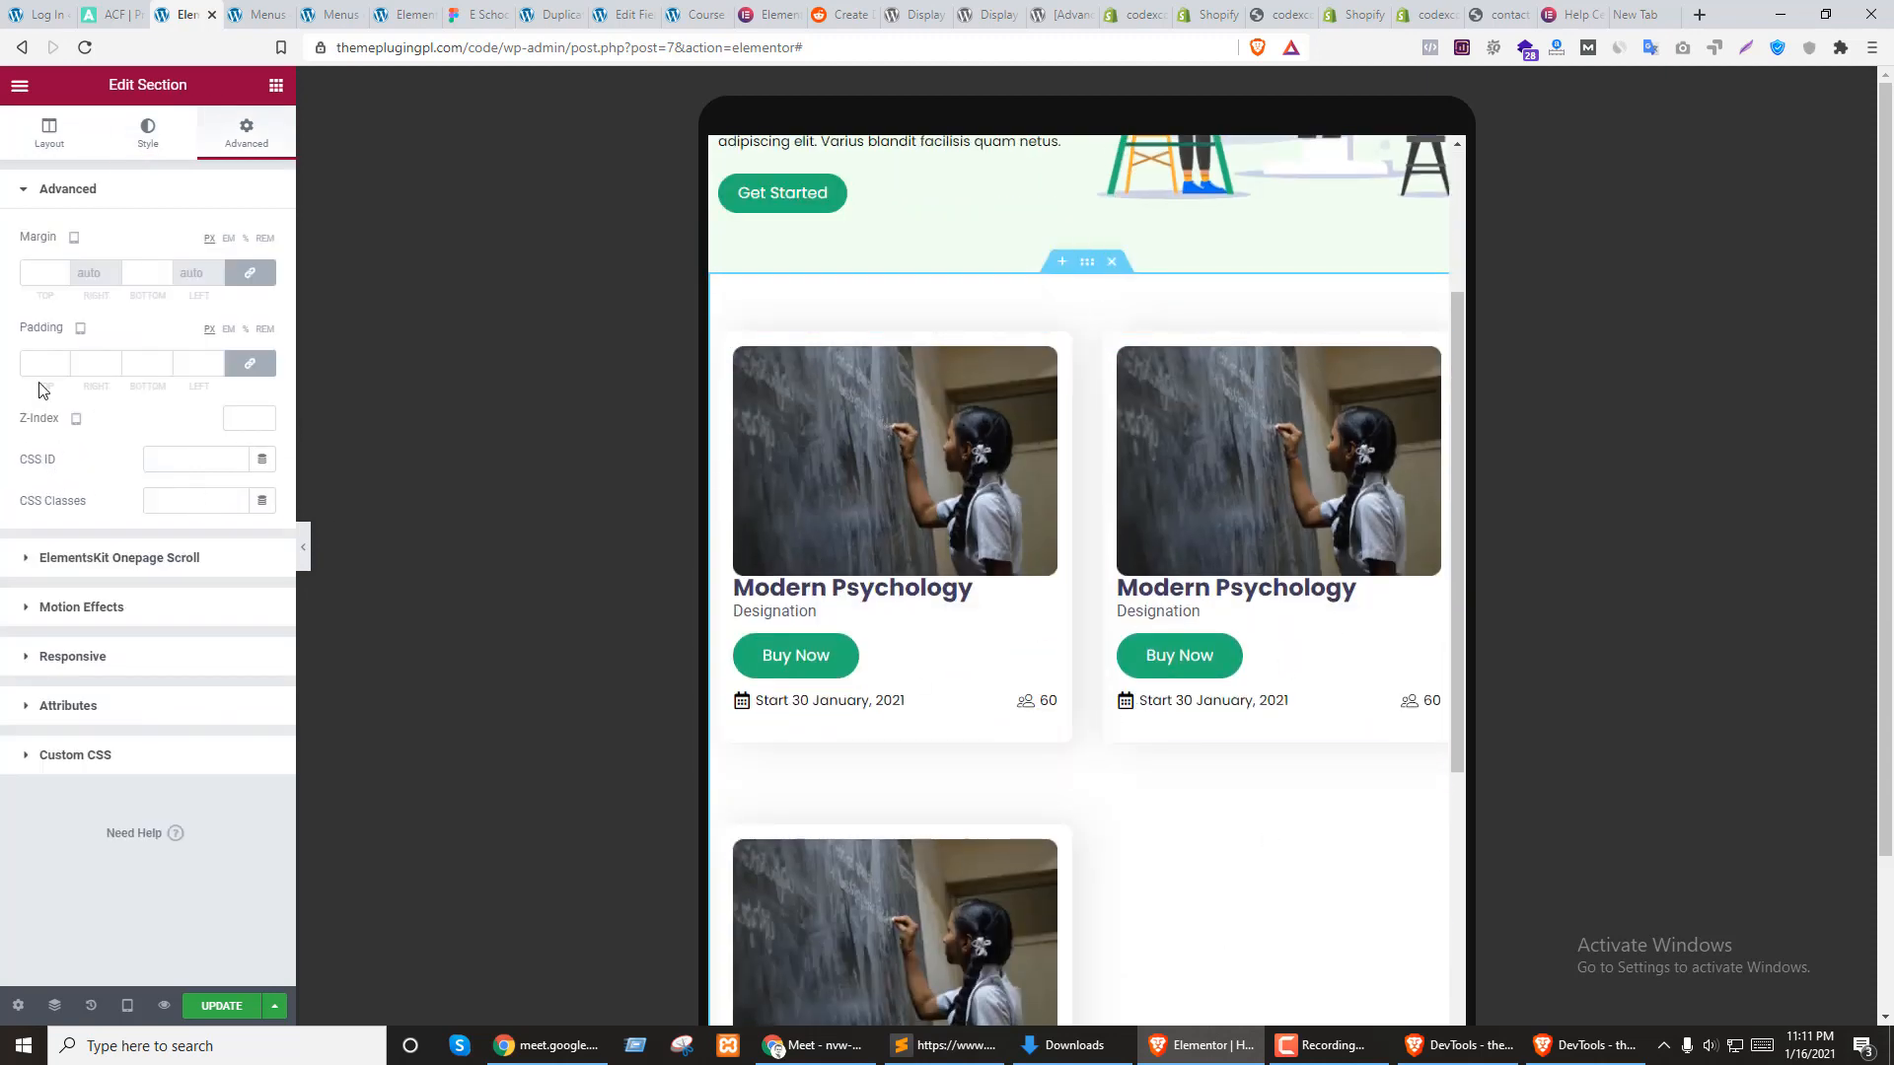
click(43, 138)
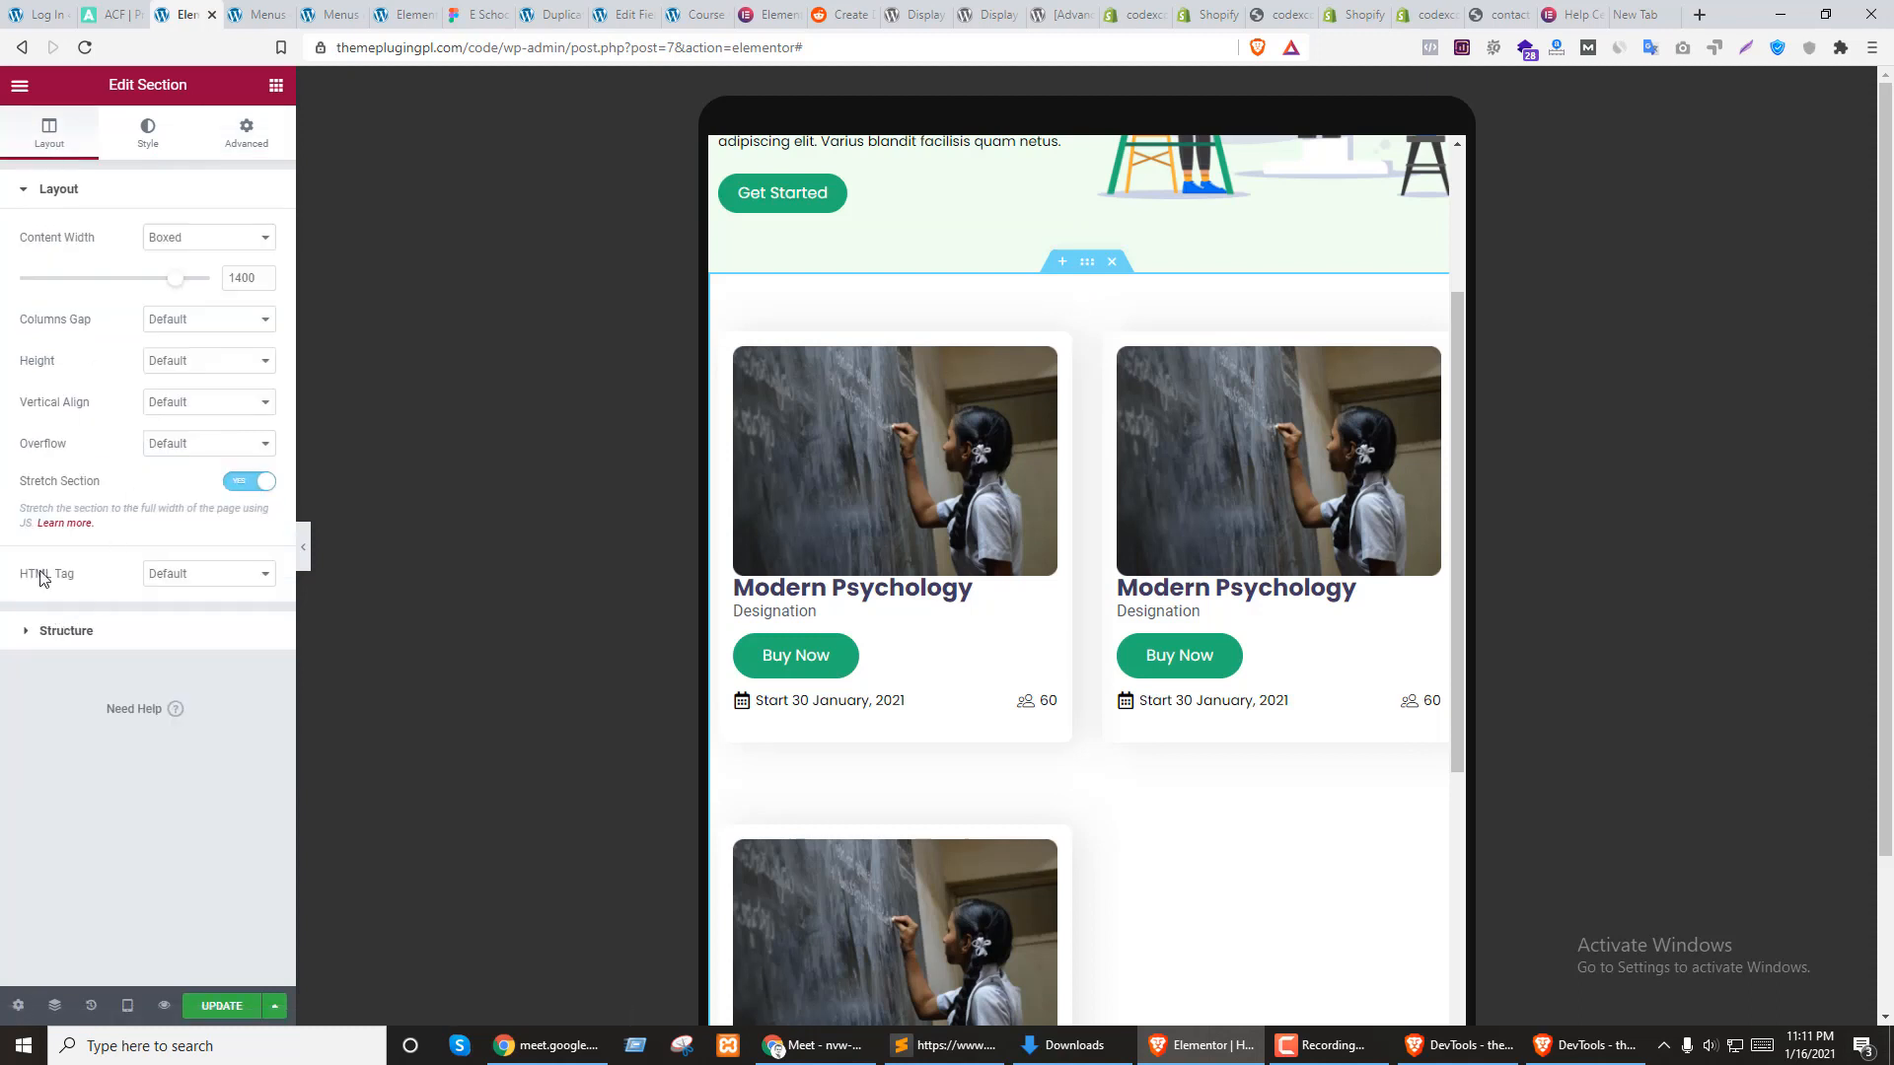
click(37, 638)
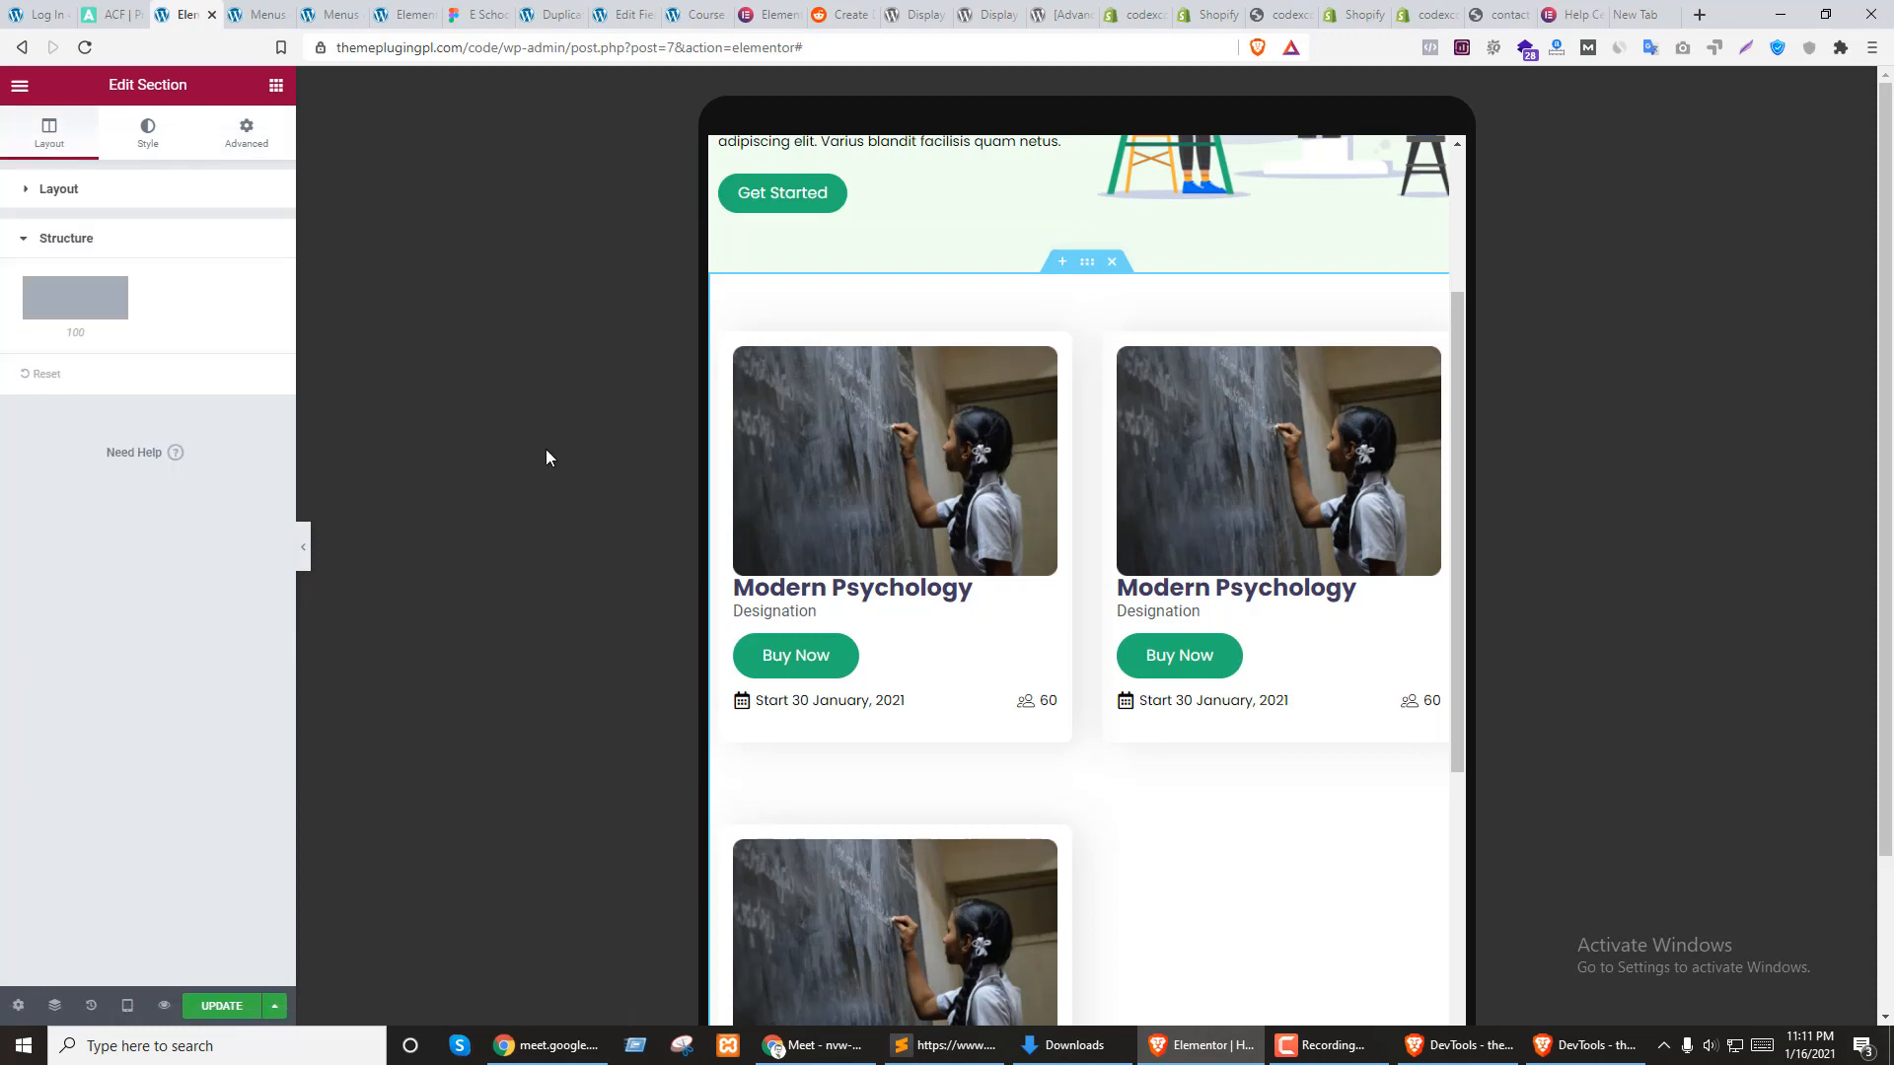
Set the course posts grid to 3 columns on tablet and update the page
click(1442, 345)
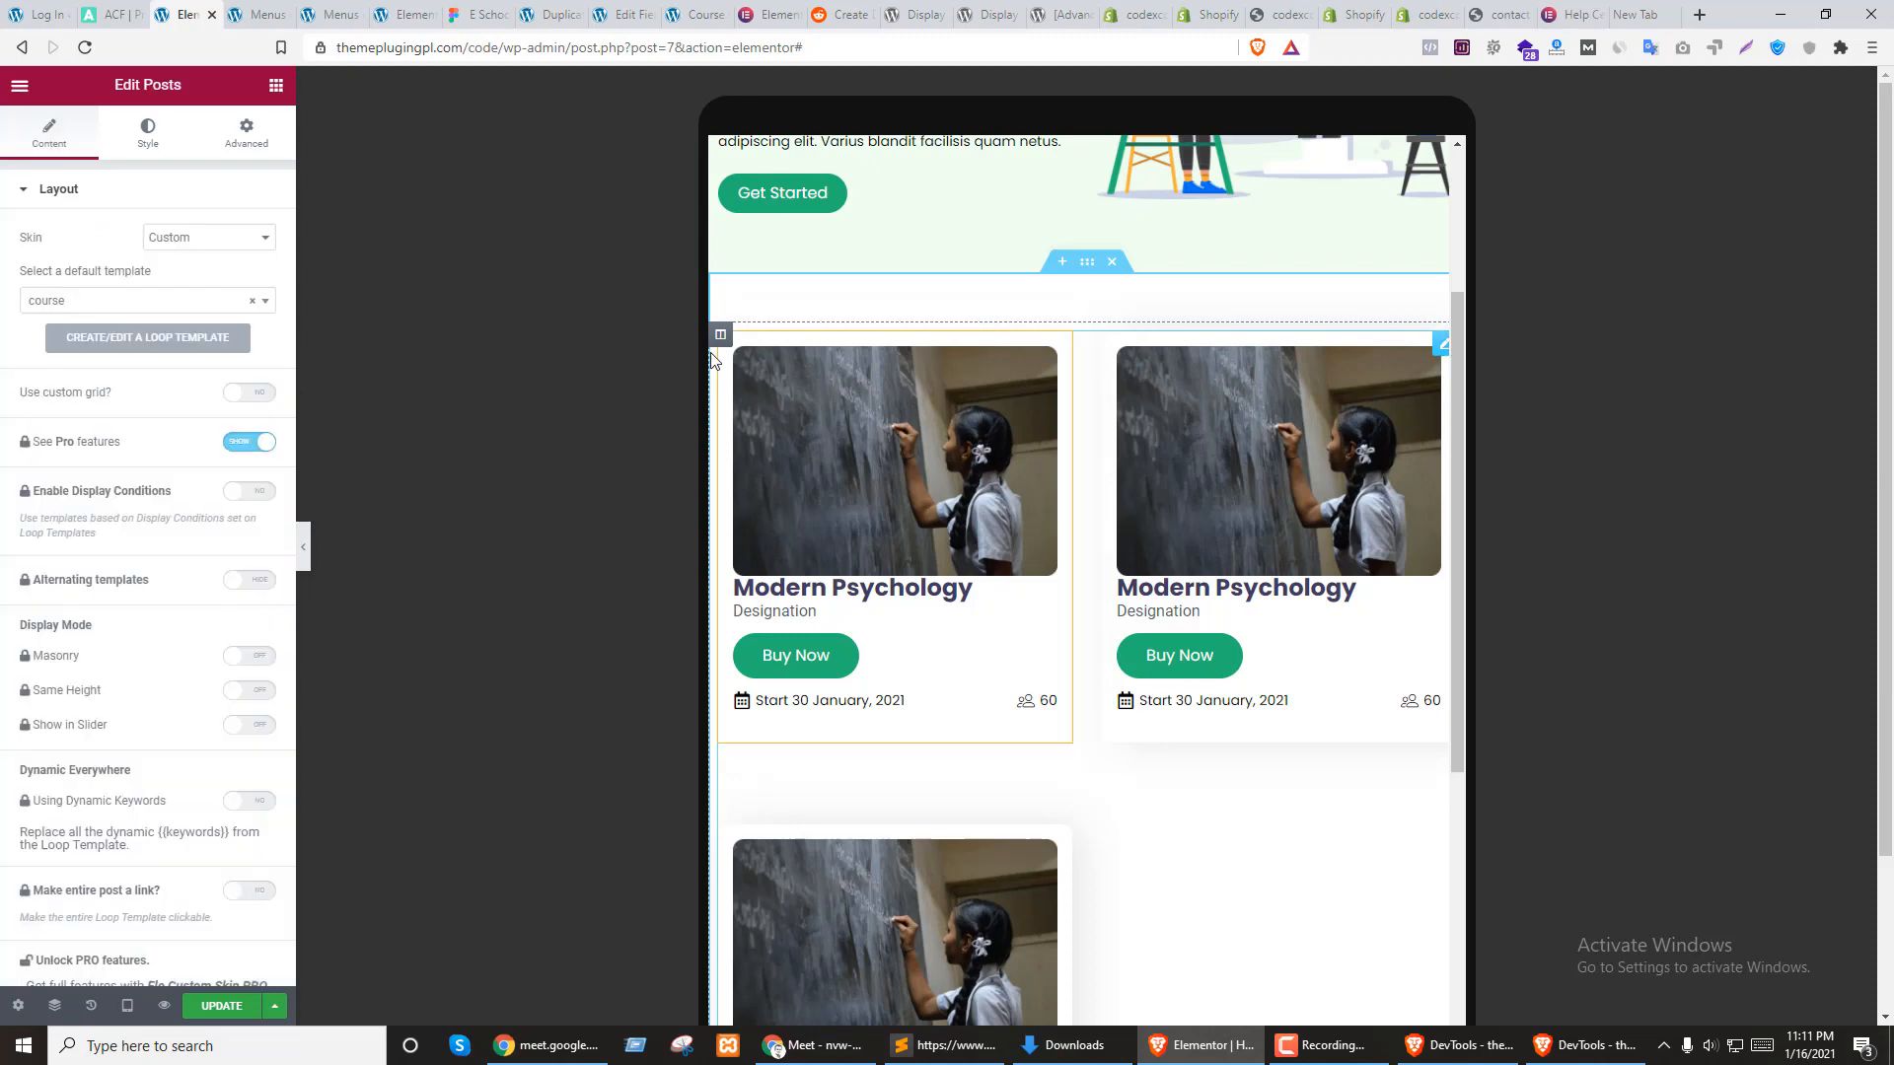
scroll(188, 365, down, 4)
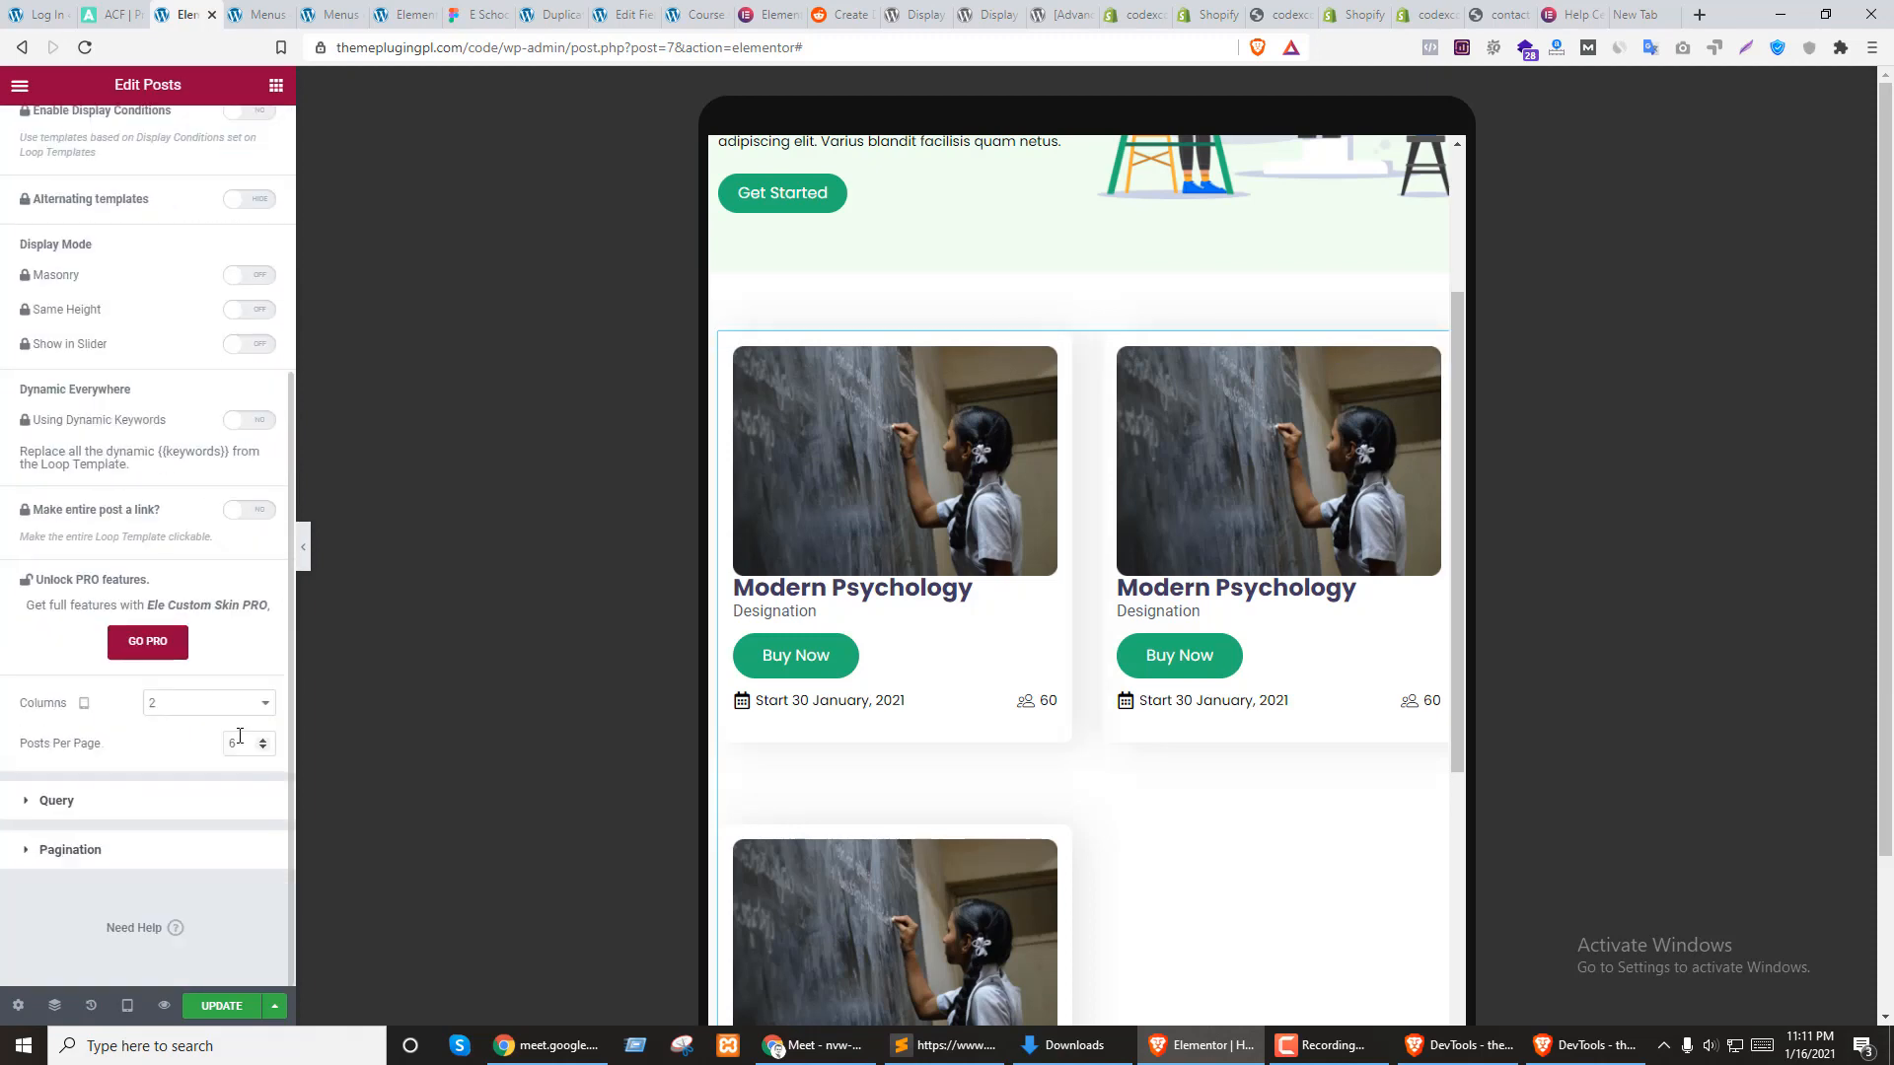
click(154, 704)
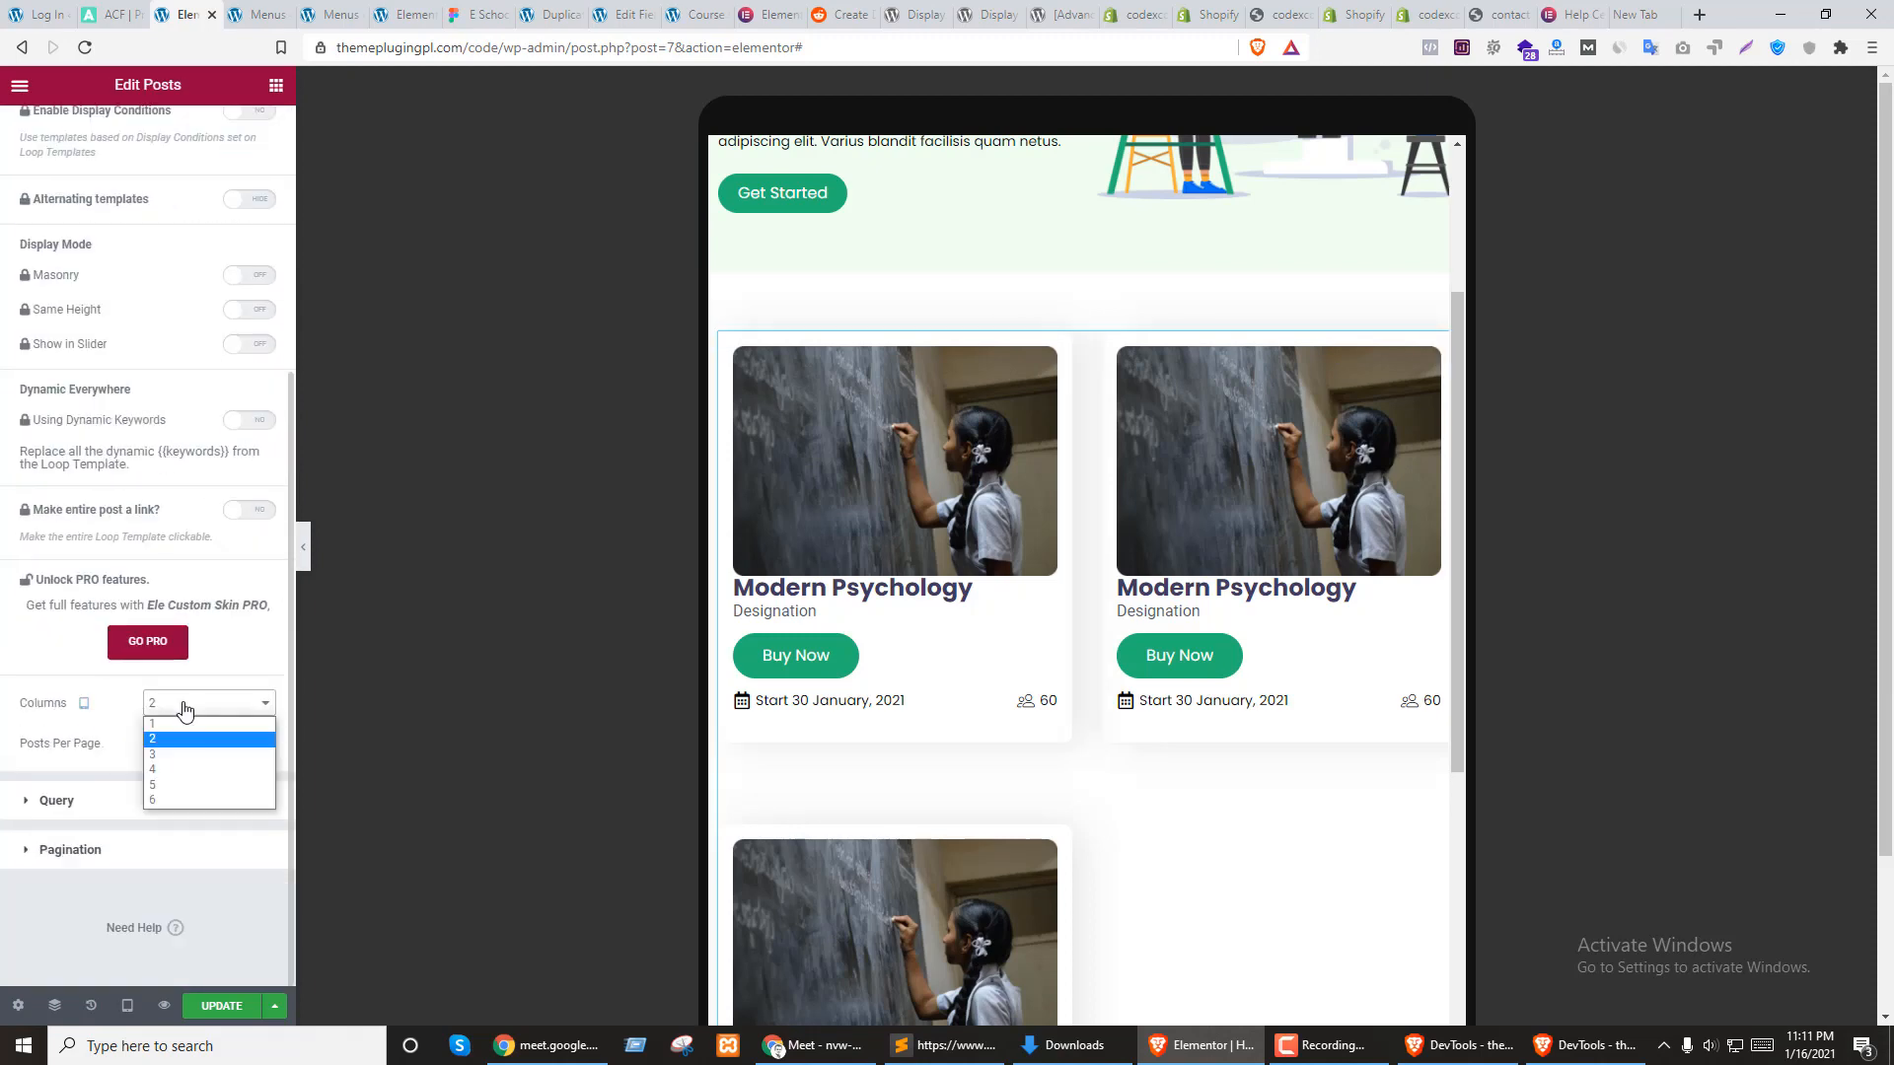
click(153, 761)
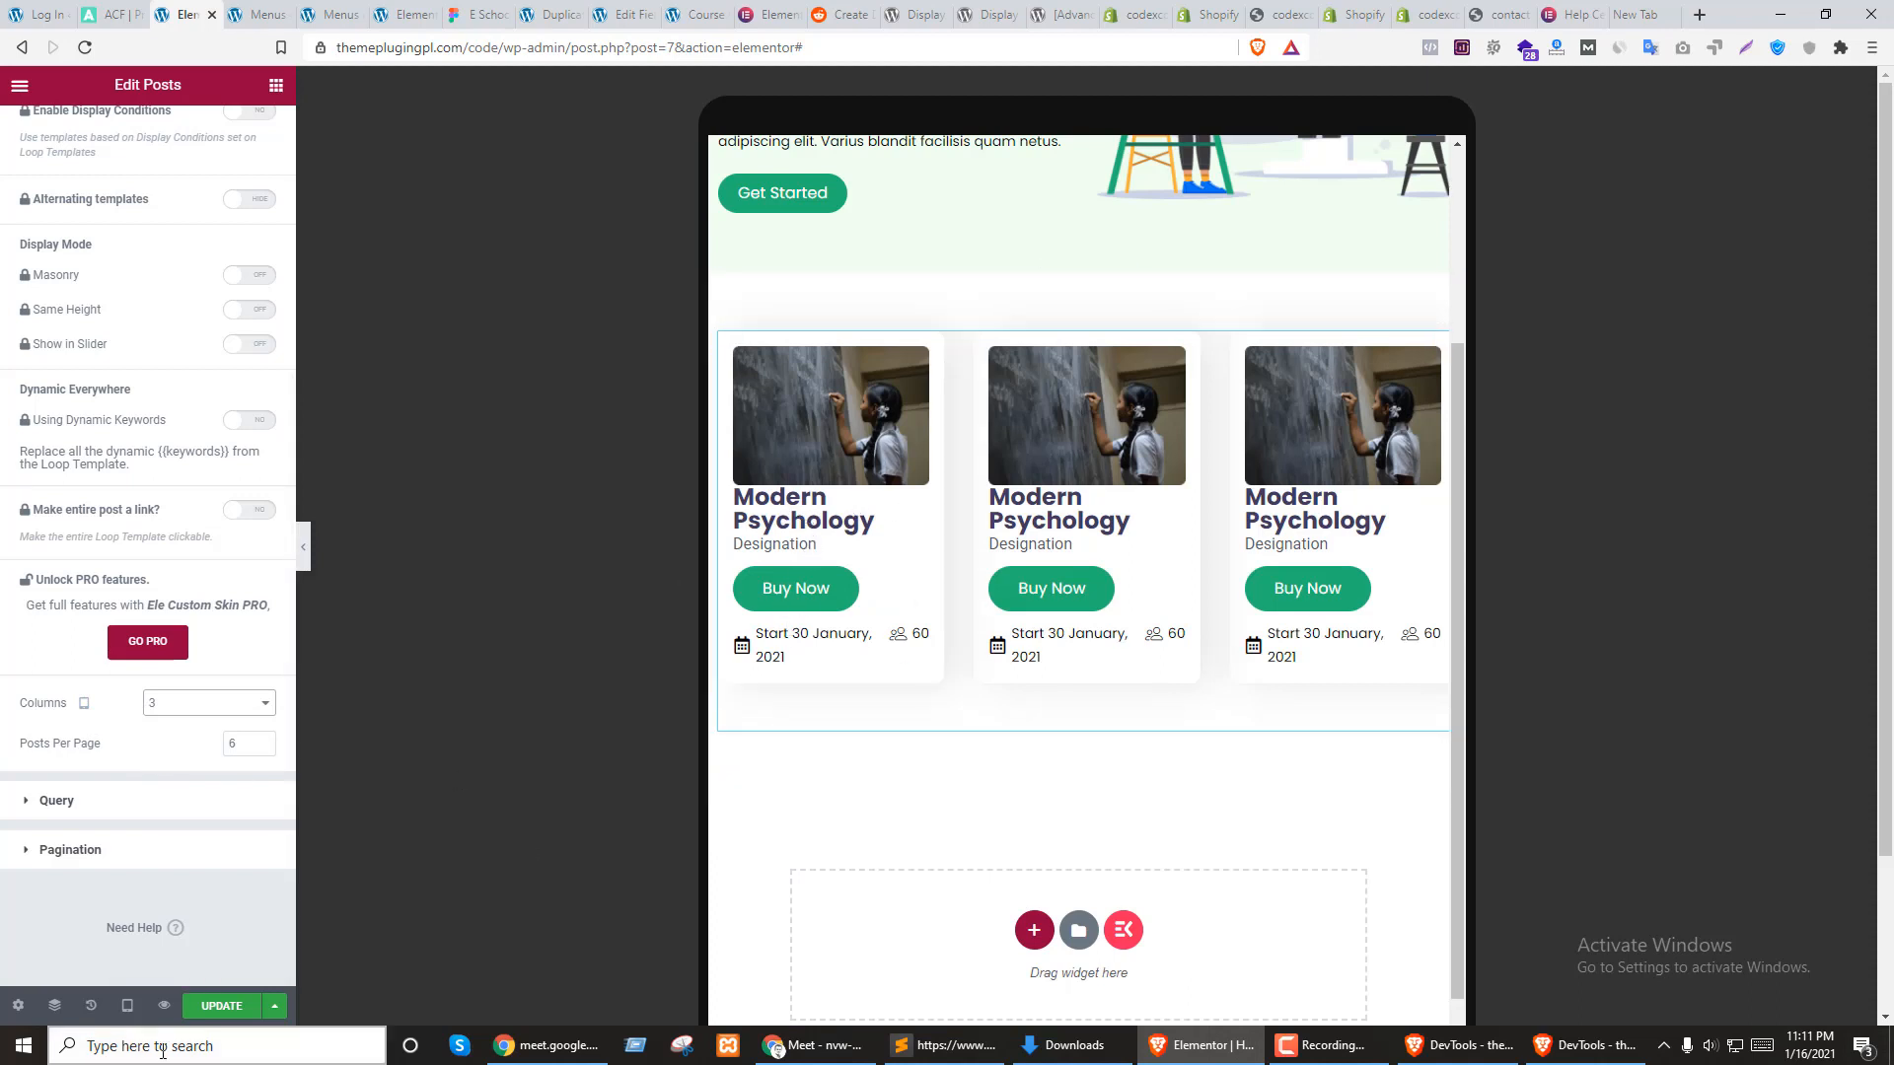
click(217, 1014)
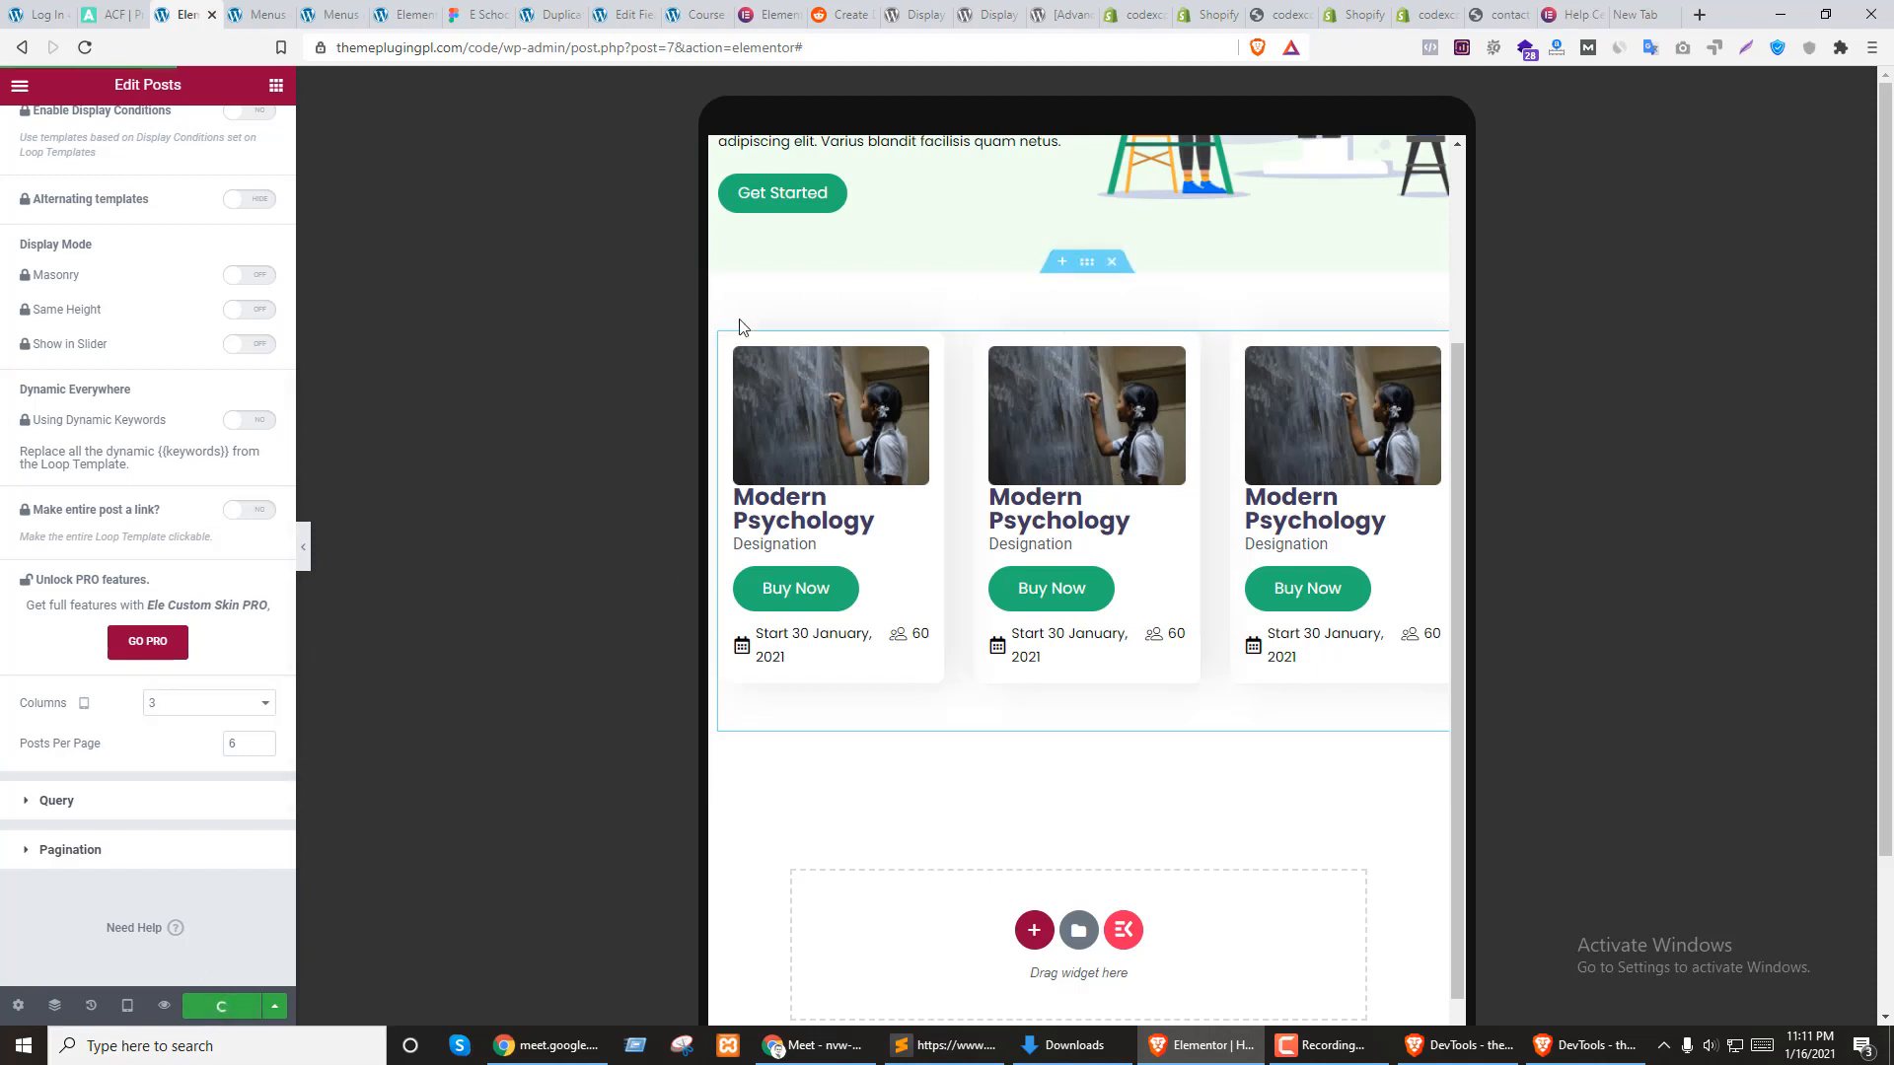
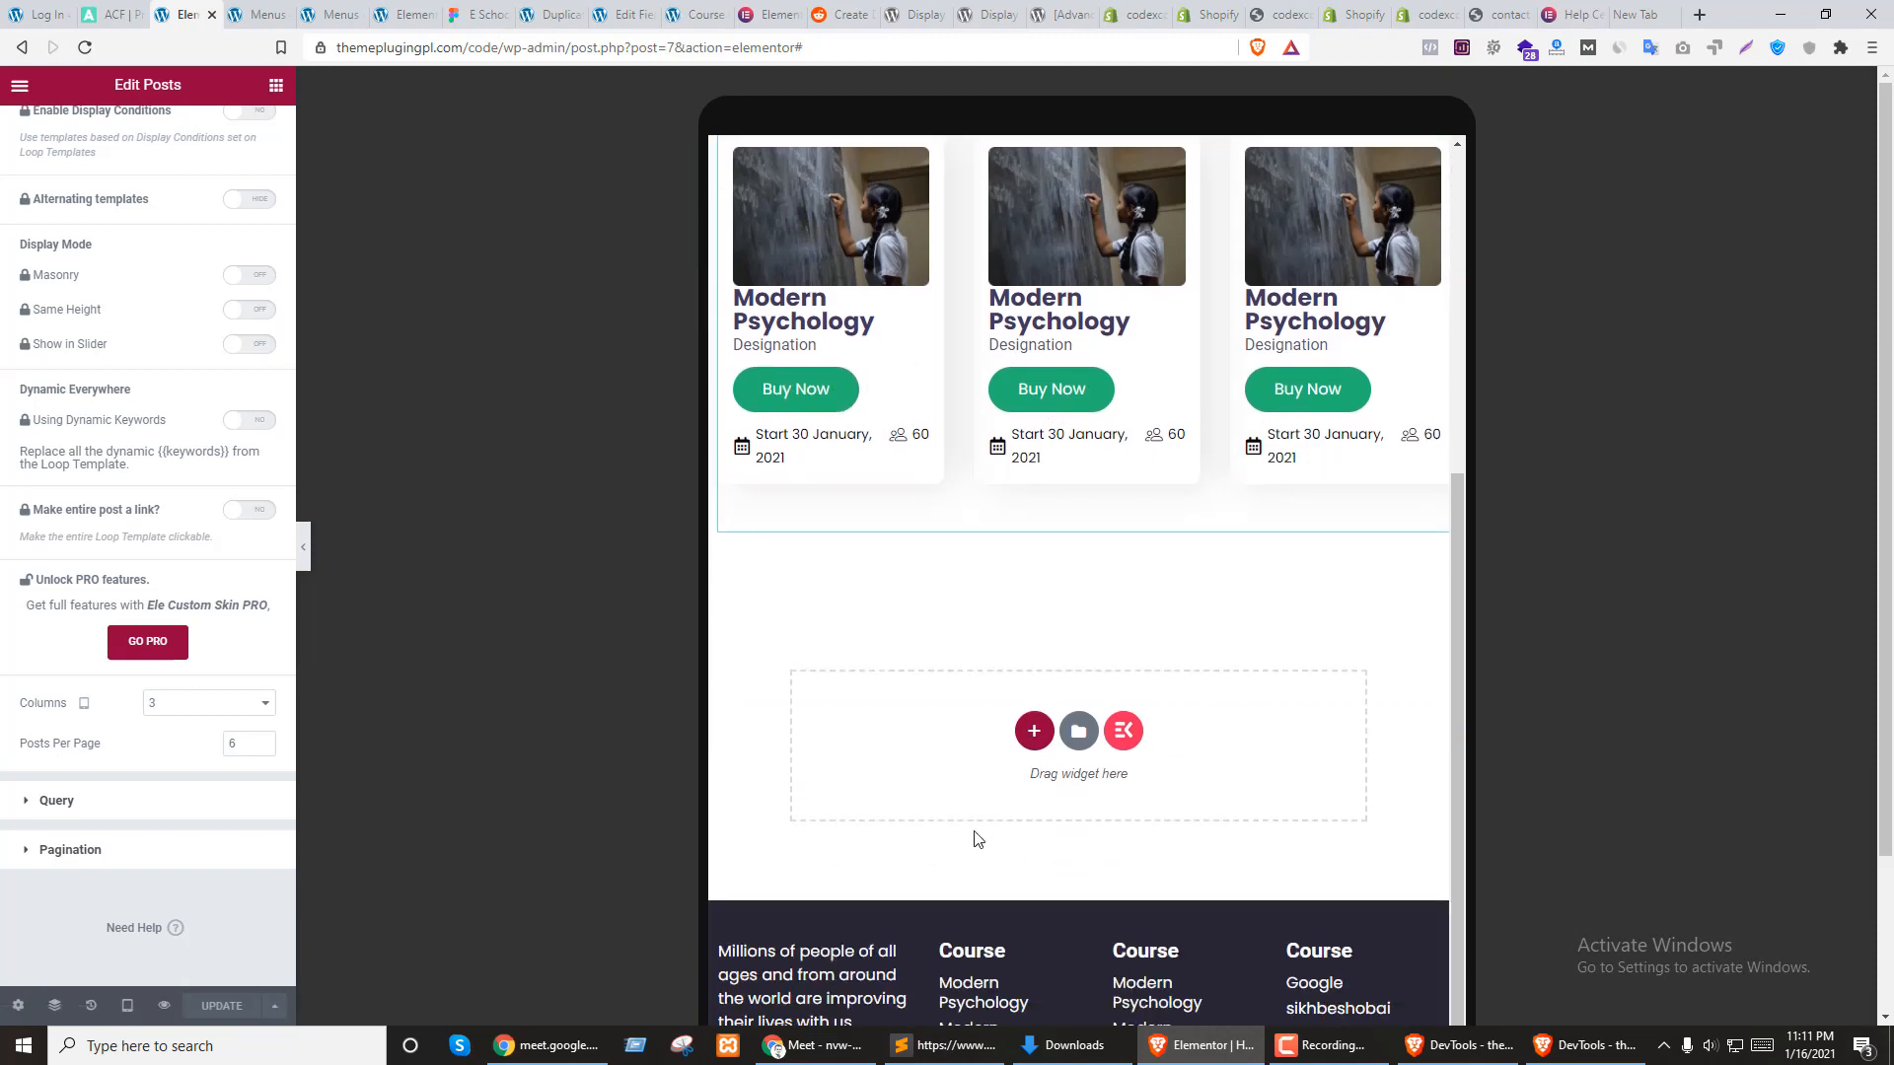
scroll(977, 838, down, 2)
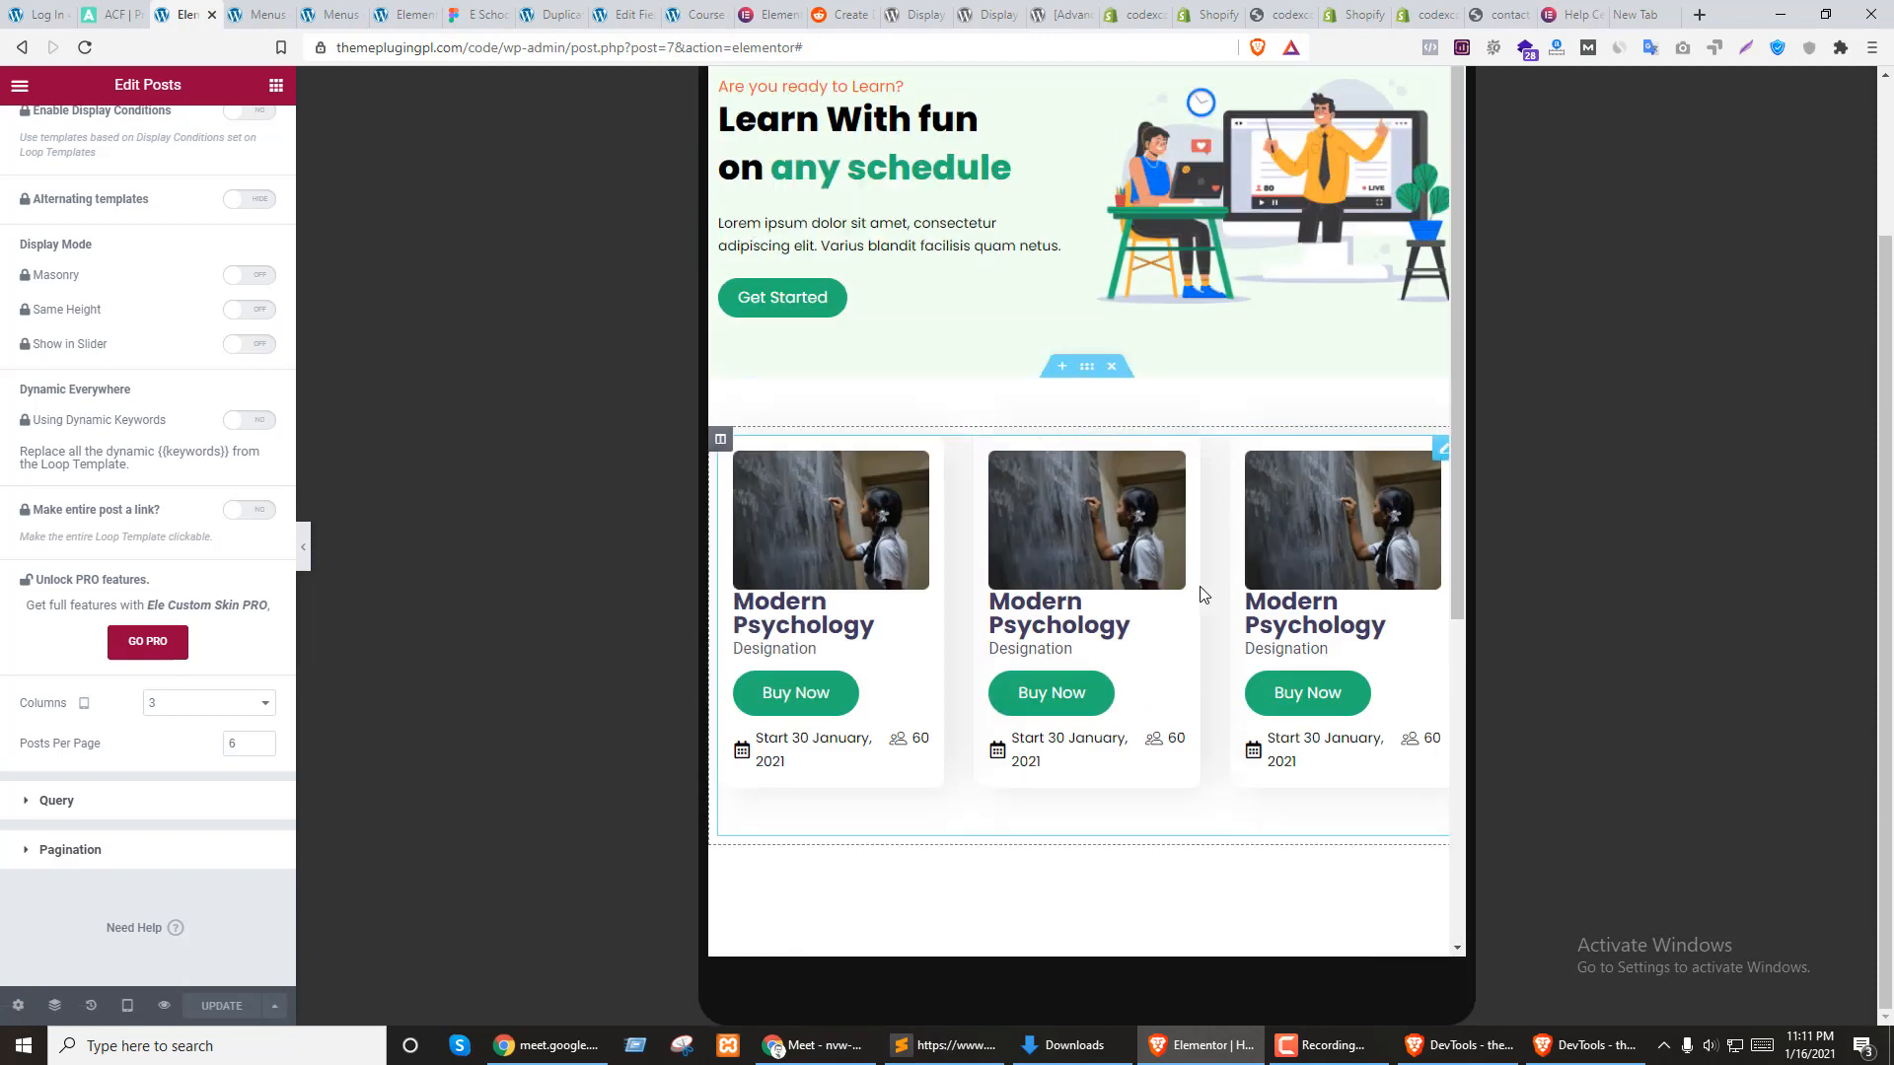
scroll(1233, 611, up, 5)
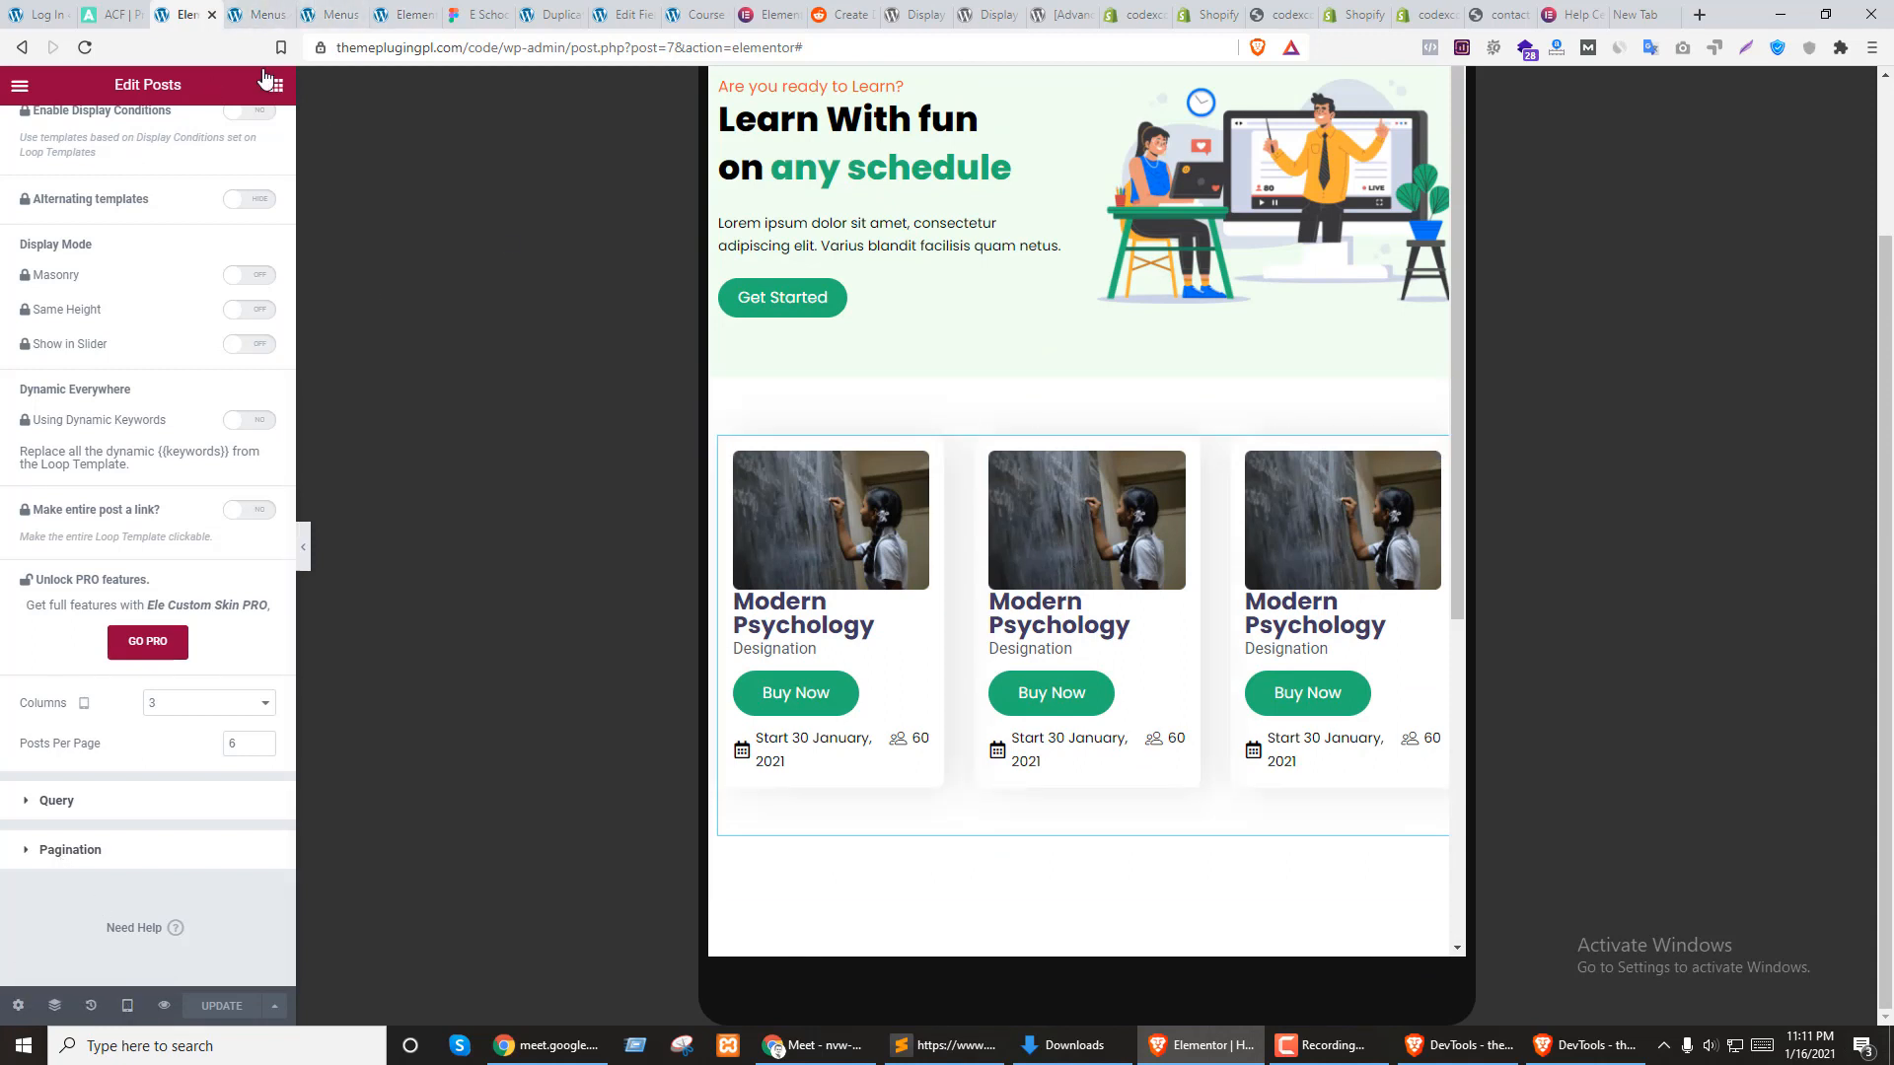
Switch to the mobile preview and center the hero's "Are you ready to Learn?" heading
click(127, 1006)
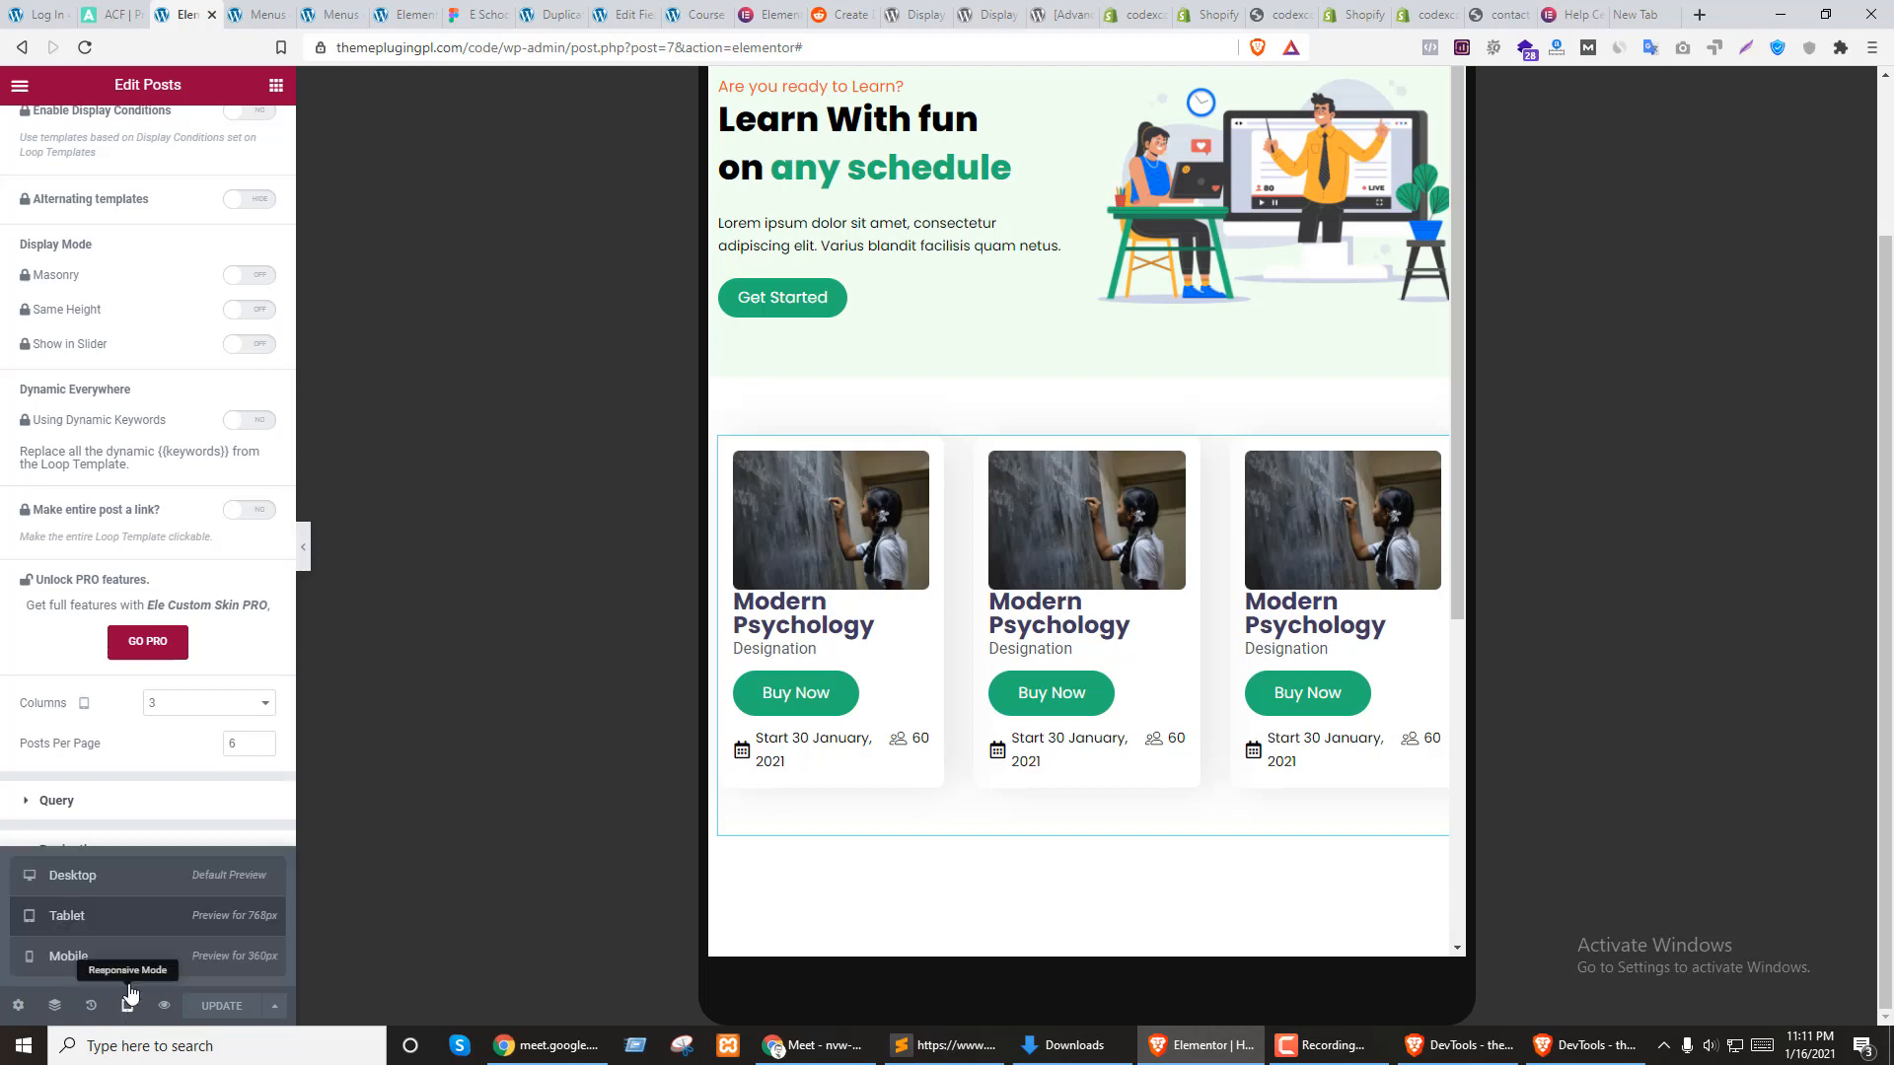
click(69, 956)
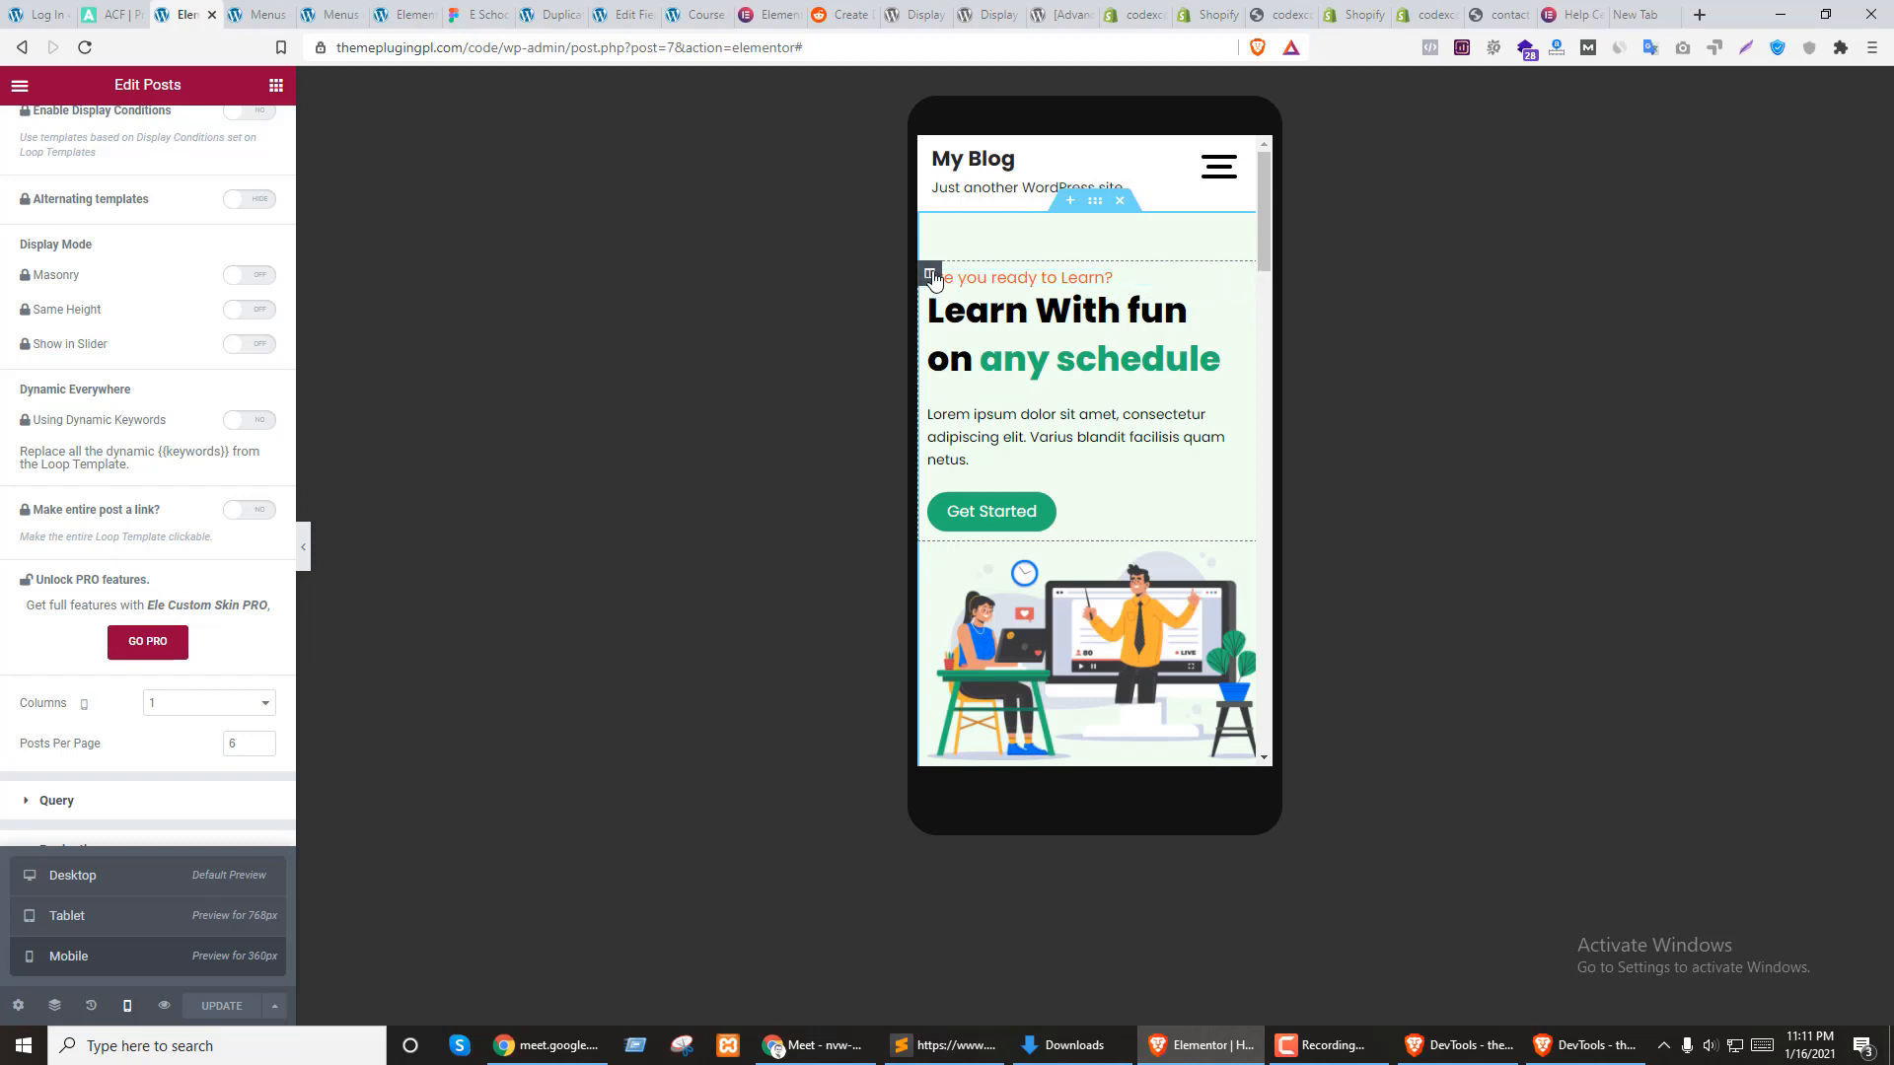
click(1245, 283)
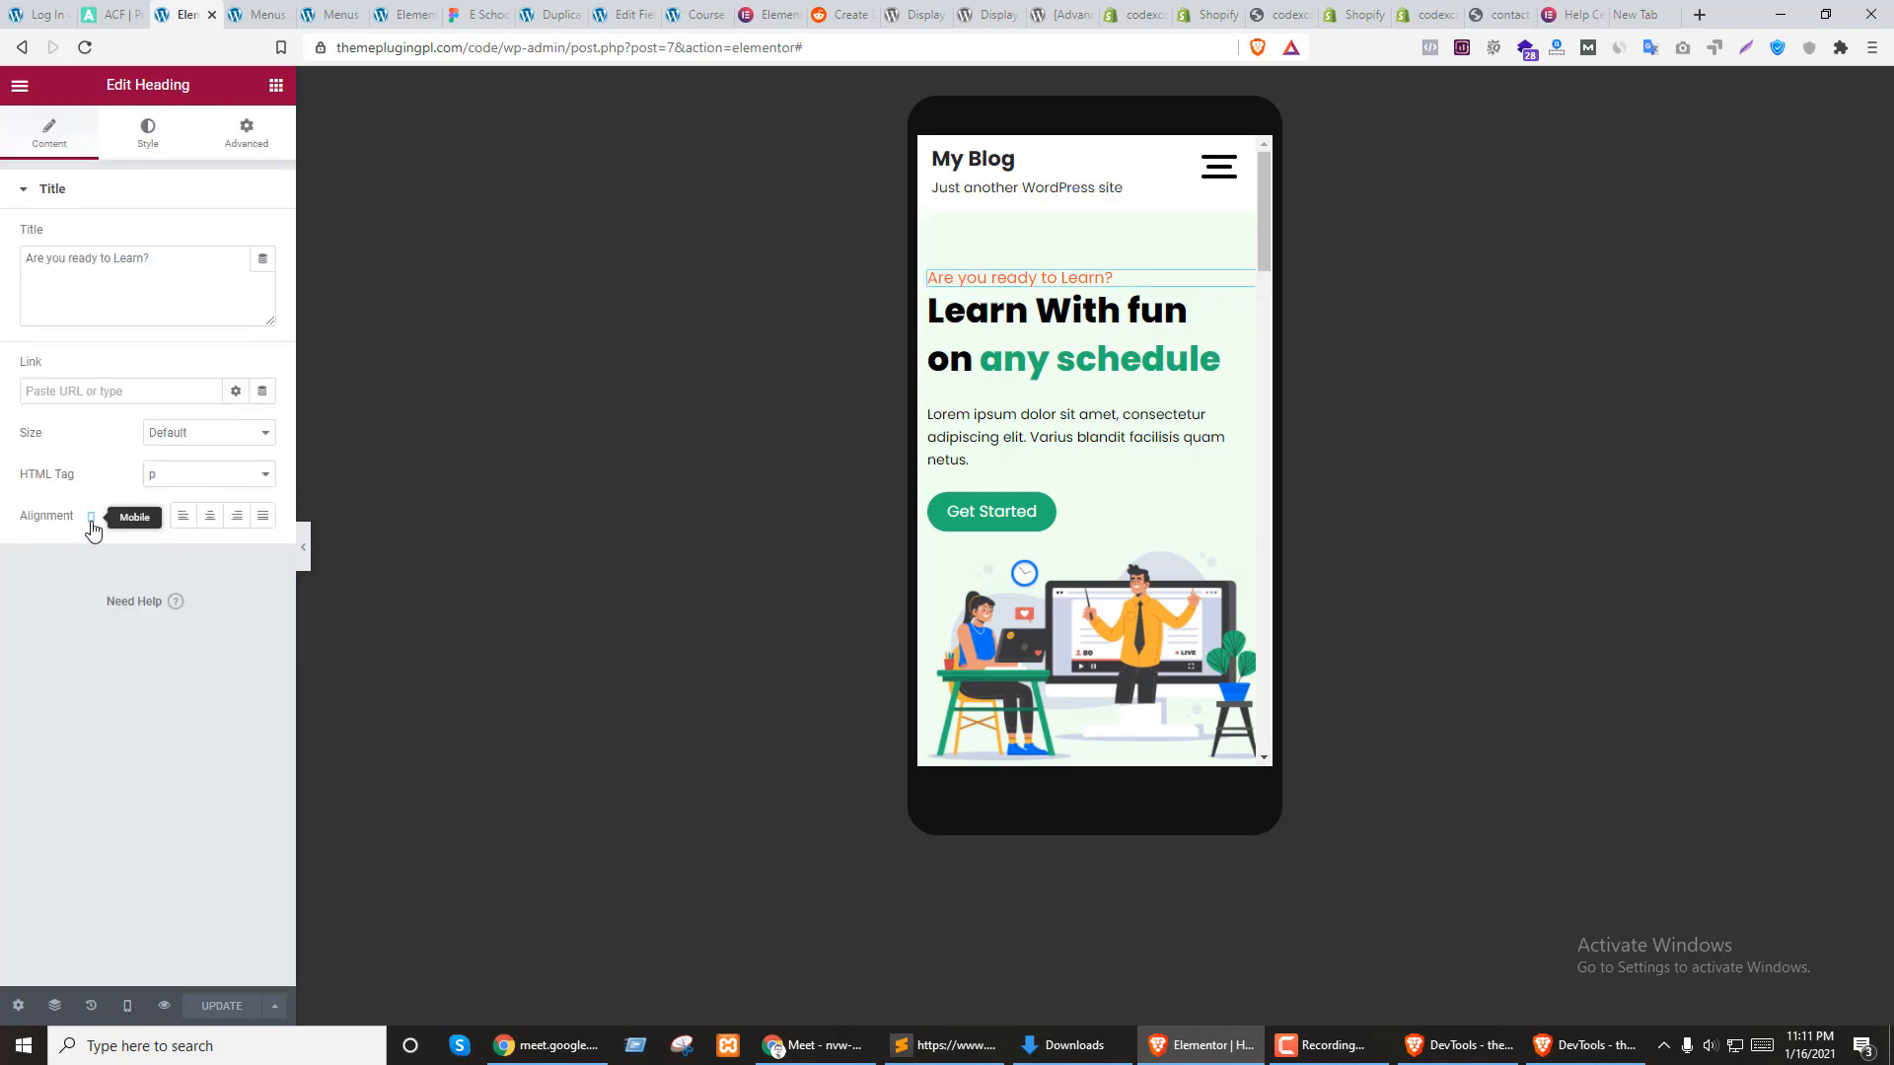
click(211, 515)
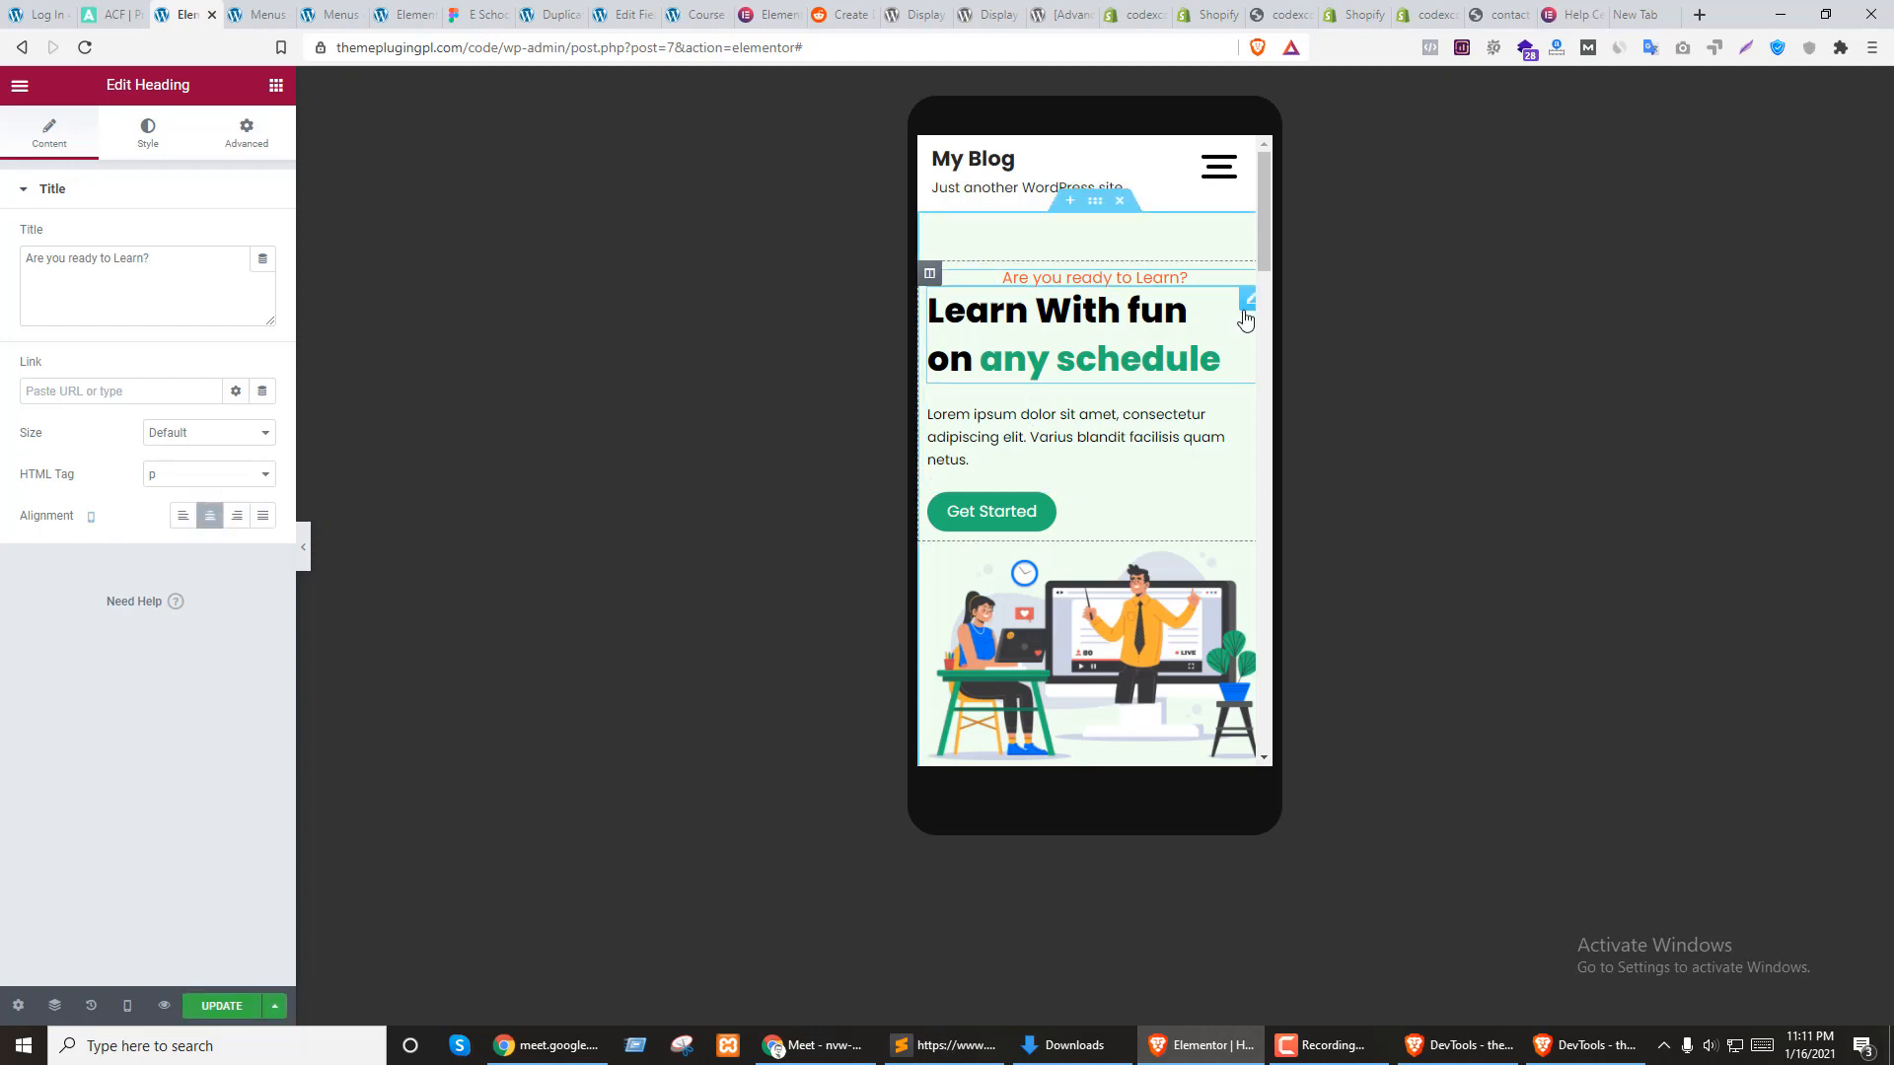
Center the hero's "Learn With fun on any schedule" heading on mobile
click(1247, 300)
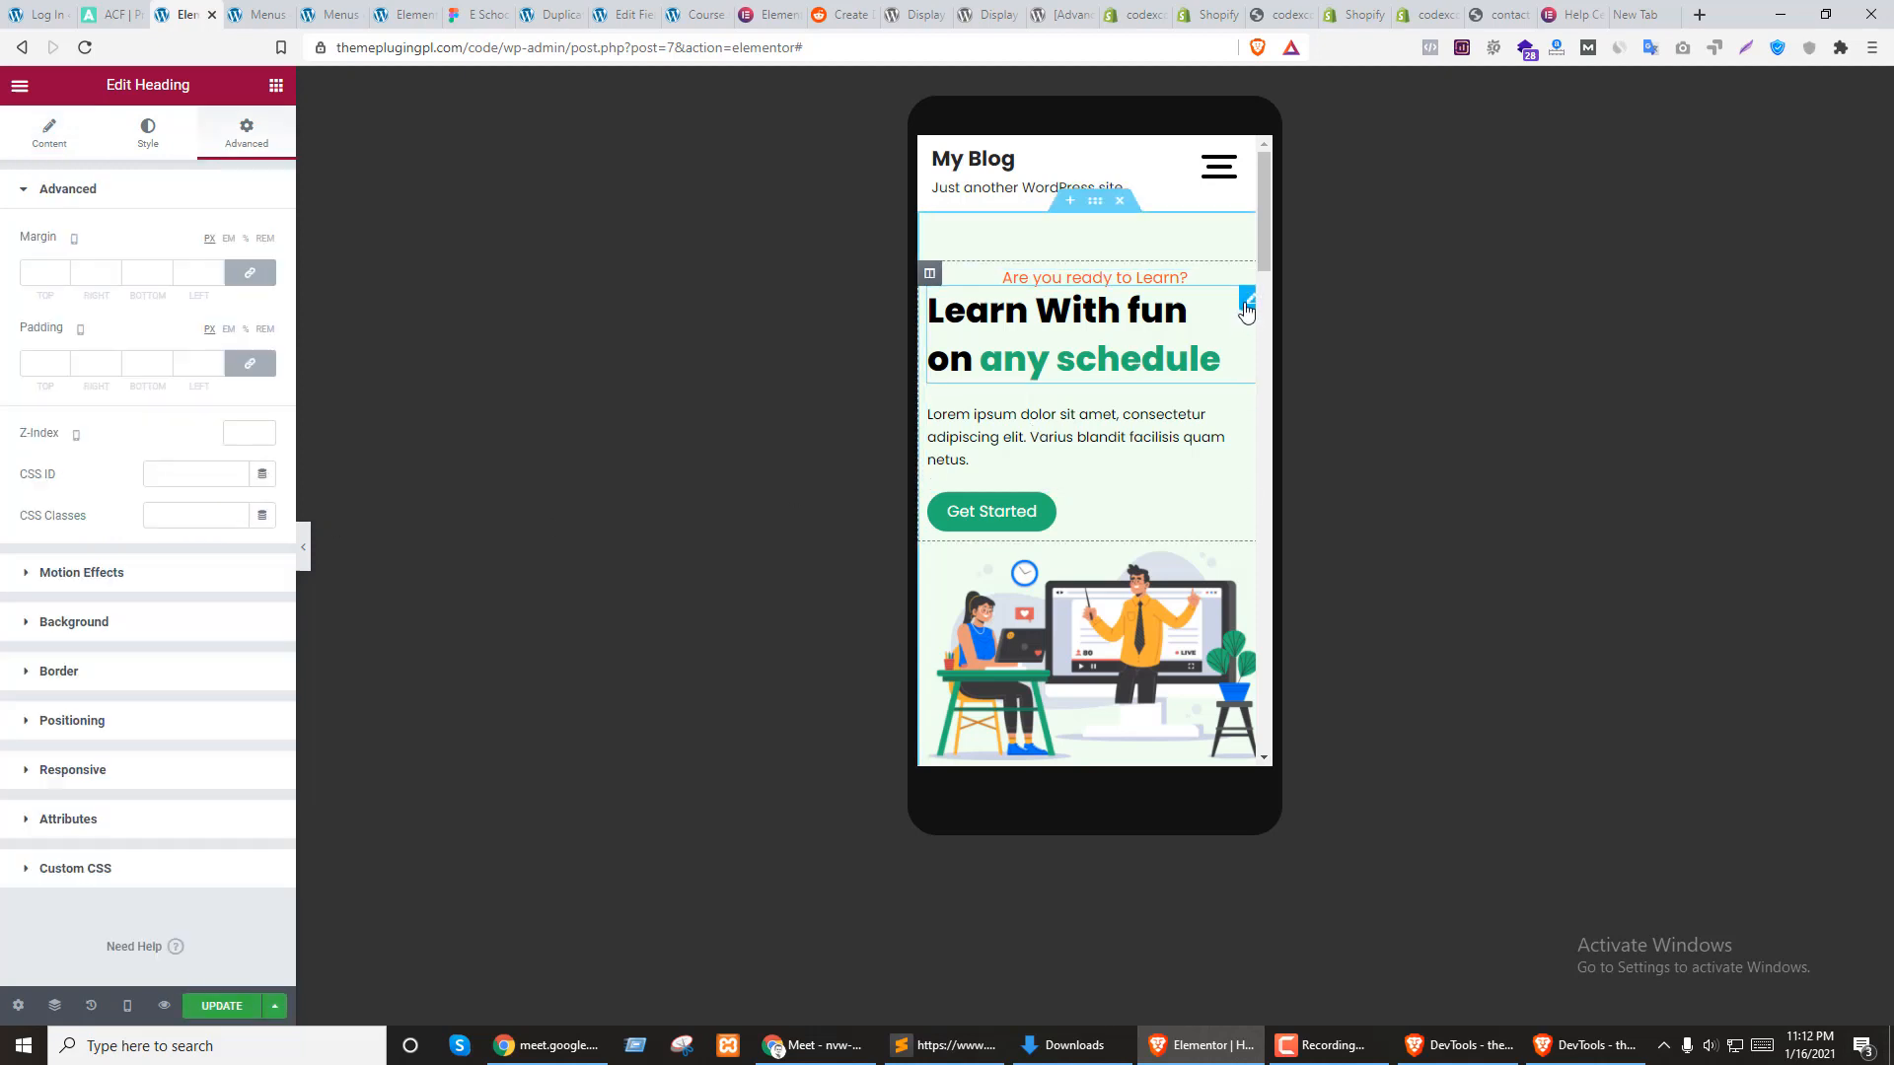
click(48, 129)
click(210, 515)
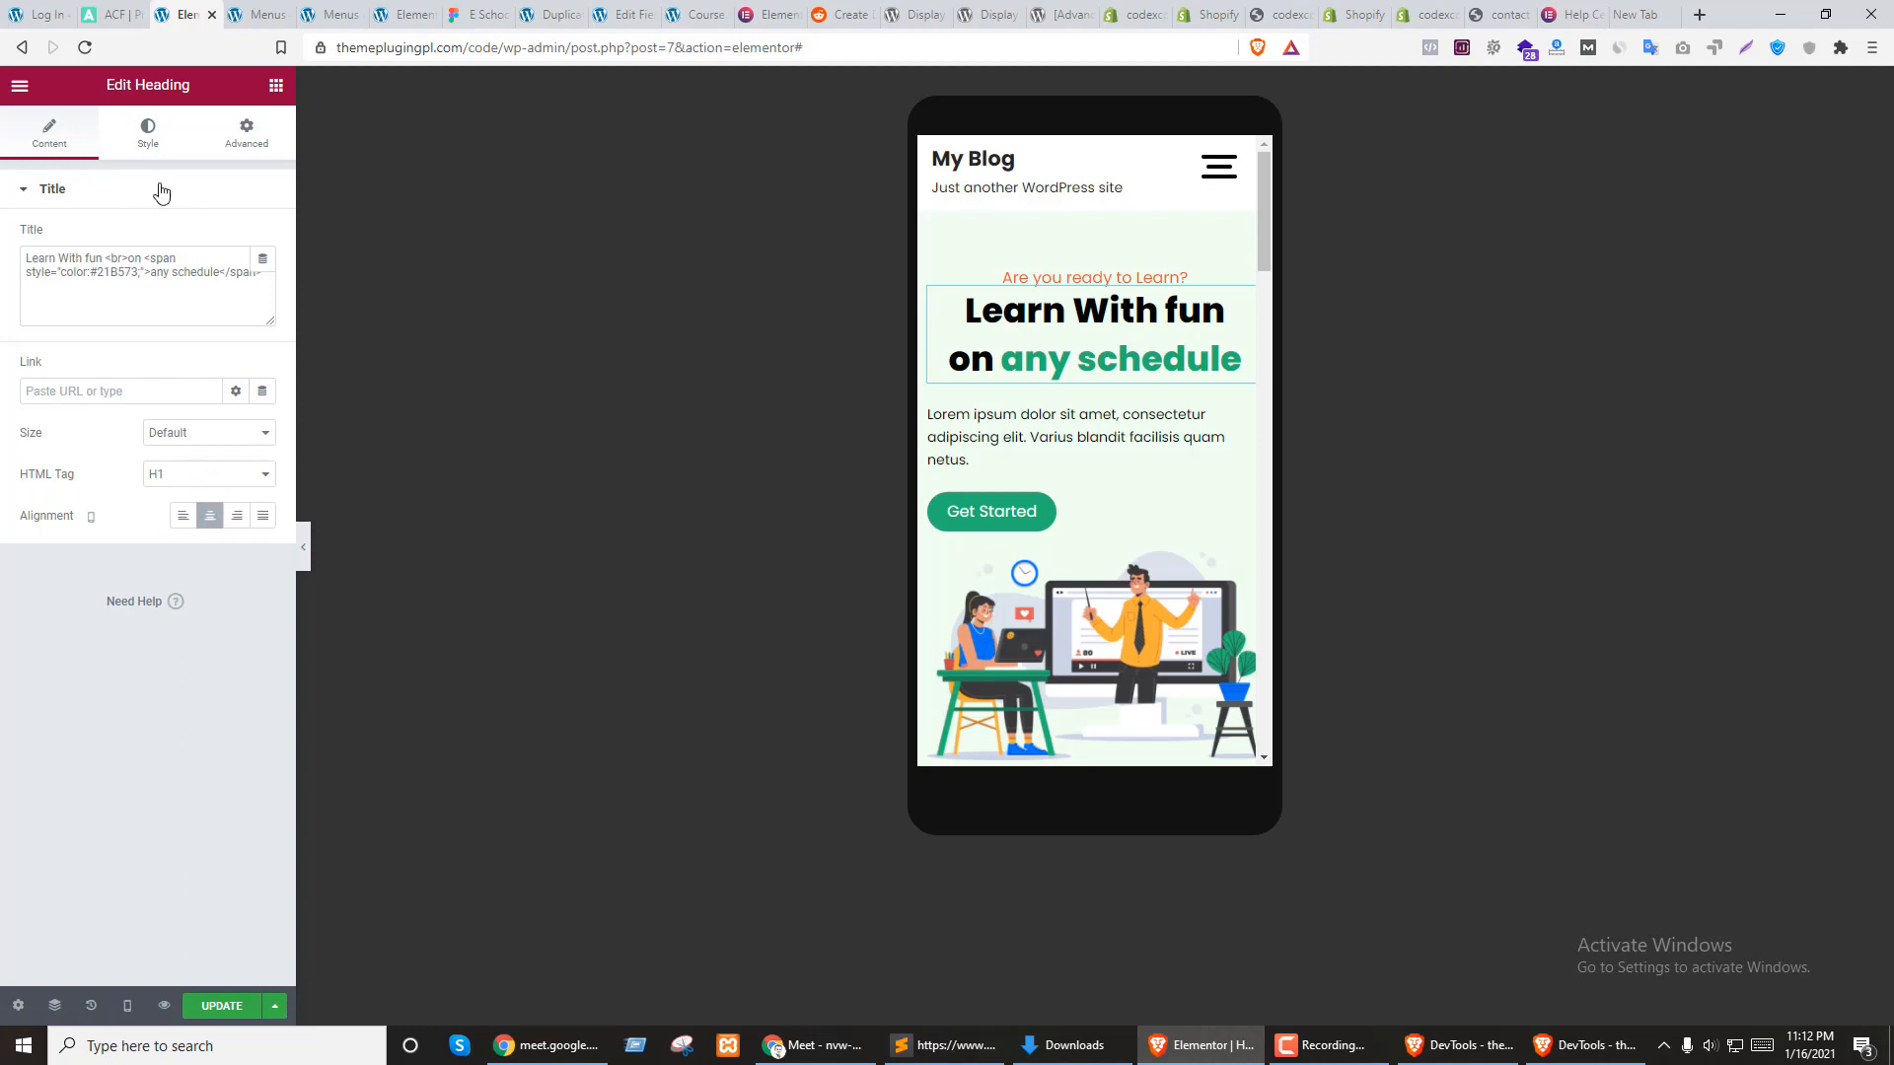
Set the hero main heading's mobile font size to 30 px and its line height to 1.2 em
click(148, 131)
click(262, 279)
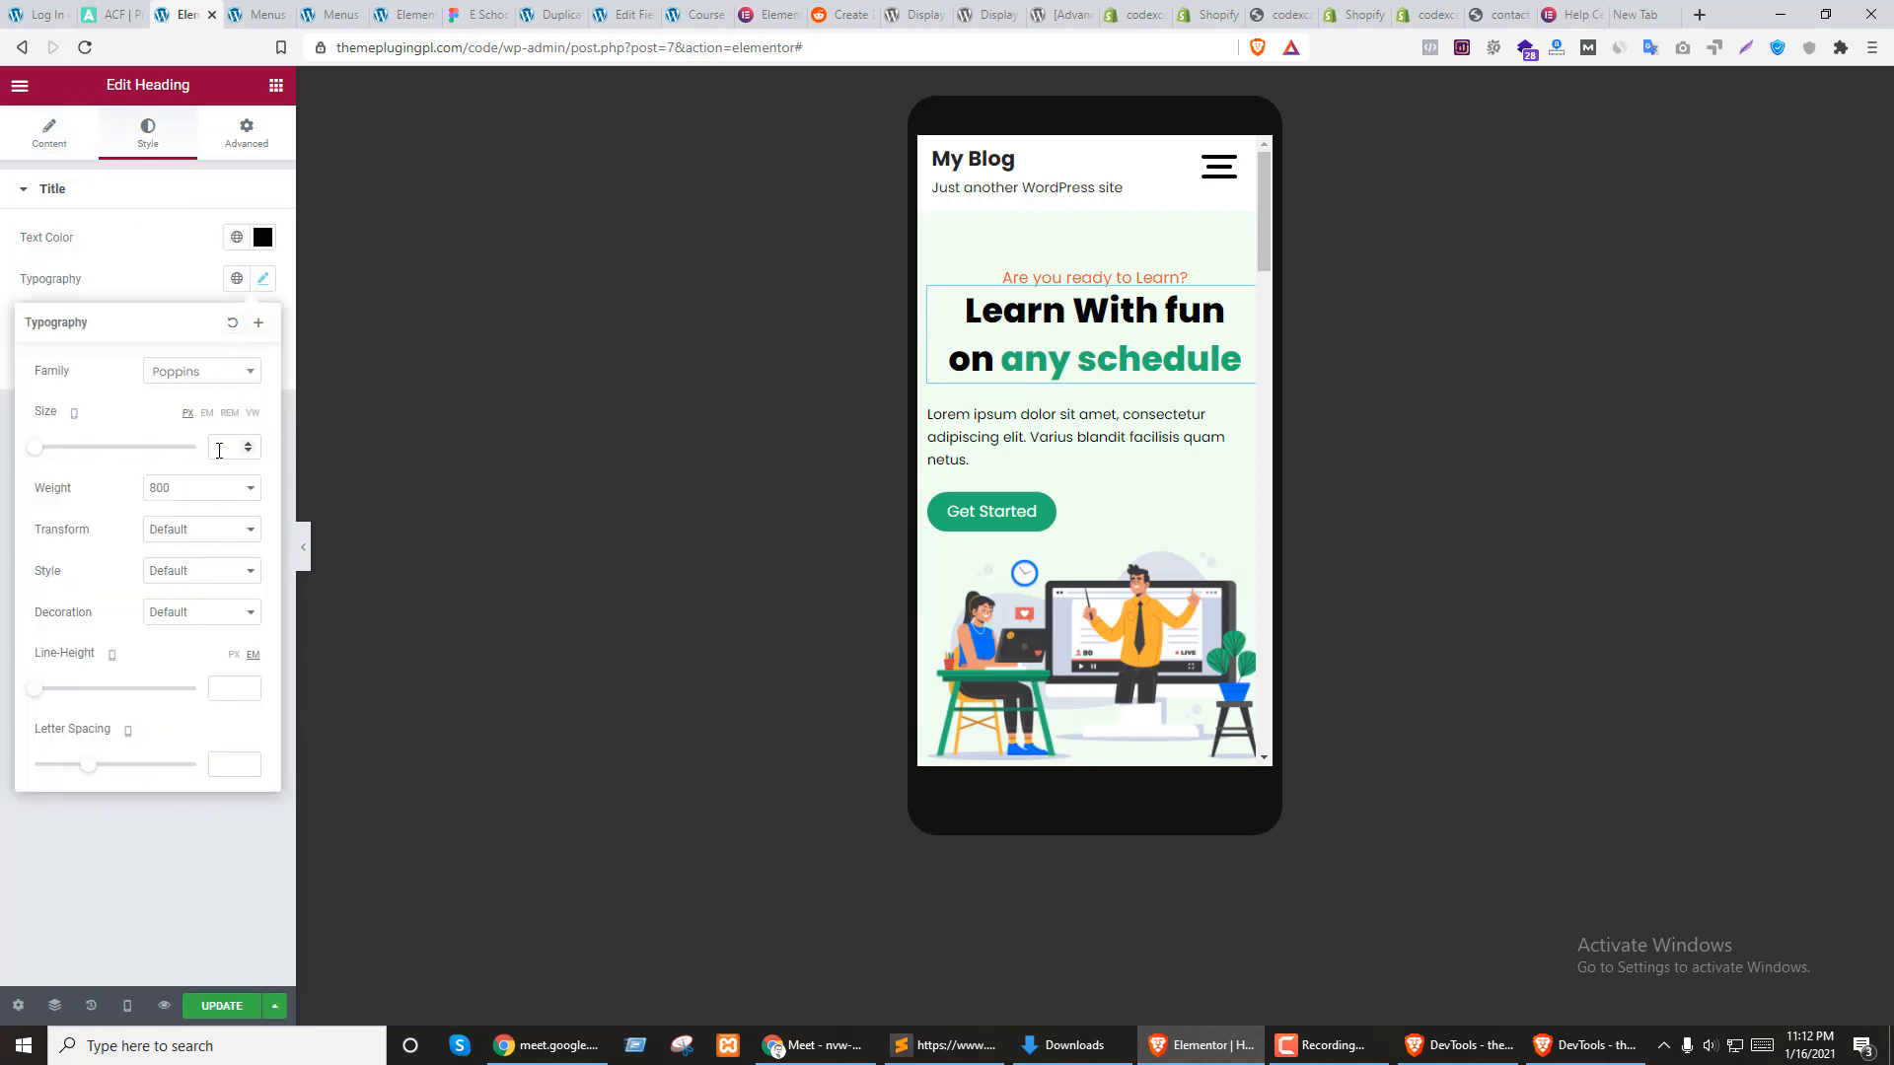
text(30)
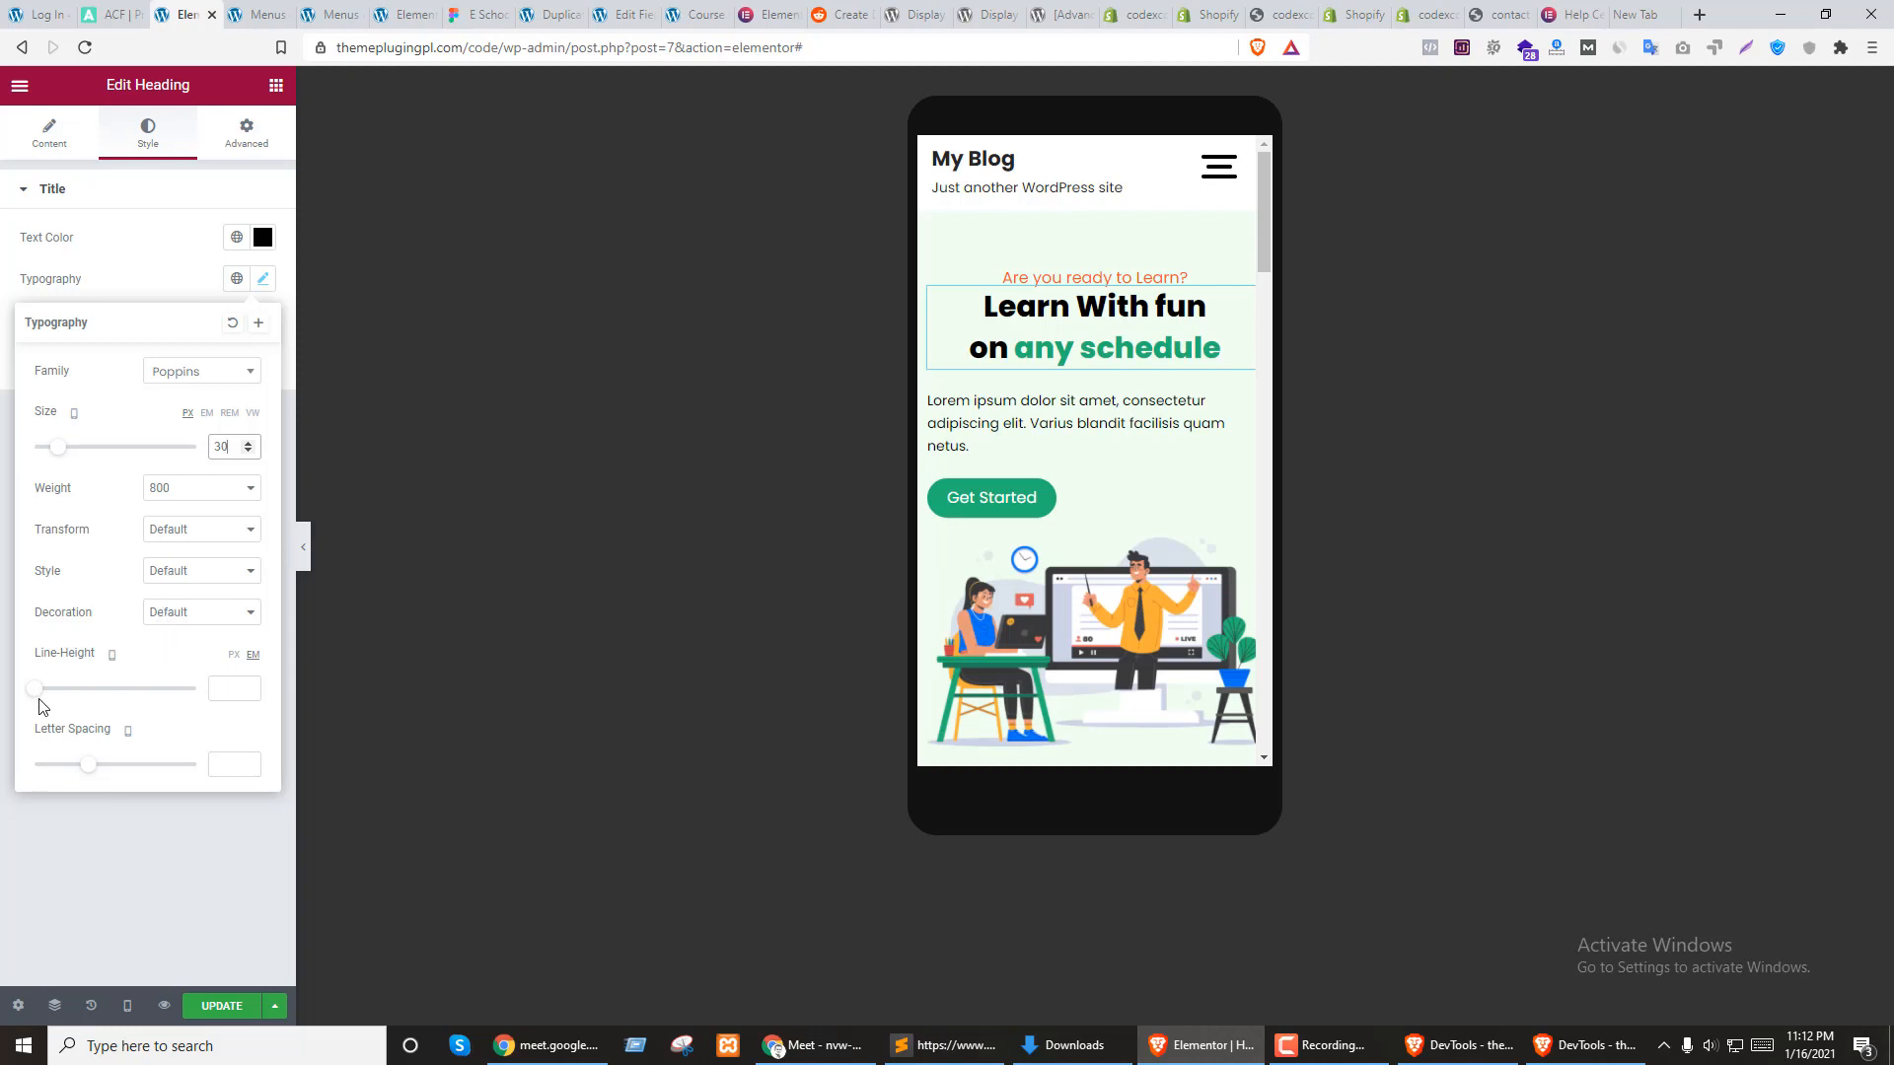
drag(40, 700, 53, 701)
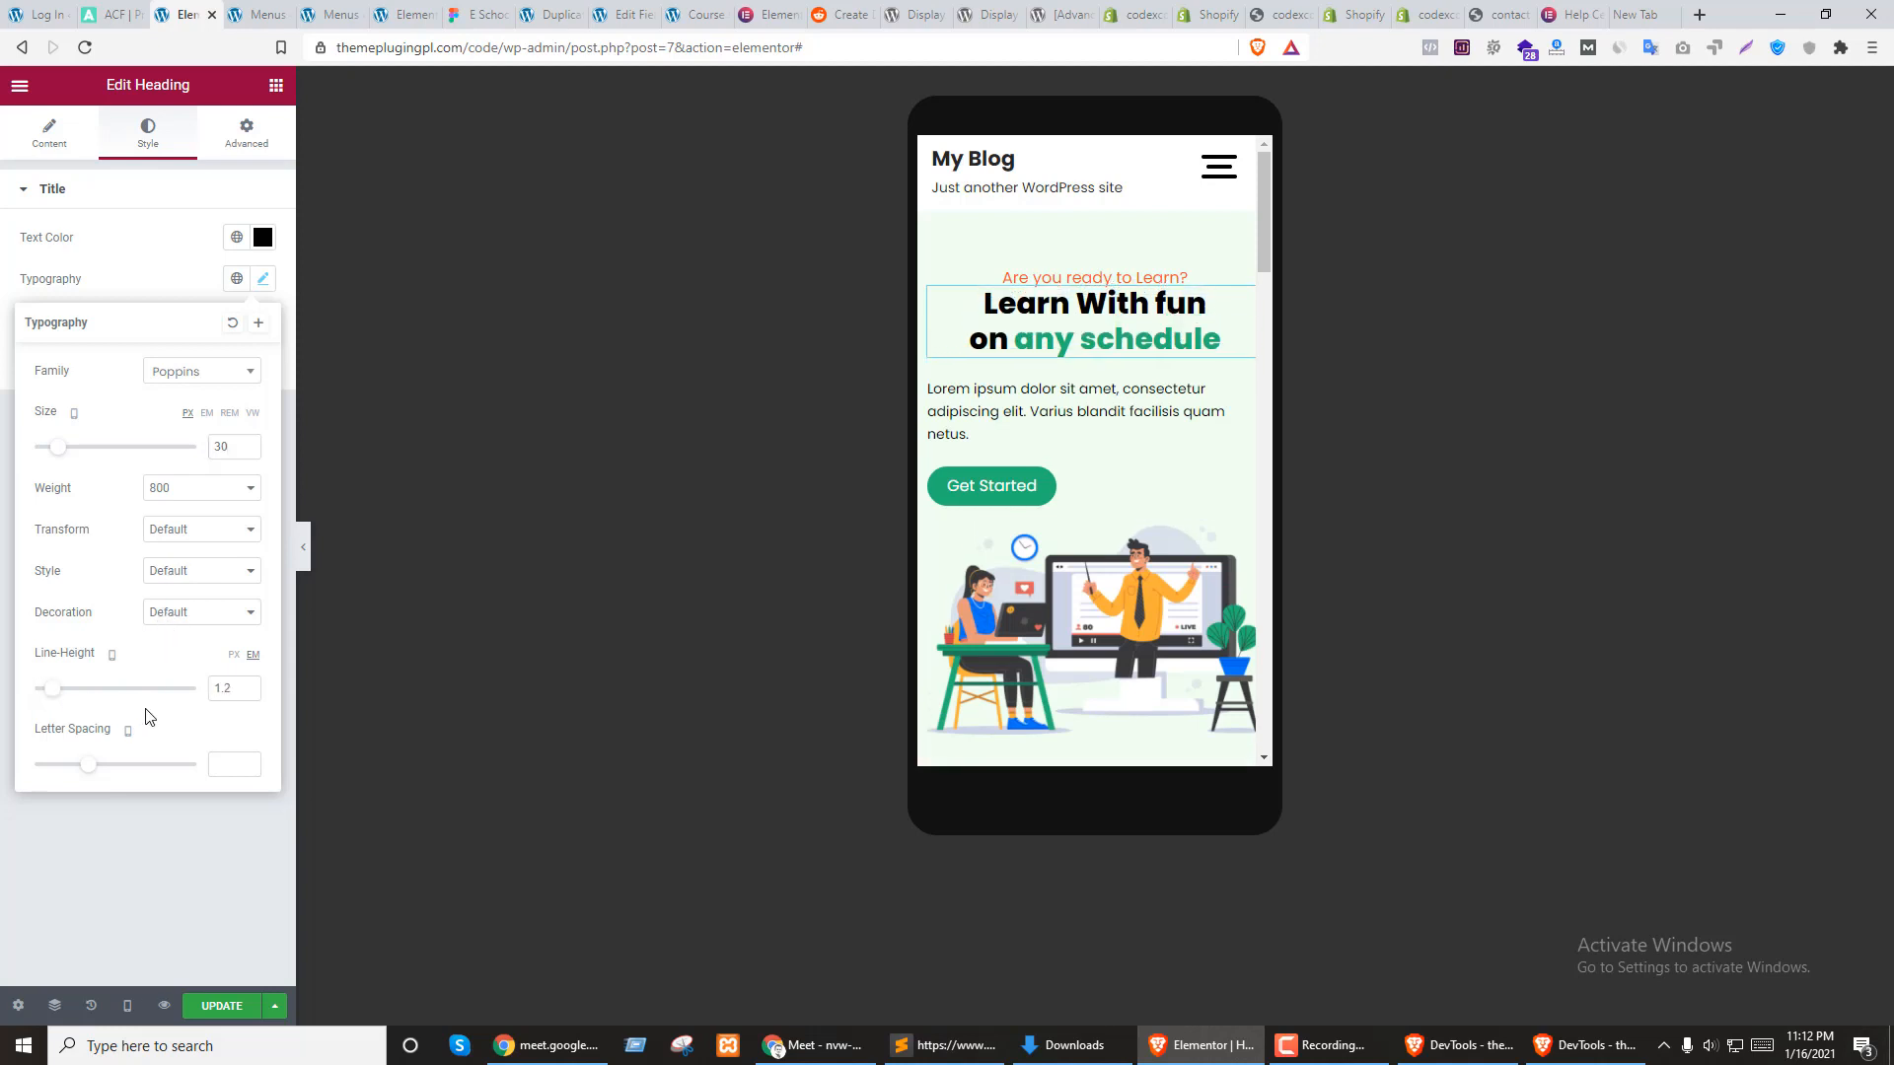
Unlink the main heading's mobile padding values and set the top and bottom padding to 10 px
click(246, 136)
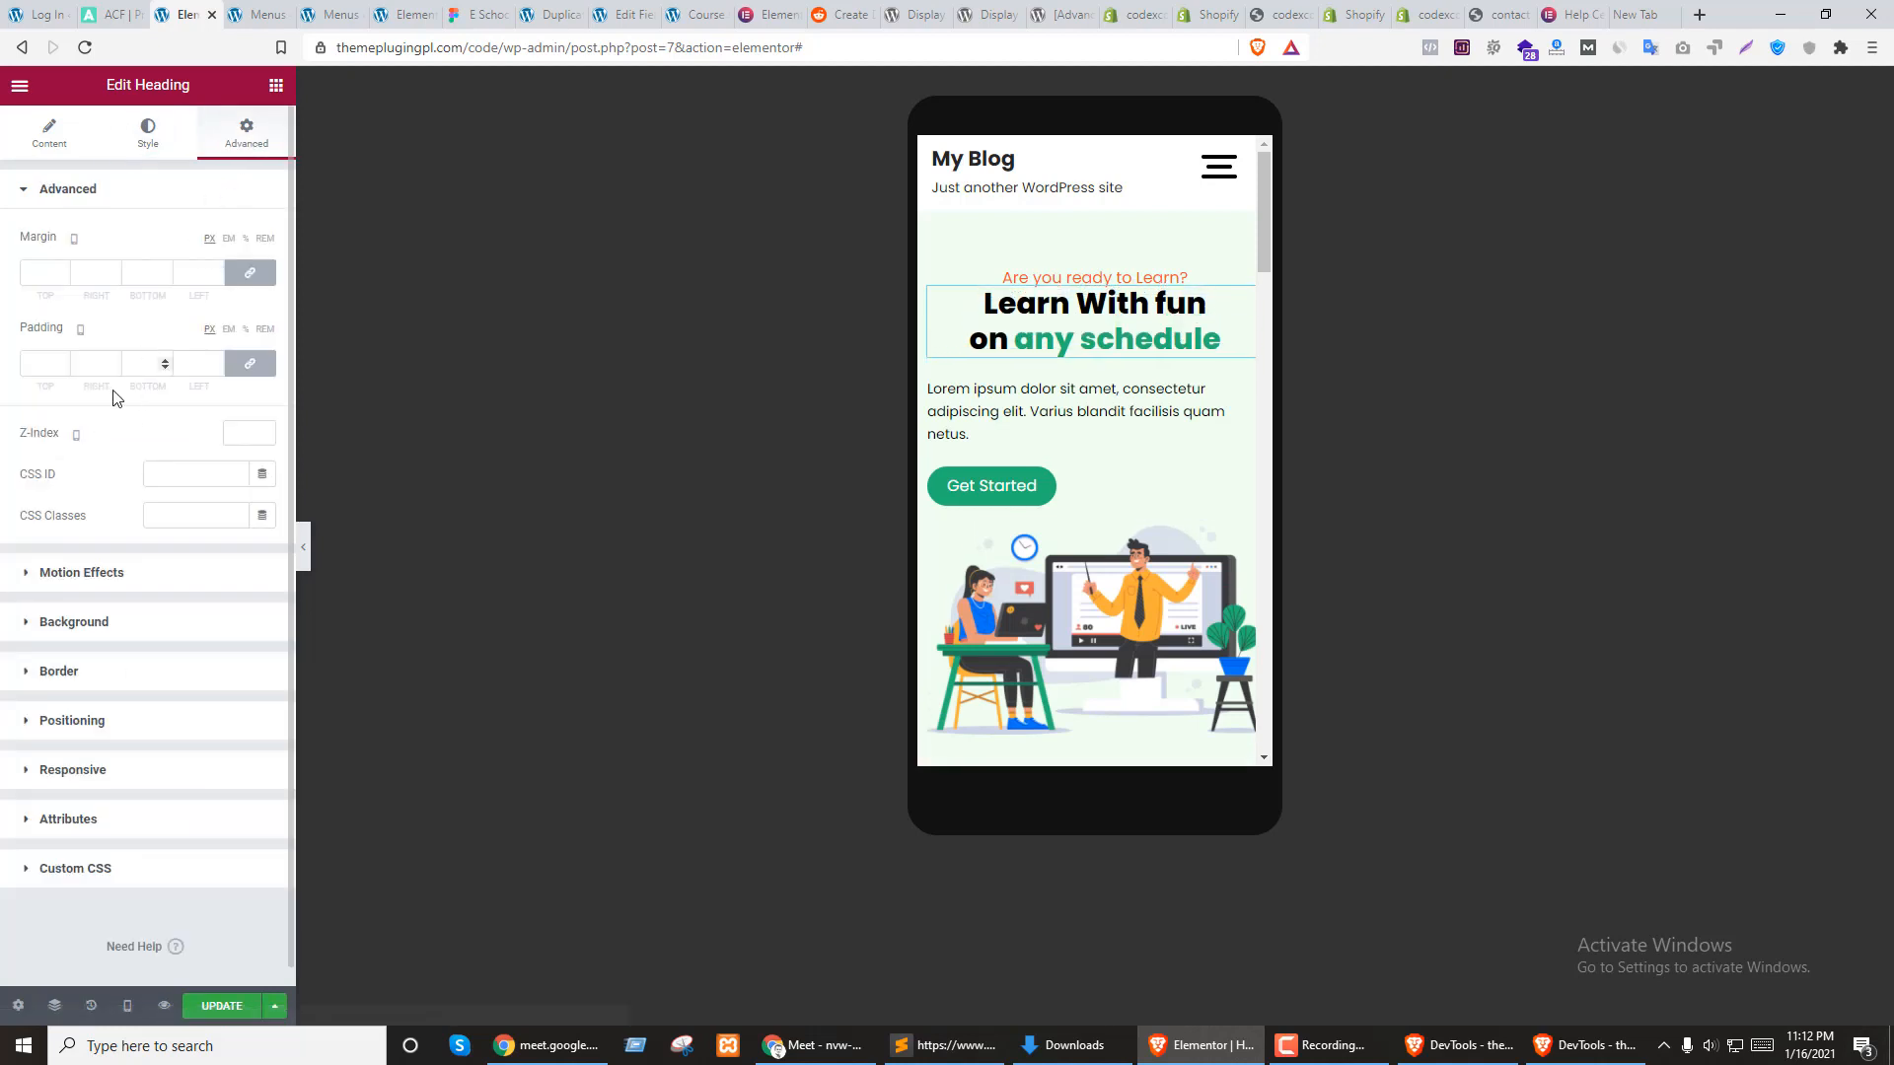
click(249, 363)
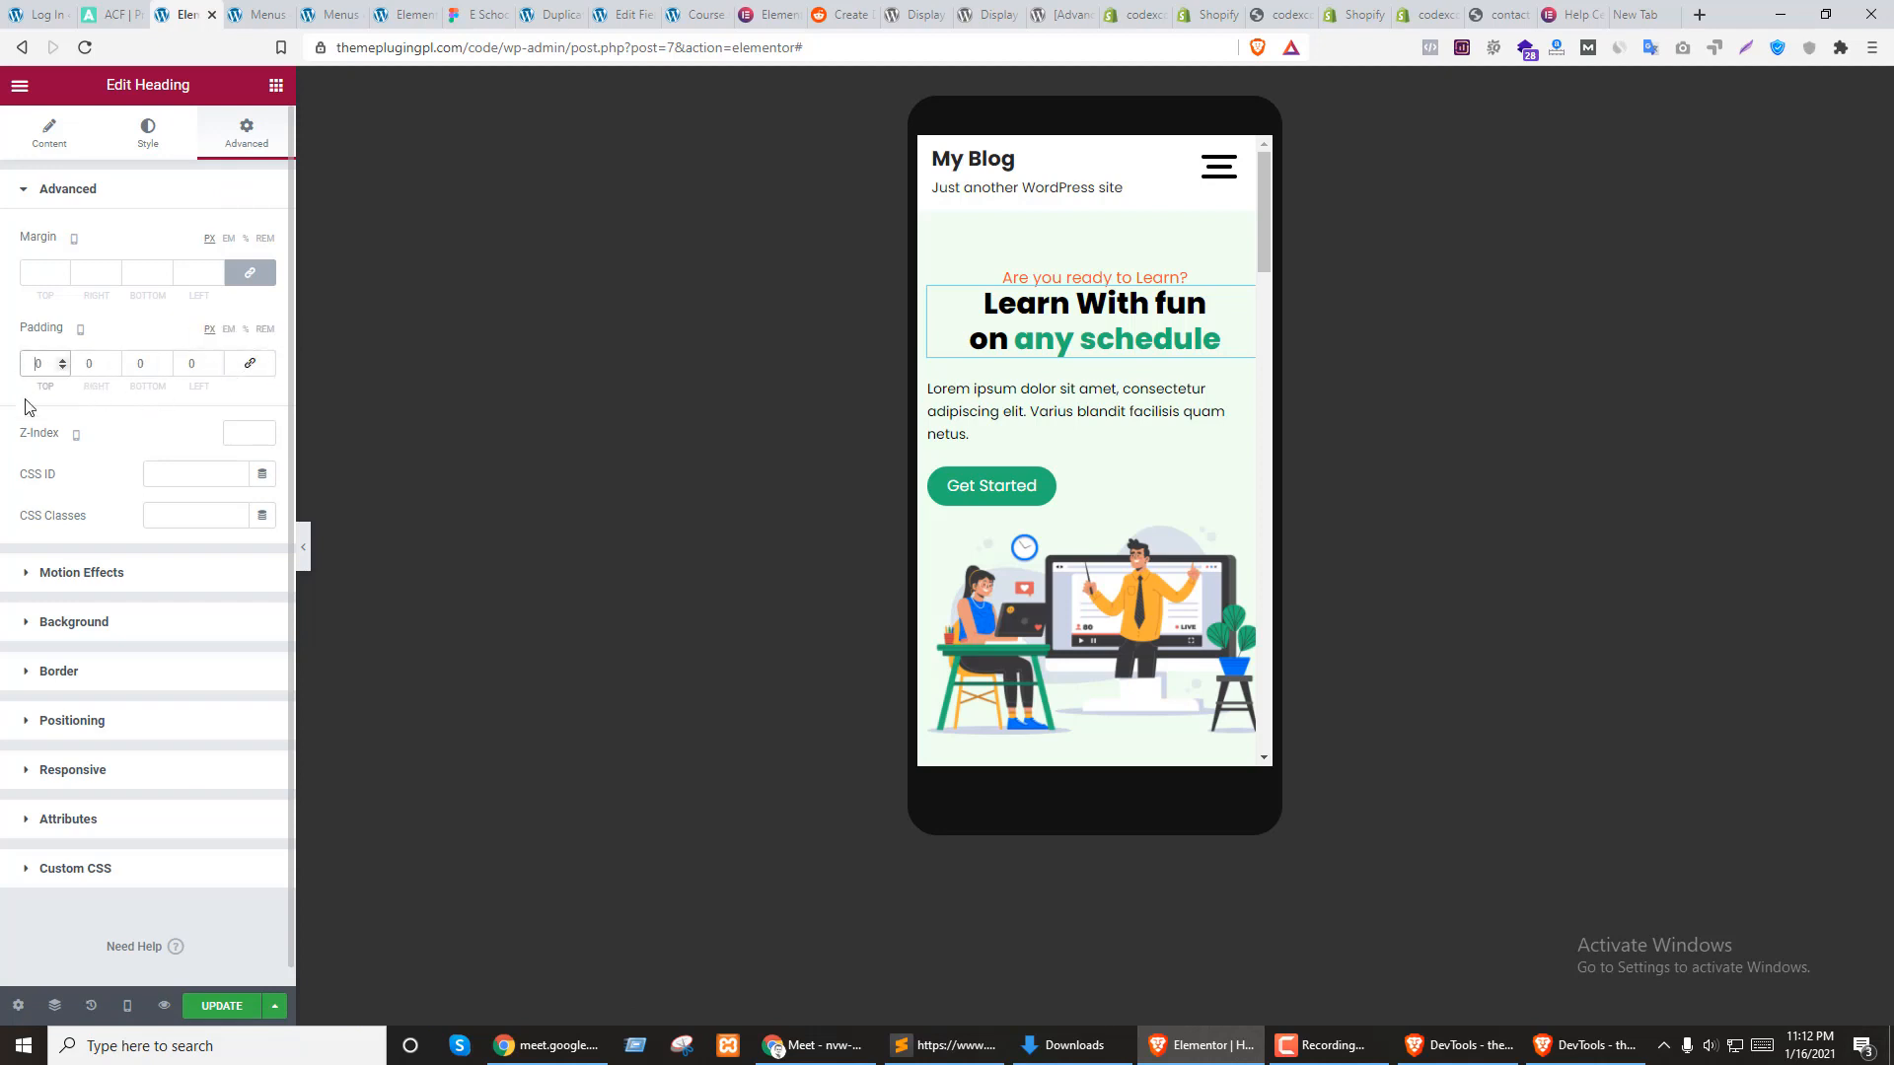
text(1)
click(135, 365)
text(1)
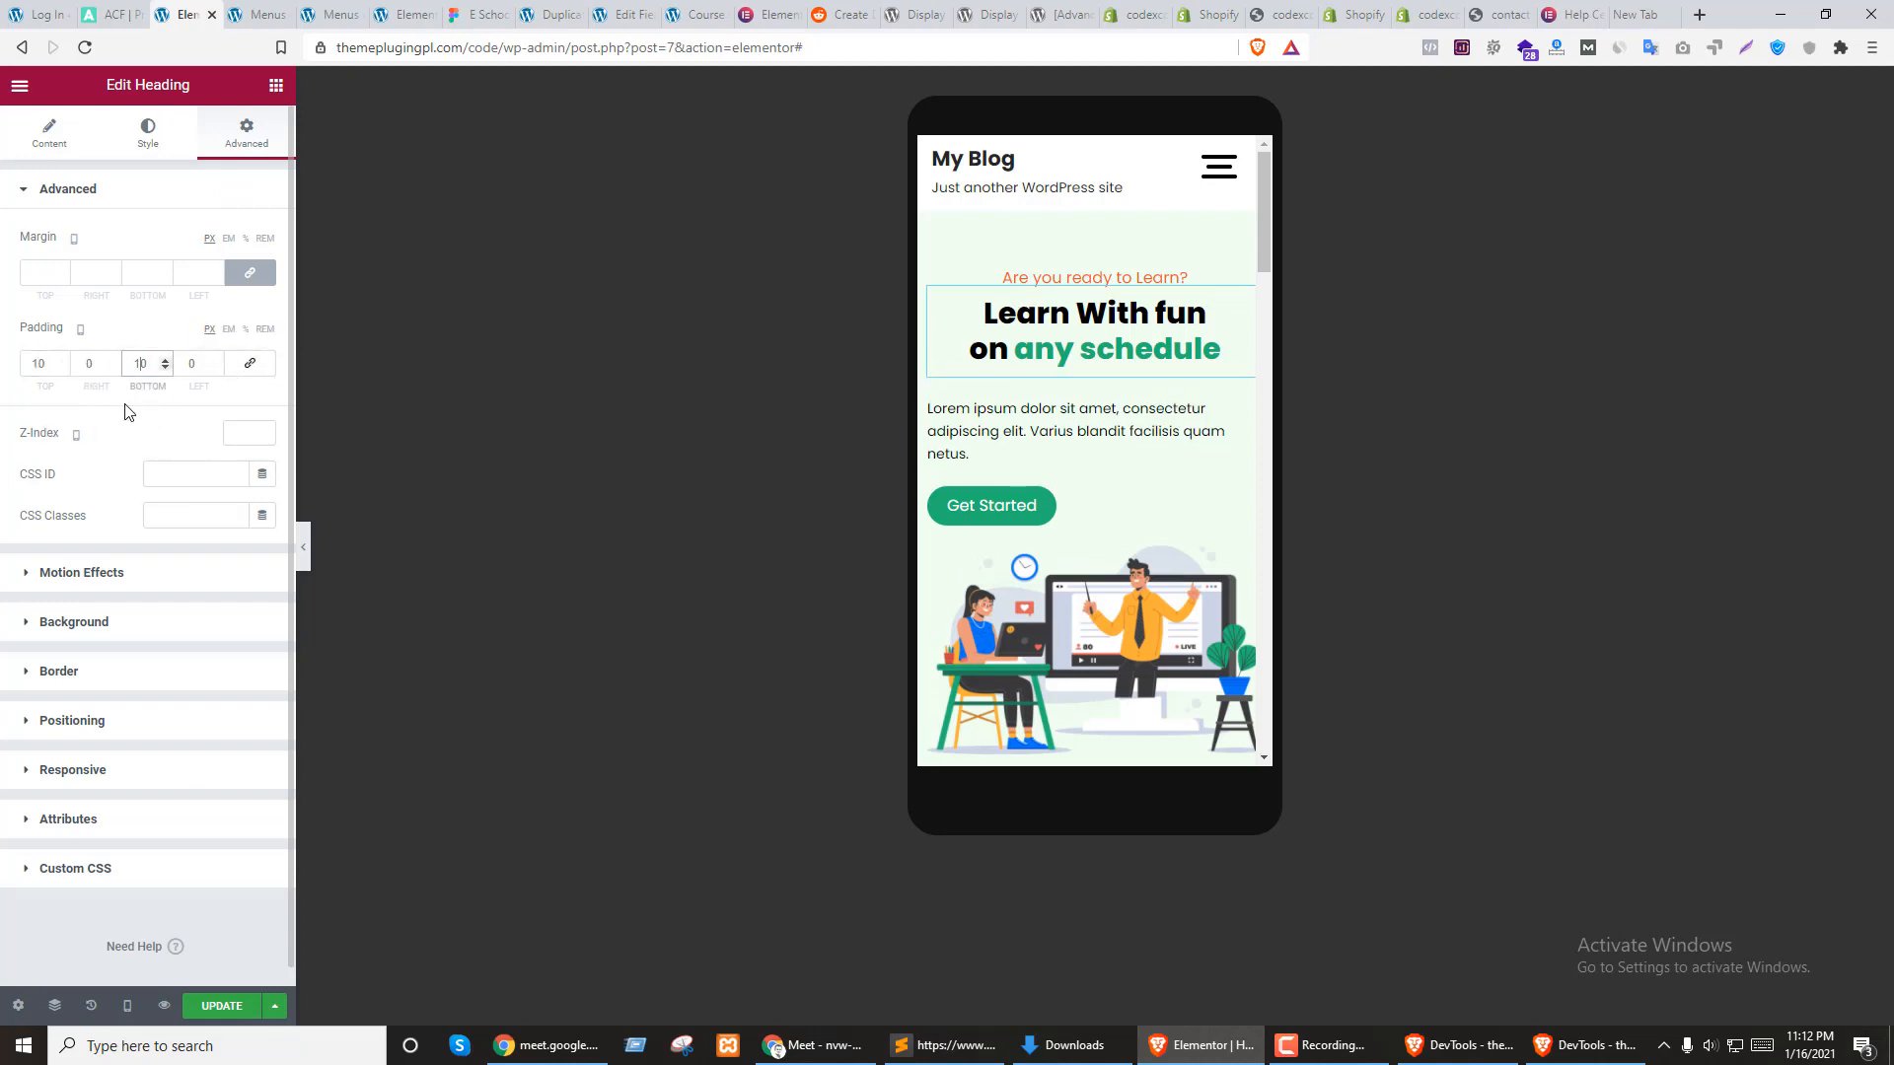
Center the hero's Lorem ipsum paragraph and the Get Started button on mobile
click(1184, 415)
click(210, 238)
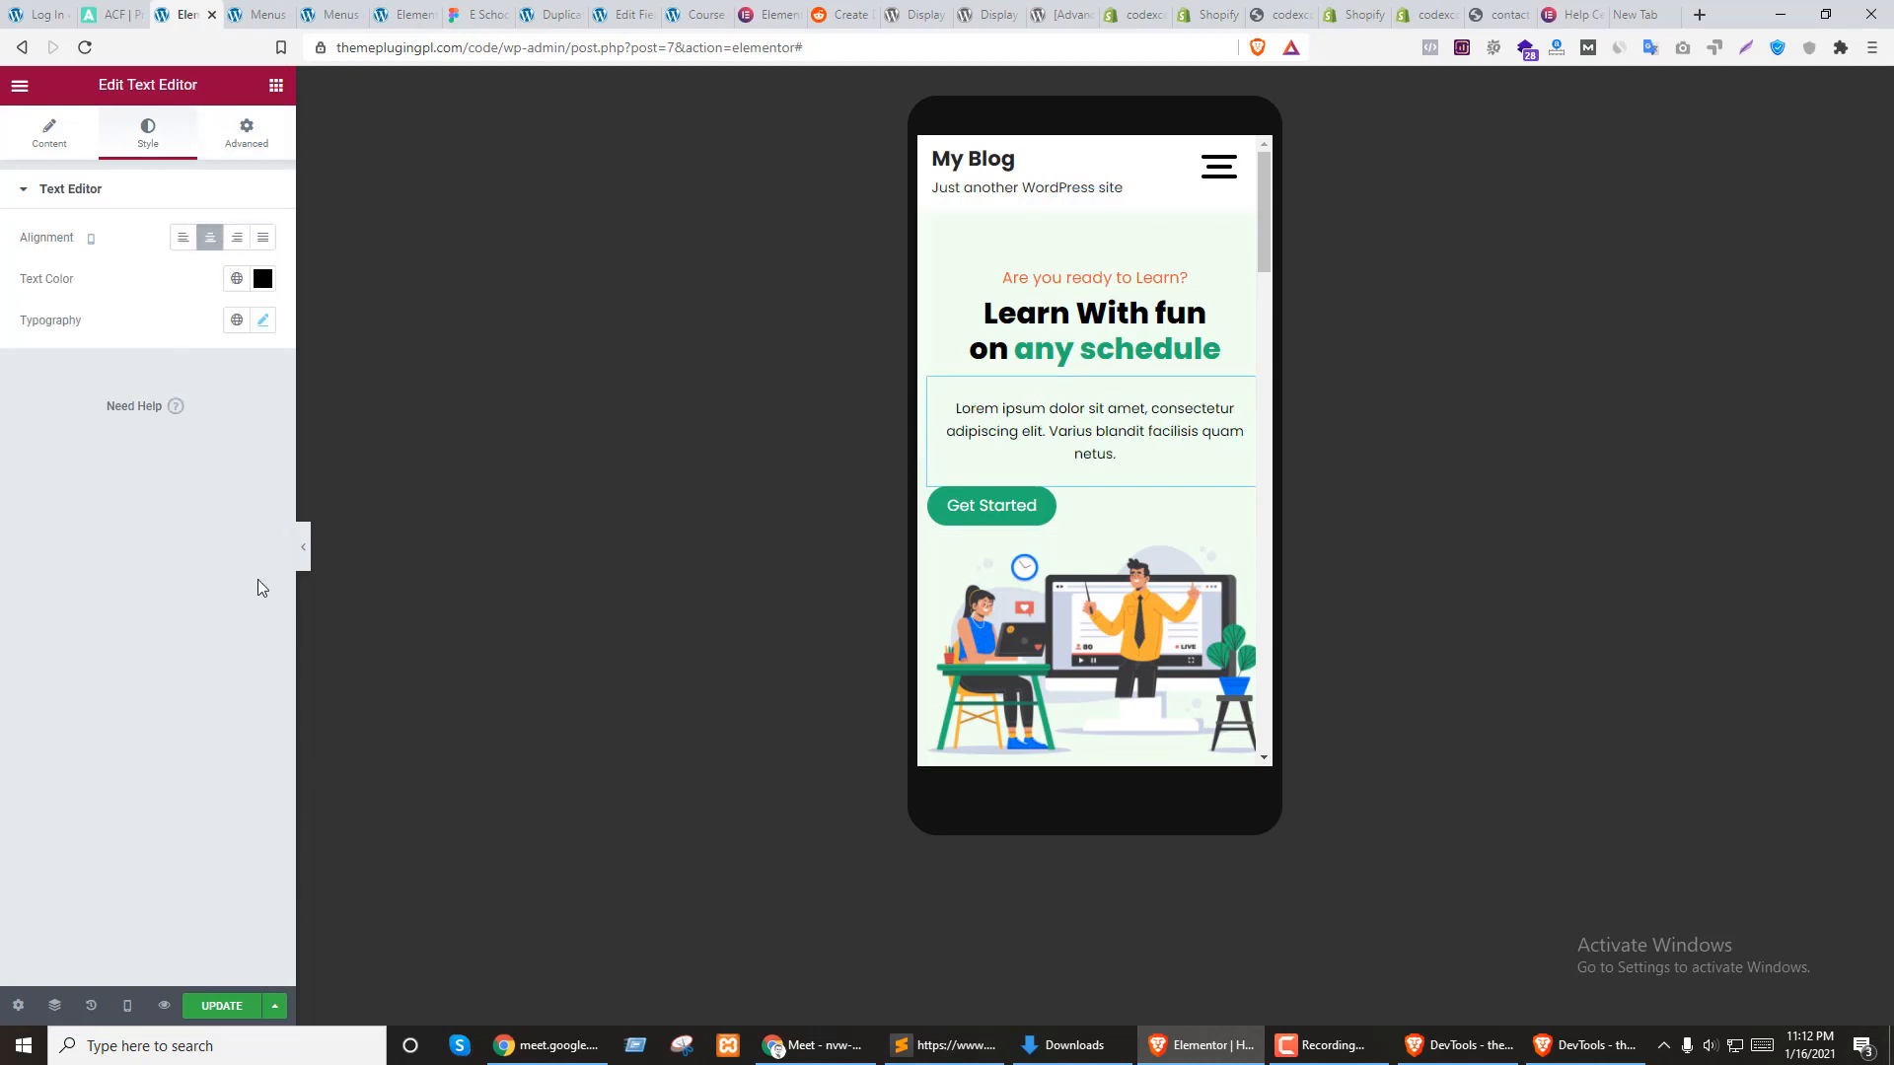
click(1112, 516)
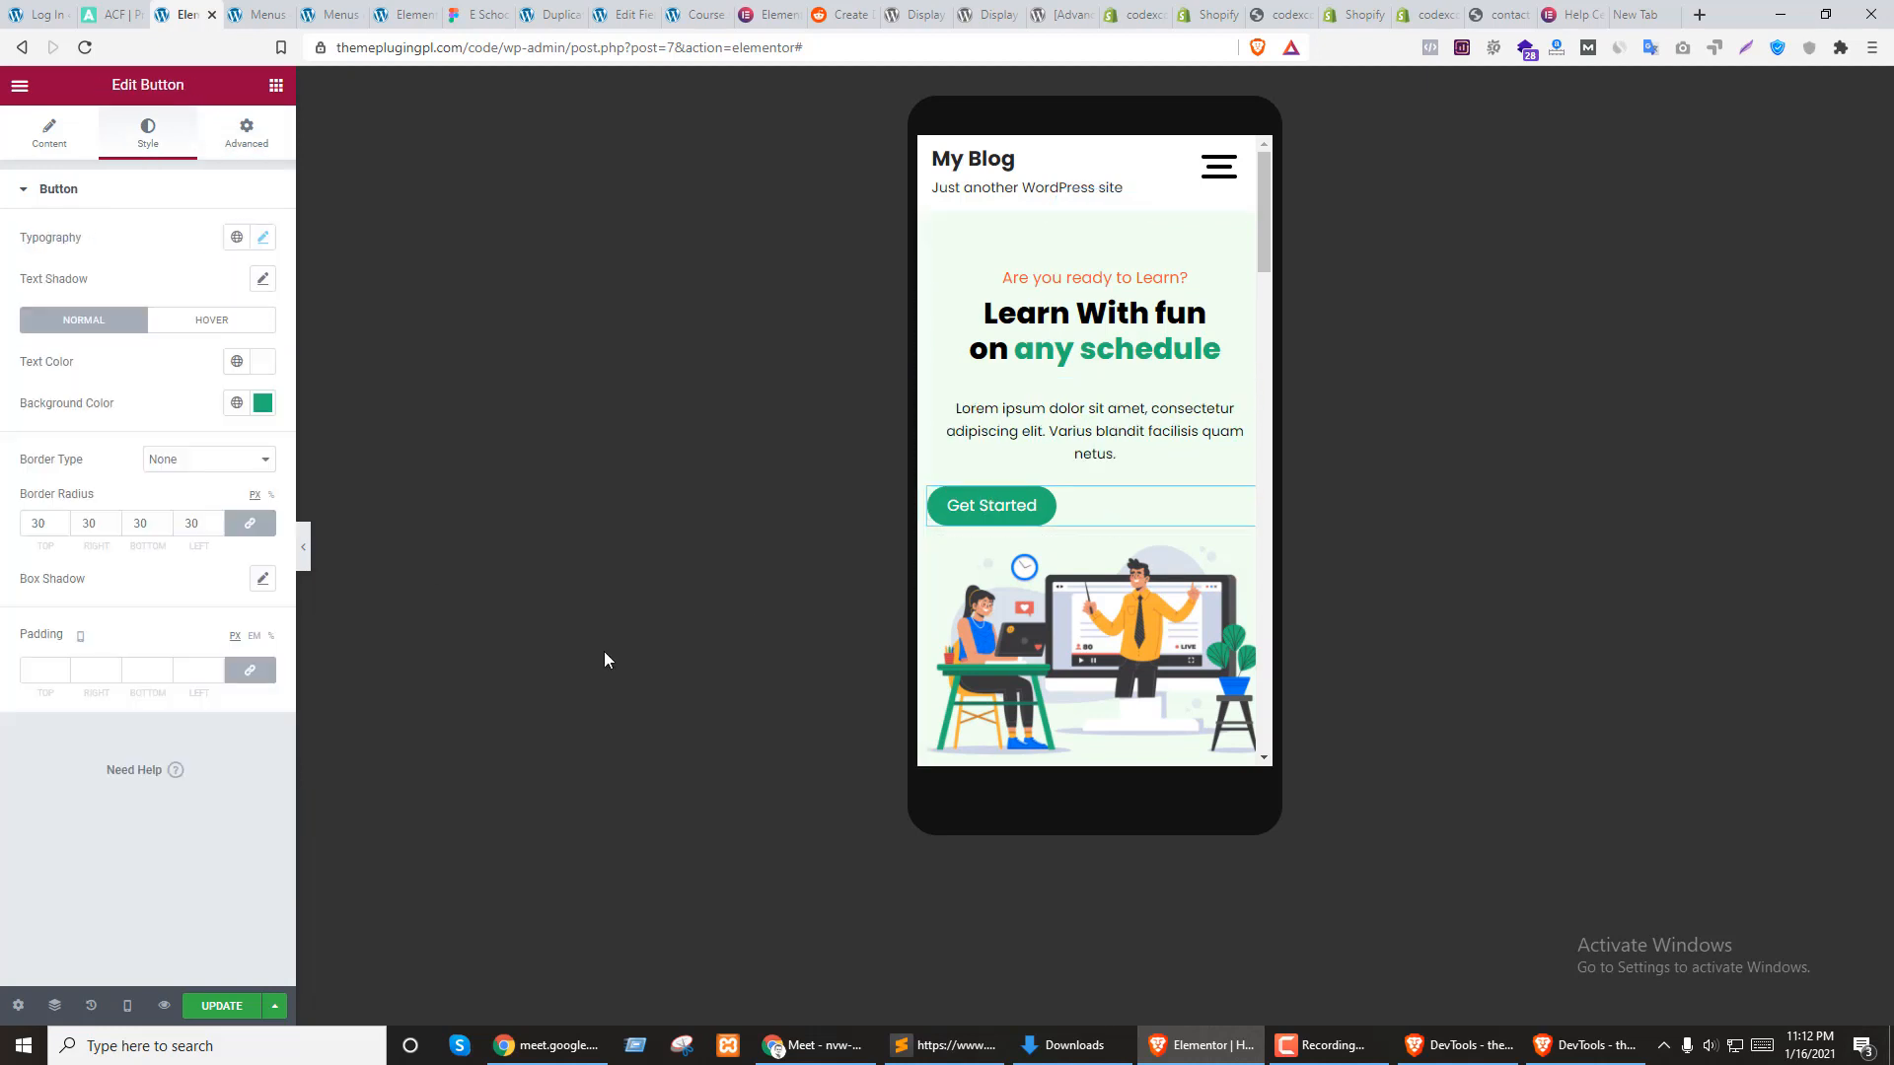
click(49, 133)
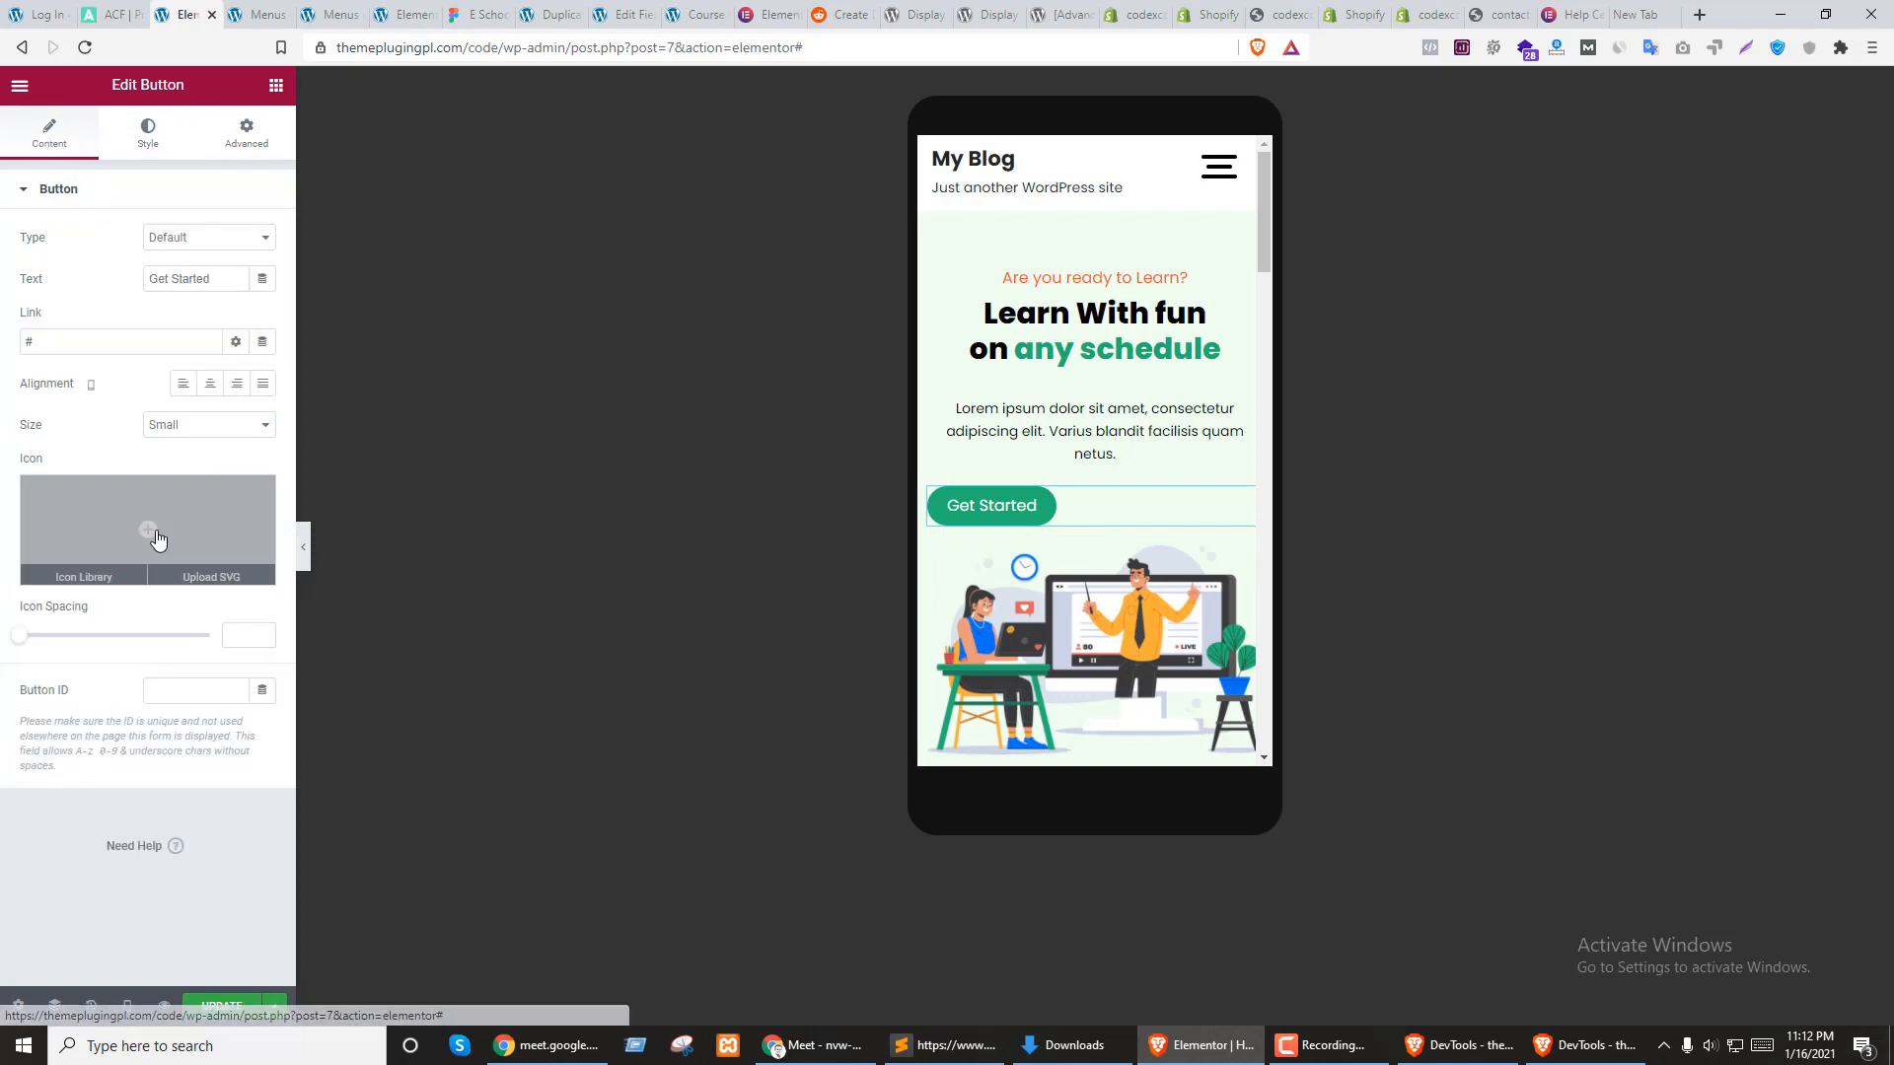
click(209, 386)
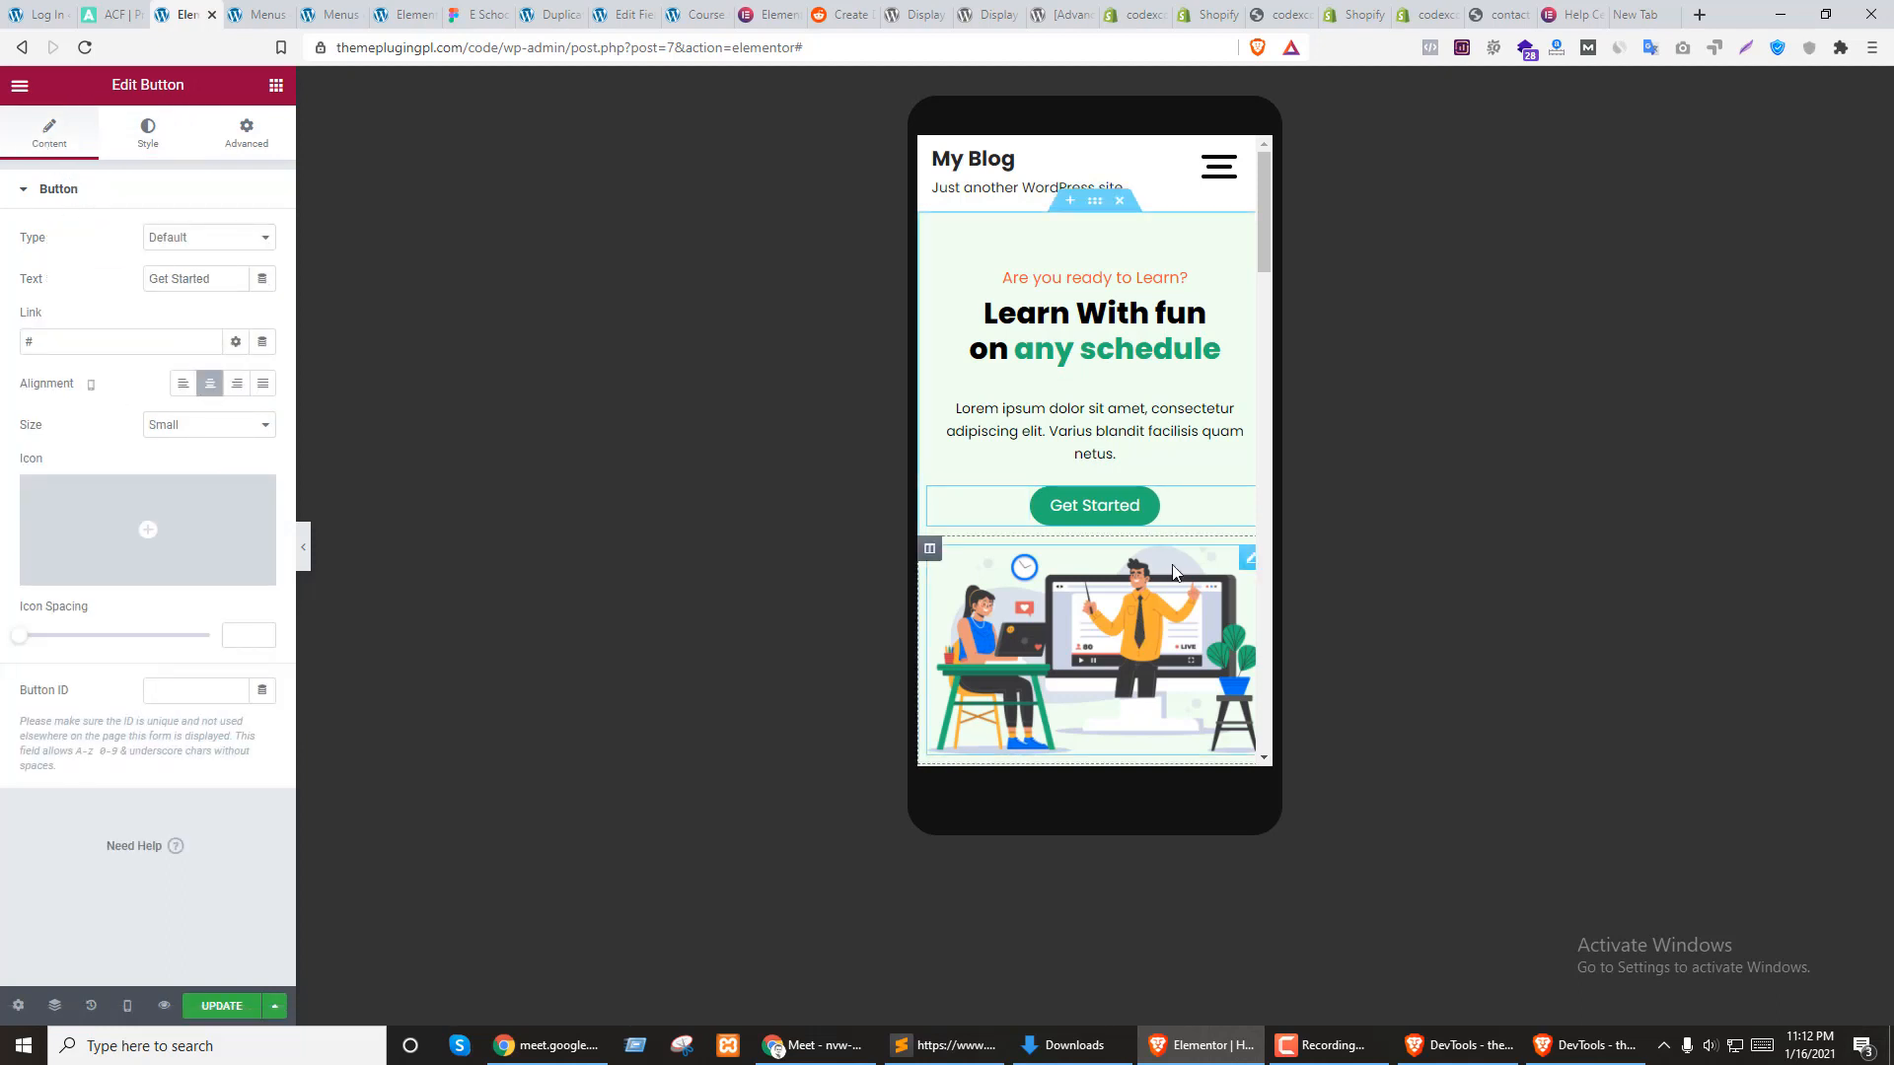
Center the hero illustration image on mobile
scroll(1085, 493, down, 2)
click(1248, 361)
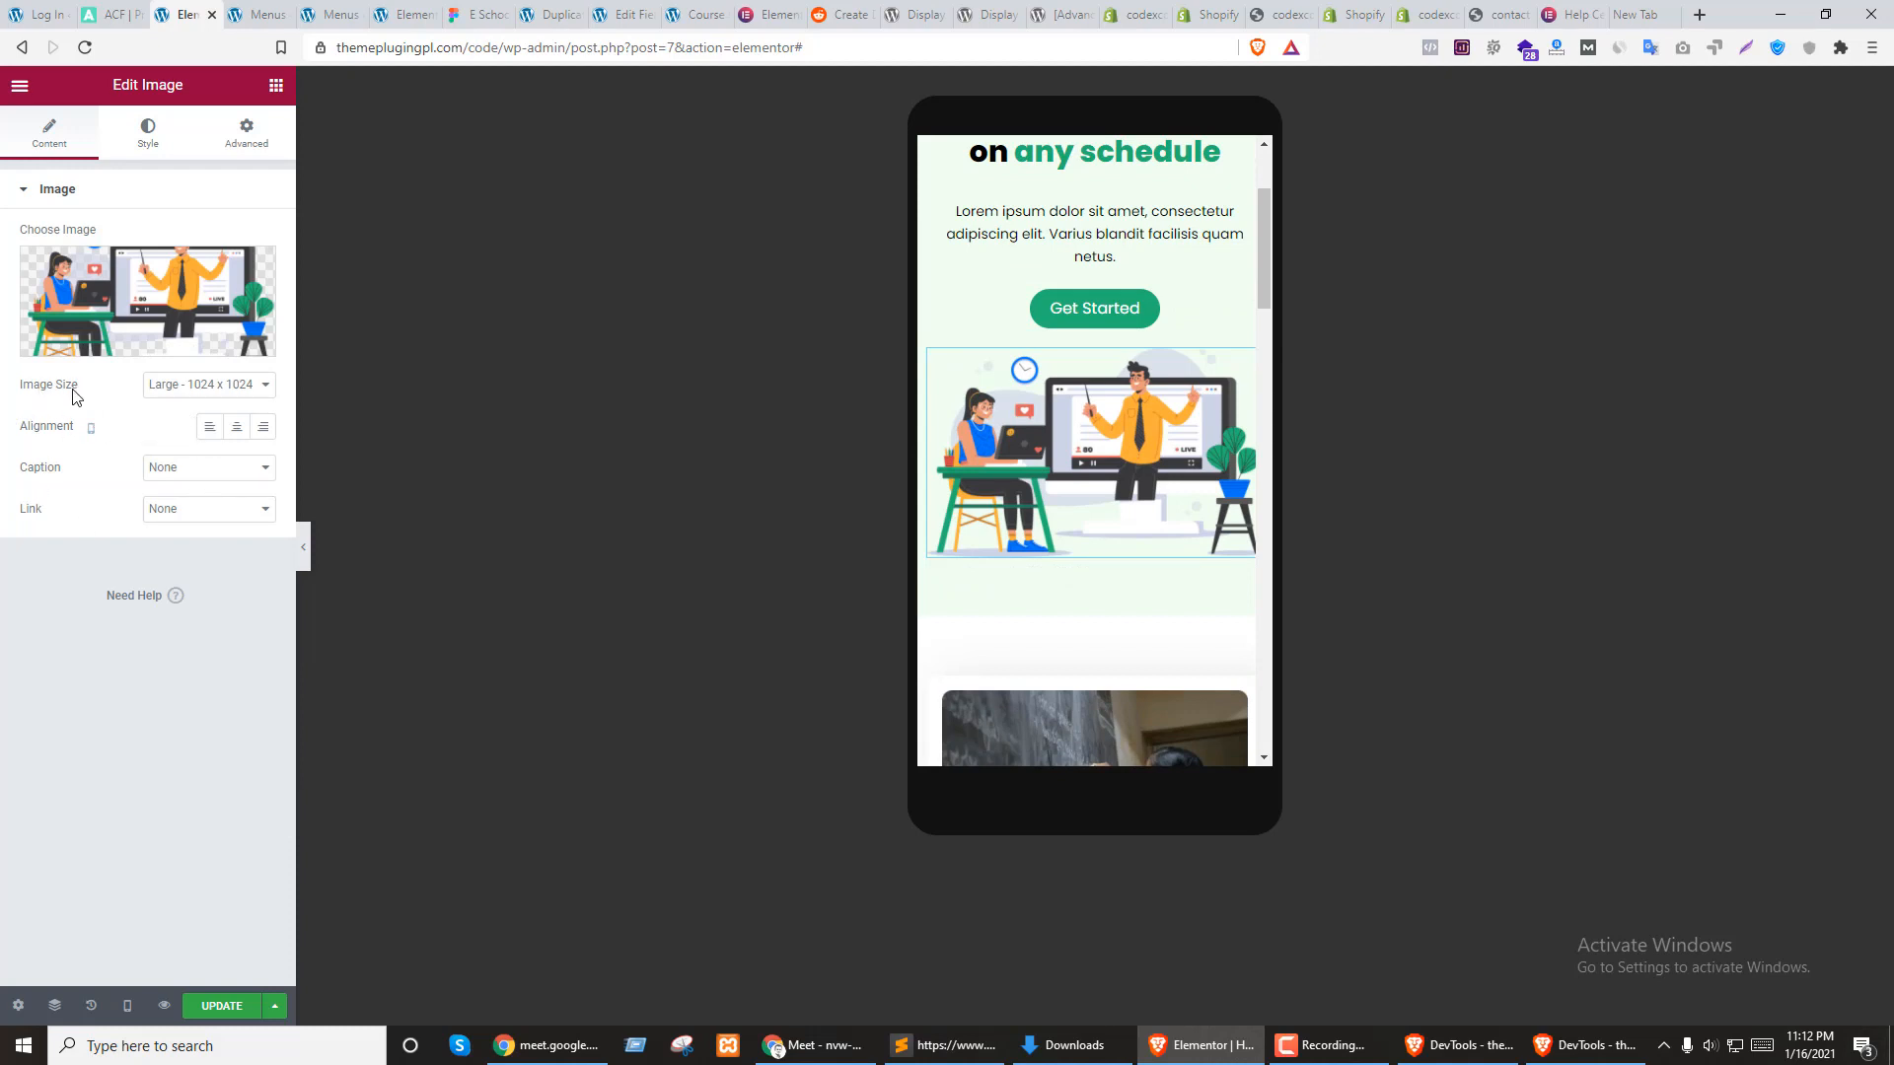
click(237, 426)
Unlink the hero illustration column's mobile padding values and set the left and right padding to 50 px
click(930, 351)
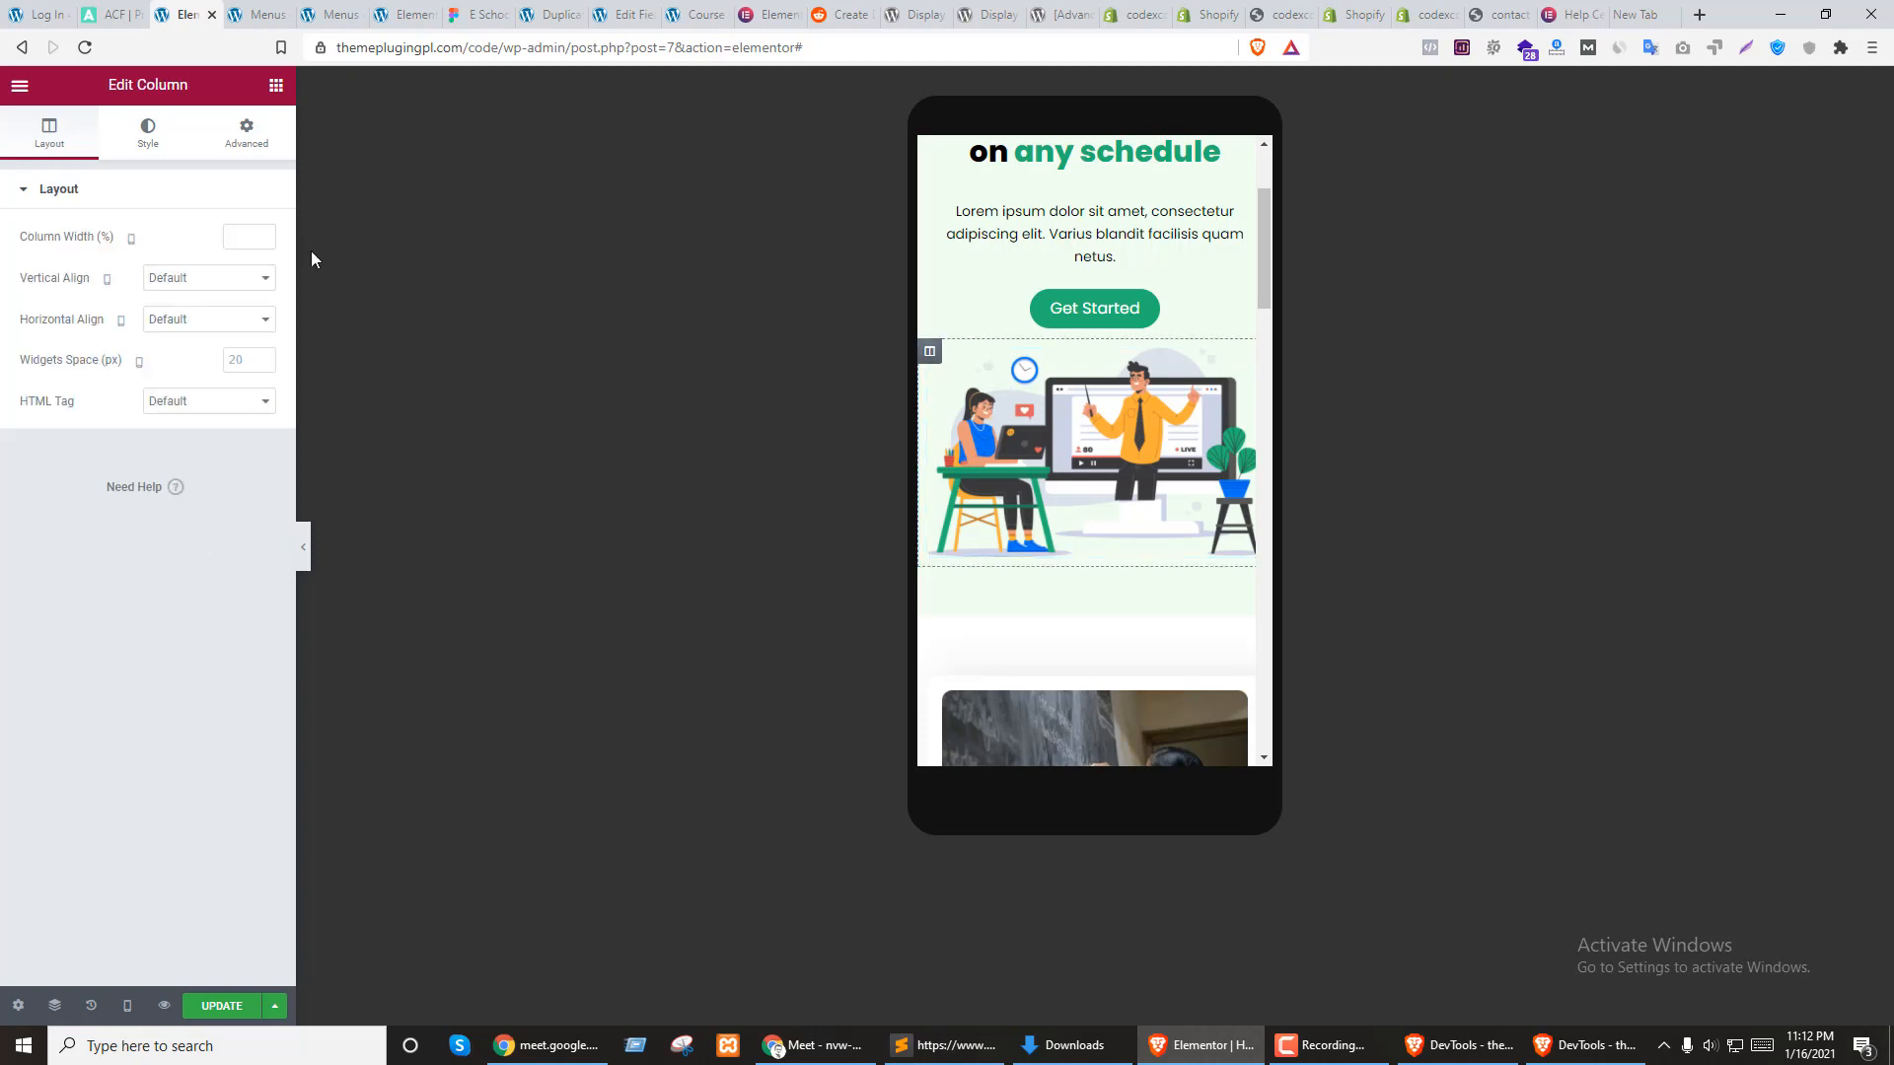
click(244, 144)
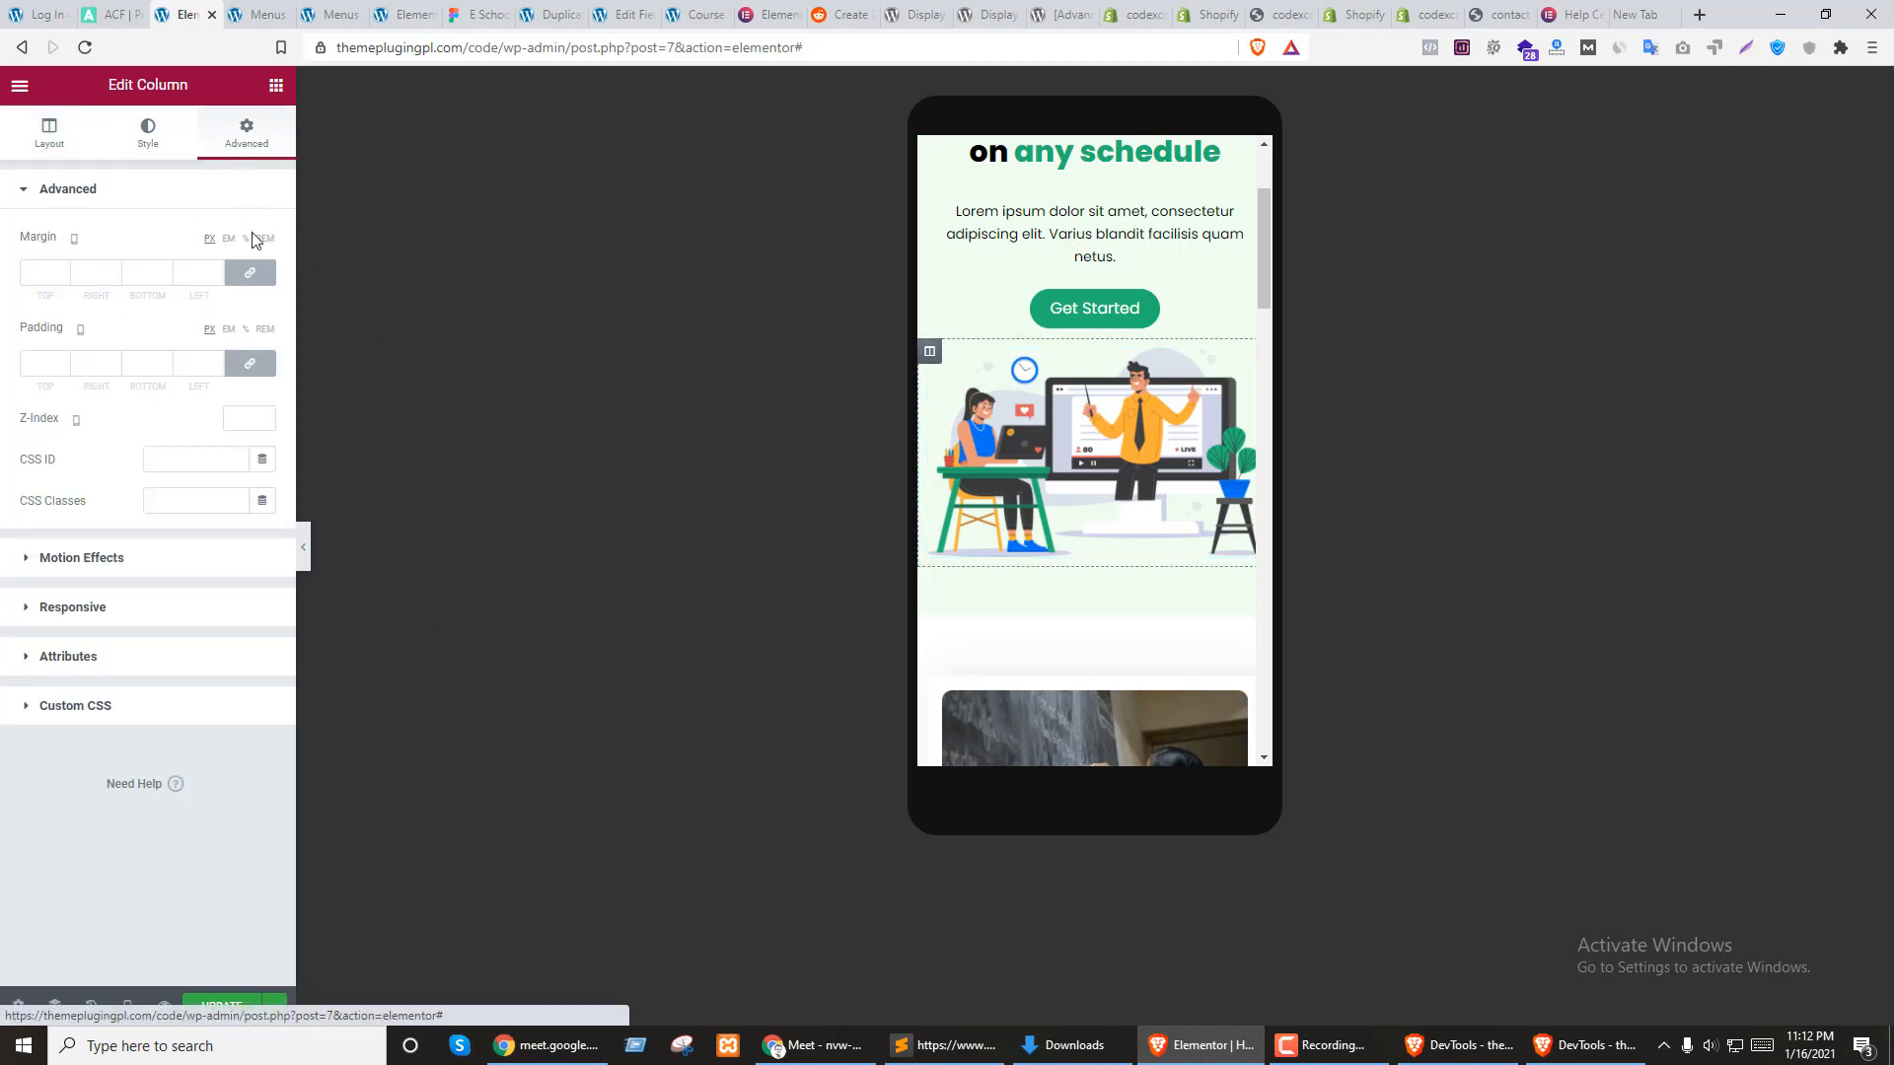
click(253, 367)
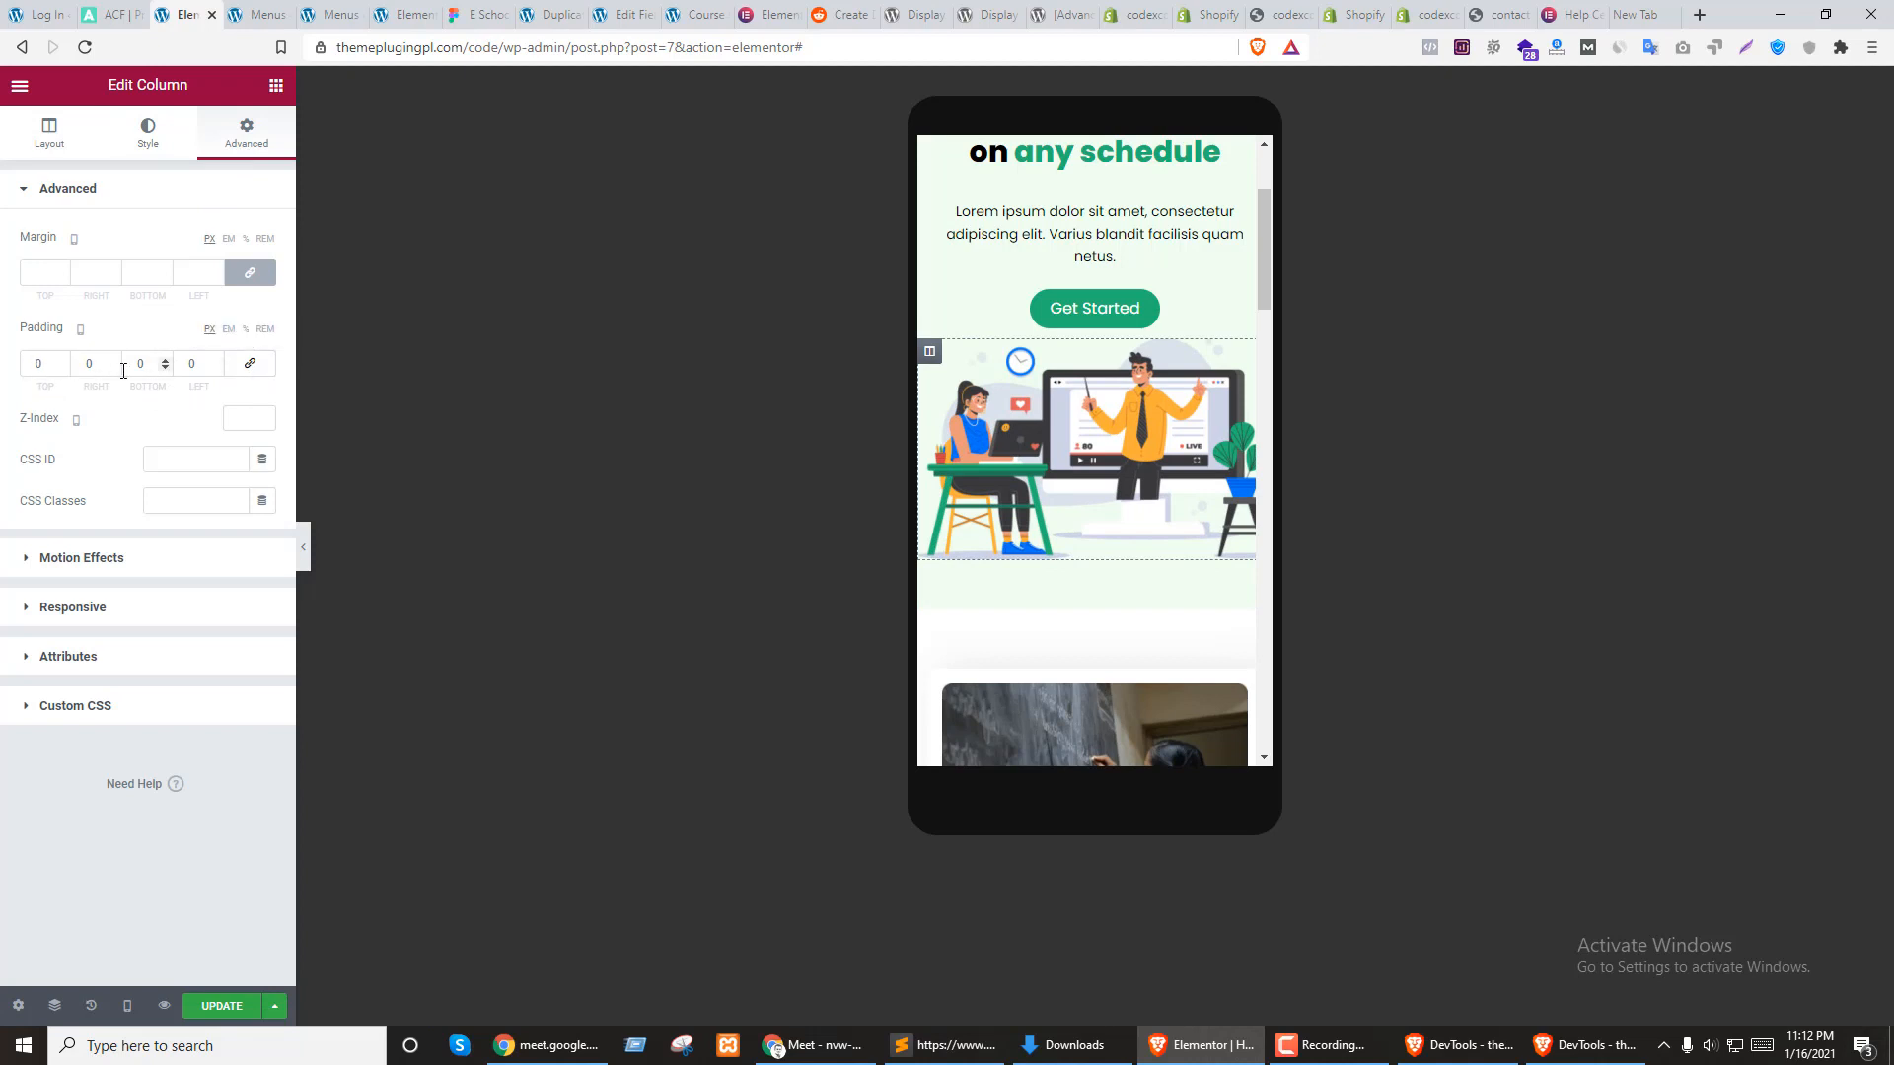
click(82, 365)
text(3)
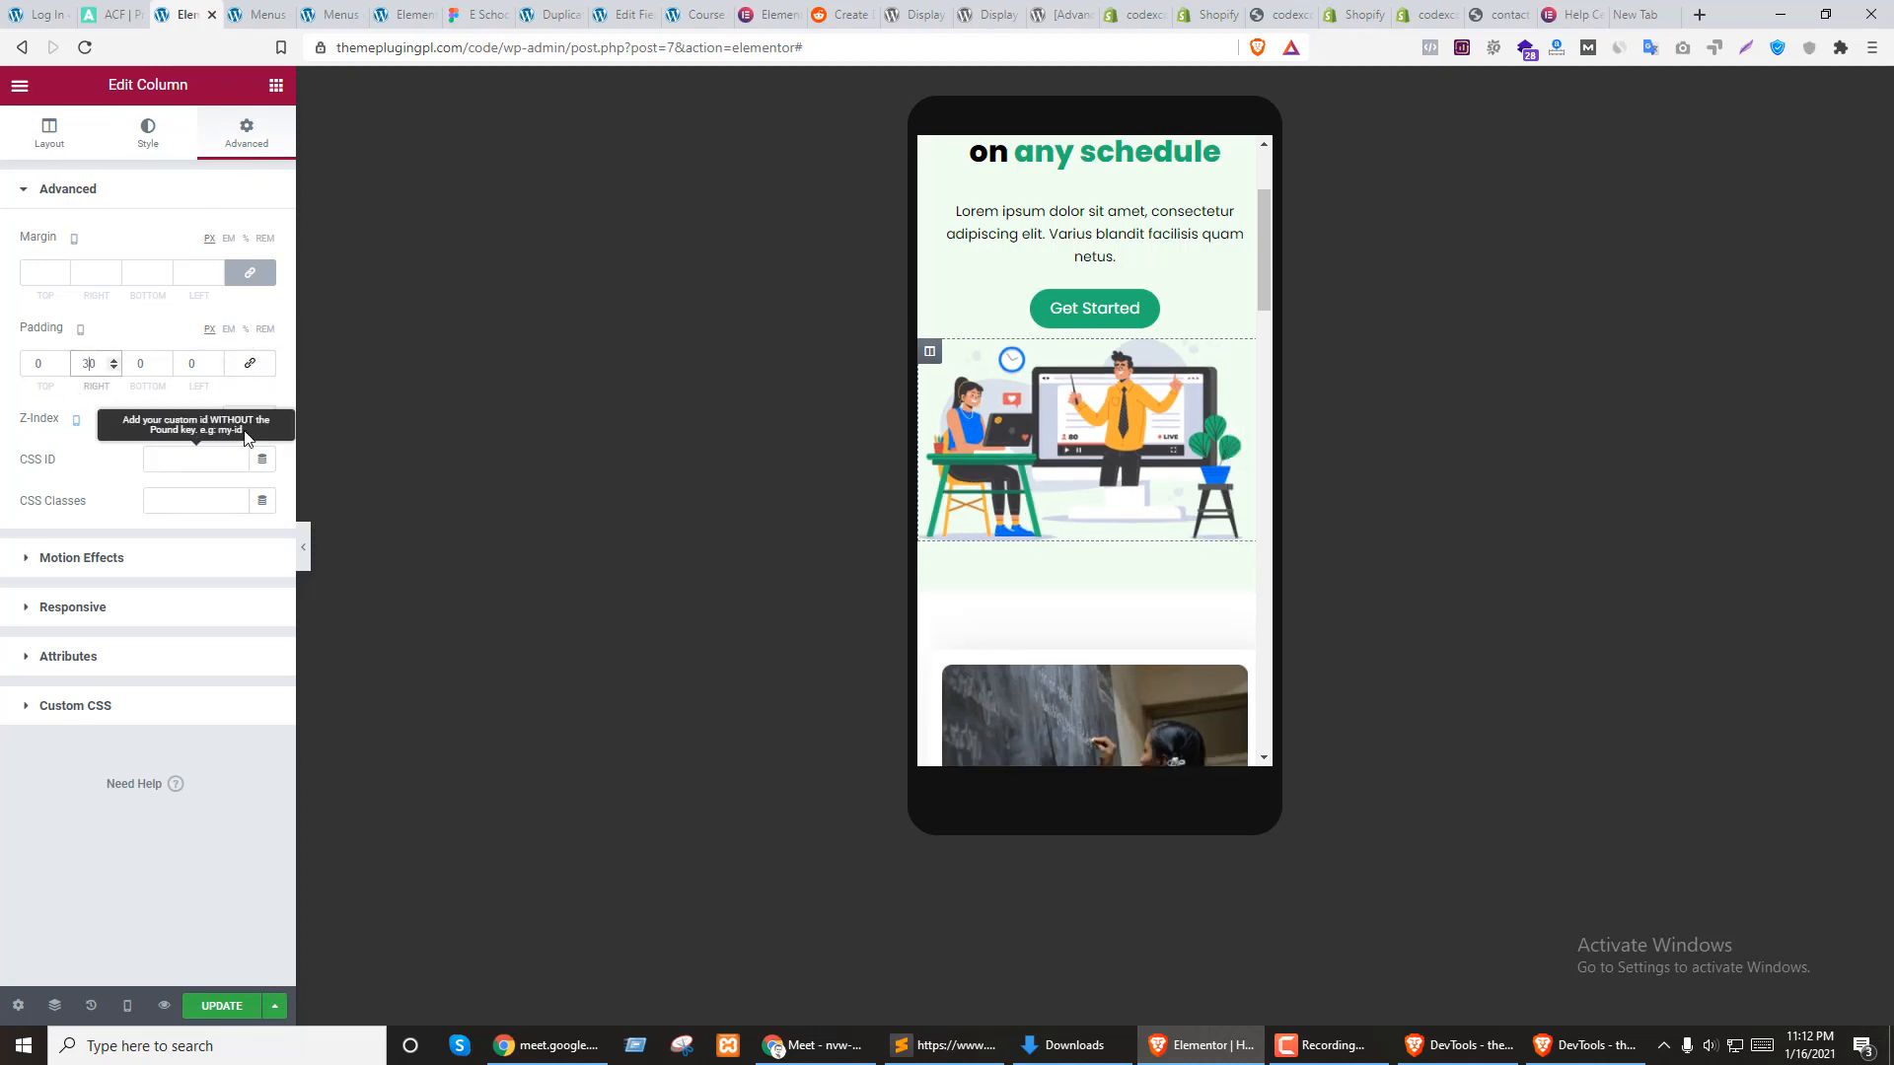
click(185, 363)
text(3)
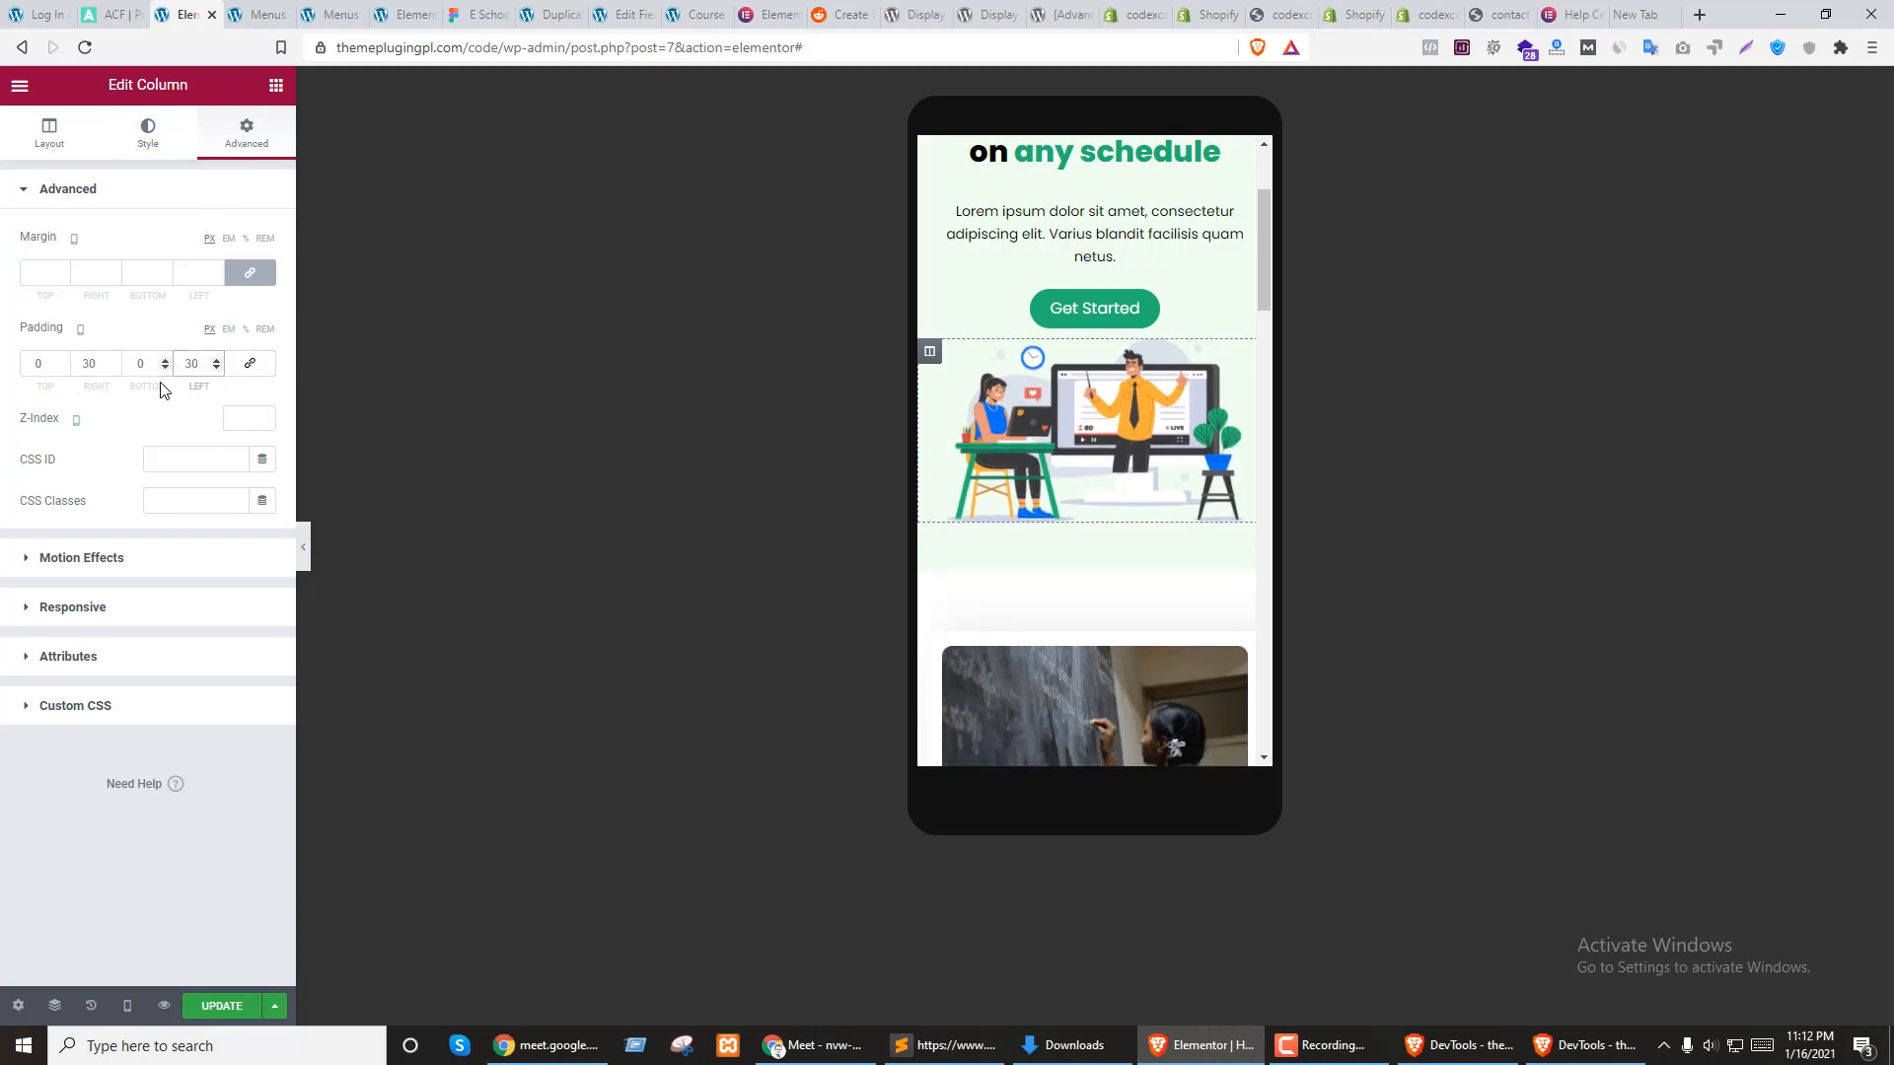
text(5)
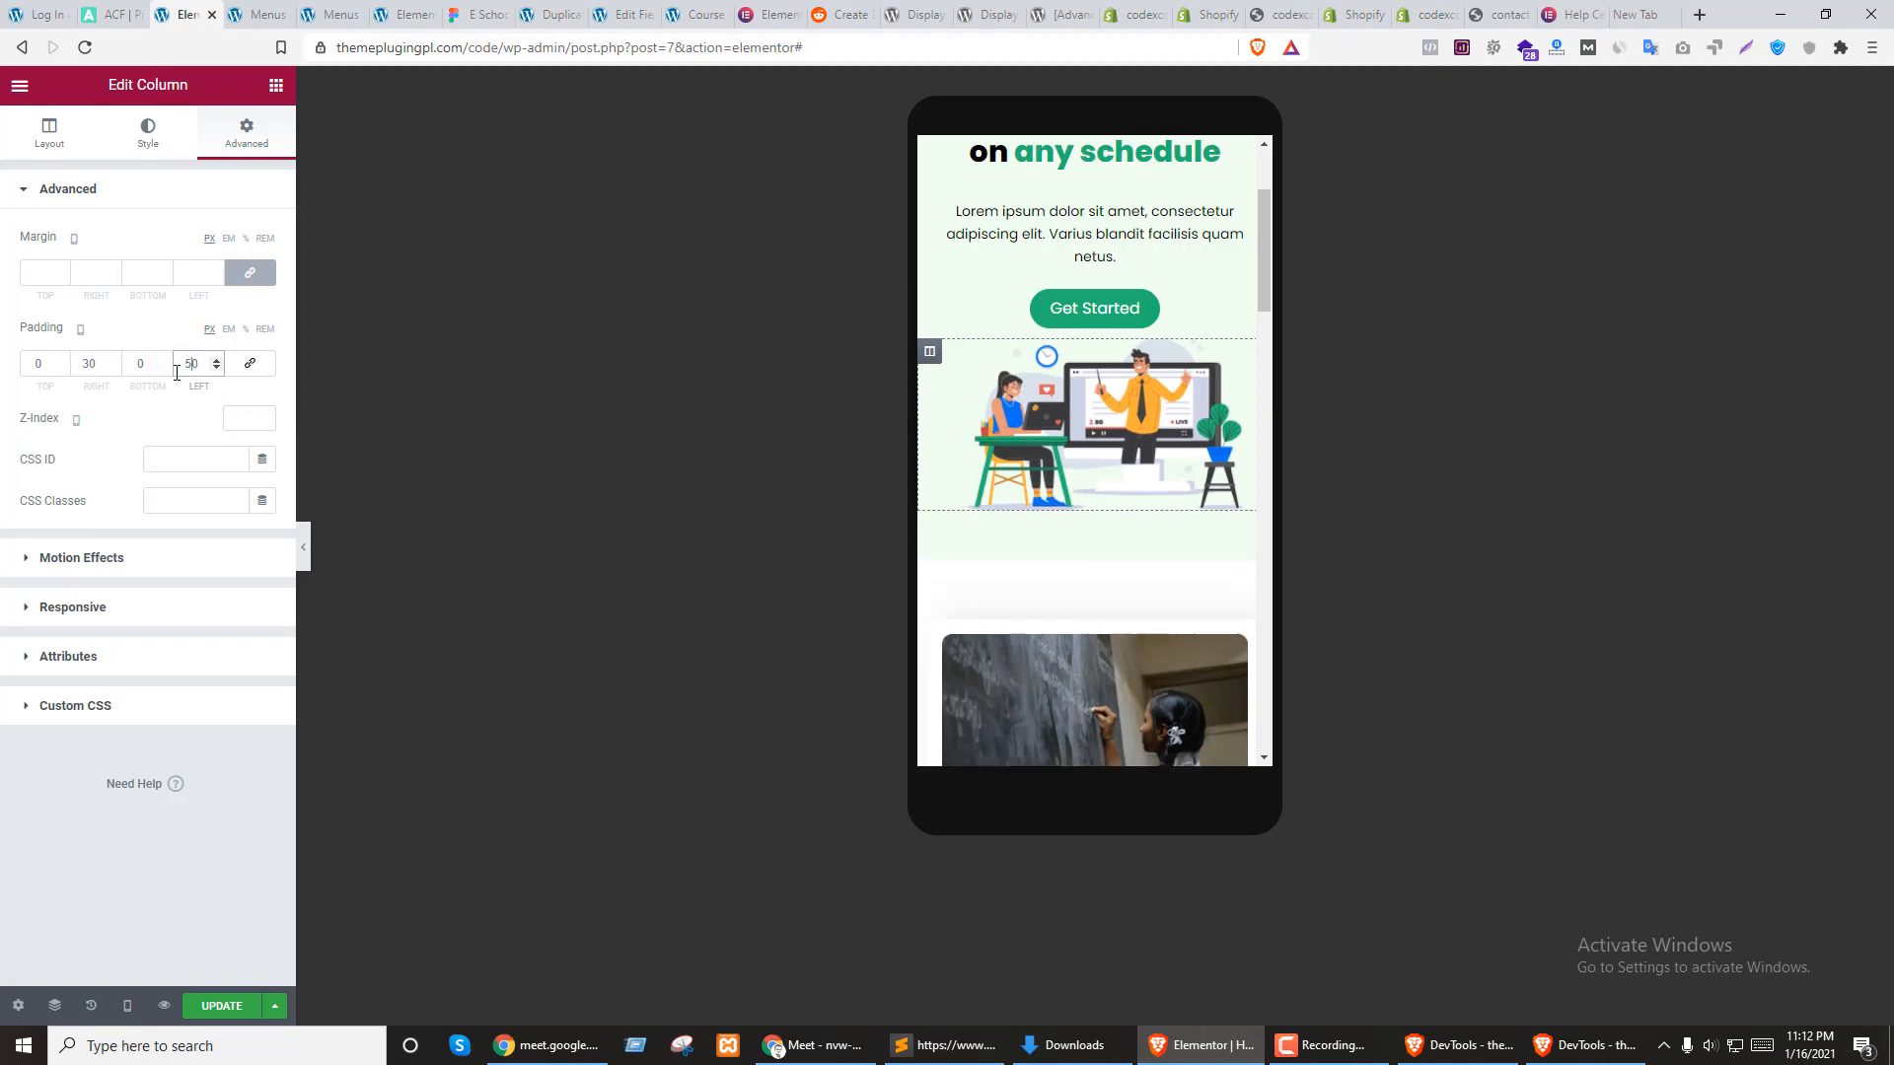
click(95, 365)
text(5)
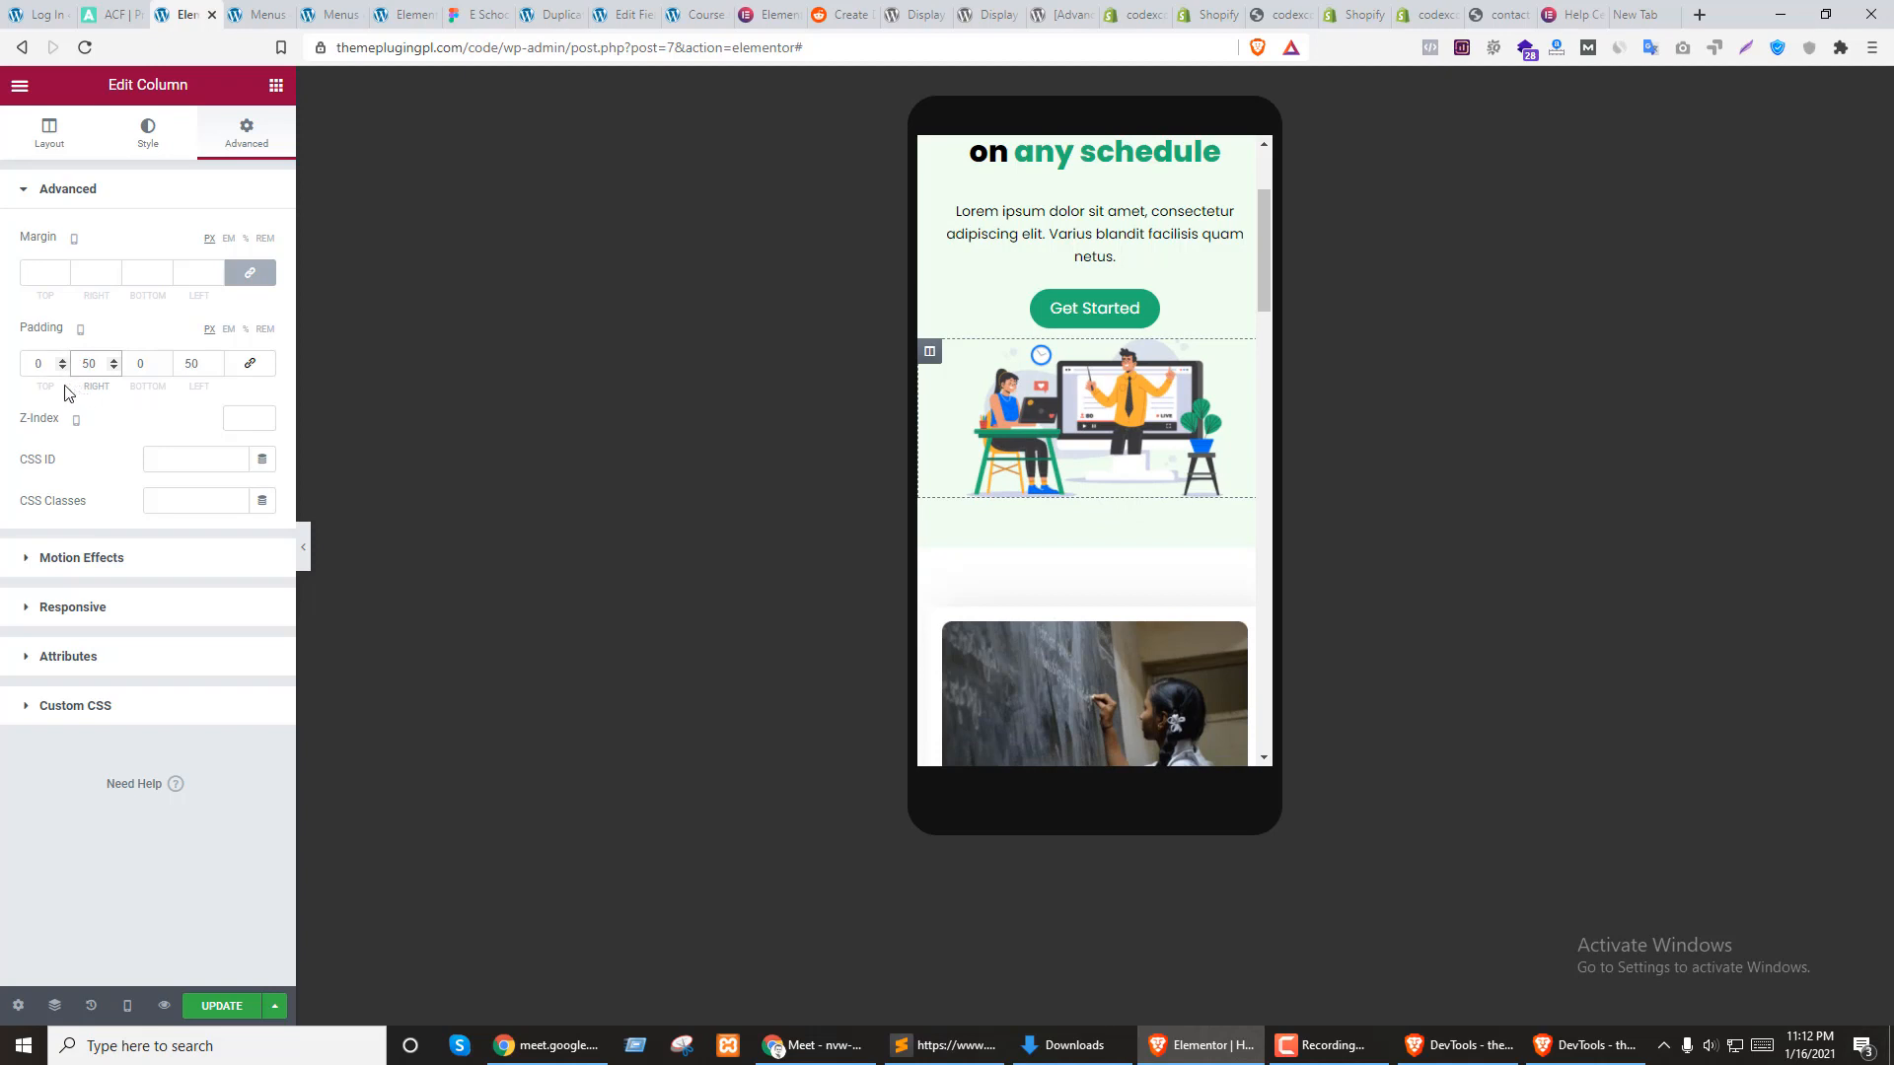
Set the illustration column's top and bottom mobile padding to 10 px, keeping the right padding at 50 px
click(113, 358)
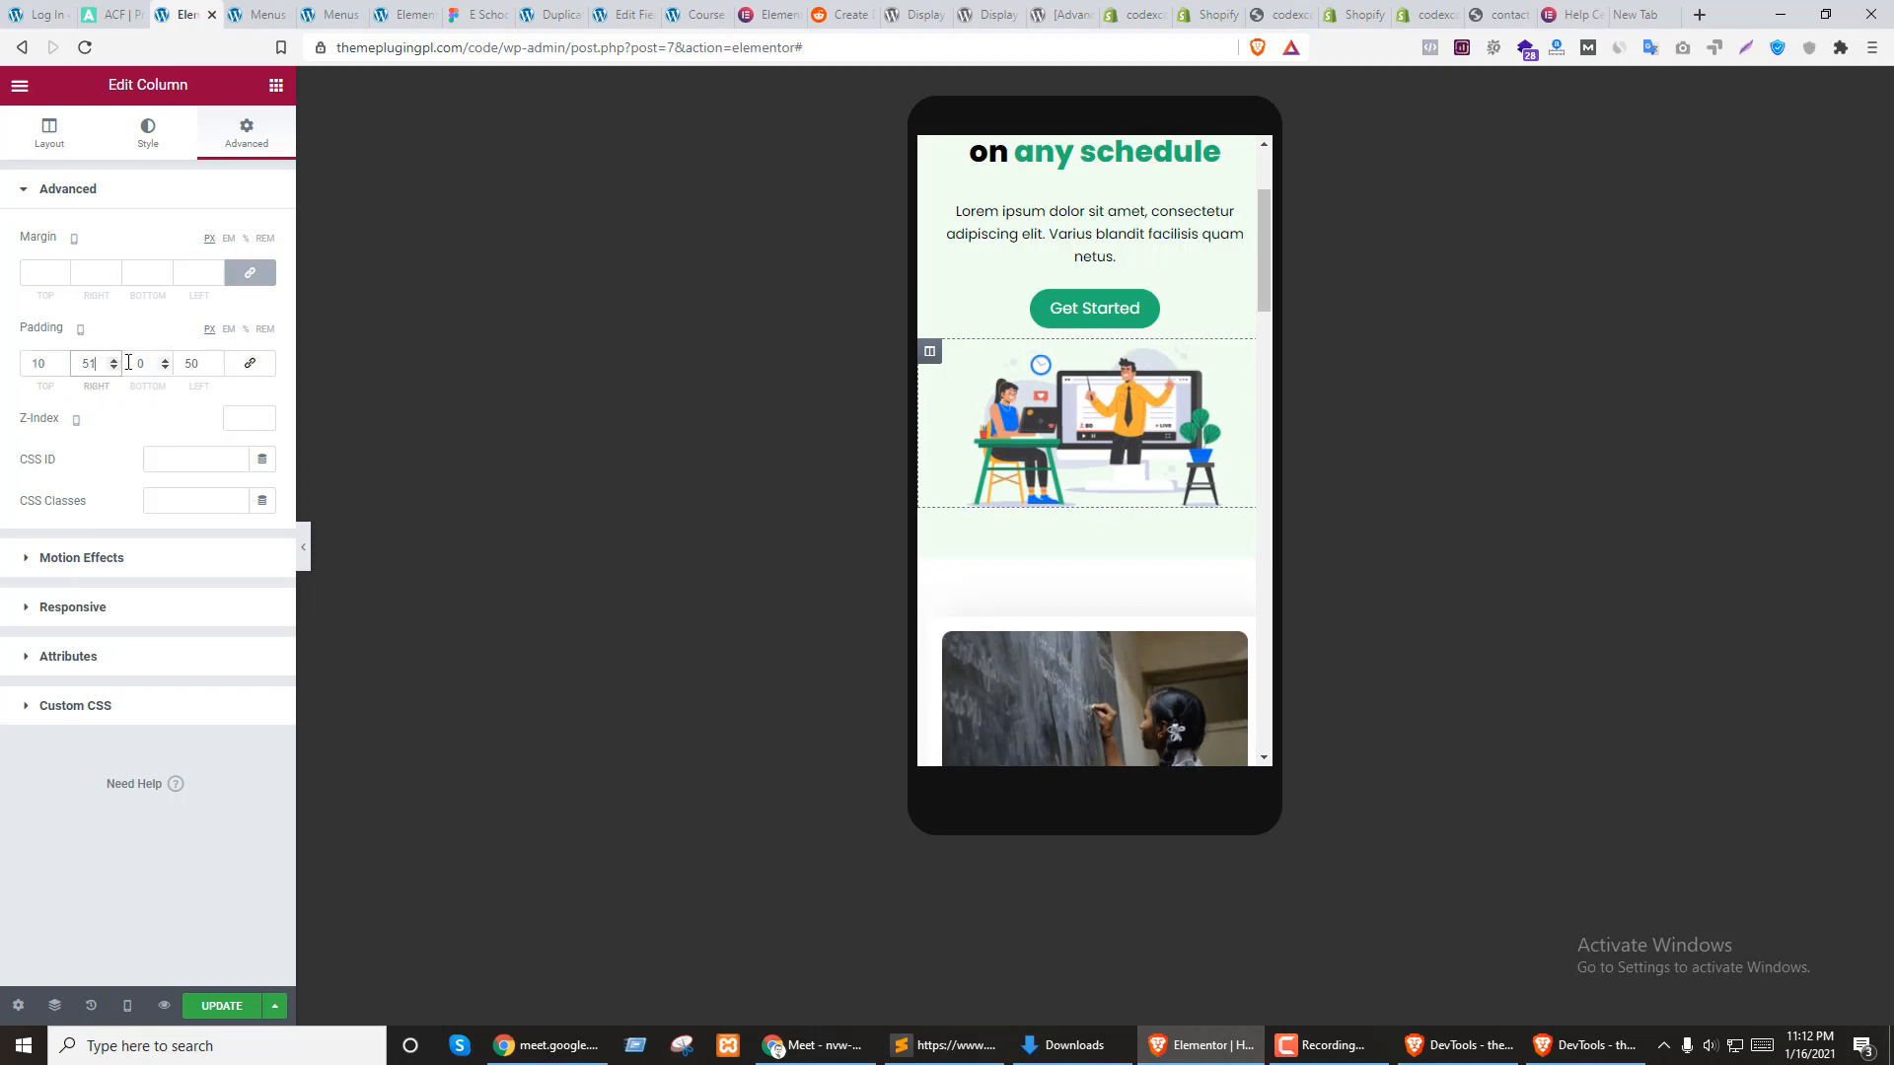
click(129, 363)
click(113, 366)
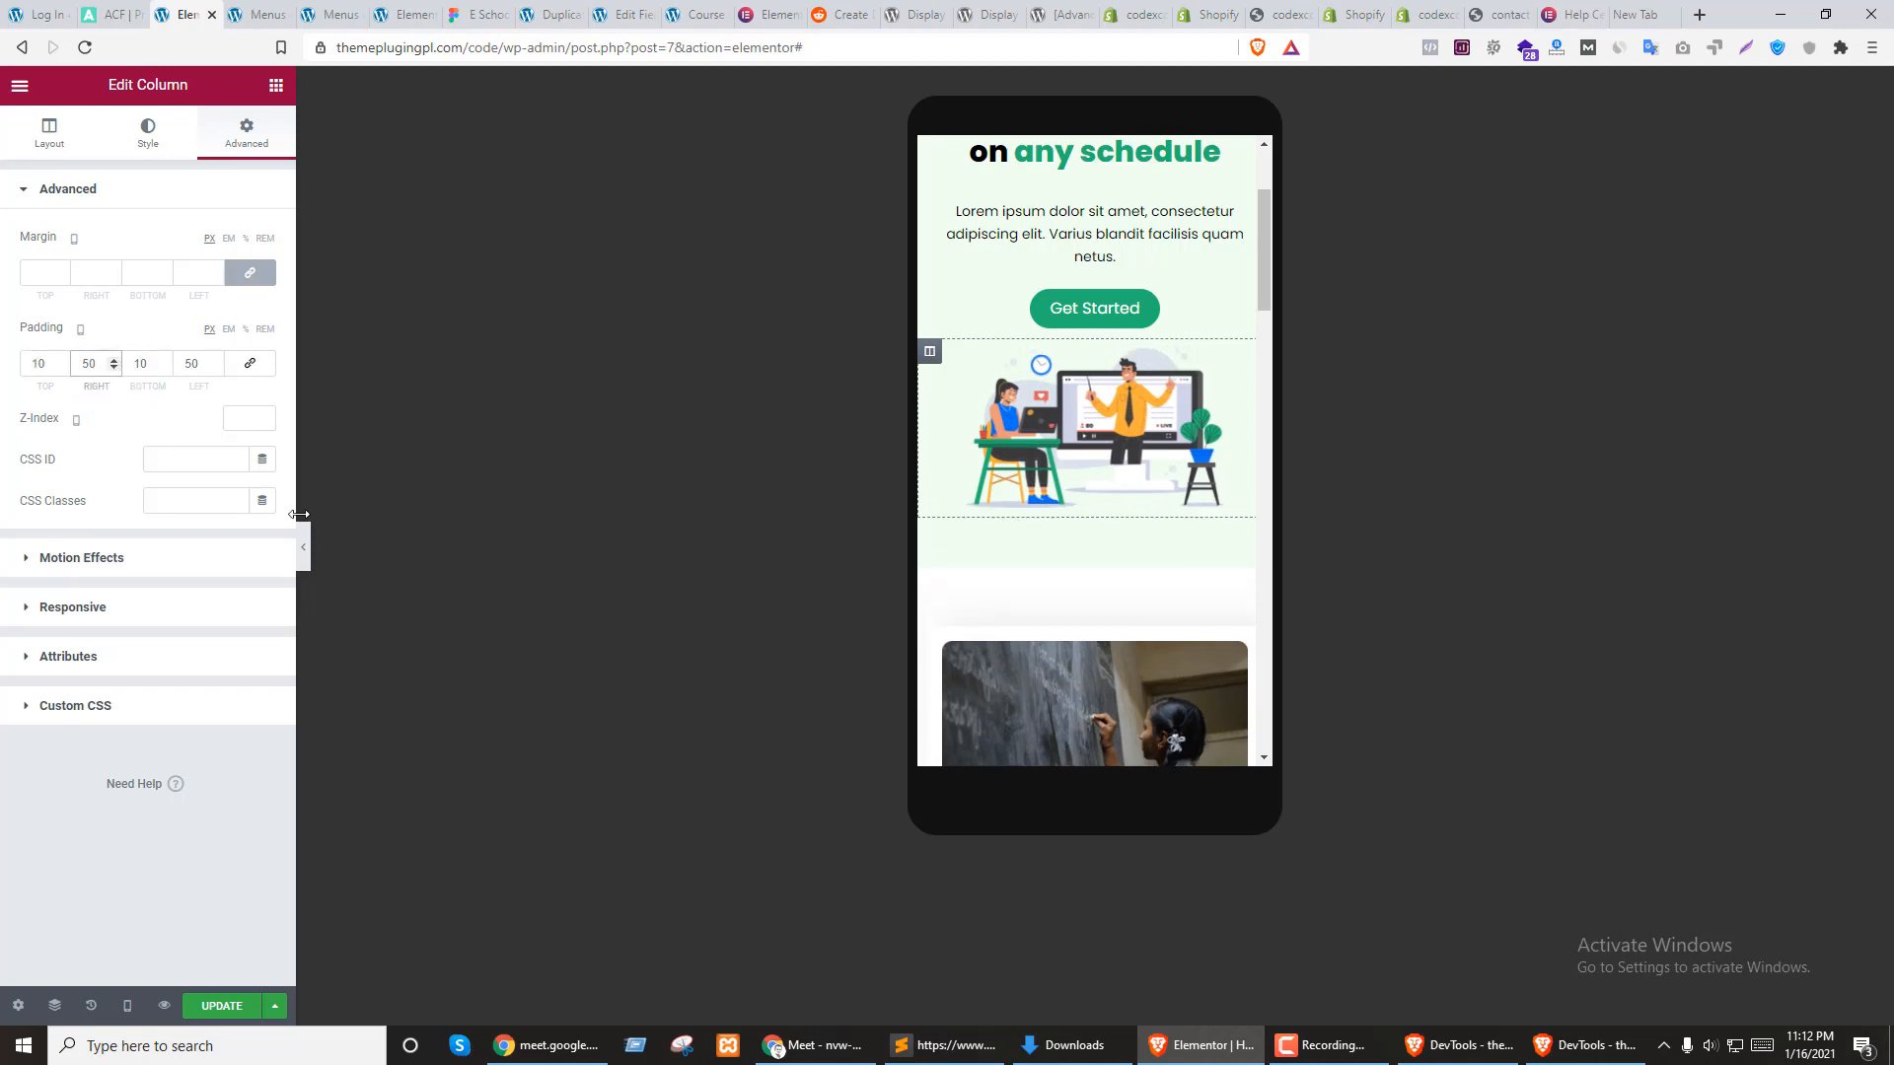
Set the course cards' Posts widget to 3 posts per page and update the page
scroll(1092, 446, down, 5)
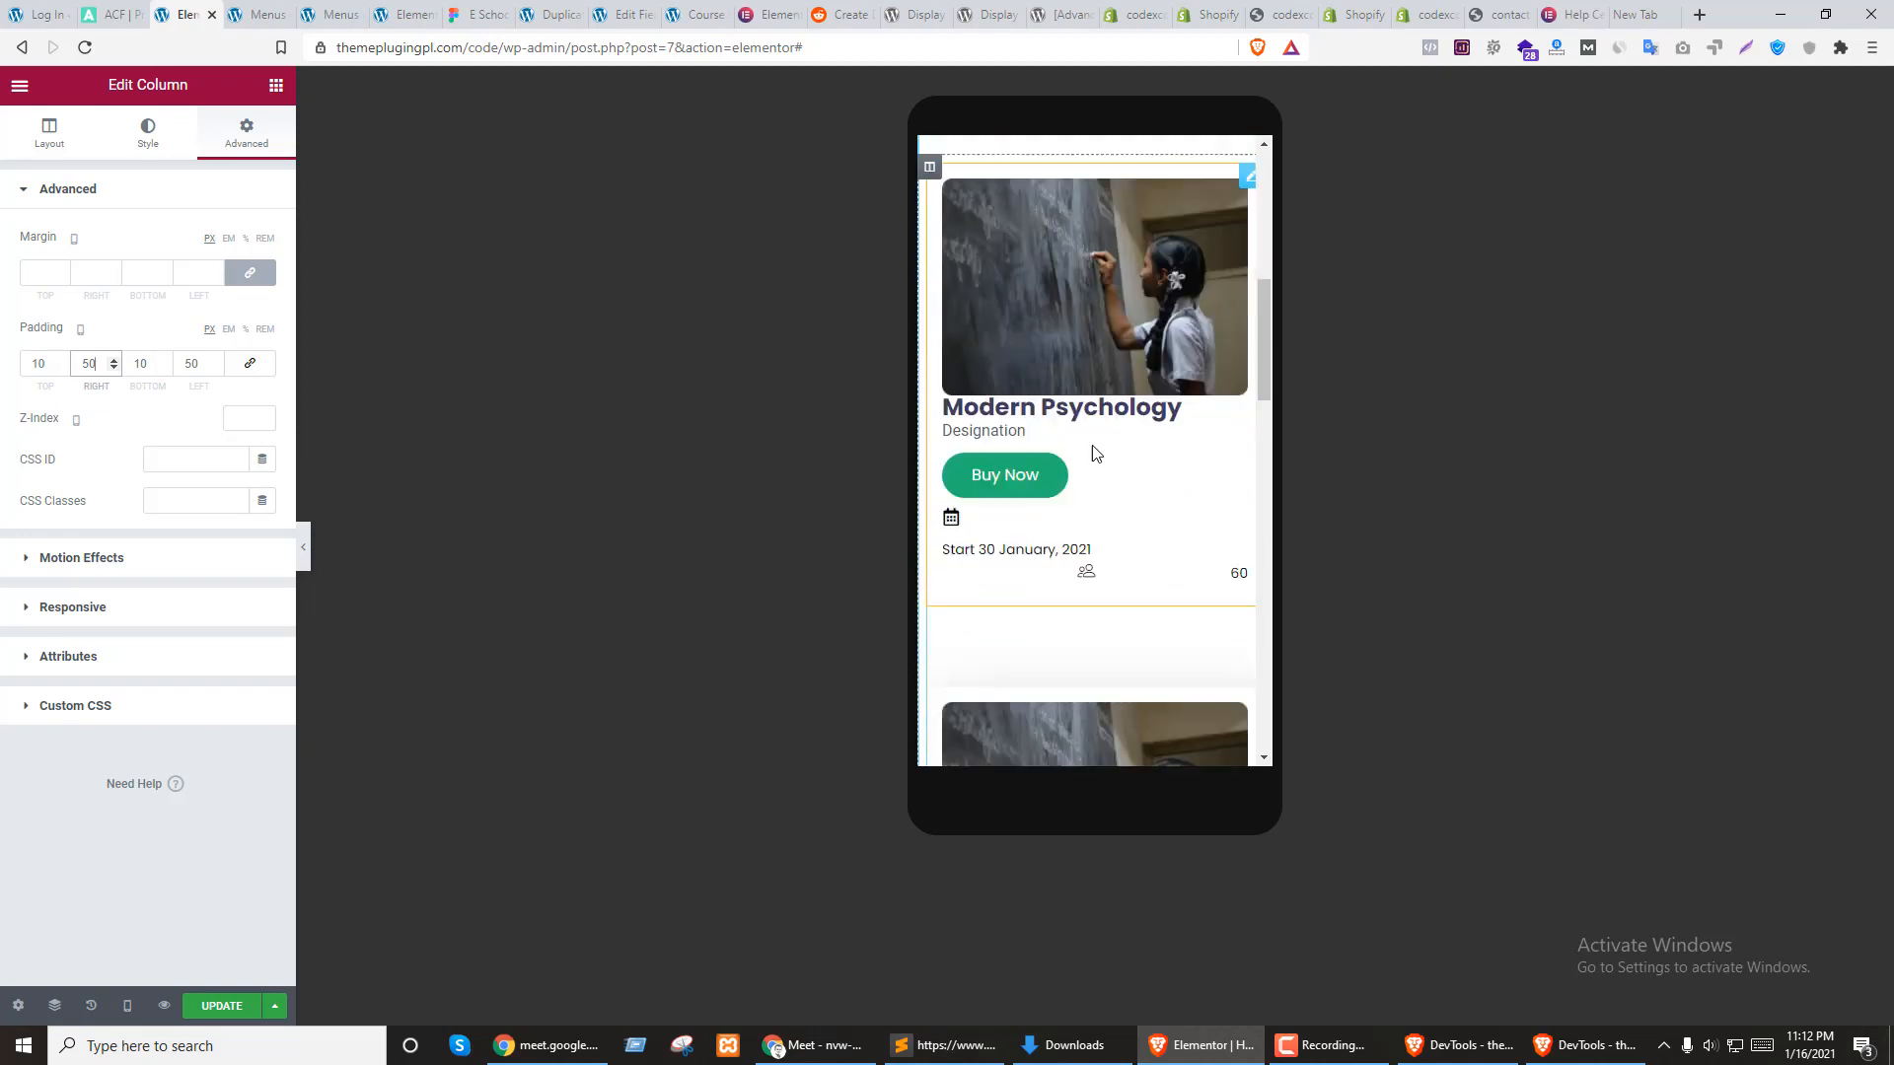
scroll(1070, 523, down, 2)
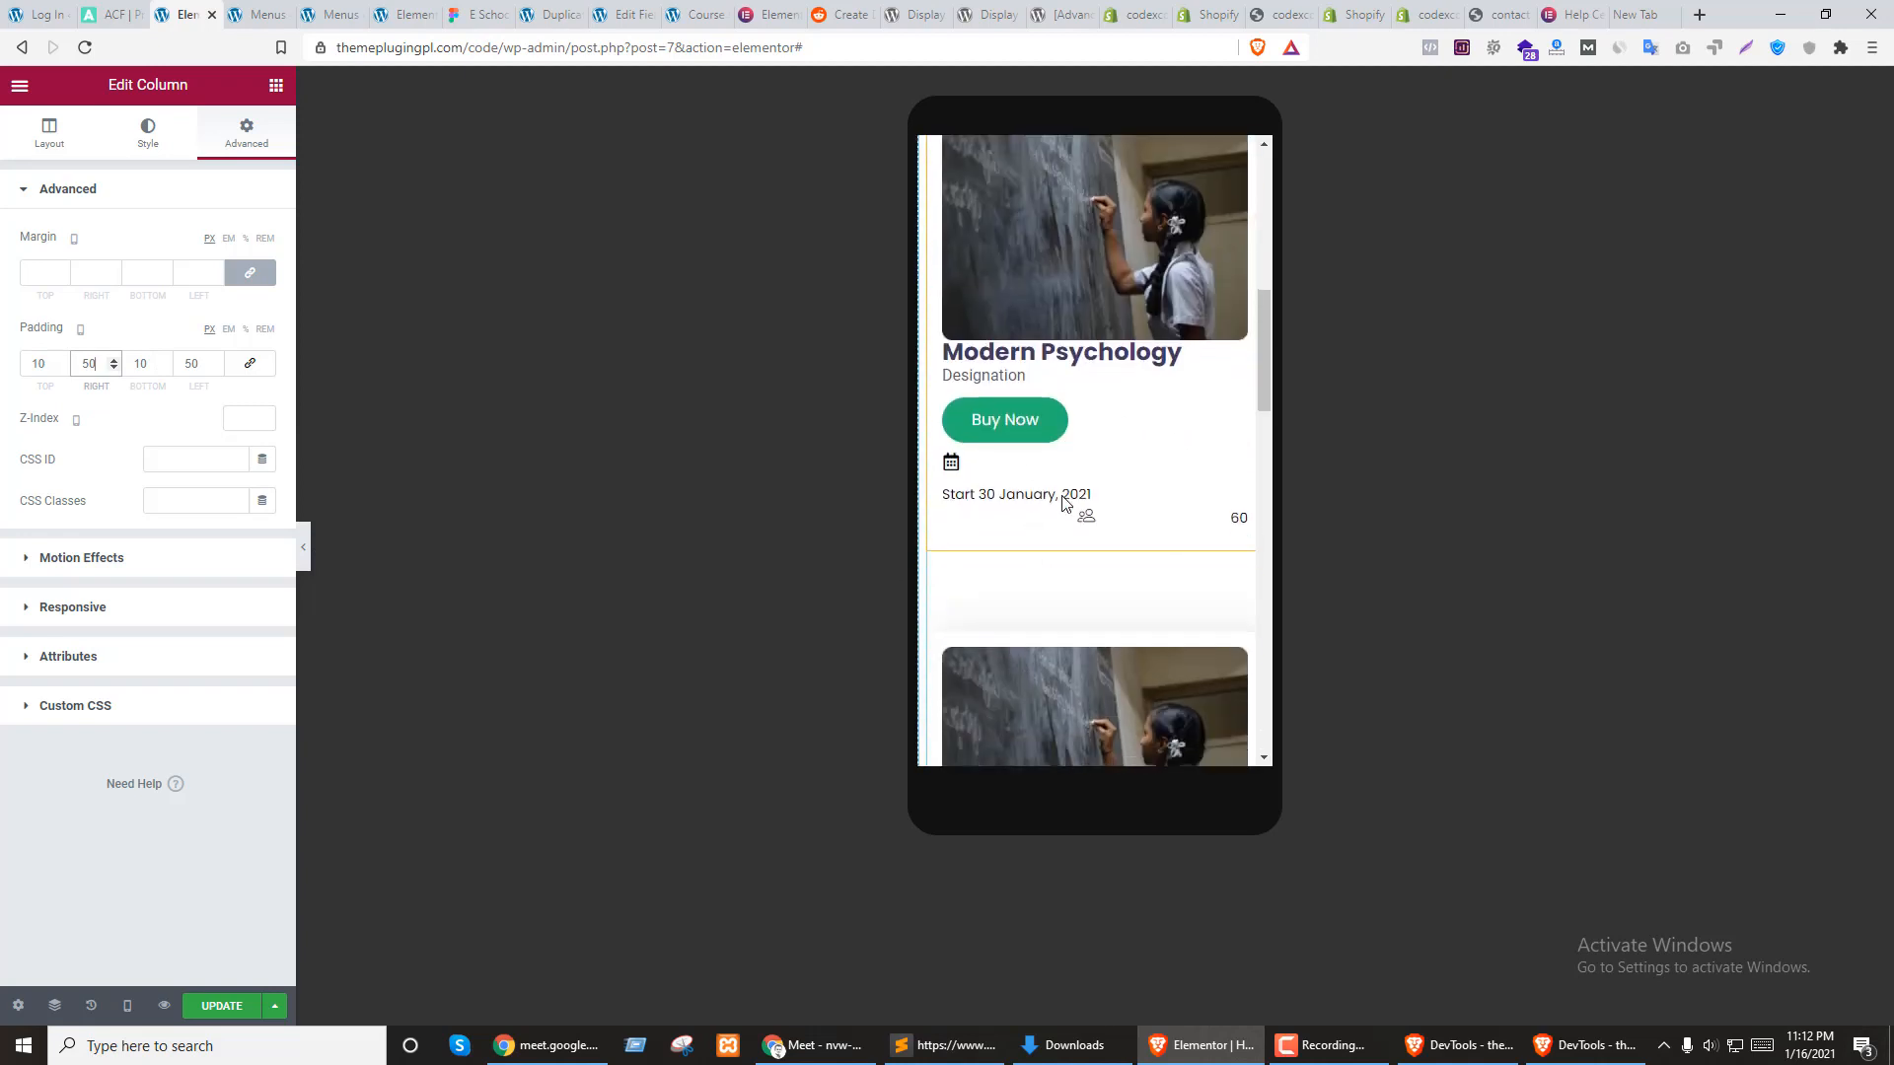
scroll(1109, 621, up, 2)
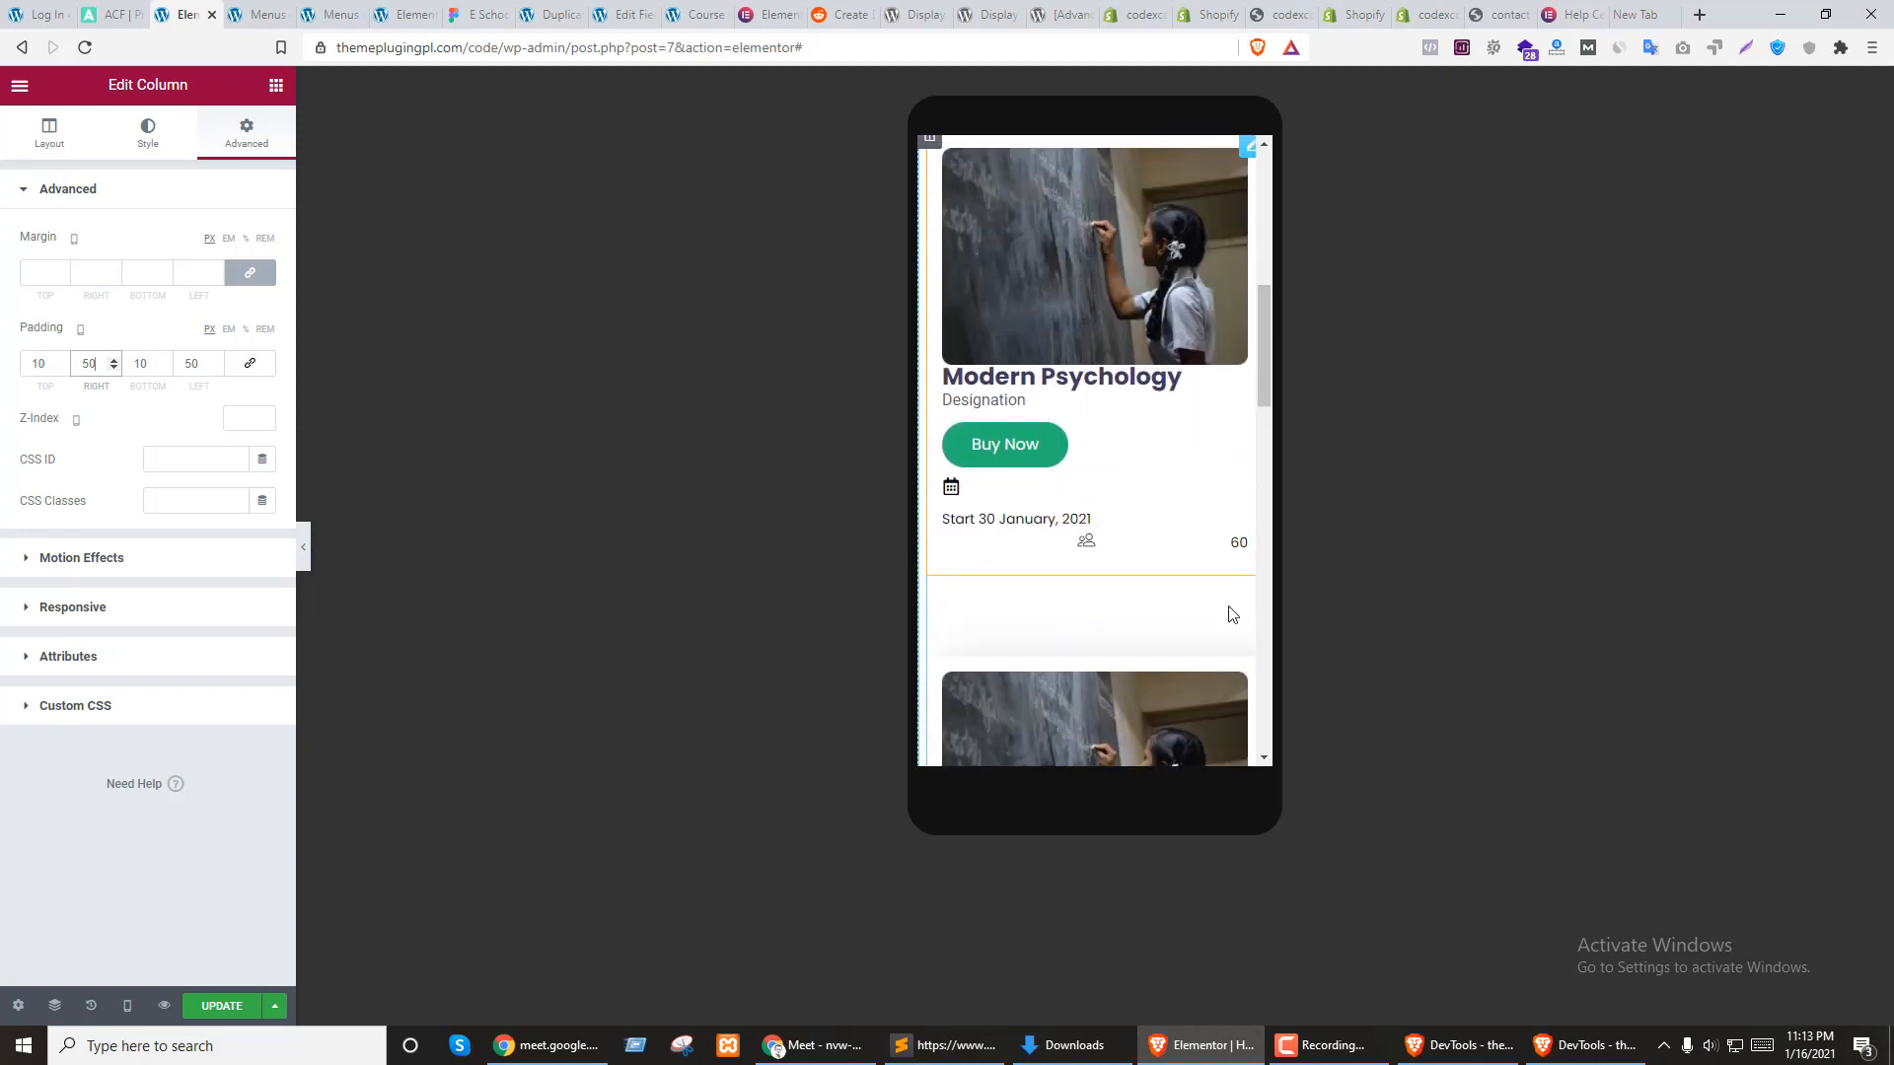
scroll(1112, 533, up, 2)
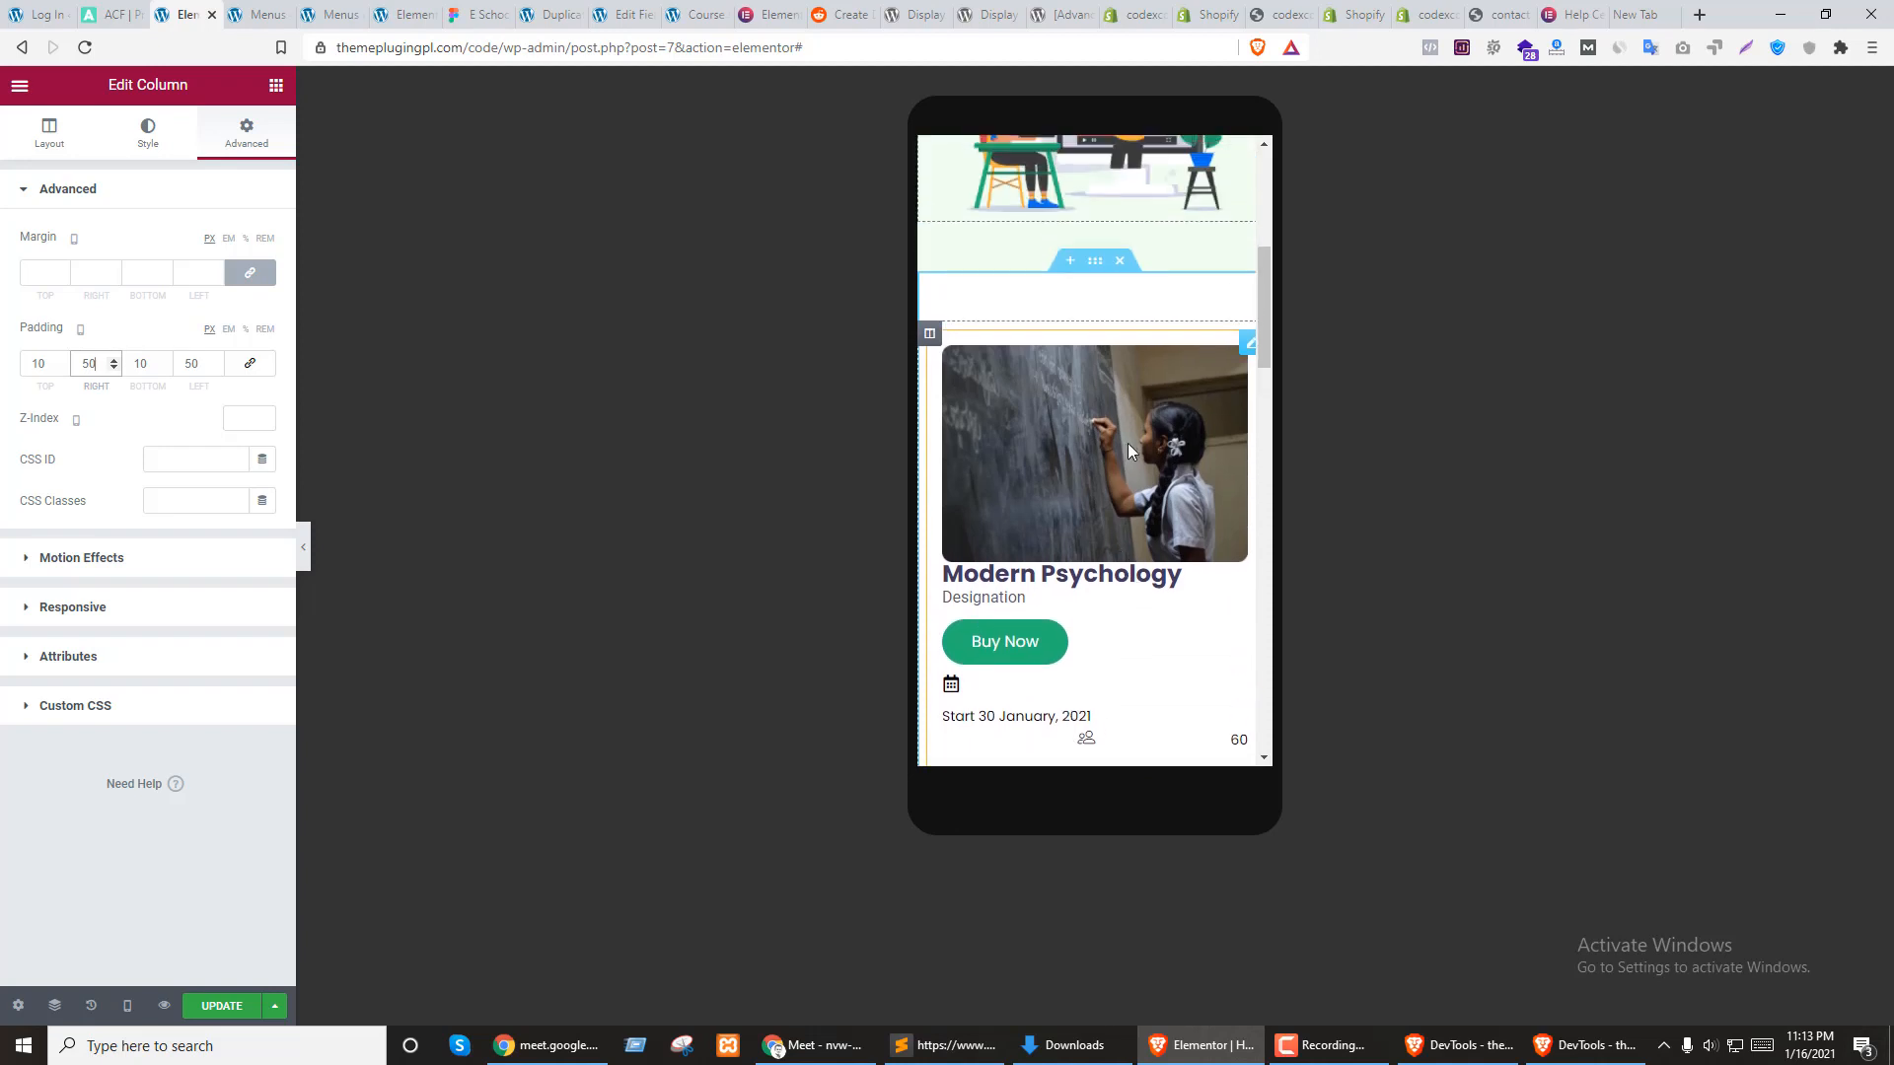
scroll(1085, 326, down, 2)
scroll(1213, 320, up, 2)
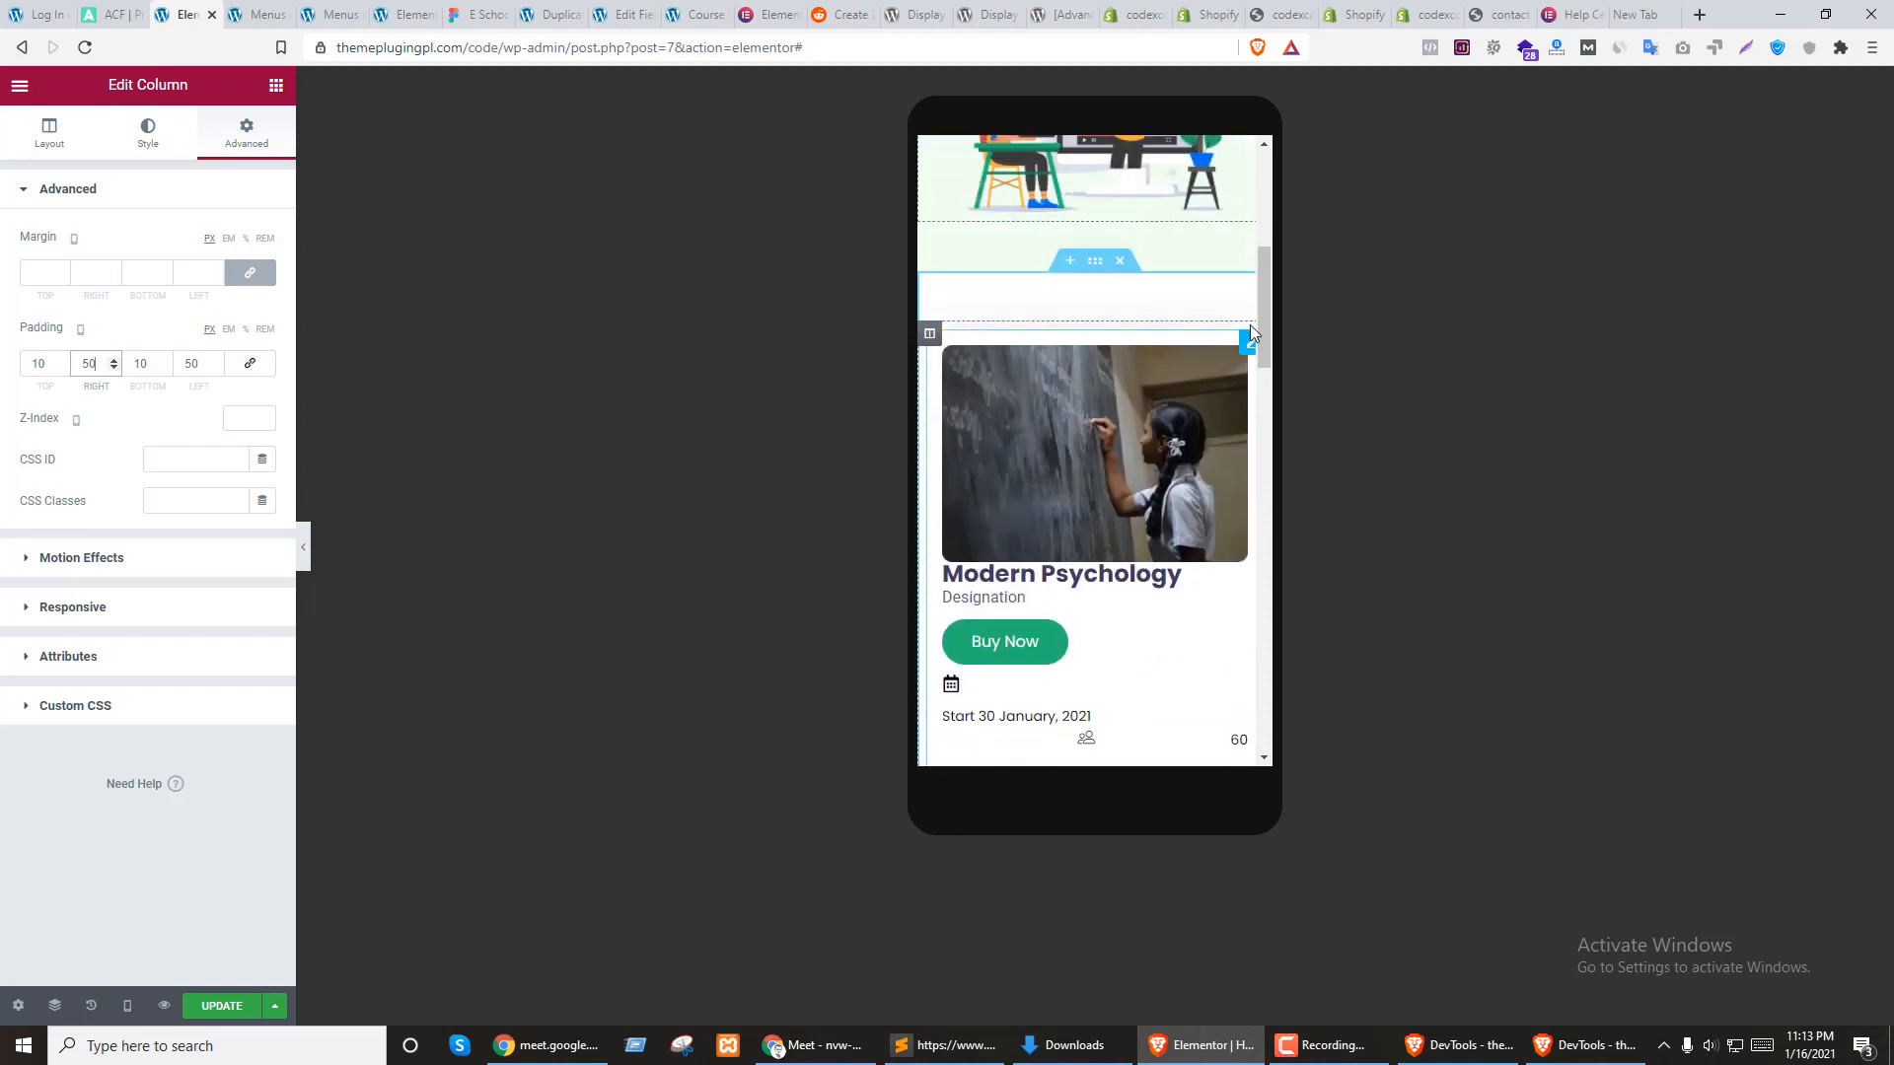
click(1167, 416)
scroll(1166, 417, down, 4)
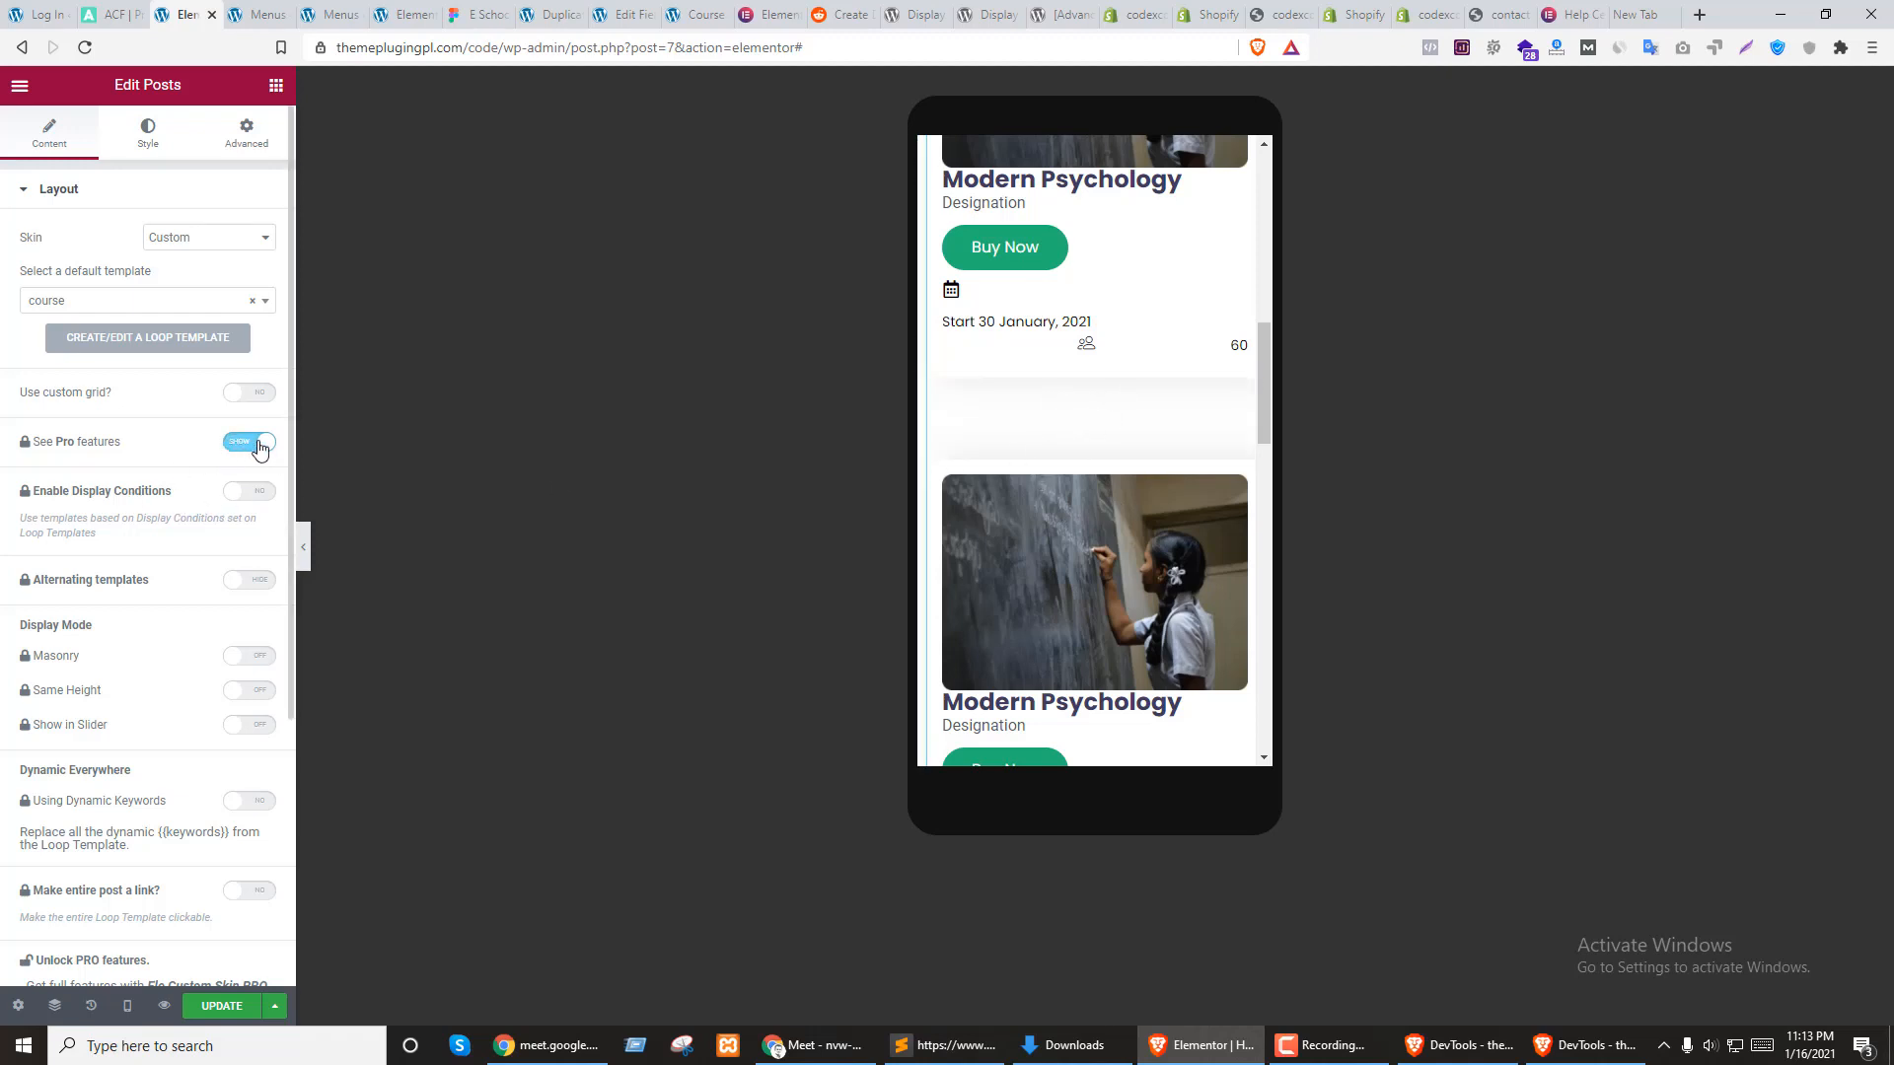
scroll(72, 490, down, 4)
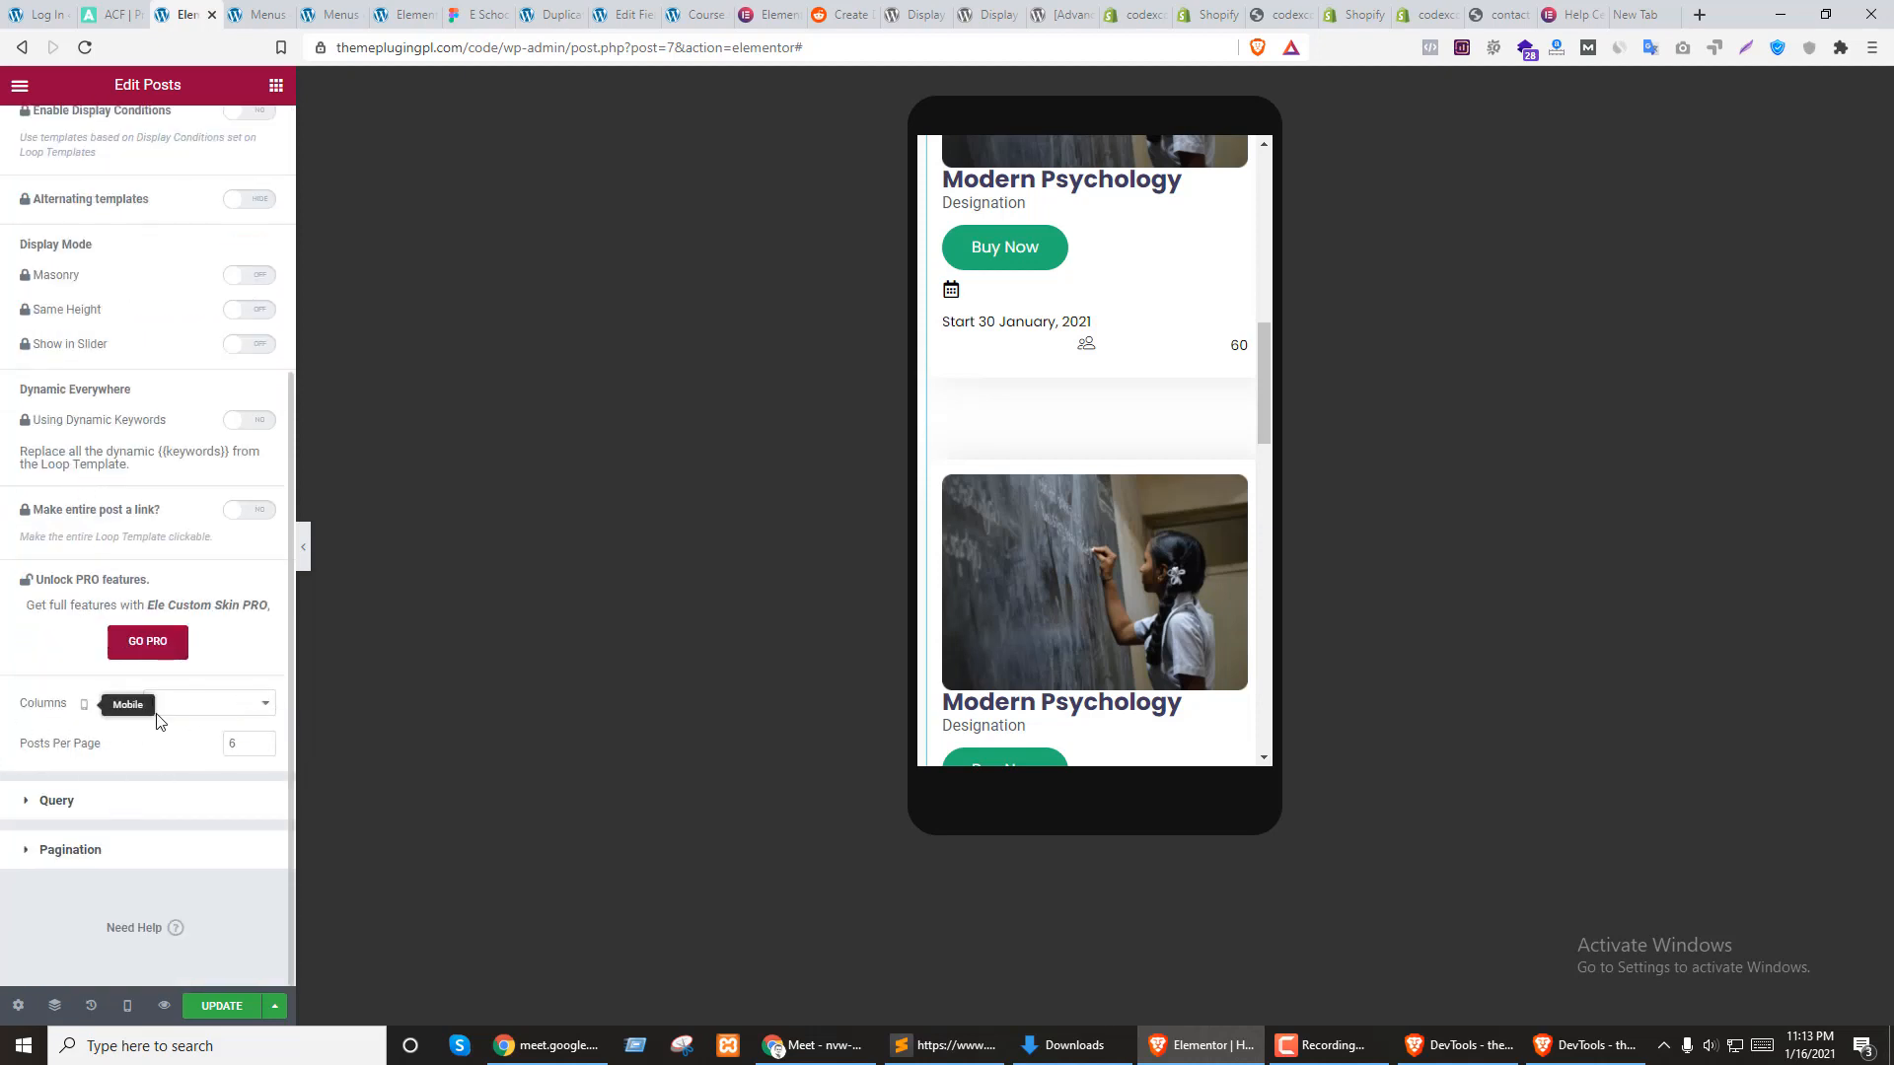
scroll(1056, 487, down, 5)
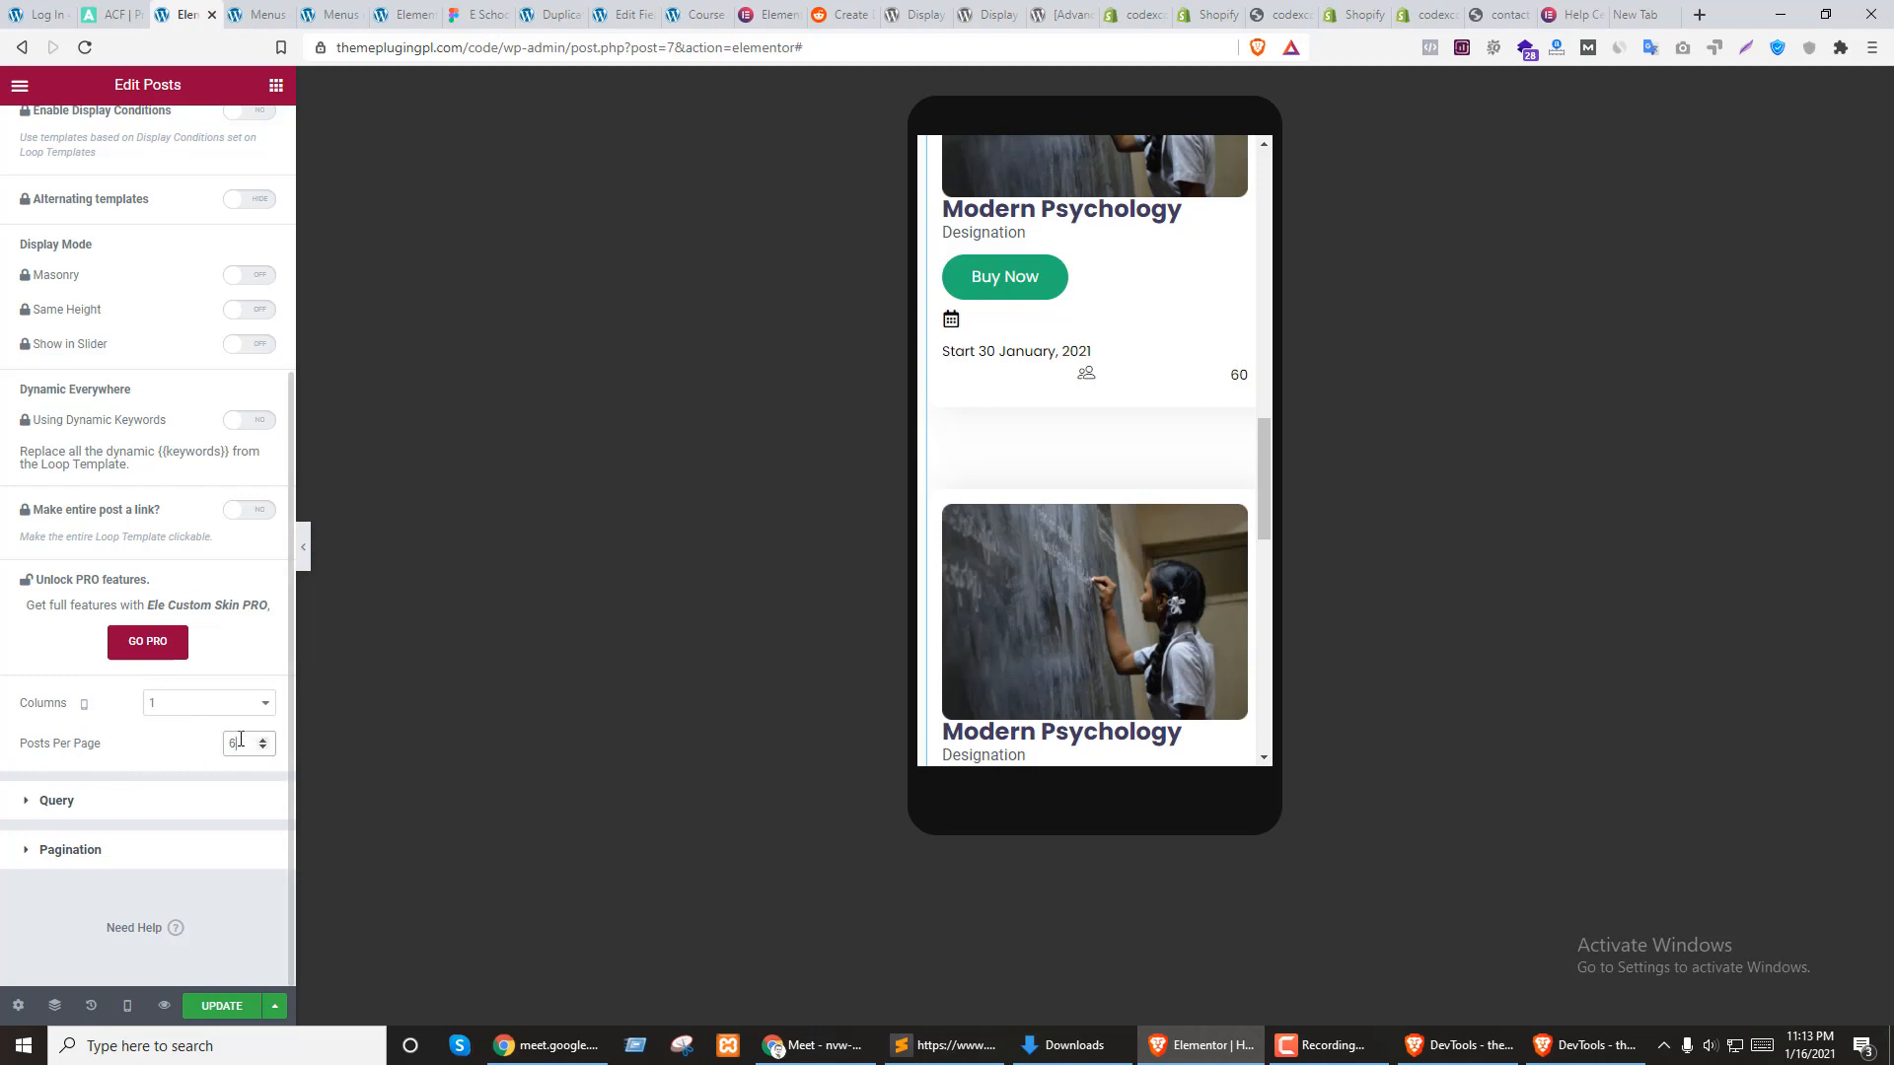
text(3)
click(149, 744)
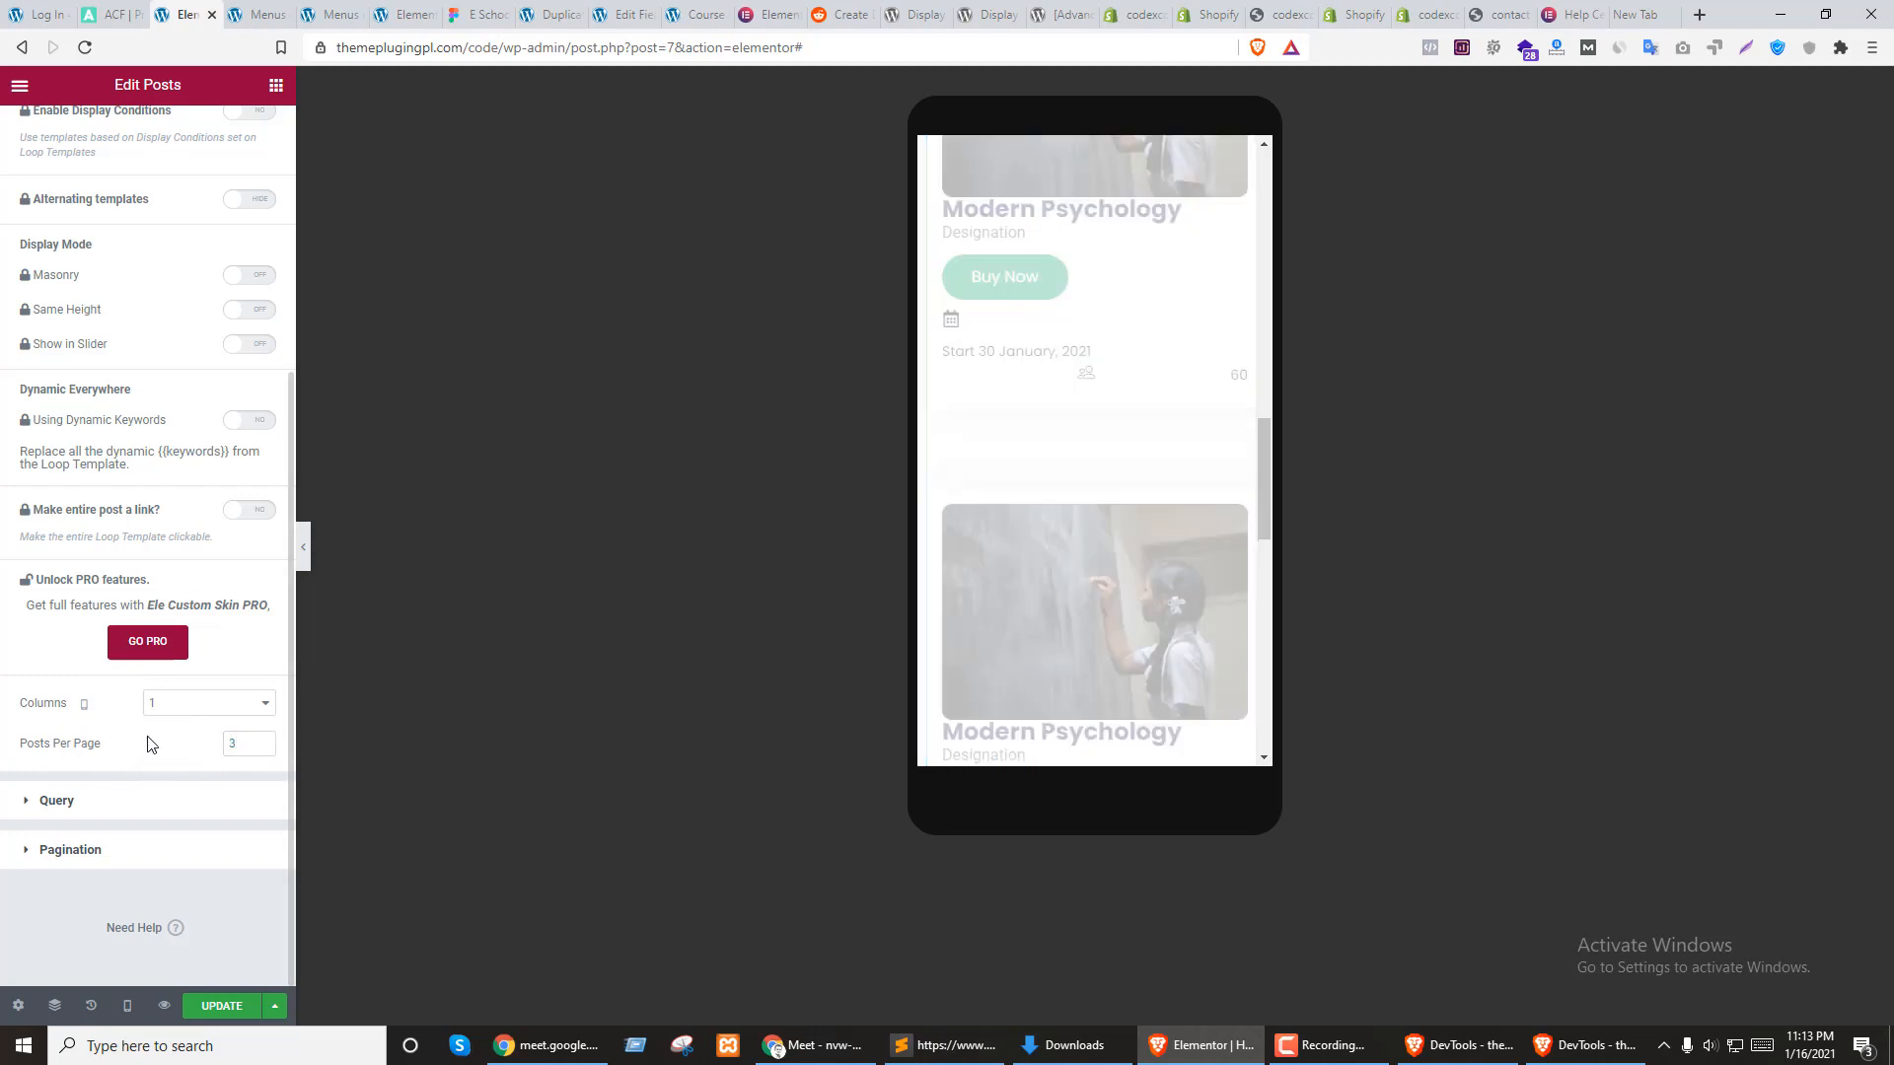
click(221, 1005)
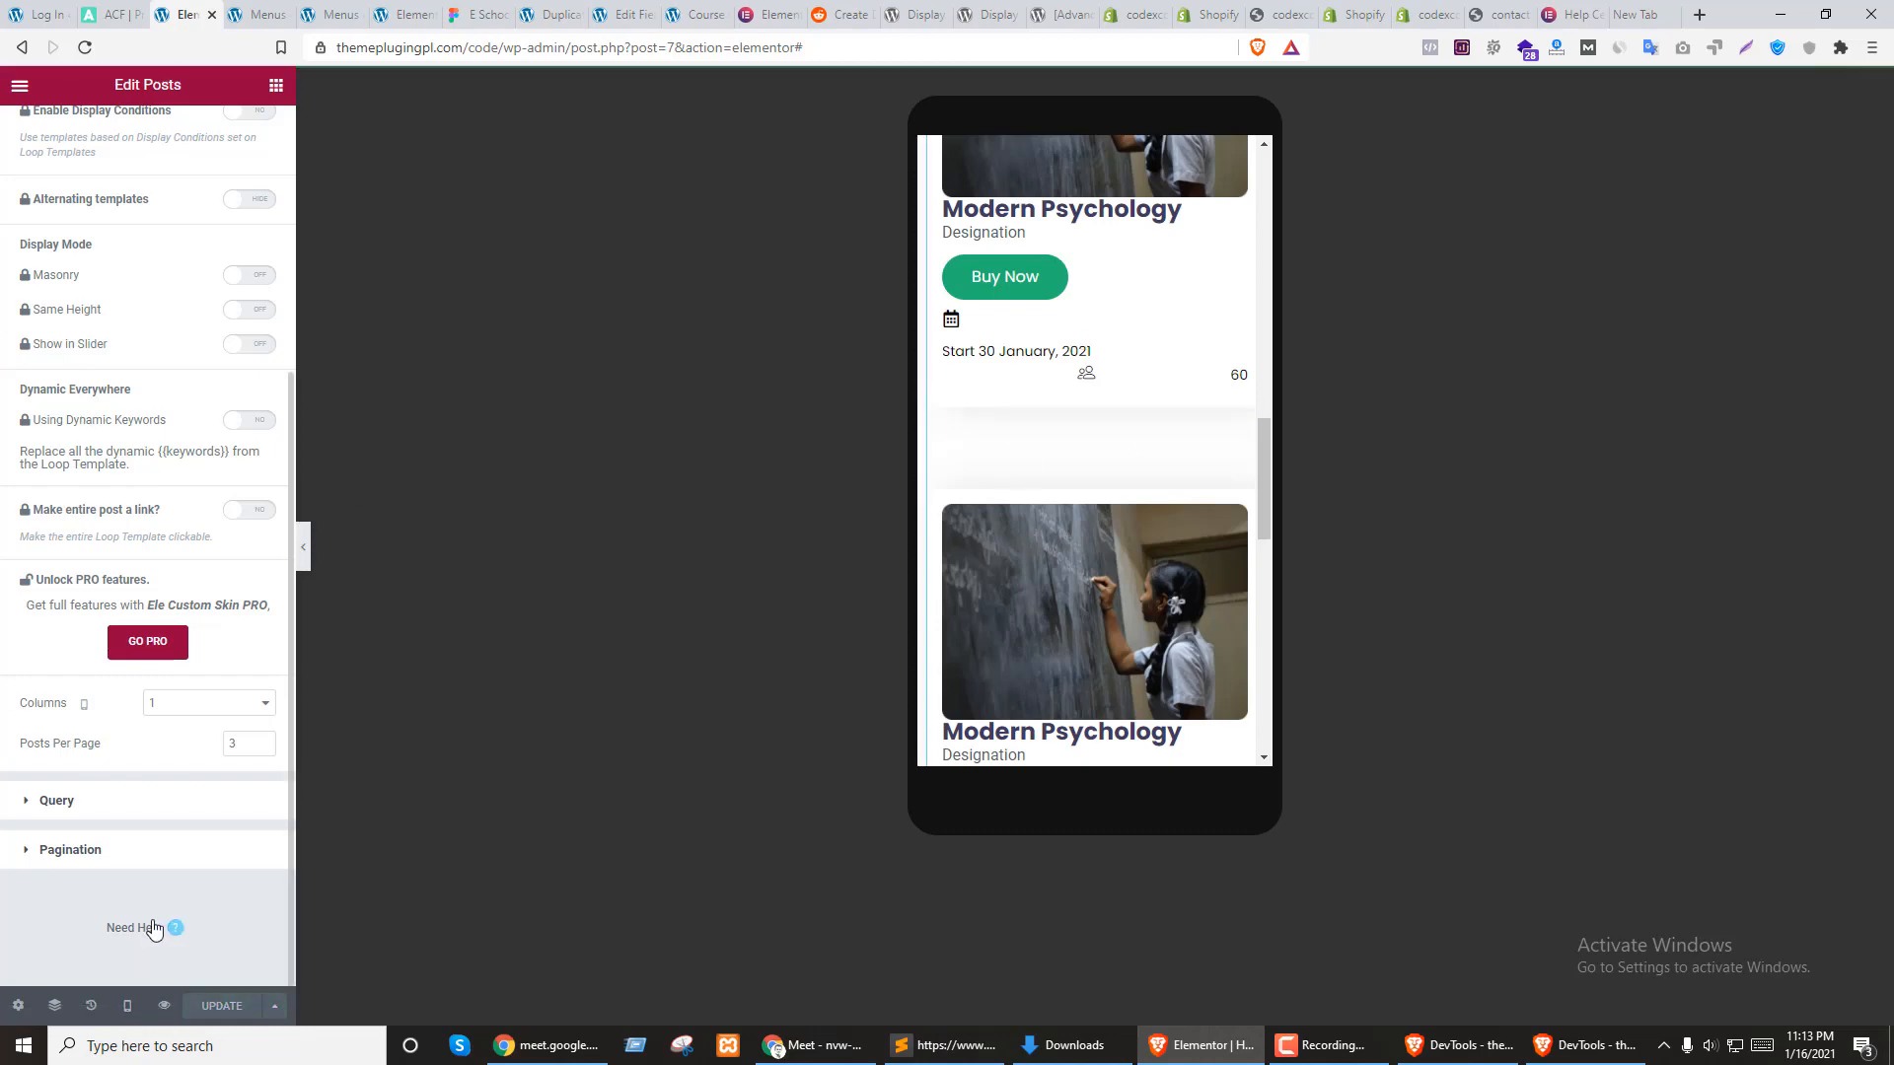
Switch to the desktop preview and review the hero and course cards
click(125, 1006)
click(74, 876)
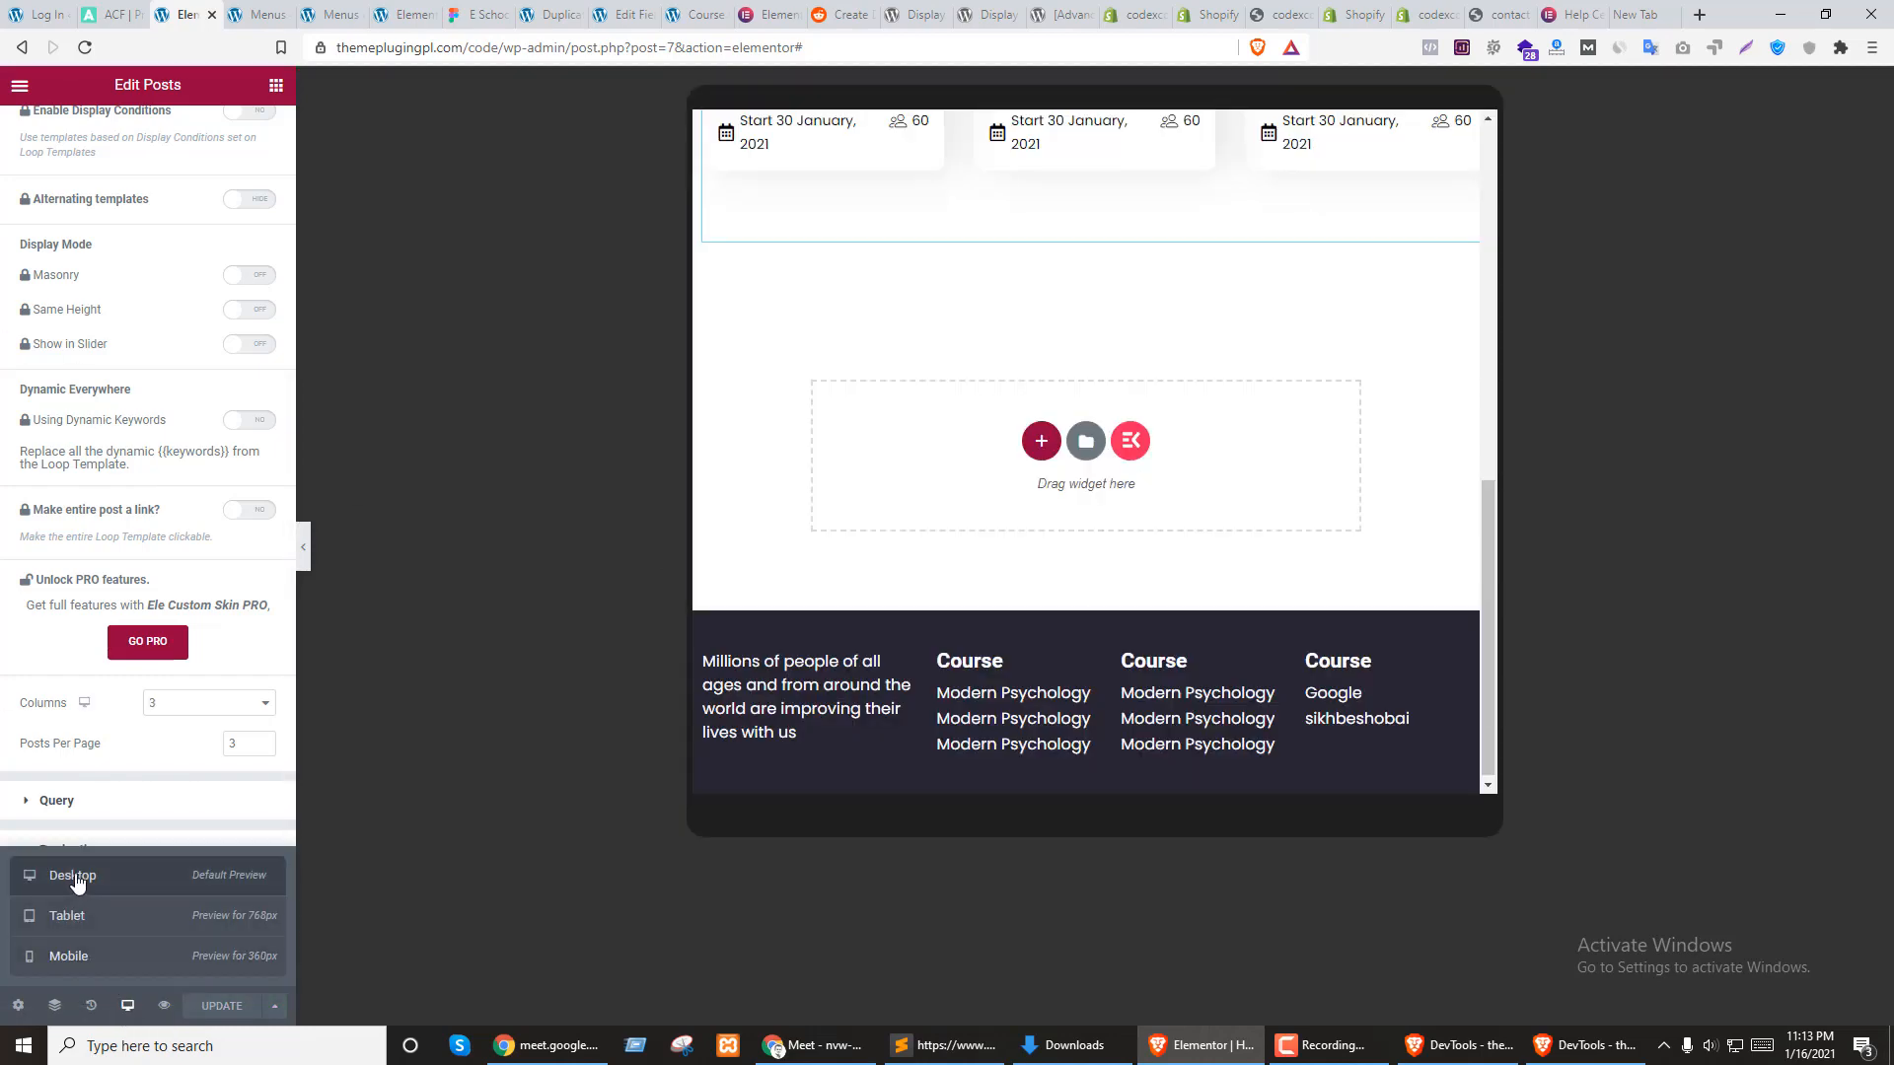
scroll(1029, 605, up, 4)
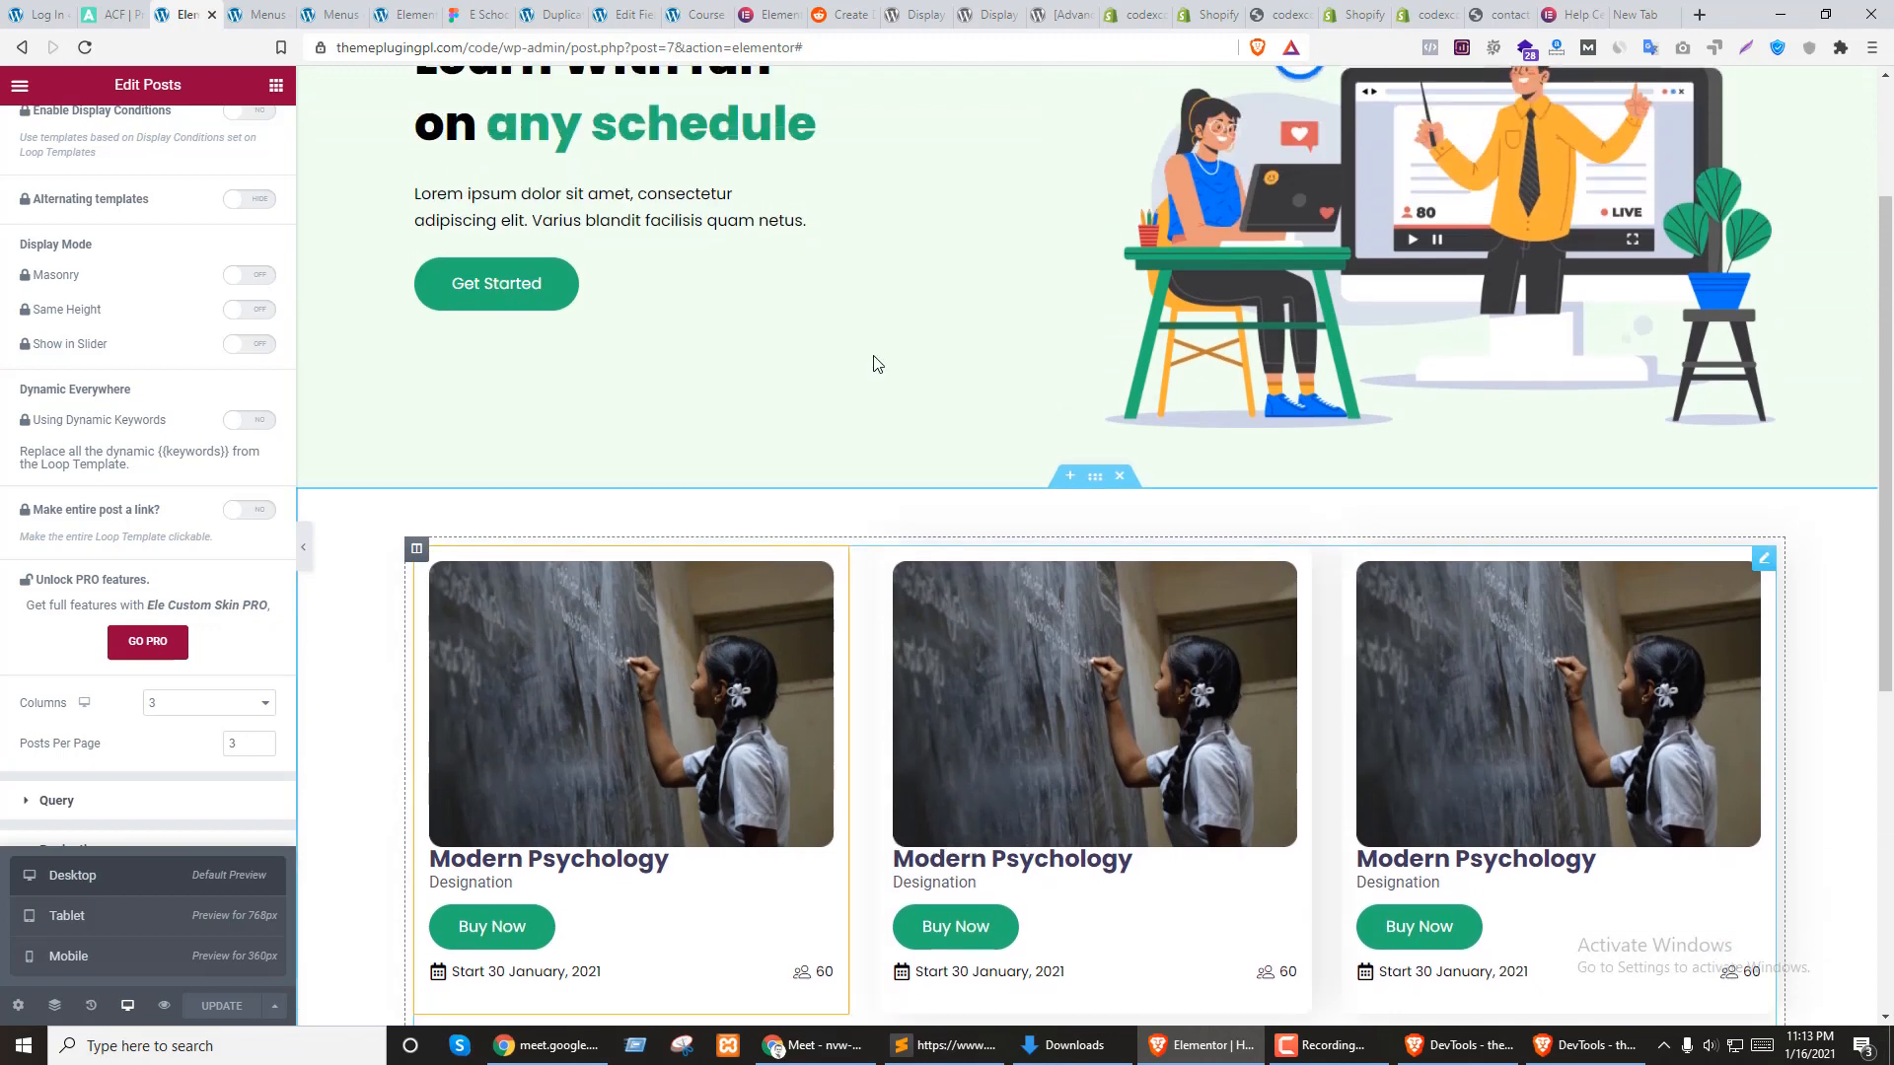
scroll(1049, 548, up, 3)
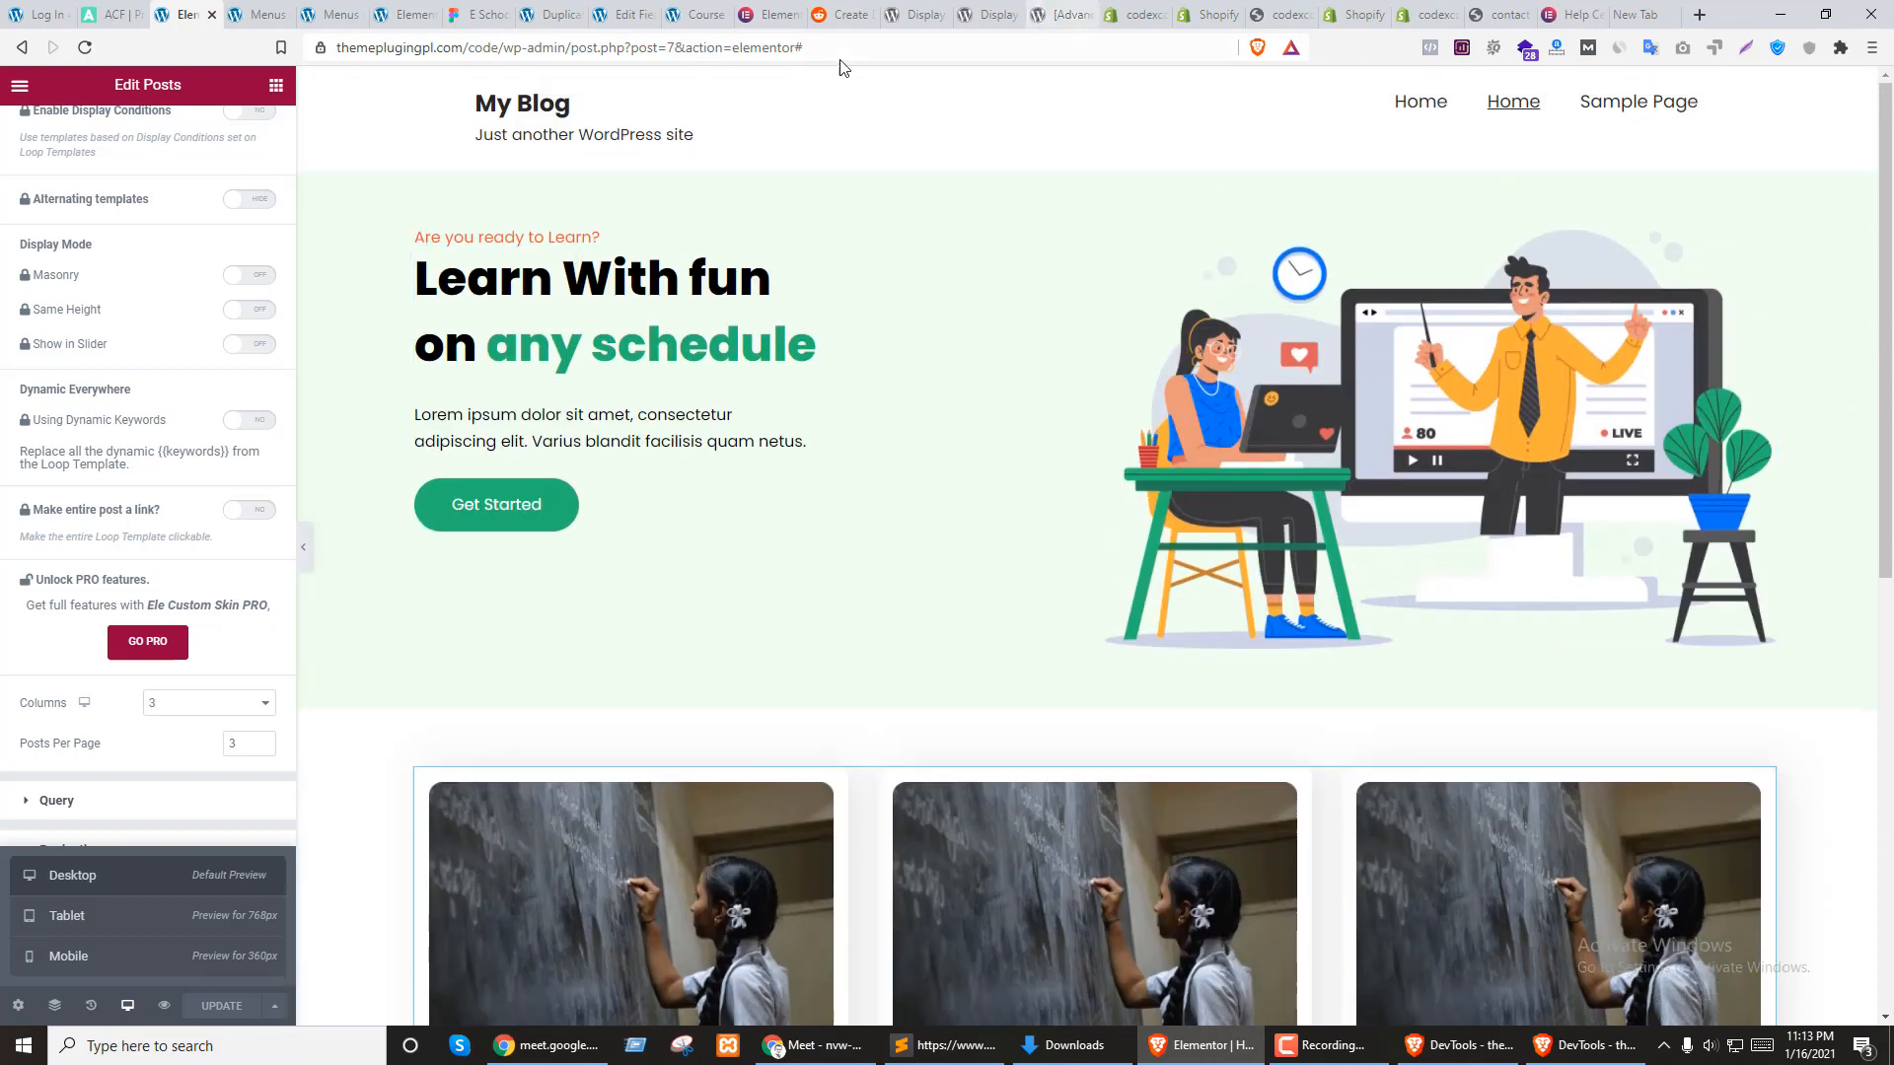
click(348, 12)
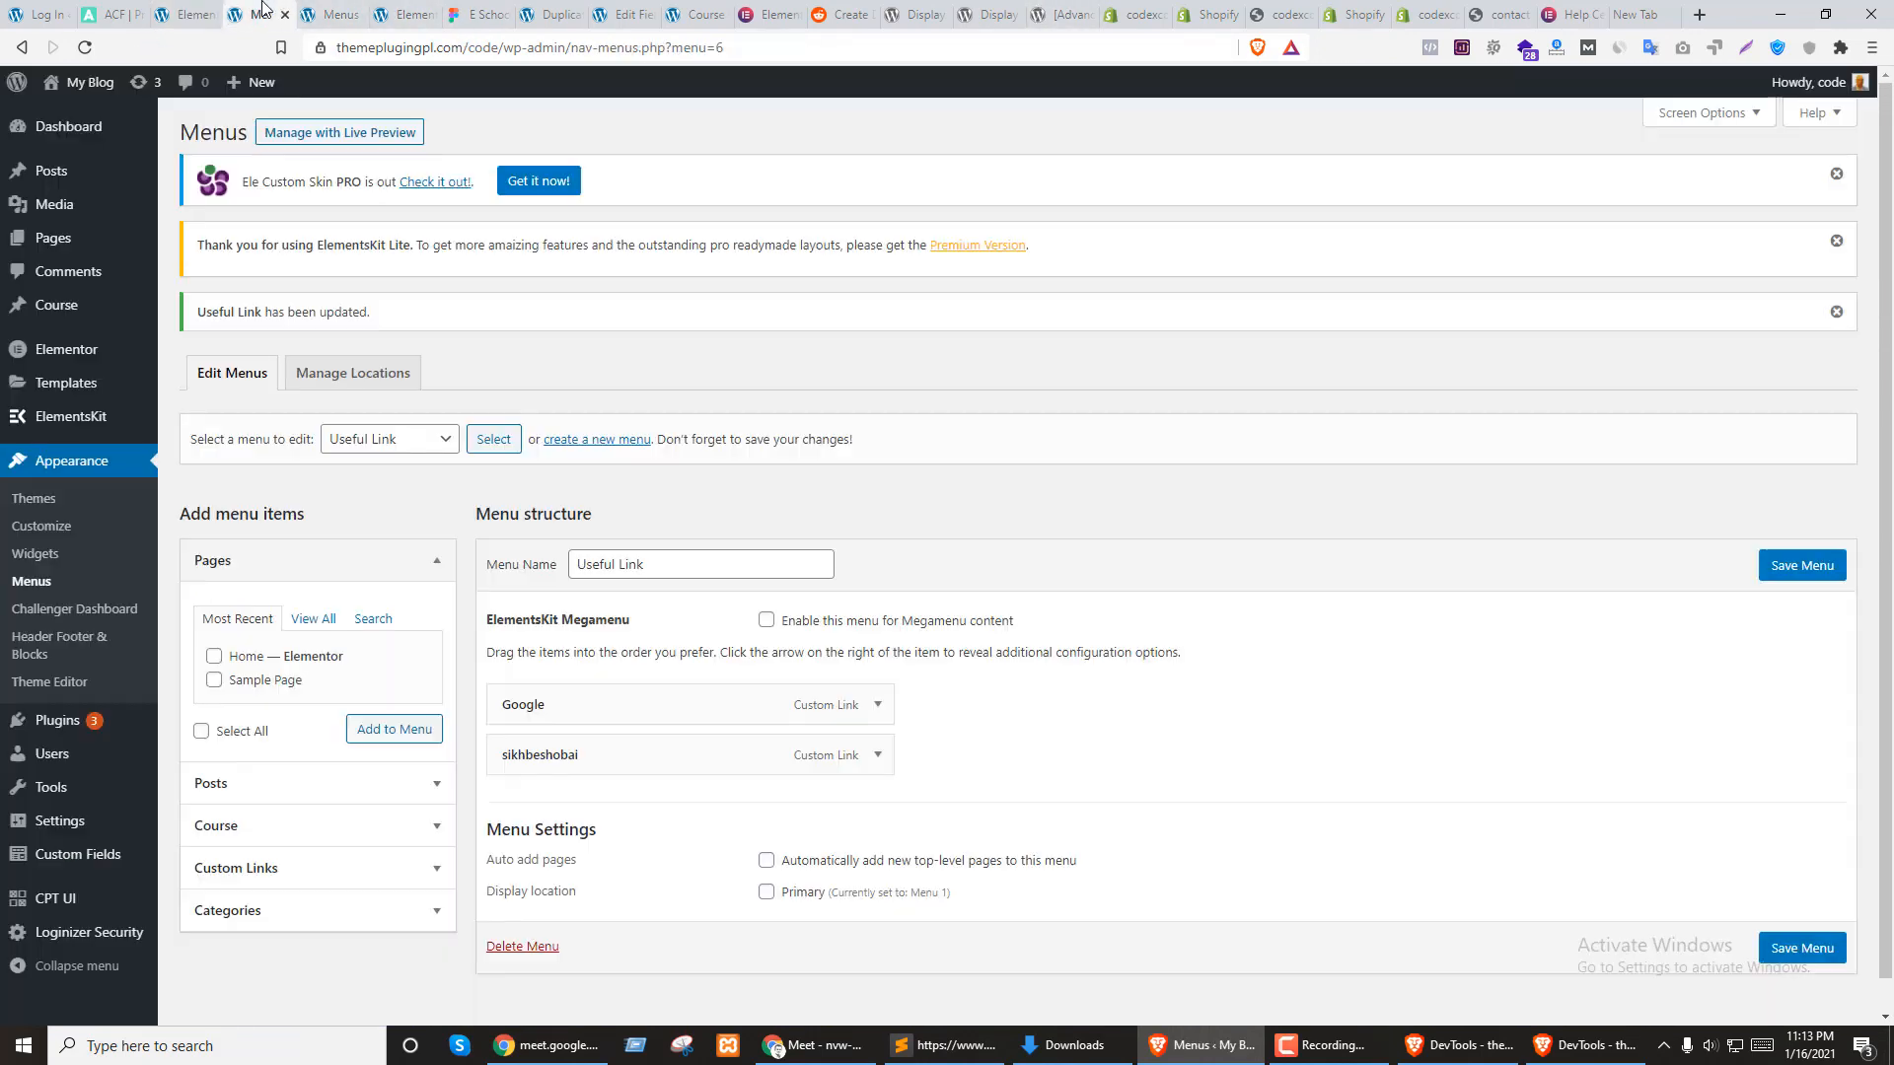
click(419, 12)
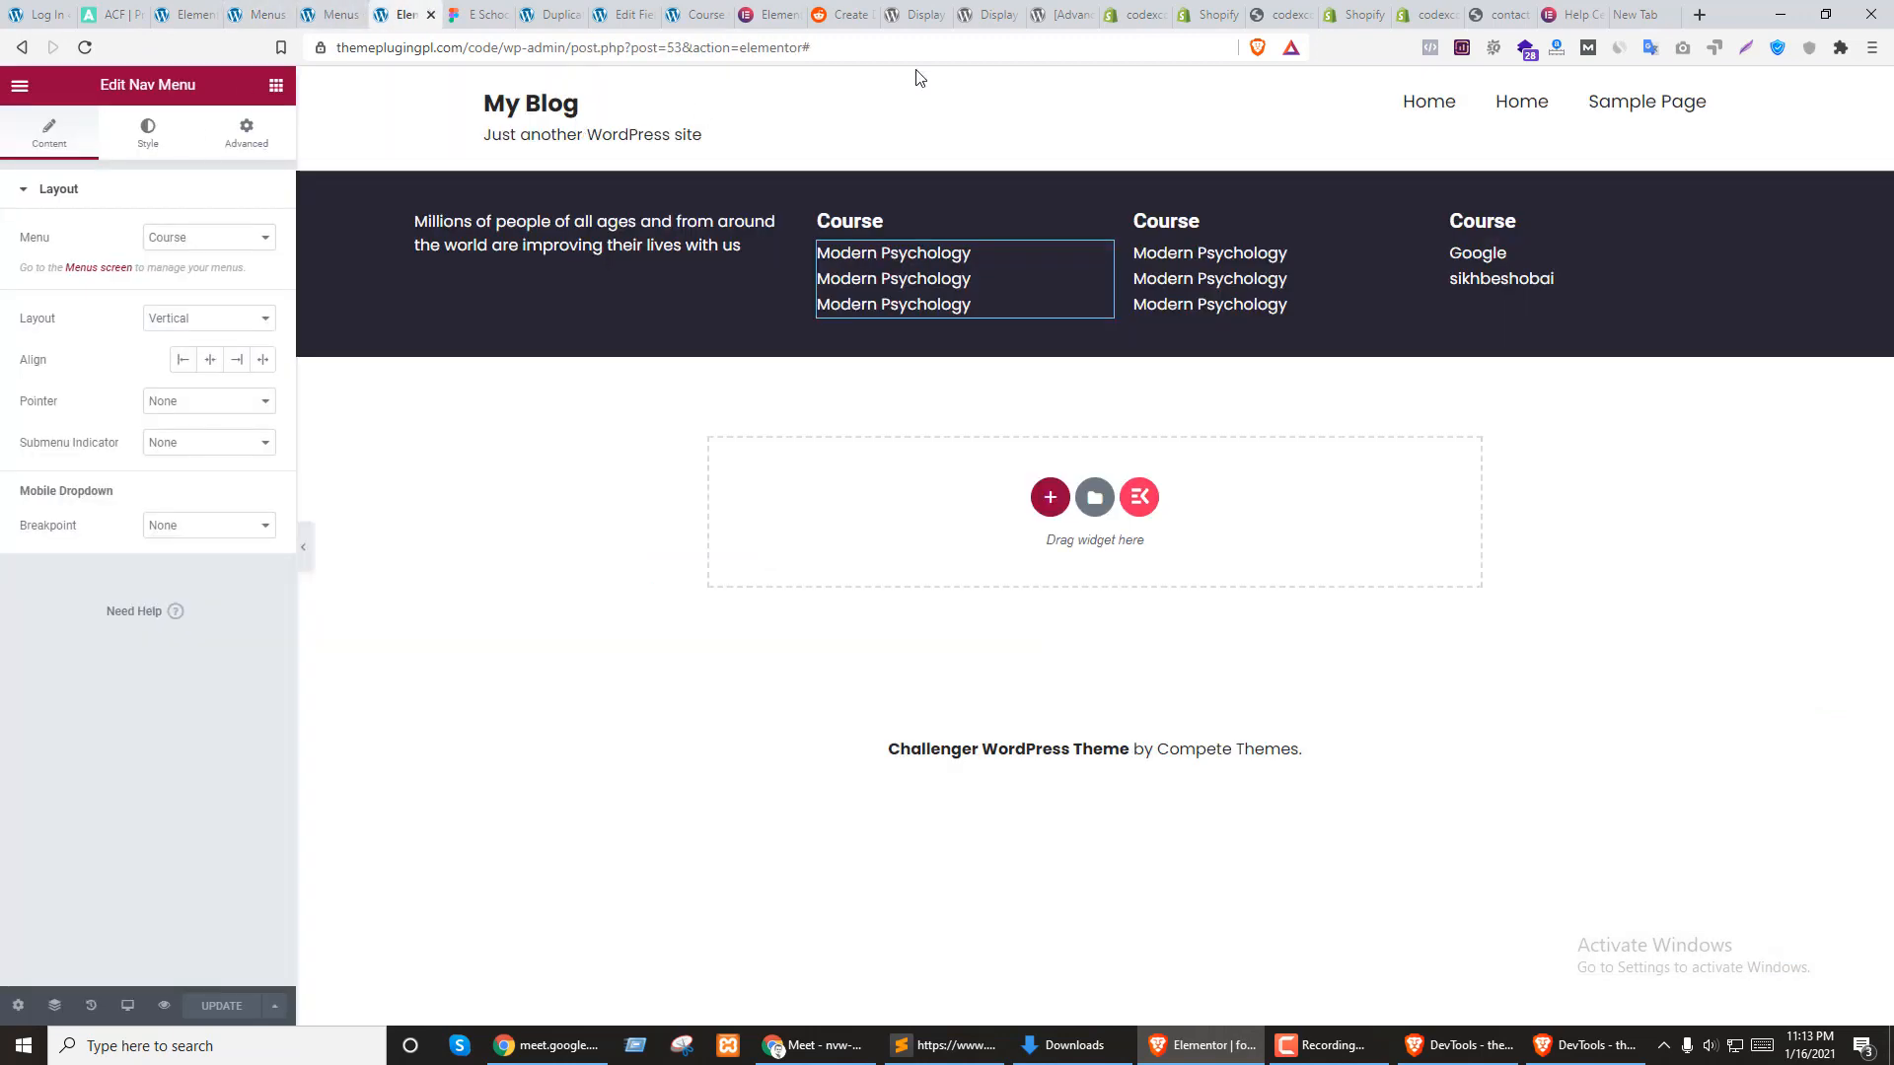
click(562, 12)
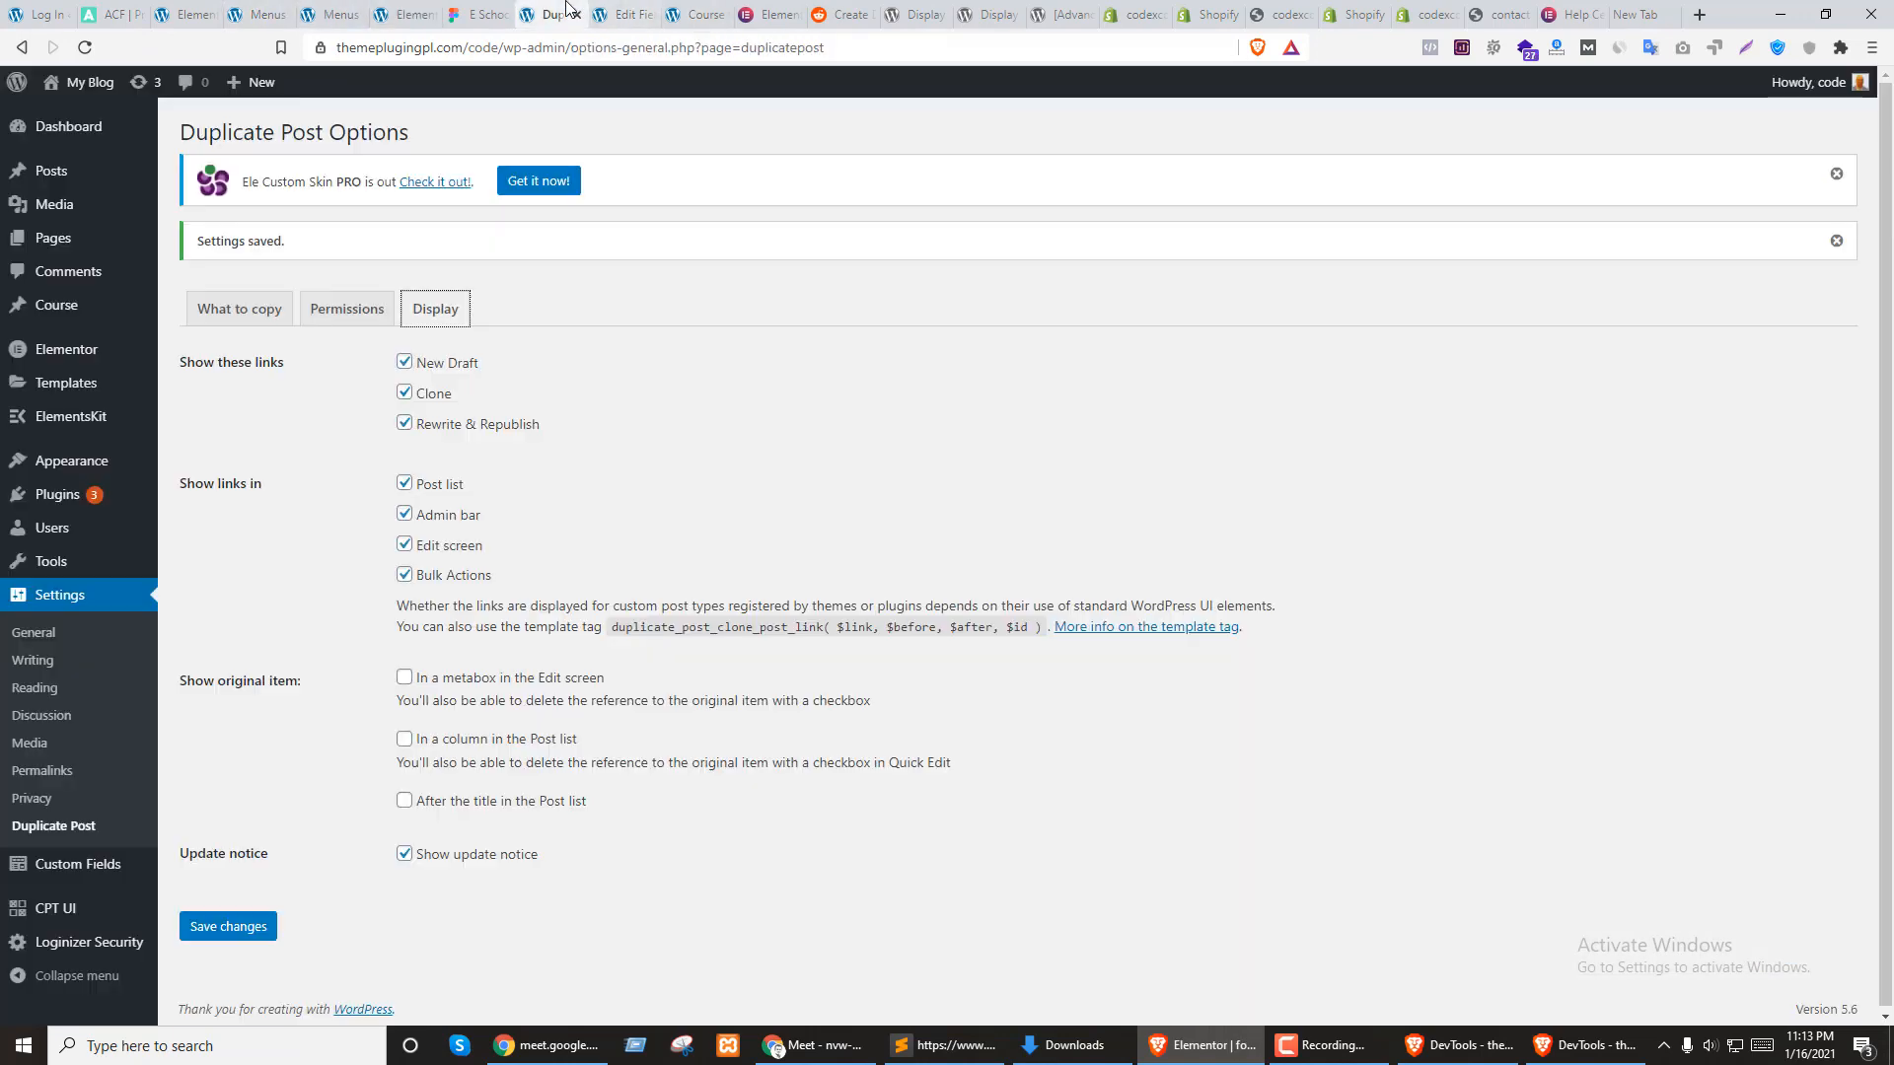
click(623, 12)
click(681, 10)
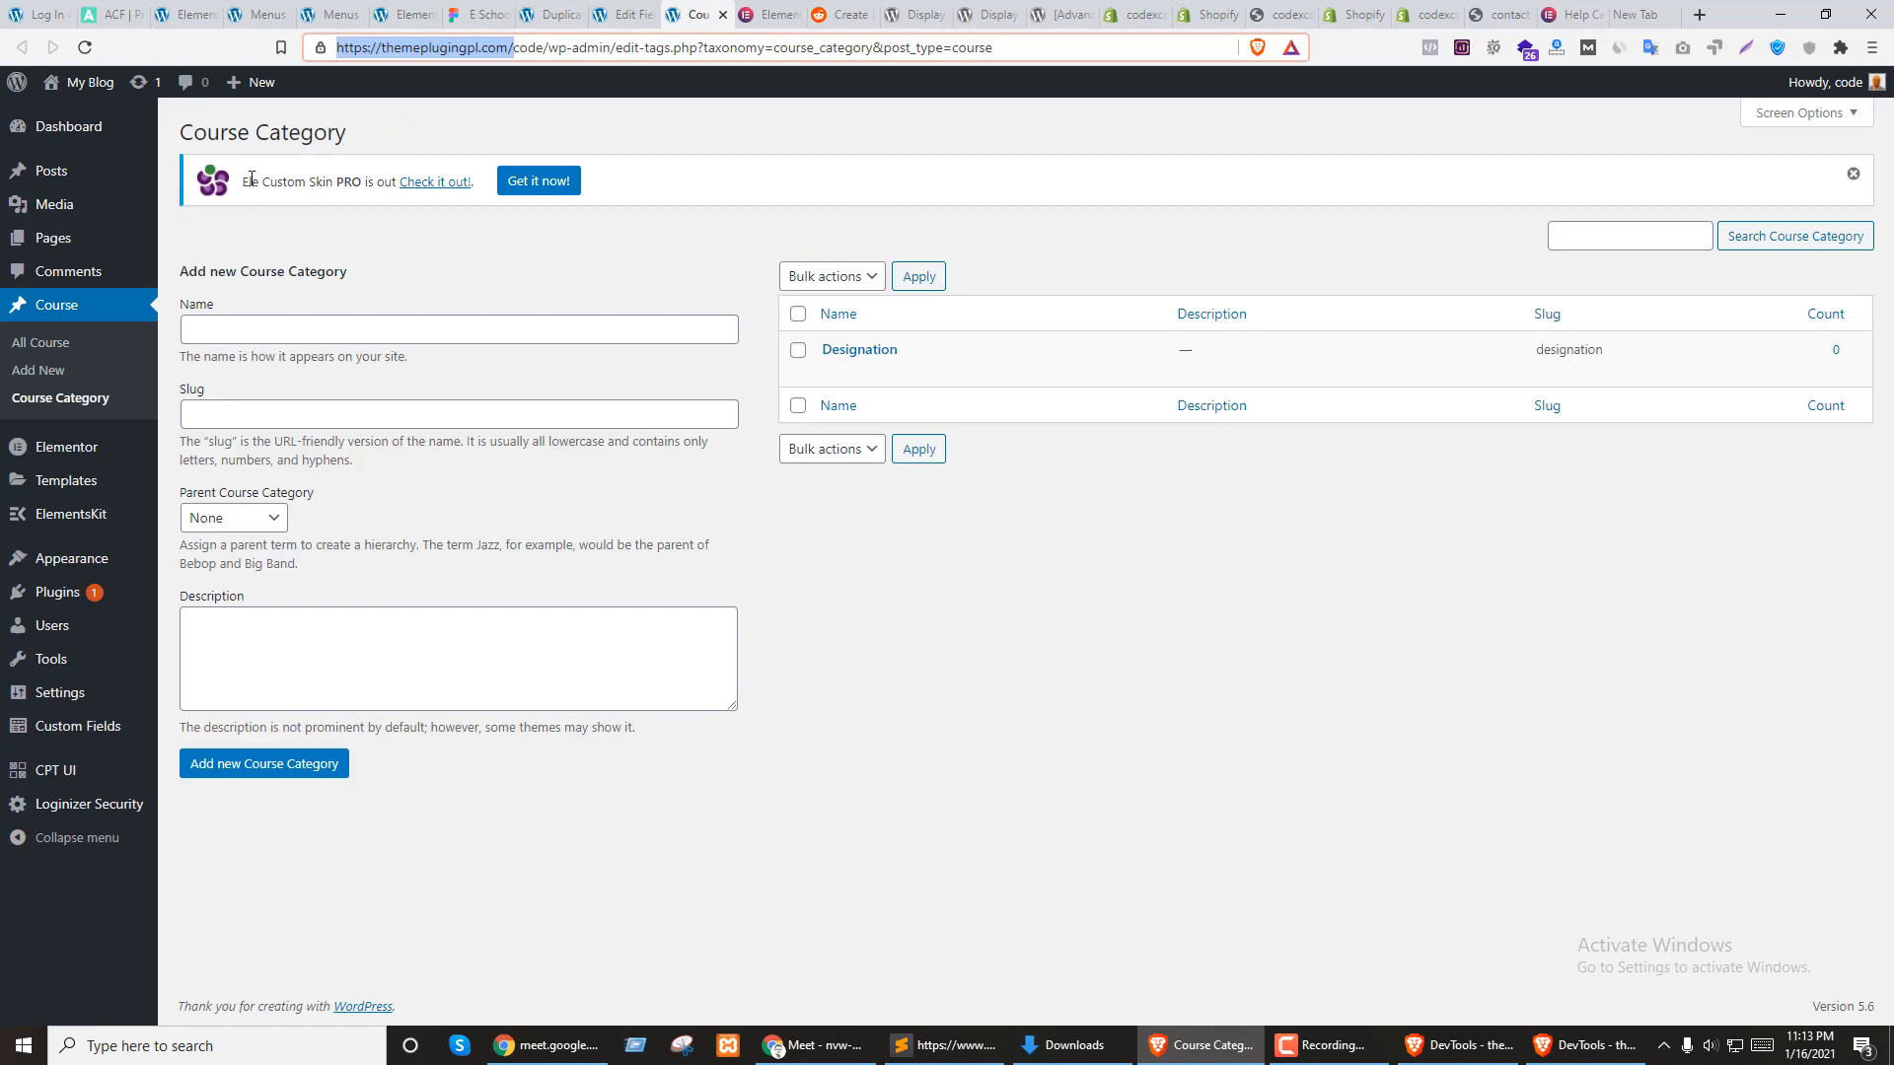
click(345, 9)
click(468, 11)
click(174, 9)
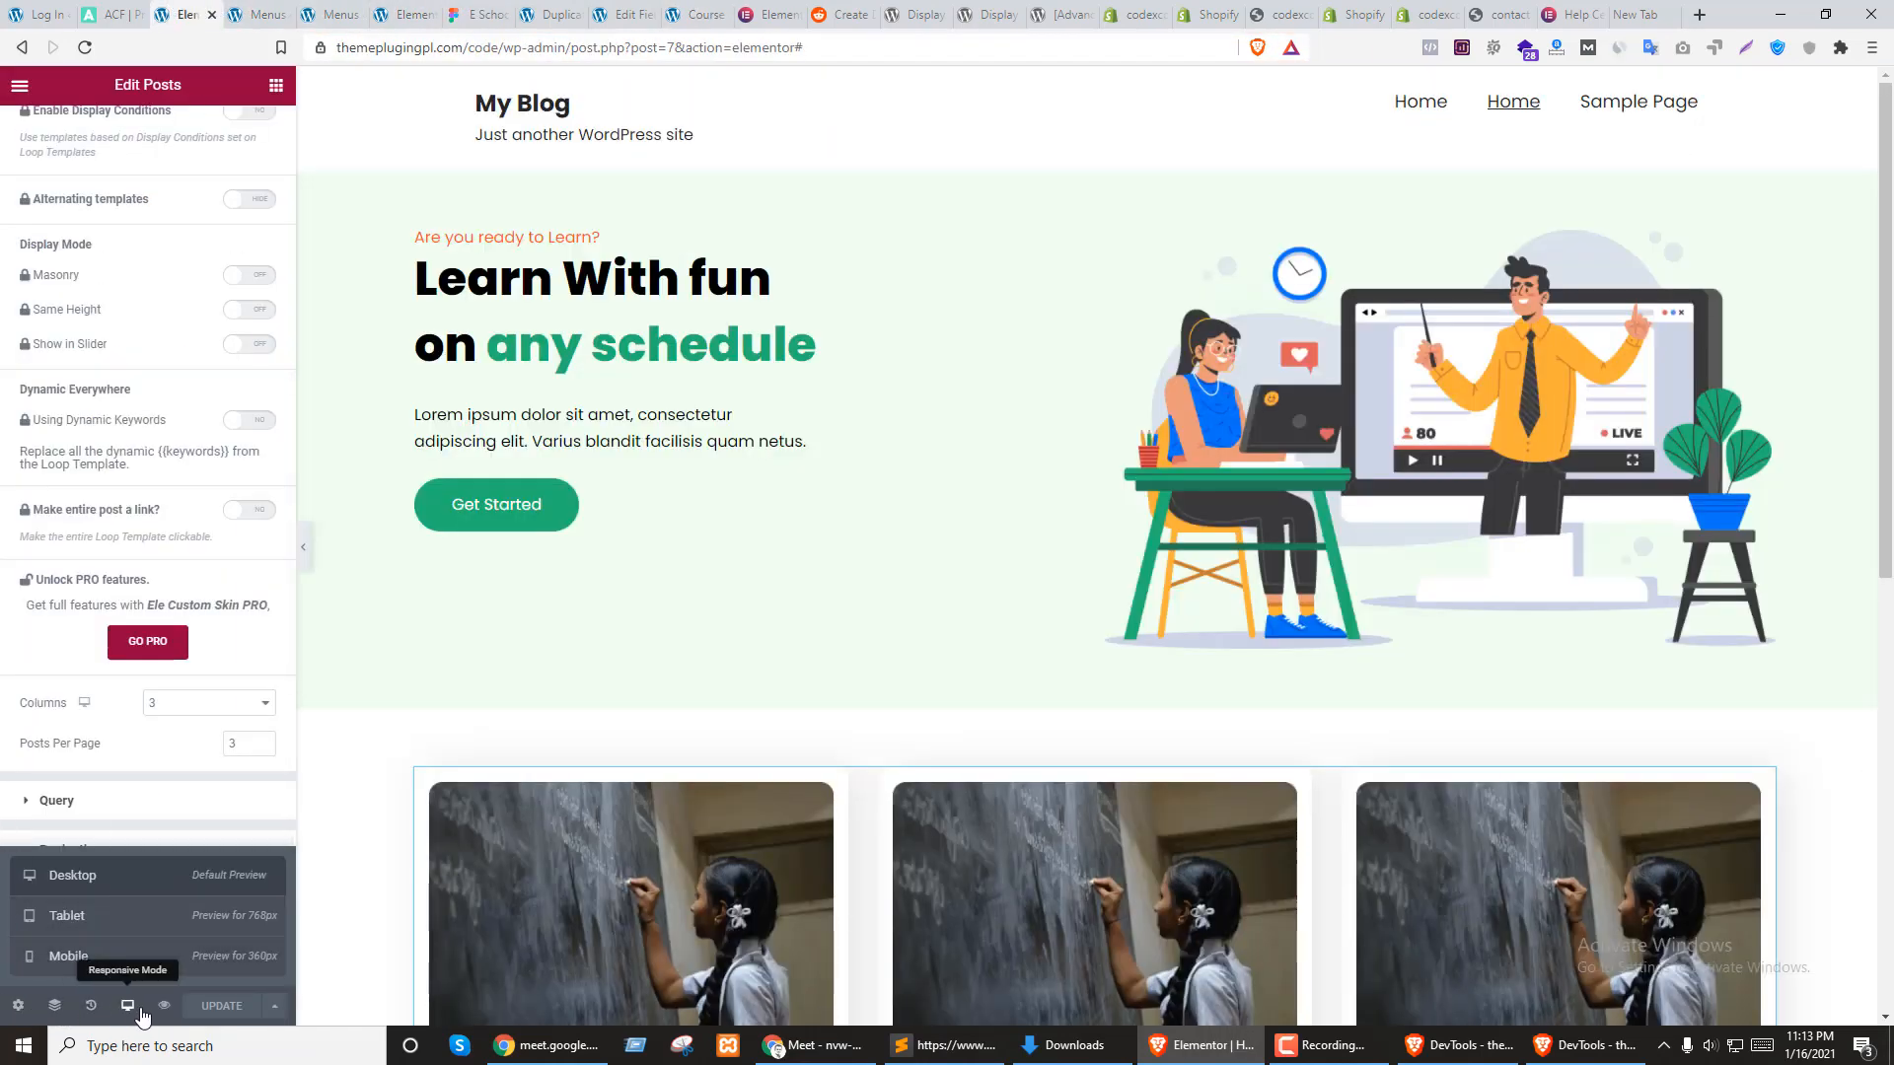
View the published Home page and open its course loop template in Elementor
click(16, 1007)
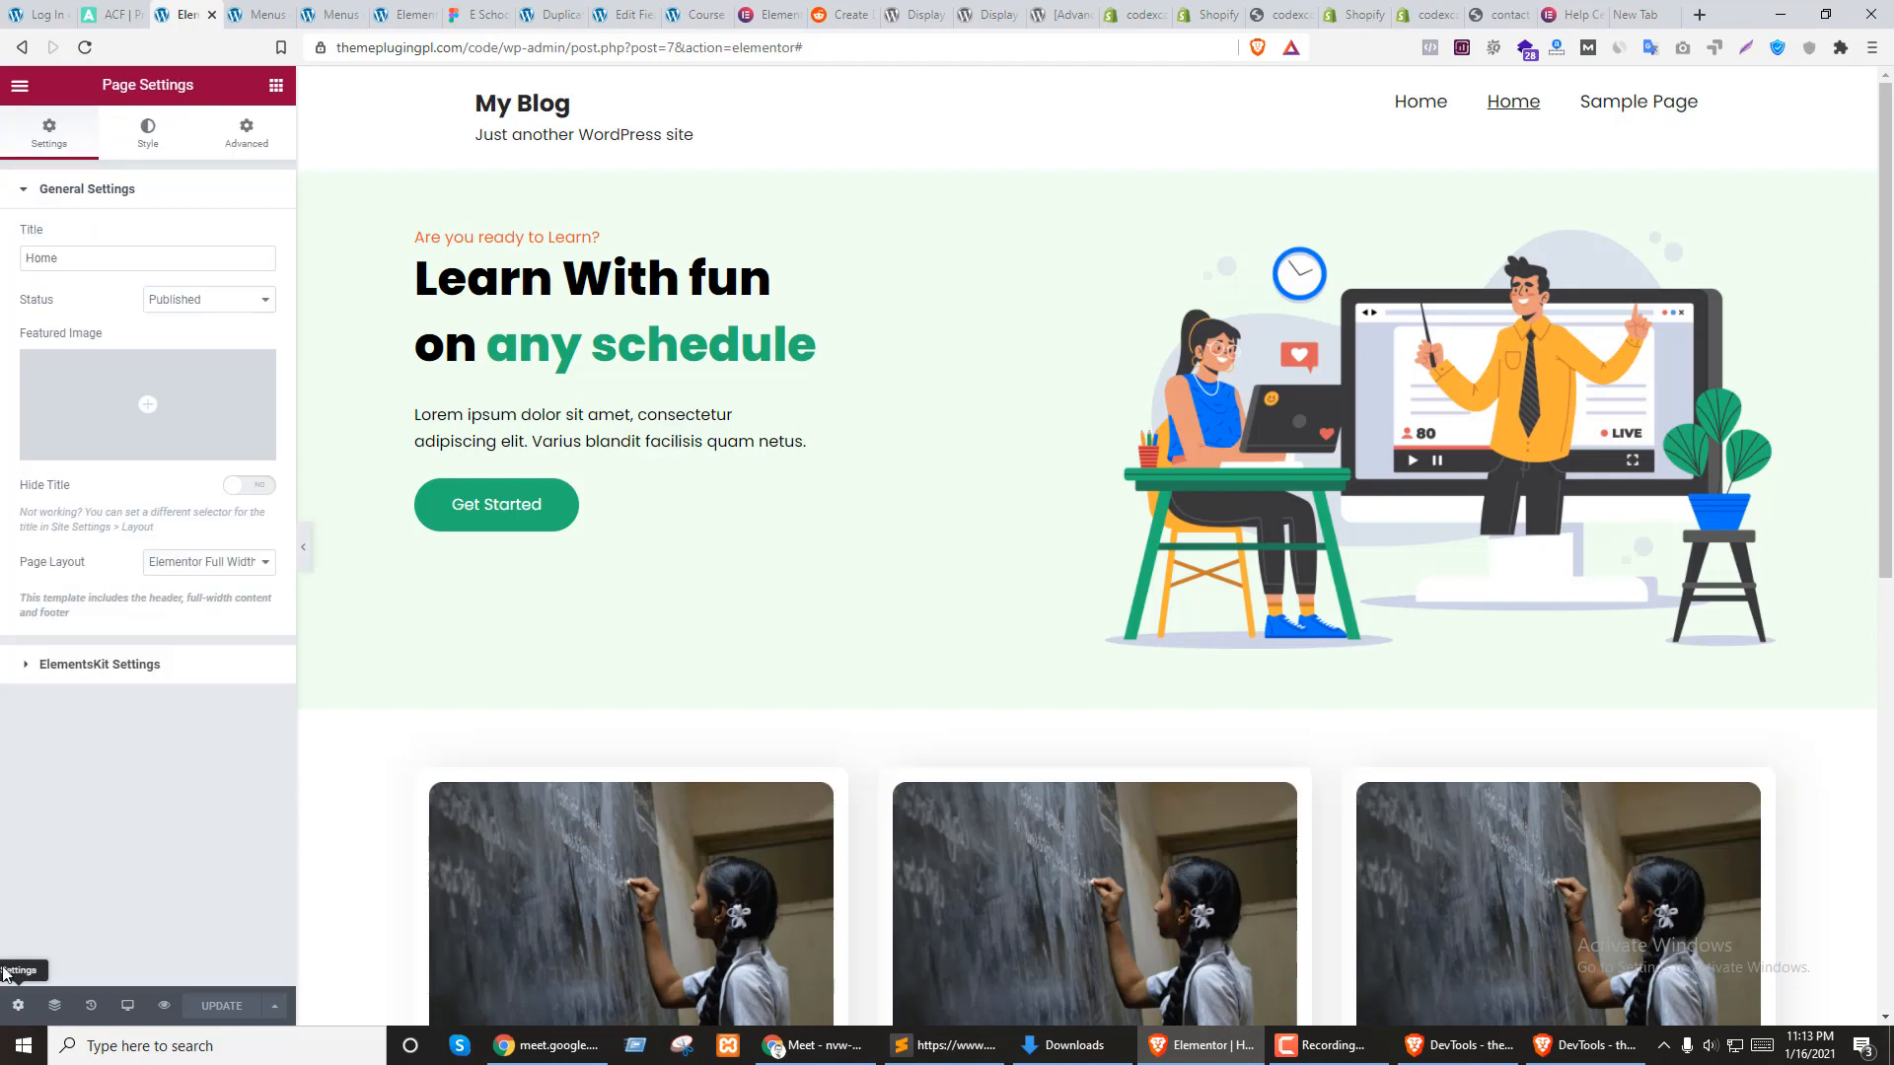
click(11, 85)
click(96, 397)
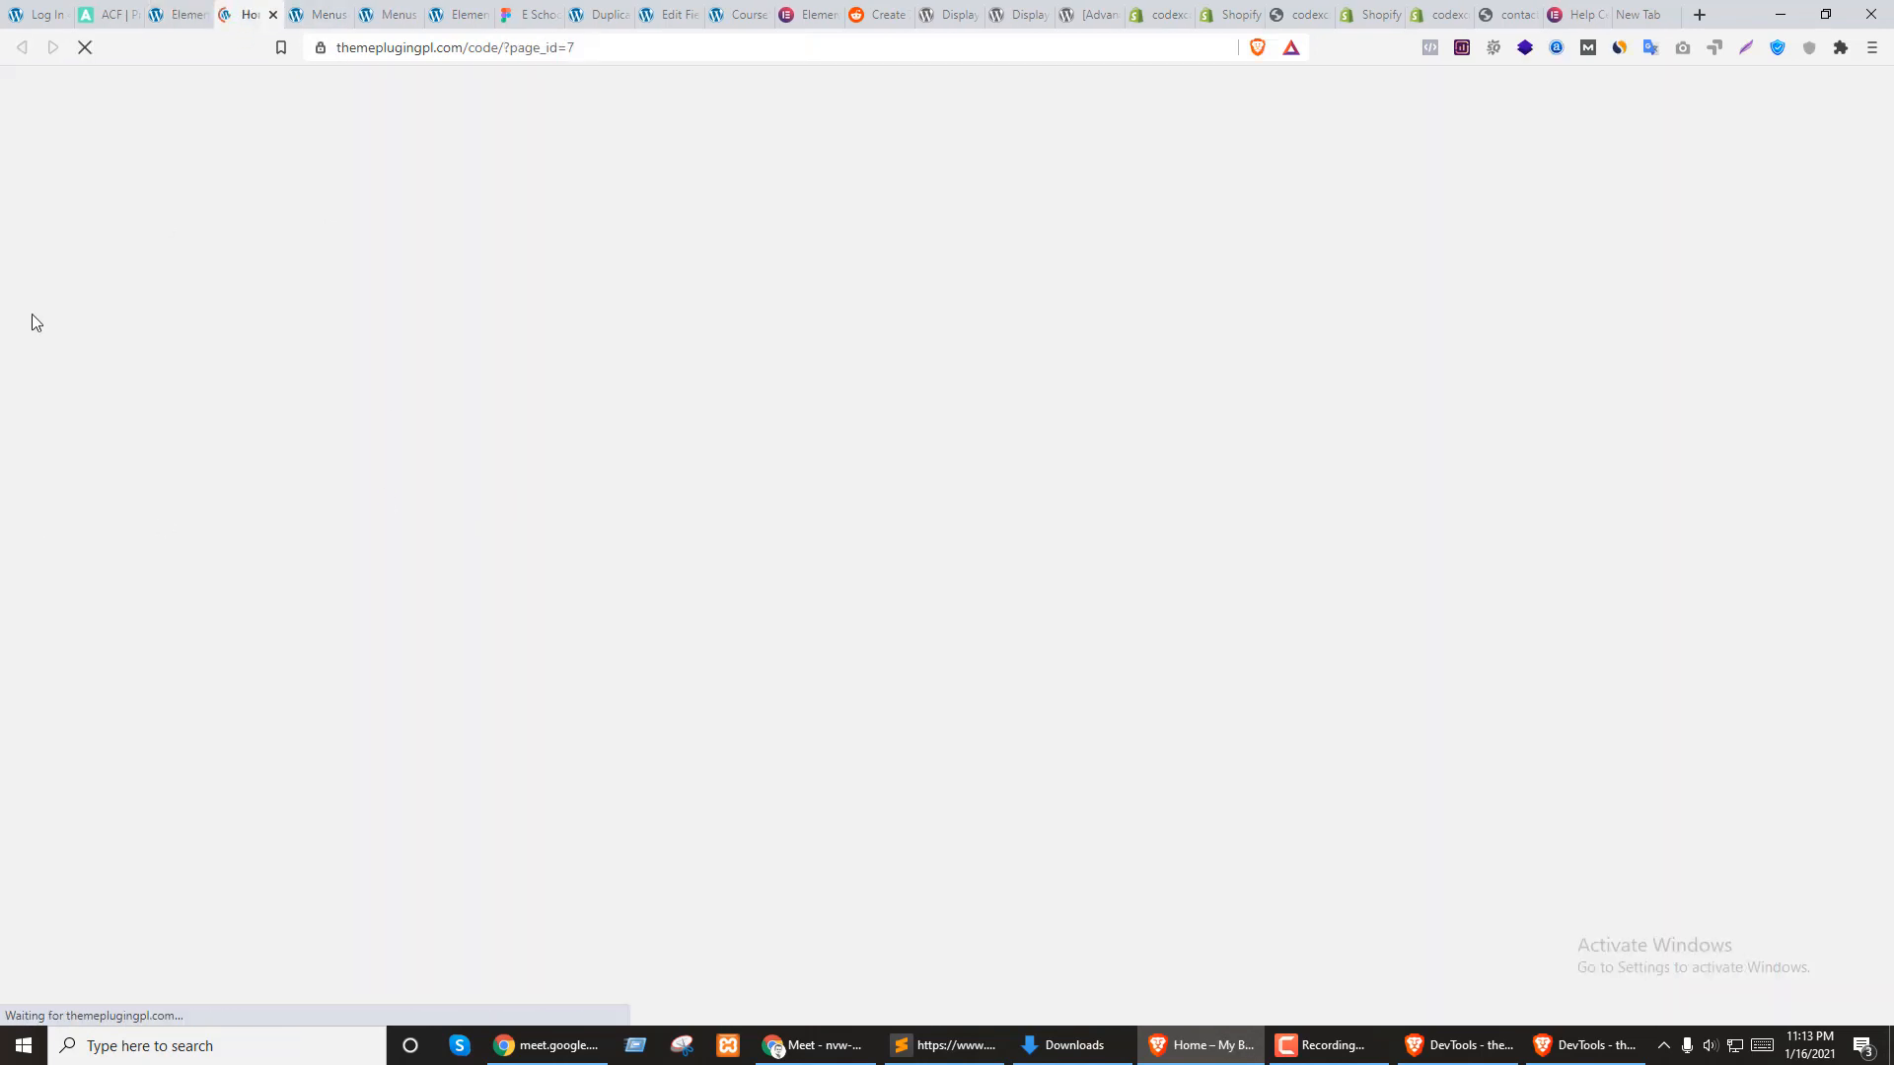
scroll(1190, 514, down, 4)
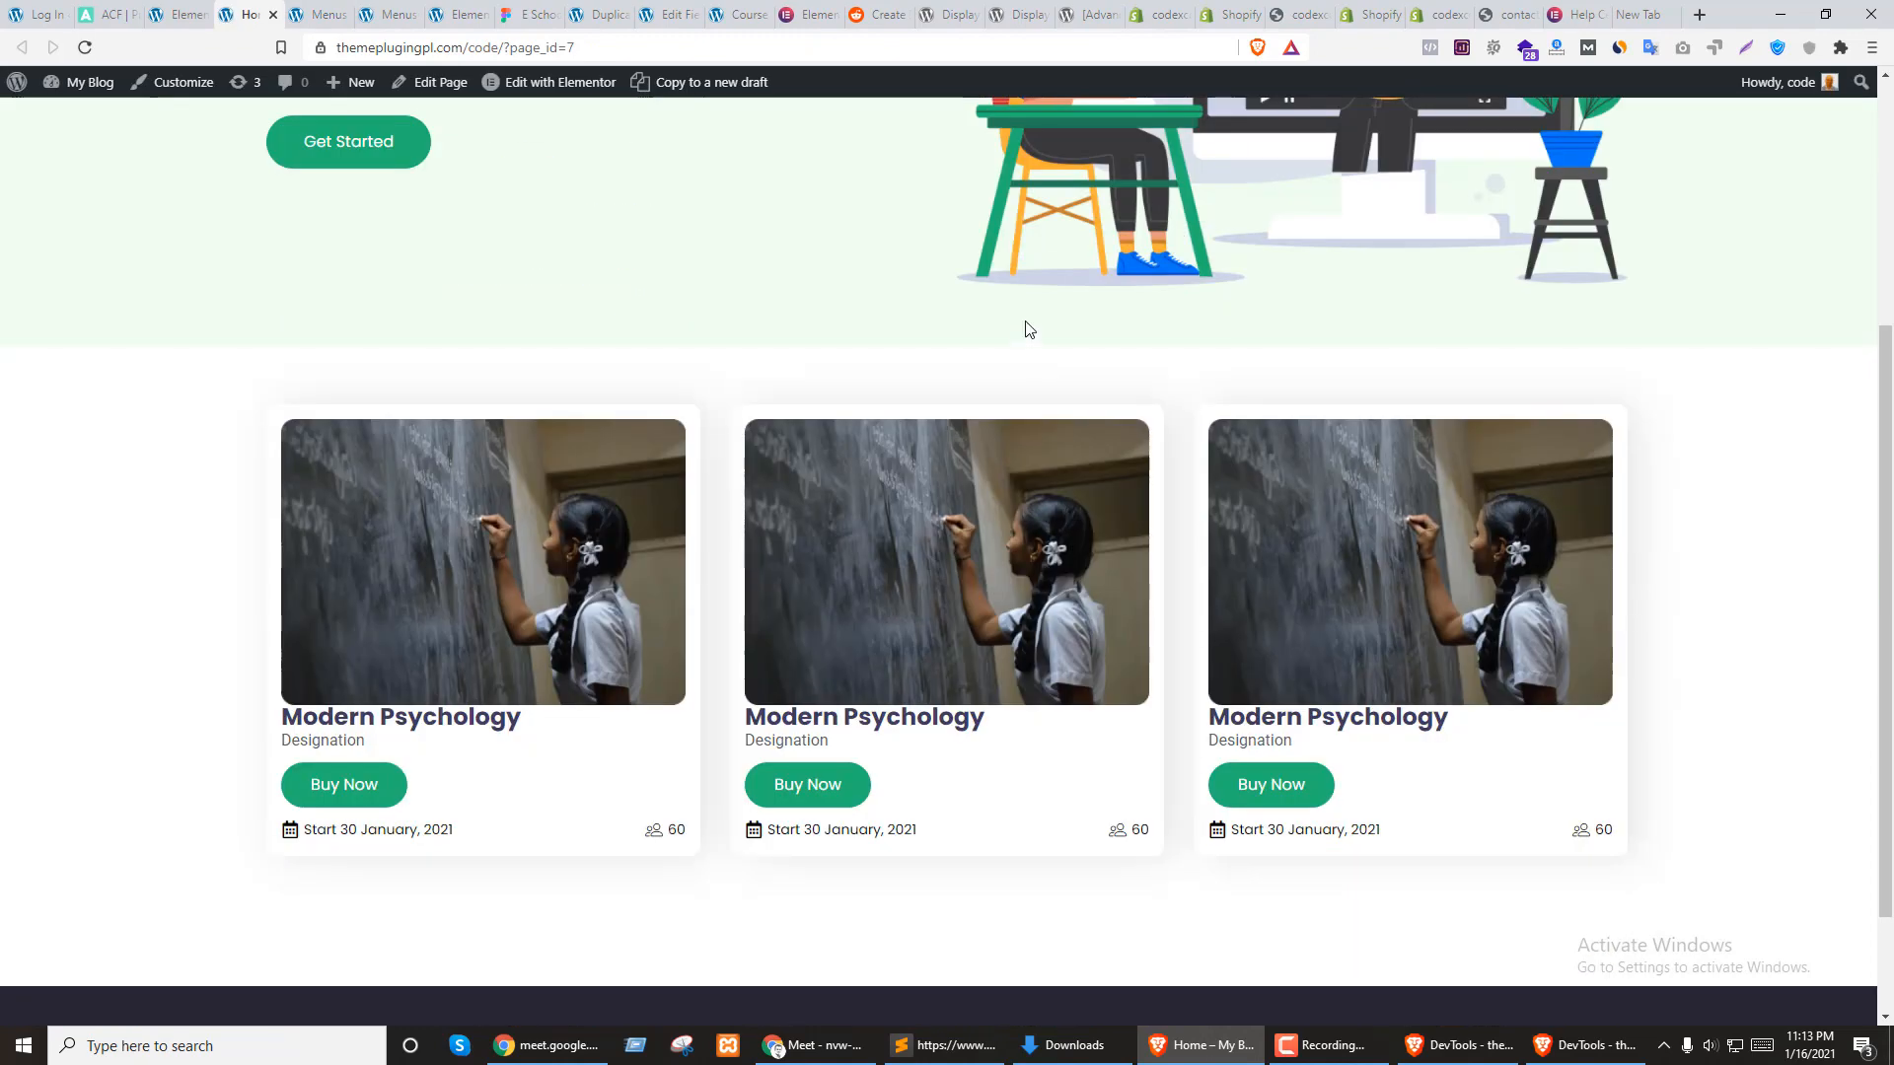
mouse_move(551, 91)
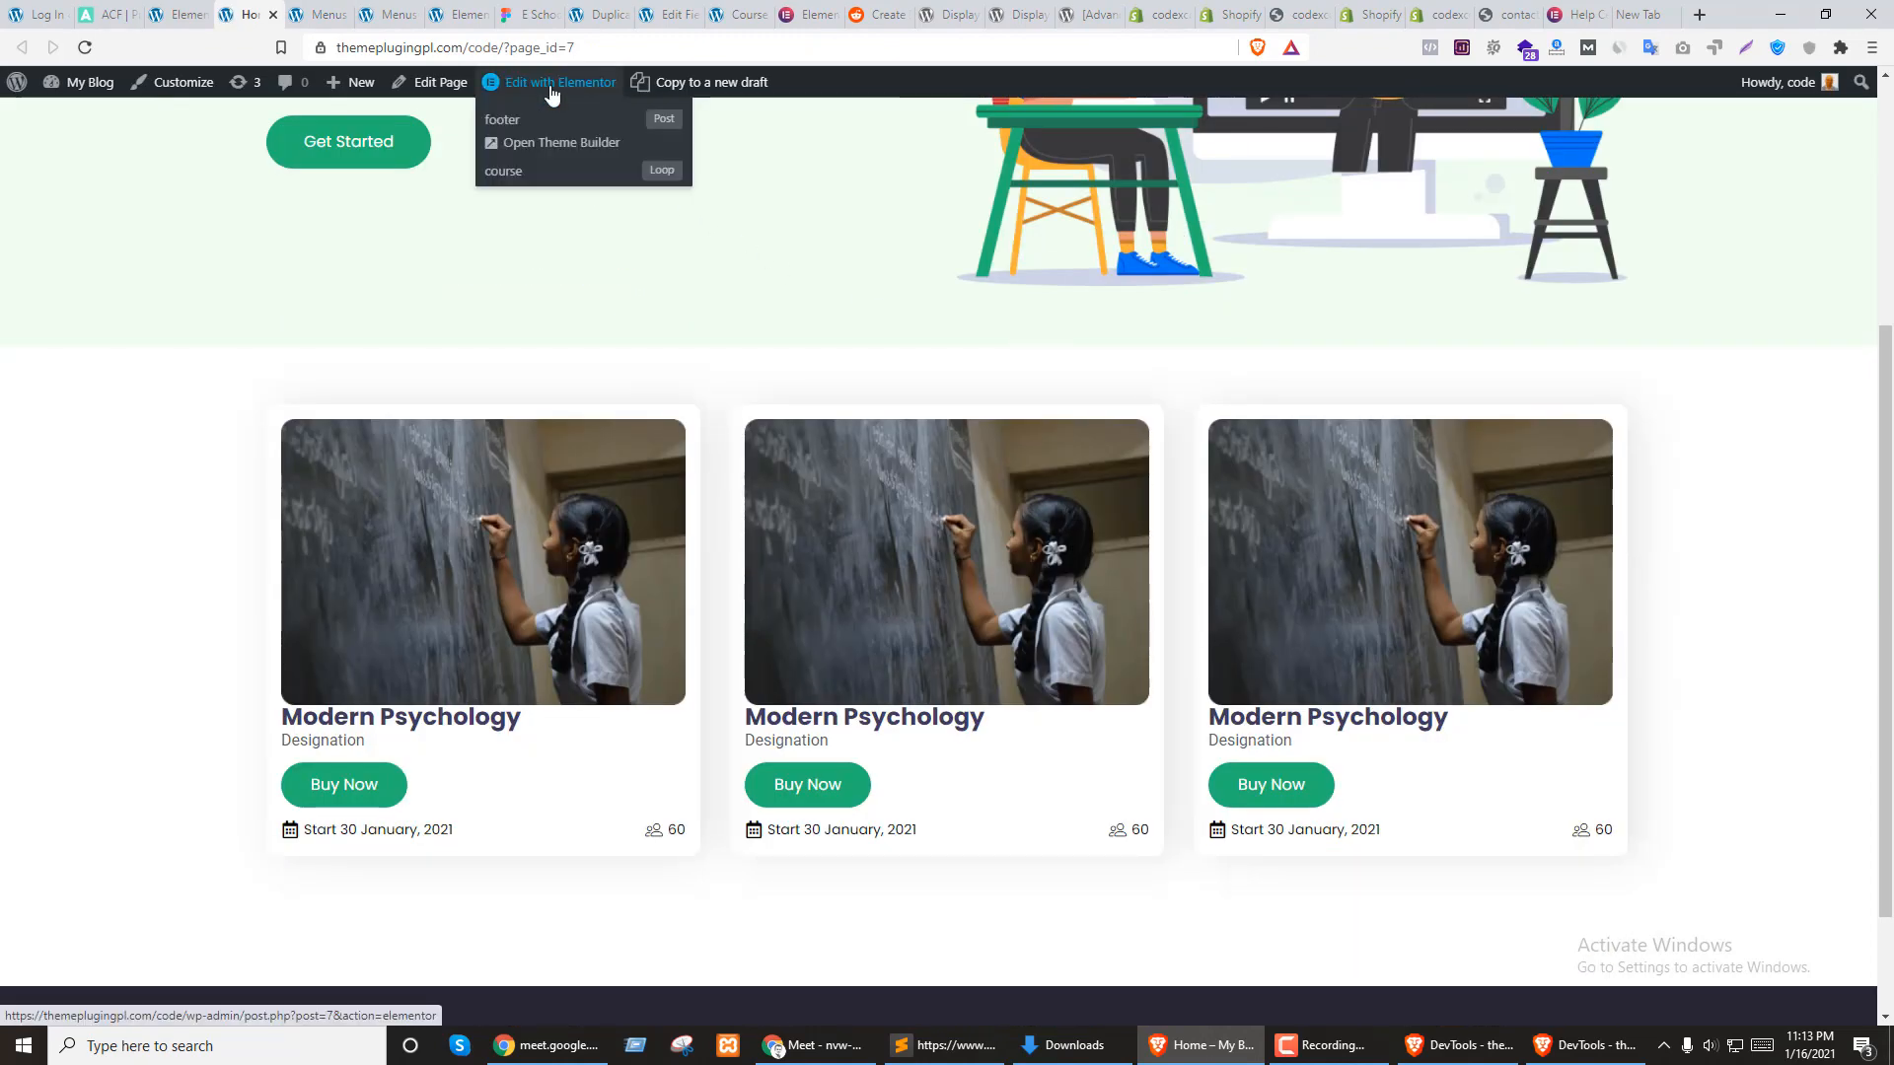
click(504, 174)
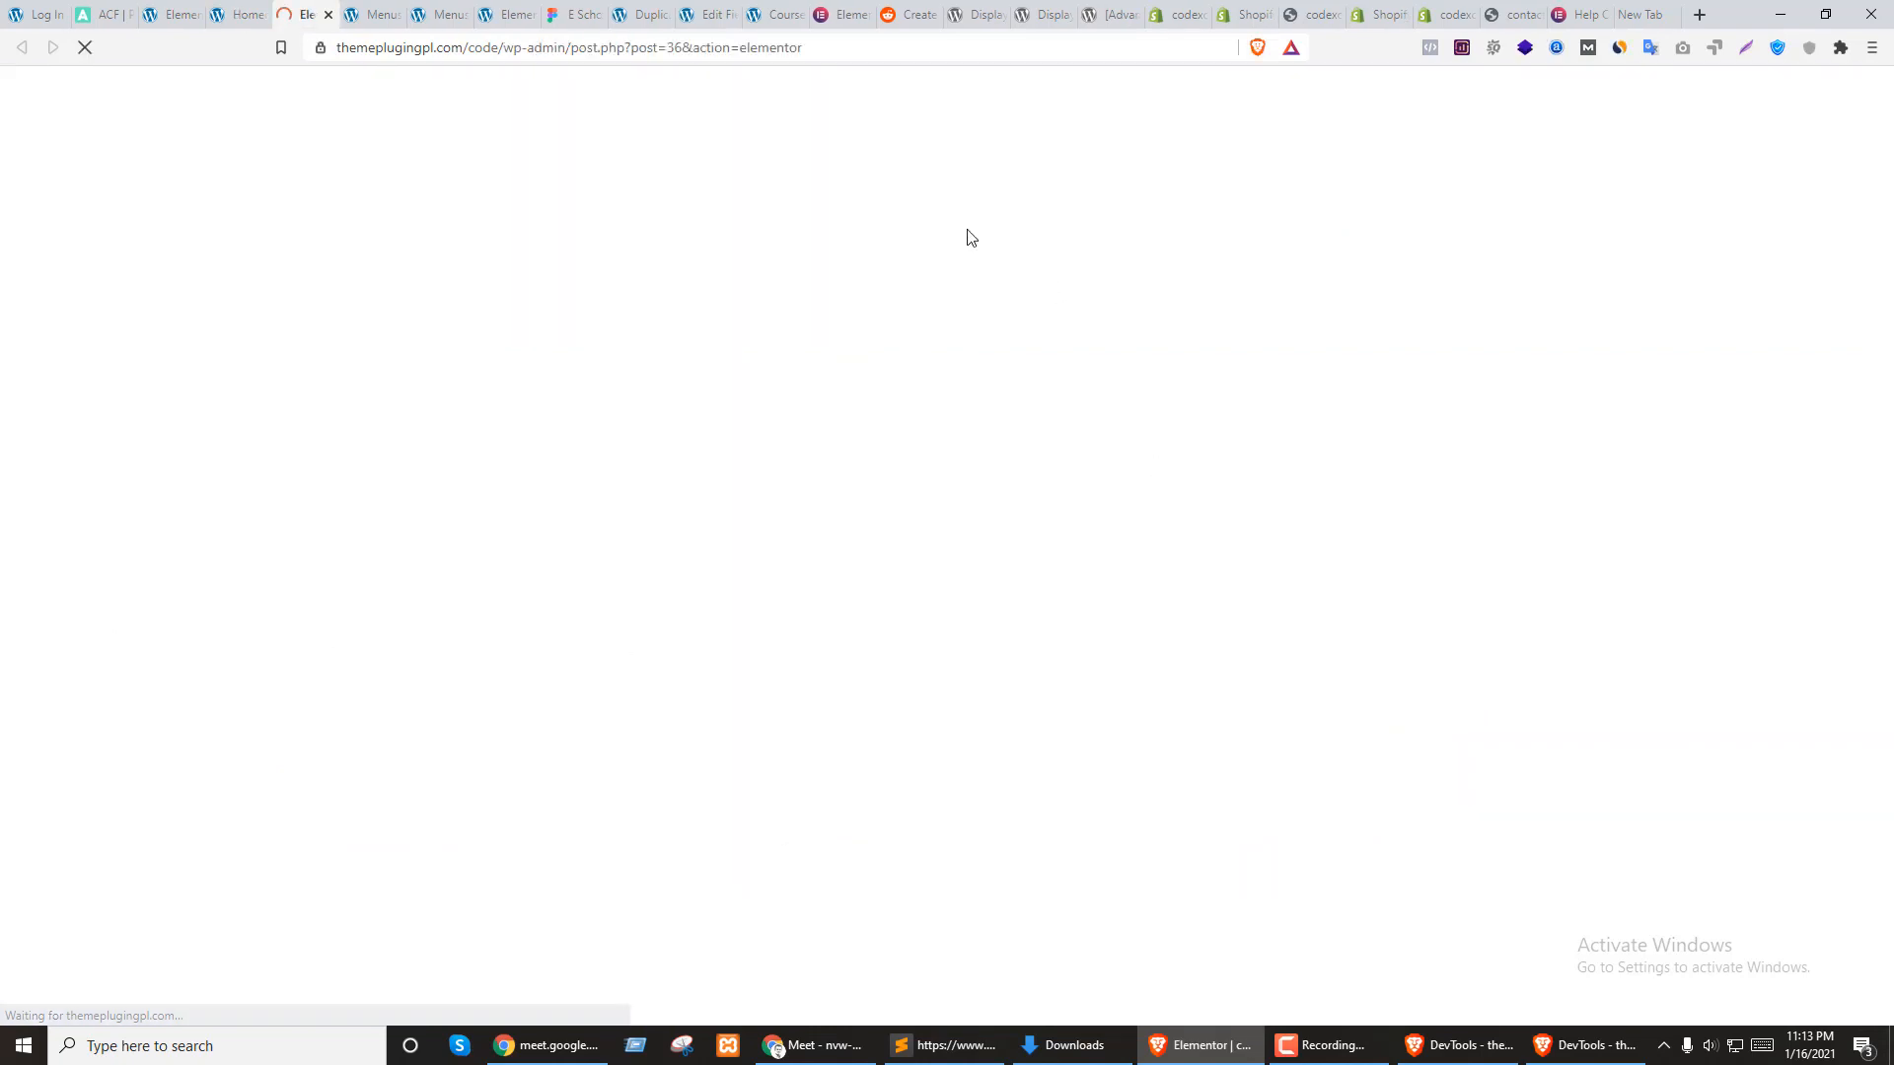
On the published Home page, inspect the first course card's title and try a 20 px font size in the browser's developer tools
key(ctrl+shift+Tab)
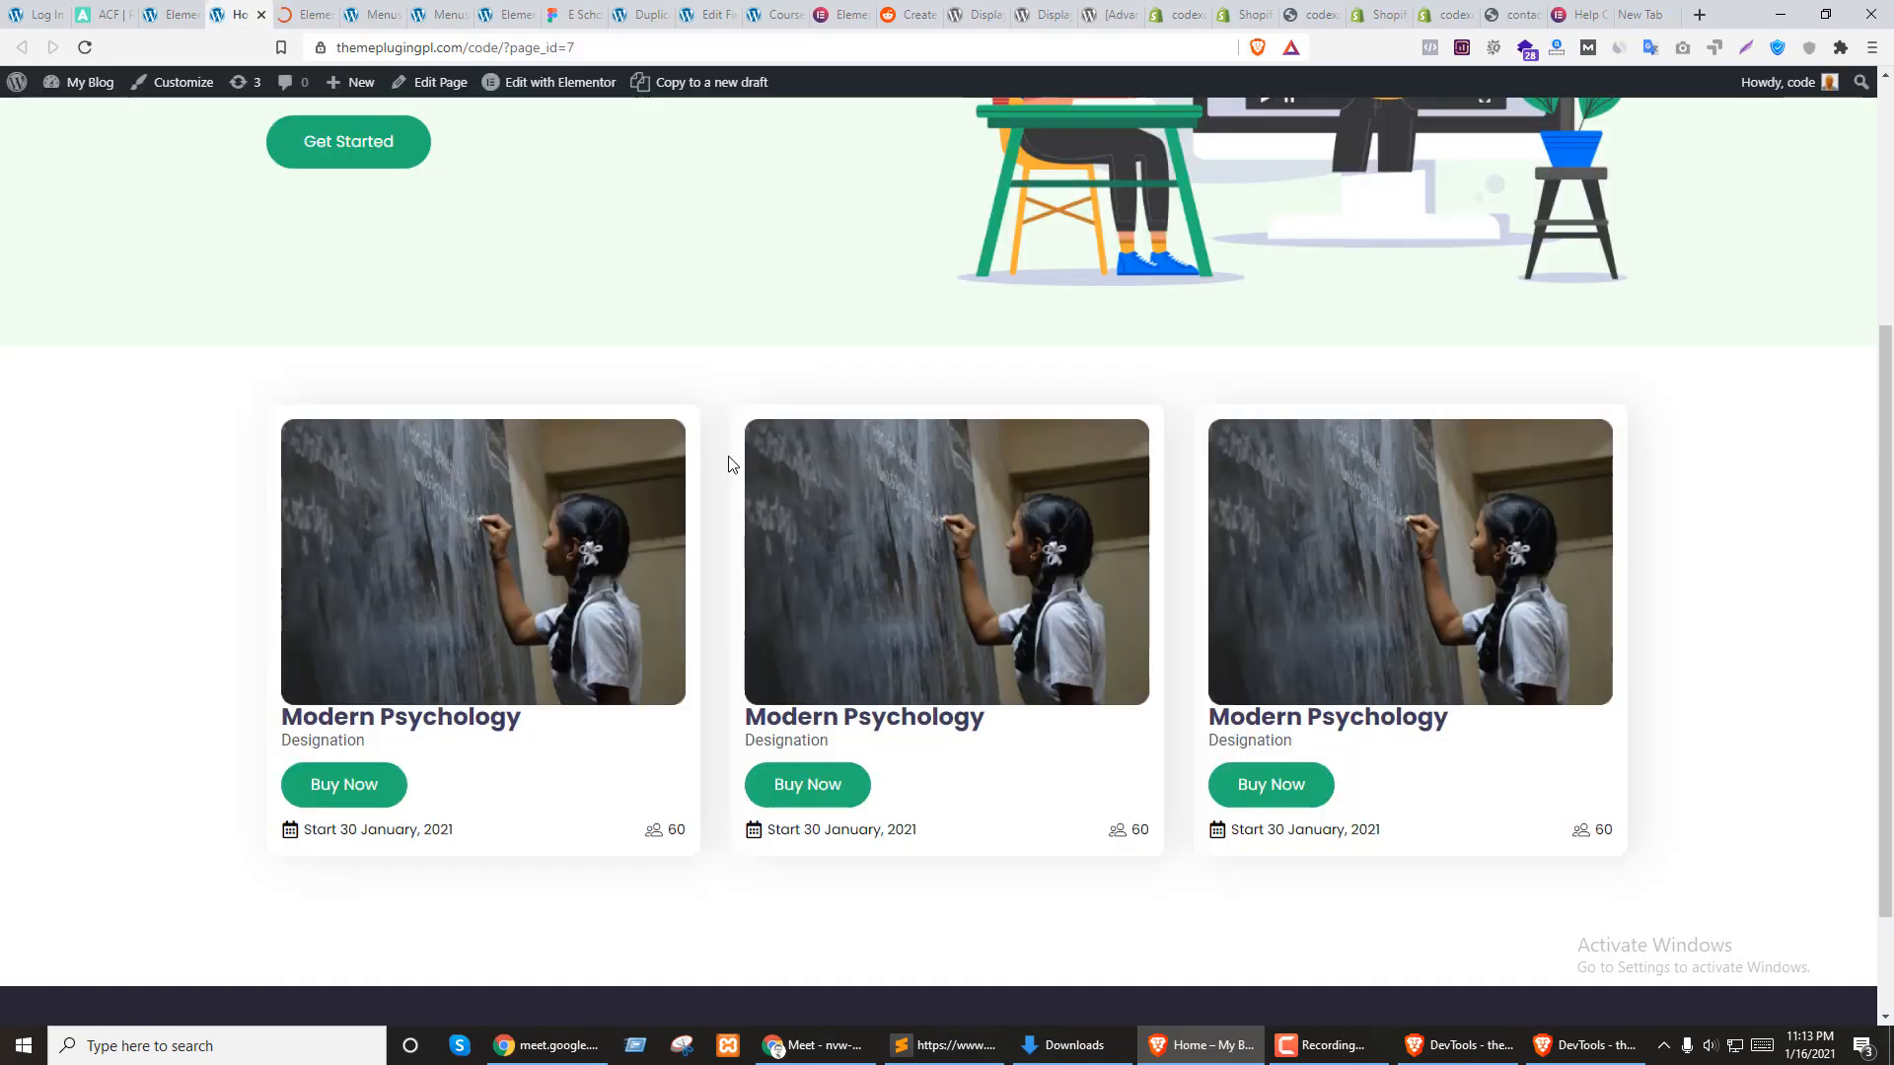
right_click(367, 719)
click(402, 949)
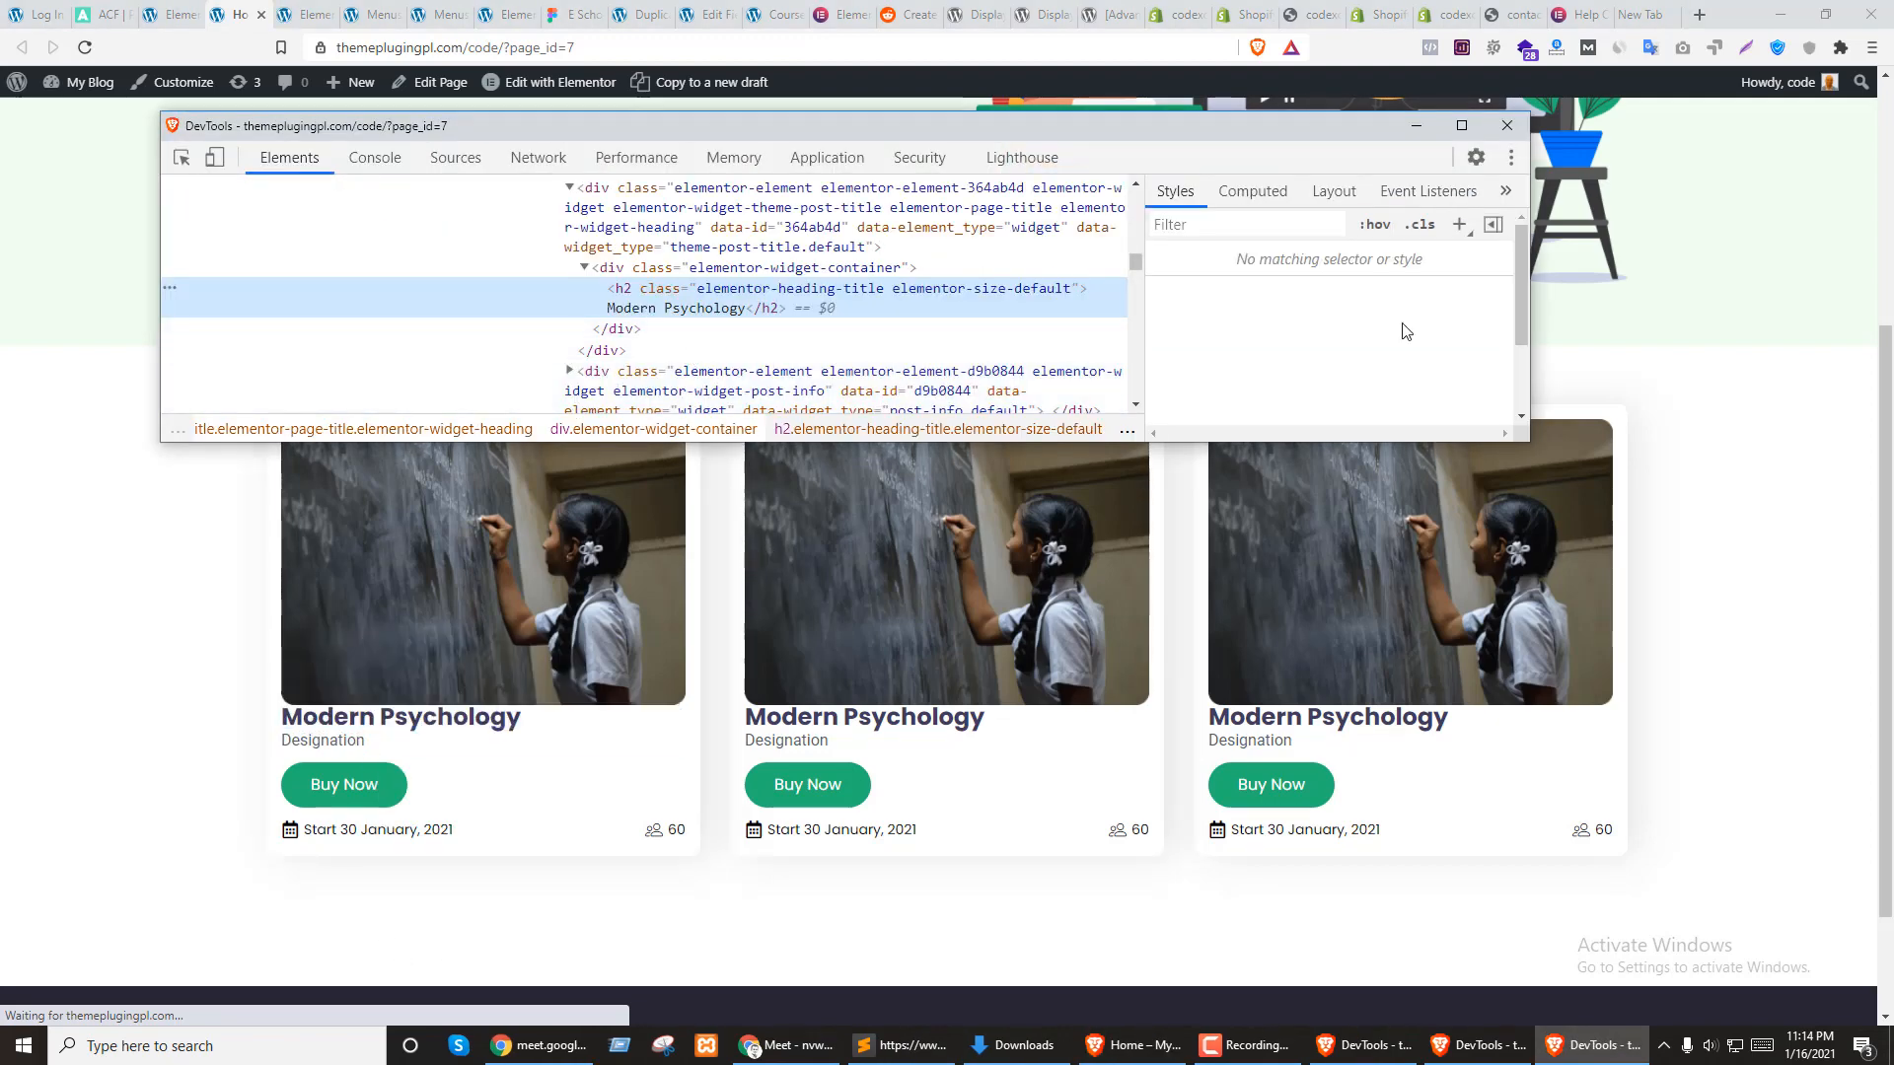
click(1270, 391)
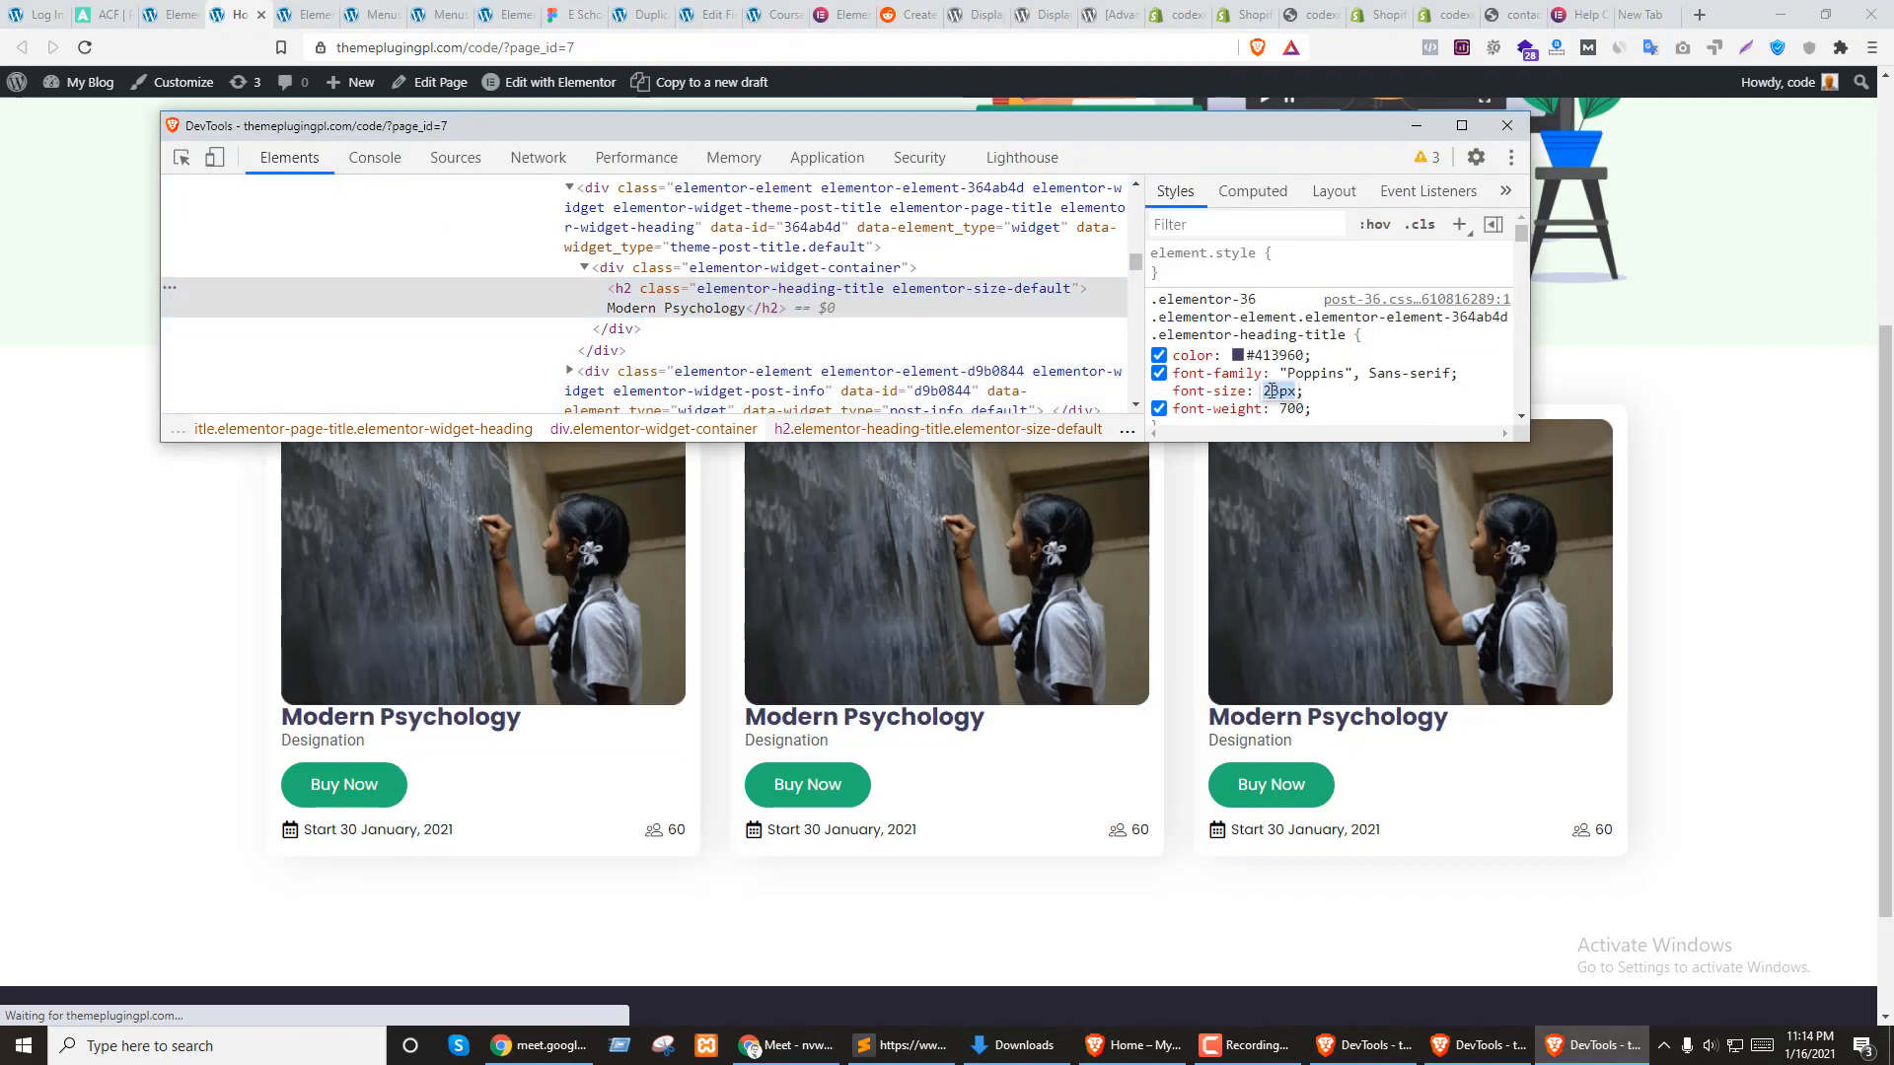
scroll(1273, 392, down, 4)
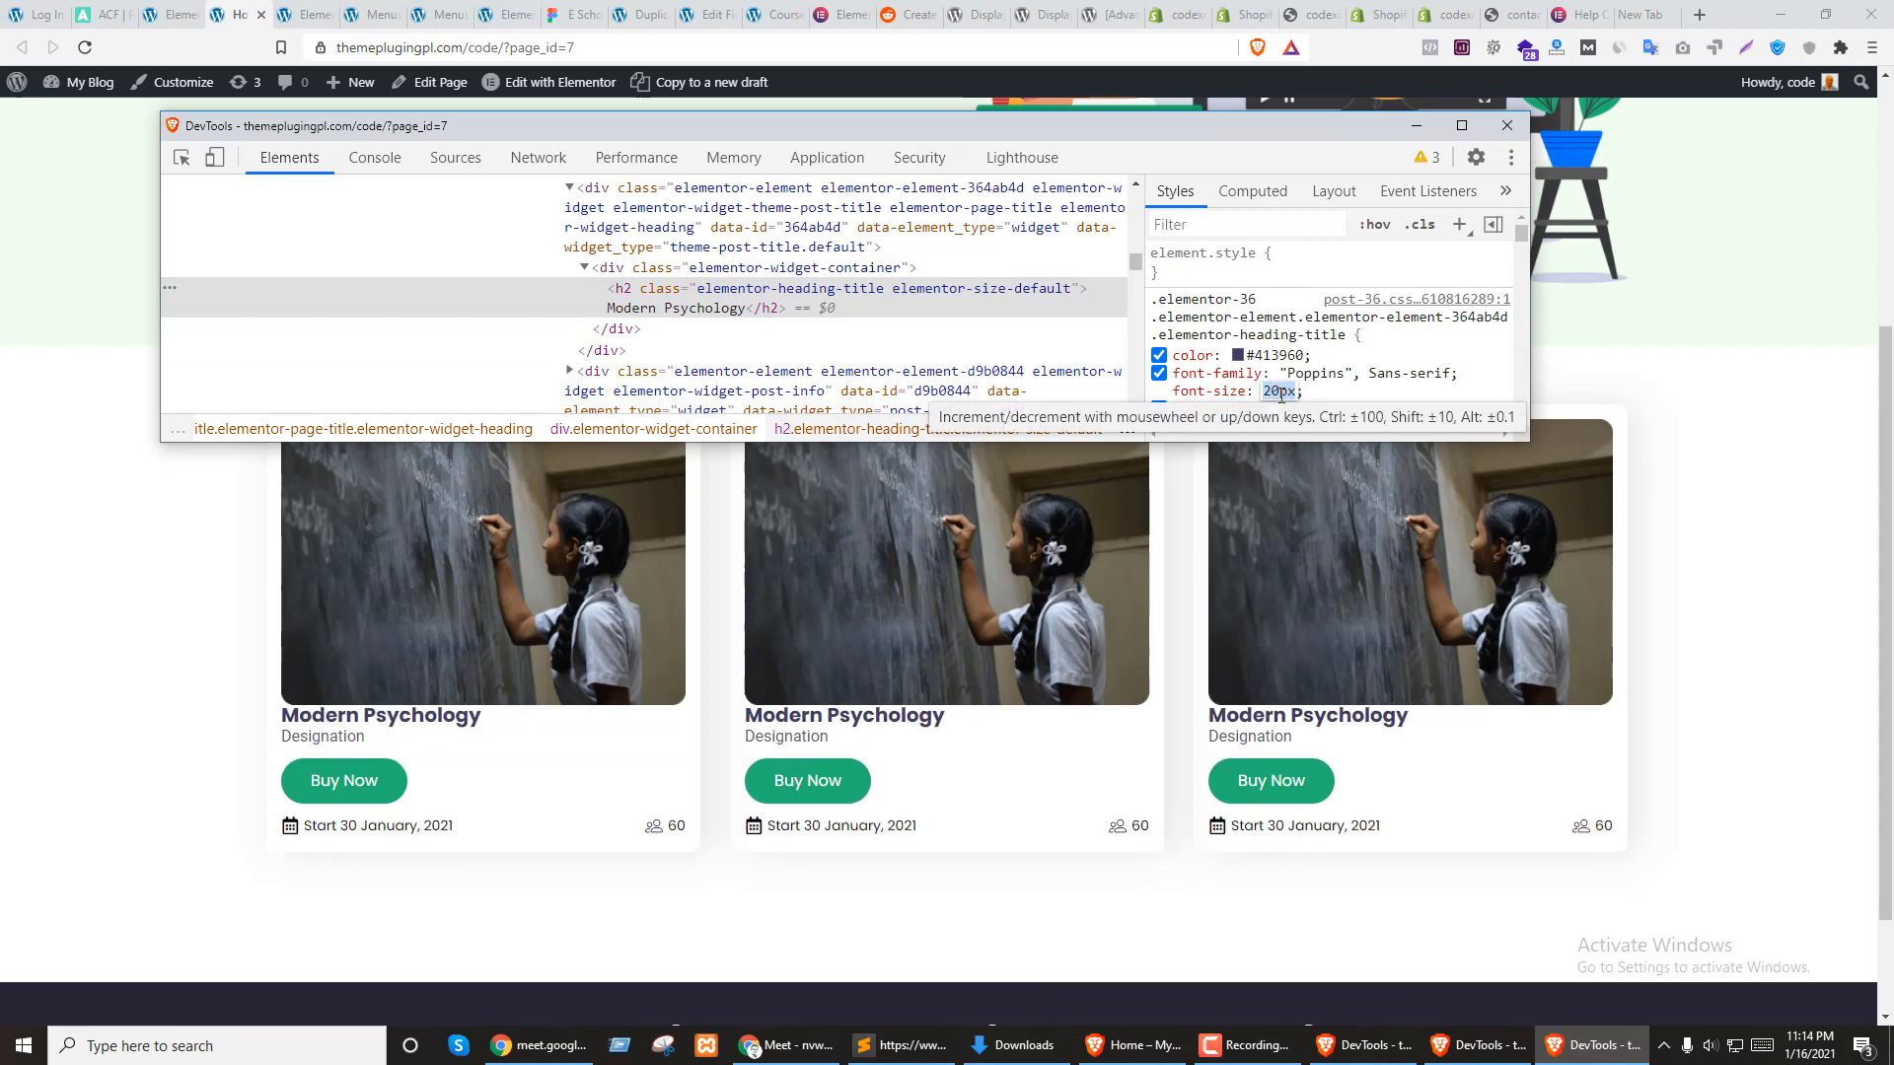
click(6, 589)
click(364, 14)
click(287, 17)
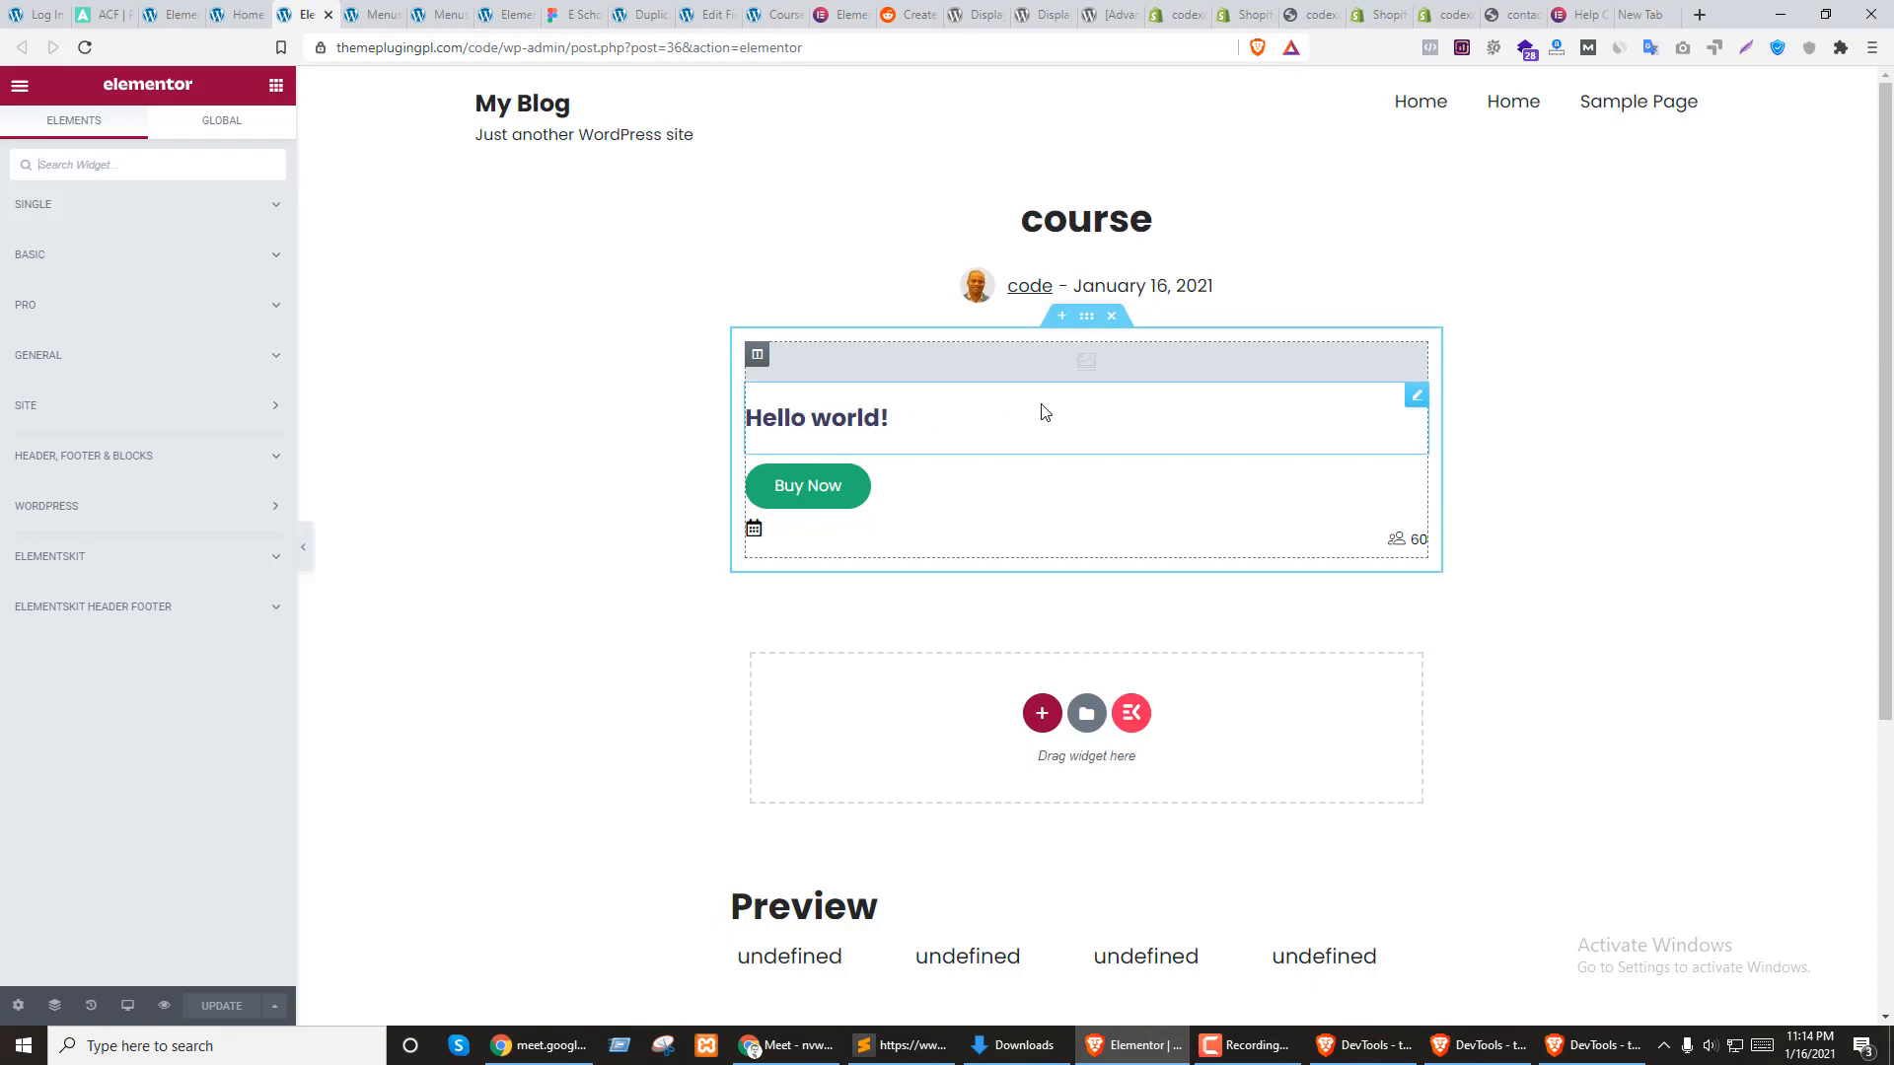
click(1416, 396)
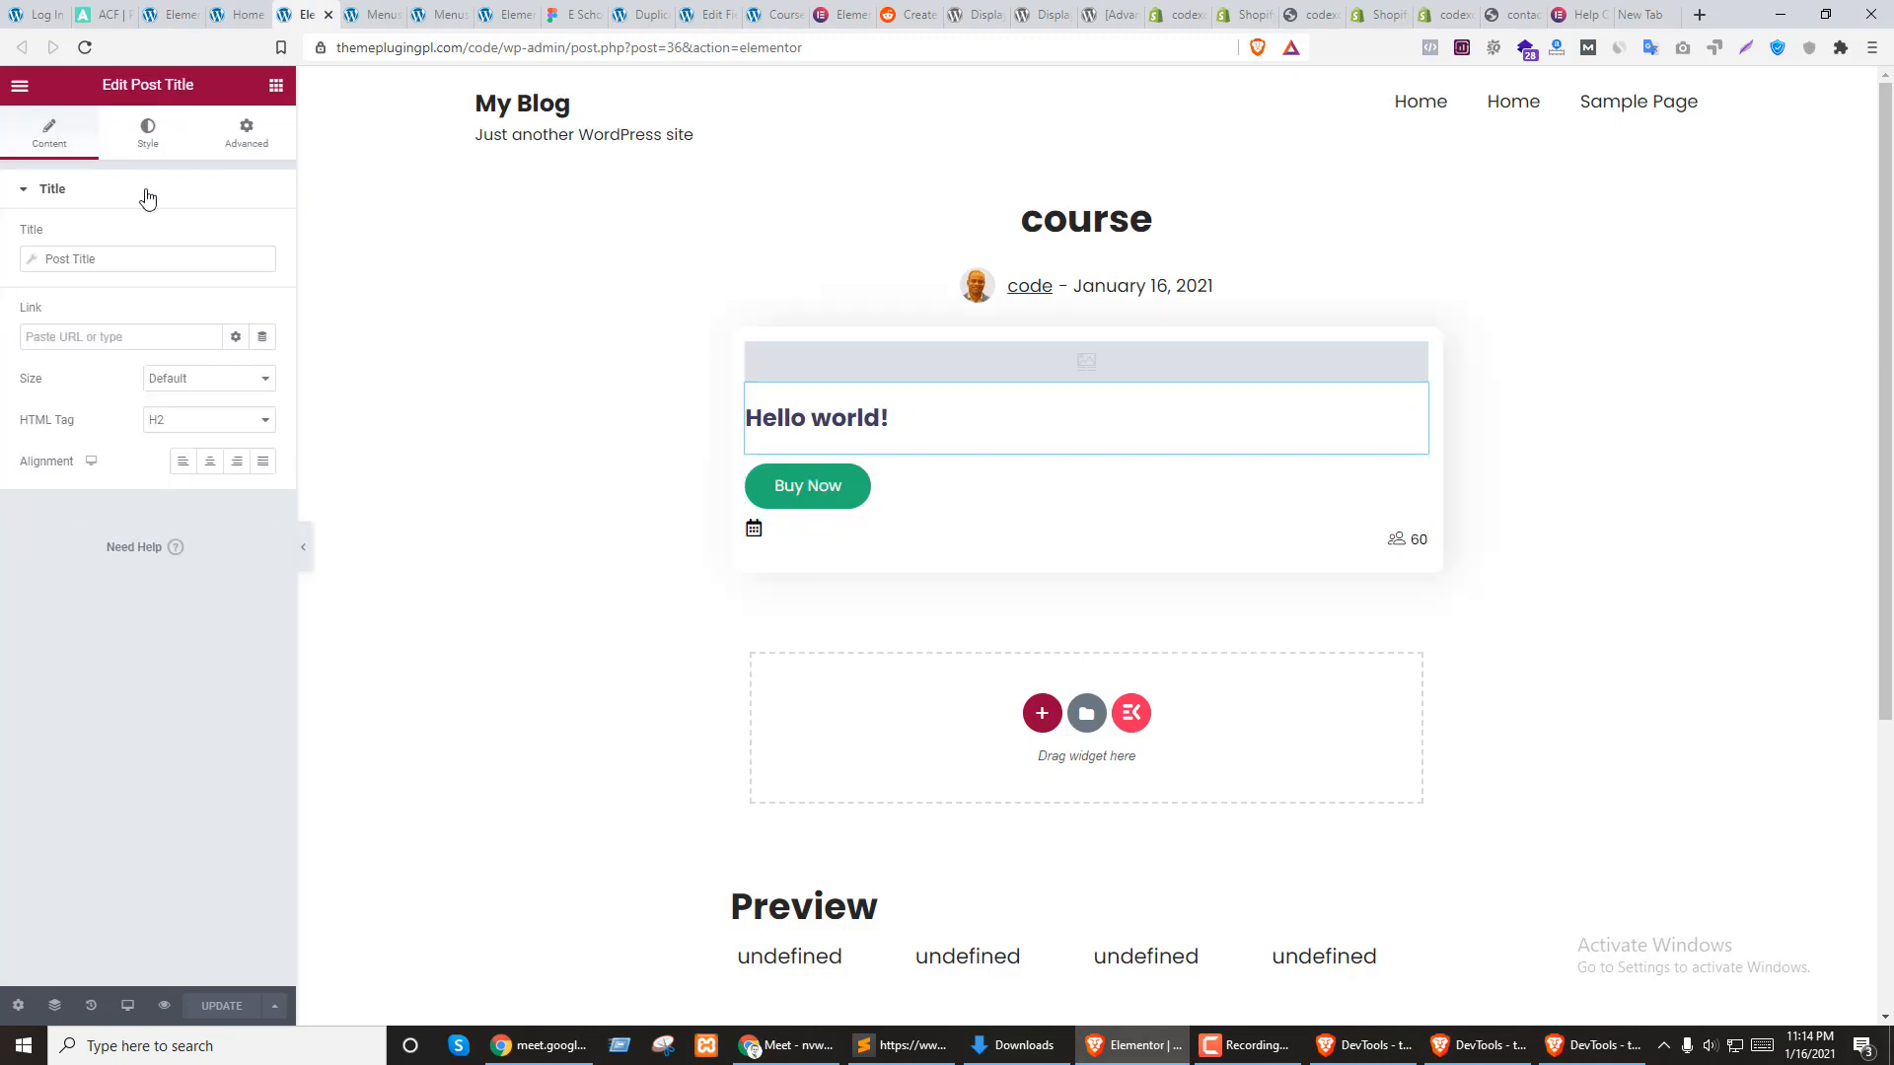
click(138, 138)
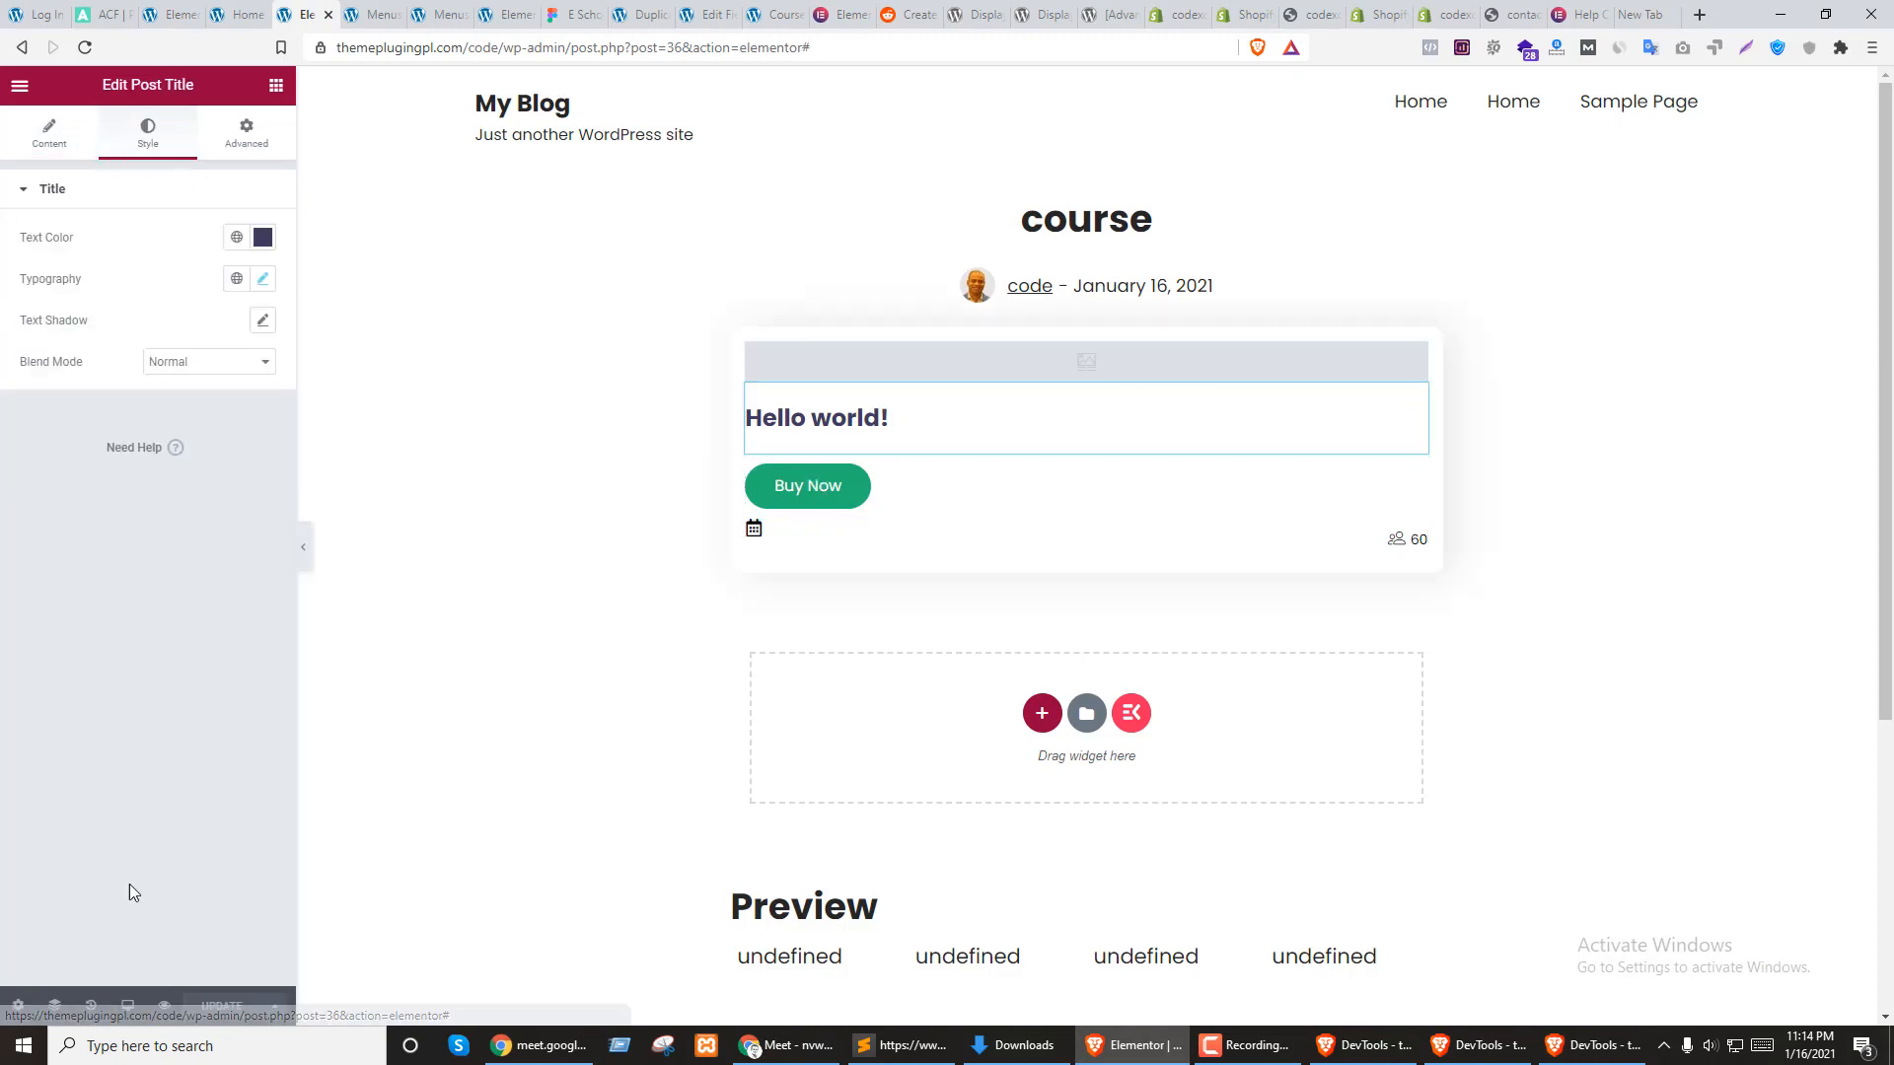
click(125, 1008)
click(72, 916)
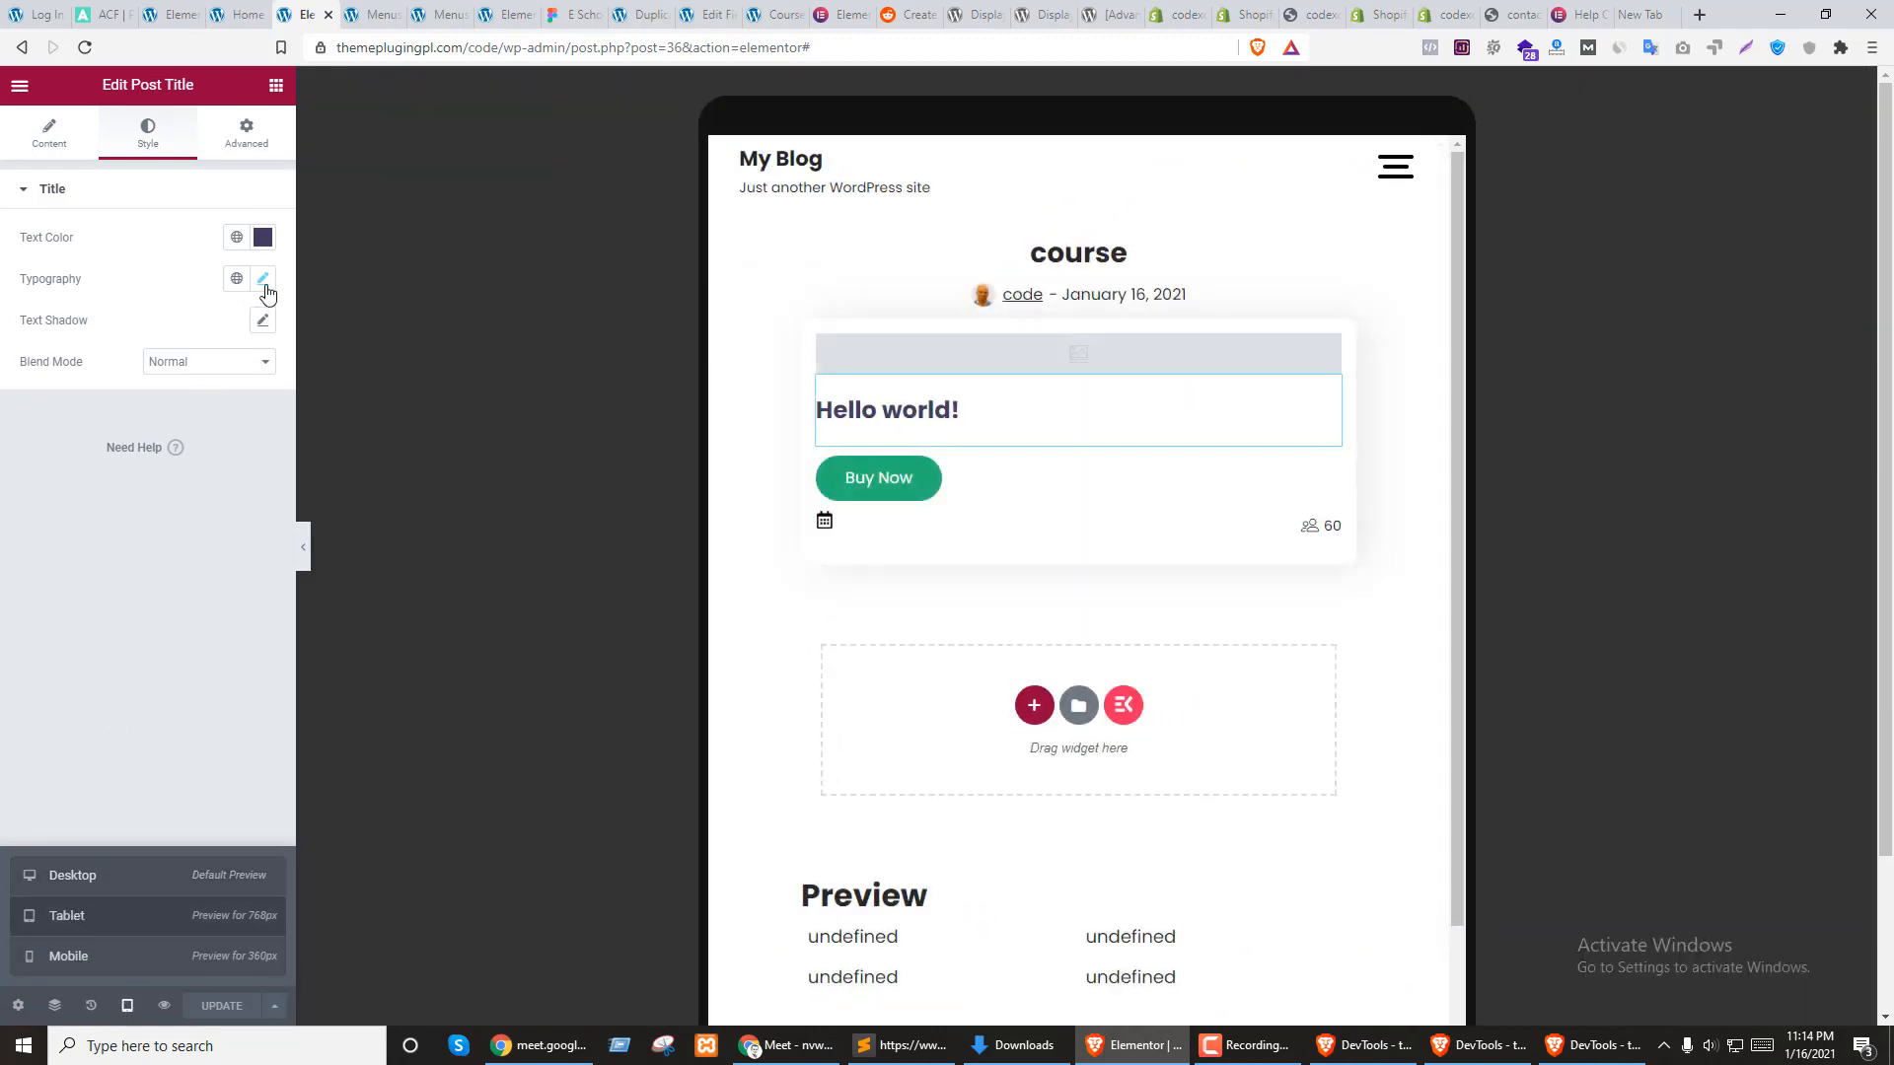
click(269, 286)
click(234, 452)
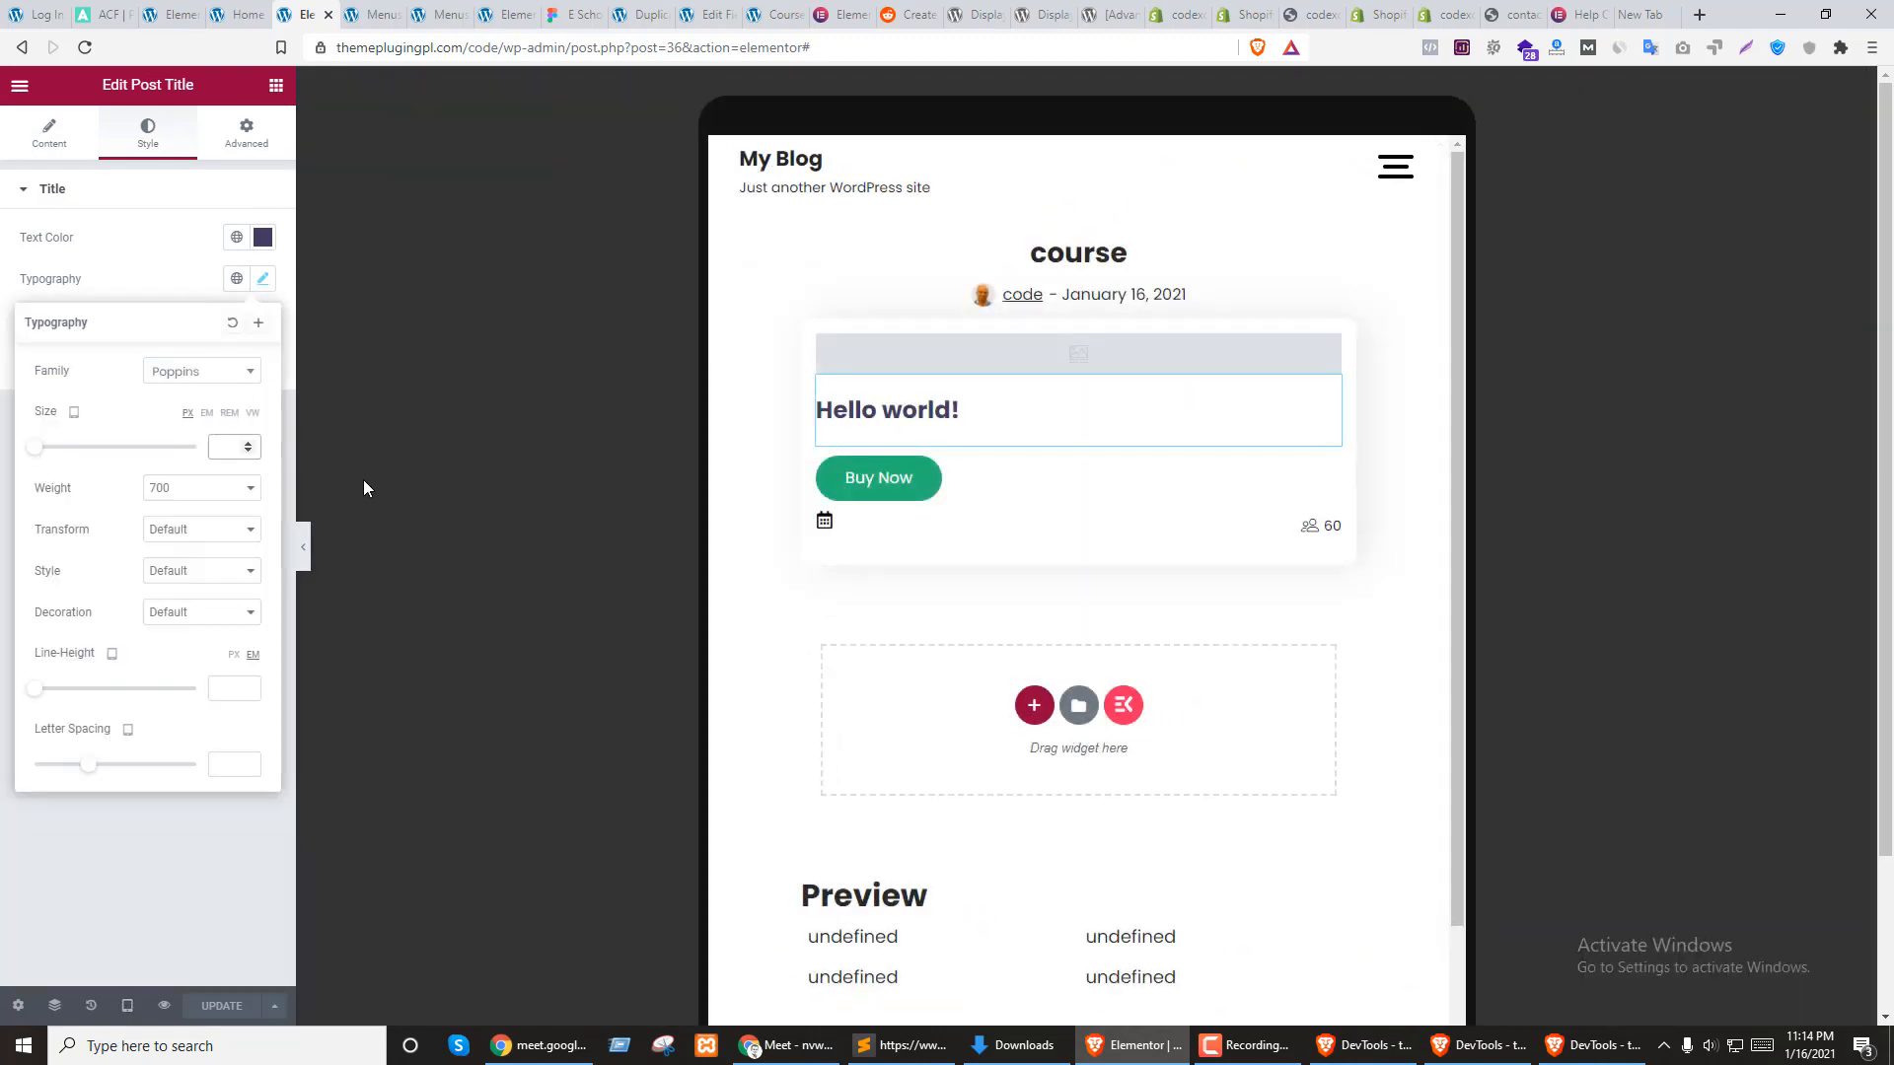
text(20)
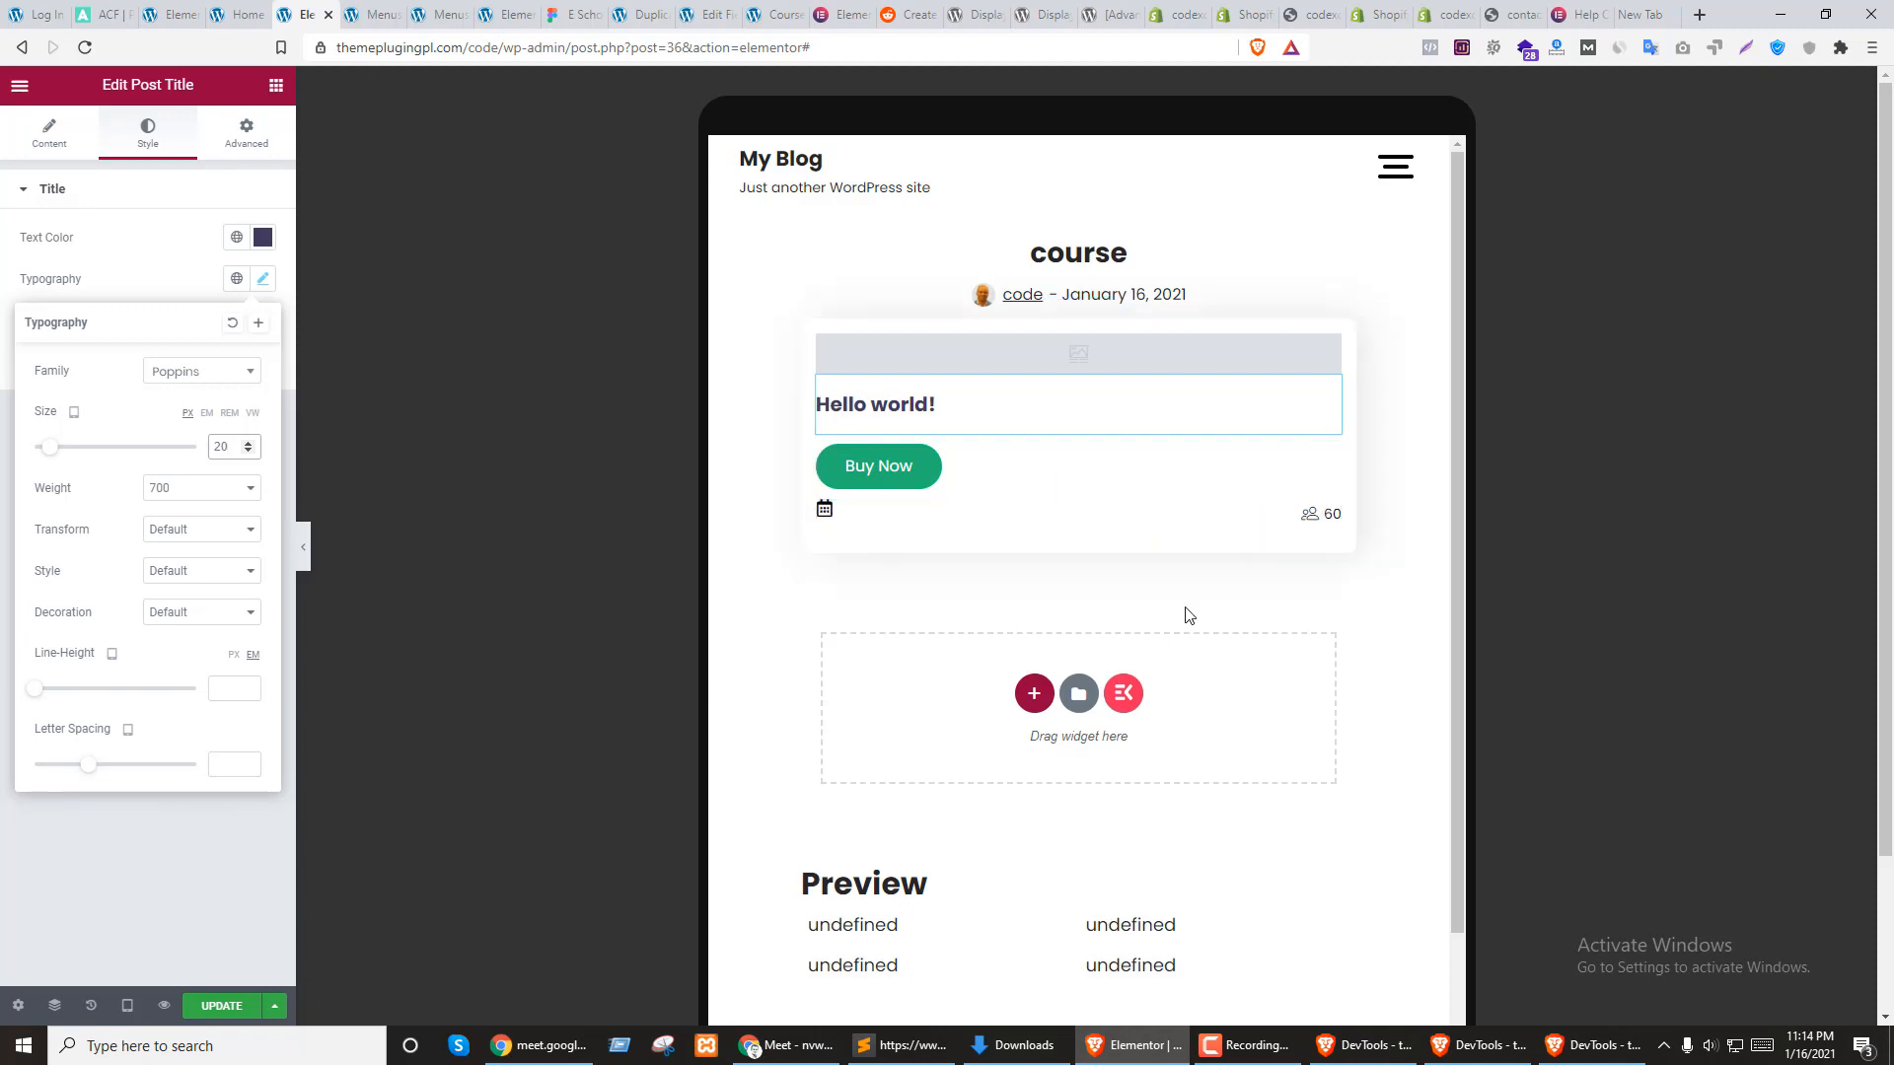
Check the published Home page's course cards in a narrowed browser window, then restore the full-size window
key(ctrl+shift+Tab)
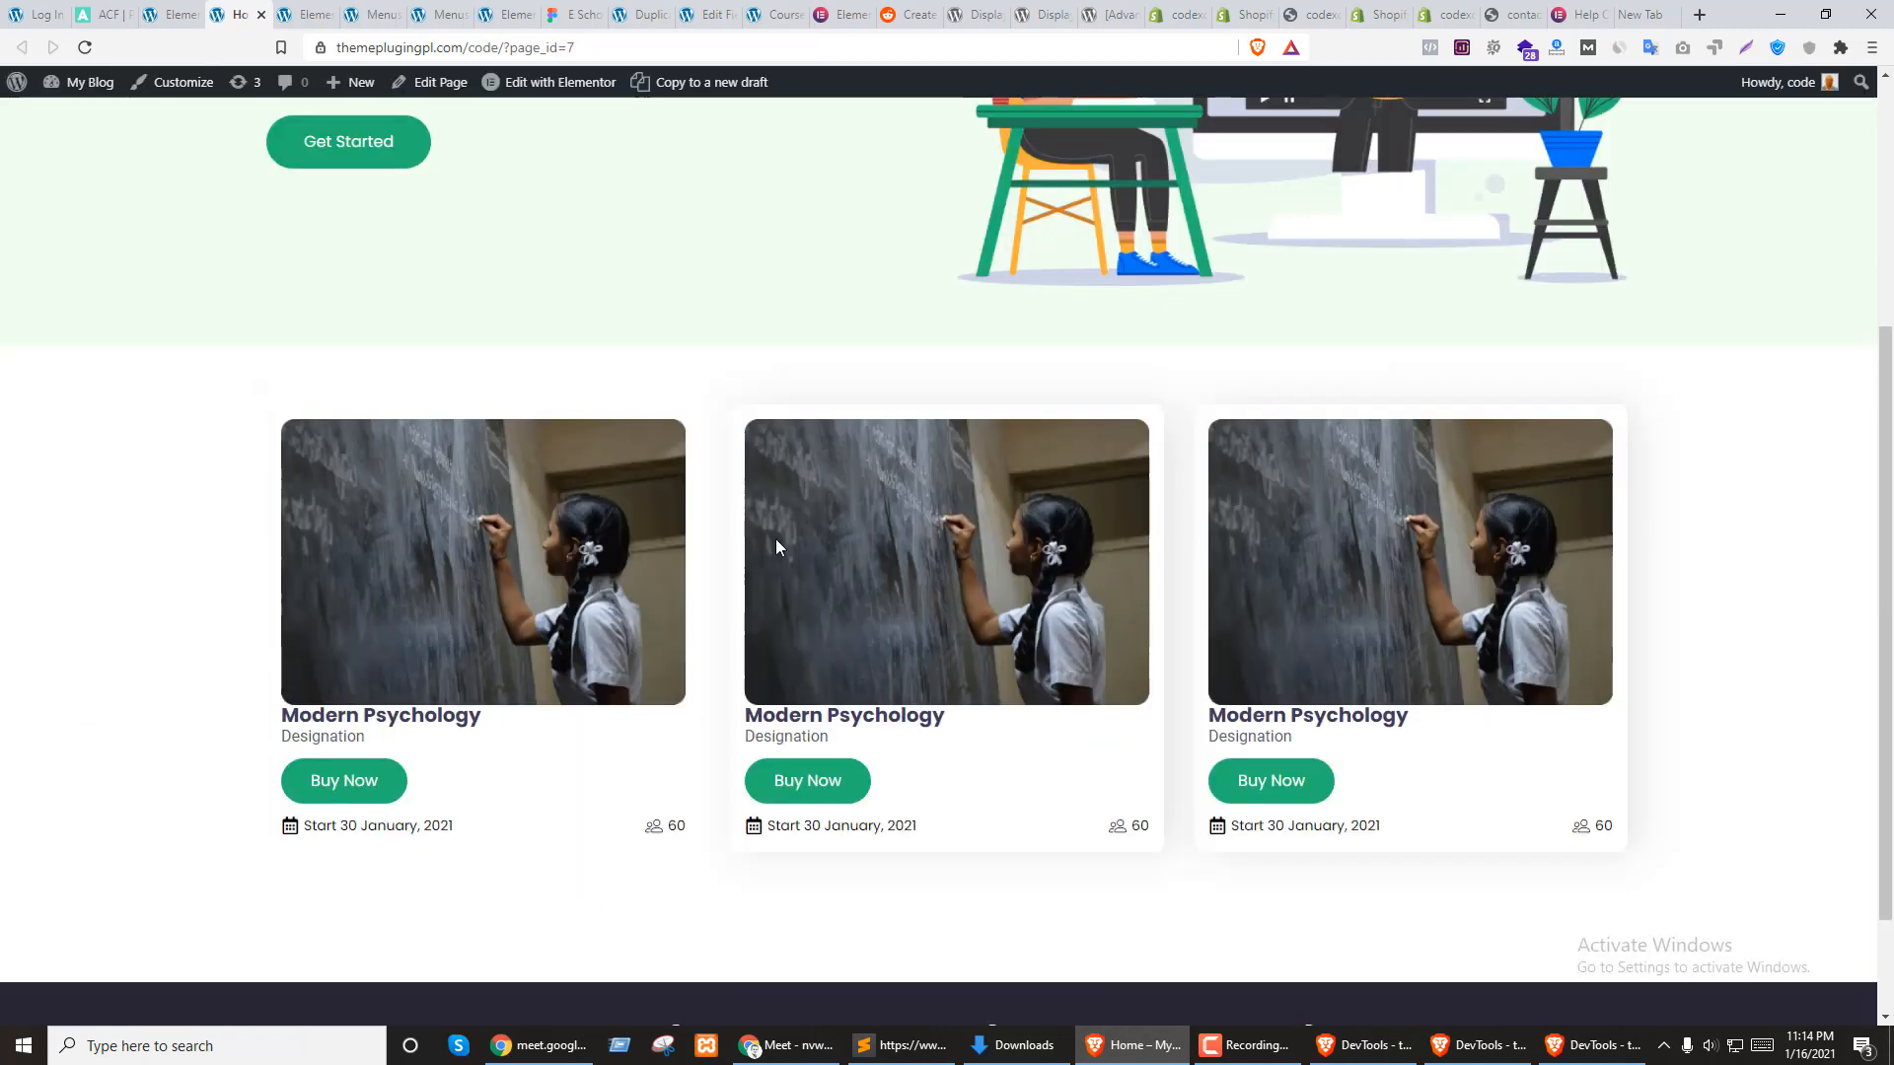
click(1826, 14)
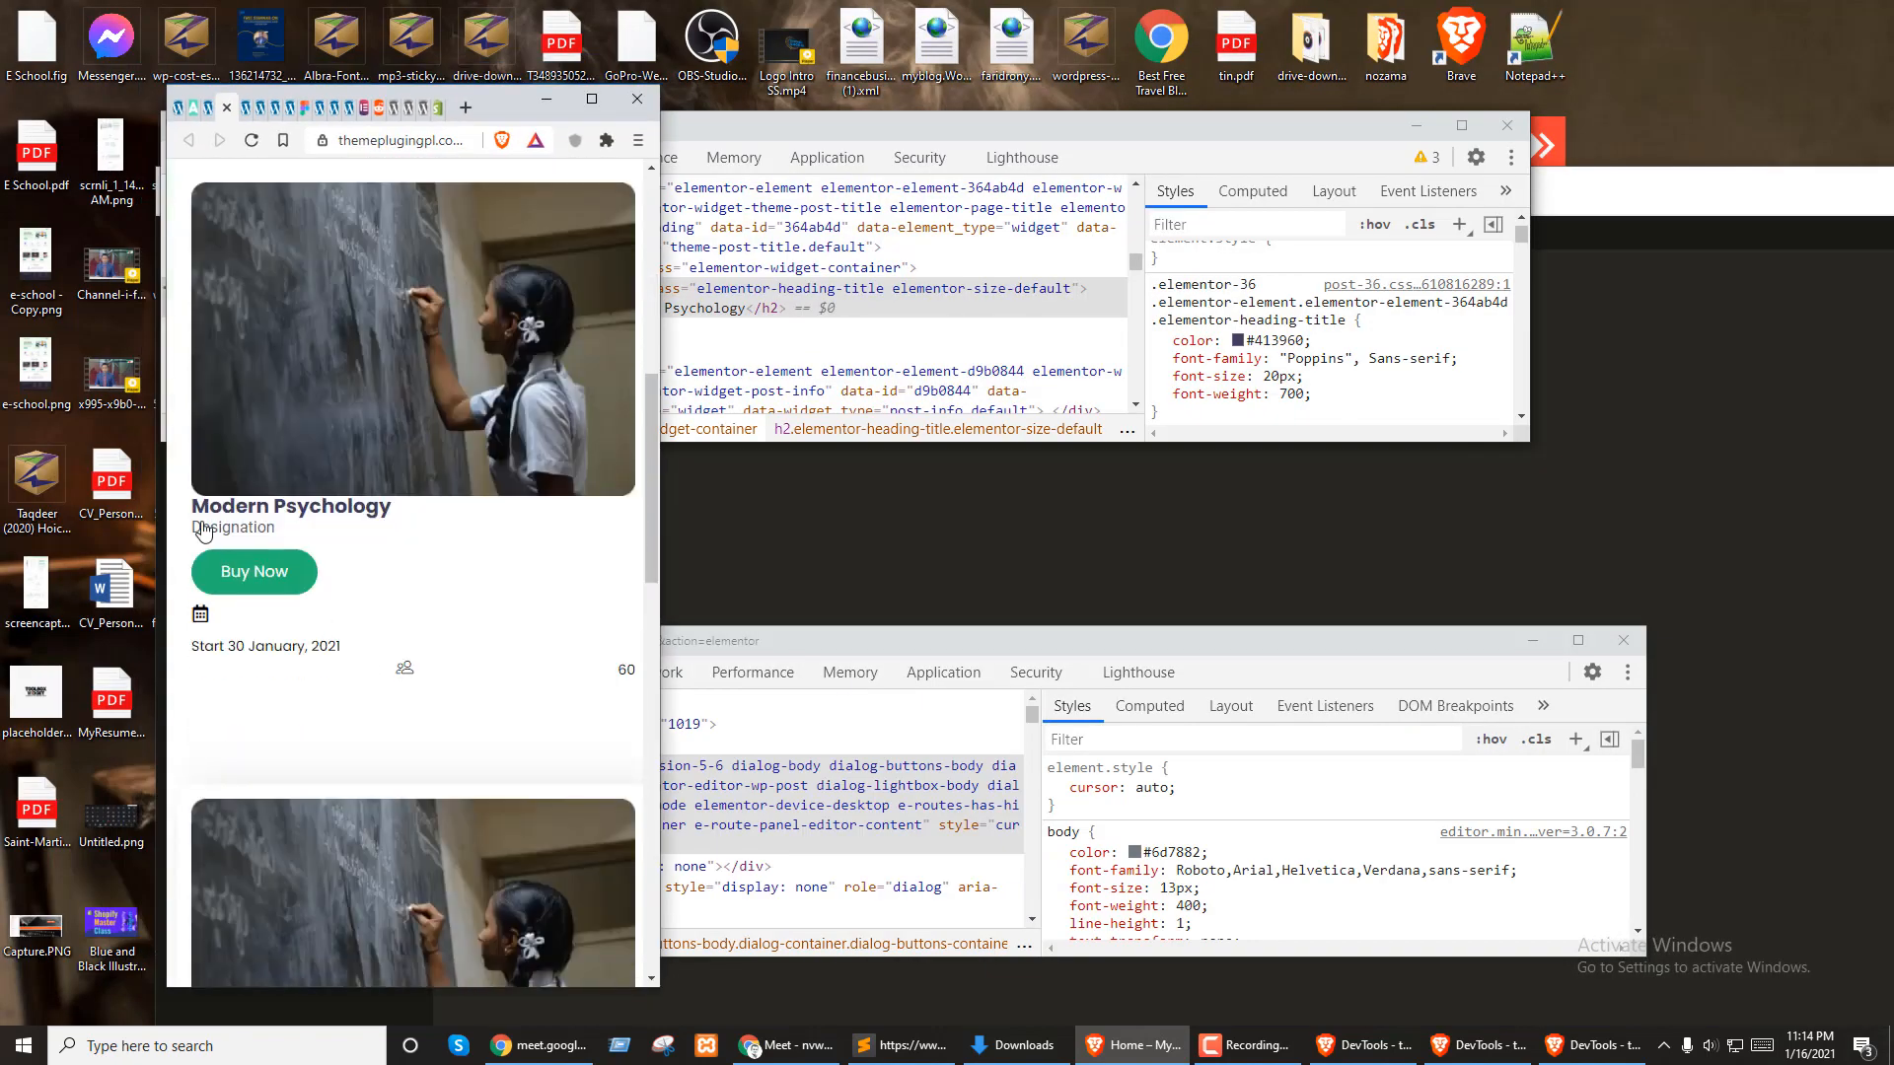
click(592, 99)
Update the course loop template and save it without adding a display condition
key(ctrl+Tab)
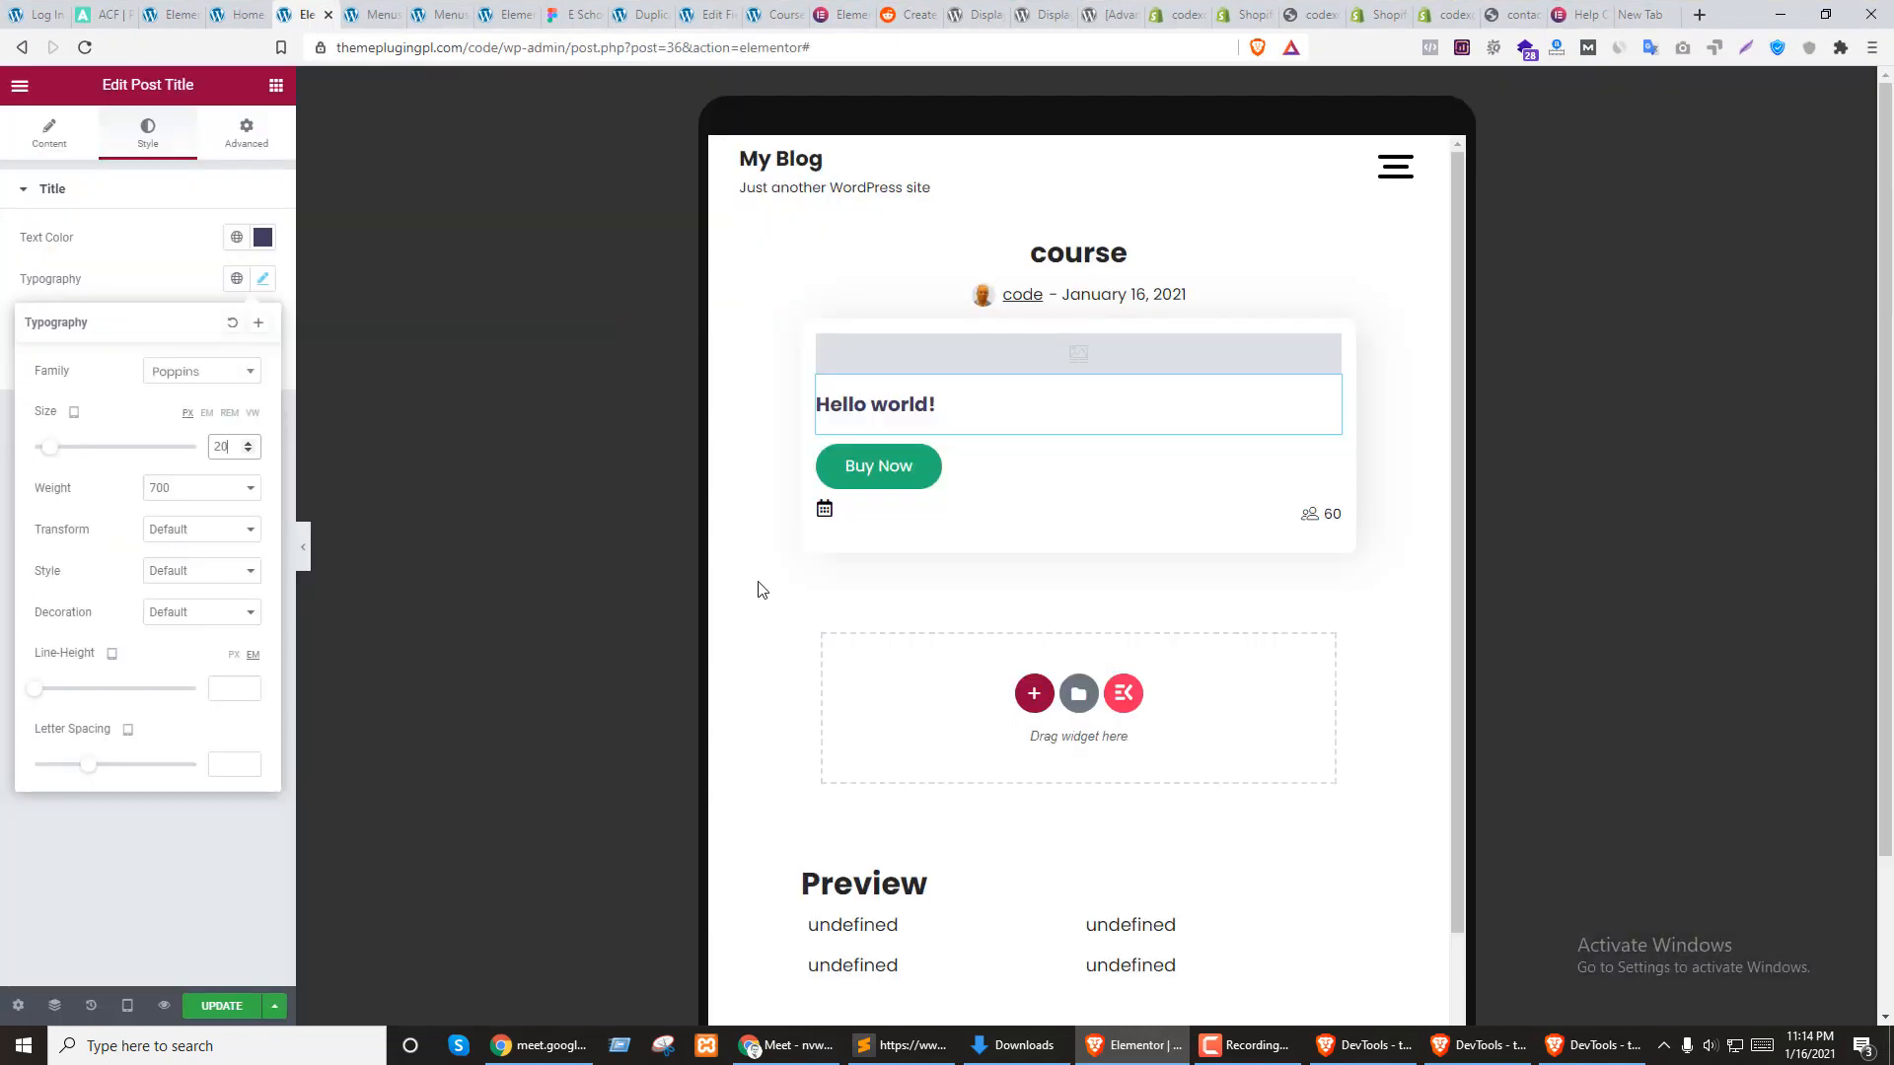
click(221, 1006)
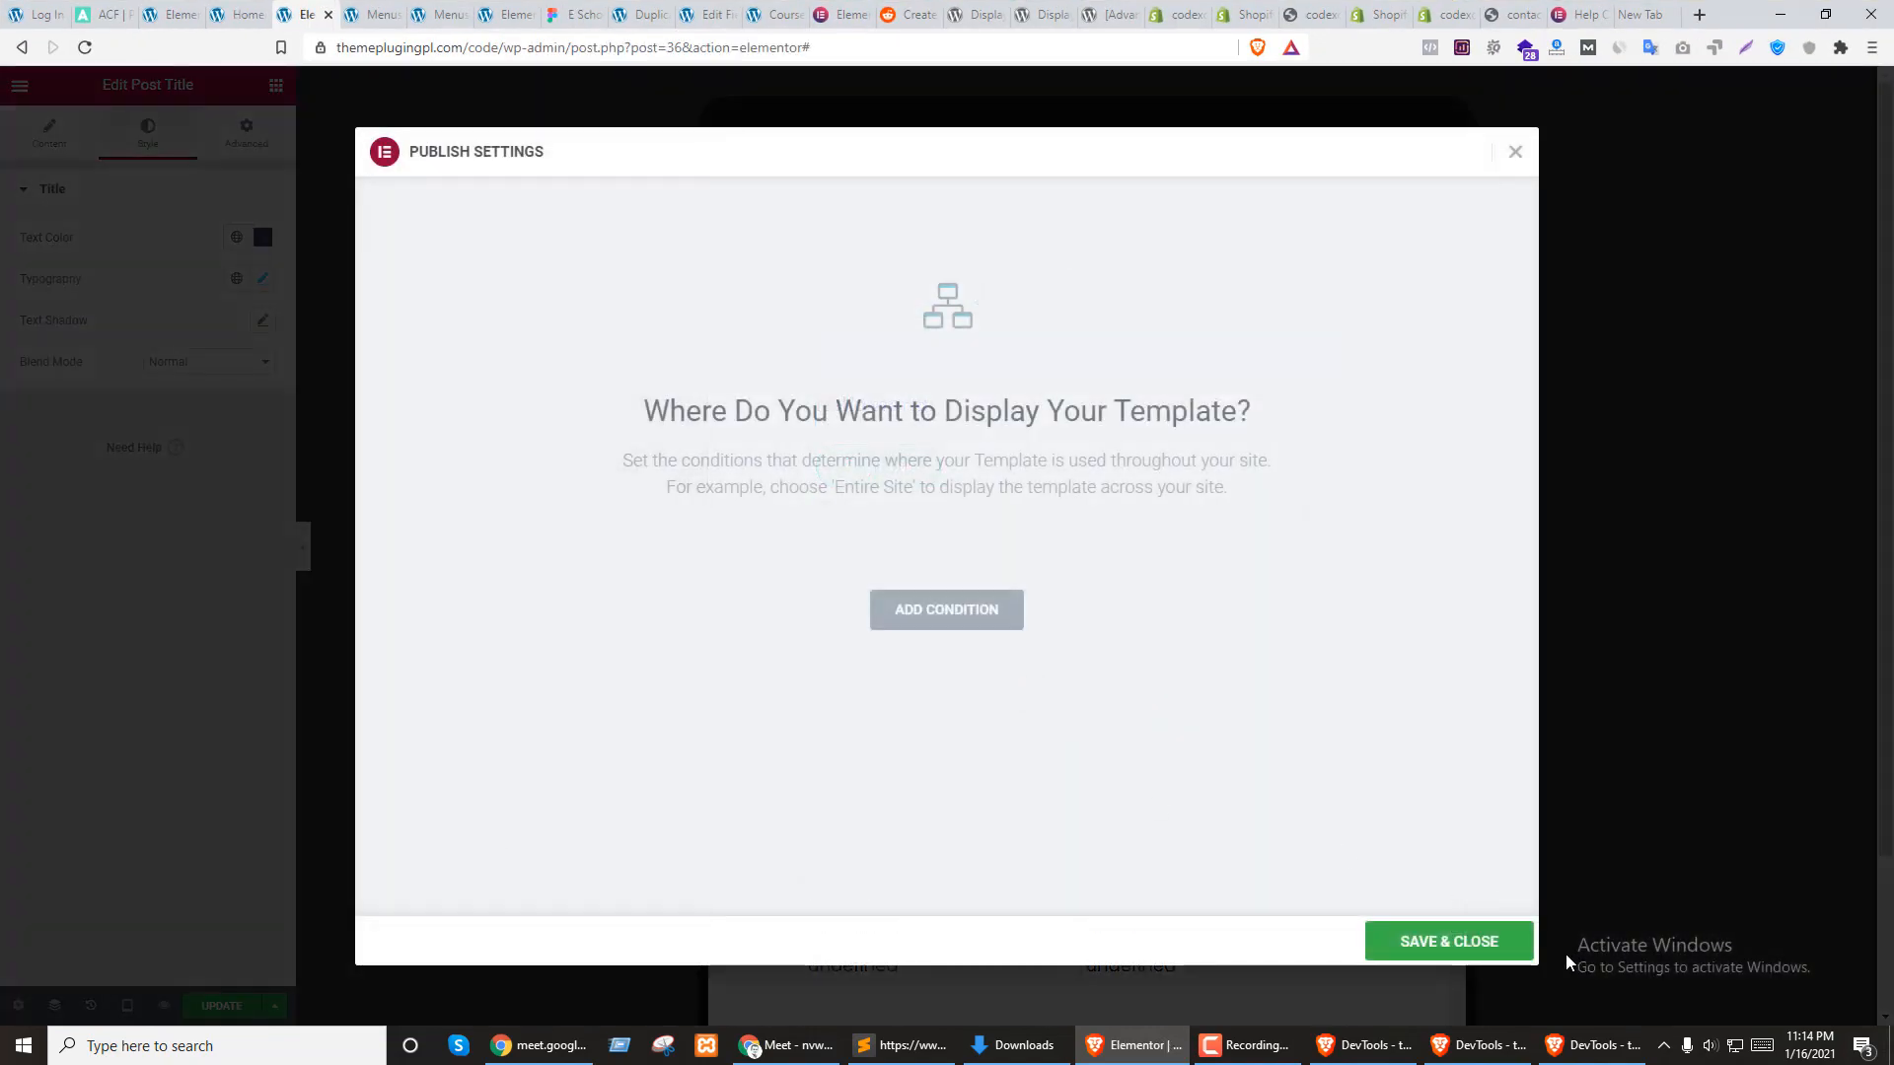
click(1440, 938)
Add a Post Excerpt widget between the post title and the Buy Now button in the course loop template
key(ctrl+shift+Tab)
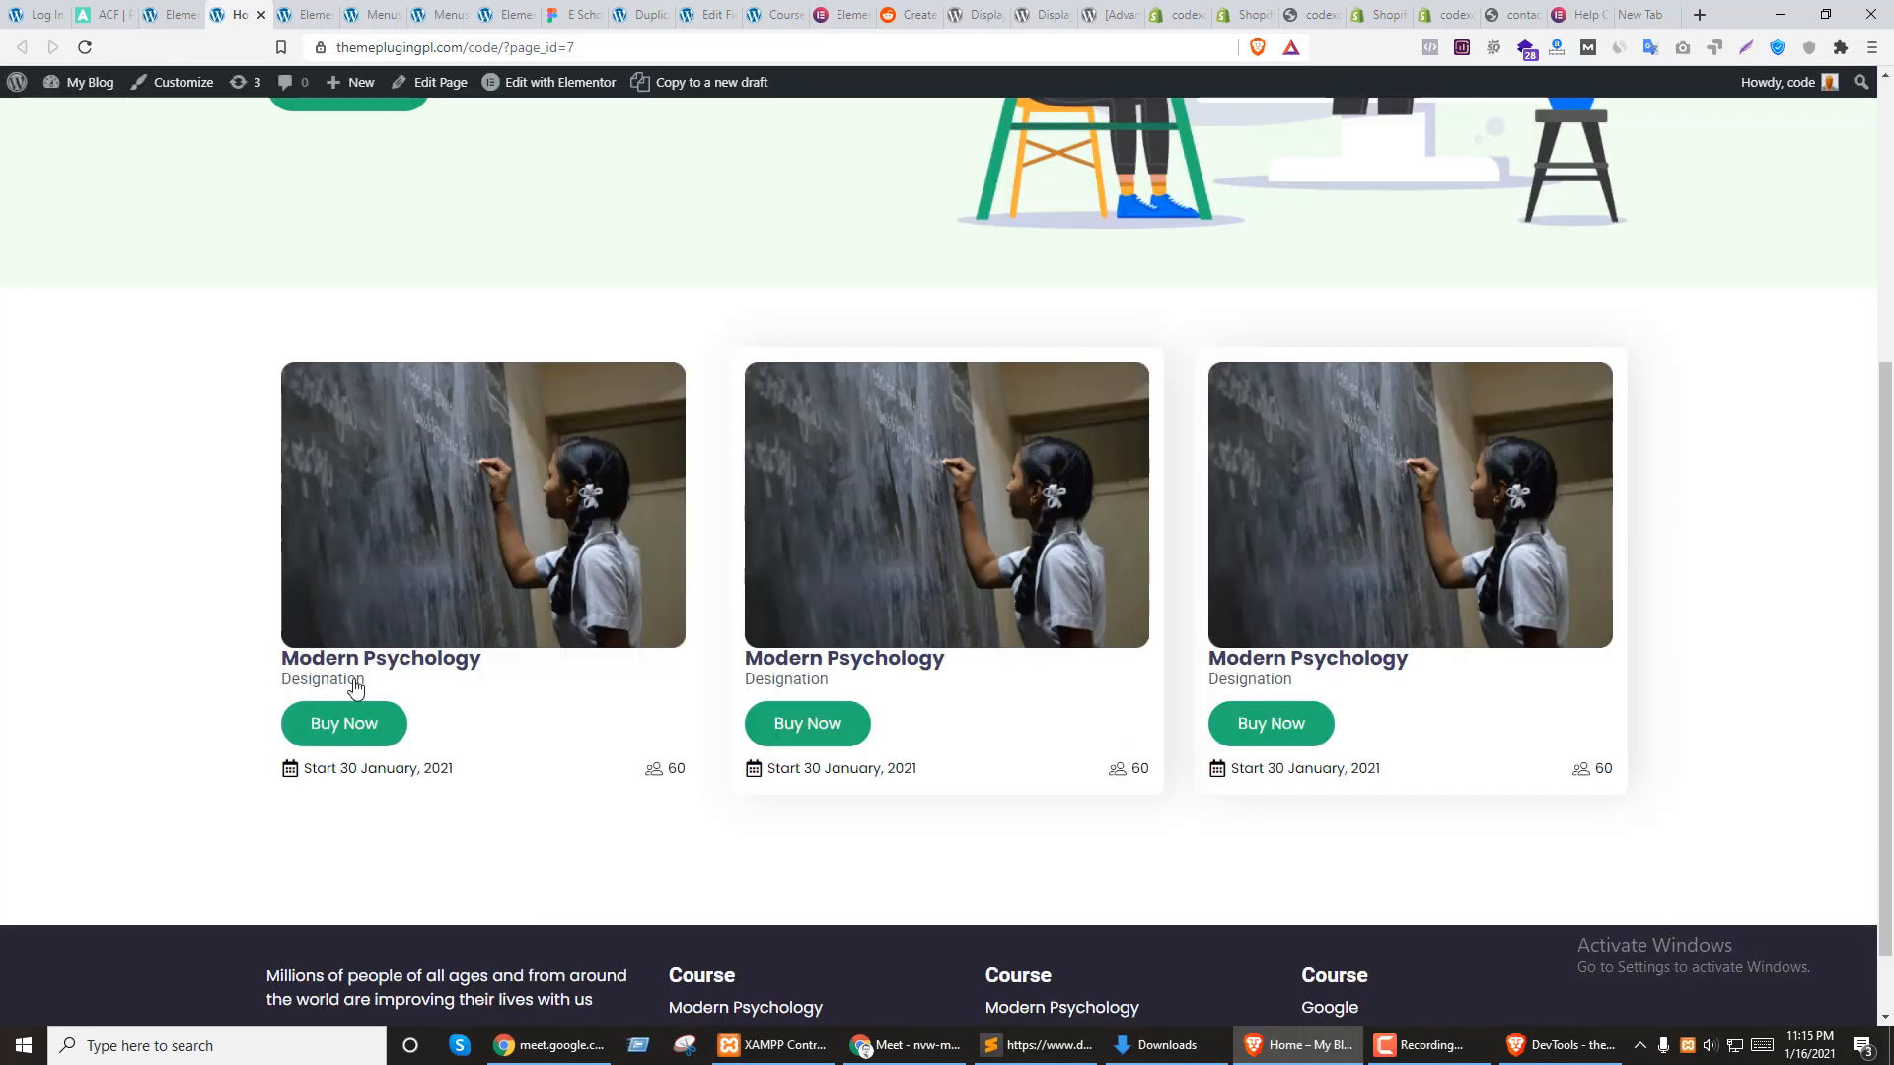
click(178, 10)
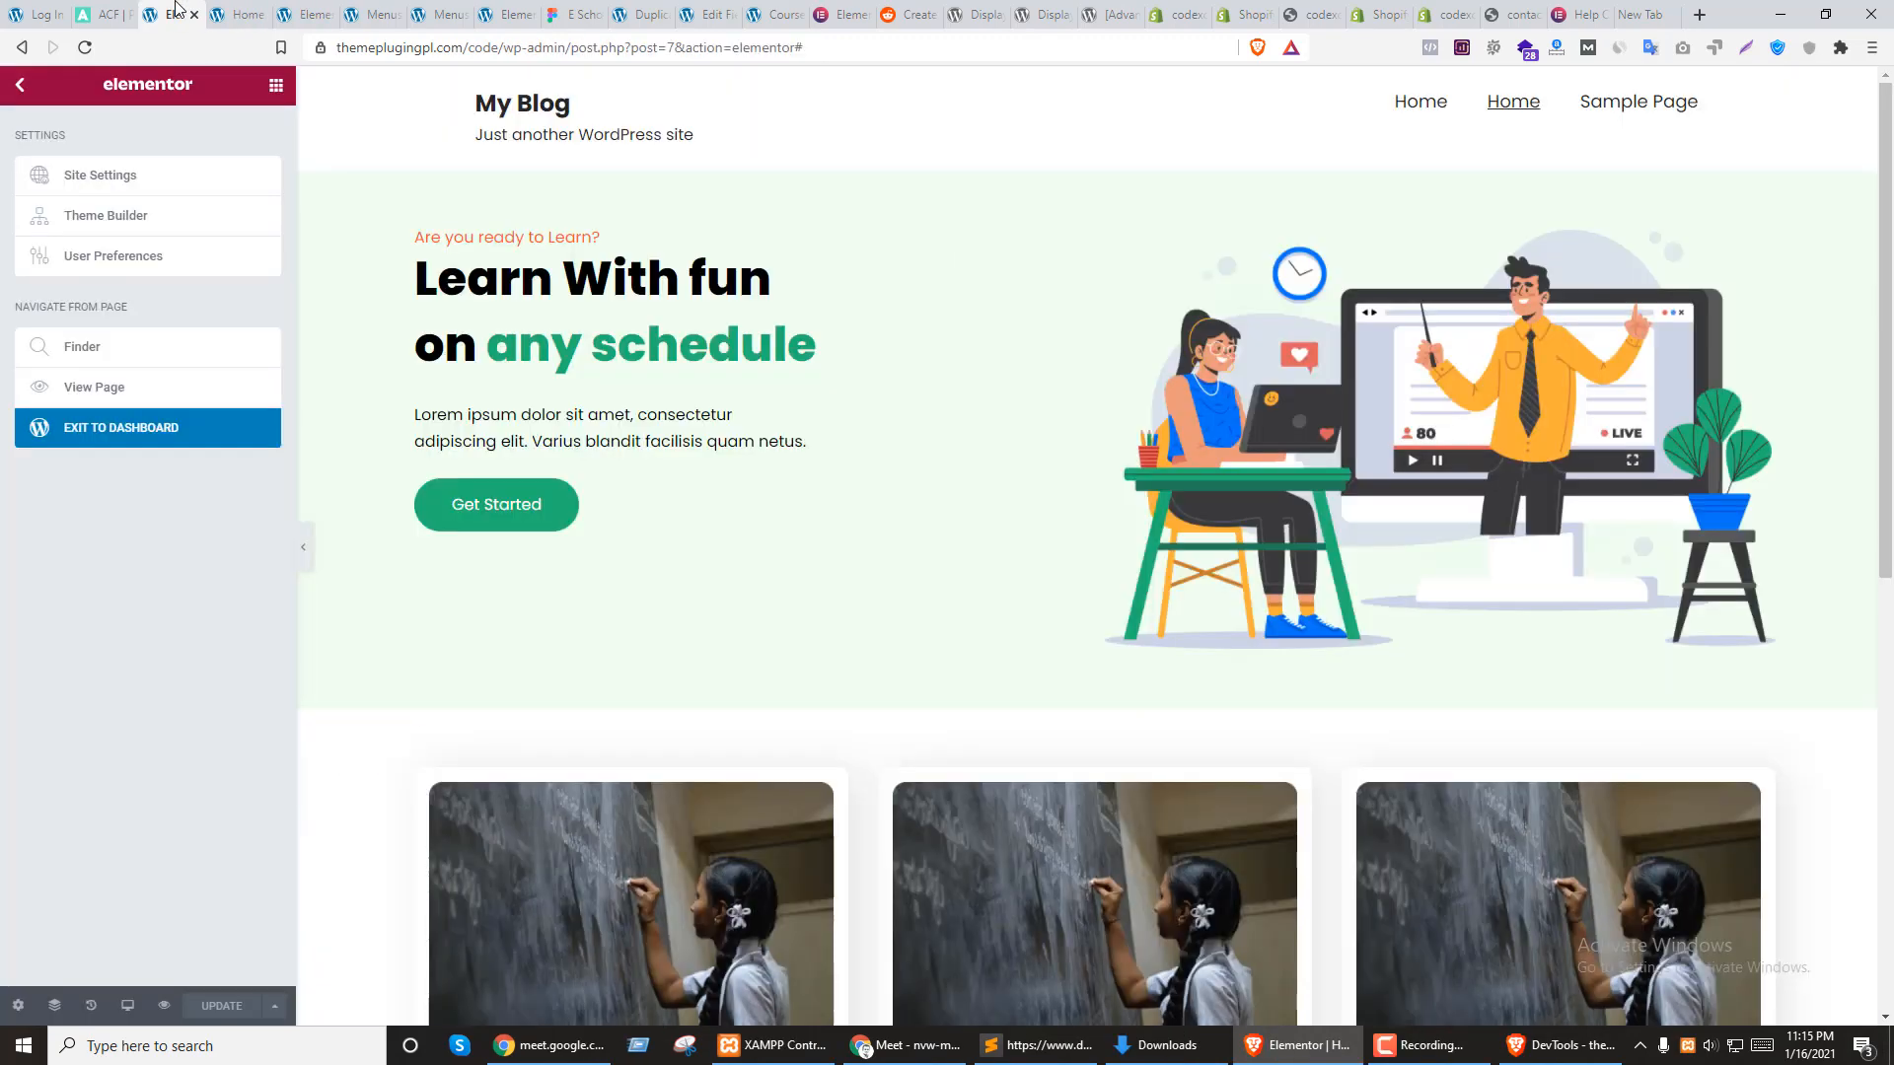
click(252, 12)
click(313, 9)
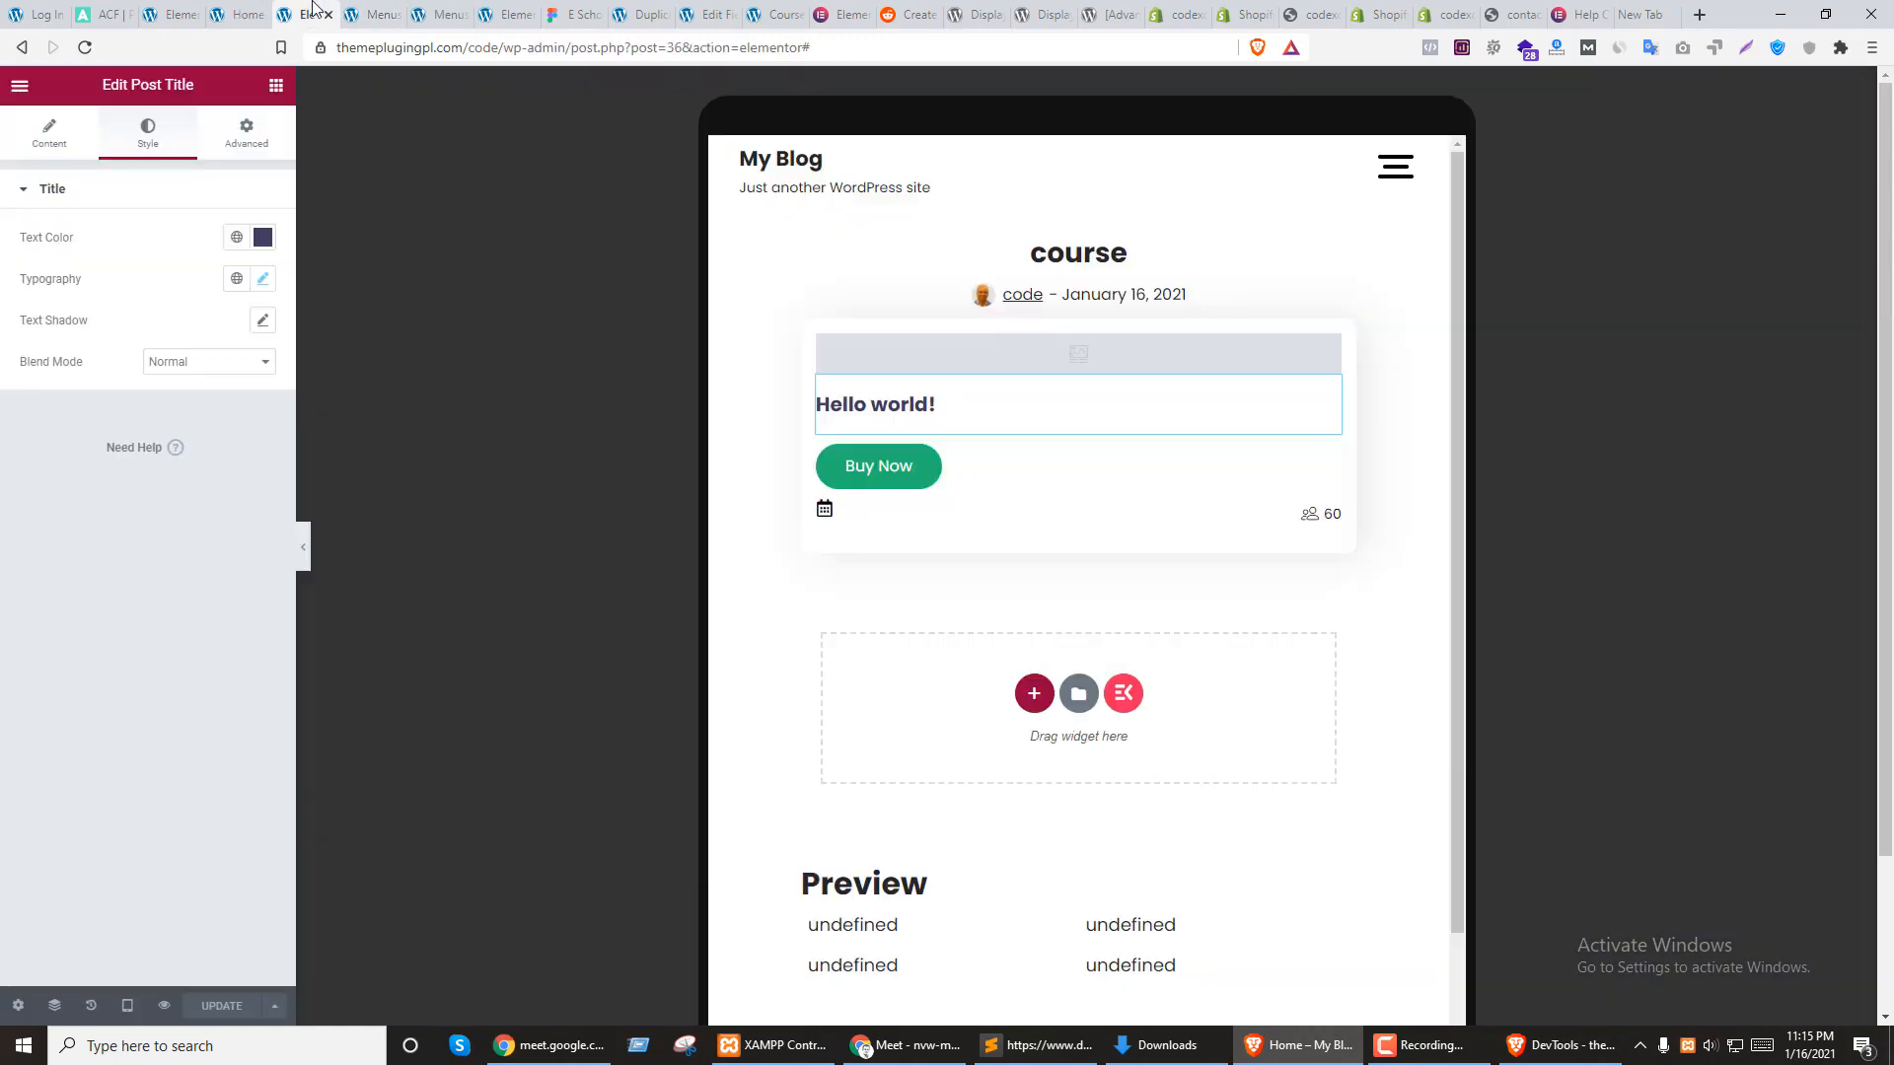
click(277, 86)
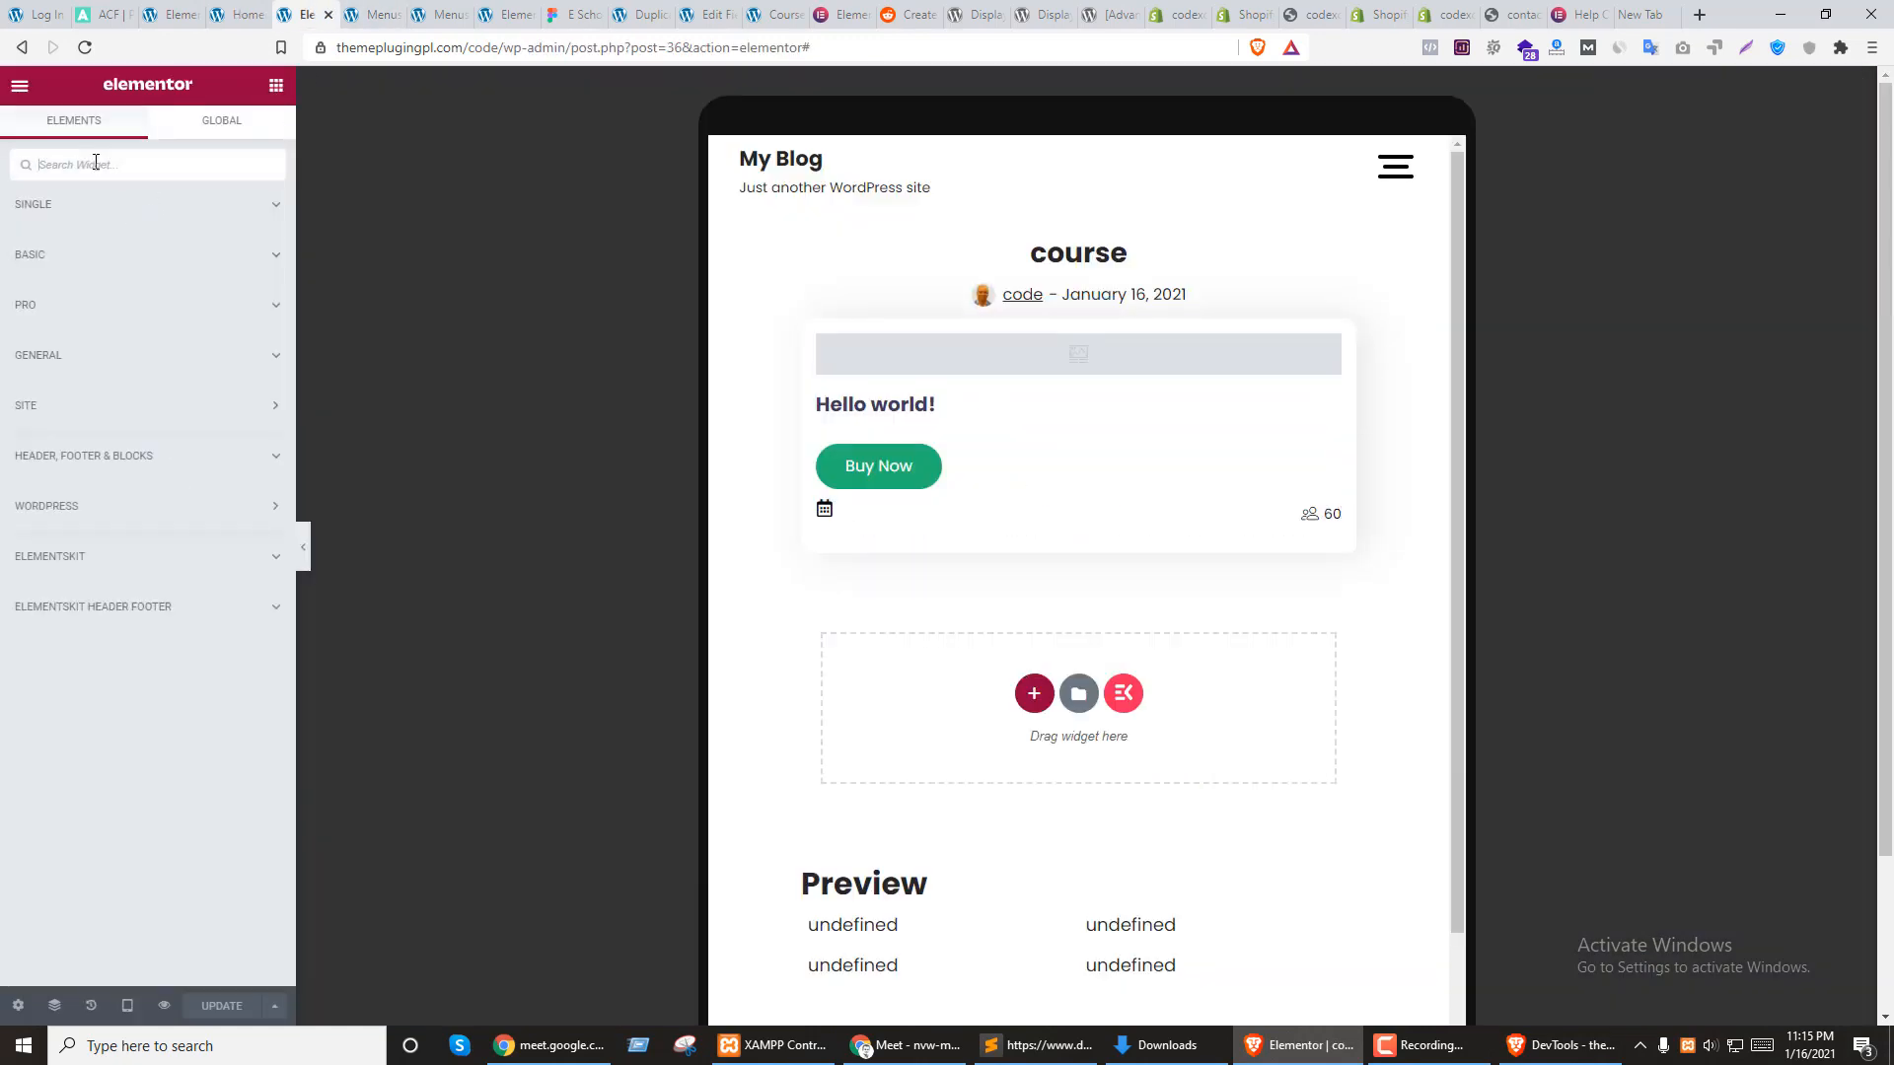
text(ex)
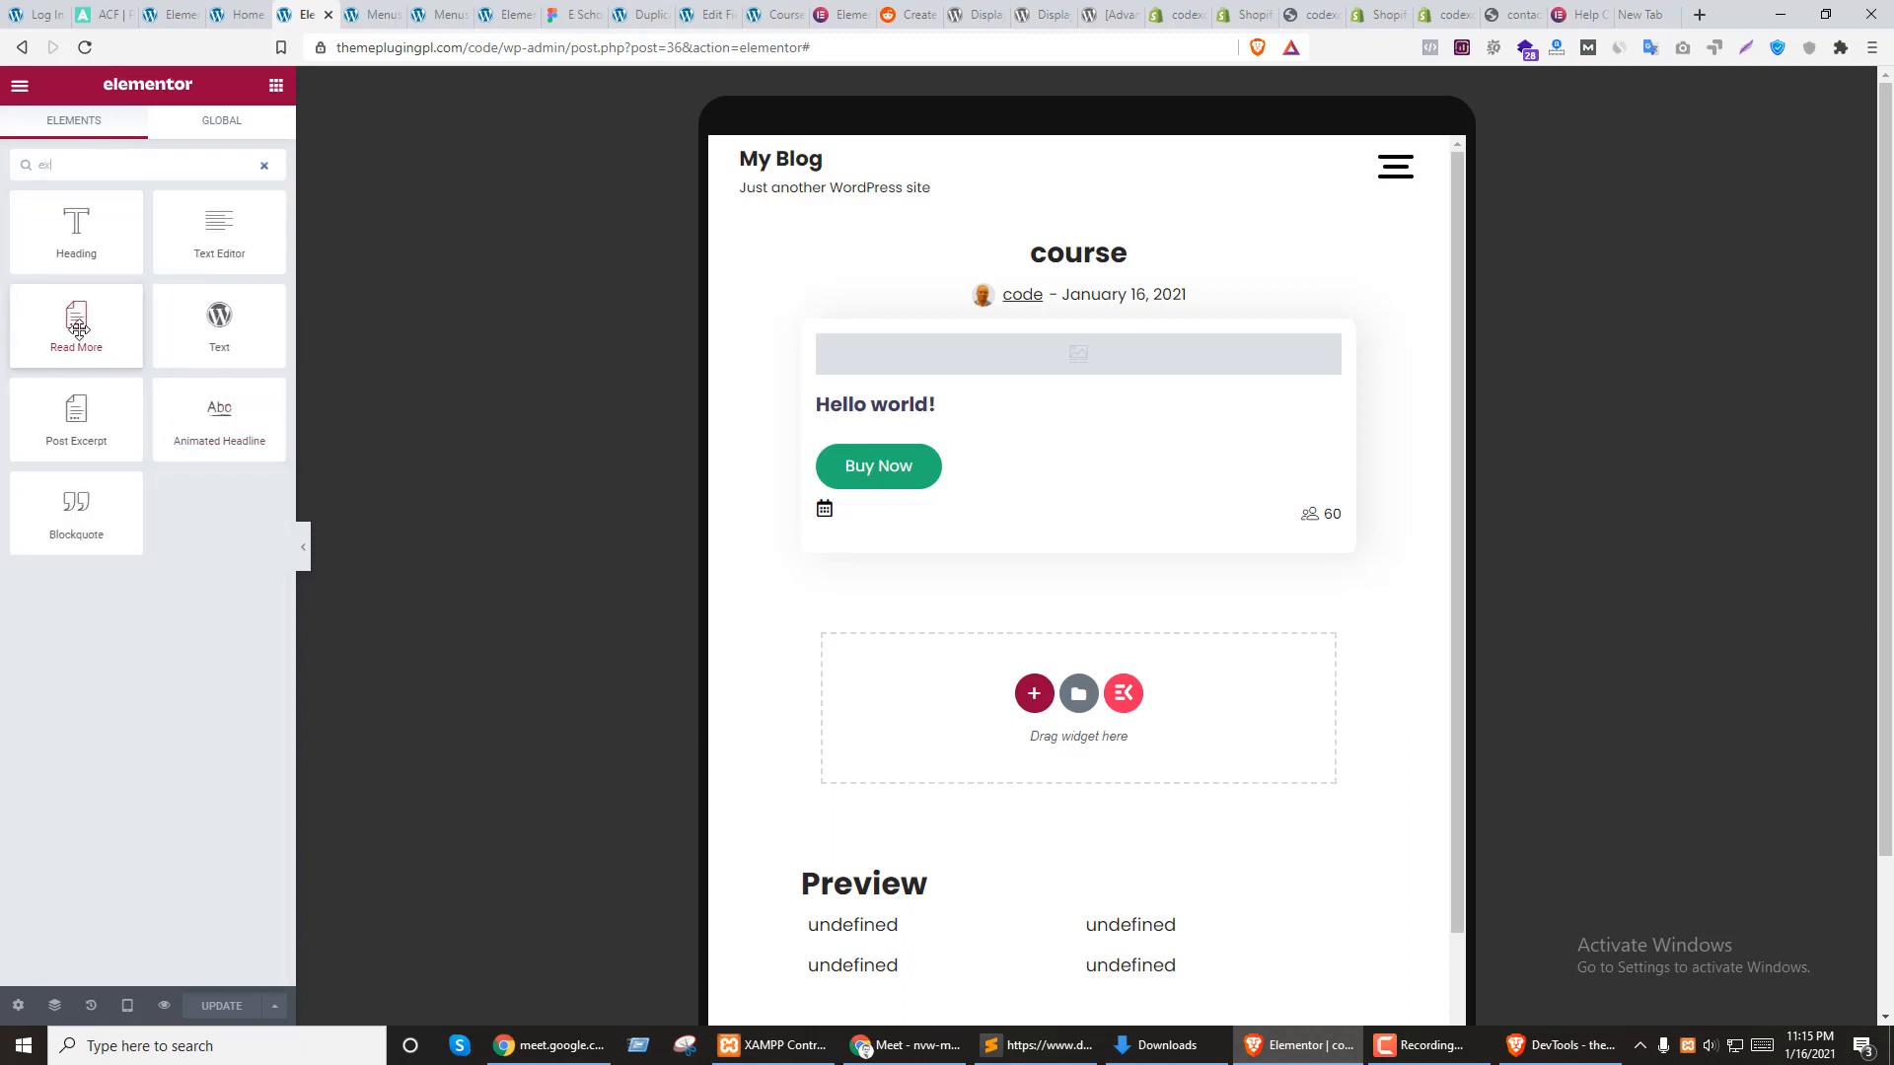
drag(222, 459, 972, 422)
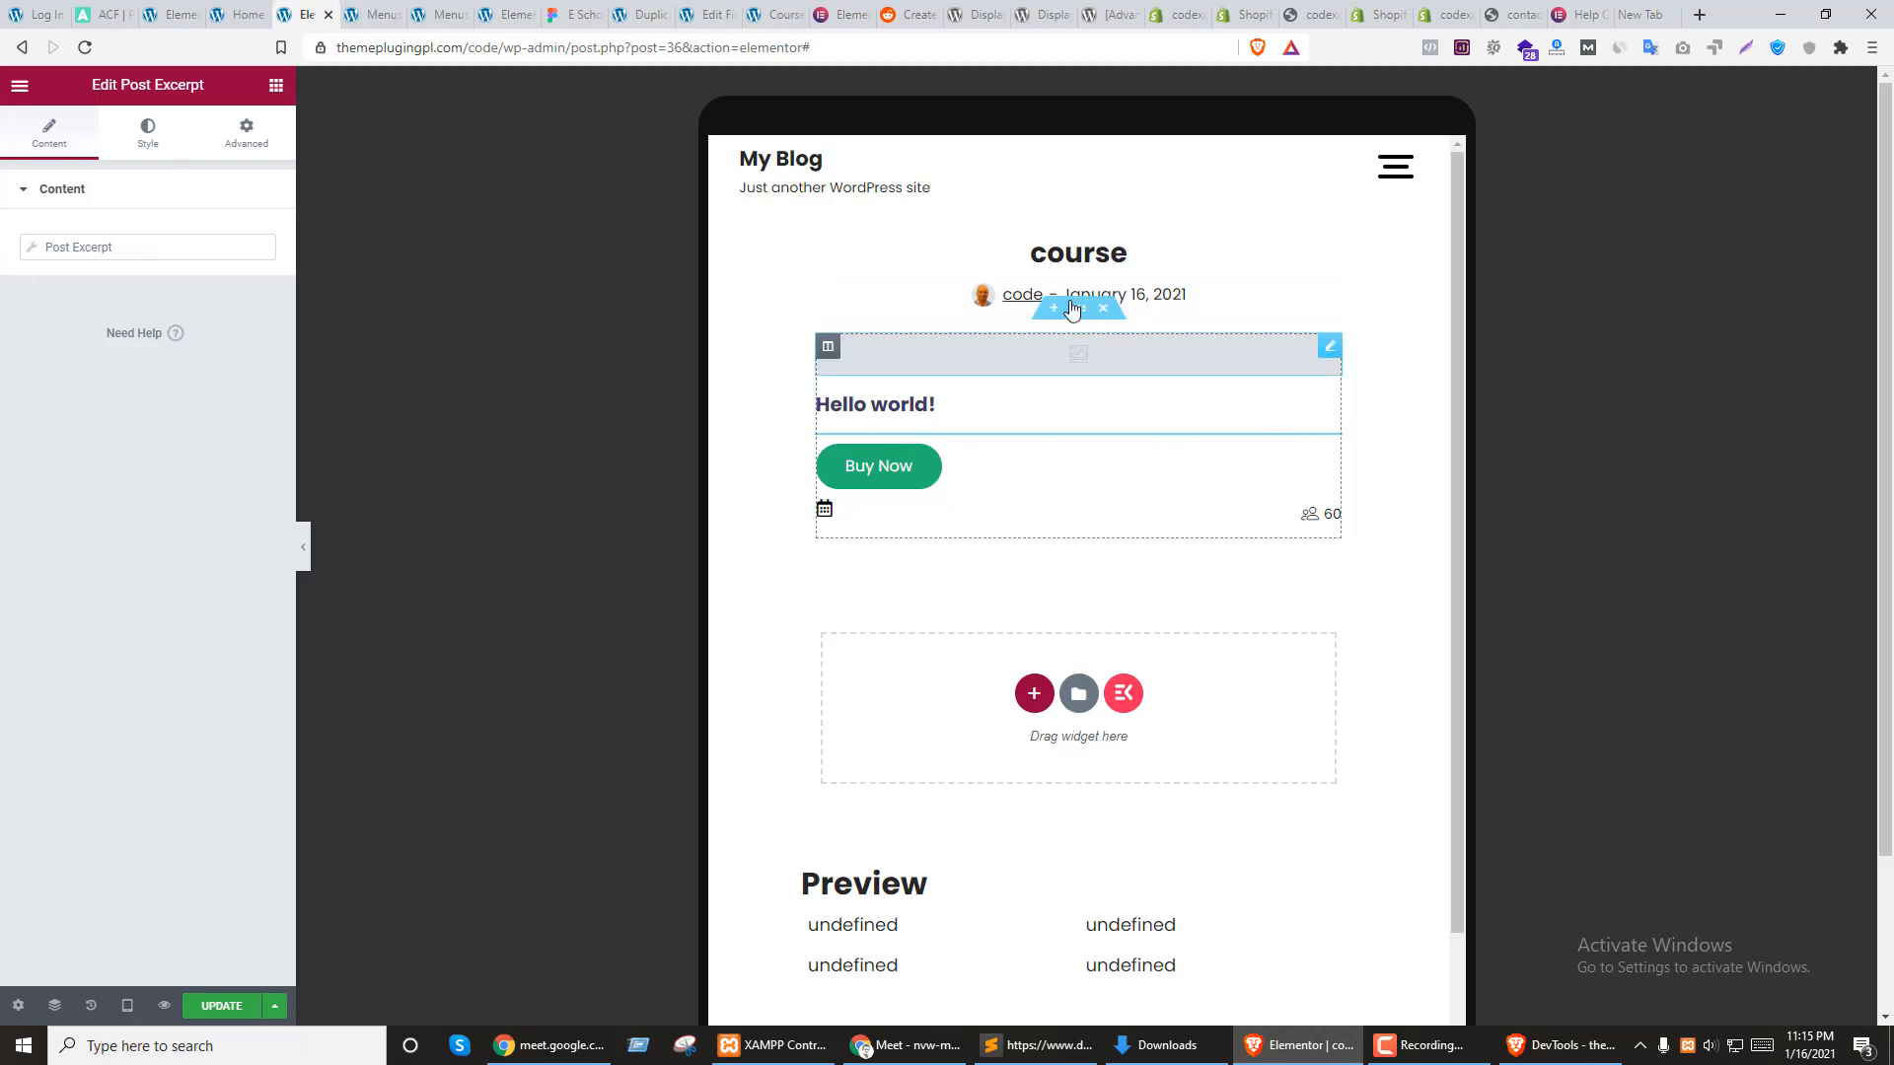
Update the template with the excerpt widget, leaving display conditions empty, and reload the published Home page
click(221, 1006)
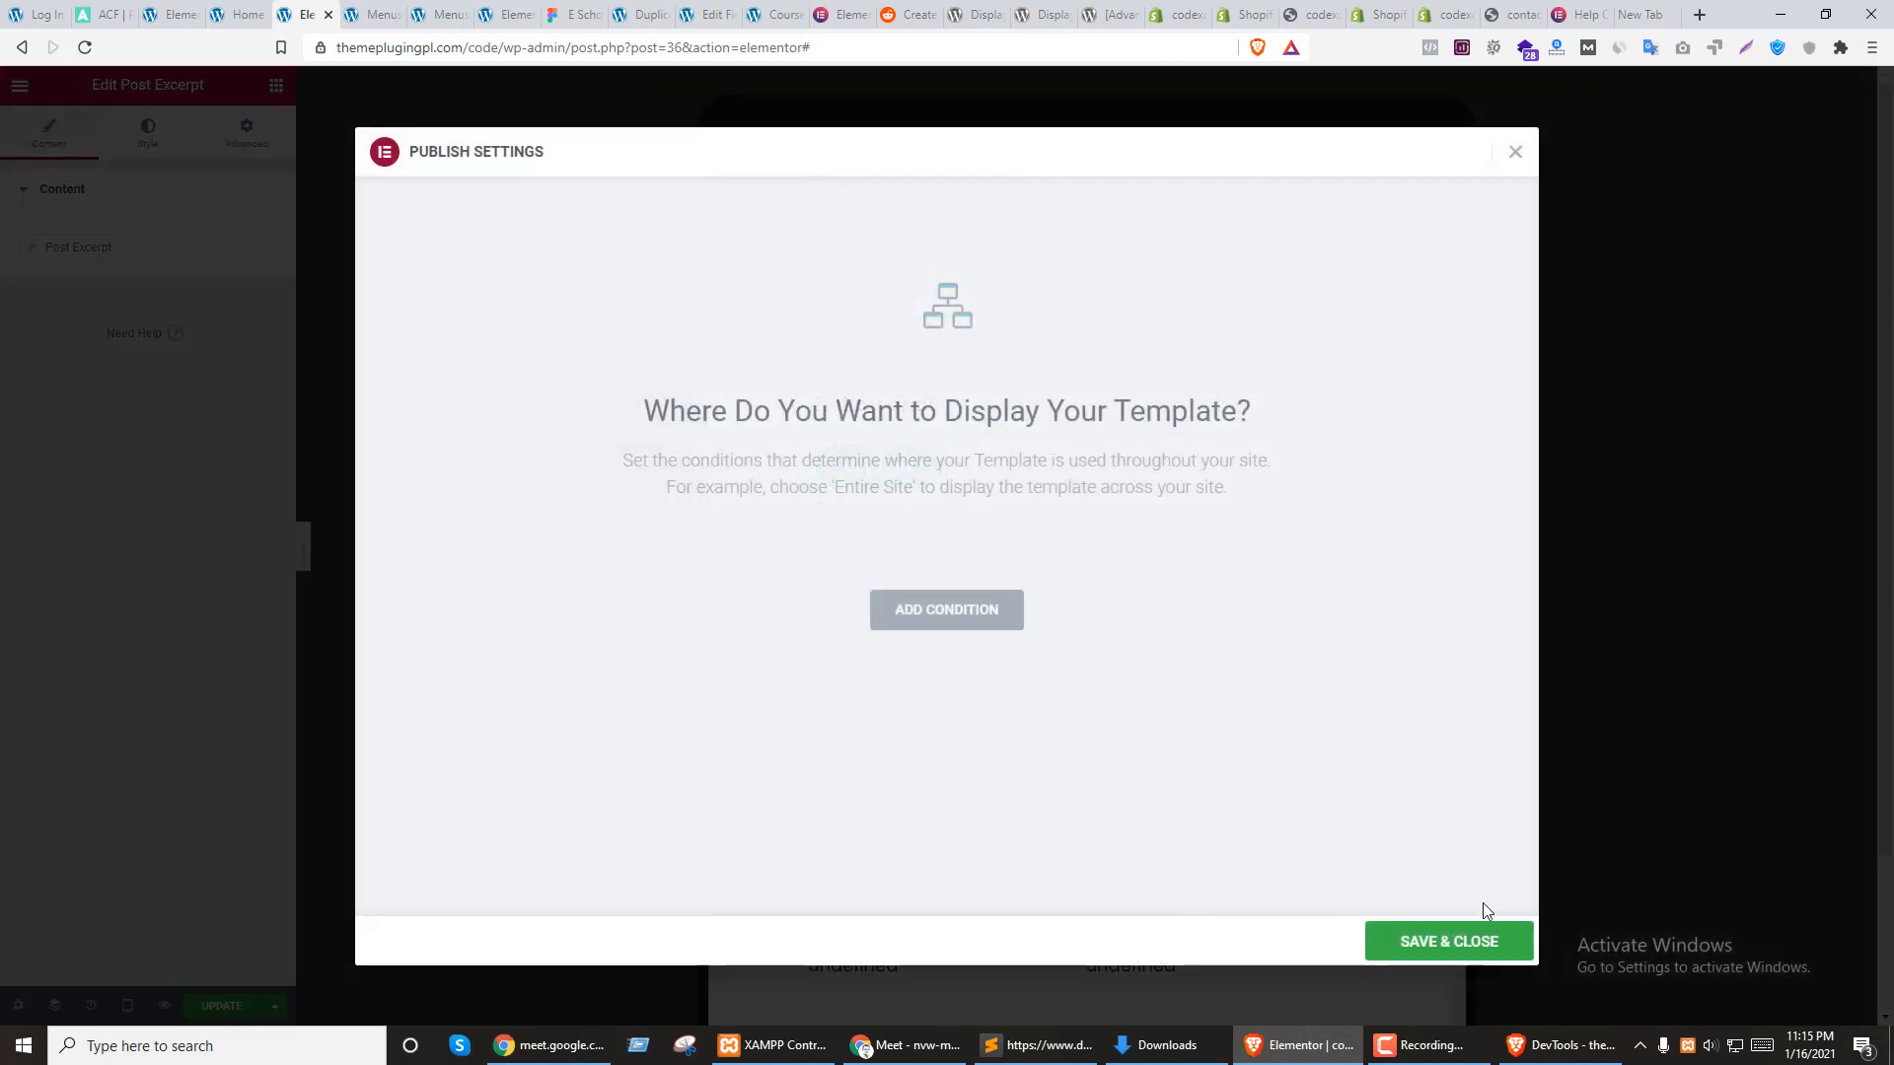
click(1449, 941)
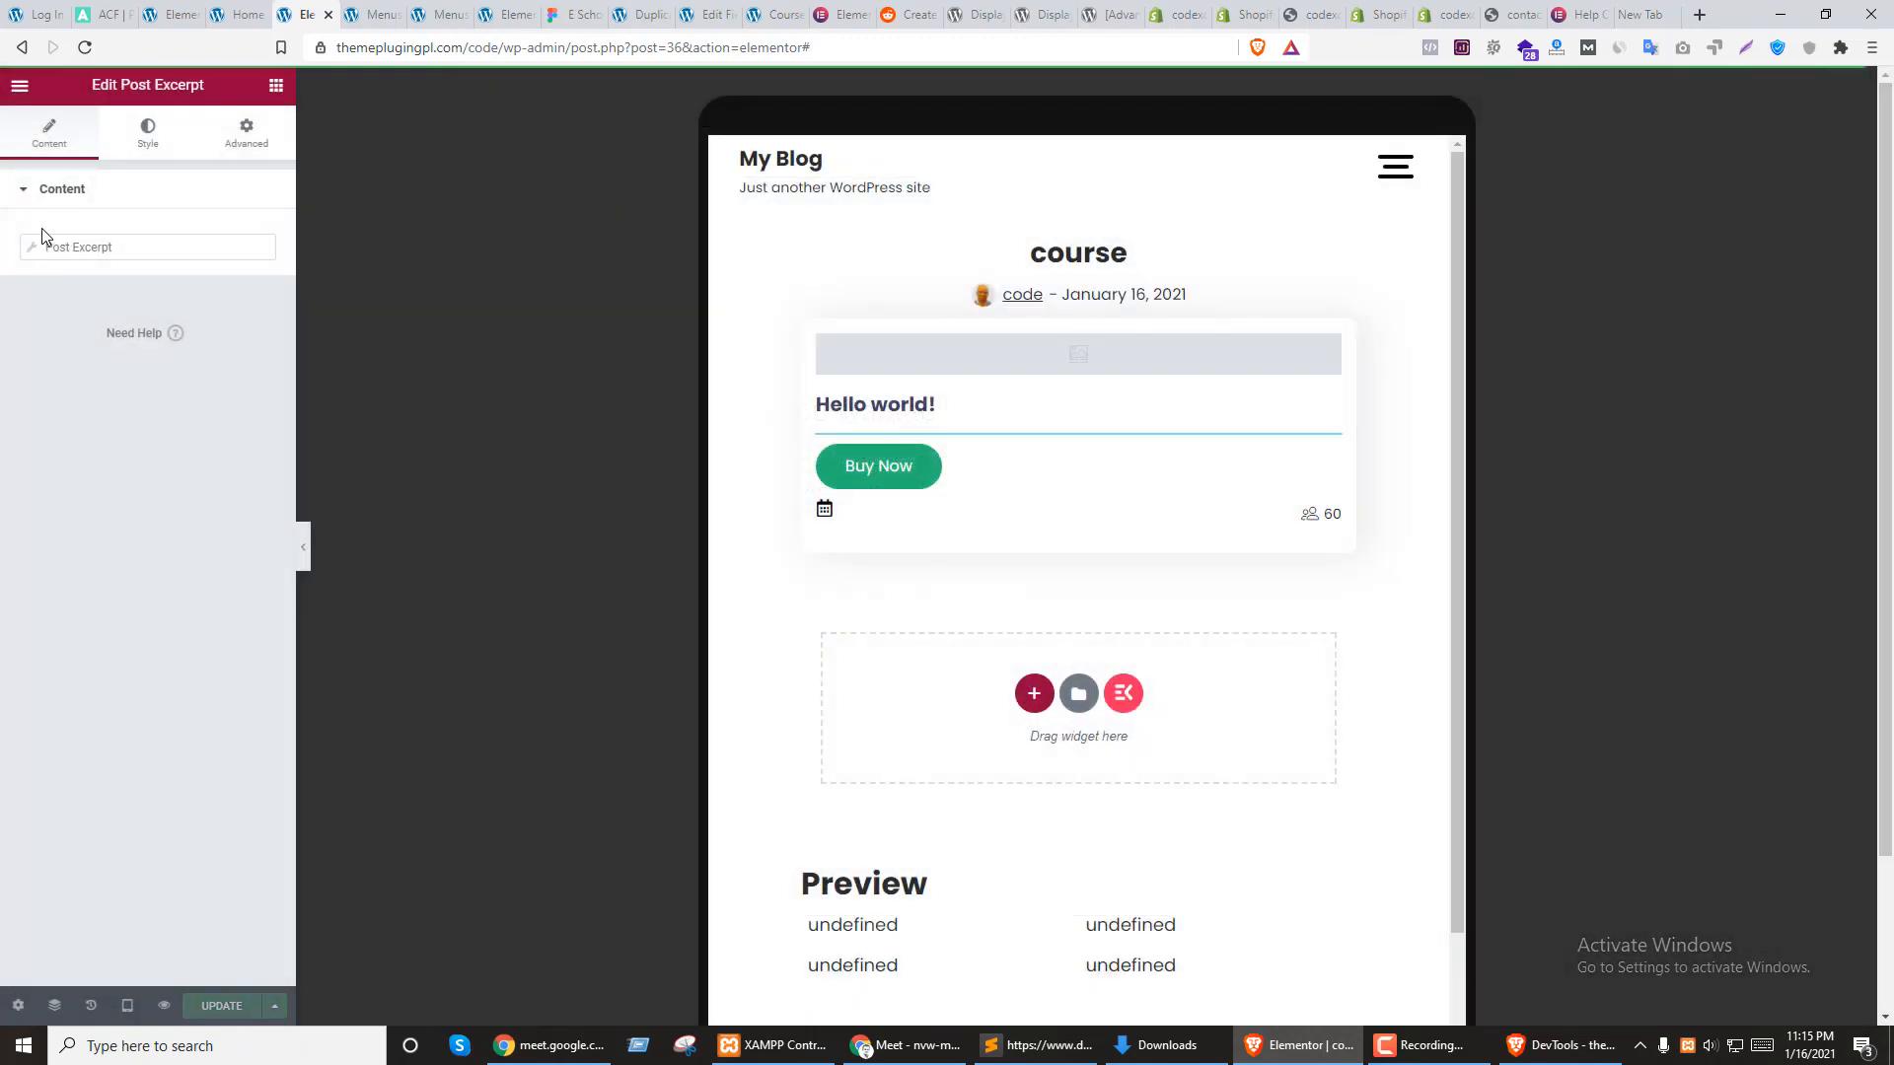
click(227, 7)
key(F5)
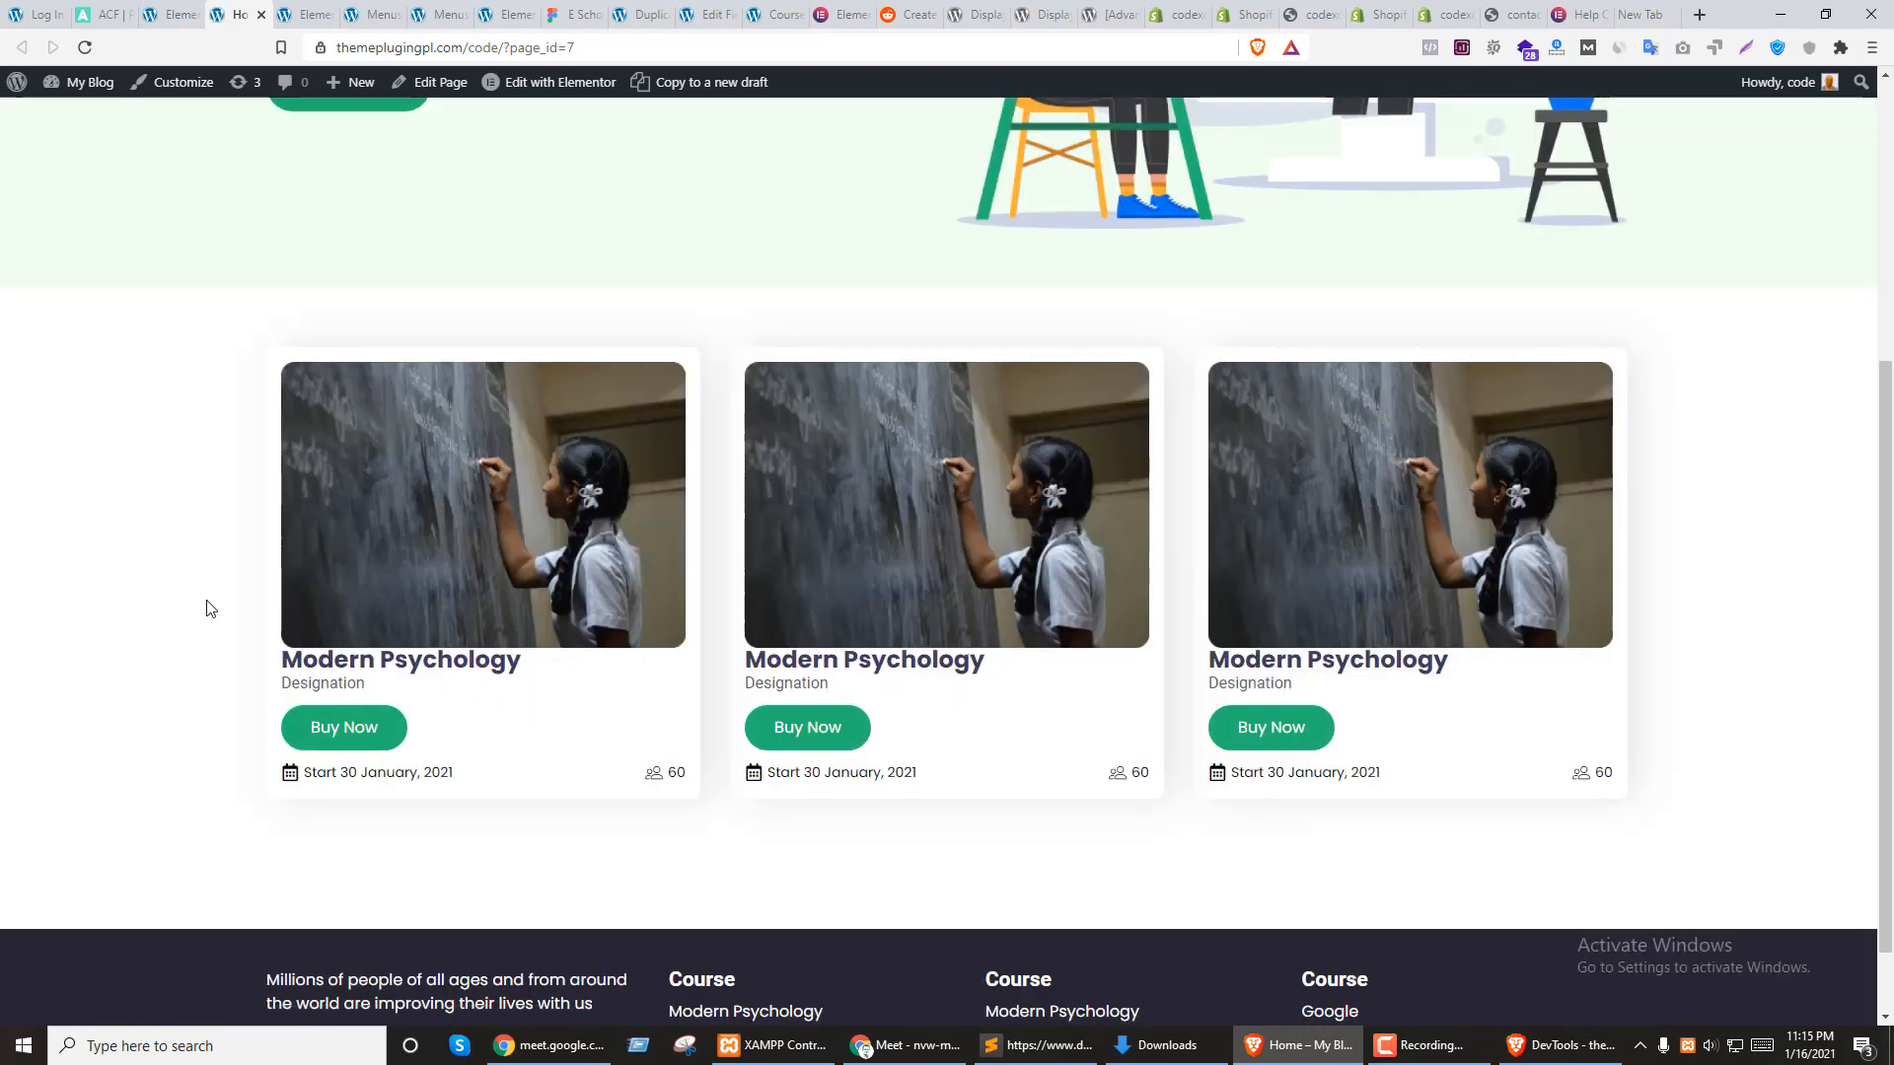
Open the first Modern Psychology course for editing and examine which elements its screen options offer
click(523, 8)
click(439, 13)
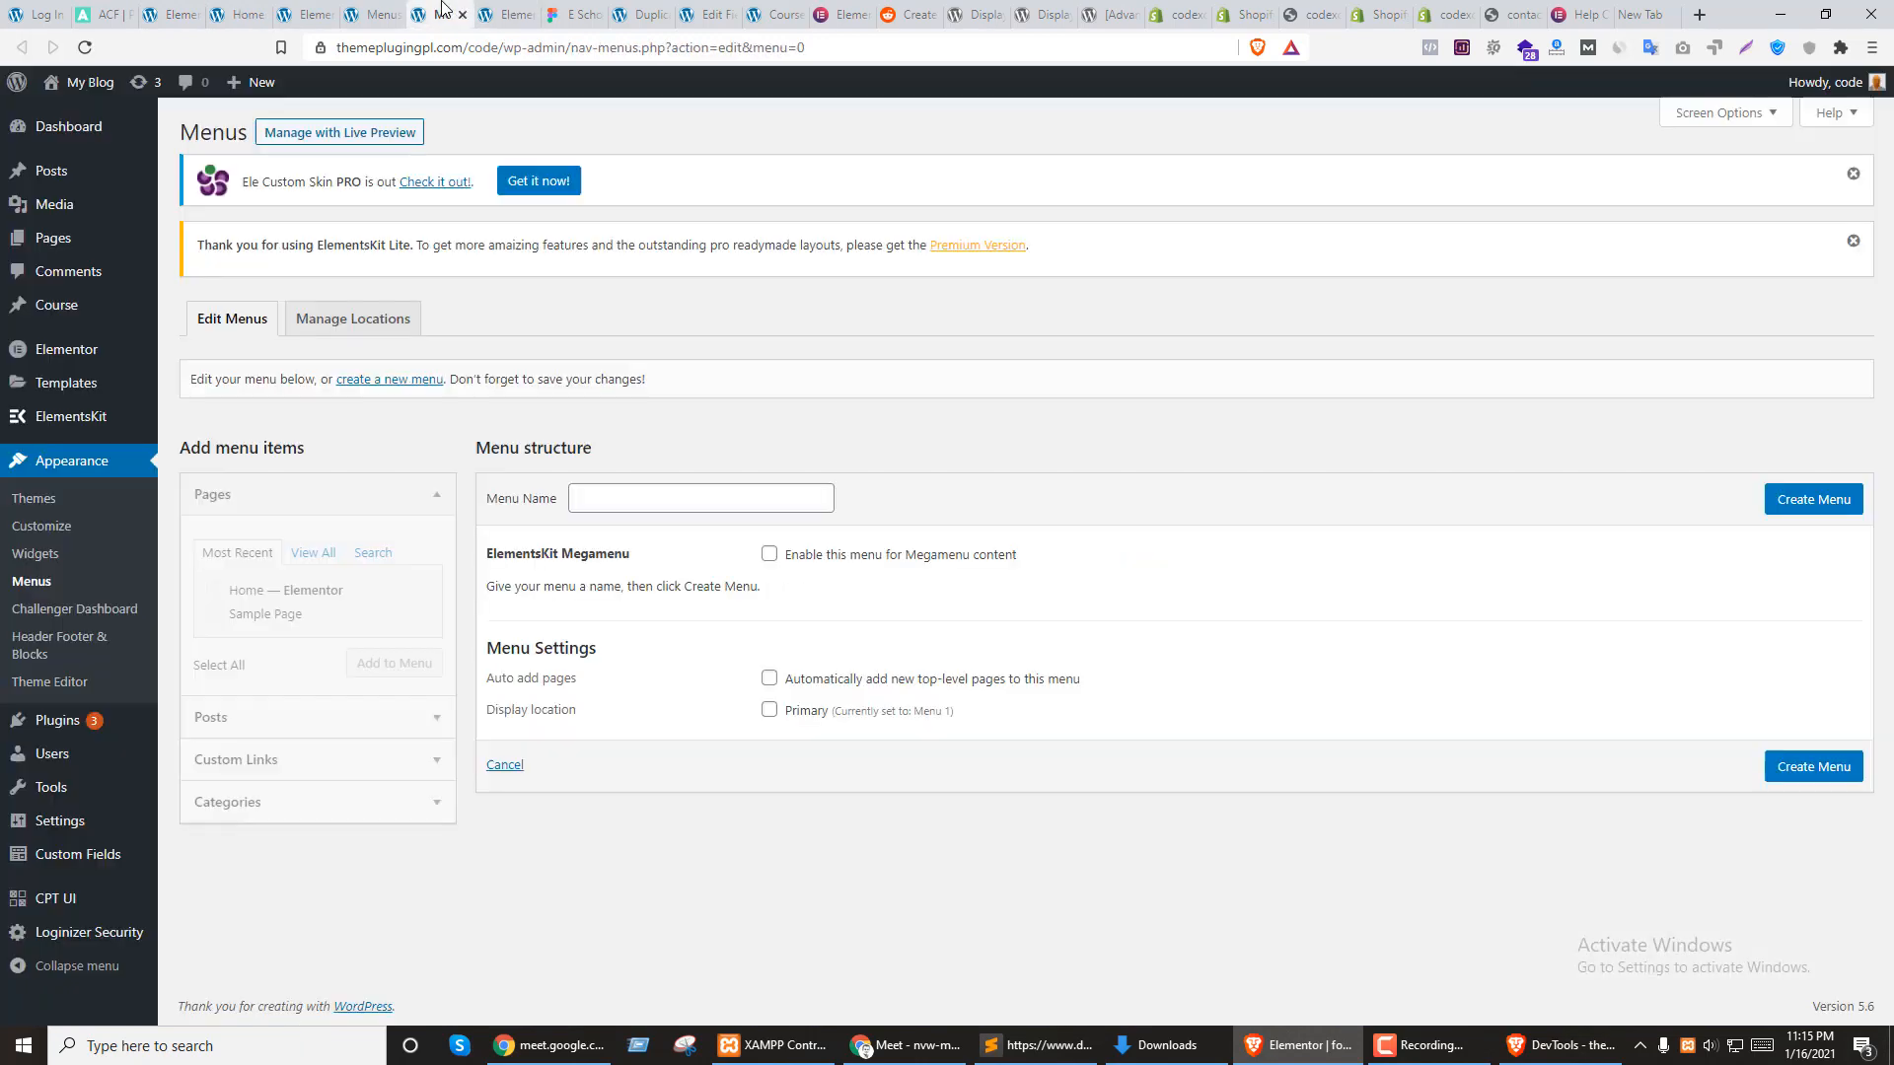
mouse_move(51, 316)
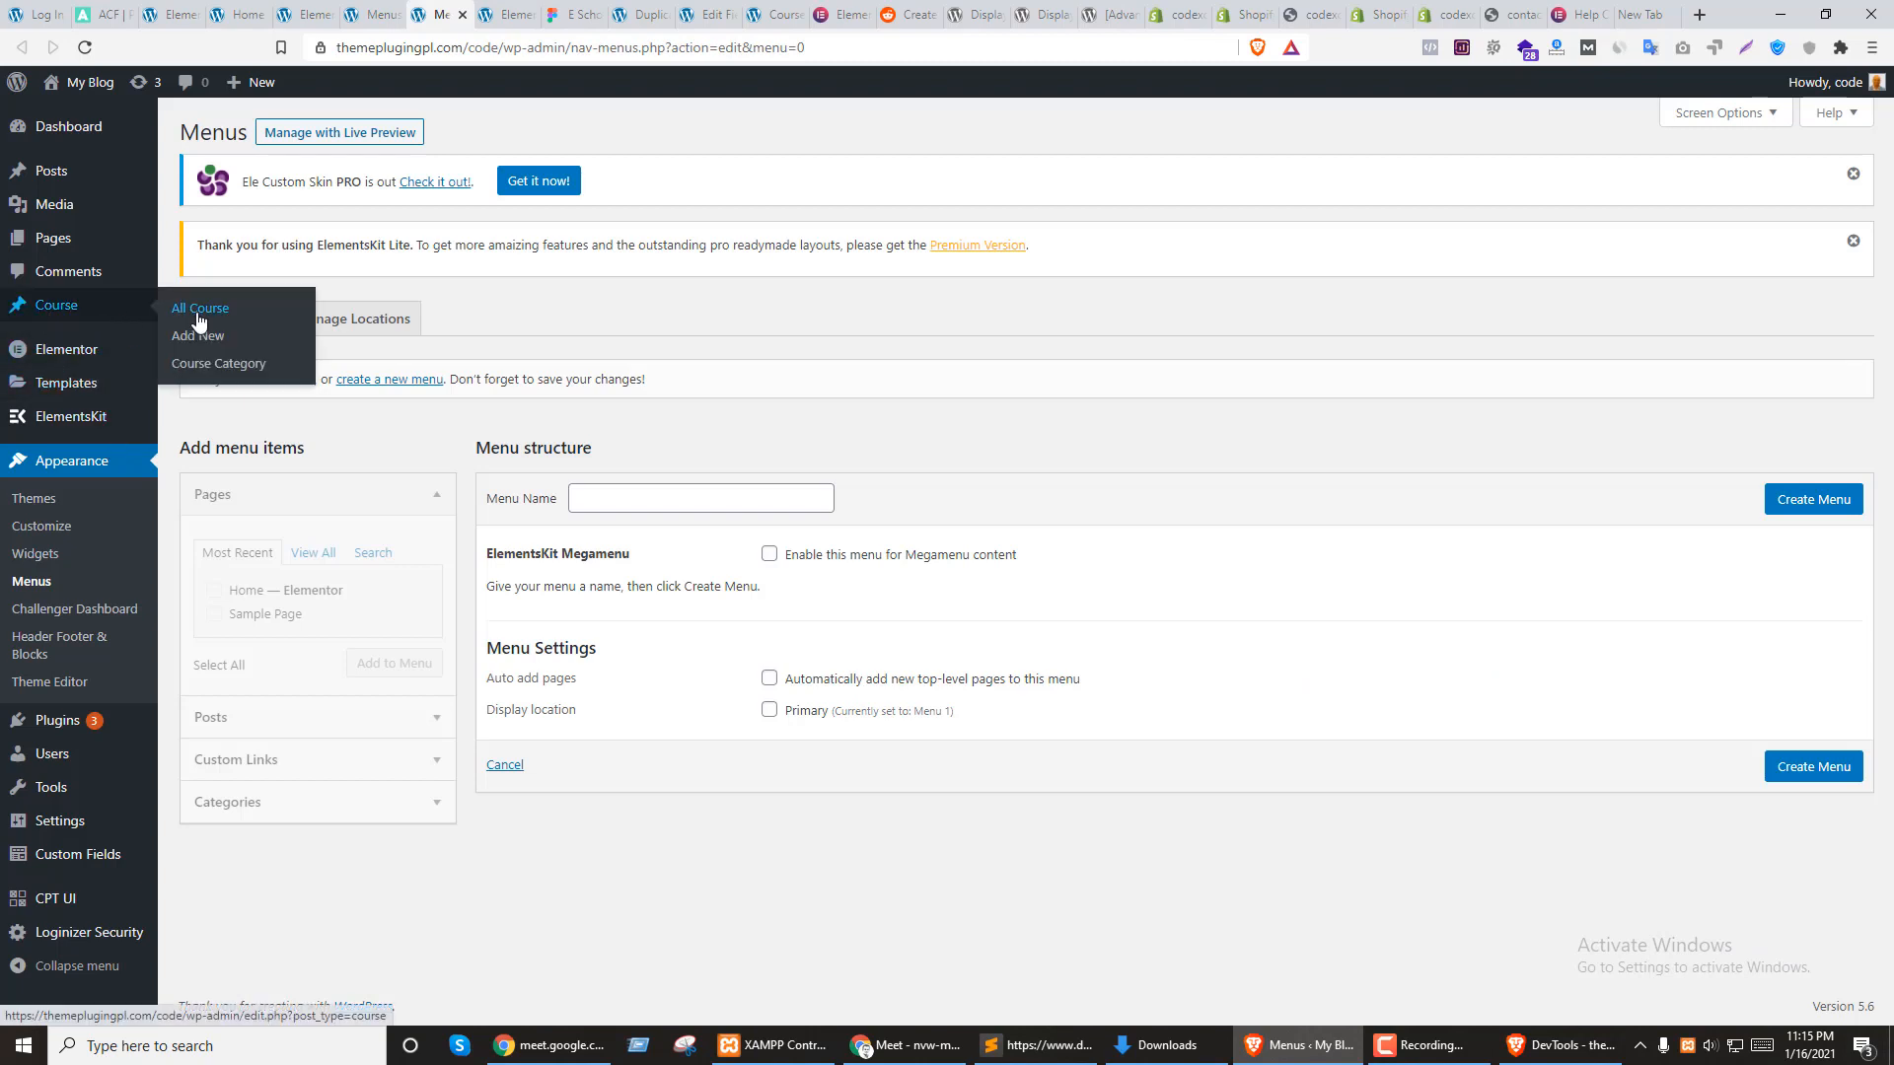
click(198, 315)
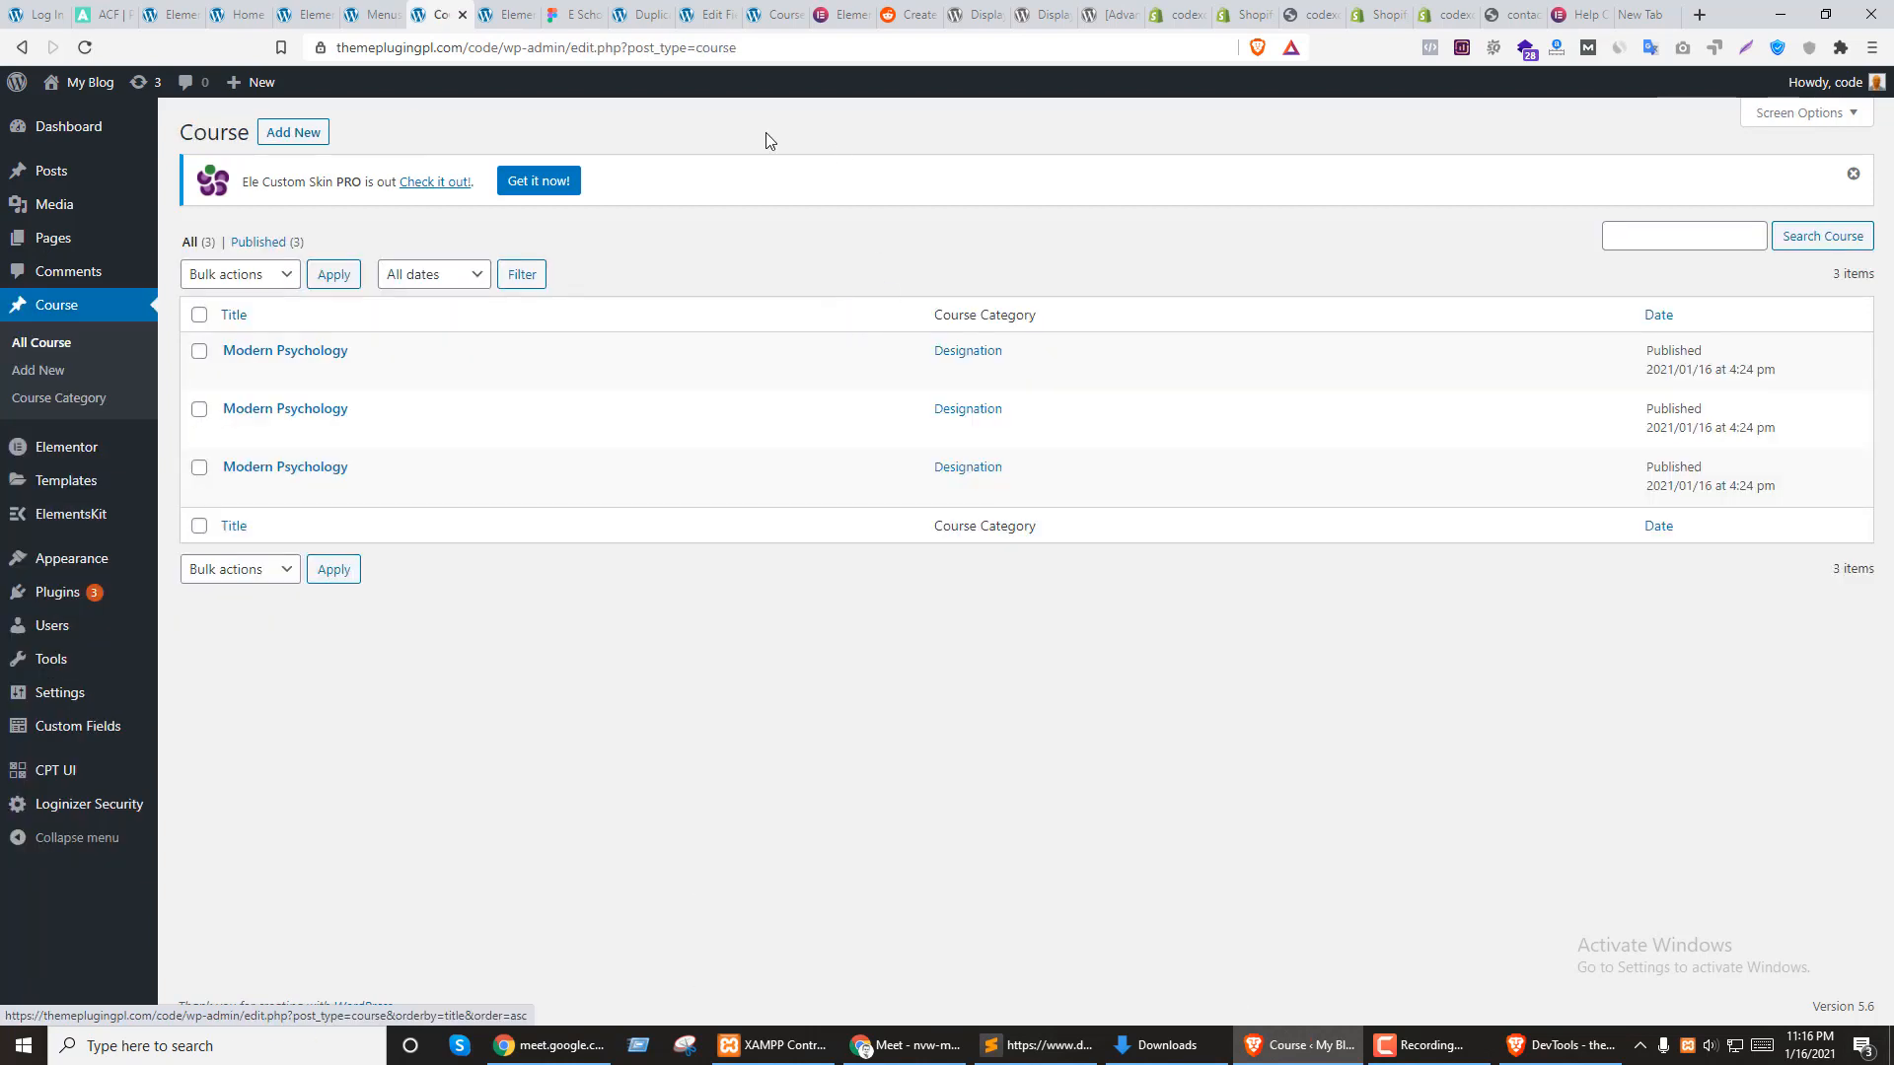
mouse_move(227, 376)
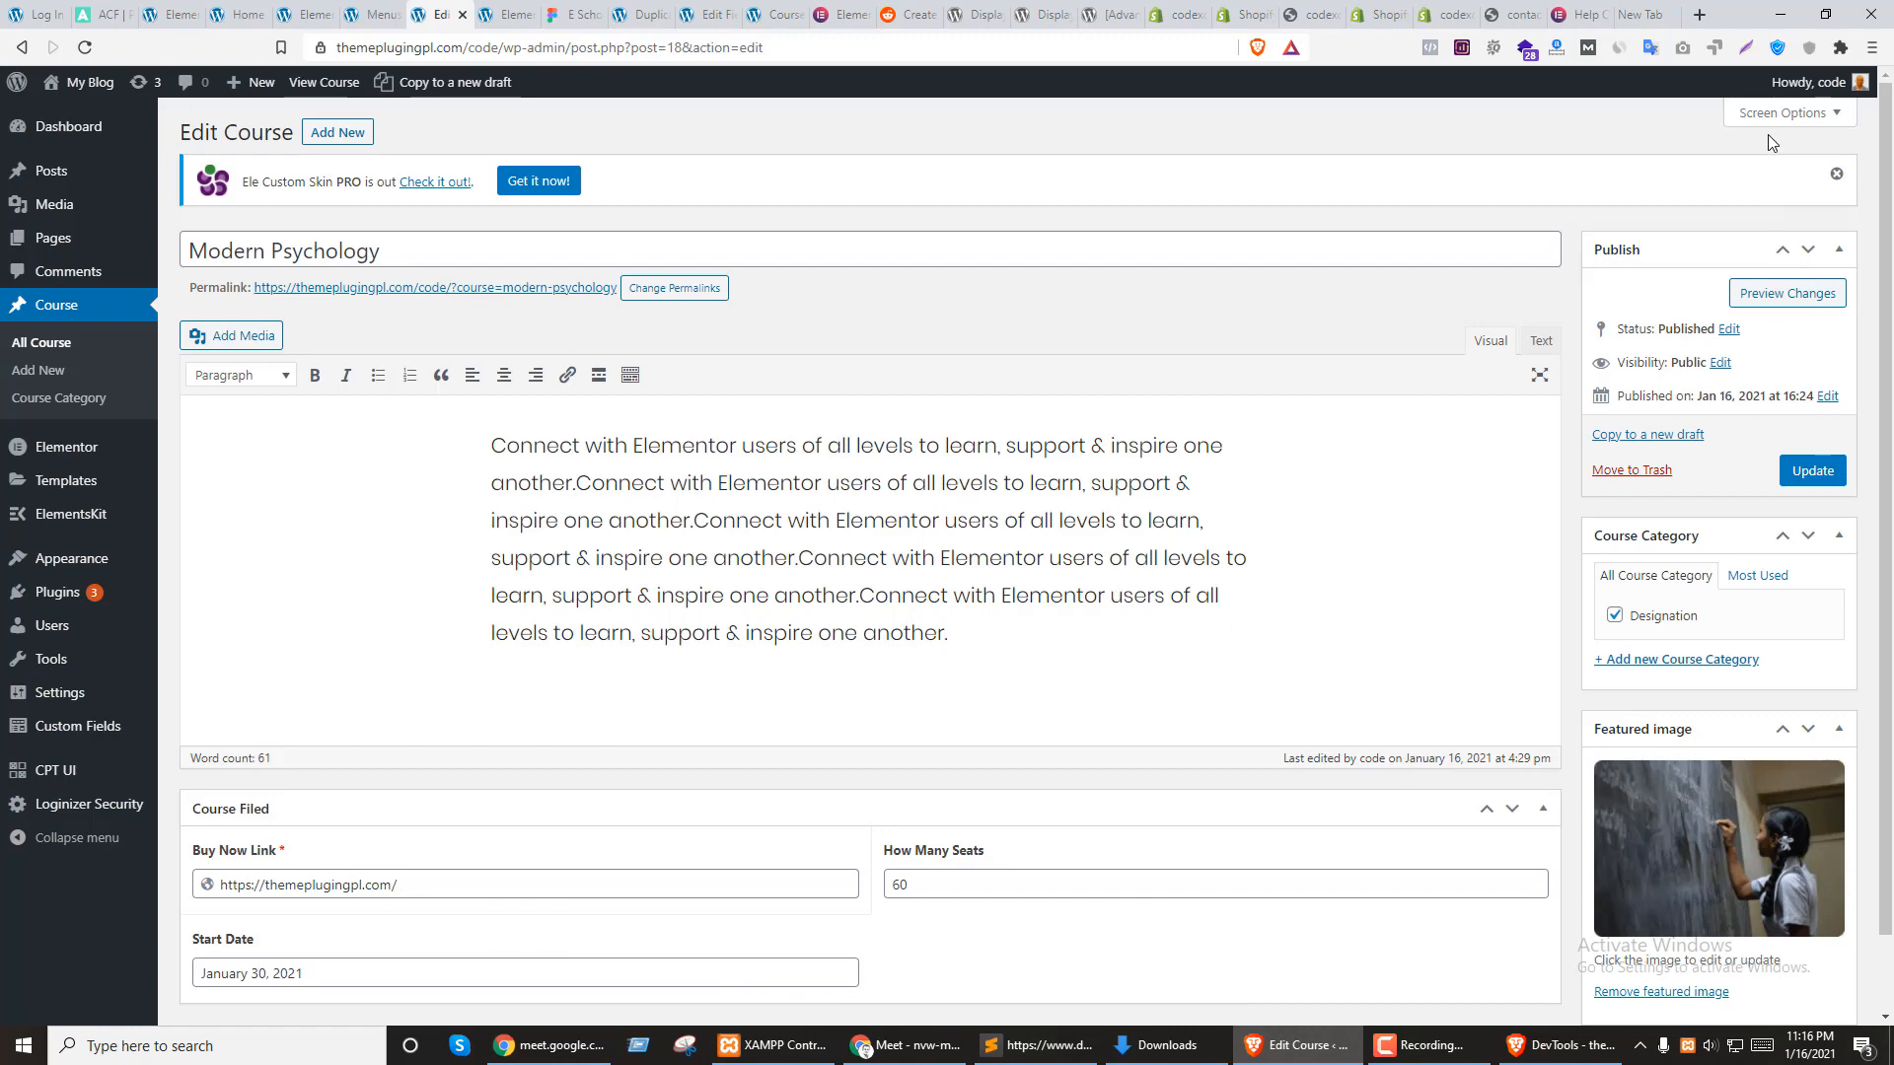
click(1771, 116)
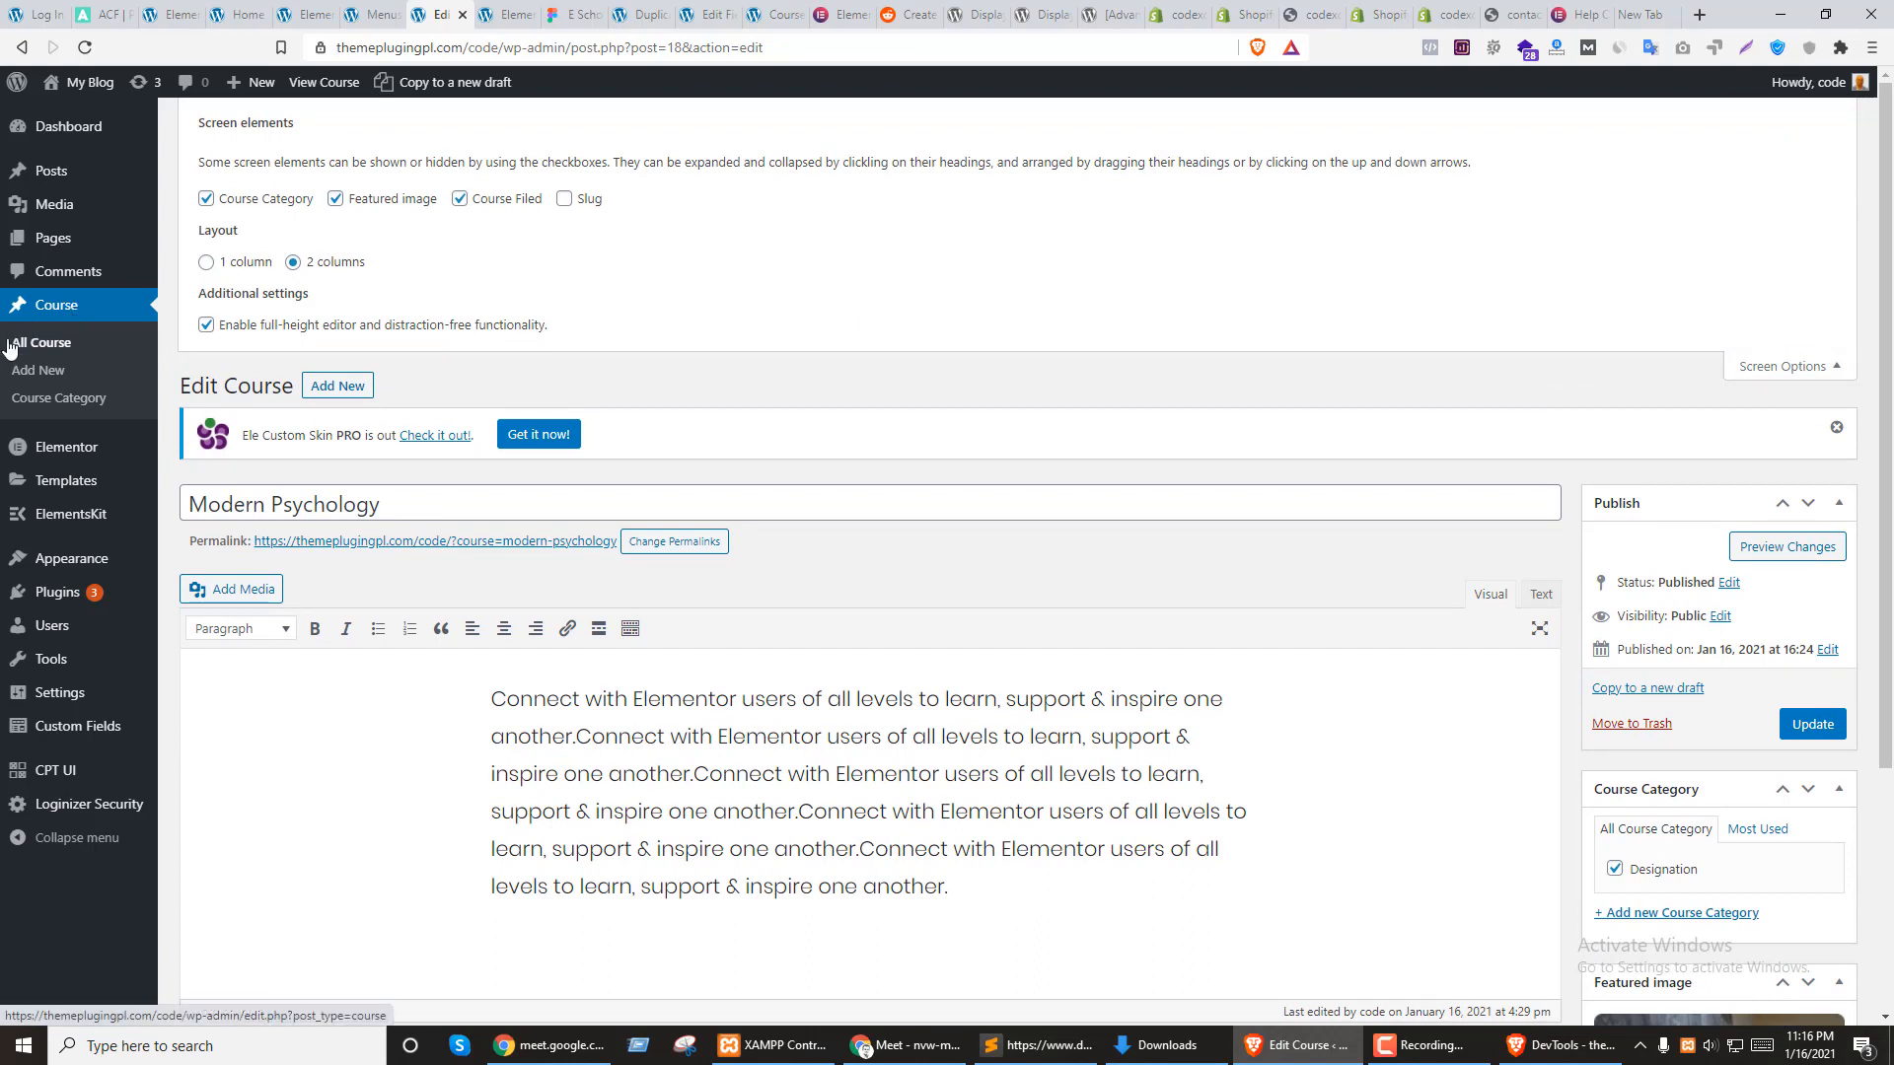
Enable Excerpt support for the Course post type in CPT UI and save the post type
mouse_move(41, 780)
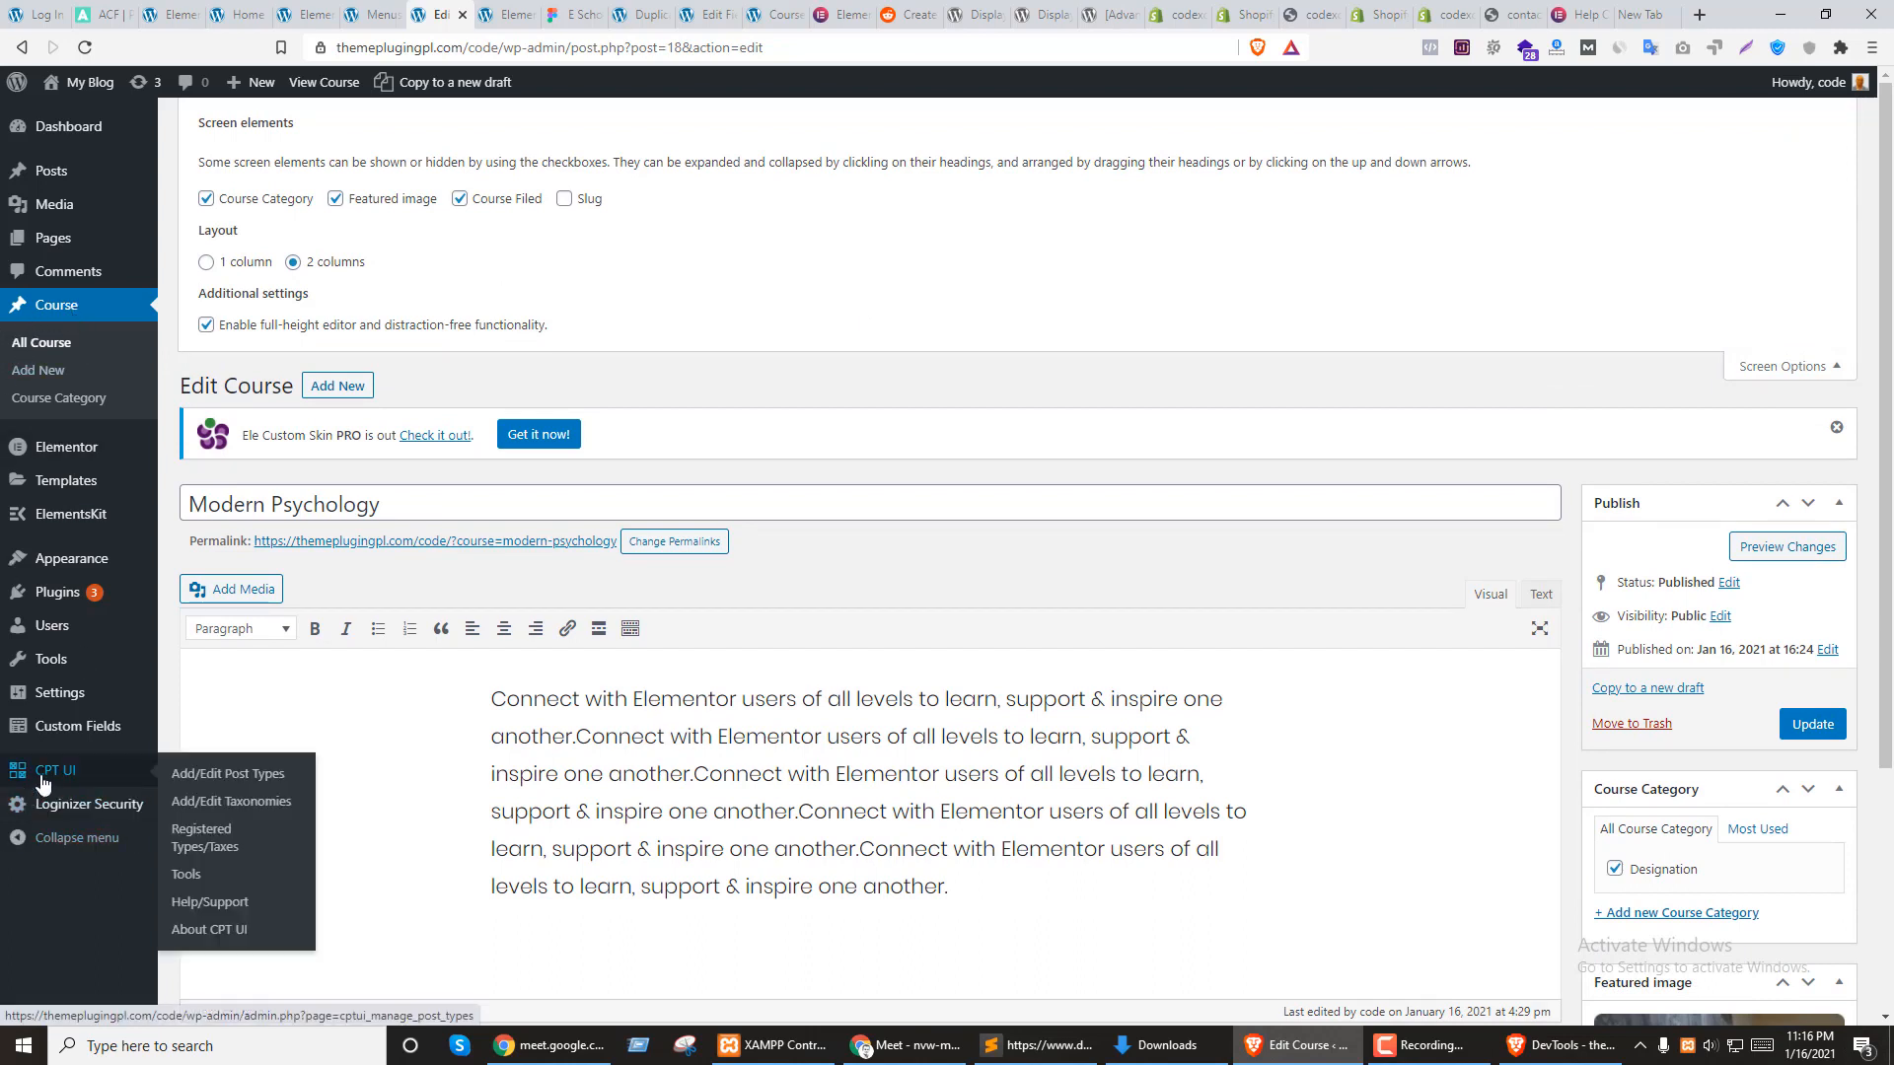
middle_click(202, 777)
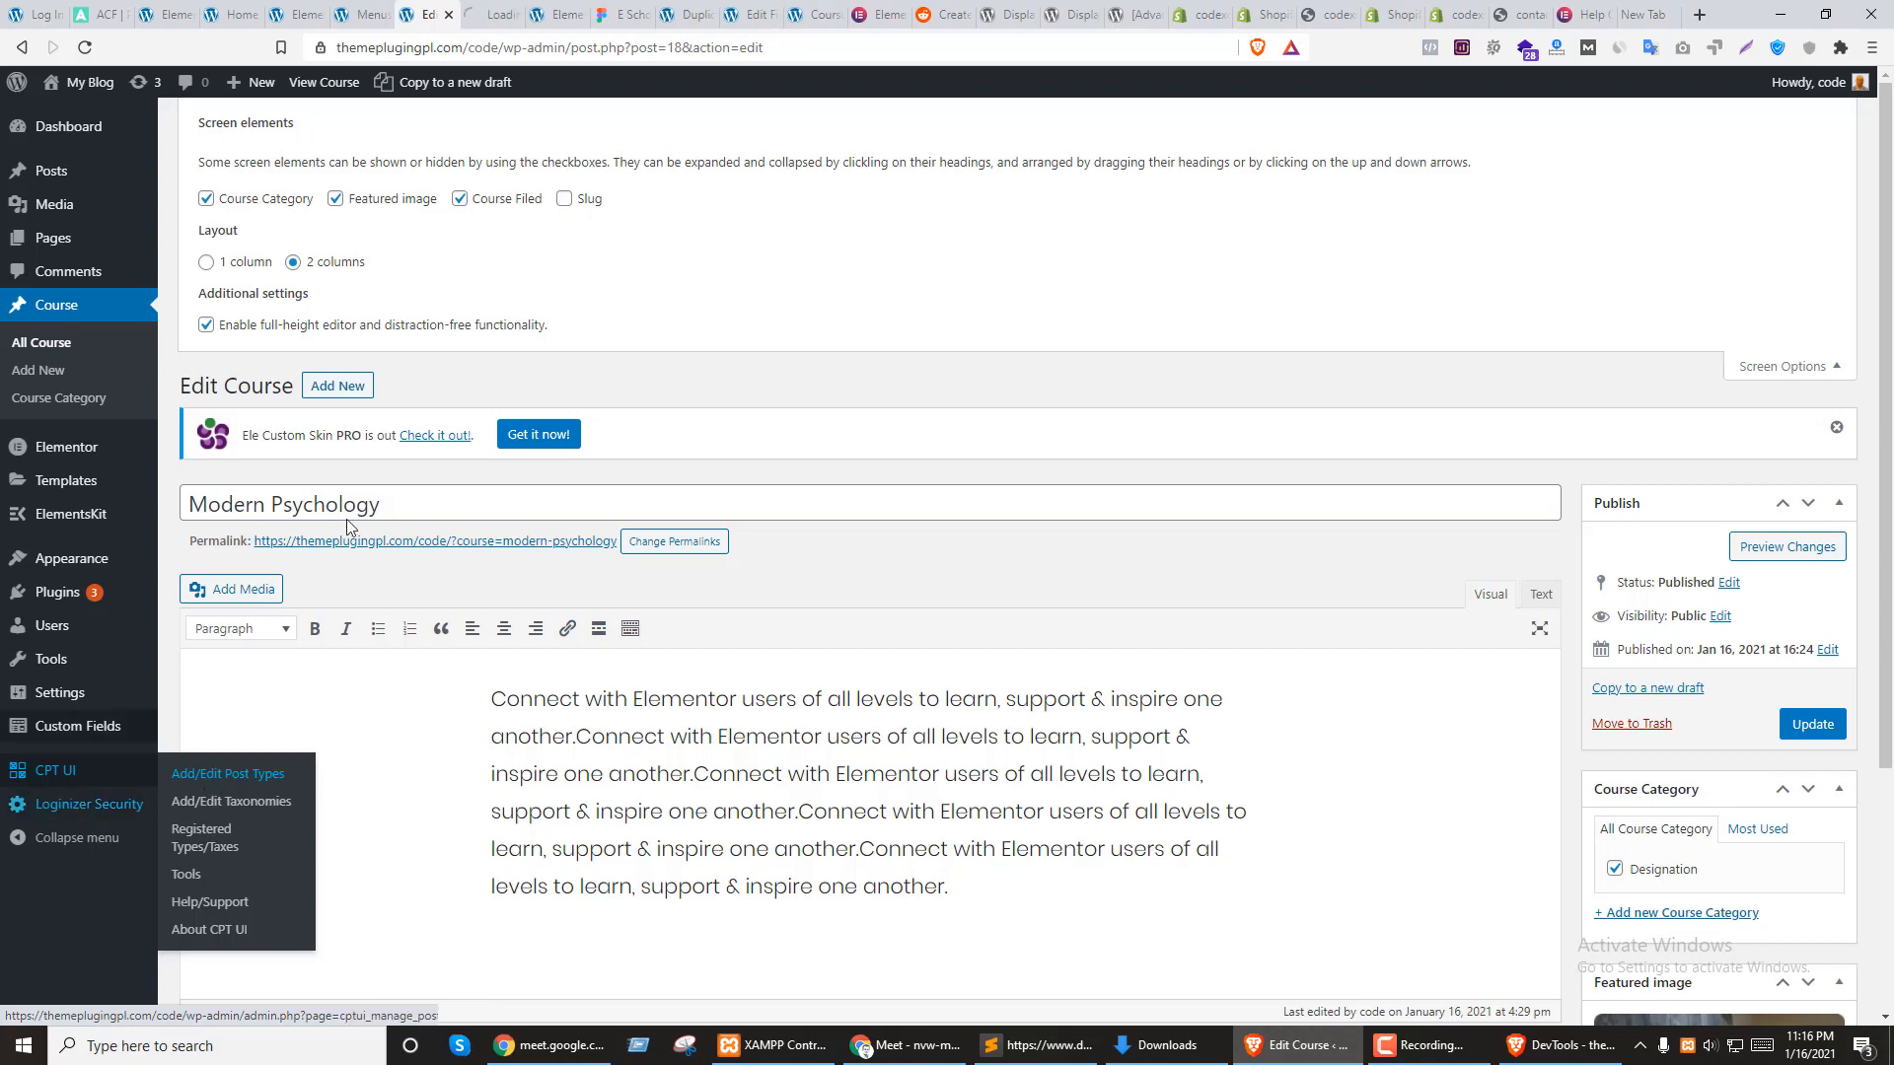
key(ctrl+Tab)
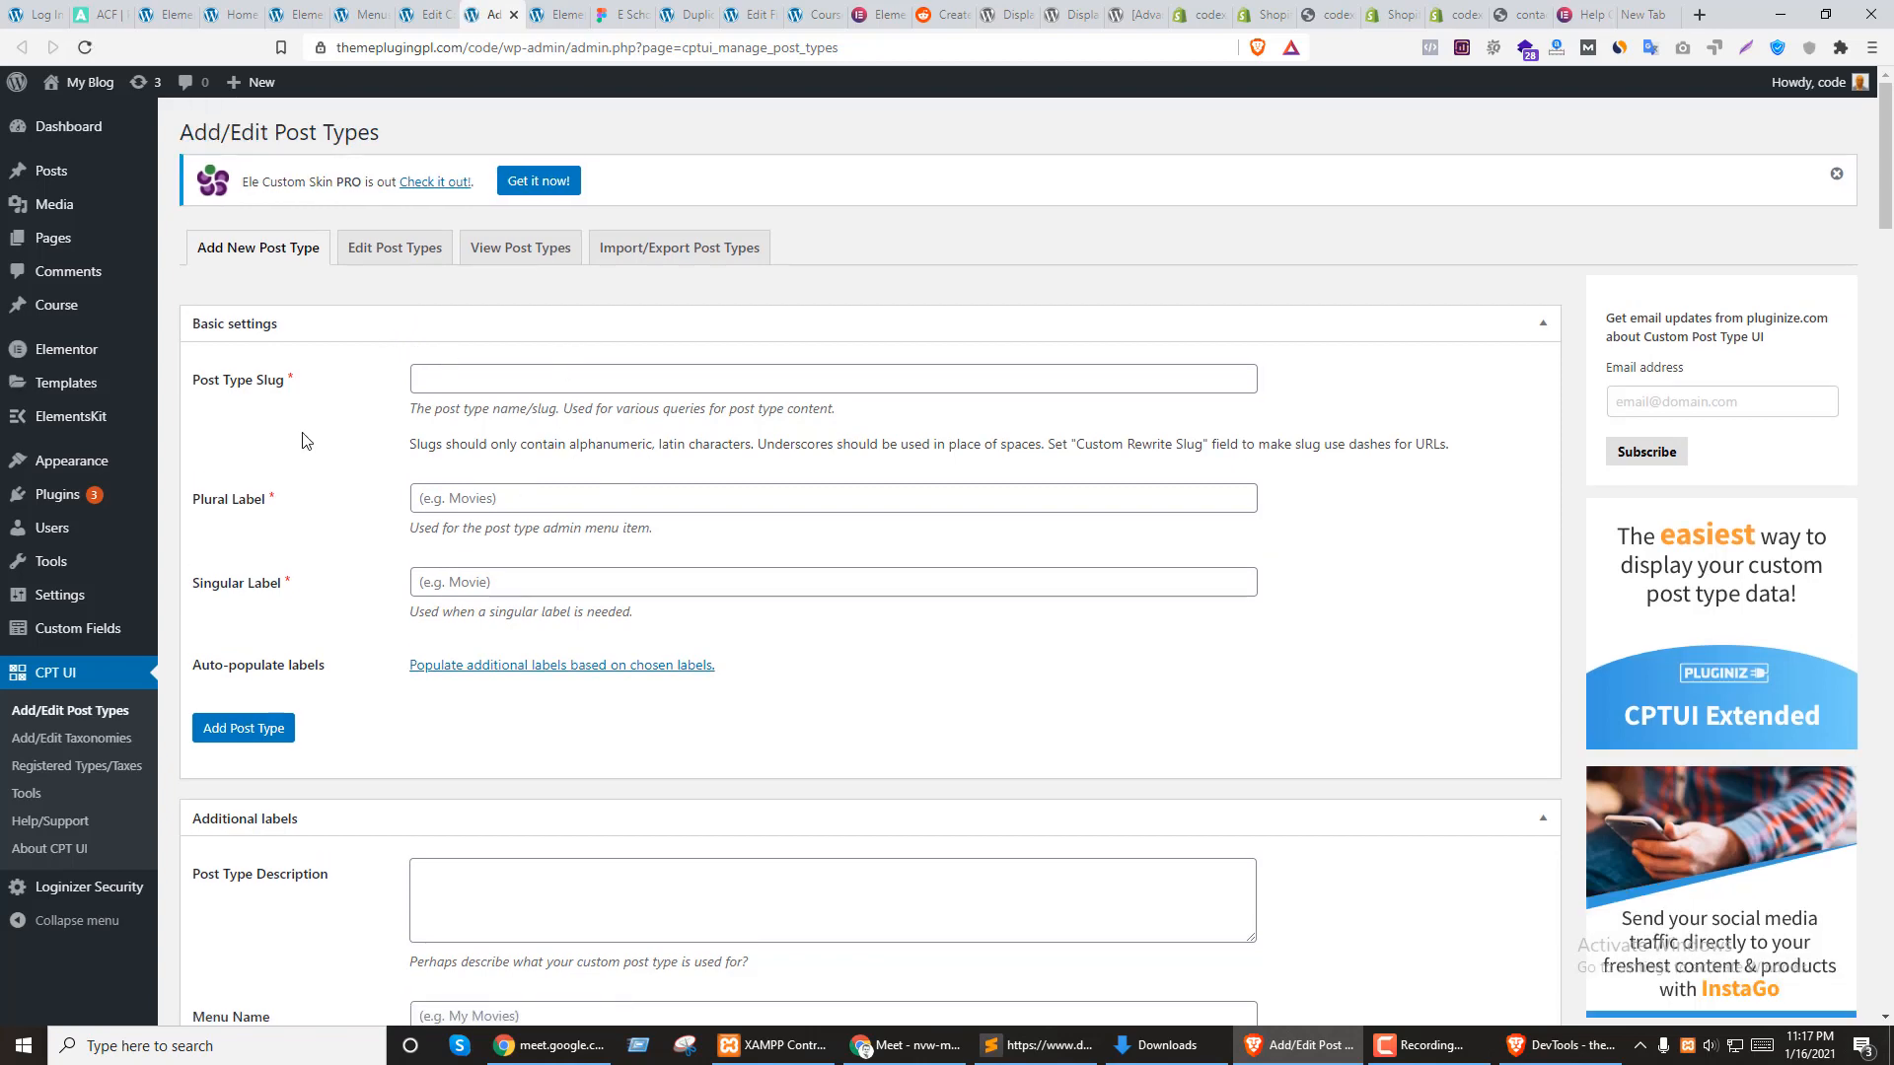
scroll(395, 498, down, 3)
scroll(380, 538, up, 3)
click(372, 255)
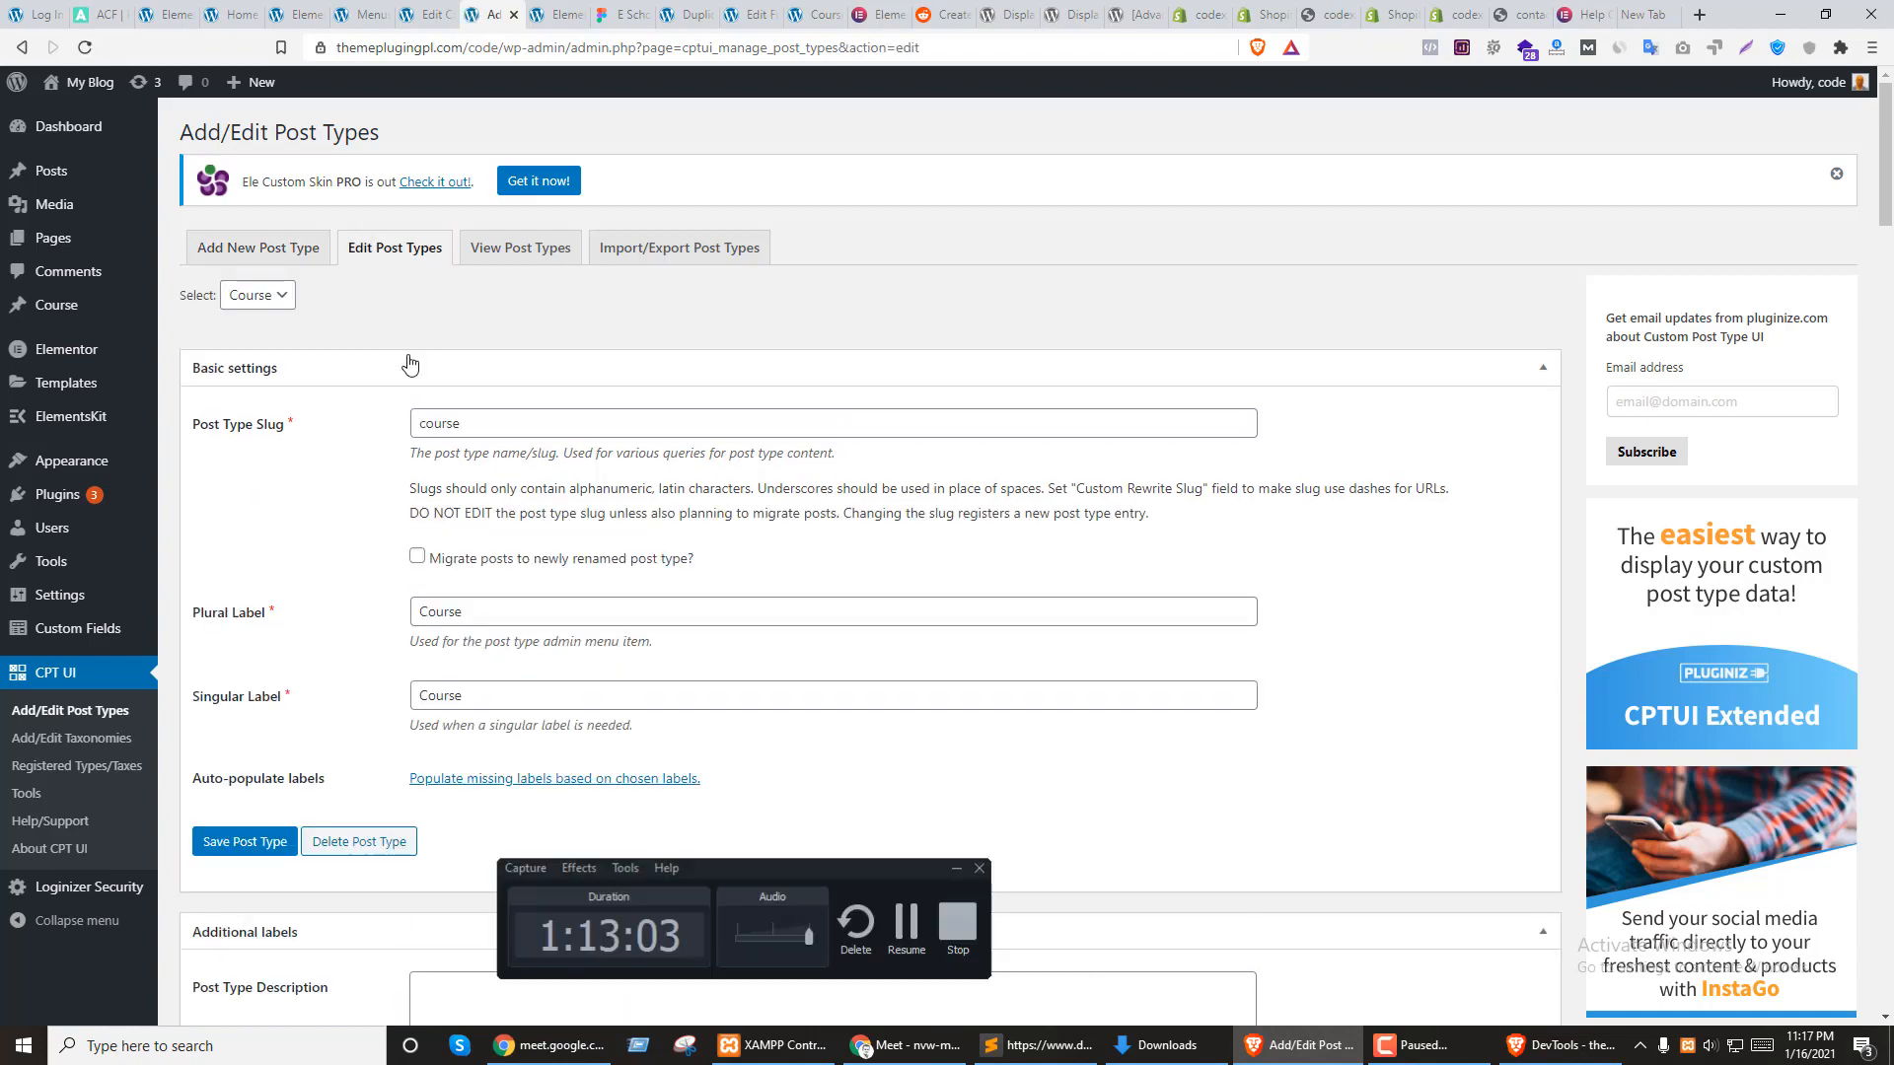
scroll(494, 596, down, 20)
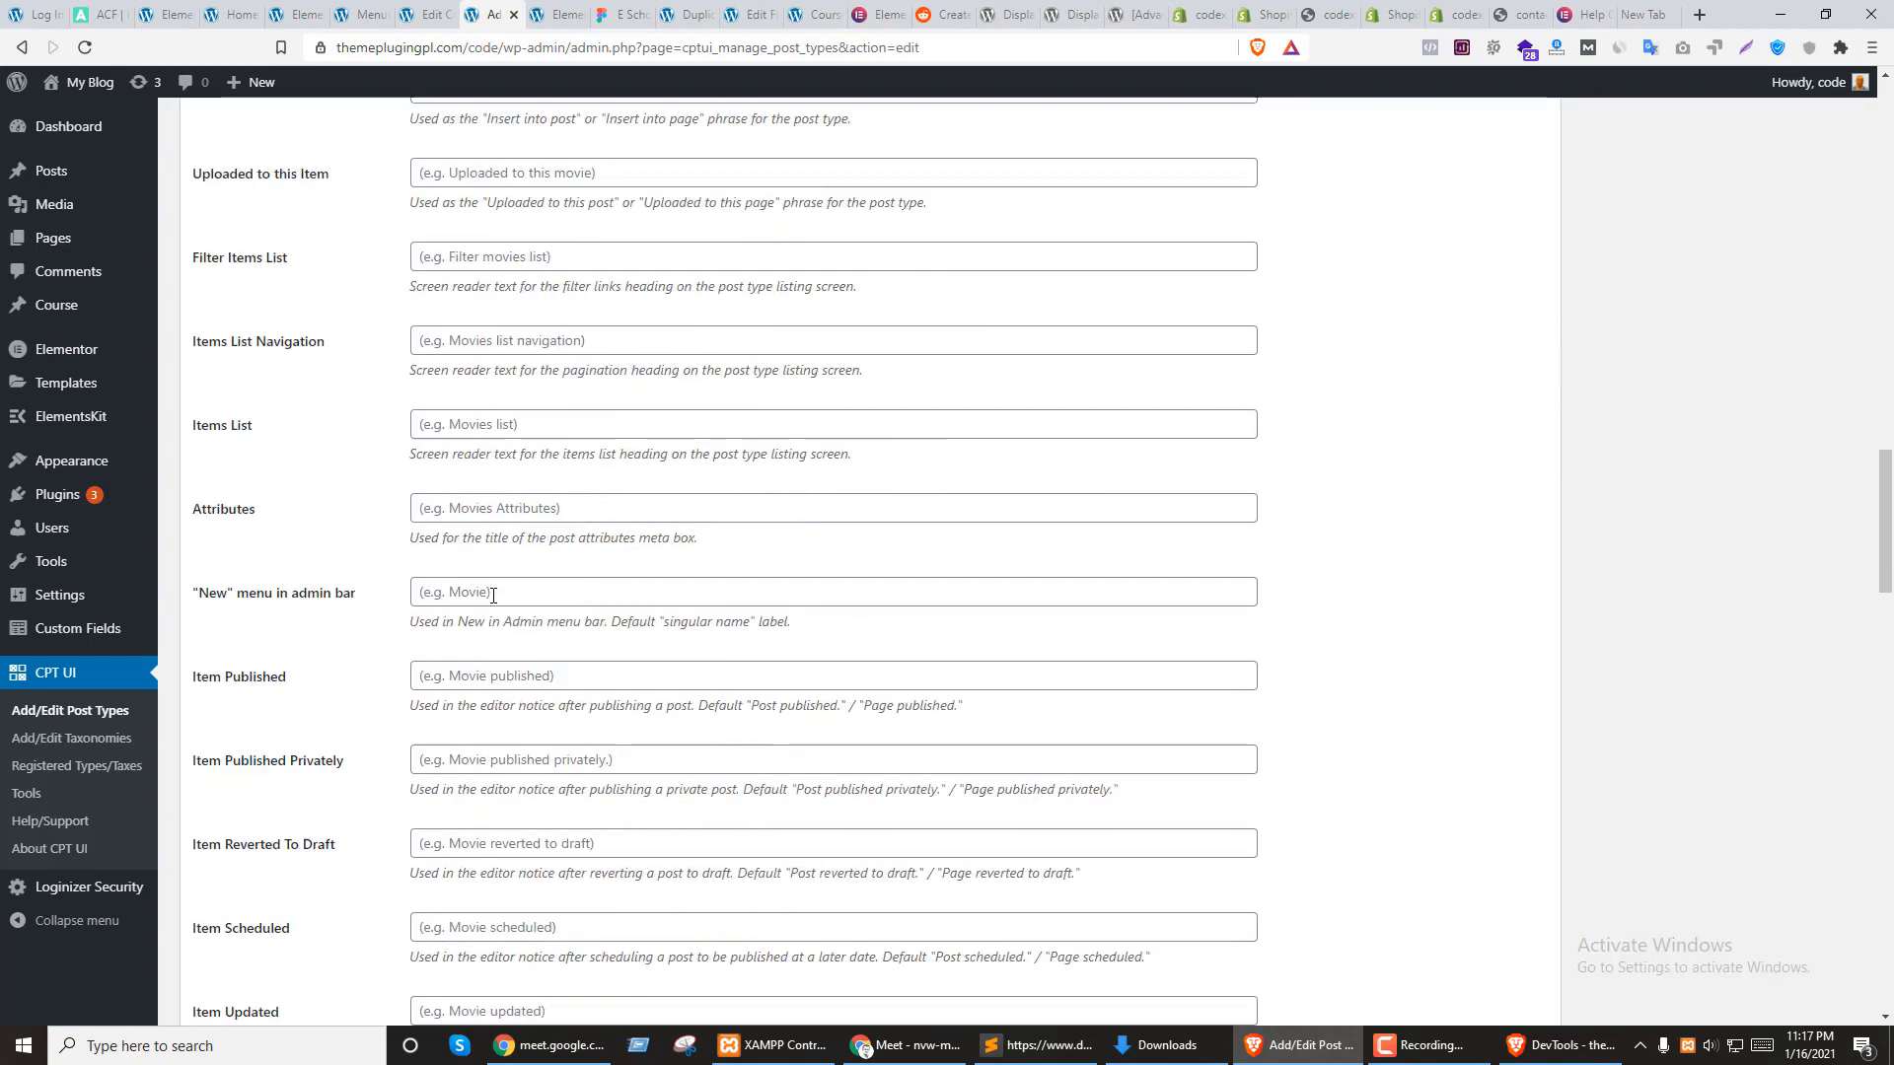
scroll(493, 596, down, 1)
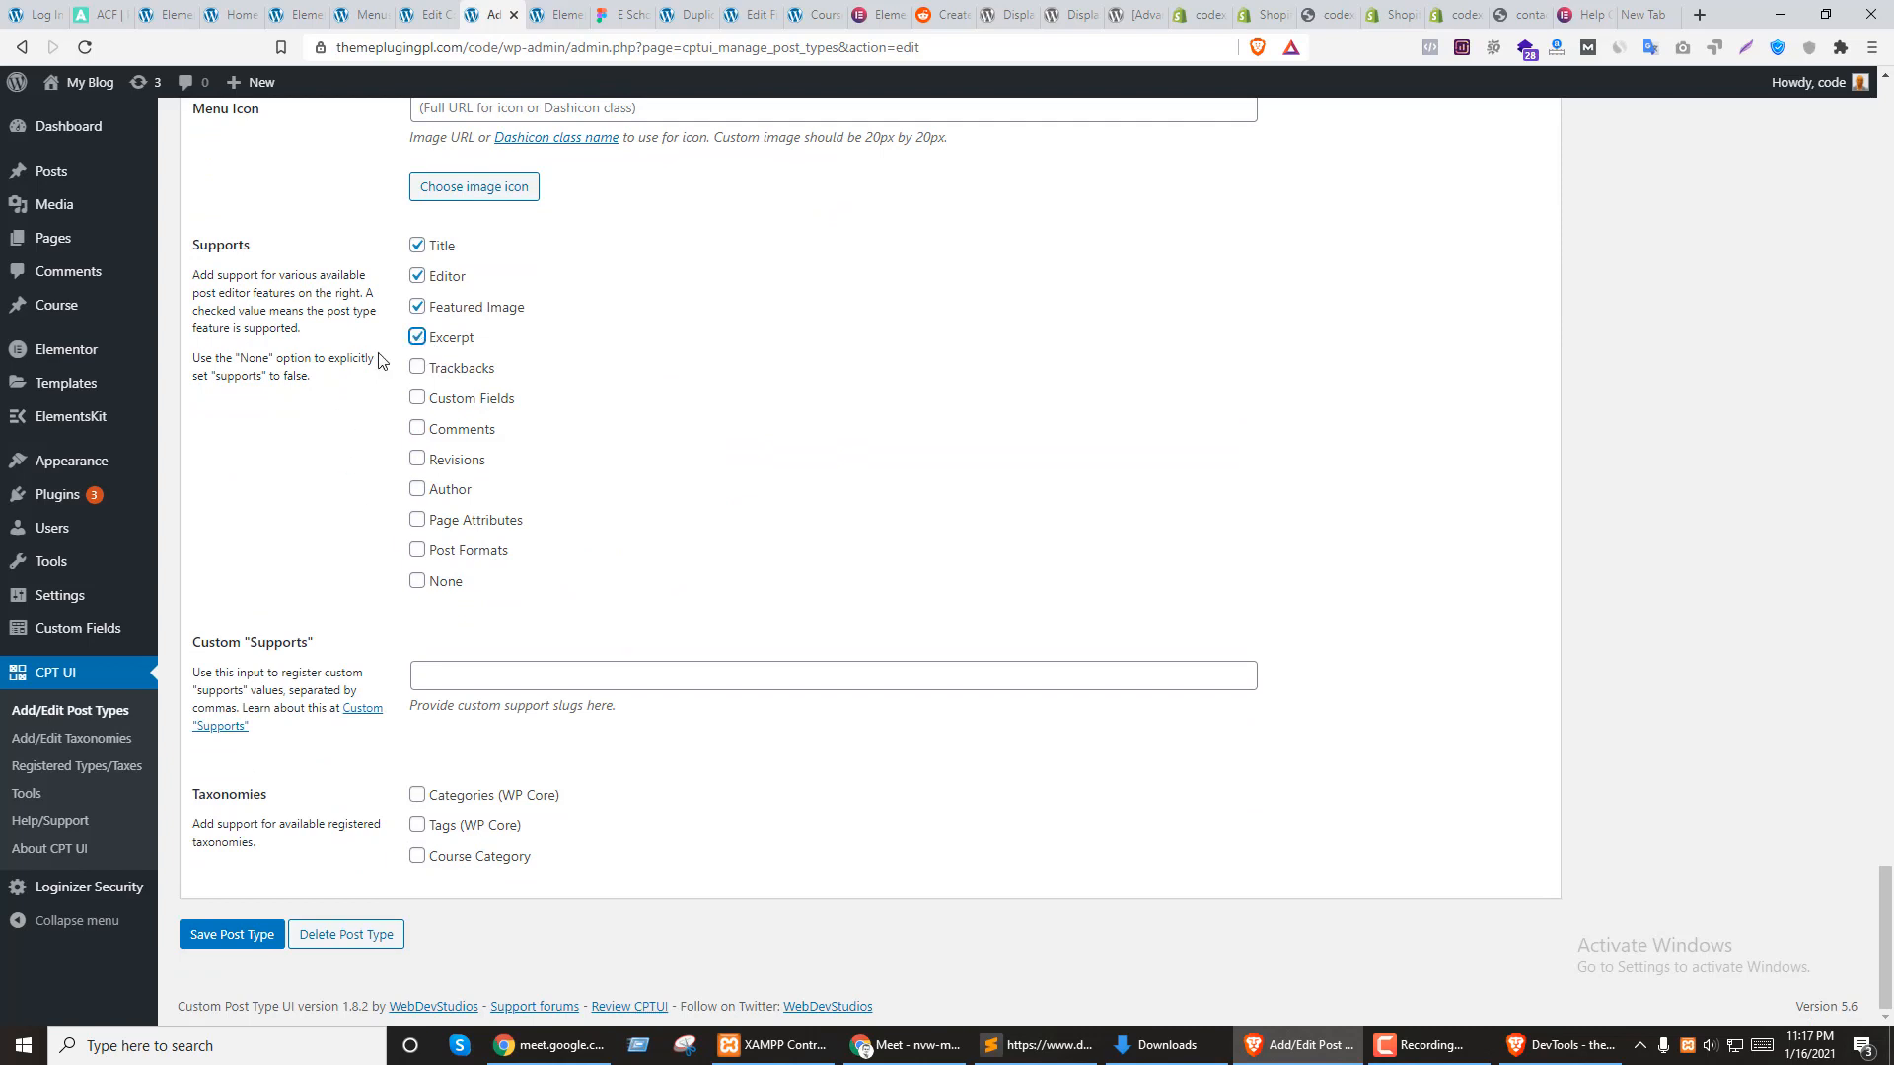
click(238, 937)
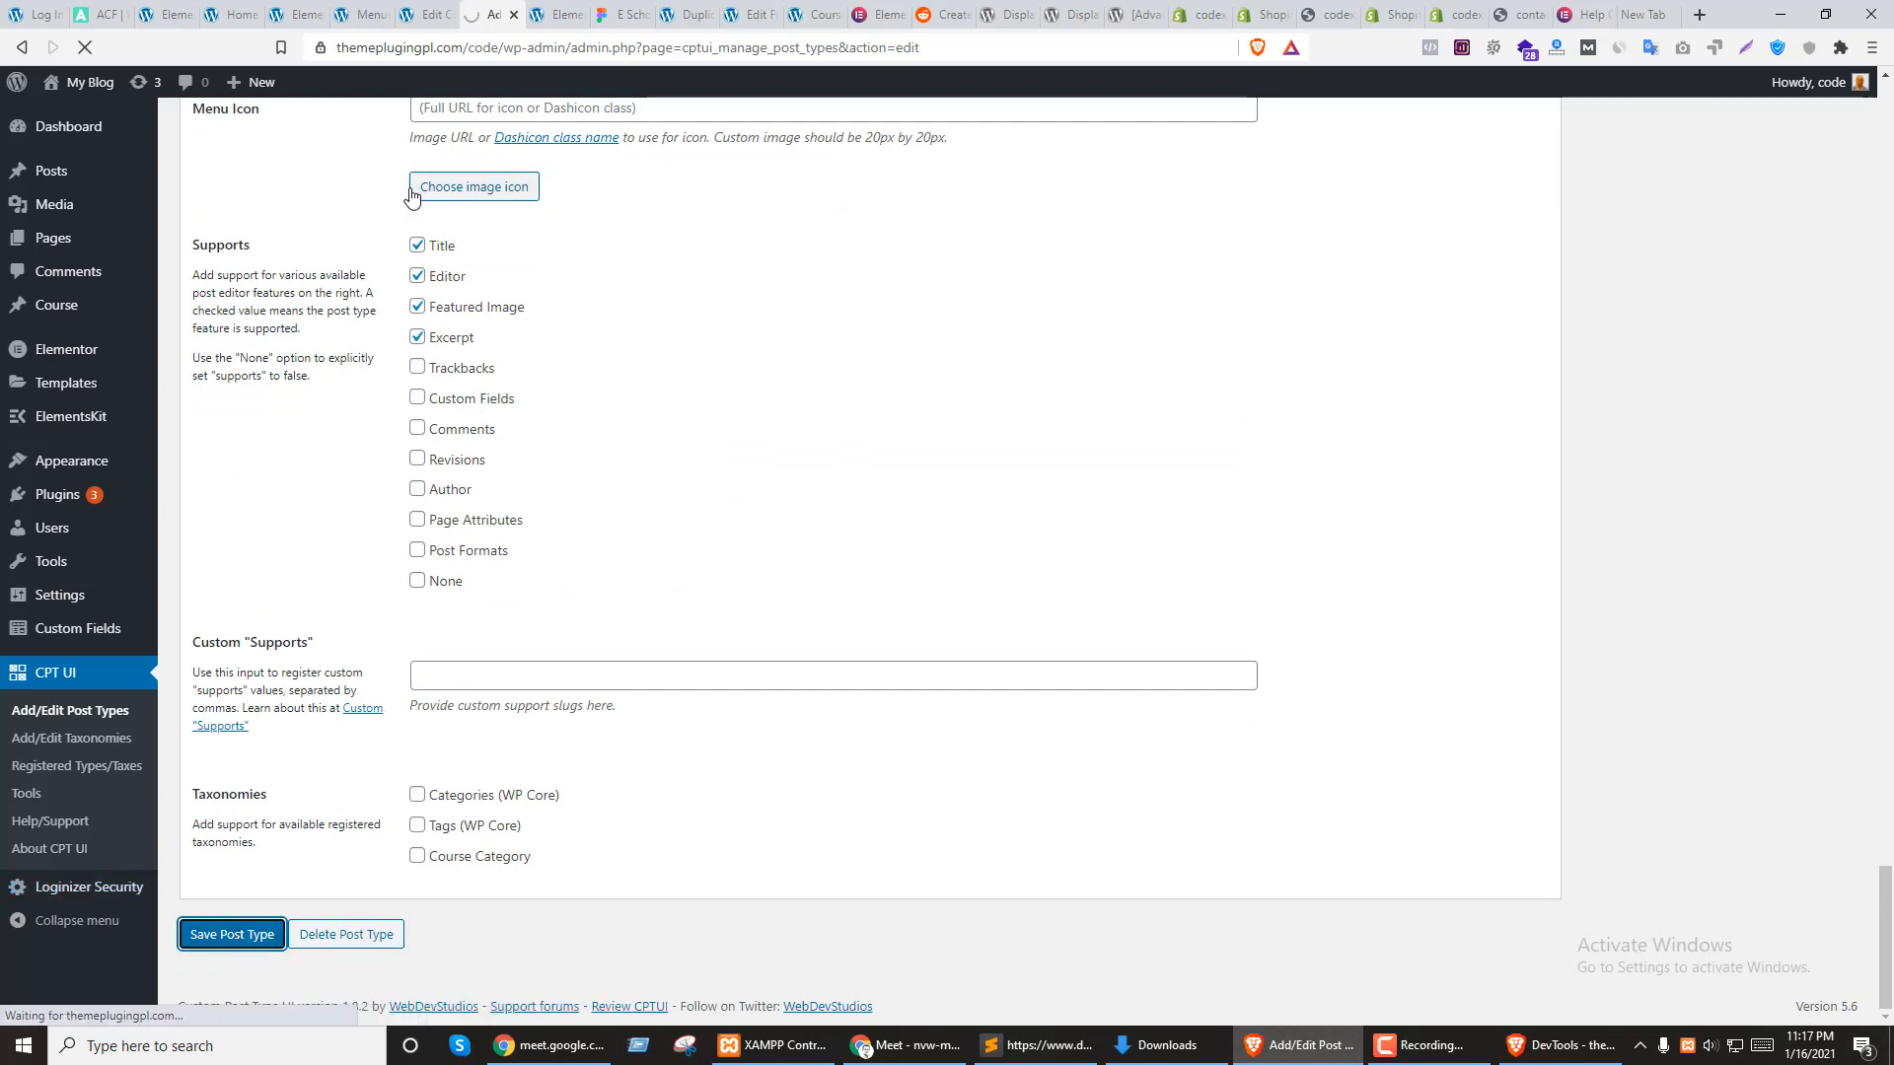
Show the Slug element in the Modern Psychology course editor, reload the page and check its screen options for Excerpt
click(410, 10)
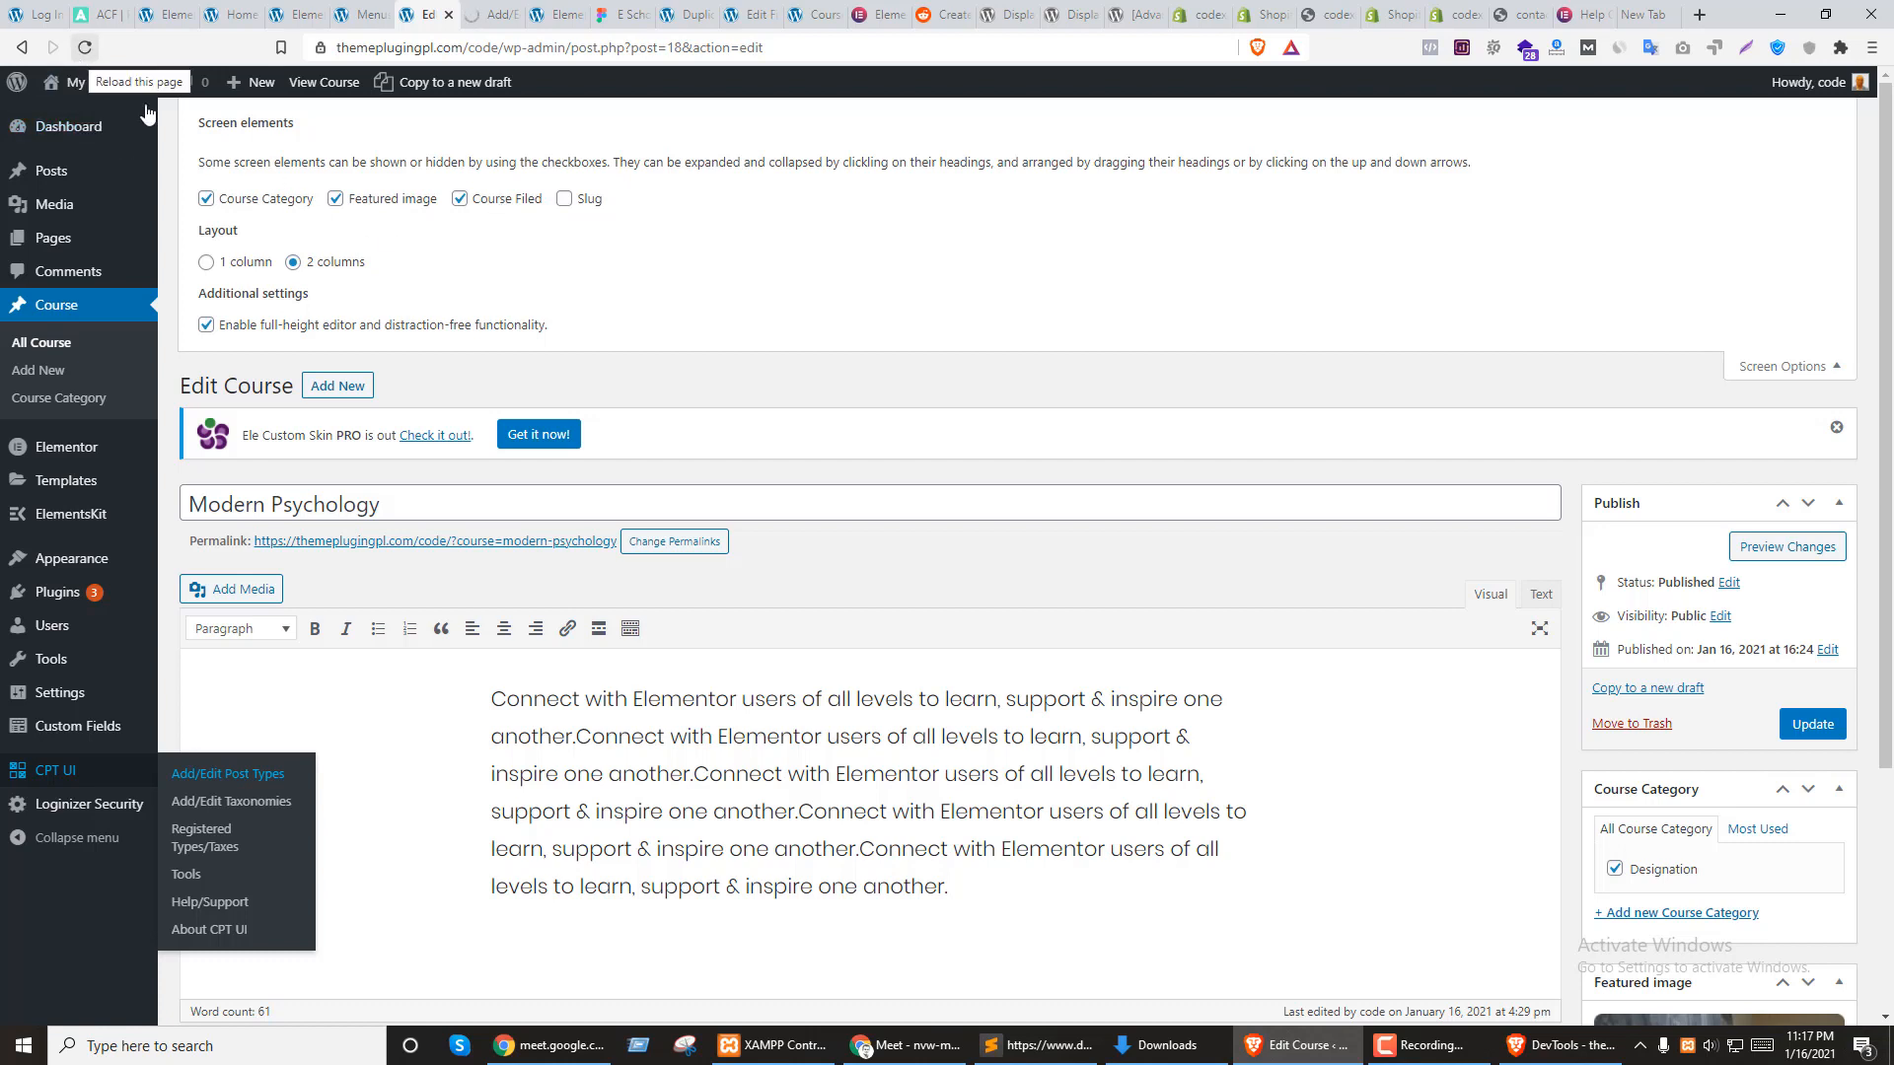
click(565, 200)
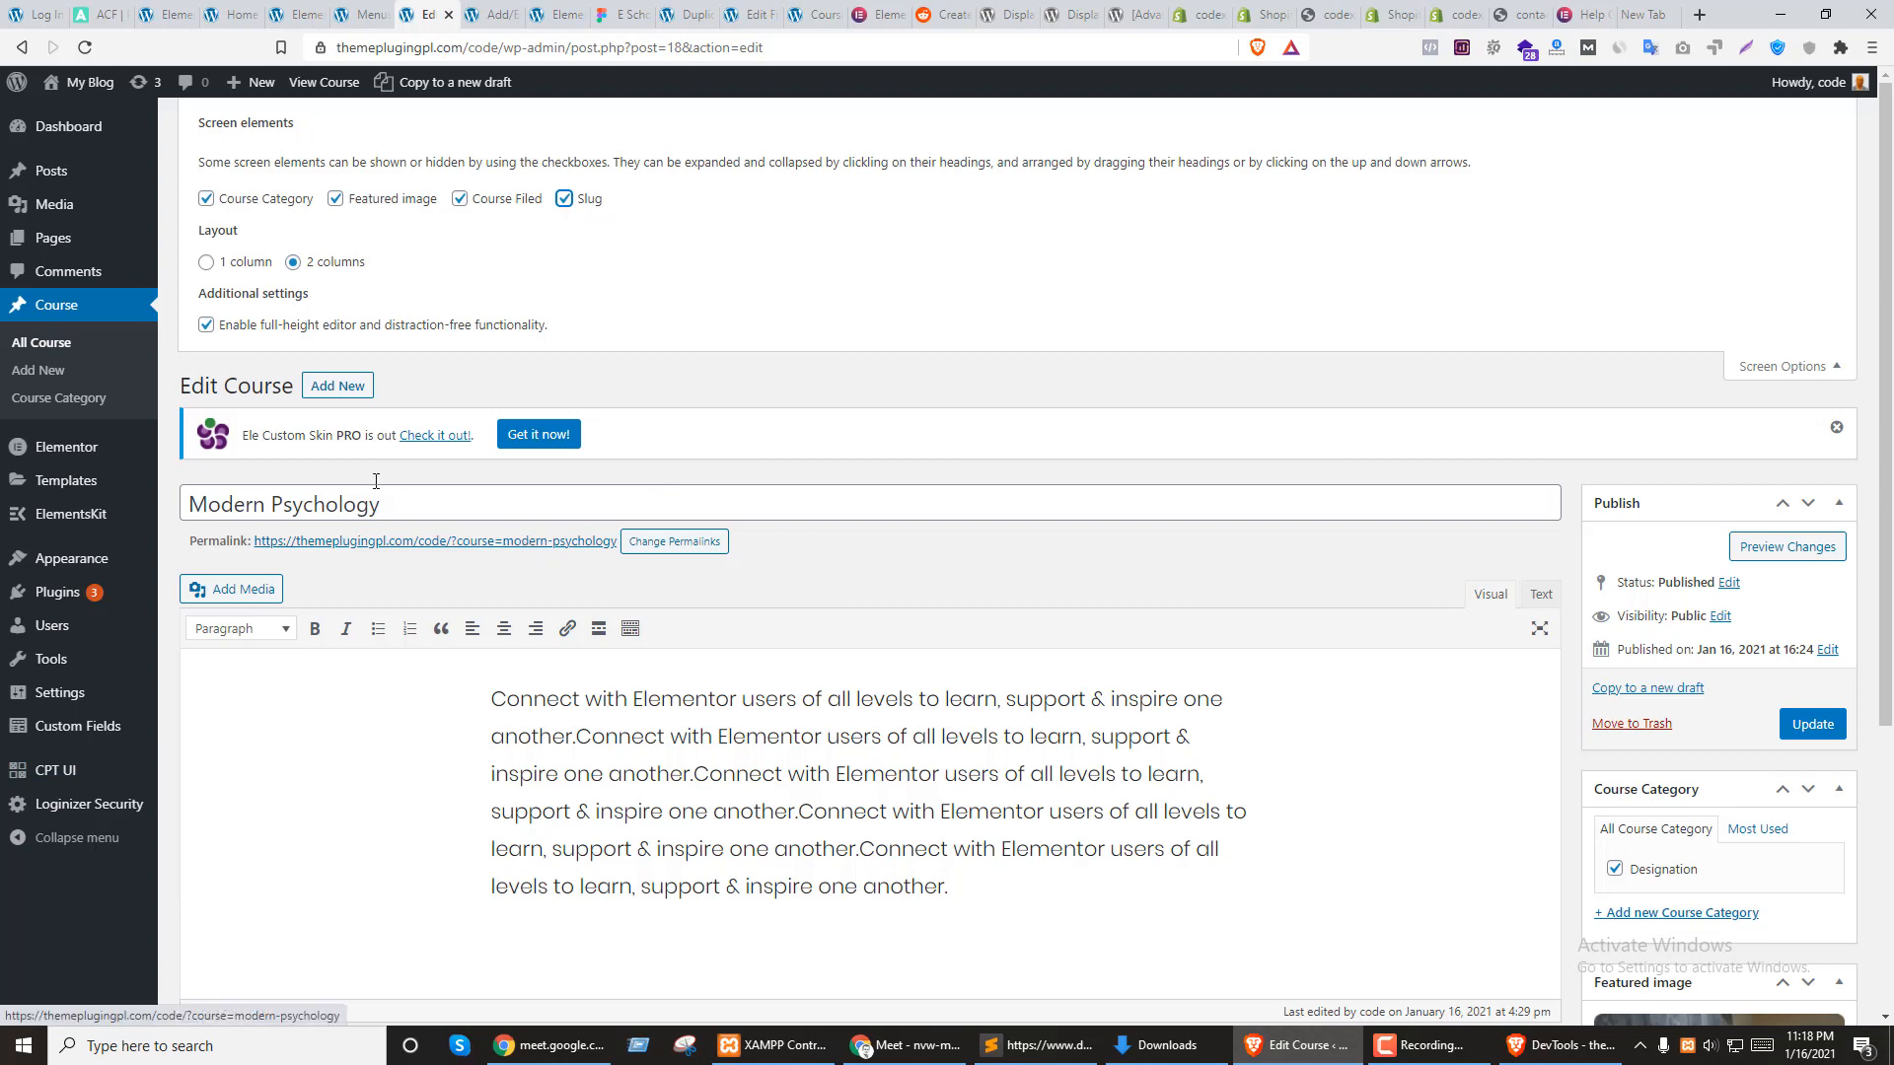
click(85, 47)
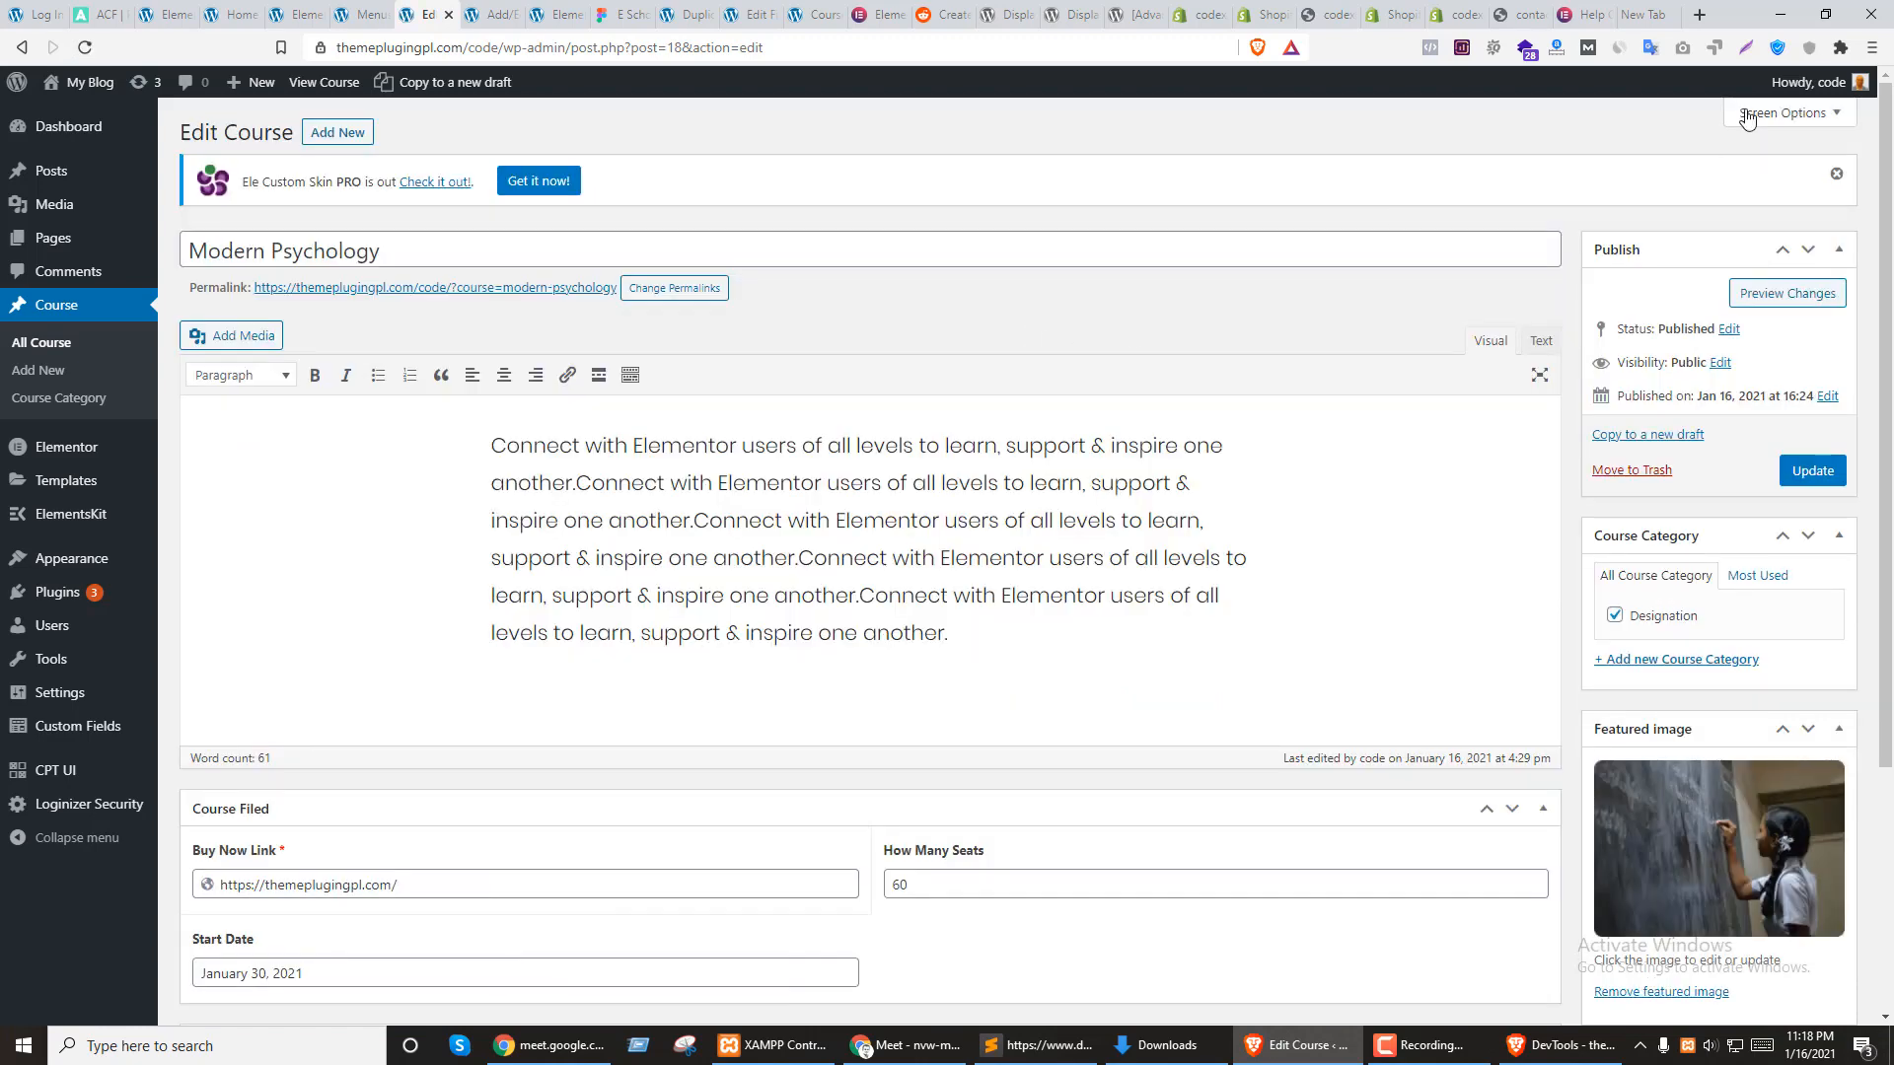
click(1785, 110)
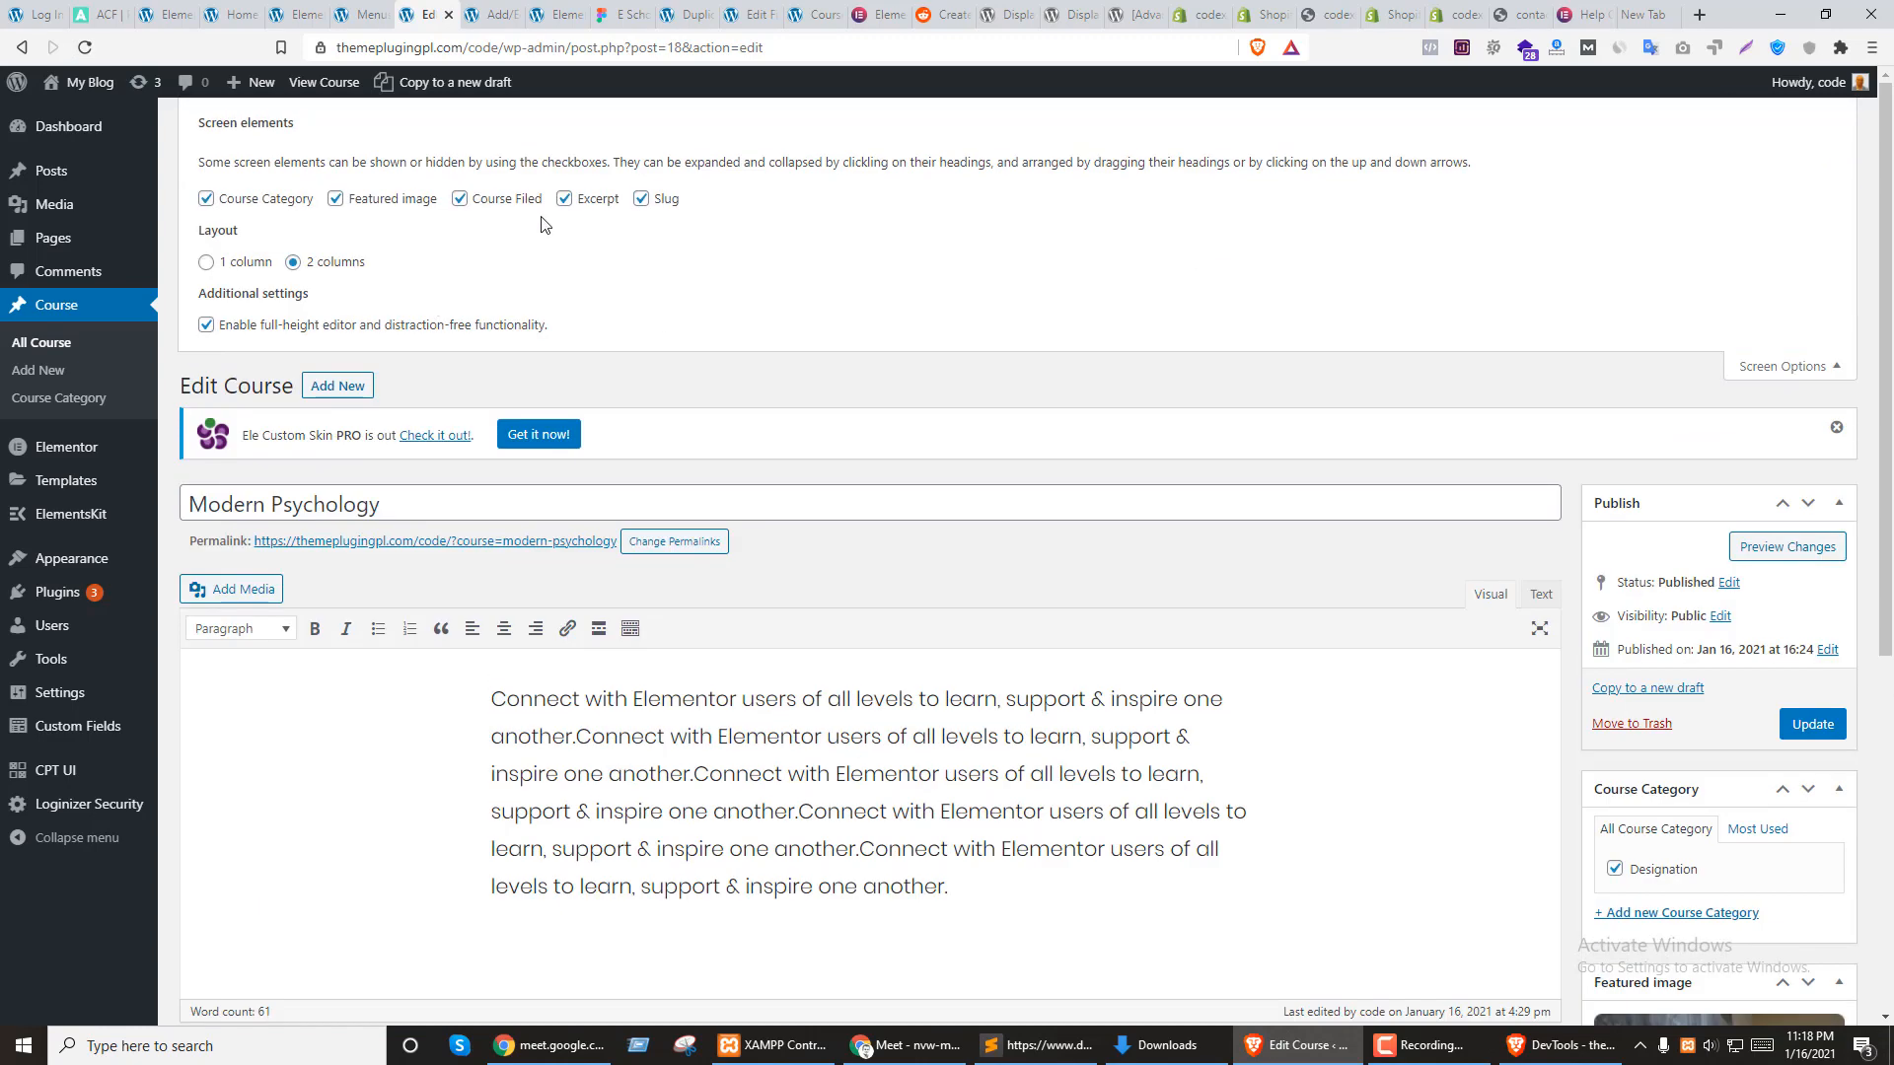
click(1763, 366)
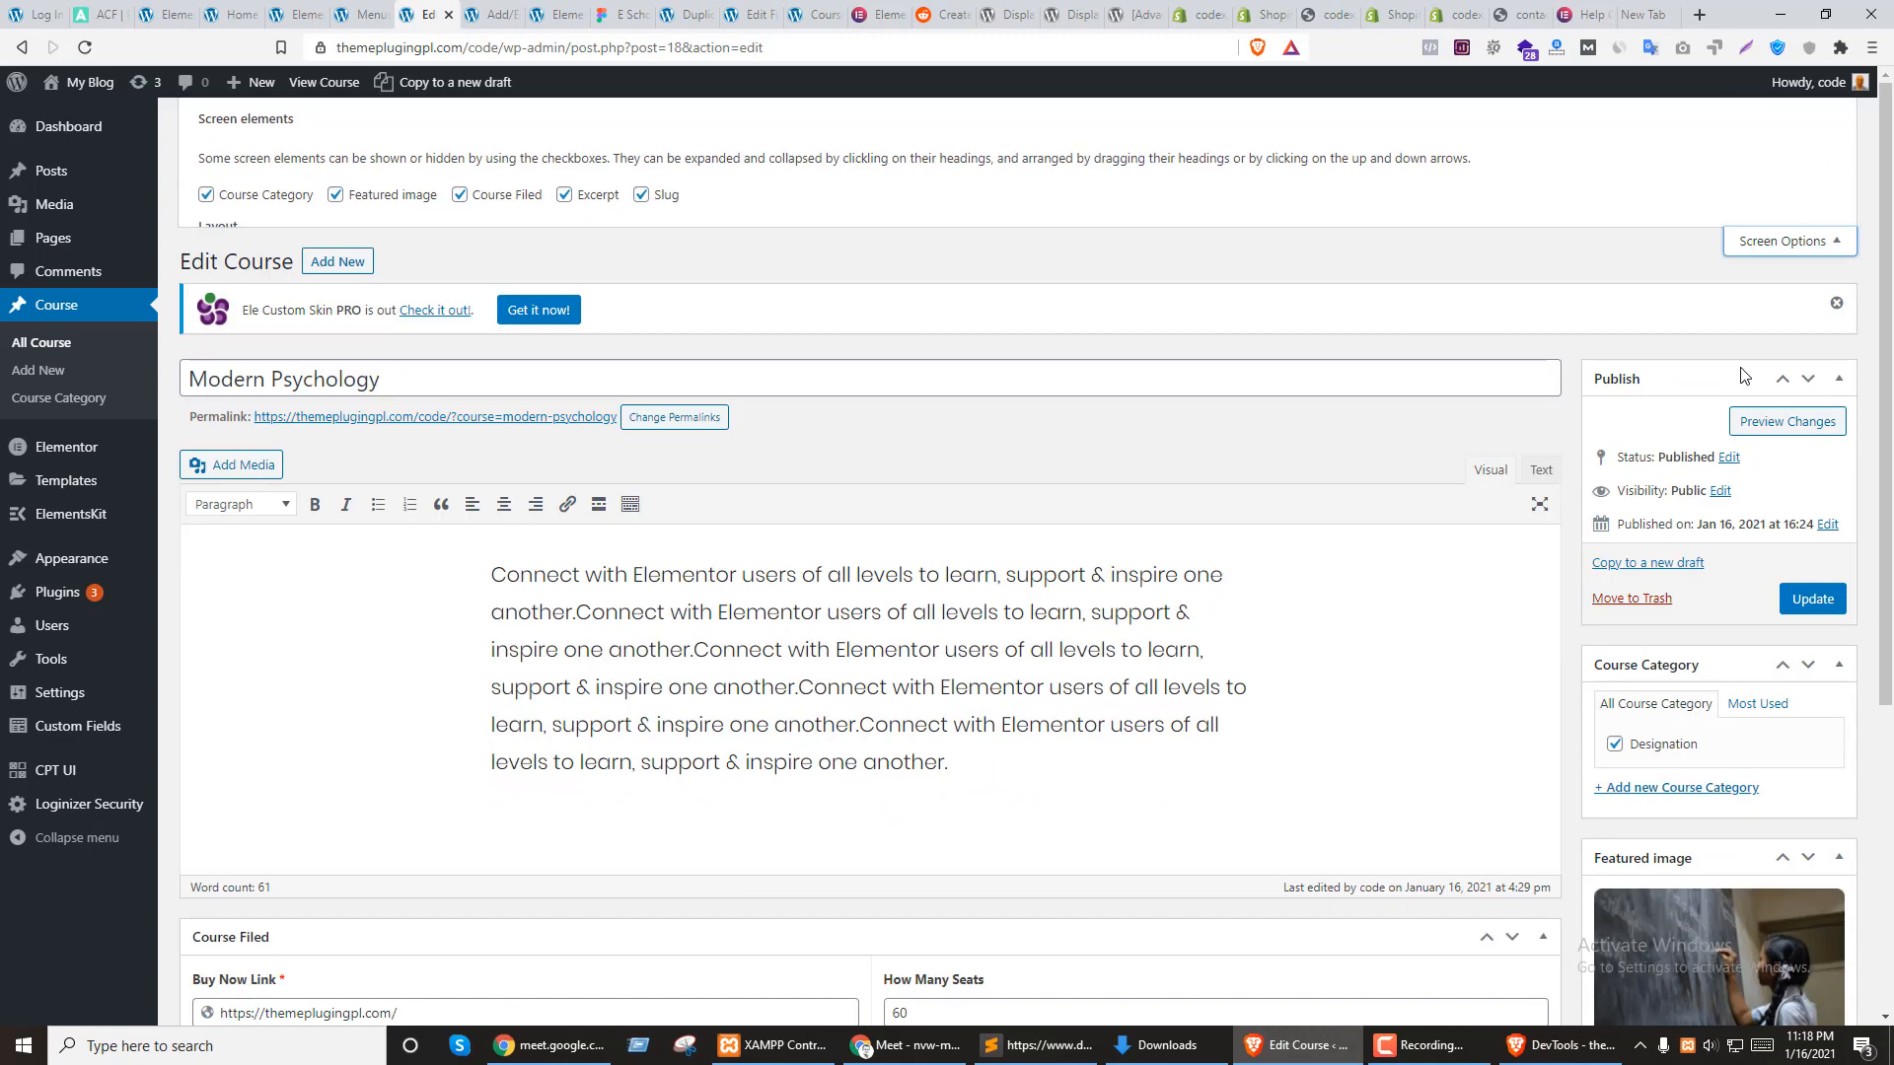
Copy the first two sentences of the Modern Psychology course content into its Excerpt field and update the course
scroll(1052, 622, down, 4)
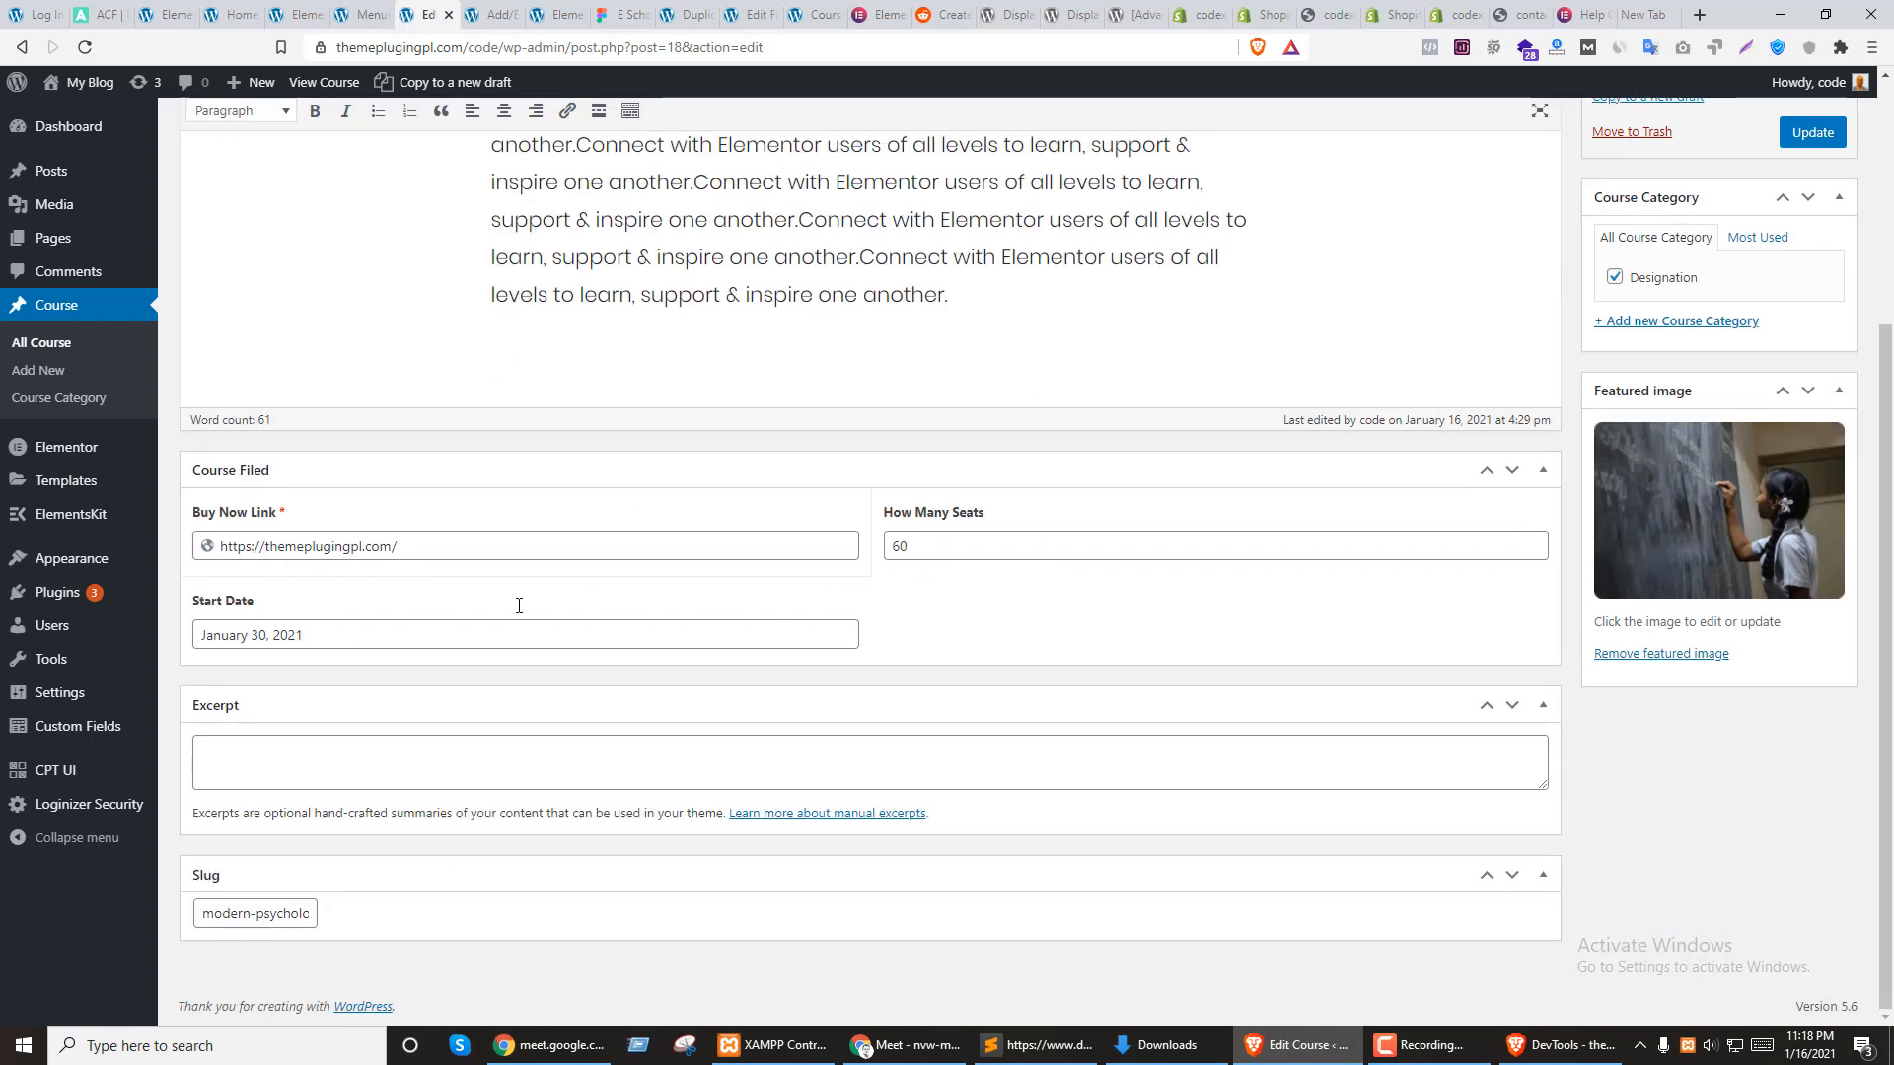
scroll(649, 405, up, 3)
drag(491, 444, 693, 520)
key(ctrl+c)
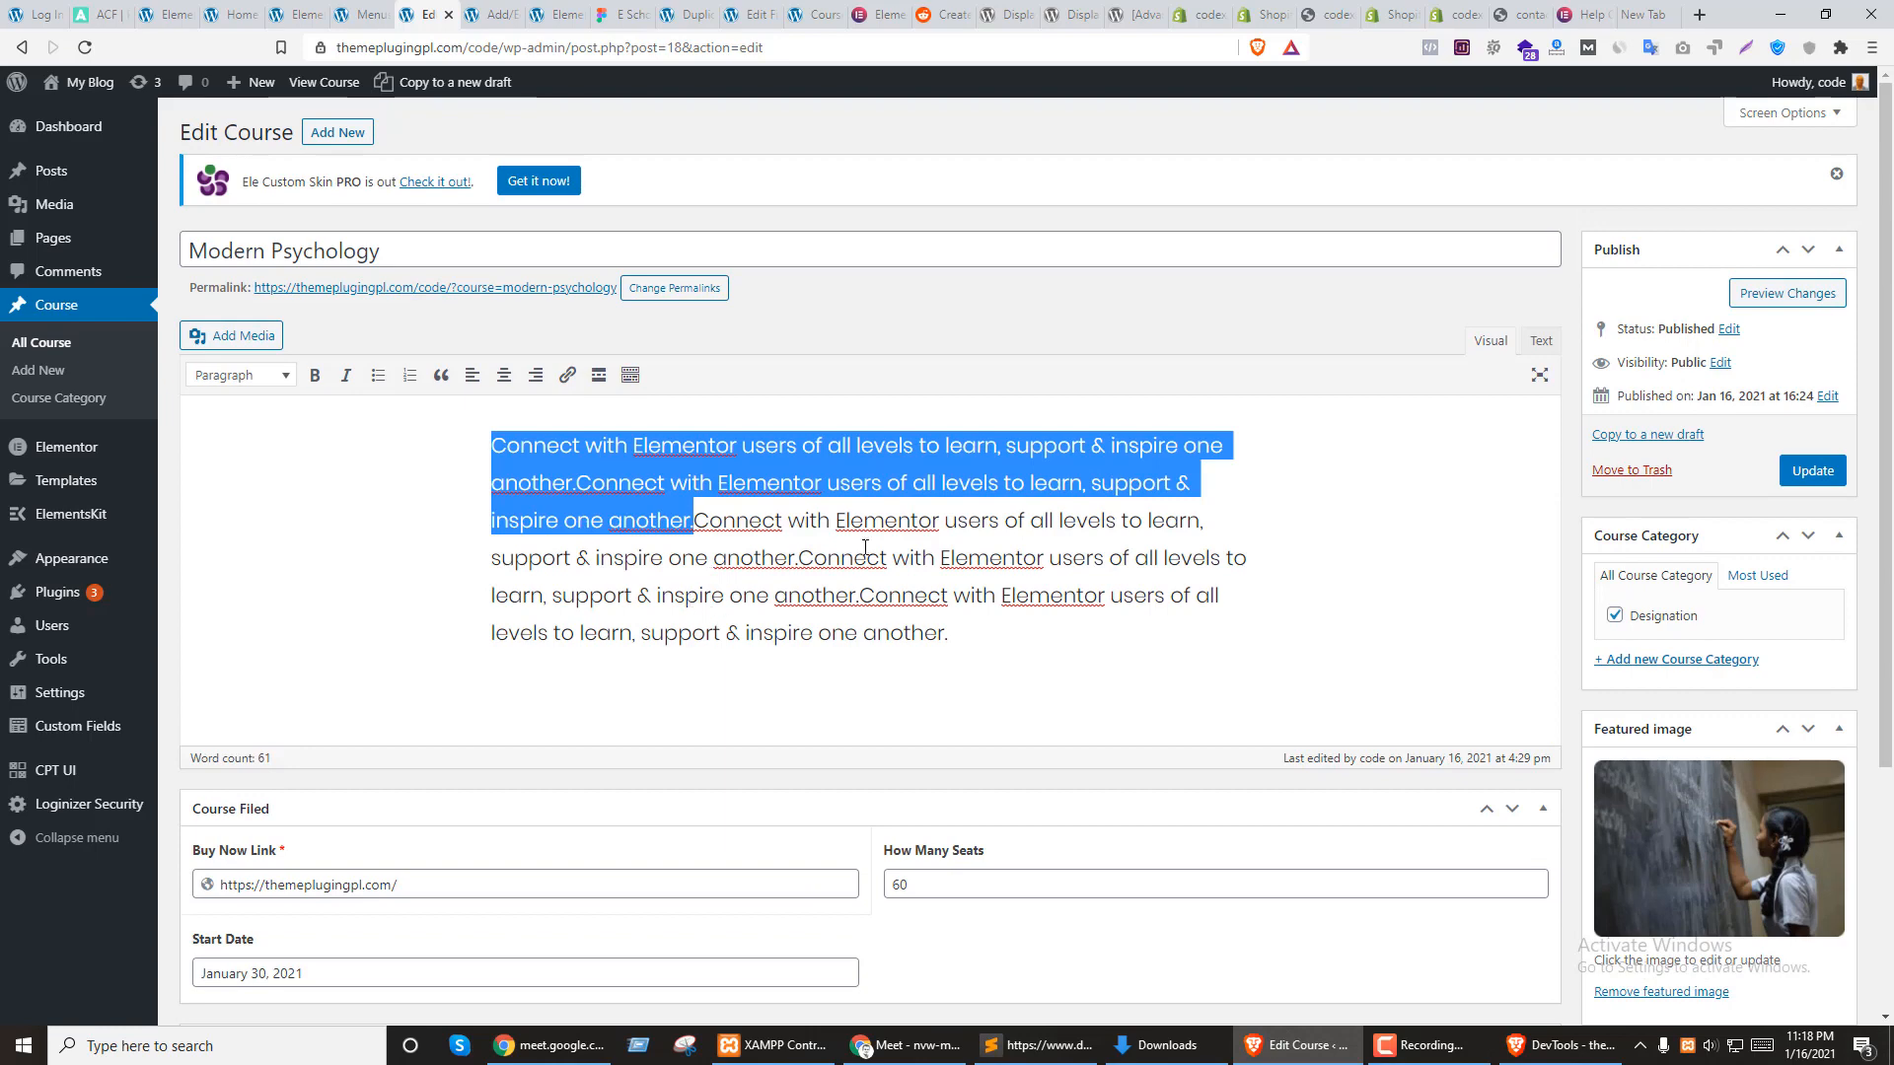
scroll(712, 575, down, 3)
click(240, 759)
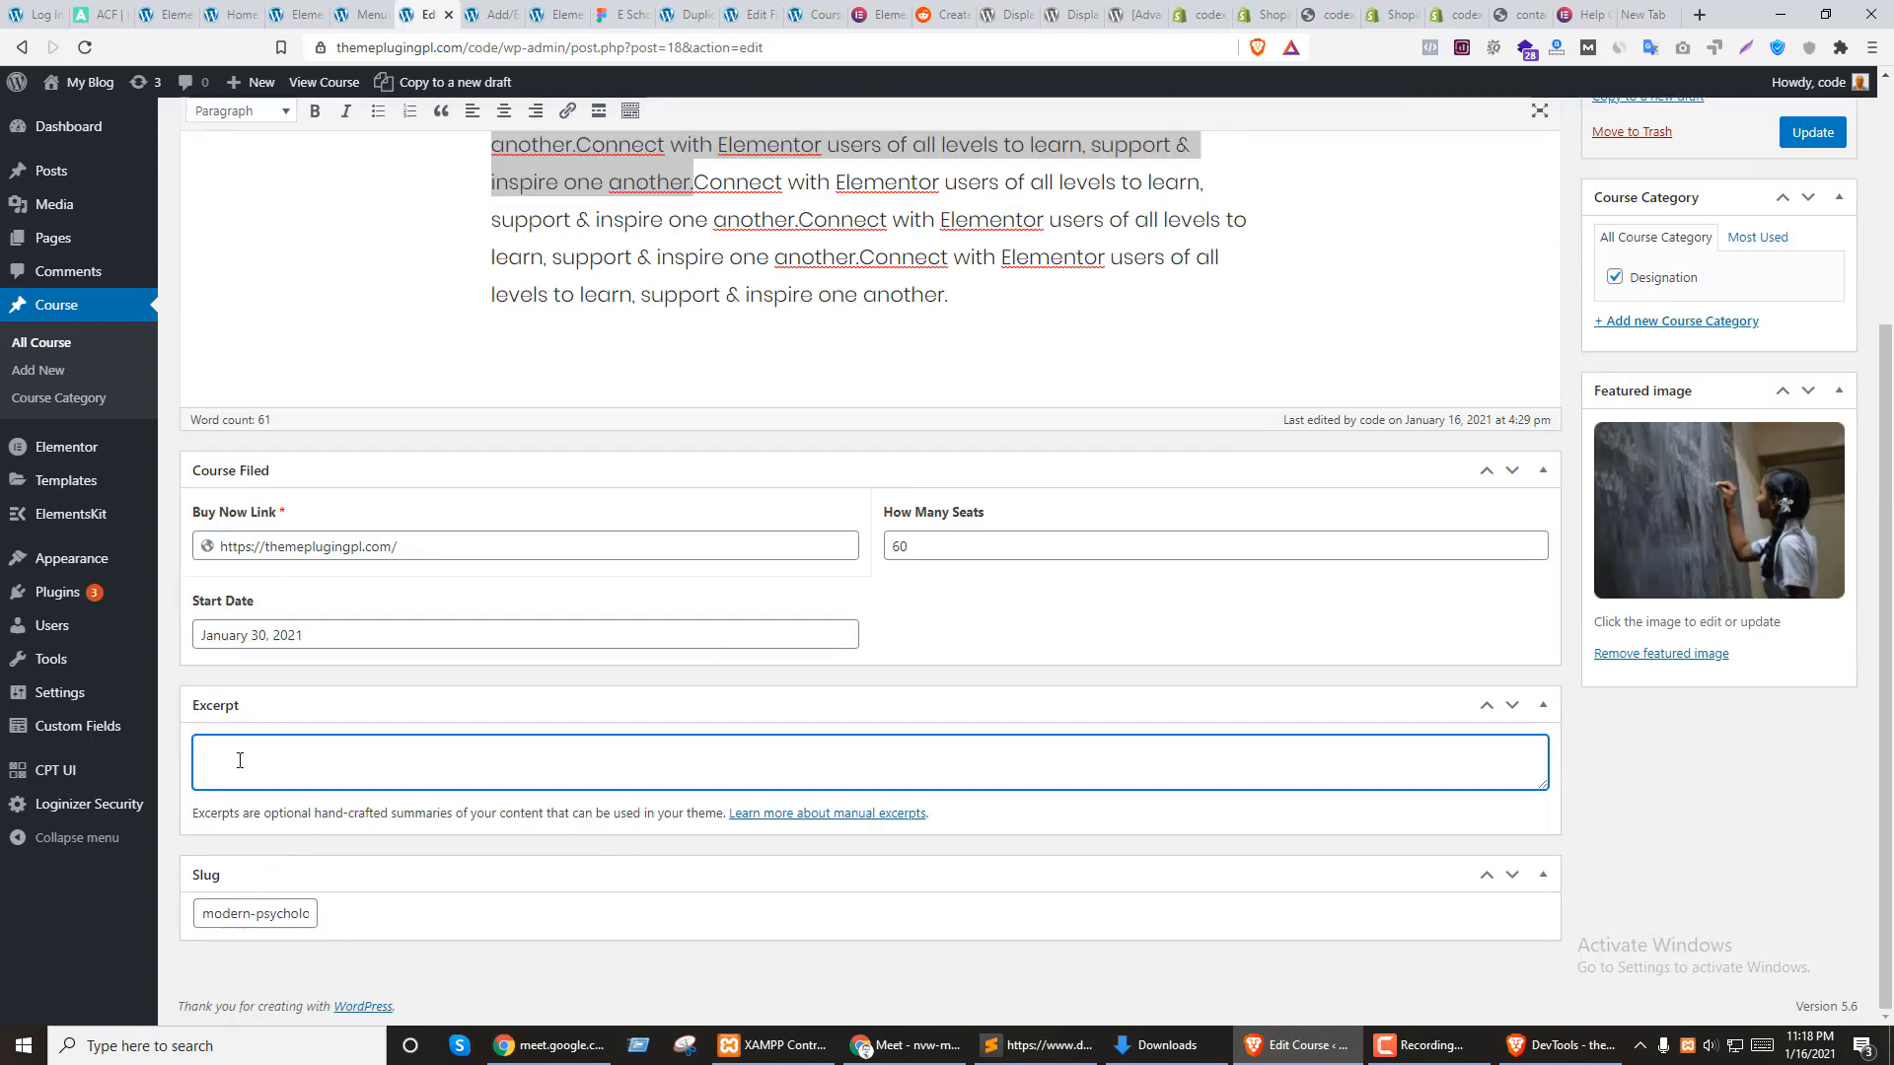
key(ctrl+v)
scroll(1794, 478, up, 3)
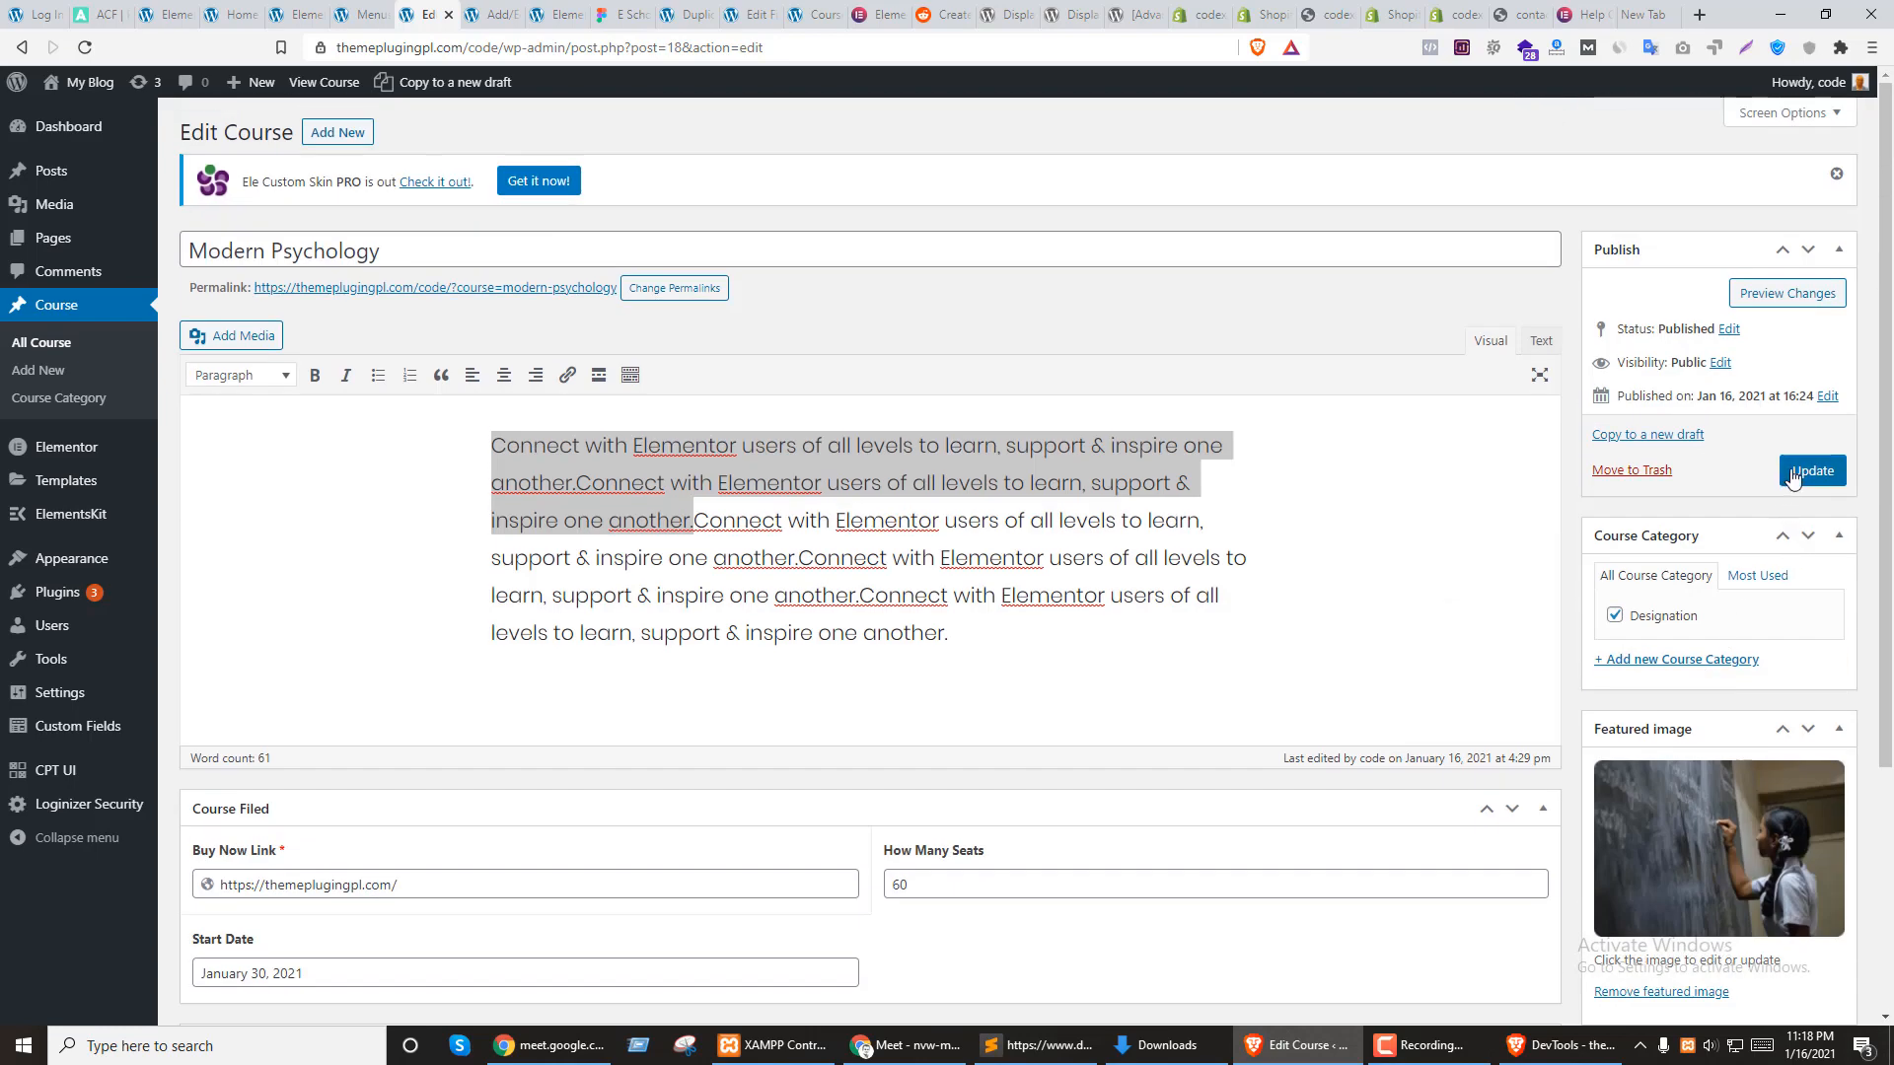
click(1792, 475)
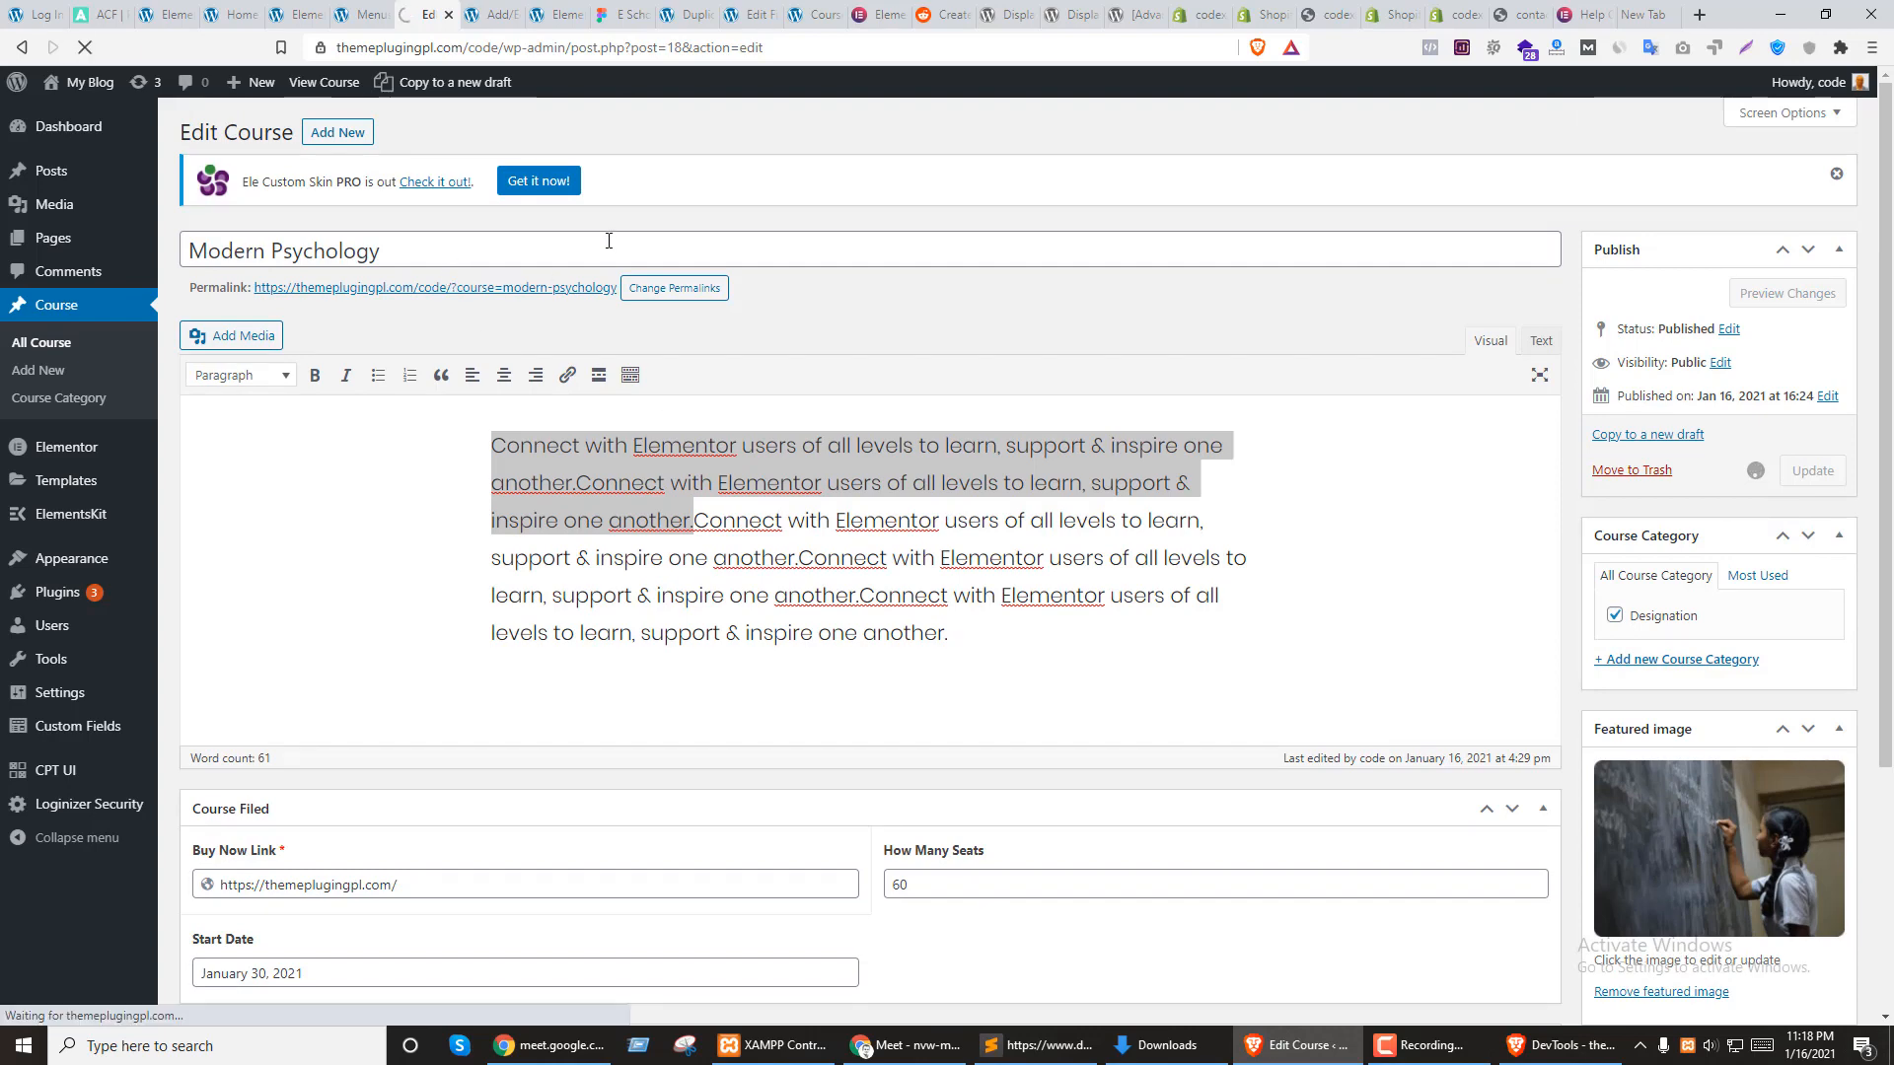
Reload the published Home page and check the excerpt on the course cards
click(235, 14)
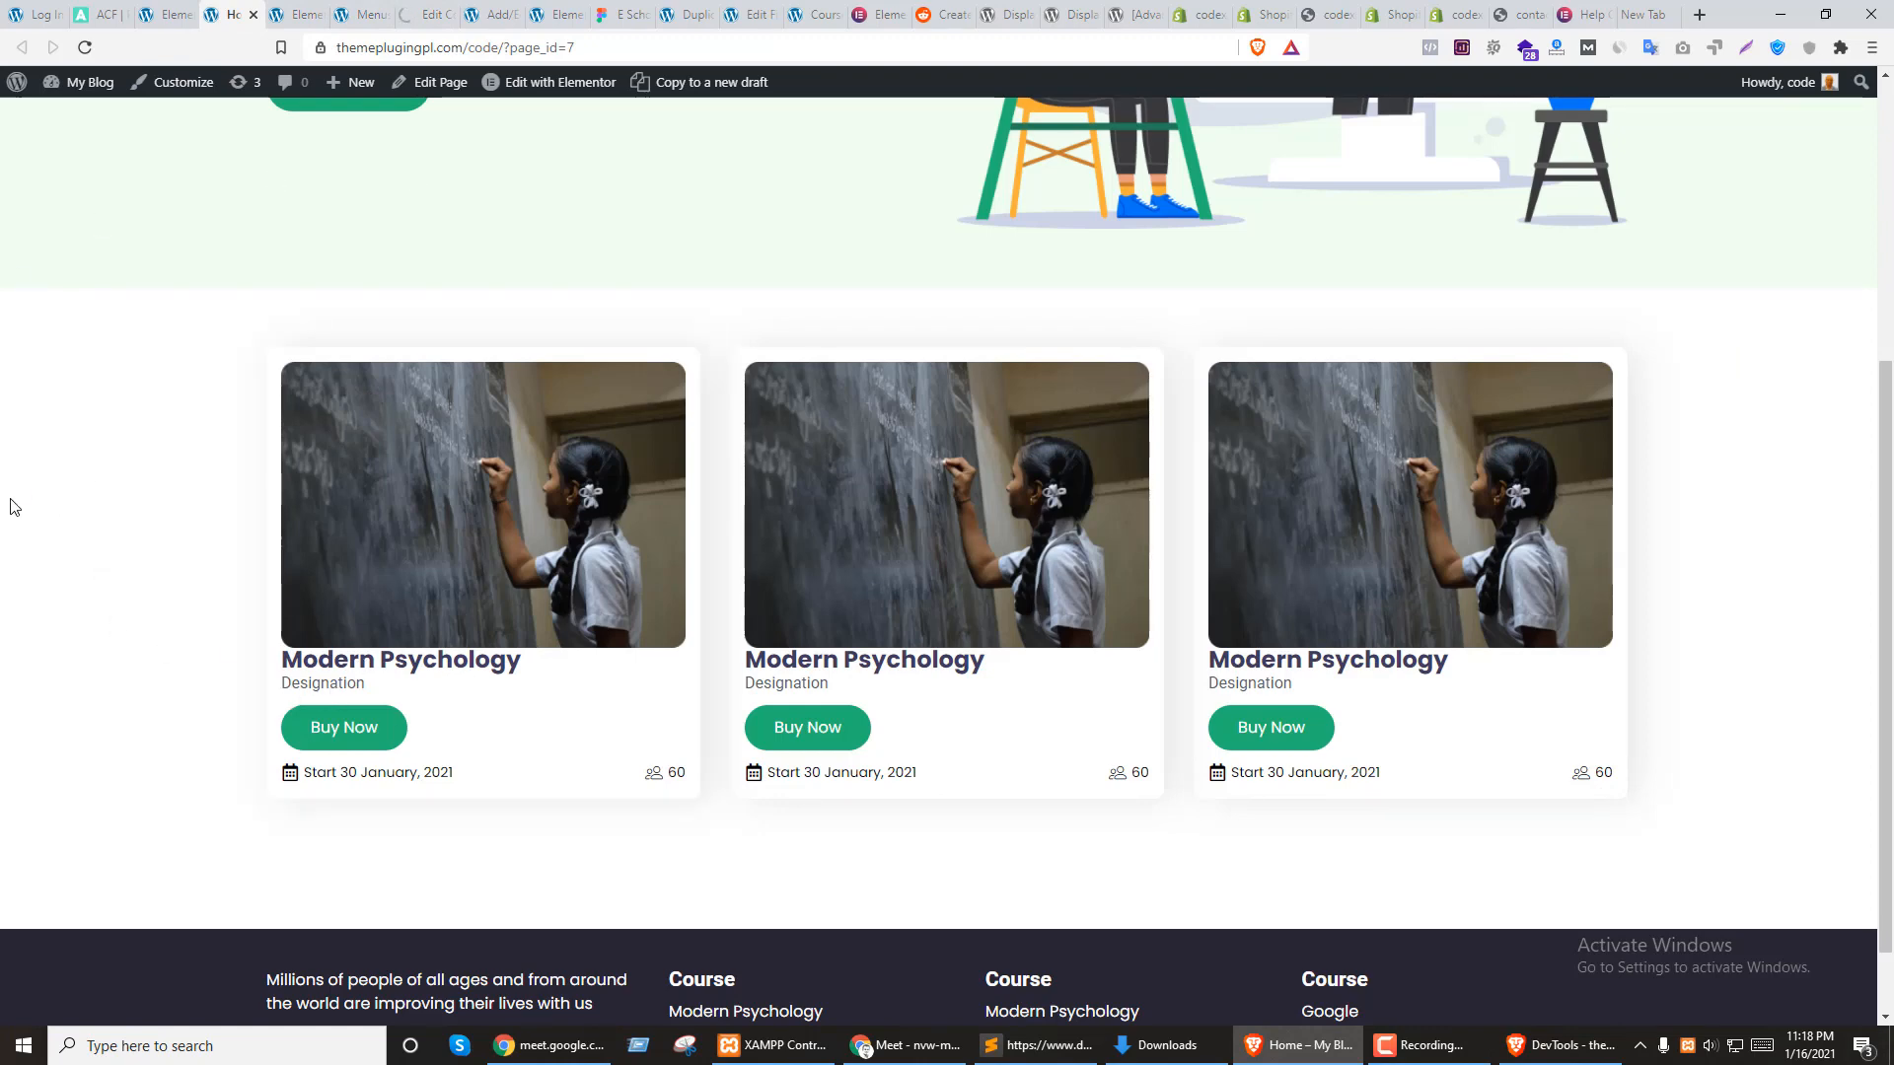
key(F5)
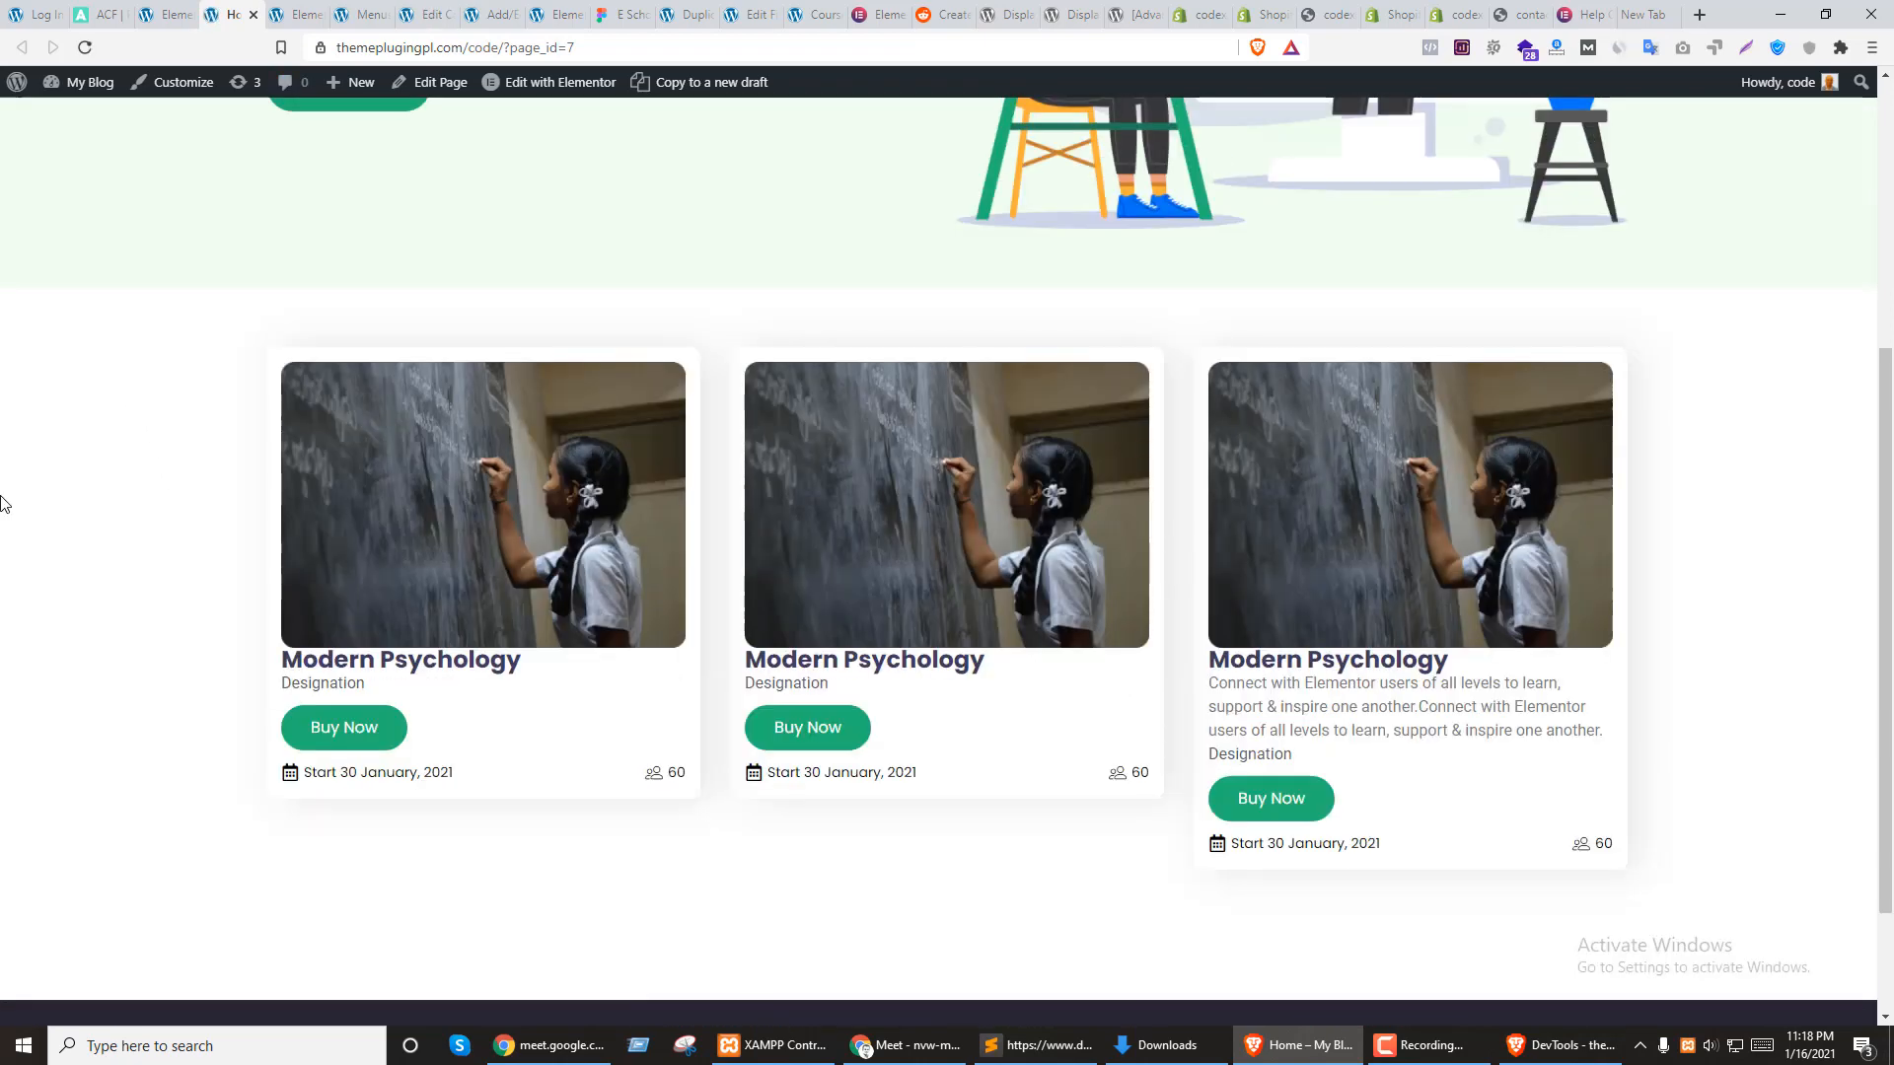
key(F5)
click(367, 14)
click(431, 8)
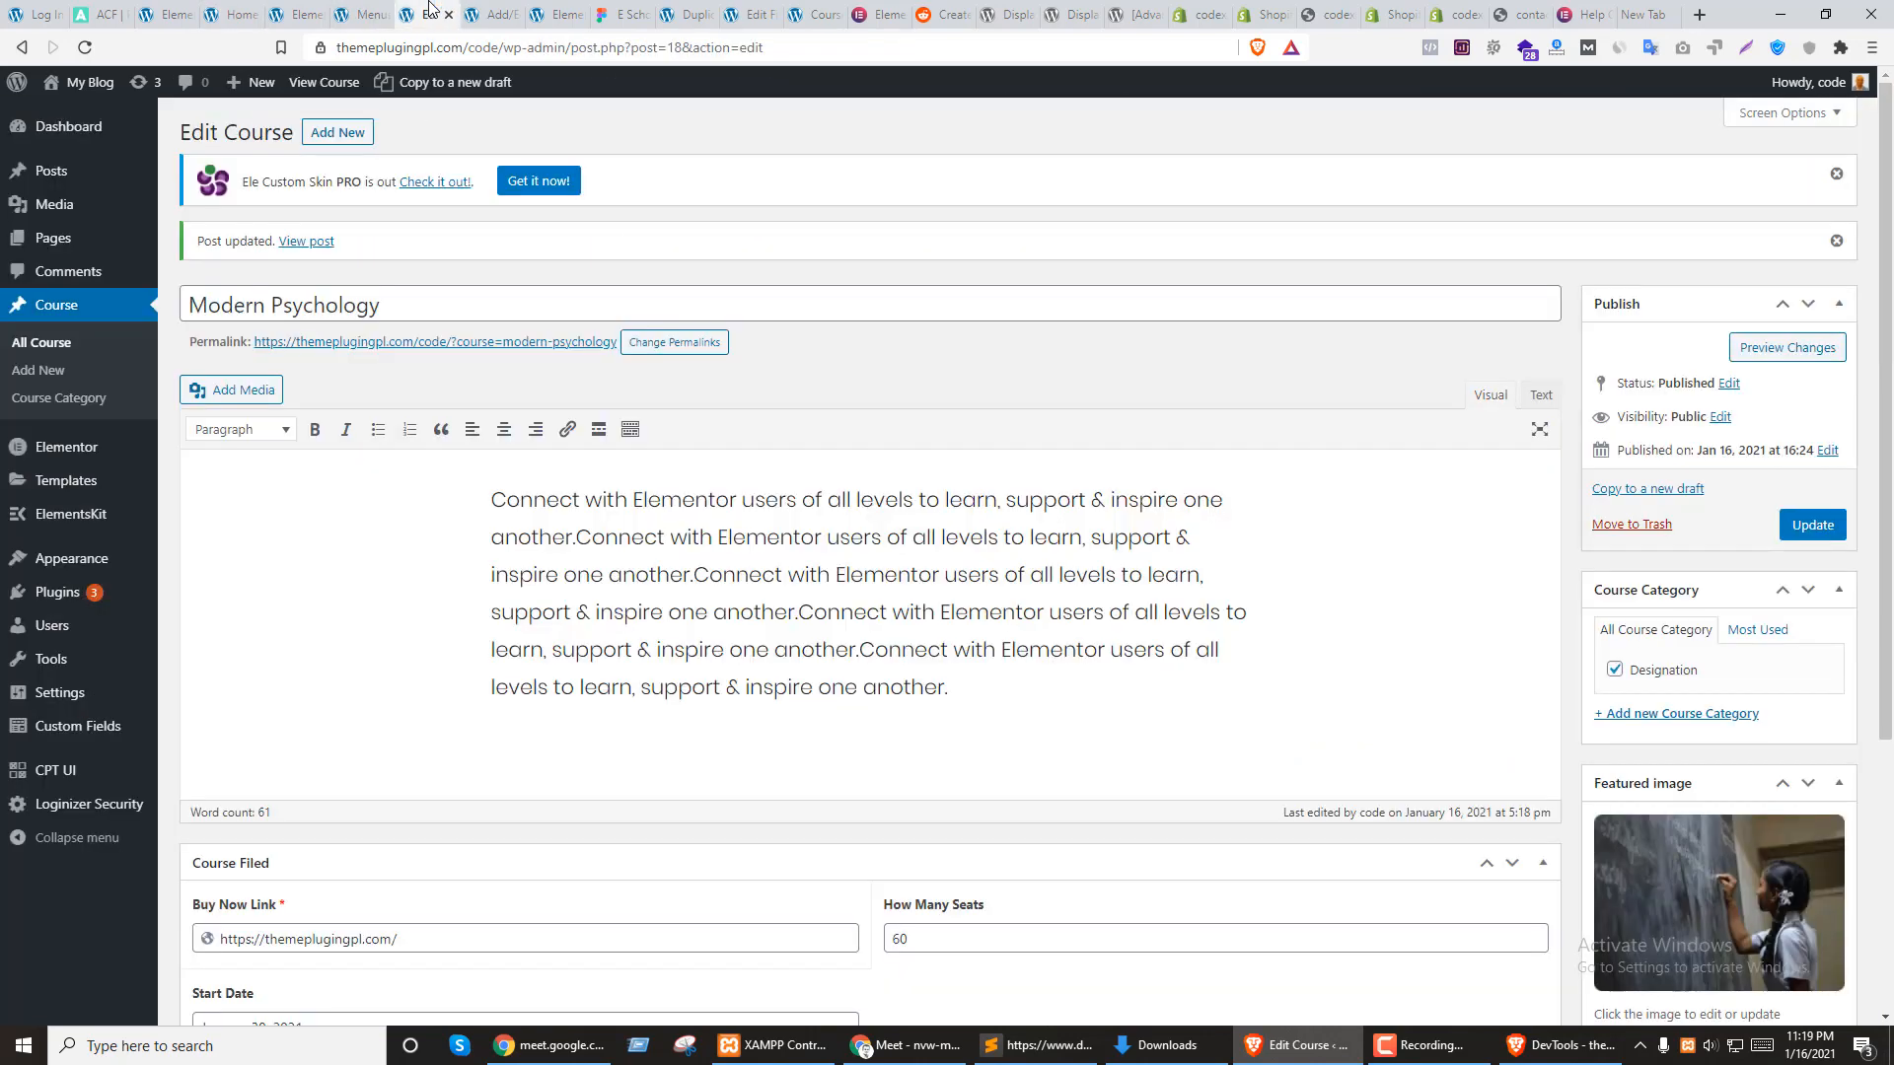
click(493, 12)
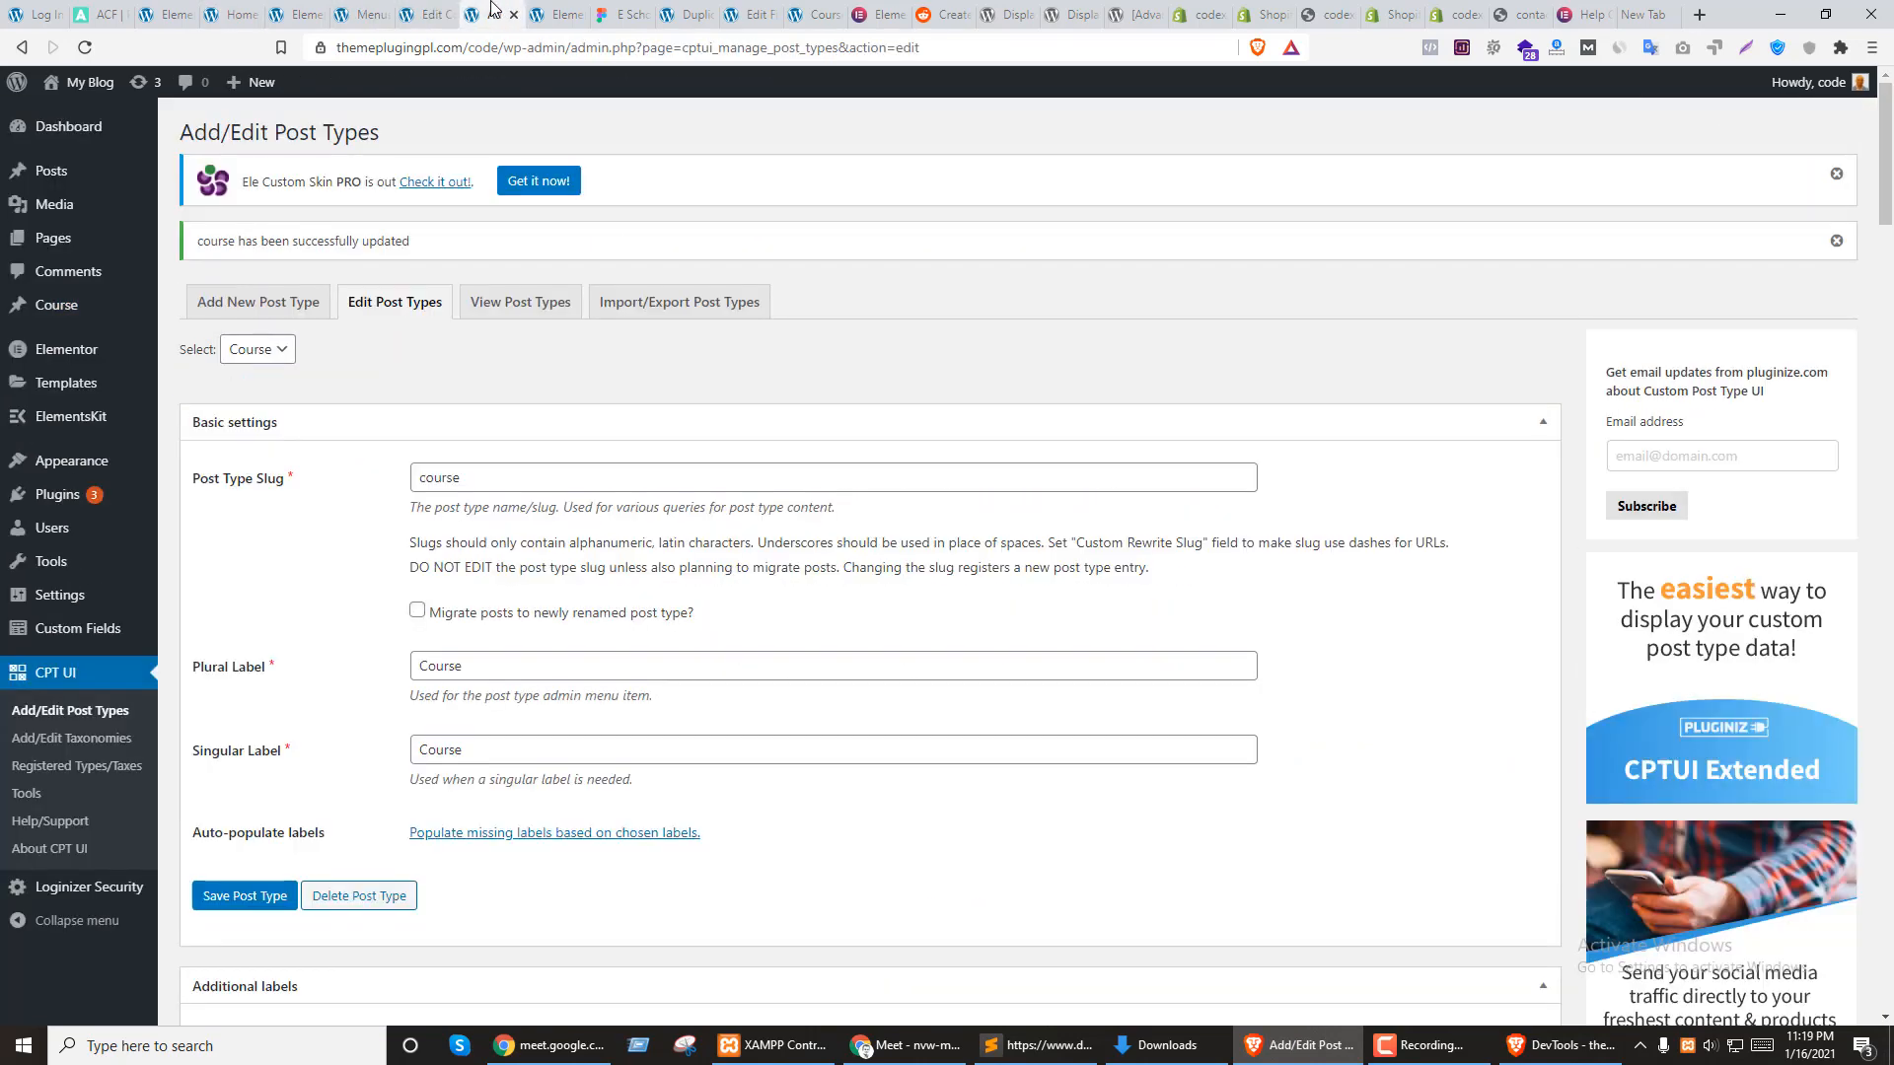
Add a Post Content widget directly below the Buy Now button in the course loop template
click(283, 10)
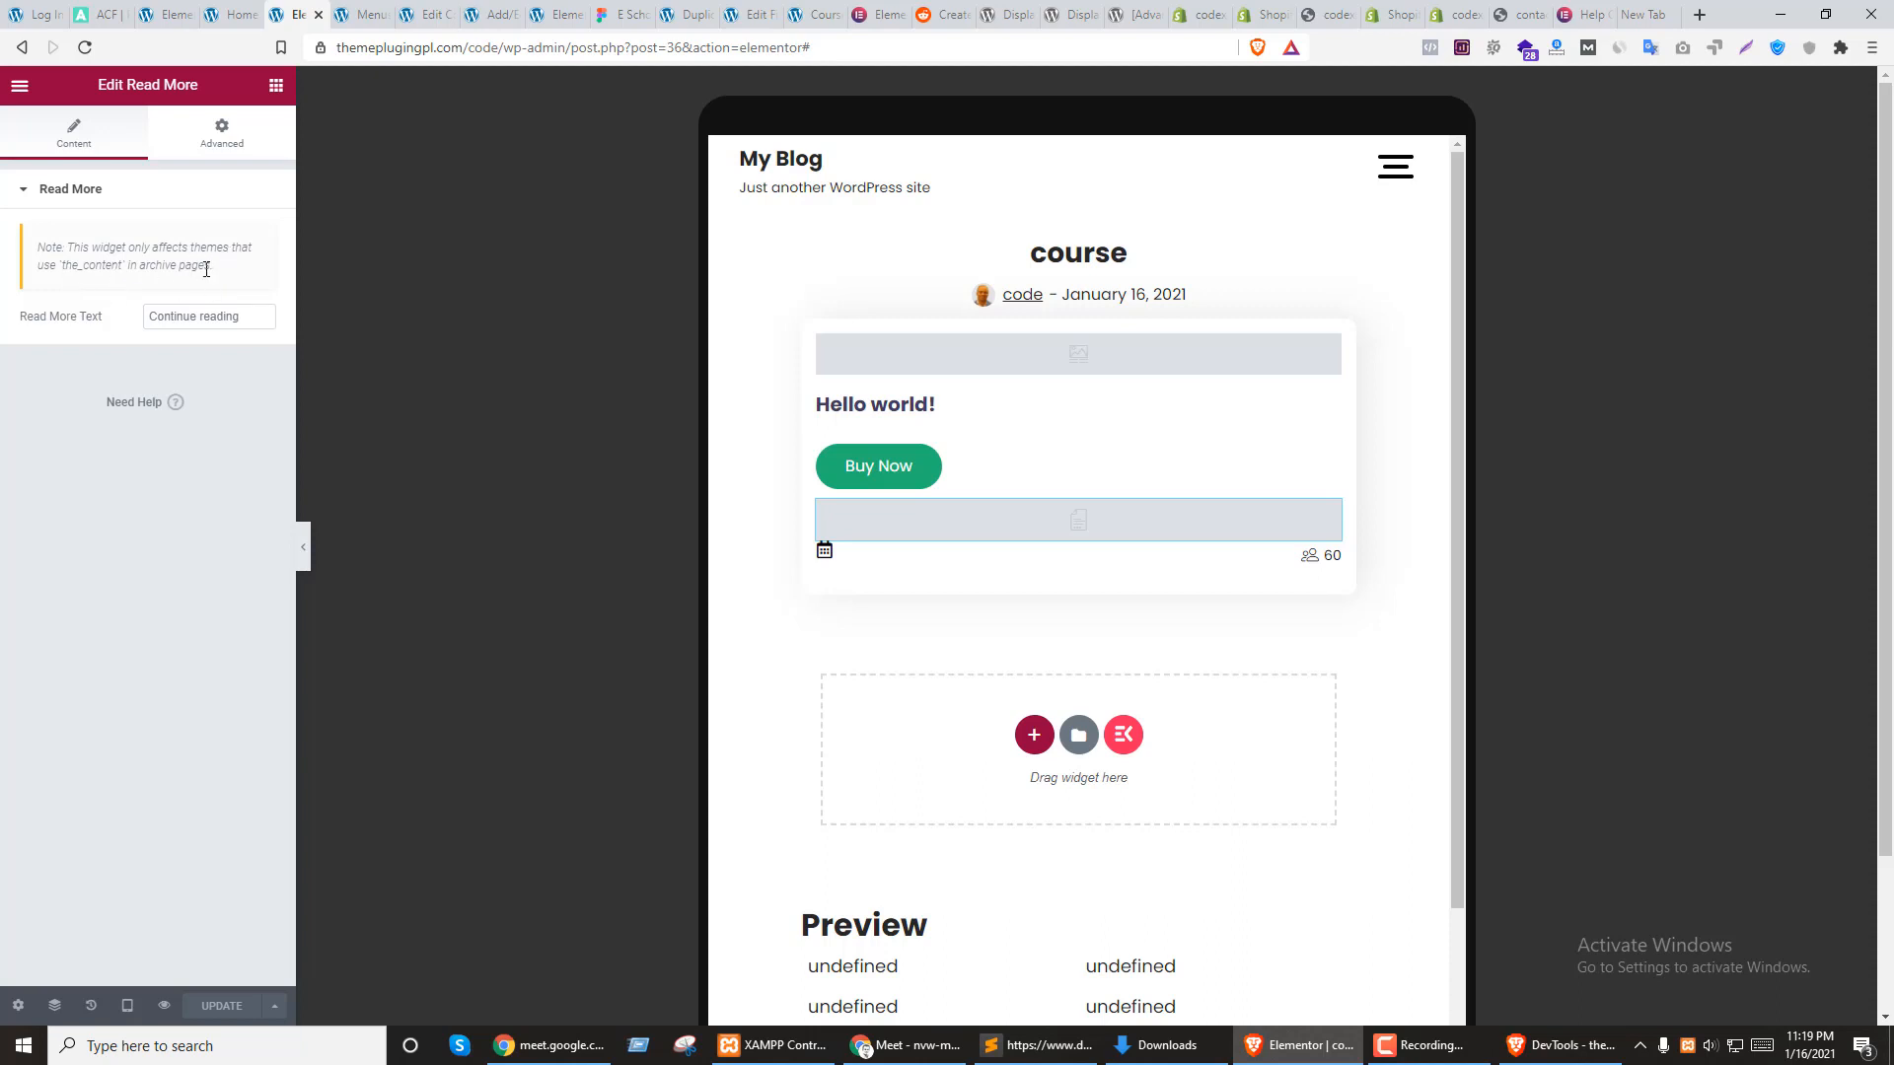
click(198, 149)
click(28, 143)
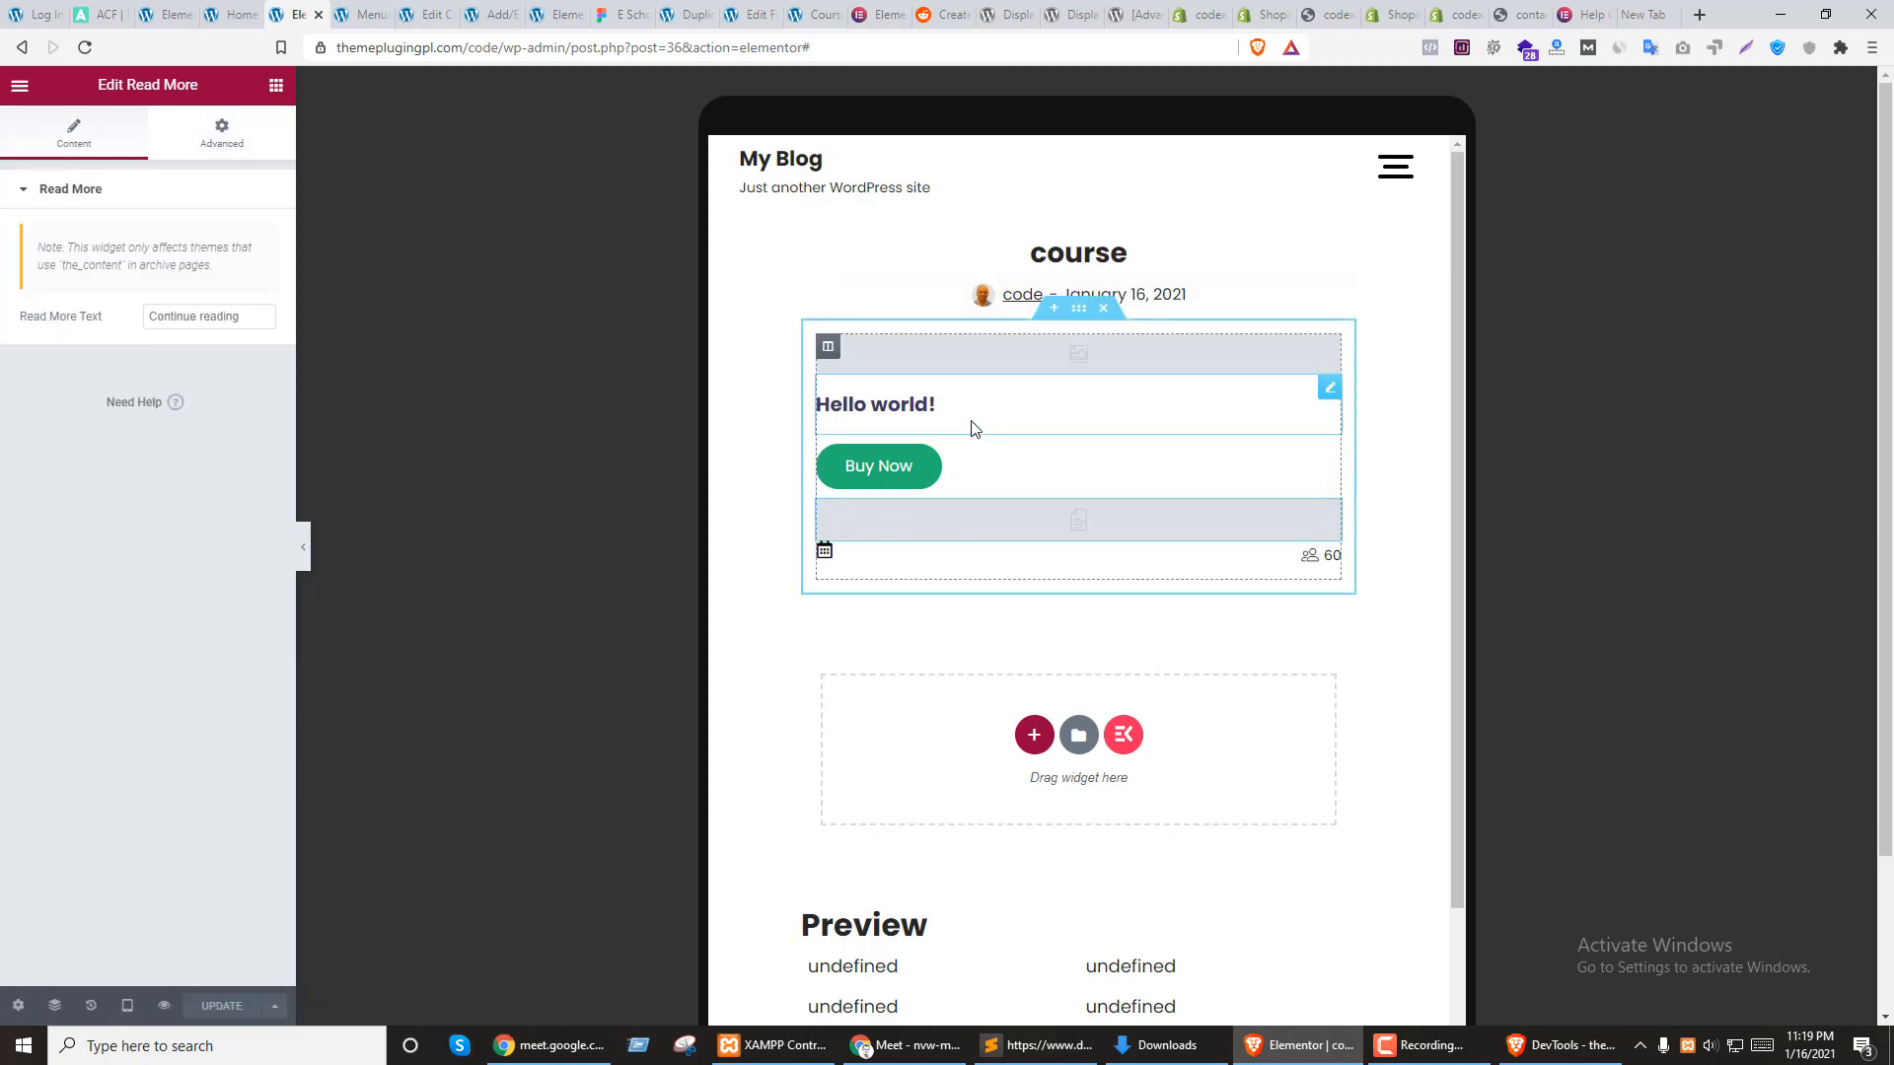
click(276, 85)
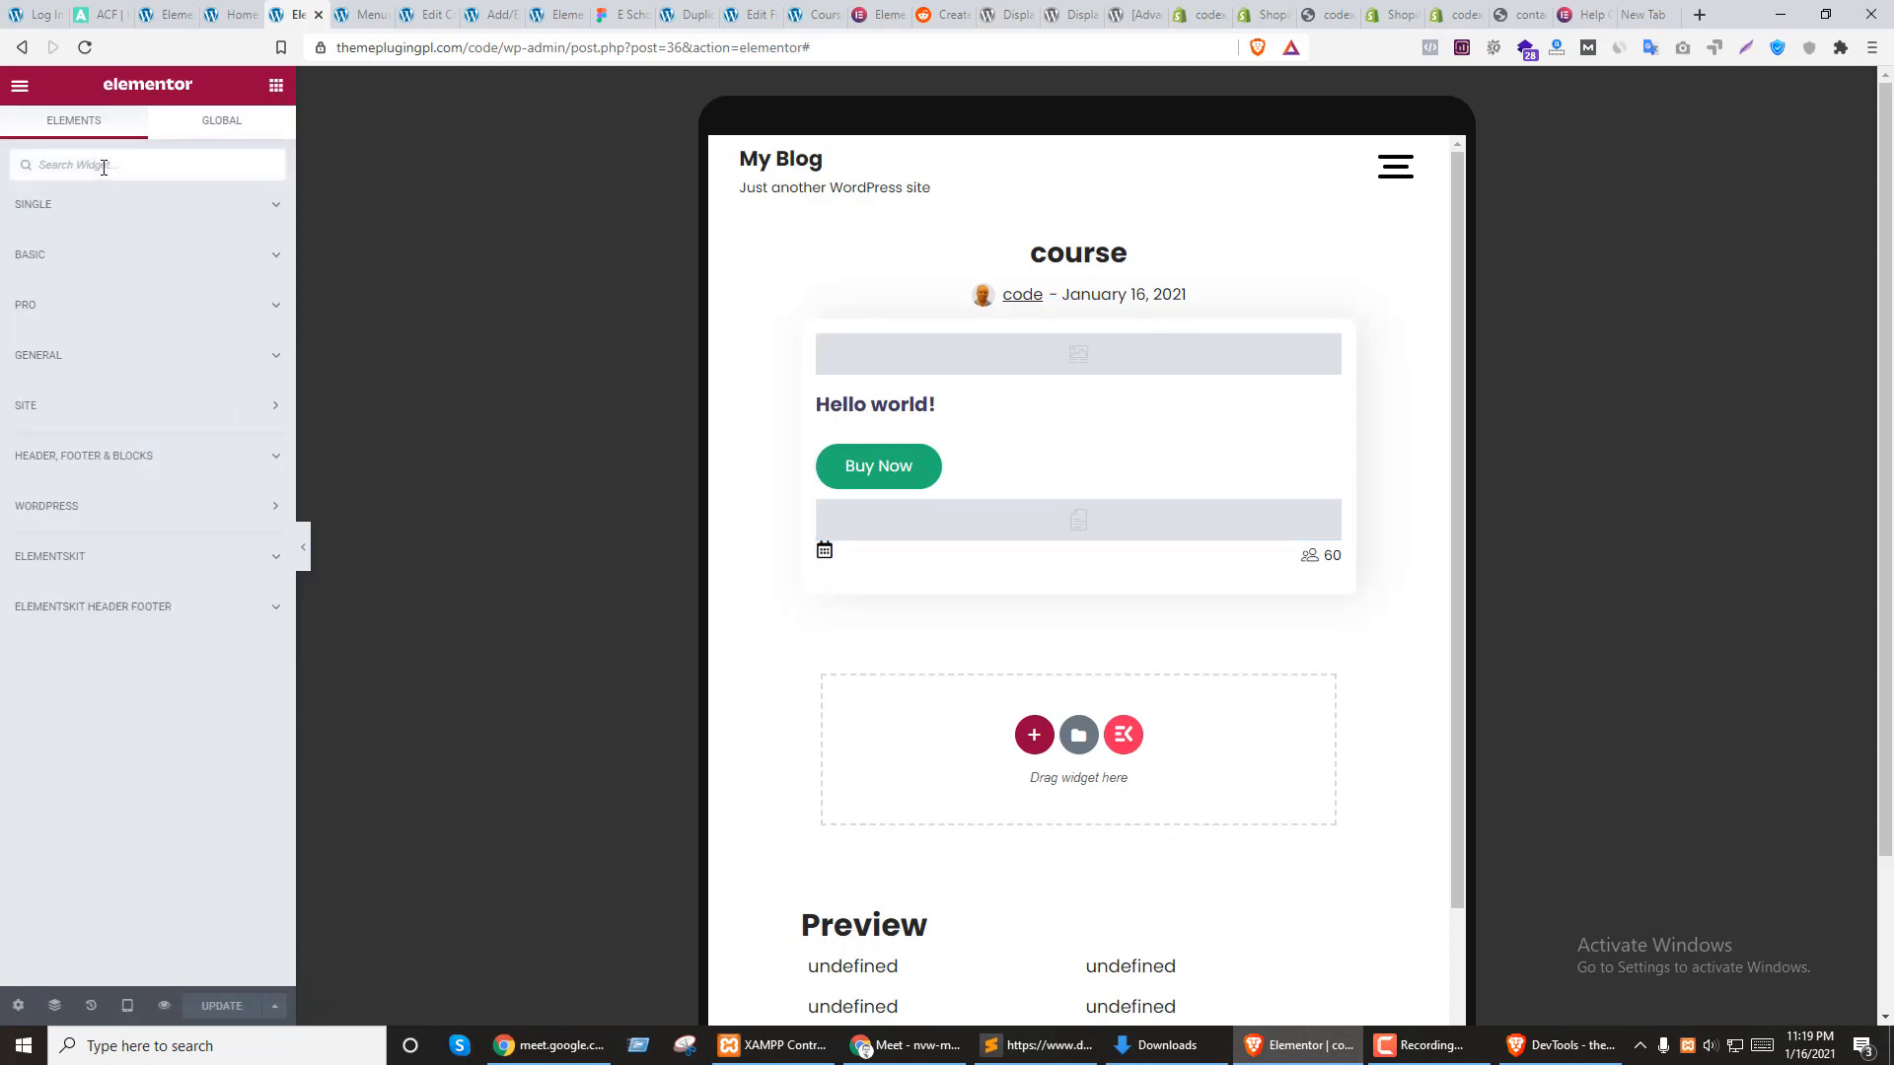
text(con)
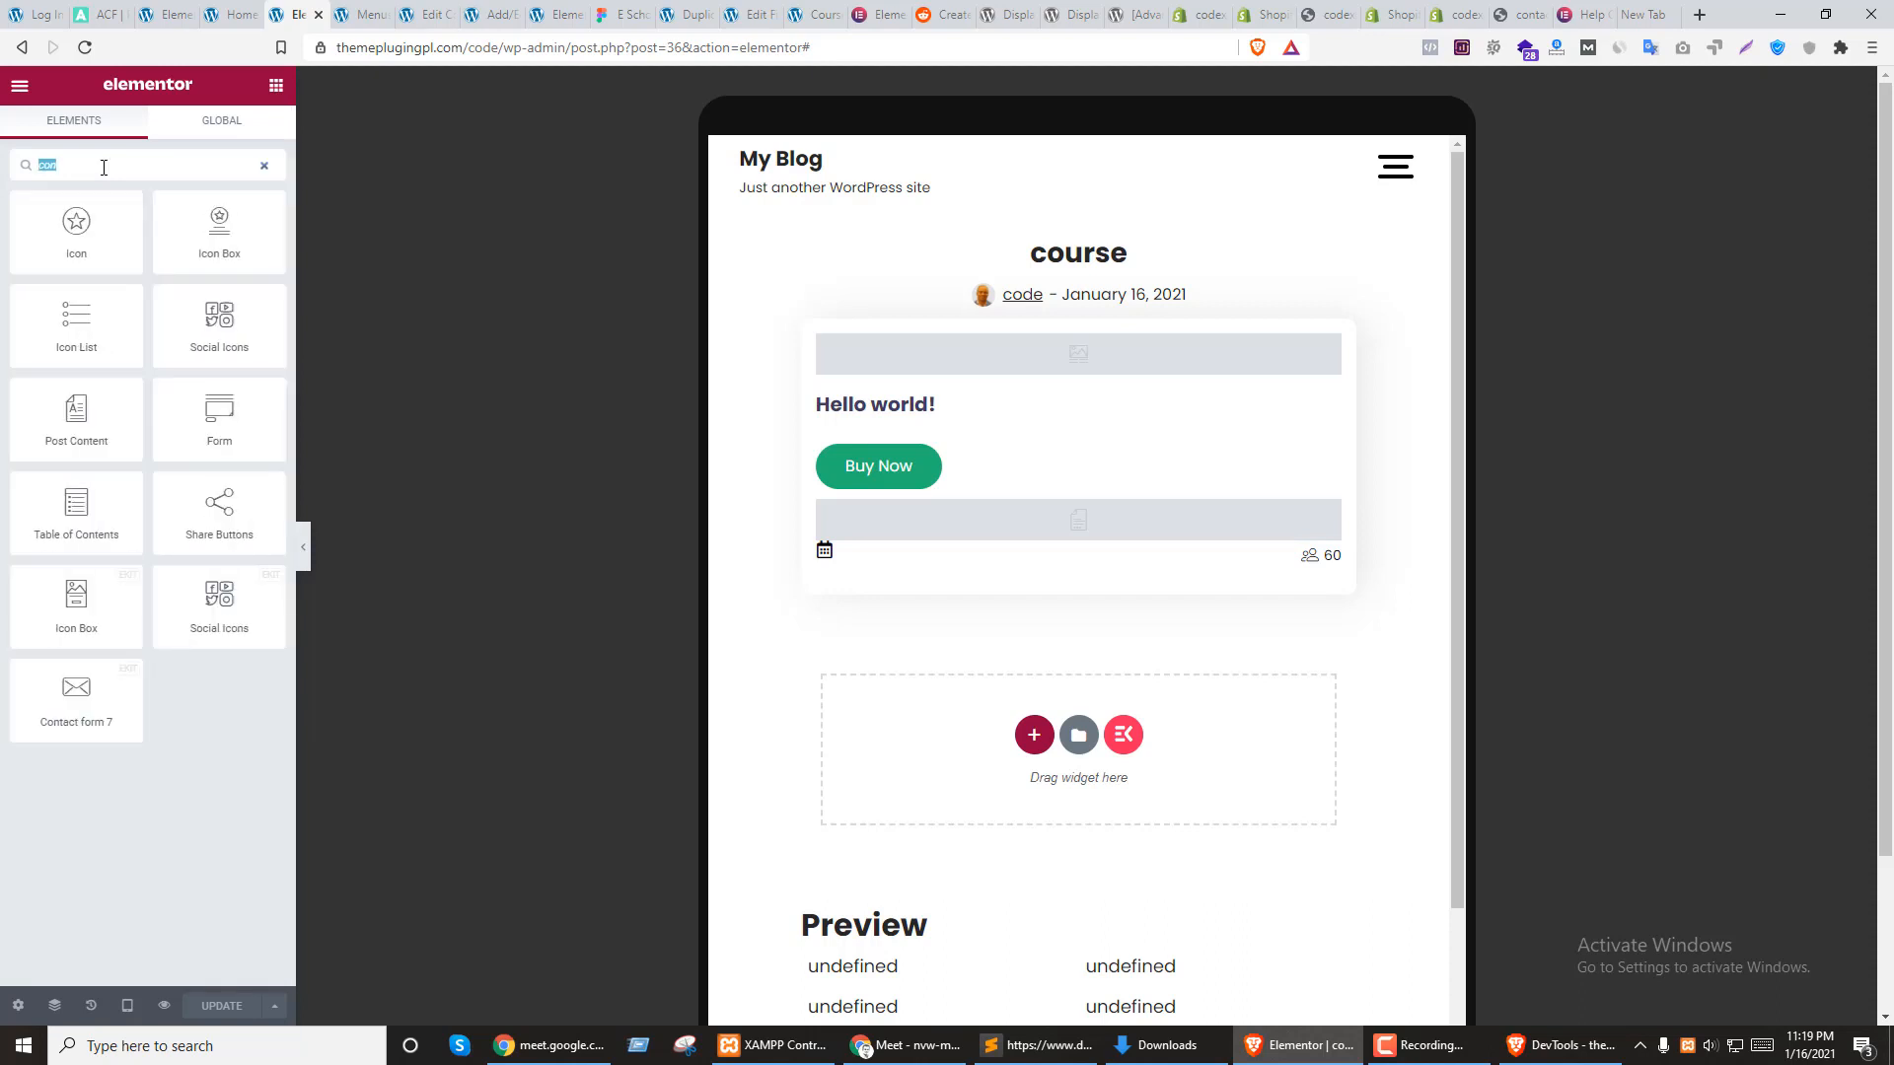
drag(79, 422, 964, 505)
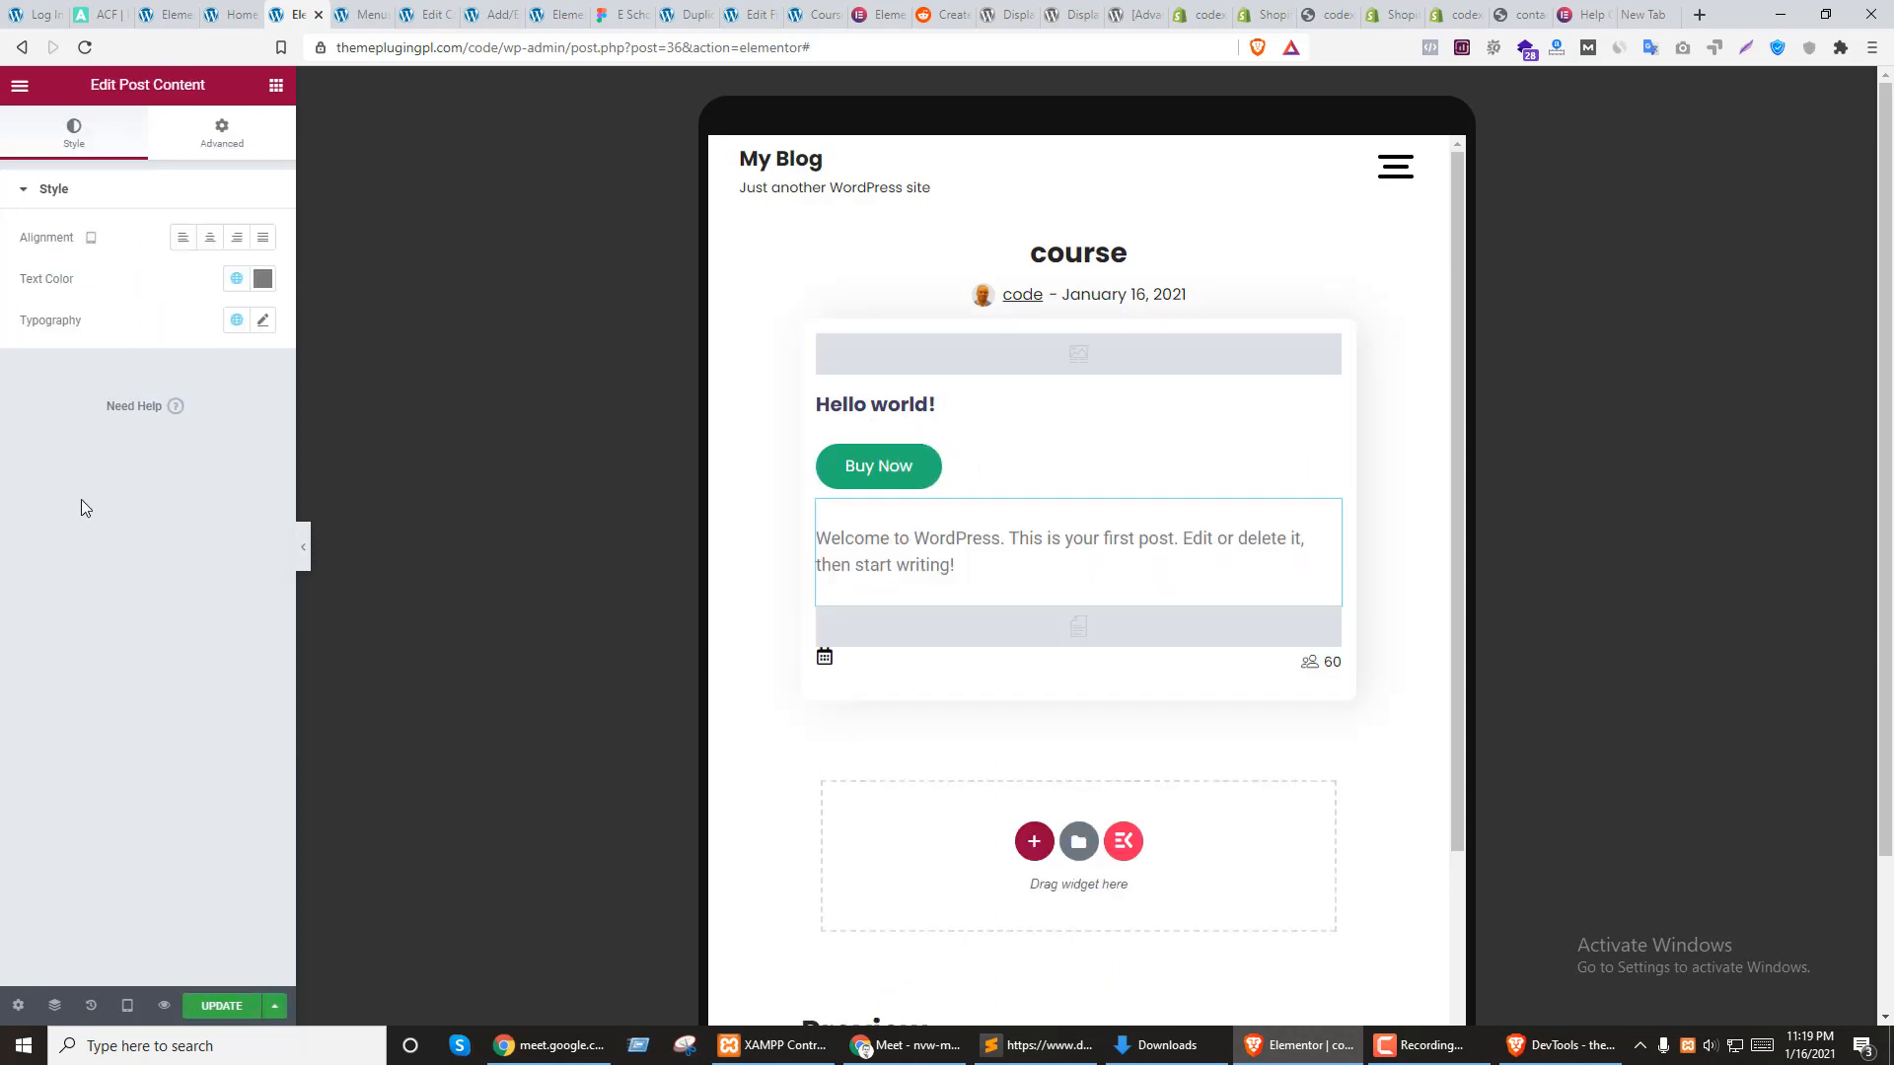
Set the Post Content text color to #000000 and update the template, leaving its display conditions empty
click(263, 279)
drag(188, 375, 24, 629)
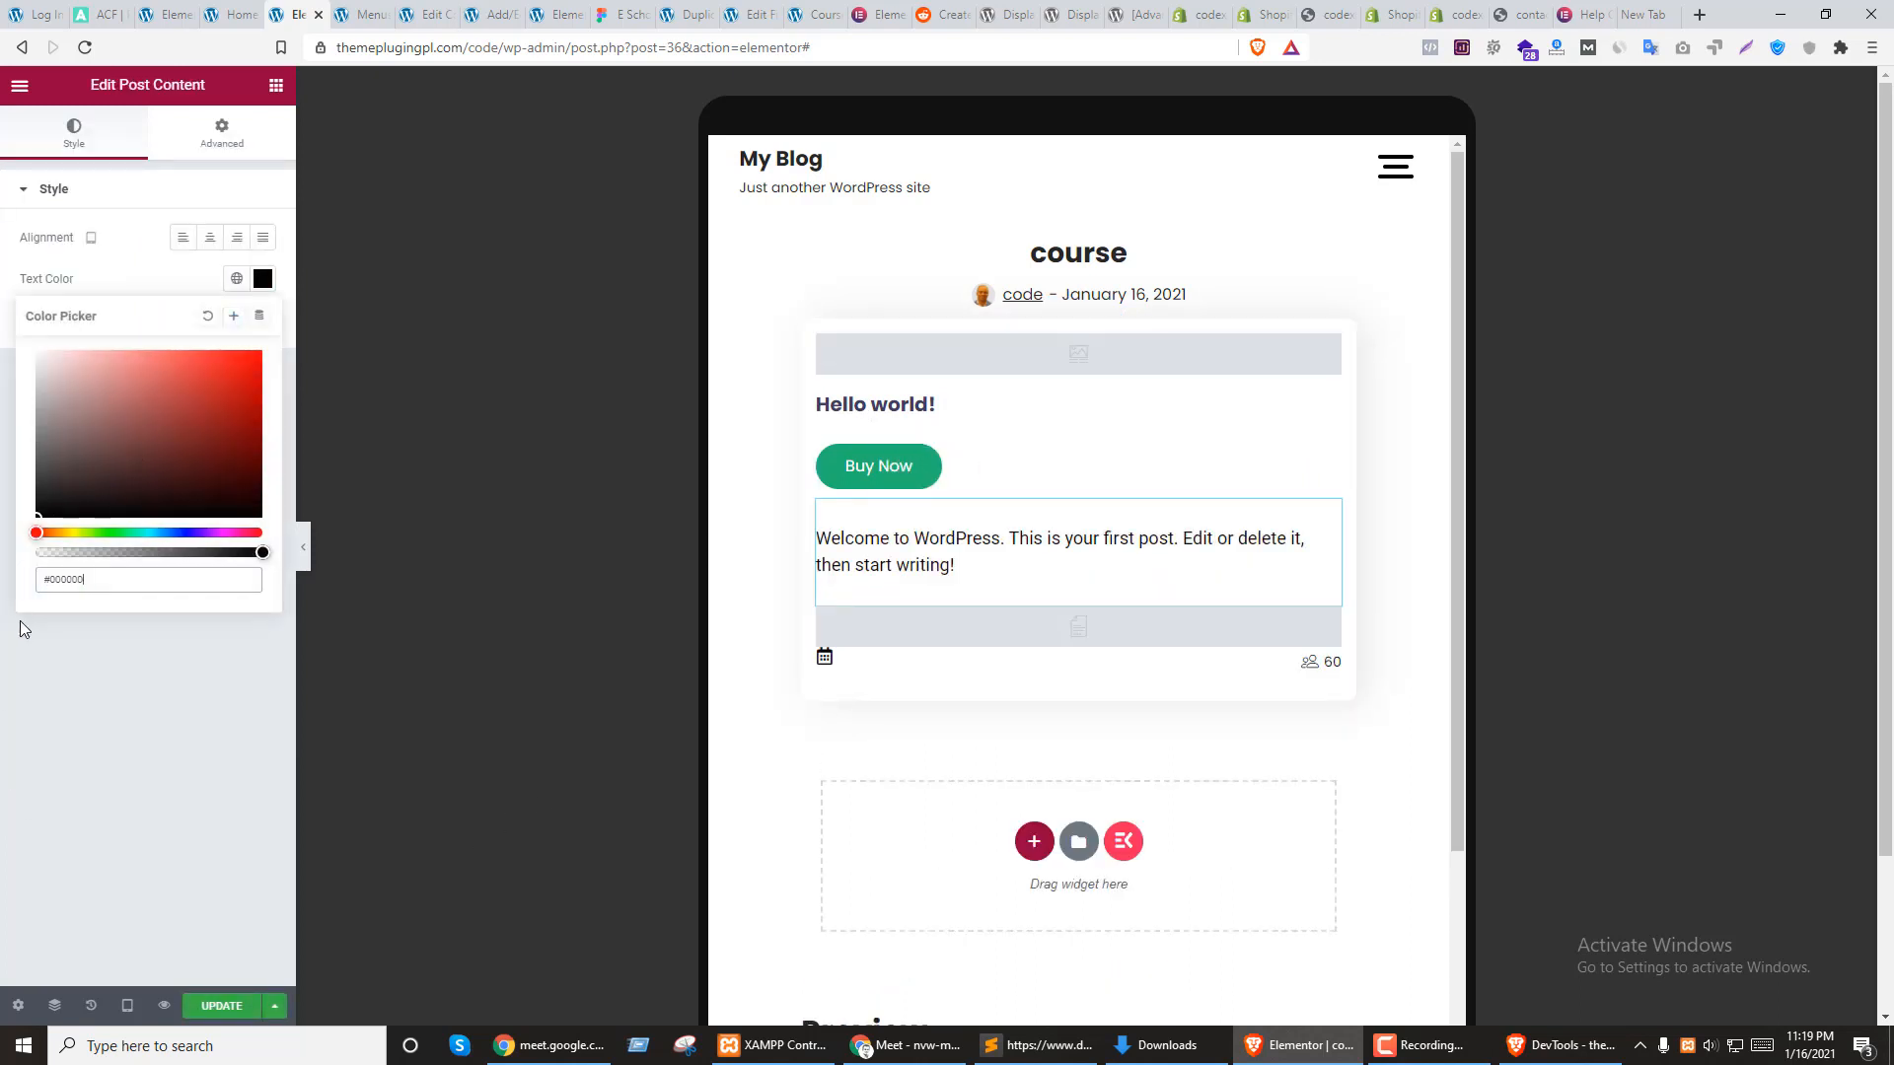
click(219, 1005)
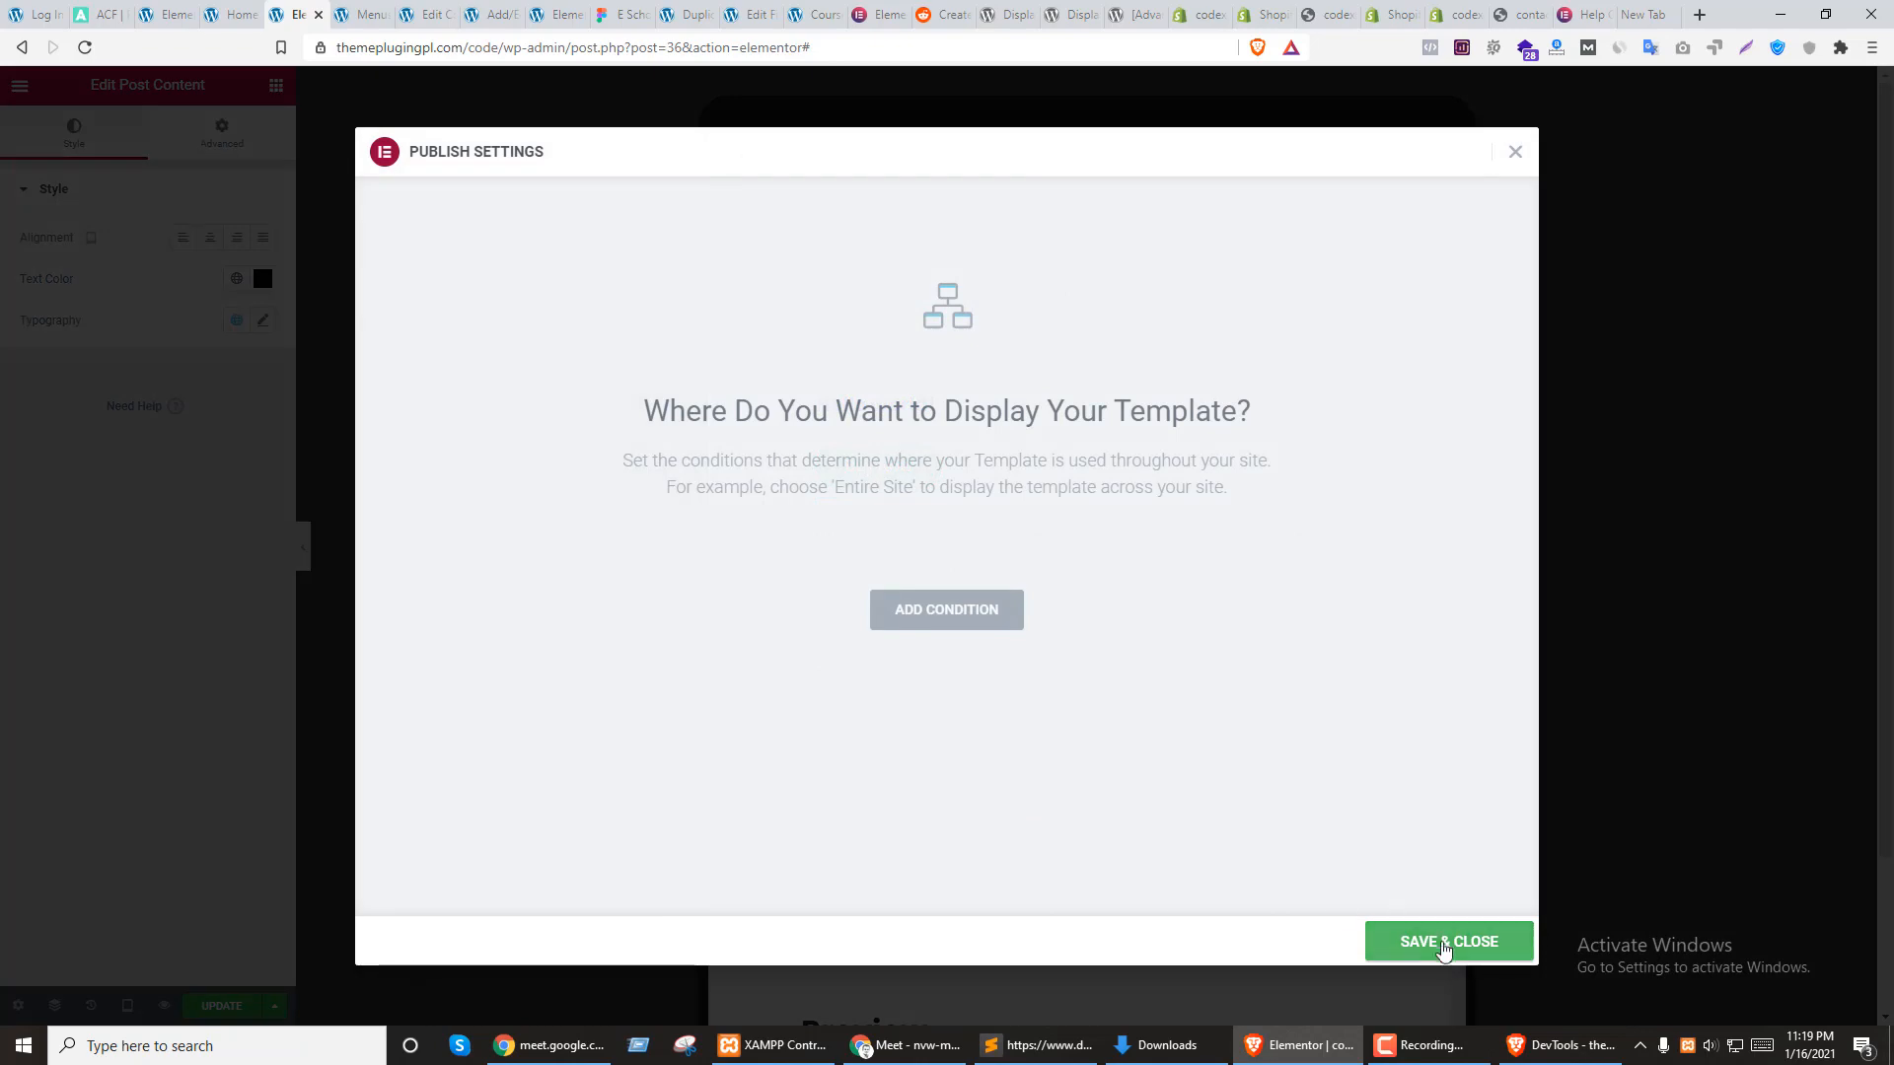
click(1401, 942)
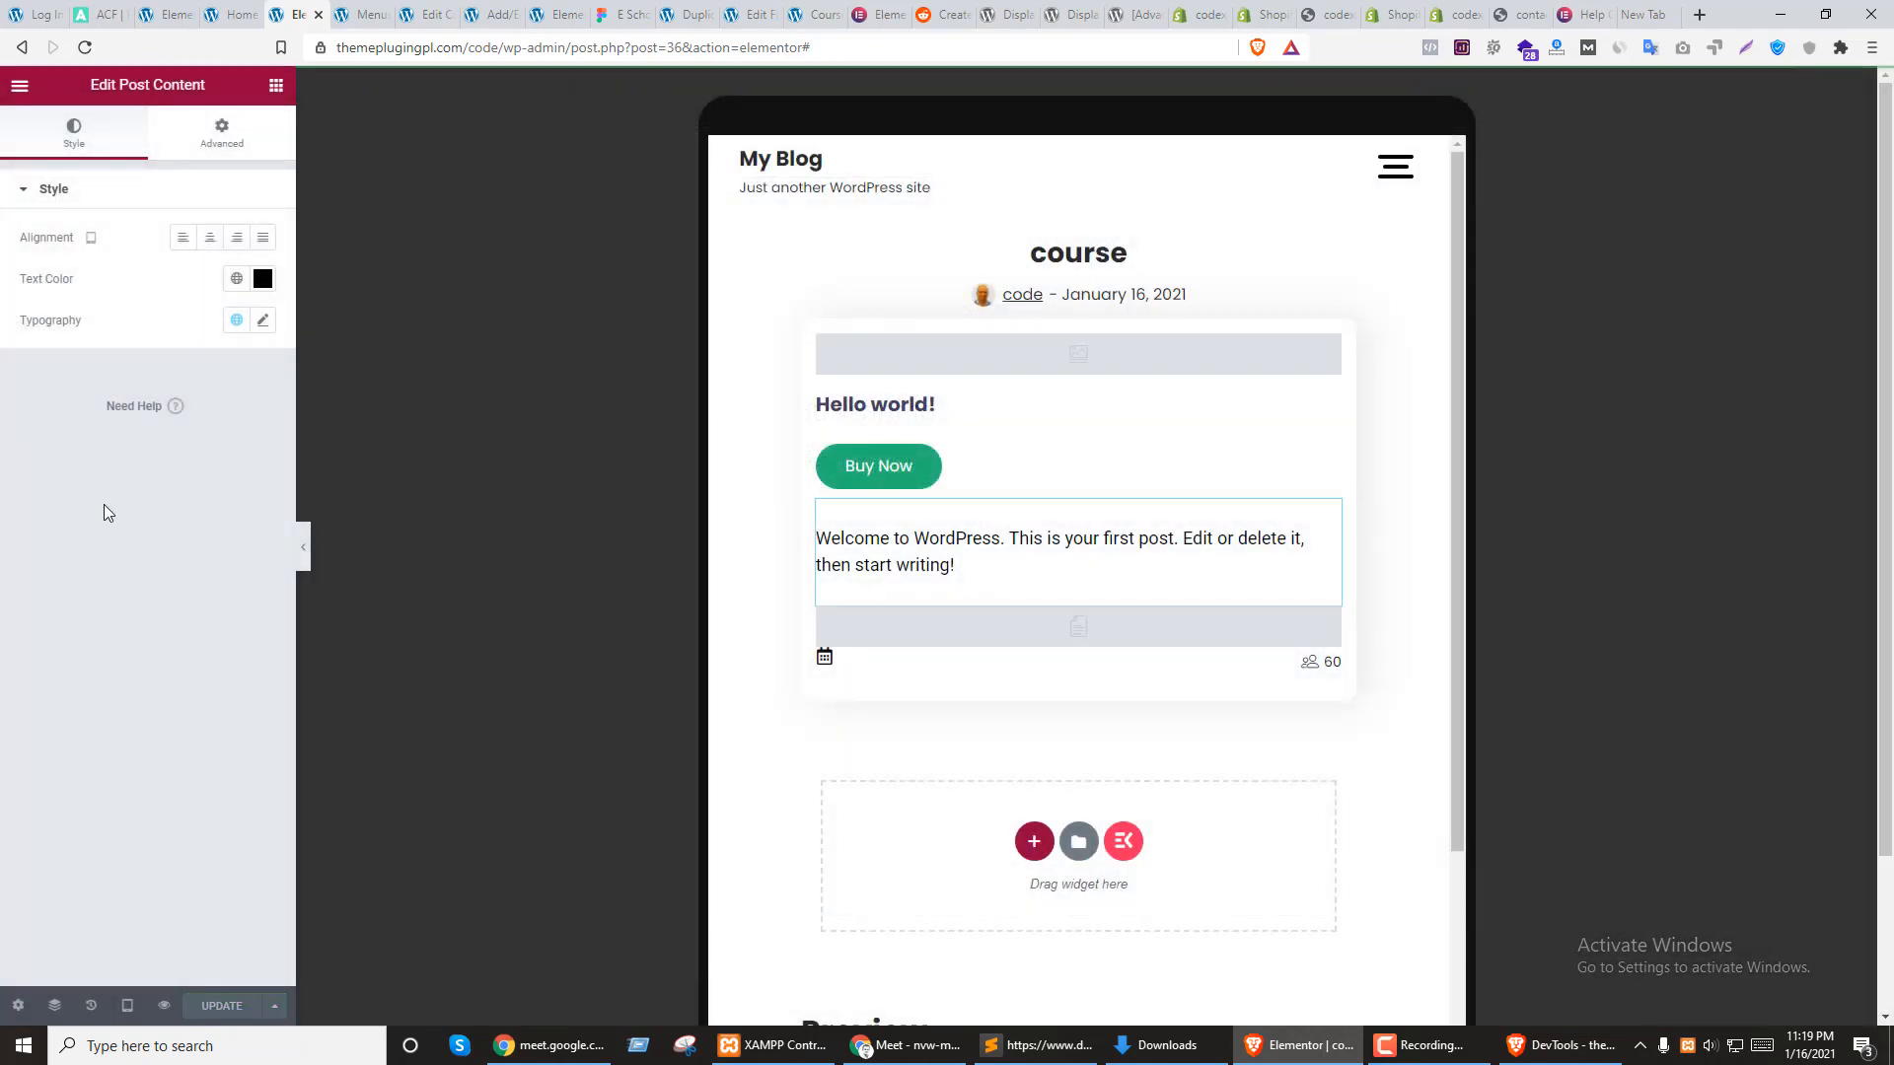
Reload the published Home page and compare the full post content with the excerpt on the course cards
key(ctrl+shift+Tab)
key(ctrl+r)
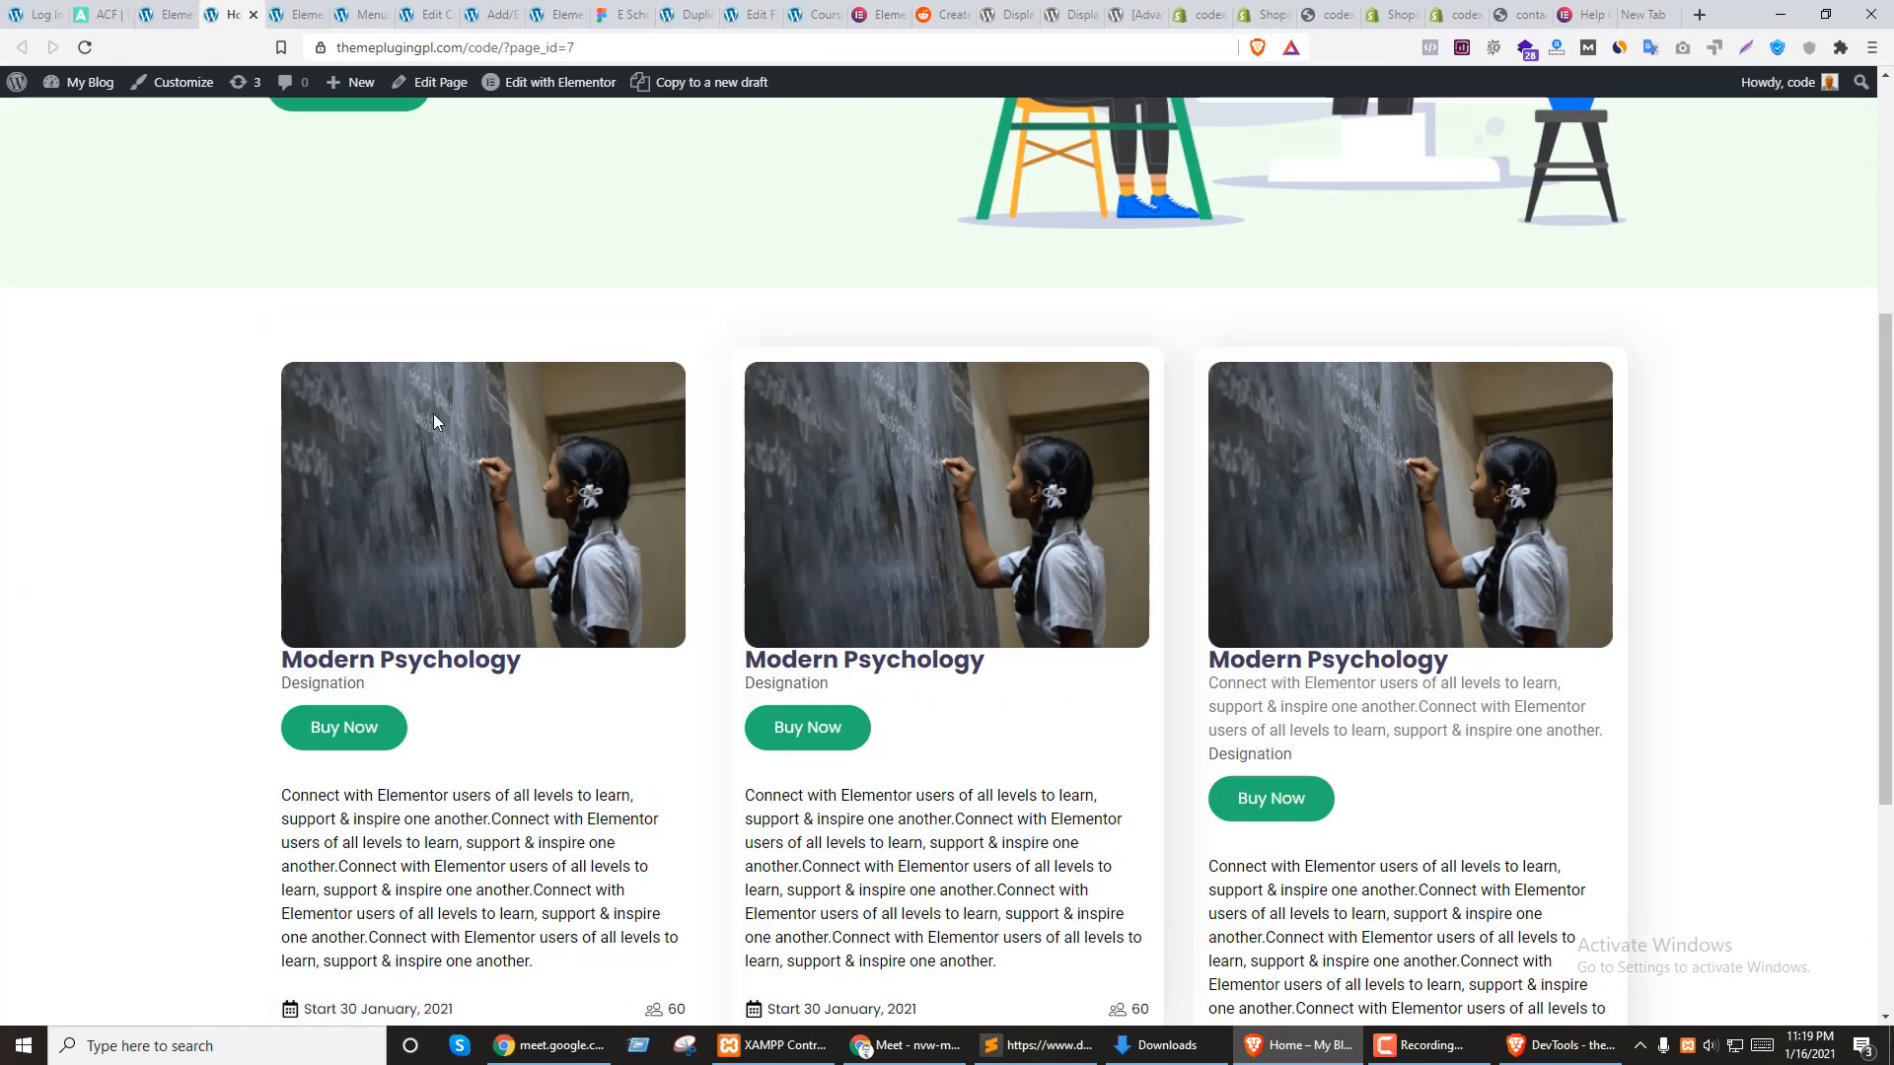
scroll(409, 550, down, 3)
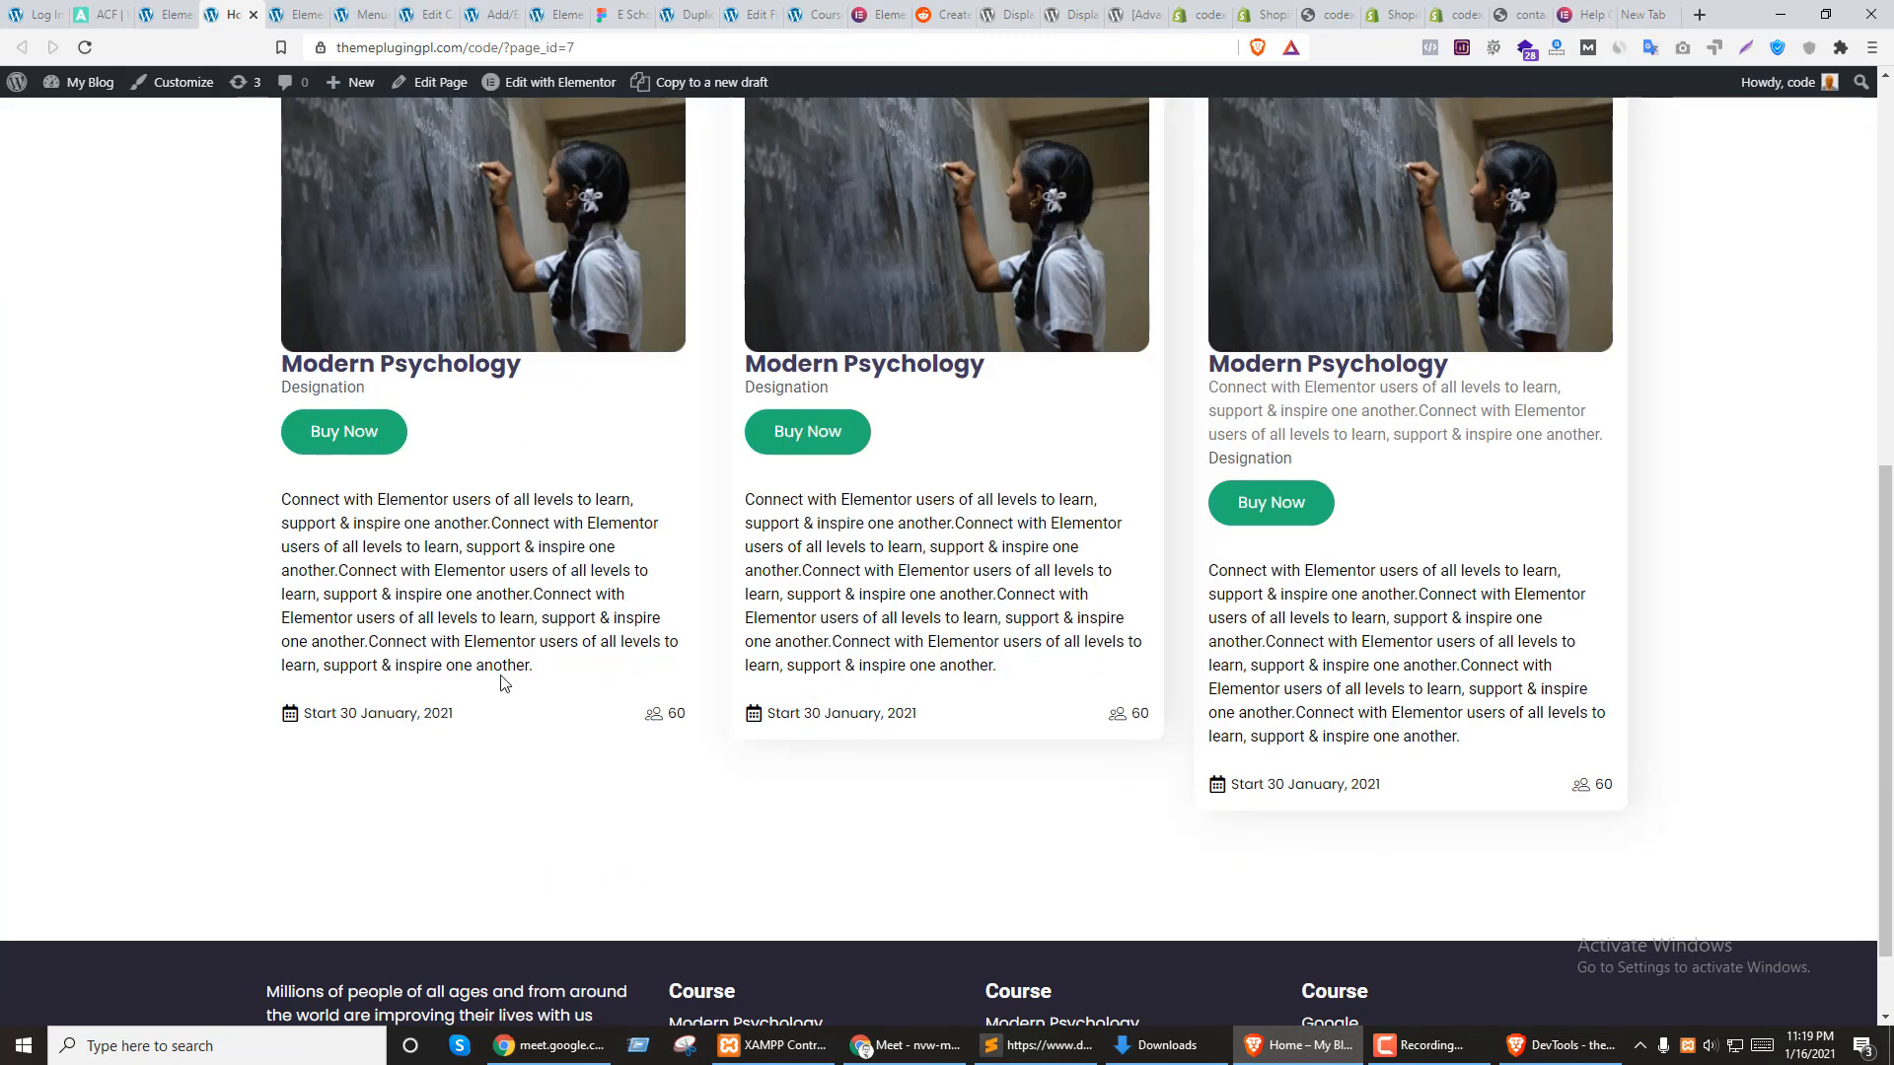
drag(1487, 748, 1212, 564)
click(1303, 387)
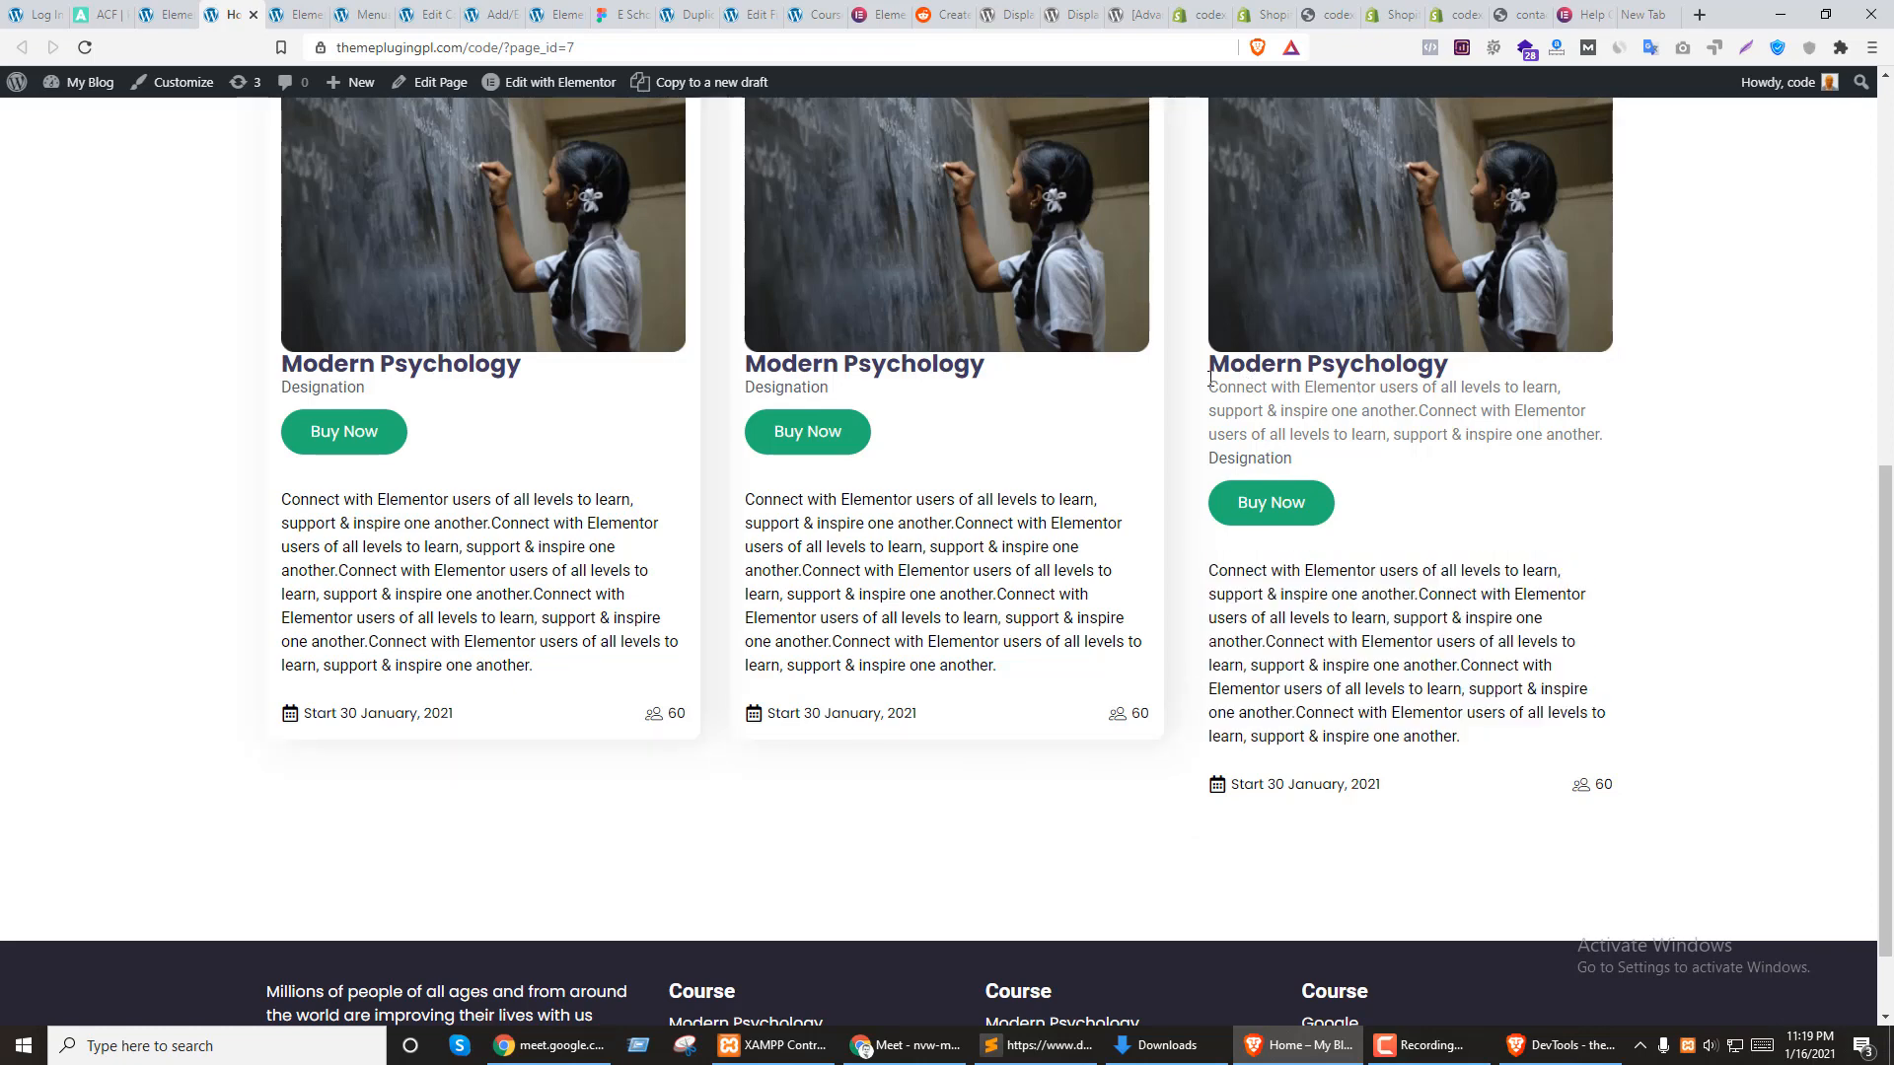
drag(1210, 378, 1359, 460)
drag(1429, 620, 1437, 620)
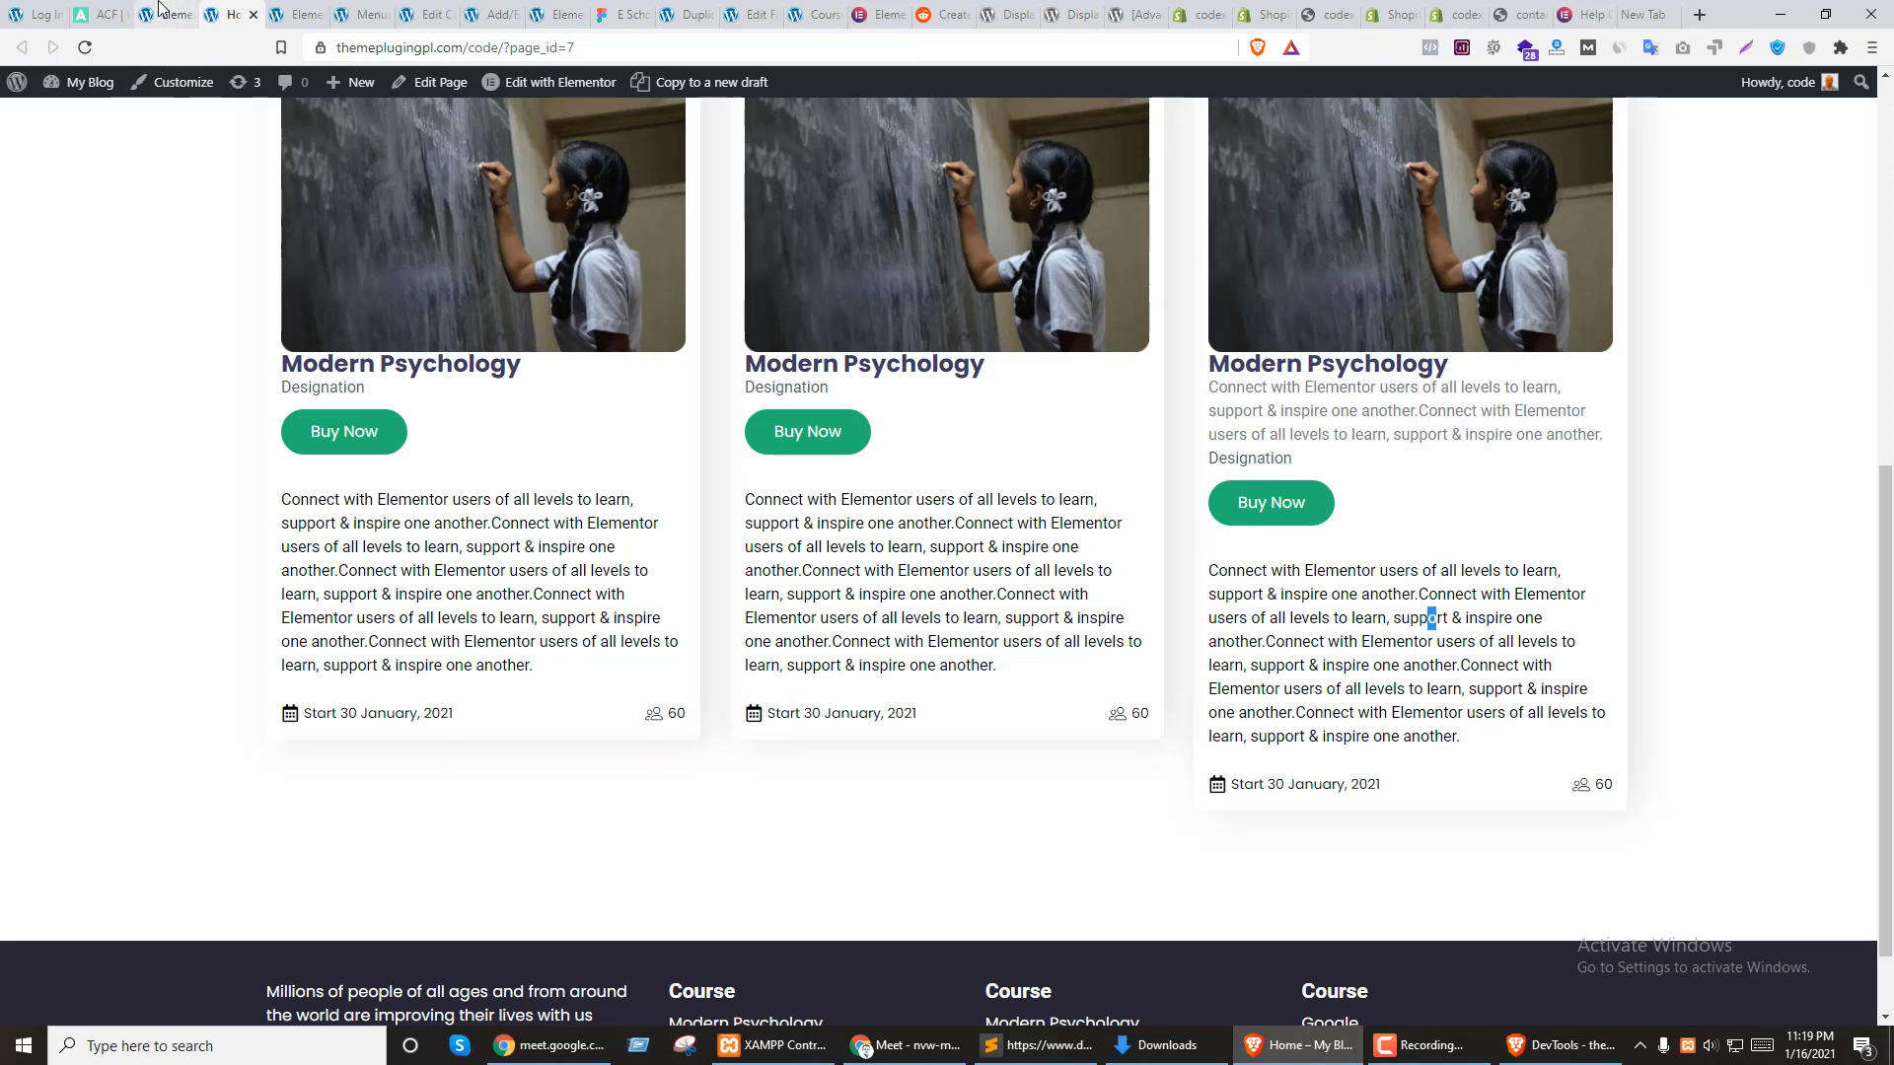
click(366, 12)
click(409, 10)
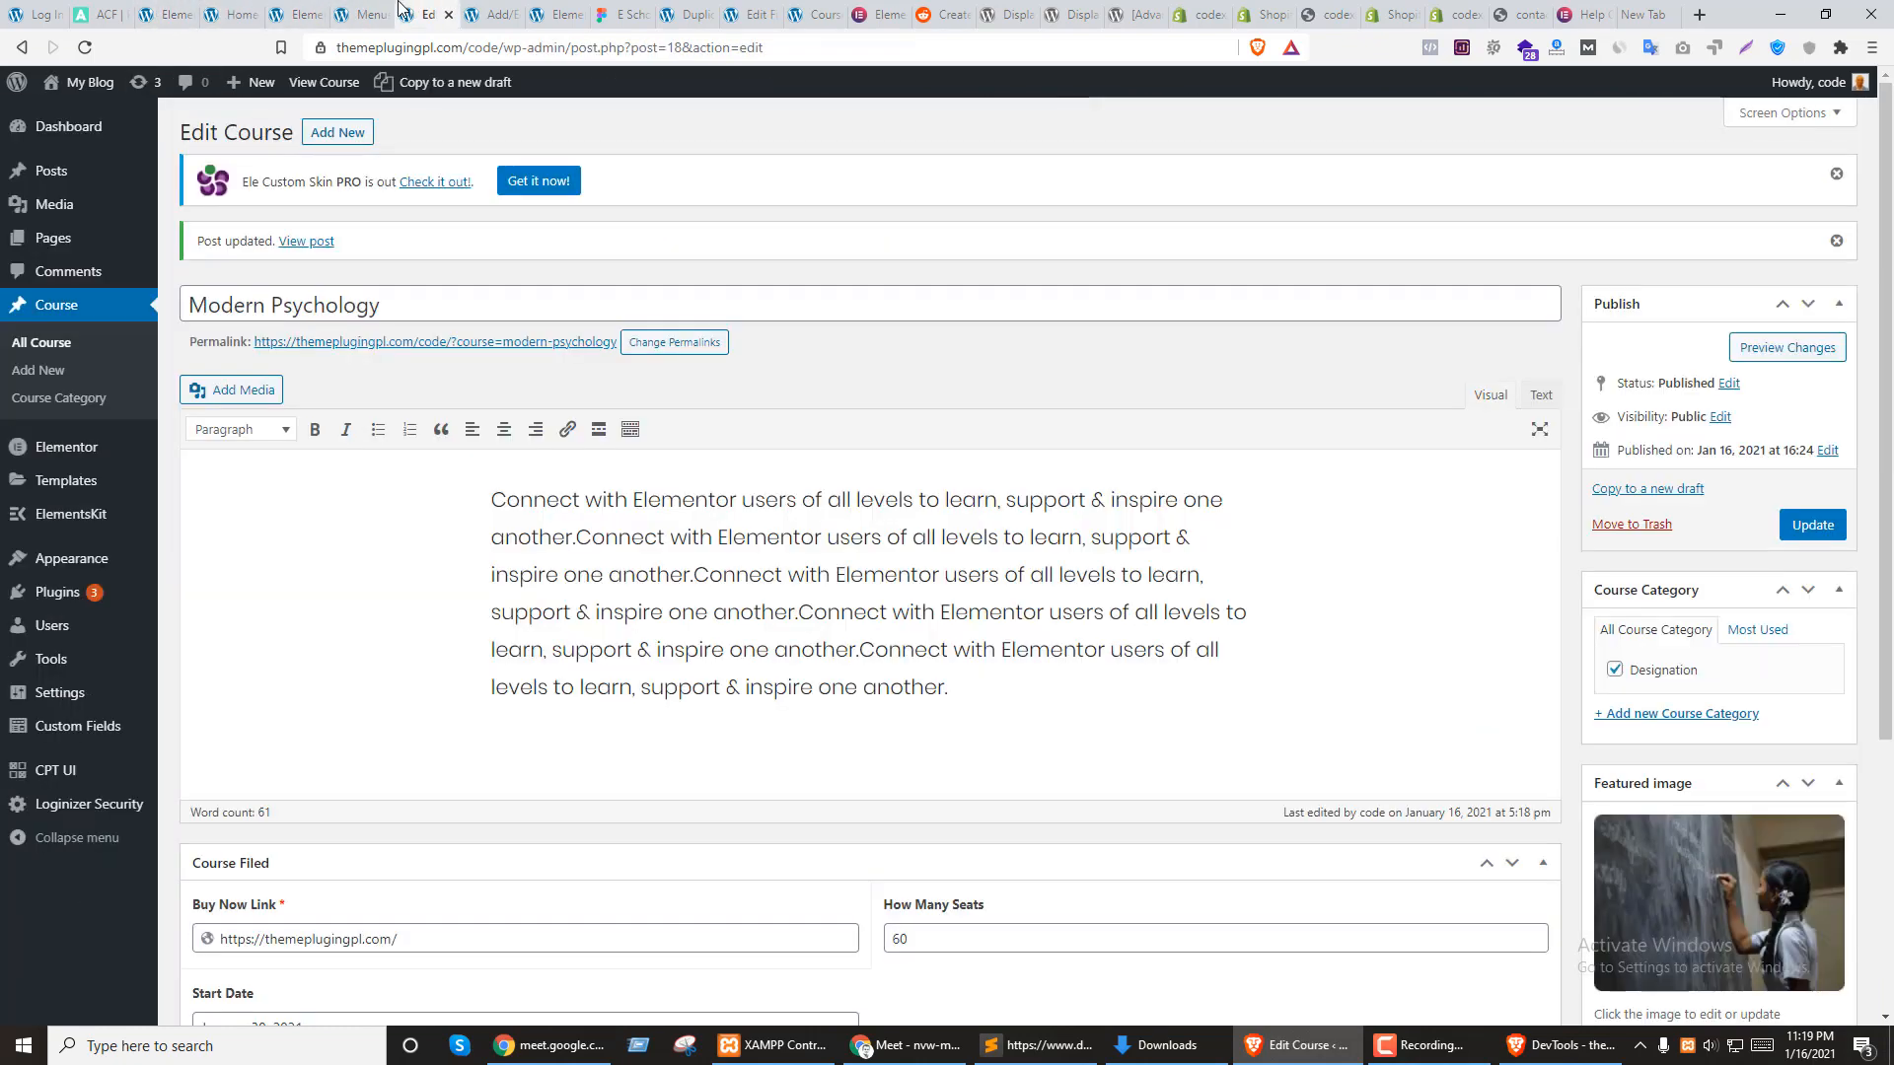
click(490, 14)
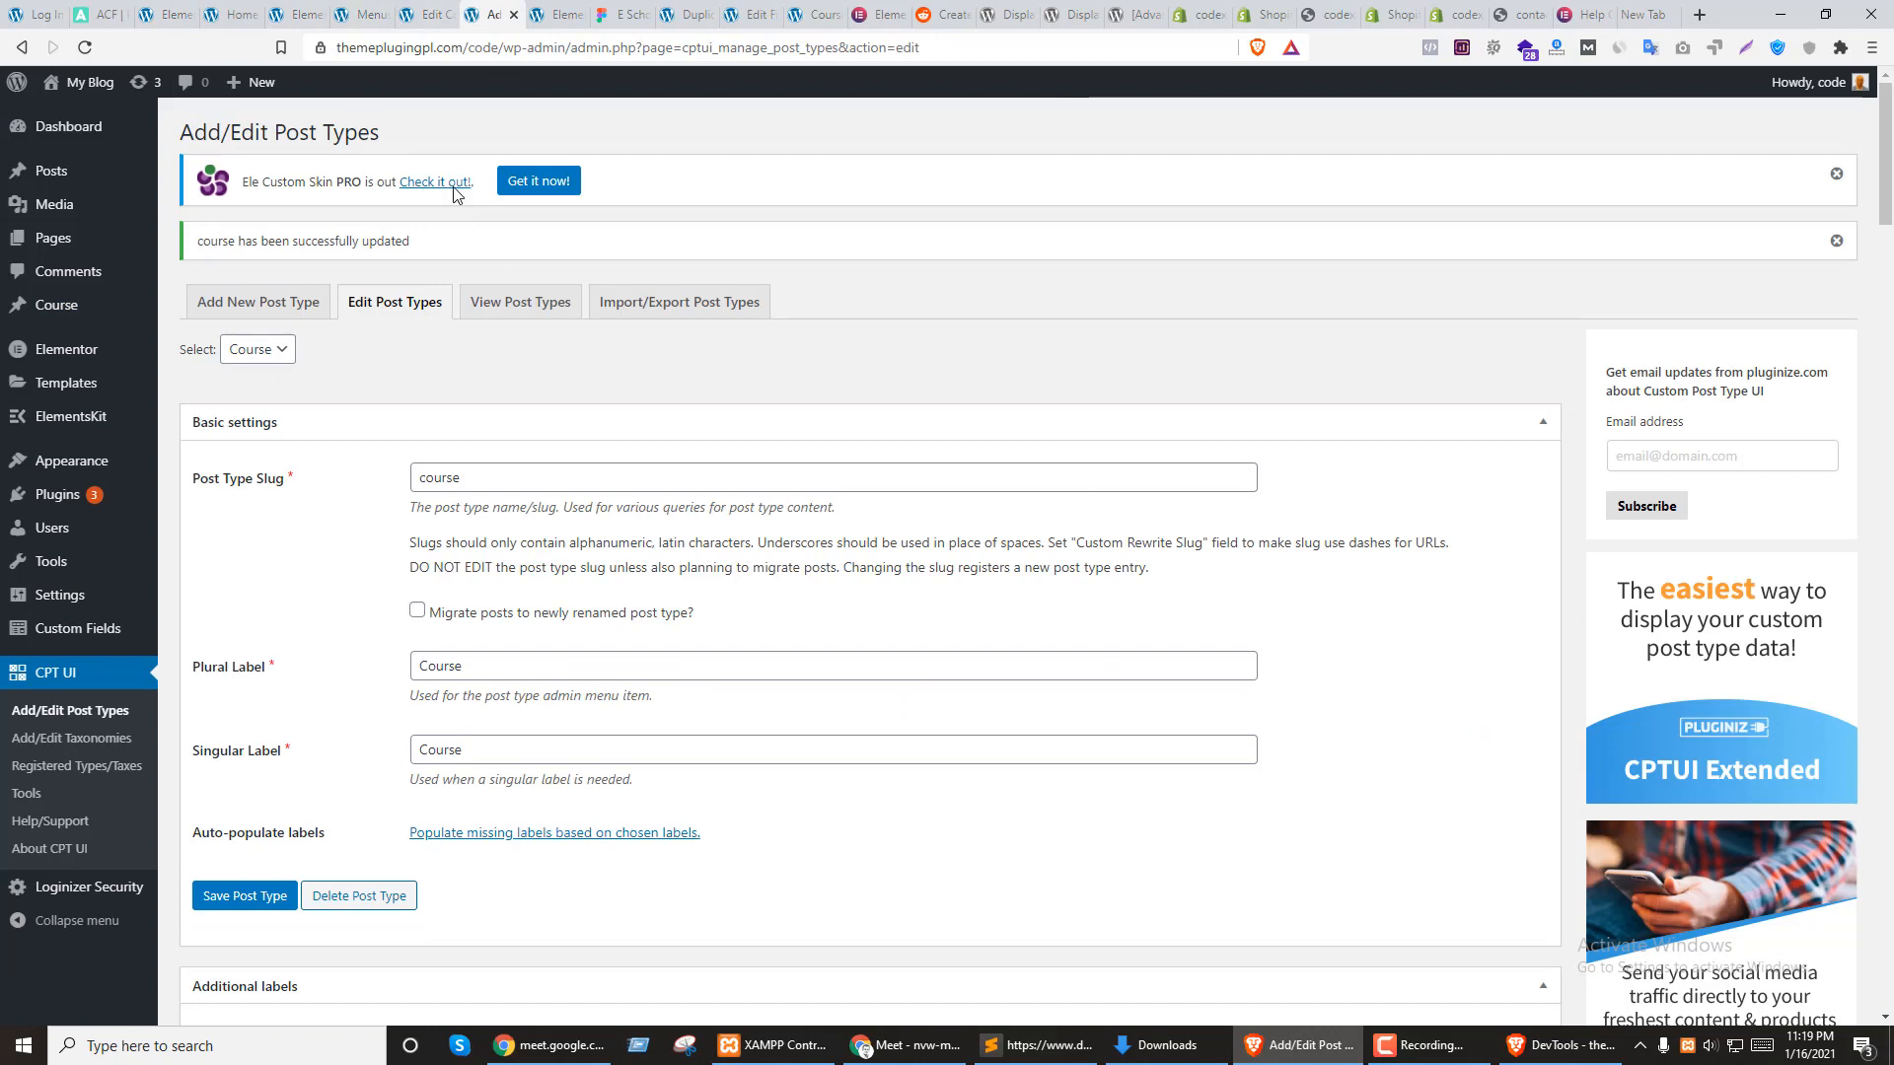
Delete the Post Content and Read More widgets from below the Buy Now button in the course loop template
click(317, 8)
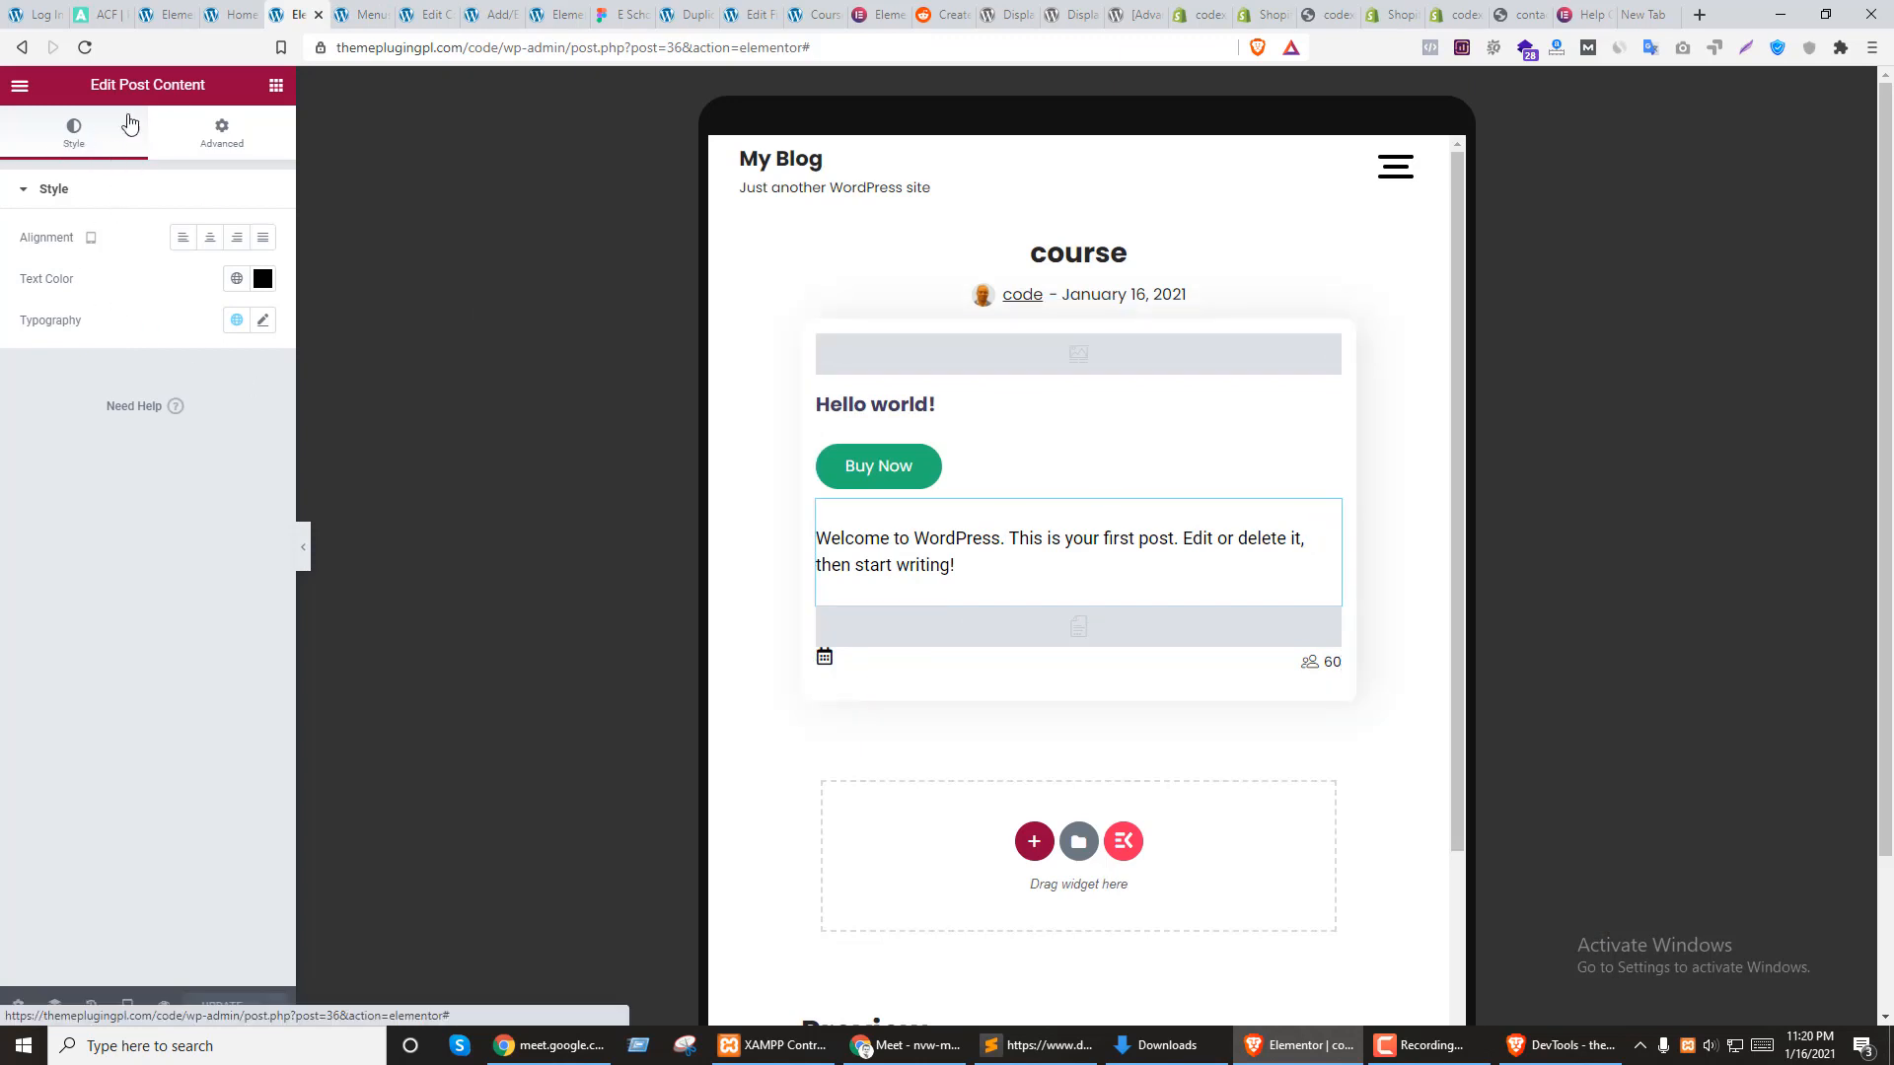
right_click(1322, 516)
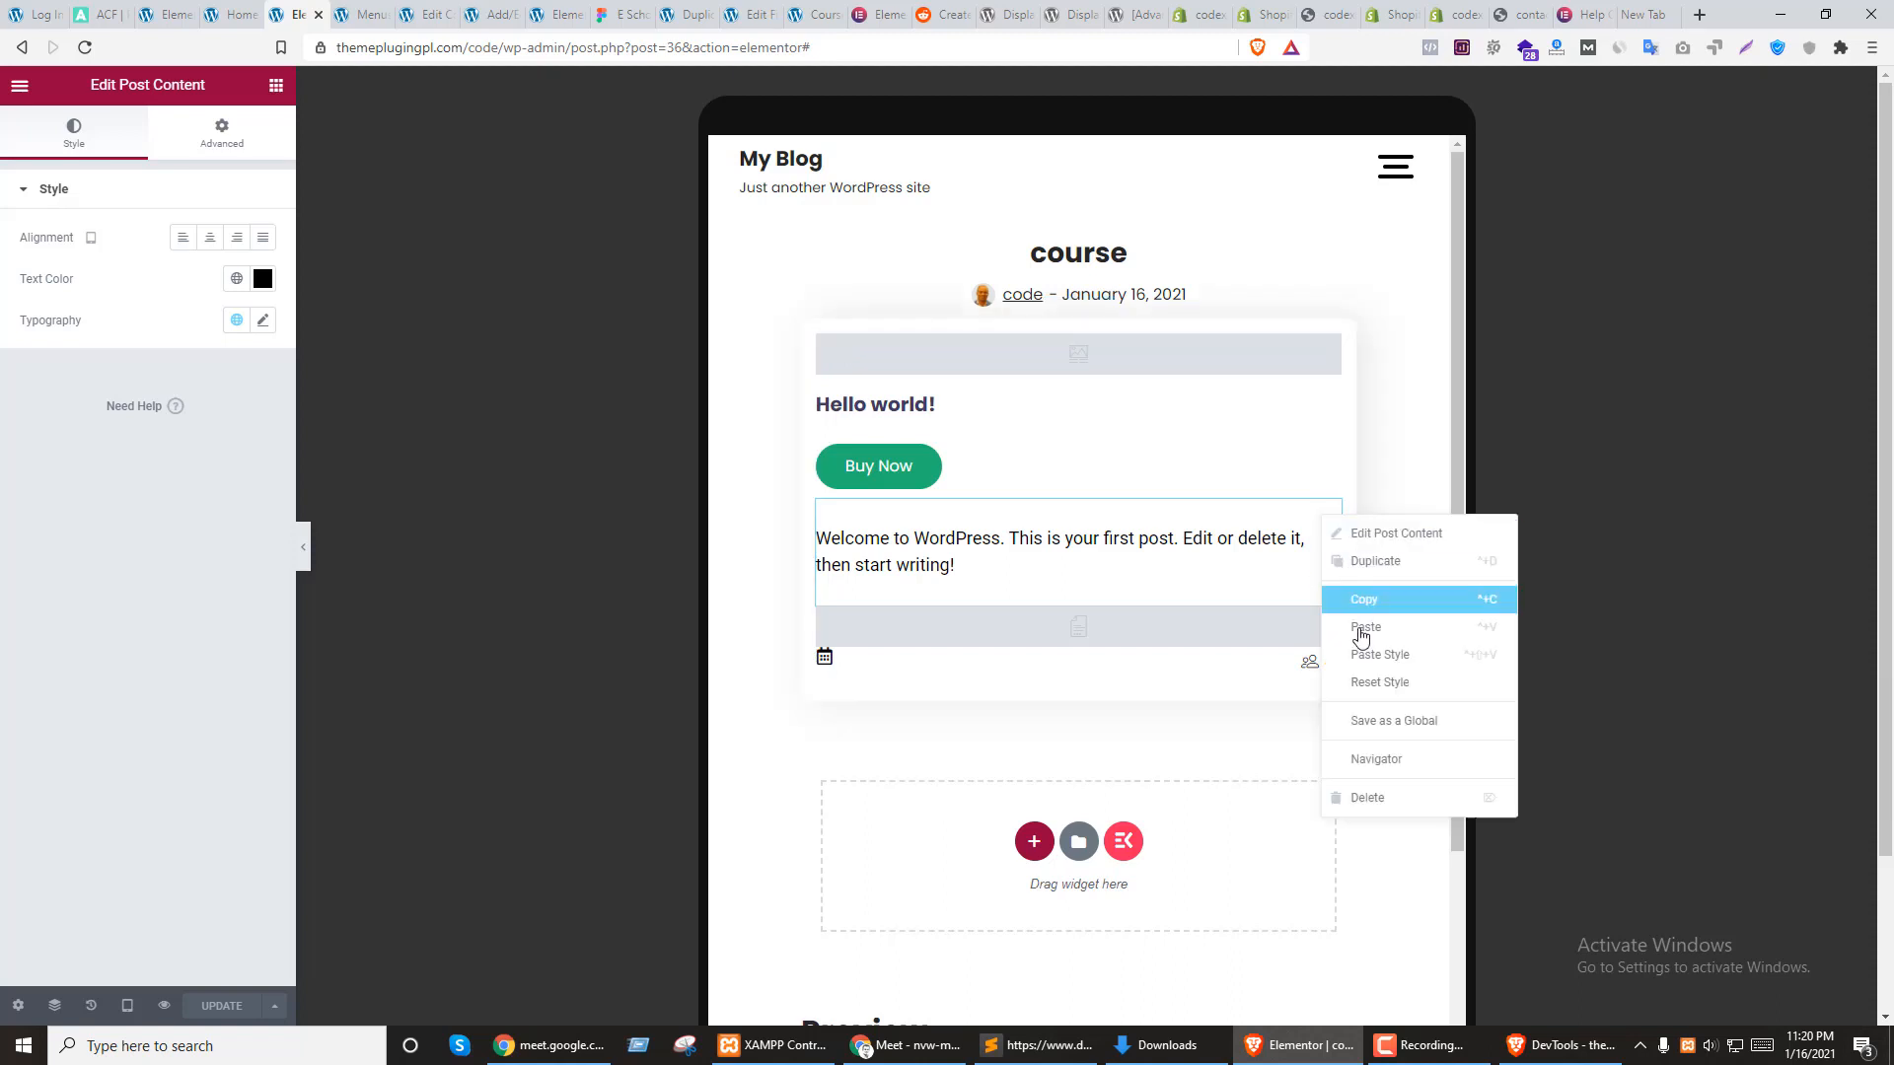
click(1381, 797)
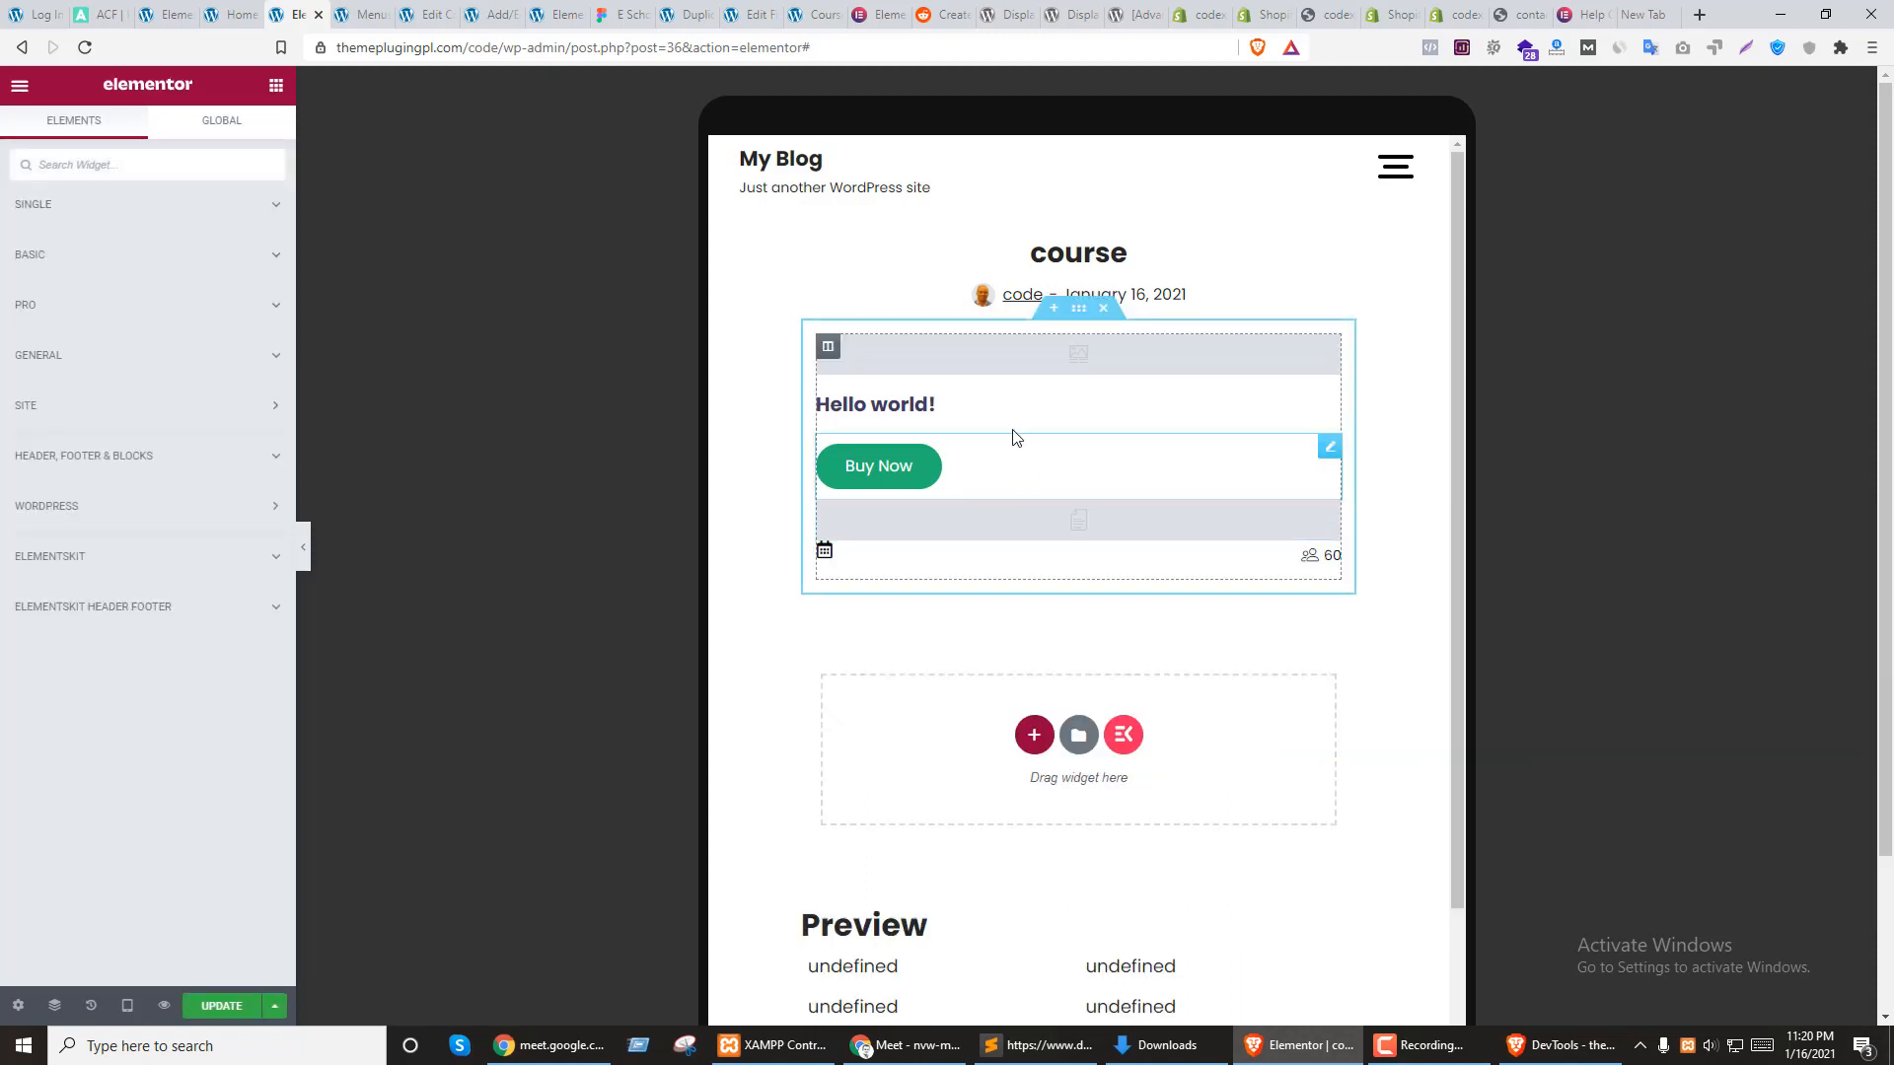
click(968, 525)
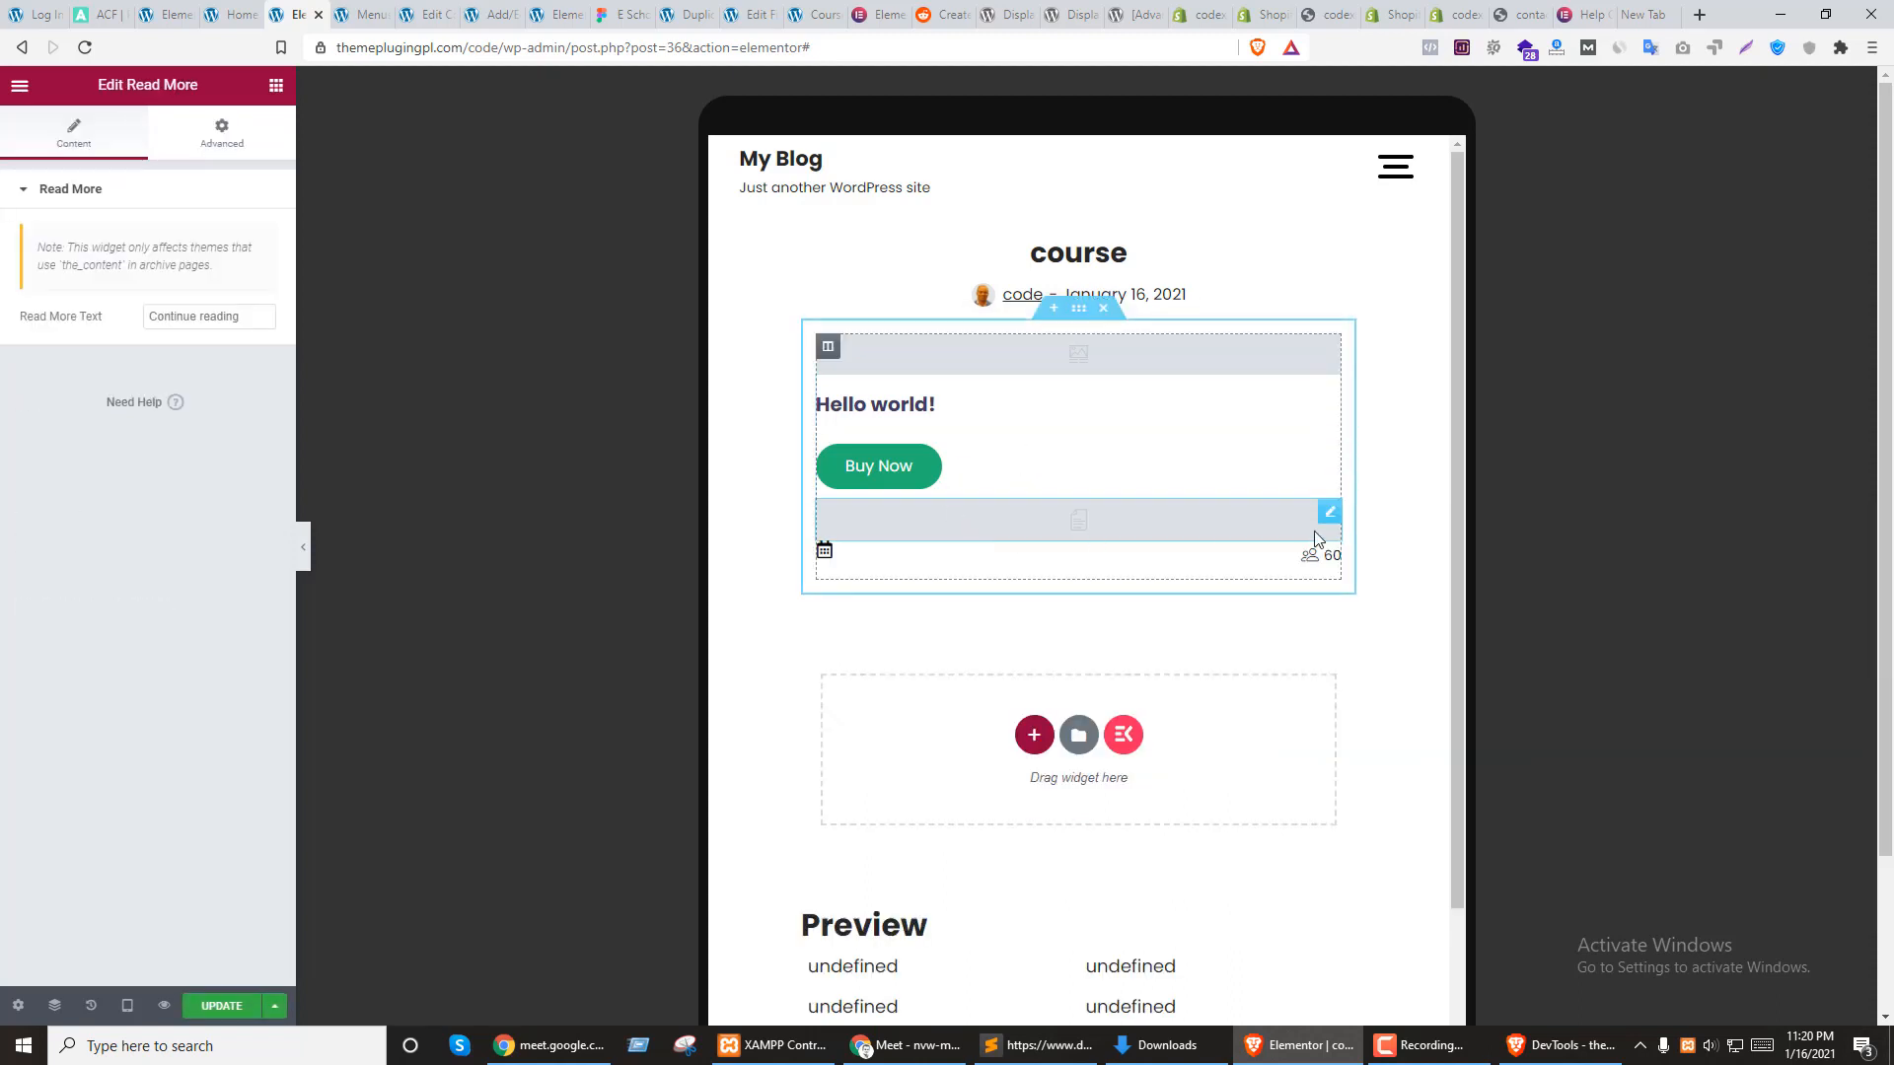
right_click(1326, 512)
click(1374, 795)
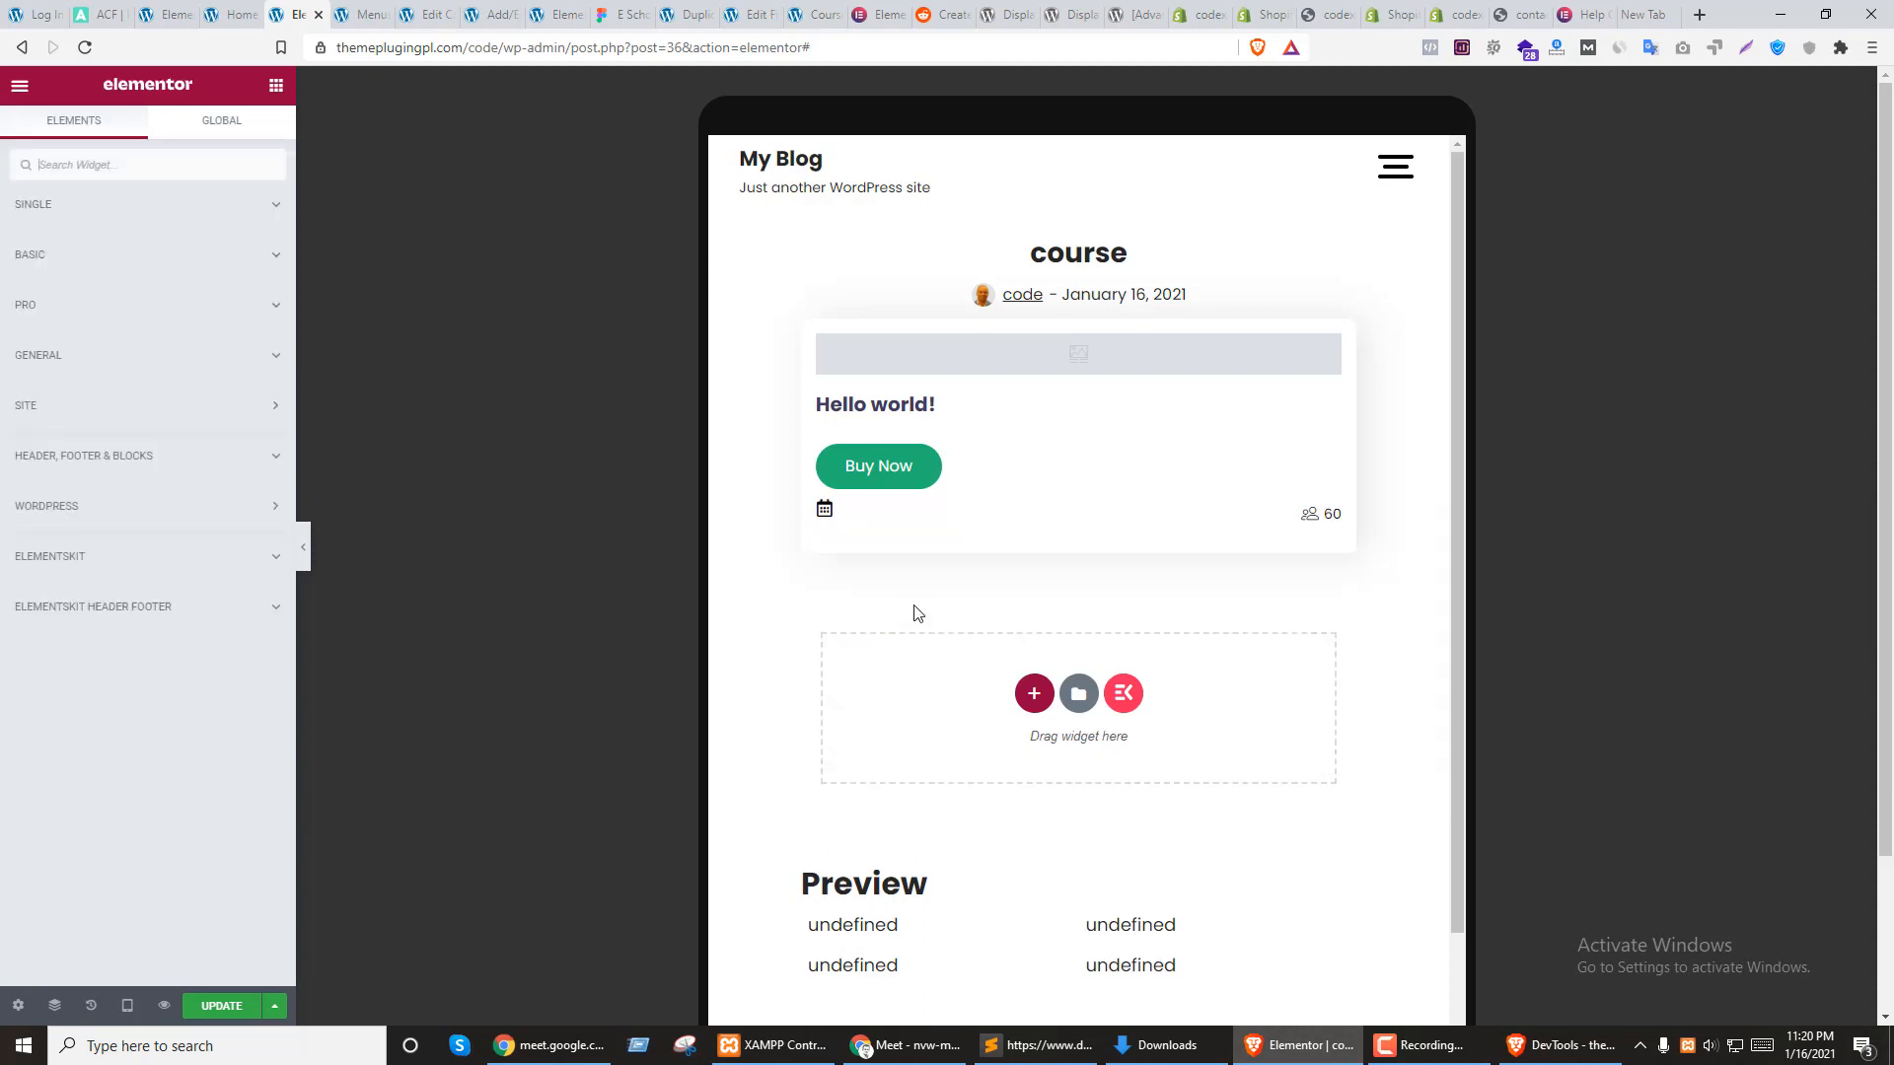
Move the Post Excerpt widget below Post Info and above the Button in the template's Navigator structure
click(54, 1006)
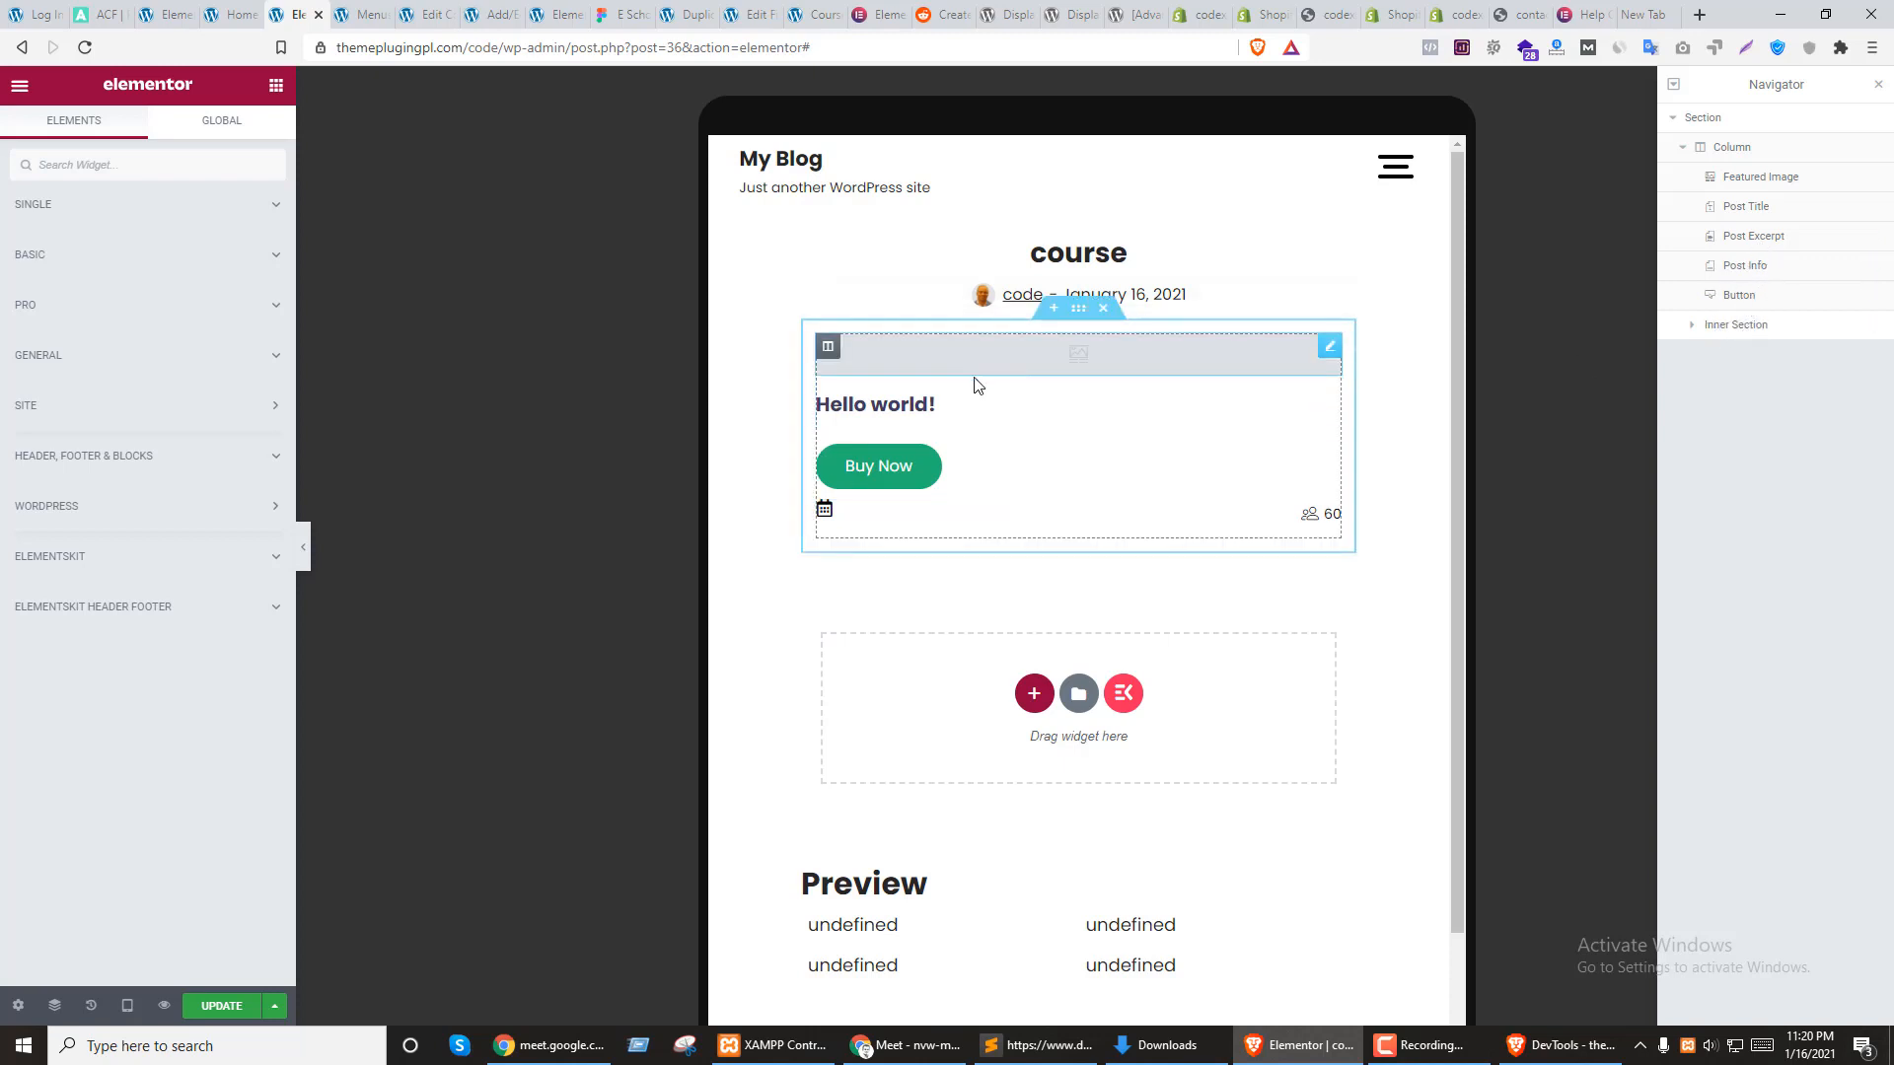
mouse_move(1756, 240)
mouse_down()
mouse_move(1775, 310)
mouse_move(1779, 256)
mouse_up()
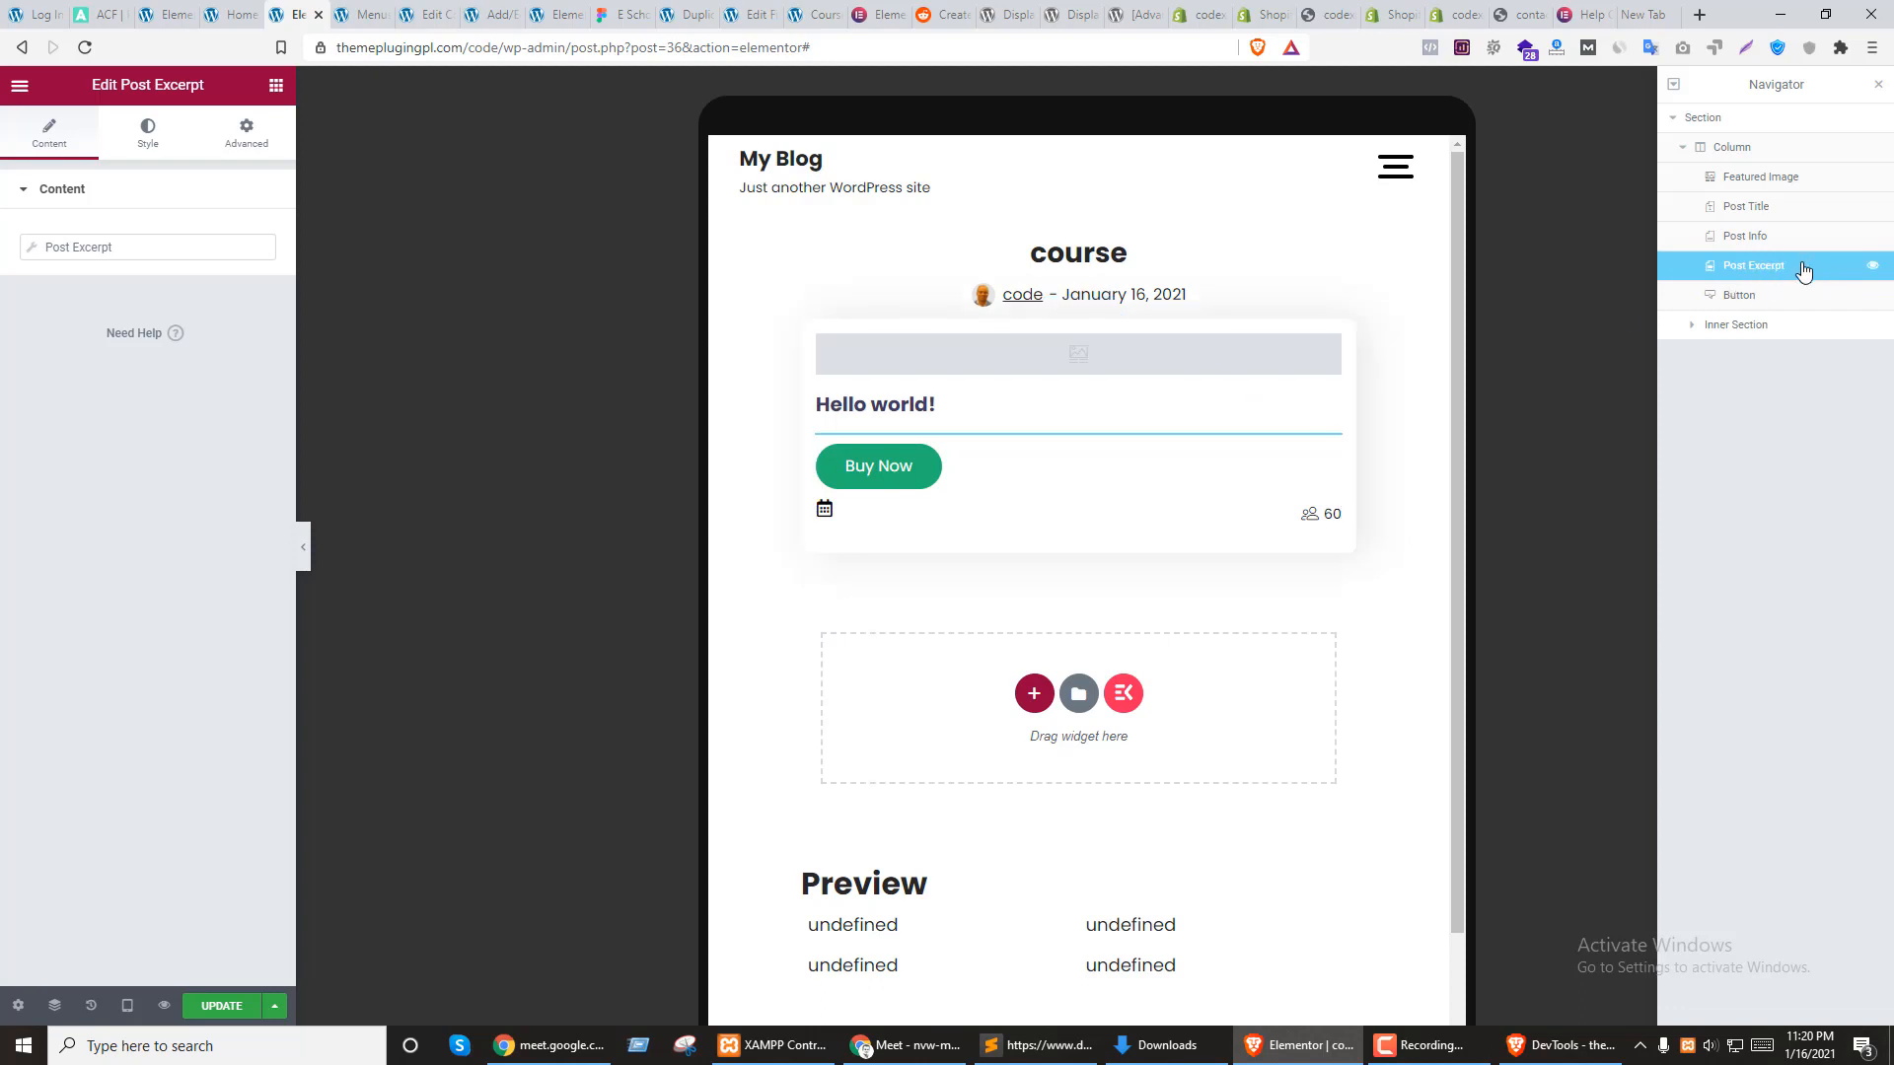
Add a Heading widget to the course loop template and place it between Post Excerpt and Button in the structure
click(275, 87)
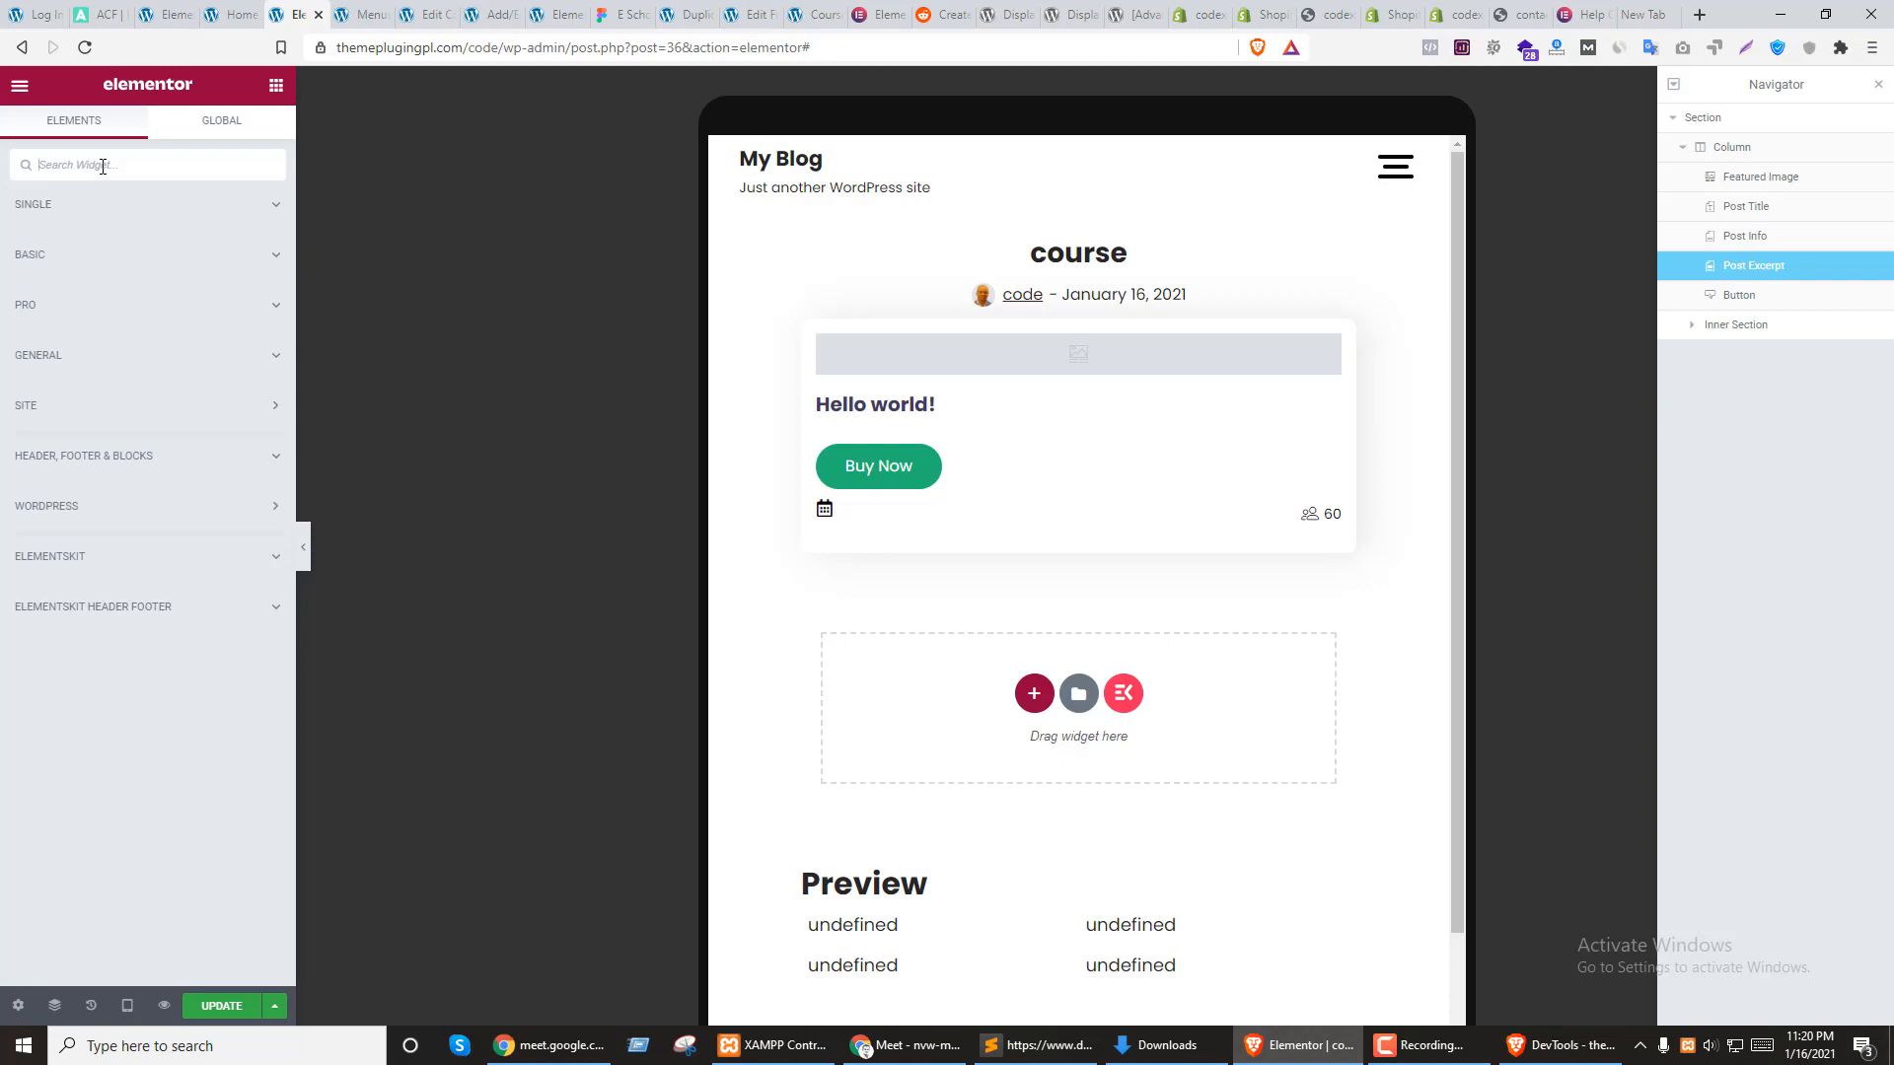
text(text)
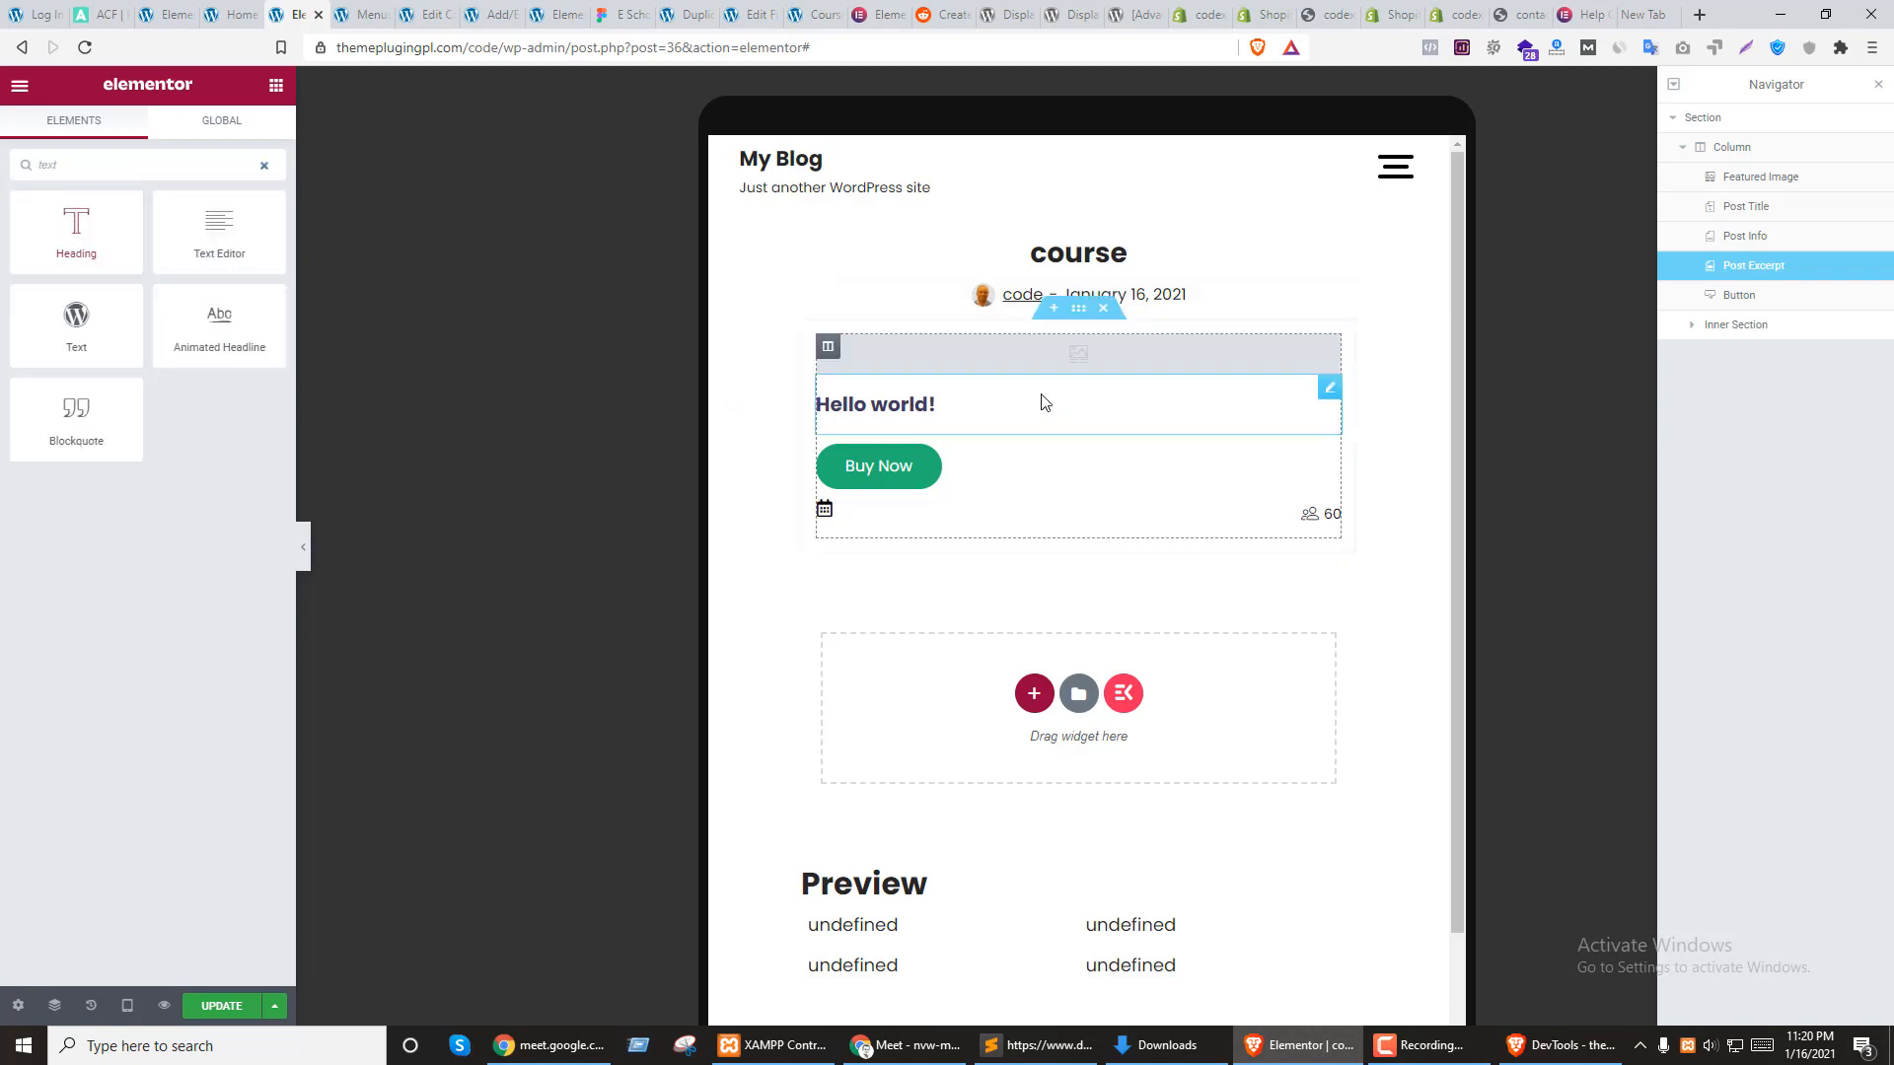
drag(74, 232, 1044, 449)
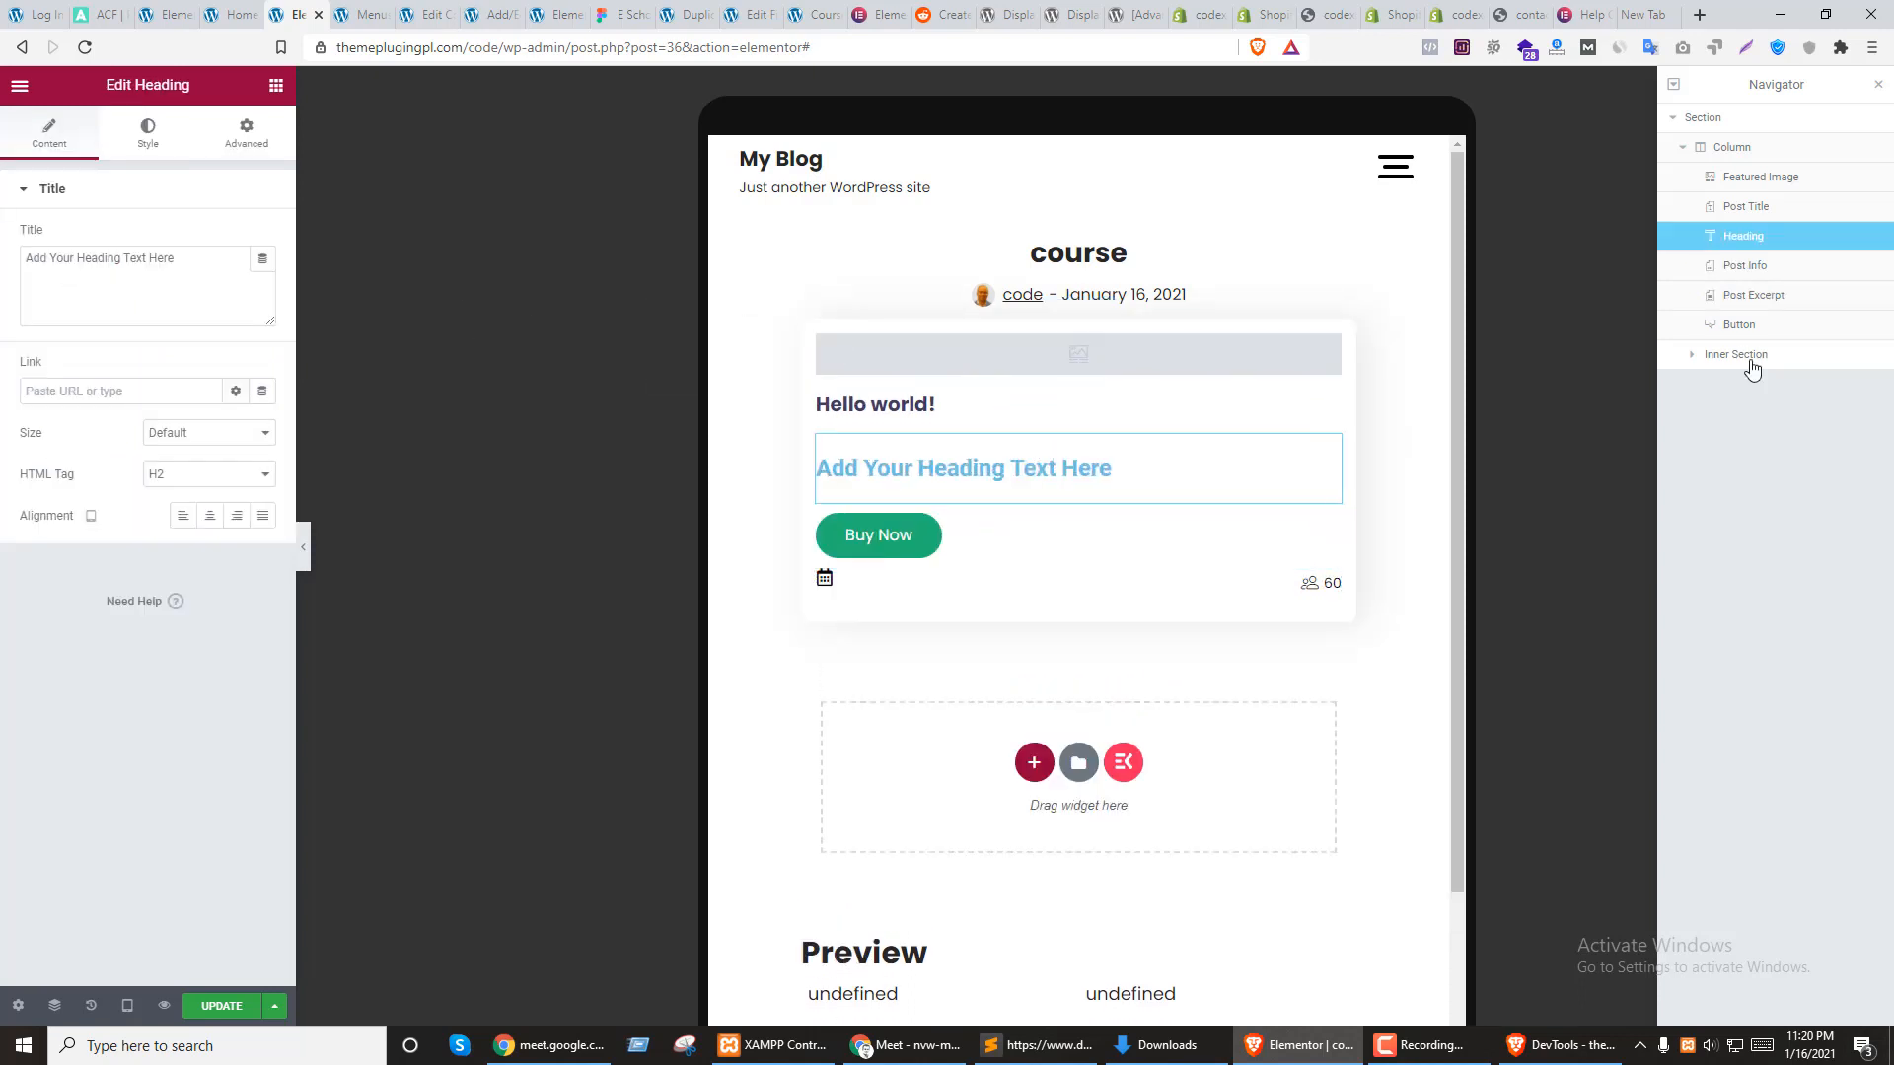
drag(1748, 240, 1776, 301)
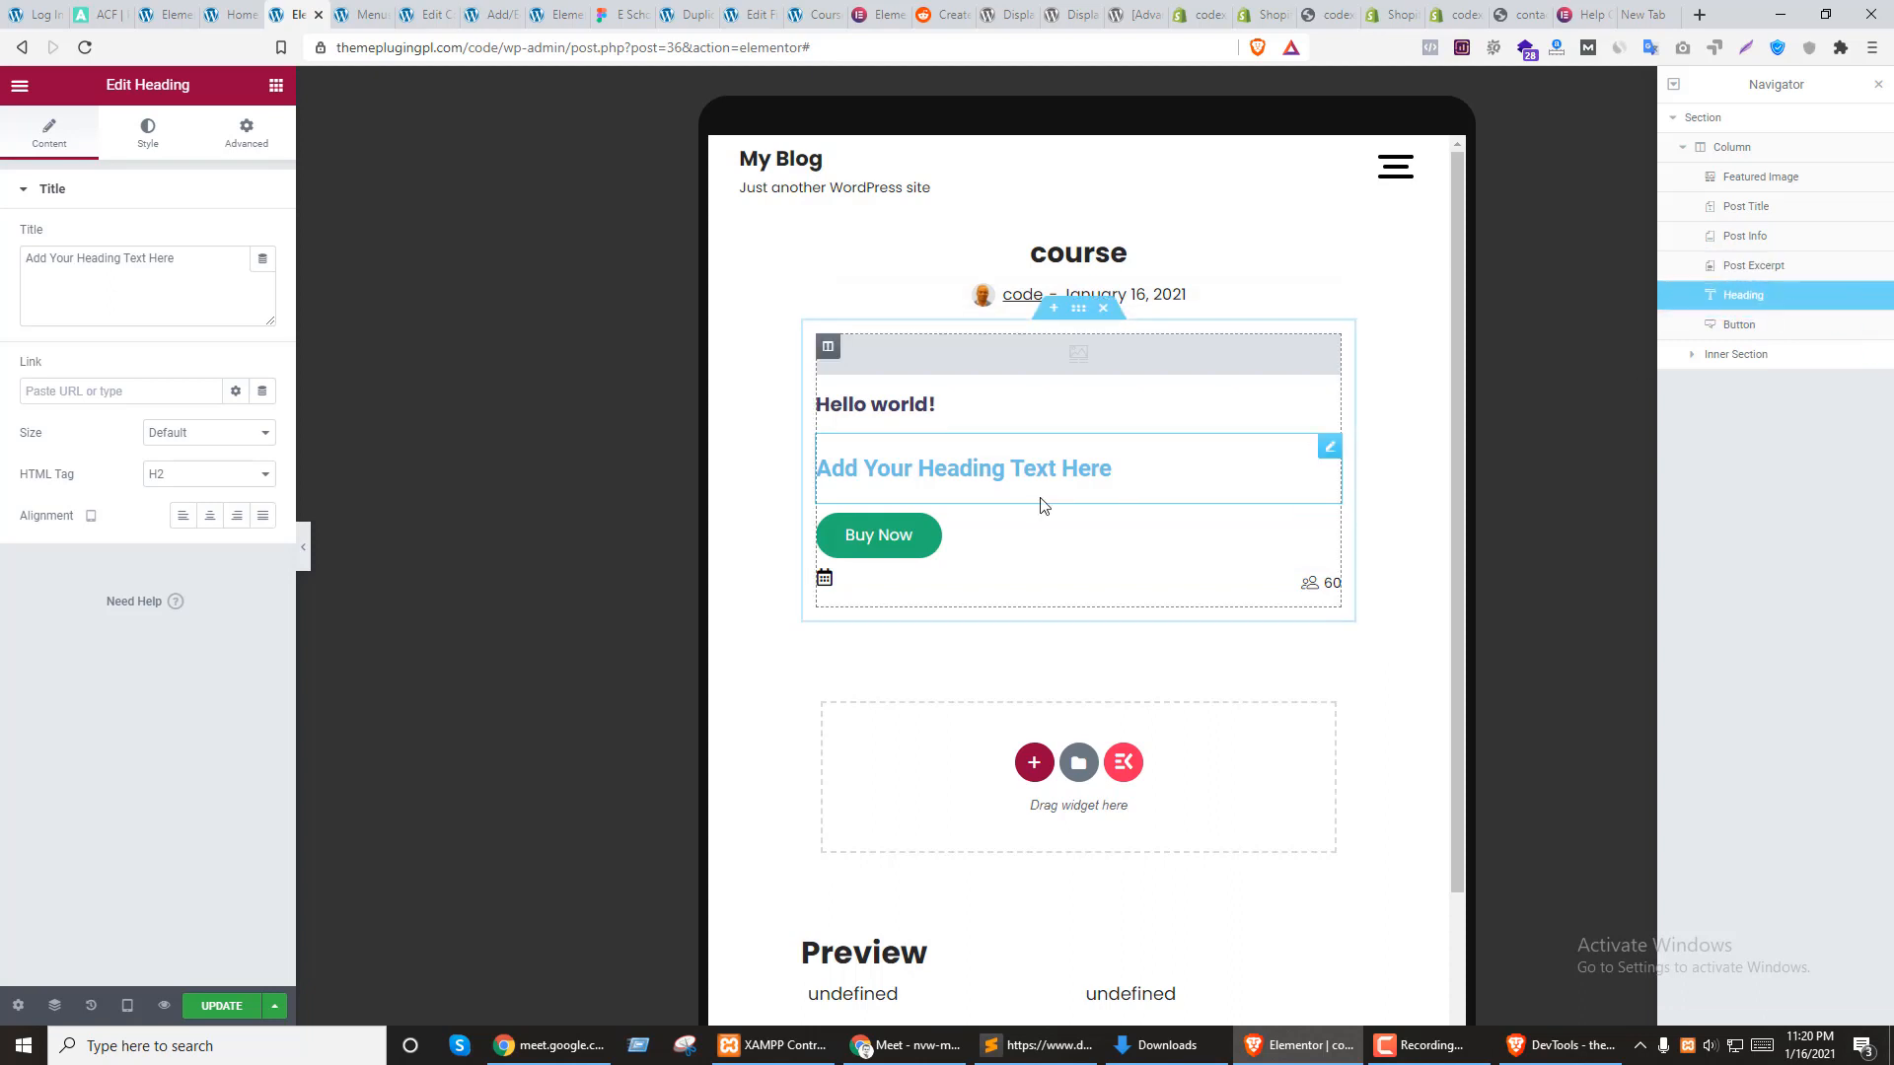
Set the new heading's title to "read More" and link it dynamically to the Post URL
click(95, 269)
key(ctrl+a)
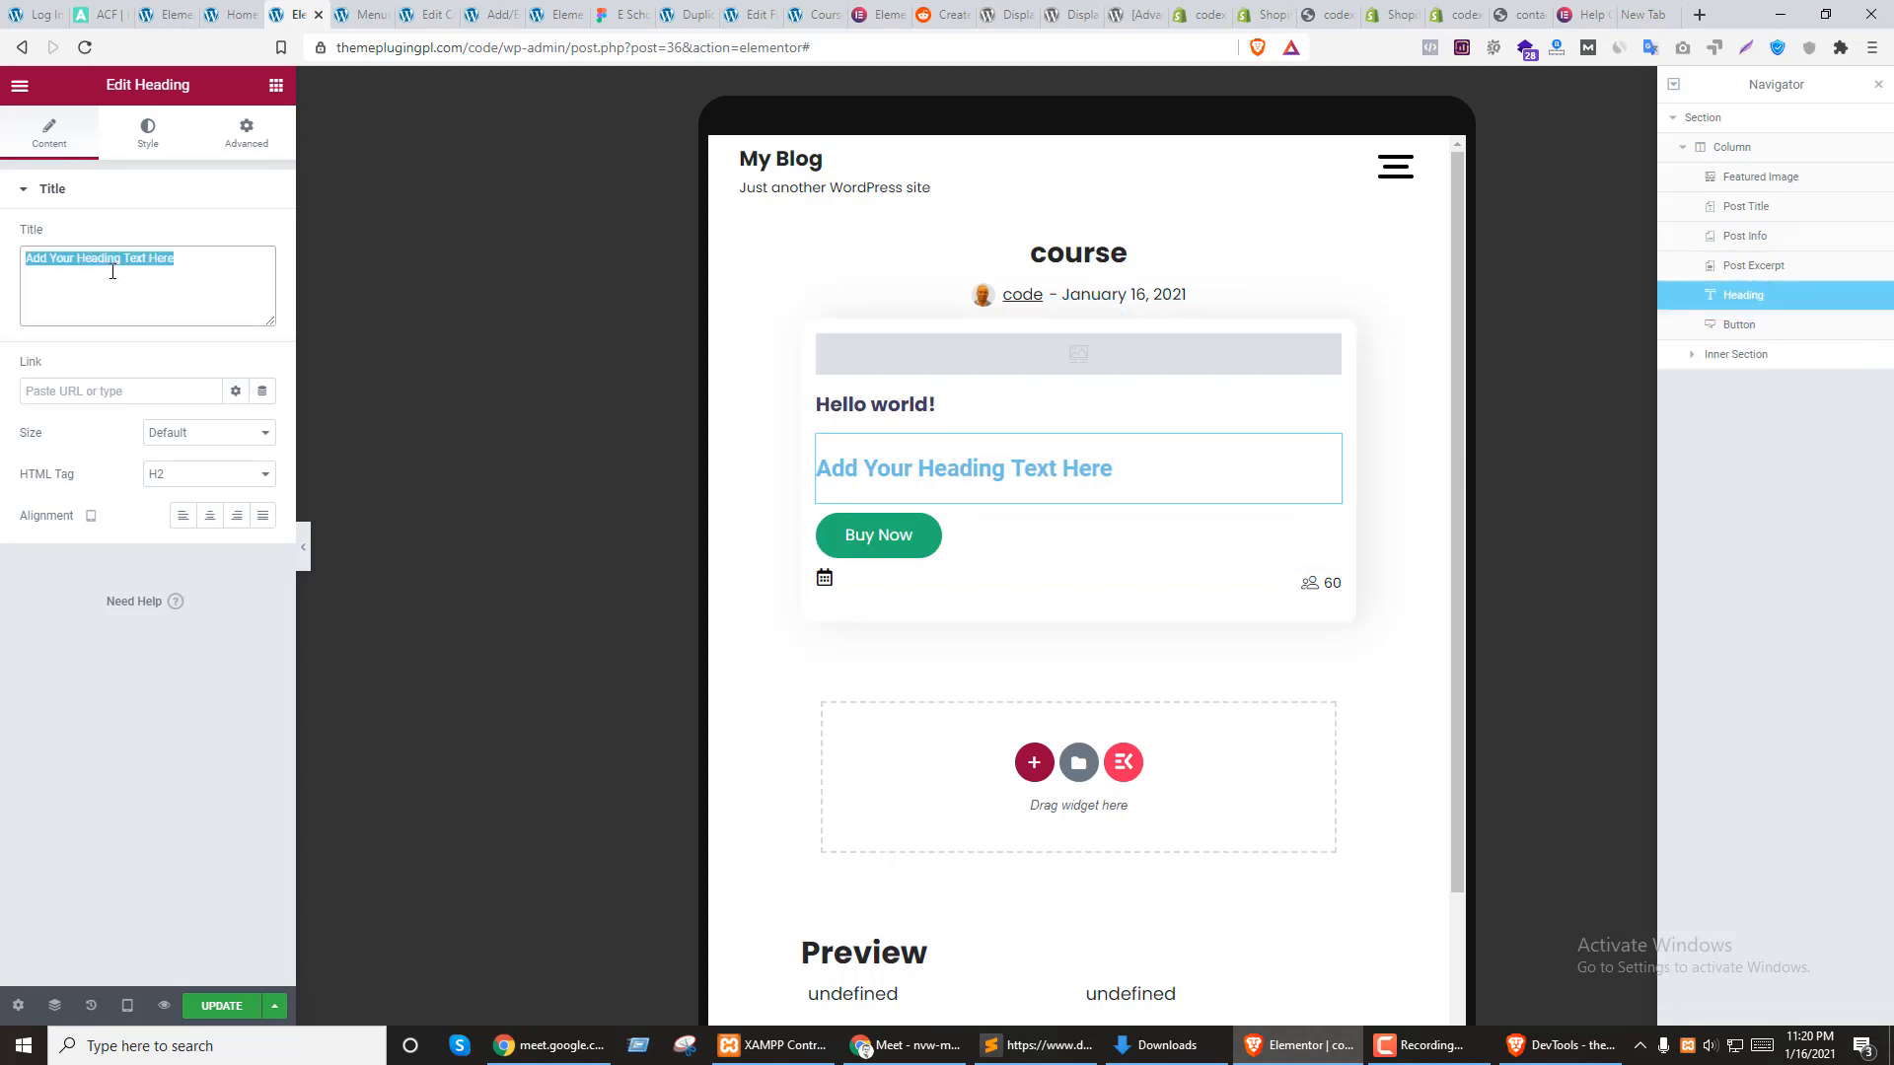
text(r)
key(BackSpace)
text(read More)
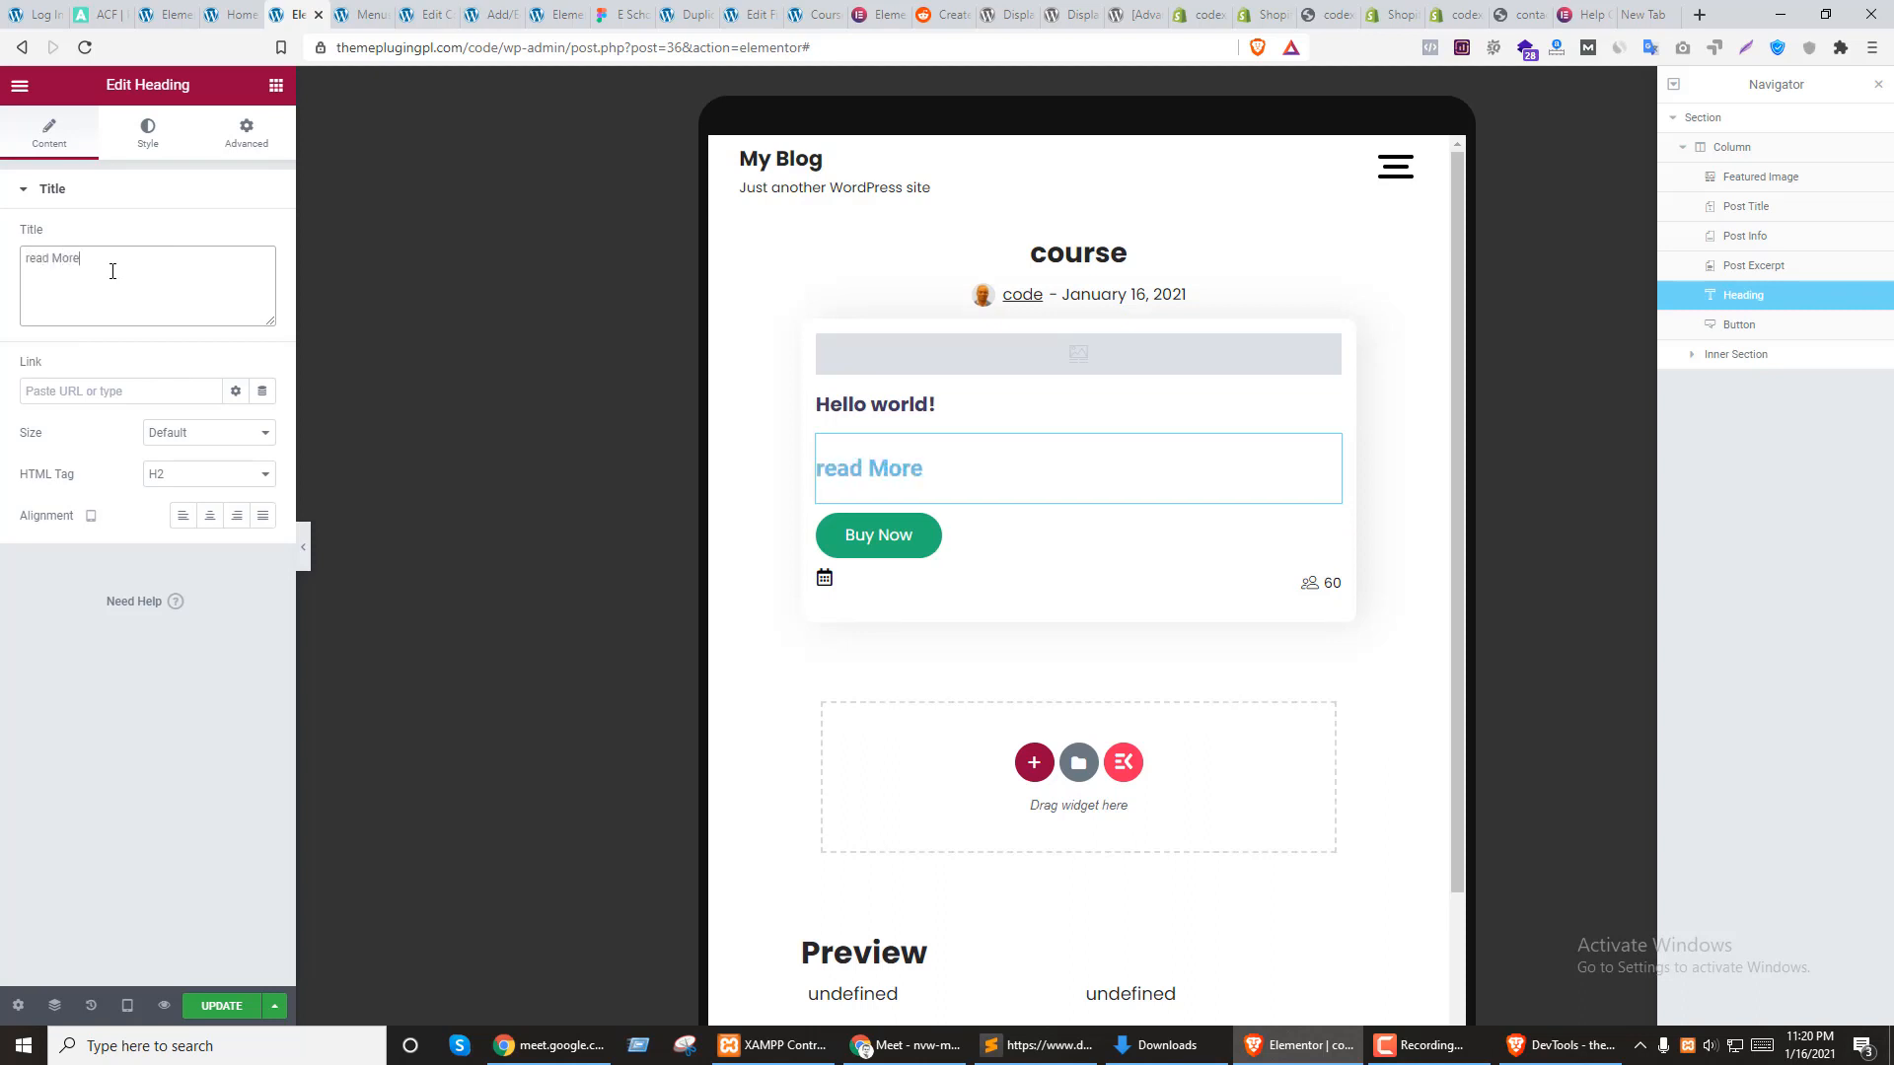
click(263, 393)
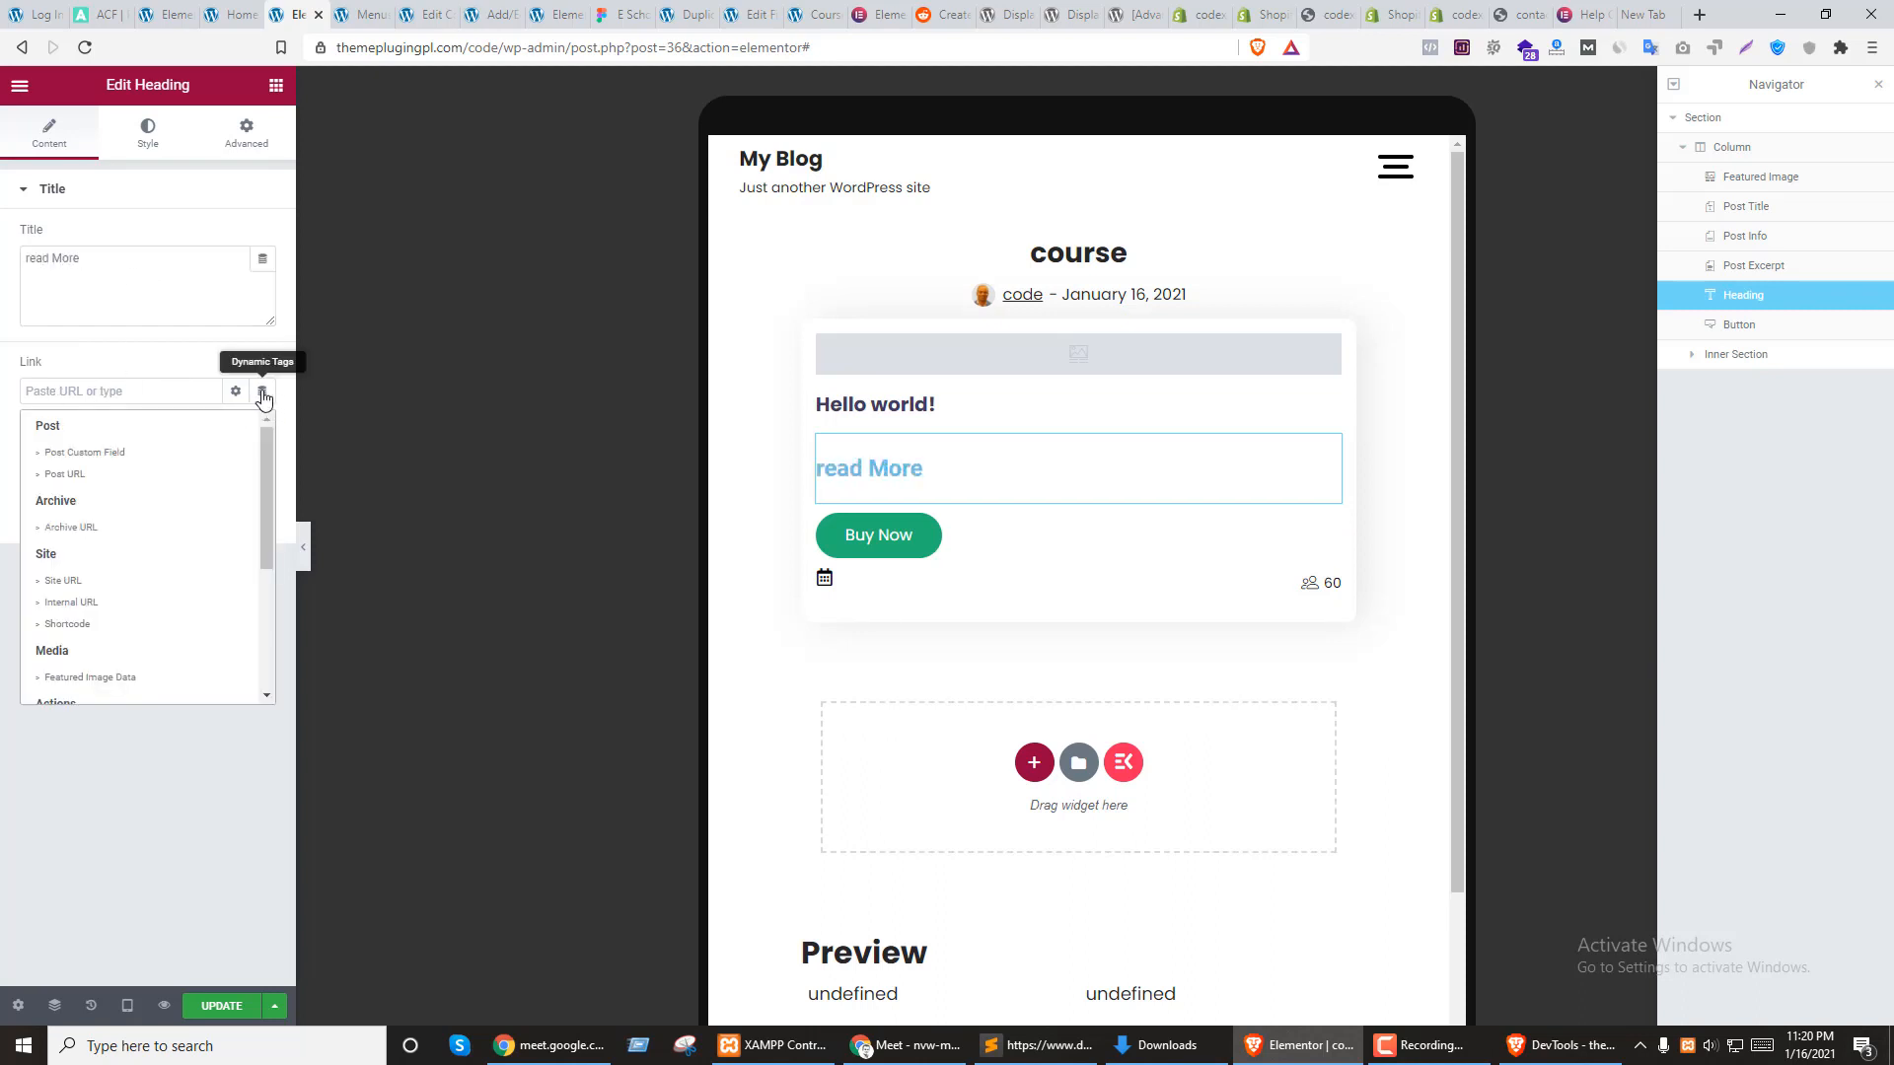
click(64, 475)
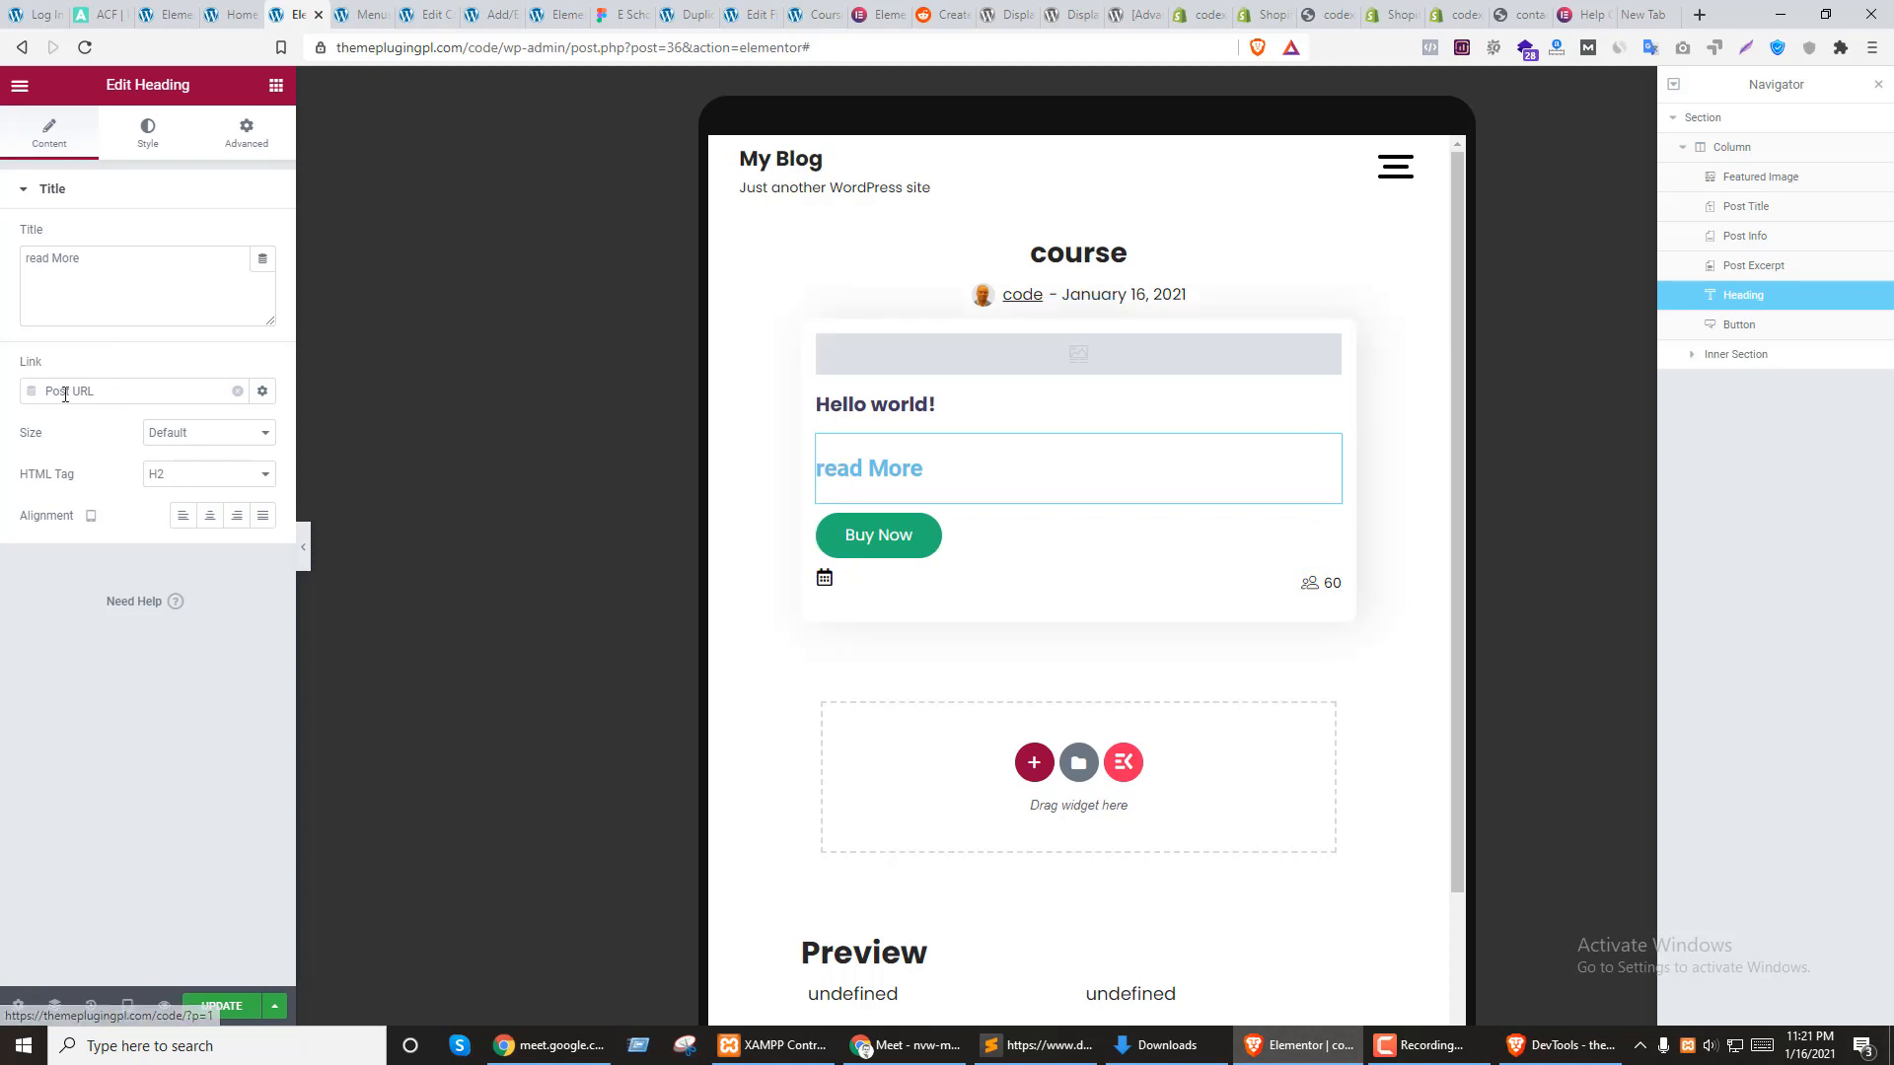
Set the read More heading's HTML tag to span and its text color to black
click(162, 470)
click(158, 591)
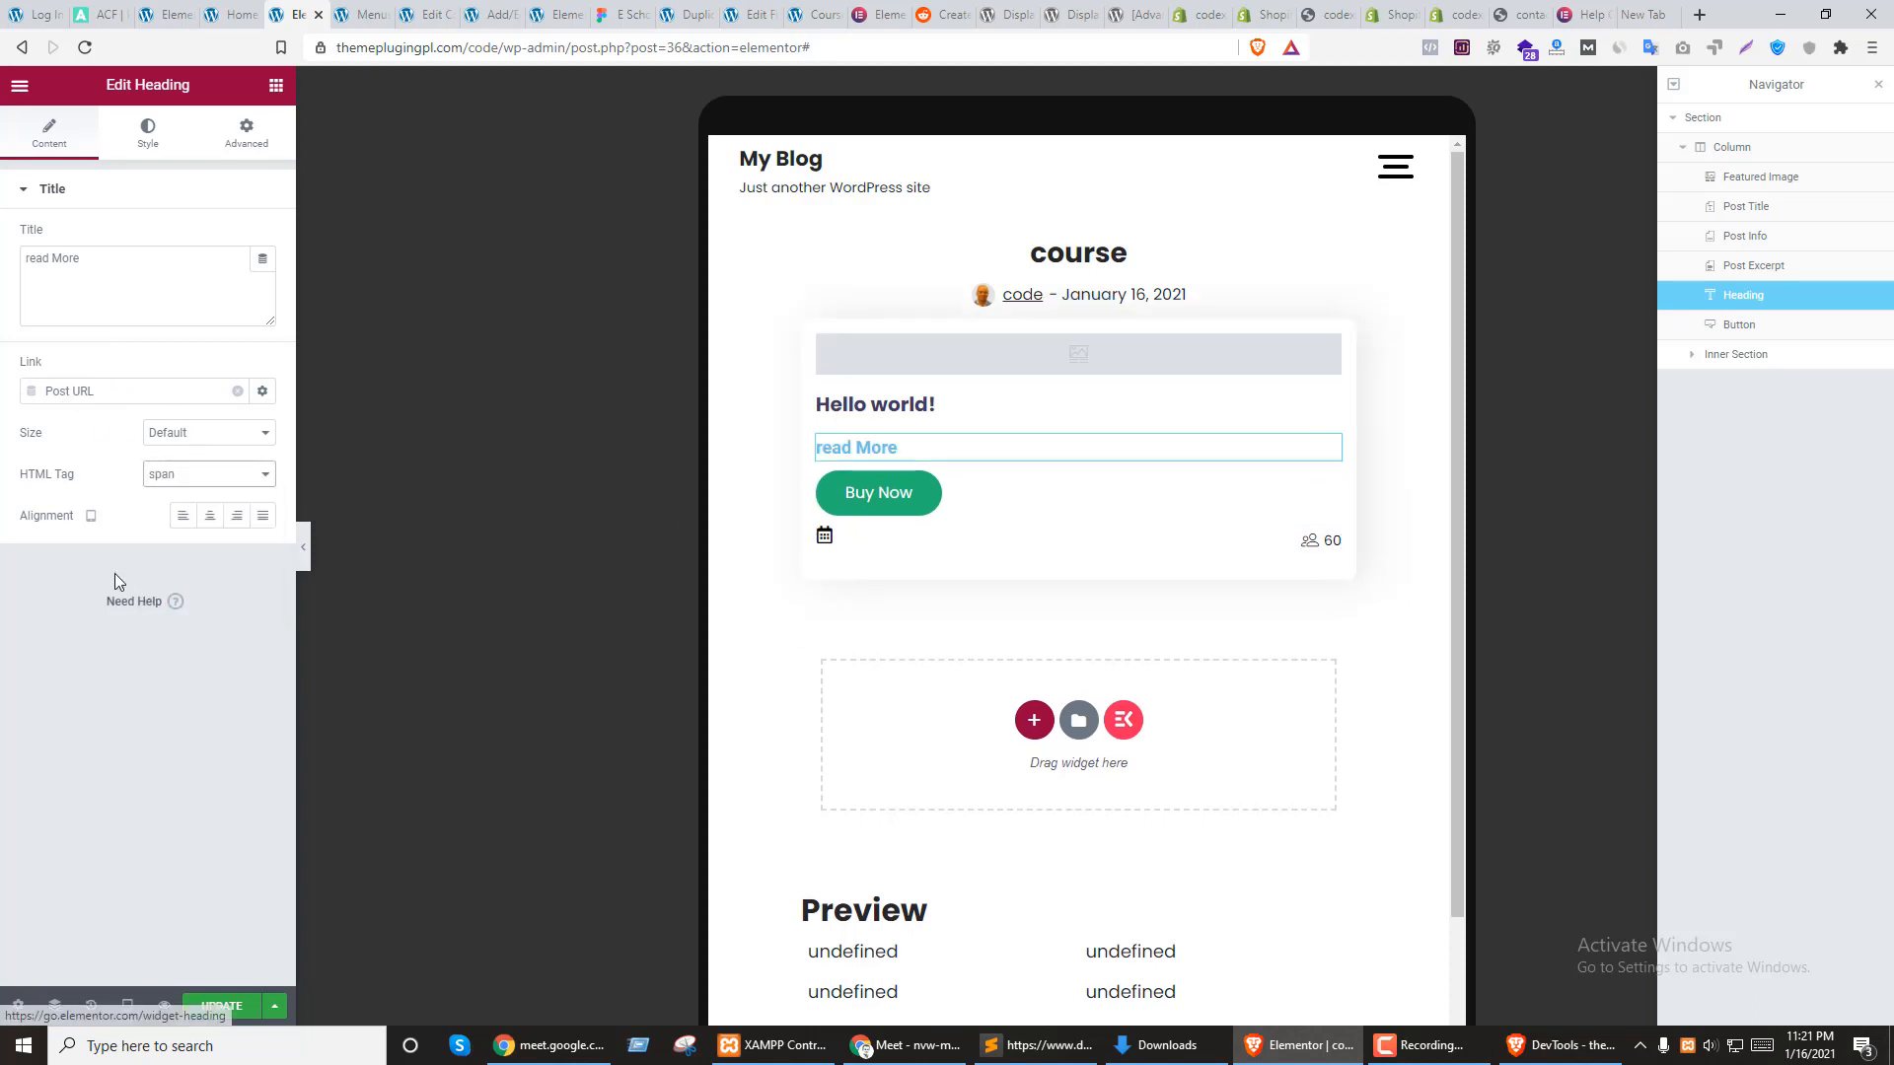
click(148, 132)
click(262, 238)
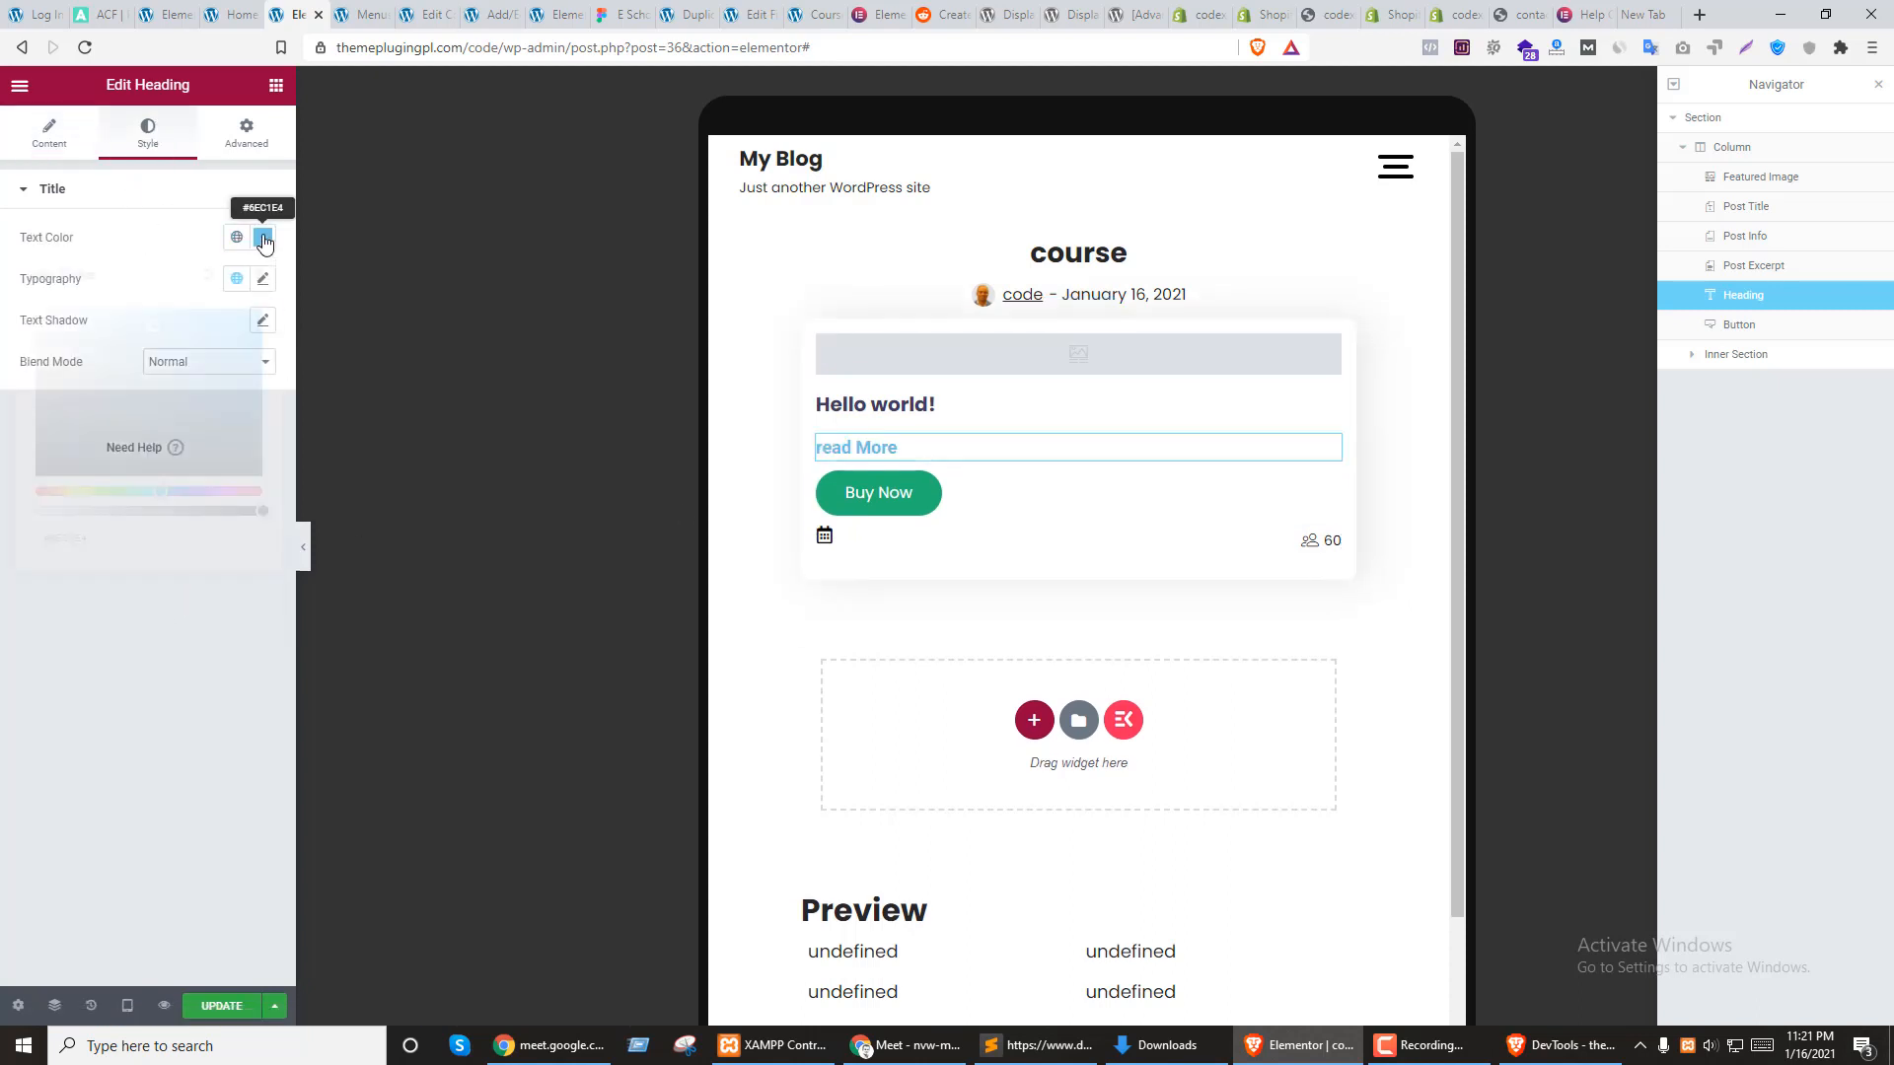
drag(85, 449, 5, 525)
click(264, 239)
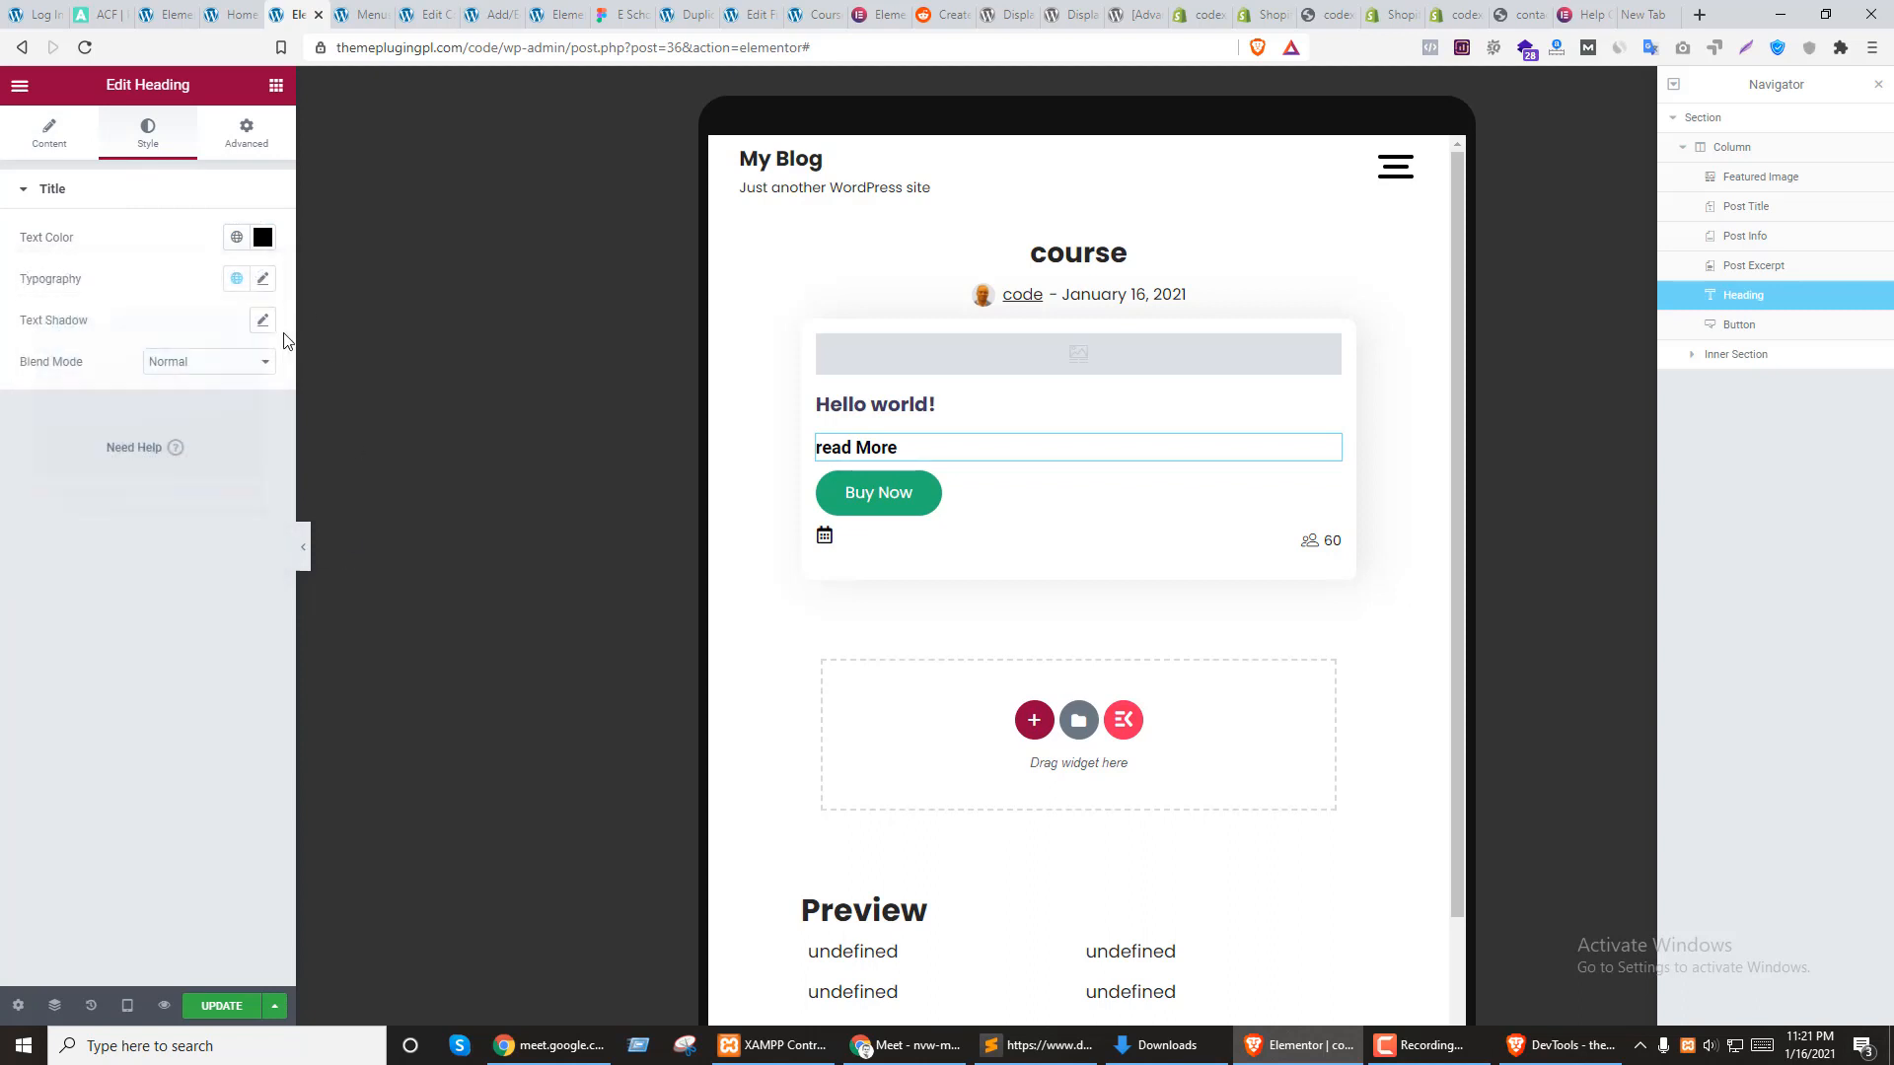
Give the read More heading a lighter font weight and update the template, leaving its display conditions empty
click(262, 279)
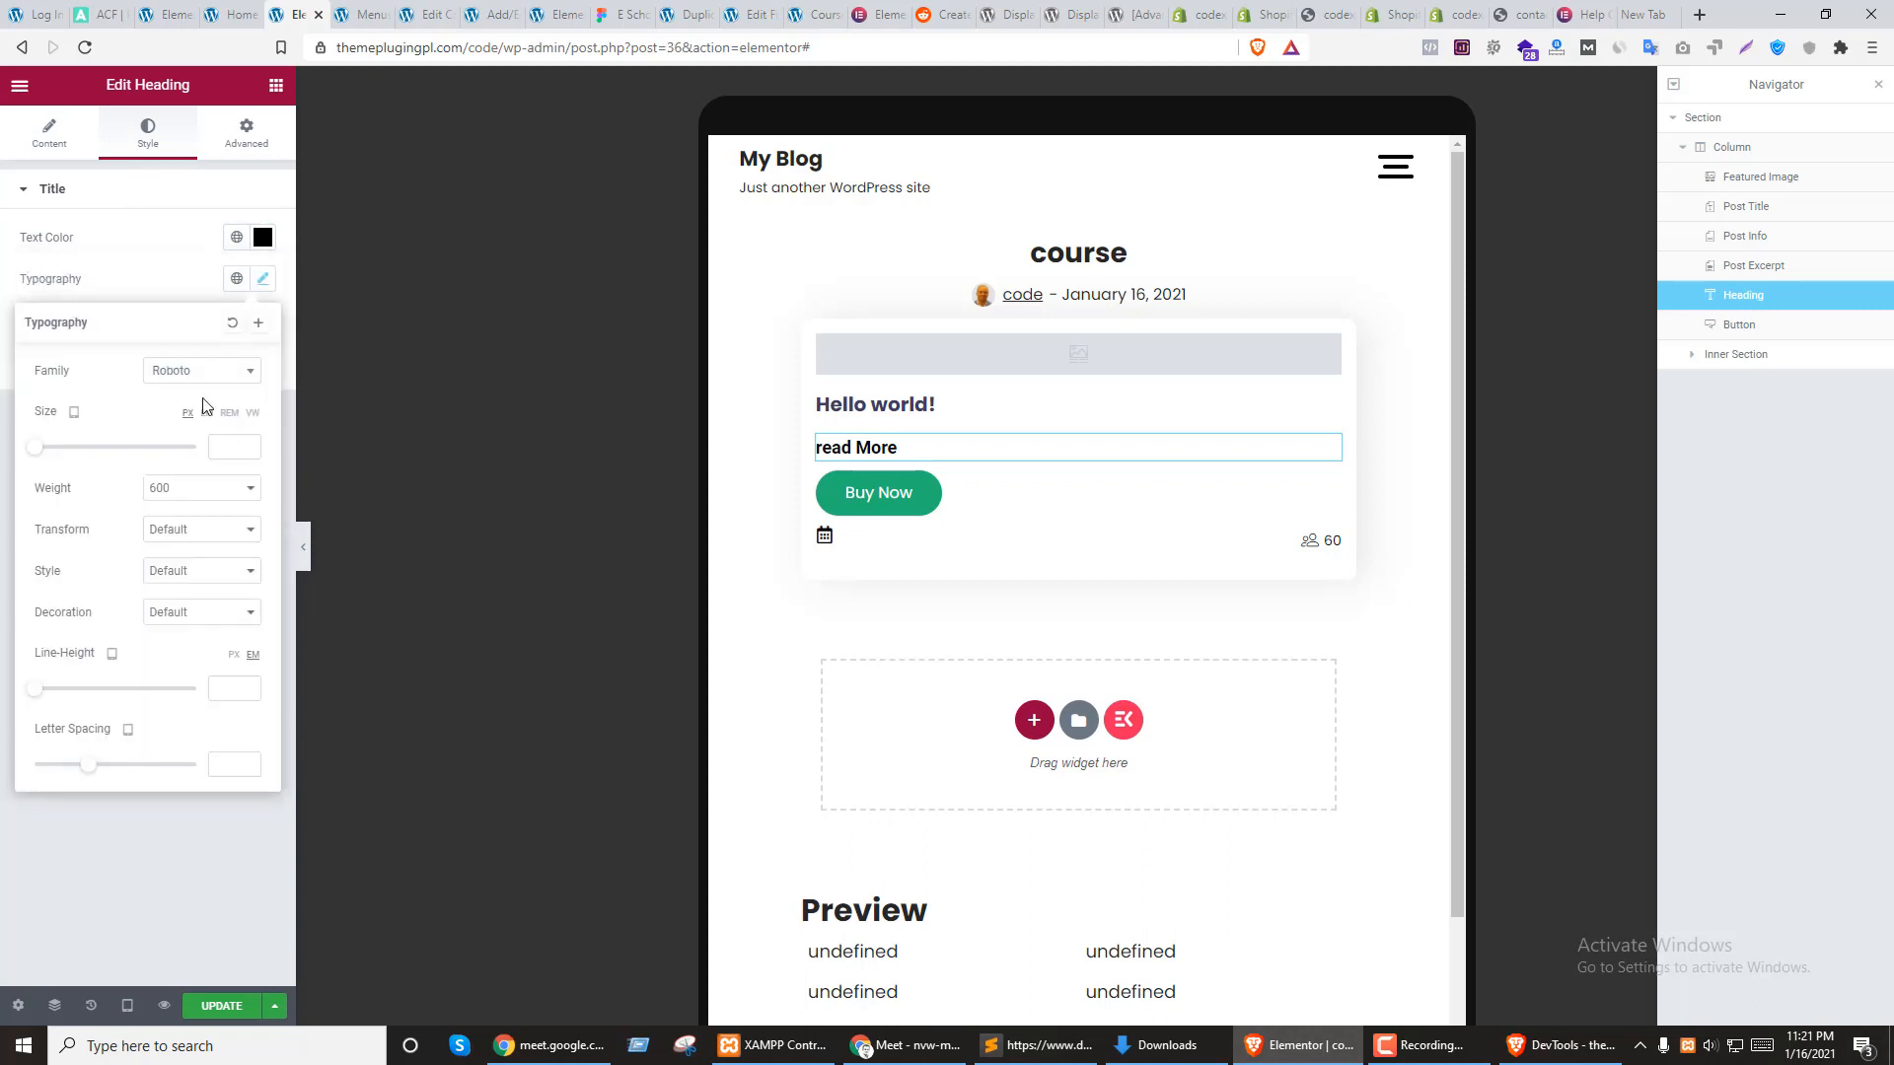
click(173, 490)
click(168, 553)
click(221, 1005)
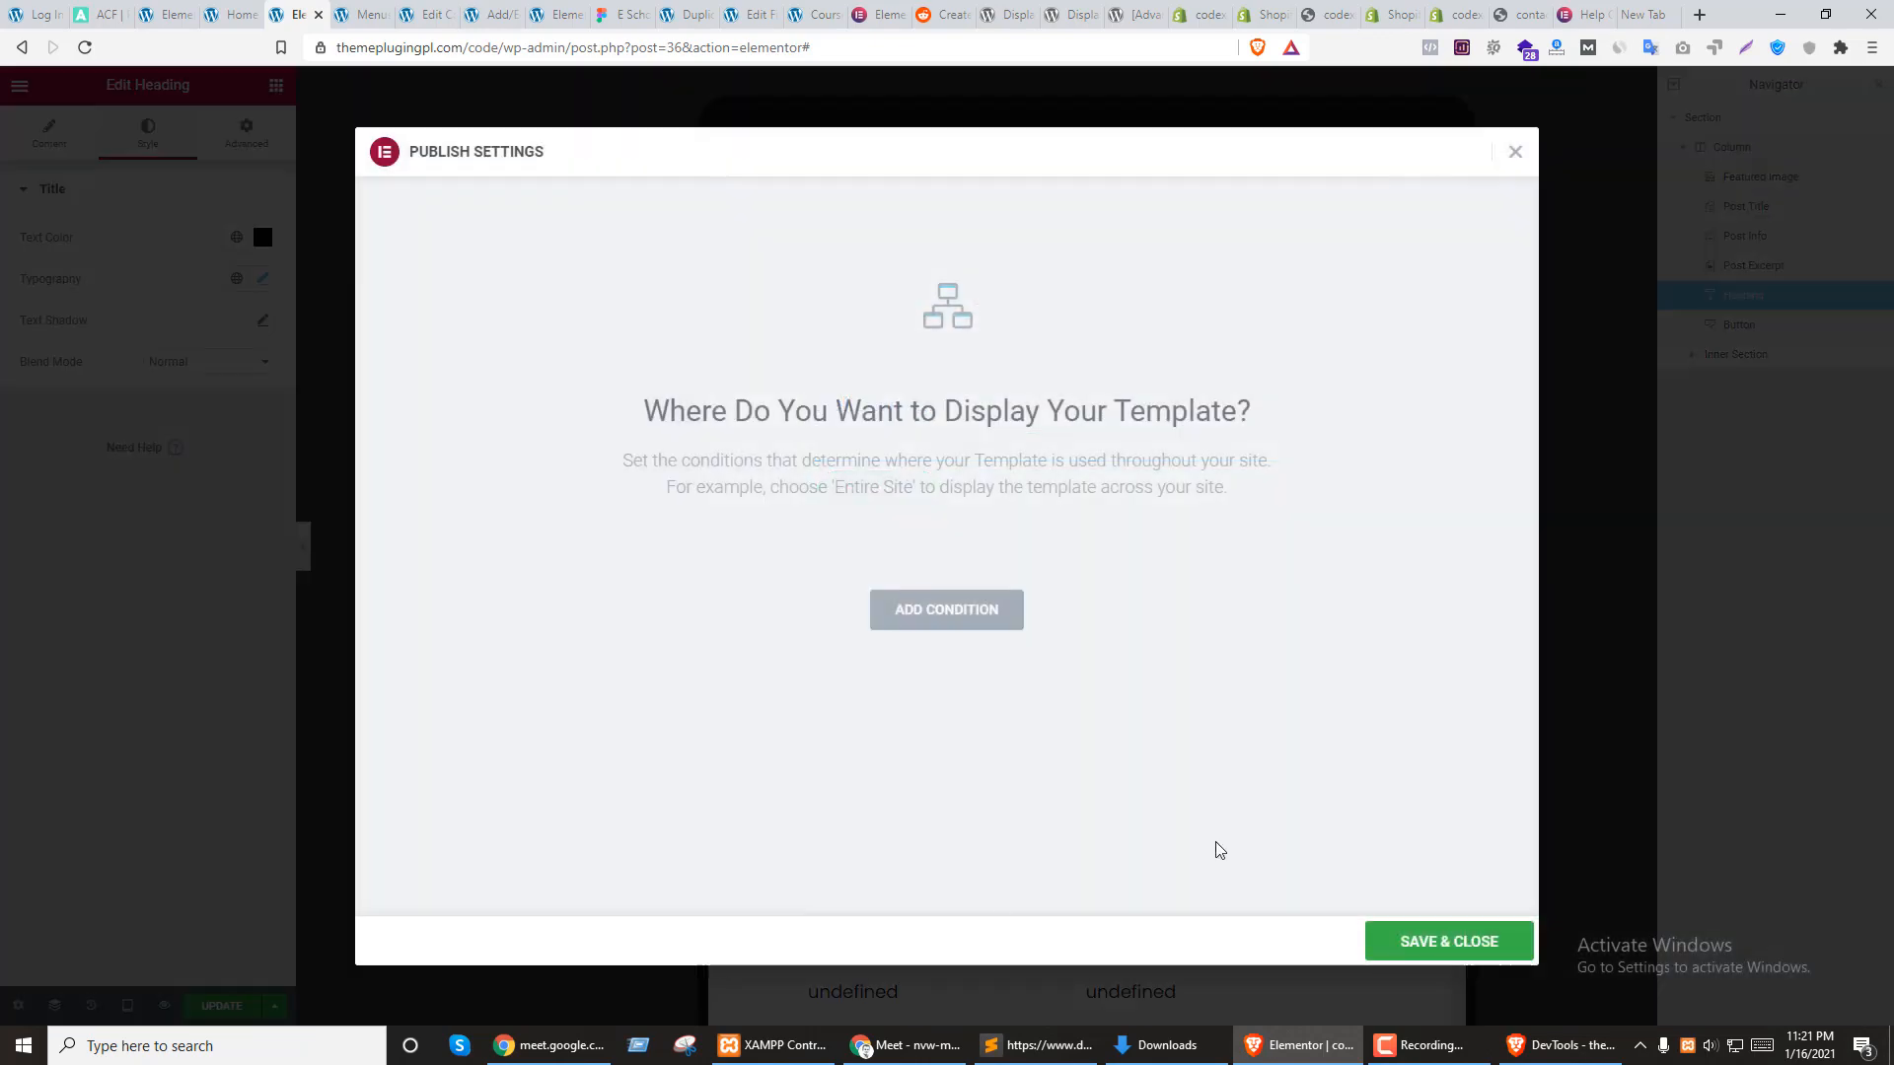
click(1448, 945)
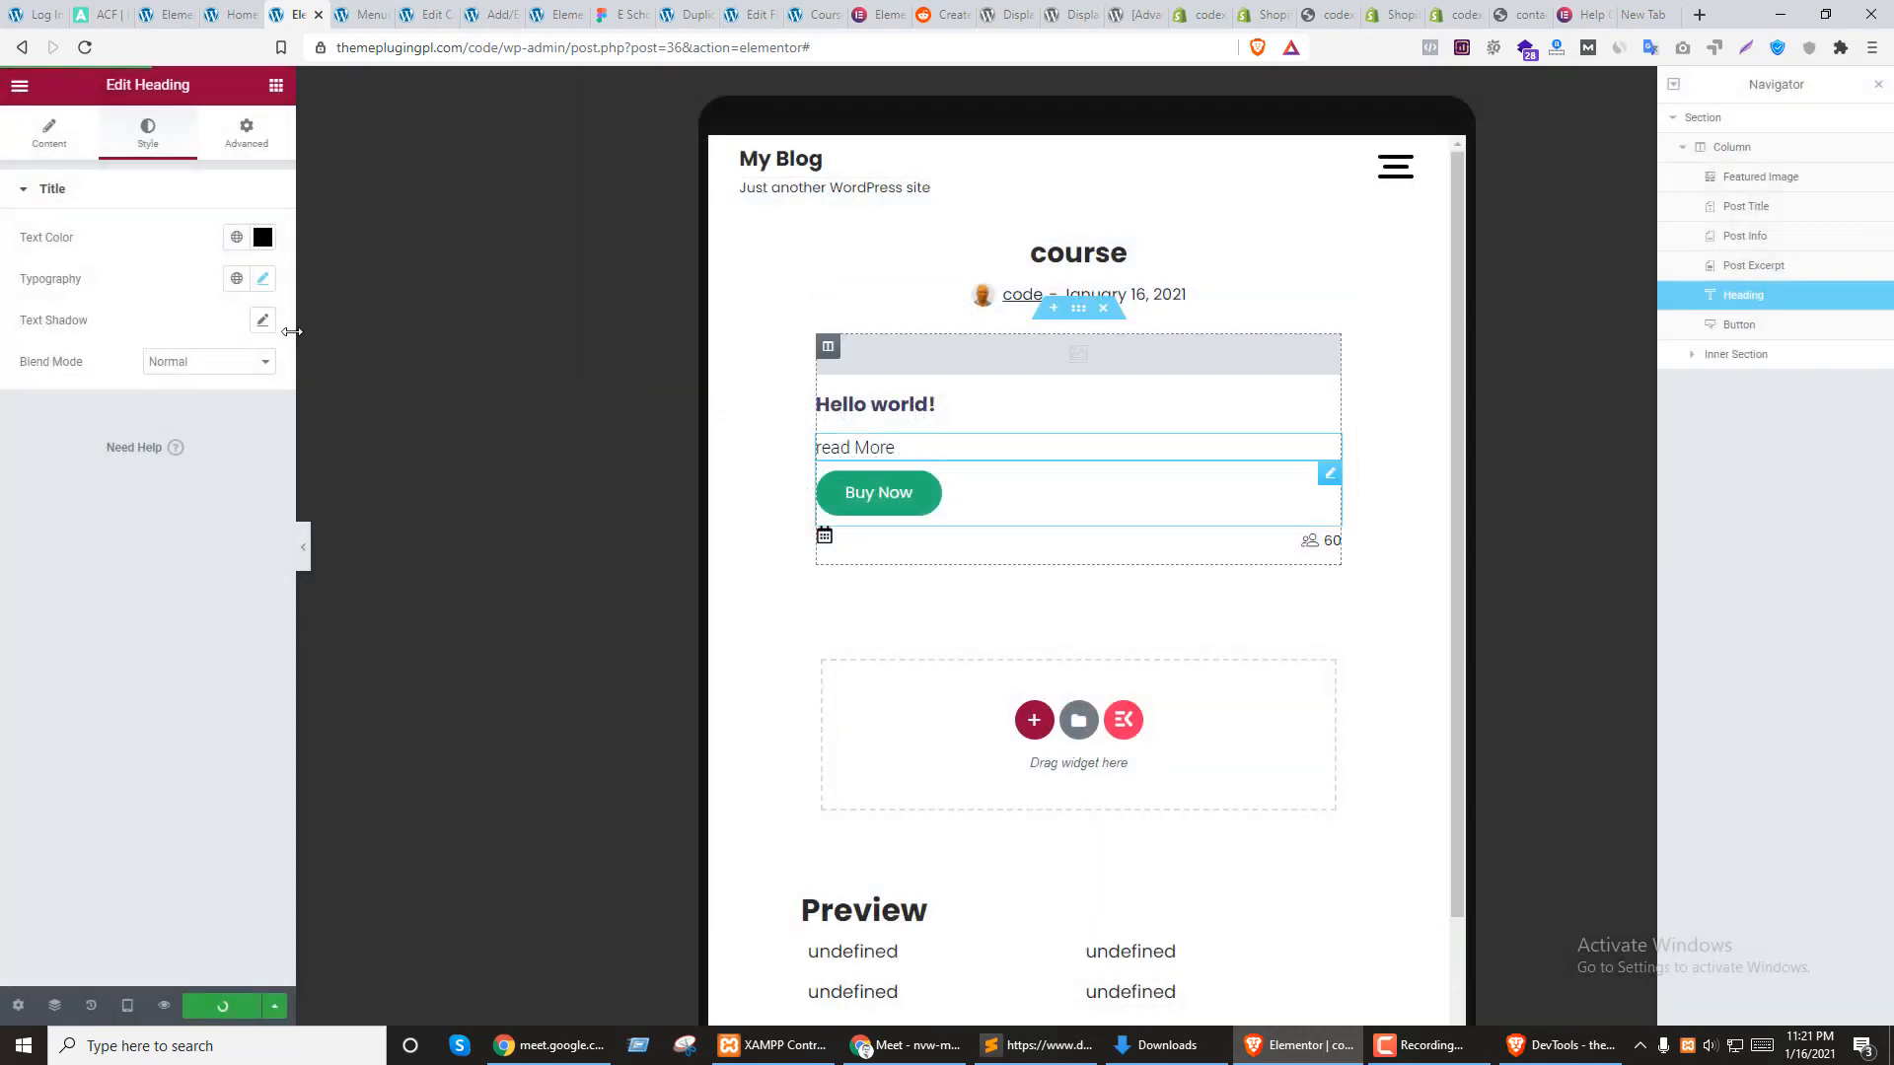
Reload the published Home page and follow the read More link on the third course card
click(234, 14)
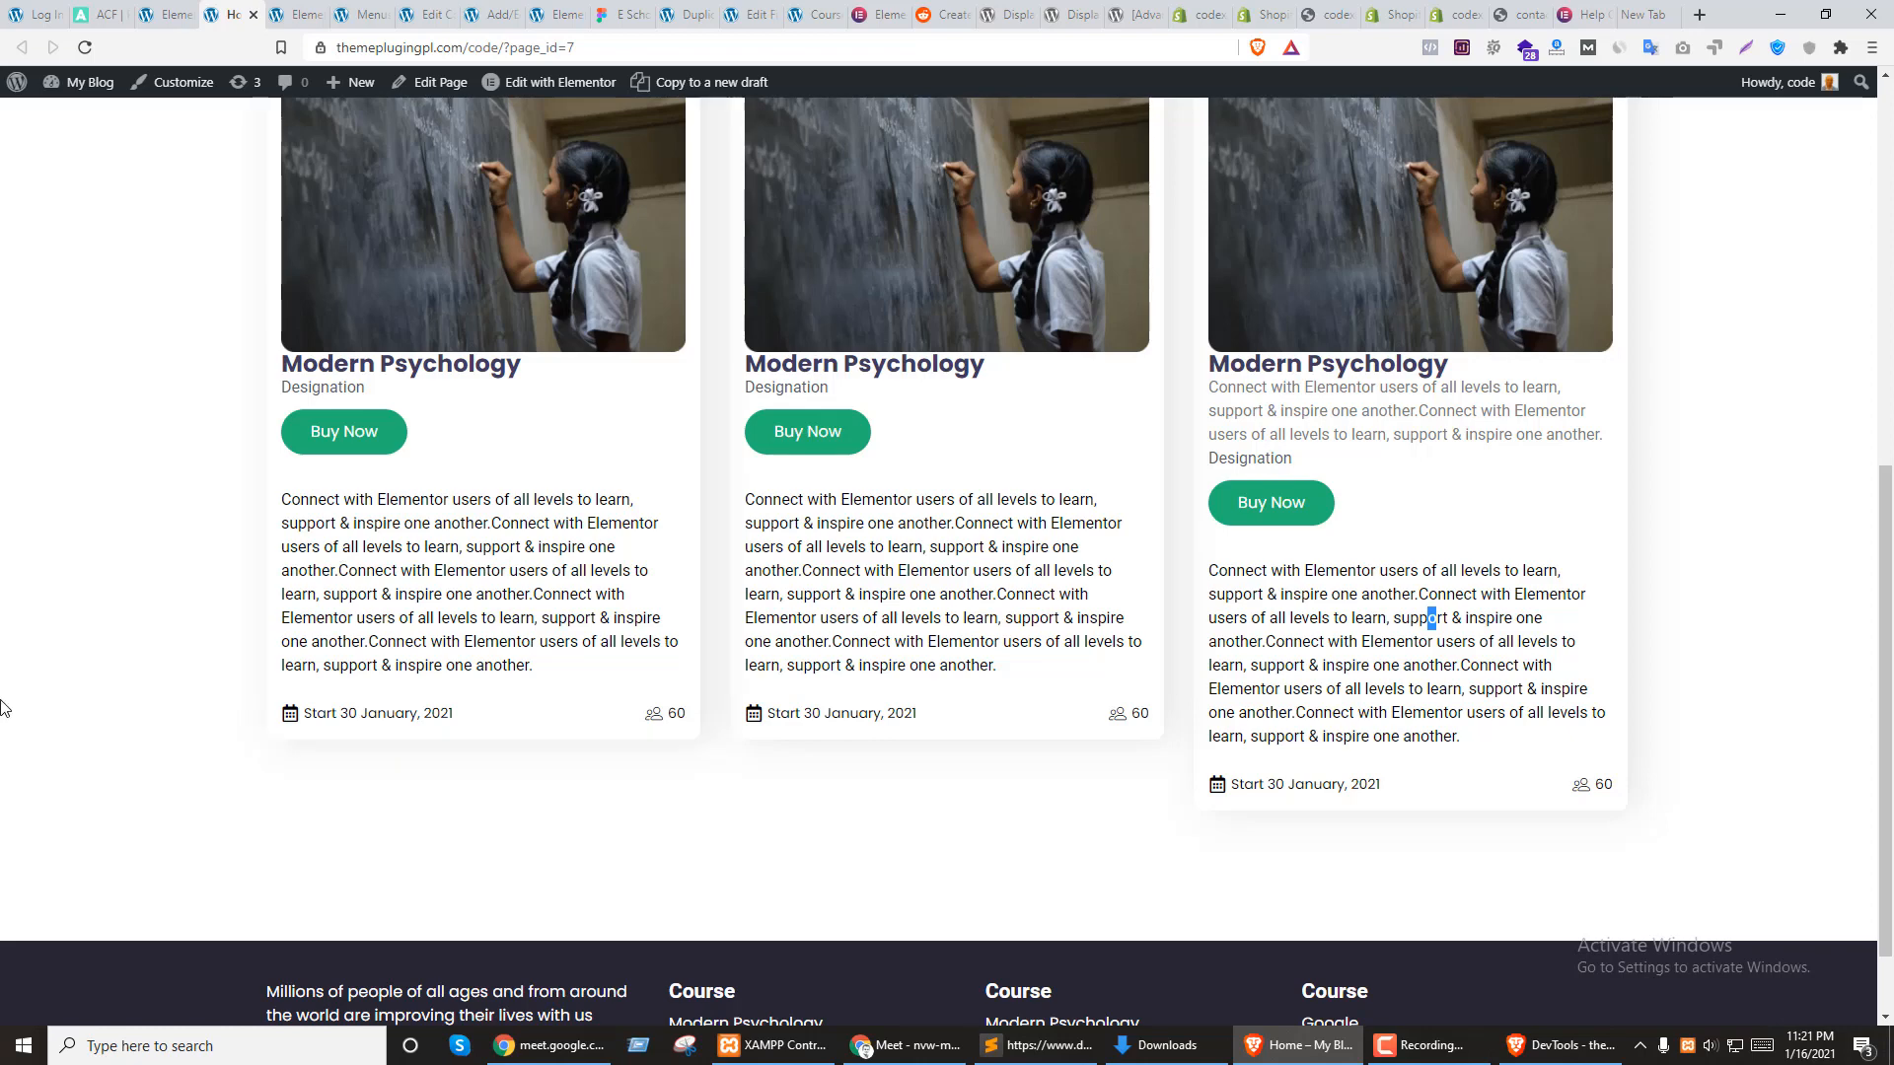
key(F5)
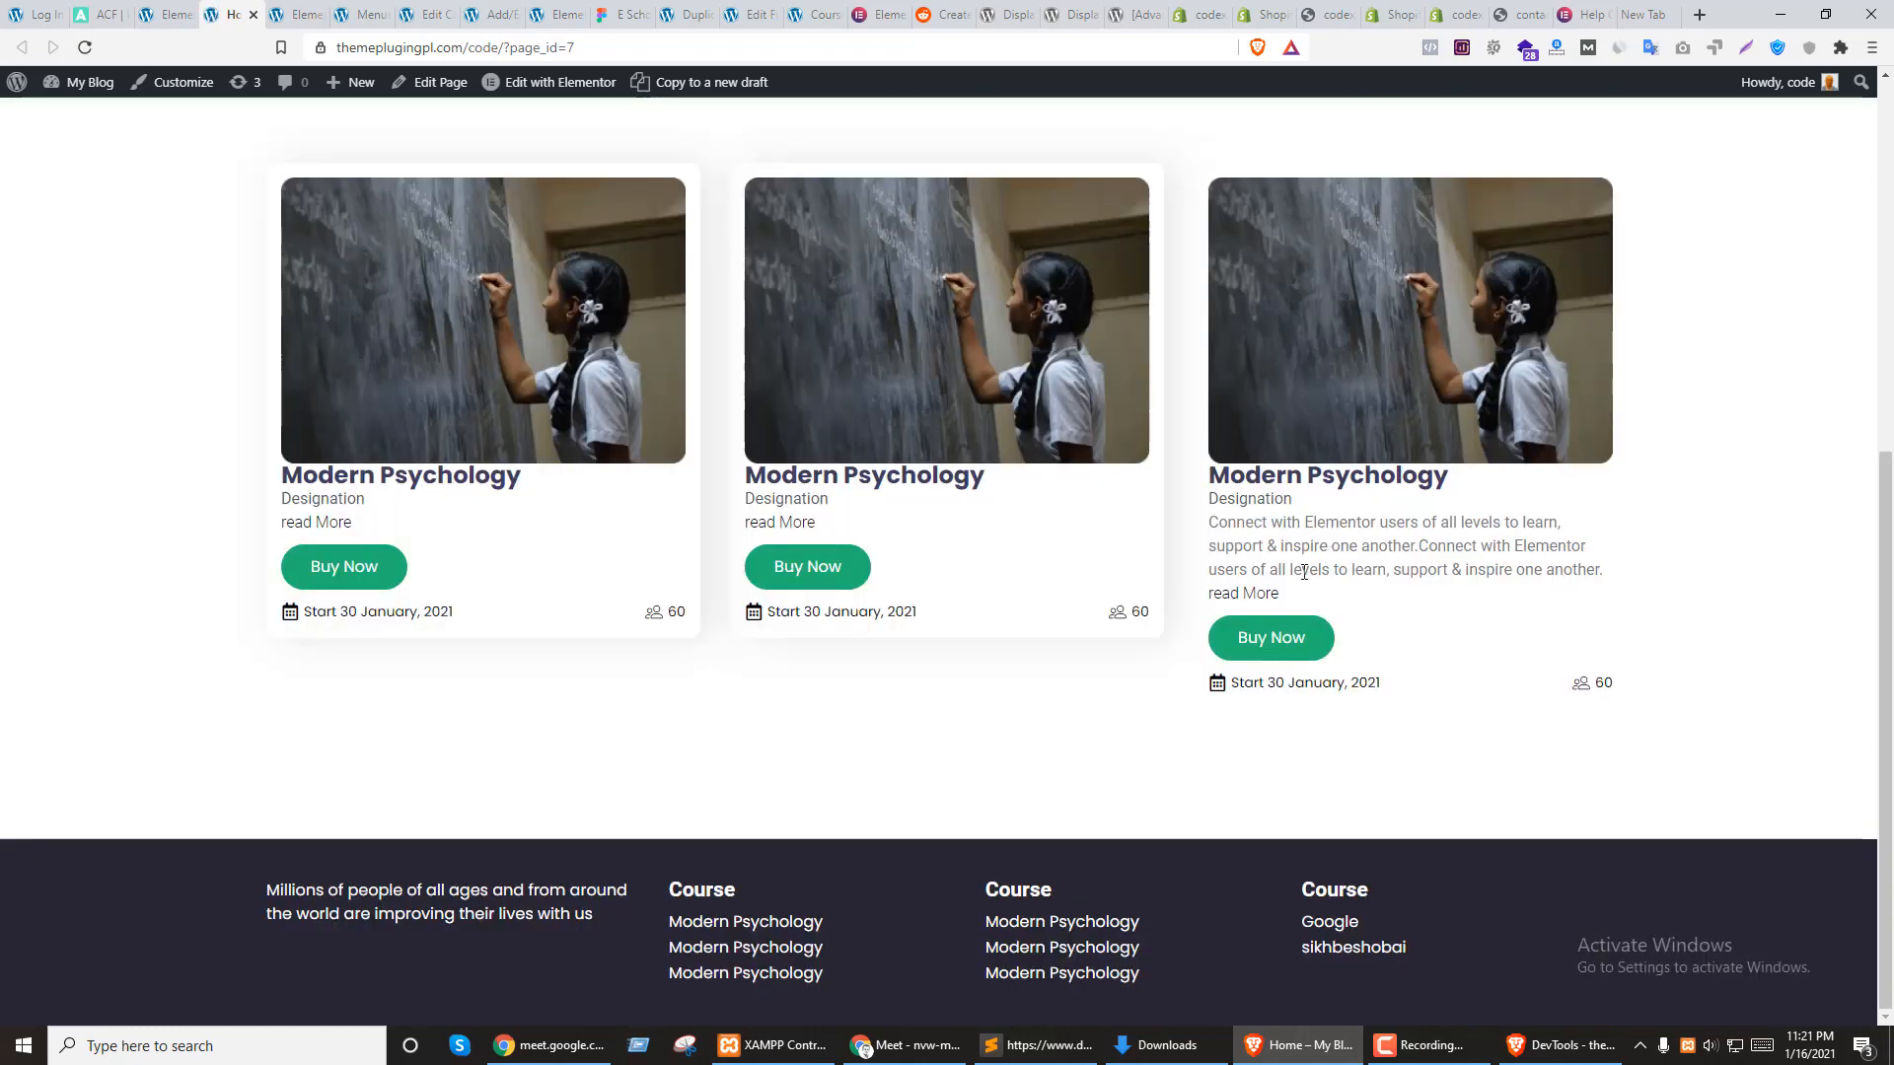
click(1241, 595)
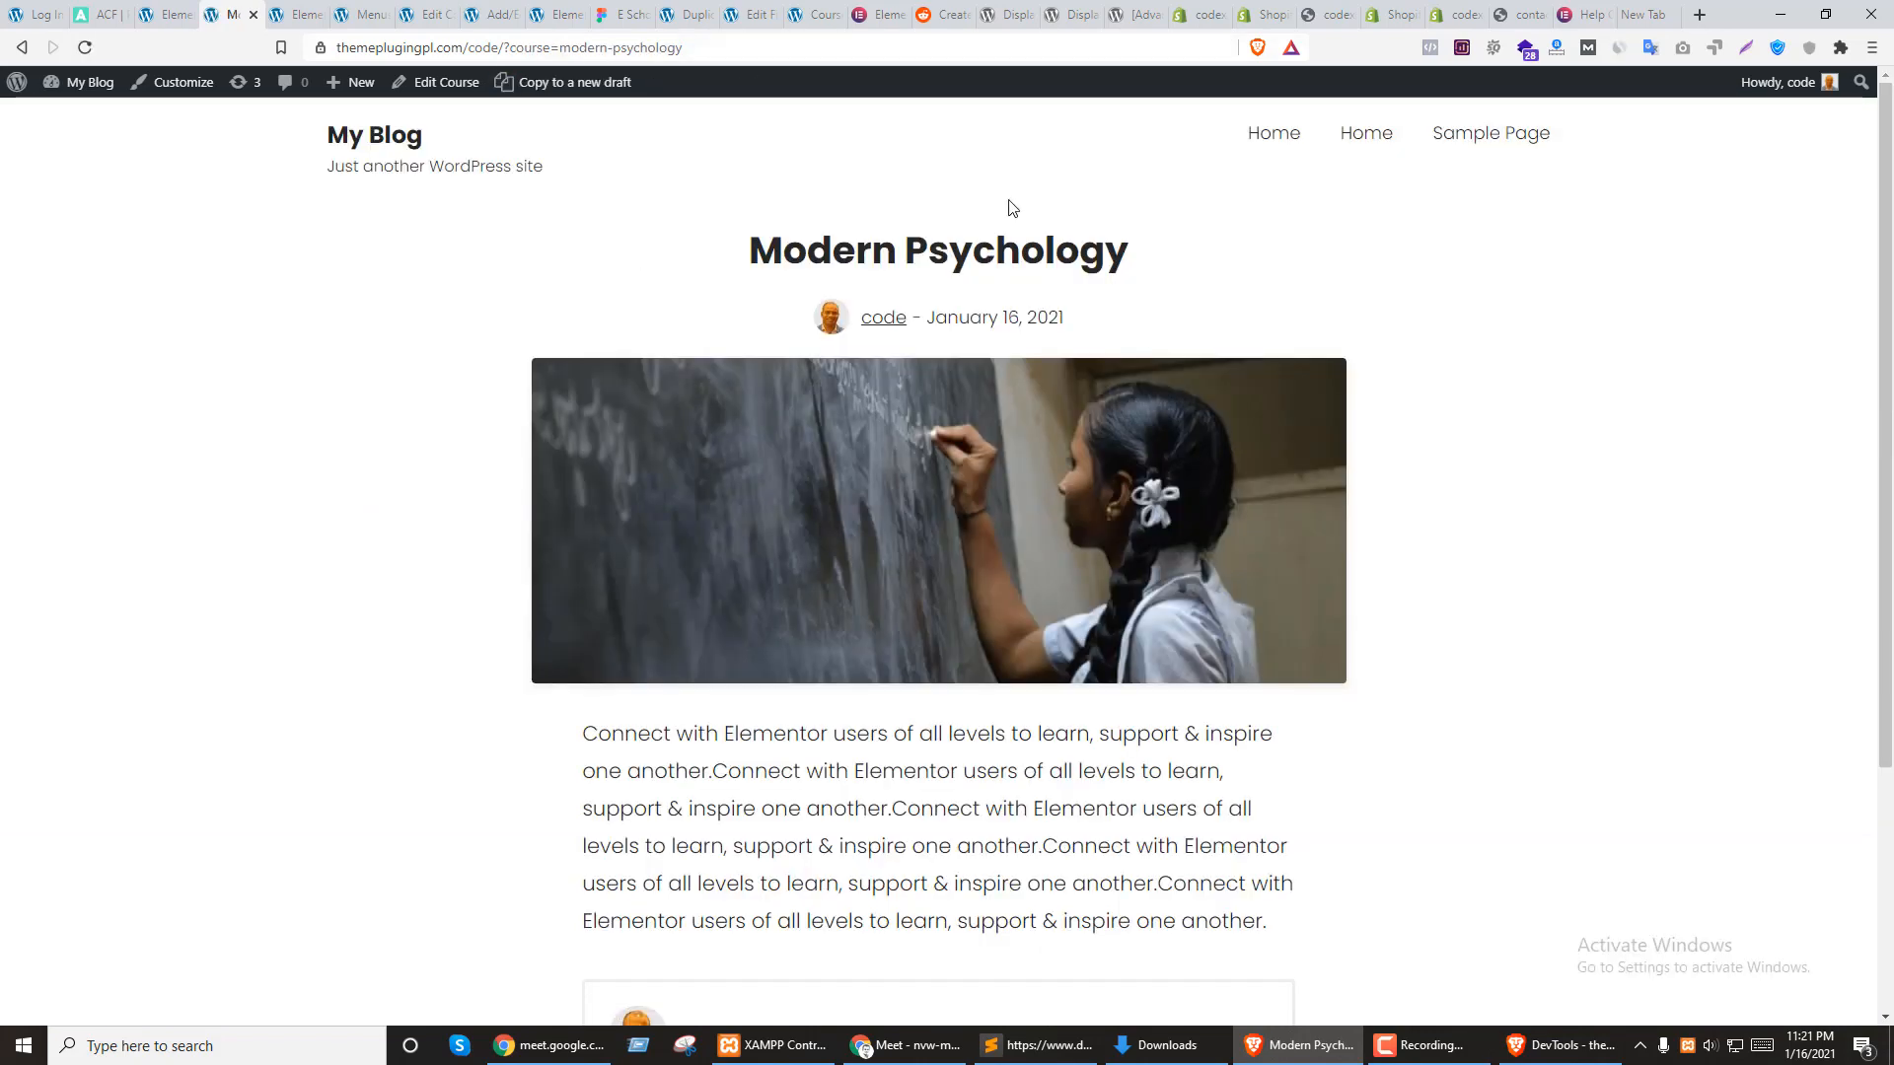
Examine the single Modern Psychology course page's default layout from the header down to the author box and footer
scroll(752, 625, down, 3)
scroll(1026, 496, up, 3)
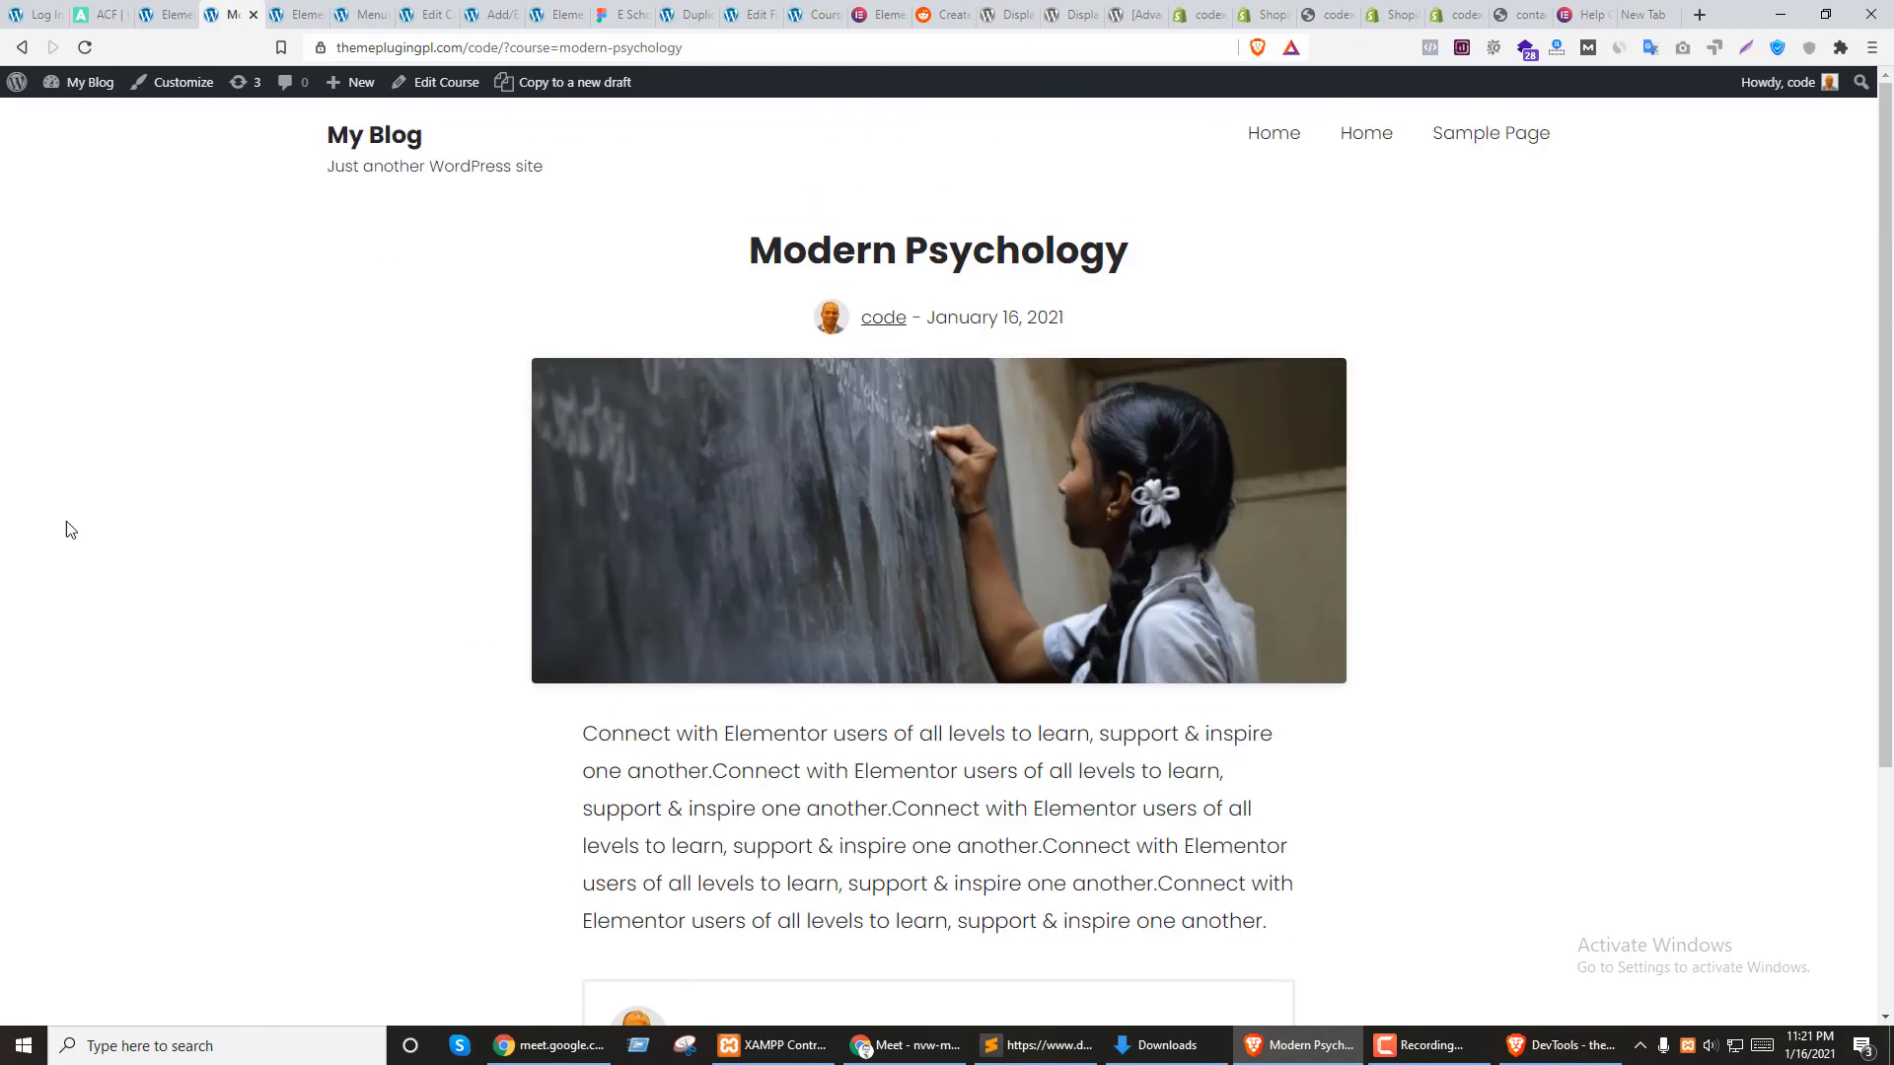
scroll(571, 591, down, 3)
scroll(998, 540, up, 3)
scroll(1009, 564, down, 3)
scroll(809, 543, up, 3)
scroll(1026, 648, down, 3)
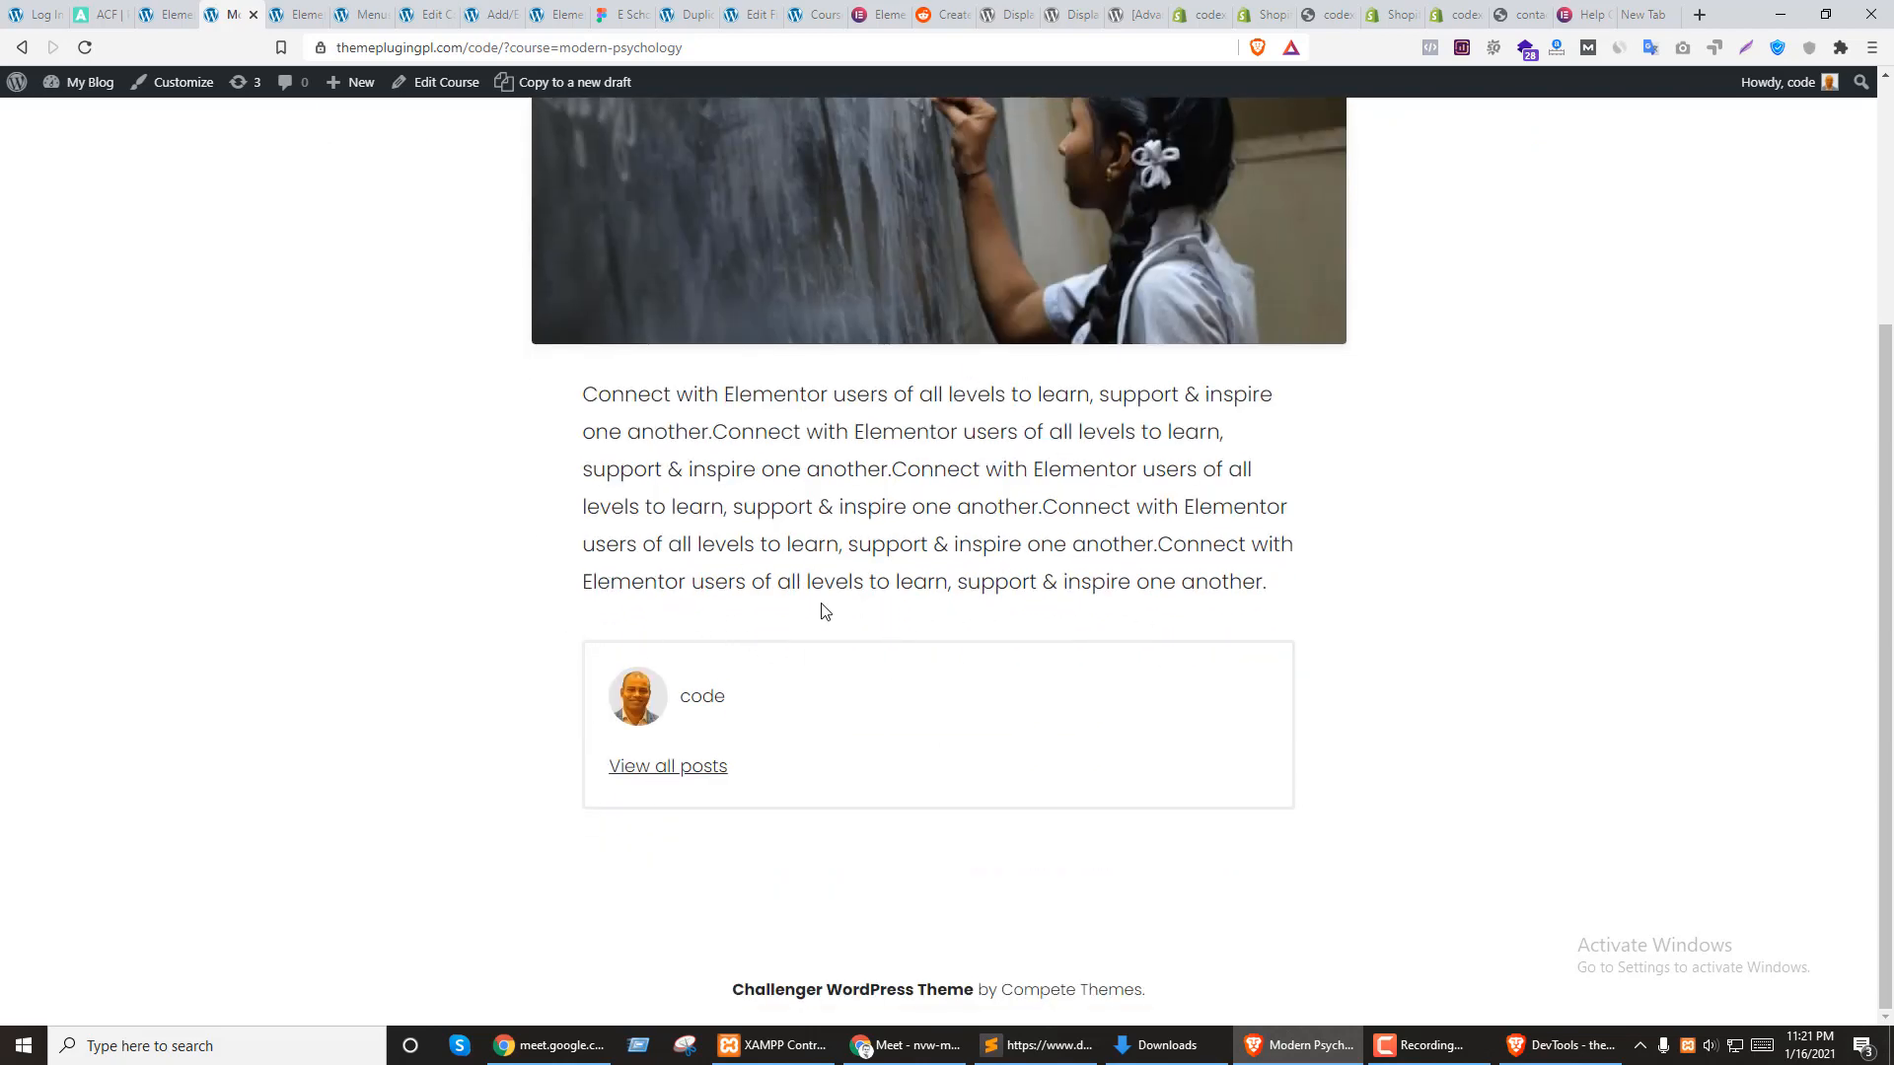
scroll(1357, 554, up, 3)
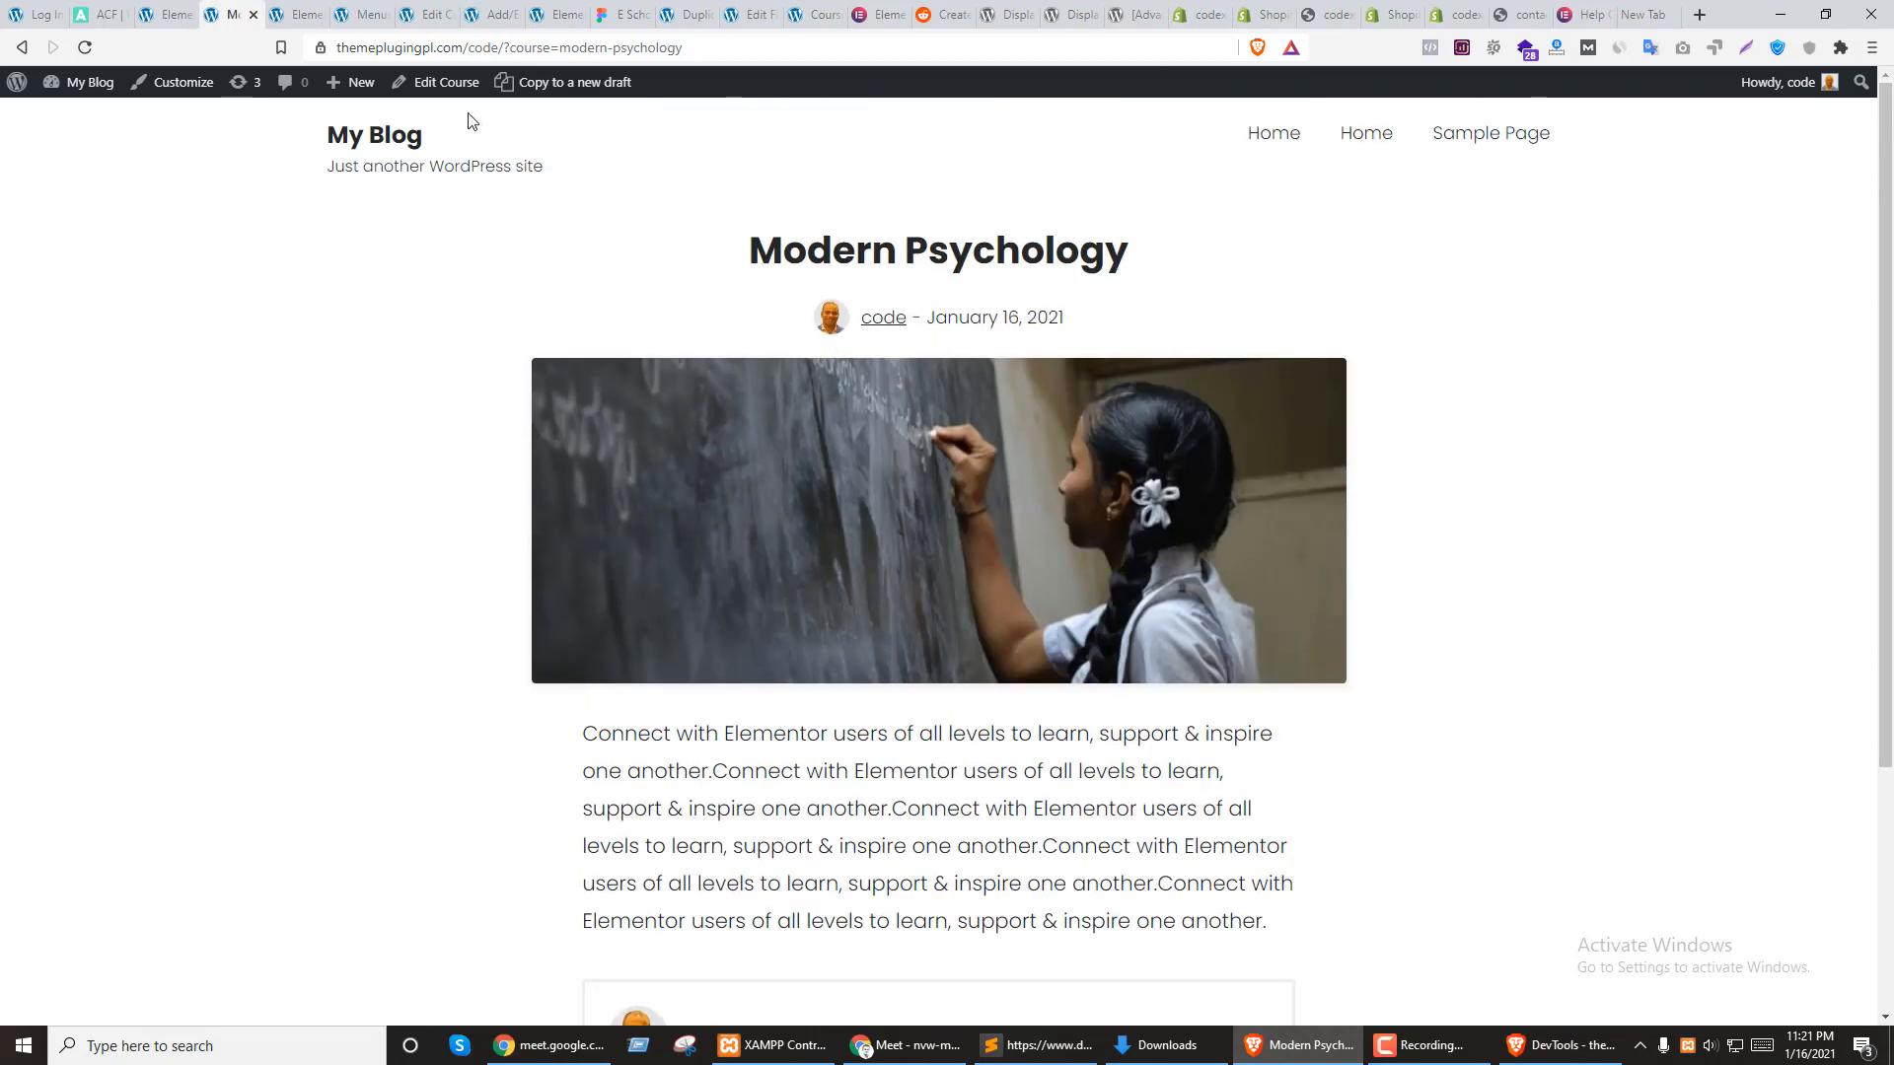
Start adding a new Elementor template from the WordPress dashboard's Add/Edit Post Types page
click(545, 12)
click(498, 13)
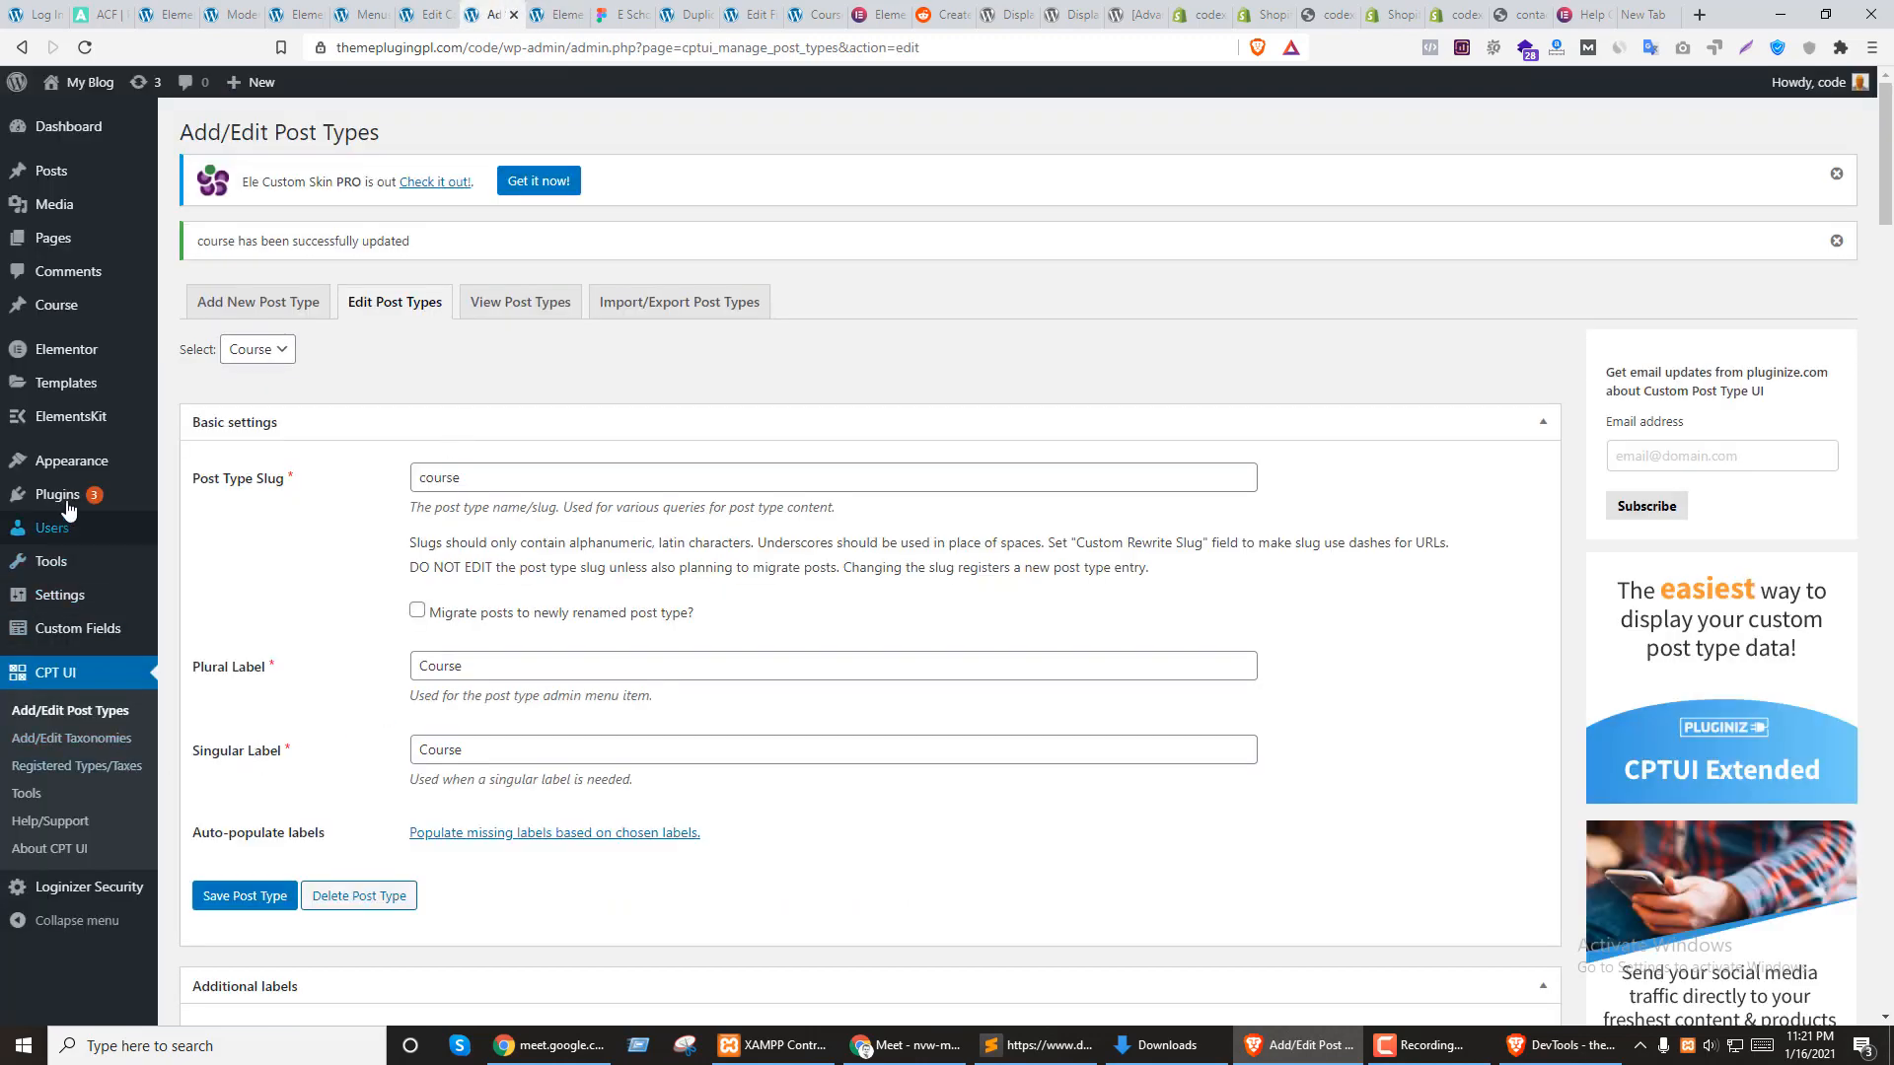
mouse_move(72, 387)
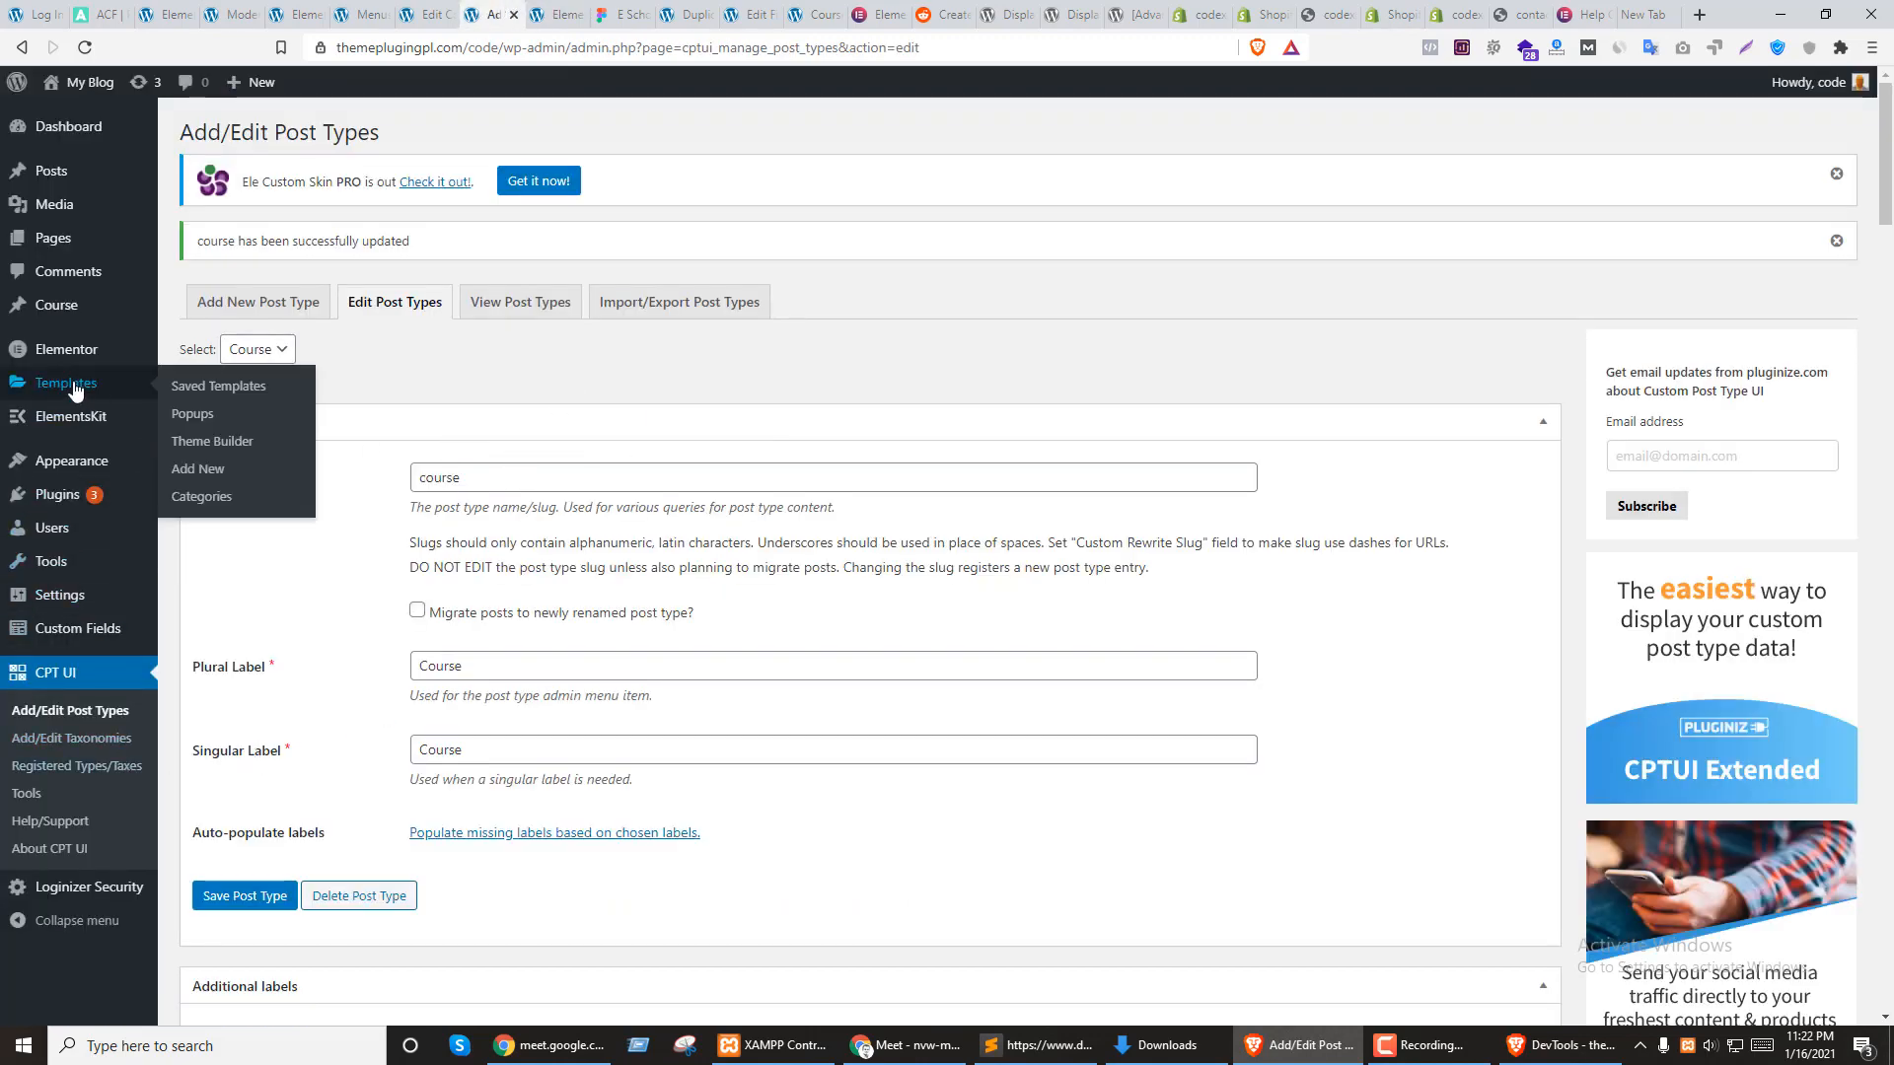
click(197, 472)
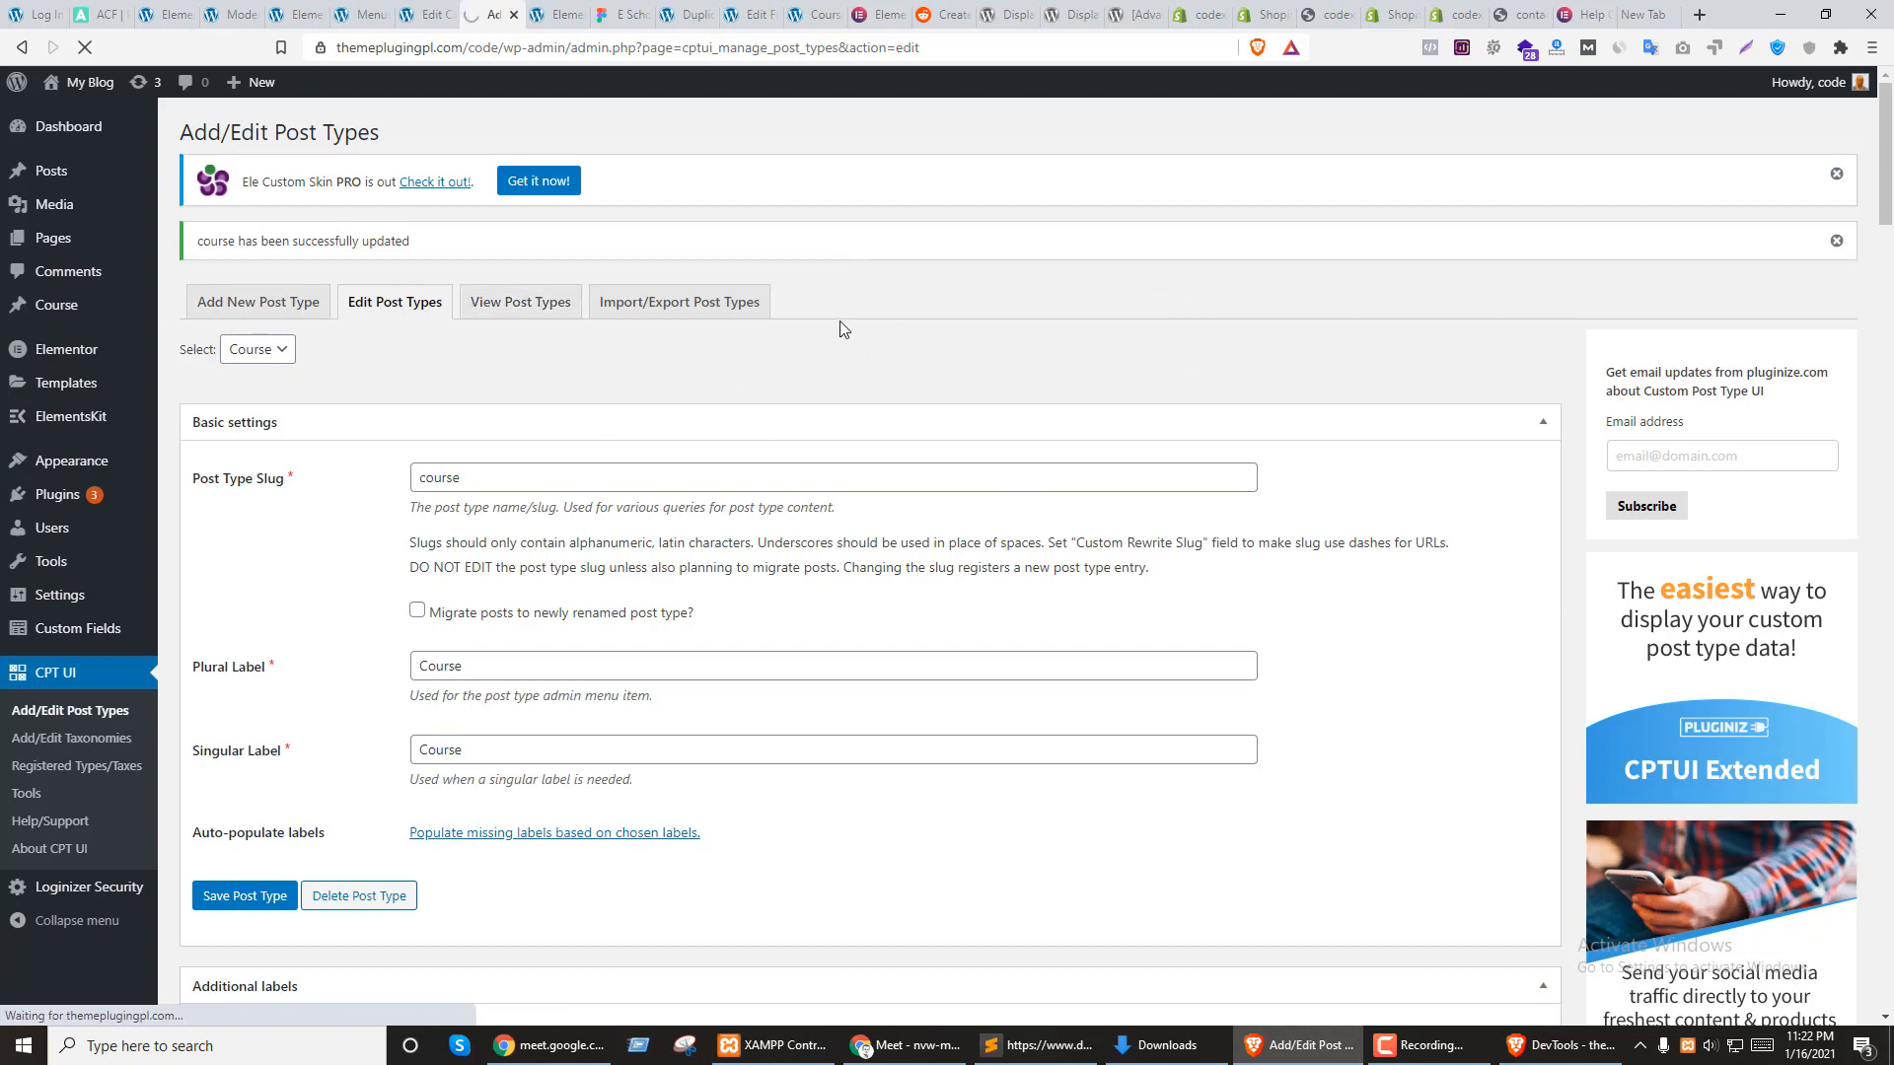
click(560, 14)
click(431, 11)
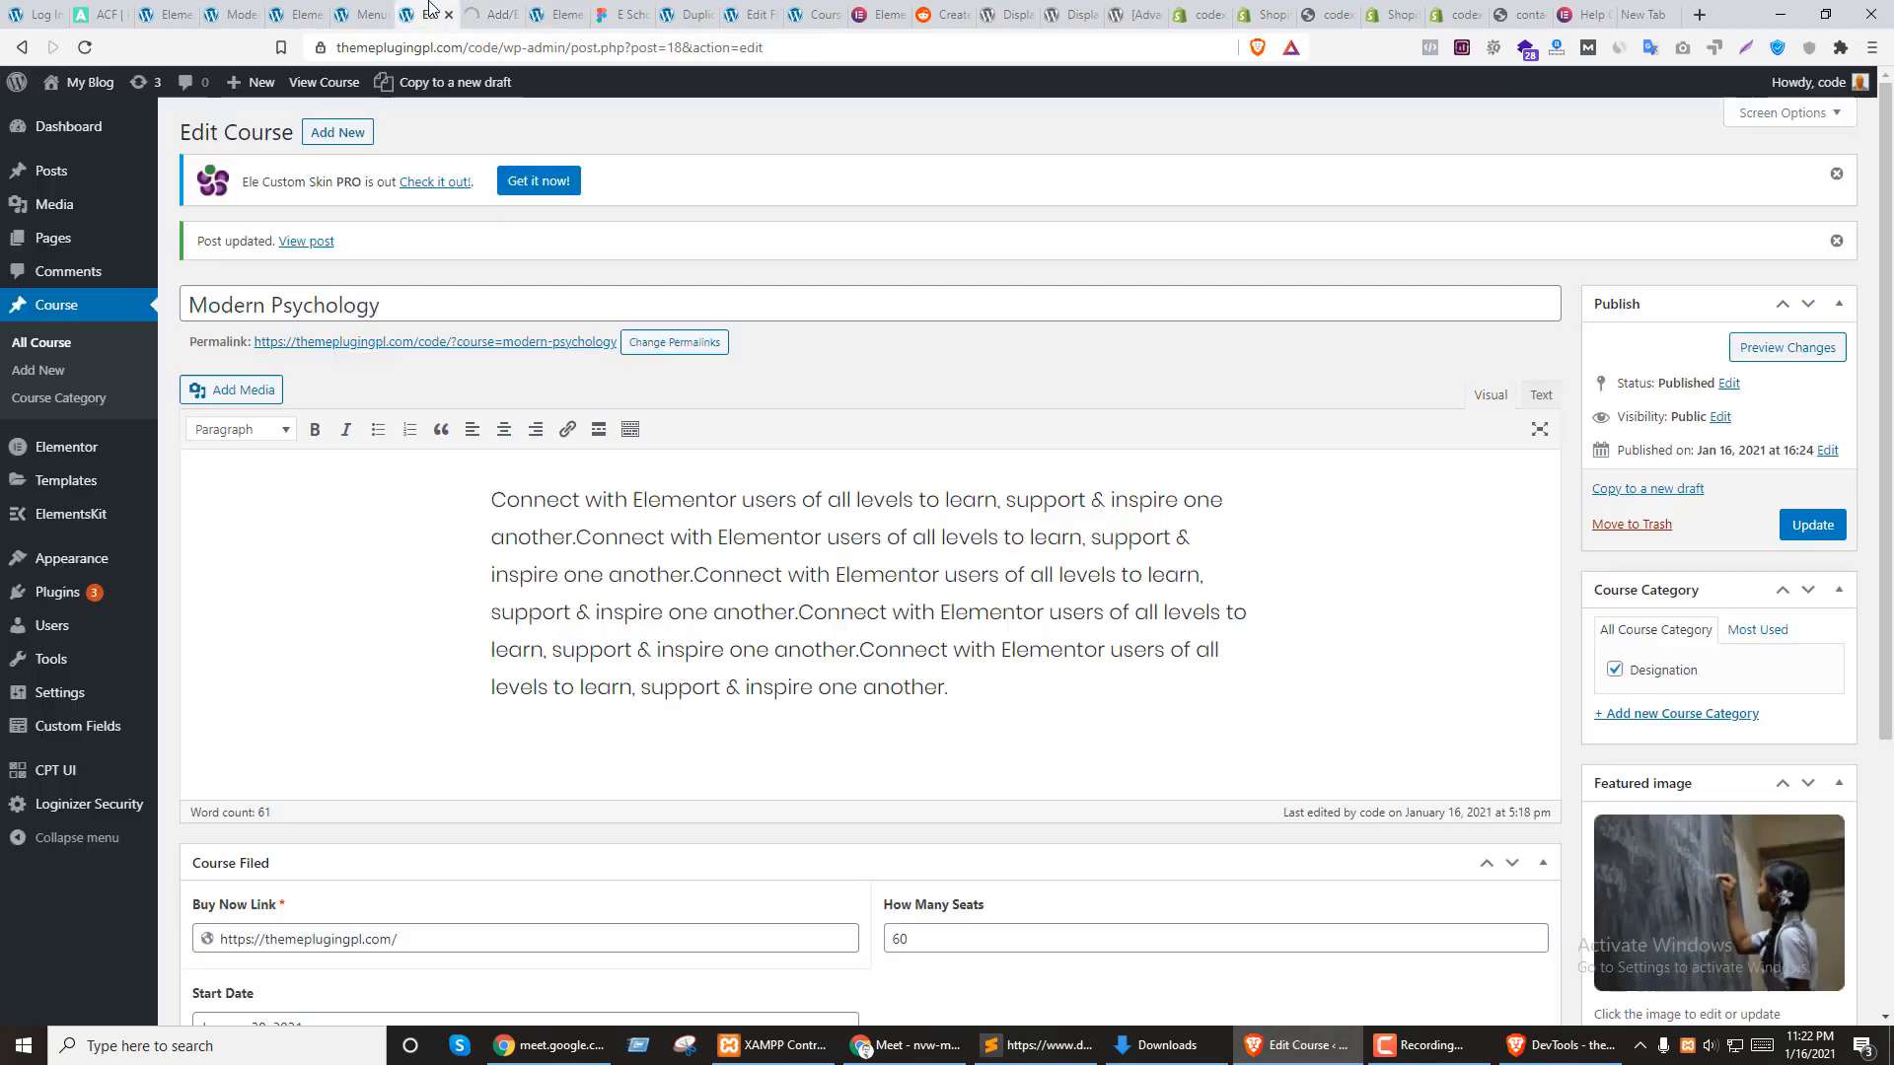
click(365, 14)
click(499, 13)
click(740, 14)
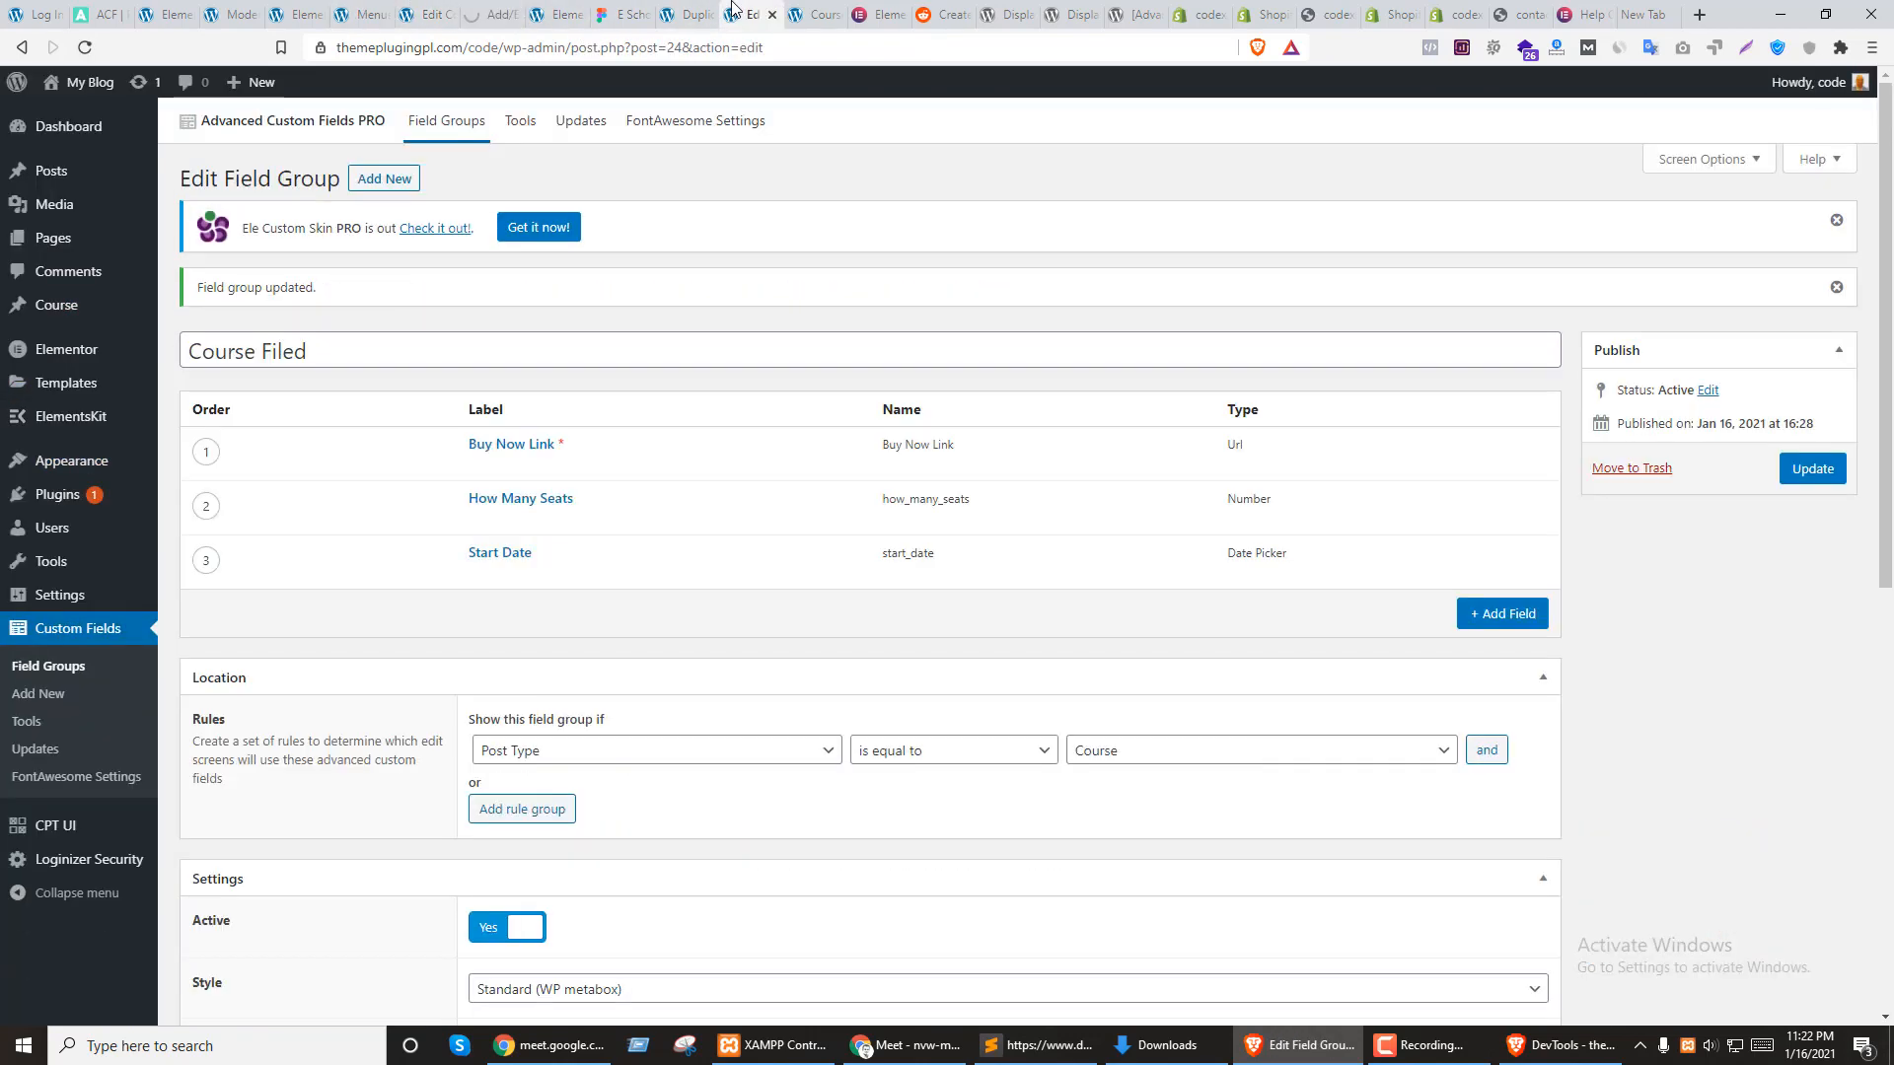
click(695, 14)
click(238, 14)
click(301, 12)
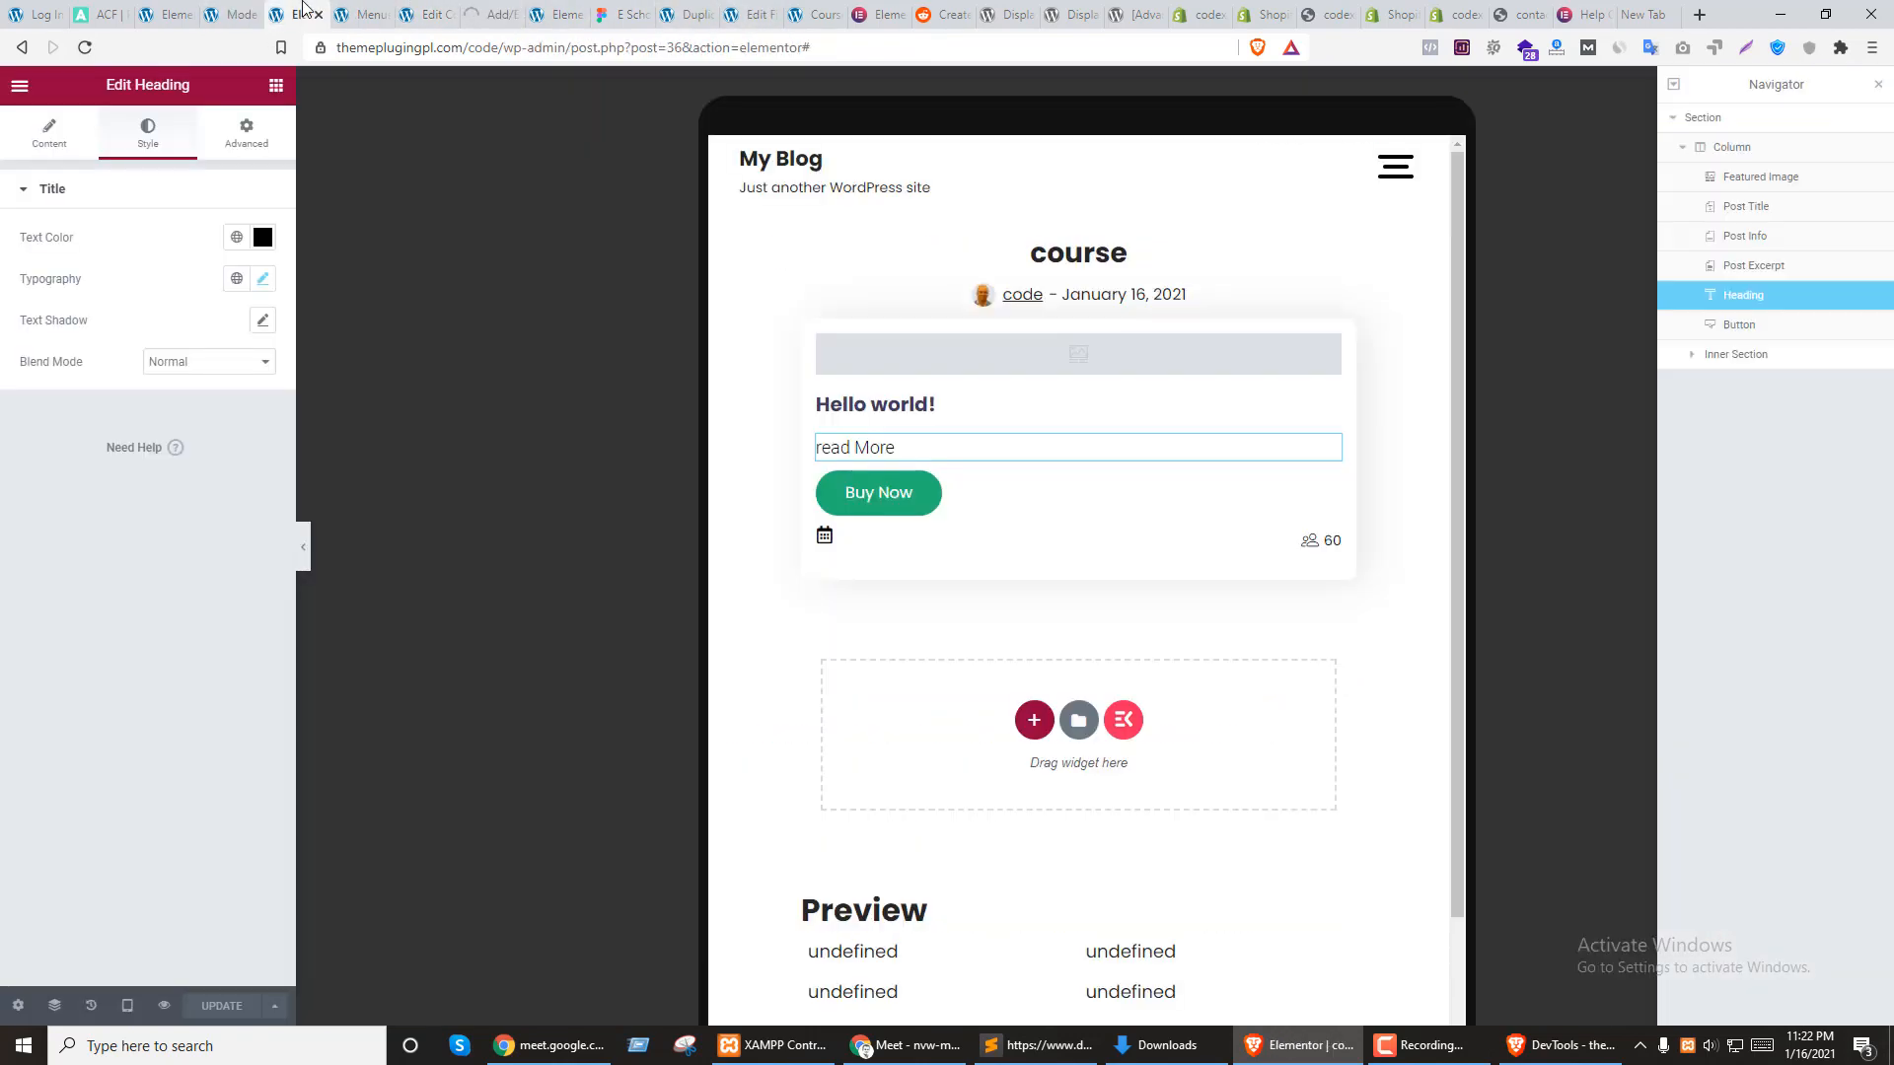
click(237, 14)
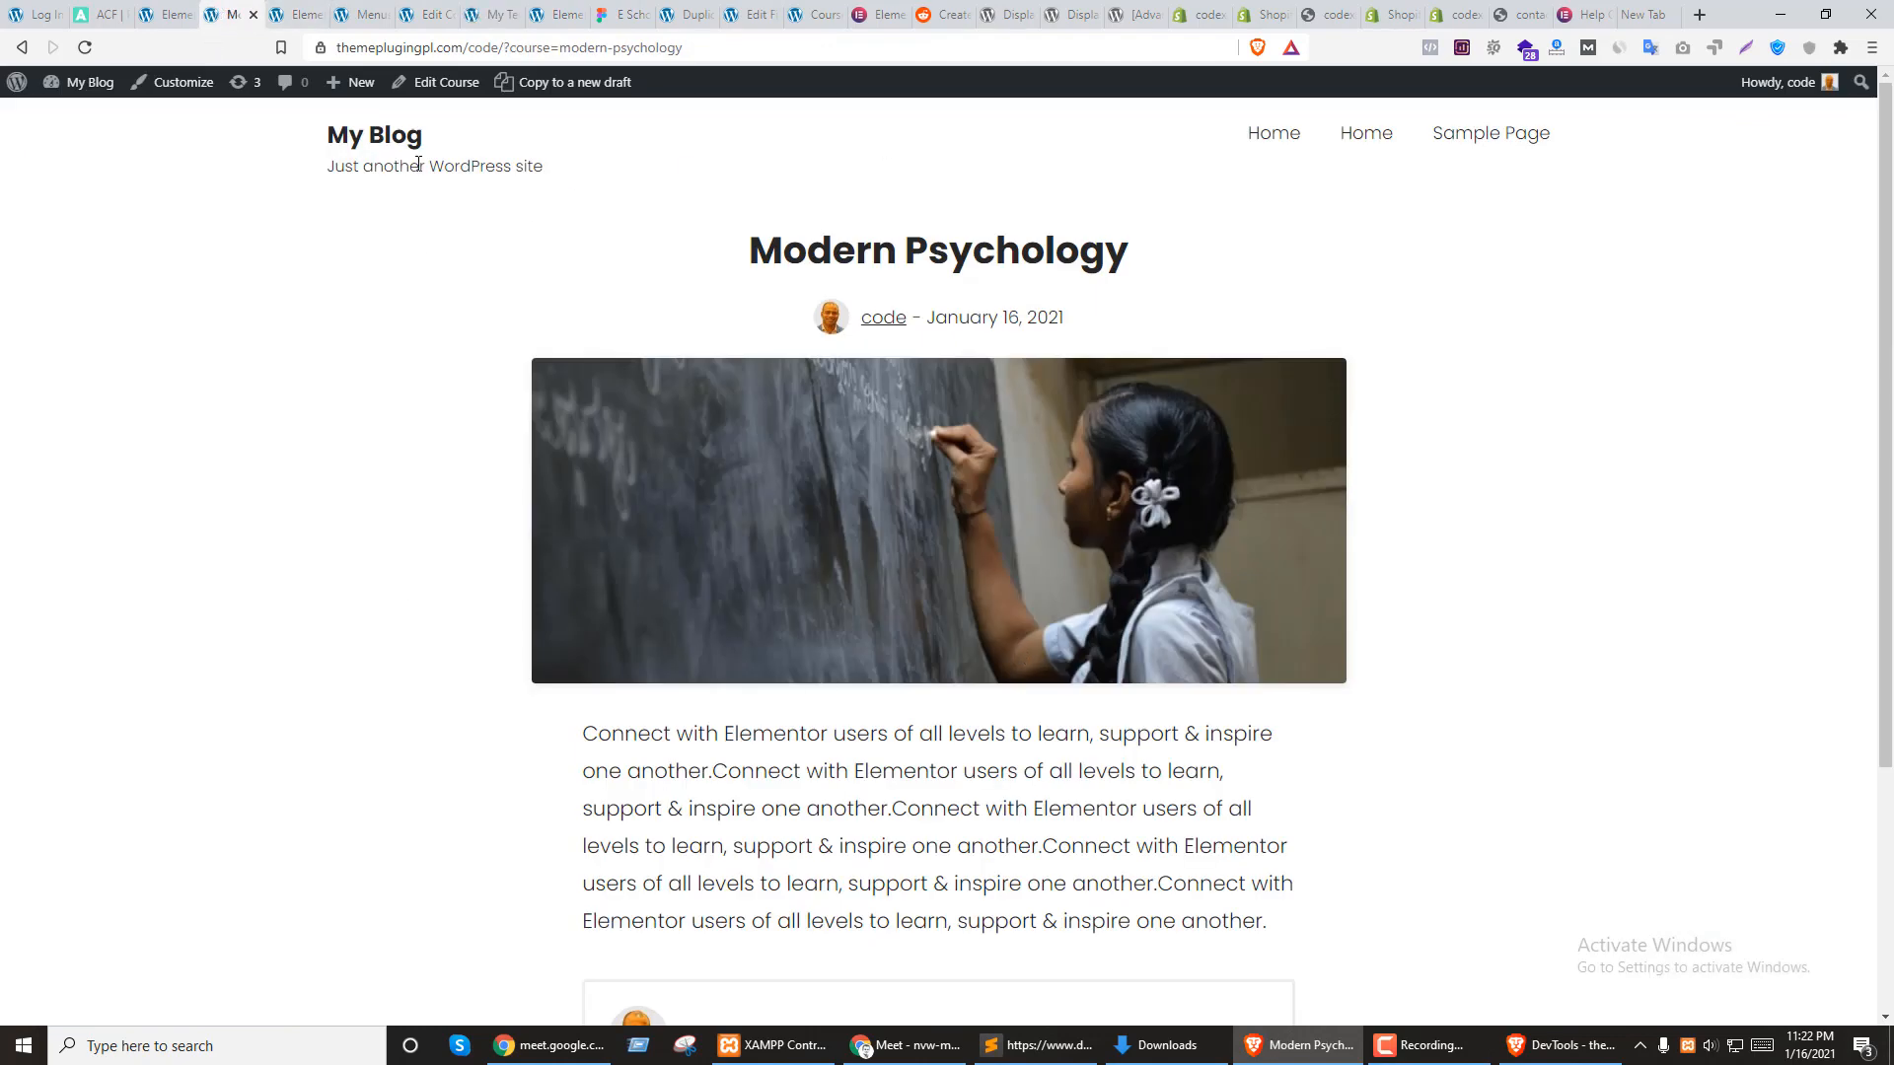
click(434, 12)
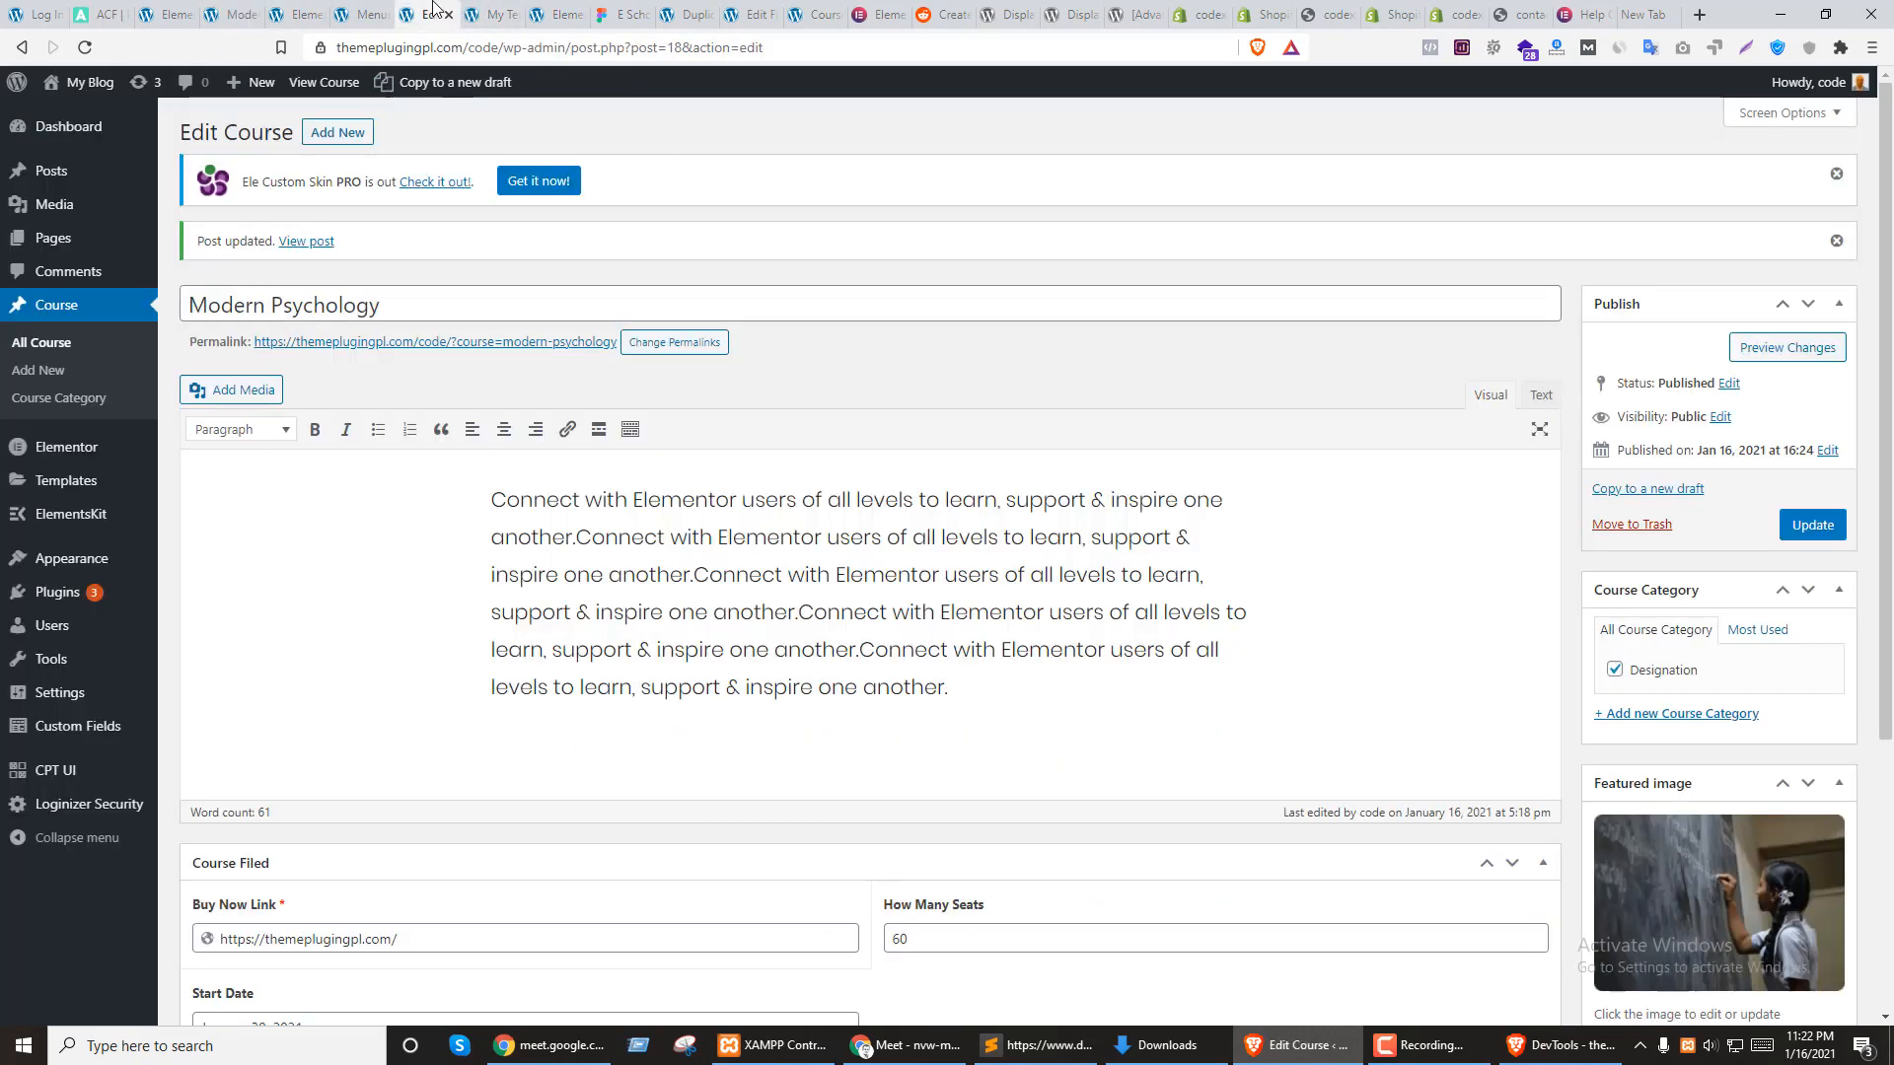
Create a Single Post template named "course single page"
click(489, 14)
click(1057, 537)
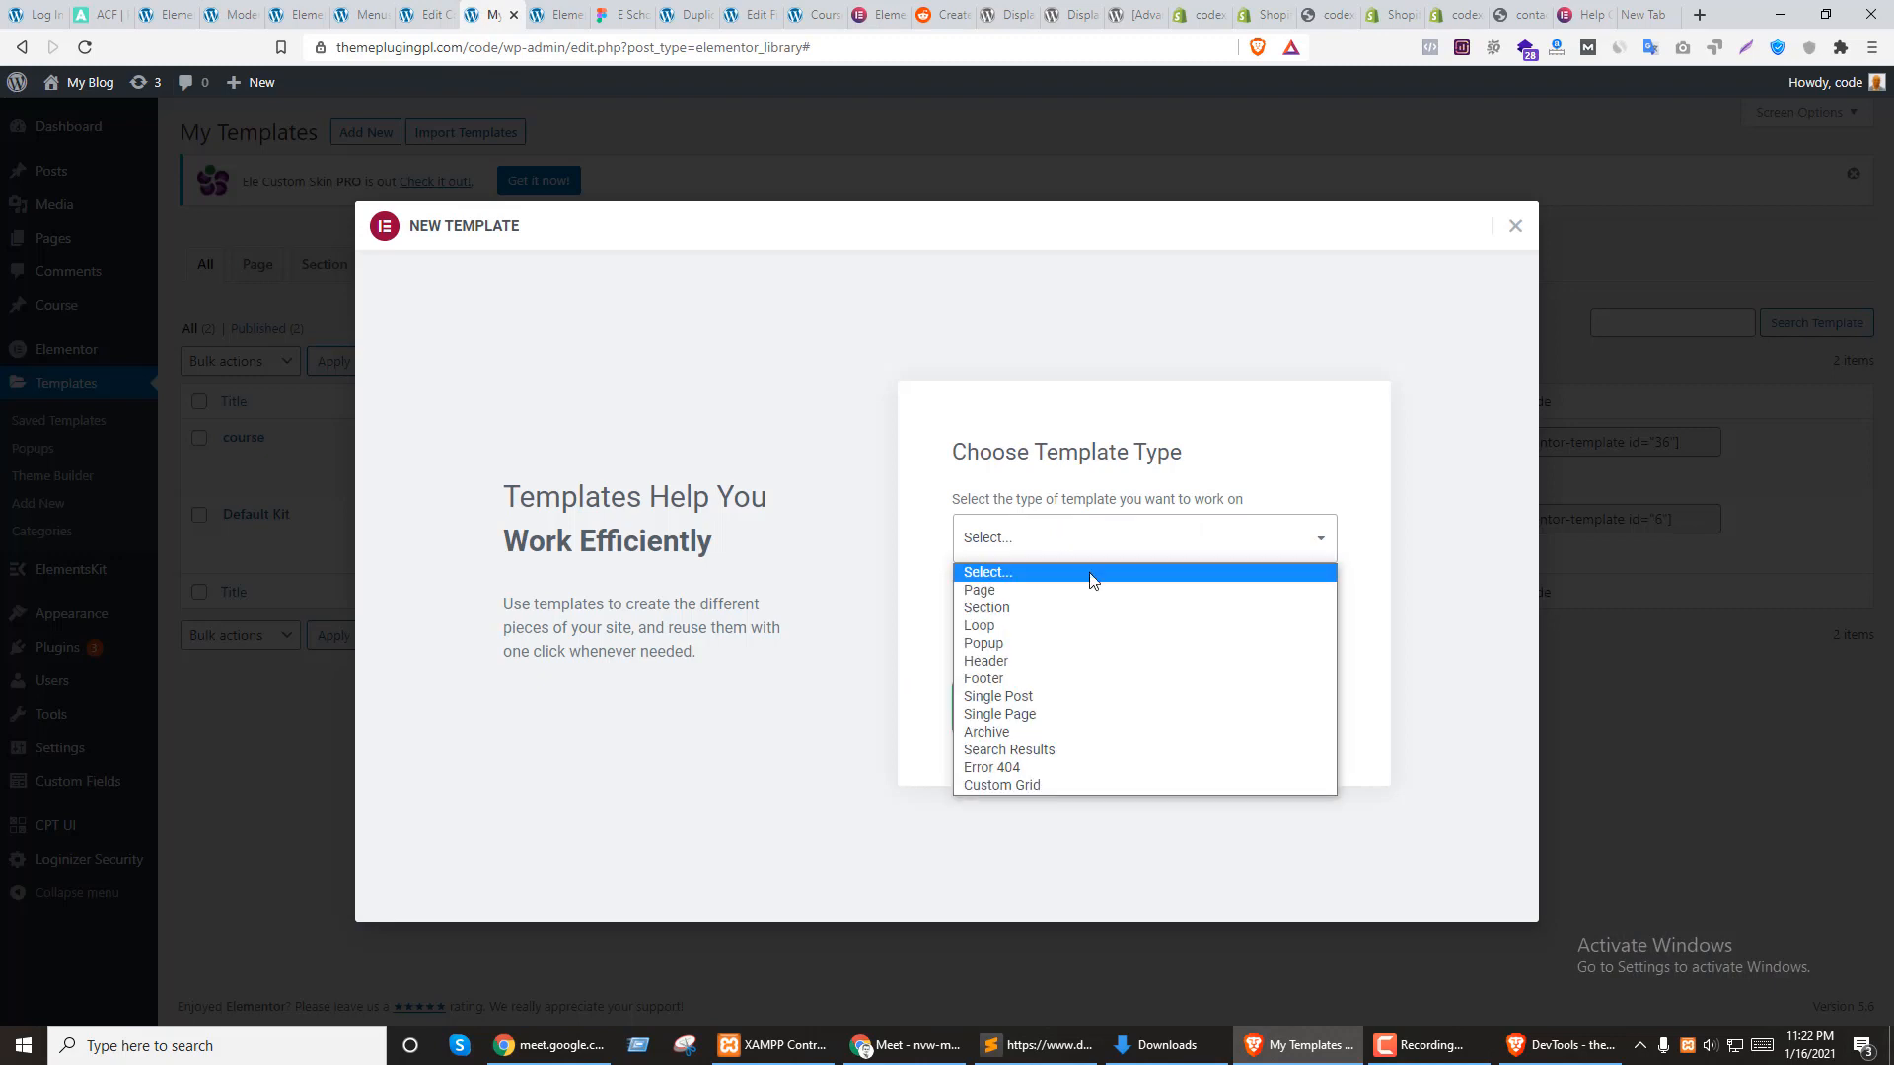
click(1003, 699)
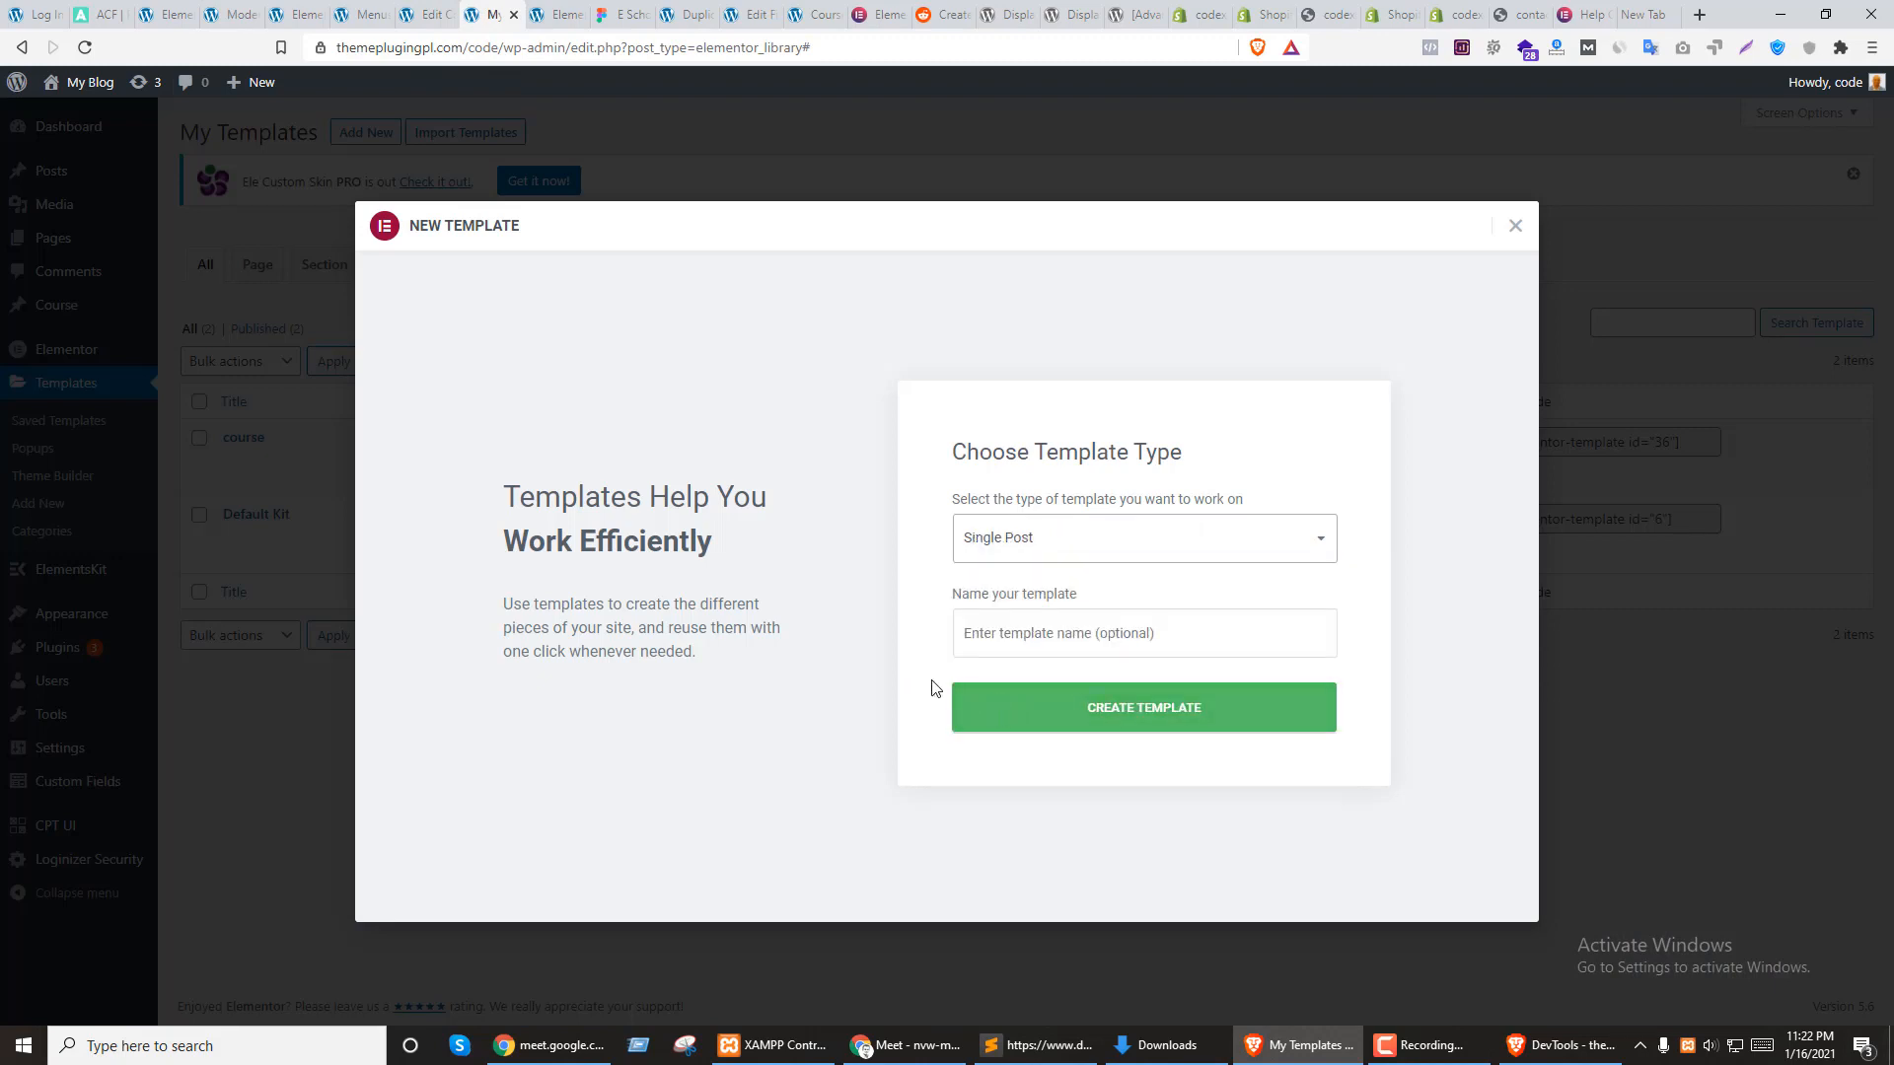
click(1048, 632)
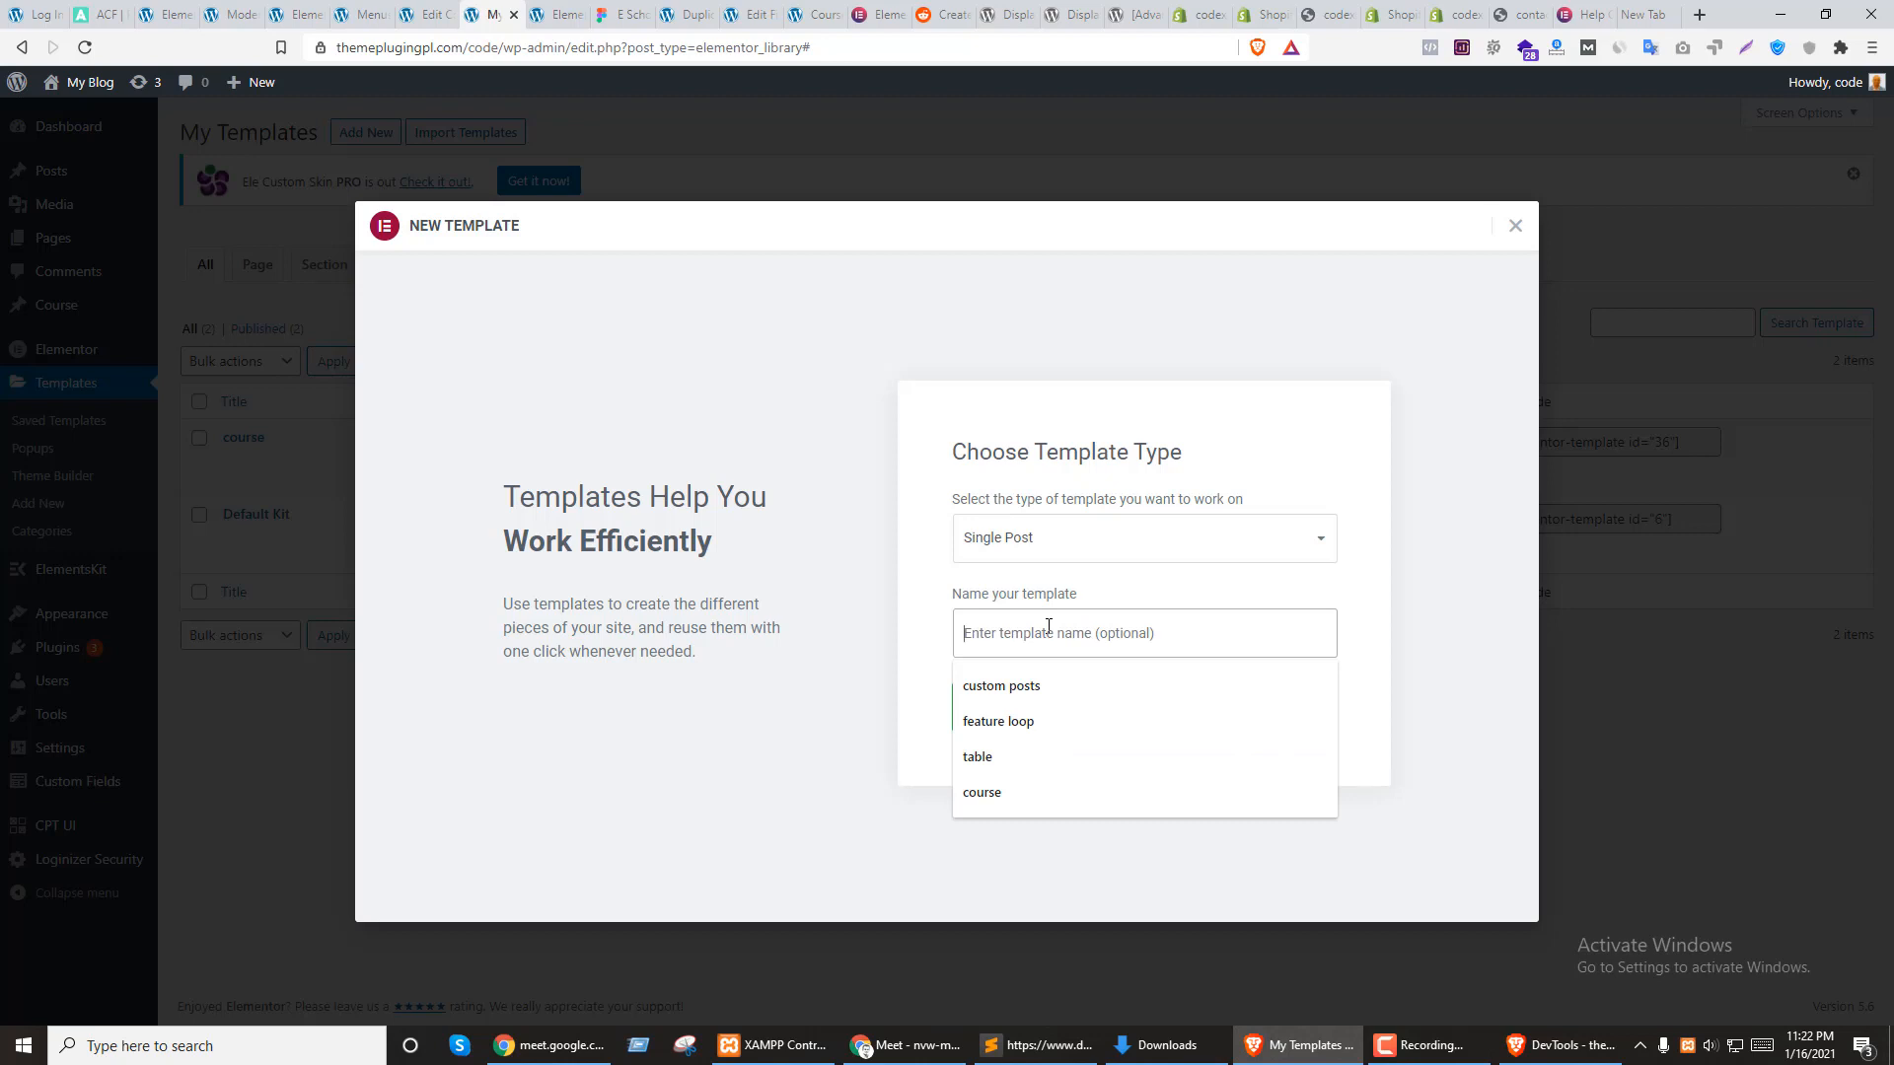
click(994, 794)
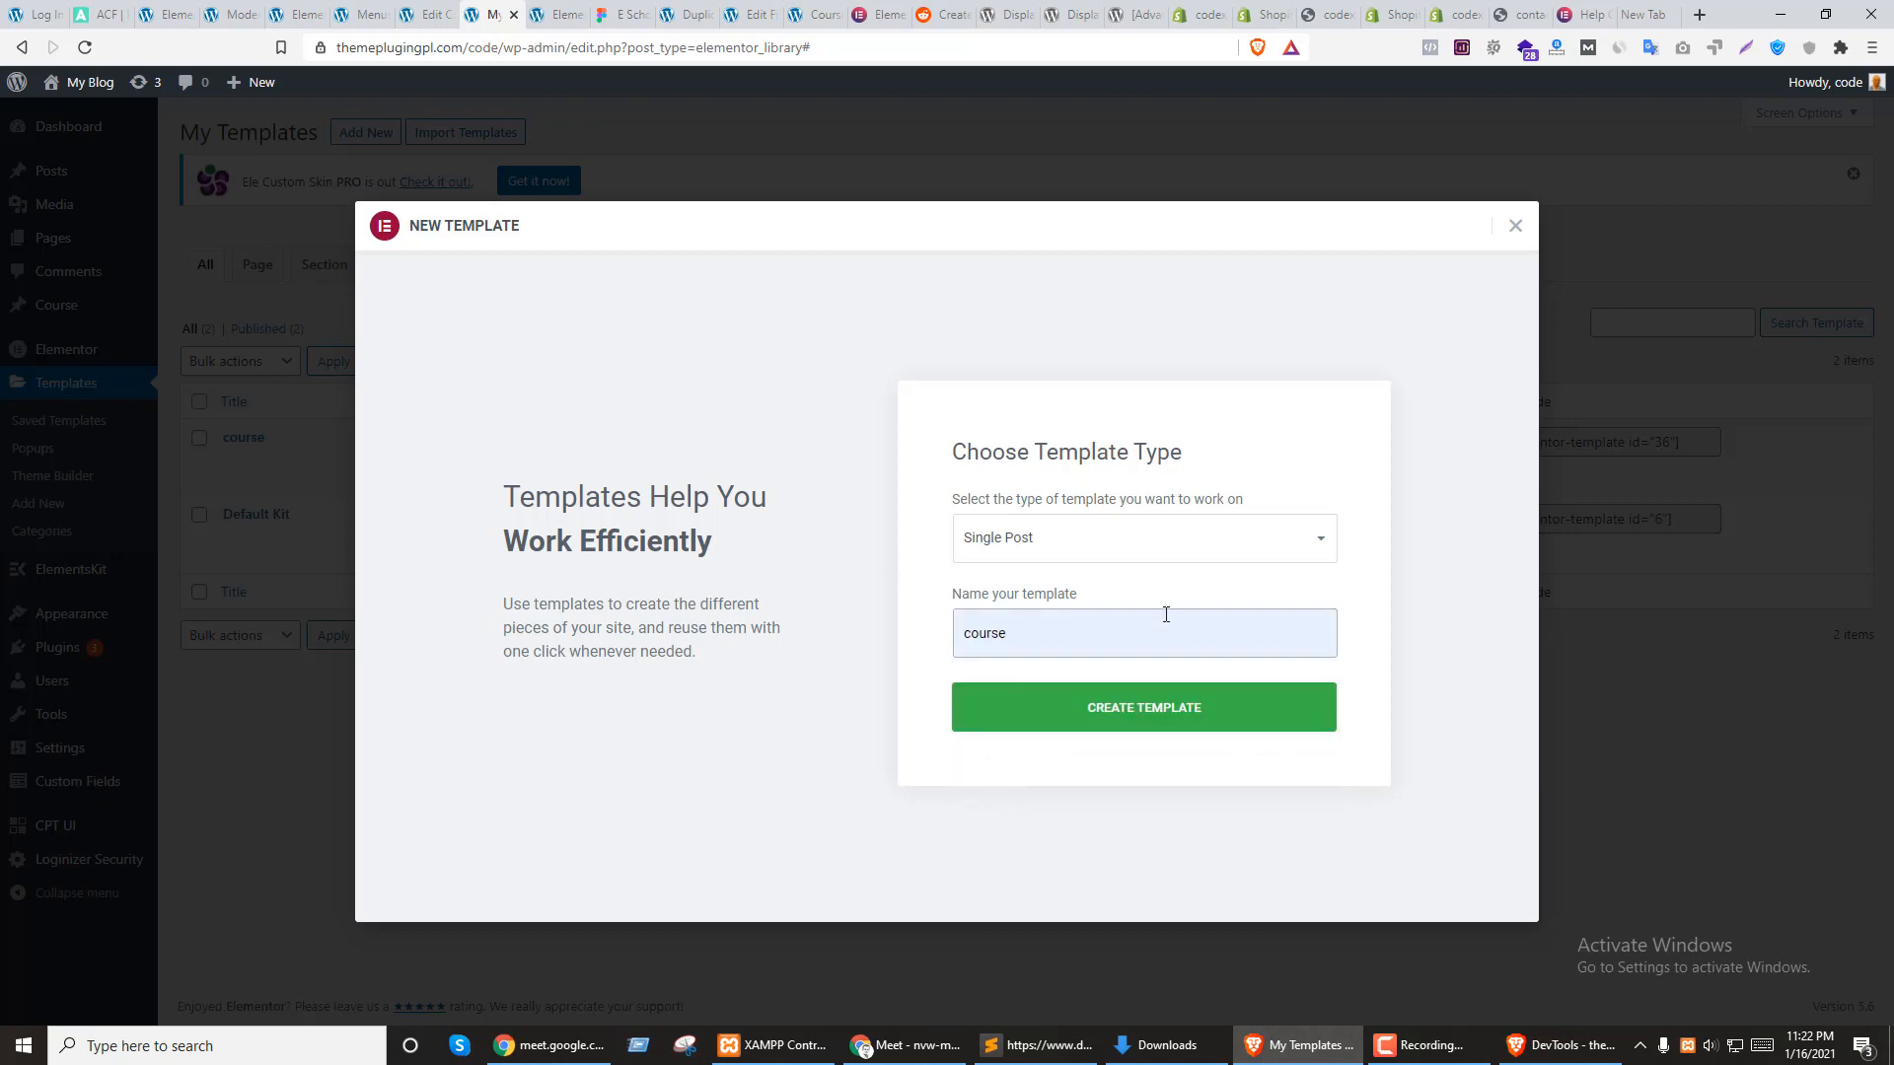
text(single)
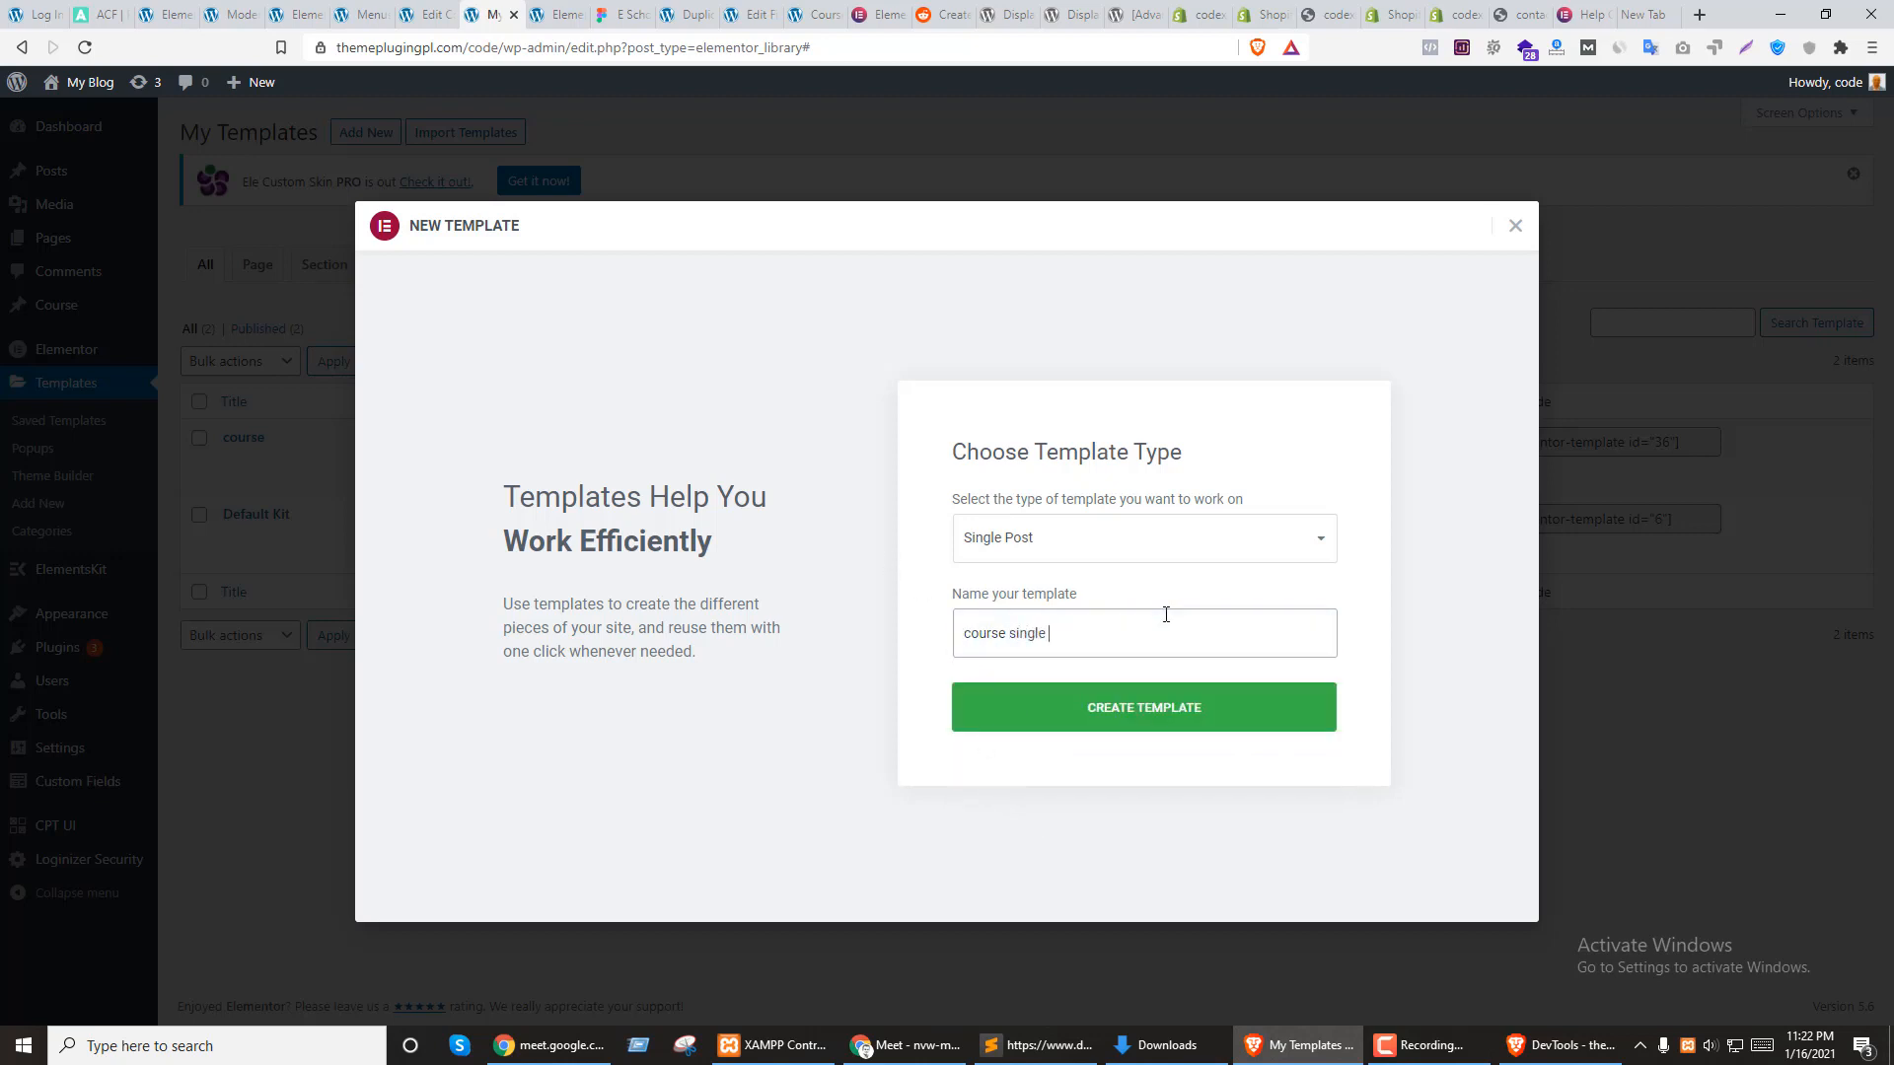
text( page)
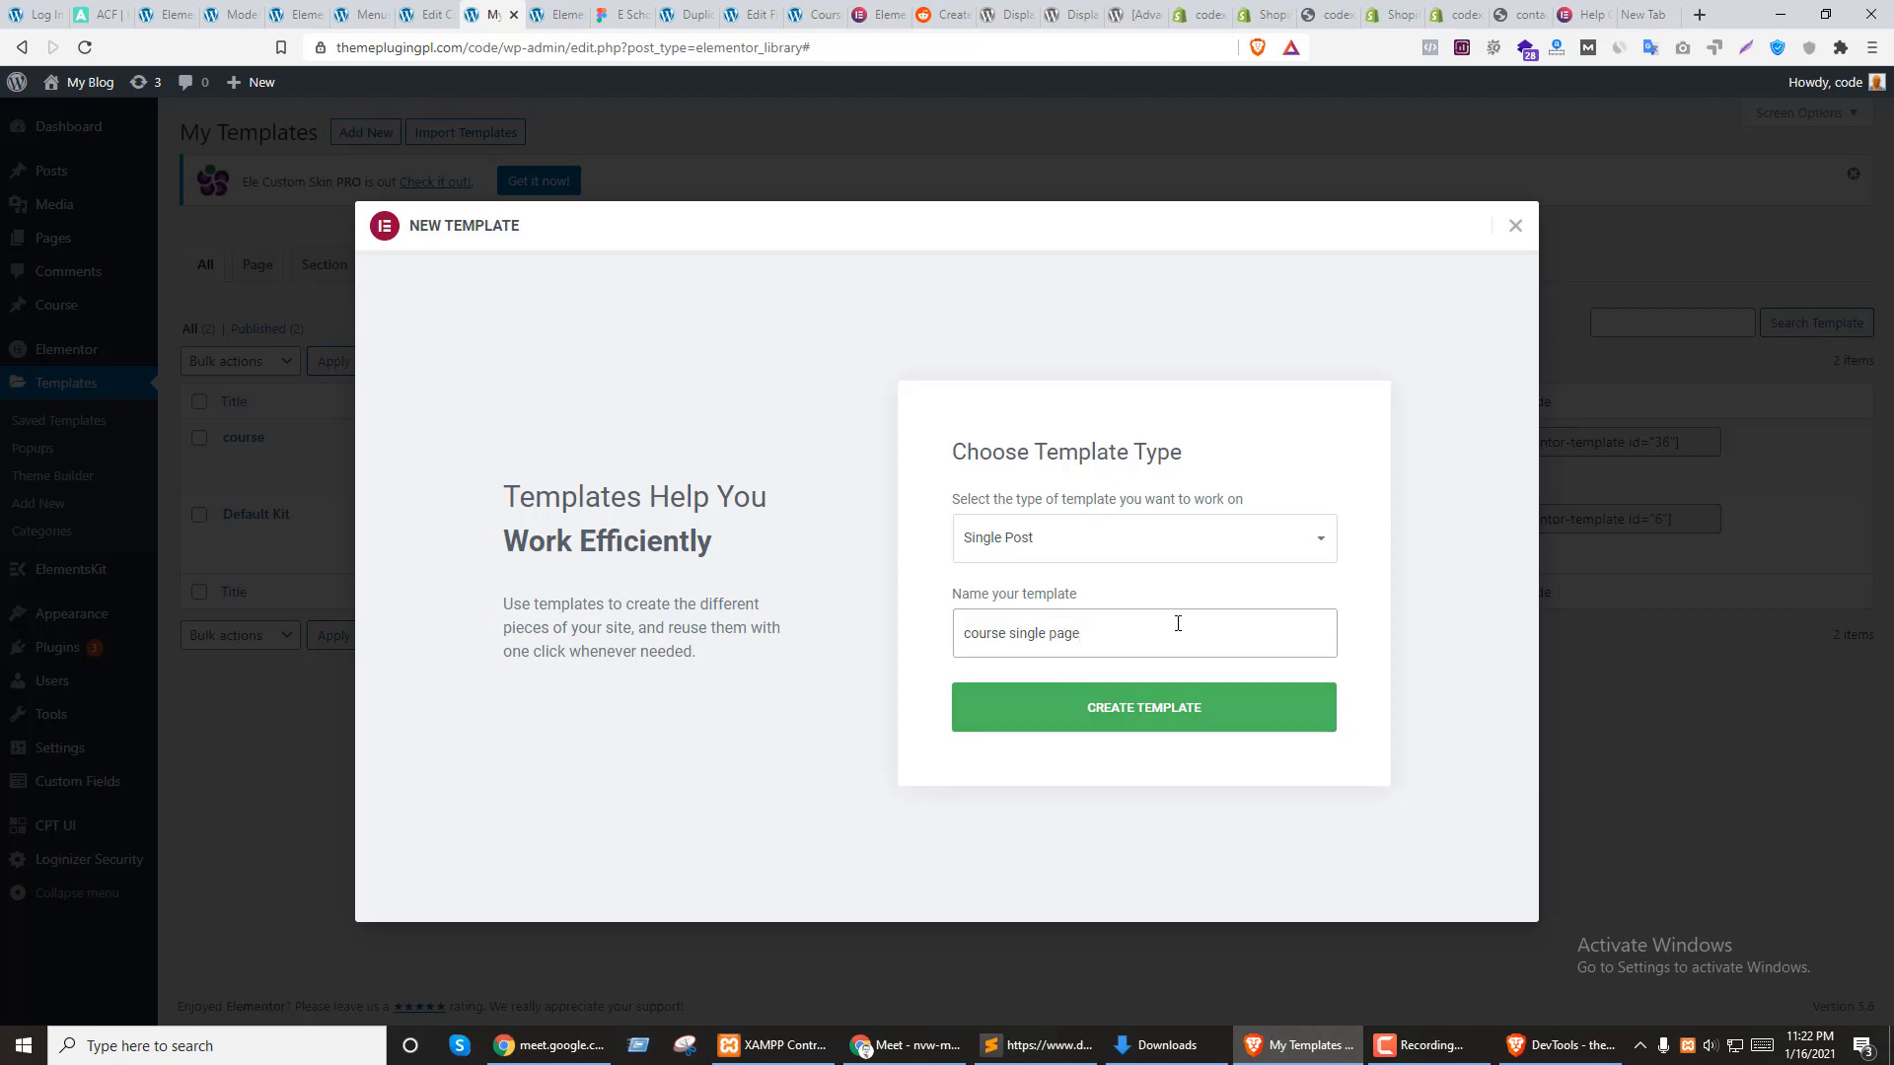
click(1117, 710)
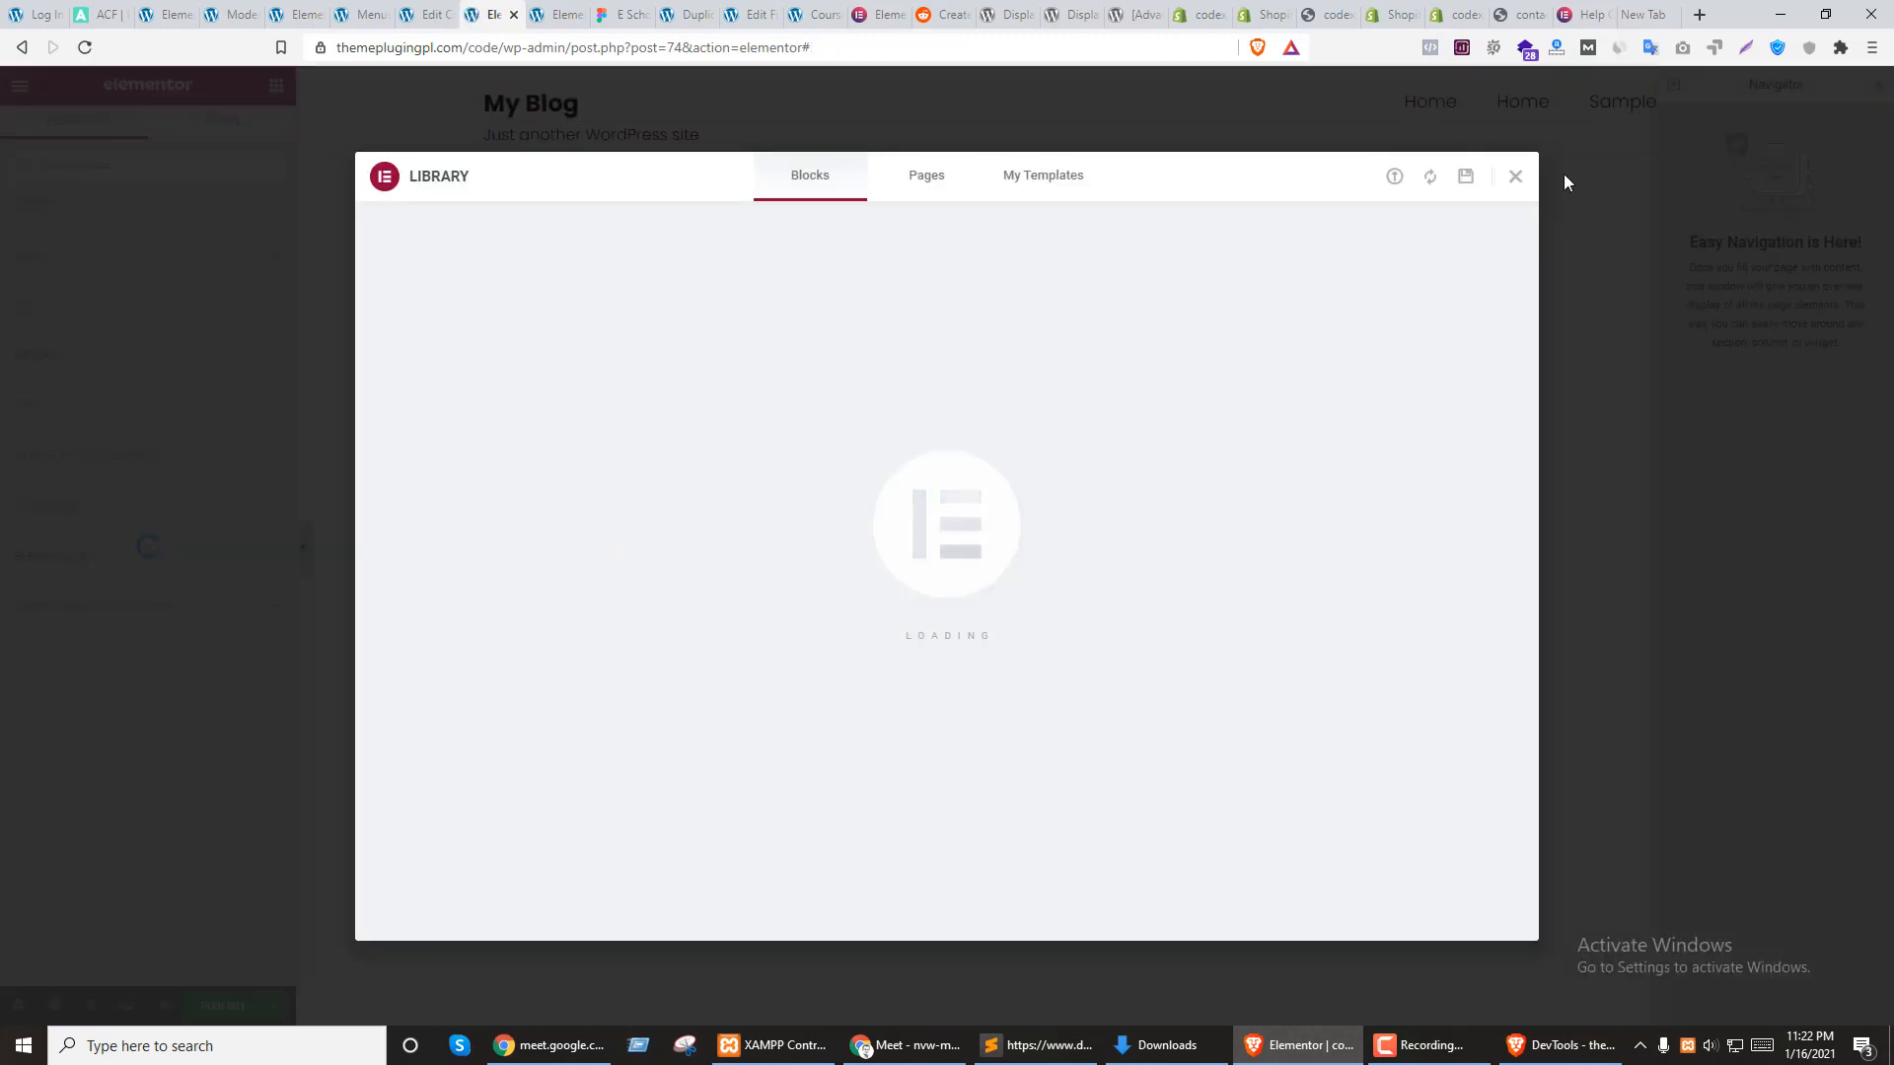
Dismiss the template library and add a single-column section to the empty course template
click(1515, 176)
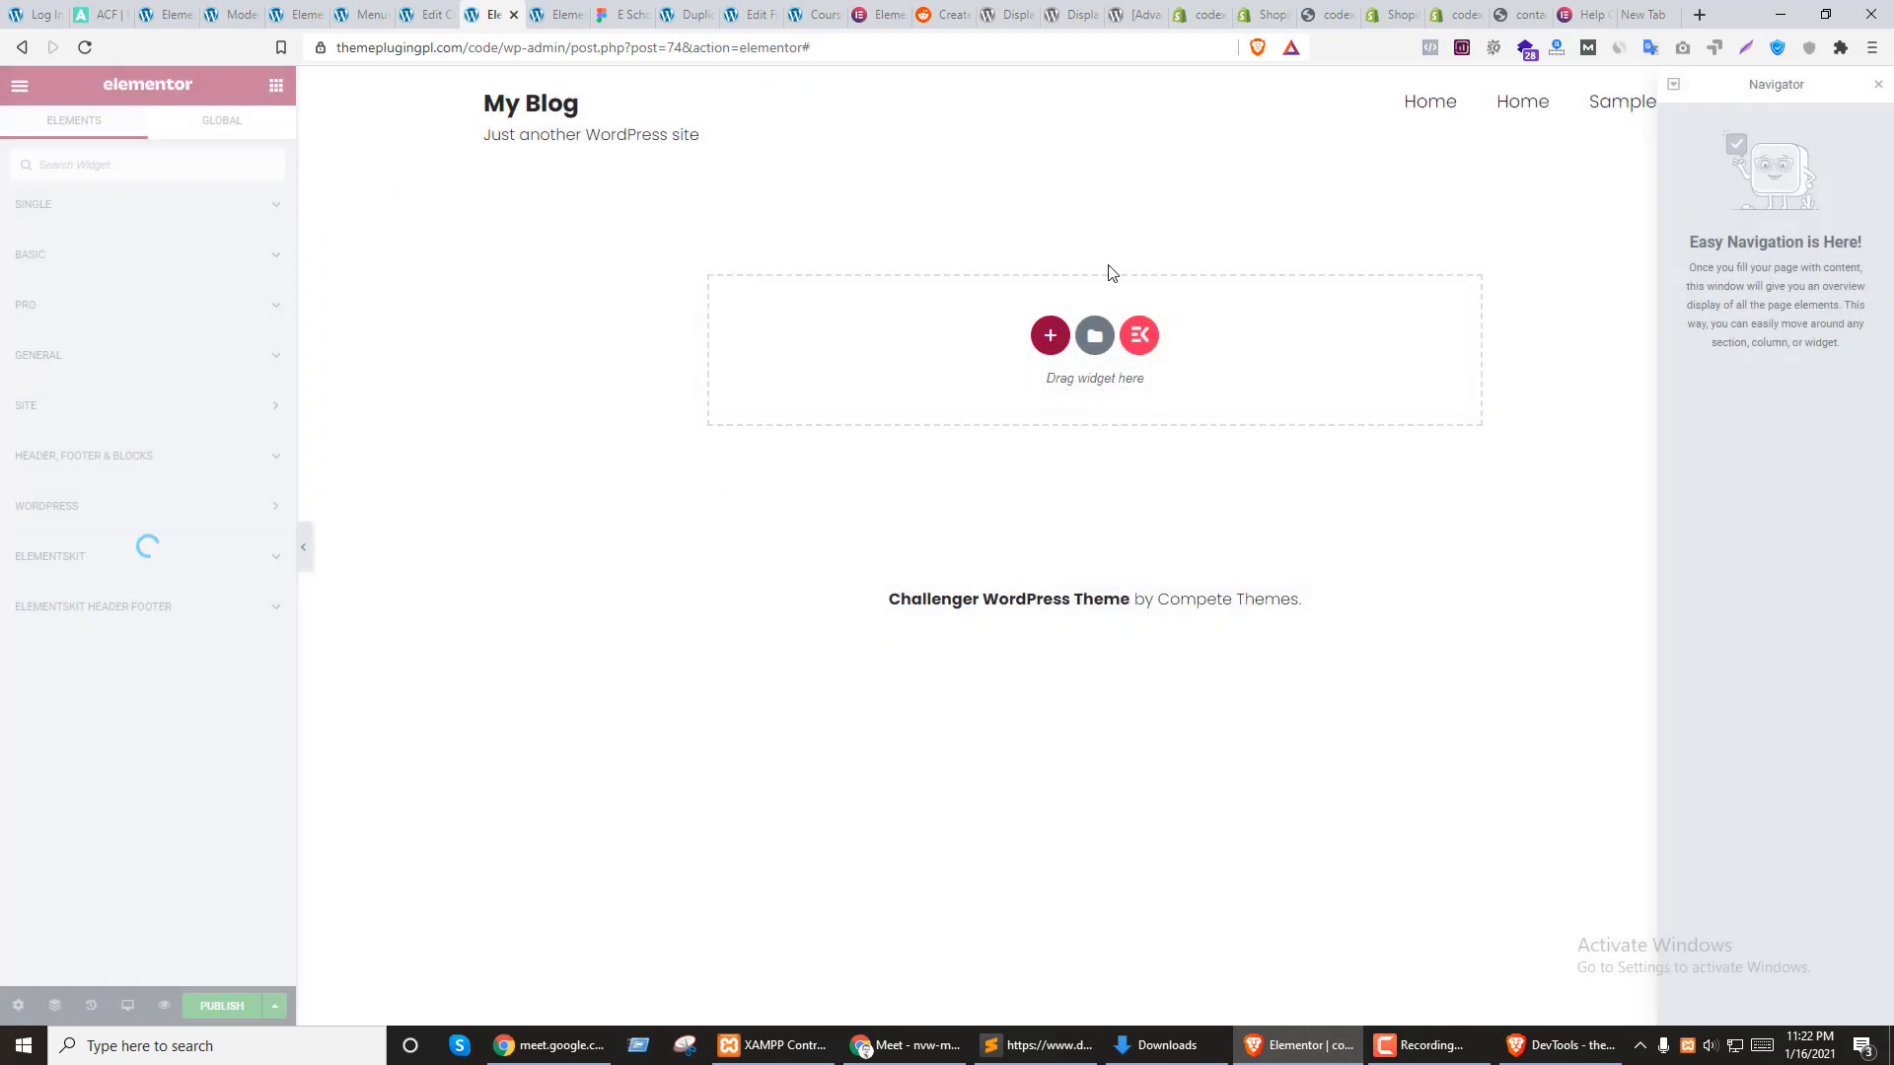
click(1051, 336)
click(854, 387)
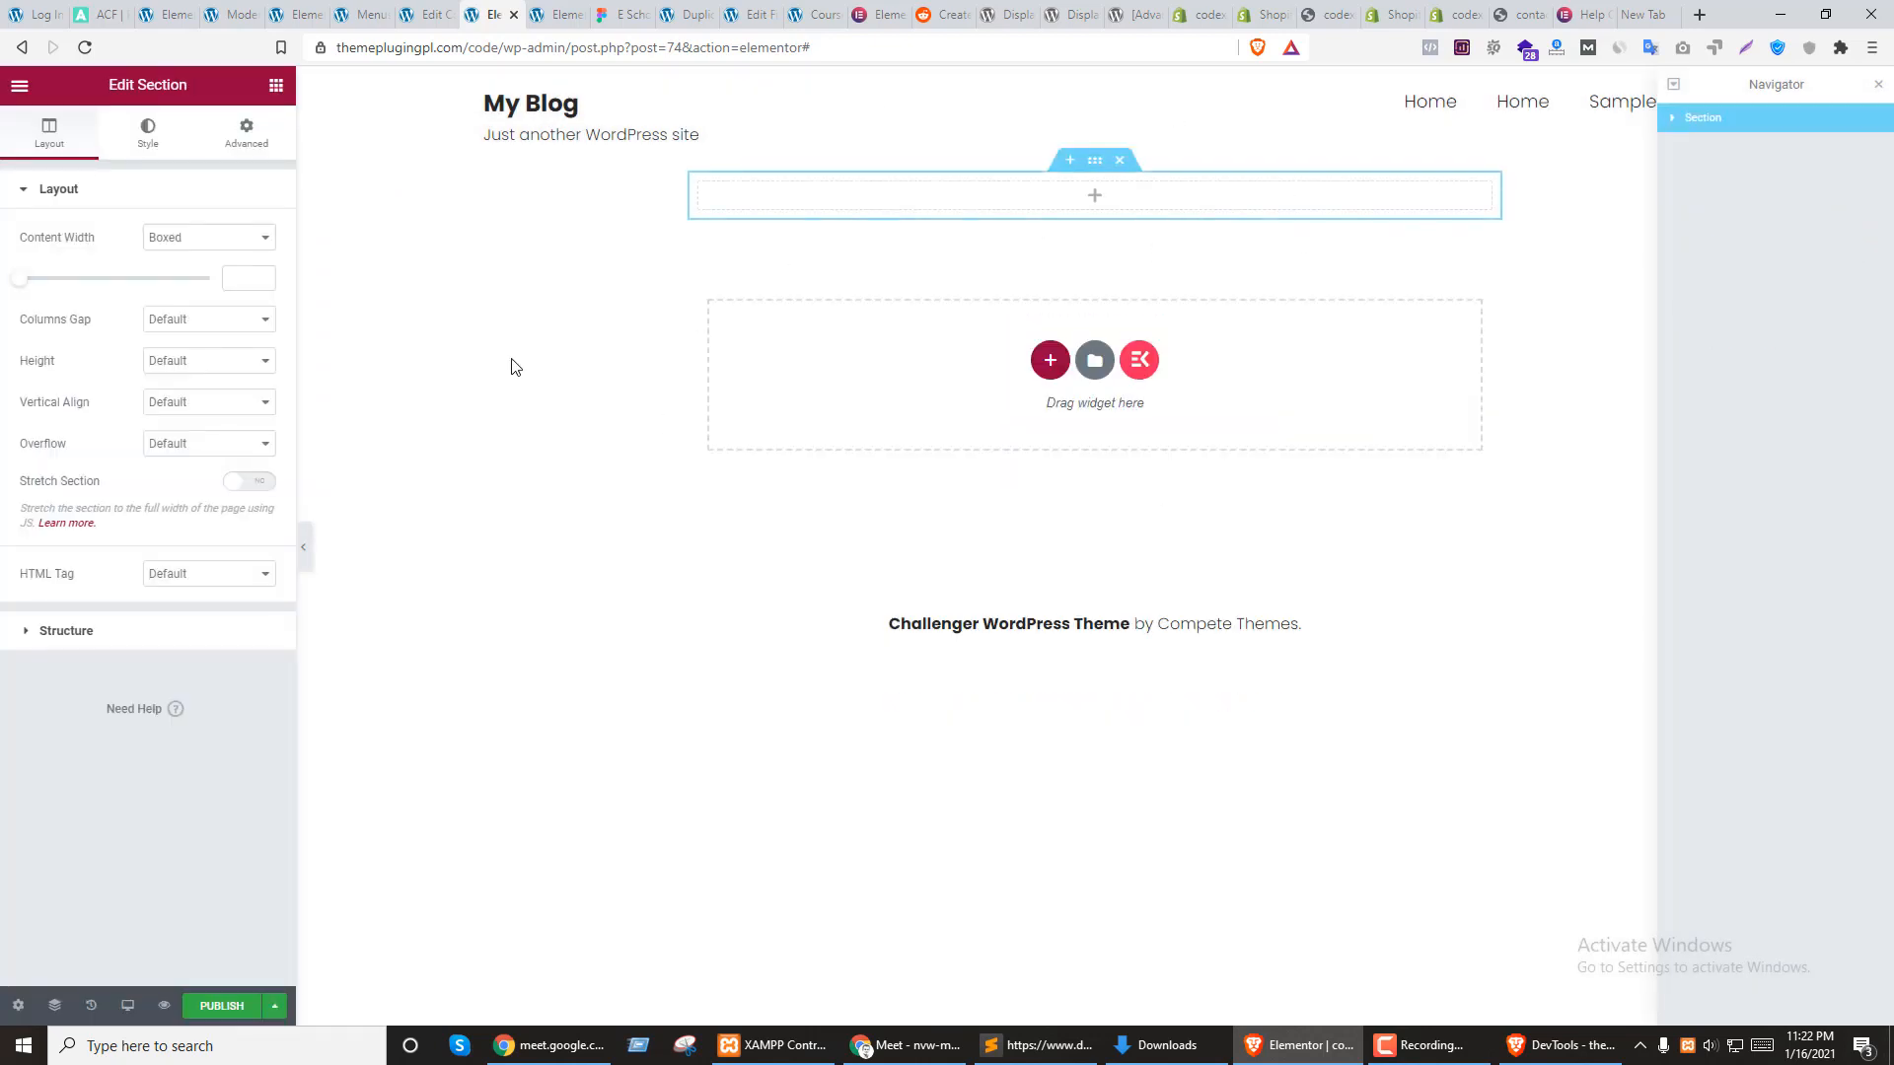
Publish the template with a display condition that includes Course, set to All
click(211, 1008)
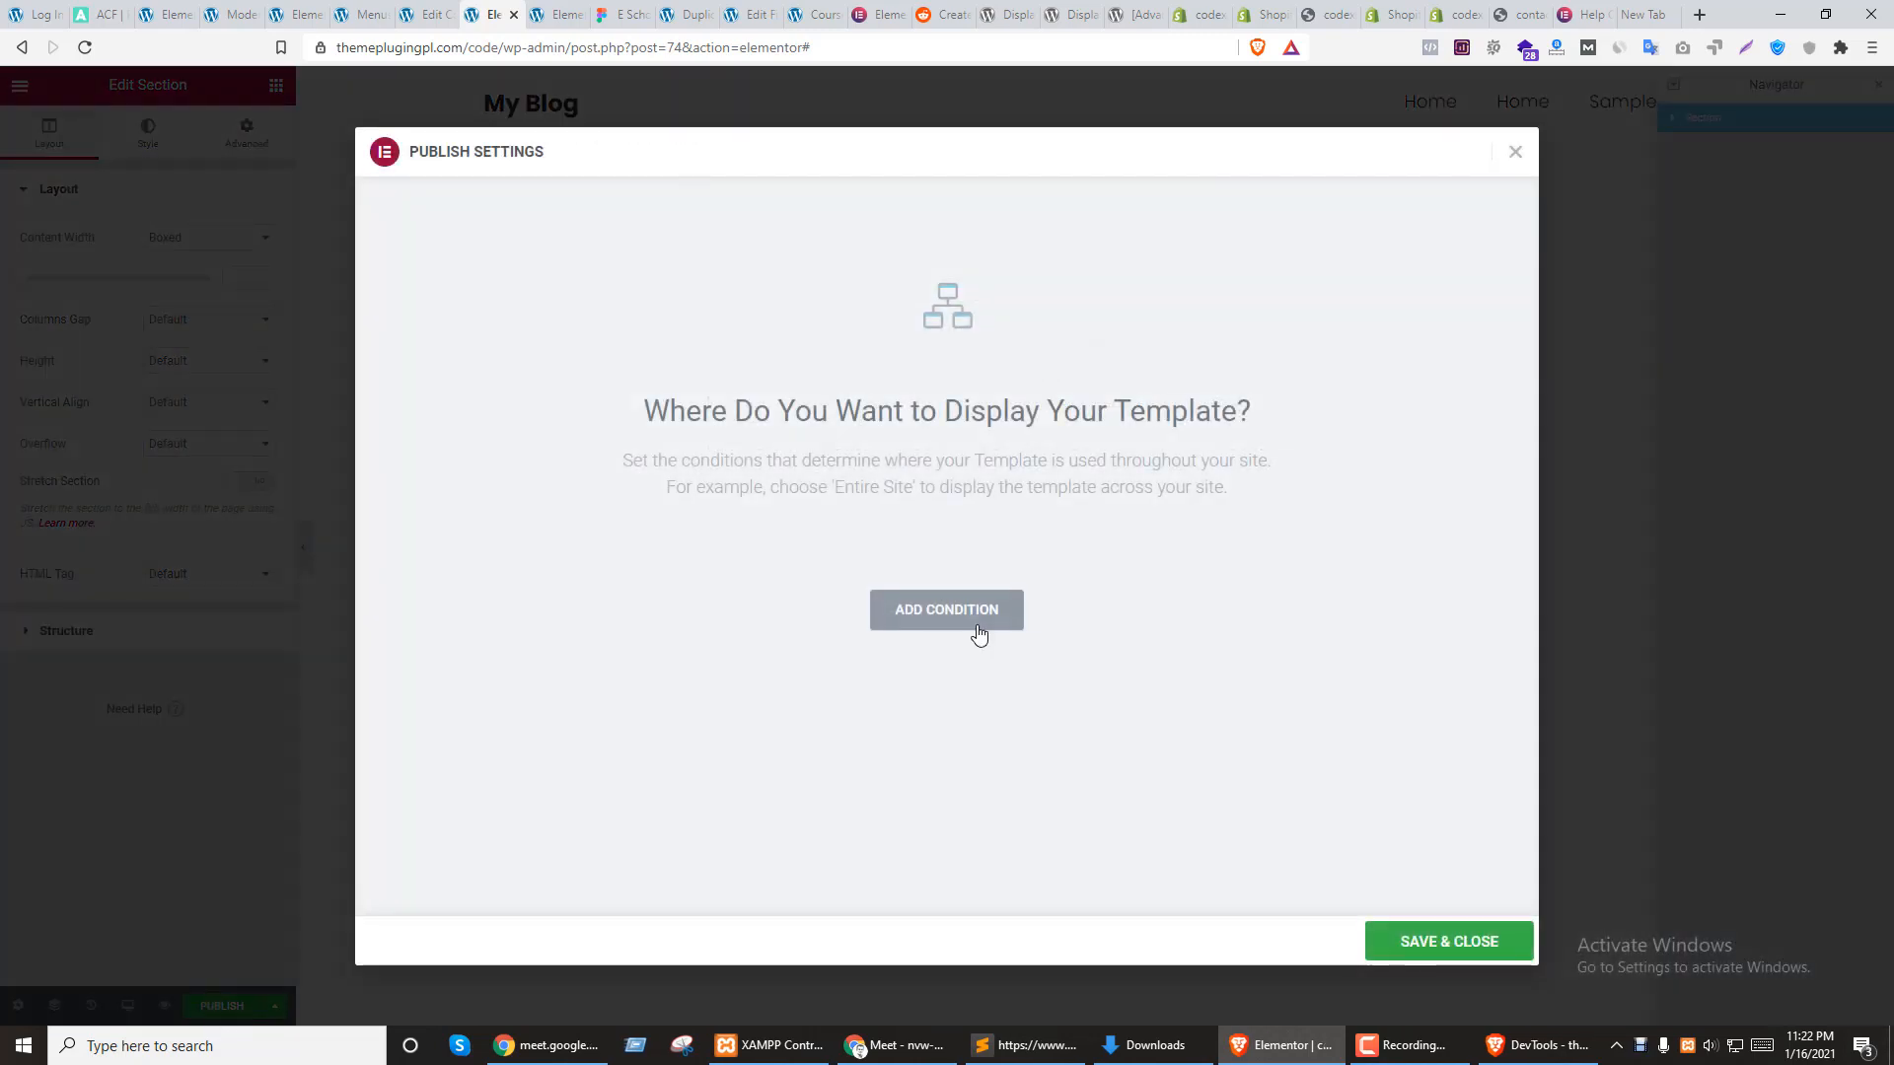
click(950, 609)
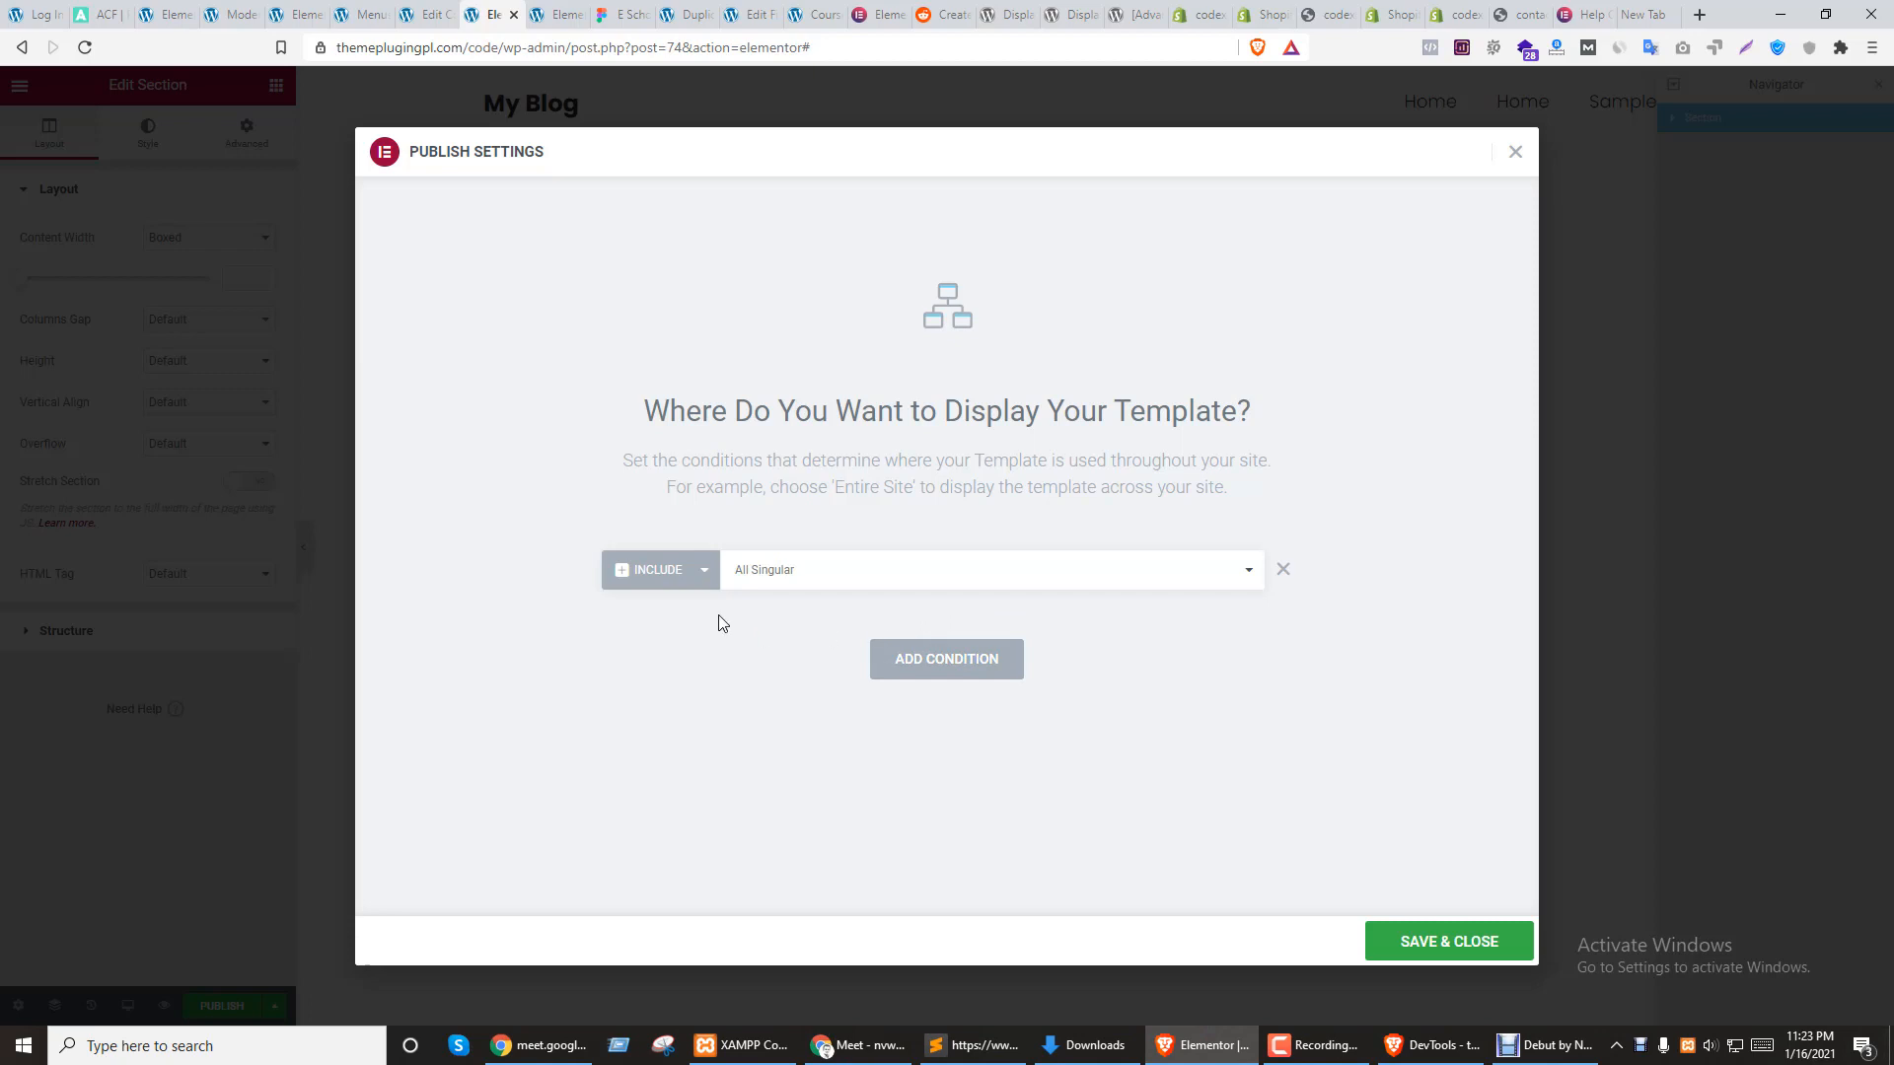
click(807, 580)
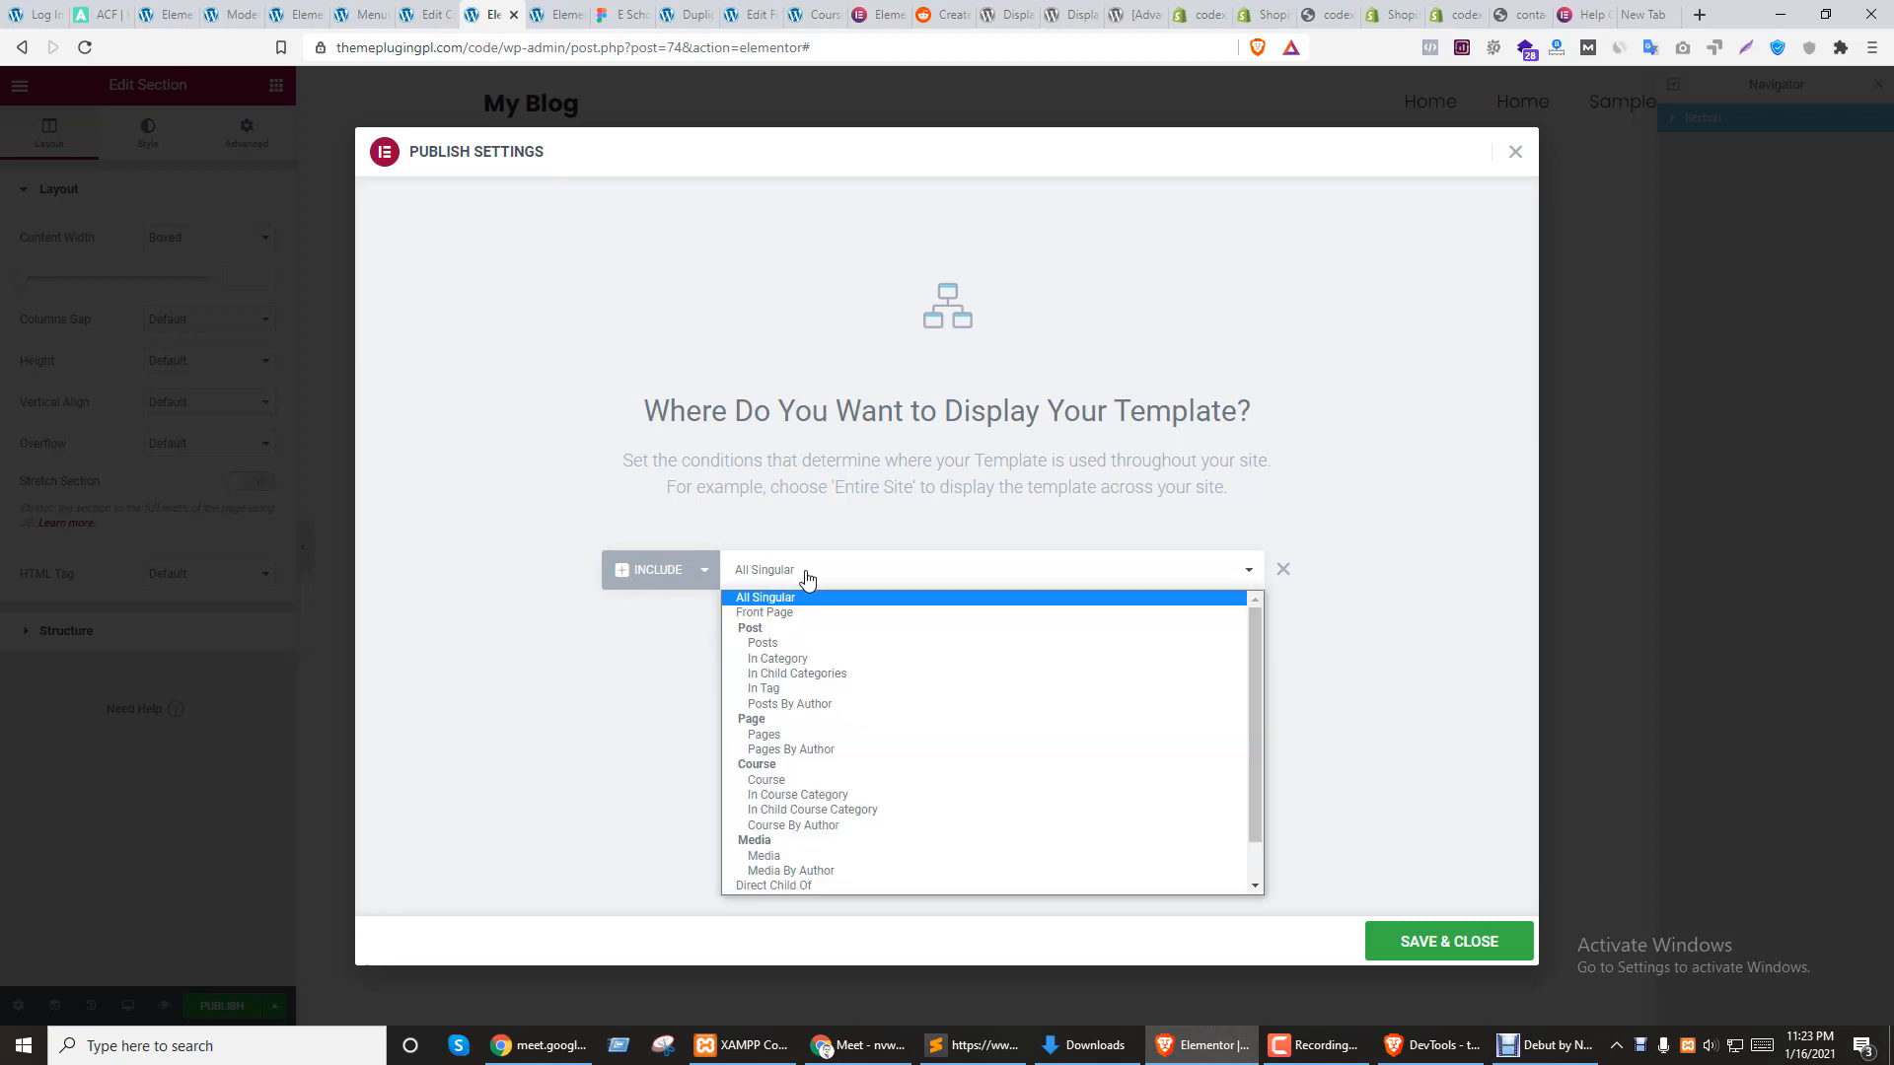
click(820, 786)
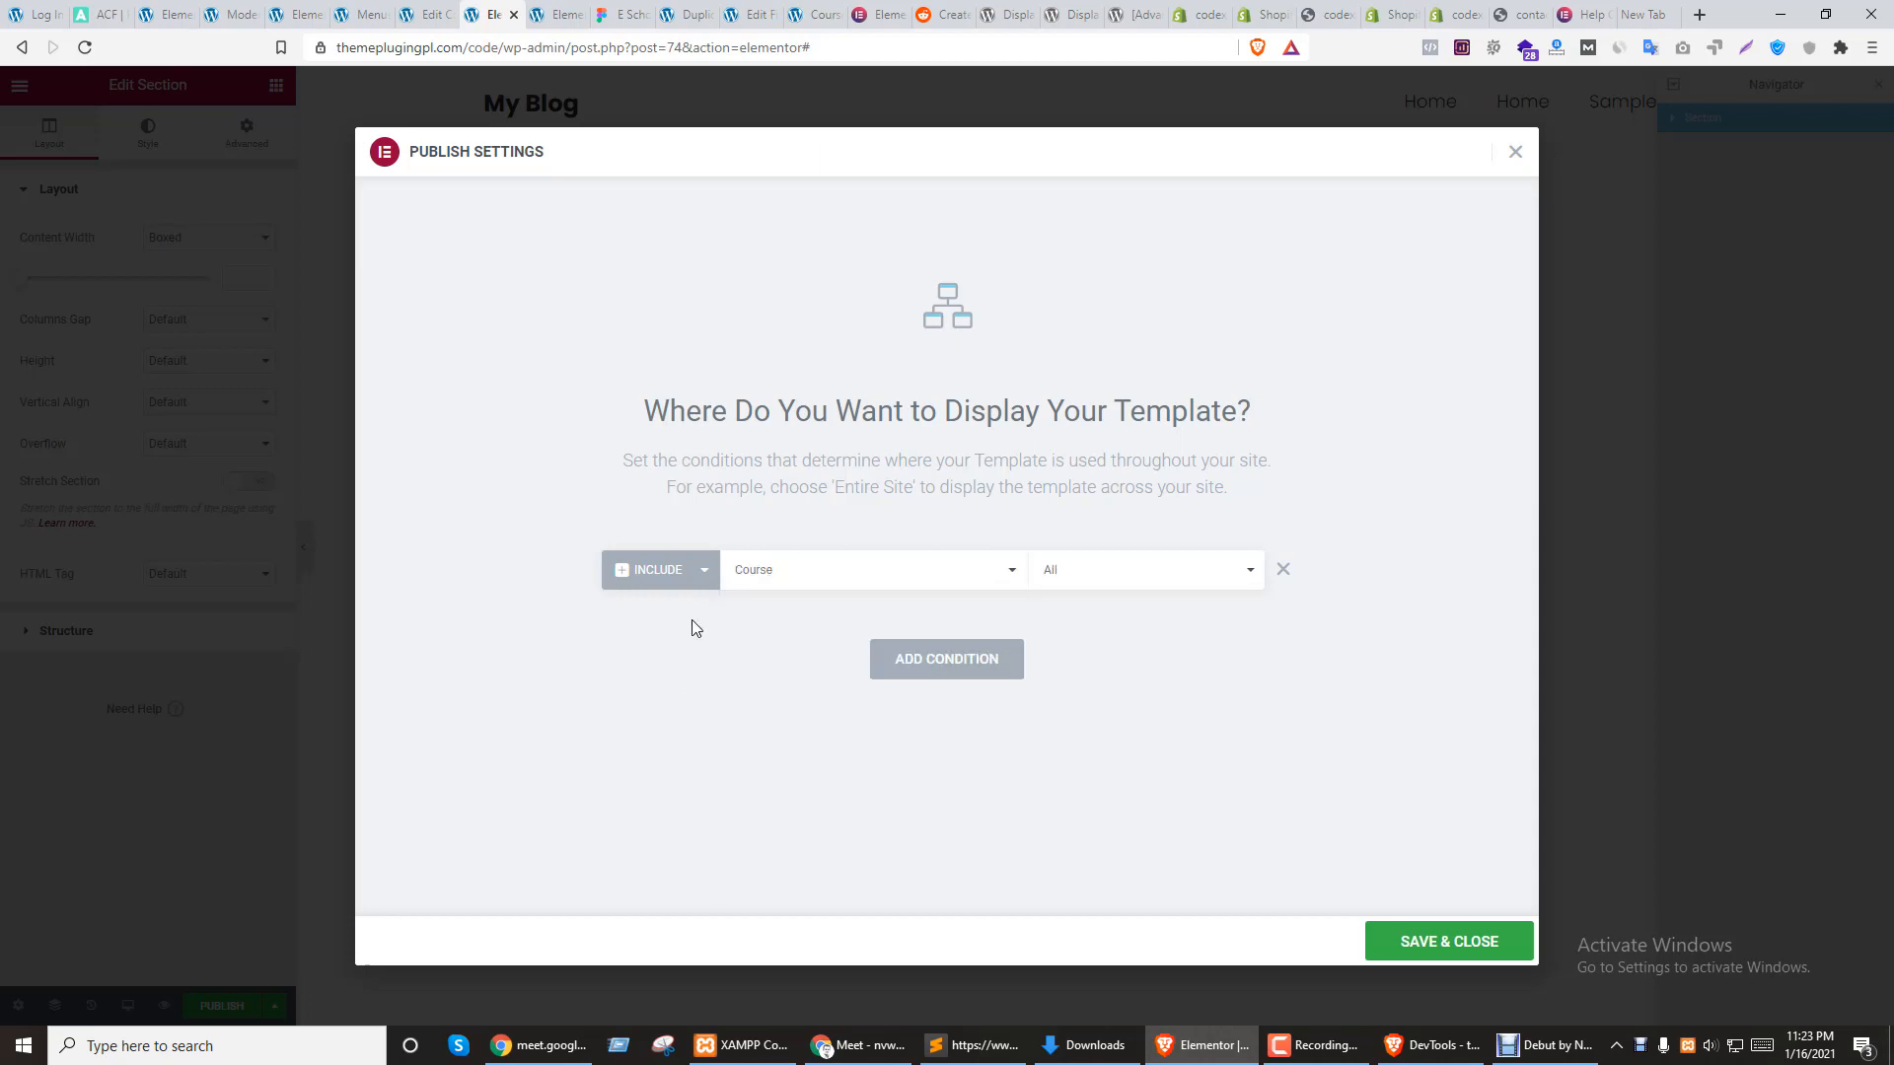
click(1112, 572)
click(1113, 531)
click(1141, 576)
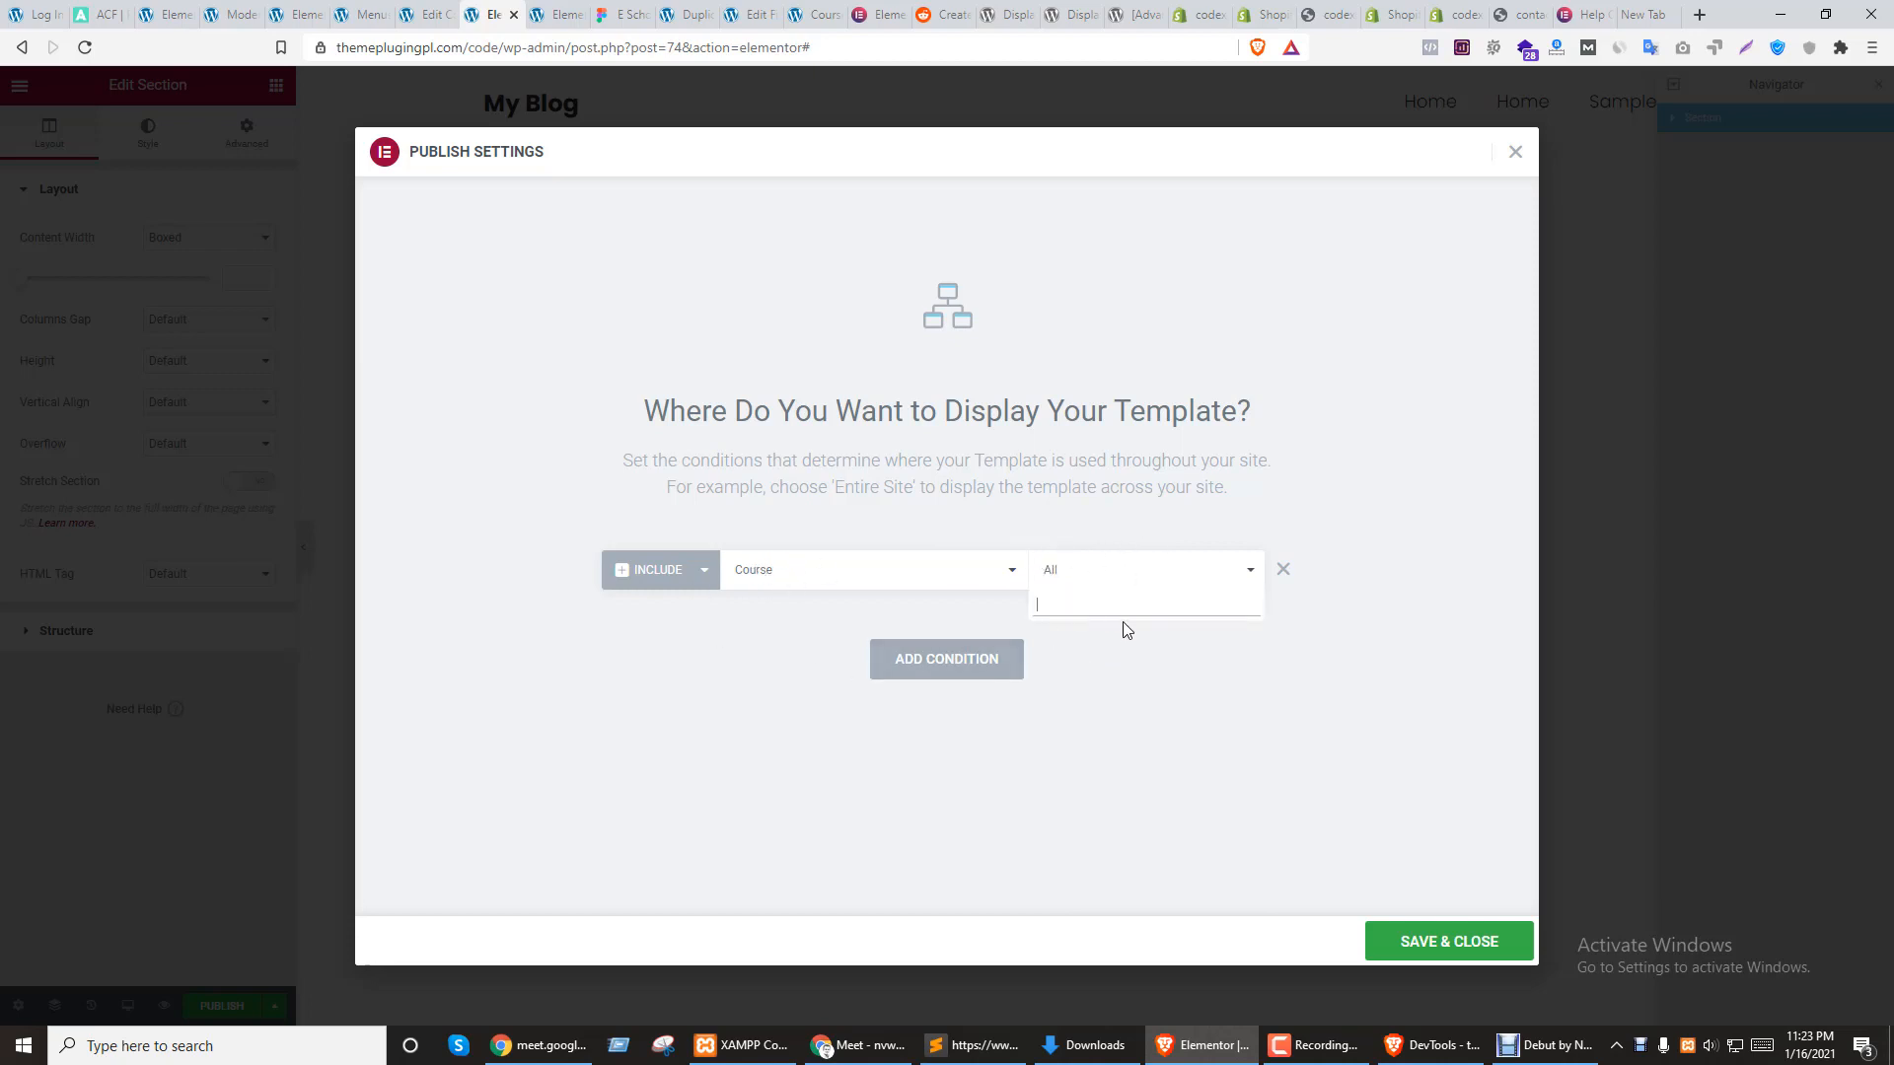
click(1095, 705)
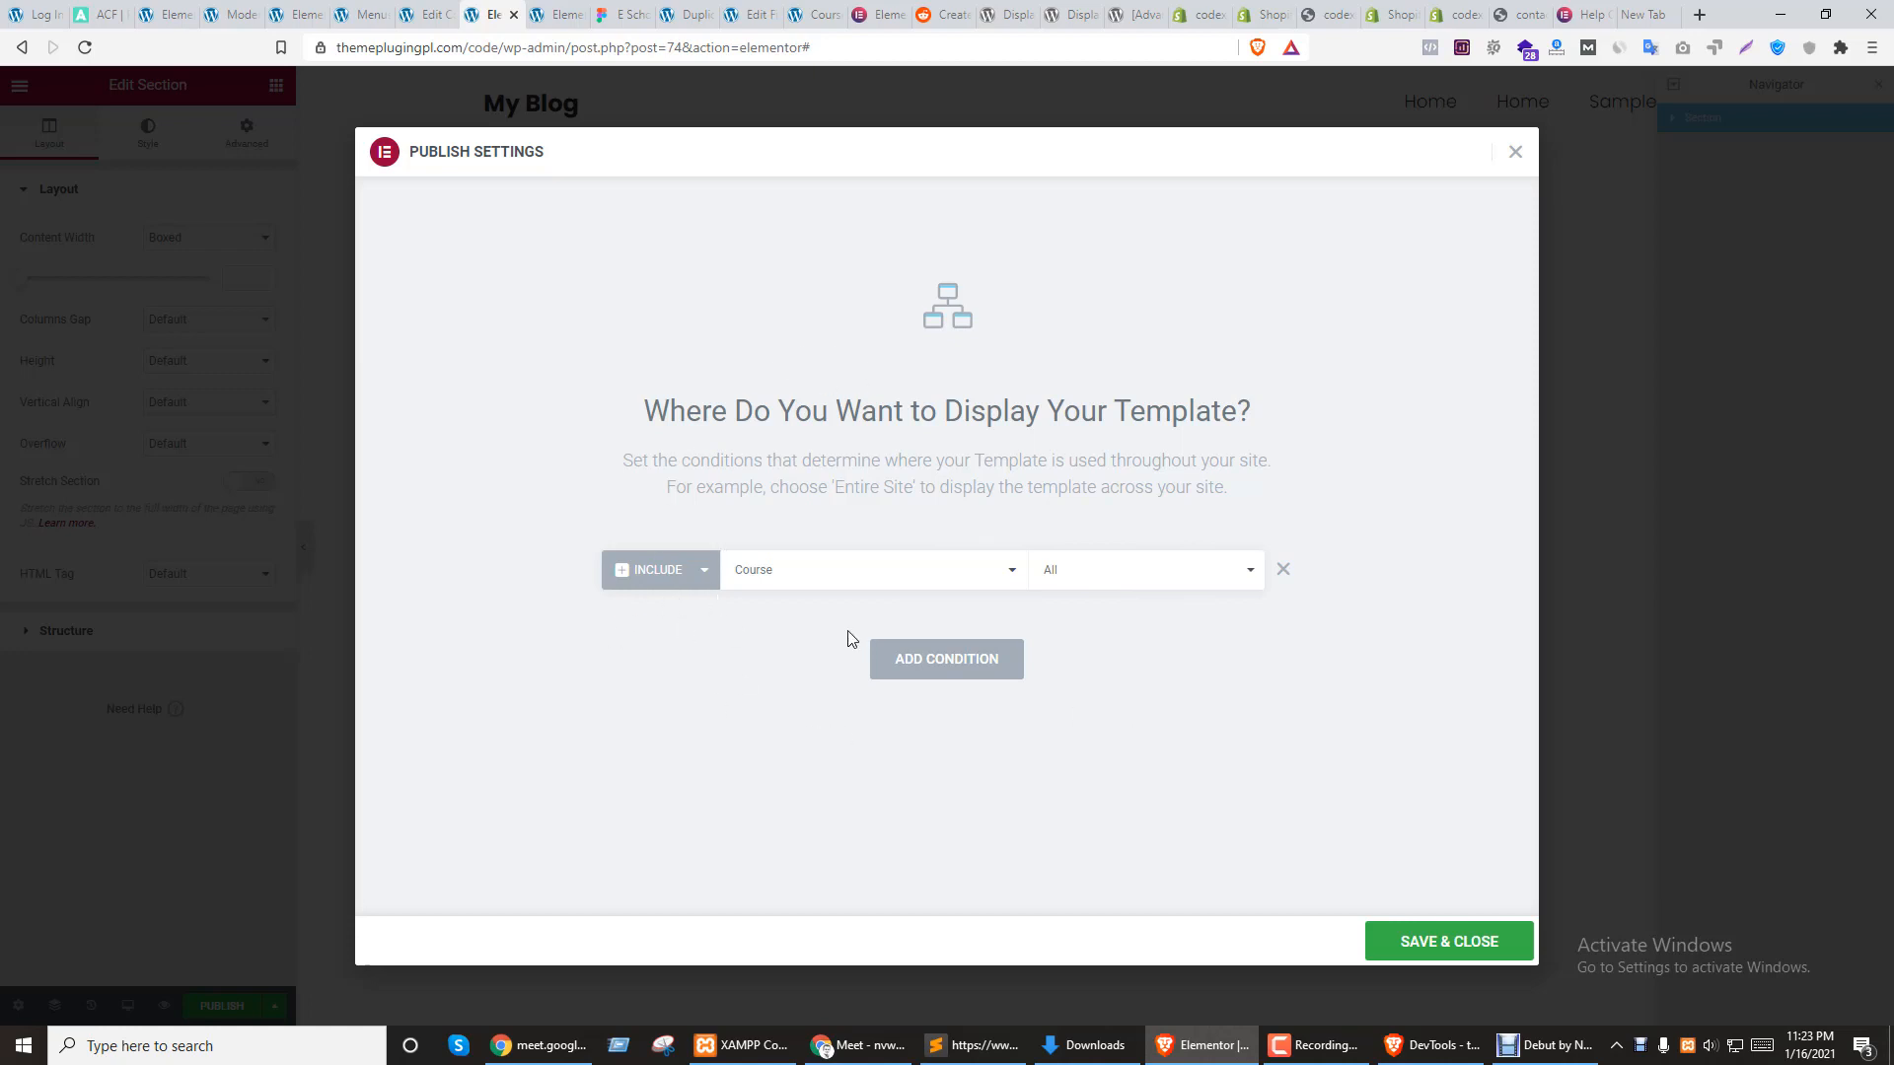
click(1406, 937)
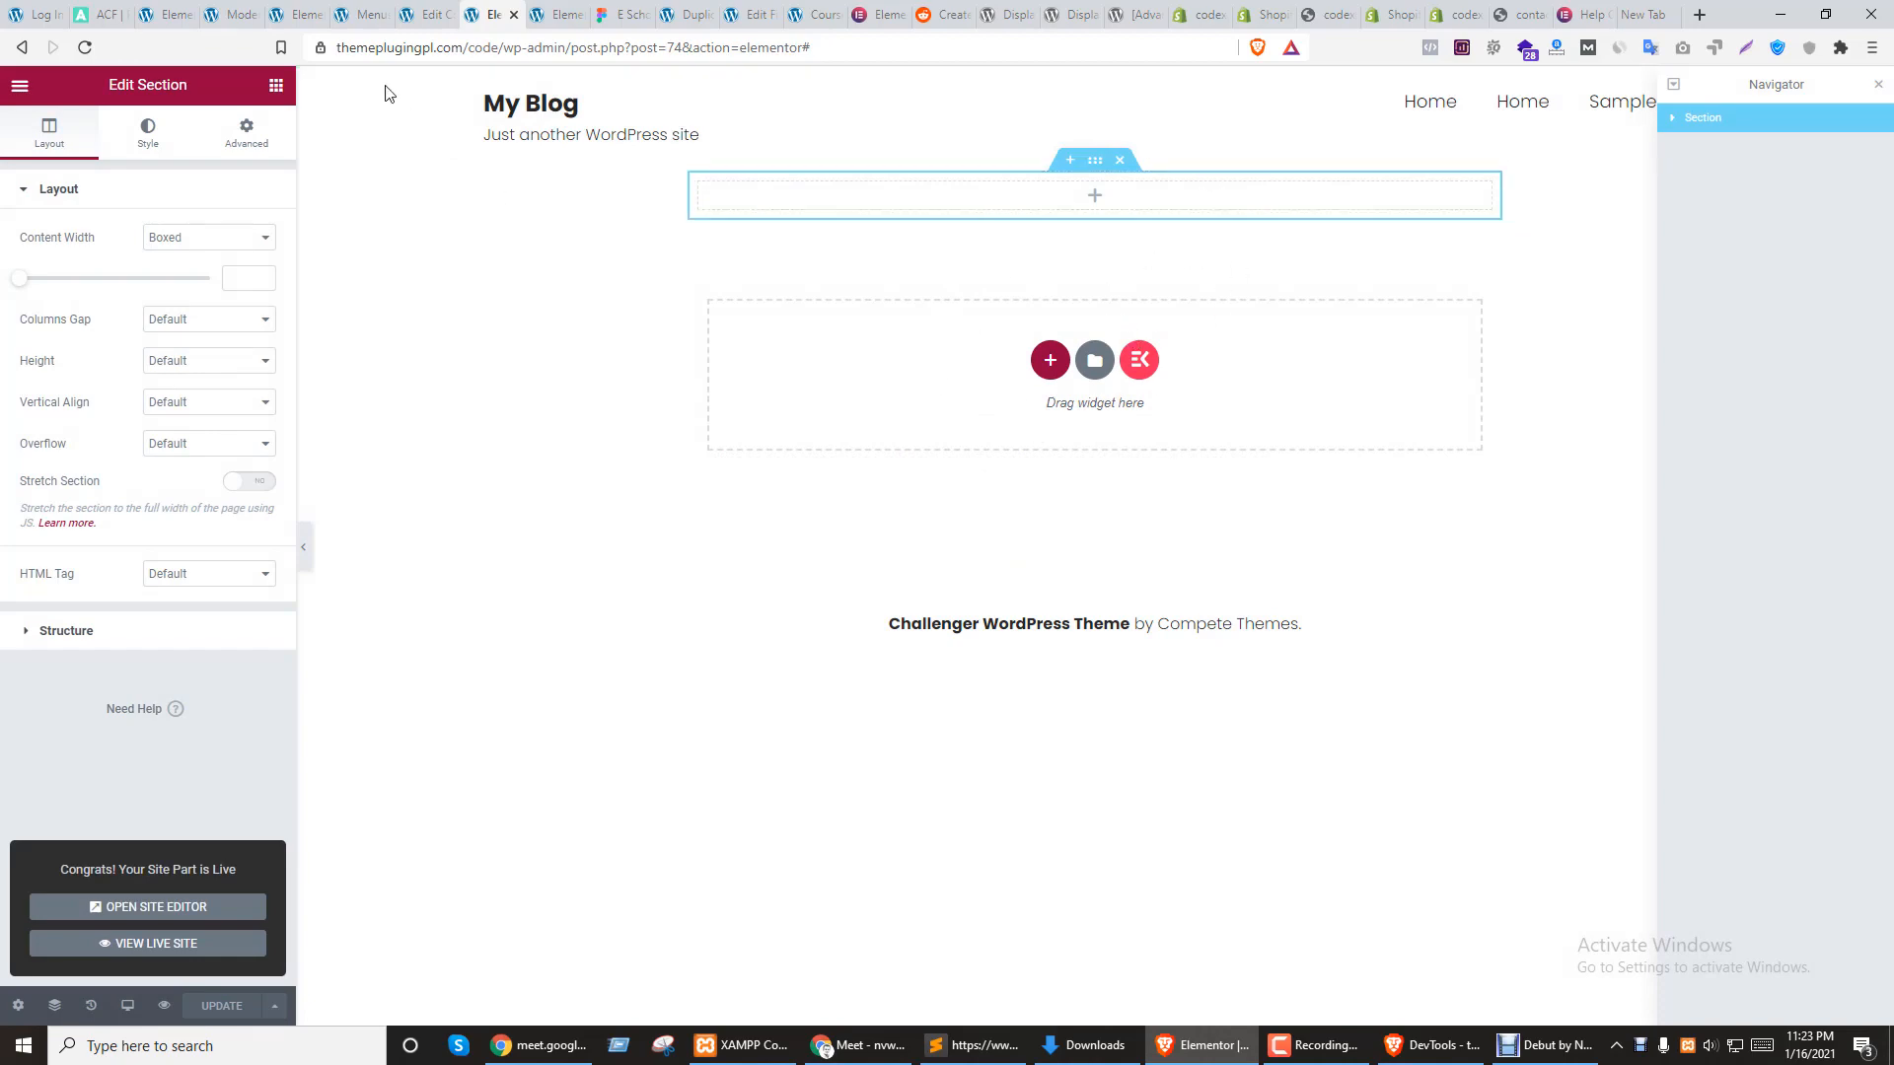
Reload the live Modern Psychology course page to check the newly published template
click(306, 11)
click(380, 12)
click(265, 6)
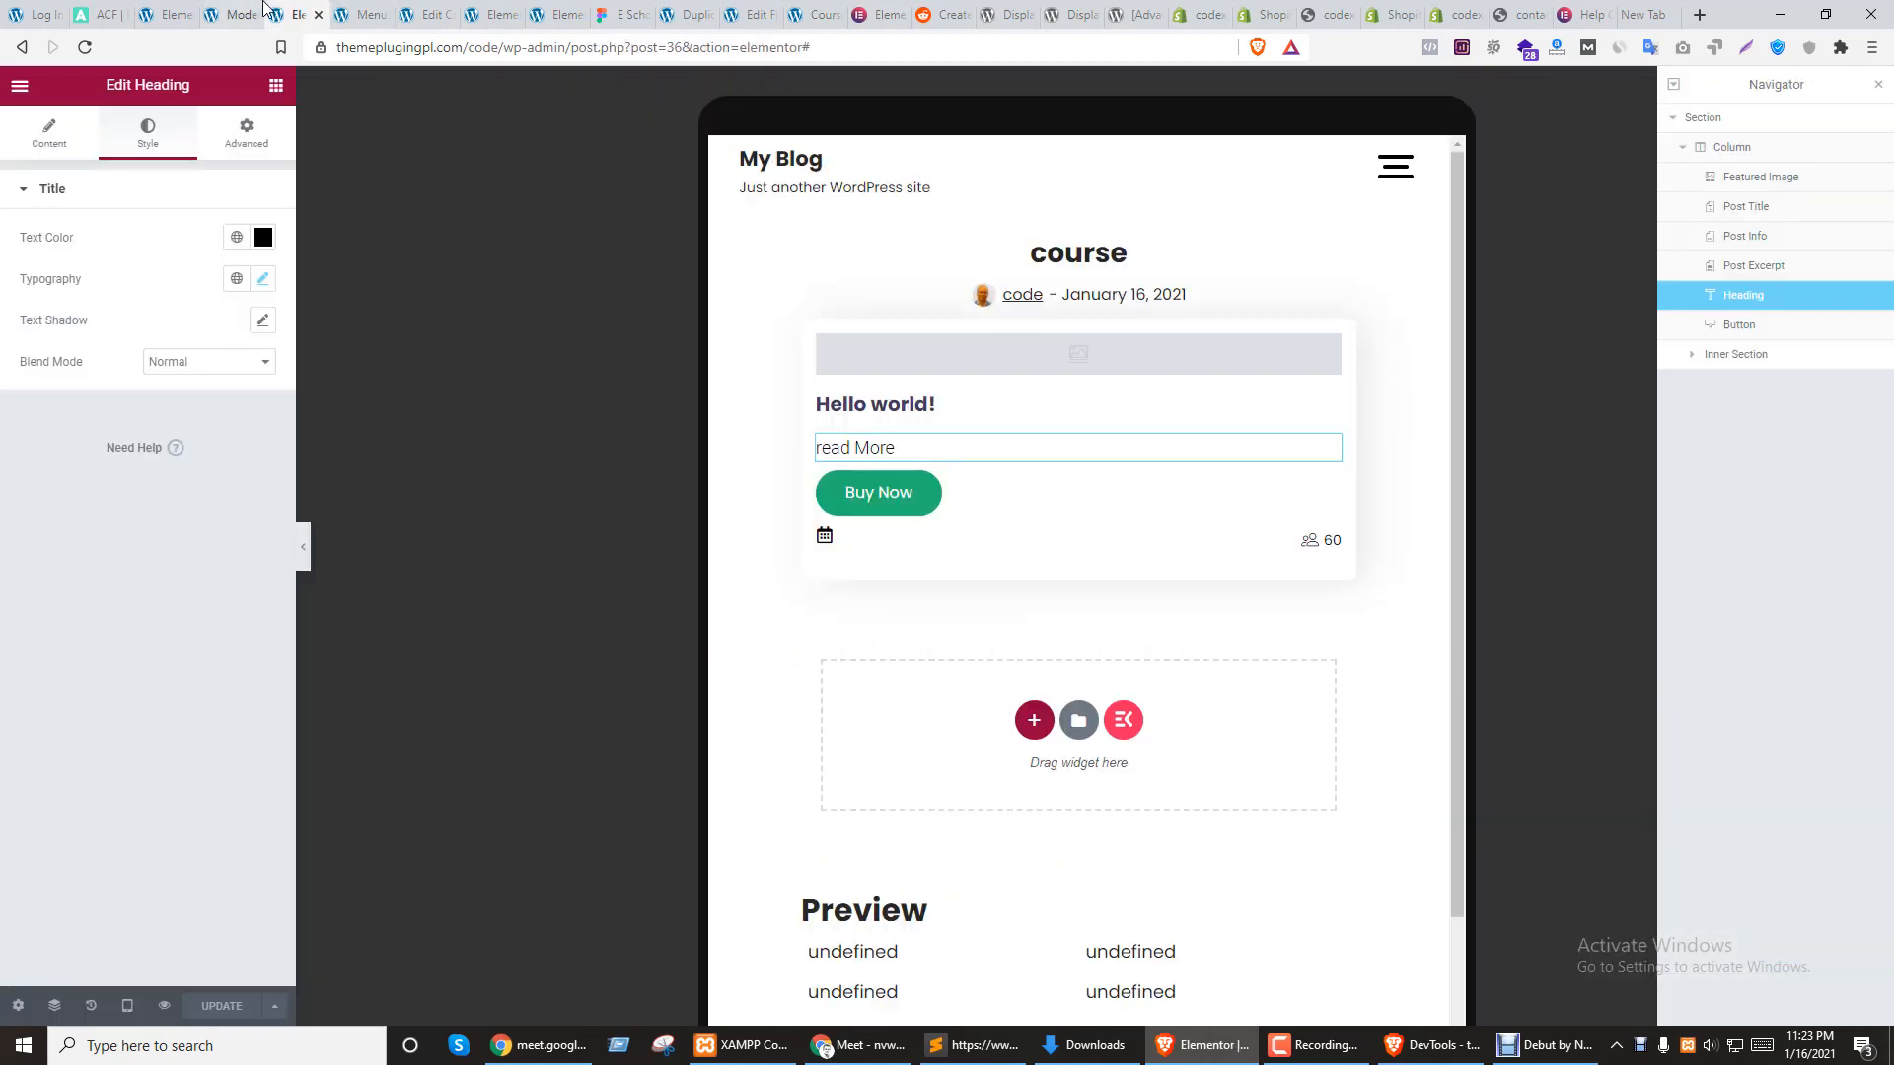
click(242, 12)
click(85, 47)
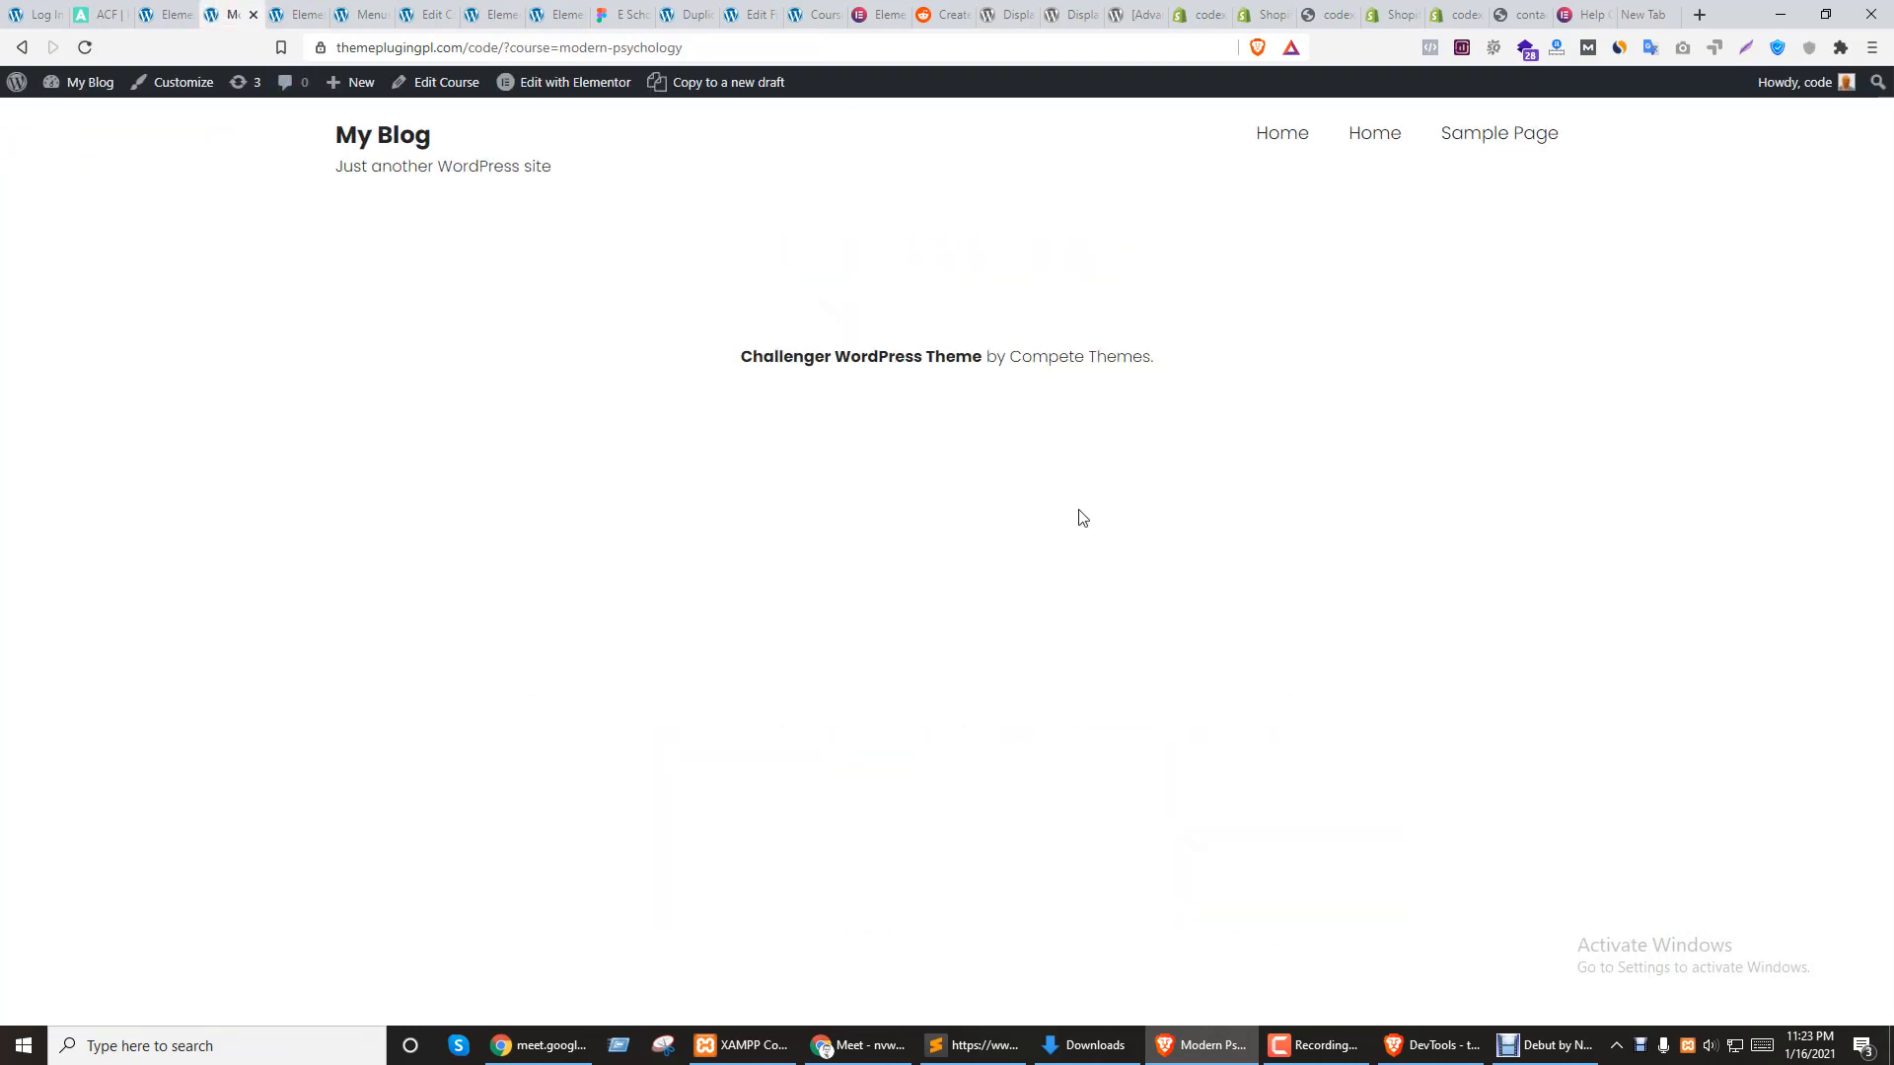
Add a Post Content widget to the course template's section and update the template
click(496, 12)
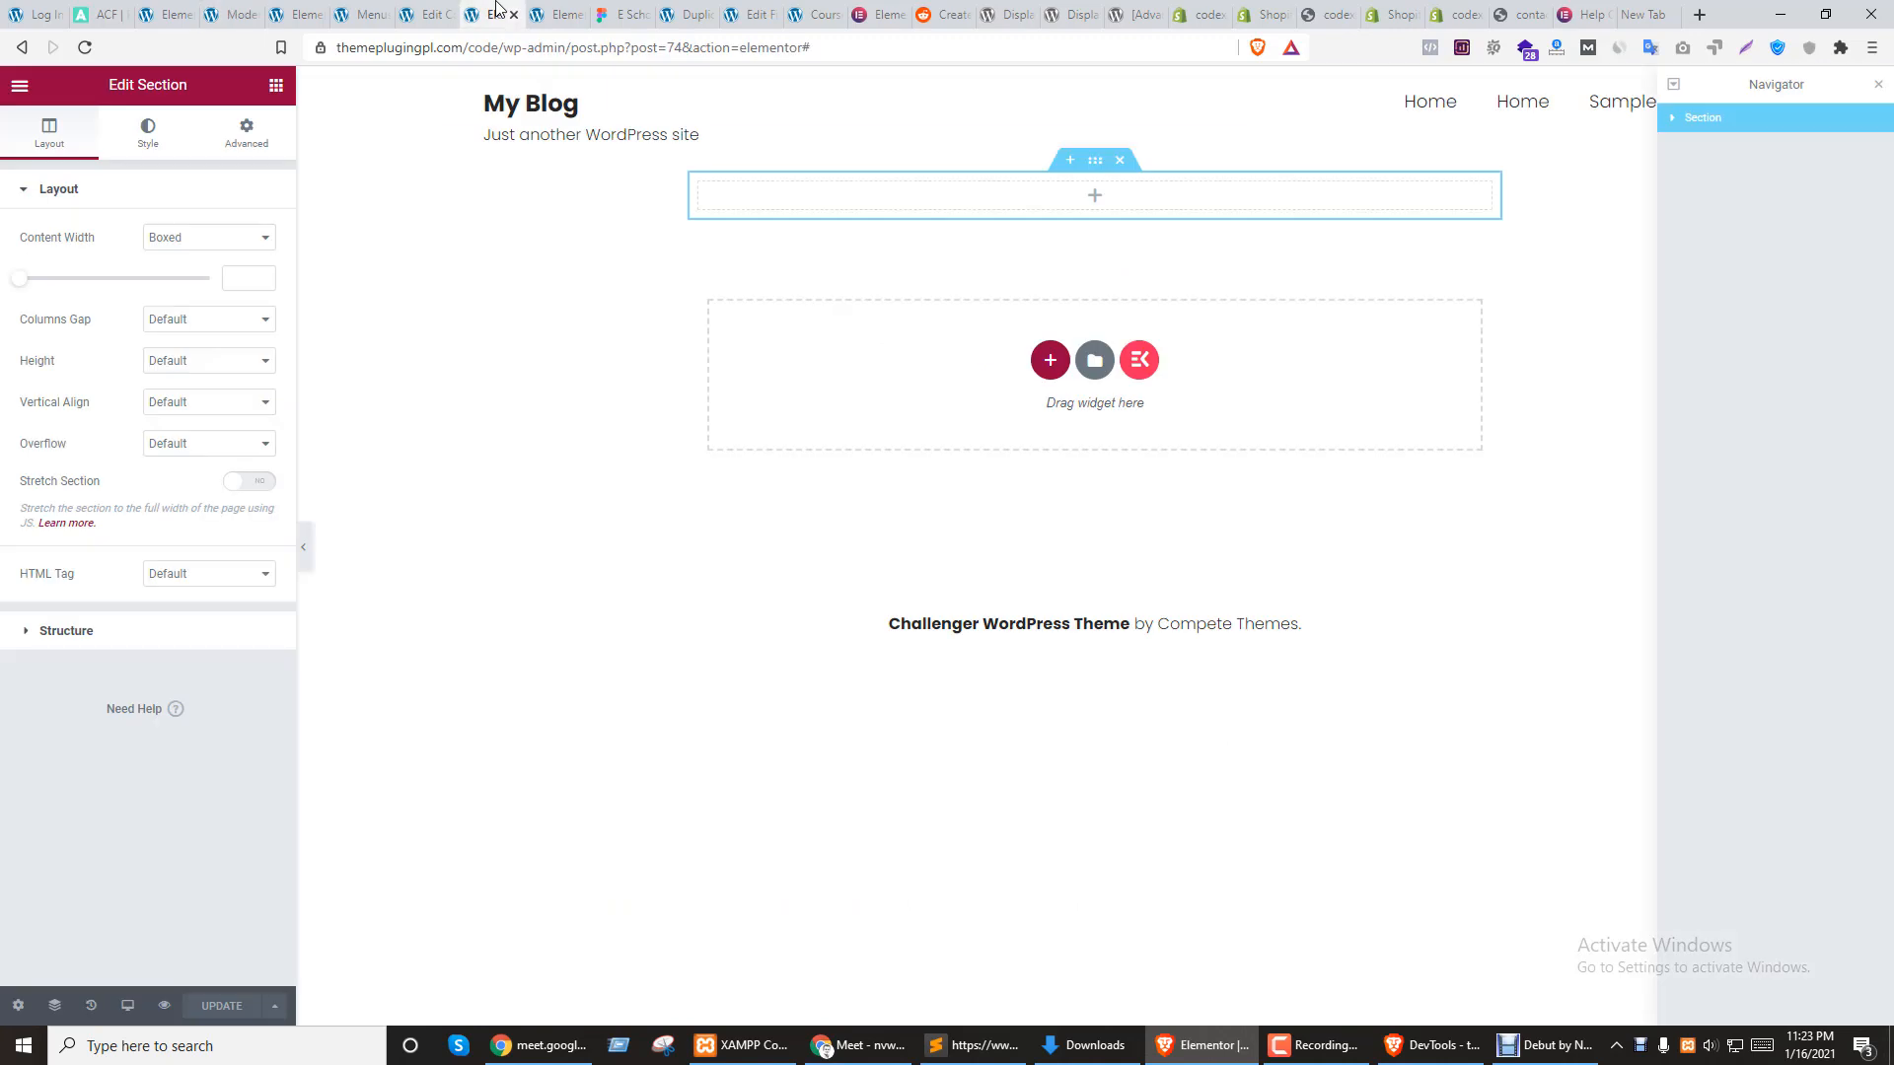
click(1093, 196)
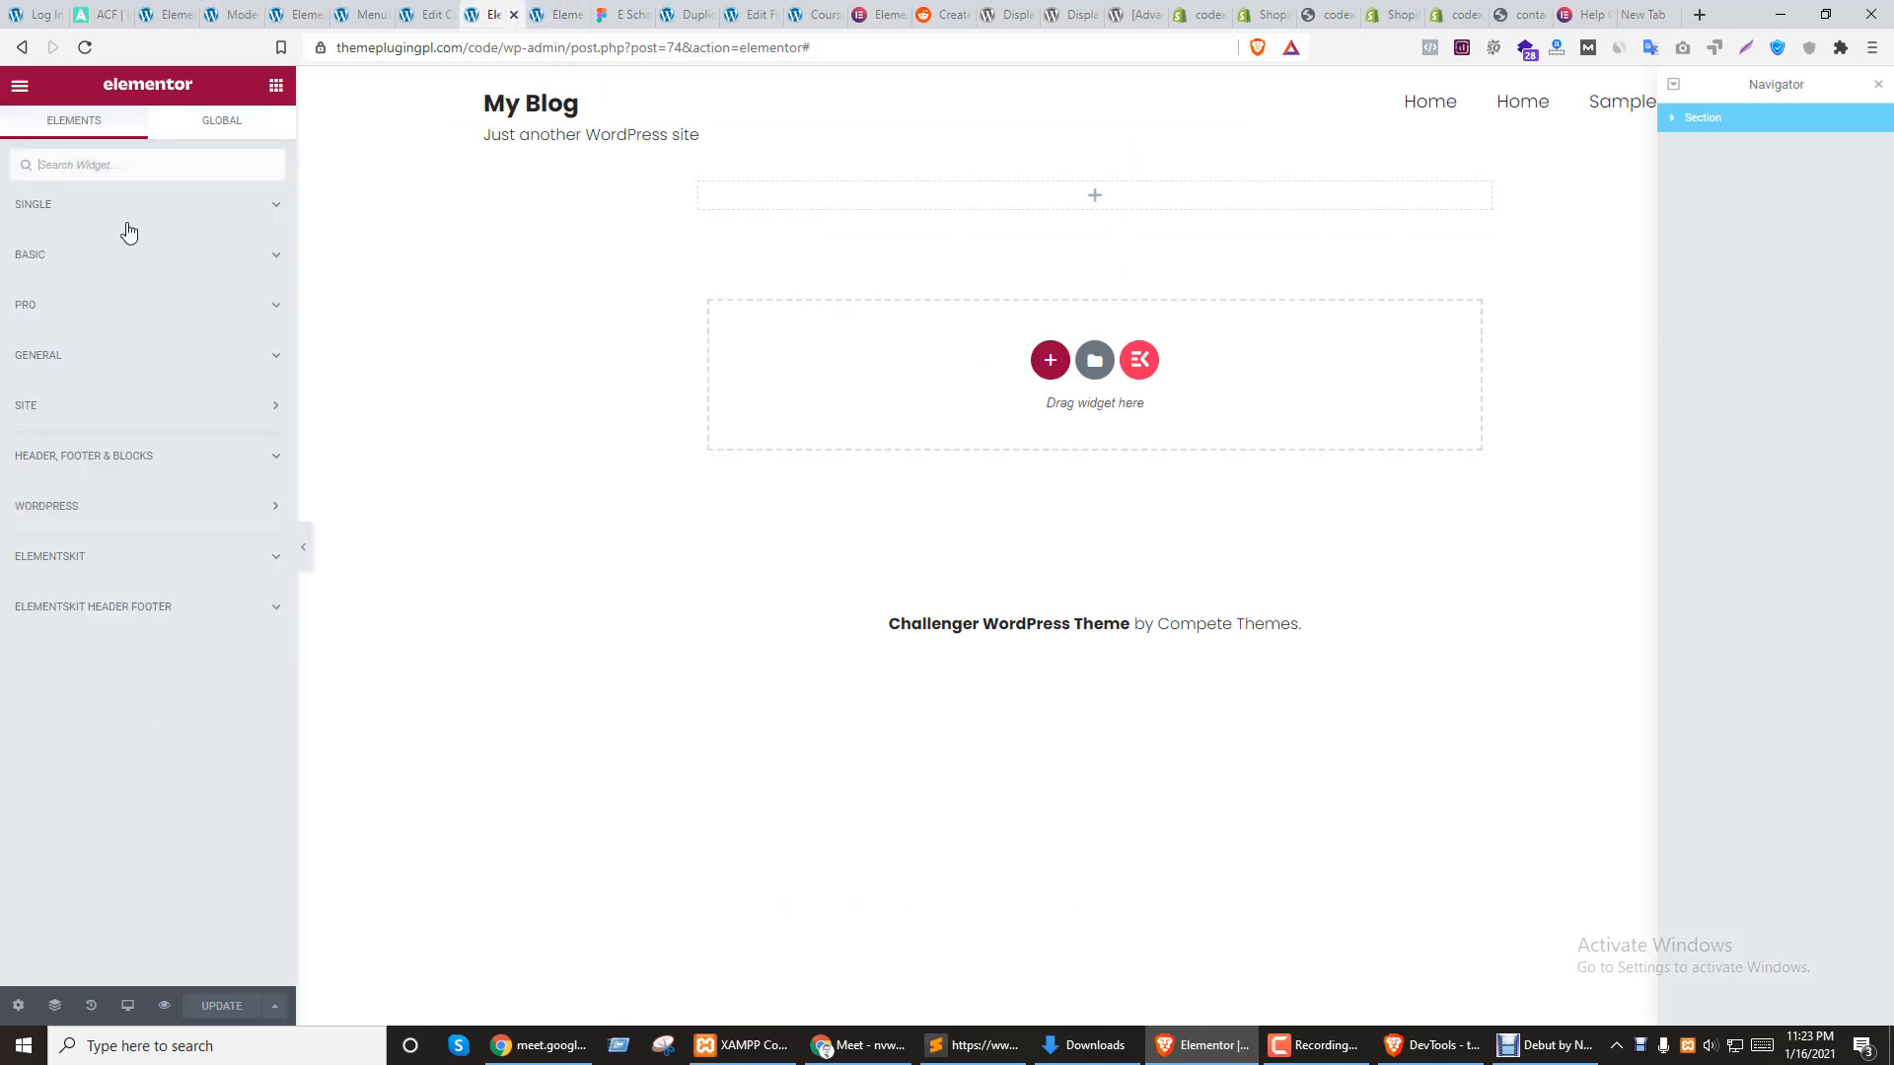
click(54, 212)
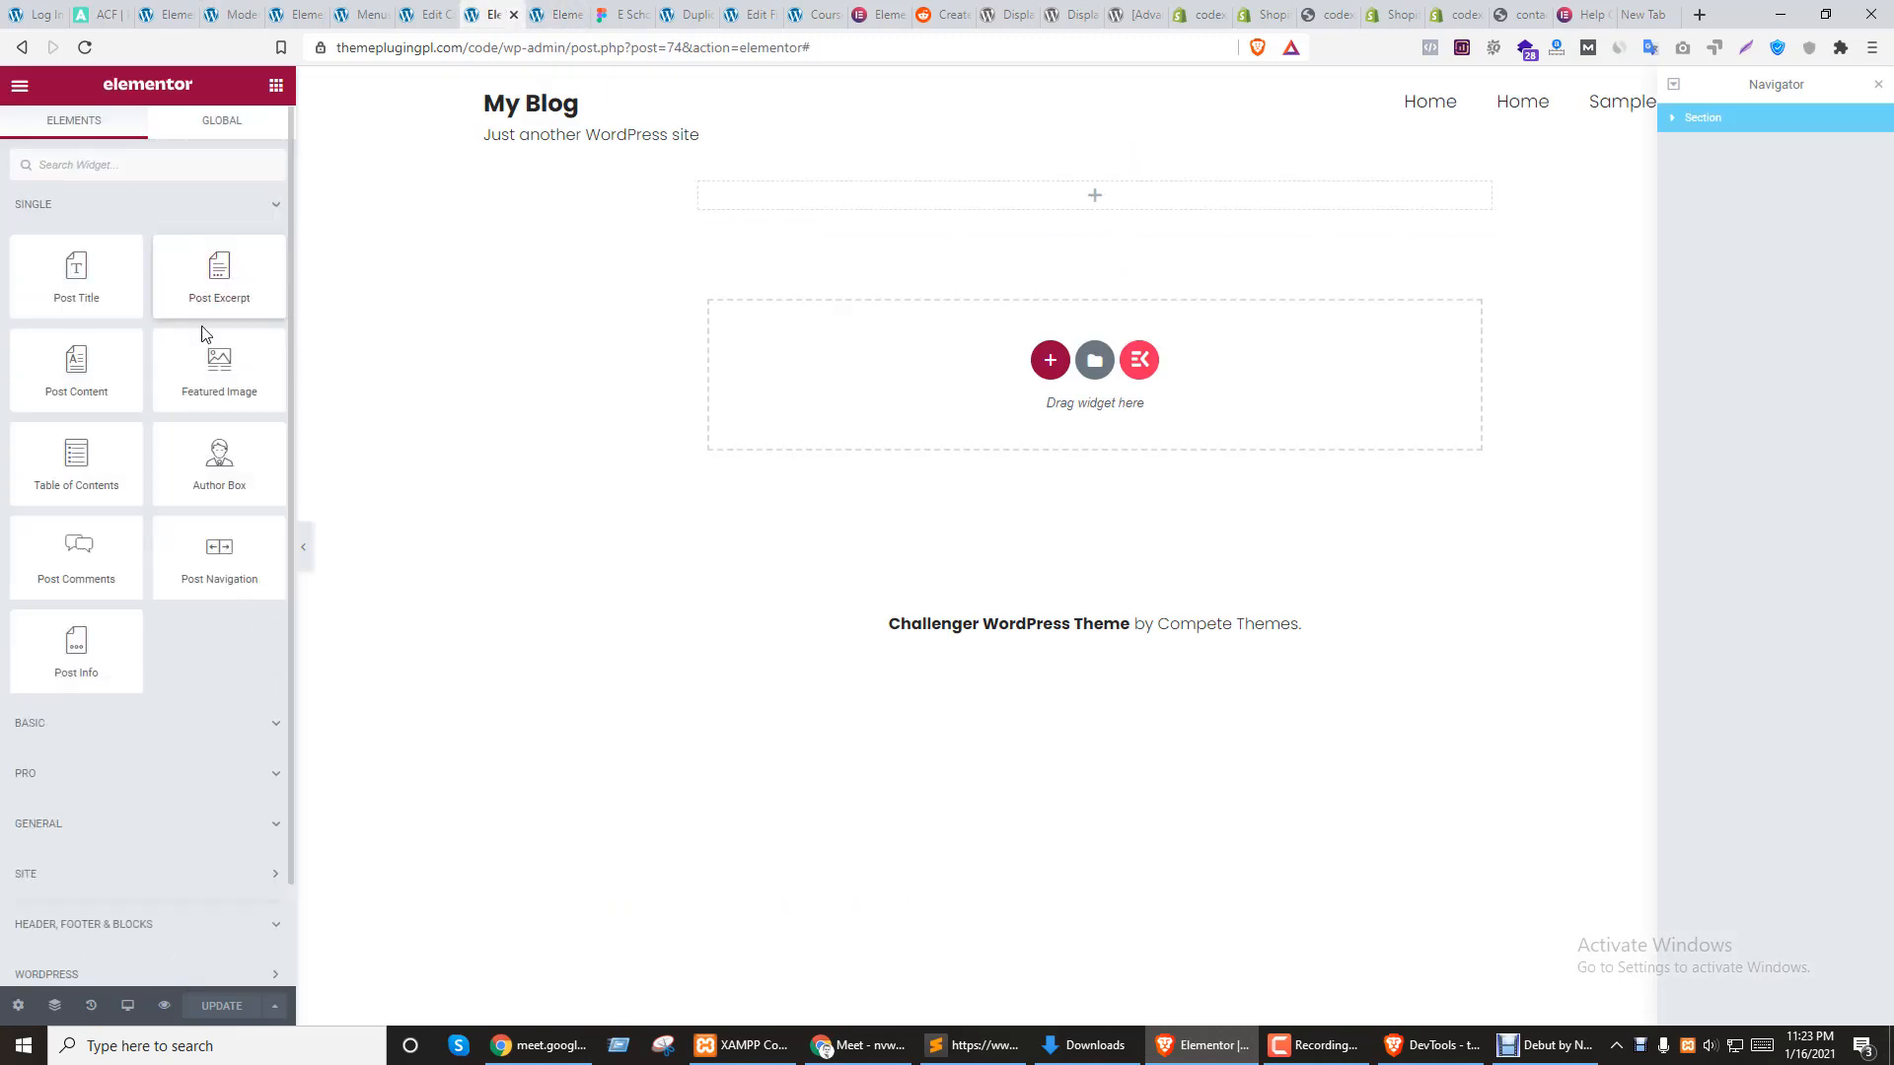
drag(79, 367, 1061, 190)
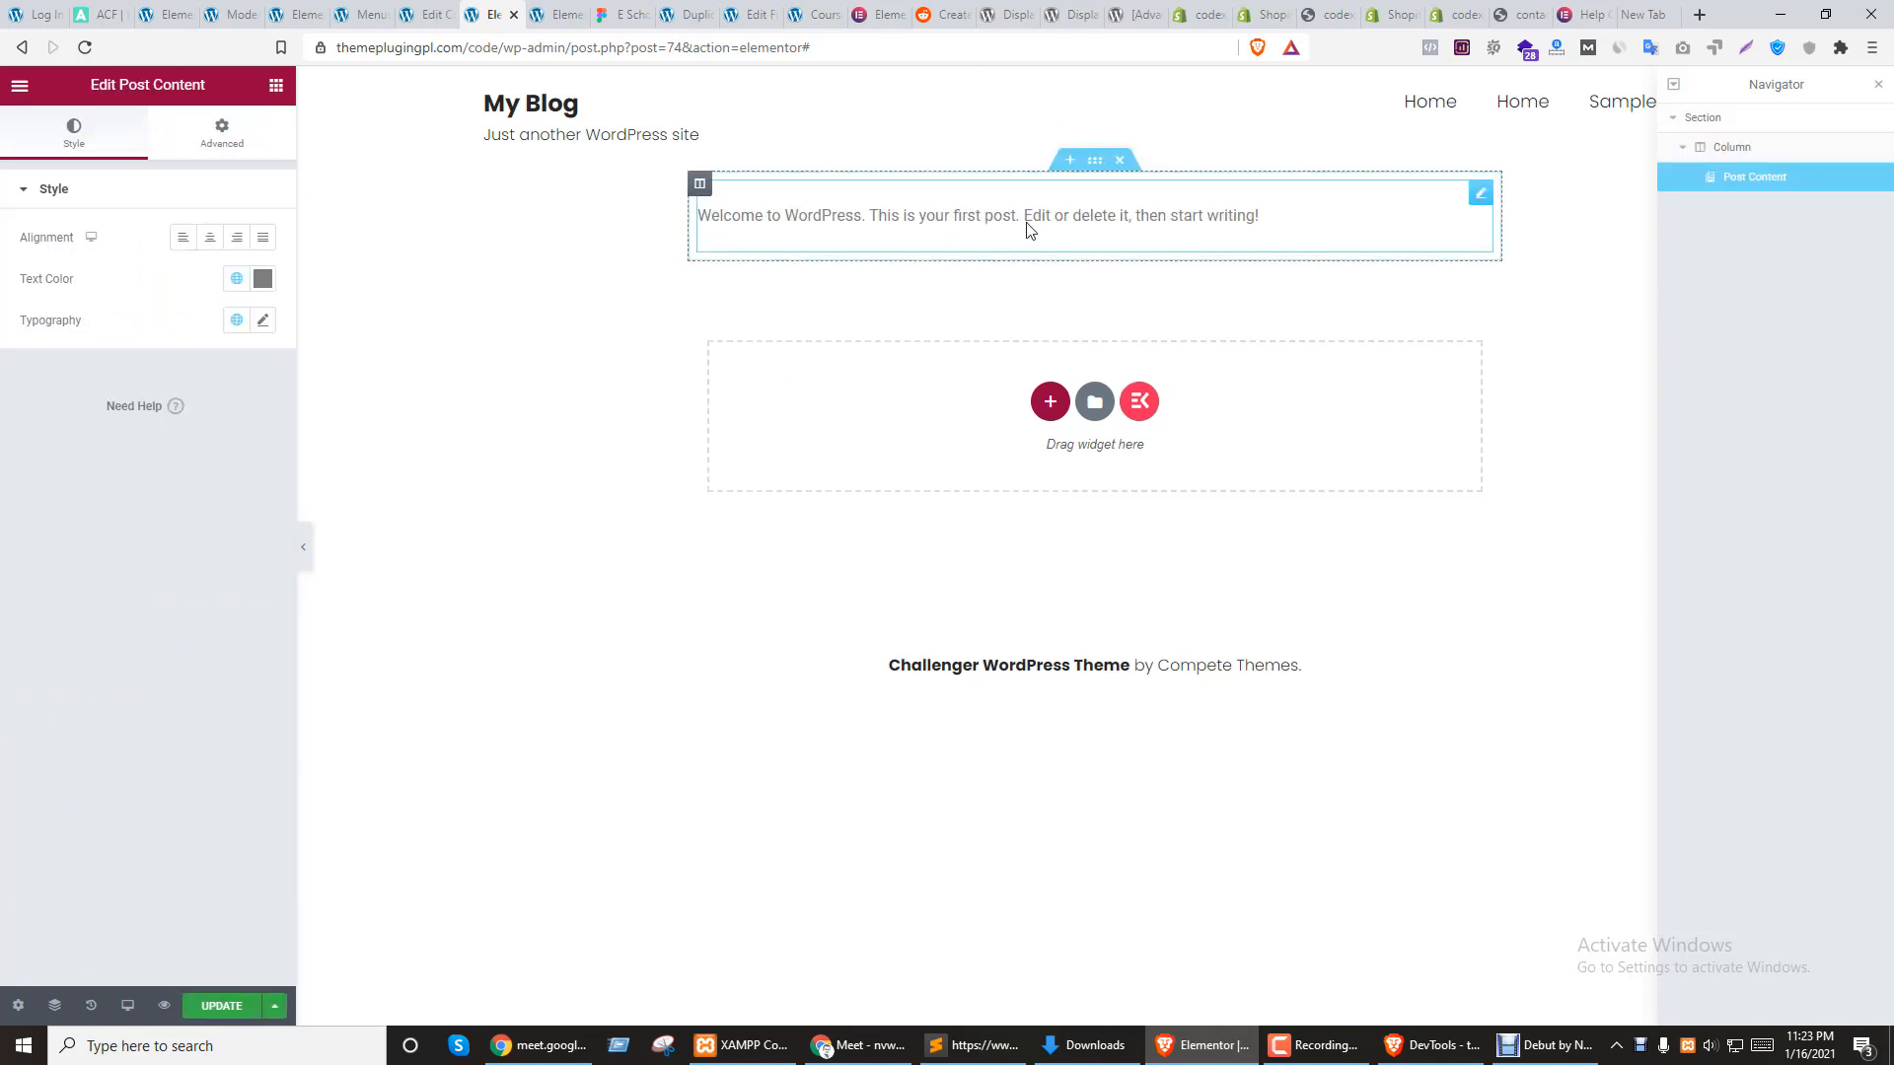
click(226, 1007)
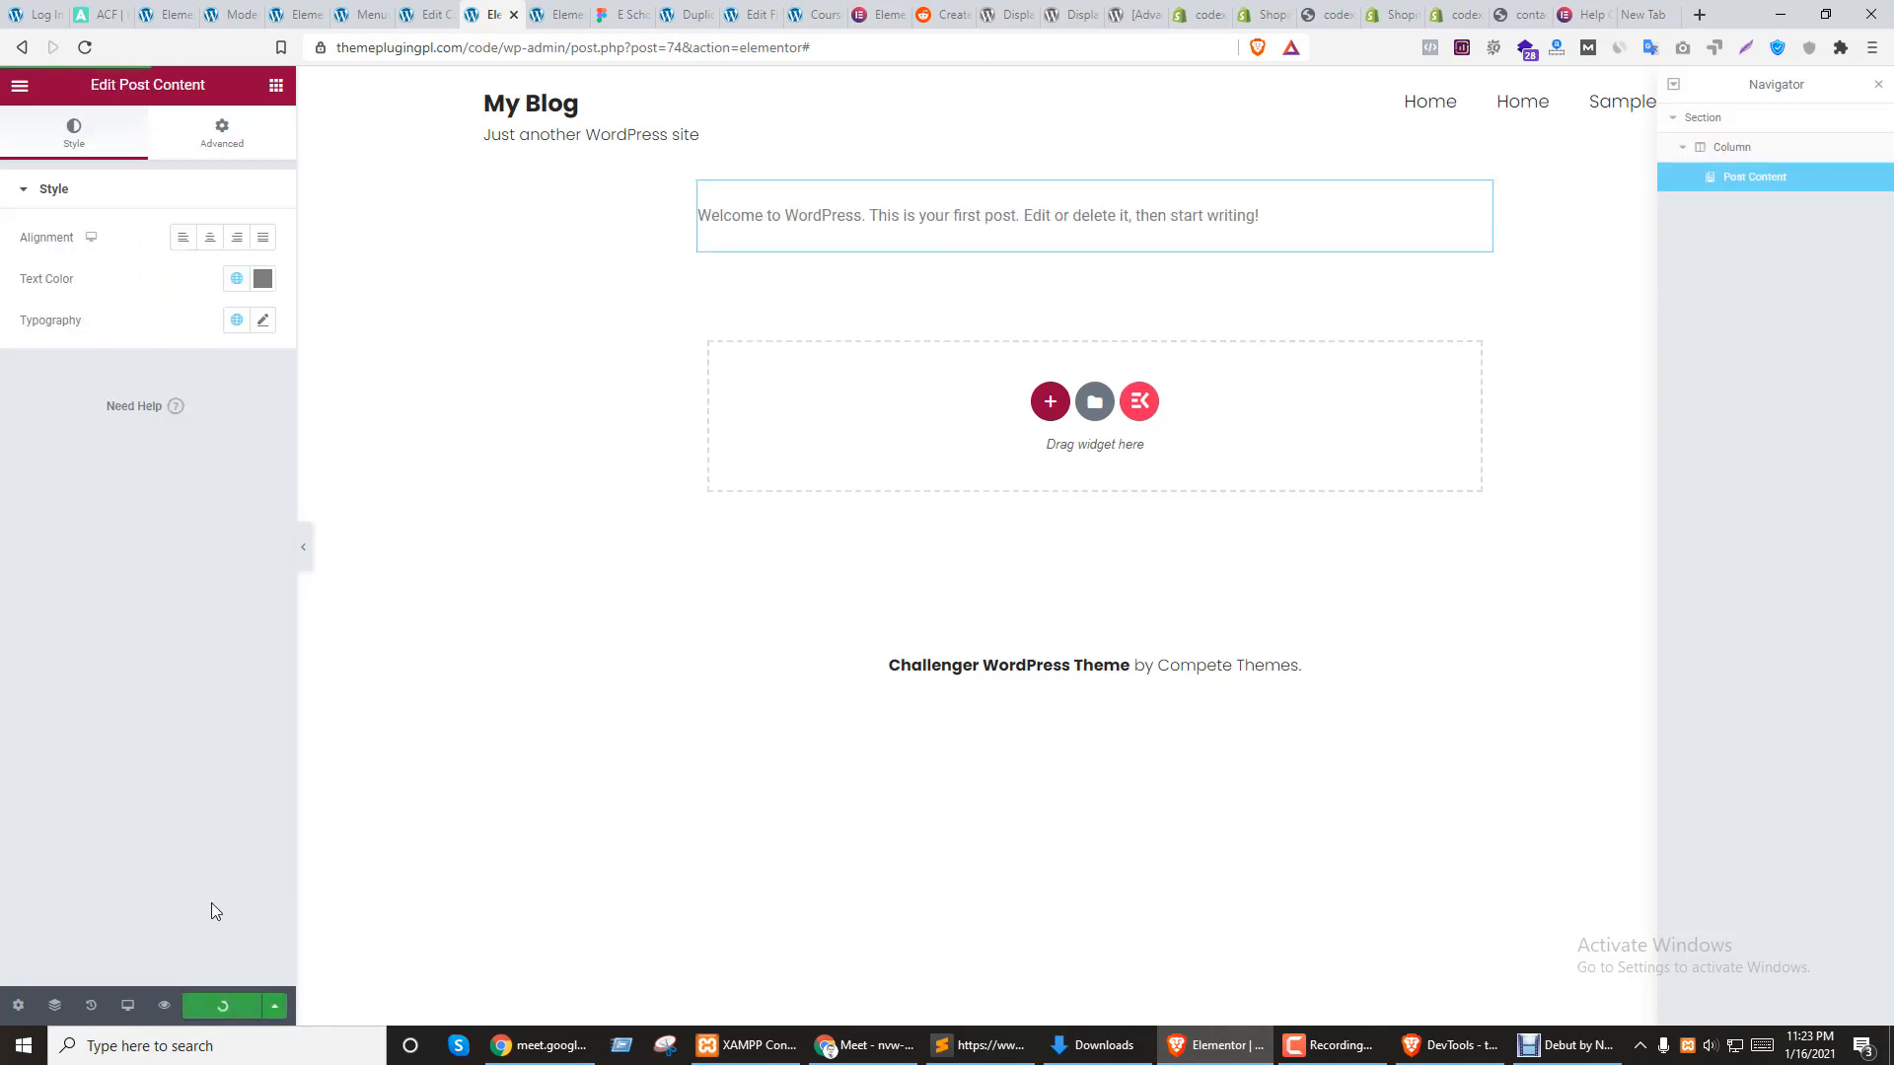
Reload the Modern Psychology course page and examine the course description text
click(222, 13)
click(84, 47)
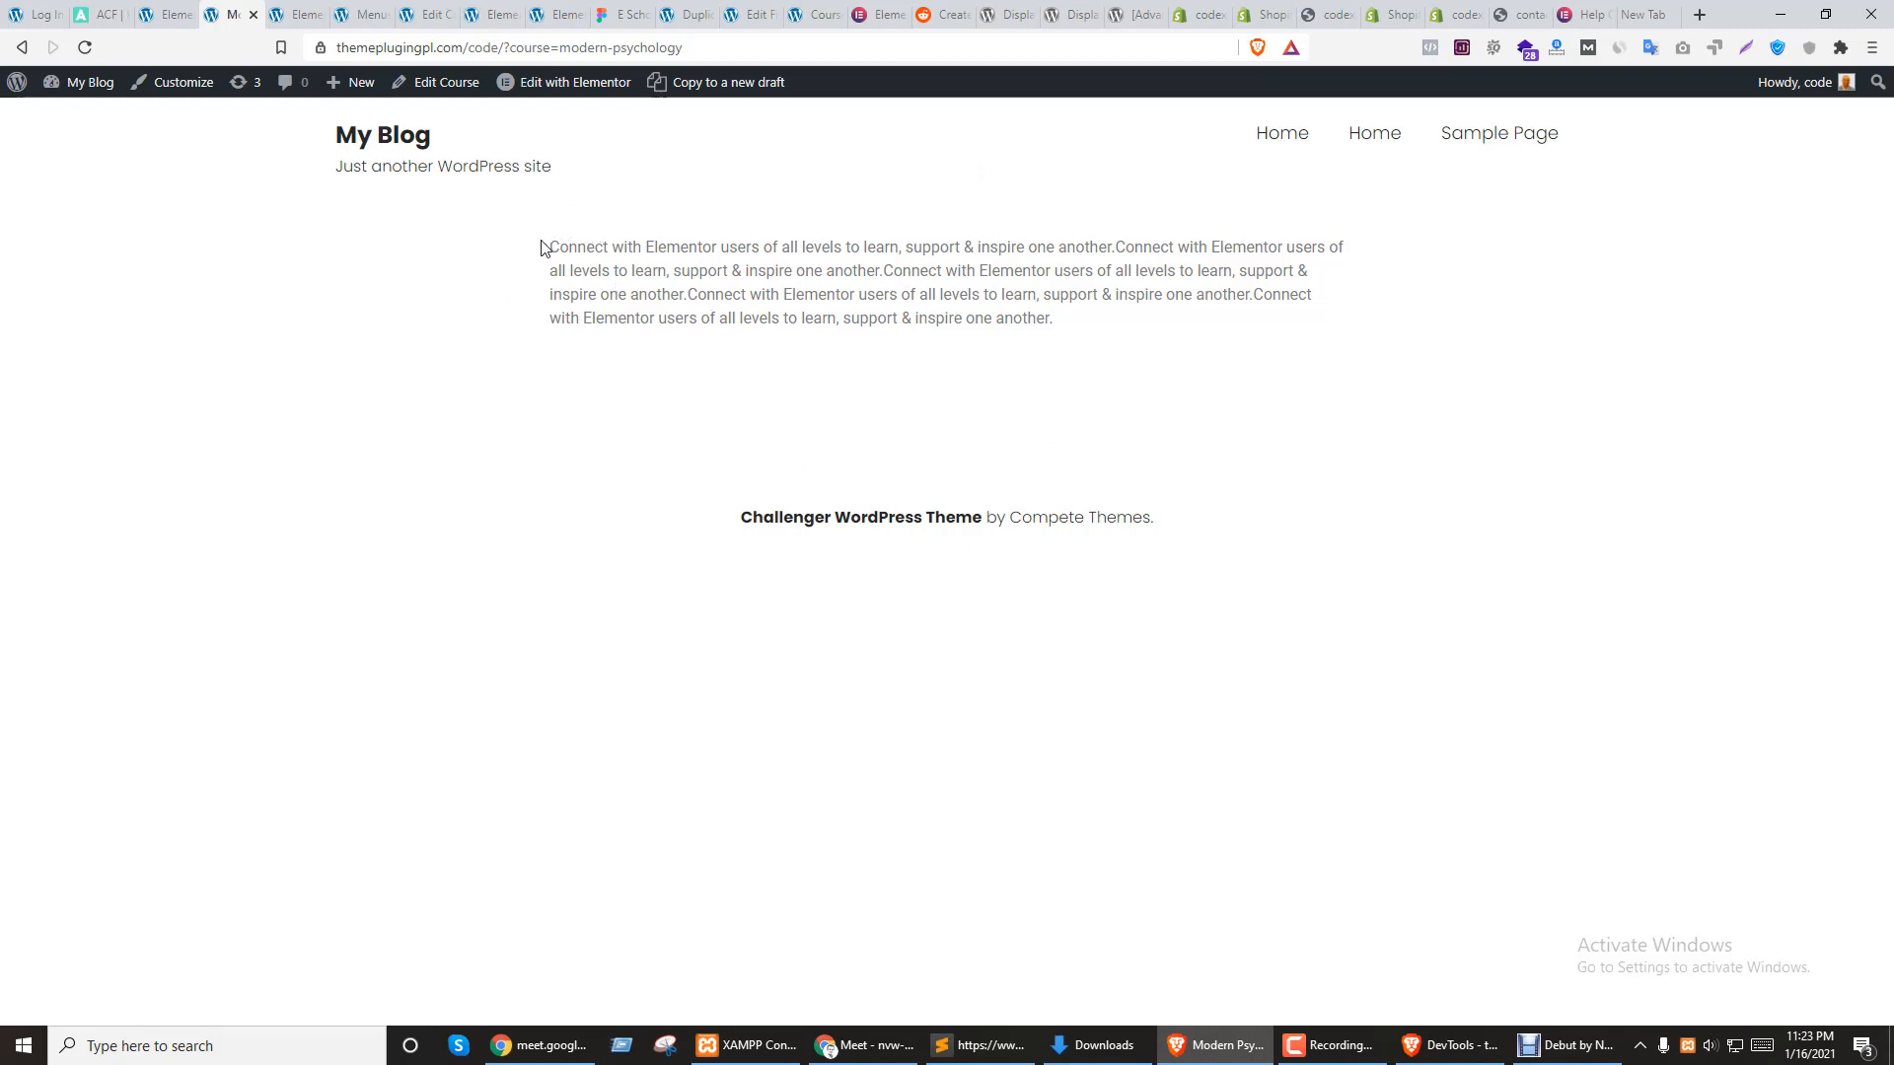
drag(540, 246, 1150, 338)
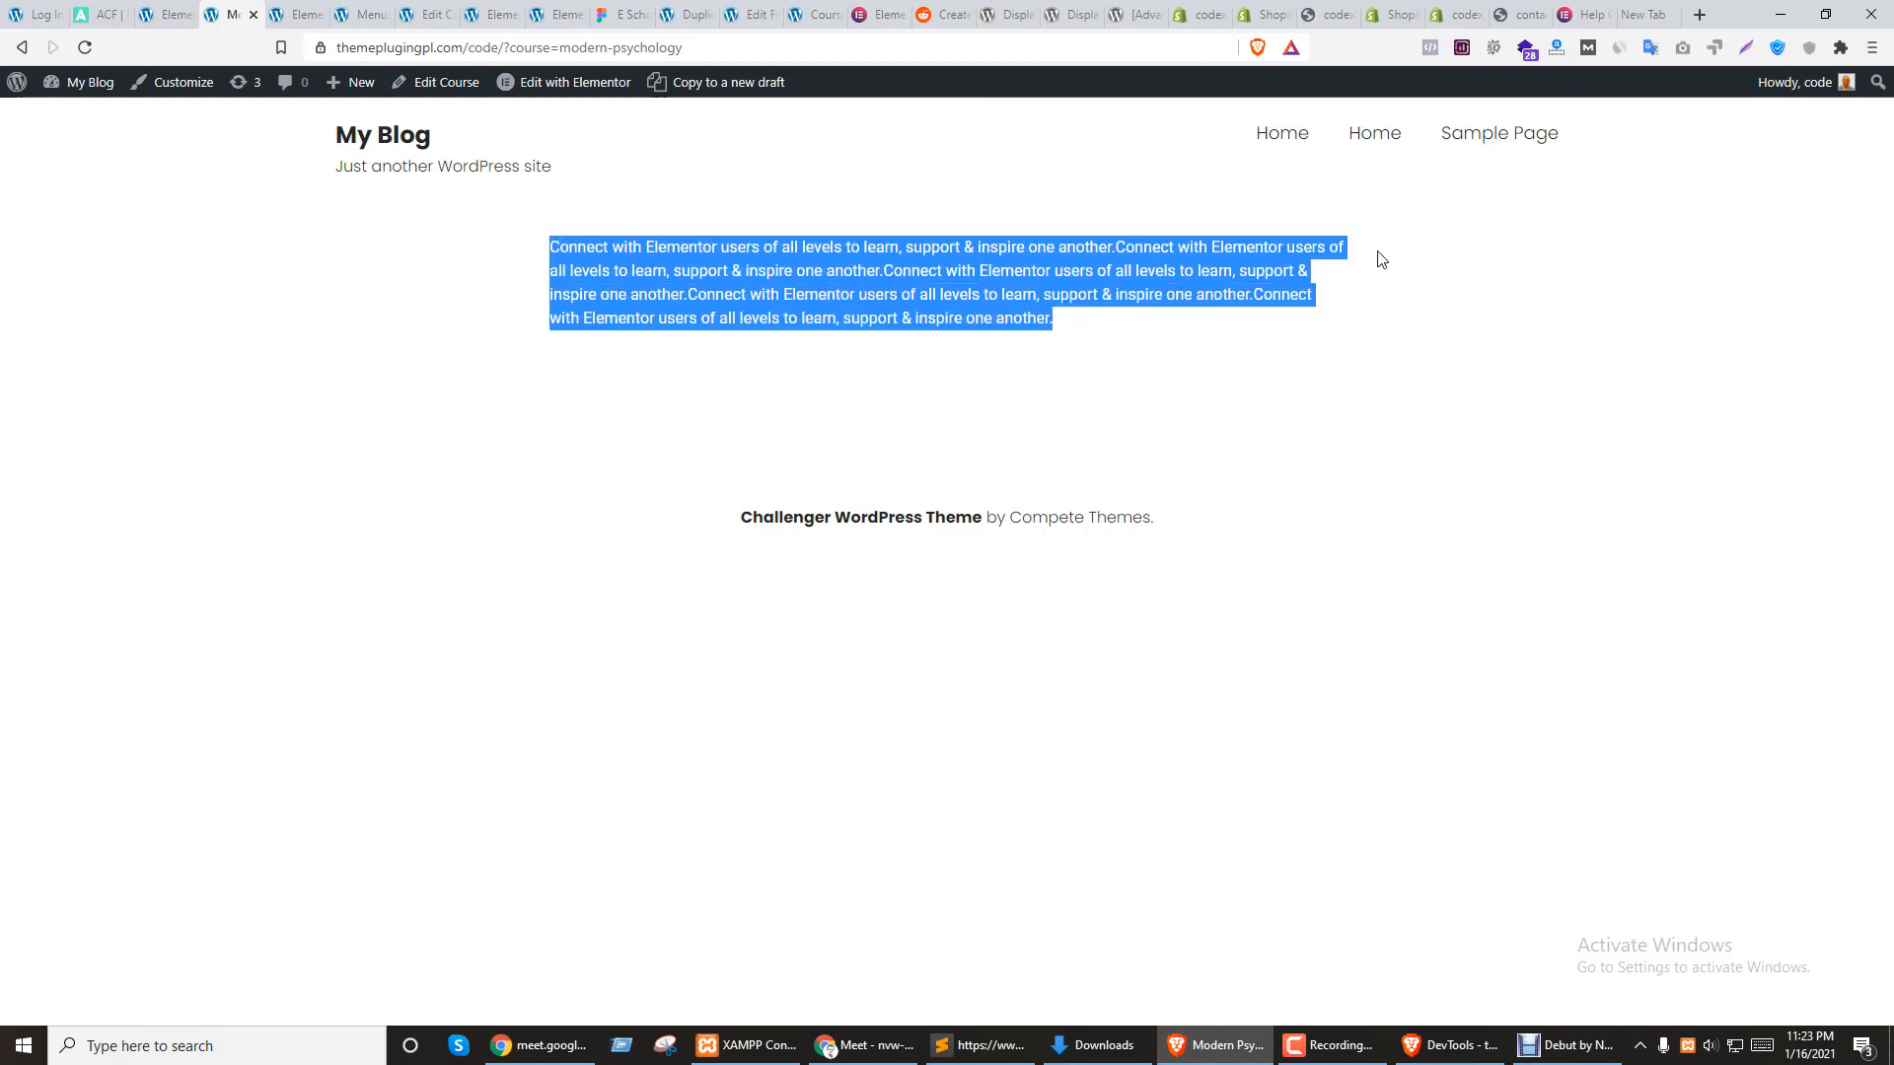
click(1372, 830)
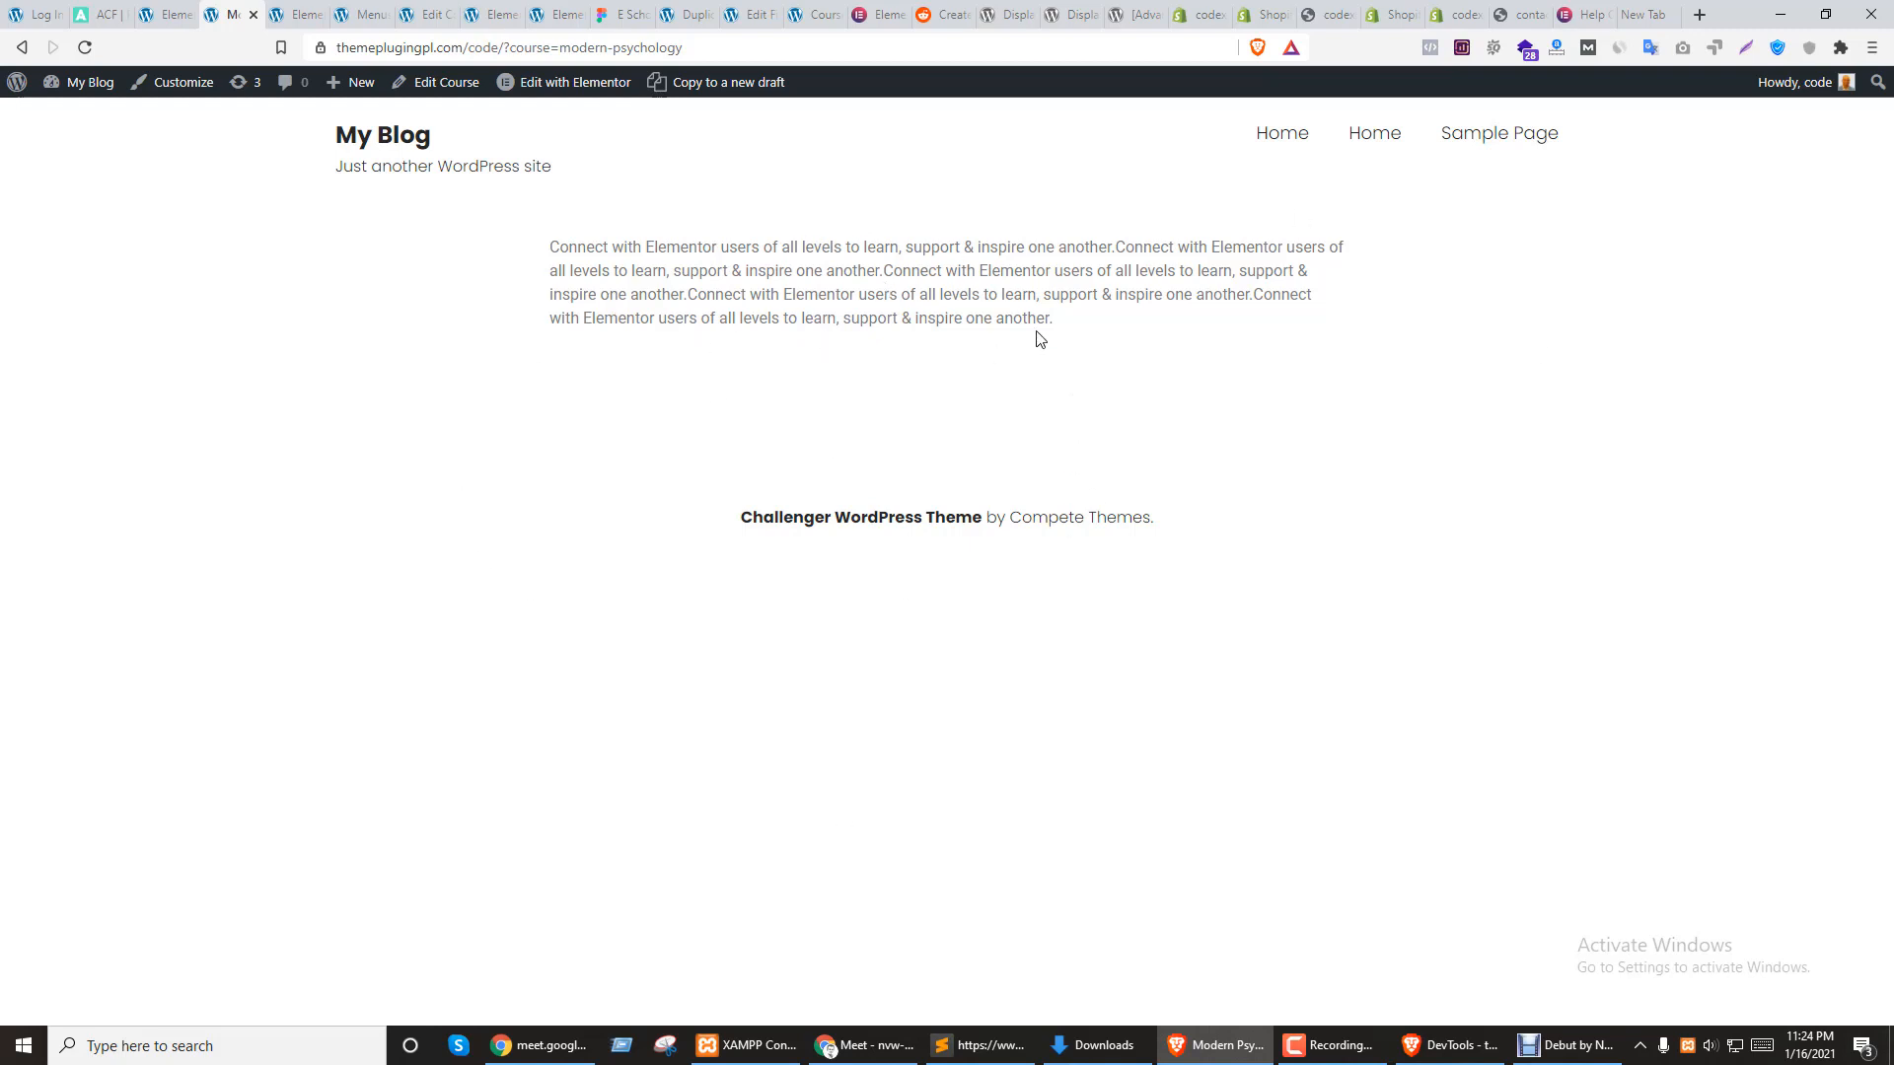
Go from the course page to the site's front page through the My Blog site title
mouse_move(566, 85)
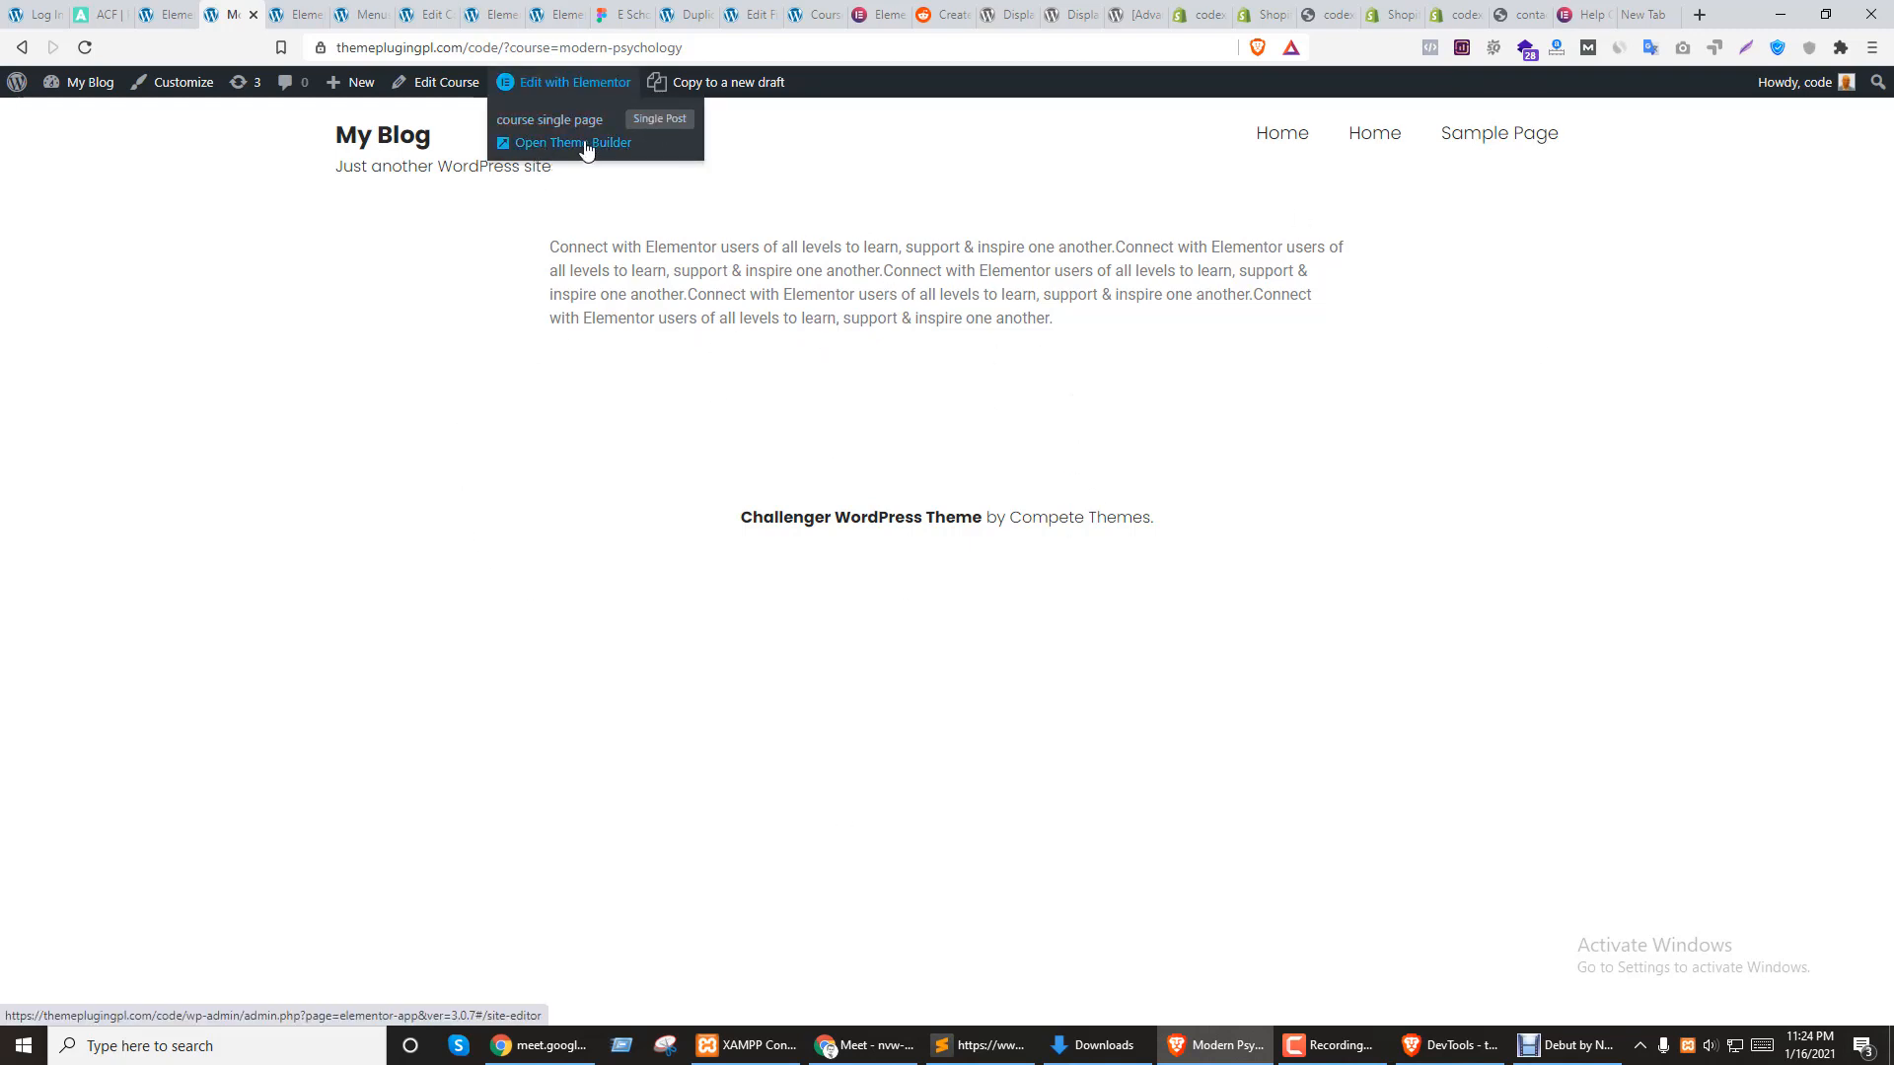
click(372, 134)
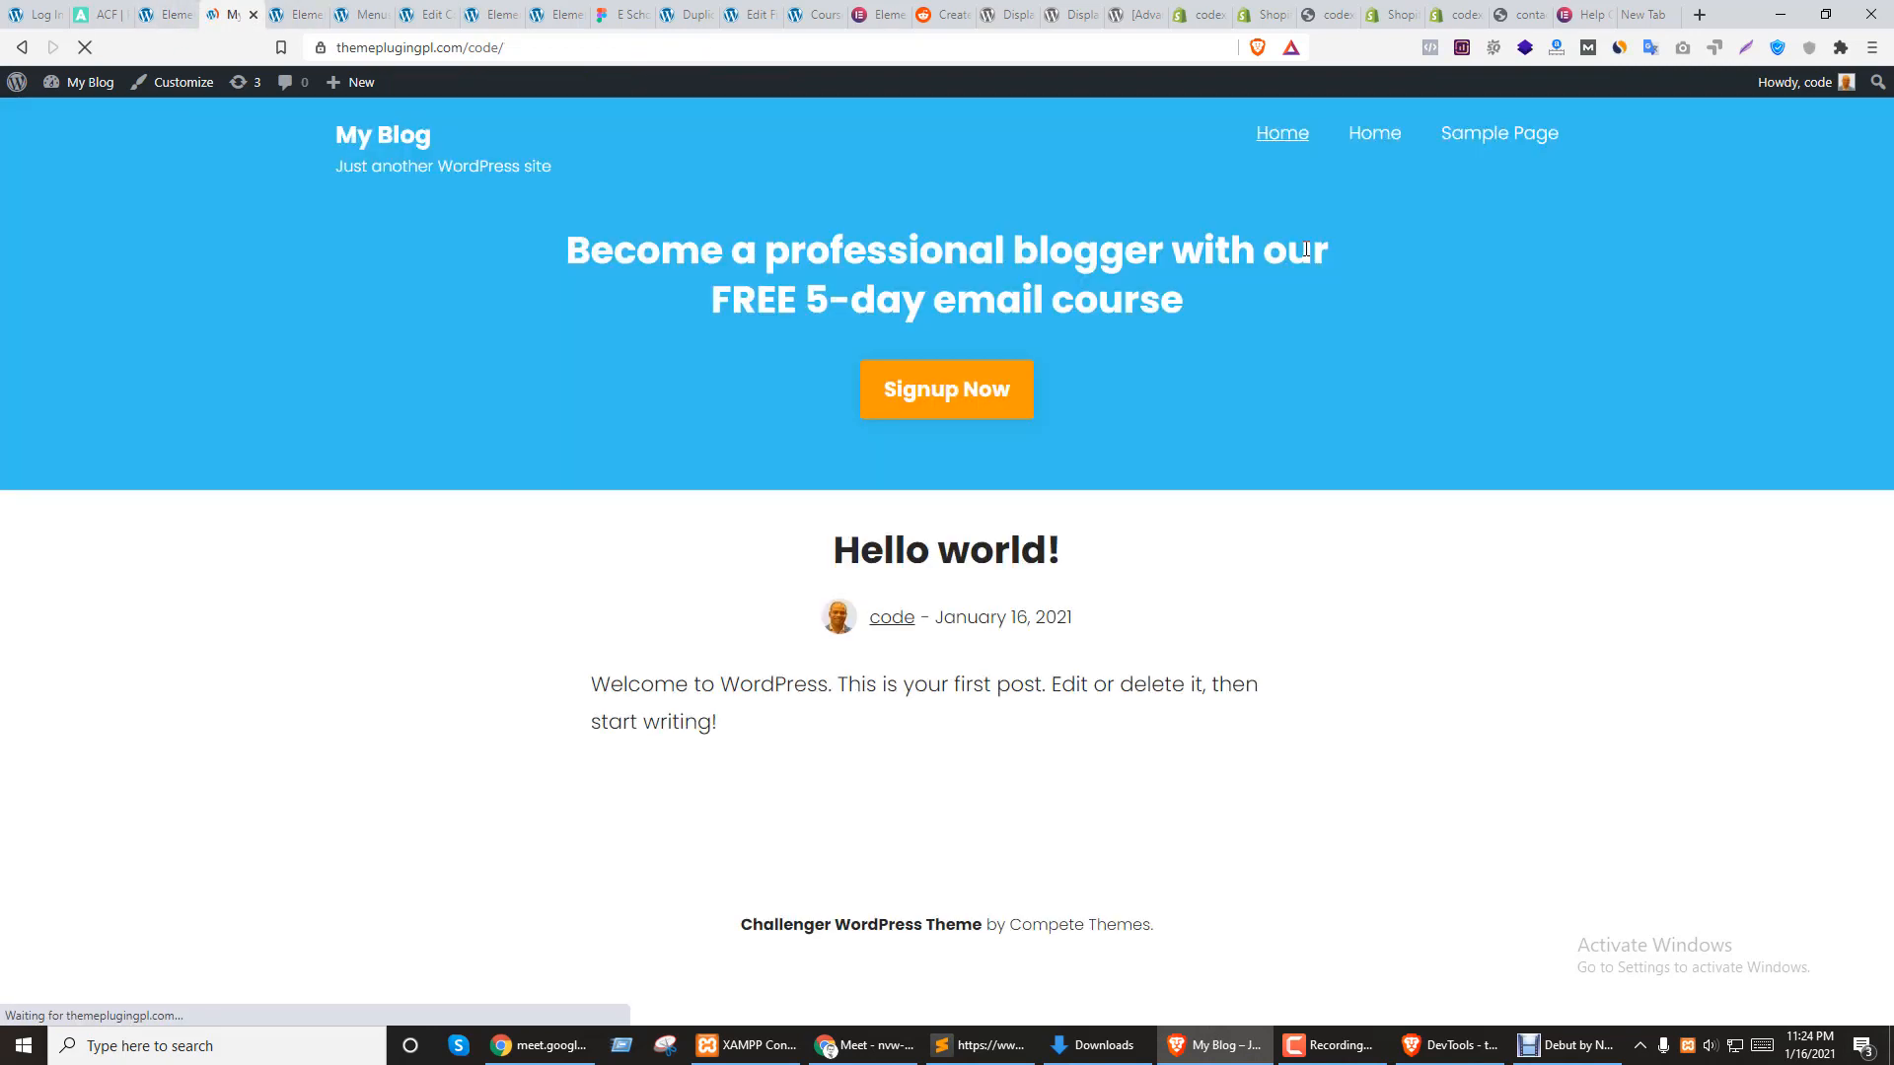